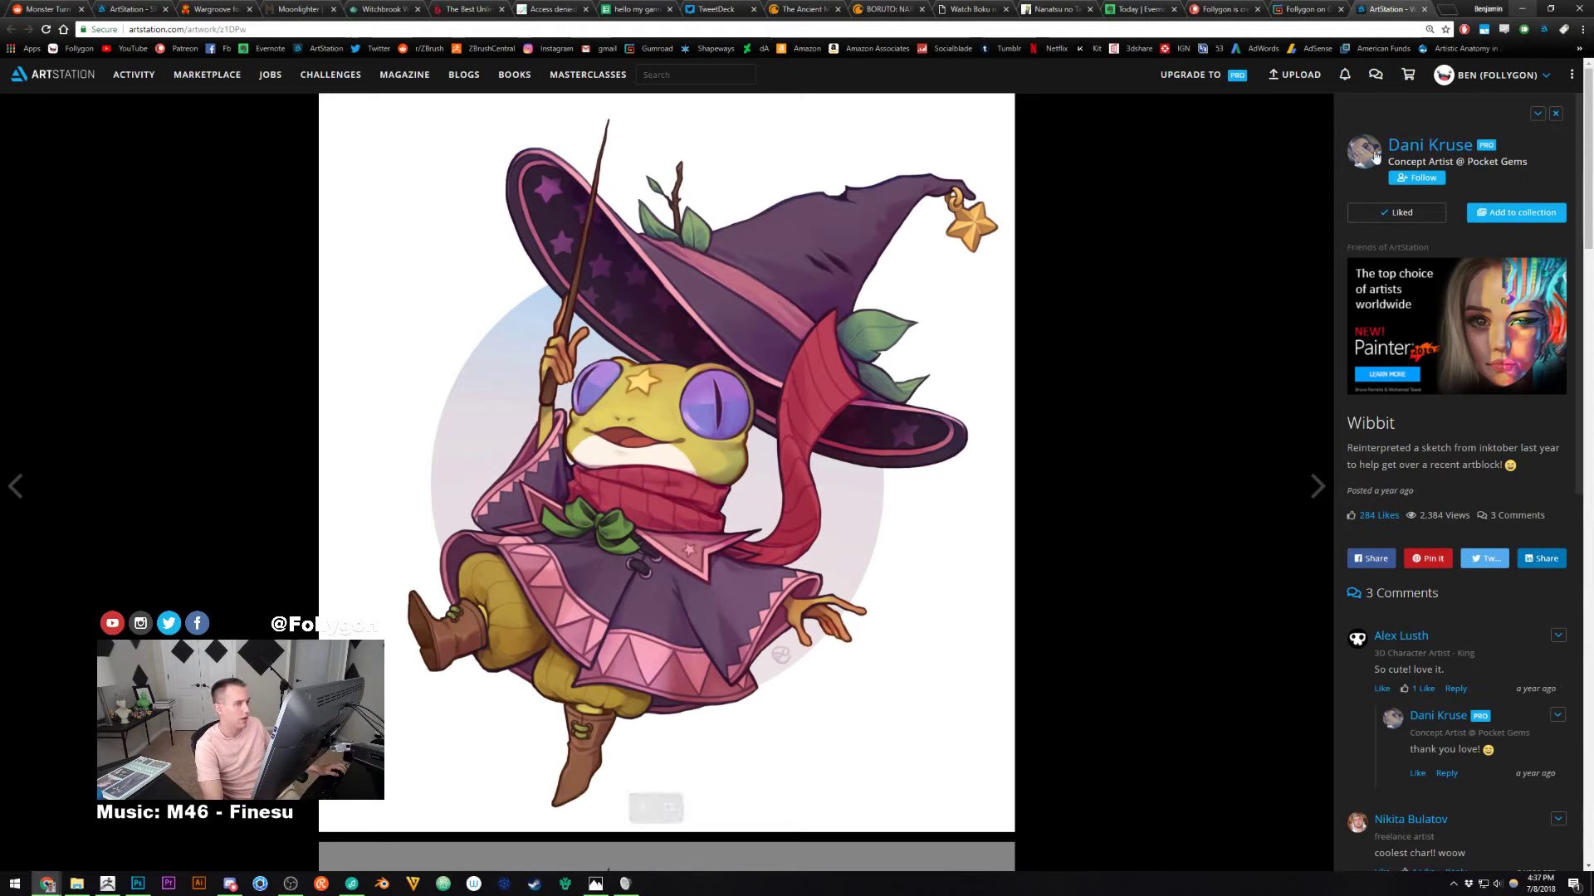
# Review the Wibbit painting and its original inktober sketch on ArtStation, then switch to the frog sculpt in ZBrush
pyautogui.moveTo(1406, 150)
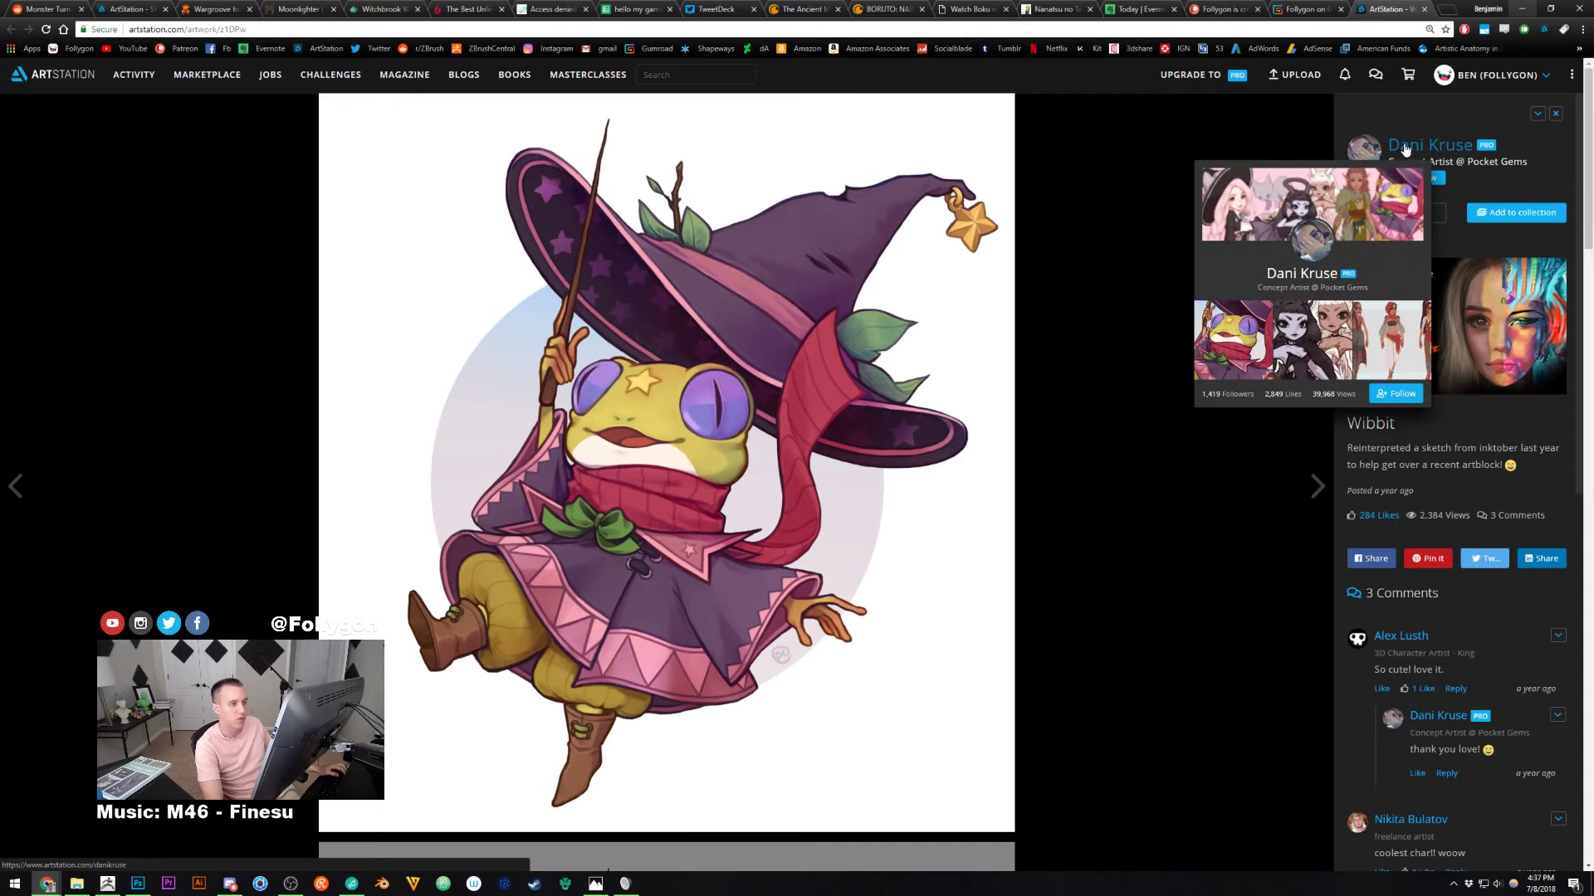
pyautogui.scroll(-9, 1104, 349)
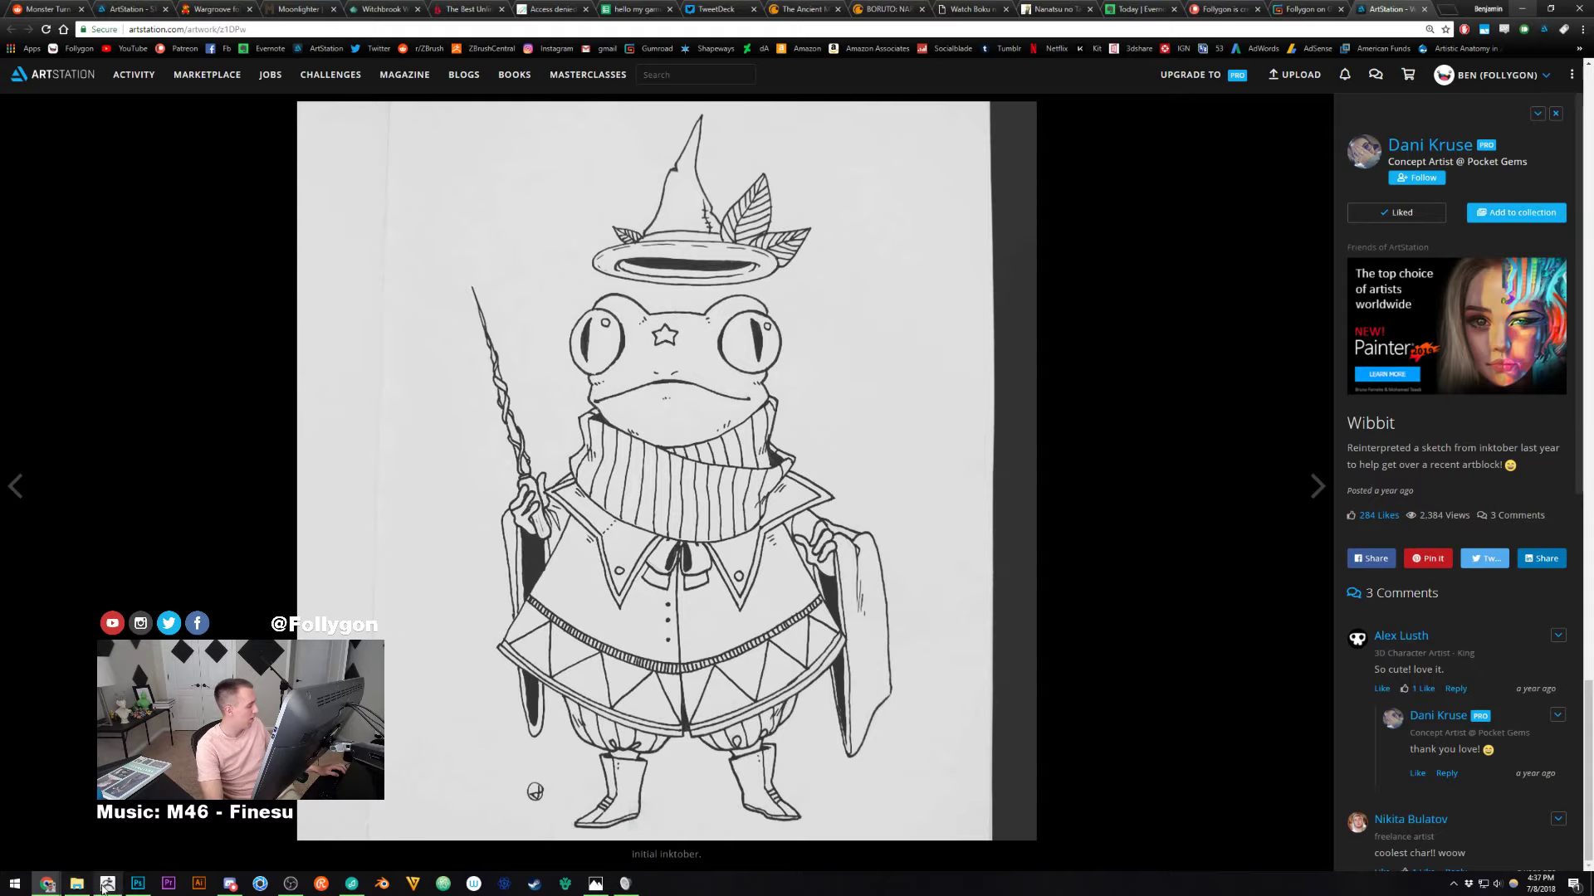
pyautogui.click(1522, 8)
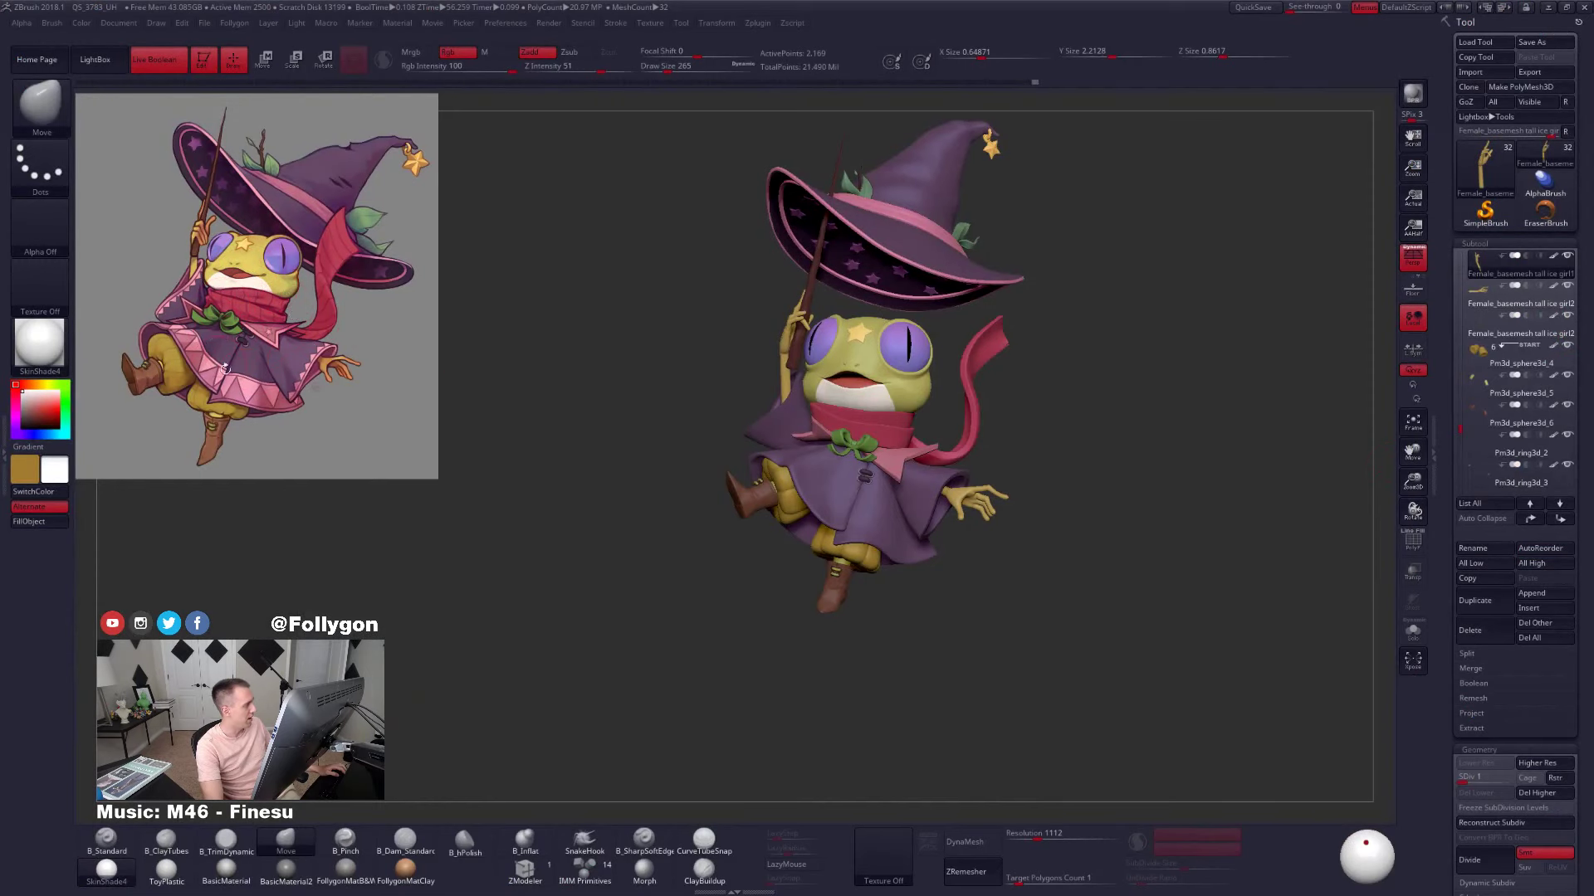
pyautogui.hotkey('alt', 'Tab')
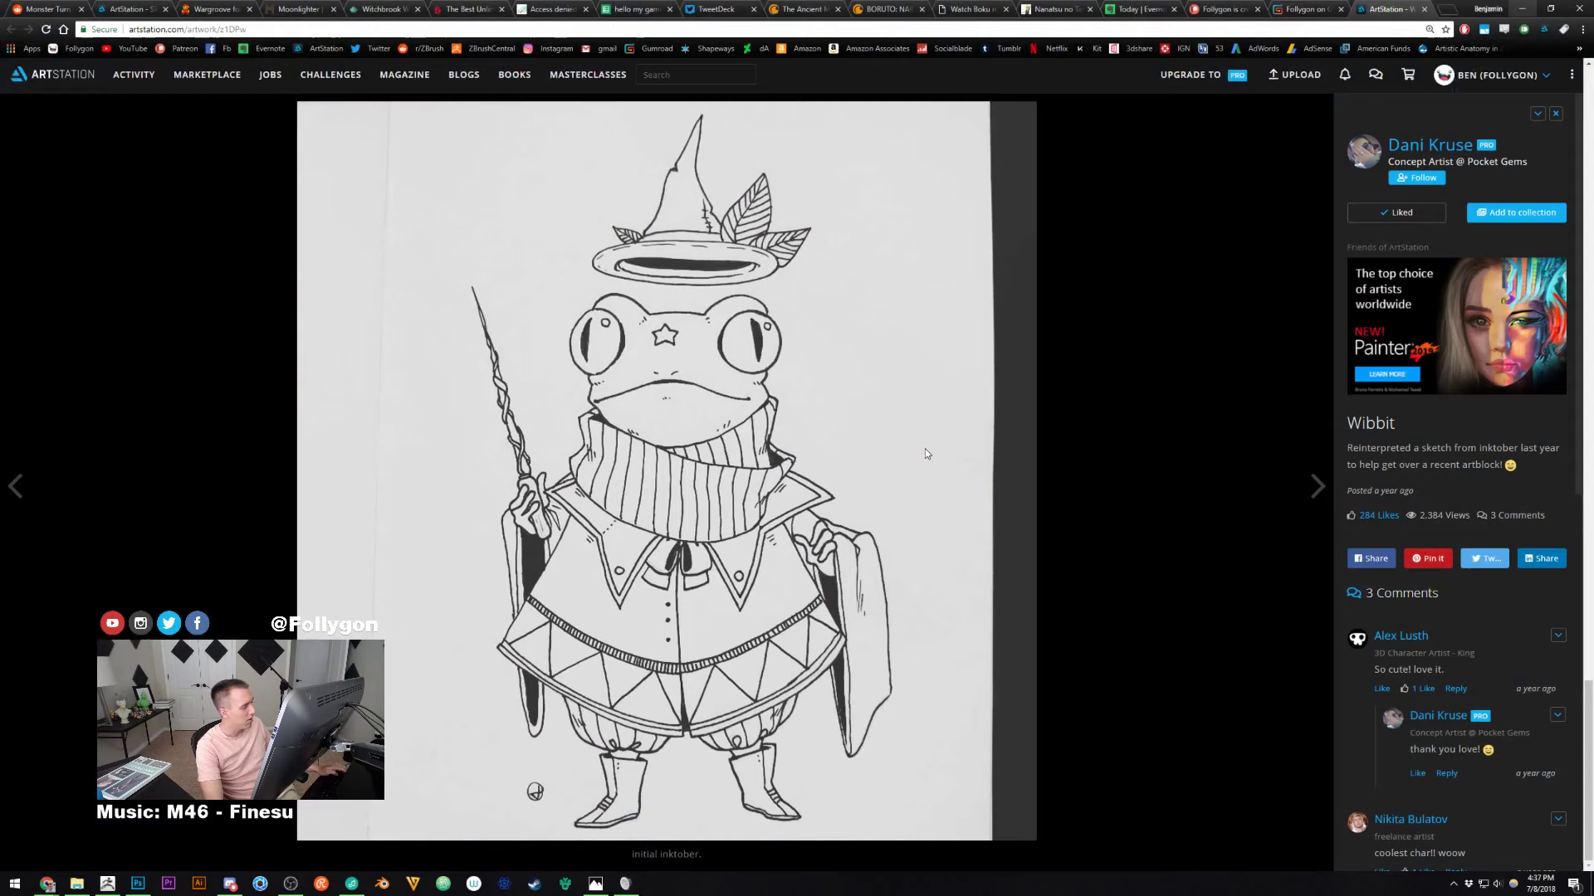
pyautogui.hotkey('alt', 'Tab')
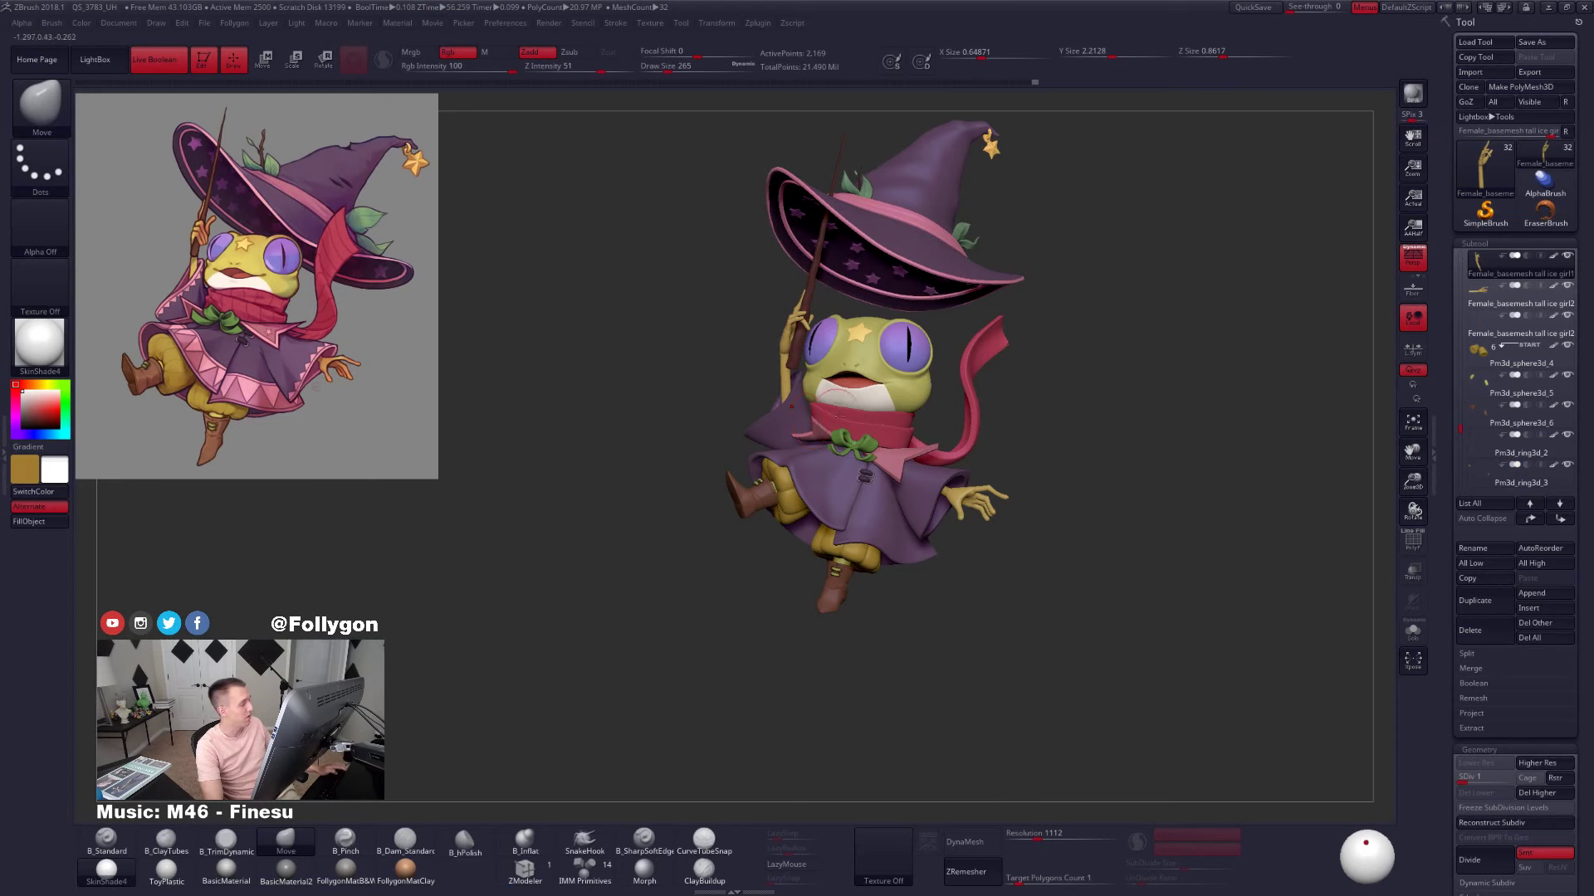
# Examine the frog's head and eyes up close, then compare the whole figure with the reference painting
pyautogui.hotkey('ctrl', 'shift', 'f')
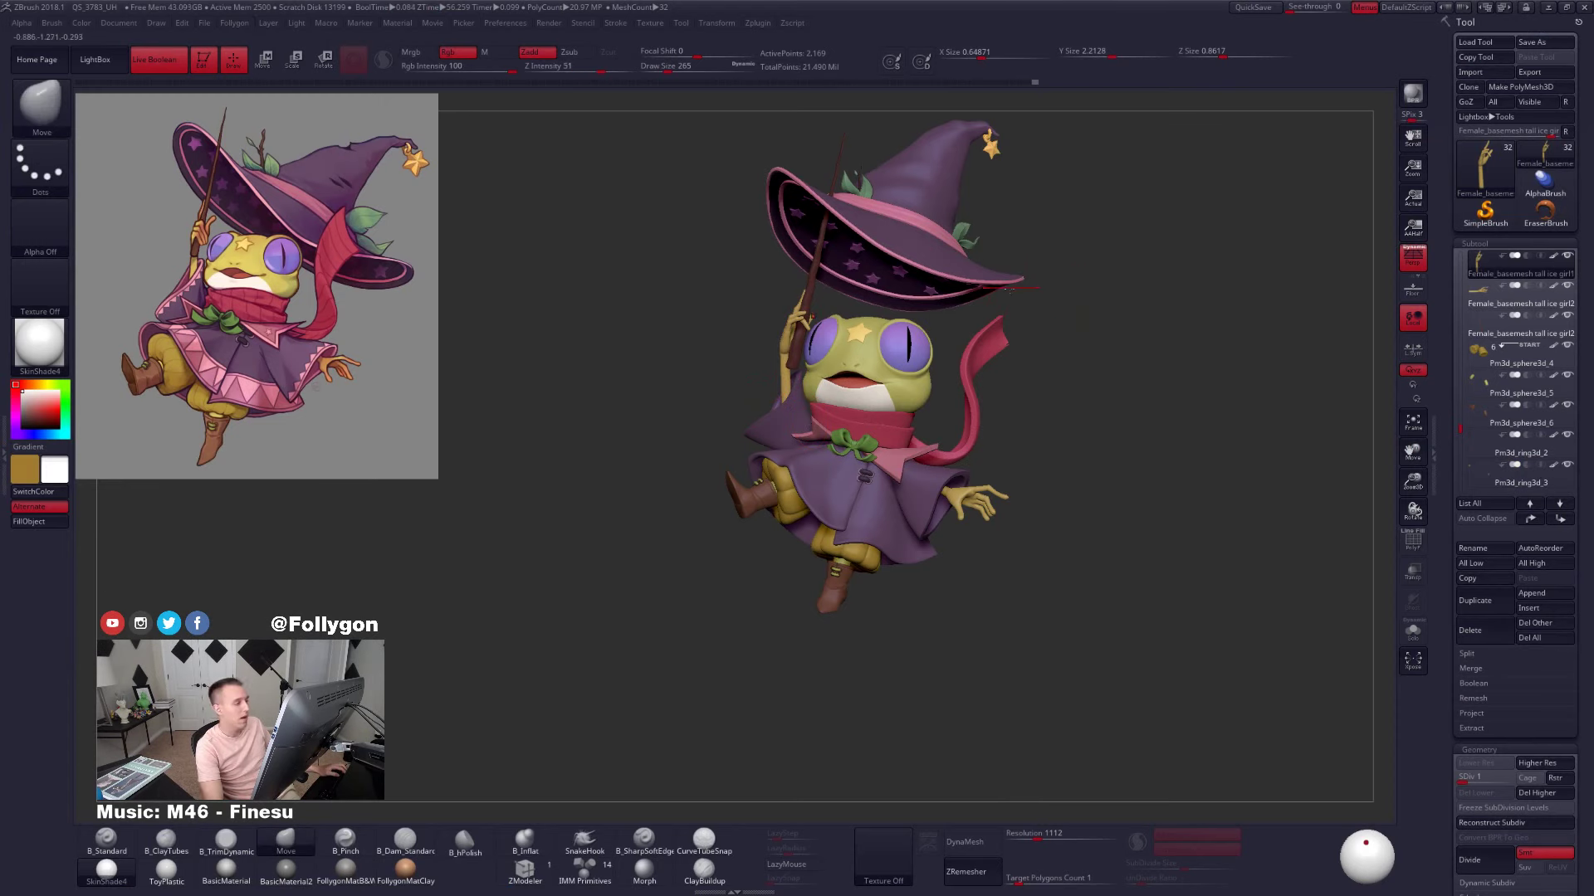
pyautogui.keyDown('ctrl'); pyautogui.moveTo(1026, 286); pyautogui.dragTo(1040, 465, button='right'); pyautogui.keyUp('ctrl')
pyautogui.keyDown('alt'); pyautogui.moveTo(1077, 415); pyautogui.dragTo(996, 451, button='right'); pyautogui.keyUp('alt')
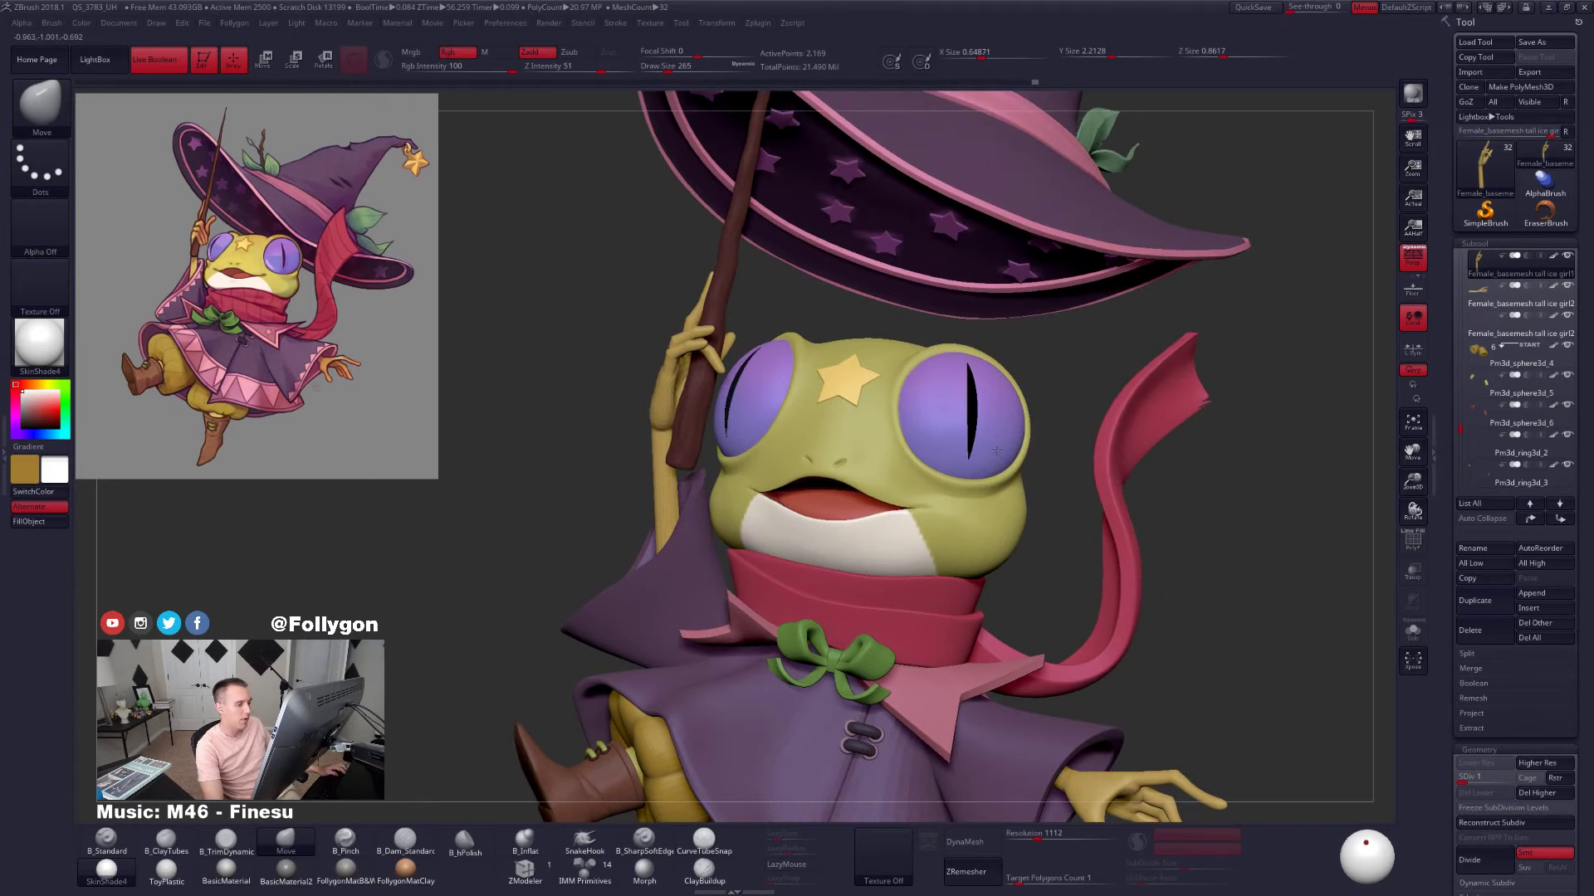
pyautogui.keyDown('alt'); pyautogui.click(1000, 425); pyautogui.keyUp('alt')
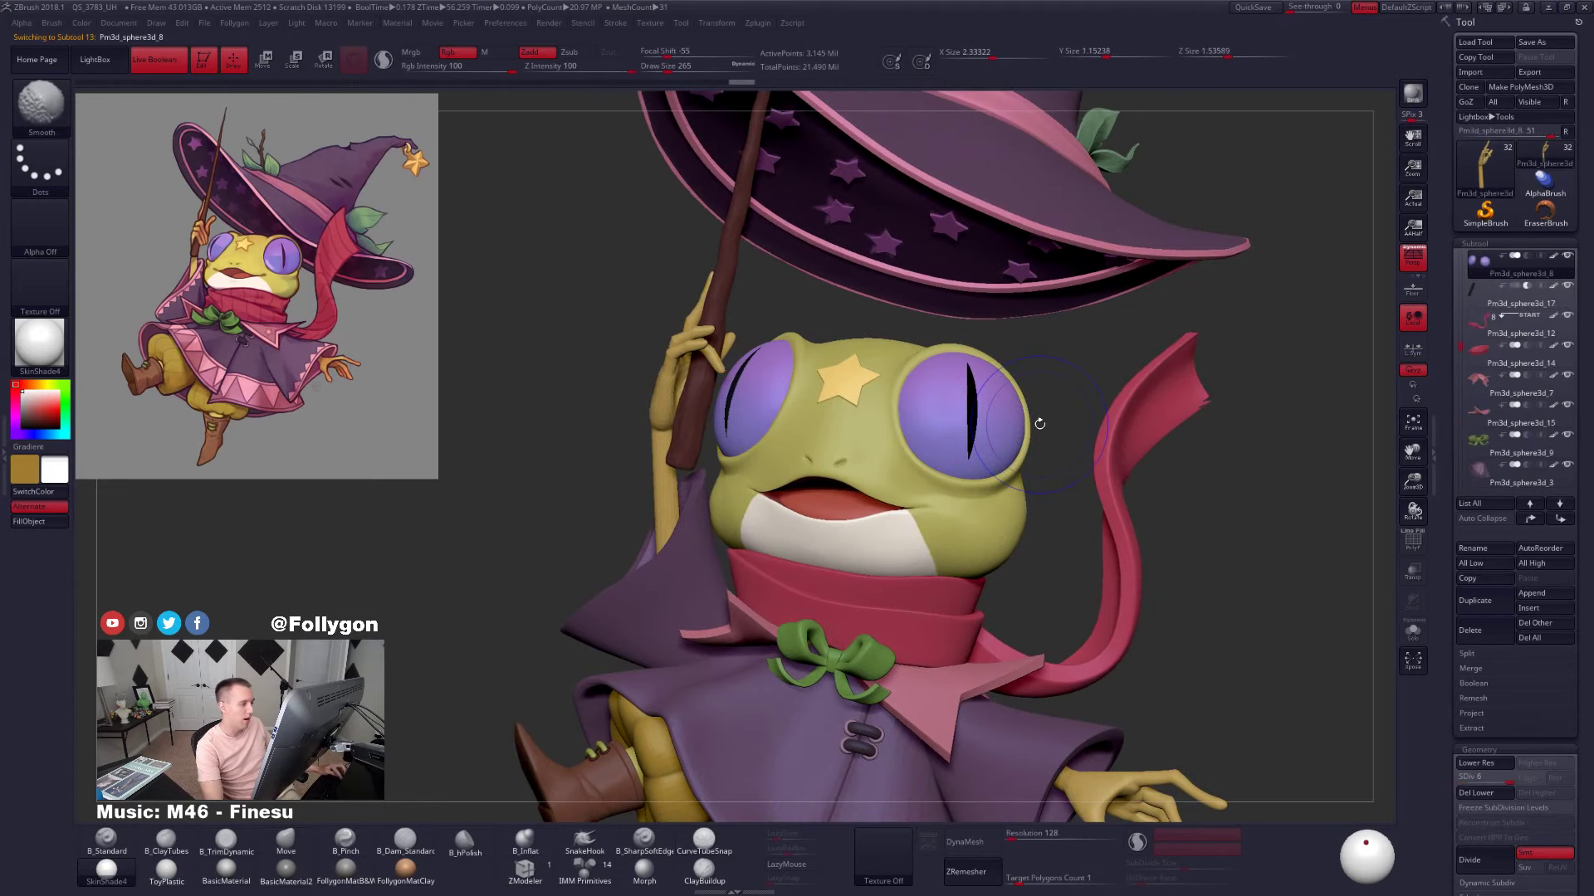
pyautogui.hotkey('shift', 'f')
pyautogui.hotkey('shift', 'f')
pyautogui.keyDown('ctrl'); pyautogui.moveTo(1200, 453); pyautogui.dragTo(1162, 375, button='right'); pyautogui.keyUp('ctrl')
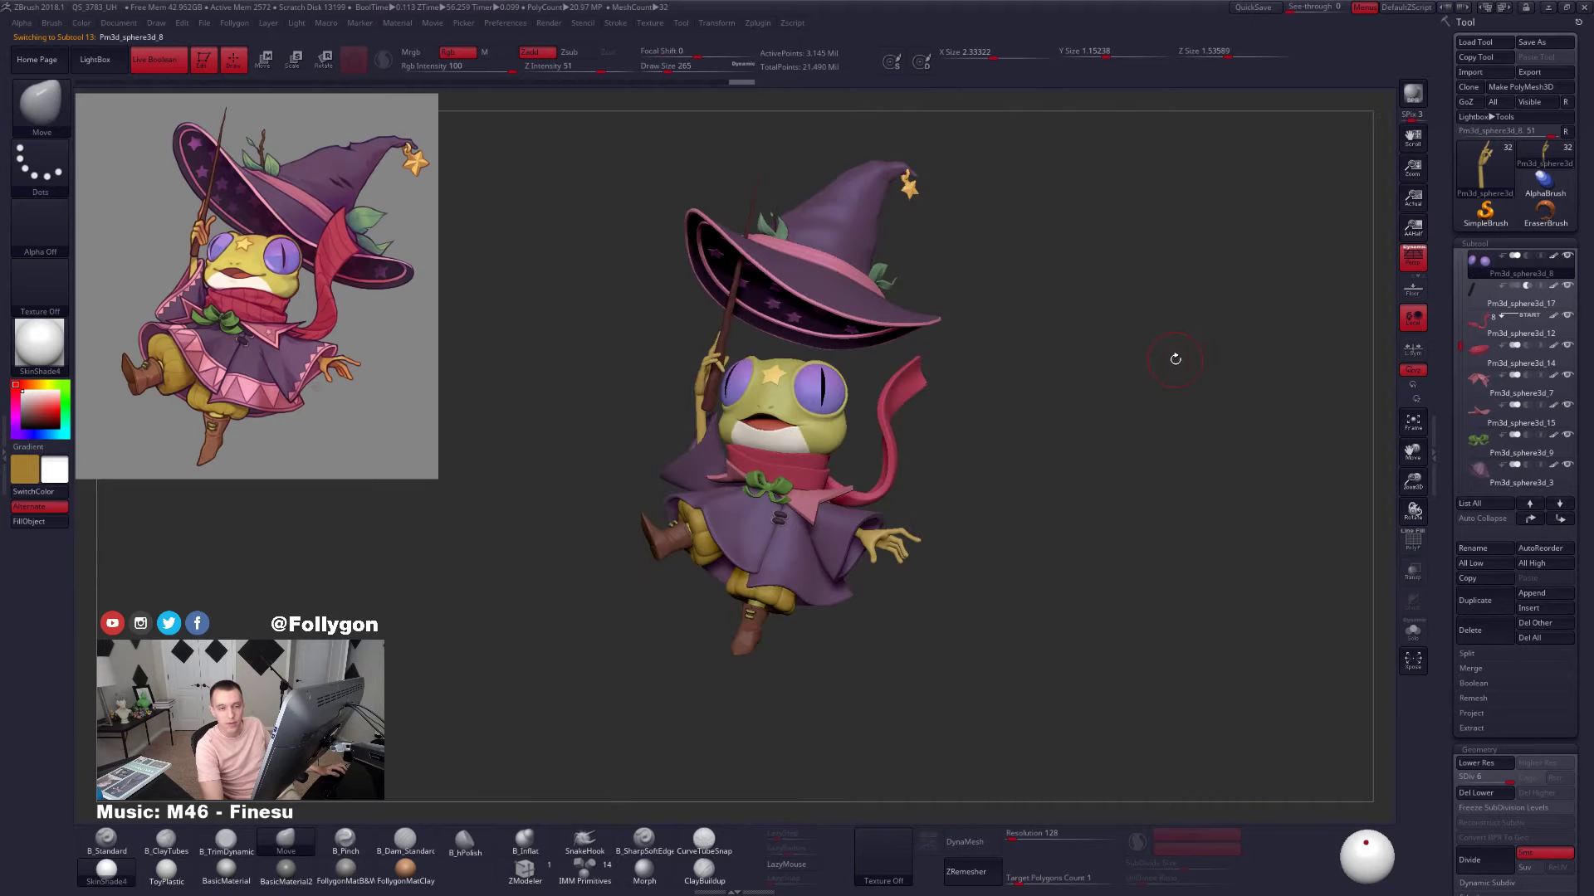
pyautogui.moveTo(1075, 377)
pyautogui.keyDown('alt'); pyautogui.mouseDown(button='right')
pyautogui.moveTo(1075, 422)
pyautogui.moveTo(1068, 399)
pyautogui.mouseUp(button='right'); pyautogui.keyUp('alt')
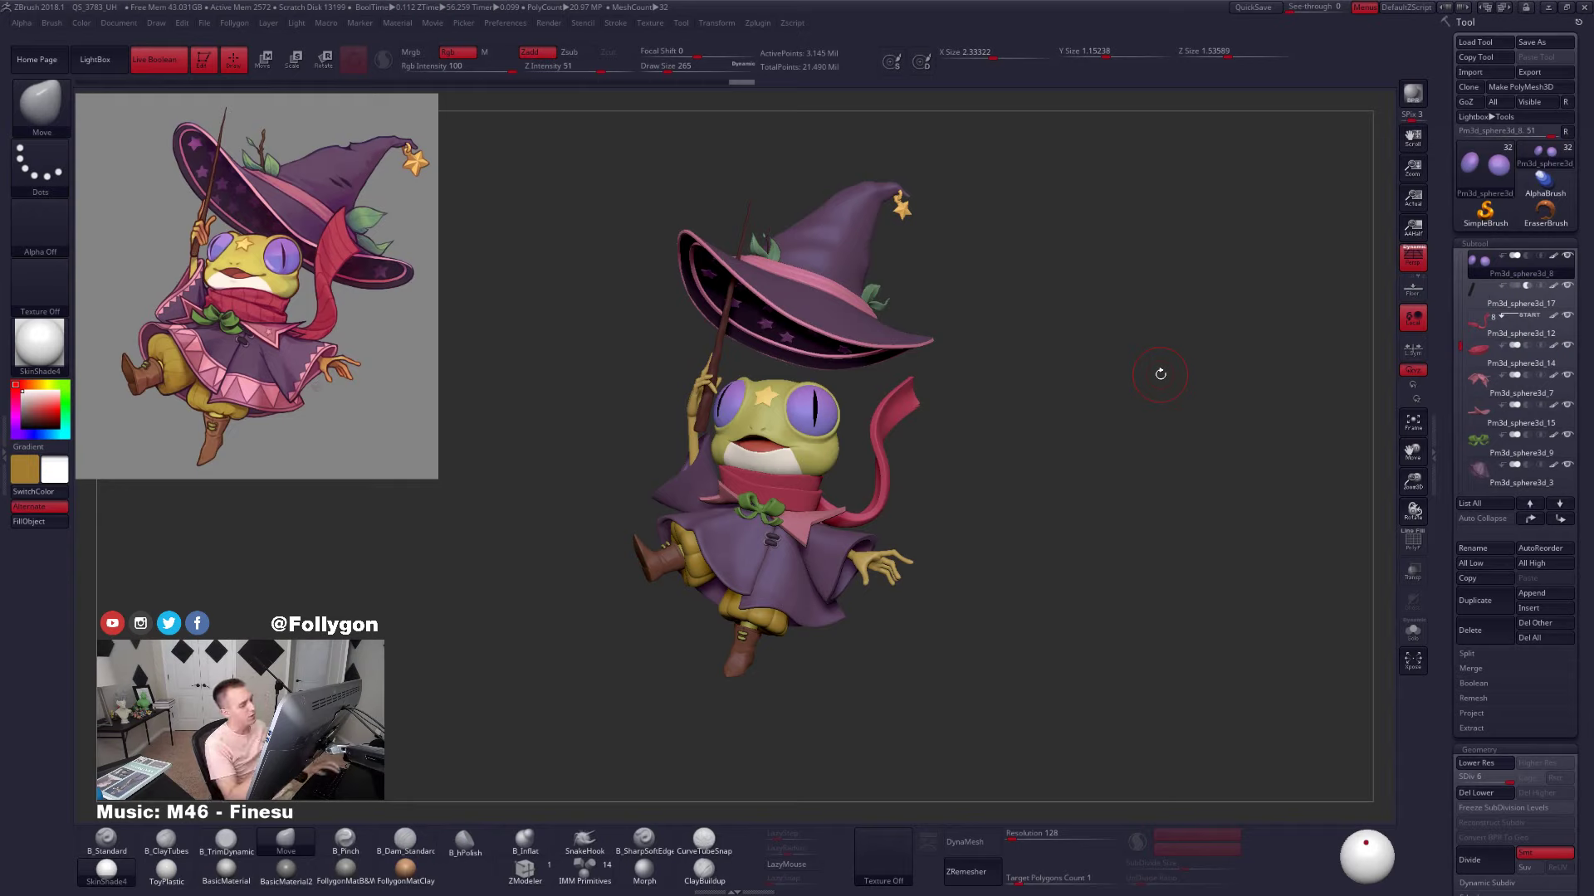
# Examine the frog's raised arm and the outstretched hand as separate subtools
pyautogui.keyDown('alt'); pyautogui.click(693, 406); pyautogui.keyUp('alt')
pyautogui.hotkey('alt', 's')
pyautogui.keyDown('alt'); pyautogui.moveTo(672, 398); pyautogui.dragTo(806, 422); pyautogui.keyUp('alt')
pyautogui.hotkey('shift', 'f')
pyautogui.hotkey('shift', 'f')
pyautogui.keyDown('alt'); pyautogui.moveTo(1132, 587); pyautogui.dragTo(1154, 552); pyautogui.keyUp('alt')
pyautogui.hotkey('alt', 's')
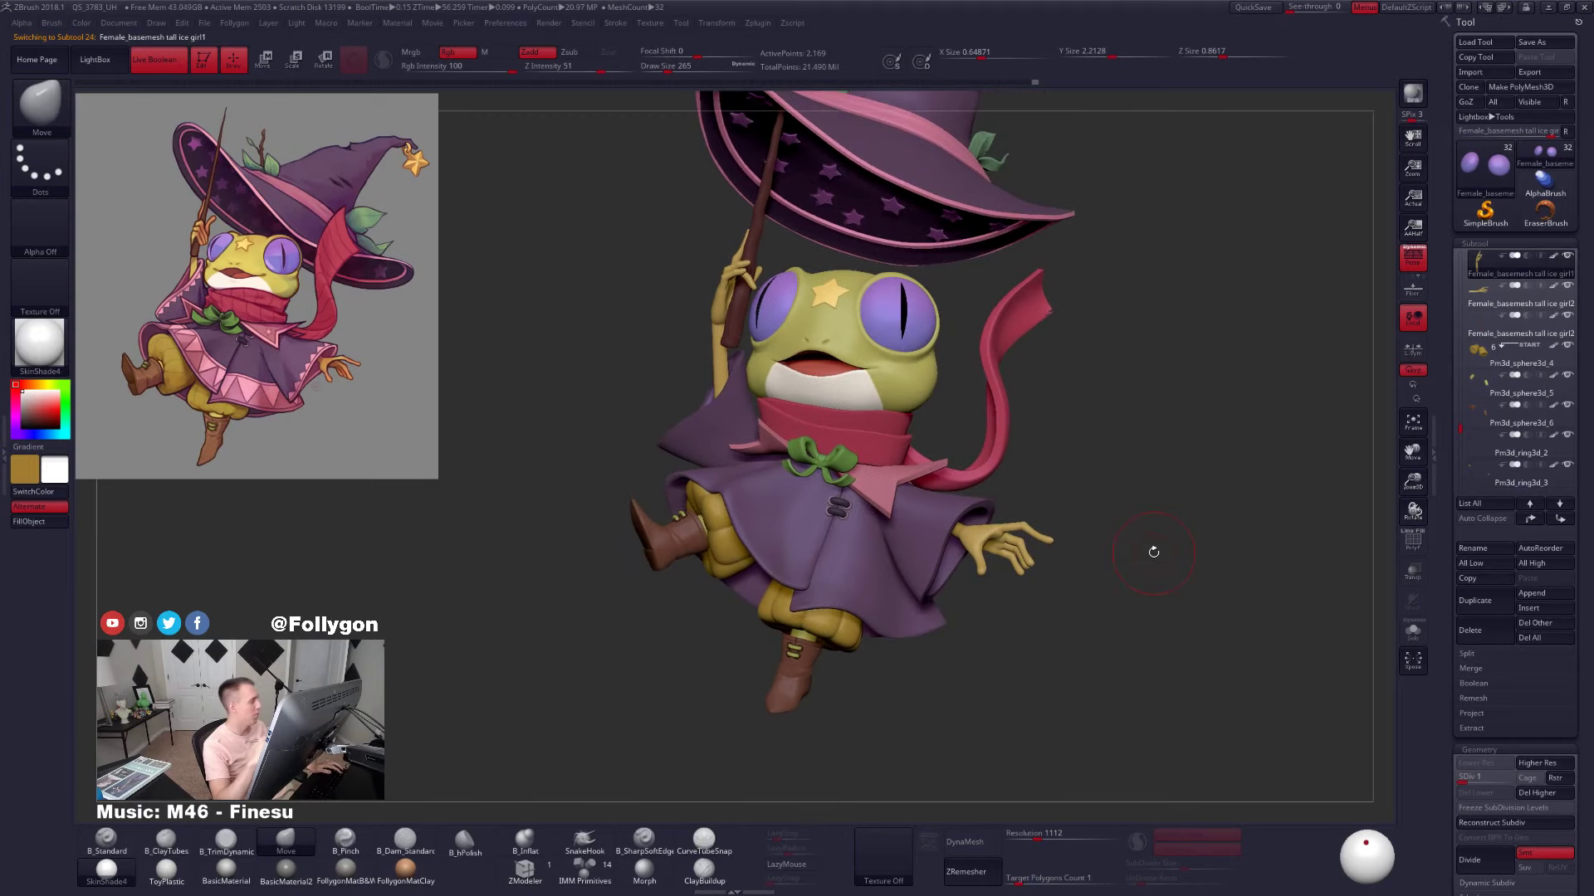
pyautogui.keyDown('alt'); pyautogui.click(1011, 555); pyautogui.keyUp('alt')
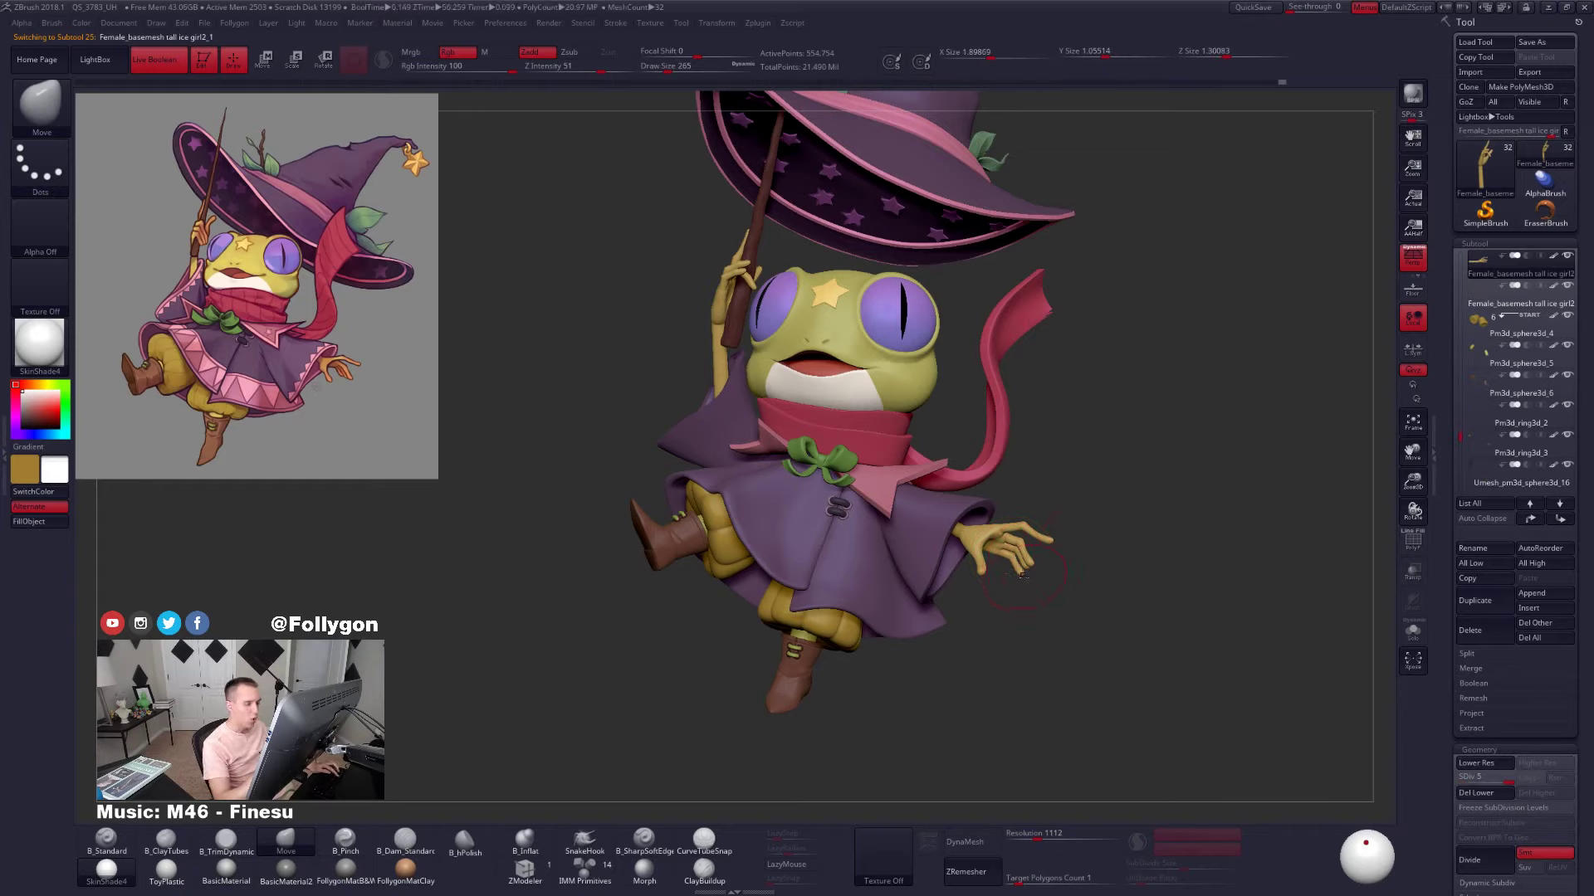
pyautogui.moveTo(1028, 589)
pyautogui.mouseDown()
pyautogui.moveTo(1028, 373)
pyautogui.moveTo(1027, 589)
pyautogui.mouseUp()
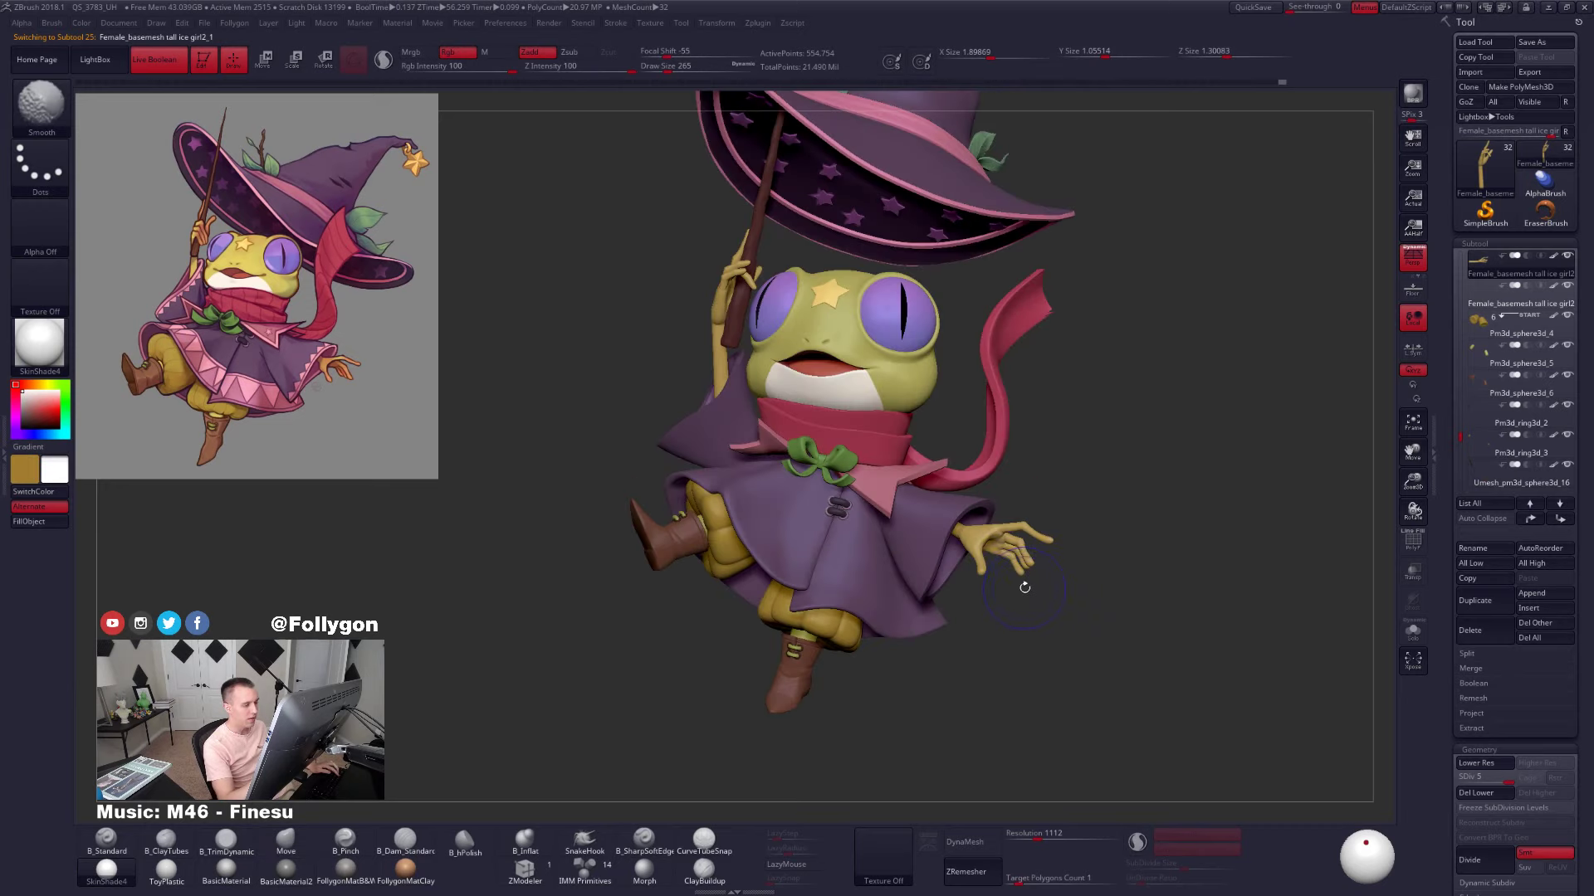
# Select the raised arm subtool and compare the full figure's pose with the reference painting
pyautogui.keyDown('alt'); pyautogui.click(719, 303); pyautogui.keyUp('alt')
pyautogui.hotkey('shift', 'f')
pyautogui.hotkey('shift', 'f')
pyautogui.keyDown('alt'); pyautogui.moveTo(893, 546); pyautogui.dragTo(978, 553, button='right'); pyautogui.keyUp('alt')
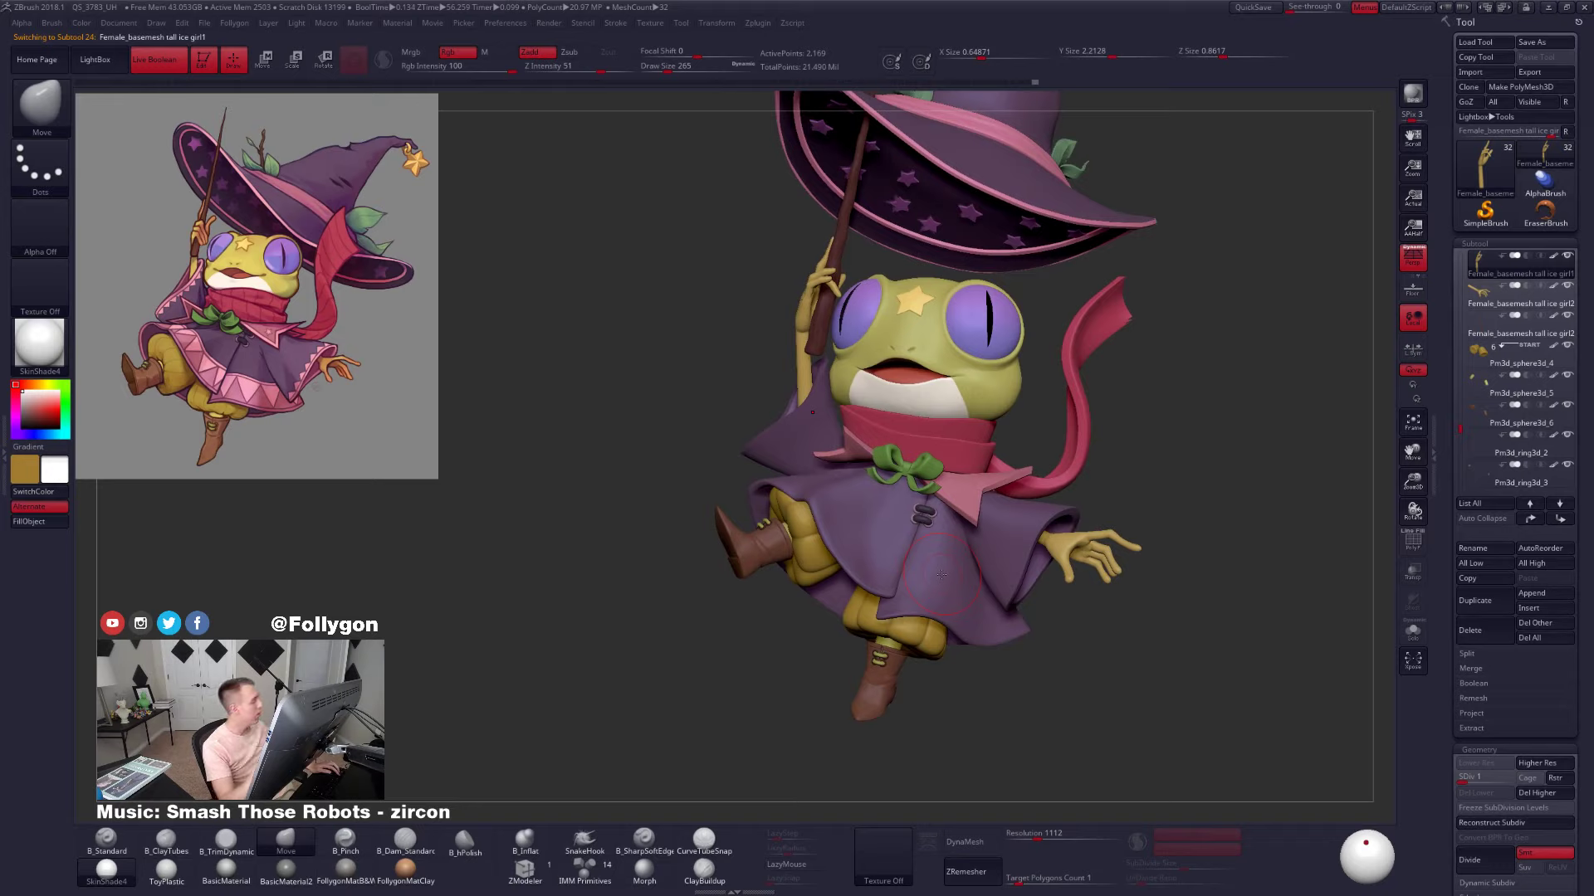
pyautogui.keyDown('ctrl'); pyautogui.moveTo(1258, 469); pyautogui.dragTo(1232, 448, button='right'); pyautogui.keyUp('ctrl')
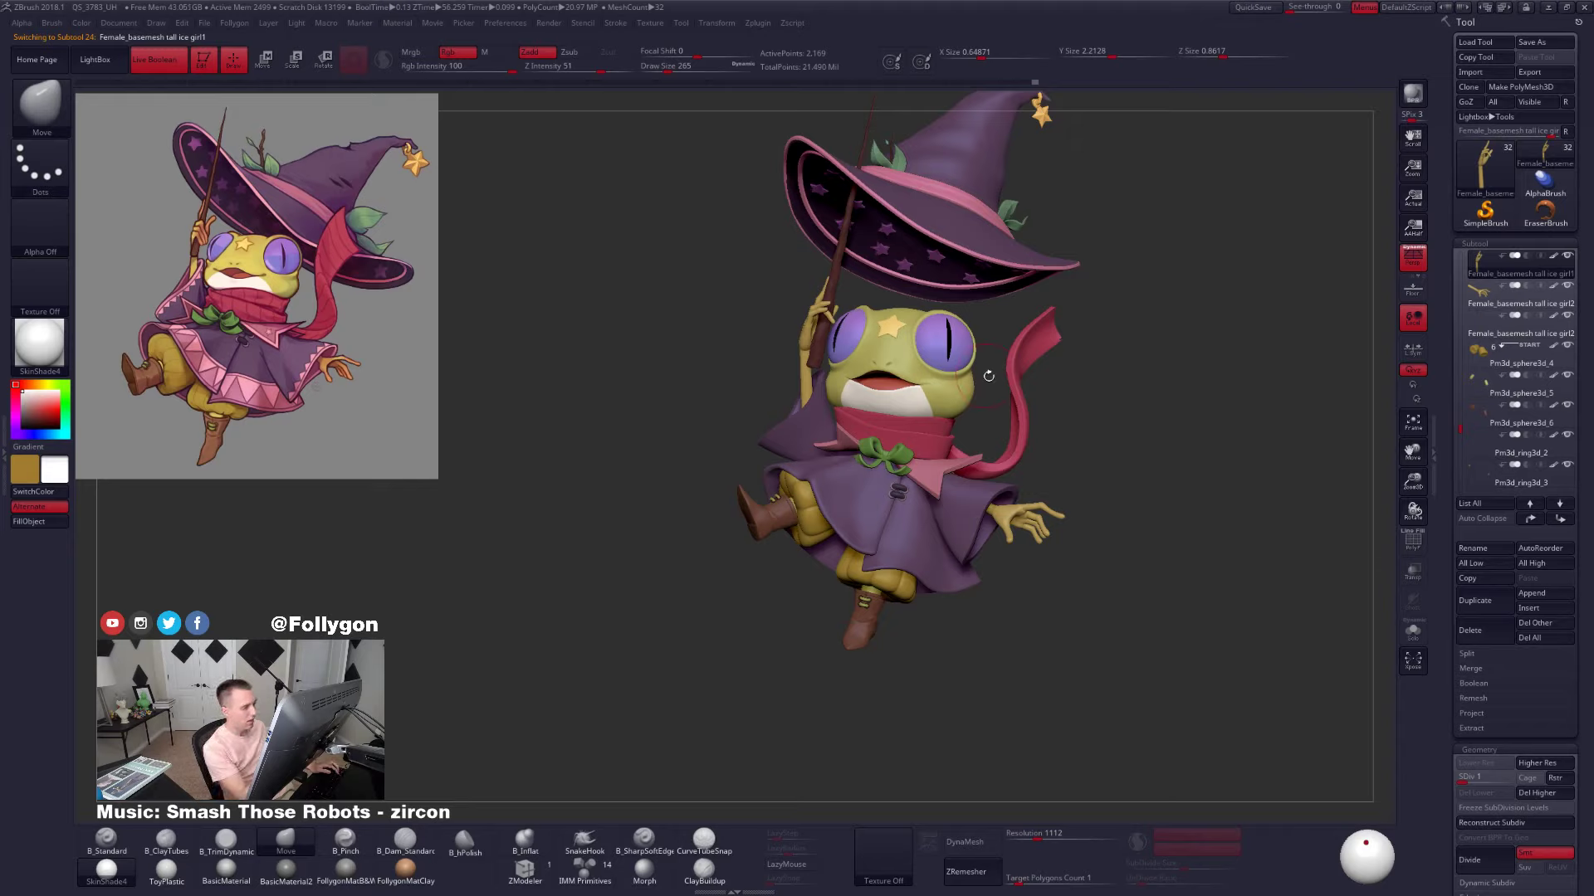
pyautogui.hotkey('shift', 'f')
pyautogui.hotkey('shift', 'f')
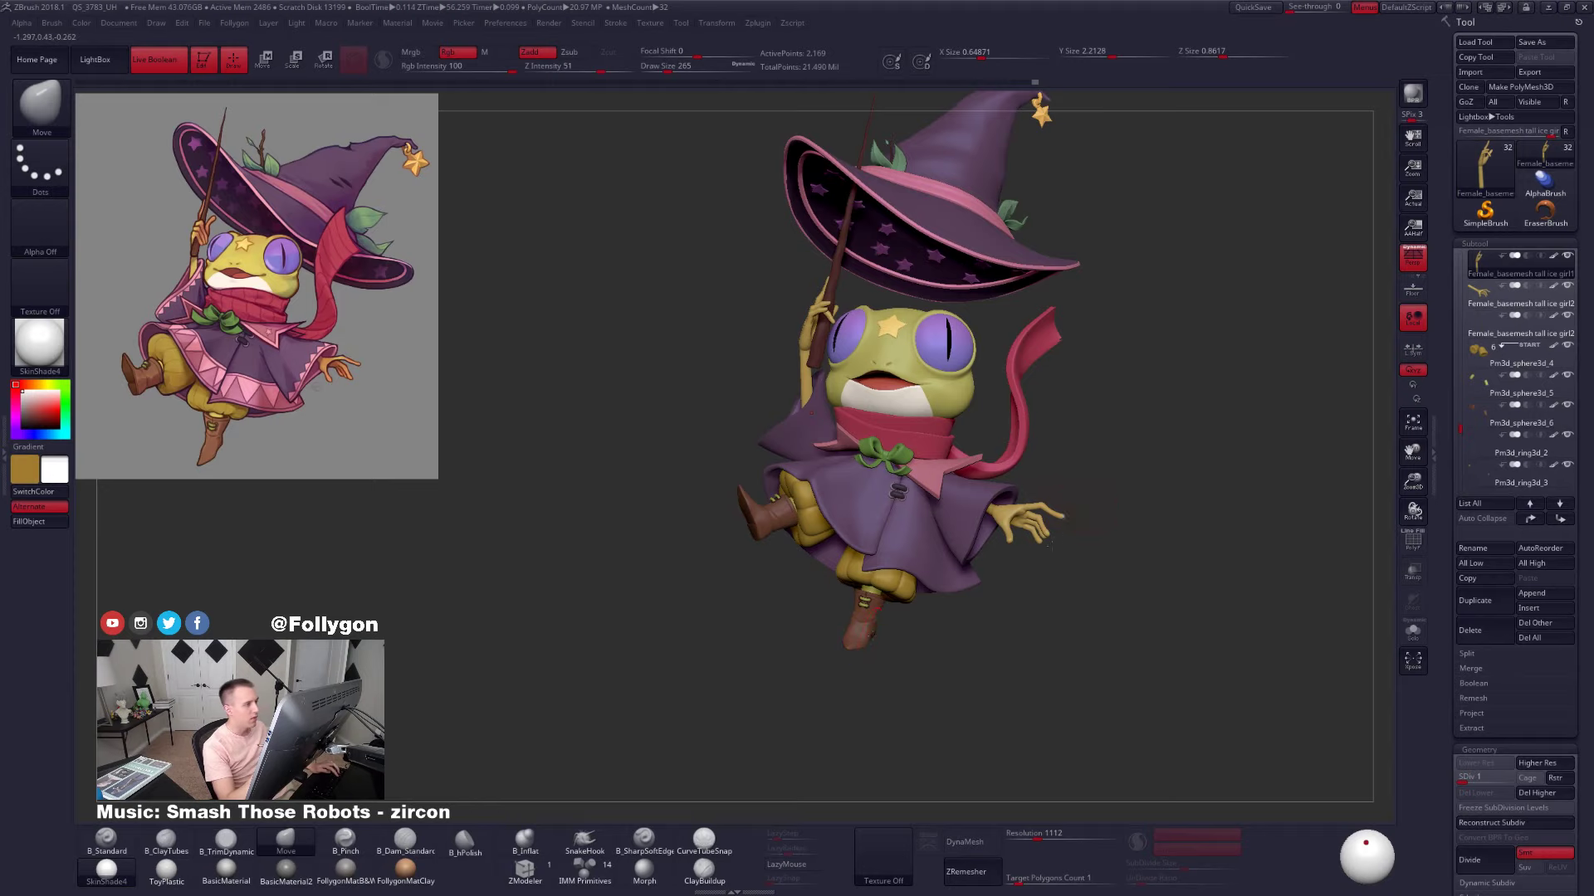
pyautogui.moveTo(1040, 363)
pyautogui.keyDown('alt'); pyautogui.mouseDown(button='right')
pyautogui.moveTo(980, 410)
pyautogui.moveTo(1010, 615)
pyautogui.moveTo(997, 520)
pyautogui.moveTo(1034, 541)
pyautogui.moveTo(986, 549)
pyautogui.mouseUp(button='right'); pyautogui.keyUp('alt')
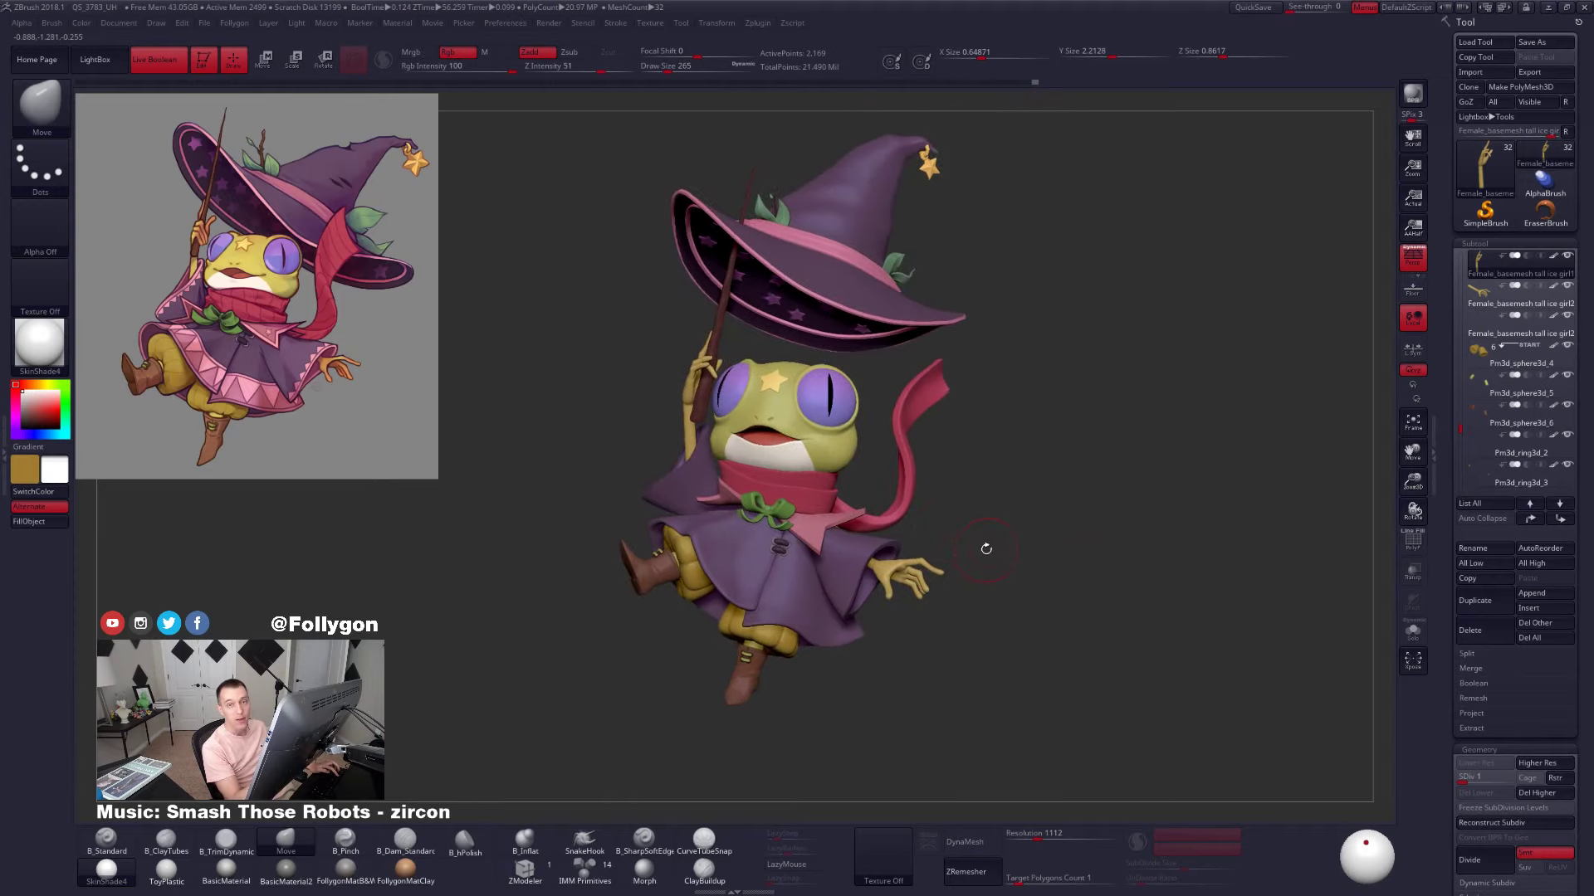
pyautogui.hotkey('ctrl', 'shift', 'f')
pyautogui.keyDown('alt'); pyautogui.moveTo(1081, 509); pyautogui.dragTo(1128, 557, button='right'); pyautogui.keyUp('alt')
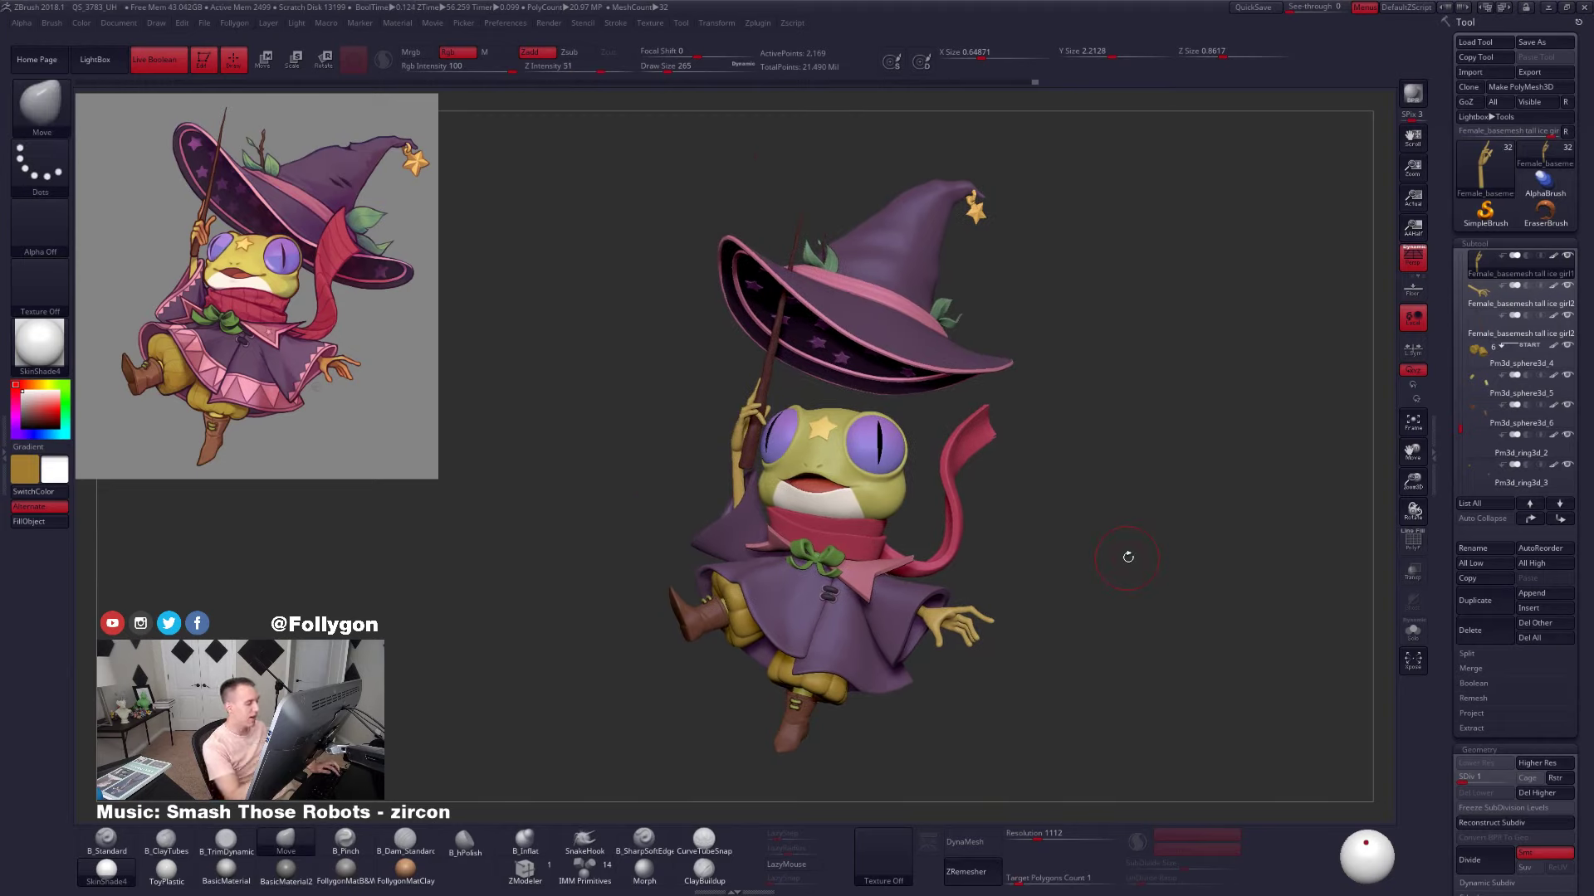
# Isolate the raised arm to inspect its fingers and polygroups, then bring back the other subtools to check the grip on the wand
pyautogui.hotkey('alt', 's')
pyautogui.keyDown('ctrl'); pyautogui.moveTo(736, 415); pyautogui.dragTo(685, 431, button='right'); pyautogui.keyUp('ctrl')
pyautogui.moveTo(684, 431)
pyautogui.keyDown('alt'); pyautogui.mouseDown(button='right')
pyautogui.moveTo(752, 439)
pyautogui.moveTo(786, 495)
pyautogui.mouseUp(button='right'); pyautogui.keyUp('alt')
pyautogui.hotkey('shift', 'f')
pyautogui.press('space')
pyautogui.moveTo(772, 436); pyautogui.dragTo(760, 436)
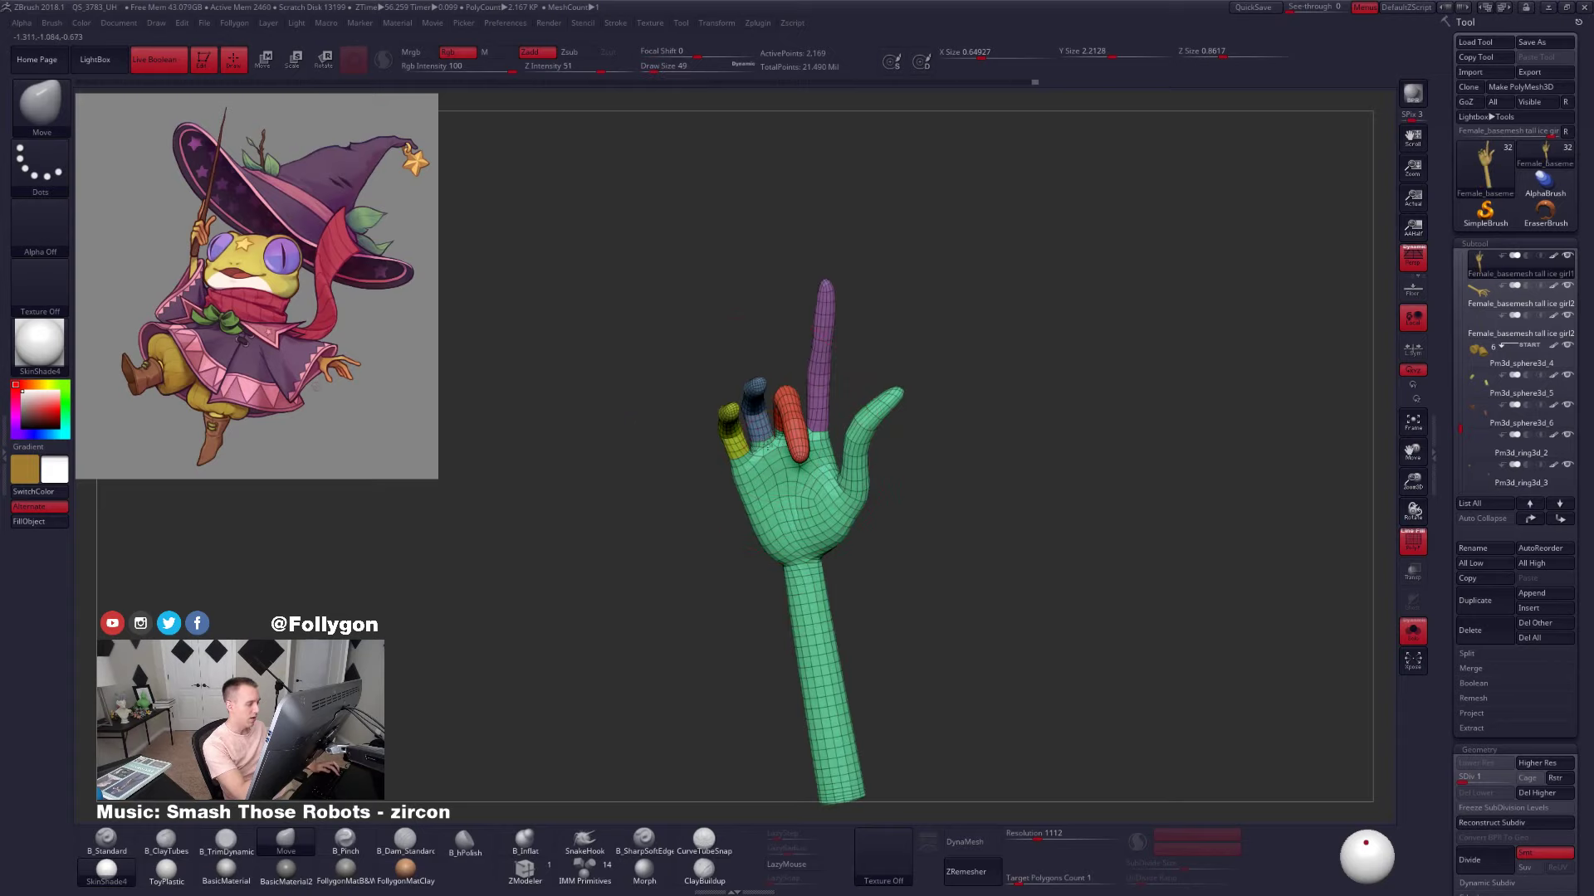
pyautogui.keyDown('ctrl'); pyautogui.moveTo(759, 437); pyautogui.dragTo(788, 489, button='right'); pyautogui.keyUp('ctrl')
pyautogui.moveTo(789, 490)
pyautogui.mouseDown(button='right')
pyautogui.moveTo(780, 421)
pyautogui.moveTo(833, 444)
pyautogui.mouseUp(button='right')
pyautogui.hotkey('shift', 'f')
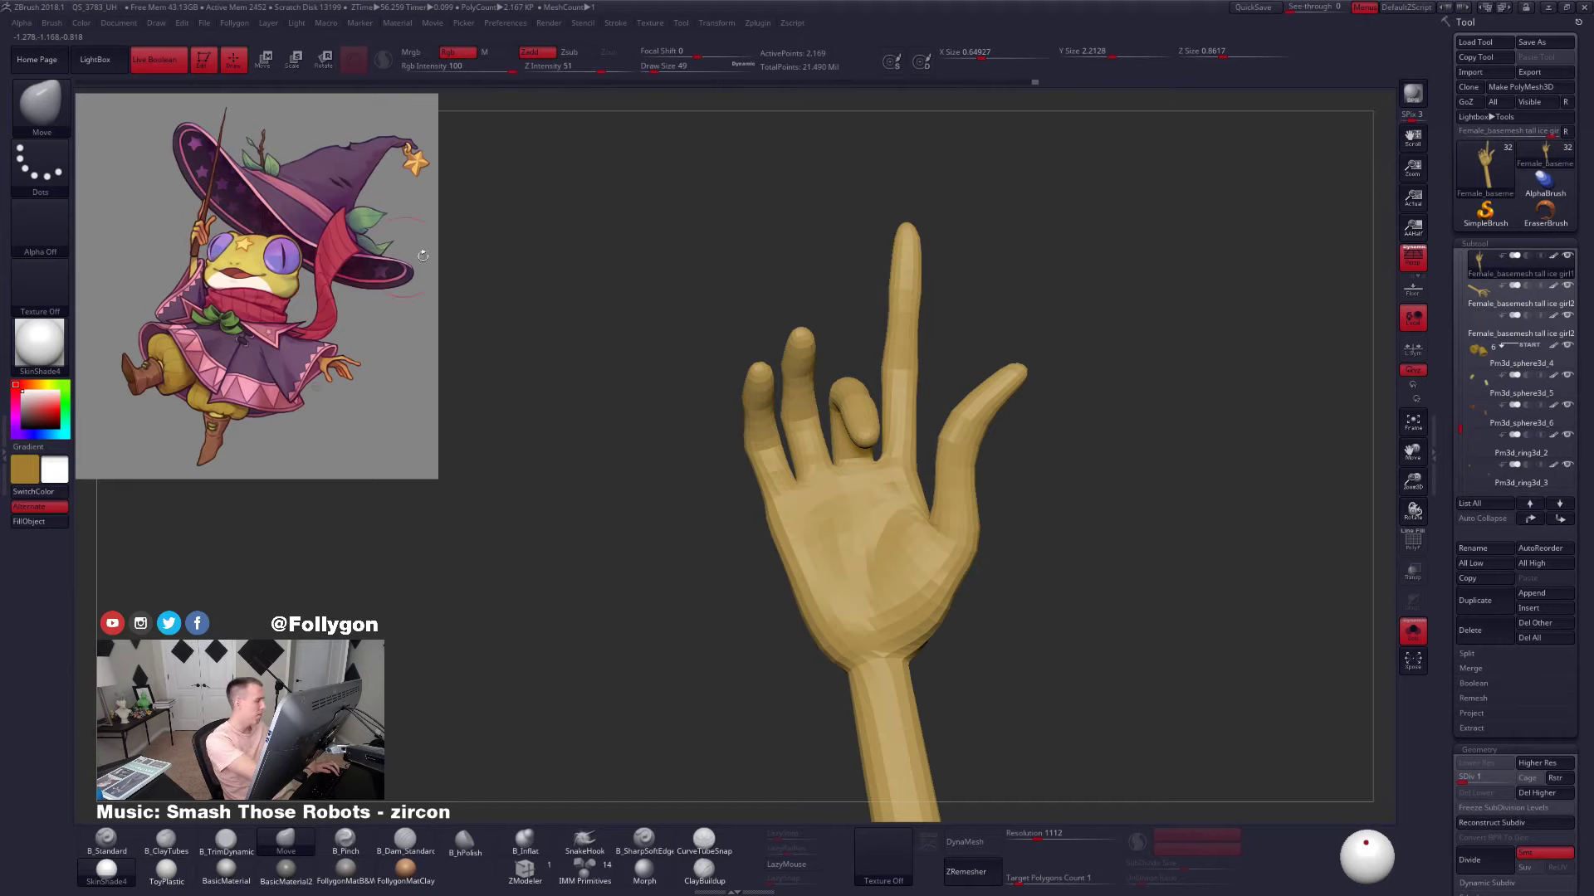
pyautogui.hotkey('shift', 'f')
pyautogui.moveTo(797, 581); pyautogui.dragTo(1025, 538, button='right')
pyautogui.hotkey('alt', 's')
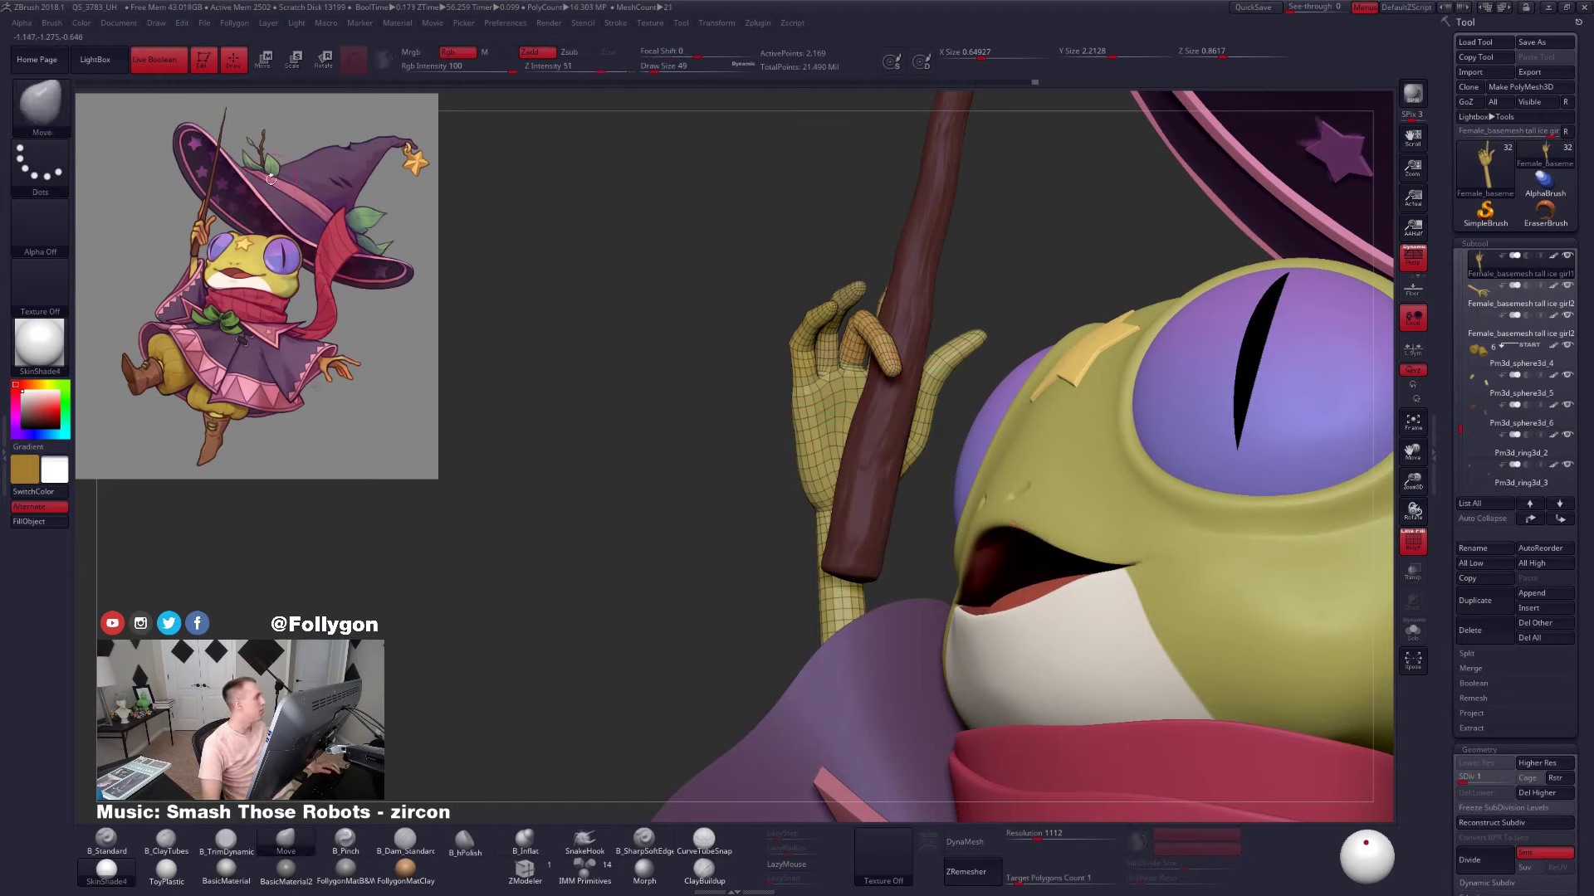
# Turn off Live Boolean and hide the block-shaped subtractive subtool that cuts the pupils
pyautogui.click(148, 66)
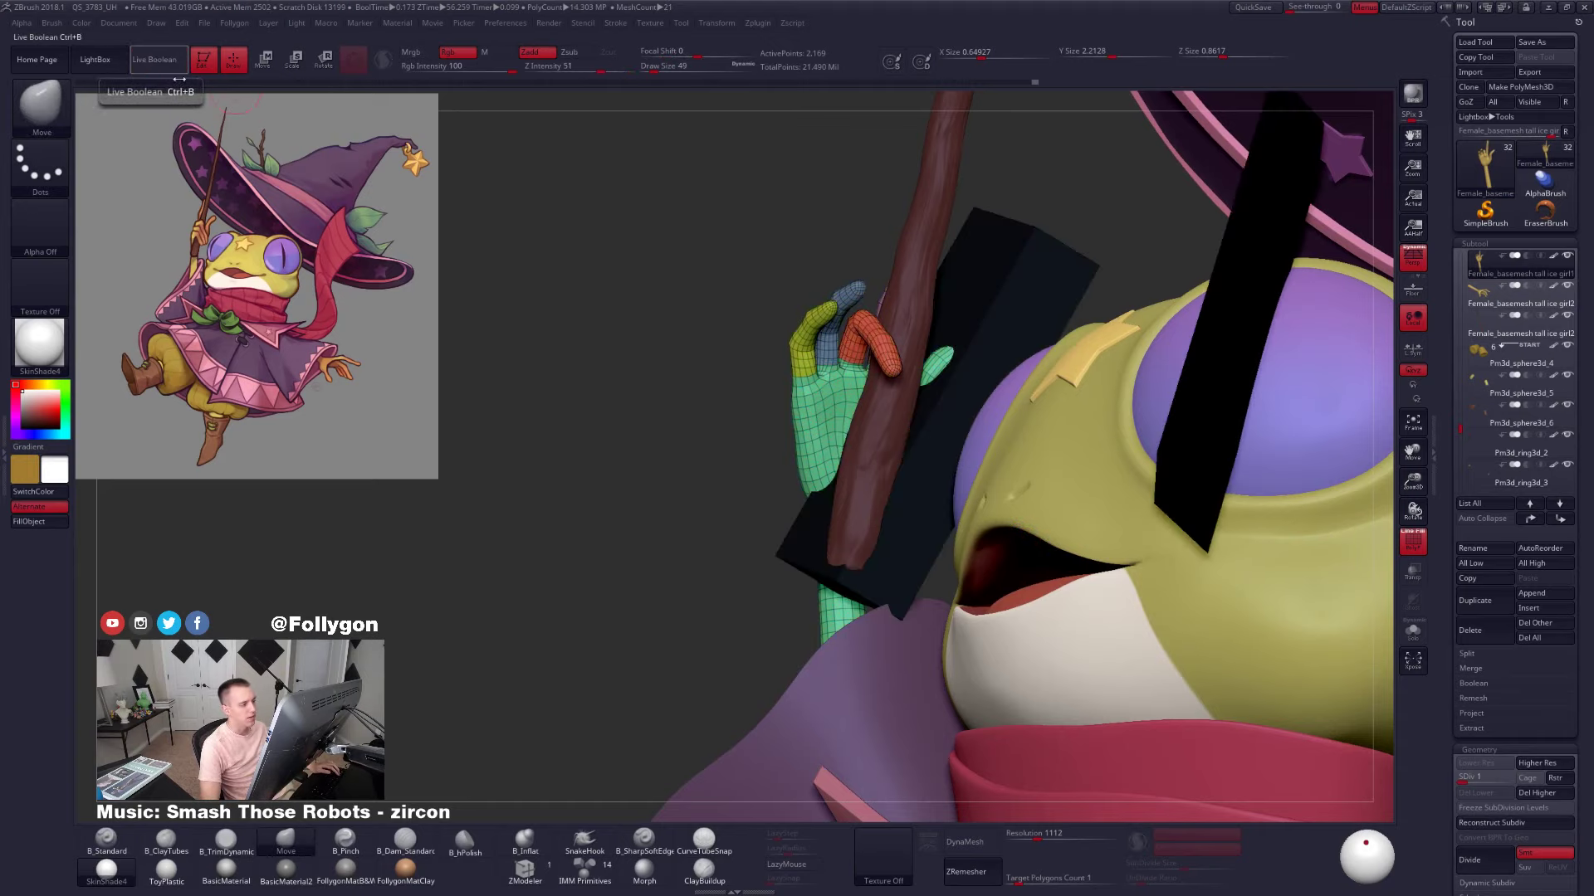
pyautogui.keyDown('alt'); pyautogui.click(1240, 342); pyautogui.keyUp('alt')
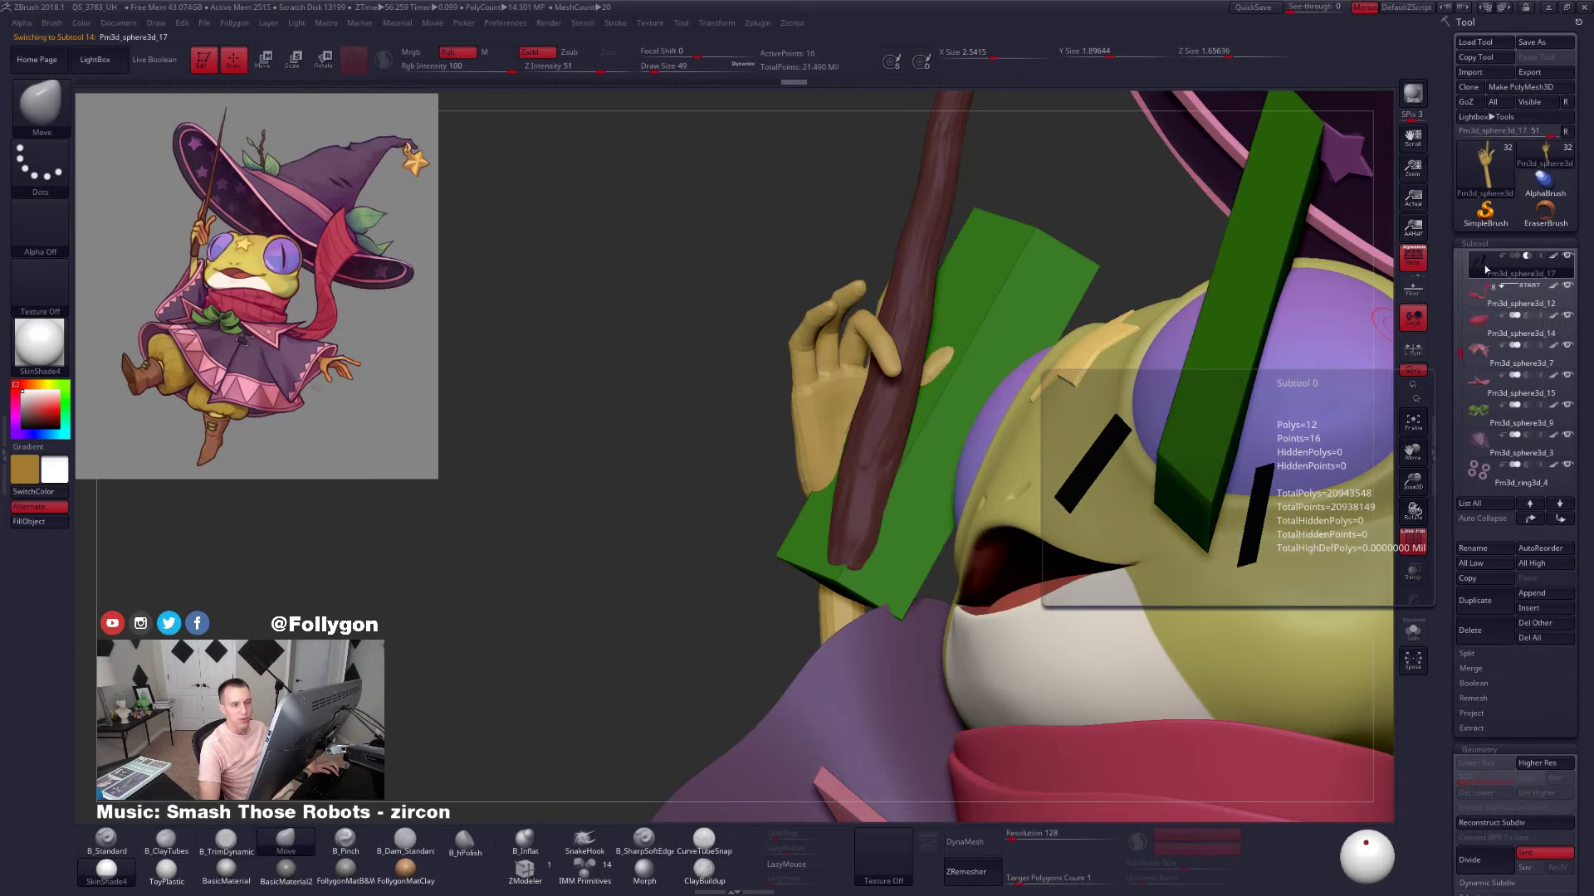
pyautogui.click(1567, 256)
pyautogui.click(1483, 295)
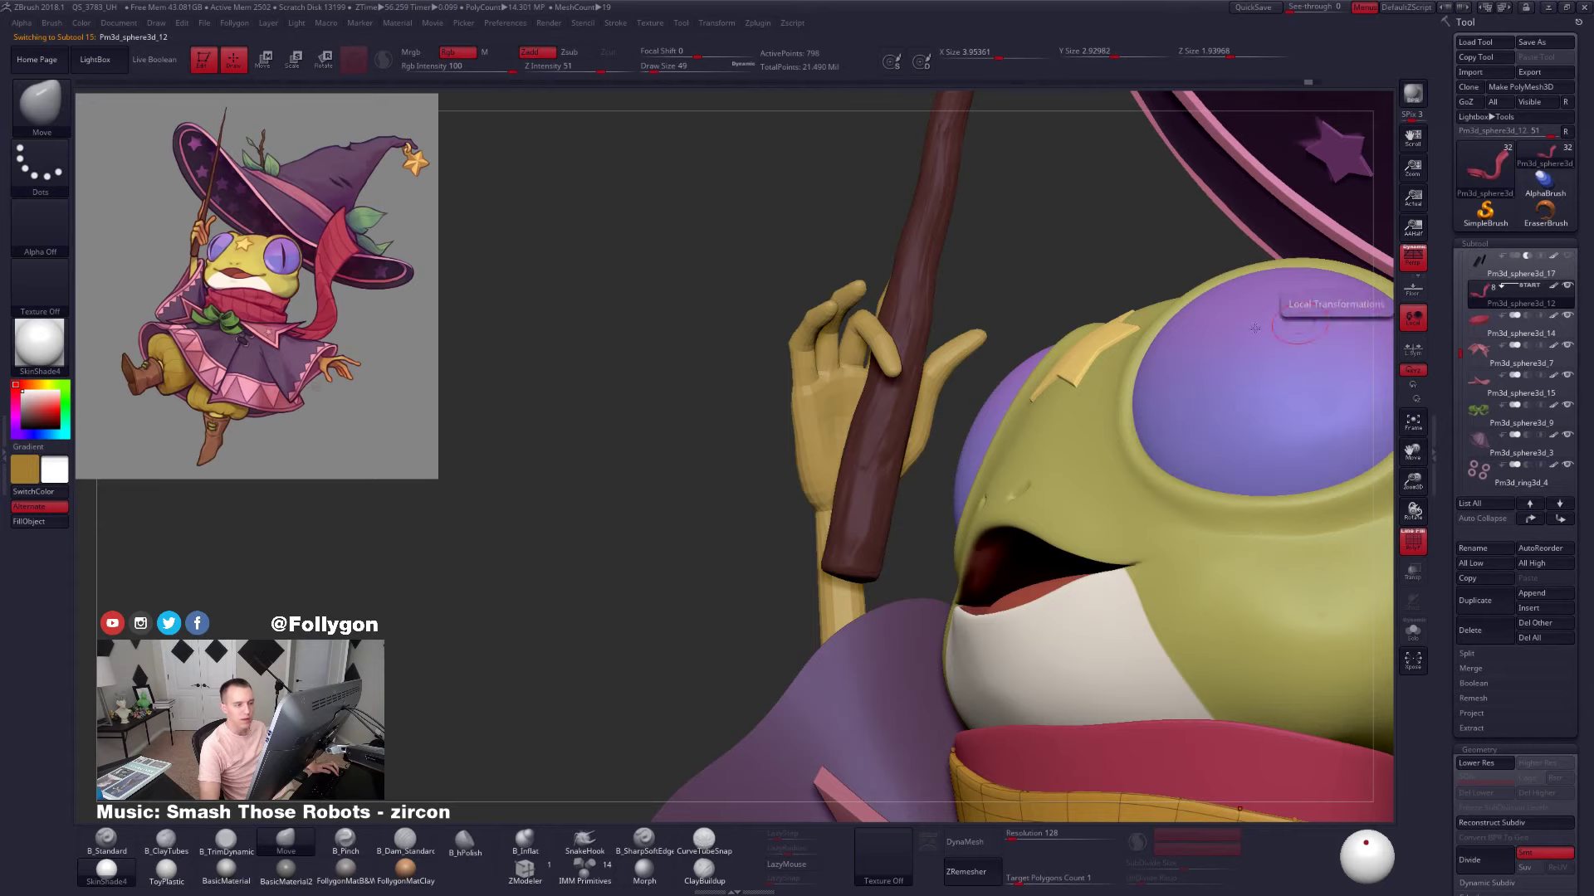
pyautogui.keyDown('ctrl'); pyautogui.moveTo(1255, 329); pyautogui.dragTo(1283, 500, button='right'); pyautogui.keyUp('ctrl')
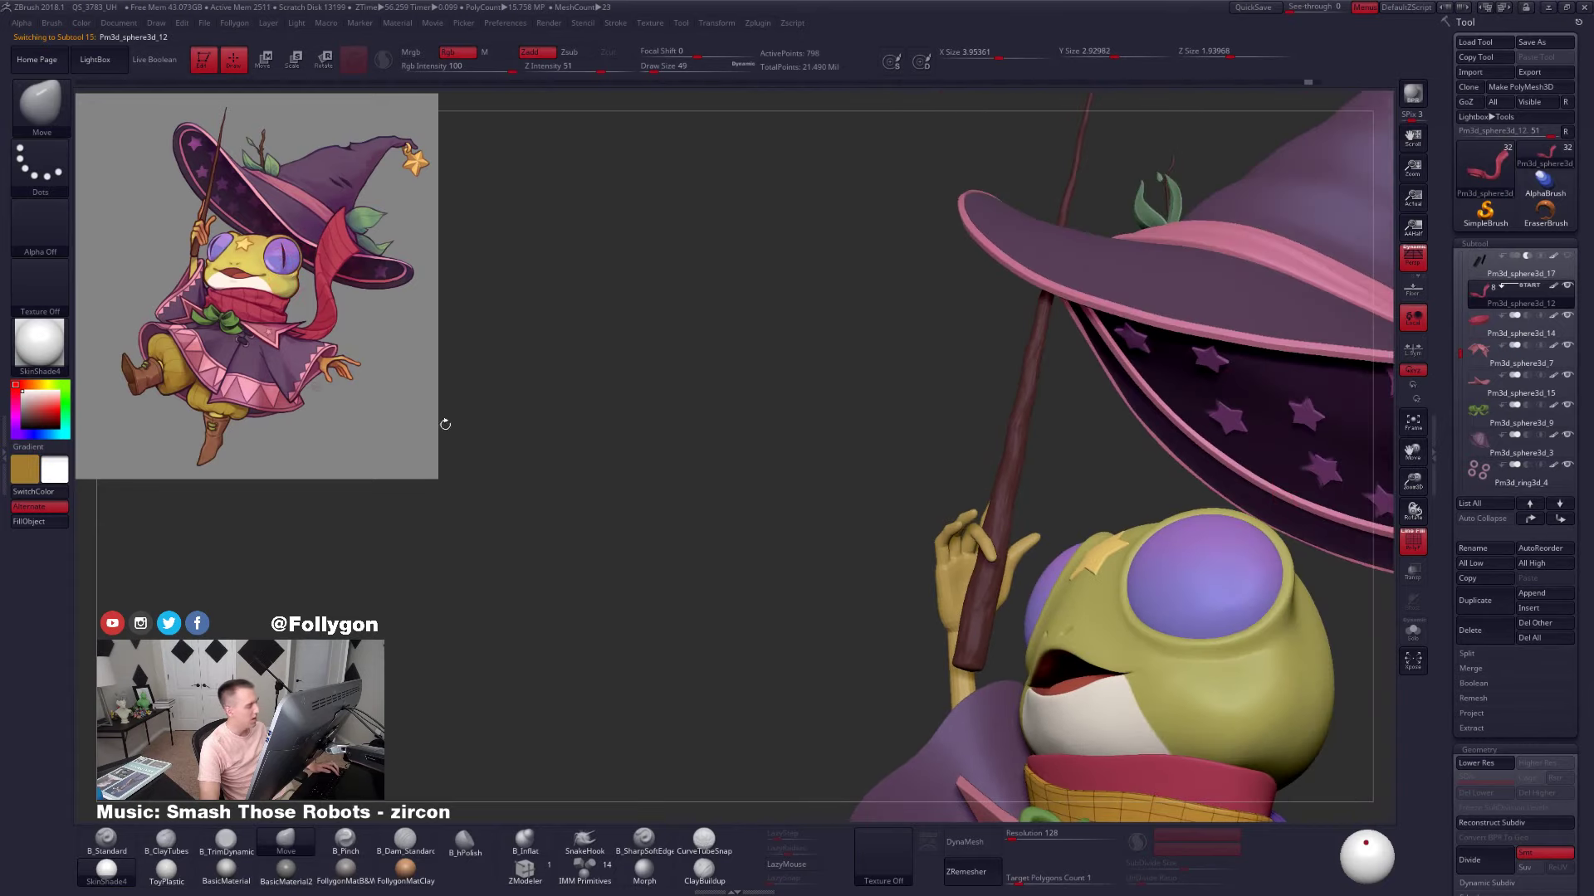
# Select the raised arm subtool and isolate it with the palm facing the view
pyautogui.keyDown('alt'); pyautogui.click(981, 536); pyautogui.keyUp('alt')
pyautogui.keyDown('alt'); pyautogui.moveTo(984, 551); pyautogui.dragTo(914, 408, button='right'); pyautogui.keyUp('alt')
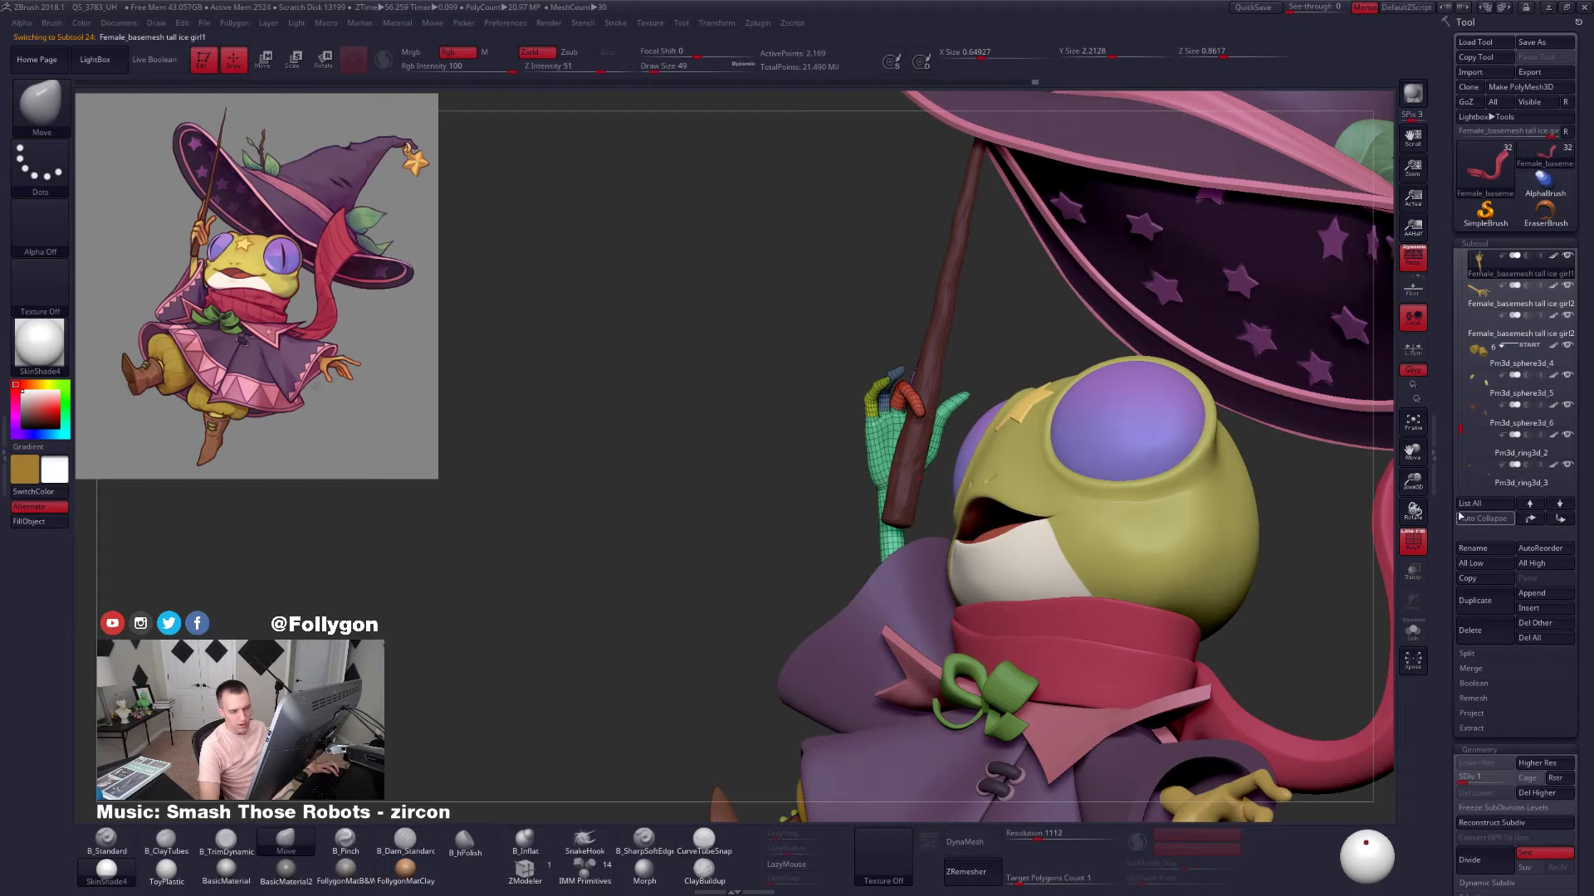
pyautogui.keyDown('ctrl'); pyautogui.moveTo(892, 438); pyautogui.dragTo(901, 319, button='right'); pyautogui.keyUp('ctrl')
pyautogui.click(1412, 631)
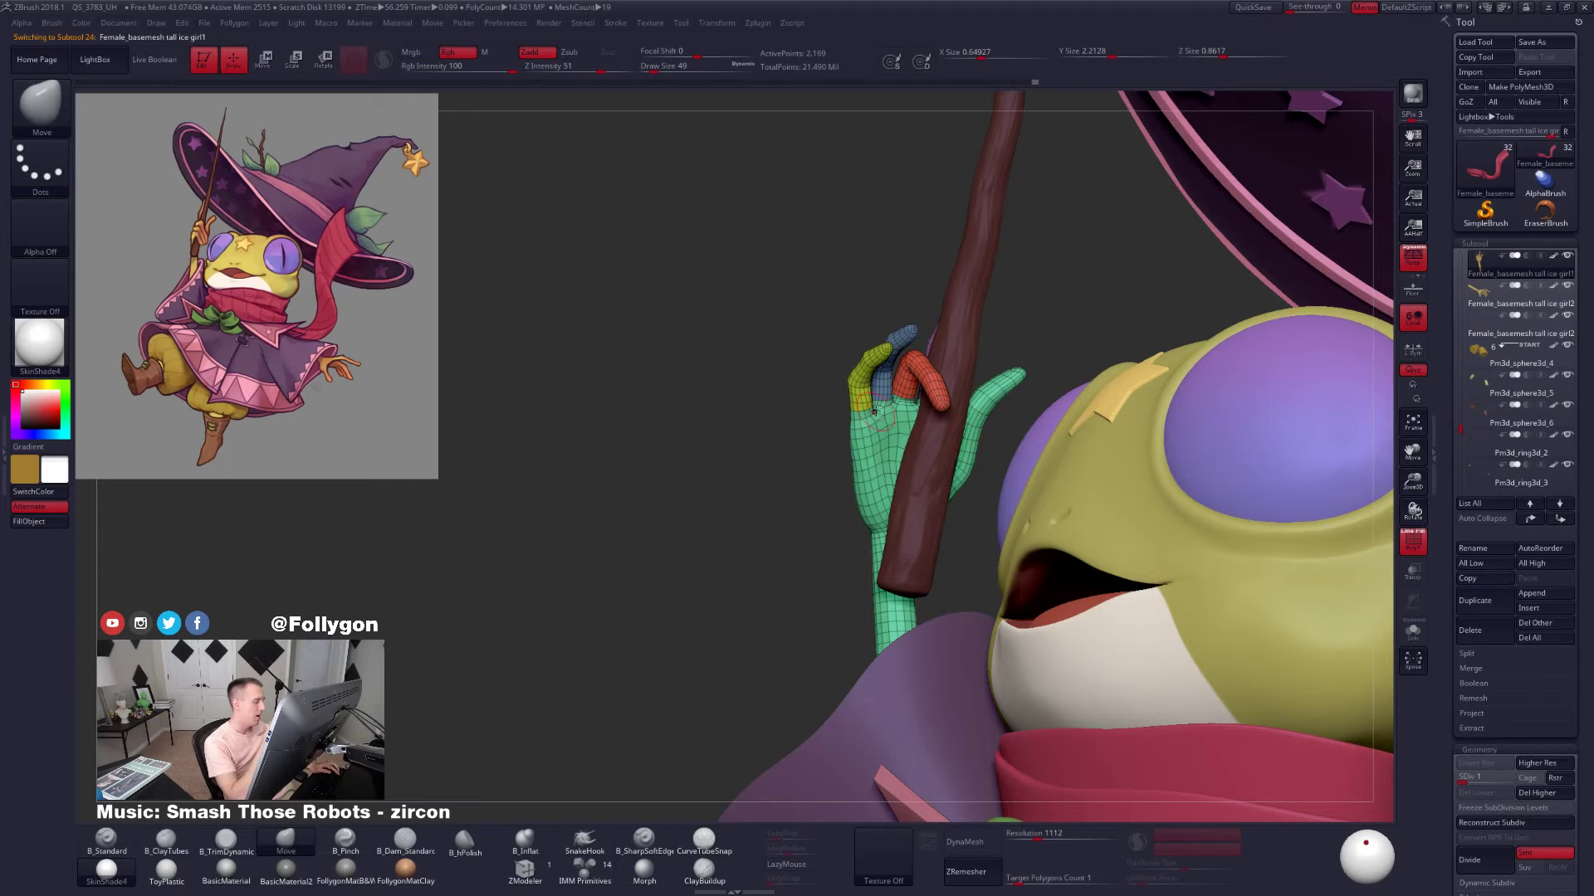
pyautogui.hotkey('shift', 'alt', 's')
pyautogui.keyDown('ctrl'); pyautogui.moveTo(878, 415); pyautogui.dragTo(900, 348, button='right'); pyautogui.keyUp('ctrl')
pyautogui.moveTo(900, 349); pyautogui.dragTo(855, 440, button='right')
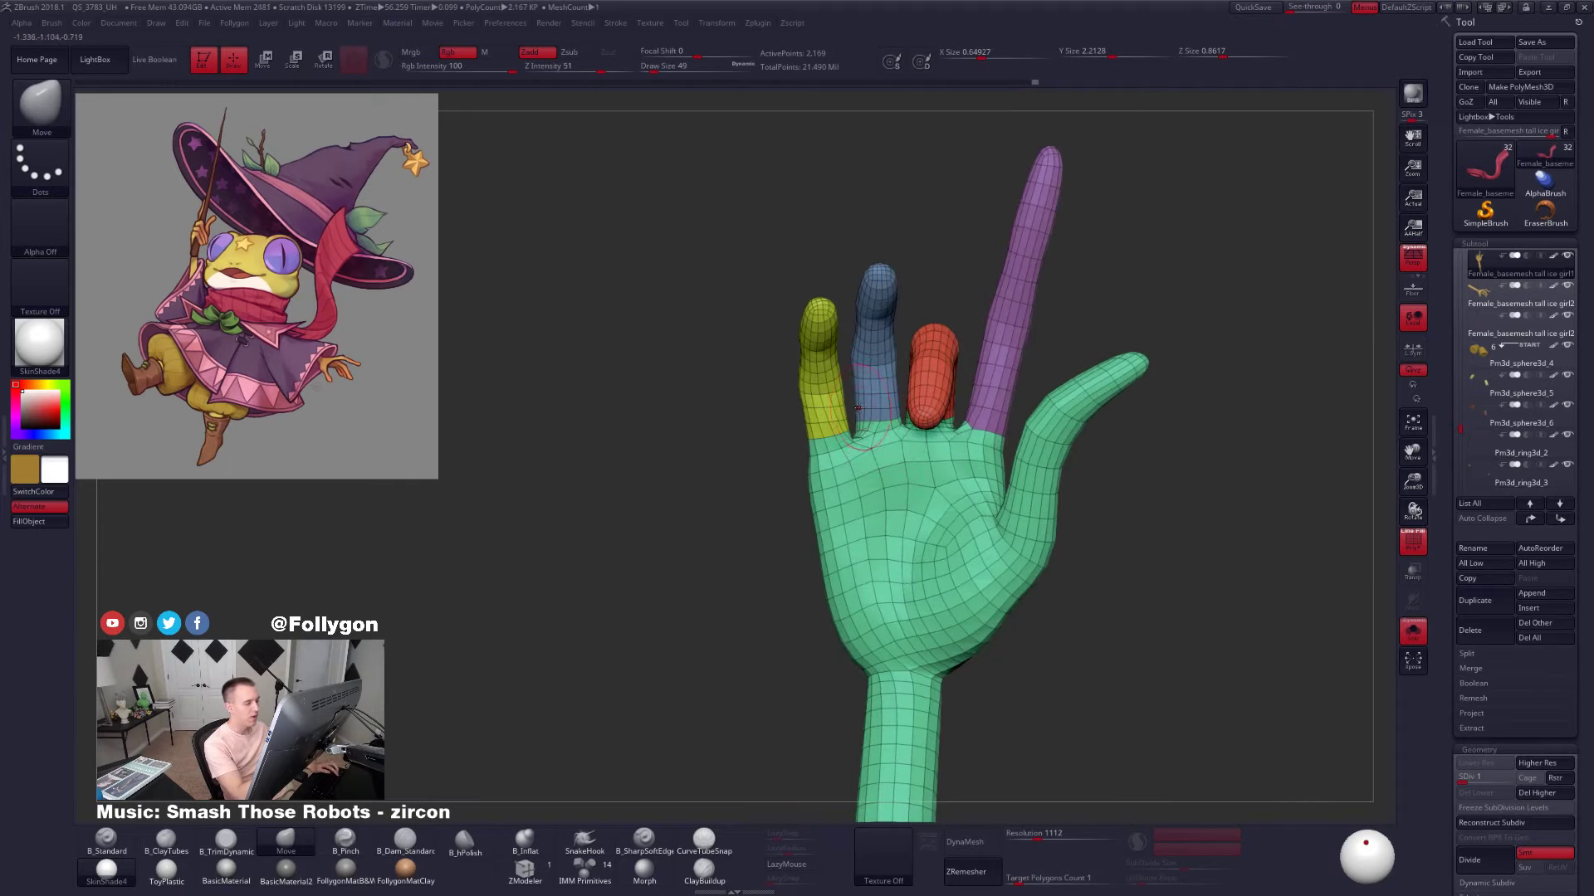
# Hide the little finger's polygroup and mask everything on the hand except the blue ring finger
pyautogui.keyDown('ctrl'); pyautogui.keyDown('shift'); pyautogui.click(837, 423); pyautogui.keyUp('shift'); pyautogui.keyUp('ctrl')
pyautogui.keyDown('ctrl'); pyautogui.keyDown('shift'); pyautogui.click(764, 452); pyautogui.keyUp('shift'); pyautogui.keyUp('ctrl')
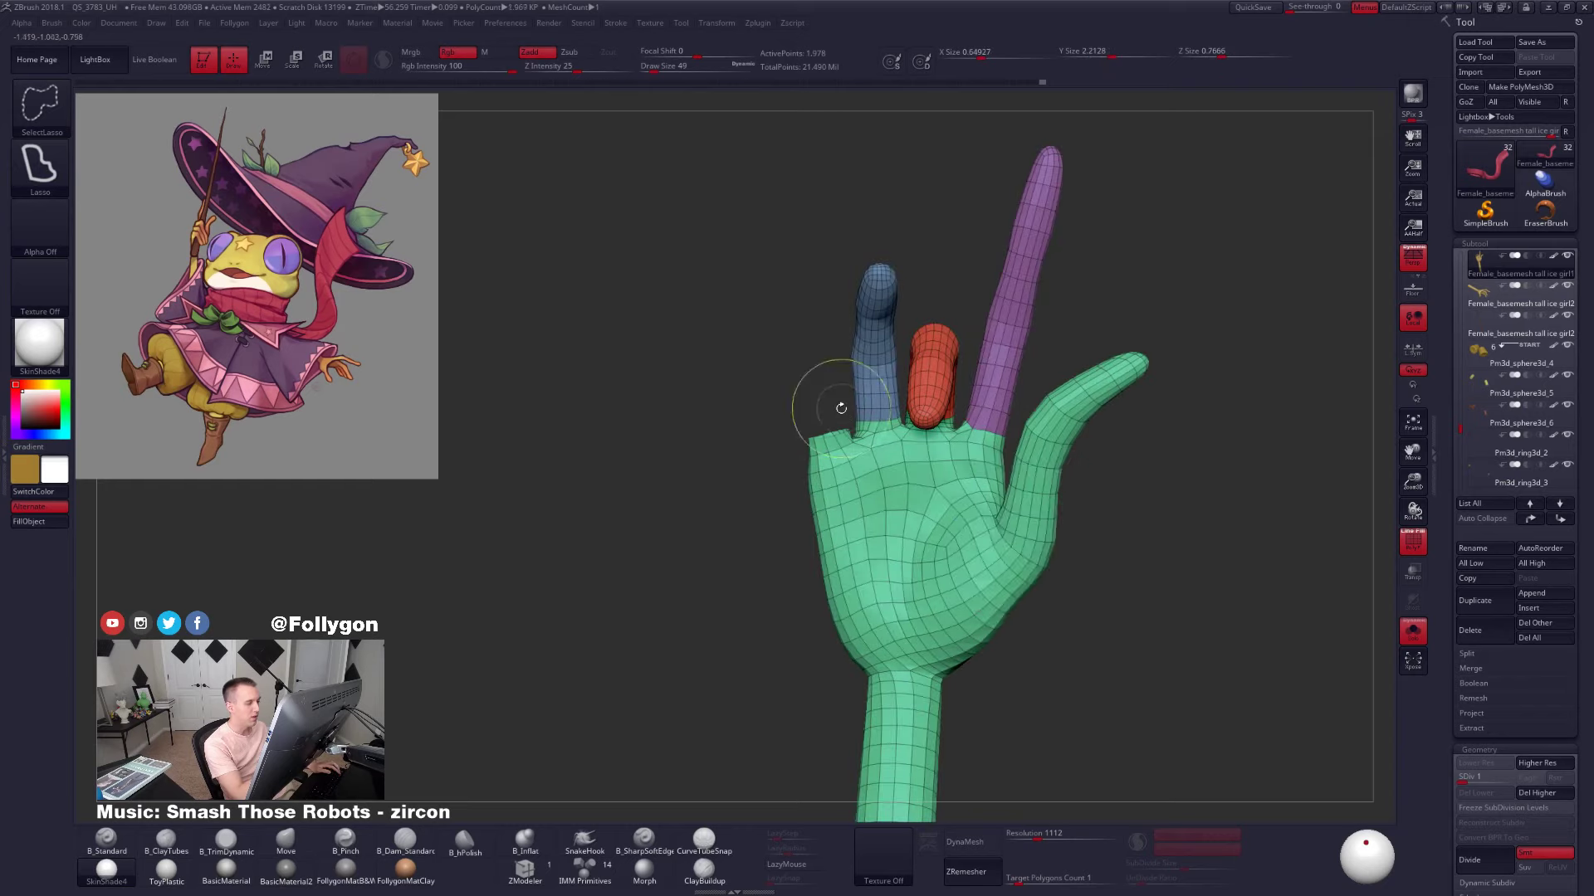
pyautogui.press('w')
pyautogui.keyDown('ctrl'); pyautogui.click(872, 394); pyautogui.keyUp('ctrl')
# Rotate the ring finger forward at its base knuckle with a transpose line, bending it toward the thumb
pyautogui.click(353, 60)
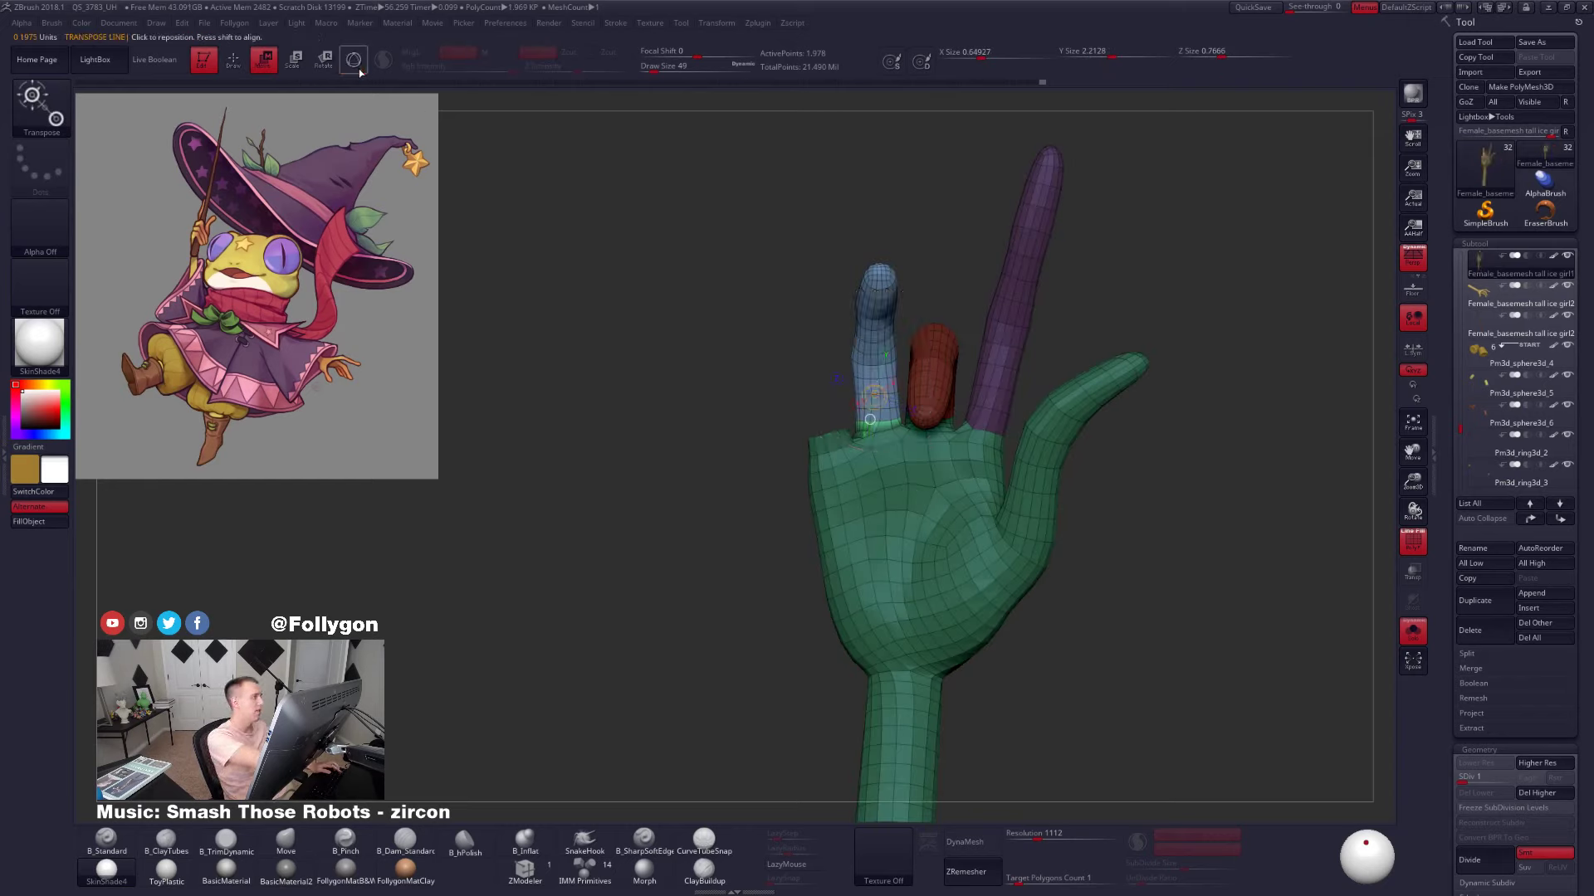
pyautogui.press('q')
pyautogui.moveTo(805, 459)
pyautogui.mouseDown(button='right')
pyautogui.moveTo(878, 441)
pyautogui.moveTo(797, 397)
pyautogui.moveTo(757, 436)
pyautogui.mouseUp(button='right')
pyautogui.press('r')
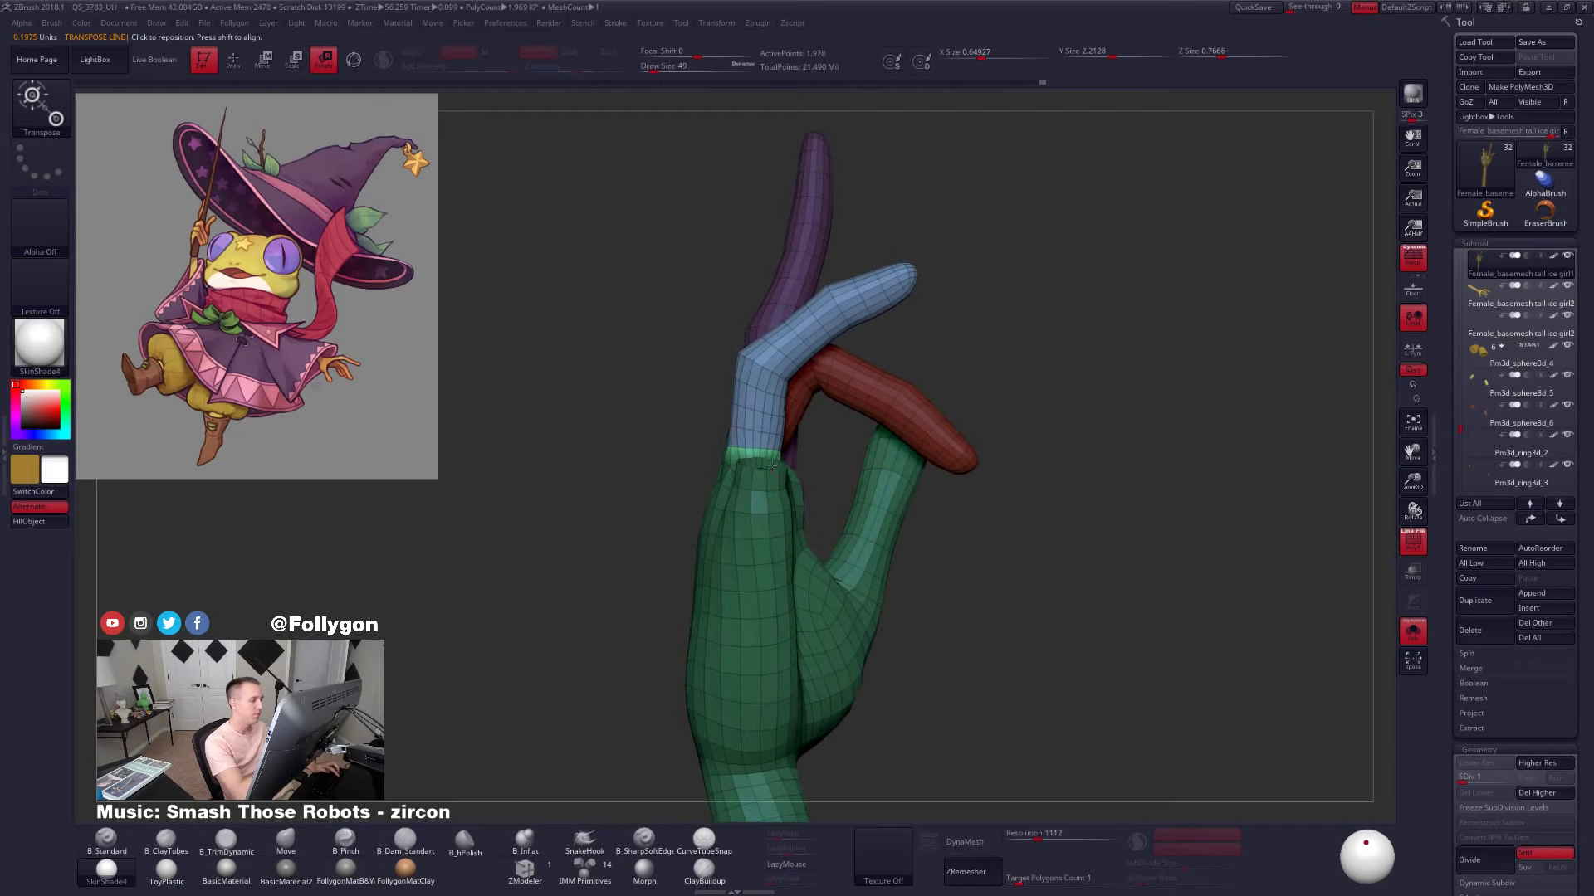
pyautogui.moveTo(759, 449); pyautogui.dragTo(992, 278)
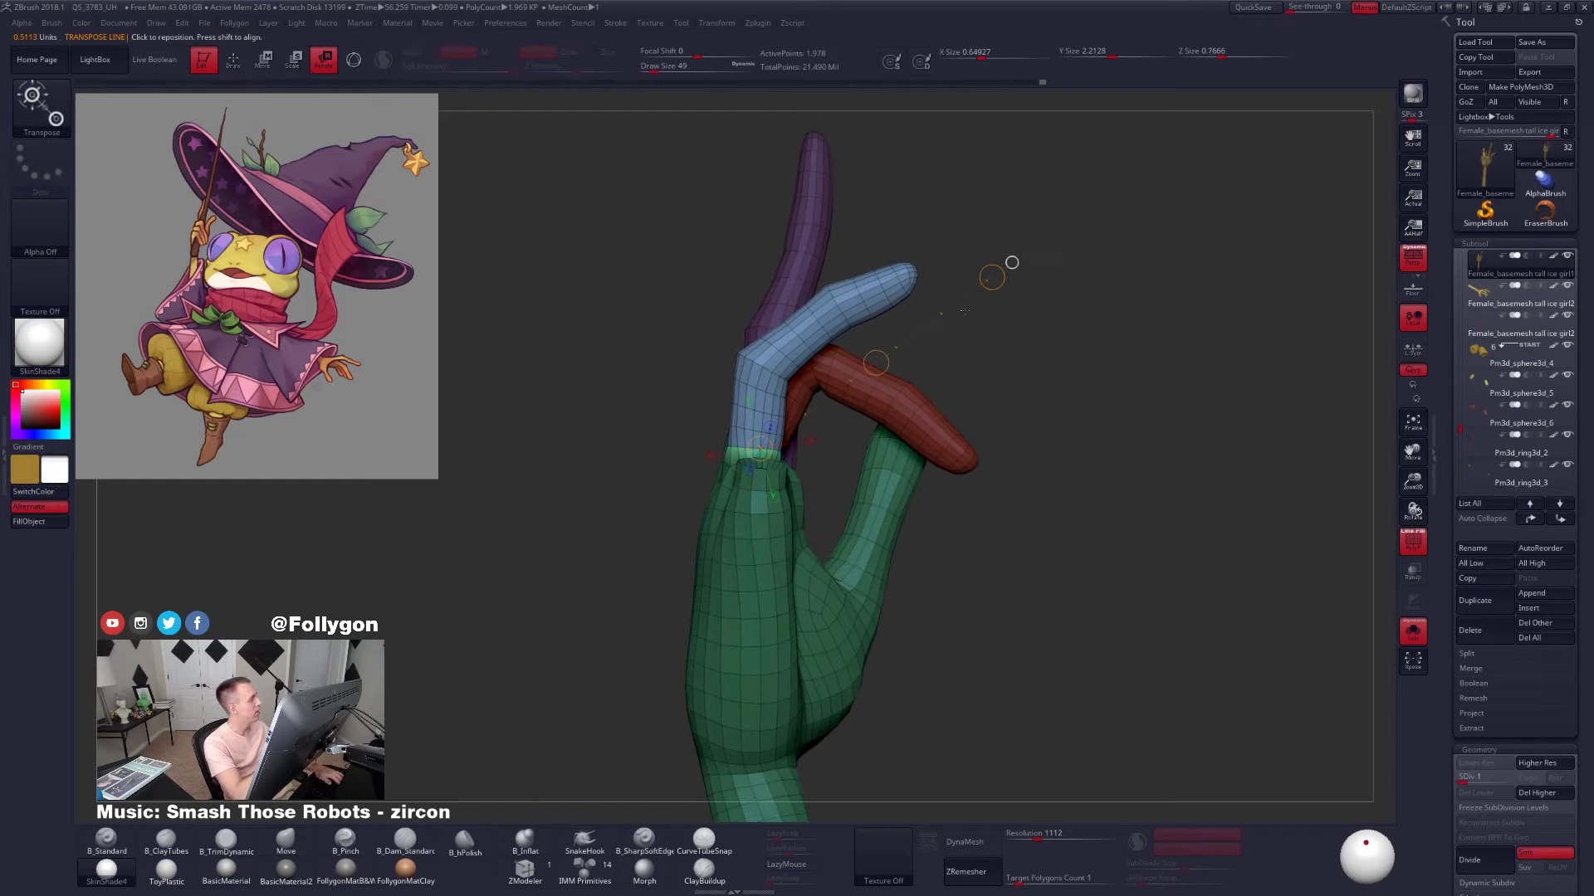
pyautogui.press('XF86AudioLowerVolume')
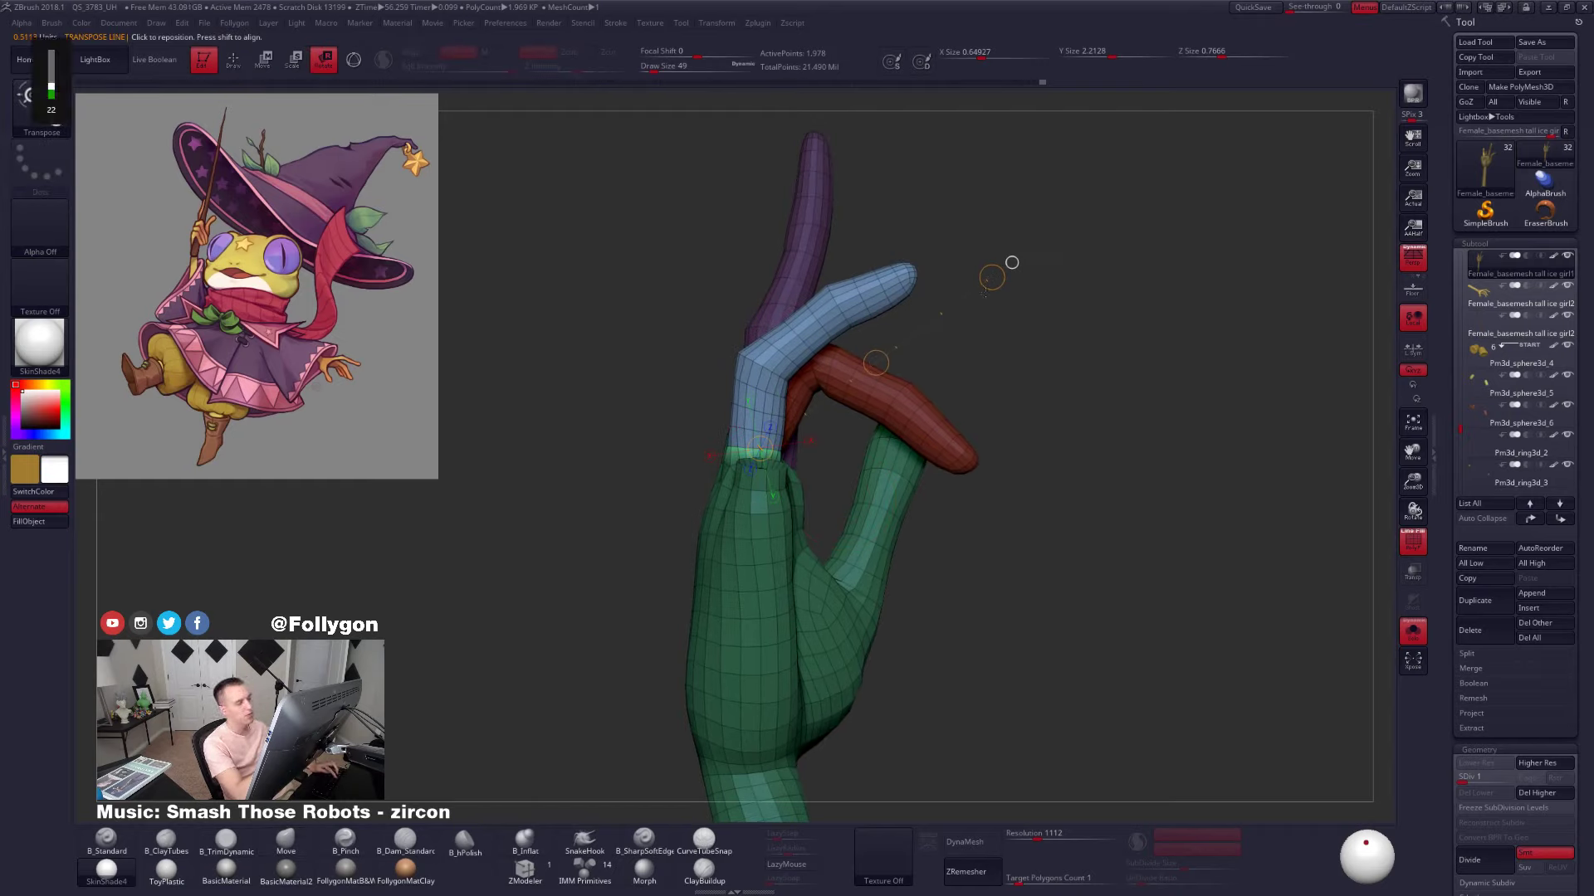
pyautogui.moveTo(992, 277); pyautogui.dragTo(1097, 342)
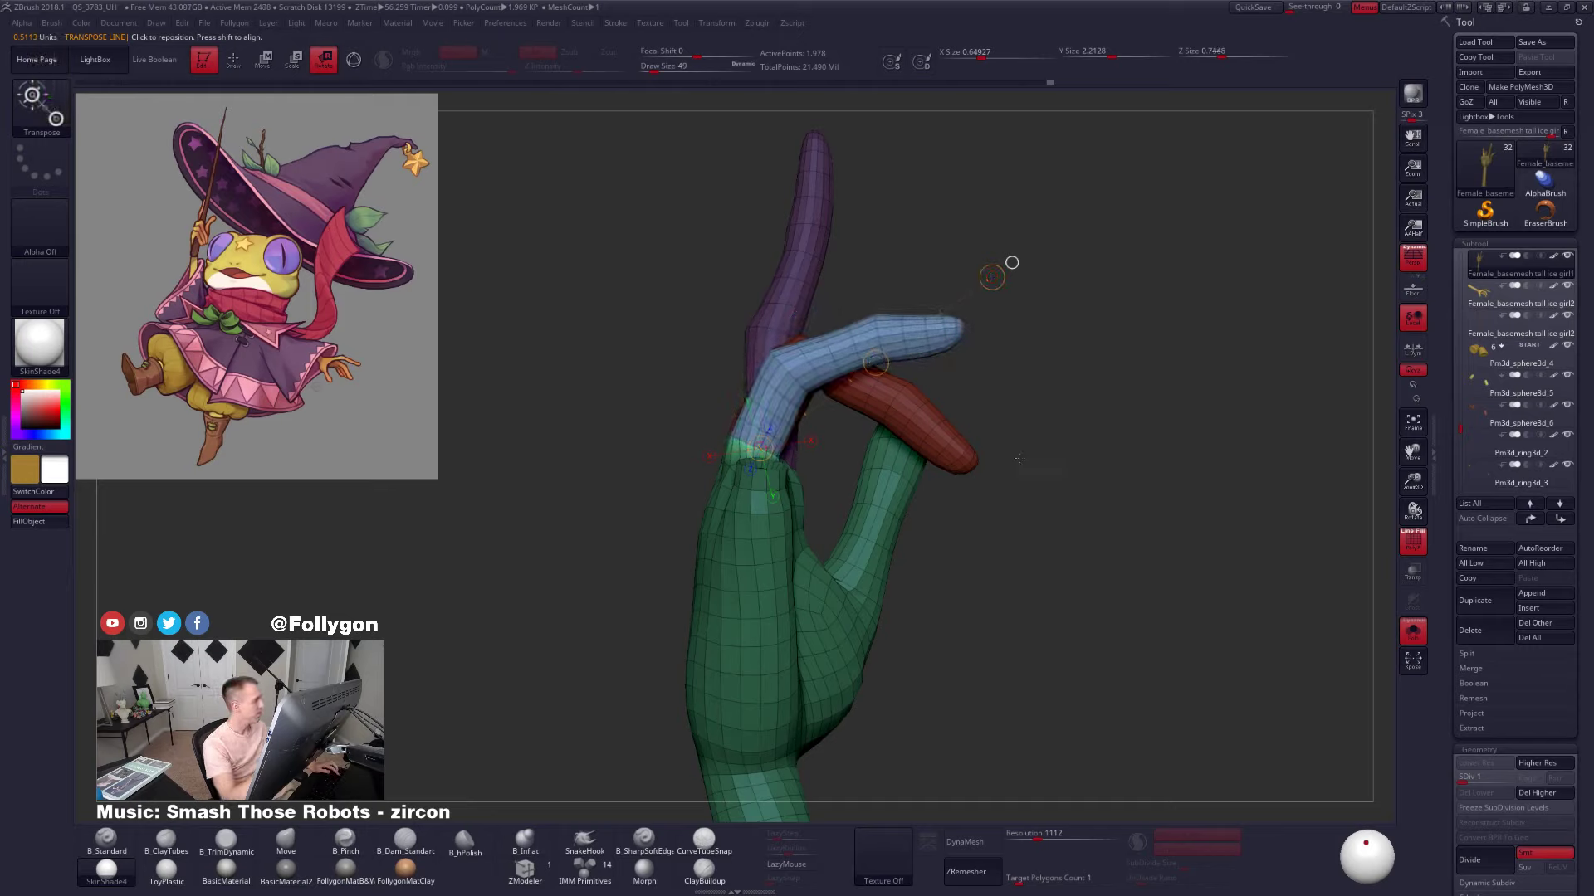
# Move the ring finger slightly toward the thumb side along a new transpose line
pyautogui.press('w')
pyautogui.moveTo(763, 409); pyautogui.dragTo(1019, 510)
pyautogui.moveTo(890, 459); pyautogui.dragTo(895, 461)
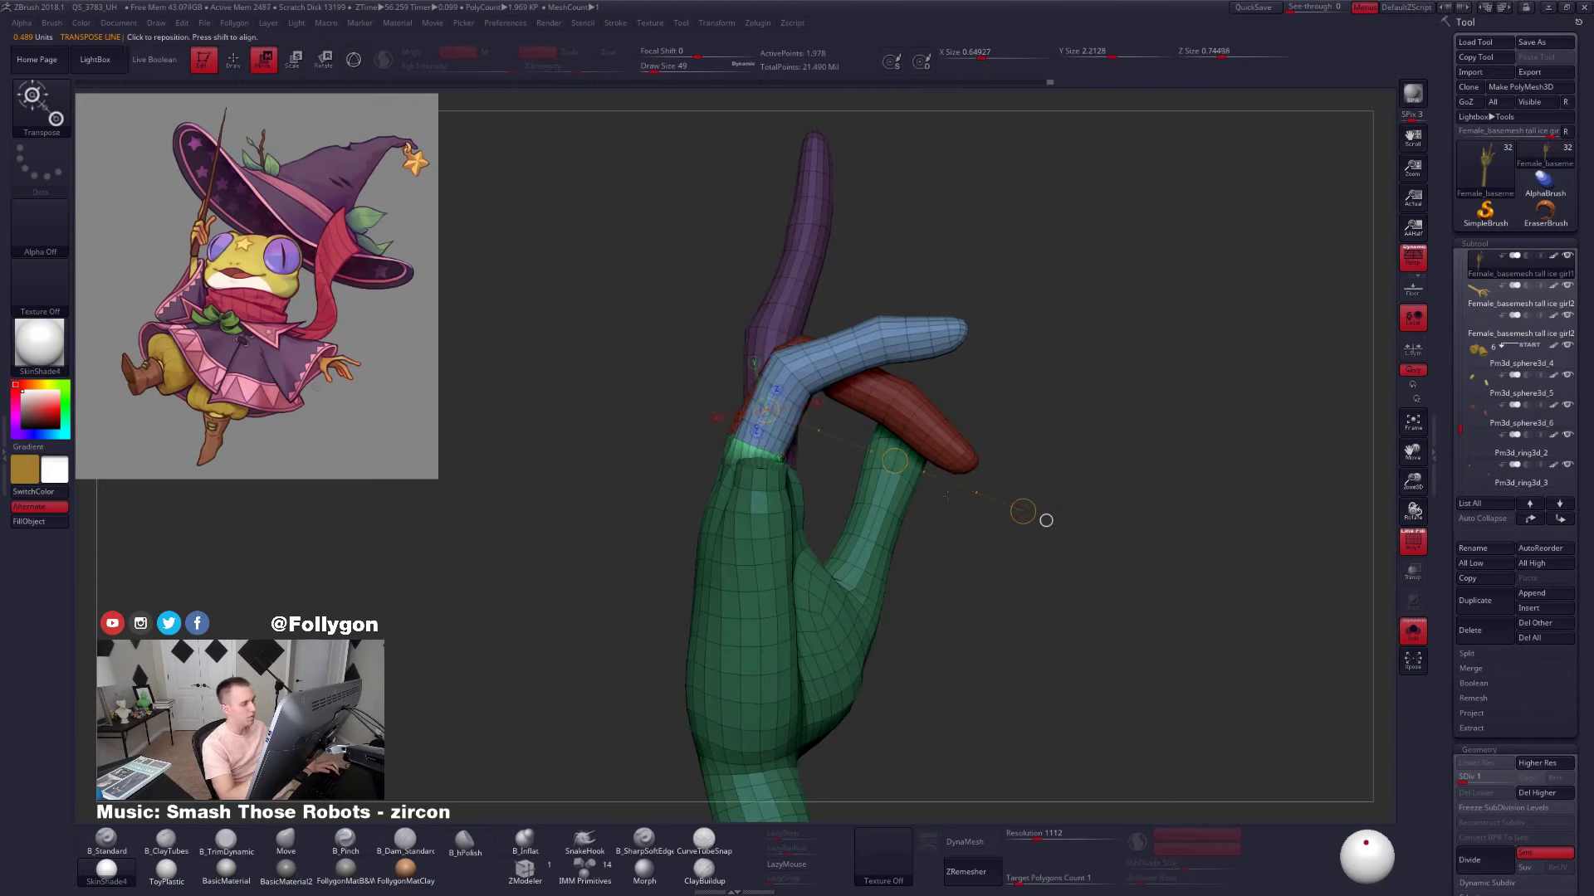
# Mask the blue ring finger's base segment and rotate the unmasked part slightly down toward the thumb
pyautogui.press('q')
pyautogui.moveTo(809, 422)
pyautogui.keyDown('ctrl'); pyautogui.mouseDown()
pyautogui.moveTo(661, 355)
pyautogui.moveTo(840, 478)
pyautogui.moveTo(835, 513)
pyautogui.mouseUp(); pyautogui.keyUp('ctrl')
pyautogui.press('r')
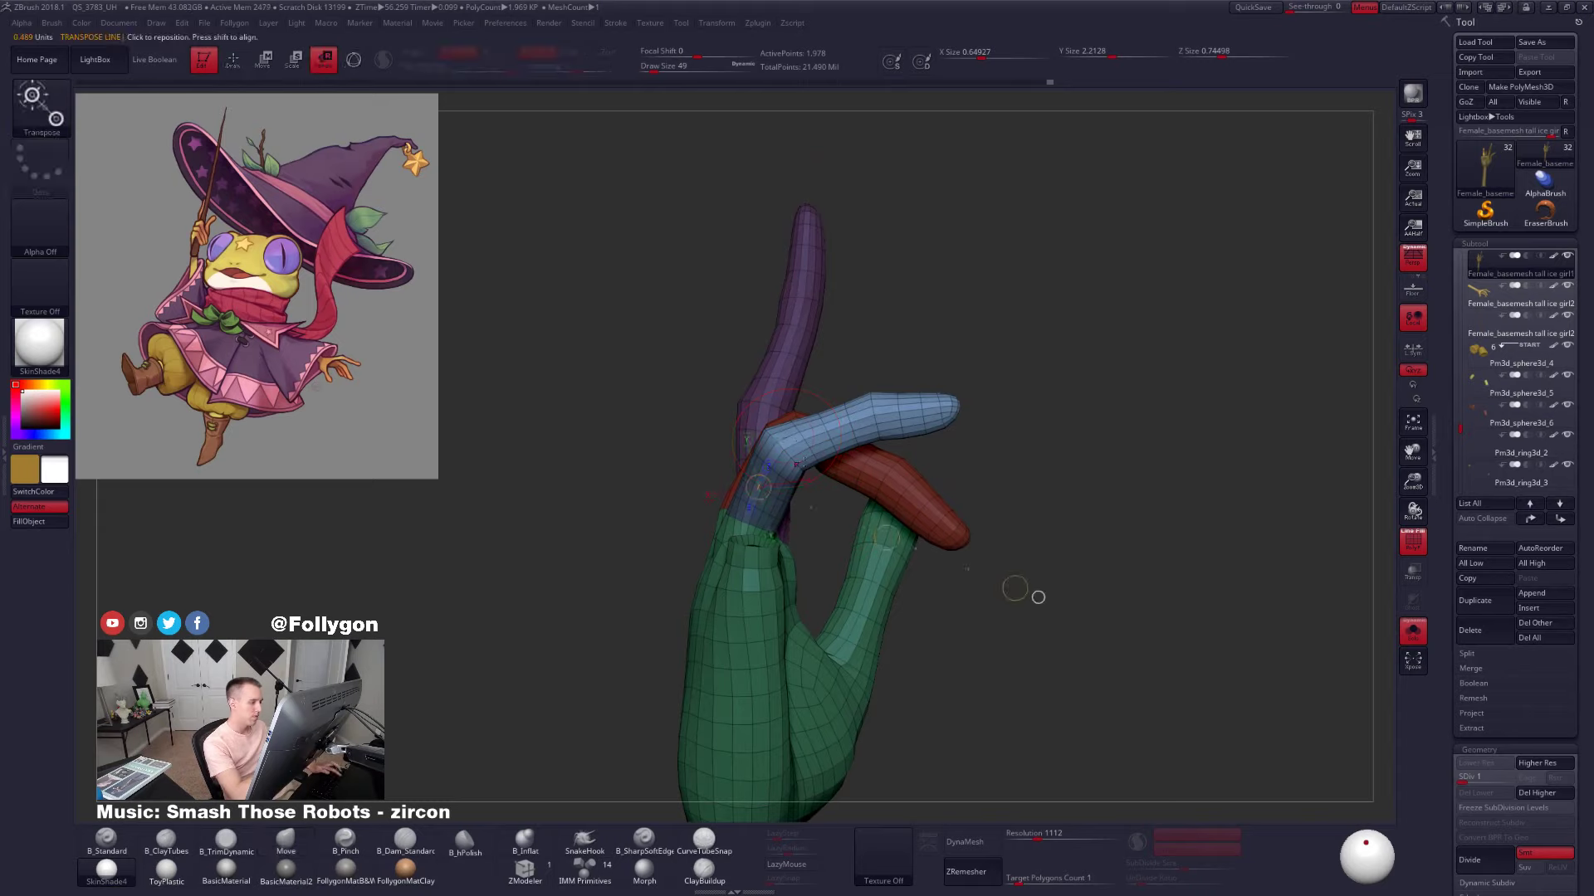
pyautogui.press('q')
pyautogui.moveTo(771, 466)
pyautogui.keyDown('ctrl'); pyautogui.keyDown('alt'); pyautogui.mouseDown()
pyautogui.moveTo(1010, 334)
pyautogui.moveTo(1036, 329)
pyautogui.moveTo(1071, 397)
pyautogui.mouseUp(); pyautogui.keyUp('alt'); pyautogui.keyUp('ctrl')
pyautogui.press('r')
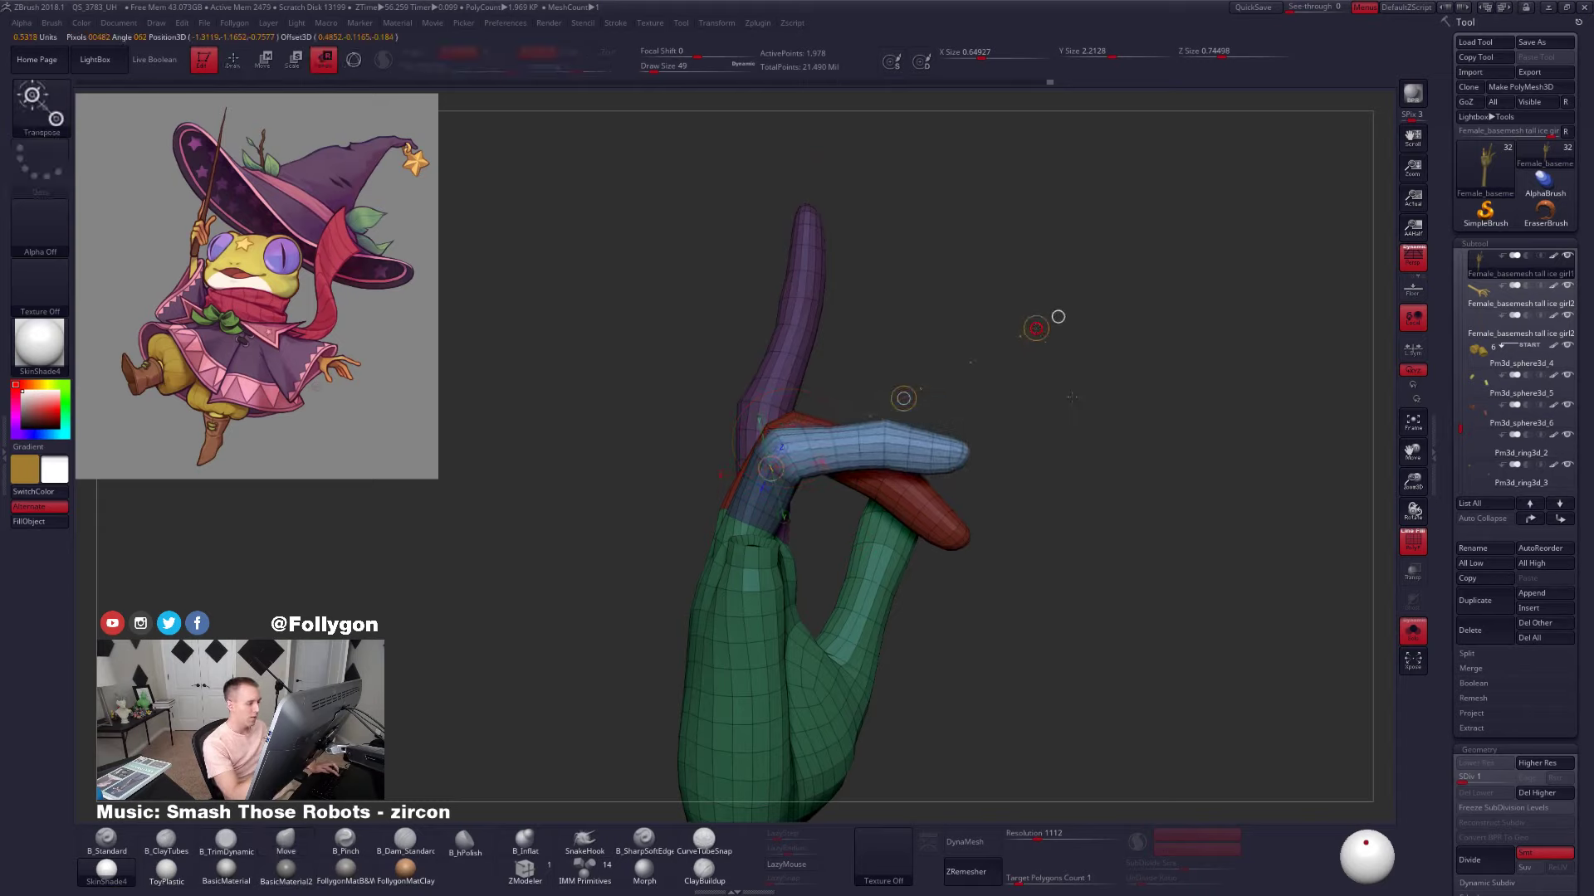
# Adjust the mask at the ring finger's first knuckle and rotate the rest of the finger down alongside the middle finger
pyautogui.press('q')
pyautogui.keyDown('ctrl'); pyautogui.moveTo(758, 392); pyautogui.dragTo(713, 399); pyautogui.keyUp('ctrl')
pyautogui.press('r')
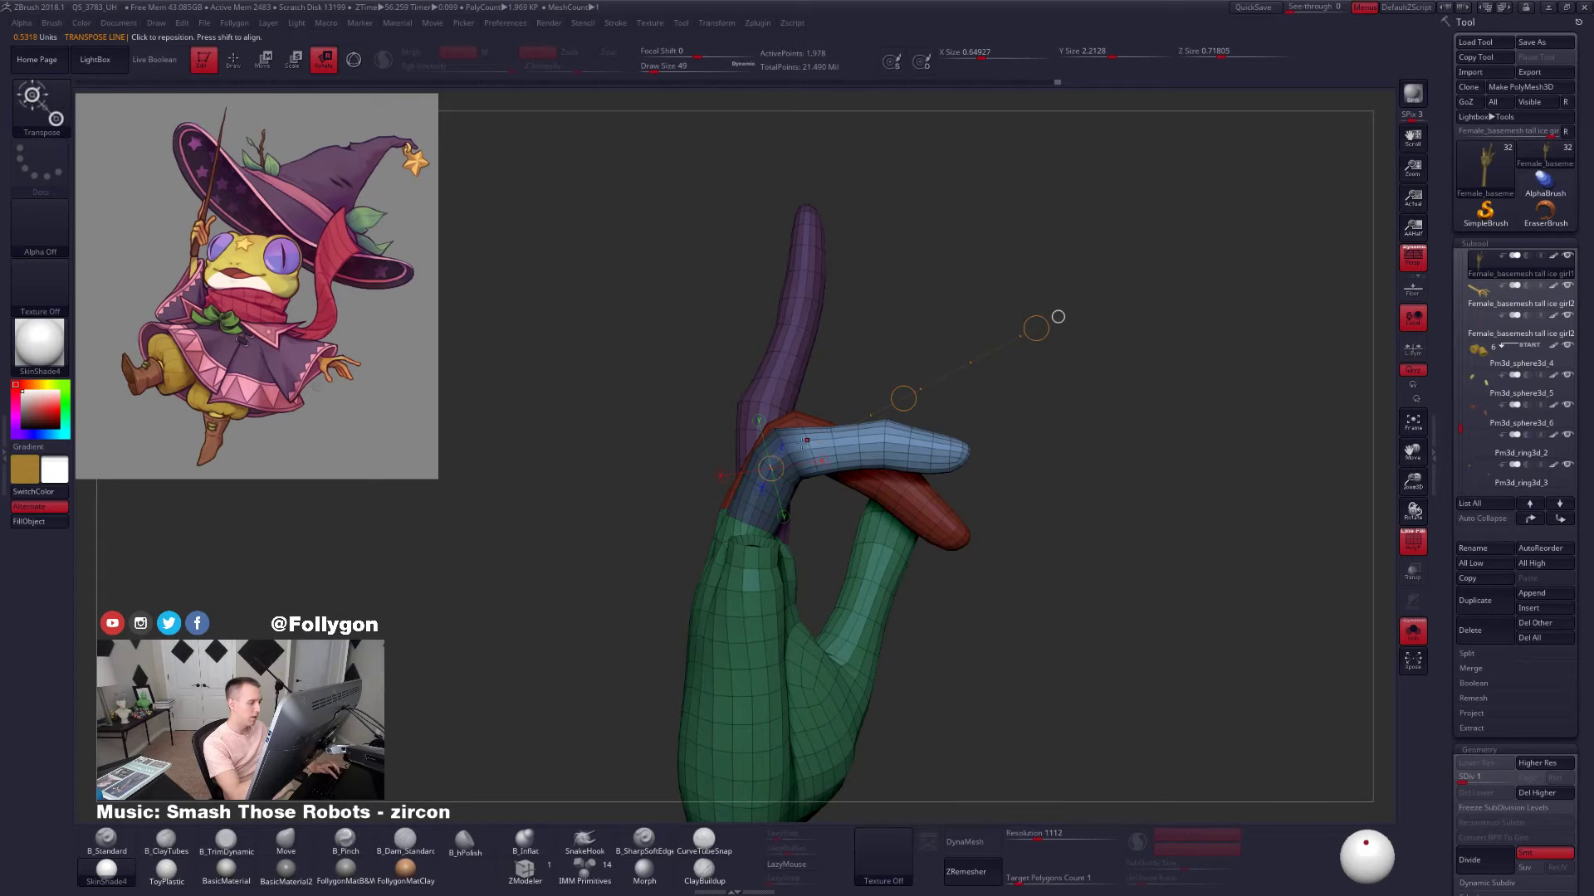
pyautogui.moveTo(787, 454)
pyautogui.mouseDown()
pyautogui.moveTo(1045, 440)
pyautogui.moveTo(1006, 613)
pyautogui.mouseUp()
pyautogui.moveTo(1162, 531); pyautogui.dragTo(881, 518)
pyautogui.moveTo(881, 519)
pyautogui.mouseDown()
pyautogui.moveTo(861, 446)
pyautogui.moveTo(857, 466)
pyautogui.mouseUp()
pyautogui.moveTo(785, 361)
pyautogui.mouseDown()
pyautogui.moveTo(925, 681)
pyautogui.moveTo(901, 690)
pyautogui.mouseUp()
# Raise the hand to subdivision level 5 with the polyframe off and bring back the hidden little finger
pyautogui.press('q')
pyautogui.moveTo(938, 610)
pyautogui.mouseDown()
pyautogui.moveTo(938, 689)
pyautogui.moveTo(1064, 535)
pyautogui.moveTo(1004, 576)
pyautogui.moveTo(939, 385)
pyautogui.moveTo(963, 406)
pyautogui.moveTo(922, 332)
pyautogui.moveTo(875, 481)
pyautogui.mouseUp()
pyautogui.press('d')
pyautogui.press('d')
pyautogui.press('d')
pyautogui.press('d')
pyautogui.hotkey('shift', 'f')
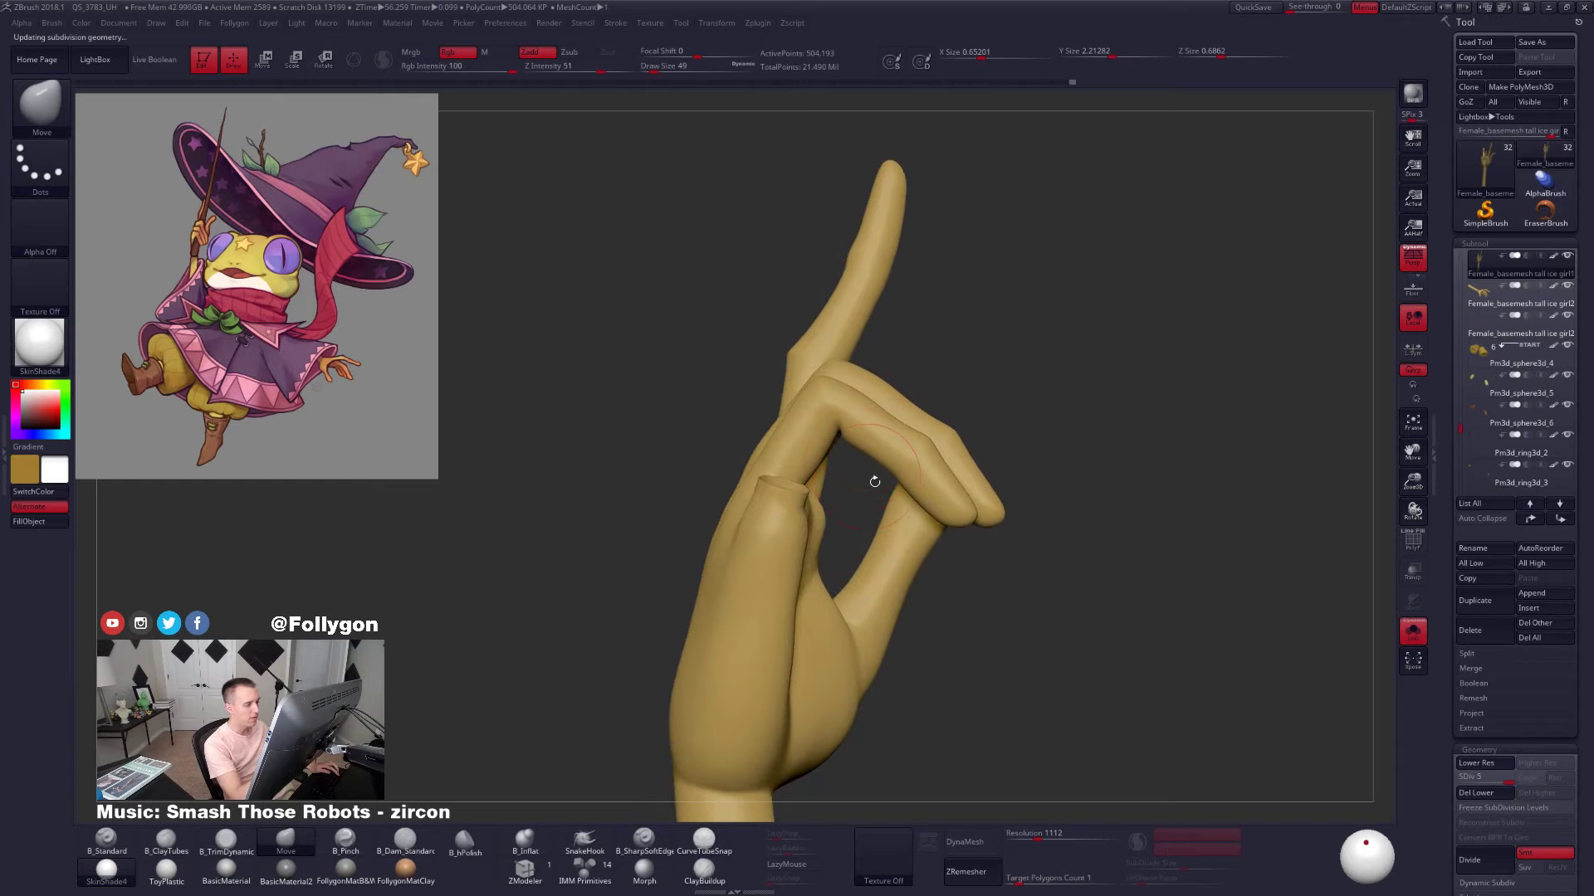
pyautogui.keyDown('alt'); pyautogui.moveTo(1045, 604); pyautogui.dragTo(1040, 577); pyautogui.keyUp('alt')
pyautogui.keyDown('ctrl'); pyautogui.keyDown('shift'); pyautogui.click(1039, 579); pyautogui.keyUp('shift'); pyautogui.keyUp('ctrl')
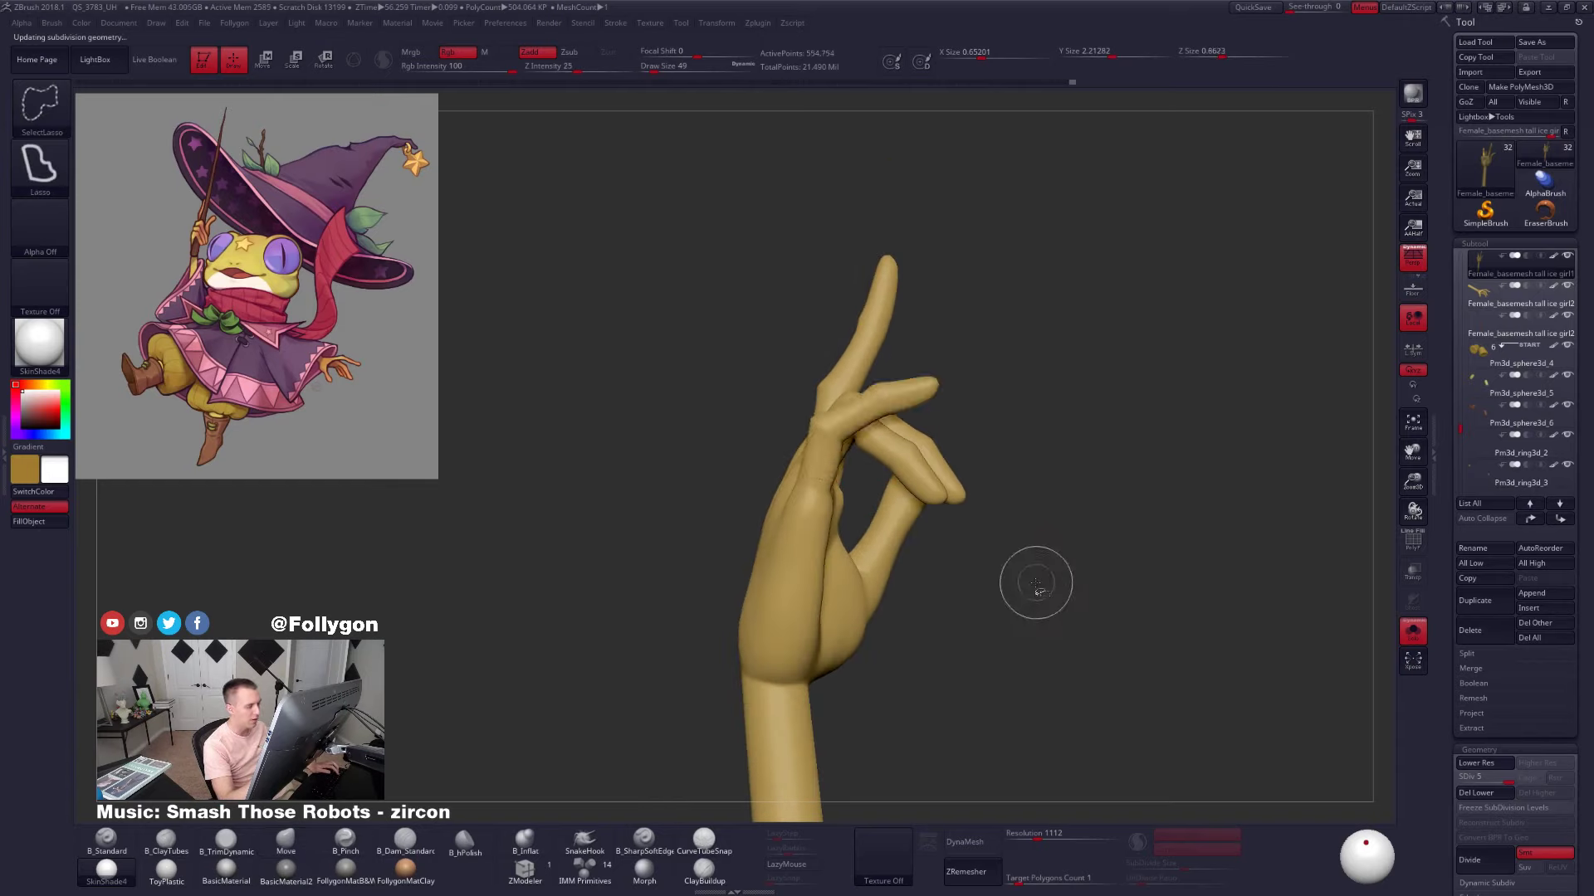
# Return the hand to subdivision level 1 and turn the polyframe on
pyautogui.hotkey('shift', 'd')
pyautogui.hotkey('shift', 'd')
pyautogui.hotkey('shift', 'd')
pyautogui.hotkey('shift', 'd')
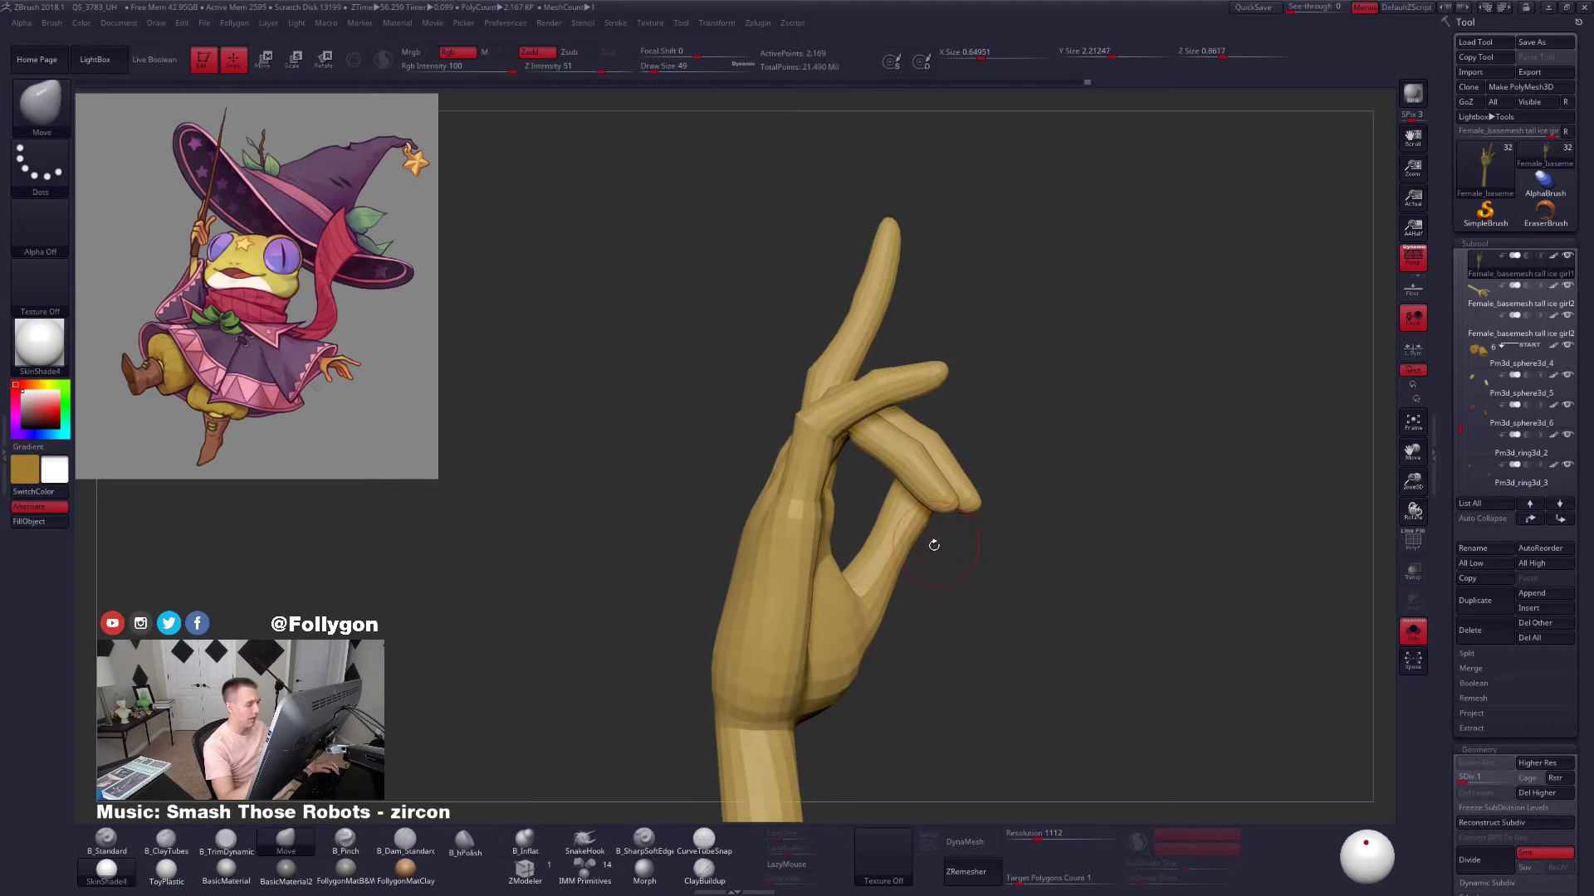
pyautogui.keyDown('alt'); pyautogui.moveTo(988, 599); pyautogui.dragTo(964, 575); pyautogui.keyUp('alt')
pyautogui.hotkey('shift', 'f')
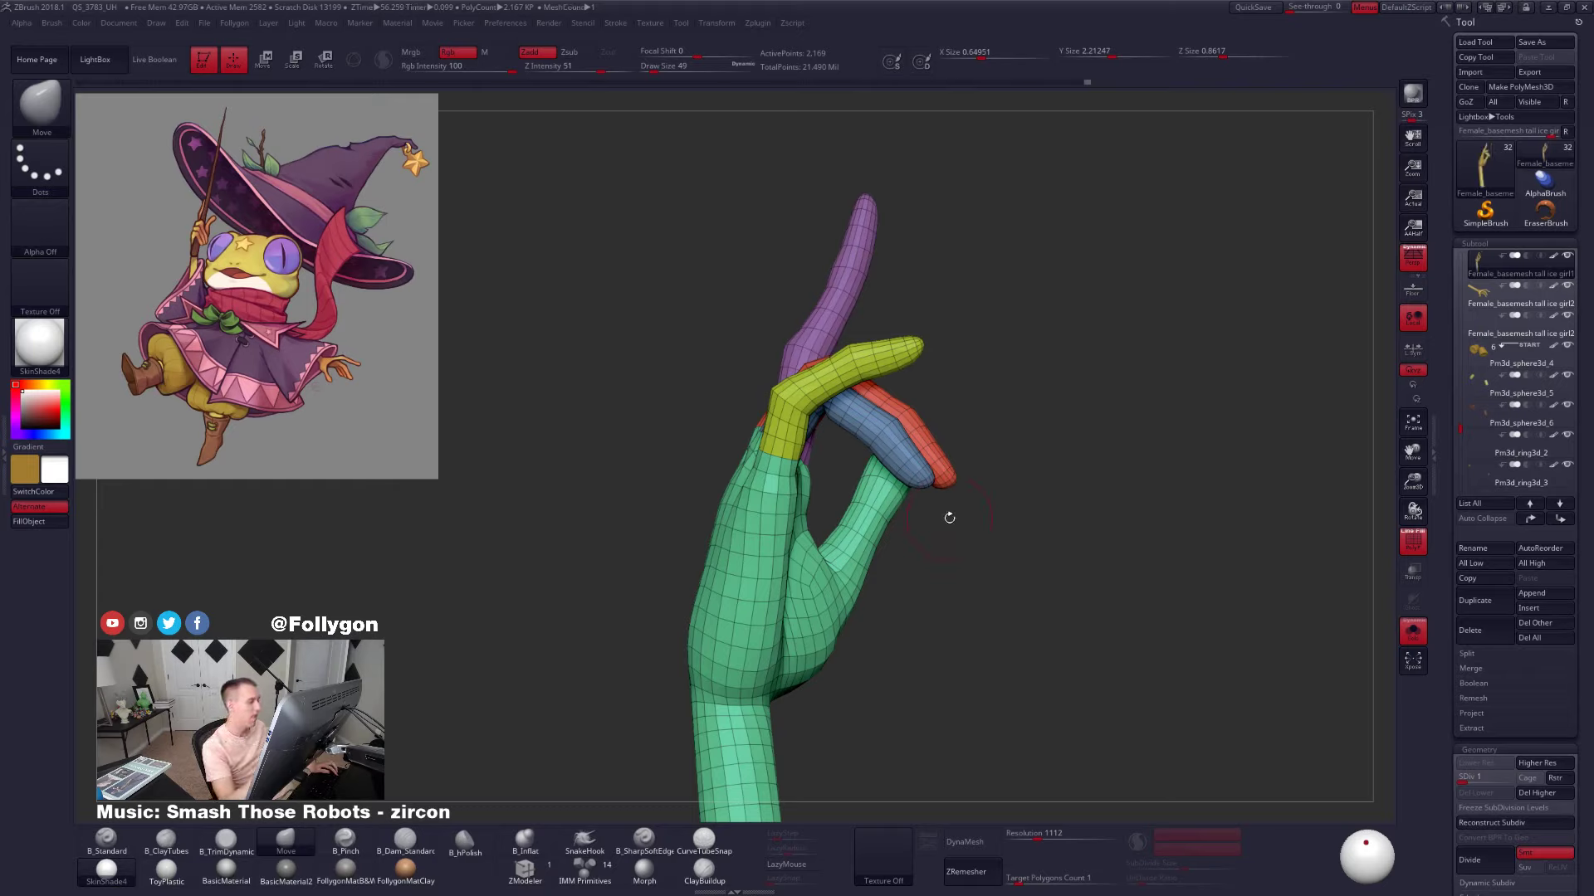
# Mask everything on the hand except the yellow little finger and prepare to rotate it
pyautogui.press('w')
pyautogui.keyDown('ctrl'); pyautogui.click(791, 415); pyautogui.keyUp('ctrl')
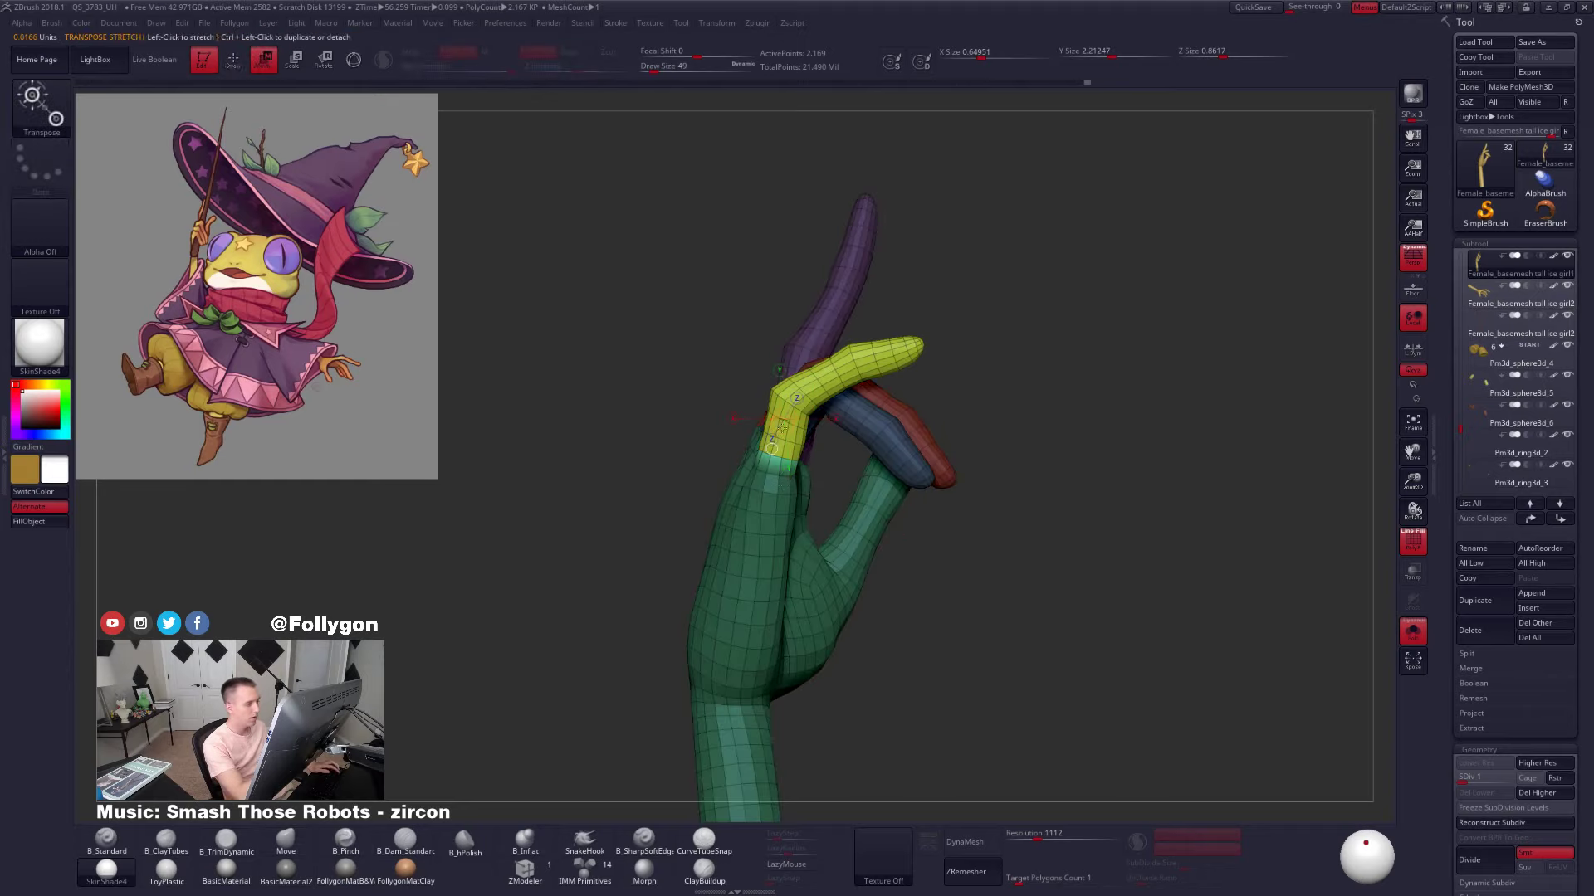
pyautogui.press('q')
pyautogui.keyDown('ctrl'); pyautogui.moveTo(789, 475); pyautogui.dragTo(822, 438, button='right'); pyautogui.keyUp('ctrl')
pyautogui.press('r')
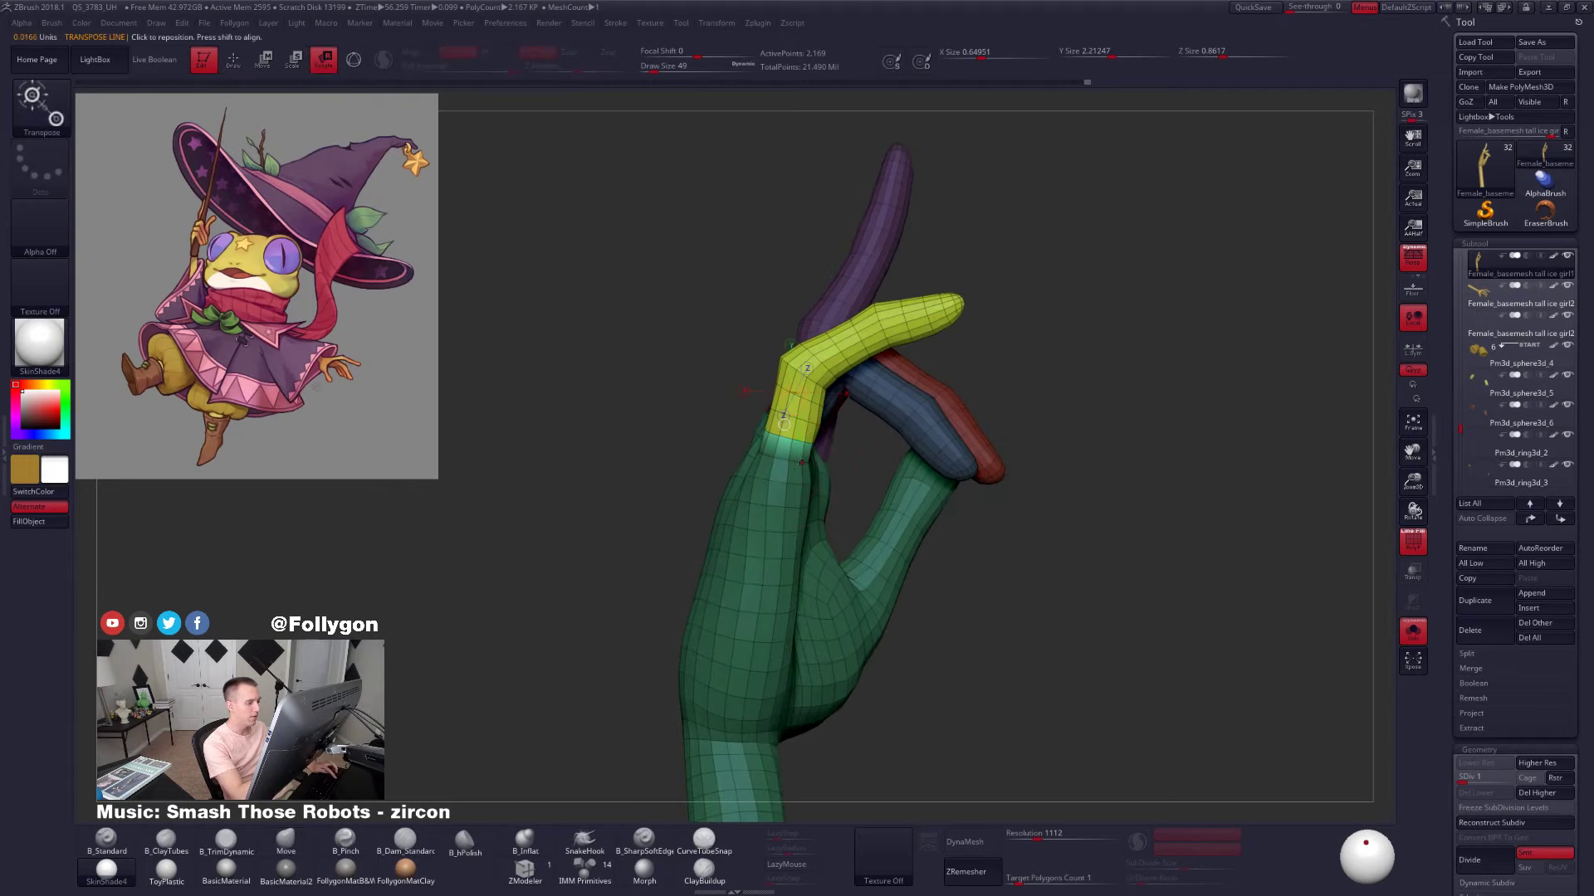
# Mask the little finger's base segment and rotate the rest of the finger down toward the thumb
pyautogui.moveTo(788, 461)
pyautogui.mouseDown()
pyautogui.moveTo(1046, 260)
pyautogui.moveTo(1099, 360)
pyautogui.mouseUp()
pyautogui.press('q')
pyautogui.moveTo(744, 360)
pyautogui.keyDown('ctrl'); pyautogui.mouseDown()
pyautogui.moveTo(881, 498)
pyautogui.moveTo(871, 431)
pyautogui.mouseUp(); pyautogui.keyUp('ctrl')
pyautogui.press('r')
pyautogui.moveTo(786, 462); pyautogui.dragTo(855, 349)
pyautogui.moveTo(912, 313)
pyautogui.mouseDown()
pyautogui.moveTo(940, 345)
pyautogui.moveTo(787, 309)
pyautogui.mouseUp()
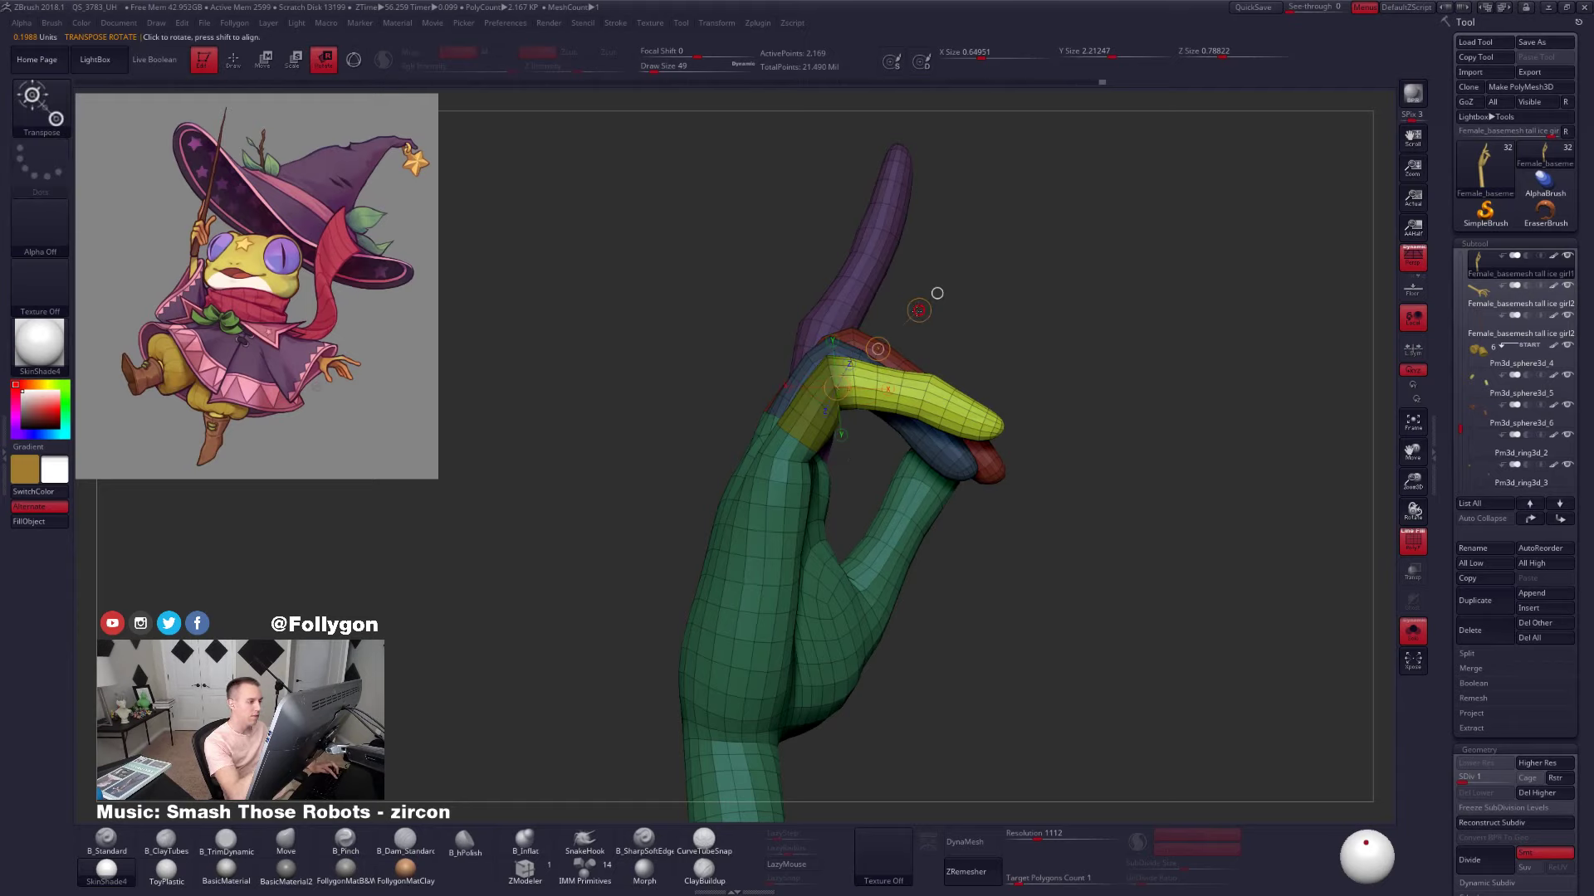
pyautogui.moveTo(919, 311); pyautogui.dragTo(944, 370)
# Examine the curled fingers from several angles, comparing subdivision levels 1 and 2
pyautogui.moveTo(1070, 390); pyautogui.dragTo(937, 603, button='right')
pyautogui.press('d')
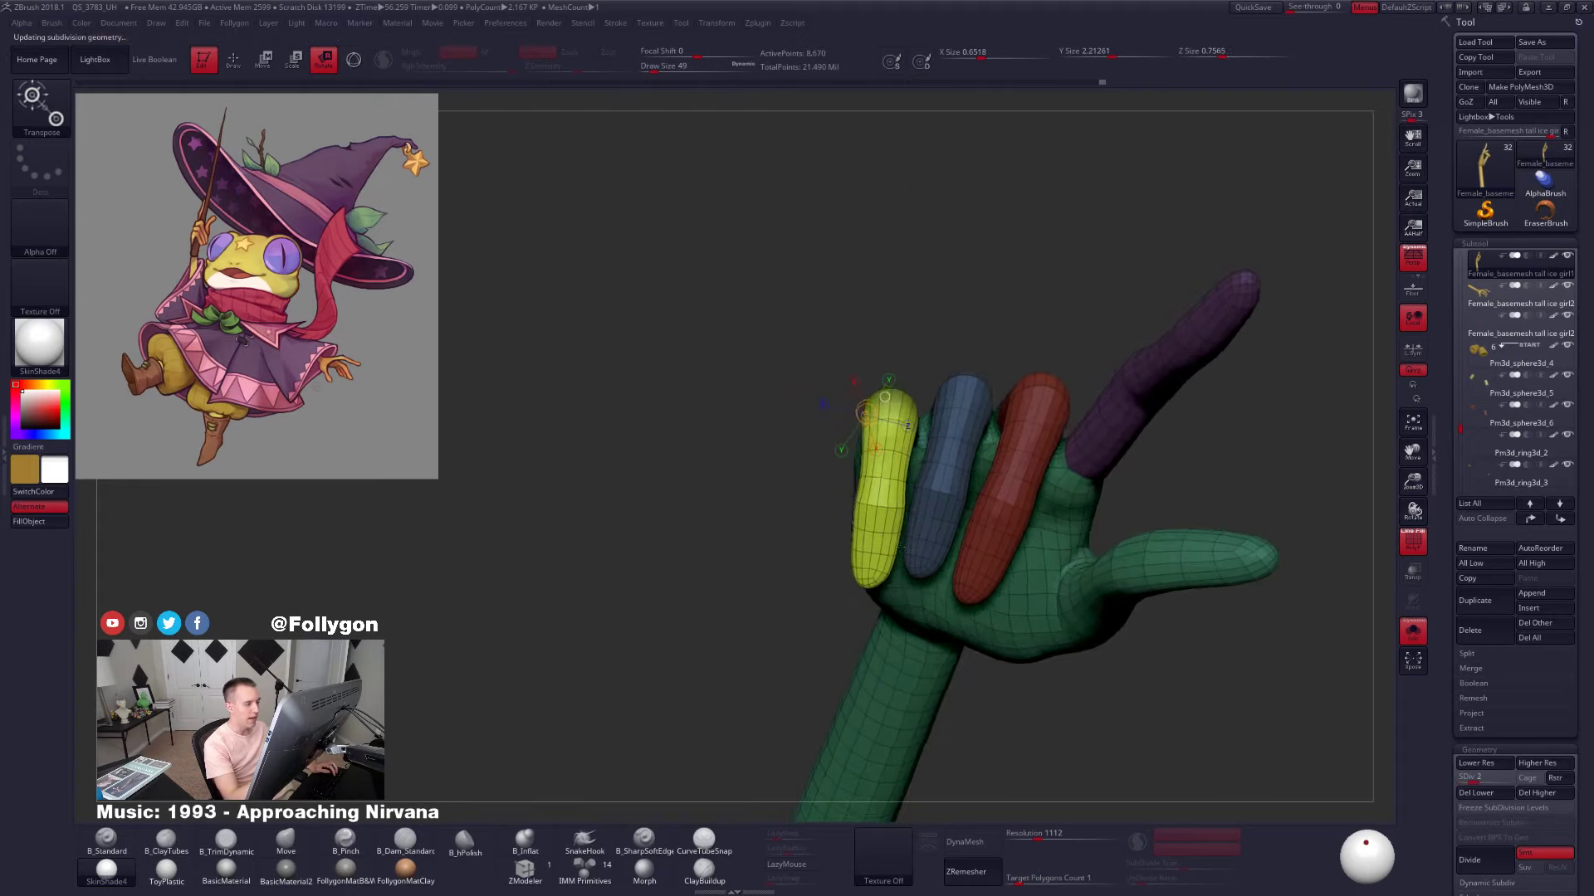
pyautogui.moveTo(897, 543); pyautogui.dragTo(913, 604, button='right')
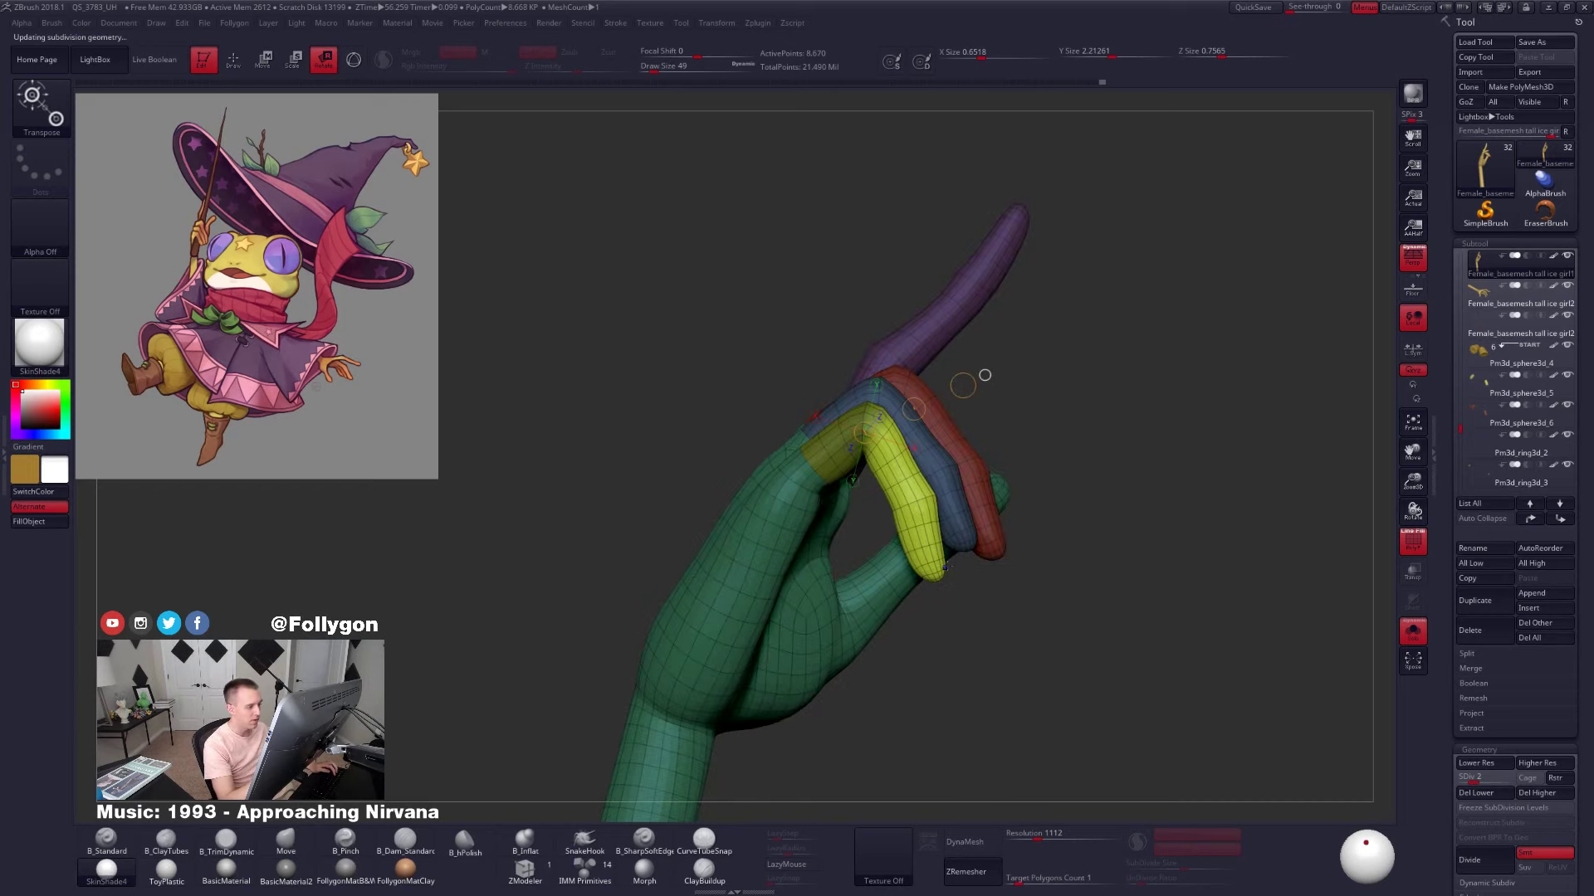
pyautogui.hotkey('shift', 'd')
pyautogui.press('d')
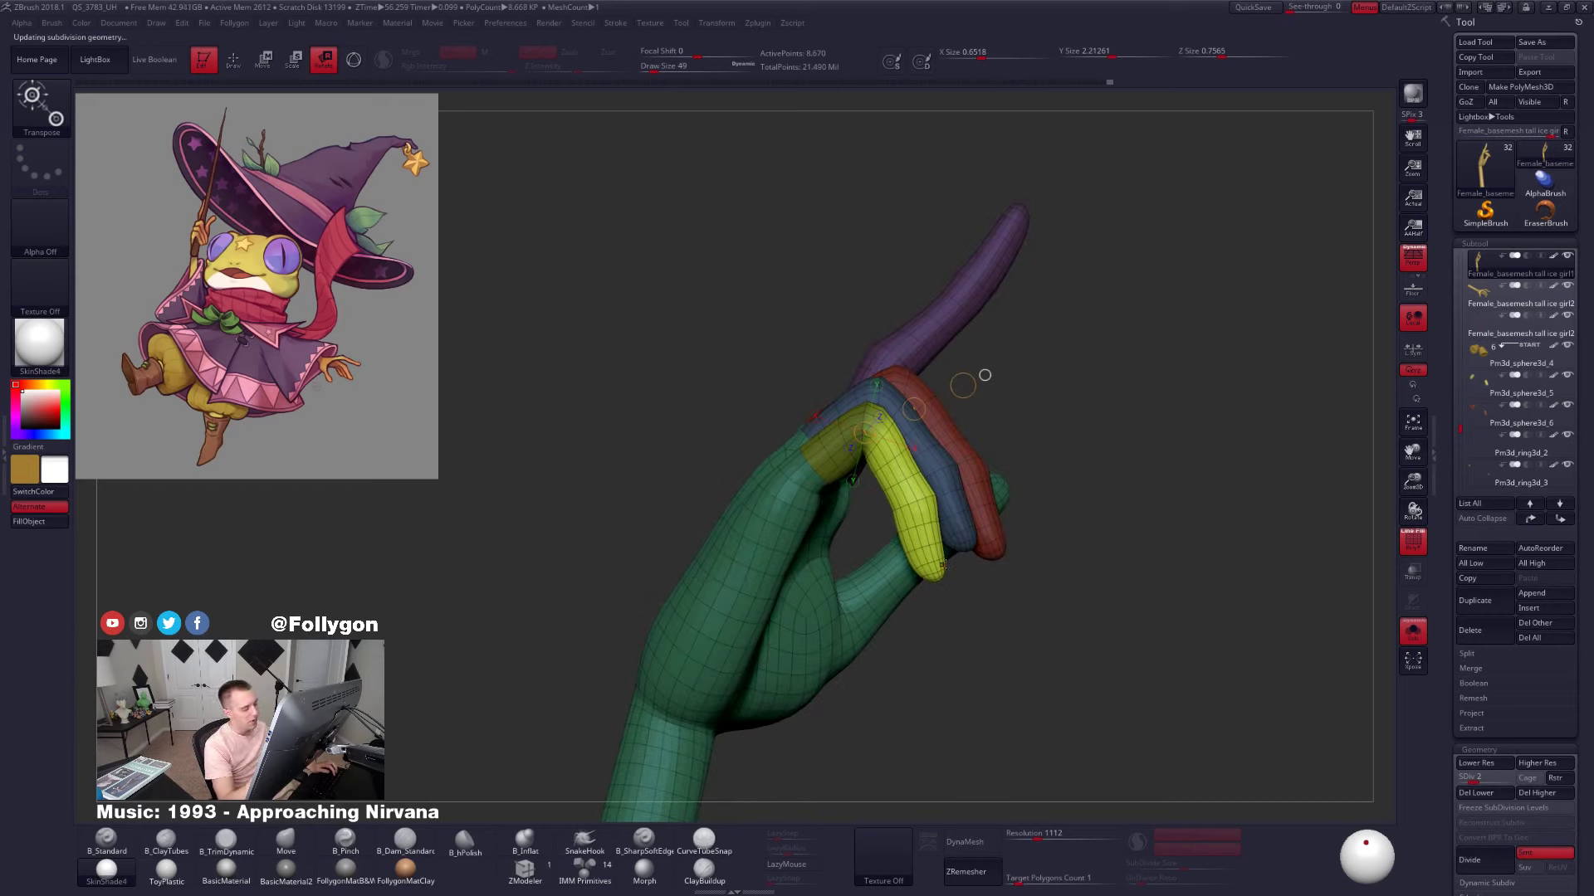
pyautogui.hotkey('shift', 'd')
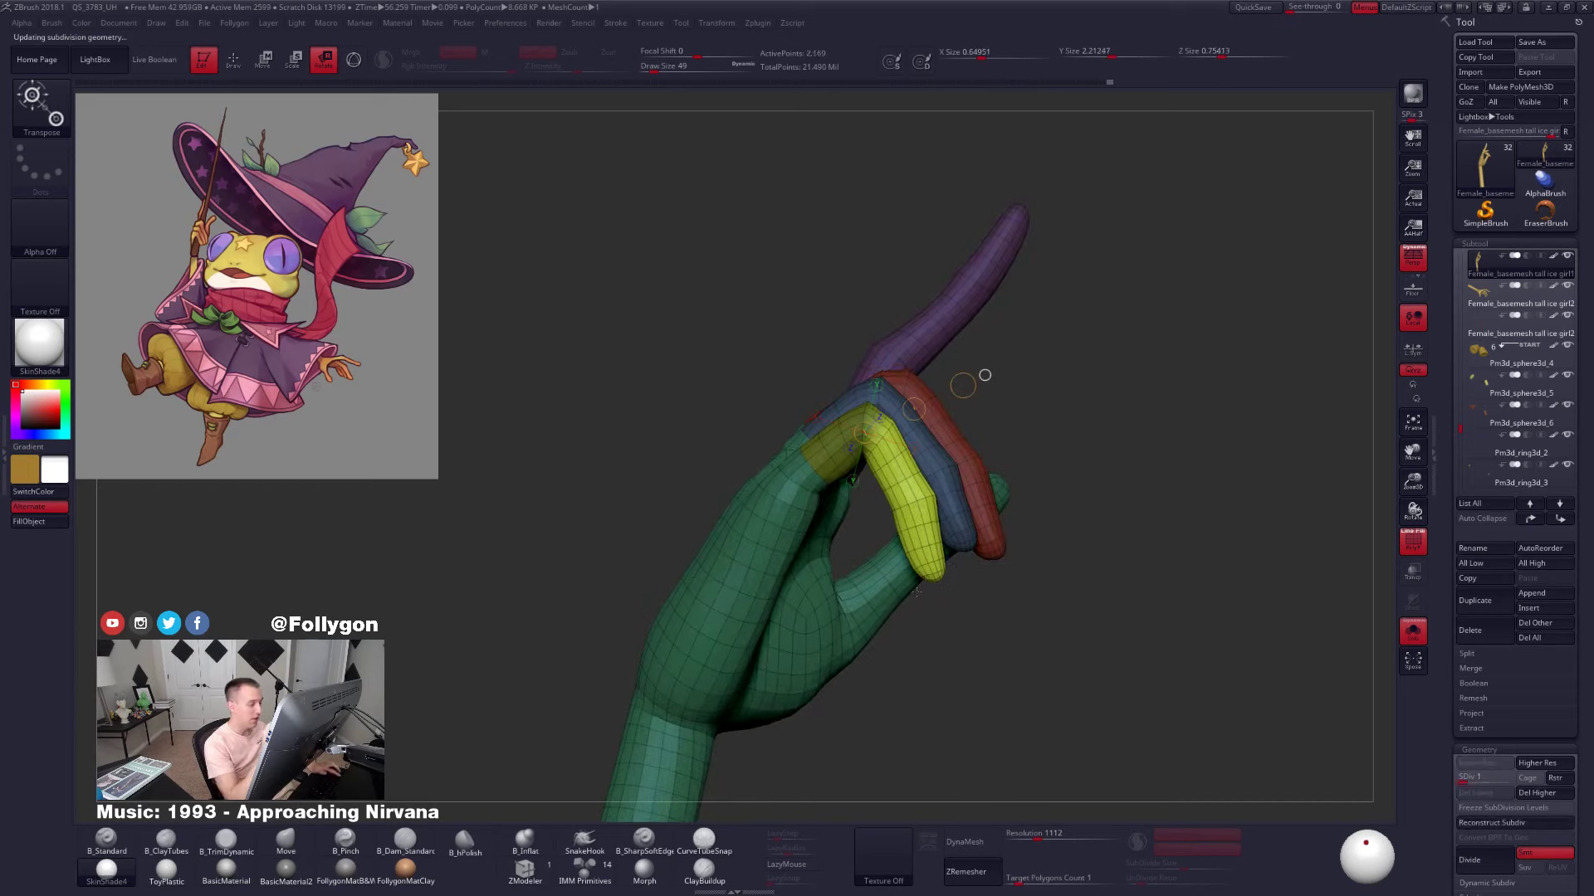
# Clear the mask and show the whole character with the raised hand at subdivision level 5 and the polyframe off
pyautogui.press('q')
pyautogui.moveTo(963, 561)
pyautogui.mouseDown(button='right')
pyautogui.moveTo(988, 611)
pyautogui.moveTo(1029, 598)
pyautogui.moveTo(986, 553)
pyautogui.mouseUp(button='right')
pyautogui.keyDown('ctrl'); pyautogui.moveTo(986, 553); pyautogui.dragTo(966, 607); pyautogui.keyUp('ctrl')
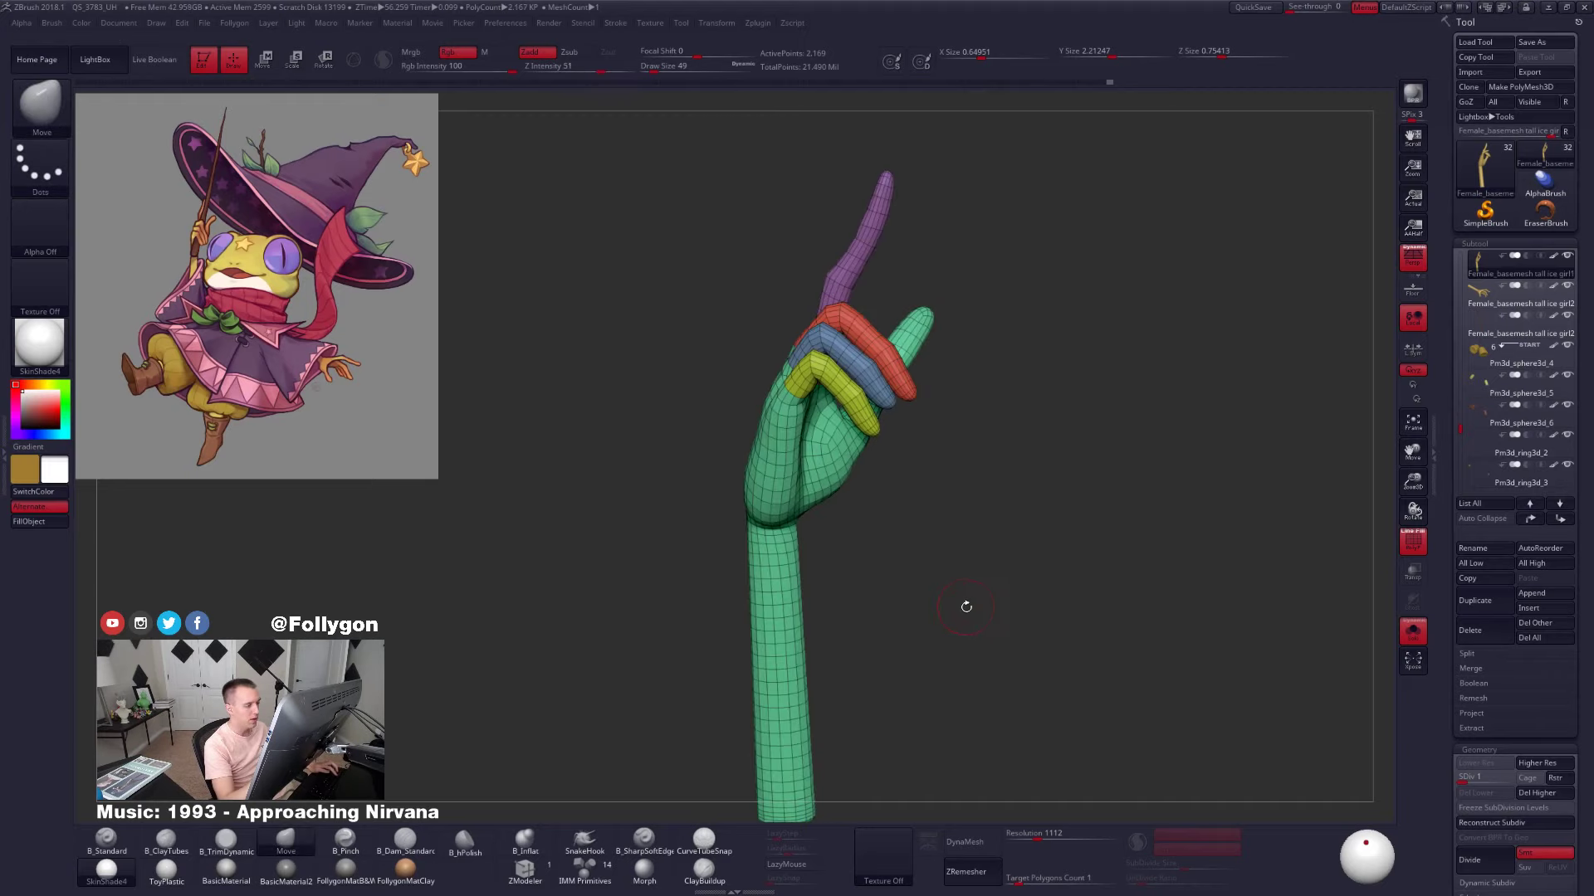
pyautogui.hotkey('alt', 's')
pyautogui.hotkey('shift', 'f')
pyautogui.press('d')
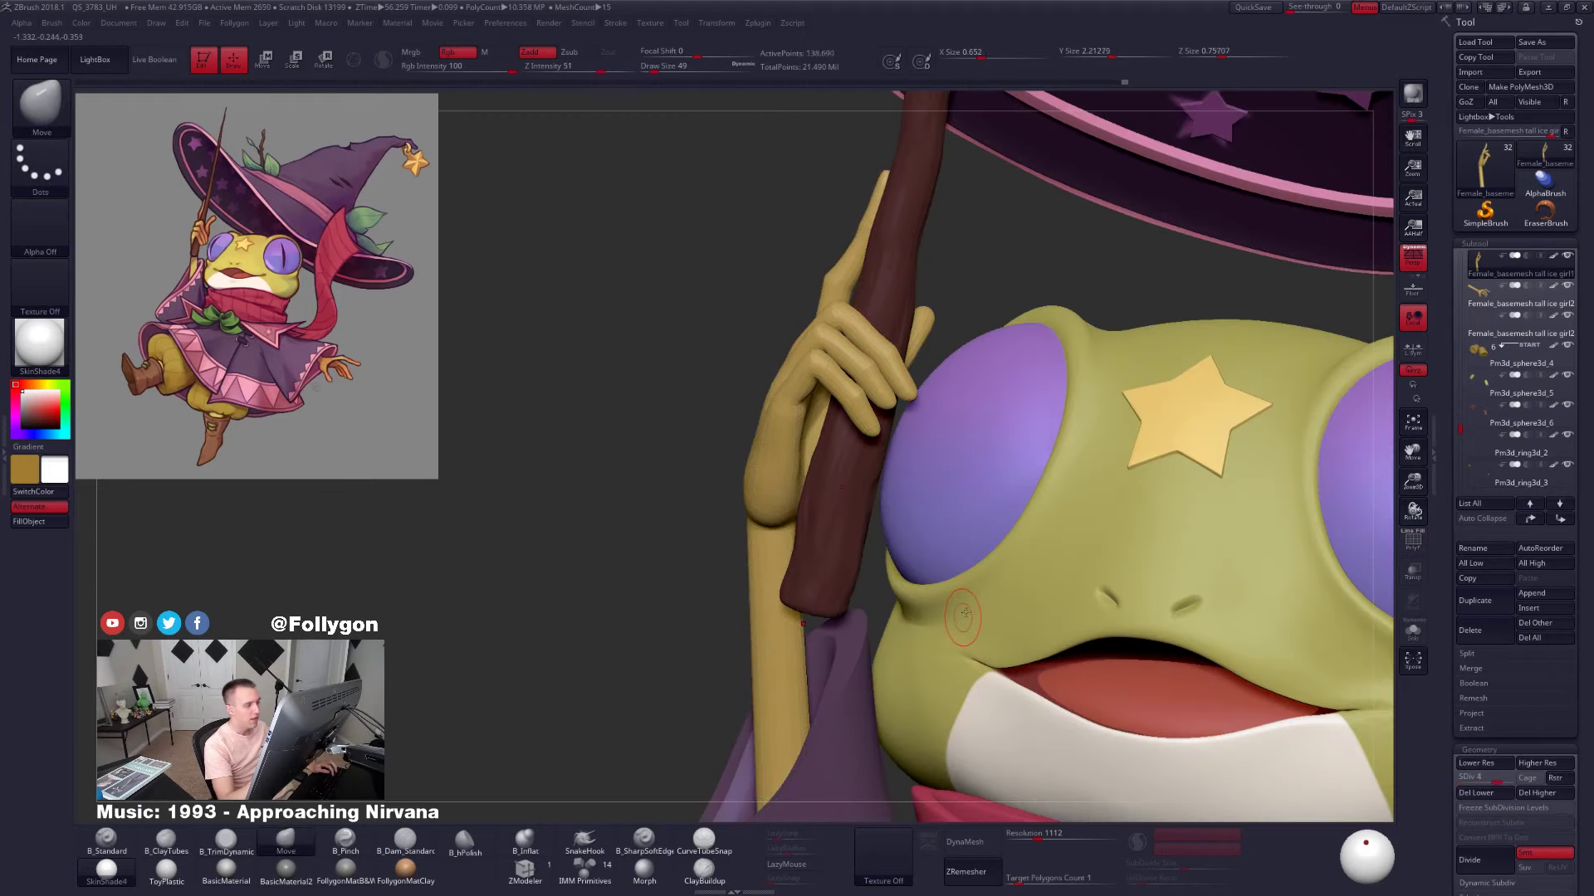
pyautogui.press('d')
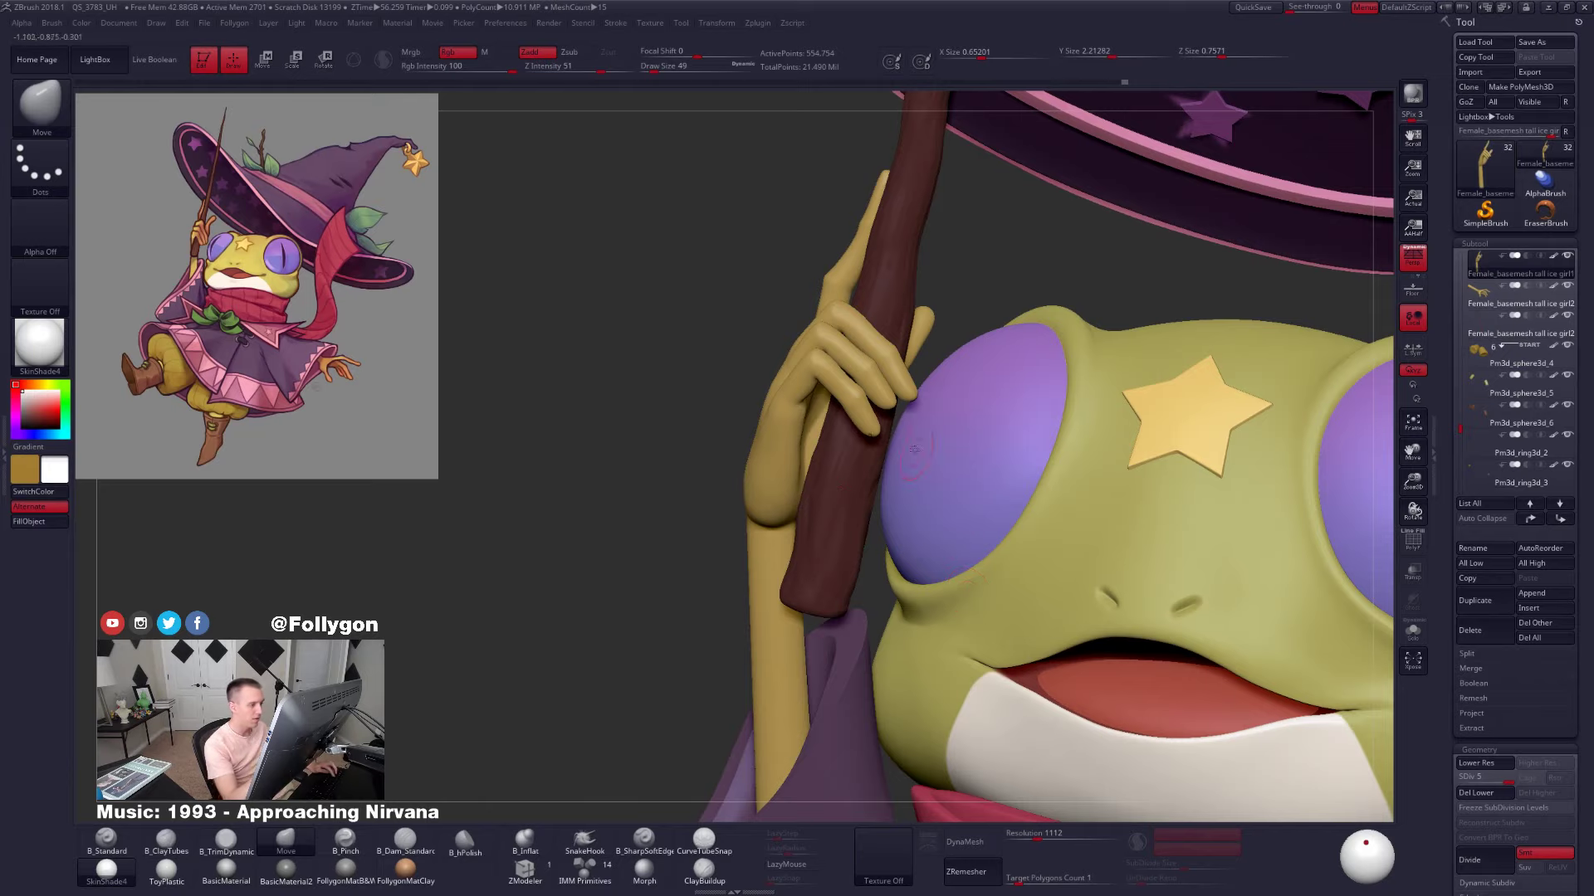
# Isolate the raised arm again with the polyframe on and lower it to subdivision level 1
pyautogui.hotkey('alt', 's')
pyautogui.moveTo(914, 449); pyautogui.dragTo(967, 531)
pyautogui.hotkey('shift', 'f')
pyautogui.hotkey('shift', 'd')
pyautogui.hotkey('shift', 'd')
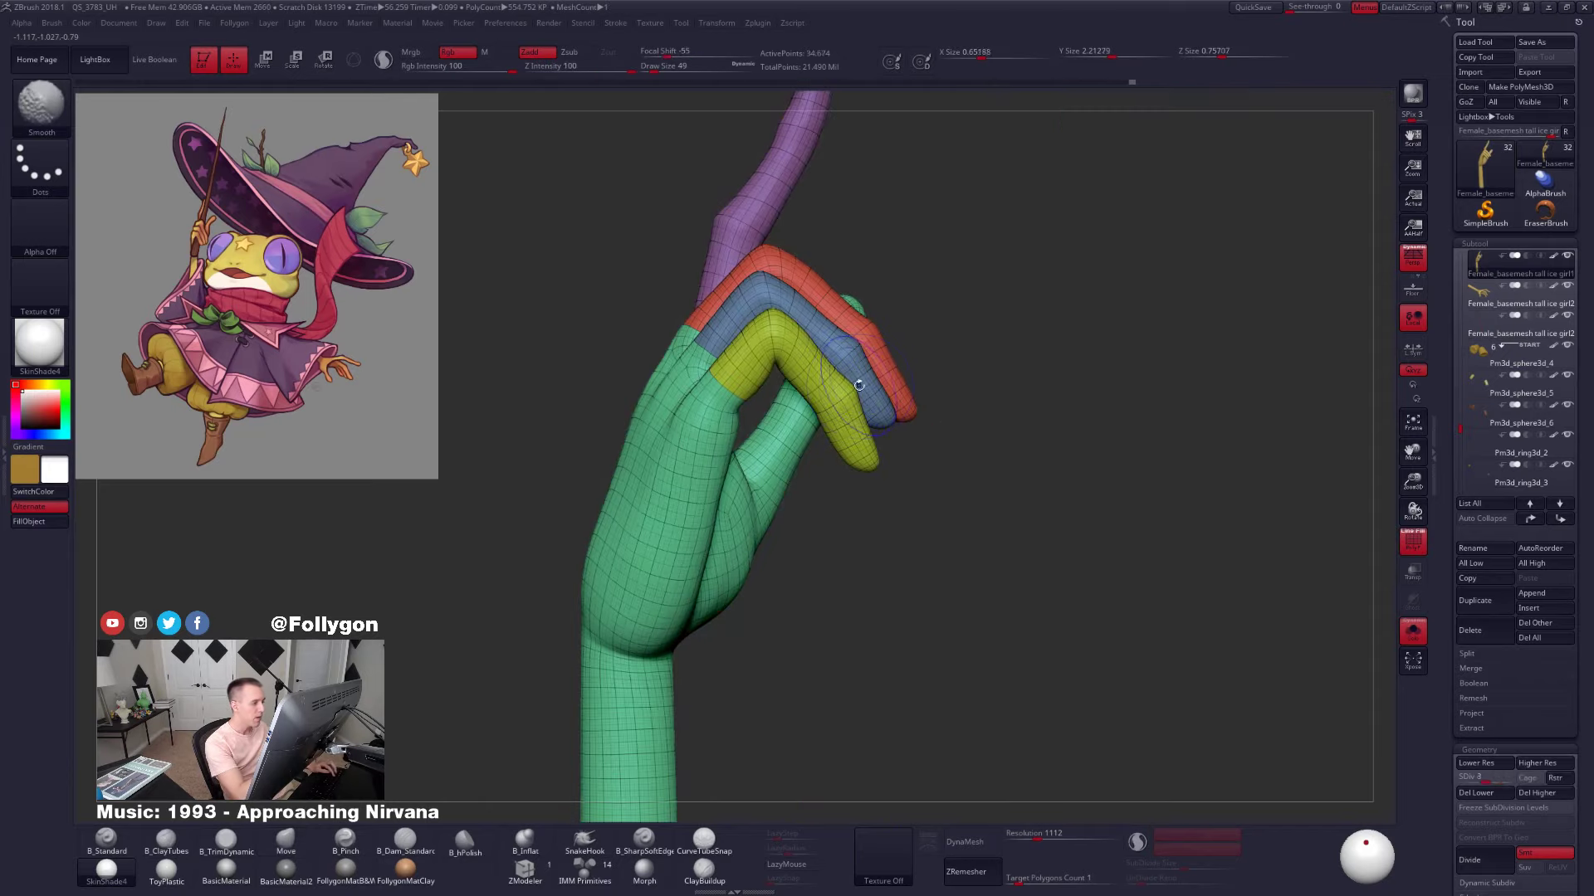
pyautogui.hotkey('shift', 'd')
pyautogui.hotkey('shift', 'd')
# Choose the Move brush, adjust its size and mask everything except the little finger
pyautogui.press('b')
pyautogui.press('m')
pyautogui.press('v')
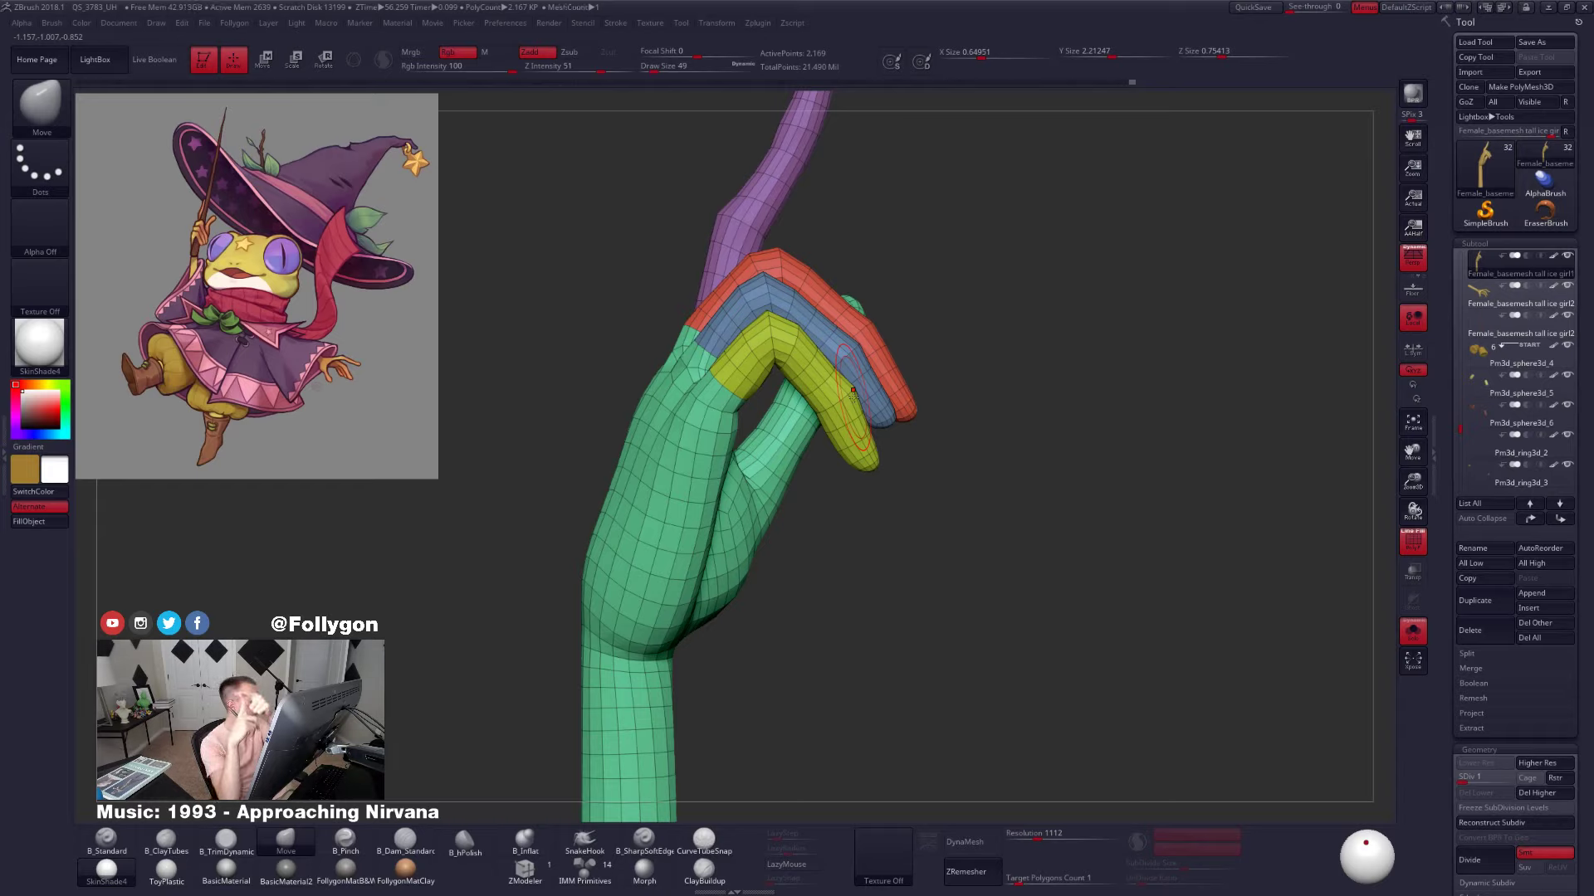
pyautogui.moveTo(848, 357); pyautogui.dragTo(863, 377, button='right')
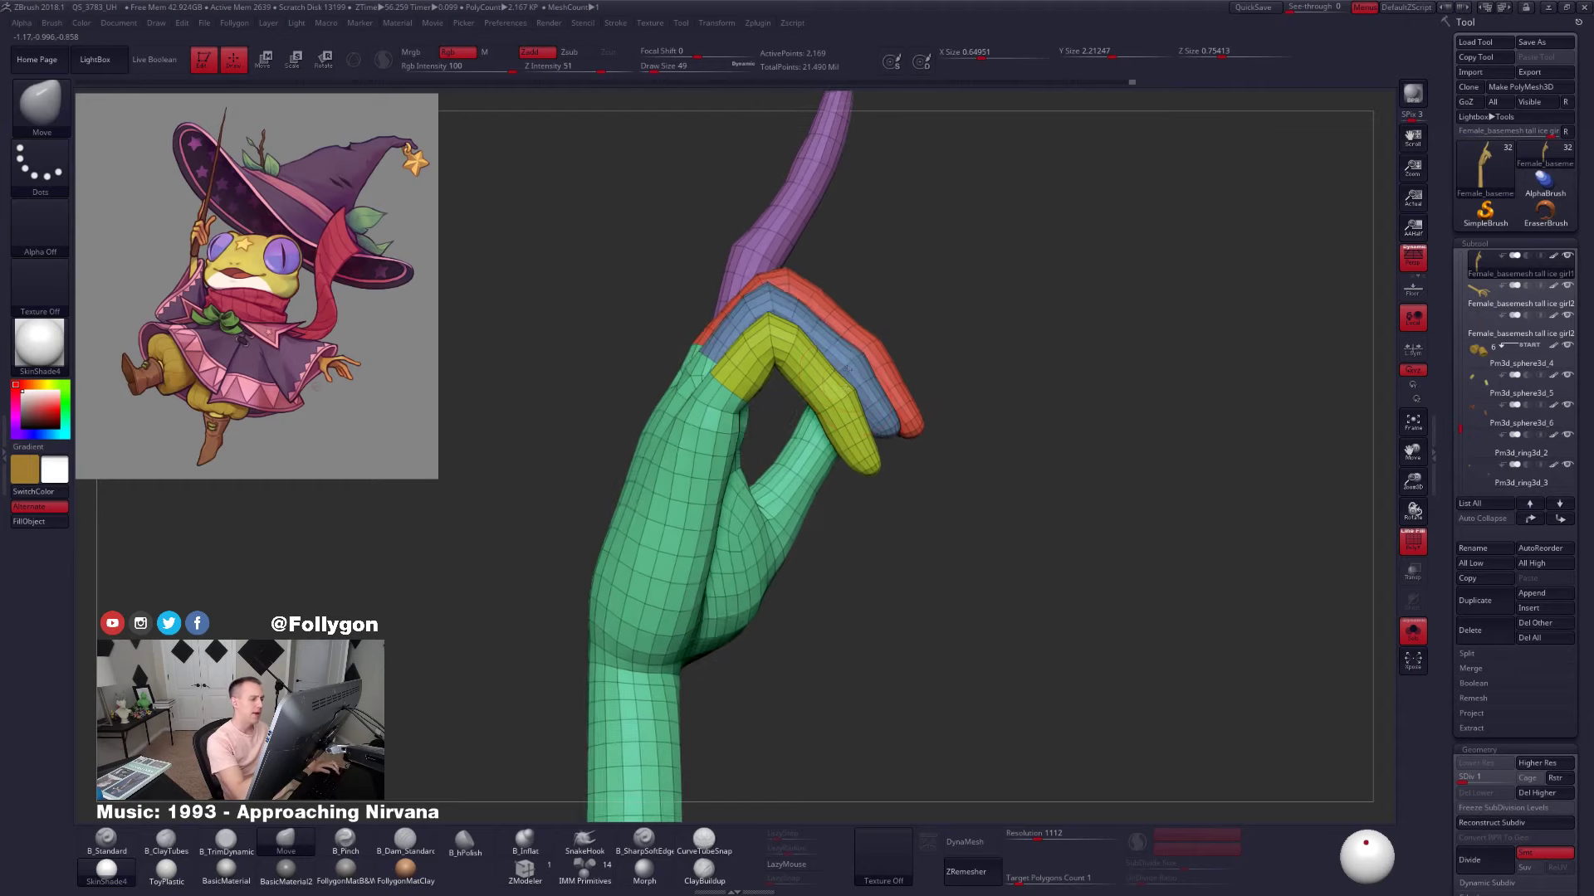
pyautogui.press('space')
pyautogui.press('w')
pyautogui.keyDown('ctrl'); pyautogui.click(841, 400); pyautogui.keyUp('ctrl')
pyautogui.press('q')
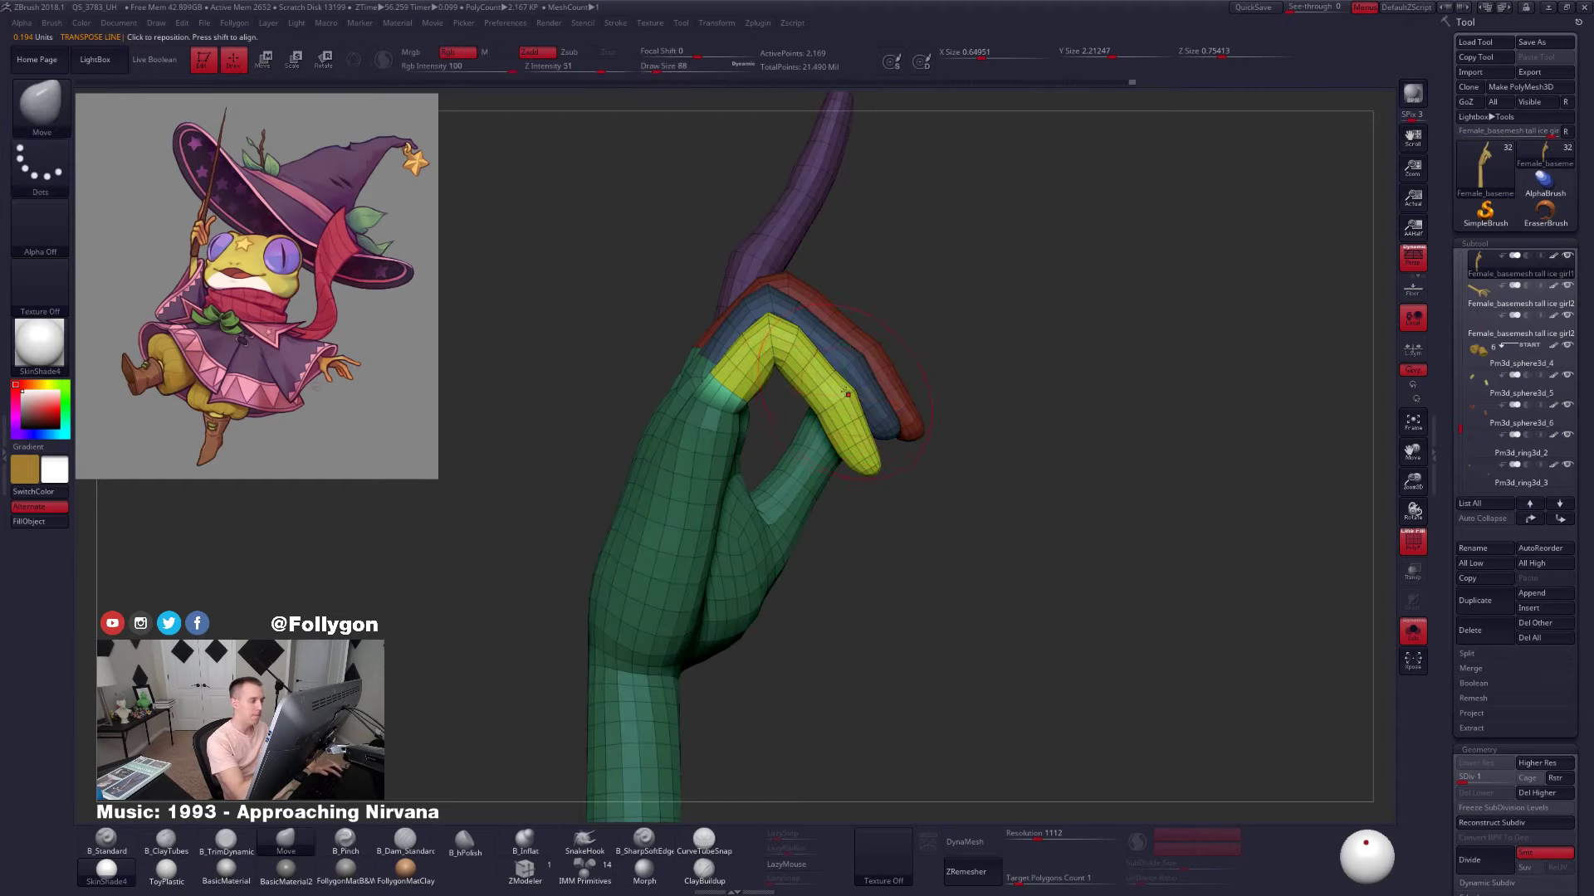
pyautogui.press('space')
pyautogui.moveTo(828, 382); pyautogui.dragTo(822, 382)
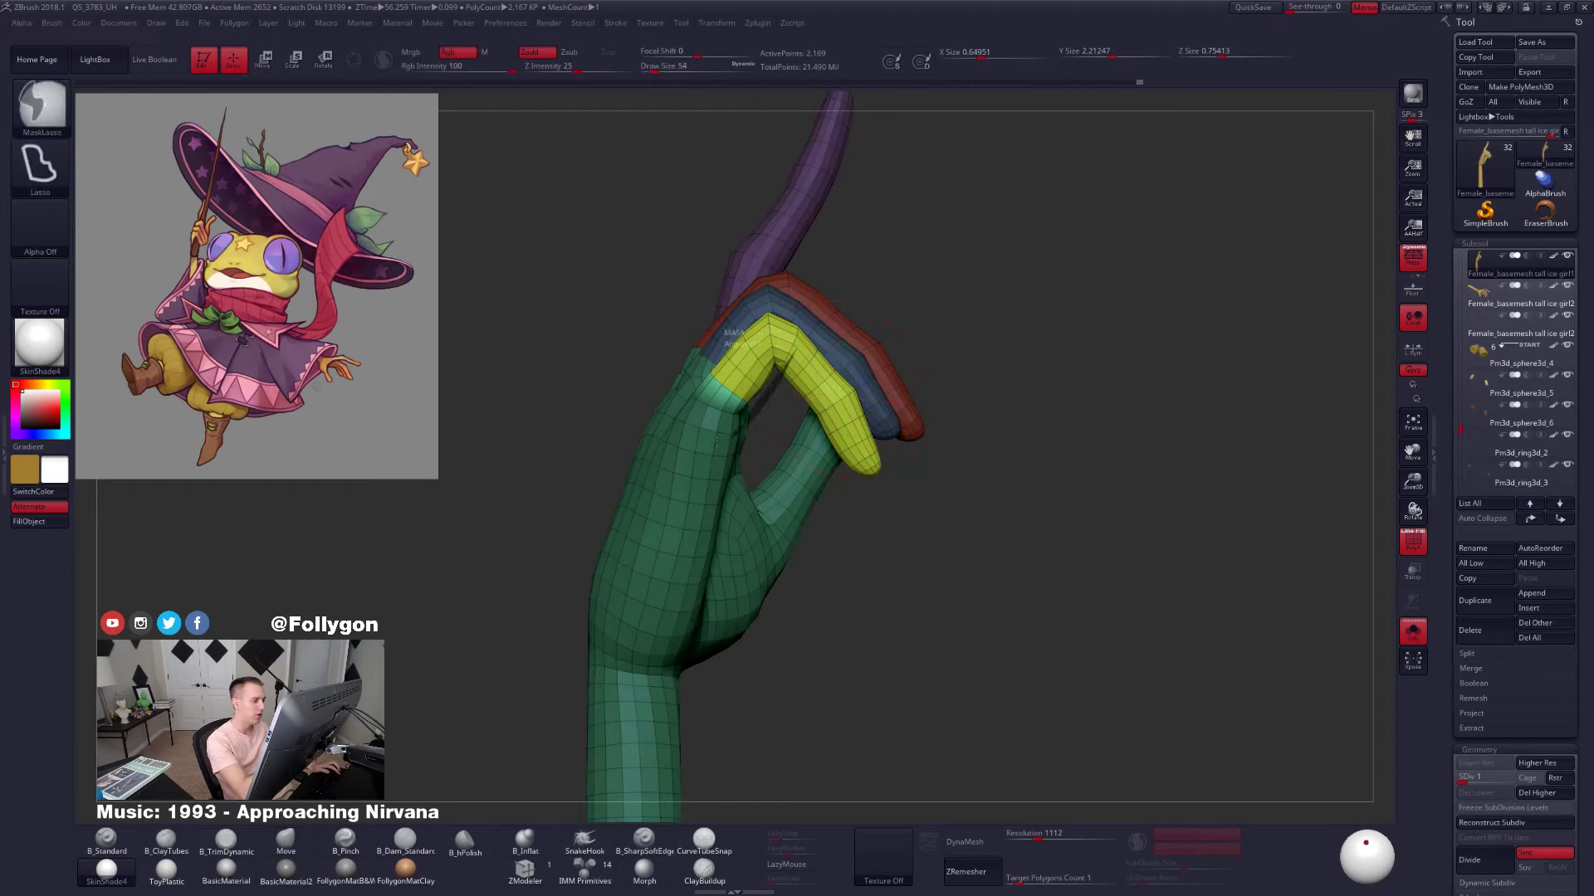
# Mask the little finger's base segment and nudge the rest of the finger into shape with the Move brush
pyautogui.keyDown('ctrl'); pyautogui.moveTo(716, 442); pyautogui.dragTo(767, 256); pyautogui.keyUp('ctrl')
pyautogui.press('space')
pyautogui.moveTo(817, 379); pyautogui.dragTo(832, 401)
pyautogui.moveTo(880, 452); pyautogui.dragTo(793, 473, button='right')
pyautogui.press('space')
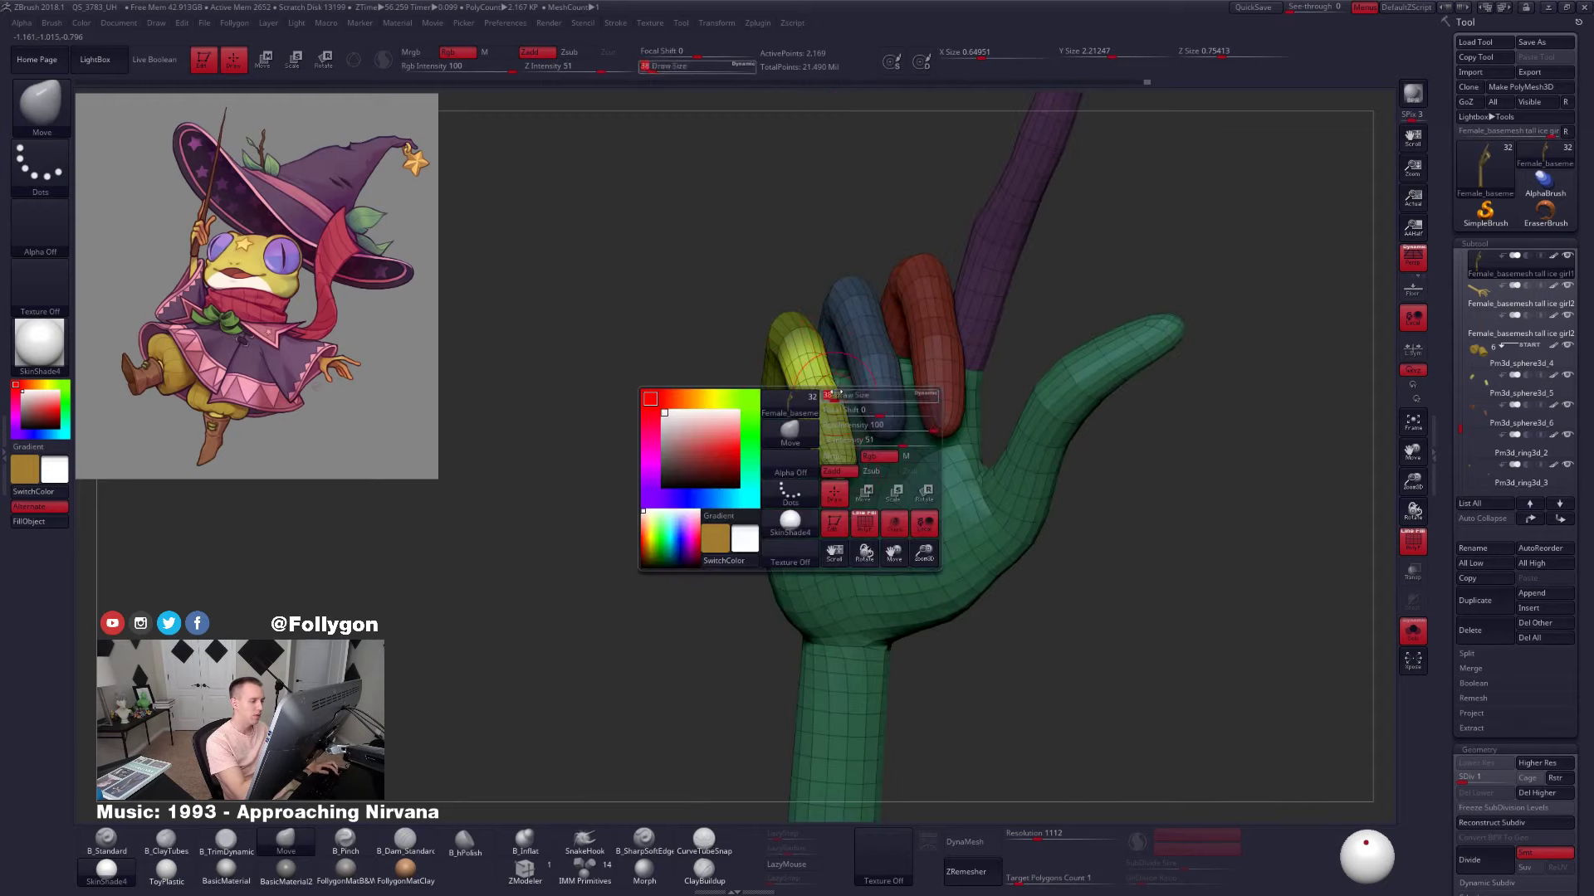
pyautogui.moveTo(835, 395); pyautogui.dragTo(829, 395)
pyautogui.moveTo(813, 415); pyautogui.dragTo(837, 423, button='right')
pyautogui.press('space')
pyautogui.moveTo(838, 423); pyautogui.dragTo(844, 422)
pyautogui.moveTo(858, 409)
pyautogui.mouseDown(button='right')
pyautogui.moveTo(1047, 371)
pyautogui.moveTo(886, 441)
pyautogui.moveTo(964, 461)
pyautogui.mouseUp(button='right')
# Select the other arm's subtool and examine how its fingers are bent, with the polyframe off
pyautogui.click(1513, 295)
pyautogui.press('f')
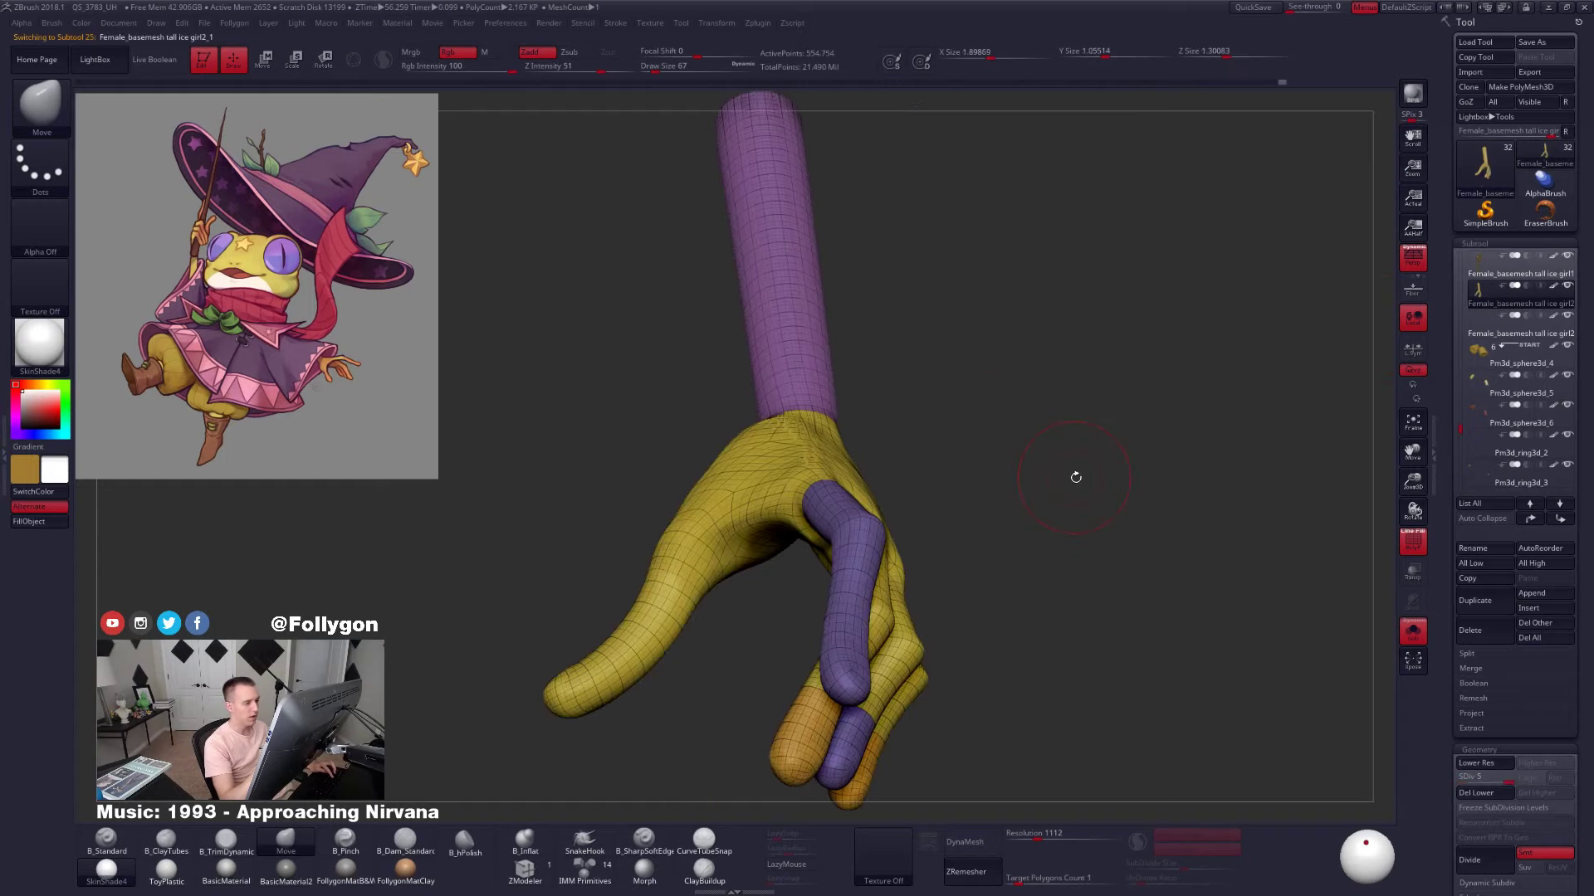
pyautogui.hotkey('shift', 'f')
pyautogui.moveTo(943, 545)
pyautogui.mouseDown(button='right')
pyautogui.moveTo(772, 506)
pyautogui.moveTo(929, 576)
pyautogui.moveTo(967, 552)
pyautogui.moveTo(935, 580)
pyautogui.moveTo(913, 554)
pyautogui.moveTo(952, 576)
pyautogui.moveTo(937, 548)
pyautogui.moveTo(1001, 558)
pyautogui.moveTo(992, 540)
pyautogui.moveTo(982, 552)
pyautogui.moveTo(963, 473)
pyautogui.moveTo(954, 568)
pyautogui.moveTo(942, 556)
pyautogui.mouseUp(button='right')
pyautogui.keyDown('alt'); pyautogui.moveTo(954, 614); pyautogui.dragTo(888, 646, button='right'); pyautogui.keyUp('alt')
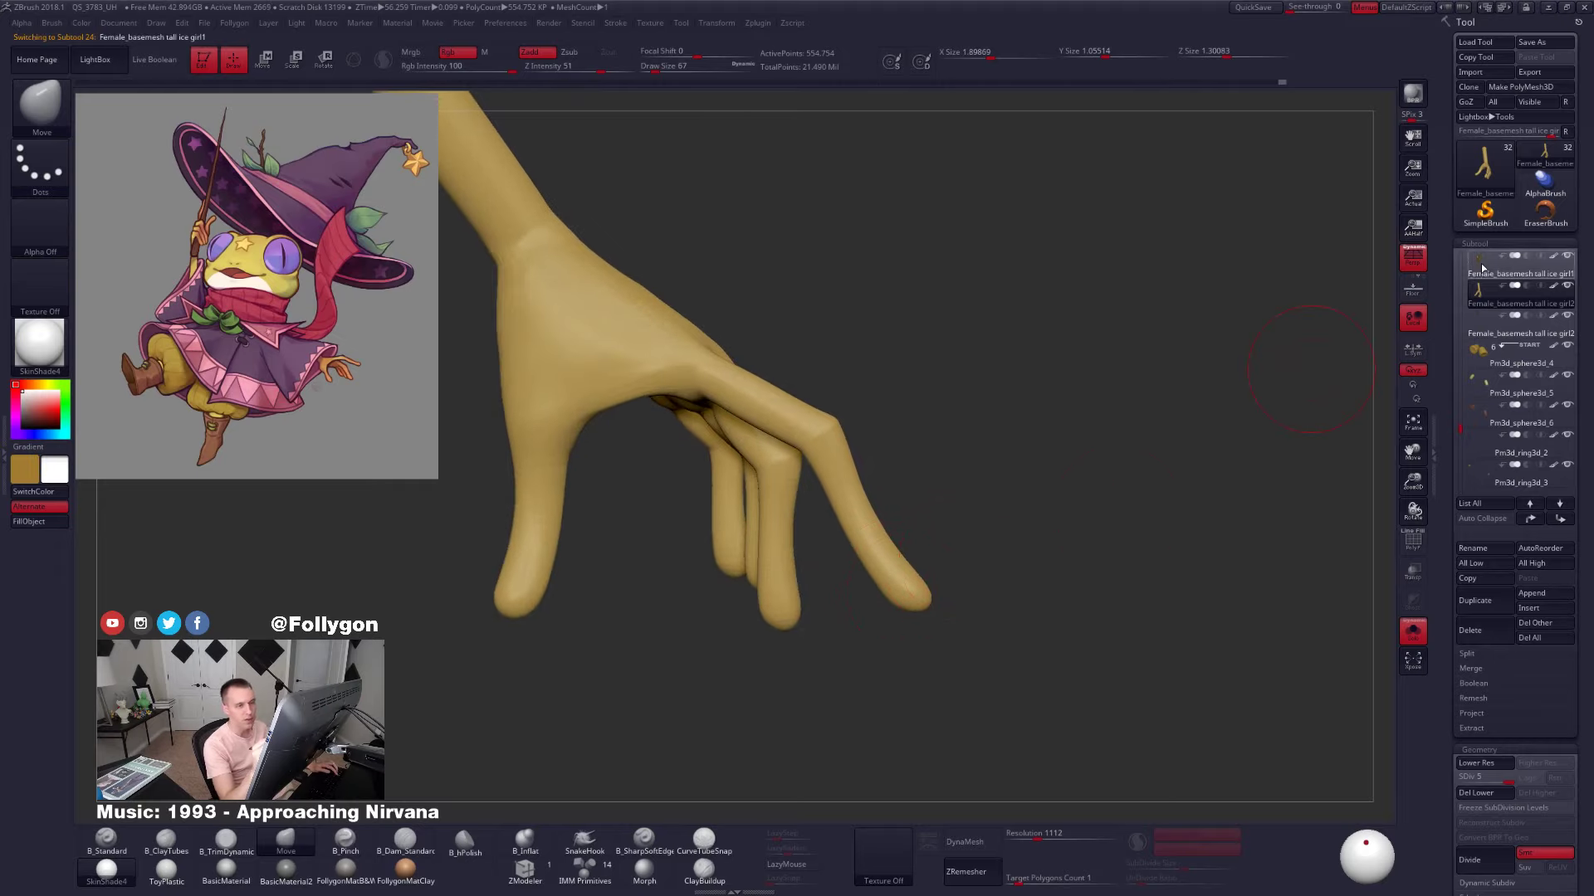
# Reselect the raised arm subtool and mask everything except its ring finger
pyautogui.click(1482, 267)
pyautogui.press('f')
pyautogui.moveTo(730, 434)
pyautogui.keyDown('alt'); pyautogui.mouseDown(button='right')
pyautogui.moveTo(948, 508)
pyautogui.moveTo(930, 477)
pyautogui.moveTo(925, 496)
pyautogui.mouseUp(button='right'); pyautogui.keyUp('alt')
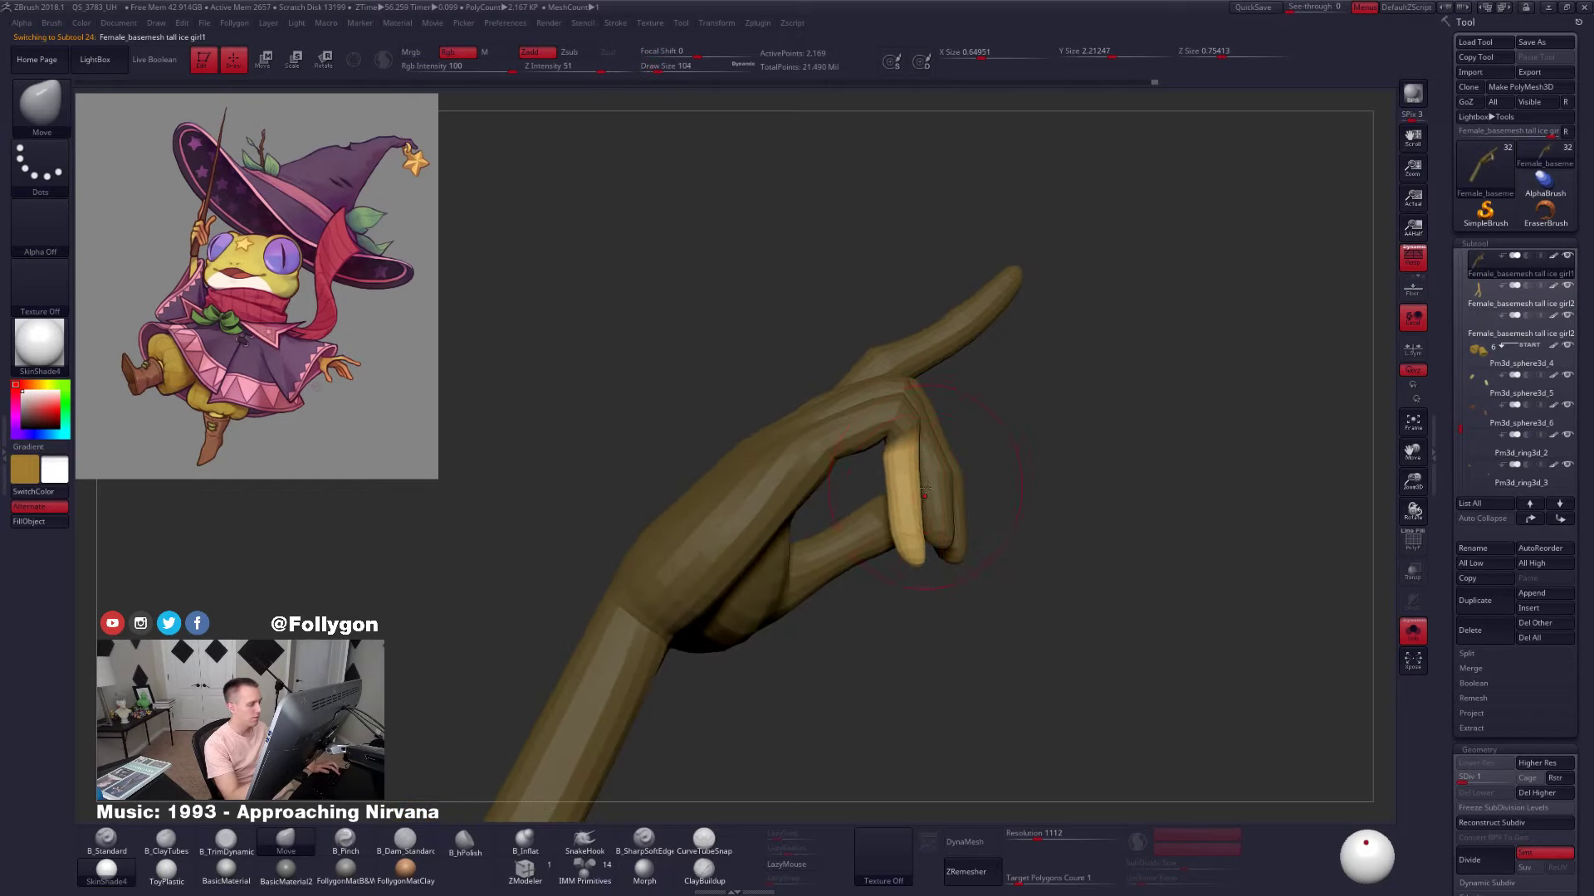
pyautogui.press('s')
pyautogui.moveTo(925, 492); pyautogui.dragTo(913, 493)
pyautogui.moveTo(920, 497); pyautogui.dragTo(839, 501, button='right')
pyautogui.press('w')
pyautogui.keyDown('ctrl'); pyautogui.moveTo(954, 519); pyautogui.dragTo(925, 394); pyautogui.keyUp('ctrl')
pyautogui.press('q')
pyautogui.moveTo(905, 473); pyautogui.dragTo(947, 469, button='right')
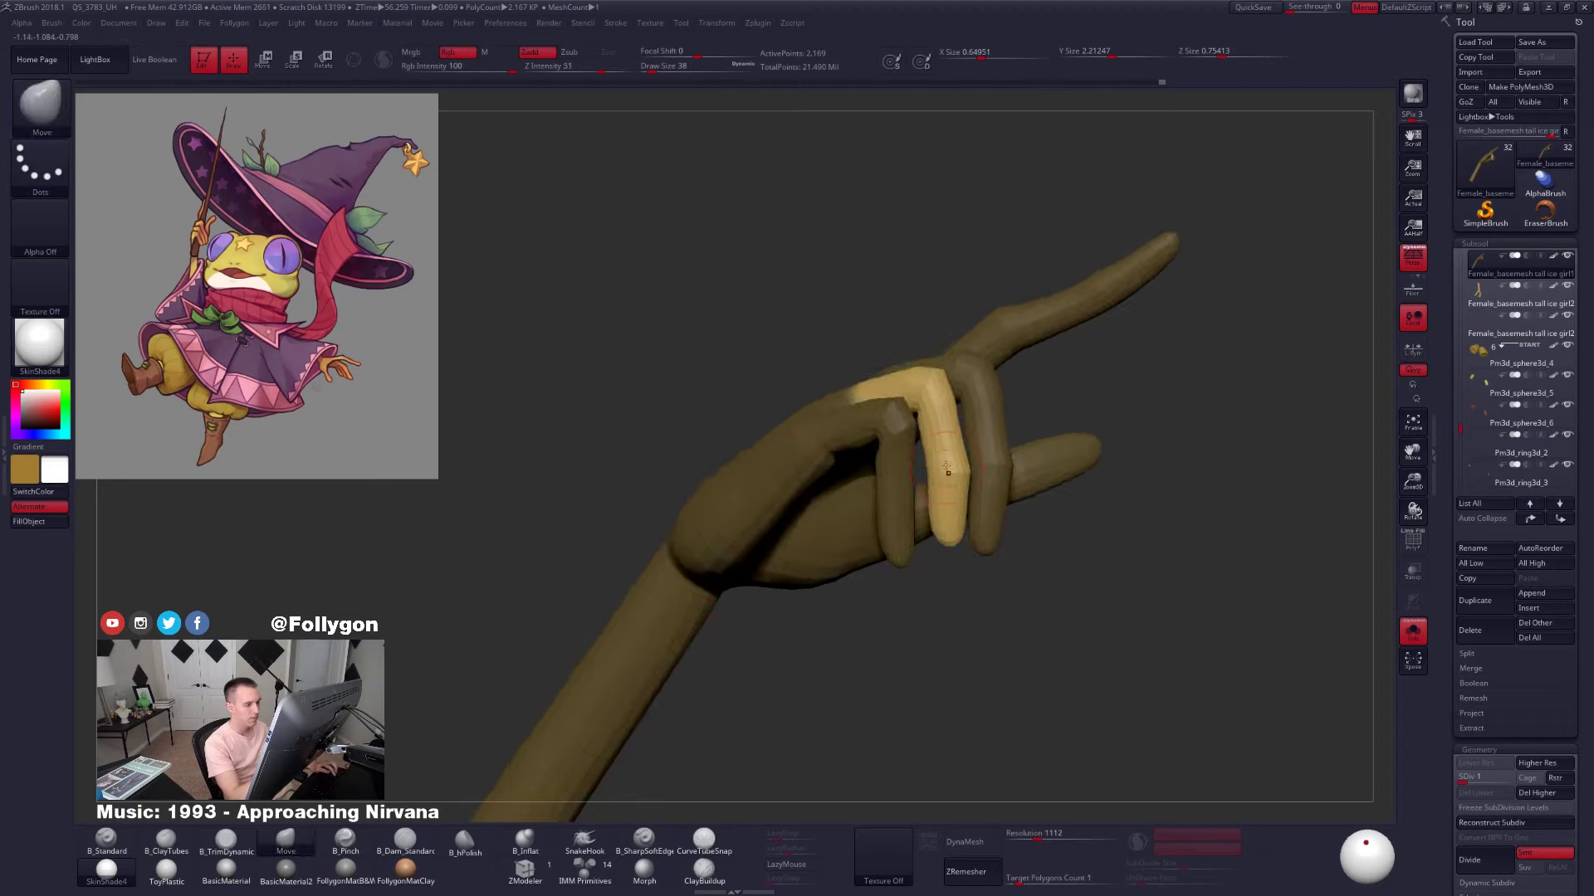
pyautogui.hotkey('shift', 'f')
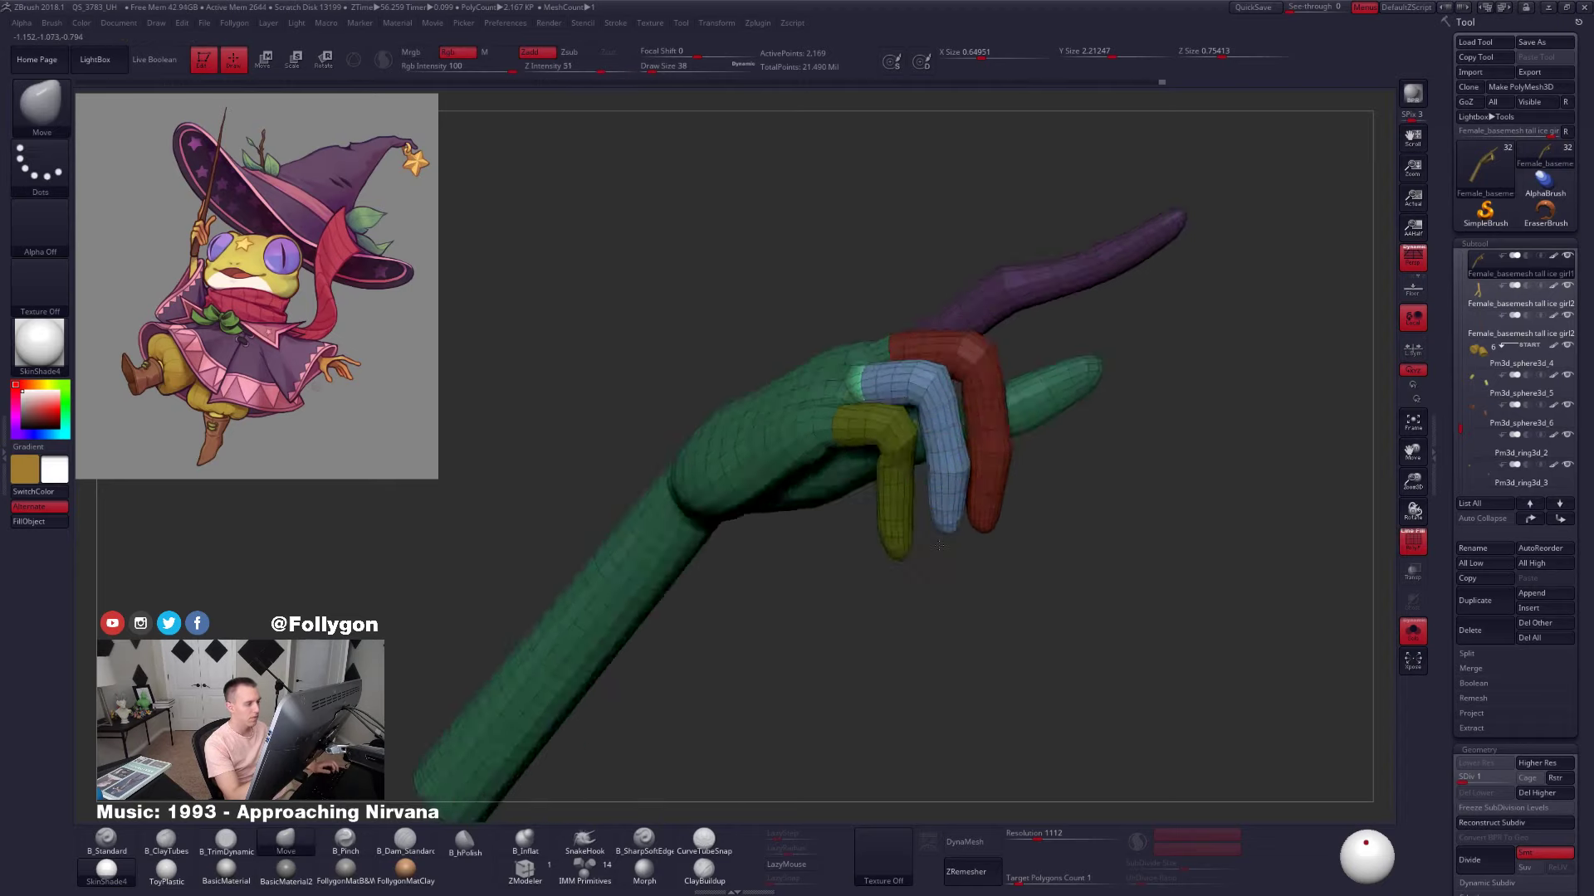
pyautogui.moveTo(940, 545)
pyautogui.mouseDown(button='right')
pyautogui.moveTo(935, 559)
pyautogui.moveTo(921, 473)
pyautogui.mouseUp(button='right')
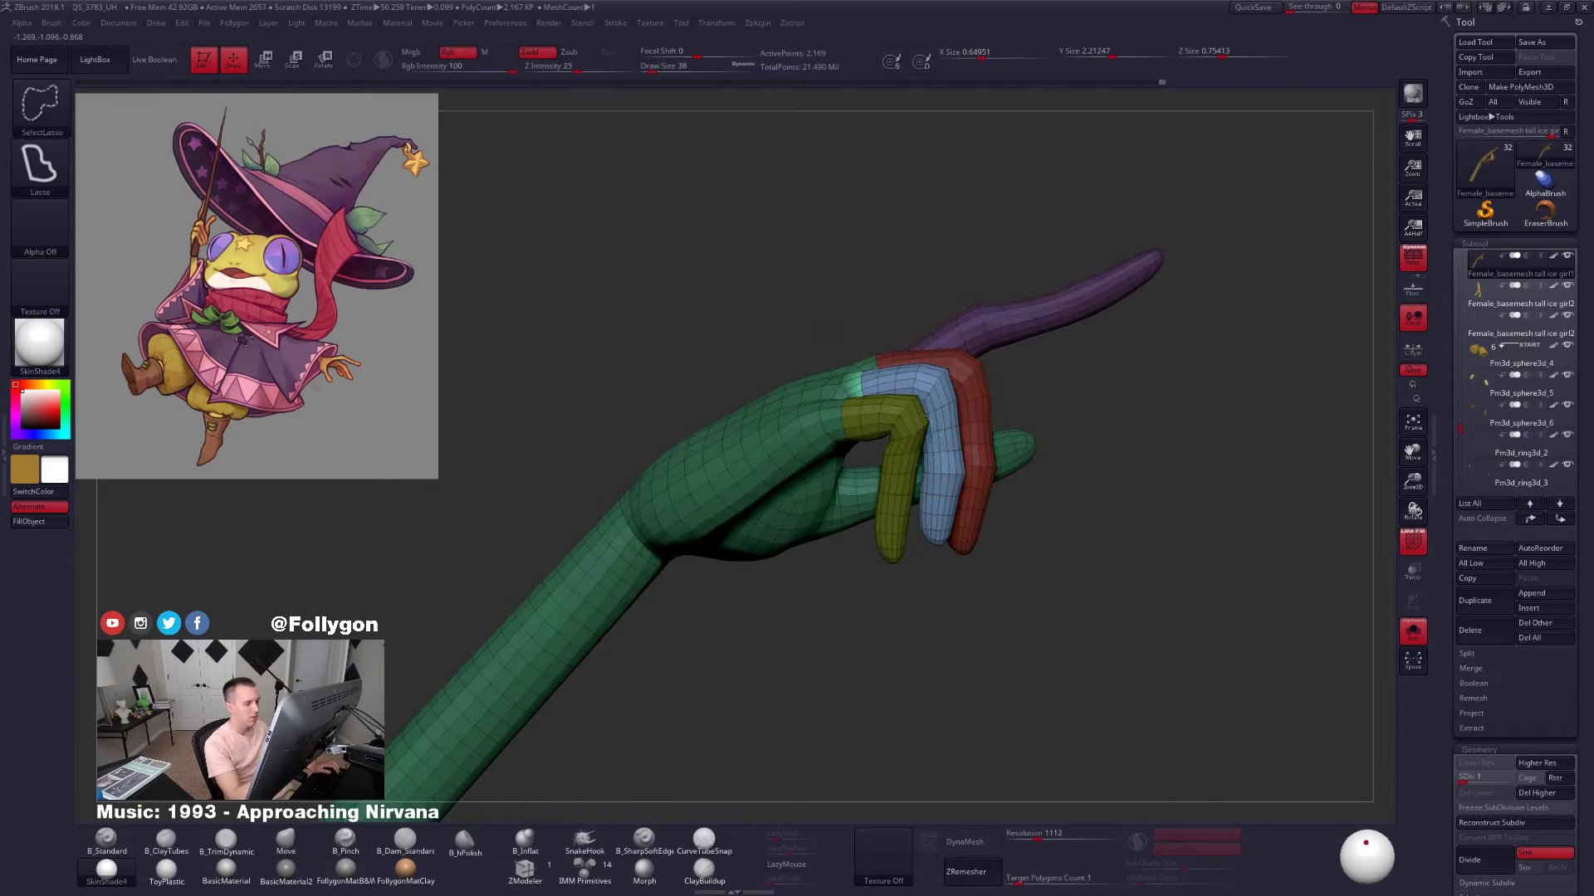
# Hide the little finger's polygroup and mask the base segment of the blue ring finger
pyautogui.keyDown('ctrl'); pyautogui.keyDown('shift'); pyautogui.click(894, 448); pyautogui.keyUp('shift'); pyautogui.keyUp('ctrl')
pyautogui.keyDown('ctrl'); pyautogui.keyDown('shift'); pyautogui.moveTo(1028, 431); pyautogui.dragTo(1121, 383); pyautogui.keyUp('shift'); pyautogui.keyUp('ctrl')
pyautogui.moveTo(904, 444)
pyautogui.mouseDown(button='right')
pyautogui.moveTo(937, 436)
pyautogui.moveTo(921, 465)
pyautogui.moveTo(894, 441)
pyautogui.mouseUp(button='right')
pyautogui.moveTo(1009, 392)
pyautogui.keyDown('ctrl'); pyautogui.mouseDown()
pyautogui.moveTo(882, 302)
pyautogui.moveTo(732, 521)
pyautogui.mouseUp(); pyautogui.keyUp('ctrl')
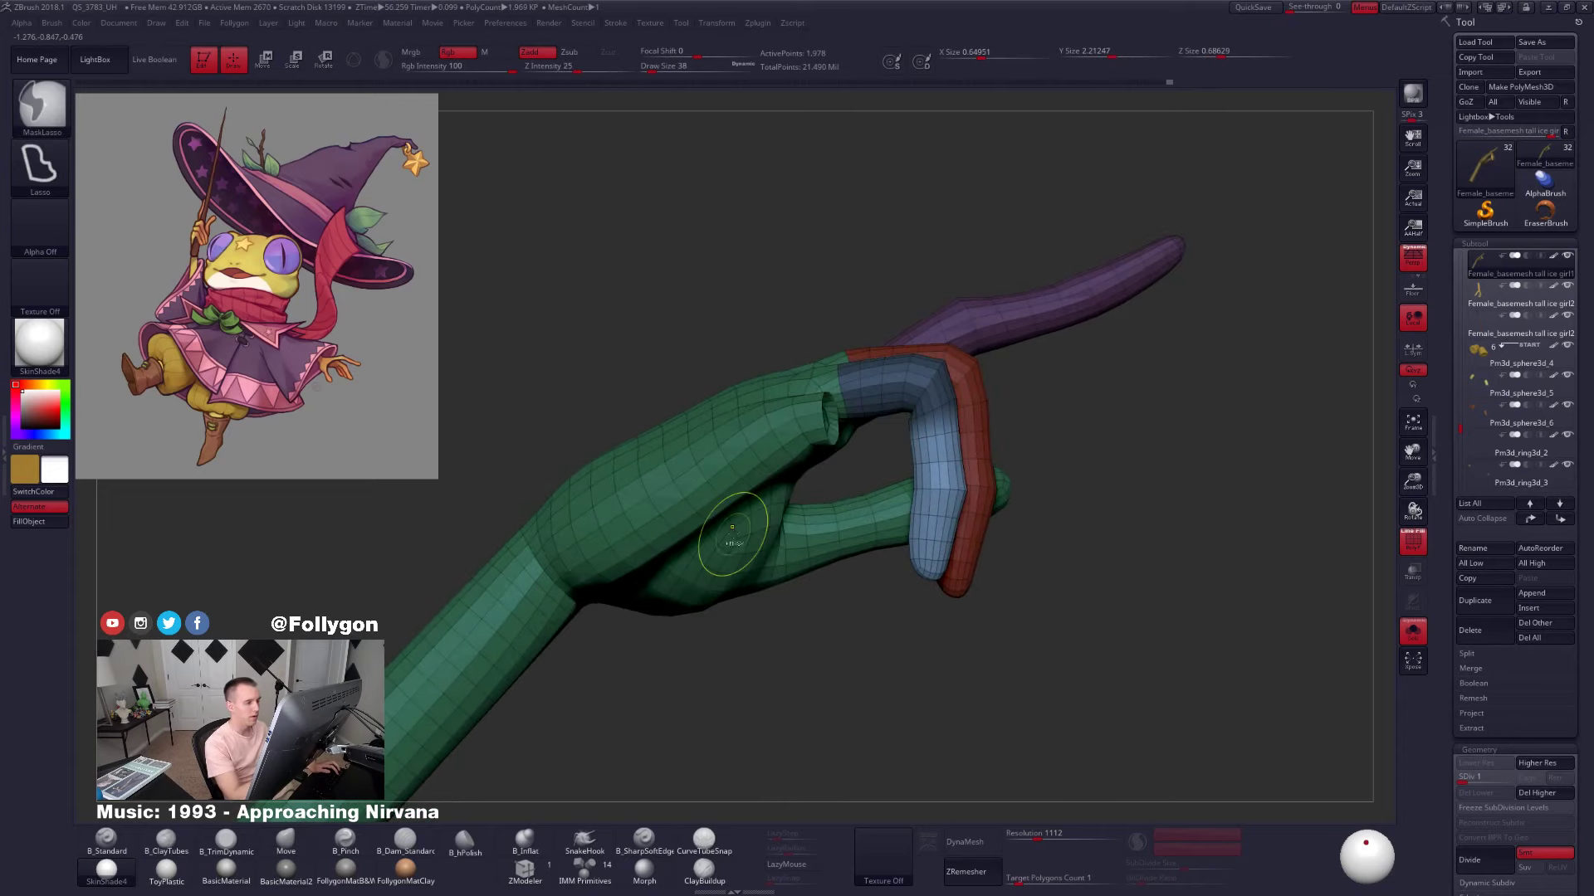
# Nudge the unmasked part of the ring finger into shape with a resized Move brush
pyautogui.press('space')
pyautogui.moveTo(975, 488); pyautogui.dragTo(958, 491)
pyautogui.press('space')
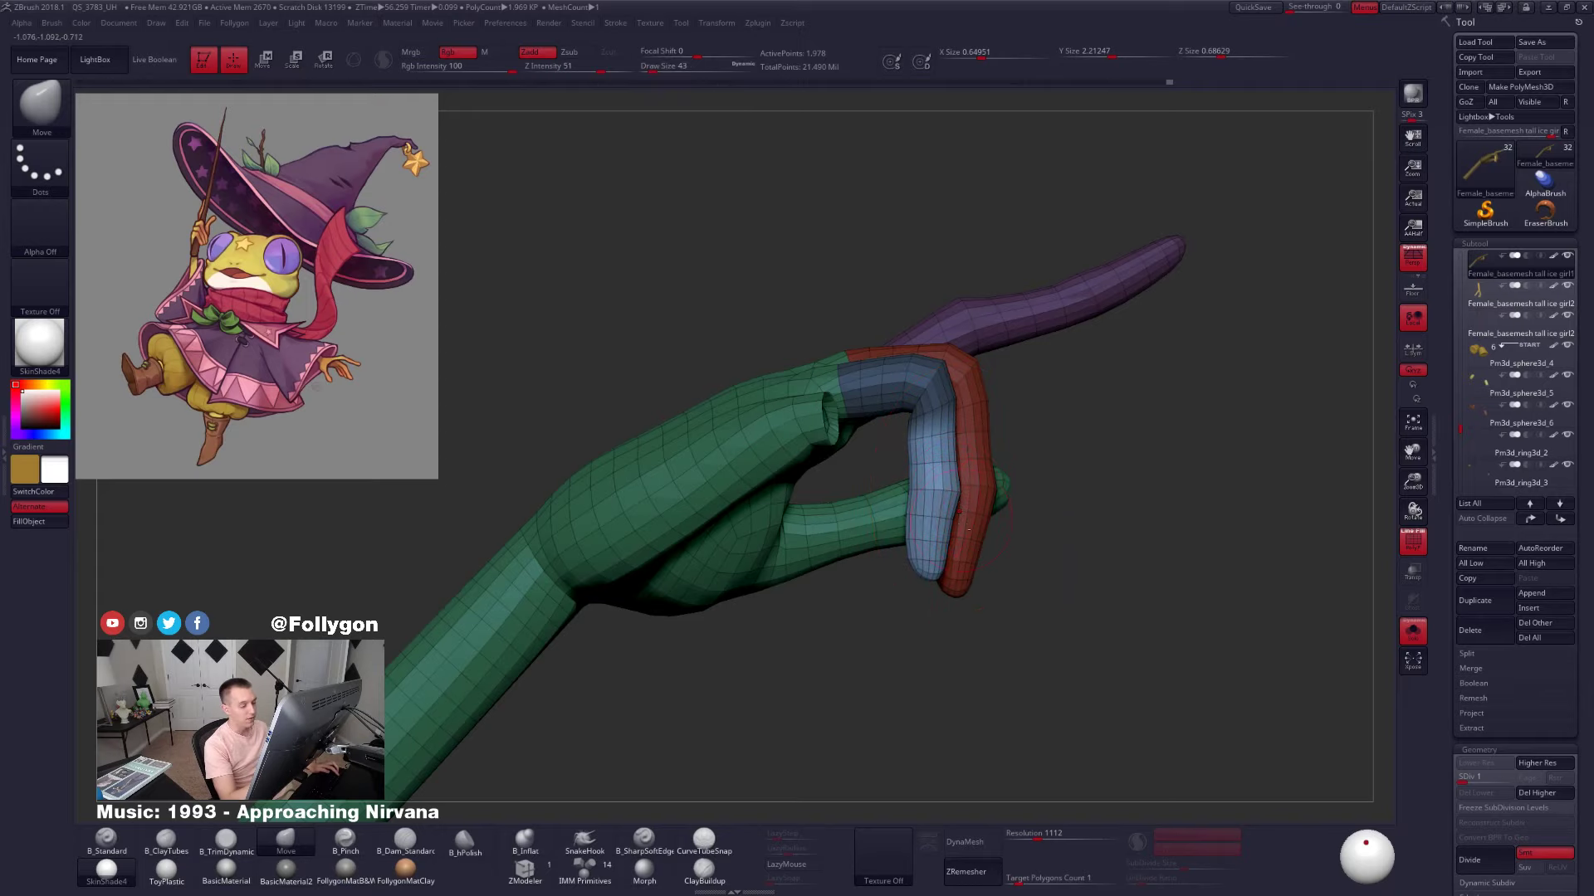
pyautogui.moveTo(969, 530)
pyautogui.mouseDown(button='right')
pyautogui.moveTo(988, 526)
pyautogui.moveTo(972, 530)
pyautogui.mouseUp(button='right')
pyautogui.press('space')
pyautogui.moveTo(972, 529); pyautogui.dragTo(949, 531)
pyautogui.moveTo(950, 531)
pyautogui.mouseDown(button='right')
pyautogui.moveTo(920, 500)
pyautogui.moveTo(949, 555)
pyautogui.moveTo(926, 567)
pyautogui.mouseUp(button='right')
# Hide the ring finger's polygroup and mask everything except the red middle finger
pyautogui.moveTo(840, 637)
pyautogui.keyDown('ctrl'); pyautogui.mouseDown()
pyautogui.moveTo(971, 626)
pyautogui.moveTo(900, 315)
pyautogui.mouseUp(); pyautogui.keyUp('ctrl')
pyautogui.keyDown('ctrl'); pyautogui.keyDown('shift'); pyautogui.click(897, 509); pyautogui.keyUp('shift'); pyautogui.keyUp('ctrl')
pyautogui.moveTo(889, 529); pyautogui.dragTo(952, 500, button='right')
pyautogui.press('w')
pyautogui.keyDown('ctrl'); pyautogui.click(944, 500); pyautogui.keyUp('ctrl')
pyautogui.press('q')
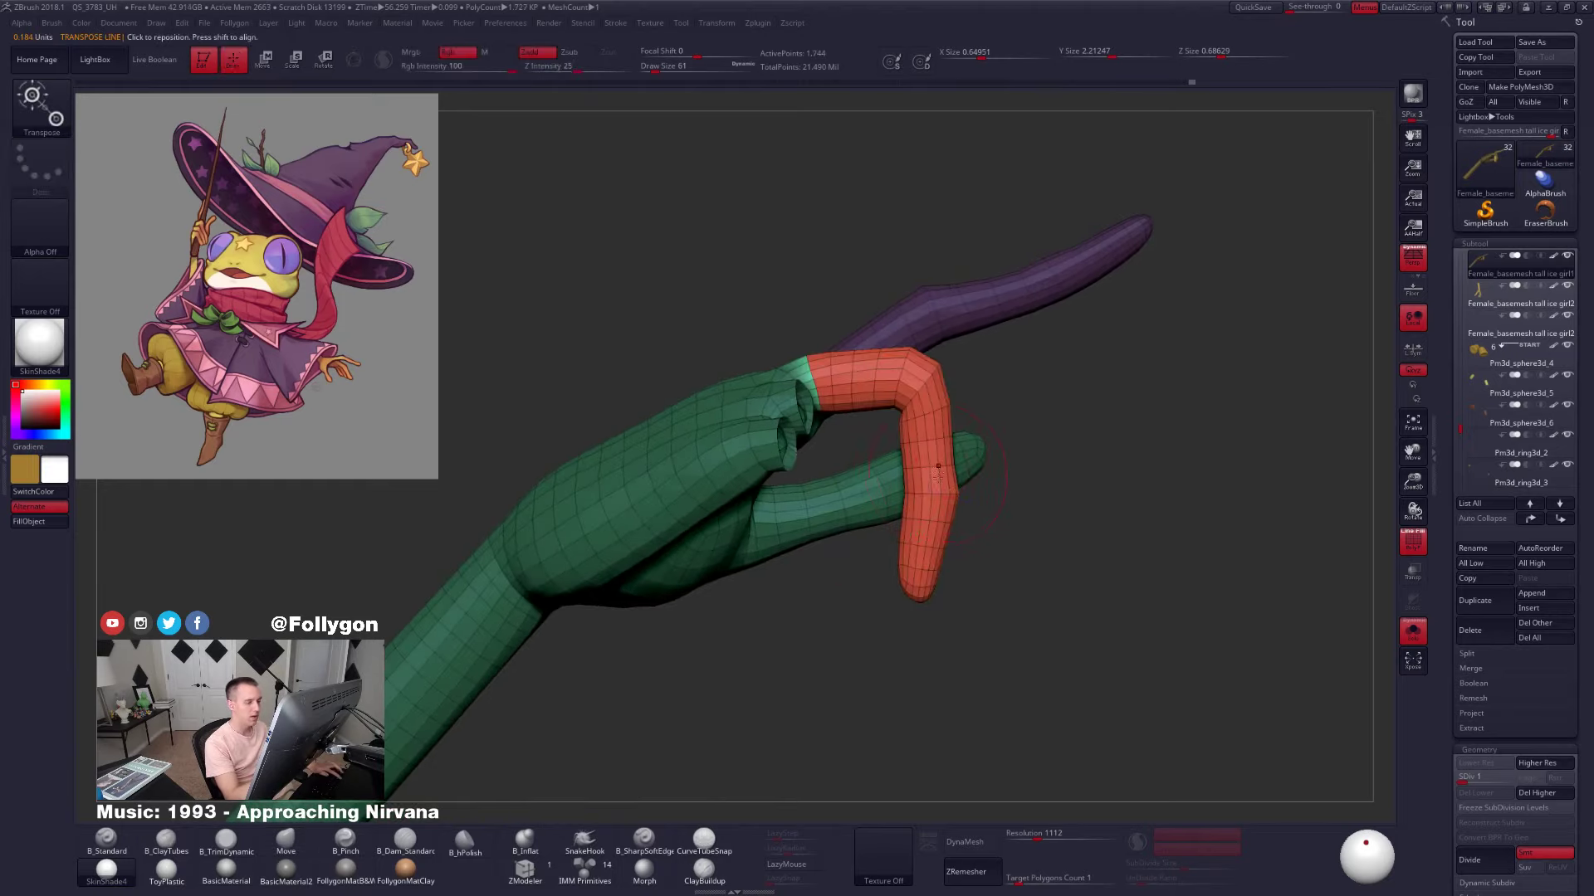
# Mask the middle finger's base segment and adjust the rest of the finger with the Move brush
pyautogui.moveTo(899, 429)
pyautogui.keyDown('ctrl'); pyautogui.mouseDown()
pyautogui.moveTo(897, 296)
pyautogui.moveTo(772, 441)
pyautogui.mouseUp(); pyautogui.keyUp('ctrl')
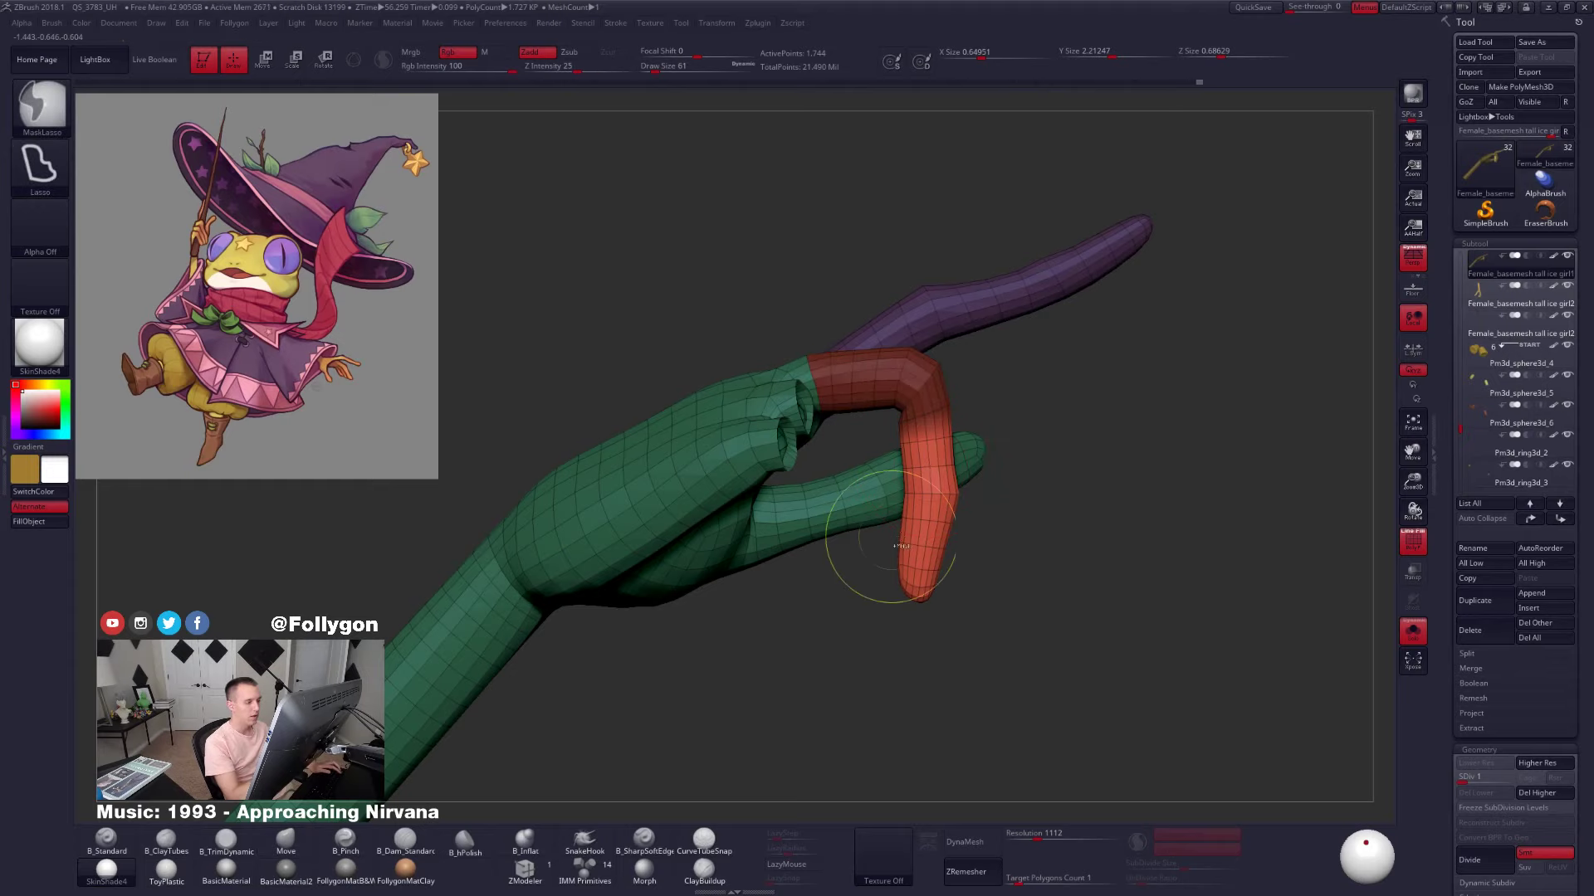
pyautogui.press('space')
pyautogui.moveTo(900, 554); pyautogui.dragTo(908, 554)
pyautogui.press('space')
pyautogui.moveTo(949, 501)
pyautogui.mouseDown()
pyautogui.moveTo(931, 499)
pyautogui.moveTo(949, 501)
pyautogui.moveTo(948, 457)
pyautogui.mouseUp()
# Clear the mask, unhide all the fingers and show the whole character with the polyframe off
pyautogui.moveTo(1014, 546)
pyautogui.keyDown('ctrl'); pyautogui.mouseDown()
pyautogui.moveTo(1038, 566)
pyautogui.moveTo(1095, 512)
pyautogui.moveTo(1220, 544)
pyautogui.moveTo(1212, 519)
pyautogui.mouseUp(); pyautogui.keyUp('ctrl')
pyautogui.hotkey('alt', 's')
pyautogui.hotkey('shift', 'f')
pyautogui.keyDown('ctrl'); pyautogui.keyDown('shift'); pyautogui.click(1232, 521); pyautogui.keyUp('shift'); pyautogui.keyUp('ctrl')
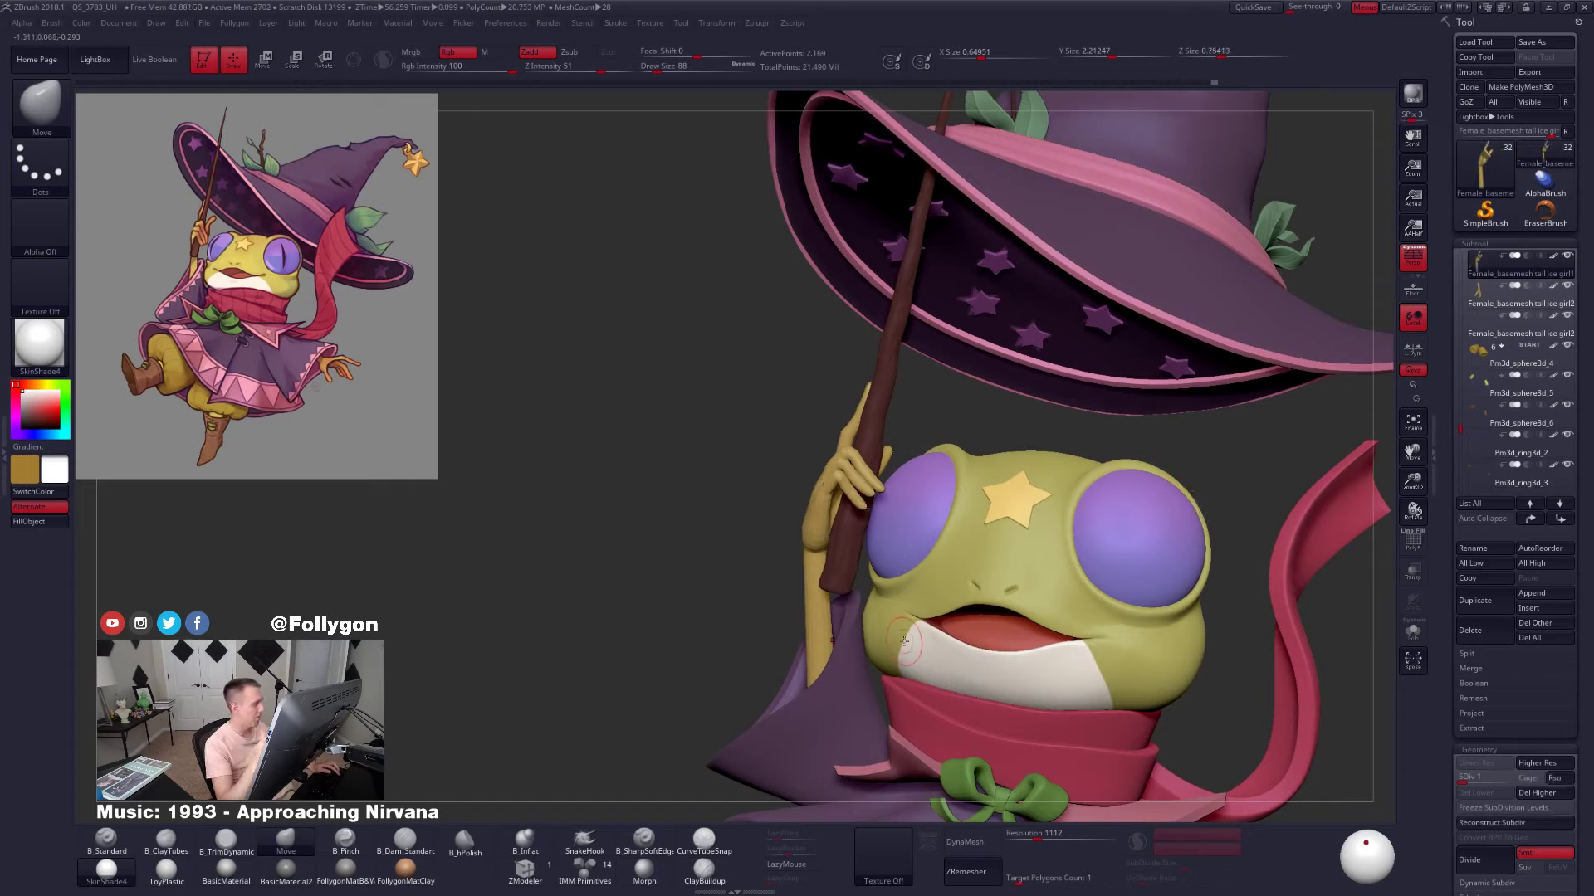
pyautogui.keyDown('alt'); pyautogui.moveTo(1193, 504); pyautogui.dragTo(1068, 359); pyautogui.keyUp('alt')
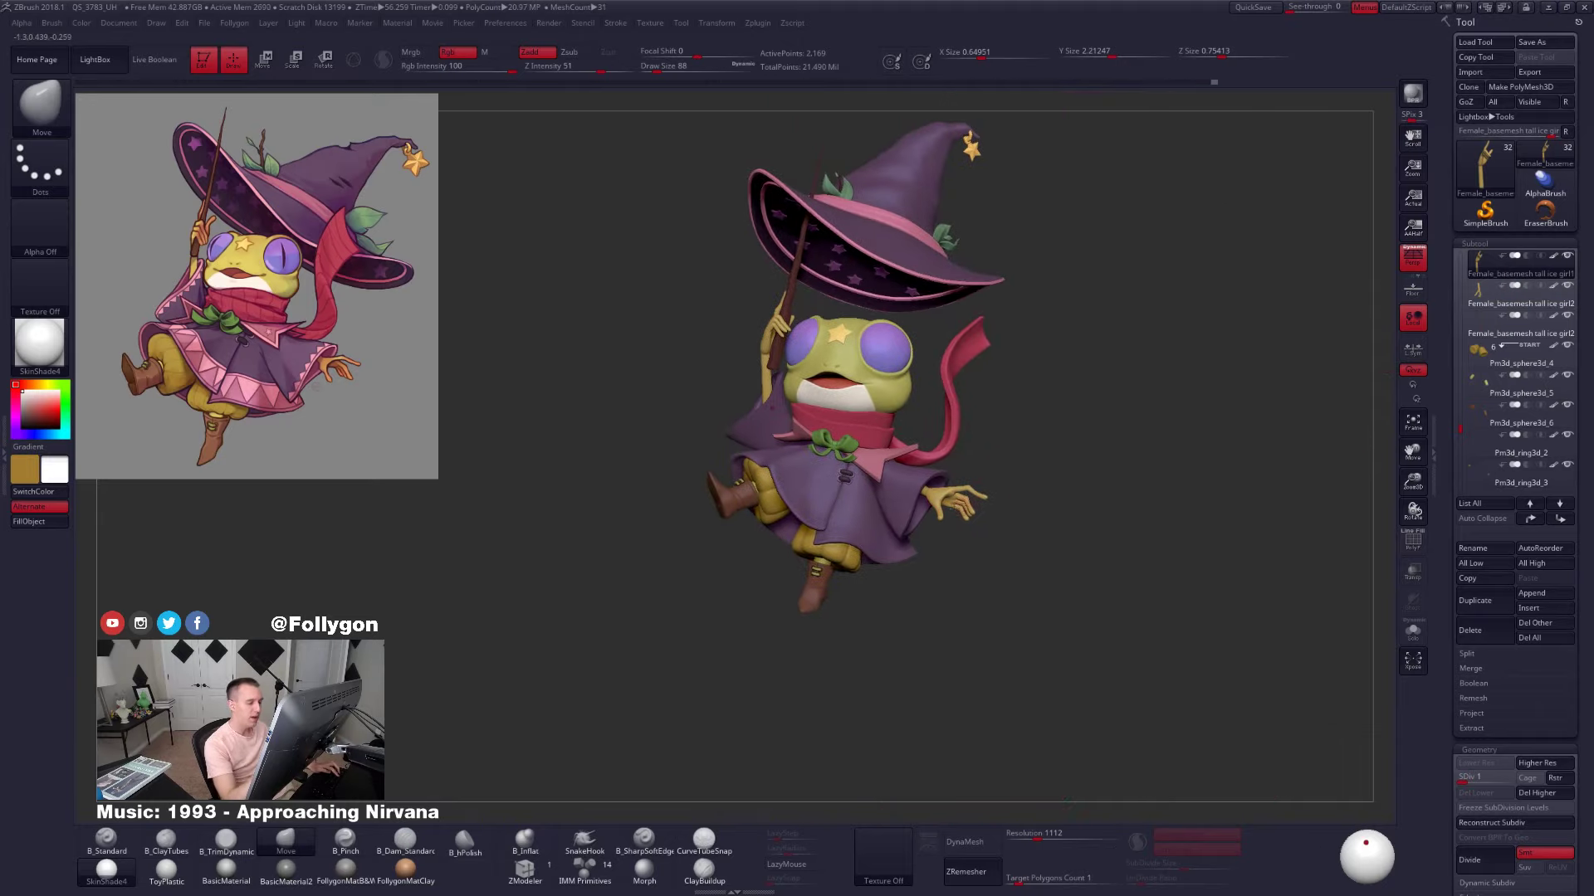
# Select the frog's lowered hand, check it from below, and isolate it with the Move brush active
pyautogui.keyDown('alt'); pyautogui.click(947, 493); pyautogui.keyUp('alt')
pyautogui.keyDown('alt'); pyautogui.moveTo(1011, 527); pyautogui.dragTo(1014, 593); pyautogui.keyUp('alt')
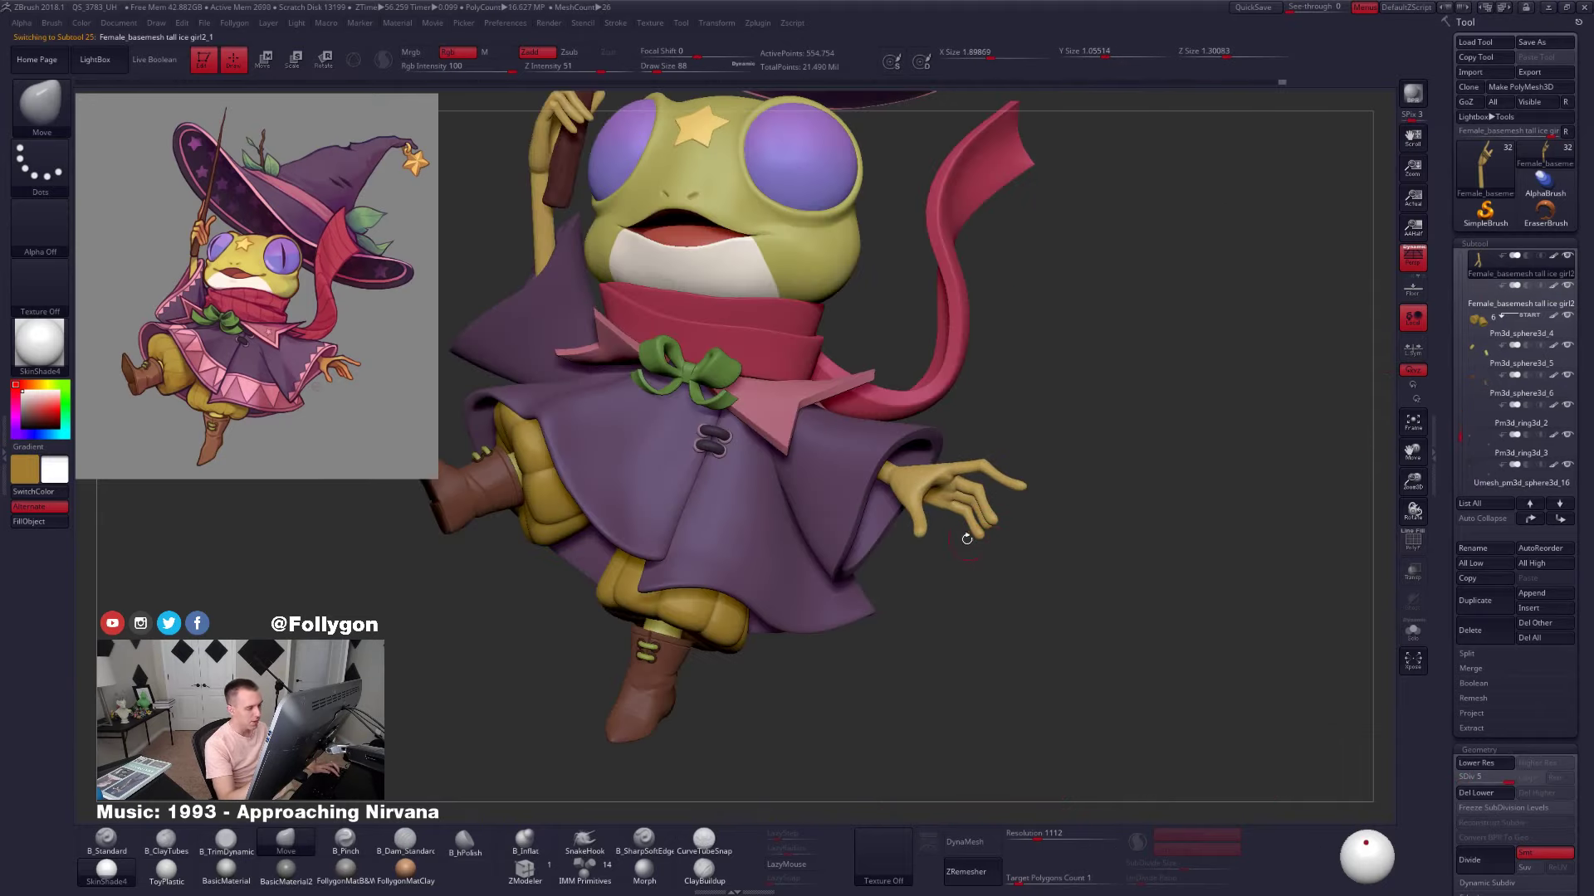
pyautogui.moveTo(967, 539); pyautogui.dragTo(1149, 458)
pyautogui.press('e')
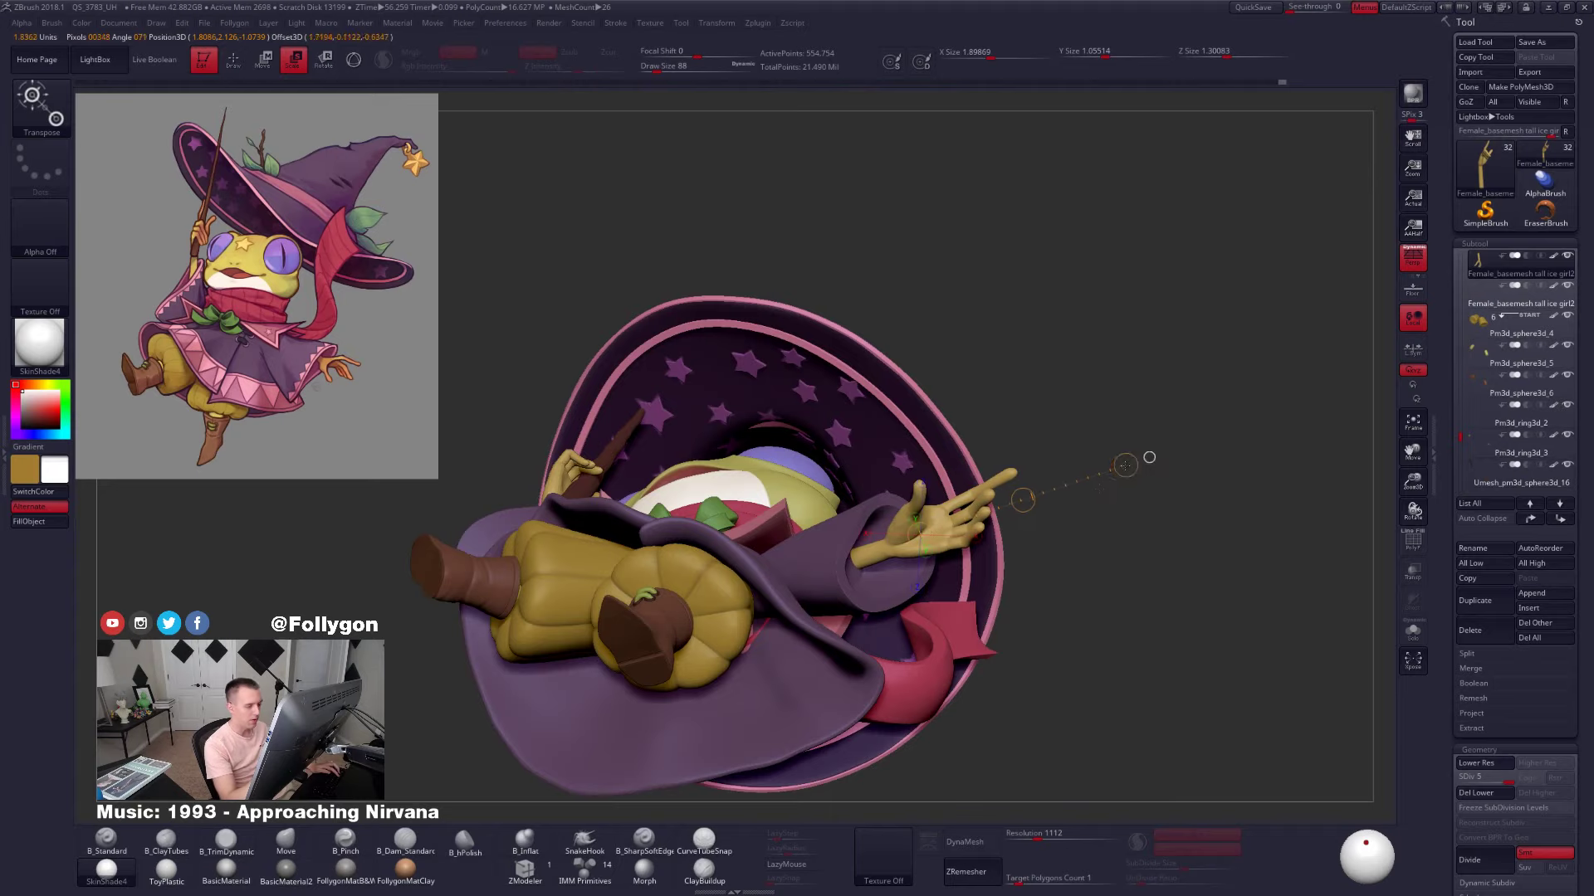
pyautogui.moveTo(1088, 605); pyautogui.dragTo(1071, 739)
pyautogui.moveTo(1048, 631)
pyautogui.mouseDown()
pyautogui.moveTo(1038, 581)
pyautogui.moveTo(1013, 619)
pyautogui.moveTo(1021, 498)
pyautogui.moveTo(988, 473)
pyautogui.moveTo(997, 483)
pyautogui.moveTo(952, 525)
pyautogui.mouseUp()
pyautogui.press('q')
pyautogui.hotkey('alt', 's')
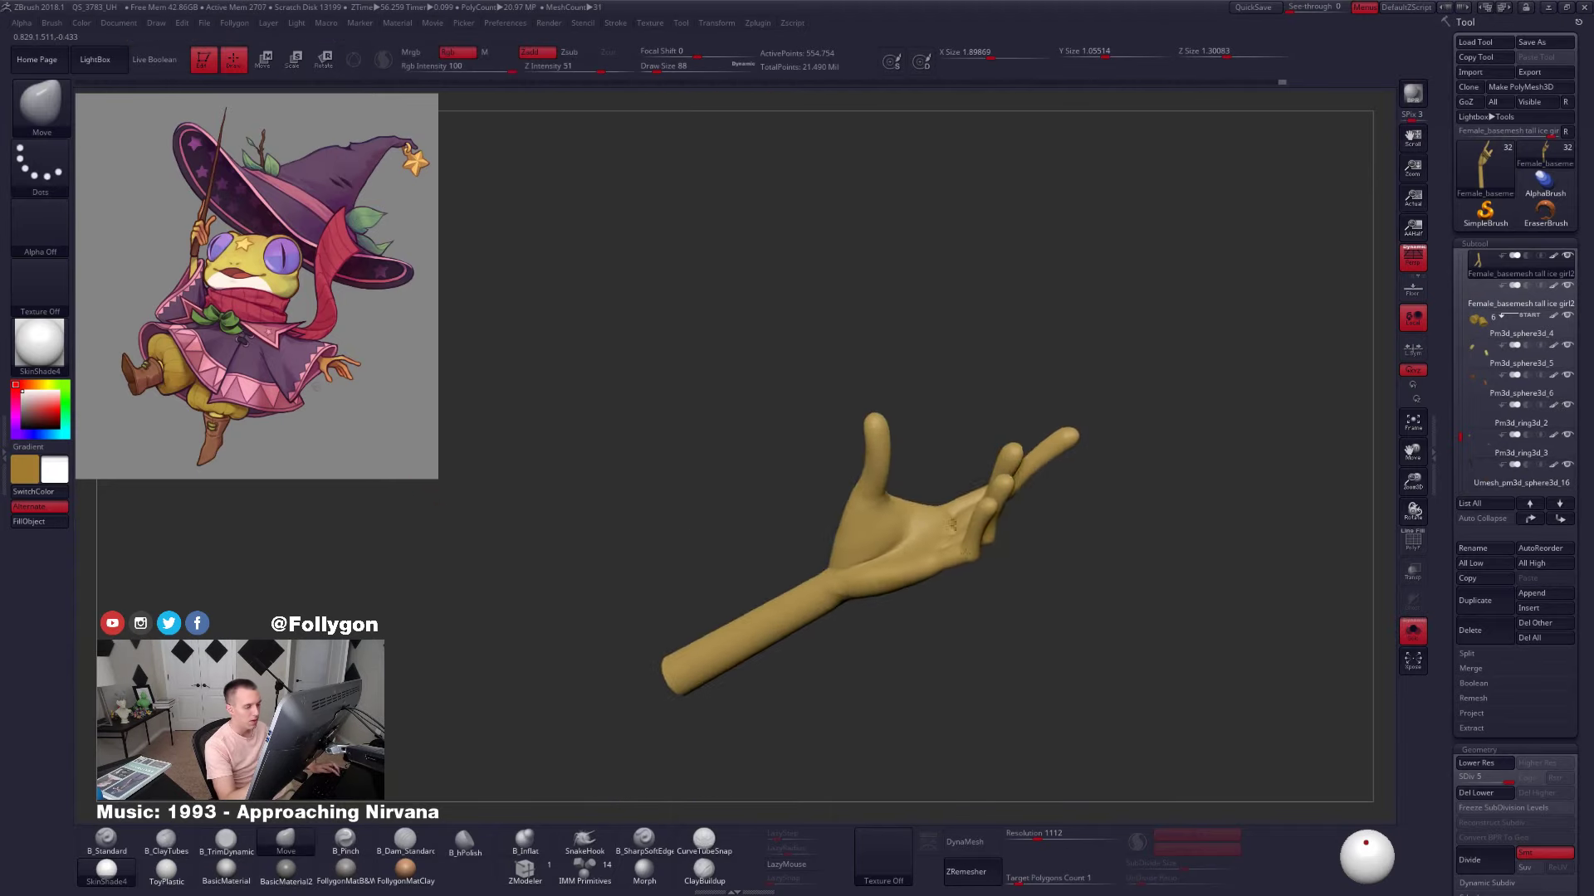
# Build up the thumb mound and palm of the lowered hand with the ClayTubes brush
pyautogui.moveTo(952, 524)
pyautogui.keyDown('ctrl'); pyautogui.mouseDown(button='right')
pyautogui.moveTo(954, 594)
pyautogui.moveTo(880, 585)
pyautogui.mouseUp(button='right'); pyautogui.keyUp('ctrl')
pyautogui.press('b')
pyautogui.press('c')
pyautogui.press('t')
pyautogui.moveTo(767, 586)
pyautogui.keyDown('ctrl'); pyautogui.mouseDown(button='right')
pyautogui.moveTo(801, 619)
pyautogui.moveTo(739, 571)
pyautogui.mouseUp(button='right'); pyautogui.keyUp('ctrl')
pyautogui.moveTo(788, 619); pyautogui.dragTo(797, 511, button='right')
pyautogui.moveTo(712, 583); pyautogui.dragTo(772, 573, button='right')
pyautogui.moveTo(855, 465); pyautogui.dragTo(815, 509)
pyautogui.moveTo(815, 509); pyautogui.dragTo(858, 566, button='right')
pyautogui.moveTo(922, 499)
pyautogui.mouseDown(button='right')
pyautogui.moveTo(867, 563)
pyautogui.moveTo(934, 530)
pyautogui.mouseUp(button='right')
pyautogui.moveTo(914, 590); pyautogui.dragTo(872, 545, button='right')
# Flatten and blend the palm around the thumb mound with a resized TrimDynamic brush
pyautogui.press('3')
pyautogui.press('space')
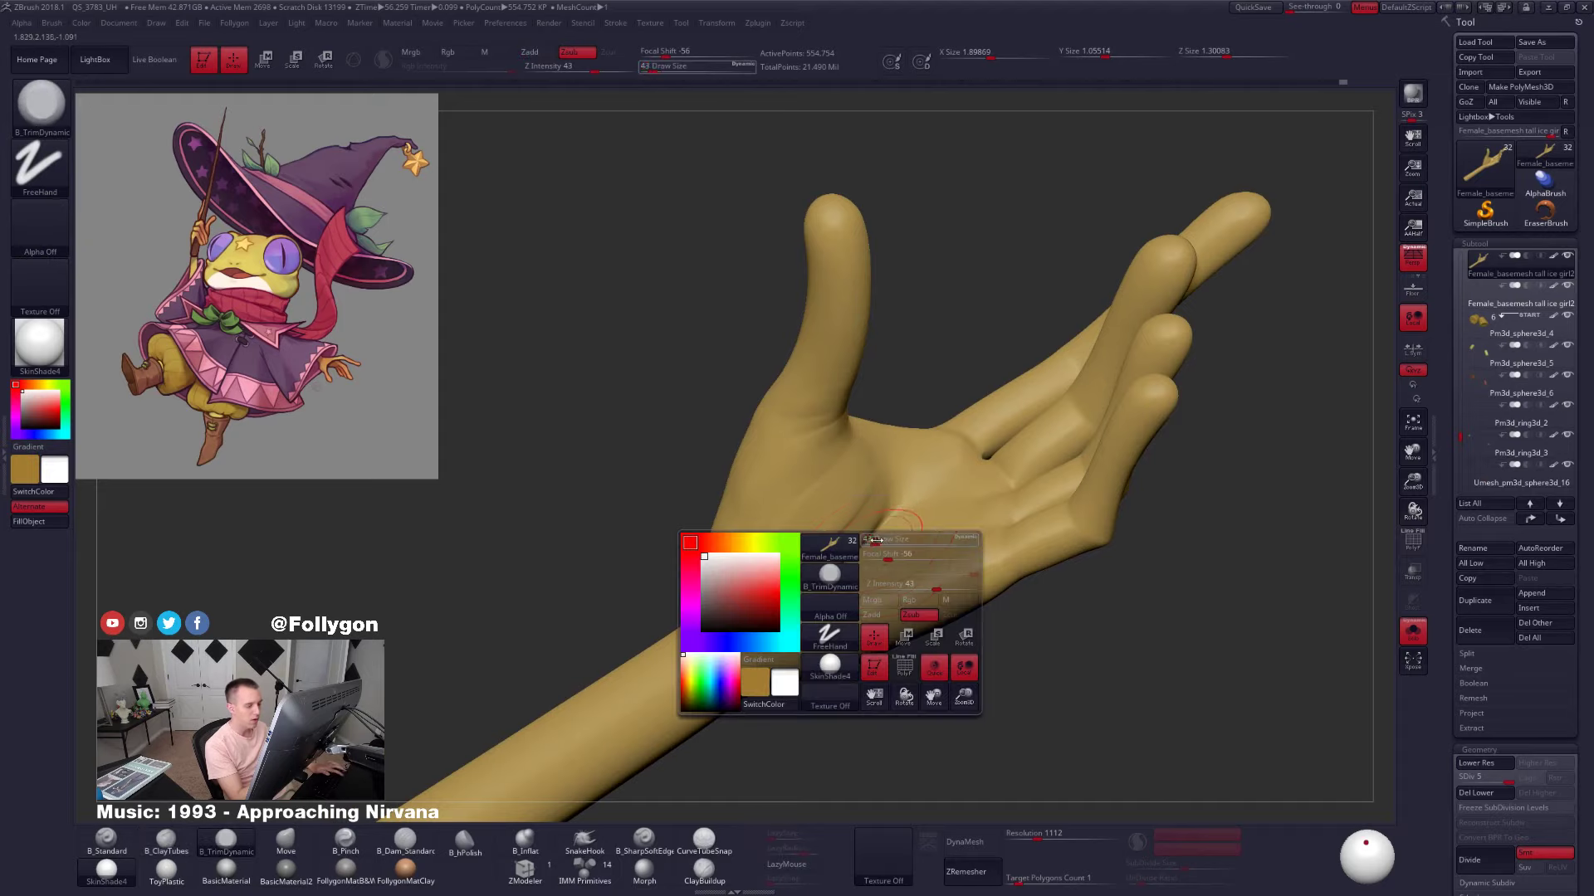
pyautogui.moveTo(882, 573); pyautogui.dragTo(887, 573)
pyautogui.moveTo(889, 544)
pyautogui.mouseDown(button='right')
pyautogui.moveTo(855, 533)
pyautogui.moveTo(882, 546)
pyautogui.mouseUp(button='right')
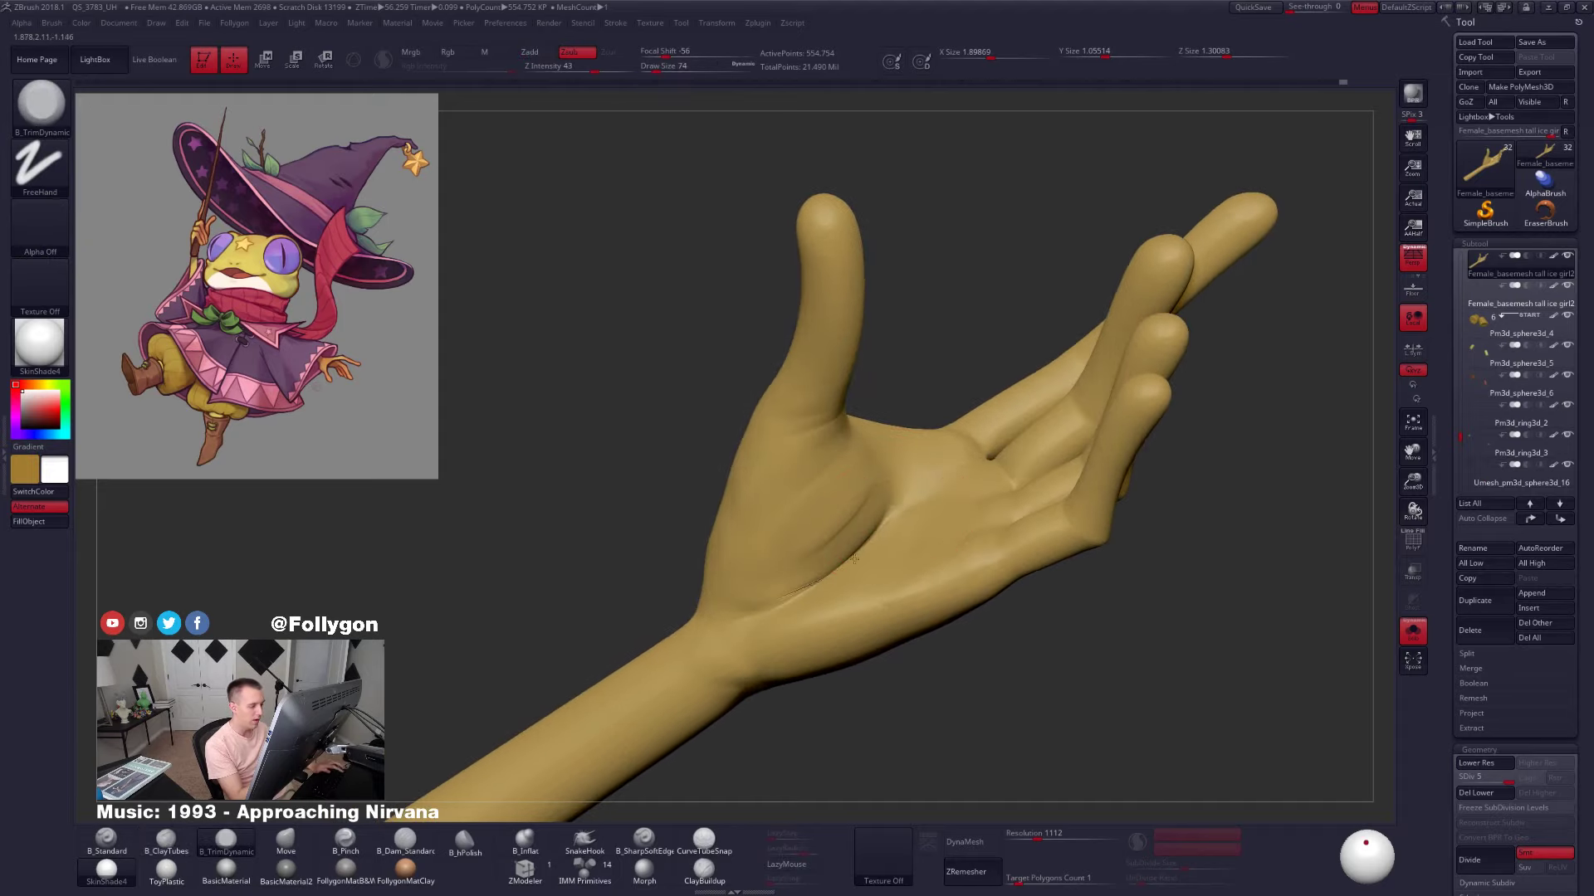
pyautogui.moveTo(854, 559); pyautogui.dragTo(868, 544)
pyautogui.moveTo(868, 544)
pyautogui.mouseDown(button='right')
pyautogui.moveTo(892, 513)
pyautogui.moveTo(860, 561)
pyautogui.moveTo(873, 600)
pyautogui.moveTo(839, 525)
pyautogui.moveTo(811, 535)
pyautogui.moveTo(864, 477)
pyautogui.moveTo(853, 537)
pyautogui.moveTo(934, 560)
pyautogui.mouseUp(button='right')
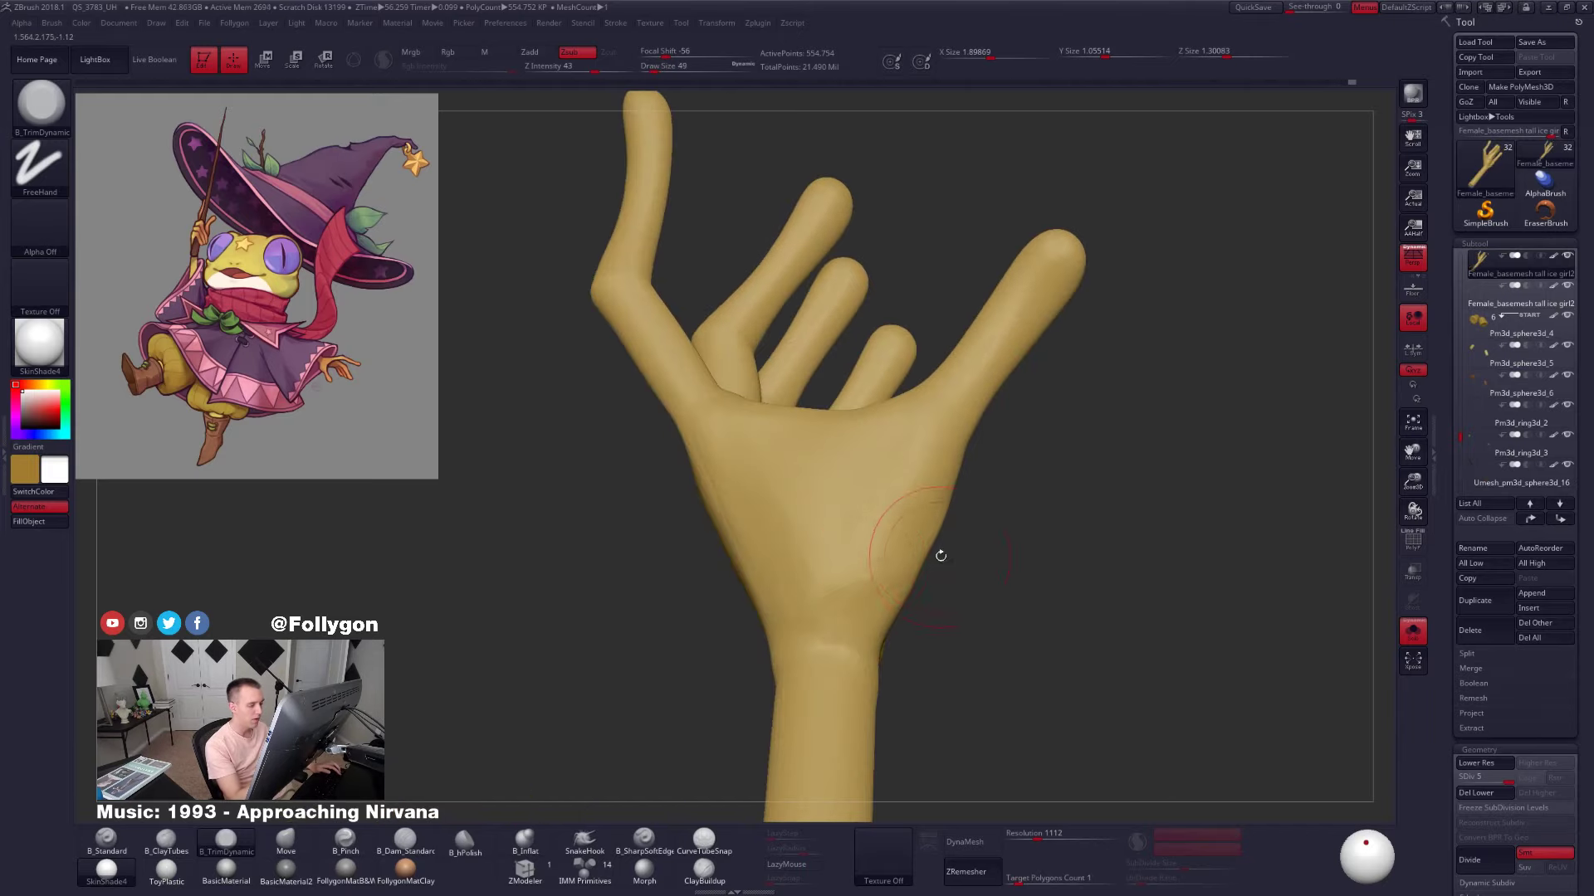
# Adjust the thumb-side edge of the palm with a size 67 Move brush, working two subdivision levels lower before restoring the highest one
pyautogui.press('b')
pyautogui.press('m')
pyautogui.press('v')
pyautogui.press('s')
pyautogui.click(919, 555)
pyautogui.press('s')
pyautogui.click(920, 558)
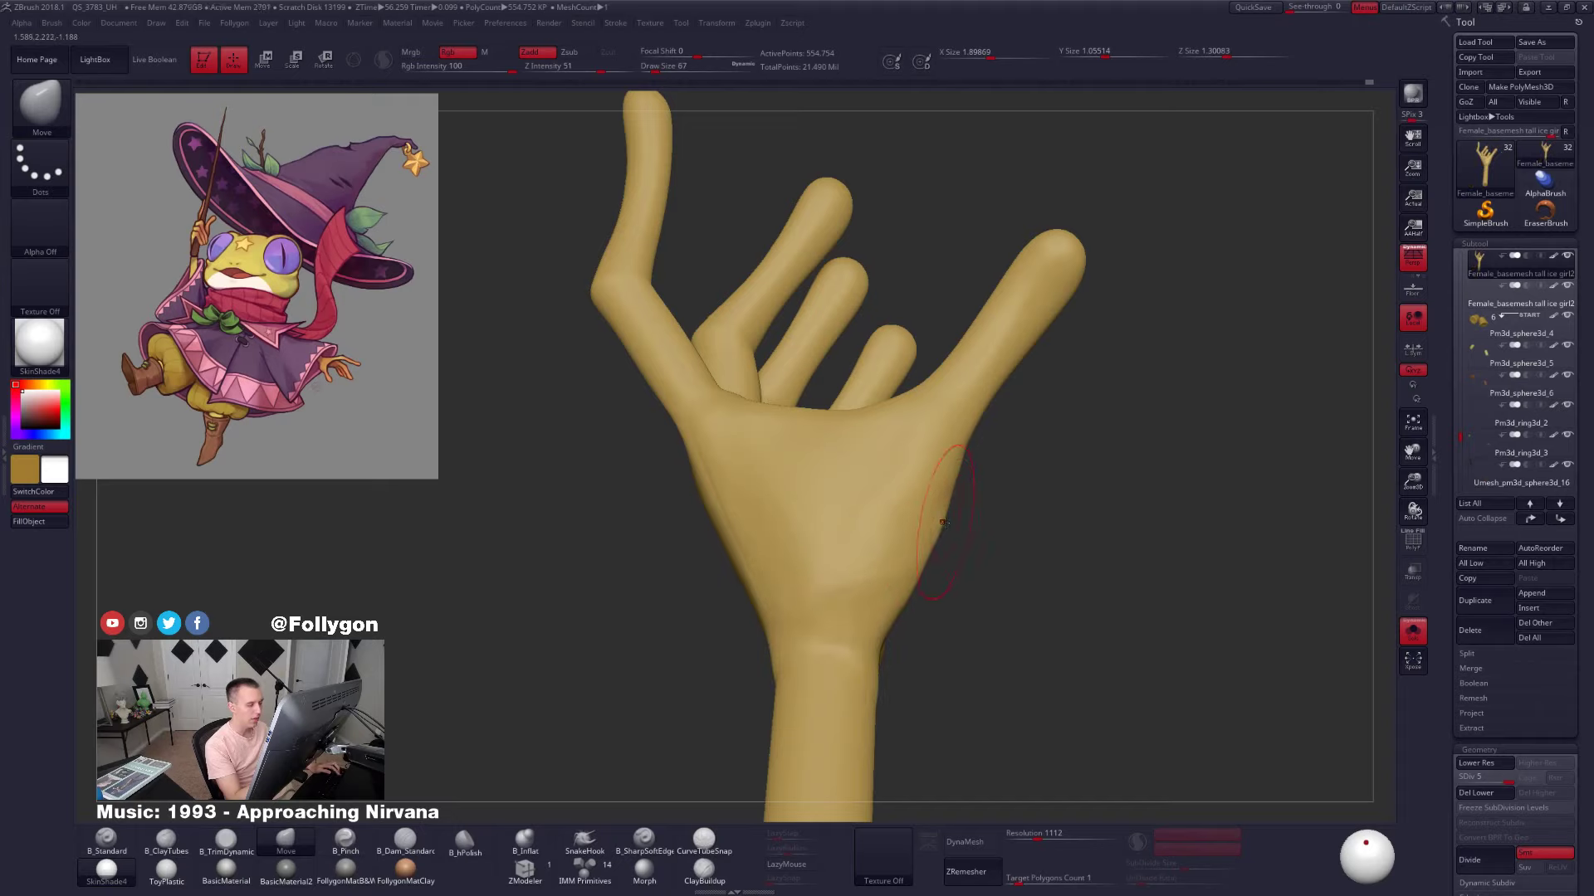
pyautogui.hotkey('shift', 'd')
pyautogui.hotkey('shift', 'd')
pyautogui.moveTo(988, 555)
pyautogui.keyDown('alt'); pyautogui.mouseDown()
pyautogui.moveTo(1025, 558)
pyautogui.moveTo(976, 550)
pyautogui.mouseUp(); pyautogui.keyUp('alt')
pyautogui.press('d')
pyautogui.press('d')
# Scale the lowered hand down to an X size of about 1.66 and reposition it vertically at the sleeve opening
pyautogui.press('e')
pyautogui.moveTo(1087, 581)
pyautogui.mouseDown()
pyautogui.moveTo(1066, 689)
pyautogui.moveTo(1138, 626)
pyautogui.moveTo(1087, 644)
pyautogui.moveTo(1076, 599)
pyautogui.mouseUp()
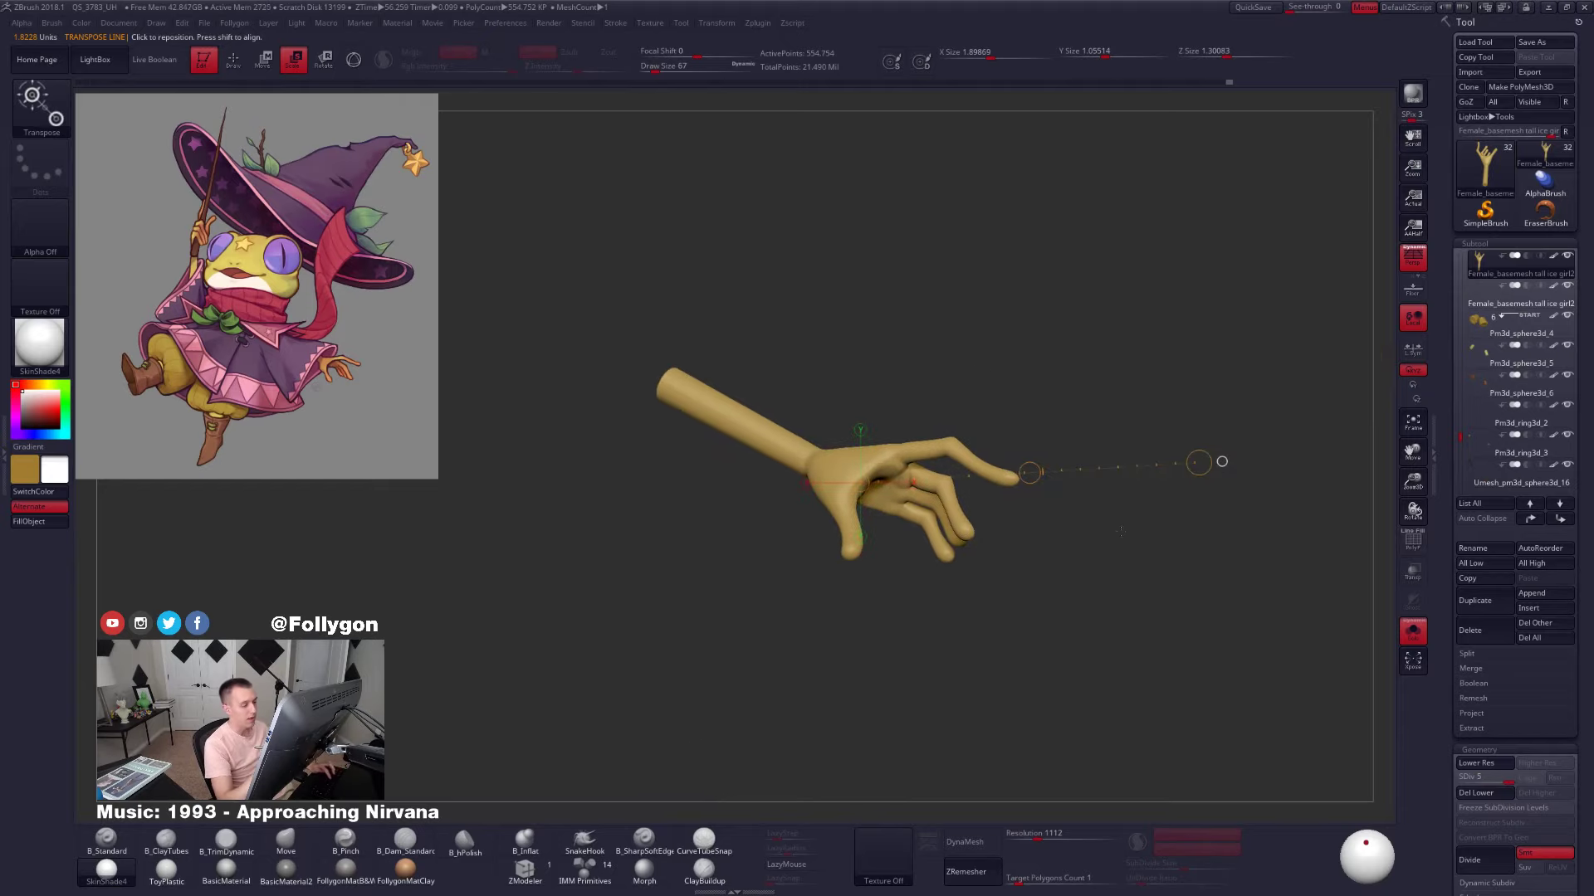
pyautogui.hotkey('alt', 's')
pyautogui.keyDown('alt'); pyautogui.moveTo(1192, 503); pyautogui.dragTo(1140, 383); pyautogui.keyUp('alt')
pyautogui.keyDown('alt'); pyautogui.moveTo(1079, 473); pyautogui.dragTo(1103, 576); pyautogui.keyUp('alt')
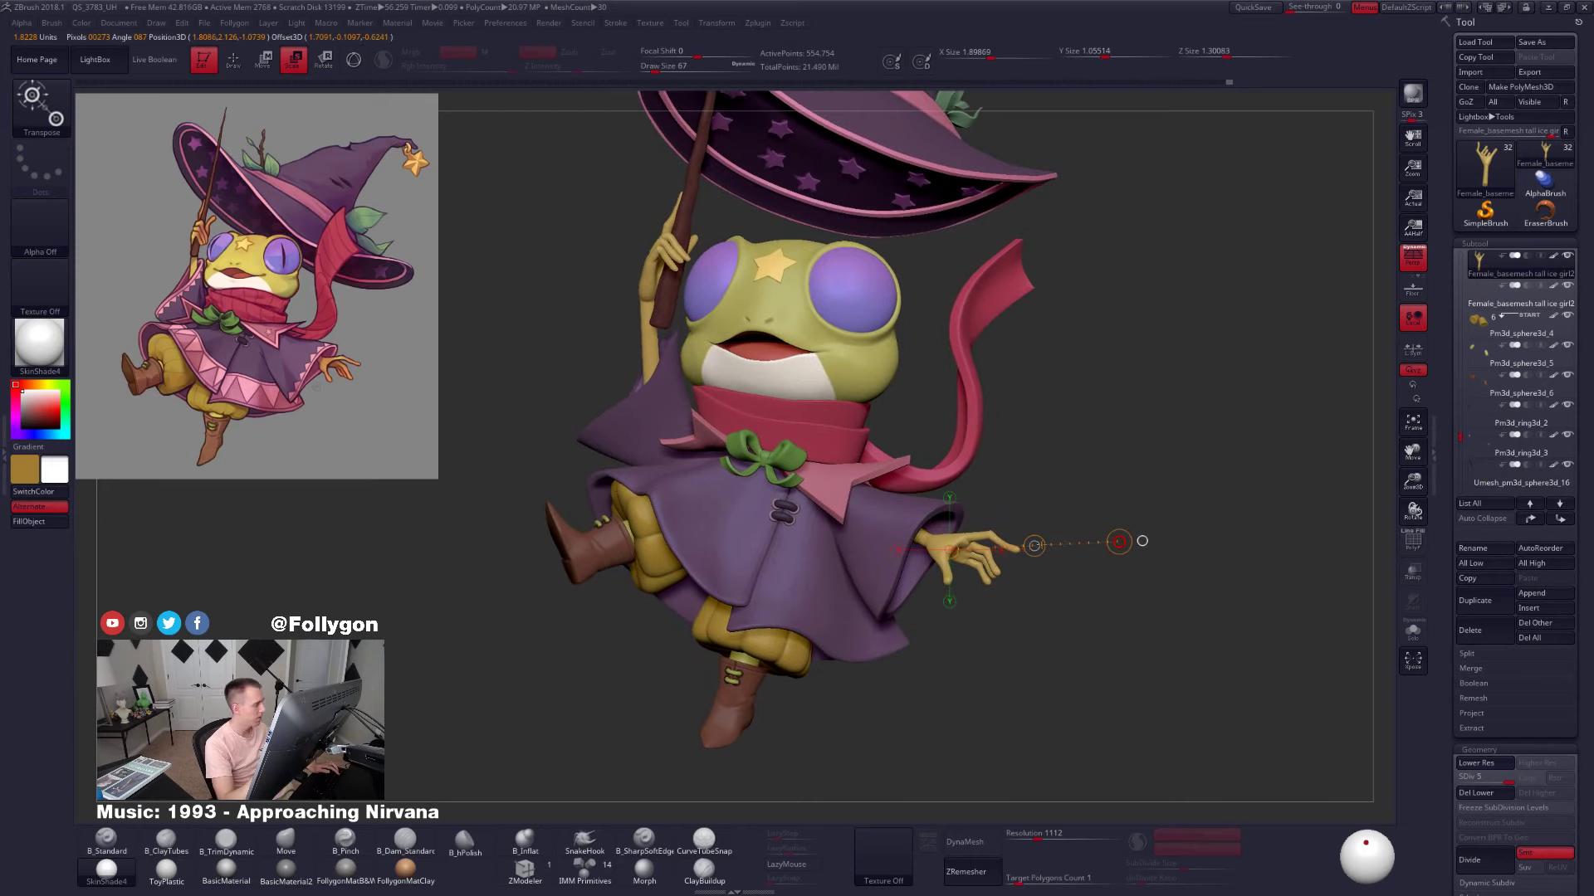
pyautogui.keyDown('alt'); pyautogui.moveTo(1150, 581); pyautogui.dragTo(1132, 465); pyautogui.keyUp('alt')
pyautogui.hotkey('ctrl', 'z')
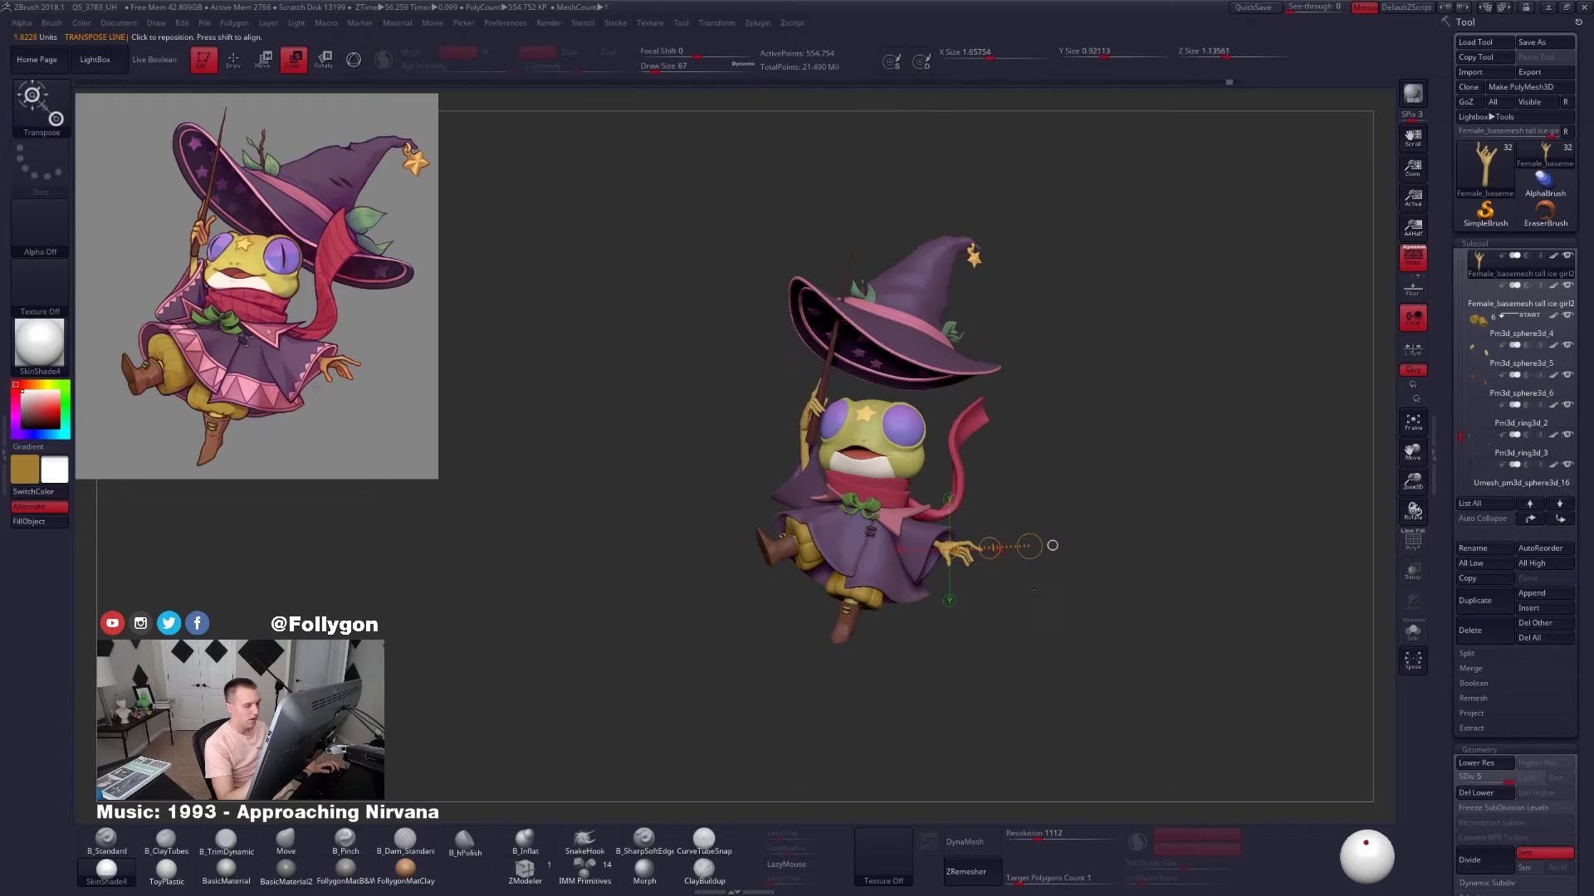
pyautogui.moveTo(1038, 591); pyautogui.dragTo(913, 592)
pyautogui.keyDown('alt'); pyautogui.moveTo(971, 556); pyautogui.dragTo(1202, 478); pyautogui.keyUp('alt')
pyautogui.hotkey('ctrl', 'z')
pyautogui.hotkey('ctrl', 'z')
pyautogui.hotkey('ctrl', 'shift', 'z')
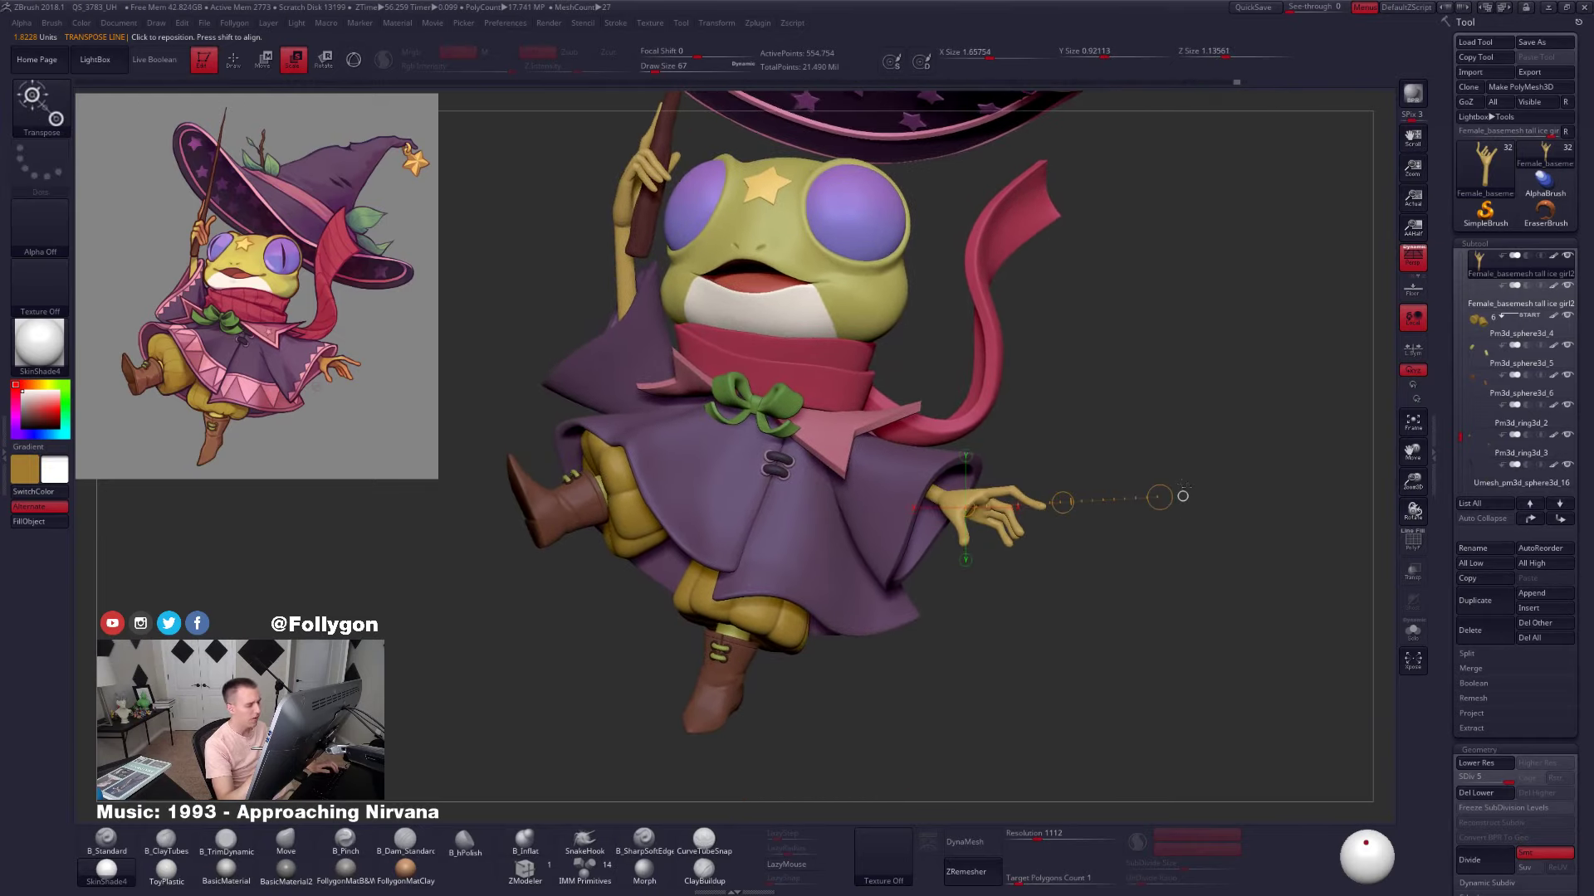
pyautogui.moveTo(1001, 567)
pyautogui.keyDown('alt'); pyautogui.mouseDown()
pyautogui.moveTo(1004, 602)
pyautogui.moveTo(1104, 555)
pyautogui.moveTo(1146, 556)
pyautogui.moveTo(1059, 558)
pyautogui.moveTo(995, 596)
pyautogui.moveTo(995, 651)
pyautogui.moveTo(996, 603)
pyautogui.mouseUp(); pyautogui.keyUp('alt')
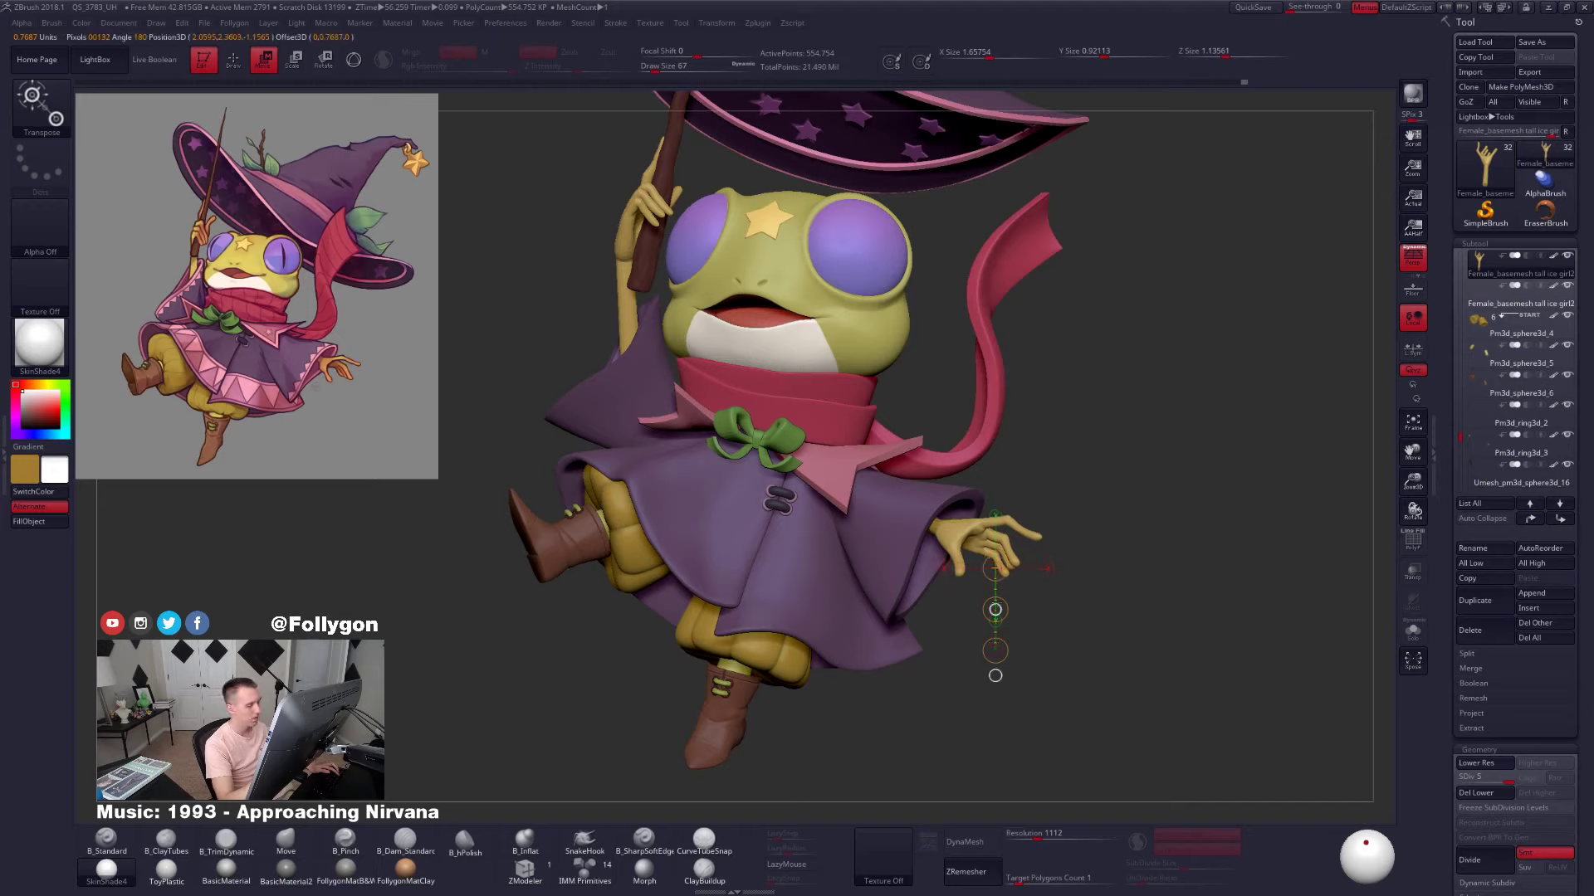
pyautogui.press('q')
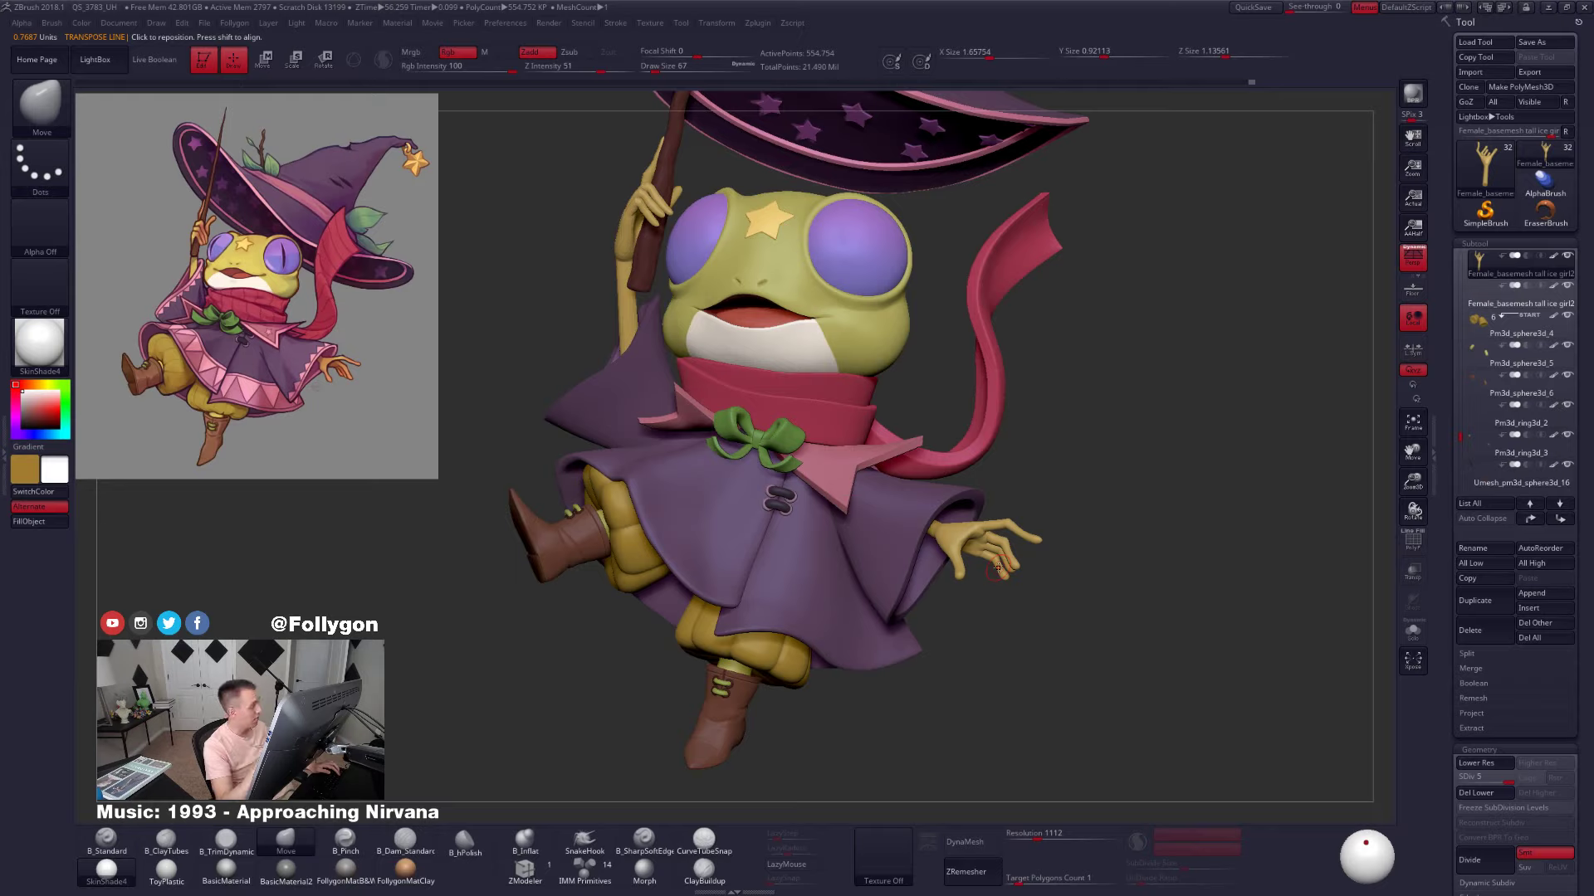
# Isolate the lowered hand and add ClayTubes strokes to the palm between the thumb and index finger
pyautogui.moveTo(975, 608)
pyautogui.mouseDown()
pyautogui.moveTo(955, 528)
pyautogui.moveTo(955, 572)
pyautogui.moveTo(919, 640)
pyautogui.mouseUp()
pyautogui.hotkey('shift', 's')
pyautogui.press('space')
pyautogui.moveTo(965, 560); pyautogui.dragTo(960, 560)
pyautogui.press('2')
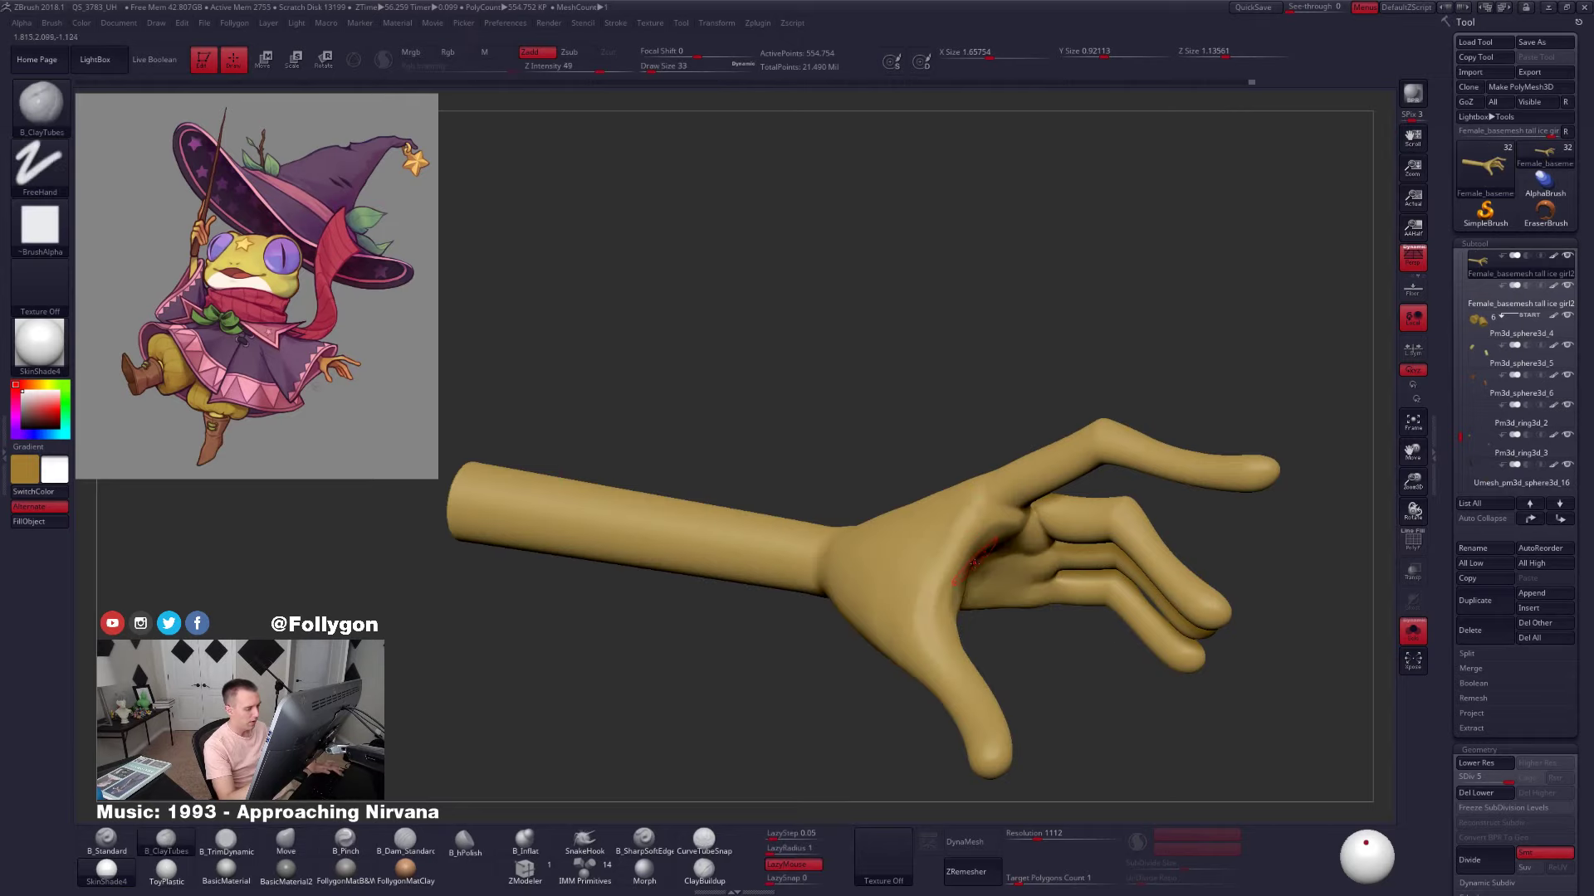
pyautogui.moveTo(988, 589); pyautogui.dragTo(901, 640, button='right')
pyautogui.press('space')
pyautogui.moveTo(946, 560); pyautogui.dragTo(927, 552)
pyautogui.moveTo(927, 552); pyautogui.dragTo(917, 560, button='right')
pyautogui.moveTo(888, 623)
pyautogui.mouseDown(button='right')
pyautogui.moveTo(920, 558)
pyautogui.moveTo(889, 613)
pyautogui.mouseUp(button='right')
# Build up the palm below the index finger at subdivision level 3, smooth the strokes, and return to the highest level
pyautogui.hotkey('shift', 'd')
pyautogui.hotkey('shift', 'd')
pyautogui.moveTo(921, 529); pyautogui.dragTo(907, 607, button='right')
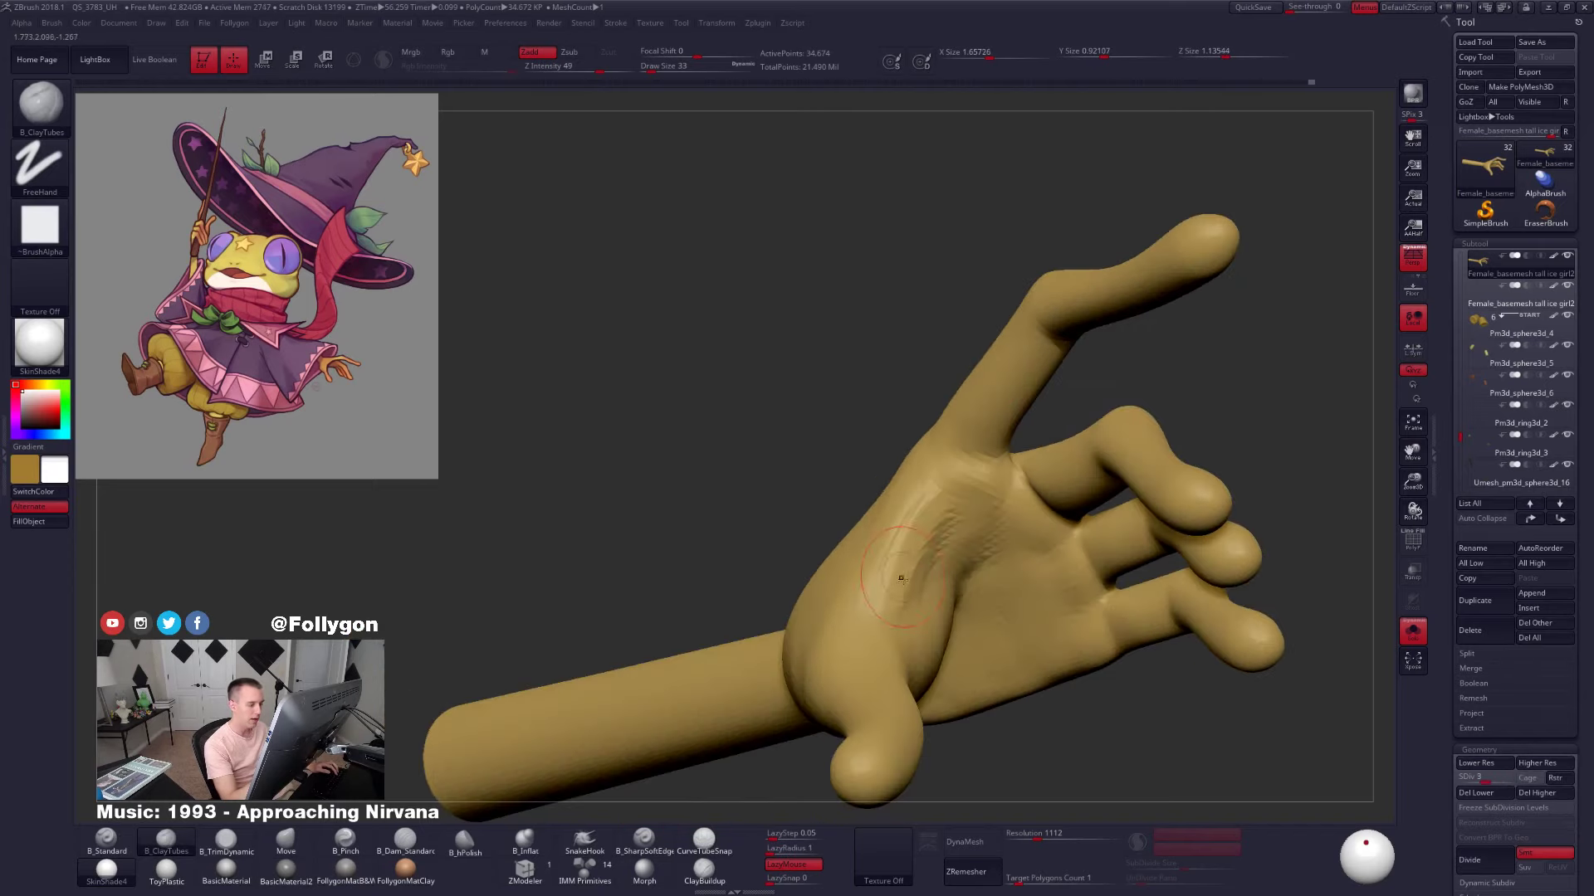
pyautogui.moveTo(932, 598); pyautogui.dragTo(975, 545, button='right')
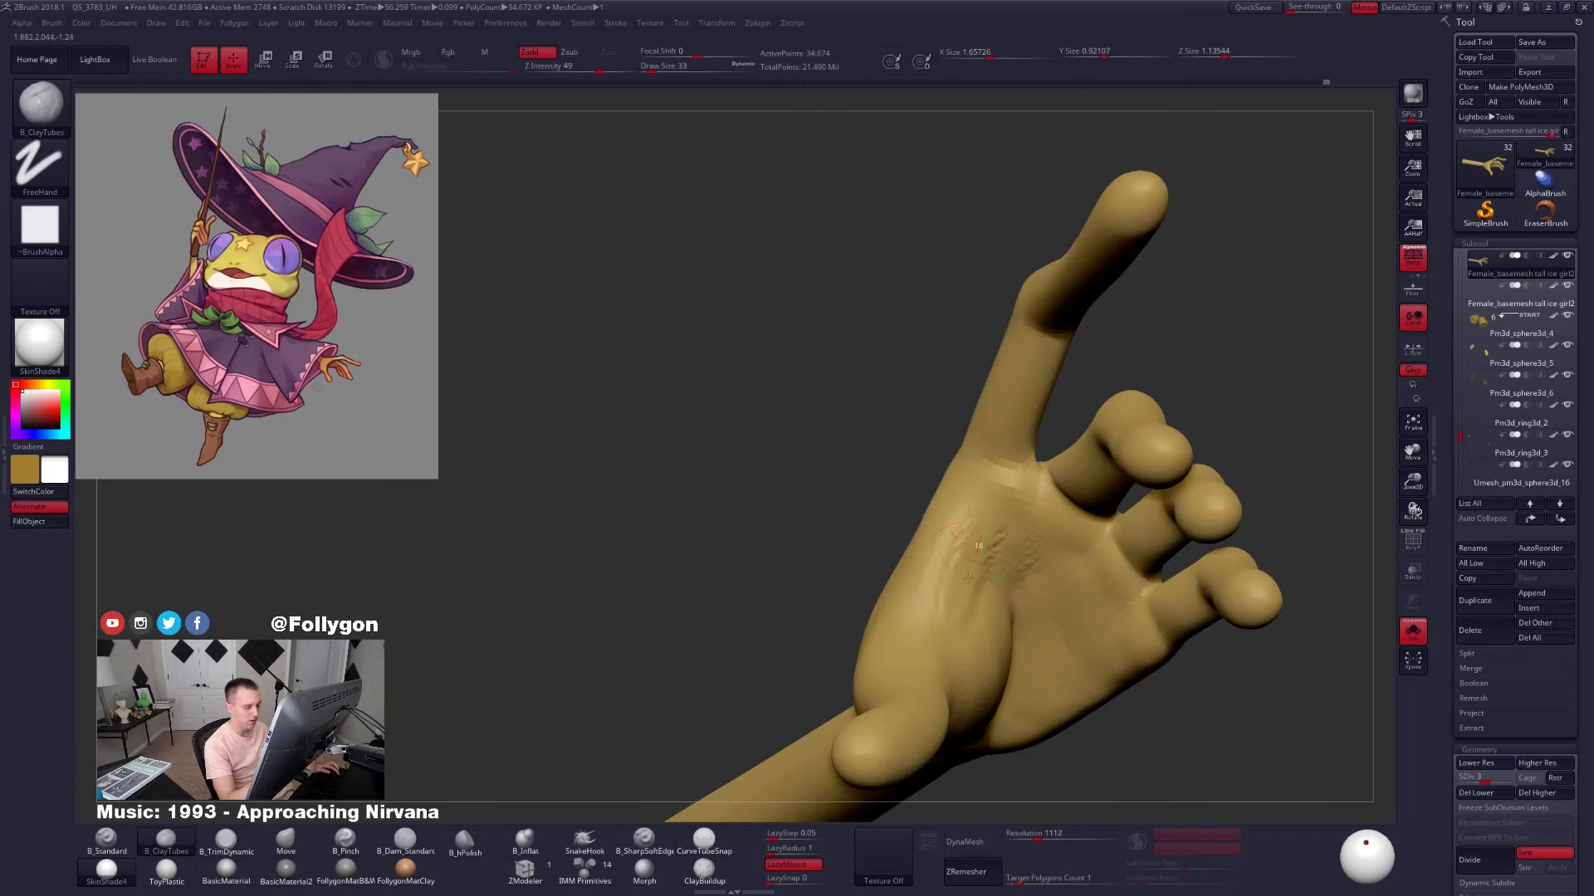
pyautogui.press('shift')
pyautogui.moveTo(981, 550); pyautogui.dragTo(1024, 645, button='right')
pyautogui.press('shift')
pyautogui.press('d')
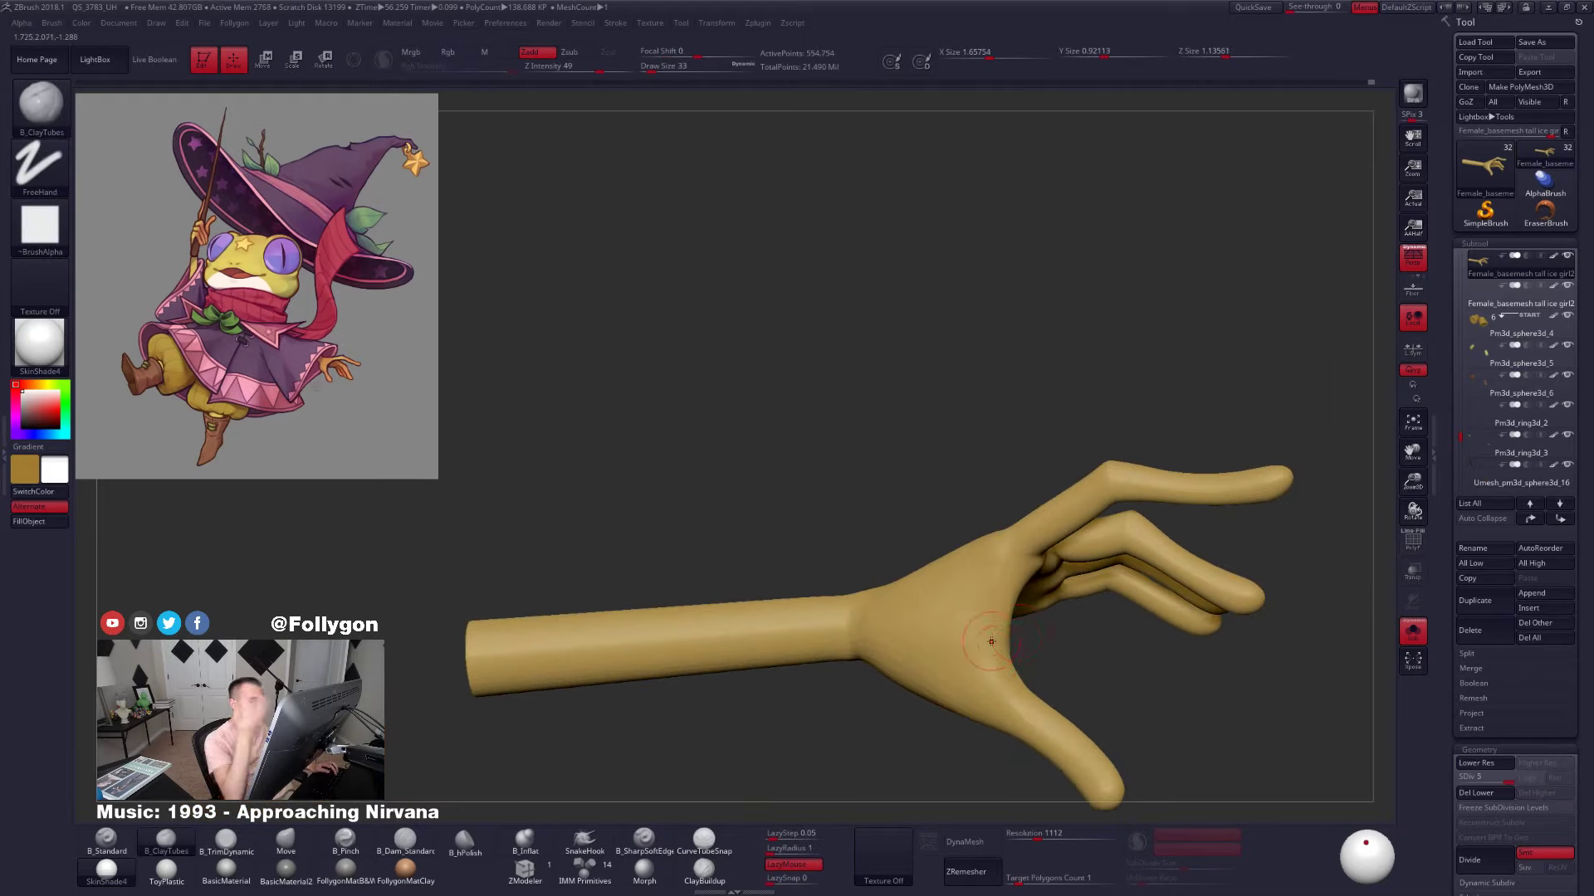
# Smooth the web between thumb and index finger, and show the whole character again to check the hand
pyautogui.moveTo(1012, 602)
pyautogui.mouseDown(button='right')
pyautogui.moveTo(946, 627)
pyautogui.moveTo(925, 575)
pyautogui.mouseUp(button='right')
pyautogui.keyDown('shift'); pyautogui.moveTo(925, 575); pyautogui.dragTo(930, 591); pyautogui.keyUp('shift')
pyautogui.keyDown('ctrl'); pyautogui.moveTo(929, 591); pyautogui.dragTo(949, 508, button='right'); pyautogui.keyUp('ctrl')
pyautogui.hotkey('alt', 's')
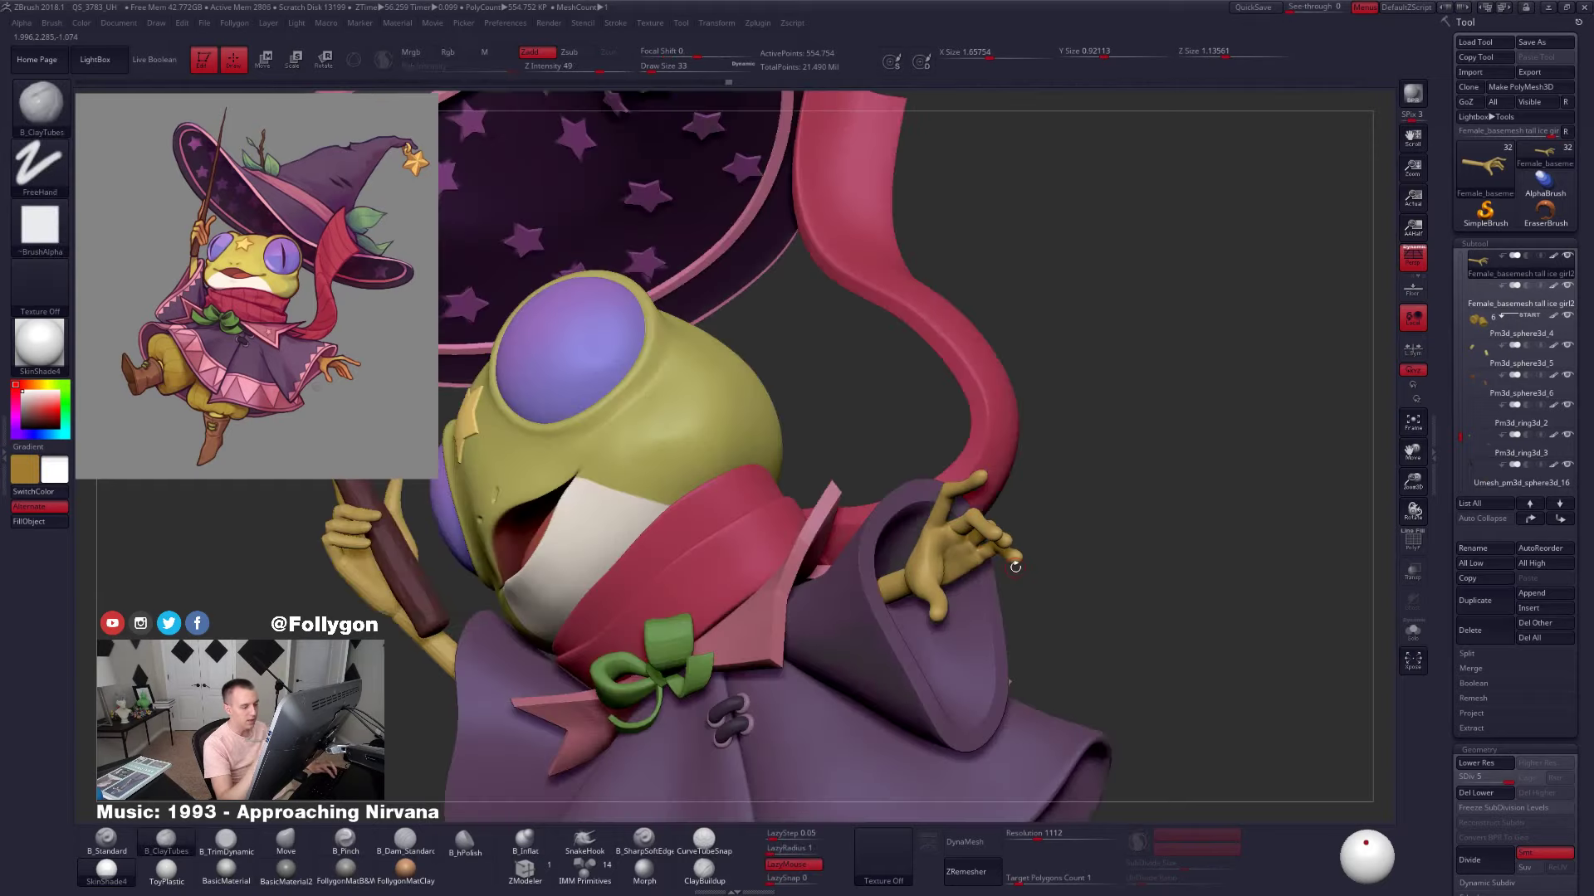
pyautogui.moveTo(1014, 565)
pyautogui.keyDown('shift'); pyautogui.mouseDown(button='right')
pyautogui.moveTo(1037, 583)
pyautogui.moveTo(1031, 602)
pyautogui.moveTo(1029, 572)
pyautogui.mouseUp(button='right'); pyautogui.keyUp('shift')
pyautogui.moveTo(1030, 573); pyautogui.dragTo(922, 539, button='right')
# Select the raised hand that holds the wand and isolate it with the polyframe displayed
pyautogui.keyDown('alt'); pyautogui.click(724, 371); pyautogui.keyUp('alt')
pyautogui.hotkey('alt', 's')
pyautogui.moveTo(724, 371); pyautogui.dragTo(755, 432, button='right')
pyautogui.moveTo(755, 432)
pyautogui.keyDown('ctrl'); pyautogui.mouseDown(button='right')
pyautogui.moveTo(758, 452)
pyautogui.moveTo(797, 457)
pyautogui.moveTo(768, 433)
pyautogui.mouseUp(button='right'); pyautogui.keyUp('ctrl')
pyautogui.hotkey('shift', 'f')
# Try scaling the raised hand down with a Transpose line across the palm, comparing it through undo and redo
pyautogui.press('e')
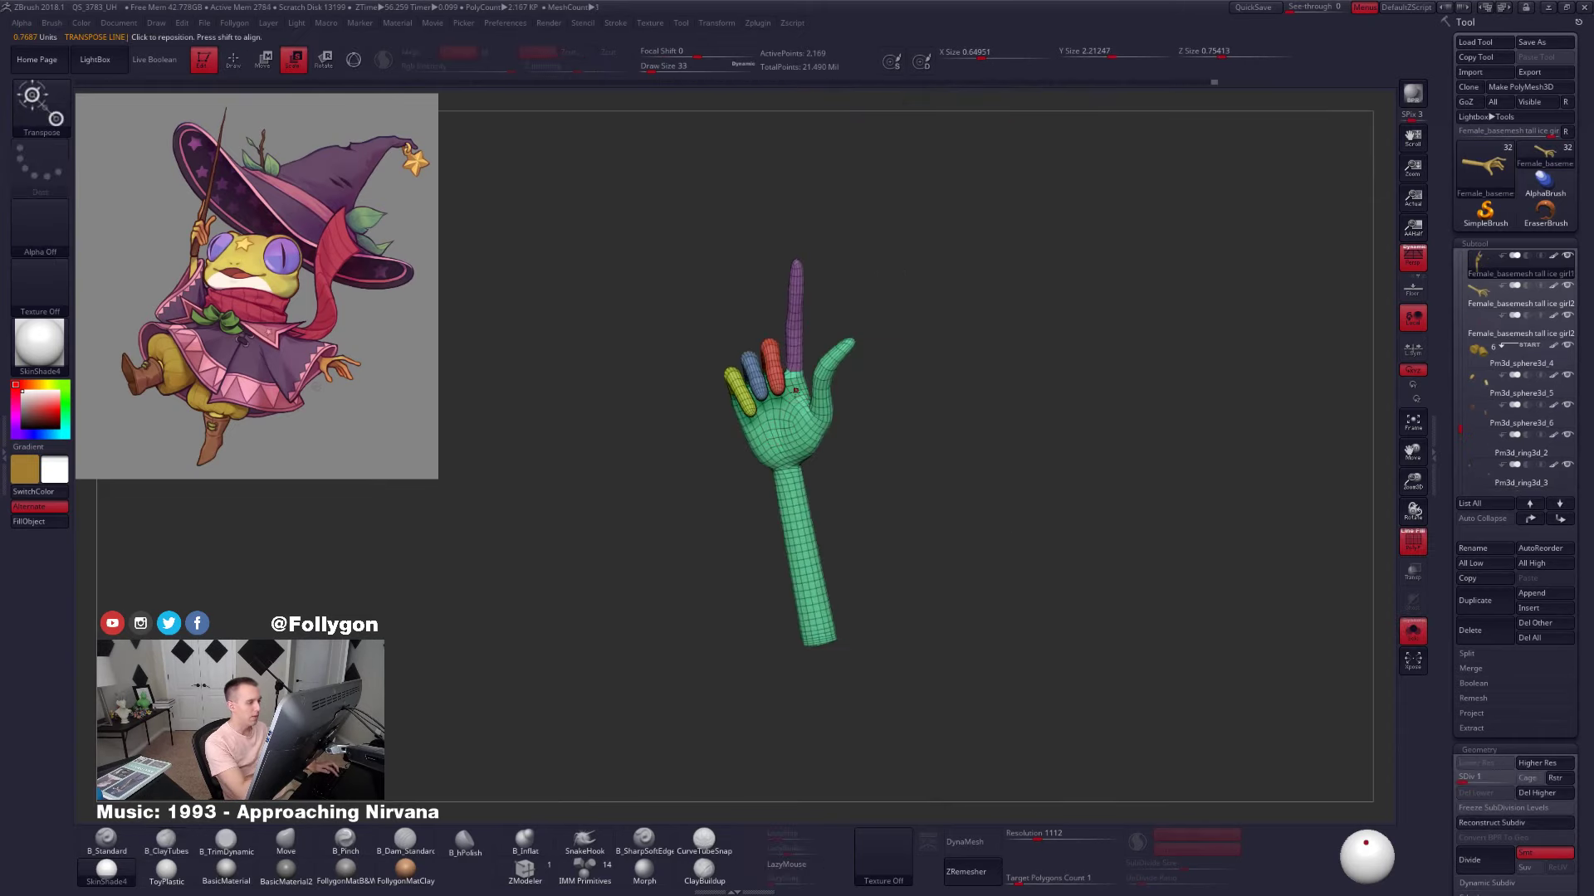
pyautogui.moveTo(795, 390)
pyautogui.keyDown('shift'); pyautogui.mouseDown()
pyautogui.moveTo(919, 391)
pyautogui.moveTo(903, 391)
pyautogui.mouseUp(); pyautogui.keyUp('shift')
pyautogui.moveTo(772, 440); pyautogui.dragTo(930, 556, button='right')
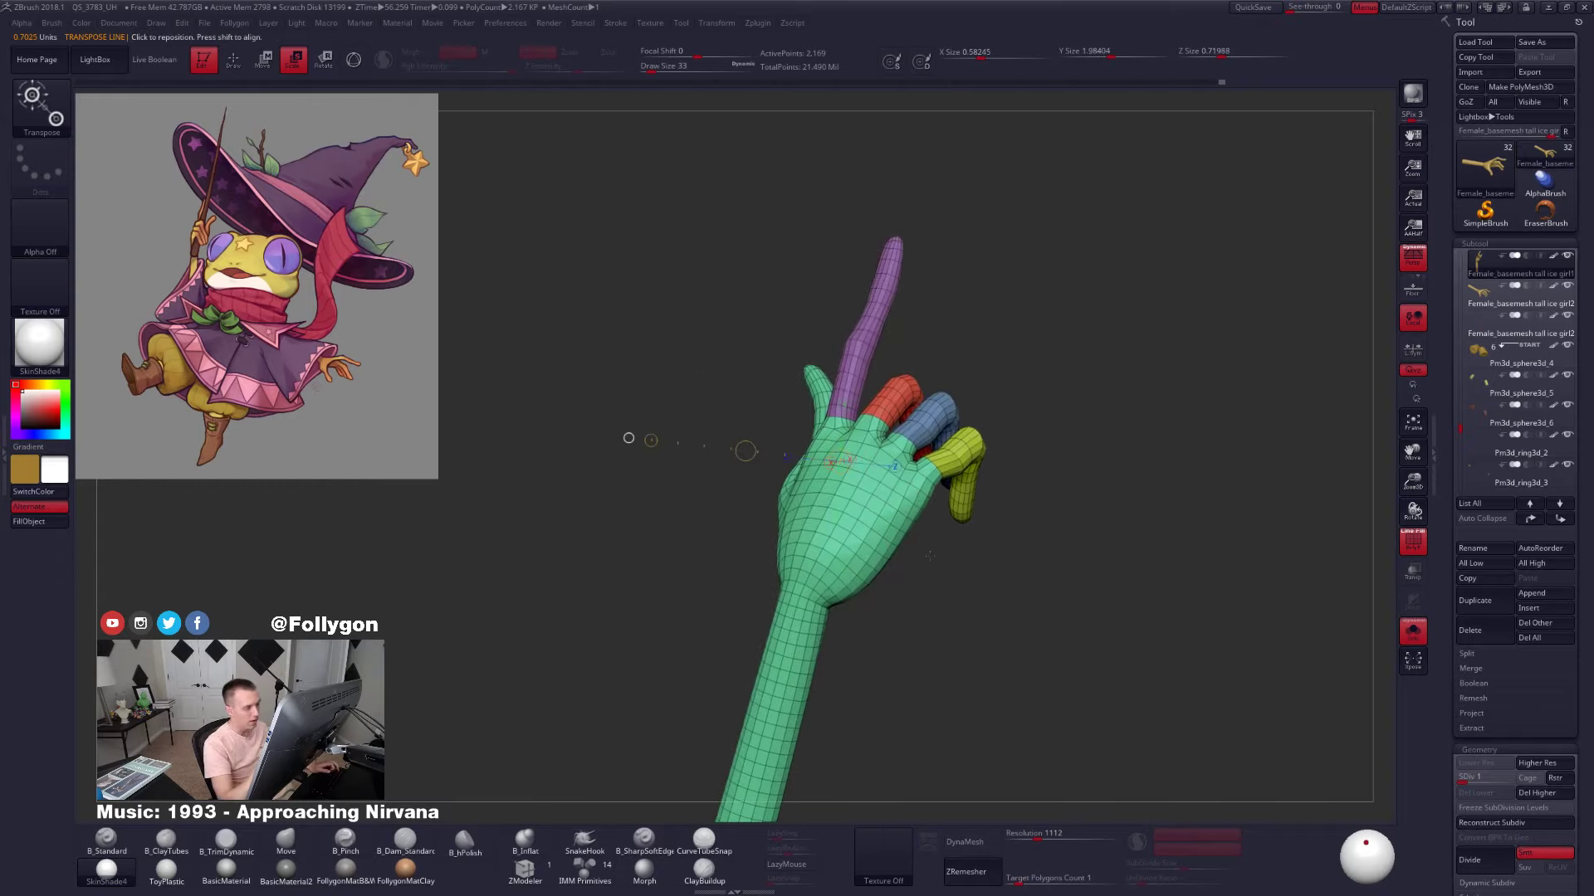
pyautogui.hotkey('ctrl', 'z')
pyautogui.hotkey('ctrl', 'shift', 'z')
pyautogui.hotkey('ctrl', 'z')
pyautogui.press('q')
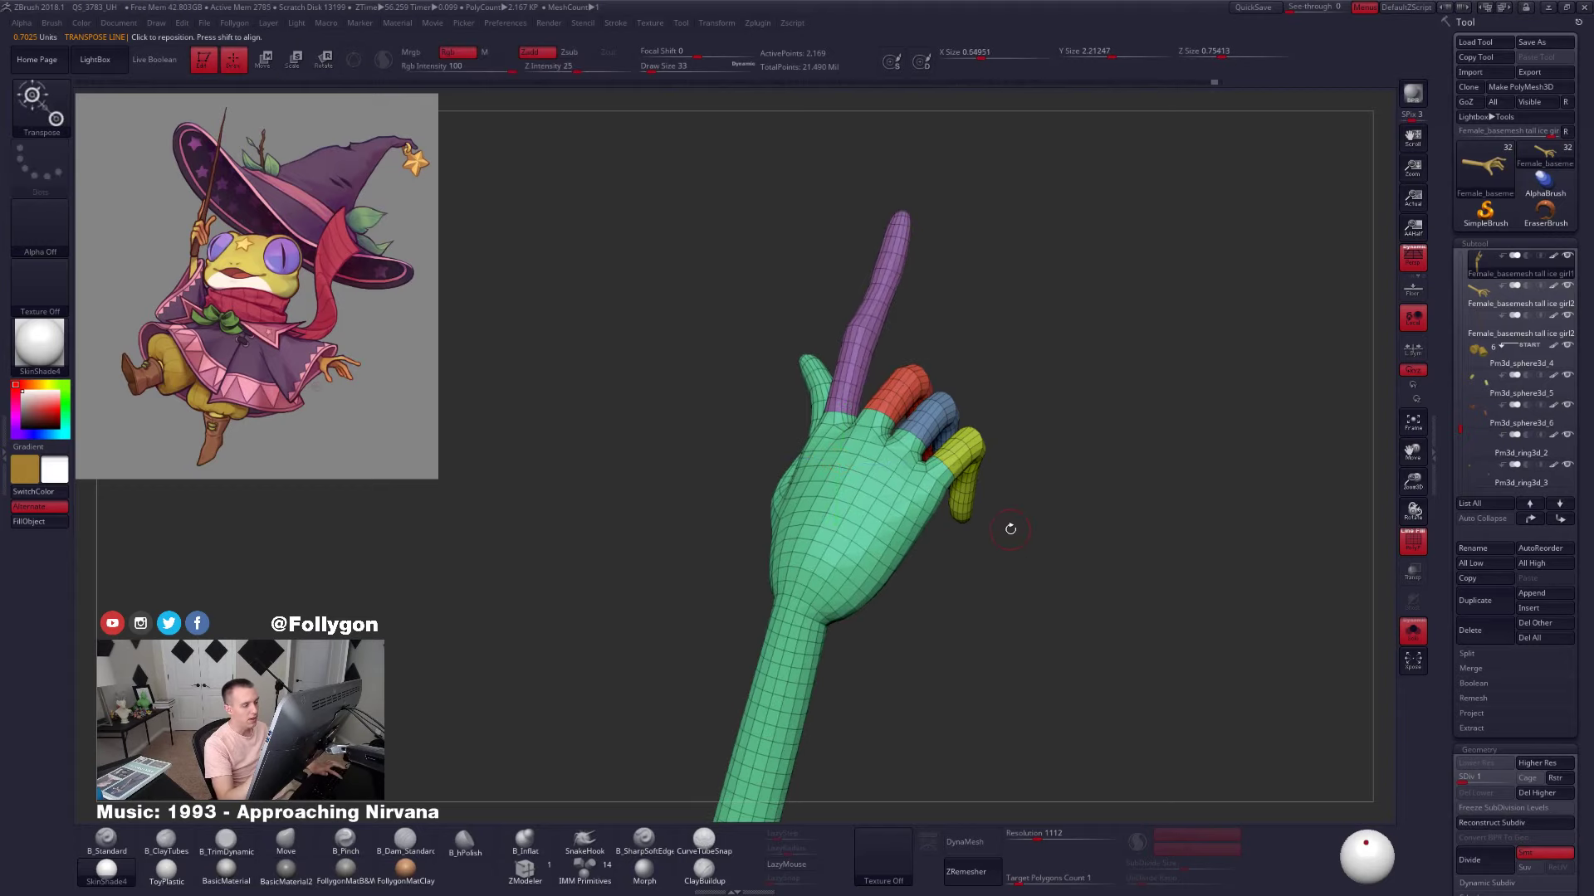
# Turn off the polyframe on the raised arm and clear the mask from its forearm and fingers
pyautogui.keyDown('alt'); pyautogui.moveTo(822, 720); pyautogui.dragTo(862, 602, button='right'); pyautogui.keyUp('alt')
pyautogui.moveTo(875, 574)
pyautogui.keyDown('ctrl'); pyautogui.mouseDown()
pyautogui.moveTo(820, 572)
pyautogui.moveTo(878, 680)
pyautogui.mouseUp(); pyautogui.keyUp('ctrl')
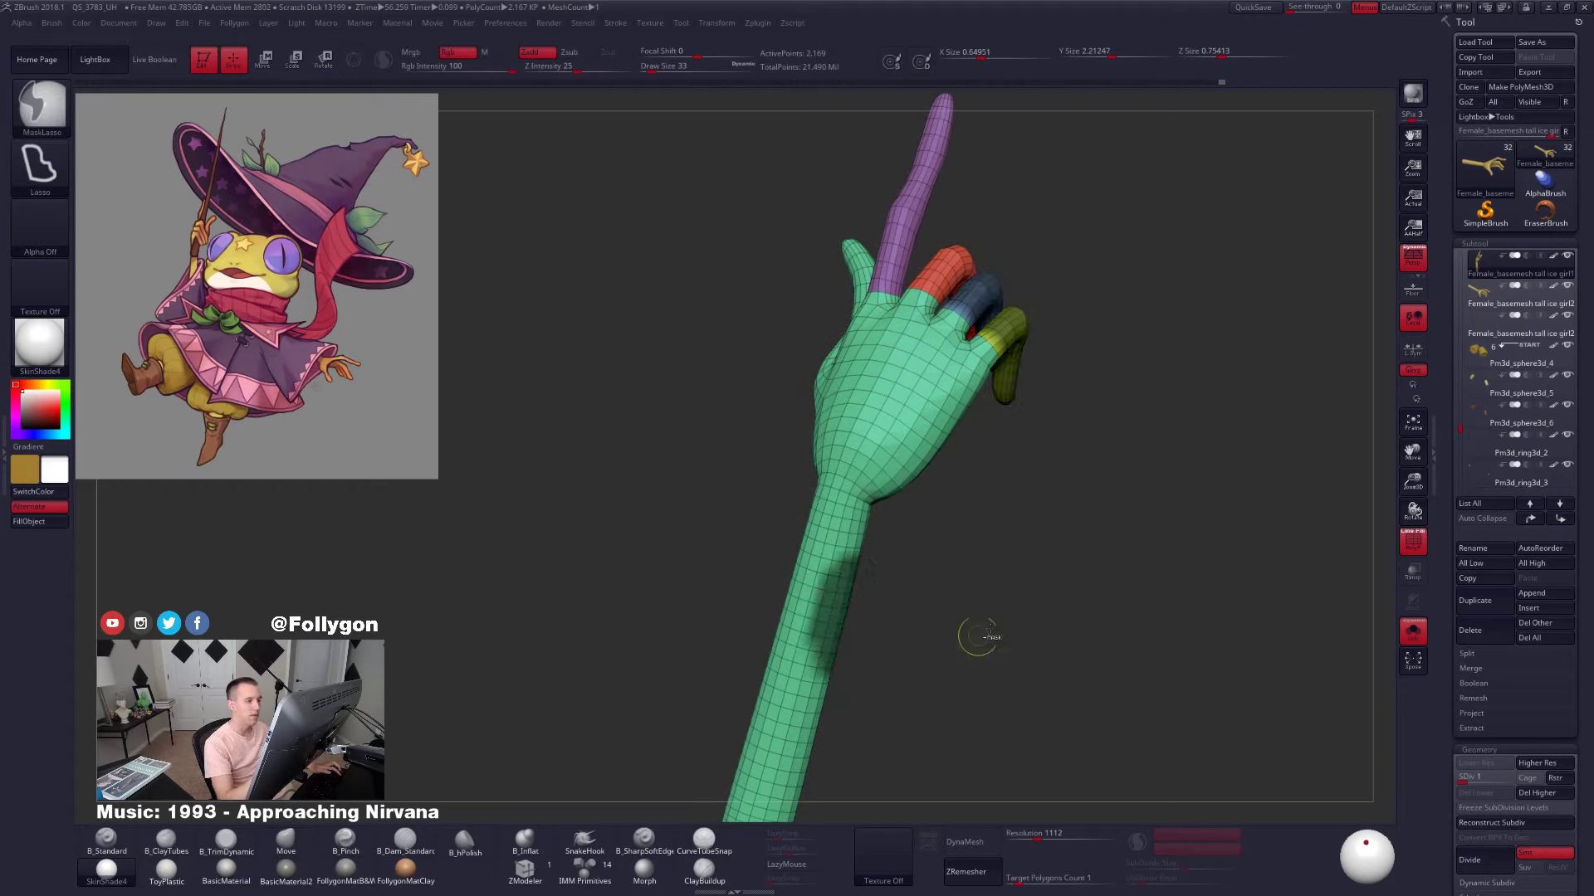
pyautogui.keyDown('alt'); pyautogui.moveTo(1052, 613); pyautogui.dragTo(1084, 555, button='right'); pyautogui.keyUp('alt')
pyautogui.hotkey('shift', 'f')
pyautogui.keyDown('alt'); pyautogui.moveTo(1036, 432); pyautogui.dragTo(1014, 558, button='right'); pyautogui.keyUp('alt')
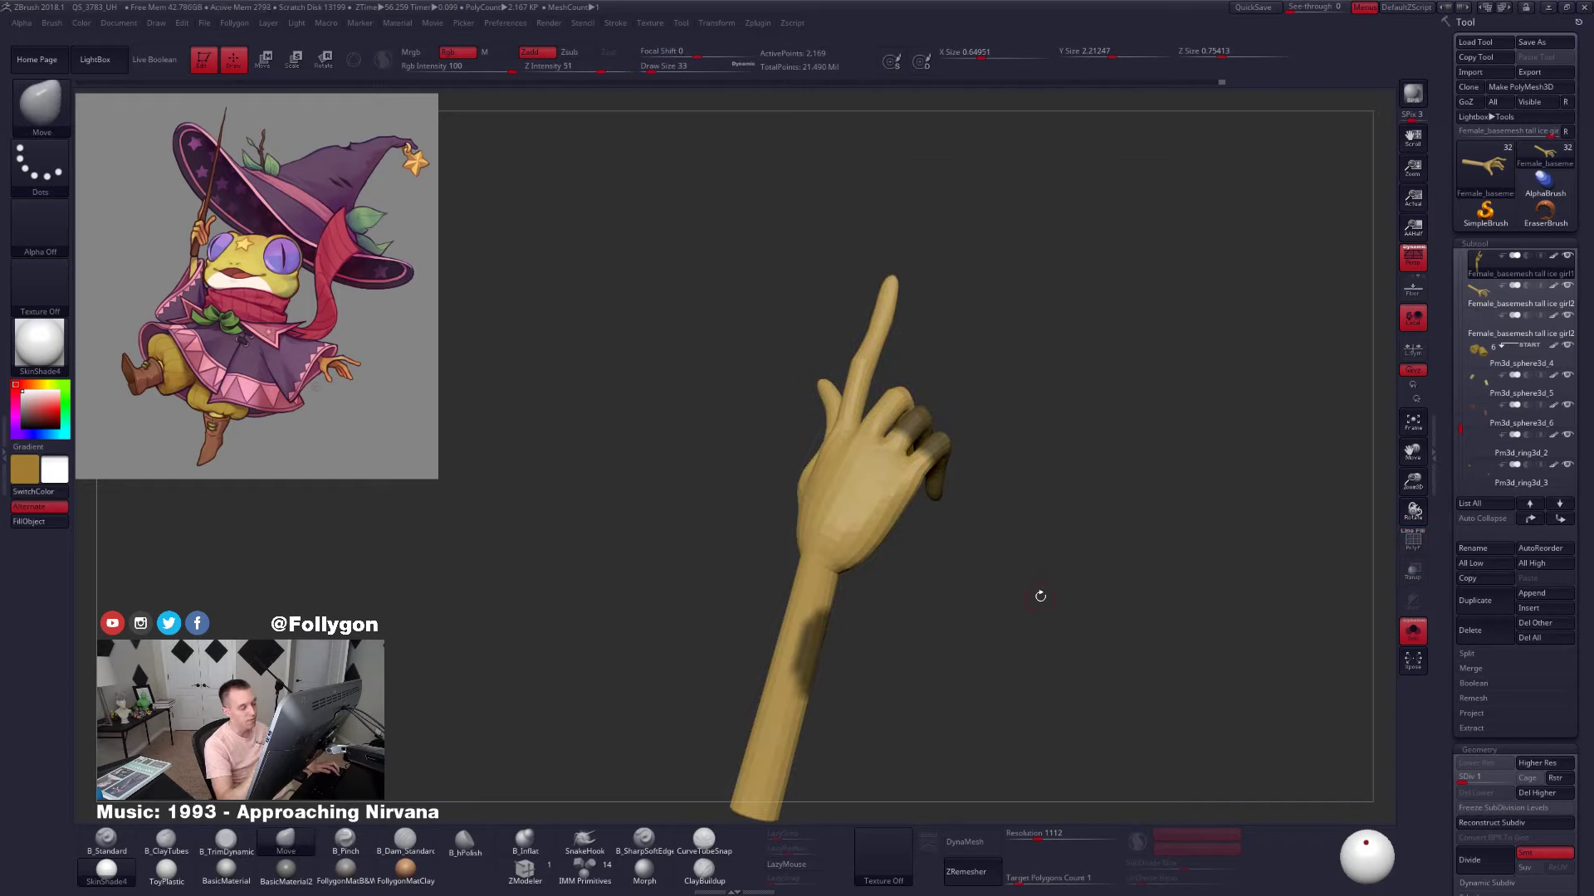
pyautogui.keyDown('ctrl'); pyautogui.moveTo(1008, 582); pyautogui.dragTo(952, 543); pyautogui.keyUp('ctrl')
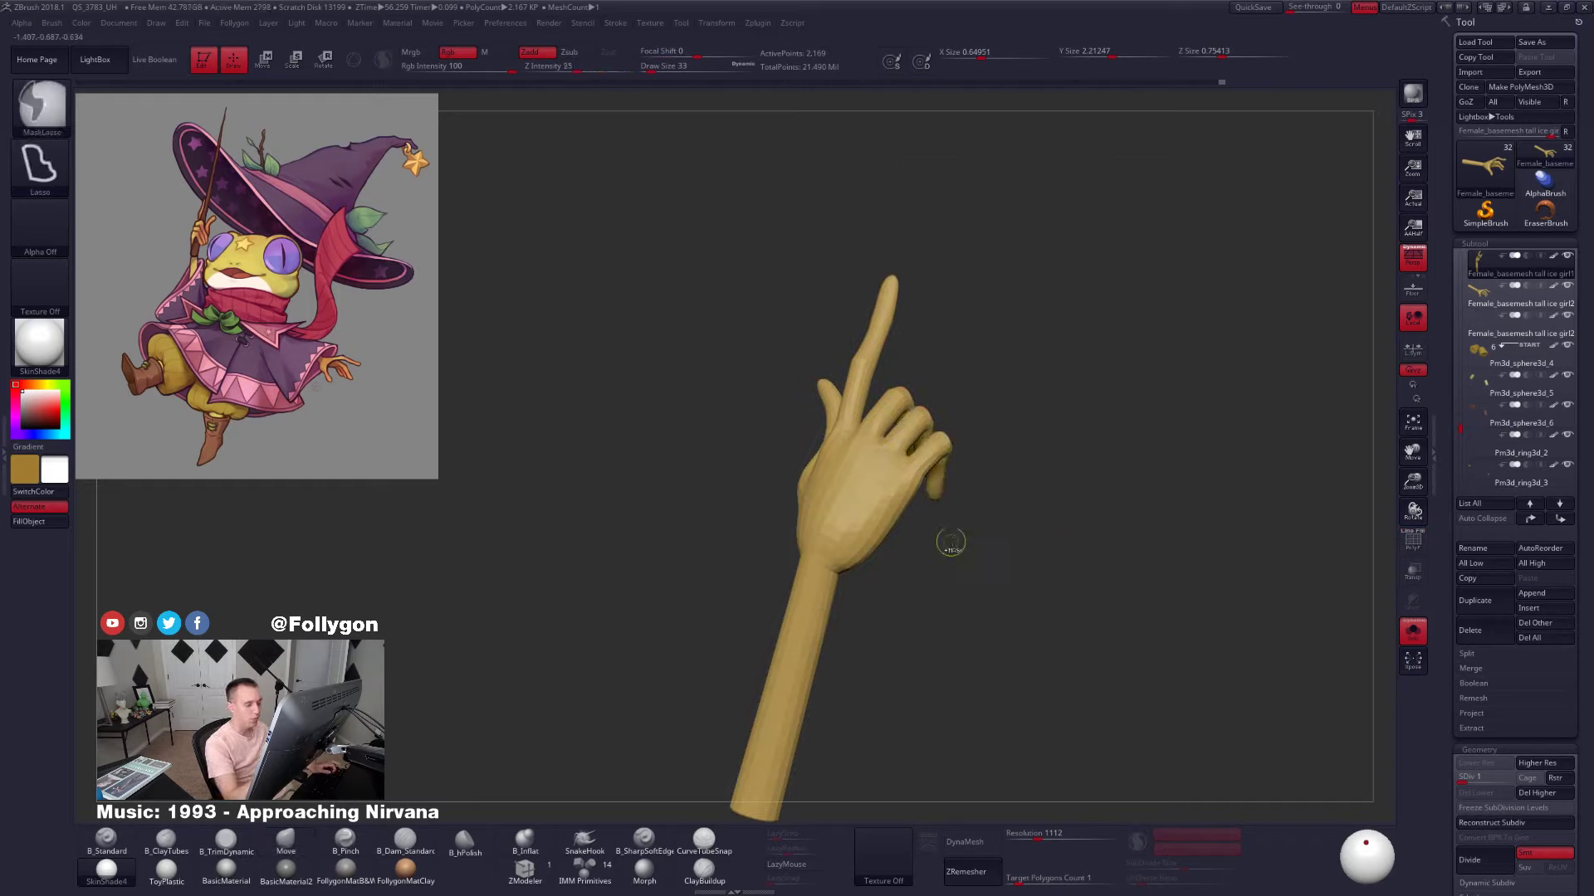
# Try resizing the raised hand with a Transpose line at the knuckles, undo it, and clear the restored mask
pyautogui.press('e')
pyautogui.click(901, 461)
pyautogui.moveTo(1021, 472); pyautogui.dragTo(967, 467)
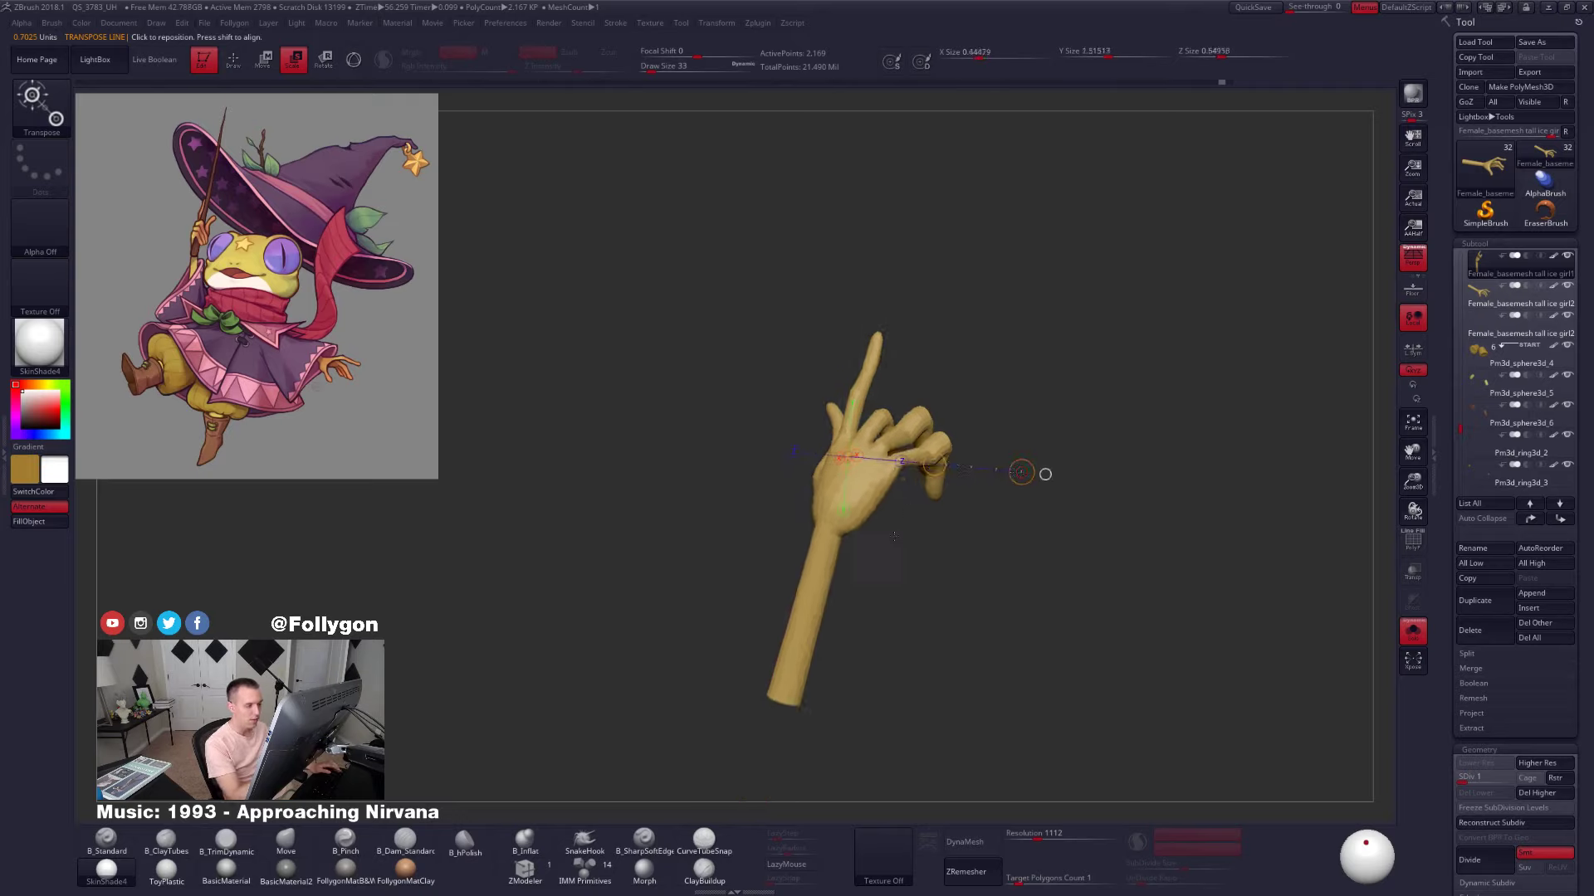
pyautogui.hotkey('ctrl', 'z')
pyautogui.keyDown('ctrl'); pyautogui.moveTo(872, 586); pyautogui.dragTo(858, 639); pyautogui.keyUp('ctrl')
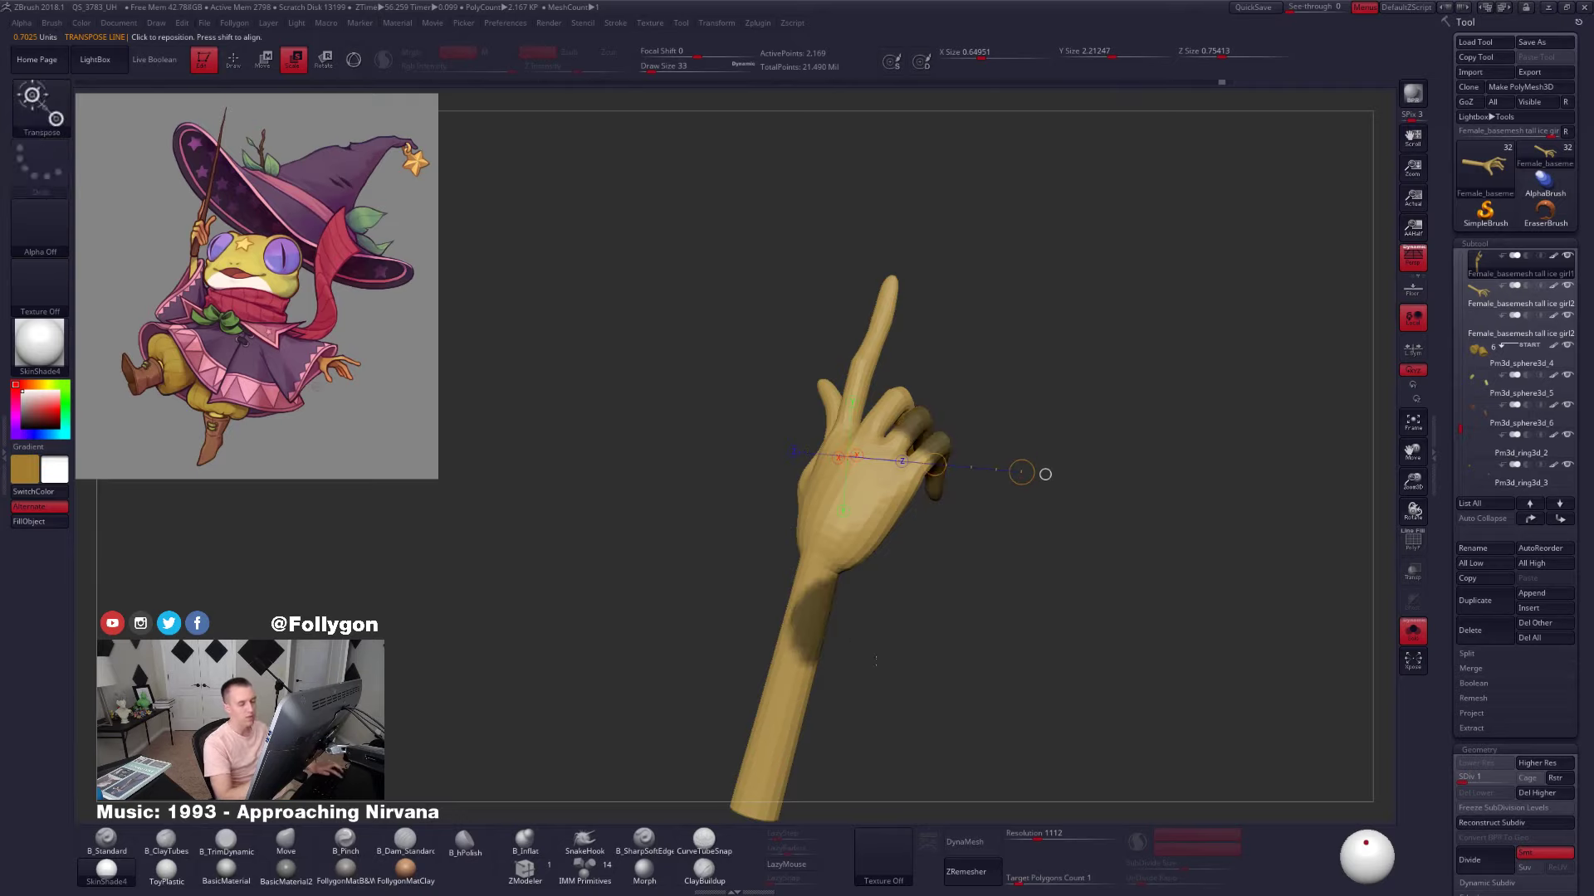
pyautogui.press('q')
pyautogui.moveTo(1133, 503)
pyautogui.keyDown('ctrl'); pyautogui.mouseDown()
pyautogui.moveTo(1104, 548)
pyautogui.moveTo(921, 669)
pyautogui.moveTo(927, 709)
pyautogui.moveTo(937, 631)
pyautogui.moveTo(907, 553)
pyautogui.mouseUp(); pyautogui.keyUp('ctrl')
# Scale the raised hand down to an X size of about 0.59 and show the whole character to check it
pyautogui.press('e')
pyautogui.moveTo(873, 427); pyautogui.dragTo(894, 406, button='right')
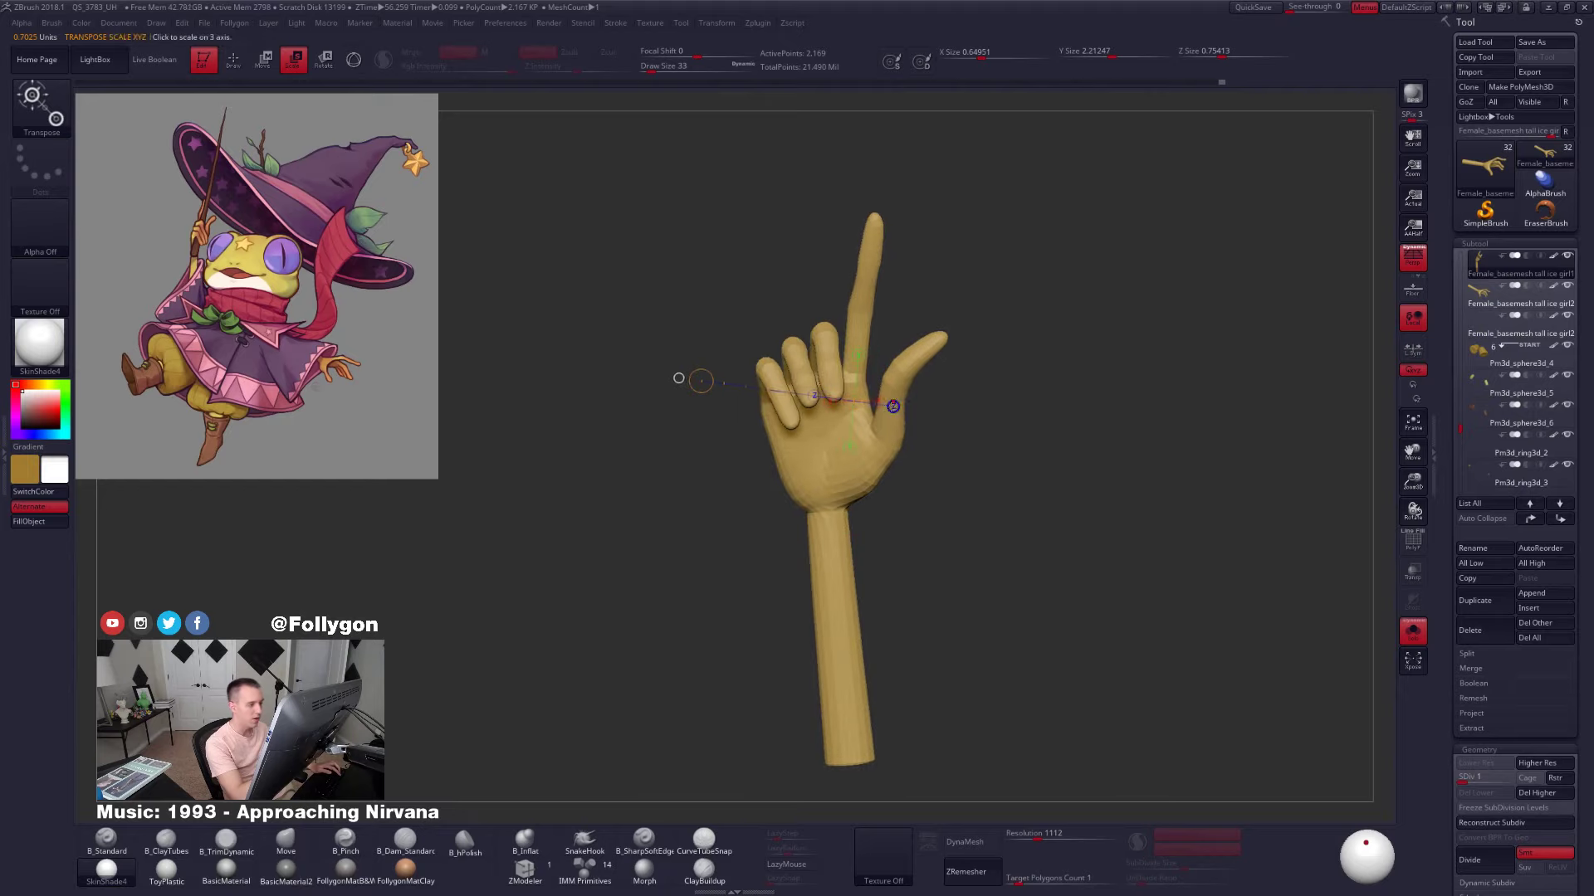
pyautogui.moveTo(925, 508)
pyautogui.keyDown('ctrl'); pyautogui.mouseDown()
pyautogui.moveTo(760, 508)
pyautogui.moveTo(901, 535)
pyautogui.mouseUp(); pyautogui.keyUp('ctrl')
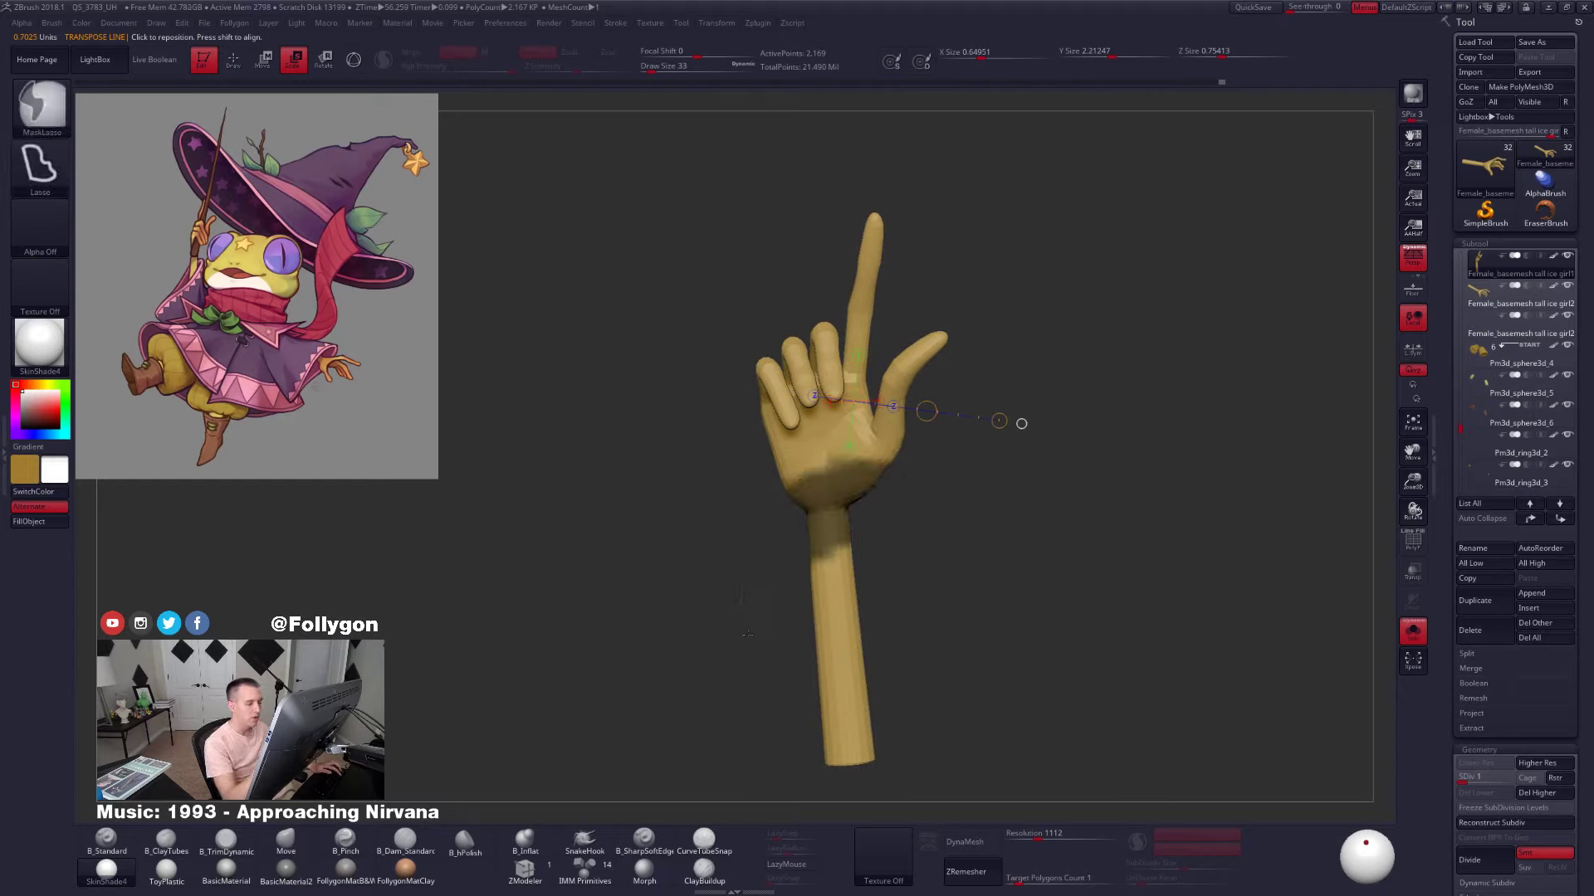
pyautogui.hotkey('ctrl', 'z')
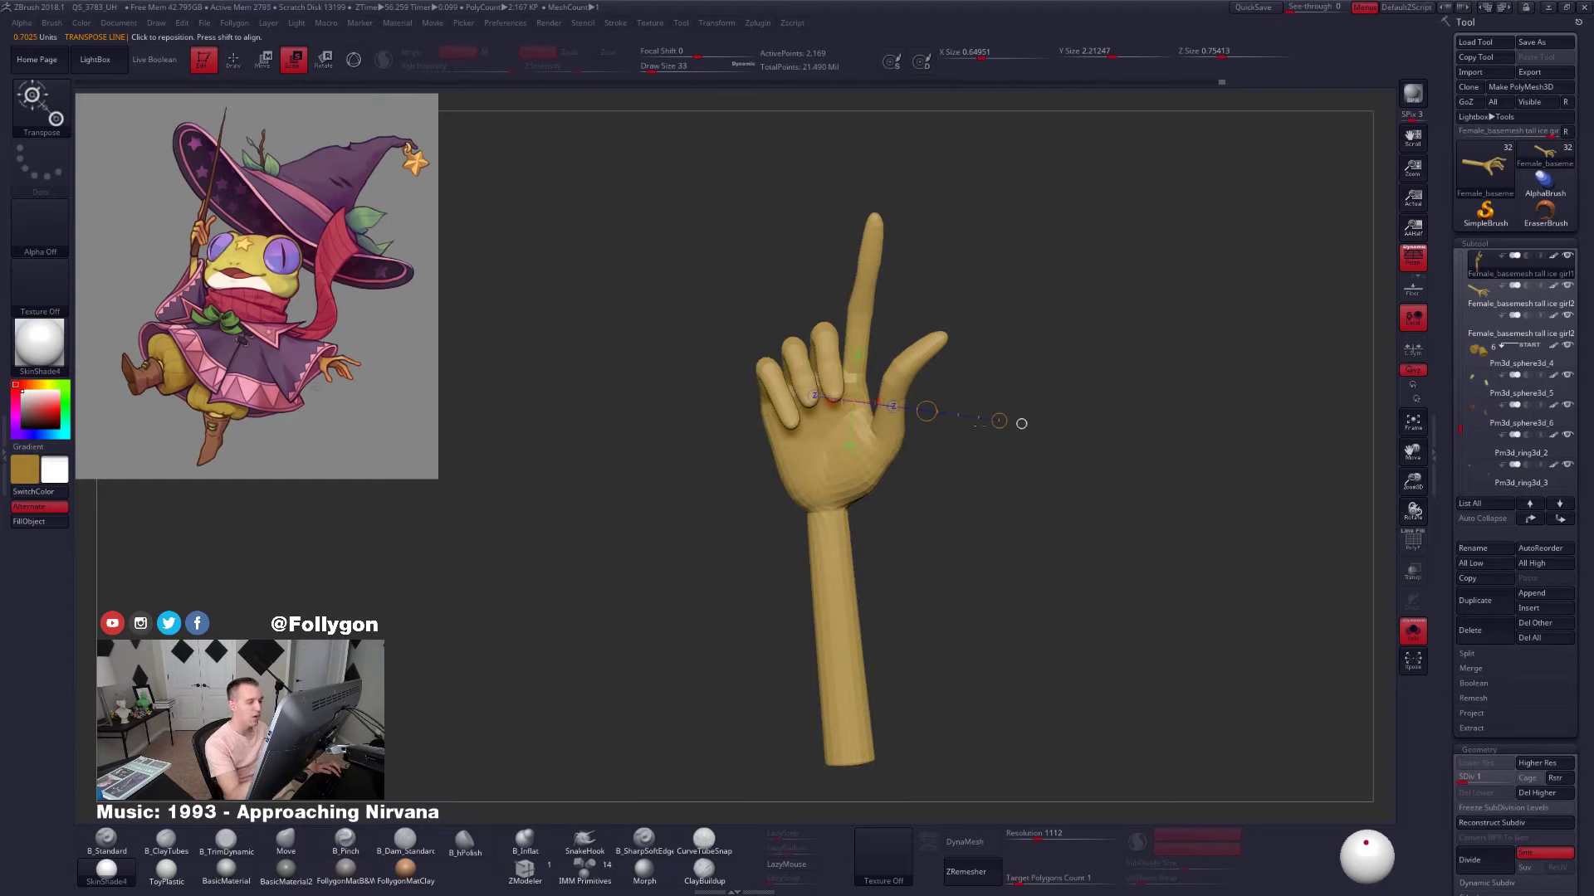
pyautogui.moveTo(943, 449); pyautogui.dragTo(954, 512)
pyautogui.click(881, 434)
pyautogui.moveTo(1015, 368); pyautogui.dragTo(1000, 371)
pyautogui.hotkey('shift', 's')
pyautogui.keyDown('alt'); pyautogui.moveTo(1073, 420); pyautogui.dragTo(1079, 311); pyautogui.keyUp('alt')
pyautogui.moveTo(1133, 543); pyautogui.dragTo(1194, 545)
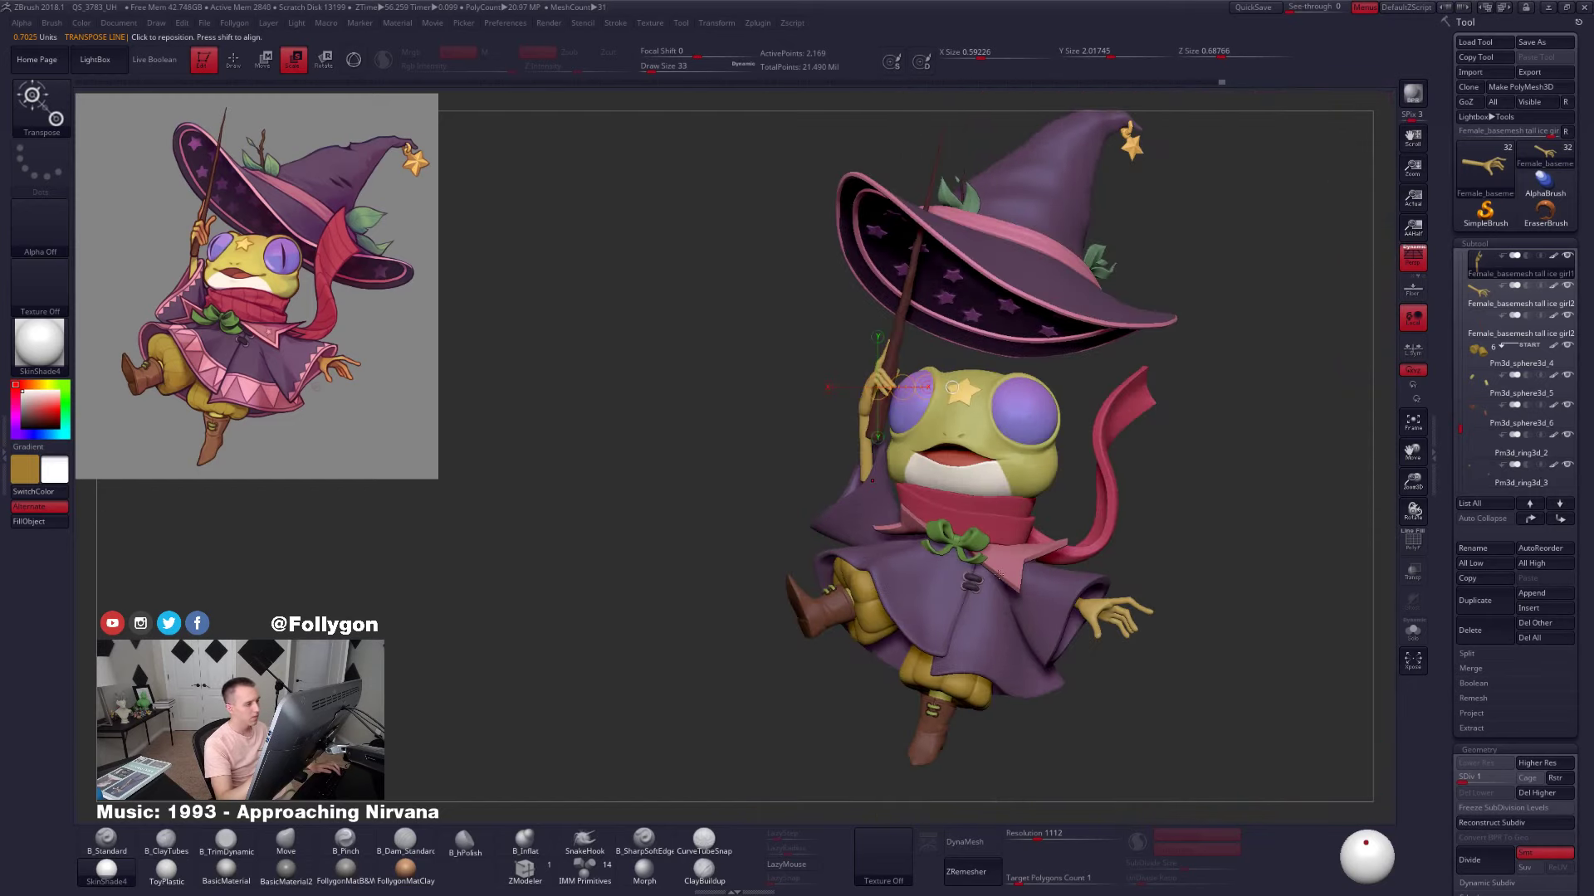
# Mask the palm of the raised hand, leaving its index finger unmasked beside the wand
pyautogui.press('q')
pyautogui.keyDown('alt'); pyautogui.moveTo(838, 409); pyautogui.dragTo(840, 498); pyautogui.keyUp('alt')
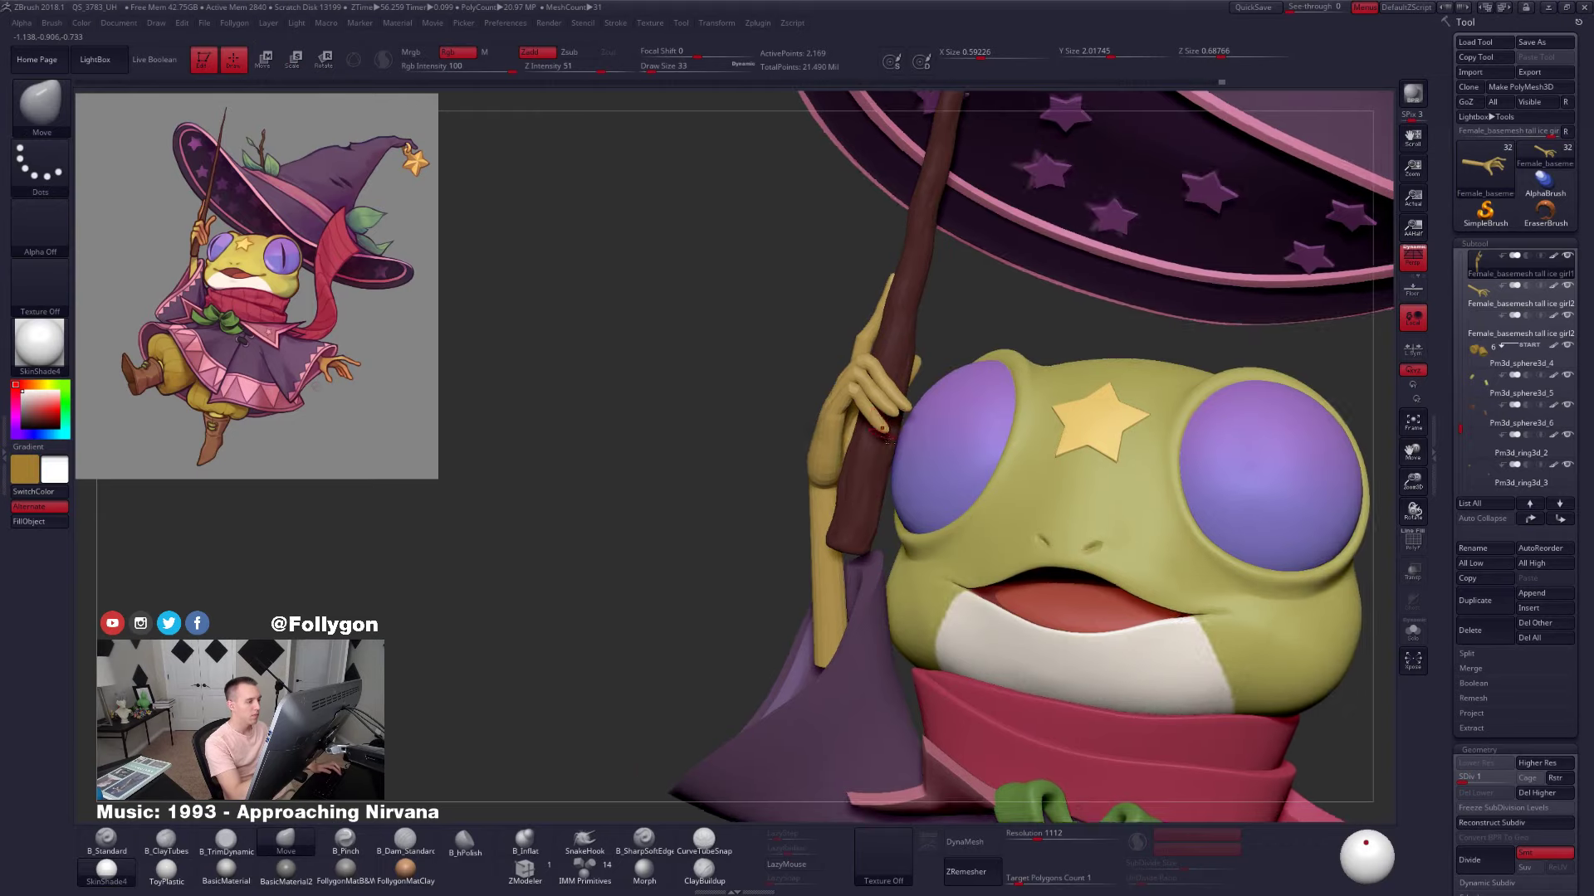
pyautogui.moveTo(784, 453)
pyautogui.mouseDown()
pyautogui.moveTo(943, 461)
pyautogui.moveTo(878, 450)
pyautogui.mouseUp()
pyautogui.hotkey('shift', 's')
pyautogui.press('w')
pyautogui.moveTo(865, 317)
pyautogui.keyDown('ctrl'); pyautogui.mouseDown()
pyautogui.moveTo(843, 330)
pyautogui.moveTo(892, 408)
pyautogui.moveTo(959, 416)
pyautogui.mouseUp(); pyautogui.keyUp('ctrl')
pyautogui.press('q')
# Angle the unmasked index finger relative to the wand with Transpose and clear the mask
pyautogui.moveTo(867, 396)
pyautogui.keyDown('alt'); pyautogui.mouseDown()
pyautogui.moveTo(865, 419)
pyautogui.moveTo(904, 415)
pyautogui.moveTo(873, 421)
pyautogui.moveTo(866, 462)
pyautogui.moveTo(844, 189)
pyautogui.mouseUp(); pyautogui.keyUp('alt')
pyautogui.press('r')
pyautogui.hotkey('shift', 's')
pyautogui.press('q')
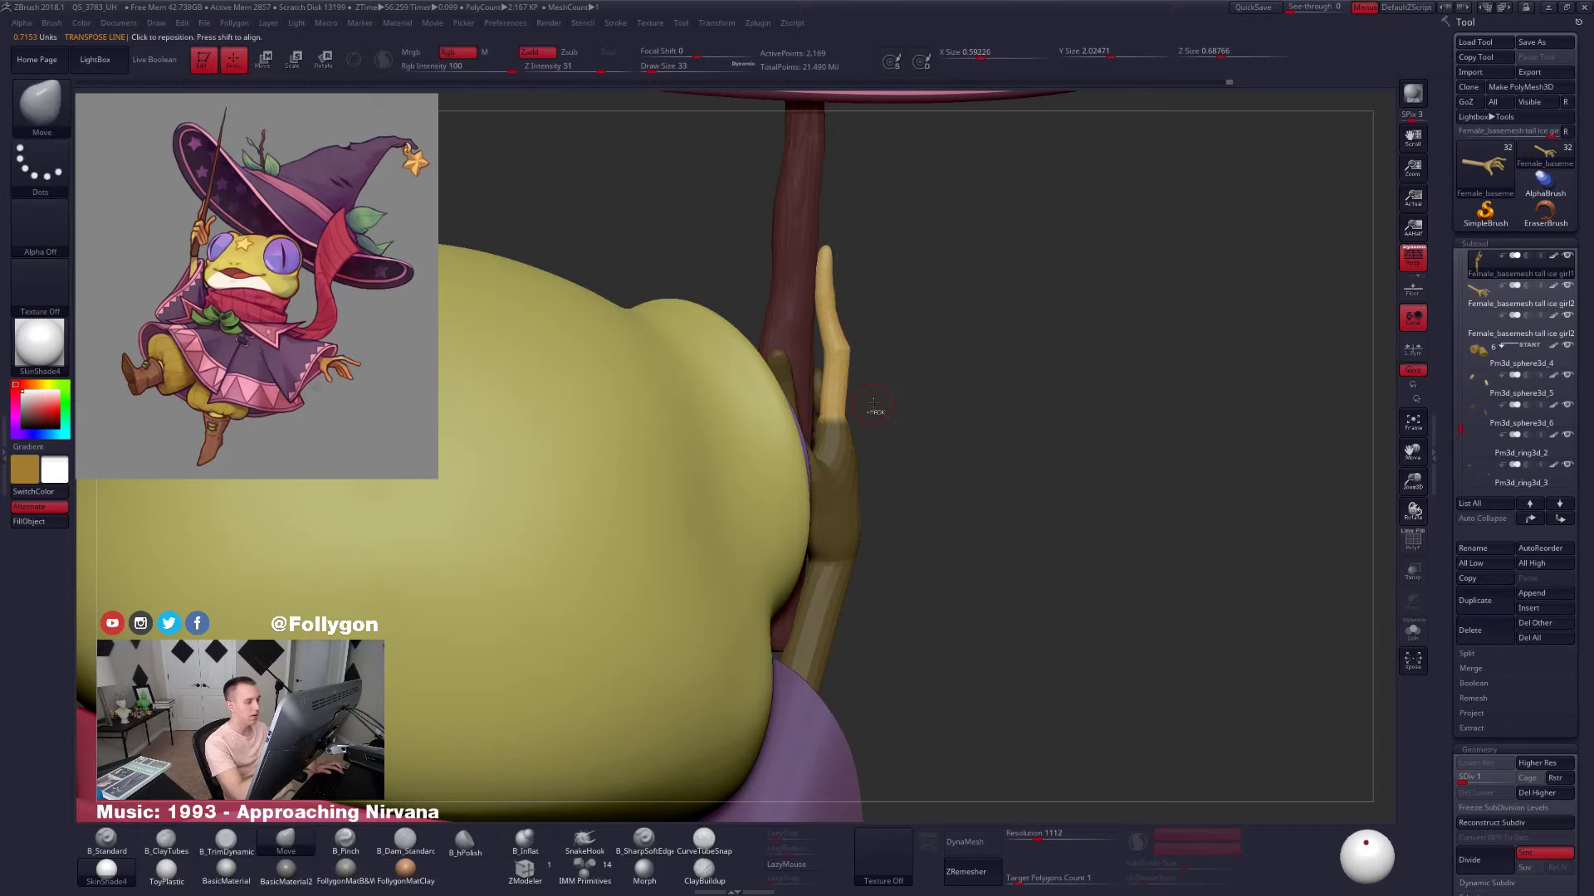
pyautogui.moveTo(873, 405)
pyautogui.keyDown('ctrl'); pyautogui.mouseDown()
pyautogui.moveTo(890, 421)
pyautogui.moveTo(857, 440)
pyautogui.mouseUp(); pyautogui.keyUp('ctrl')
# Enlarge the Move brush to size 192 and inspect the raised hand against the wand from several angles
pyautogui.press('space')
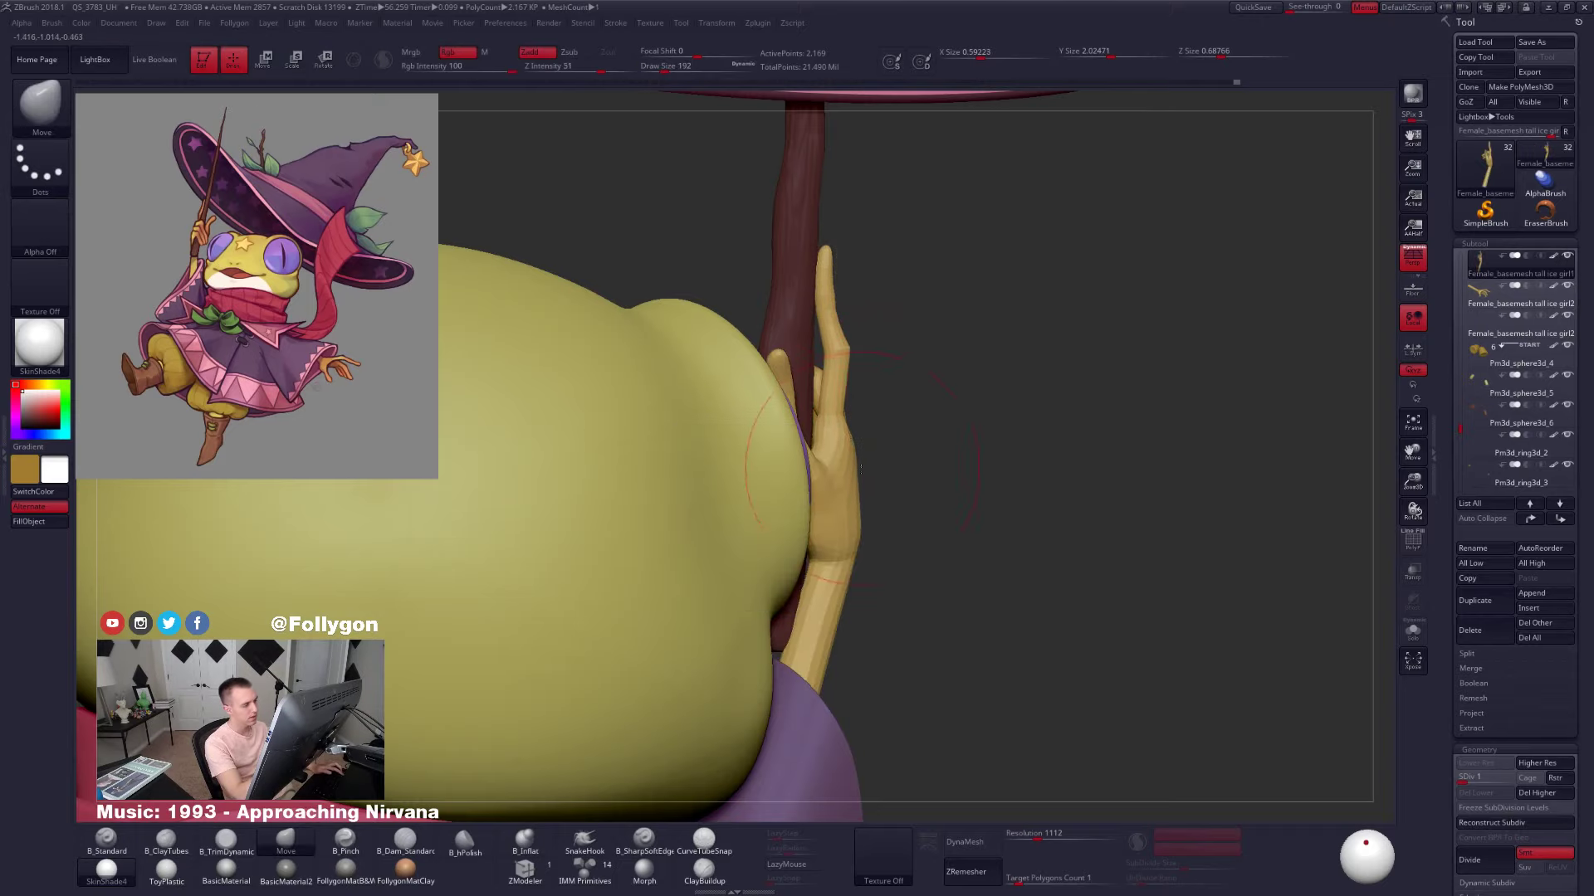
pyautogui.moveTo(860, 469); pyautogui.dragTo(698, 478, button='right')
pyautogui.moveTo(1070, 478); pyautogui.dragTo(901, 365, button='right')
pyautogui.moveTo(838, 581); pyautogui.dragTo(1106, 487, button='right')
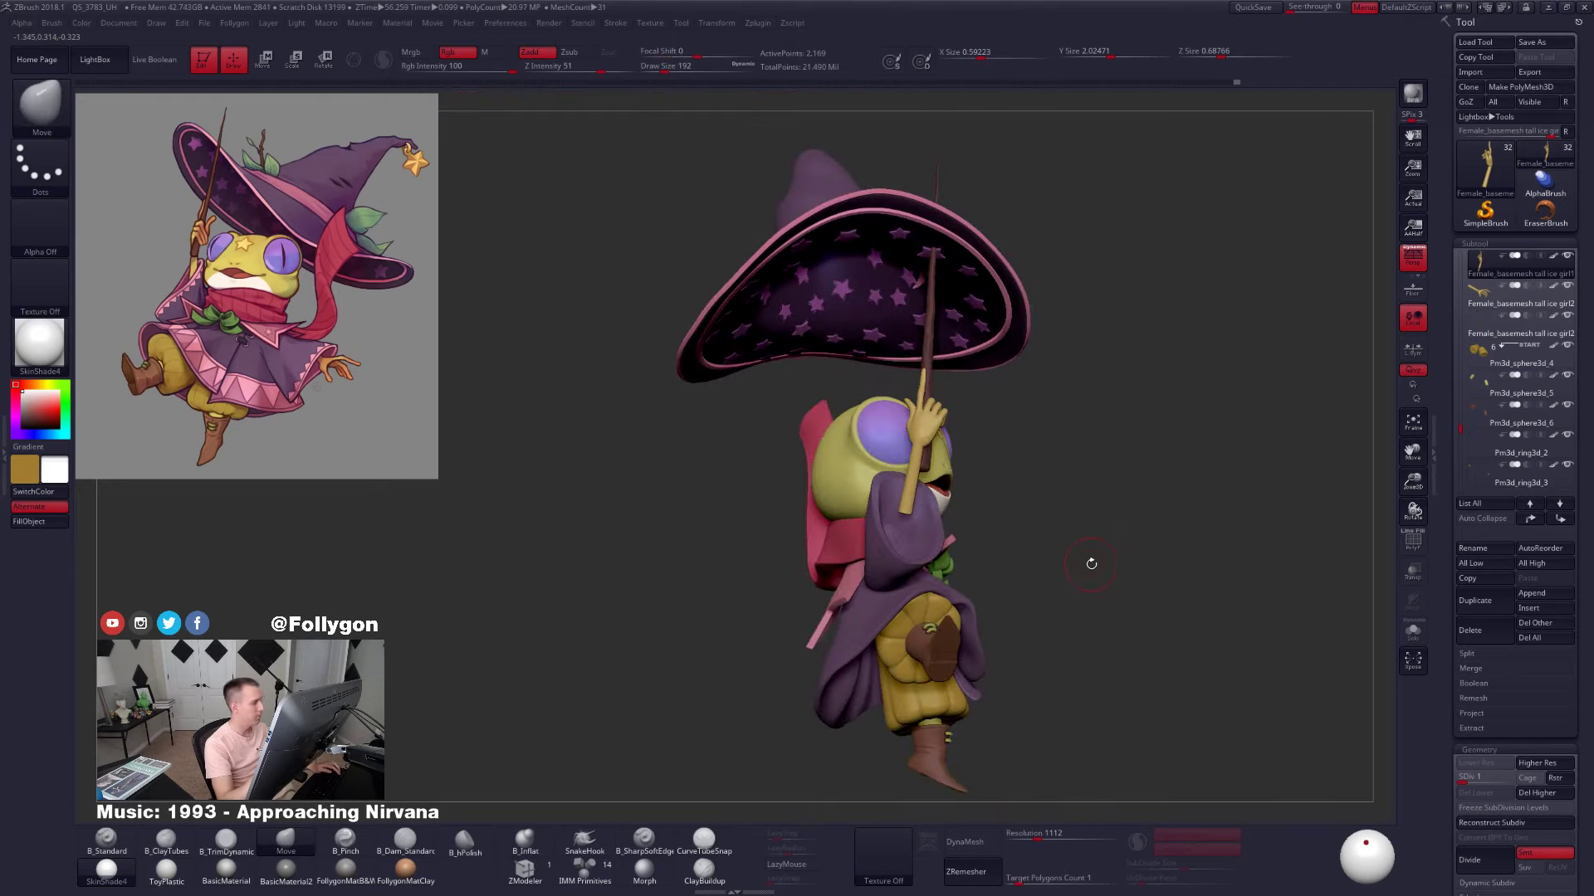
# Isolate the raised arm with its polyframe displayed, focusing on the open end of the forearm
pyautogui.moveTo(1073, 578); pyautogui.dragTo(946, 544, button='right')
pyautogui.keyDown('ctrl'); pyautogui.moveTo(994, 100); pyautogui.dragTo(992, 186, button='right'); pyautogui.keyUp('ctrl')
pyautogui.hotkey('shift', 'f')
pyautogui.moveTo(955, 573)
pyautogui.mouseDown(button='right')
pyautogui.moveTo(946, 514)
pyautogui.moveTo(938, 581)
pyautogui.mouseUp(button='right')
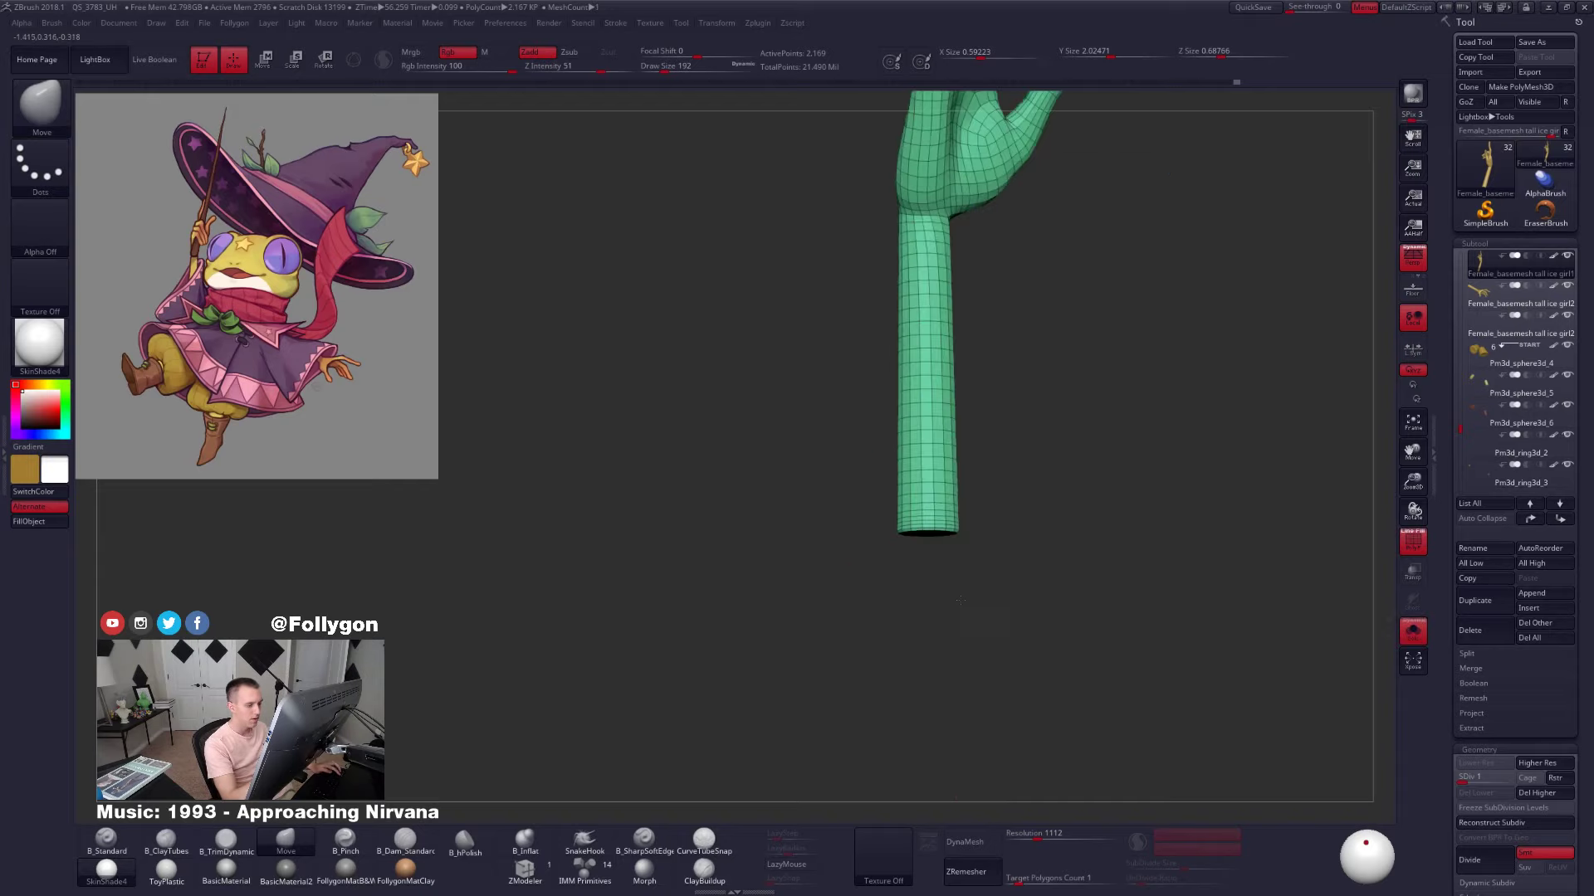
# Mask the raised arm and hand, leaving only the last rings at the forearm's open end unmasked, and adjust the mask edge
pyautogui.moveTo(926, 506); pyautogui.dragTo(917, 545, button='right')
pyautogui.moveTo(885, 505)
pyautogui.keyDown('ctrl'); pyautogui.mouseDown()
pyautogui.moveTo(919, 586)
pyautogui.moveTo(1041, 505)
pyautogui.mouseUp(); pyautogui.keyUp('ctrl')
pyautogui.keyDown('ctrl'); pyautogui.click(1021, 533); pyautogui.keyUp('ctrl')
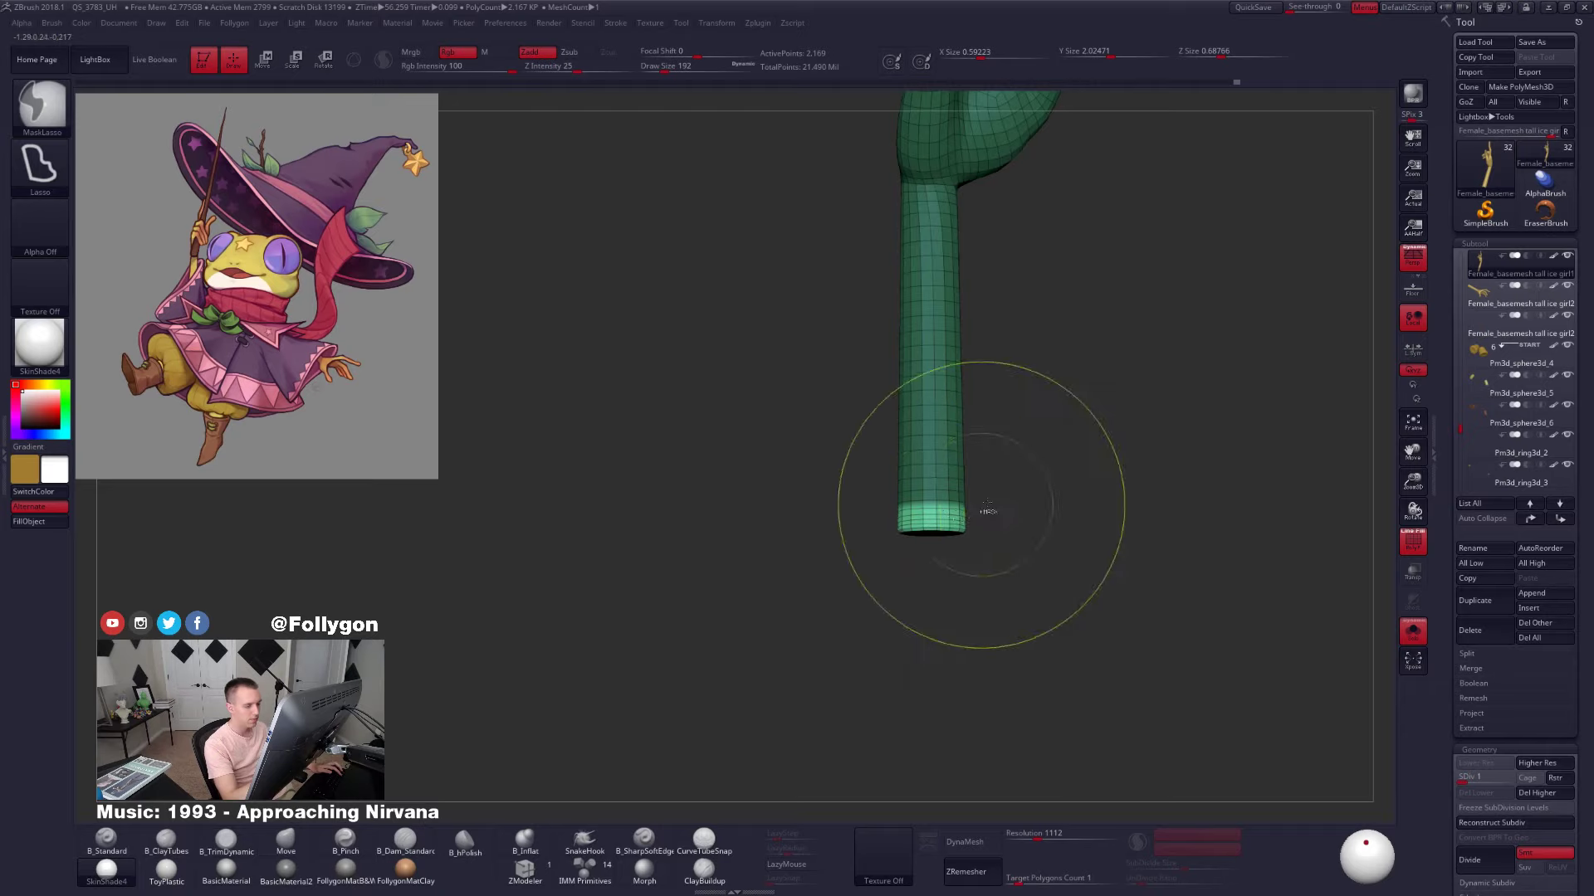
pyautogui.keyDown('ctrl'); pyautogui.click(1001, 514); pyautogui.keyUp('ctrl')
pyautogui.keyDown('ctrl'); pyautogui.click(959, 518); pyautogui.keyUp('ctrl')
pyautogui.keyDown('ctrl'); pyautogui.click(1003, 526); pyautogui.keyUp('ctrl')
# Lengthen the raised arm by moving its unmasked open end along the forearm with Transpose, and clear the mask
pyautogui.moveTo(1012, 529)
pyautogui.keyDown('ctrl'); pyautogui.mouseDown(button='right')
pyautogui.moveTo(946, 520)
pyautogui.moveTo(945, 489)
pyautogui.moveTo(954, 586)
pyautogui.moveTo(949, 480)
pyautogui.mouseUp(button='right'); pyautogui.keyUp('ctrl')
pyautogui.press('w')
pyautogui.click(939, 526)
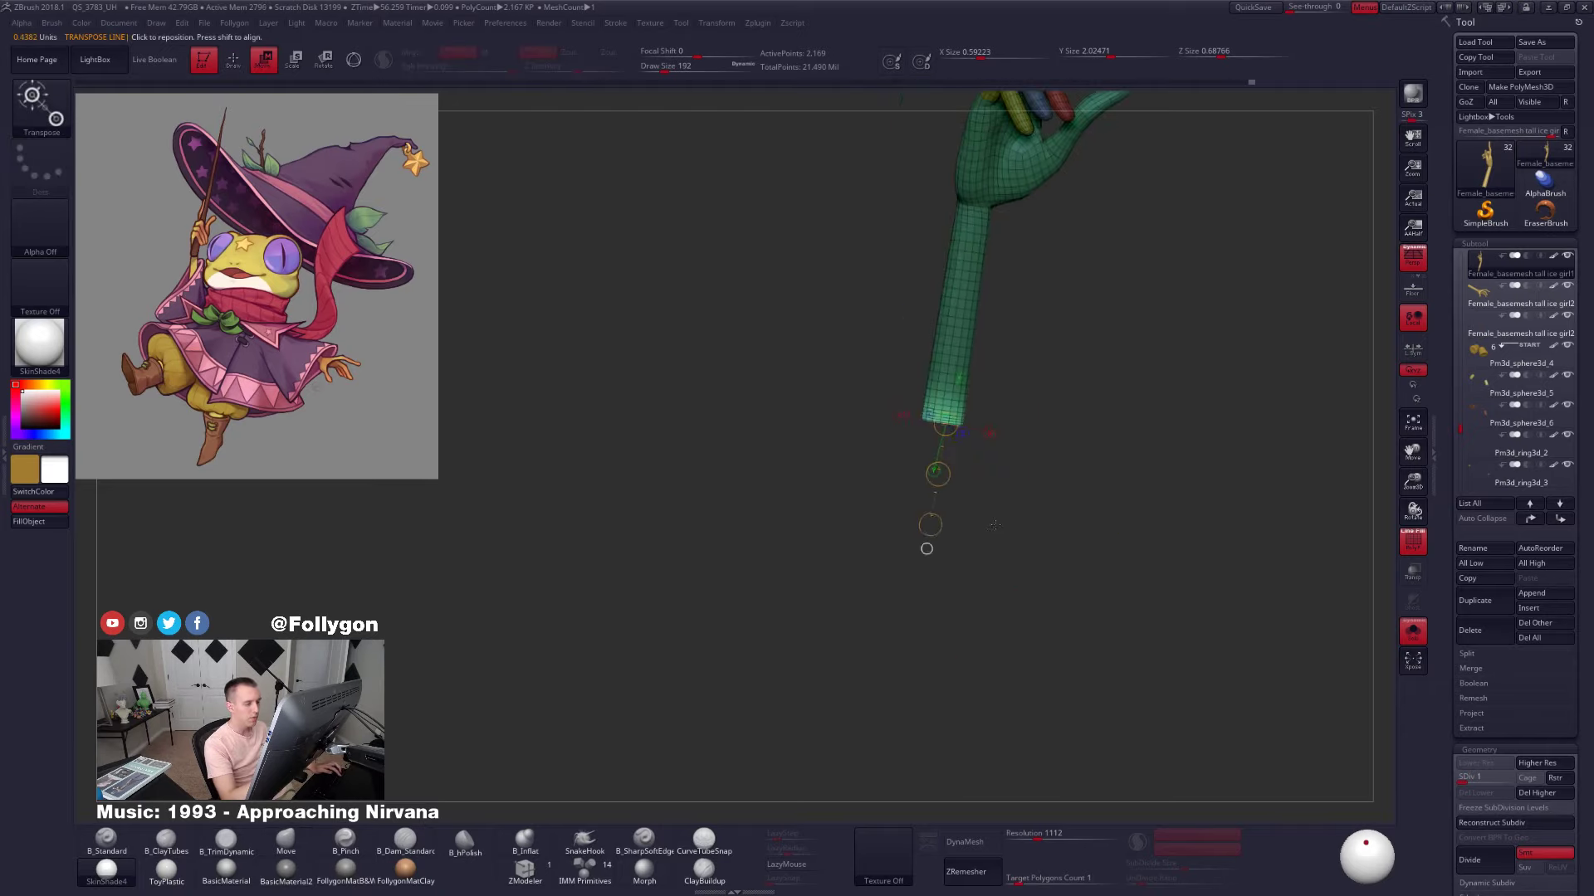
pyautogui.moveTo(940, 535); pyautogui.dragTo(940, 585)
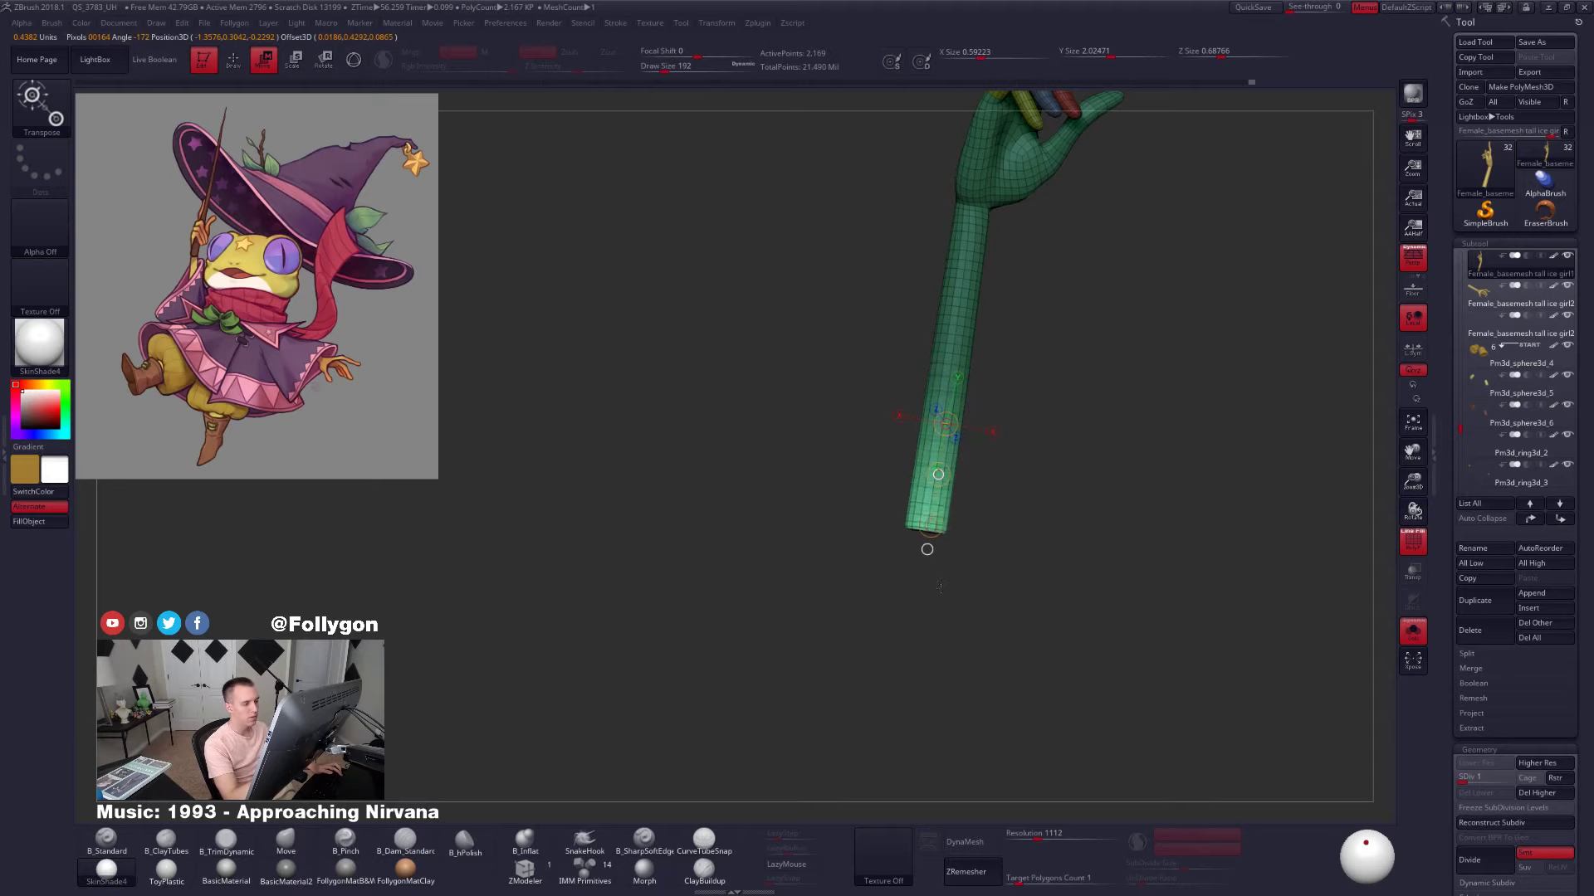
pyautogui.keyDown('ctrl'); pyautogui.moveTo(944, 624); pyautogui.dragTo(967, 543, button='right'); pyautogui.keyUp('ctrl')
pyautogui.press('q')
pyautogui.keyDown('ctrl'); pyautogui.moveTo(993, 532); pyautogui.dragTo(1015, 552); pyautogui.keyUp('ctrl')
pyautogui.moveTo(948, 539)
pyautogui.keyDown('alt'); pyautogui.mouseDown(button='right')
pyautogui.moveTo(933, 581)
pyautogui.moveTo(1001, 573)
pyautogui.moveTo(996, 552)
pyautogui.moveTo(1010, 805)
pyautogui.moveTo(1050, 697)
pyautogui.moveTo(1040, 583)
pyautogui.moveTo(697, 481)
pyautogui.moveTo(486, 548)
pyautogui.mouseUp(button='right'); pyautogui.keyUp('alt')
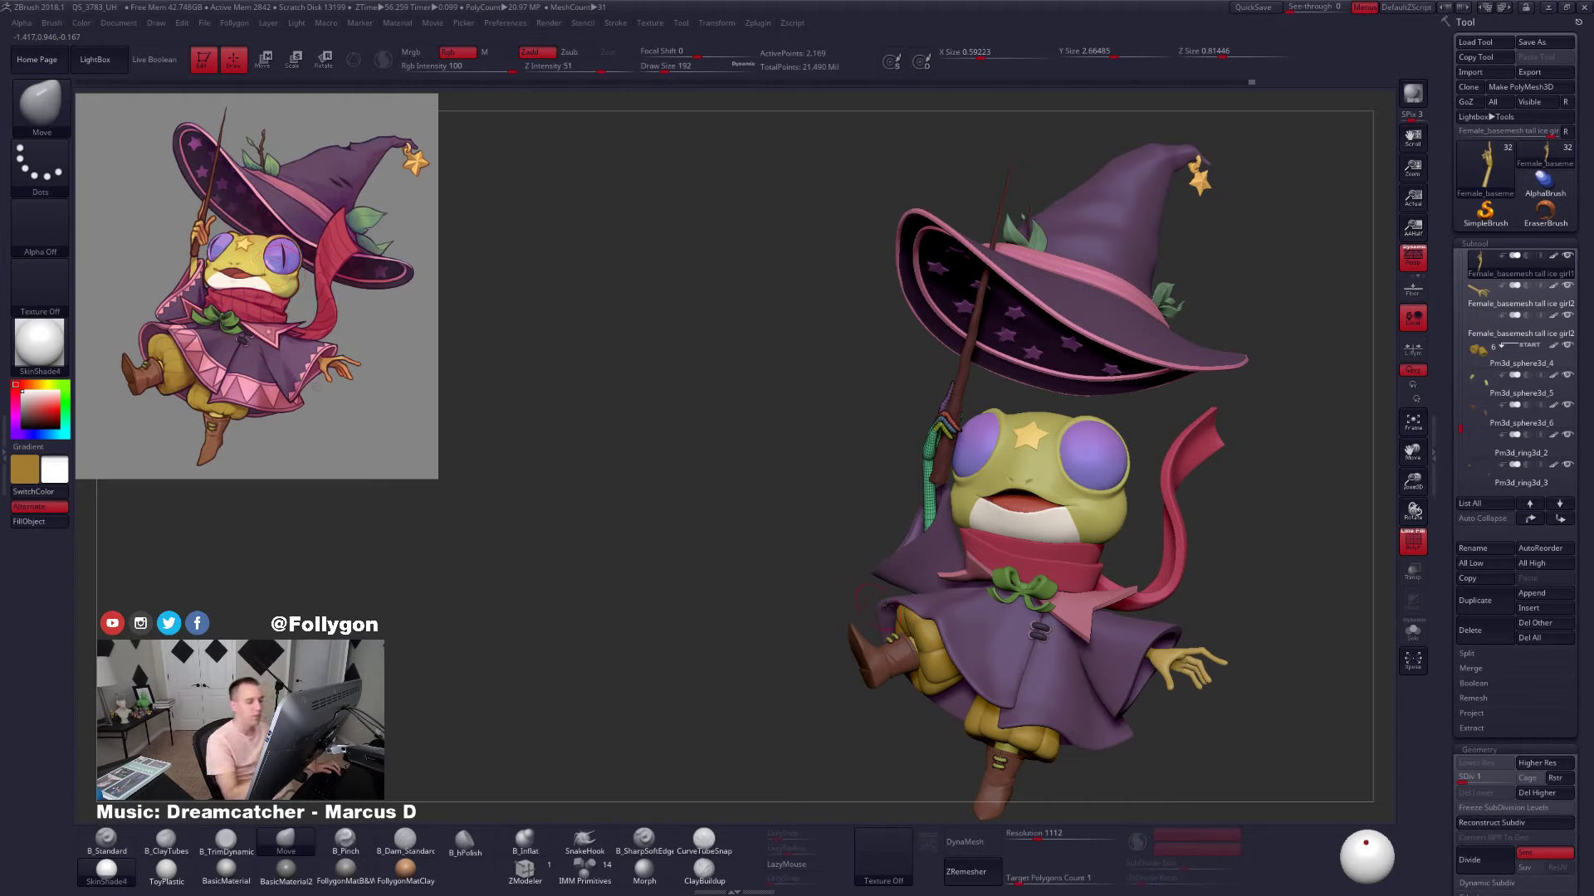
# Hide the polyframe on the full character and turn on transparency to see the raised arm inside its sleeve
pyautogui.moveTo(886, 605); pyautogui.dragTo(954, 656, button='right')
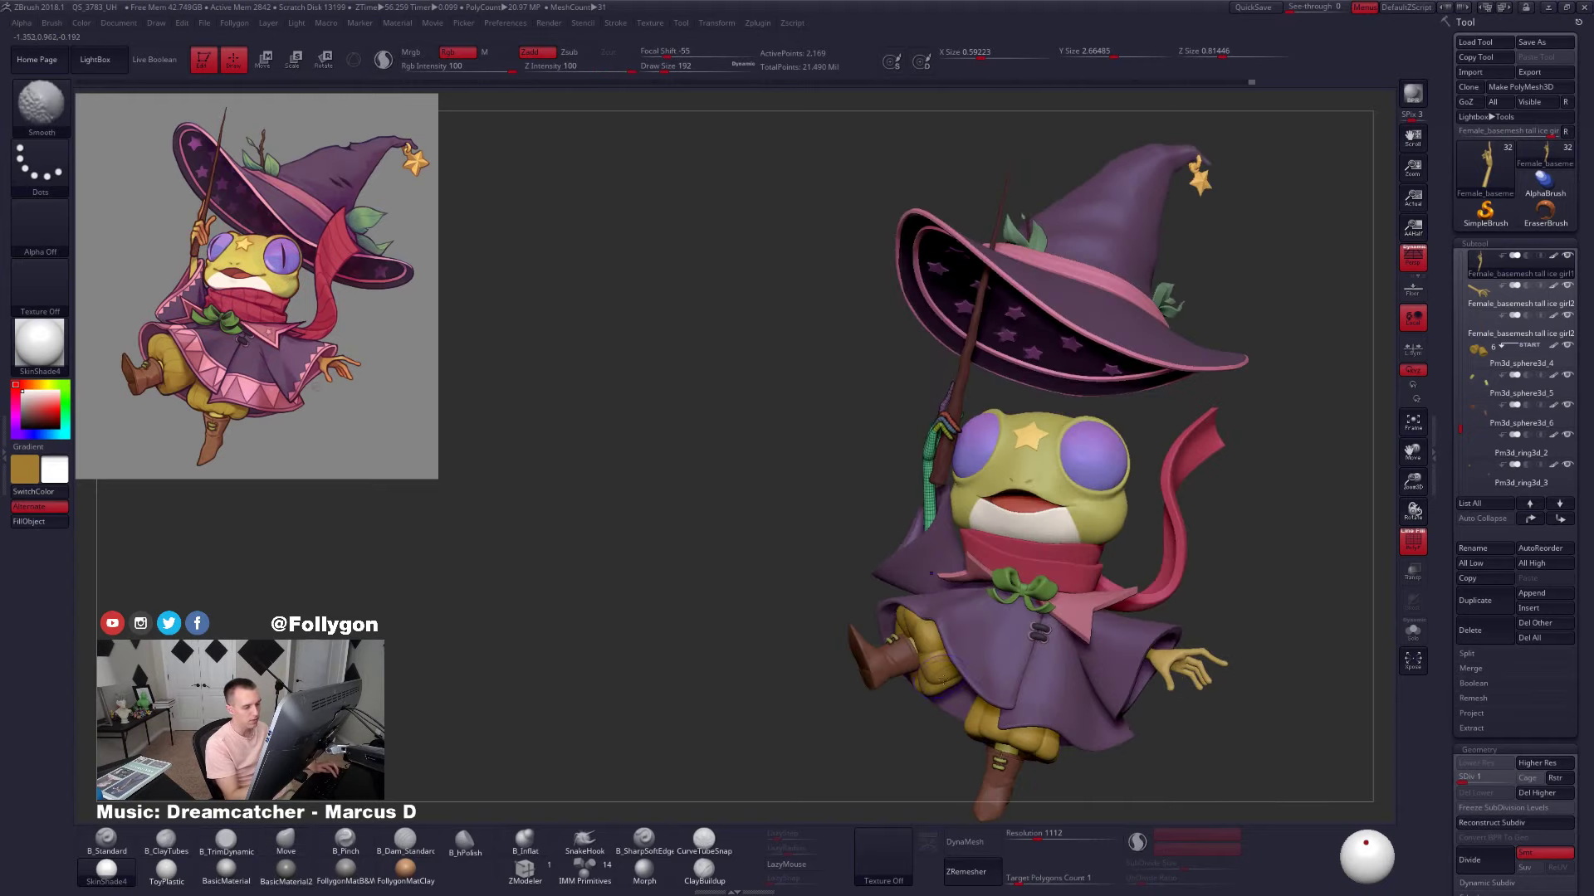
pyautogui.hotkey('shift', 'f')
pyautogui.moveTo(1067, 684); pyautogui.dragTo(1006, 631, button='right')
pyautogui.keyDown('ctrl'); pyautogui.moveTo(847, 554); pyautogui.dragTo(877, 599, button='right'); pyautogui.keyUp('ctrl')
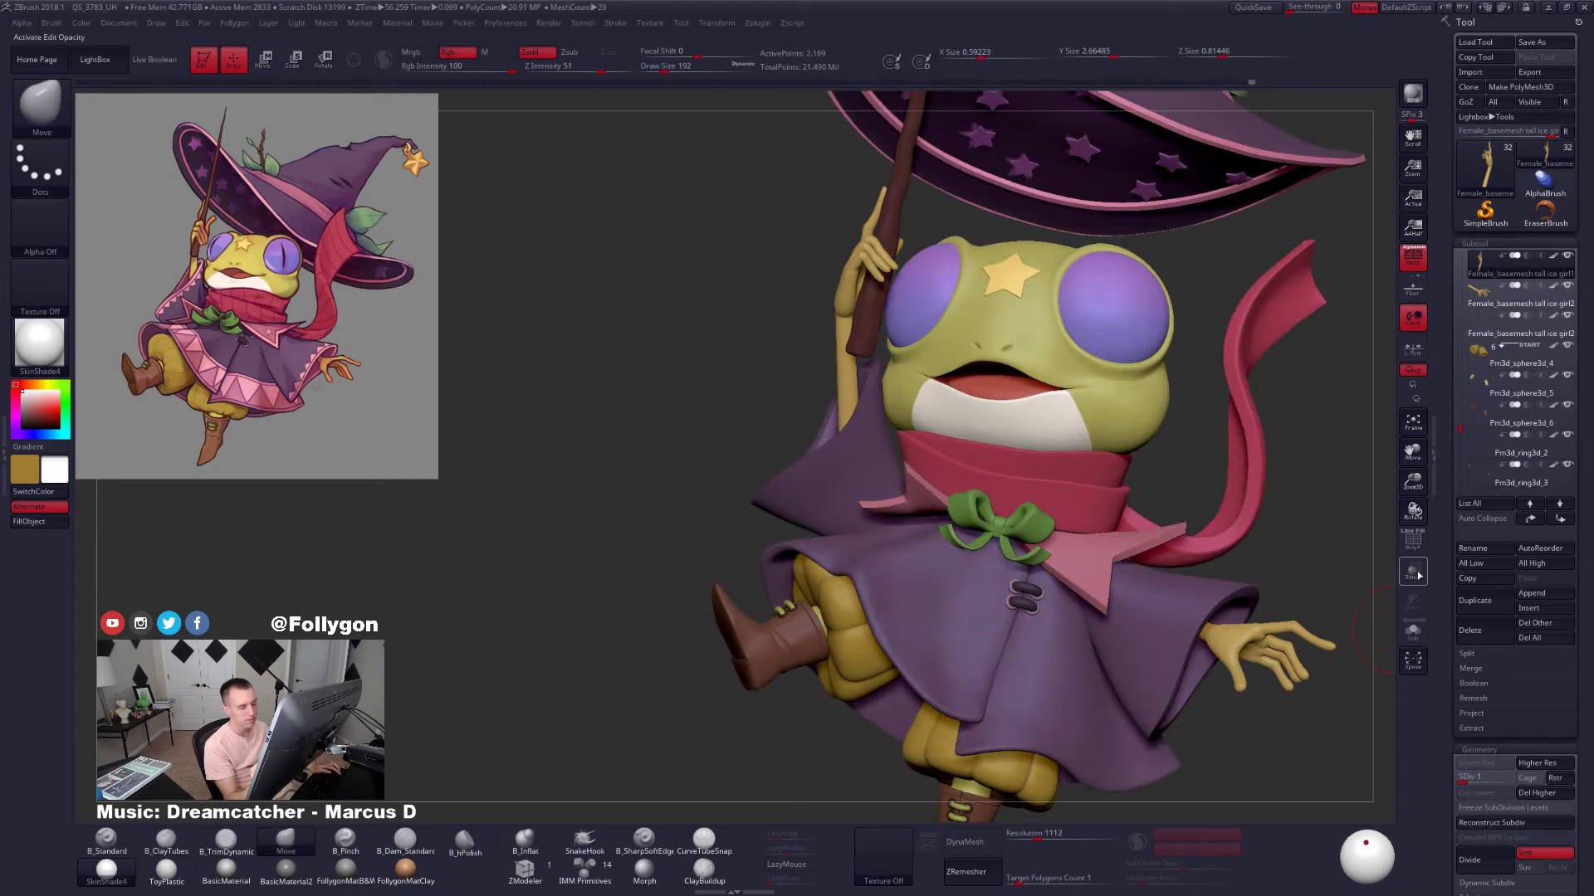
pyautogui.click(1417, 576)
# Isolate the raised arm and bend its lower section into an elbow toward the shoulder with masking and Transpose Rotate
pyautogui.moveTo(864, 467); pyautogui.dragTo(855, 498, button='right')
pyautogui.hotkey('shift', 'f')
pyautogui.hotkey('alt', 's')
pyautogui.moveTo(778, 466)
pyautogui.keyDown('ctrl'); pyautogui.keyDown('alt'); pyautogui.mouseDown()
pyautogui.moveTo(868, 438)
pyautogui.moveTo(832, 567)
pyautogui.mouseUp(); pyautogui.keyUp('alt'); pyautogui.keyUp('ctrl')
pyautogui.press('r')
pyautogui.moveTo(850, 420); pyautogui.dragTo(854, 508)
pyautogui.moveTo(846, 352); pyautogui.dragTo(1010, 352)
pyautogui.moveTo(847, 420); pyautogui.dragTo(940, 588)
pyautogui.hotkey('alt', 's')
pyautogui.moveTo(940, 588)
pyautogui.mouseDown(button='right')
pyautogui.moveTo(1059, 611)
pyautogui.moveTo(949, 611)
pyautogui.moveTo(893, 524)
pyautogui.moveTo(780, 581)
pyautogui.mouseUp(button='right')
pyautogui.hotkey('alt', 's')
# Mask the bent arm except for its open shoulder end and adjust the mask there
pyautogui.press('w')
pyautogui.press('q')
pyautogui.moveTo(884, 462)
pyautogui.keyDown('ctrl'); pyautogui.mouseDown()
pyautogui.moveTo(861, 374)
pyautogui.moveTo(888, 415)
pyautogui.mouseUp(); pyautogui.keyUp('ctrl')
pyautogui.moveTo(935, 516)
pyautogui.mouseDown(button='right')
pyautogui.moveTo(914, 512)
pyautogui.moveTo(929, 551)
pyautogui.mouseUp(button='right')
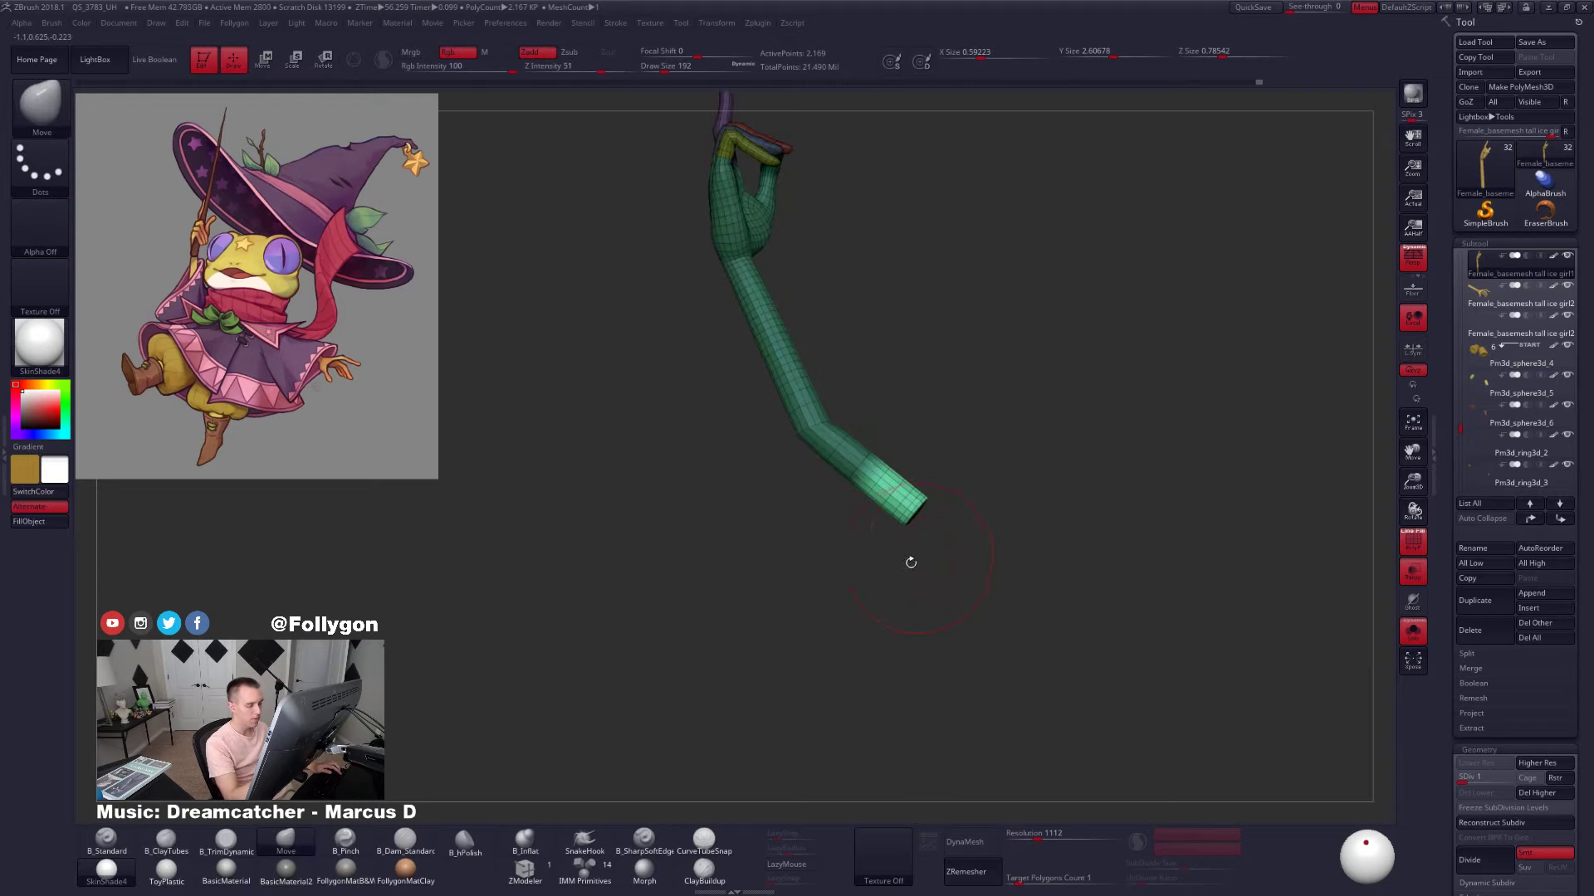
pyautogui.hotkey('ctrl', 'i')
pyautogui.keyDown('ctrl'); pyautogui.click(939, 543); pyautogui.keyUp('ctrl')
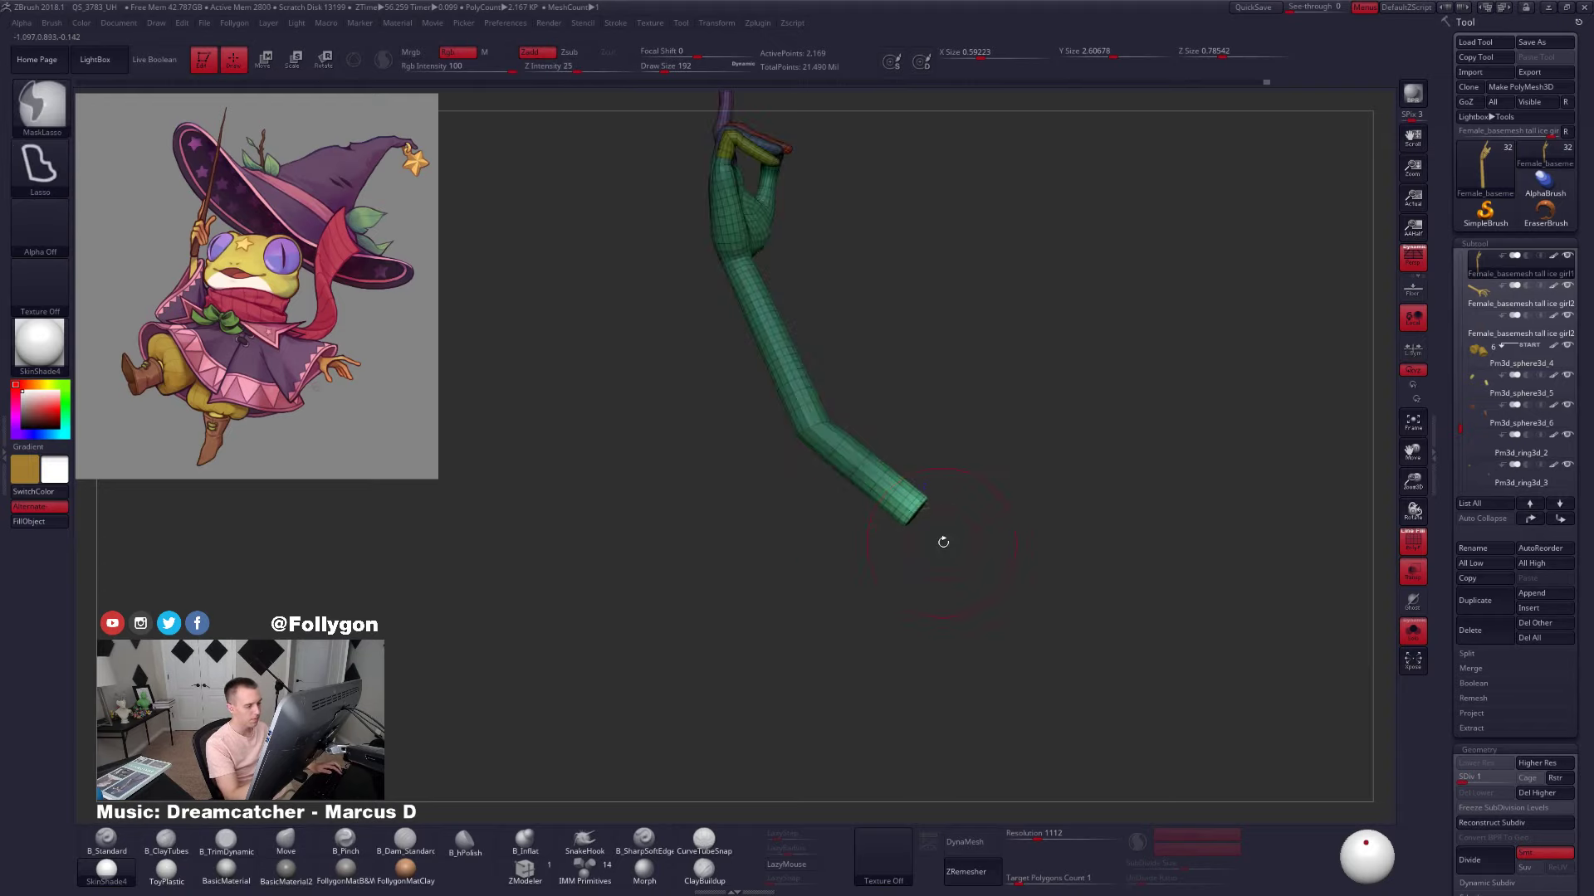
# Extend the upper arm outward from its open end with Transpose Move and clear the mask
pyautogui.press('w')
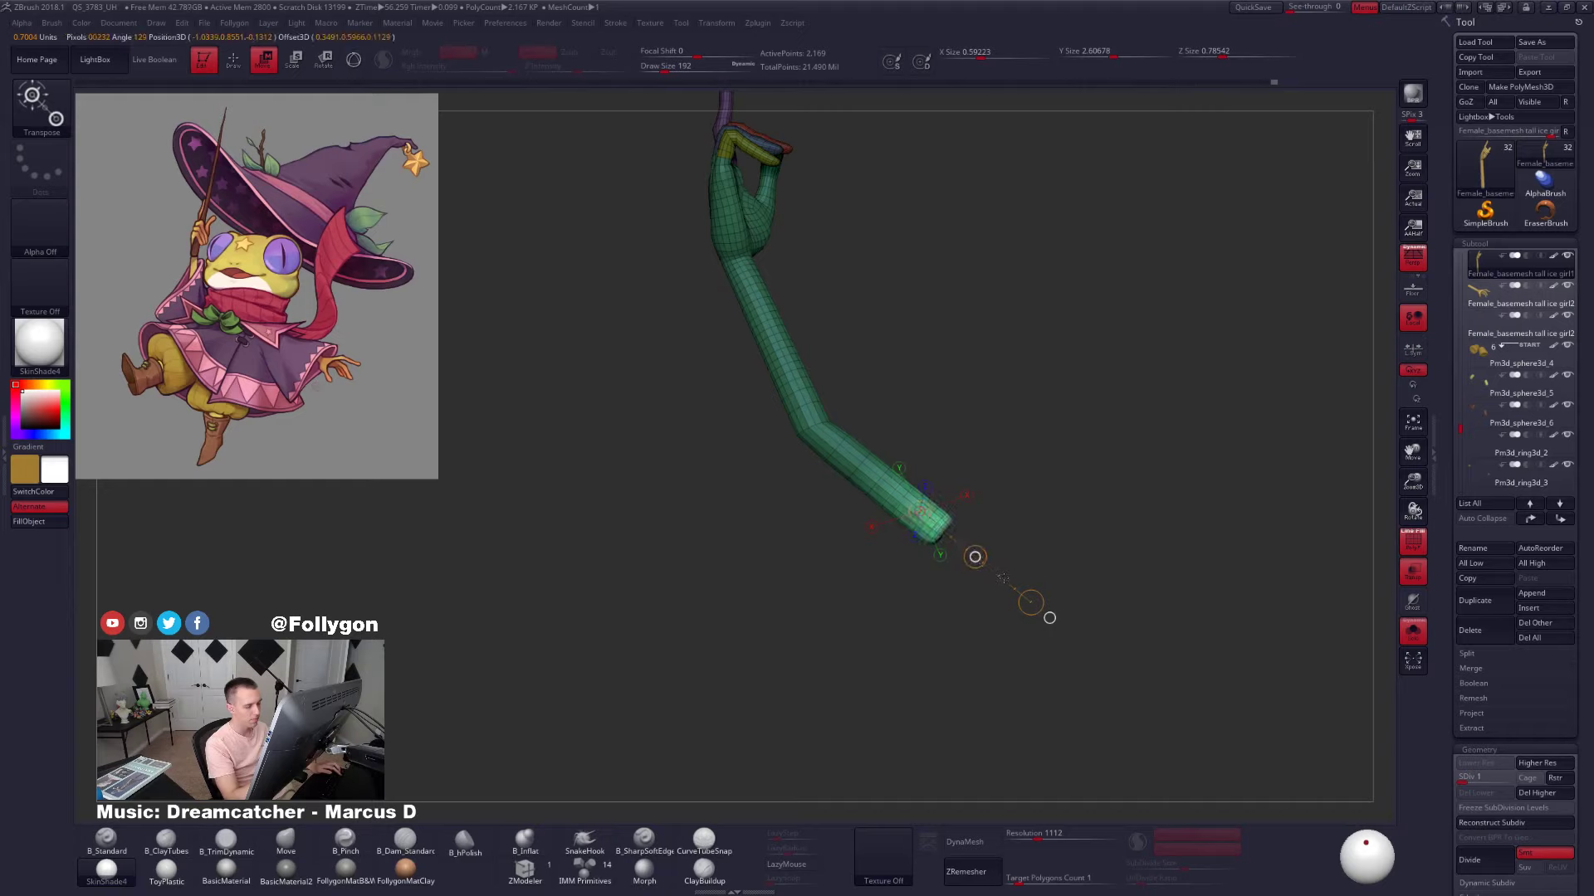
pyautogui.moveTo(1016, 590); pyautogui.dragTo(1019, 594)
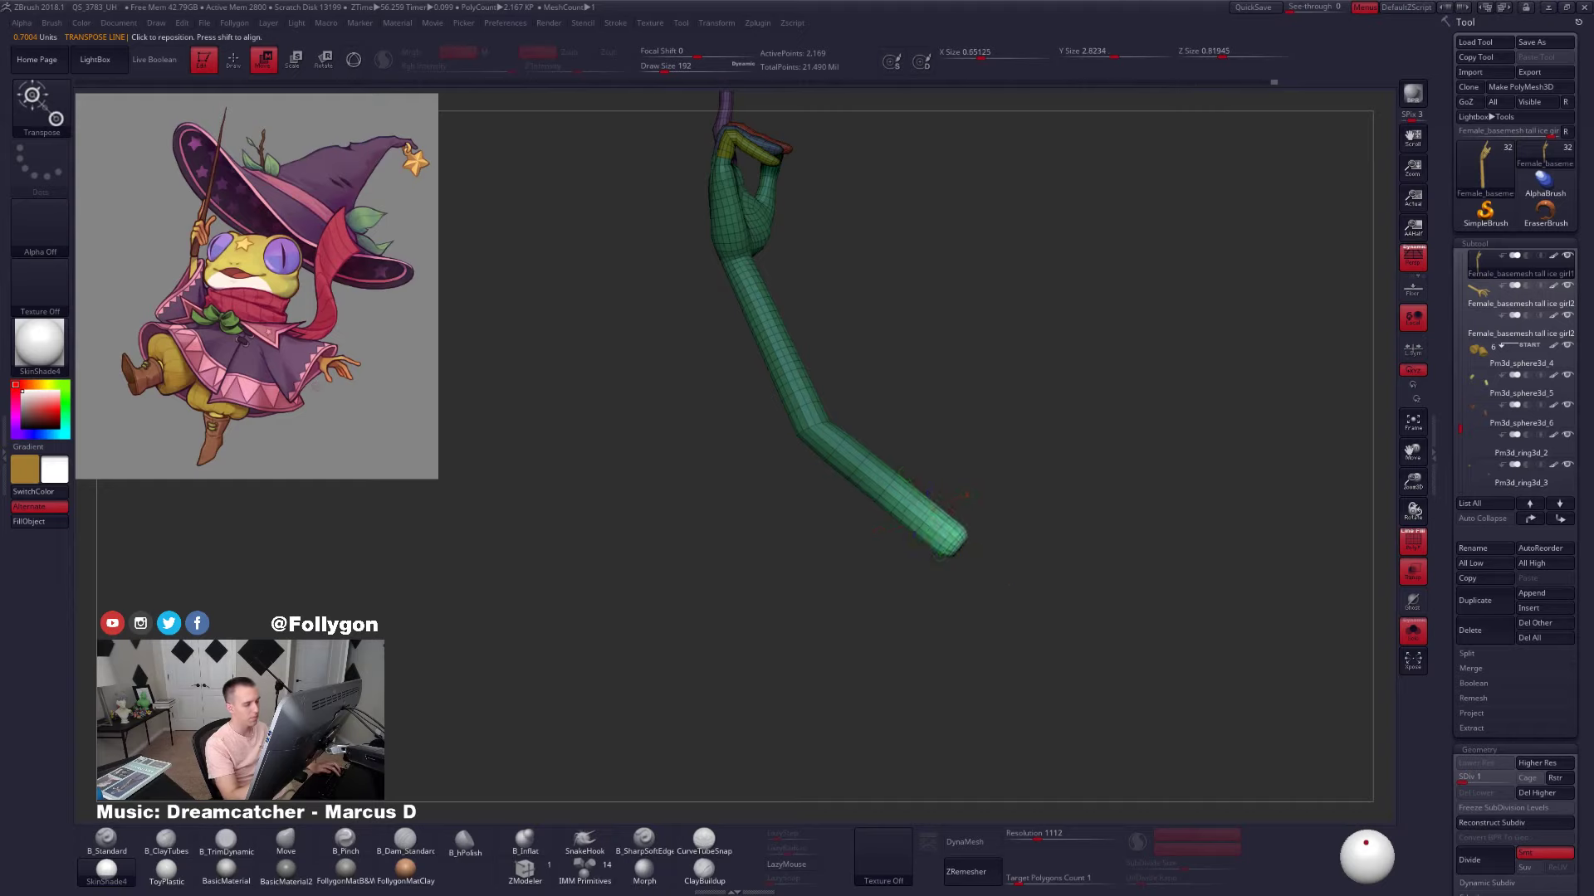
pyautogui.keyDown('ctrl'); pyautogui.moveTo(938, 631); pyautogui.dragTo(914, 571, button='right'); pyautogui.keyUp('ctrl')
pyautogui.press('q')
pyautogui.keyDown('ctrl'); pyautogui.moveTo(914, 570); pyautogui.dragTo(953, 591); pyautogui.keyUp('ctrl')
# Preview the arm at a higher subdivision level, return it to level 1, and show the full character without polyframe or transparency
pyautogui.press('d')
pyautogui.hotkey('shift', 'f')
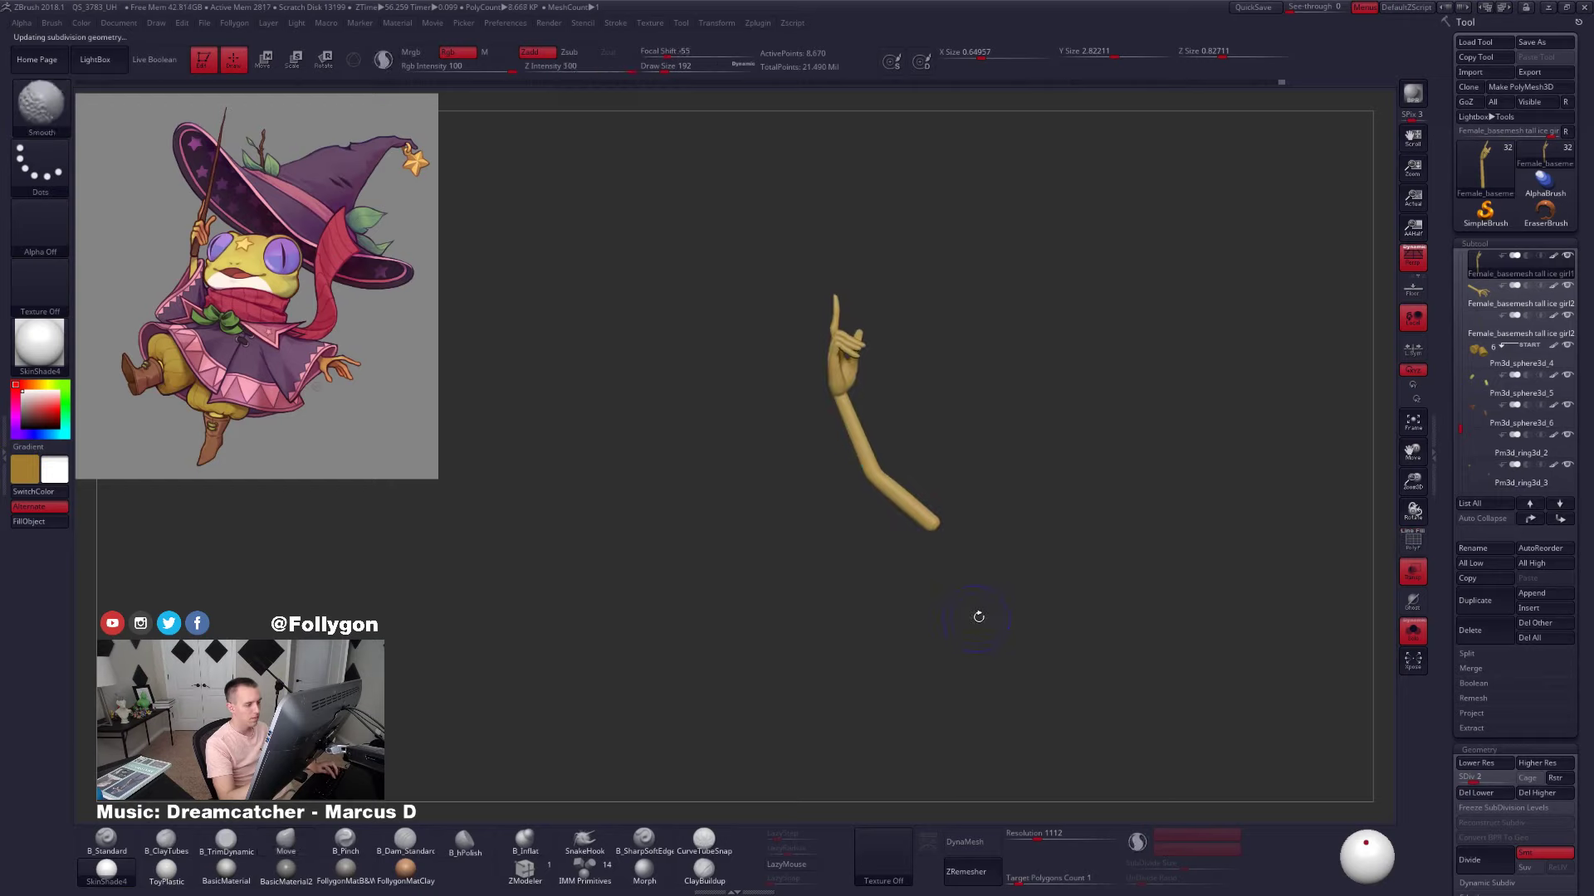
pyautogui.keyDown('ctrl'); pyautogui.moveTo(978, 615); pyautogui.dragTo(971, 576, button='right'); pyautogui.keyUp('ctrl')
pyautogui.hotkey('shift', 'd')
pyautogui.hotkey('alt', 's')
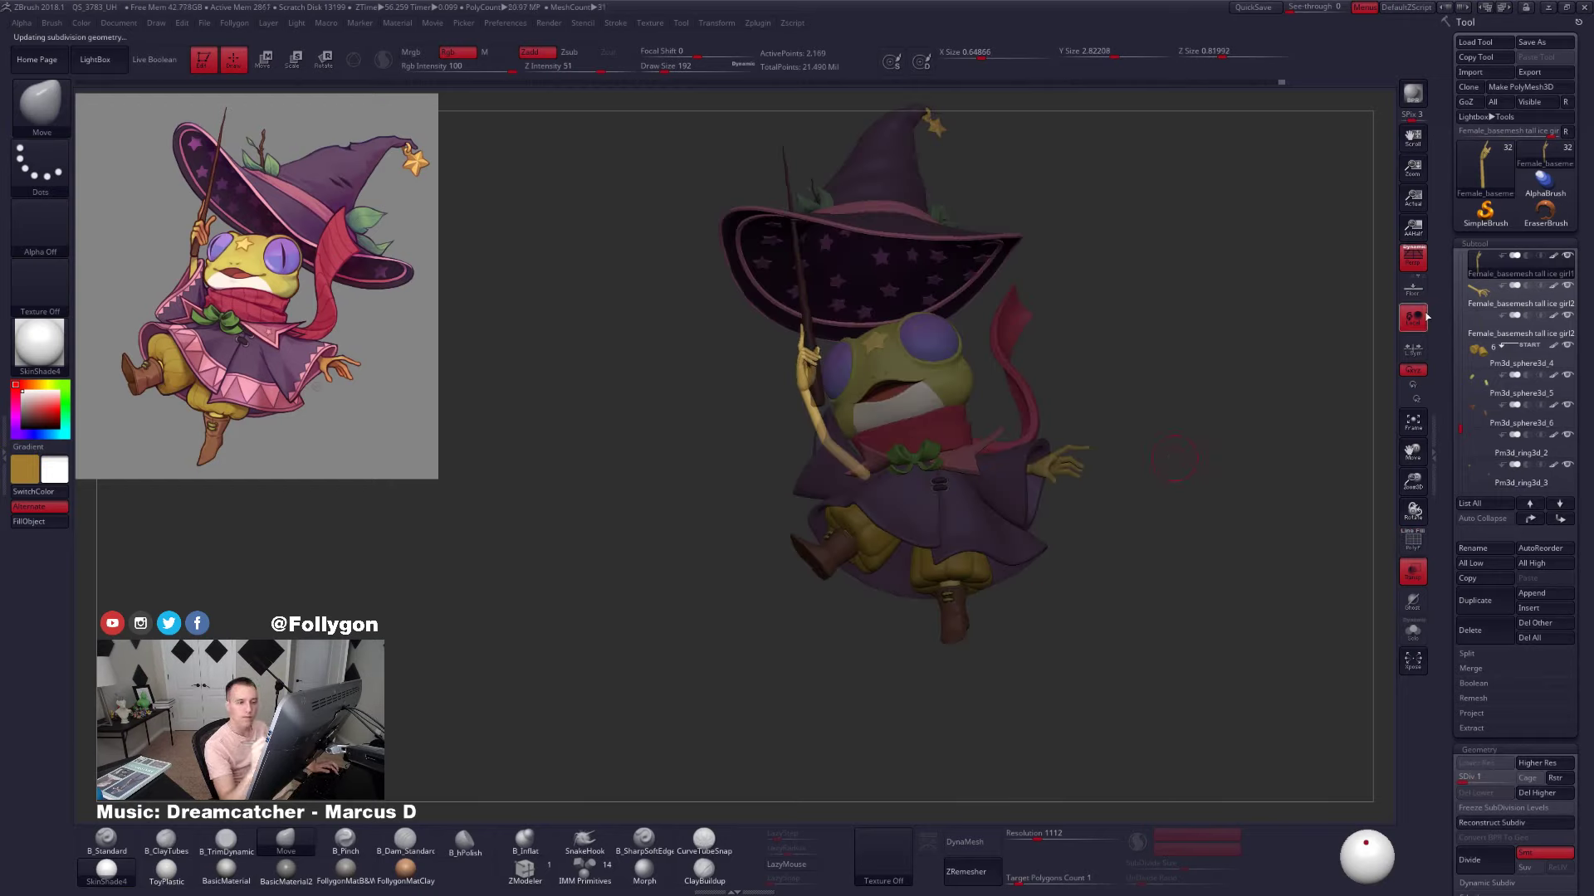
pyautogui.click(1411, 571)
pyautogui.moveTo(1114, 485); pyautogui.dragTo(1077, 574)
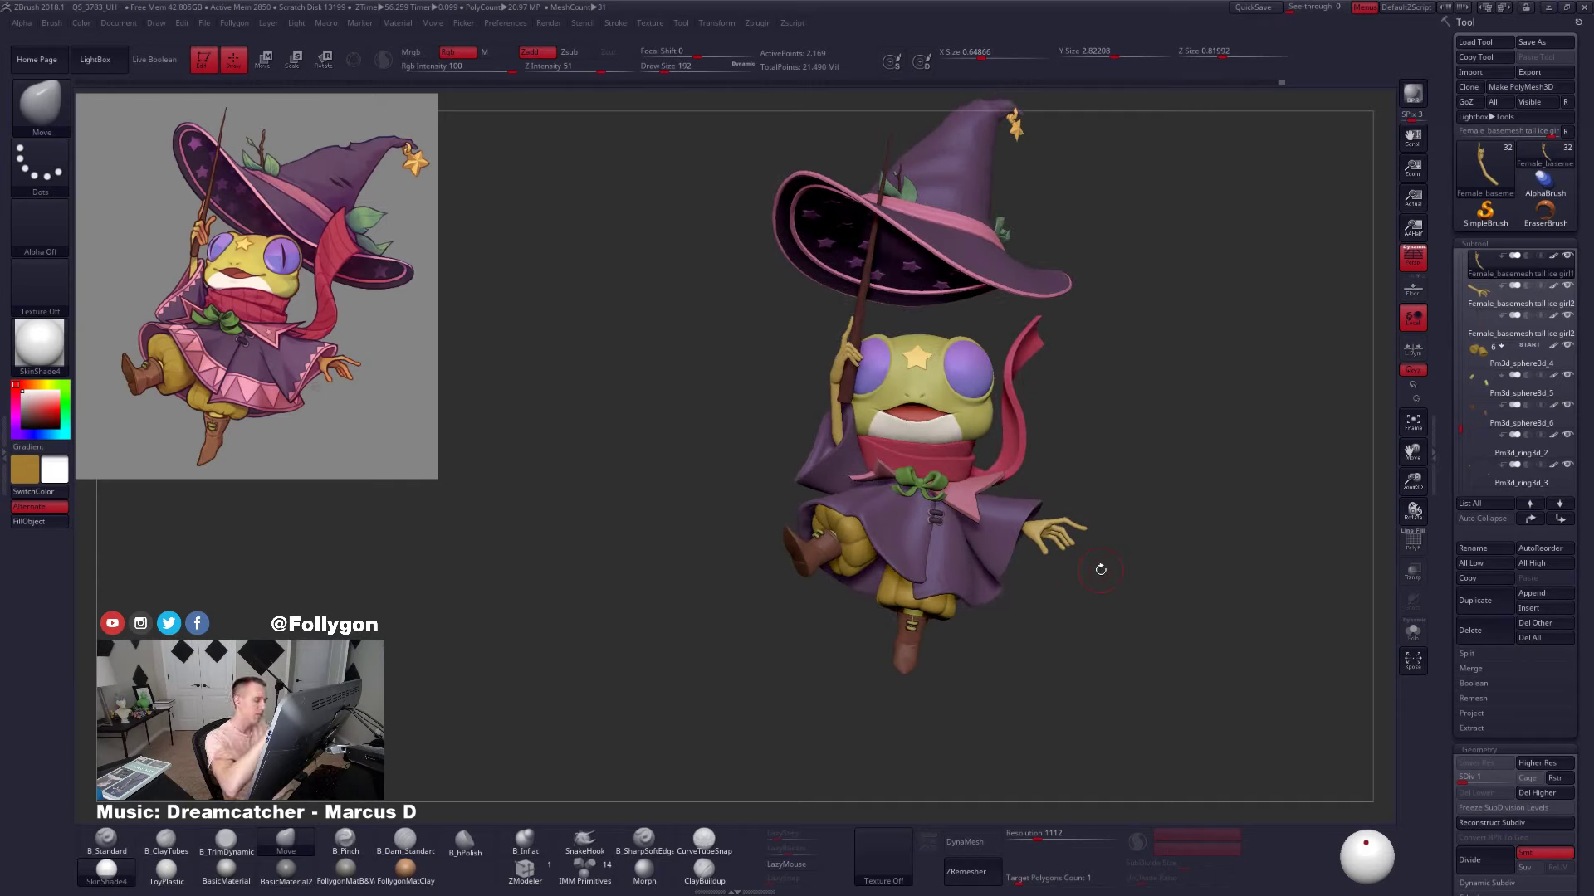
pyautogui.moveTo(1009, 571); pyautogui.dragTo(1056, 586)
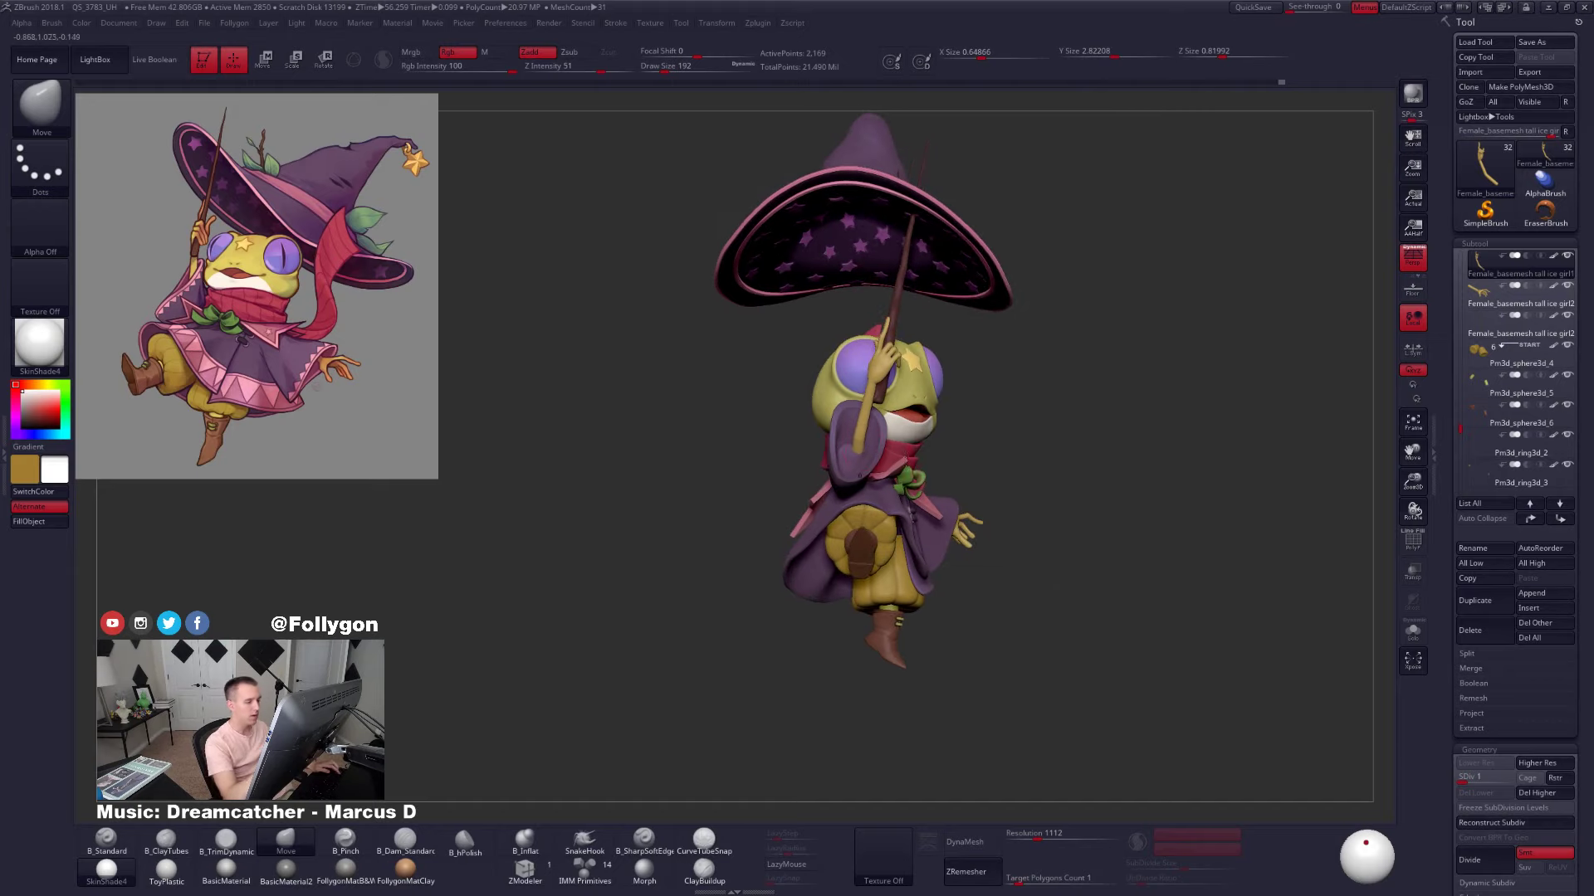
pyautogui.moveTo(1119, 510); pyautogui.dragTo(1176, 525)
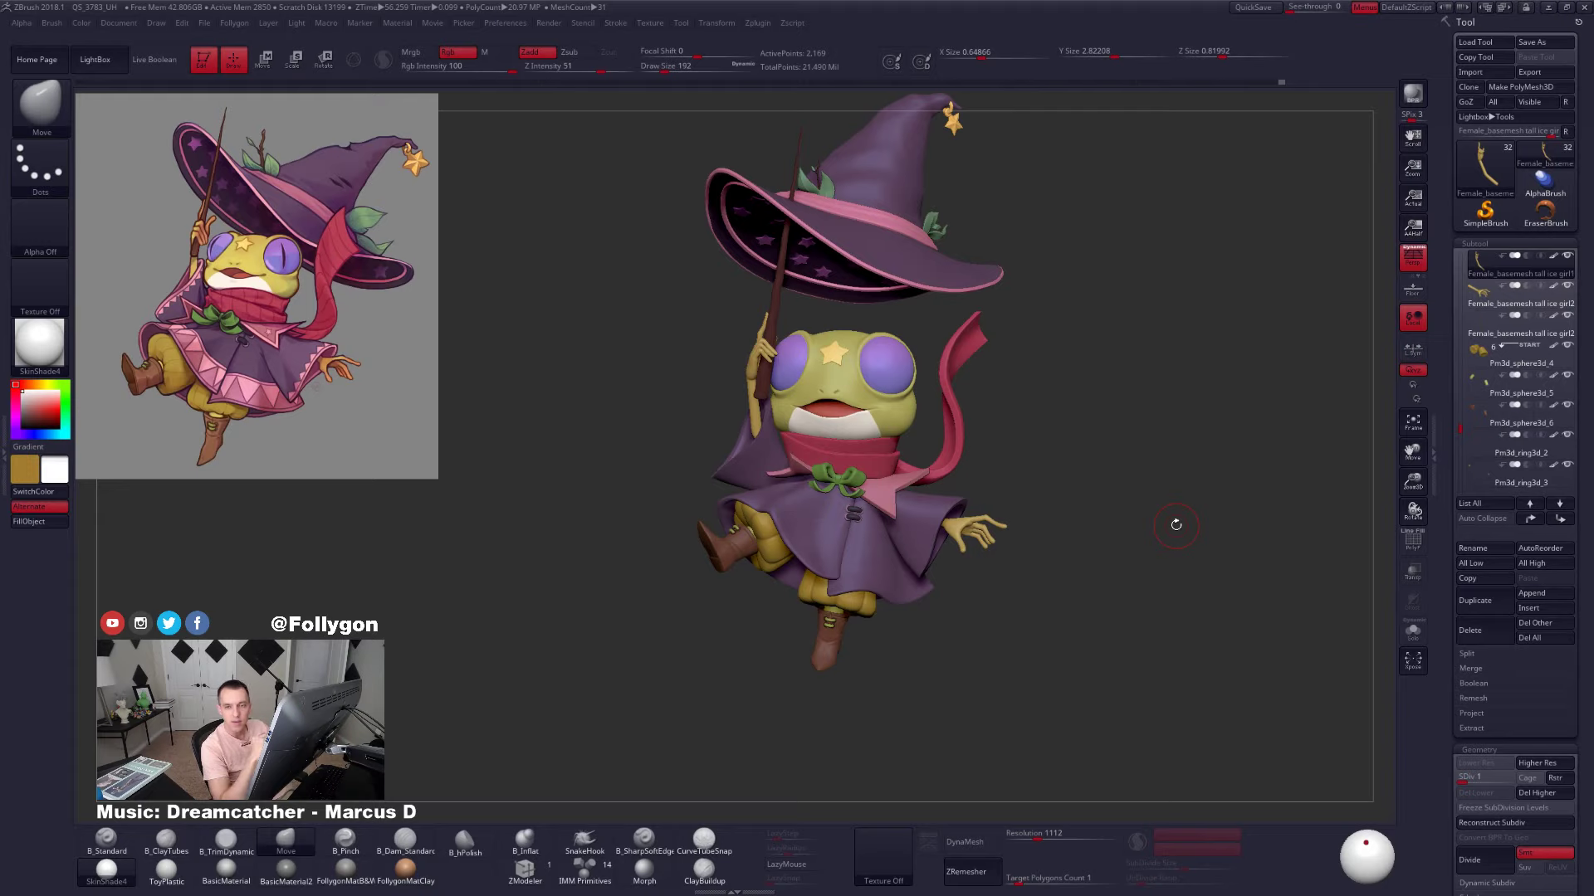
# Enlarge the Move brush to size 215 and inspect how the raised arm enters the sleeve from the side
pyautogui.moveTo(752, 415)
pyautogui.mouseDown(button='right')
pyautogui.moveTo(930, 419)
pyautogui.moveTo(755, 431)
pyautogui.moveTo(750, 446)
pyautogui.mouseUp(button='right')
pyautogui.press('space')
pyautogui.moveTo(750, 446); pyautogui.dragTo(754, 446)
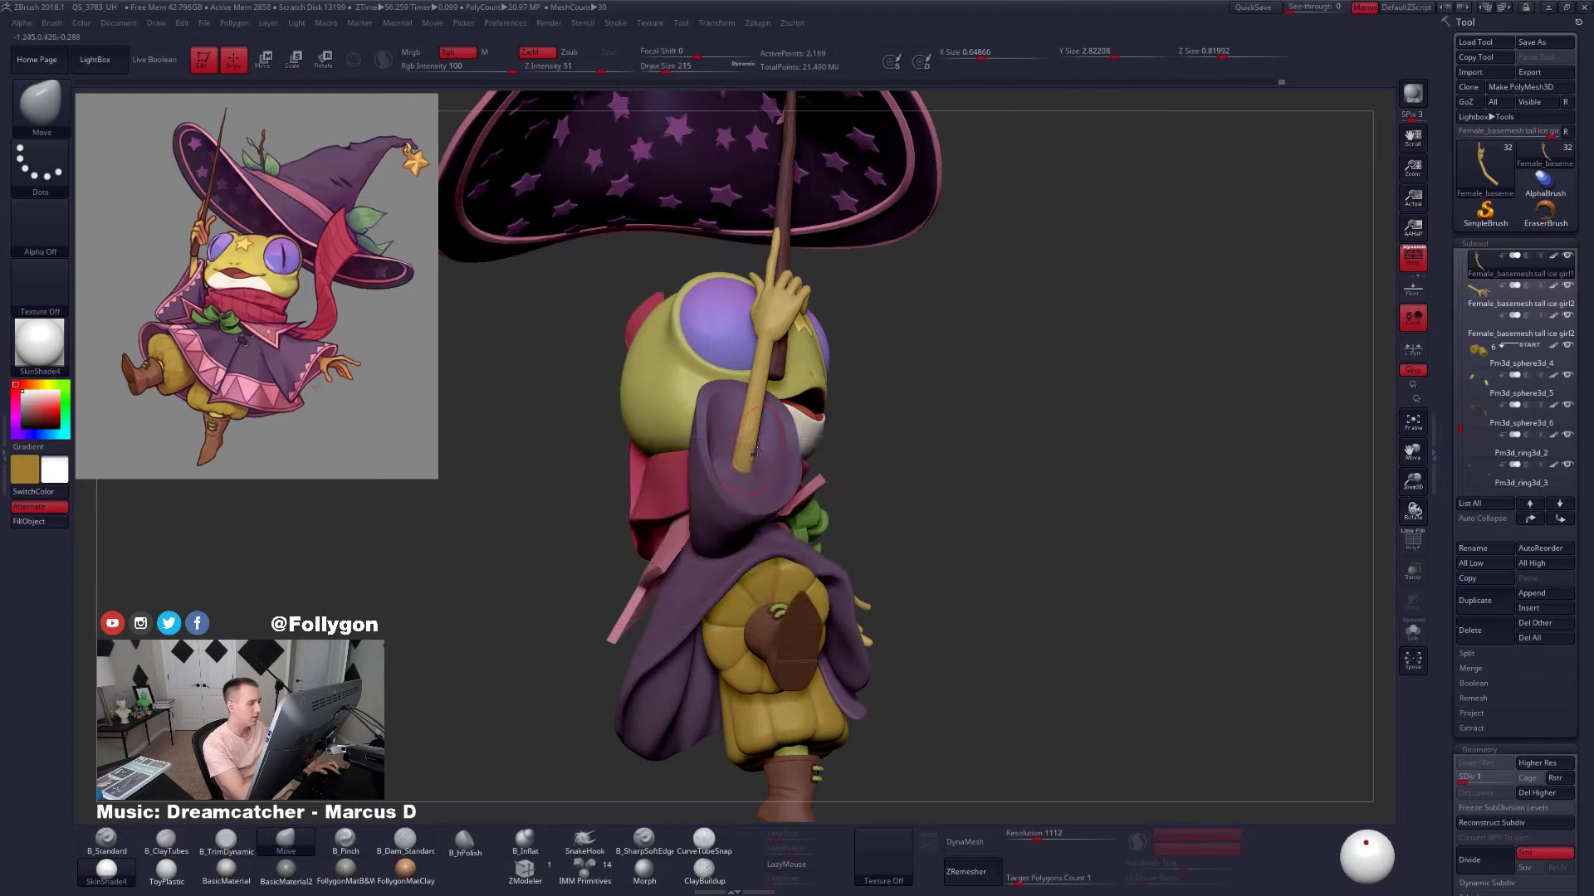
pyautogui.hotkey('shift', 'f')
pyautogui.moveTo(781, 459); pyautogui.dragTo(622, 475, button='right')
pyautogui.hotkey('shift', 'f')
pyautogui.moveTo(821, 513)
pyautogui.keyDown('shift'); pyautogui.mouseDown(button='right')
pyautogui.moveTo(796, 519)
pyautogui.moveTo(890, 523)
pyautogui.moveTo(863, 572)
pyautogui.moveTo(836, 521)
pyautogui.moveTo(821, 581)
pyautogui.moveTo(851, 494)
pyautogui.moveTo(884, 465)
pyautogui.moveTo(792, 456)
pyautogui.moveTo(822, 455)
pyautogui.moveTo(807, 461)
pyautogui.mouseUp(button='right'); pyautogui.keyUp('shift')
pyautogui.moveTo(807, 462)
pyautogui.keyDown('ctrl'); pyautogui.mouseDown(button='right')
pyautogui.moveTo(809, 506)
pyautogui.moveTo(878, 513)
pyautogui.mouseUp(button='right'); pyautogui.keyUp('ctrl')
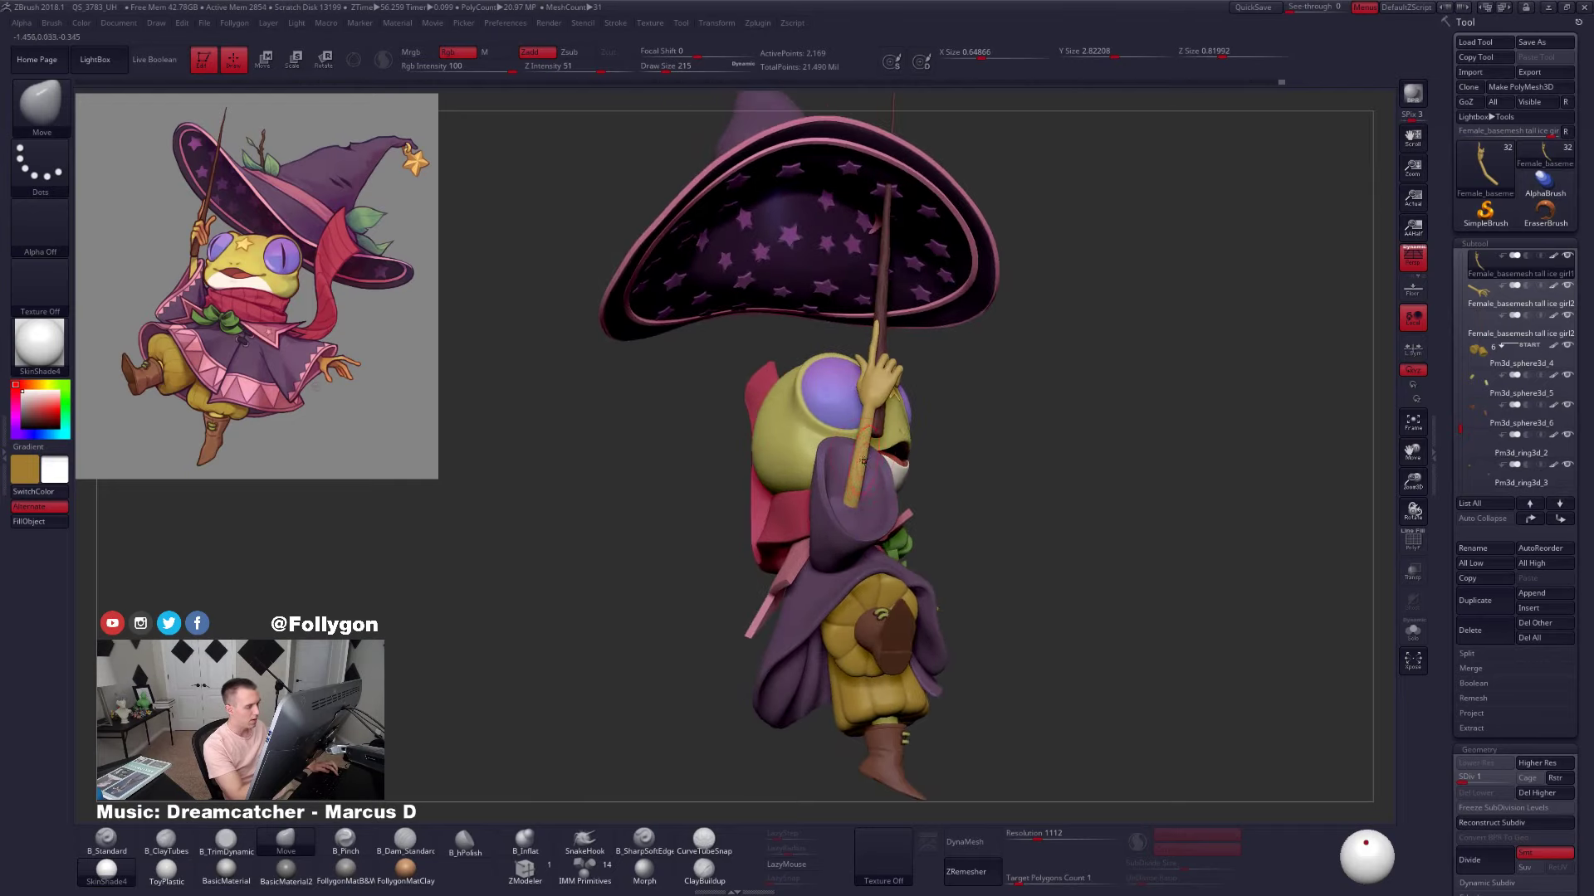
# Isolate the raised arm, mask it below the wrist, and invert the mask so the hand is protected instead
pyautogui.hotkey('alt', 's')
pyautogui.hotkey('shift', 'f')
pyautogui.moveTo(873, 426)
pyautogui.mouseDown(button='right')
pyautogui.moveTo(905, 422)
pyautogui.moveTo(903, 464)
pyautogui.mouseUp(button='right')
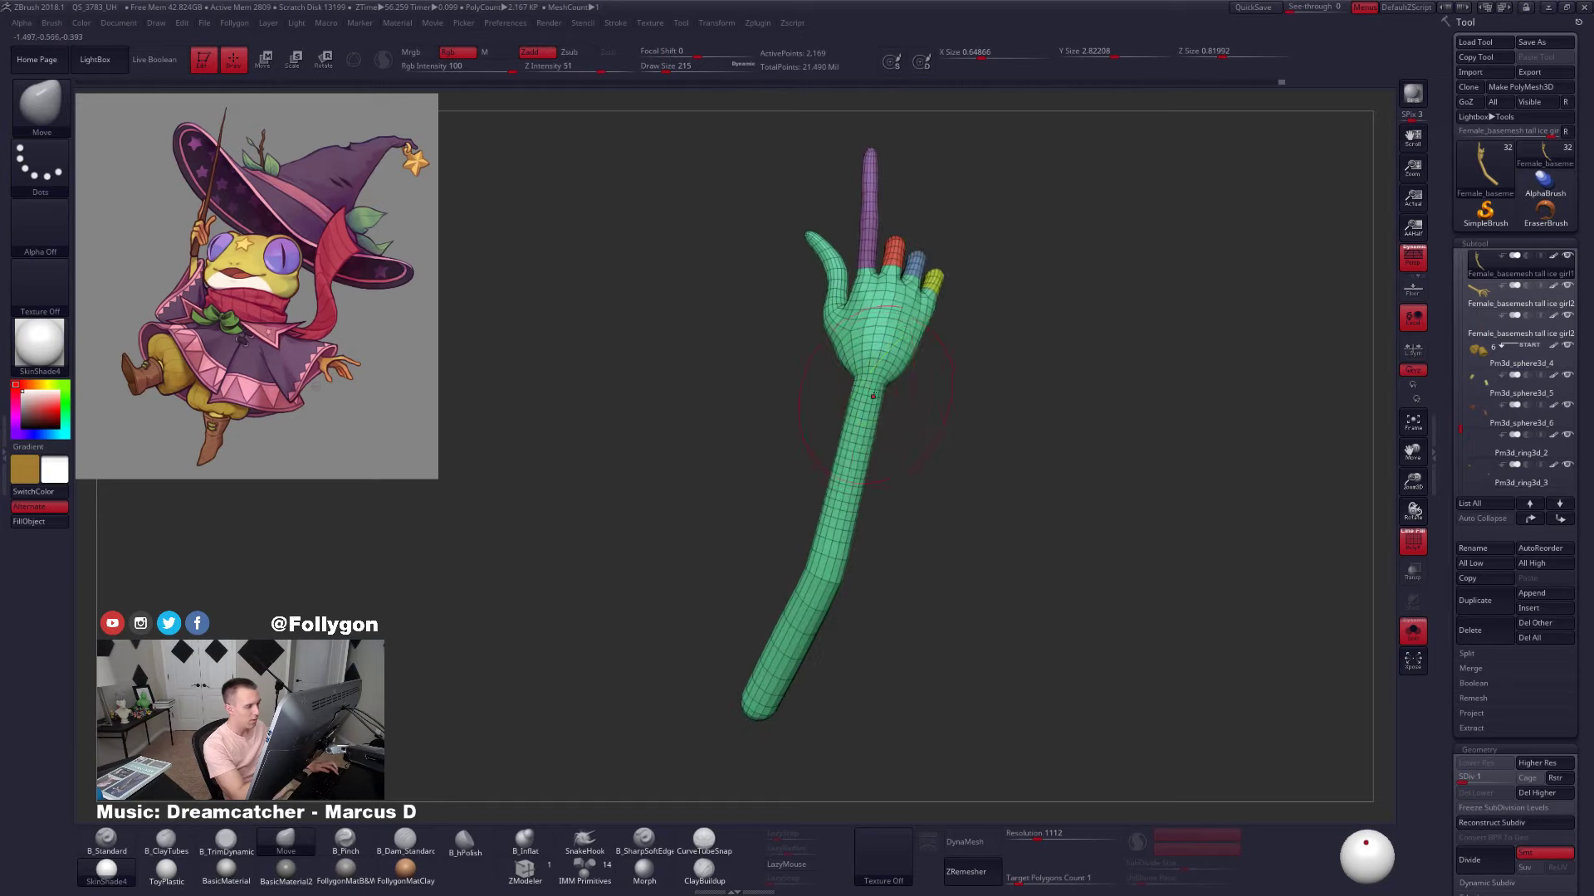
pyautogui.moveTo(860, 384)
pyautogui.keyDown('ctrl'); pyautogui.mouseDown()
pyautogui.moveTo(676, 694)
pyautogui.moveTo(923, 548)
pyautogui.mouseUp(); pyautogui.keyUp('ctrl')
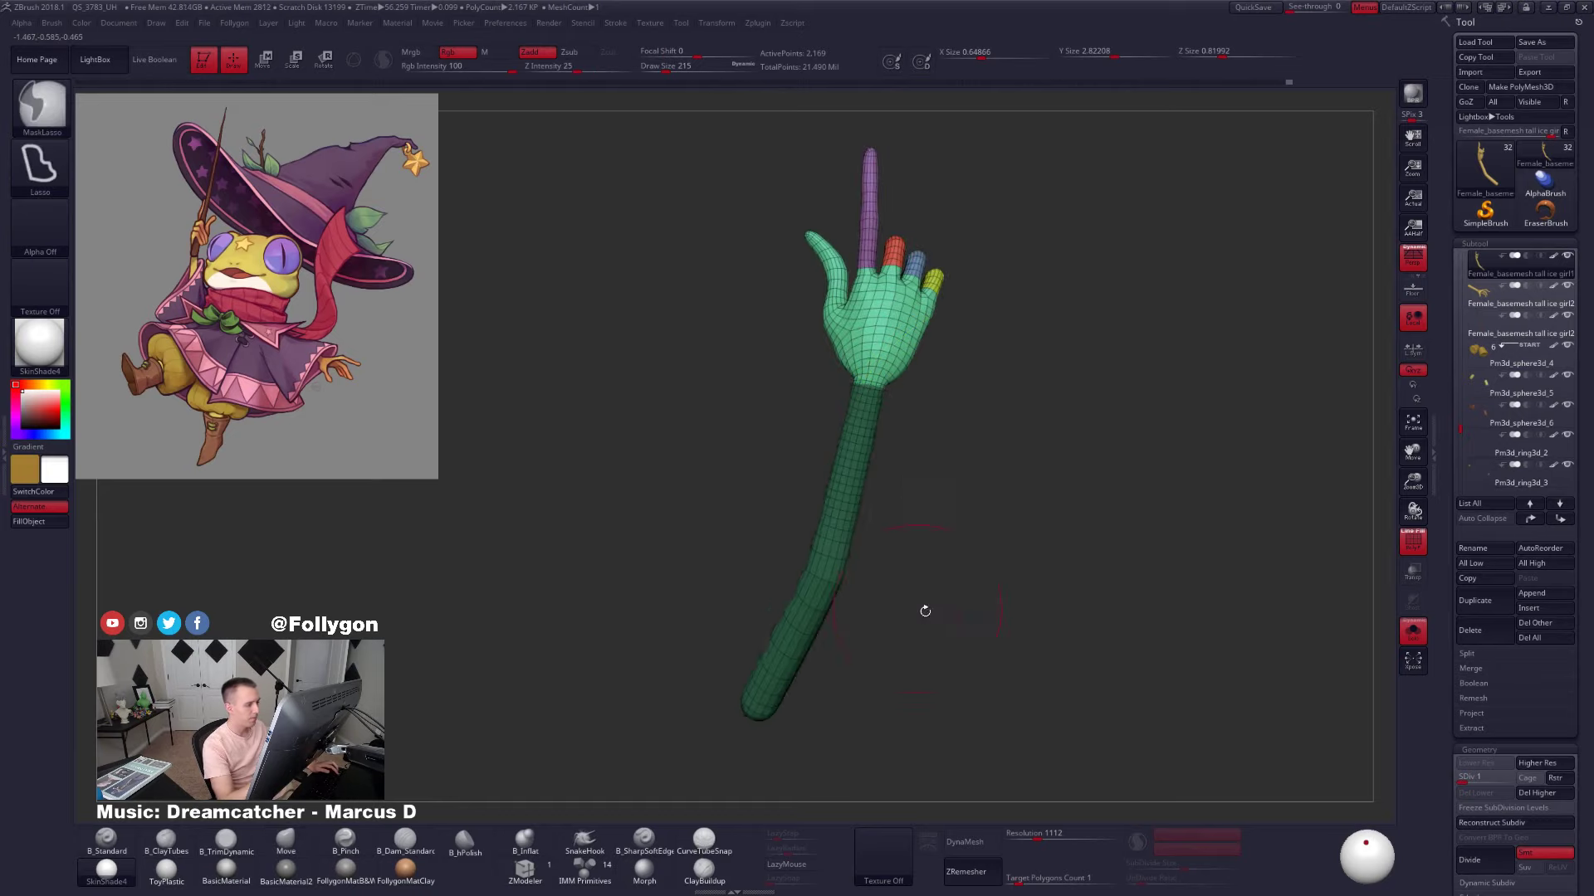
pyautogui.moveTo(925, 608)
pyautogui.mouseDown(button='right')
pyautogui.moveTo(988, 615)
pyautogui.moveTo(953, 615)
pyautogui.moveTo(864, 506)
pyautogui.mouseUp(button='right')
pyautogui.keyDown('ctrl'); pyautogui.click(877, 559); pyautogui.keyUp('ctrl')
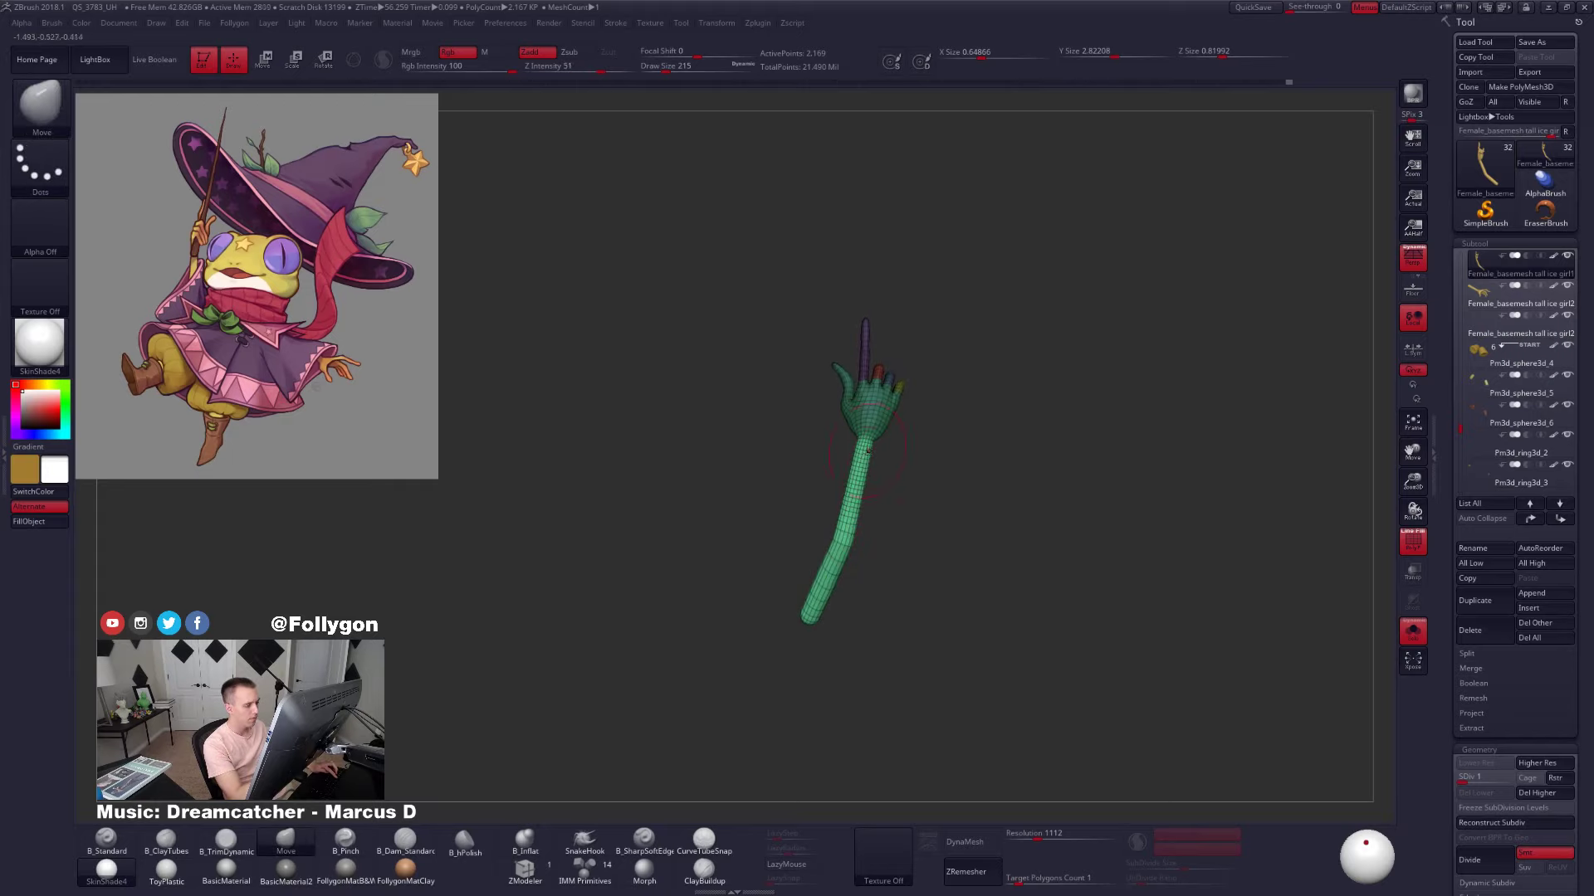
# Rotate the unmasked forearm about the wrist with Transpose to change how it enters the sleeve
pyautogui.press('r')
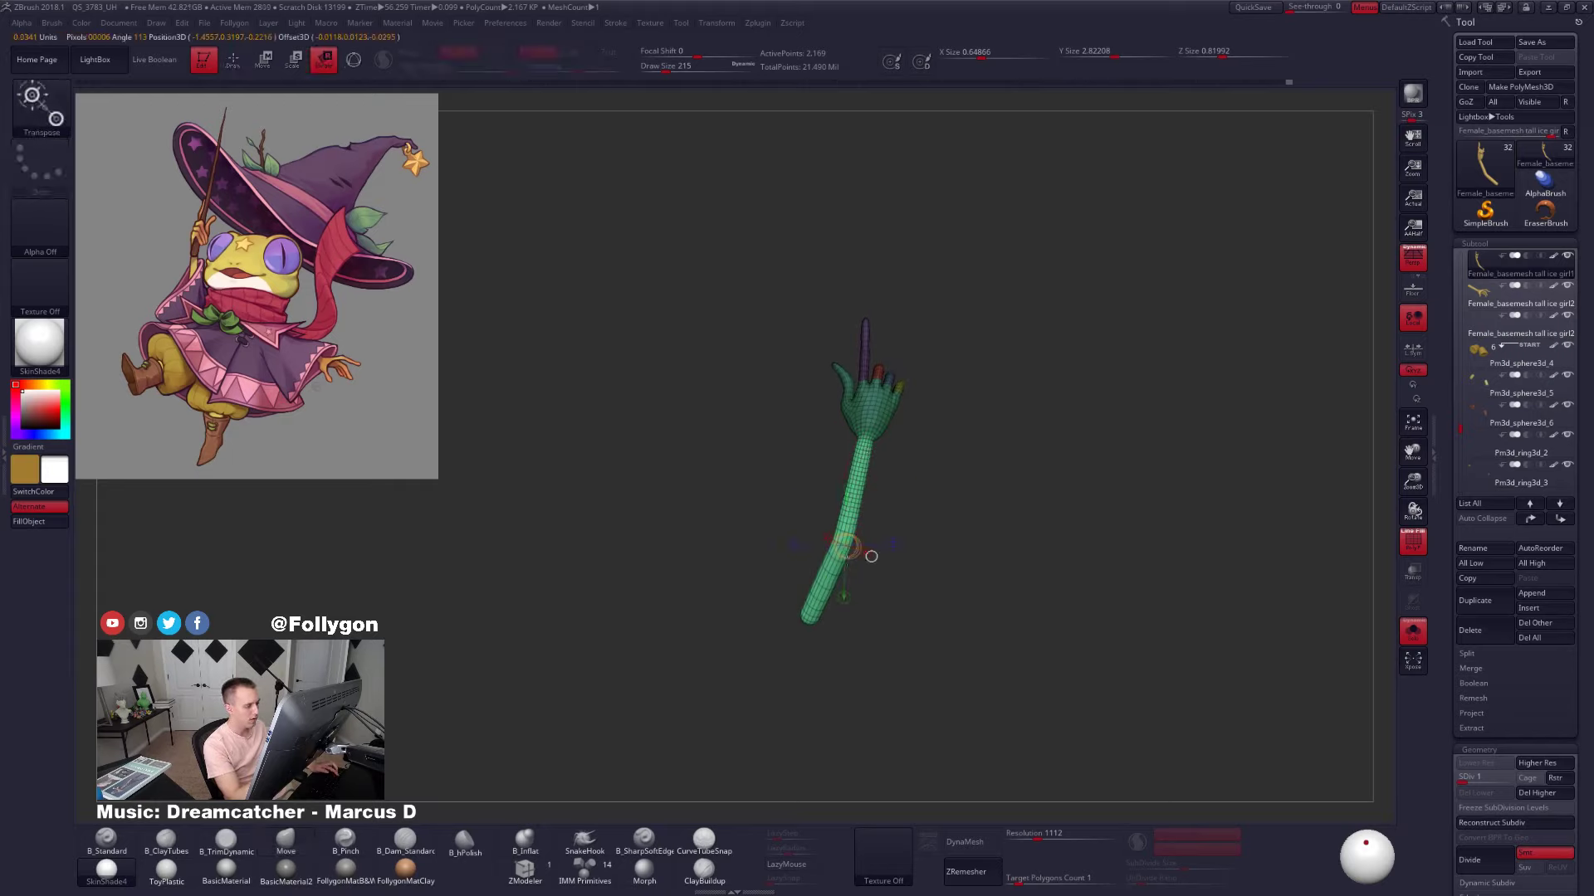
pyautogui.keyDown('shift'); pyautogui.moveTo(866, 437); pyautogui.dragTo(866, 557); pyautogui.keyUp('shift')
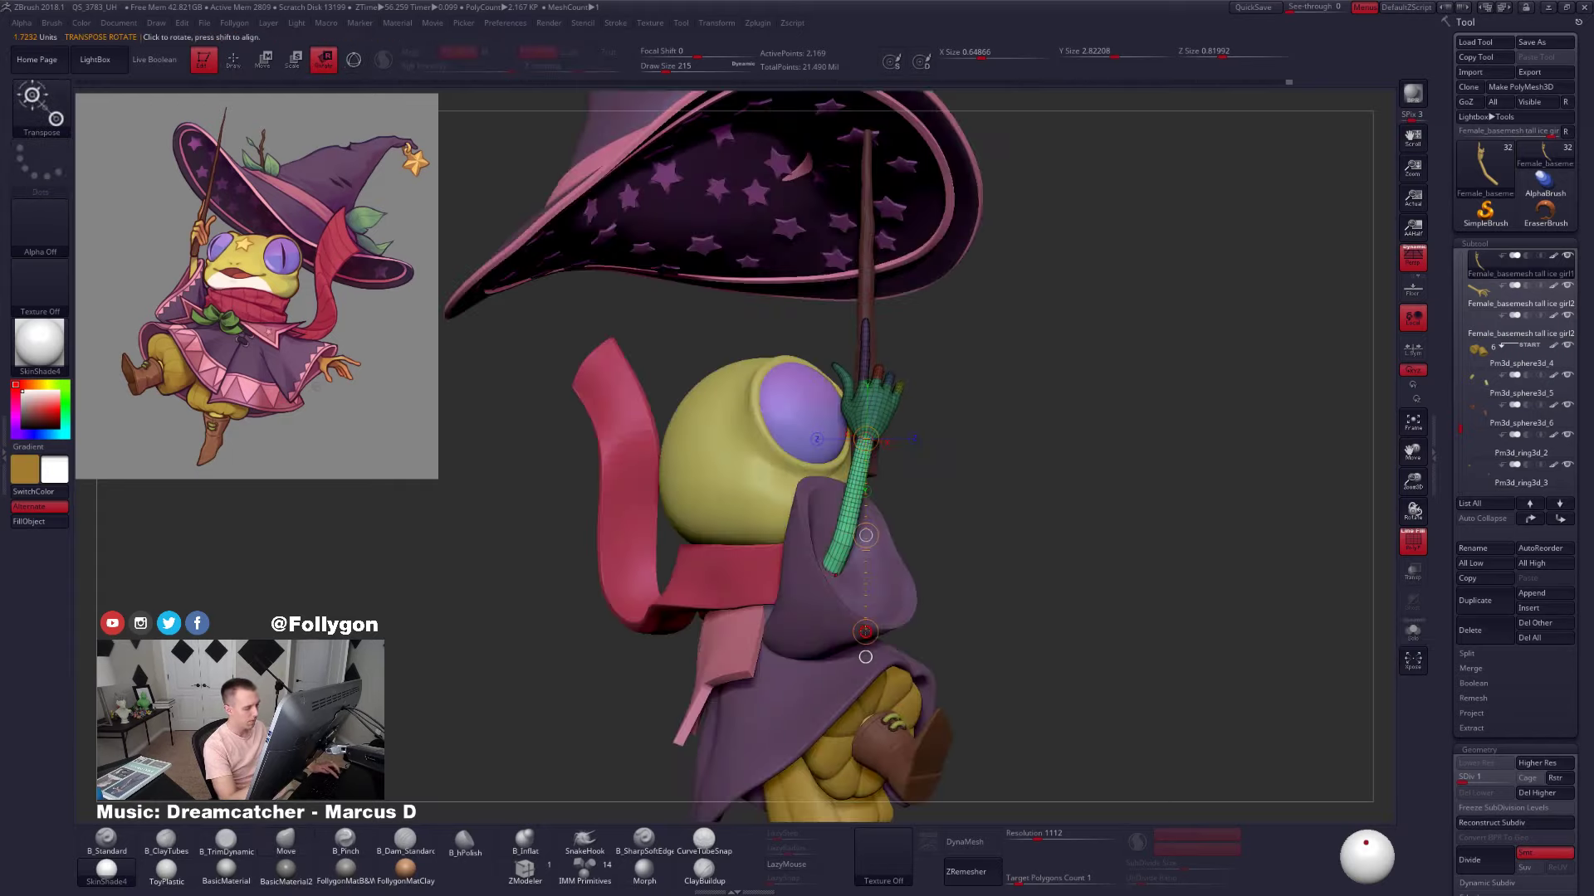
pyautogui.moveTo(901, 609); pyautogui.dragTo(852, 612, button='right')
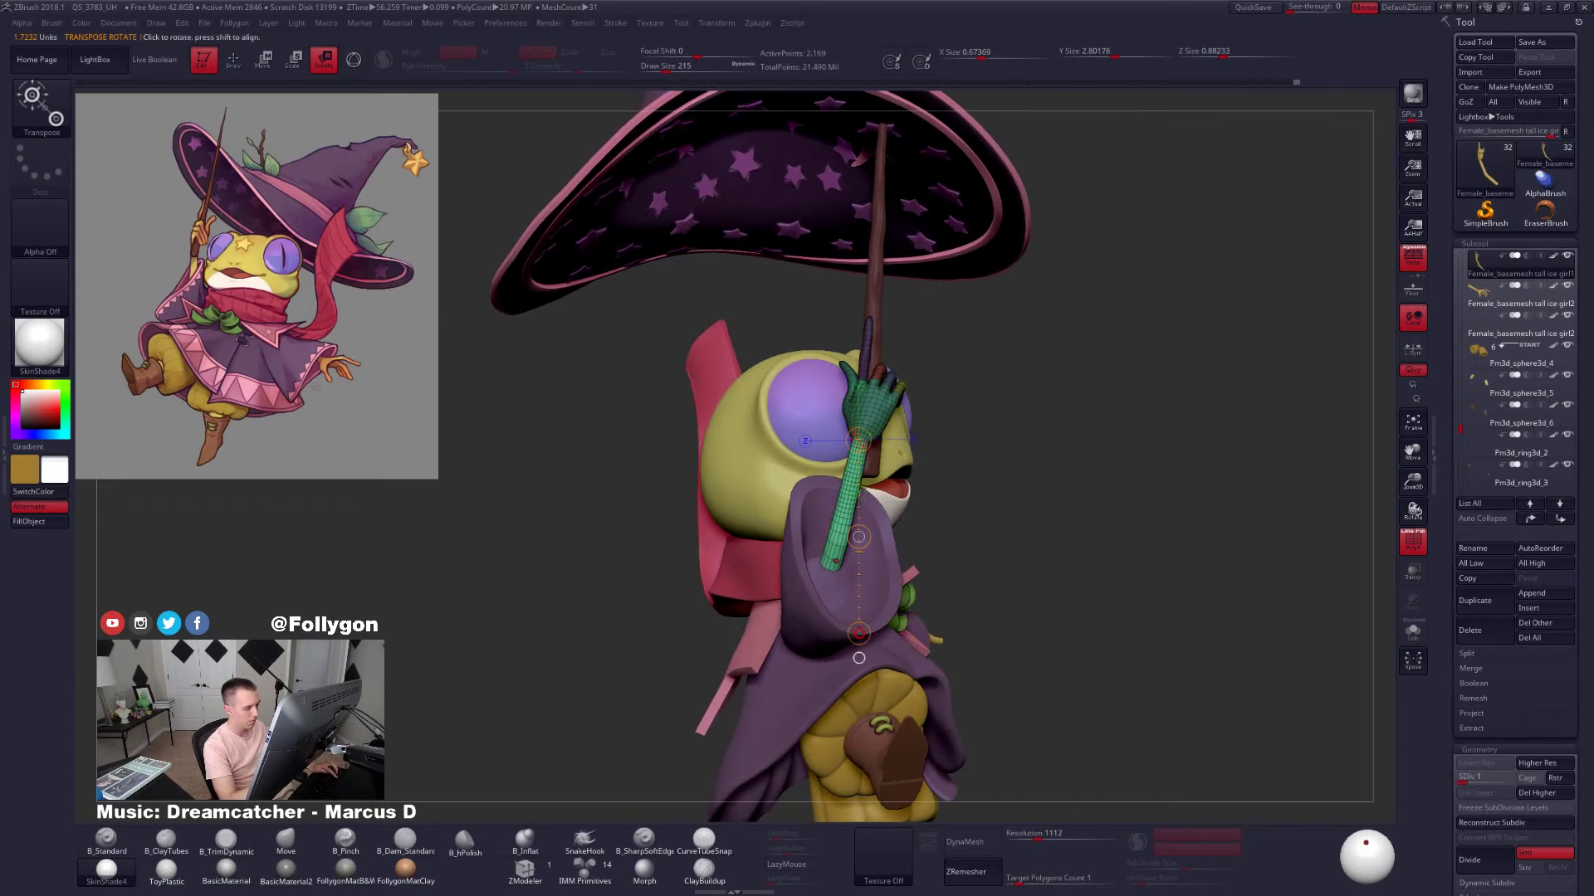
pyautogui.moveTo(859, 633); pyautogui.dragTo(857, 631)
pyautogui.press('q')
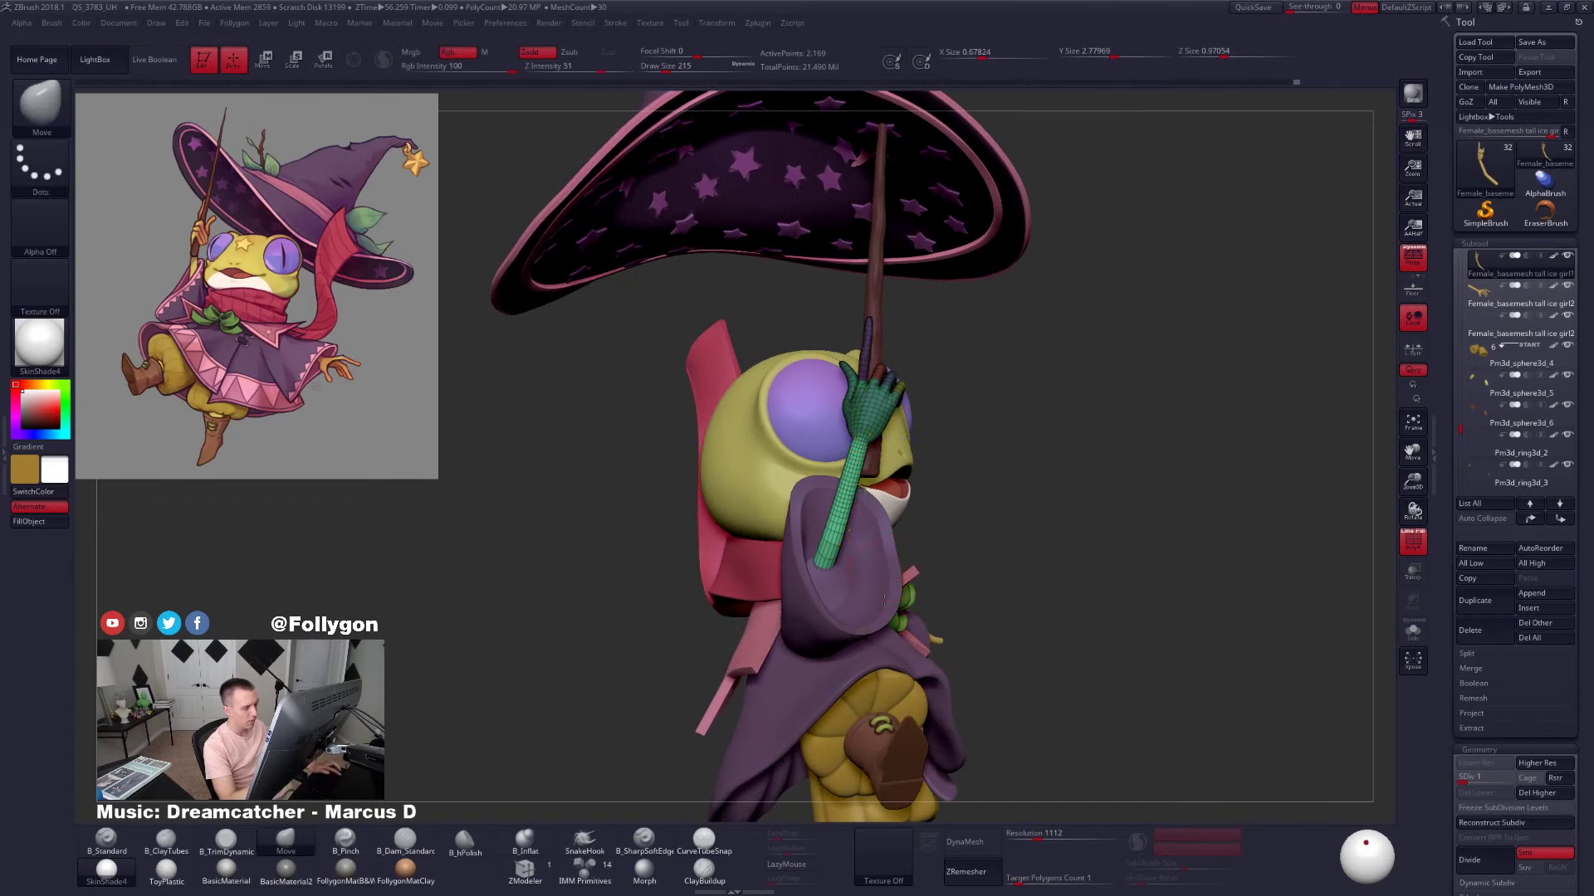
# Compare the forearm before and after its rotation using undo and redo, keep the rotated pose, and clear the mask
pyautogui.moveTo(921, 589); pyautogui.dragTo(871, 592, button='right')
pyautogui.hotkey('ctrl', 'z')
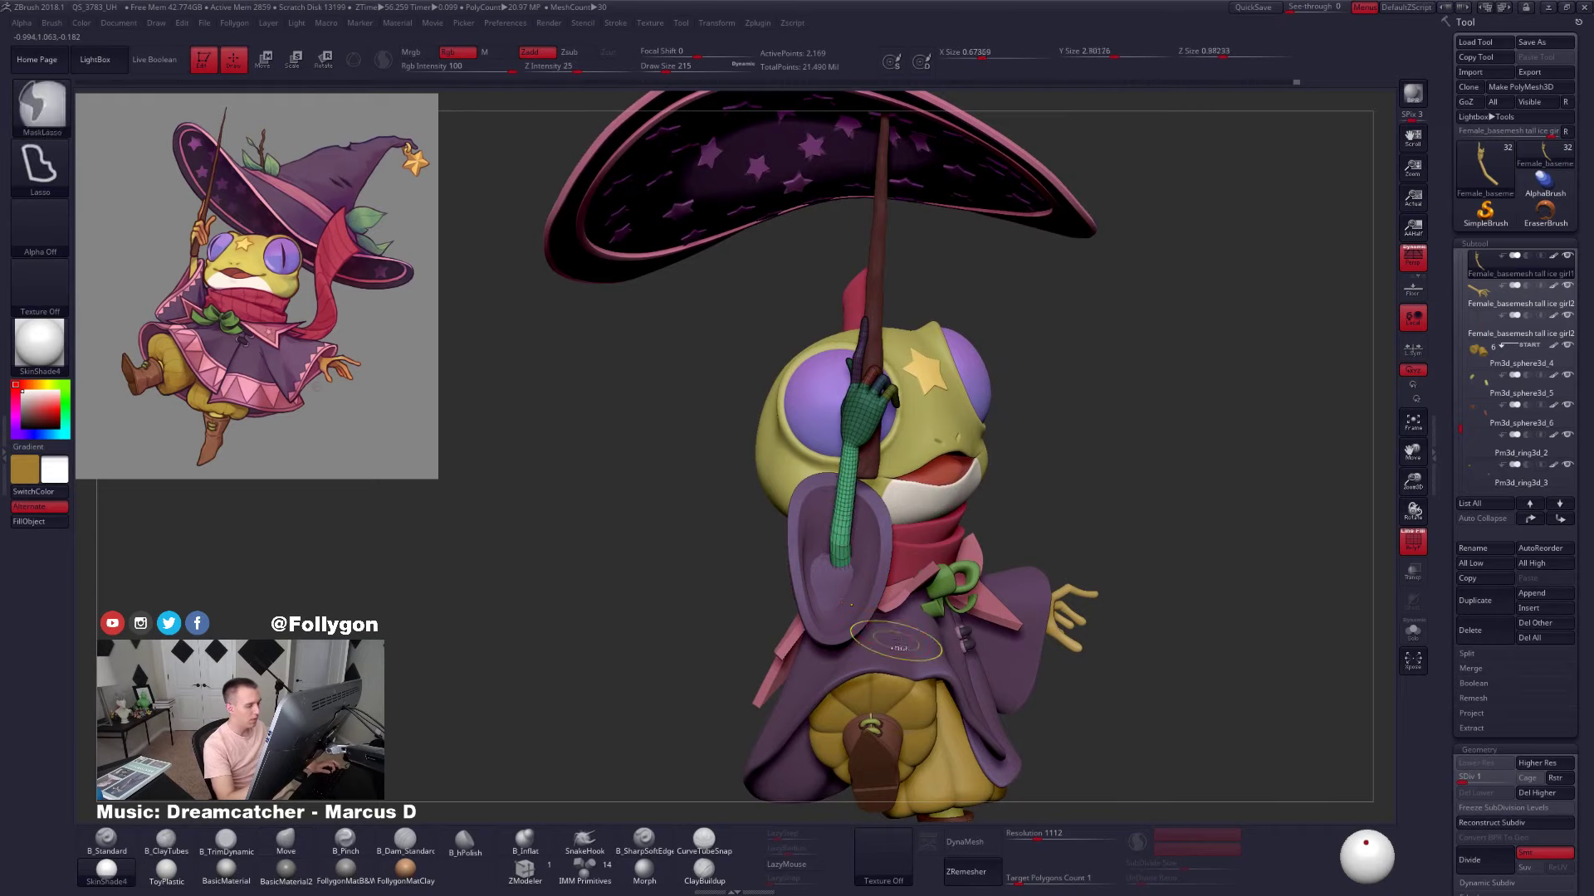
pyautogui.hotkey('ctrl', 'z')
pyautogui.hotkey('ctrl', 'shift', 'z')
pyautogui.hotkey('ctrl', 'shift', 'z')
pyautogui.keyDown('ctrl'); pyautogui.moveTo(1101, 531); pyautogui.dragTo(1109, 528); pyautogui.keyUp('ctrl')
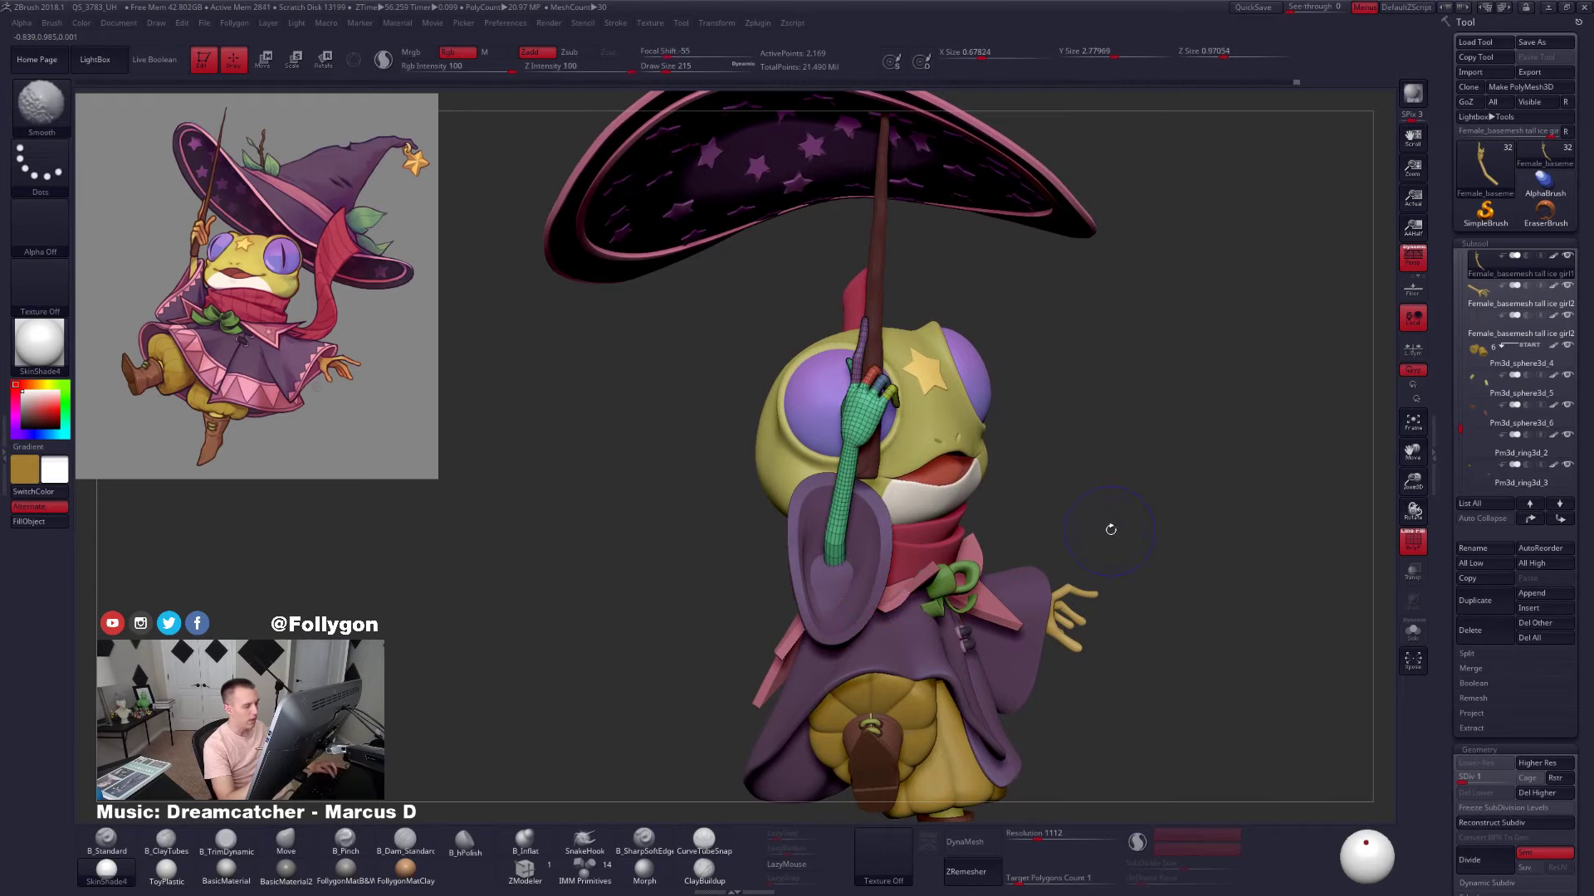
# Hide the polyframe, raise the arm to subdivision level 5, and view the whole character
pyautogui.hotkey('shift', 'f')
pyautogui.moveTo(1110, 528); pyautogui.dragTo(1231, 559, button='right')
pyautogui.press('d')
pyautogui.press('d')
pyautogui.press('d')
pyautogui.keyDown('alt'); pyautogui.moveTo(1081, 586); pyautogui.dragTo(1063, 528, button='right'); pyautogui.keyUp('alt')
pyautogui.moveTo(959, 602); pyautogui.dragTo(1040, 583, button='right')
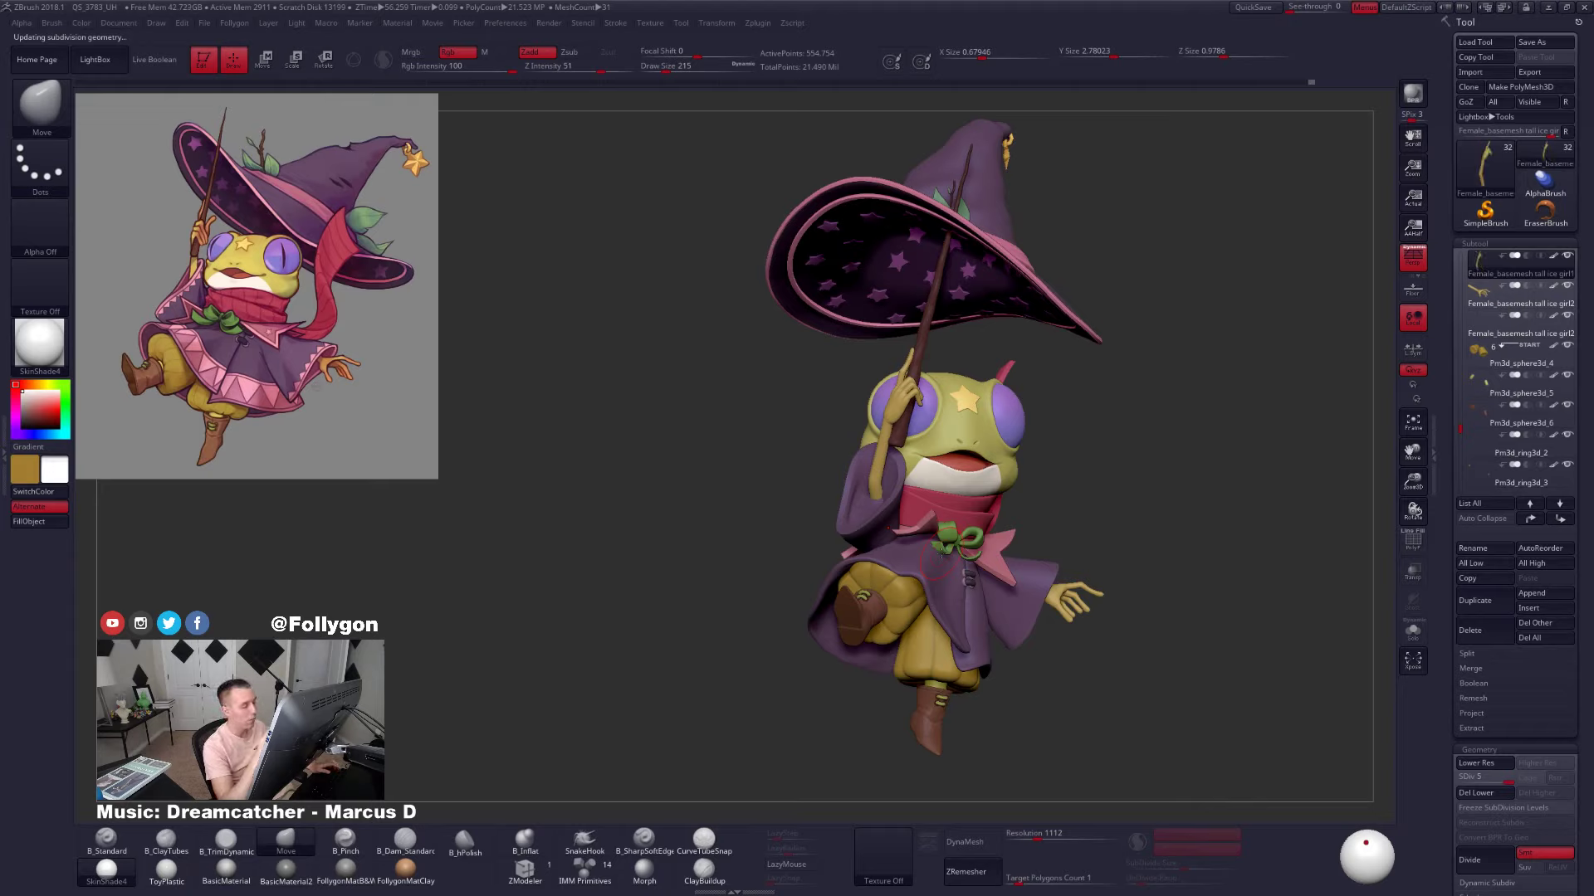
# Select the sleeve around the raised arm, isolate it, and switch to the B_TrimDynamic brush at size 121
pyautogui.keyDown('alt'); pyautogui.click(865, 495); pyautogui.keyUp('alt')
pyautogui.hotkey('shift', 's')
pyautogui.moveTo(870, 492)
pyautogui.keyDown('ctrl'); pyautogui.mouseDown(button='right')
pyautogui.moveTo(896, 498)
pyautogui.moveTo(830, 506)
pyautogui.moveTo(855, 519)
pyautogui.mouseUp(button='right'); pyautogui.keyUp('ctrl')
pyautogui.hotkey('shift', 'f')
pyautogui.hotkey('shift', 'f')
pyautogui.press('space')
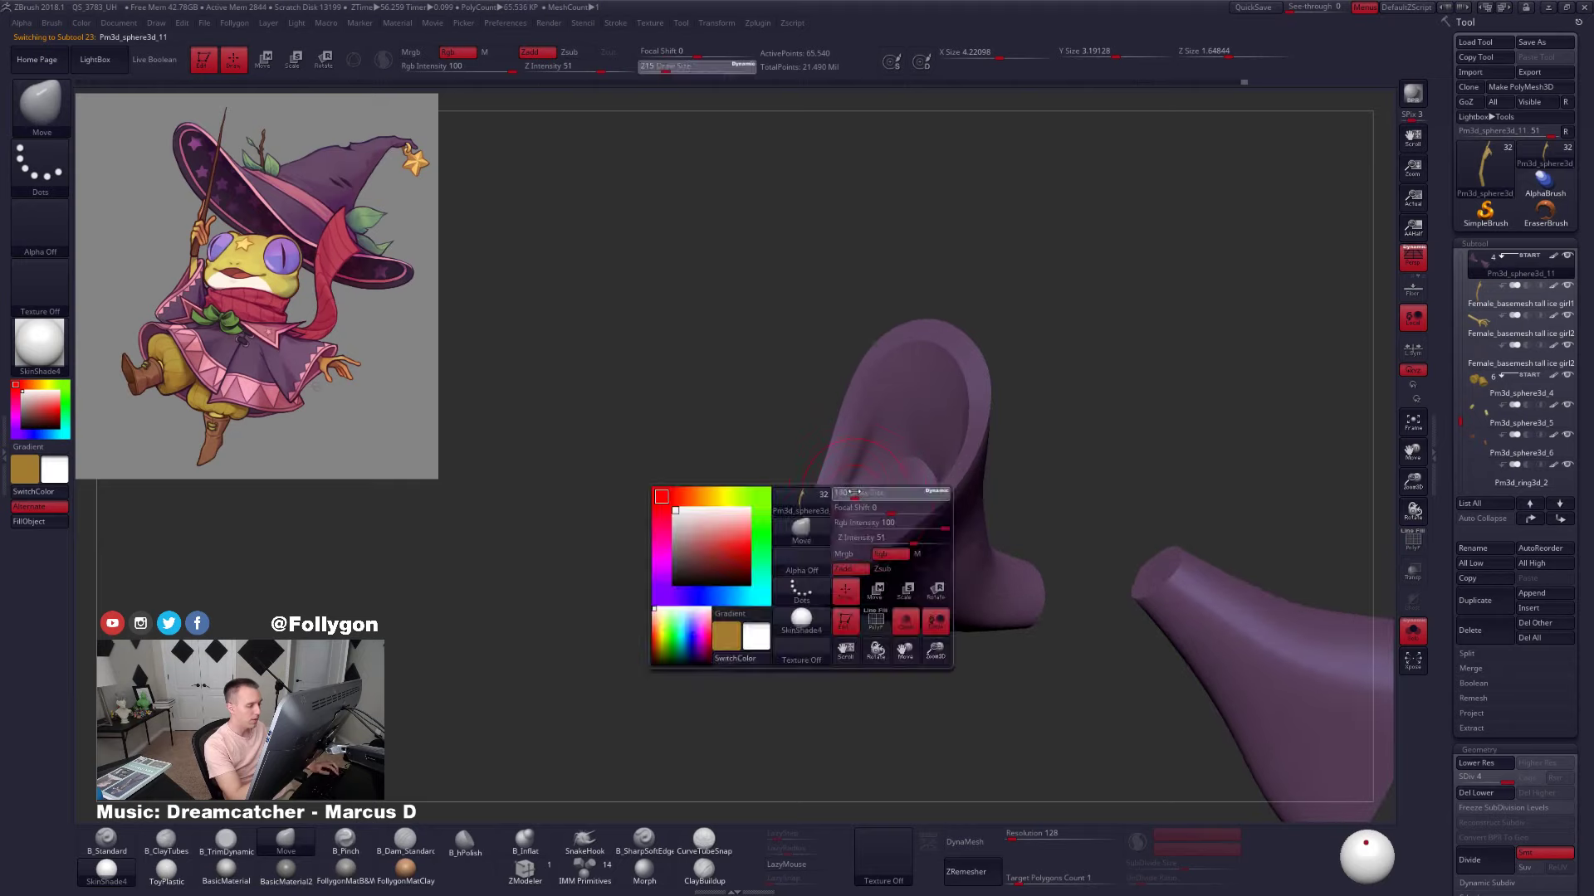
pyautogui.moveTo(864, 495); pyautogui.dragTo(854, 496)
pyautogui.press('3')
pyautogui.moveTo(855, 522); pyautogui.dragTo(840, 531, button='right')
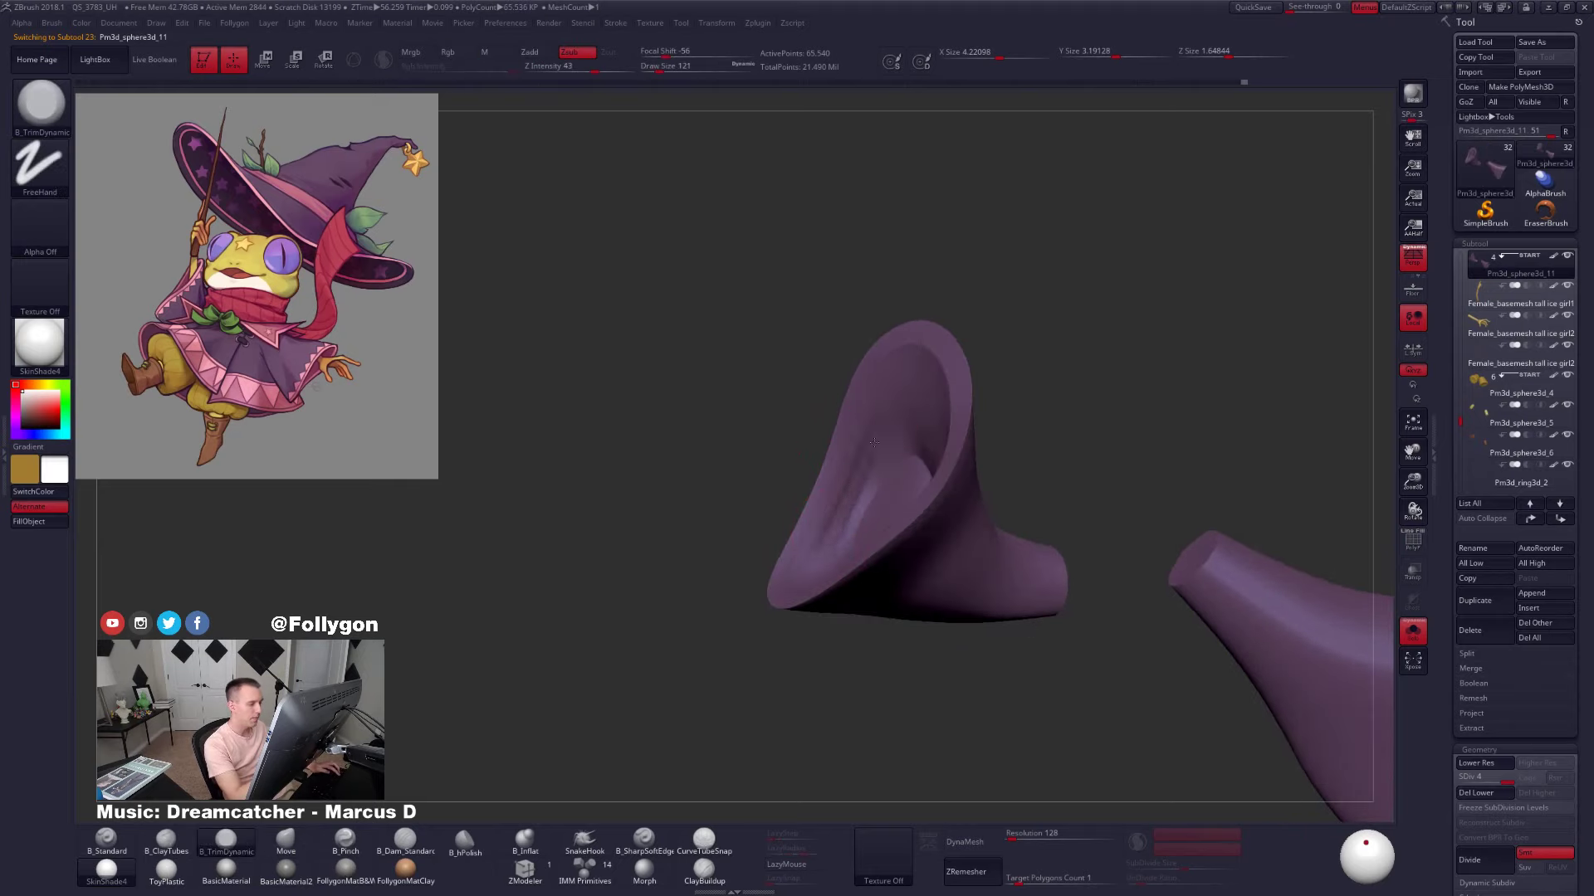
pyautogui.moveTo(854, 504); pyautogui.dragTo(834, 536, button='right')
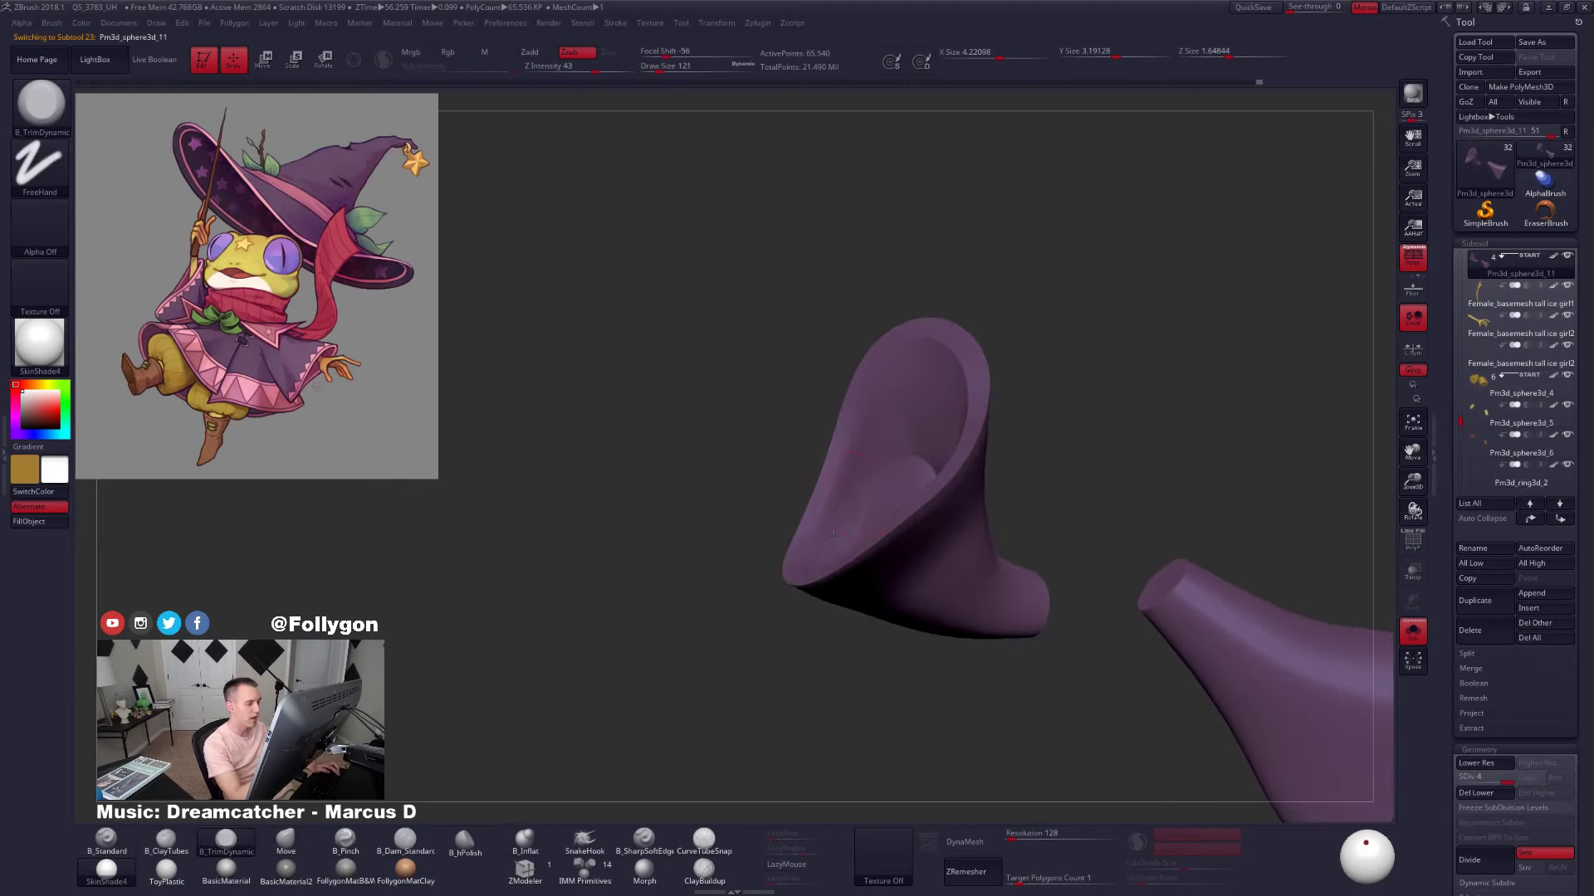
# Bring the full character back around the sleeve and enlarge the brush to size 335
pyautogui.moveTo(1021, 507); pyautogui.dragTo(1143, 561, button='right')
pyautogui.hotkey('shift', 'f')
pyautogui.hotkey('shift', 'f')
pyautogui.hotkey('alt', 's')
pyautogui.moveTo(1054, 508); pyautogui.dragTo(1035, 516, button='right')
pyautogui.press('space')
pyautogui.moveTo(1040, 505); pyautogui.dragTo(1060, 504)
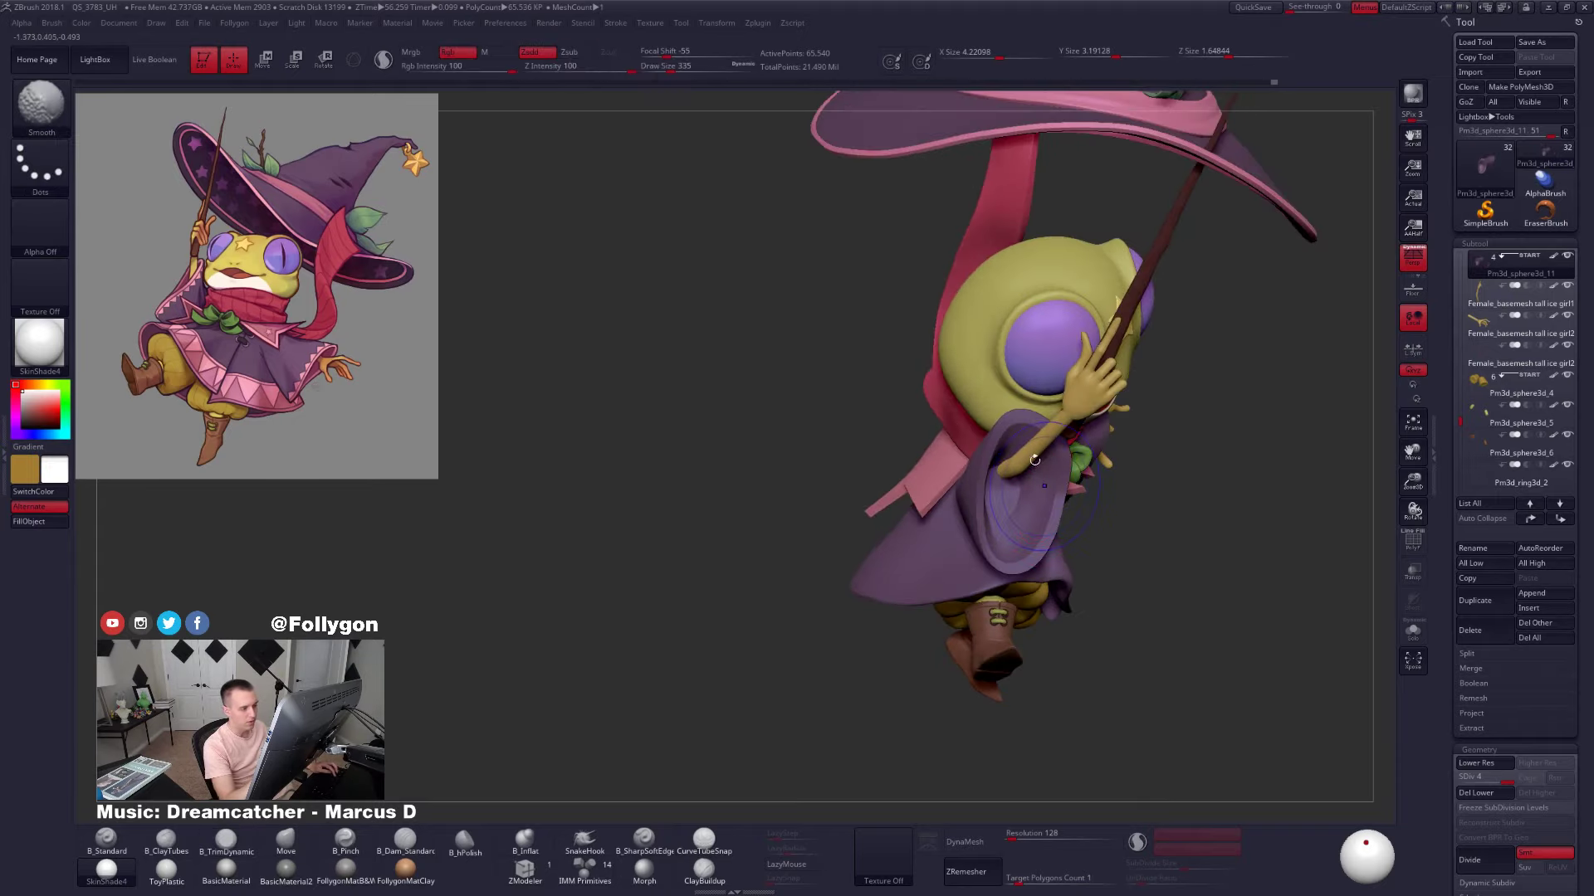
# Lower the raised sleeve to its lowest subdivision level and select the Move brush
pyautogui.hotkey('shift', 'd')
pyautogui.hotkey('shift', 'd')
pyautogui.hotkey('shift', 'd')
pyautogui.moveTo(1023, 439); pyautogui.dragTo(1019, 461, button='right')
pyautogui.press('b')
pyautogui.press('m')
pyautogui.press('v')
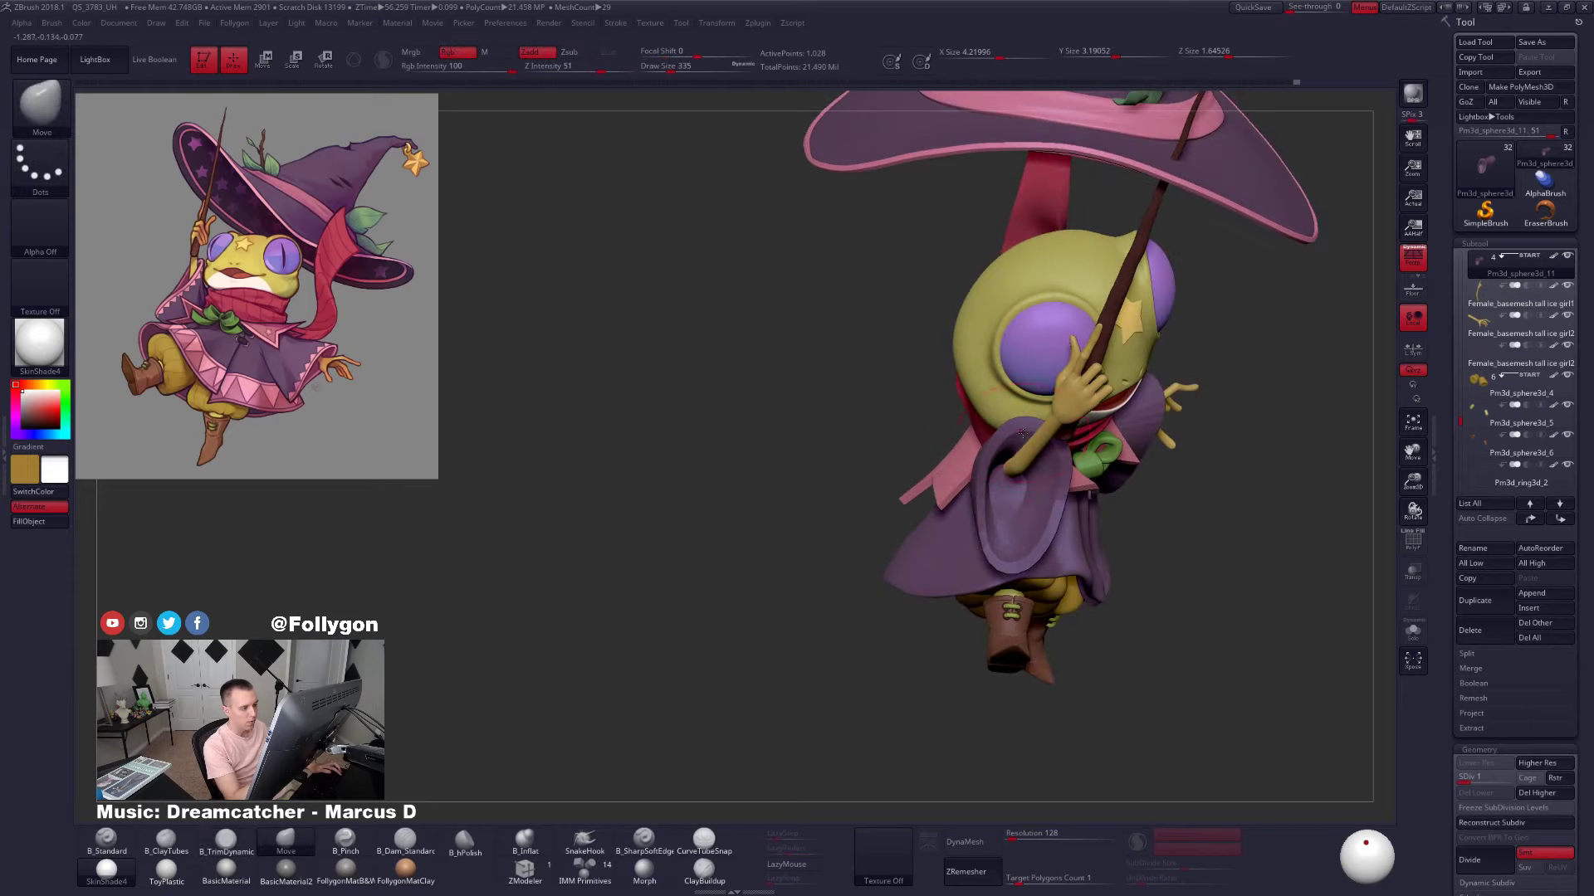
# Reshape the raised sleeve's rim near the forearm with the Move brush and return the sleeve to subdivision level 4
pyautogui.moveTo(1028, 438); pyautogui.dragTo(1028, 447)
pyautogui.moveTo(1028, 447); pyautogui.dragTo(938, 490, button='right')
pyautogui.keyDown('ctrl'); pyautogui.moveTo(938, 490); pyautogui.dragTo(1079, 529, button='right'); pyautogui.keyUp('ctrl')
pyautogui.press('XF86AudioLowerVolume')
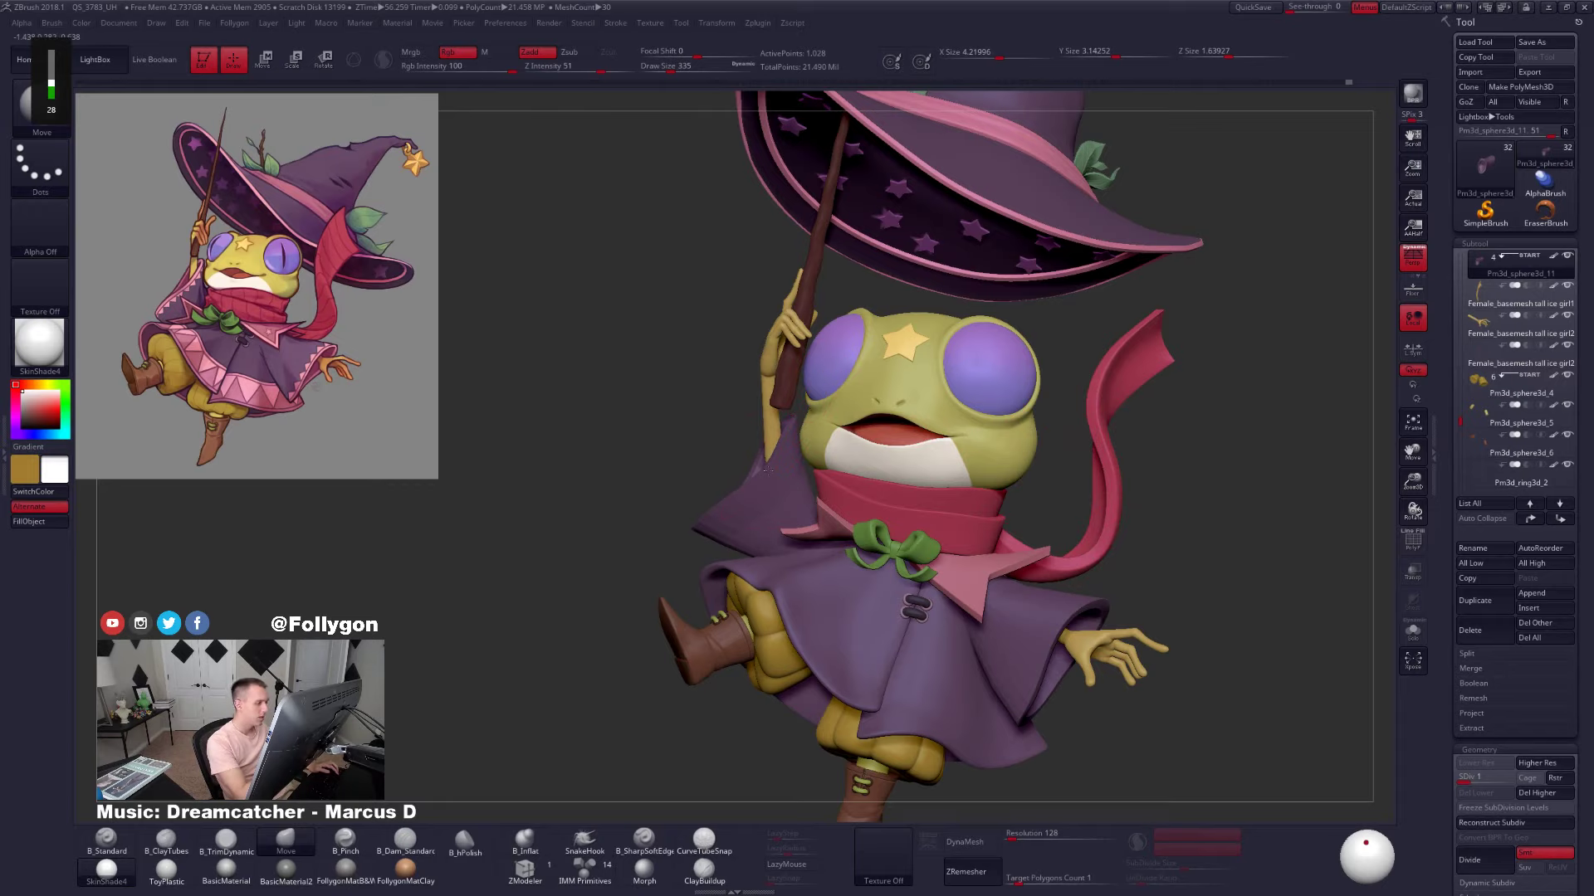
pyautogui.moveTo(760, 466); pyautogui.dragTo(901, 471, button='right')
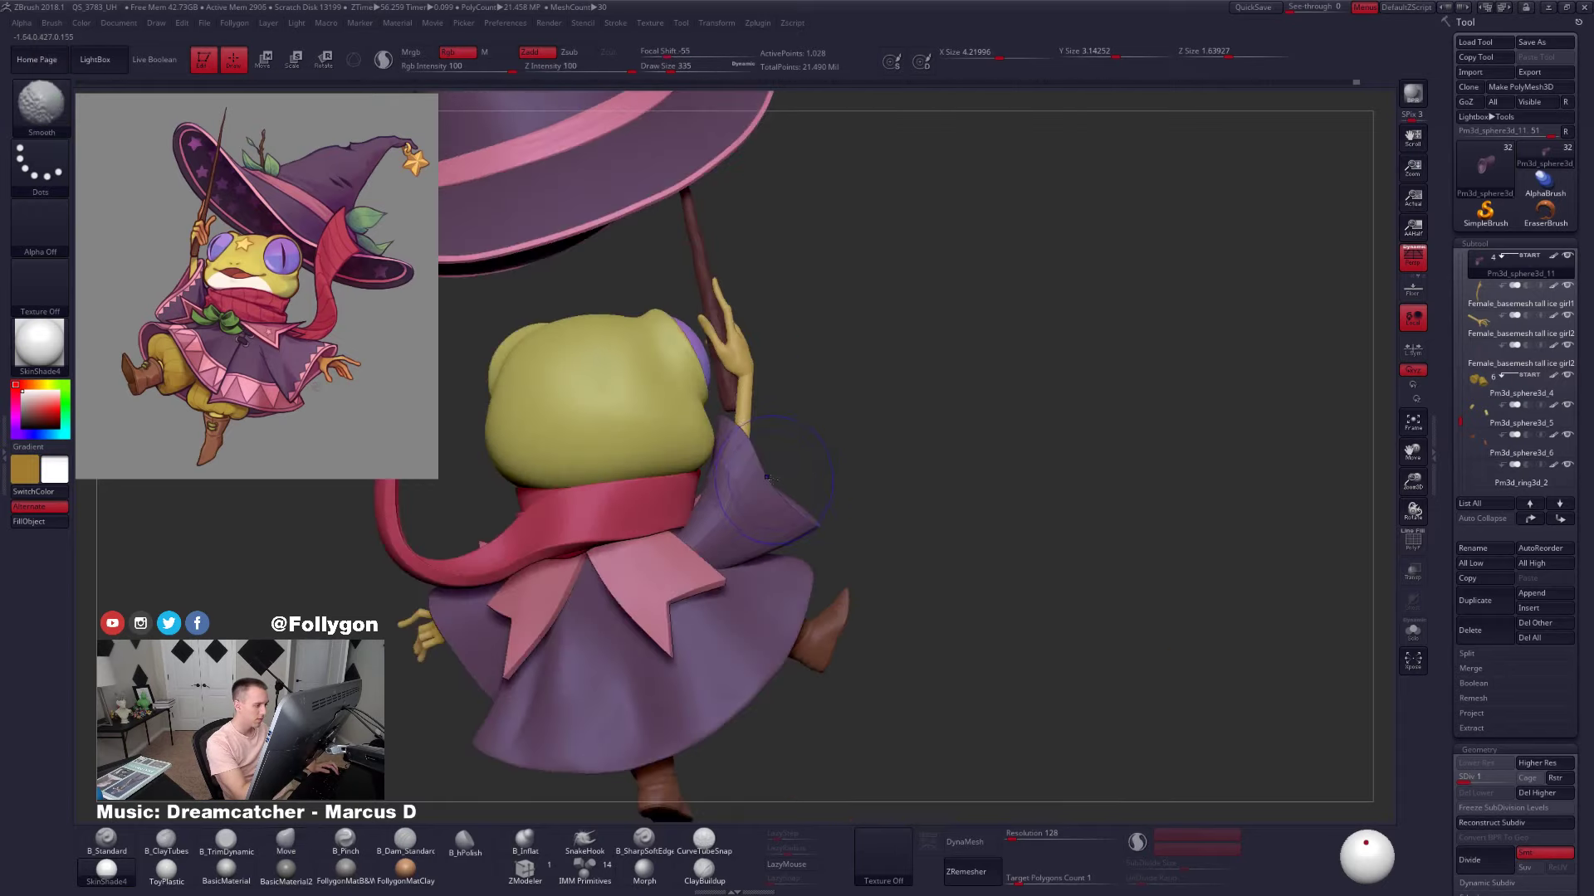
pyautogui.moveTo(783, 501)
pyautogui.mouseDown(button='right')
pyautogui.moveTo(980, 503)
pyautogui.moveTo(1055, 548)
pyautogui.moveTo(1071, 509)
pyautogui.moveTo(1108, 514)
pyautogui.moveTo(1046, 602)
pyautogui.mouseUp(button='right')
pyautogui.press('d')
pyautogui.press('d')
pyautogui.press('d')
# Select the raised arm, display its polyframe, and reduce the Move brush to size 150
pyautogui.moveTo(688, 353); pyautogui.dragTo(741, 348, button='right')
pyautogui.keyDown('alt'); pyautogui.click(752, 330); pyautogui.keyUp('alt')
pyautogui.moveTo(759, 267)
pyautogui.keyDown('alt'); pyautogui.mouseDown(button='right')
pyautogui.moveTo(862, 247)
pyautogui.moveTo(846, 348)
pyautogui.mouseUp(button='right'); pyautogui.keyUp('alt')
pyautogui.hotkey('shift', 'f')
pyautogui.press('space')
pyautogui.moveTo(869, 299); pyautogui.dragTo(859, 299)
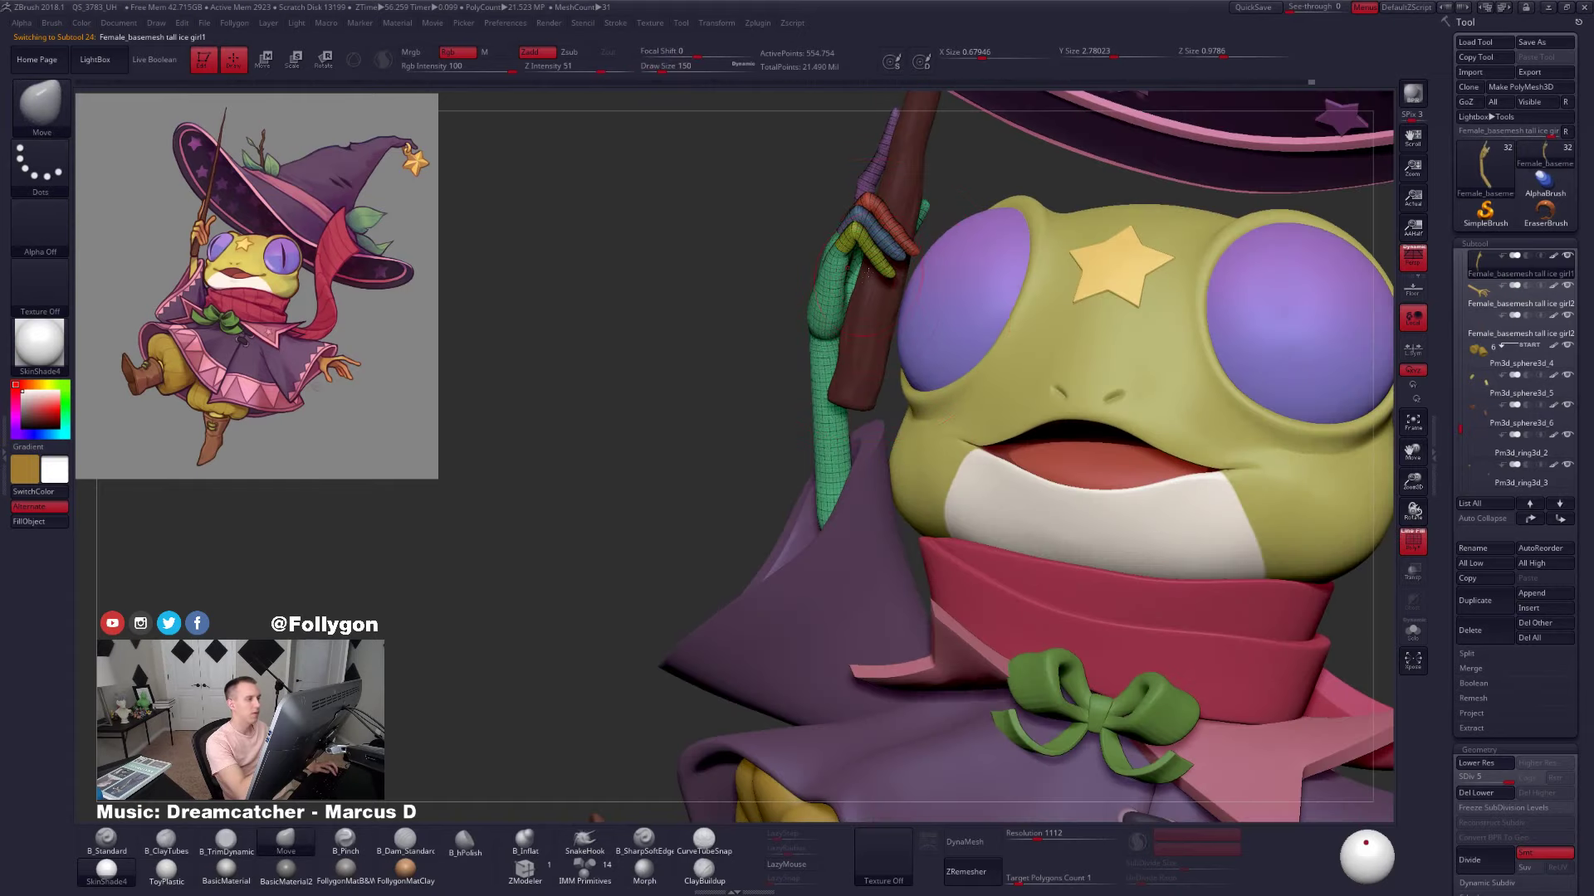
# Hide the polyframe, select the wand, and set up a scaling transpose line at its upper end
pyautogui.click(1413, 632)
pyautogui.moveTo(947, 357); pyautogui.dragTo(847, 415, button='right')
pyautogui.click(1413, 632)
pyautogui.hotkey('shift', 'f')
pyautogui.keyDown('alt'); pyautogui.click(834, 392); pyautogui.keyUp('alt')
pyautogui.keyDown('ctrl'); pyautogui.moveTo(847, 415); pyautogui.dragTo(801, 408, button='right'); pyautogui.keyUp('ctrl')
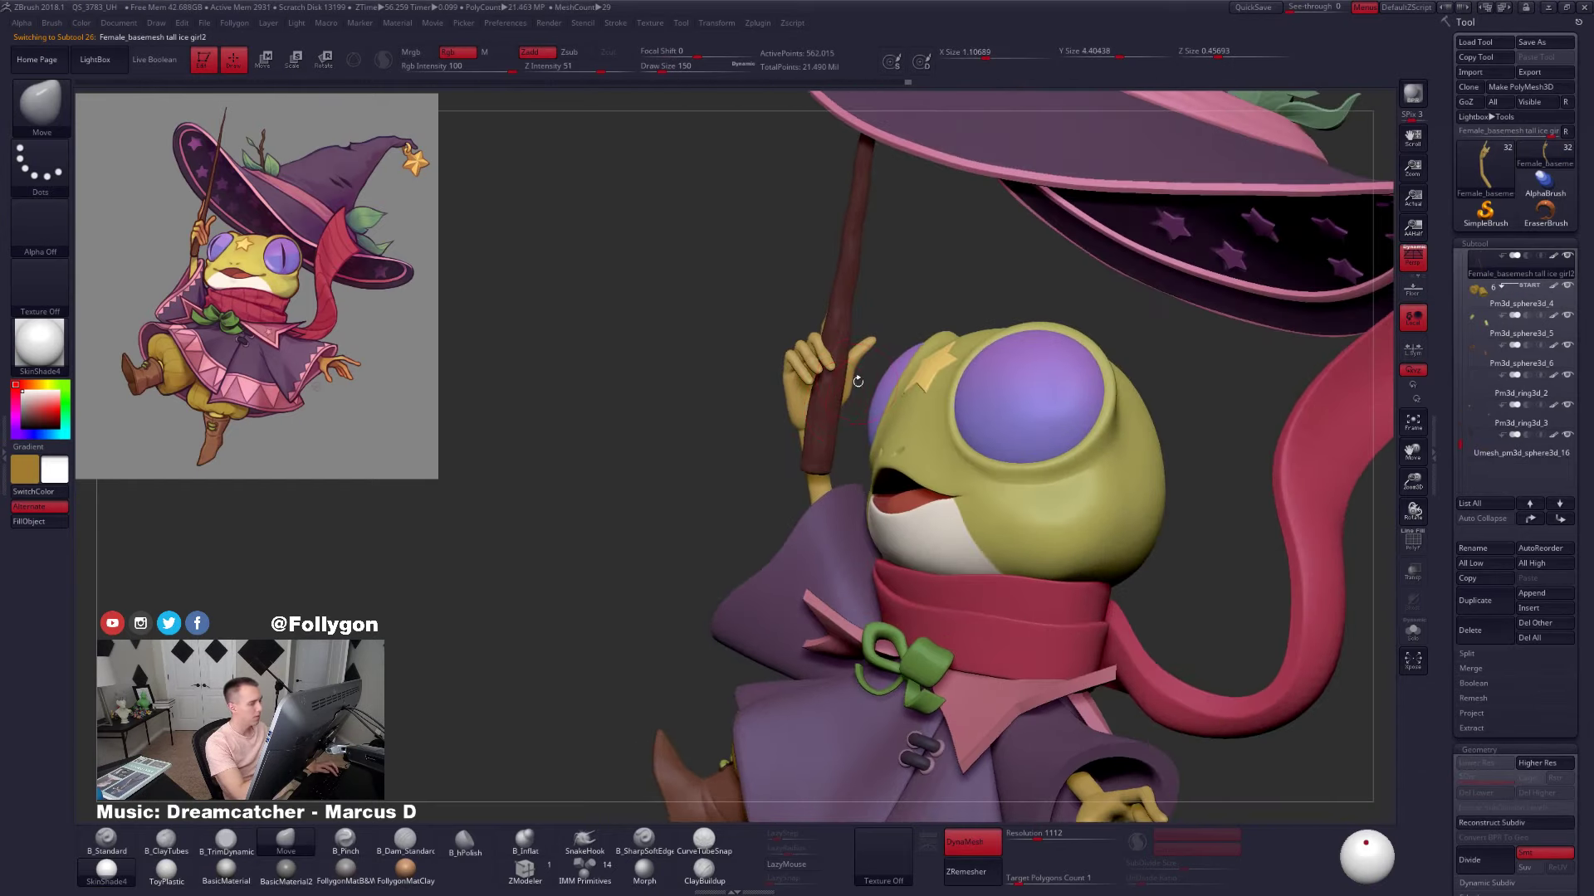
pyautogui.press('e')
pyautogui.moveTo(864, 169); pyautogui.dragTo(683, 114)
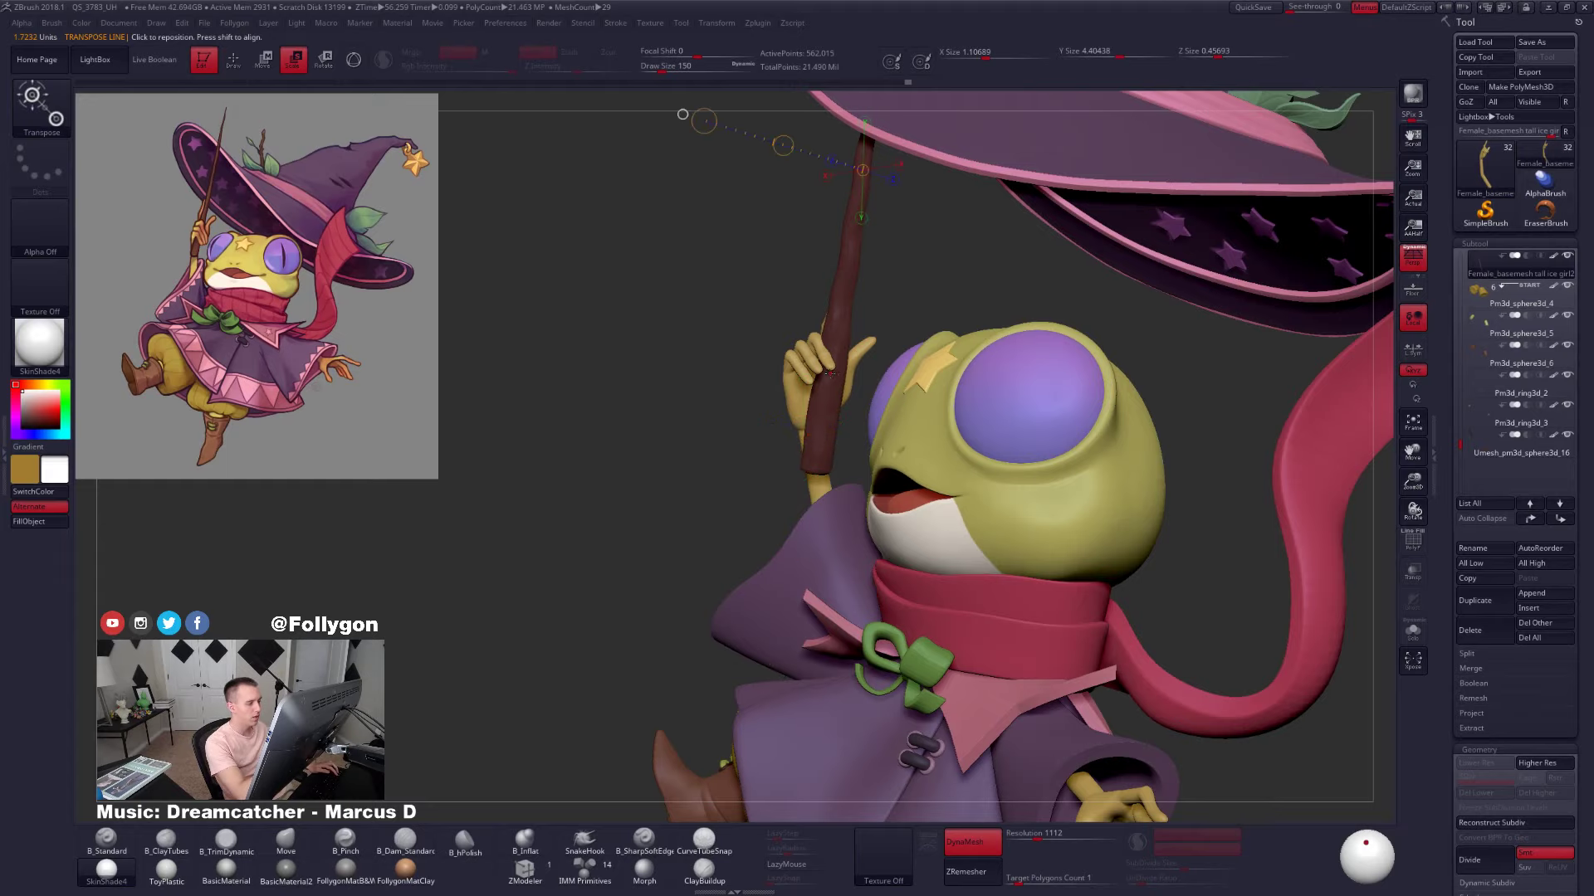
pyautogui.hotkey('alt', 's')
pyautogui.moveTo(830, 373); pyautogui.dragTo(842, 379, button='right')
pyautogui.hotkey('alt', 's')
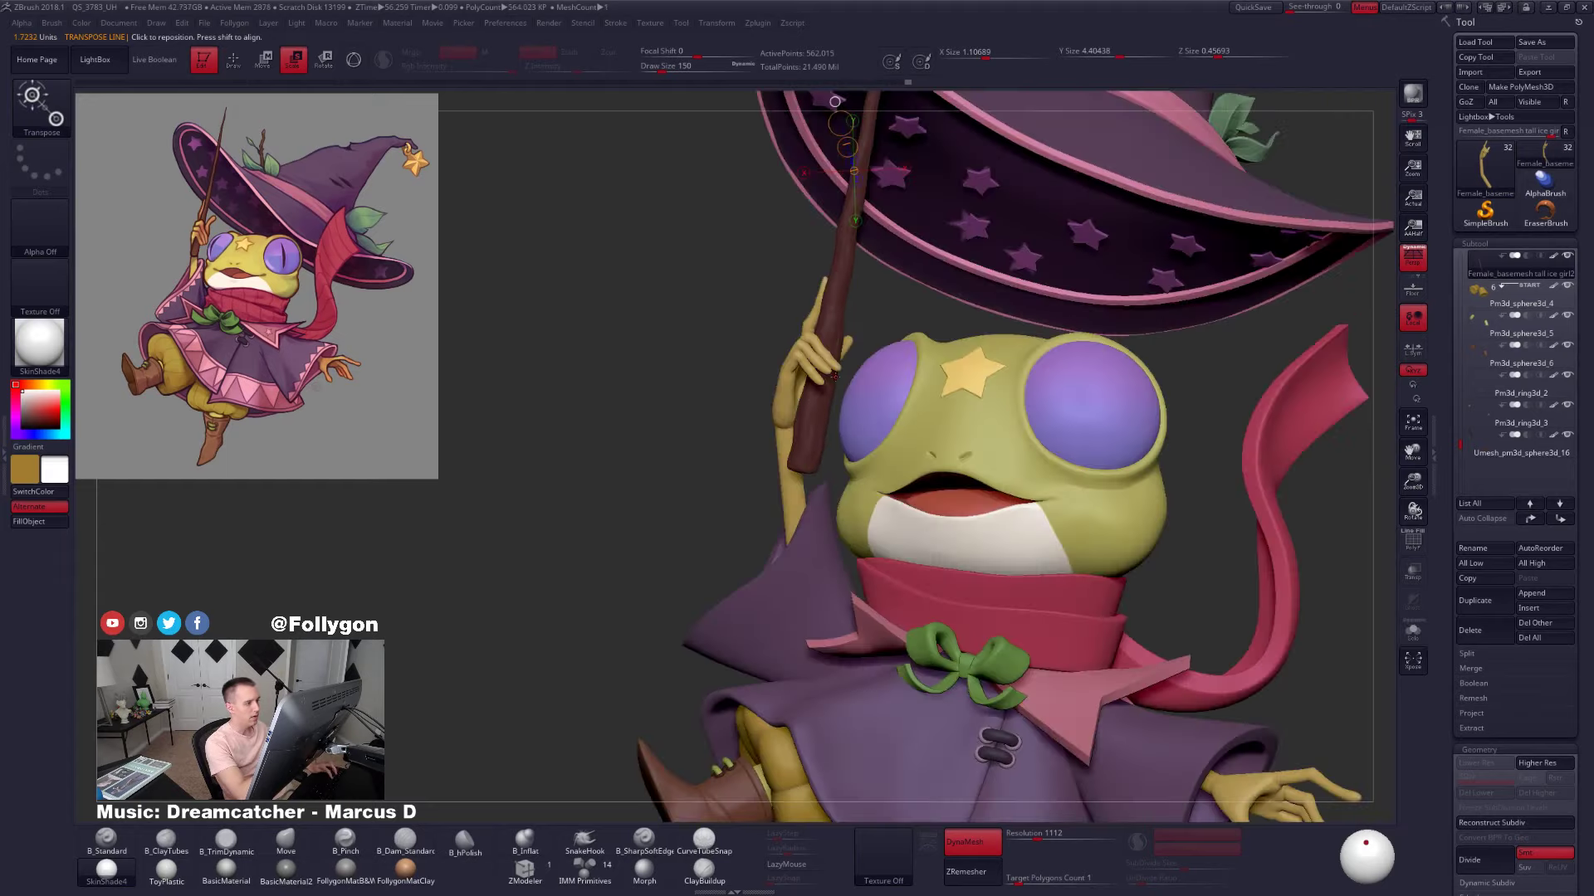
# Hide the wand's upper part, draw a scaling transpose line out from the grip area, and unhide the whole wand
pyautogui.press('q')
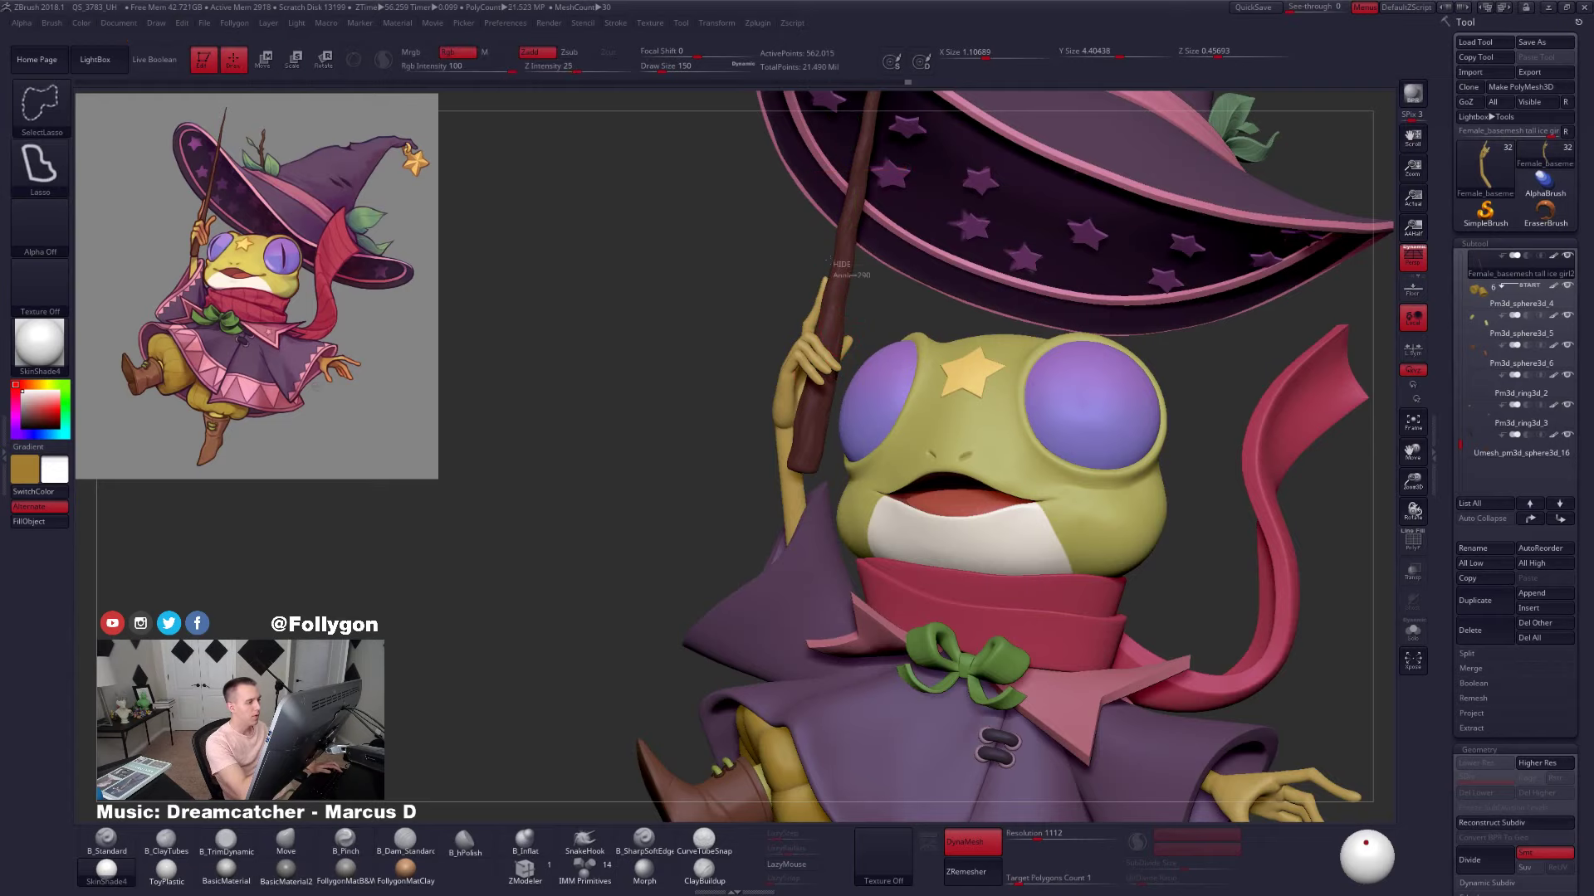
pyautogui.moveTo(867, 266)
pyautogui.keyDown('ctrl'); pyautogui.keyDown('shift'); pyautogui.mouseDown()
pyautogui.moveTo(757, 494)
pyautogui.moveTo(852, 433)
pyautogui.mouseUp(); pyautogui.keyUp('shift'); pyautogui.keyUp('ctrl')
pyautogui.press('e')
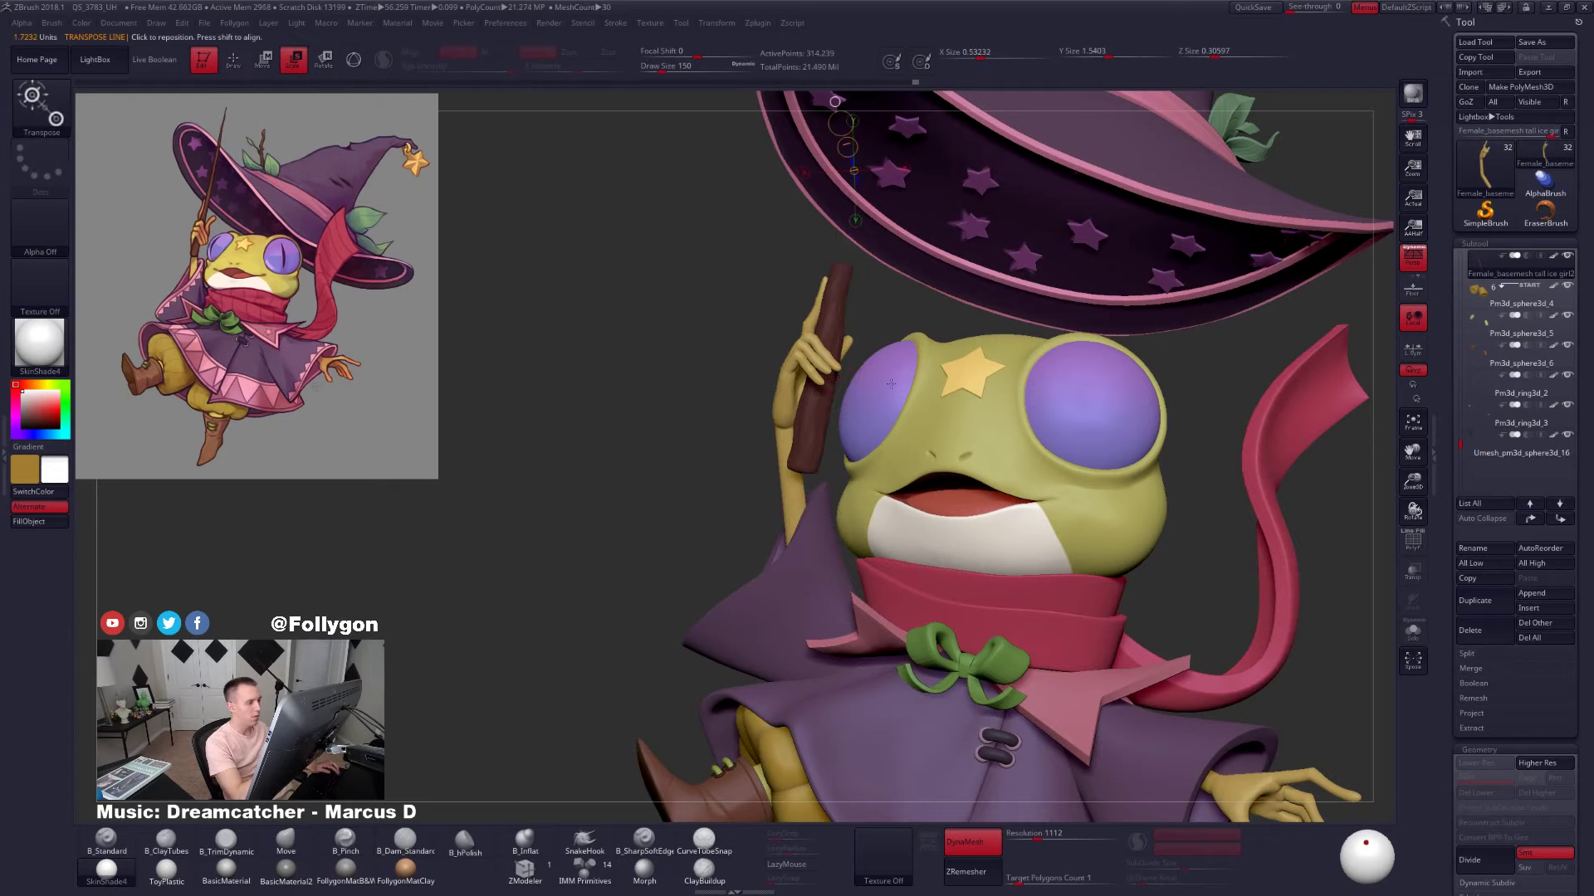
pyautogui.hotkey('alt', 's')
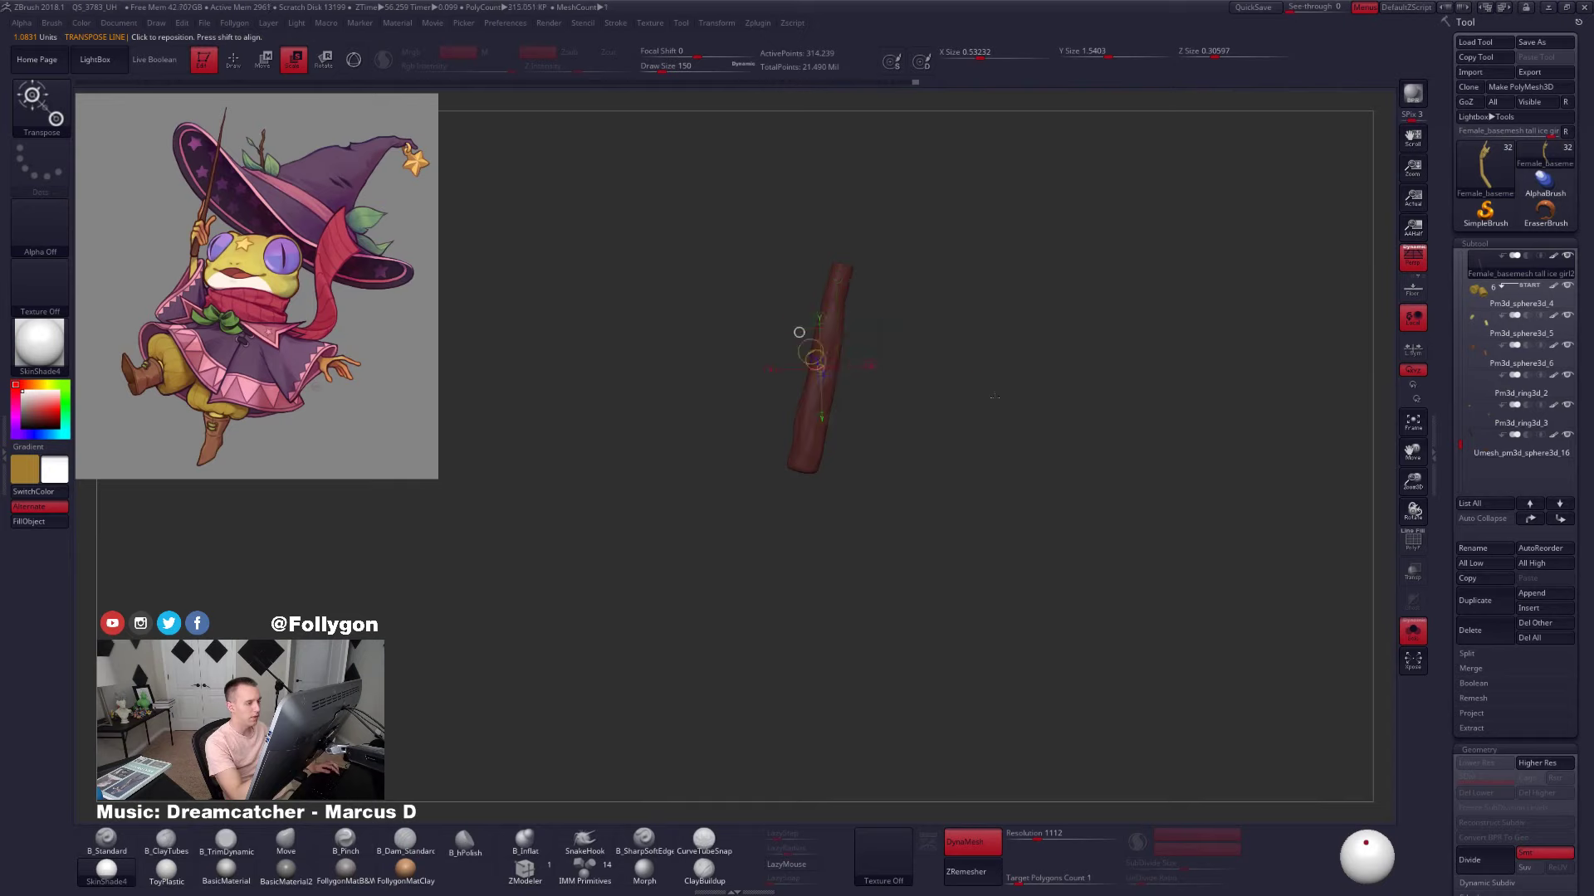
pyautogui.press('q')
pyautogui.keyDown('shift'); pyautogui.moveTo(861, 401); pyautogui.dragTo(996, 394); pyautogui.keyUp('shift')
pyautogui.press('e')
pyautogui.keyDown('ctrl'); pyautogui.keyDown('shift'); pyautogui.click(1015, 323); pyautogui.keyUp('shift'); pyautogui.keyUp('ctrl')
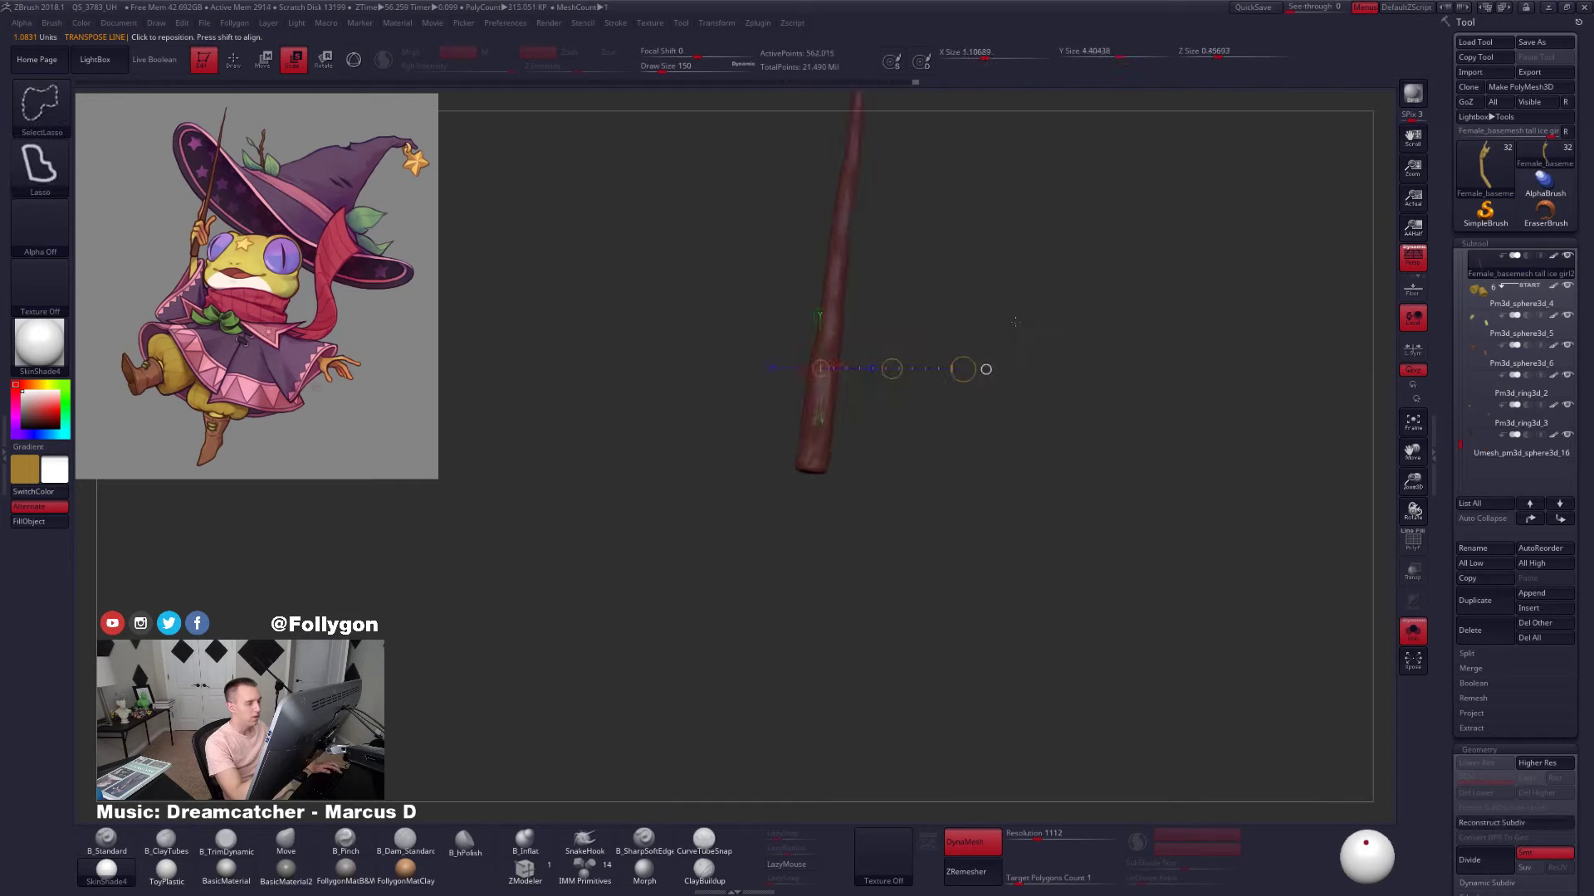
pyautogui.hotkey('alt', 's')
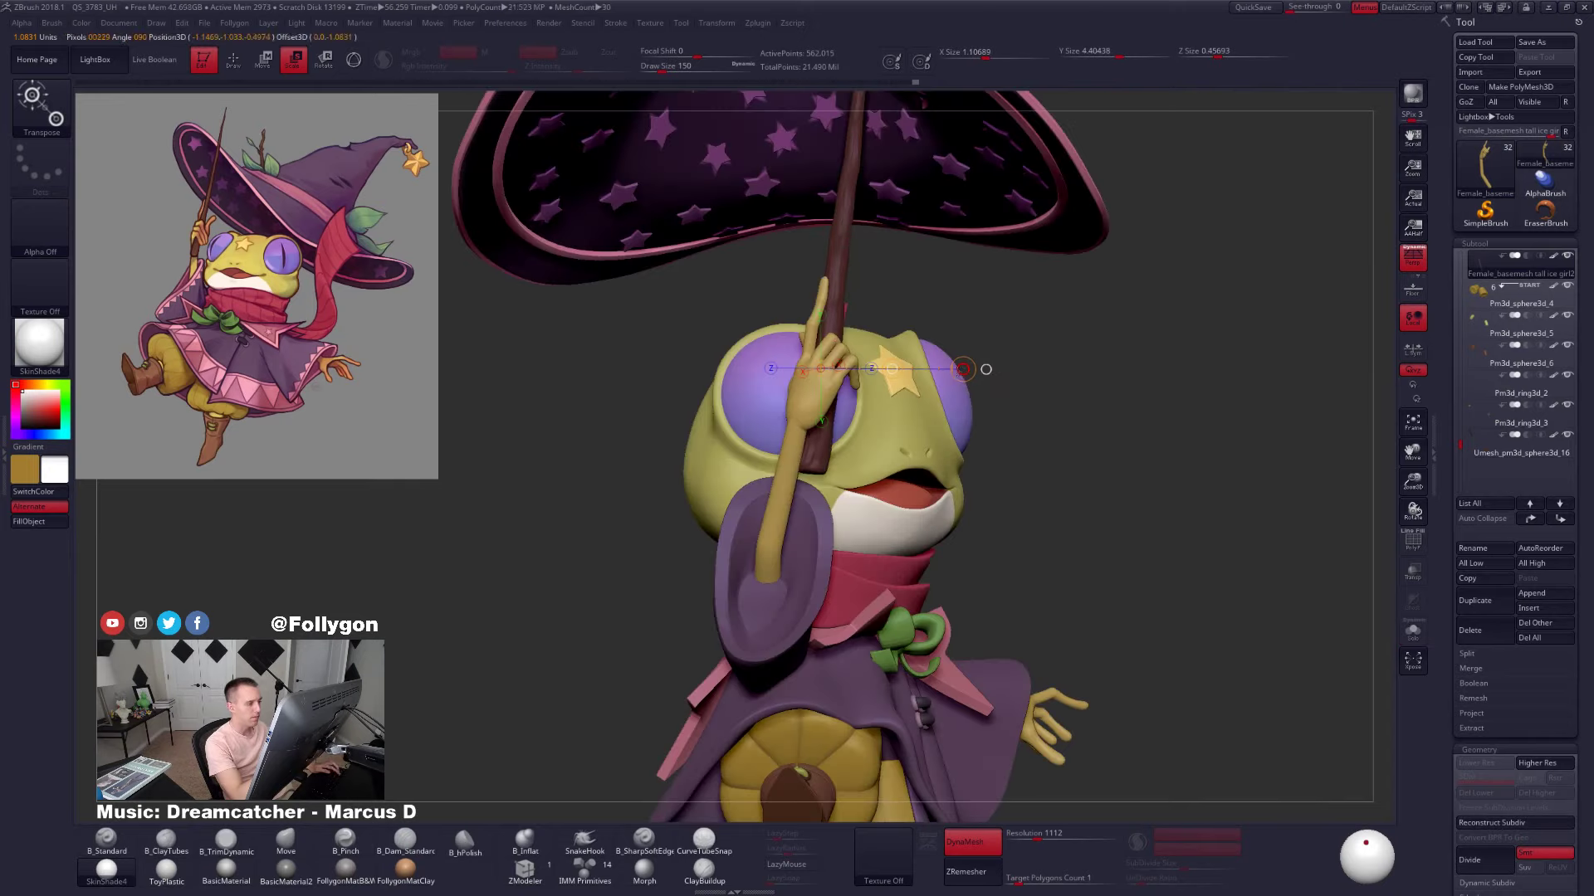
# Scale the wand down uniformly with the transpose line and shift it toward the raised hand
pyautogui.moveTo(923, 375); pyautogui.dragTo(921, 376)
pyautogui.moveTo(1079, 465); pyautogui.dragTo(716, 462)
pyautogui.keyDown('alt'); pyautogui.moveTo(735, 365); pyautogui.dragTo(801, 421); pyautogui.keyUp('alt')
pyautogui.moveTo(844, 265); pyautogui.dragTo(849, 266)
pyautogui.moveTo(945, 257); pyautogui.dragTo(947, 258)
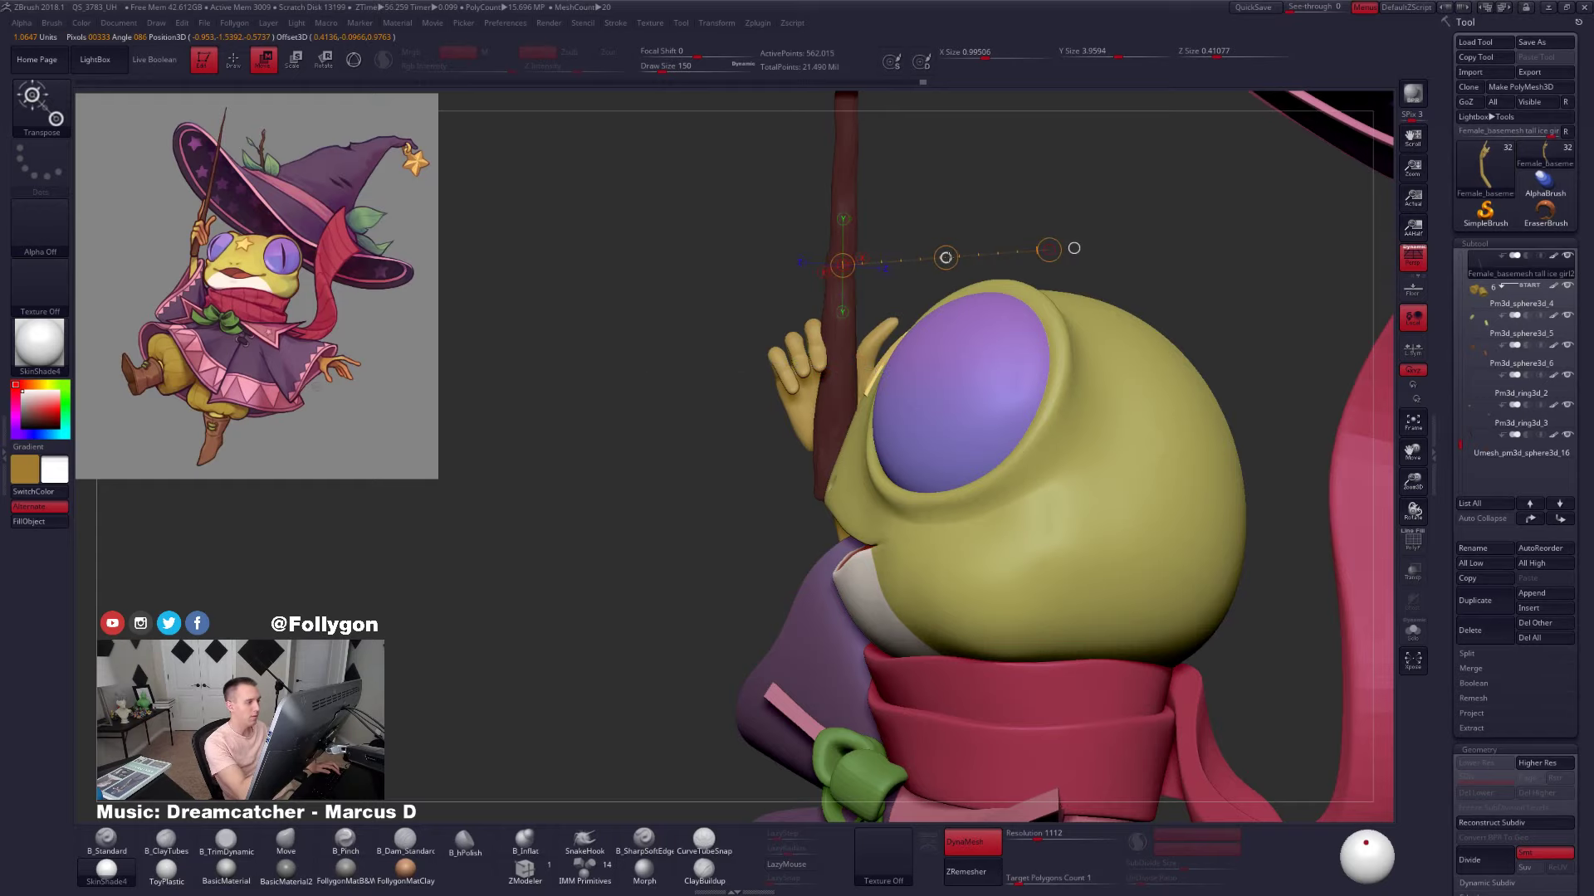
# Reposition the wand against the raised palm with a move transpose line, comparing the full character with the reference
pyautogui.press('q')
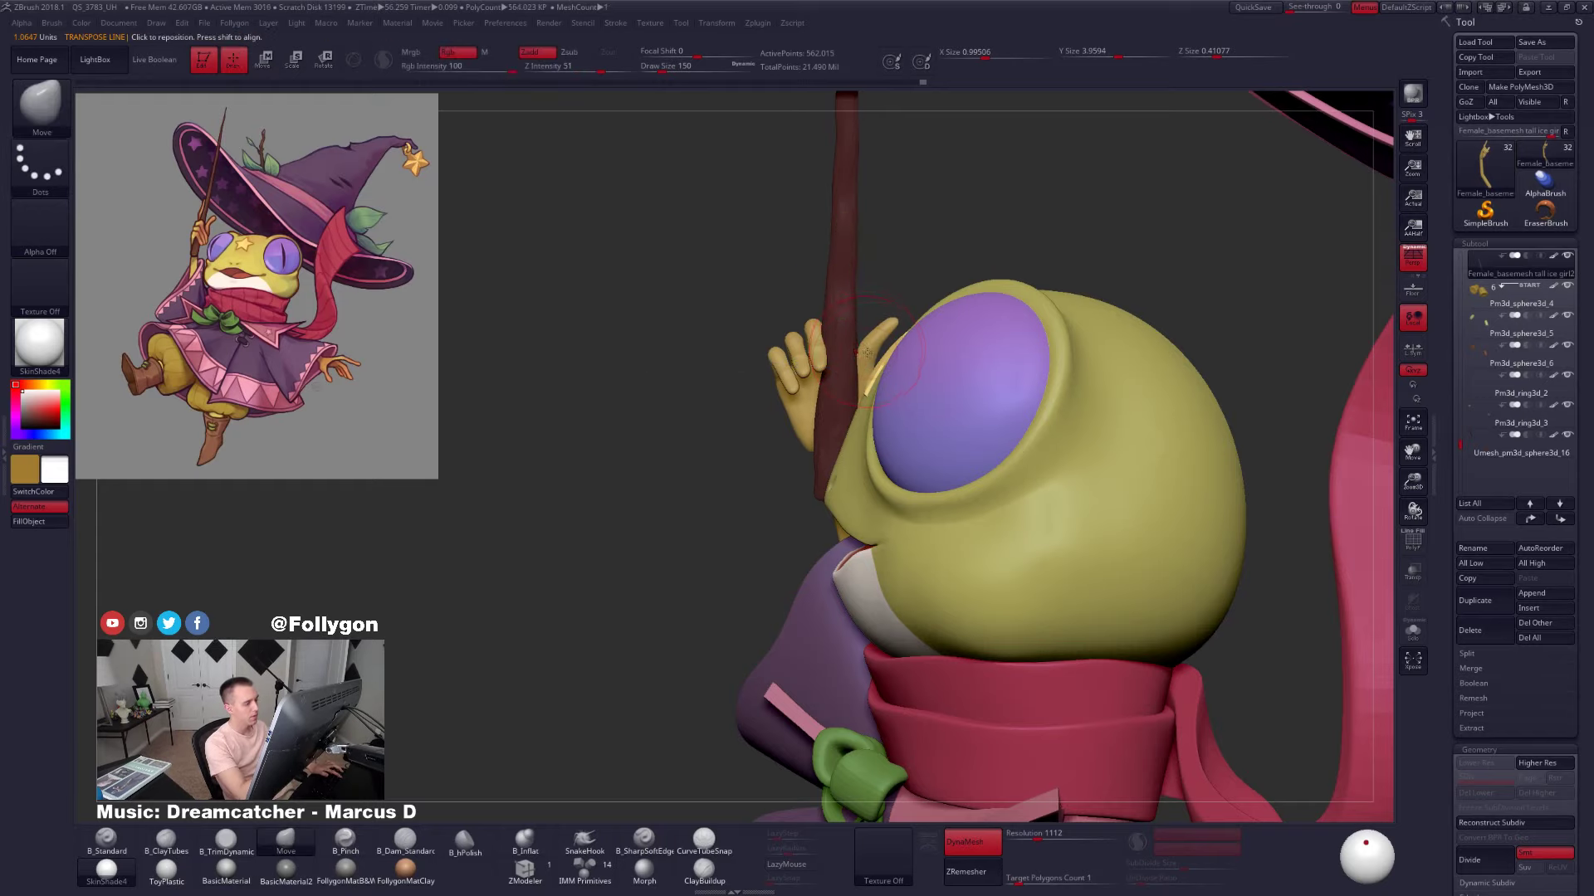
pyautogui.moveTo(664, 407); pyautogui.dragTo(893, 370)
pyautogui.keyDown('alt'); pyautogui.moveTo(705, 460); pyautogui.dragTo(756, 481); pyautogui.keyUp('alt')
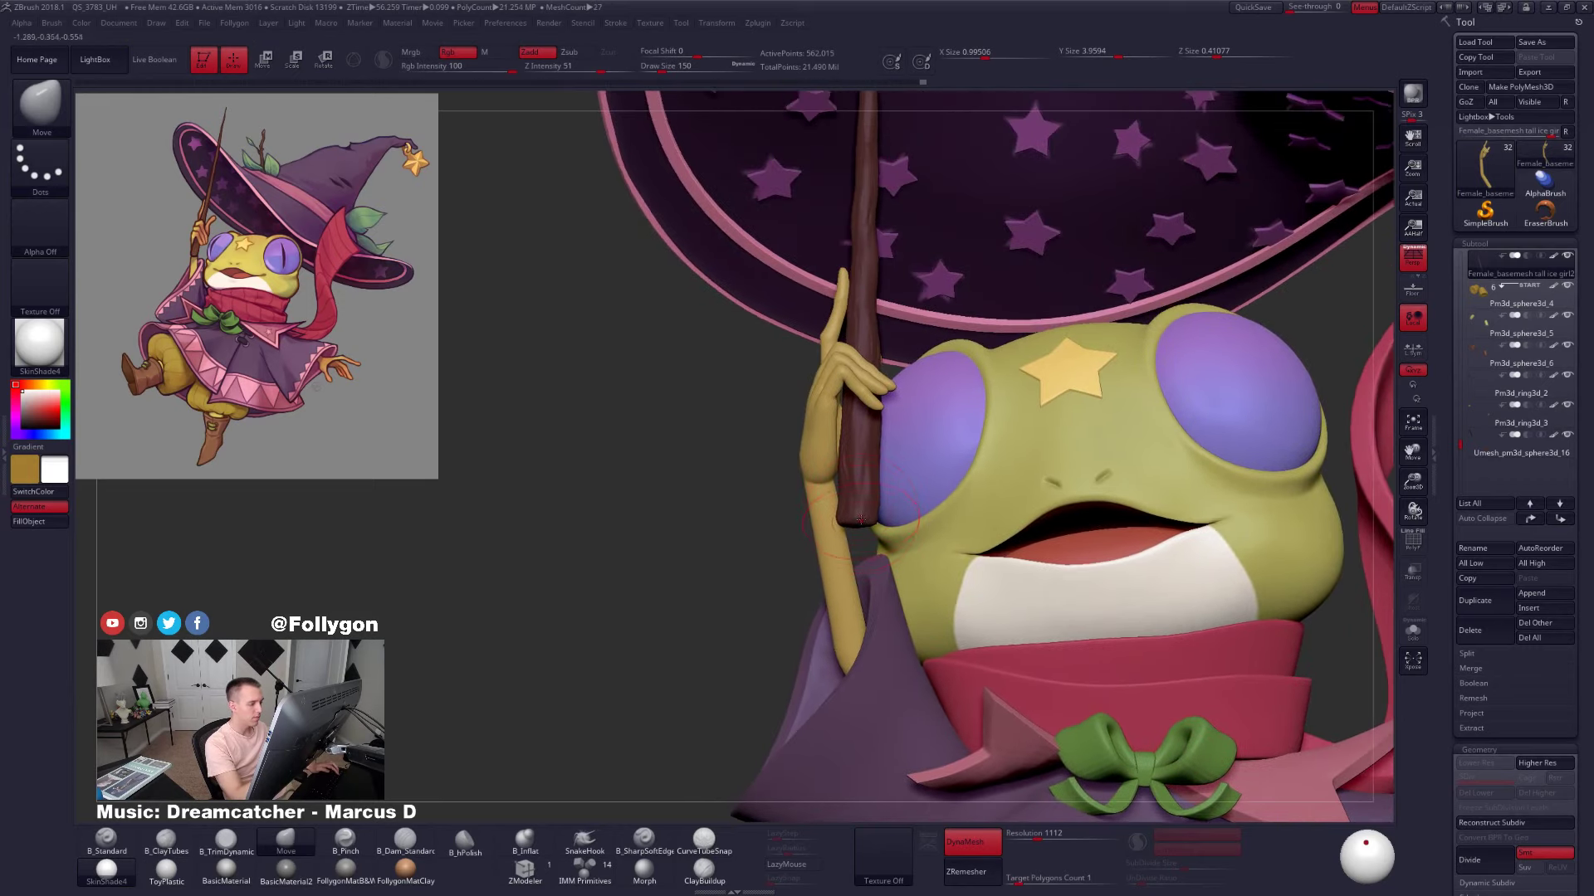
pyautogui.moveTo(764, 585)
pyautogui.mouseDown()
pyautogui.moveTo(867, 469)
pyautogui.moveTo(873, 439)
pyautogui.mouseUp()
pyautogui.press('w')
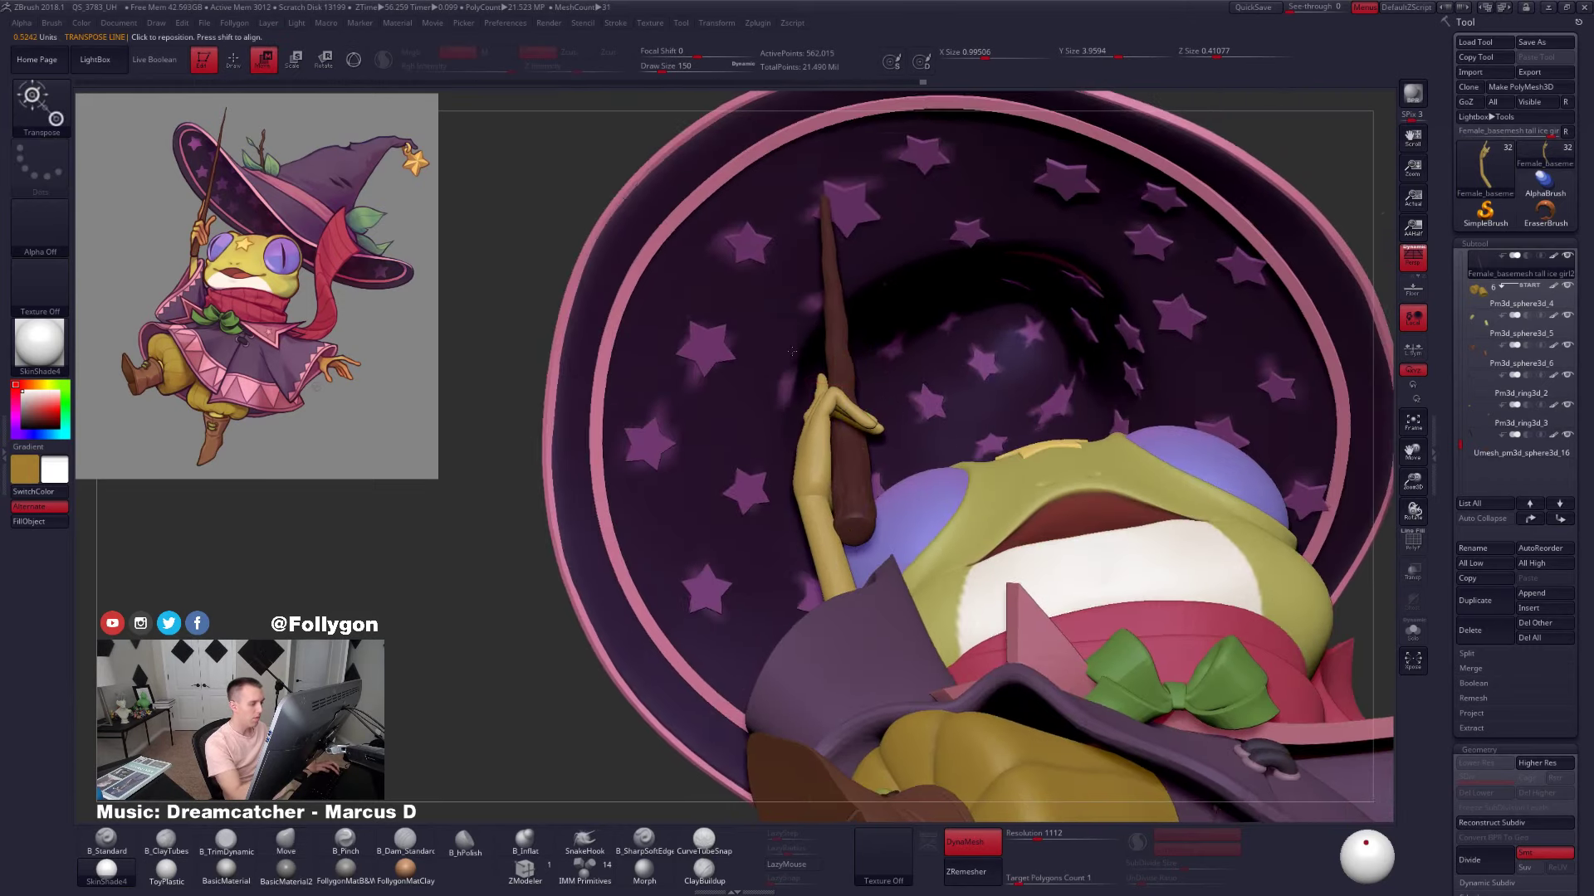
pyautogui.keyDown('alt'); pyautogui.moveTo(573, 664); pyautogui.dragTo(531, 498); pyautogui.keyUp('alt')
pyautogui.keyDown('shift'); pyautogui.moveTo(1071, 464); pyautogui.dragTo(1076, 551); pyautogui.keyUp('shift')
pyautogui.keyDown('ctrl'); pyautogui.moveTo(902, 520); pyautogui.dragTo(932, 622, button='right'); pyautogui.keyUp('ctrl')
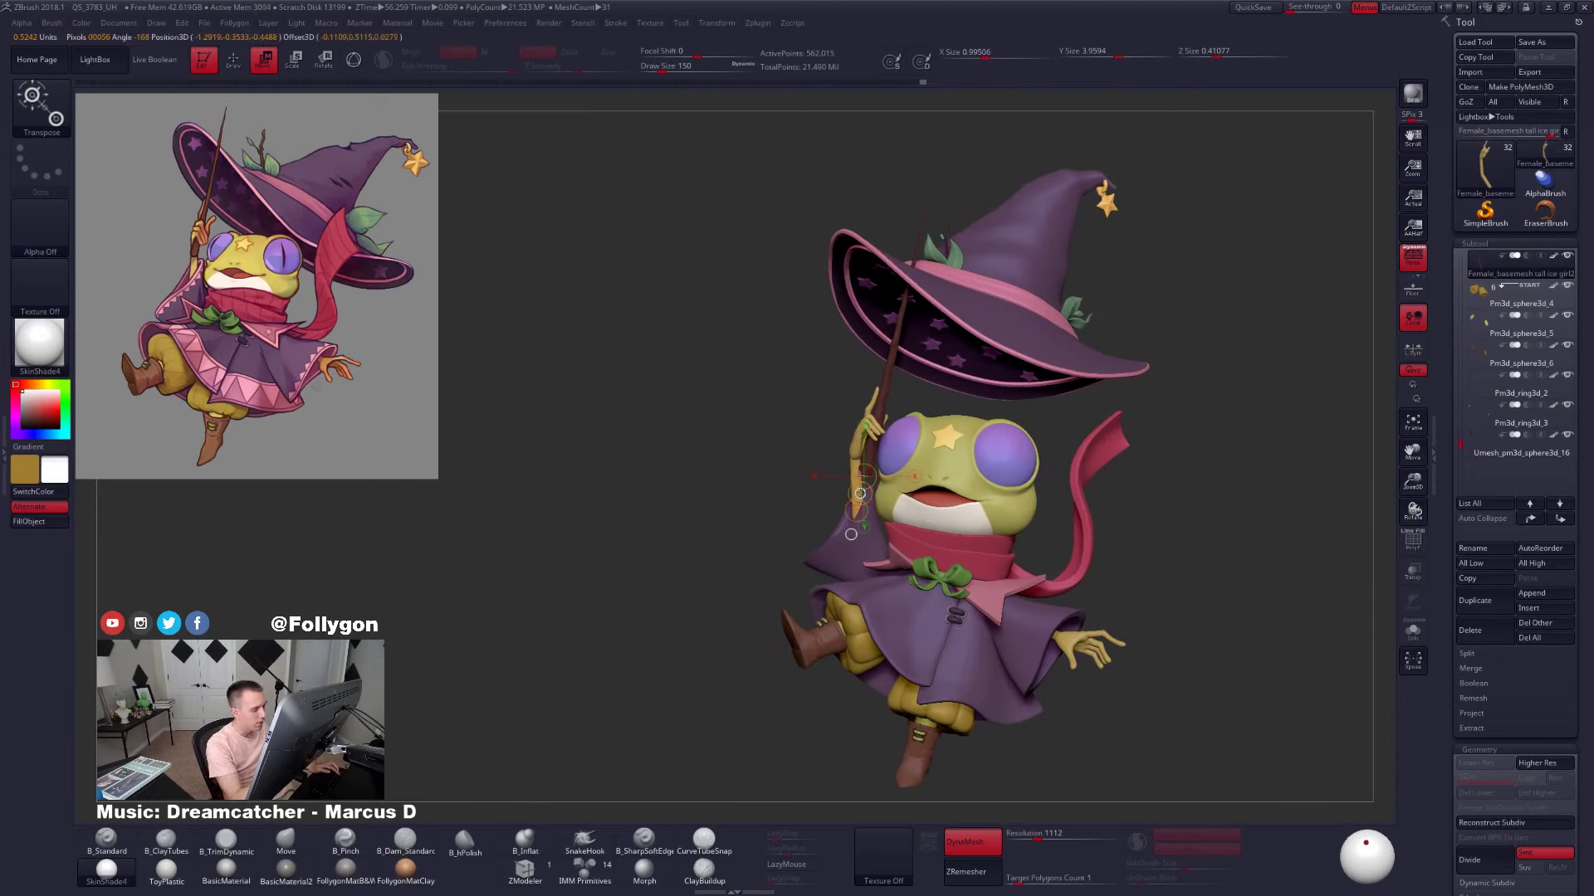
pyautogui.moveTo(860, 494); pyautogui.dragTo(859, 498)
# Turn on transparency and move the wand sideways within the fingers from the side view
pyautogui.keyDown('ctrl'); pyautogui.moveTo(880, 435); pyautogui.dragTo(891, 577, button='right'); pyautogui.keyUp('ctrl')
pyautogui.moveTo(869, 440); pyautogui.dragTo(768, 445, button='right')
pyautogui.click(857, 452)
pyautogui.moveTo(973, 447); pyautogui.dragTo(922, 508, button='right')
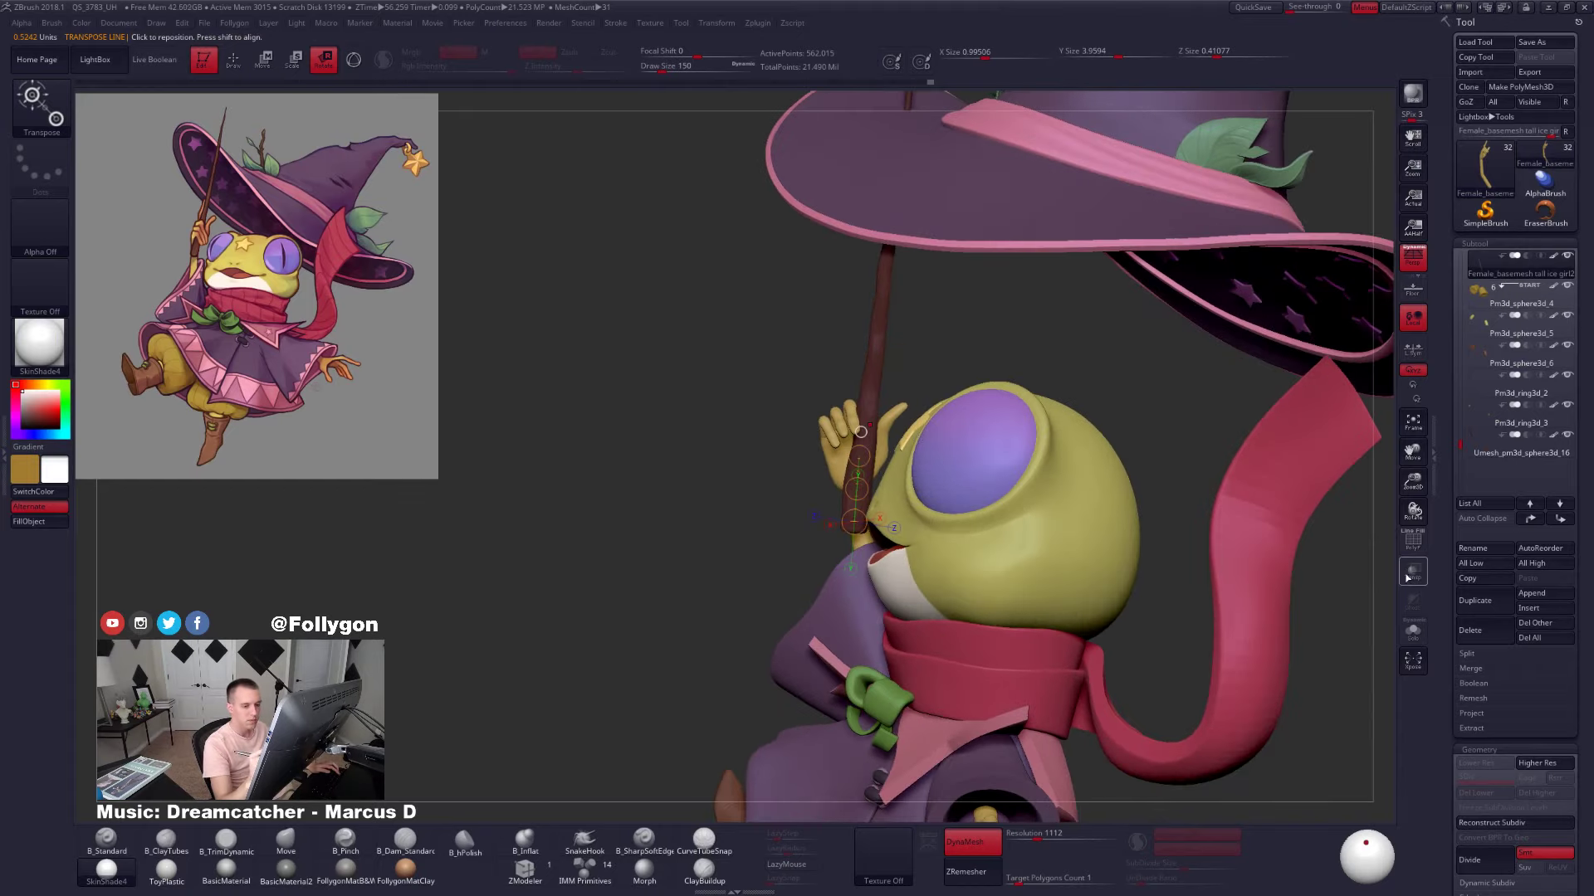
pyautogui.click(1412, 572)
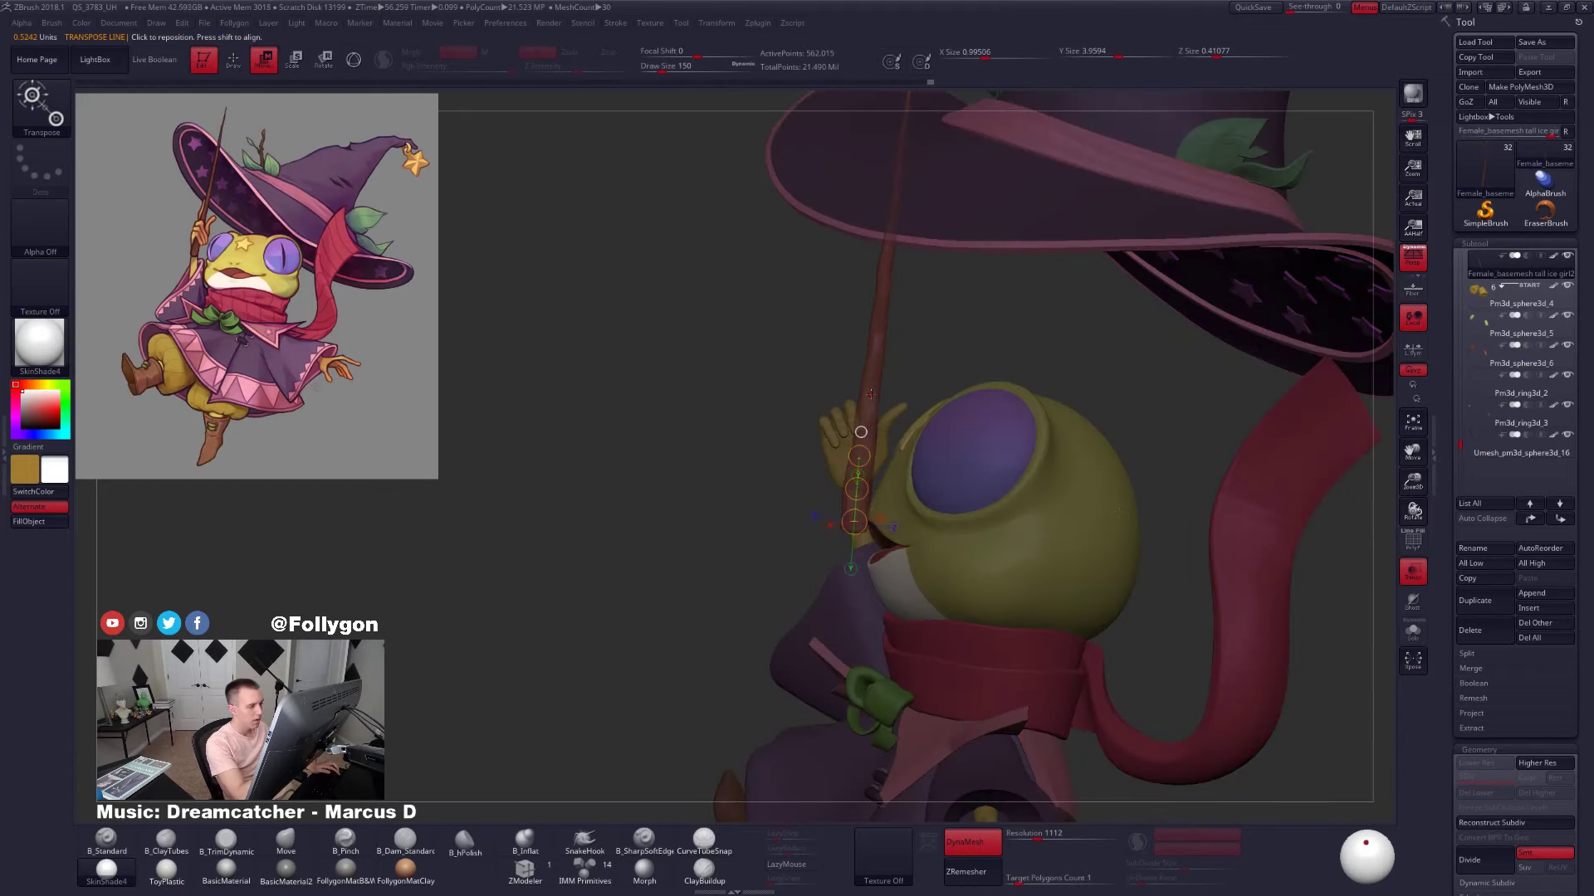
pyautogui.moveTo(871, 395); pyautogui.dragTo(976, 398)
pyautogui.moveTo(1070, 396); pyautogui.dragTo(1213, 410)
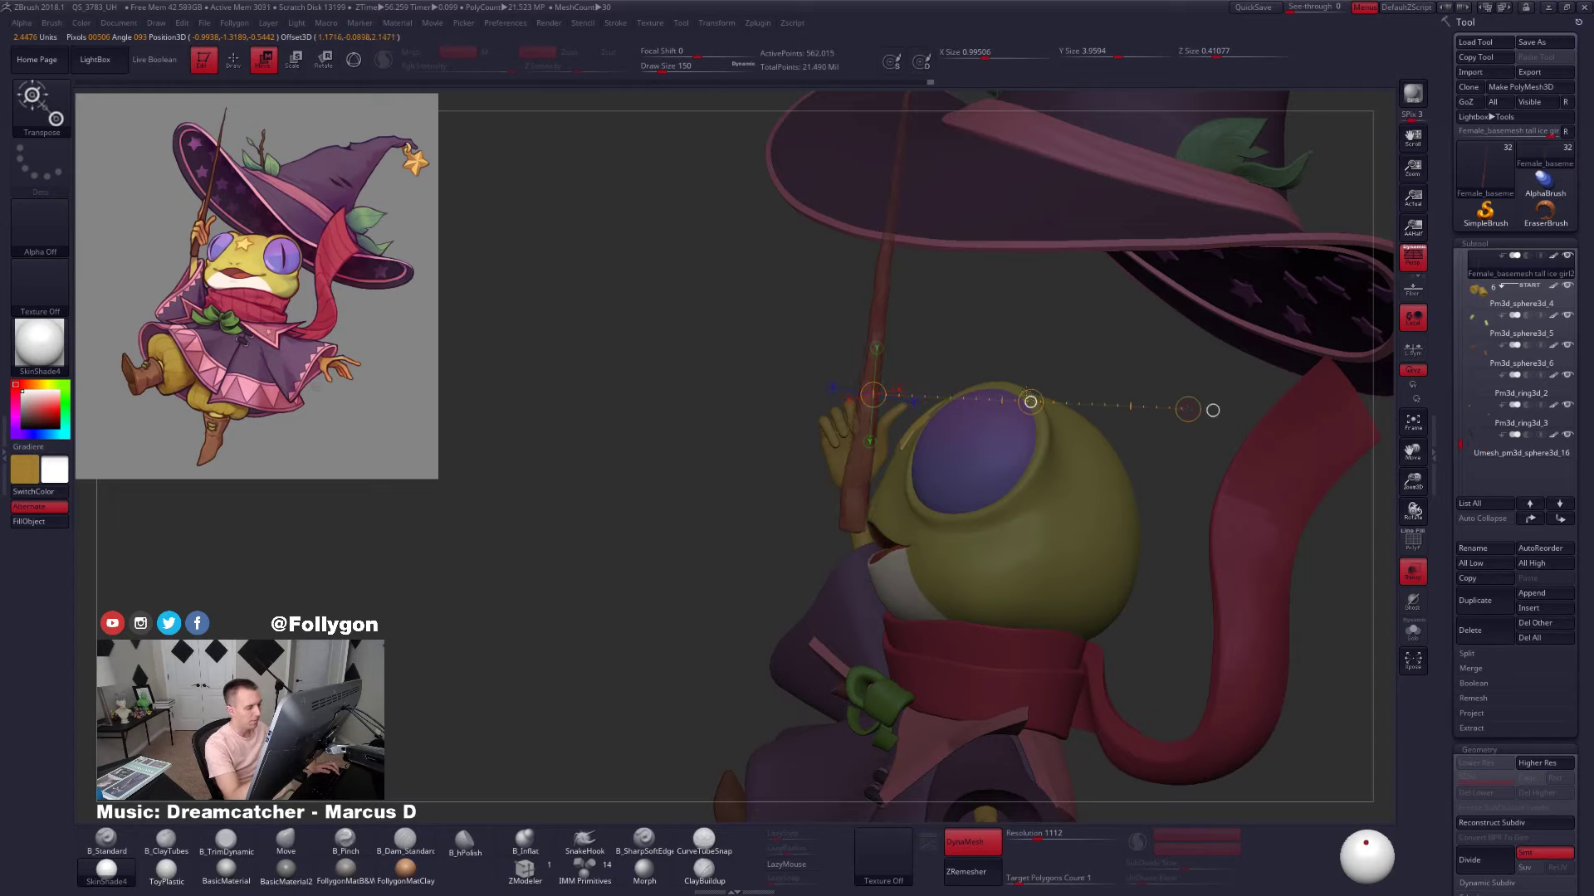
# Rotate the wand about its upper shaft to tilt it in the grip, and turn transparency off
pyautogui.press('r')
pyautogui.moveTo(874, 338); pyautogui.dragTo(809, 574)
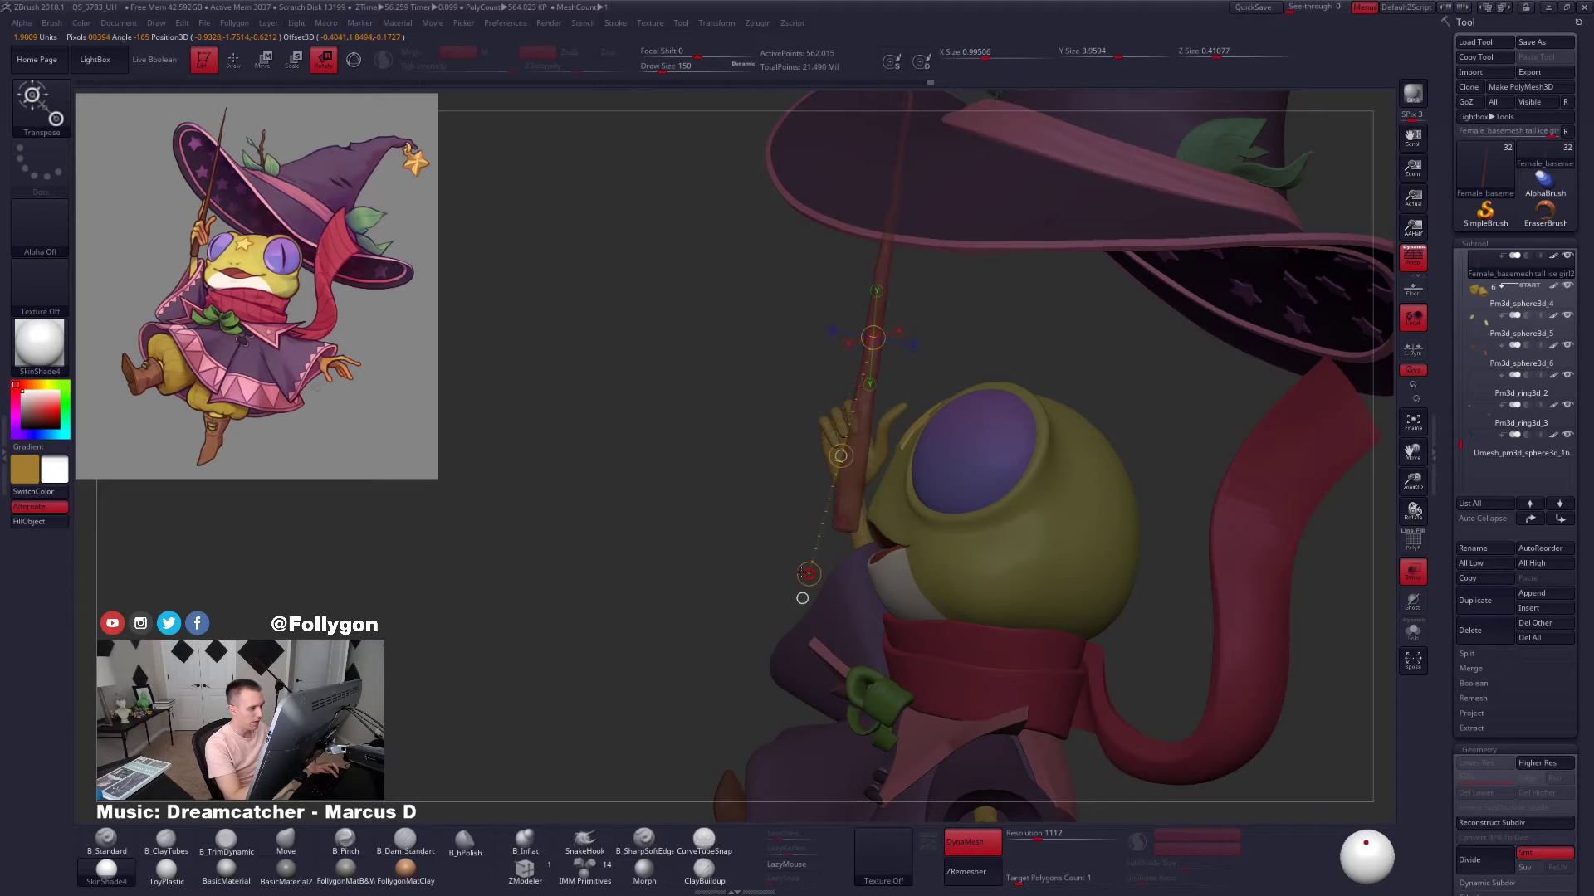
pyautogui.press('q')
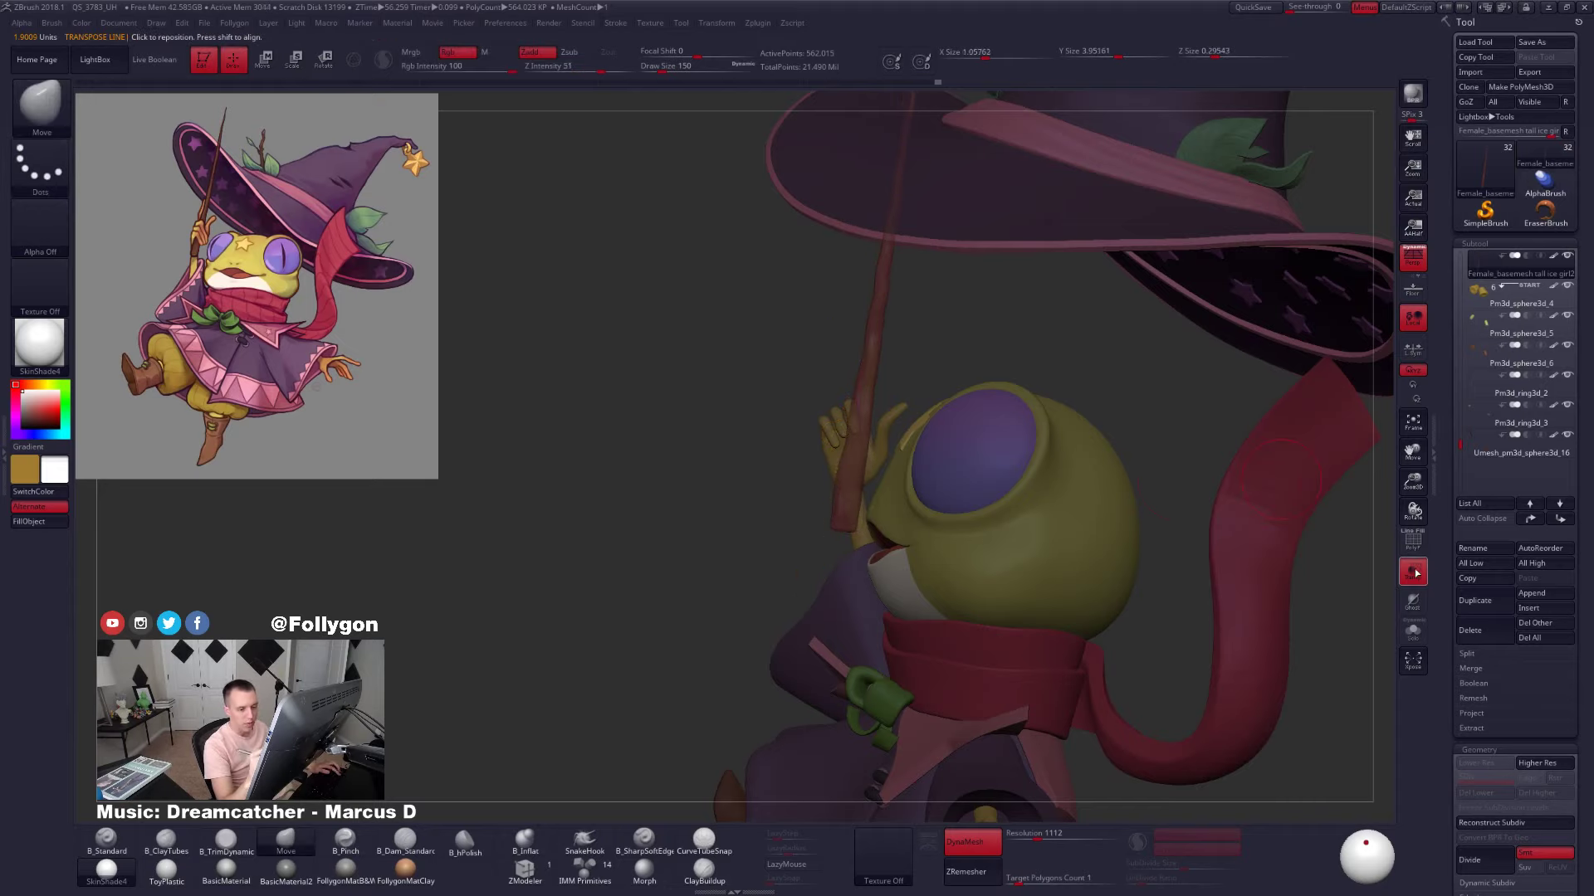
pyautogui.click(1412, 571)
pyautogui.moveTo(994, 585); pyautogui.dragTo(1096, 556)
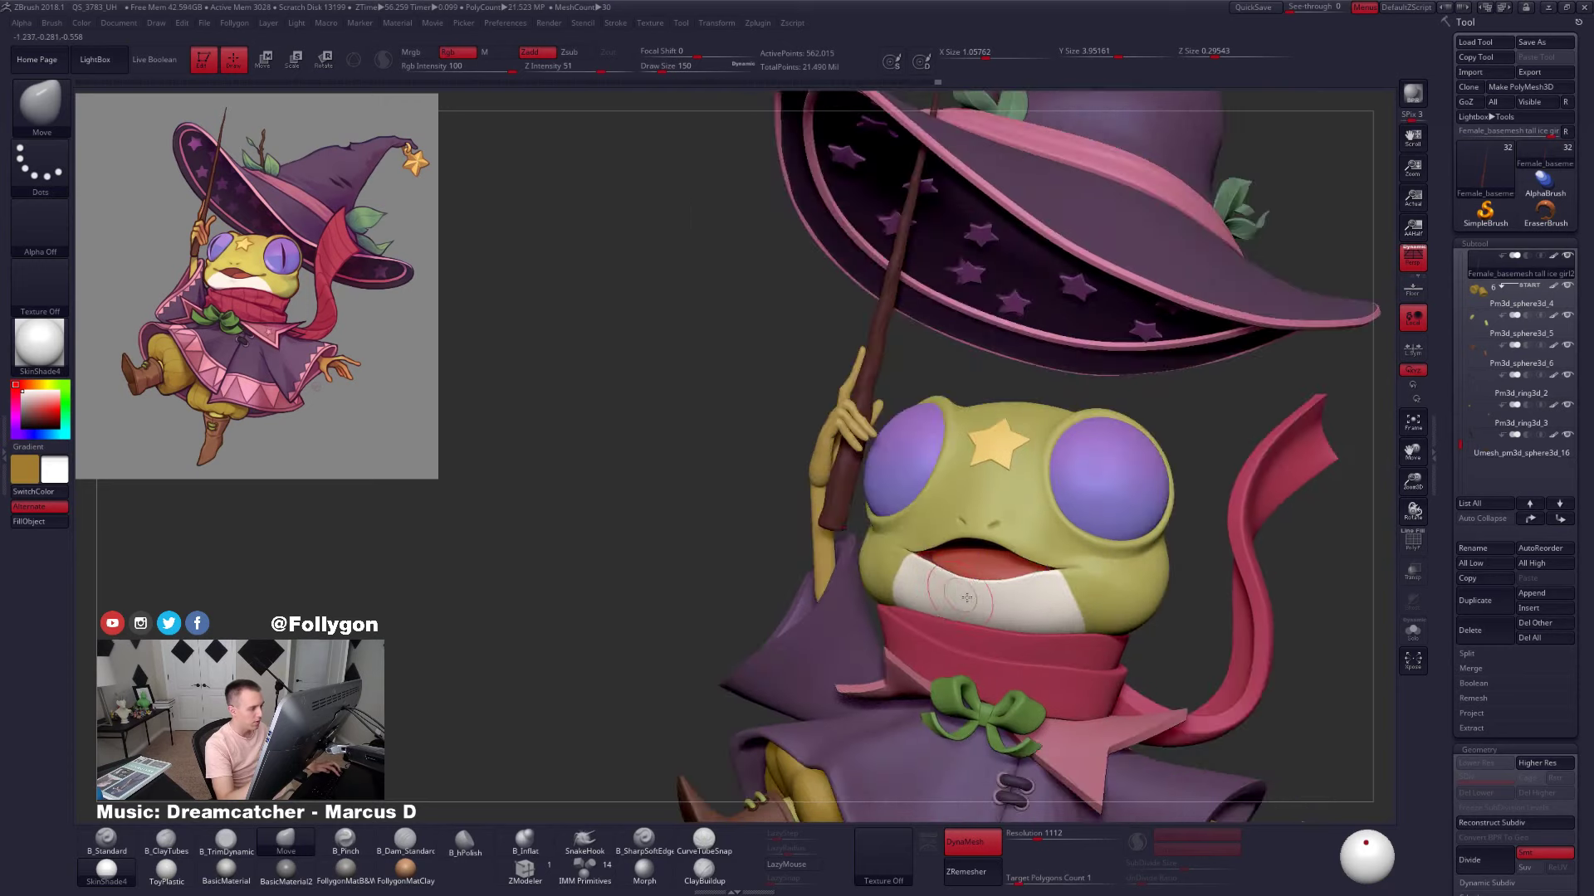
pyautogui.moveTo(863, 556); pyautogui.dragTo(903, 576)
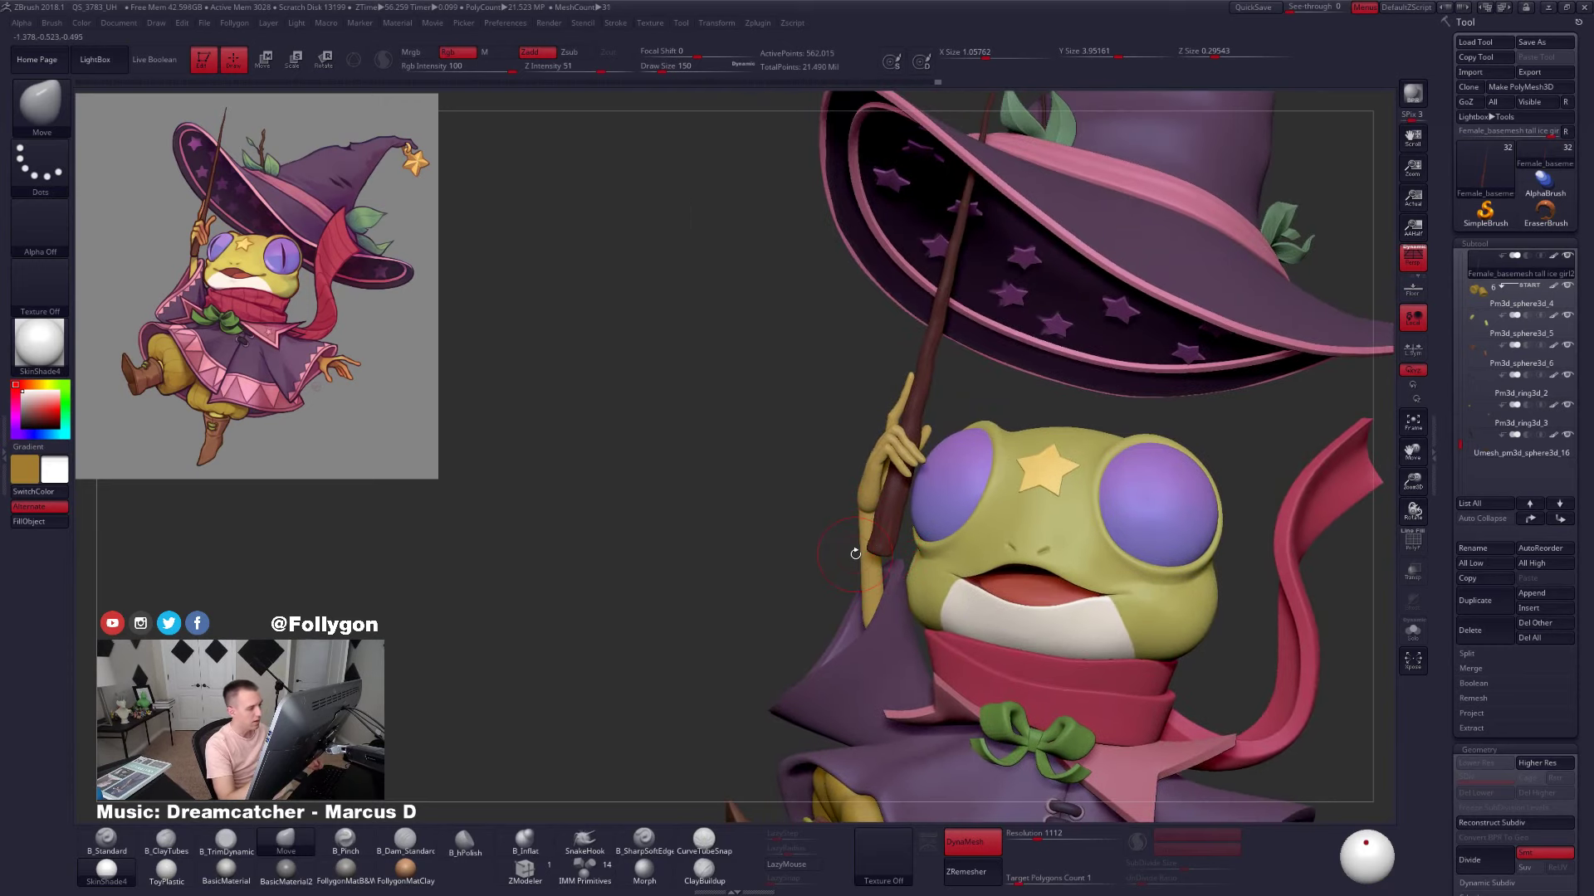
# Isolate the raised arm with its polyframe displayed and lower it to subdivision level 1
pyautogui.moveTo(921, 542); pyautogui.dragTo(992, 541, button='right')
pyautogui.keyDown('alt'); pyautogui.click(901, 490); pyautogui.keyUp('alt')
pyautogui.hotkey('shift', 'f')
pyautogui.hotkey('alt', 's')
pyautogui.hotkey('shift', 'd')
pyautogui.hotkey('shift', 'd')
pyautogui.hotkey('shift', 'd')
pyautogui.hotkey('shift', 'd')
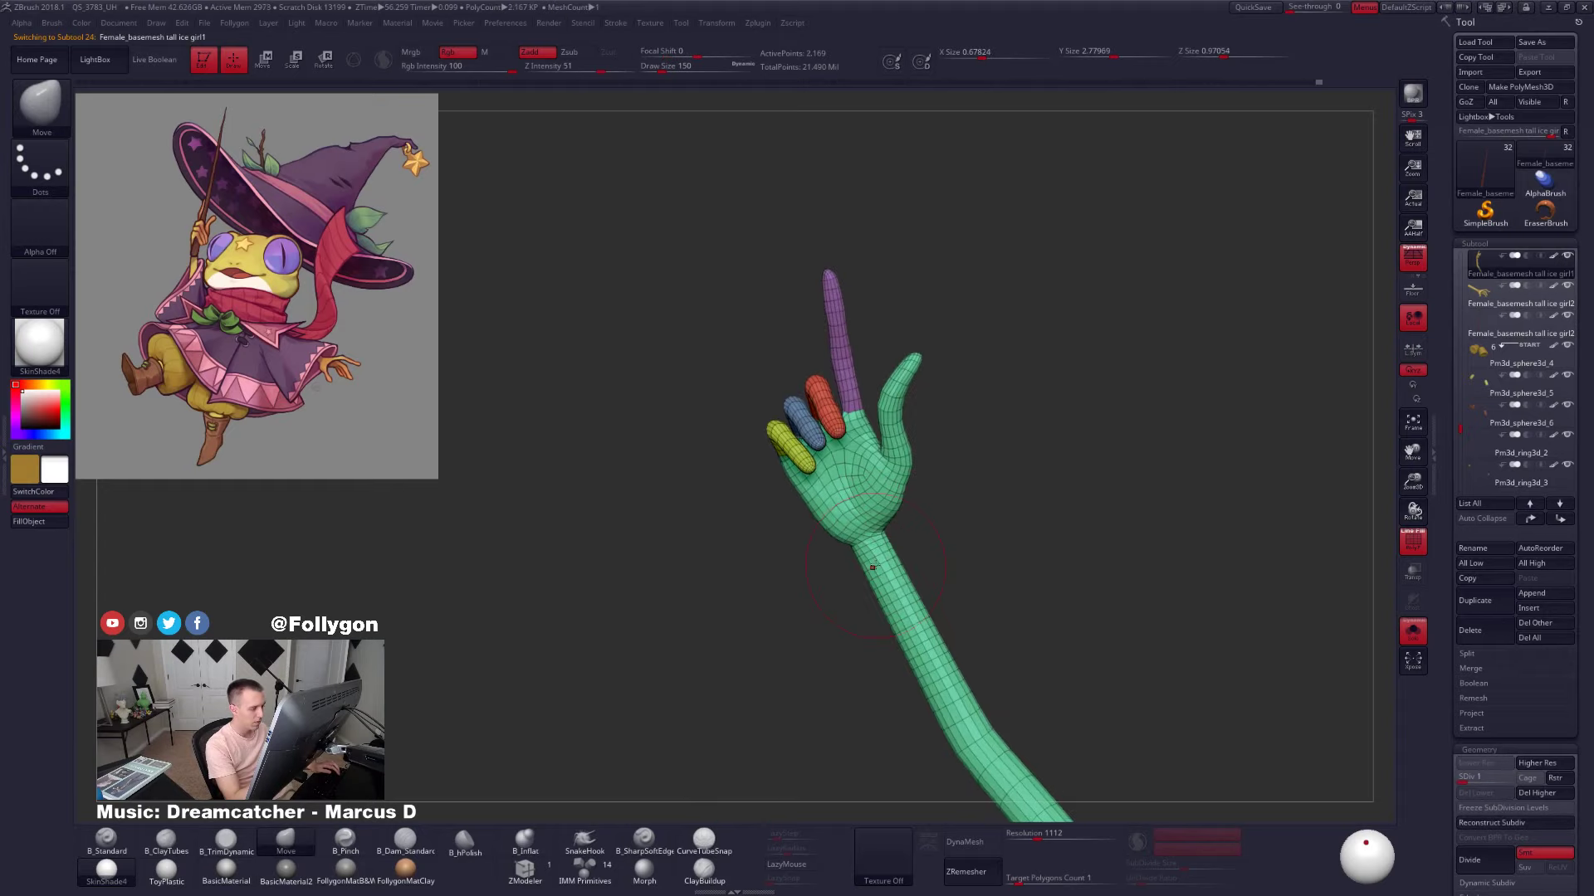
# Mask the raised forearm up to the wrist, leaving the hand free, and place a transpose line at the wrist
pyautogui.press('w')
pyautogui.keyDown('ctrl'); pyautogui.moveTo(872, 542); pyautogui.dragTo(867, 528); pyautogui.keyUp('ctrl')
pyautogui.press('q')
pyautogui.moveTo(881, 498)
pyautogui.mouseDown(button='right')
pyautogui.moveTo(978, 462)
pyautogui.moveTo(922, 489)
pyautogui.mouseUp(button='right')
pyautogui.press('w')
pyautogui.moveTo(861, 523); pyautogui.dragTo(869, 526)
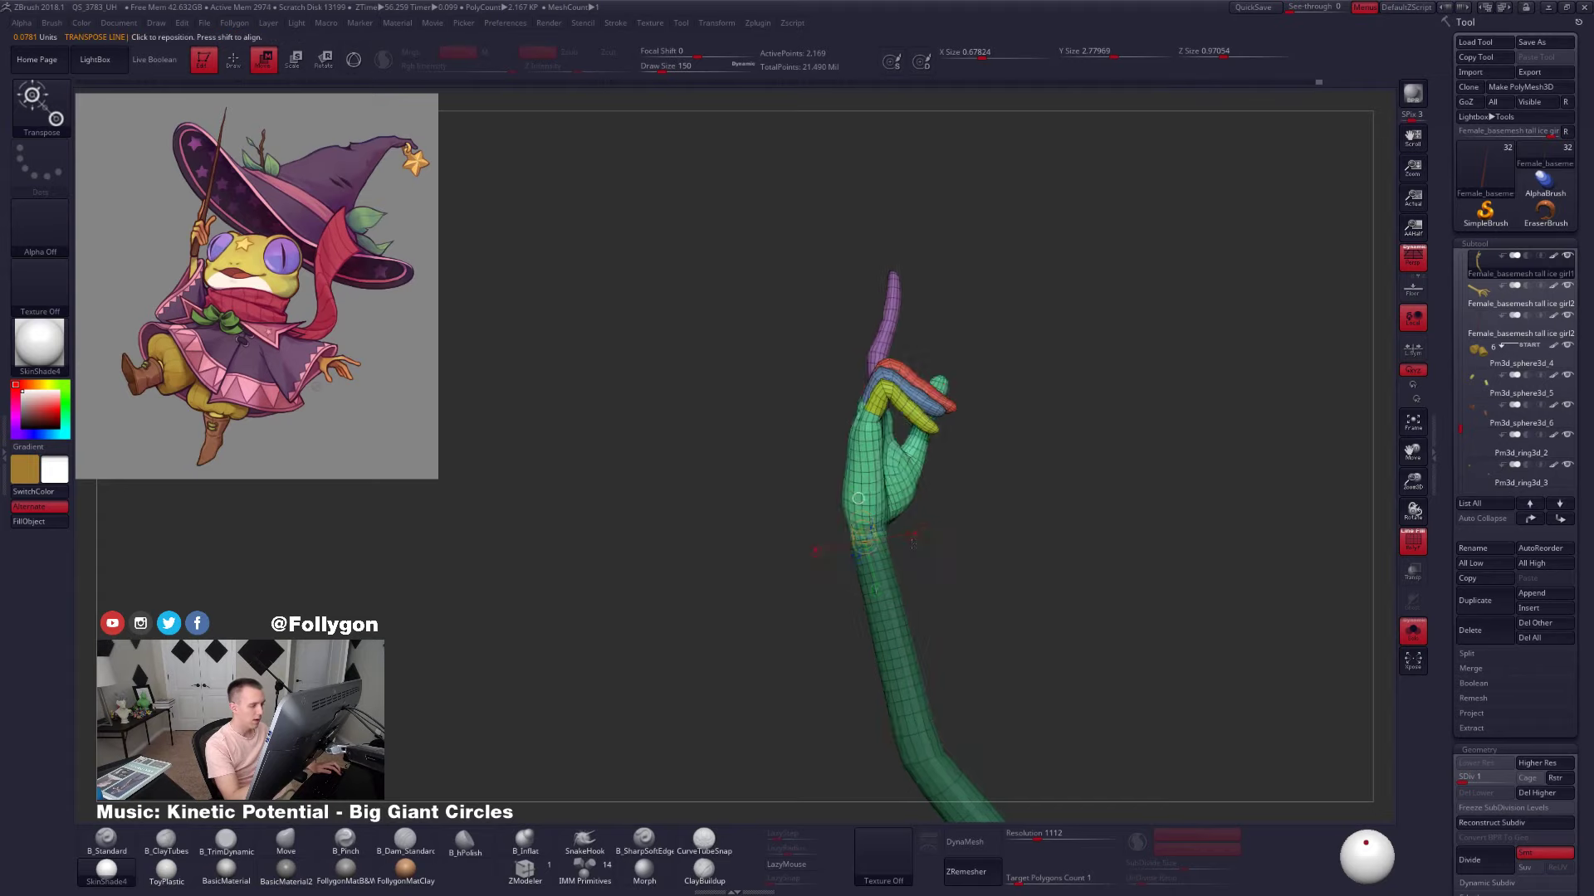
# Rotate the unmasked hand about the wrist and bring the rest of the character back
pyautogui.moveTo(869, 526); pyautogui.dragTo(817, 529, button='right')
pyautogui.press('q')
pyautogui.moveTo(925, 531)
pyautogui.mouseDown(button='right')
pyautogui.moveTo(928, 554)
pyautogui.moveTo(995, 553)
pyautogui.mouseUp(button='right')
pyautogui.press('r')
pyautogui.moveTo(919, 500)
pyautogui.mouseDown()
pyautogui.moveTo(927, 478)
pyautogui.moveTo(1062, 477)
pyautogui.mouseUp()
pyautogui.hotkey('ctrl', 'z')
pyautogui.moveTo(898, 534)
pyautogui.mouseDown()
pyautogui.moveTo(897, 260)
pyautogui.moveTo(912, 262)
pyautogui.mouseUp()
pyautogui.hotkey('alt', 's')
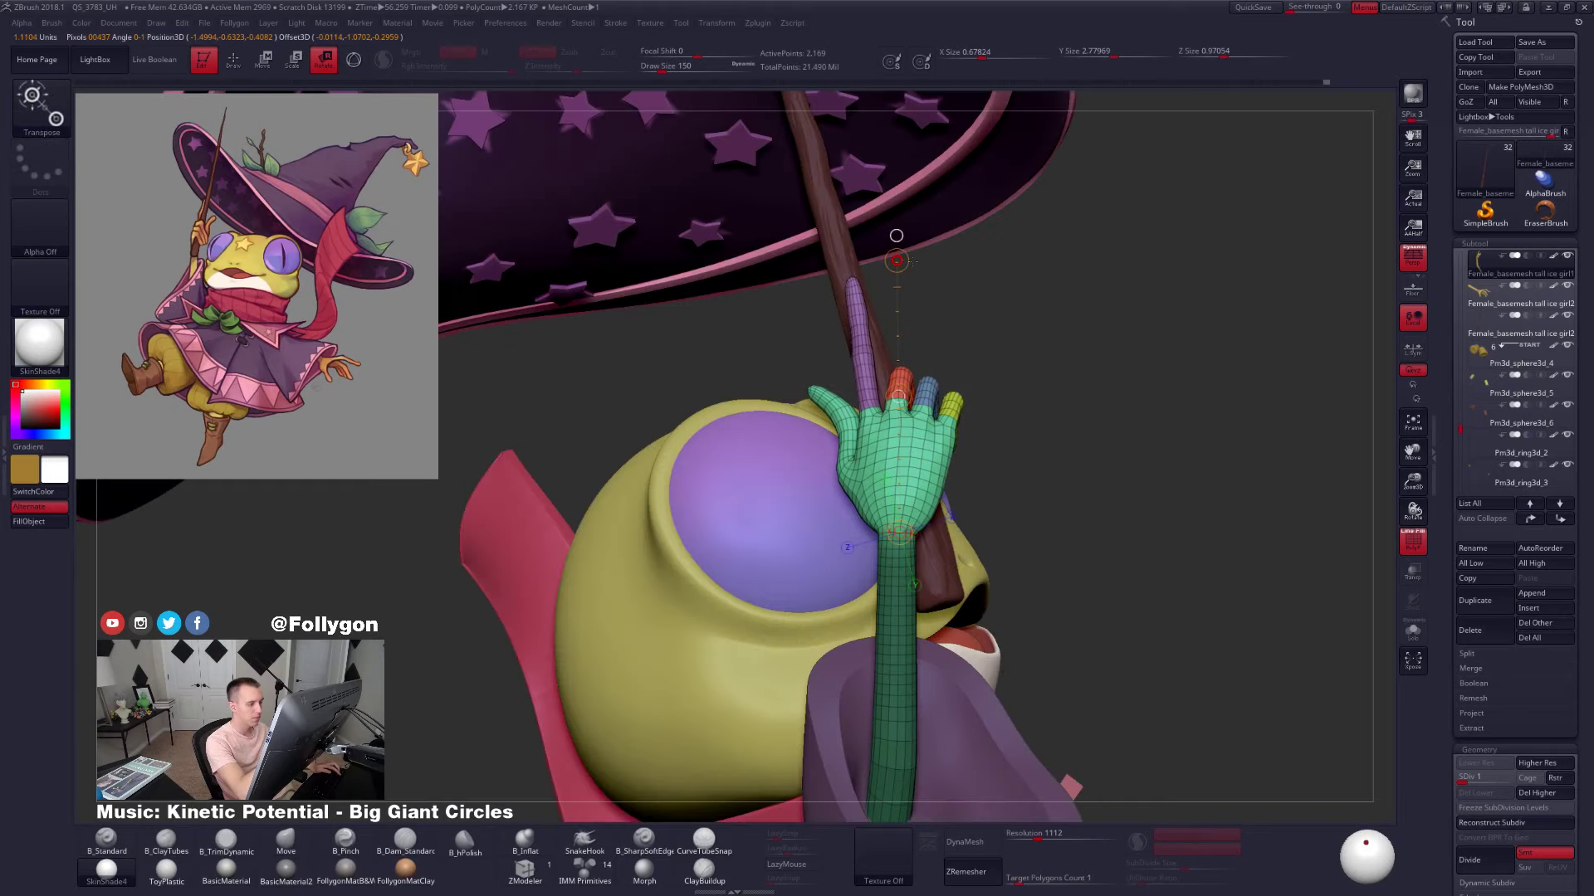
# Return to the Move brush on the raised arm and enlarge it to size 239
pyautogui.press('q')
pyautogui.moveTo(868, 462)
pyautogui.mouseDown(button='right')
pyautogui.moveTo(913, 487)
pyautogui.moveTo(918, 465)
pyautogui.mouseUp(button='right')
pyautogui.press('space')
pyautogui.moveTo(921, 541); pyautogui.dragTo(933, 542)
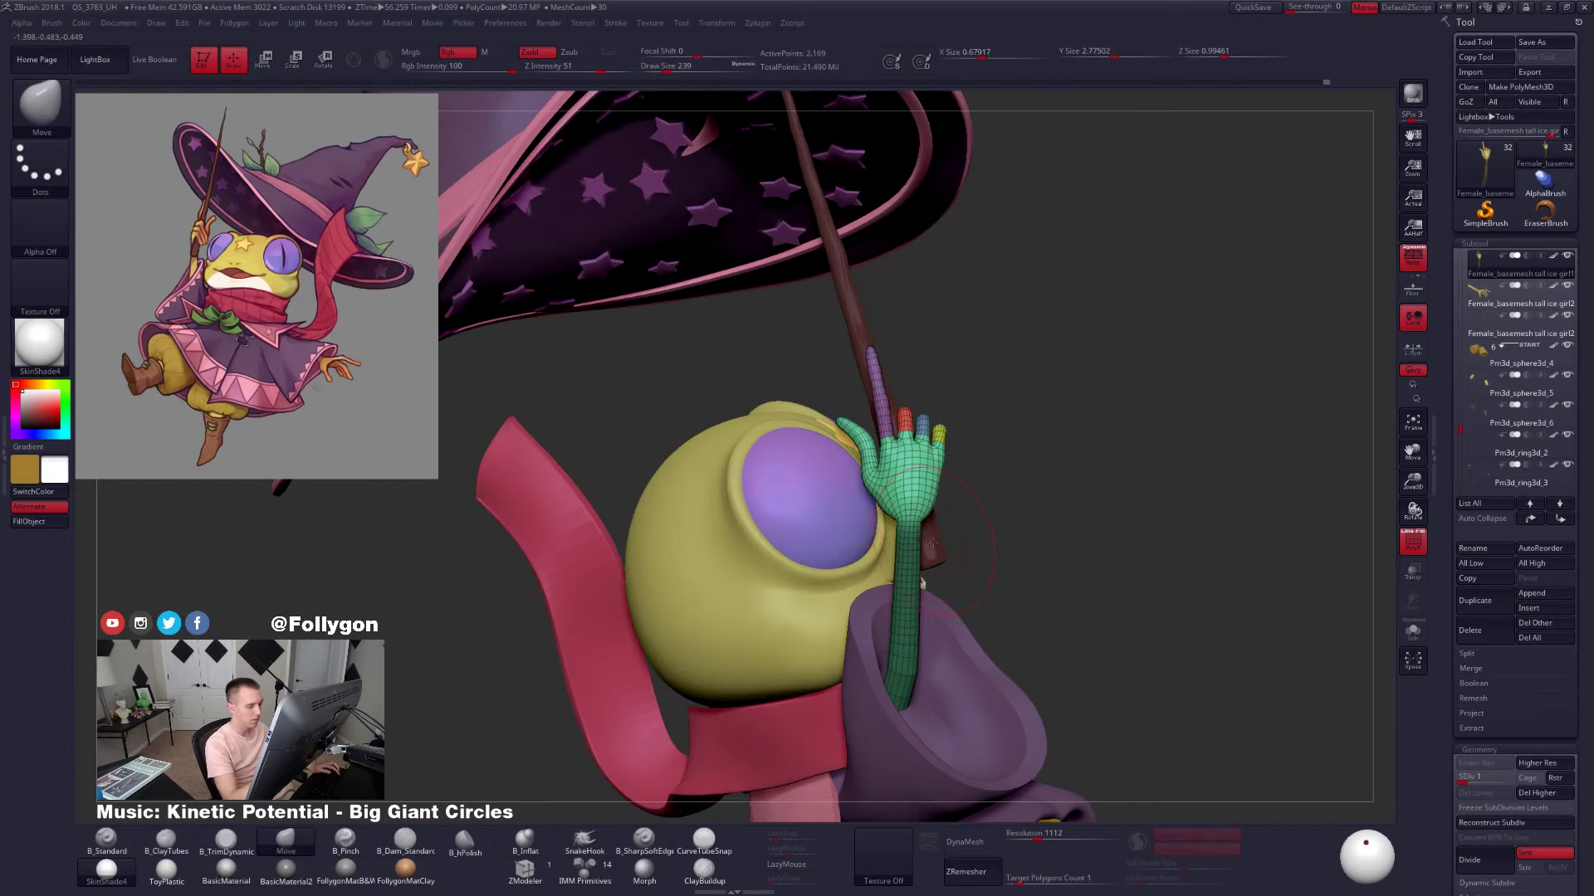
# Select the wand and adjust its position behind the wrist with a move transpose line
pyautogui.keyDown('alt'); pyautogui.click(938, 546); pyautogui.keyUp('alt')
pyautogui.moveTo(938, 546); pyautogui.dragTo(930, 550, button='right')
pyautogui.press('w')
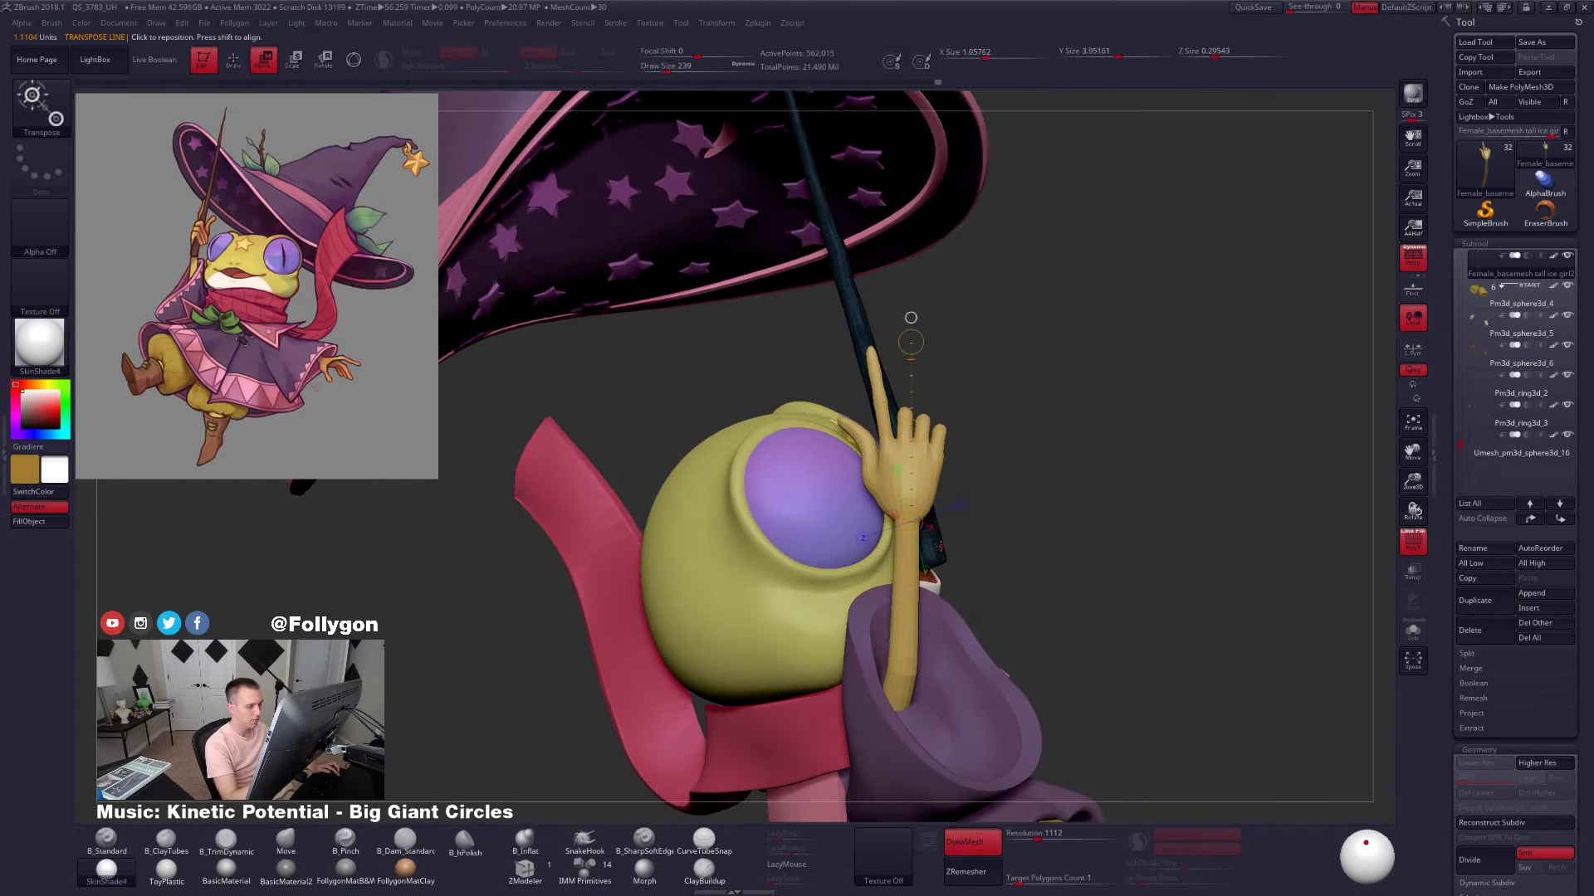
pyautogui.moveTo(937, 551); pyautogui.dragTo(1111, 553)
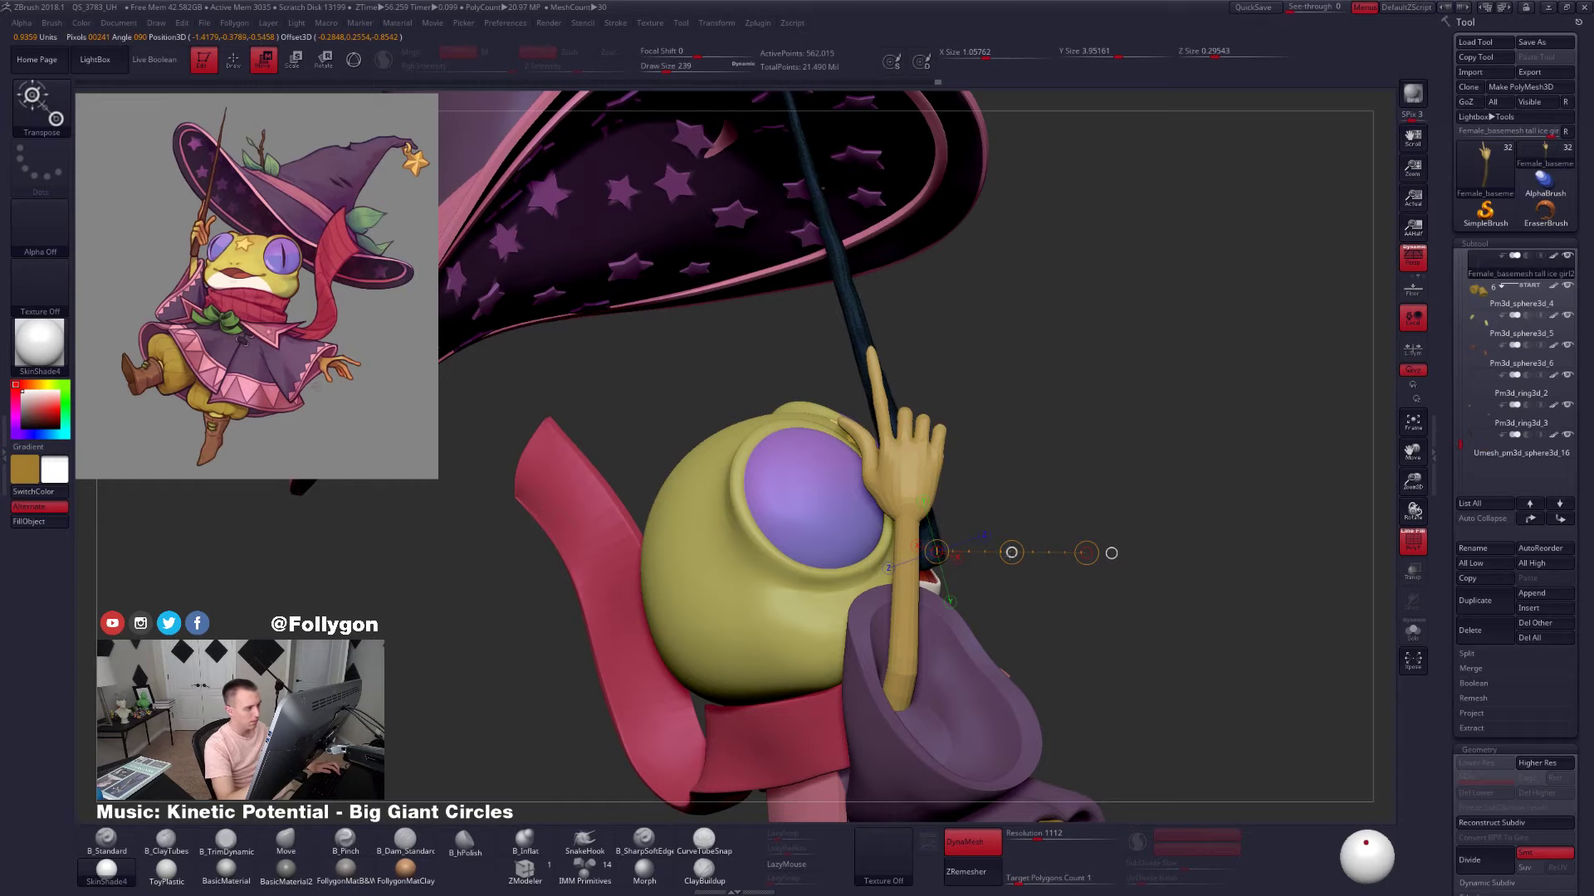
pyautogui.press('q')
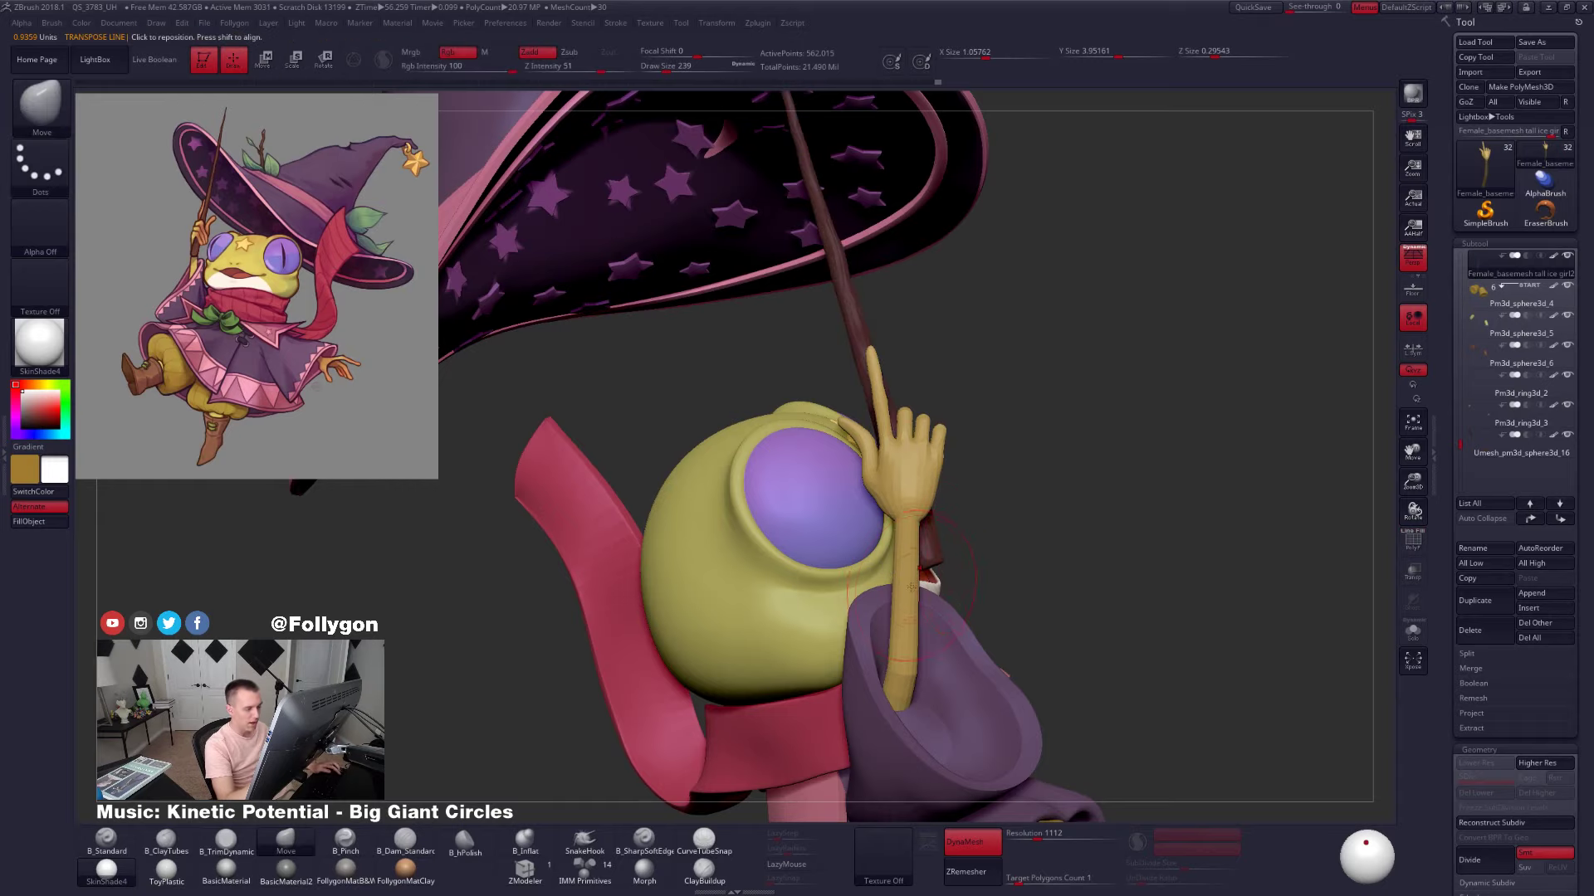
# Check the hand and wand from the front, select the wand, and reduce the Move brush to size 104
pyautogui.keyDown('alt'); pyautogui.click(910, 594); pyautogui.keyUp('alt')
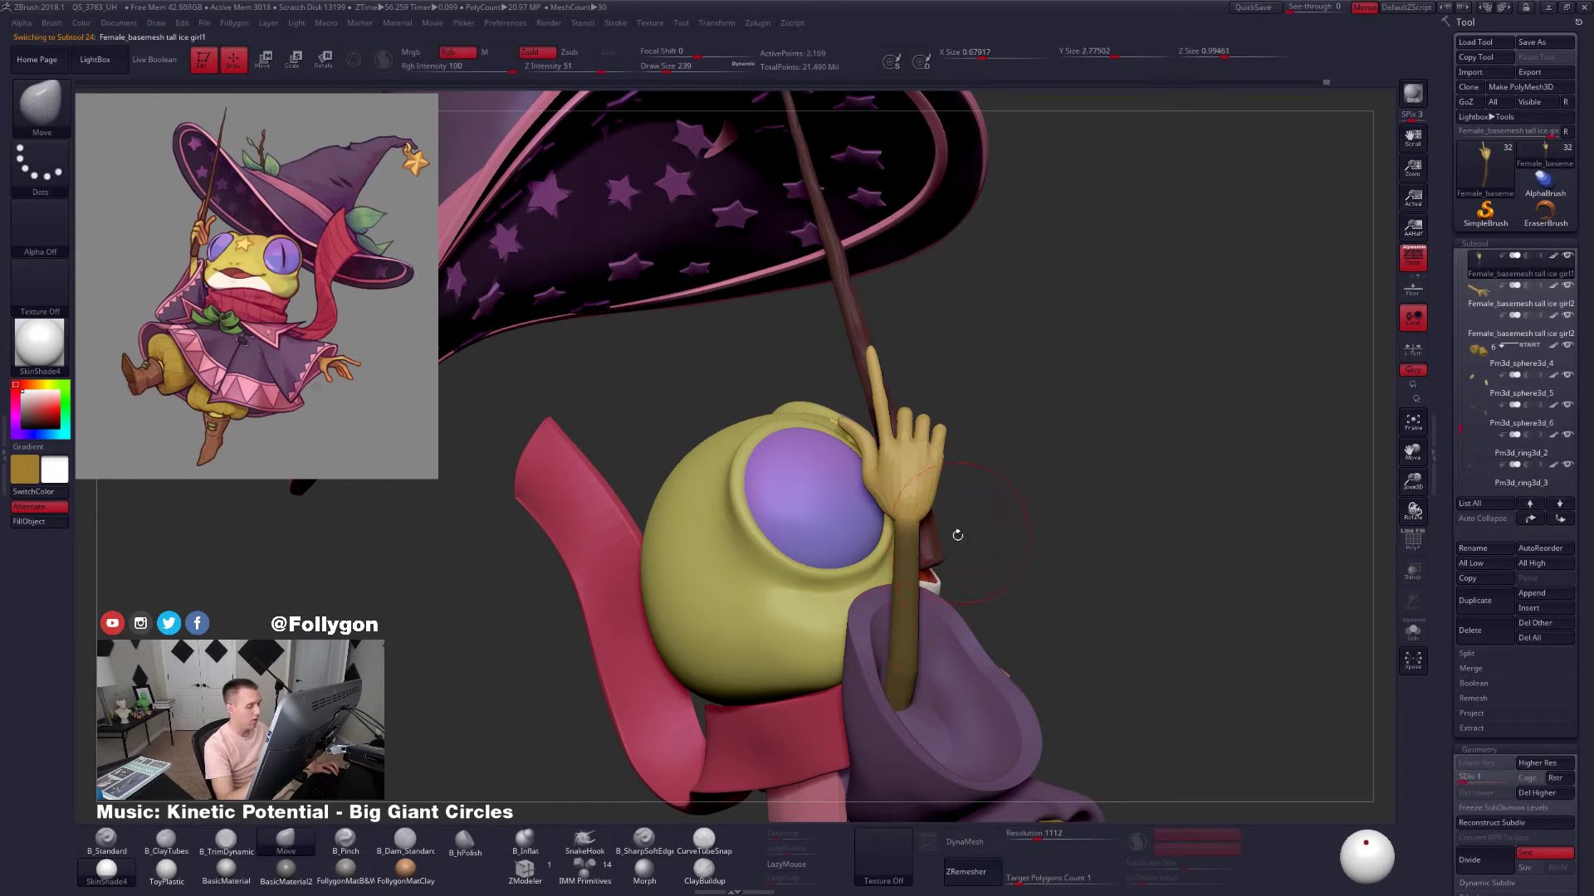
pyautogui.moveTo(957, 535)
pyautogui.mouseDown()
pyautogui.moveTo(888, 519)
pyautogui.moveTo(854, 531)
pyautogui.moveTo(838, 581)
pyautogui.mouseUp()
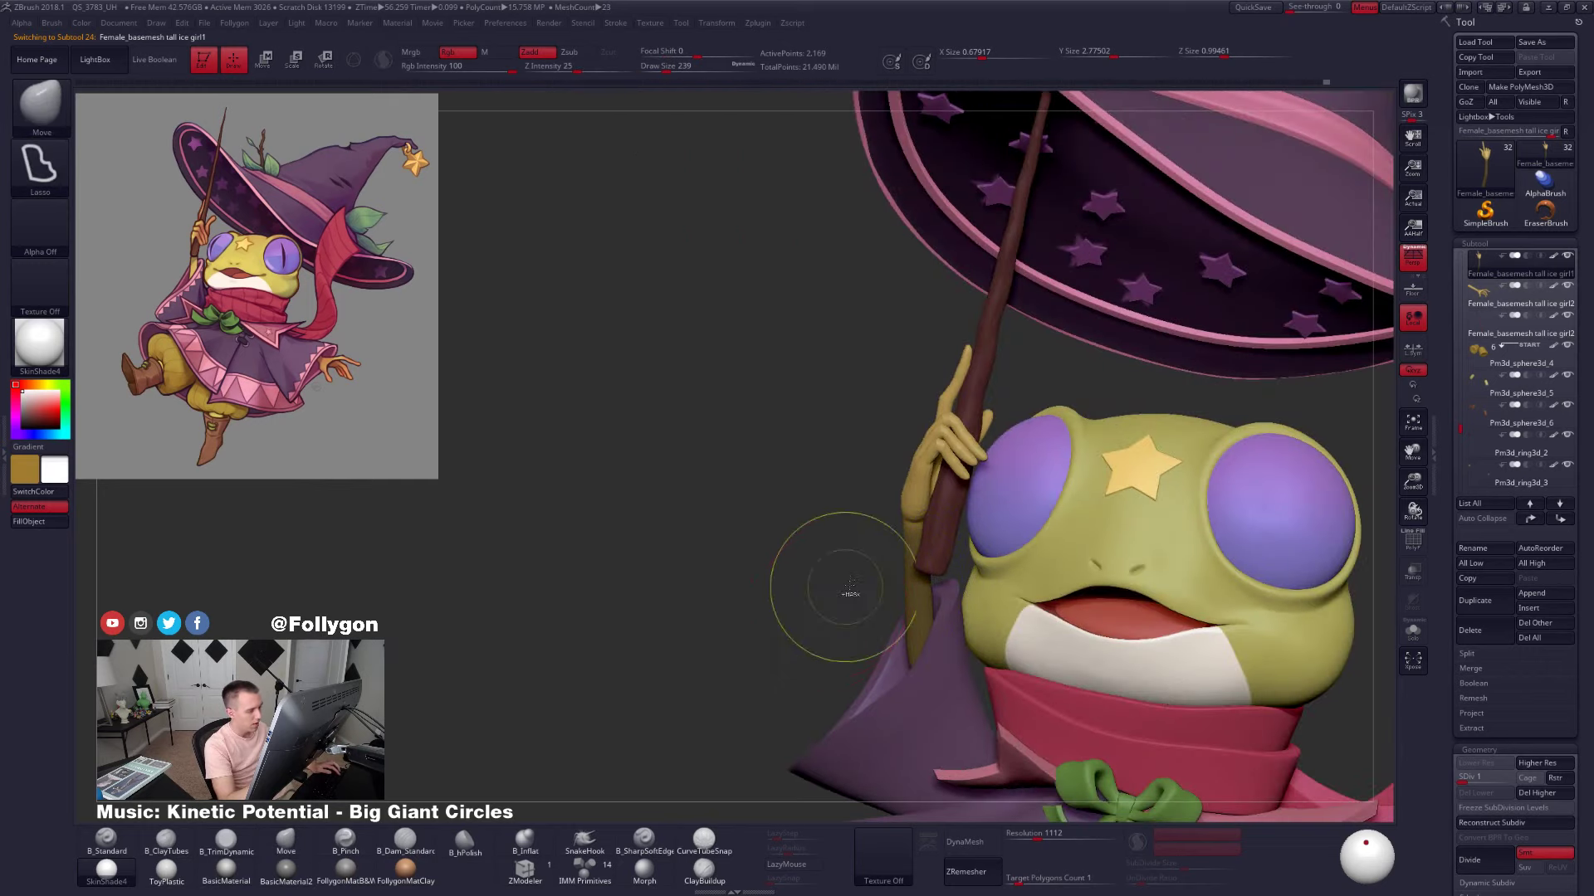
pyautogui.keyDown('ctrl'); pyautogui.moveTo(809, 626); pyautogui.dragTo(911, 371, button='right'); pyautogui.keyUp('ctrl')
pyautogui.keyDown('alt'); pyautogui.click(941, 391); pyautogui.keyUp('alt')
pyautogui.moveTo(954, 440)
pyautogui.mouseDown(button='right')
pyautogui.moveTo(1052, 498)
pyautogui.moveTo(955, 440)
pyautogui.moveTo(925, 382)
pyautogui.mouseUp(button='right')
pyautogui.keyDown('alt'); pyautogui.moveTo(926, 382); pyautogui.dragTo(948, 215, button='right'); pyautogui.keyUp('alt')
pyautogui.keyDown('alt'); pyautogui.click(839, 544); pyautogui.keyUp('alt')
pyautogui.press('space')
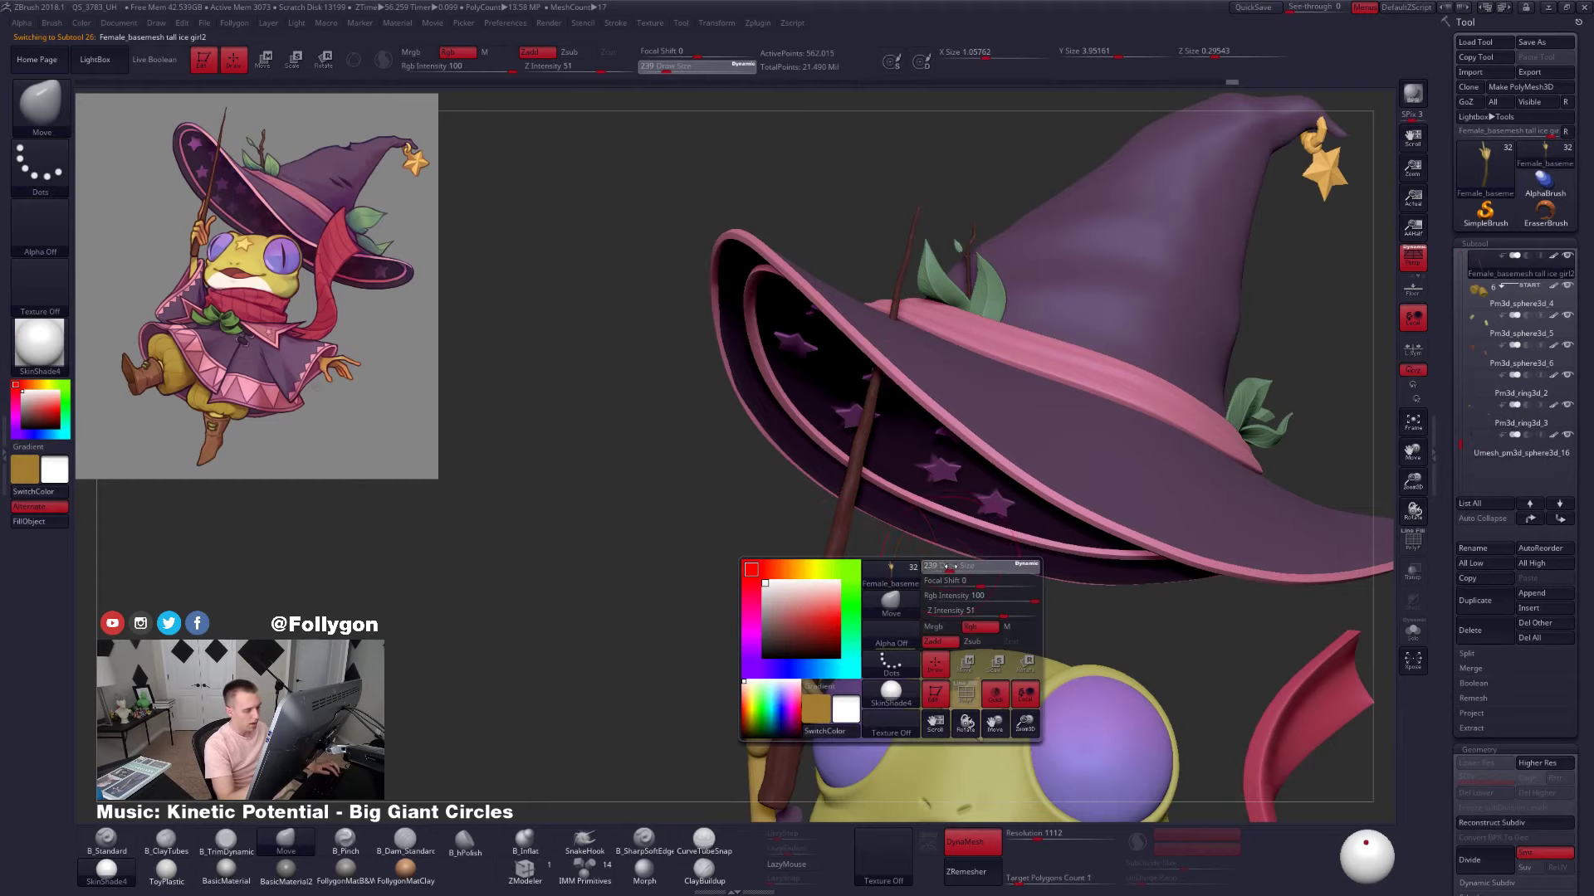
pyautogui.click(943, 564)
pyautogui.keyDown('ctrl'); pyautogui.click(889, 608); pyautogui.keyUp('ctrl')
pyautogui.keyDown('ctrl'); pyautogui.moveTo(889, 610); pyautogui.dragTo(927, 595); pyautogui.keyUp('ctrl')
pyautogui.keyDown('alt'); pyautogui.moveTo(928, 595); pyautogui.dragTo(1066, 437, button='right'); pyautogui.keyUp('alt')
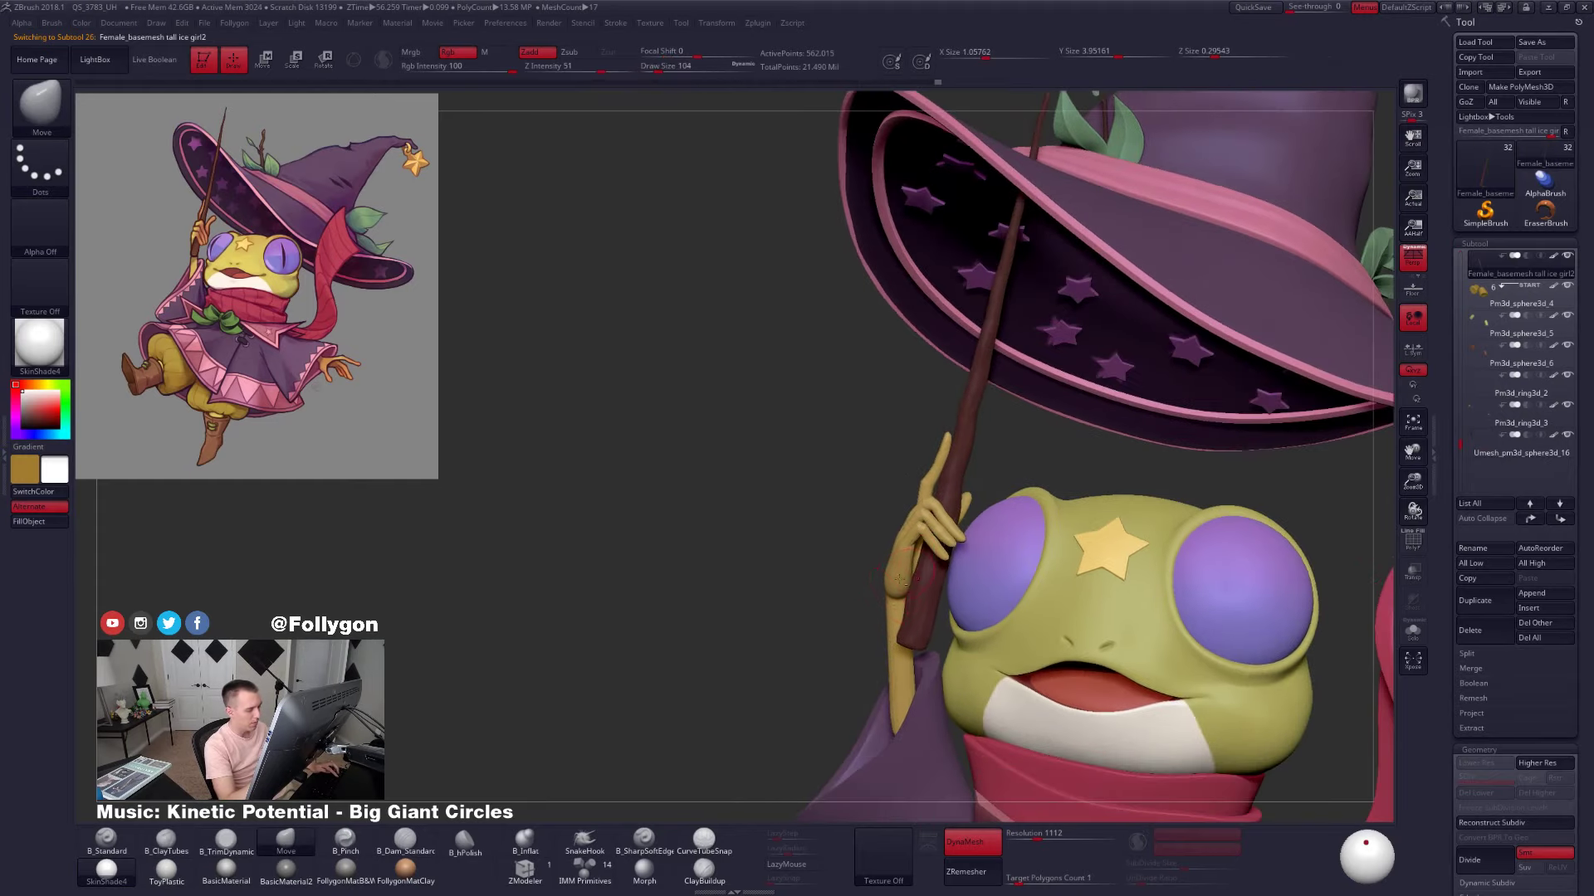
# Select the raised arm and set the Move brush to size 113 for close work on the palm
pyautogui.keyDown('alt'); pyautogui.click(895, 596); pyautogui.keyUp('alt')
pyautogui.moveTo(897, 581); pyautogui.dragTo(911, 332, button='right')
pyautogui.keyDown('ctrl'); pyautogui.moveTo(912, 332); pyautogui.dragTo(909, 423, button='right'); pyautogui.keyUp('ctrl')
pyautogui.press('space')
pyautogui.click(917, 548)
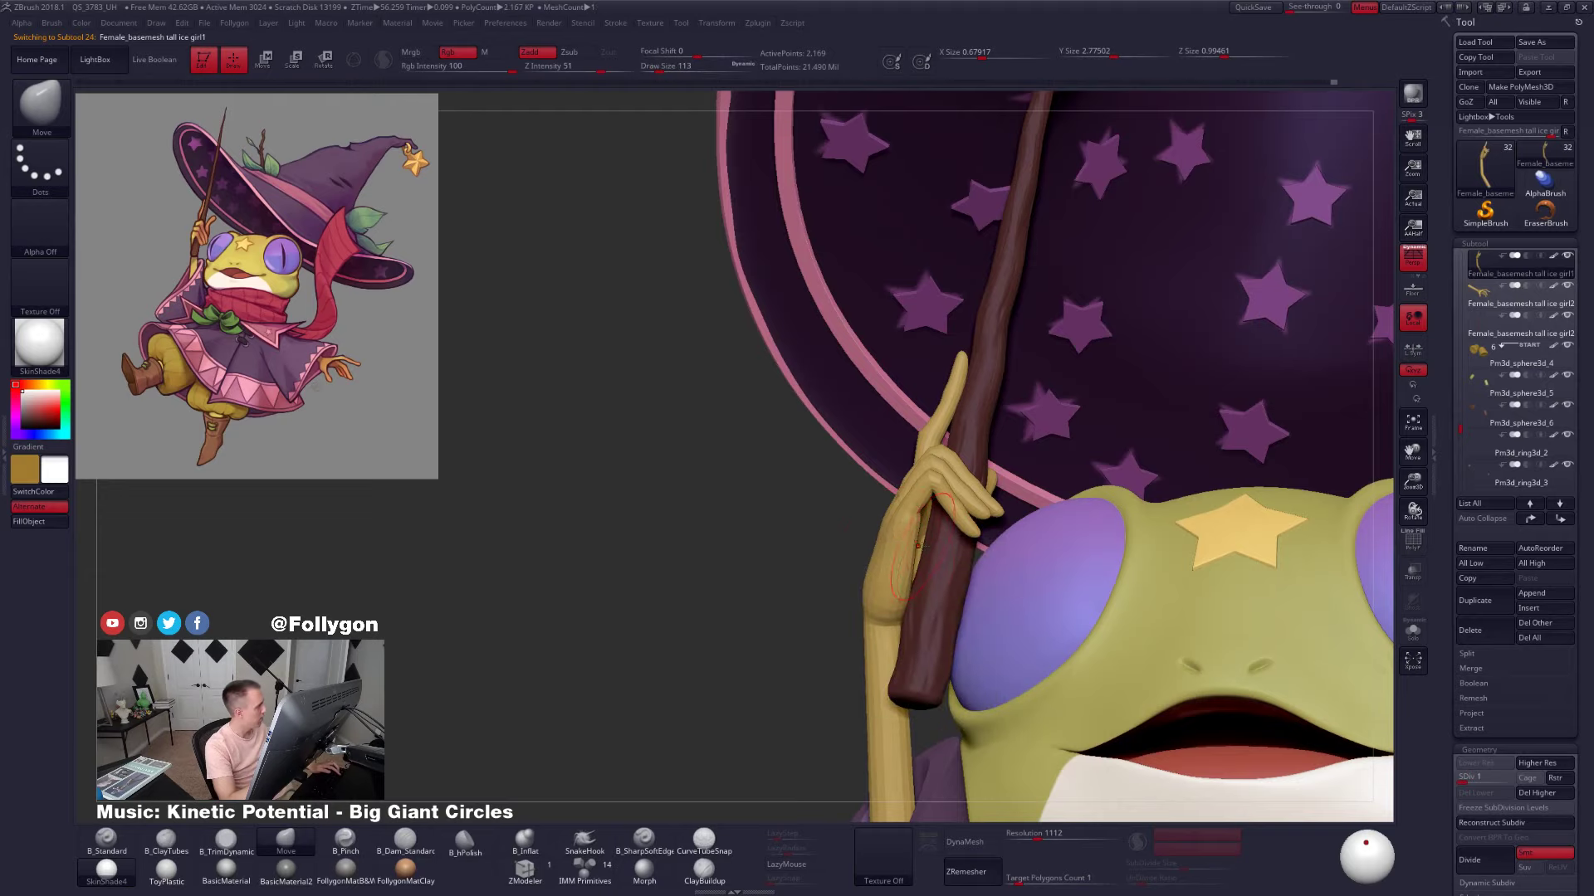
pyautogui.moveTo(940, 572); pyautogui.dragTo(871, 606, button='right')
pyautogui.moveTo(955, 490)
pyautogui.mouseDown(button='right')
pyautogui.moveTo(967, 539)
pyautogui.moveTo(973, 511)
pyautogui.moveTo(914, 551)
pyautogui.moveTo(889, 480)
pyautogui.moveTo(900, 498)
pyautogui.moveTo(954, 465)
pyautogui.moveTo(938, 542)
pyautogui.moveTo(893, 524)
pyautogui.mouseUp(button='right')
# Isolate the hand, mask everything except the middle finger, and rotate that finger about its base
pyautogui.hotkey('shift', 's')
pyautogui.hotkey('shift', 'f')
pyautogui.hotkey('shift', 'f')
pyautogui.press('w')
pyautogui.keyDown('ctrl'); pyautogui.click(897, 479); pyautogui.keyUp('ctrl')
pyautogui.press('q')
pyautogui.press('r')
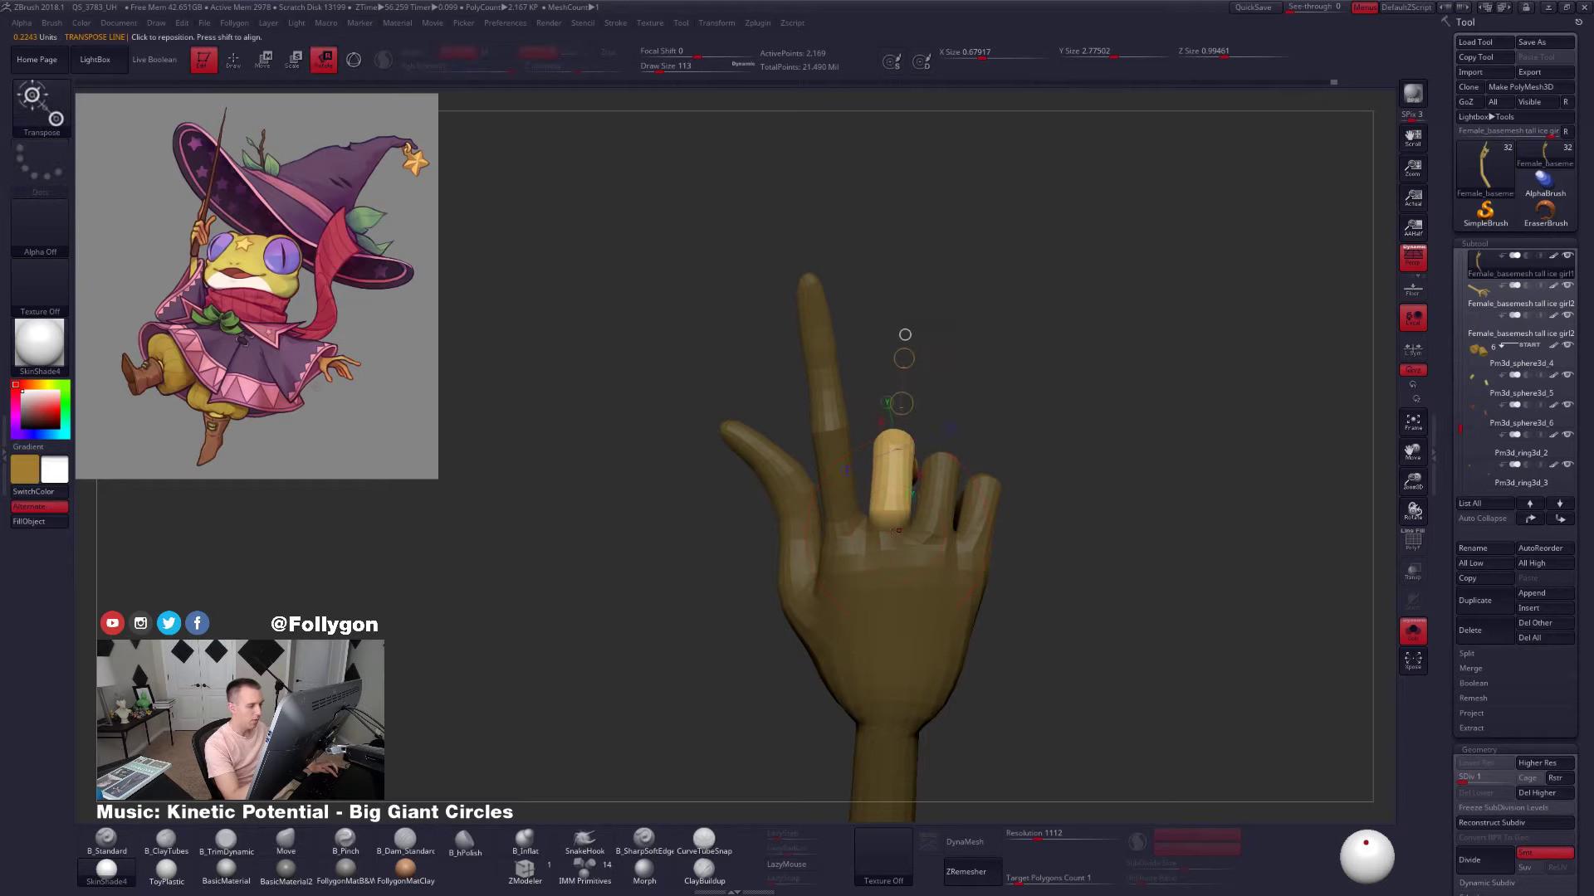
pyautogui.moveTo(896, 351); pyautogui.dragTo(905, 352)
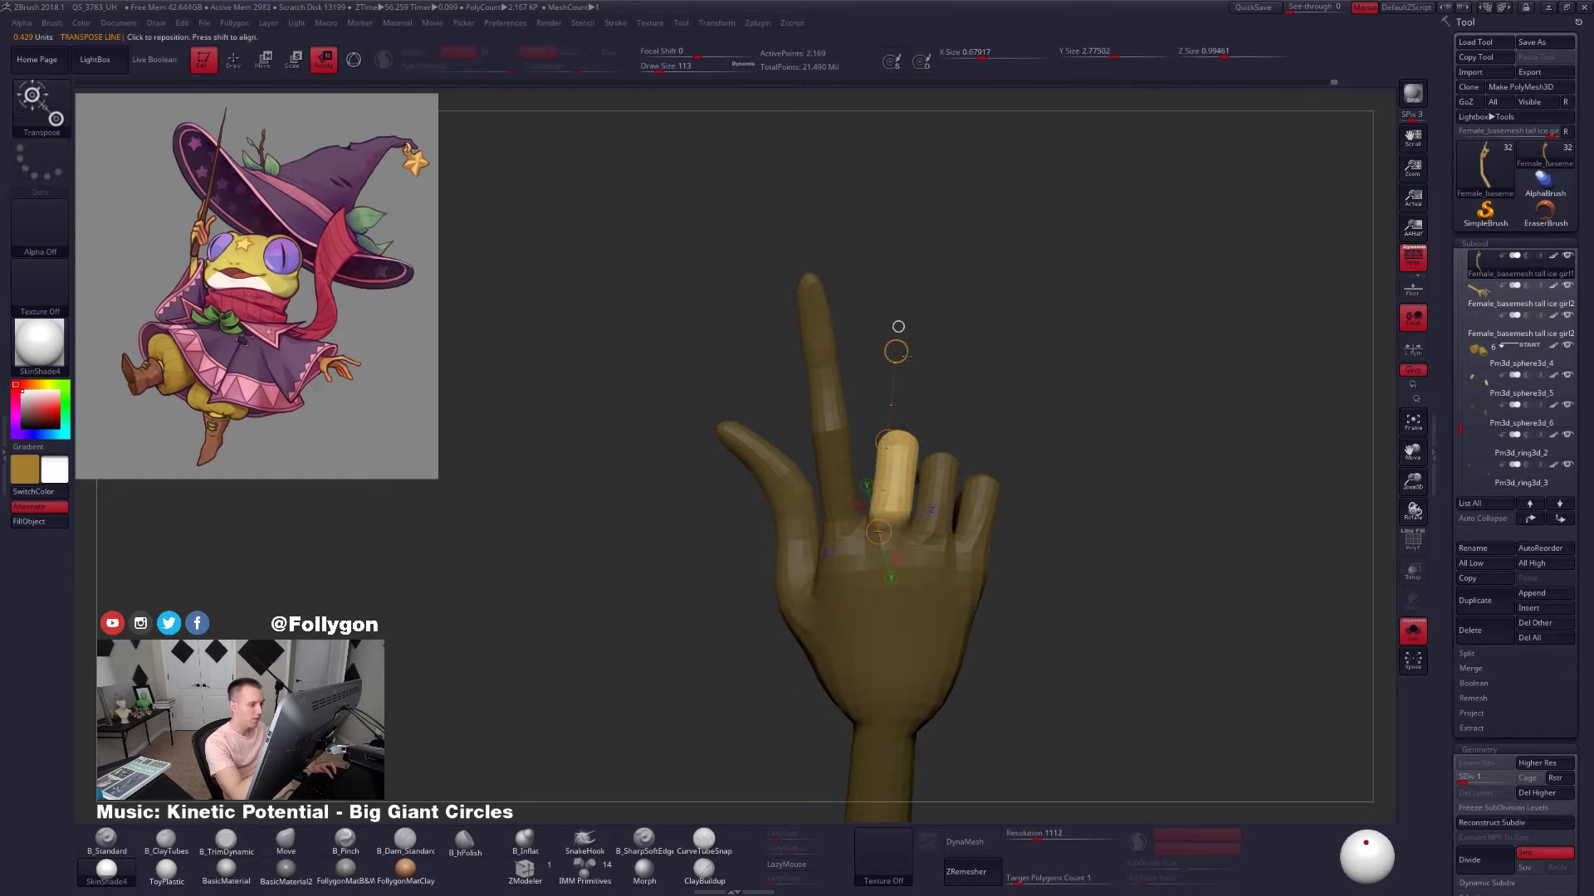
# Check the middle finger's new angle around the wand, and isolate the hand with its polyframe displayed
pyautogui.hotkey('alt', 's')
pyautogui.moveTo(996, 473); pyautogui.dragTo(930, 513)
pyautogui.moveTo(928, 516)
pyautogui.mouseDown(button='right')
pyautogui.moveTo(937, 471)
pyautogui.moveTo(877, 514)
pyautogui.mouseUp(button='right')
pyautogui.press('q')
pyautogui.hotkey('alt', 's')
pyautogui.hotkey('shift', 'f')
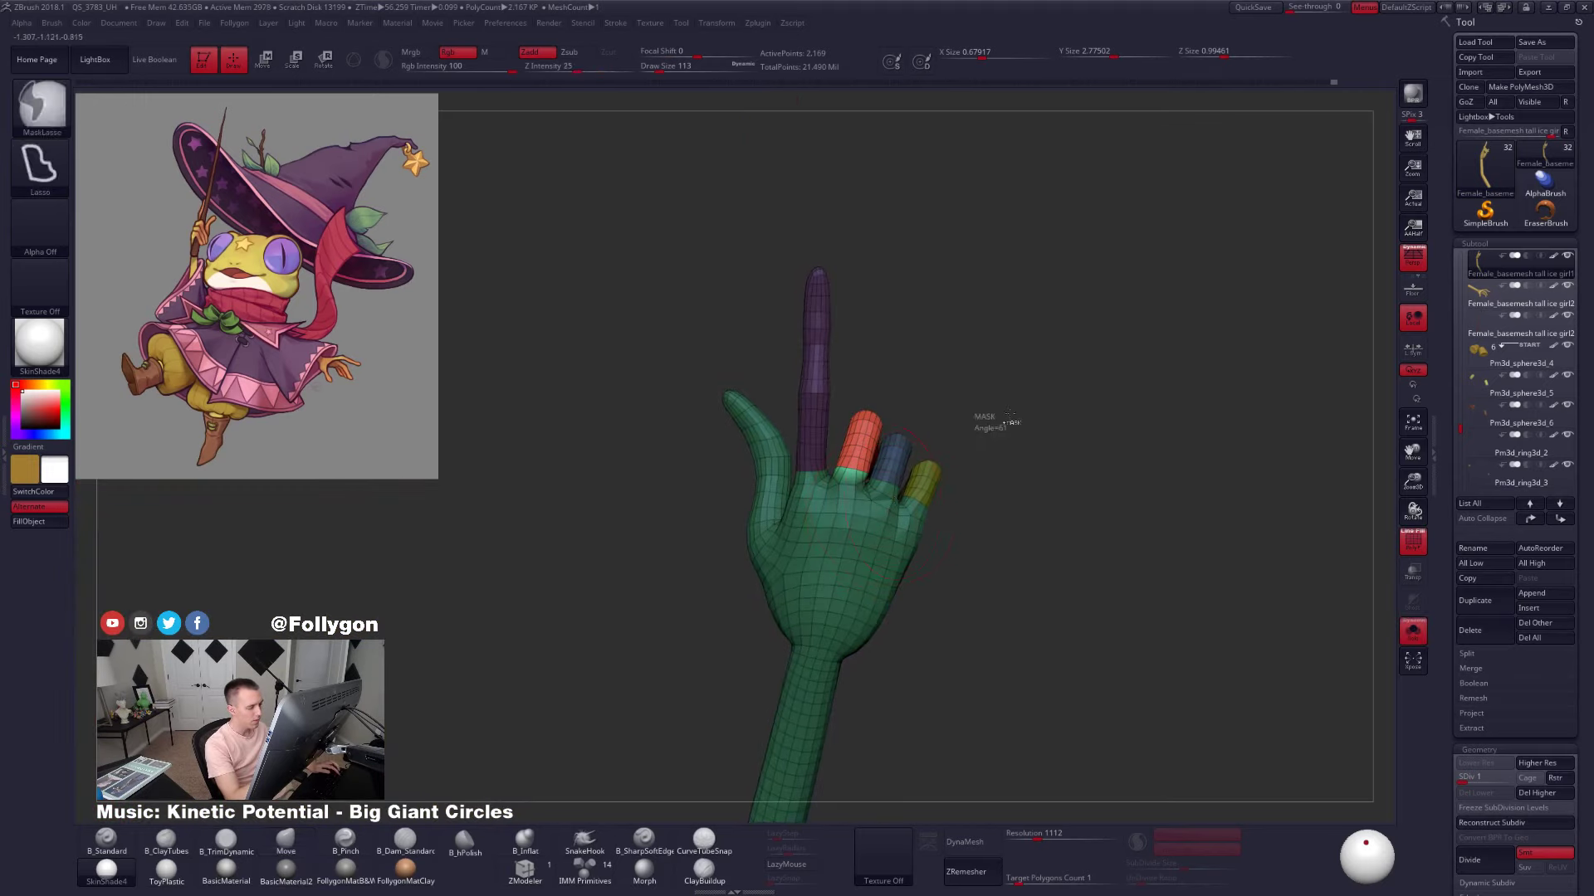
# Clear the hand's mask and hide the ring and little finger polygroups
pyautogui.keyDown('ctrl'); pyautogui.moveTo(984, 421); pyautogui.dragTo(954, 410); pyautogui.keyUp('ctrl')
pyautogui.press('w')
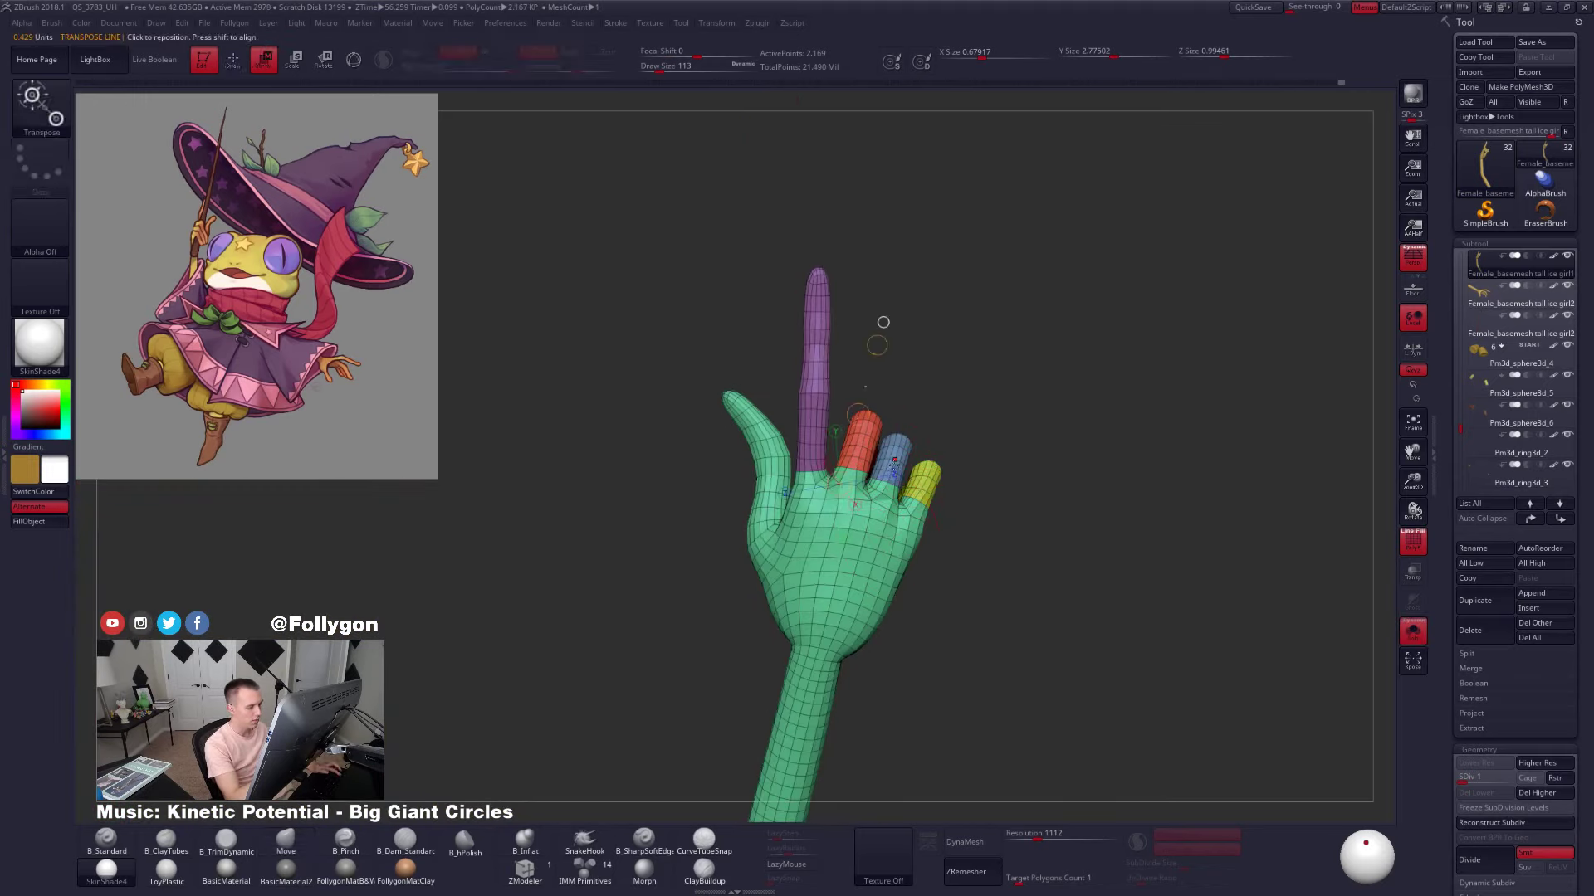
pyautogui.press('q')
pyautogui.keyDown('ctrl'); pyautogui.keyDown('shift'); pyautogui.click(897, 467); pyautogui.keyUp('shift'); pyautogui.keyUp('ctrl')
pyautogui.keyDown('ctrl'); pyautogui.keyDown('shift'); pyautogui.moveTo(927, 477); pyautogui.dragTo(927, 492); pyautogui.keyUp('shift'); pyautogui.keyUp('ctrl')
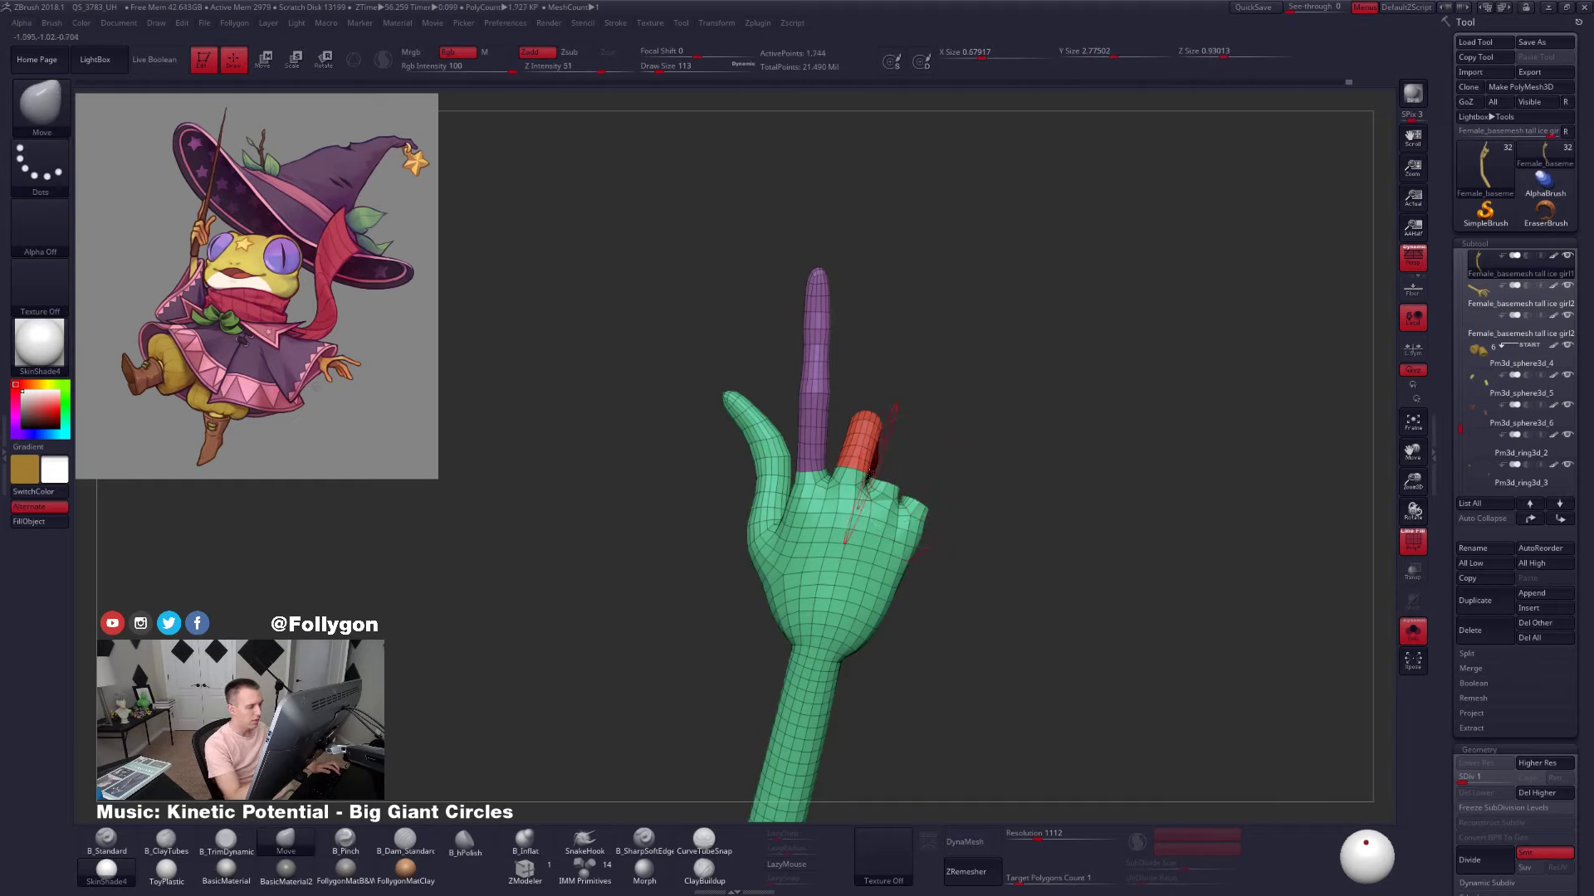
pyautogui.moveTo(869, 471)
pyautogui.keyDown('ctrl'); pyautogui.mouseDown(button='right')
pyautogui.moveTo(913, 494)
pyautogui.moveTo(876, 459)
pyautogui.mouseUp(button='right'); pyautogui.keyUp('ctrl')
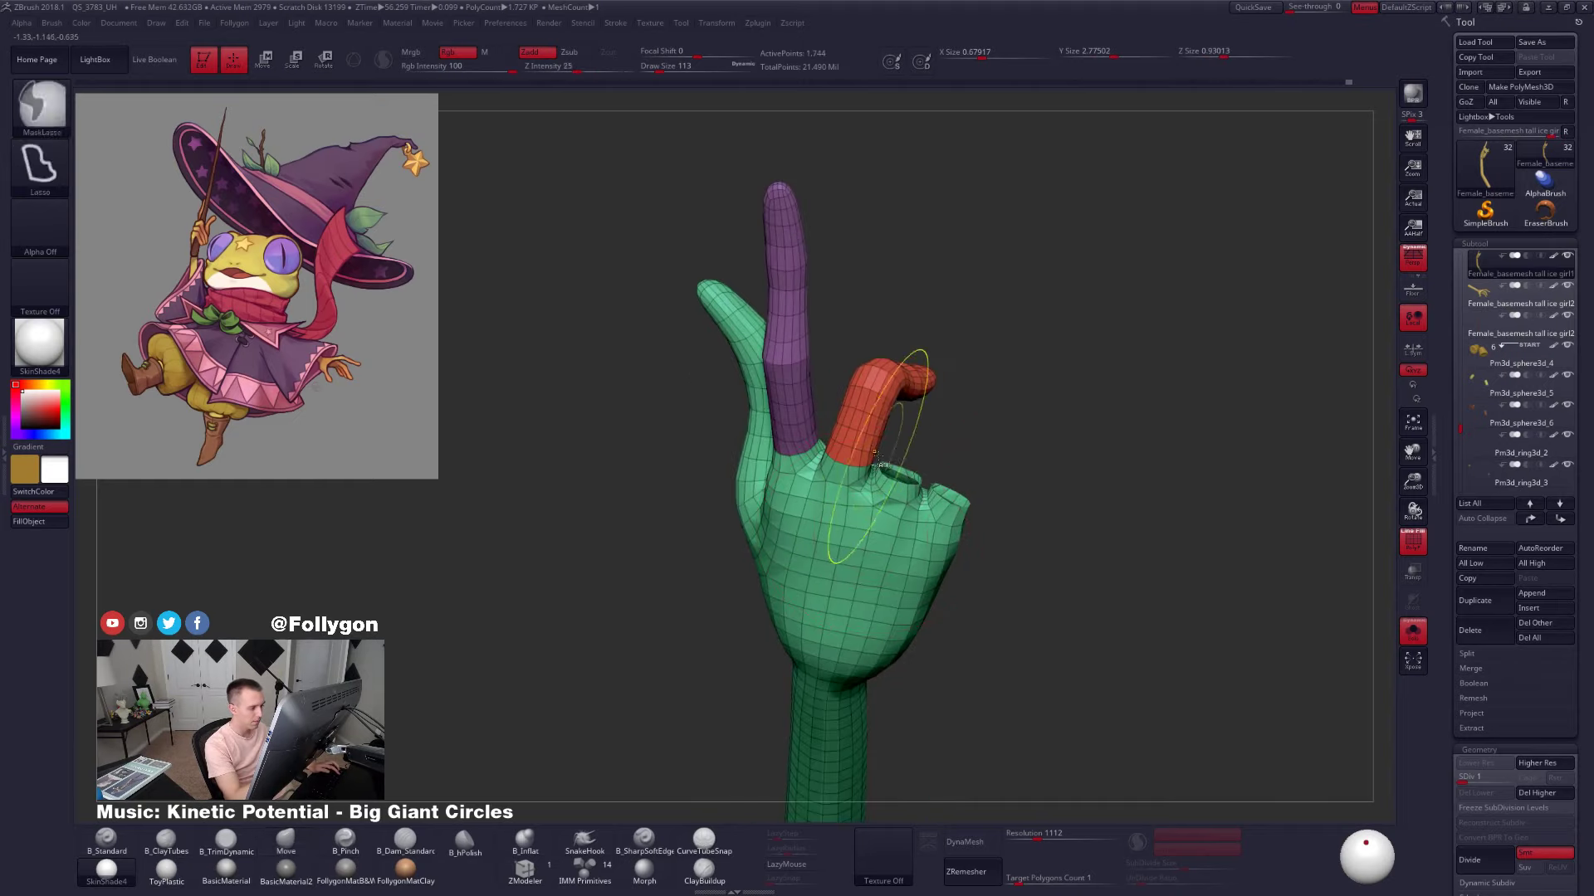
pyautogui.moveTo(870, 466)
pyautogui.keyDown('ctrl'); pyautogui.mouseDown()
pyautogui.moveTo(1014, 461)
pyautogui.moveTo(880, 486)
pyautogui.mouseUp(); pyautogui.keyUp('ctrl')
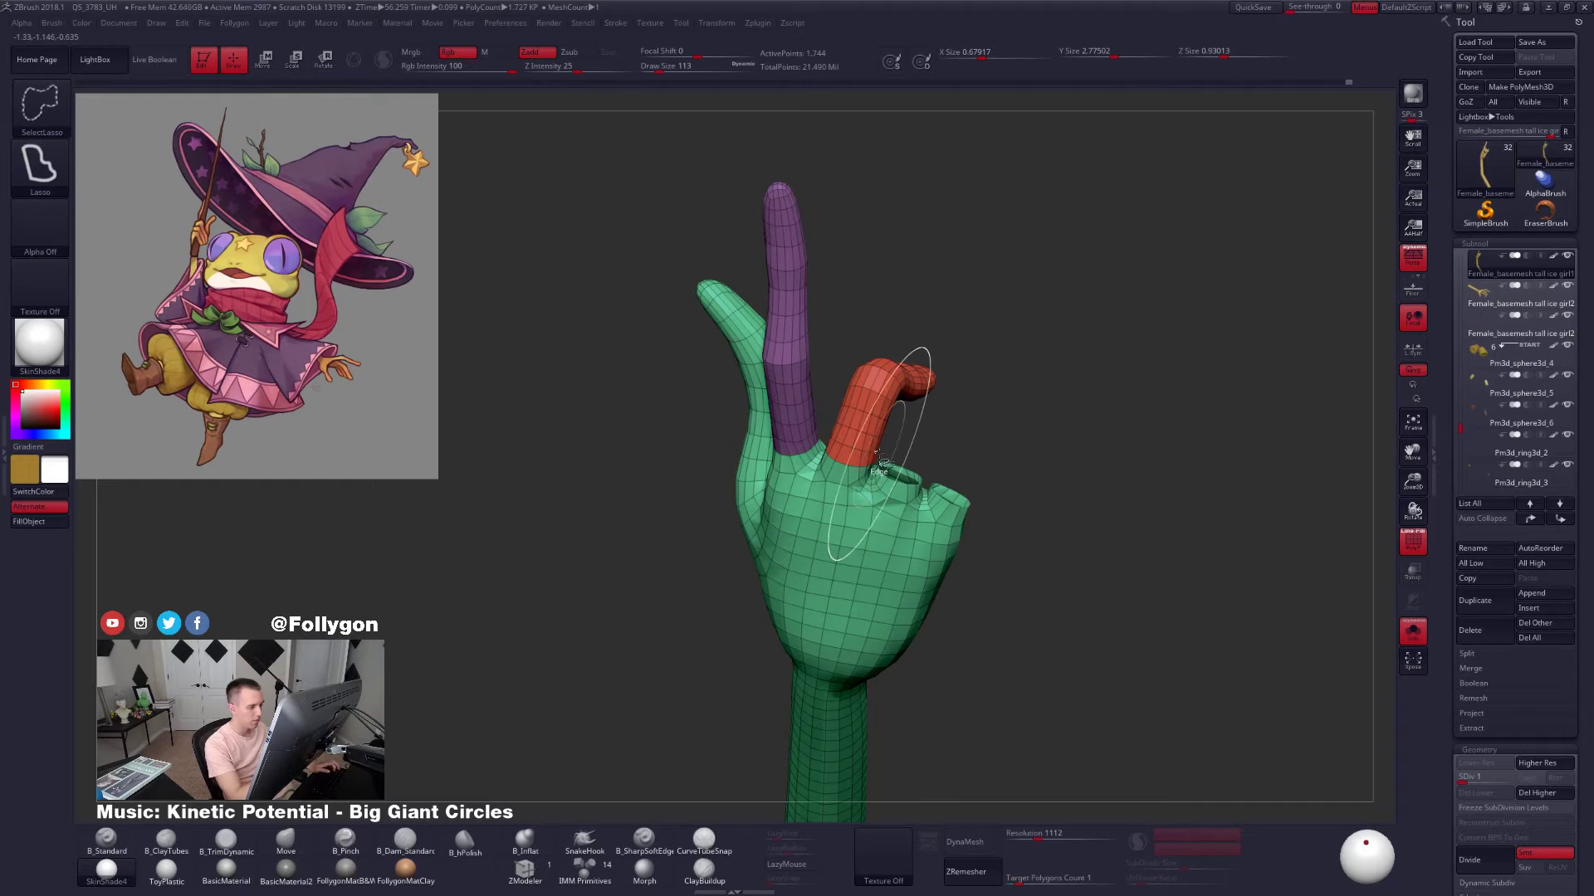
# Lasso-hide the little-finger side of the palm and invert the visibility to leave only that section and its two fingers
pyautogui.moveTo(846, 571)
pyautogui.keyDown('ctrl'); pyautogui.keyDown('alt'); pyautogui.keyDown('shift'); pyautogui.mouseDown()
pyautogui.moveTo(902, 655)
pyautogui.moveTo(1127, 482)
pyautogui.mouseUp(); pyautogui.keyUp('shift'); pyautogui.keyUp('alt'); pyautogui.keyUp('ctrl')
pyautogui.moveTo(884, 556)
pyautogui.mouseDown(button='right')
pyautogui.moveTo(952, 571)
pyautogui.moveTo(996, 453)
pyautogui.mouseUp(button='right')
pyautogui.moveTo(875, 546)
pyautogui.keyDown('ctrl'); pyautogui.keyDown('alt'); pyautogui.keyDown('shift'); pyautogui.mouseDown()
pyautogui.moveTo(959, 608)
pyautogui.moveTo(1020, 515)
pyautogui.mouseUp(); pyautogui.keyUp('shift'); pyautogui.keyUp('alt'); pyautogui.keyUp('ctrl')
pyautogui.moveTo(961, 595)
pyautogui.mouseDown(button='right')
pyautogui.moveTo(874, 614)
pyautogui.moveTo(971, 608)
pyautogui.moveTo(903, 567)
pyautogui.mouseUp(button='right')
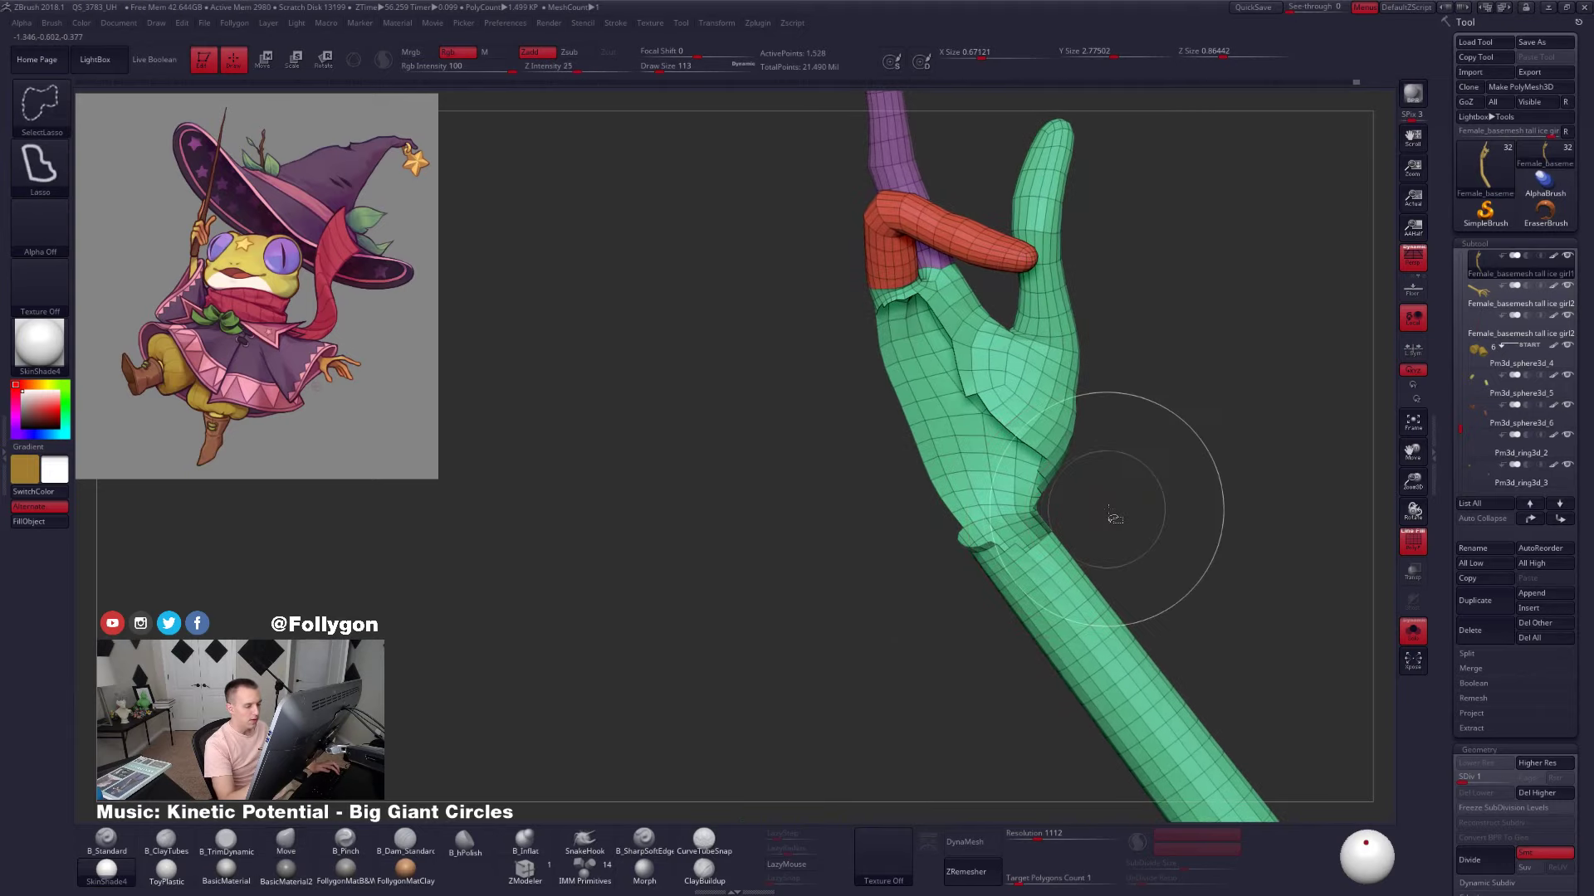
pyautogui.keyDown('ctrl'); pyautogui.keyDown('shift'); pyautogui.moveTo(1111, 513); pyautogui.dragTo(1135, 484); pyautogui.keyUp('shift'); pyautogui.keyUp('ctrl')
pyautogui.moveTo(1135, 490); pyautogui.dragTo(1043, 524, button='right')
pyautogui.hotkey('ctrl', 'shift', 'alt')
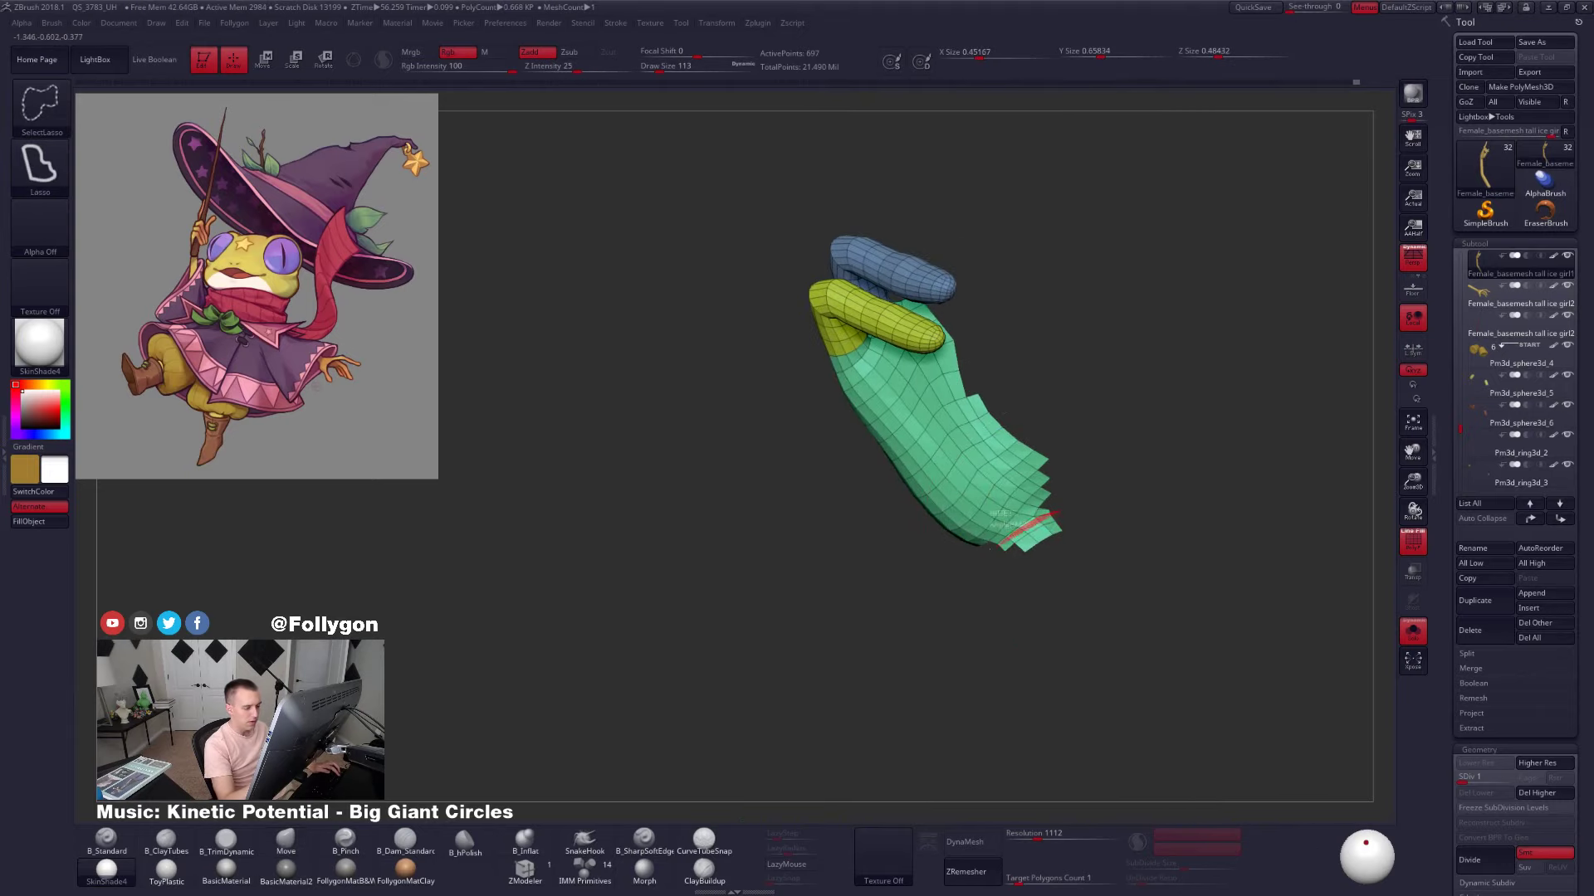
# Trim the jagged wrist end and inner edge off the visible palm section by lasso-hiding them
pyautogui.keyDown('ctrl'); pyautogui.keyDown('alt'); pyautogui.keyDown('shift'); pyautogui.moveTo(989, 548); pyautogui.dragTo(1029, 608); pyautogui.keyUp('shift'); pyautogui.keyUp('alt'); pyautogui.keyUp('ctrl')
pyautogui.moveTo(1009, 527)
pyautogui.mouseDown(button='right')
pyautogui.moveTo(1087, 531)
pyautogui.moveTo(1007, 522)
pyautogui.mouseUp(button='right')
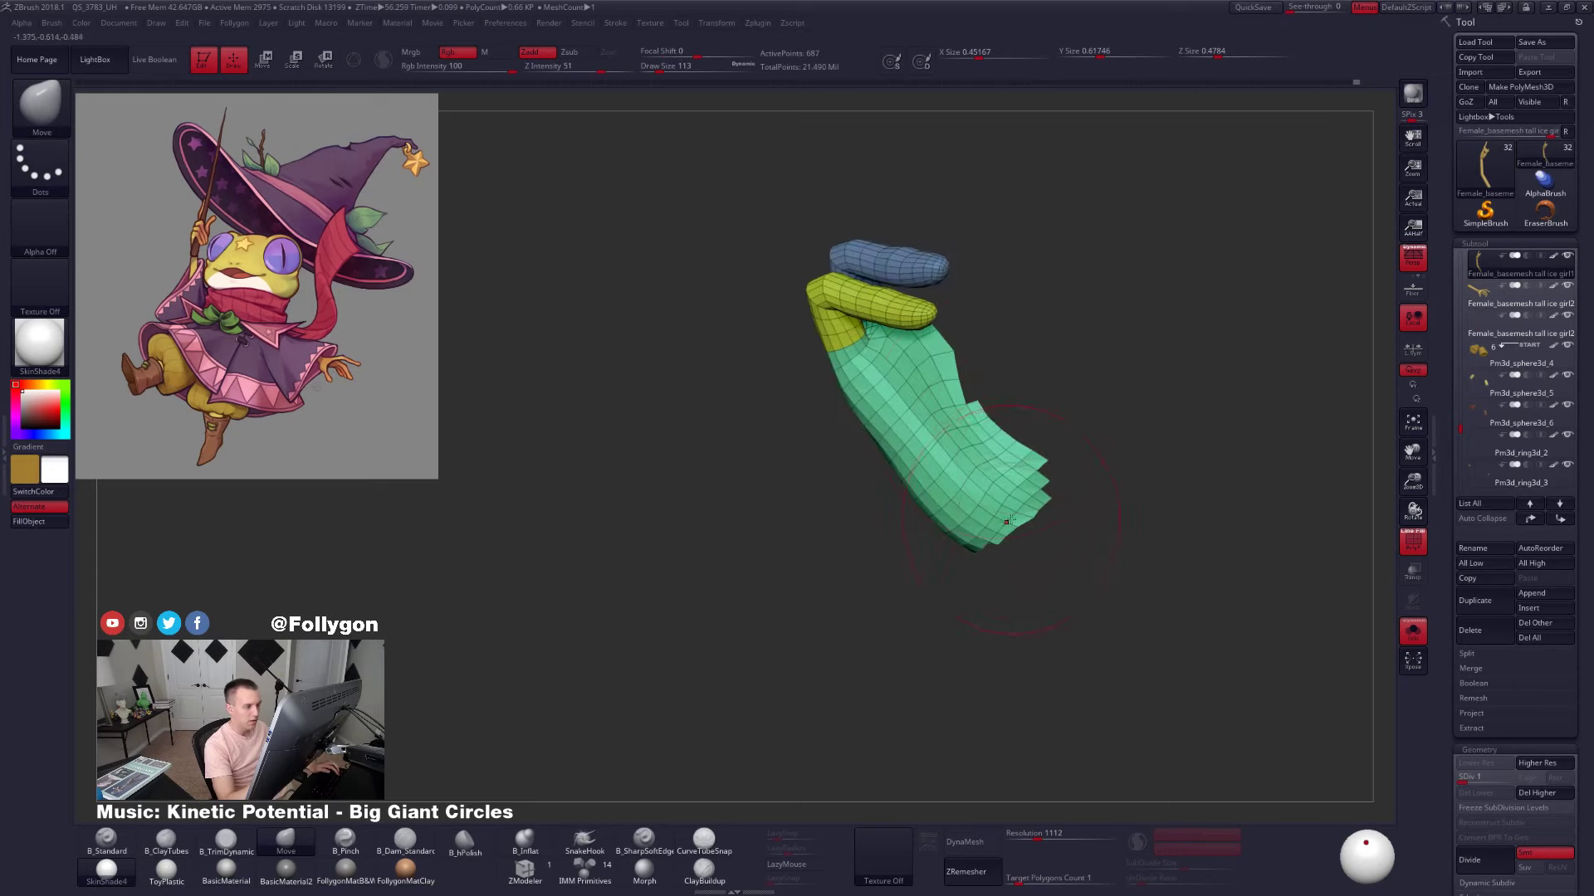
pyautogui.hotkey('ctrl', 'shift', 'alt')
pyautogui.keyDown('ctrl'); pyautogui.keyDown('alt'); pyautogui.keyDown('shift'); pyautogui.moveTo(1040, 465); pyautogui.dragTo(1109, 402); pyautogui.keyUp('shift'); pyautogui.keyUp('alt'); pyautogui.keyUp('ctrl')
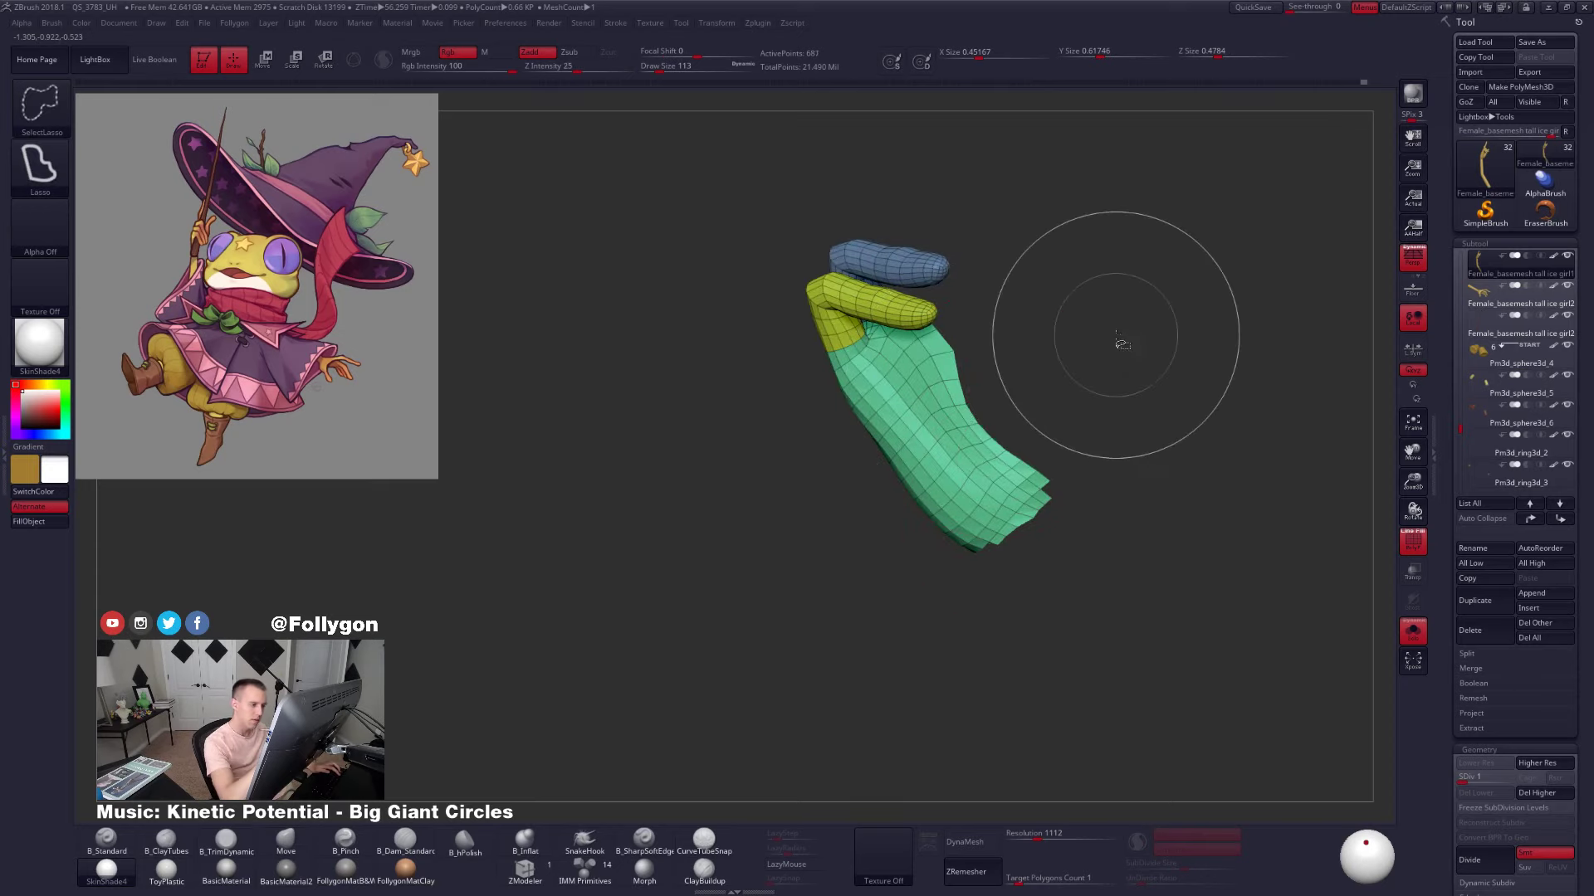
# Mask the visible palm section, show the whole arm, and blur and invert the mask to free that section
pyautogui.moveTo(1115, 340)
pyautogui.mouseDown(button='right')
pyautogui.moveTo(1038, 407)
pyautogui.moveTo(980, 427)
pyautogui.moveTo(955, 568)
pyautogui.moveTo(1047, 466)
pyautogui.mouseUp(button='right')
pyautogui.keyDown('ctrl'); pyautogui.click(1053, 471); pyautogui.keyUp('ctrl')
pyautogui.keyDown('ctrl'); pyautogui.keyDown('shift'); pyautogui.click(1089, 523); pyautogui.keyUp('shift'); pyautogui.keyUp('ctrl')
pyautogui.moveTo(1089, 523)
pyautogui.keyDown('ctrl'); pyautogui.mouseDown(button='right')
pyautogui.moveTo(938, 432)
pyautogui.moveTo(954, 455)
pyautogui.mouseUp(button='right'); pyautogui.keyUp('ctrl')
pyautogui.keyDown('ctrl'); pyautogui.click(954, 456); pyautogui.keyUp('ctrl')
pyautogui.keyDown('ctrl'); pyautogui.click(996, 464); pyautogui.keyUp('ctrl')
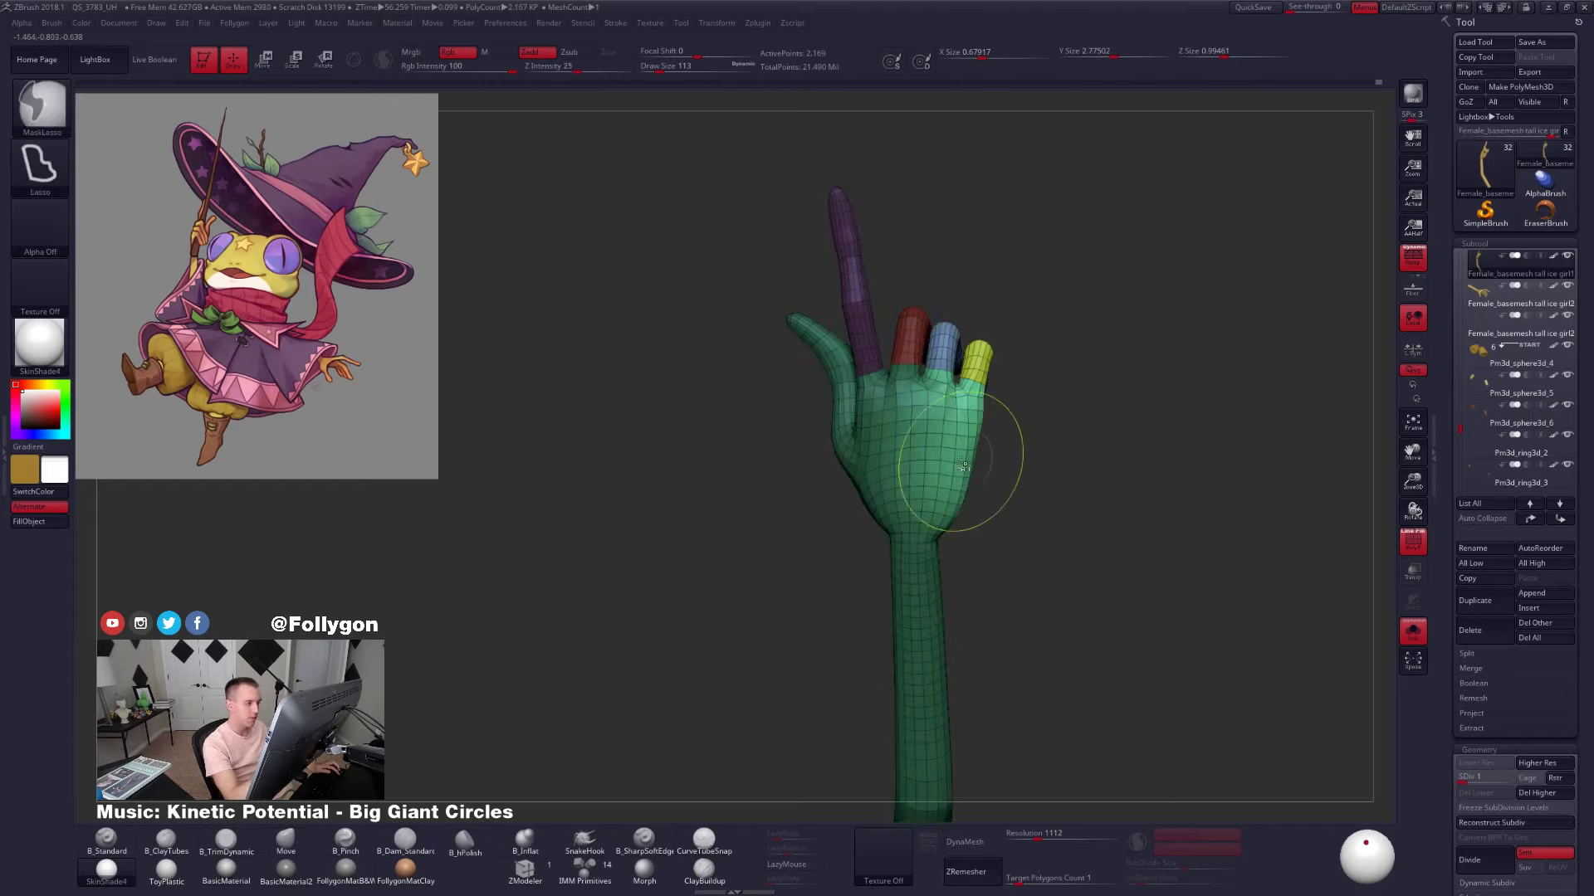
# Reshape the unmasked outer palm with the Move brush and set its draw size to 215
pyautogui.press('space')
pyautogui.moveTo(944, 397)
pyautogui.mouseDown()
pyautogui.moveTo(965, 385)
pyautogui.moveTo(999, 415)
pyautogui.mouseUp()
pyautogui.press('space')
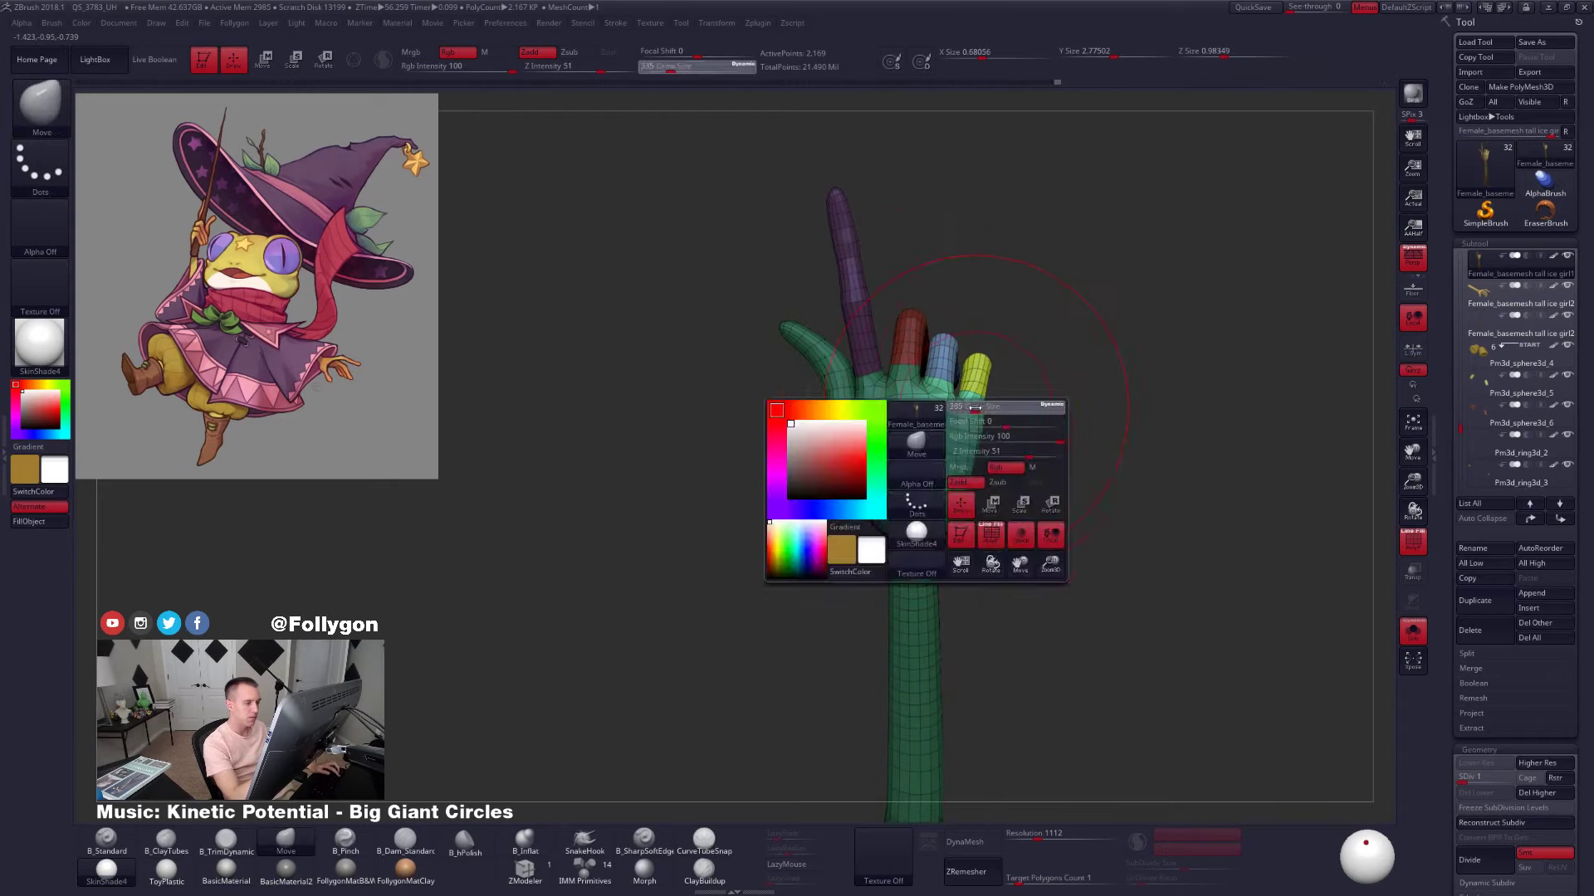
pyautogui.moveTo(1002, 413); pyautogui.dragTo(945, 404, button='right')
pyautogui.moveTo(978, 417); pyautogui.dragTo(971, 416)
pyautogui.moveTo(973, 417); pyautogui.dragTo(1030, 425, button='right')
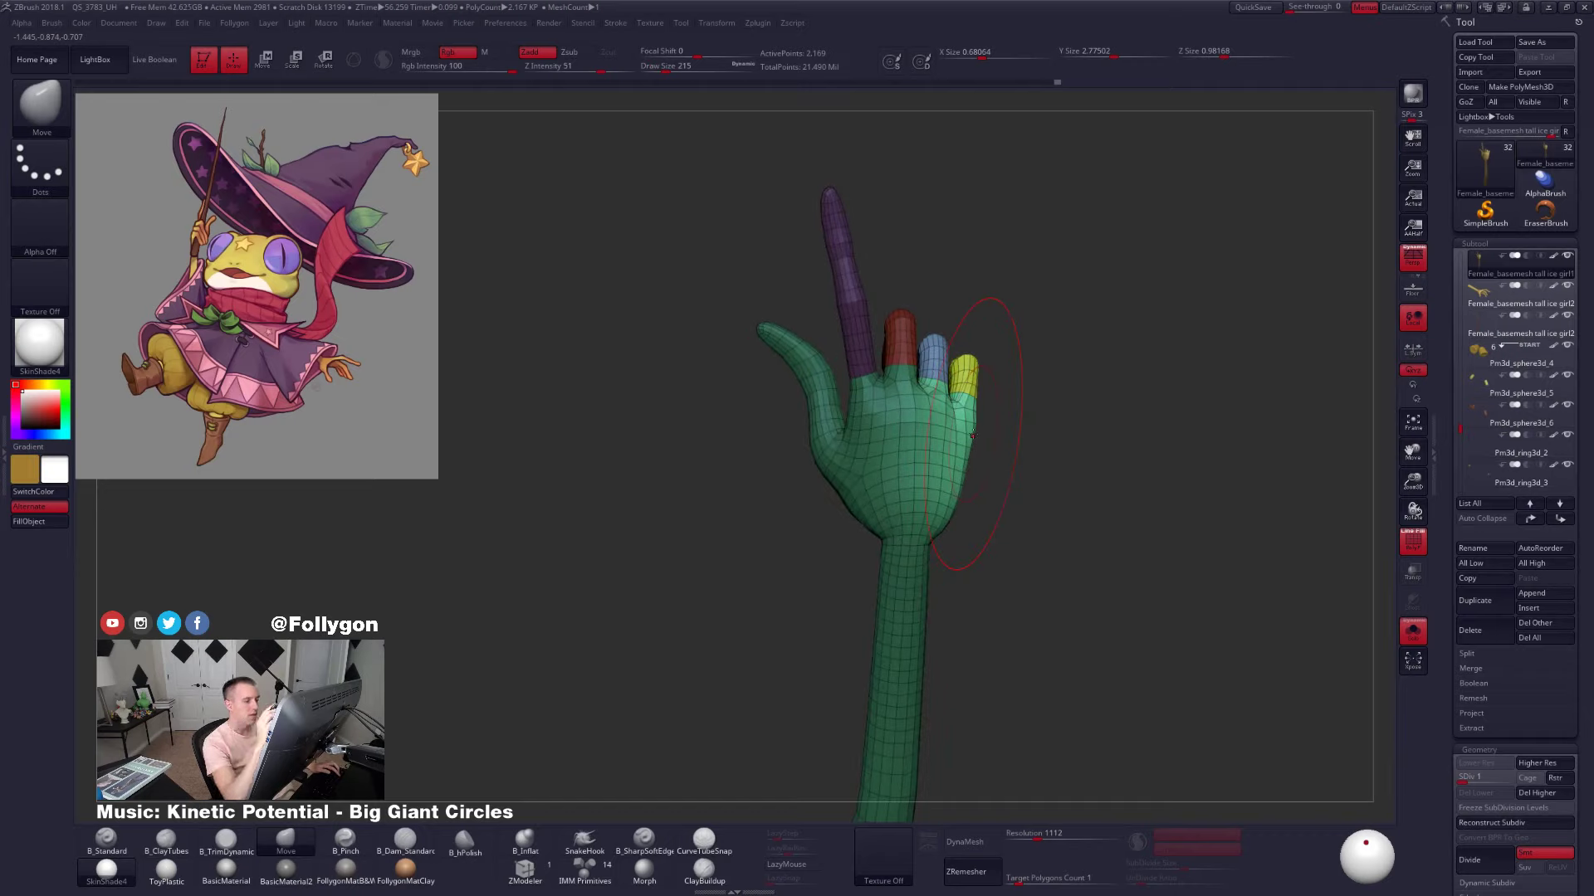
# Adjust the outer palm and its two fingers with the Move brush at size 366, and reduce the brush to 61
pyautogui.moveTo(952, 383); pyautogui.dragTo(847, 403, button='right')
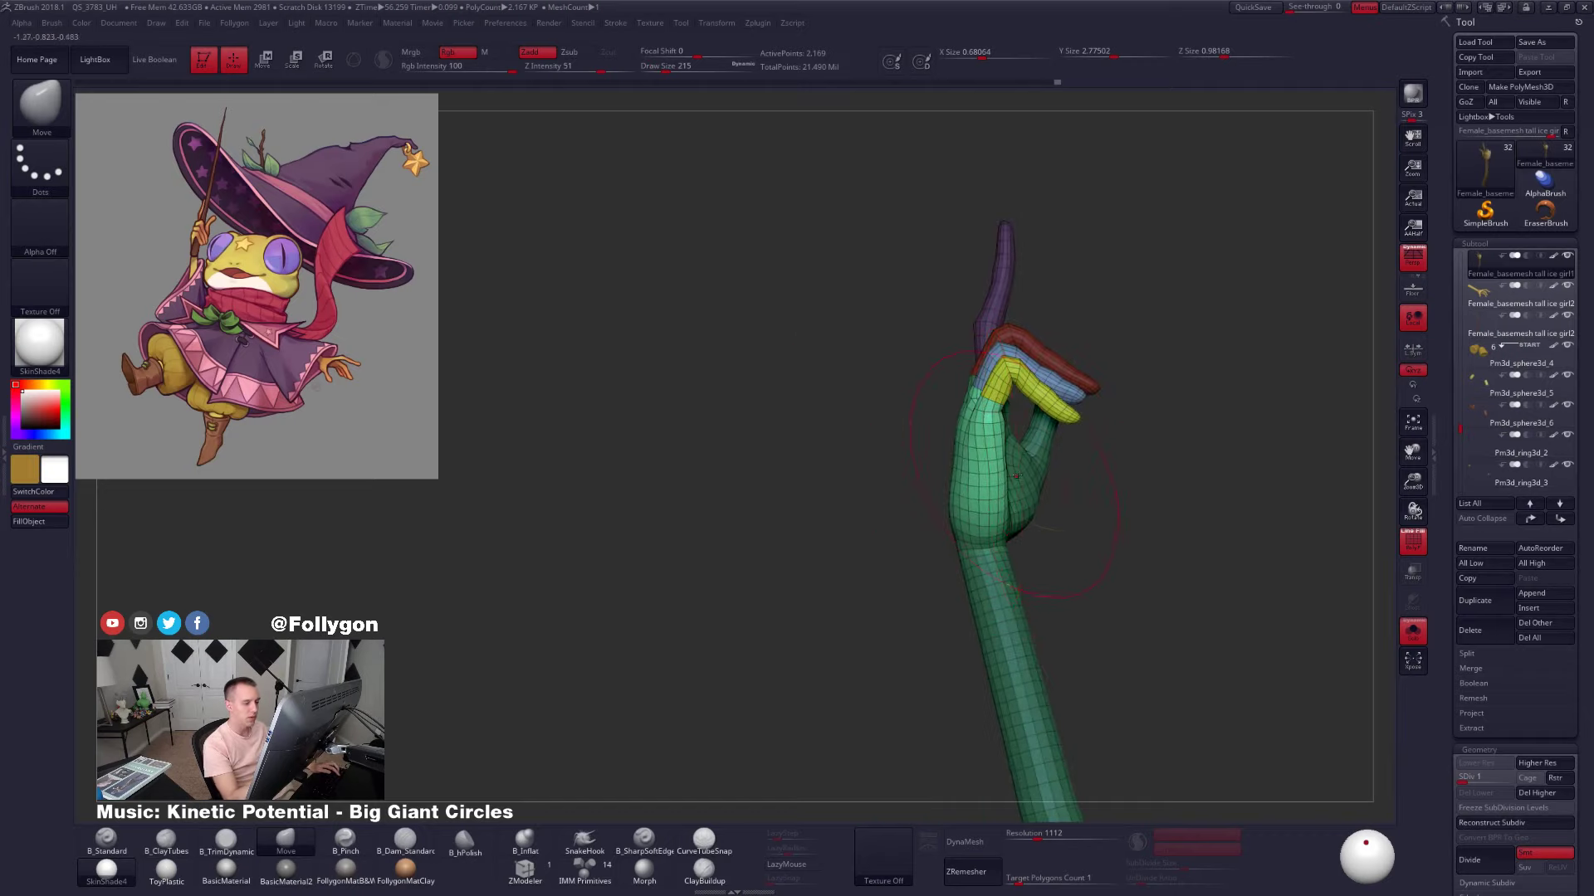
pyautogui.moveTo(1009, 486); pyautogui.dragTo(1058, 477, button='right')
pyautogui.press('space')
pyautogui.moveTo(994, 412); pyautogui.dragTo(1002, 413)
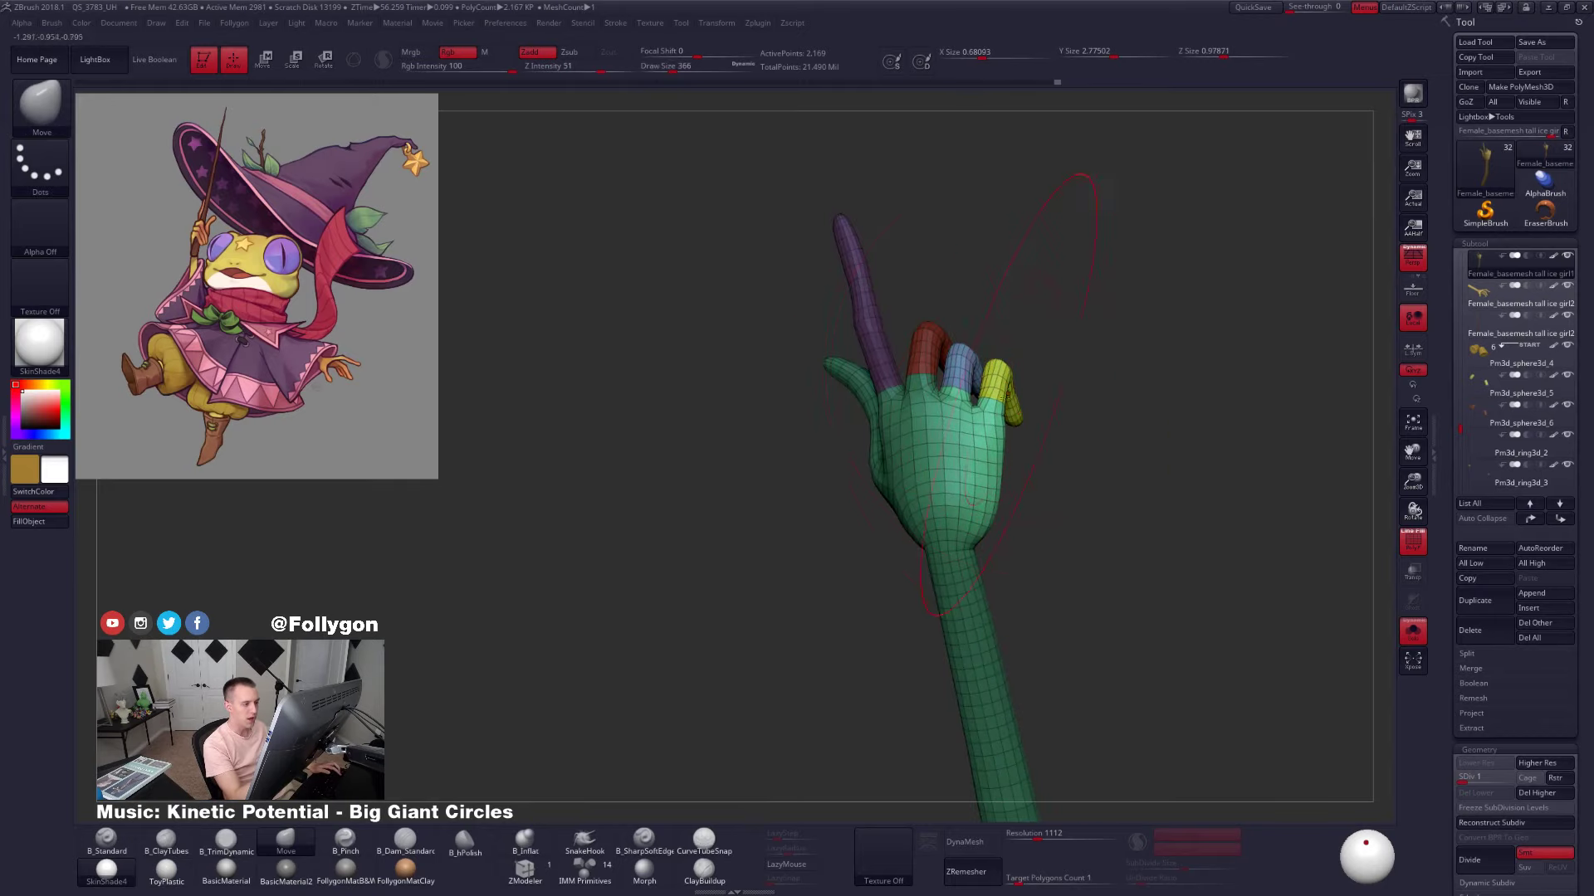
pyautogui.press('space')
pyautogui.moveTo(1010, 421); pyautogui.dragTo(901, 436, button='right')
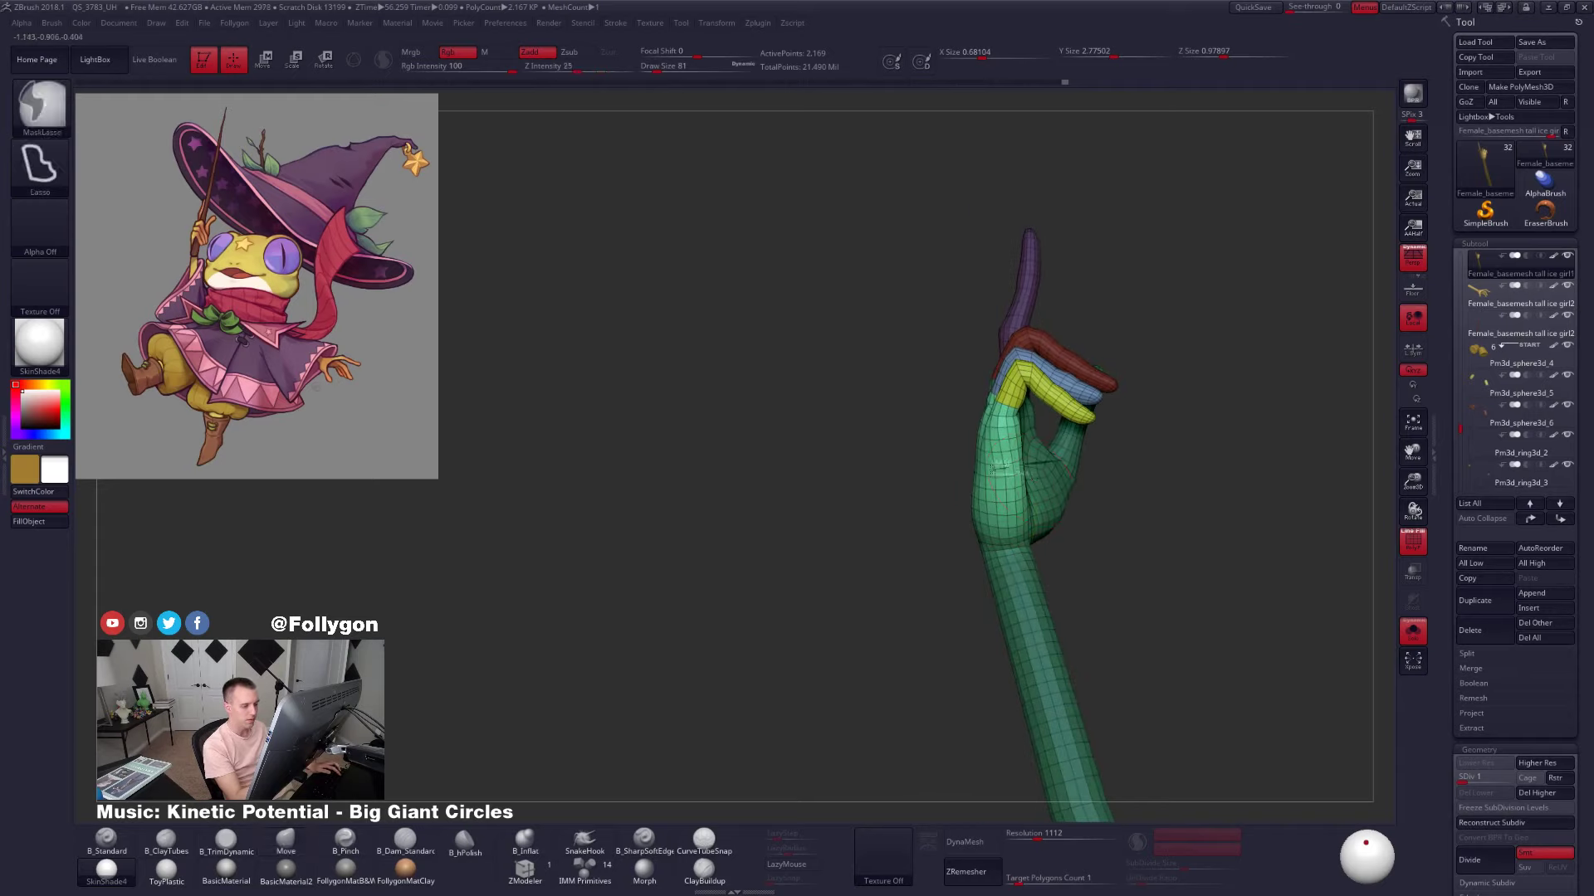
# Refine and soften the mask along the side of the palm, and start Transpose rotation for the unmasked section
pyautogui.moveTo(992, 469)
pyautogui.keyDown('ctrl'); pyautogui.mouseDown()
pyautogui.moveTo(1061, 531)
pyautogui.moveTo(1067, 514)
pyautogui.mouseUp(); pyautogui.keyUp('ctrl')
pyautogui.keyDown('ctrl'); pyautogui.click(1081, 518); pyautogui.keyUp('ctrl')
pyautogui.keyDown('ctrl'); pyautogui.click(1049, 508); pyautogui.keyUp('ctrl')
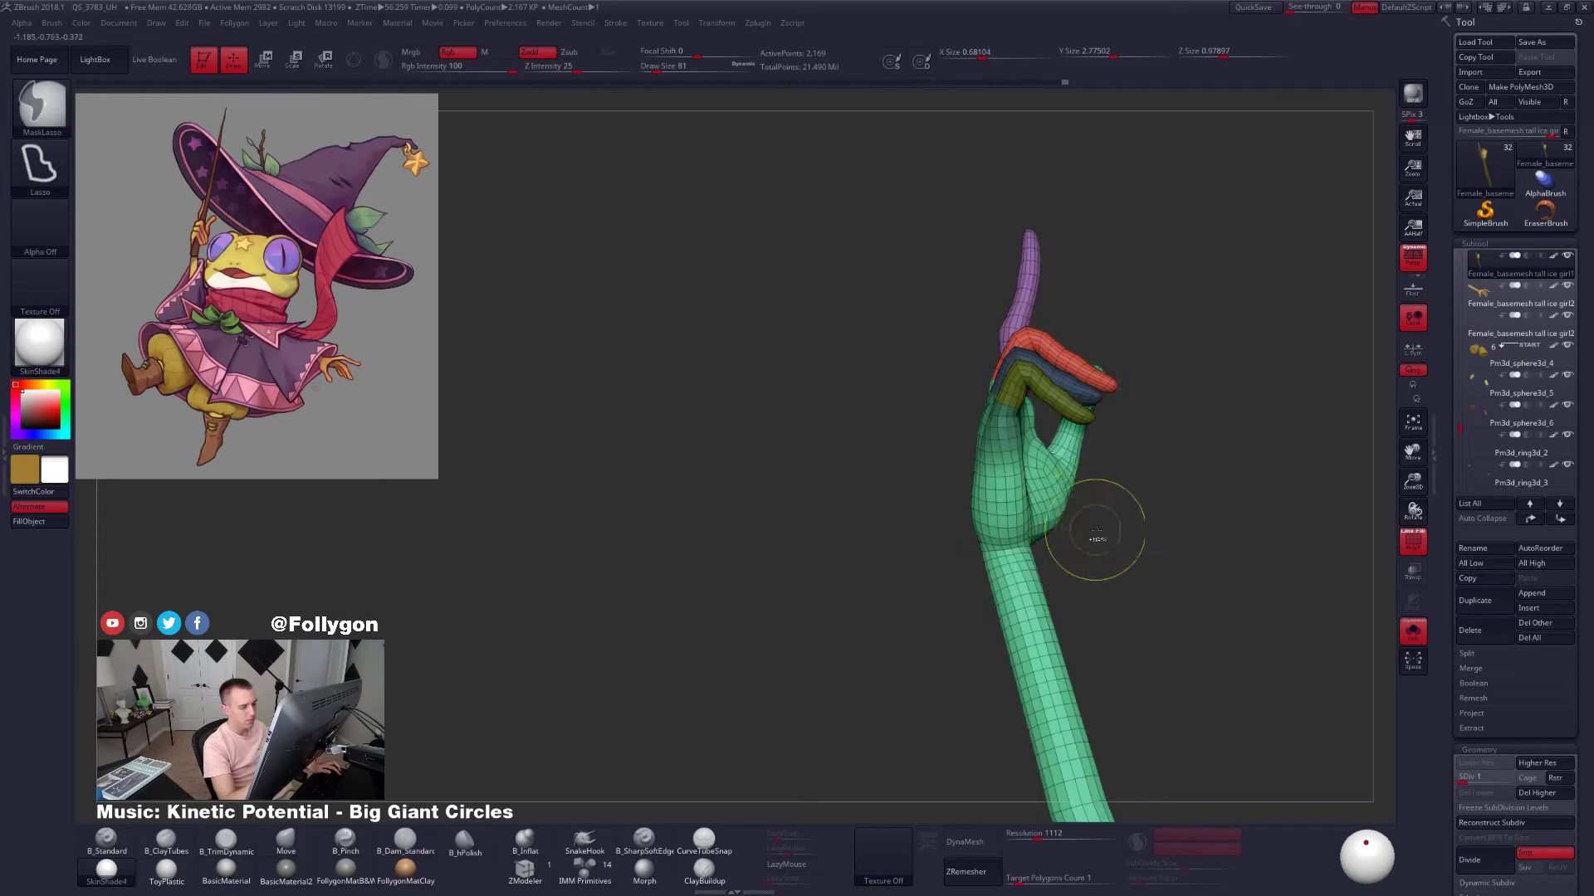
pyautogui.keyDown('ctrl'); pyautogui.click(1096, 530); pyautogui.keyUp('ctrl')
pyautogui.keyDown('ctrl'); pyautogui.click(1068, 511); pyautogui.keyUp('ctrl')
pyautogui.moveTo(1073, 508); pyautogui.dragTo(1065, 510, button='right')
pyautogui.press('r')
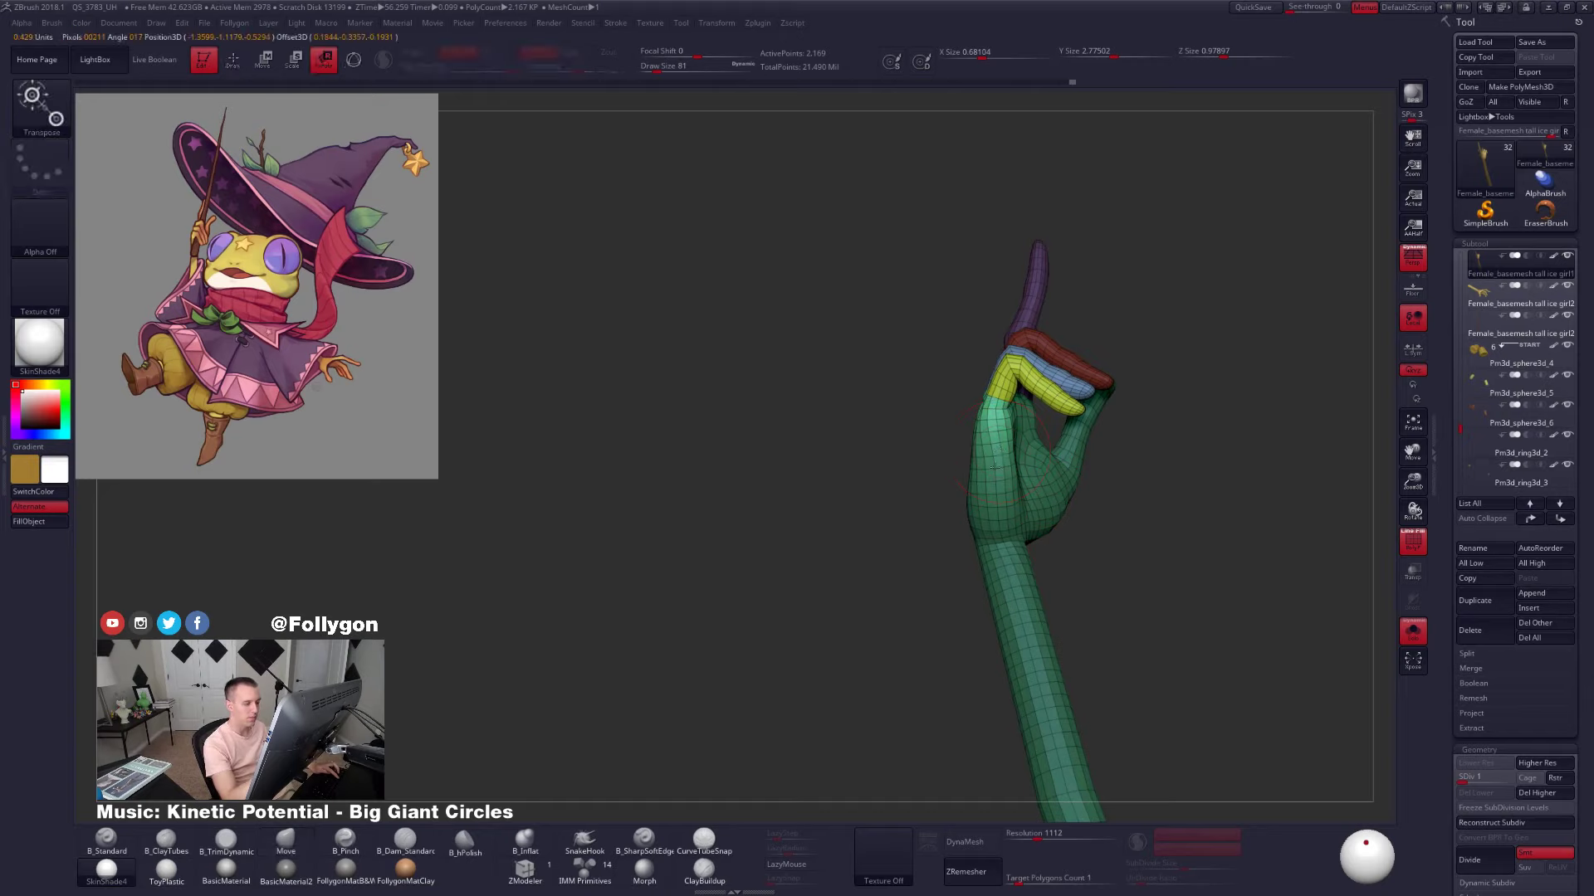
# Rotate the outer palm with the ring and little fingers to close around the wand, and clear the mask
pyautogui.moveTo(995, 469); pyautogui.dragTo(1185, 372)
pyautogui.moveTo(1185, 392); pyautogui.dragTo(1196, 398, button='right')
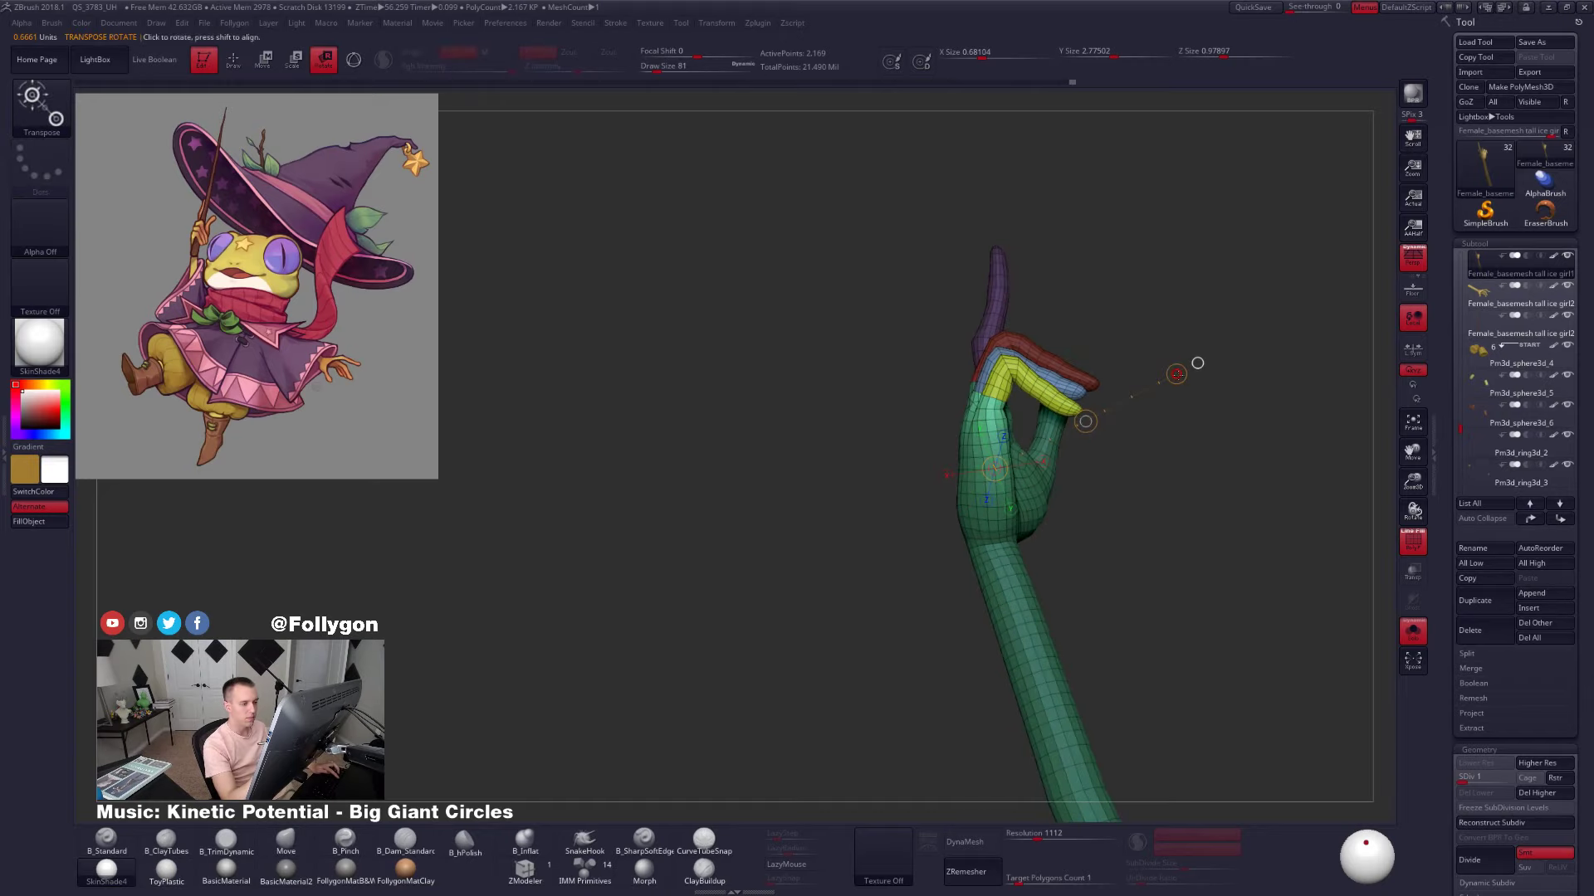
pyautogui.moveTo(1176, 376); pyautogui.dragTo(1185, 385)
pyautogui.moveTo(1186, 385); pyautogui.dragTo(1113, 508, button='right')
pyautogui.hotkey('alt', 's')
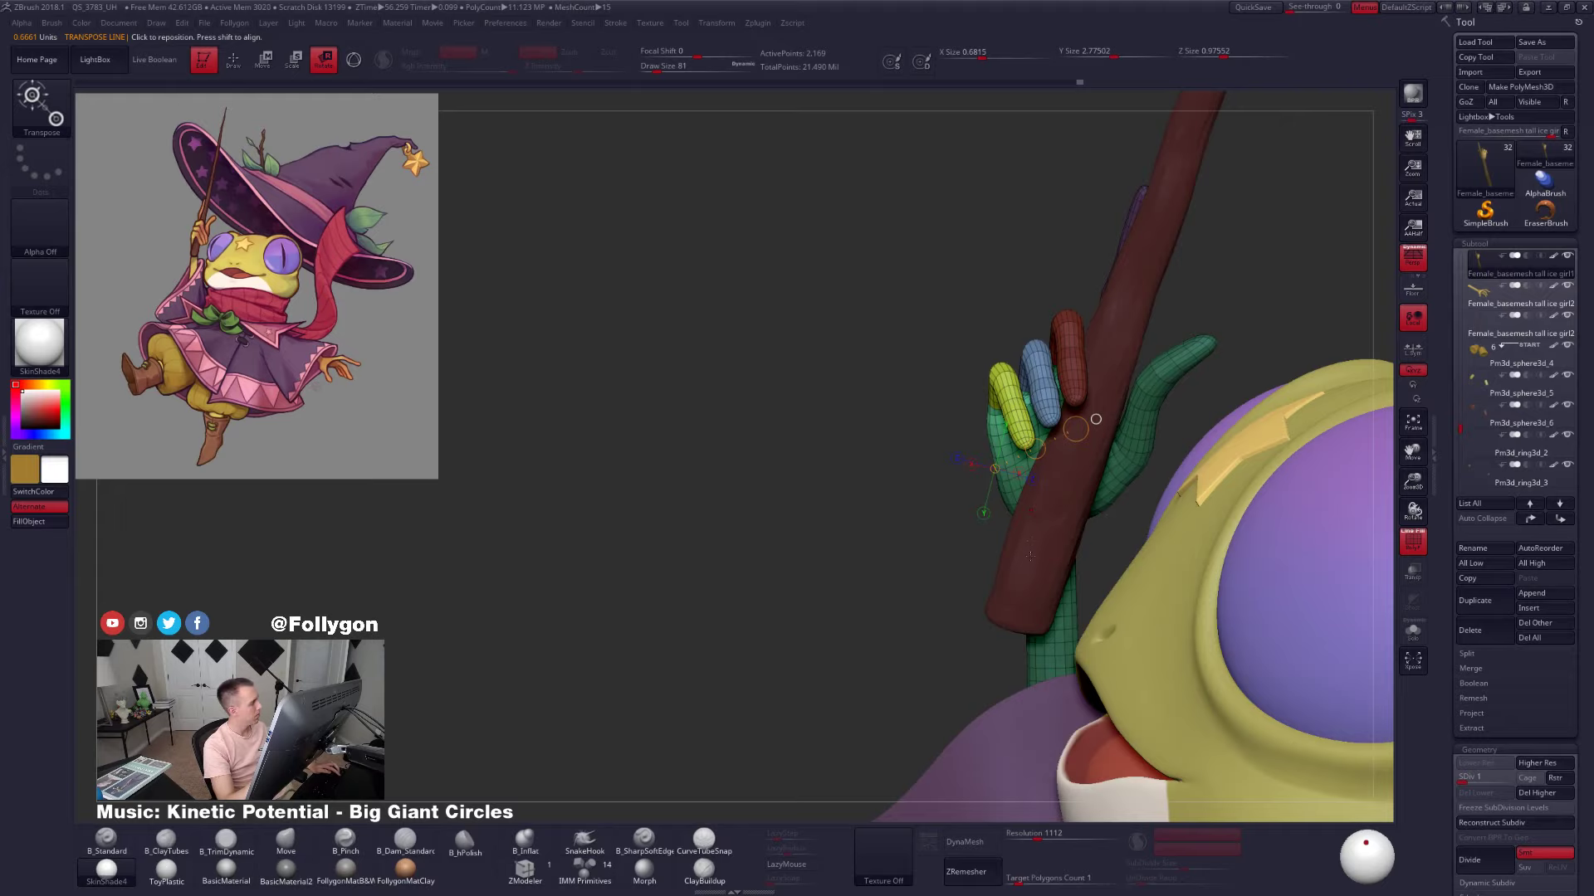
pyautogui.moveTo(1044, 538); pyautogui.dragTo(1068, 526, button='right')
pyautogui.hotkey('alt', 's')
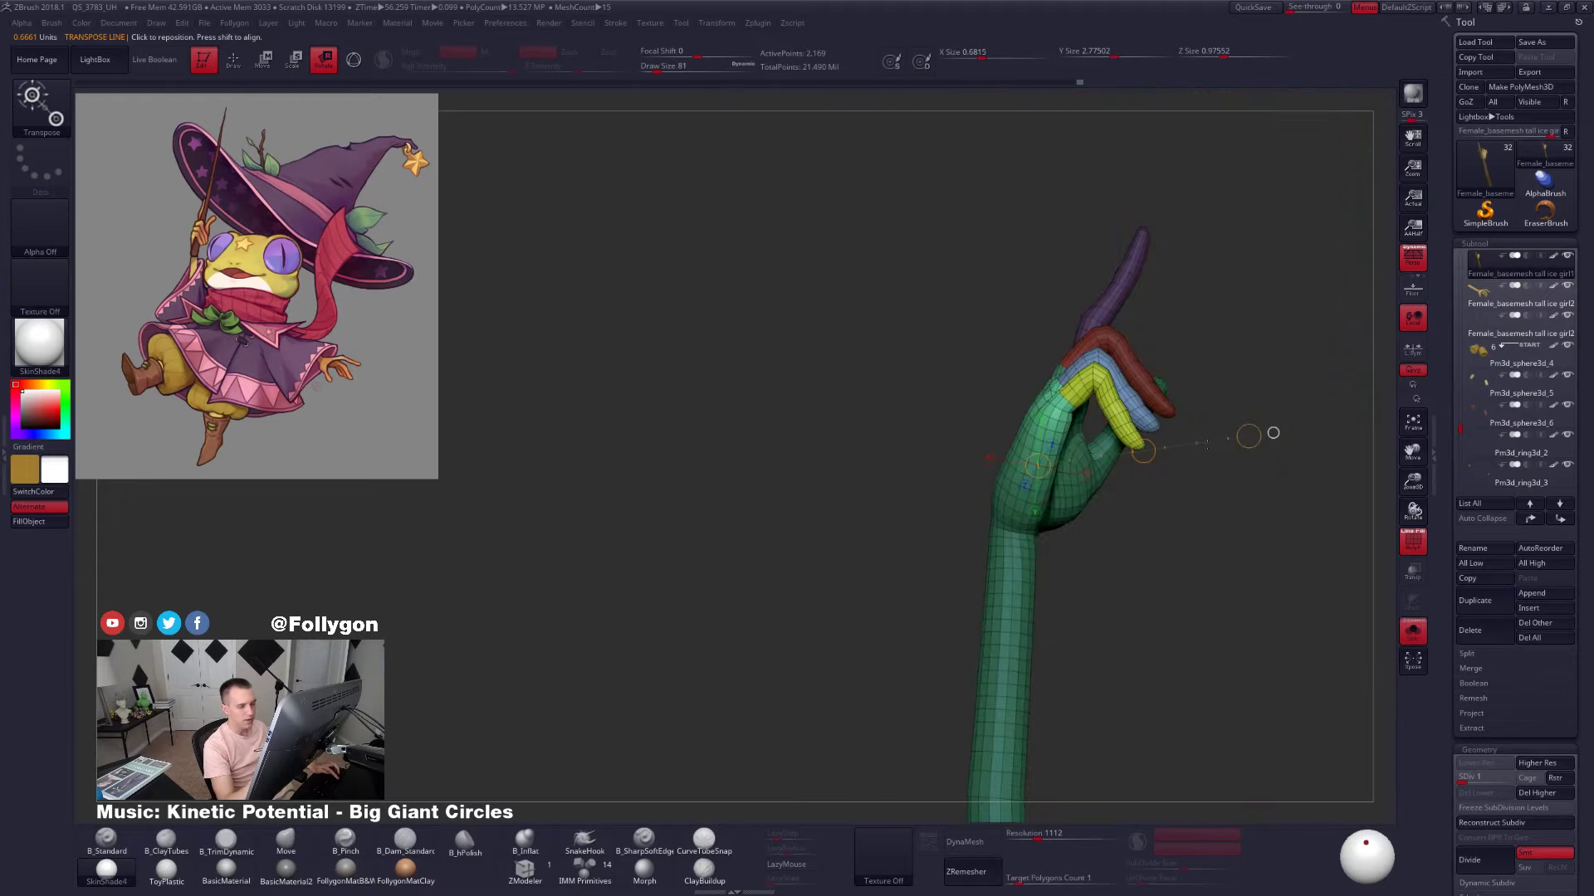
pyautogui.moveTo(1249, 438); pyautogui.dragTo(1257, 452)
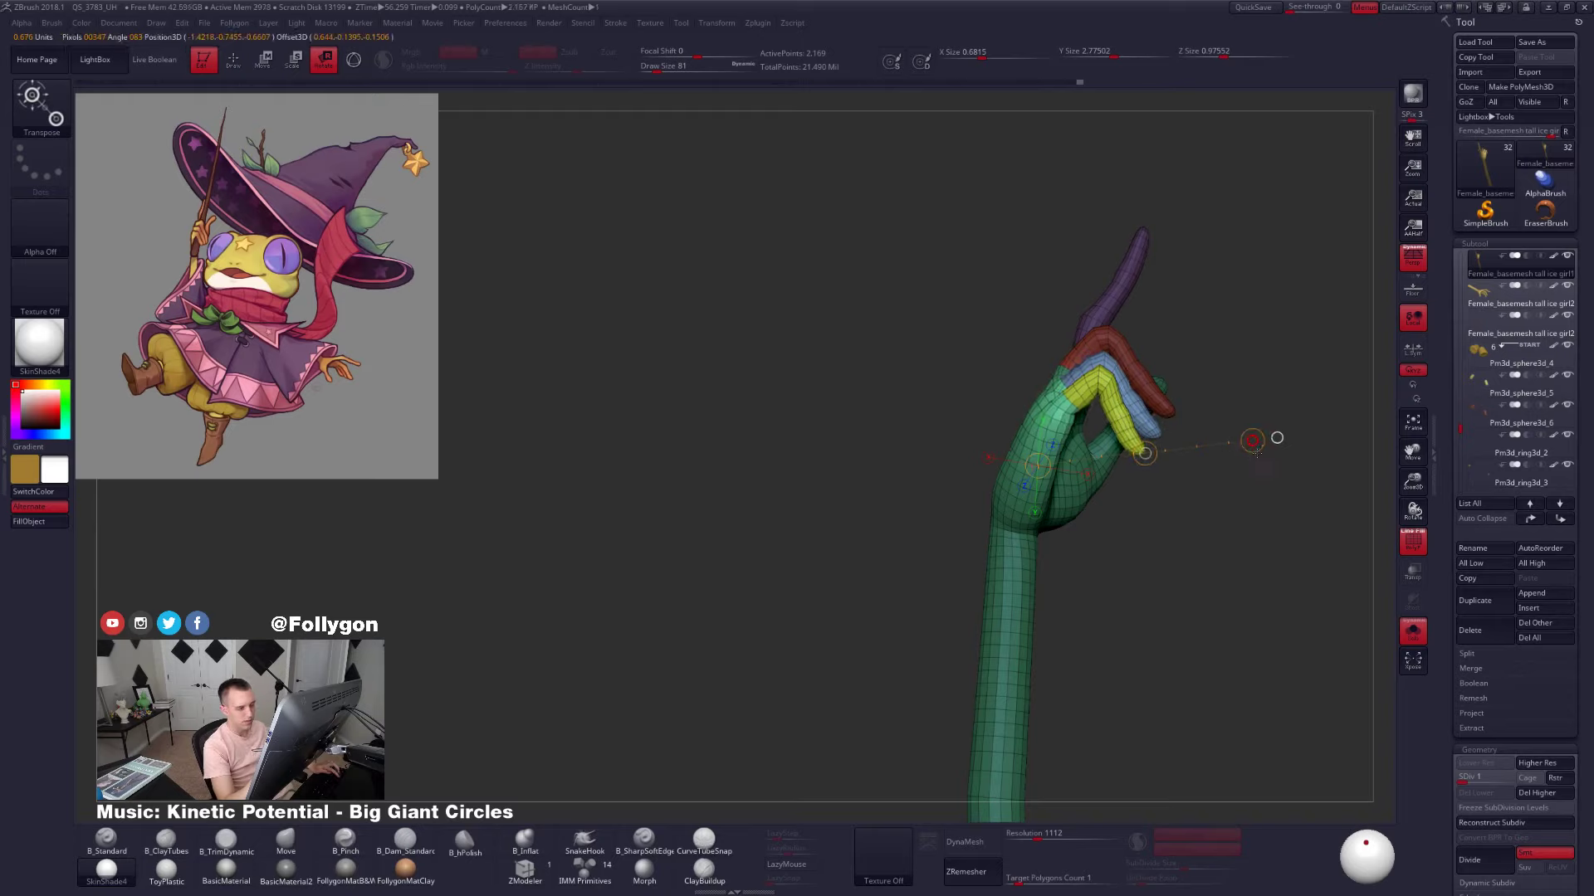
pyautogui.press('q')
pyautogui.moveTo(1153, 462)
pyautogui.mouseDown(button='right')
pyautogui.moveTo(1117, 527)
pyautogui.moveTo(1049, 537)
pyautogui.mouseUp(button='right')
pyautogui.keyDown('ctrl'); pyautogui.moveTo(1049, 537); pyautogui.dragTo(1047, 571); pyautogui.keyUp('ctrl')
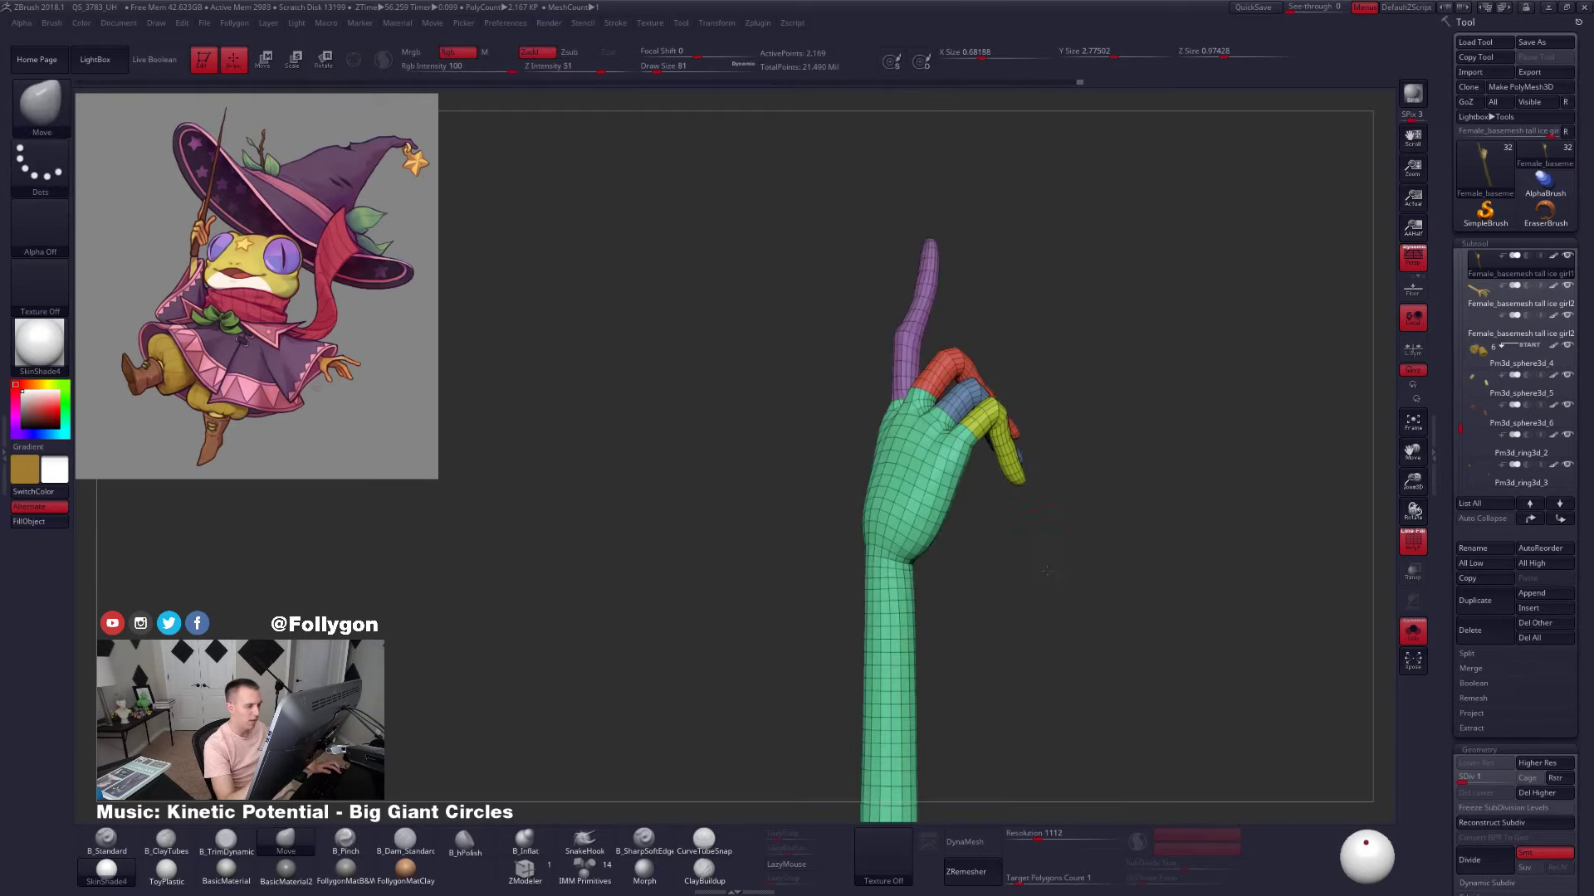
# Hide the polyframe, show the full figure, and check the raised hand against the reference at subdivision level 2
pyautogui.moveTo(1046, 571); pyautogui.dragTo(1122, 535, button='right')
pyautogui.hotkey('shift', 'f')
pyautogui.hotkey('alt', 'shift', 's')
pyautogui.keyDown('ctrl'); pyautogui.moveTo(1266, 490); pyautogui.dragTo(1209, 571, button='right'); pyautogui.keyUp('ctrl')
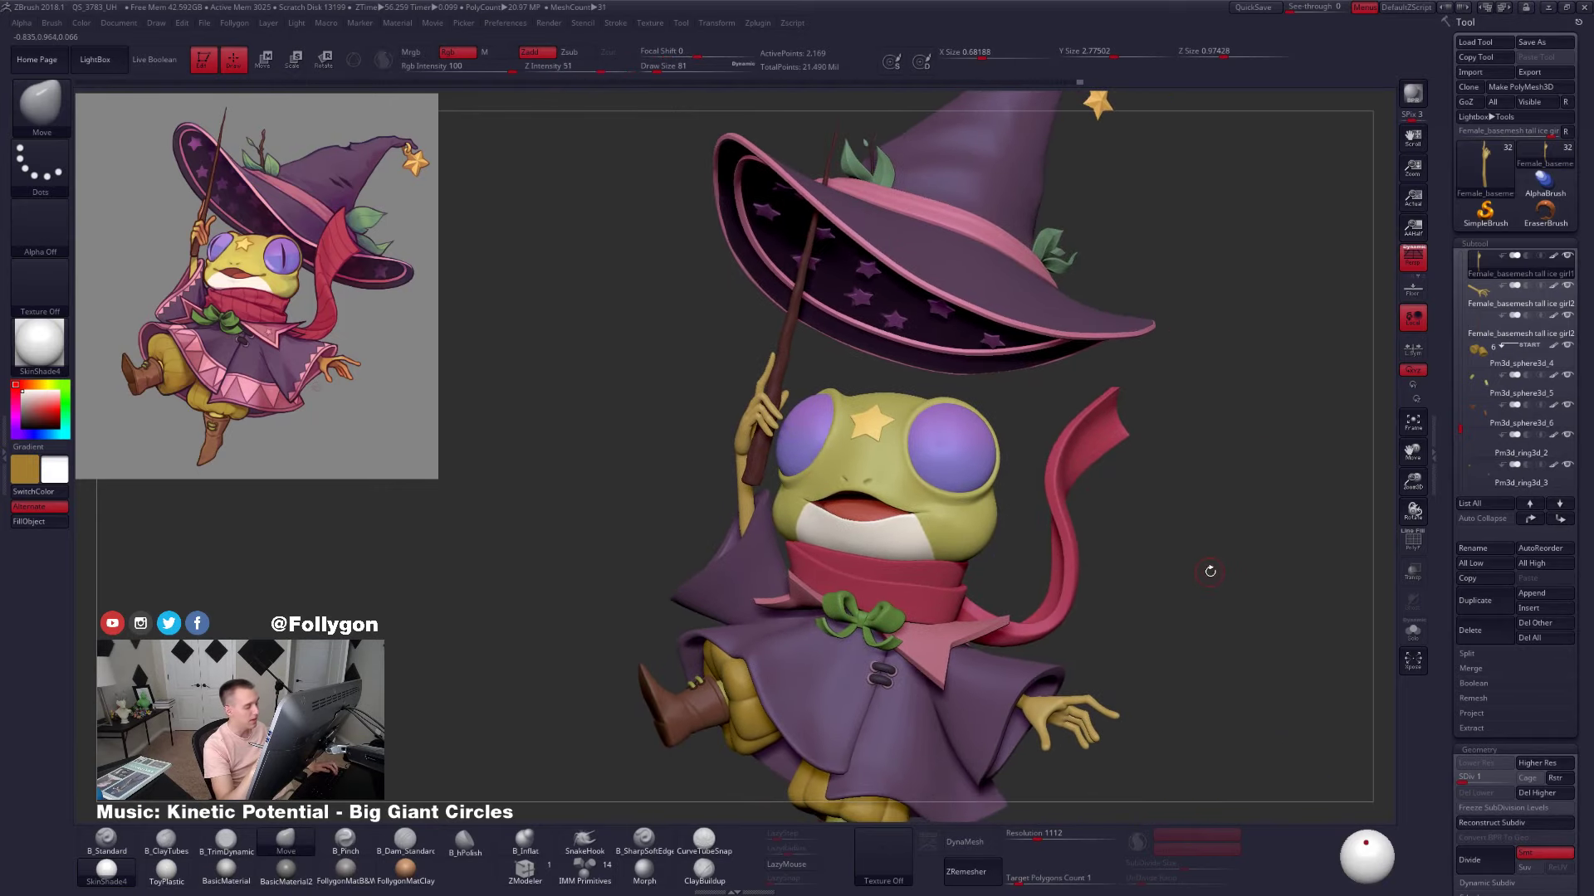
pyautogui.hotkey('ctrl', 'd')
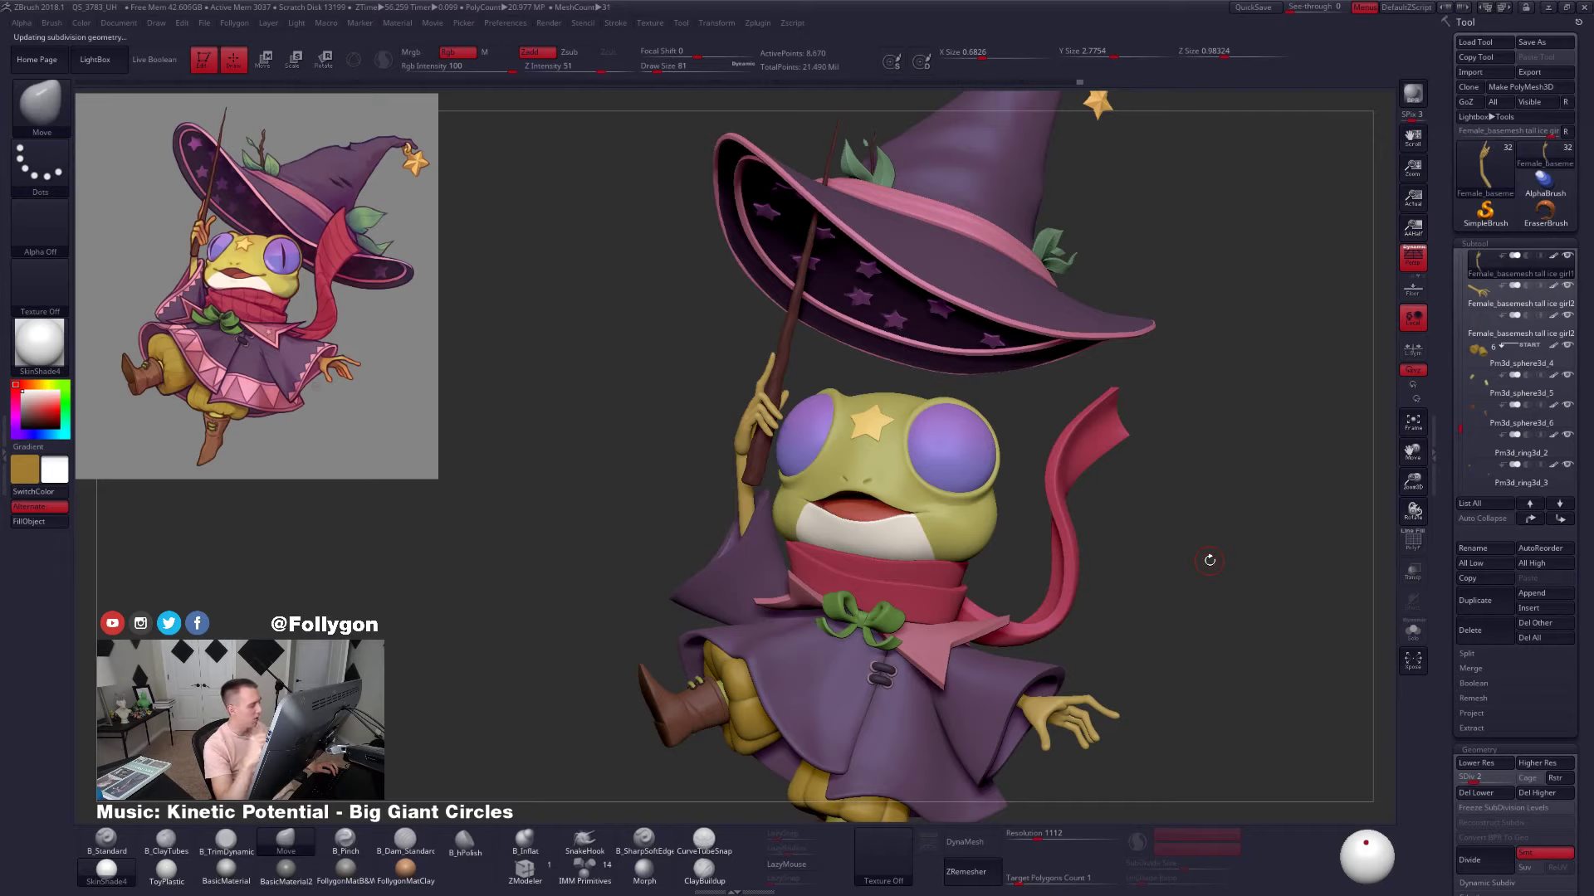
pyautogui.keyDown('alt'); pyautogui.moveTo(1143, 541); pyautogui.dragTo(1199, 535, button='right'); pyautogui.keyUp('alt')
pyautogui.hotkey('shift', 'd')
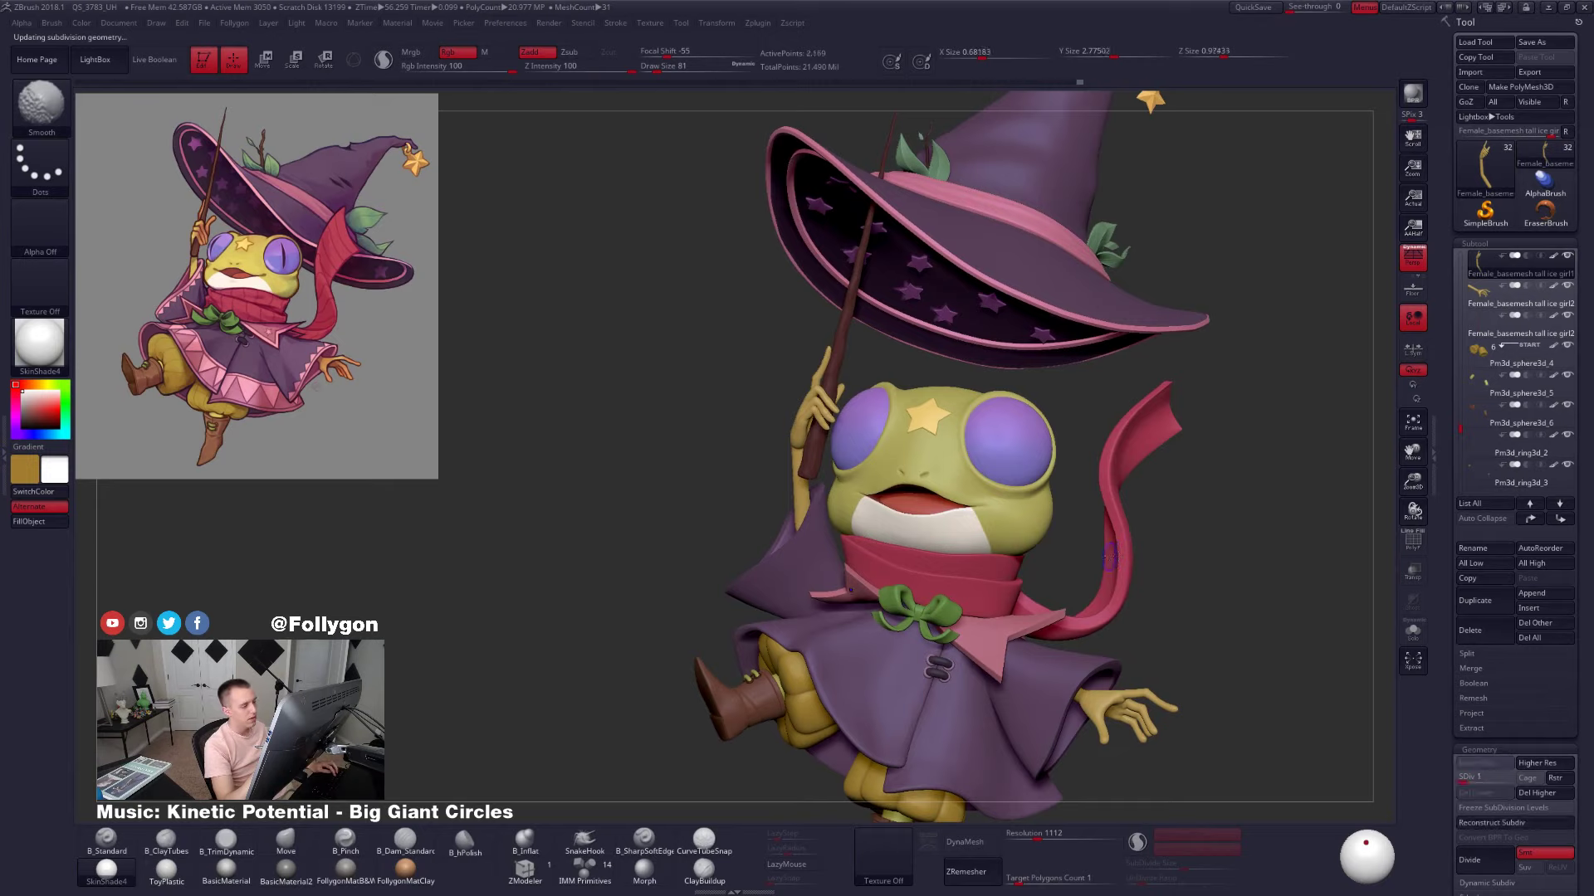
# Isolate the raised hand and examine the curled fingers with and without the polyframe
pyautogui.hotkey('alt', 'shift', 's')
pyautogui.keyDown('ctrl'); pyautogui.moveTo(908, 520); pyautogui.dragTo(928, 504, button='right'); pyautogui.keyUp('ctrl')
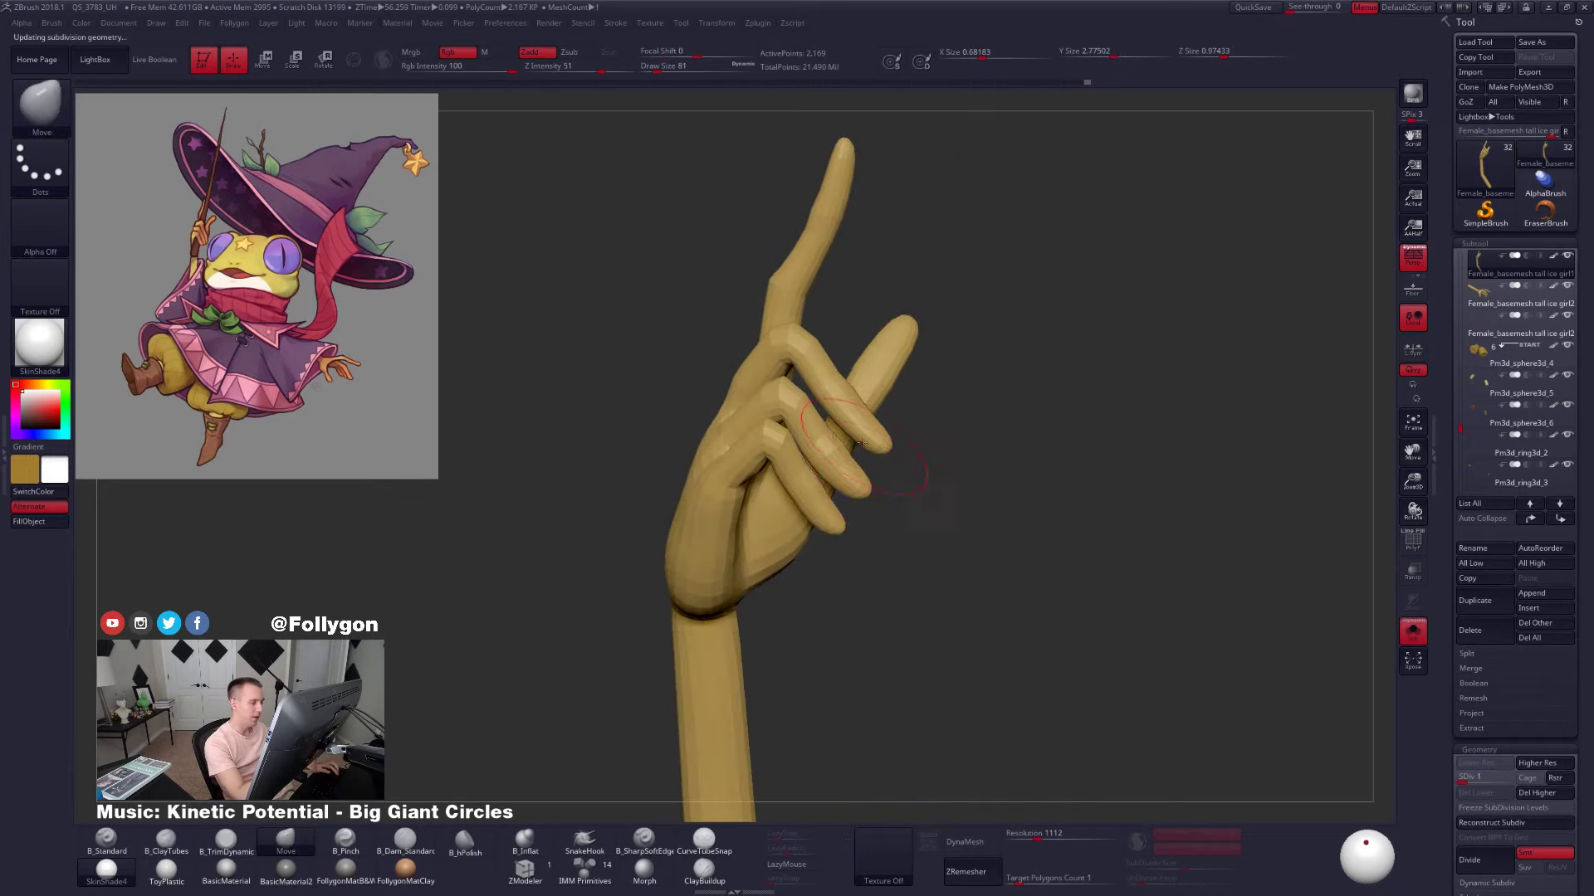
pyautogui.hotkey('shift', 'f')
pyautogui.press('space')
pyautogui.moveTo(844, 448); pyautogui.dragTo(837, 449)
pyautogui.moveTo(938, 465)
pyautogui.mouseDown(button='right')
pyautogui.moveTo(830, 455)
pyautogui.moveTo(873, 467)
pyautogui.moveTo(796, 486)
pyautogui.moveTo(918, 445)
pyautogui.mouseUp(button='right')
pyautogui.keyDown('shift'); pyautogui.moveTo(936, 447); pyautogui.dragTo(937, 449); pyautogui.keyUp('shift')
pyautogui.moveTo(1049, 494)
pyautogui.mouseDown(button='right')
pyautogui.moveTo(951, 498)
pyautogui.moveTo(1037, 523)
pyautogui.moveTo(1014, 548)
pyautogui.moveTo(1011, 518)
pyautogui.mouseUp(button='right')
pyautogui.hotkey('shift', 'f')
# Mask everything except the little finger, rotate it downward around the wand, and check its fit
pyautogui.keyDown('ctrl'); pyautogui.moveTo(952, 426); pyautogui.dragTo(956, 473, button='right'); pyautogui.keyUp('ctrl')
pyautogui.press('r')
pyautogui.keyDown('ctrl'); pyautogui.moveTo(905, 444); pyautogui.dragTo(974, 491); pyautogui.keyUp('ctrl')
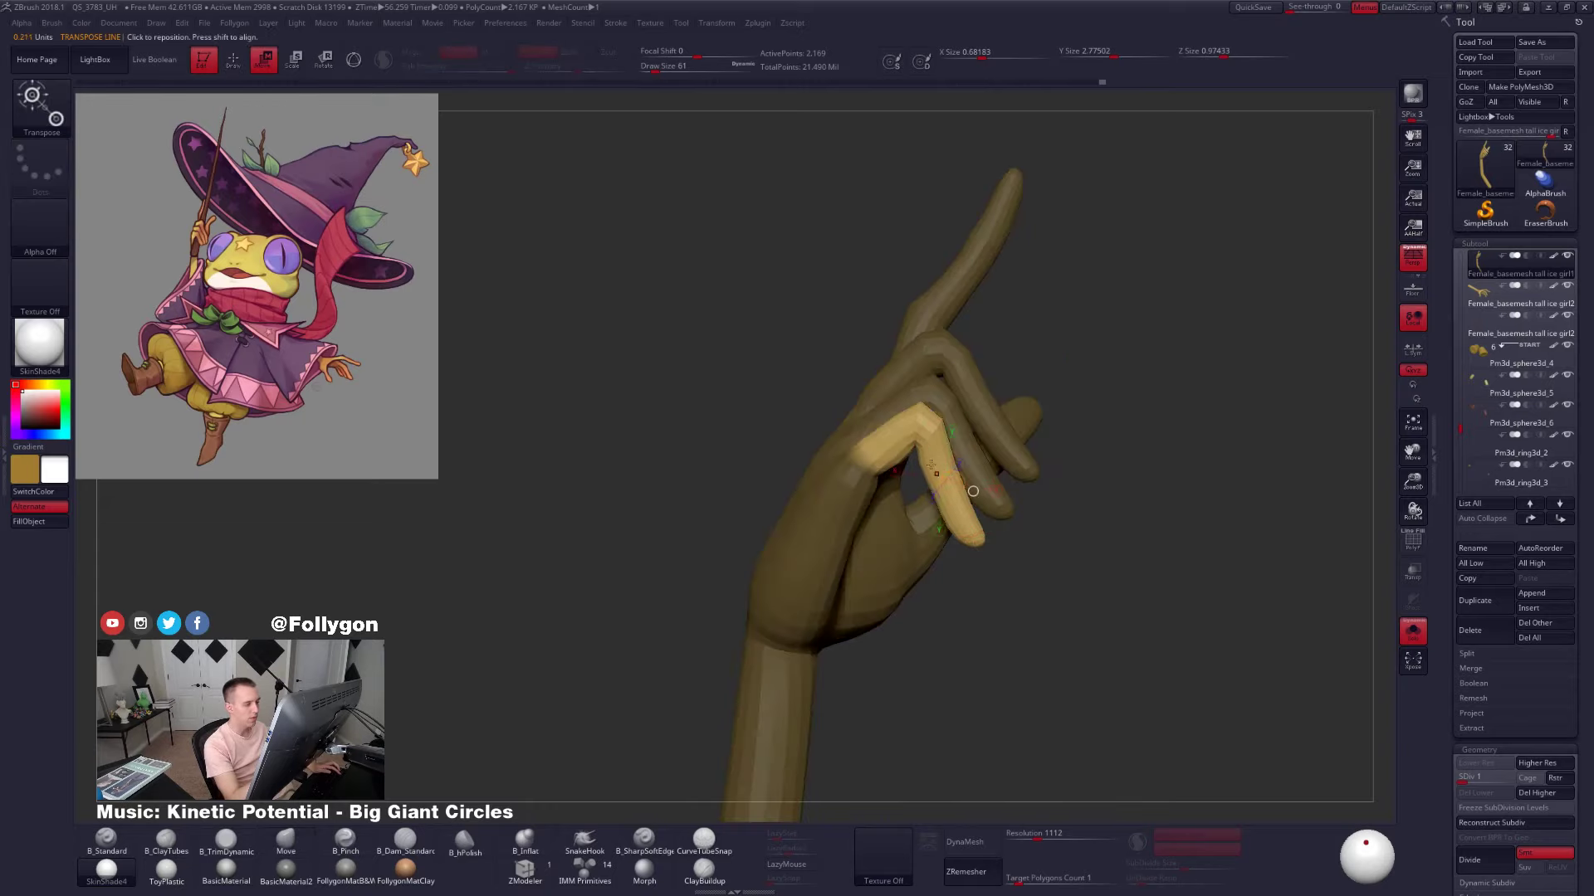
pyautogui.press('q')
pyautogui.moveTo(975, 490); pyautogui.dragTo(921, 453, button='right')
pyautogui.press('r')
pyautogui.moveTo(862, 474)
pyautogui.mouseDown()
pyautogui.moveTo(1029, 387)
pyautogui.moveTo(1058, 384)
pyautogui.moveTo(1077, 453)
pyautogui.mouseUp()
pyautogui.hotkey('alt', 's')
pyautogui.press('q')
pyautogui.moveTo(973, 500)
pyautogui.mouseDown(button='right')
pyautogui.moveTo(838, 531)
pyautogui.moveTo(830, 554)
pyautogui.mouseUp(button='right')
pyautogui.moveTo(958, 565); pyautogui.dragTo(1087, 565, button='right')
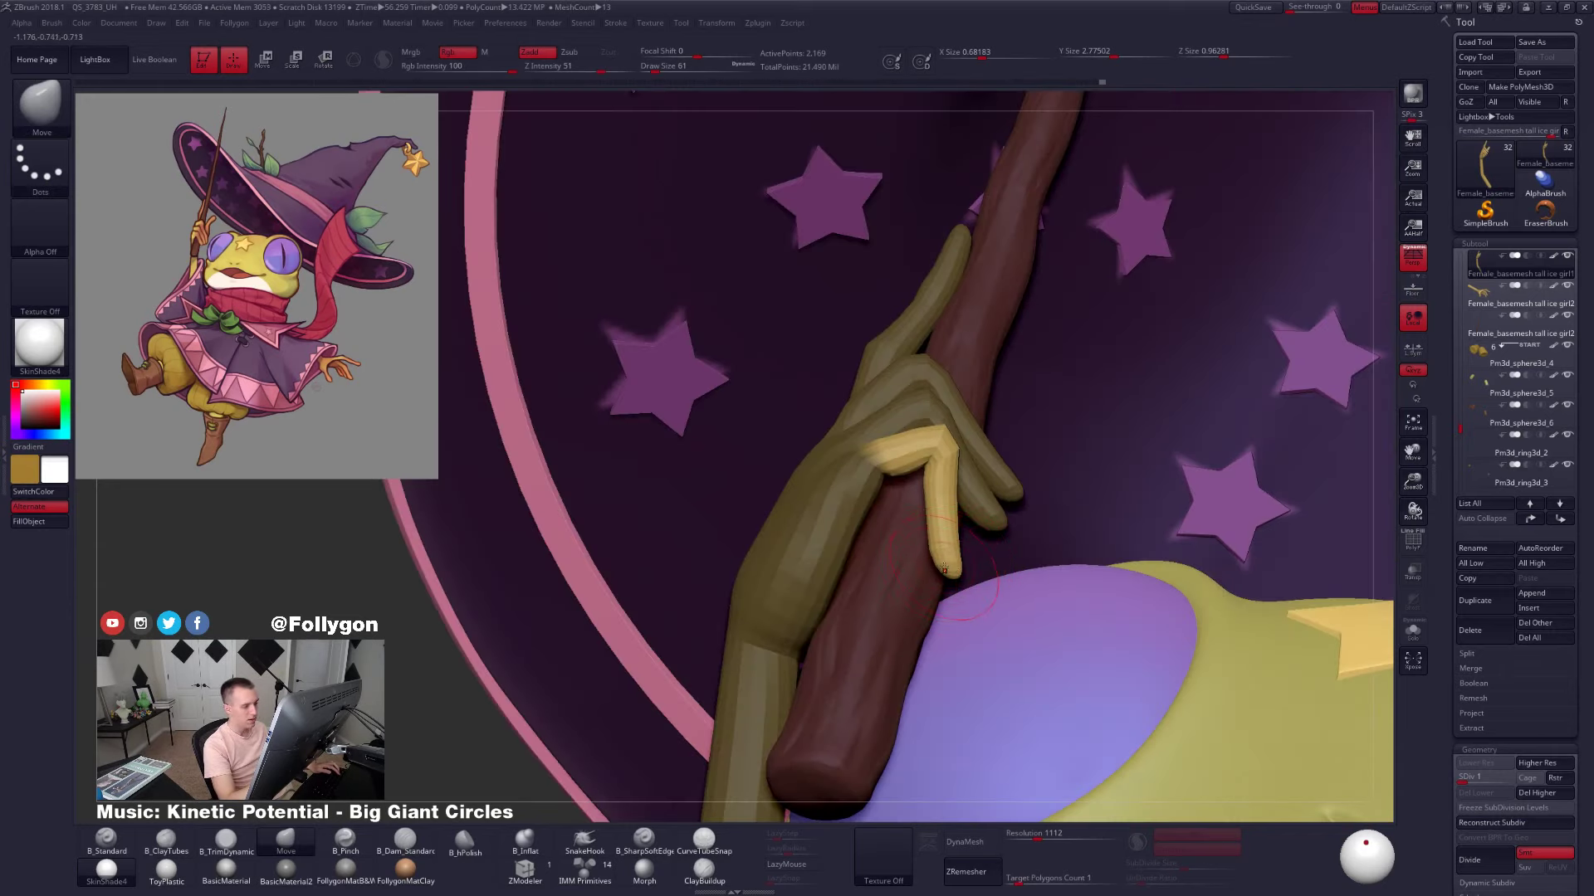
# Mask everything except the ring finger, rotate it downward around the wand, and clear the mask
pyautogui.hotkey('alt', 's')
pyautogui.moveTo(943, 571); pyautogui.dragTo(905, 573, button='right')
pyautogui.press('w')
pyautogui.keyDown('ctrl'); pyautogui.moveTo(946, 406); pyautogui.dragTo(974, 356); pyautogui.keyUp('ctrl')
pyautogui.press('r')
pyautogui.moveTo(867, 440)
pyautogui.mouseDown()
pyautogui.moveTo(1051, 354)
pyautogui.moveTo(1065, 399)
pyautogui.moveTo(1030, 389)
pyautogui.mouseUp()
pyautogui.moveTo(884, 408)
pyautogui.mouseDown()
pyautogui.moveTo(1017, 338)
pyautogui.moveTo(1071, 449)
pyautogui.mouseUp()
pyautogui.hotkey('alt', 's')
pyautogui.press('q')
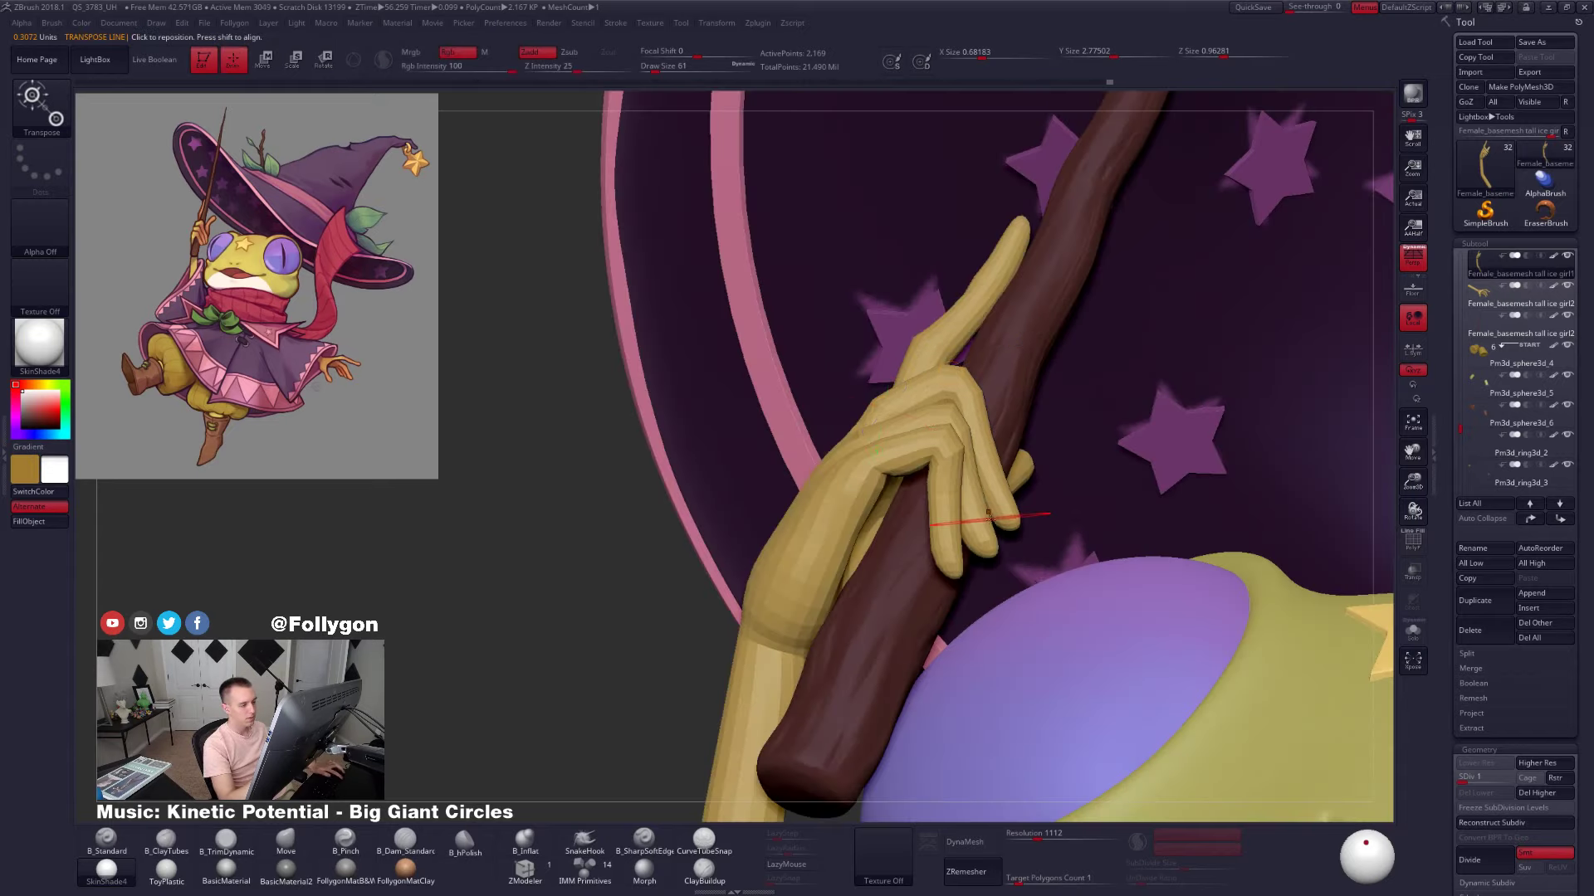
# Isolate the little finger with a mask again and rotate it about its base using a horizontal Transpose line
pyautogui.press('w')
pyautogui.keyDown('ctrl'); pyautogui.click(949, 524); pyautogui.keyUp('ctrl')
pyautogui.moveTo(871, 461); pyautogui.dragTo(1071, 407)
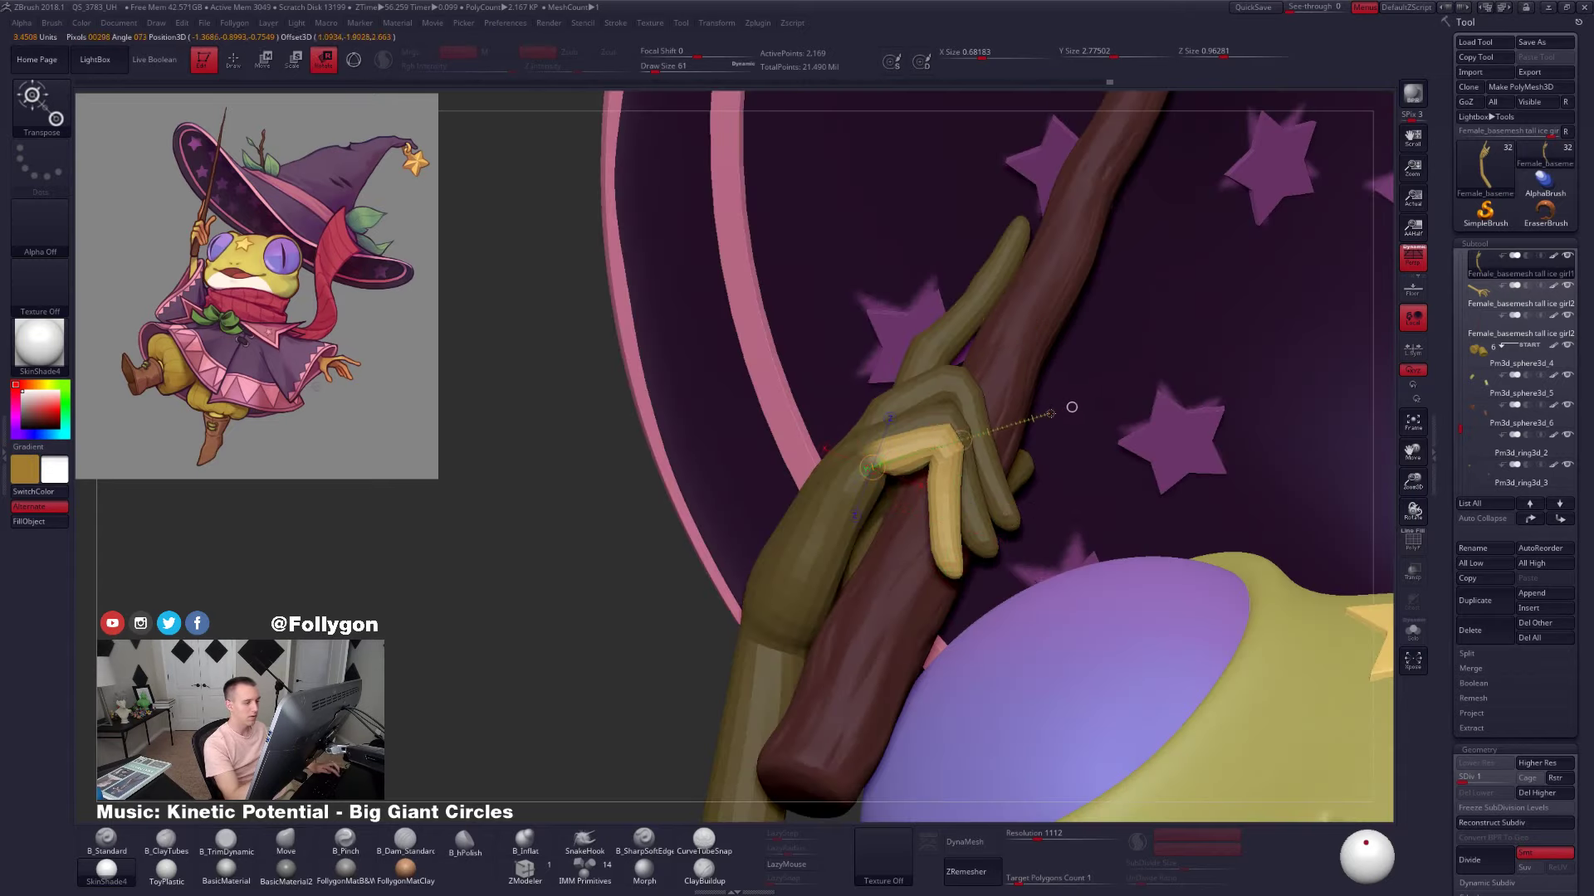
pyautogui.keyDown('ctrl'); pyautogui.moveTo(951, 525); pyautogui.dragTo(951, 525); pyautogui.keyUp('ctrl')
pyautogui.keyDown('shift'); pyautogui.moveTo(872, 464); pyautogui.dragTo(1106, 426); pyautogui.keyUp('shift')
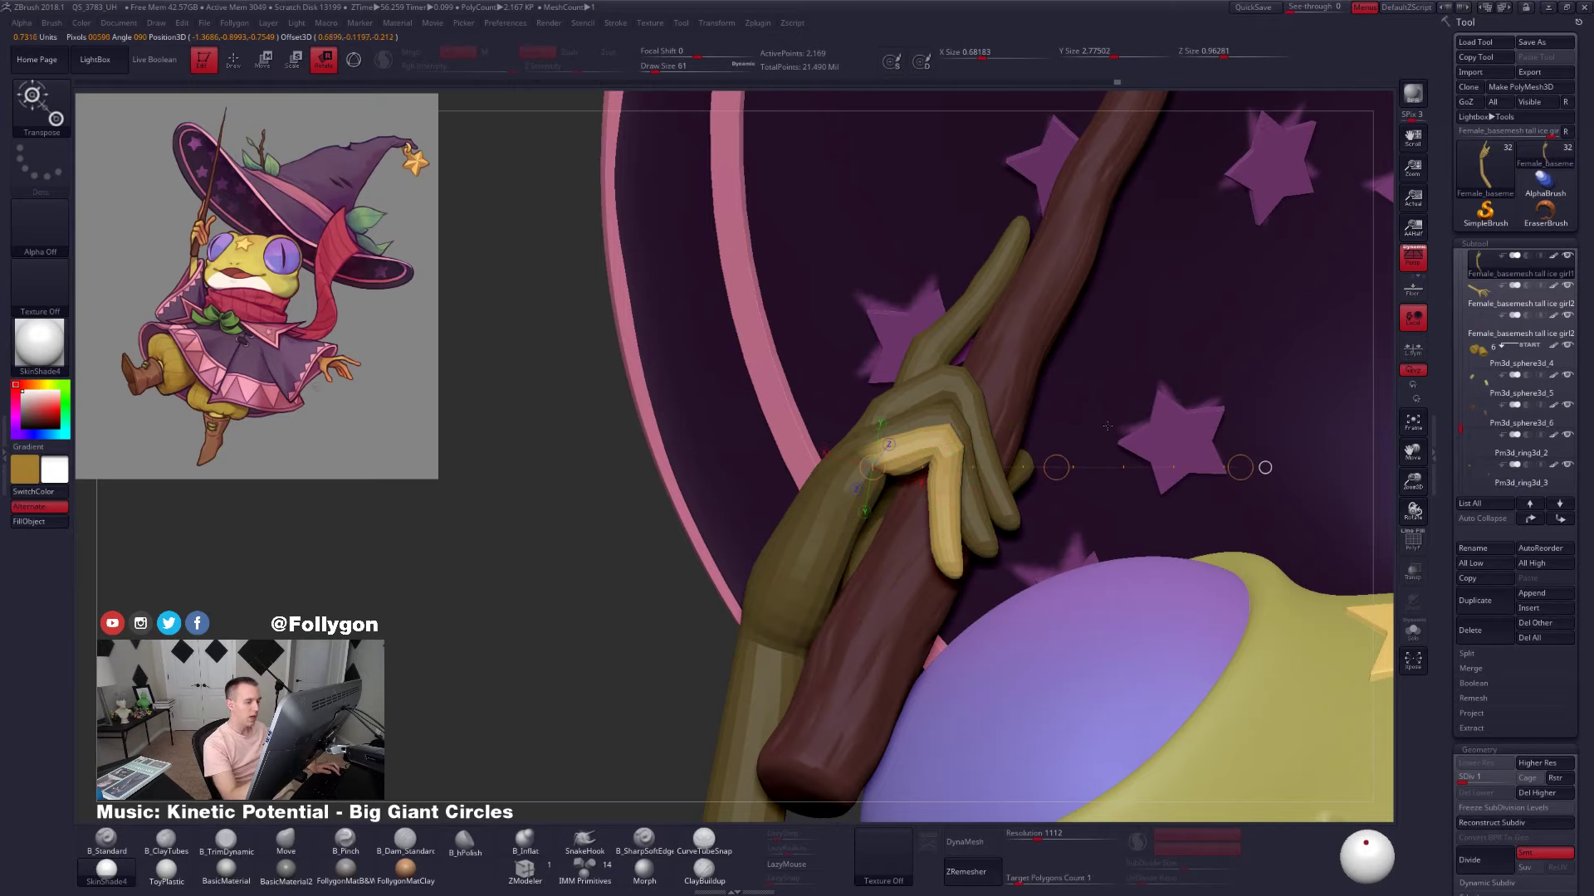
pyautogui.moveTo(1239, 468); pyautogui.dragTo(1231, 543)
# Isolate the arm, check the little finger from the palm side, and clear the mask
pyautogui.click(1413, 631)
pyautogui.press('q')
pyautogui.moveTo(923, 559); pyautogui.dragTo(914, 416, button='right')
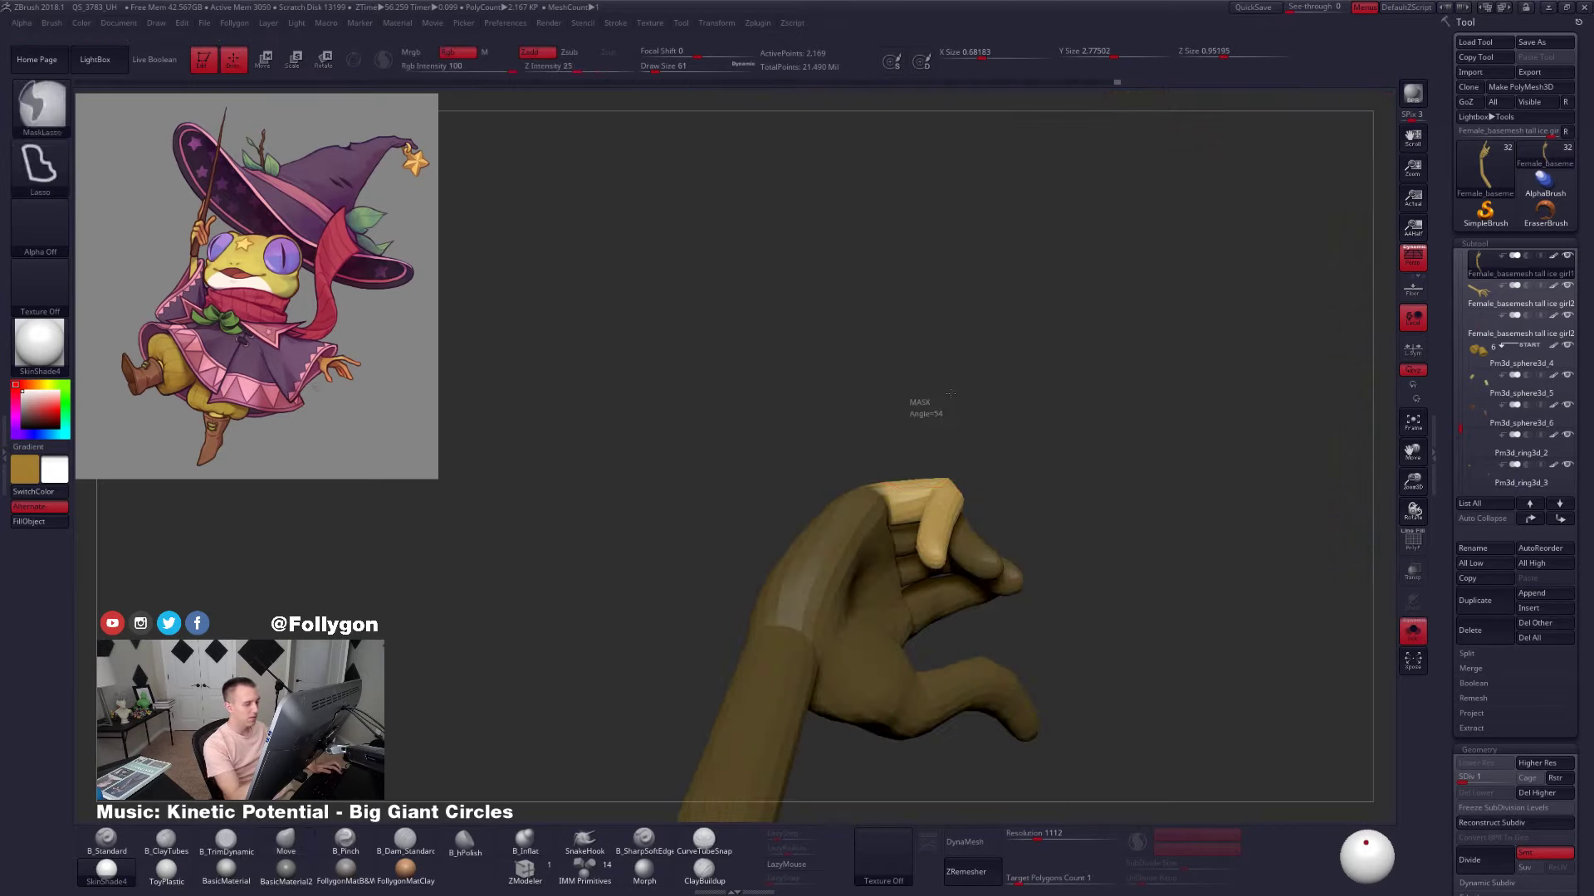
pyautogui.keyDown('ctrl'); pyautogui.moveTo(914, 416); pyautogui.dragTo(938, 440); pyautogui.keyUp('ctrl')
# Raise the arm to subdivision level 5 and switch to the ClayTubes brush
pyautogui.press('d')
pyautogui.hotkey('shift', 'd')
pyautogui.press('d')
pyautogui.moveTo(904, 492)
pyautogui.keyDown('ctrl'); pyautogui.mouseDown(button='right')
pyautogui.moveTo(903, 522)
pyautogui.moveTo(931, 492)
pyautogui.moveTo(886, 494)
pyautogui.mouseUp(button='right'); pyautogui.keyUp('ctrl')
pyautogui.press('2')
pyautogui.press('d')
pyautogui.press('d')
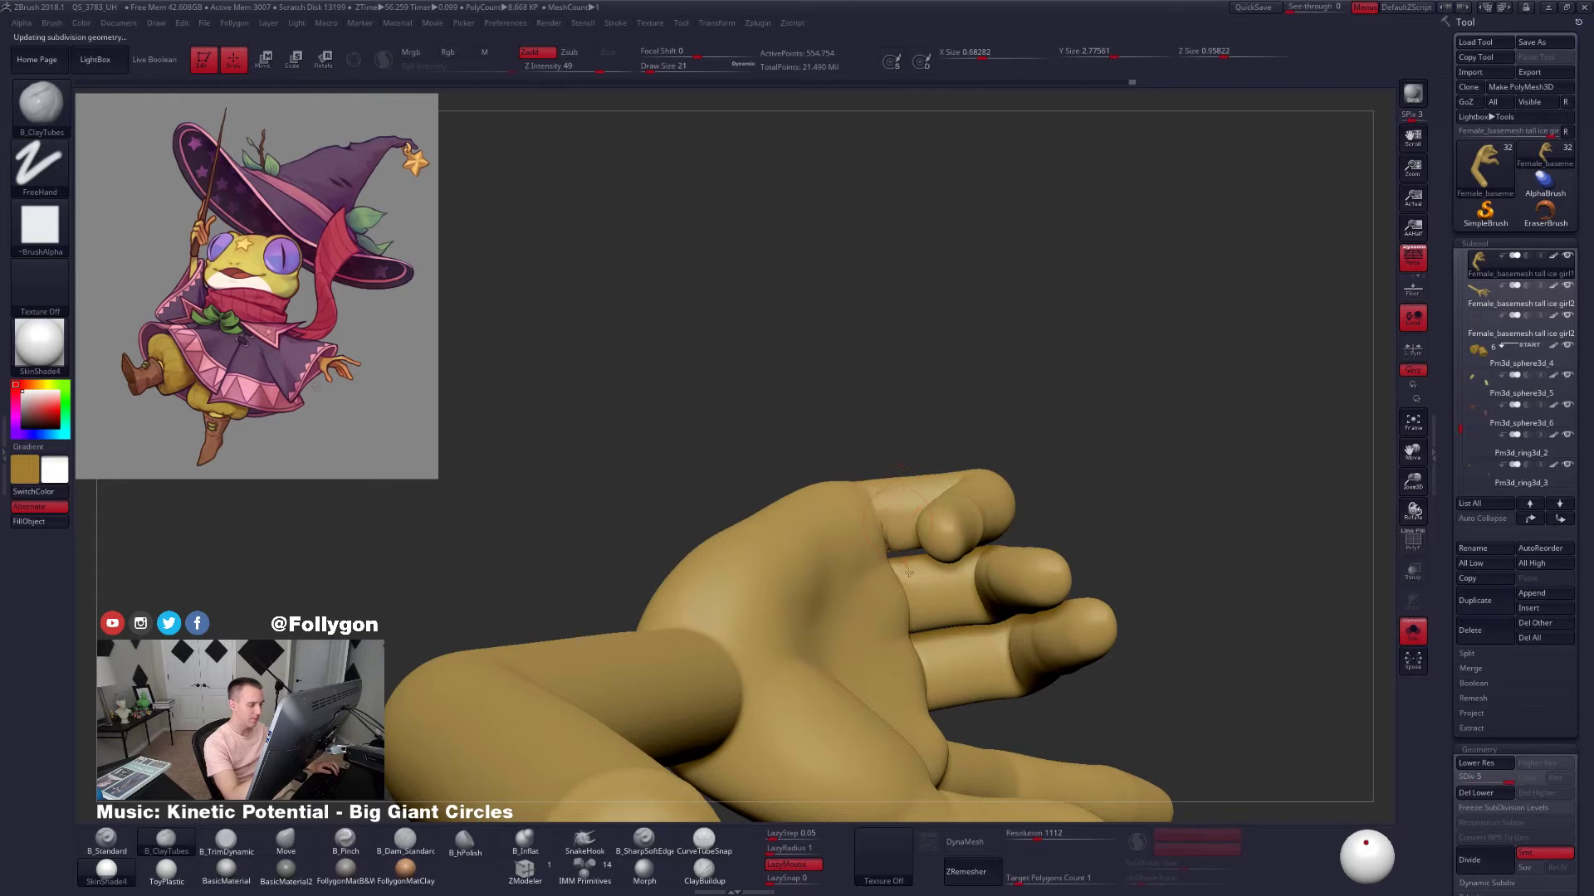
# Show all parts and compare the hand's grip on the wand and the full figure with the reference
pyautogui.press('shift')
pyautogui.moveTo(889, 510)
pyautogui.mouseDown(button='right')
pyautogui.moveTo(918, 637)
pyautogui.moveTo(954, 528)
pyautogui.moveTo(1017, 640)
pyautogui.moveTo(1000, 541)
pyautogui.mouseUp(button='right')
pyautogui.hotkey('alt', 's')
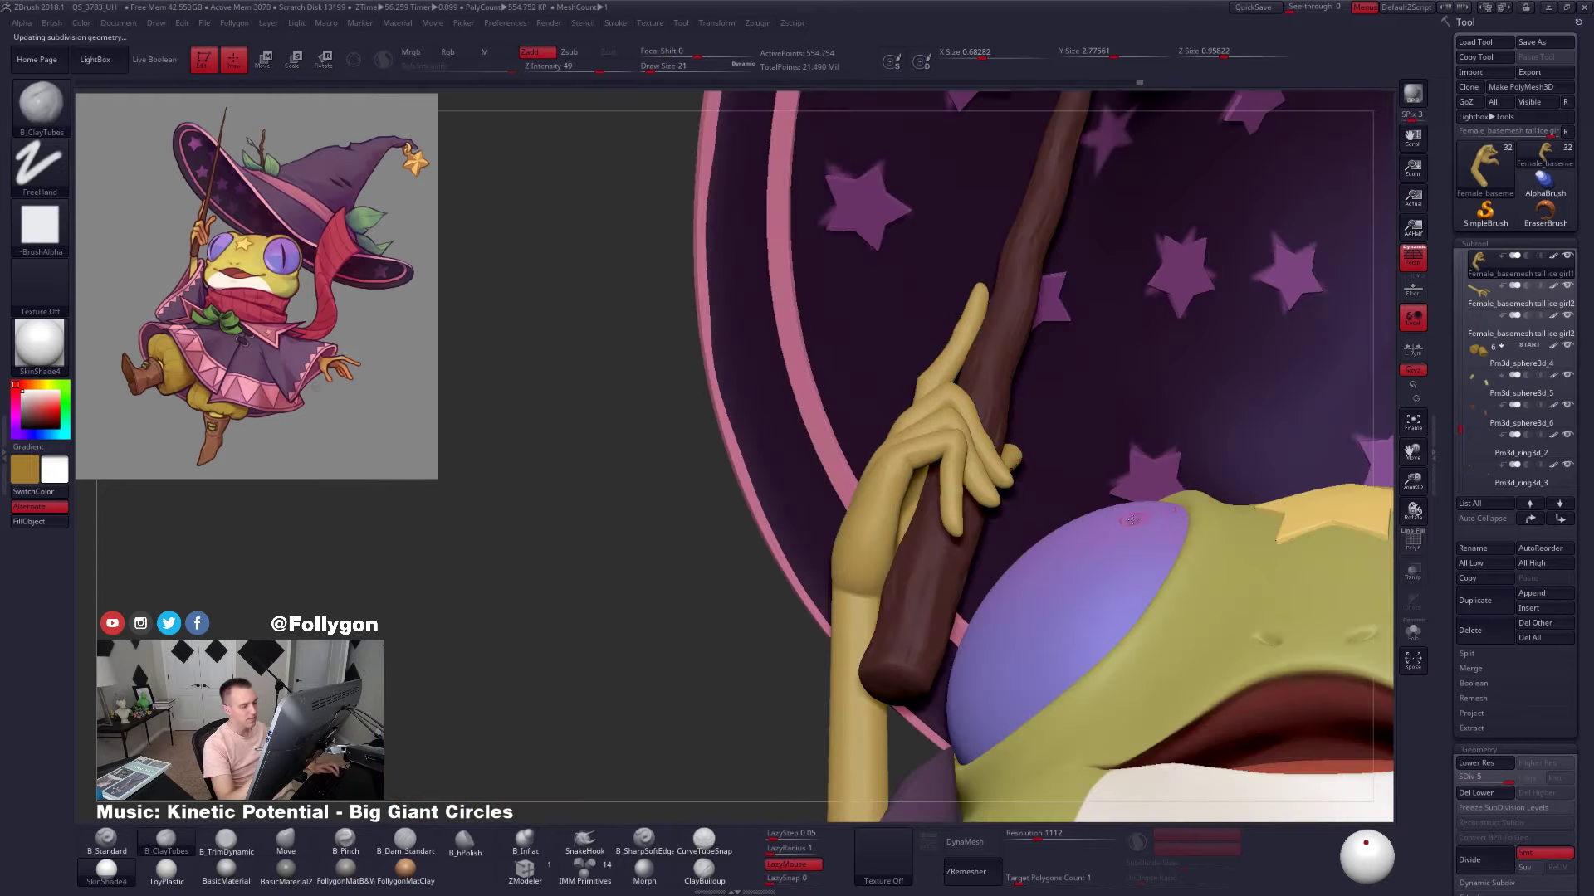
pyautogui.moveTo(1193, 500); pyautogui.dragTo(866, 313, button='right')
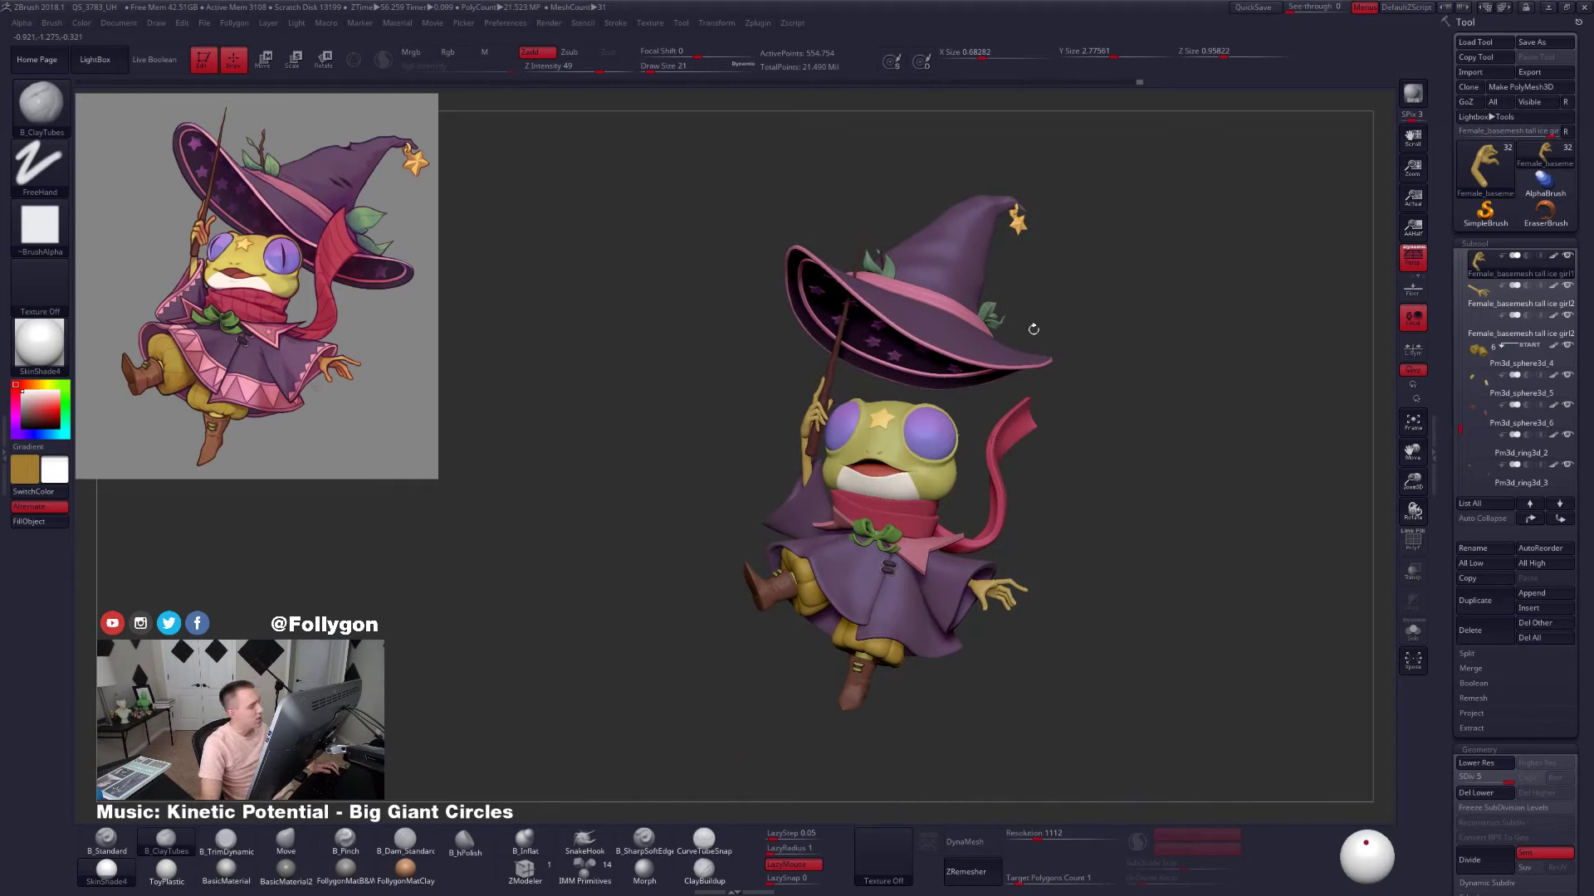
pyautogui.keyDown('alt'); pyautogui.moveTo(998, 440); pyautogui.dragTo(968, 437, button='right'); pyautogui.keyUp('alt')
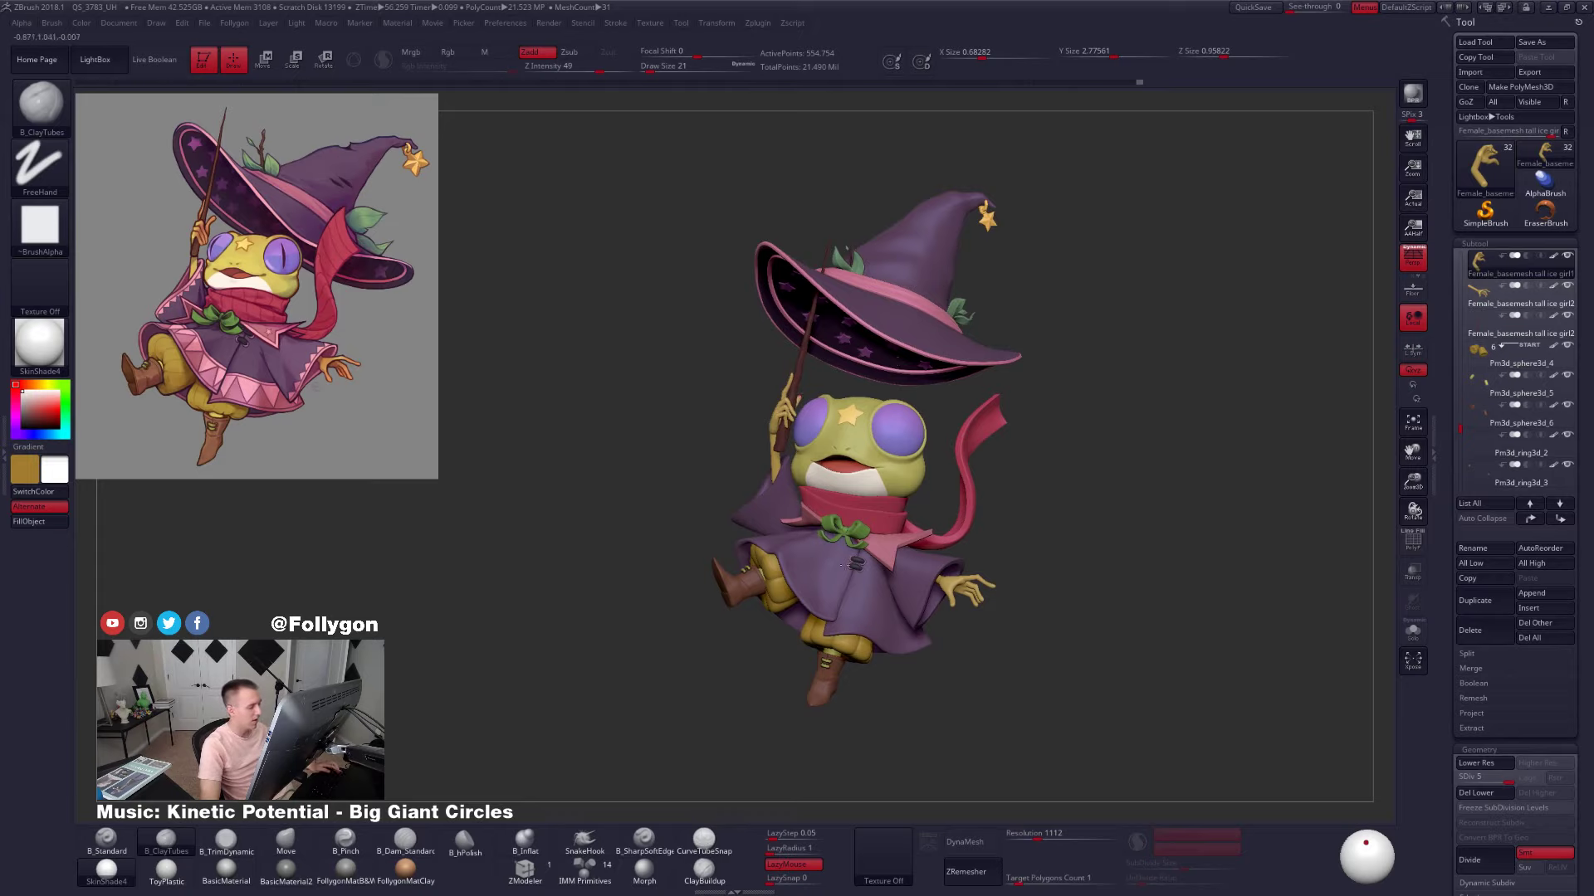
# Build a combined posing mesh of all subtools with Transpose Master's TPoseMesh and give it the FollygonMatB&W material
pyautogui.keyDown('alt'); pyautogui.moveTo(892, 568); pyautogui.dragTo(855, 513, button='right'); pyautogui.keyUp('alt')
pyautogui.click(4, 313)
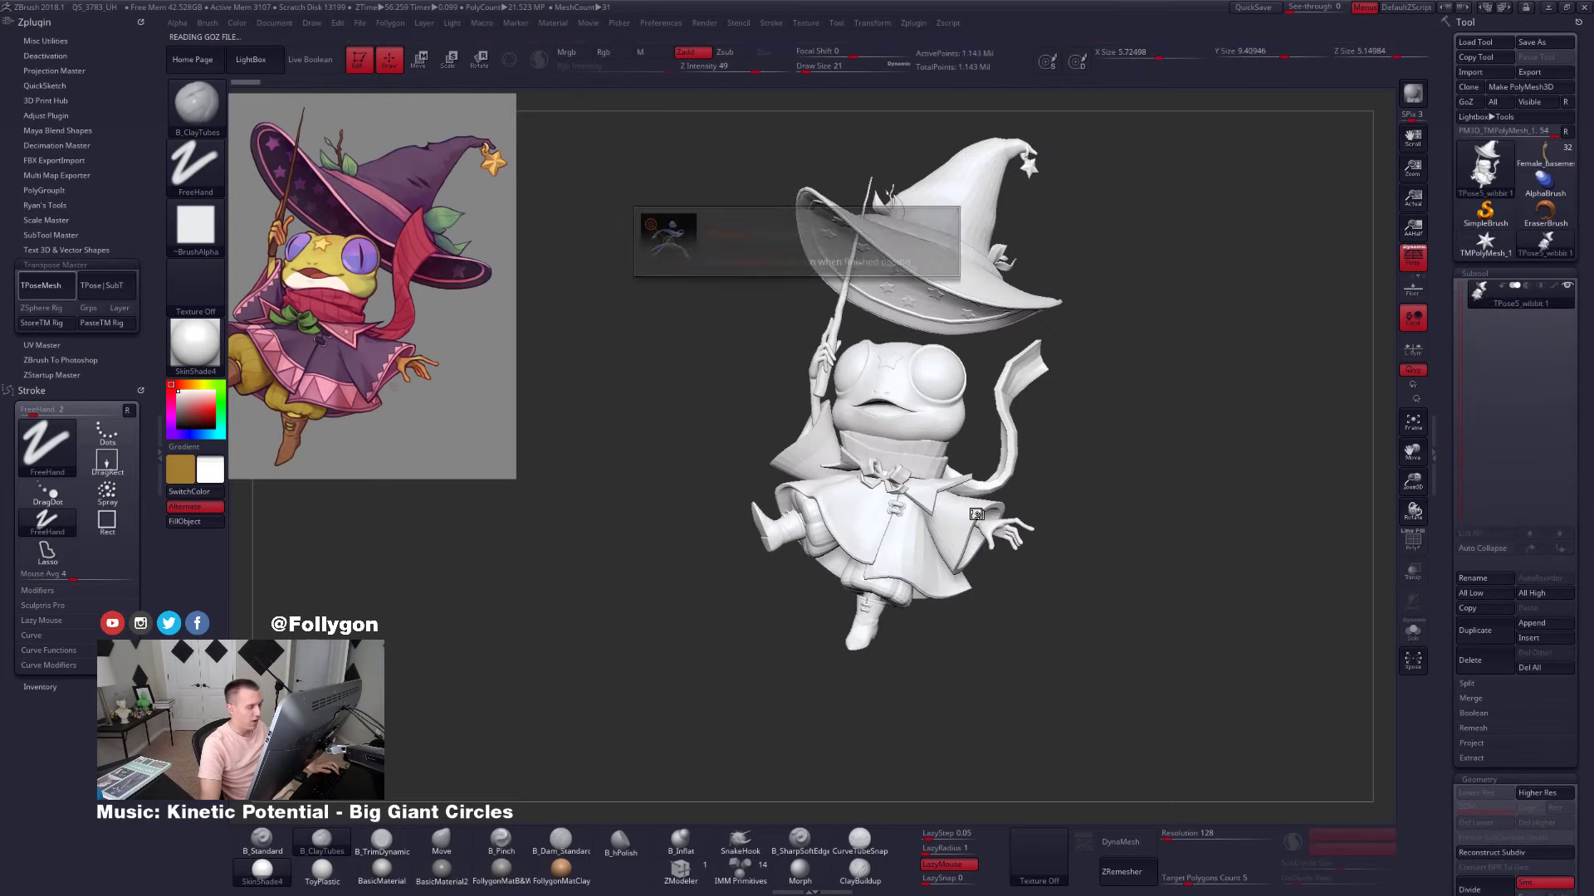
pyautogui.click(502, 868)
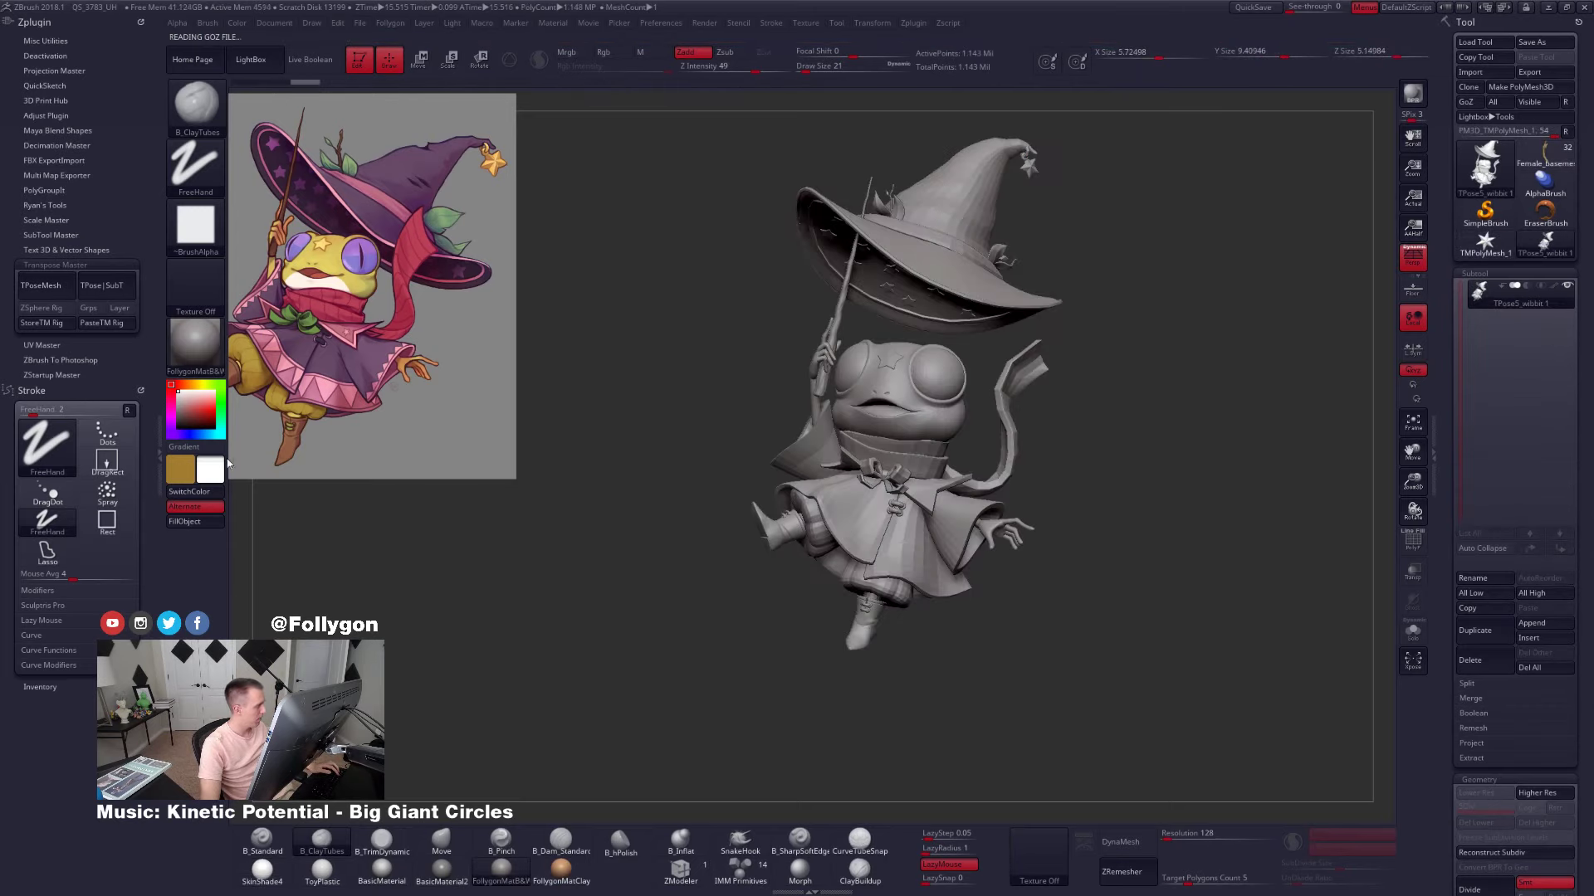
pyautogui.click(157, 434)
pyautogui.click(547, 497)
# Set the selection brush to SelectRect, show polygroups with PolyFrame, and hide the lower cloak and trousers
pyautogui.hotkey('ctrl', 'shift', 'f')
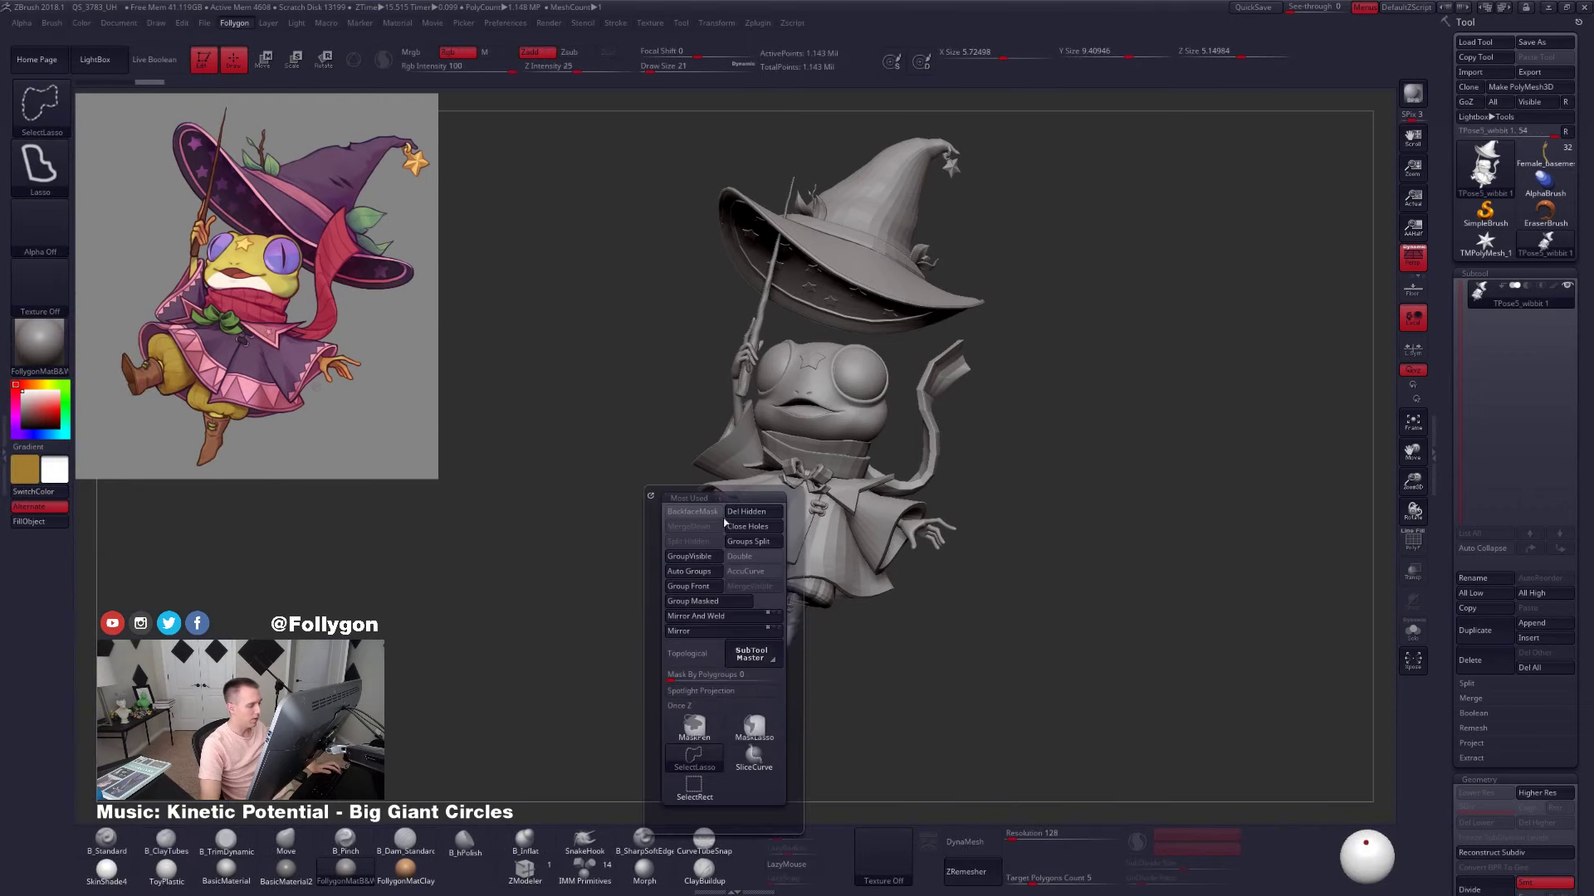
pyautogui.keyDown('ctrl'); pyautogui.keyDown('shift'); pyautogui.click(694, 790); pyautogui.keyUp('shift'); pyautogui.keyUp('ctrl')
pyautogui.hotkey('shift', 'f')
pyautogui.keyDown('ctrl'); pyautogui.keyDown('shift'); pyautogui.click(809, 526); pyautogui.keyUp('shift'); pyautogui.keyUp('ctrl')
pyautogui.keyDown('ctrl'); pyautogui.keyDown('shift'); pyautogui.moveTo(938, 534); pyautogui.dragTo(978, 573); pyautogui.keyUp('shift'); pyautogui.keyUp('ctrl')
pyautogui.keyDown('ctrl'); pyautogui.keyDown('shift'); pyautogui.click(779, 568); pyautogui.keyUp('shift'); pyautogui.keyUp('ctrl')
pyautogui.keyDown('ctrl'); pyautogui.keyDown('shift'); pyautogui.click(784, 571); pyautogui.keyUp('shift'); pyautogui.keyUp('ctrl')
pyautogui.hotkey('ctrl', 'z')
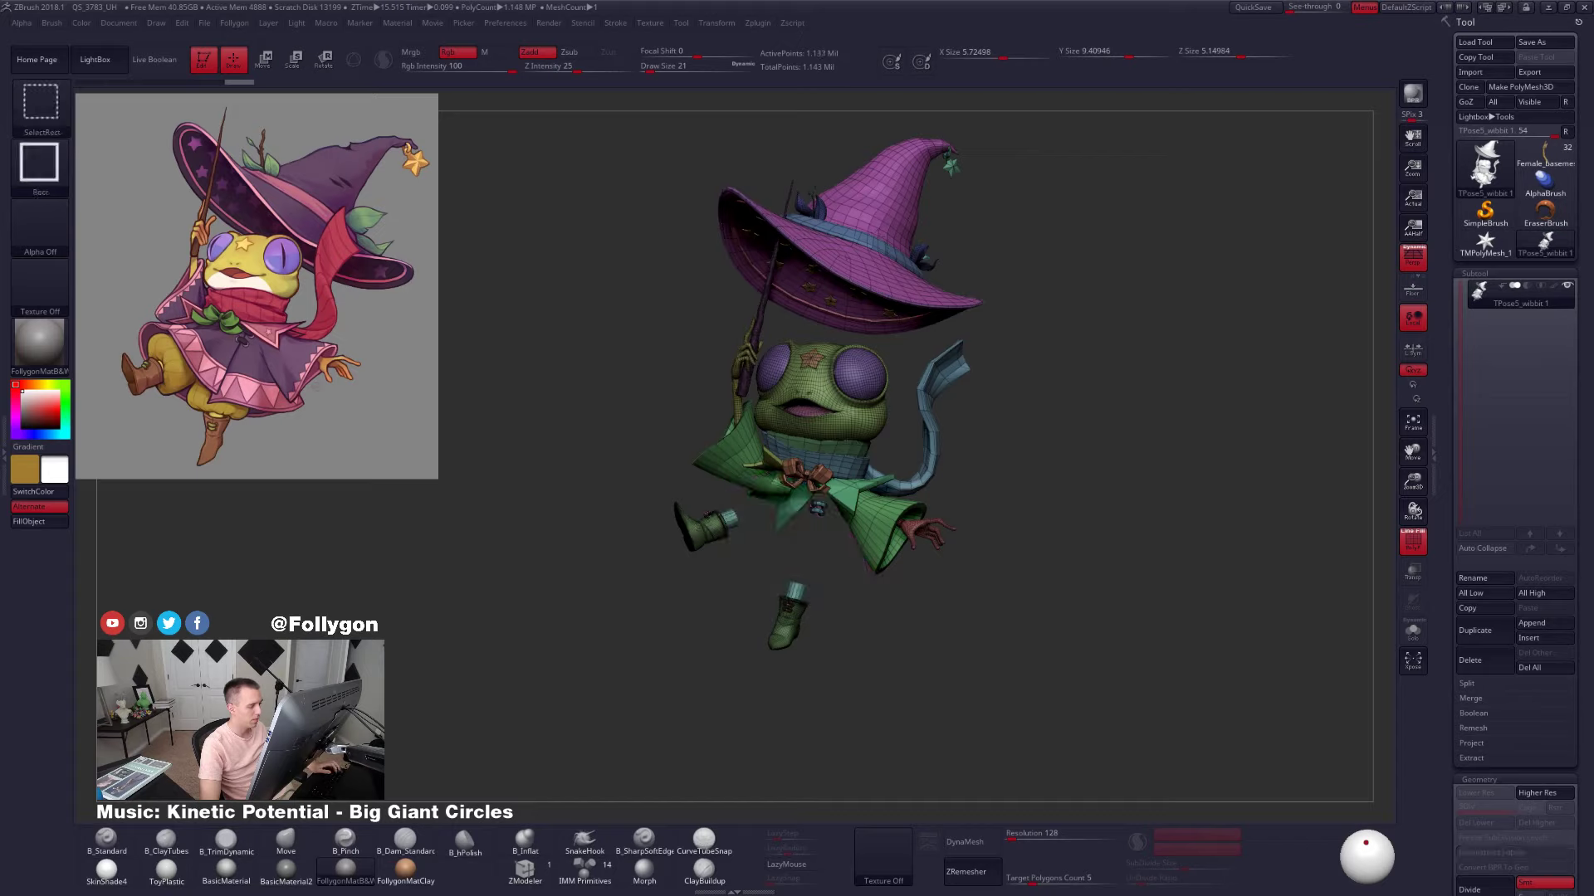
# Hide the boots, sleeves, collar, lowered arm and bow so only the head, hat, scarf and raised arm remain
pyautogui.keyDown('ctrl'); pyautogui.keyDown('shift'); pyautogui.click(707, 530); pyautogui.keyUp('shift'); pyautogui.keyUp('ctrl')
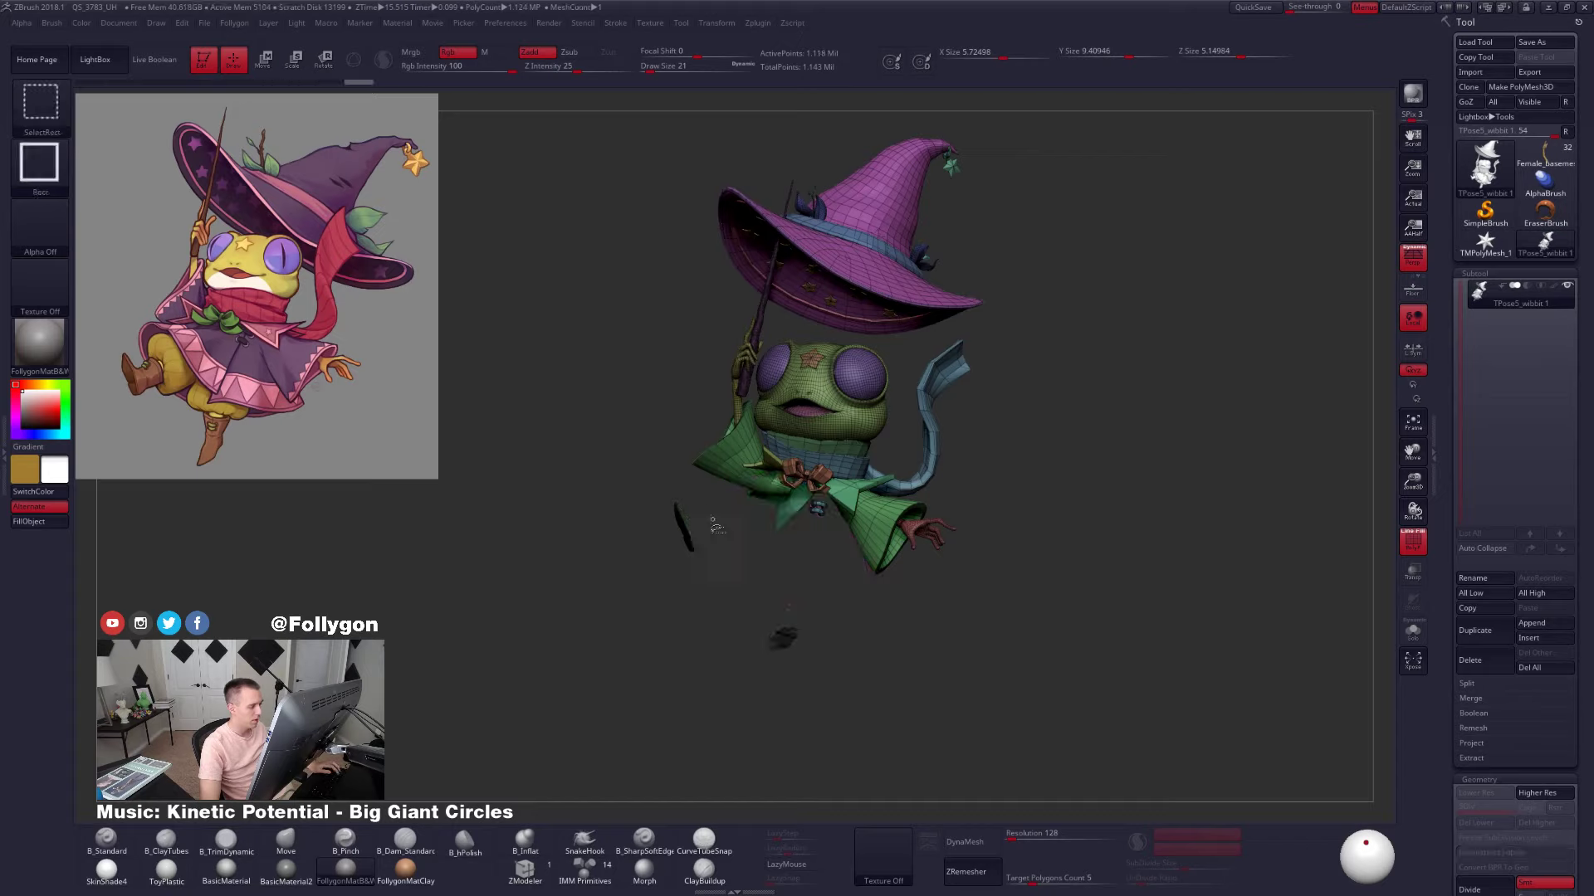
pyautogui.keyDown('ctrl'); pyautogui.keyDown('shift'); pyautogui.click(784, 516); pyautogui.keyUp('shift'); pyautogui.keyUp('ctrl')
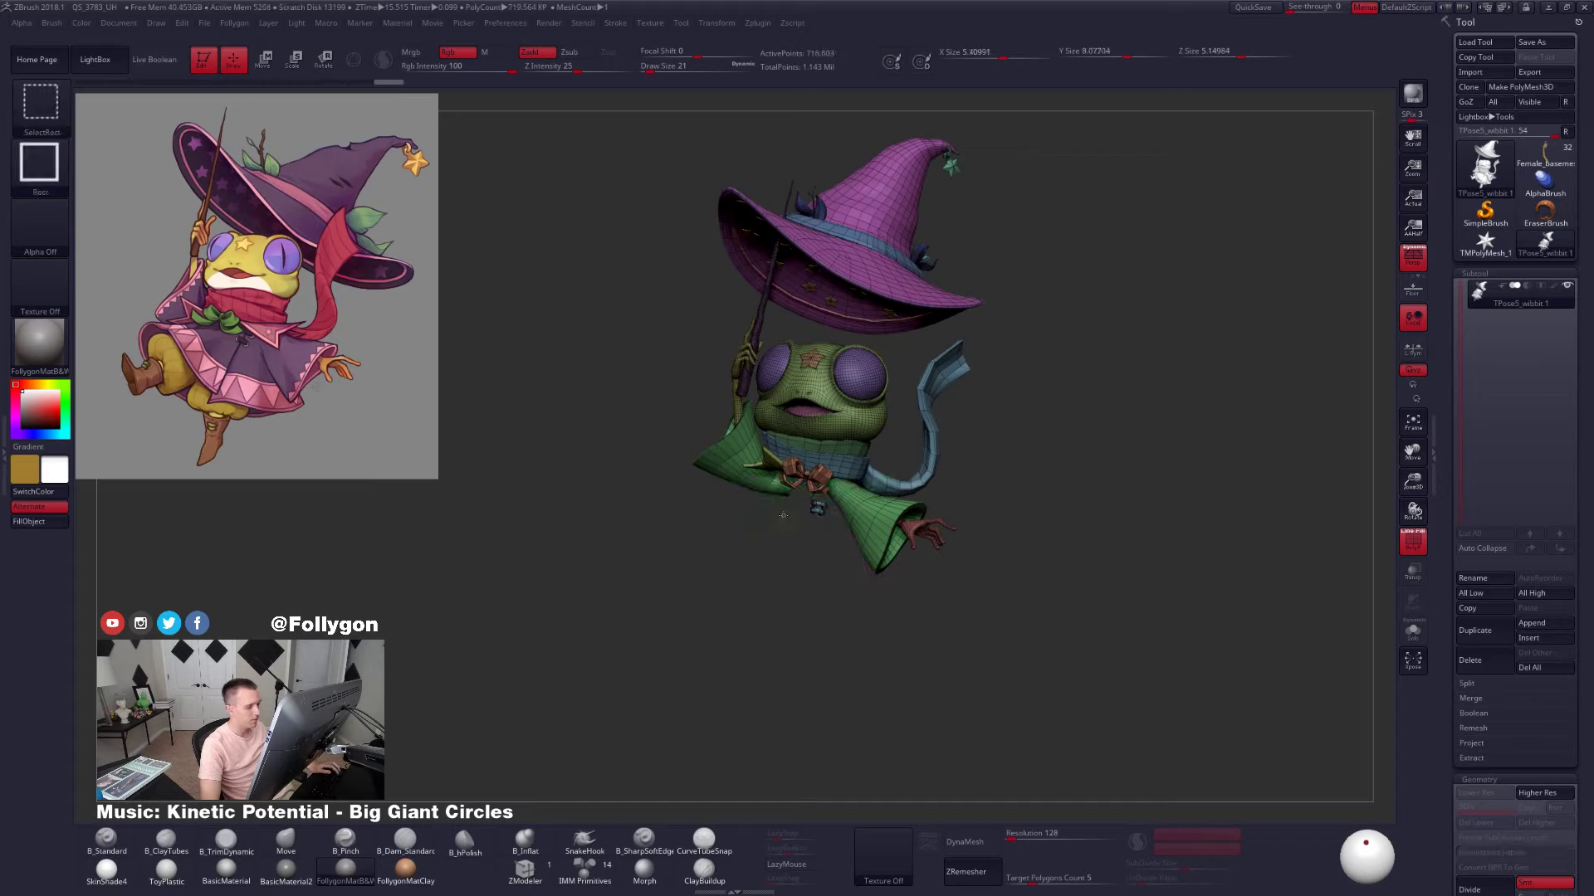
pyautogui.keyDown('ctrl'); pyautogui.keyDown('shift'); pyautogui.click(781, 495); pyautogui.keyUp('shift'); pyautogui.keyUp('ctrl')
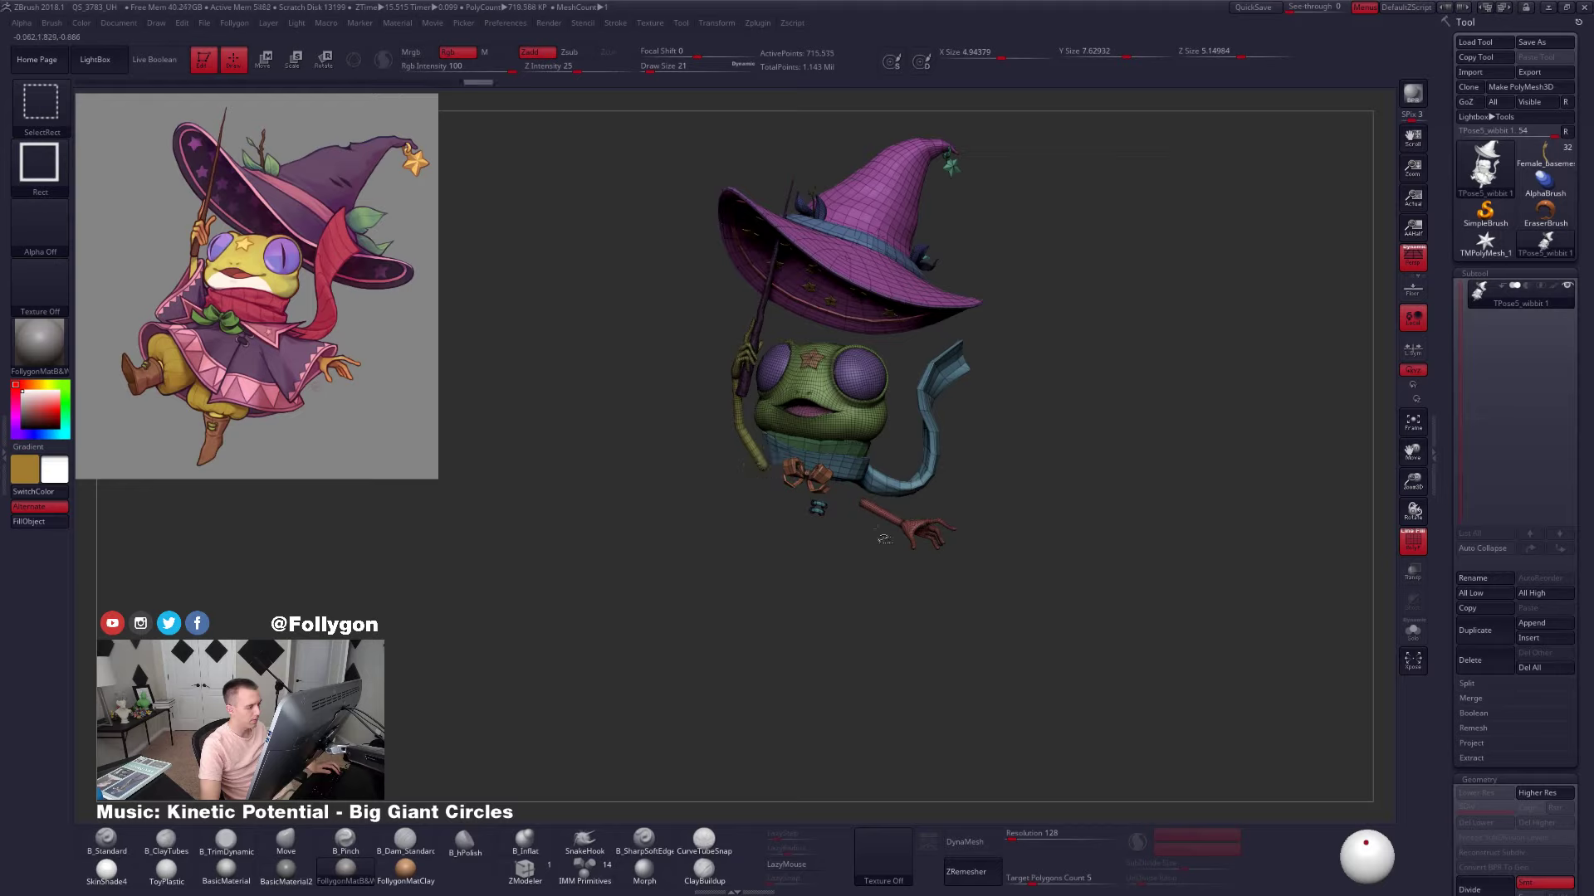
pyautogui.keyDown('ctrl'); pyautogui.keyDown('shift'); pyautogui.click(816, 487); pyautogui.keyUp('shift'); pyautogui.keyUp('ctrl')
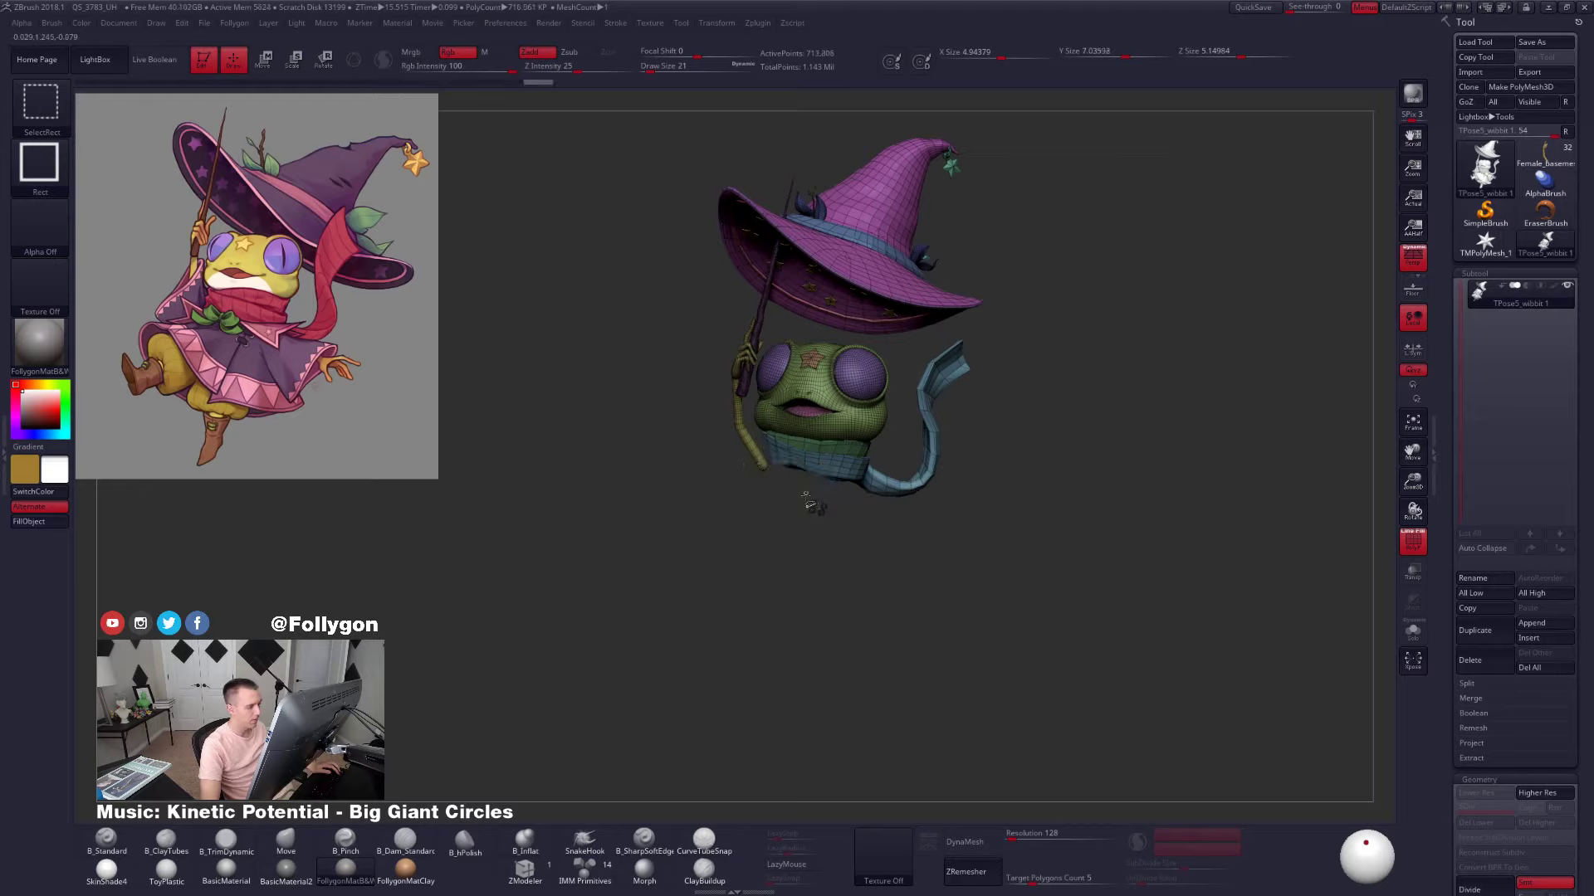
# Hide the raised arm and wand, mask the remaining head, hat and scarf, and show the whole figure without PolyFrame
pyautogui.keyDown('ctrl'); pyautogui.keyDown('shift'); pyautogui.click(816, 509); pyautogui.keyUp('shift'); pyautogui.keyUp('ctrl')
pyautogui.keyDown('ctrl'); pyautogui.keyDown('shift'); pyautogui.click(752, 444); pyautogui.keyUp('shift'); pyautogui.keyUp('ctrl')
pyautogui.keyDown('ctrl'); pyautogui.keyDown('shift'); pyautogui.click(752, 382); pyautogui.keyUp('shift'); pyautogui.keyUp('ctrl')
pyautogui.keyDown('ctrl'); pyautogui.click(713, 471); pyautogui.keyUp('ctrl')
pyautogui.keyDown('ctrl'); pyautogui.keyDown('shift'); pyautogui.click(717, 475); pyautogui.keyUp('shift'); pyautogui.keyUp('ctrl')
pyautogui.hotkey('shift', 'f')
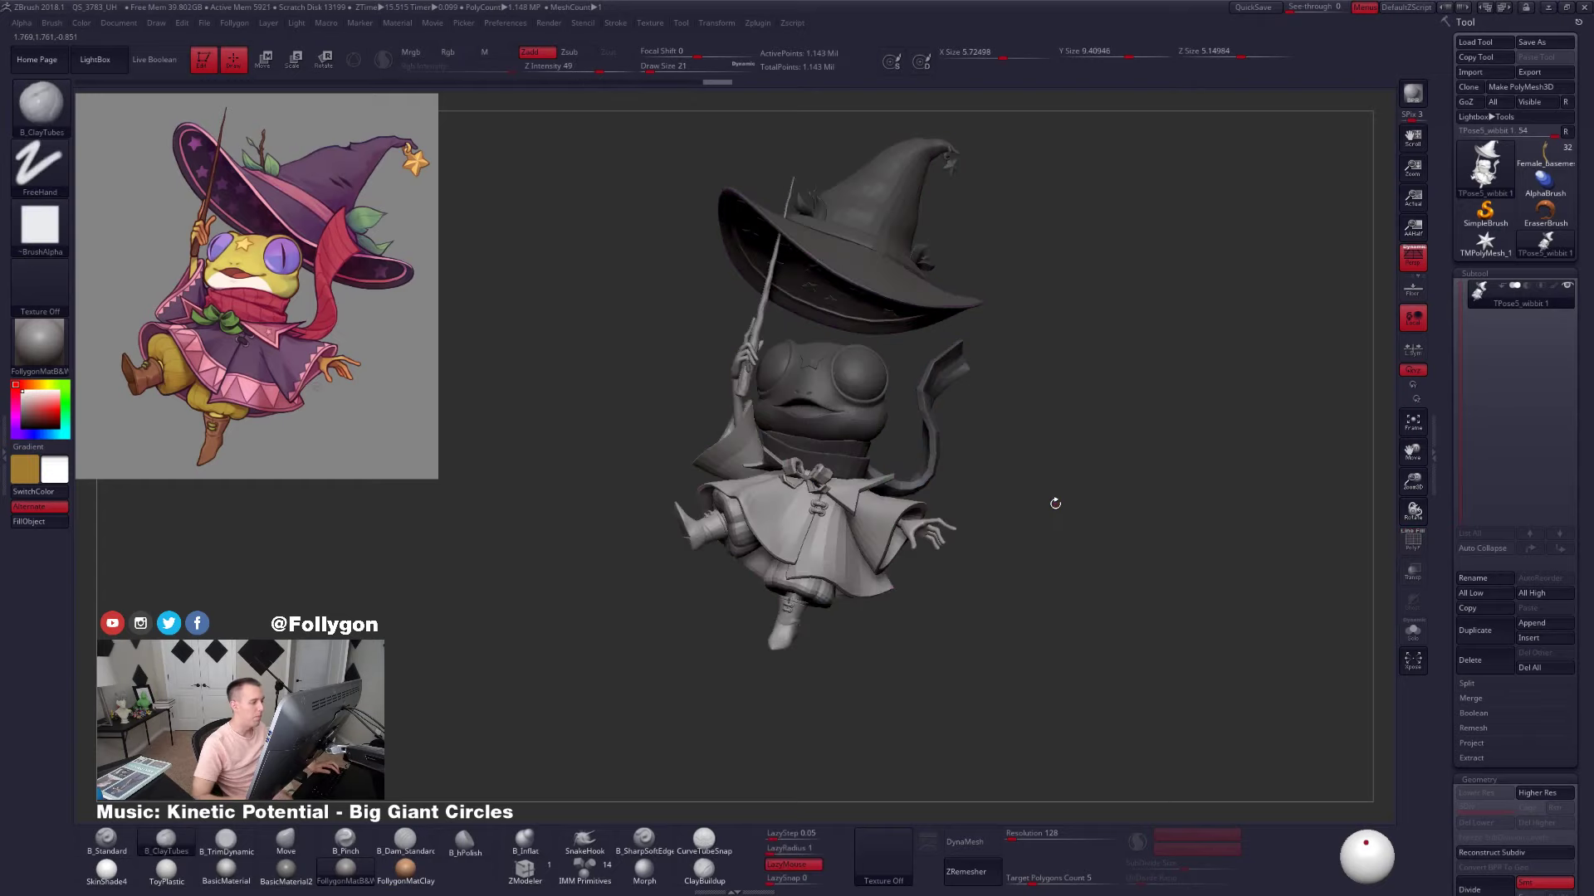
# Shift the unmasked body slightly sideways along a horizontal Transpose line and compare the pose before and after
pyautogui.keyDown('alt'); pyautogui.moveTo(856, 537); pyautogui.dragTo(862, 546, button='right'); pyautogui.keyUp('alt')
pyautogui.press('w')
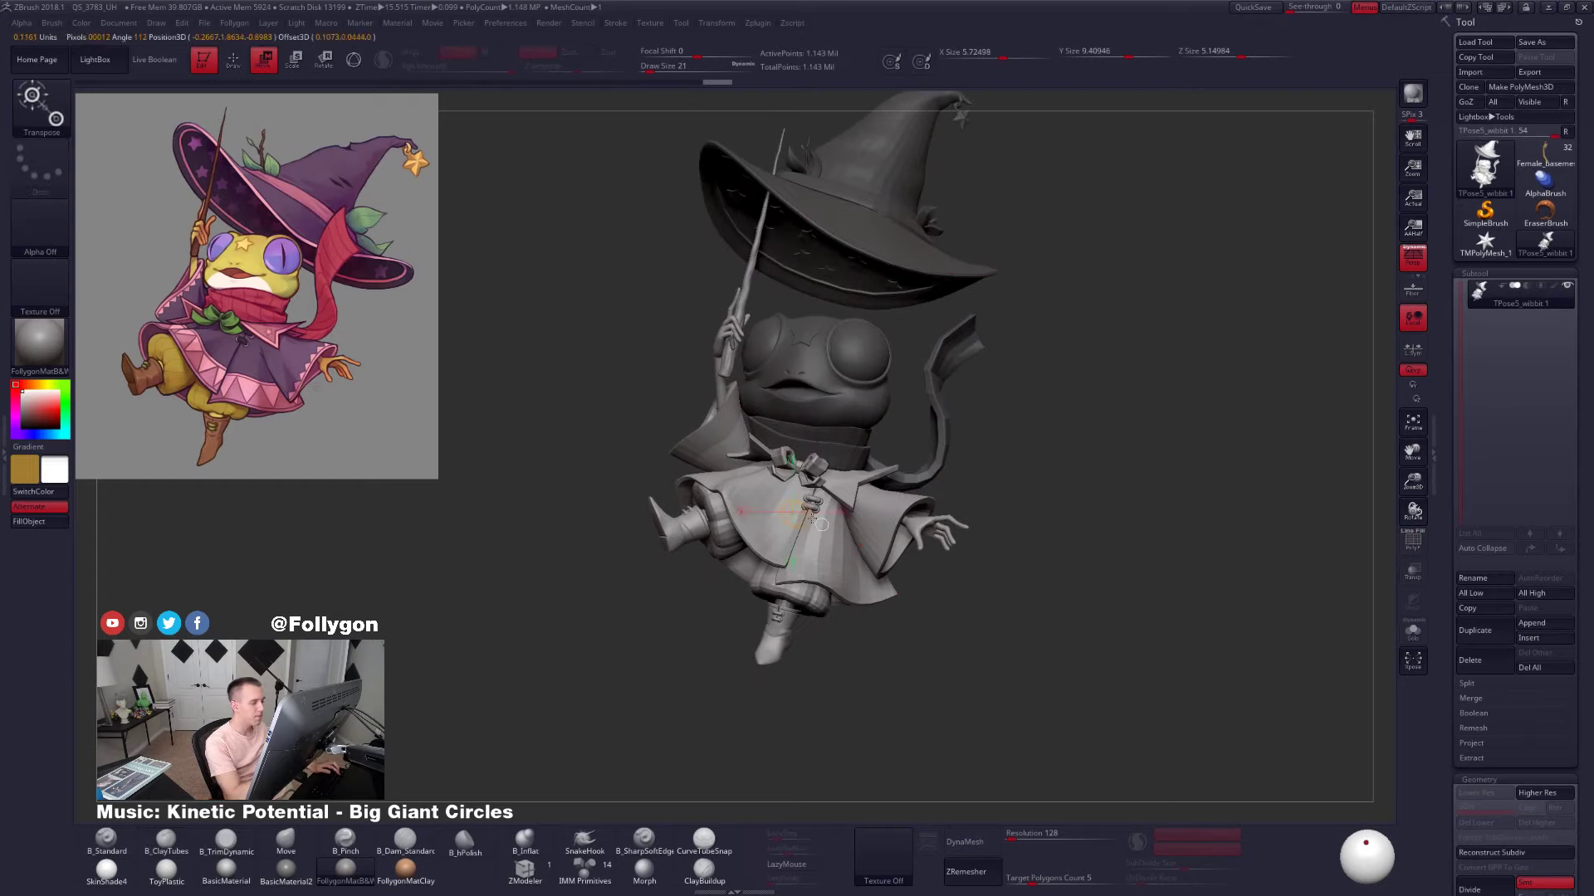
pyautogui.keyDown('shift'); pyautogui.moveTo(794, 512); pyautogui.dragTo(1099, 512); pyautogui.keyUp('shift')
pyautogui.moveTo(947, 512); pyautogui.dragTo(943, 512)
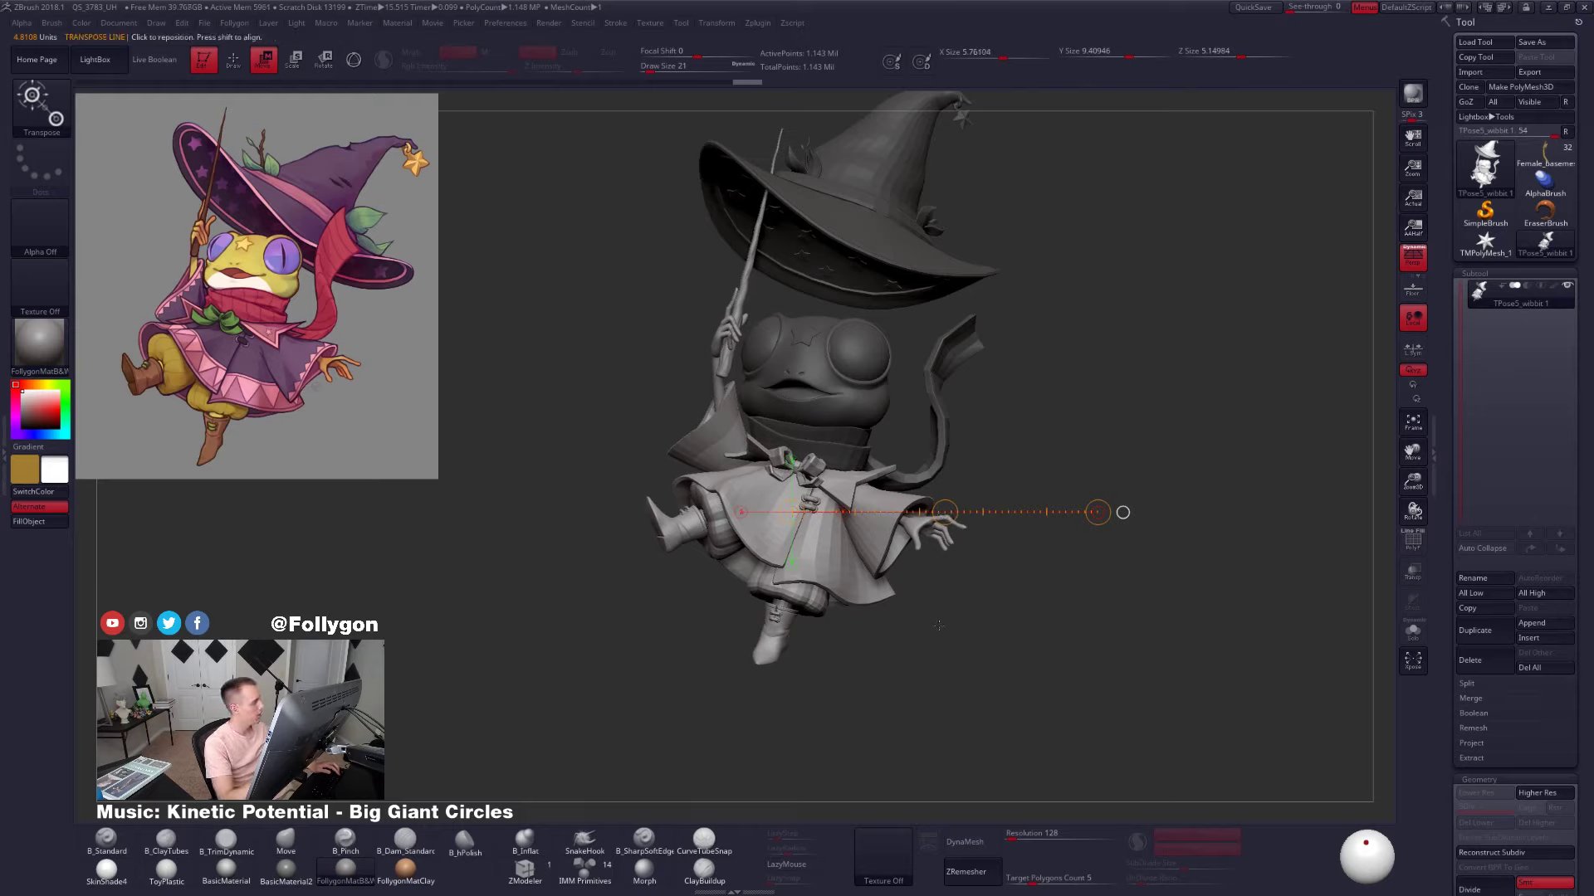
pyautogui.hotkey('ctrl', 'z')
pyautogui.hotkey('ctrl', 'shift', 'z')
pyautogui.moveTo(937, 625)
pyautogui.mouseDown(button='right')
pyautogui.moveTo(1067, 608)
pyautogui.moveTo(892, 634)
pyautogui.moveTo(956, 639)
pyautogui.mouseUp(button='right')
pyautogui.hotkey('ctrl', 'z')
pyautogui.hotkey('ctrl', 'shift', 'z')
# Rotate the unmasked body slightly about the neck with a vertical Transpose line and clear the mask
pyautogui.press('r')
pyautogui.keyDown('shift'); pyautogui.moveTo(865, 471); pyautogui.dragTo(862, 690); pyautogui.keyUp('shift')
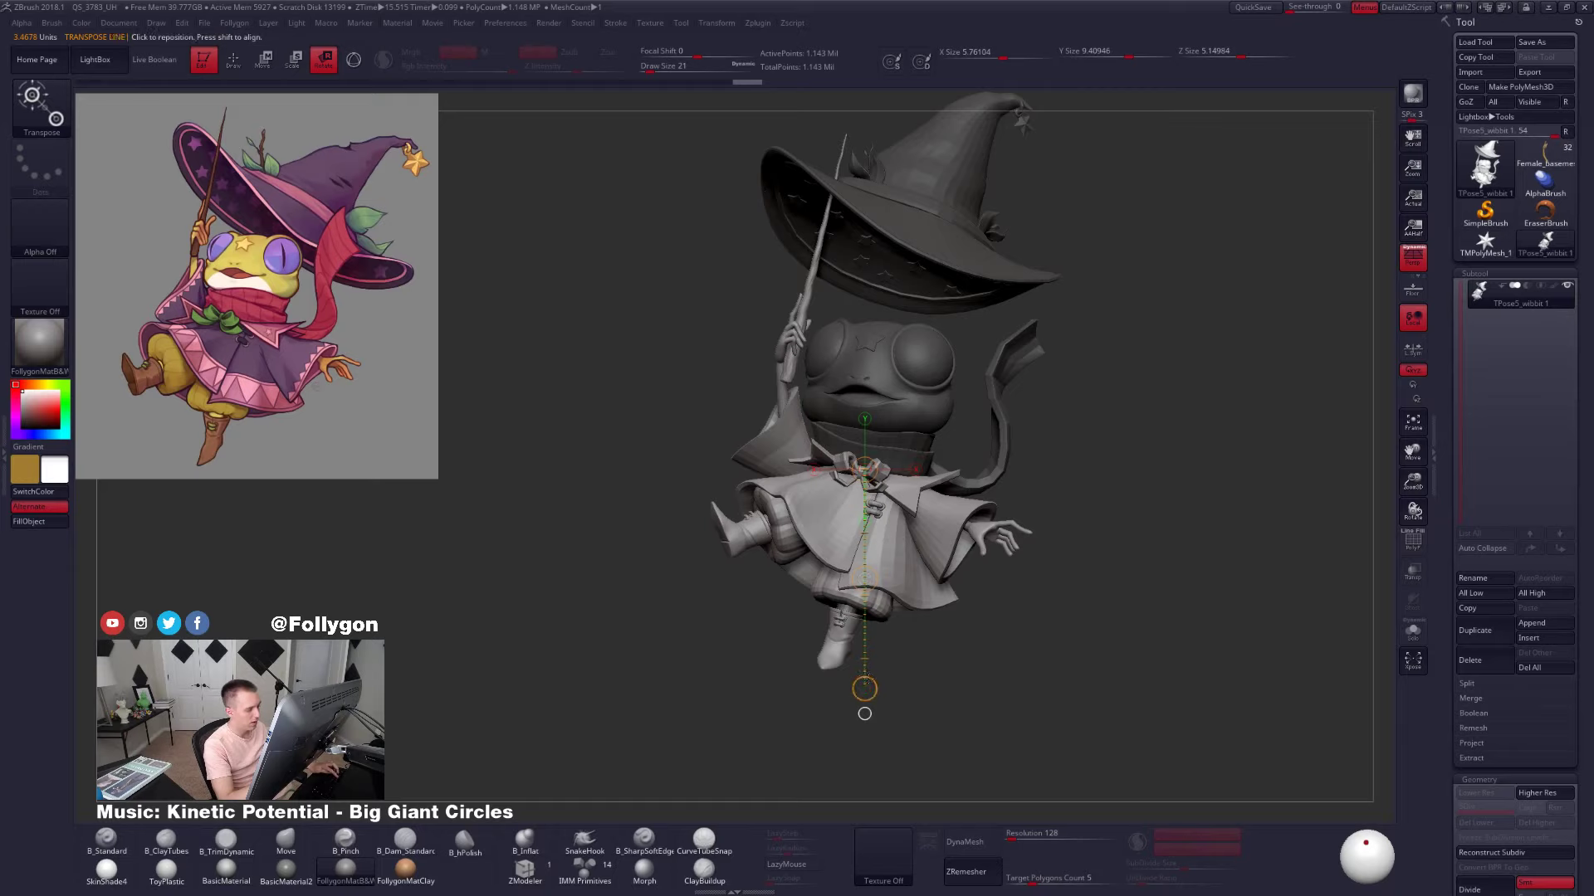
pyautogui.moveTo(865, 689); pyautogui.dragTo(859, 689)
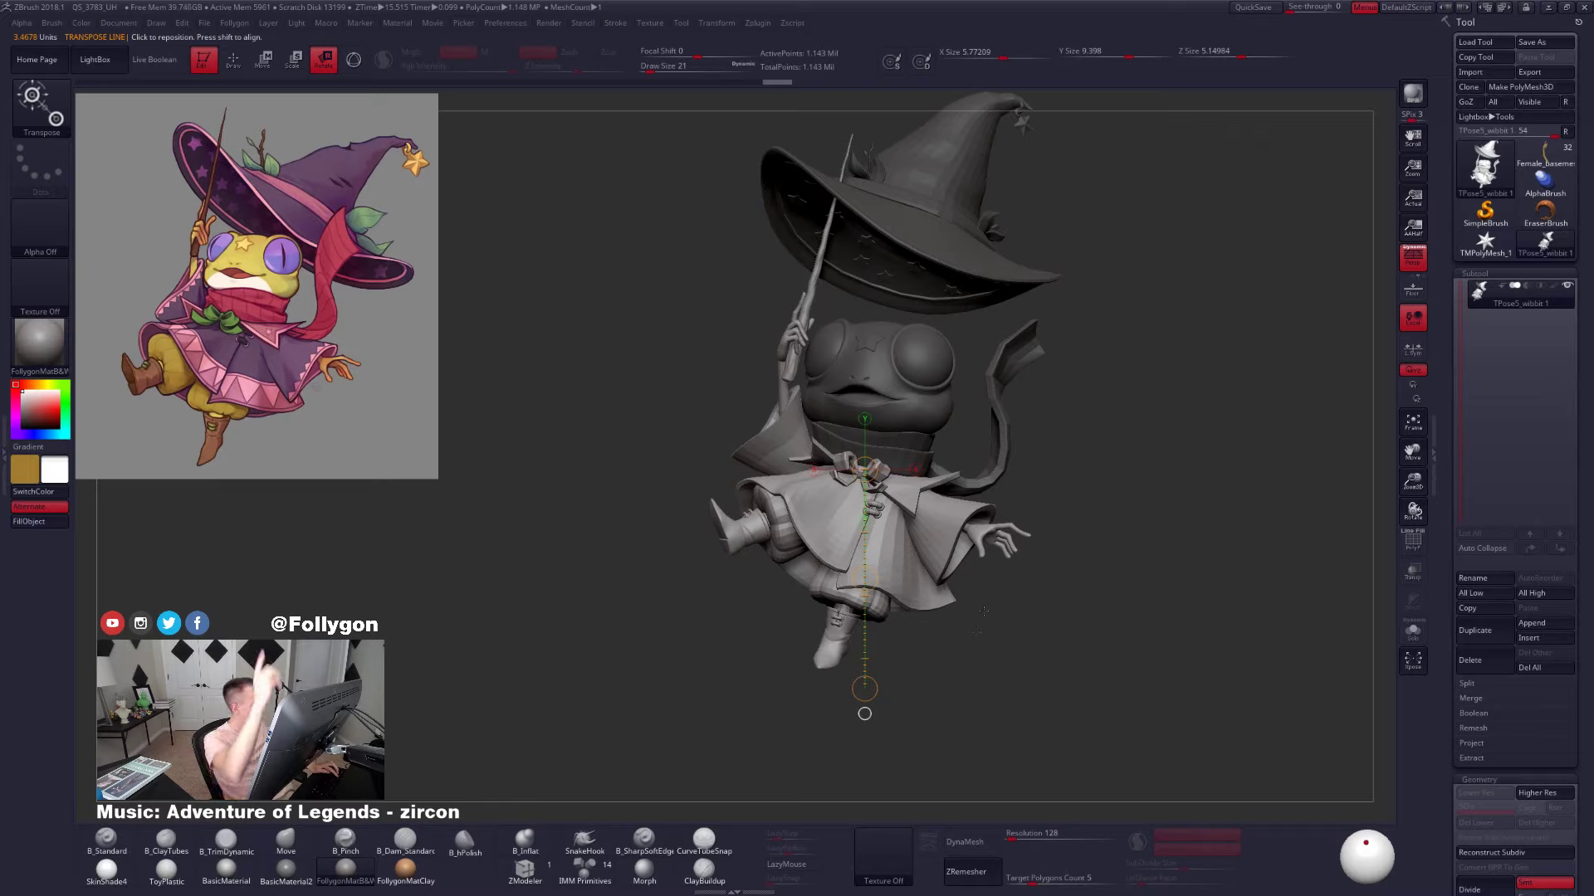
pyautogui.keyDown('ctrl'); pyautogui.moveTo(1081, 386); pyautogui.dragTo(1104, 465); pyautogui.keyUp('ctrl')
# Switch to the Move brush with a draw size of 239 and frame the upper body
pyautogui.press('q')
pyautogui.moveTo(931, 454); pyautogui.dragTo(911, 462, button='right')
pyautogui.press('space')
pyautogui.moveTo(913, 464); pyautogui.dragTo(931, 466)
pyautogui.moveTo(913, 479); pyautogui.dragTo(867, 489, button='right')
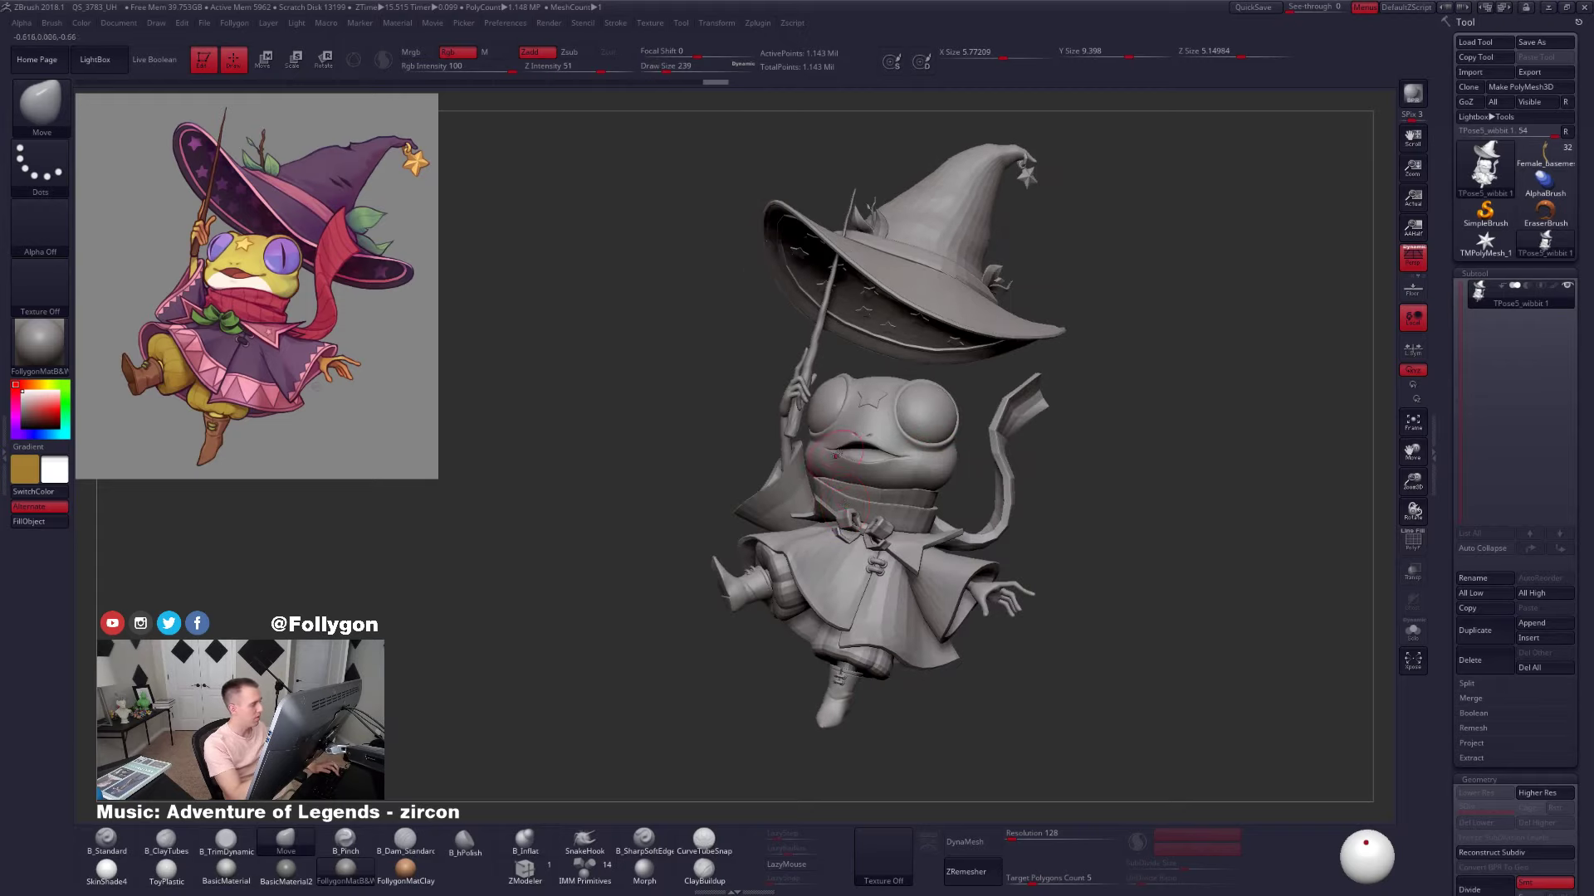
pyautogui.keyDown('ctrl'); pyautogui.moveTo(844, 448); pyautogui.dragTo(857, 476, button='right'); pyautogui.keyUp('ctrl')
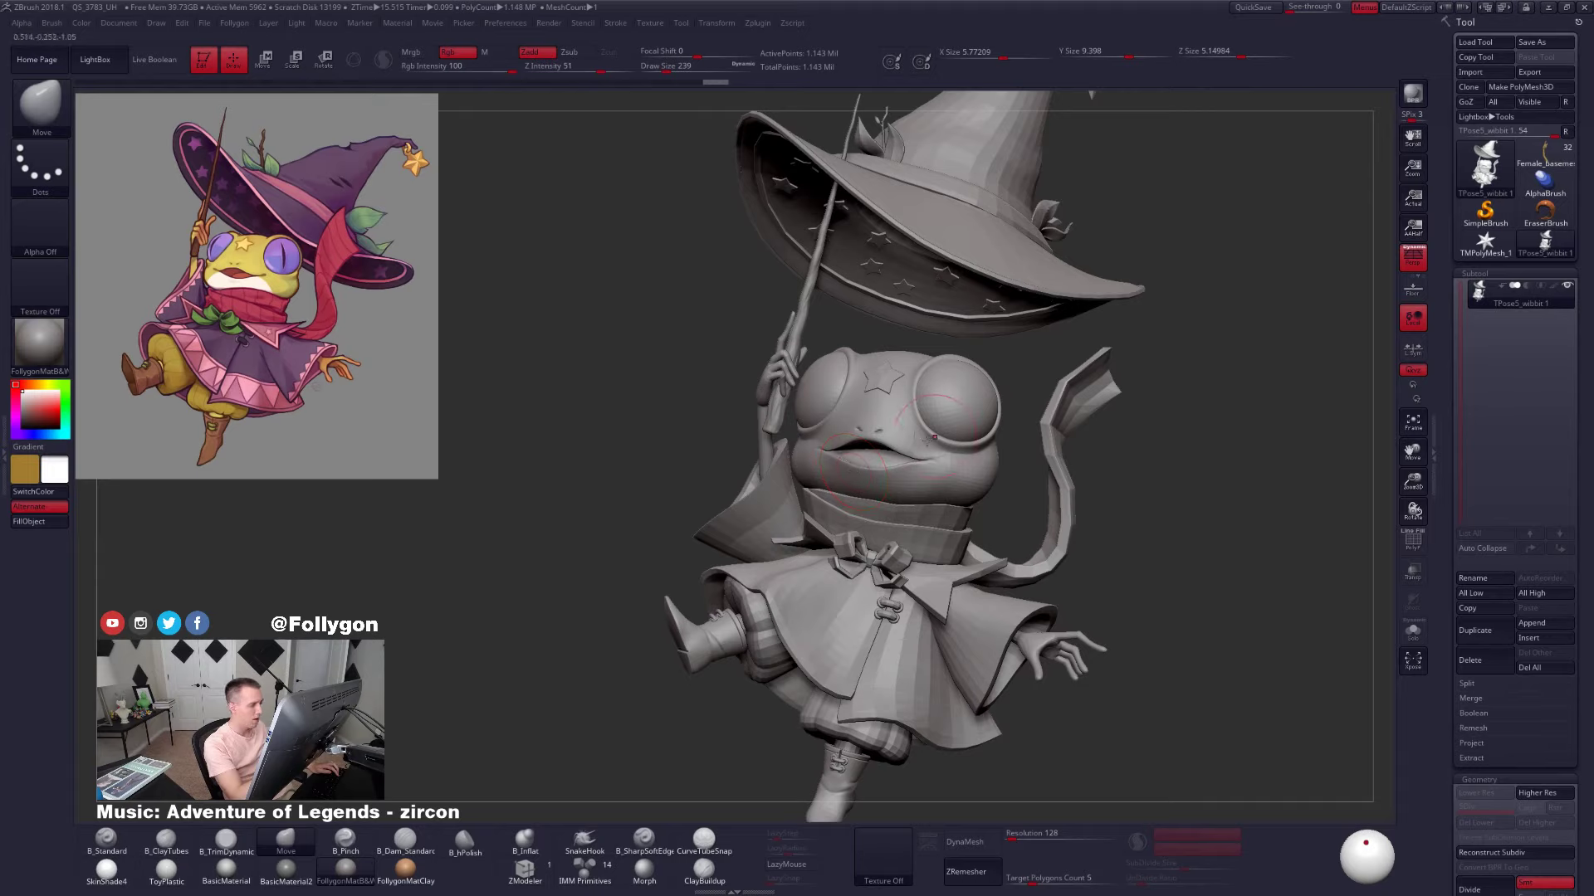
# Hide the wand and raised arm, mask everything else, and show the full figure again
pyautogui.keyDown('ctrl'); pyautogui.keyDown('shift'); pyautogui.click(800, 322); pyautogui.keyUp('shift'); pyautogui.keyUp('ctrl')
pyautogui.keyDown('ctrl'); pyautogui.keyDown('shift'); pyautogui.moveTo(757, 343); pyautogui.dragTo(730, 370); pyautogui.keyUp('shift'); pyautogui.keyUp('ctrl')
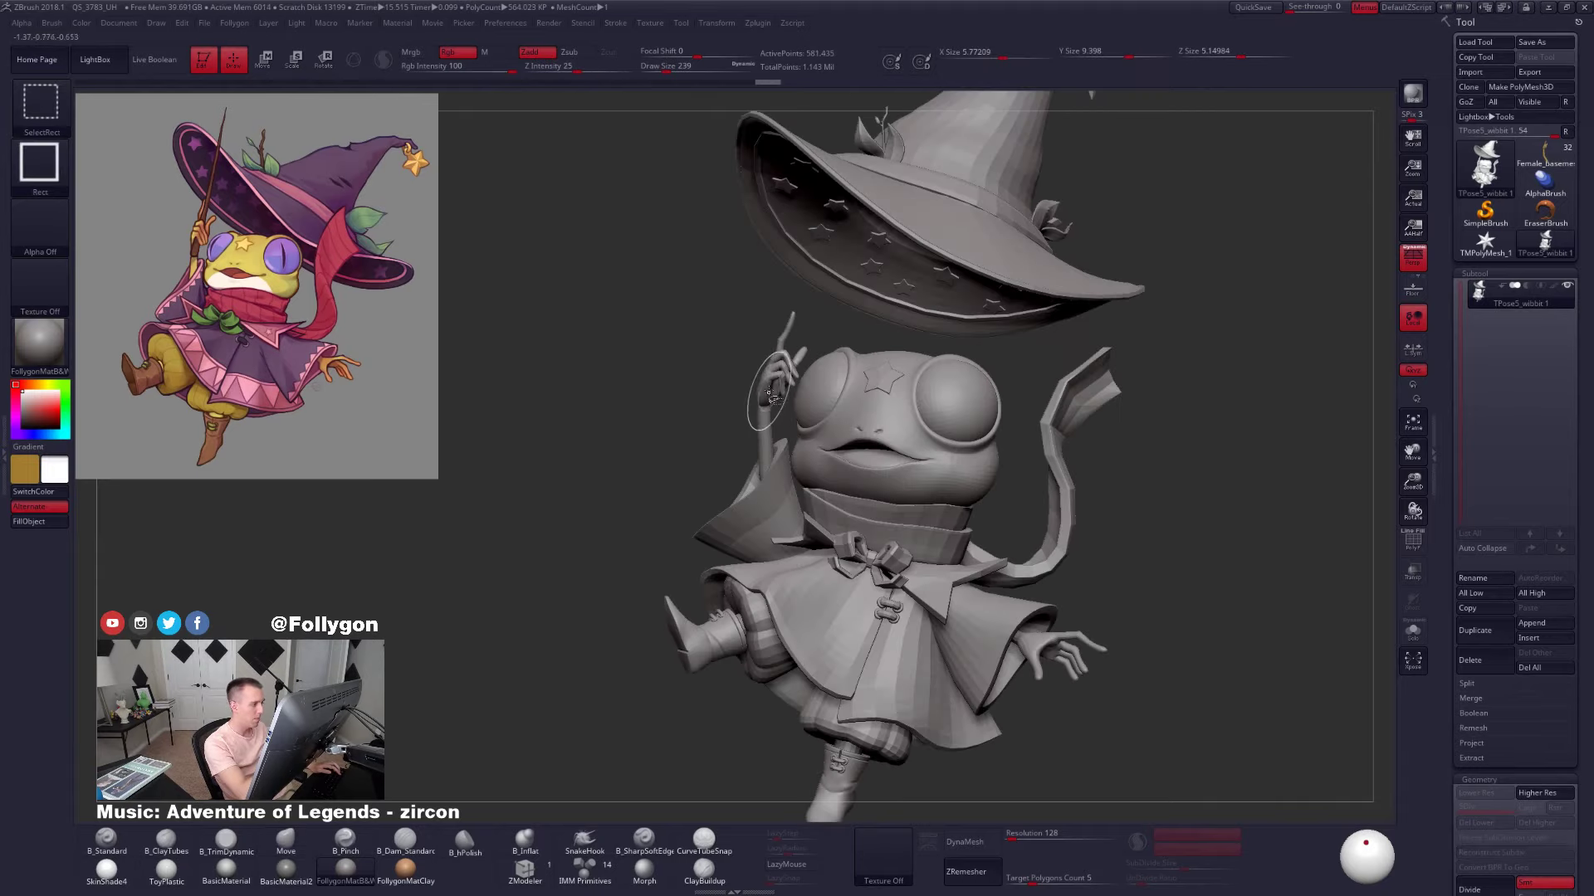
pyautogui.keyDown('ctrl'); pyautogui.keyDown('shift'); pyautogui.click(767, 392); pyautogui.keyUp('shift'); pyautogui.keyUp('ctrl')
pyautogui.keyDown('ctrl'); pyautogui.click(745, 401); pyautogui.keyUp('ctrl')
pyautogui.keyDown('ctrl'); pyautogui.keyDown('shift'); pyautogui.click(744, 404); pyautogui.keyUp('shift'); pyautogui.keyUp('ctrl')
# Move the raised arm and wand slightly upward with a vertical Transpose line
pyautogui.press('w')
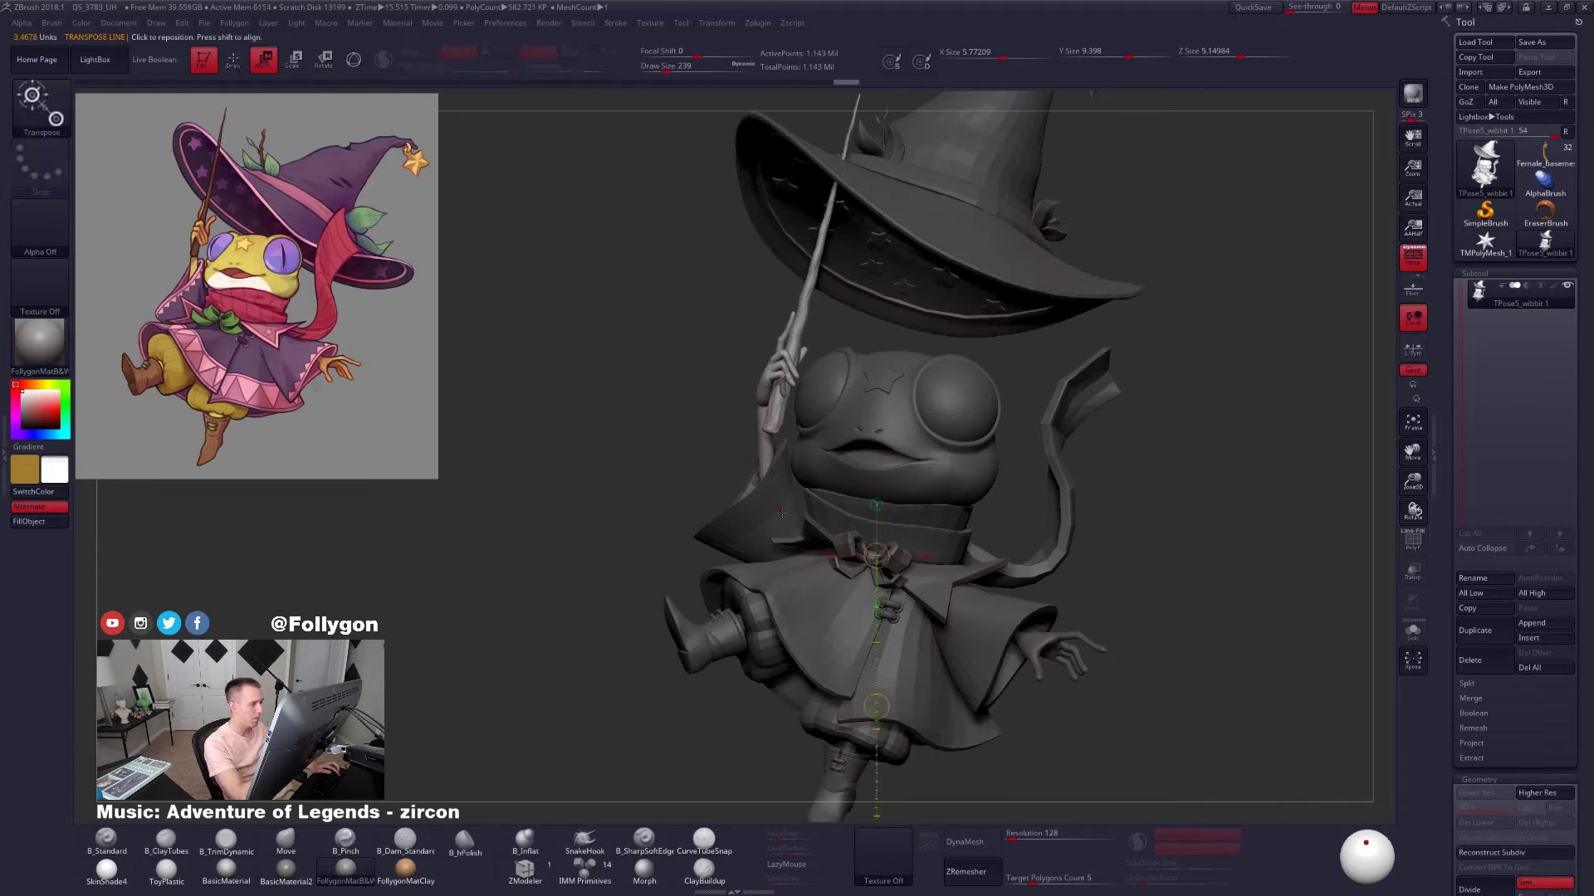
pyautogui.moveTo(771, 478); pyautogui.dragTo(818, 600)
pyautogui.moveTo(772, 544)
pyautogui.keyDown('shift'); pyautogui.mouseDown()
pyautogui.moveTo(773, 642)
pyautogui.moveTo(777, 571)
pyautogui.mouseUp(); pyautogui.keyUp('shift')
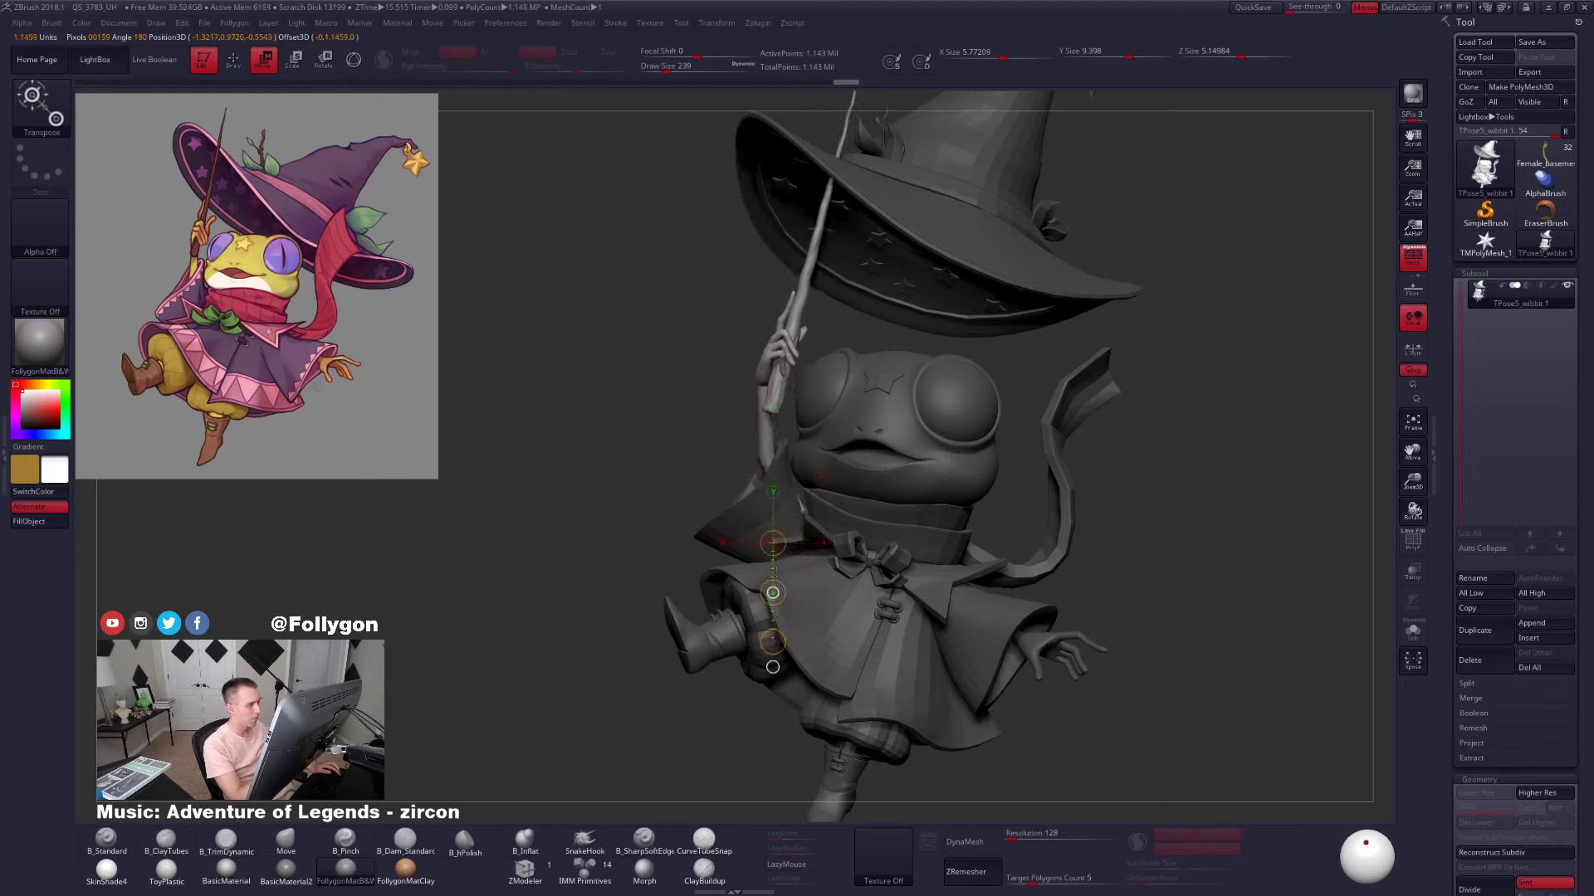
pyautogui.moveTo(776, 569); pyautogui.dragTo(776, 567)
# Rotate the raised arm and wand slightly with a vertical Transpose line starting at the hand
pyautogui.press('r')
pyautogui.moveTo(694, 397)
pyautogui.mouseDown()
pyautogui.moveTo(1012, 375)
pyautogui.moveTo(714, 391)
pyautogui.mouseUp()
pyautogui.keyDown('shift'); pyautogui.moveTo(767, 333); pyautogui.dragTo(767, 514); pyautogui.keyUp('shift')
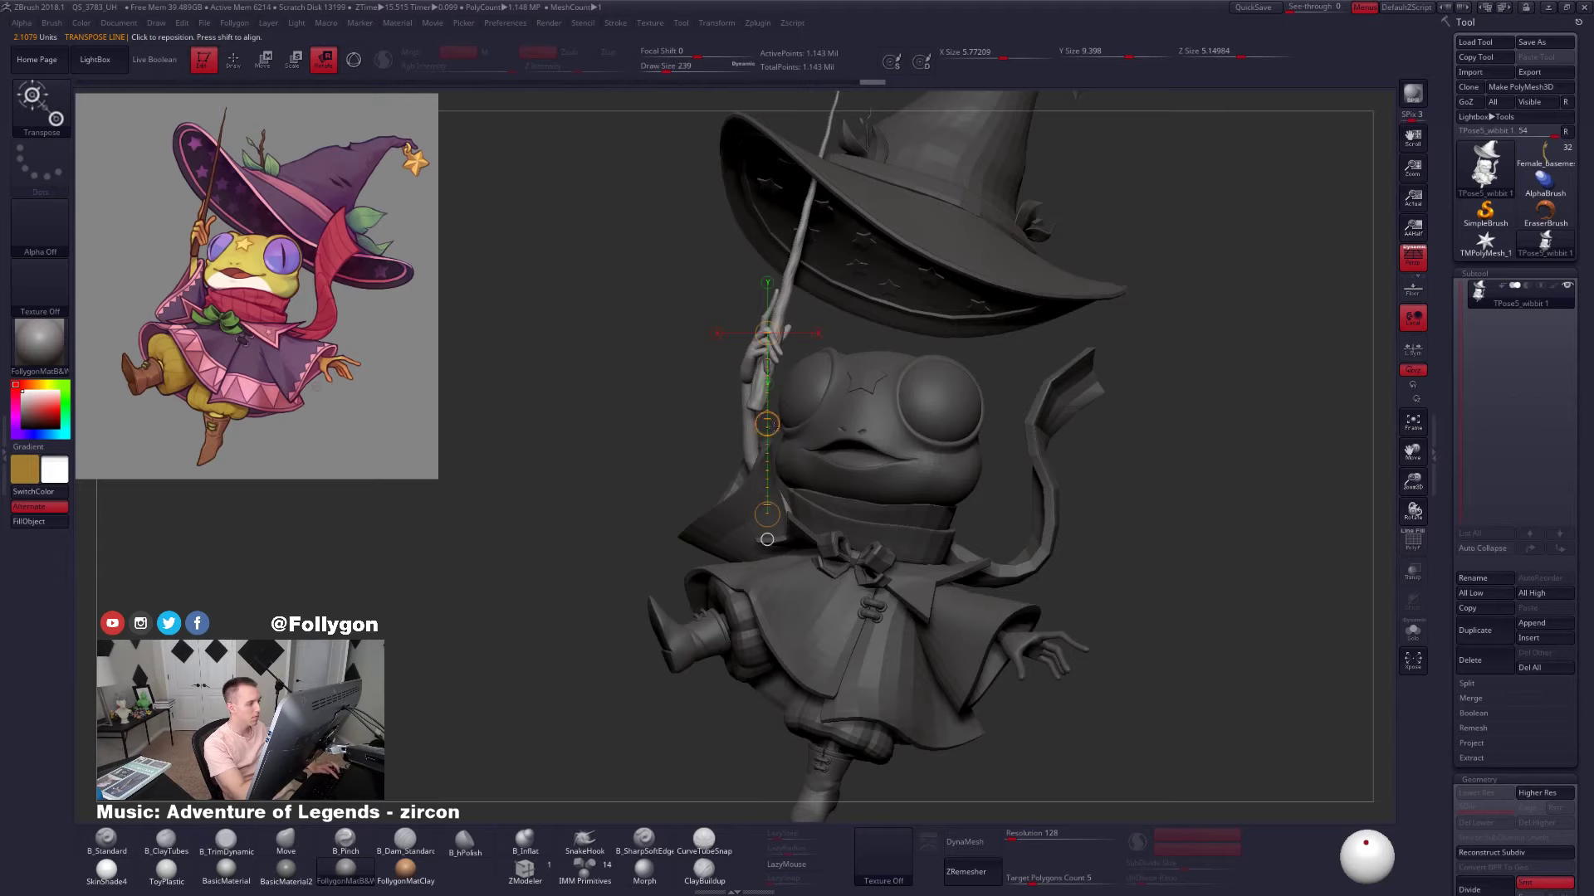
pyautogui.moveTo(767, 424); pyautogui.dragTo(772, 480)
# Check the raised arm and wand against the reference from the full-figure view and up close
pyautogui.press('w')
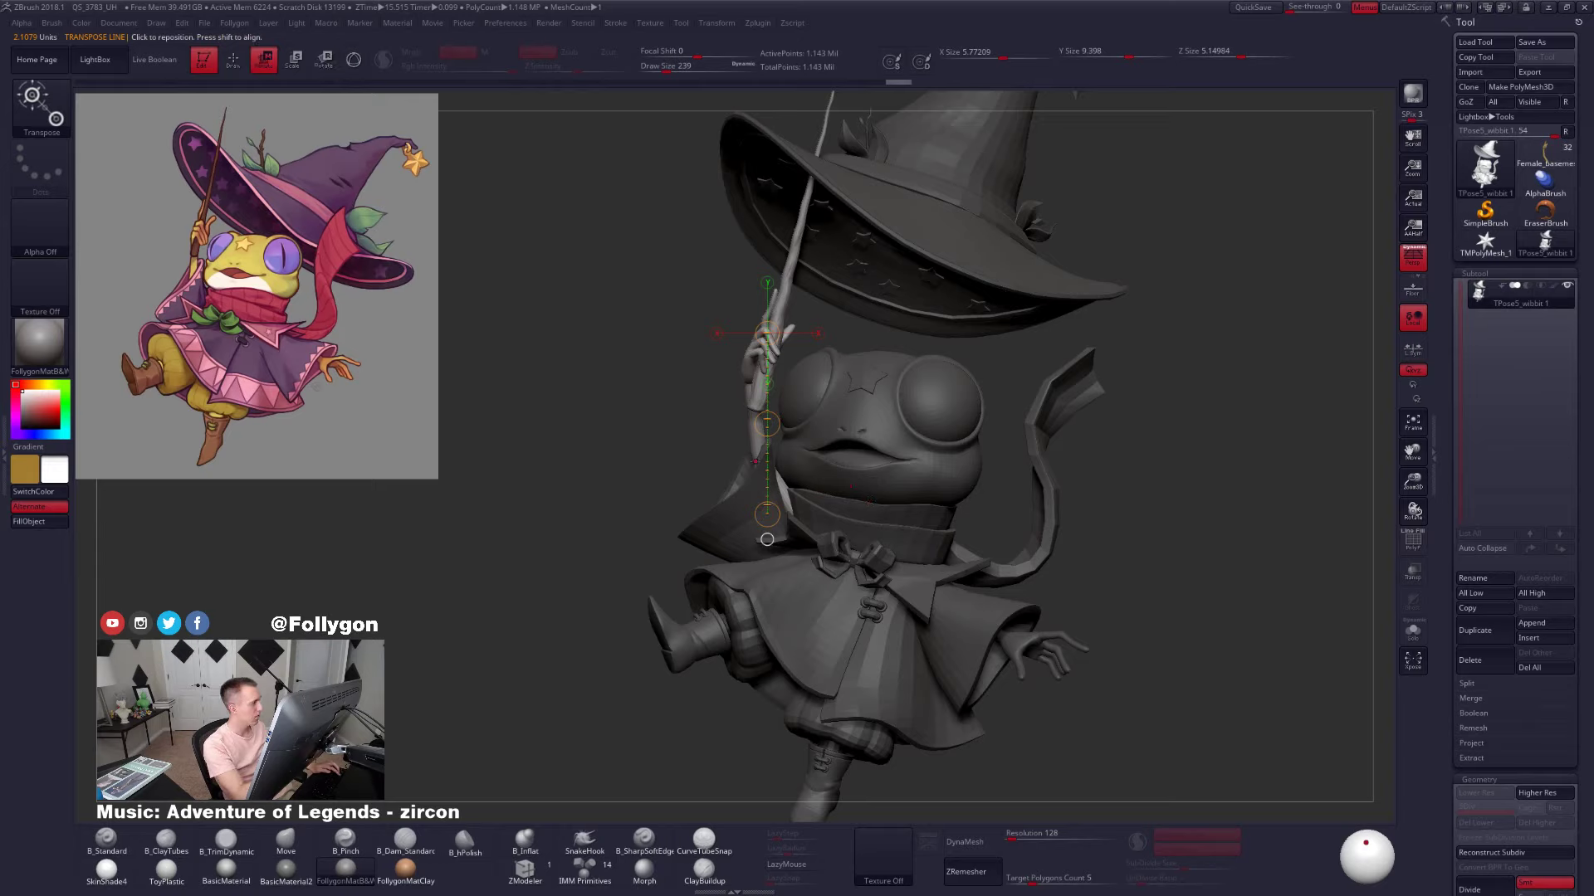
pyautogui.press('r')
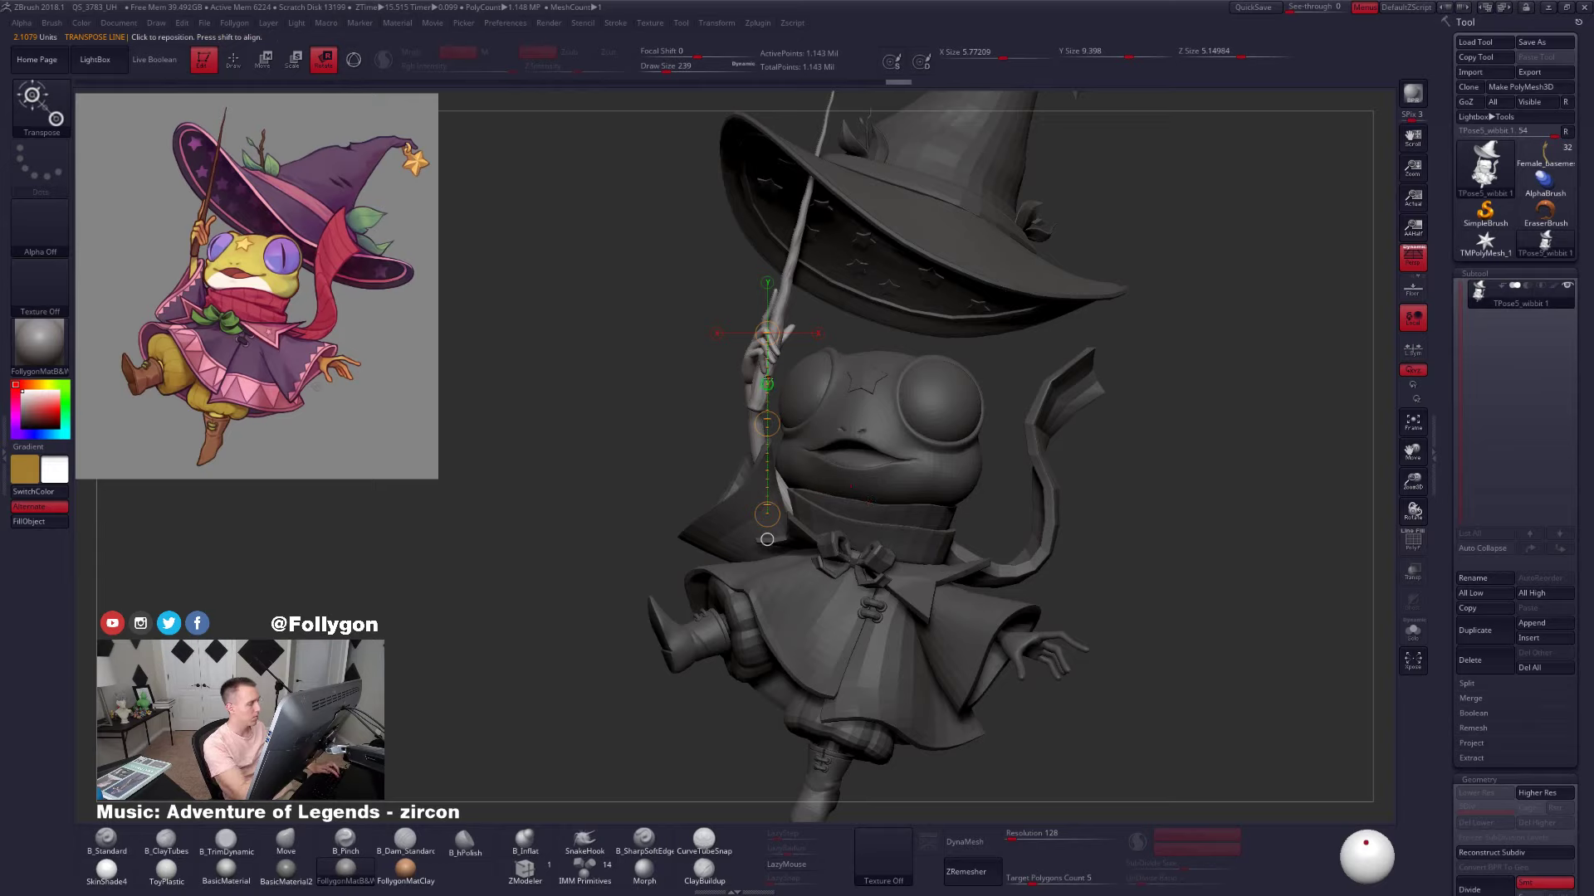
pyautogui.press('q')
pyautogui.moveTo(818, 378)
pyautogui.keyDown('ctrl'); pyautogui.mouseDown(button='right')
pyautogui.moveTo(855, 498)
pyautogui.moveTo(714, 515)
pyautogui.moveTo(830, 523)
pyautogui.mouseUp(button='right'); pyautogui.keyUp('ctrl')
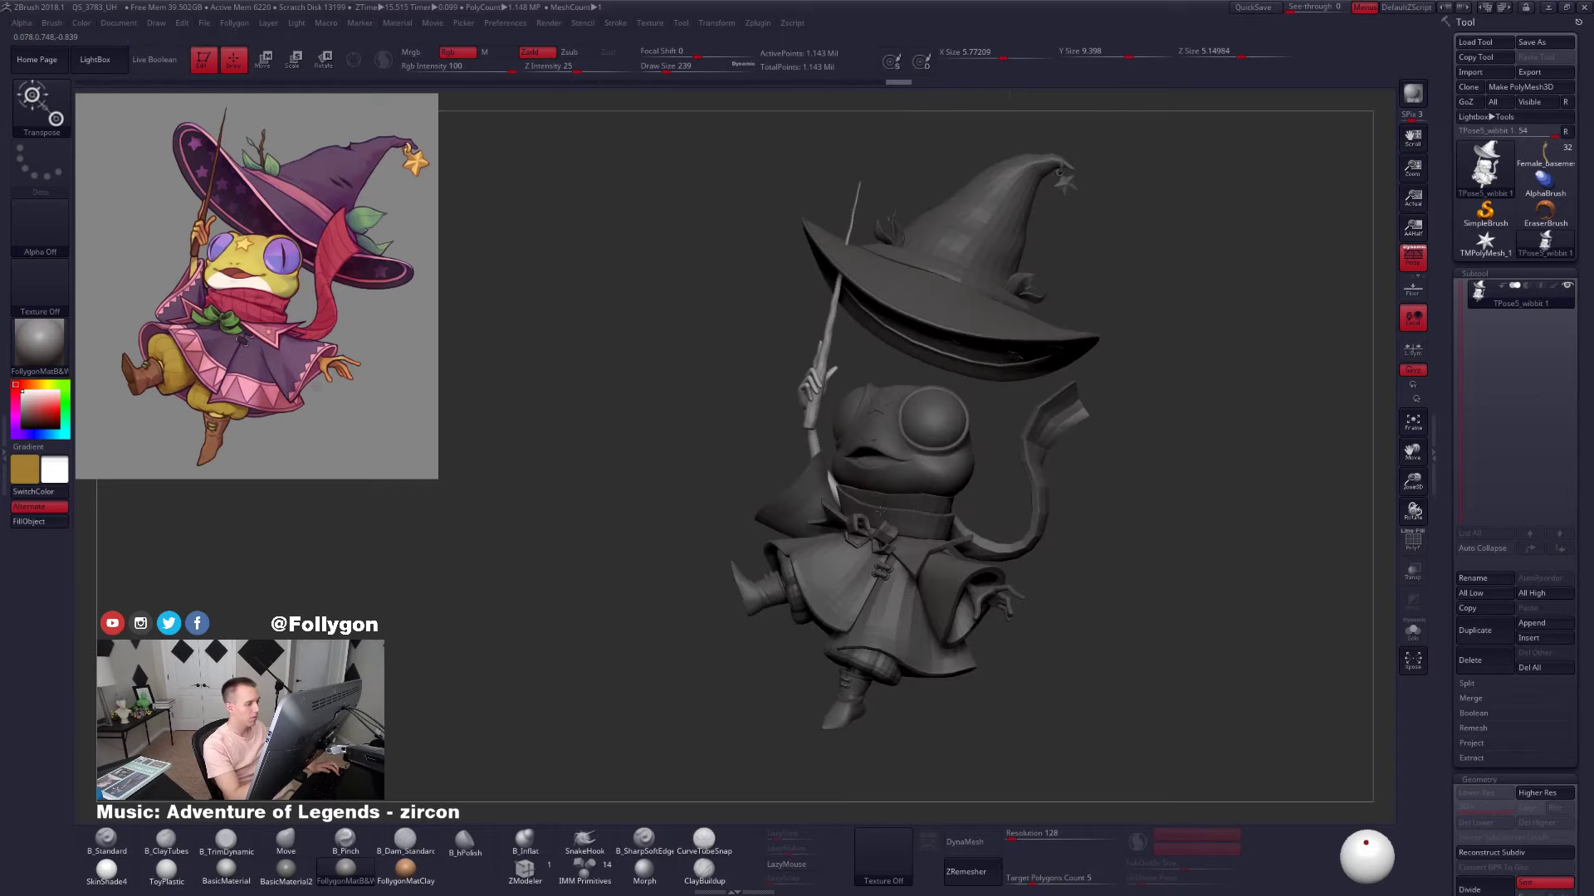
pyautogui.moveTo(1028, 565); pyautogui.dragTo(1076, 541, button='right')
pyautogui.press('w')
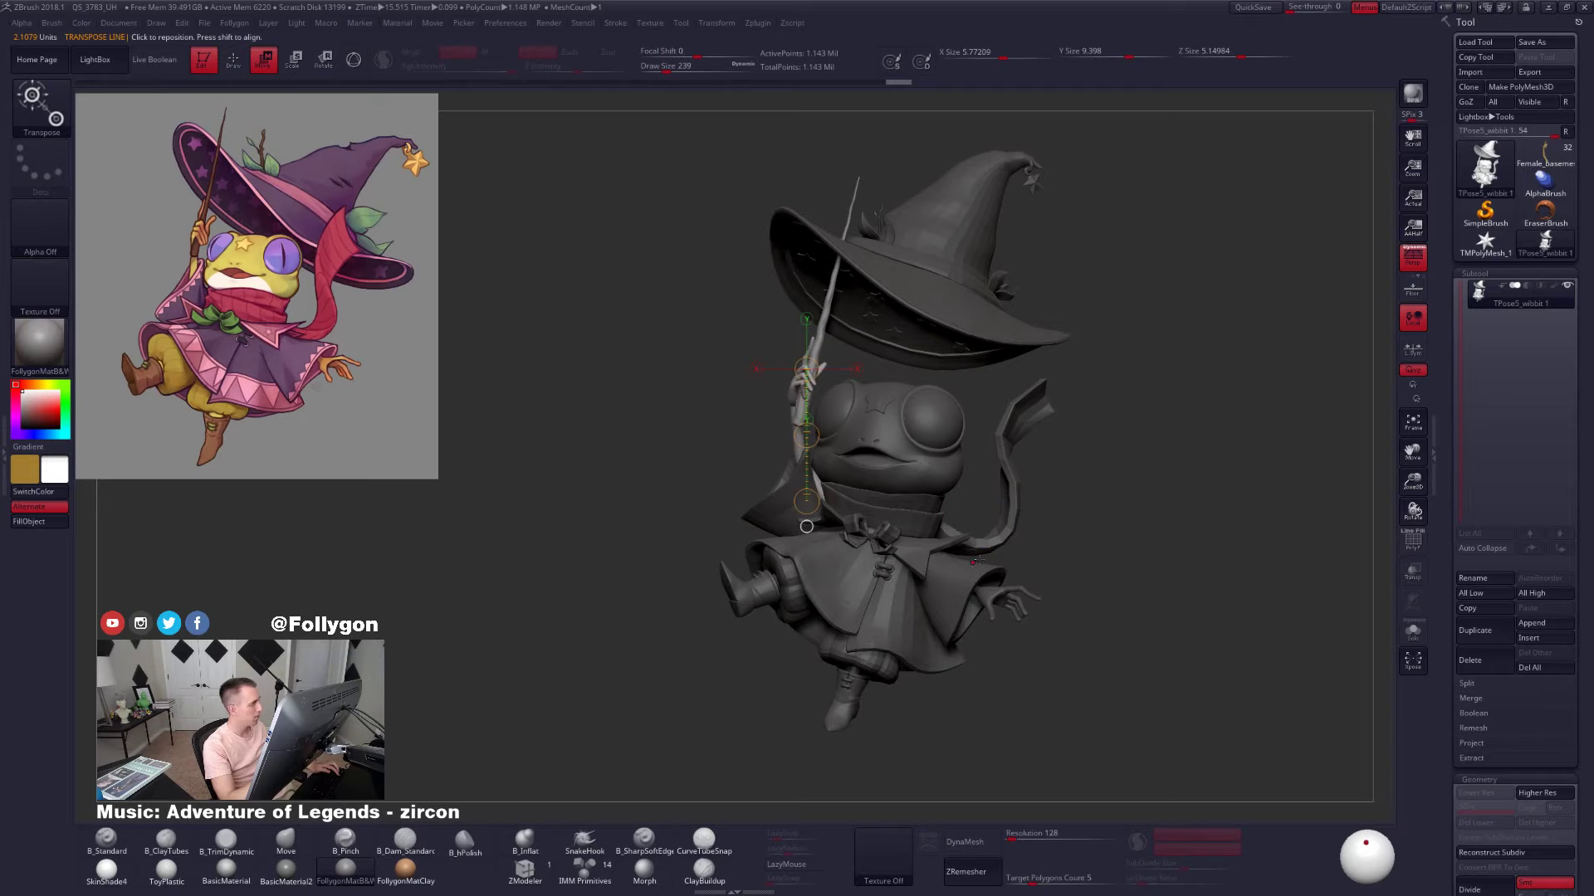
pyautogui.press('r')
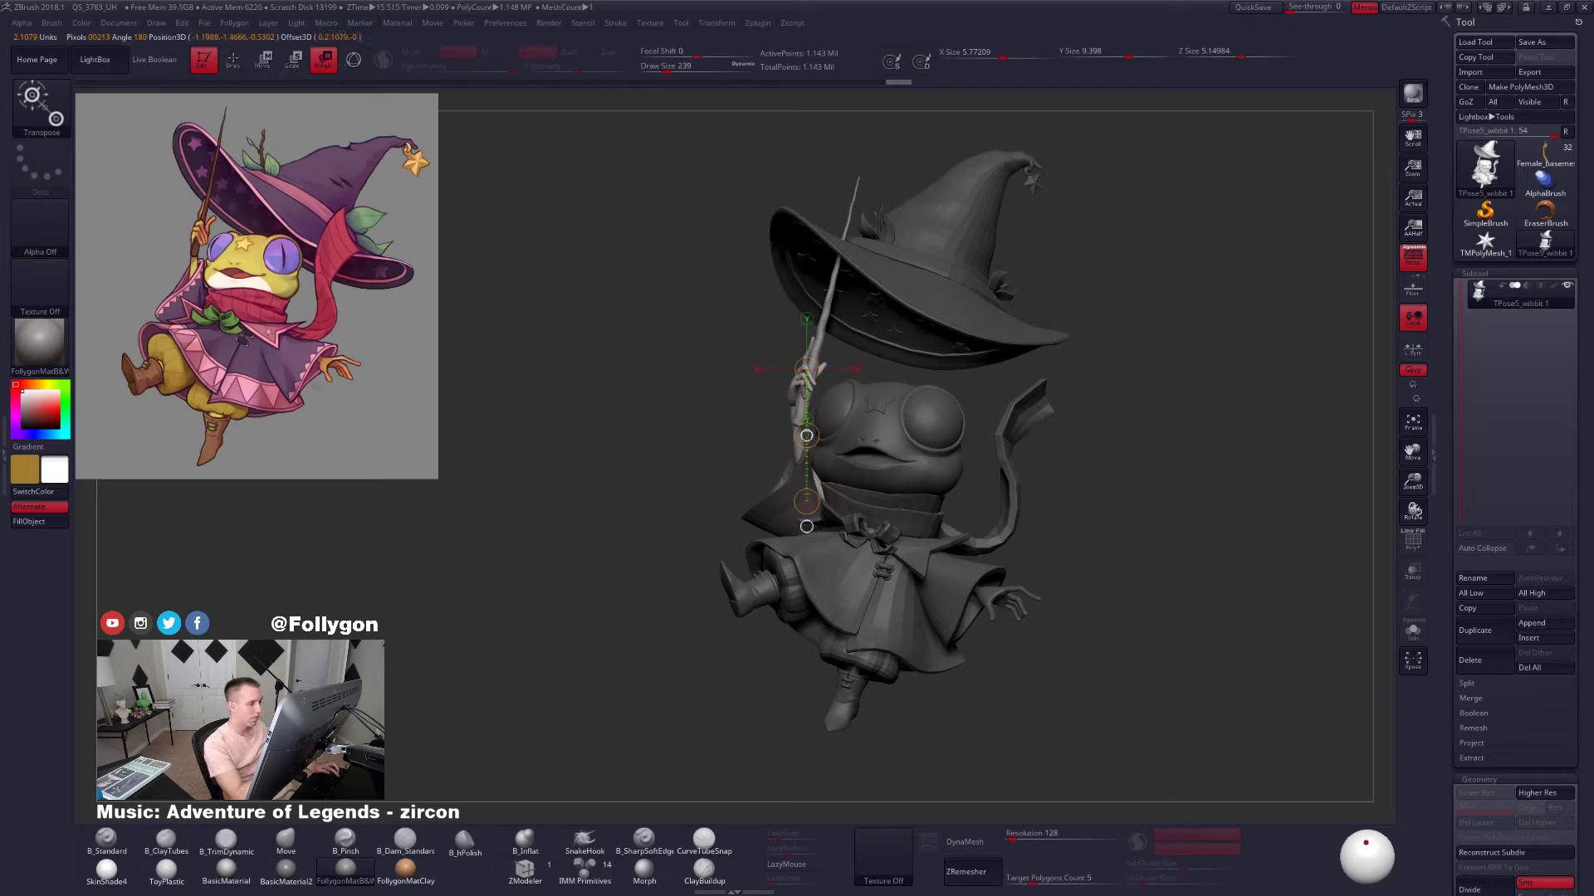
pyautogui.keyDown('ctrl'); pyautogui.moveTo(822, 431); pyautogui.dragTo(822, 490, button='right'); pyautogui.keyUp('ctrl')
# Adjust the placement and angle of the raised arm and wand further with Transpose move and rotate
pyautogui.press('w')
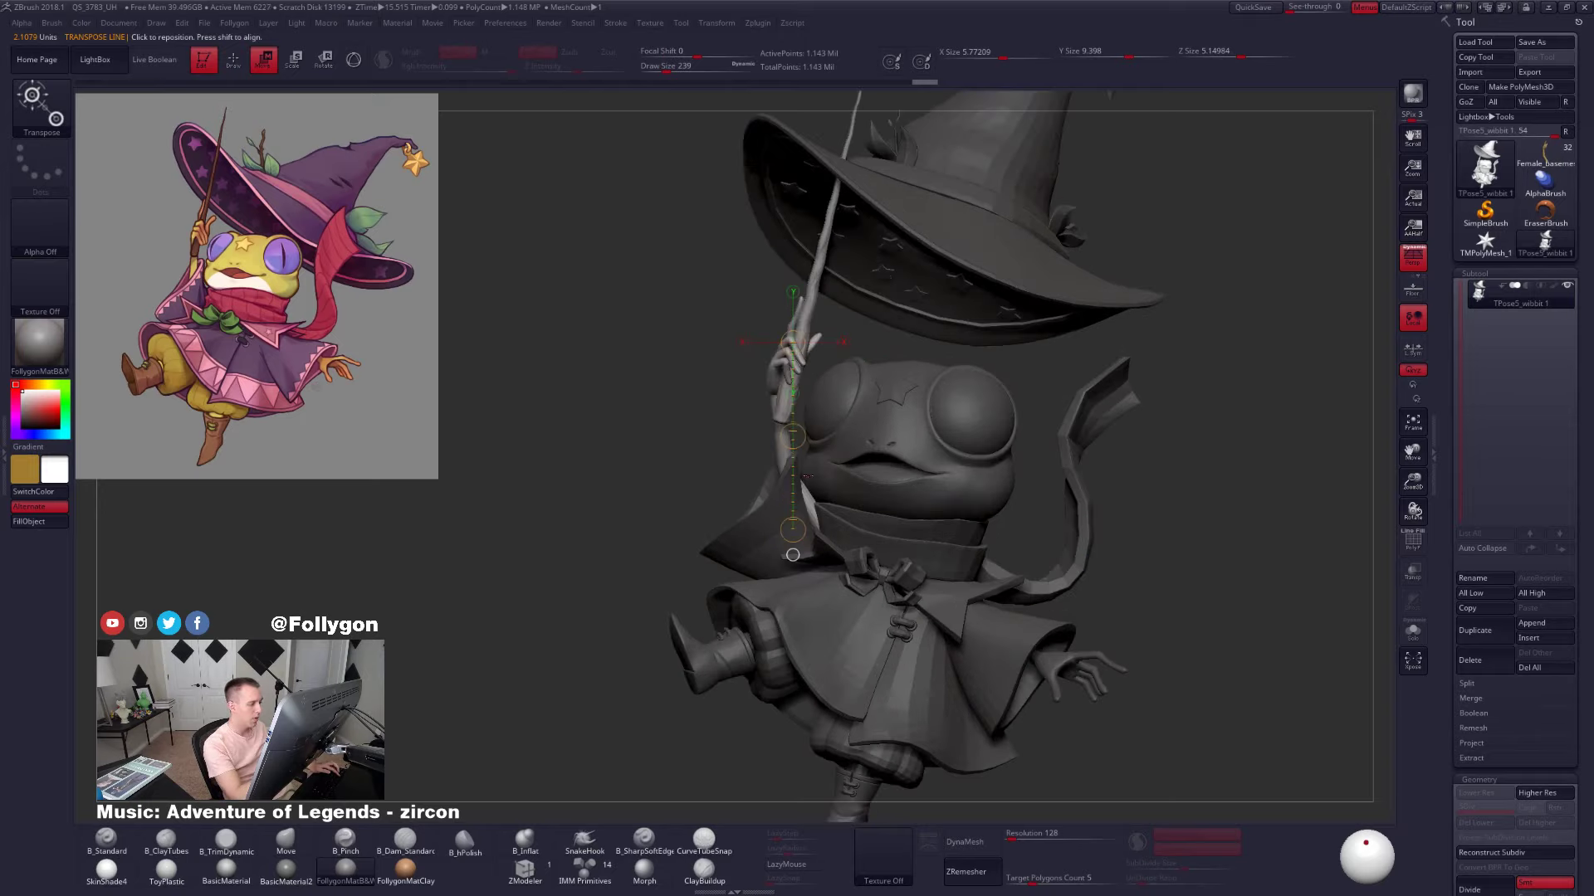
pyautogui.keyDown('shift'); pyautogui.moveTo(784, 472); pyautogui.dragTo(825, 473); pyautogui.keyUp('shift')
pyautogui.press('r')
pyautogui.moveTo(793, 508)
pyautogui.mouseDown(button='right')
pyautogui.moveTo(905, 505)
pyautogui.moveTo(793, 508)
pyautogui.mouseUp(button='right')
pyautogui.click(792, 522)
pyautogui.moveTo(777, 486)
pyautogui.mouseDown()
pyautogui.moveTo(834, 317)
pyautogui.moveTo(857, 321)
pyautogui.mouseUp()
# Isolate the raised arm, mask it up to the wrist, and show all parts with only hand and wand unmasked
pyautogui.press('q')
pyautogui.keyDown('alt'); pyautogui.moveTo(730, 336); pyautogui.dragTo(838, 393); pyautogui.keyUp('alt')
pyautogui.hotkey('shift', 'f')
pyautogui.hotkey('shift', 'f')
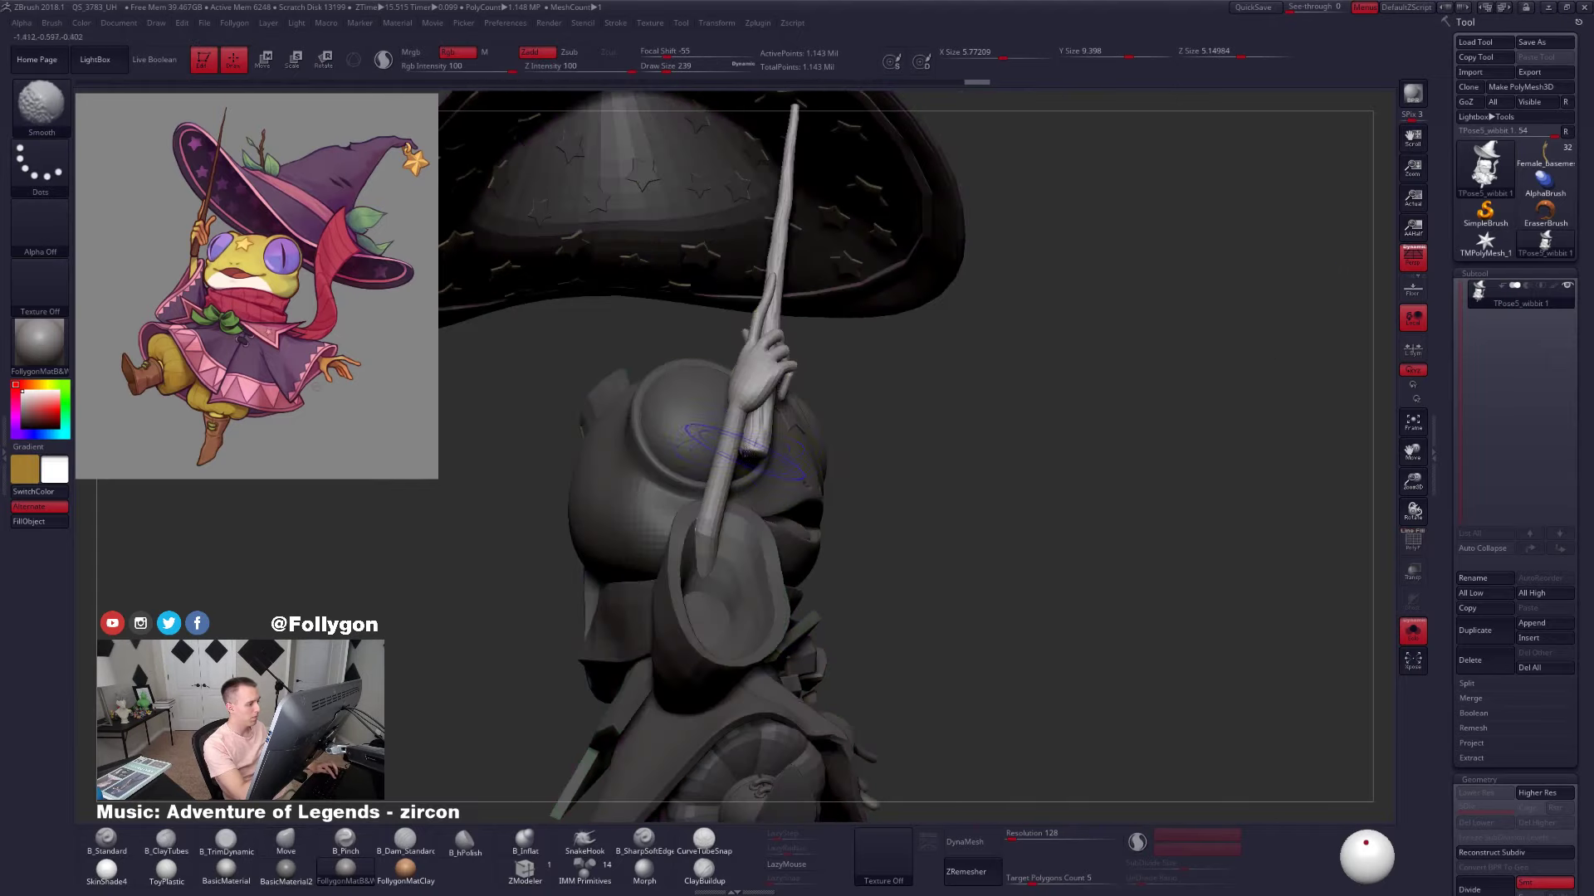
pyautogui.keyDown('ctrl'); pyautogui.keyDown('shift'); pyautogui.click(728, 454); pyautogui.keyUp('shift'); pyautogui.keyUp('ctrl')
pyautogui.keyDown('ctrl'); pyautogui.keyDown('shift'); pyautogui.moveTo(838, 450); pyautogui.dragTo(859, 477); pyautogui.keyUp('shift'); pyautogui.keyUp('ctrl')
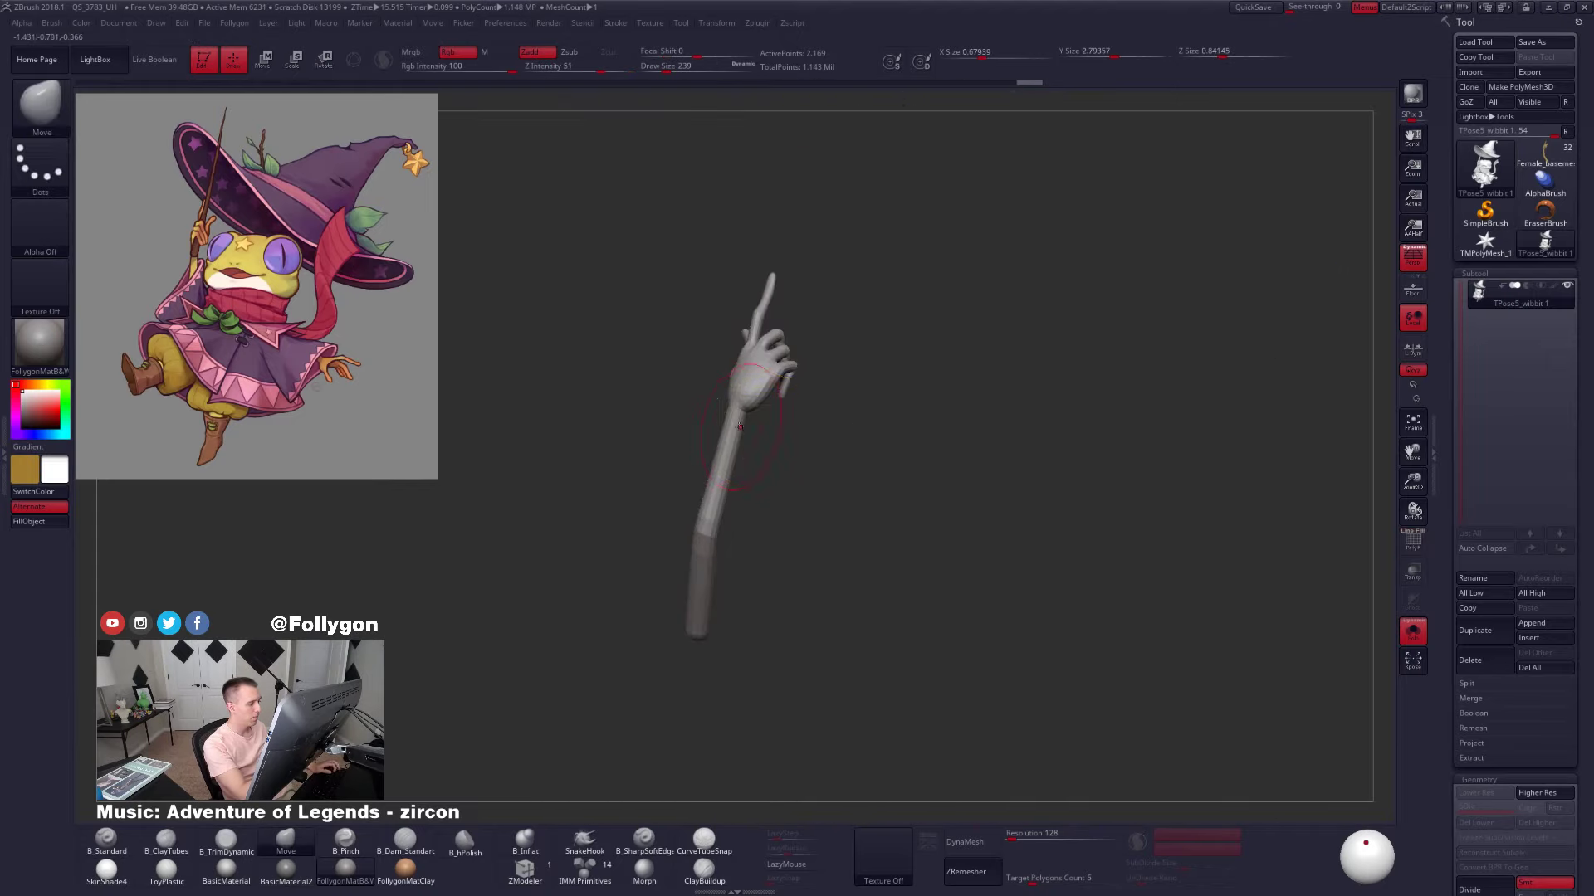
pyautogui.moveTo(747, 373)
pyautogui.keyDown('alt'); pyautogui.mouseDown()
pyautogui.moveTo(751, 434)
pyautogui.moveTo(682, 396)
pyautogui.moveTo(790, 817)
pyautogui.moveTo(792, 801)
pyautogui.mouseUp(); pyautogui.keyUp('alt')
pyautogui.hotkey('shift', 'f')
pyautogui.moveTo(833, 606)
pyautogui.keyDown('alt'); pyautogui.mouseDown()
pyautogui.moveTo(836, 537)
pyautogui.moveTo(842, 557)
pyautogui.mouseUp(); pyautogui.keyUp('alt')
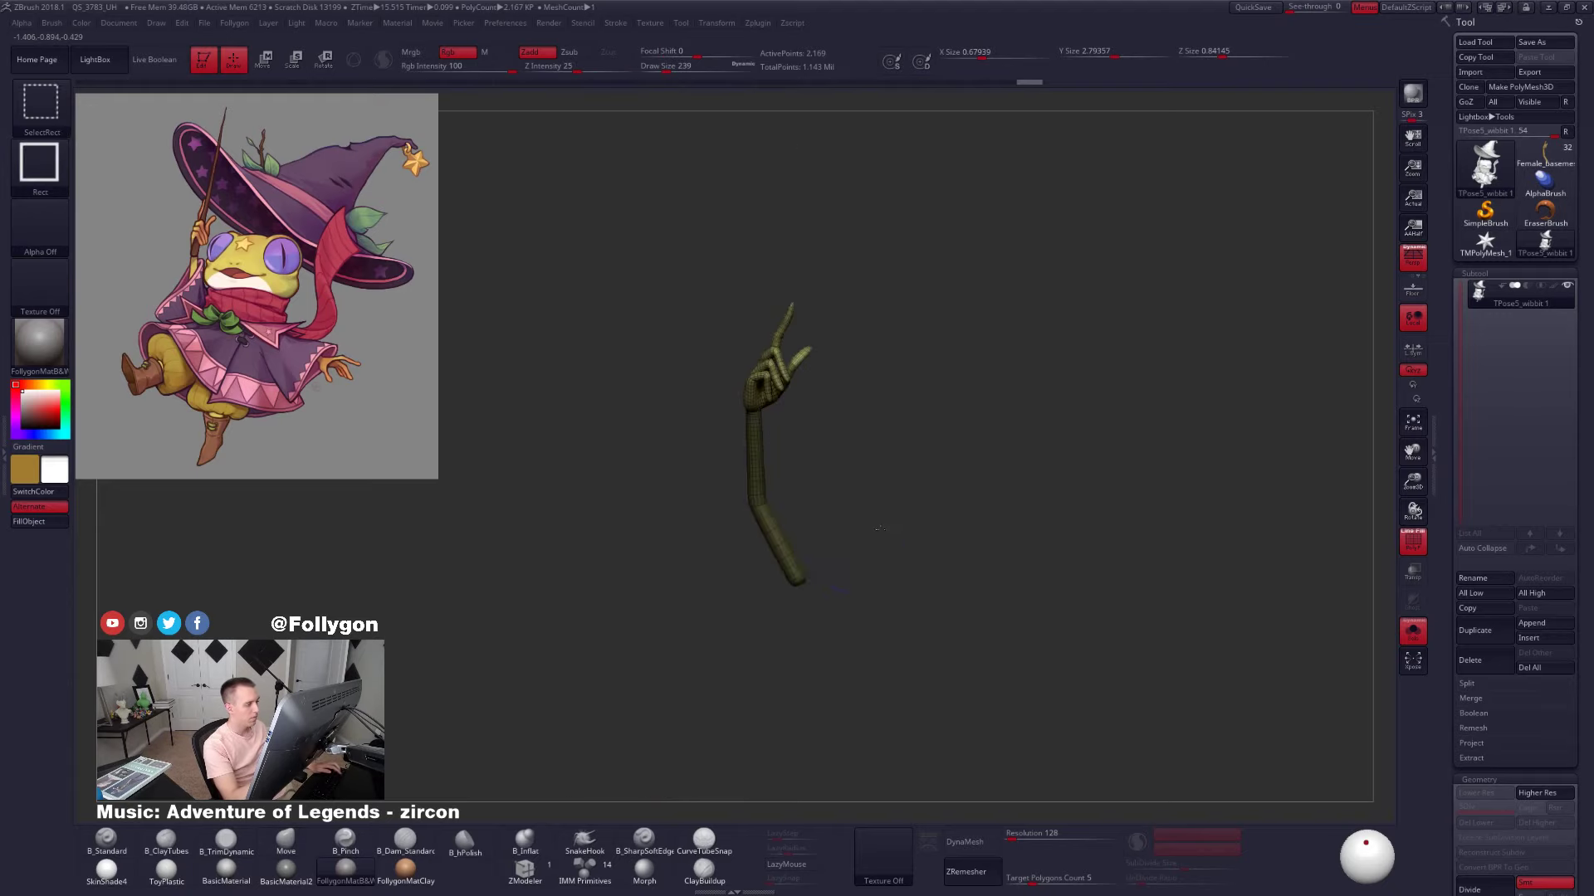
pyautogui.keyDown('ctrl'); pyautogui.keyDown('shift'); pyautogui.click(842, 557); pyautogui.keyUp('shift'); pyautogui.keyUp('ctrl')
pyautogui.hotkey('shift', 'f')
pyautogui.keyDown('shift'); pyautogui.moveTo(780, 410); pyautogui.dragTo(863, 411, button='right'); pyautogui.keyUp('shift')
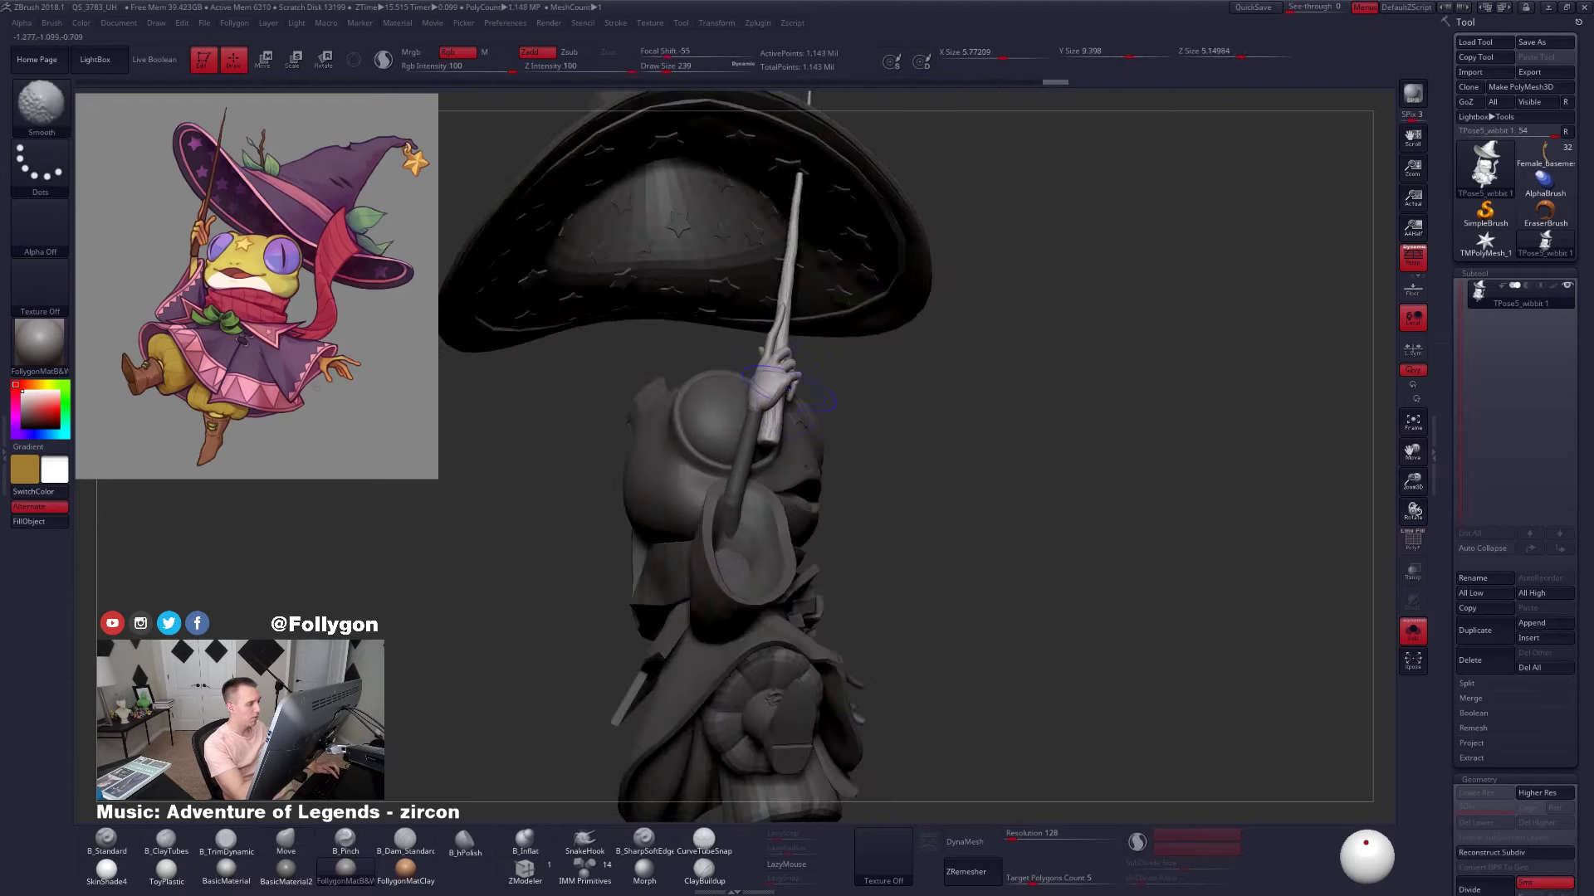
# Rotate the hand and wand about the wrist with a horizontal Transpose line drawn from the side
pyautogui.press('r')
pyautogui.keyDown('shift'); pyautogui.moveTo(755, 407); pyautogui.dragTo(930, 397); pyautogui.keyUp('shift')
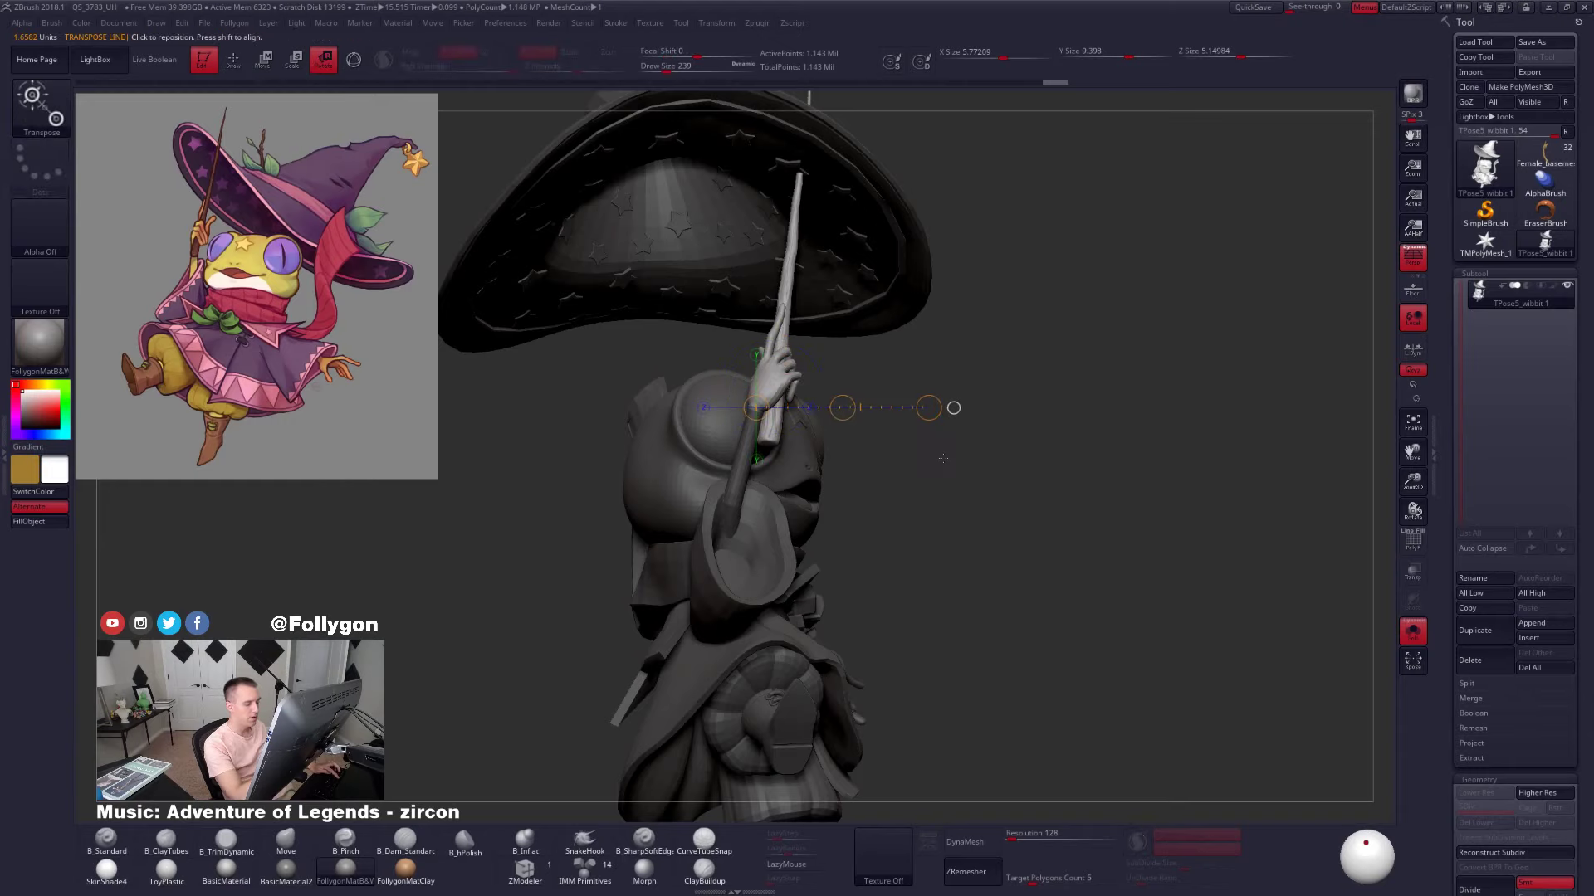
pyautogui.moveTo(1112, 541); pyautogui.dragTo(991, 560)
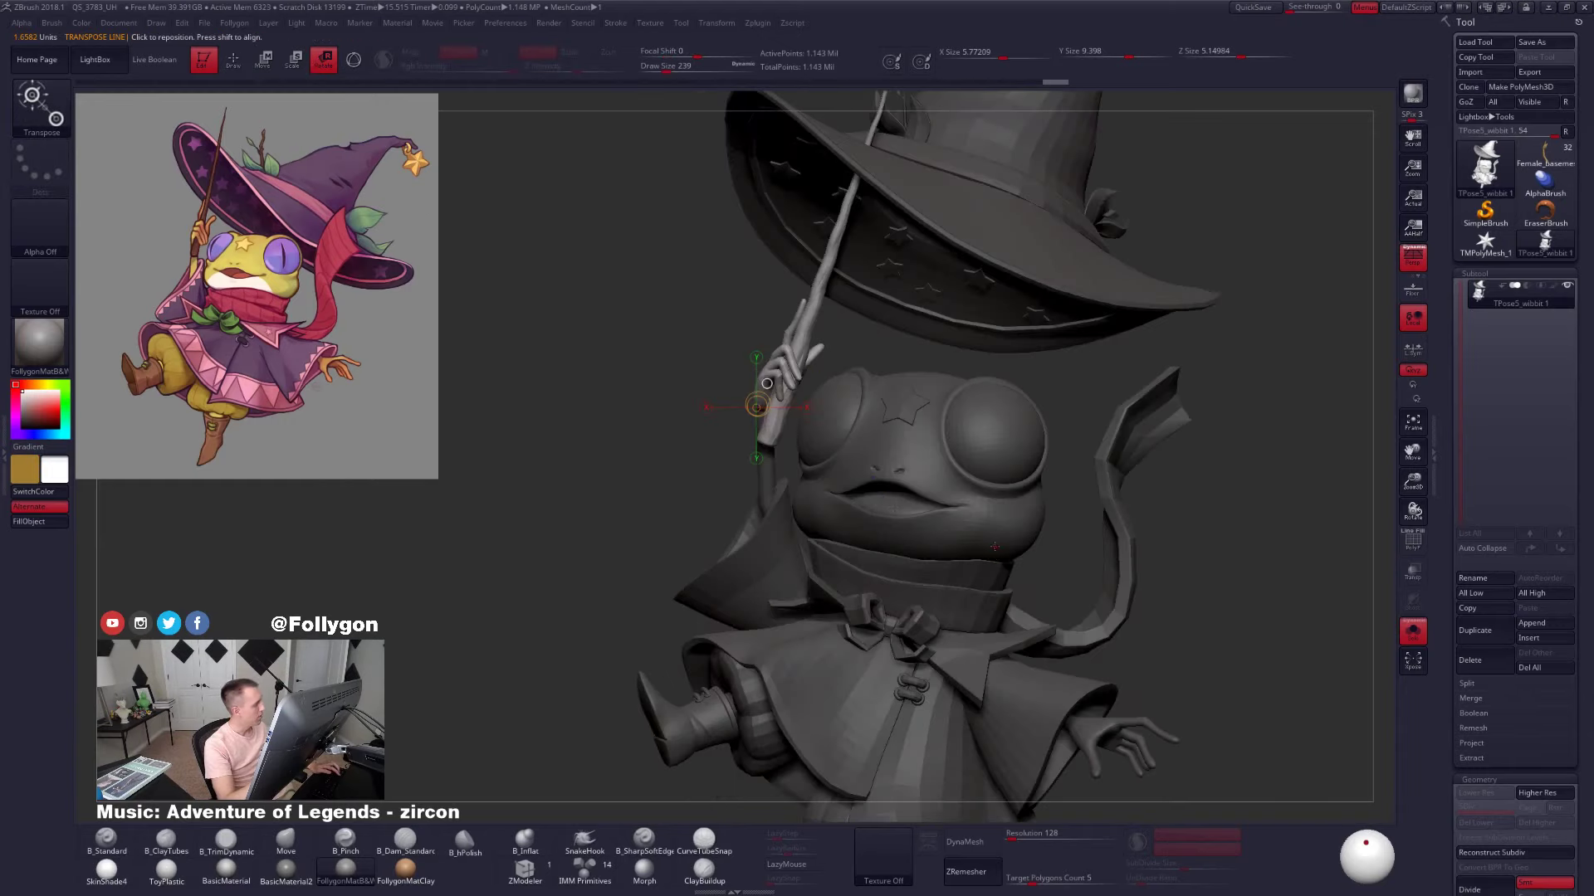
pyautogui.click(807, 408)
pyautogui.moveTo(852, 400)
pyautogui.mouseDown()
pyautogui.moveTo(933, 405)
pyautogui.moveTo(922, 378)
pyautogui.mouseUp()
# Compare the full figure's pose with the reference, toggling perspective off and on
pyautogui.keyDown('alt'); pyautogui.moveTo(1152, 610); pyautogui.dragTo(1119, 484); pyautogui.keyUp('alt')
pyautogui.press('q')
pyautogui.keyDown('alt'); pyautogui.moveTo(1245, 519); pyautogui.dragTo(1176, 481); pyautogui.keyUp('alt')
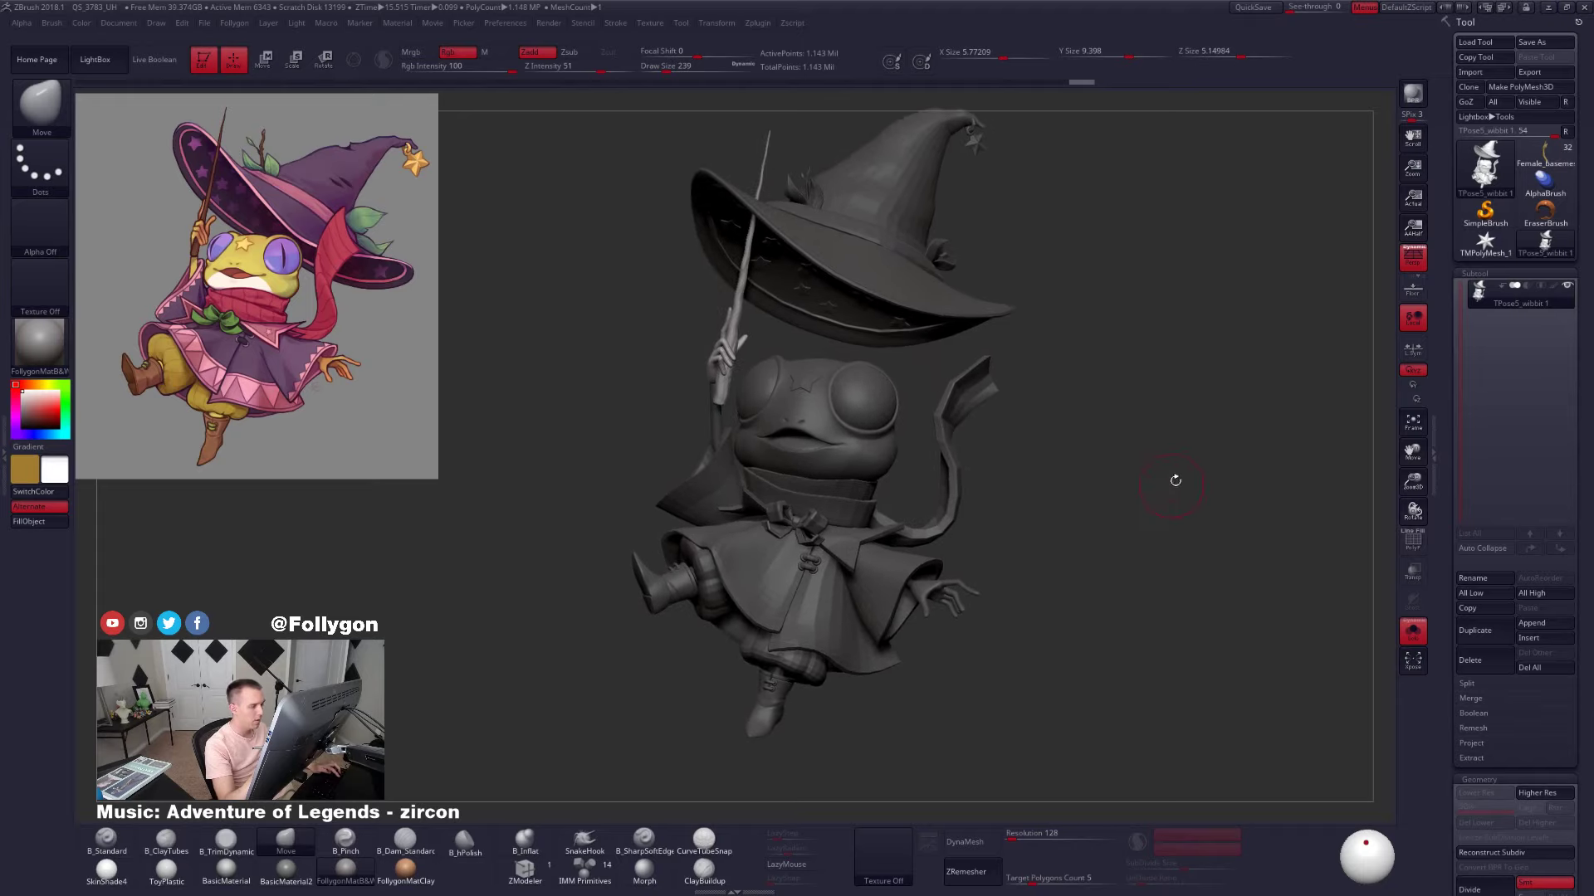
pyautogui.click(1413, 264)
pyautogui.click(1412, 265)
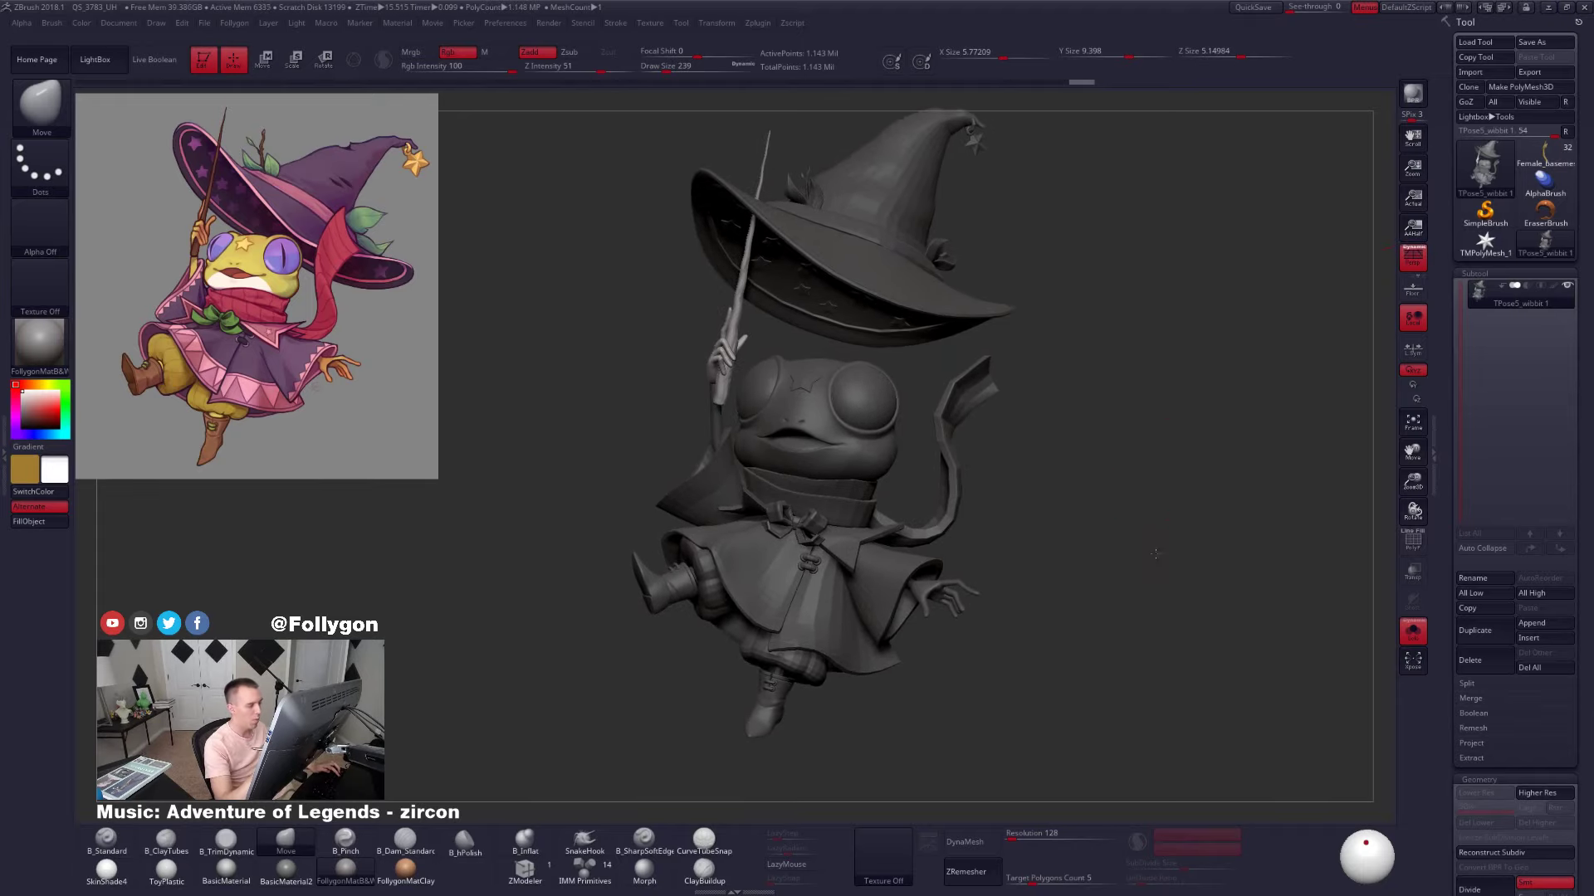
pyautogui.keyDown('alt'); pyautogui.moveTo(1171, 561); pyautogui.dragTo(1125, 567); pyautogui.keyUp('alt')
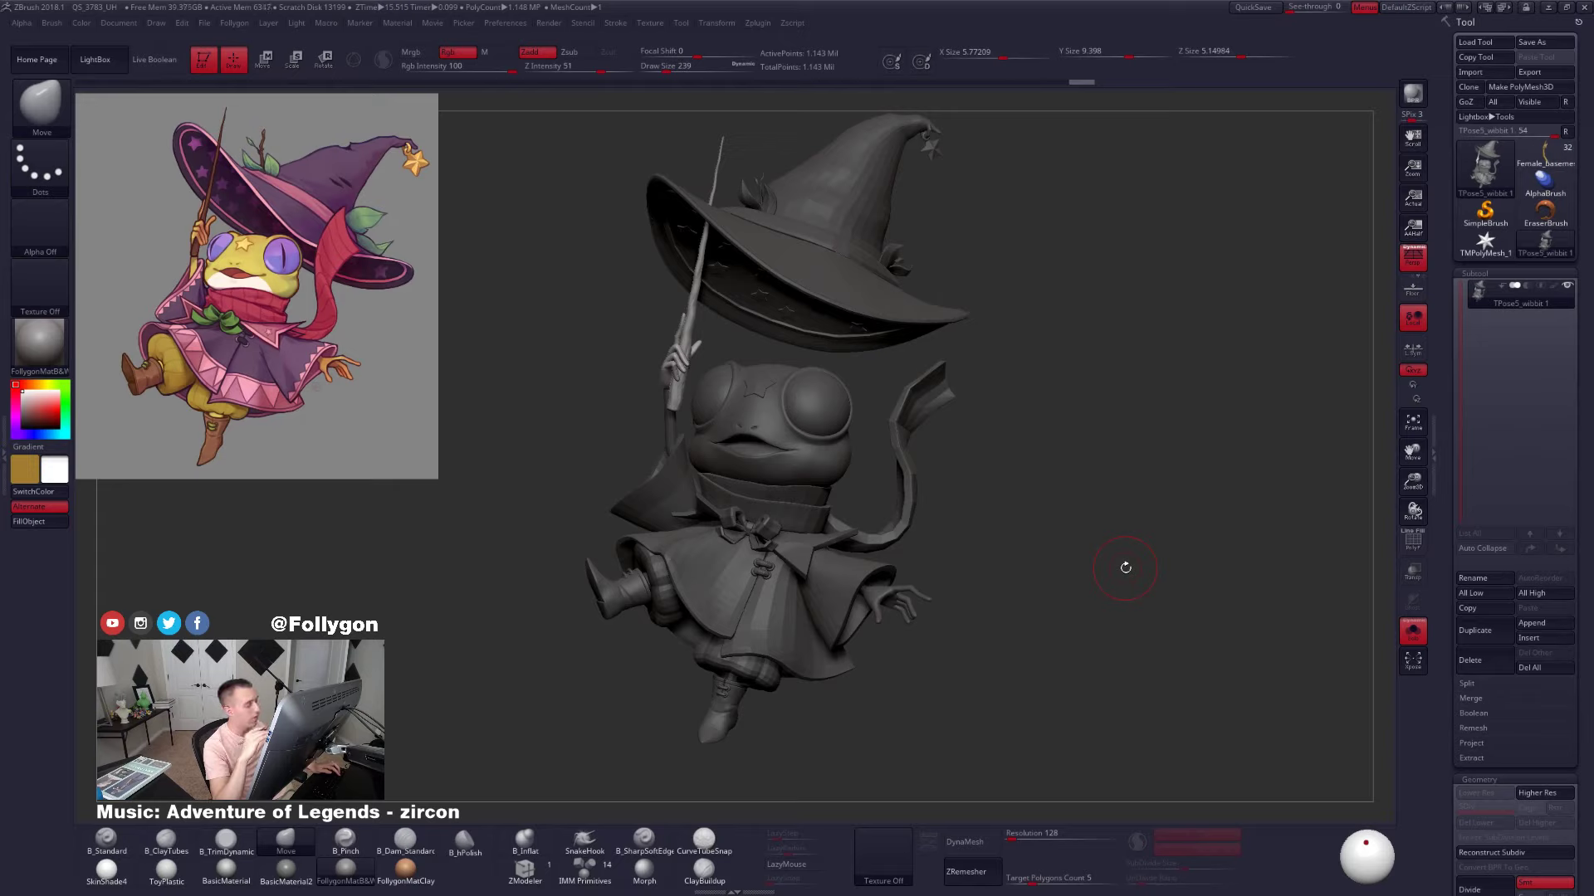
pyautogui.keyDown('alt'); pyautogui.moveTo(1025, 575); pyautogui.dragTo(1075, 569); pyautogui.keyUp('alt')
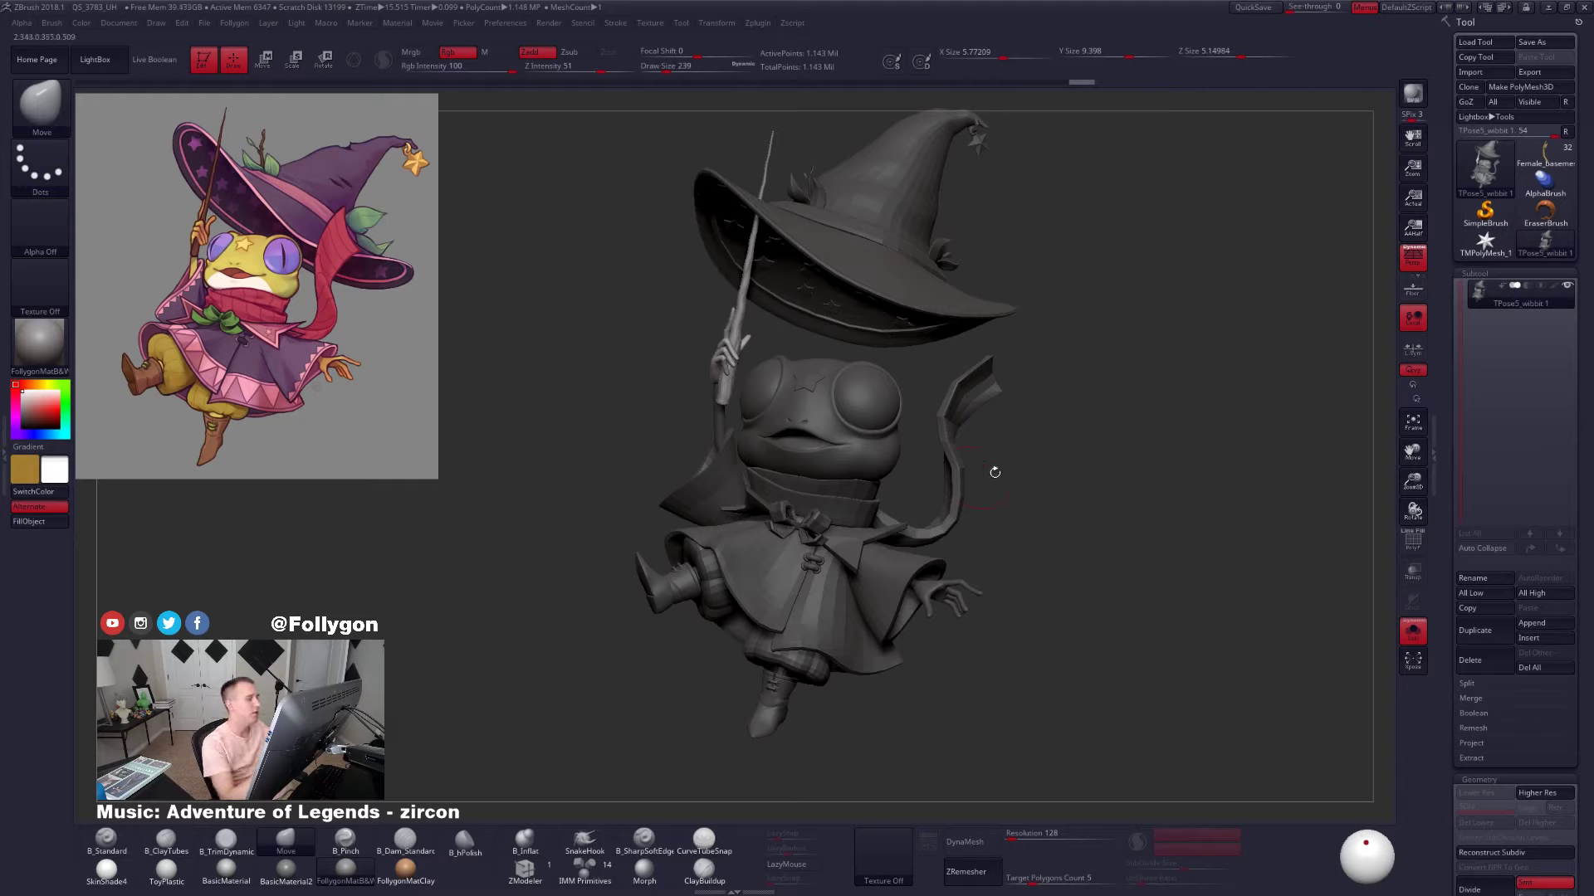
# Examine the posed figure from the front and from above the hat, comparing it with the reference painting
pyautogui.keyDown('alt'); pyautogui.moveTo(1040, 519); pyautogui.dragTo(1071, 543); pyautogui.keyUp('alt')
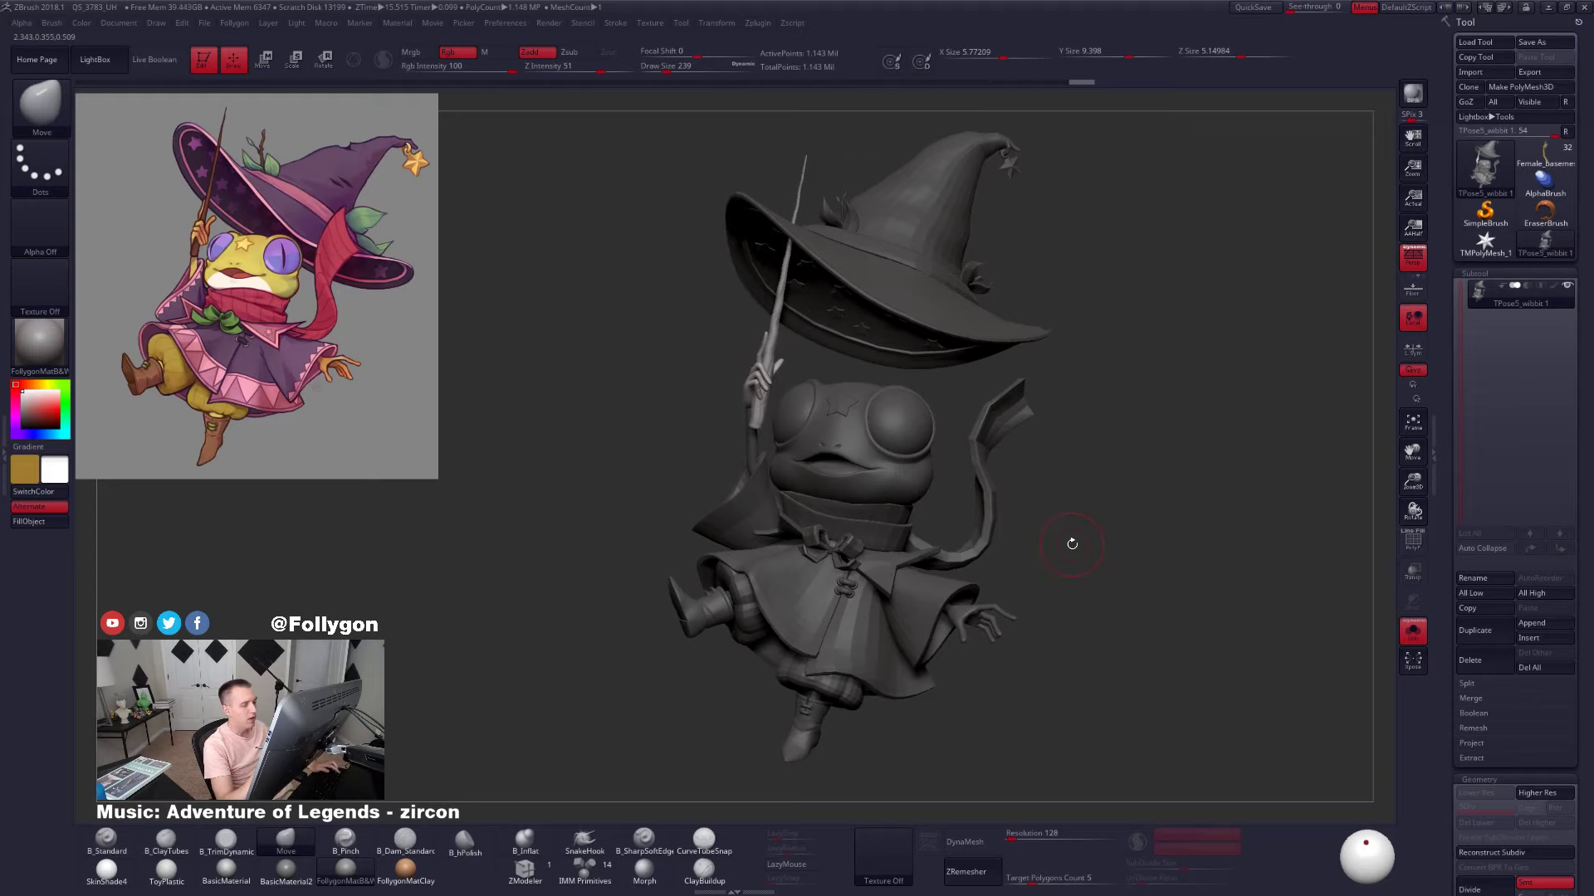
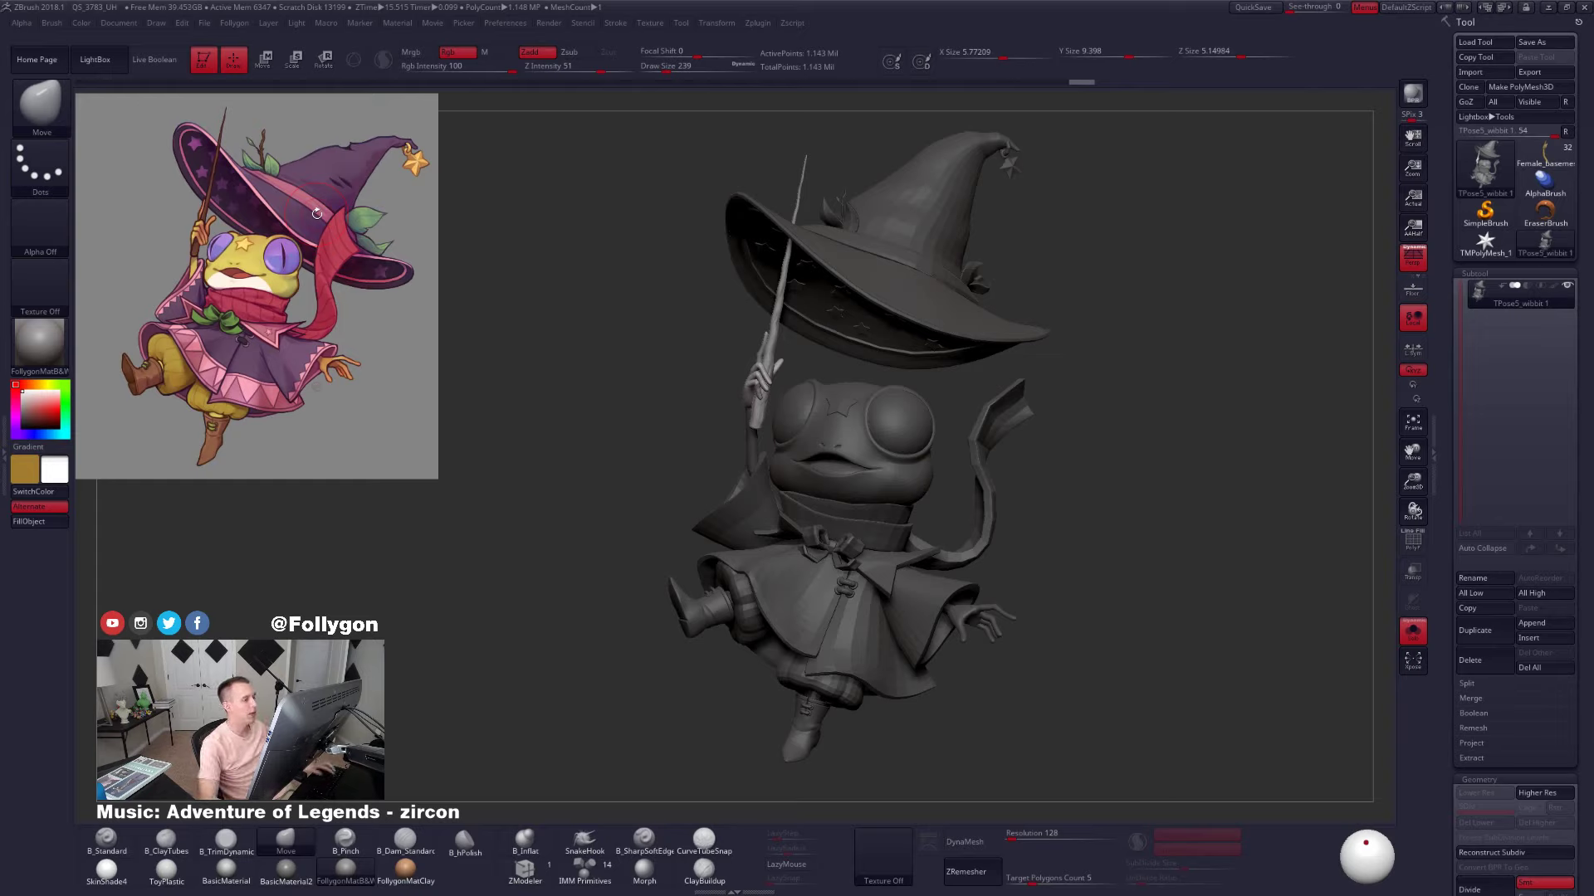
pyautogui.moveTo(810, 290); pyautogui.dragTo(913, 403, button='right')
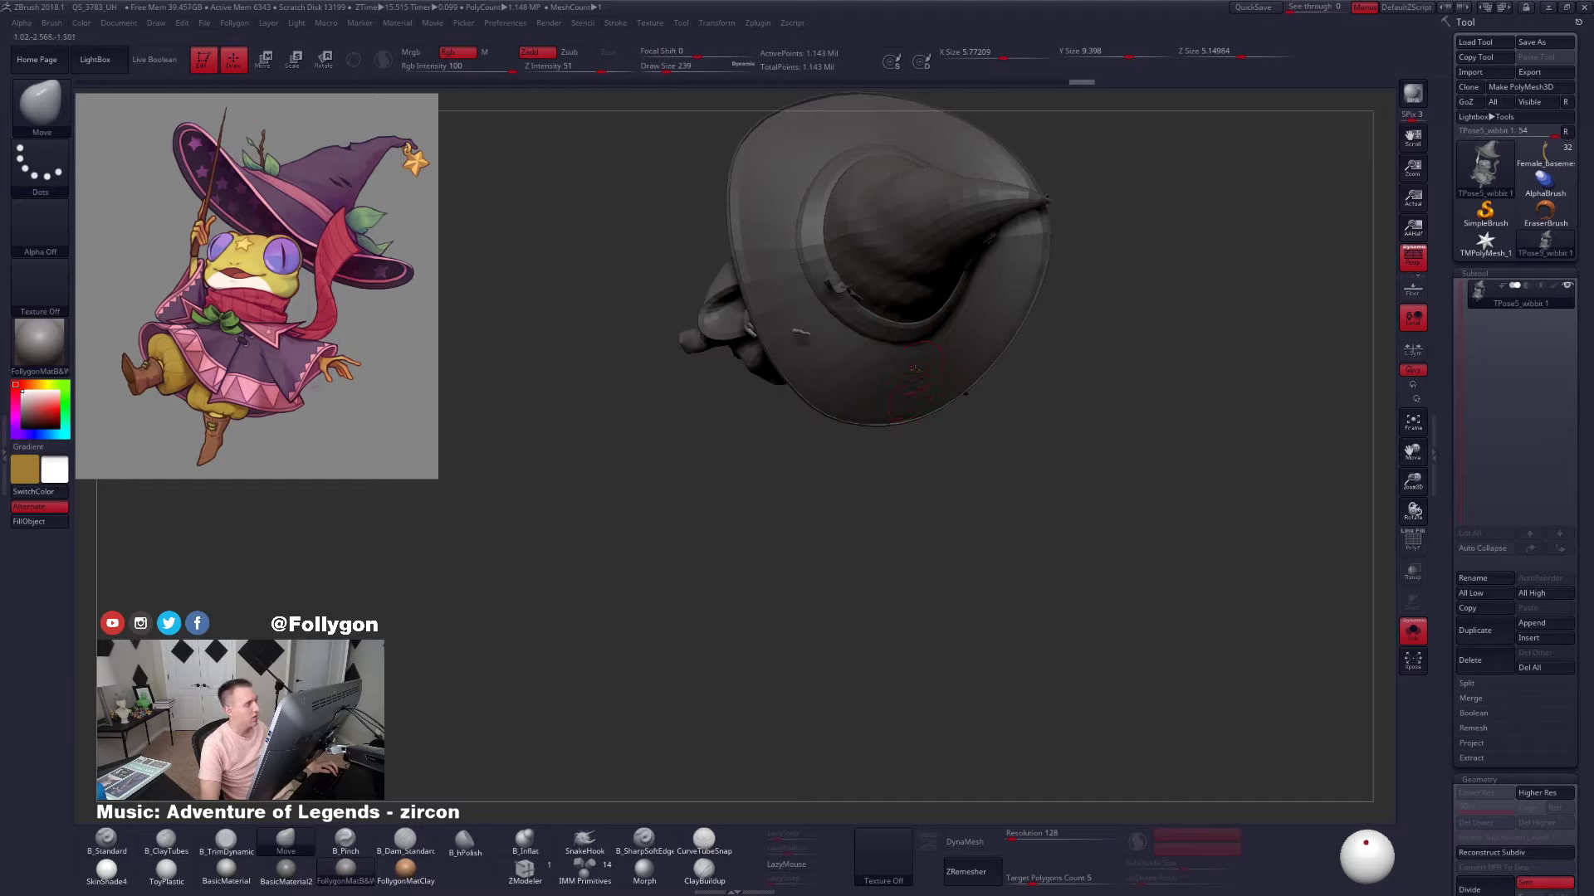
pyautogui.moveTo(904, 316); pyautogui.dragTo(872, 216, button='right')
pyautogui.keyDown('ctrl'); pyautogui.moveTo(963, 403); pyautogui.dragTo(948, 369, button='right'); pyautogui.keyUp('ctrl')
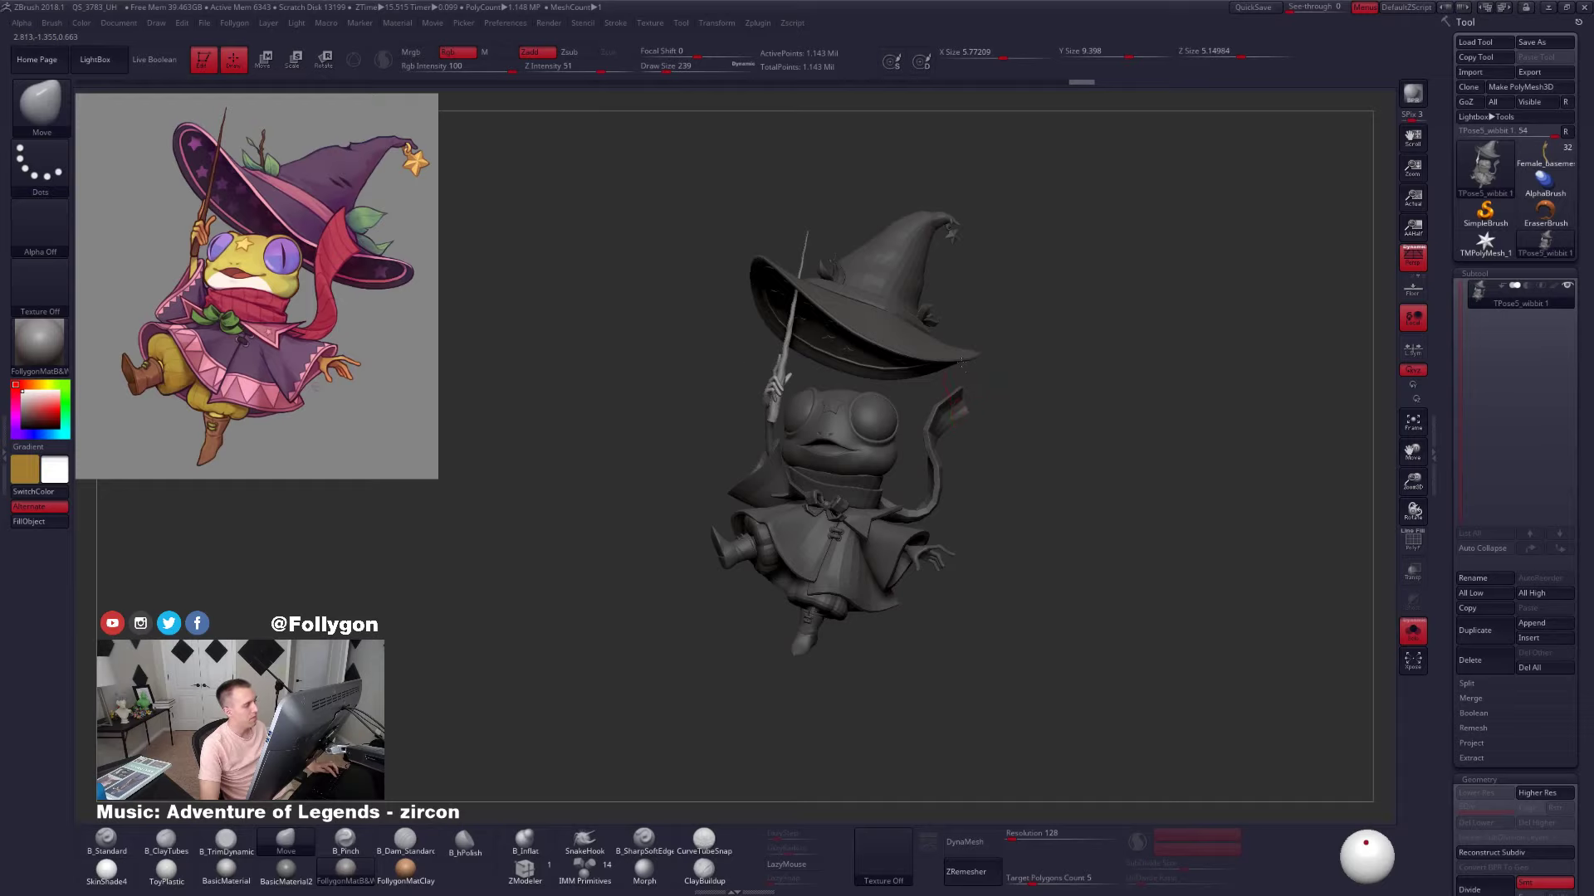
pyautogui.keyDown('alt'); pyautogui.moveTo(961, 363); pyautogui.dragTo(944, 334, button='right'); pyautogui.keyUp('alt')
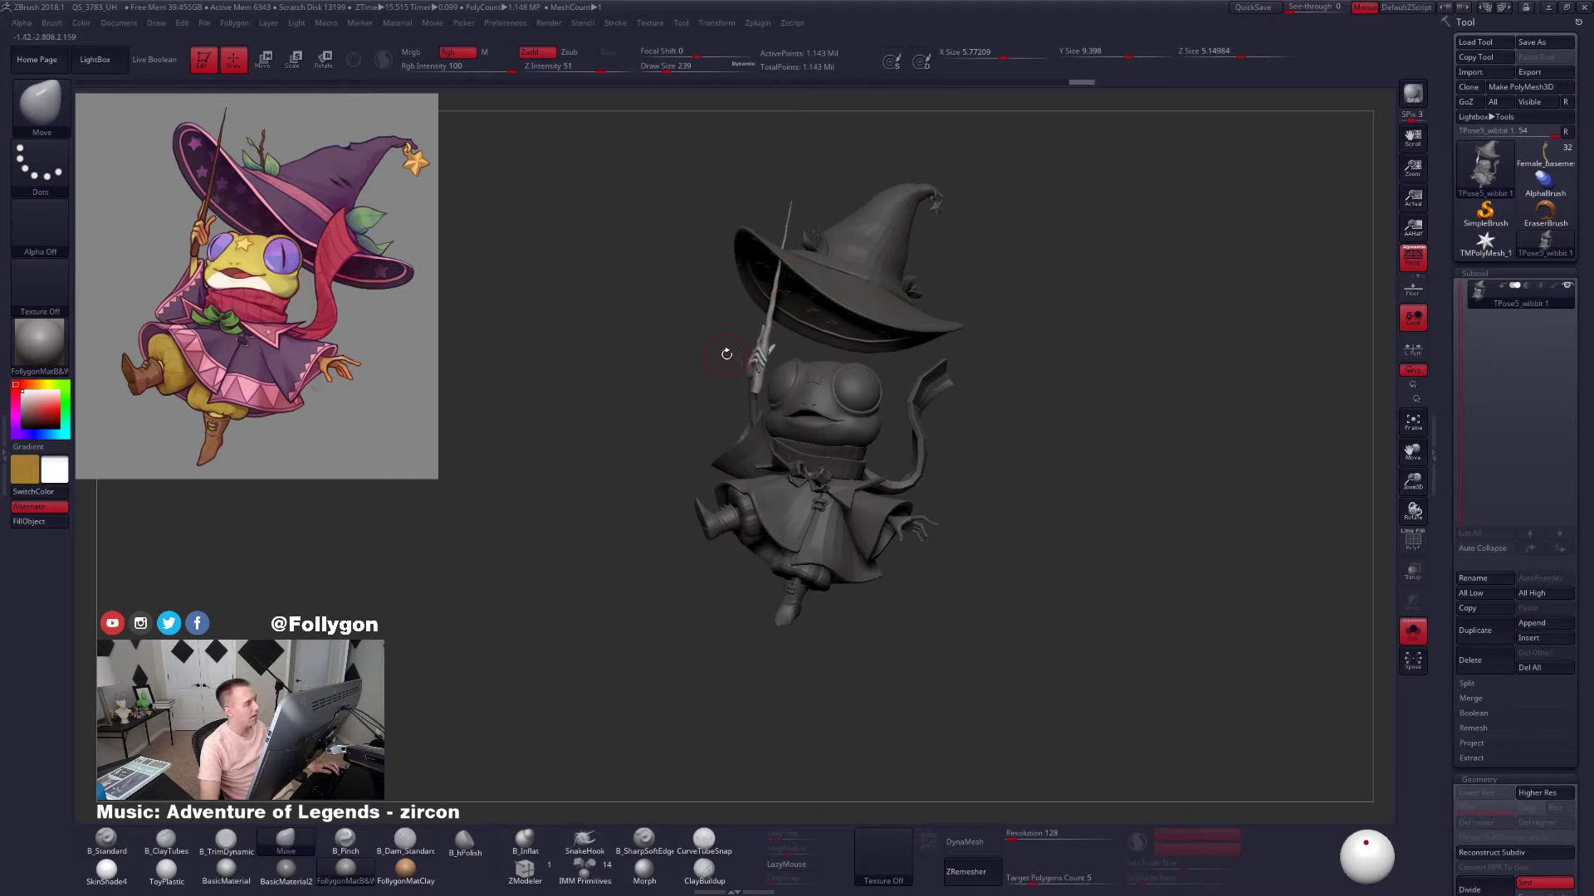
pyautogui.keyDown('ctrl'); pyautogui.moveTo(748, 326); pyautogui.dragTo(778, 354, button='right'); pyautogui.keyUp('ctrl')
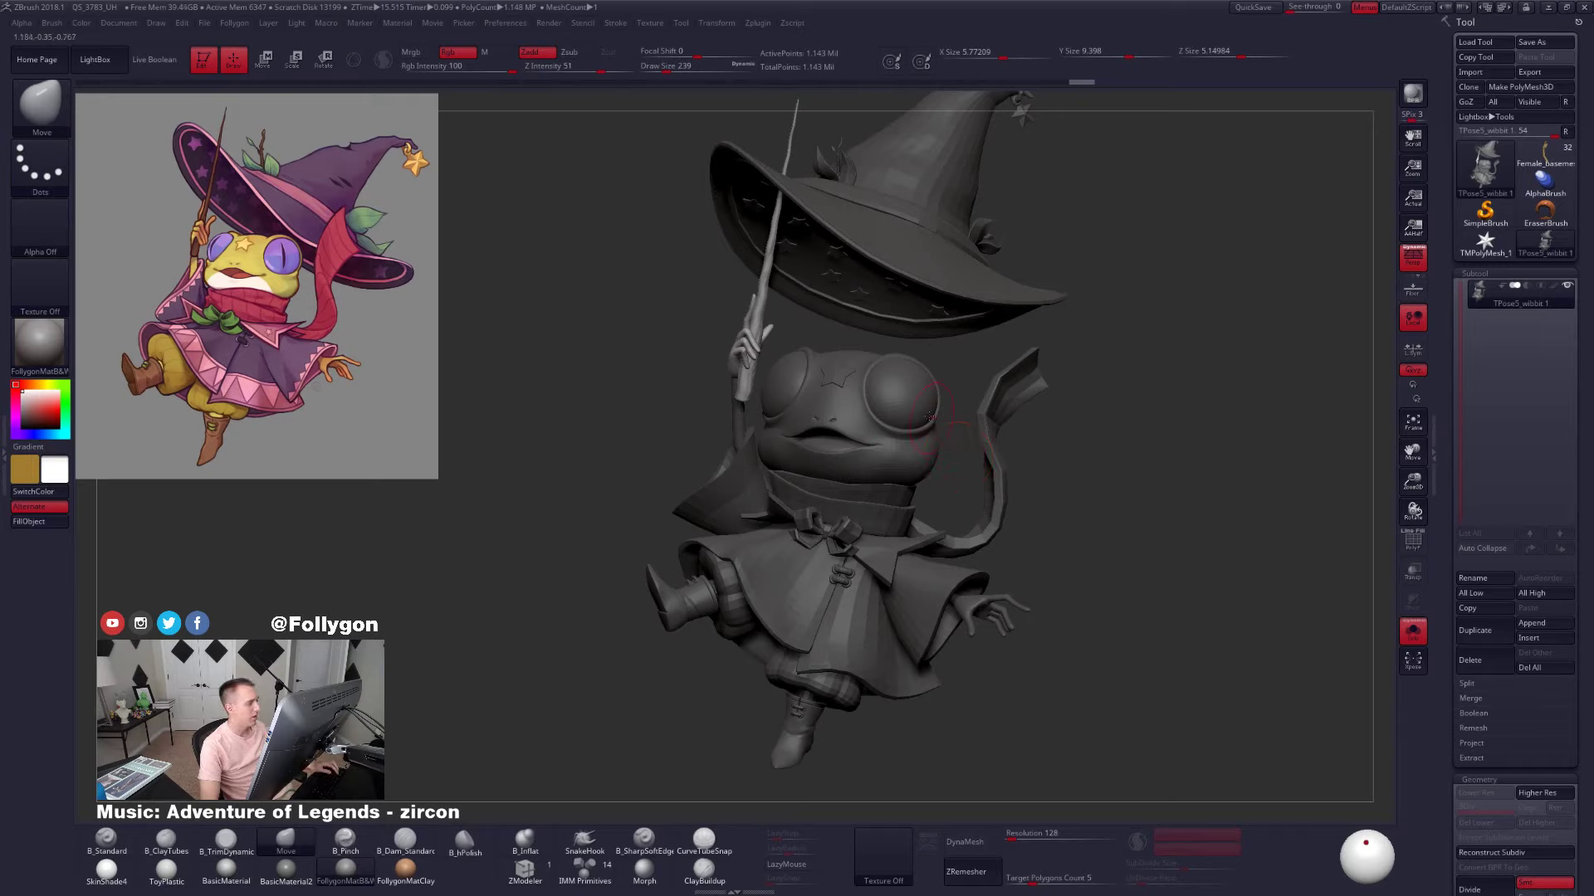
# Clear the mask, hide the main parts of the hat, and display the polygroups with PolyFrame
pyautogui.keyDown('ctrl'); pyautogui.moveTo(1117, 382); pyautogui.dragTo(955, 396); pyautogui.keyUp('ctrl')
pyautogui.hotkey('ctrl', 'shift', 'f')
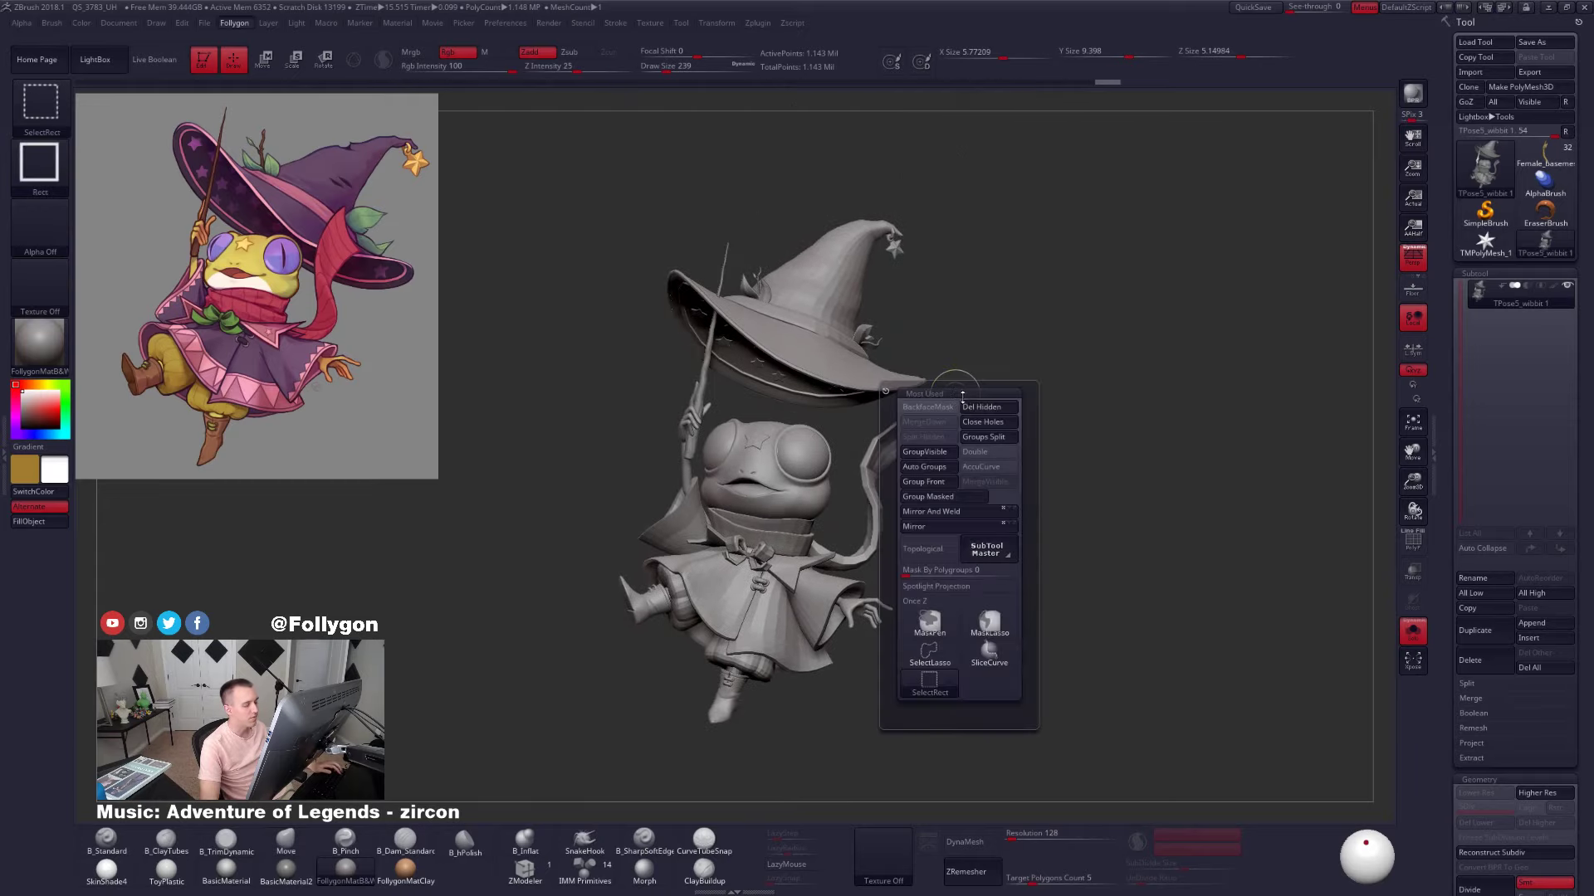
pyautogui.keyDown('ctrl'); pyautogui.keyDown('shift'); pyautogui.click(859, 367); pyautogui.keyUp('shift'); pyautogui.keyUp('ctrl')
pyautogui.keyDown('ctrl'); pyautogui.keyDown('shift'); pyautogui.moveTo(949, 335); pyautogui.dragTo(1000, 377); pyautogui.keyUp('shift'); pyautogui.keyUp('ctrl')
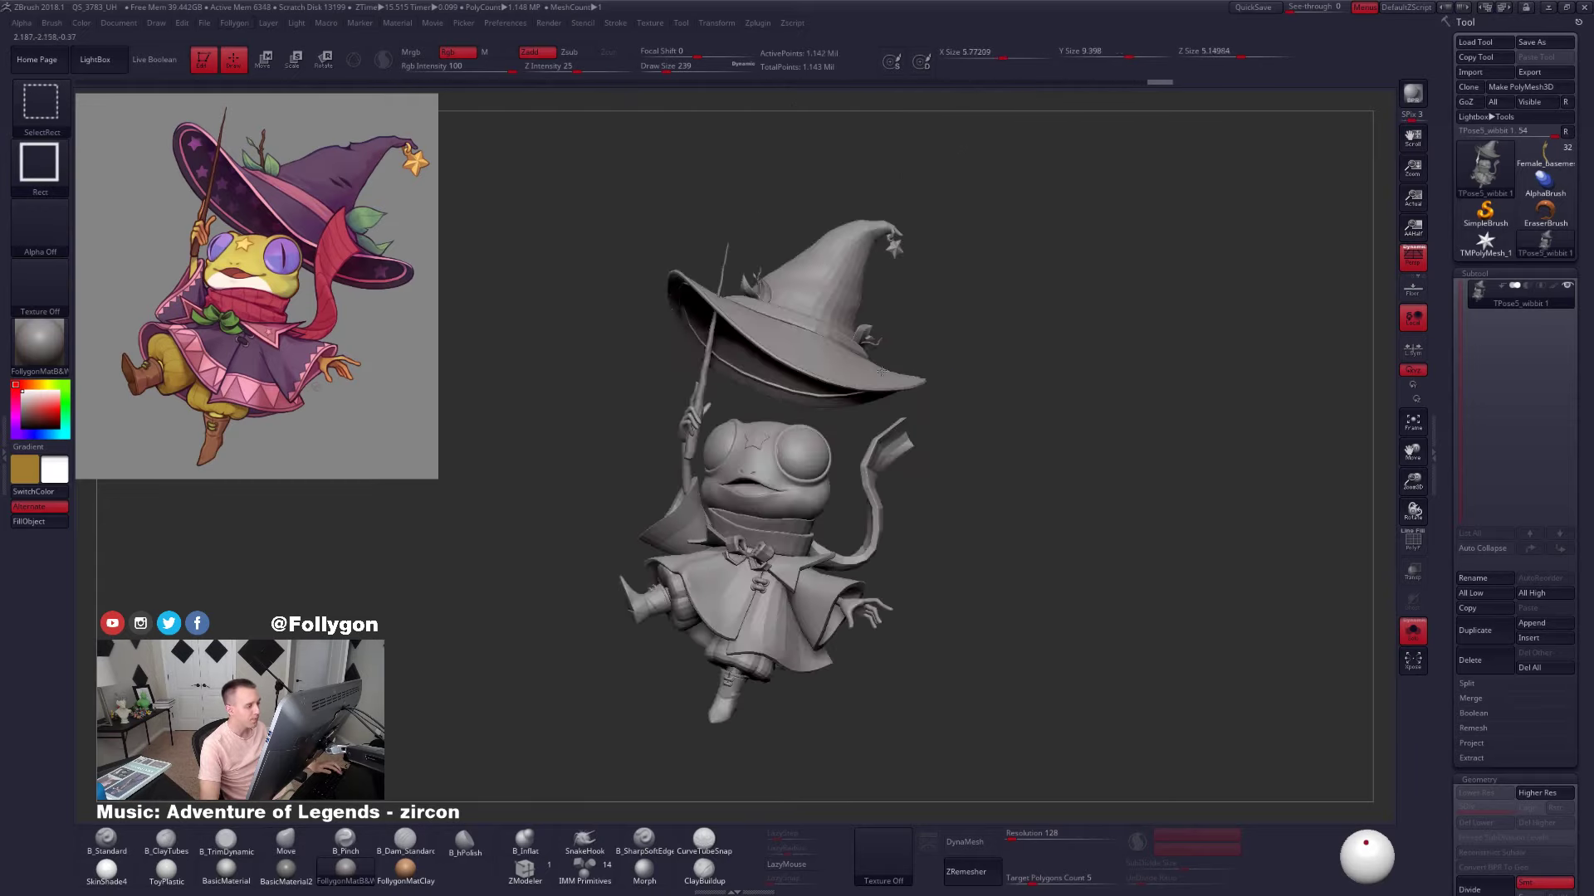
pyautogui.keyDown('ctrl'); pyautogui.keyDown('shift'); pyautogui.click(887, 382); pyautogui.keyUp('shift'); pyautogui.keyUp('ctrl')
pyautogui.hotkey('shift', 'f')
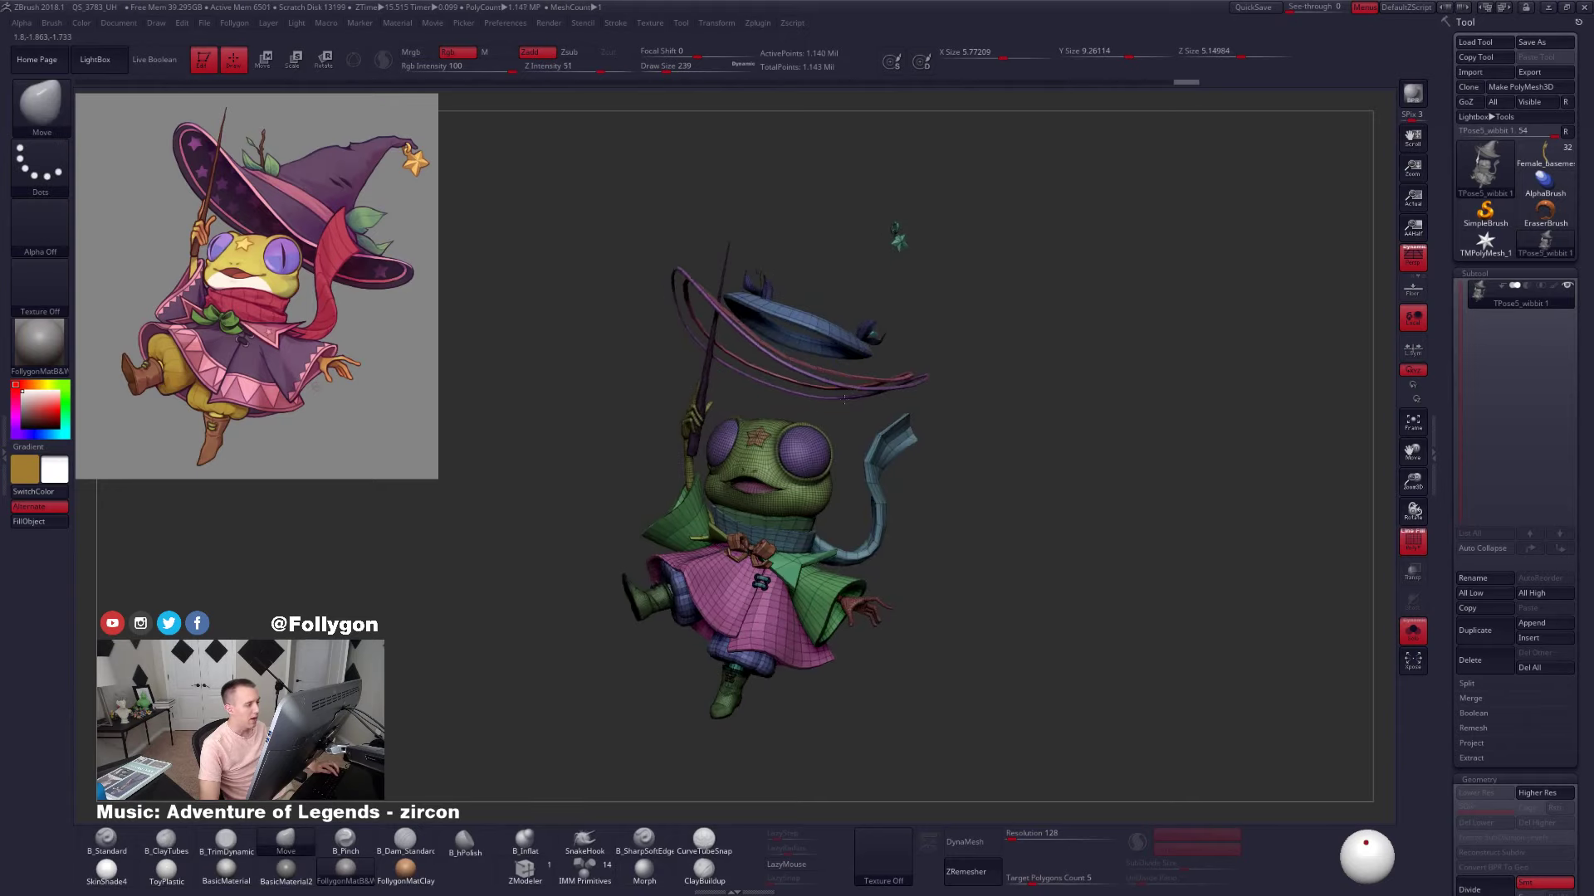
pyautogui.keyDown('alt'); pyautogui.moveTo(887, 382); pyautogui.dragTo(972, 332); pyautogui.keyUp('alt')
pyautogui.moveTo(971, 332)
pyautogui.mouseDown()
pyautogui.moveTo(826, 406)
pyautogui.moveTo(855, 415)
pyautogui.mouseUp()
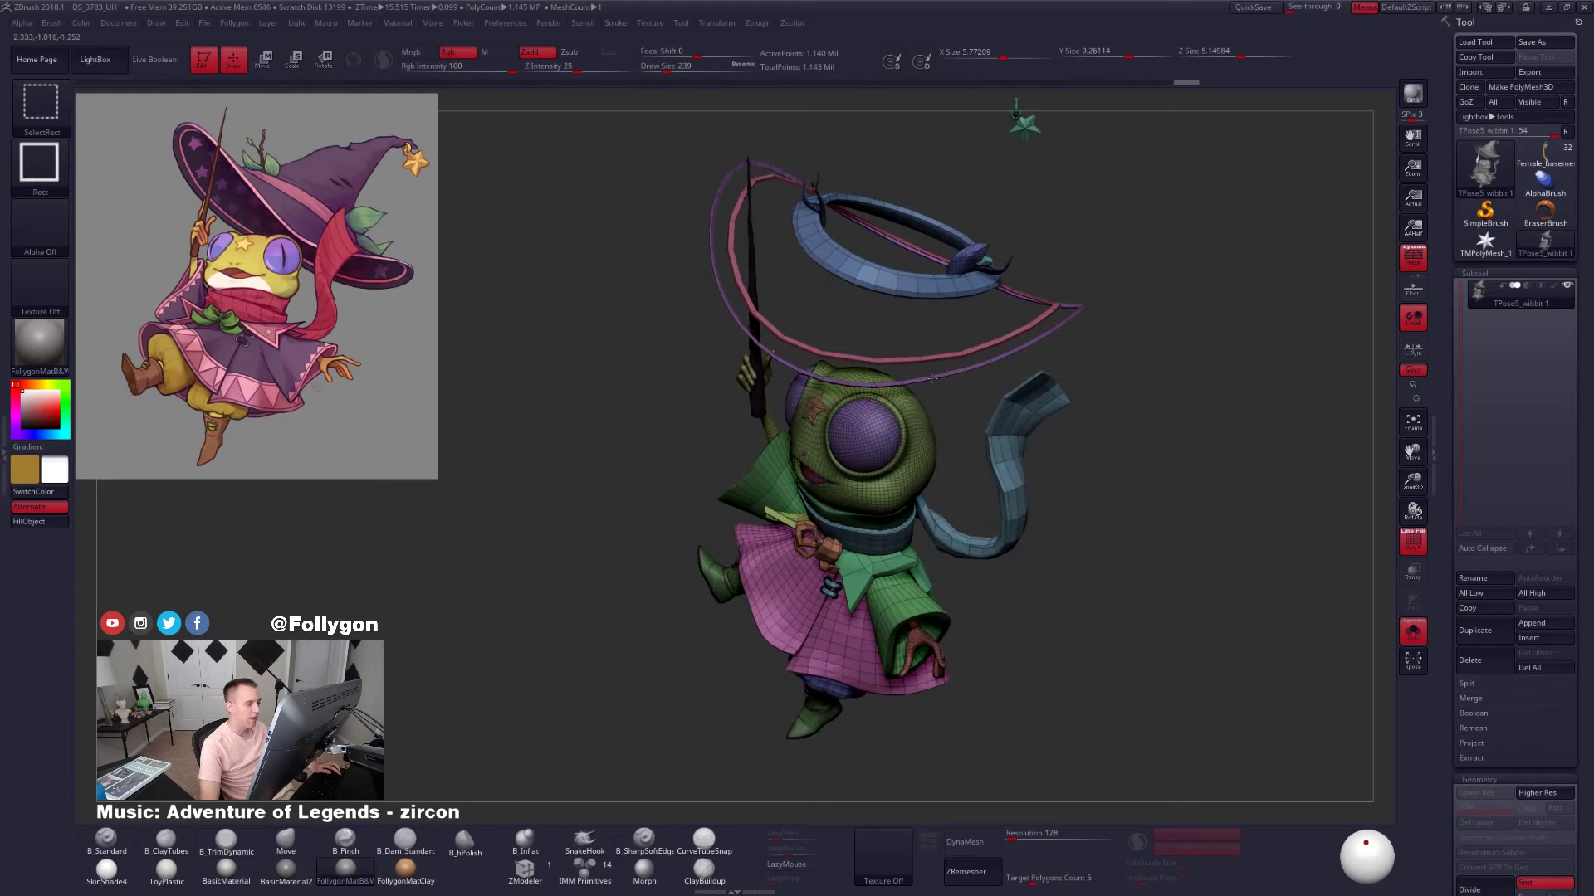
# Hide the remaining hat pieces: the brim trims, the hatband with its leaves, and the star charm
pyautogui.keyDown('ctrl'); pyautogui.keyDown('shift'); pyautogui.click(934, 378); pyautogui.keyUp('shift'); pyautogui.keyUp('ctrl')
pyautogui.keyDown('ctrl'); pyautogui.keyDown('shift'); pyautogui.click(924, 360); pyautogui.keyUp('shift'); pyautogui.keyUp('ctrl')
pyautogui.keyDown('alt'); pyautogui.moveTo(925, 346); pyautogui.dragTo(914, 409); pyautogui.keyUp('alt')
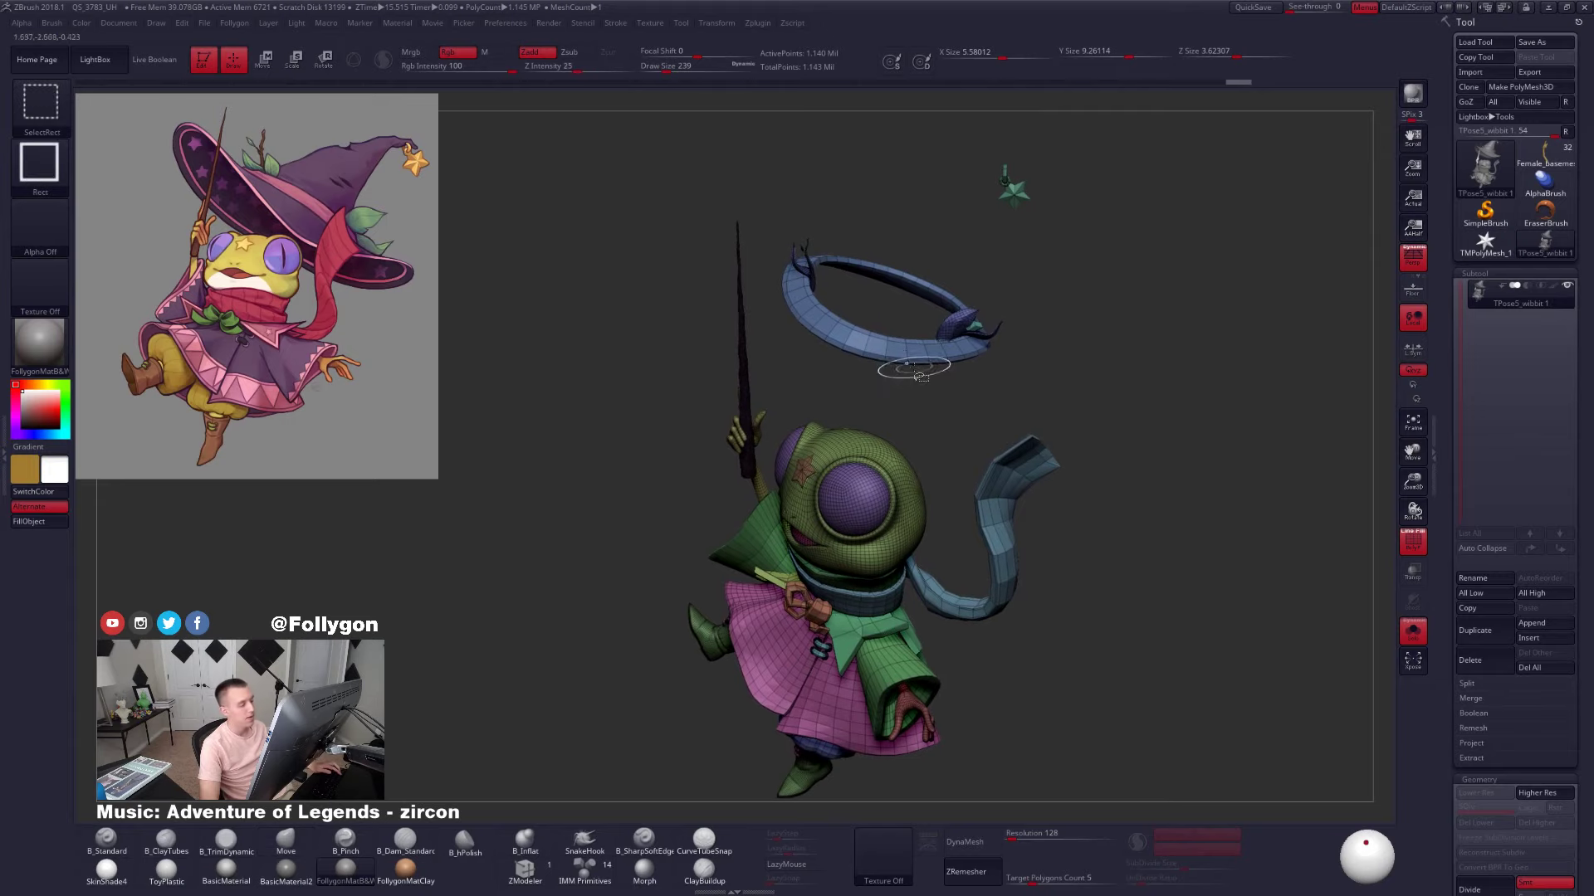
pyautogui.keyDown('ctrl'); pyautogui.keyDown('shift'); pyautogui.click(907, 355); pyautogui.keyUp('shift'); pyautogui.keyUp('ctrl')
pyautogui.keyDown('ctrl'); pyautogui.keyDown('alt'); pyautogui.keyDown('shift'); pyautogui.moveTo(779, 320); pyautogui.dragTo(845, 217); pyautogui.keyUp('shift'); pyautogui.keyUp('alt'); pyautogui.keyUp('ctrl')
pyautogui.keyDown('ctrl'); pyautogui.keyDown('alt'); pyautogui.keyDown('shift'); pyautogui.moveTo(890, 372); pyautogui.dragTo(1062, 286); pyautogui.keyUp('shift'); pyautogui.keyUp('alt'); pyautogui.keyUp('ctrl')
pyautogui.keyDown('ctrl'); pyautogui.keyDown('alt'); pyautogui.keyDown('shift'); pyautogui.moveTo(945, 239); pyautogui.dragTo(1084, 153); pyautogui.keyUp('shift'); pyautogui.keyUp('alt'); pyautogui.keyUp('ctrl')
# Mask the whole visible body and wand, and show all parts so only the hat is unmasked
pyautogui.keyDown('ctrl'); pyautogui.click(1068, 266); pyautogui.keyUp('ctrl')
pyautogui.moveTo(999, 360); pyautogui.dragTo(1062, 383)
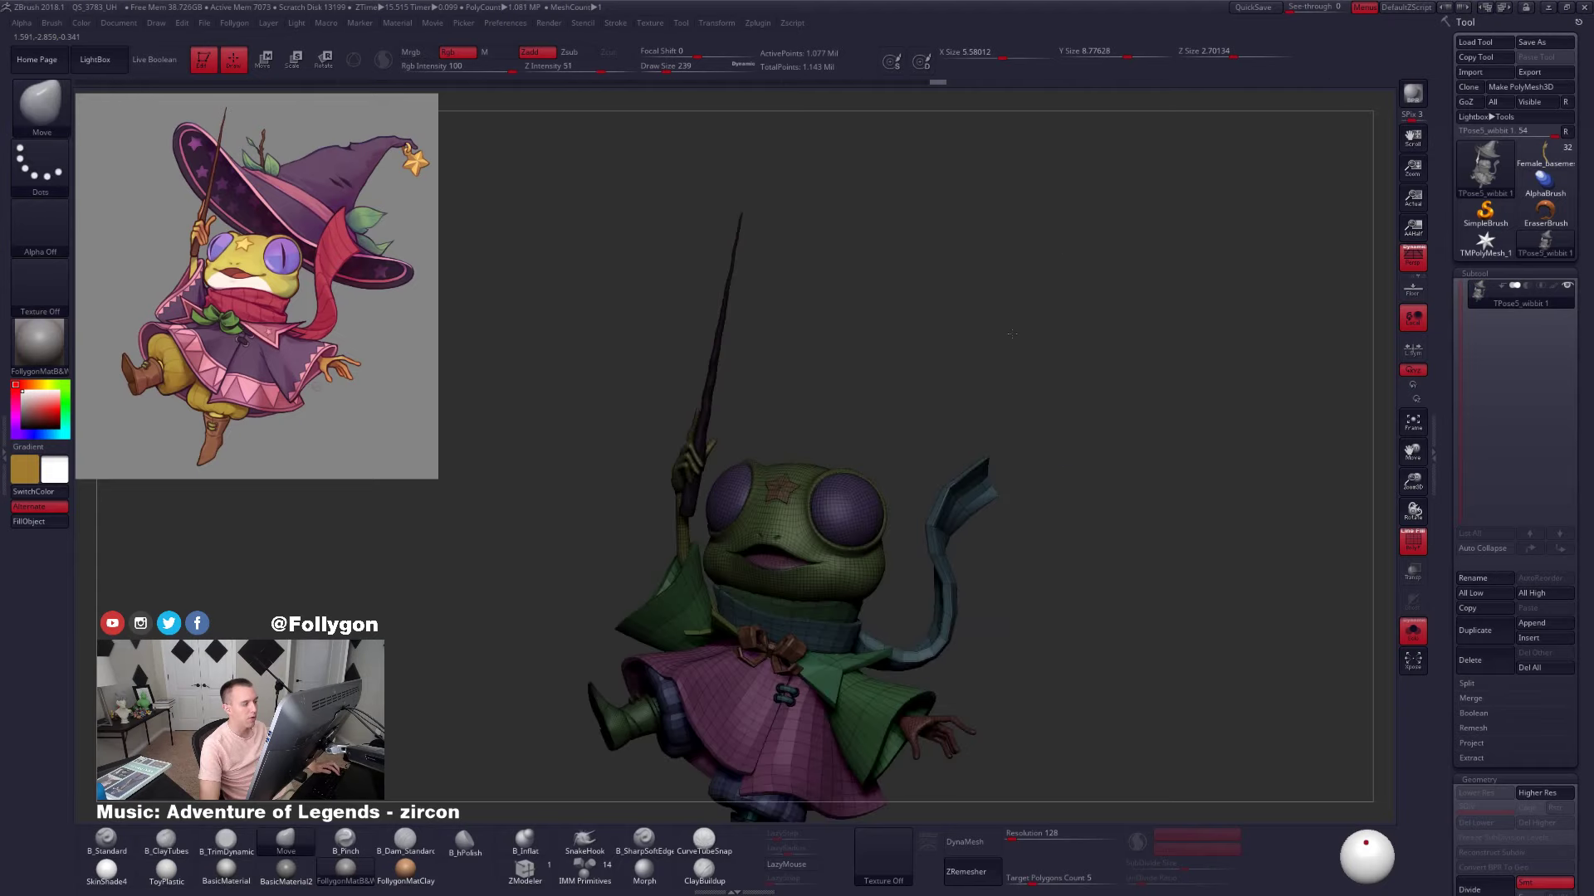
pyautogui.keyDown('ctrl'); pyautogui.click(1064, 383); pyautogui.keyUp('ctrl')
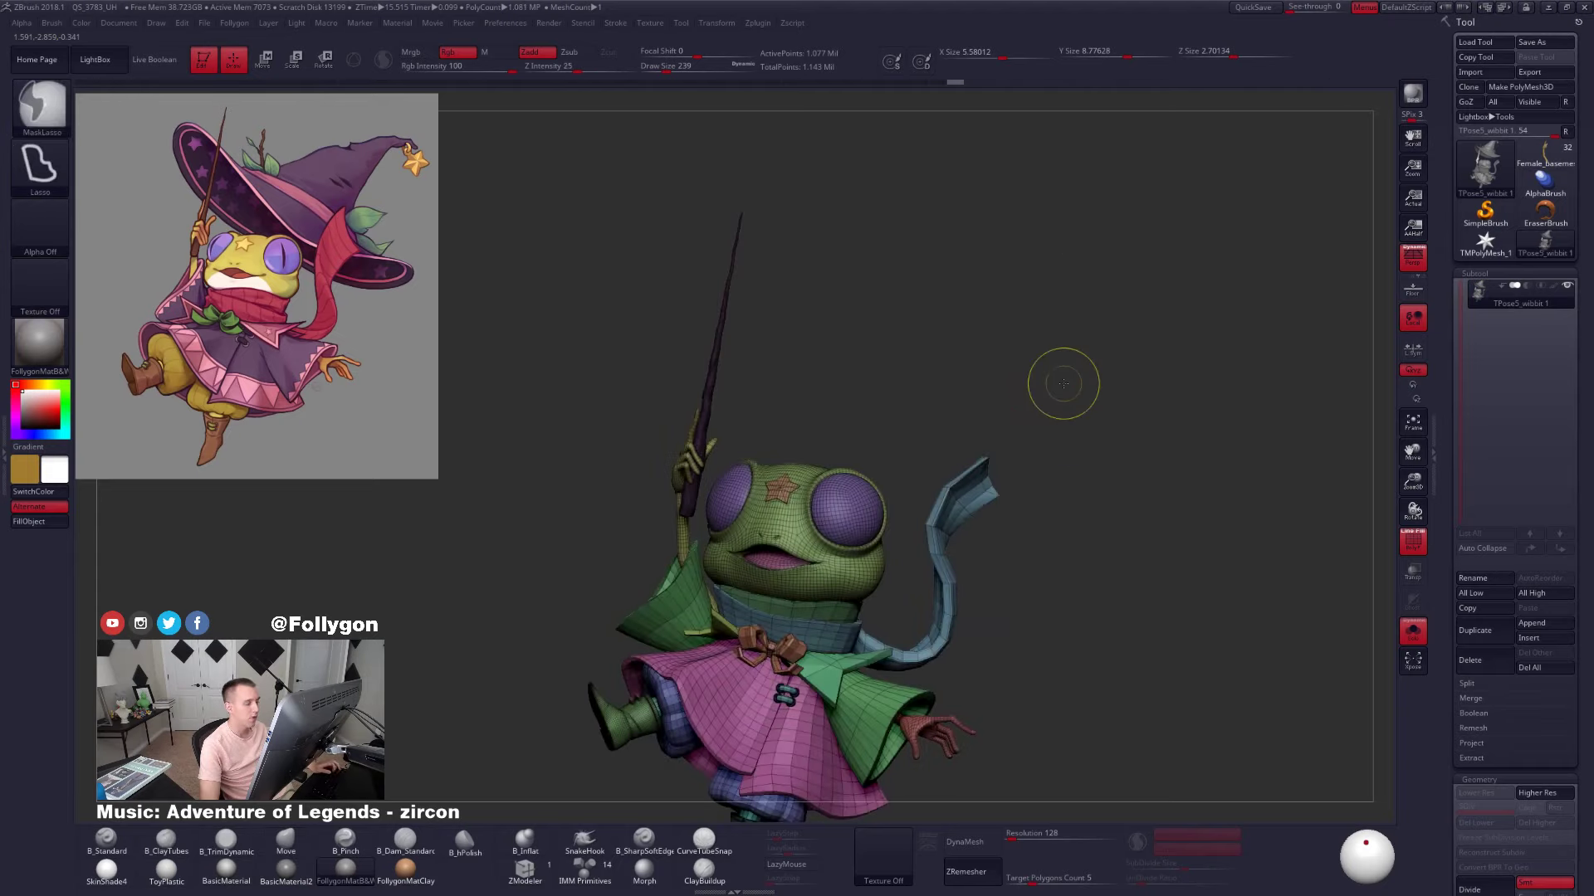
pyautogui.keyDown('ctrl'); pyautogui.click(1064, 383); pyautogui.keyUp('ctrl')
pyautogui.keyDown('ctrl'); pyautogui.keyDown('shift'); pyautogui.click(1063, 384); pyautogui.keyUp('shift'); pyautogui.keyUp('ctrl')
# Set the Move brush's draw size to 519 and check the hat's placement from above
pyautogui.moveTo(1007, 376); pyautogui.dragTo(1027, 462)
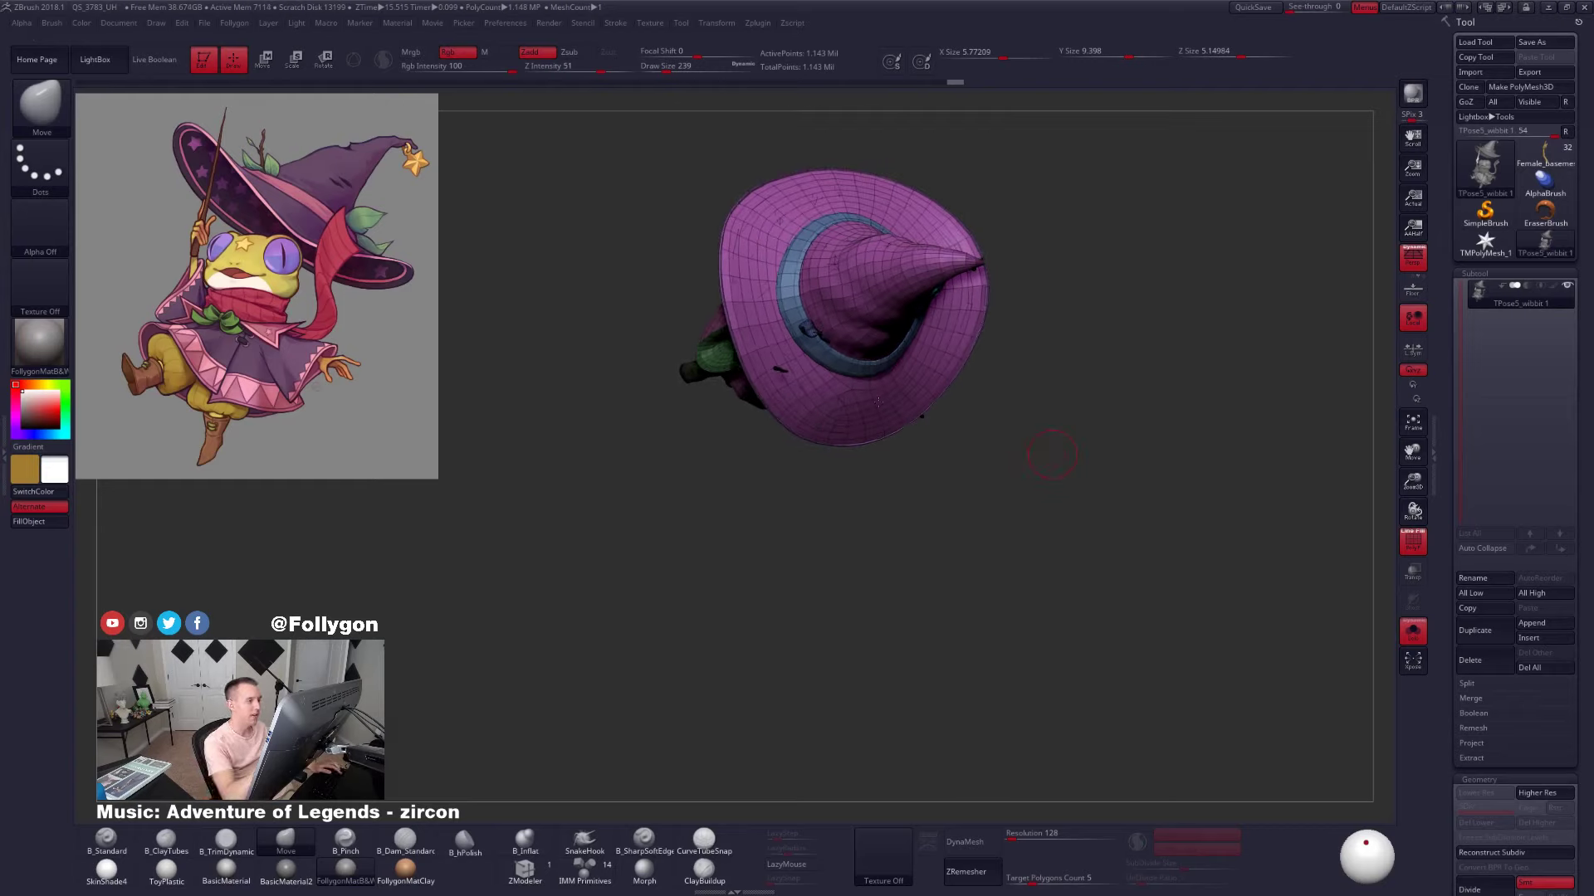
pyautogui.press('space')
pyautogui.moveTo(930, 385)
pyautogui.mouseDown()
pyautogui.moveTo(948, 385)
pyautogui.moveTo(955, 531)
pyautogui.moveTo(963, 241)
pyautogui.mouseUp()
pyautogui.keyDown('alt'); pyautogui.moveTo(979, 316); pyautogui.dragTo(1009, 456); pyautogui.keyUp('alt')
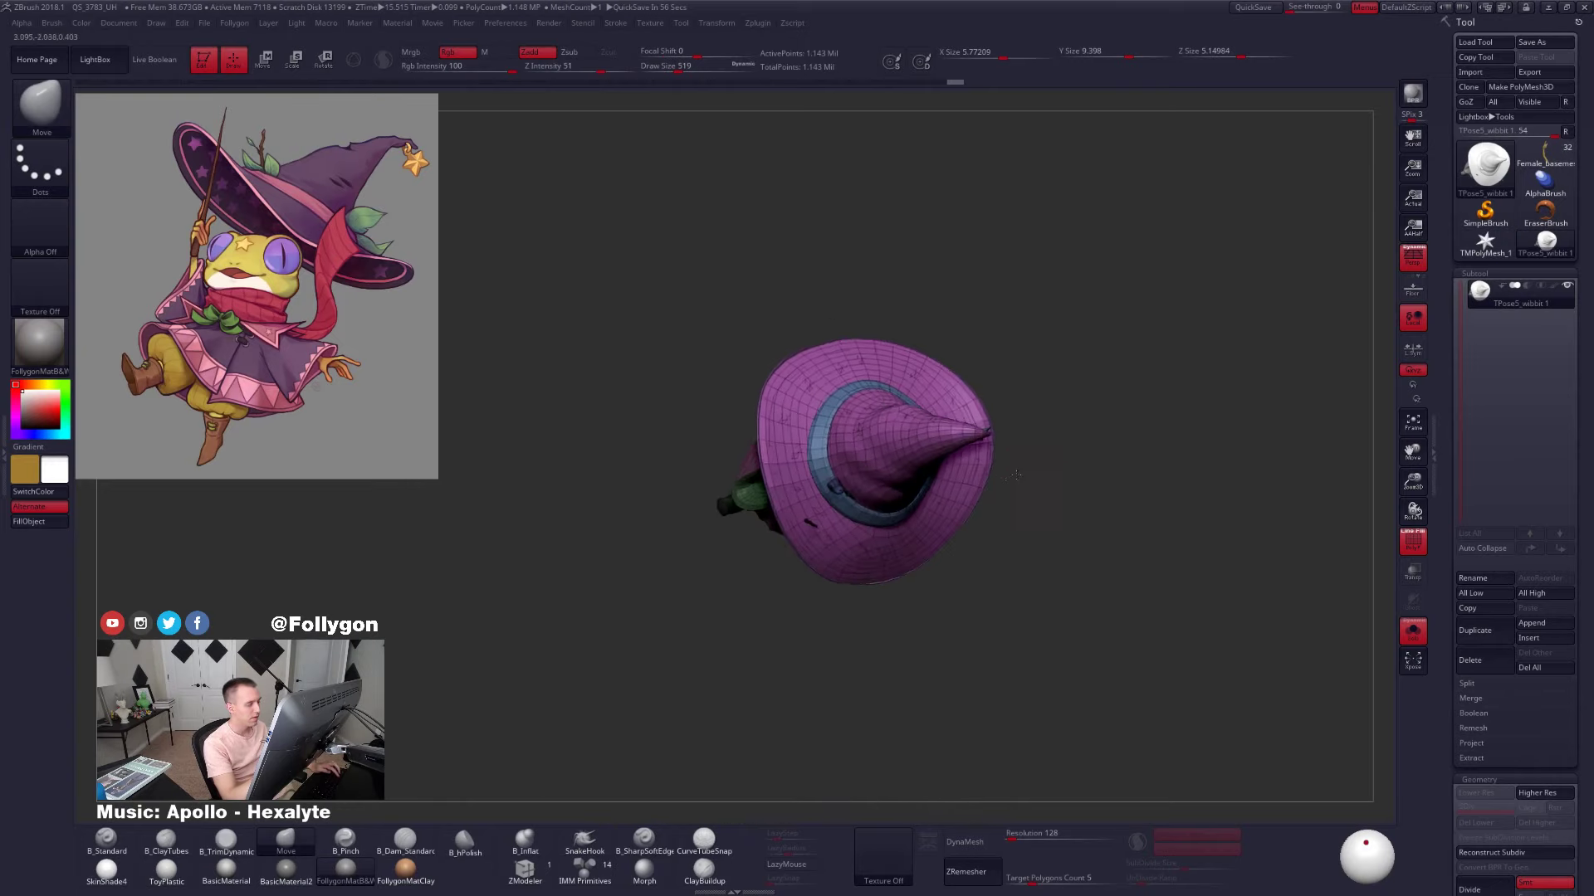
pyautogui.keyDown('alt'); pyautogui.moveTo(1024, 552); pyautogui.dragTo(973, 463); pyautogui.keyUp('alt')
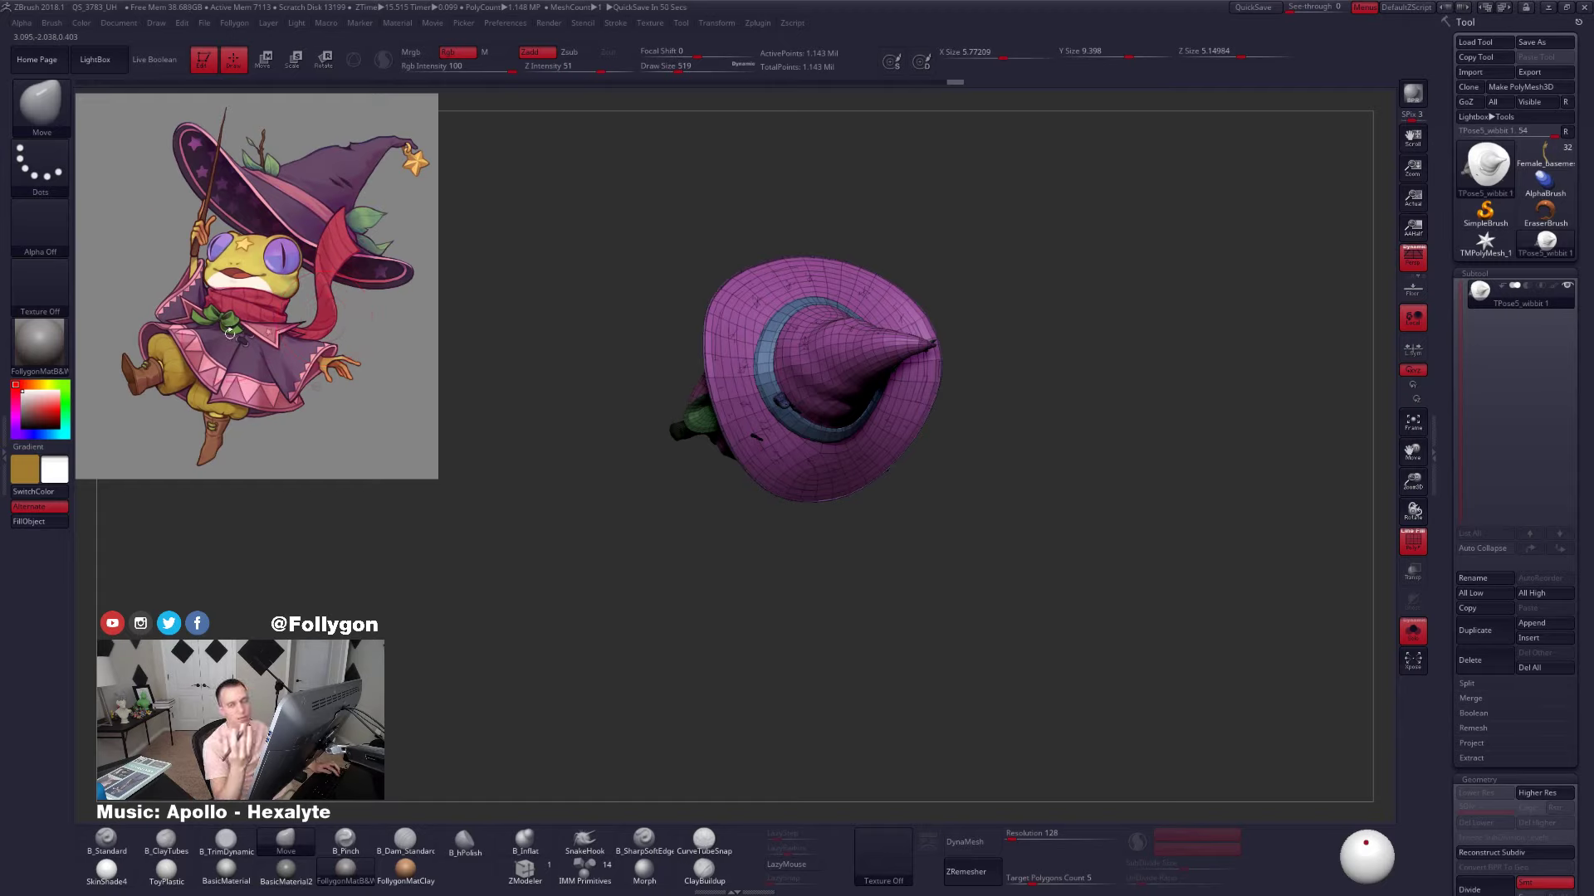
pyautogui.moveTo(1014, 520); pyautogui.dragTo(1019, 654)
# Reposition the unmasked hat above the head with Transpose move, comparing the change through undo and redo
pyautogui.press('w')
pyautogui.moveTo(852, 301)
pyautogui.mouseDown()
pyautogui.moveTo(895, 666)
pyautogui.moveTo(889, 602)
pyautogui.moveTo(978, 576)
pyautogui.moveTo(974, 415)
pyautogui.mouseUp()
pyautogui.moveTo(930, 614)
pyautogui.mouseDown()
pyautogui.moveTo(938, 598)
pyautogui.moveTo(988, 604)
pyautogui.moveTo(942, 627)
pyautogui.moveTo(968, 573)
pyautogui.moveTo(965, 689)
pyautogui.mouseUp()
pyautogui.hotkey('ctrl', 'z')
pyautogui.hotkey('ctrl', 'shift', 'z')
# Rotate the hat with a Transpose line drawn across it to adjust its tilt
pyautogui.press('r')
pyautogui.moveTo(693, 506)
pyautogui.mouseDown()
pyautogui.moveTo(1035, 434)
pyautogui.moveTo(1033, 417)
pyautogui.mouseUp()
pyautogui.moveTo(959, 615); pyautogui.dragTo(994, 357)
pyautogui.moveTo(1096, 564); pyautogui.dragTo(1134, 547)
# Shift the hat along a horizontal Transpose line and fine-tune its tilt with Transpose rotate
pyautogui.press('w')
pyautogui.keyDown('shift'); pyautogui.moveTo(901, 473); pyautogui.dragTo(953, 527); pyautogui.keyUp('shift')
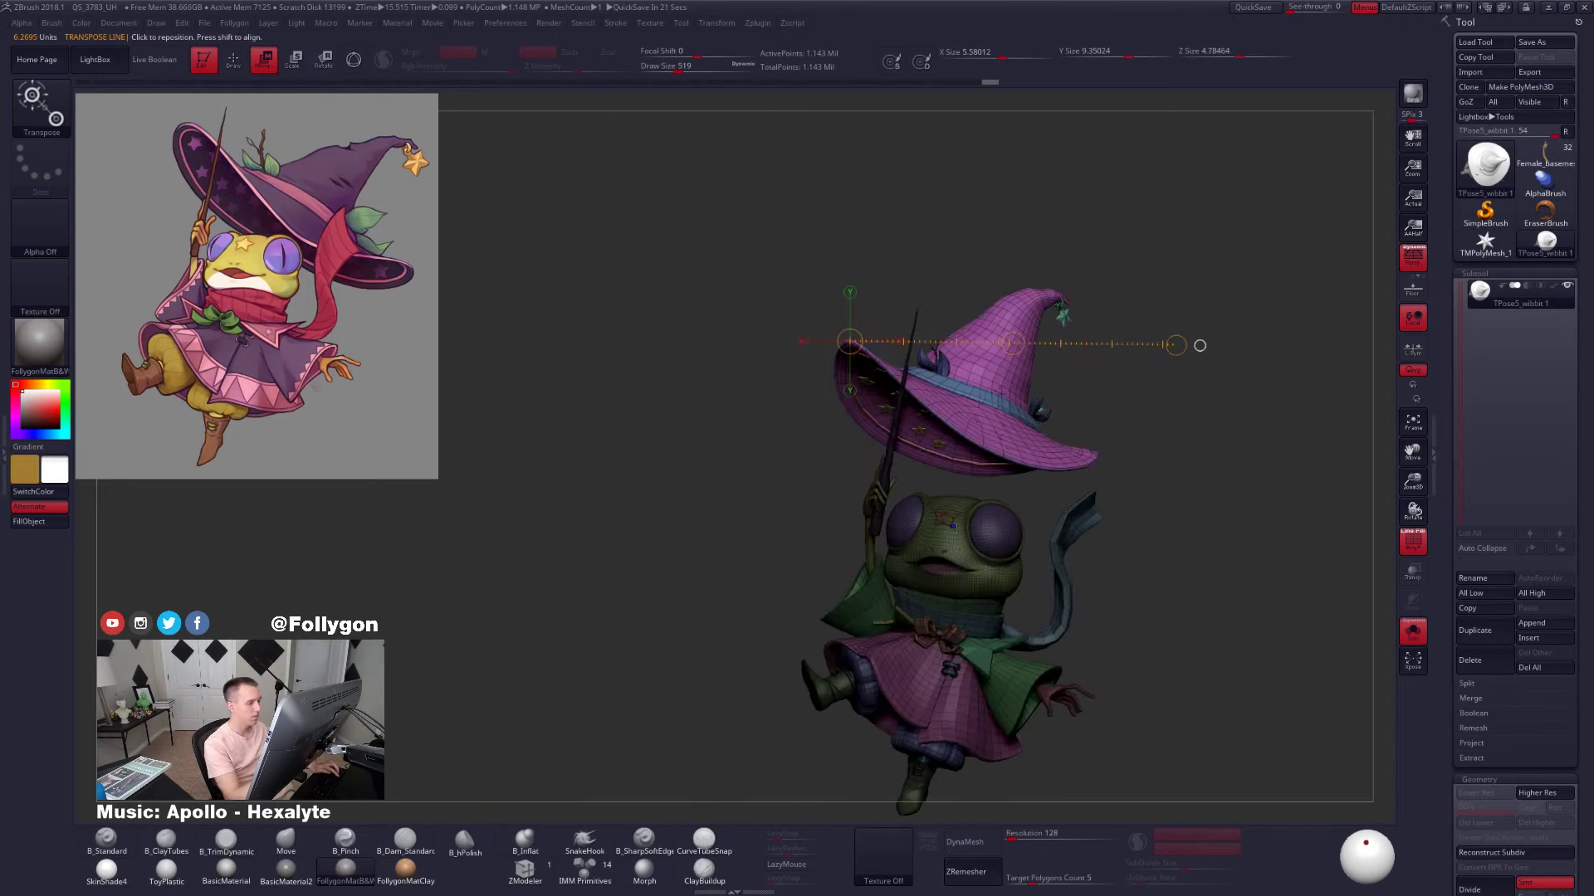
pyautogui.moveTo(1199, 346); pyautogui.dragTo(1043, 322)
pyautogui.press('r')
pyautogui.moveTo(956, 452)
pyautogui.mouseDown()
pyautogui.moveTo(982, 389)
pyautogui.moveTo(955, 242)
pyautogui.moveTo(970, 247)
pyautogui.mouseUp()
pyautogui.keyDown('shift'); pyautogui.moveTo(872, 471); pyautogui.dragTo(1007, 440); pyautogui.keyUp('shift')
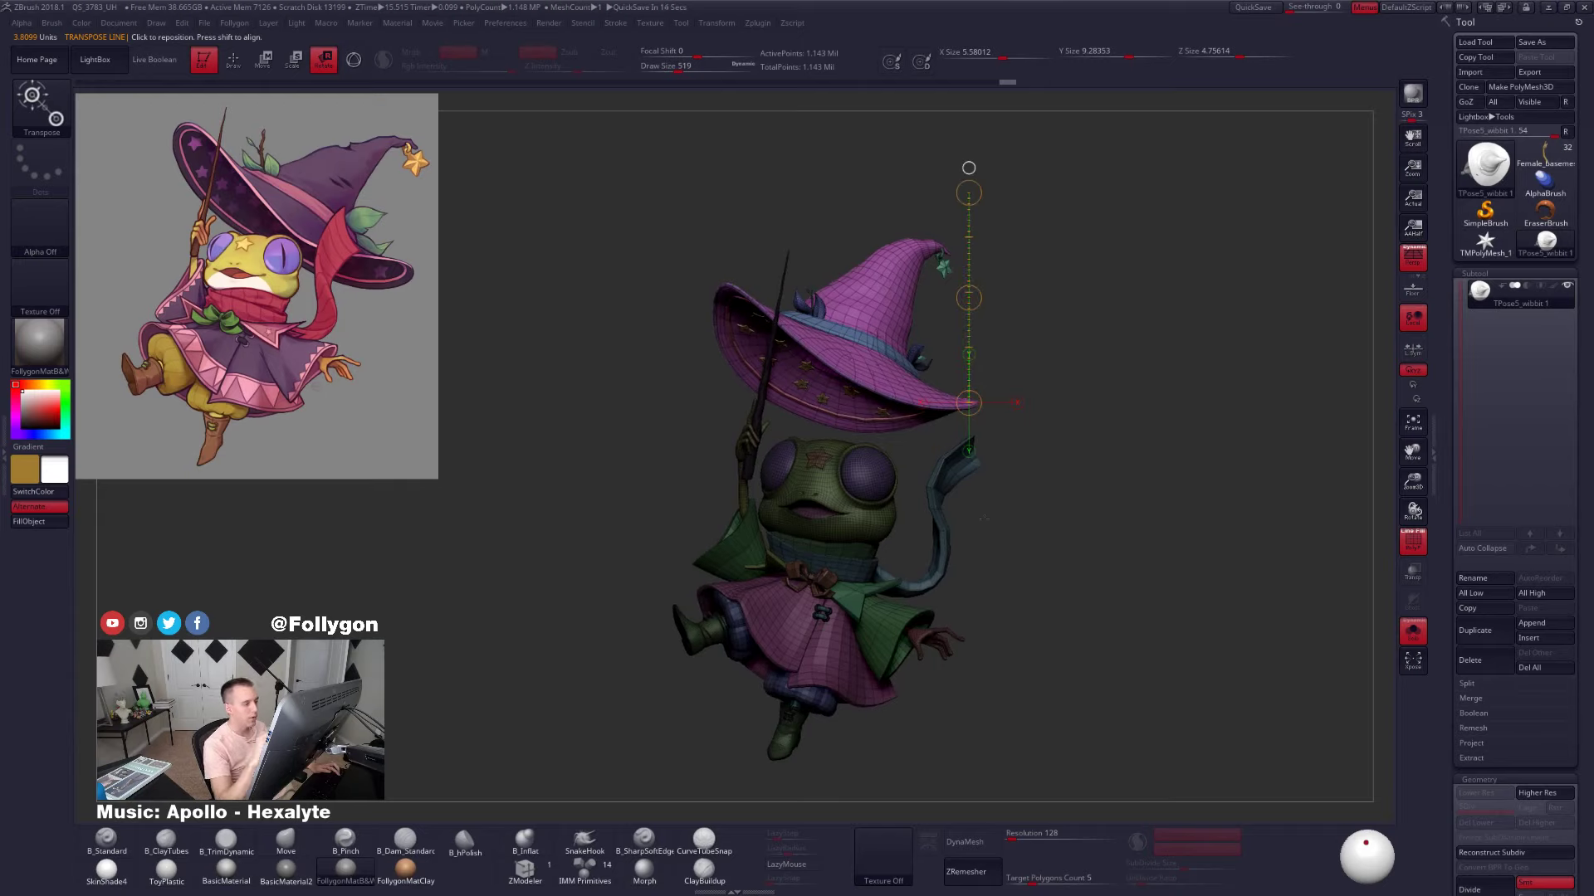
pyautogui.press('q')
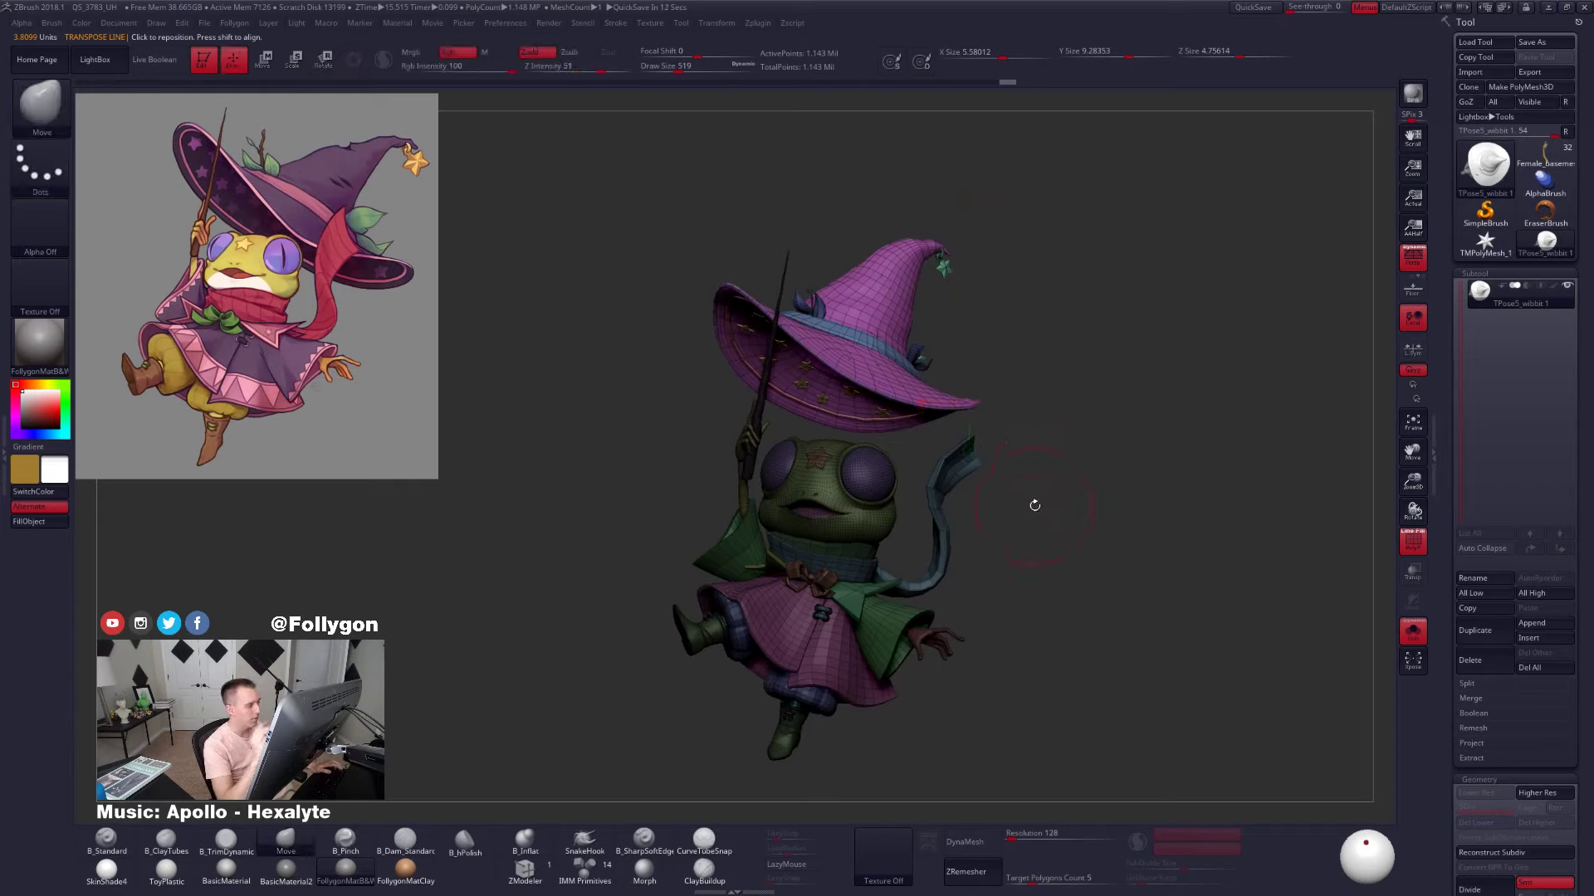
# Turn PolyFrame off and compare the hat's new placement with the reference painting
pyautogui.moveTo(1026, 505); pyautogui.dragTo(1079, 495)
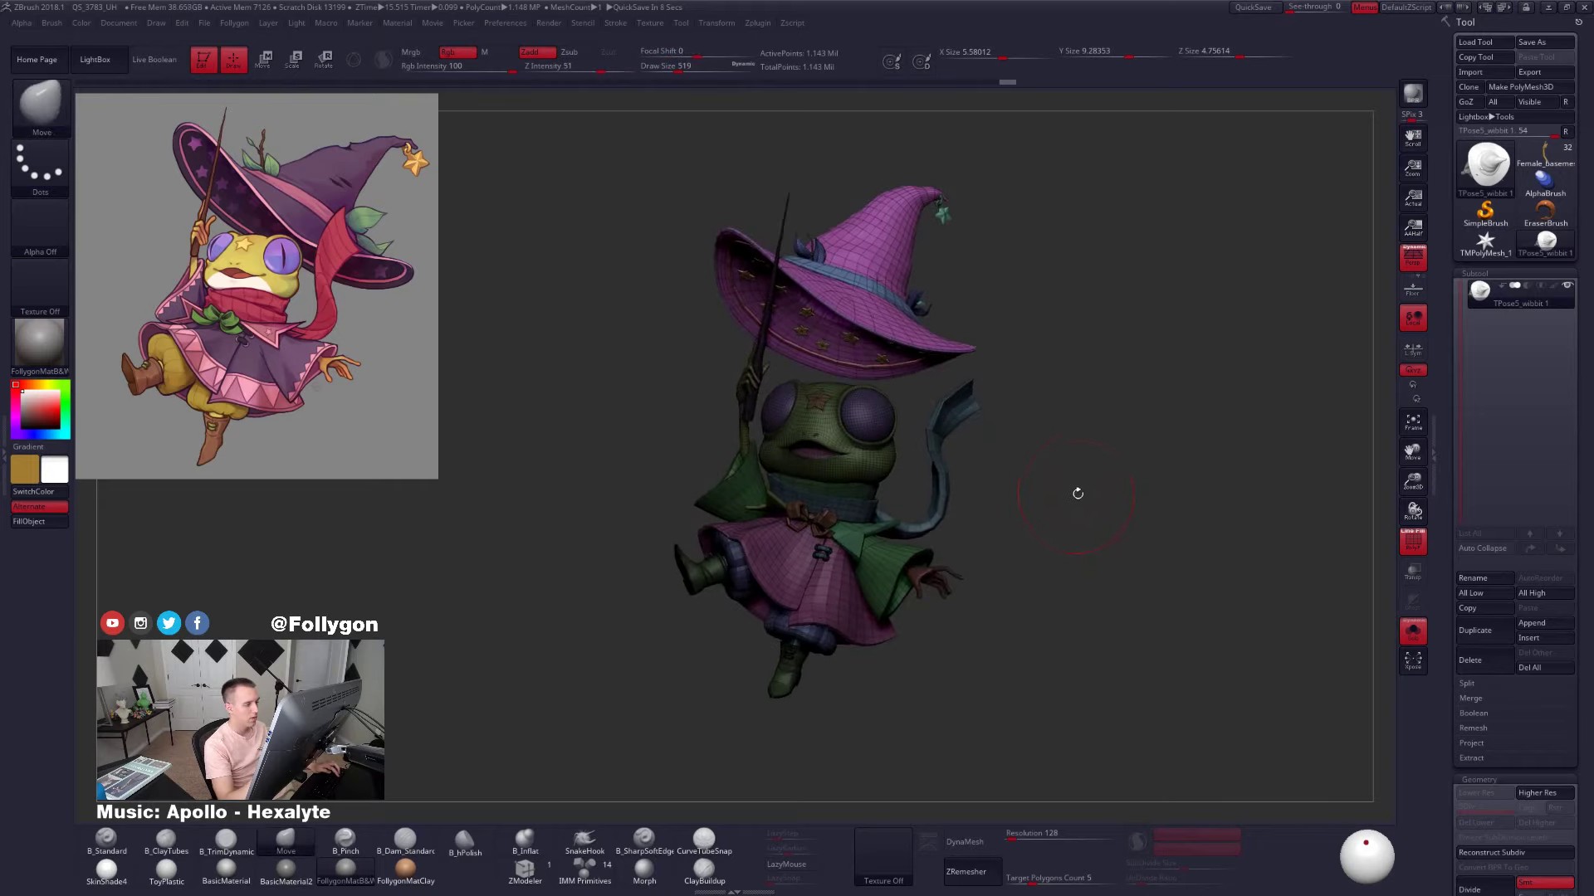
pyautogui.hotkey('shift', 'f')
pyautogui.keyDown('alt'); pyautogui.moveTo(1126, 548); pyautogui.dragTo(1169, 523); pyautogui.keyUp('alt')
pyautogui.moveTo(1065, 555); pyautogui.dragTo(1022, 561)
pyautogui.moveTo(939, 454); pyautogui.dragTo(911, 447)
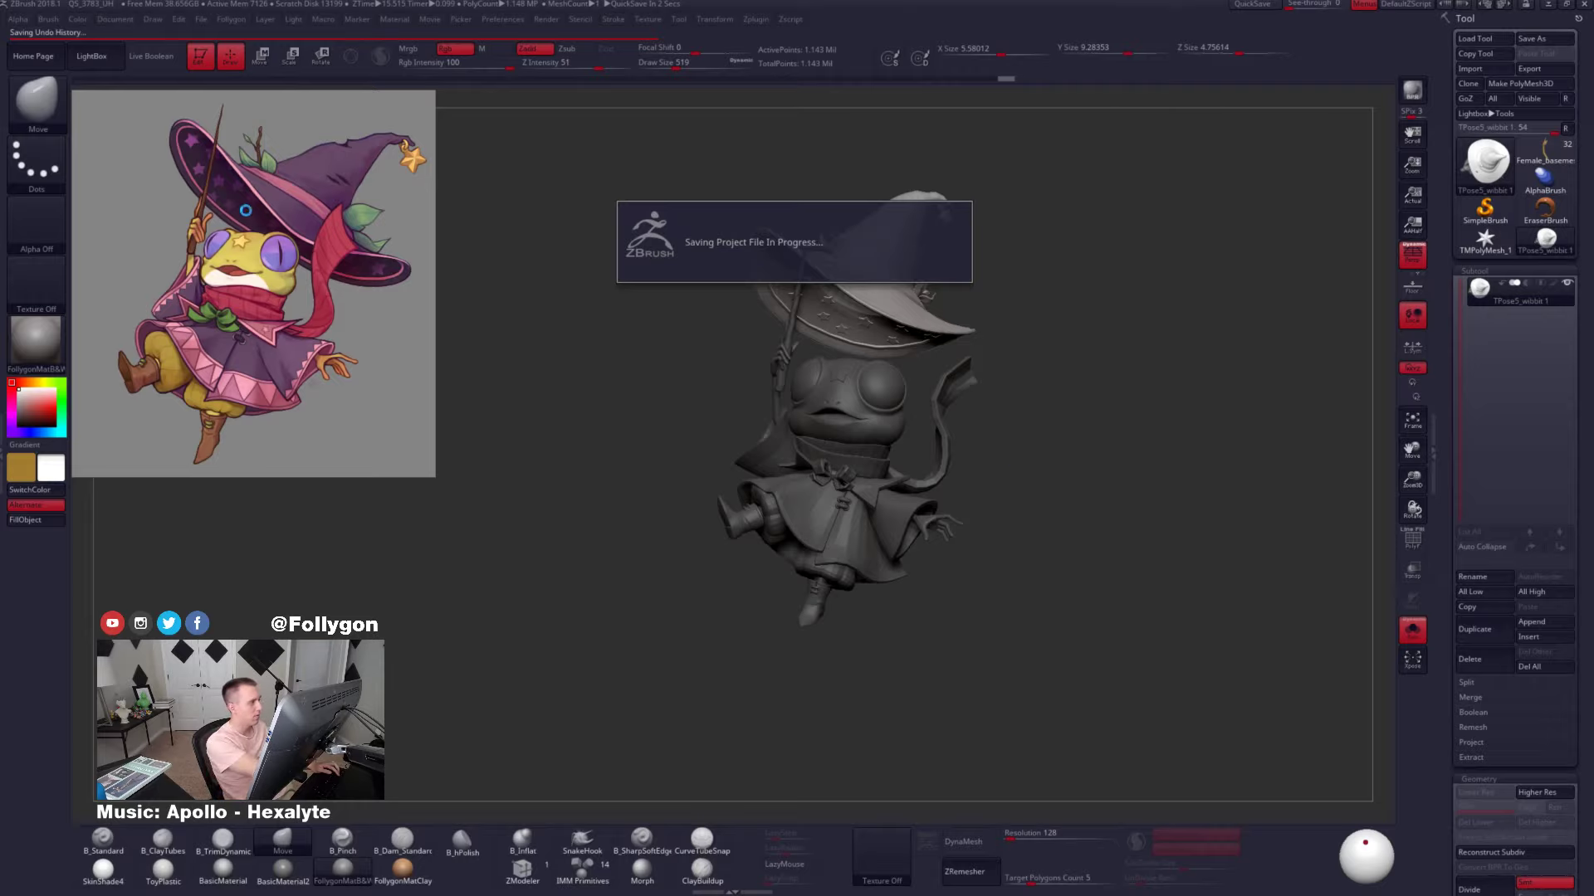
pyautogui.moveTo(1048, 523); pyautogui.dragTo(1016, 571)
# Scale up the hat with a horizontal Transpose line
pyautogui.press('e')
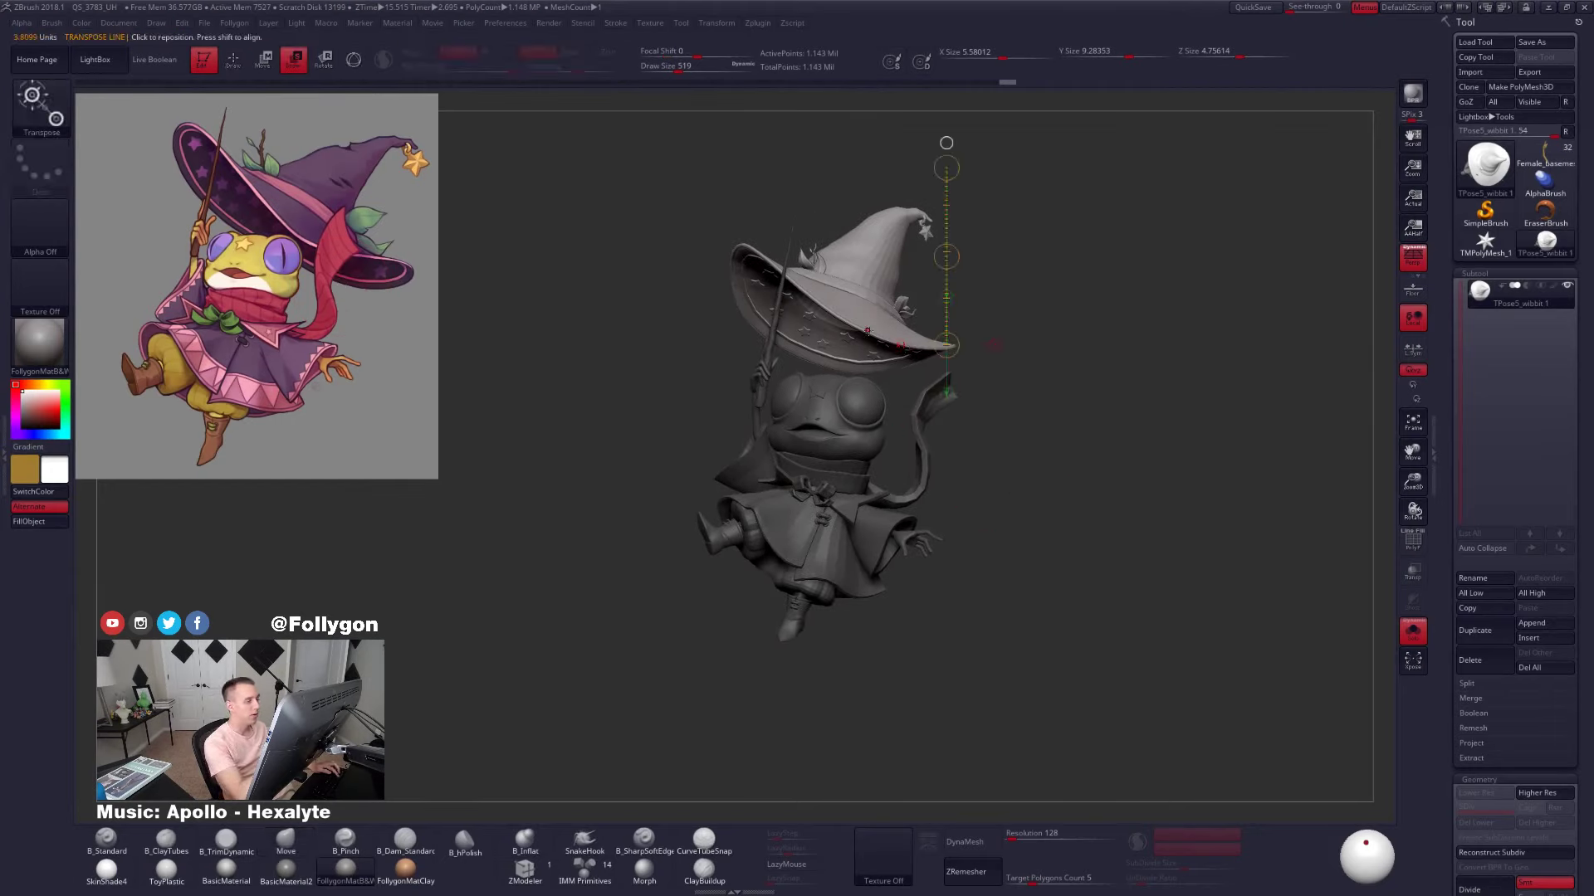
pyautogui.click(941, 234)
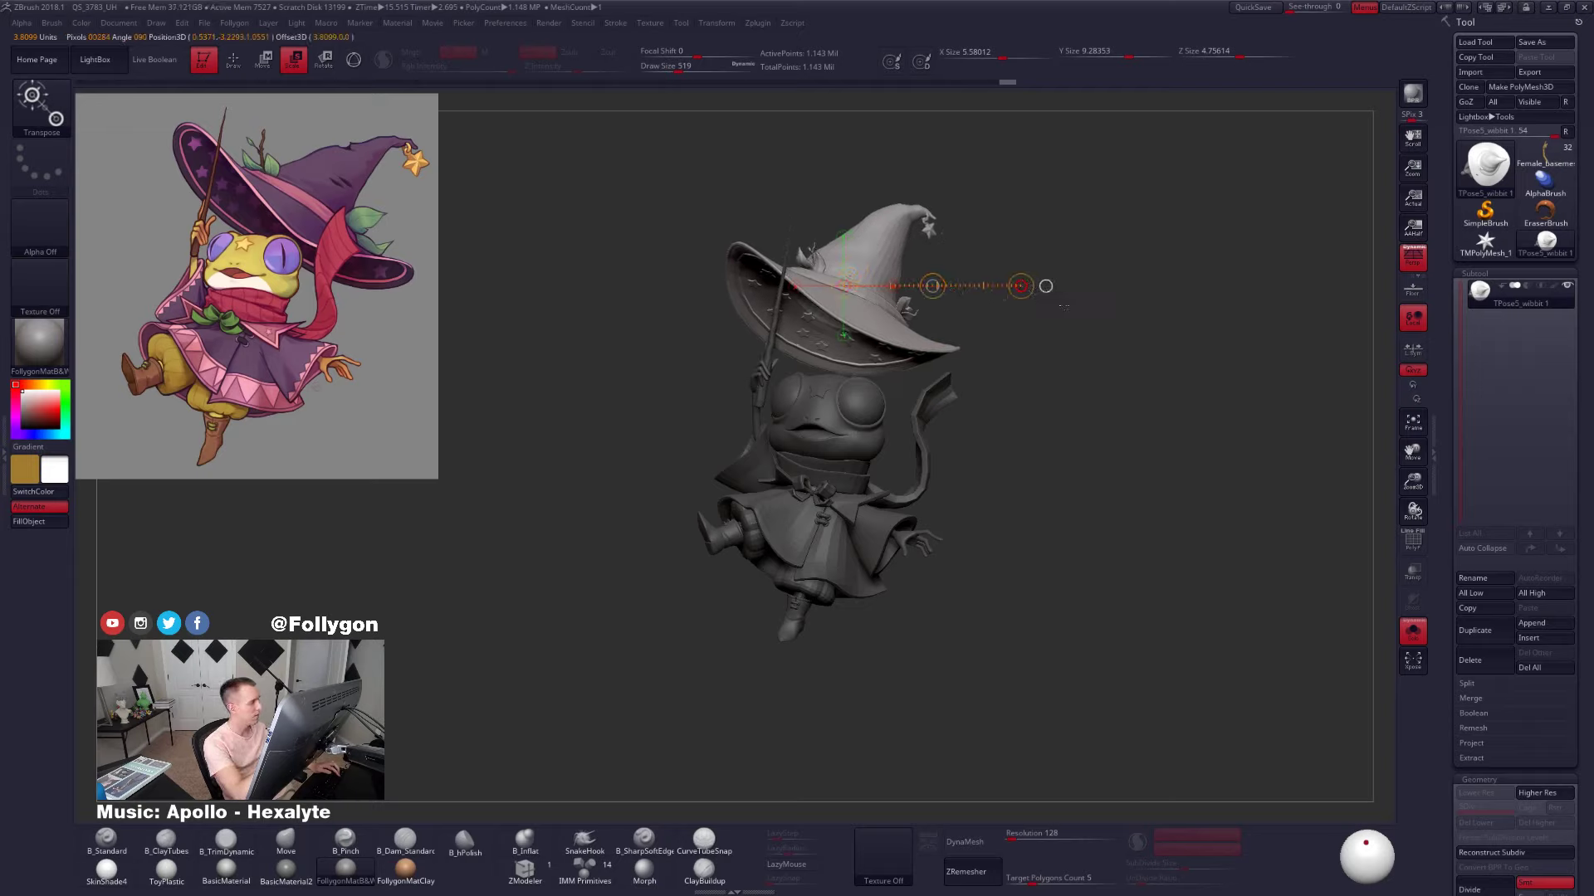
pyautogui.moveTo(1069, 309); pyautogui.dragTo(1094, 314)
# Move the enlarged hat with Transpose to seat it over the frog's head
pyautogui.press('w')
pyautogui.moveTo(880, 358)
pyautogui.keyDown('shift'); pyautogui.mouseDown()
pyautogui.moveTo(1001, 362)
pyautogui.moveTo(950, 361)
pyautogui.moveTo(963, 362)
pyautogui.mouseUp(); pyautogui.keyUp('shift')
pyautogui.moveTo(1104, 398); pyautogui.dragTo(1000, 453)
pyautogui.moveTo(839, 311); pyautogui.dragTo(1055, 380)
pyautogui.moveTo(948, 491); pyautogui.dragTo(1006, 458)
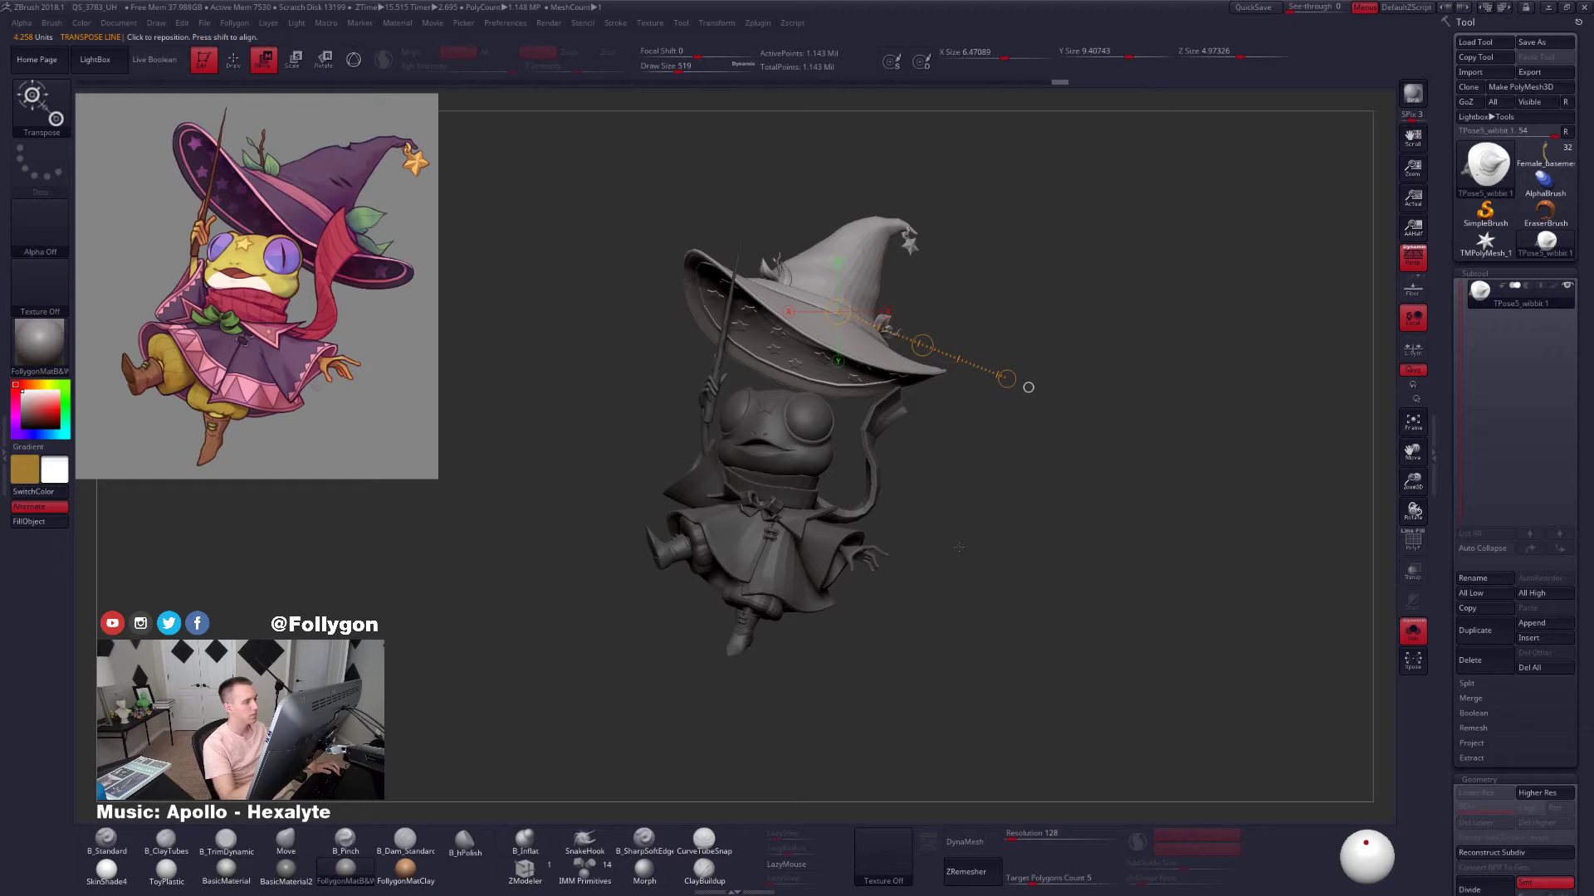
# Examine the hat up close and around the full figure, comparing its size and placement with the reference
pyautogui.keyDown('alt'); pyautogui.moveTo(994, 572); pyautogui.dragTo(1029, 577); pyautogui.keyUp('alt')
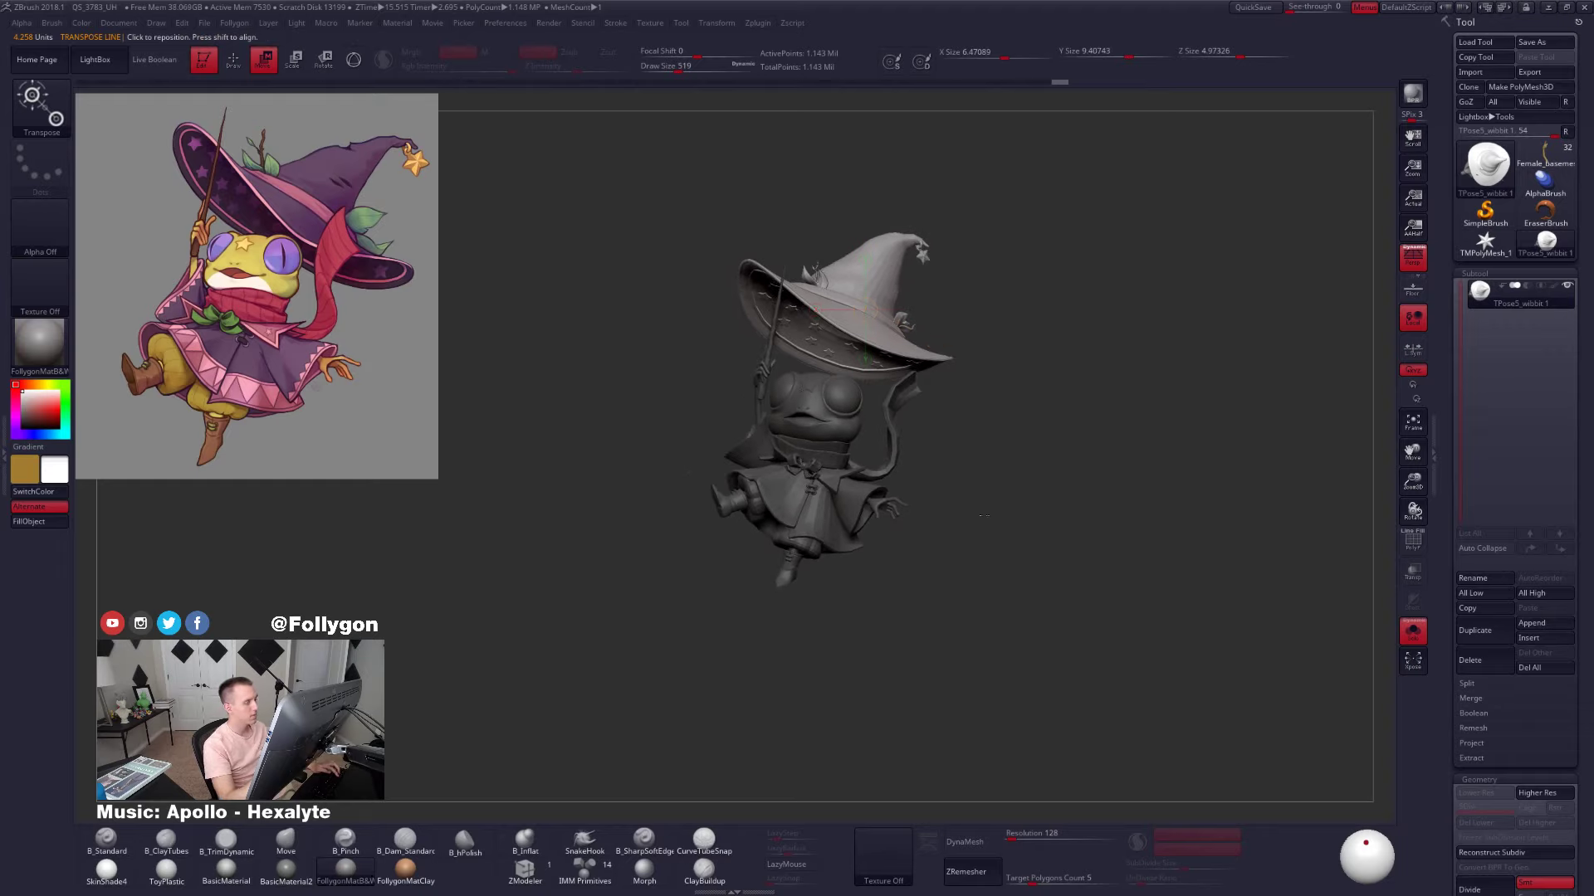
pyautogui.keyDown('alt'); pyautogui.moveTo(984, 516); pyautogui.dragTo(996, 564); pyautogui.keyUp('alt')
pyautogui.keyDown('alt'); pyautogui.moveTo(936, 431); pyautogui.dragTo(992, 630); pyautogui.keyUp('alt')
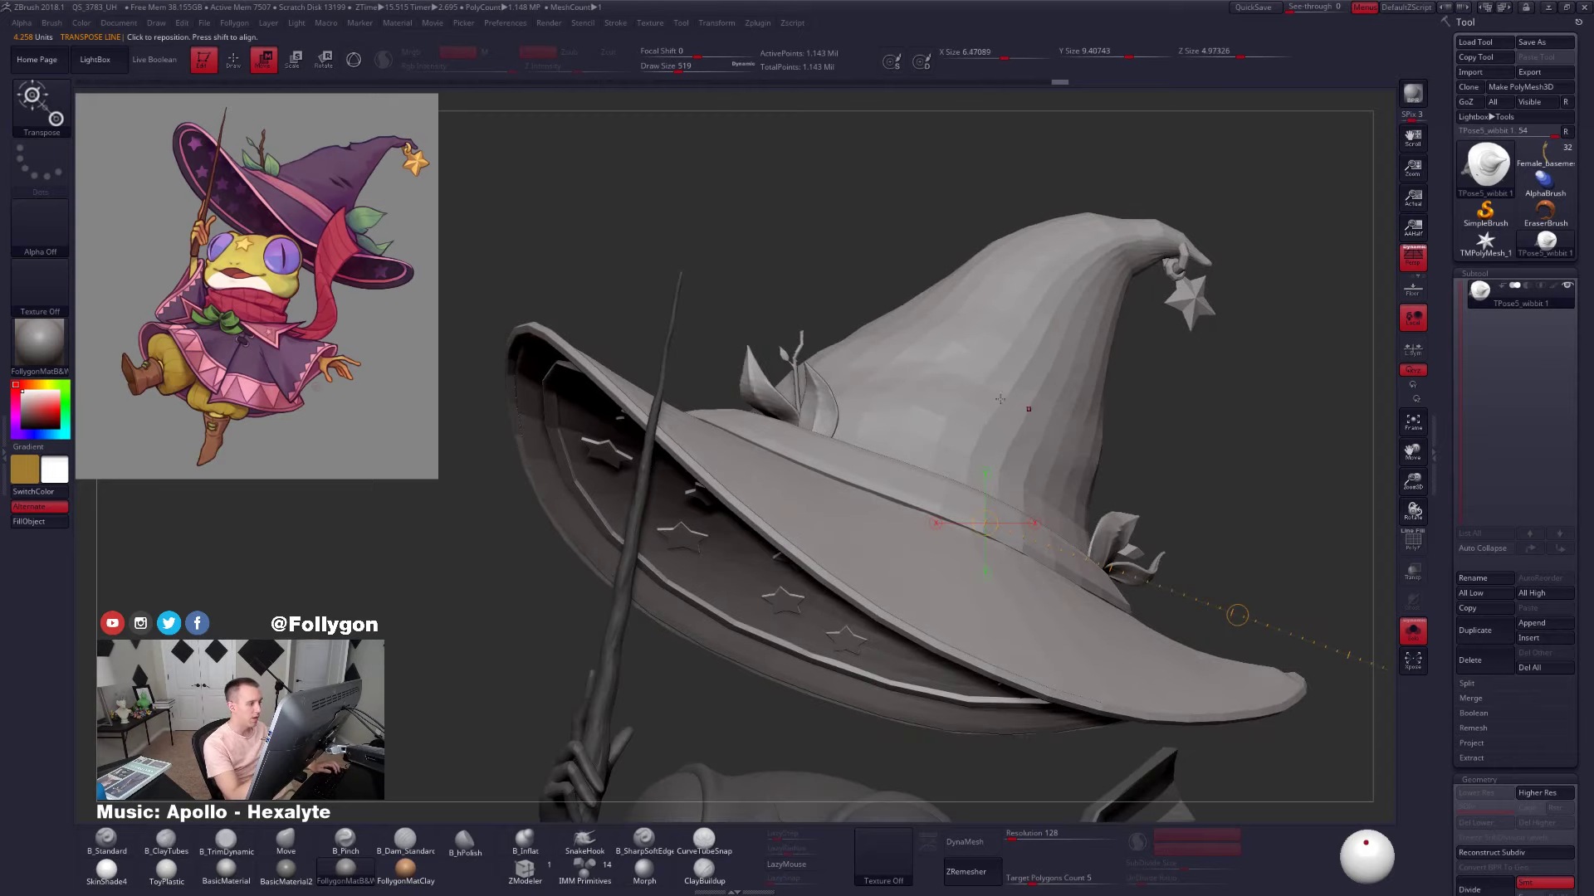
pyautogui.keyDown('alt'); pyautogui.moveTo(1006, 531); pyautogui.dragTo(1011, 379); pyautogui.keyUp('alt')
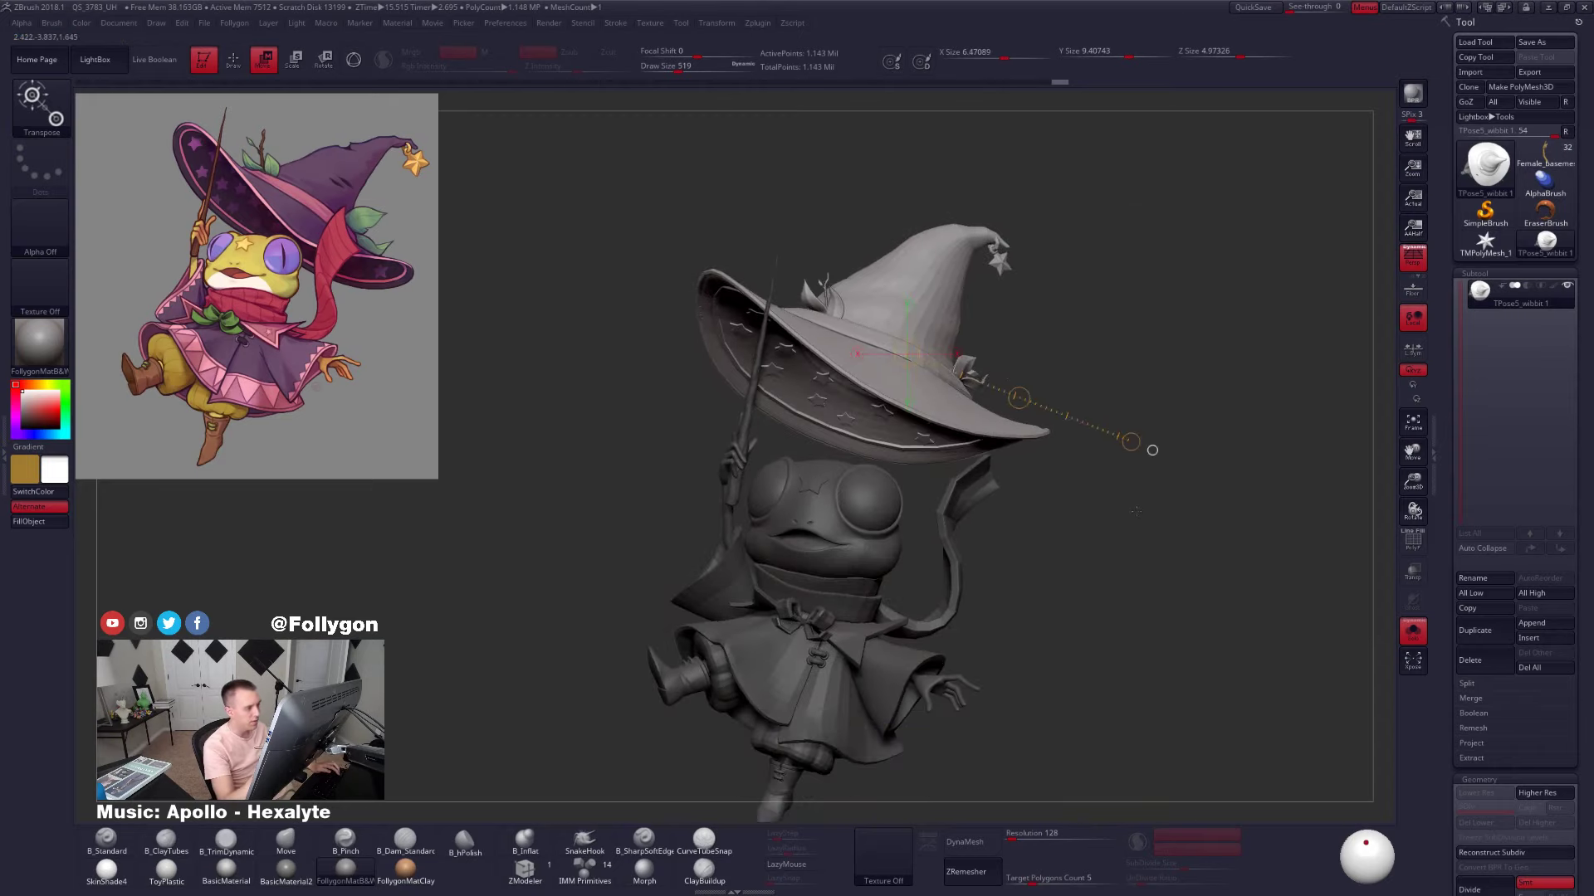
pyautogui.keyDown('alt'); pyautogui.moveTo(1045, 561); pyautogui.dragTo(991, 530); pyautogui.keyUp('alt')
pyautogui.keyDown('alt'); pyautogui.moveTo(991, 651); pyautogui.dragTo(980, 619); pyautogui.keyUp('alt')
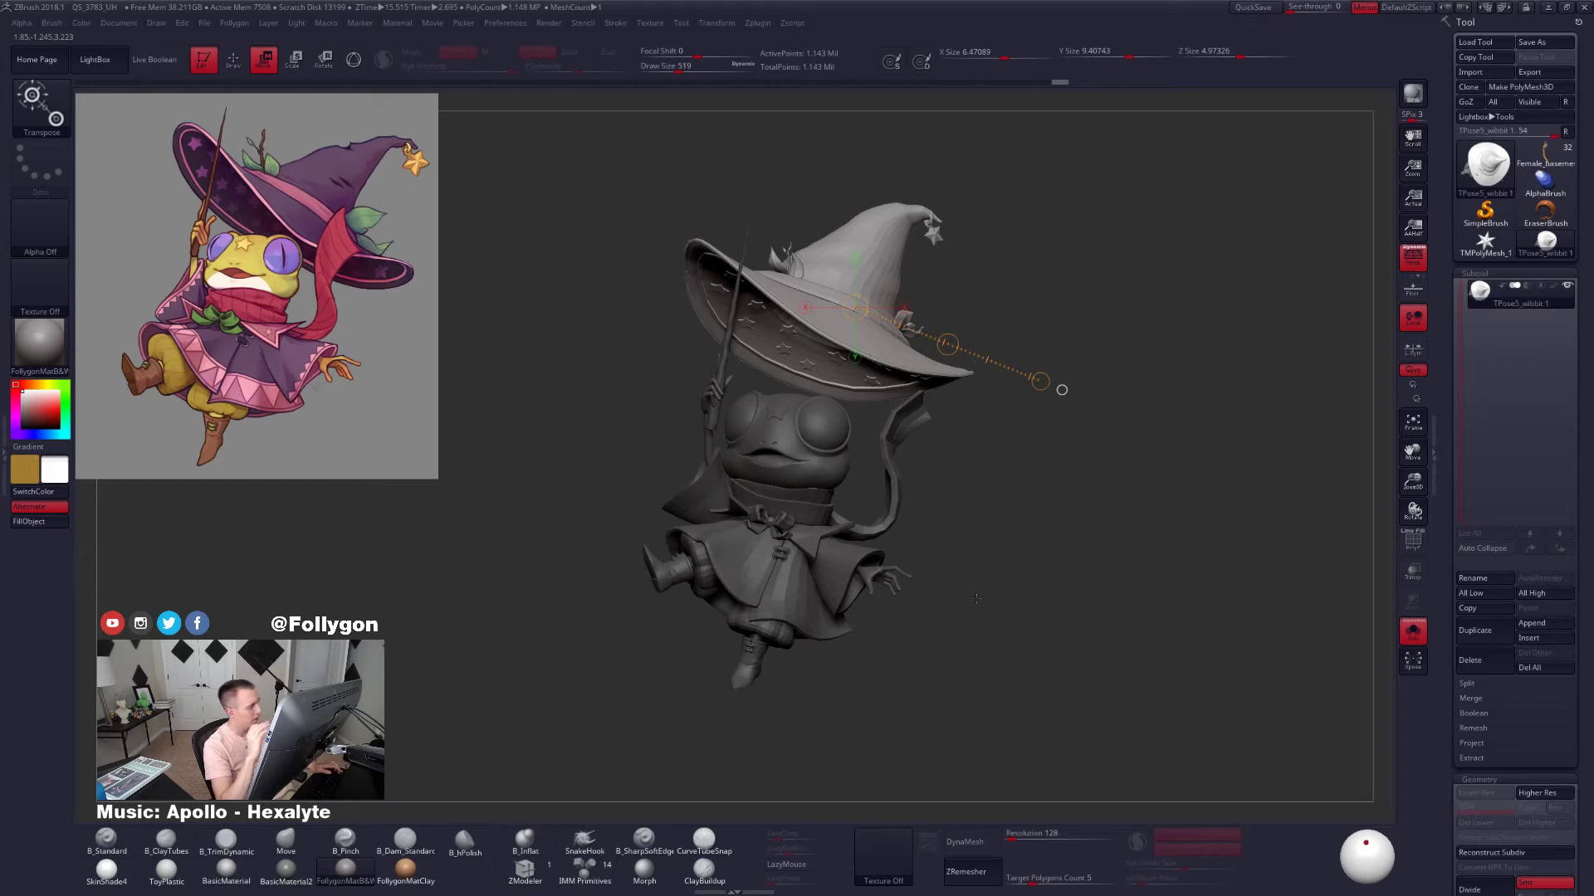
pyautogui.moveTo(1048, 535); pyautogui.dragTo(667, 496)
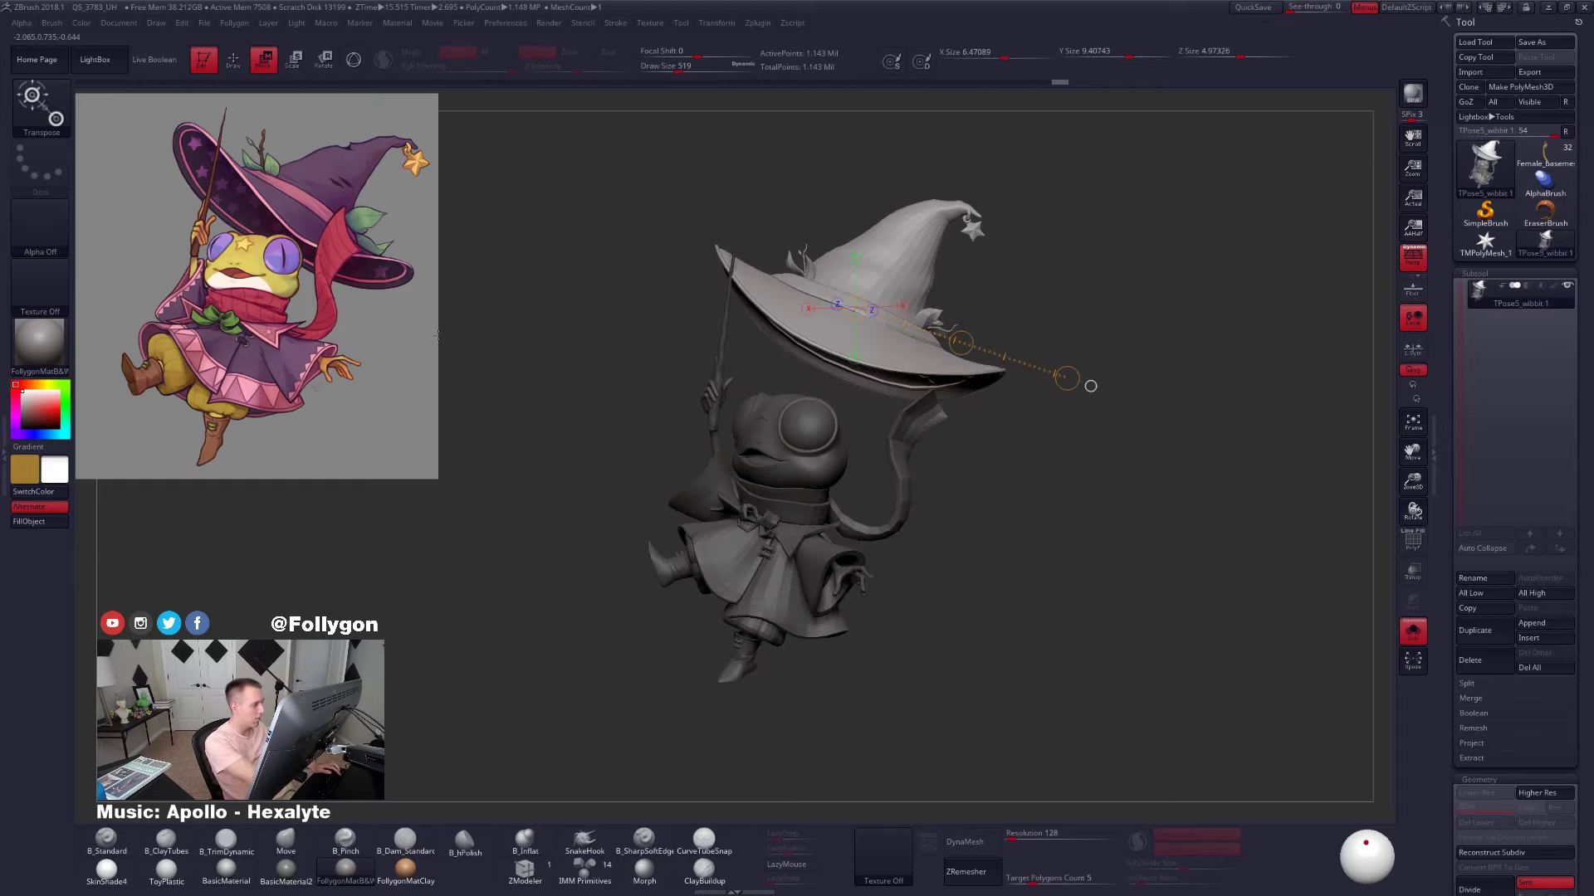
# Adjust the hat's height over the head with a vertical Transpose move line
pyautogui.moveTo(1047, 509)
pyautogui.mouseDown()
pyautogui.moveTo(1087, 535)
pyautogui.moveTo(1043, 658)
pyautogui.mouseUp()
pyautogui.press('q')
pyautogui.keyDown('alt'); pyautogui.moveTo(1012, 567); pyautogui.dragTo(1015, 672); pyautogui.keyUp('alt')
pyautogui.press('w')
pyautogui.keyDown('shift'); pyautogui.moveTo(854, 480); pyautogui.dragTo(853, 627); pyautogui.keyUp('shift')
pyautogui.moveTo(853, 554); pyautogui.dragTo(853, 538)
pyautogui.moveTo(1002, 604); pyautogui.dragTo(1017, 498)
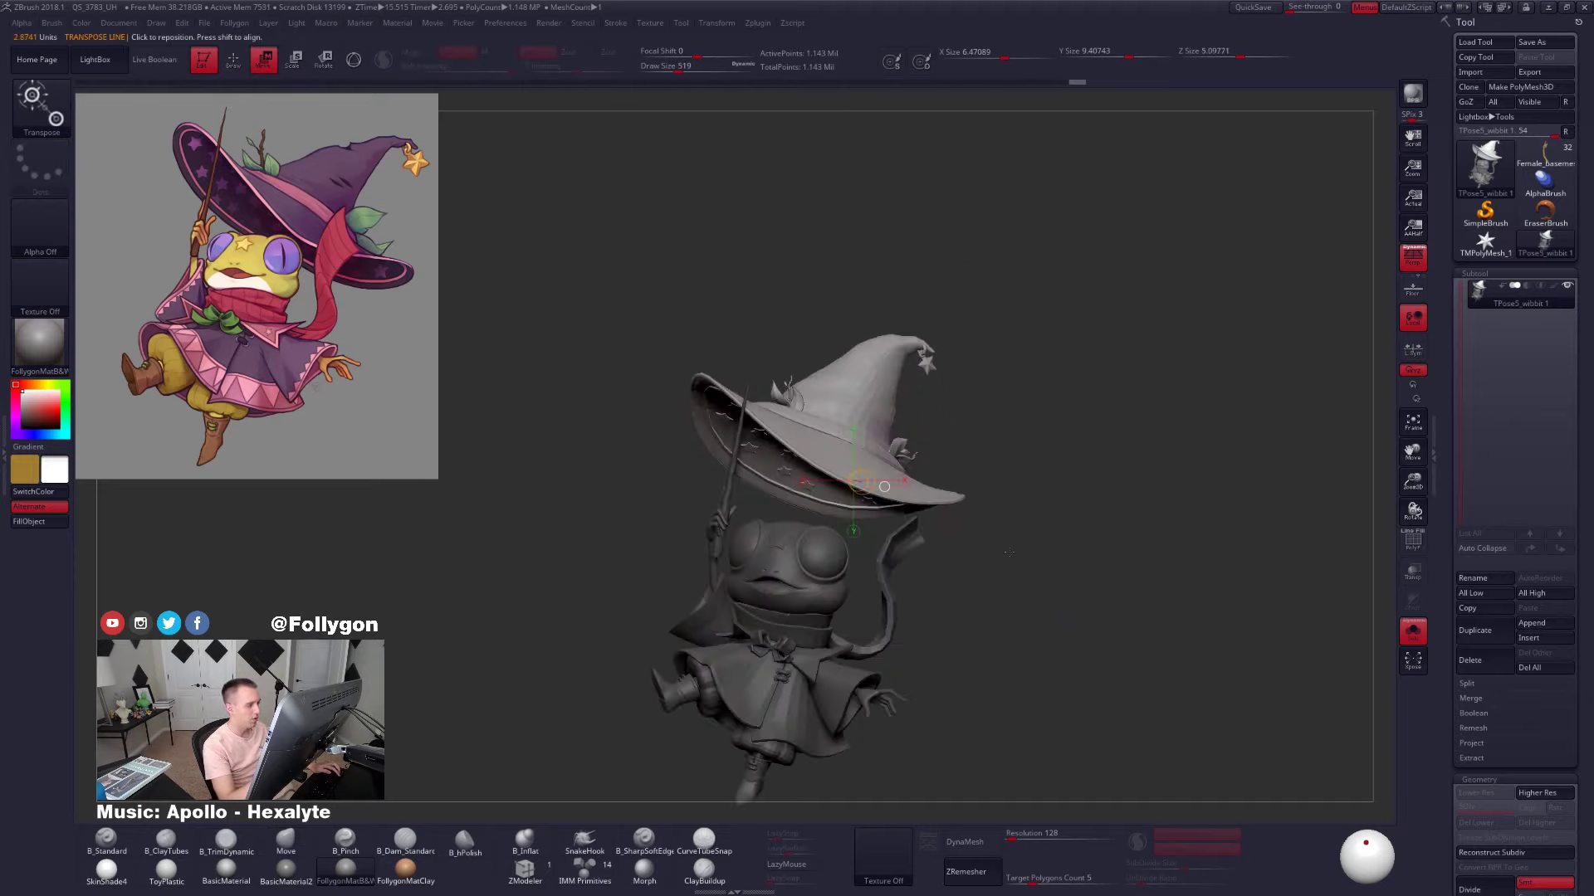
# Set the draw size to 905 and reshape the hat's brim from above with the Move brush
pyautogui.press('q')
pyautogui.keyDown('alt'); pyautogui.moveTo(1029, 620); pyautogui.dragTo(1025, 554); pyautogui.keyUp('alt')
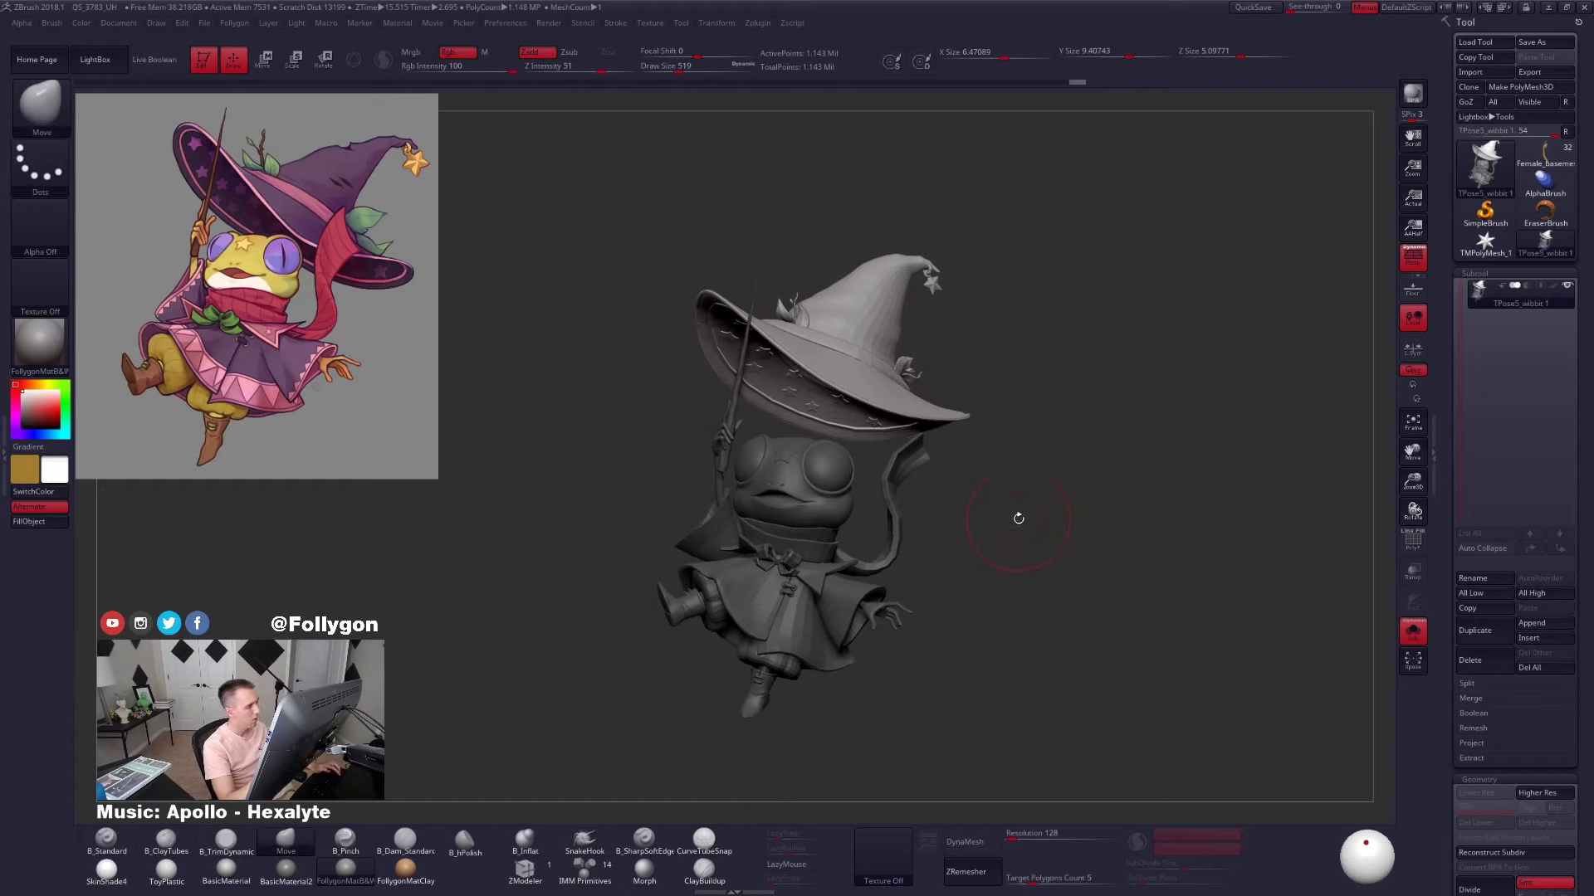
pyautogui.press('space')
pyautogui.moveTo(1003, 501)
pyautogui.mouseDown()
pyautogui.moveTo(1001, 552)
pyautogui.moveTo(904, 511)
pyautogui.mouseUp()
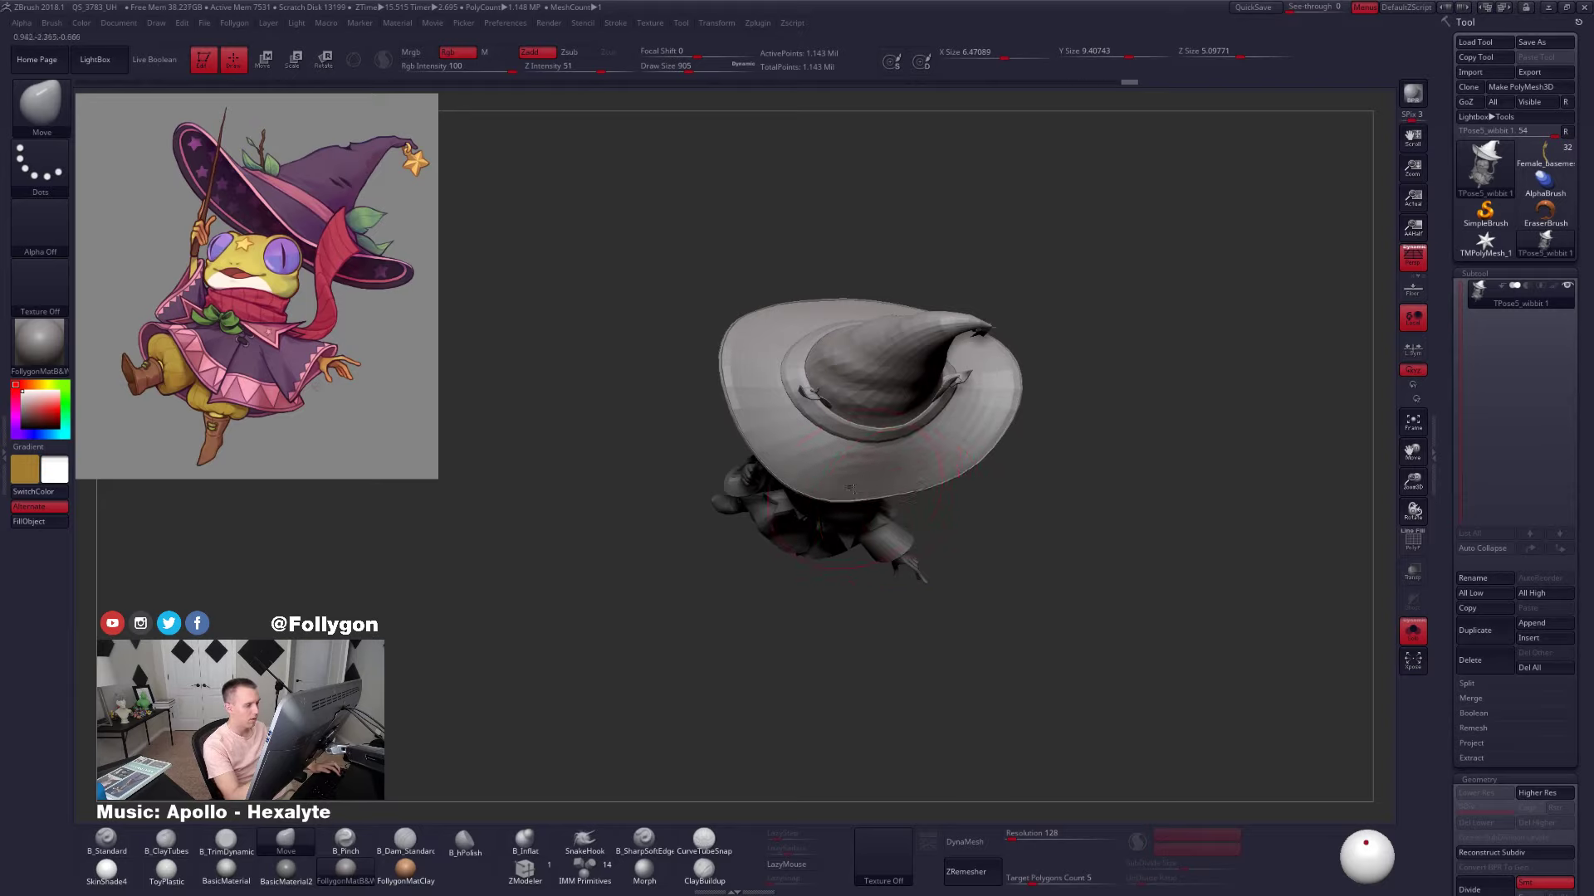
pyautogui.moveTo(926, 471)
pyautogui.mouseDown()
pyautogui.moveTo(916, 448)
pyautogui.moveTo(943, 461)
pyautogui.moveTo(952, 564)
pyautogui.moveTo(976, 547)
pyautogui.moveTo(1033, 573)
pyautogui.moveTo(1029, 614)
pyautogui.mouseUp()
pyautogui.moveTo(1067, 448); pyautogui.dragTo(1004, 484)
# Set the draw size to 1309 and refine the brim's outline with broad Move brush strokes
pyautogui.press('space')
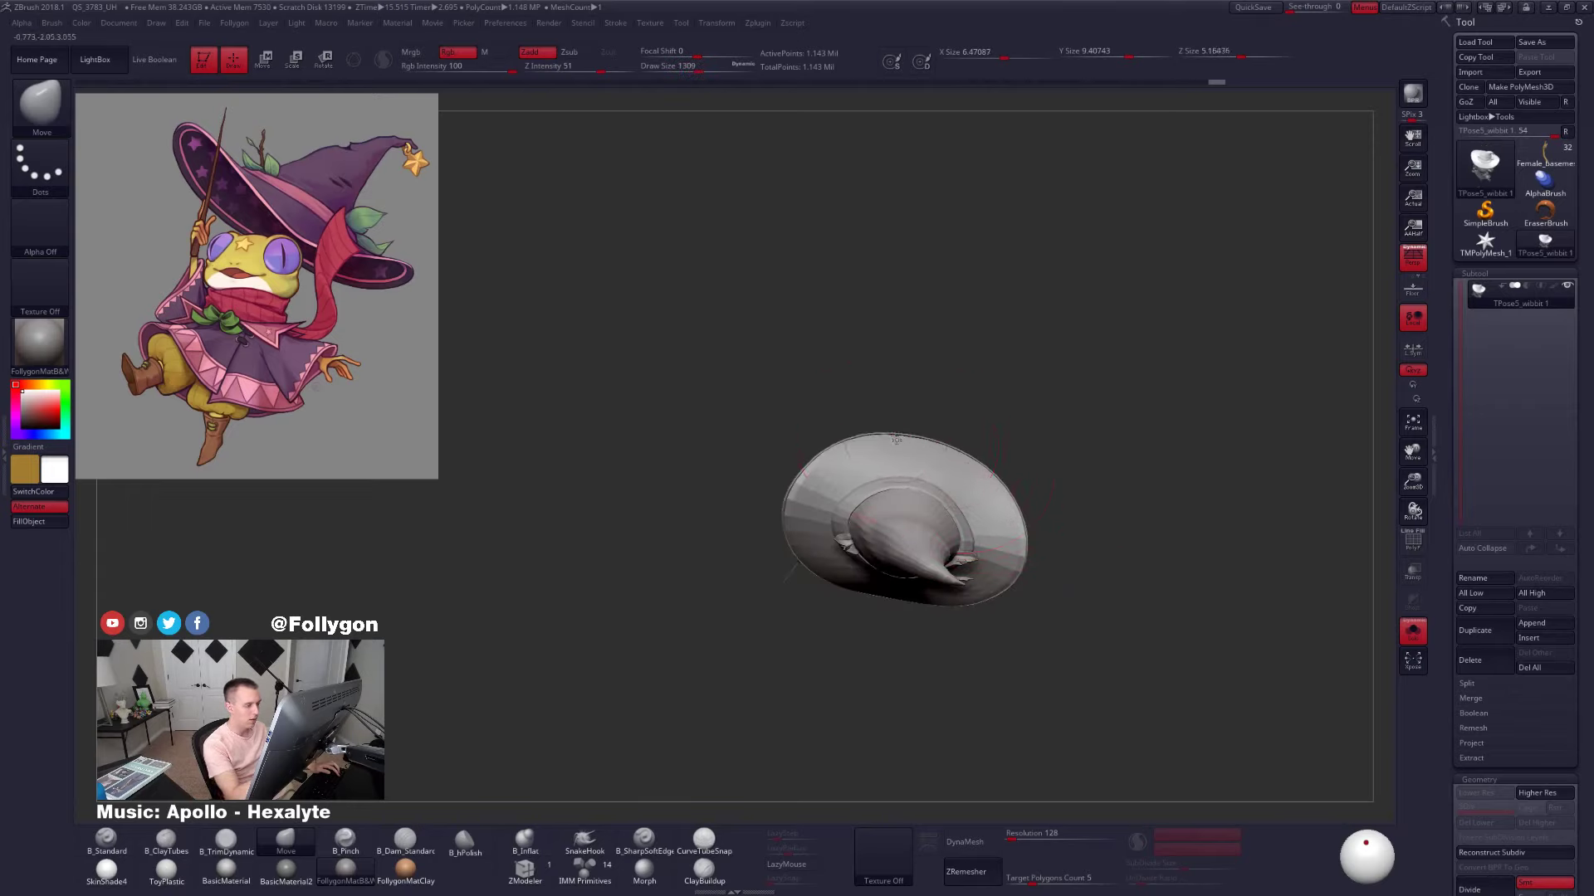
pyautogui.moveTo(1048, 555); pyautogui.dragTo(1039, 524)
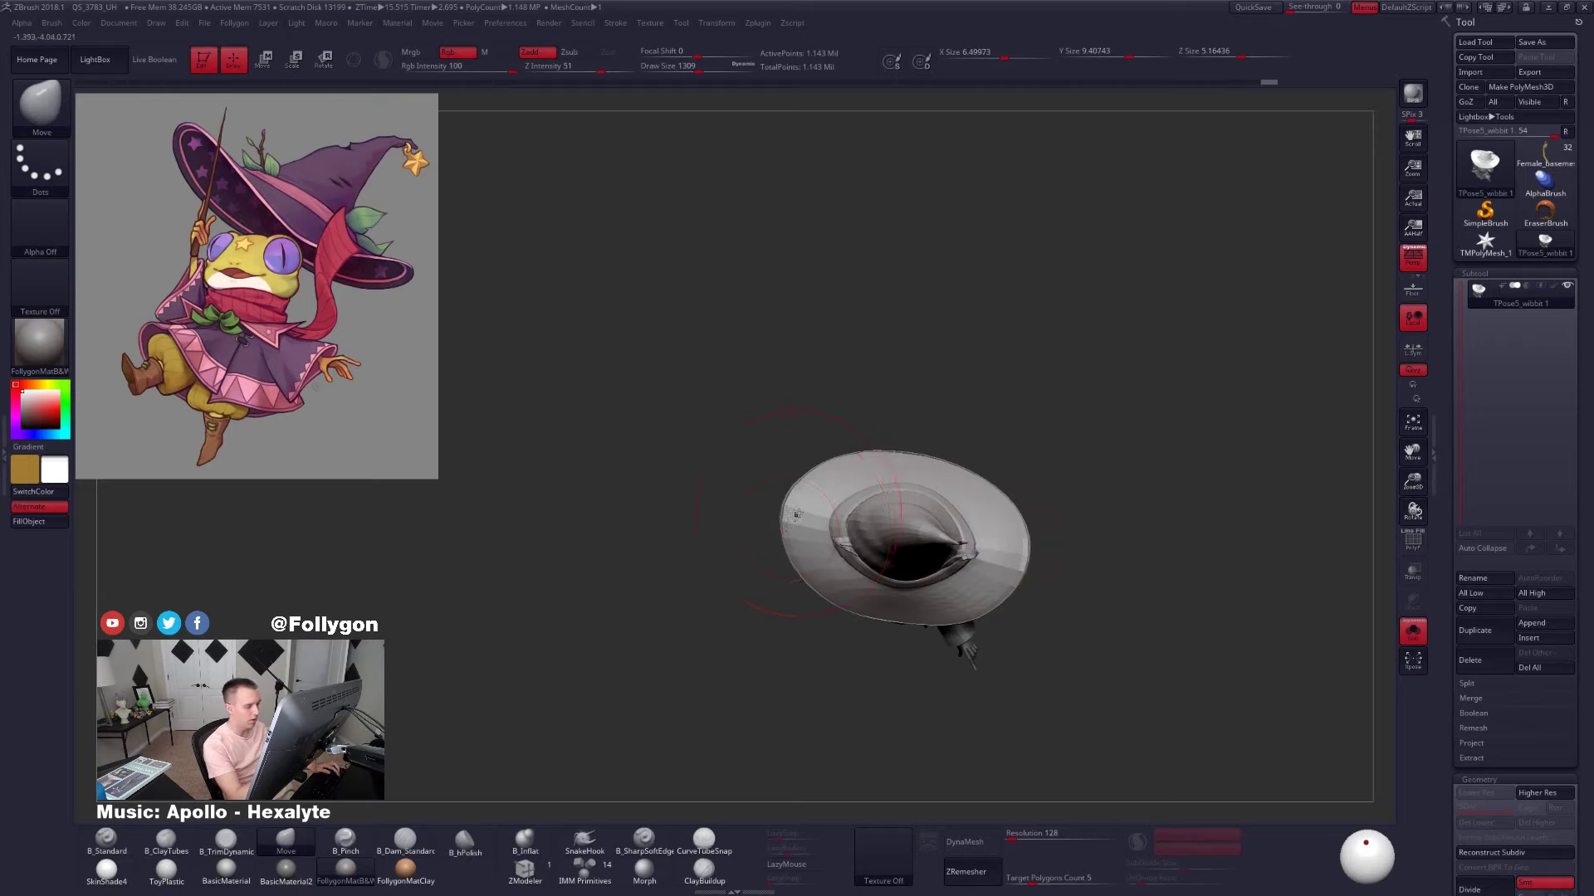
pyautogui.moveTo(800, 531); pyautogui.dragTo(794, 539)
pyautogui.moveTo(764, 640); pyautogui.dragTo(822, 540)
pyautogui.keyDown('alt'); pyautogui.moveTo(1316, 417); pyautogui.dragTo(1292, 284); pyautogui.keyUp('alt')
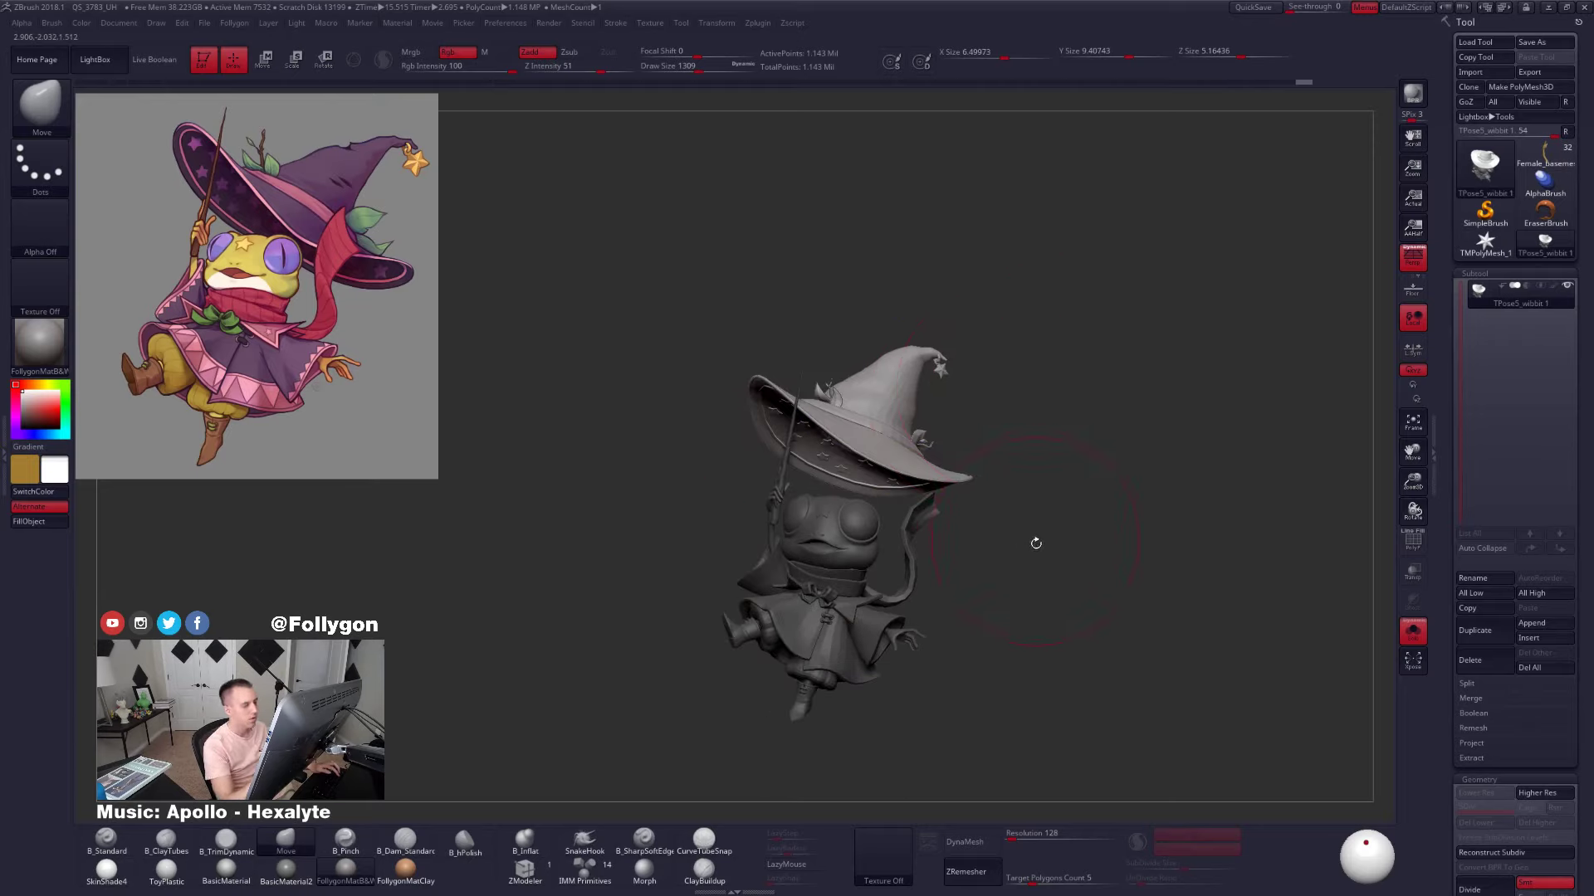
# Set the draw size to 1194 and compare the reshaped hat brim with the reference from the front
pyautogui.moveTo(1034, 570)
pyautogui.mouseDown()
pyautogui.moveTo(1057, 565)
pyautogui.moveTo(1050, 597)
pyautogui.moveTo(1034, 548)
pyautogui.mouseUp()
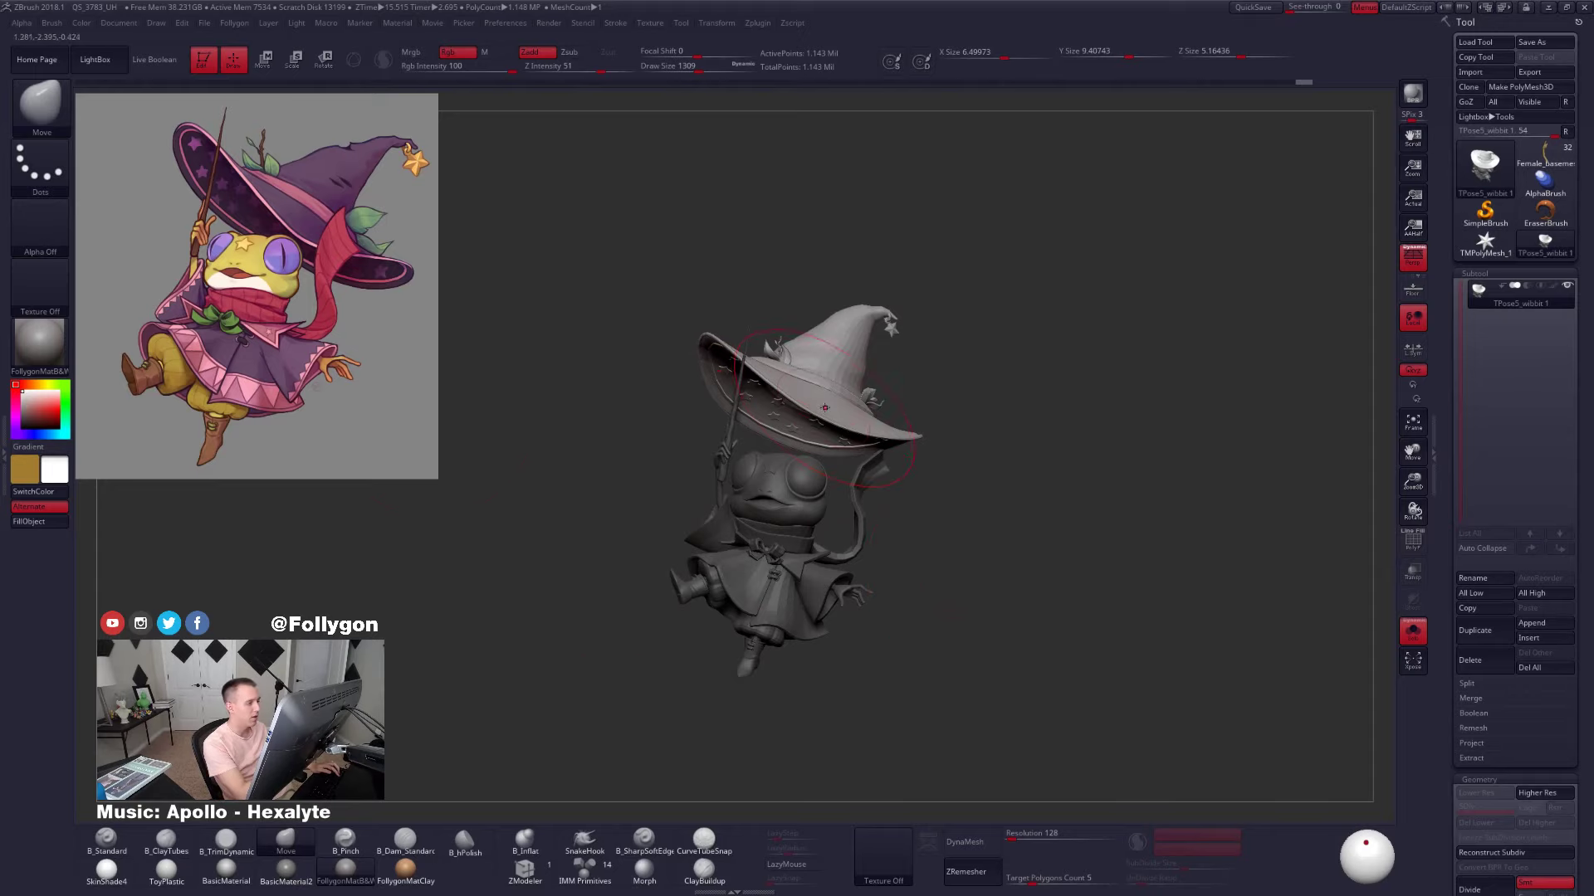
pyautogui.hotkey('ctrl', 'shift', 'z')
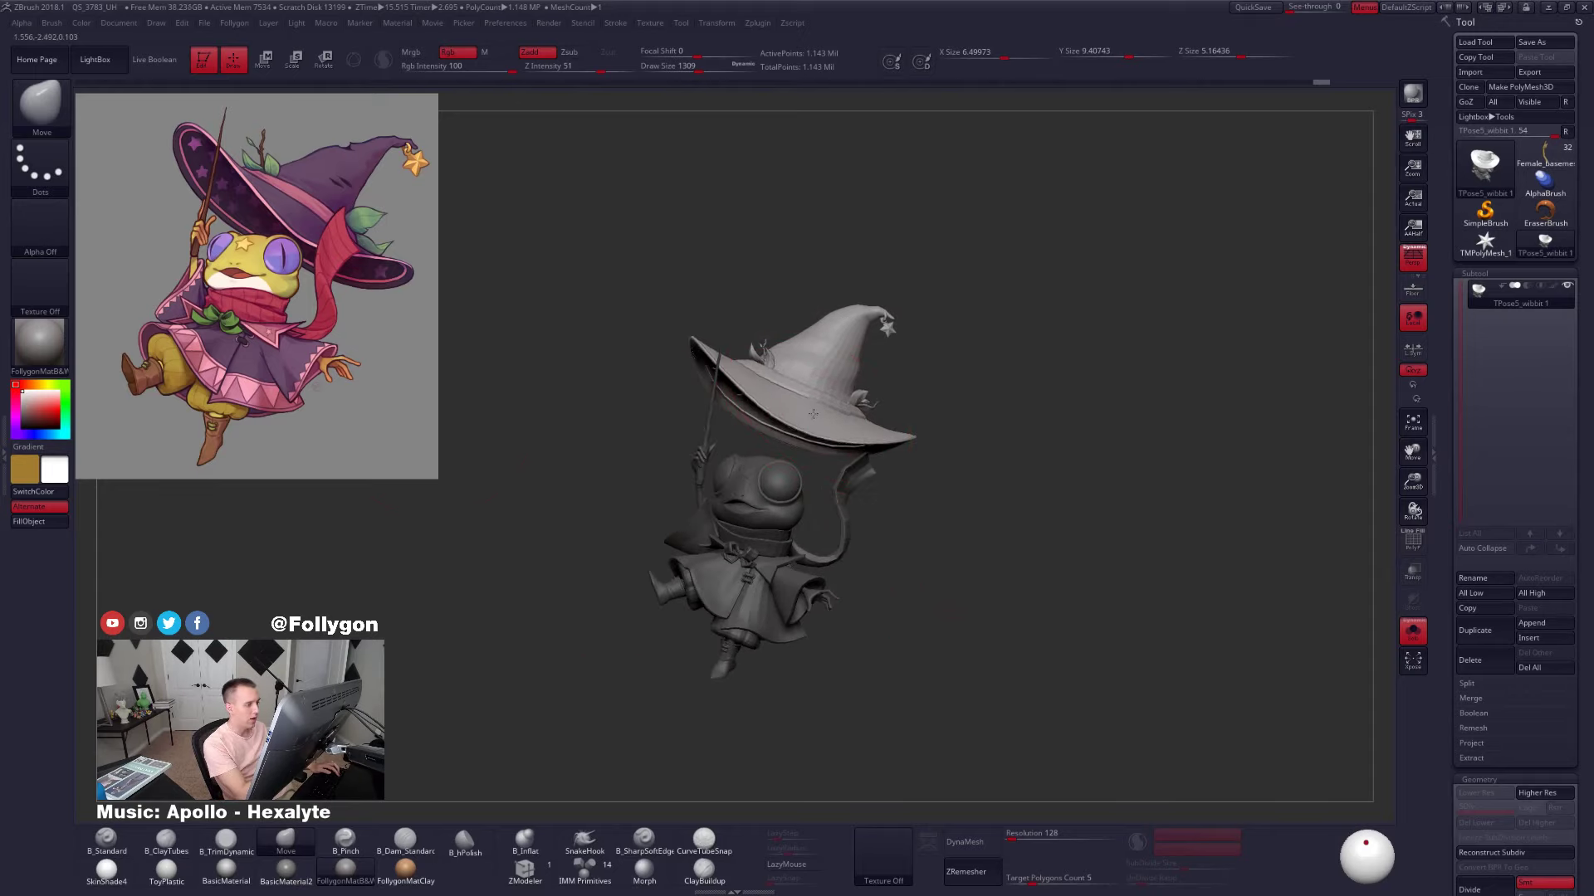
pyautogui.press('space')
pyautogui.moveTo(808, 405); pyautogui.dragTo(798, 410)
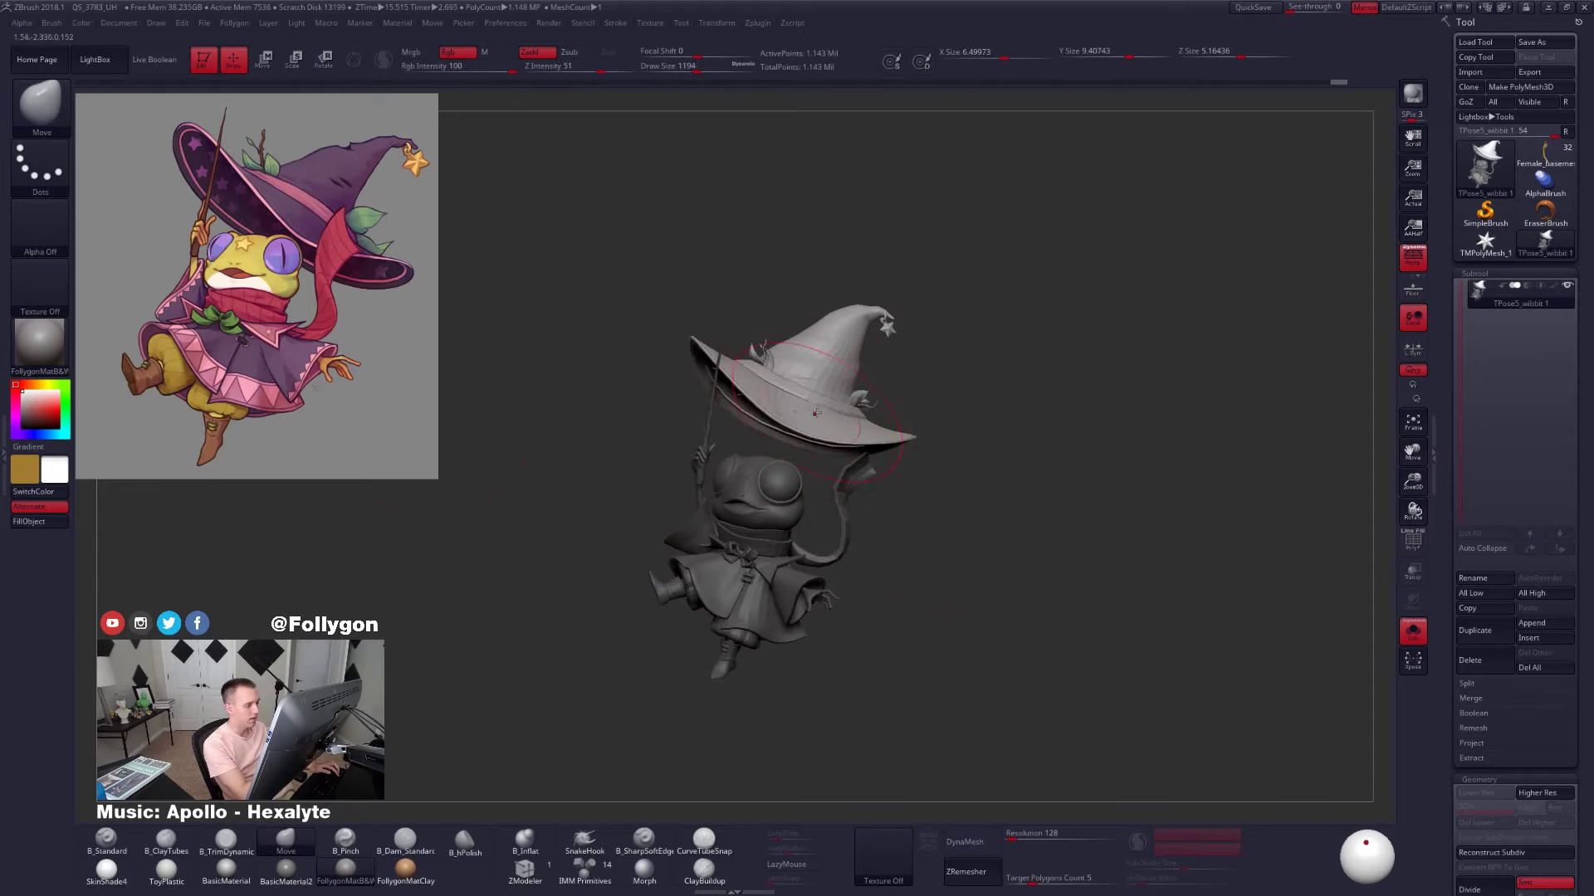
pyautogui.hotkey('ctrl', 'shift', 'z')
pyautogui.moveTo(968, 462); pyautogui.dragTo(1052, 518)
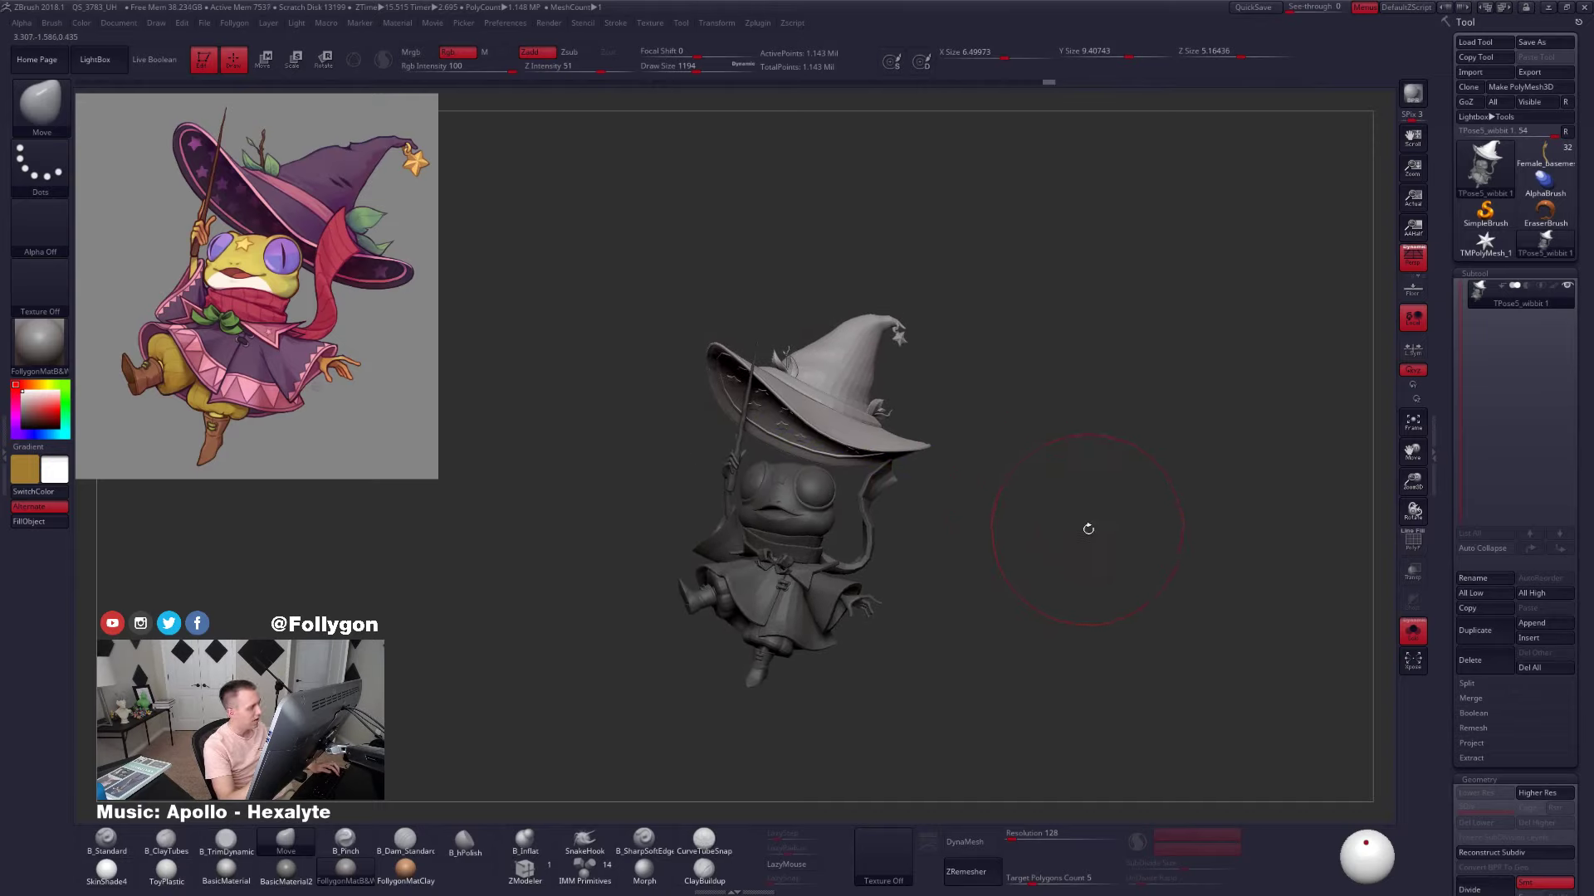
pyautogui.moveTo(1059, 510)
pyautogui.mouseDown()
pyautogui.moveTo(1053, 540)
pyautogui.moveTo(1020, 554)
pyautogui.moveTo(1056, 556)
pyautogui.moveTo(1089, 526)
pyautogui.moveTo(1079, 545)
pyautogui.moveTo(1131, 548)
pyautogui.moveTo(1032, 522)
pyautogui.moveTo(1071, 538)
pyautogui.moveTo(1035, 559)
pyautogui.moveTo(1094, 550)
pyautogui.mouseUp()
pyautogui.keyDown('alt'); pyautogui.moveTo(1073, 574); pyautogui.dragTo(1112, 589); pyautogui.keyUp('alt')
pyautogui.moveTo(1029, 538)
pyautogui.keyDown('alt'); pyautogui.mouseDown()
pyautogui.moveTo(1081, 562)
pyautogui.moveTo(1022, 539)
pyautogui.mouseUp(); pyautogui.keyUp('alt')
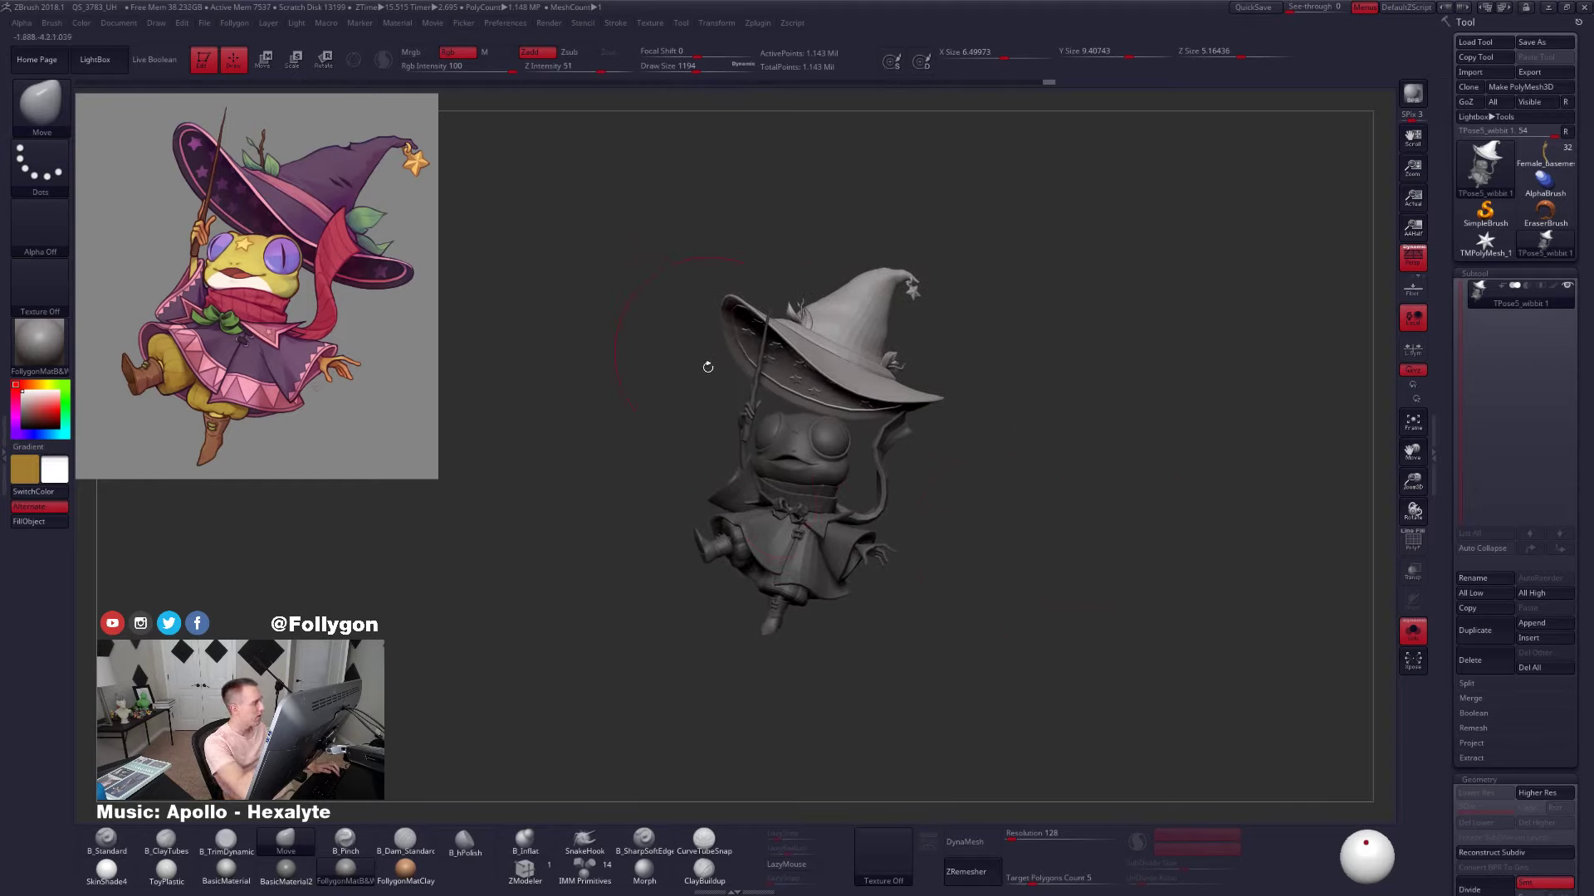
# Enlarge the hat slightly with a horizontal Transpose scale line
pyautogui.press('e')
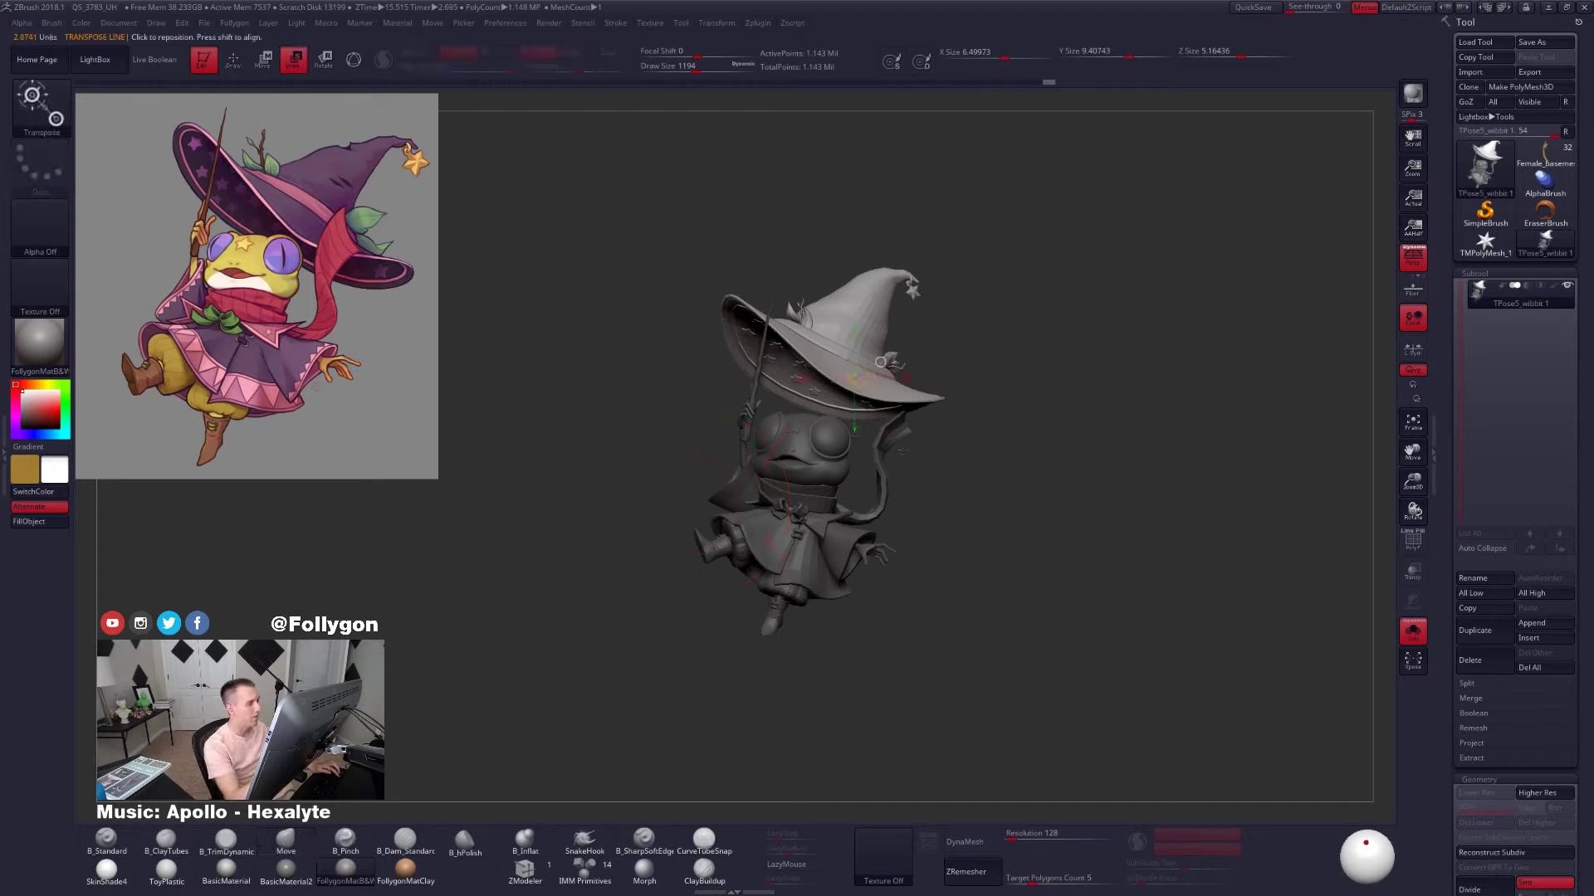
pyautogui.click(881, 362)
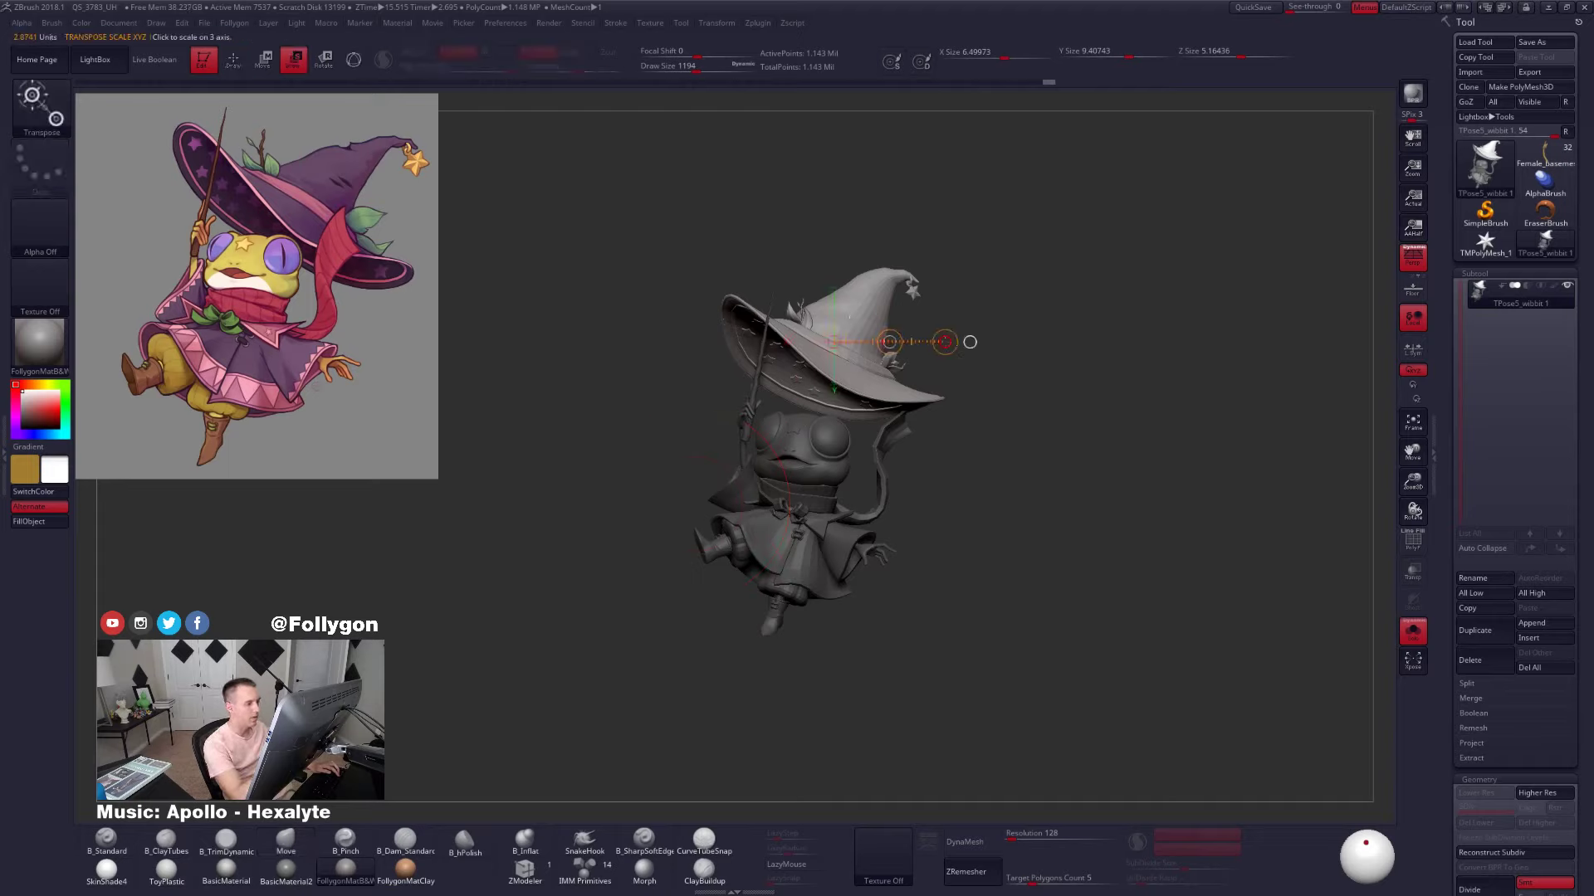
pyautogui.moveTo(953, 343); pyautogui.dragTo(994, 362)
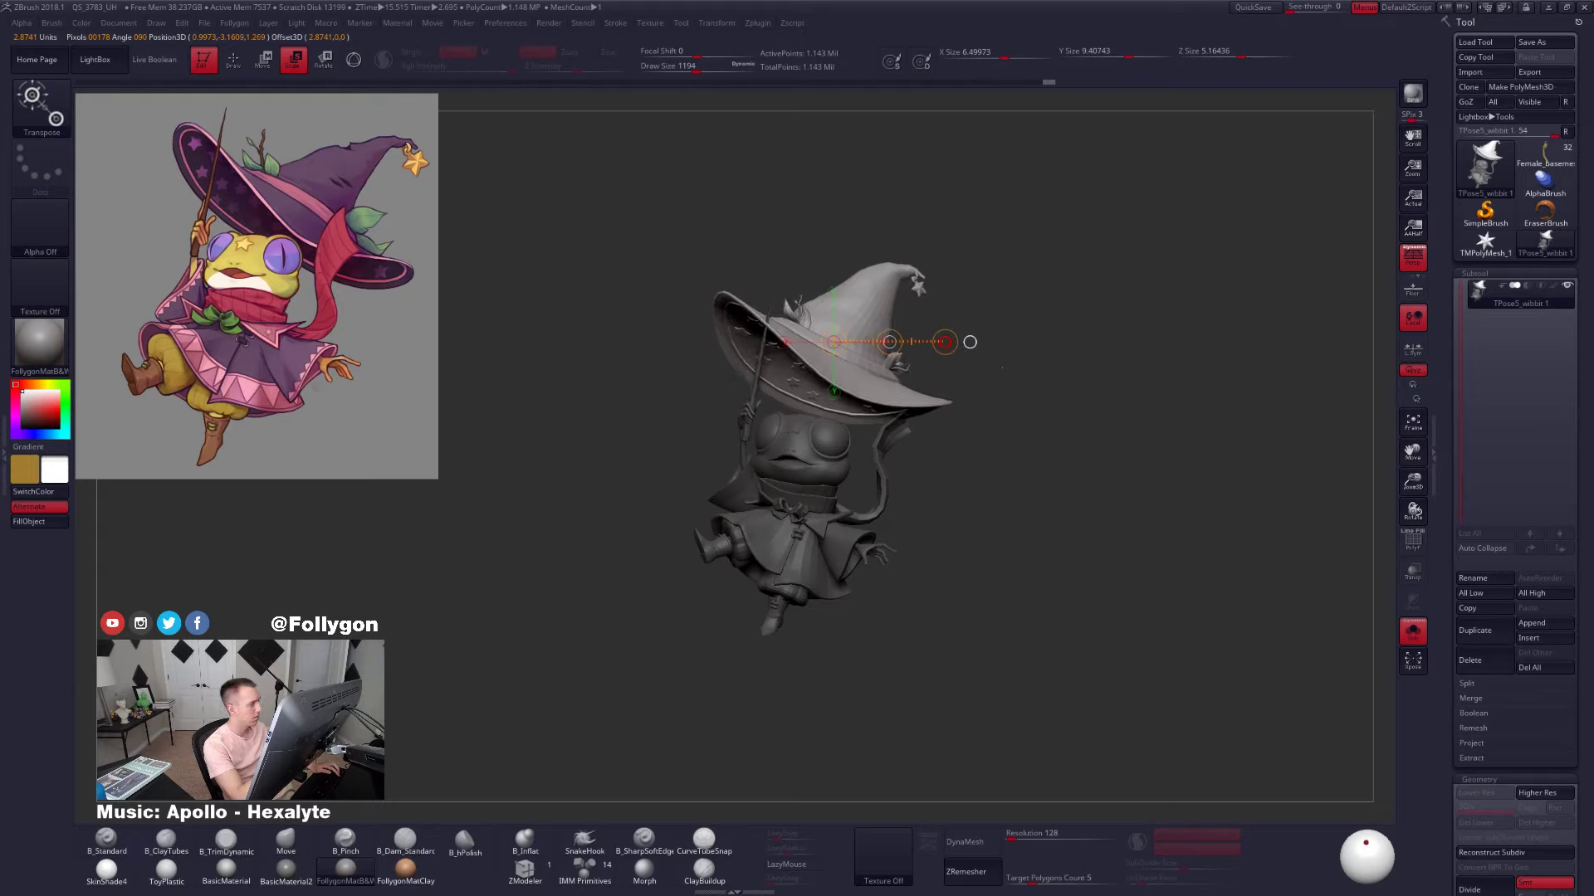
pyautogui.moveTo(1003, 376)
pyautogui.keyDown('shift'); pyautogui.mouseDown()
pyautogui.moveTo(913, 367)
pyautogui.moveTo(958, 386)
pyautogui.moveTo(914, 387)
pyautogui.mouseUp(); pyautogui.keyUp('shift')
# Adjust the hat's tilt with a horizontal Transpose rotate line across the brim and check it from front and back
pyautogui.press('w')
pyautogui.press('r')
pyautogui.keyDown('shift'); pyautogui.moveTo(754, 335); pyautogui.dragTo(987, 338); pyautogui.keyUp('shift')
pyautogui.moveTo(999, 377)
pyautogui.mouseDown()
pyautogui.moveTo(938, 407)
pyautogui.moveTo(967, 506)
pyautogui.mouseUp()
pyautogui.press('q')
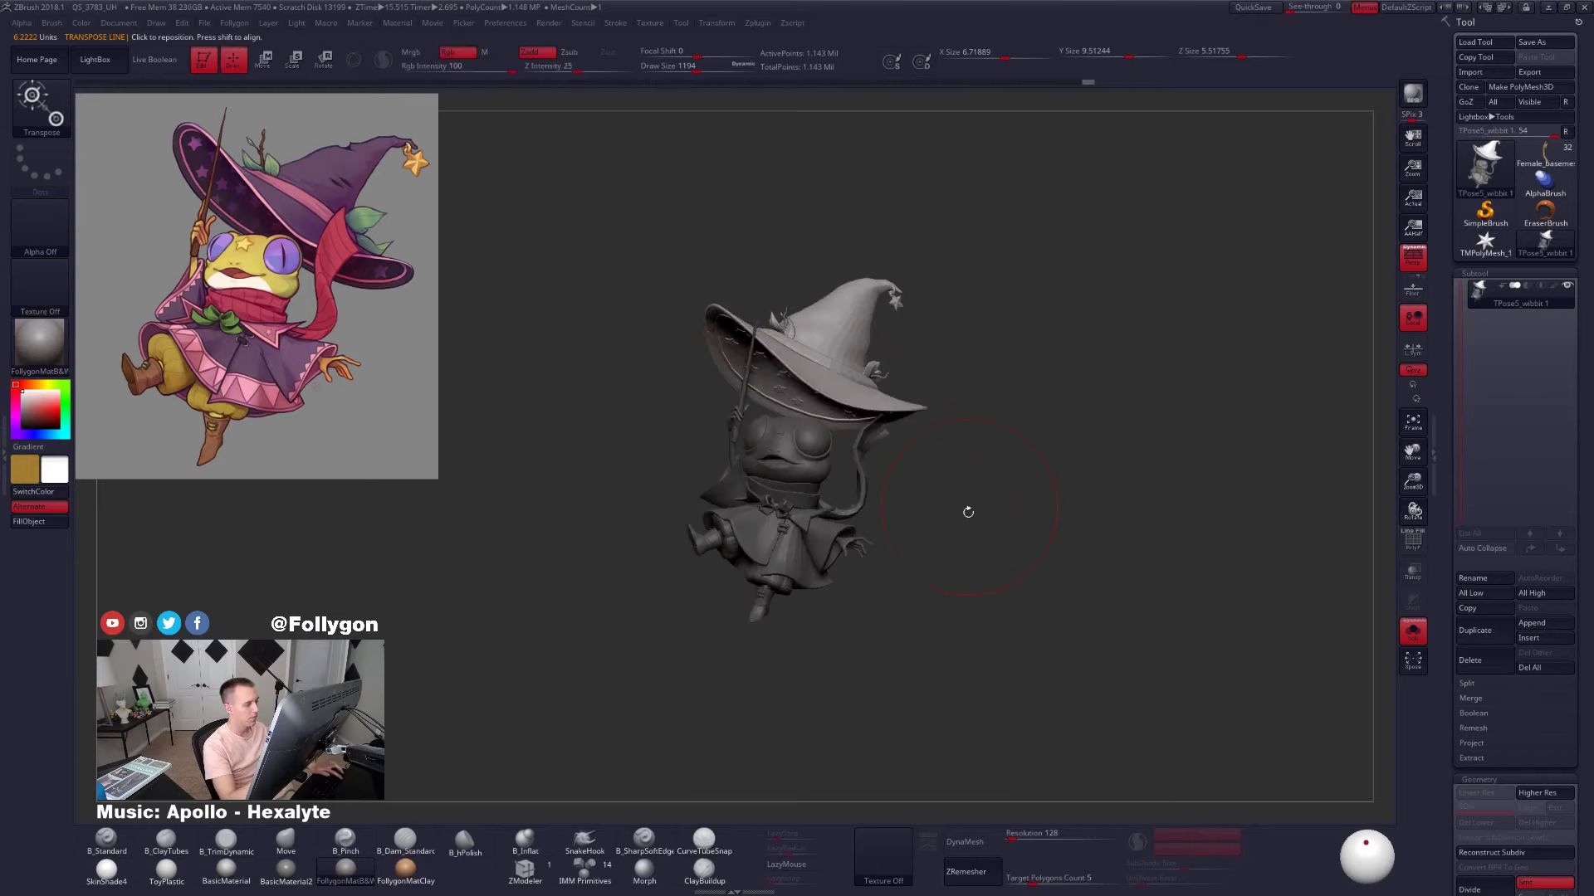
pyautogui.moveTo(984, 572); pyautogui.dragTo(1012, 561)
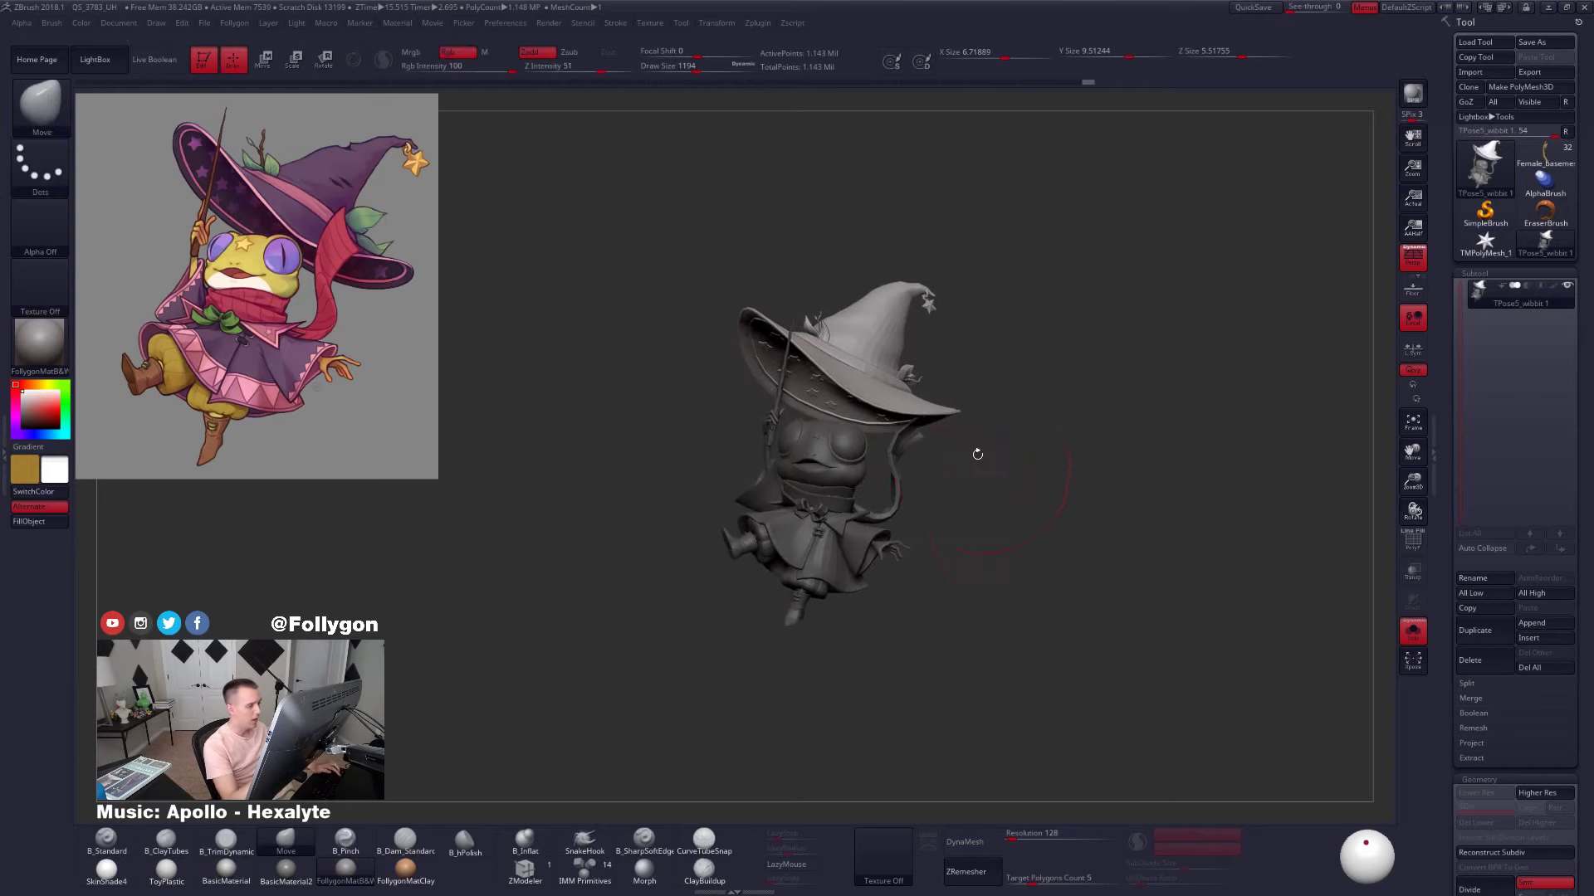
pyautogui.moveTo(980, 453); pyautogui.dragTo(928, 416)
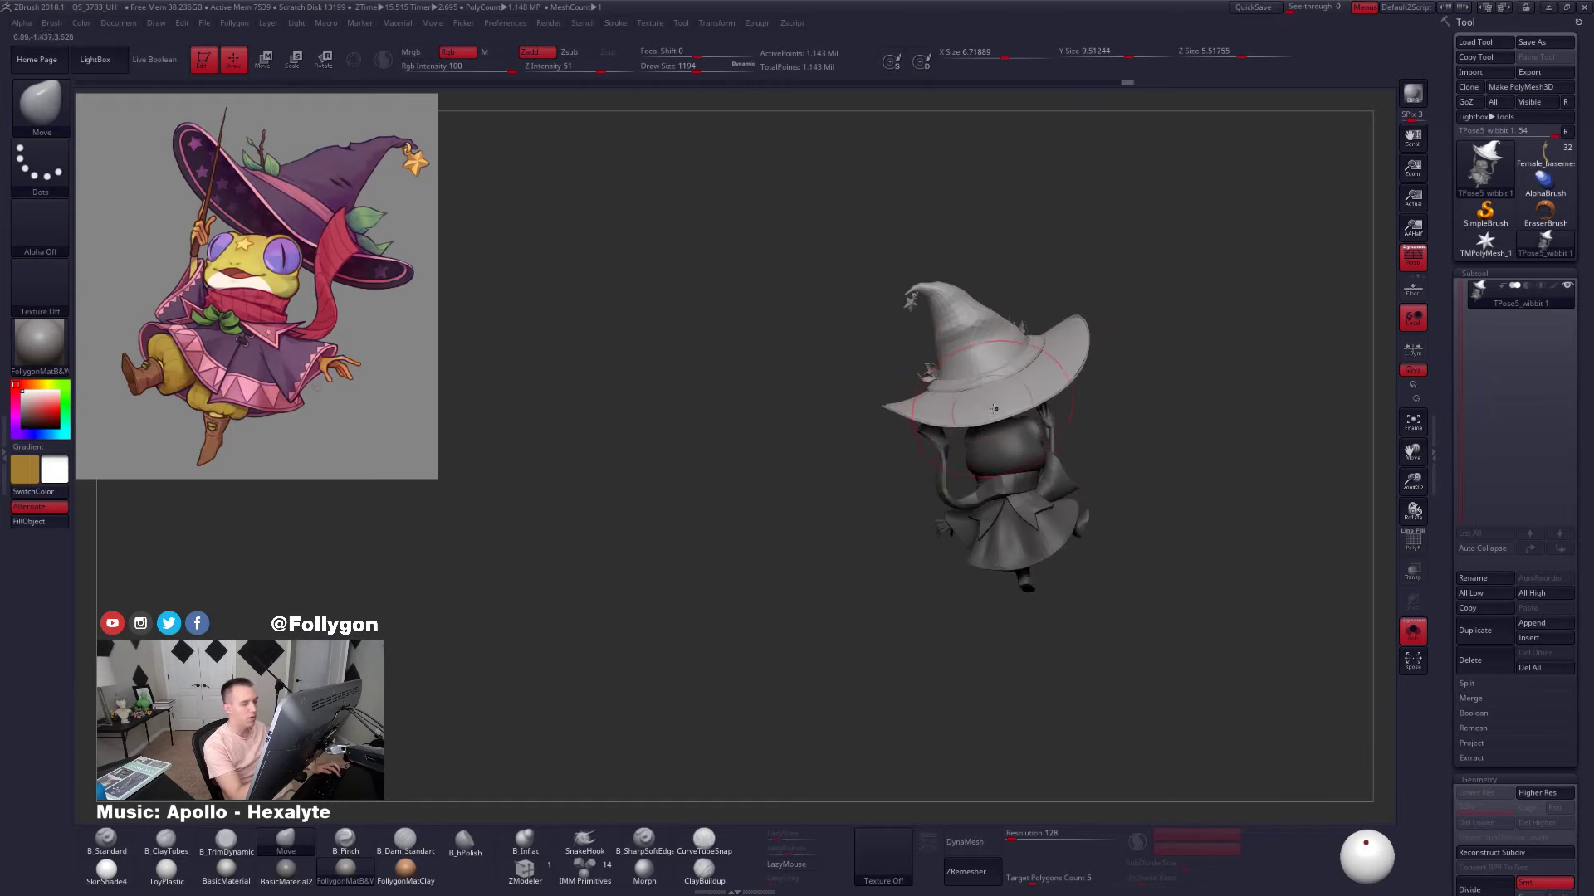
pyautogui.moveTo(968, 406)
pyautogui.mouseDown(button='right')
pyautogui.moveTo(1064, 402)
pyautogui.moveTo(945, 428)
pyautogui.mouseUp(button='right')
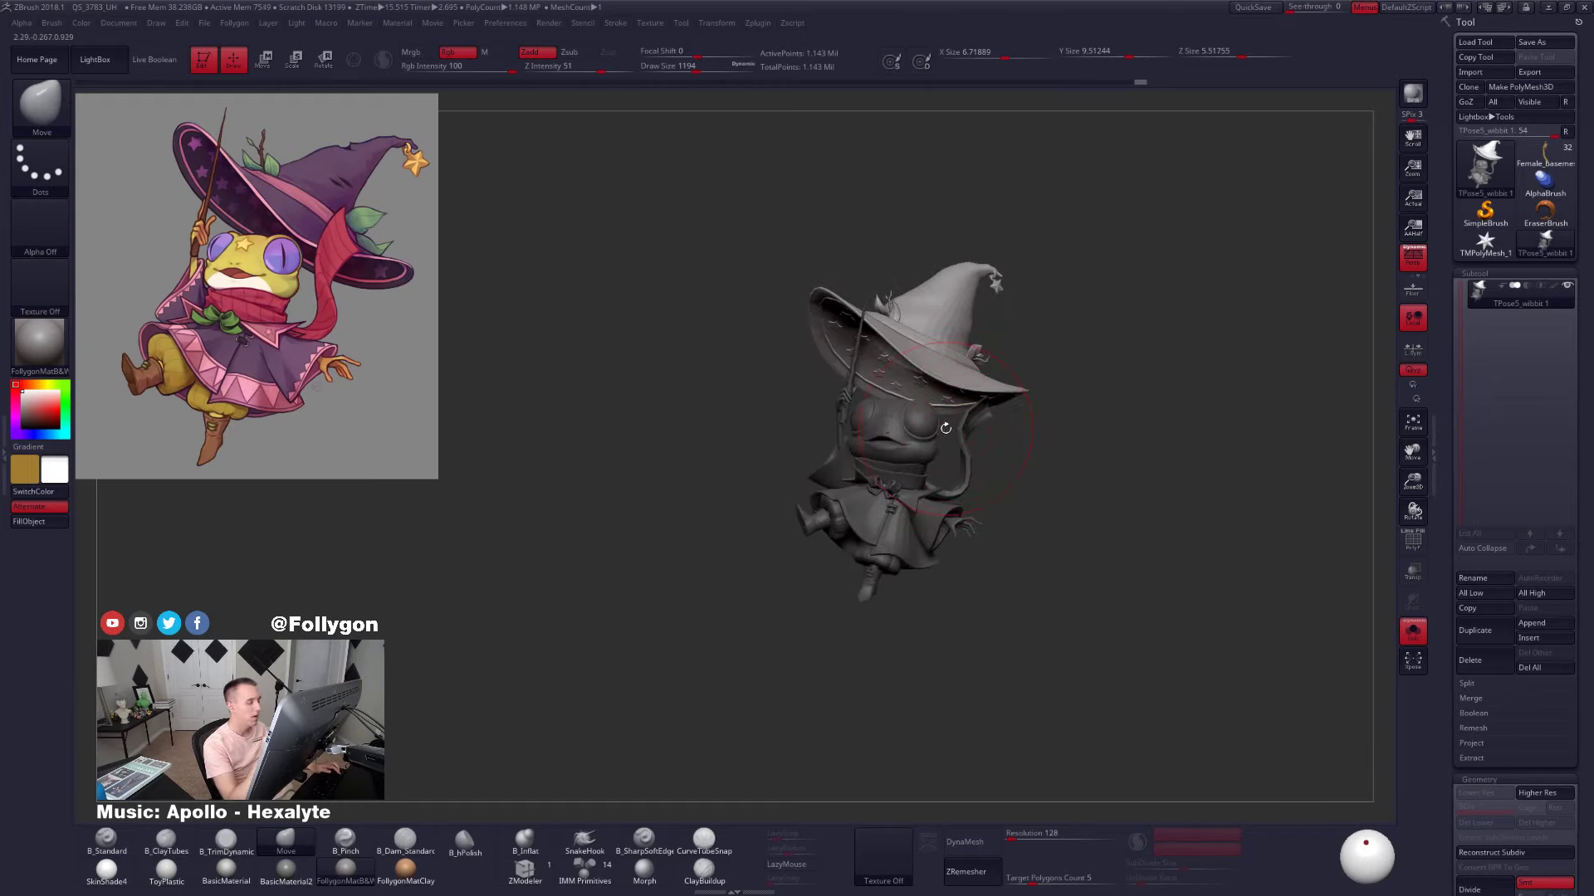
pyautogui.moveTo(889, 332); pyautogui.dragTo(882, 335, button='right')
# Mask the whole figure except the scarf
pyautogui.press('ctrl')
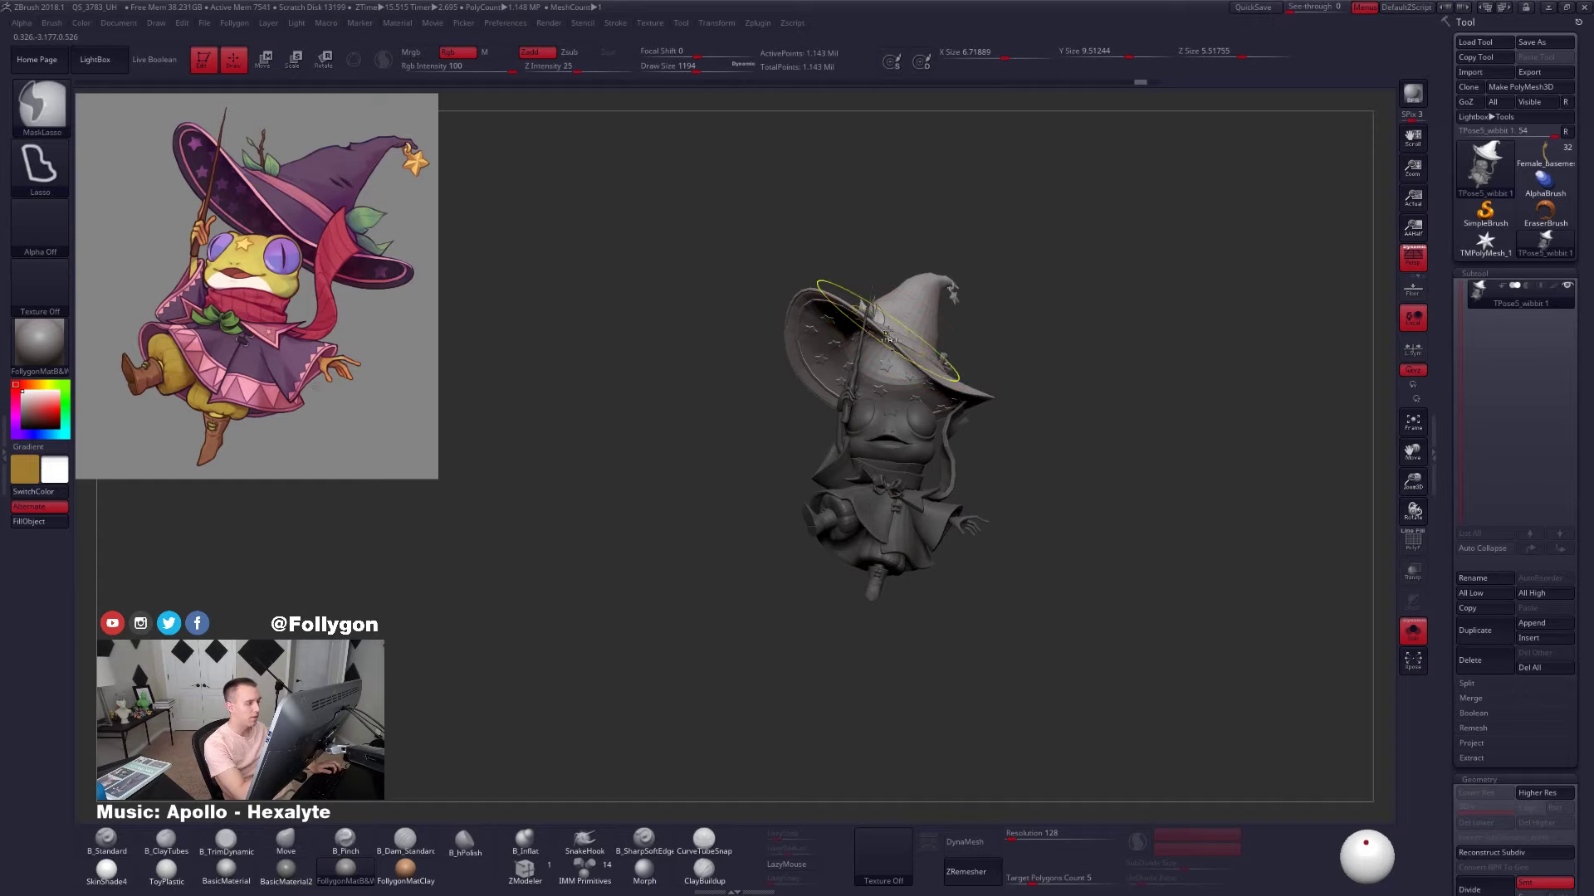
pyautogui.moveTo(910, 349); pyautogui.dragTo(871, 457, button='right')
pyautogui.moveTo(984, 473)
pyautogui.mouseDown(button='right')
pyautogui.moveTo(896, 466)
pyautogui.moveTo(921, 531)
pyautogui.moveTo(931, 483)
pyautogui.moveTo(987, 488)
pyautogui.mouseUp(button='right')
pyautogui.press('w')
pyautogui.keyDown('ctrl'); pyautogui.click(910, 464); pyautogui.keyUp('ctrl')
pyautogui.press('q')
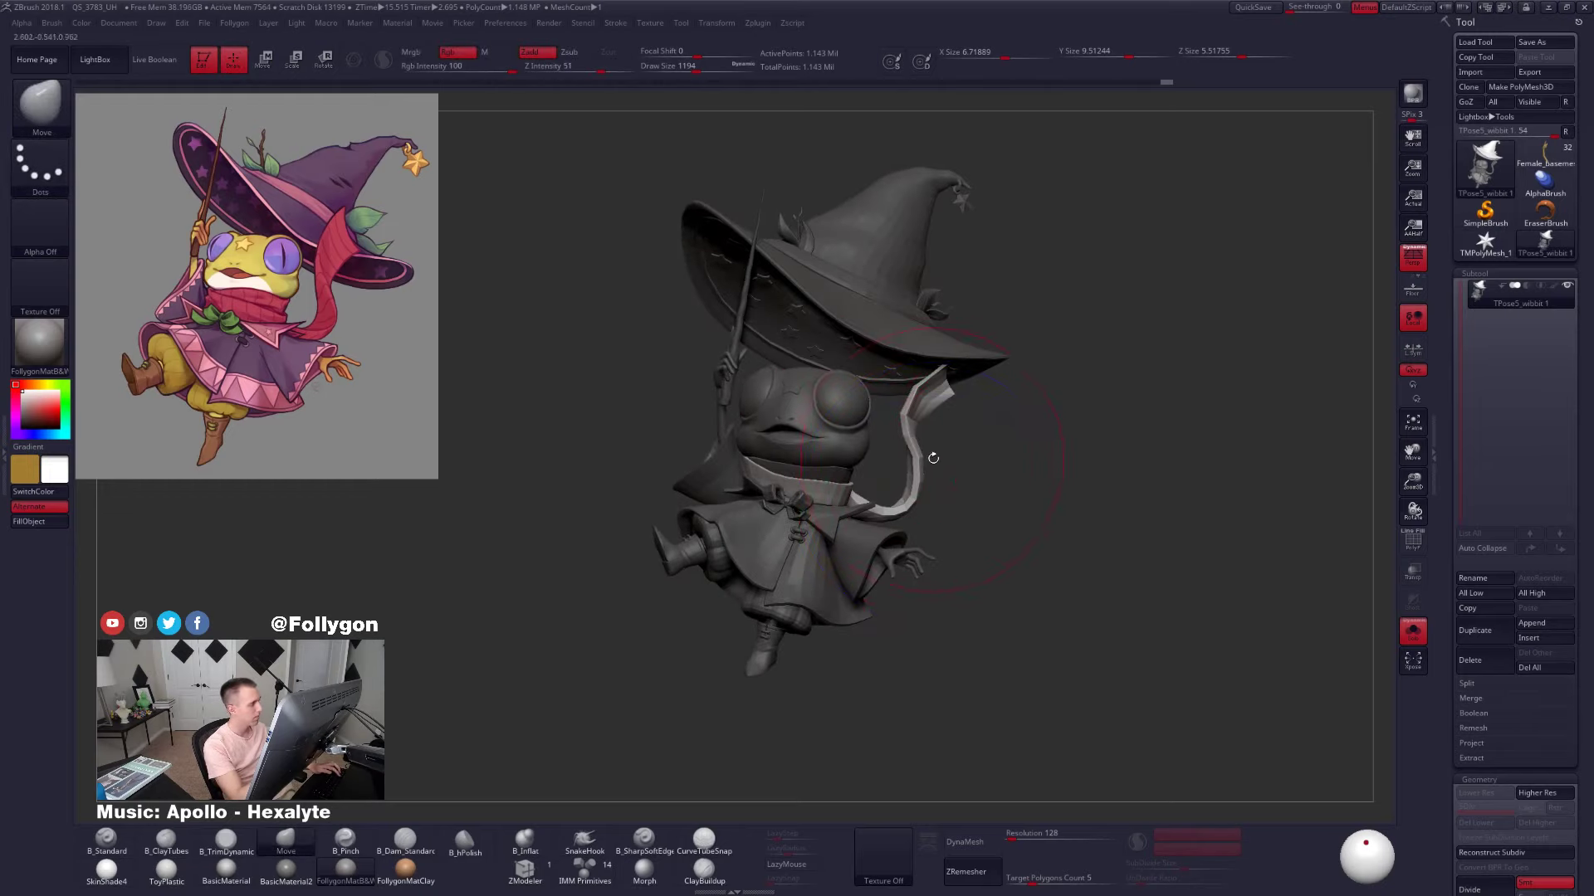
pyautogui.moveTo(928, 432); pyautogui.dragTo(929, 470, button='right')
pyautogui.hotkey('shift', 'f')
pyautogui.hotkey('shift', 'f')
# Mask the scarf's neck wrap with a blurred mask edge and raise the scarf's tail with a vertical Transpose move line
pyautogui.moveTo(928, 473)
pyautogui.keyDown('ctrl'); pyautogui.mouseDown()
pyautogui.moveTo(870, 428)
pyautogui.moveTo(897, 572)
pyautogui.moveTo(946, 552)
pyautogui.mouseUp(); pyautogui.keyUp('ctrl')
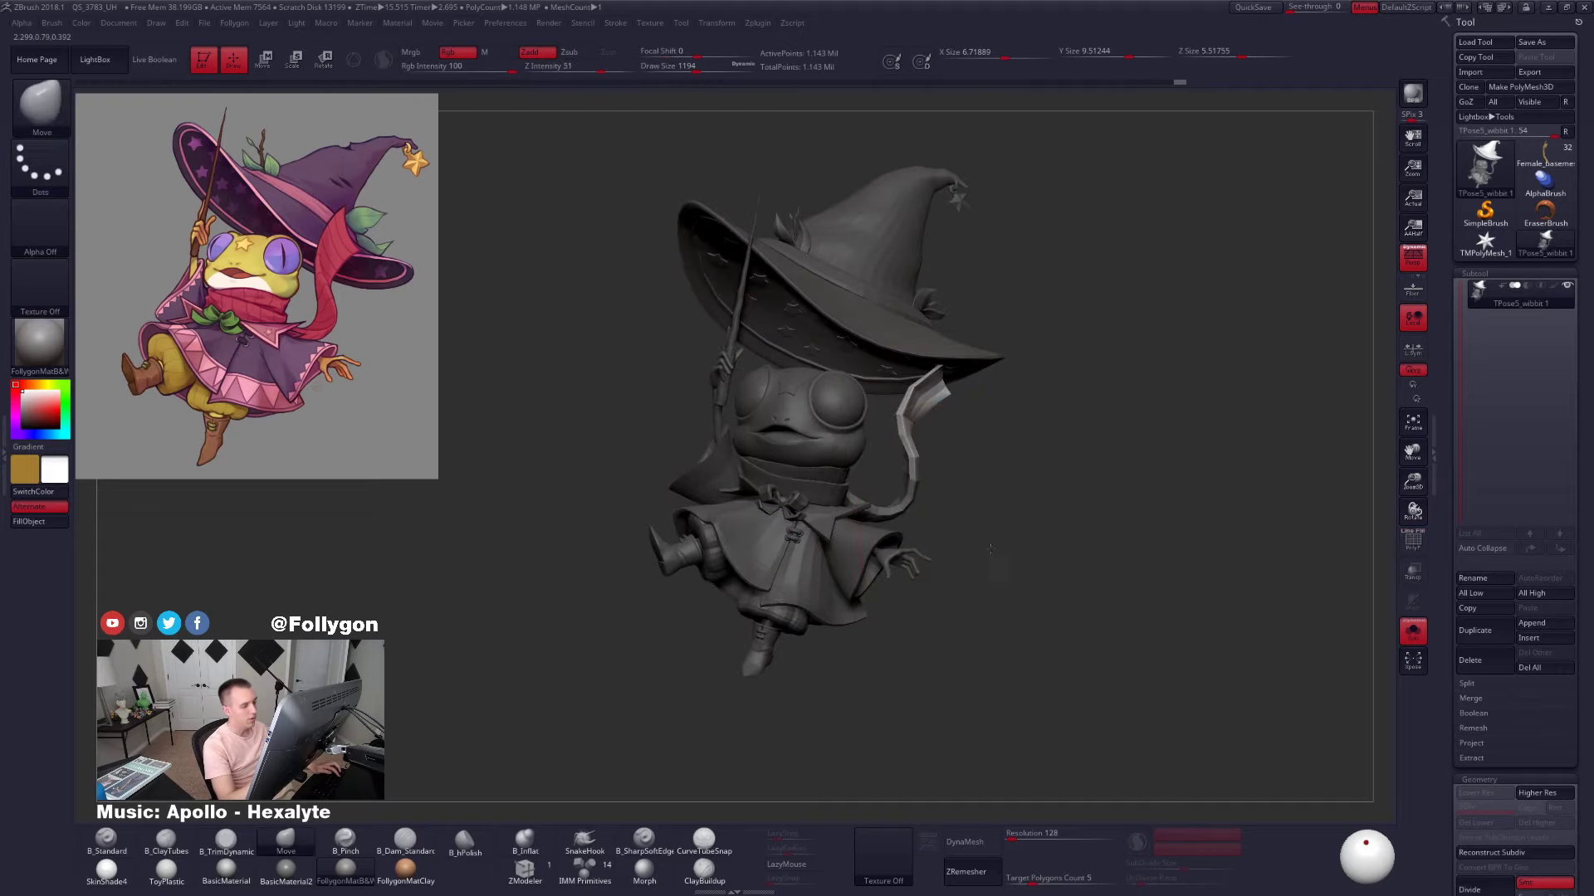
pyautogui.keyDown('shift'); pyautogui.moveTo(1000, 558); pyautogui.dragTo(947, 531, button='right'); pyautogui.keyUp('shift')
pyautogui.keyDown('ctrl'); pyautogui.click(939, 488); pyautogui.keyUp('ctrl')
pyautogui.press('w')
pyautogui.keyDown('shift'); pyautogui.moveTo(930, 512); pyautogui.dragTo(934, 332); pyautogui.keyUp('shift')
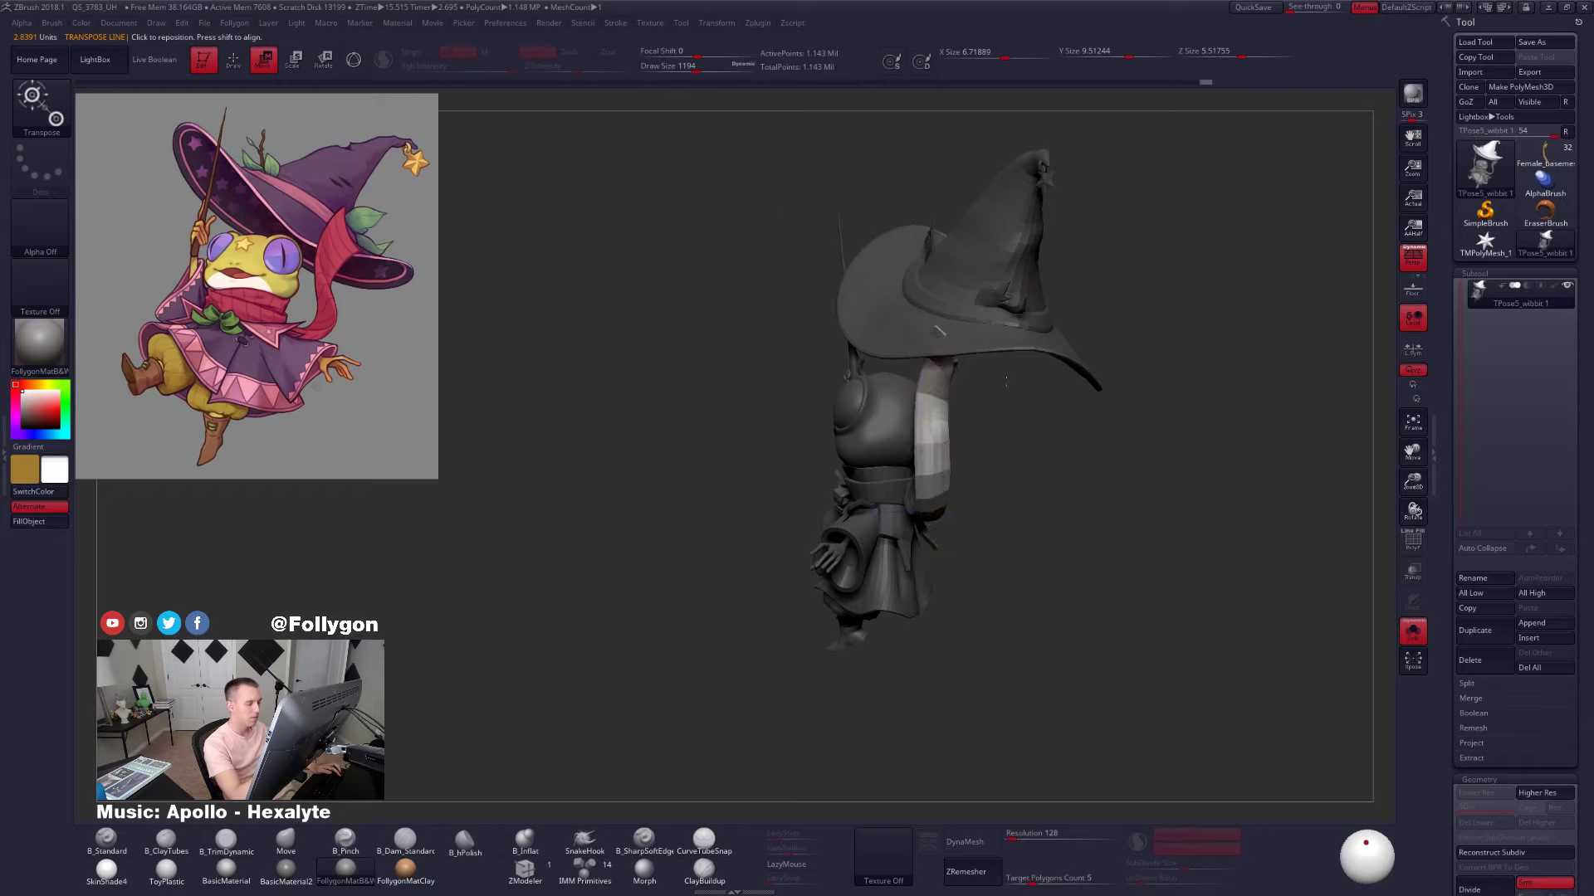
pyautogui.moveTo(931, 327); pyautogui.dragTo(992, 365, button='right')
# Set the Move brush's draw size to 1280 and check the scarf's tail from the front and side
pyautogui.press('q')
pyautogui.press('space')
pyautogui.moveTo(973, 383); pyautogui.dragTo(980, 384)
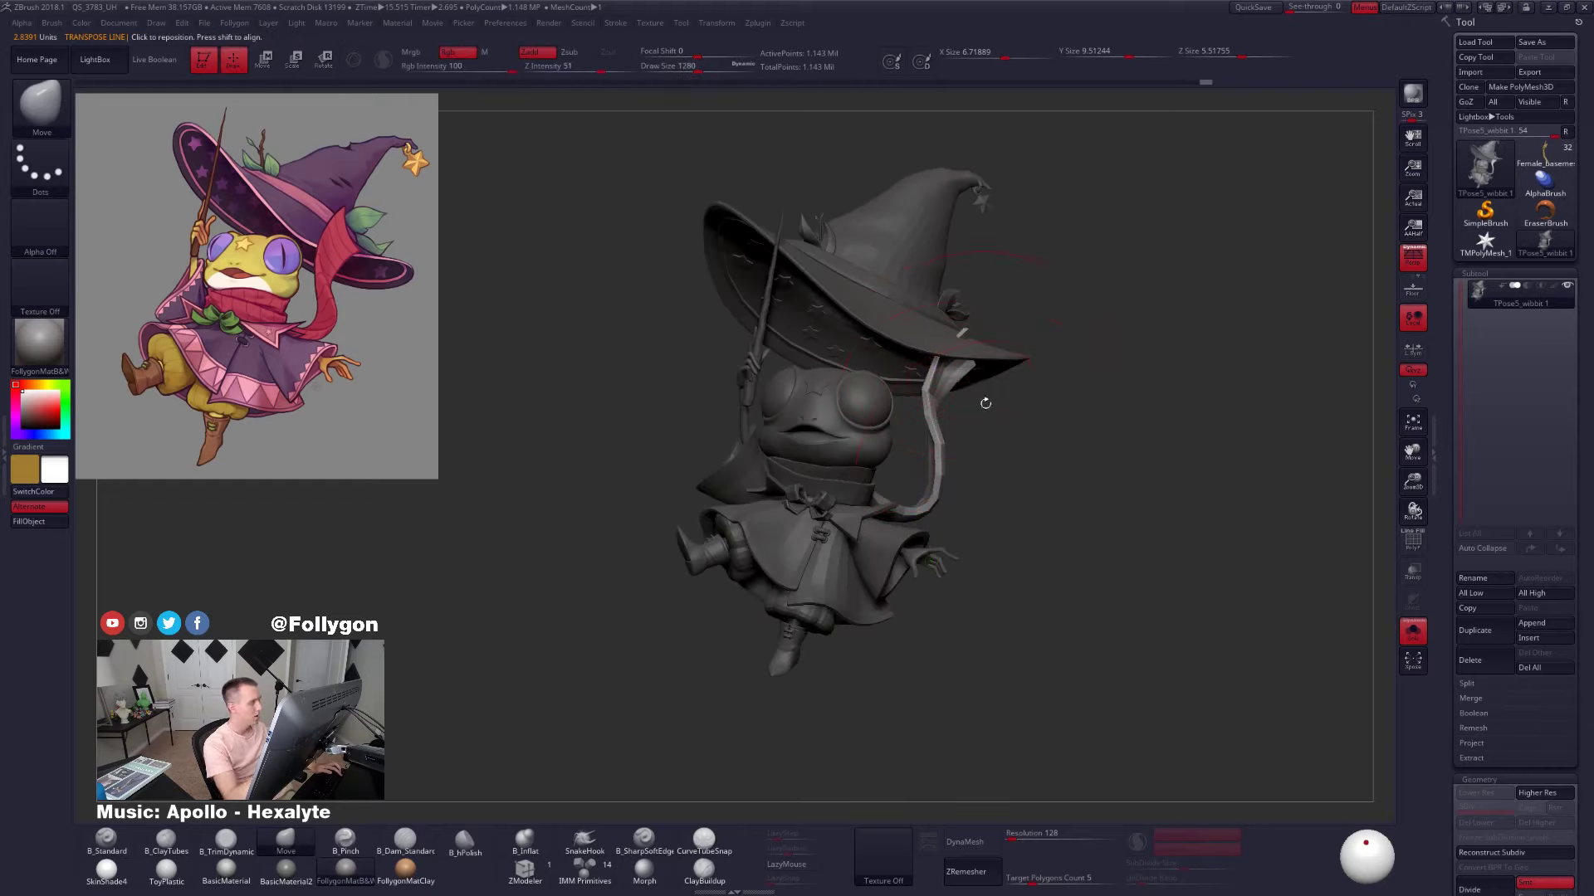
pyautogui.moveTo(981, 383); pyautogui.dragTo(1013, 526, button='right')
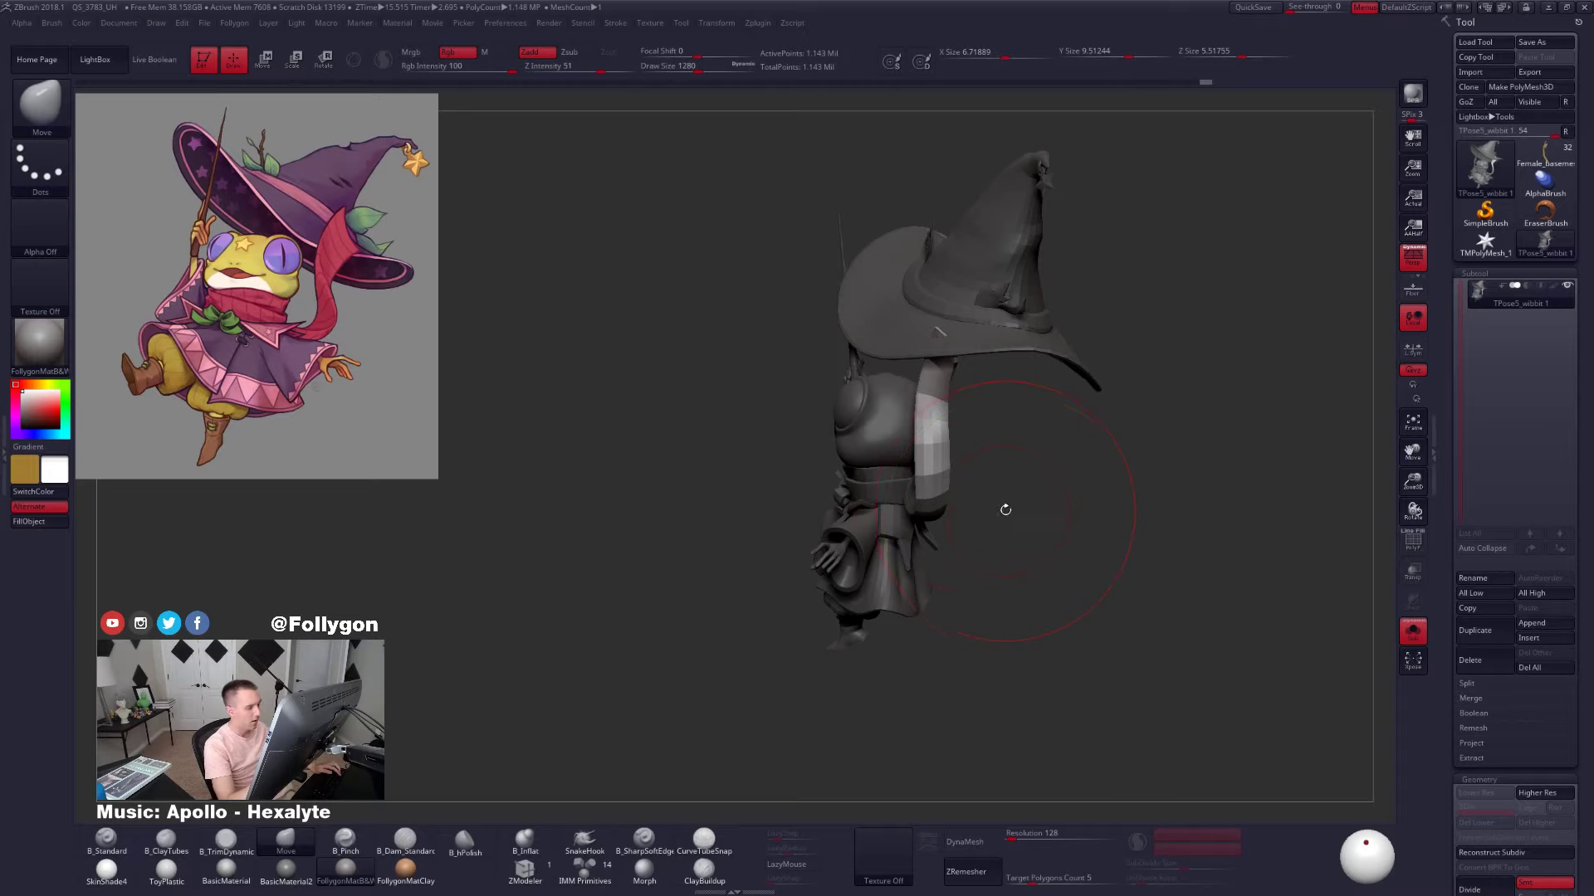
# Extend and blur the mask over the scarf's lower tail, then rotate the upper tail forward in side view with Transpose
pyautogui.moveTo(973, 454)
pyautogui.keyDown('ctrl'); pyautogui.mouseDown()
pyautogui.moveTo(863, 611)
pyautogui.moveTo(1038, 511)
pyautogui.mouseUp(); pyautogui.keyUp('ctrl')
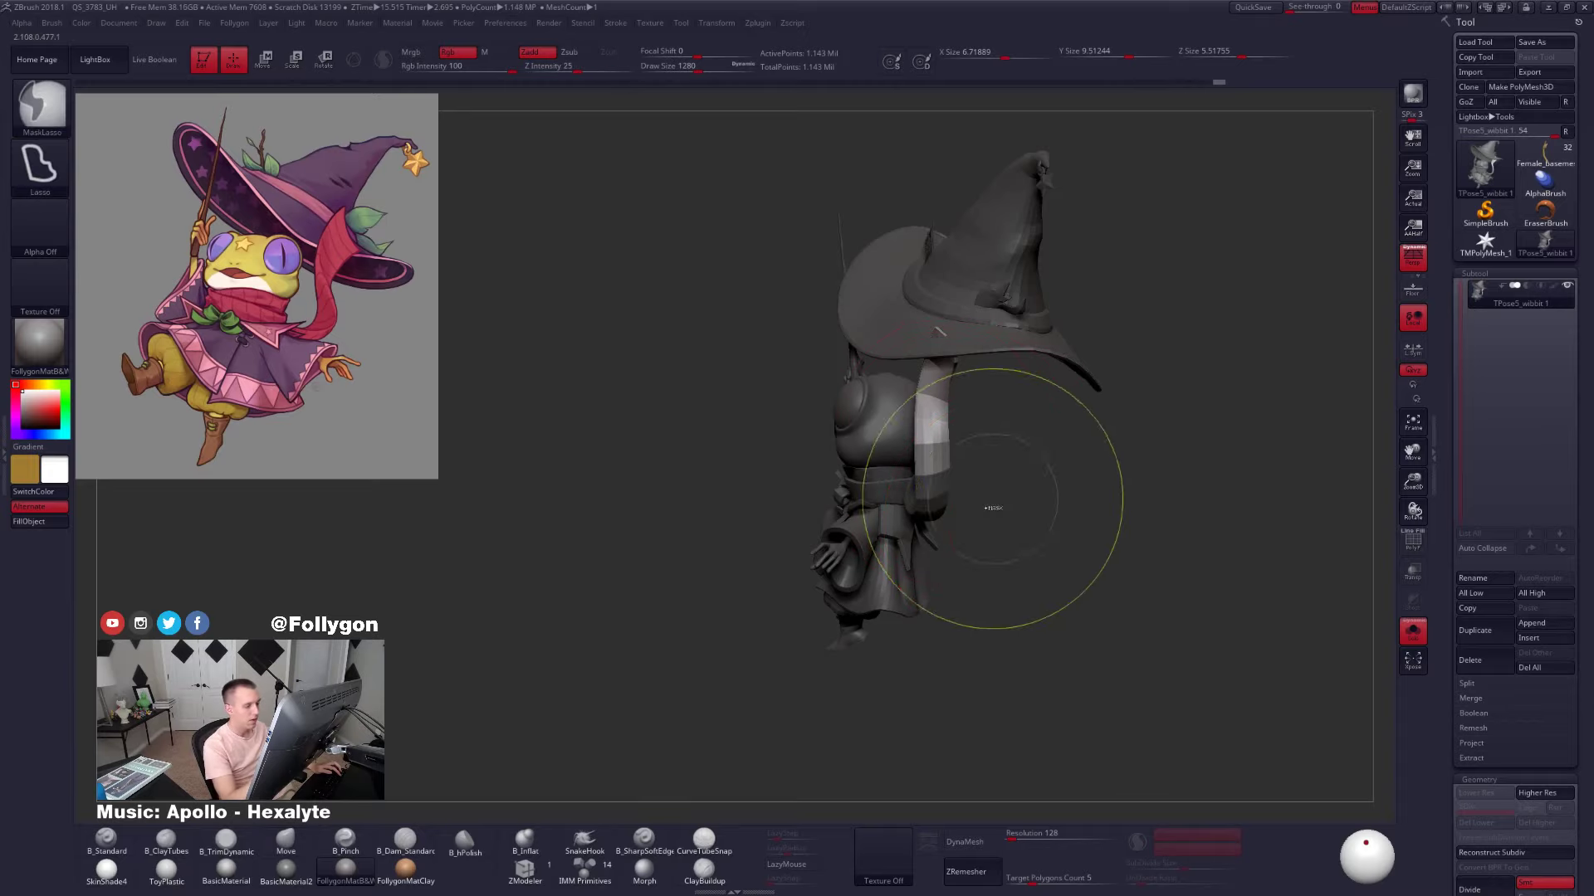
pyautogui.keyDown('ctrl'); pyautogui.click(993, 500); pyautogui.keyUp('ctrl')
pyautogui.keyDown('ctrl'); pyautogui.click(992, 493); pyautogui.keyUp('ctrl')
pyautogui.keyDown('ctrl'); pyautogui.click(936, 479); pyautogui.keyUp('ctrl')
pyautogui.press('r')
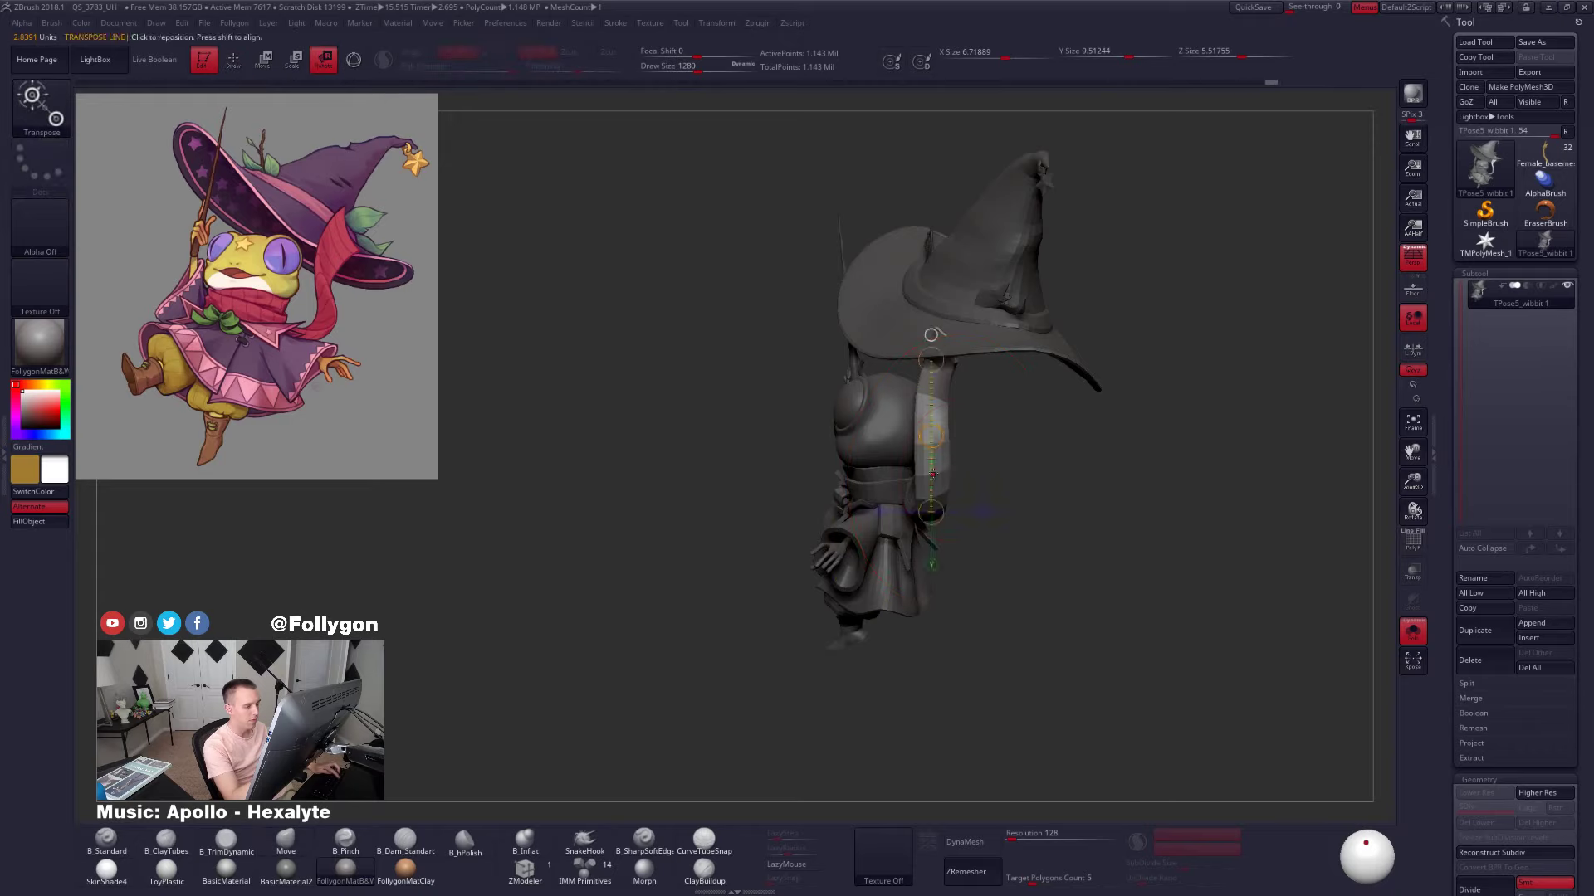
pyautogui.moveTo(930, 301)
pyautogui.keyDown('shift'); pyautogui.mouseDown()
pyautogui.moveTo(930, 149)
pyautogui.moveTo(1032, 170)
pyautogui.mouseUp(); pyautogui.keyUp('shift')
pyautogui.moveTo(932, 475)
pyautogui.keyDown('shift'); pyautogui.mouseDown()
pyautogui.moveTo(933, 200)
pyautogui.moveTo(894, 194)
pyautogui.moveTo(796, 225)
pyautogui.mouseUp(); pyautogui.keyUp('shift')
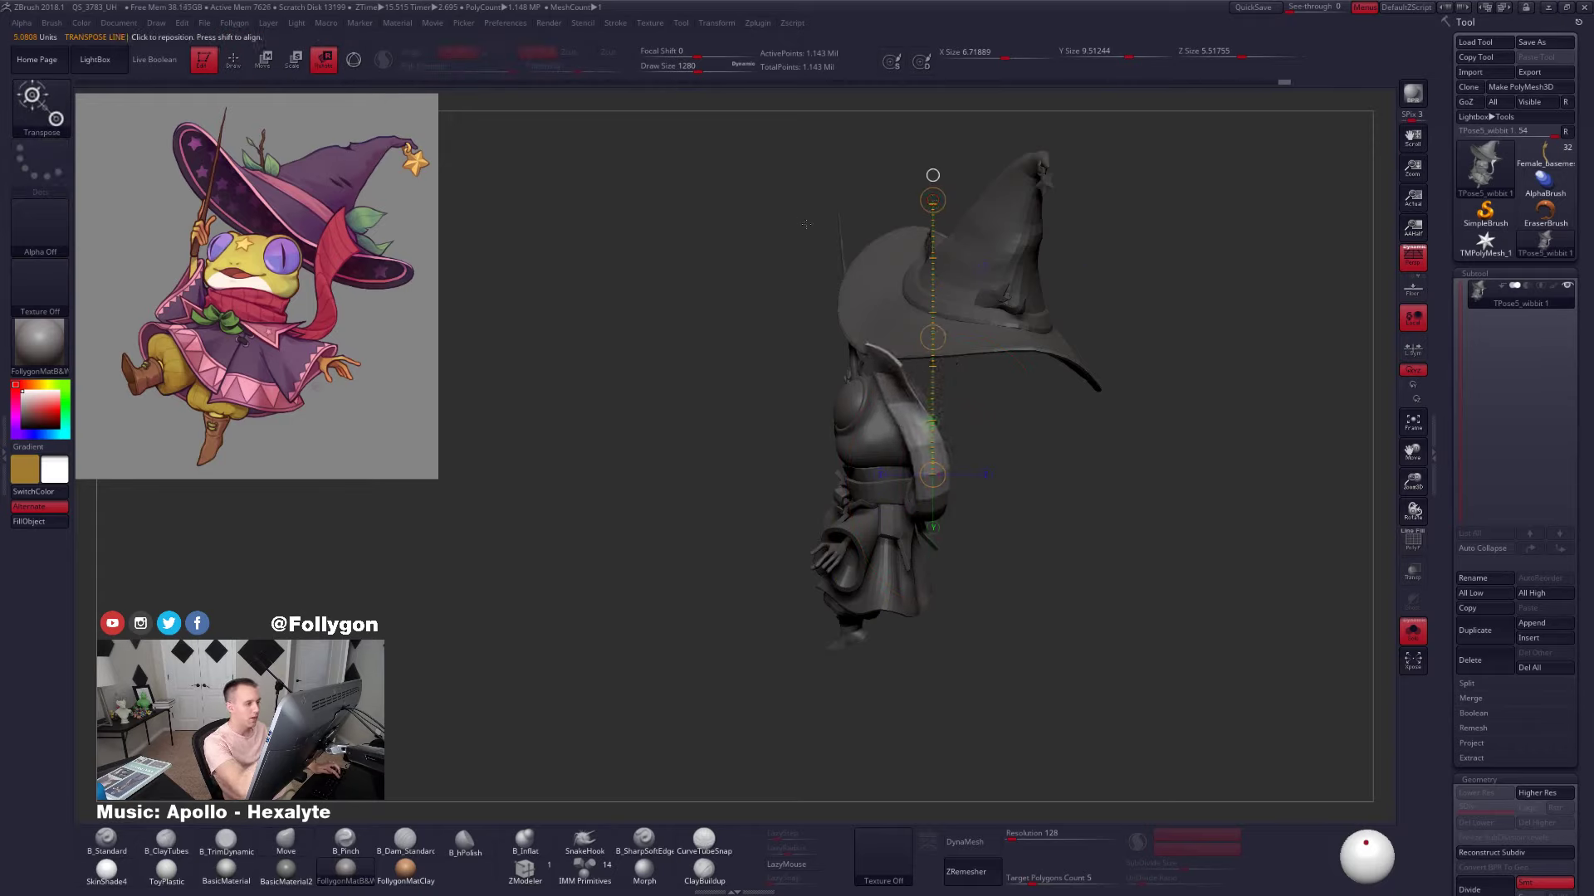
pyautogui.moveTo(788, 328); pyautogui.dragTo(939, 543)
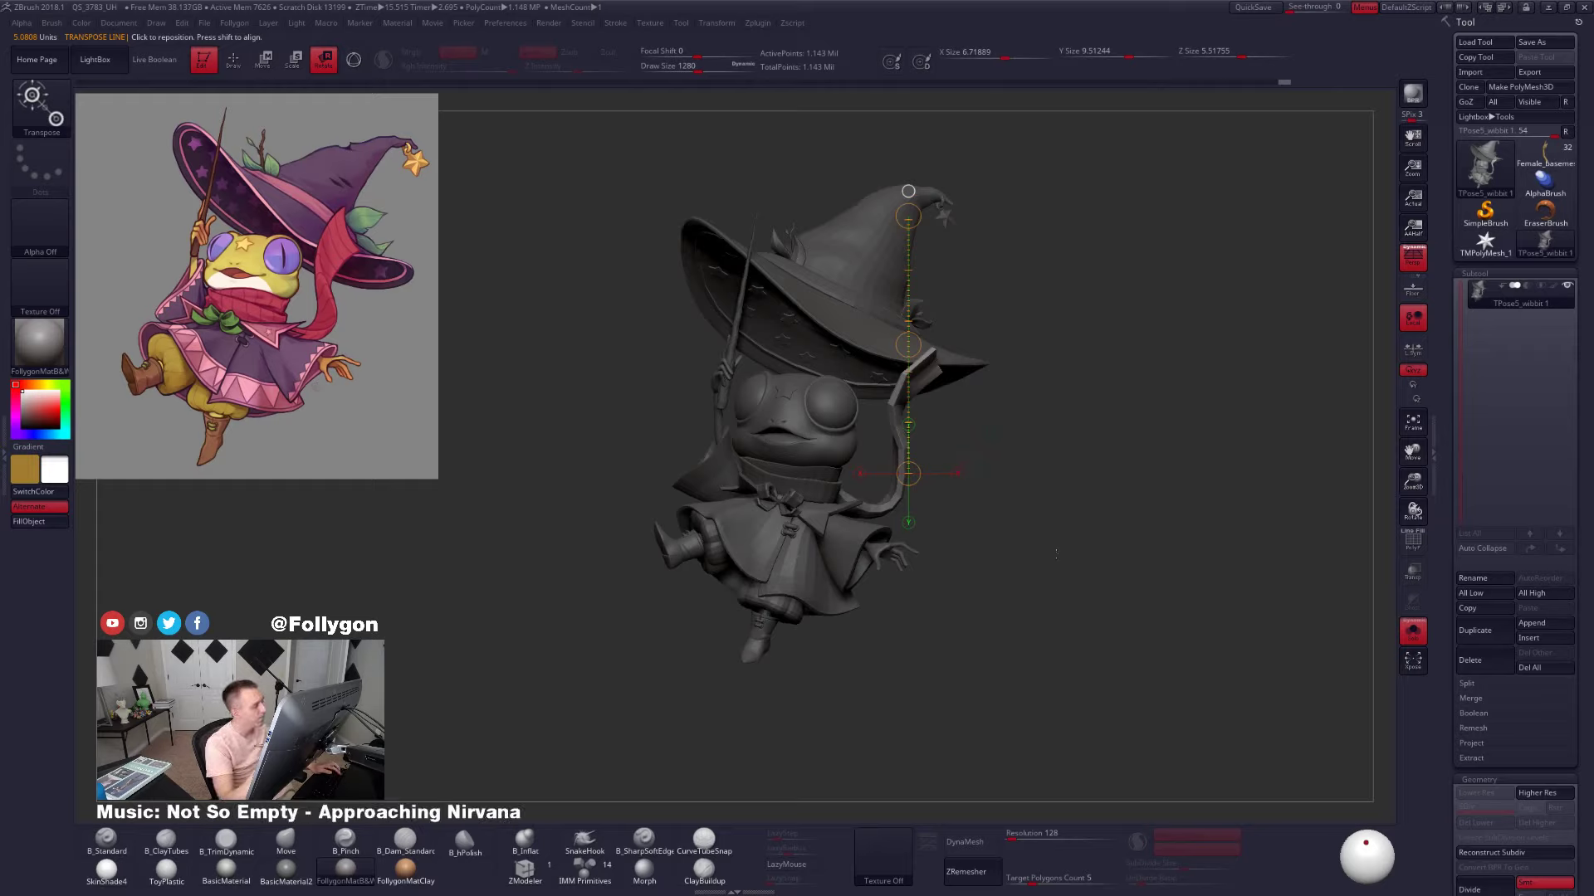
pyautogui.moveTo(1055, 554); pyautogui.dragTo(938, 554)
# Set the Move brush's draw size to 519 and switch the model back to its lower subdivision level
pyautogui.press('q')
pyautogui.moveTo(1054, 498); pyautogui.dragTo(1087, 572)
pyautogui.press('space')
pyautogui.moveTo(893, 406); pyautogui.dragTo(889, 406)
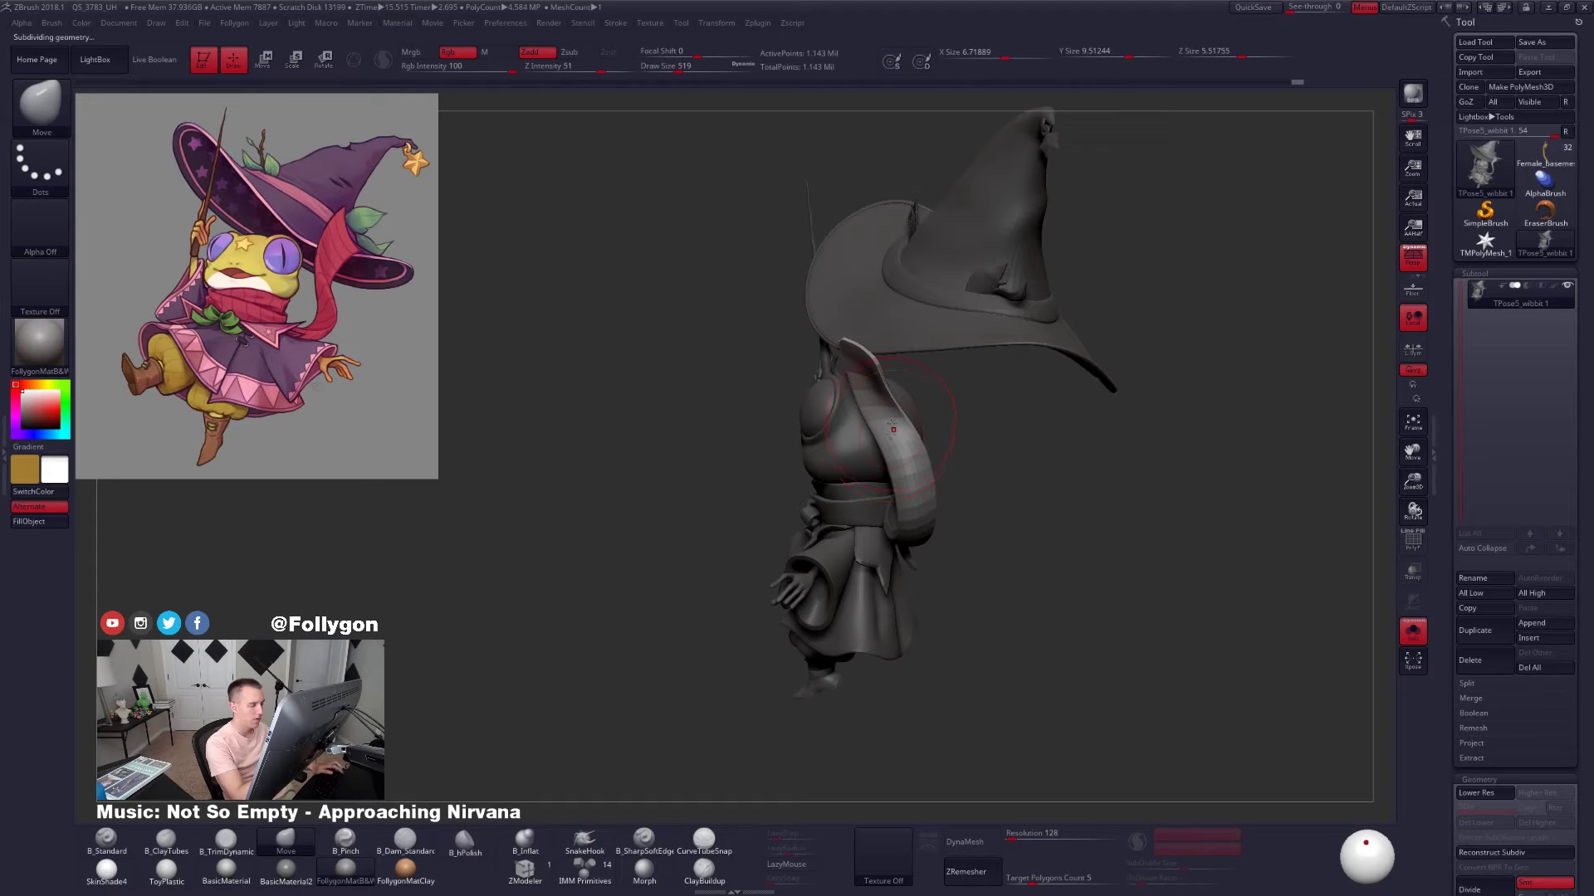
pyautogui.hotkey('shift', 'd')
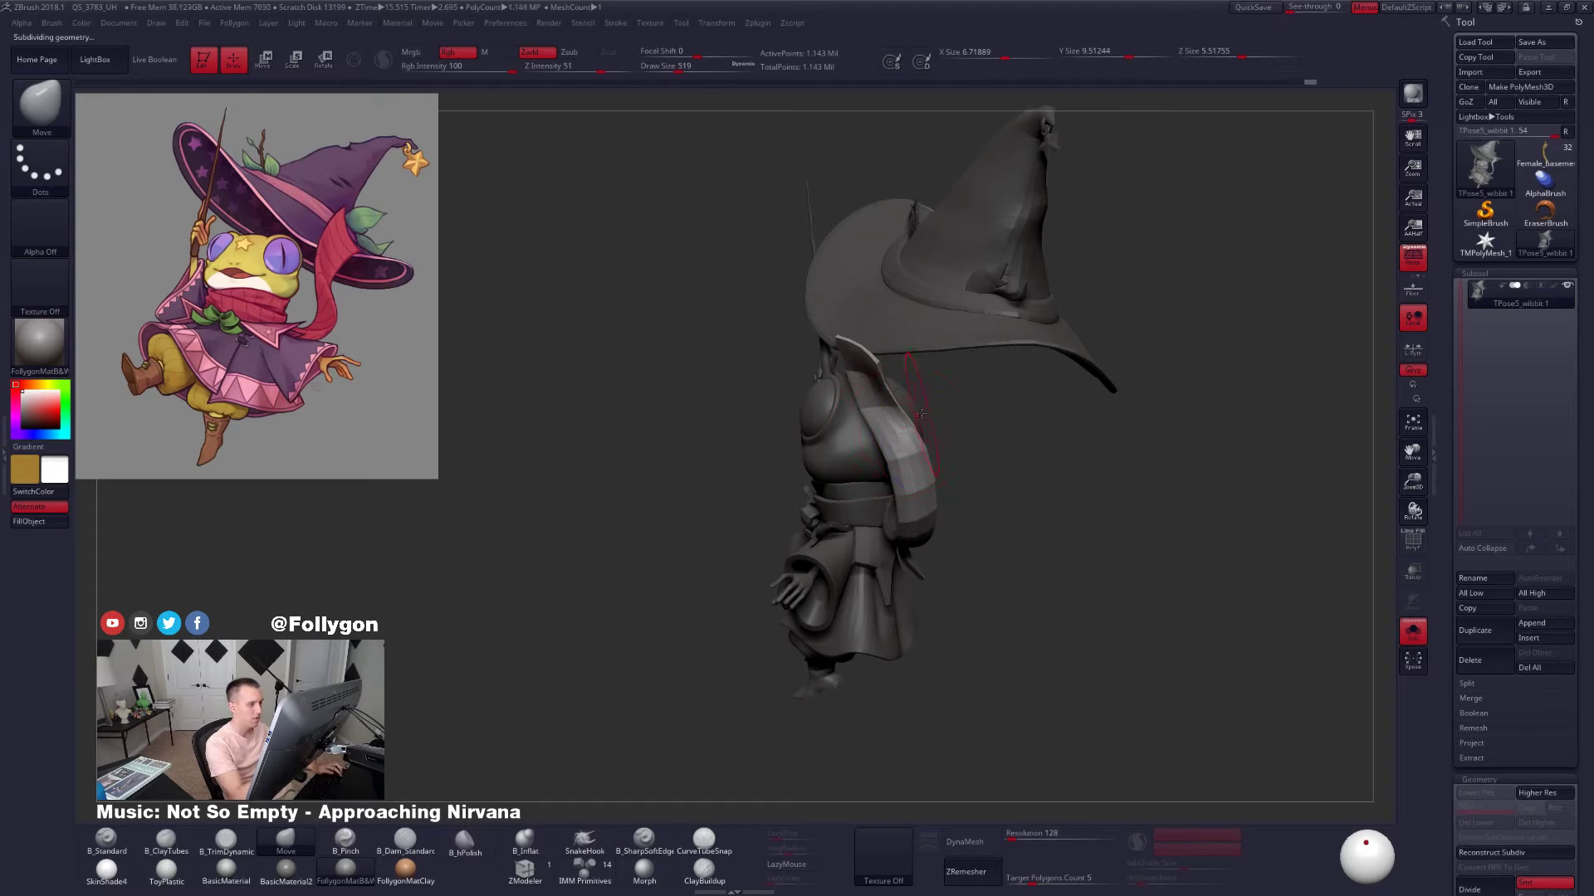
# Mask the scarf below its tip, then reposition and rotate the tip in side view with vertical Transpose lines
pyautogui.moveTo(812, 414)
pyautogui.keyDown('ctrl'); pyautogui.mouseDown()
pyautogui.moveTo(877, 454)
pyautogui.moveTo(905, 575)
pyautogui.mouseUp(); pyautogui.keyUp('ctrl')
pyautogui.press('w')
pyautogui.keyDown('shift'); pyautogui.moveTo(888, 407); pyautogui.dragTo(889, 548); pyautogui.keyUp('shift')
pyautogui.moveTo(888, 471); pyautogui.dragTo(888, 465)
pyautogui.press('r')
pyautogui.keyDown('shift'); pyautogui.moveTo(868, 402); pyautogui.dragTo(869, 190); pyautogui.keyUp('shift')
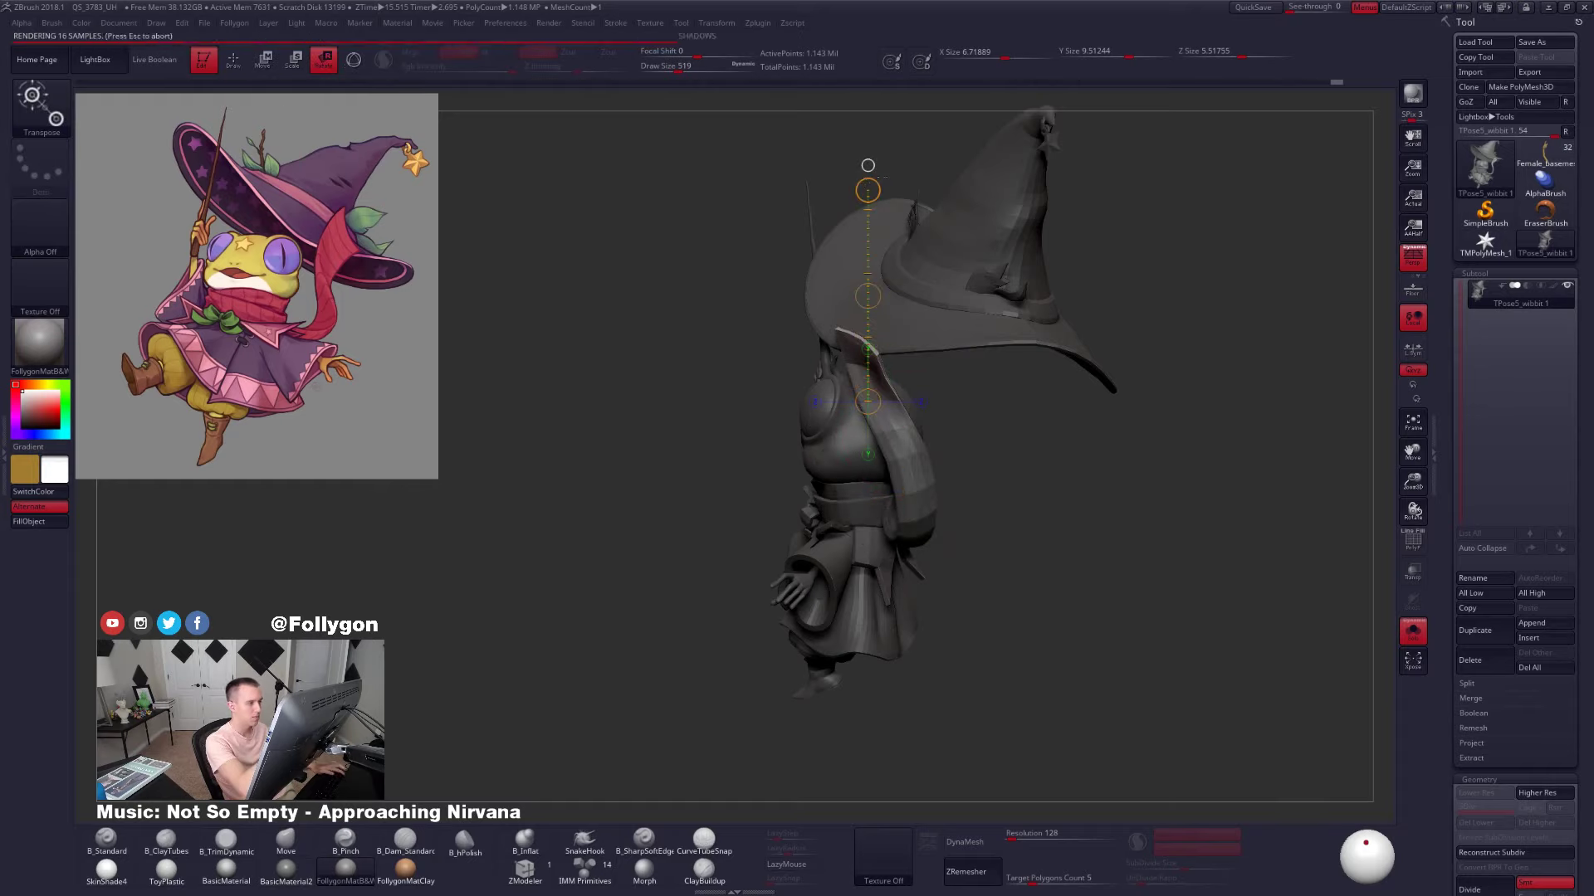
pyautogui.moveTo(870, 187); pyautogui.dragTo(876, 182)
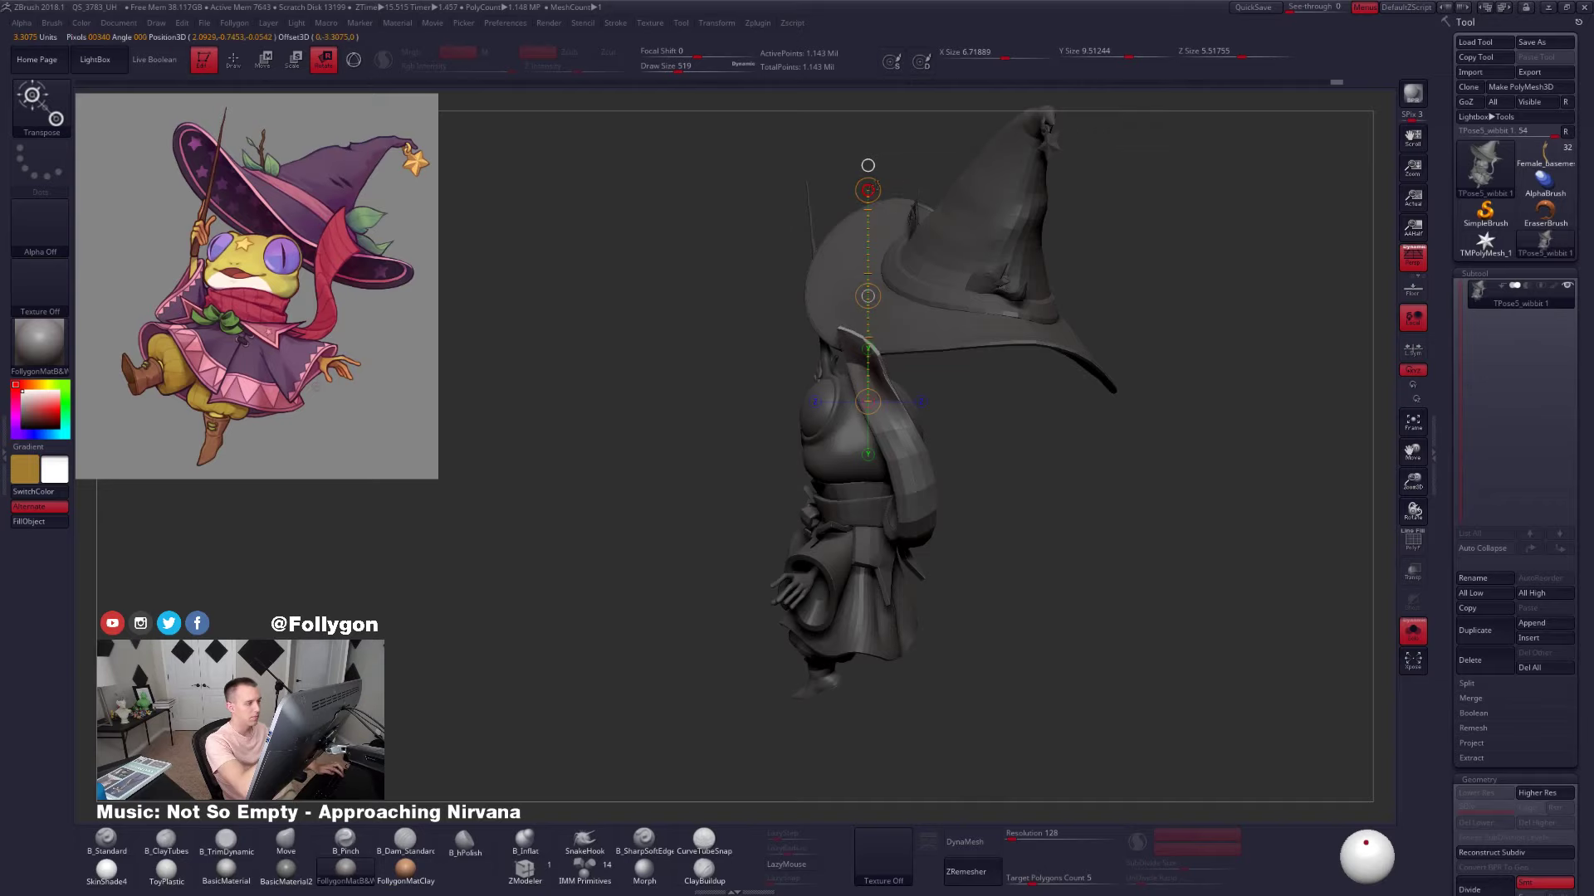
pyautogui.moveTo(966, 409); pyautogui.dragTo(1023, 400)
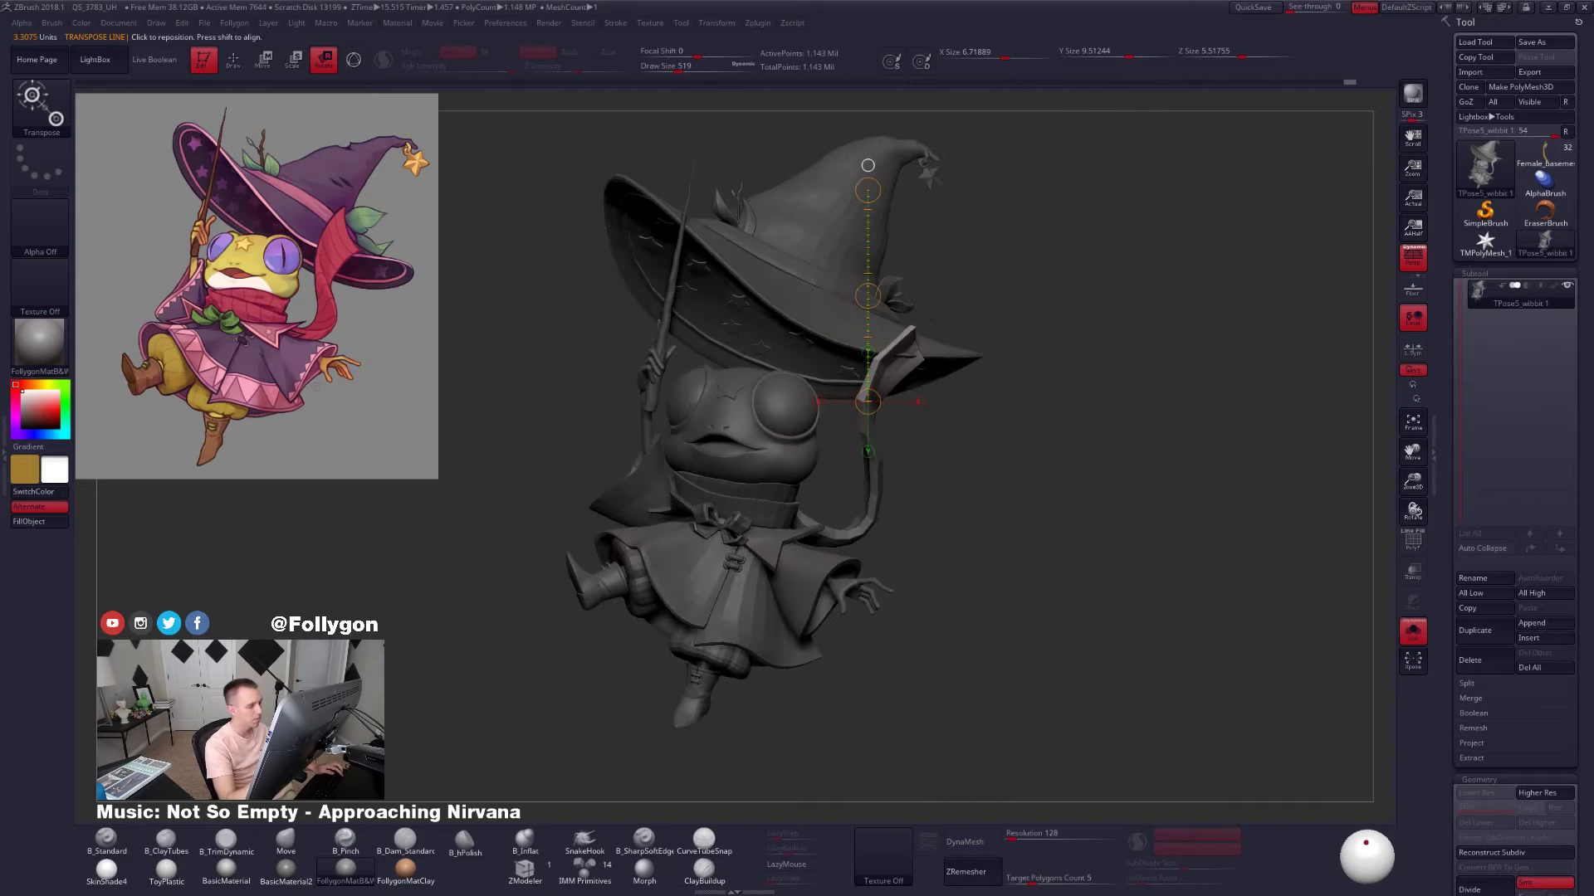
pyautogui.moveTo(1071, 551); pyautogui.dragTo(997, 559)
# Isolate the scarf and adjust its mask so the tail is free to move while the lower bend stays masked
pyautogui.press('q')
pyautogui.moveTo(959, 455)
pyautogui.keyDown('ctrl'); pyautogui.mouseDown()
pyautogui.moveTo(705, 309)
pyautogui.moveTo(1038, 419)
pyautogui.mouseUp(); pyautogui.keyUp('ctrl')
pyautogui.hotkey('ctrl', 'z')
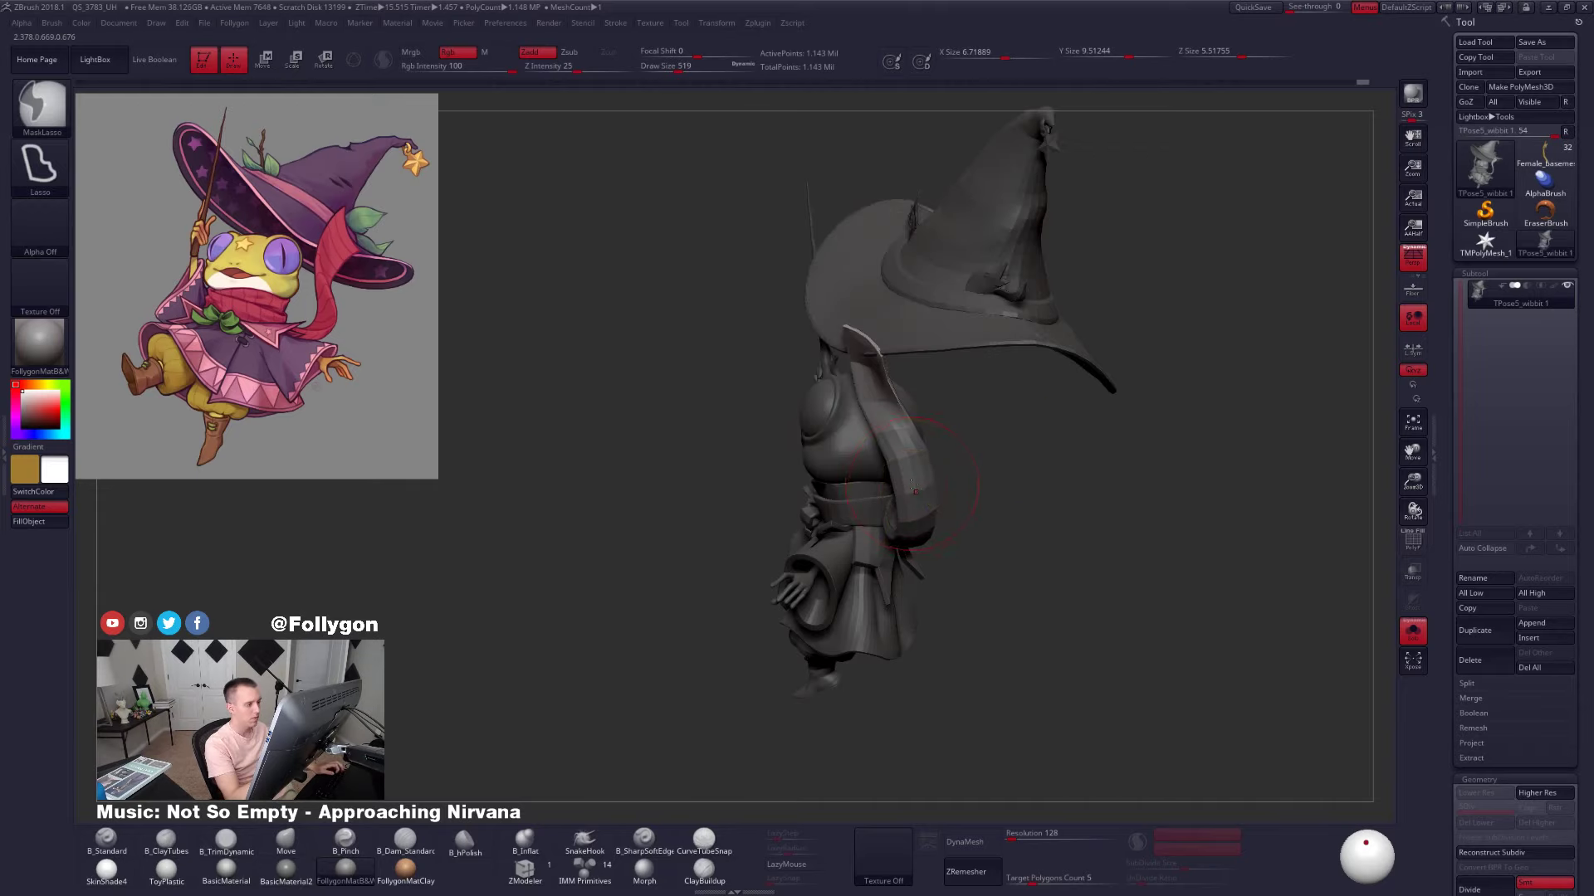
pyautogui.moveTo(988, 508)
pyautogui.mouseDown()
pyautogui.moveTo(1070, 508)
pyautogui.moveTo(1056, 490)
pyautogui.mouseUp()
pyautogui.keyDown('ctrl'); pyautogui.keyDown('shift'); pyautogui.click(916, 469); pyautogui.keyUp('shift'); pyautogui.keyUp('ctrl')
pyautogui.moveTo(931, 476)
pyautogui.keyDown('ctrl'); pyautogui.mouseDown()
pyautogui.moveTo(884, 470)
pyautogui.moveTo(1094, 290)
pyautogui.moveTo(1089, 349)
pyautogui.mouseUp(); pyautogui.keyUp('ctrl')
pyautogui.keyDown('shift'); pyautogui.moveTo(1089, 390); pyautogui.dragTo(971, 399); pyautogui.keyUp('shift')
# Straighten the isolated scarf's tail in side view with a horizontal Transpose move line, then show the whole figure
pyautogui.press('w')
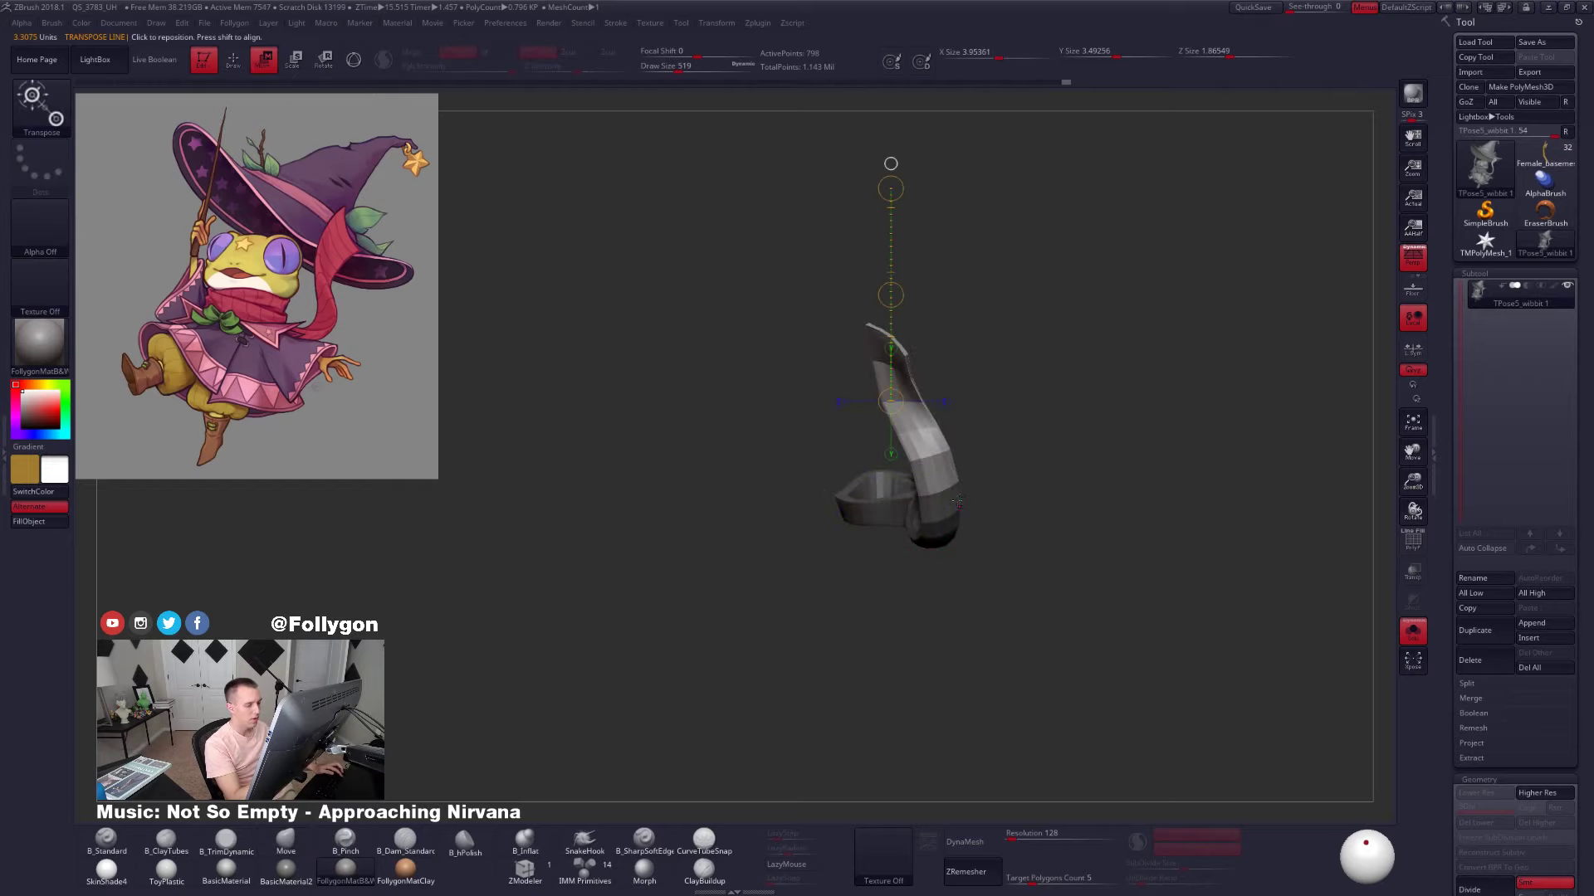
pyautogui.moveTo(940, 493)
pyautogui.keyDown('shift'); pyautogui.mouseDown()
pyautogui.moveTo(1069, 493)
pyautogui.moveTo(996, 495)
pyautogui.mouseUp(); pyautogui.keyUp('shift')
pyautogui.press('q')
pyautogui.moveTo(908, 569)
pyautogui.keyDown('shift'); pyautogui.mouseDown()
pyautogui.moveTo(1004, 527)
pyautogui.moveTo(908, 503)
pyautogui.moveTo(1031, 453)
pyautogui.moveTo(946, 494)
pyautogui.moveTo(999, 493)
pyautogui.mouseUp(); pyautogui.keyUp('shift')
pyautogui.press('w')
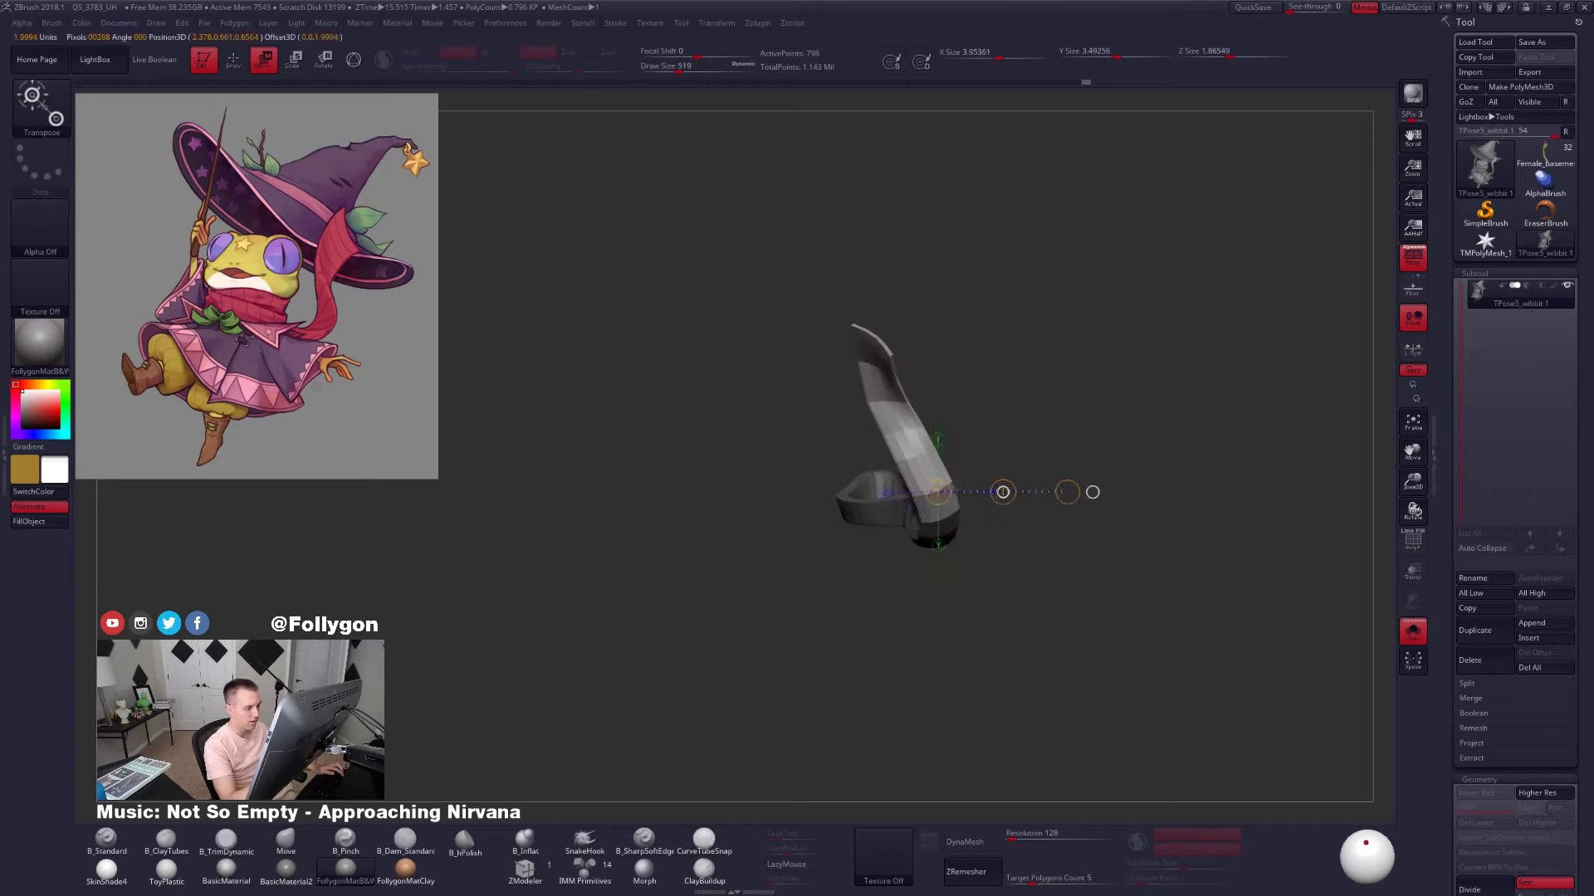
pyautogui.press('q')
pyautogui.keyDown('shift'); pyautogui.moveTo(938, 560); pyautogui.dragTo(1021, 547); pyautogui.keyUp('shift')
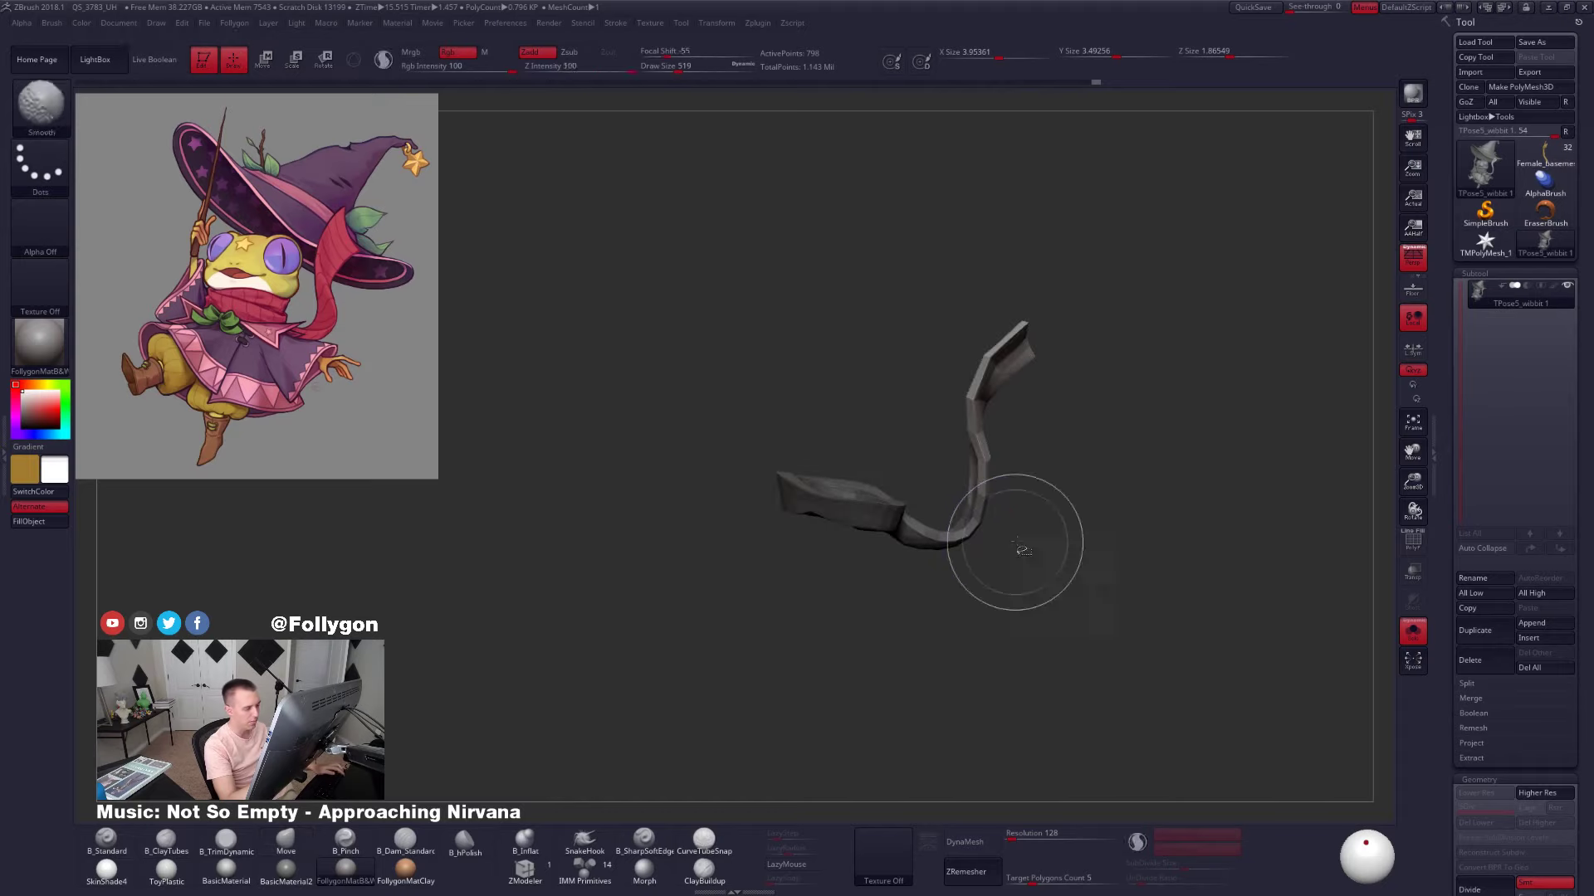
pyautogui.keyDown('ctrl'); pyautogui.keyDown('shift'); pyautogui.click(1083, 510); pyautogui.keyUp('shift'); pyautogui.keyUp('ctrl')
pyautogui.moveTo(1183, 516)
pyautogui.mouseDown()
pyautogui.moveTo(1047, 533)
pyautogui.moveTo(1150, 519)
pyautogui.moveTo(1120, 529)
pyautogui.mouseUp()
pyautogui.moveTo(1110, 503)
pyautogui.keyDown('alt'); pyautogui.mouseDown()
pyautogui.moveTo(1113, 535)
pyautogui.moveTo(973, 481)
pyautogui.moveTo(1062, 490)
pyautogui.mouseUp(); pyautogui.keyUp('alt')
pyautogui.hotkey('shift', 'd')
# Blur the scarf's mask and rotate the tail's tip from the front with a vertical Transpose line
pyautogui.press('w')
pyautogui.keyDown('ctrl'); pyautogui.click(936, 461); pyautogui.keyUp('ctrl')
pyautogui.press('q')
pyautogui.moveTo(996, 419)
pyautogui.keyDown('alt'); pyautogui.mouseDown()
pyautogui.moveTo(949, 444)
pyautogui.moveTo(955, 428)
pyautogui.moveTo(918, 435)
pyautogui.moveTo(1056, 548)
pyautogui.moveTo(1079, 515)
pyautogui.mouseUp(); pyautogui.keyUp('alt')
pyautogui.press('w')
pyautogui.moveTo(936, 458)
pyautogui.mouseDown()
pyautogui.moveTo(1054, 434)
pyautogui.moveTo(933, 434)
pyautogui.moveTo(943, 214)
pyautogui.moveTo(1121, 203)
pyautogui.mouseUp()
pyautogui.press('r')
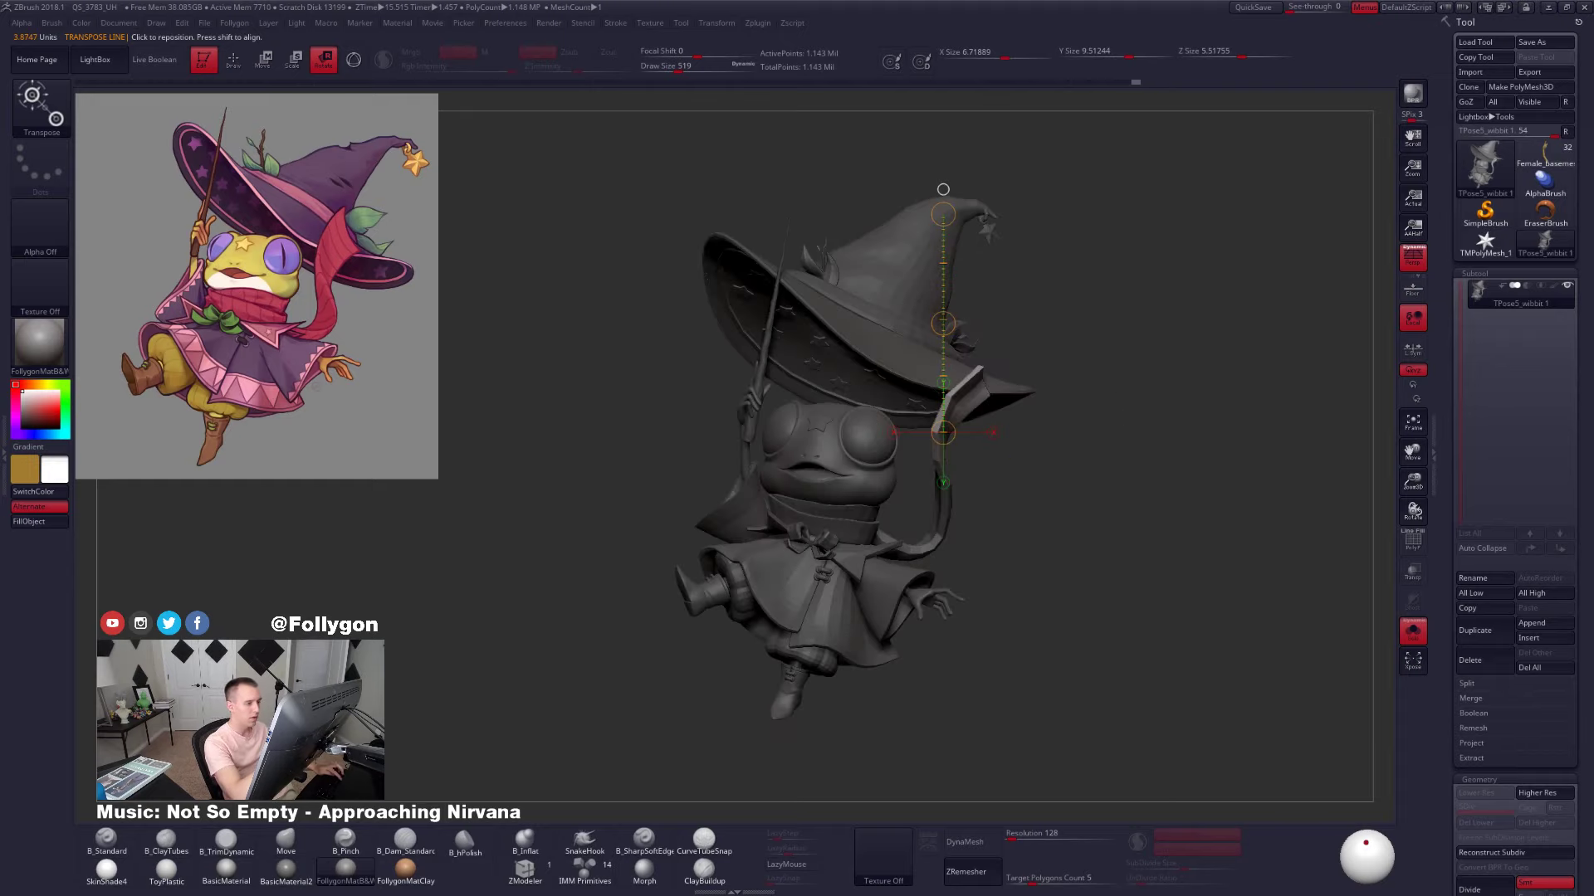
pyautogui.moveTo(945, 360); pyautogui.dragTo(974, 385)
# Set the draw size to 462 and widen the scarf's tip beside the hat brim with the Move brush
pyautogui.press('q')
pyautogui.press('space')
pyautogui.moveTo(1079, 407)
pyautogui.mouseDown()
pyautogui.moveTo(1009, 407)
pyautogui.moveTo(976, 384)
pyautogui.moveTo(1141, 399)
pyautogui.mouseUp()
pyautogui.moveTo(967, 358); pyautogui.dragTo(966, 349)
pyautogui.moveTo(1070, 390); pyautogui.dragTo(979, 385)
pyautogui.press('space')
pyautogui.keyDown('shift'); pyautogui.moveTo(1079, 417); pyautogui.dragTo(1129, 423); pyautogui.keyUp('shift')
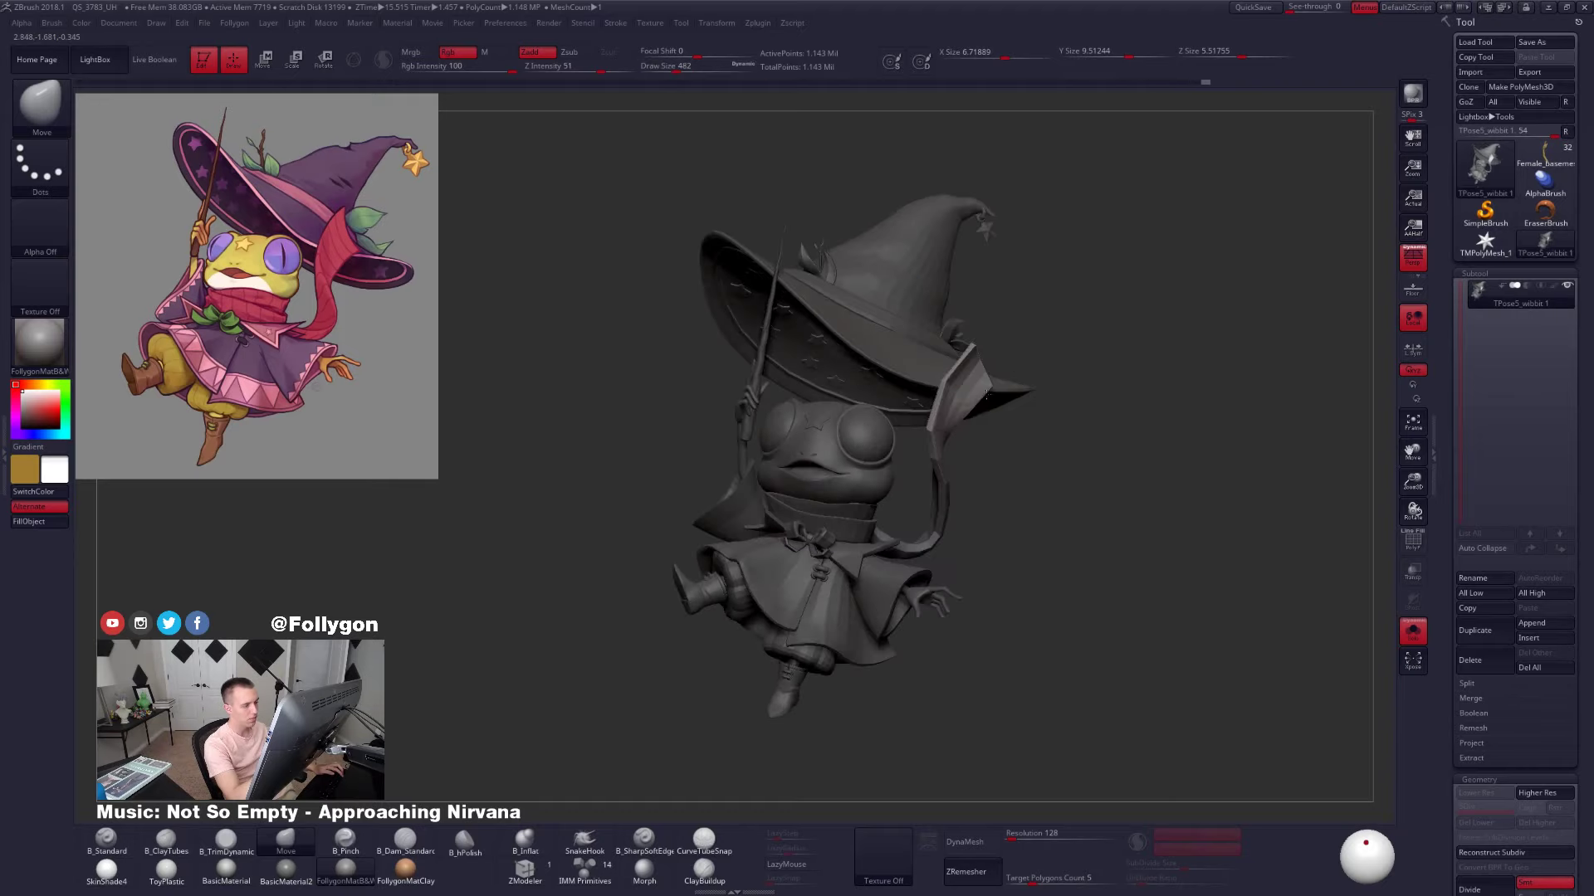
# Set the draw size to 930, unmask more of the scarf's tail and shift it with a horizontal Transpose move line
pyautogui.press('space')
pyautogui.moveTo(1044, 495); pyautogui.dragTo(1057, 497)
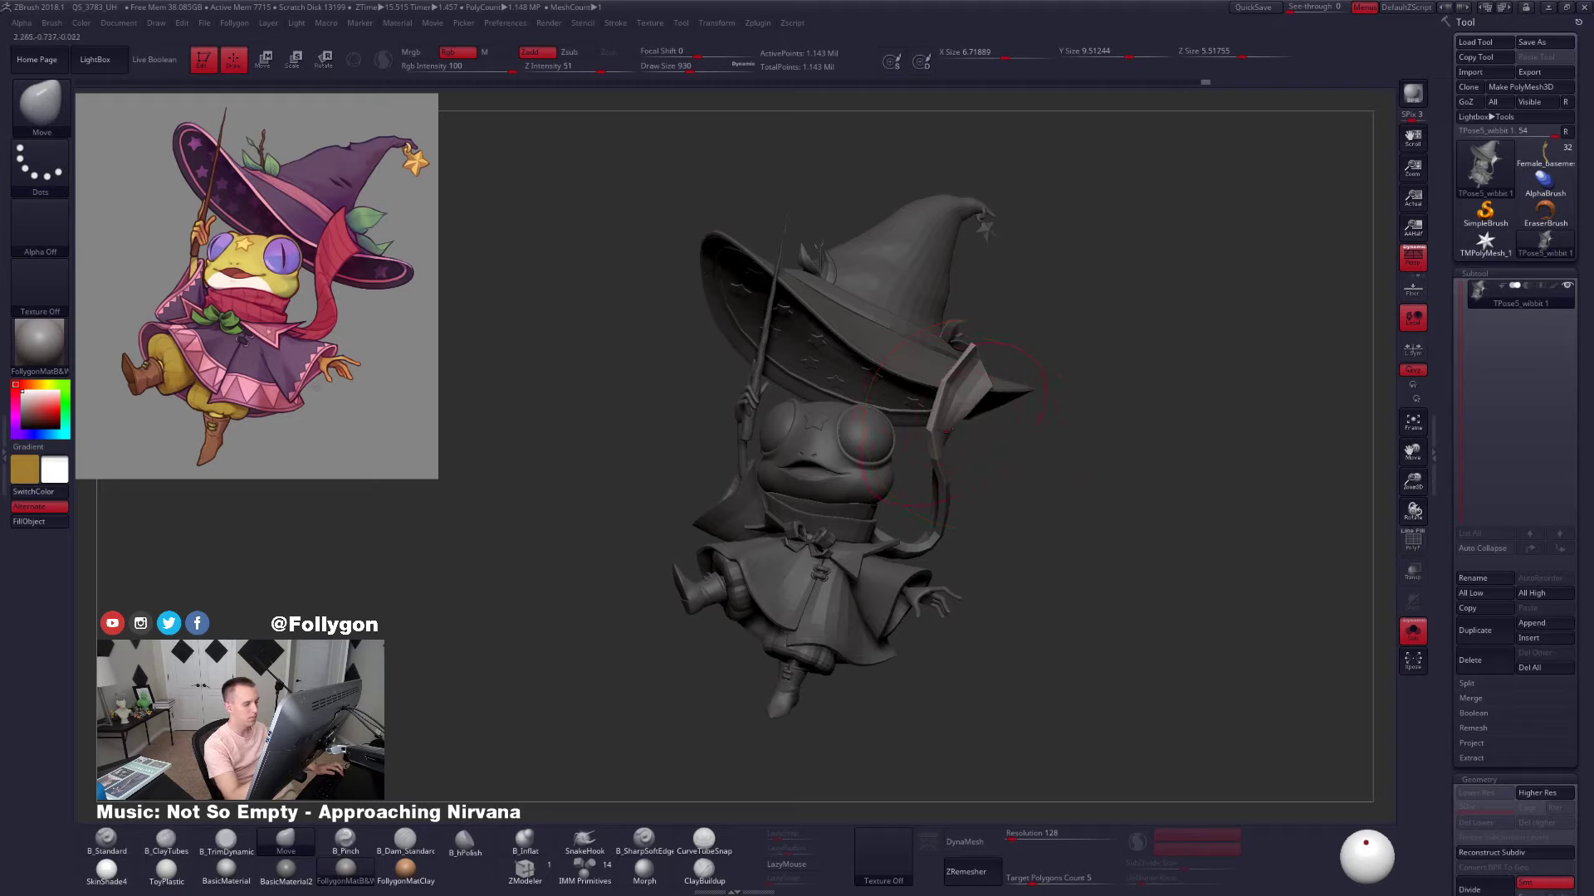
pyautogui.moveTo(940, 383)
pyautogui.keyDown('ctrl'); pyautogui.keyDown('alt'); pyautogui.mouseDown()
pyautogui.moveTo(969, 498)
pyautogui.moveTo(955, 415)
pyautogui.mouseUp(); pyautogui.keyUp('alt'); pyautogui.keyUp('ctrl')
pyautogui.press('w')
pyautogui.moveTo(950, 498)
pyautogui.keyDown('shift'); pyautogui.mouseDown()
pyautogui.moveTo(1071, 498)
pyautogui.moveTo(997, 498)
pyautogui.mouseUp(); pyautogui.keyUp('shift')
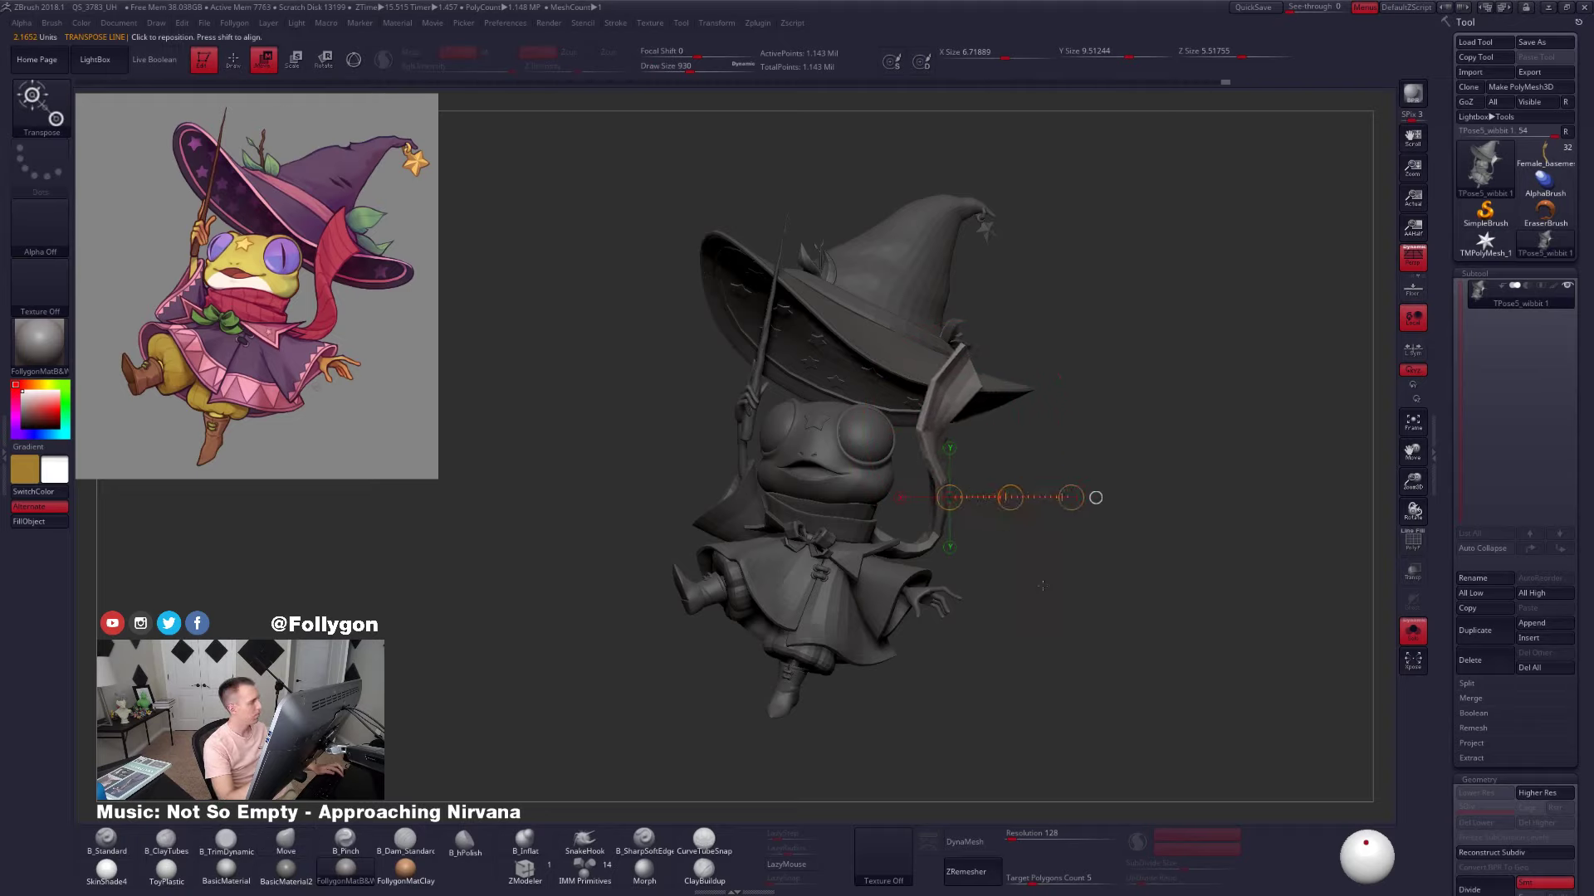
# Clear the mask, set the draw size to 677 and adjust the scarf's tip under the hat brim with the Move brush
pyautogui.press('q')
pyautogui.moveTo(1042, 586)
pyautogui.keyDown('alt'); pyautogui.mouseDown()
pyautogui.moveTo(1028, 523)
pyautogui.moveTo(1100, 549)
pyautogui.moveTo(1071, 561)
pyautogui.moveTo(1087, 583)
pyautogui.mouseUp(); pyautogui.keyUp('alt')
pyautogui.keyDown('alt'); pyautogui.moveTo(1003, 640); pyautogui.dragTo(1008, 578); pyautogui.keyUp('alt')
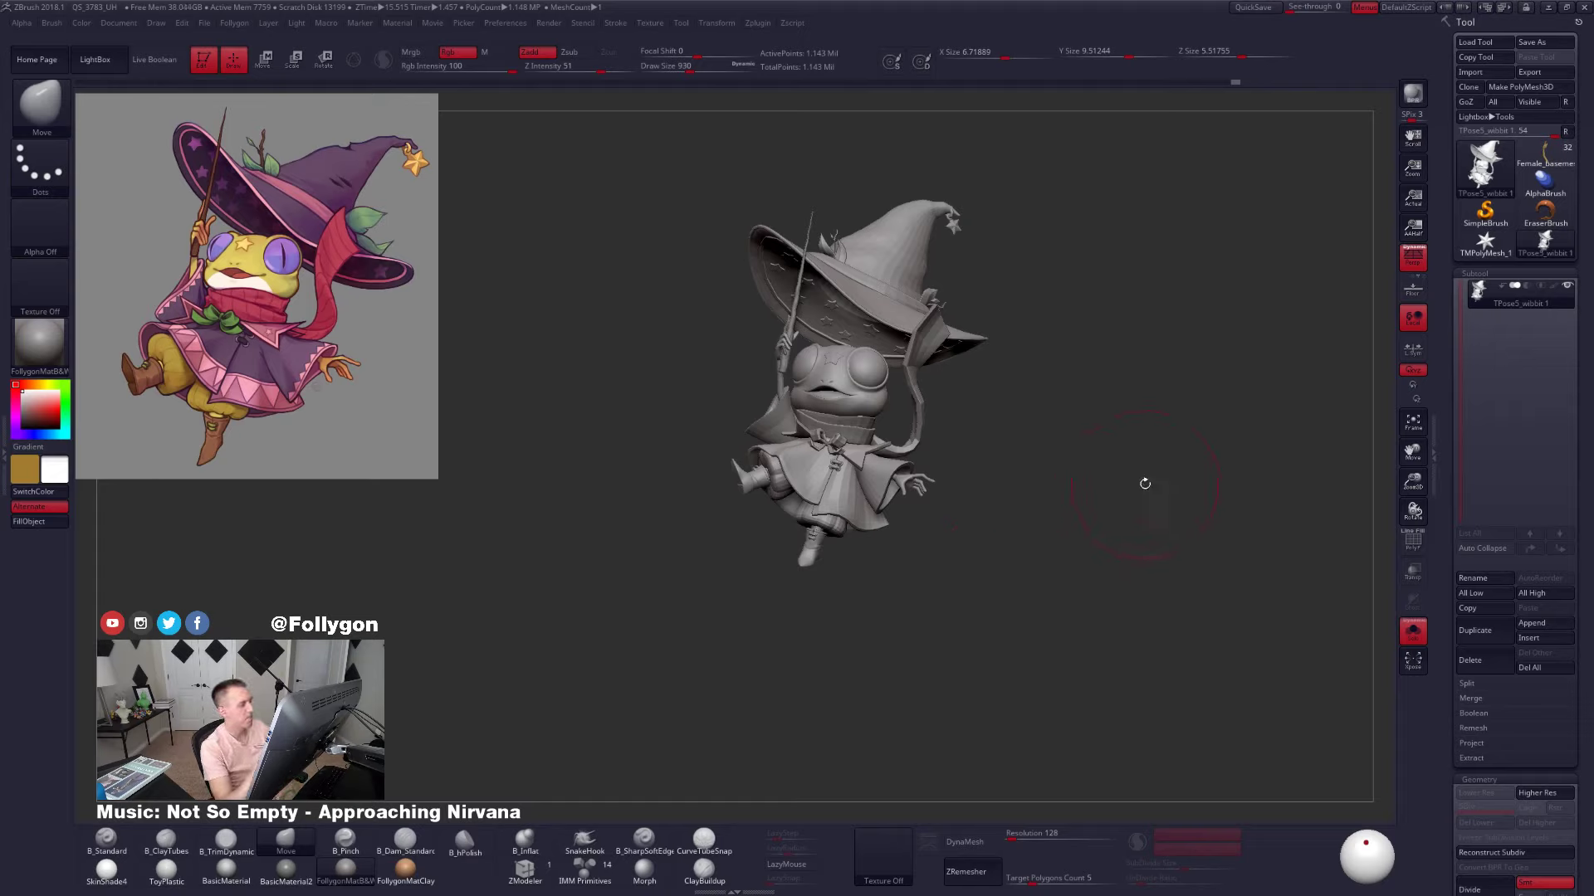
pyautogui.press('space')
pyautogui.click(1133, 455)
pyautogui.hotkey('ctrl', 'shift', 'space')
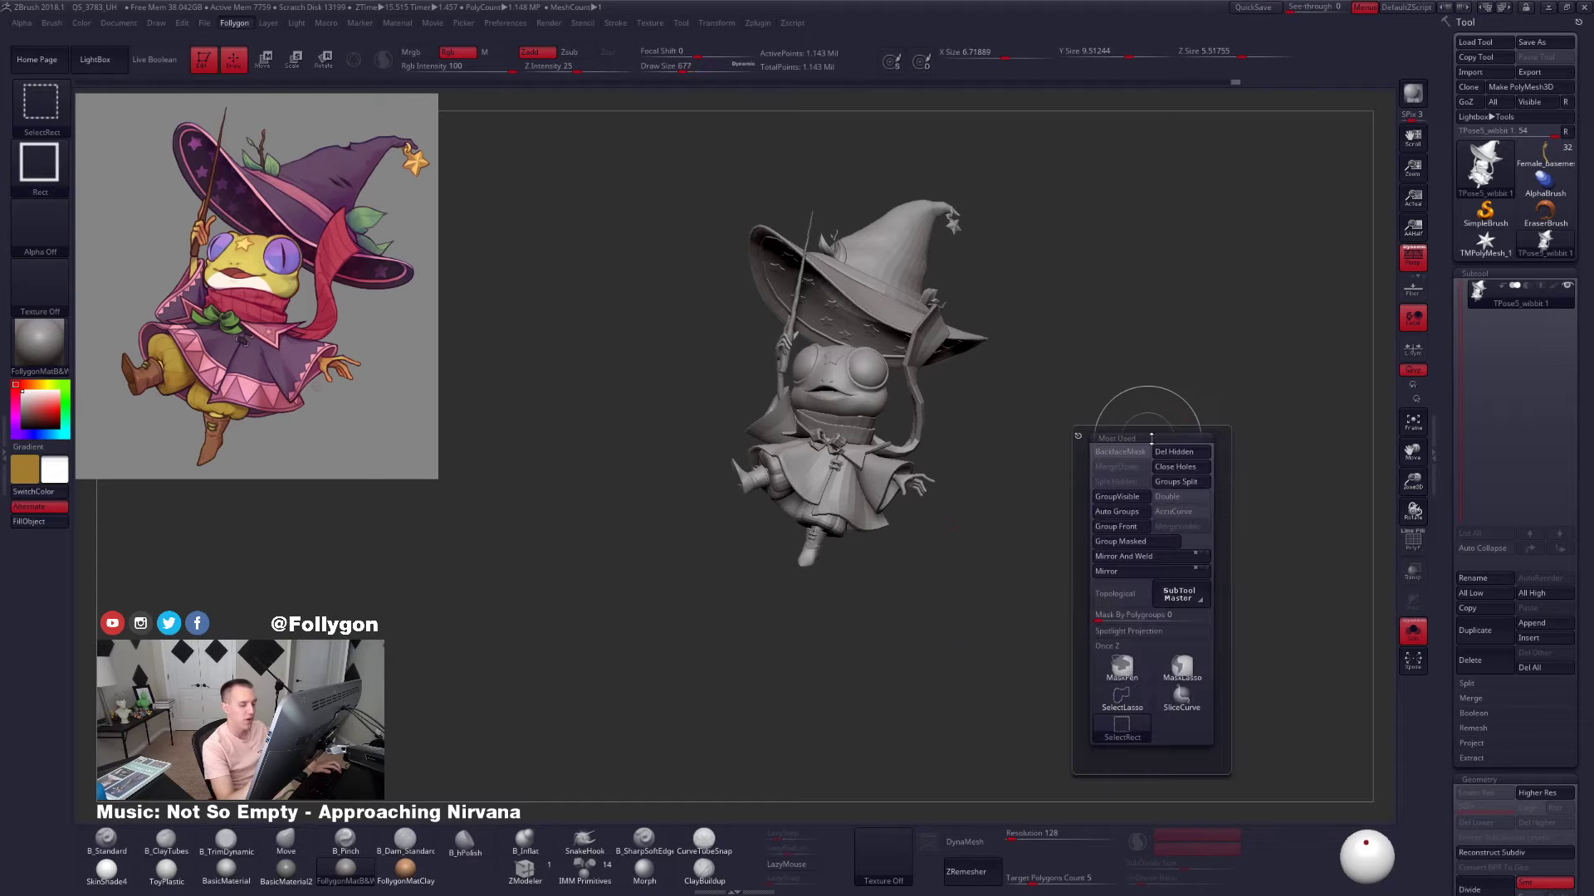
pyautogui.keyDown('alt'); pyautogui.moveTo(1174, 473); pyautogui.dragTo(1130, 479); pyautogui.keyUp('alt')
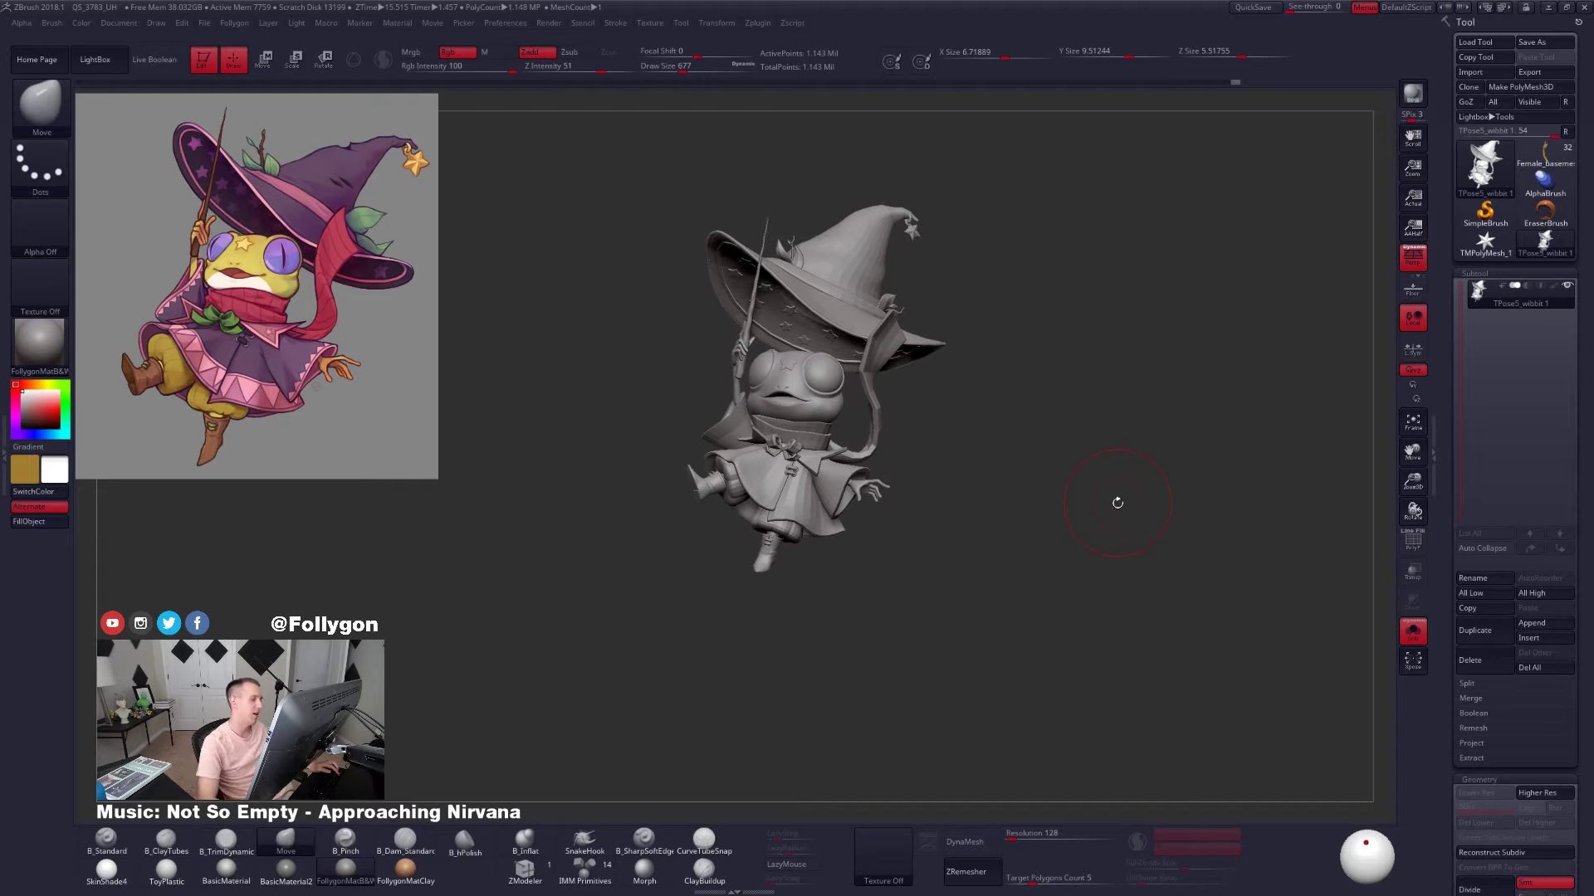
pyautogui.moveTo(922, 349); pyautogui.dragTo(988, 393)
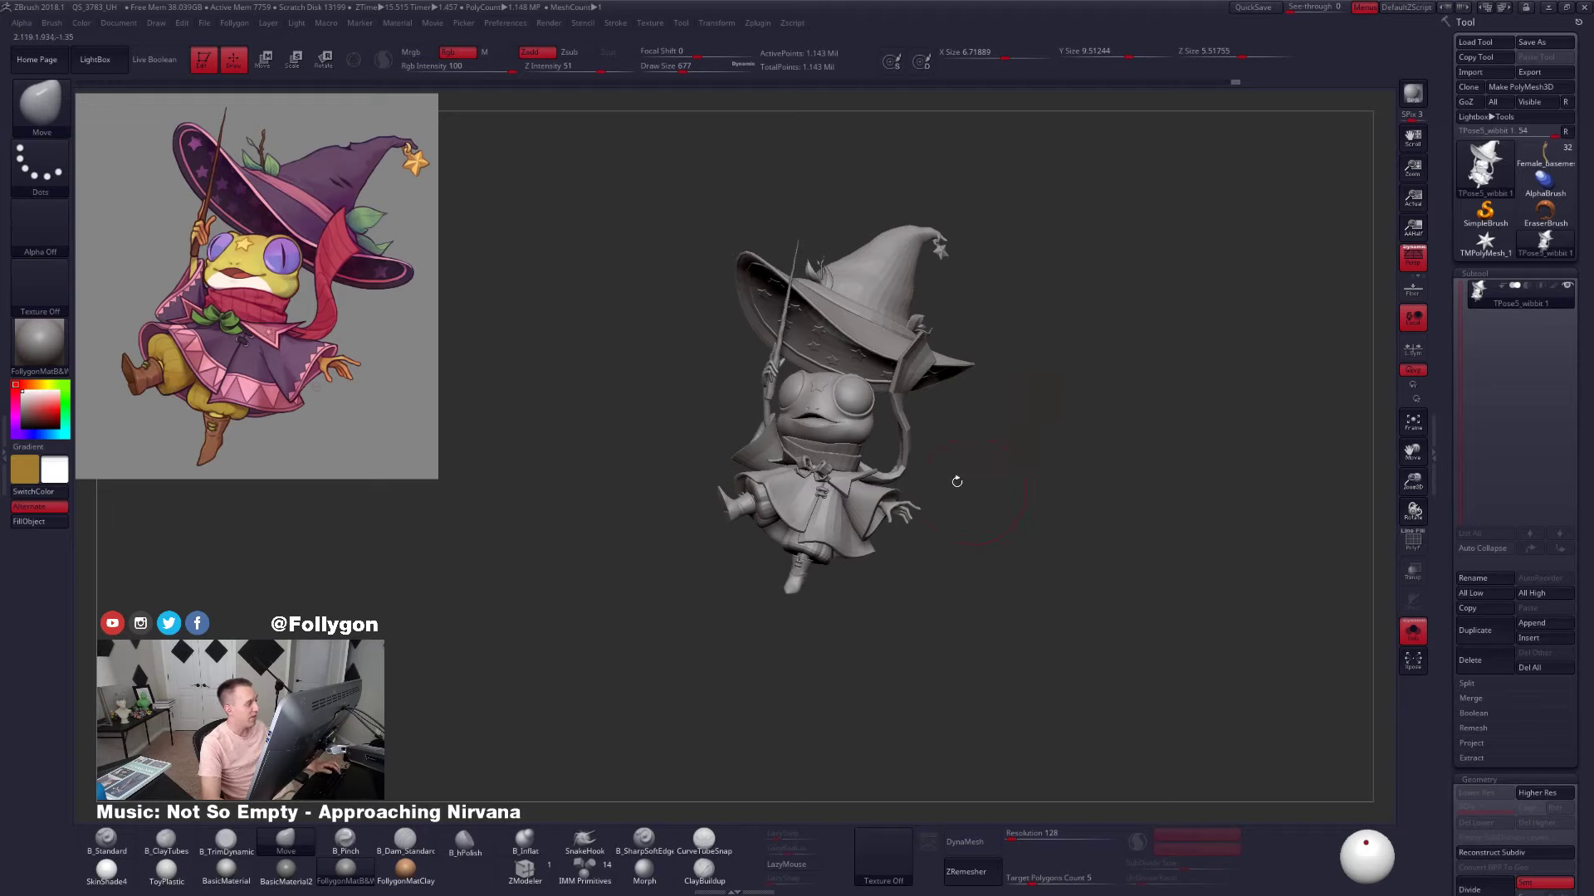
# Set the draw size to 321 and reshape the scarf's tail beside the frog's face with the Move brush
pyautogui.moveTo(758, 455)
pyautogui.keyDown('alt'); pyautogui.mouseDown()
pyautogui.moveTo(816, 455)
pyautogui.moveTo(848, 410)
pyautogui.moveTo(835, 404)
pyautogui.mouseUp(); pyautogui.keyUp('alt')
pyautogui.press('space')
pyautogui.keyDown('alt'); pyautogui.moveTo(913, 456); pyautogui.dragTo(870, 449, button='right'); pyautogui.keyUp('alt')
pyautogui.hotkey('ctrl', 'shift', 'space')
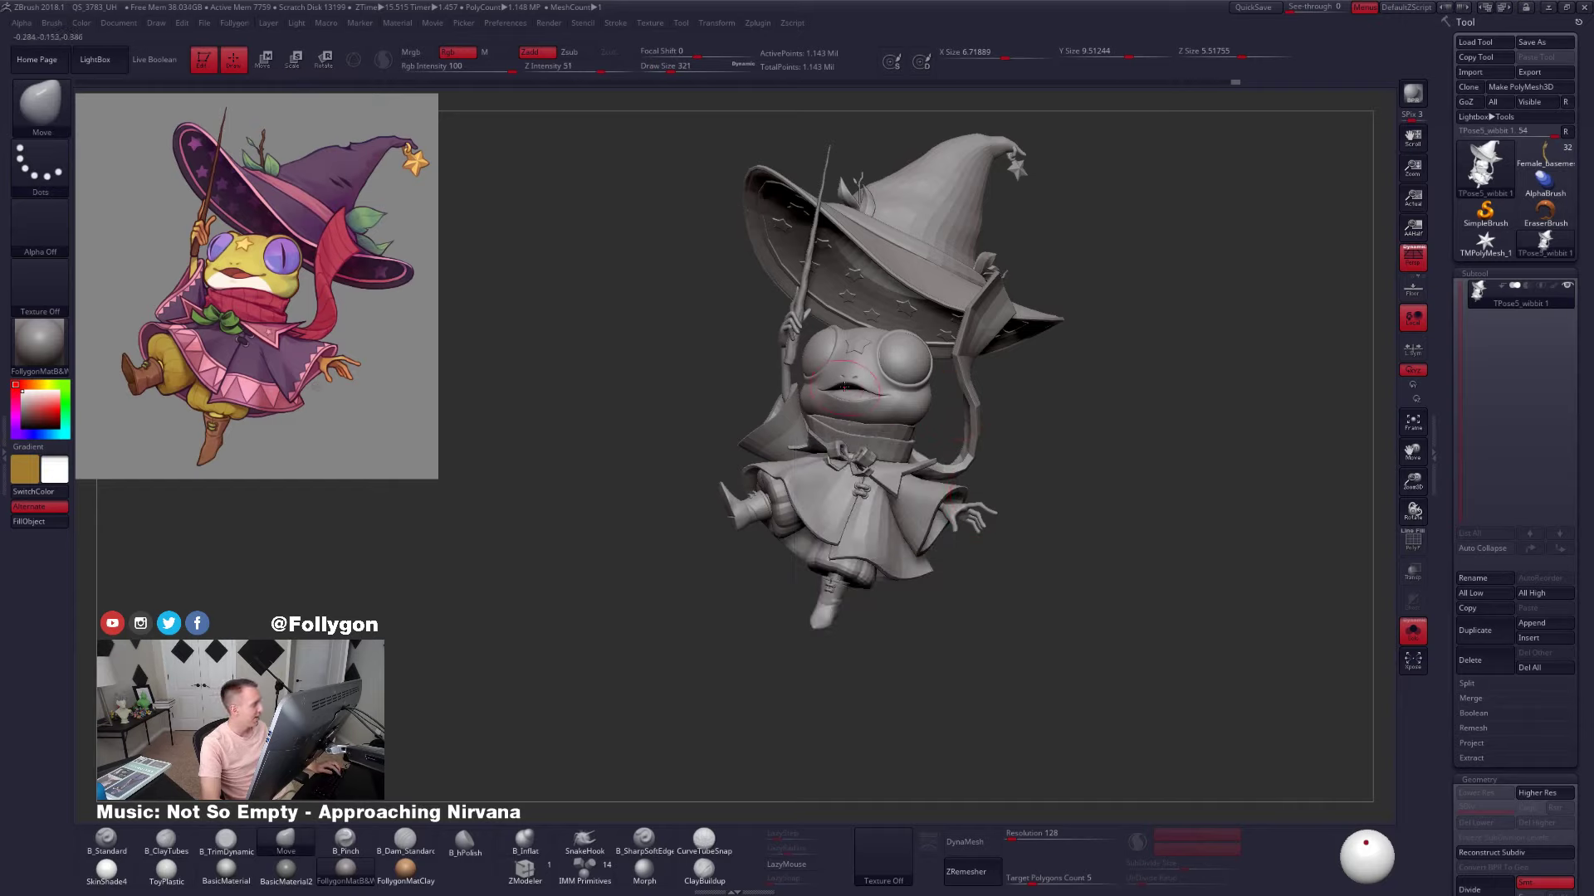
pyautogui.keyDown('alt'); pyautogui.moveTo(844, 387); pyautogui.dragTo(882, 417, button='right'); pyautogui.keyUp('alt')
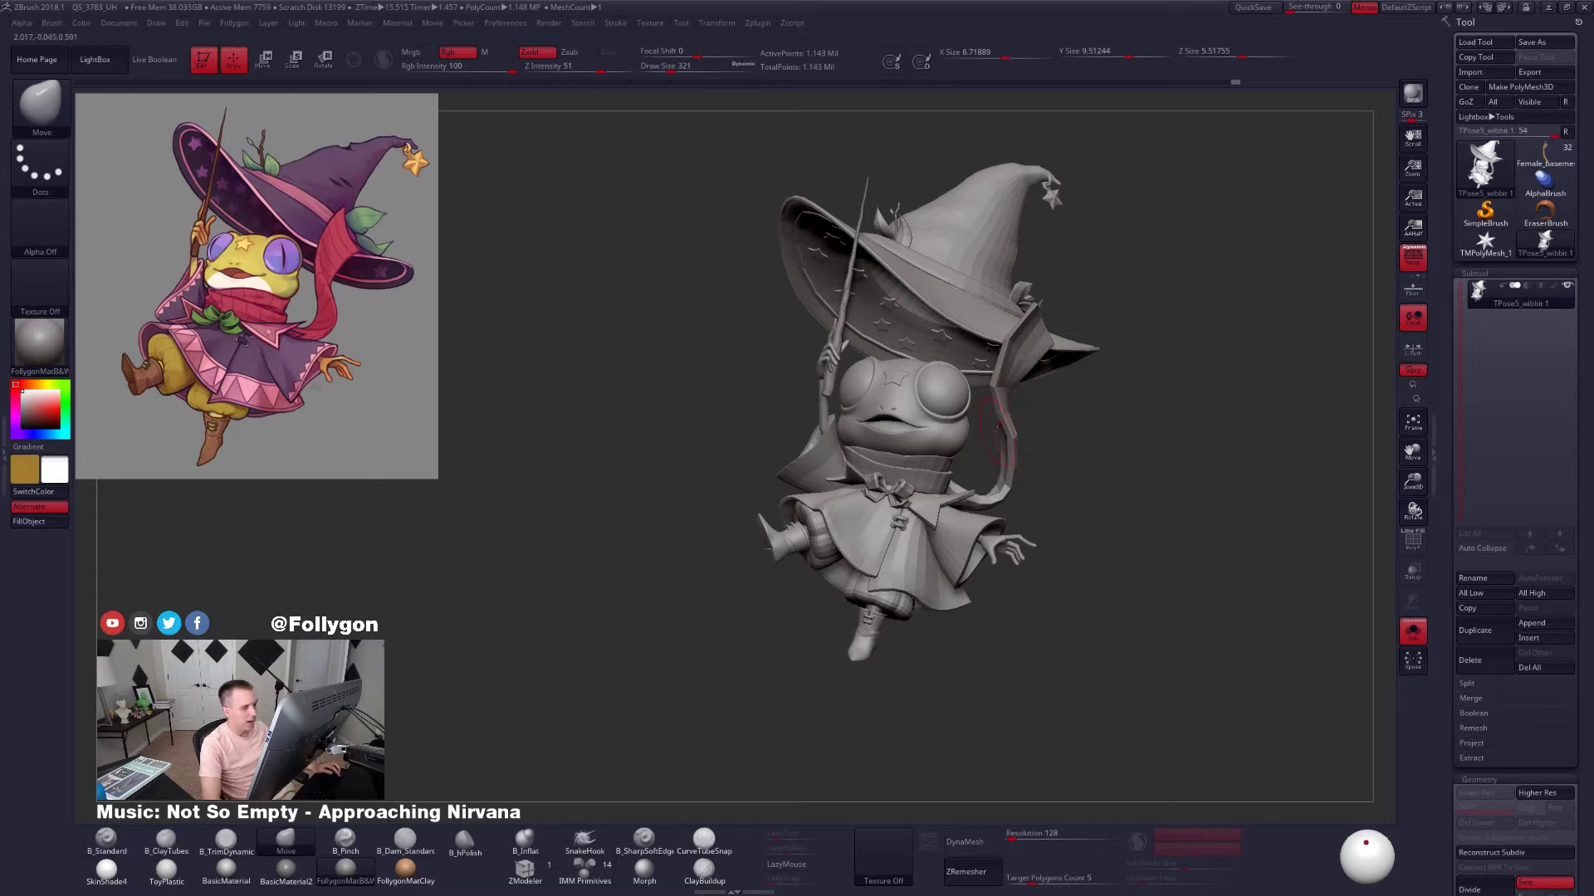
pyautogui.moveTo(1001, 347)
pyautogui.mouseDown(button='right')
pyautogui.moveTo(921, 372)
pyautogui.moveTo(788, 355)
pyautogui.moveTo(1001, 348)
pyautogui.moveTo(1002, 311)
pyautogui.mouseUp(button='right')
# Mask everything except the two sleeves with a Transpose topology mask and reshape the lowered arm's sleeve with the Move brush
pyautogui.keyDown('alt'); pyautogui.moveTo(1030, 403); pyautogui.dragTo(962, 427, button='right'); pyautogui.keyUp('alt')
pyautogui.keyDown('ctrl'); pyautogui.moveTo(945, 500); pyautogui.dragTo(950, 562, button='right'); pyautogui.keyUp('ctrl')
pyautogui.press('w')
pyautogui.keyDown('ctrl'); pyautogui.click(926, 513); pyautogui.keyUp('ctrl')
pyautogui.press('q')
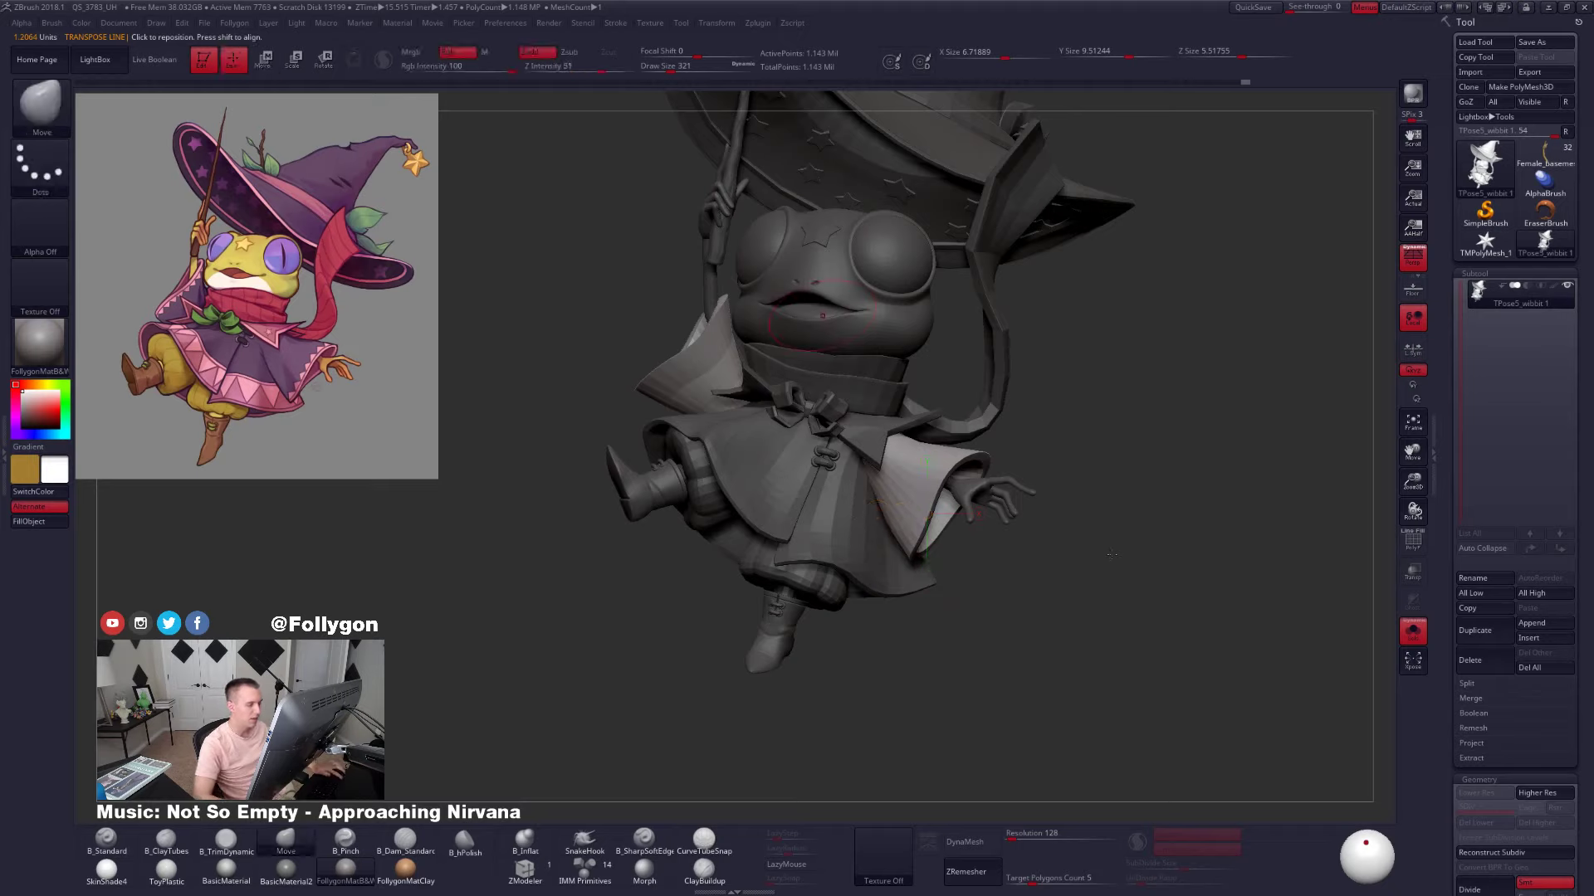
pyautogui.moveTo(948, 540); pyautogui.dragTo(896, 500, button='right')
pyautogui.moveTo(911, 519)
pyautogui.keyDown('ctrl'); pyautogui.mouseDown()
pyautogui.moveTo(905, 622)
pyautogui.moveTo(990, 319)
pyautogui.moveTo(927, 411)
pyautogui.mouseUp(); pyautogui.keyUp('ctrl')
pyautogui.moveTo(957, 487)
pyautogui.mouseDown(button='right')
pyautogui.moveTo(1029, 519)
pyautogui.moveTo(1008, 490)
pyautogui.mouseUp(button='right')
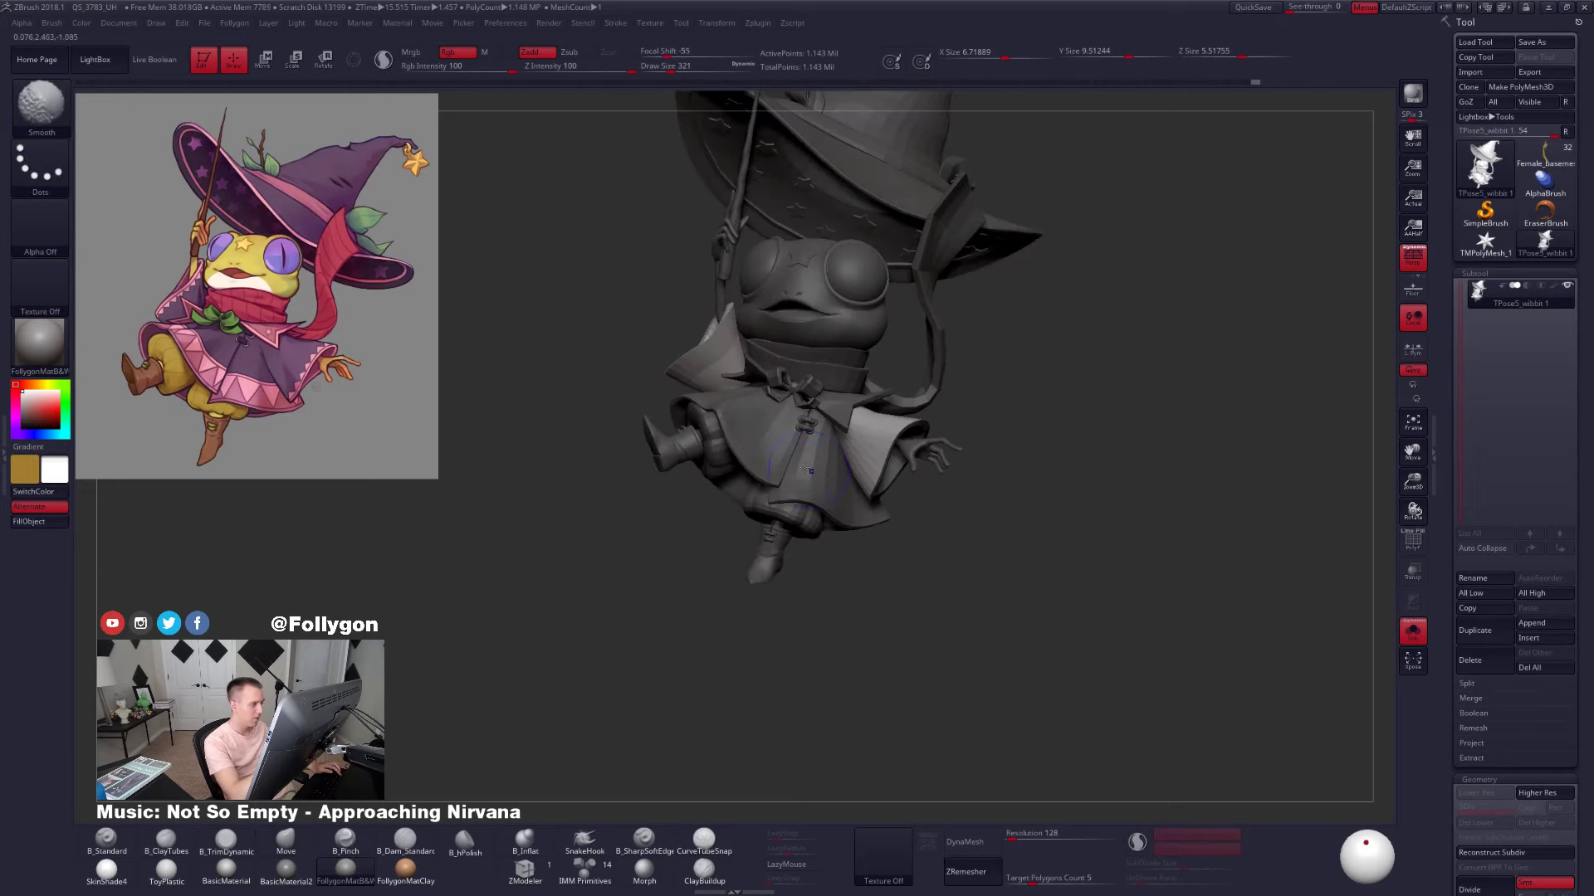
# Mask the raised arm's sleeve too, set the draw size to 430 and reshape and smooth the lowered arm's sleeve
pyautogui.moveTo(813, 339)
pyautogui.keyDown('ctrl'); pyautogui.mouseDown()
pyautogui.moveTo(568, 424)
pyautogui.moveTo(805, 270)
pyautogui.mouseUp(); pyautogui.keyUp('ctrl')
pyautogui.moveTo(979, 465)
pyautogui.keyDown('alt'); pyautogui.mouseDown(button='right')
pyautogui.moveTo(996, 472)
pyautogui.moveTo(987, 540)
pyautogui.mouseUp(button='right'); pyautogui.keyUp('alt')
pyautogui.keyDown('ctrl'); pyautogui.click(901, 495); pyautogui.keyUp('ctrl')
pyautogui.keyDown('ctrl'); pyautogui.click(899, 491); pyautogui.keyUp('ctrl')
pyautogui.press('space')
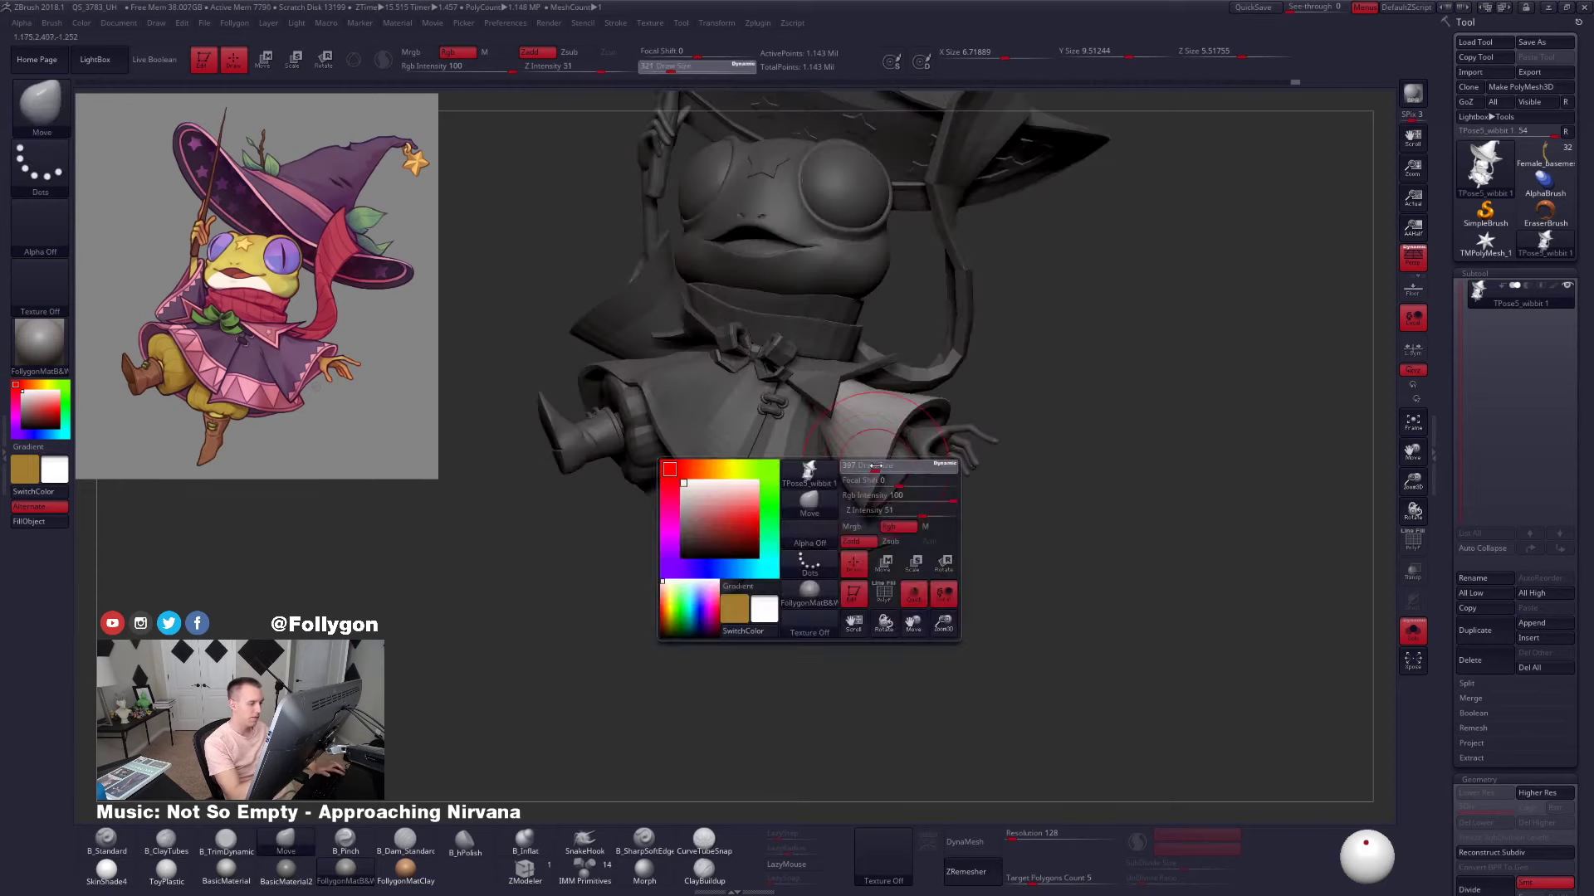
pyautogui.moveTo(865, 490); pyautogui.dragTo(871, 490)
pyautogui.moveTo(848, 480); pyautogui.dragTo(877, 482, button='right')
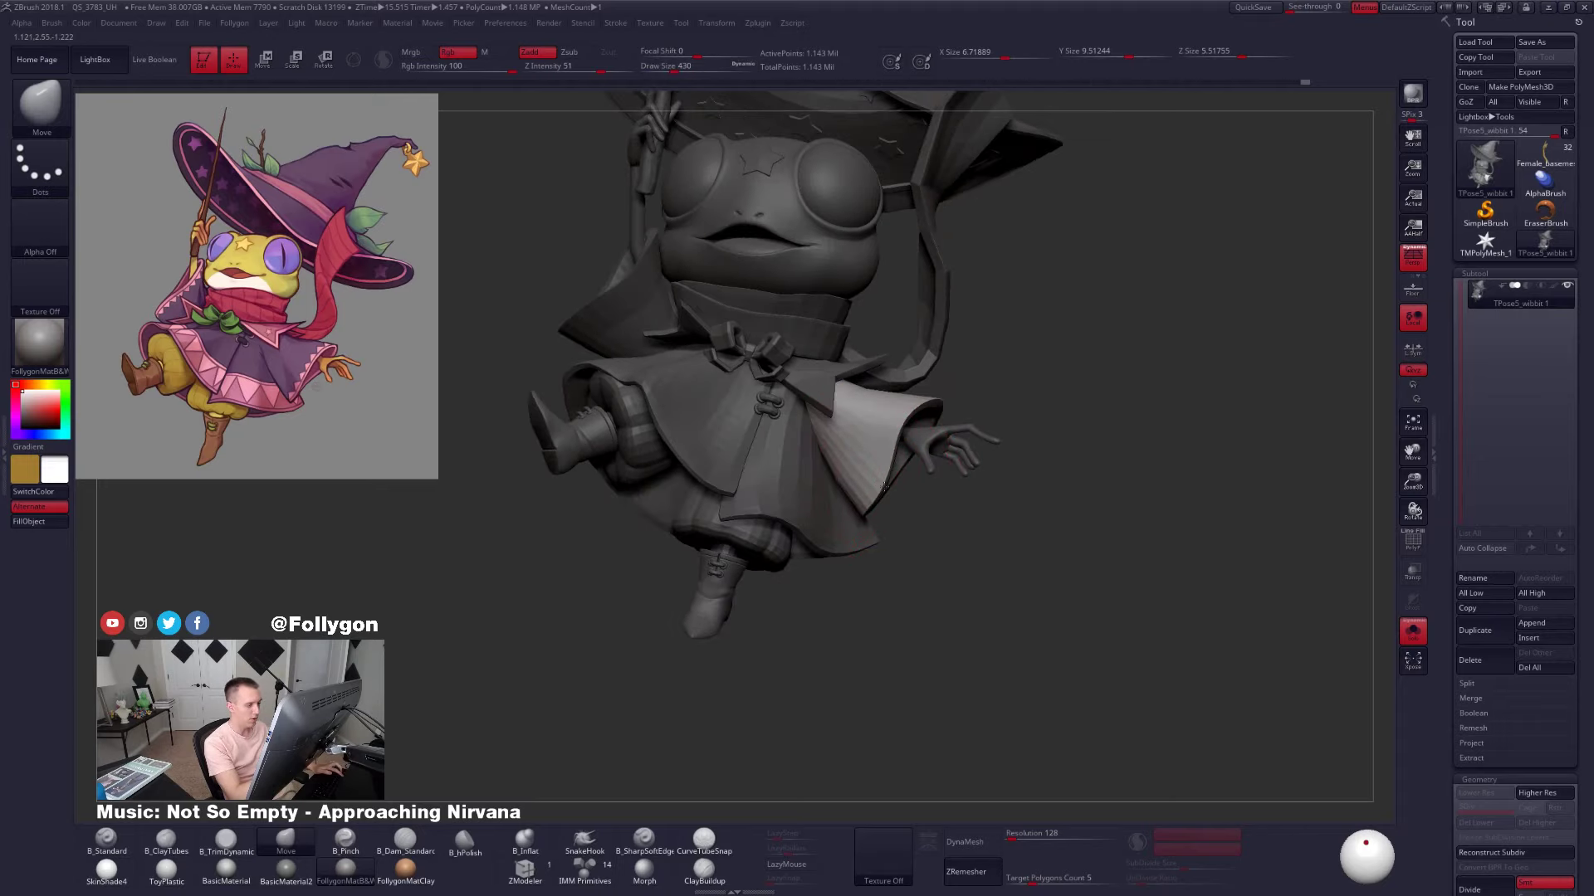
pyautogui.keyDown('shift'); pyautogui.moveTo(888, 488); pyautogui.dragTo(882, 503); pyautogui.keyUp('shift')
pyautogui.moveTo(881, 503); pyautogui.dragTo(840, 512, button='right')
# Isolate the sleeves, refine the lowered sleeve's opening with the Move brush at draw size 252, clear the mask and show the whole figure
pyautogui.keyDown('ctrl'); pyautogui.keyDown('shift'); pyautogui.click(819, 503); pyautogui.keyUp('shift'); pyautogui.keyUp('ctrl')
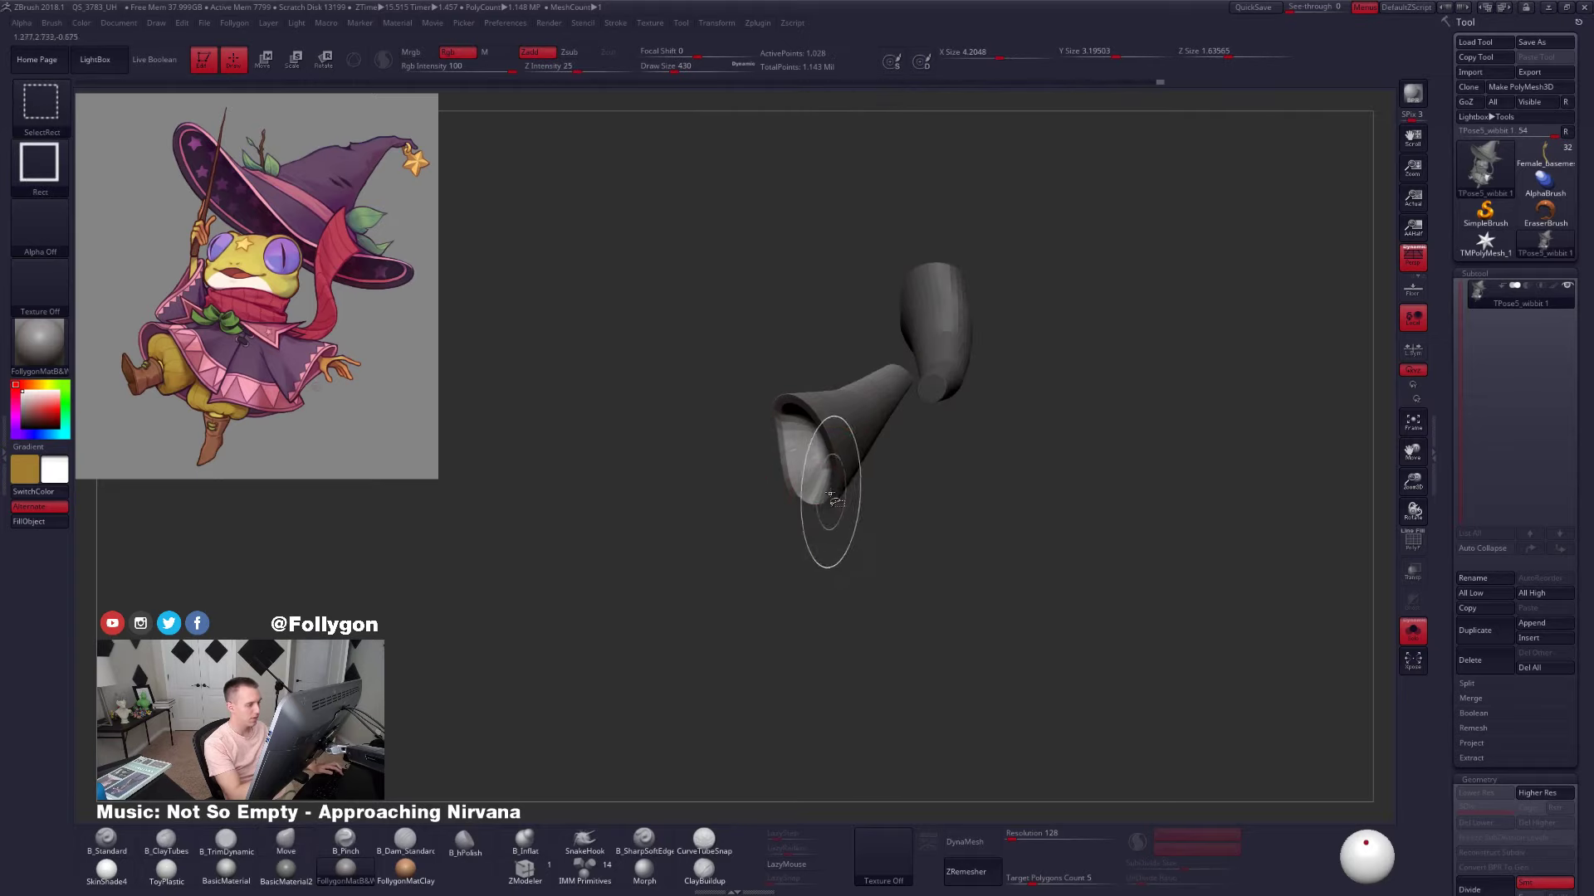
pyautogui.moveTo(829, 534)
pyautogui.keyDown('ctrl'); pyautogui.mouseDown()
pyautogui.moveTo(818, 543)
pyautogui.moveTo(815, 519)
pyautogui.moveTo(967, 465)
pyautogui.mouseUp(); pyautogui.keyUp('ctrl')
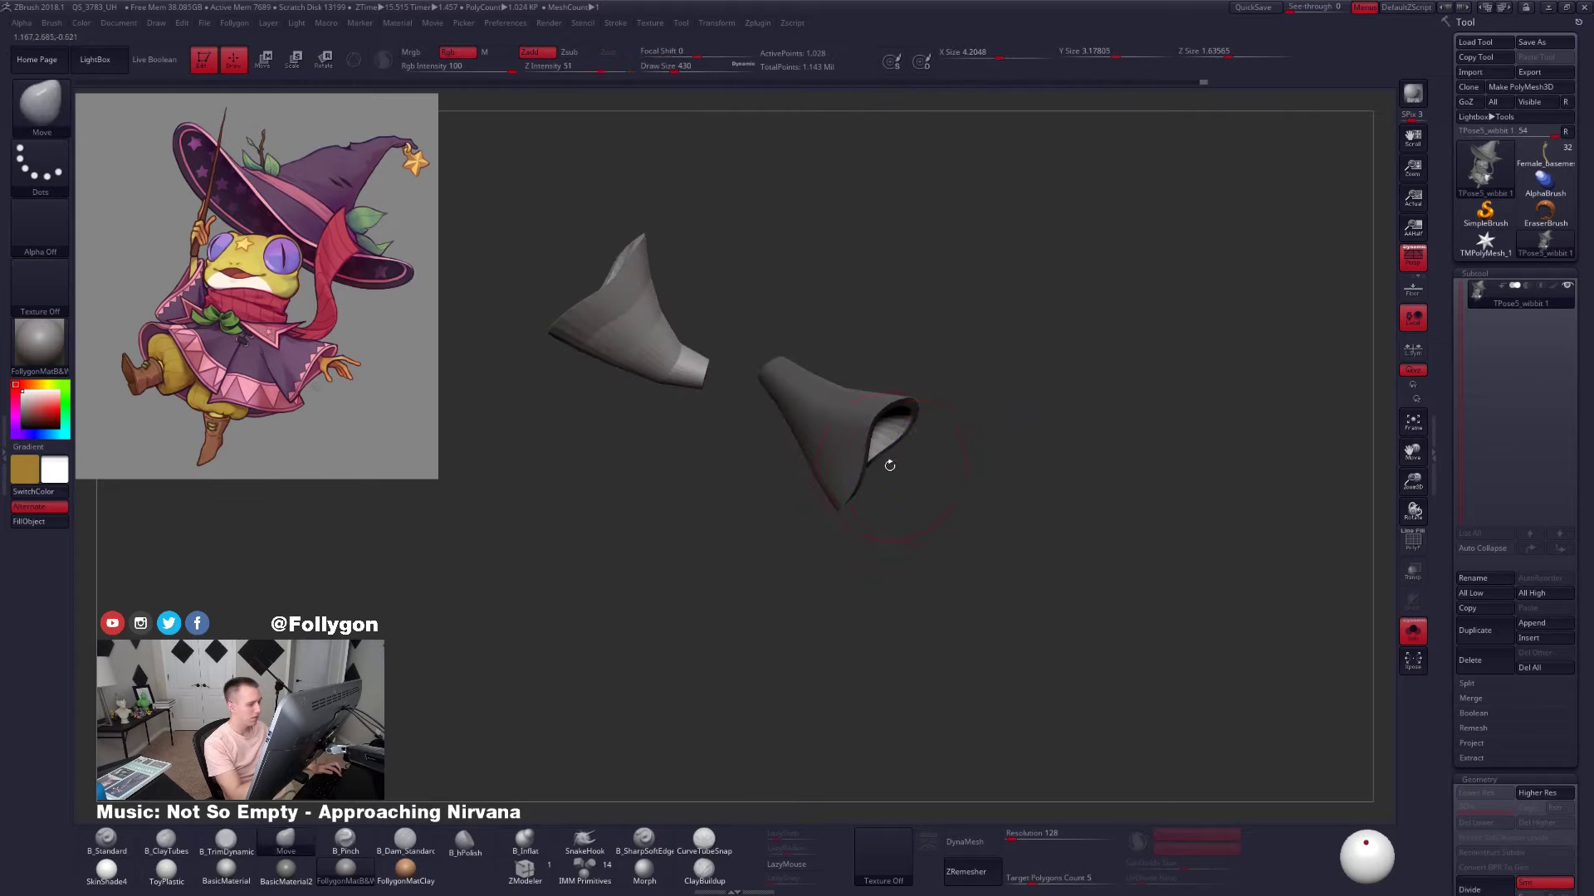
pyautogui.moveTo(871, 492)
pyautogui.mouseDown()
pyautogui.moveTo(776, 492)
pyautogui.moveTo(815, 475)
pyautogui.moveTo(901, 497)
pyautogui.moveTo(817, 497)
pyautogui.mouseUp()
pyautogui.press('space')
pyautogui.keyDown('ctrl'); pyautogui.click(896, 499); pyautogui.keyUp('ctrl')
pyautogui.moveTo(771, 531)
pyautogui.mouseDown()
pyautogui.moveTo(884, 537)
pyautogui.moveTo(896, 506)
pyautogui.moveTo(880, 504)
pyautogui.mouseUp()
pyautogui.moveTo(893, 432); pyautogui.dragTo(885, 440)
pyautogui.moveTo(888, 482)
pyautogui.mouseDown()
pyautogui.moveTo(1067, 458)
pyautogui.moveTo(1106, 526)
pyautogui.moveTo(1113, 587)
pyautogui.moveTo(1122, 569)
pyautogui.mouseUp()
pyautogui.keyDown('ctrl'); pyautogui.keyDown('shift'); pyautogui.click(963, 505); pyautogui.keyUp('shift'); pyautogui.keyUp('ctrl')
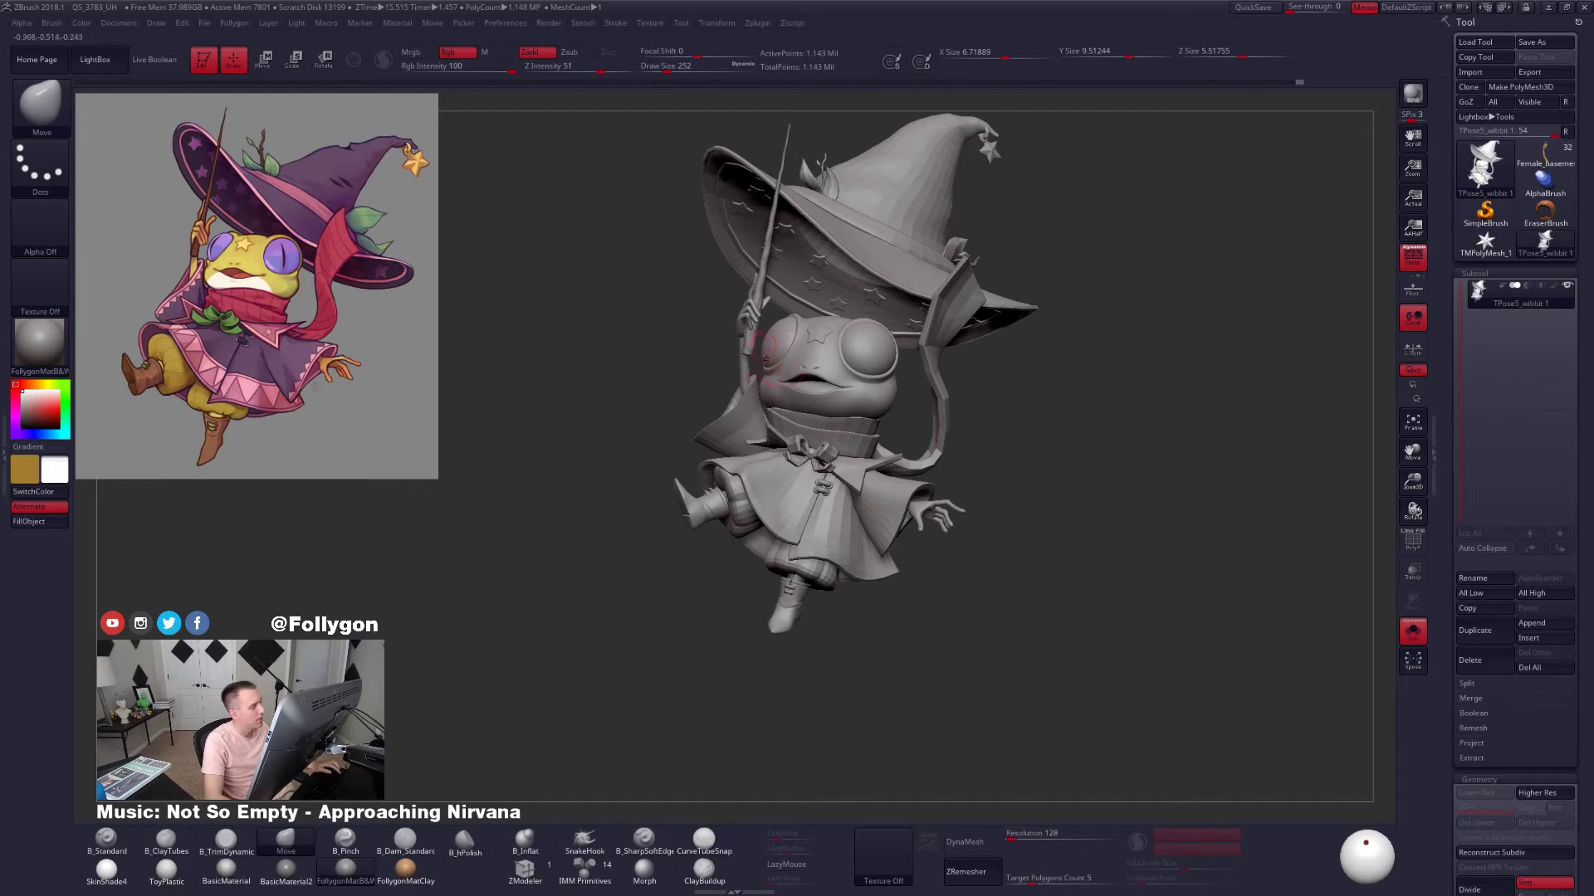
# Mask everything except the raised arm and wand, and rotate them about the elbow with a horizontal Transpose line
pyautogui.moveTo(750, 356)
pyautogui.keyDown('ctrl'); pyautogui.mouseDown(button='right')
pyautogui.moveTo(727, 341)
pyautogui.moveTo(749, 332)
pyautogui.mouseUp(button='right'); pyautogui.keyUp('ctrl')
pyautogui.keyDown('ctrl'); pyautogui.keyDown('shift'); pyautogui.click(749, 332); pyautogui.keyUp('shift'); pyautogui.keyUp('ctrl')
pyautogui.keyDown('ctrl'); pyautogui.keyDown('shift'); pyautogui.moveTo(688, 331); pyautogui.dragTo(688, 381); pyautogui.keyUp('shift'); pyautogui.keyUp('ctrl')
pyautogui.keyDown('ctrl'); pyautogui.keyDown('shift'); pyautogui.click(750, 351); pyautogui.keyUp('shift'); pyautogui.keyUp('ctrl')
pyautogui.keyDown('ctrl'); pyautogui.click(694, 353); pyautogui.keyUp('ctrl')
pyautogui.keyDown('ctrl'); pyautogui.keyDown('shift'); pyautogui.click(694, 351); pyautogui.keyUp('shift'); pyautogui.keyUp('ctrl')
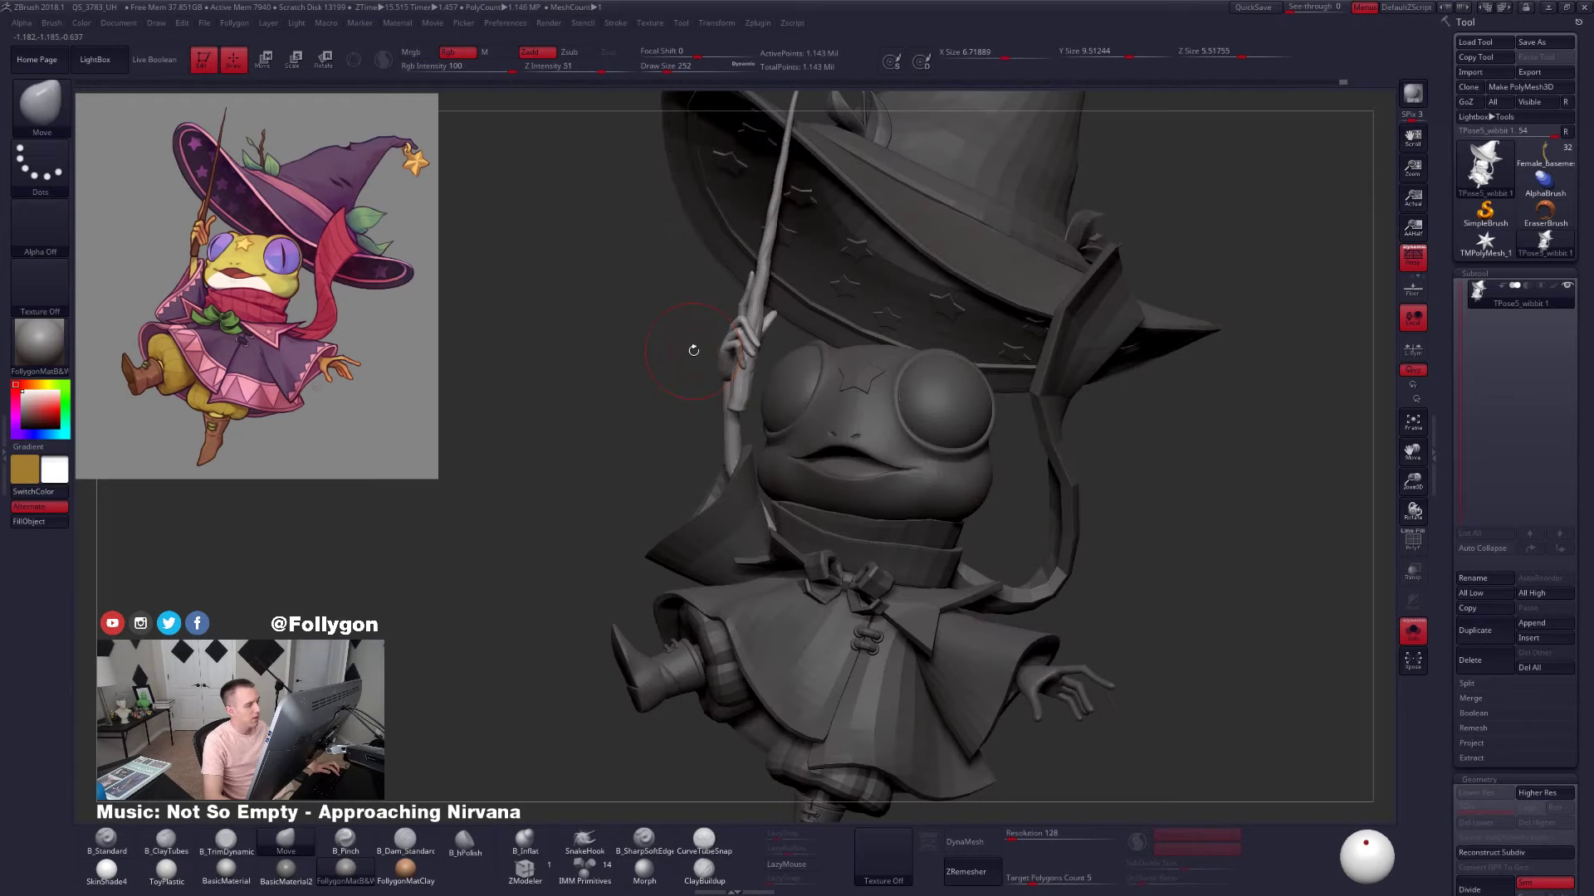
pyautogui.press('r')
pyautogui.moveTo(731, 471)
pyautogui.mouseDown()
pyautogui.moveTo(793, 432)
pyautogui.moveTo(1161, 526)
pyautogui.moveTo(1168, 484)
pyautogui.mouseUp()
pyautogui.press('q')
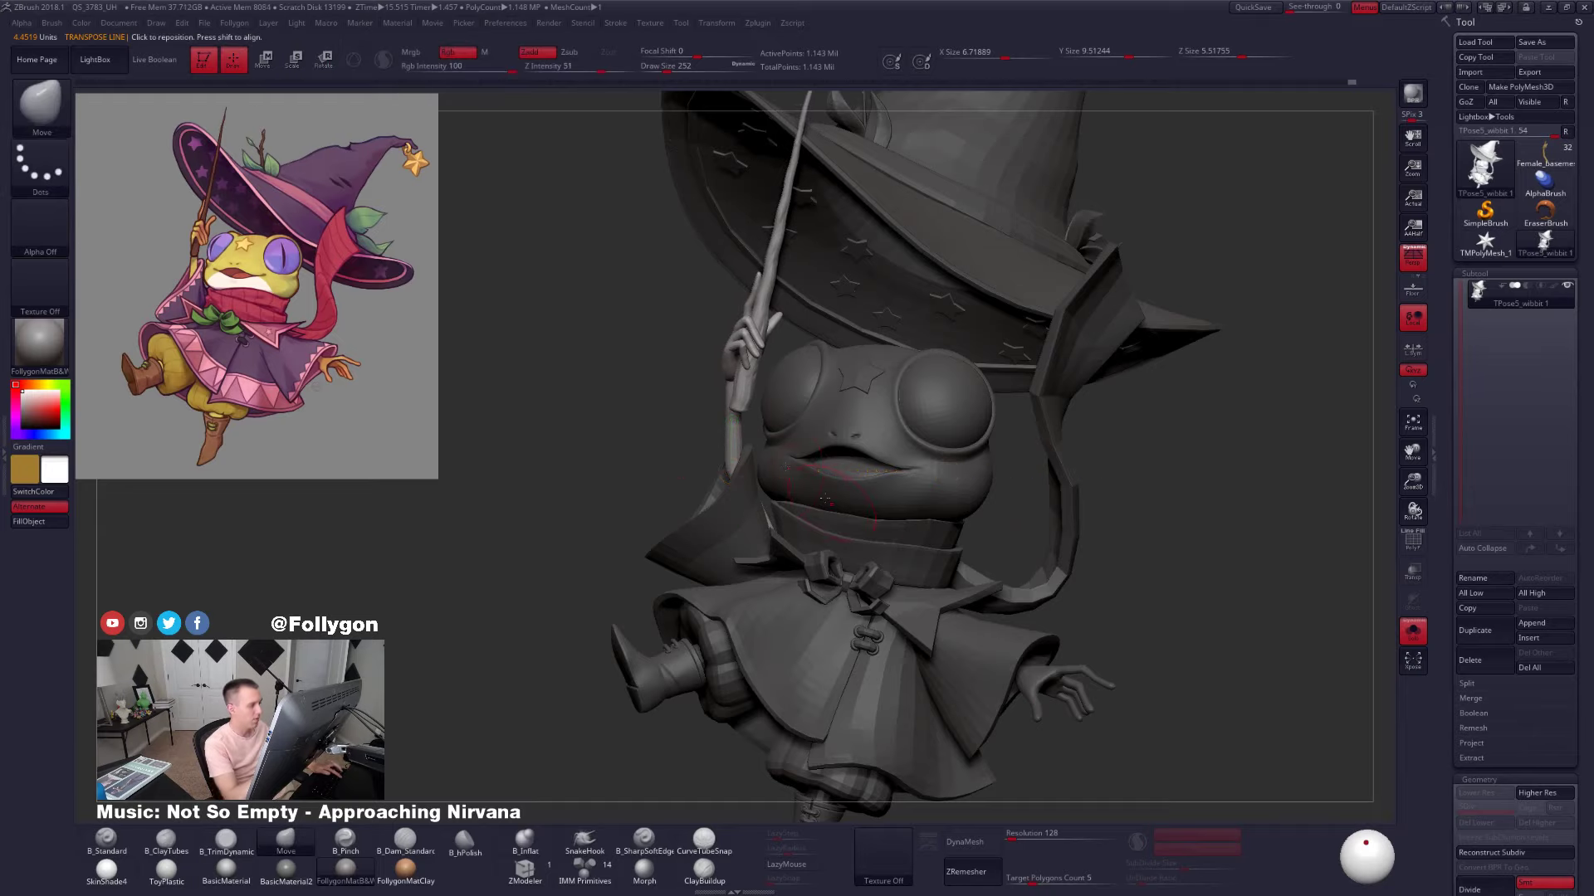
# Isolate the raised arm with PolyFrame on, mask its part below the elbow bend, and show the whole figure
pyautogui.keyDown('ctrl'); pyautogui.keyDown('shift'); pyautogui.click(734, 444); pyautogui.keyUp('shift'); pyautogui.keyUp('ctrl')
pyautogui.press('f')
pyautogui.hotkey('shift', 'f')
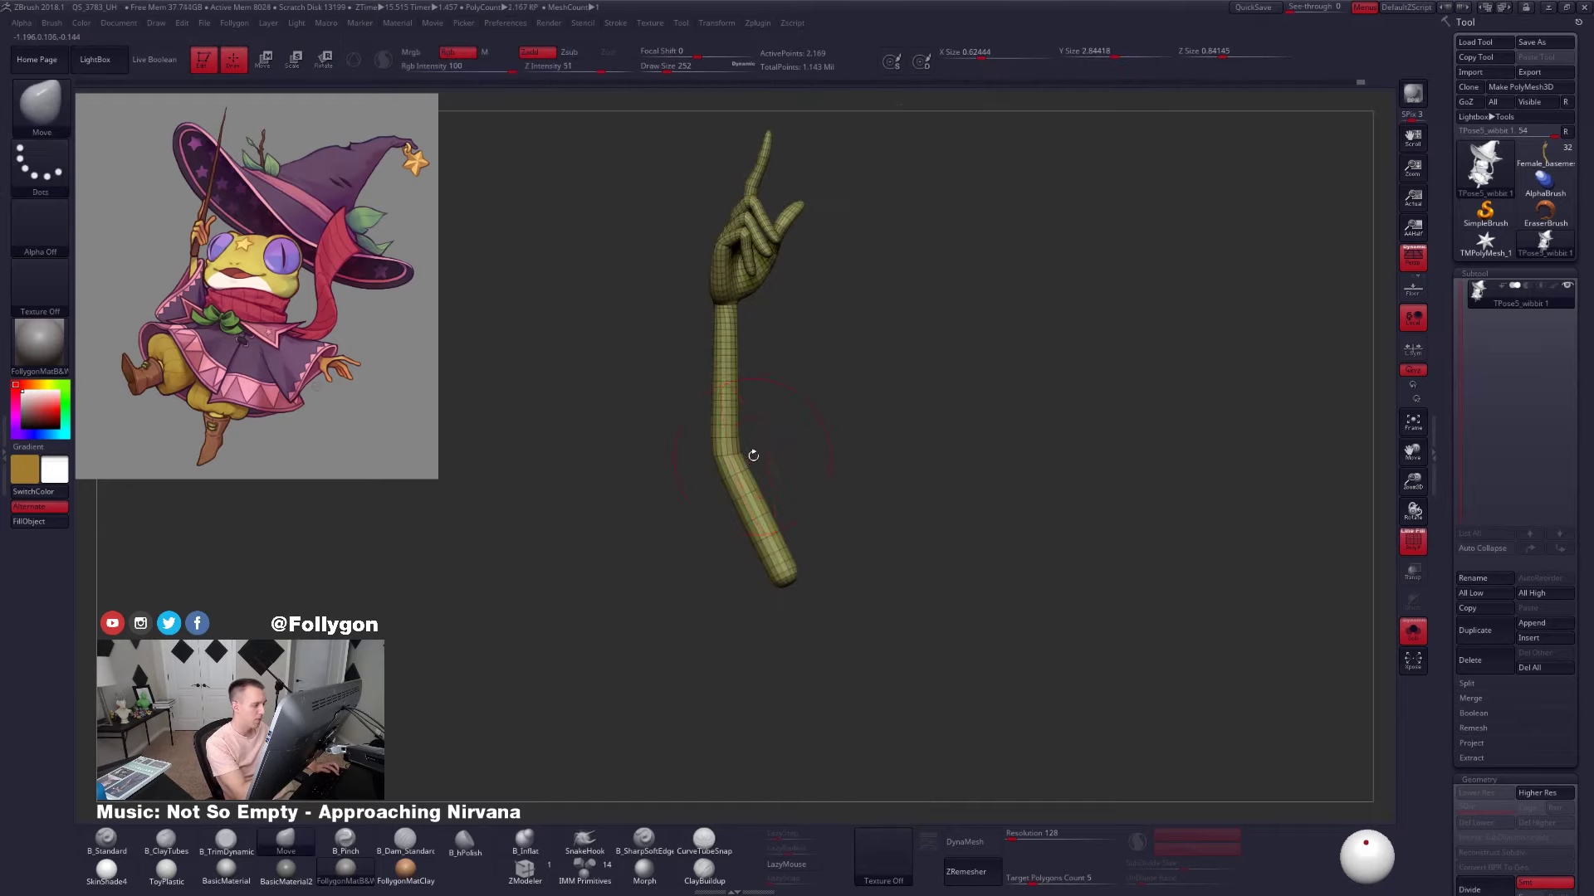
pyautogui.keyDown('ctrl'); pyautogui.moveTo(753, 456); pyautogui.dragTo(761, 456, button='right'); pyautogui.keyUp('ctrl')
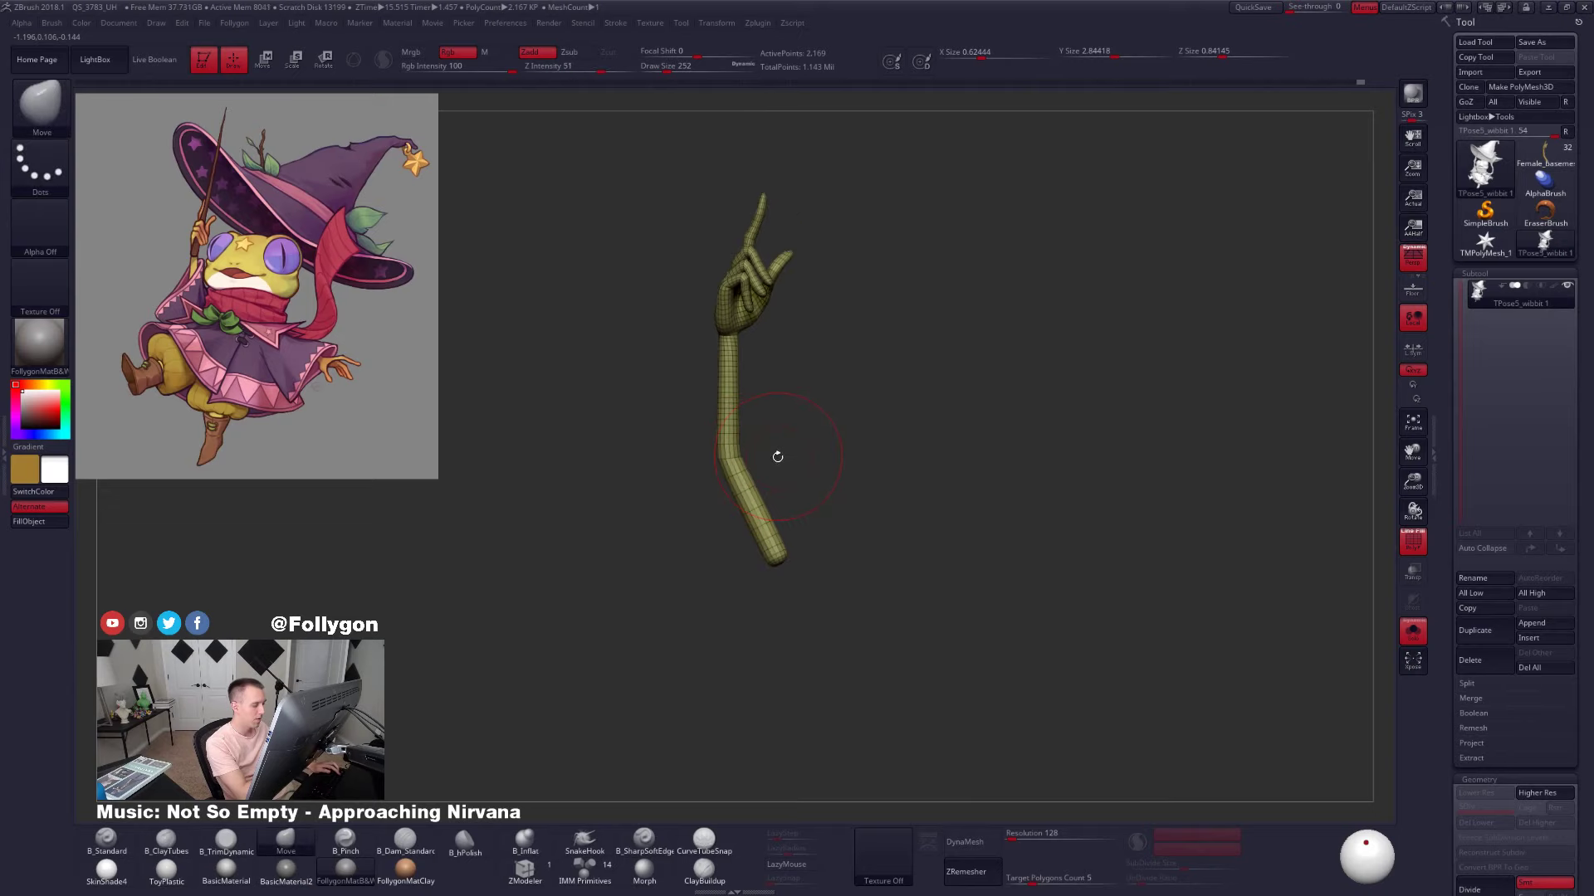
pyautogui.keyDown('ctrl'); pyautogui.keyDown('shift'); pyautogui.click(685, 486); pyautogui.keyUp('shift'); pyautogui.keyUp('ctrl')
pyautogui.keyDown('ctrl'); pyautogui.moveTo(548, 539); pyautogui.dragTo(583, 513); pyautogui.keyUp('ctrl')
pyautogui.keyDown('ctrl'); pyautogui.keyDown('shift'); pyautogui.click(719, 445); pyautogui.keyUp('shift'); pyautogui.keyUp('ctrl')
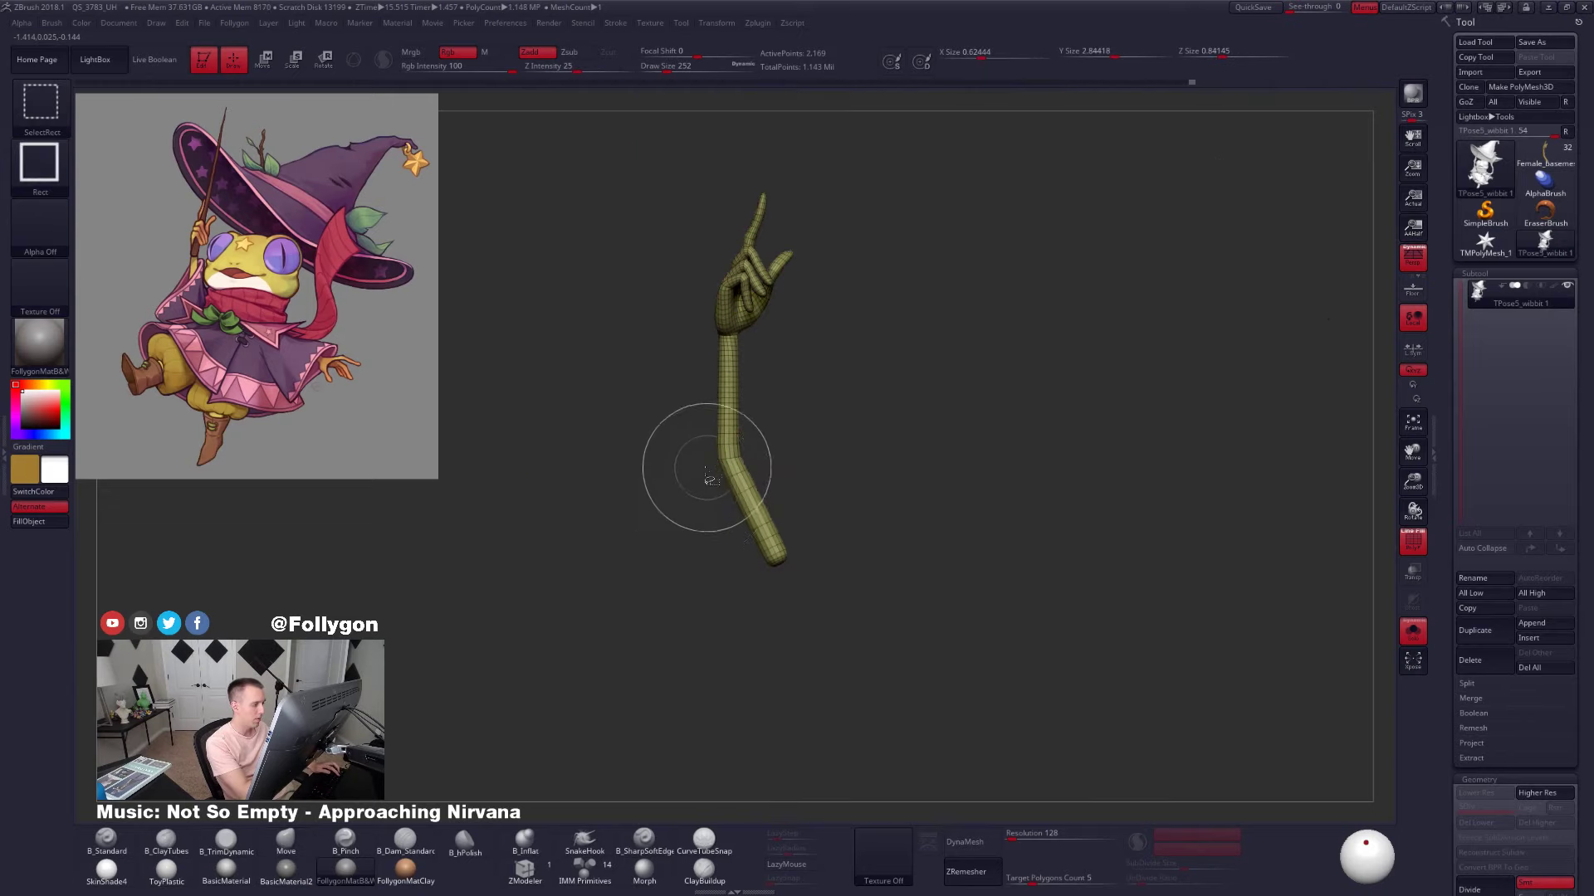
pyautogui.moveTo(749, 462)
pyautogui.keyDown('ctrl'); pyautogui.mouseDown()
pyautogui.moveTo(701, 570)
pyautogui.moveTo(822, 531)
pyautogui.mouseUp(); pyautogui.keyUp('ctrl')
pyautogui.keyDown('ctrl'); pyautogui.keyDown('shift'); pyautogui.click(830, 535); pyautogui.keyUp('shift'); pyautogui.keyUp('ctrl')
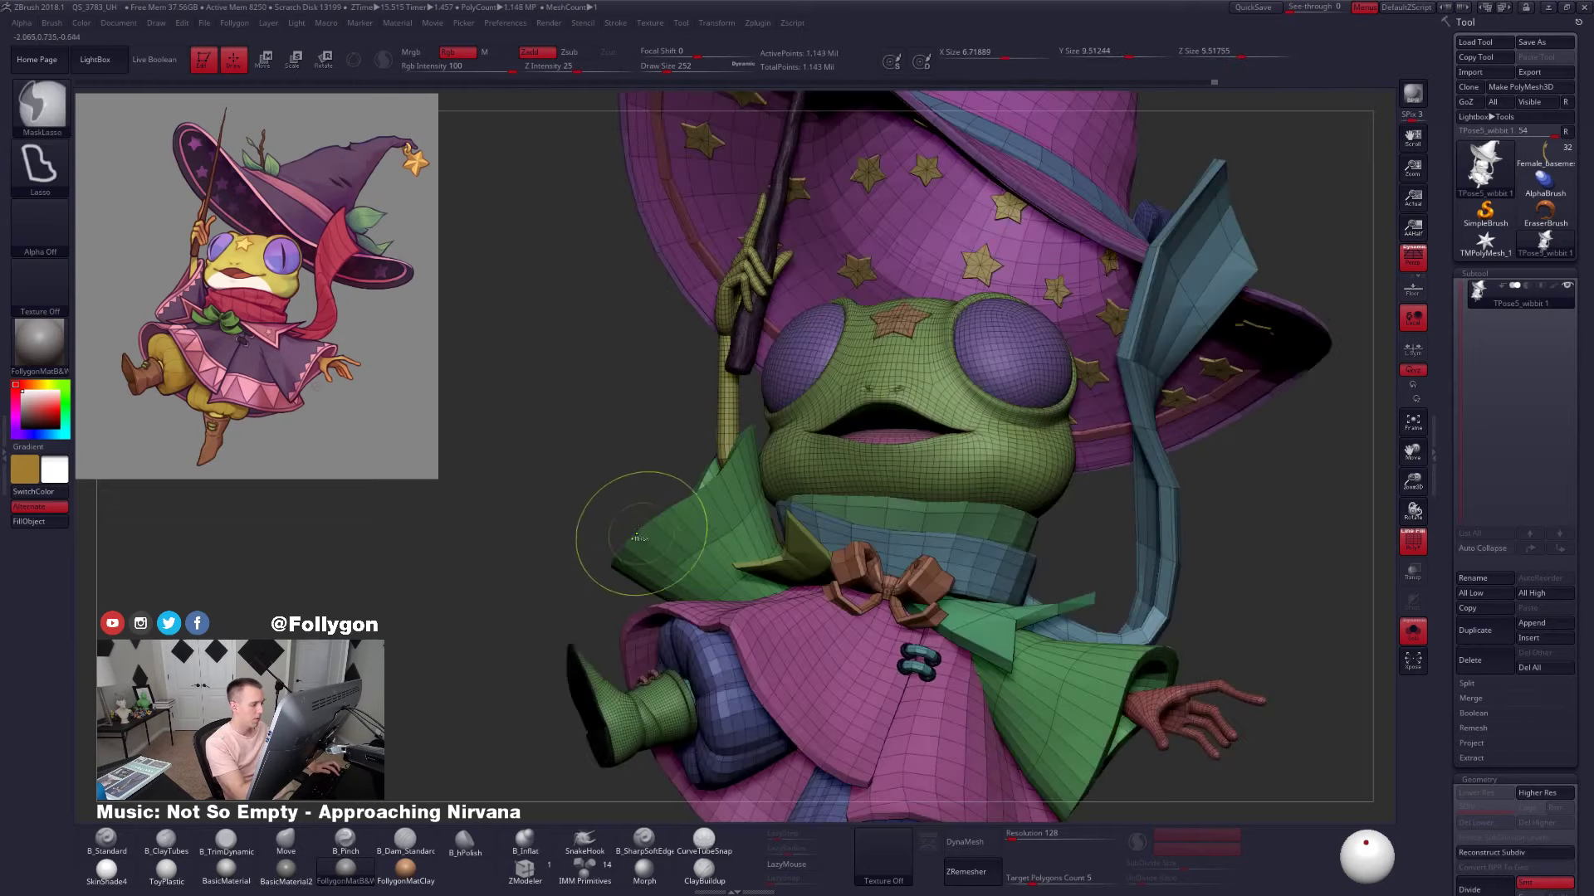
# Invert the mask and rotate the raised arm's hidden upper part about the elbow with a vertical Transpose line
pyautogui.keyDown('ctrl'); pyautogui.click(637, 499); pyautogui.keyUp('ctrl')
pyautogui.press('r')
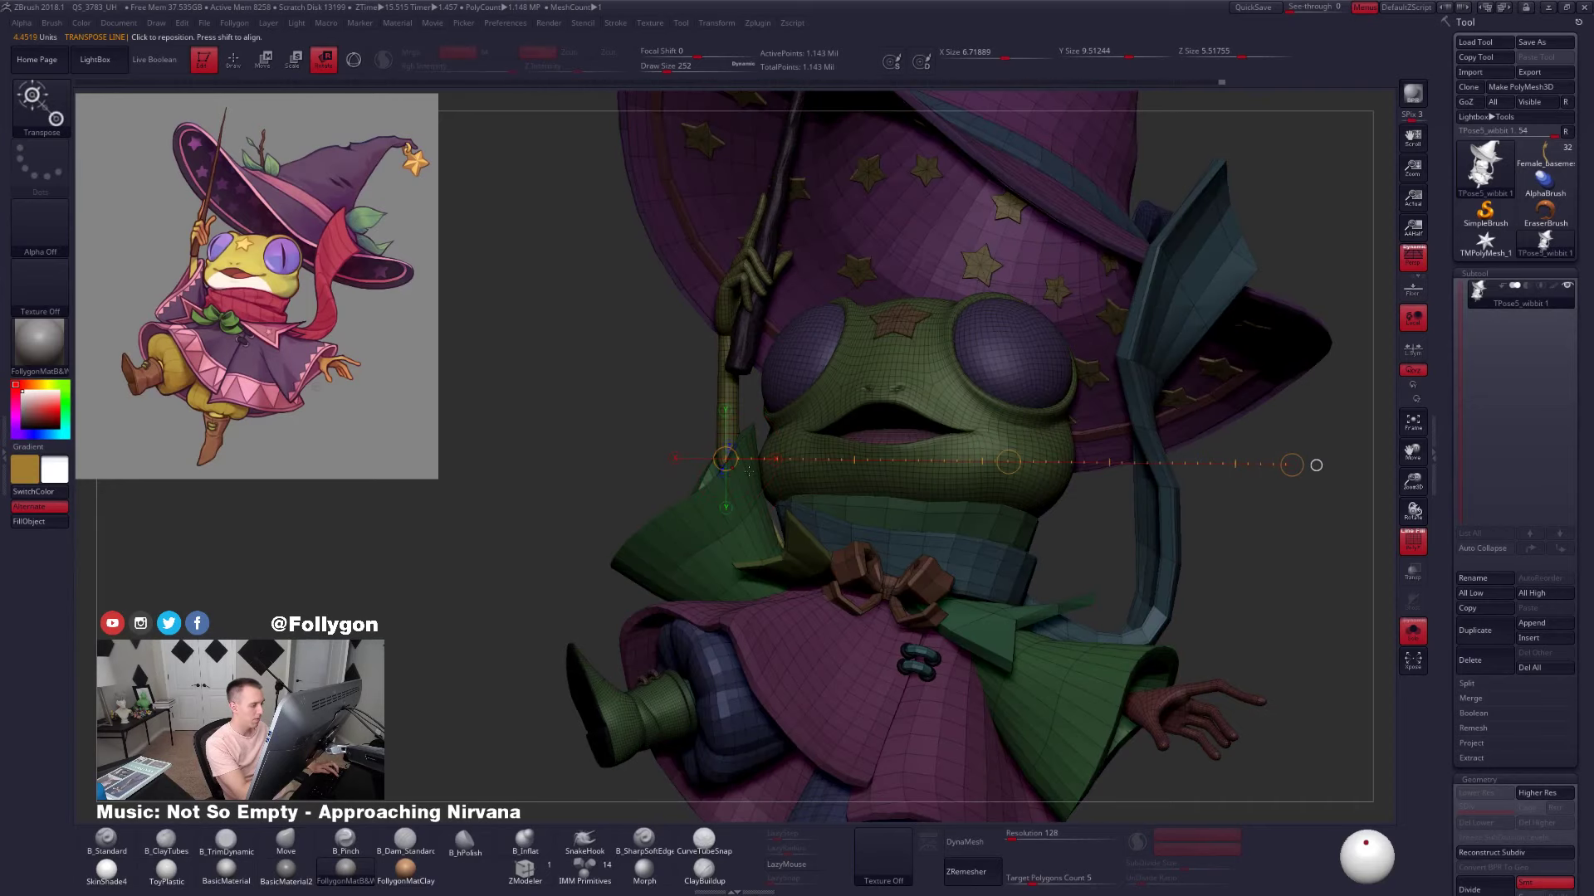
pyautogui.moveTo(747, 471); pyautogui.dragTo(730, 616)
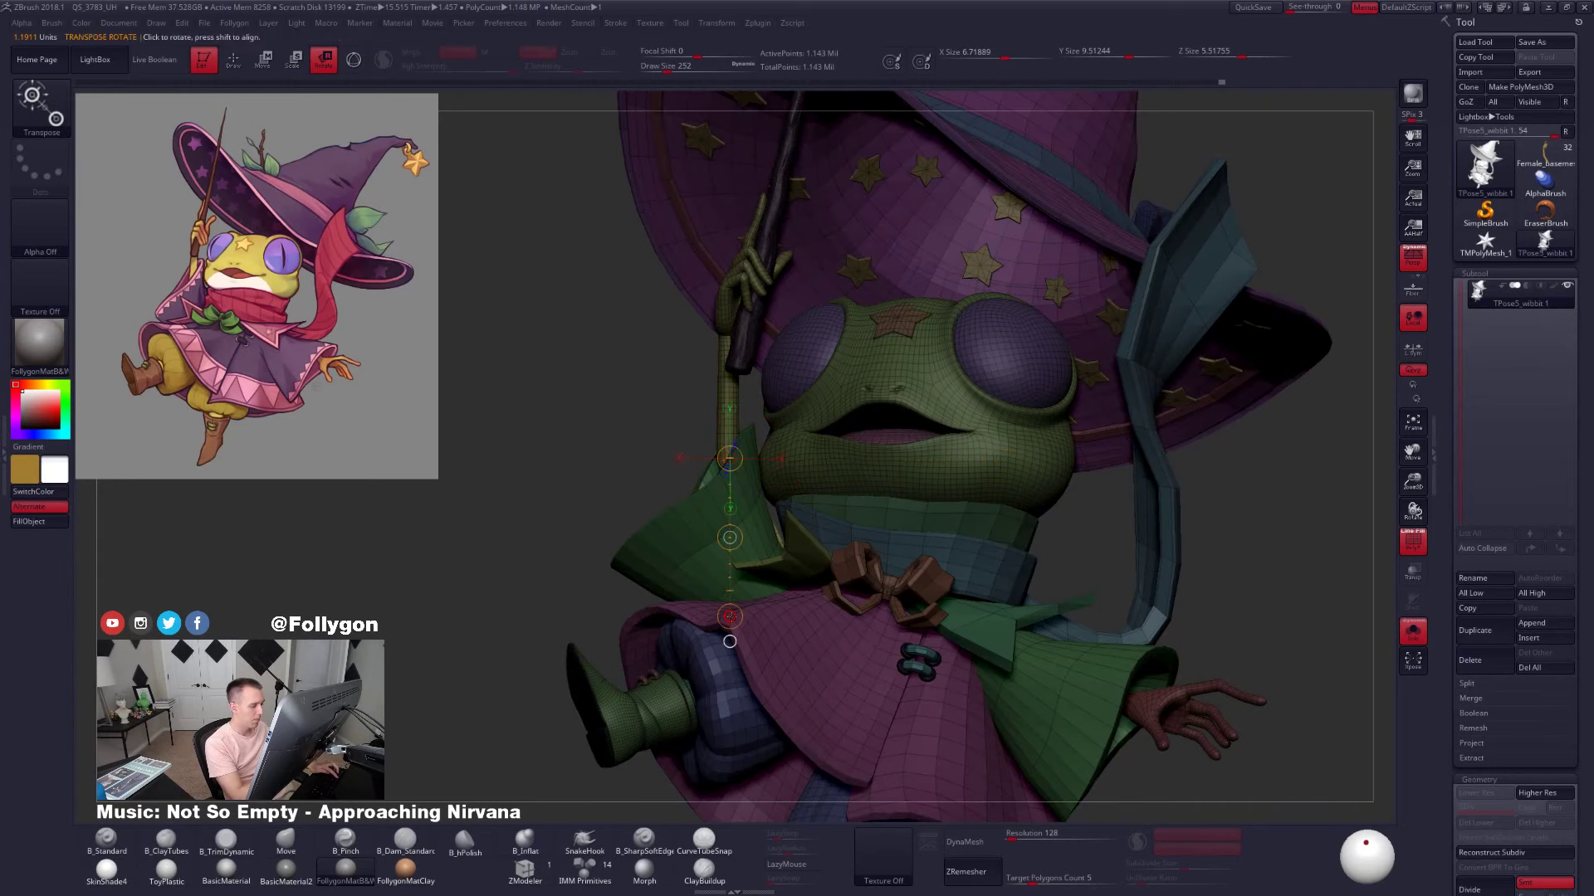
pyautogui.press('q')
pyautogui.moveTo(573, 614)
pyautogui.mouseDown()
pyautogui.moveTo(922, 606)
pyautogui.moveTo(581, 593)
pyautogui.mouseUp()
# Mask everything except the sleeves and reshape the raised arm's sleeve around the arm with the Move brush, with PolyFrame off
pyautogui.keyDown('ctrl'); pyautogui.moveTo(581, 593); pyautogui.dragTo(614, 556, button='right'); pyautogui.keyUp('ctrl')
pyautogui.keyDown('alt'); pyautogui.moveTo(828, 528); pyautogui.dragTo(985, 559, button='right'); pyautogui.keyUp('alt')
pyautogui.press('w')
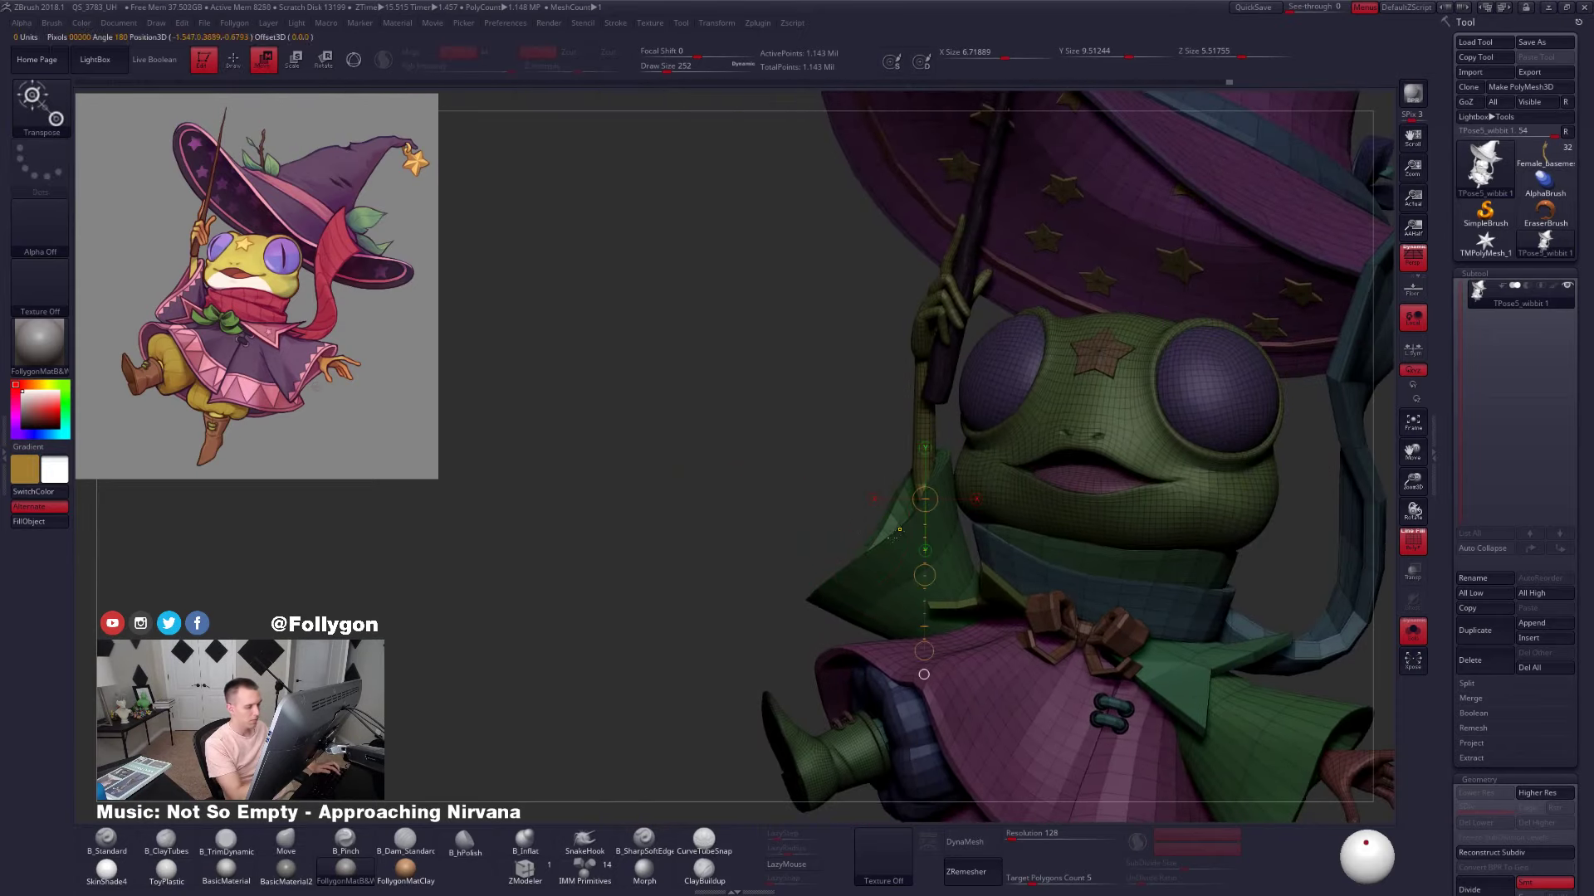
pyautogui.keyDown('ctrl'); pyautogui.click(908, 572); pyautogui.keyUp('ctrl')
pyautogui.press('q')
pyautogui.moveTo(801, 536)
pyautogui.mouseDown(button='right')
pyautogui.moveTo(964, 528)
pyautogui.moveTo(955, 506)
pyautogui.moveTo(864, 535)
pyautogui.moveTo(938, 544)
pyautogui.mouseUp(button='right')
pyautogui.hotkey('shift', 'f')
pyautogui.press('space')
pyautogui.moveTo(868, 469); pyautogui.dragTo(853, 437)
pyautogui.moveTo(852, 597); pyautogui.dragTo(802, 564, button='right')
# Set the draw size to 227, refine the raised sleeve's edge with the Move brush and clear the mask
pyautogui.press('space')
pyautogui.moveTo(863, 496); pyautogui.dragTo(853, 496)
pyautogui.moveTo(850, 503)
pyautogui.mouseDown(button='right')
pyautogui.moveTo(803, 498)
pyautogui.moveTo(848, 476)
pyautogui.moveTo(850, 522)
pyautogui.moveTo(803, 503)
pyautogui.moveTo(859, 498)
pyautogui.moveTo(842, 539)
pyautogui.mouseUp(button='right')
pyautogui.keyDown('ctrl'); pyautogui.moveTo(1096, 498); pyautogui.dragTo(1029, 501, button='right'); pyautogui.keyUp('ctrl')
pyautogui.keyDown('ctrl'); pyautogui.moveTo(1156, 520); pyautogui.dragTo(1182, 548); pyautogui.keyUp('ctrl')
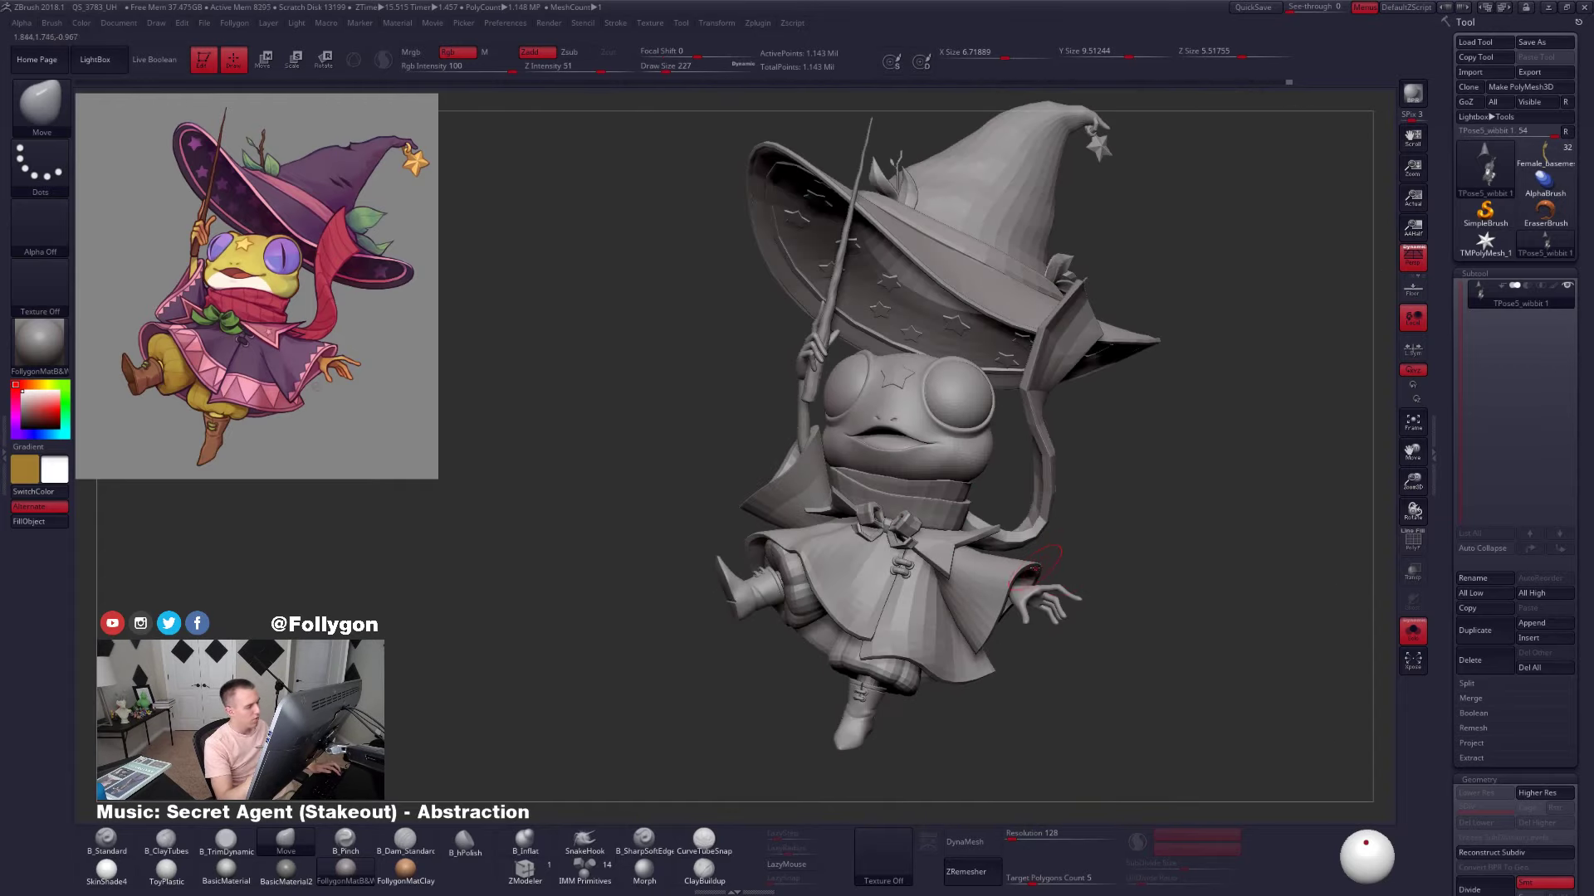
# Mask all but the sleeves, adjust the raised sleeve's upper edge beside the head with the Move brush at draw size 192, and clear the mask
pyautogui.moveTo(1040, 540); pyautogui.dragTo(917, 485, button='right')
pyautogui.hotkey('shift', 'f')
pyautogui.press('w')
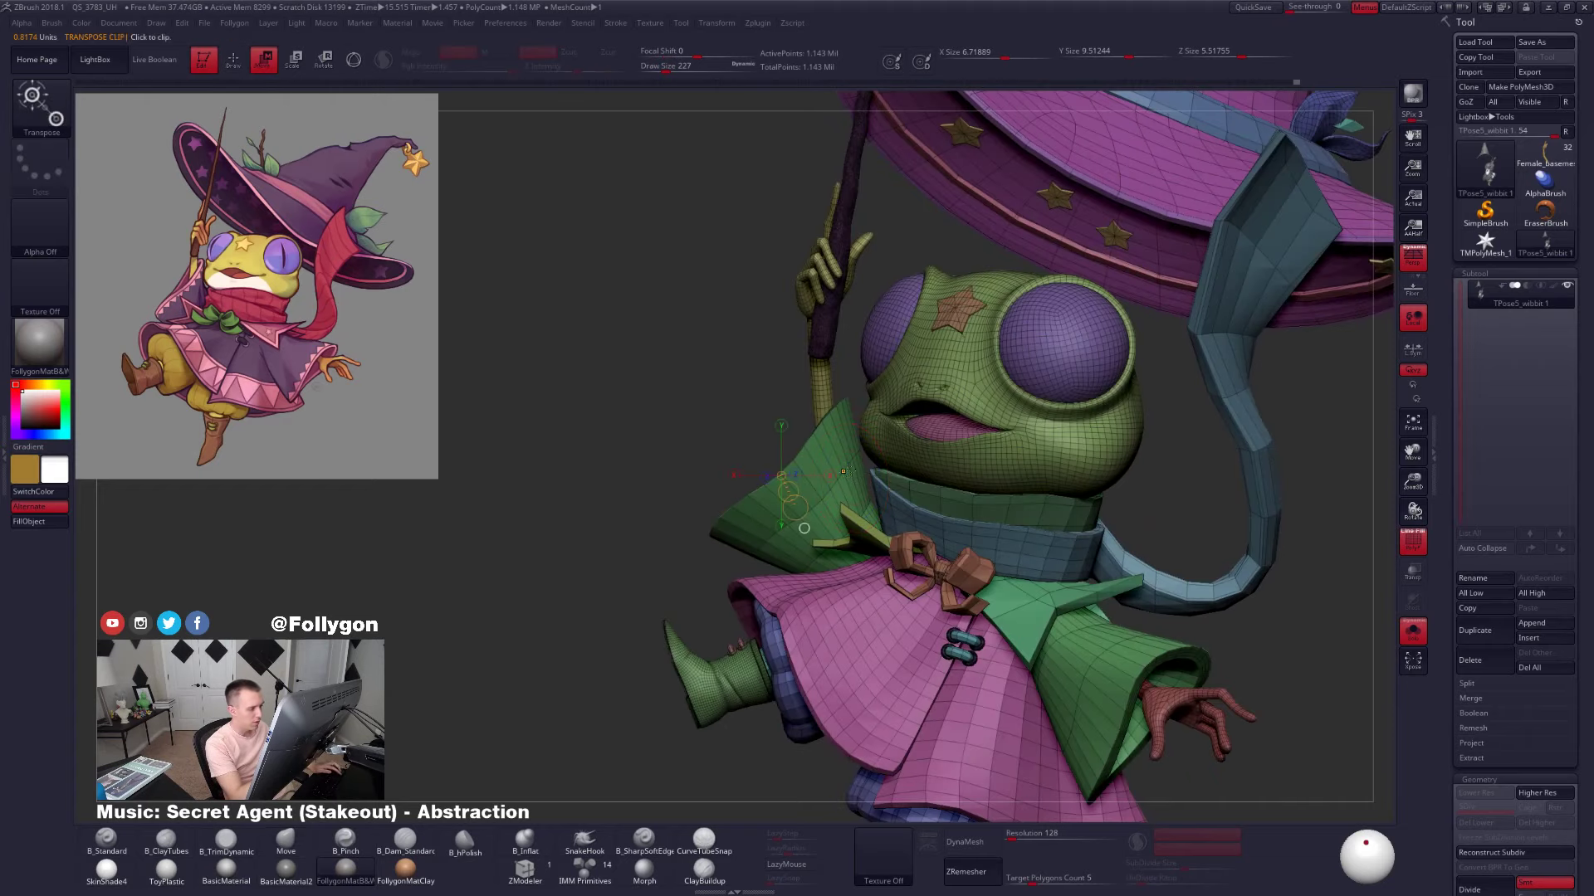
pyautogui.keyDown('ctrl'); pyautogui.click(843, 471); pyautogui.keyUp('ctrl')
pyautogui.press('q')
pyautogui.press('space')
pyautogui.moveTo(860, 455); pyautogui.dragTo(855, 455)
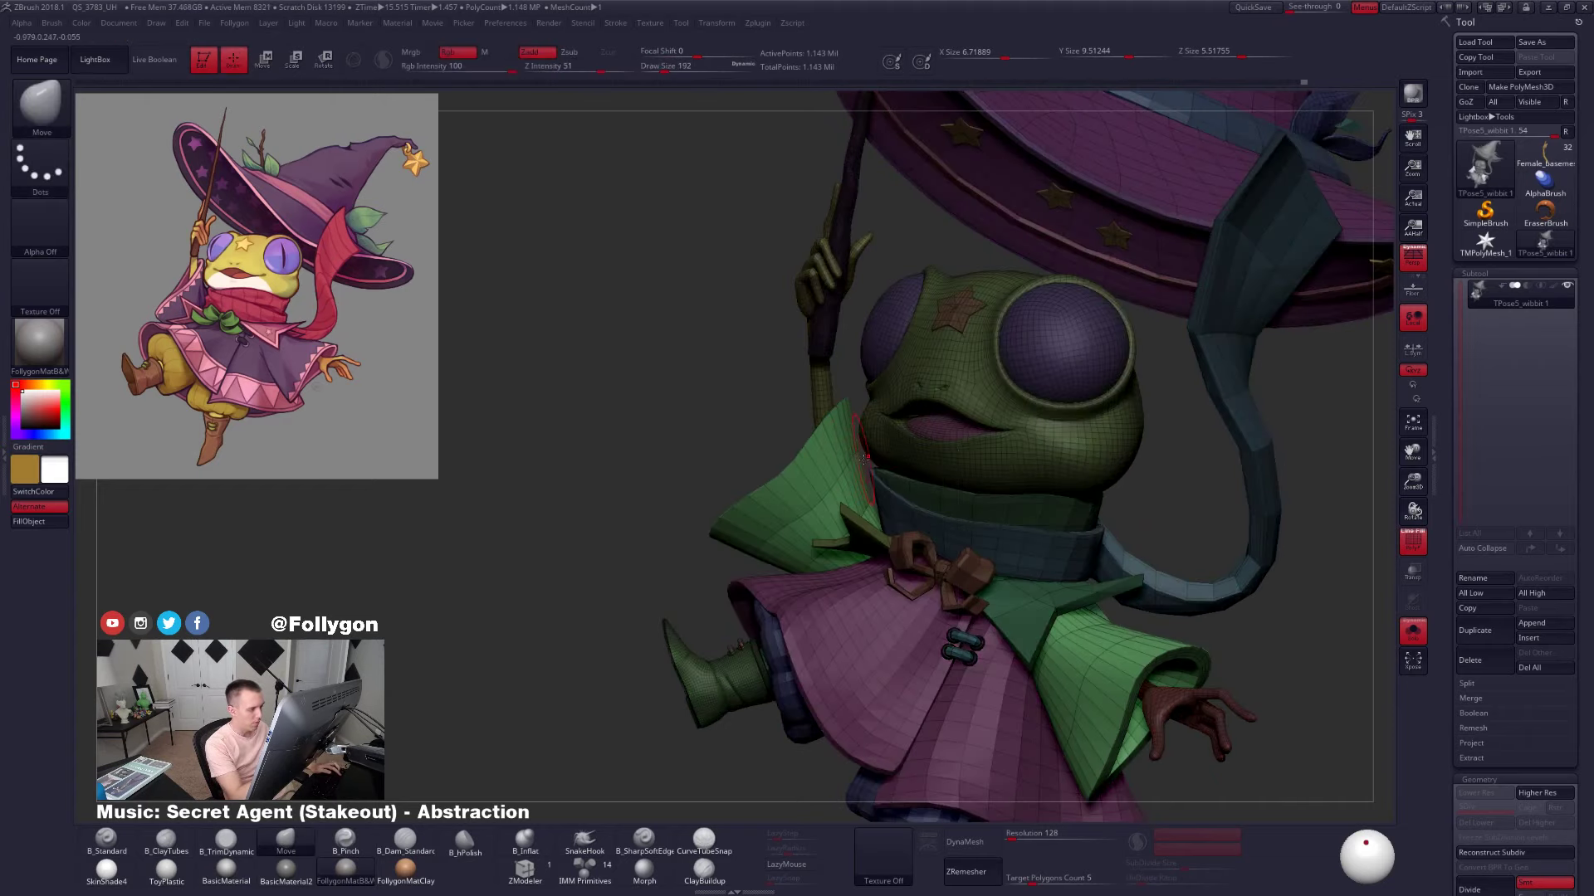
pyautogui.hotkey('shift', 'f')
pyautogui.moveTo(904, 471); pyautogui.dragTo(907, 465, button='right')
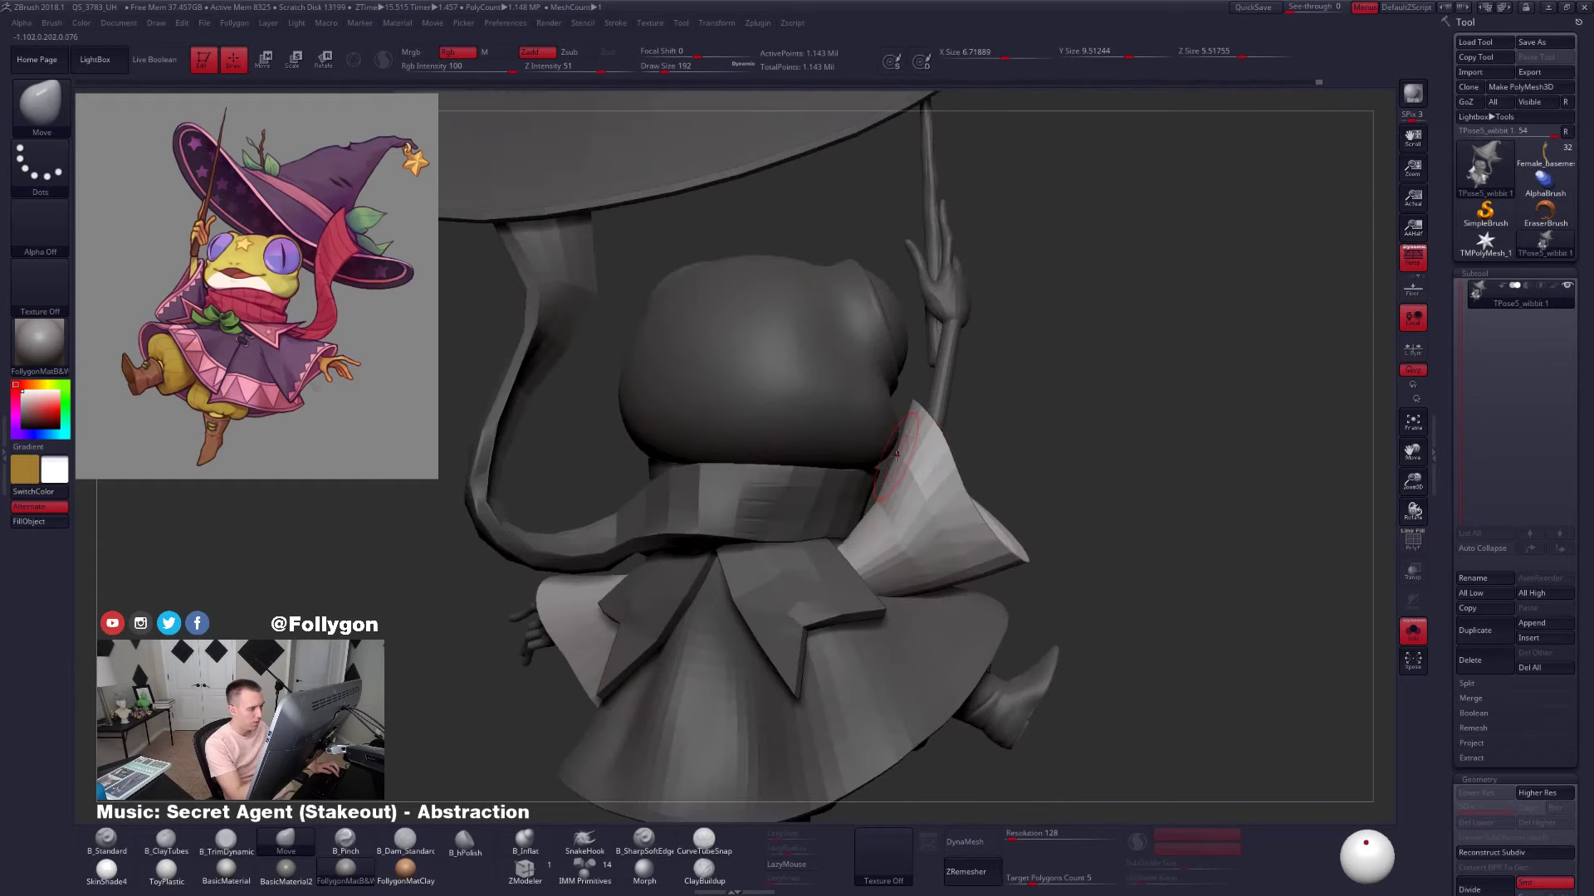
pyautogui.keyDown('ctrl'); pyautogui.moveTo(1108, 527); pyautogui.dragTo(1123, 545); pyautogui.keyUp('ctrl')
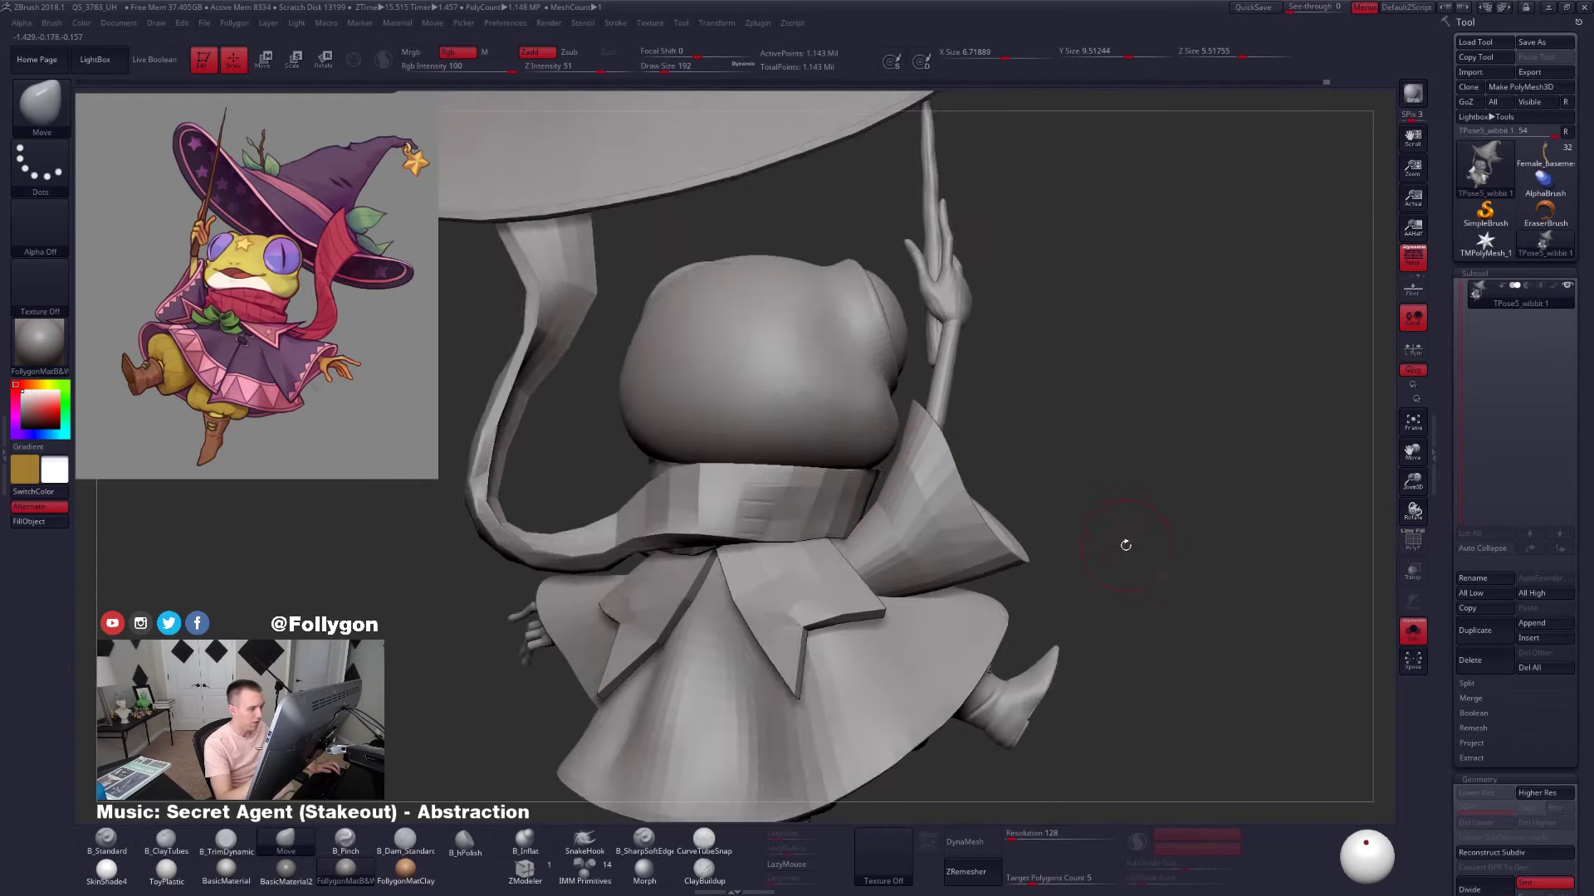
# Mask everything but the sleeves again, set the draw size to 430 and reshape the raised arm's sleeve from the front
pyautogui.moveTo(1124, 544)
pyautogui.mouseDown(button='right')
pyautogui.moveTo(996, 527)
pyautogui.moveTo(1139, 535)
pyautogui.mouseUp(button='right')
pyautogui.press('w')
pyautogui.keyDown('ctrl'); pyautogui.click(878, 489); pyautogui.keyUp('ctrl')
pyautogui.press('q')
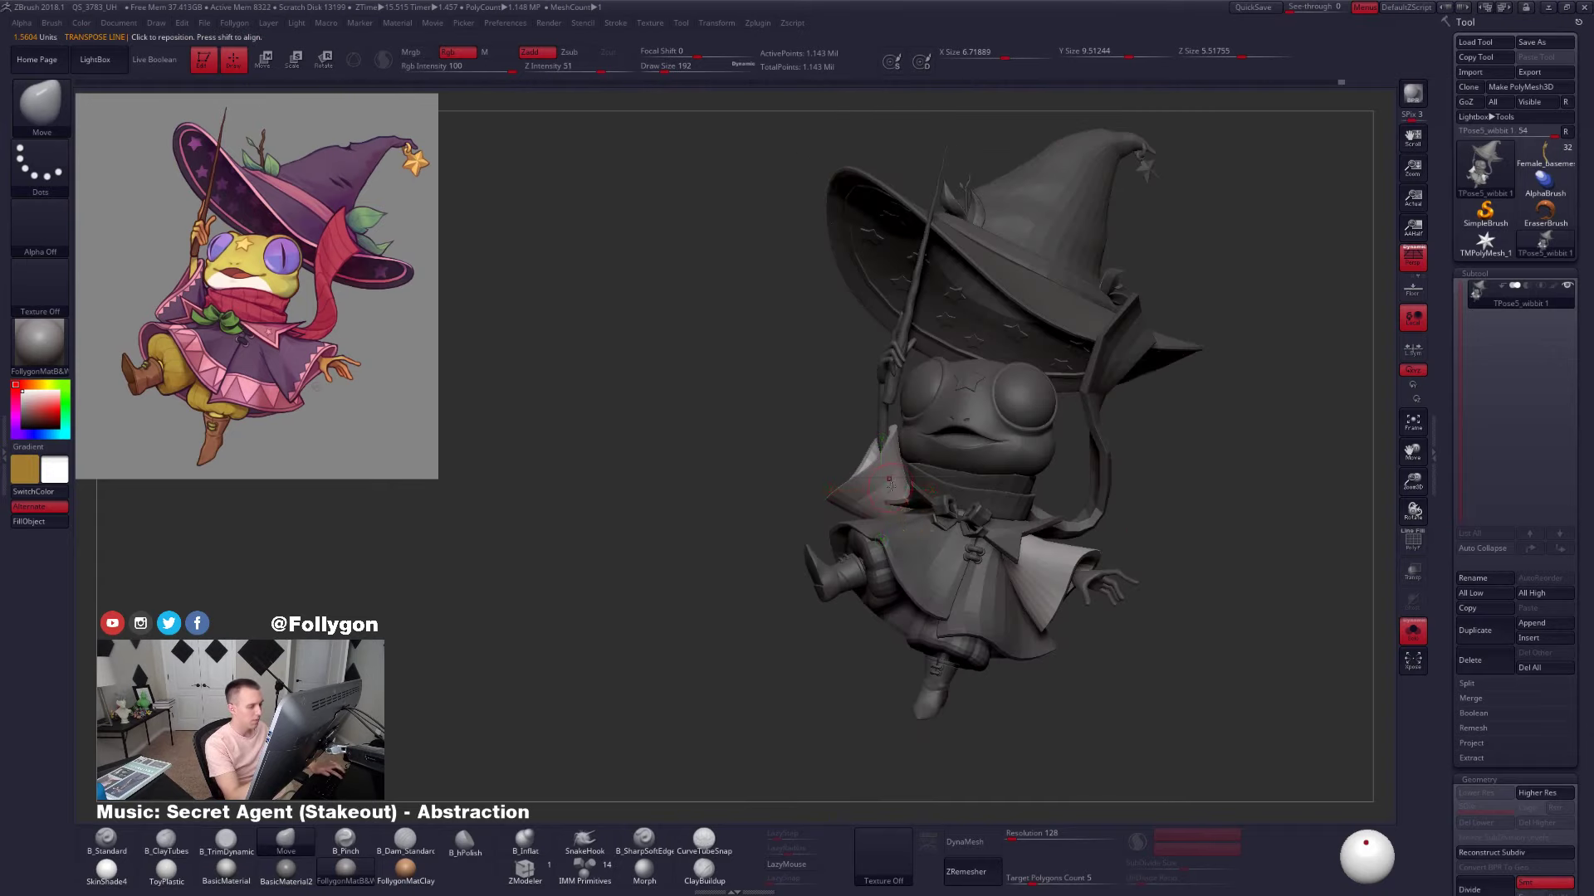
pyautogui.press('space')
pyautogui.moveTo(880, 489); pyautogui.dragTo(894, 487)
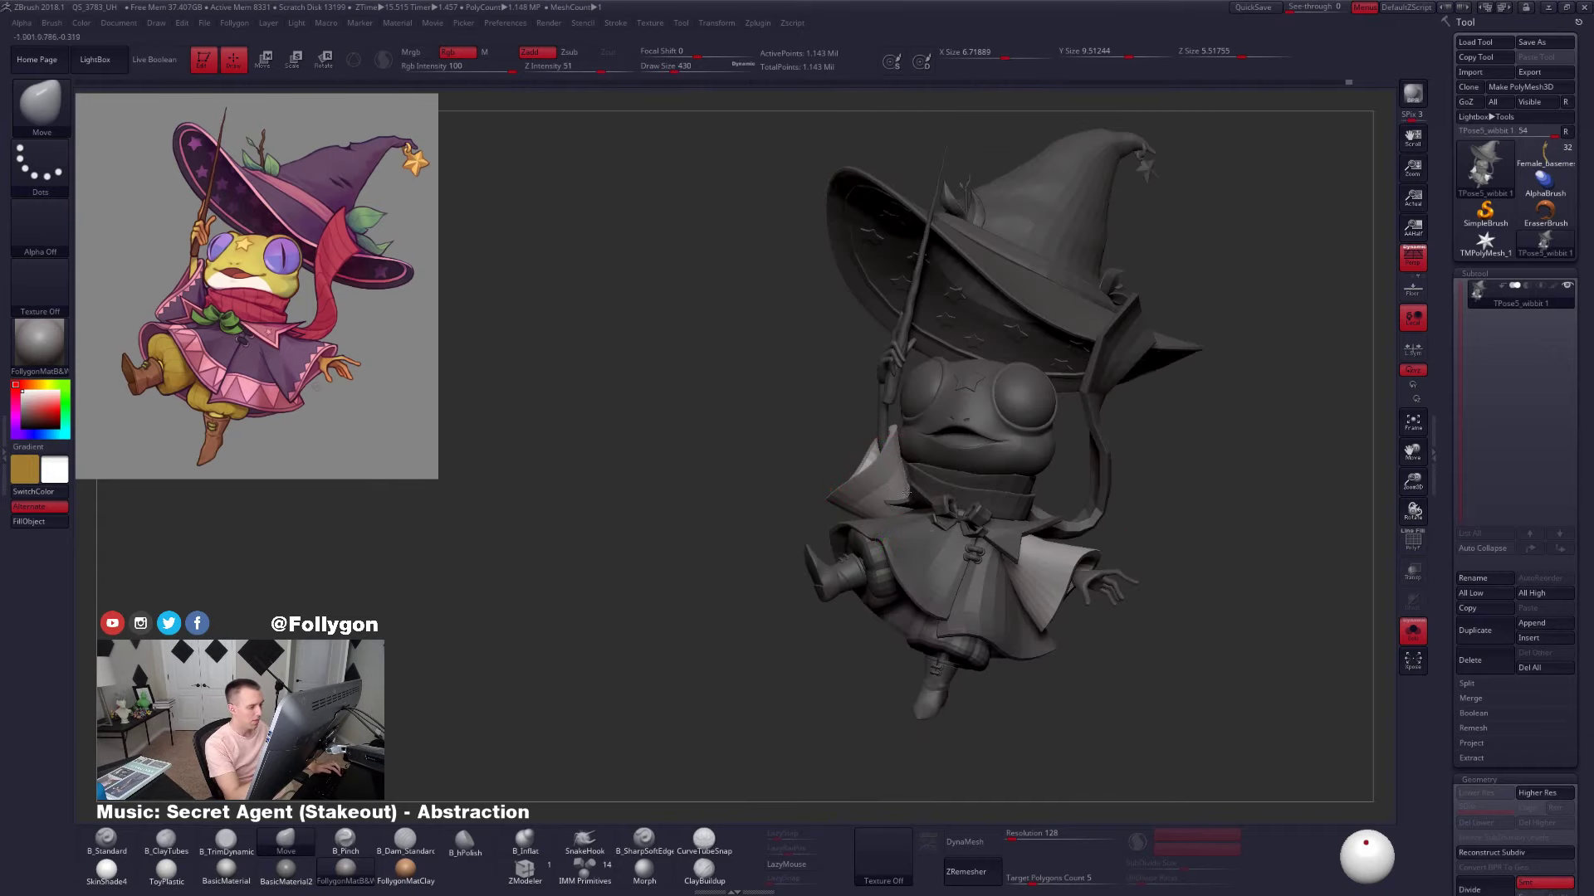
pyautogui.moveTo(906, 492)
pyautogui.mouseDown(button='right')
pyautogui.moveTo(979, 508)
pyautogui.moveTo(913, 544)
pyautogui.mouseUp(button='right')
# Pull the raised sleeve's flared opening into shape from the front and back, and clear the mask
pyautogui.moveTo(1253, 571)
pyautogui.keyDown('alt'); pyautogui.mouseDown(button='right')
pyautogui.moveTo(1171, 526)
pyautogui.moveTo(1060, 533)
pyautogui.moveTo(1127, 552)
pyautogui.moveTo(1101, 544)
pyautogui.mouseUp(button='right'); pyautogui.keyUp('alt')
pyautogui.moveTo(639, 515); pyautogui.dragTo(624, 575, button='right')
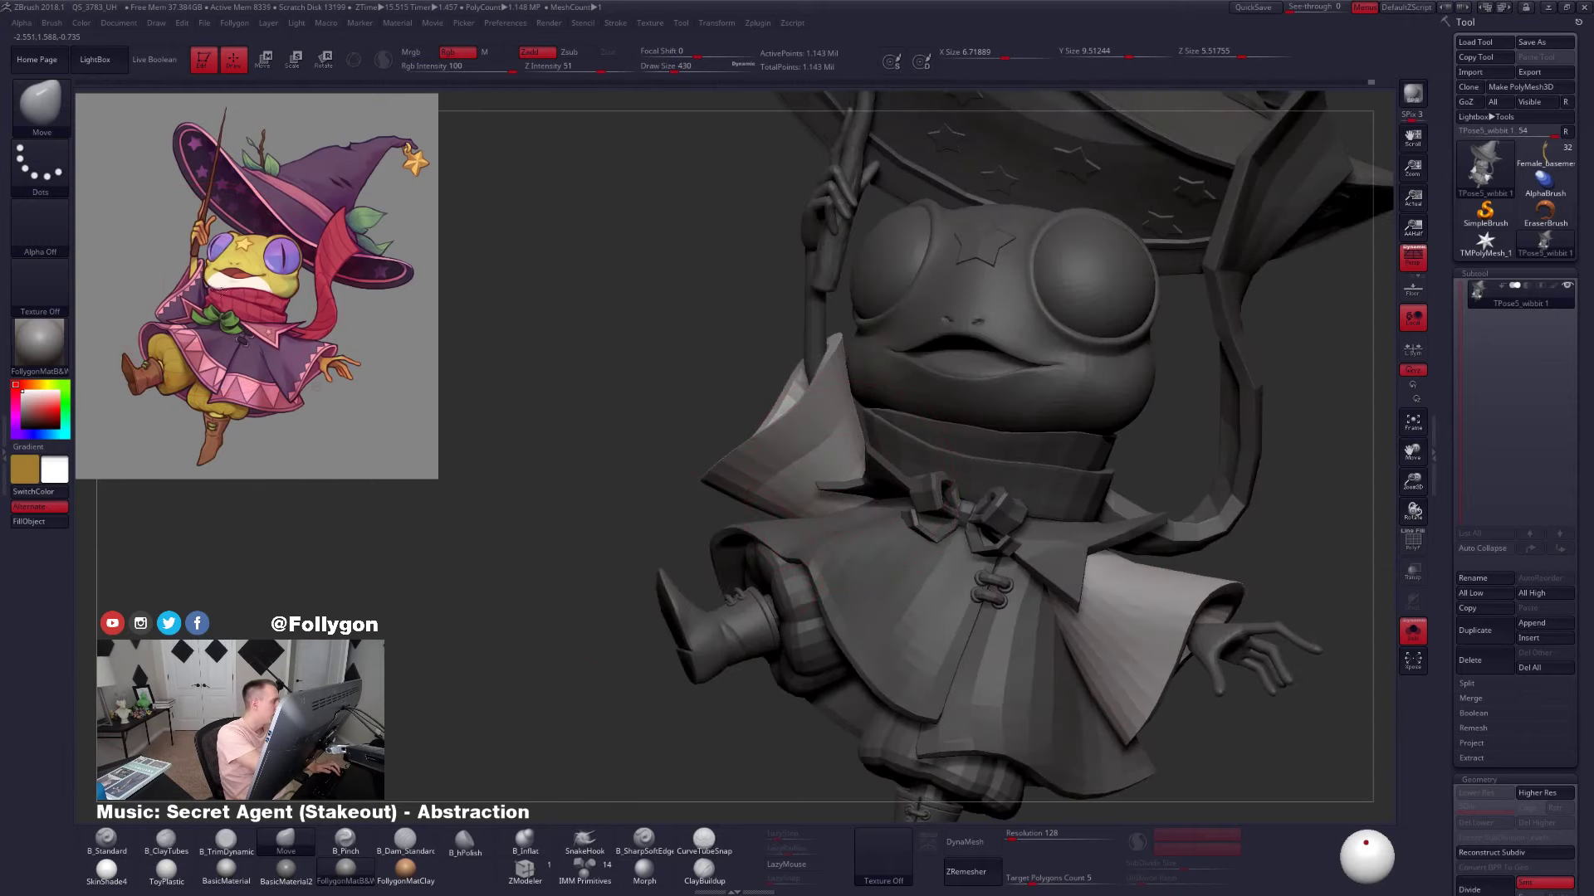
pyautogui.moveTo(204, 285); pyautogui.dragTo(206, 288, button='right')
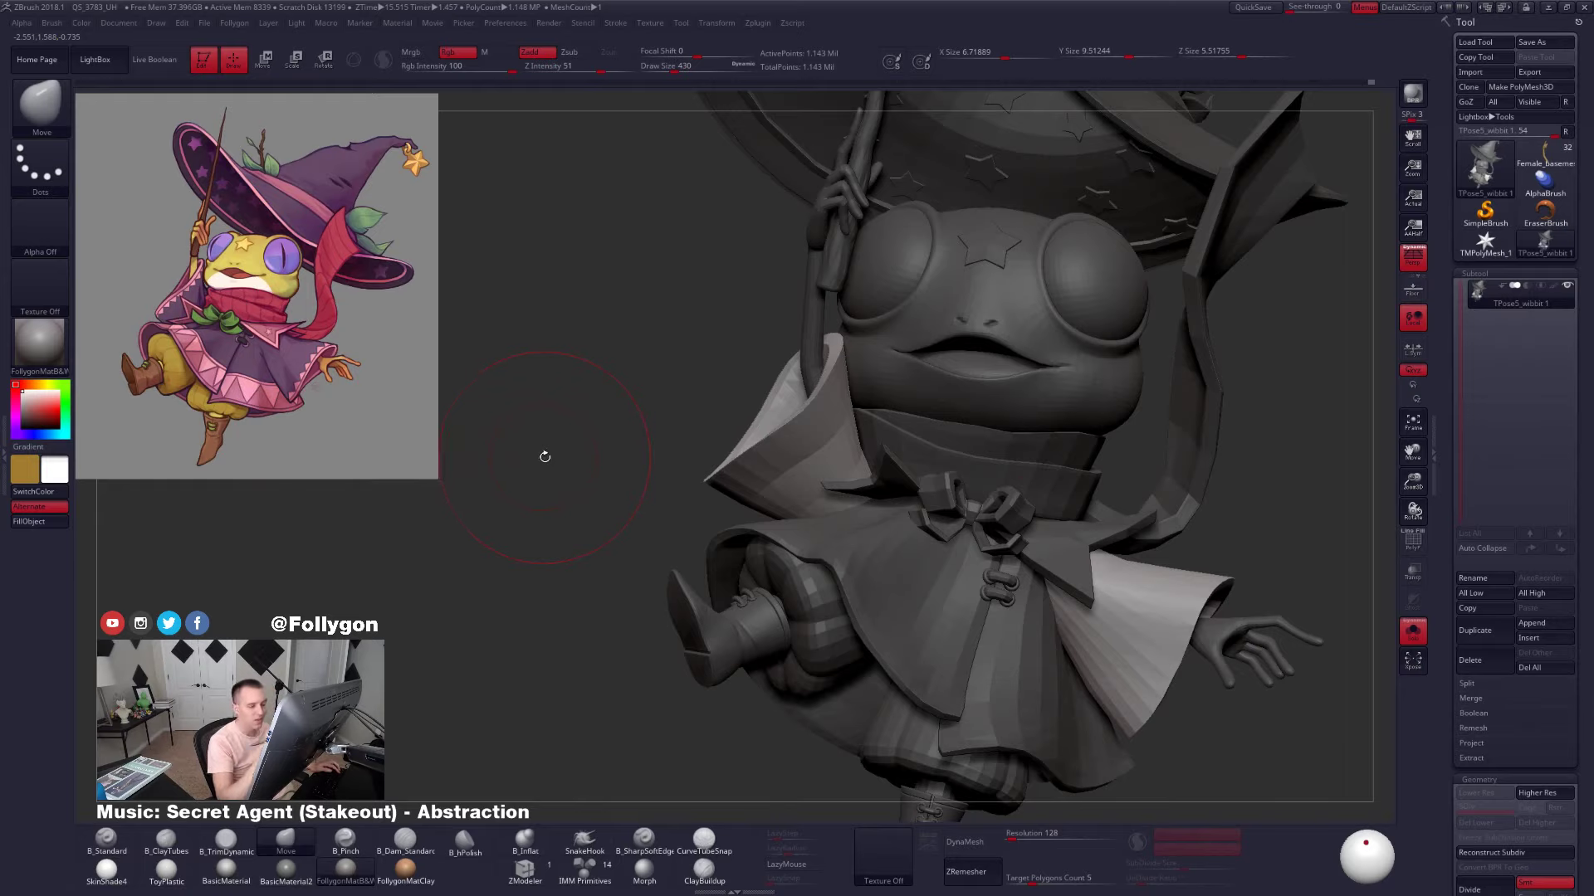
pyautogui.moveTo(544, 456); pyautogui.dragTo(790, 489, button='right')
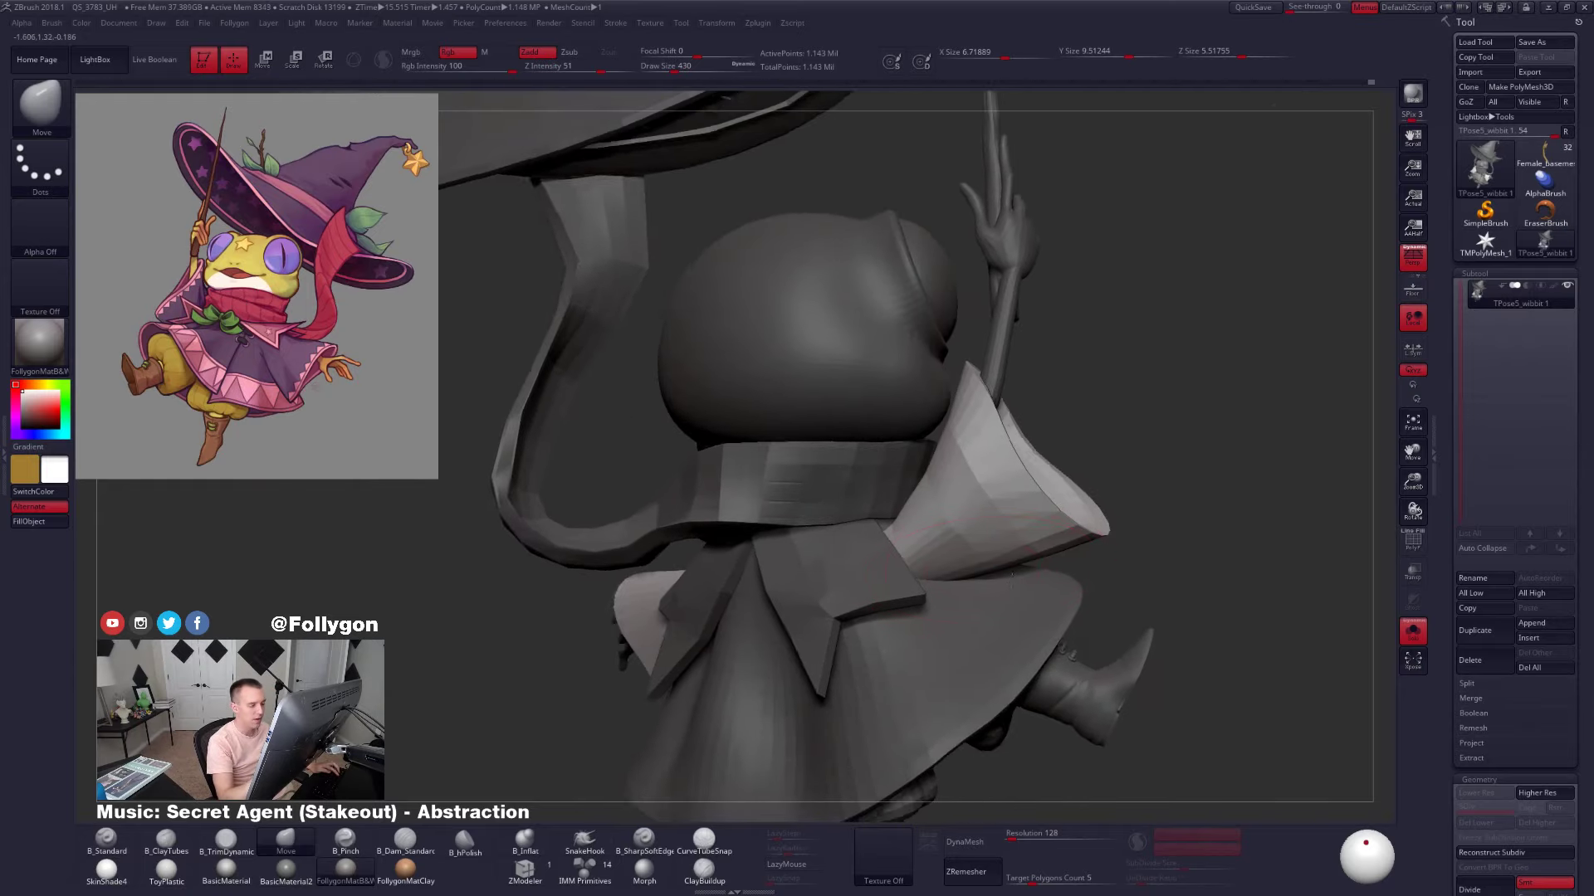
pyautogui.moveTo(1012, 574)
pyautogui.mouseDown(button='right')
pyautogui.moveTo(1015, 613)
pyautogui.moveTo(1021, 576)
pyautogui.mouseUp(button='right')
pyautogui.keyDown('ctrl'); pyautogui.moveTo(1087, 510); pyautogui.dragTo(1108, 524); pyautogui.keyUp('ctrl')
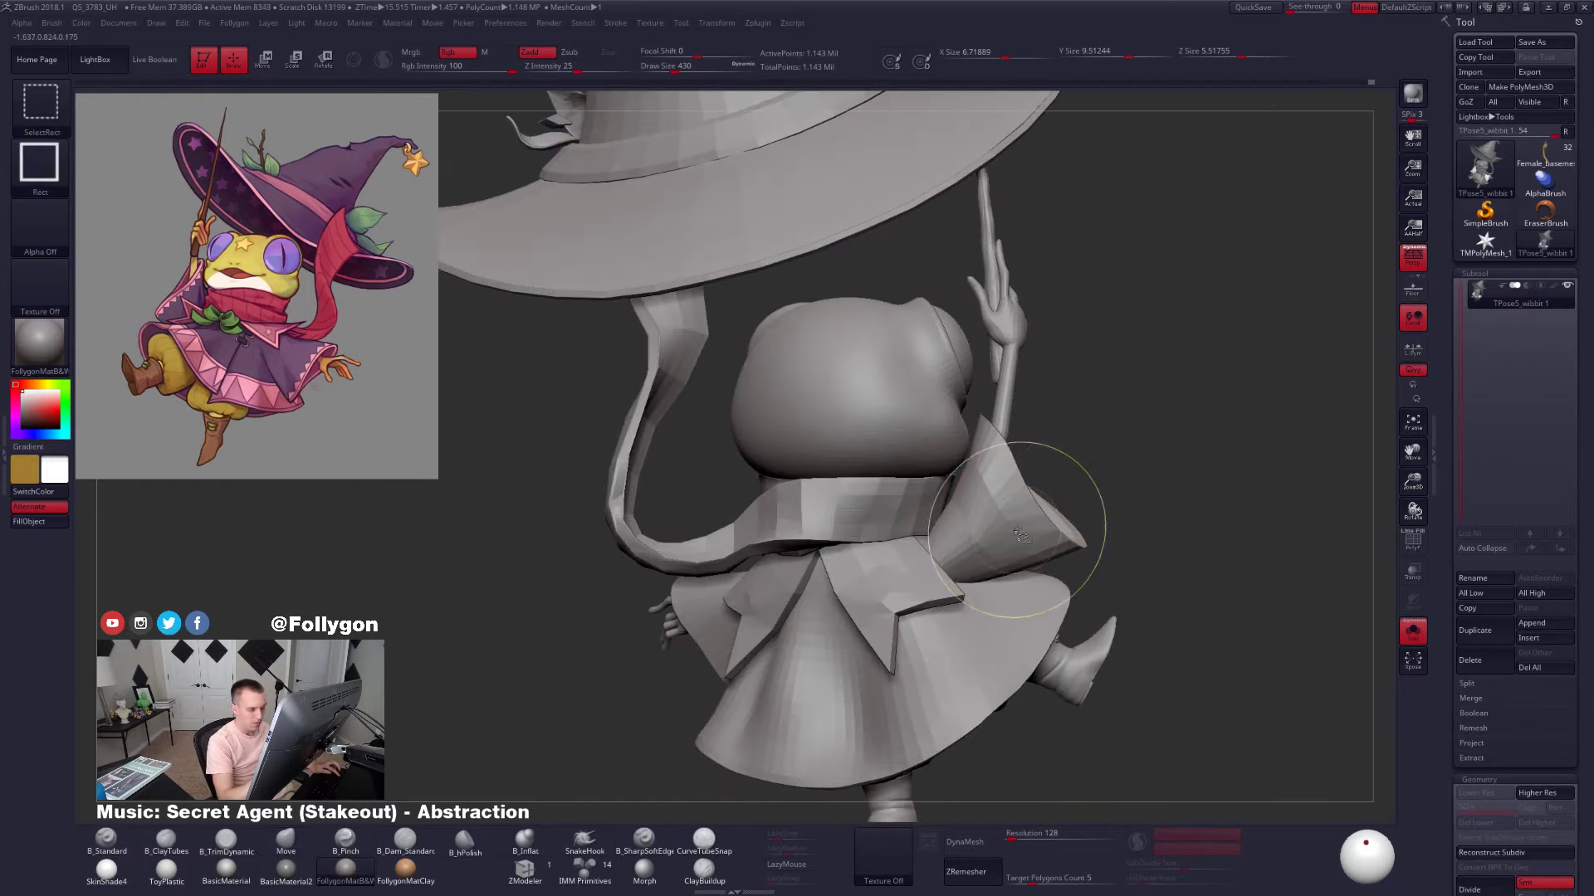
# Isolate the sleeves with PolyFrame on, leave only the raised arm's sleeve unmasked, and show the whole figure
pyautogui.keyDown('ctrl'); pyautogui.keyDown('shift'); pyautogui.click(1018, 531); pyautogui.keyUp('shift'); pyautogui.keyUp('ctrl')
pyautogui.hotkey('shift', 'f')
pyautogui.moveTo(948, 477)
pyautogui.keyDown('ctrl'); pyautogui.mouseDown()
pyautogui.moveTo(1009, 661)
pyautogui.moveTo(868, 594)
pyautogui.moveTo(878, 514)
pyautogui.mouseUp(); pyautogui.keyUp('ctrl')
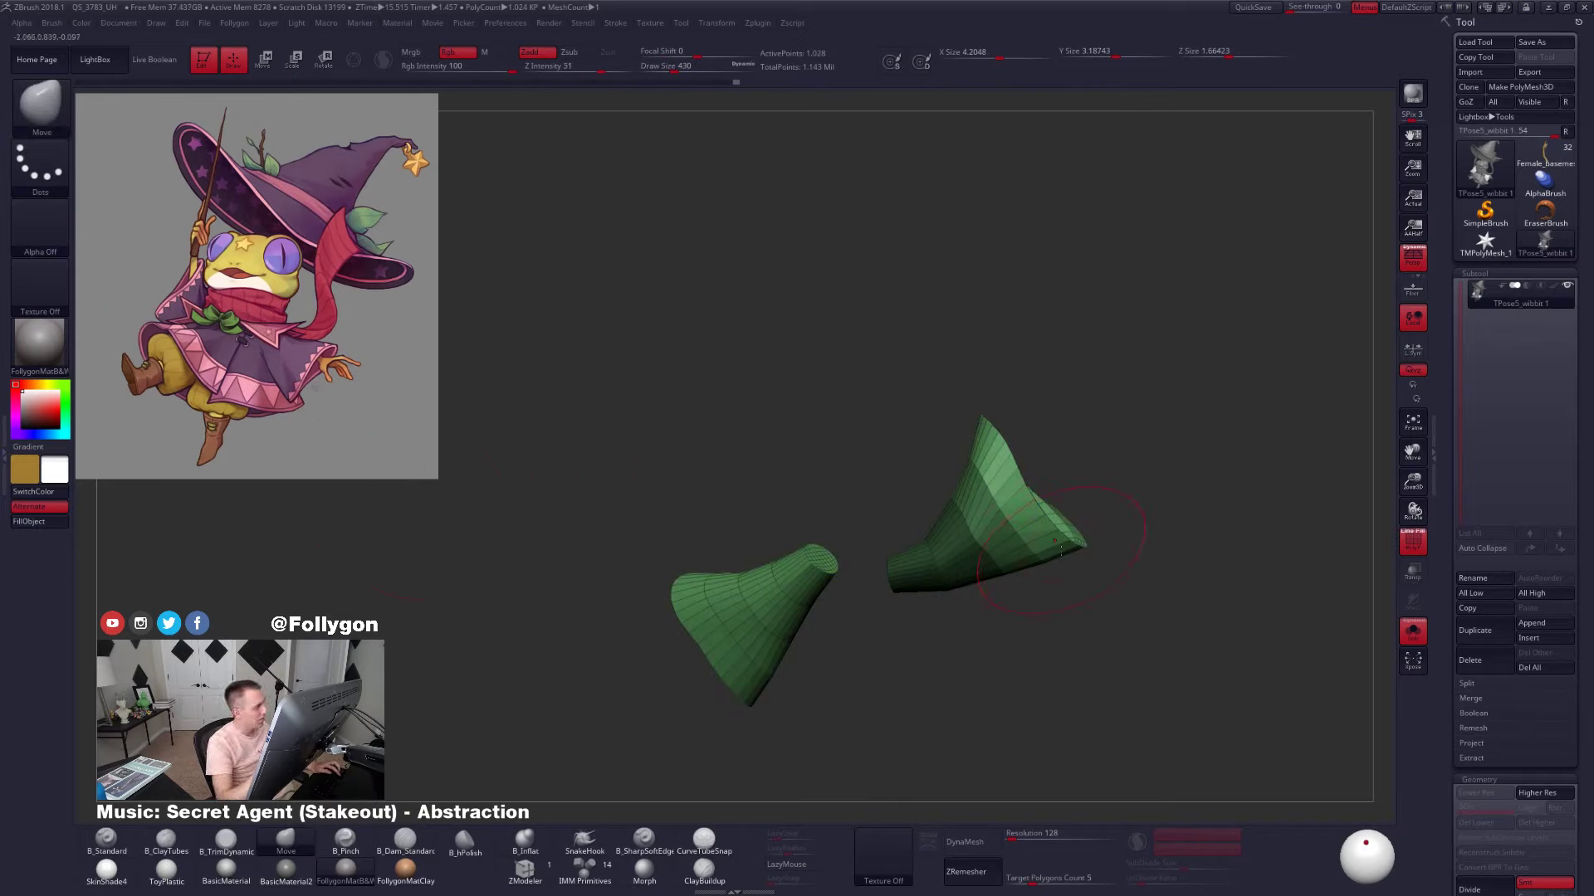
pyautogui.keyDown('ctrl'); pyautogui.keyDown('shift'); pyautogui.click(1162, 536); pyautogui.keyUp('shift'); pyautogui.keyUp('ctrl')
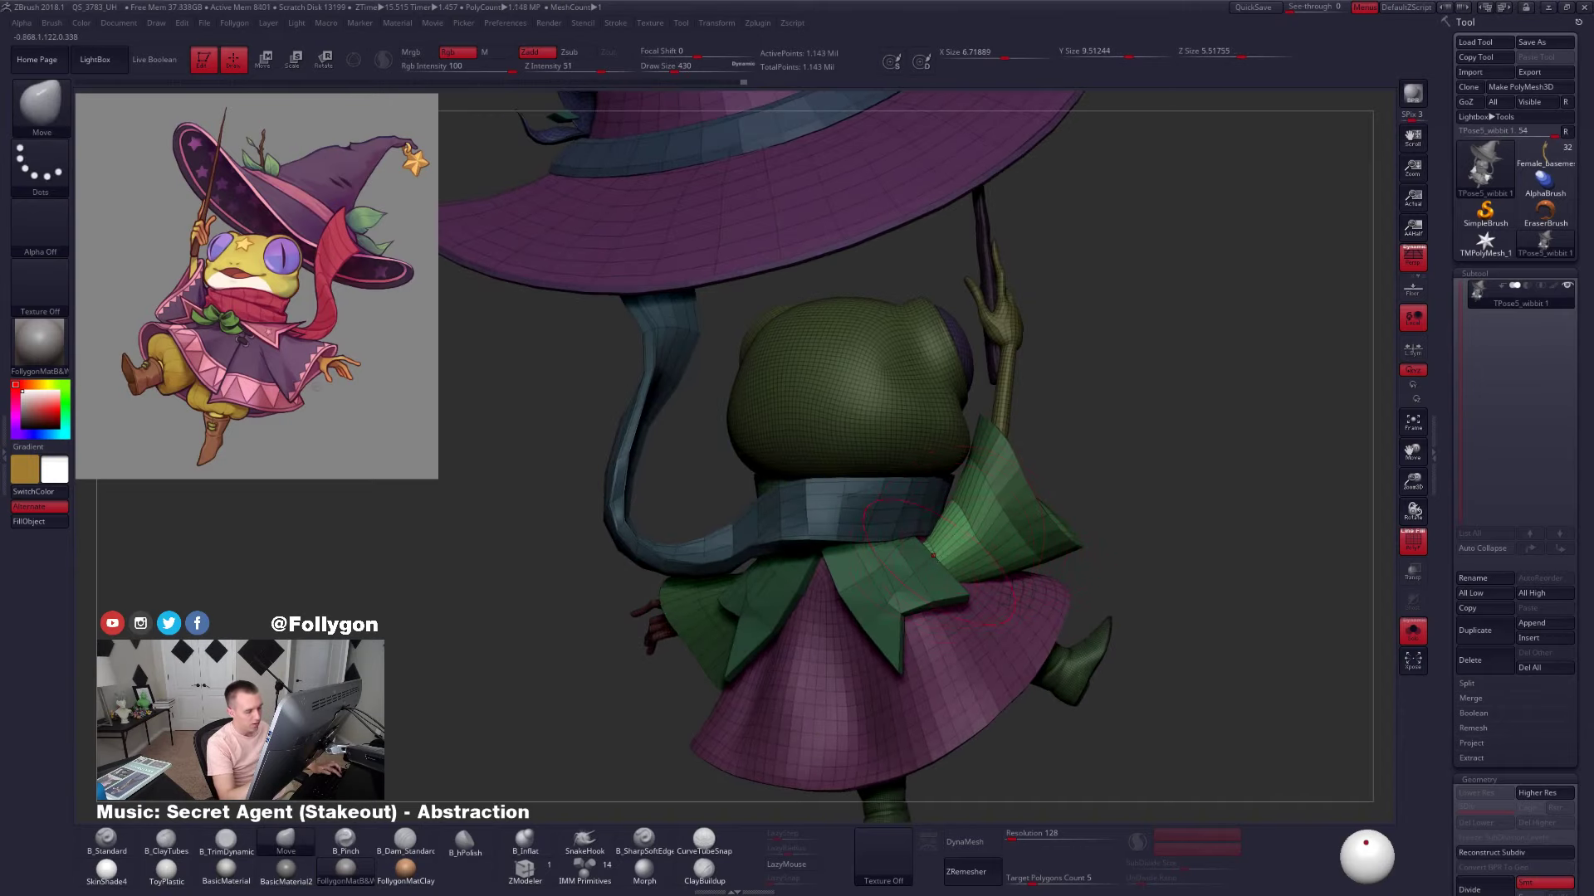
# Adjust the raised arm's sleeve with Transpose rotation and the Move brush at draw size 321, clear the mask and turn off PolyFrame
pyautogui.press('r')
pyautogui.moveTo(971, 528); pyautogui.dragTo(1155, 465)
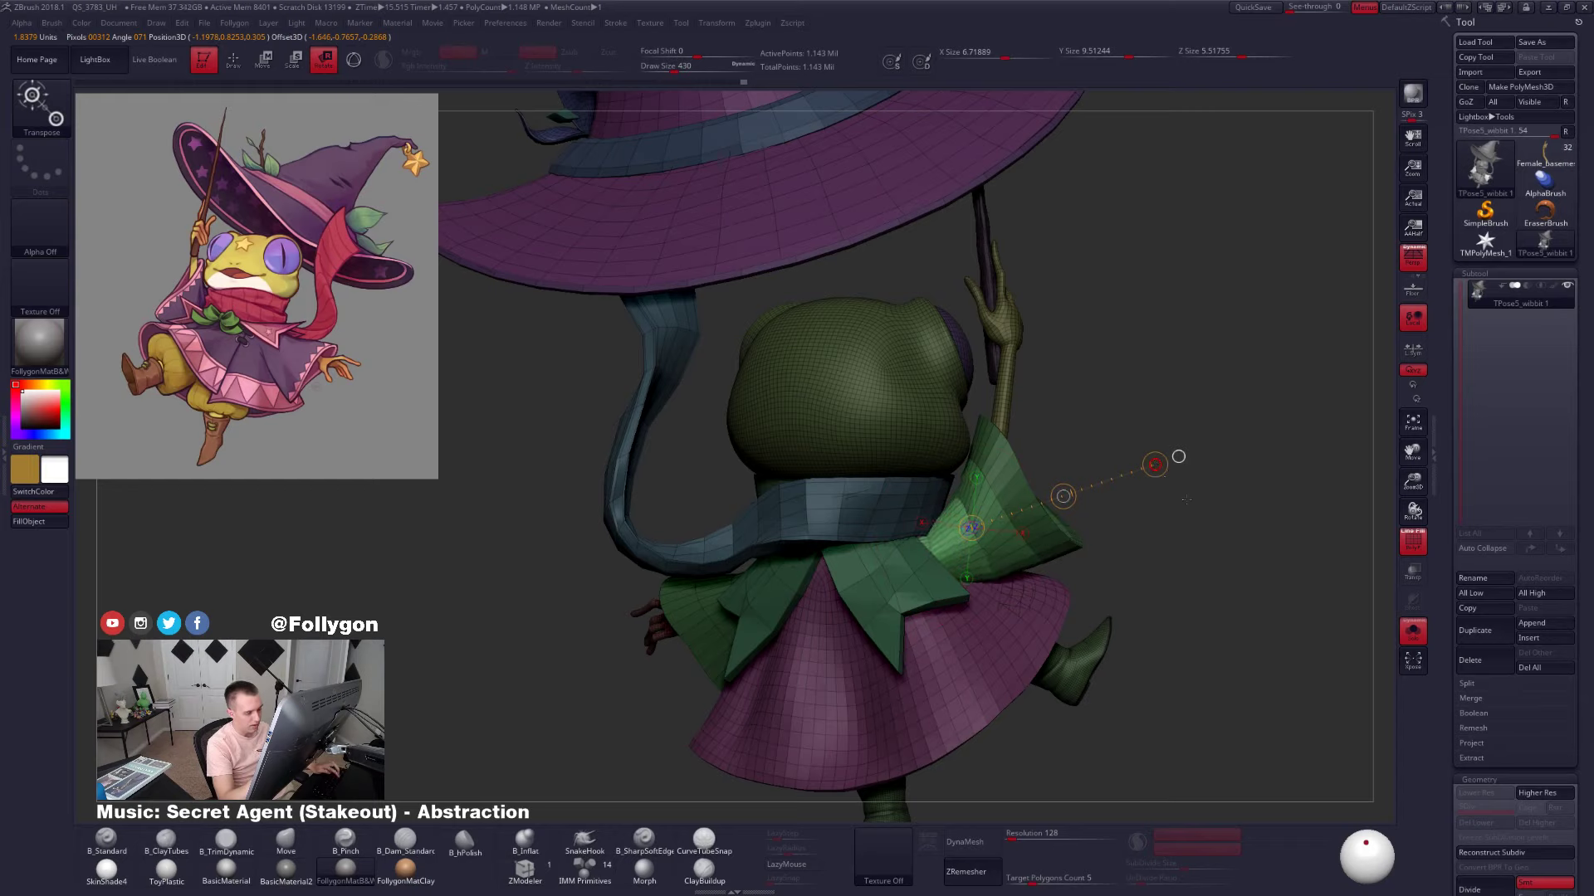
pyautogui.press('q')
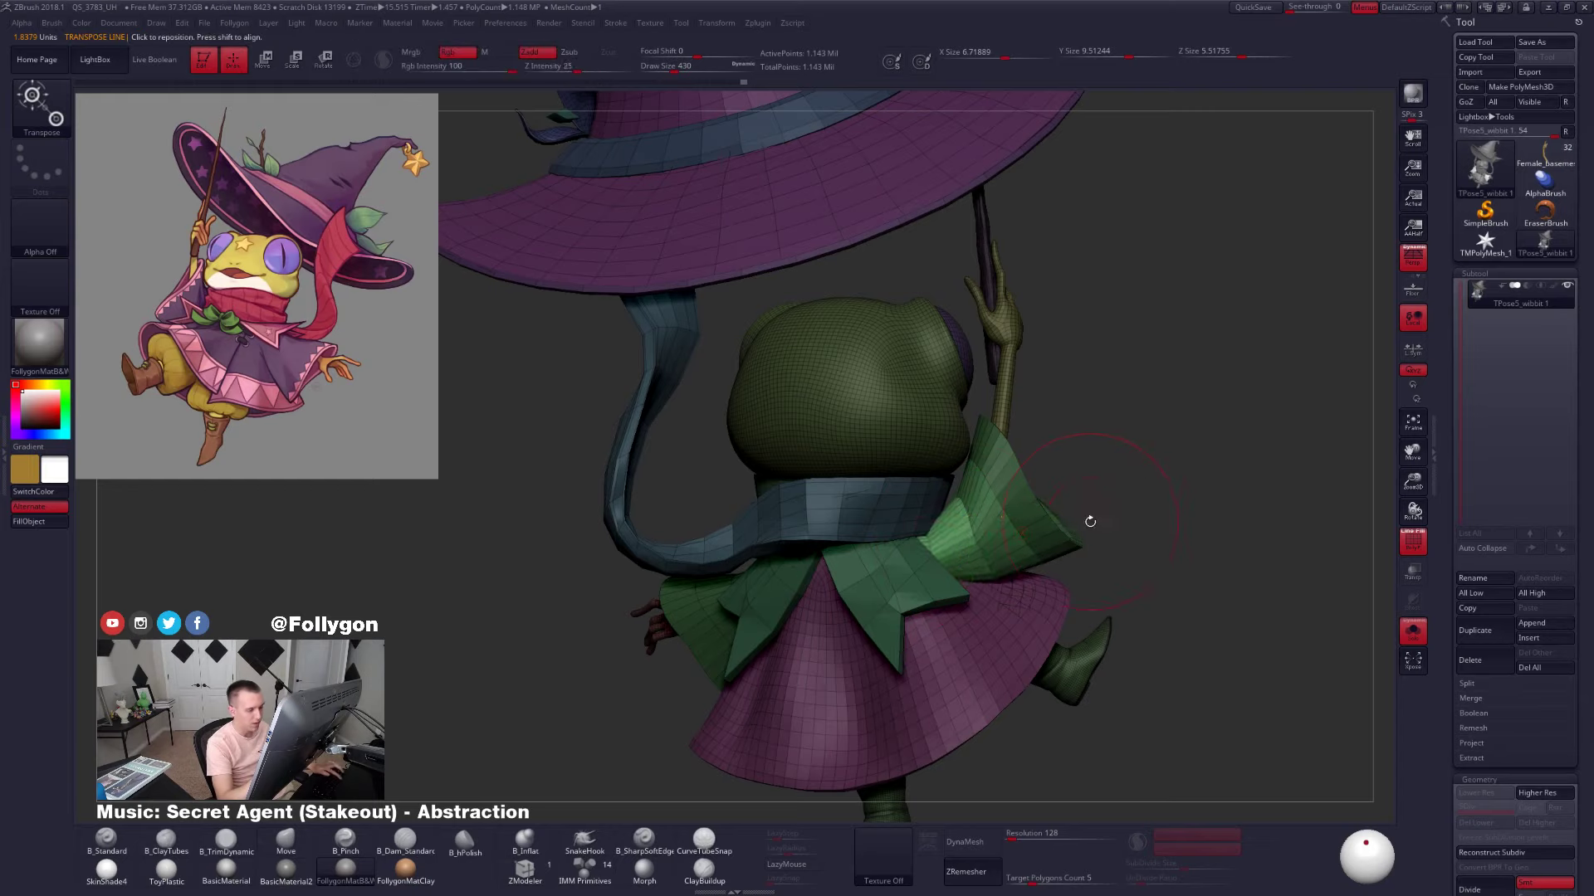
pyautogui.press('space')
pyautogui.click(1087, 523)
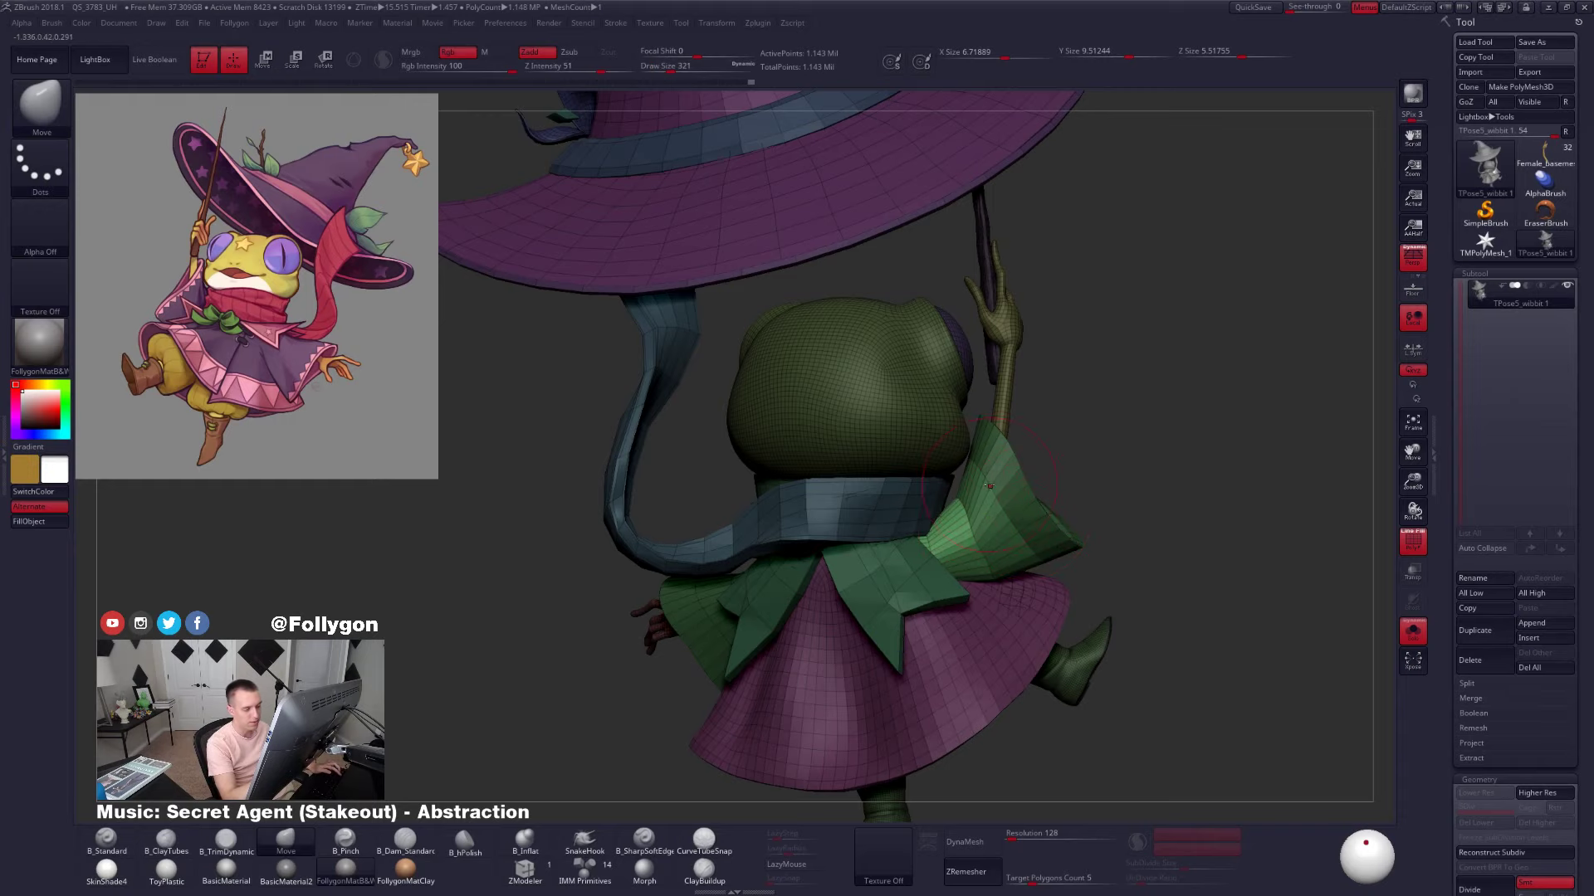
pyautogui.keyDown('ctrl'); pyautogui.moveTo(1160, 470); pyautogui.dragTo(1187, 490); pyautogui.keyUp('ctrl')
pyautogui.moveTo(1328, 486); pyautogui.dragTo(1191, 495)
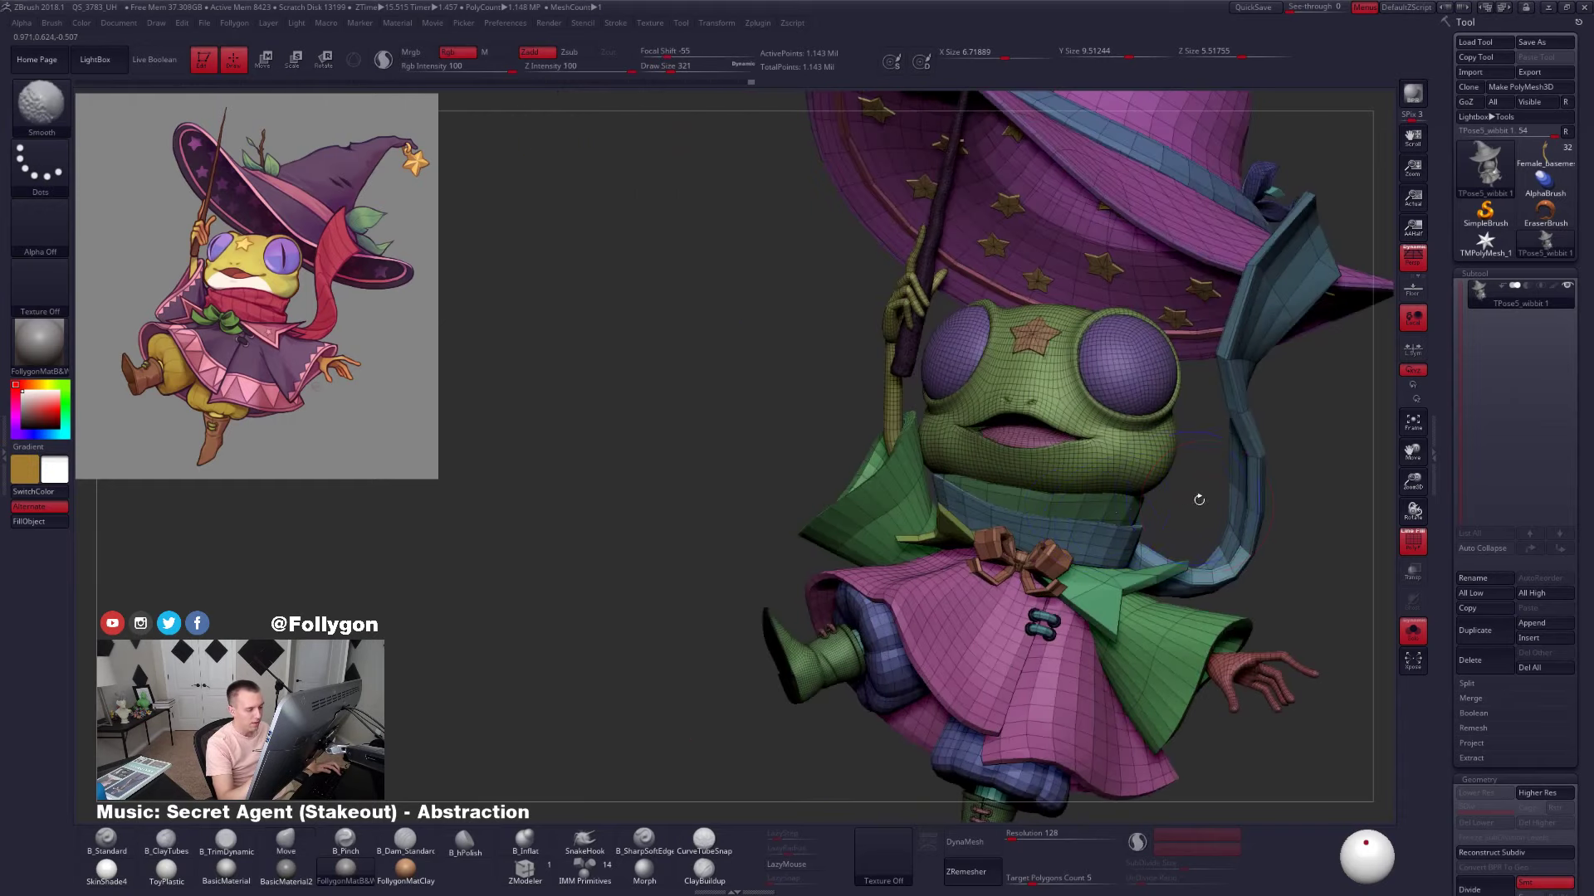
pyautogui.hotkey('shift', 'f')
pyautogui.moveTo(1255, 540)
pyautogui.keyDown('alt'); pyautogui.mouseDown()
pyautogui.moveTo(1248, 495)
pyautogui.moveTo(1132, 524)
pyautogui.mouseUp(); pyautogui.keyUp('alt')
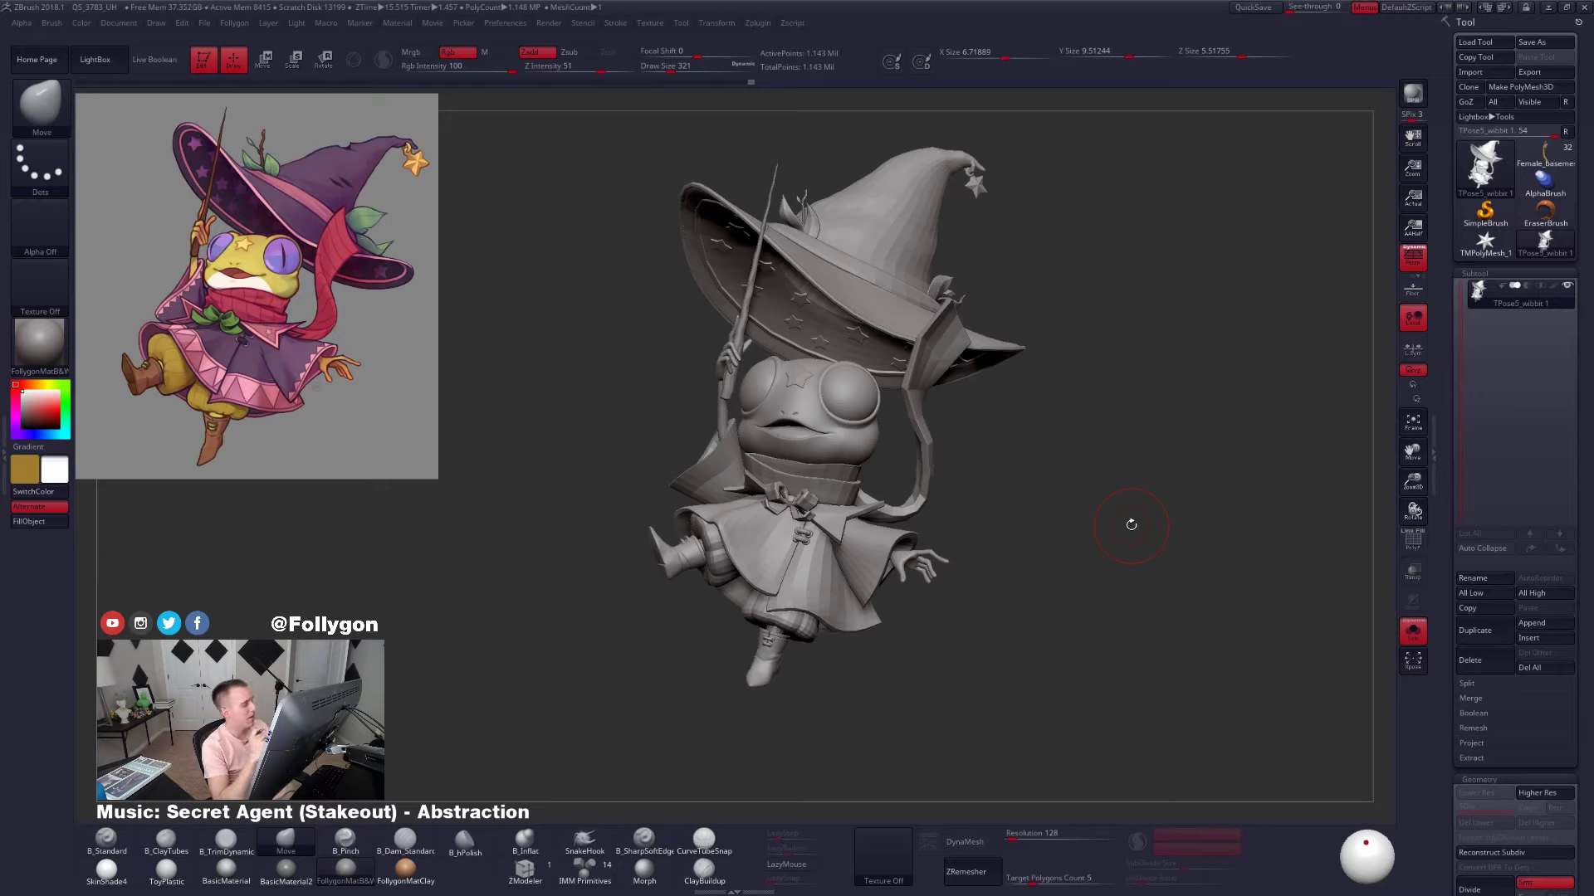
# Mask everything but the lowered arm's sleeve and reshape it with the Move brush at draw size 500
pyautogui.moveTo(1030, 564); pyautogui.dragTo(984, 571)
pyautogui.keyDown('ctrl'); pyautogui.moveTo(985, 571); pyautogui.dragTo(971, 593, button='right'); pyautogui.keyUp('ctrl')
pyautogui.press('w')
pyautogui.keyDown('ctrl'); pyautogui.click(934, 572); pyautogui.keyUp('ctrl')
pyautogui.press('q')
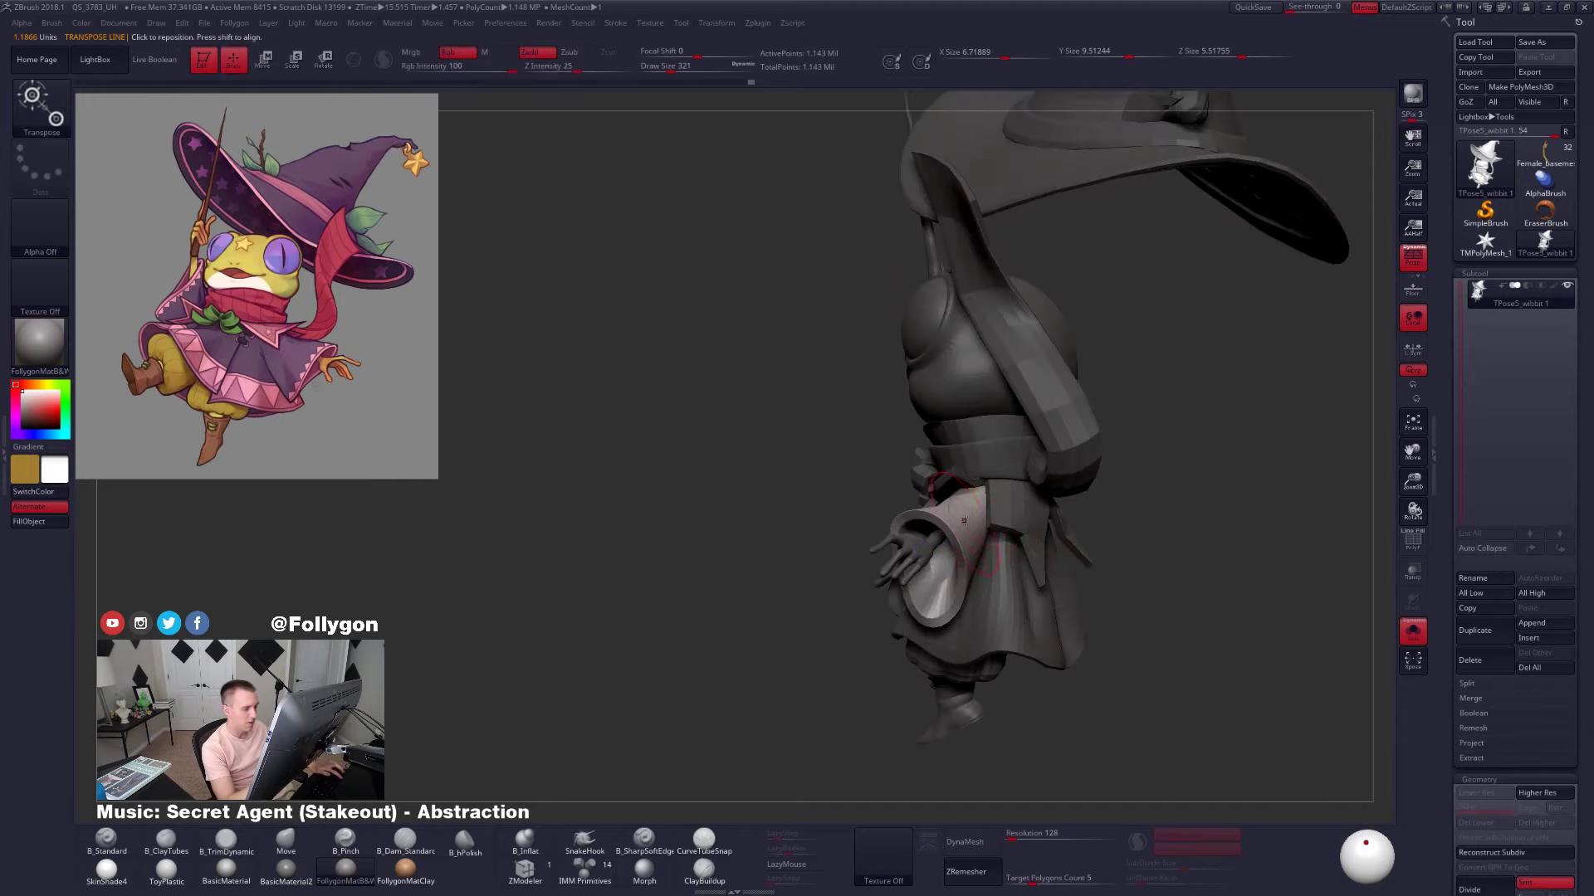
pyautogui.press('space')
pyautogui.click(1005, 495)
pyautogui.moveTo(1005, 495)
pyautogui.mouseDown(button='right')
pyautogui.moveTo(1004, 479)
pyautogui.moveTo(978, 490)
pyautogui.moveTo(1184, 488)
pyautogui.moveTo(1060, 489)
pyautogui.mouseUp(button='right')
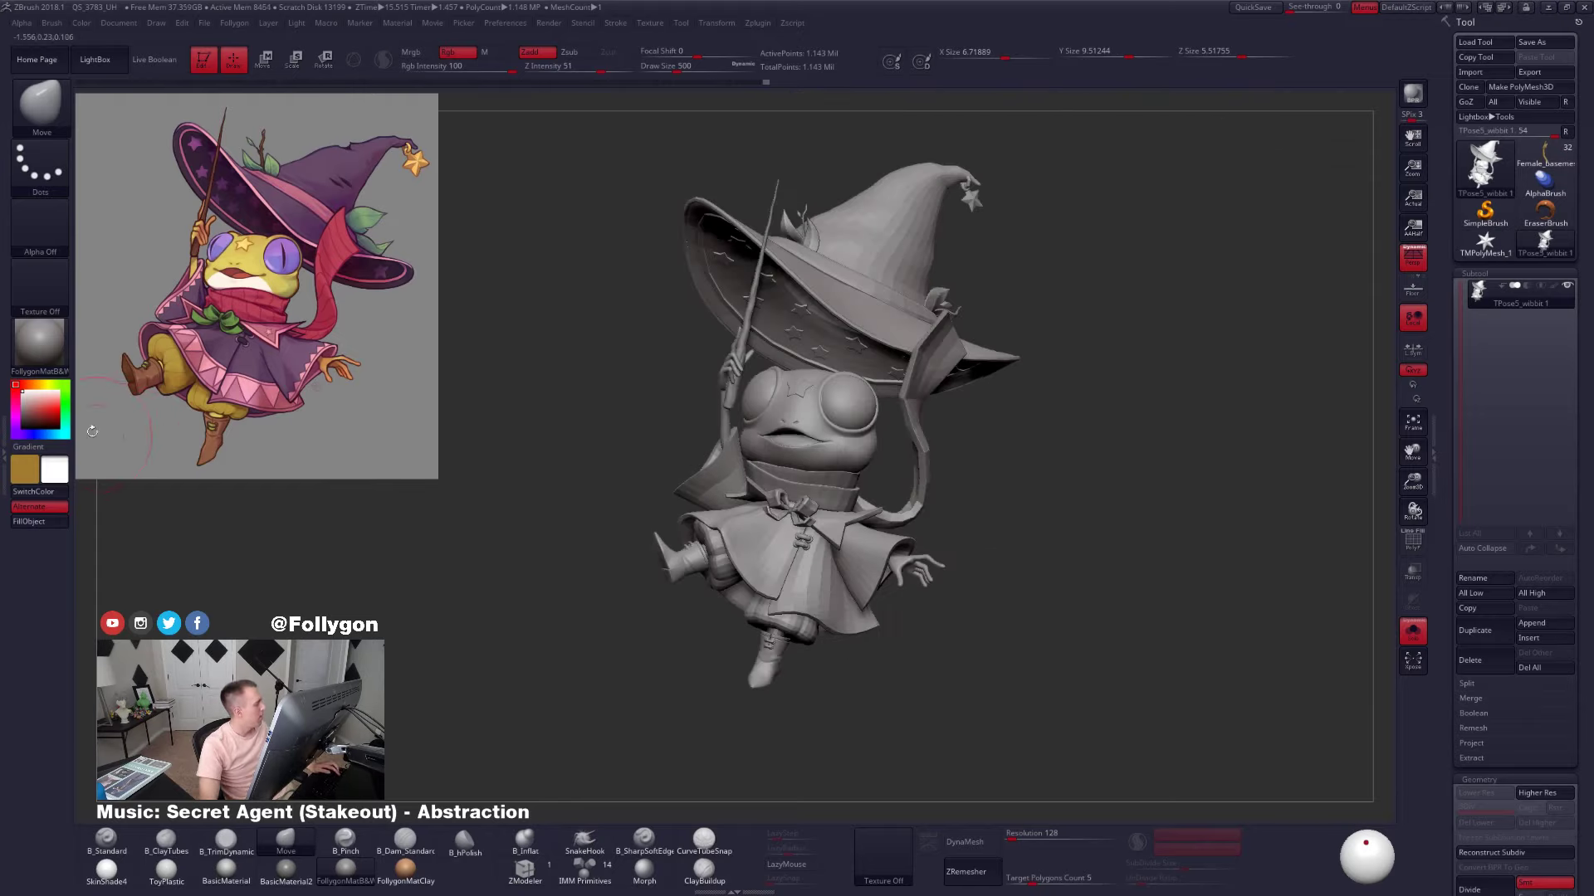
# Transfer the pose back to the frog's subtools with TPose|SubT, show the hidden pupils and turn on Live Boolean
pyautogui.moveTo(4, 373); pyautogui.dragTo(162, 319)
pyautogui.click(132, 284)
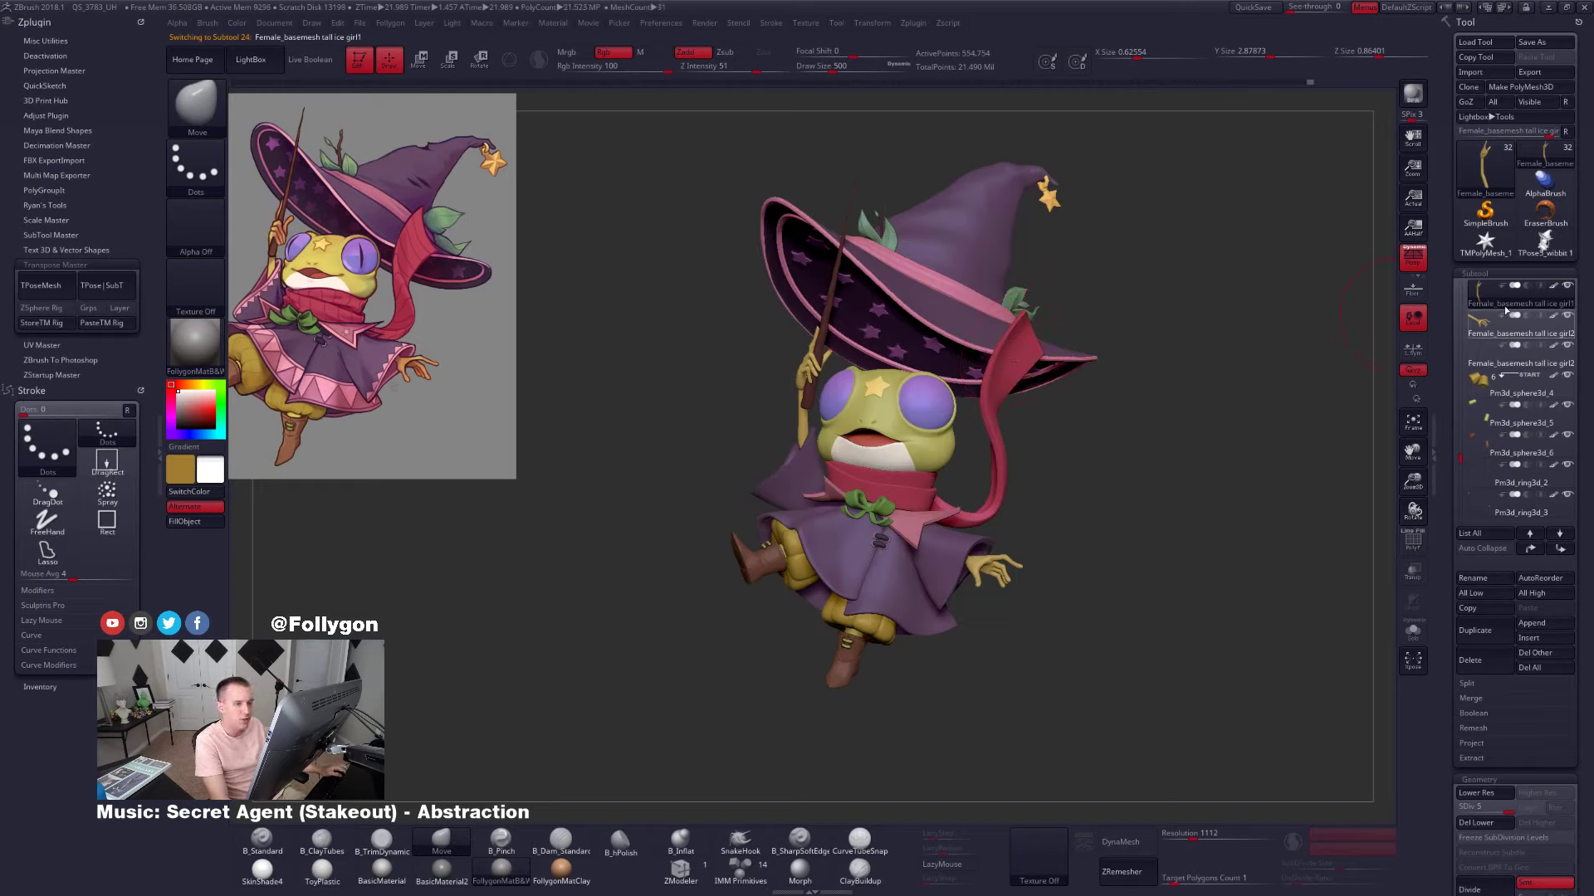
pyautogui.click(1567, 285)
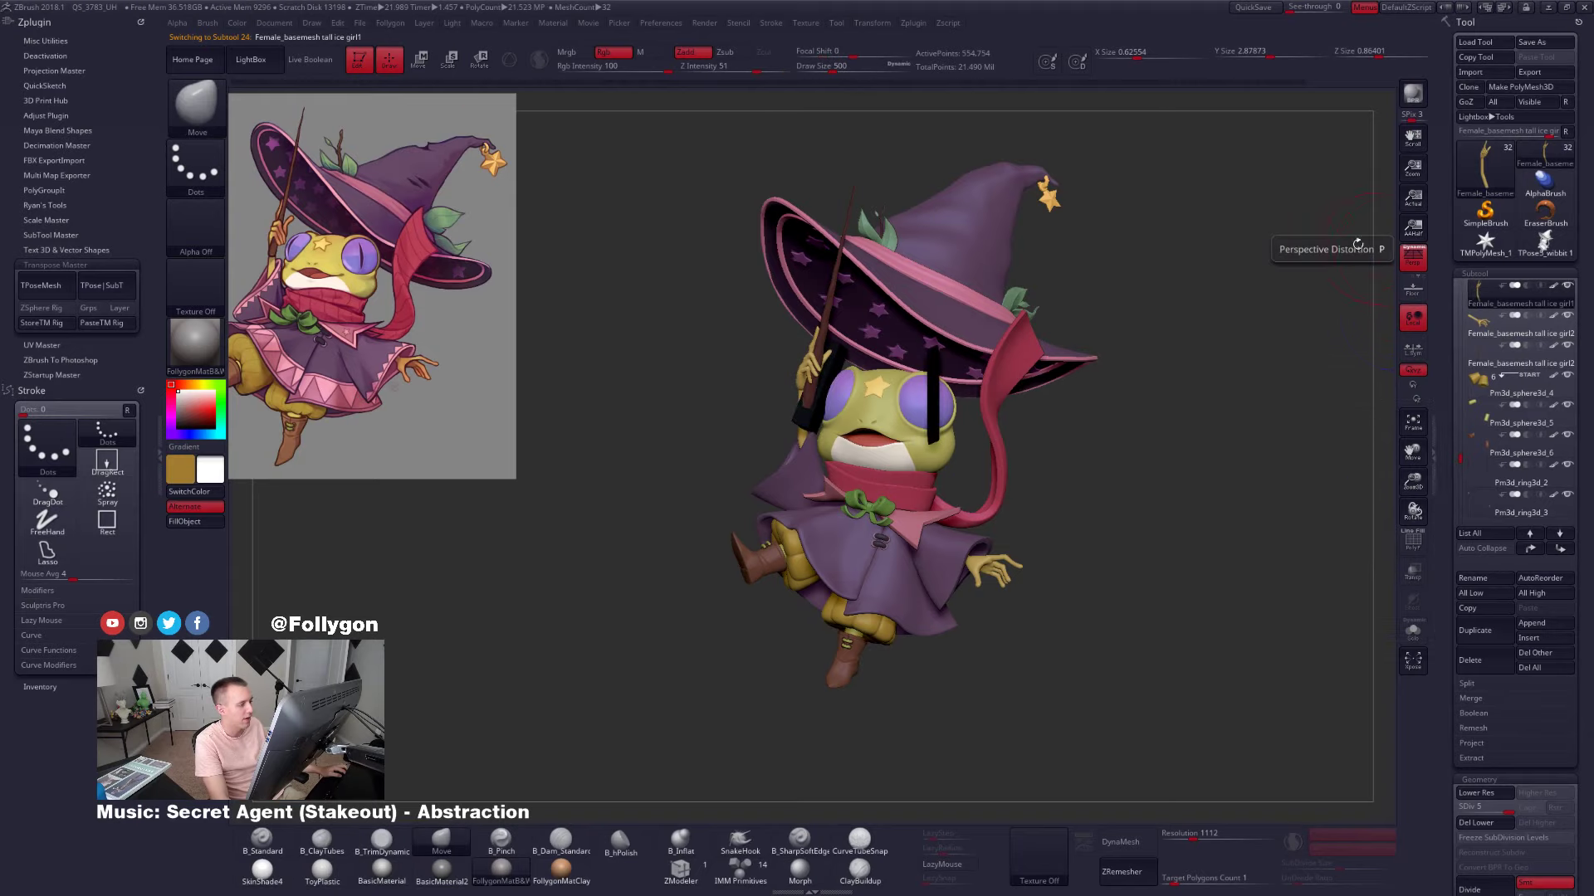
pyautogui.click(309, 63)
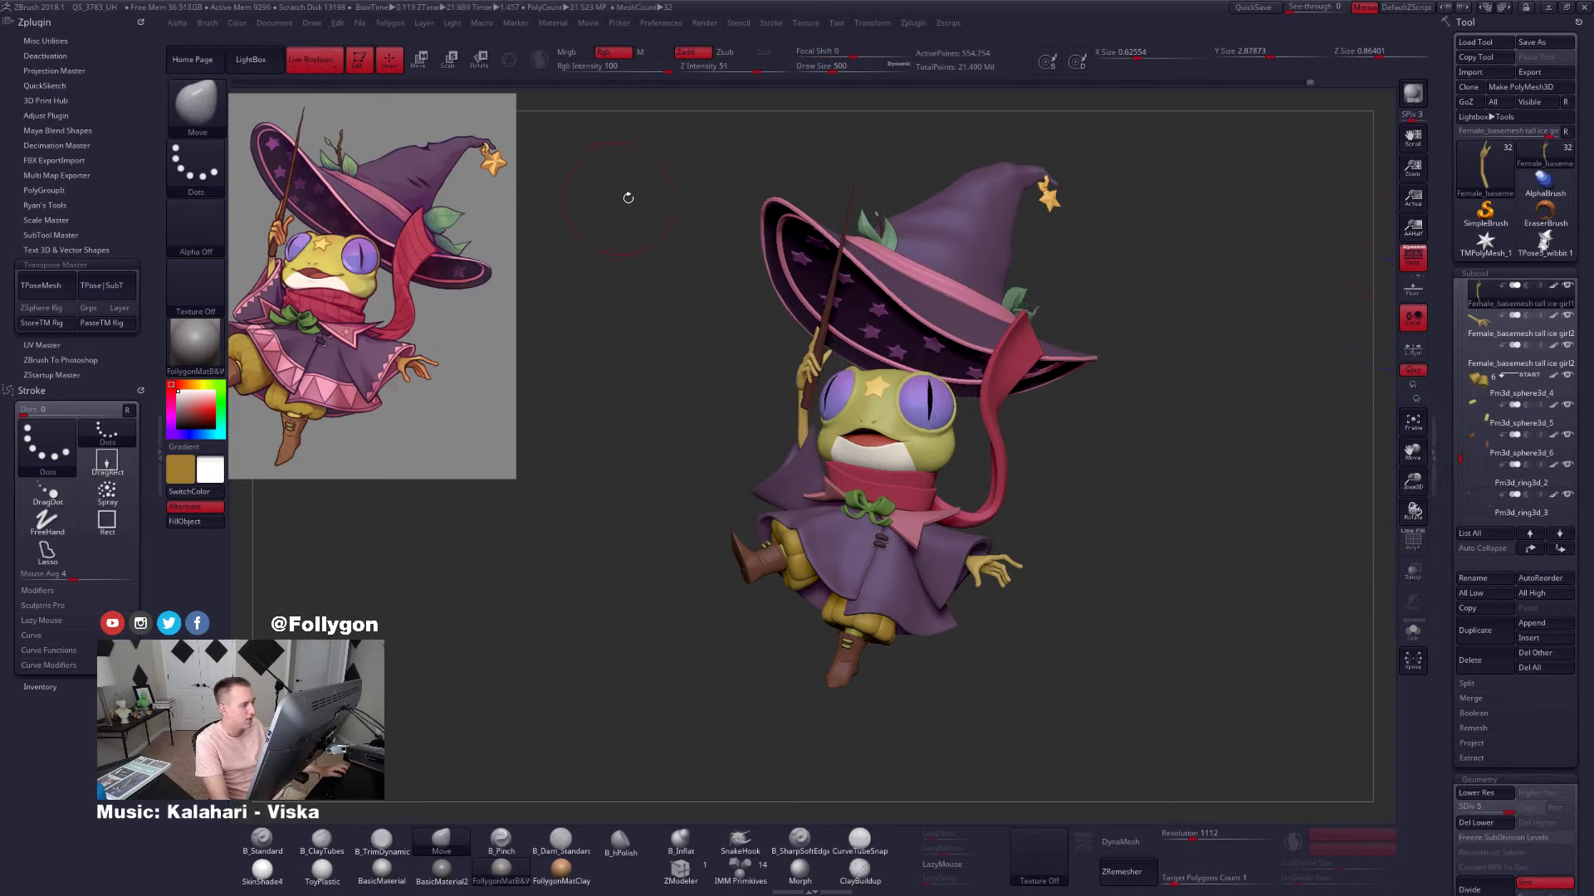
# Delete the temporary Transpose Master tool and return to the painted frog wizard tool
pyautogui.click(1549, 242)
pyautogui.click(1484, 663)
pyautogui.click(1371, 694)
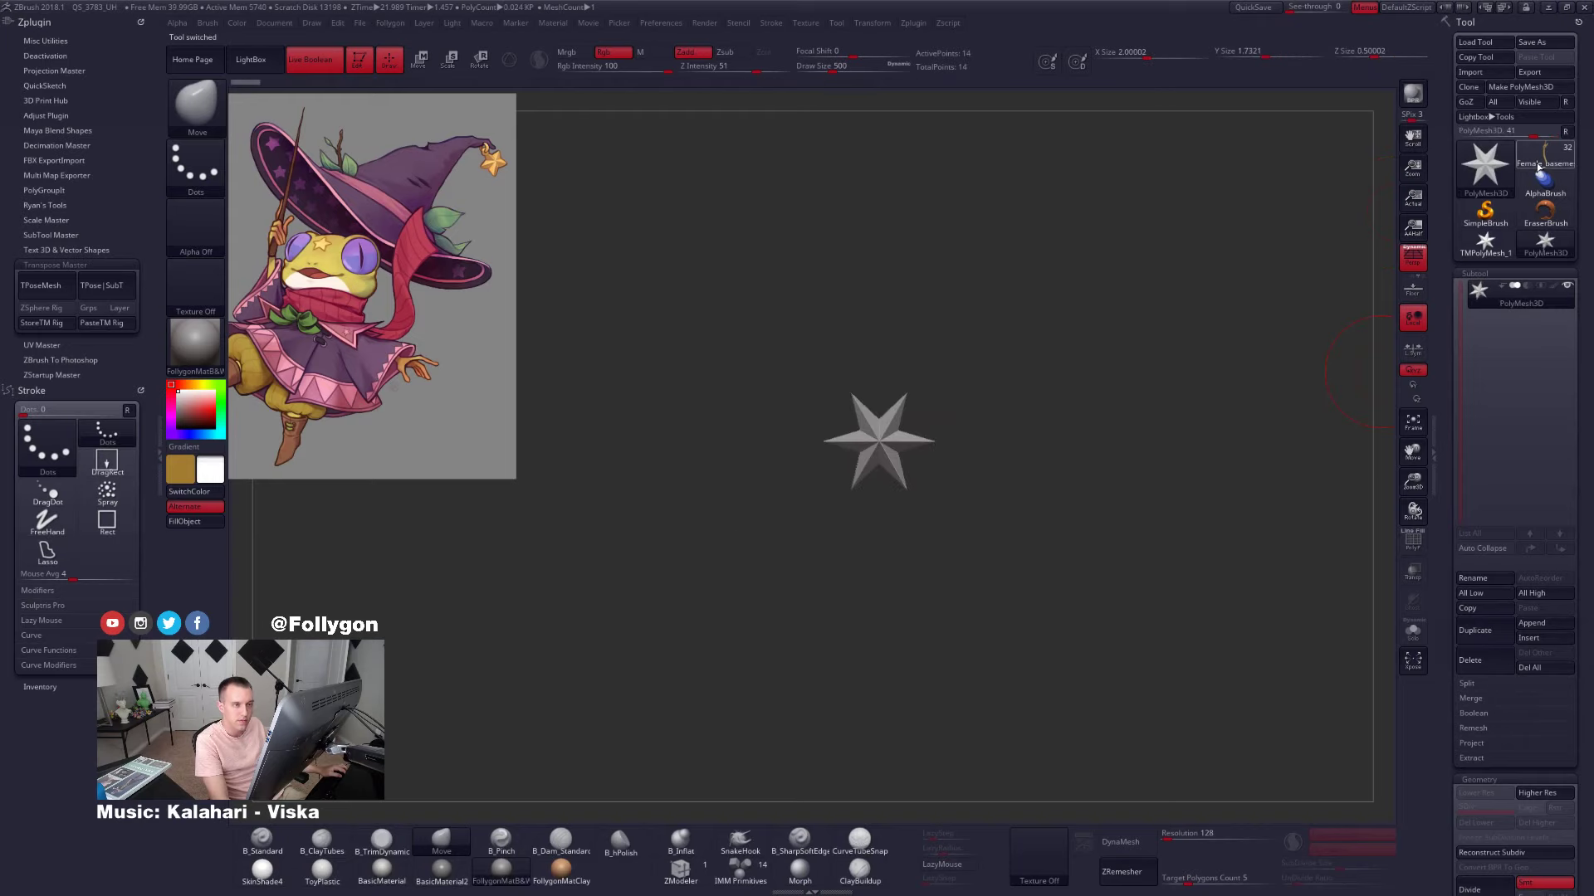
pyautogui.click(1545, 156)
# Examine the posed hat, its hanging star charm and its leaves from above and from the front
pyautogui.keyDown('alt'); pyautogui.click(1052, 202); pyautogui.keyUp('alt')
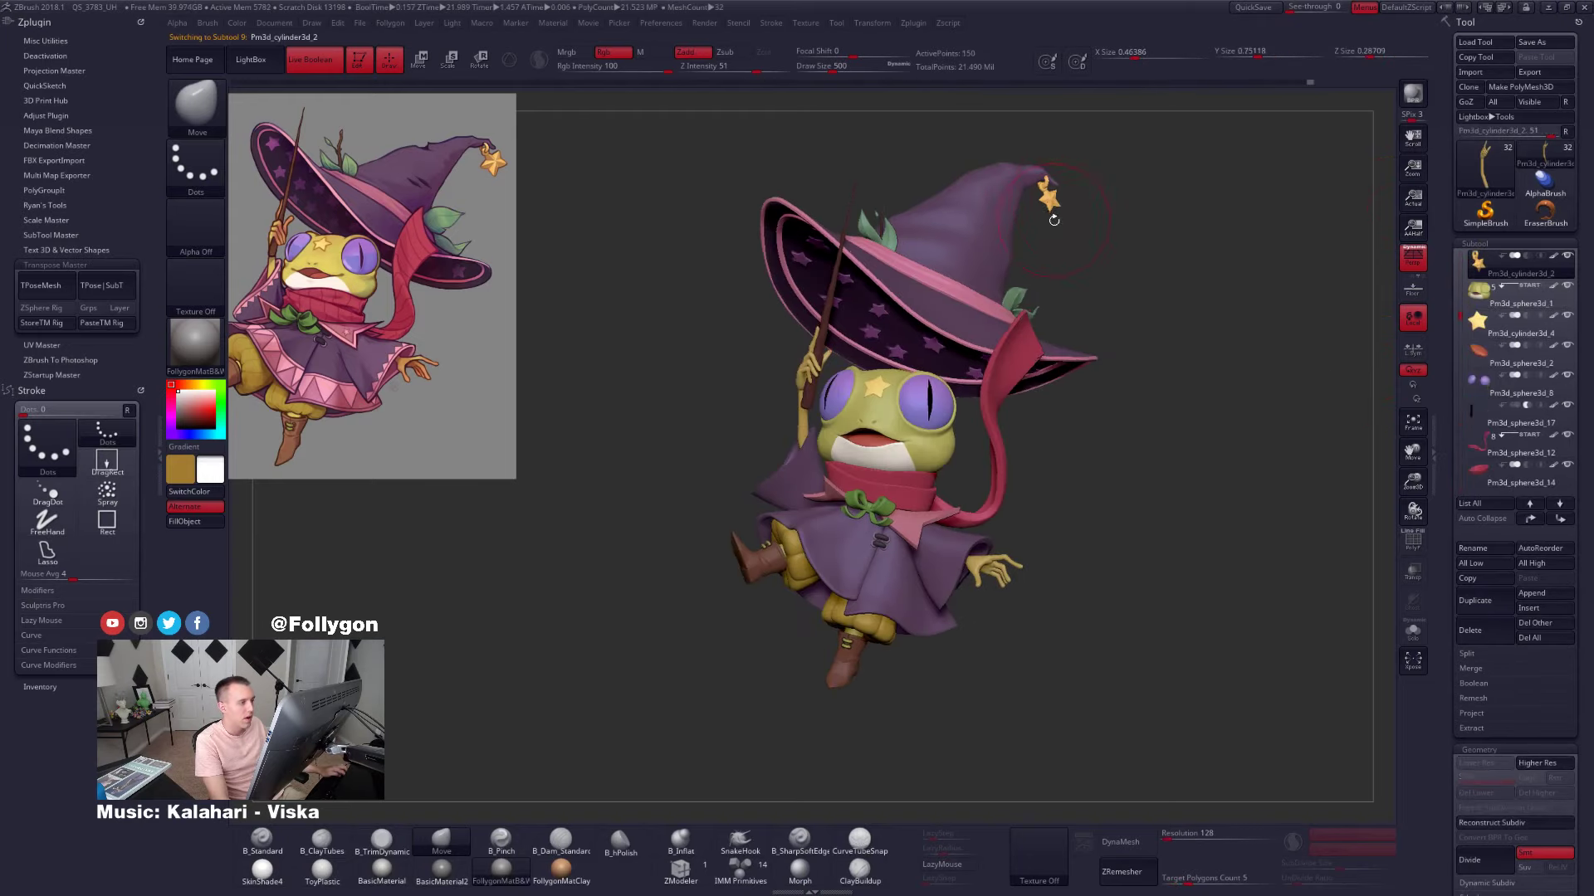
pyautogui.moveTo(1050, 217); pyautogui.dragTo(963, 373, button='right')
pyautogui.moveTo(962, 374); pyautogui.dragTo(1000, 339, button='right')
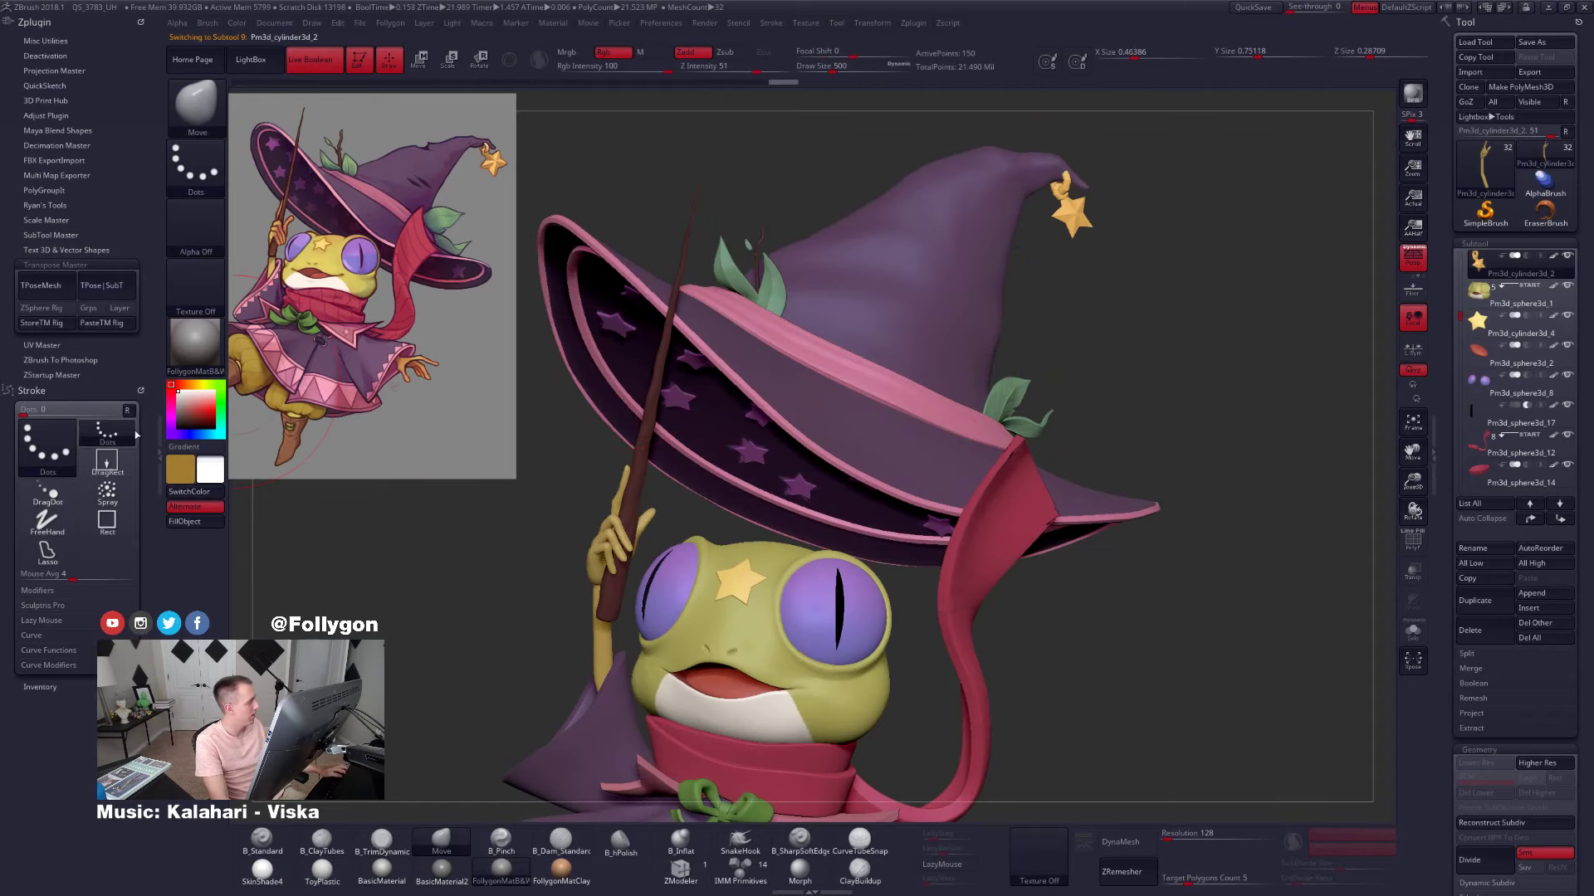
pyautogui.click(160, 455)
pyautogui.keyDown('ctrl'); pyautogui.moveTo(574, 432); pyautogui.dragTo(714, 351, button='right'); pyautogui.keyUp('ctrl')
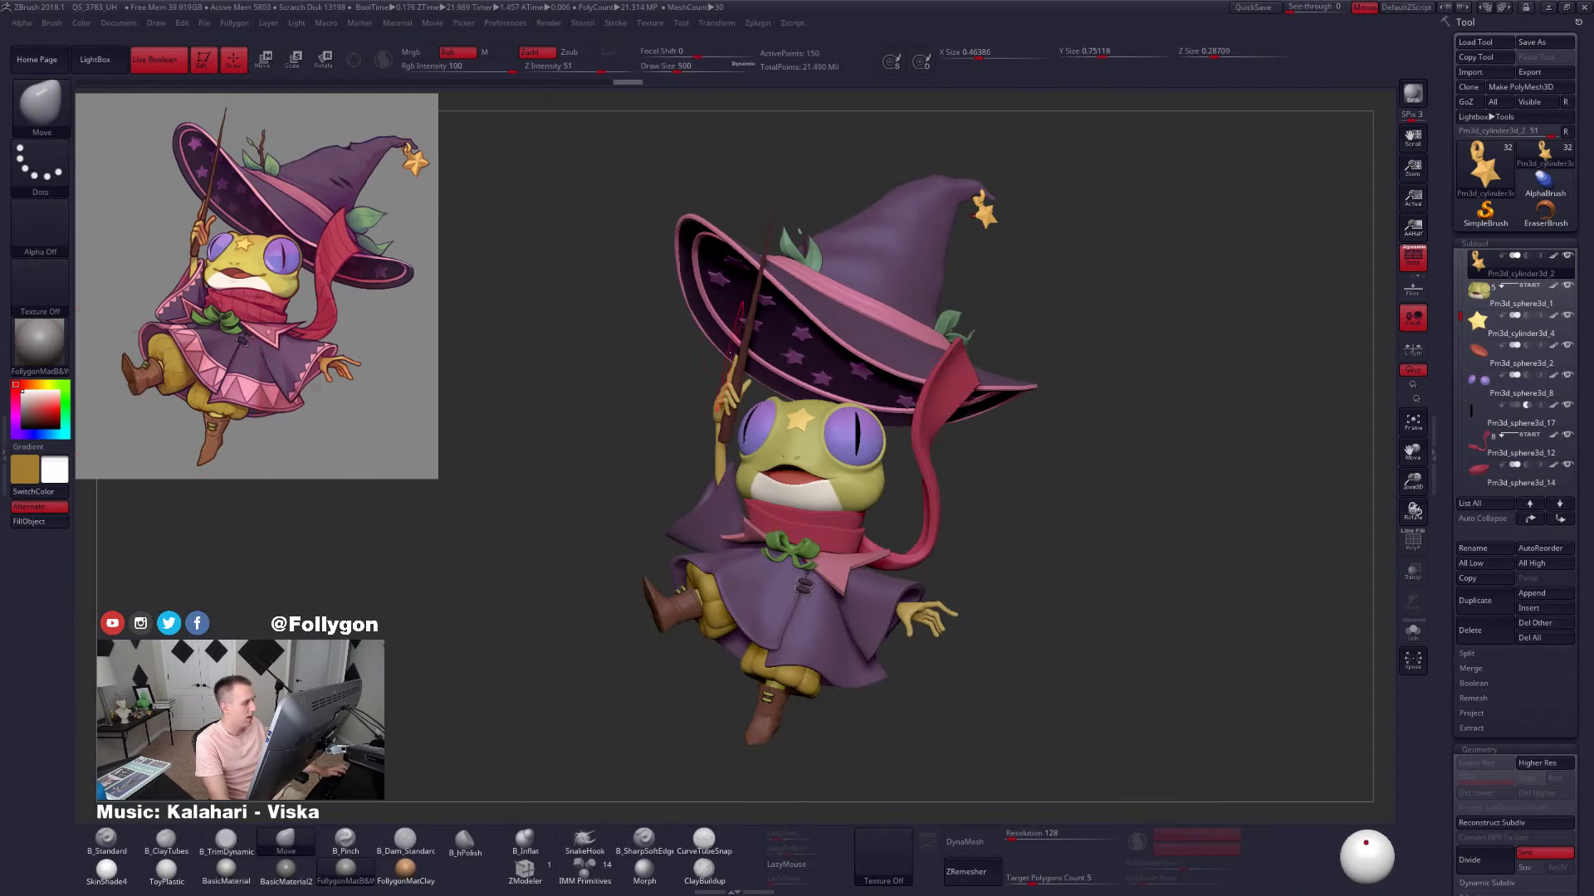
pyautogui.moveTo(873, 282); pyautogui.dragTo(835, 350, button='right')
pyautogui.keyDown('alt'); pyautogui.click(732, 285); pyautogui.keyUp('alt')
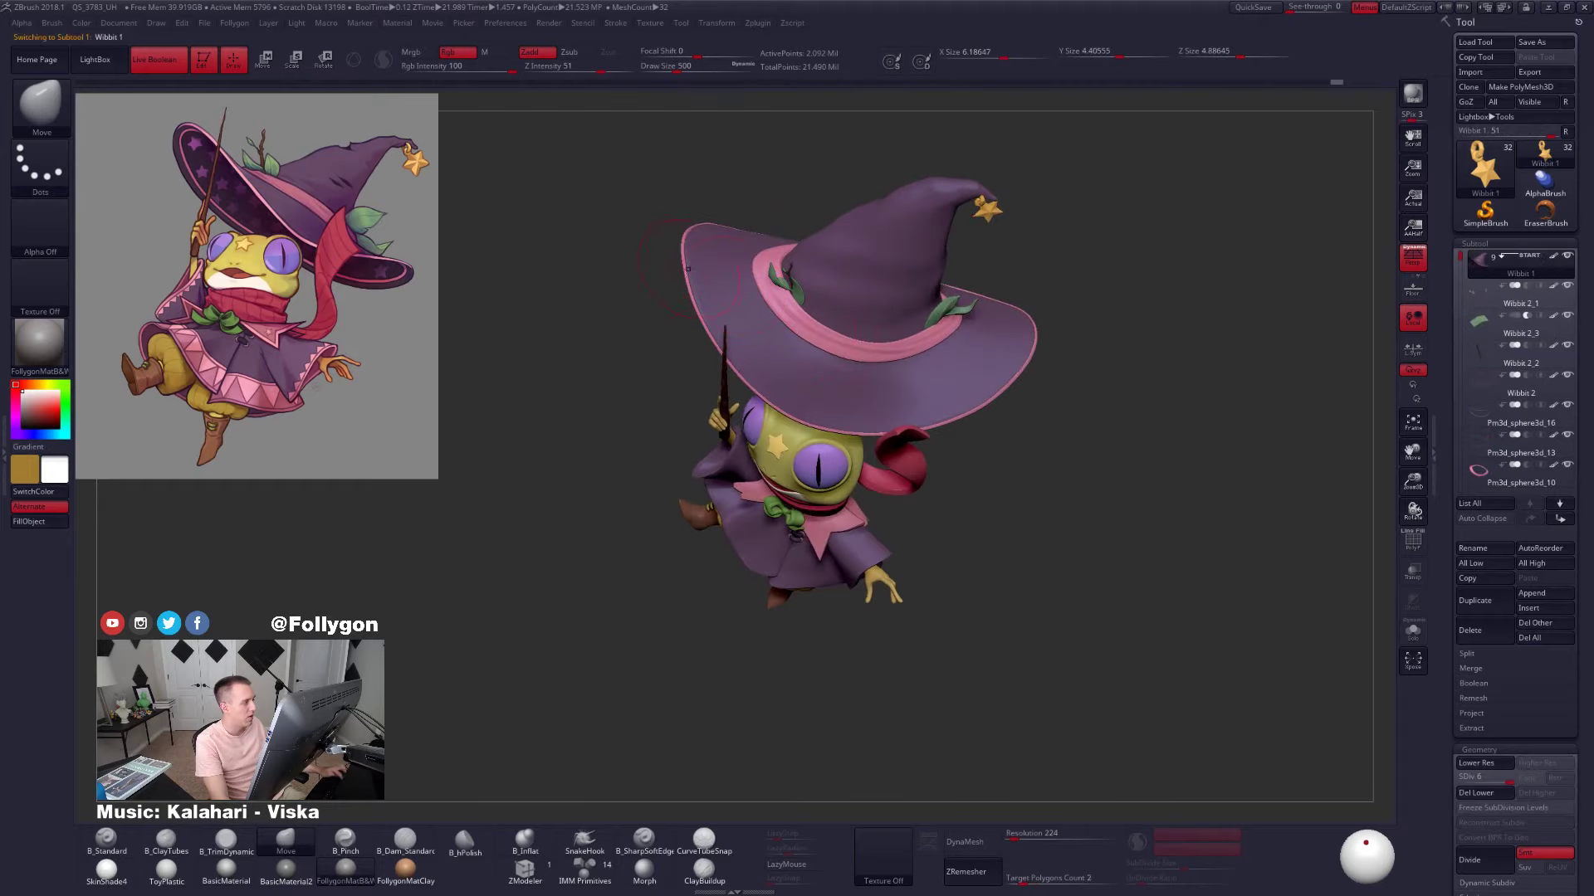
pyautogui.press('f')
pyautogui.moveTo(736, 303); pyautogui.dragTo(878, 372, button='right')
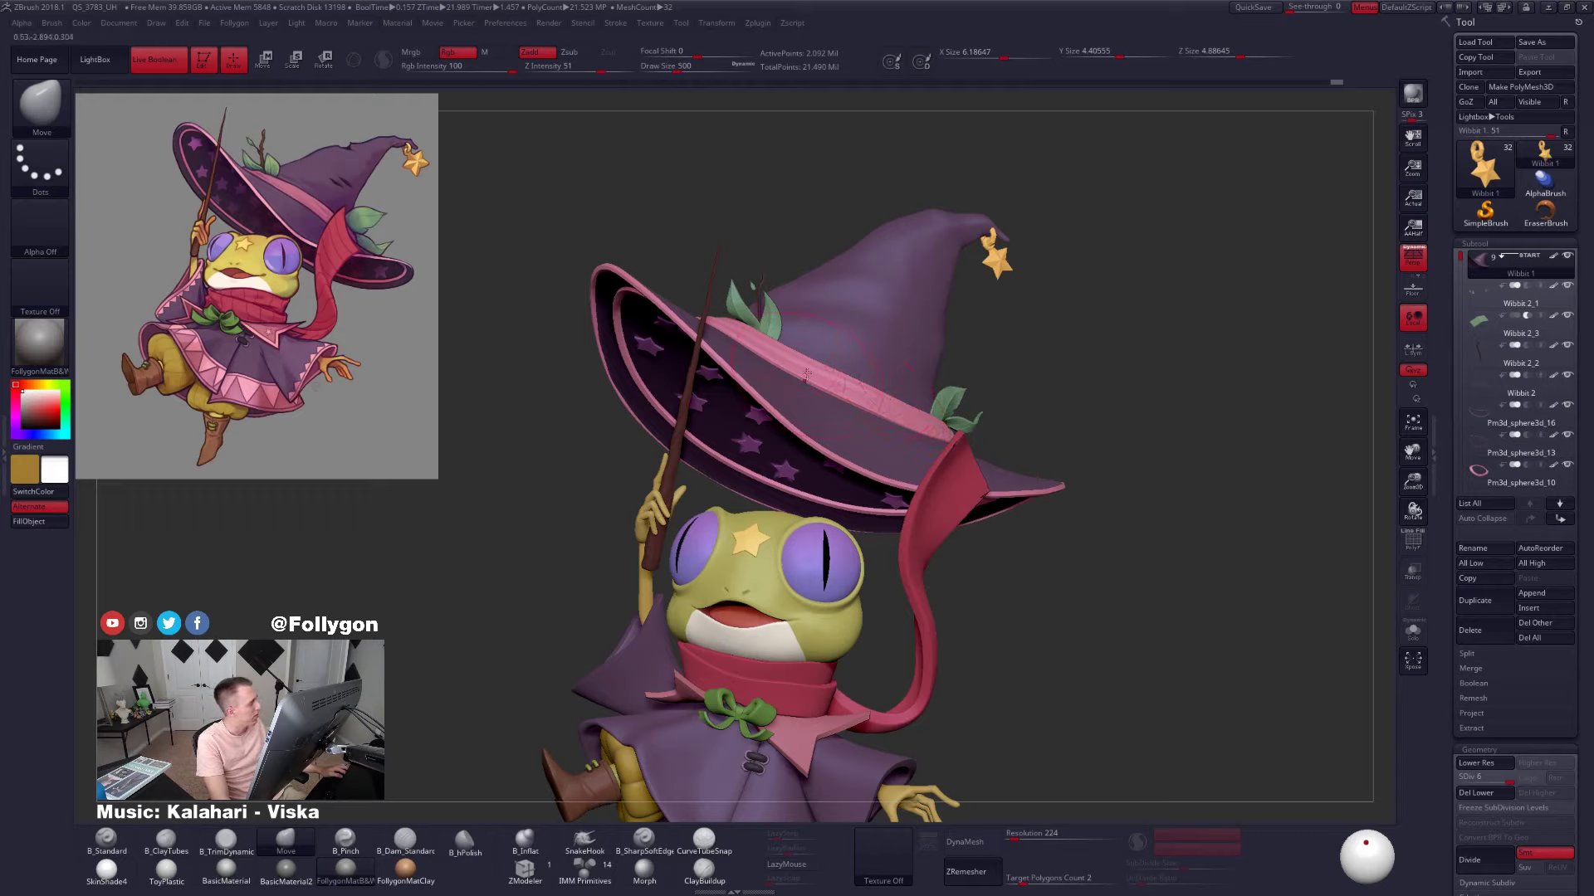
# Isolate the hat's leaves, set the draw size to 121, lower the unmasked leaf toward the hat band and show everything again
pyautogui.hotkey('alt', 's')
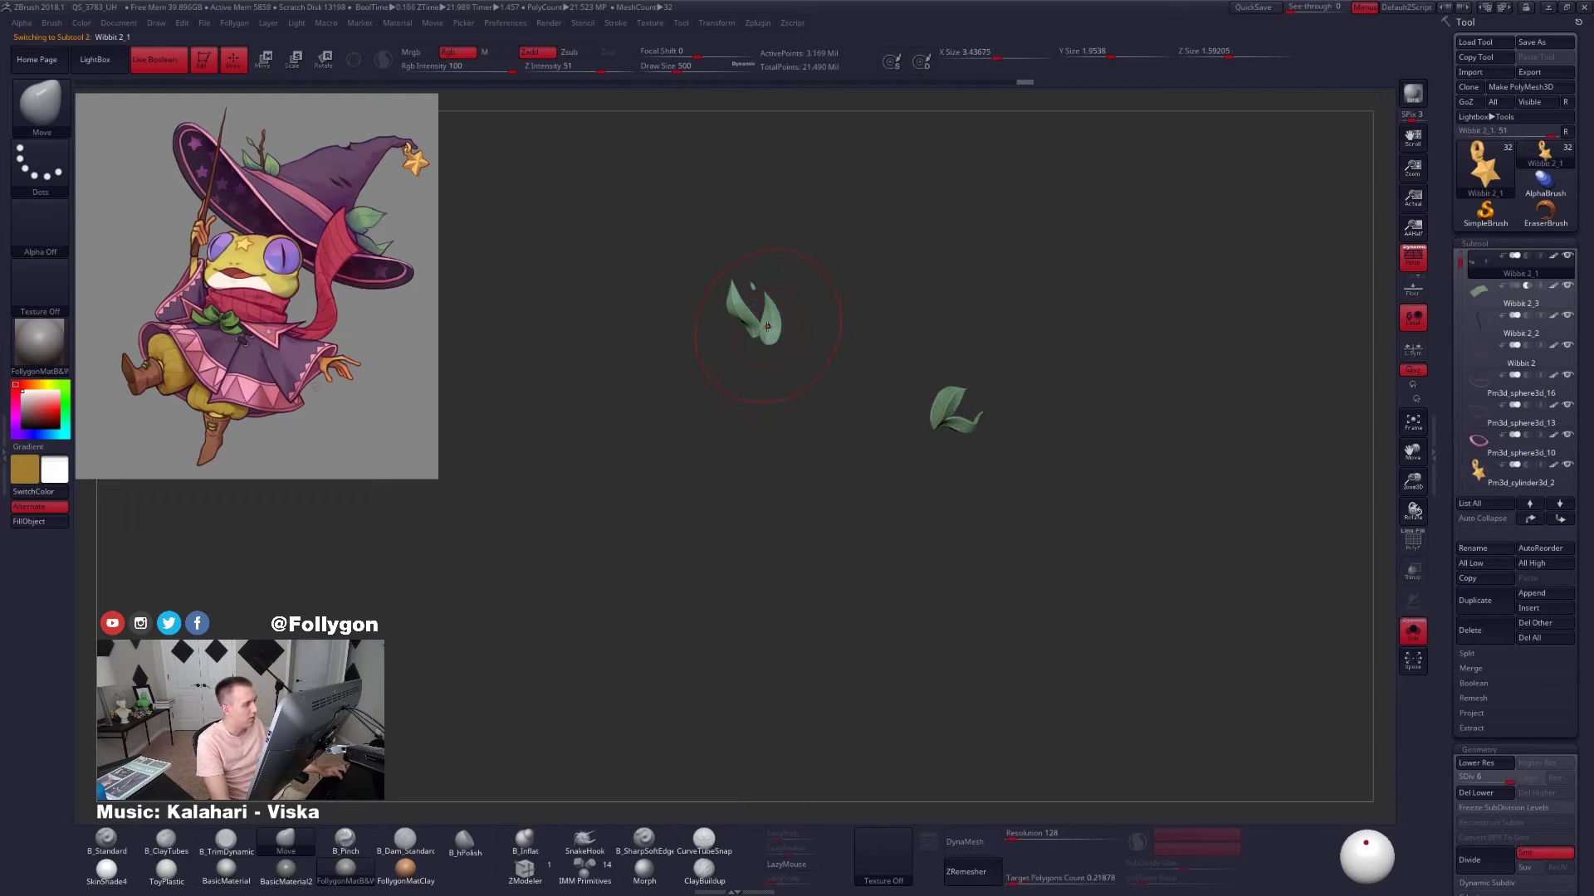
pyautogui.press('f')
pyautogui.keyDown('alt'); pyautogui.moveTo(790, 319); pyautogui.dragTo(836, 385, button='right'); pyautogui.keyUp('alt')
pyautogui.press('space')
pyautogui.moveTo(858, 341); pyautogui.dragTo(756, 390)
pyautogui.press('w')
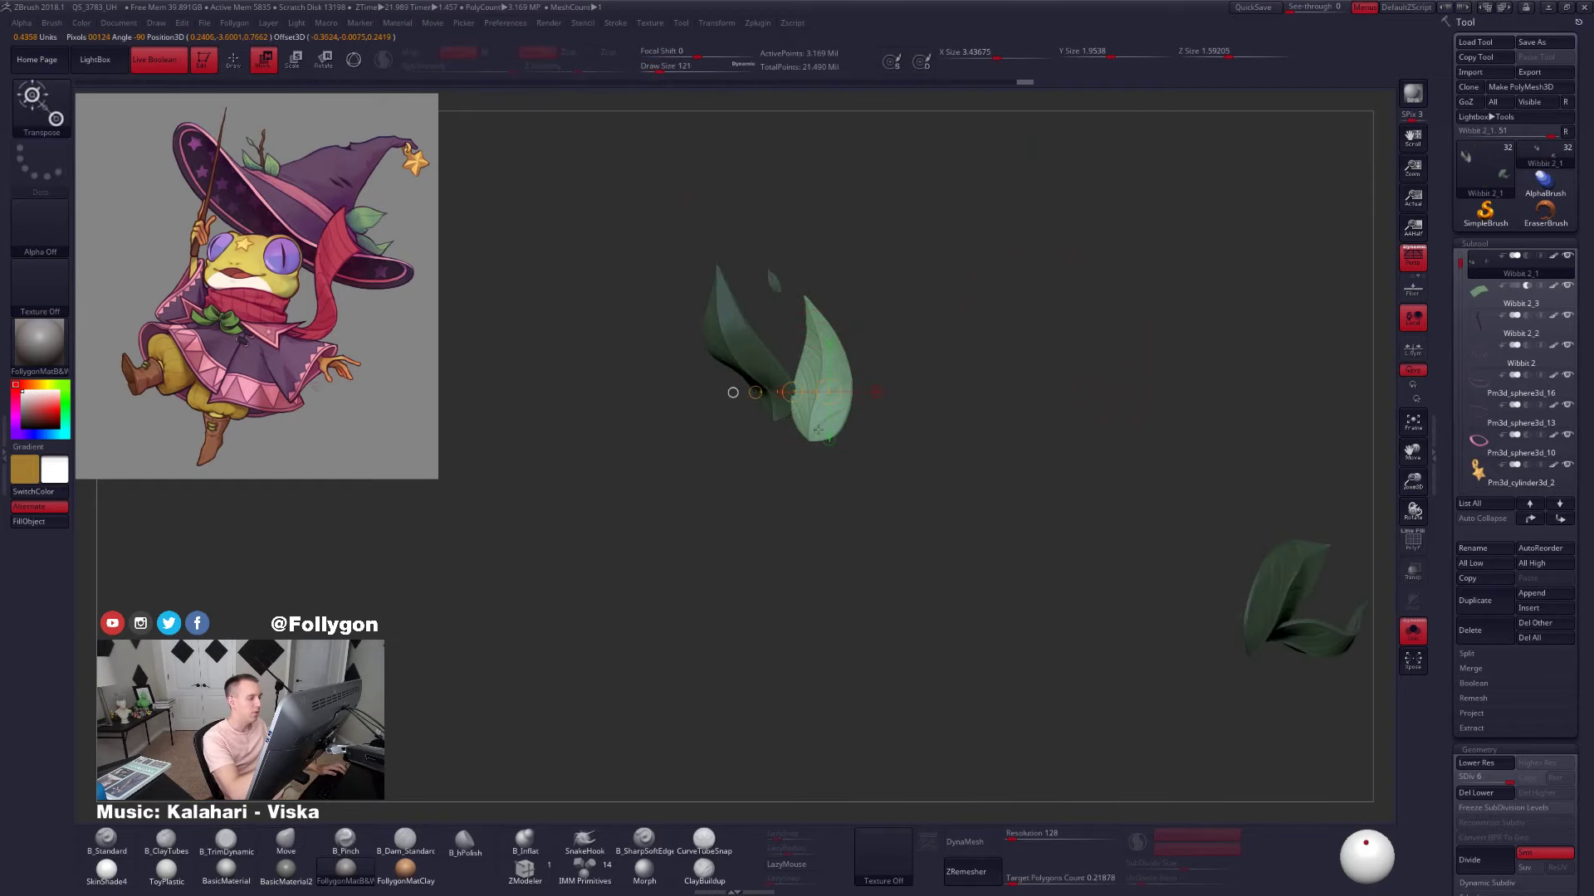
pyautogui.moveTo(809, 438); pyautogui.dragTo(809, 268)
pyautogui.hotkey('alt', 's')
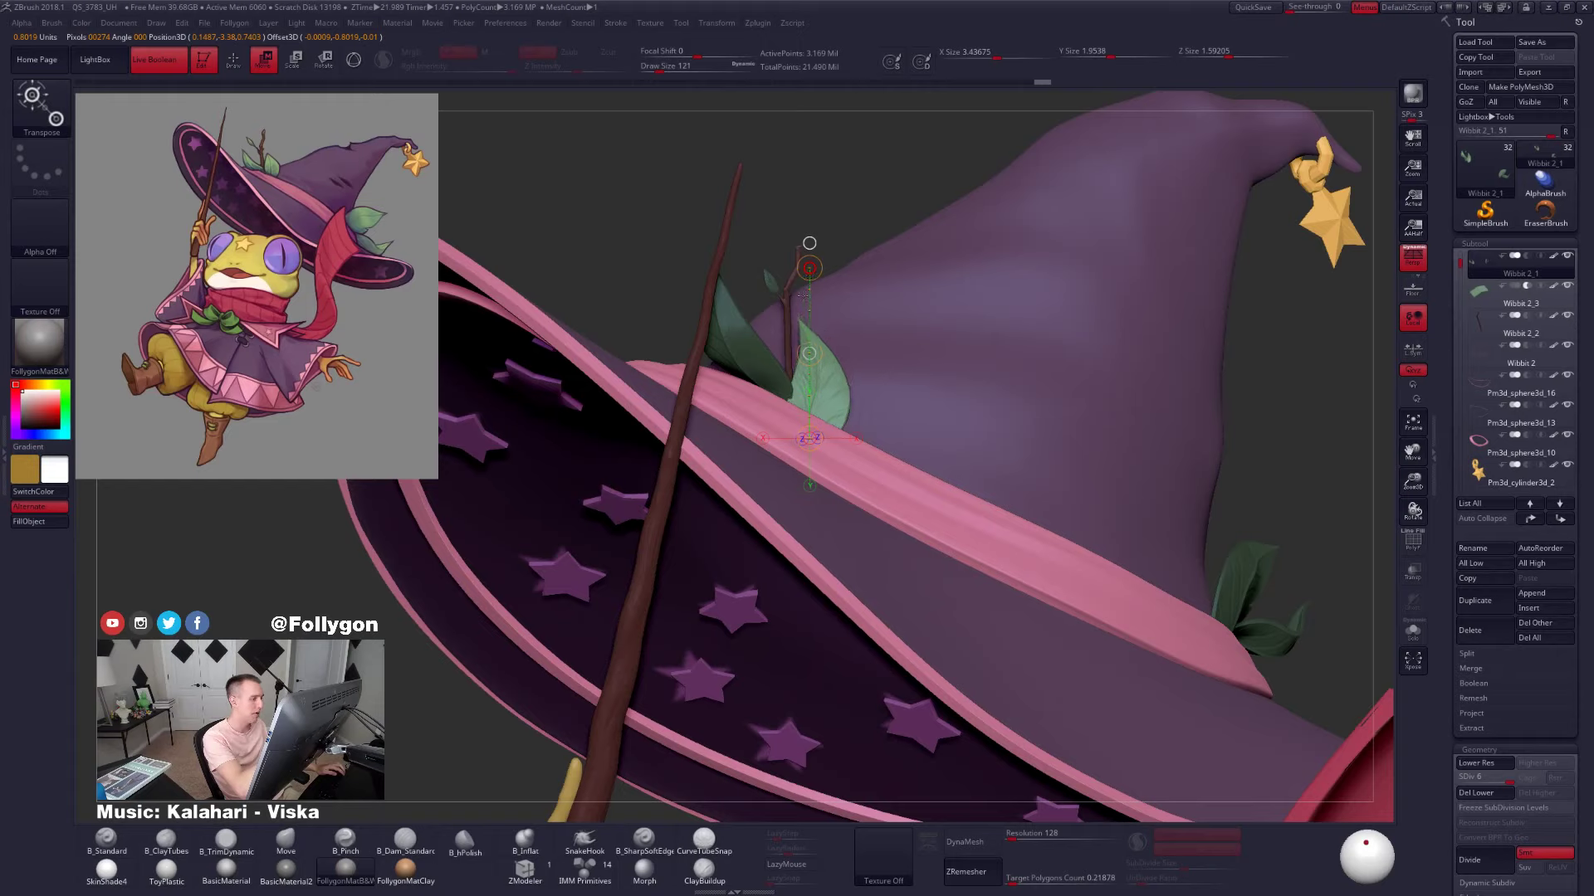
# With the draw size at 181, rotate and move the unmasked leaf against the hat band using Transpose, and clear the mask
pyautogui.press('q')
pyautogui.moveTo(631, 356); pyautogui.dragTo(755, 471, button='right')
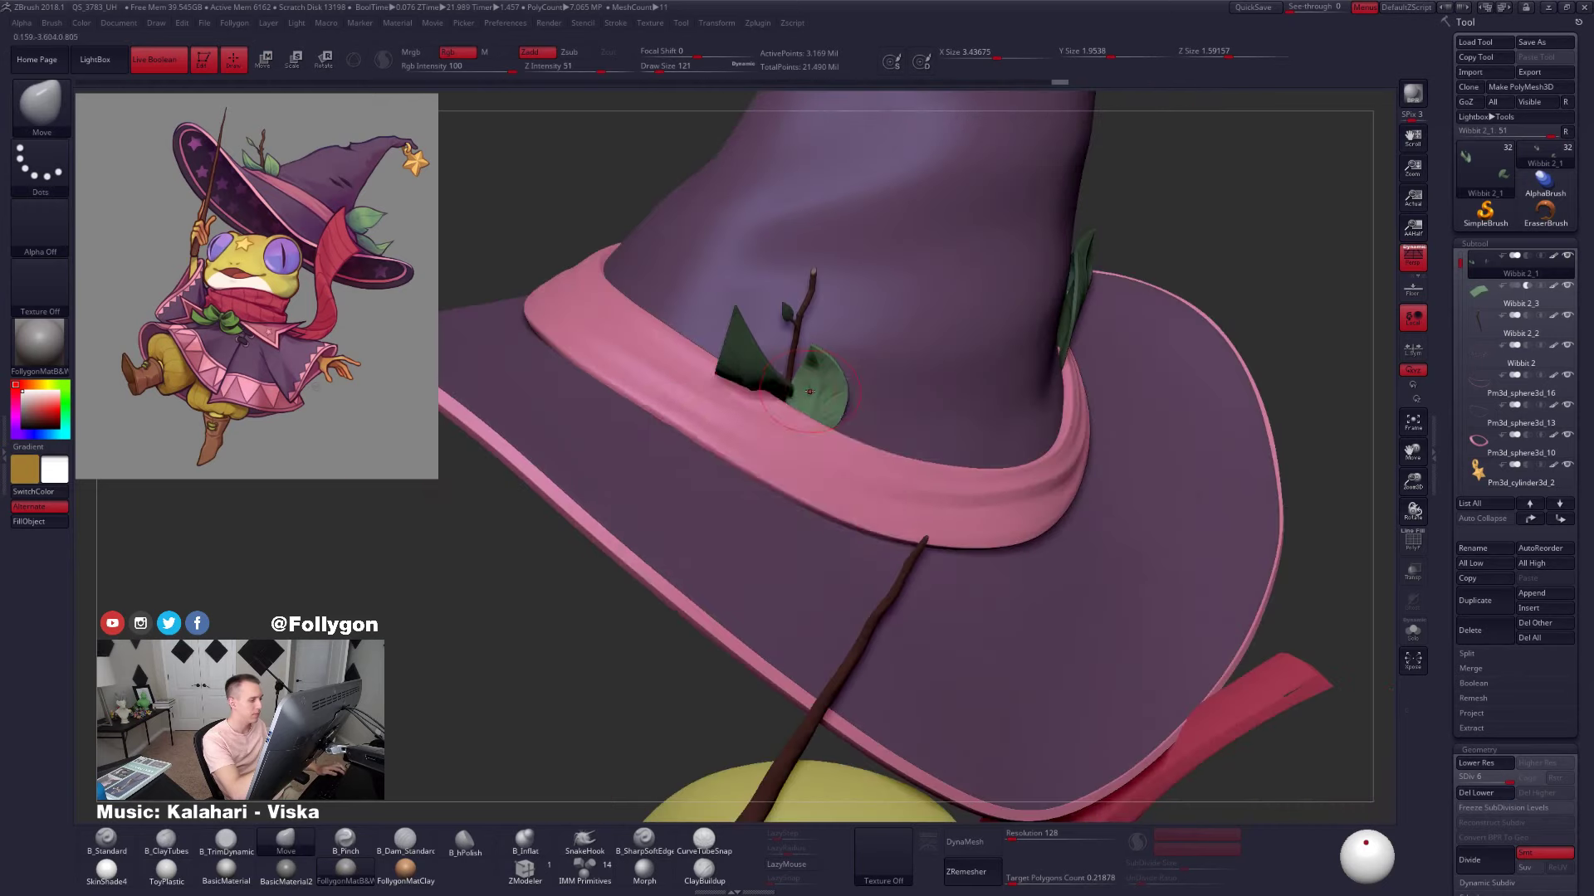
pyautogui.press('space')
pyautogui.moveTo(806, 390); pyautogui.dragTo(812, 389)
pyautogui.moveTo(798, 391)
pyautogui.mouseDown(button='right')
pyautogui.moveTo(746, 480)
pyautogui.moveTo(808, 488)
pyautogui.mouseUp(button='right')
pyautogui.press('w')
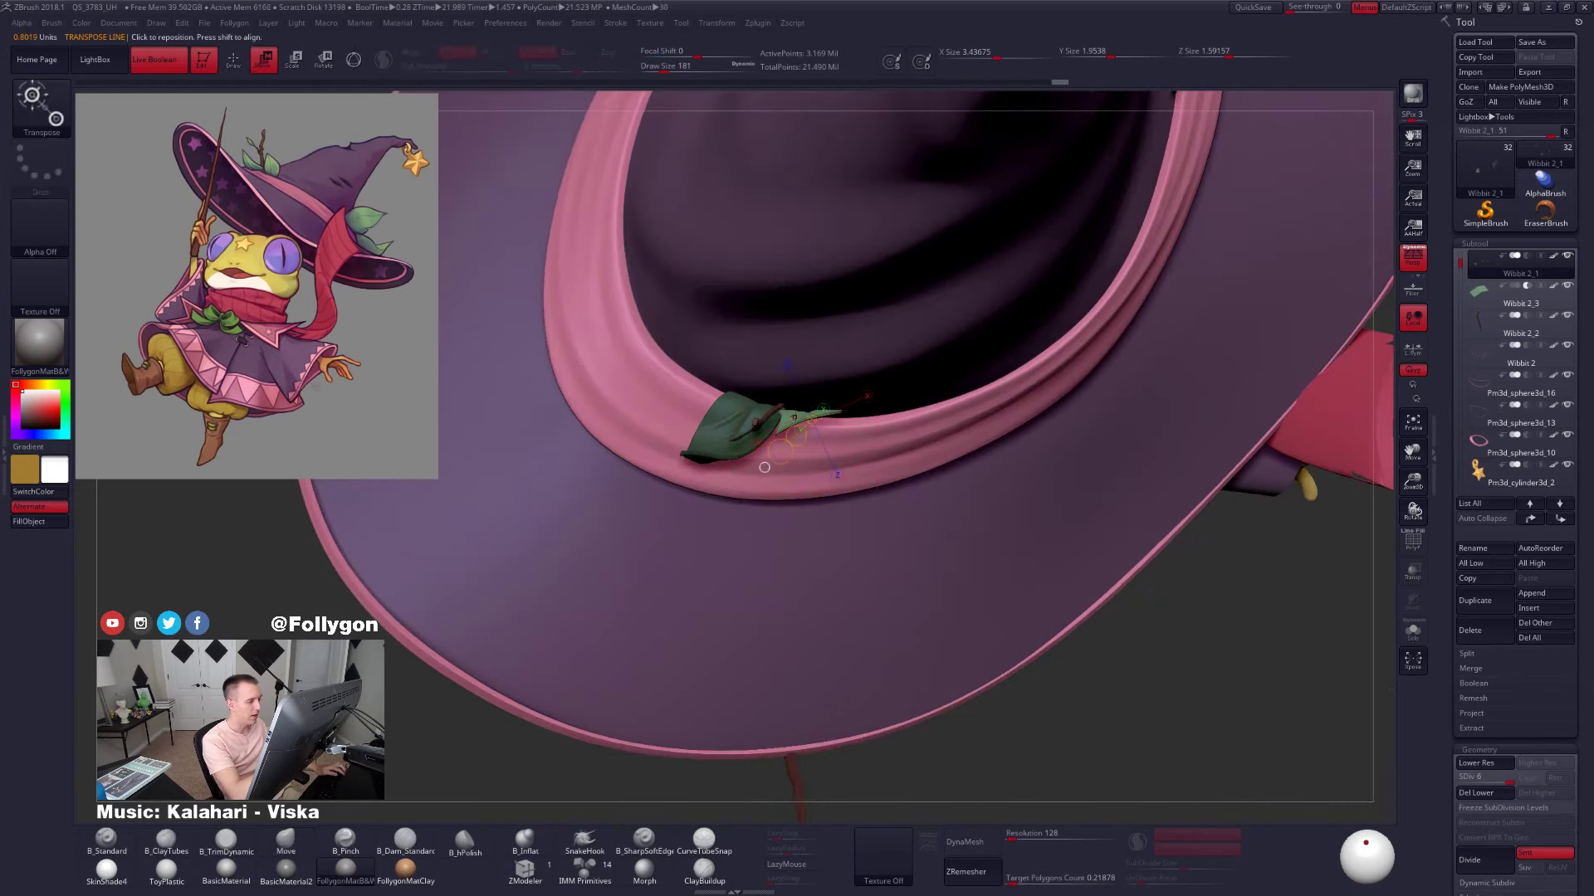
pyautogui.keyDown('shift'); pyautogui.moveTo(780, 411); pyautogui.dragTo(864, 412); pyautogui.keyUp('shift')
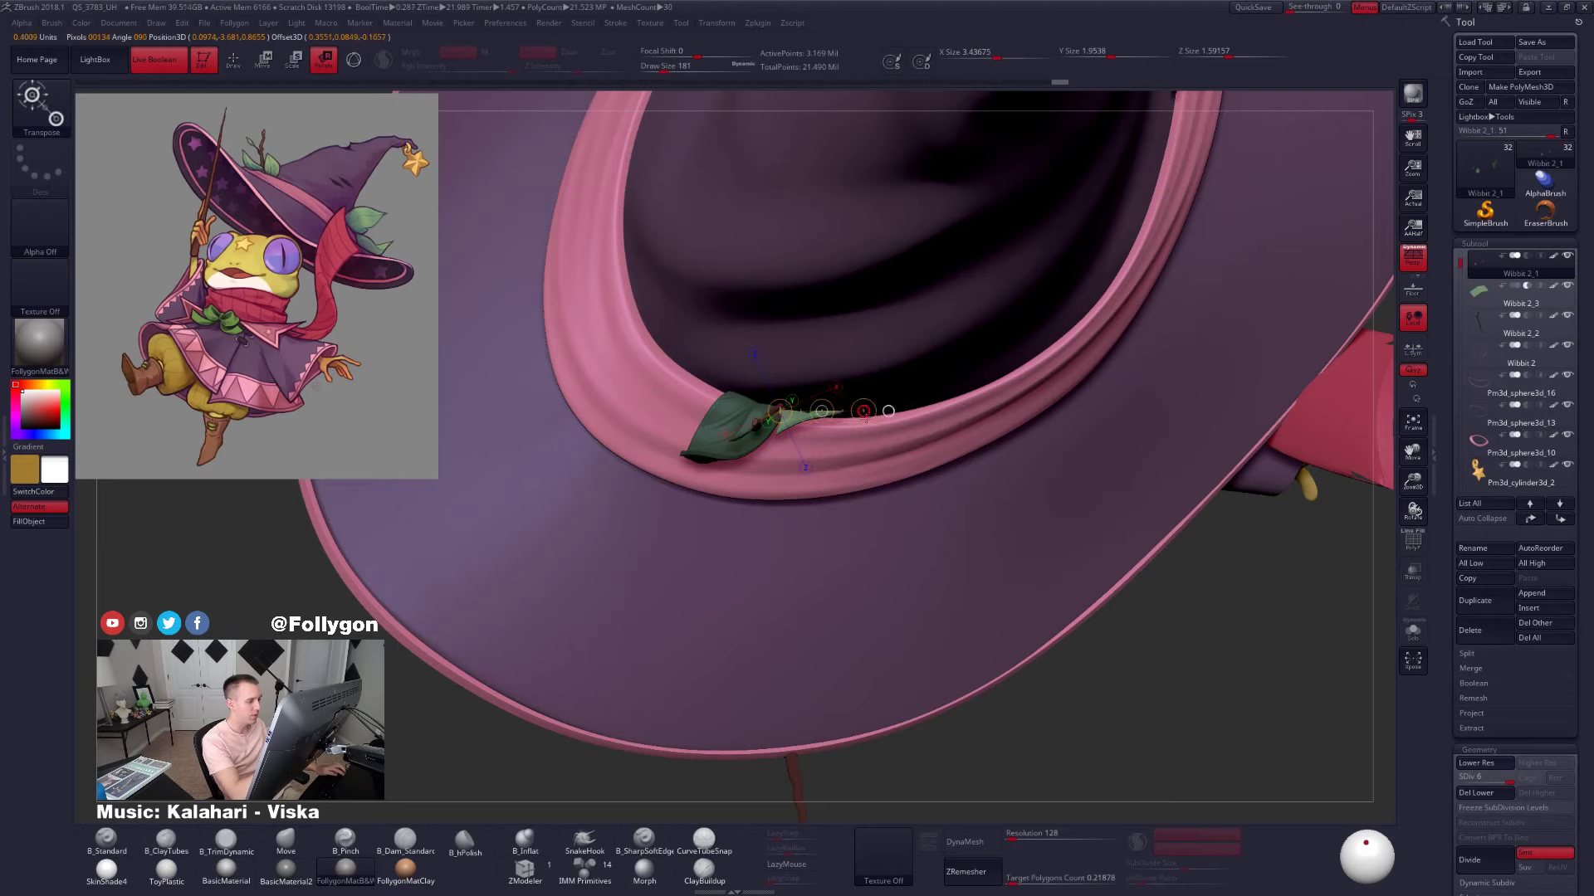
pyautogui.press('w')
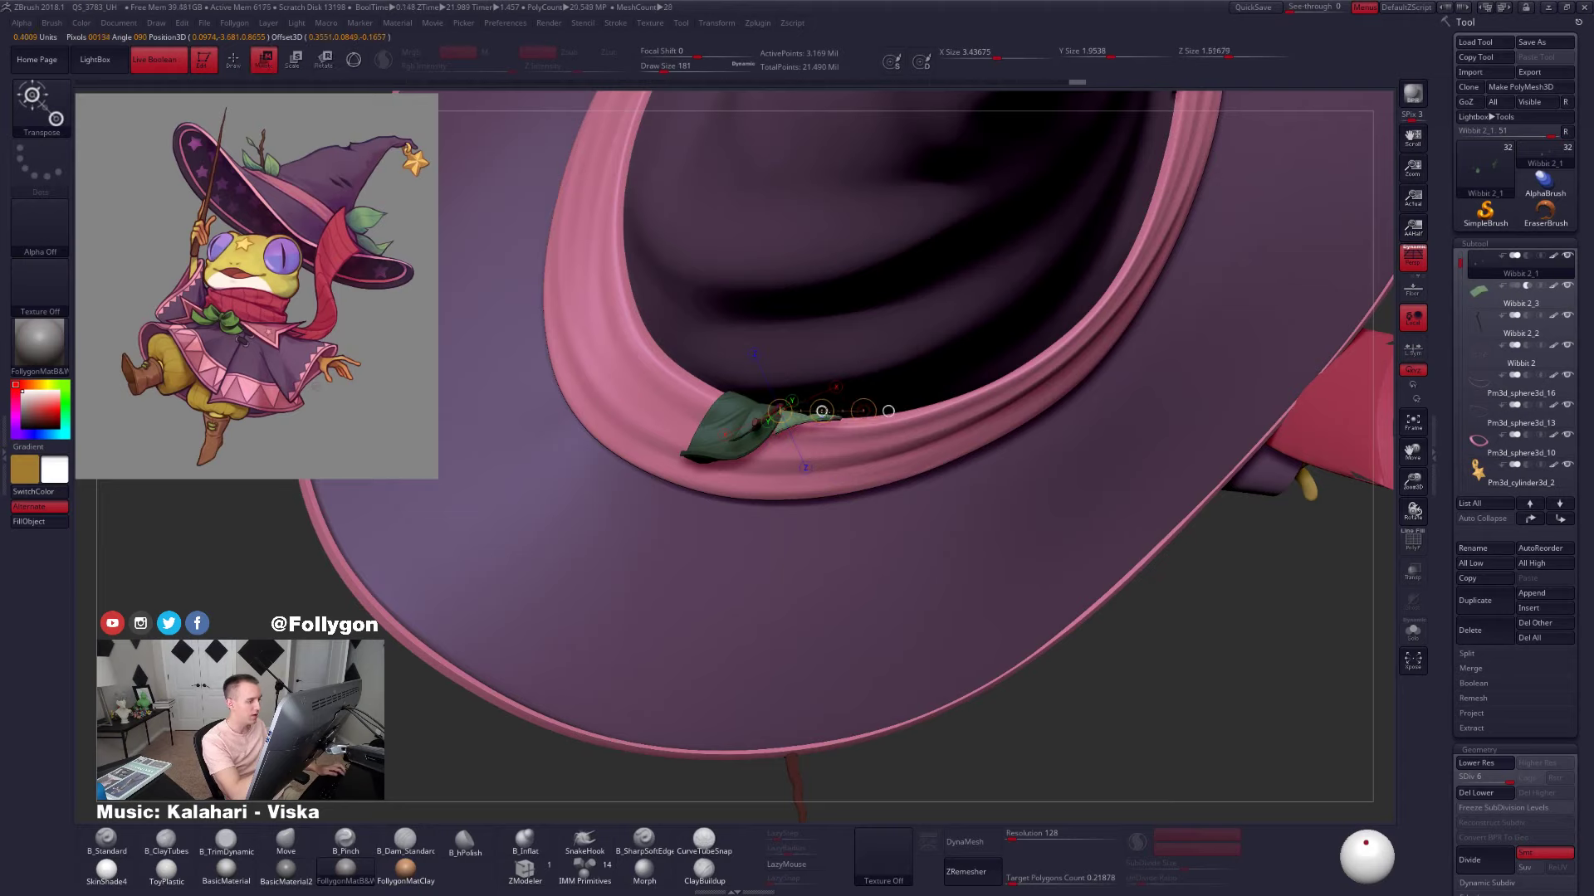
pyautogui.press('q')
pyautogui.moveTo(836, 581)
pyautogui.mouseDown(button='right')
pyautogui.moveTo(840, 389)
pyautogui.moveTo(801, 418)
pyautogui.mouseUp(button='right')
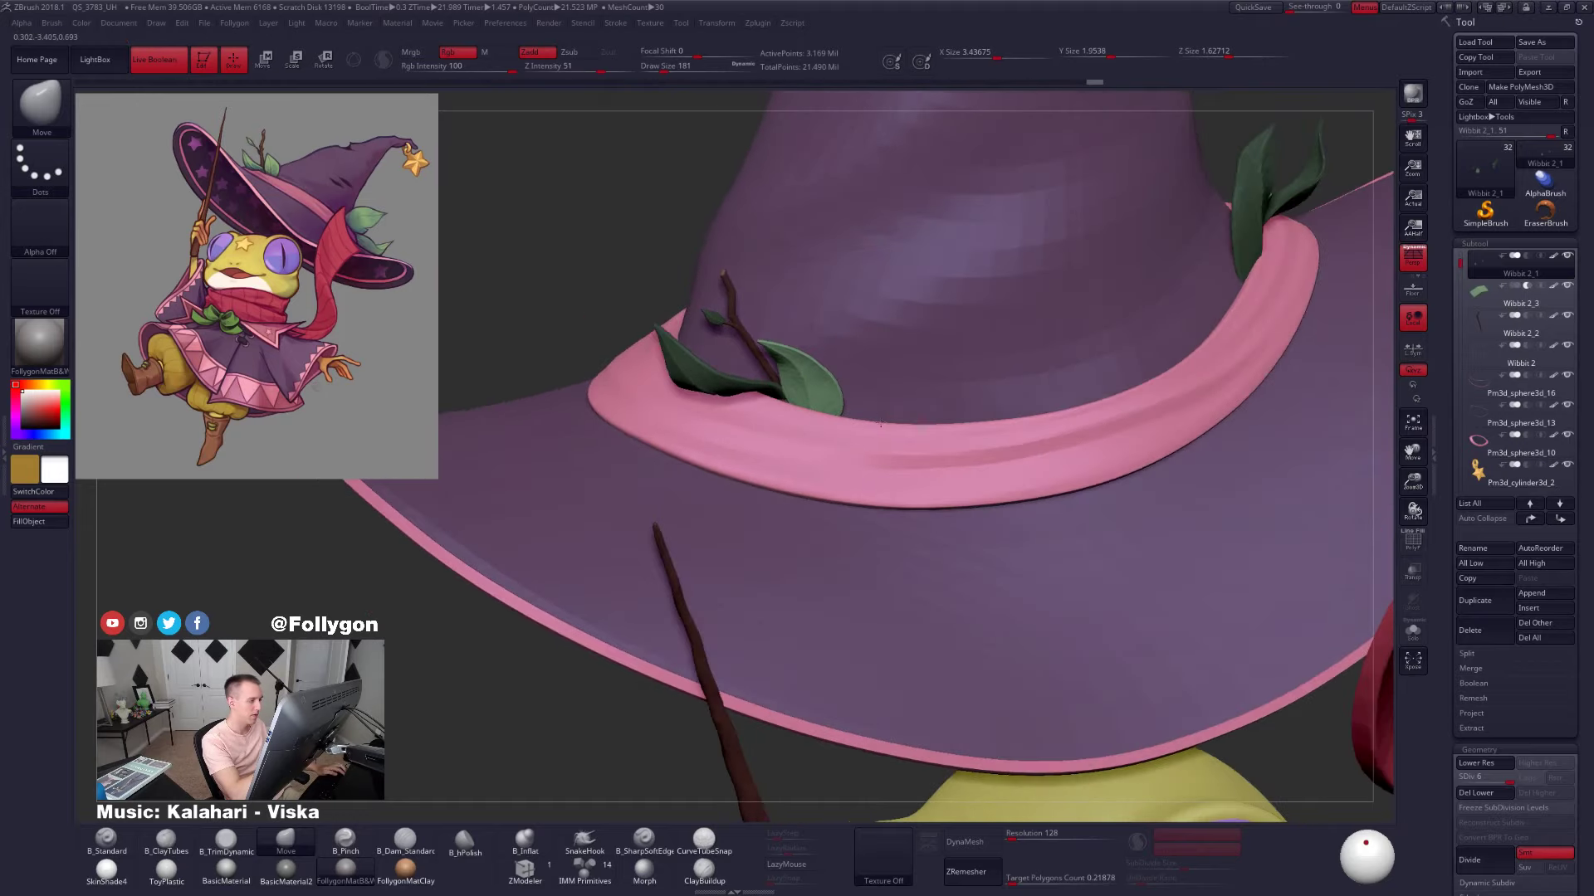
pyautogui.keyDown('ctrl'); pyautogui.moveTo(996, 564); pyautogui.dragTo(1046, 465, button='right'); pyautogui.keyUp('ctrl')
pyautogui.keyDown('shift'); pyautogui.moveTo(1046, 465); pyautogui.dragTo(1110, 432, button='right'); pyautogui.keyUp('shift')
pyautogui.moveTo(1157, 592)
pyautogui.keyDown('alt'); pyautogui.mouseDown(button='right')
pyautogui.moveTo(1086, 615)
pyautogui.moveTo(1065, 600)
pyautogui.moveTo(1065, 508)
pyautogui.mouseUp(button='right'); pyautogui.keyUp('alt')
pyautogui.moveTo(1072, 511)
pyautogui.keyDown('ctrl'); pyautogui.mouseDown()
pyautogui.moveTo(1085, 530)
pyautogui.moveTo(1059, 538)
pyautogui.moveTo(1029, 599)
pyautogui.moveTo(1041, 689)
pyautogui.mouseUp(); pyautogui.keyUp('ctrl')
# Select and isolate the star charm at the hat's tip, undo the last two changes and show the whole figure
pyautogui.moveTo(867, 561); pyautogui.dragTo(874, 220, button='right')
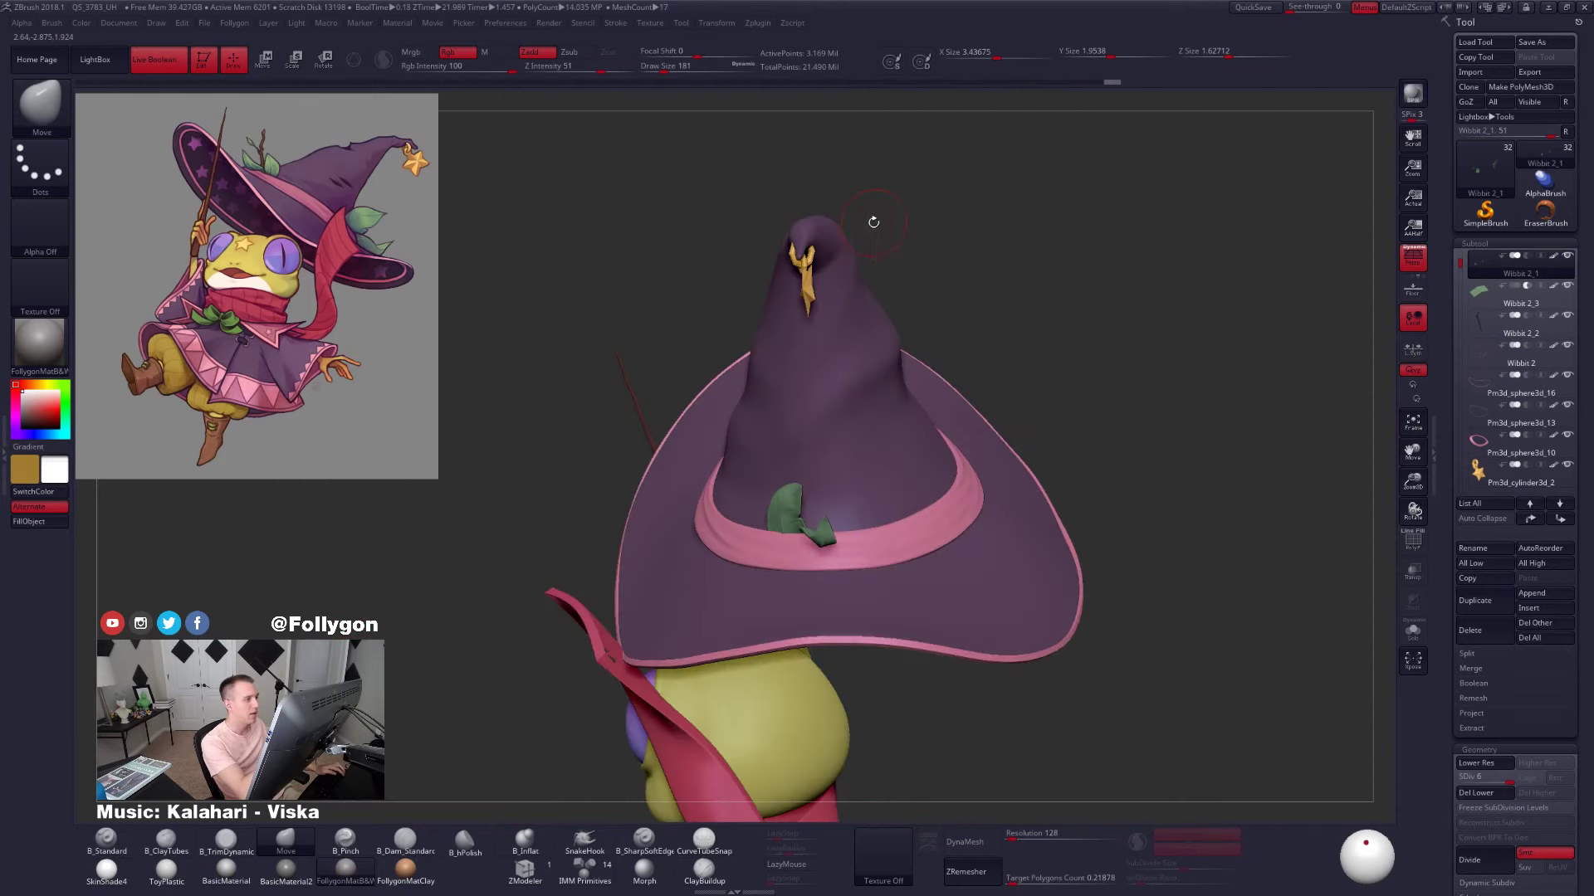
pyautogui.keyDown('alt'); pyautogui.click(809, 287); pyautogui.keyUp('alt')
pyautogui.hotkey('alt', 's')
pyautogui.keyDown('ctrl'); pyautogui.moveTo(806, 282); pyautogui.dragTo(822, 313, button='right'); pyautogui.keyUp('ctrl')
pyautogui.keyDown('alt'); pyautogui.moveTo(820, 117); pyautogui.dragTo(817, 637, button='right'); pyautogui.keyUp('alt')
pyautogui.keyDown('alt'); pyautogui.moveTo(818, 637); pyautogui.dragTo(982, 496, button='right'); pyautogui.keyUp('alt')
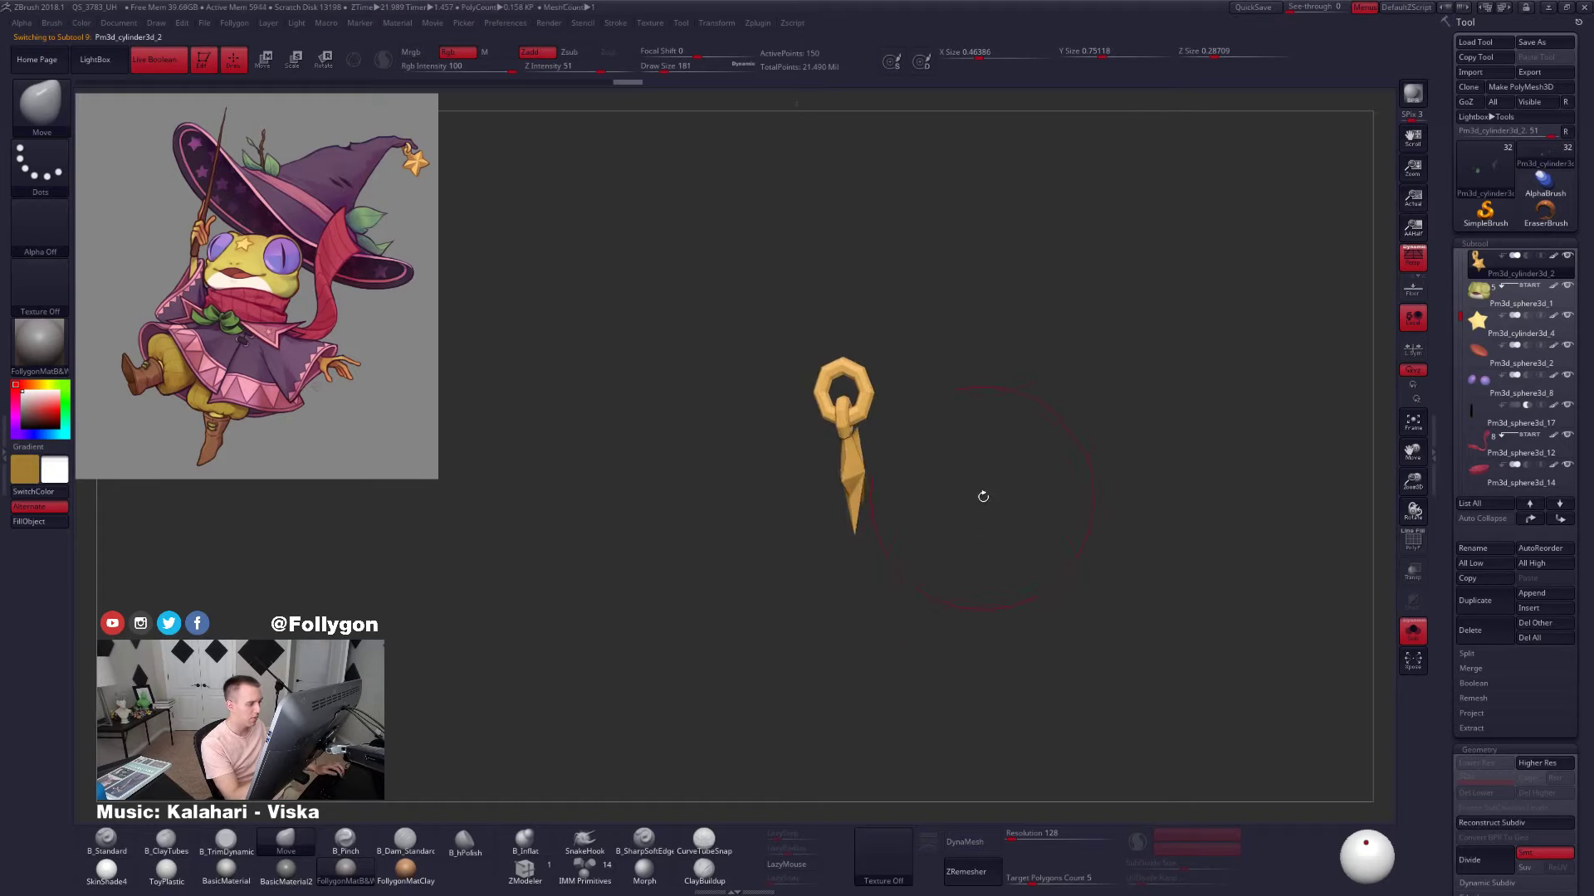
pyautogui.hotkey('ctrl', 'z')
pyautogui.hotkey('ctrl', 'z')
pyautogui.moveTo(1168, 537)
pyautogui.keyDown('alt'); pyautogui.mouseDown(button='right')
pyautogui.moveTo(1122, 504)
pyautogui.moveTo(1075, 541)
pyautogui.moveTo(900, 501)
pyautogui.moveTo(1079, 482)
pyautogui.mouseUp(button='right'); pyautogui.keyUp('alt')
pyautogui.hotkey('alt', 's')
# Reposition the star charm beneath the hat's tip with Transpose
pyautogui.press('w')
pyautogui.moveTo(650, 488); pyautogui.dragTo(1014, 492)
pyautogui.moveTo(1014, 491); pyautogui.dragTo(917, 505, button='right')
pyautogui.moveTo(993, 454)
pyautogui.keyDown('shift'); pyautogui.mouseDown()
pyautogui.moveTo(992, 535)
pyautogui.moveTo(917, 491)
pyautogui.moveTo(841, 487)
pyautogui.mouseUp(); pyautogui.keyUp('shift')
pyautogui.moveTo(841, 487); pyautogui.dragTo(963, 488, button='right')
pyautogui.moveTo(936, 383); pyautogui.dragTo(1087, 406, button='right')
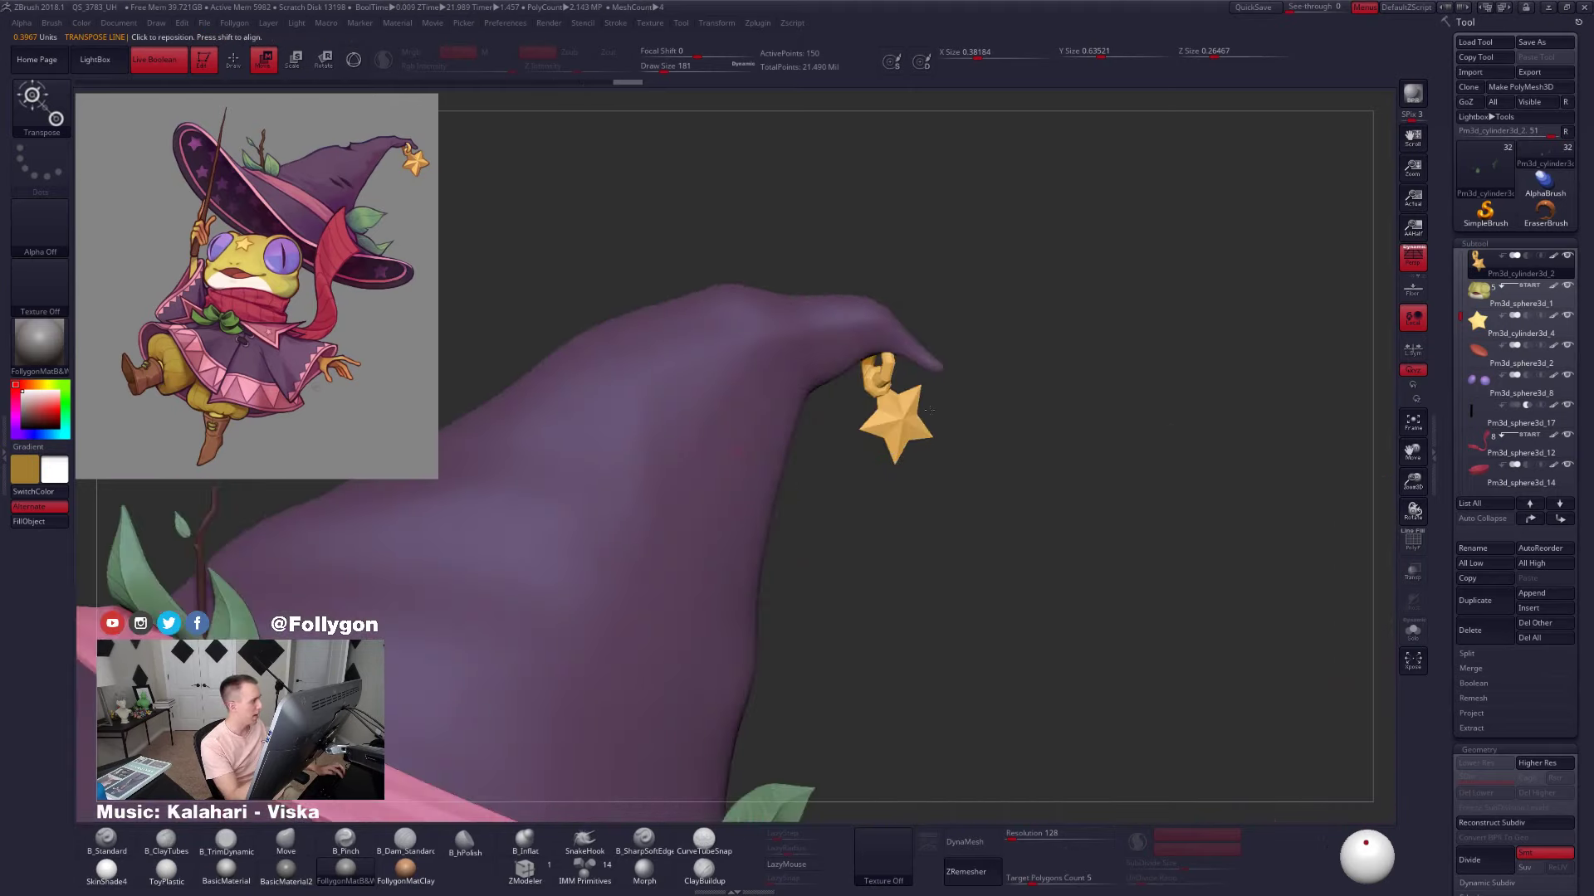
# Scale up the star charm and rotate it about the point where it hangs from the hat's tip
pyautogui.keyDown('ctrl'); pyautogui.moveTo(996, 465); pyautogui.dragTo(955, 398, button='right'); pyautogui.keyUp('ctrl')
pyautogui.moveTo(832, 435)
pyautogui.keyDown('alt'); pyautogui.mouseDown(button='right')
pyautogui.moveTo(883, 396)
pyautogui.moveTo(900, 502)
pyautogui.mouseUp(button='right'); pyautogui.keyUp('alt')
pyautogui.press('e')
pyautogui.keyDown('shift'); pyautogui.moveTo(915, 352); pyautogui.dragTo(1036, 353); pyautogui.keyUp('shift')
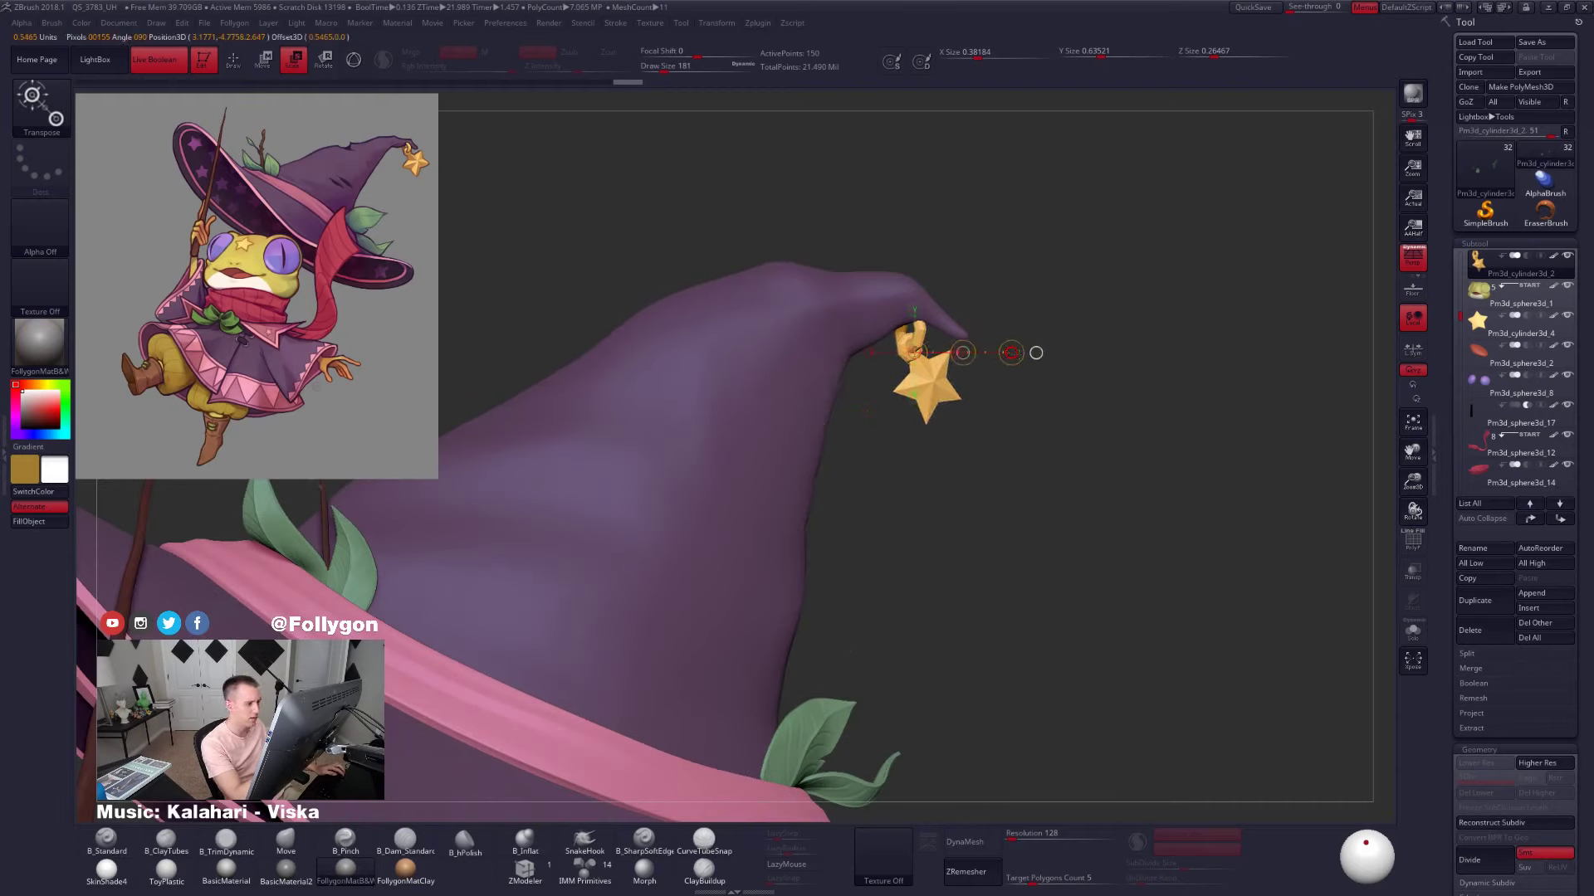
pyautogui.keyDown('ctrl'); pyautogui.moveTo(987, 517); pyautogui.dragTo(953, 448, button='right'); pyautogui.keyUp('ctrl')
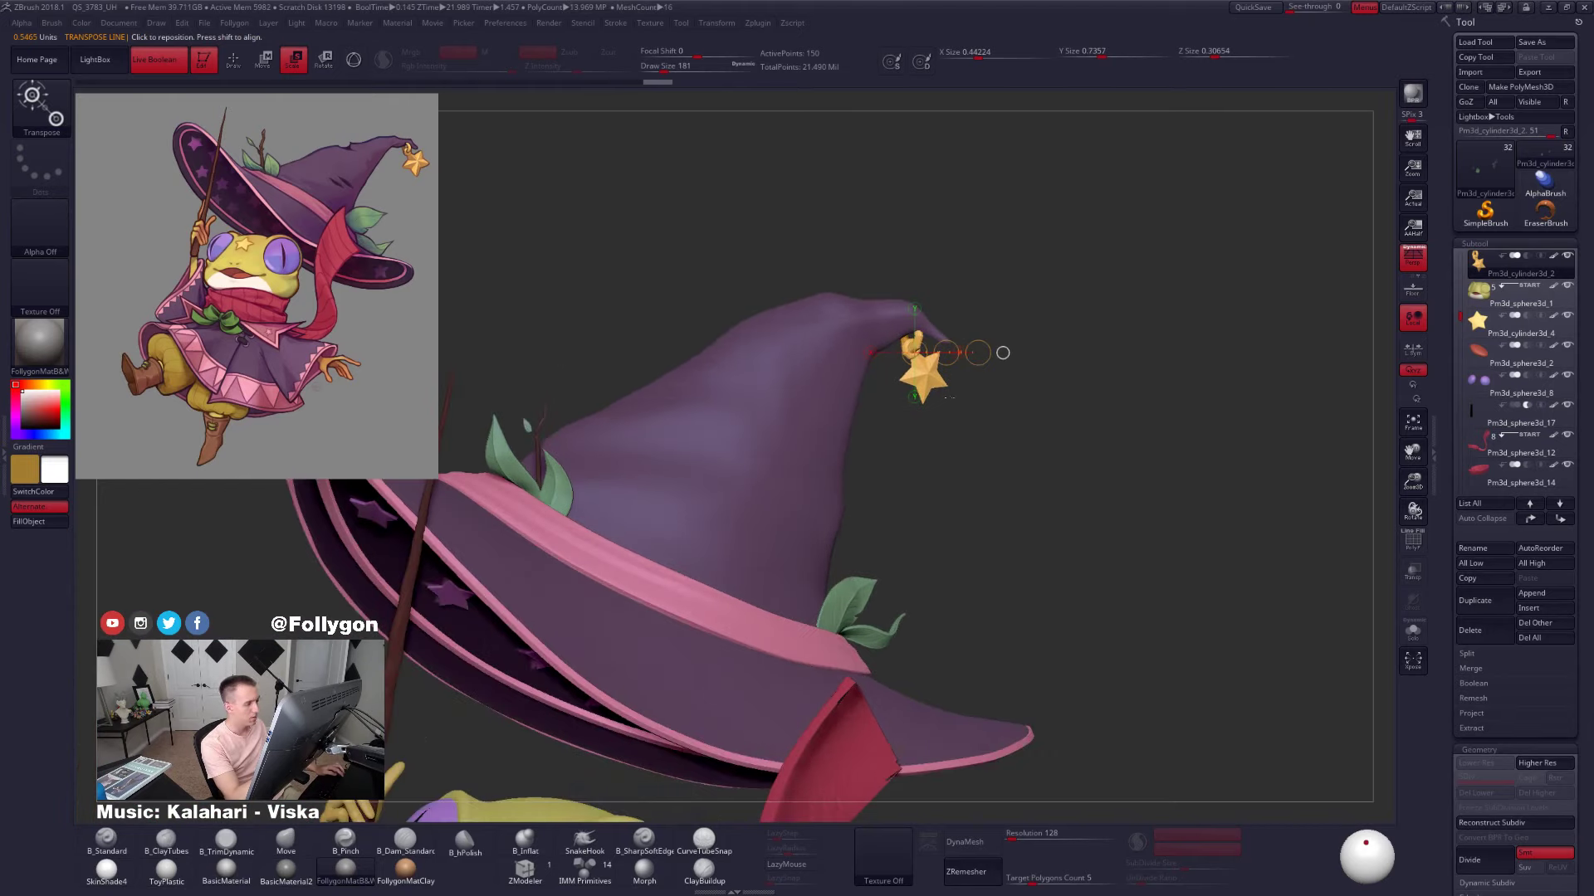
pyautogui.moveTo(915, 325)
pyautogui.keyDown('shift'); pyautogui.mouseDown()
pyautogui.moveTo(916, 466)
pyautogui.moveTo(938, 435)
pyautogui.mouseUp(); pyautogui.keyUp('shift')
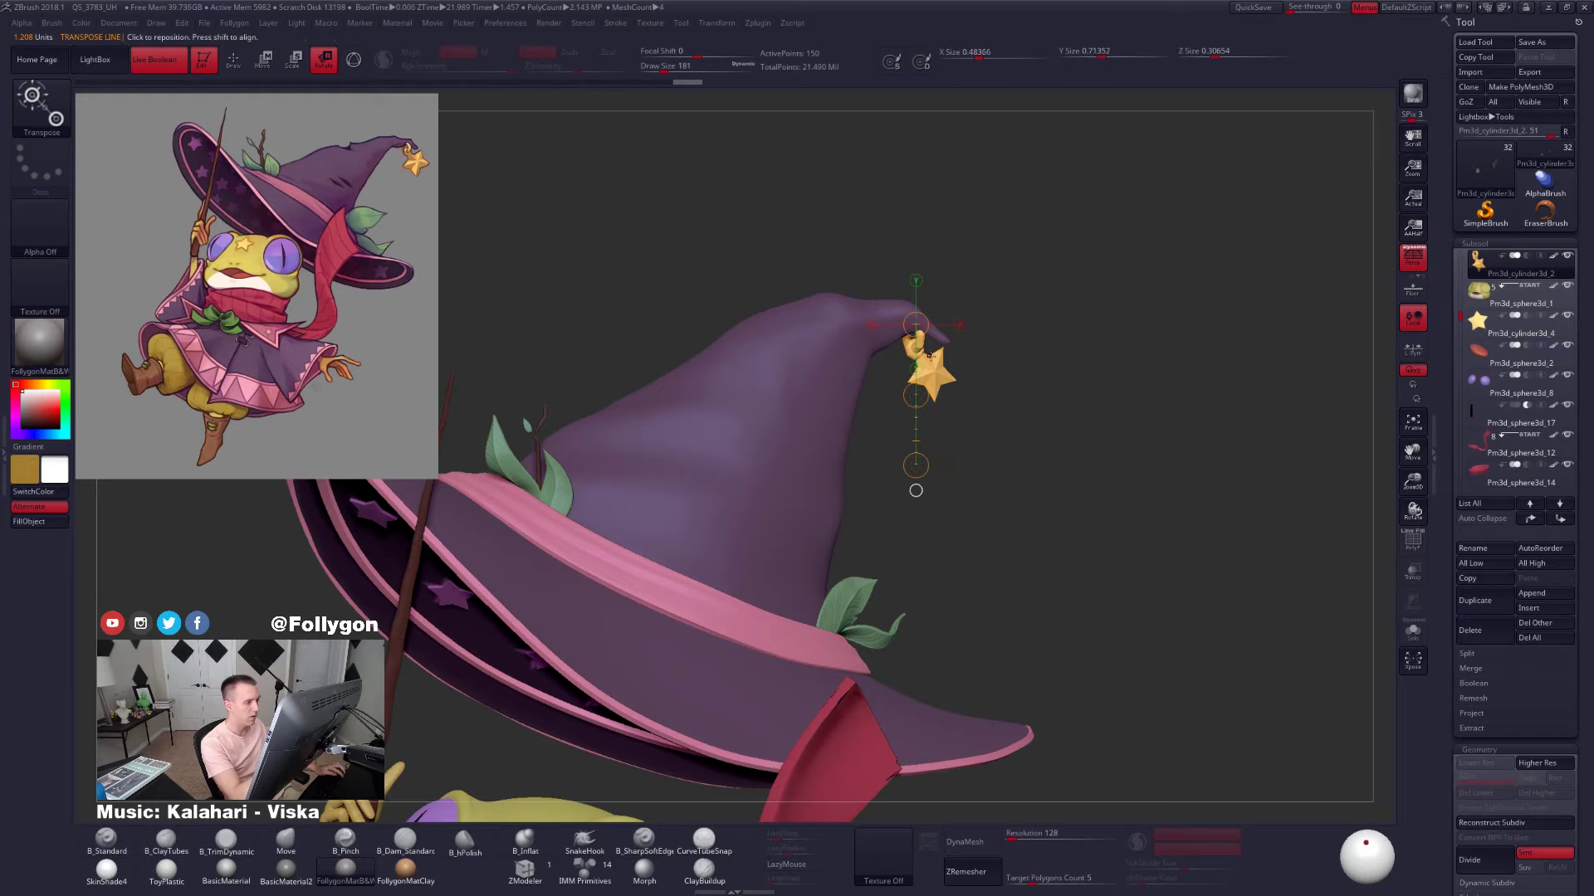
# Mask the charm's rings and enlarge only the star with Transpose scaling
pyautogui.press('q')
pyautogui.press('w')
pyautogui.keyDown('ctrl'); pyautogui.click(936, 371); pyautogui.keyUp('ctrl')
pyautogui.keyDown('ctrl'); pyautogui.moveTo(997, 380); pyautogui.dragTo(1009, 455, button='right'); pyautogui.keyUp('ctrl')
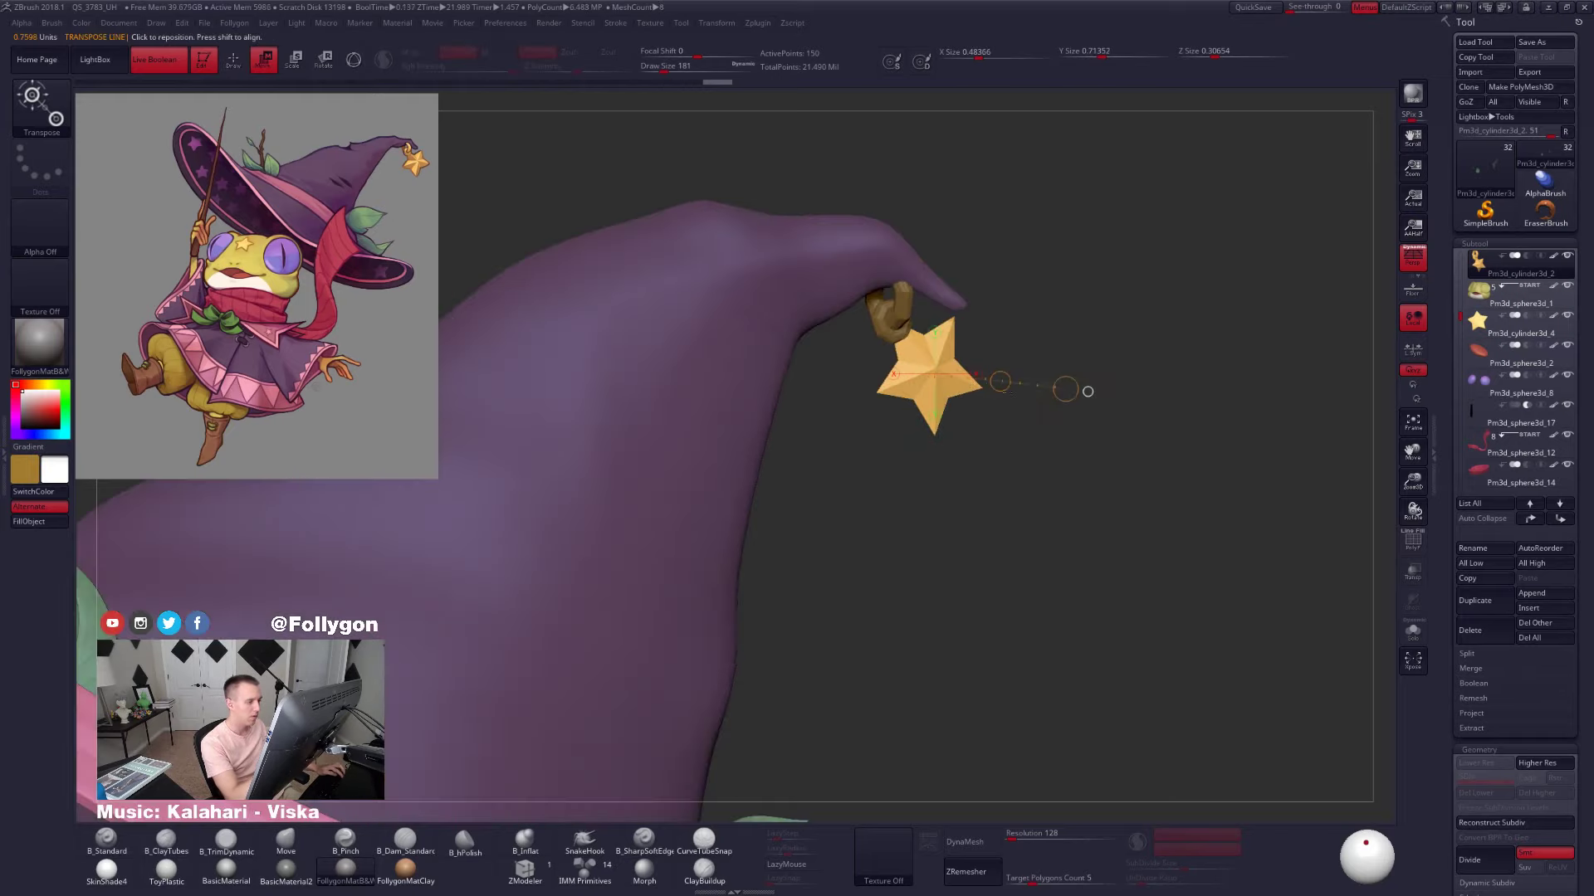
pyautogui.press('e')
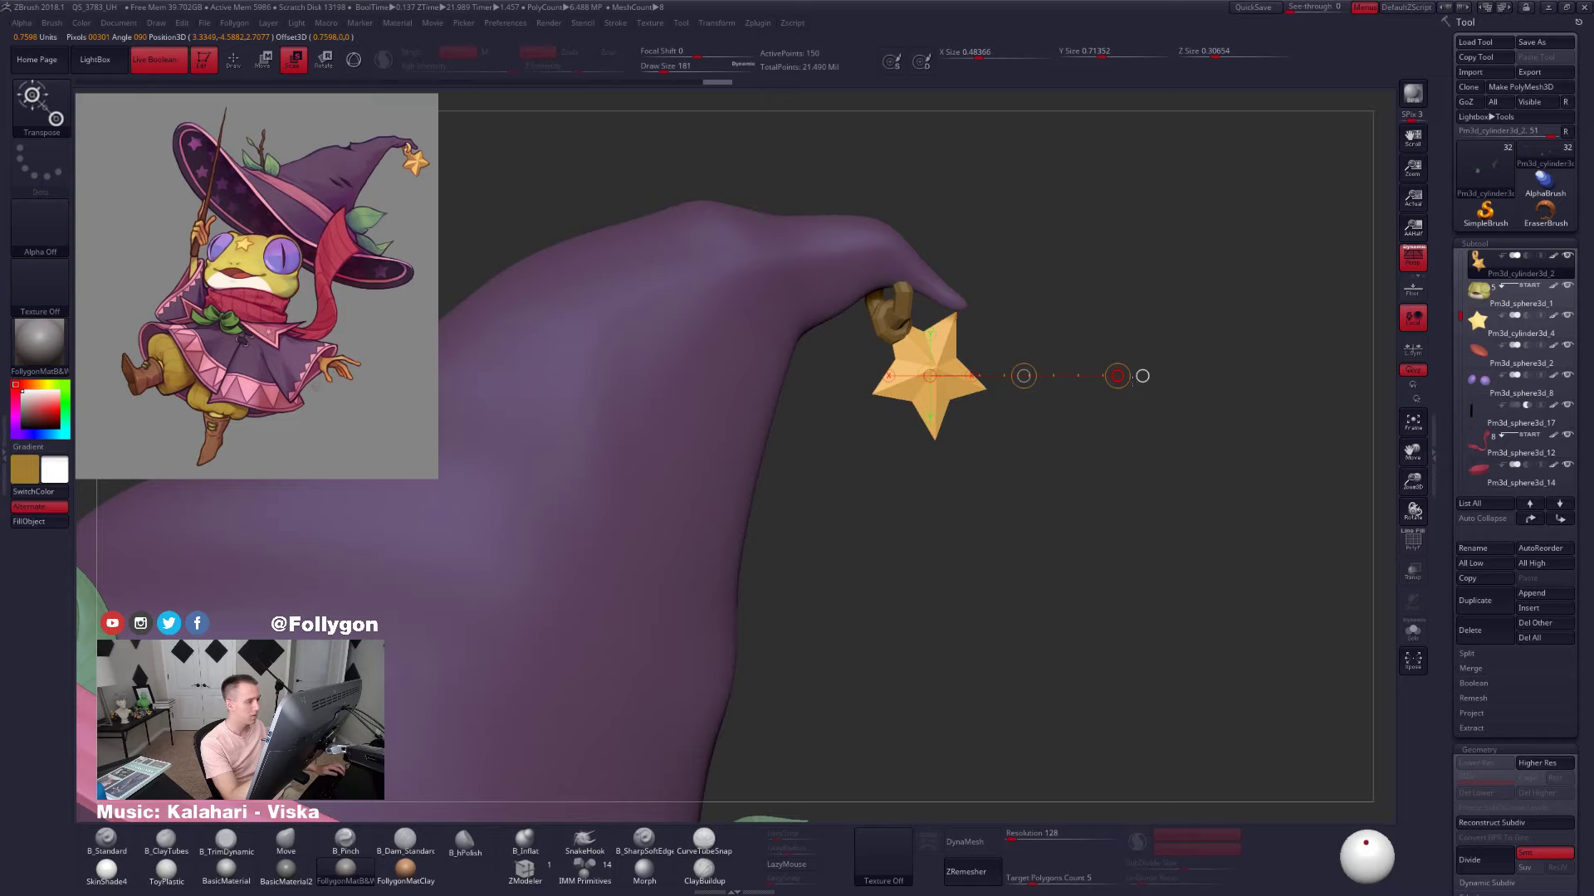
pyautogui.moveTo(1133, 381); pyautogui.dragTo(1134, 381)
# Set up a Transpose line on the isolated star with PolyFrame, show the whole charm, and move and enlarge the star
pyautogui.moveTo(962, 363)
pyautogui.mouseDown(button='right')
pyautogui.moveTo(921, 357)
pyautogui.moveTo(933, 389)
pyautogui.mouseUp(button='right')
pyautogui.press('q')
pyautogui.keyDown('ctrl'); pyautogui.keyDown('shift'); pyautogui.click(938, 371); pyautogui.keyUp('shift'); pyautogui.keyUp('ctrl')
pyautogui.hotkey('shift', 'f')
pyautogui.press('w')
pyautogui.moveTo(885, 315); pyautogui.dragTo(1032, 470)
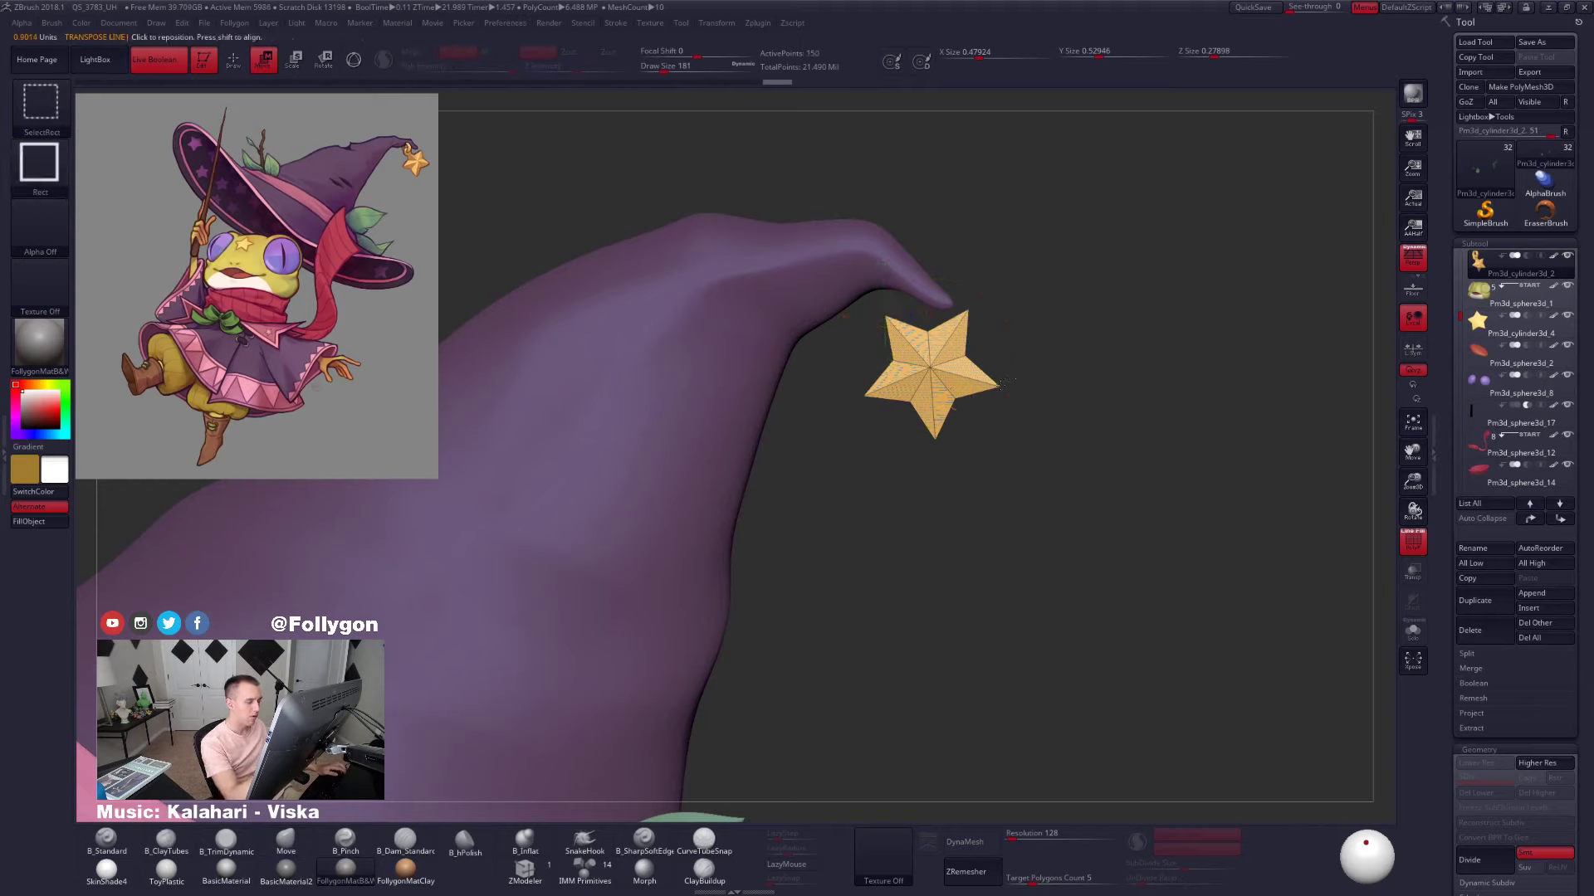
pyautogui.keyDown('ctrl'); pyautogui.keyDown('shift'); pyautogui.click(1049, 499); pyautogui.keyUp('shift'); pyautogui.keyUp('ctrl')
pyautogui.hotkey('shift', 'f')
pyautogui.moveTo(960, 399); pyautogui.dragTo(966, 406)
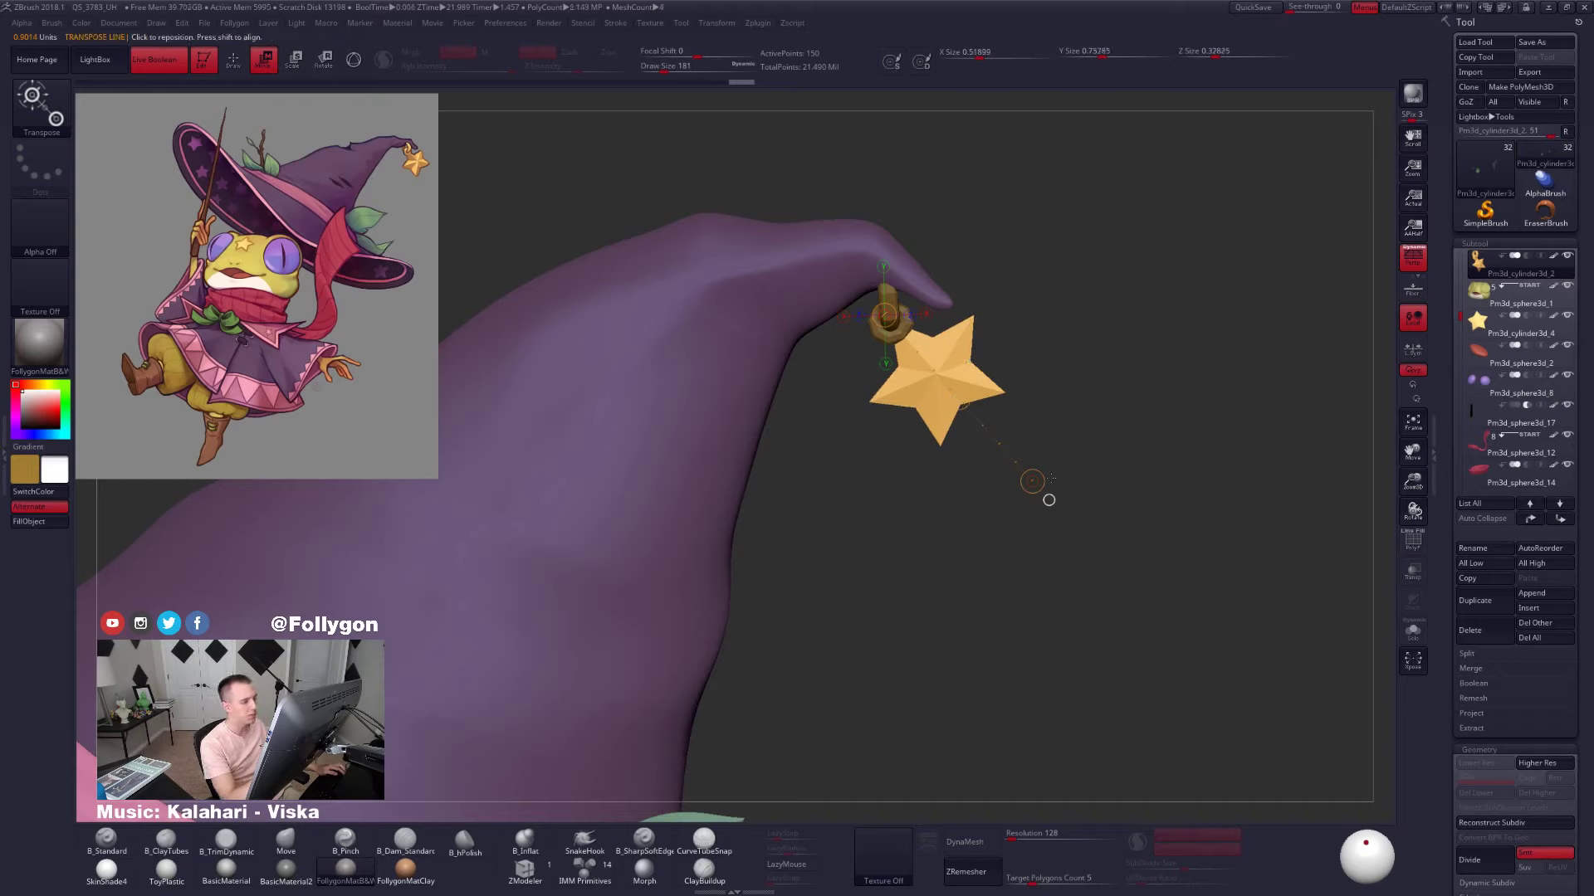
pyautogui.click(983, 380)
pyautogui.press('e')
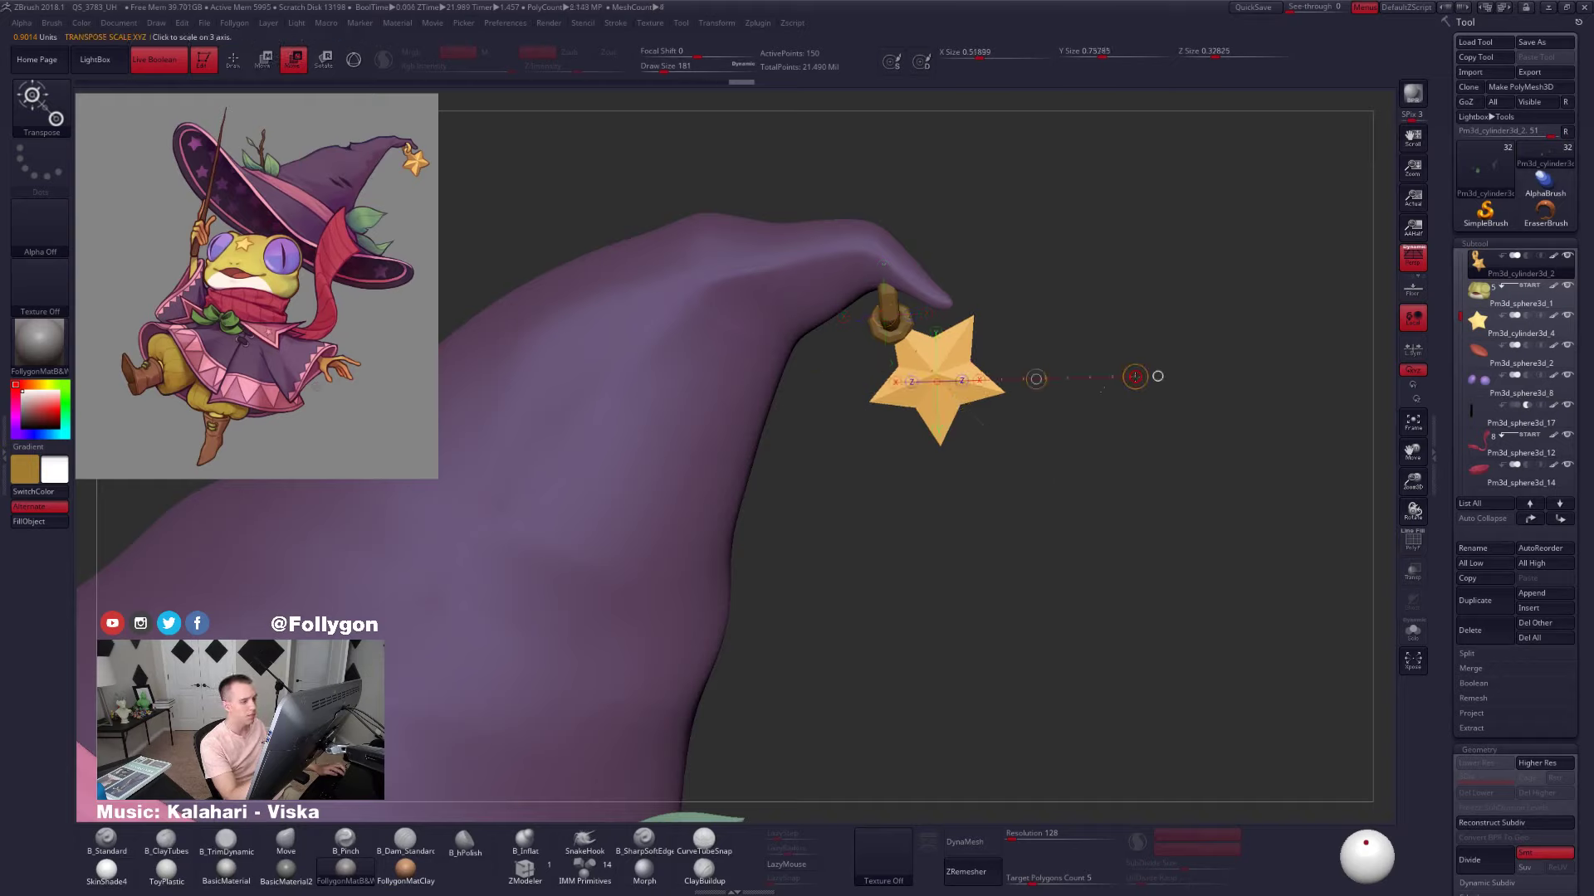
# Isolate the charm, align the star beneath its rings from the side, and show the full hat to check the placement
pyautogui.hotkey('alt', 's')
pyautogui.moveTo(1143, 382); pyautogui.dragTo(948, 523, button='right')
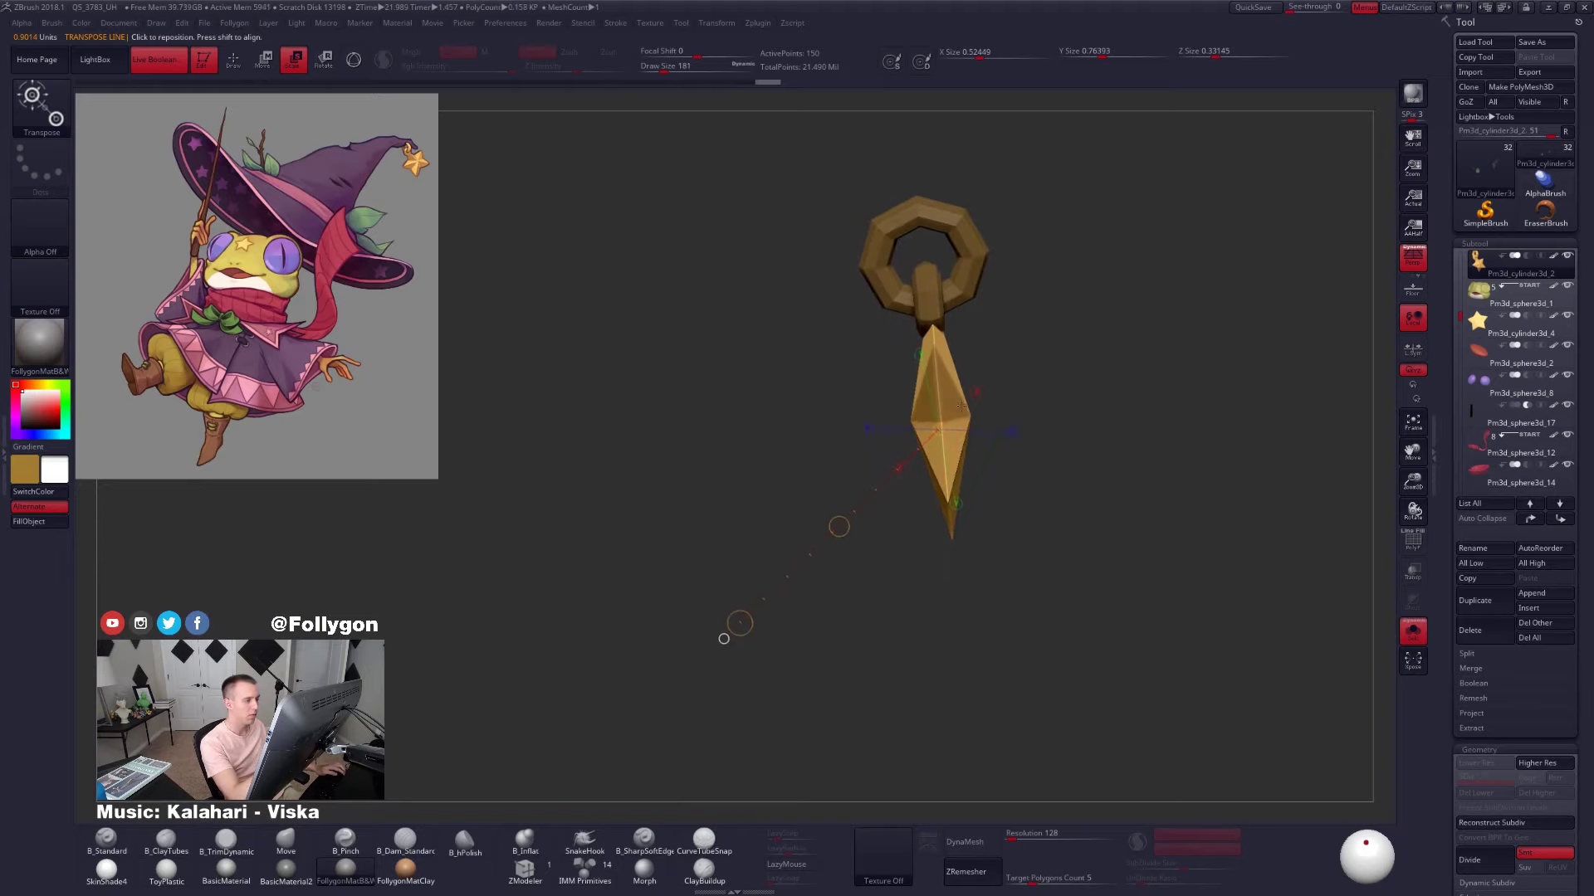
pyautogui.moveTo(1029, 411); pyautogui.dragTo(965, 416, button='right')
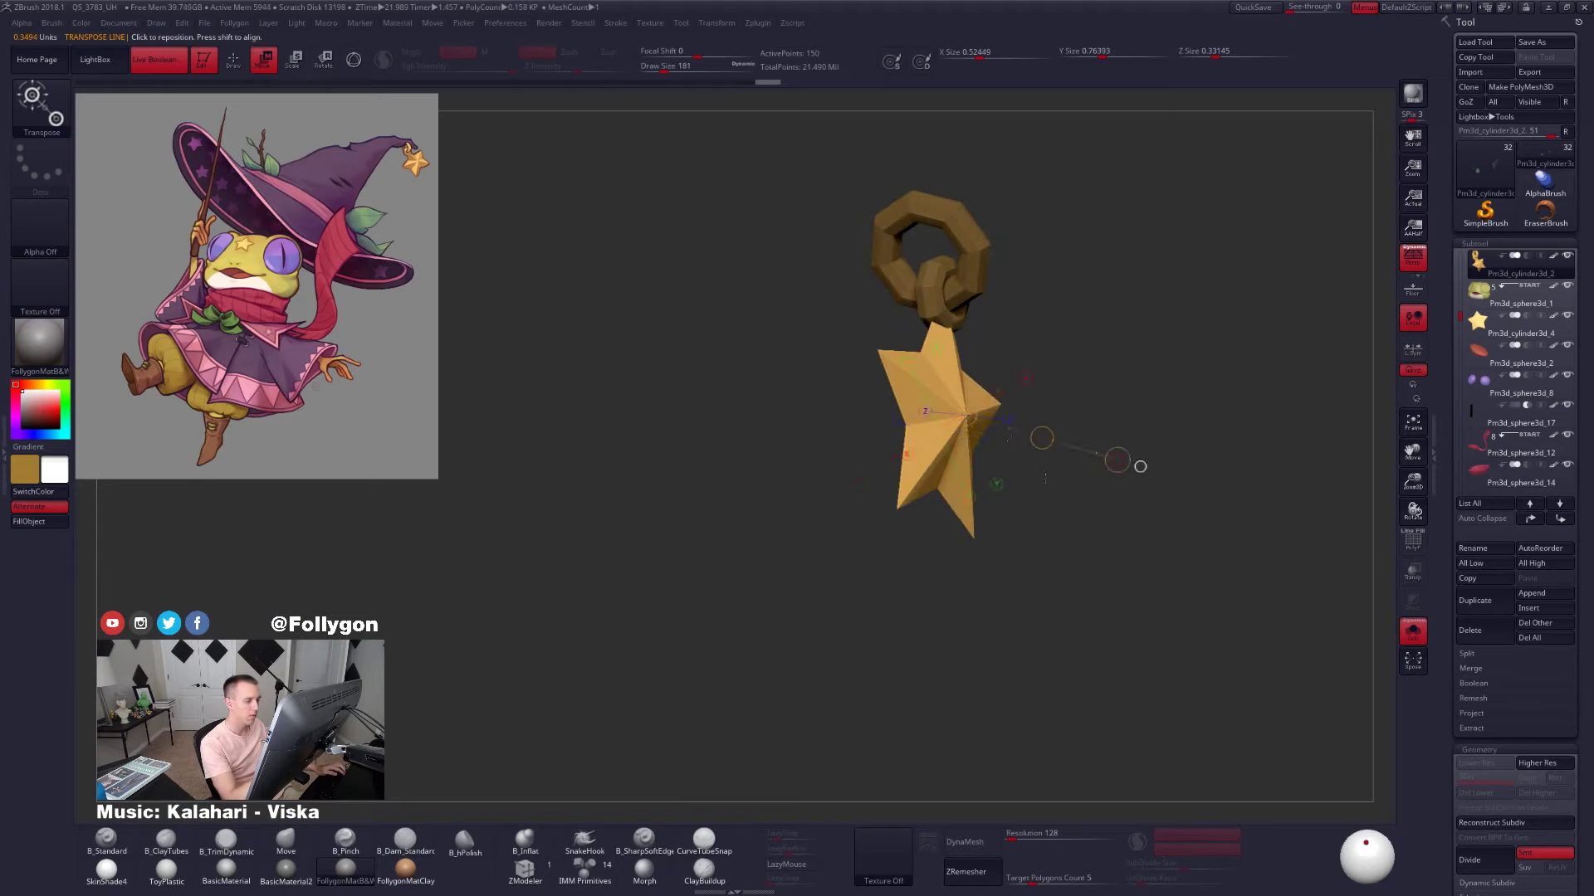
pyautogui.moveTo(1045, 479); pyautogui.dragTo(1069, 492, button='right')
pyautogui.moveTo(906, 419); pyautogui.dragTo(1139, 403)
pyautogui.moveTo(1025, 411); pyautogui.dragTo(1024, 413)
pyautogui.moveTo(1046, 598)
pyautogui.keyDown('ctrl'); pyautogui.mouseDown(button='right')
pyautogui.moveTo(1044, 531)
pyautogui.moveTo(1042, 562)
pyautogui.moveTo(1078, 559)
pyautogui.moveTo(1079, 543)
pyautogui.moveTo(1007, 494)
pyautogui.moveTo(934, 481)
pyautogui.mouseUp(button='right'); pyautogui.keyUp('ctrl')
pyautogui.press('q')
pyautogui.hotkey('alt', 's')
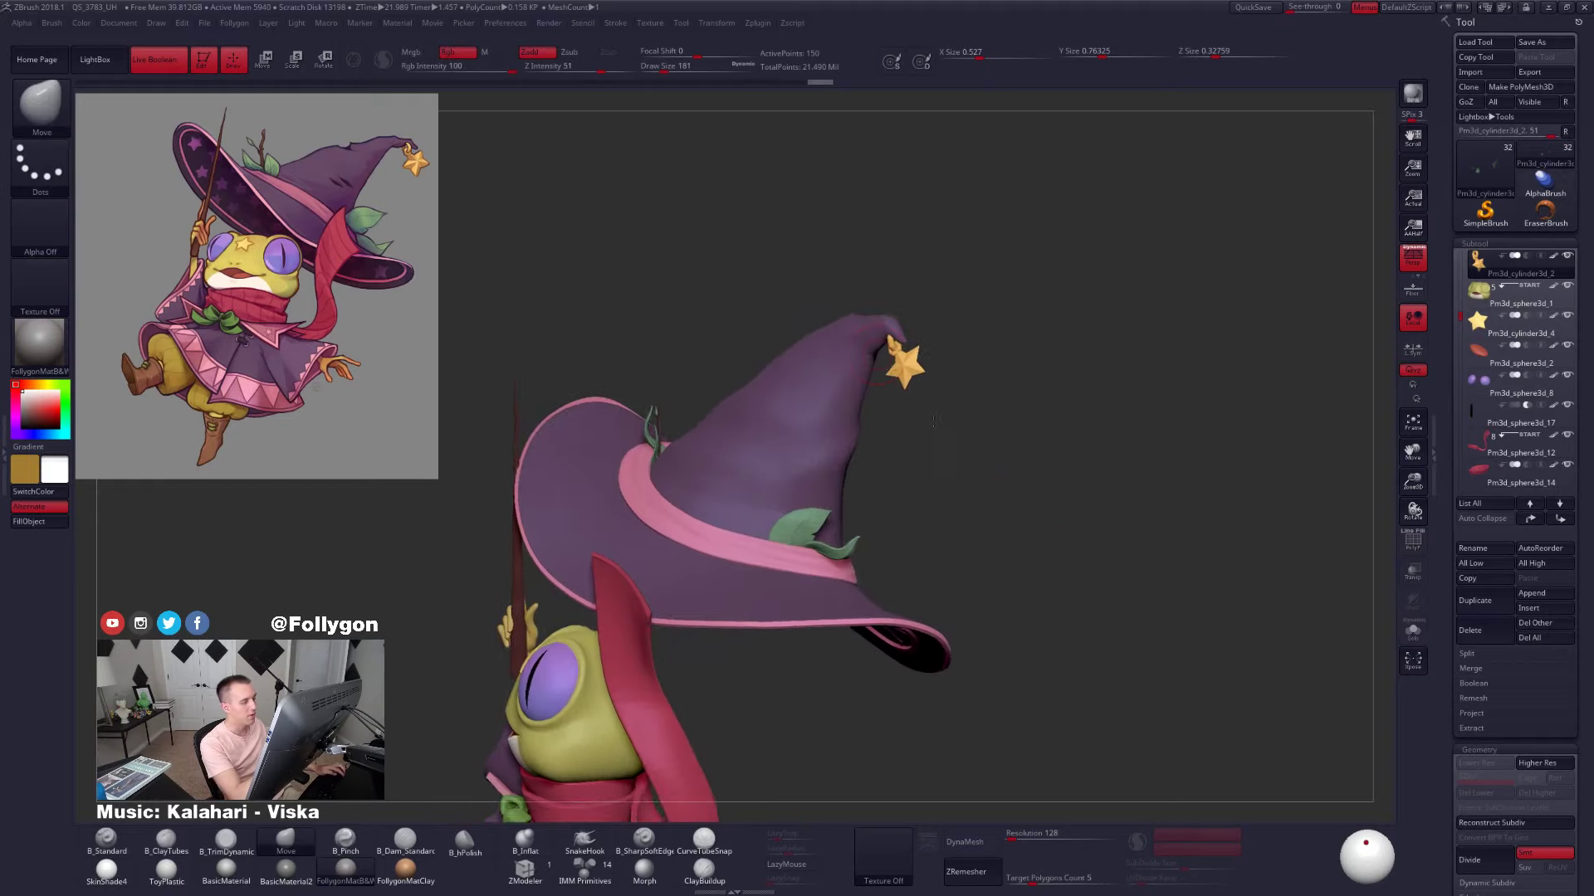
pyautogui.moveTo(933, 421); pyautogui.dragTo(936, 440, button='right')
pyautogui.keyDown('ctrl'); pyautogui.moveTo(936, 440); pyautogui.dragTo(847, 508, button='right'); pyautogui.keyUp('ctrl')
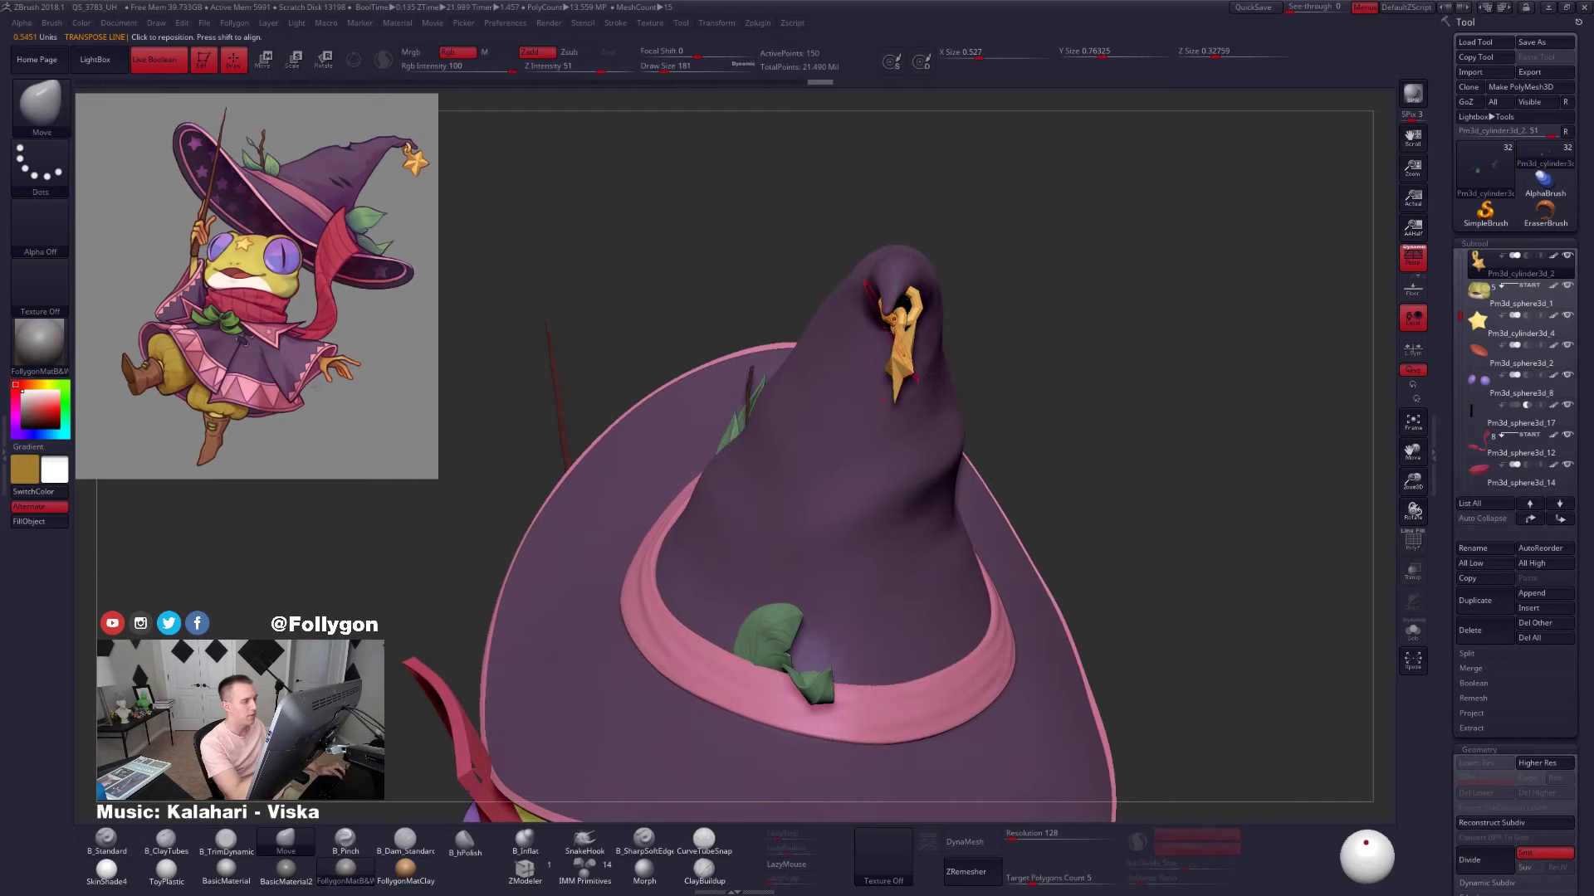
# Rotate the golden star charm so it hangs down from the hat's tip
pyautogui.press('r')
pyautogui.hotkey('alt', 's')
pyautogui.moveTo(904, 283); pyautogui.dragTo(891, 502)
pyautogui.moveTo(898, 393)
pyautogui.mouseDown()
pyautogui.moveTo(897, 428)
pyautogui.moveTo(894, 393)
pyautogui.mouseUp()
pyautogui.hotkey('alt', 's')
pyautogui.press('r')
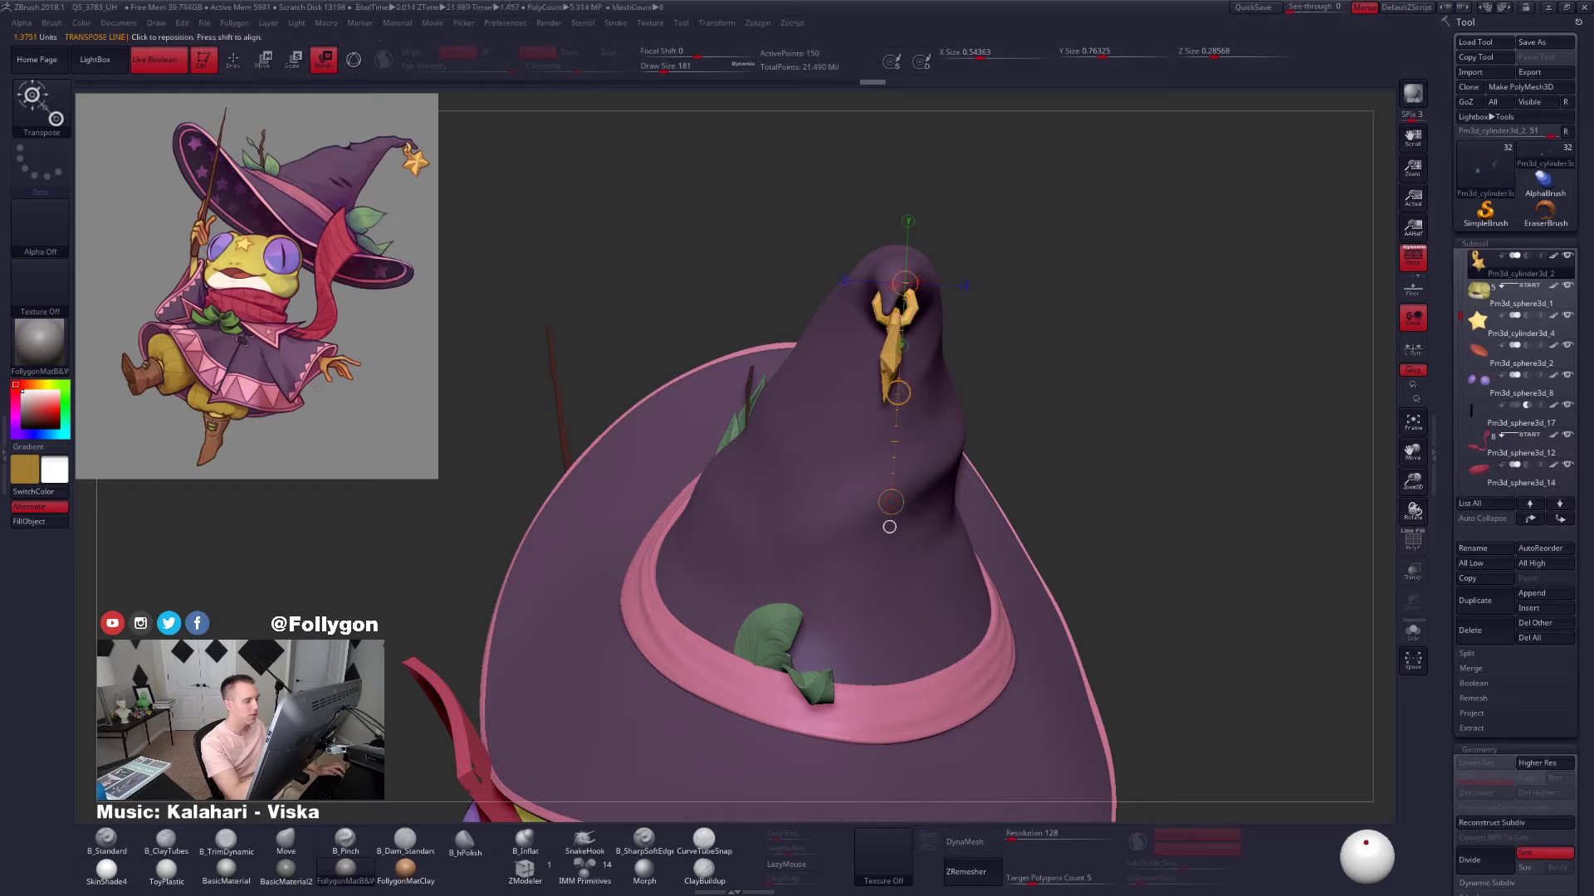
pyautogui.moveTo(898, 393); pyautogui.dragTo(904, 393)
# Straighten the star charm with further rotations so its ring and star line up vertically behind the hat tip
pyautogui.press('q')
pyautogui.moveTo(714, 332); pyautogui.dragTo(978, 379)
pyautogui.press('r')
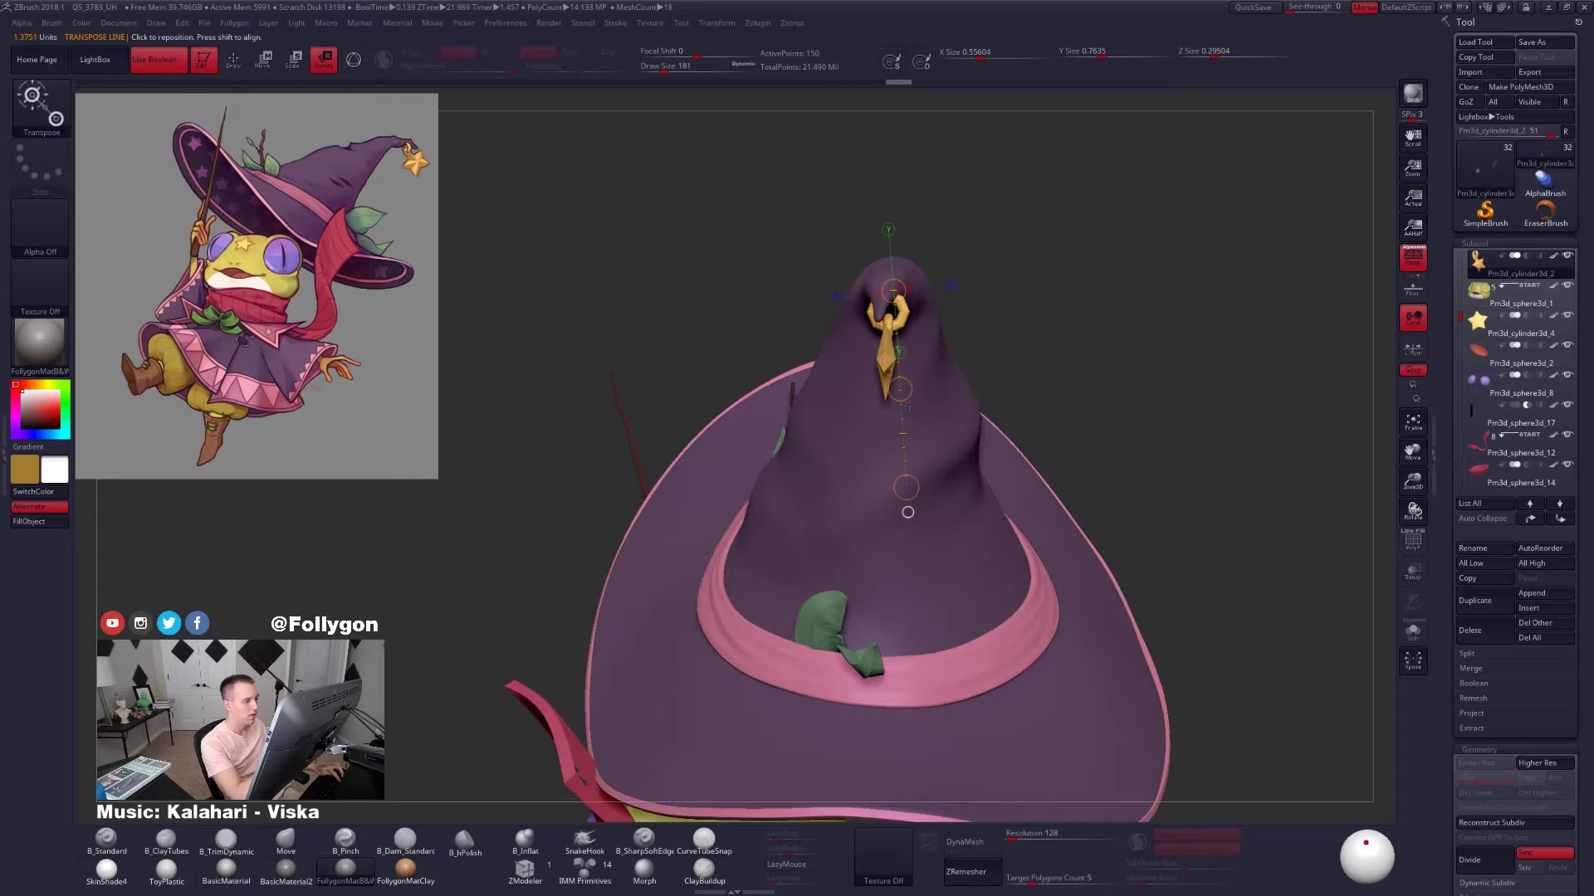
pyautogui.hotkey('alt', 's')
pyautogui.moveTo(886, 352); pyautogui.dragTo(885, 487)
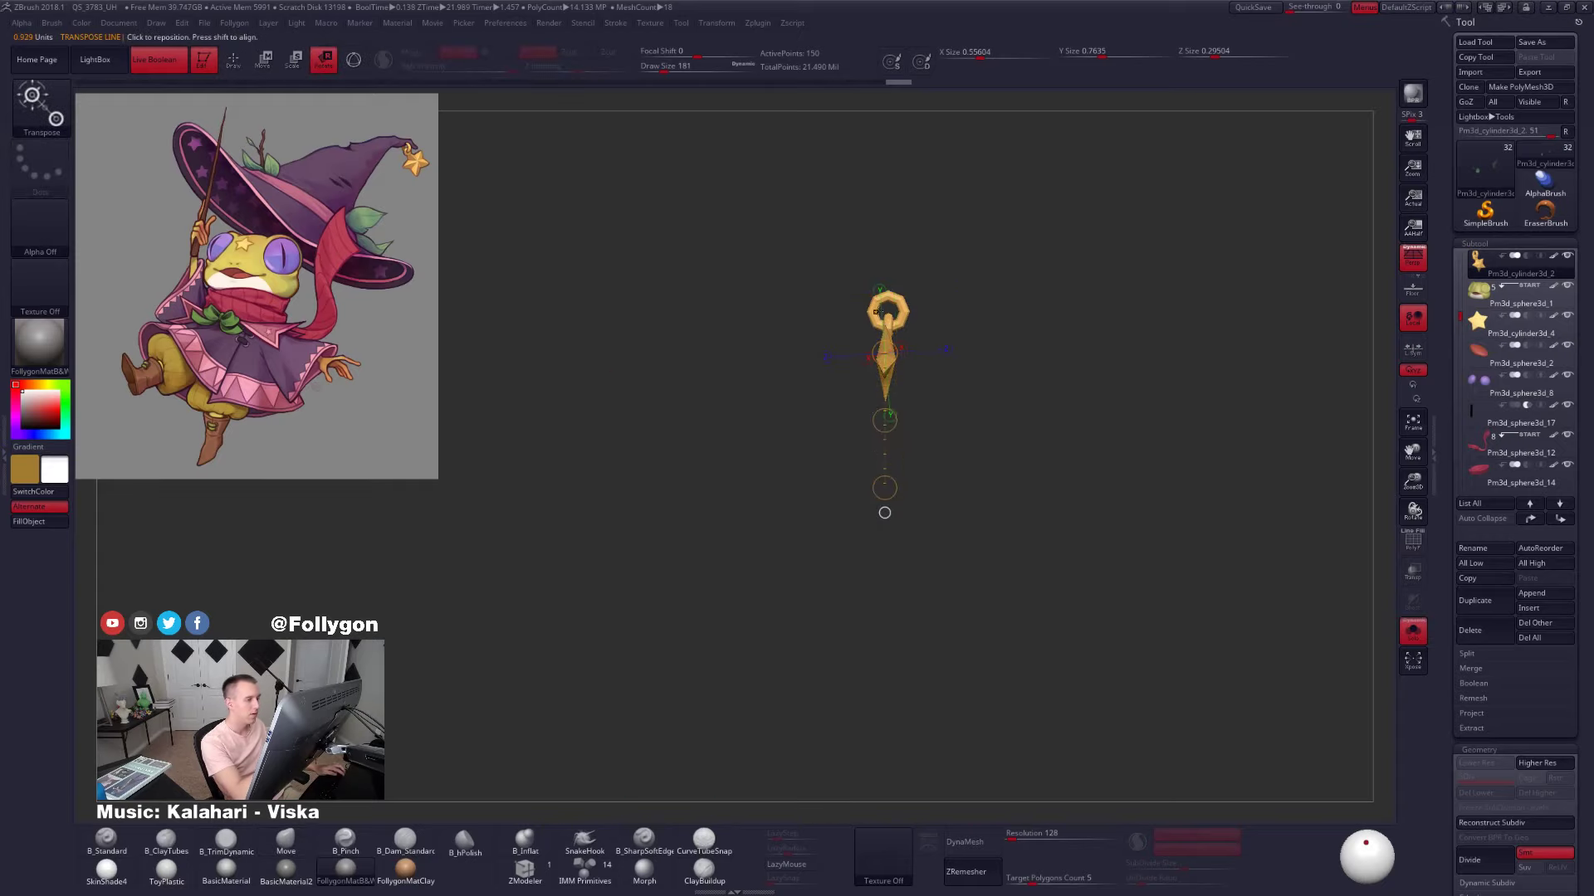
pyautogui.moveTo(887, 296); pyautogui.dragTo(902, 545)
pyautogui.hotkey('alt', 's')
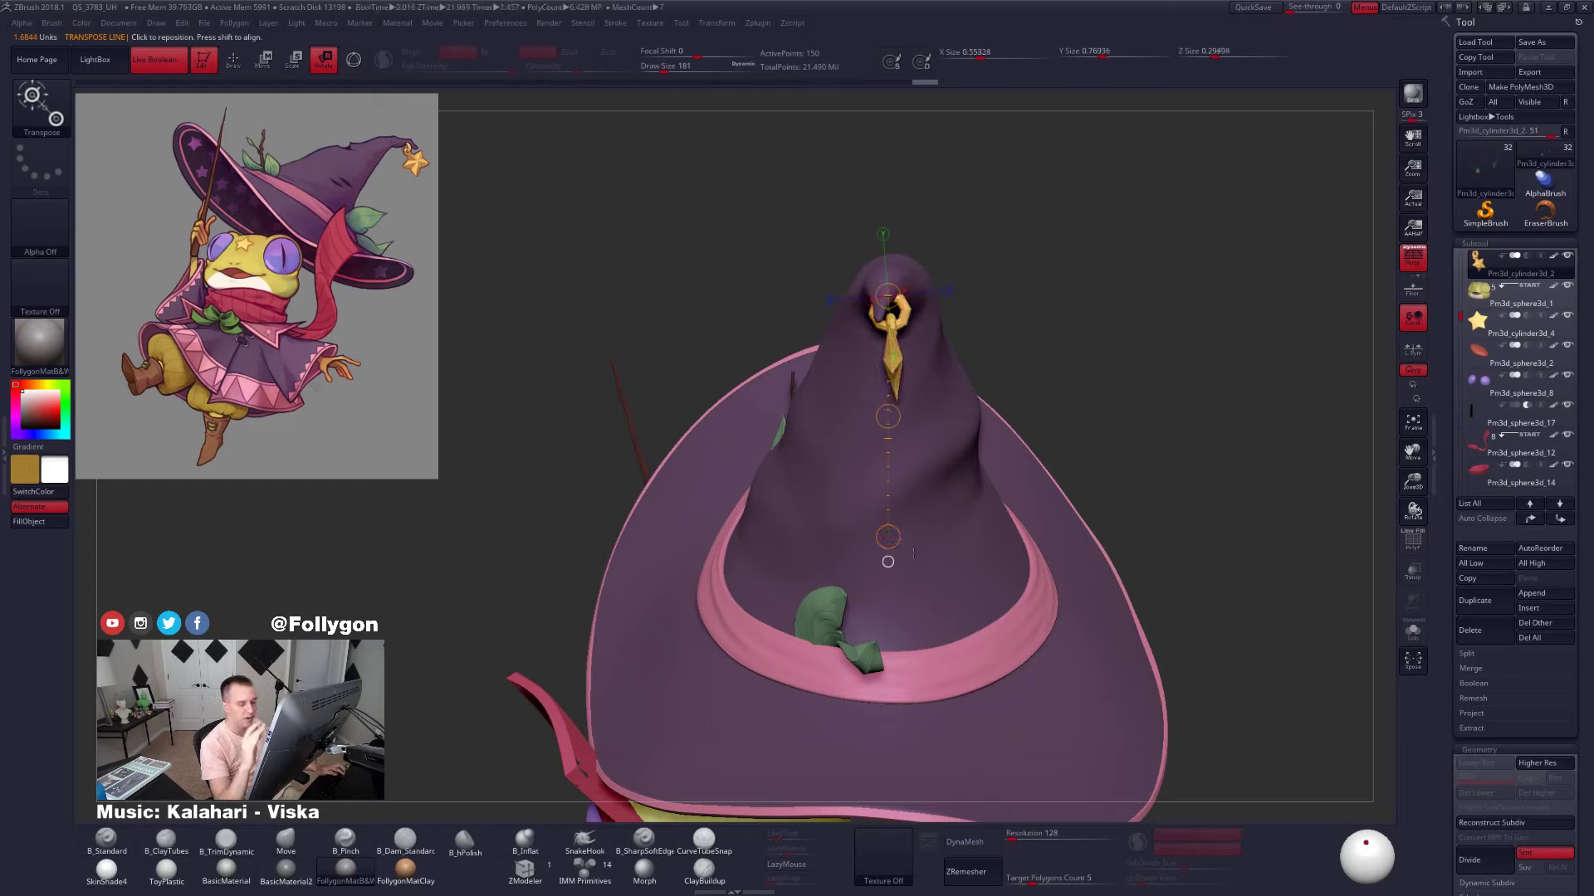
pyautogui.moveTo(1177, 490); pyautogui.dragTo(1163, 481)
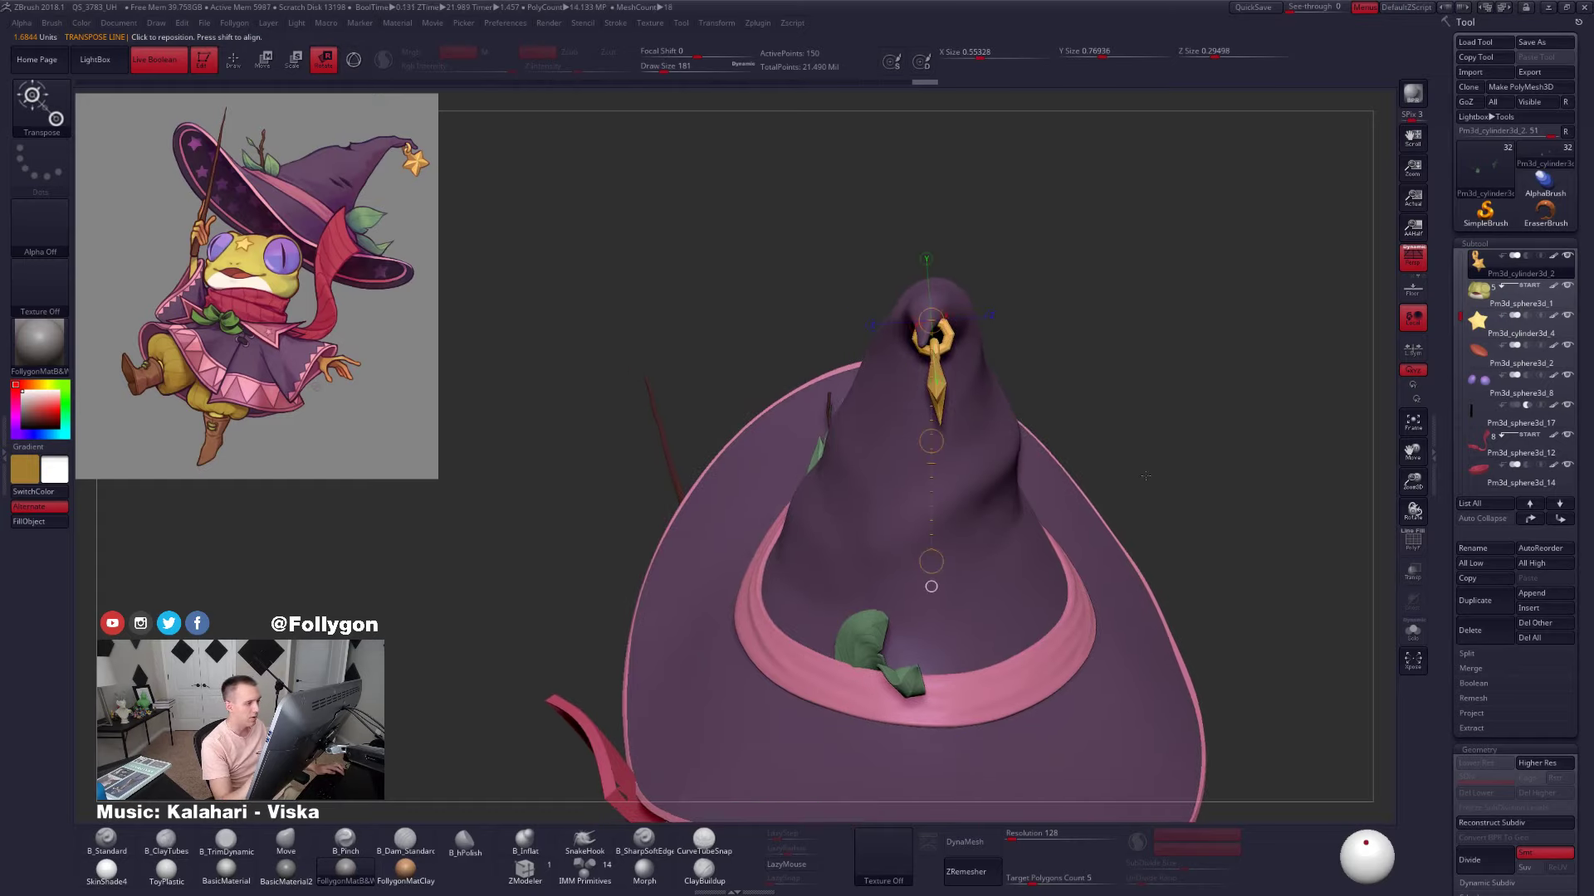
pyautogui.moveTo(932, 562); pyautogui.dragTo(939, 561)
# Scale the star charm up slightly from its ring at the hat's tip, working in side view
pyautogui.press('w')
pyautogui.moveTo(948, 382)
pyautogui.keyDown('shift'); pyautogui.mouseDown()
pyautogui.moveTo(1164, 381)
pyautogui.moveTo(1067, 383)
pyautogui.mouseUp(); pyautogui.keyUp('shift')
pyautogui.moveTo(1113, 440); pyautogui.dragTo(1328, 439)
pyautogui.moveTo(1011, 449); pyautogui.dragTo(963, 448)
pyautogui.press('e')
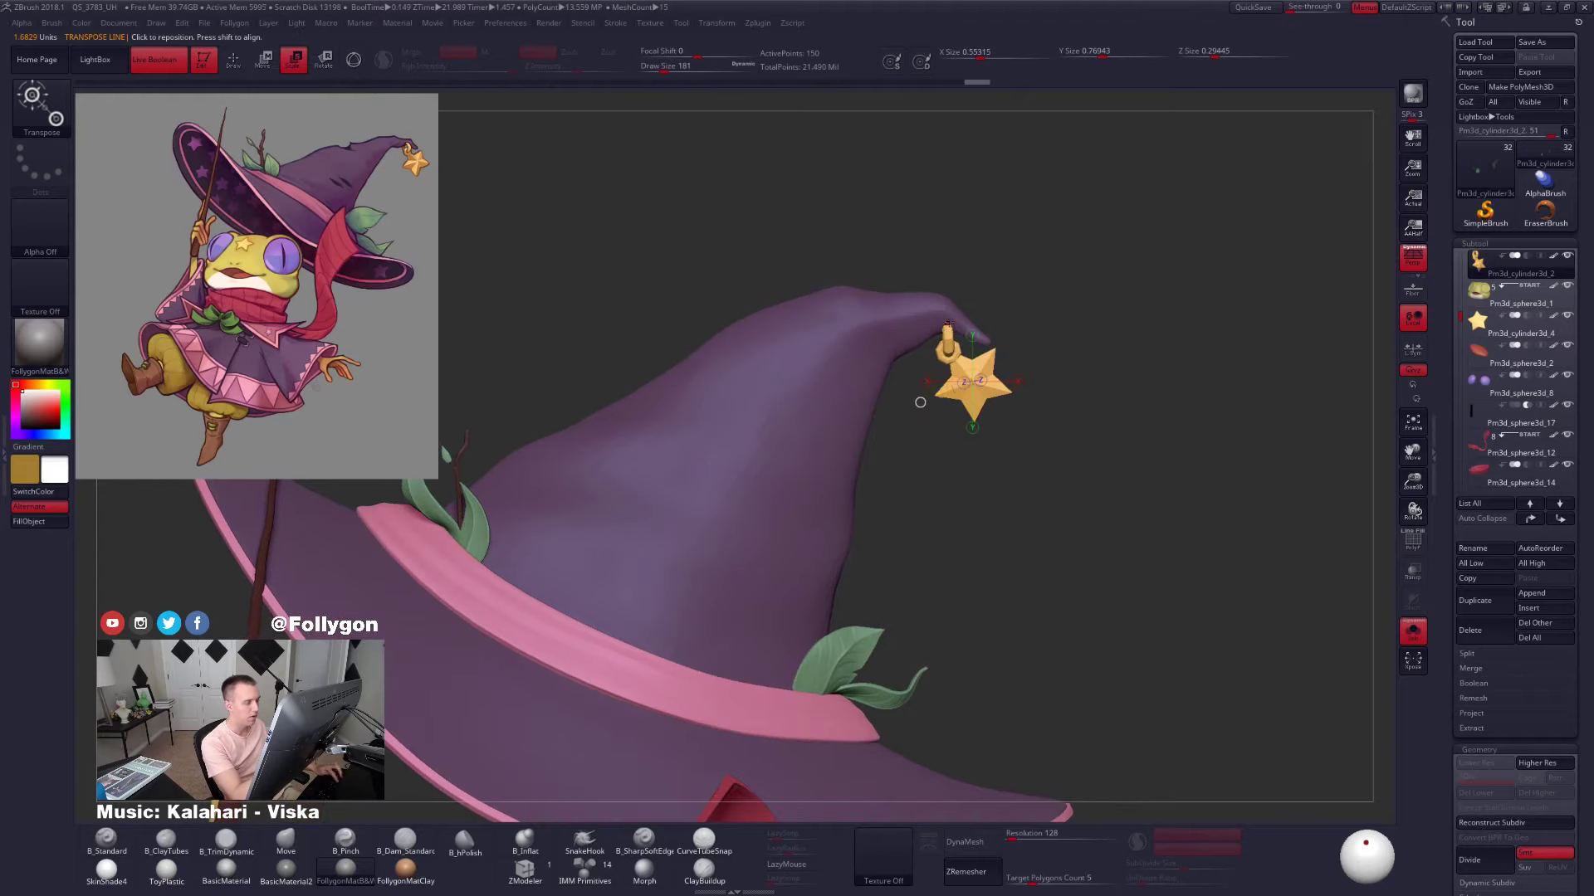
pyautogui.moveTo(946, 318); pyautogui.dragTo(1105, 308)
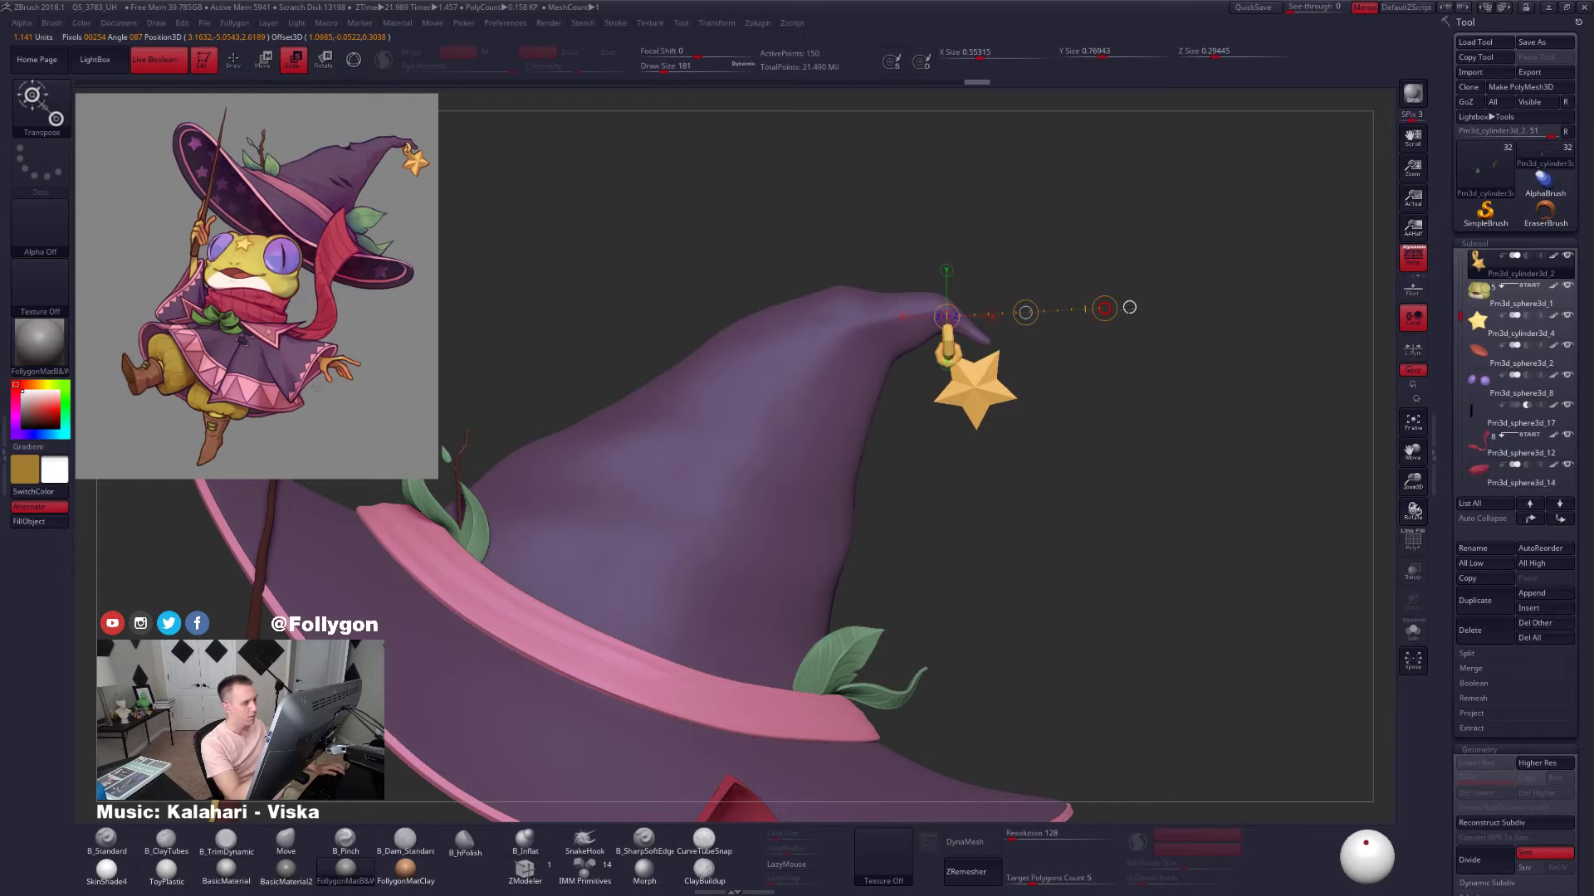
# Move the star charm slightly so its ring sits on the hat's drooping tip
pyautogui.press('w')
pyautogui.moveTo(976, 388); pyautogui.dragTo(975, 504)
pyautogui.moveTo(976, 447)
pyautogui.mouseDown()
pyautogui.moveTo(1037, 448)
pyautogui.moveTo(992, 445)
pyautogui.mouseUp()
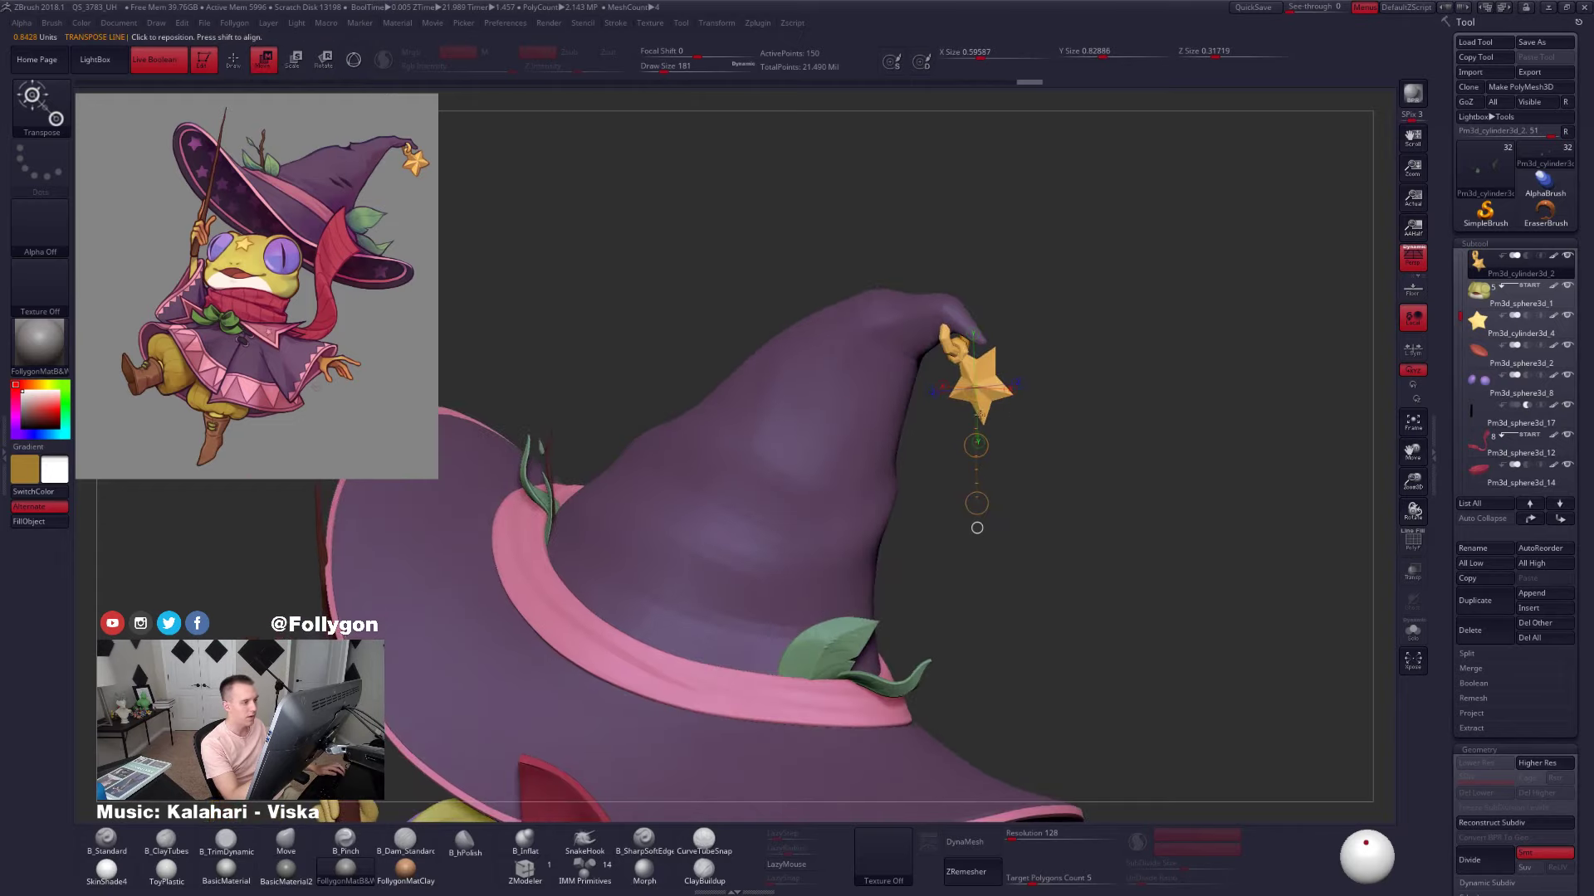
pyautogui.keyDown('alt'); pyautogui.moveTo(1102, 452); pyautogui.dragTo(1092, 366); pyautogui.keyUp('alt')
pyautogui.press('q')
pyautogui.keyDown('alt'); pyautogui.moveTo(1188, 569); pyautogui.dragTo(1125, 512); pyautogui.keyUp('alt')
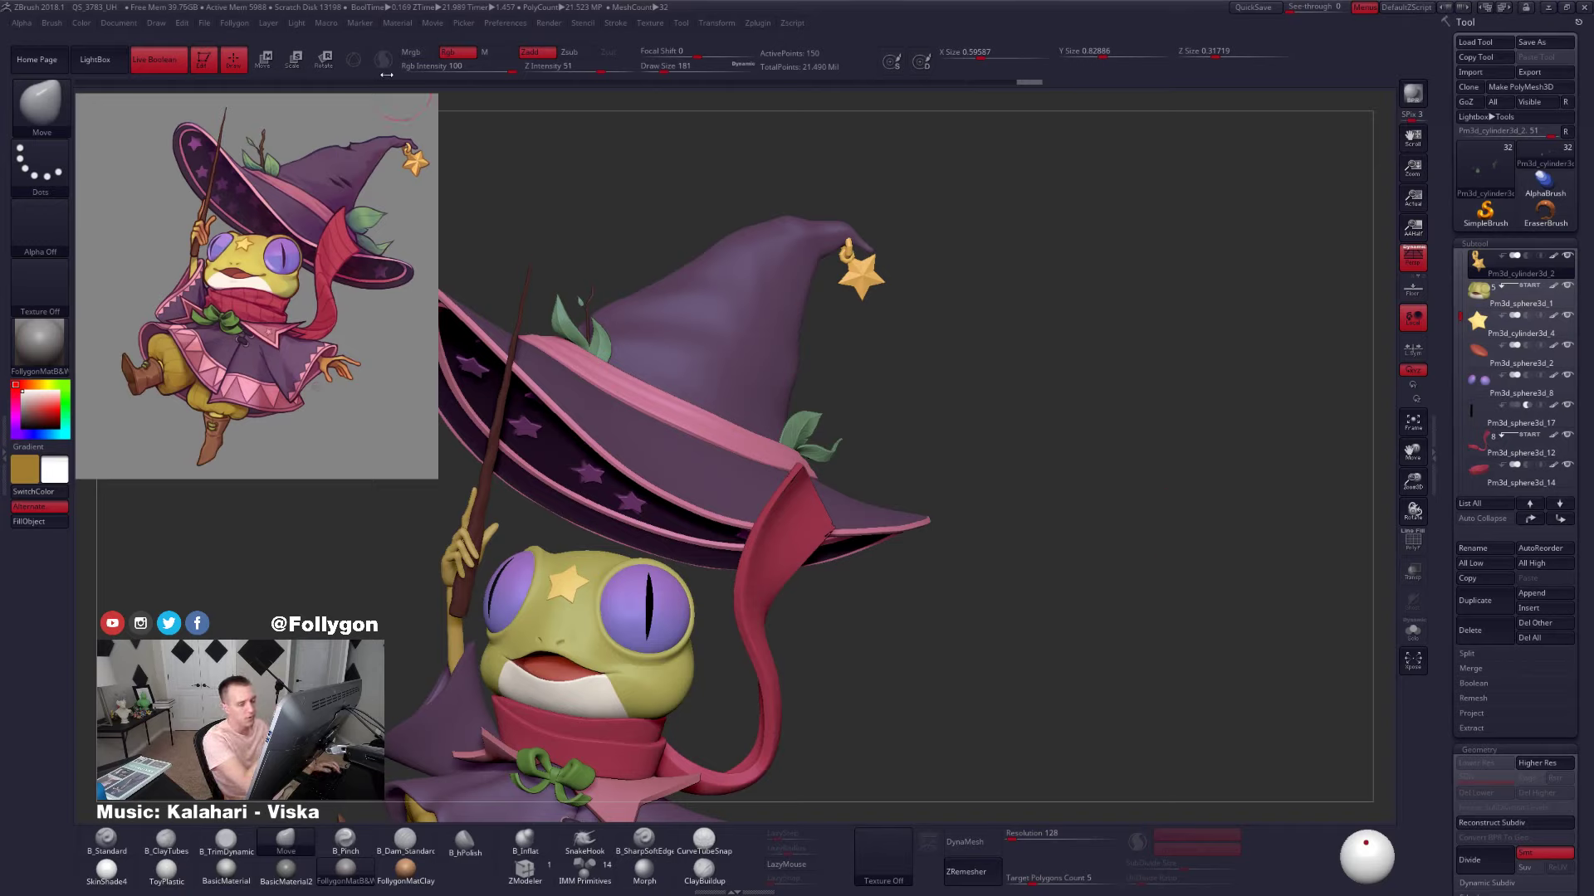
# Rotate the whole star charm about its ring so the star faces more like the reference
pyautogui.moveTo(1059, 570)
pyautogui.mouseDown()
pyautogui.moveTo(1091, 541)
pyautogui.moveTo(922, 355)
pyautogui.moveTo(952, 374)
pyautogui.moveTo(1149, 330)
pyautogui.moveTo(1124, 296)
pyautogui.mouseUp()
pyautogui.hotkey('alt', 's')
pyautogui.press('r')
pyautogui.moveTo(1108, 506); pyautogui.dragTo(1078, 393)
pyautogui.hotkey('alt', 's')
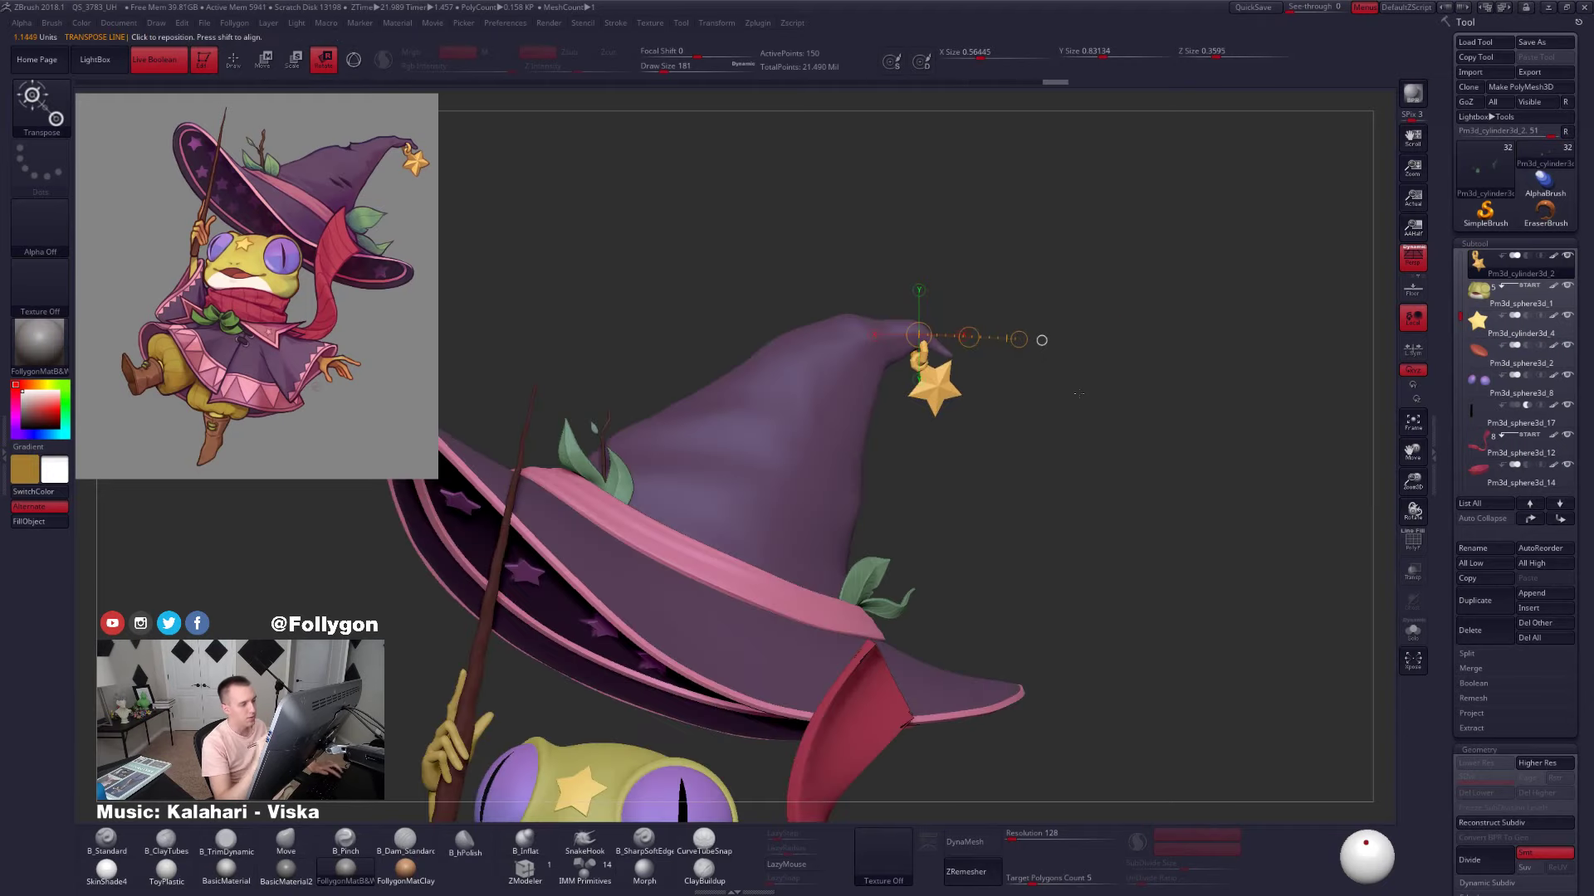
pyautogui.press('q')
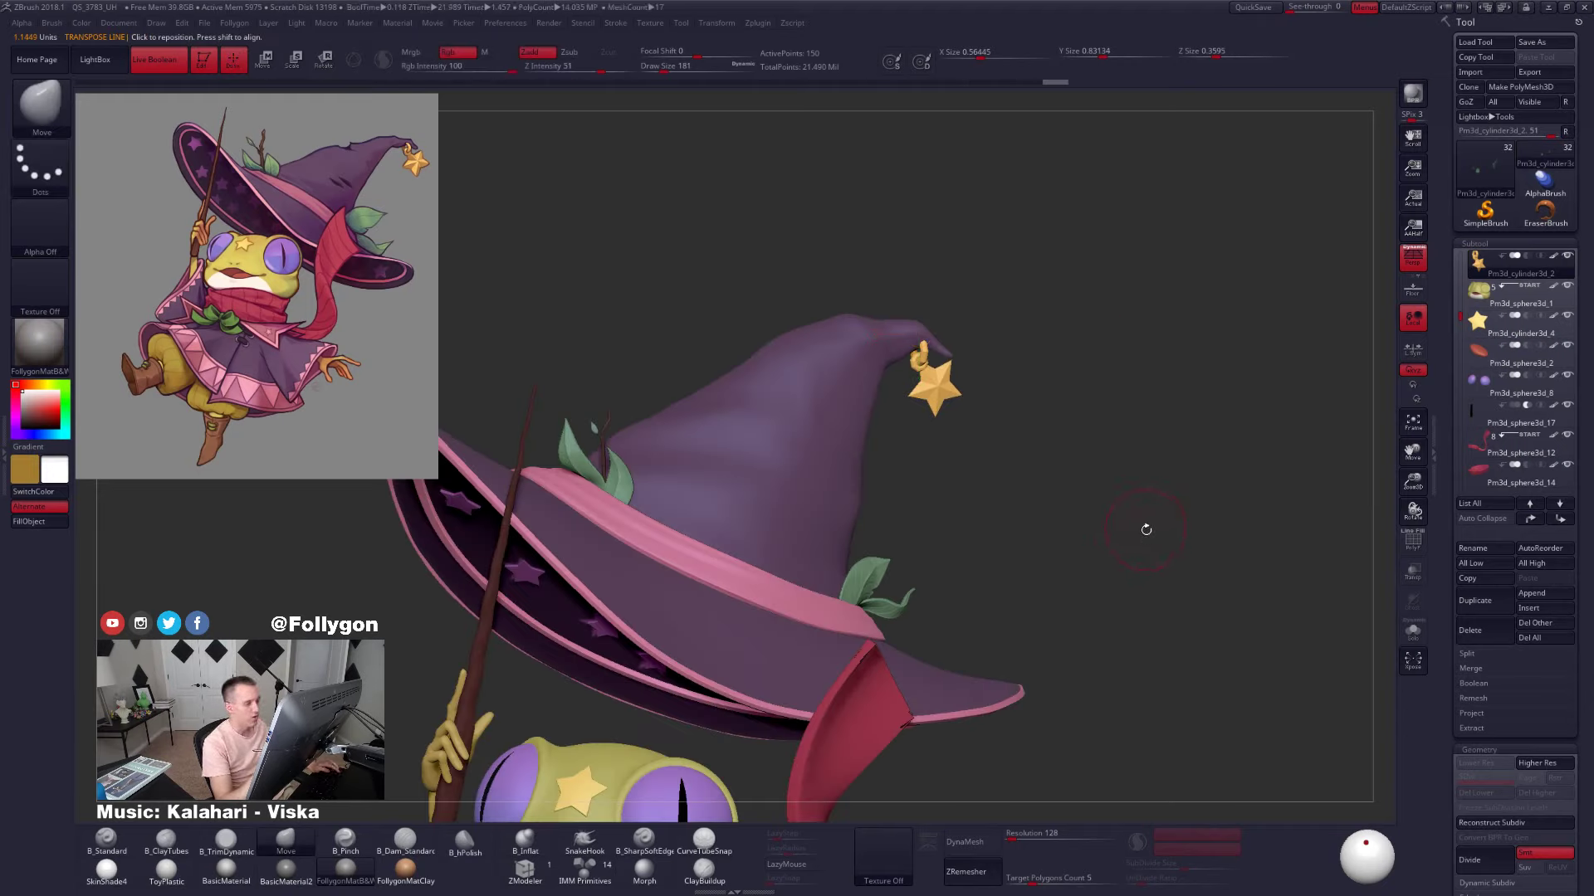
pyautogui.moveTo(1155, 529); pyautogui.dragTo(1133, 545)
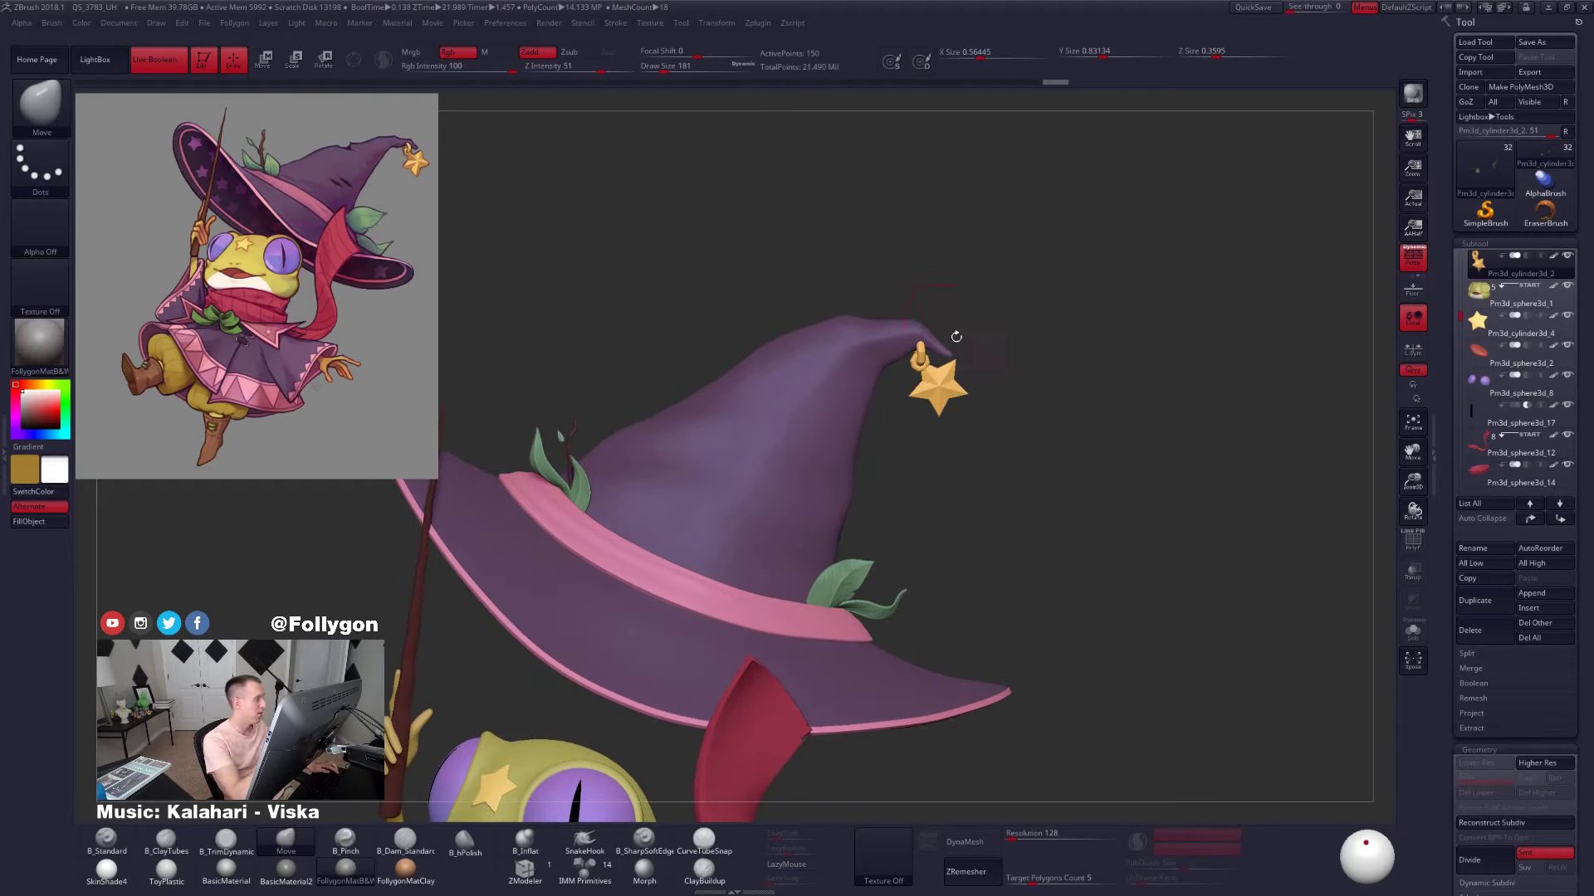
# Isolate the star from its rings by polygroup and separate the two into individual subtools with Split Hidden
pyautogui.keyDown('alt'); pyautogui.moveTo(1207, 531); pyautogui.dragTo(1138, 540); pyautogui.keyUp('alt')
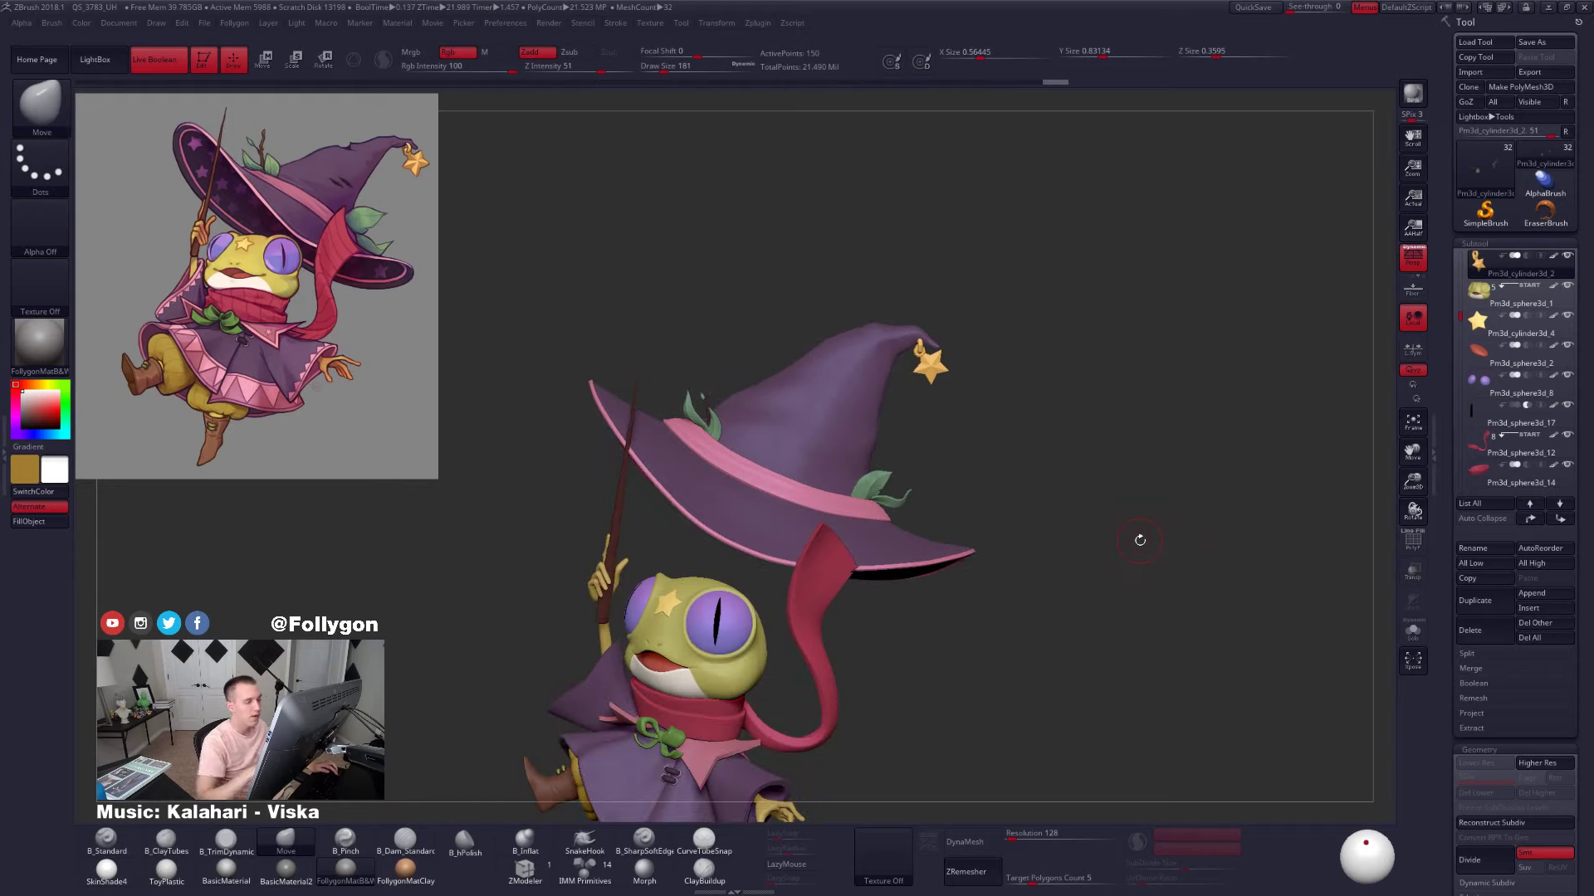
pyautogui.hotkey('alt', 's')
pyautogui.hotkey('shift', 'f')
pyautogui.keyDown('alt'); pyautogui.moveTo(967, 341); pyautogui.dragTo(968, 415); pyautogui.keyUp('alt')
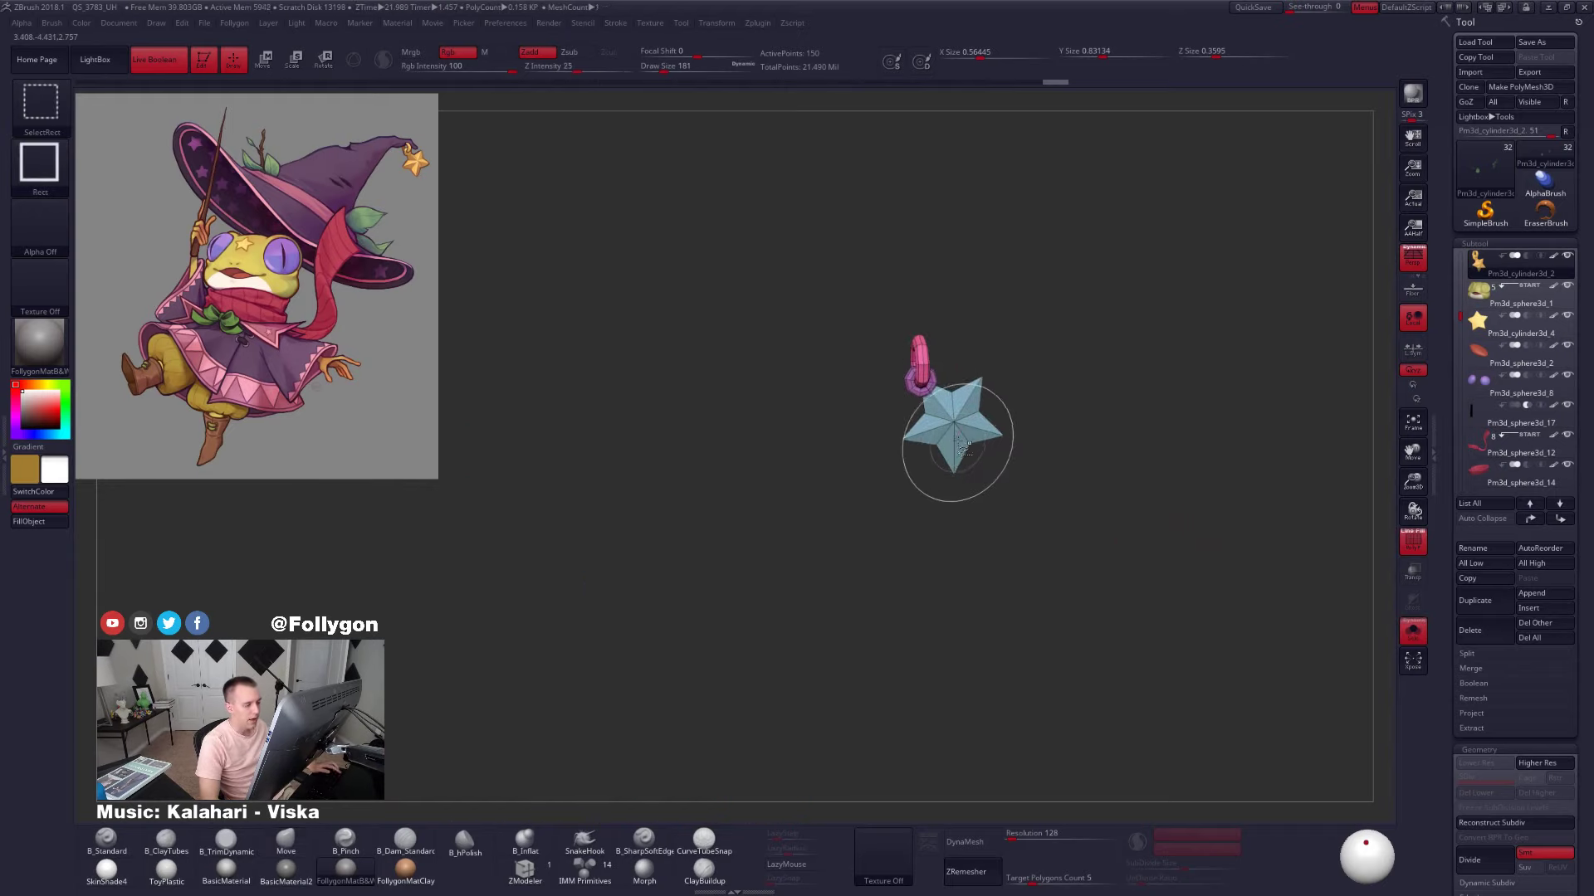
pyautogui.keyDown('ctrl'); pyautogui.keyDown('shift'); pyautogui.click(957, 426); pyautogui.keyUp('shift'); pyautogui.keyUp('ctrl')
pyautogui.keyDown('ctrl'); pyautogui.keyDown('shift'); pyautogui.moveTo(1105, 475); pyautogui.dragTo(1168, 402); pyautogui.keyUp('shift'); pyautogui.keyUp('ctrl')
pyautogui.press('space')
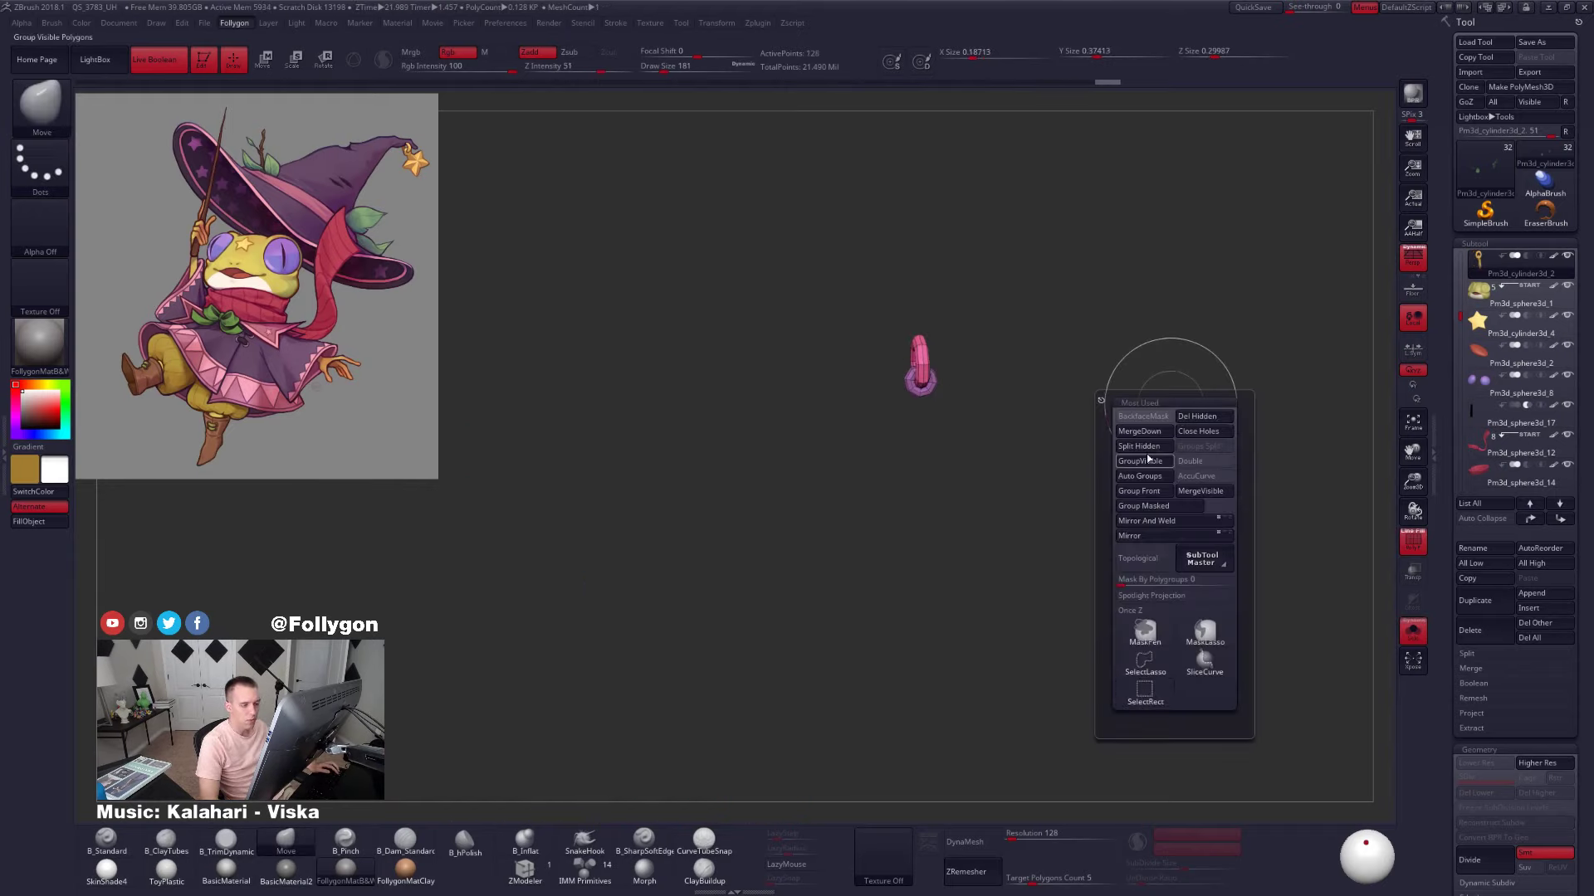
pyautogui.keyDown('ctrl'); pyautogui.keyDown('shift'); pyautogui.moveTo(1171, 317); pyautogui.dragTo(1155, 291); pyautogui.keyUp('shift'); pyautogui.keyUp('ctrl')
pyautogui.press('space')
pyautogui.click(1122, 379)
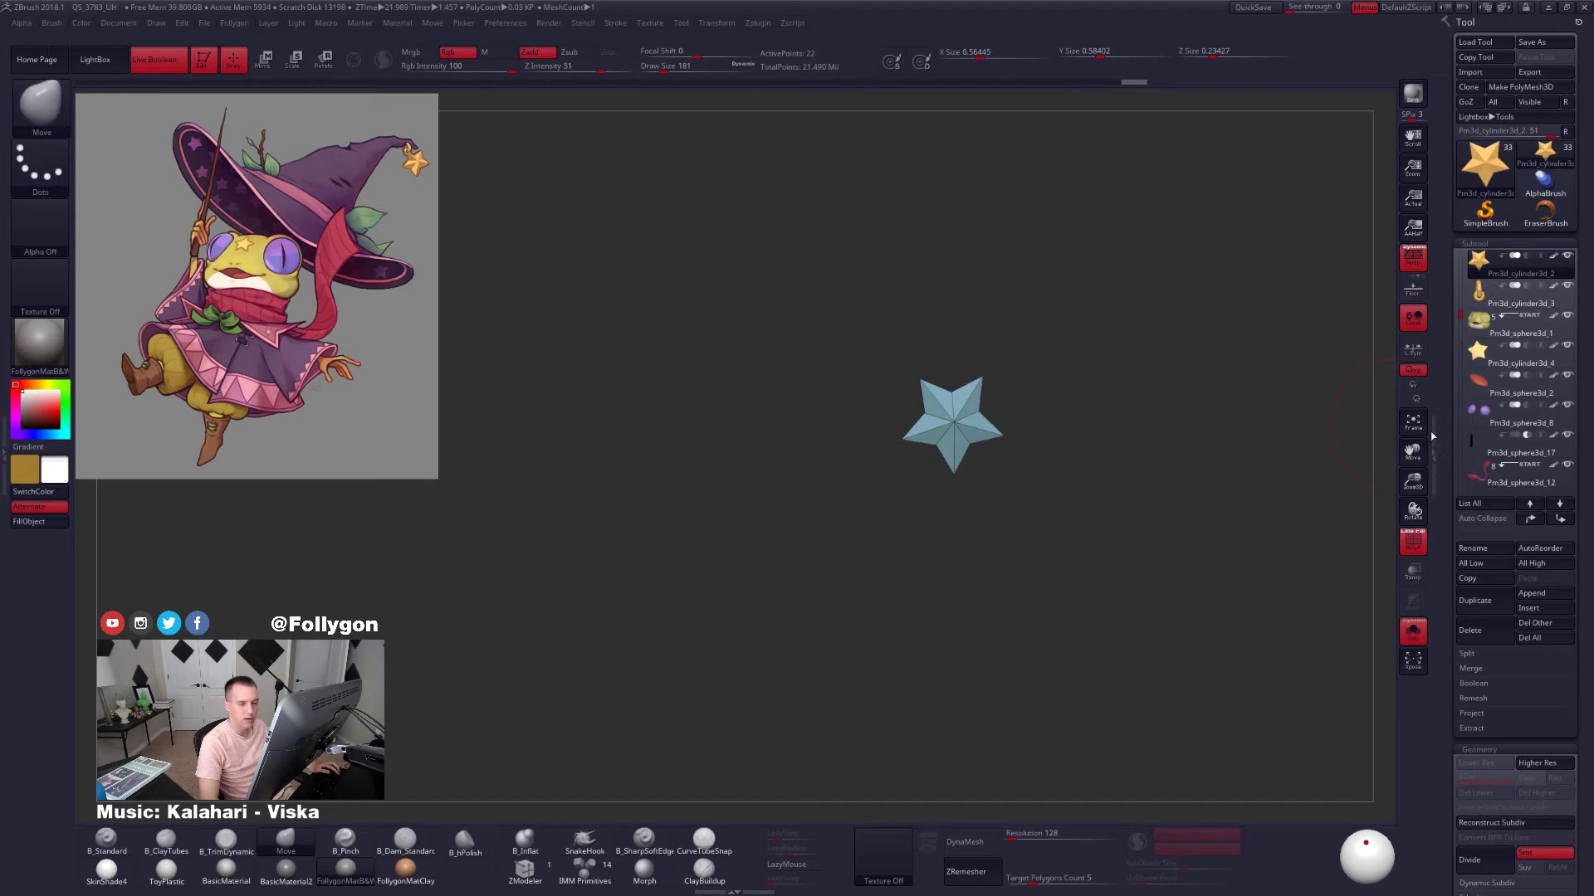
# Subdivide the charm's rings subtool up to level 5 and show the full character again
pyautogui.click(1475, 301)
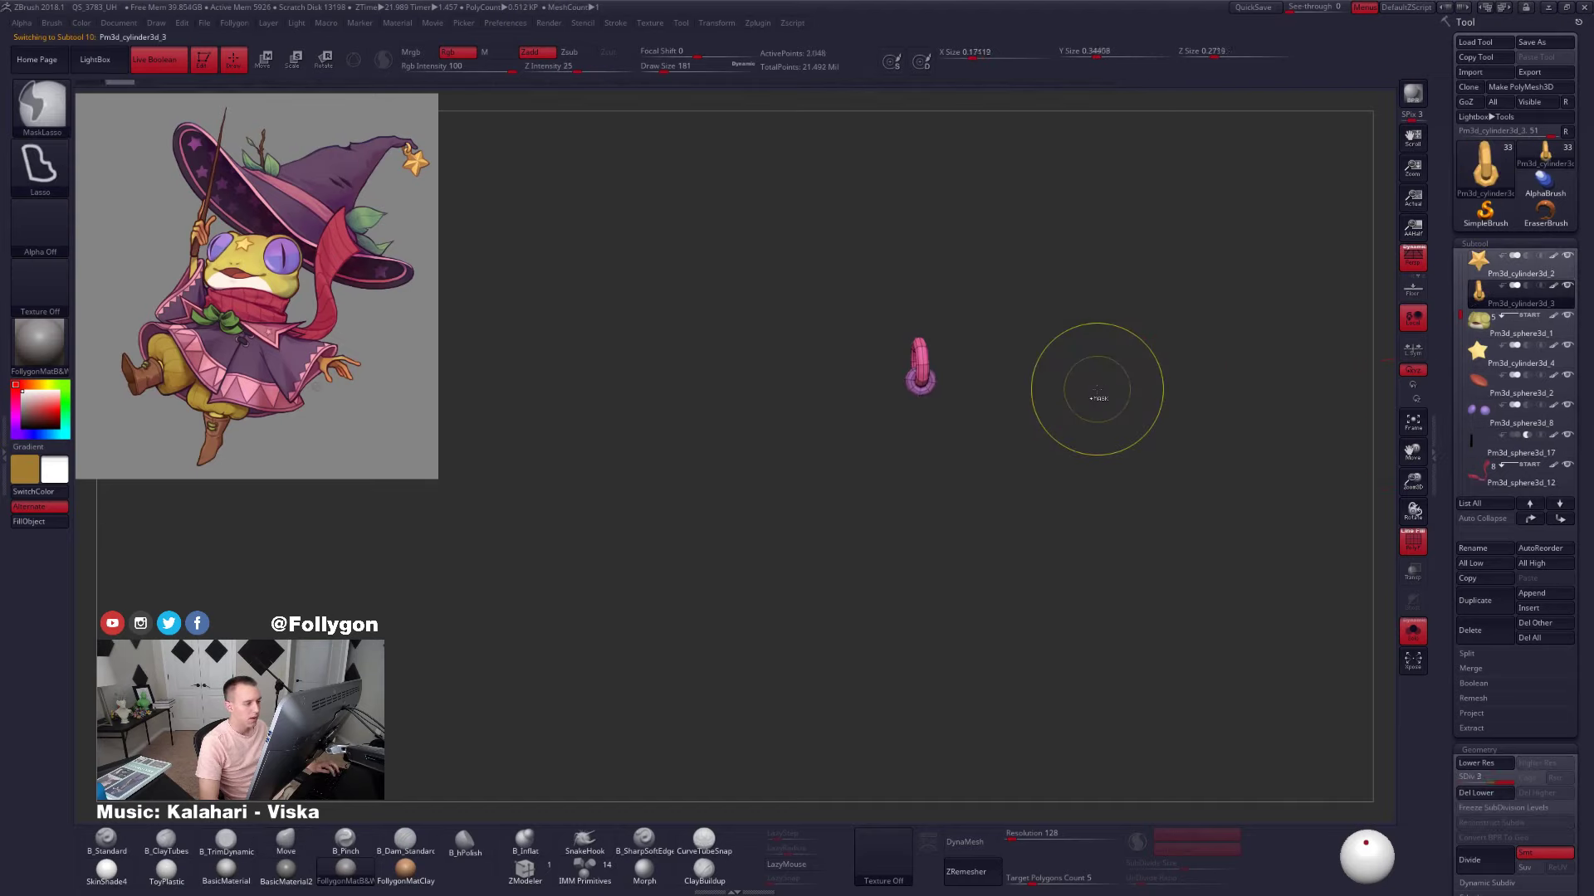
pyautogui.hotkey('ctrl', 'd')
pyautogui.hotkey('shift', 'f')
pyautogui.hotkey('alt', 's')
pyautogui.moveTo(1048, 360); pyautogui.dragTo(1002, 376)
pyautogui.keyDown('alt'); pyautogui.moveTo(1064, 488); pyautogui.dragTo(1070, 380); pyautogui.keyUp('alt')
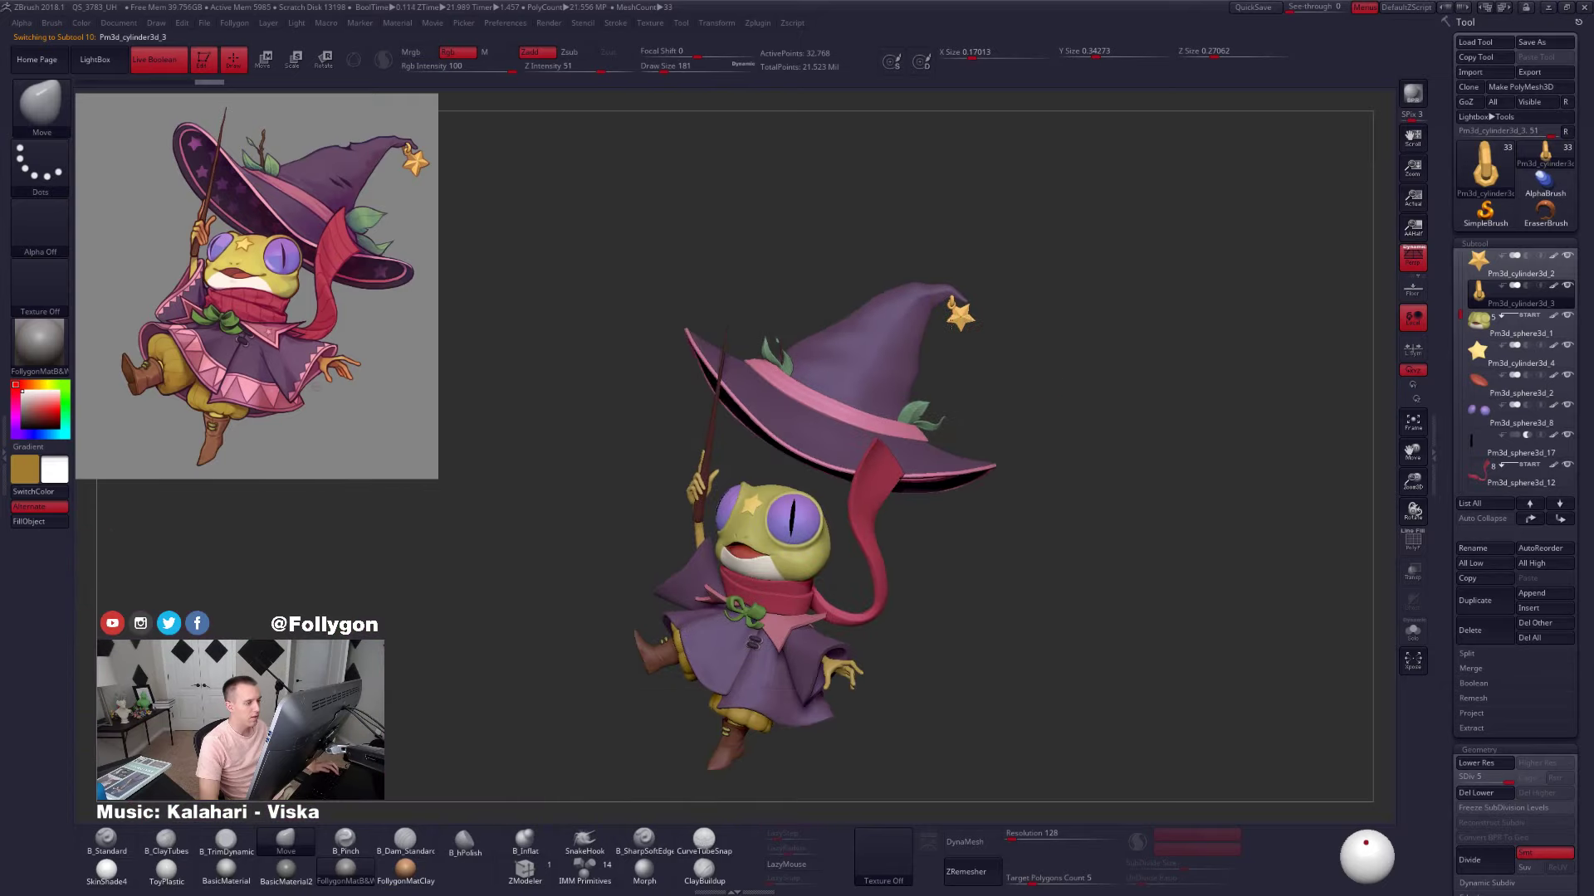
pyautogui.moveTo(952, 324); pyautogui.dragTo(1065, 378)
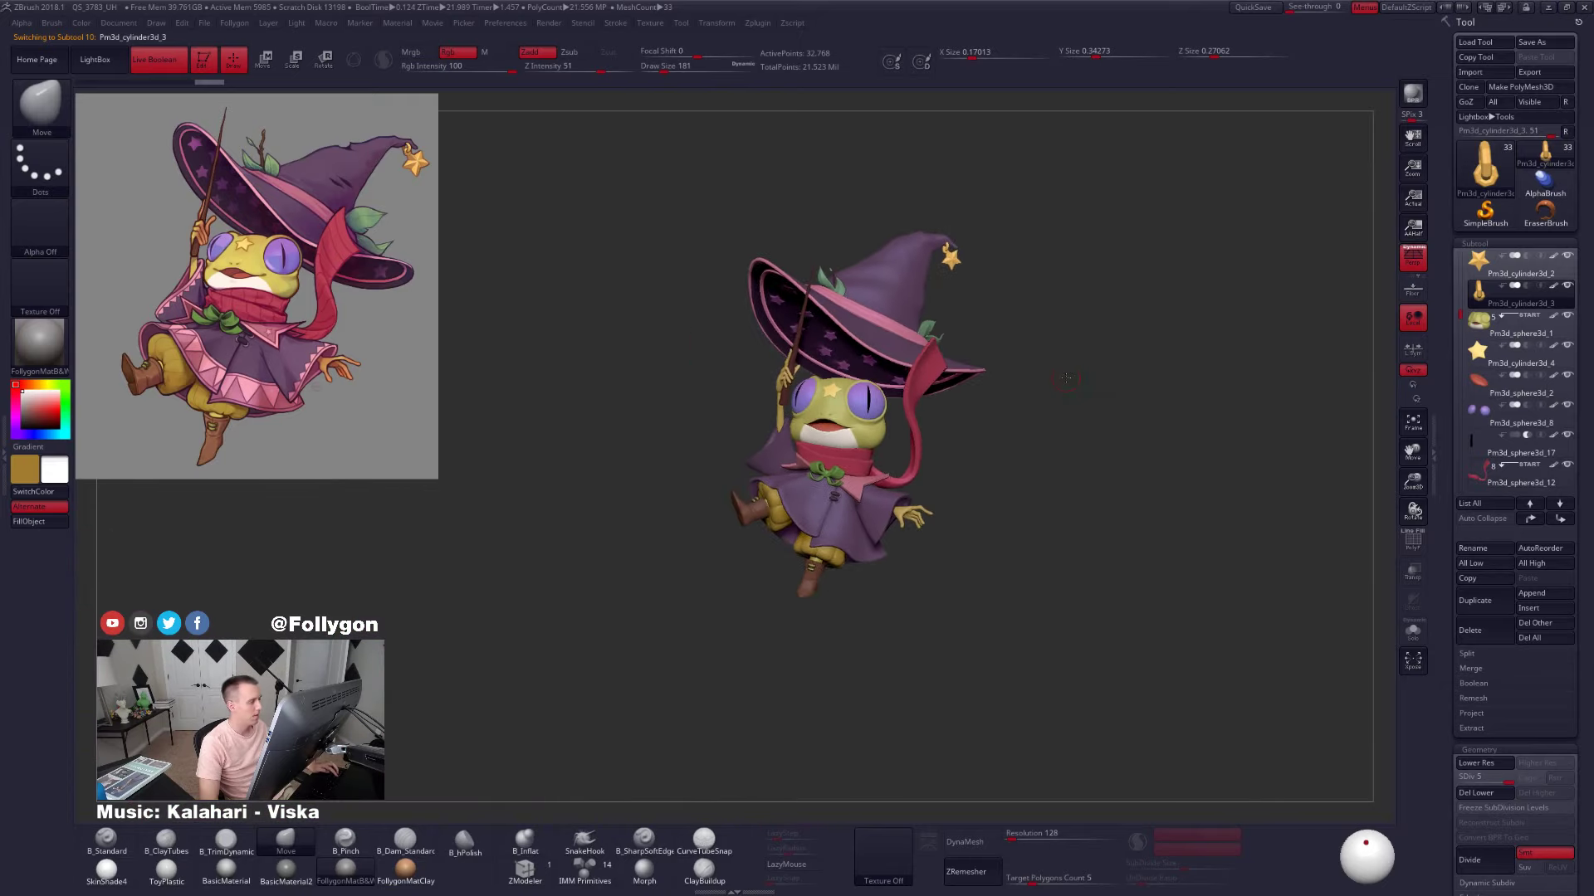
# Select the star subtool and scale it up slightly from its centre
pyautogui.click(1499, 265)
pyautogui.keyDown('alt'); pyautogui.moveTo(965, 286); pyautogui.dragTo(1178, 390); pyautogui.keyUp('alt')
pyautogui.press('e')
pyautogui.click(1163, 164)
pyautogui.moveTo(1196, 250); pyautogui.dragTo(1206, 255)
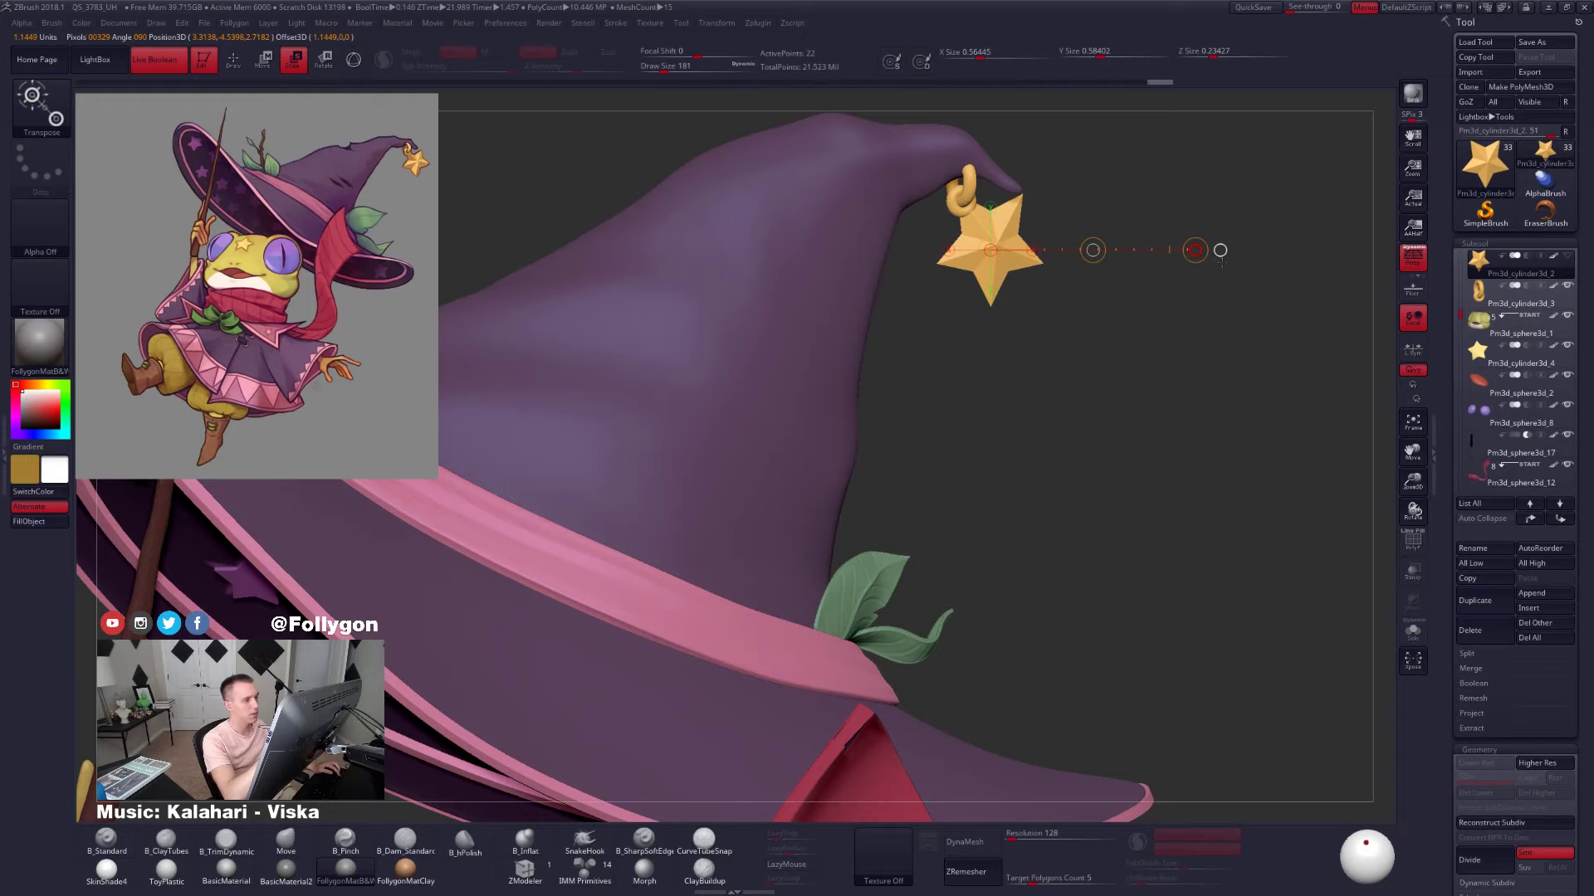
# Move the enlarged star slightly so its upper point meets the small ring
pyautogui.moveTo(1222, 262); pyautogui.dragTo(1166, 278)
pyautogui.hotkey('alt', 's')
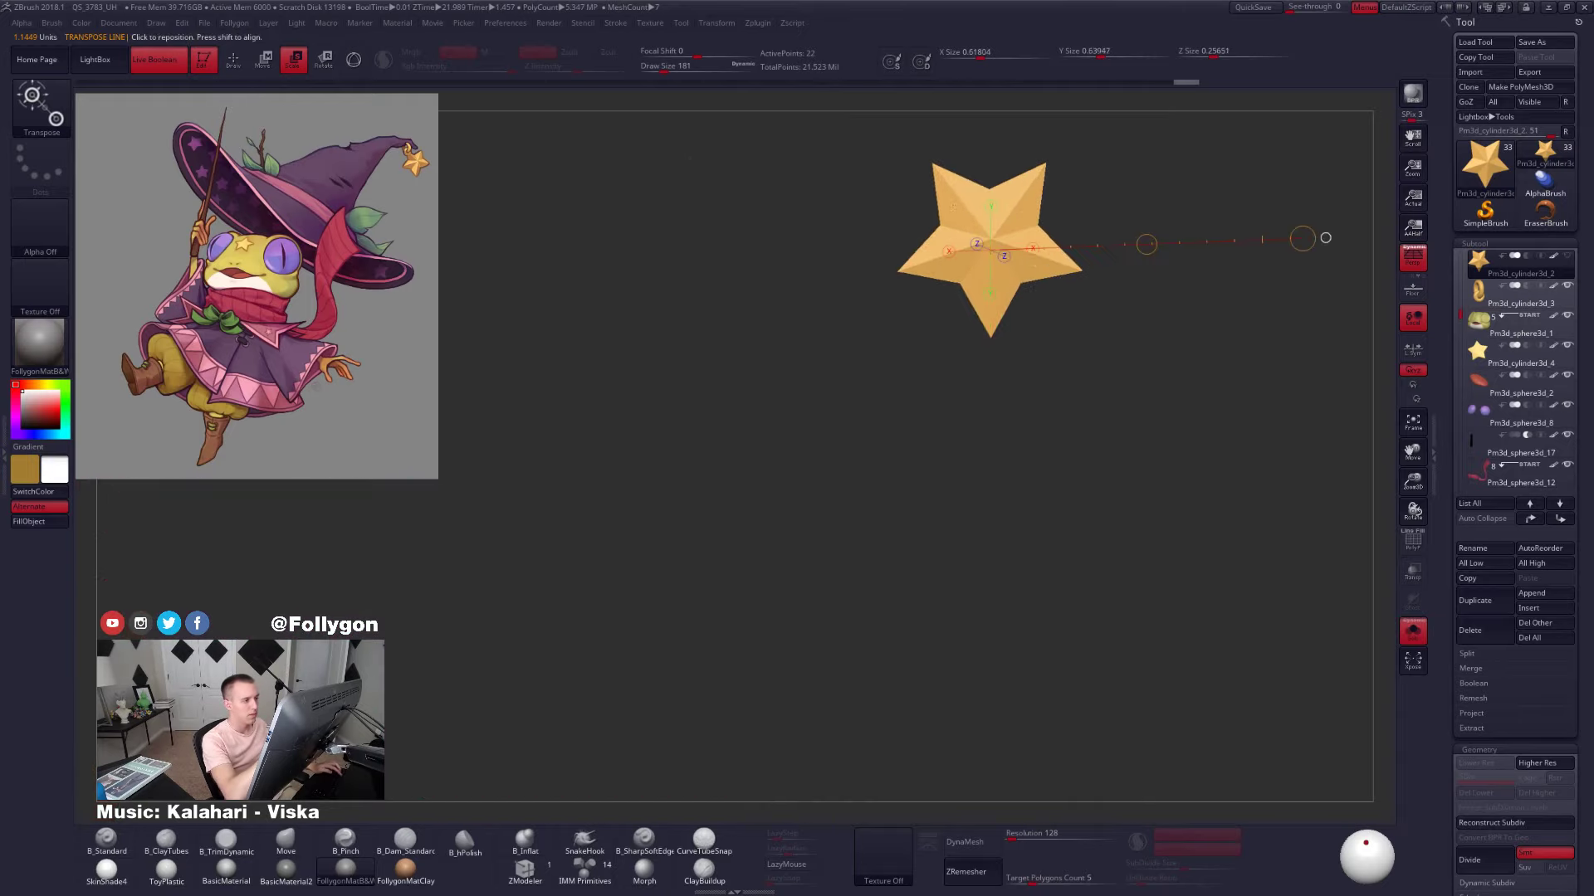
pyautogui.moveTo(932, 162)
pyautogui.mouseDown()
pyautogui.moveTo(1064, 312)
pyautogui.moveTo(1099, 377)
pyautogui.moveTo(1084, 361)
pyautogui.mouseUp()
pyautogui.hotkey('alt', 's')
pyautogui.press('w')
pyautogui.moveTo(1008, 254); pyautogui.dragTo(1015, 260)
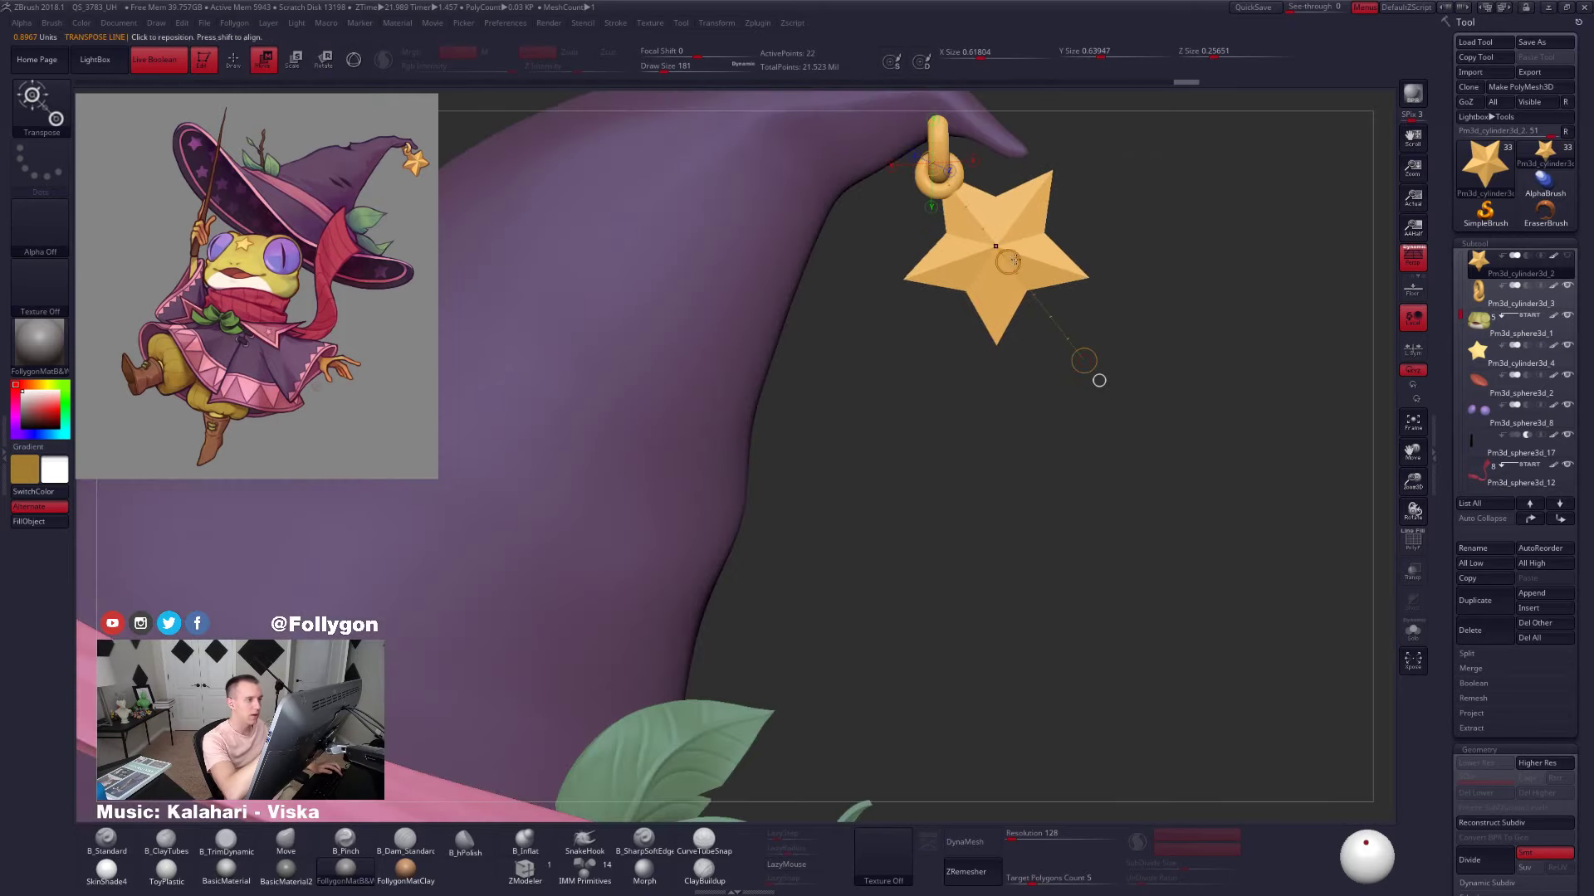
# Try to shift the star sideways to line it up with the small ring
pyautogui.moveTo(1220, 228); pyautogui.dragTo(1007, 265)
pyautogui.hotkey('alt', 's')
pyautogui.moveTo(960, 350); pyautogui.dragTo(966, 358)
pyautogui.moveTo(951, 260); pyautogui.dragTo(943, 259)
pyautogui.hotkey('ctrl', 'z')
pyautogui.keyDown('alt'); pyautogui.moveTo(1079, 398); pyautogui.dragTo(1111, 661); pyautogui.keyUp('alt')
pyautogui.moveTo(993, 477); pyautogui.dragTo(986, 476)
pyautogui.hotkey('ctrl', 'z')
# Nudge the star sideways in edge-on view so its point sits centred beneath the small ring
pyautogui.keyDown('alt'); pyautogui.moveTo(1007, 572); pyautogui.dragTo(999, 536); pyautogui.keyUp('alt')
pyautogui.moveTo(950, 407); pyautogui.dragTo(1174, 387)
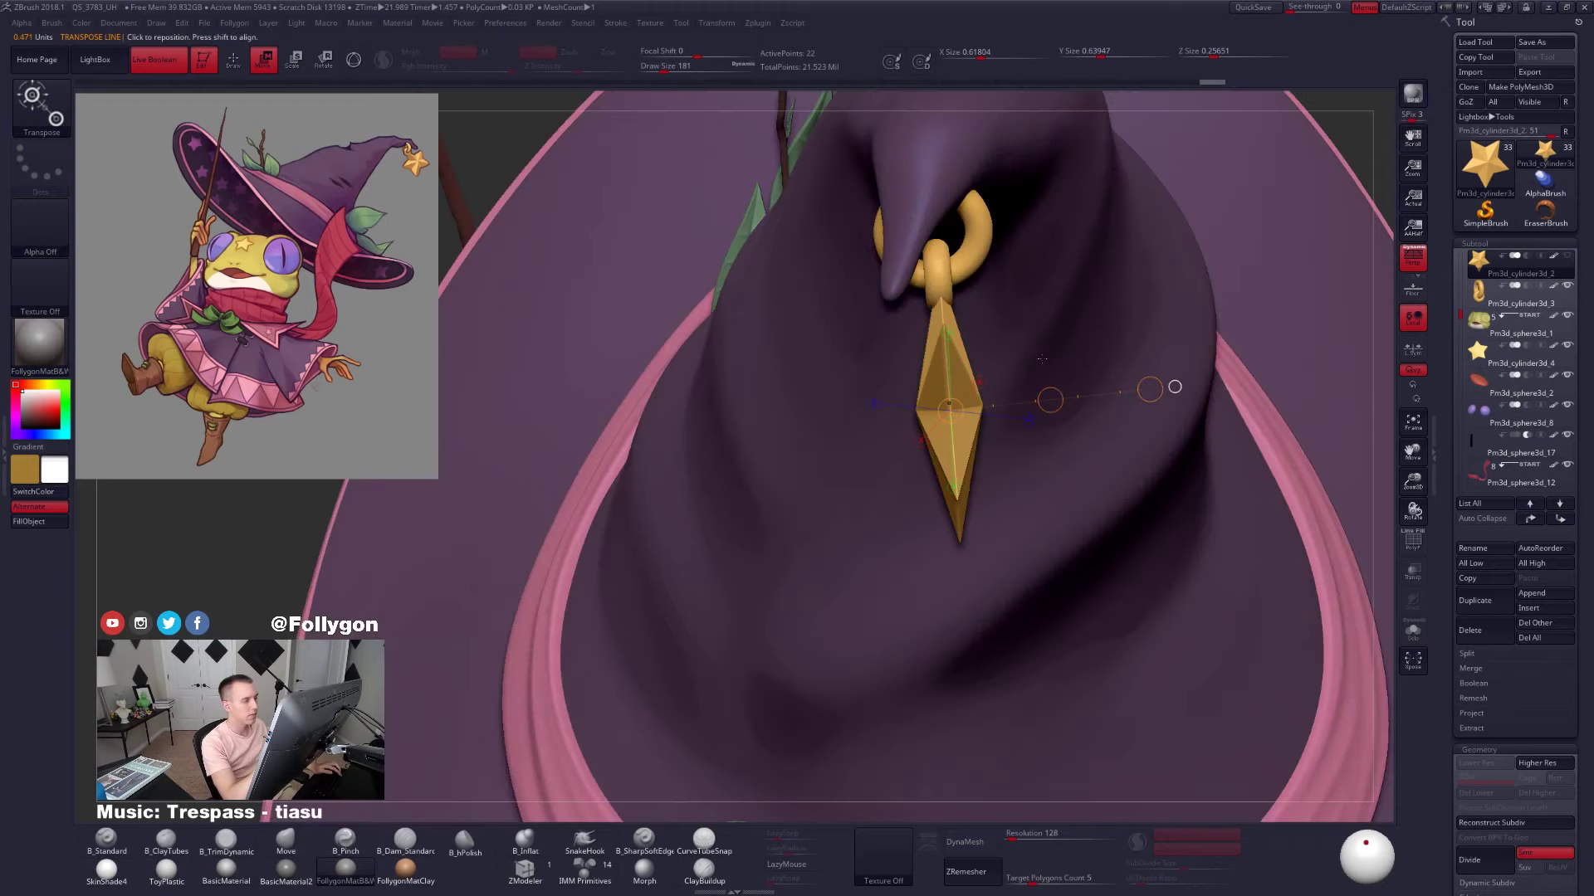
pyautogui.moveTo(1050, 400); pyautogui.dragTo(1049, 400)
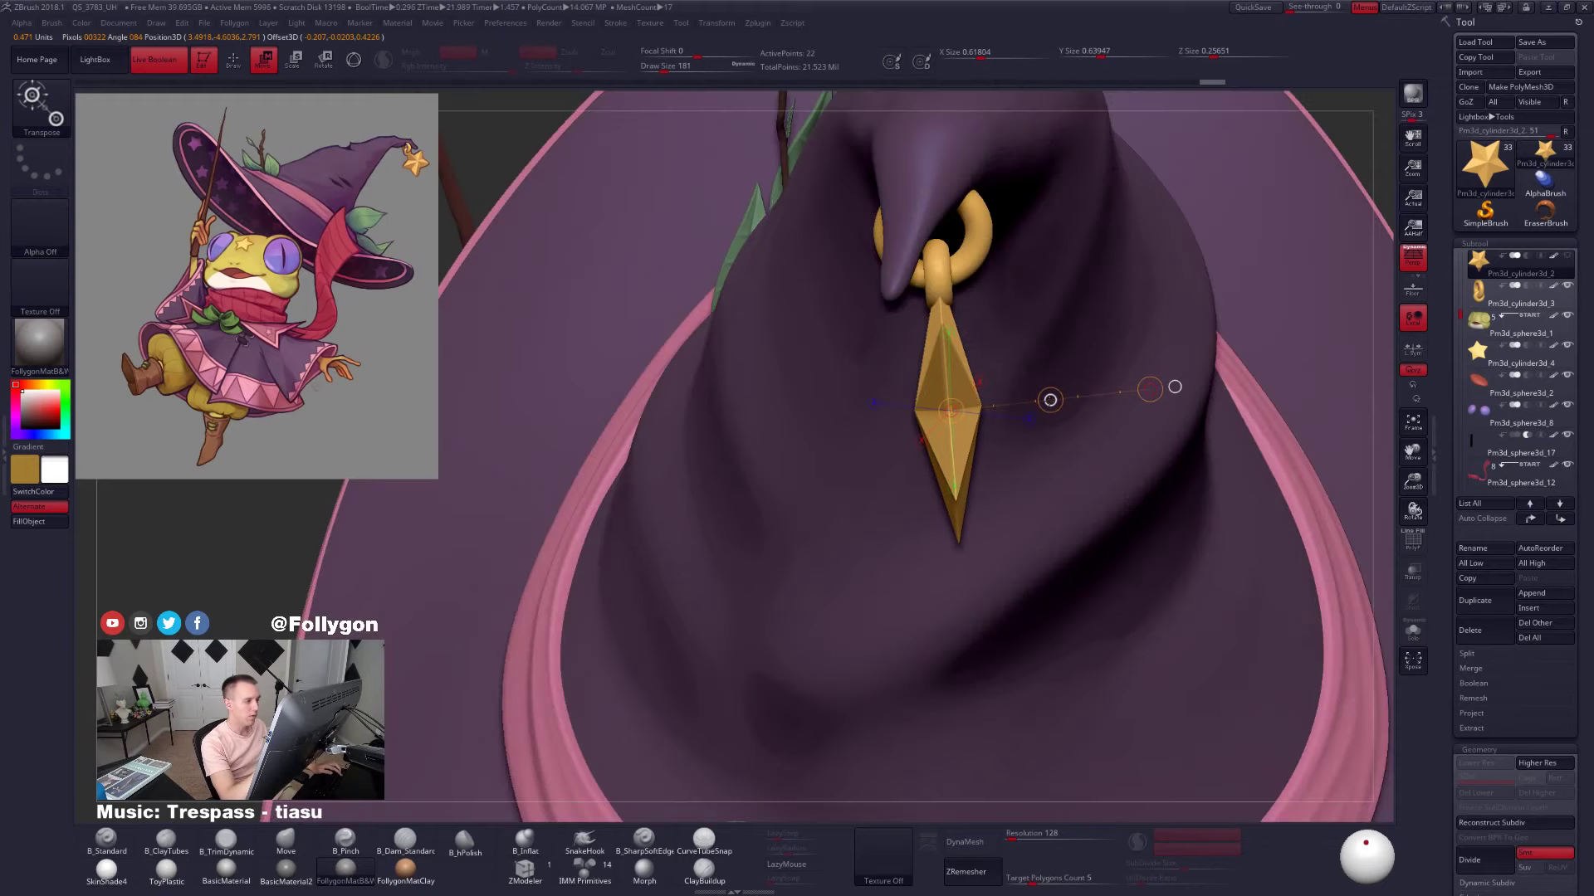
pyautogui.press('q')
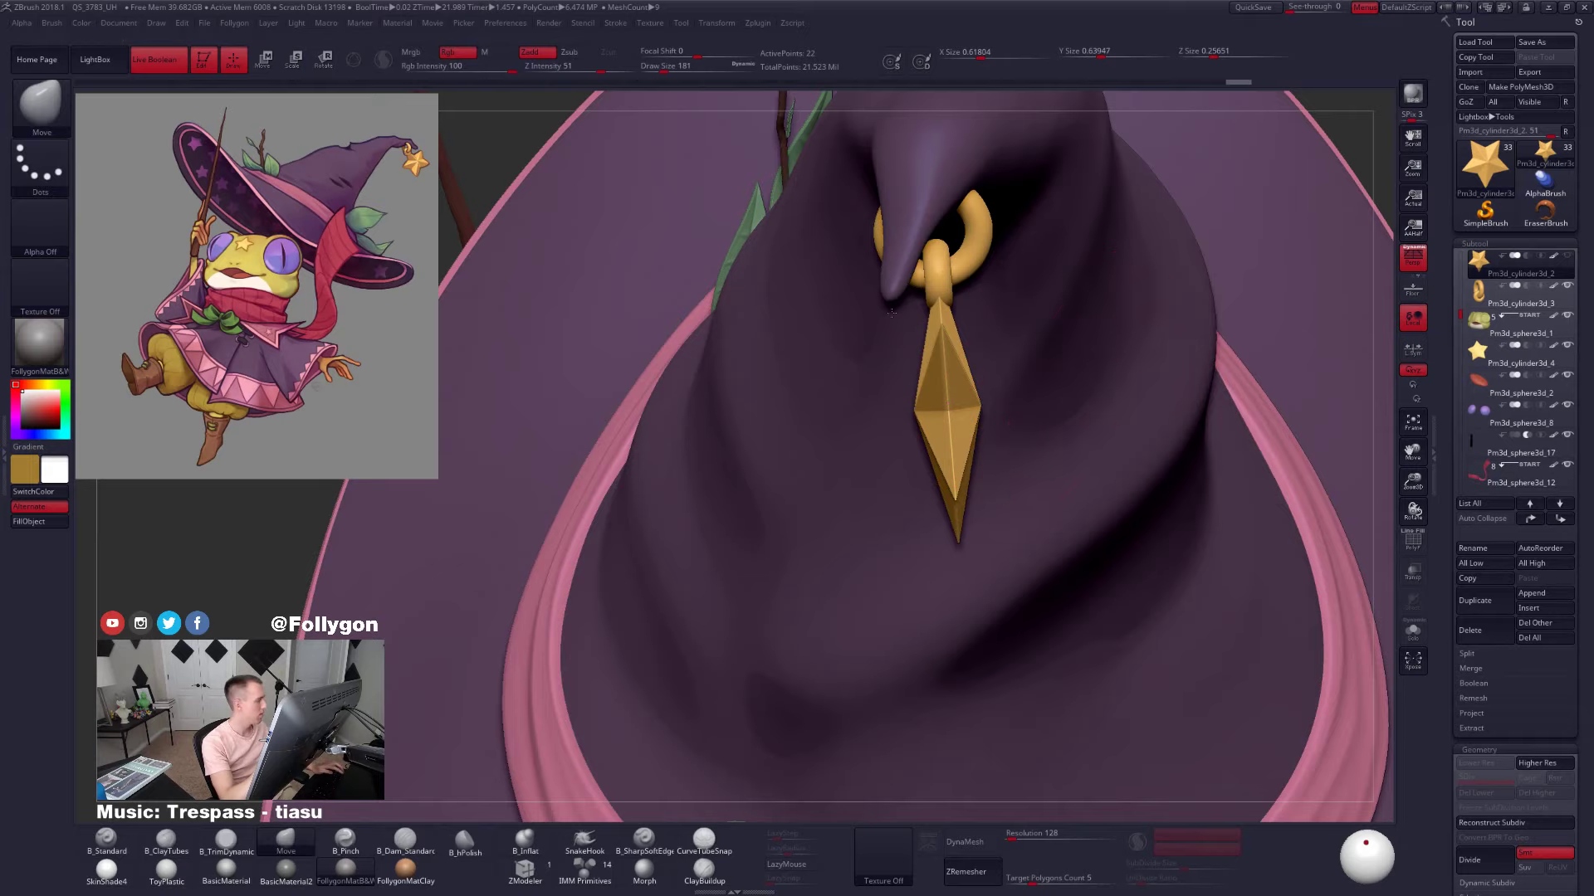
# Select the red scarf and reshape the upper part of its tail using the Move brush at draw size 857
pyautogui.keyDown('alt'); pyautogui.moveTo(1381, 498); pyautogui.dragTo(963, 626); pyautogui.keyUp('alt')
pyautogui.keyDown('alt'); pyautogui.click(905, 509); pyautogui.keyUp('alt')
pyautogui.moveTo(798, 594); pyautogui.dragTo(809, 502)
pyautogui.press('space')
pyautogui.moveTo(863, 421); pyautogui.dragTo(882, 421)
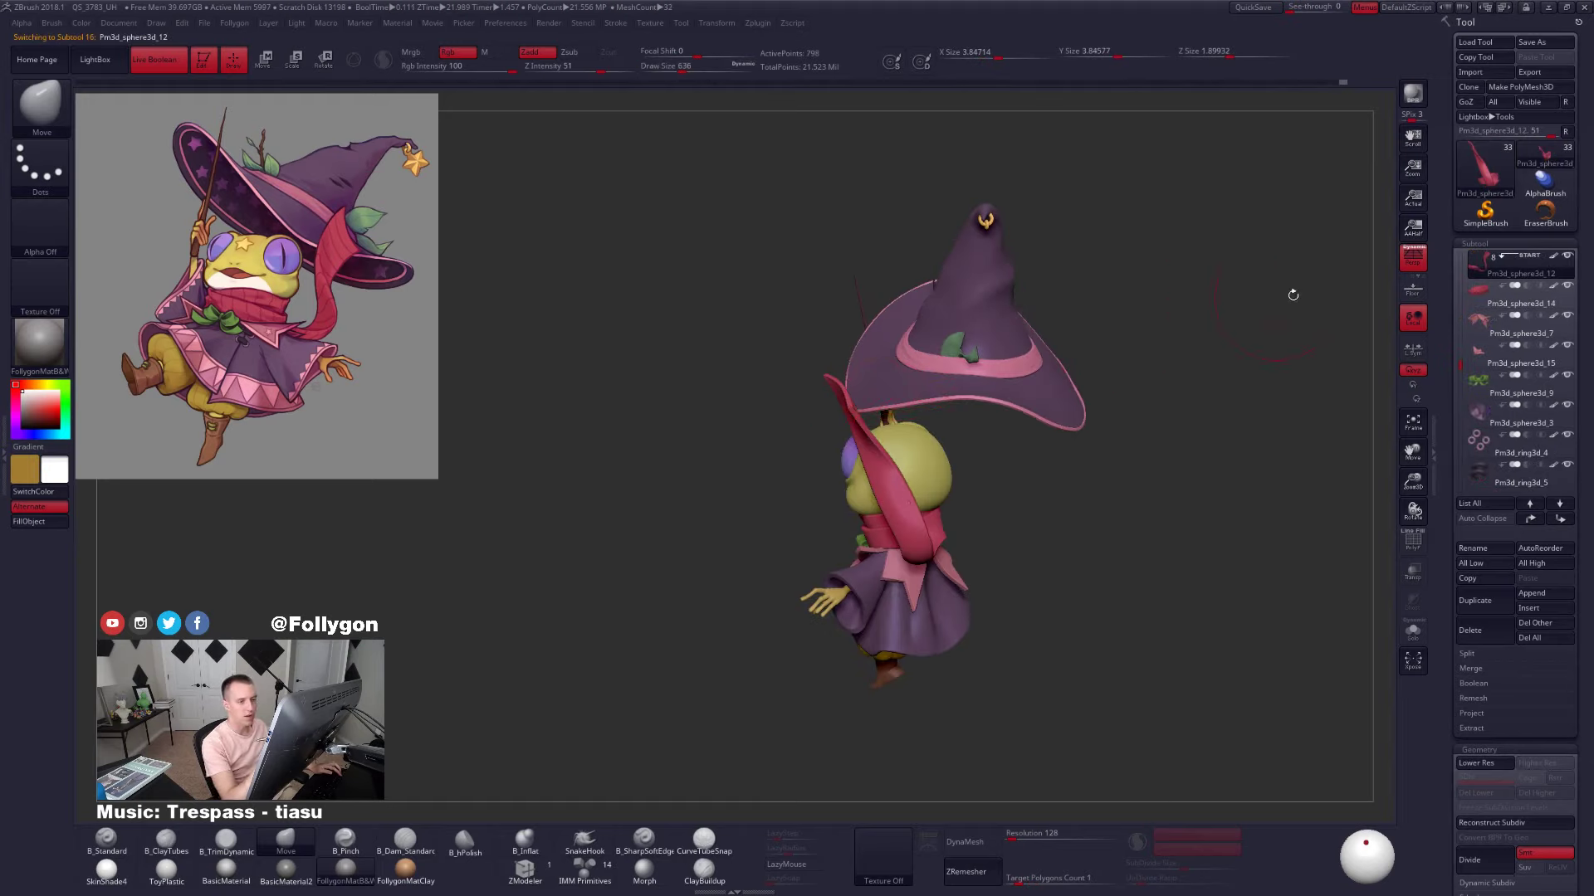
pyautogui.keyDown('shift'); pyautogui.click(1567, 257); pyautogui.keyUp('shift')
pyautogui.keyDown('alt'); pyautogui.moveTo(1204, 573); pyautogui.dragTo(1217, 631); pyautogui.keyUp('alt')
pyautogui.press('space')
pyautogui.moveTo(877, 421); pyautogui.dragTo(885, 421)
pyautogui.moveTo(1054, 572); pyautogui.dragTo(1104, 573)
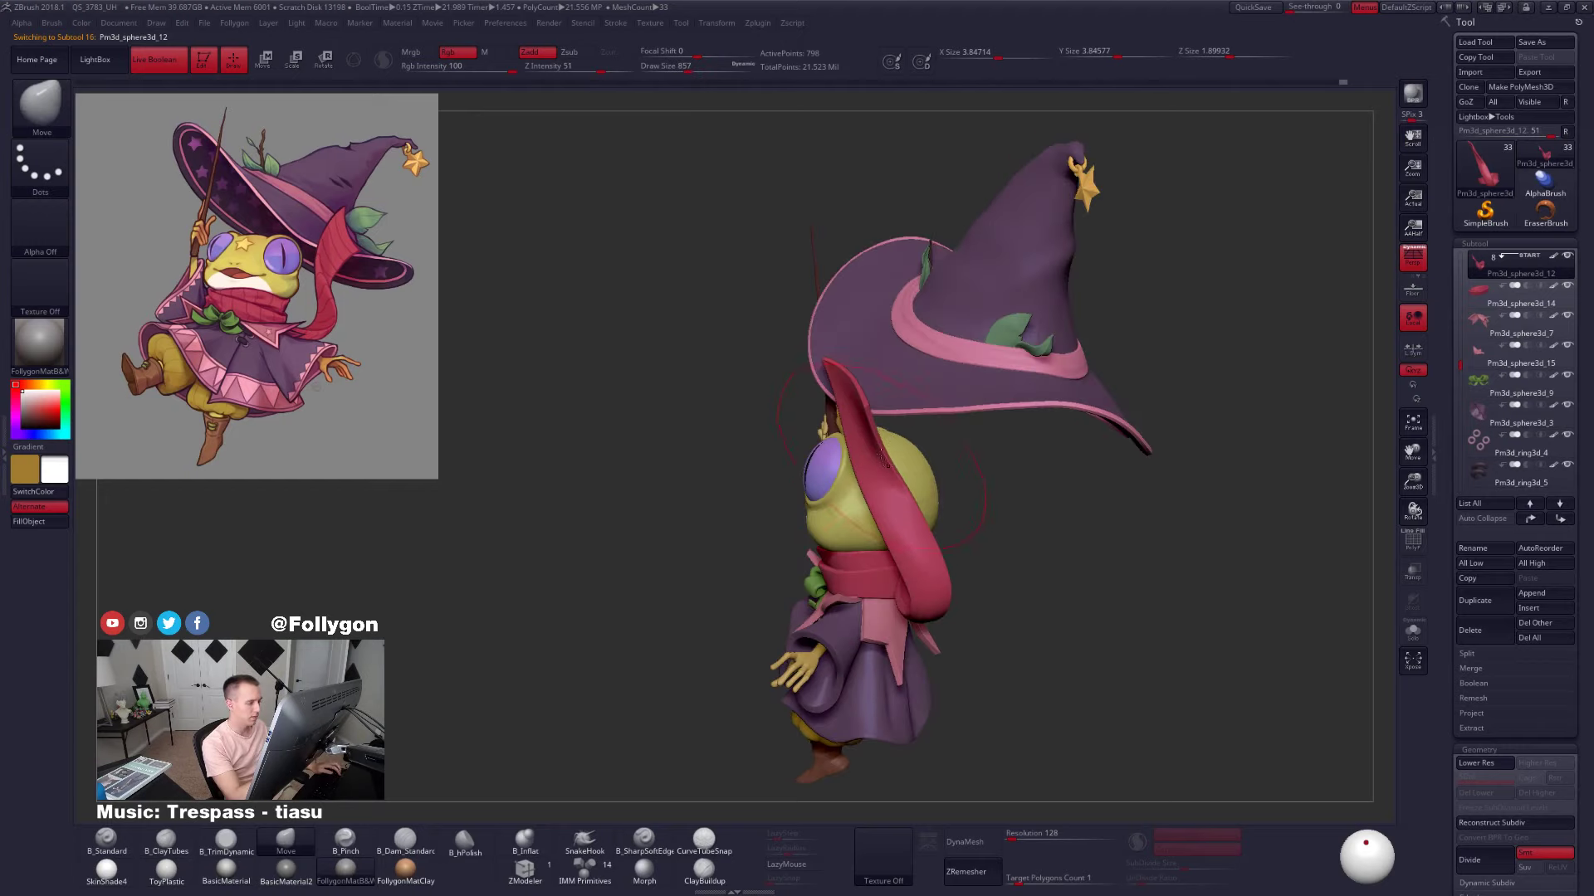
pyautogui.moveTo(868, 433); pyautogui.dragTo(859, 434)
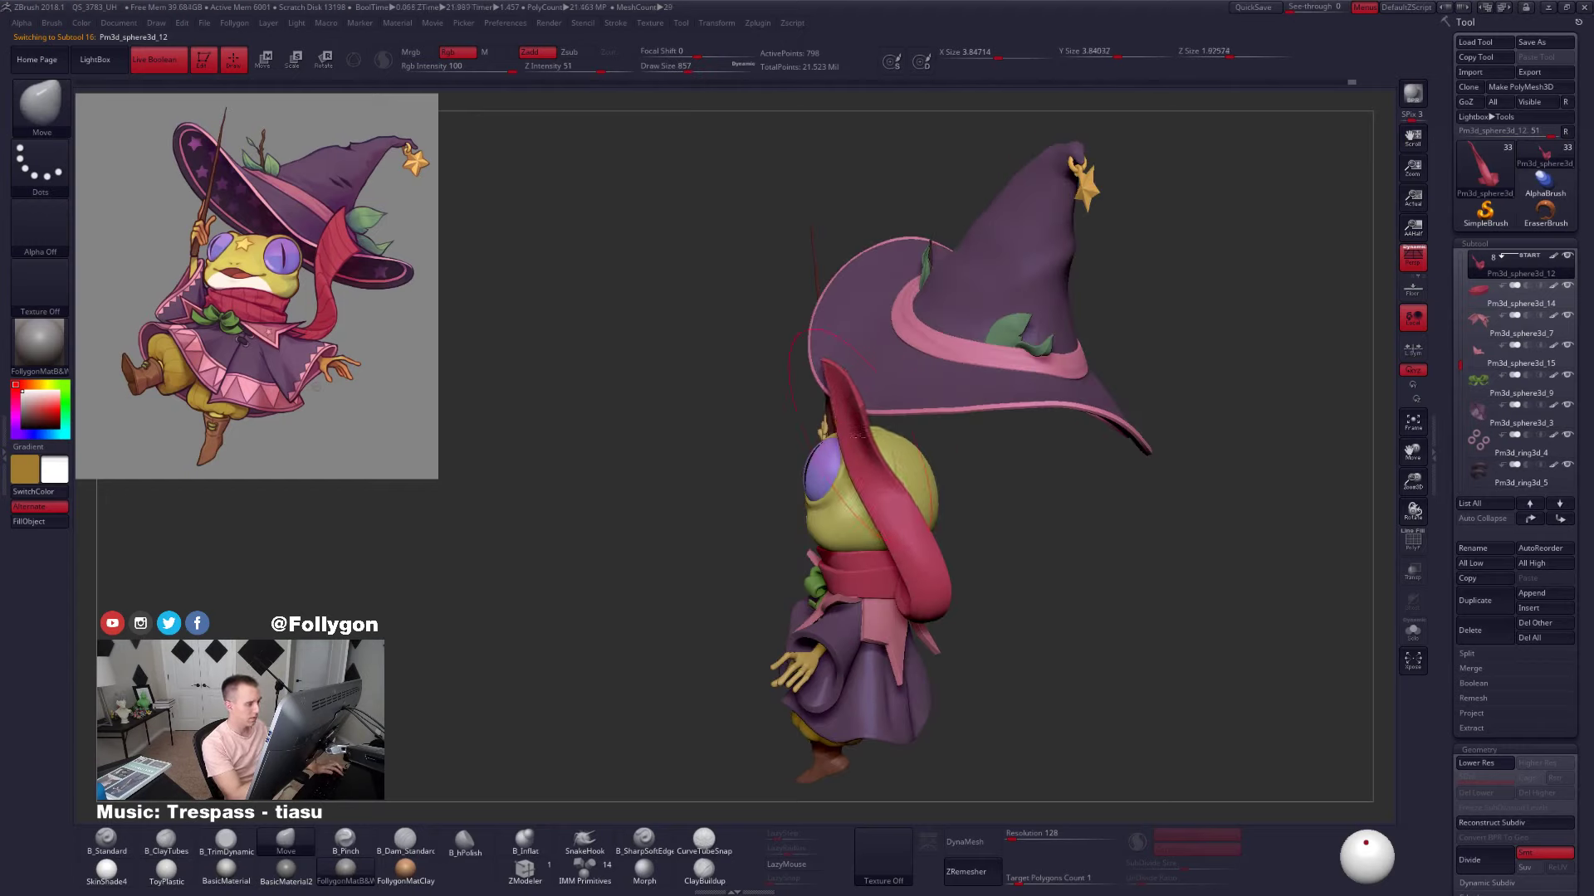
pyautogui.moveTo(988, 489); pyautogui.dragTo(1037, 516)
pyautogui.keyDown('alt'); pyautogui.moveTo(1009, 523); pyautogui.dragTo(1002, 438); pyautogui.keyUp('alt')
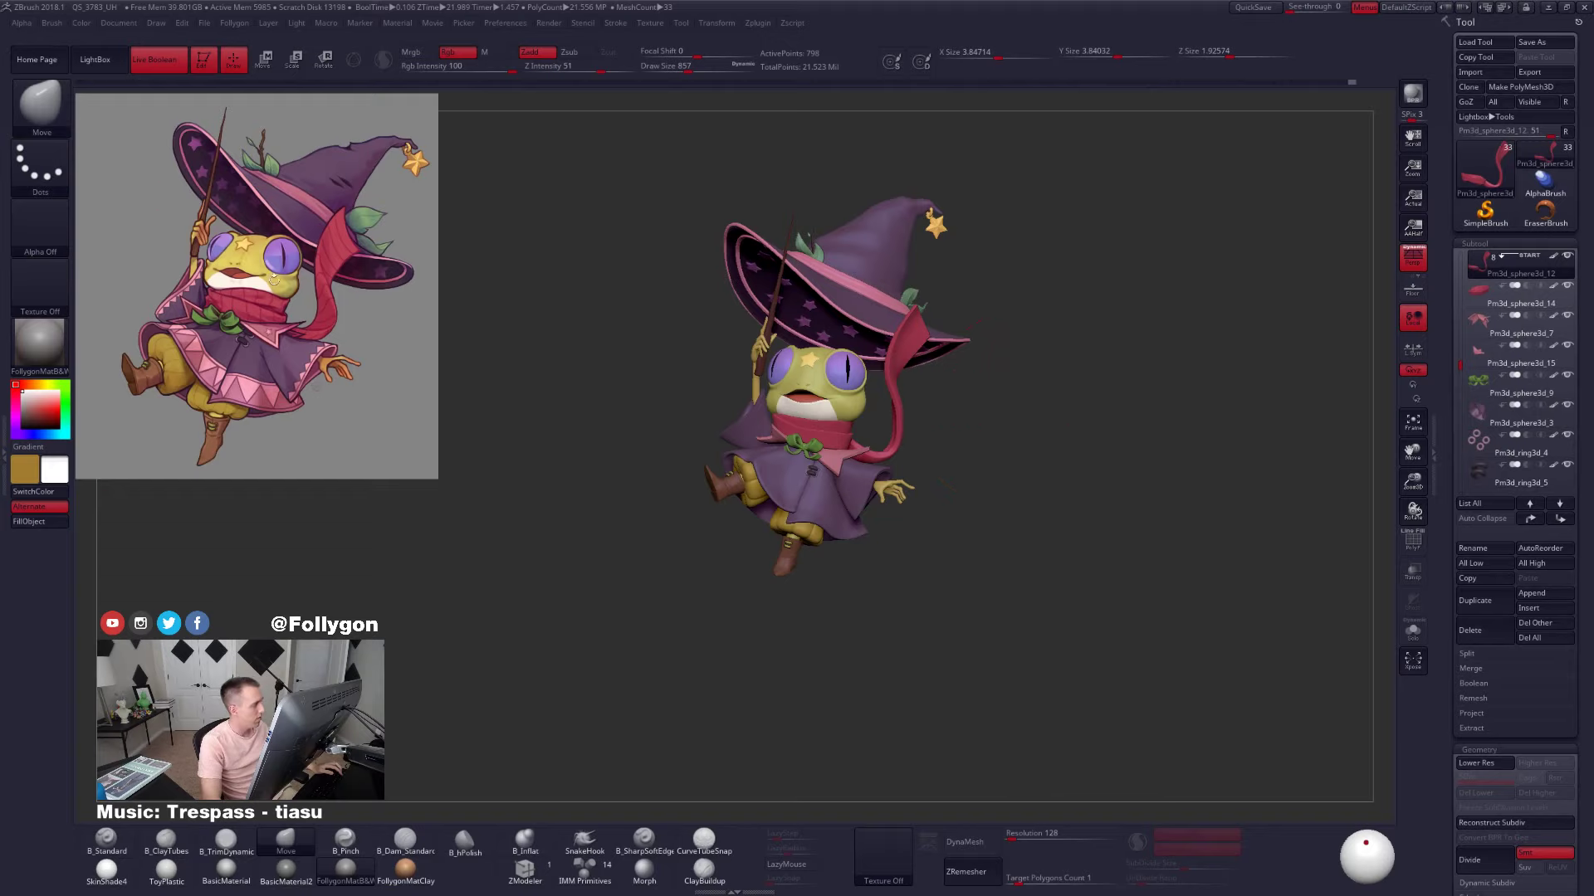
# Reduce the Move brush's draw size to 615
pyautogui.press('space')
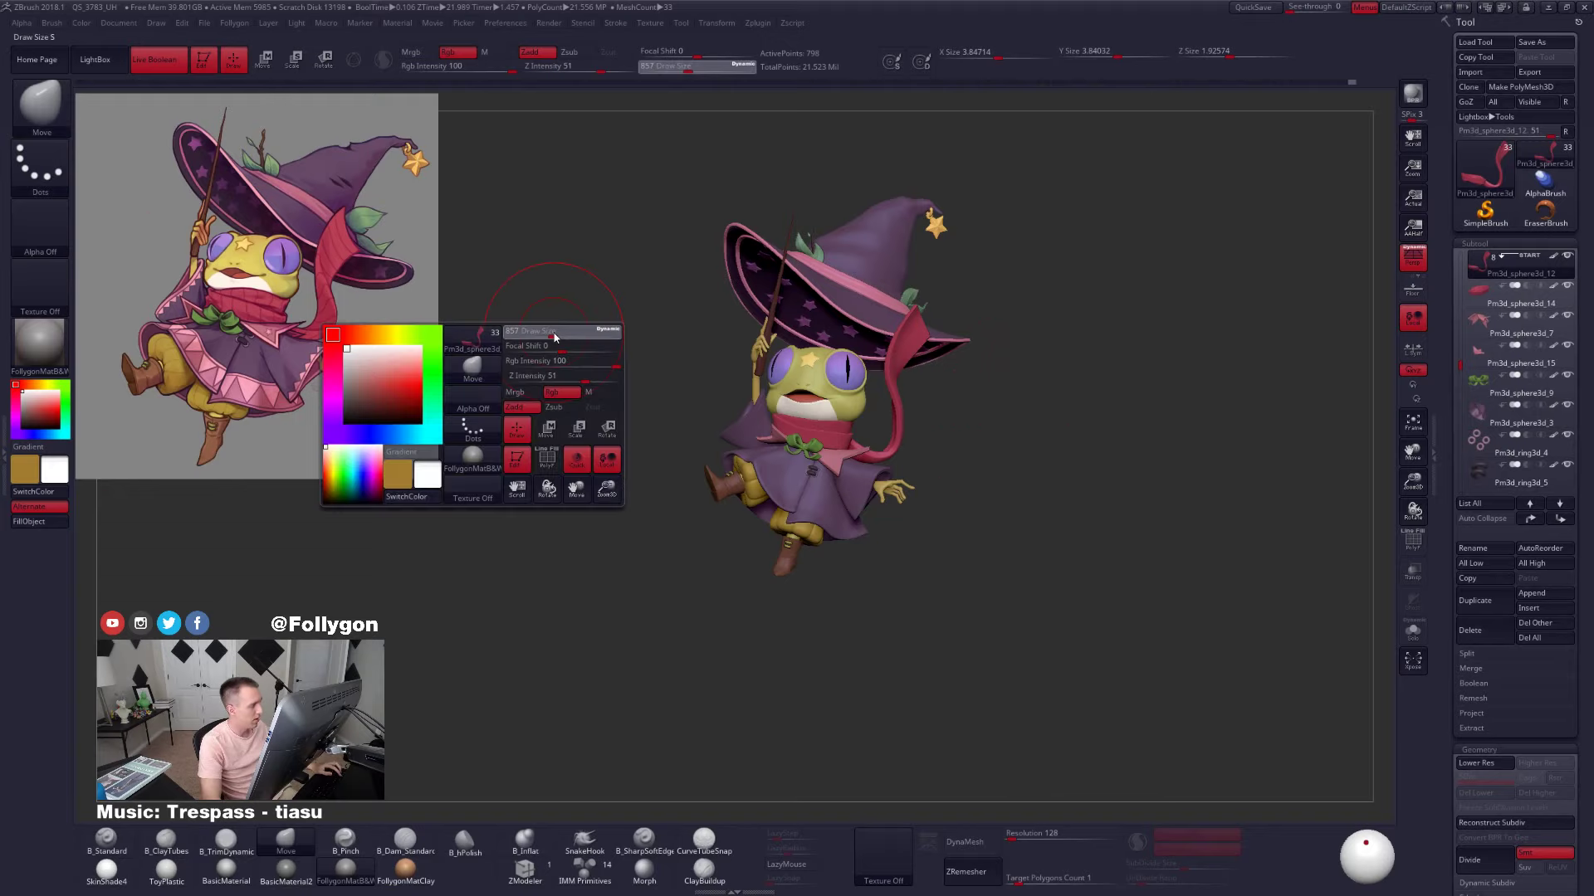
pyautogui.moveTo(546, 331); pyautogui.dragTo(538, 331)
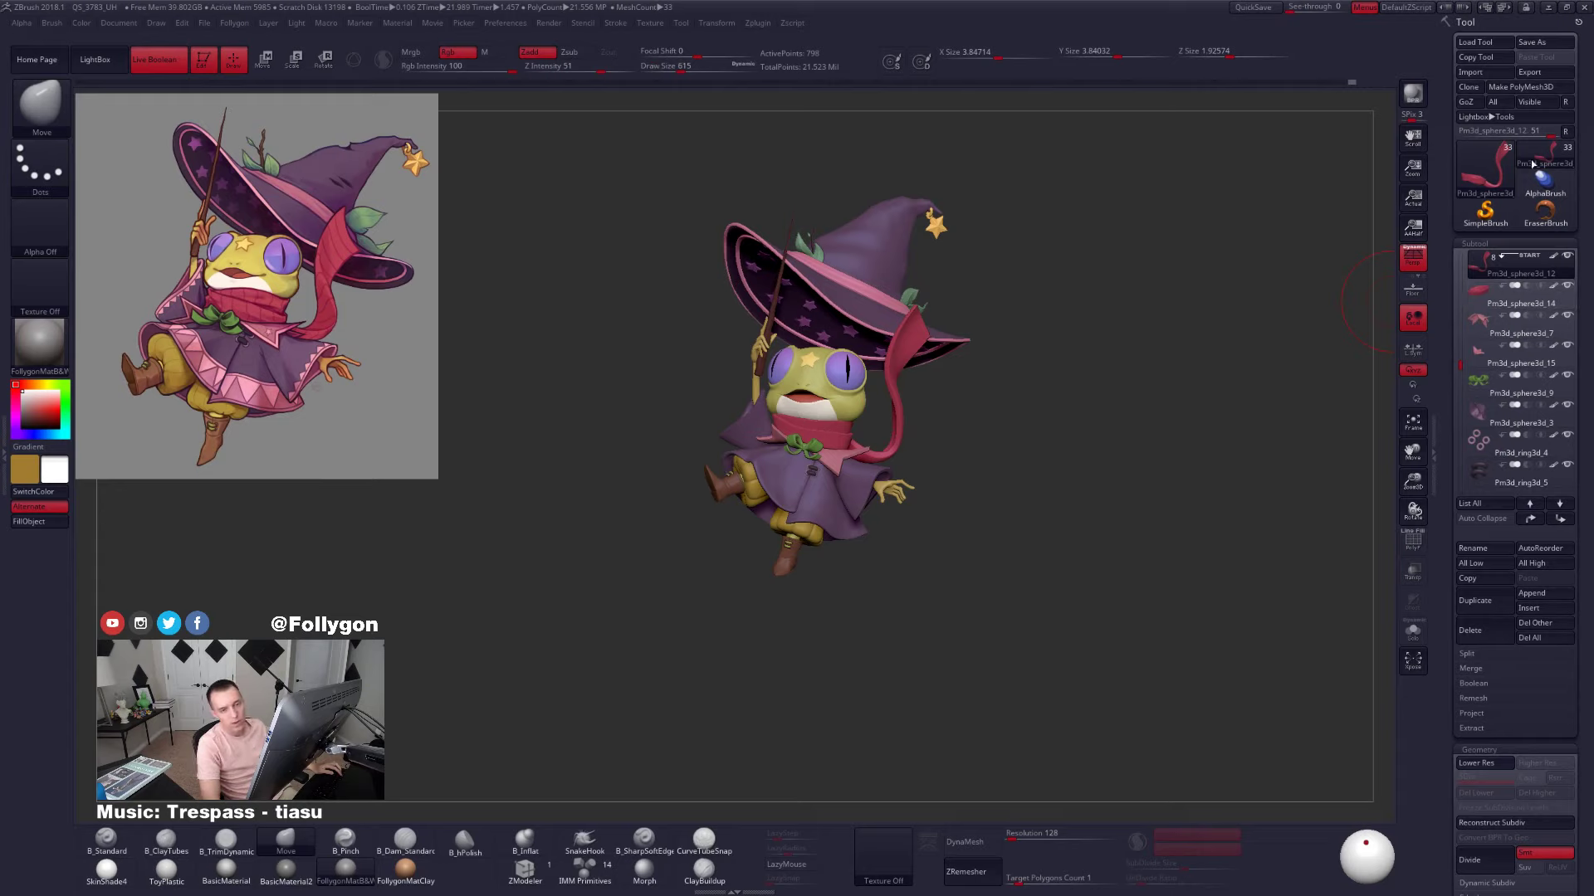
# Switch to the browser to view the initial frog wizard sketch on ArtStation, and return to ZBrush
pyautogui.hotkey('alt', 'Tab')
pyautogui.hotkey('alt', 'Tab')
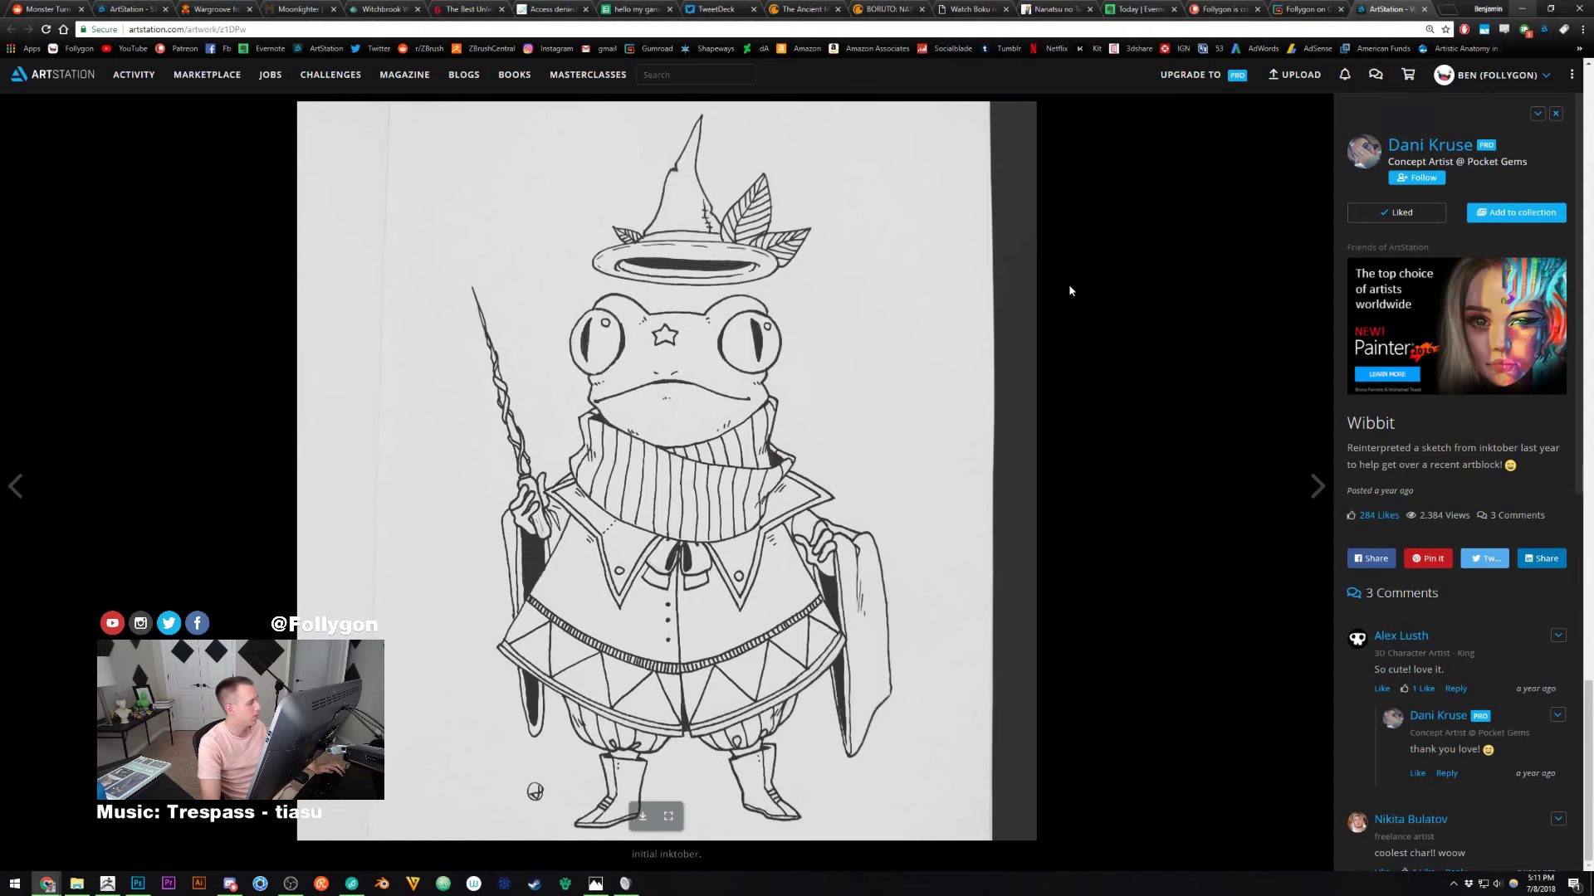
pyautogui.hotkey('alt', 'Tab')
# Switch the selection brush to SelectLasso
pyautogui.hotkey('ctrl', 'shift', 'f')
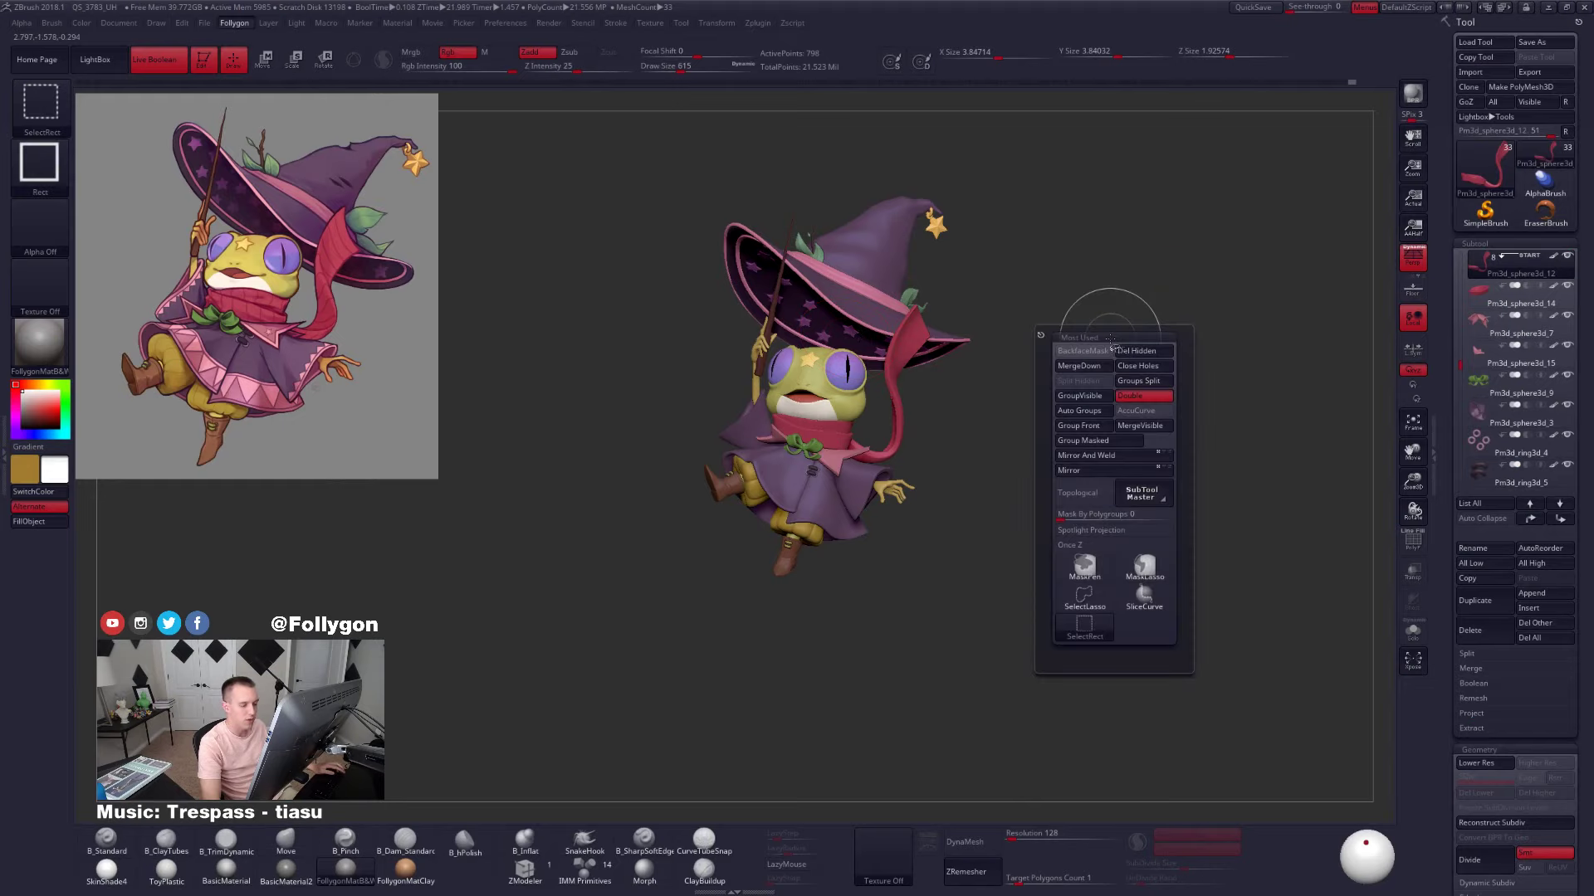
pyautogui.keyDown('ctrl'); pyautogui.keyDown('shift'); pyautogui.click(1085, 598); pyautogui.keyUp('shift'); pyautogui.keyUp('ctrl')
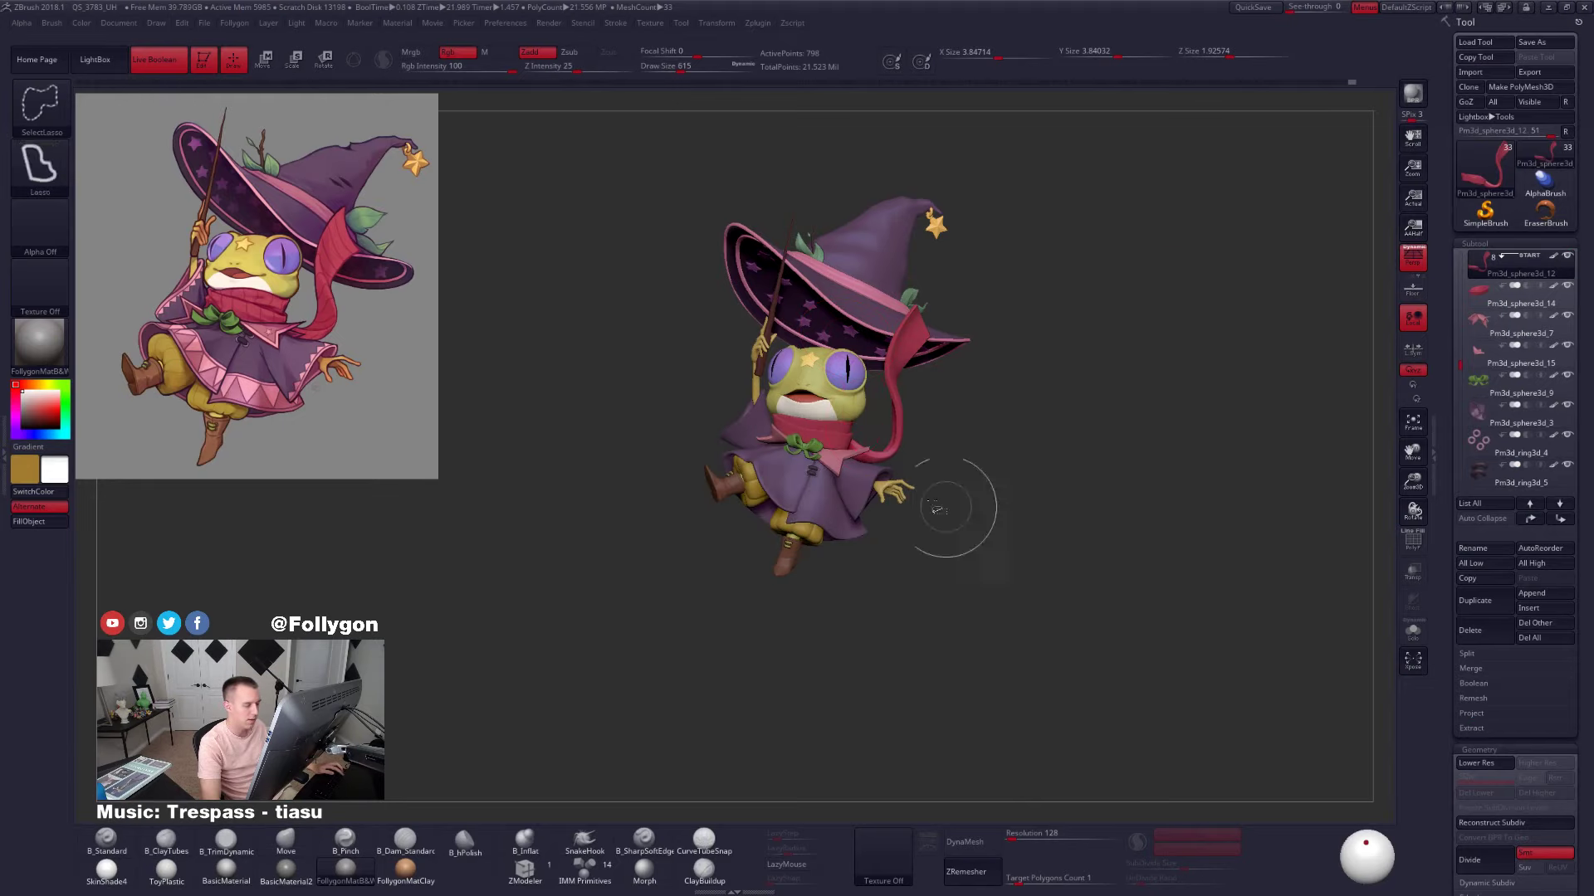
pyautogui.keyDown('alt'); pyautogui.moveTo(941, 414); pyautogui.dragTo(992, 419); pyautogui.keyUp('alt')
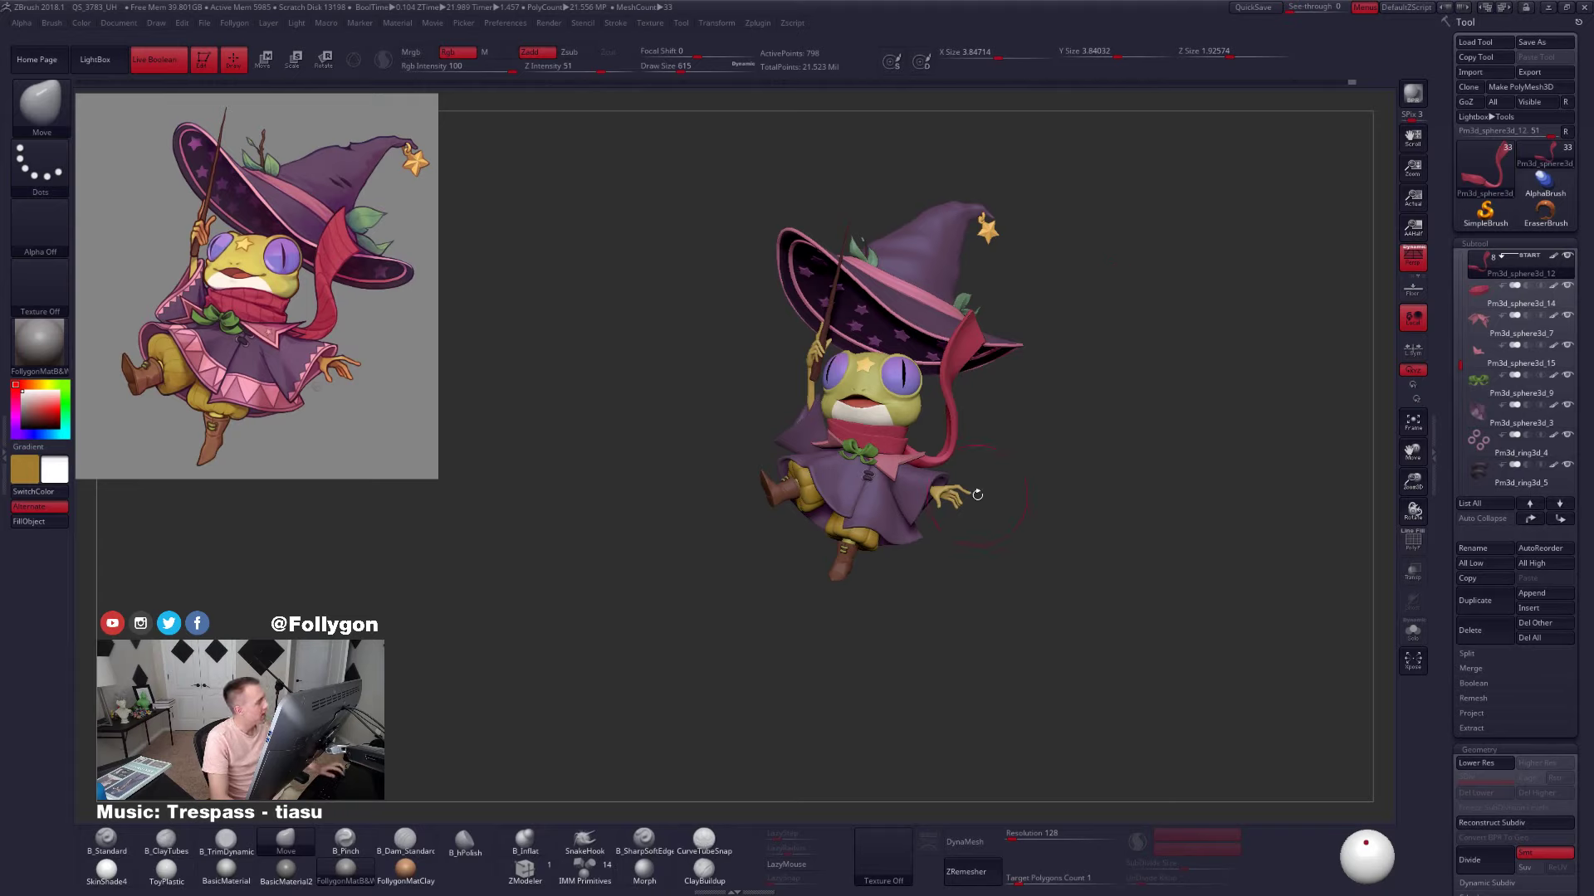
# Select the purple sleeves of the frog's coat and isolate them from the rest of the figure
pyautogui.keyDown('alt'); pyautogui.moveTo(897, 333); pyautogui.dragTo(891, 477, button='right'); pyautogui.keyUp('alt')
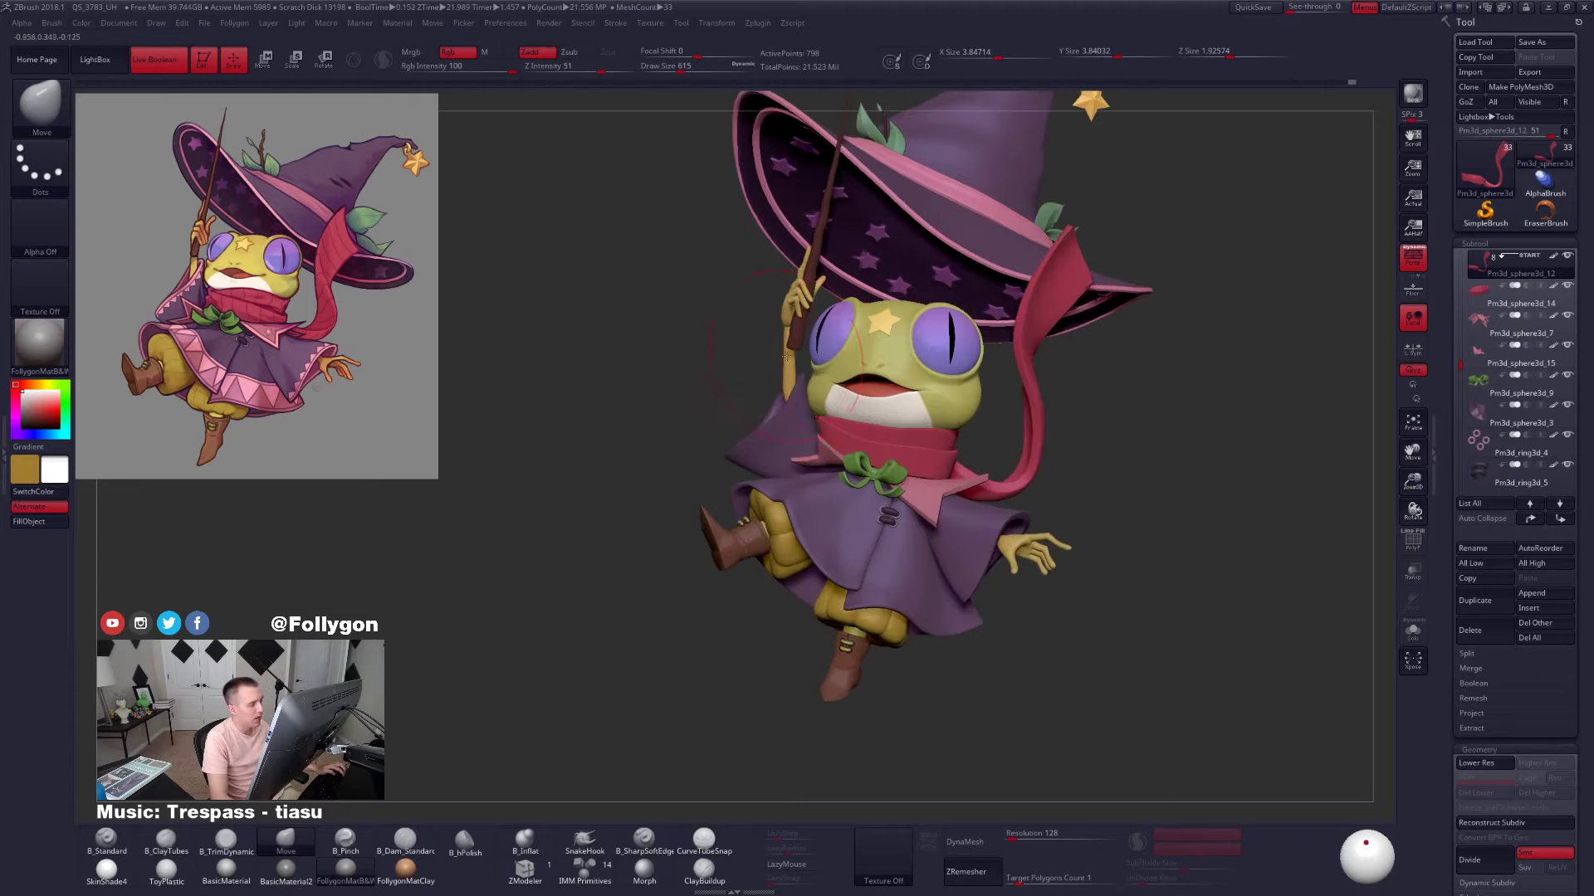
pyautogui.keyDown('alt'); pyautogui.click(793, 423); pyautogui.keyUp('alt')
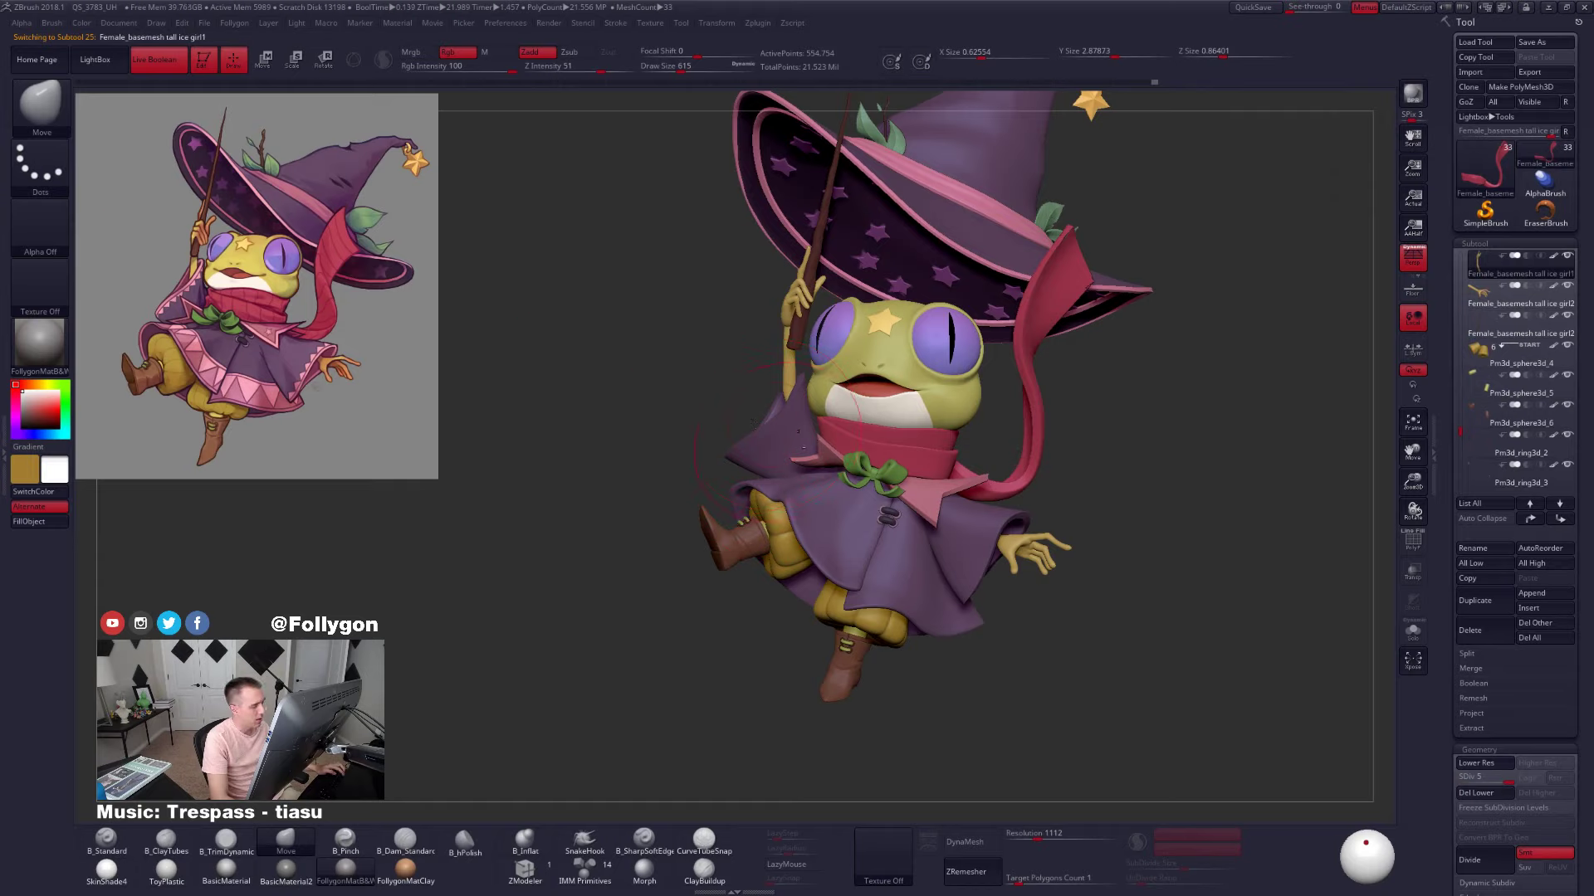
pyautogui.keyDown('alt'); pyautogui.click(803, 463); pyautogui.keyUp('alt')
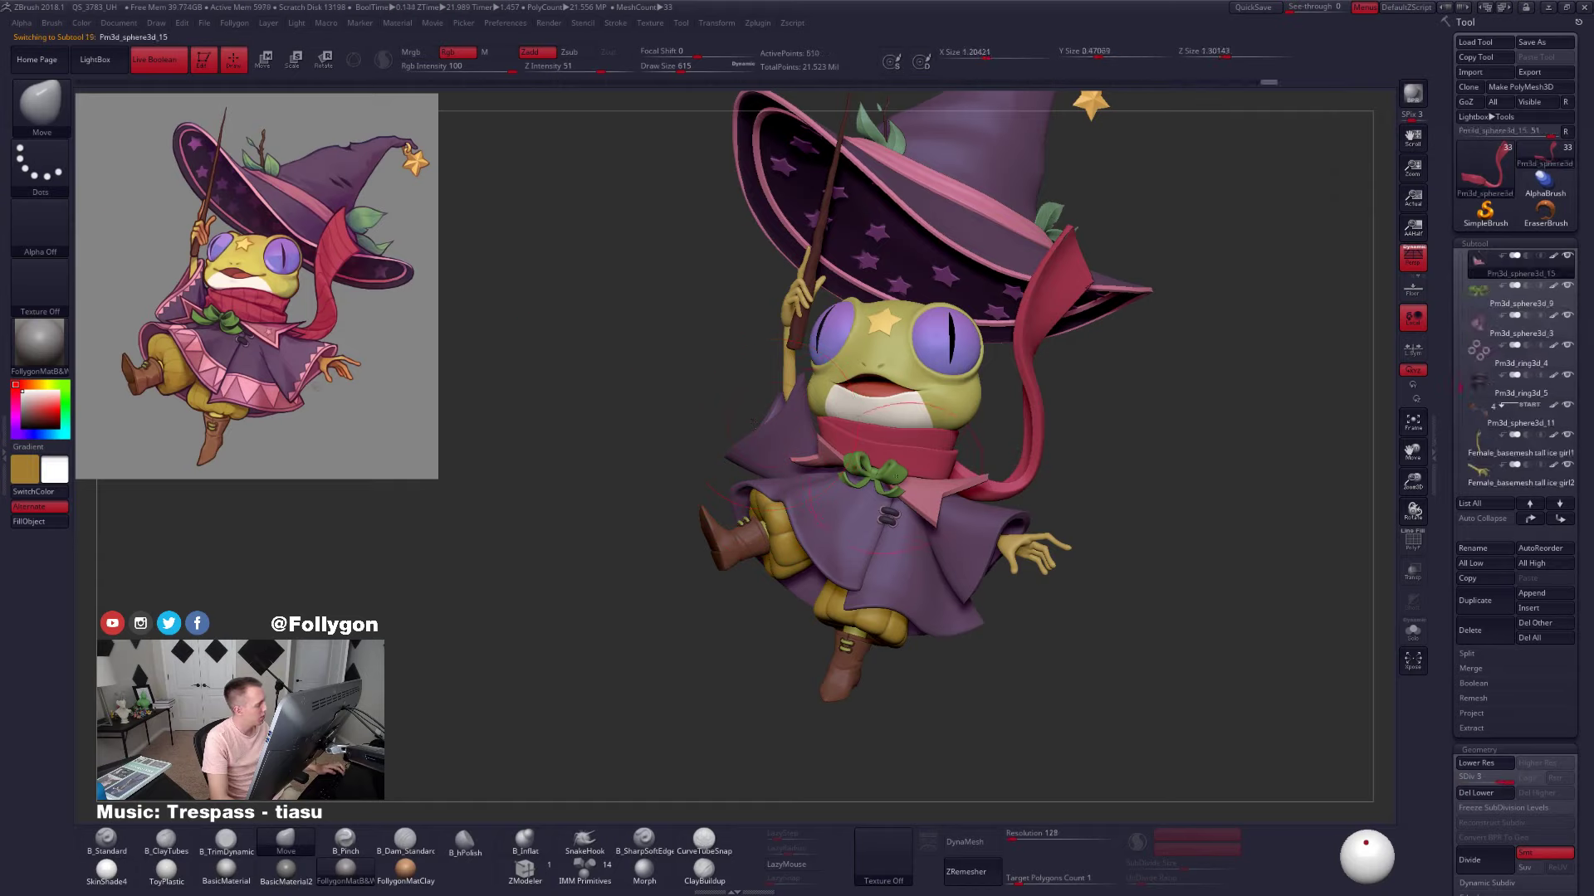
pyautogui.keyDown('ctrl'); pyautogui.moveTo(851, 483); pyautogui.dragTo(883, 515, button='right'); pyautogui.keyUp('ctrl')
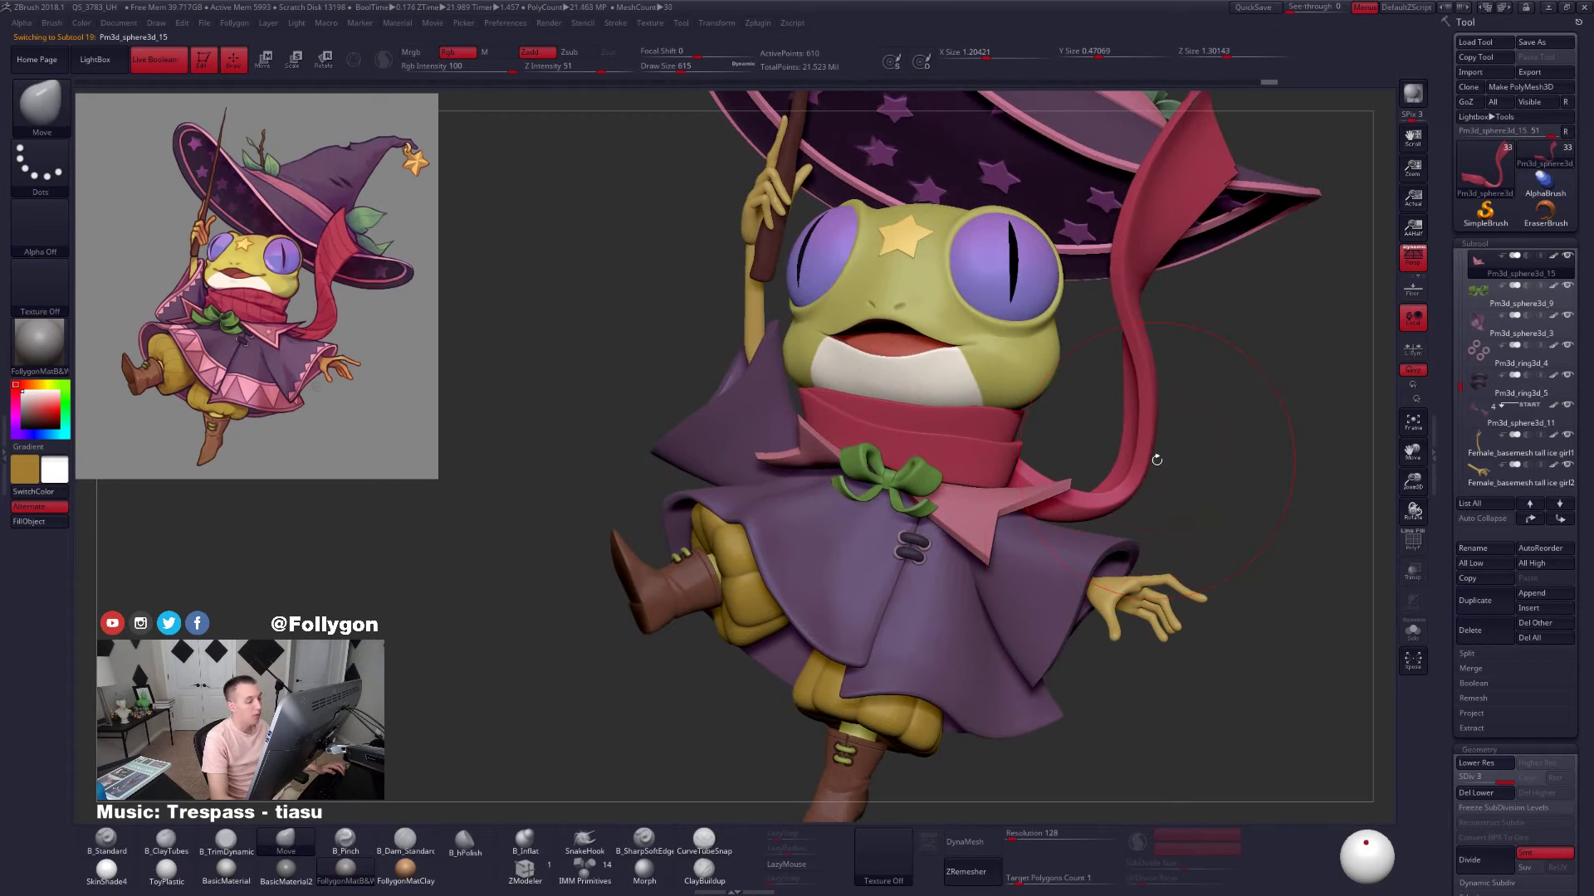
pyautogui.keyDown('alt'); pyautogui.click(779, 413); pyautogui.keyUp('alt')
pyautogui.press('space')
pyautogui.moveTo(785, 418); pyautogui.dragTo(775, 419)
pyautogui.moveTo(791, 420); pyautogui.dragTo(652, 418, button='right')
pyautogui.hotkey('alt', 's')
# Build up the upper side of the raised arm's sleeve with ClayTubes and smooth it at a lower subdivision level, using draw size 227
pyautogui.press('space')
pyautogui.moveTo(822, 399); pyautogui.dragTo(811, 398)
pyautogui.press('2')
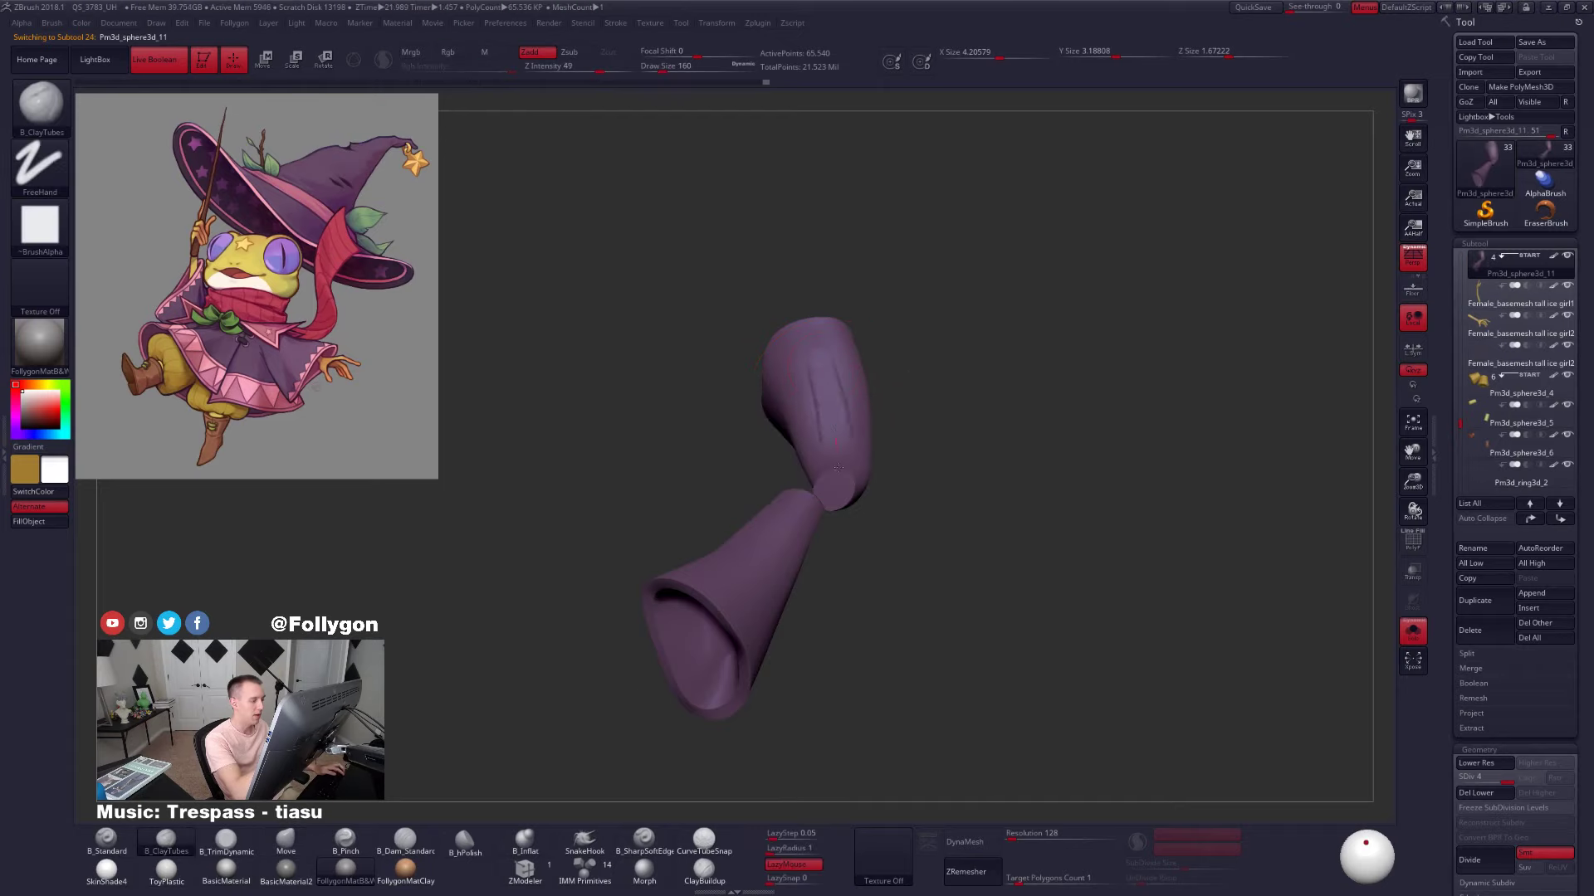
pyautogui.moveTo(836, 443); pyautogui.dragTo(841, 466, button='right')
pyautogui.moveTo(840, 390)
pyautogui.mouseDown()
pyautogui.moveTo(842, 435)
pyautogui.moveTo(839, 390)
pyautogui.mouseUp()
pyautogui.moveTo(839, 399); pyautogui.dragTo(842, 440, button='right')
pyautogui.hotkey('shift', 'd')
pyautogui.keyDown('shift'); pyautogui.moveTo(841, 440); pyautogui.dragTo(834, 398); pyautogui.keyUp('shift')
pyautogui.press('space')
pyautogui.press('d')
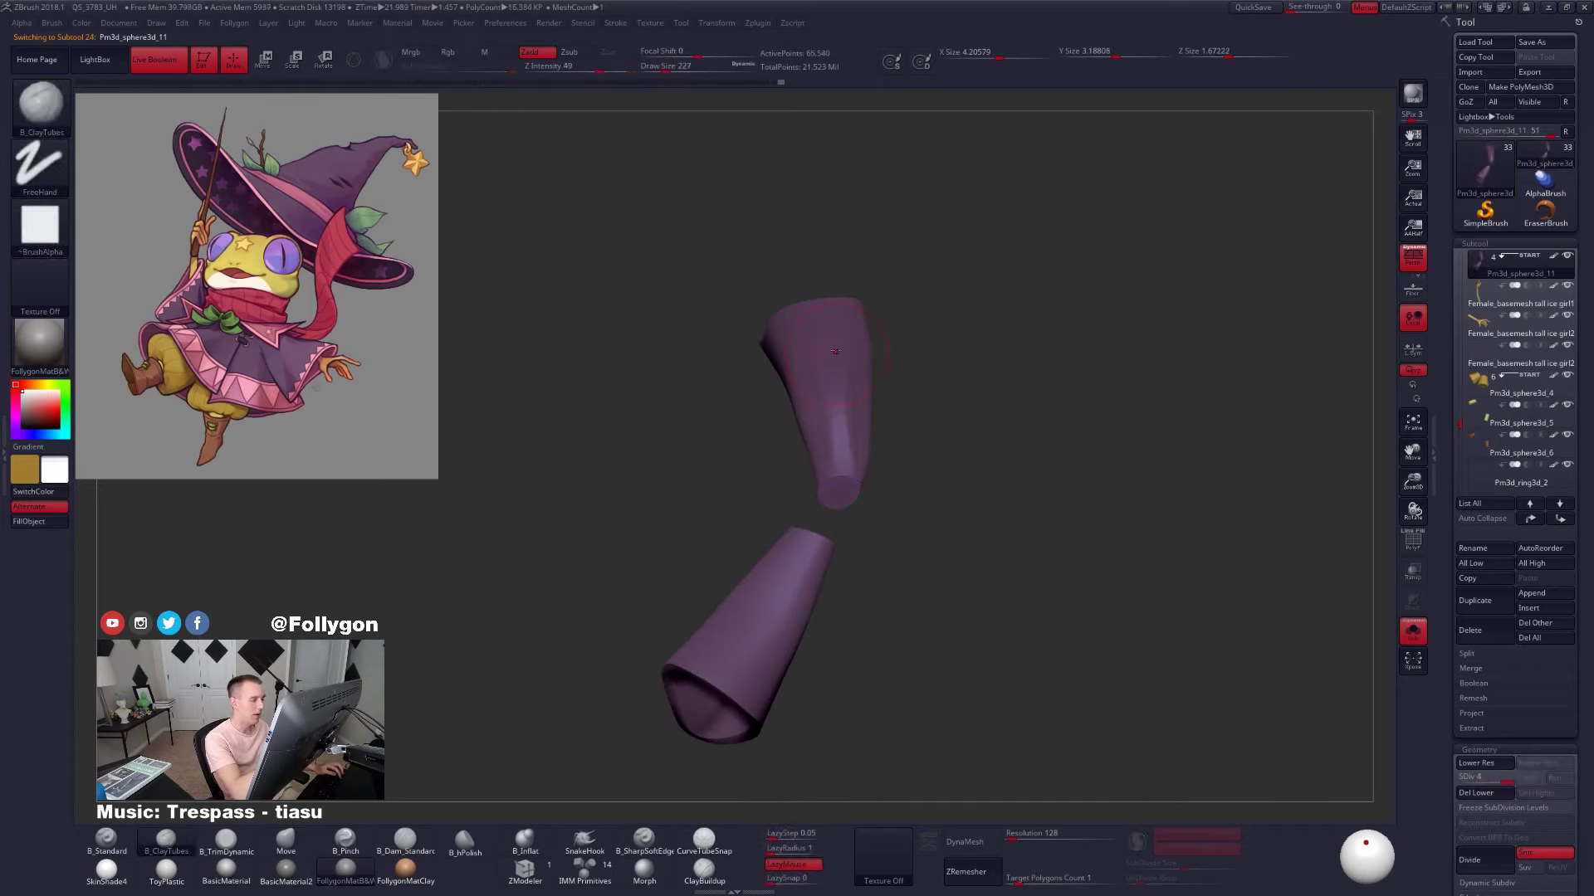
pyautogui.keyDown('shift'); pyautogui.moveTo(830, 343); pyautogui.dragTo(836, 418); pyautogui.keyUp('shift')
pyautogui.moveTo(833, 421)
pyautogui.mouseDown(button='right')
pyautogui.moveTo(872, 427)
pyautogui.moveTo(855, 548)
pyautogui.moveTo(841, 399)
pyautogui.moveTo(821, 410)
pyautogui.mouseUp(button='right')
# Flatten and soften the inside of the raised arm's sleeve opening, using TrimDynamic and a draw size of 140
pyautogui.hotkey('shift', 'f')
pyautogui.hotkey('shift', 'f')
pyautogui.press('3')
pyautogui.moveTo(822, 410)
pyautogui.mouseDown()
pyautogui.moveTo(813, 465)
pyautogui.moveTo(823, 452)
pyautogui.mouseUp()
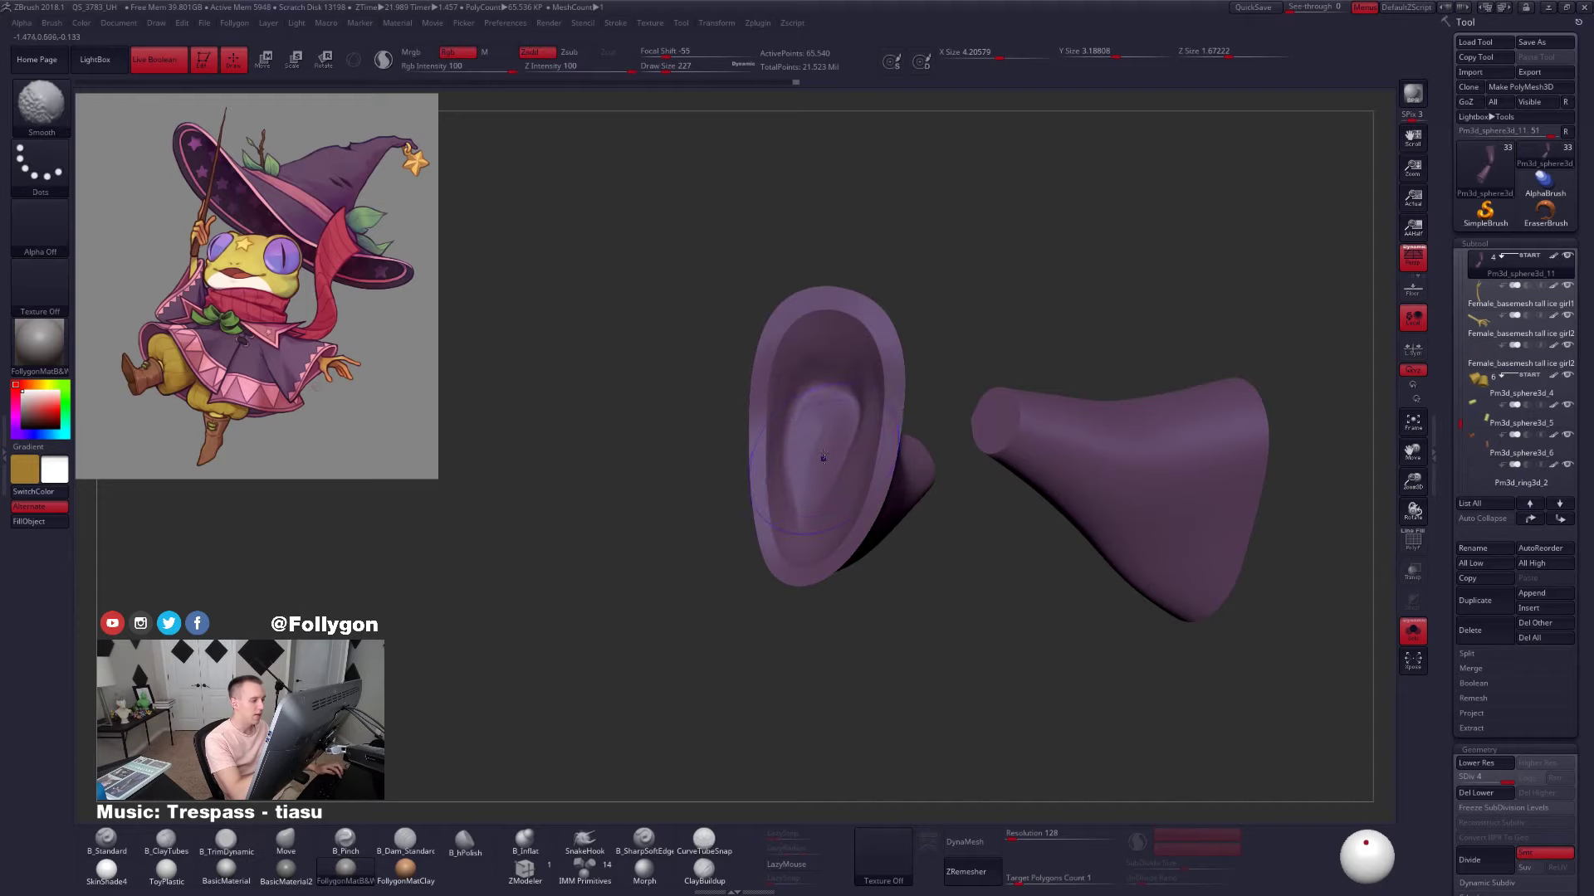
pyautogui.hotkey('shift', 'd')
pyautogui.hotkey('shift', 'd')
pyautogui.moveTo(823, 423)
pyautogui.mouseDown(button='right')
pyautogui.moveTo(830, 456)
pyautogui.moveTo(820, 430)
pyautogui.mouseUp(button='right')
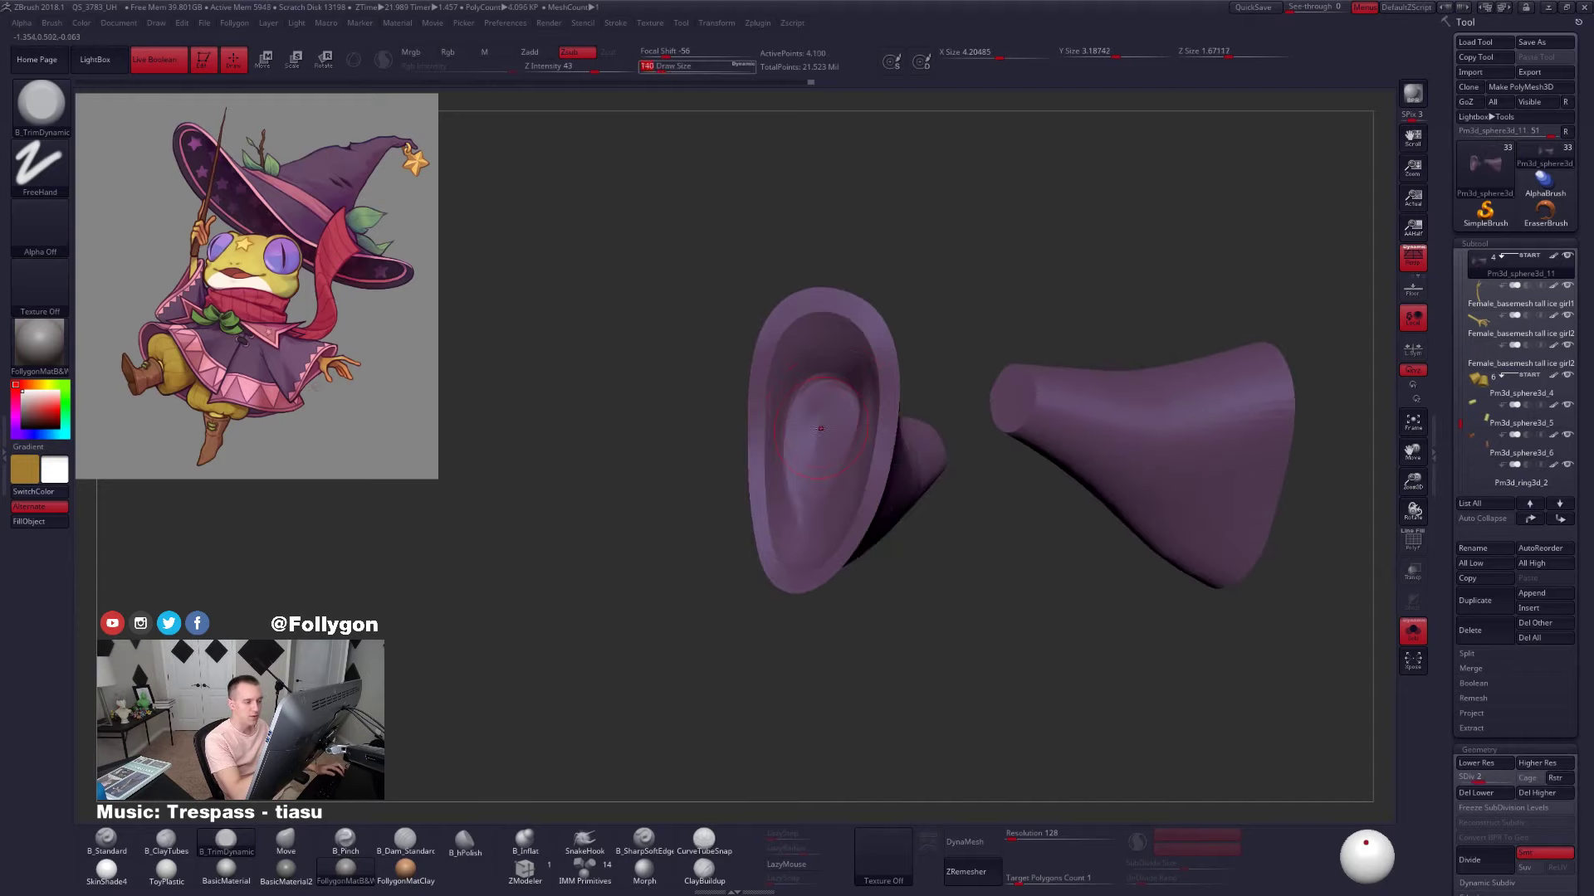
# Smooth the hollow inside the raised arm's sleeve while stepping from subdivision level 2 up to level 4
pyautogui.keyDown('shift'); pyautogui.moveTo(820, 430); pyautogui.dragTo(811, 439); pyautogui.keyUp('shift')
pyautogui.moveTo(838, 419); pyautogui.dragTo(855, 400, button='right')
pyautogui.press('d')
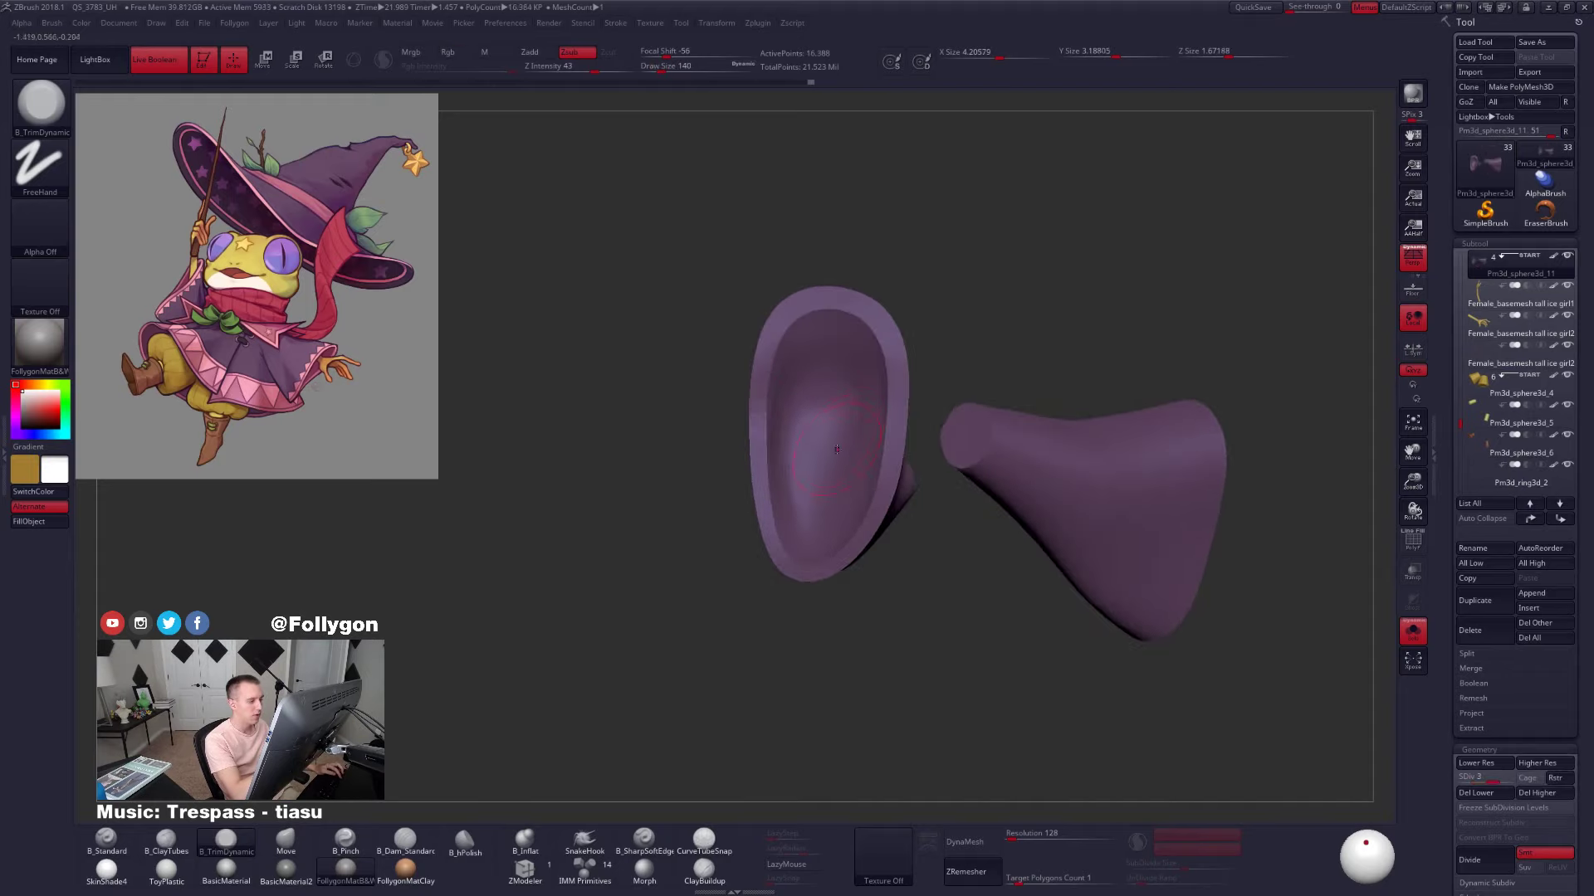
pyautogui.keyDown('shift'); pyautogui.moveTo(850, 403); pyautogui.dragTo(845, 415); pyautogui.keyUp('shift')
pyautogui.hotkey('alt', 's')
pyautogui.moveTo(839, 460)
pyautogui.mouseDown(button='right')
pyautogui.moveTo(848, 448)
pyautogui.moveTo(811, 471)
pyautogui.mouseUp(button='right')
pyautogui.hotkey('alt', 's')
pyautogui.moveTo(811, 471)
pyautogui.keyDown('shift'); pyautogui.mouseDown()
pyautogui.moveTo(815, 457)
pyautogui.moveTo(830, 487)
pyautogui.mouseUp(); pyautogui.keyUp('shift')
pyautogui.press('d')
# Check the sleeves on the whole figure, isolate them again, and flatten the inside of the outstretched arm's sleeve with TrimDynamic
pyautogui.keyDown('ctrl'); pyautogui.moveTo(805, 390); pyautogui.dragTo(864, 332, button='right'); pyautogui.keyUp('ctrl')
pyautogui.hotkey('alt', 's')
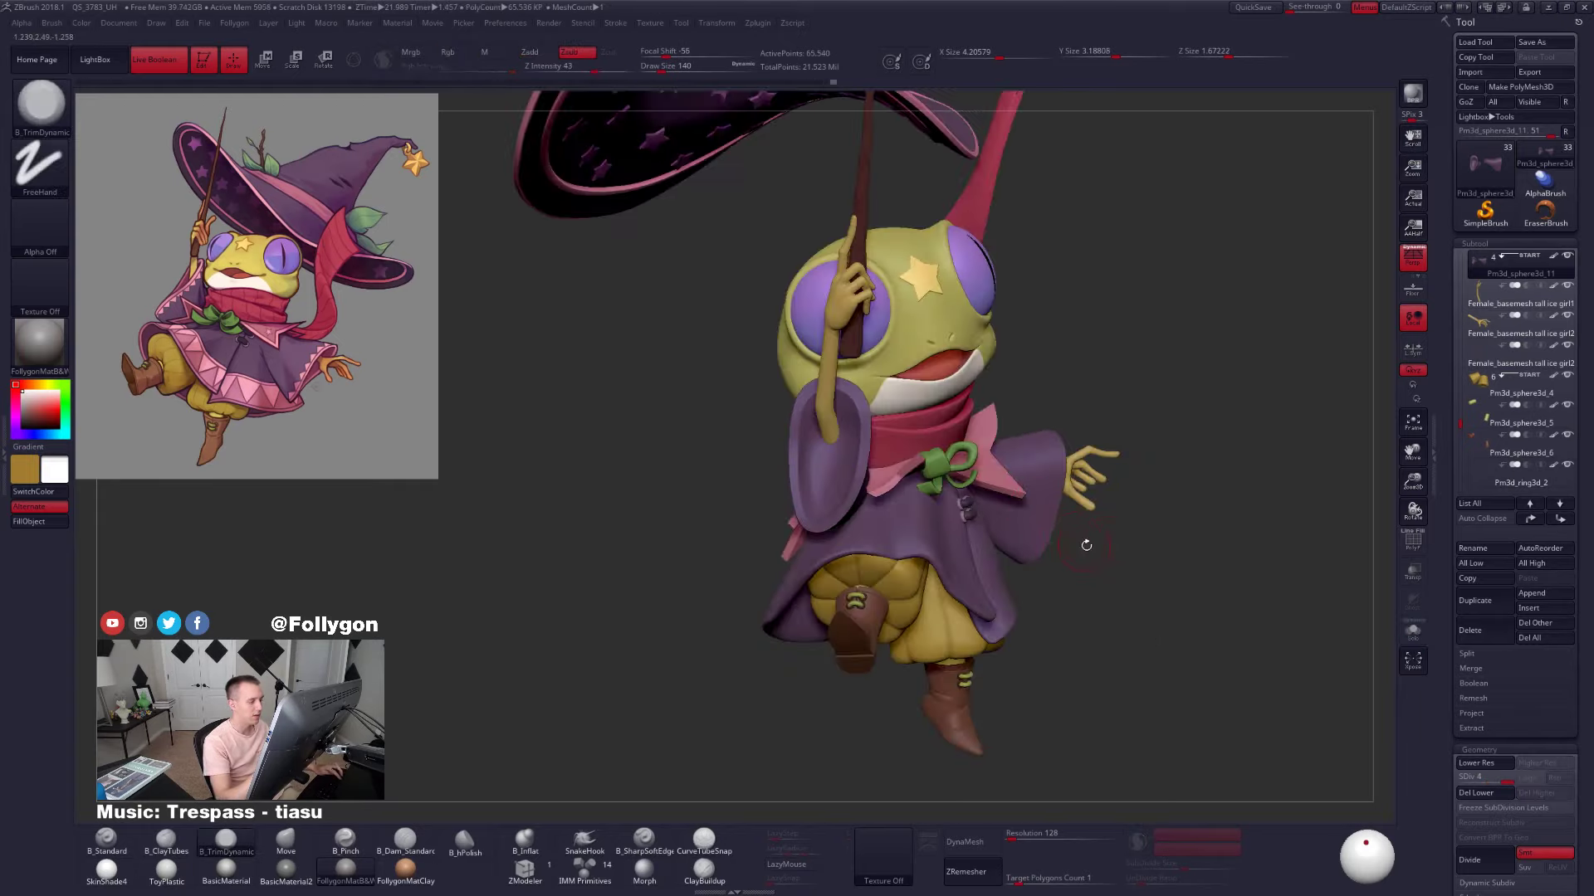
pyautogui.moveTo(1179, 660)
pyautogui.mouseDown(button='right')
pyautogui.moveTo(1083, 664)
pyautogui.moveTo(996, 572)
pyautogui.mouseUp(button='right')
pyautogui.moveTo(1179, 490); pyautogui.dragTo(985, 512, button='right')
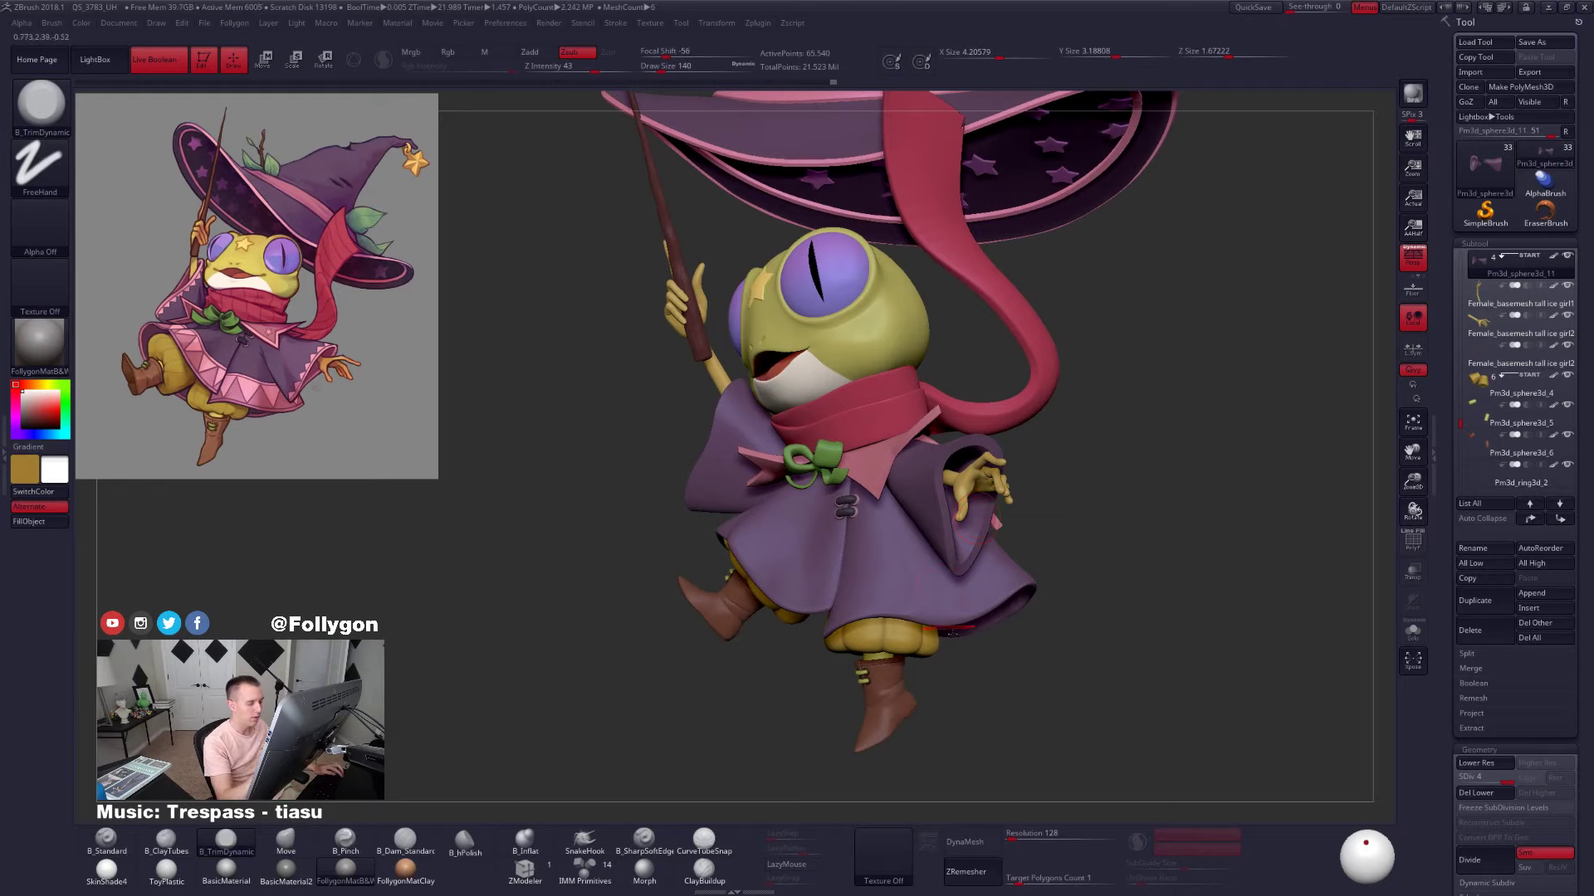
pyautogui.moveTo(962, 751); pyautogui.dragTo(988, 701, button='right')
pyautogui.hotkey('alt', 's')
pyautogui.moveTo(987, 538); pyautogui.dragTo(974, 521, button='right')
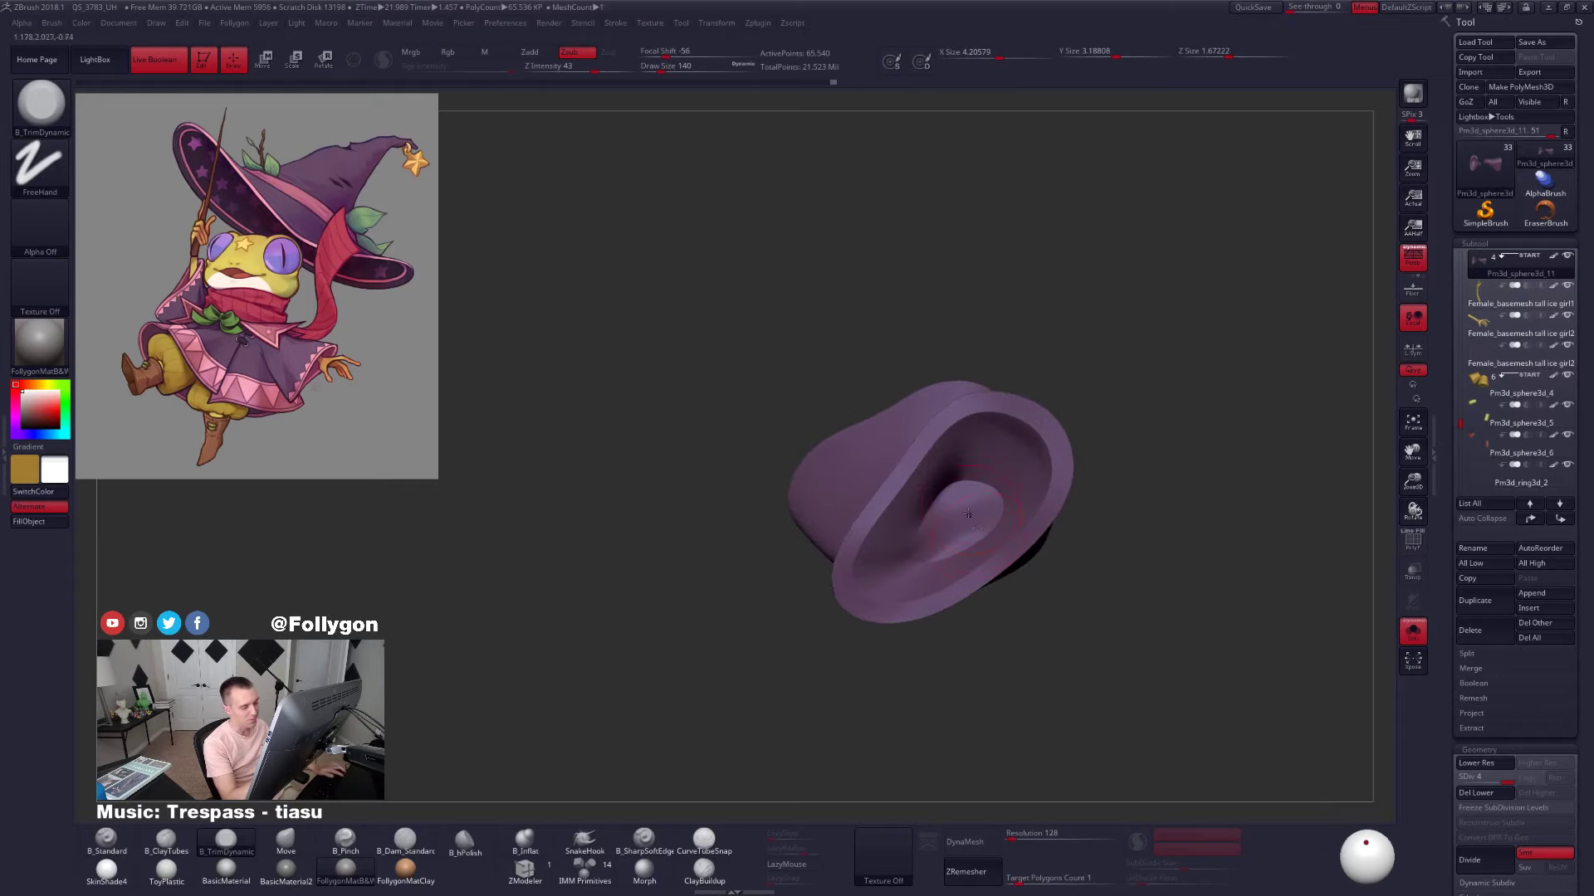
pyautogui.moveTo(968, 529); pyautogui.dragTo(959, 503)
# Smooth the inside of the outstretched arm's sleeve from subdivision level 2 up to level 4
pyautogui.hotkey('shift', 'd')
pyautogui.hotkey('shift', 'd')
pyautogui.moveTo(960, 503); pyautogui.dragTo(1022, 523, button='right')
pyautogui.keyDown('shift'); pyautogui.moveTo(955, 506); pyautogui.dragTo(964, 536); pyautogui.keyUp('shift')
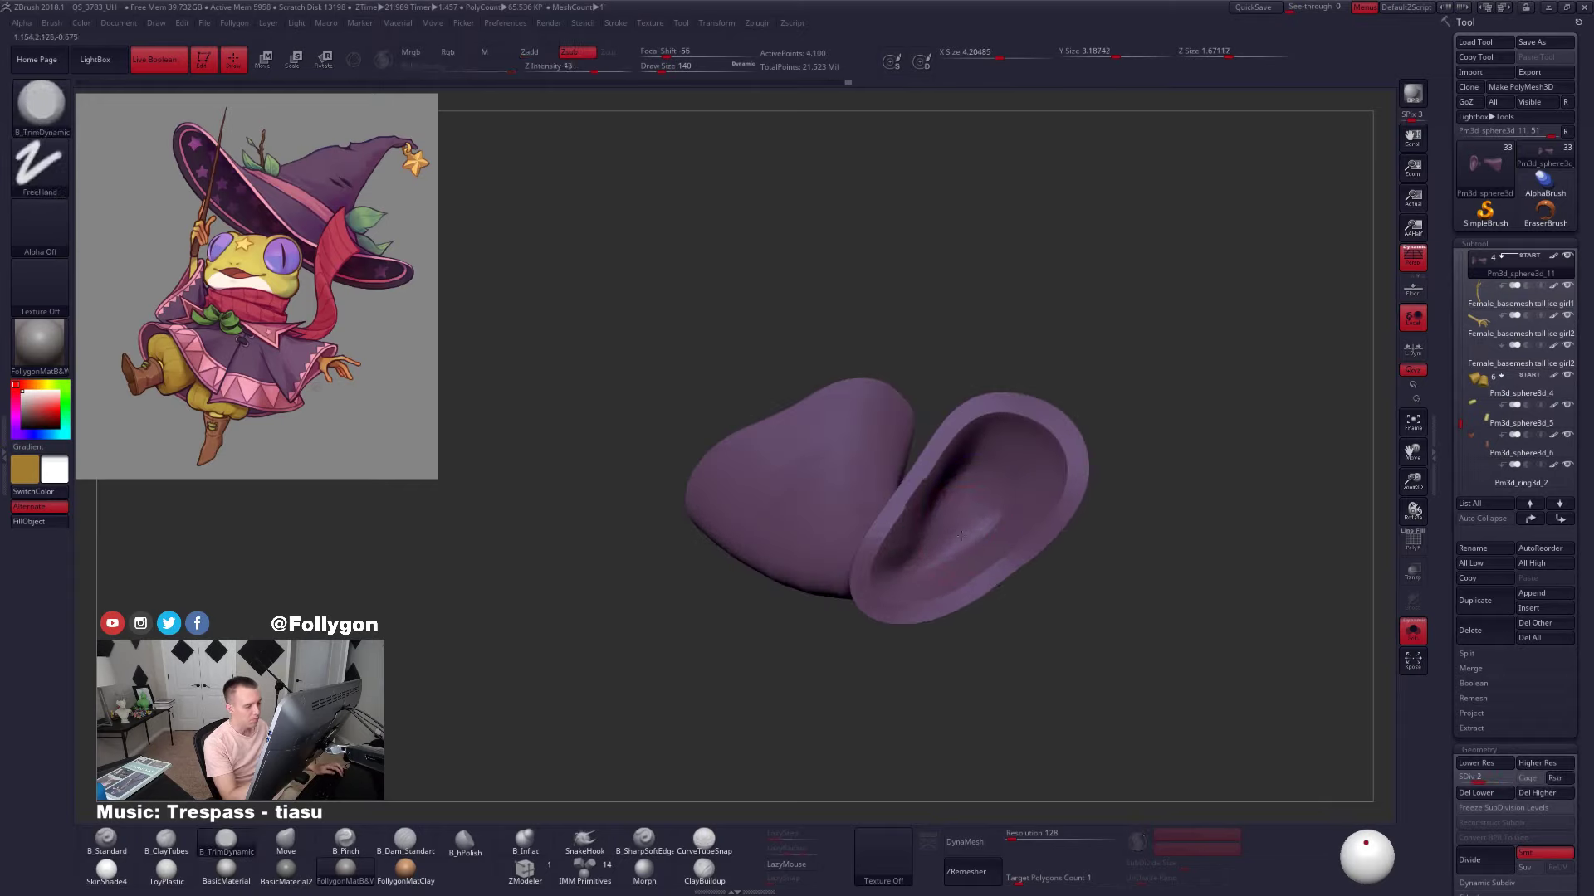
pyautogui.moveTo(965, 537); pyautogui.dragTo(921, 530, button='right')
pyautogui.keyDown('shift'); pyautogui.moveTo(951, 525); pyautogui.dragTo(938, 539); pyautogui.keyUp('shift')
pyautogui.moveTo(938, 533); pyautogui.dragTo(959, 535, button='right')
pyautogui.press('d')
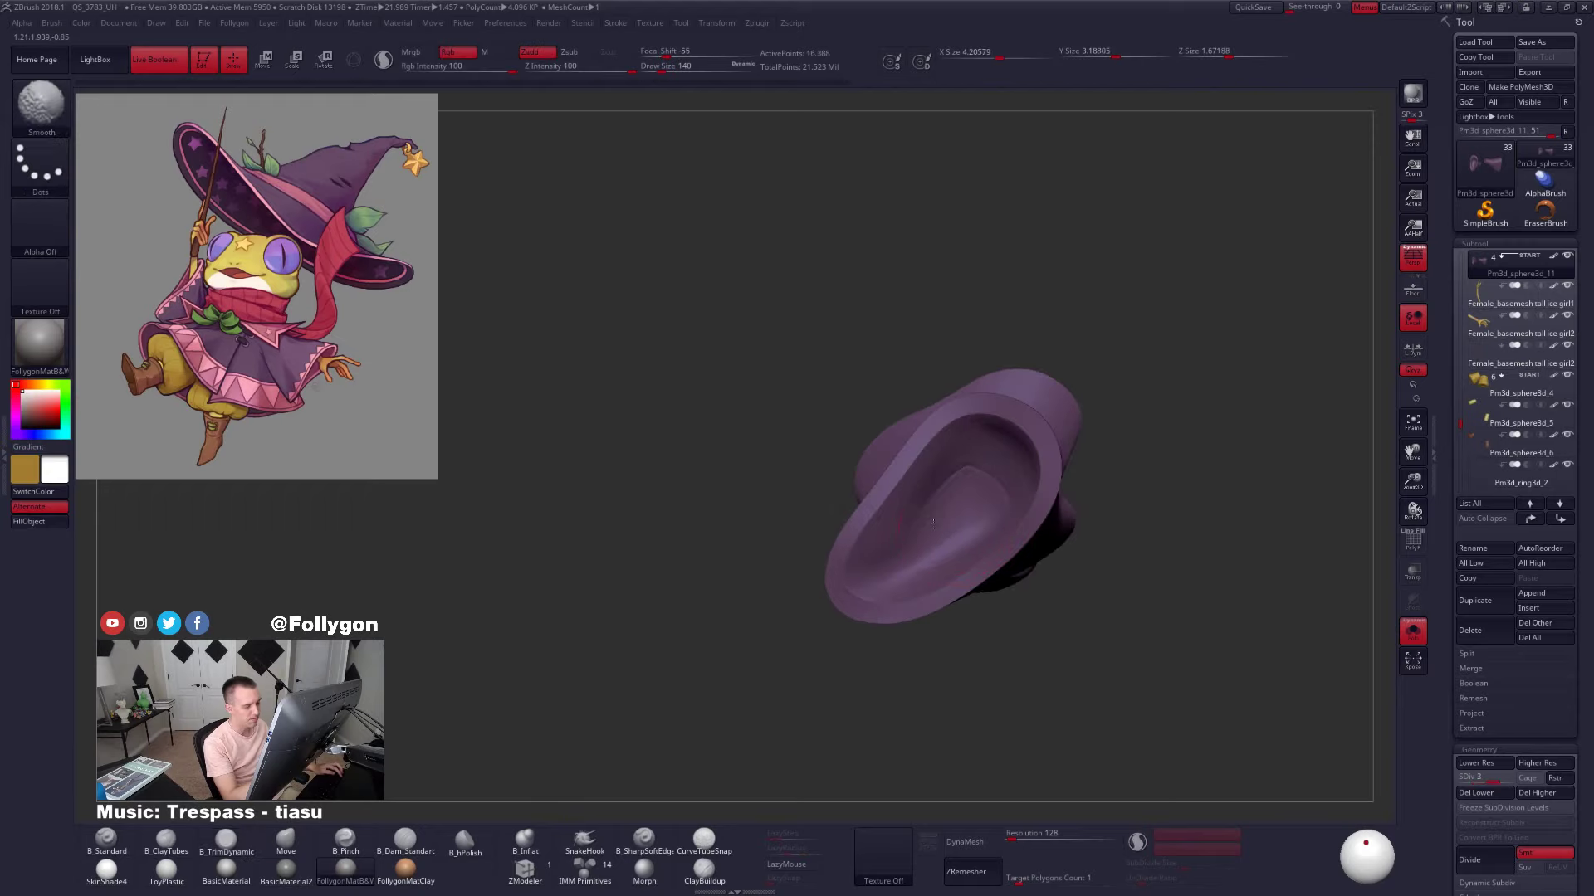
pyautogui.press('d')
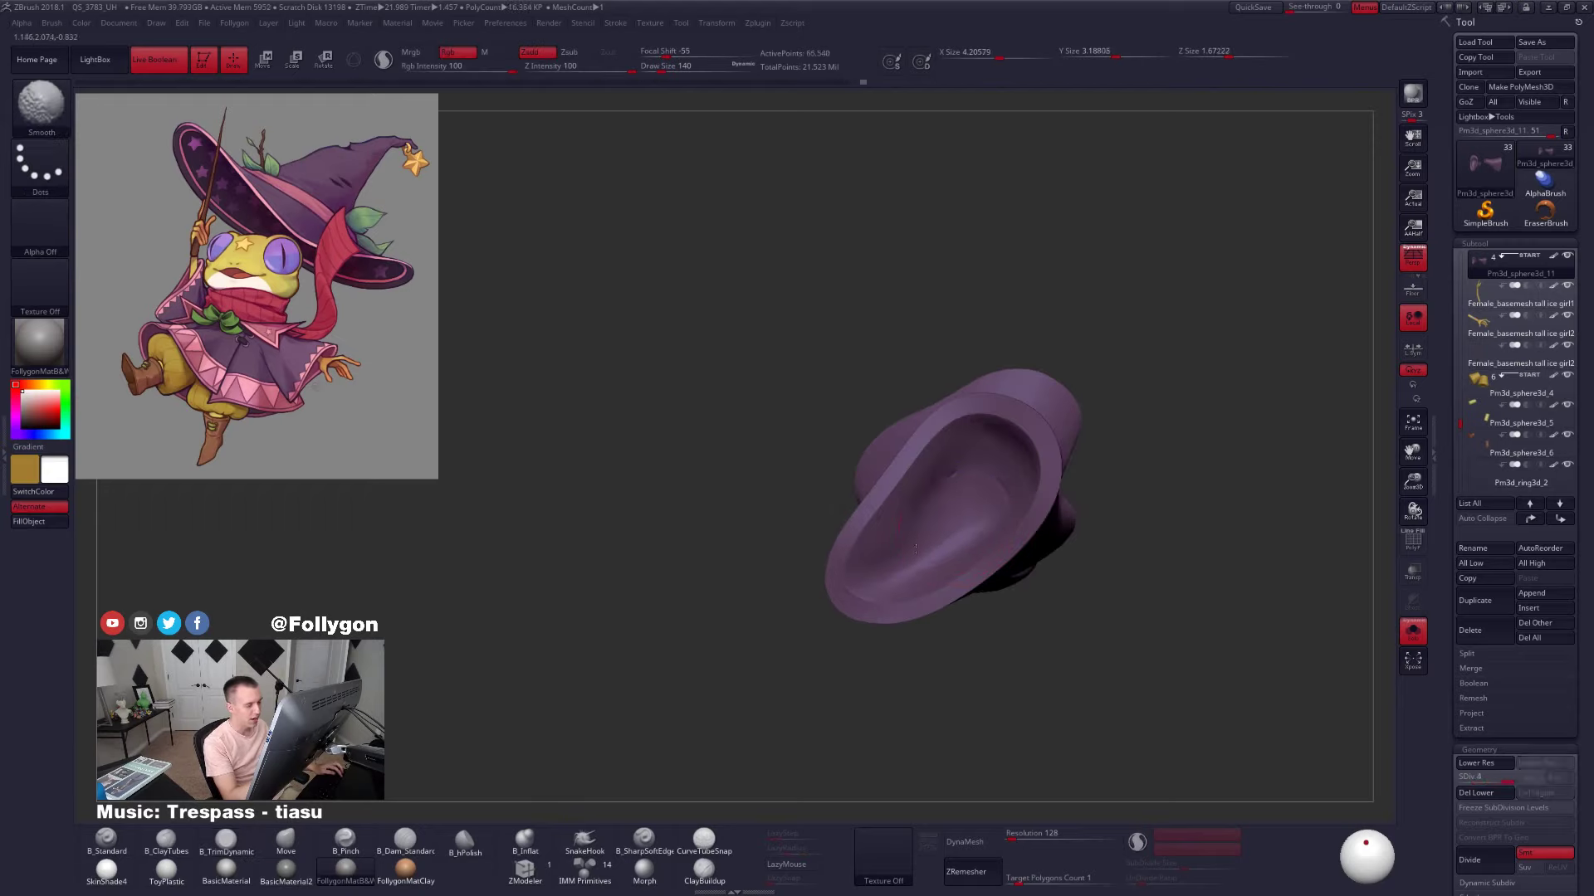
pyautogui.moveTo(924, 526)
pyautogui.keyDown('shift'); pyautogui.mouseDown()
pyautogui.moveTo(928, 546)
pyautogui.moveTo(961, 496)
pyautogui.mouseUp(); pyautogui.keyUp('shift')
# Smooth the opening rims of both sleeves and the narrow shoulder end of one sleeve
pyautogui.moveTo(946, 514); pyautogui.dragTo(1016, 461, button='right')
pyautogui.moveTo(888, 604)
pyautogui.keyDown('shift'); pyautogui.mouseDown()
pyautogui.moveTo(1038, 536)
pyautogui.moveTo(1056, 427)
pyautogui.moveTo(908, 471)
pyautogui.moveTo(872, 596)
pyautogui.mouseUp(); pyautogui.keyUp('shift')
pyautogui.moveTo(871, 581)
pyautogui.mouseDown(button='right')
pyautogui.moveTo(979, 548)
pyautogui.moveTo(1007, 576)
pyautogui.moveTo(996, 506)
pyautogui.moveTo(1015, 510)
pyautogui.moveTo(926, 535)
pyautogui.mouseUp(button='right')
pyautogui.keyDown('shift'); pyautogui.moveTo(845, 436); pyautogui.dragTo(757, 465); pyautogui.keyUp('shift')
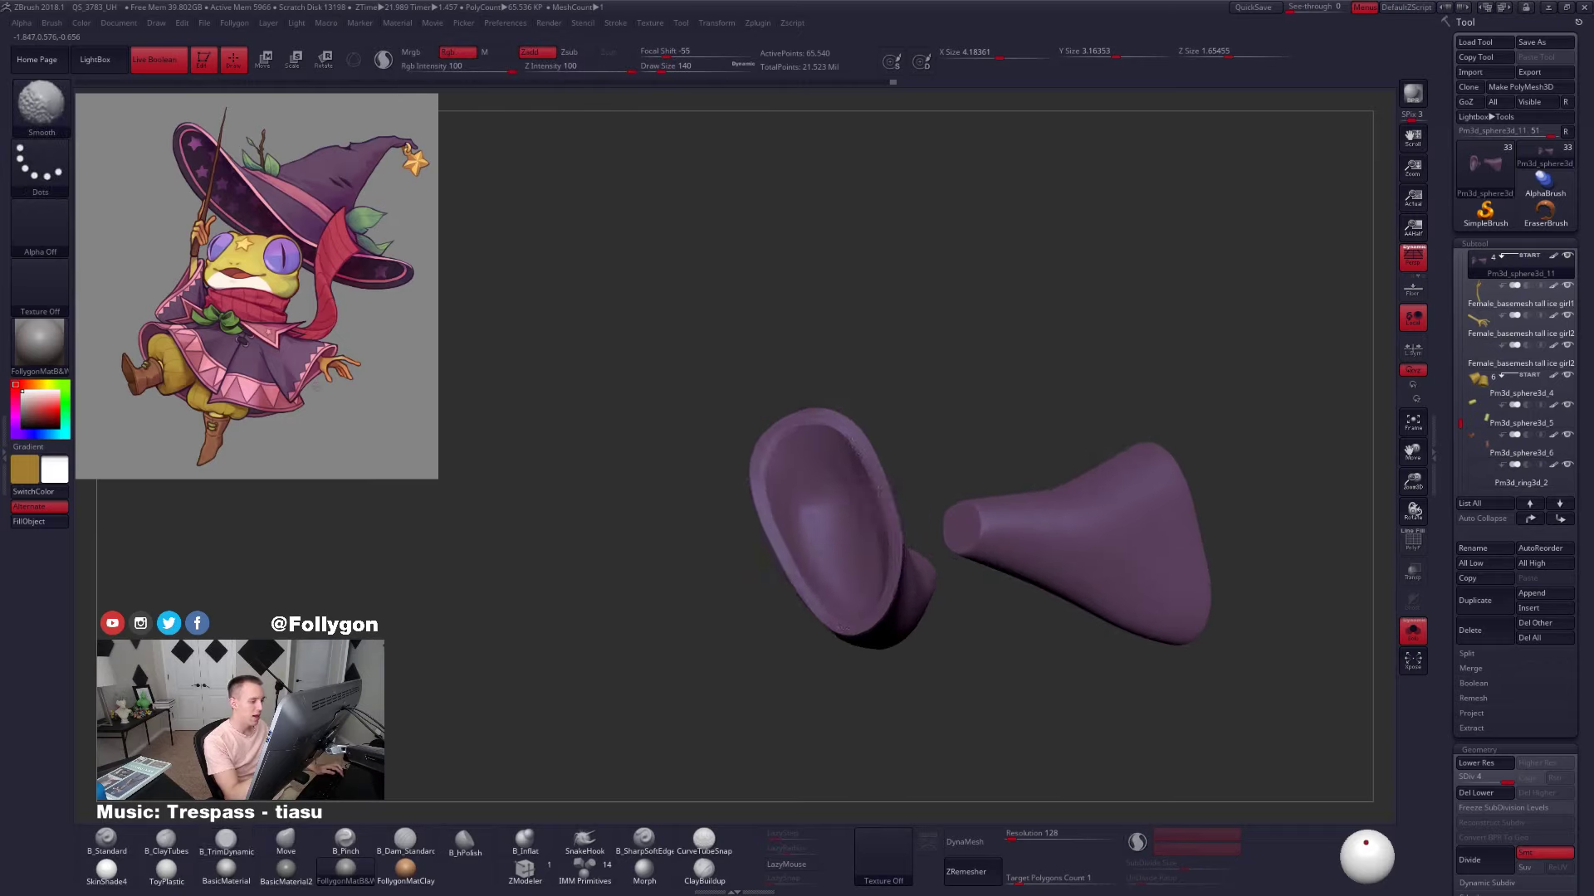
pyautogui.keyDown('shift'); pyautogui.moveTo(879, 491); pyautogui.dragTo(855, 444); pyautogui.keyUp('shift')
pyautogui.moveTo(855, 444)
pyautogui.mouseDown(button='right')
pyautogui.moveTo(930, 477)
pyautogui.moveTo(1054, 465)
pyautogui.moveTo(1104, 432)
pyautogui.mouseUp(button='right')
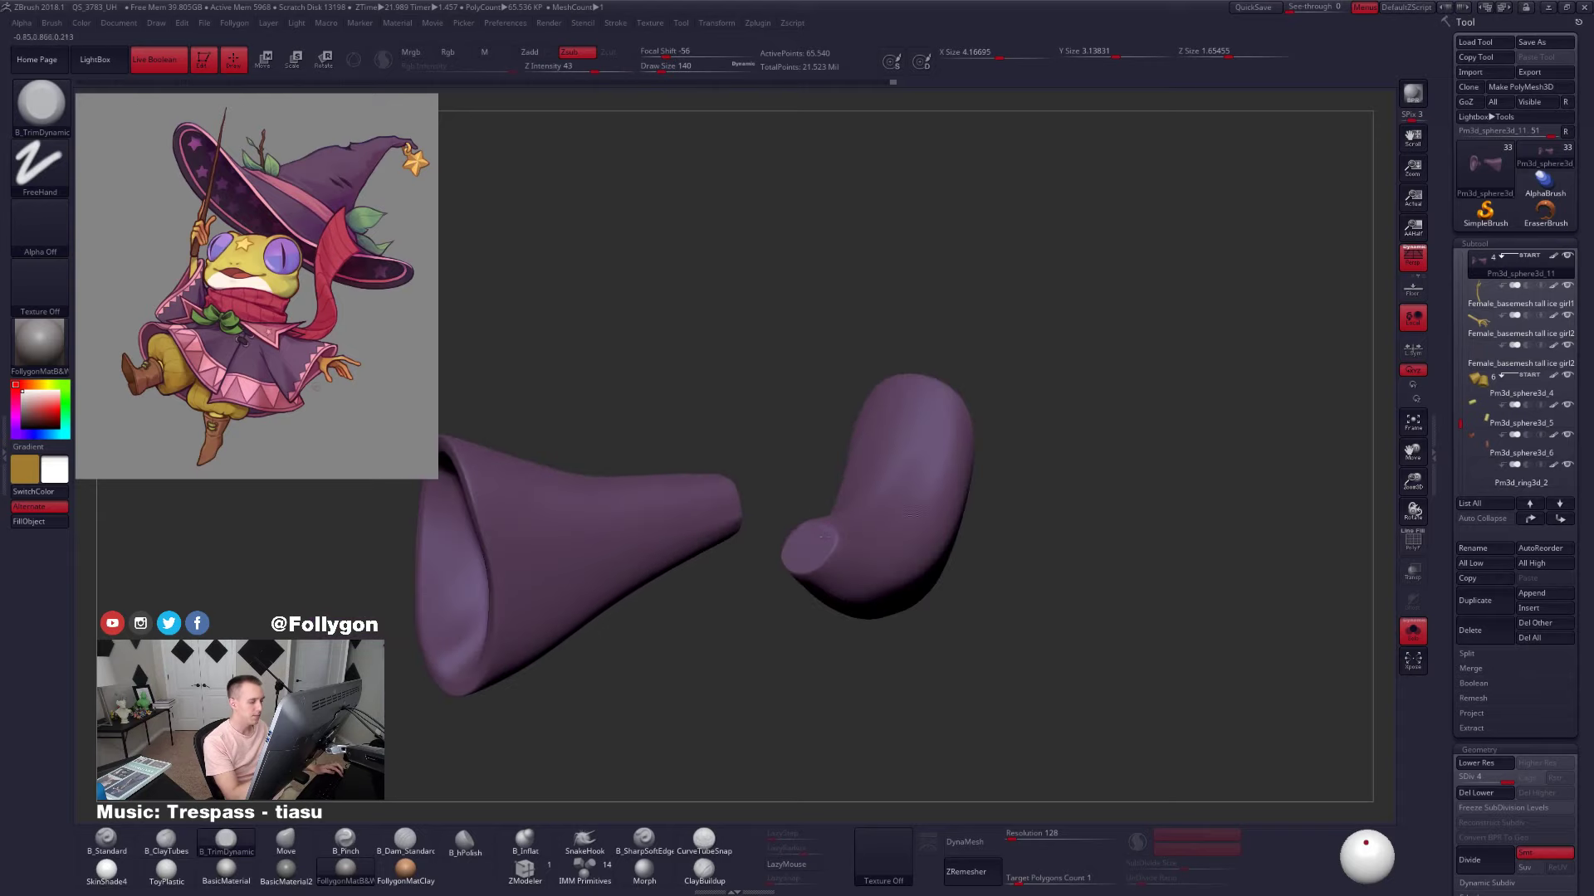
pyautogui.keyDown('shift'); pyautogui.moveTo(823, 537); pyautogui.dragTo(791, 550); pyautogui.keyUp('shift')
# Compare the sleeves with the whole figure, isolate them again, and soften the rim edges and lower corners of both openings
pyautogui.moveTo(1104, 498); pyautogui.dragTo(909, 518, button='right')
pyautogui.keyDown('ctrl'); pyautogui.moveTo(909, 519); pyautogui.dragTo(903, 473, button='right'); pyautogui.keyUp('ctrl')
pyautogui.hotkey('alt', 's')
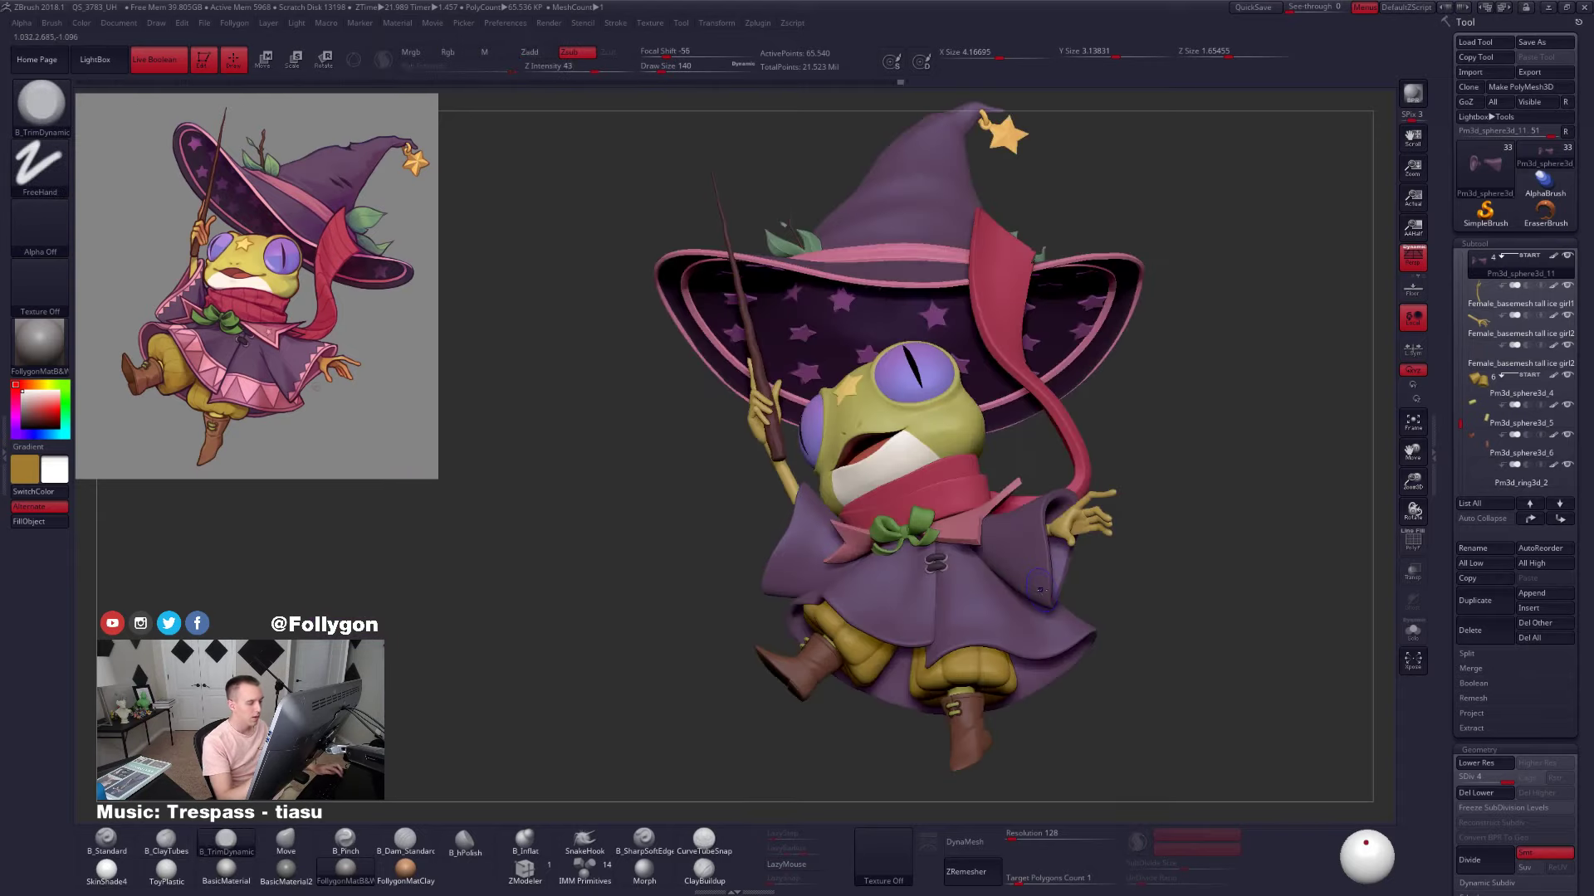
pyautogui.moveTo(977, 532)
pyautogui.mouseDown(button='right')
pyautogui.moveTo(1065, 644)
pyautogui.moveTo(1062, 572)
pyautogui.mouseUp(button='right')
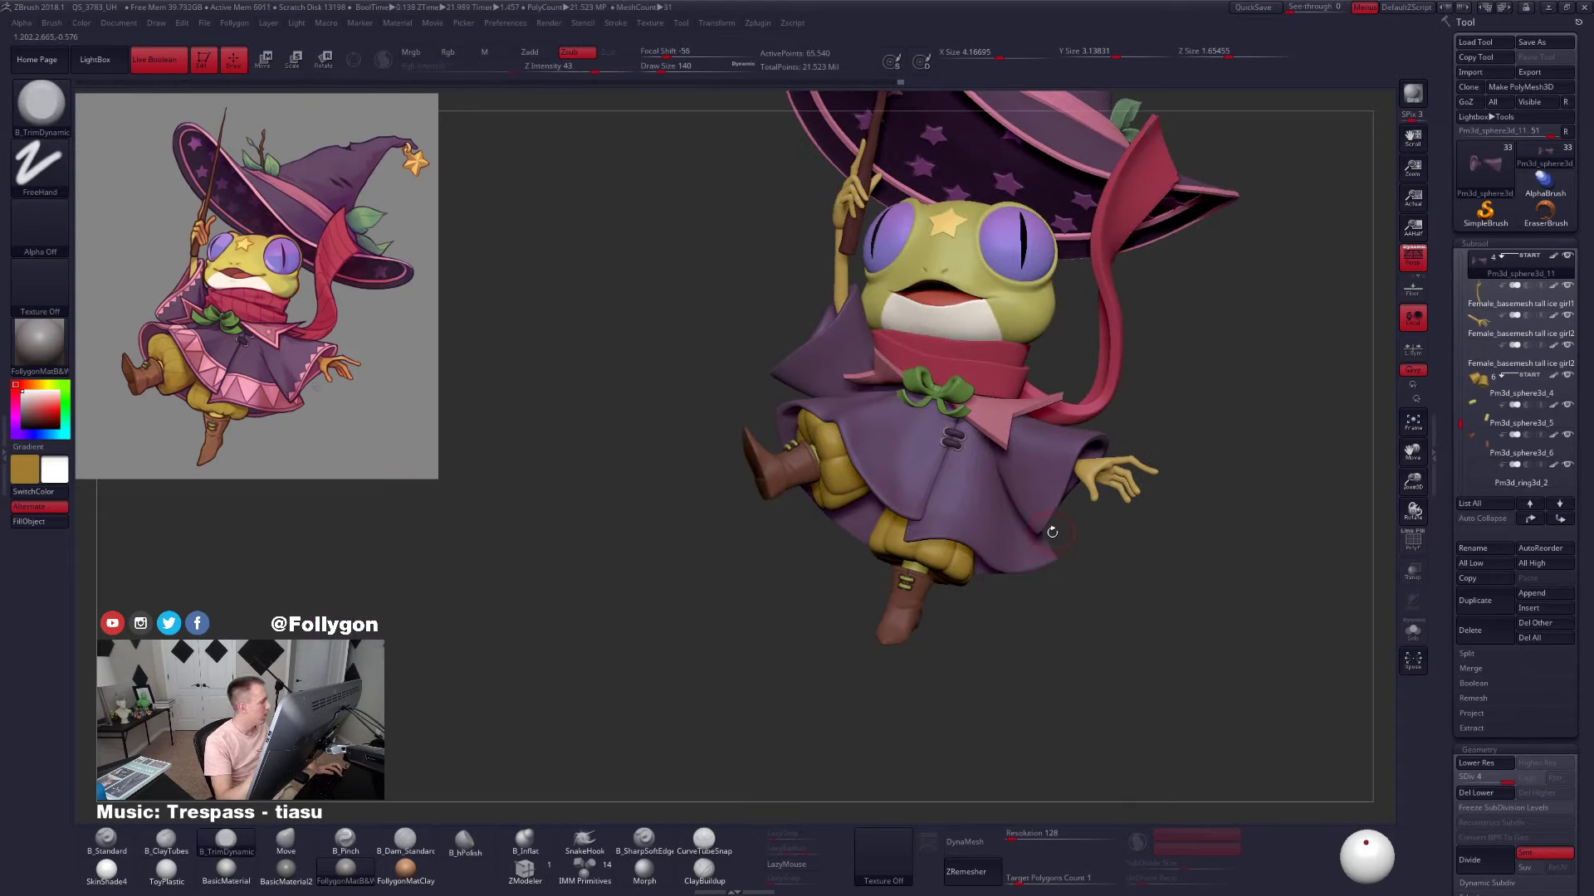
pyautogui.hotkey('alt', 's')
pyautogui.moveTo(1060, 488); pyautogui.dragTo(980, 489, button='right')
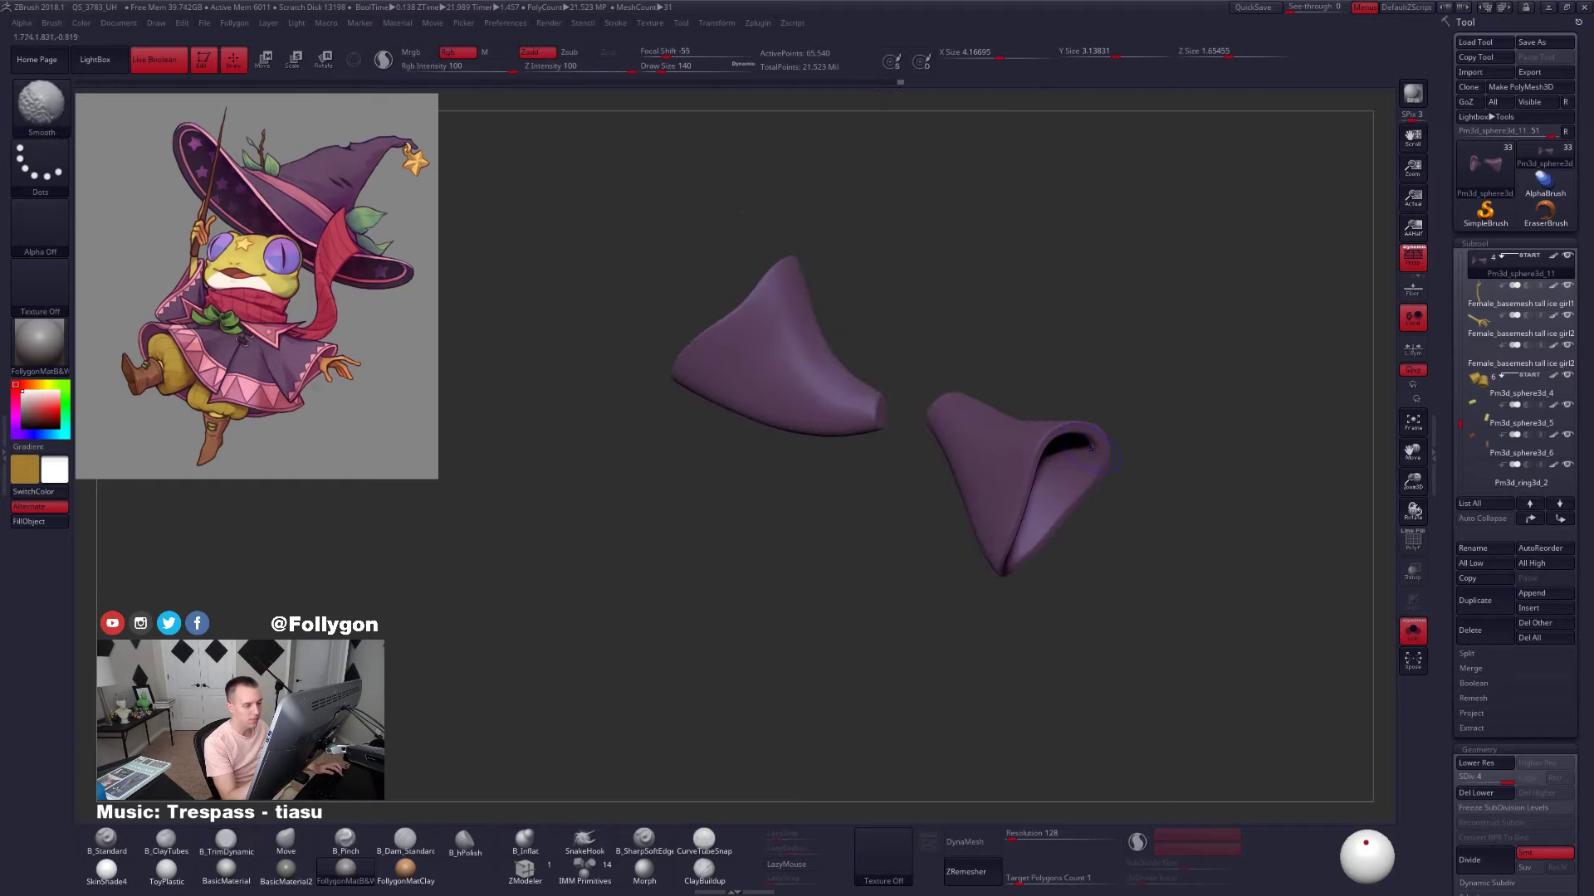
pyautogui.keyDown('shift'); pyautogui.moveTo(1060, 430); pyautogui.dragTo(1087, 440); pyautogui.keyUp('shift')
pyautogui.moveTo(1087, 464); pyautogui.dragTo(1042, 474, button='right')
pyautogui.moveTo(1094, 469)
pyautogui.keyDown('shift'); pyautogui.mouseDown()
pyautogui.moveTo(1082, 502)
pyautogui.moveTo(999, 523)
pyautogui.mouseUp(); pyautogui.keyUp('shift')
pyautogui.moveTo(1000, 507); pyautogui.dragTo(1137, 502, button='right')
pyautogui.moveTo(914, 478); pyautogui.dragTo(918, 430, button='right')
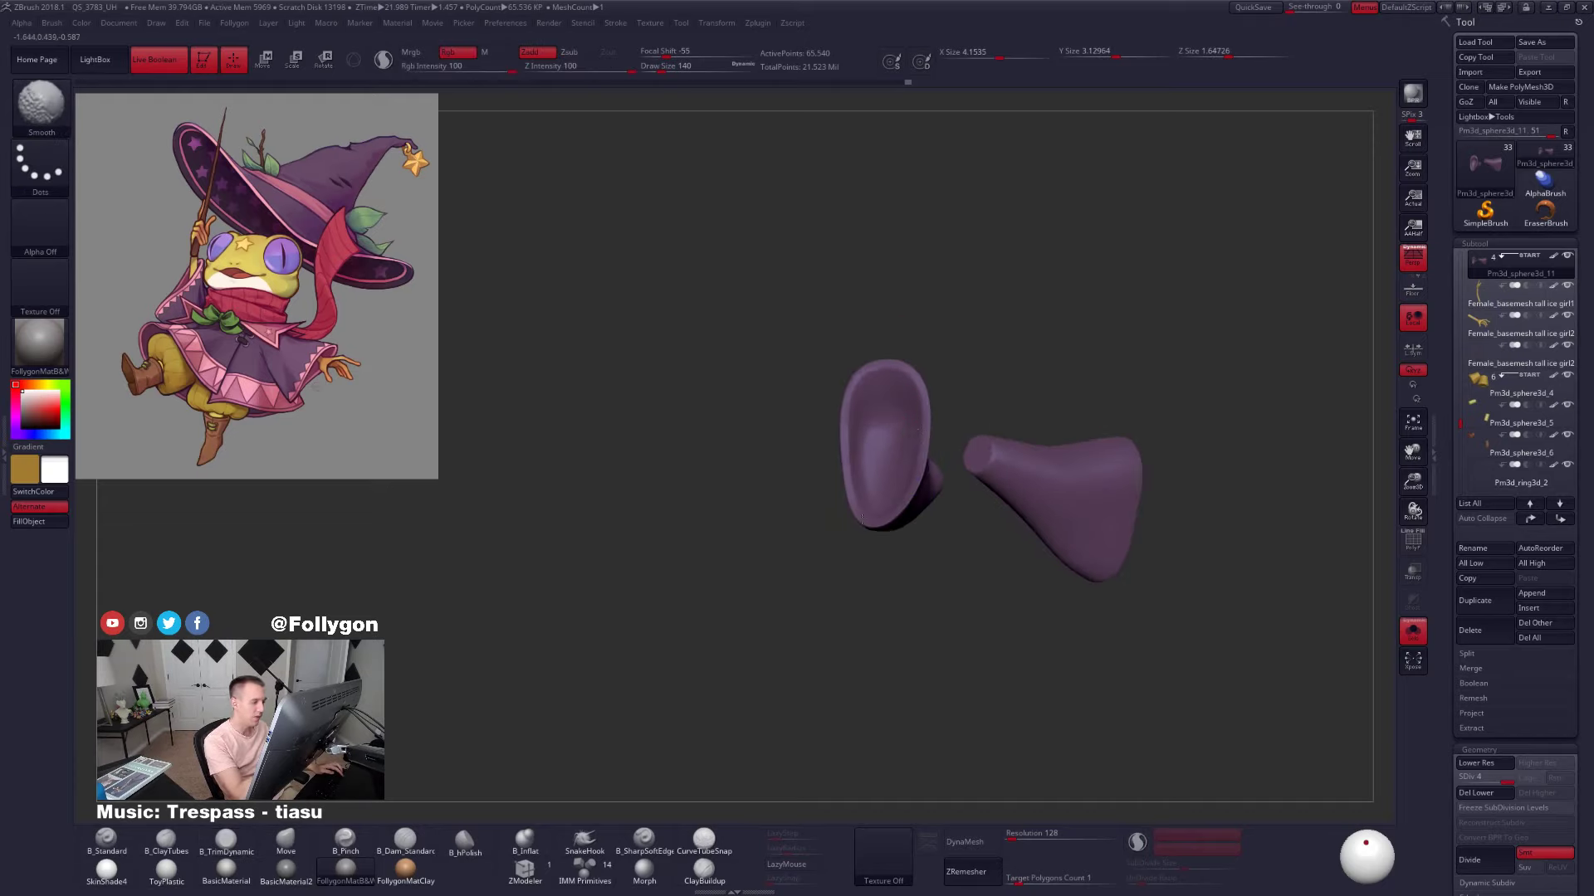
pyautogui.keyDown('shift'); pyautogui.moveTo(862, 519); pyautogui.dragTo(871, 523); pyautogui.keyUp('shift')
pyautogui.moveTo(1020, 514)
pyautogui.mouseDown(button='right')
pyautogui.moveTo(929, 537)
pyautogui.moveTo(896, 573)
pyautogui.mouseUp(button='right')
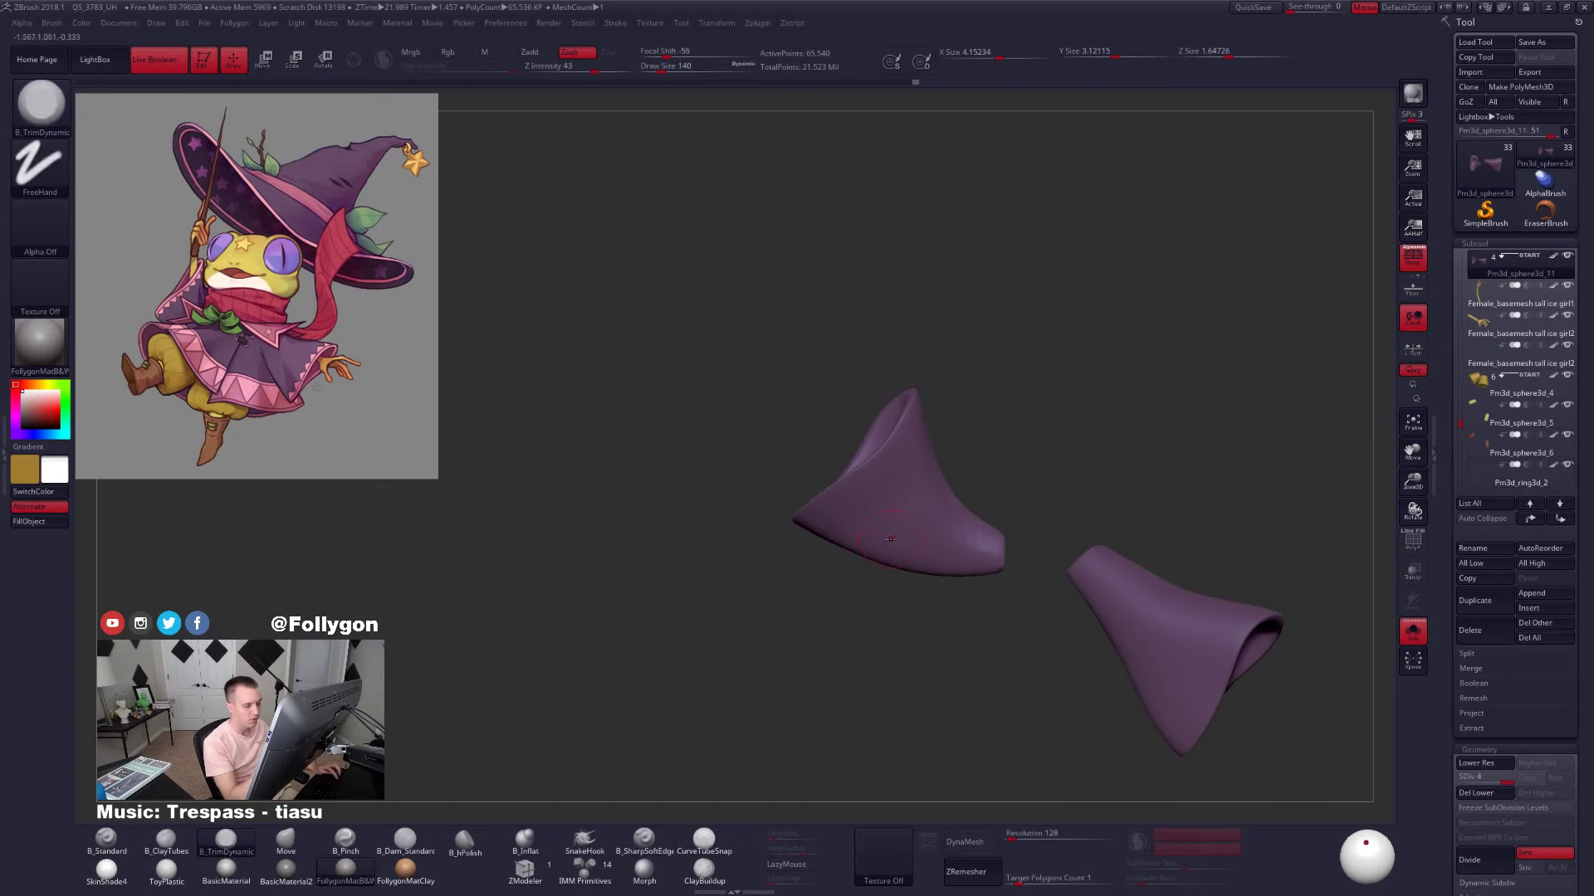
# Show the whole figure again and divide the sleeves to subdivision level 5
pyautogui.hotkey('alt', 'shift', 's')
pyautogui.keyDown('alt'); pyautogui.moveTo(1083, 656); pyautogui.dragTo(981, 605, button='right'); pyautogui.keyUp('alt')
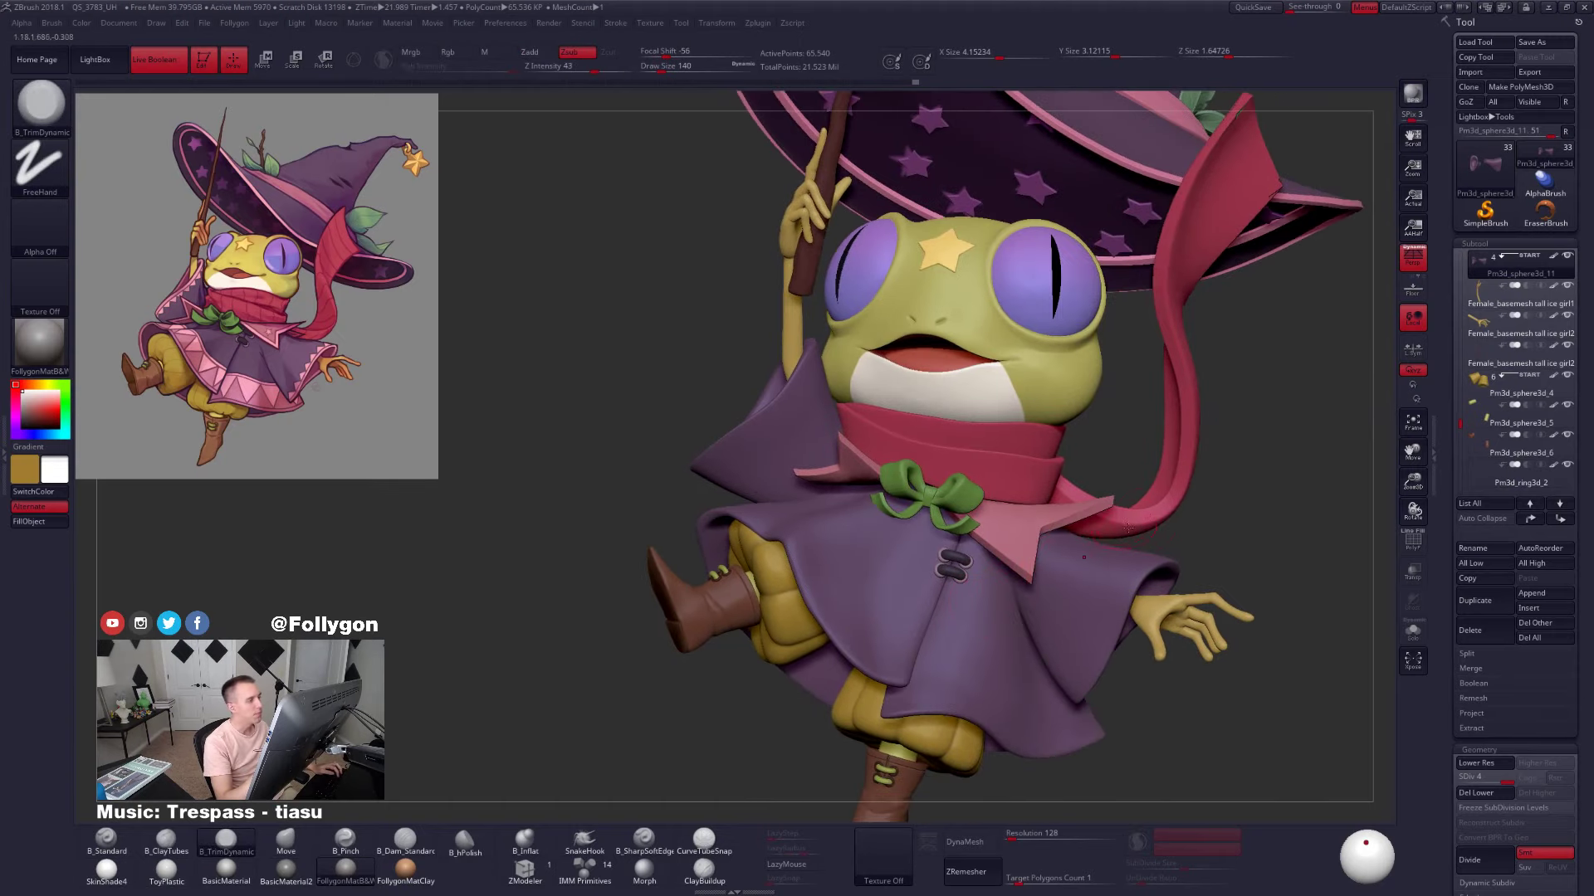
pyautogui.press('d')
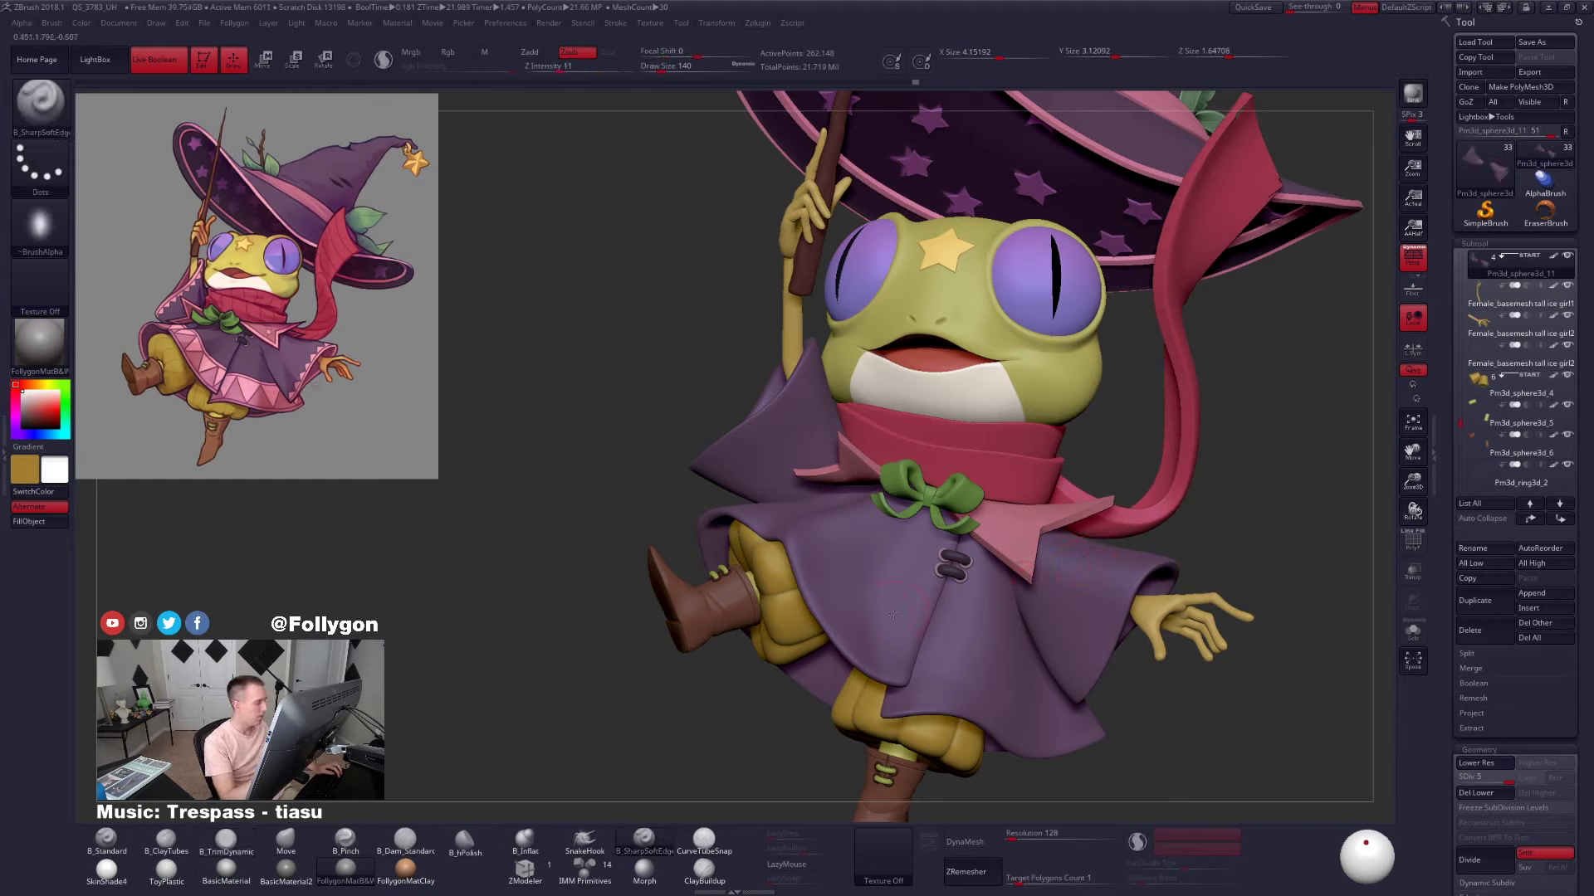
# Isolate the sleeves and carve long fold lines along the raised arm's sleeve with B_SharpSoftEdge, using LazyMouse and draw size 61
pyautogui.hotkey('alt', 's')
pyautogui.moveTo(838, 452); pyautogui.dragTo(849, 440, button='right')
pyautogui.keyDown('ctrl'); pyautogui.moveTo(848, 440); pyautogui.dragTo(854, 465, button='right'); pyautogui.keyUp('ctrl')
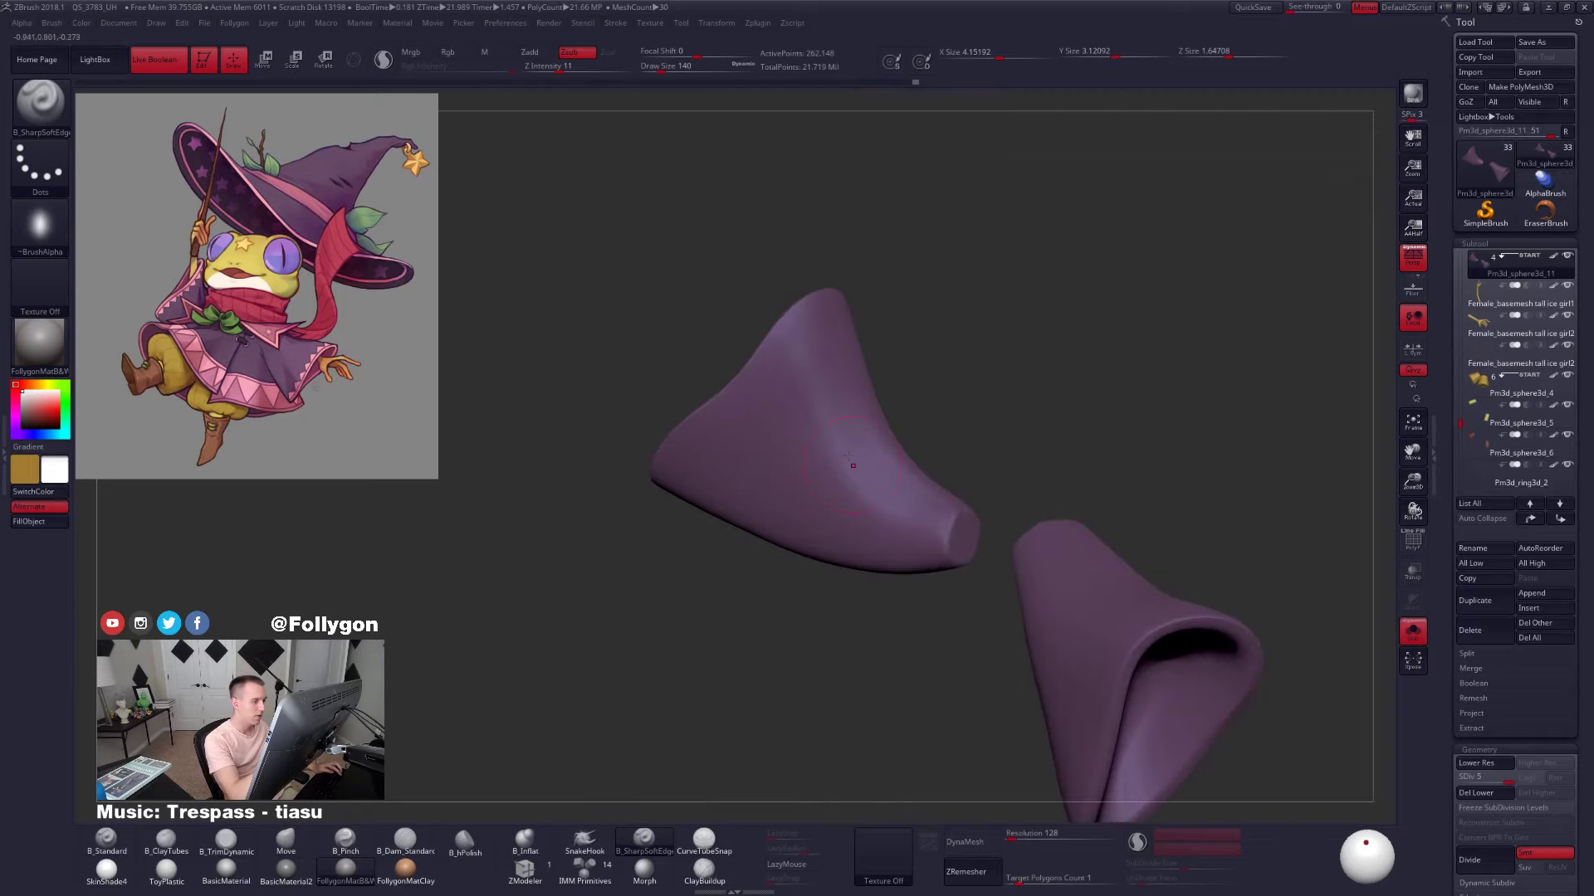
pyautogui.moveTo(820, 386); pyautogui.dragTo(824, 404)
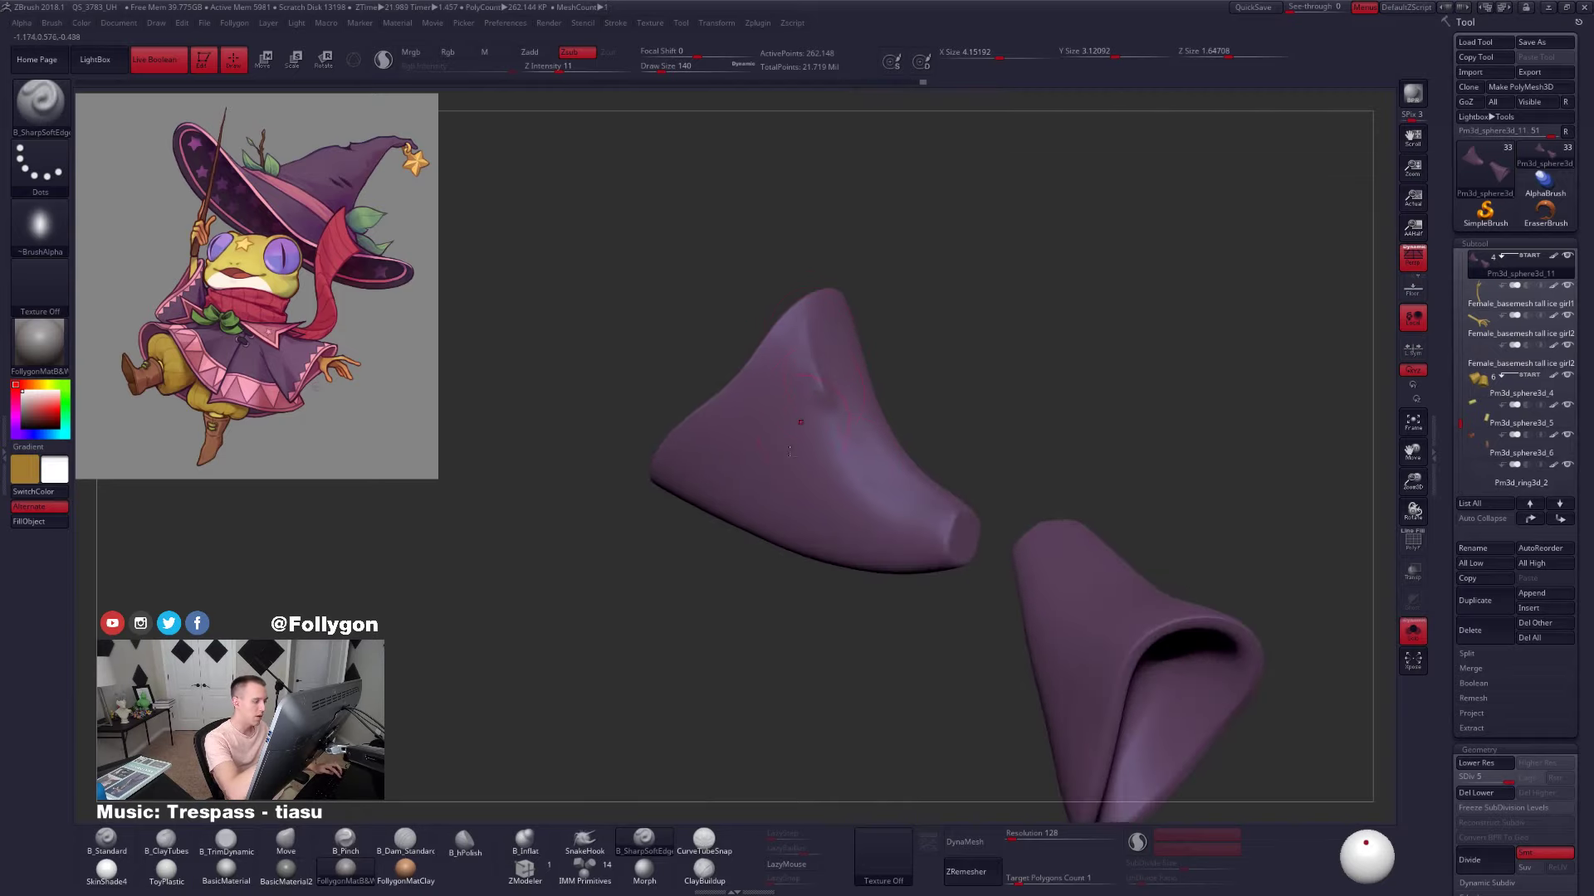
pyautogui.click(792, 864)
pyautogui.press('space')
pyautogui.moveTo(801, 327); pyautogui.dragTo(797, 327)
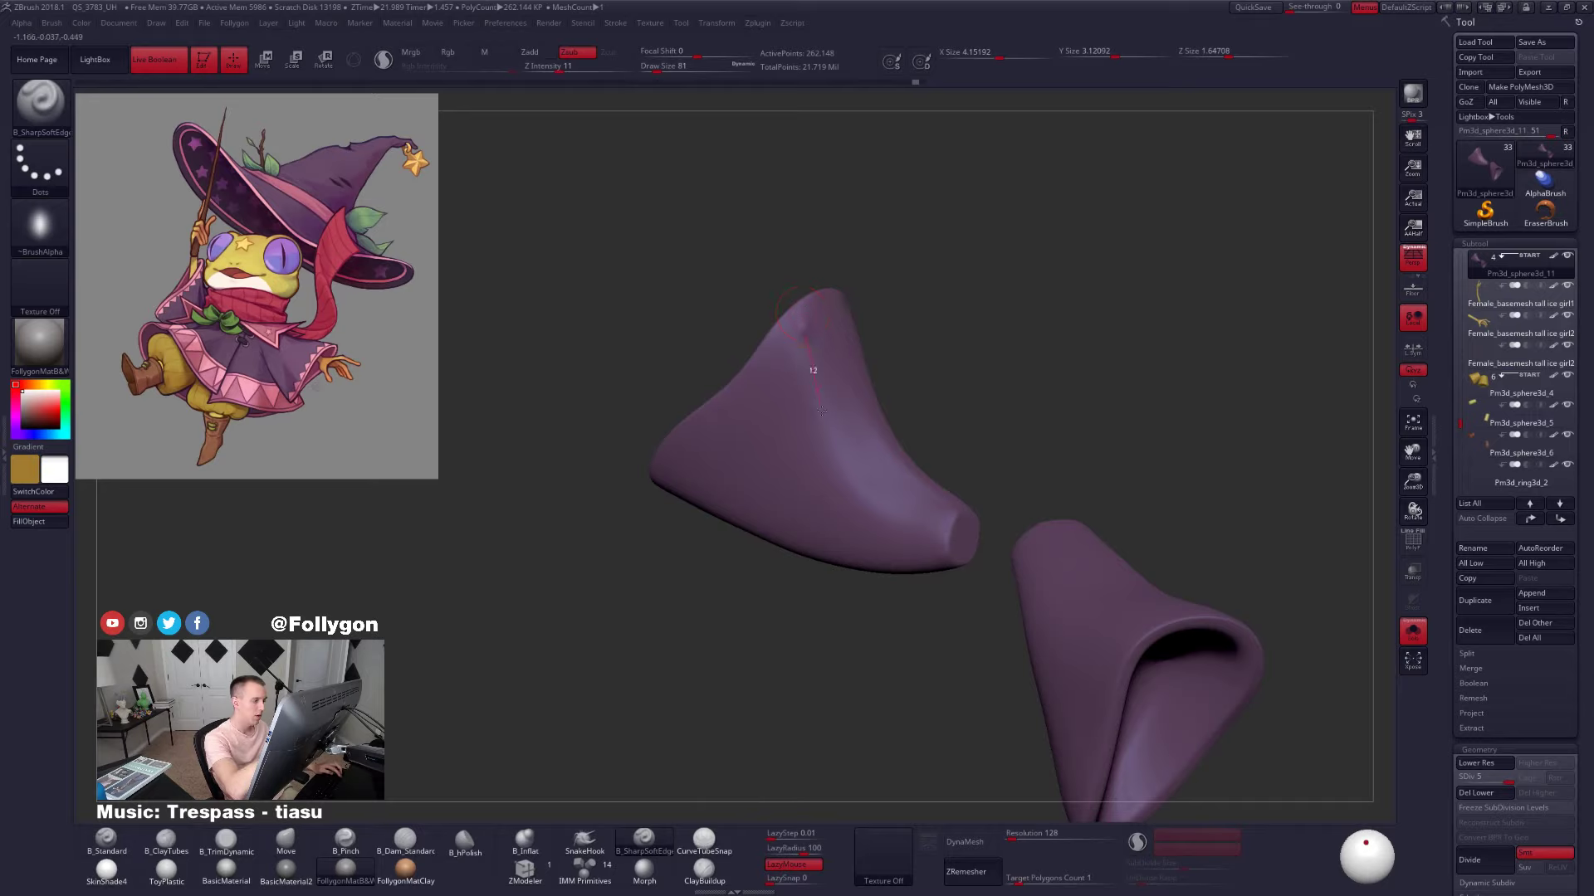
pyautogui.moveTo(822, 411); pyautogui.dragTo(834, 449)
pyautogui.moveTo(794, 330)
pyautogui.mouseDown()
pyautogui.moveTo(854, 481)
pyautogui.moveTo(913, 535)
pyautogui.mouseUp()
pyautogui.moveTo(950, 573); pyautogui.dragTo(838, 574)
pyautogui.moveTo(843, 367); pyautogui.dragTo(905, 502)
pyautogui.moveTo(989, 590); pyautogui.dragTo(868, 455)
pyautogui.moveTo(880, 585); pyautogui.dragTo(821, 513)
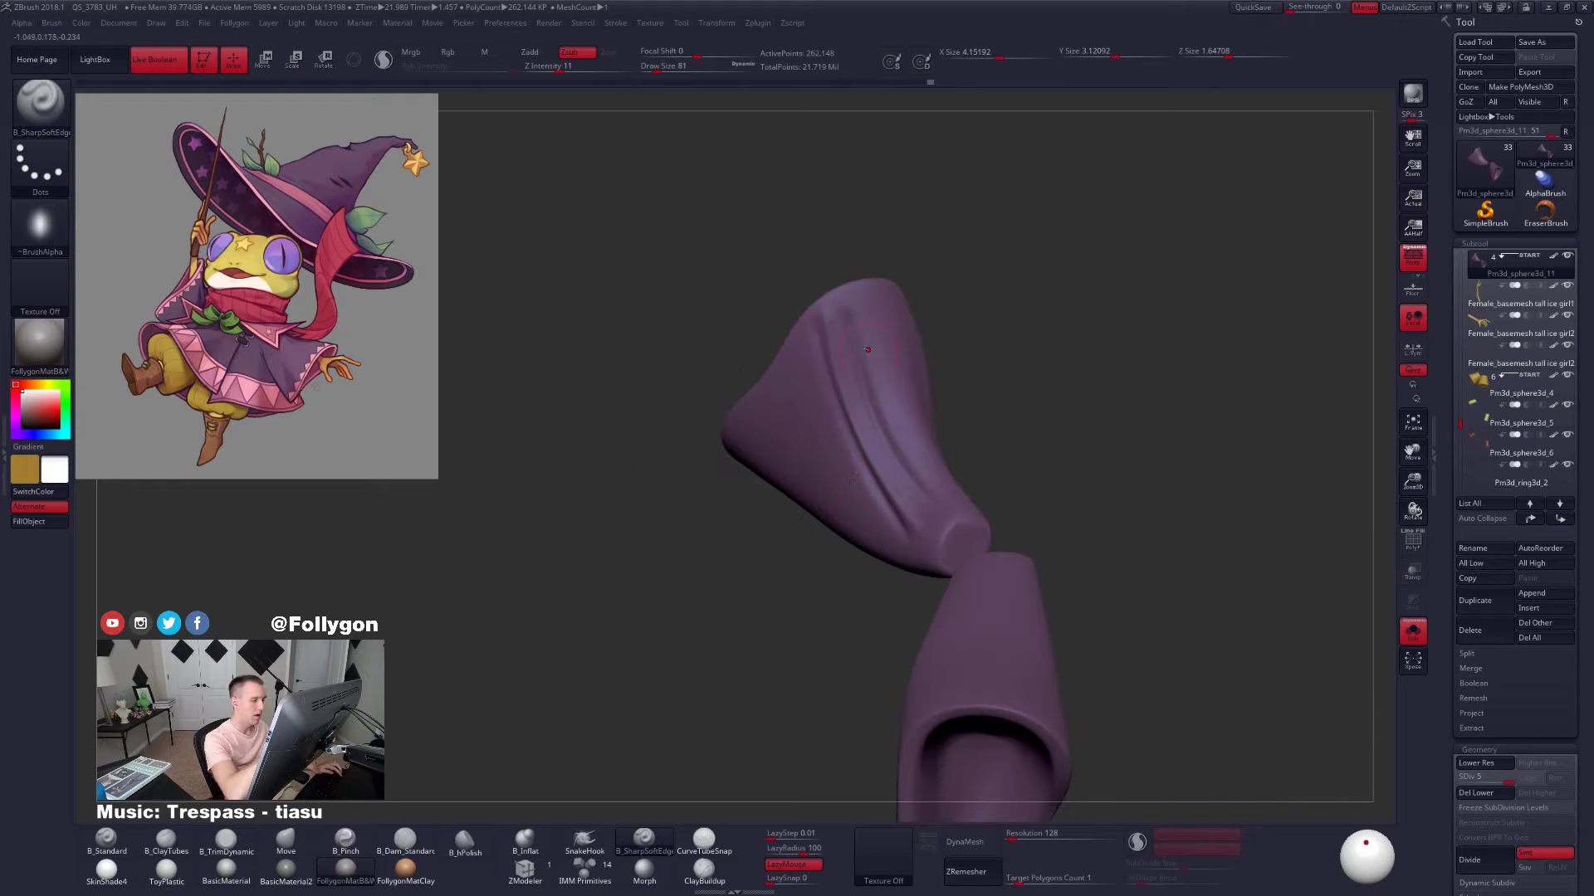
# Build up the ridges between the raised-arm sleeve's folds with ClayTubes and check them against the whole figure
pyautogui.press('2')
pyautogui.moveTo(857, 322)
pyautogui.mouseDown()
pyautogui.moveTo(878, 439)
pyautogui.moveTo(927, 495)
pyautogui.mouseUp()
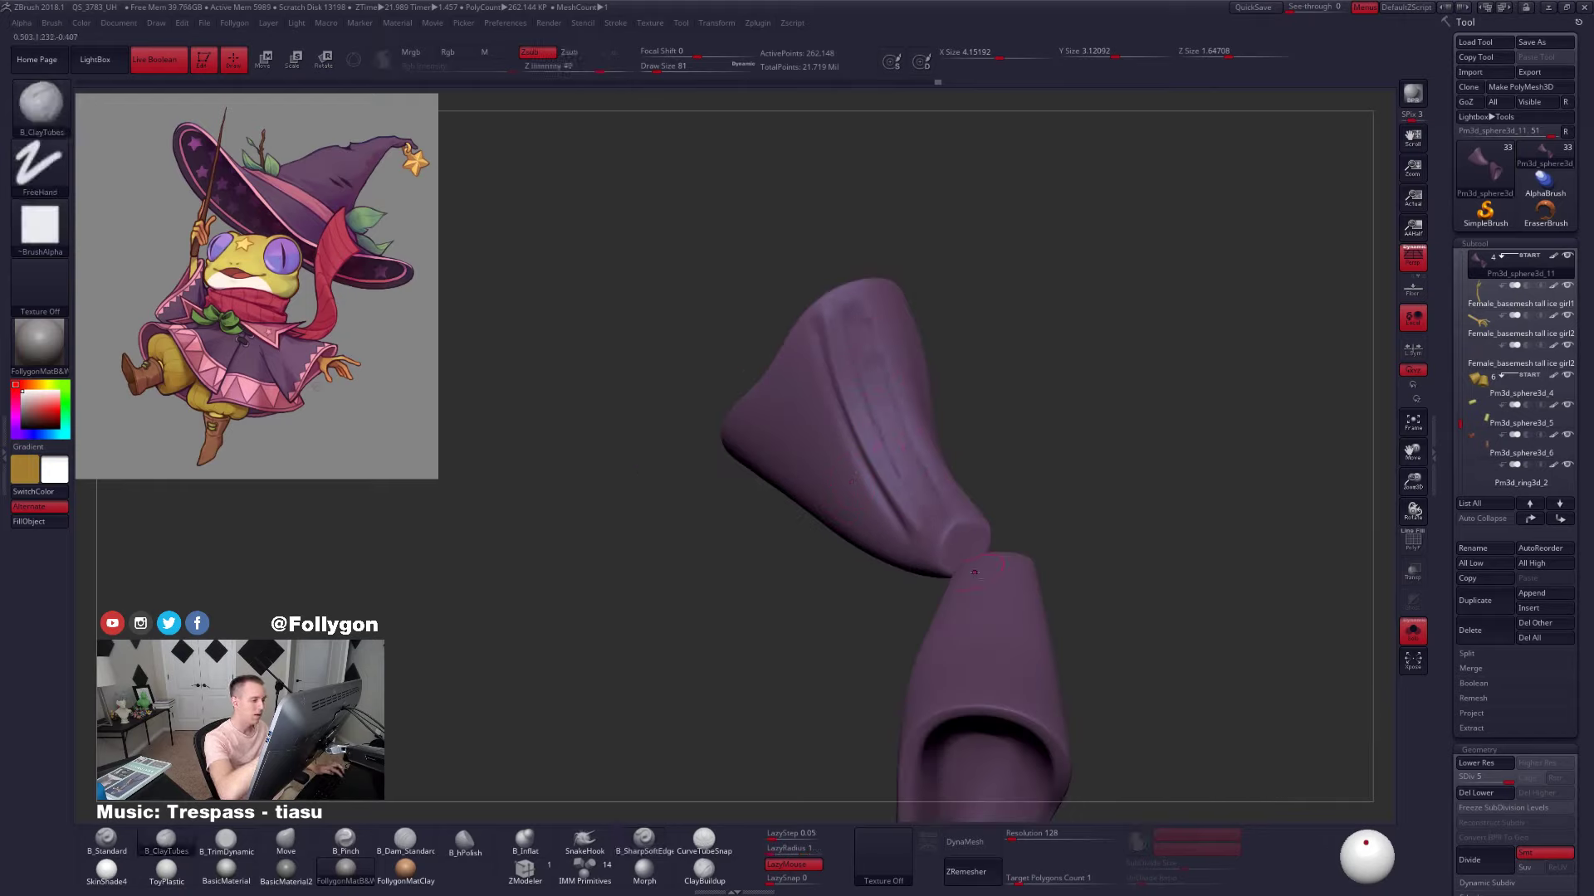
pyautogui.moveTo(977, 573); pyautogui.dragTo(899, 388)
pyautogui.moveTo(901, 458); pyautogui.dragTo(831, 315, button='right')
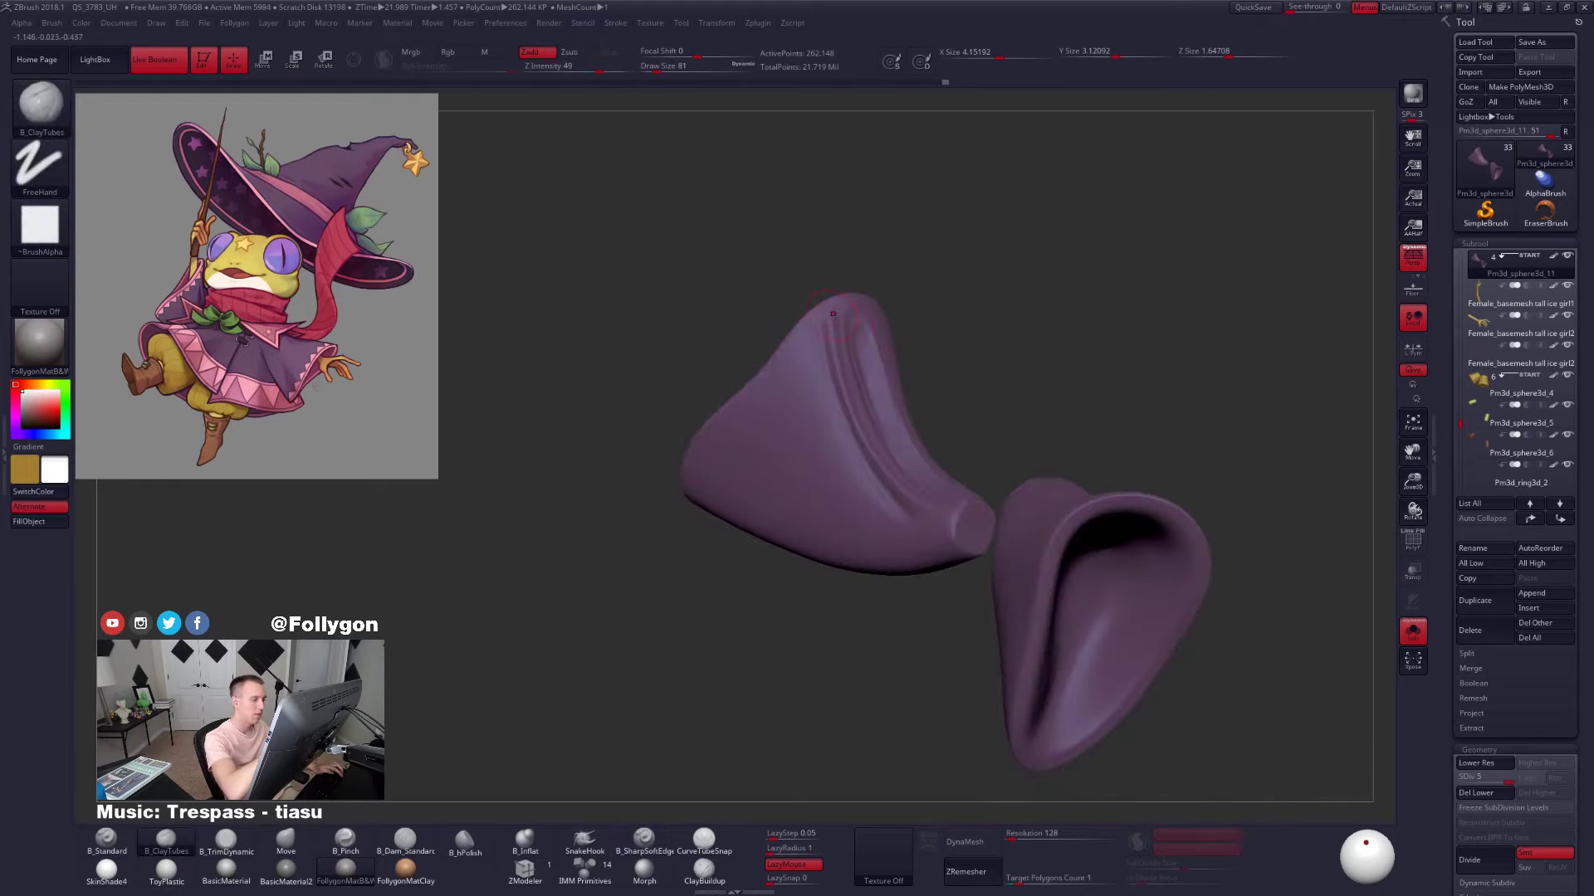
pyautogui.moveTo(829, 357)
pyautogui.mouseDown()
pyautogui.moveTo(888, 473)
pyautogui.moveTo(819, 415)
pyautogui.moveTo(884, 526)
pyautogui.mouseUp()
pyautogui.moveTo(631, 369); pyautogui.dragTo(810, 362)
pyautogui.moveTo(962, 391)
pyautogui.mouseDown()
pyautogui.moveTo(826, 369)
pyautogui.moveTo(880, 521)
pyautogui.moveTo(1054, 398)
pyautogui.mouseUp()
pyautogui.moveTo(1112, 465)
pyautogui.keyDown('alt'); pyautogui.mouseDown()
pyautogui.moveTo(1110, 541)
pyautogui.moveTo(1130, 544)
pyautogui.moveTo(1096, 516)
pyautogui.mouseUp(); pyautogui.keyUp('alt')
pyautogui.hotkey('alt', 's')
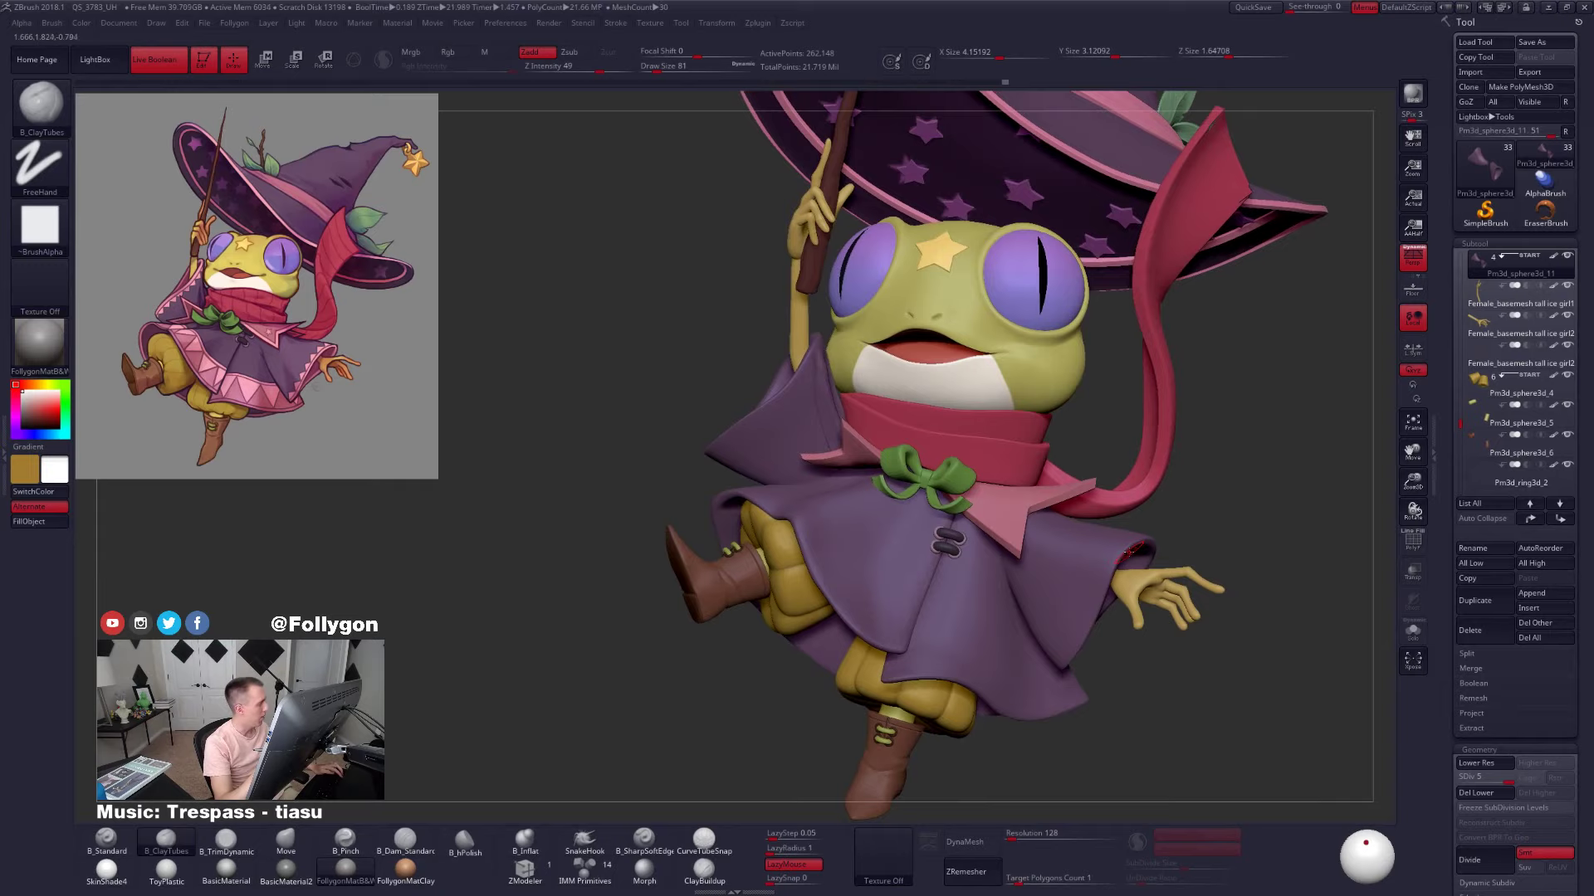
# Isolate the sleeves and add broader volume along the raised-arm sleeve's folds with ClayTubes at draw size 130
pyautogui.hotkey('alt', 's')
pyautogui.moveTo(1278, 465); pyautogui.dragTo(784, 602)
pyautogui.press('space')
pyautogui.moveTo(961, 440); pyautogui.dragTo(969, 440)
pyautogui.moveTo(924, 586); pyautogui.dragTo(921, 644)
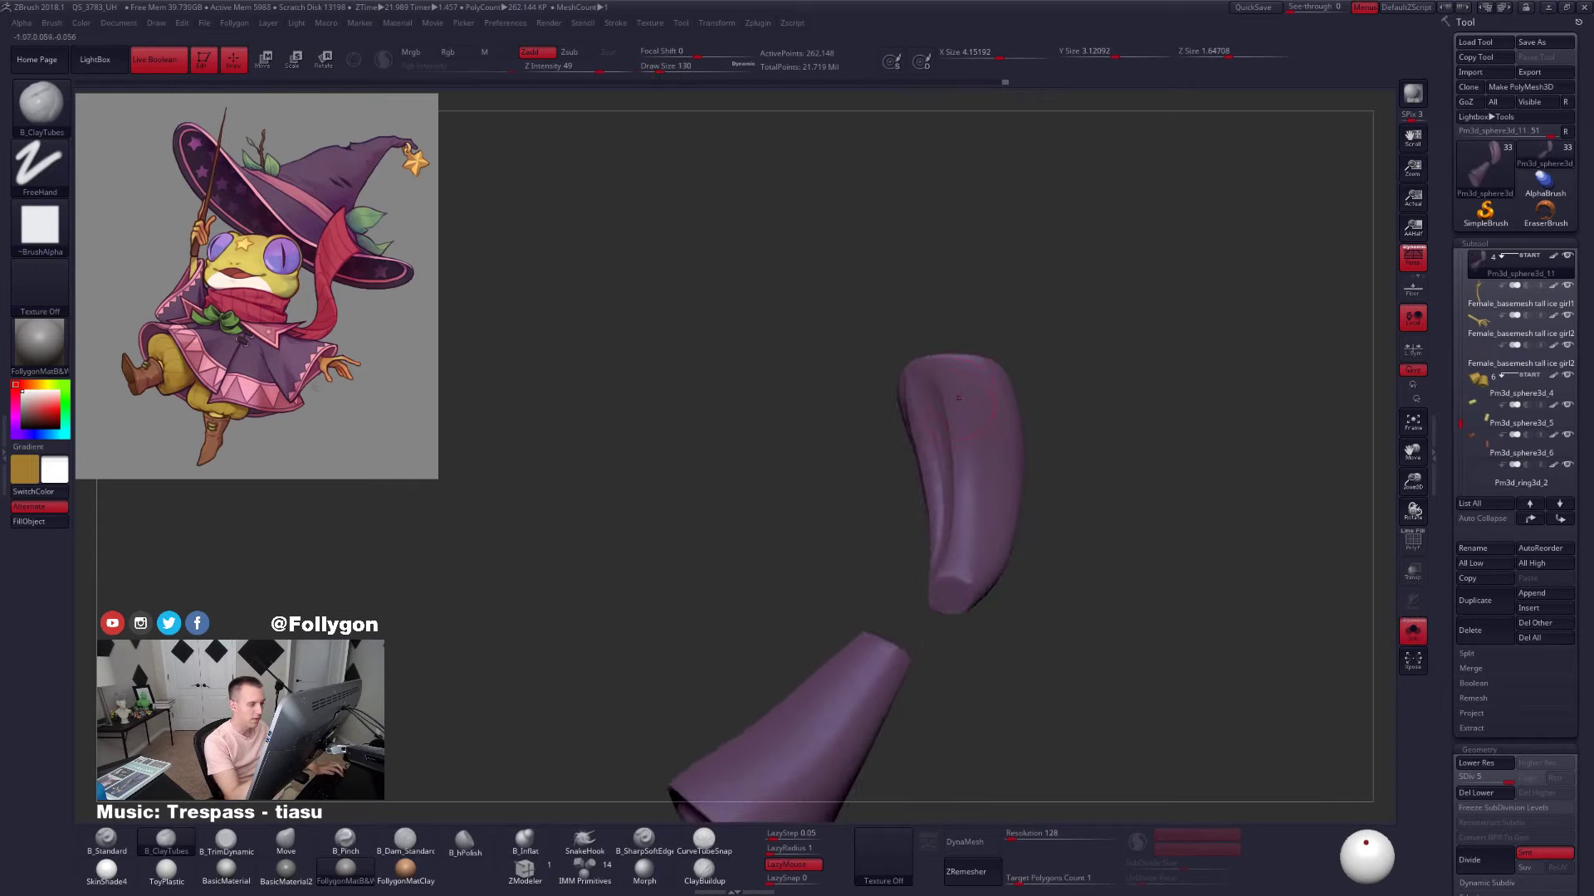
pyautogui.moveTo(1050, 543)
pyautogui.mouseDown()
pyautogui.moveTo(1125, 543)
pyautogui.moveTo(1100, 543)
pyautogui.moveTo(1137, 498)
pyautogui.mouseUp()
# Smooth the raised-arm sleeve's folds at subdivision levels 3 and 4, and return the sleeves to level 5
pyautogui.hotkey('shift', 'd')
pyautogui.hotkey('shift', 'd')
pyautogui.keyDown('shift'); pyautogui.moveTo(898, 376); pyautogui.dragTo(928, 469); pyautogui.keyUp('shift')
pyautogui.moveTo(1070, 498); pyautogui.dragTo(1121, 498)
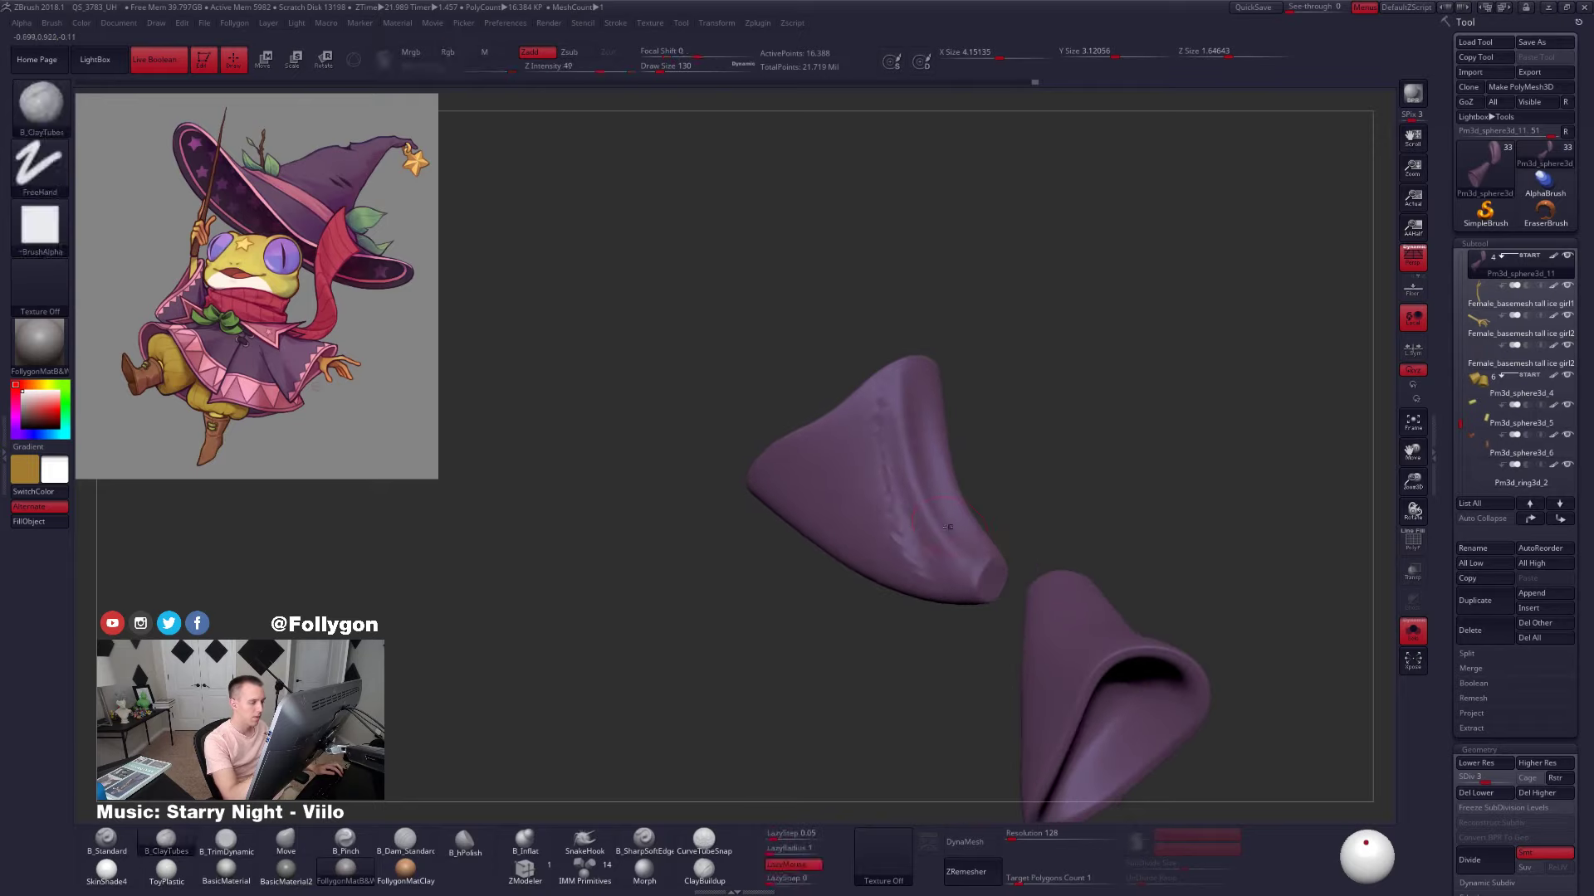
pyautogui.keyDown('shift'); pyautogui.moveTo(886, 481); pyautogui.dragTo(915, 566); pyautogui.keyUp('shift')
pyautogui.moveTo(1071, 498)
pyautogui.mouseDown()
pyautogui.moveTo(1112, 498)
pyautogui.moveTo(984, 493)
pyautogui.mouseUp()
pyautogui.press('d')
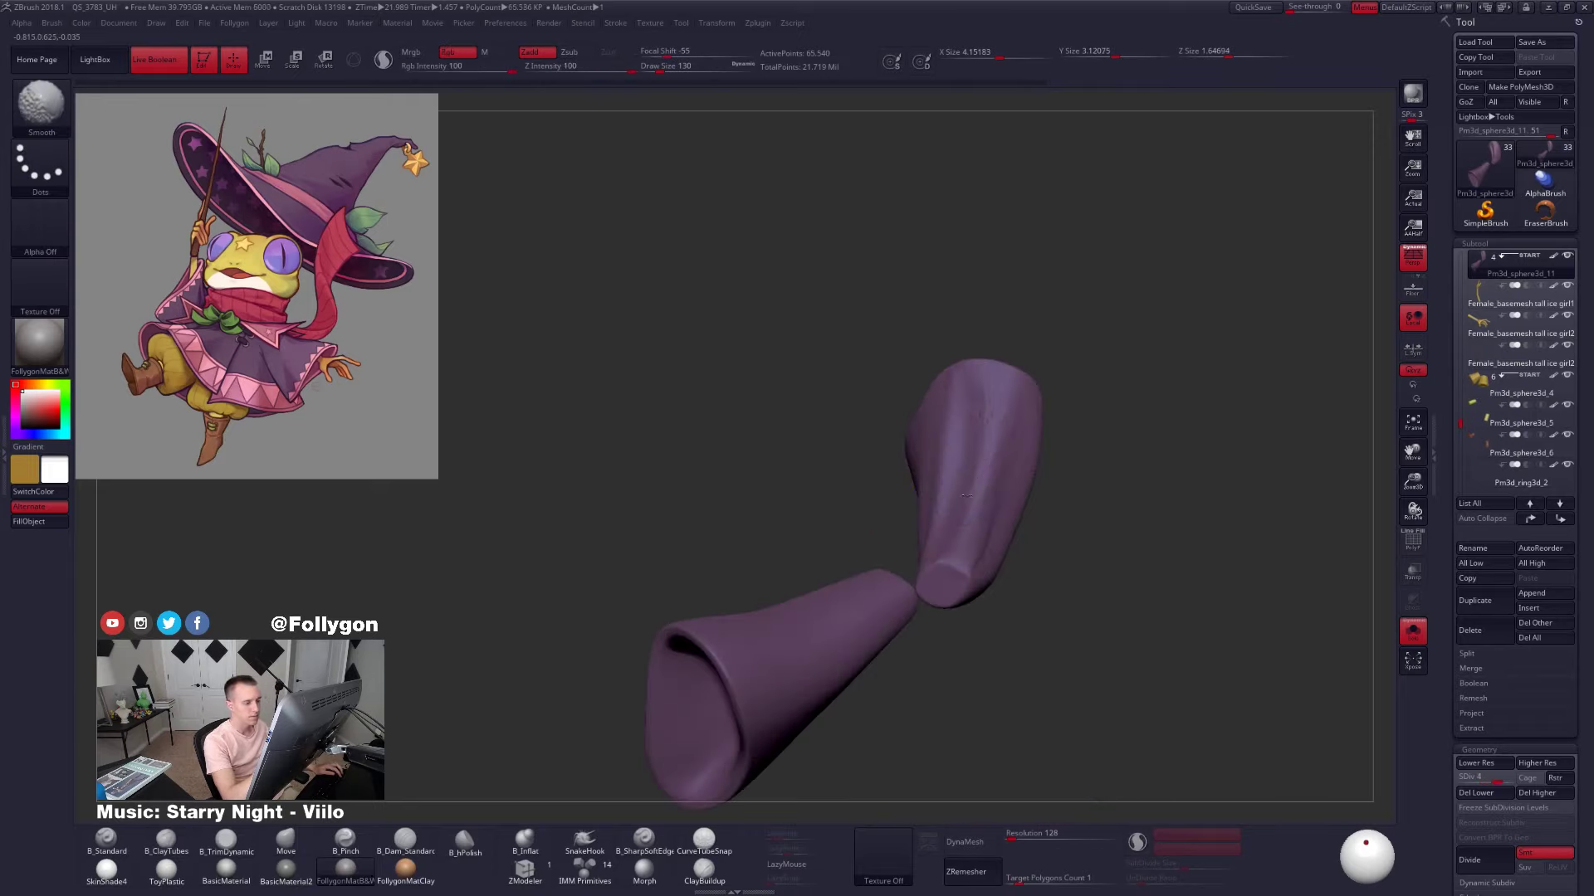
pyautogui.moveTo(1070, 539); pyautogui.dragTo(1137, 535)
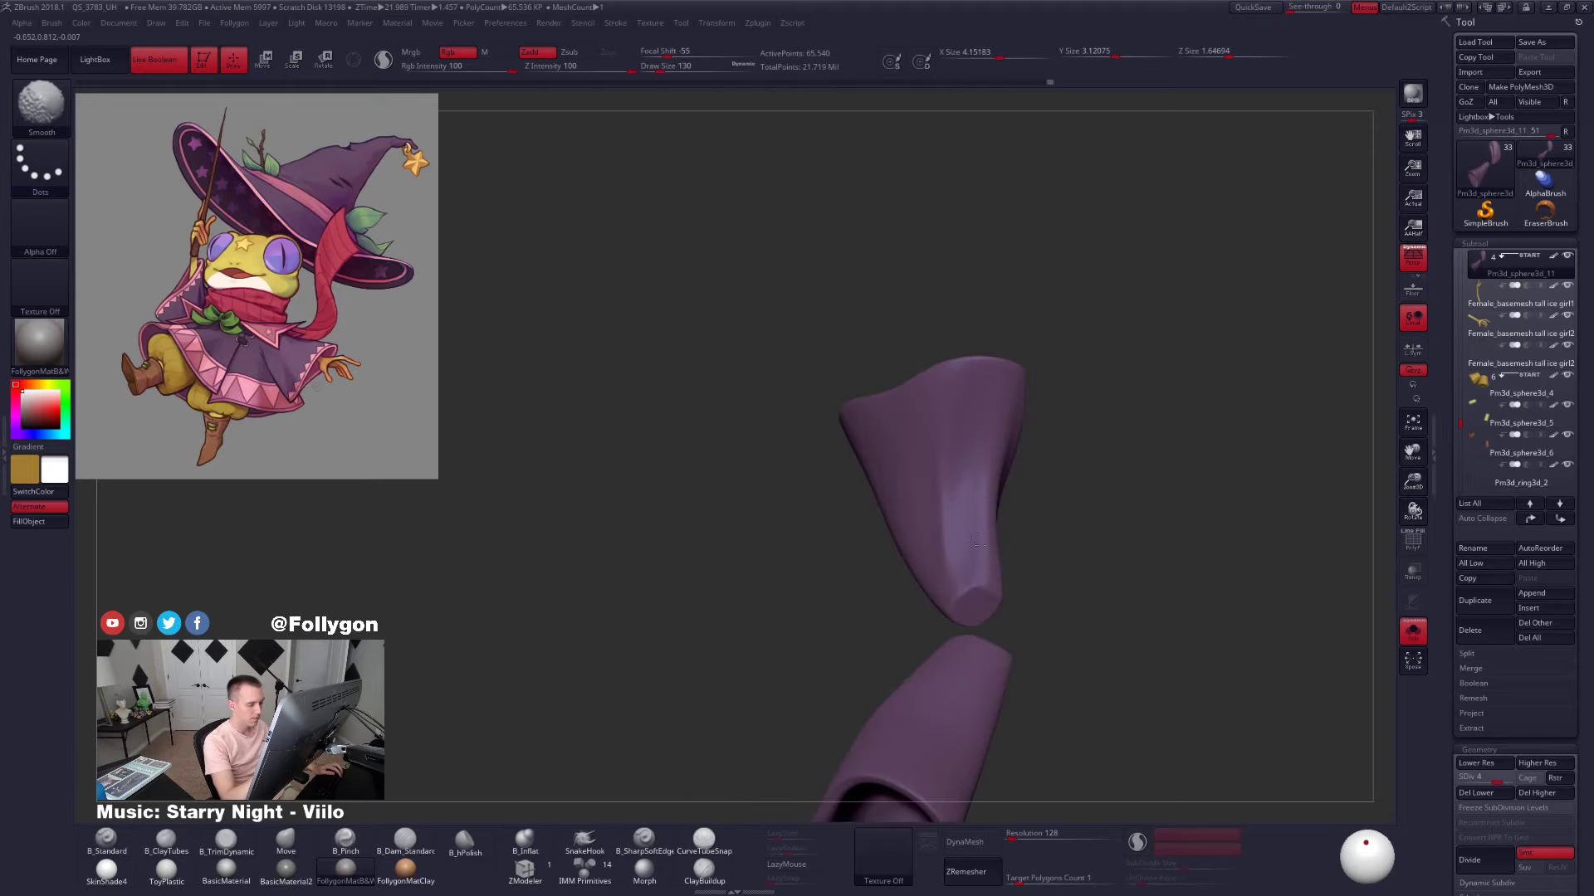
pyautogui.press('d')
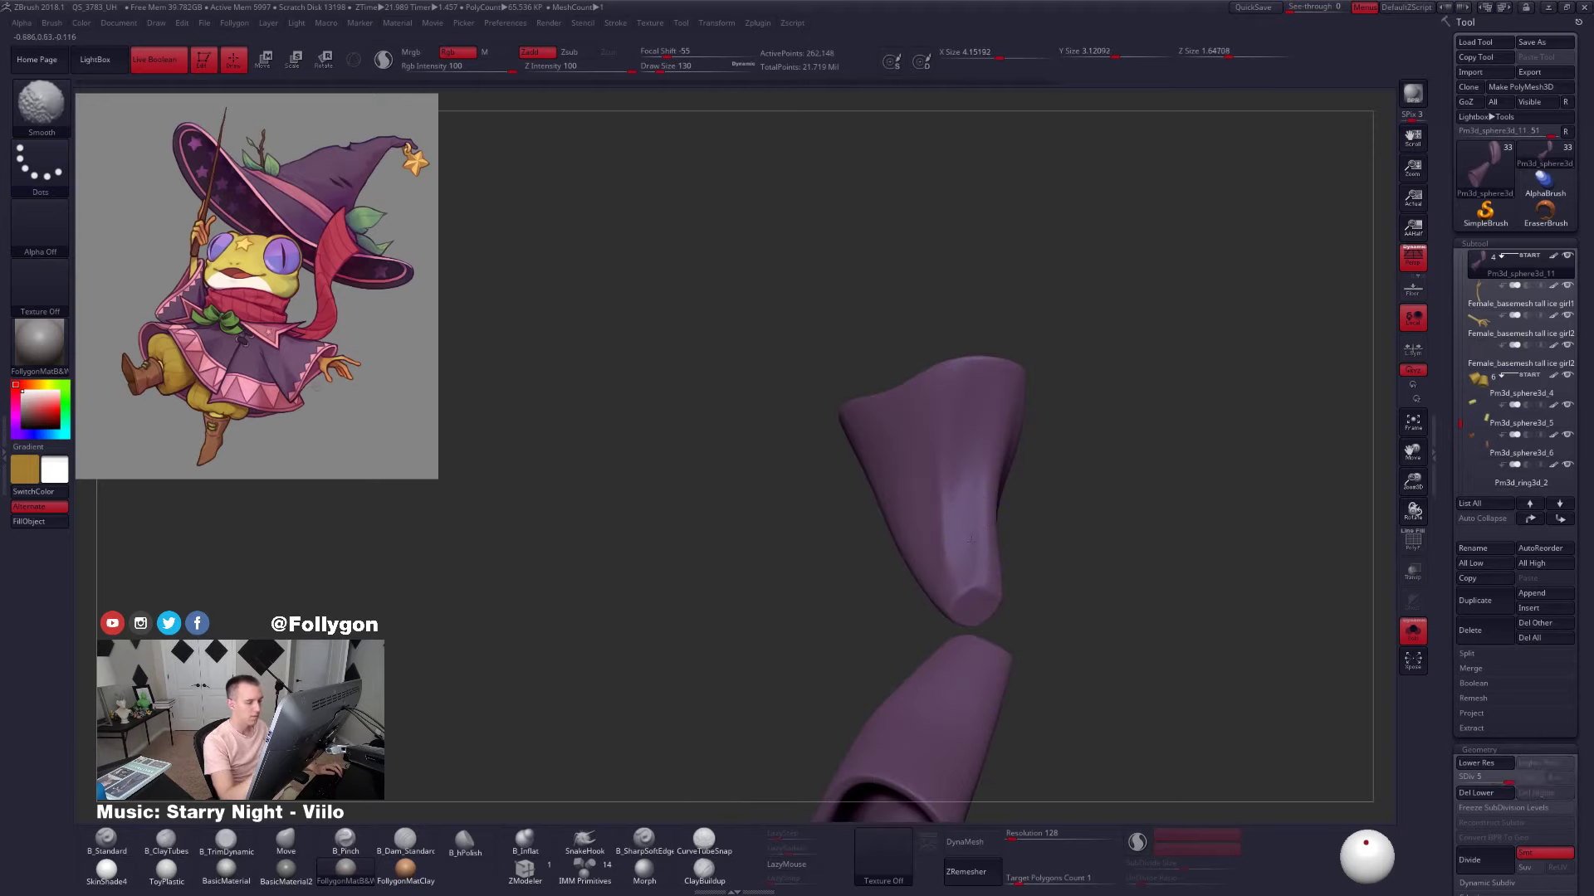
pyautogui.moveTo(980, 541); pyautogui.dragTo(913, 543)
pyautogui.moveTo(1022, 562)
pyautogui.mouseDown()
pyautogui.moveTo(1013, 526)
pyautogui.moveTo(1010, 551)
pyautogui.moveTo(1035, 562)
pyautogui.moveTo(979, 476)
pyautogui.moveTo(1010, 495)
pyautogui.mouseUp()
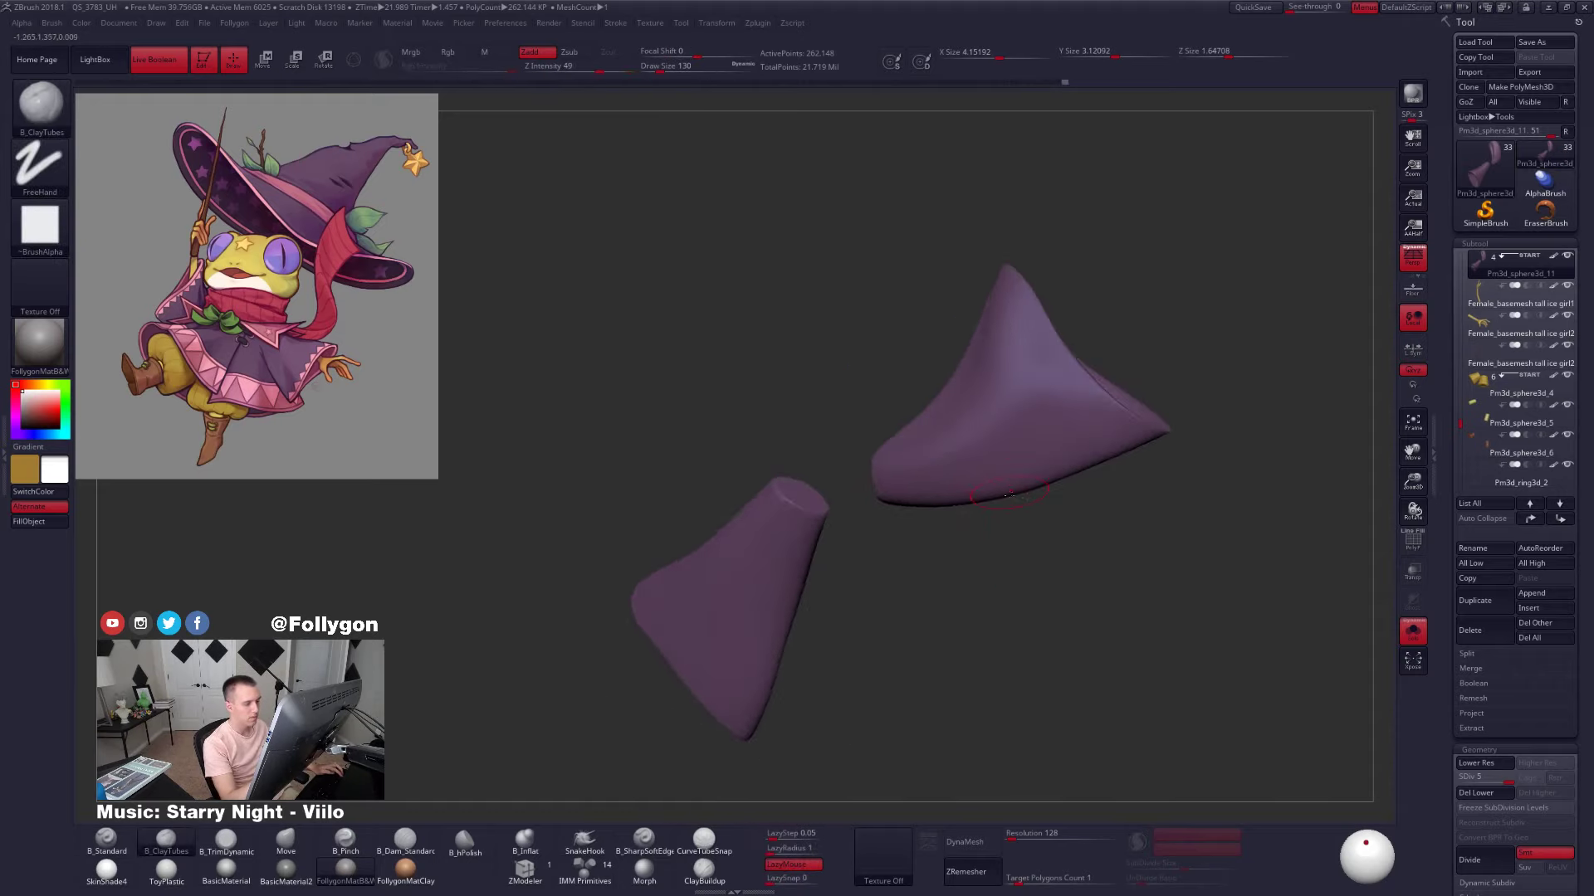
# Carve a fold line into the back of the raised-arm sleeve with B_SharpSoftEdge and compare it with the whole figure
pyautogui.click(651, 851)
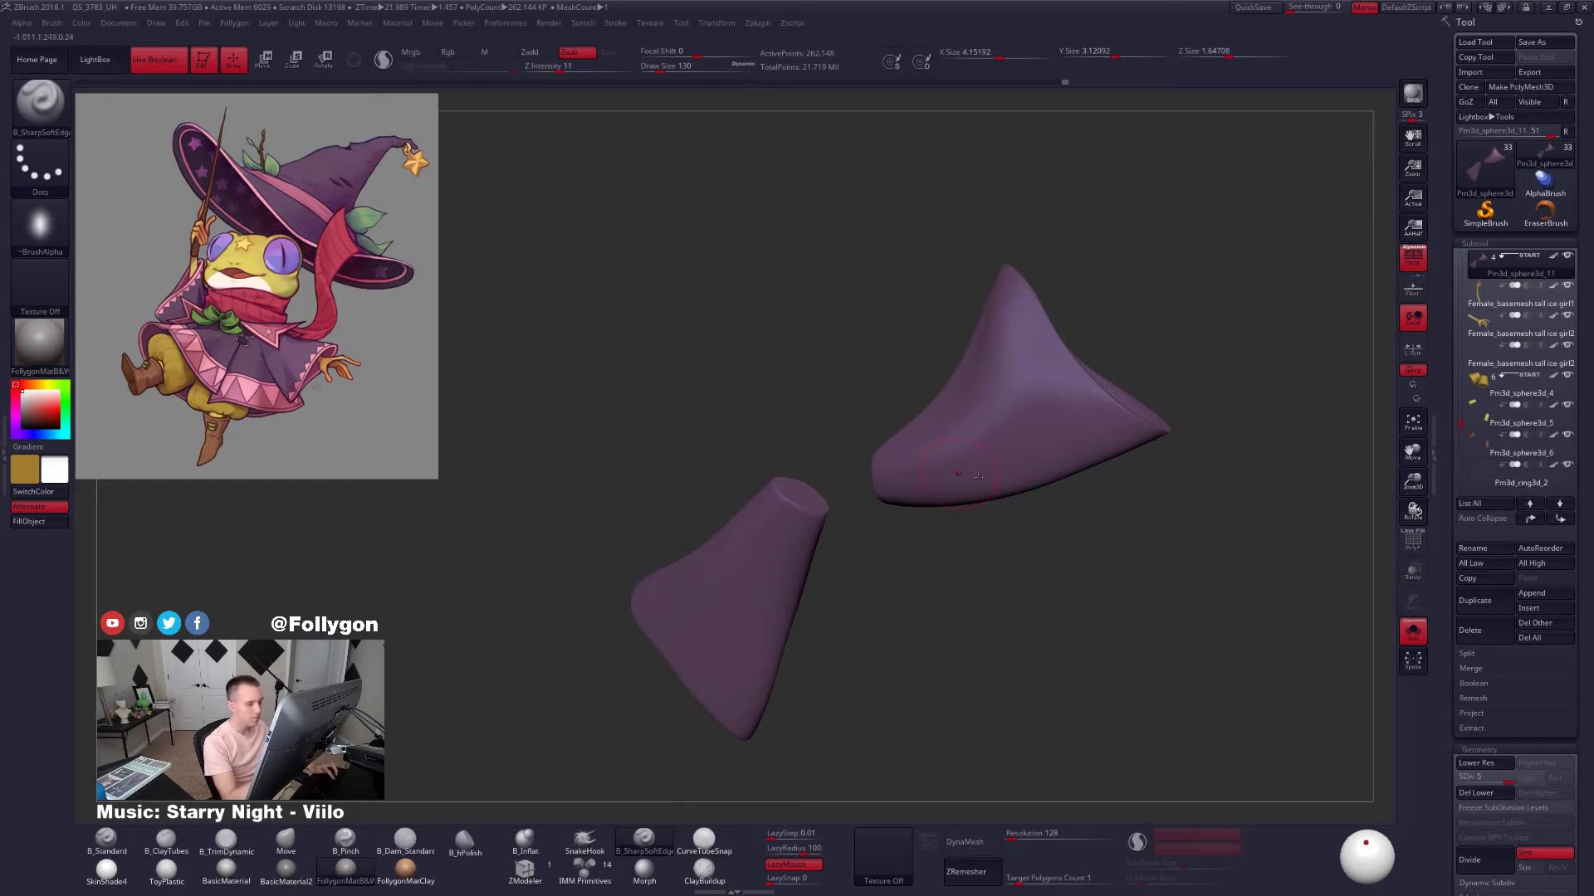
pyautogui.click(1413, 632)
pyautogui.hotkey('alt', 's')
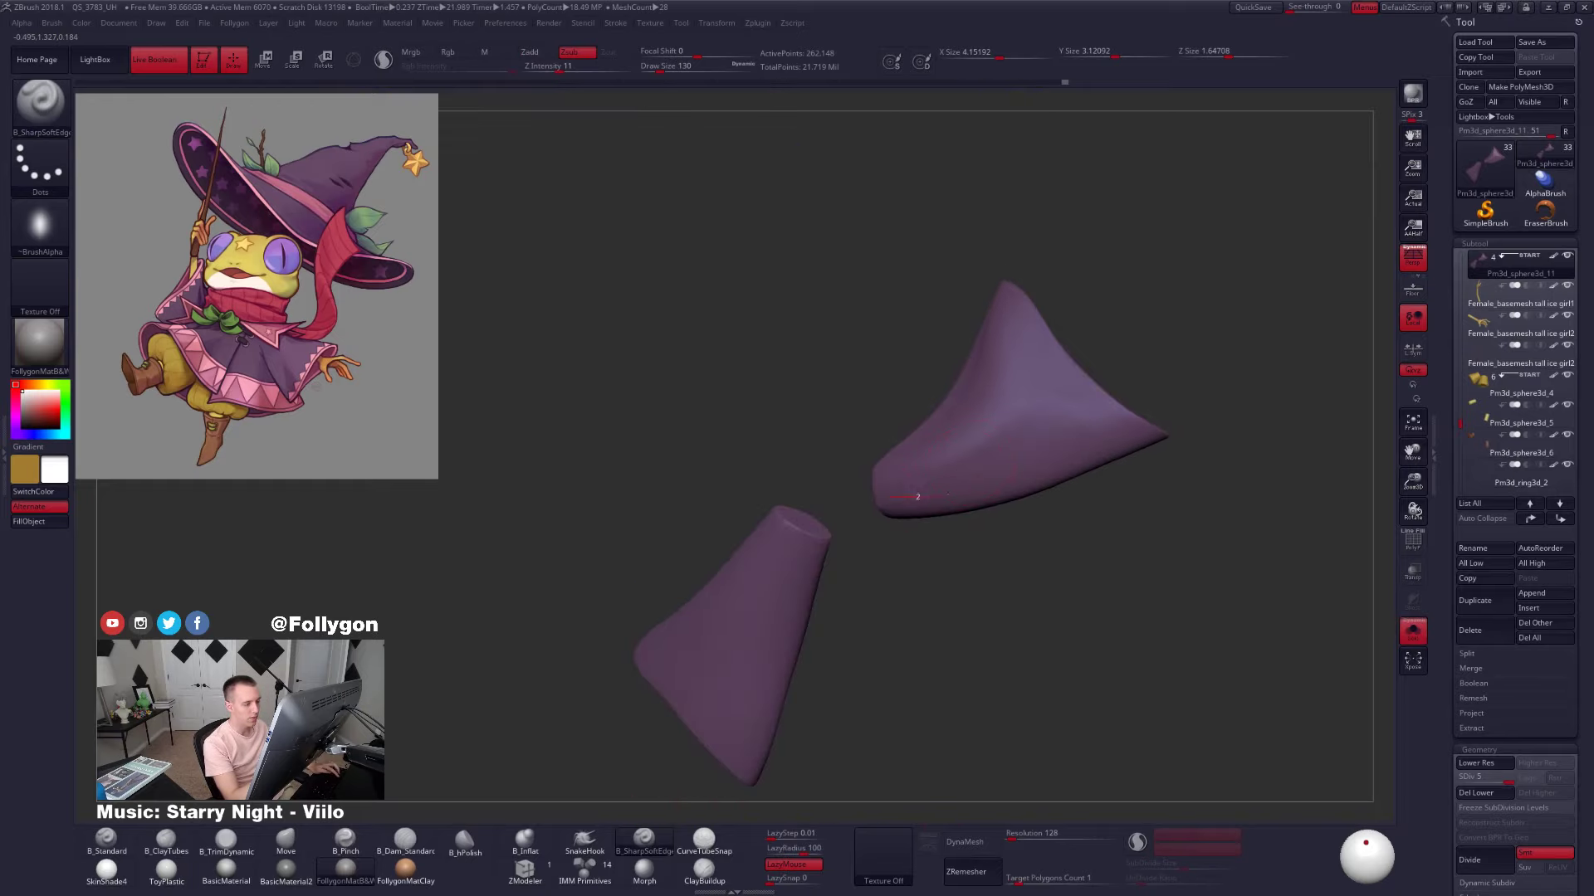
pyautogui.moveTo(947, 494)
pyautogui.mouseDown()
pyautogui.moveTo(1100, 402)
pyautogui.moveTo(1089, 415)
pyautogui.mouseUp()
pyautogui.hotkey('alt', 's')
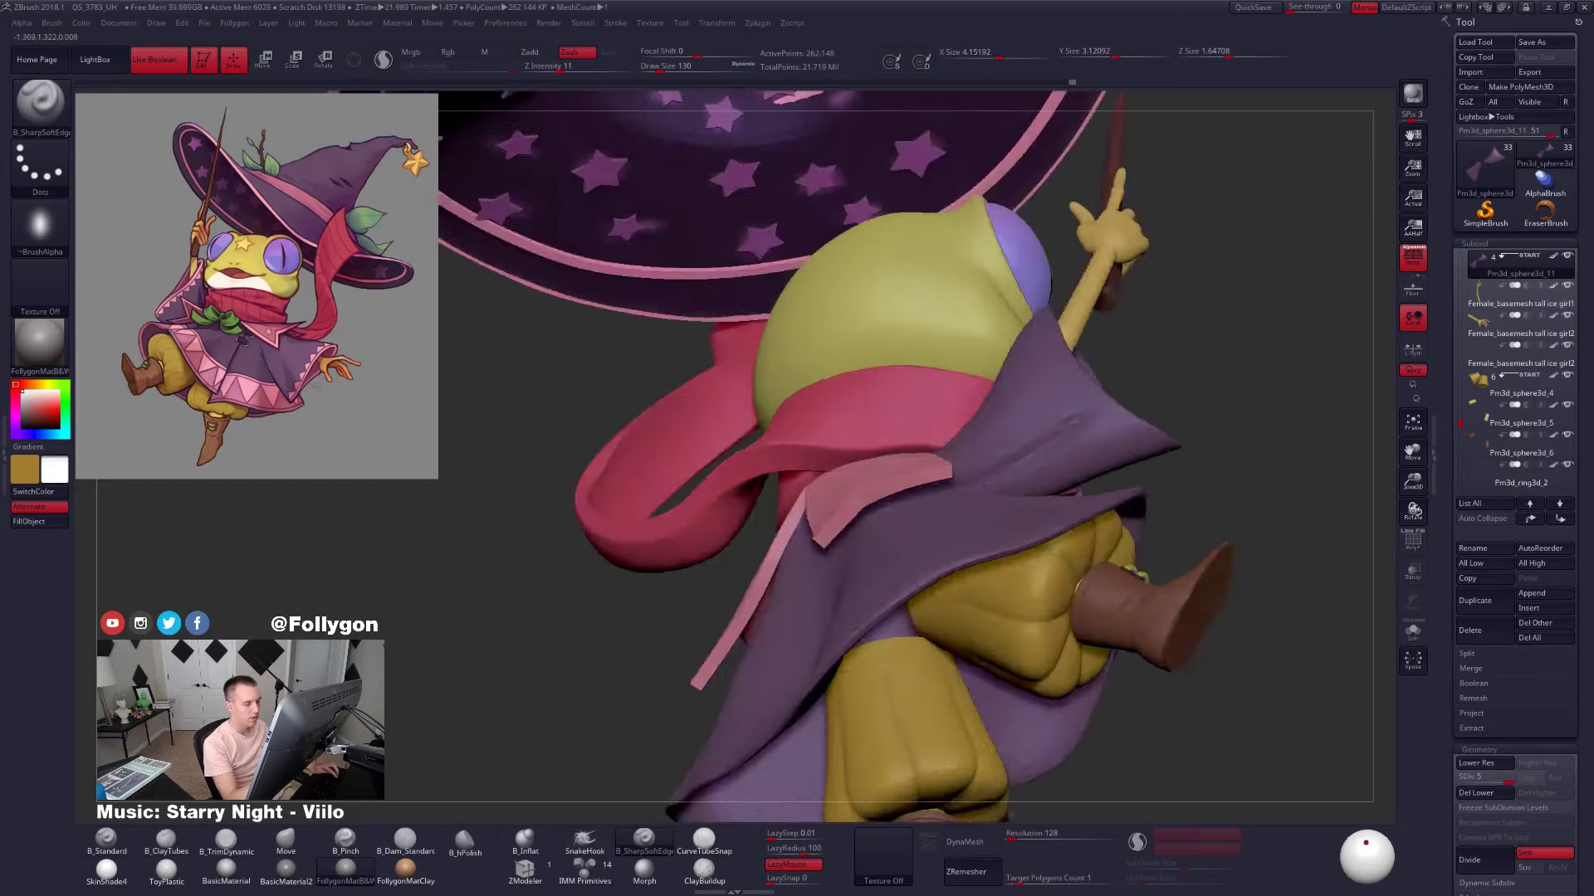
pyautogui.hotkey('alt', 's')
pyautogui.moveTo(1007, 526); pyautogui.dragTo(991, 428, button='right')
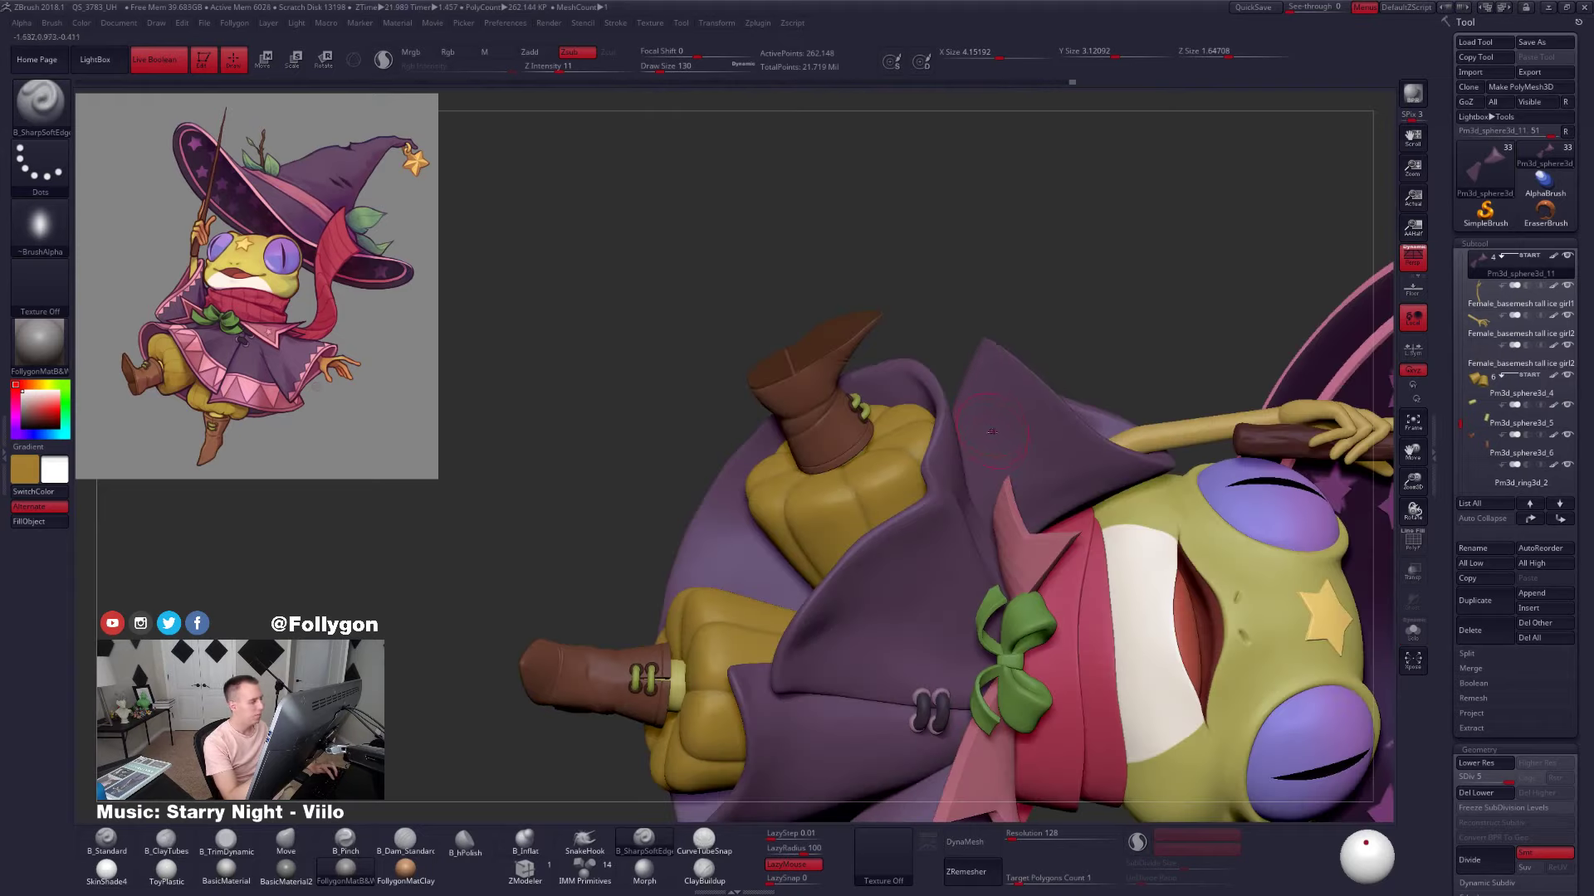
pyautogui.hotkey('alt', 's')
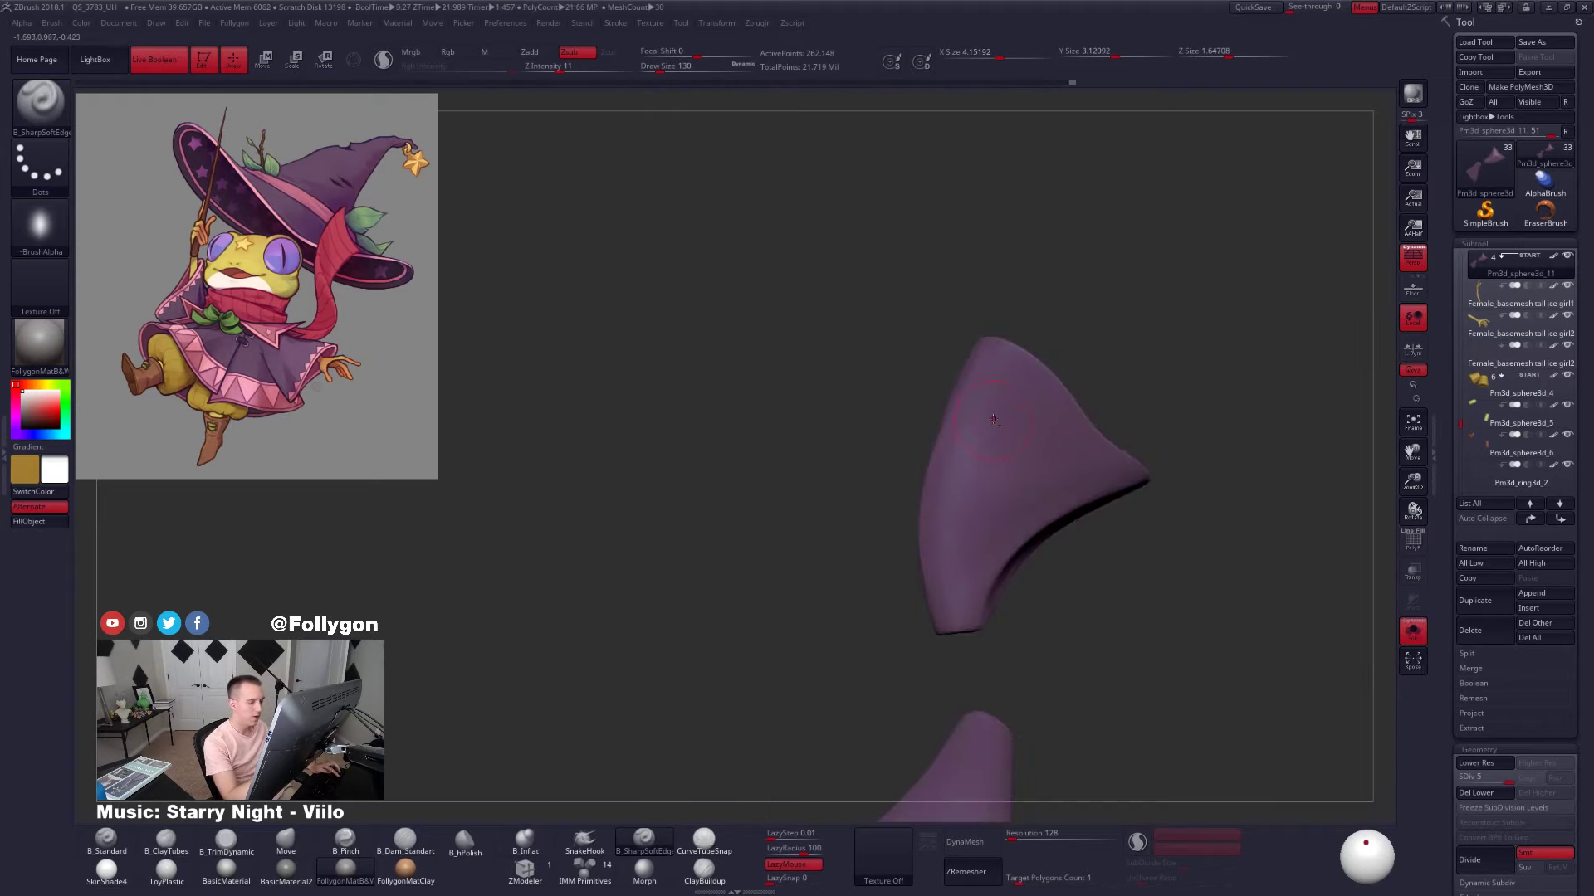
pyautogui.moveTo(947, 578); pyautogui.dragTo(945, 604)
pyautogui.moveTo(954, 599); pyautogui.dragTo(962, 598, button='right')
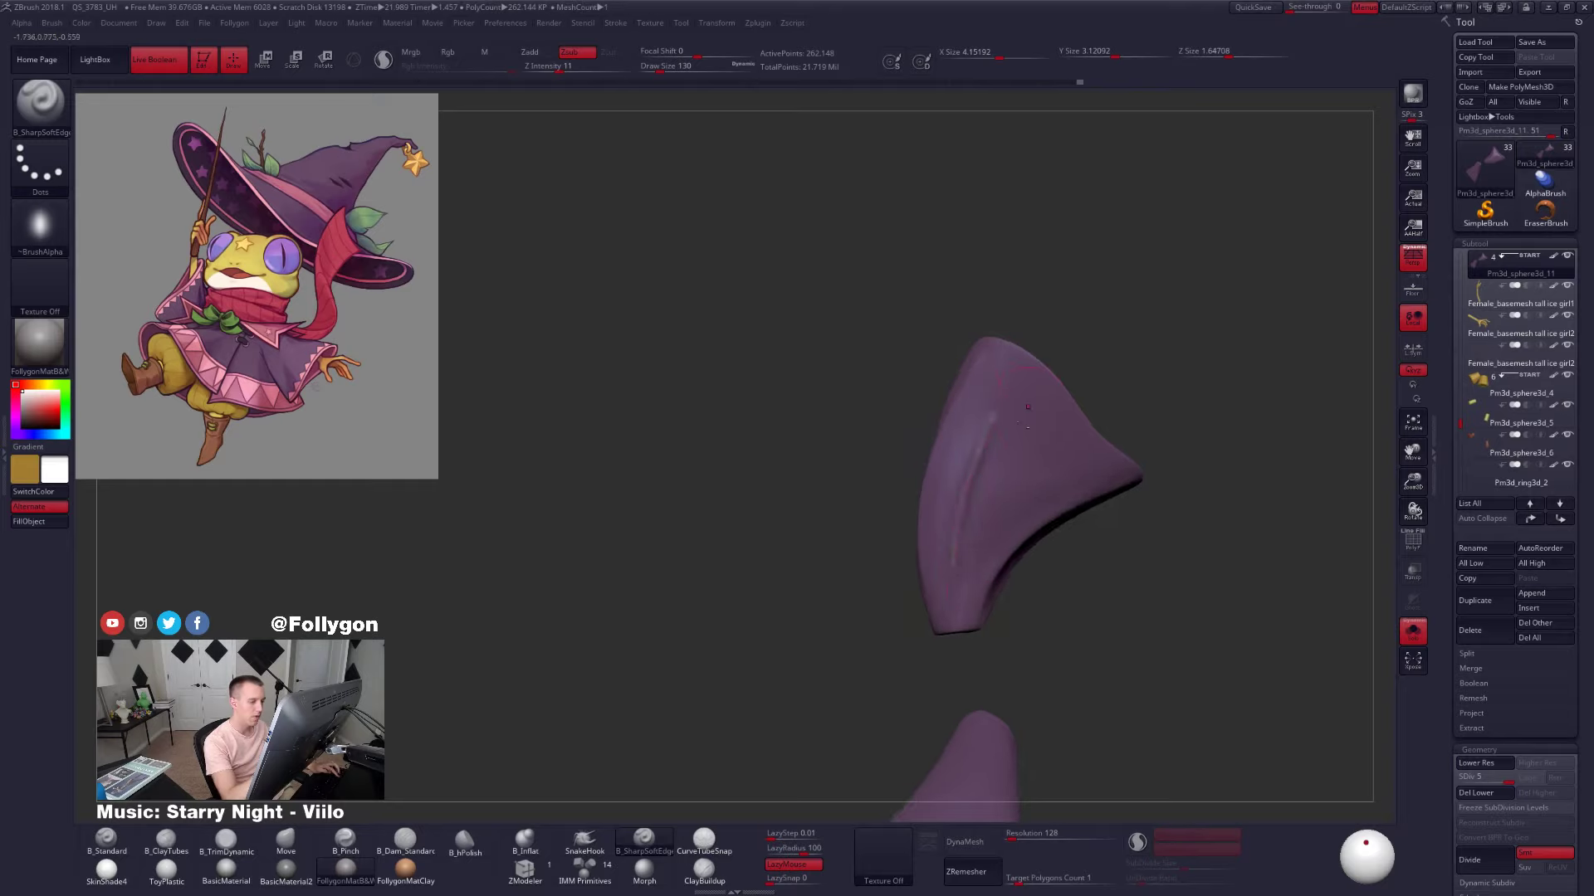
pyautogui.moveTo(1028, 407); pyautogui.dragTo(1100, 410, button='right')
pyautogui.hotkey('ctrl', 'z')
# Carve long fold lines from the narrow end of the isolated raised-arm sleeve toward its flared opening with B_SharpSoftEdge
pyautogui.moveTo(1034, 619); pyautogui.dragTo(965, 624, button='right')
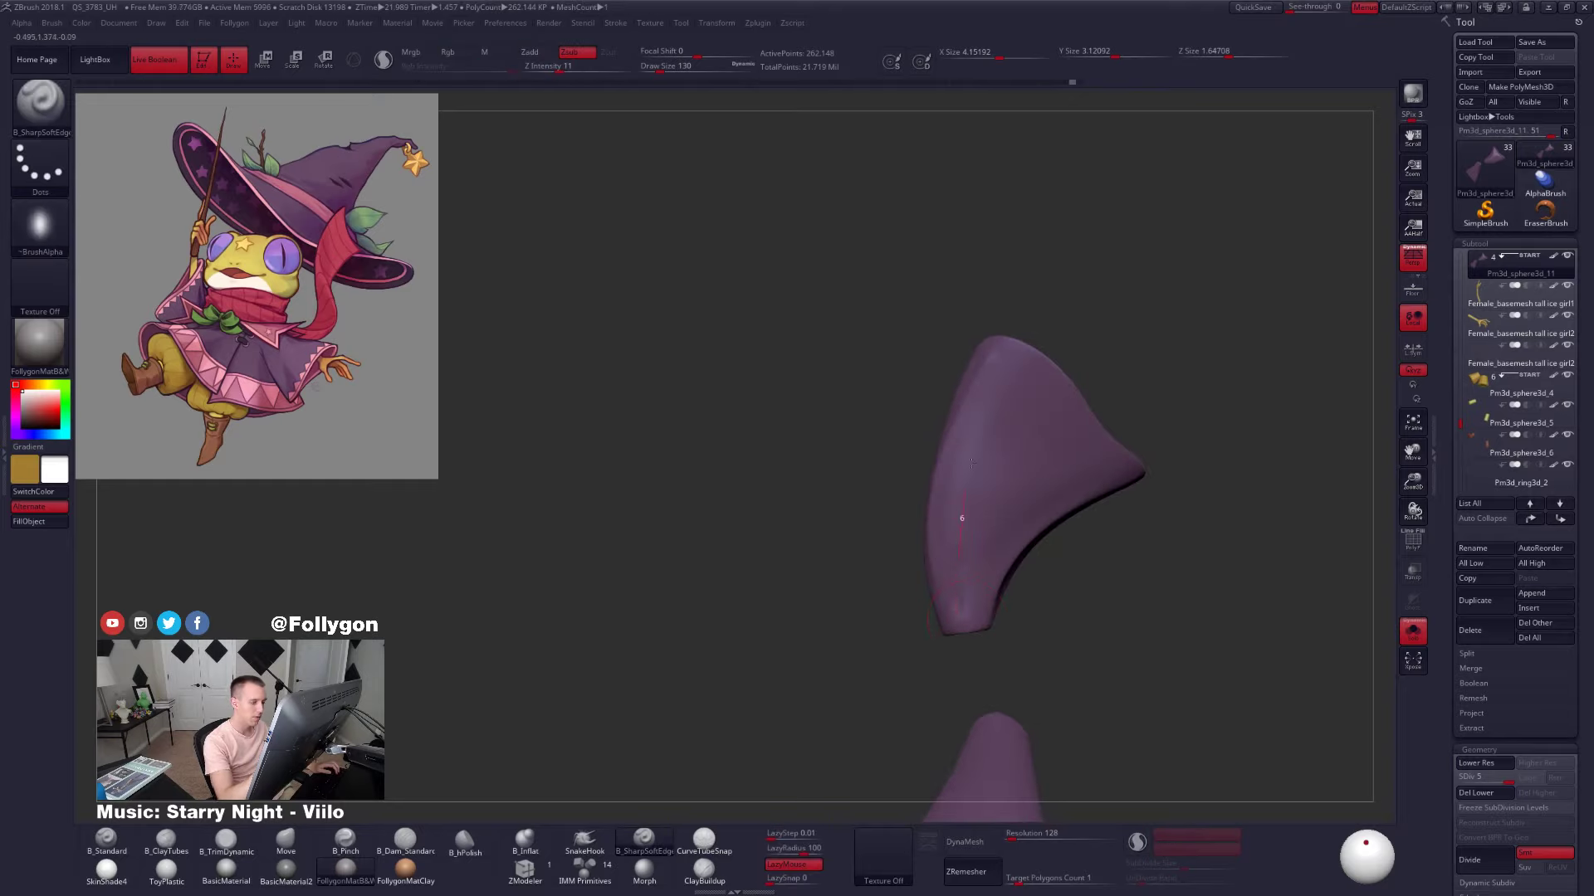
pyautogui.moveTo(981, 436); pyautogui.dragTo(957, 599)
pyautogui.moveTo(958, 602); pyautogui.dragTo(994, 601, button='right')
pyautogui.moveTo(982, 428); pyautogui.dragTo(988, 419)
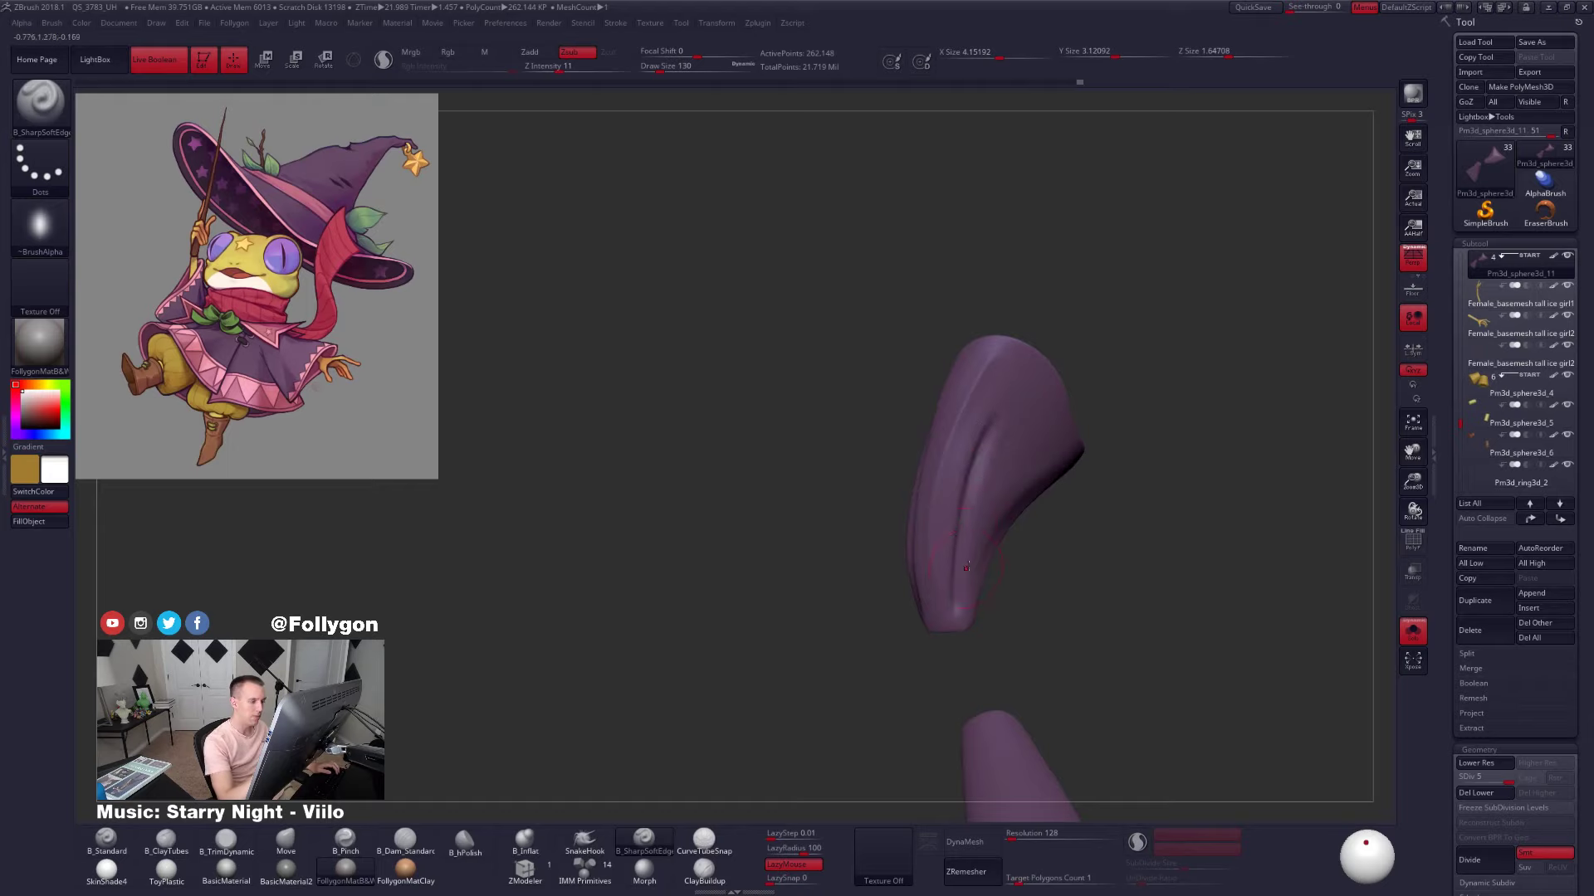
pyautogui.moveTo(988, 425)
pyautogui.mouseDown(button='right')
pyautogui.moveTo(1020, 433)
pyautogui.moveTo(1029, 473)
pyautogui.moveTo(973, 486)
pyautogui.mouseUp(button='right')
# Build up the ridges beside the new fold lines with B_ClayTubes at a reduced draw size
pyautogui.press('2')
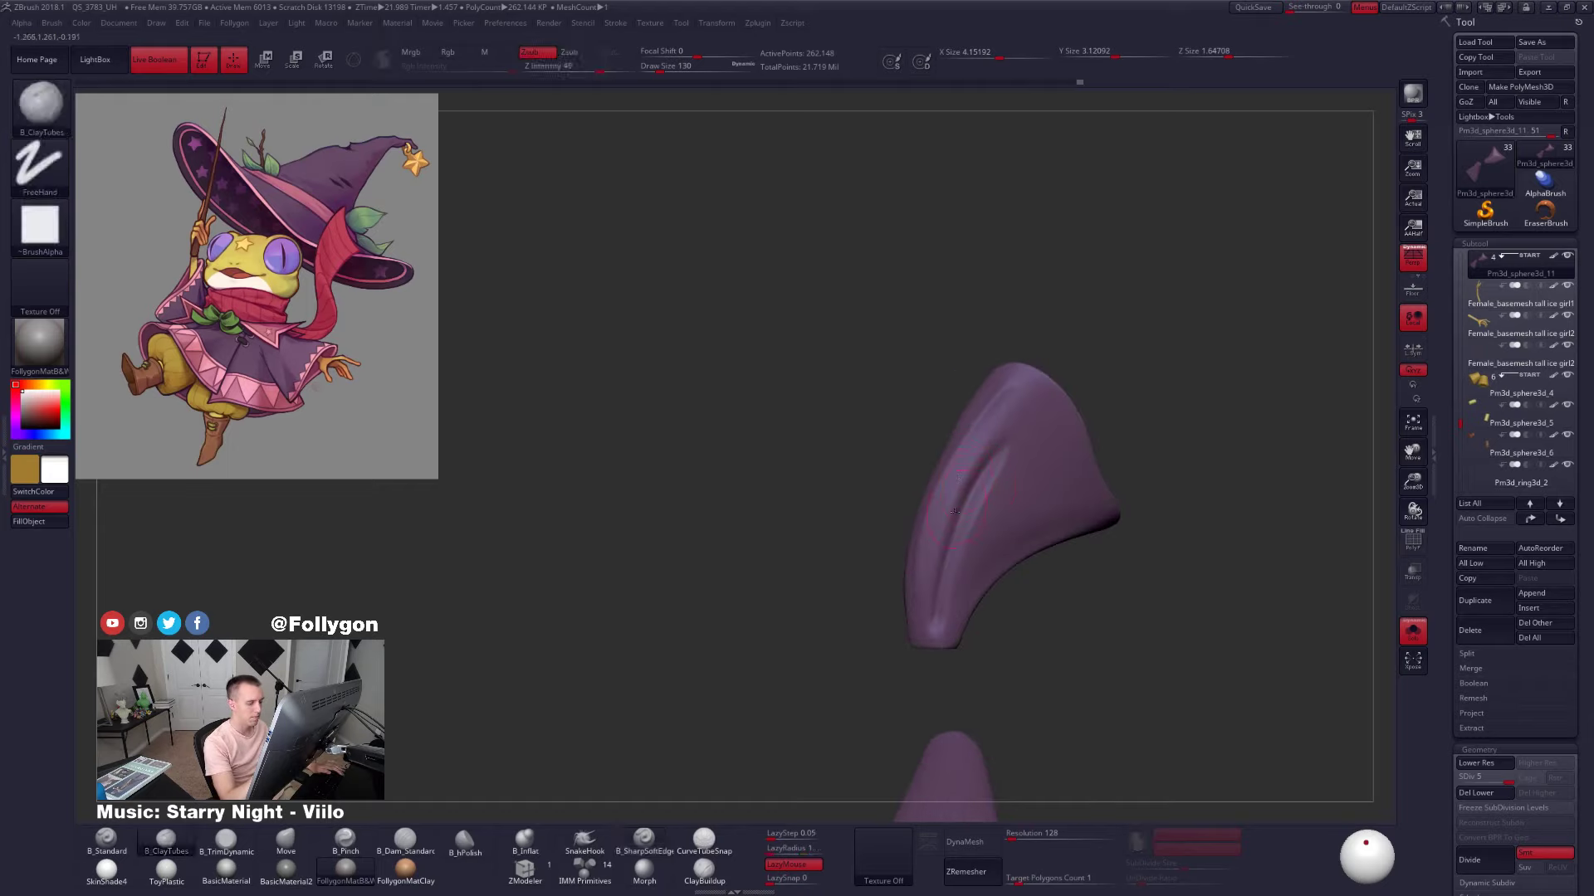
pyautogui.press('space')
pyautogui.moveTo(963, 516); pyautogui.dragTo(960, 516)
pyautogui.moveTo(938, 591)
pyautogui.mouseDown()
pyautogui.moveTo(997, 460)
pyautogui.moveTo(944, 610)
pyautogui.mouseUp()
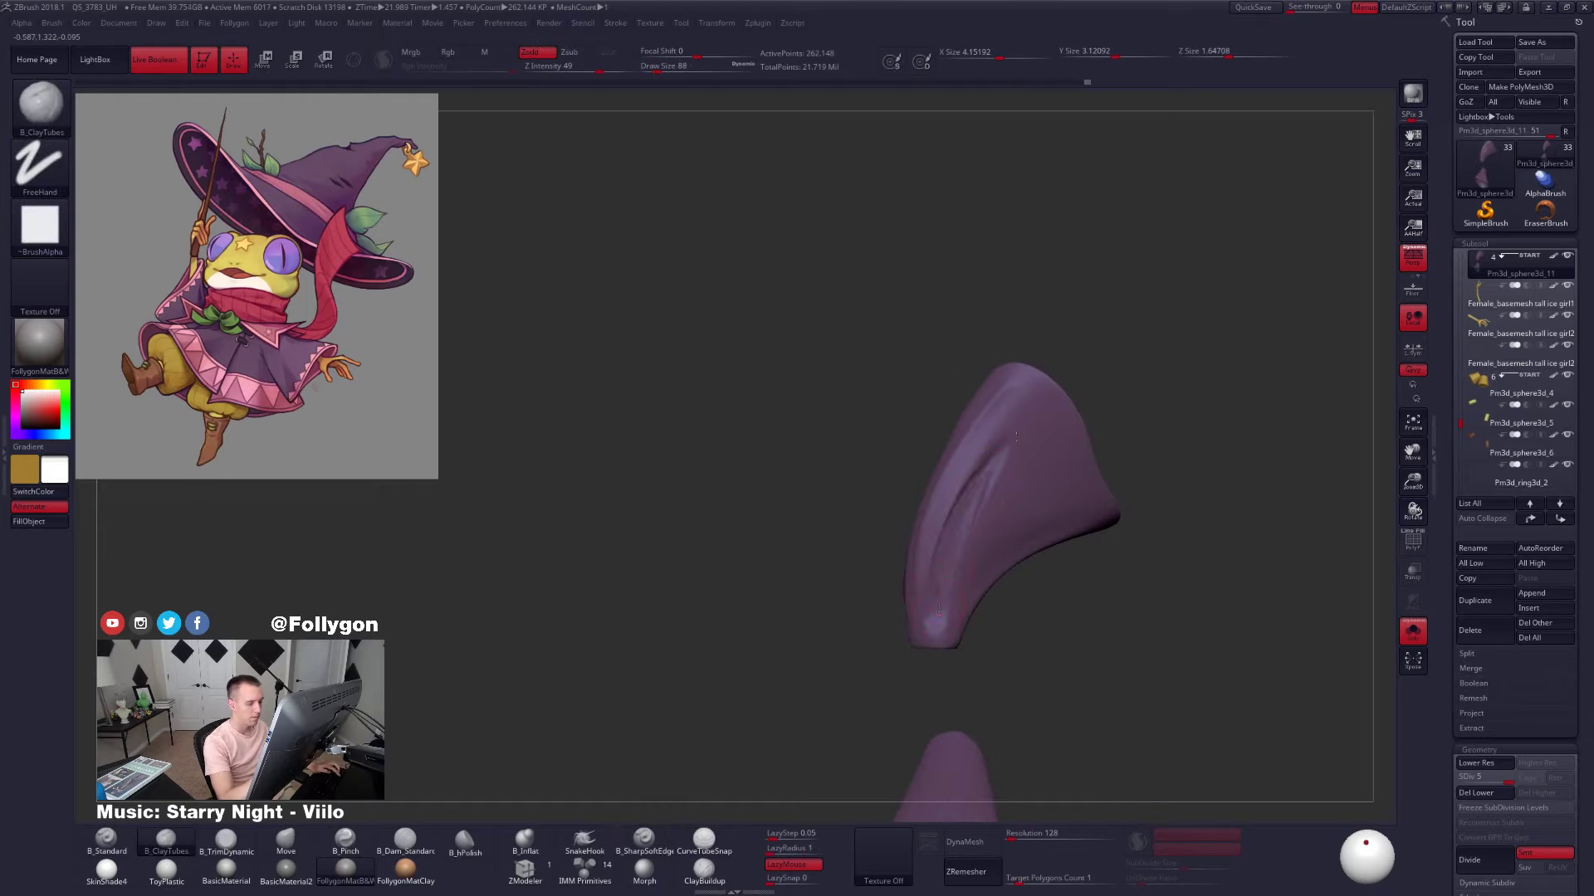
# Set the draw size to 130 and add broader B_ClayTubes volume along the folds around the raised-arm sleeve
pyautogui.press('space')
pyautogui.moveTo(976, 533); pyautogui.dragTo(981, 533)
pyautogui.moveTo(956, 496); pyautogui.dragTo(997, 482, button='right')
pyautogui.moveTo(975, 403); pyautogui.dragTo(954, 465)
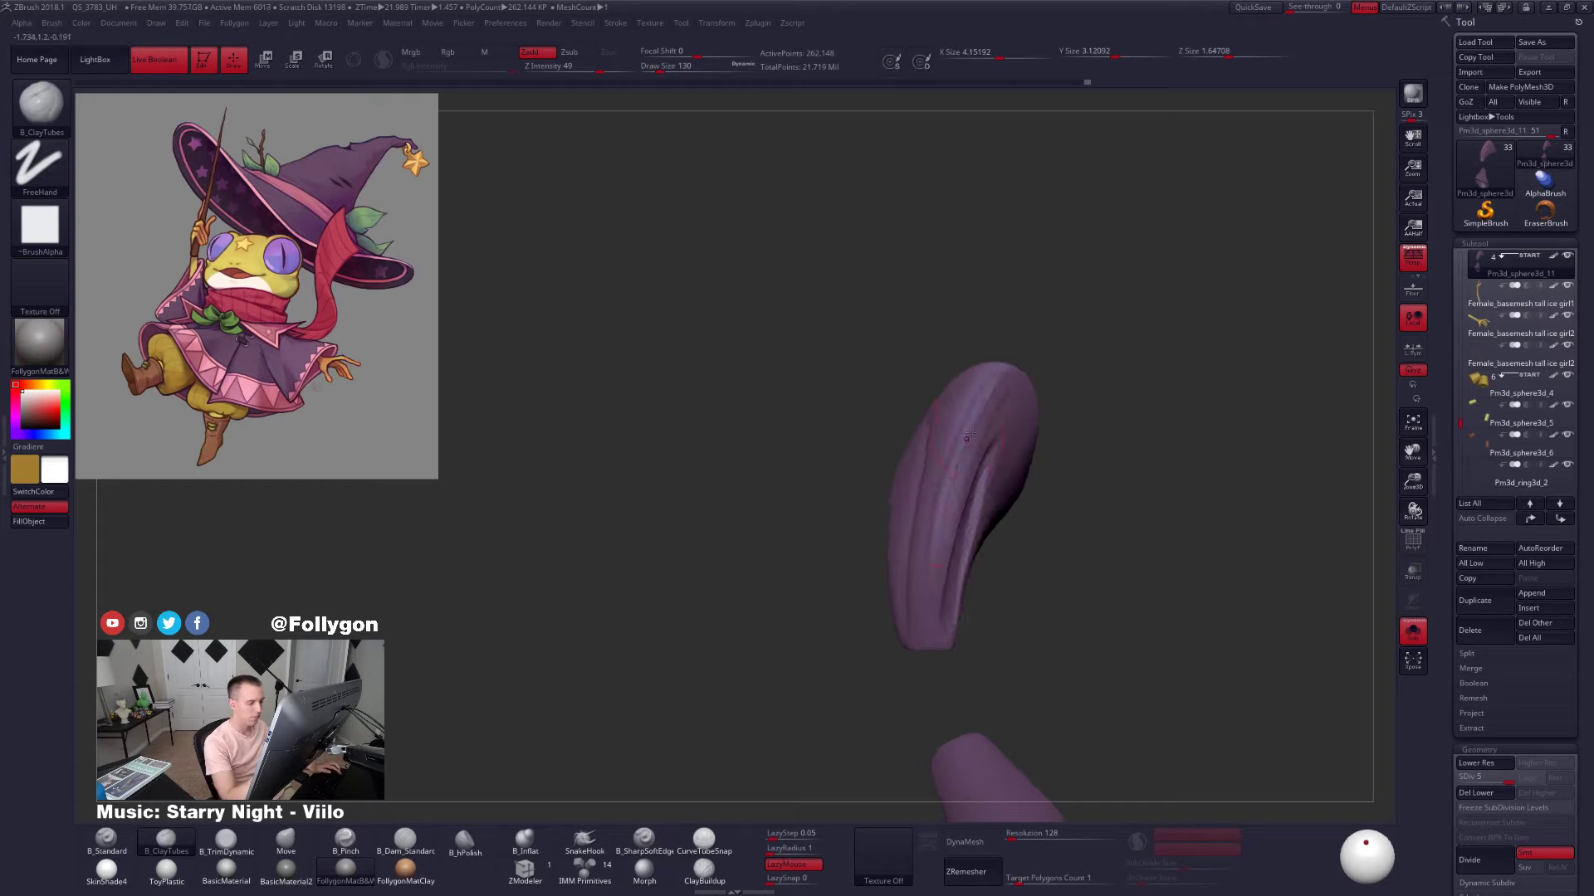
pyautogui.moveTo(929, 613); pyautogui.dragTo(937, 495, button='right')
pyautogui.moveTo(909, 468); pyautogui.dragTo(901, 513)
pyautogui.moveTo(905, 573); pyautogui.dragTo(929, 575, button='right')
pyautogui.moveTo(913, 407); pyautogui.dragTo(900, 507)
pyautogui.moveTo(897, 514)
pyautogui.mouseDown(button='right')
pyautogui.moveTo(962, 562)
pyautogui.moveTo(985, 559)
pyautogui.moveTo(840, 448)
pyautogui.mouseUp(button='right')
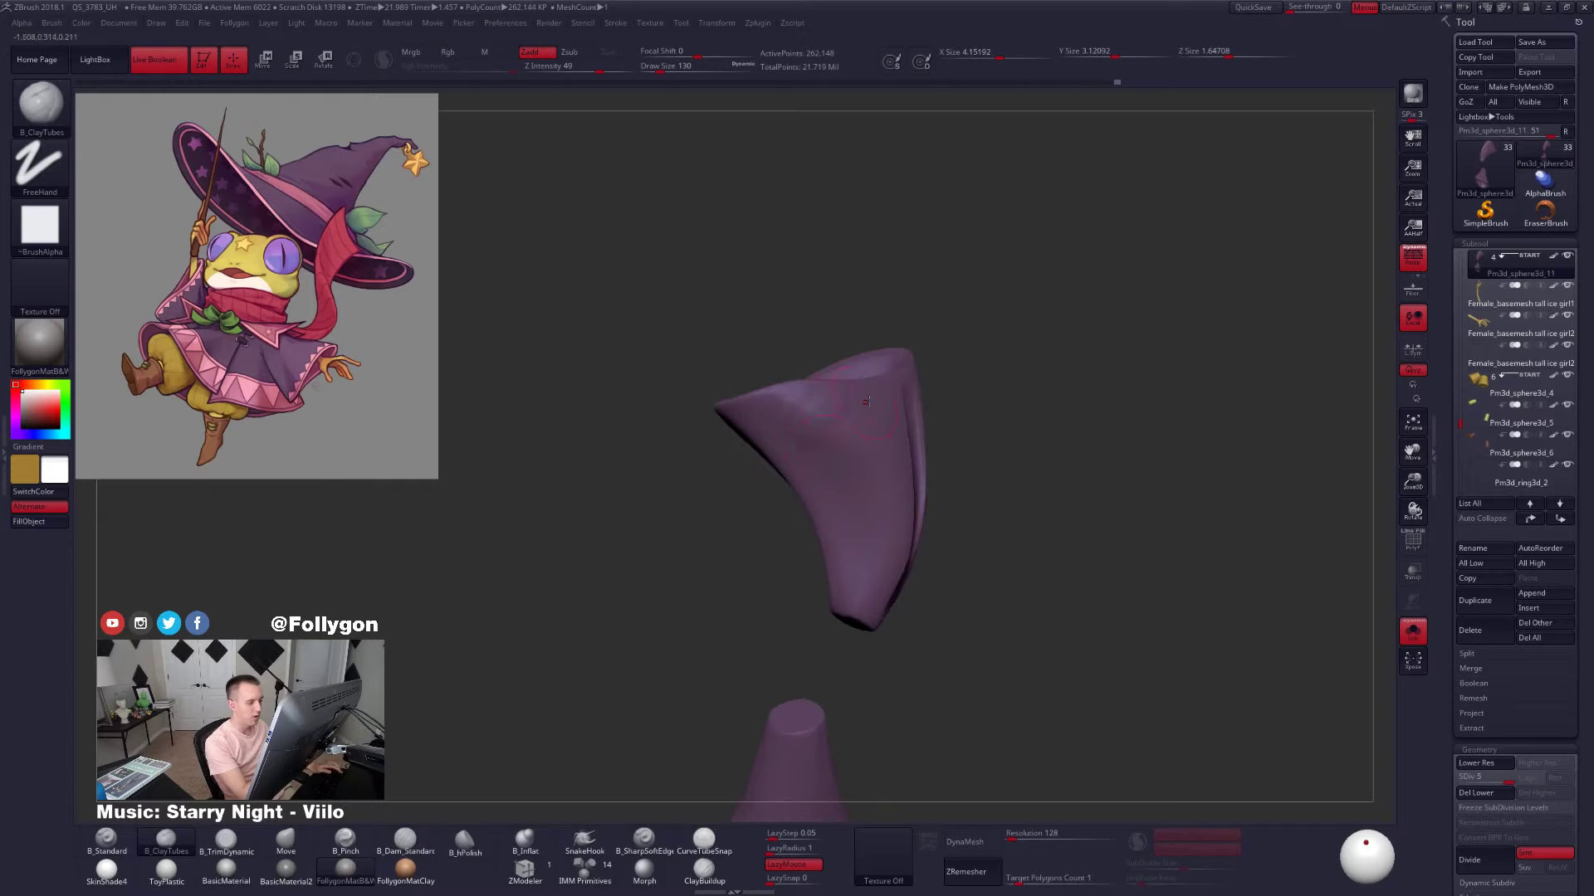
pyautogui.moveTo(878, 521); pyautogui.dragTo(954, 540, button='right')
pyautogui.moveTo(893, 566); pyautogui.dragTo(915, 477)
pyautogui.moveTo(921, 559); pyautogui.dragTo(973, 551, button='right')
# Lower the sleeves to subdivision level 4 and lay a long B_ClayTubes ridge down the raised-arm sleeve
pyautogui.keyDown('shift'); pyautogui.moveTo(961, 397); pyautogui.dragTo(963, 440); pyautogui.keyUp('shift')
pyautogui.hotkey('shift', 'd')
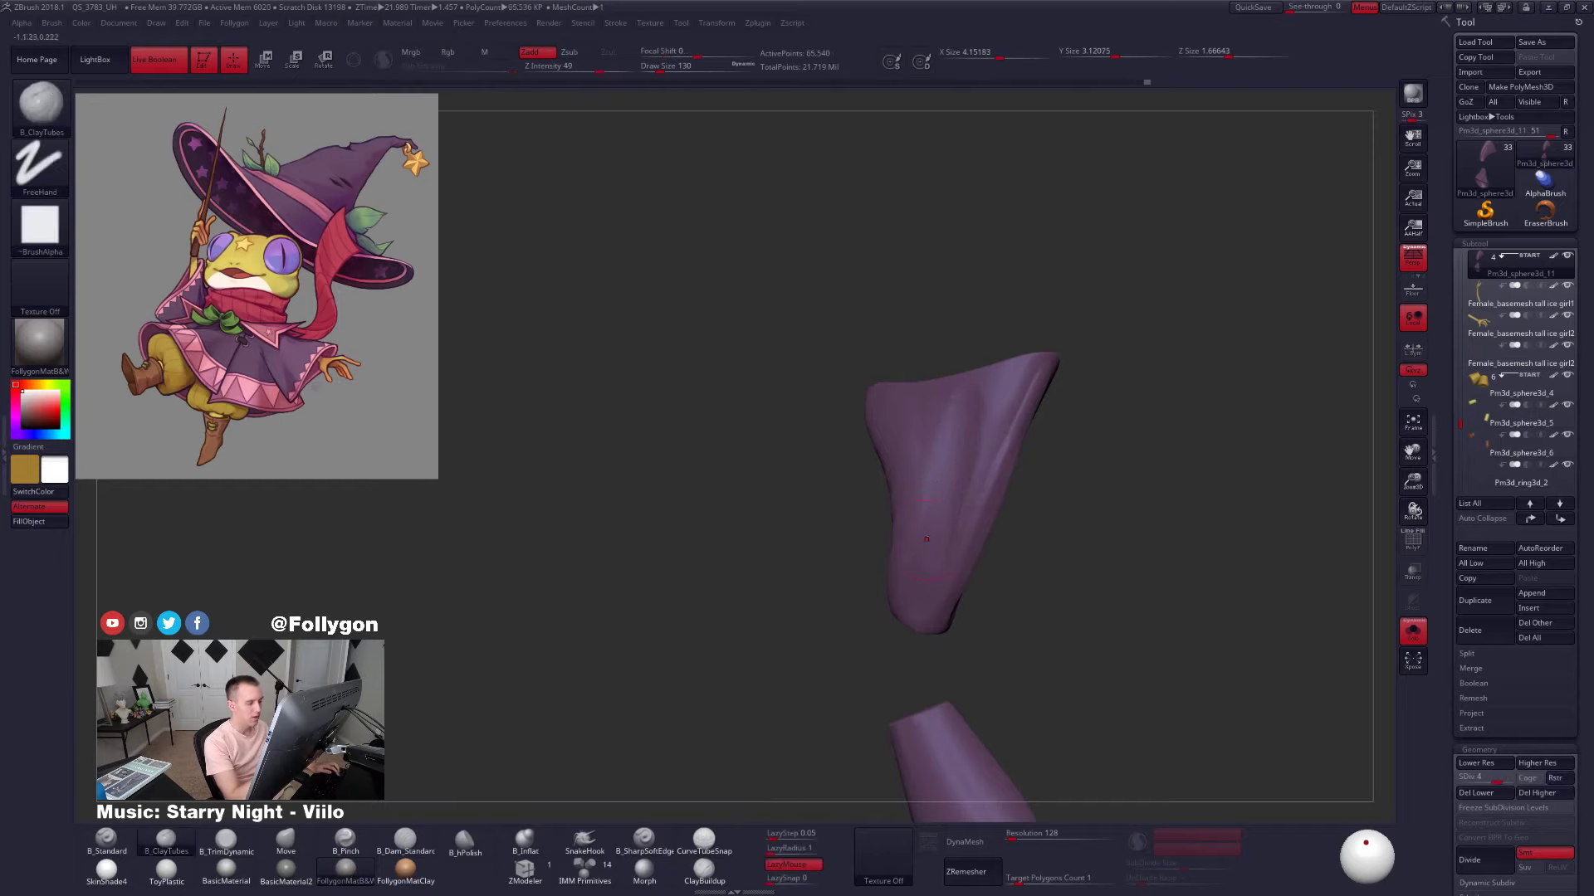
pyautogui.moveTo(987, 448); pyautogui.dragTo(943, 445, button='right')
pyautogui.press('space')
pyautogui.moveTo(938, 515); pyautogui.dragTo(905, 508, button='right')
pyautogui.moveTo(960, 389); pyautogui.dragTo(903, 598)
pyautogui.moveTo(941, 505); pyautogui.dragTo(903, 549, button='right')
# Adjust the draw size and smooth the ridges and grooves around the raised-arm sleeve at subdivision level 4
pyautogui.press('space')
pyautogui.moveTo(955, 529); pyautogui.dragTo(967, 529)
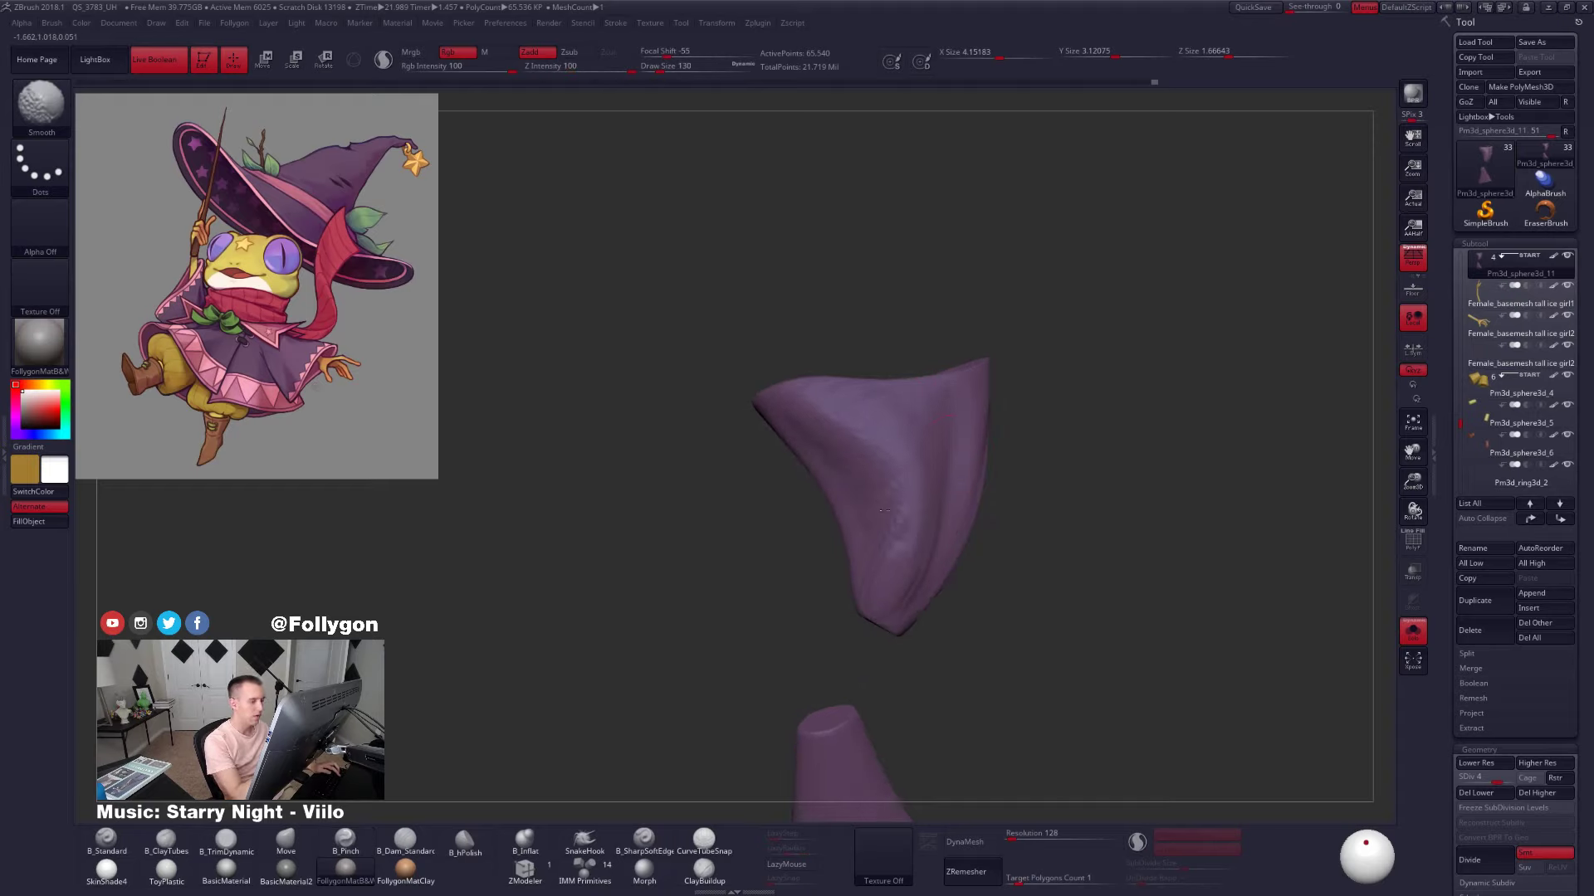
pyautogui.moveTo(942, 465)
pyautogui.mouseDown(button='right')
pyautogui.moveTo(980, 474)
pyautogui.moveTo(946, 523)
pyautogui.moveTo(888, 512)
pyautogui.mouseUp(button='right')
pyautogui.keyDown('shift'); pyautogui.moveTo(980, 406); pyautogui.dragTo(926, 429); pyautogui.keyUp('shift')
pyautogui.moveTo(910, 457); pyautogui.dragTo(922, 446, button='right')
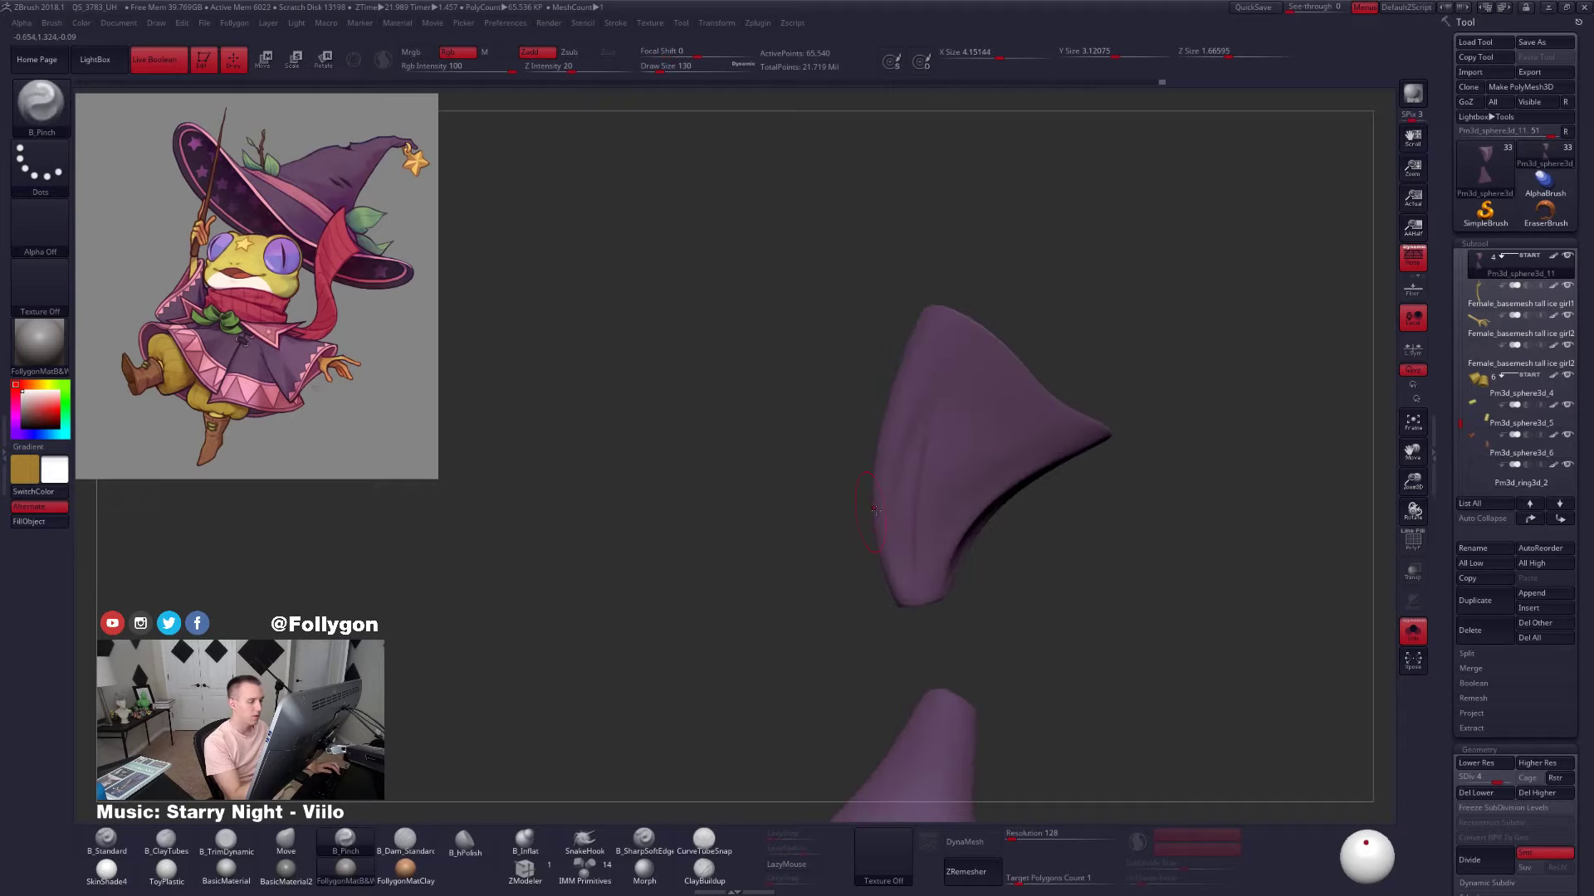
pyautogui.keyDown('shift'); pyautogui.moveTo(913, 540); pyautogui.dragTo(908, 589); pyautogui.keyUp('shift')
pyautogui.moveTo(913, 548)
pyautogui.mouseDown(button='right')
pyautogui.moveTo(872, 554)
pyautogui.moveTo(908, 569)
pyautogui.mouseUp(button='right')
pyautogui.keyDown('shift'); pyautogui.moveTo(922, 474); pyautogui.dragTo(928, 415); pyautogui.keyUp('shift')
pyautogui.moveTo(892, 552); pyautogui.dragTo(918, 556, button='right')
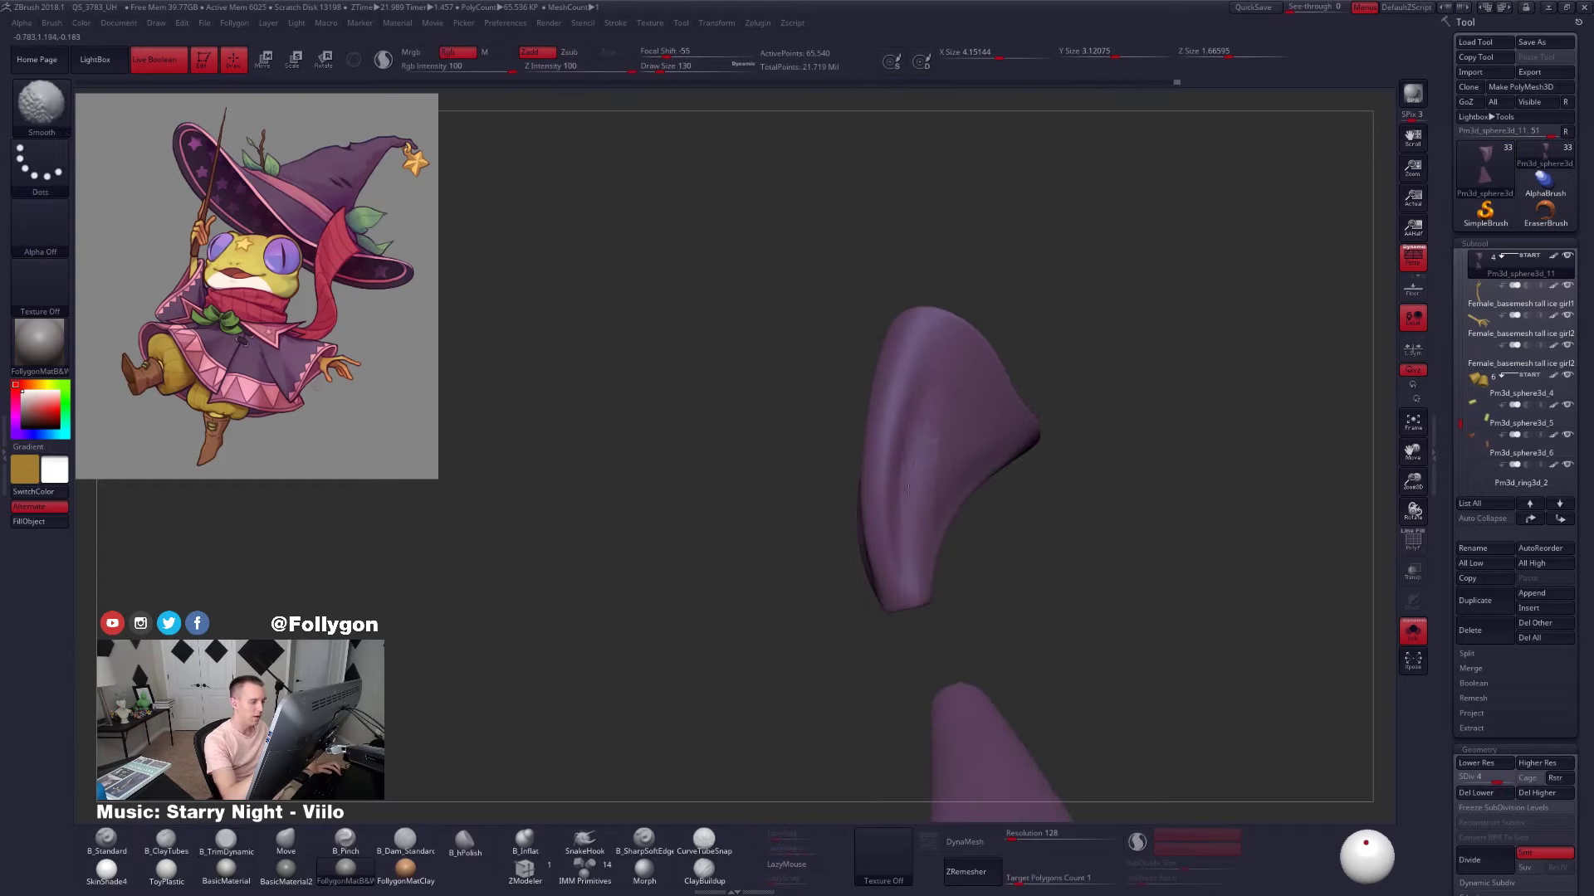
pyautogui.moveTo(908, 489)
pyautogui.mouseDown(button='right')
pyautogui.moveTo(879, 488)
pyautogui.moveTo(901, 474)
pyautogui.mouseUp(button='right')
# Return the sleeves to subdivision level 5, set the draw size to 161, and soften the raised-arm sleeve's folds
pyautogui.press('d')
pyautogui.press('space')
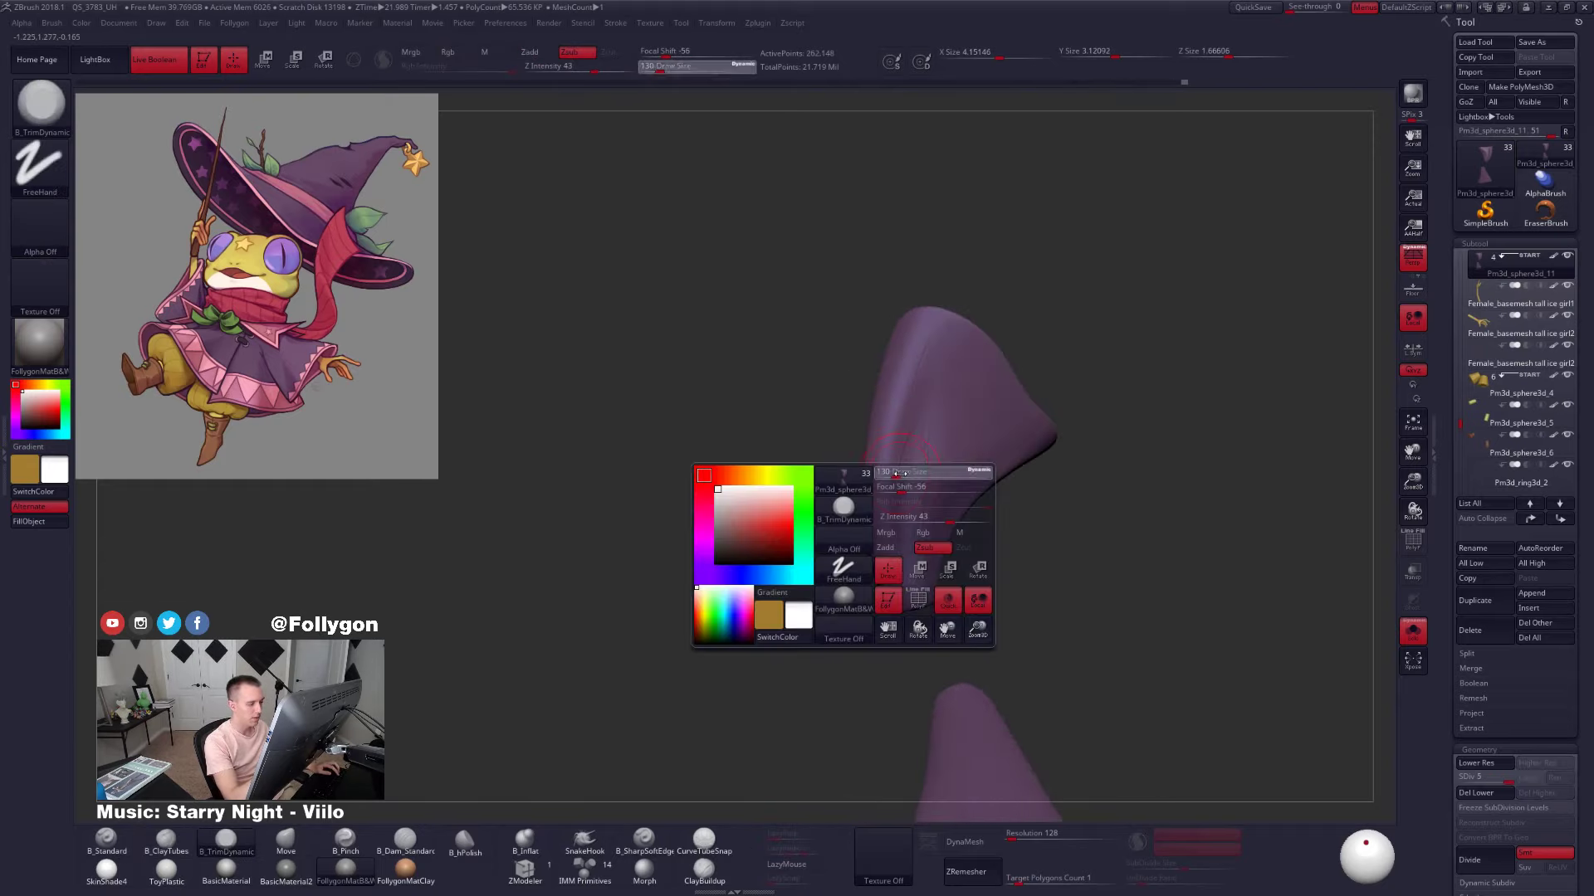
pyautogui.moveTo(900, 474); pyautogui.dragTo(905, 474)
pyautogui.keyDown('shift'); pyautogui.moveTo(901, 465); pyautogui.dragTo(898, 444); pyautogui.keyUp('shift')
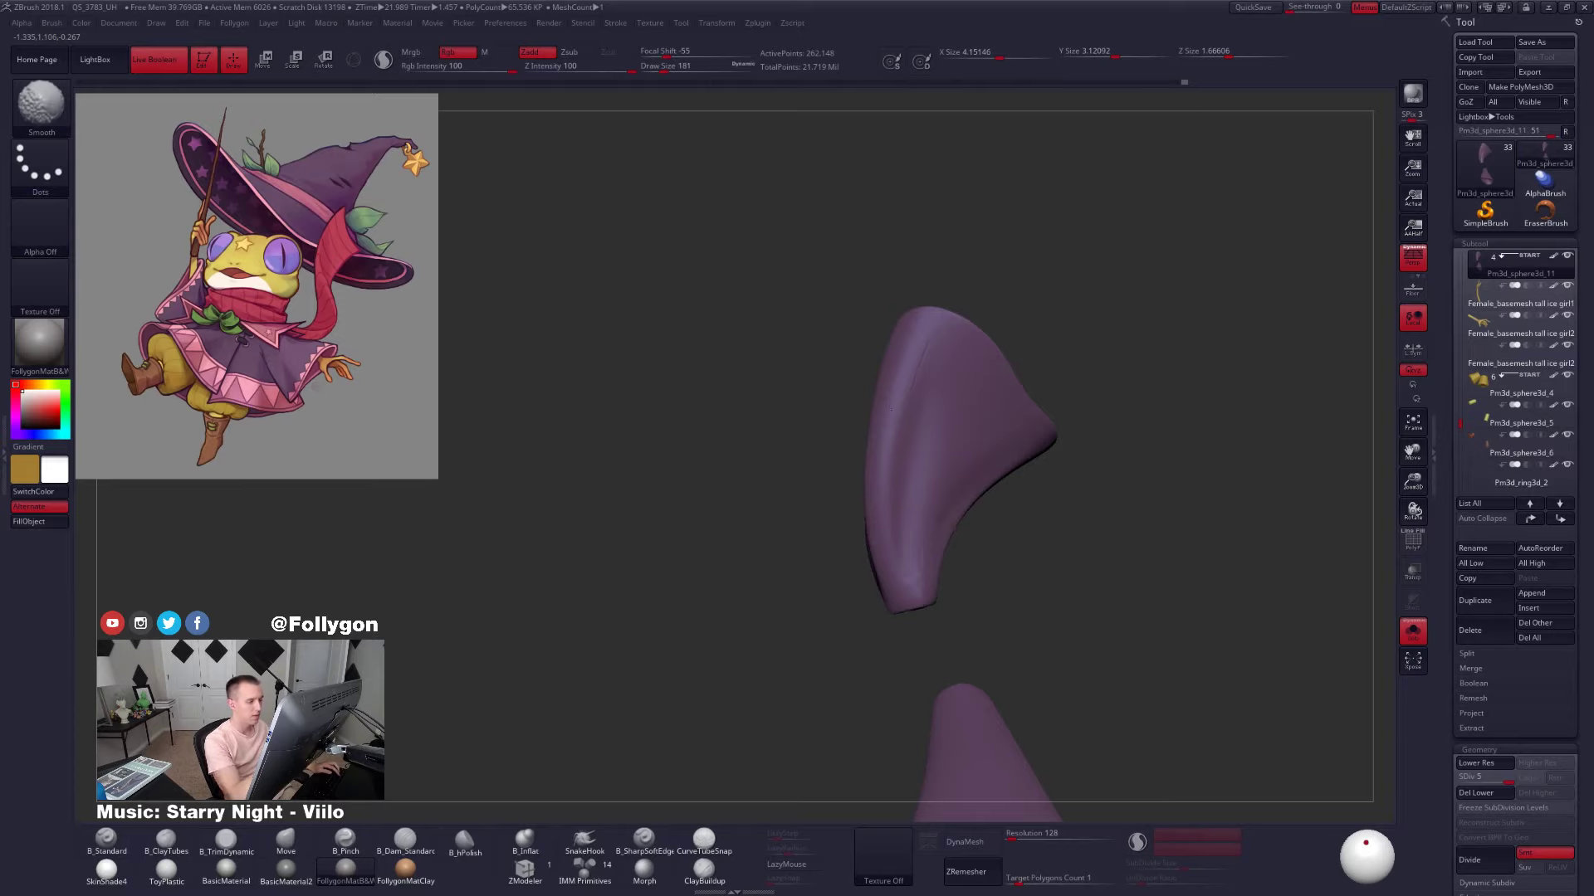
pyautogui.moveTo(900, 465); pyautogui.dragTo(939, 526, button='right')
pyautogui.keyDown('shift'); pyautogui.moveTo(884, 531); pyautogui.dragTo(836, 473); pyautogui.keyUp('shift')
pyautogui.moveTo(836, 473); pyautogui.dragTo(790, 471, button='right')
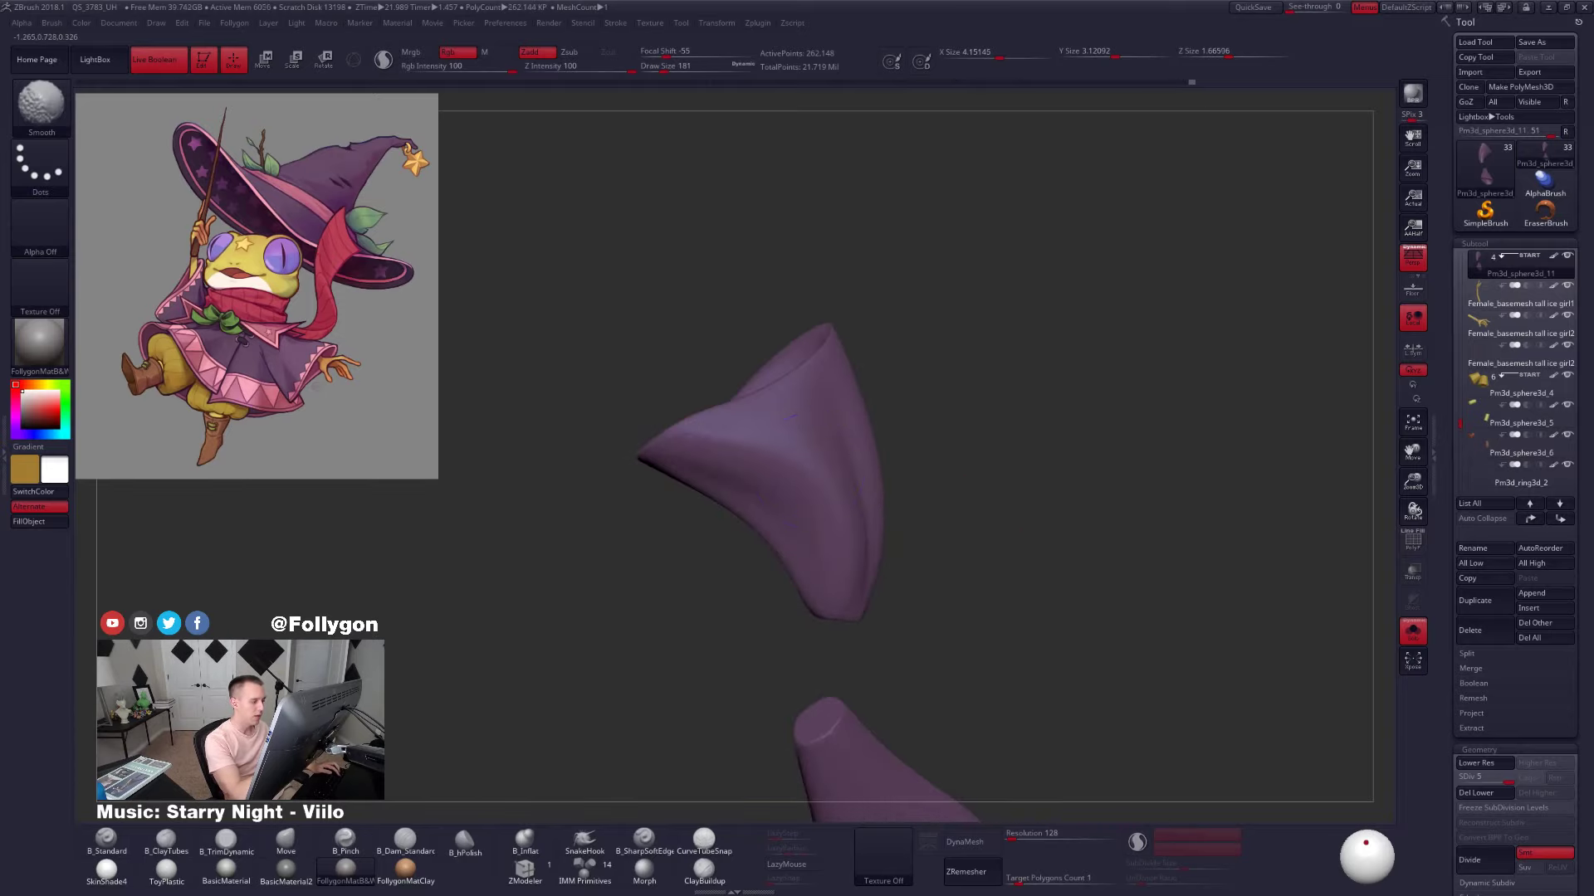
pyautogui.keyDown('shift'); pyautogui.moveTo(834, 548); pyautogui.dragTo(838, 536); pyautogui.keyUp('shift')
pyautogui.moveTo(854, 531)
pyautogui.mouseDown(button='right')
pyautogui.moveTo(1035, 530)
pyautogui.moveTo(978, 487)
pyautogui.moveTo(987, 540)
pyautogui.moveTo(1000, 435)
pyautogui.mouseUp(button='right')
# Check the raised-arm sleeve against the whole figure and add more B_ClayTubes volume along its back folds
pyautogui.hotkey('alt', 's')
pyautogui.moveTo(834, 488); pyautogui.dragTo(880, 488, button='right')
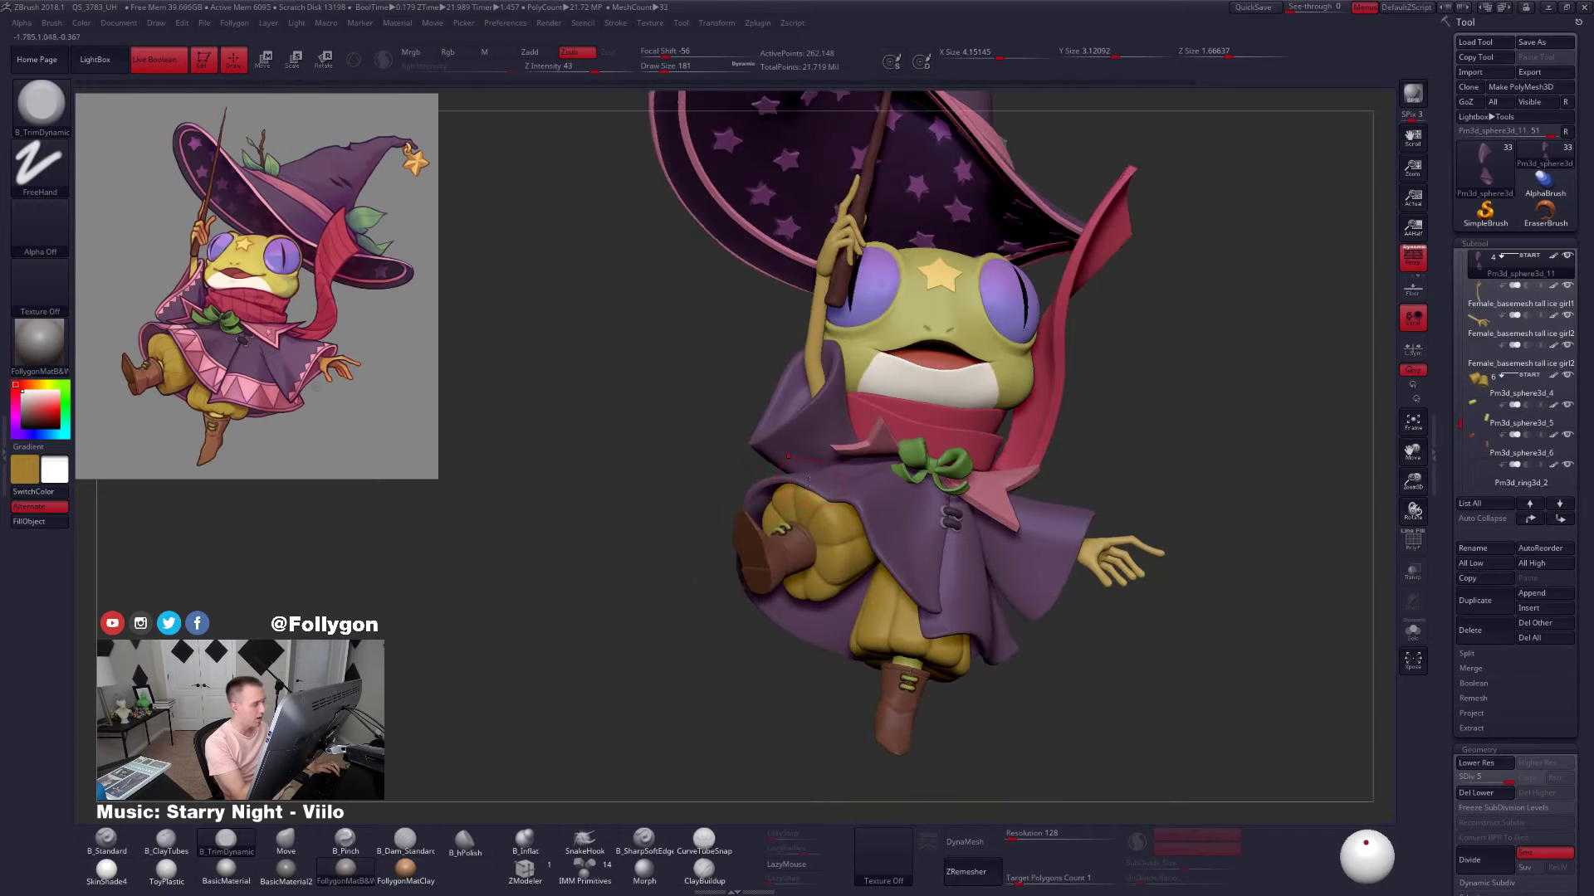
pyautogui.moveTo(598, 488)
pyautogui.mouseDown(button='right')
pyautogui.moveTo(1005, 476)
pyautogui.moveTo(1044, 502)
pyautogui.mouseUp(button='right')
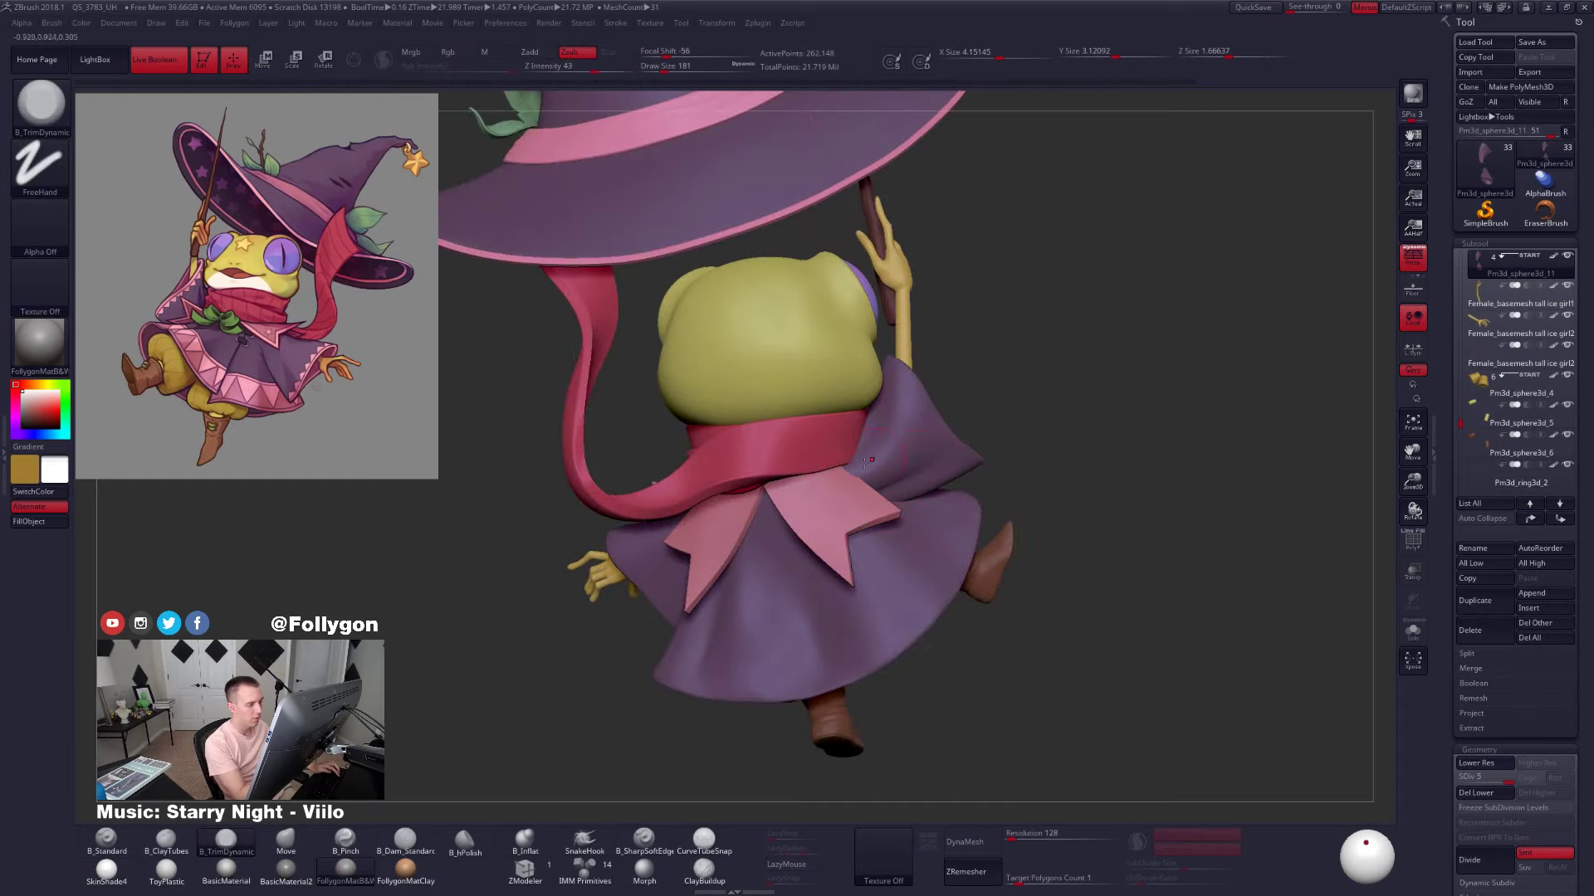
pyautogui.moveTo(1088, 500)
pyautogui.mouseDown(button='right')
pyautogui.moveTo(952, 448)
pyautogui.moveTo(949, 498)
pyautogui.mouseUp(button='right')
pyautogui.hotkey('alt', 's')
pyautogui.press('2')
pyautogui.moveTo(843, 527); pyautogui.dragTo(906, 456)
pyautogui.moveTo(921, 499); pyautogui.dragTo(918, 481, button='right')
pyautogui.moveTo(928, 437); pyautogui.dragTo(904, 494)
pyautogui.moveTo(904, 495); pyautogui.dragTo(918, 480, button='right')
# Flatten the added clay with B_TrimDynamic and smooth it at subdivision level 4, ending back at level 5
pyautogui.hotkey('shift', 'd')
pyautogui.moveTo(913, 465)
pyautogui.keyDown('shift'); pyautogui.mouseDown()
pyautogui.moveTo(892, 505)
pyautogui.moveTo(917, 456)
pyautogui.mouseUp(); pyautogui.keyUp('shift')
pyautogui.moveTo(917, 461)
pyautogui.mouseDown(button='right')
pyautogui.moveTo(801, 473)
pyautogui.moveTo(942, 462)
pyautogui.mouseUp(button='right')
pyautogui.moveTo(893, 542); pyautogui.dragTo(921, 524, button='right')
pyautogui.press('3')
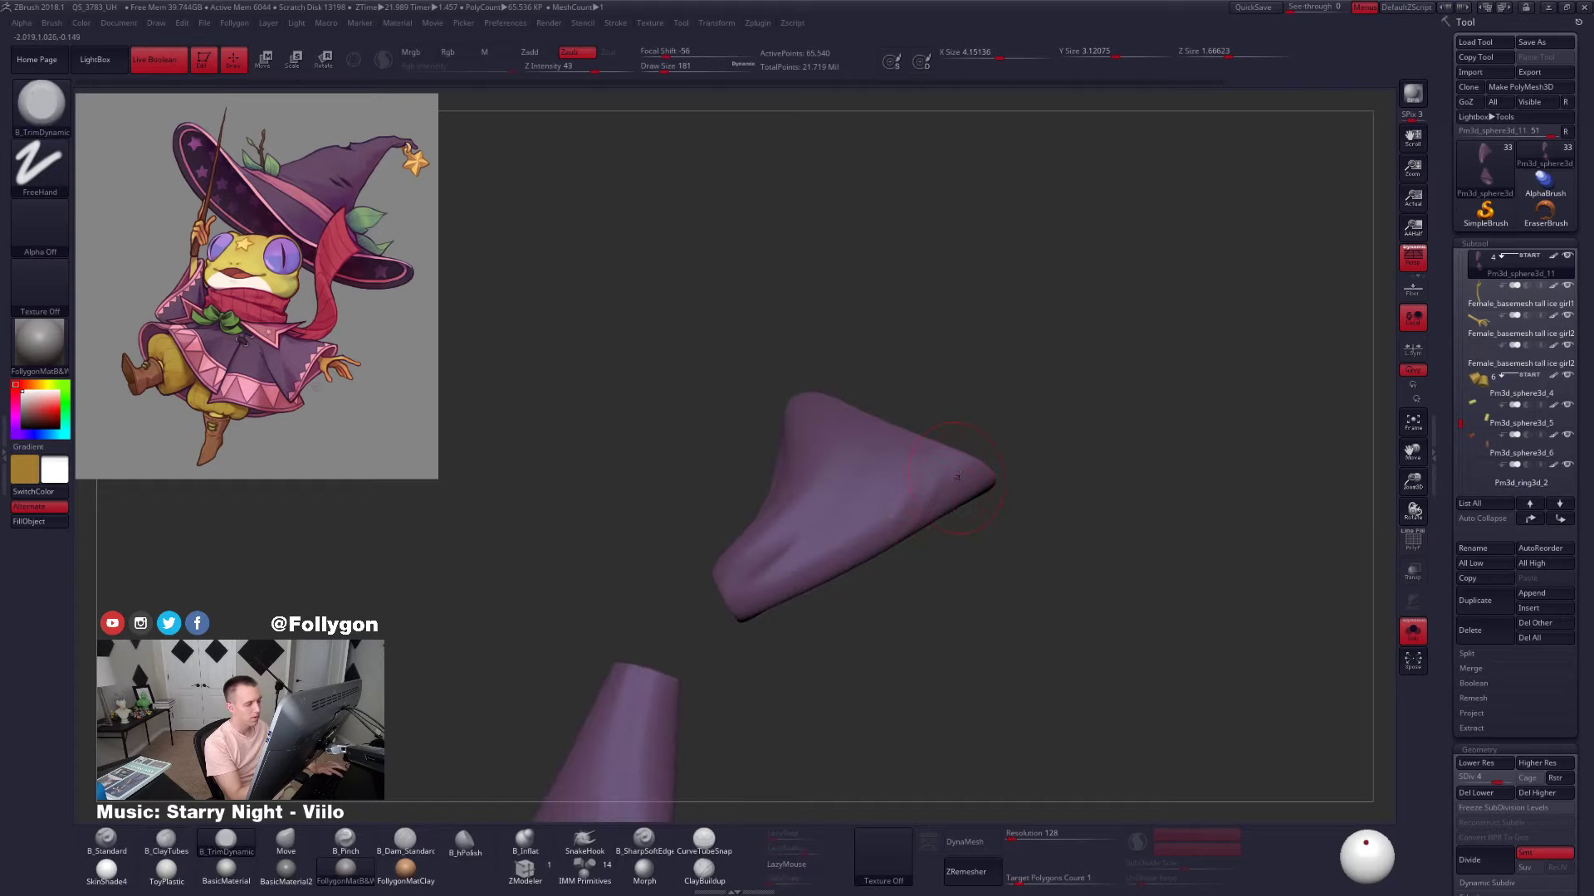
pyautogui.moveTo(780, 573); pyautogui.dragTo(818, 554)
pyautogui.moveTo(880, 515); pyautogui.dragTo(916, 511, button='right')
pyautogui.keyDown('shift'); pyautogui.moveTo(888, 532); pyautogui.dragTo(916, 501); pyautogui.keyUp('shift')
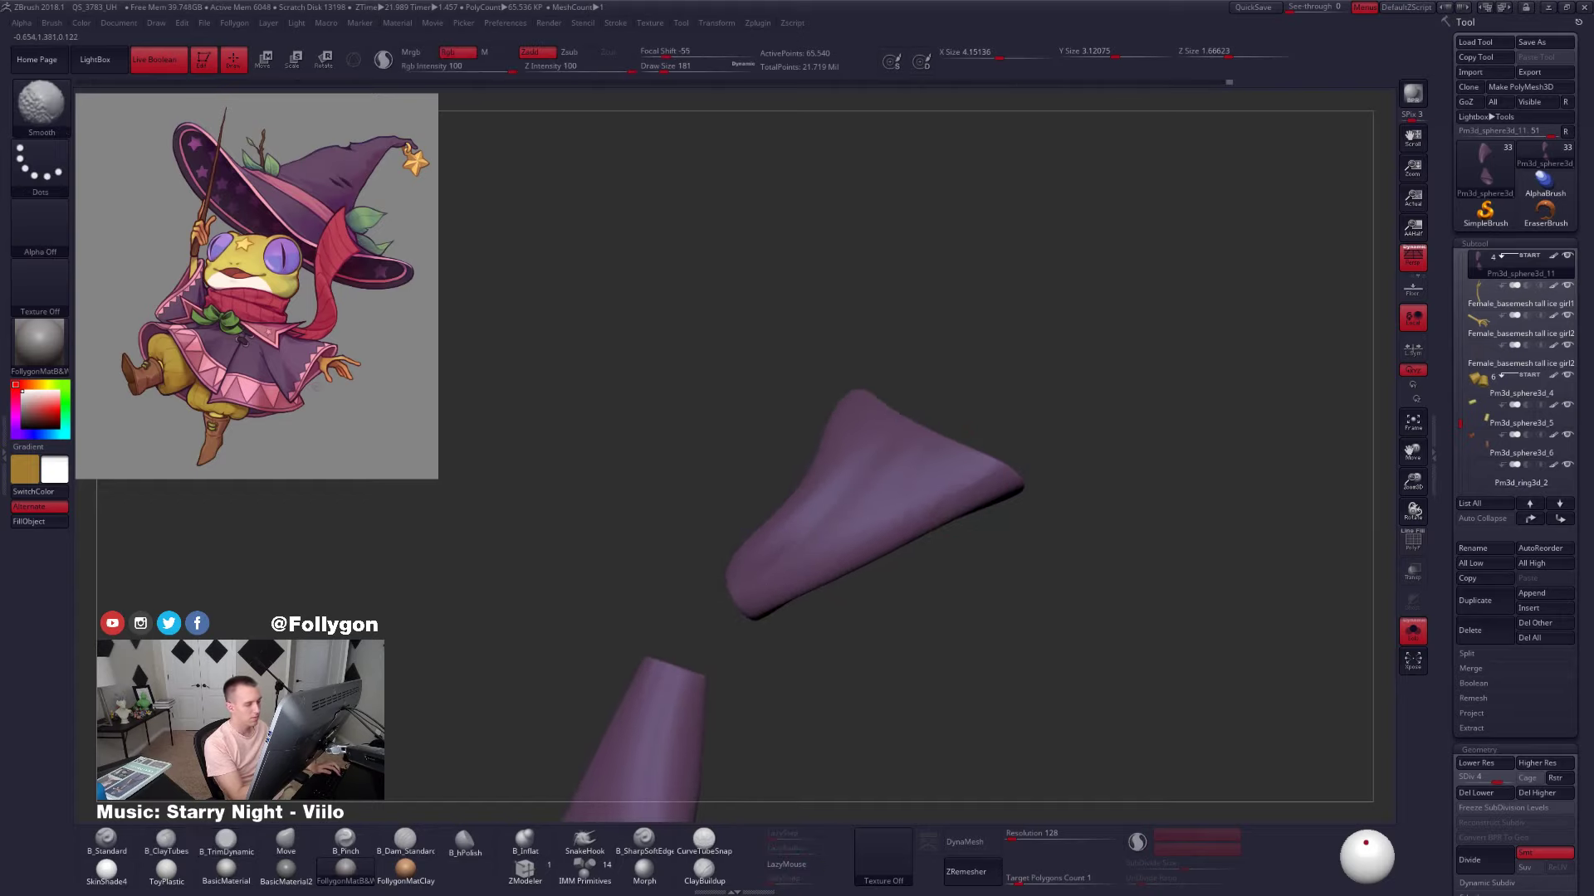
pyautogui.press('d')
# Inspect the sleeve openings and switch to the B_Standard brush and the SkinShade4 material
pyautogui.moveTo(913, 485); pyautogui.dragTo(898, 569, button='right')
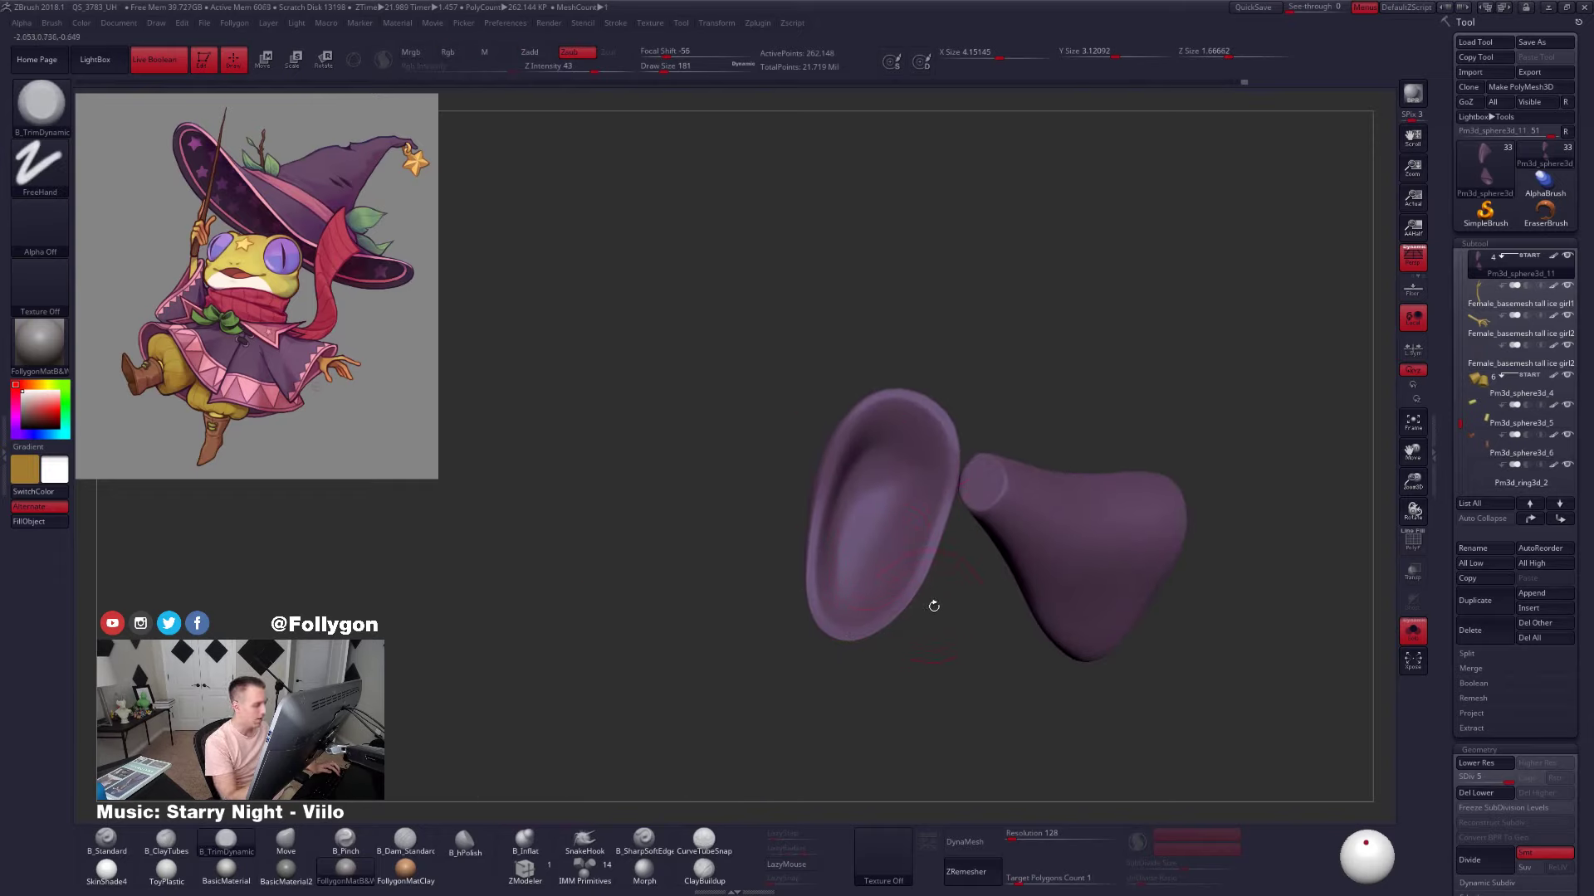
pyautogui.moveTo(997, 611); pyautogui.dragTo(928, 581, button='right')
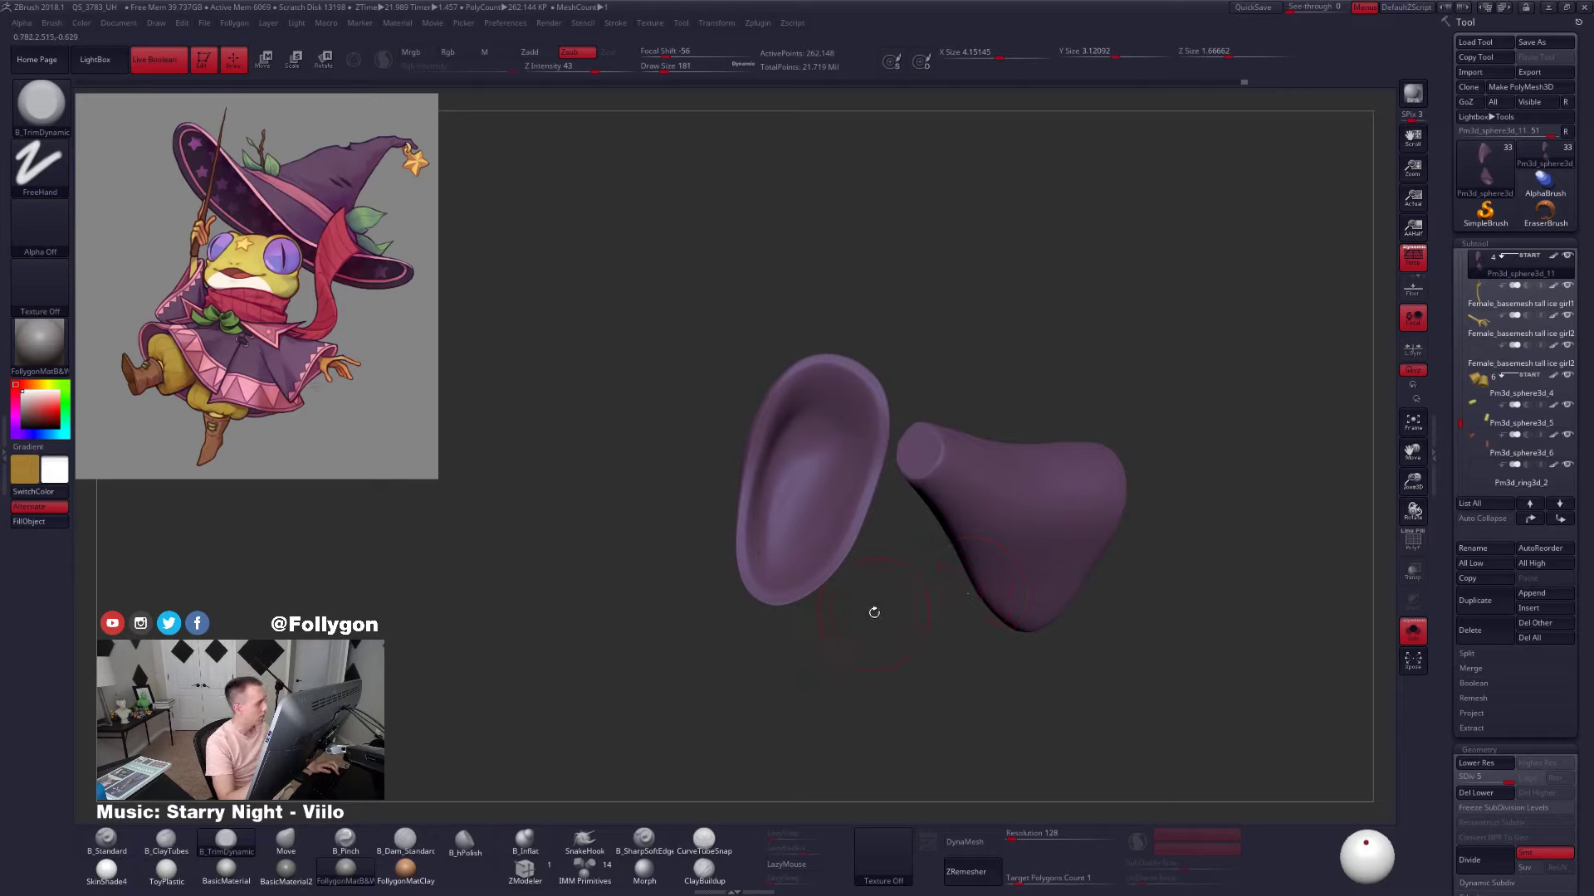
pyautogui.moveTo(857, 583); pyautogui.dragTo(788, 558, button='right')
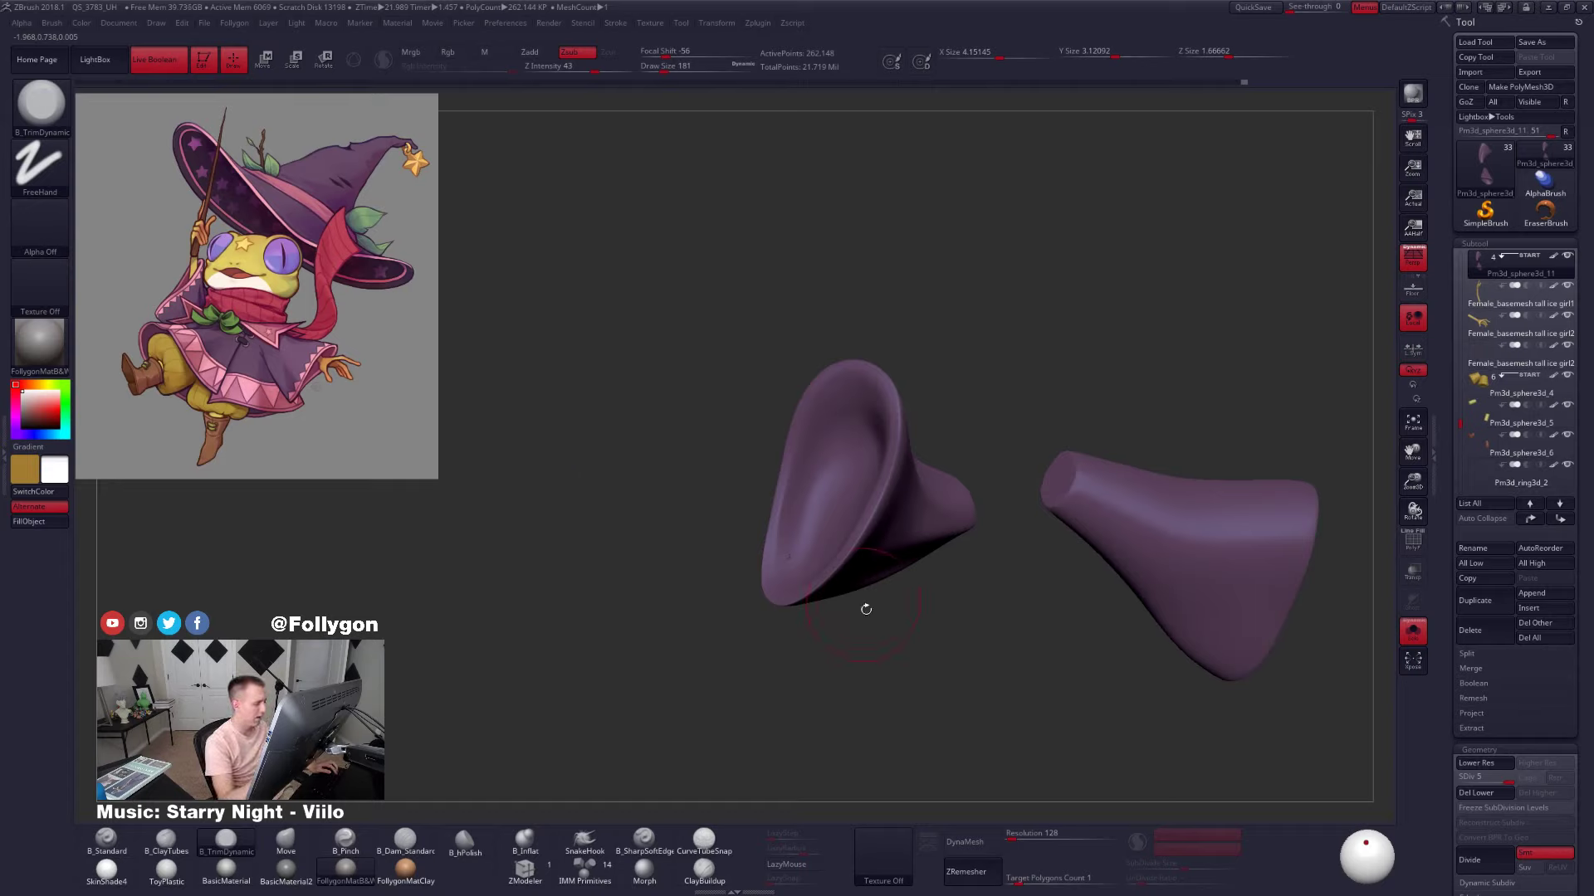
pyautogui.click(106, 842)
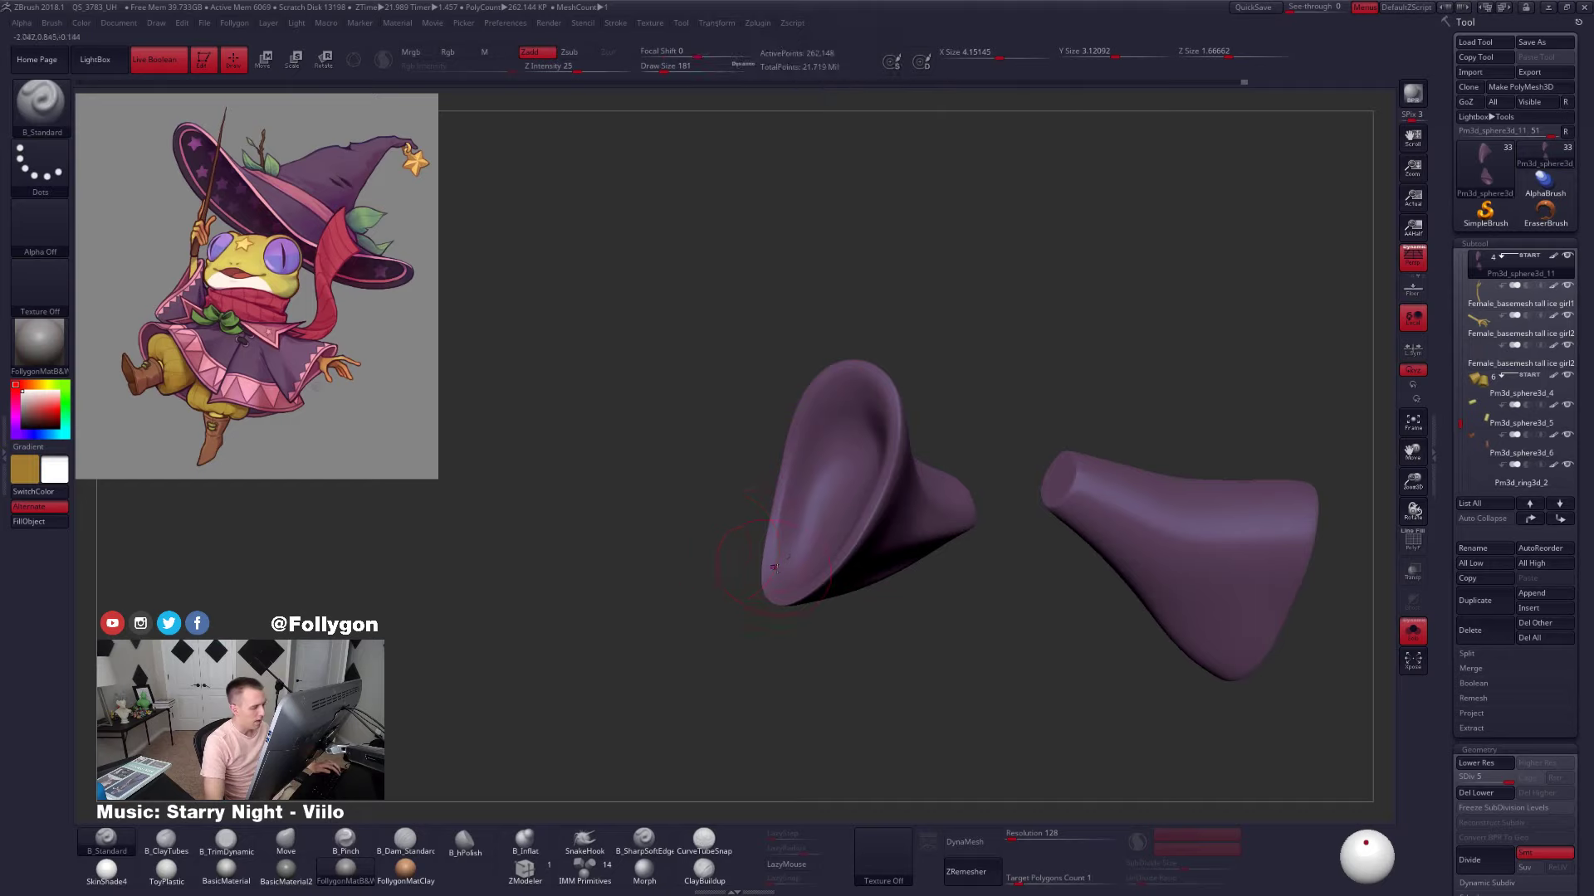
pyautogui.click(106, 871)
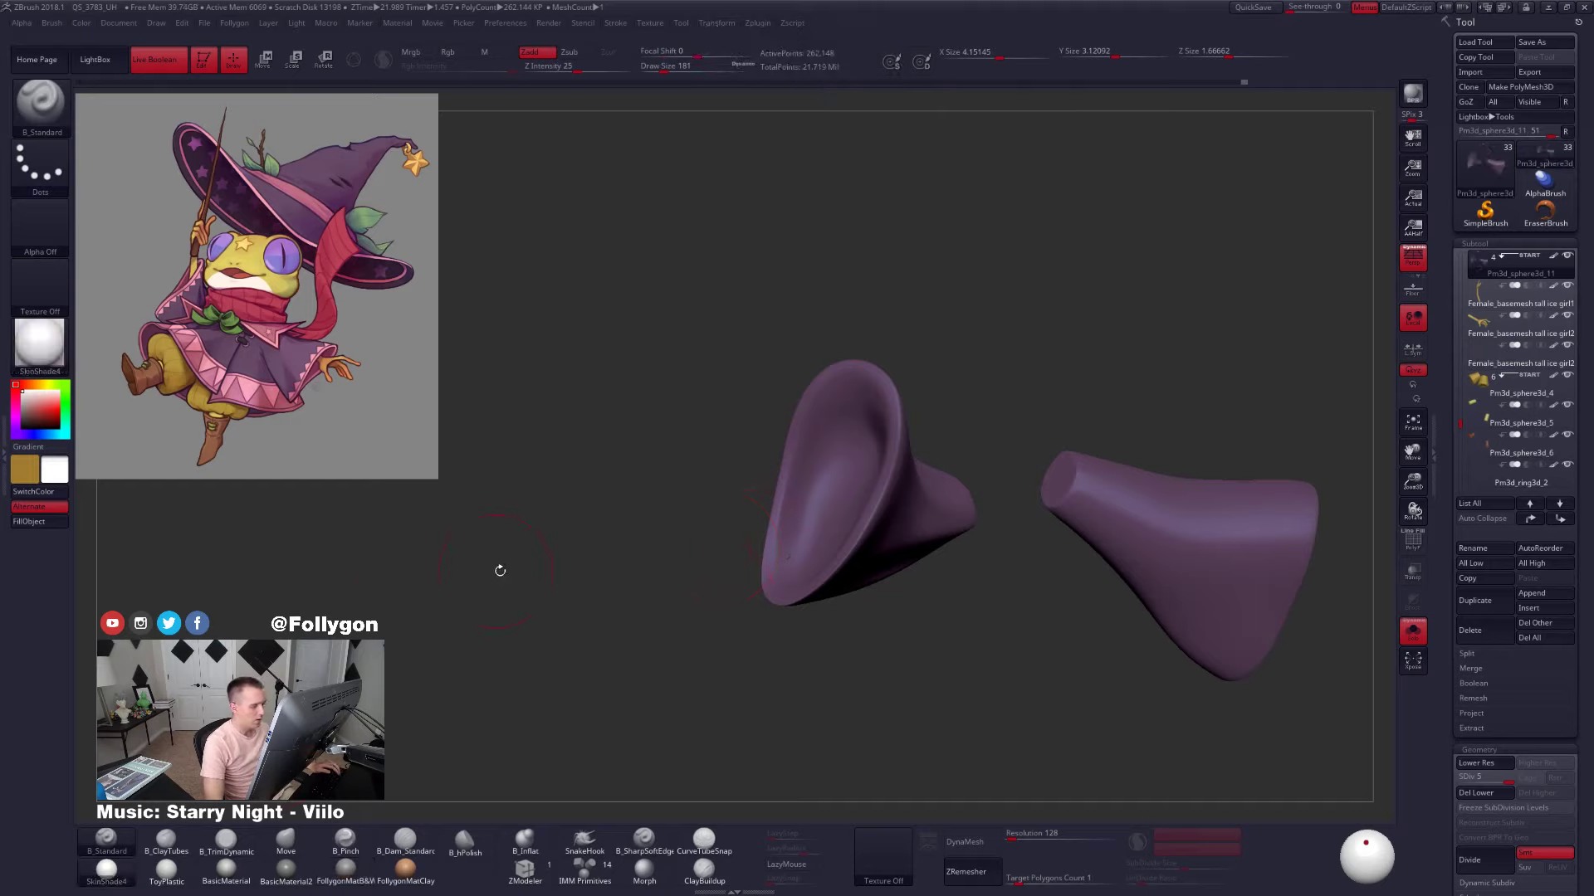
pyautogui.keyDown('alt'); pyautogui.moveTo(607, 561); pyautogui.dragTo(540, 526); pyautogui.keyUp('alt')
pyautogui.moveTo(664, 498); pyautogui.dragTo(531, 507)
pyautogui.keyDown('alt'); pyautogui.moveTo(656, 573); pyautogui.dragTo(598, 527); pyautogui.keyUp('alt')
pyautogui.keyDown('alt'); pyautogui.moveTo(827, 464); pyautogui.dragTo(508, 349); pyautogui.keyUp('alt')
# Carve diagonal cloth folds into the lower front of the lowered-arm sleeve with the B_SharpSoftEdge brush
pyautogui.click(1413, 631)
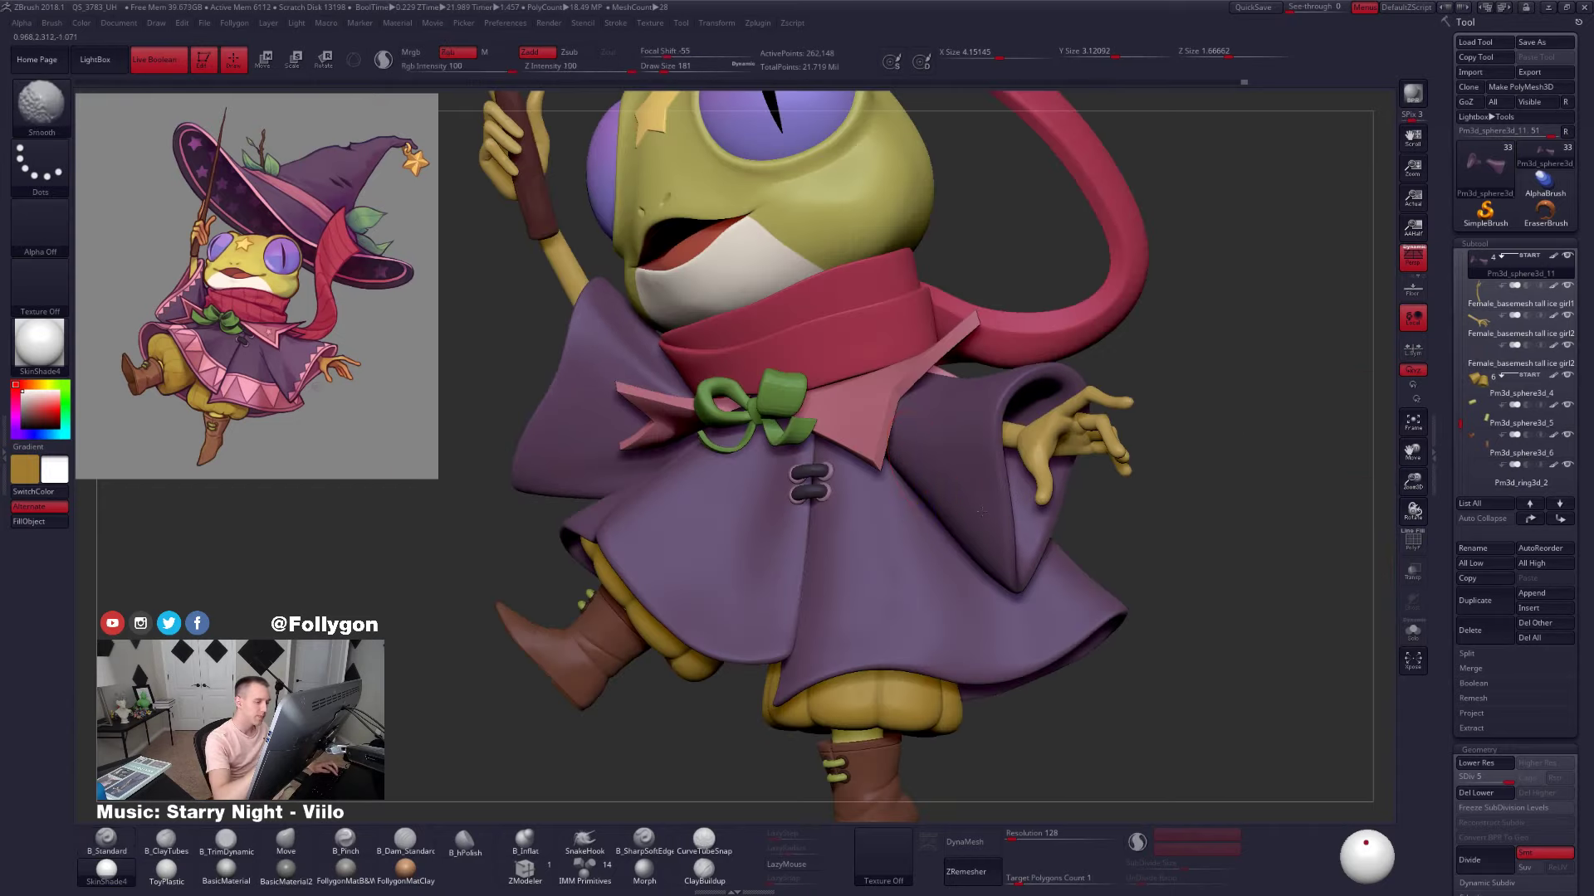
pyautogui.keyDown('shift'); pyautogui.moveTo(1095, 664); pyautogui.dragTo(1037, 676); pyautogui.keyUp('shift')
pyautogui.click(643, 838)
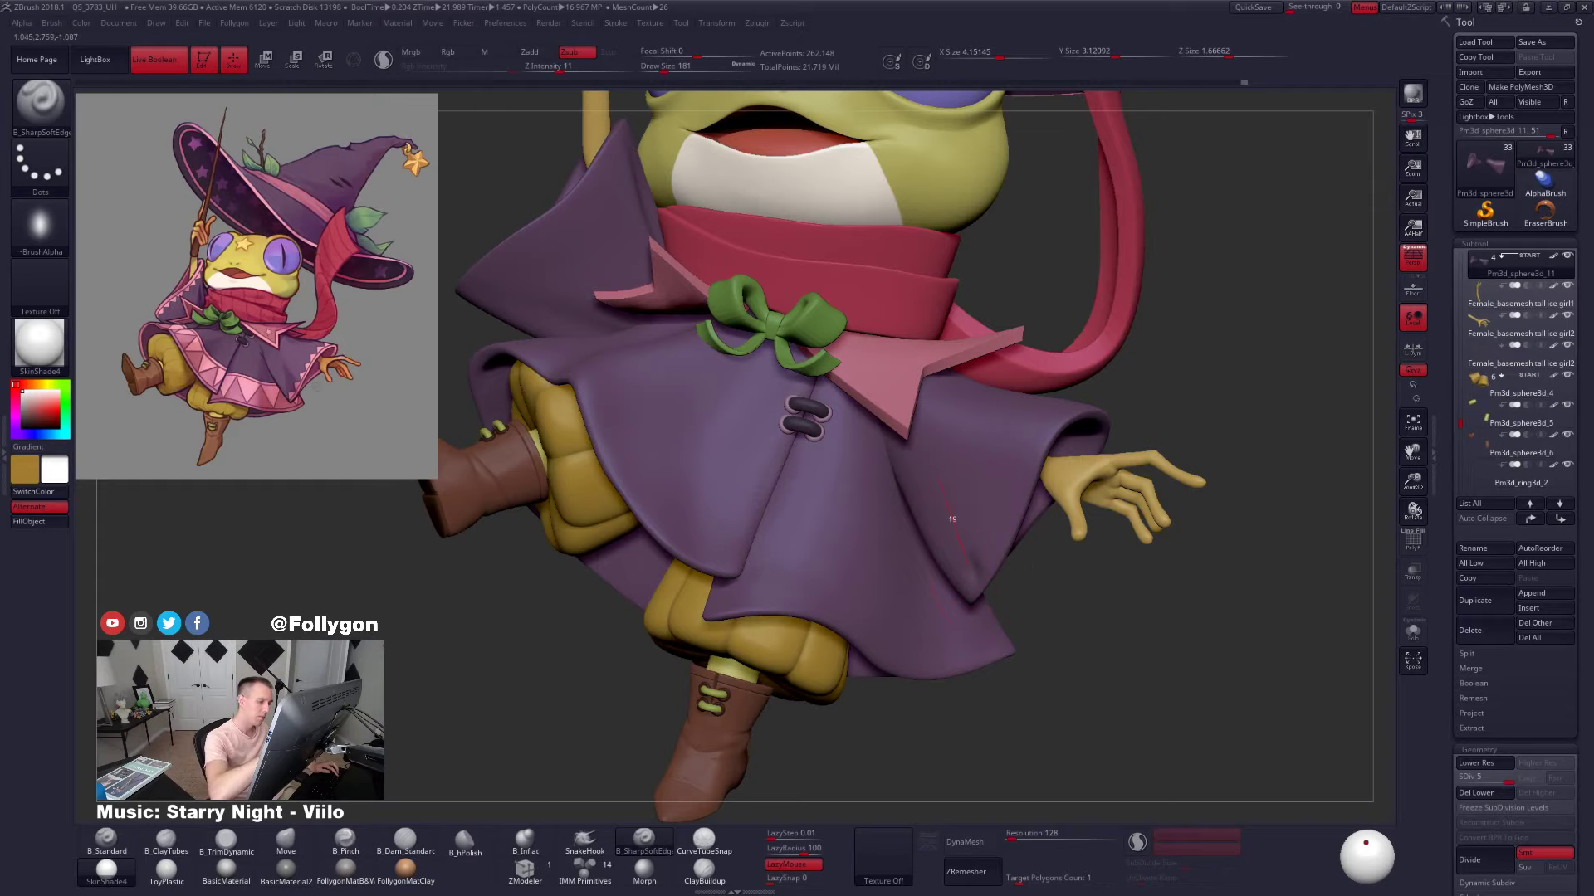
pyautogui.moveTo(968, 566); pyautogui.dragTo(938, 478)
pyautogui.click(1413, 631)
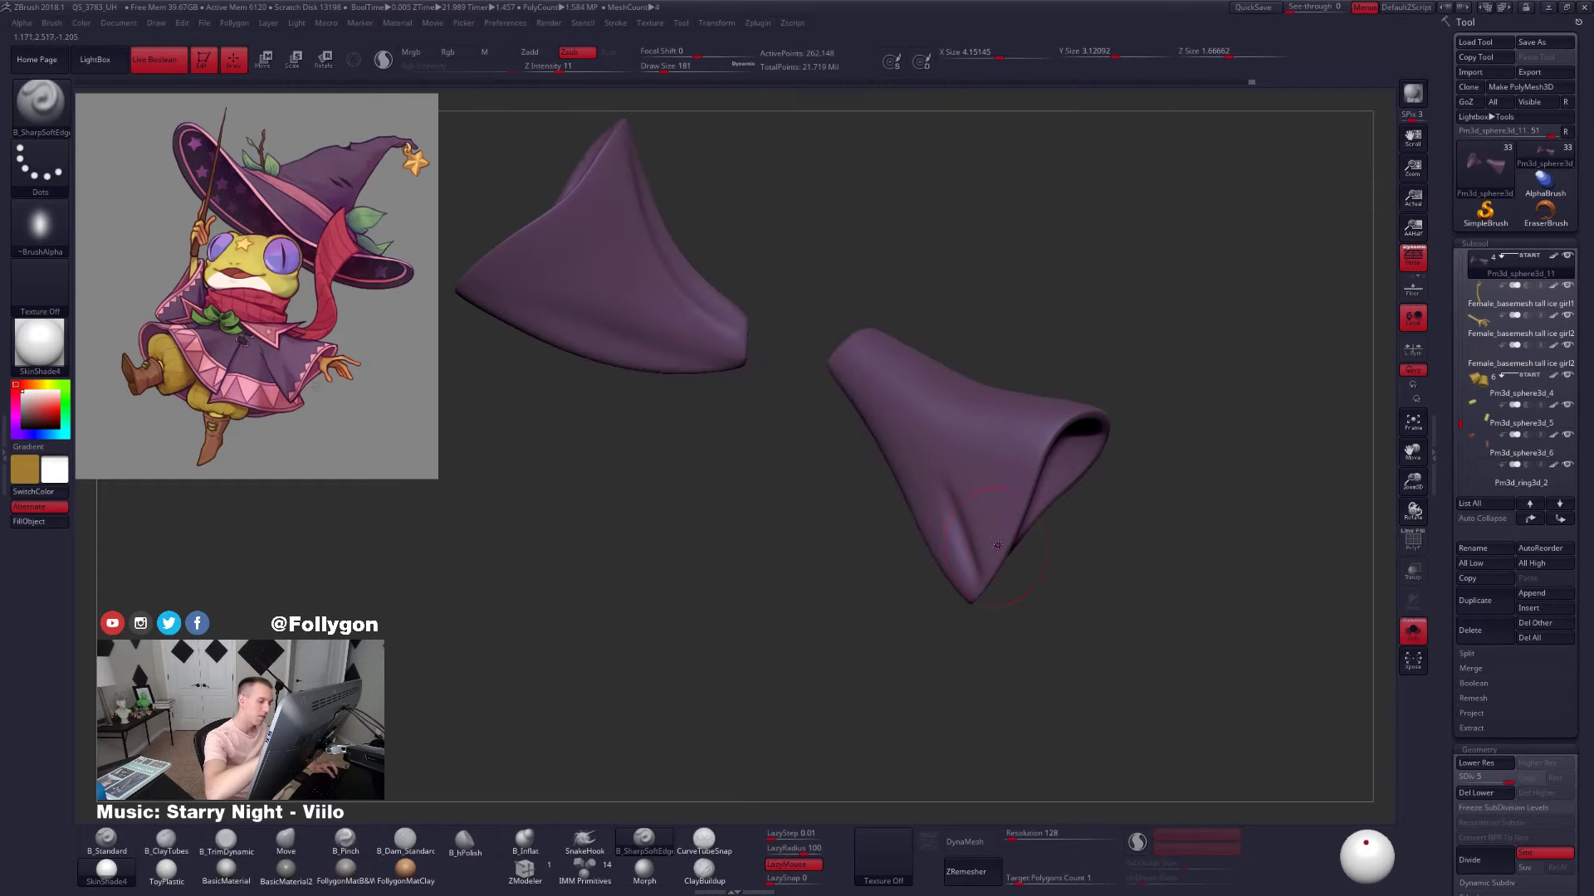
pyautogui.moveTo(998, 542); pyautogui.dragTo(927, 451)
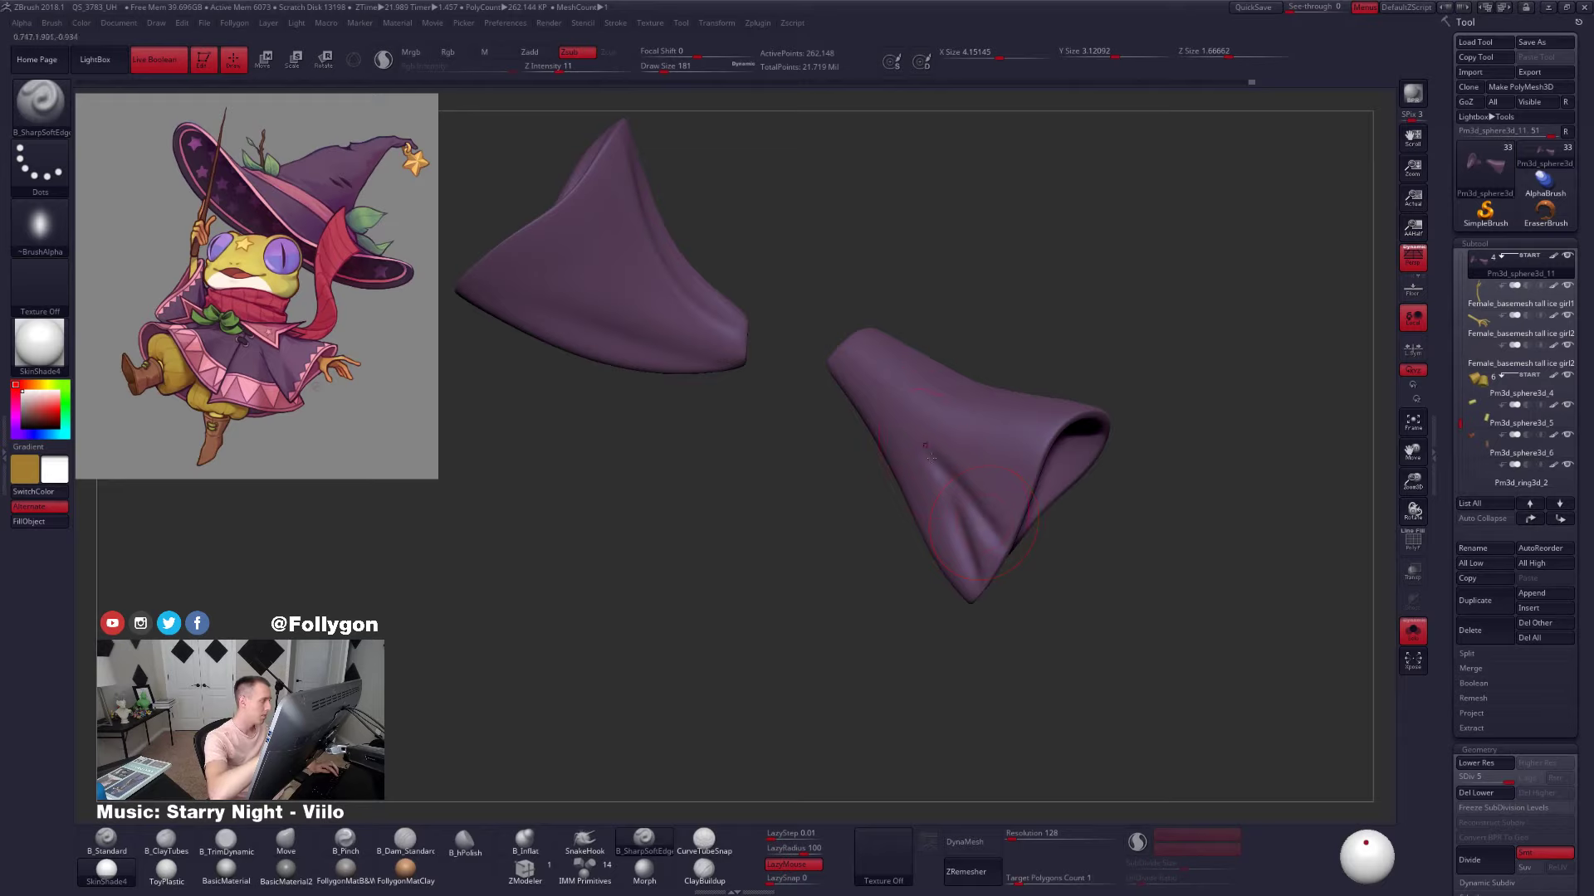
pyautogui.moveTo(839, 564)
pyautogui.mouseDown()
pyautogui.moveTo(871, 585)
pyautogui.moveTo(886, 483)
pyautogui.moveTo(810, 373)
pyautogui.mouseUp()
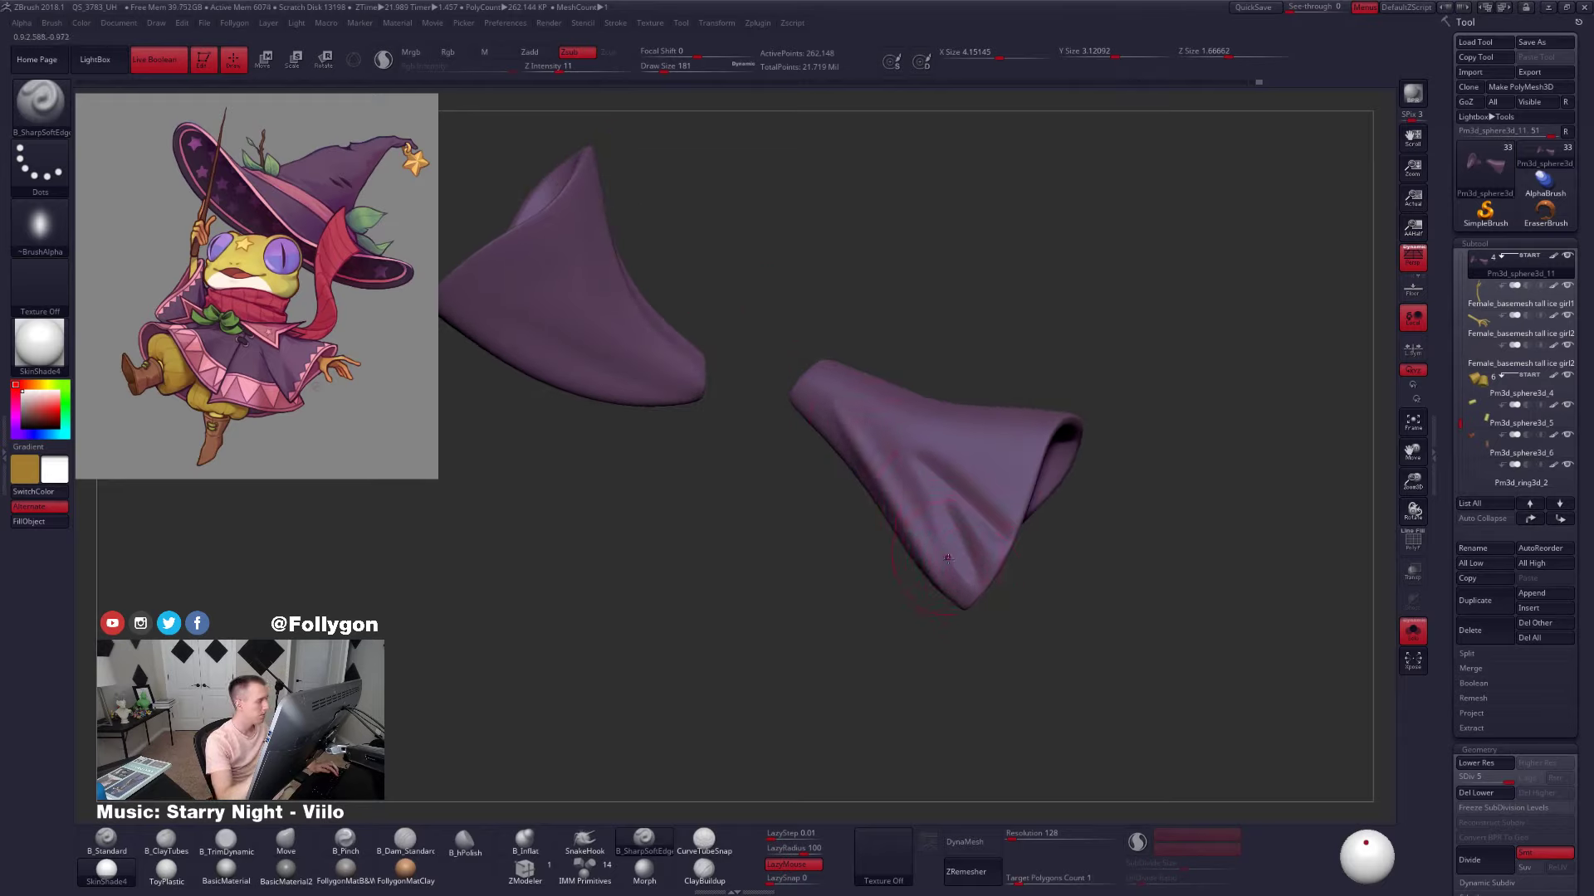
# Undo the last fold stroke on the lowered-arm sleeve and compare the folds against the whole figure
pyautogui.moveTo(821, 571); pyautogui.dragTo(865, 581)
pyautogui.hotkey('ctrl', 'z')
pyautogui.moveTo(789, 417)
pyautogui.mouseDown()
pyautogui.moveTo(944, 606)
pyautogui.moveTo(1039, 615)
pyautogui.mouseUp()
pyautogui.hotkey('alt', 's')
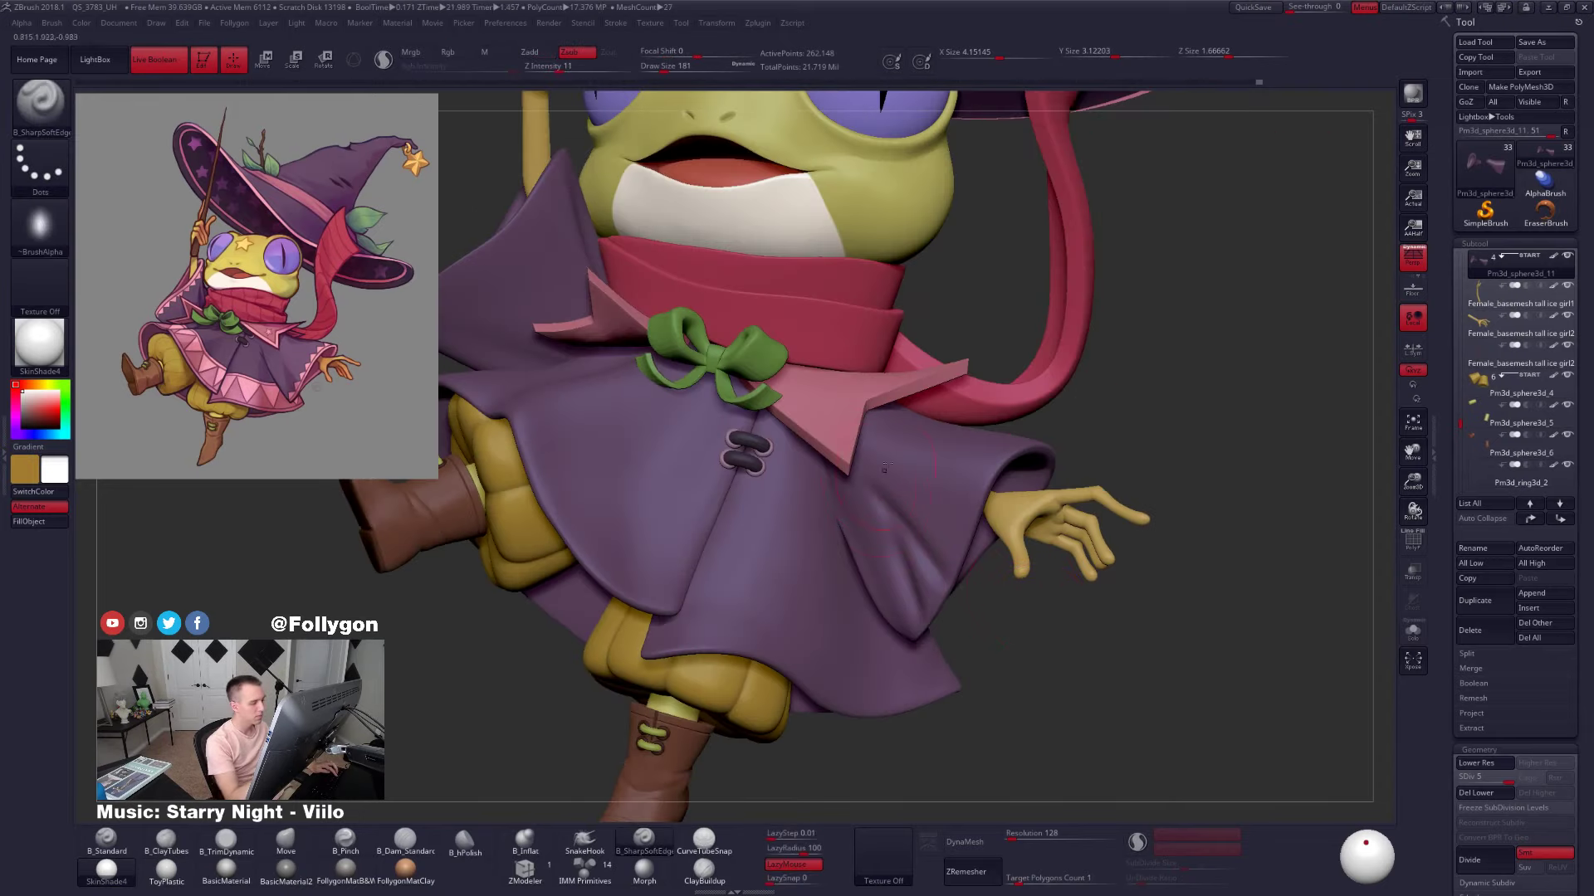
pyautogui.hotkey('alt', 's')
pyautogui.press('space')
pyautogui.moveTo(834, 493)
pyautogui.mouseDown()
pyautogui.moveTo(961, 343)
pyautogui.moveTo(764, 772)
pyautogui.moveTo(747, 731)
pyautogui.mouseUp()
pyautogui.hotkey('alt', 's')
pyautogui.hotkey('alt', 's')
# Switch to the Move brush at draw size 381, lower the sleeves to subdivision level 3, and soften a mask over the lowered-arm sleeve's flared end
pyautogui.press('b')
pyautogui.press('m')
pyautogui.press('v')
pyautogui.press('space')
pyautogui.moveTo(836, 492); pyautogui.dragTo(838, 493)
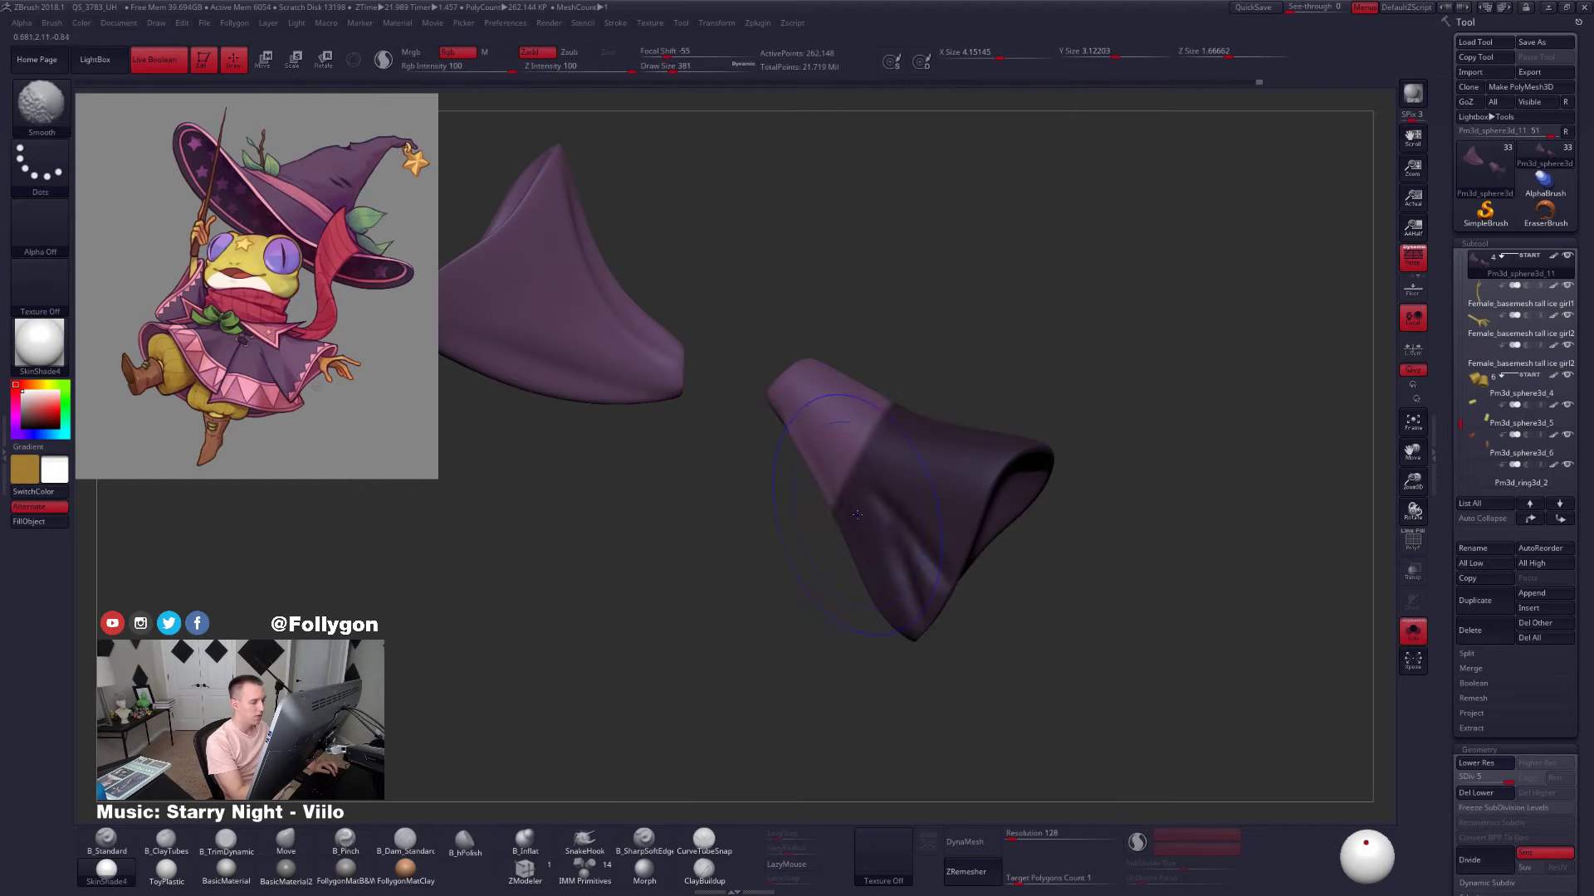
pyautogui.hotkey('shift', 'd')
pyautogui.hotkey('shift', 'd')
pyautogui.keyDown('ctrl'); pyautogui.click(862, 524); pyautogui.keyUp('ctrl')
pyautogui.keyDown('ctrl'); pyautogui.click(861, 523); pyautogui.keyUp('ctrl')
pyautogui.keyDown('ctrl'); pyautogui.click(825, 572); pyautogui.keyUp('ctrl')
pyautogui.keyDown('ctrl'); pyautogui.click(820, 500); pyautogui.keyUp('ctrl')
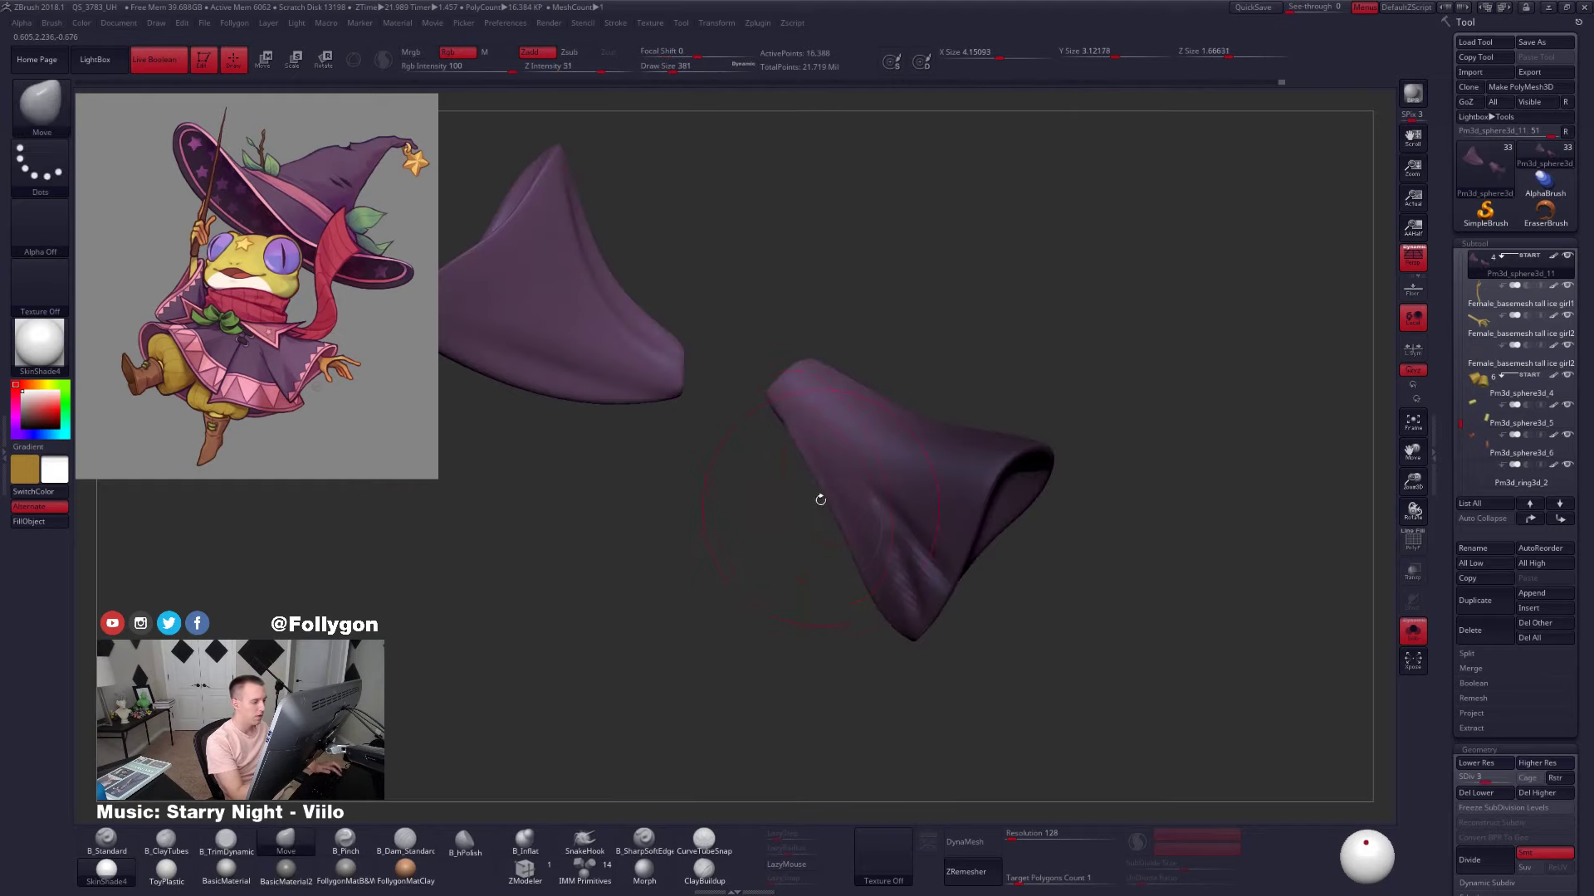
# Reshape the unmasked upper part of the lowered-arm sleeve under the collar with the Move brush, checking it against the body
pyautogui.hotkey('alt', 's')
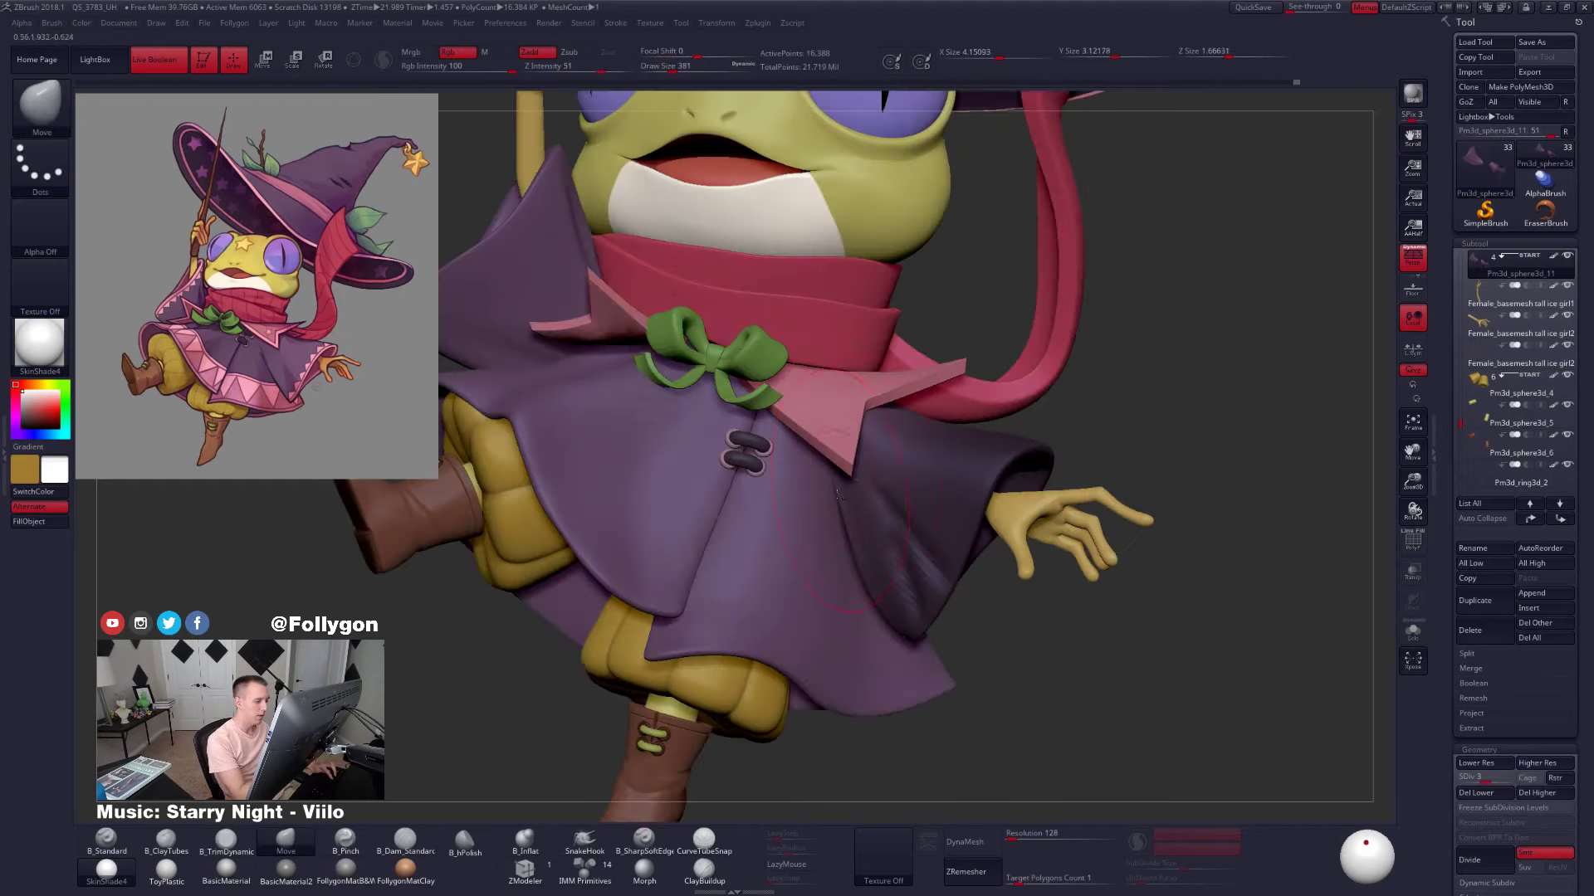
pyautogui.moveTo(834, 488); pyautogui.dragTo(858, 458, button='right')
pyautogui.moveTo(840, 467); pyautogui.dragTo(830, 456)
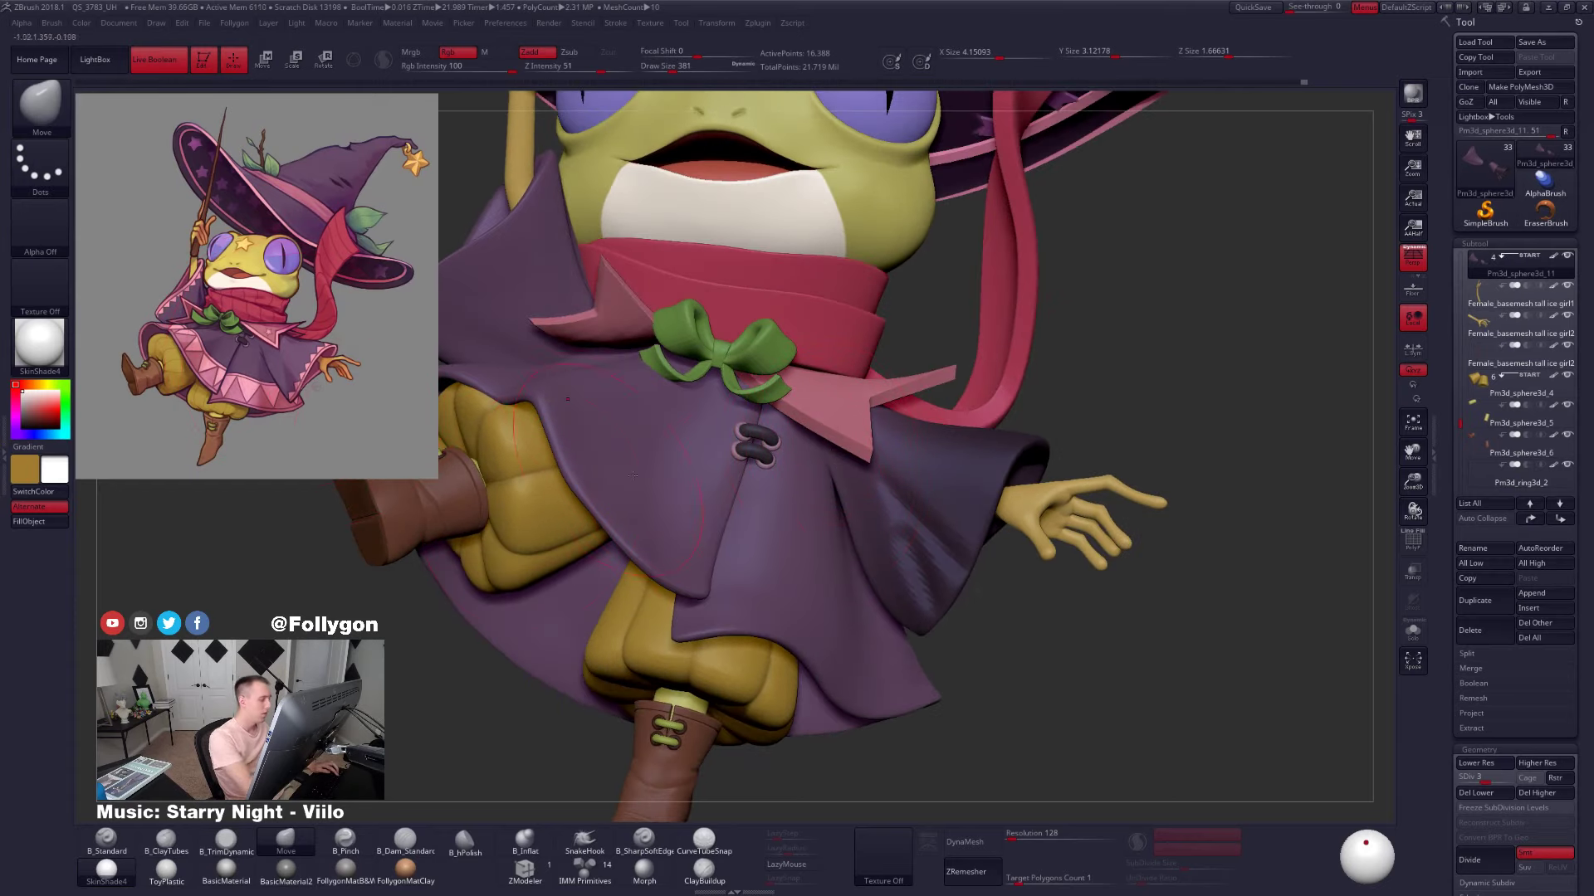
pyautogui.moveTo(872, 472)
pyautogui.mouseDown(button='right')
pyautogui.moveTo(838, 498)
pyautogui.moveTo(785, 481)
pyautogui.moveTo(797, 448)
pyautogui.mouseUp(button='right')
pyautogui.keyDown('alt'); pyautogui.moveTo(1156, 427); pyautogui.dragTo(996, 348, button='right'); pyautogui.keyUp('alt')
pyautogui.moveTo(838, 424); pyautogui.dragTo(884, 434, button='right')
# Select the pink collar and adjust its point near the lowered arm with the Move brush at draw size 500
pyautogui.keyDown('alt'); pyautogui.click(839, 430); pyautogui.keyUp('alt')
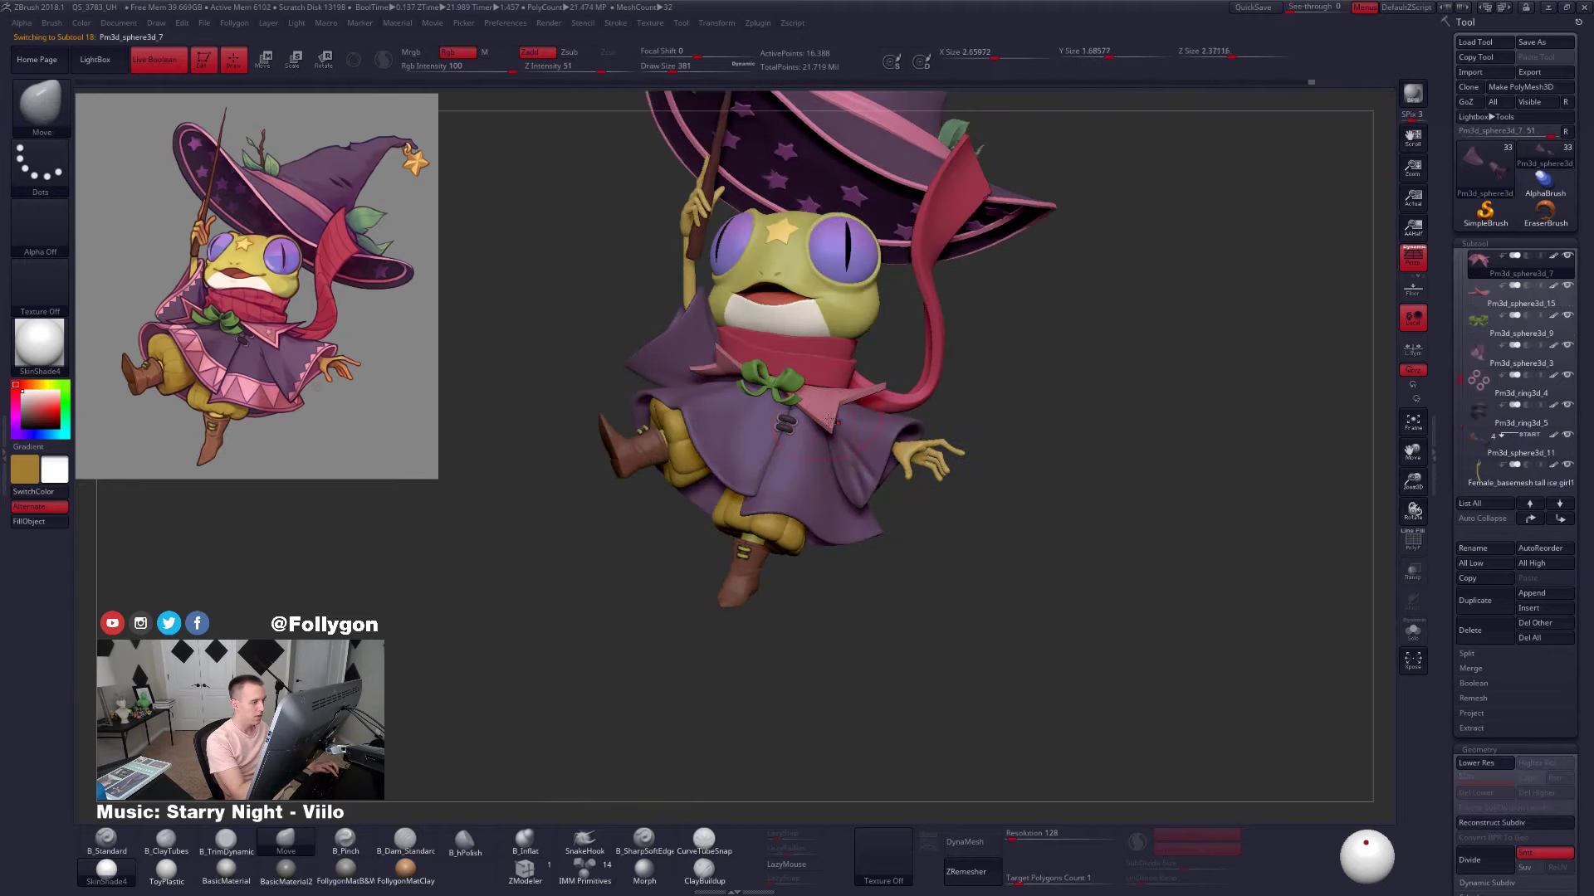
pyautogui.moveTo(844, 423); pyautogui.dragTo(849, 421)
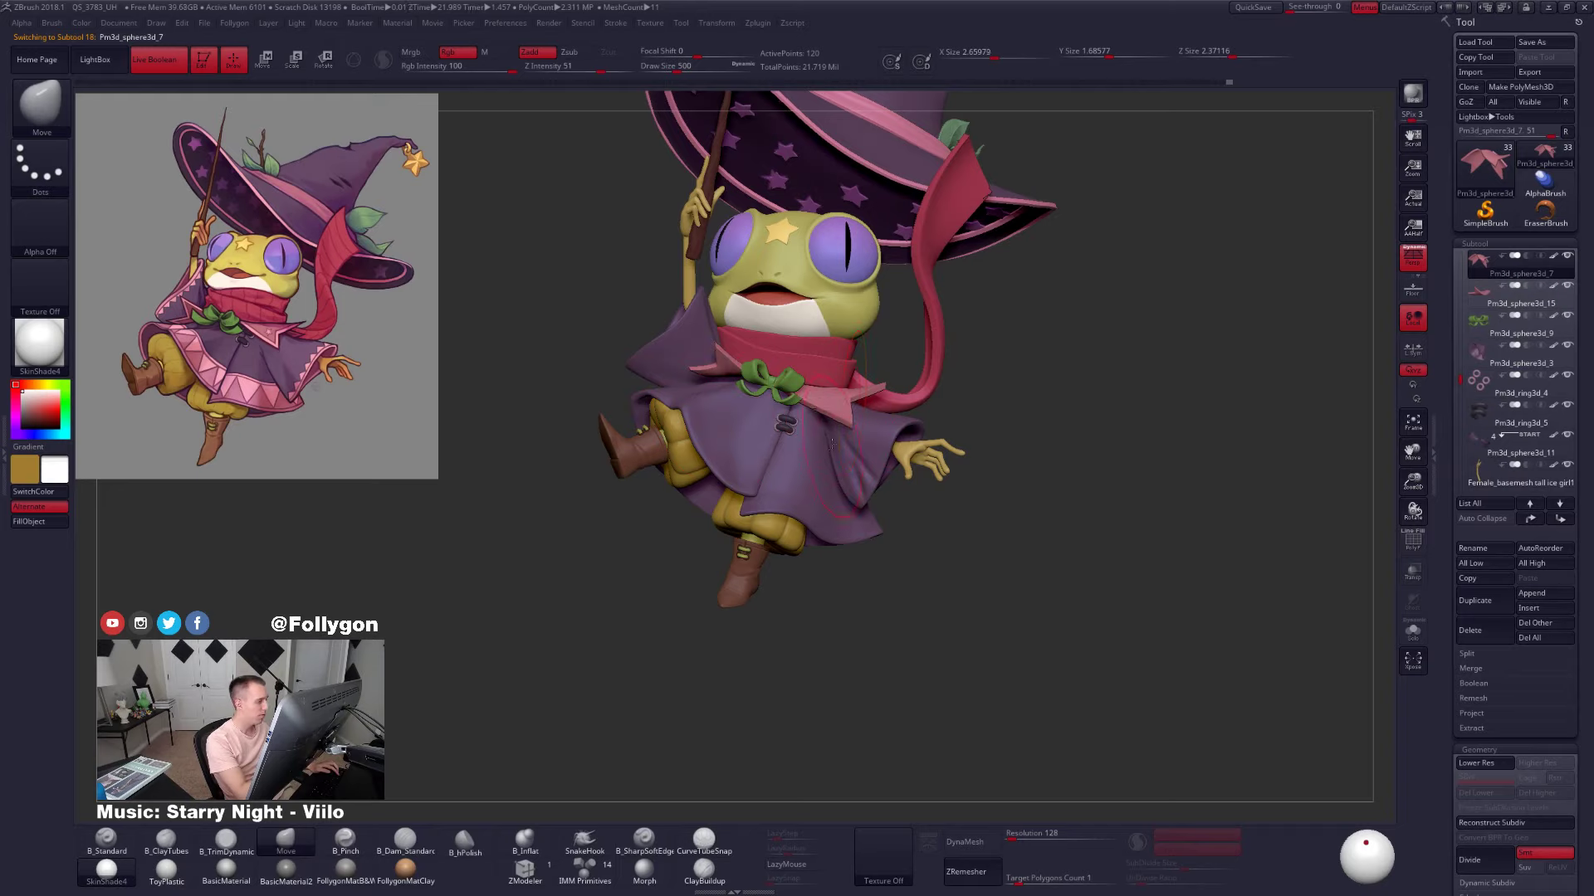
pyautogui.keyDown('ctrl'); pyautogui.moveTo(838, 434); pyautogui.dragTo(743, 485, button='right'); pyautogui.keyUp('ctrl')
pyautogui.press('space')
pyautogui.moveTo(822, 465); pyautogui.dragTo(813, 465)
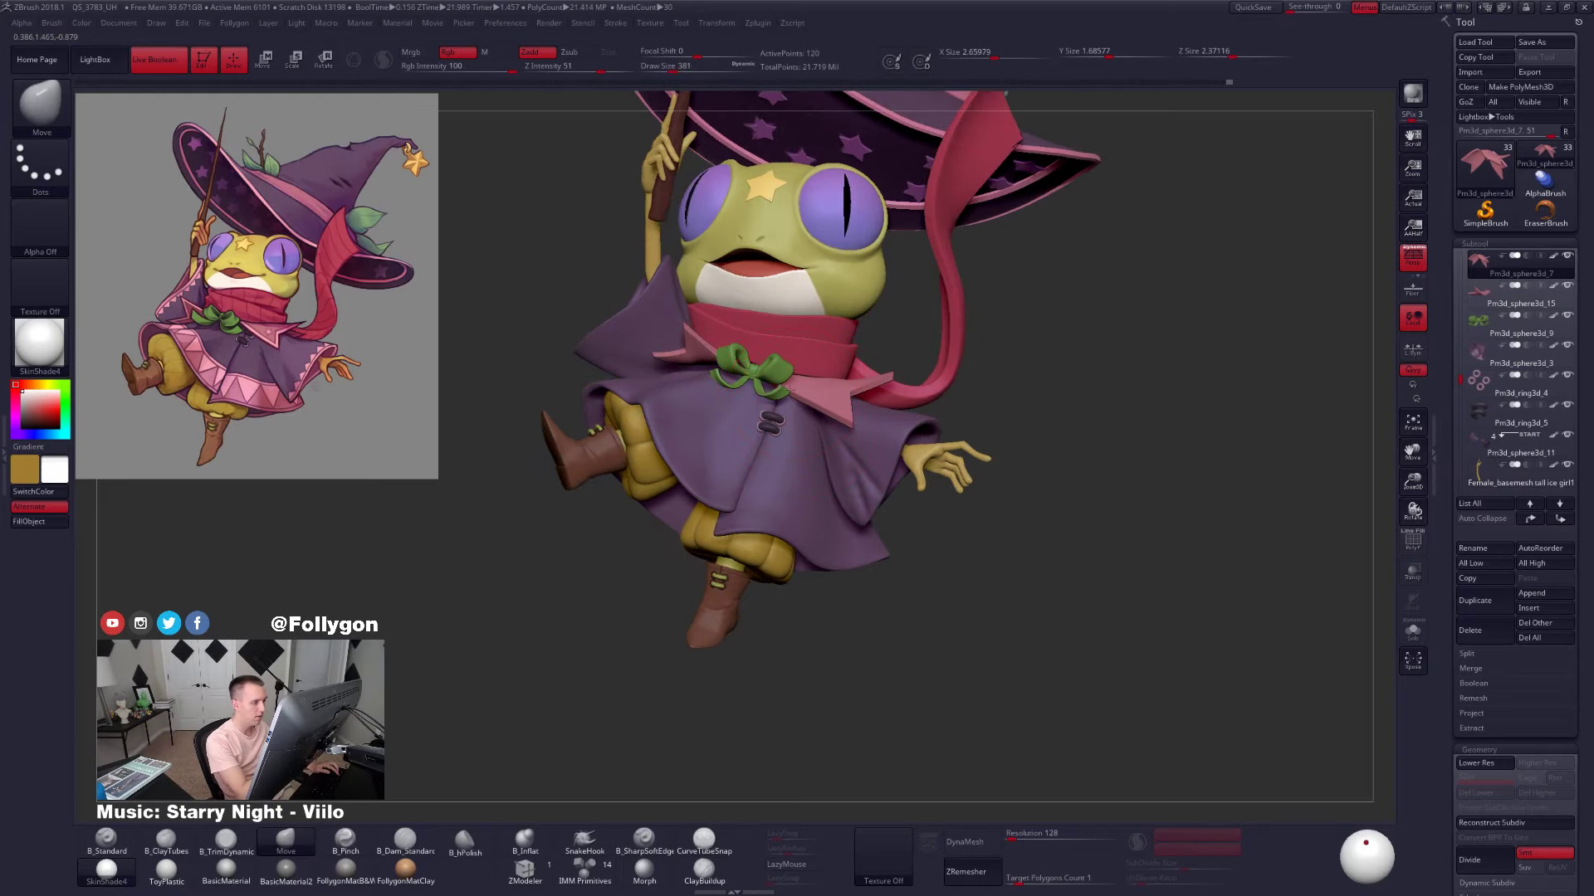
# Reselect the sleeves, isolate them, clear the mask, and set the draw size to 150
pyautogui.keyDown('alt'); pyautogui.click(854, 453); pyautogui.keyUp('alt')
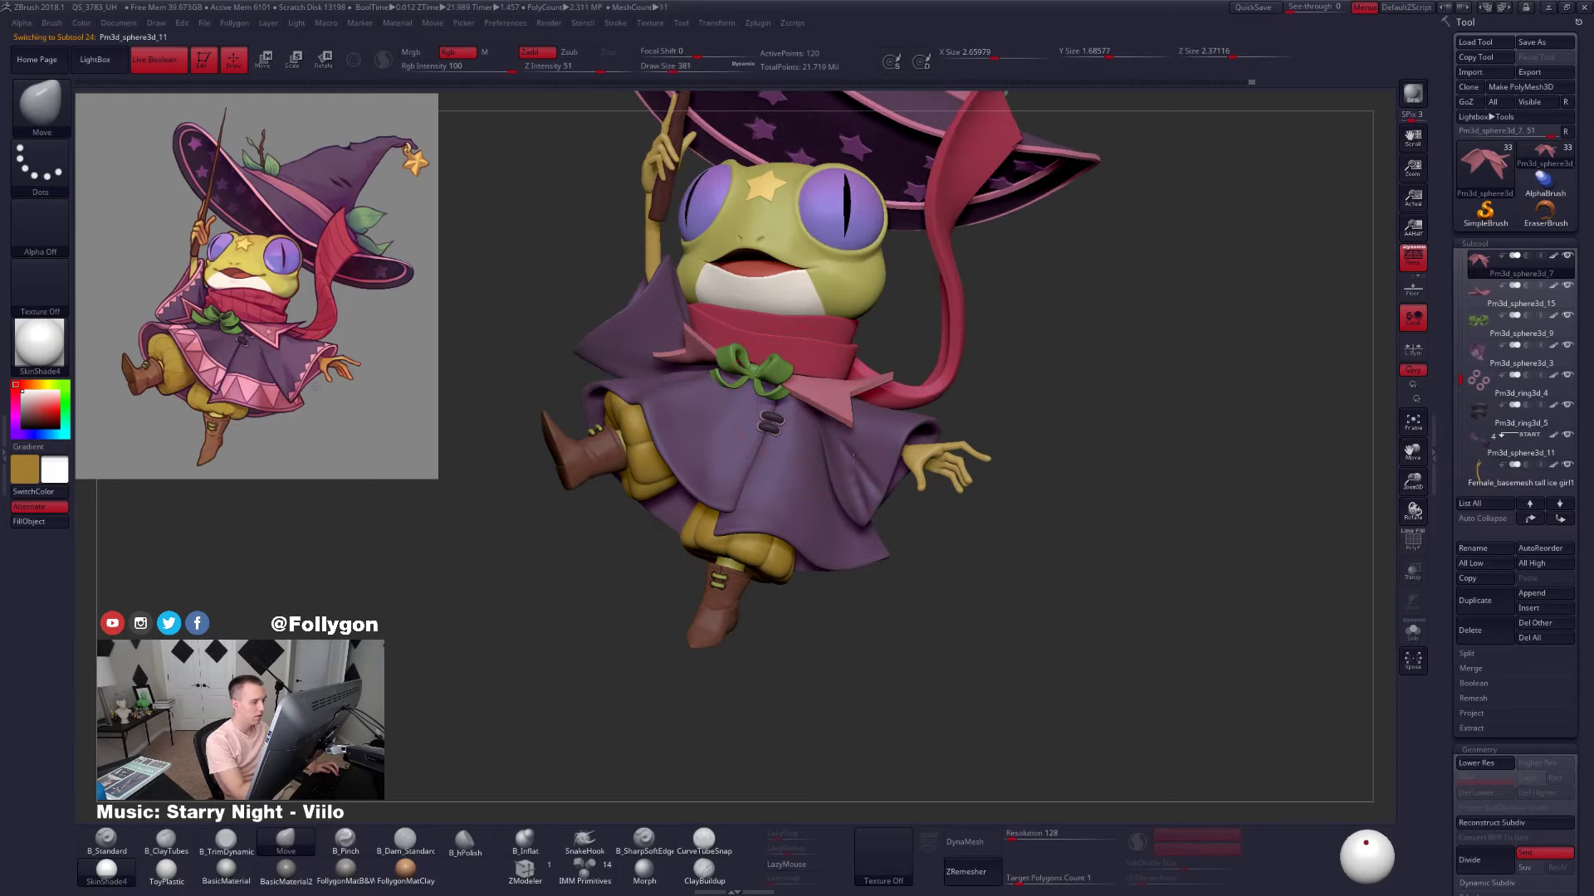
pyautogui.keyDown('ctrl'); pyautogui.moveTo(902, 505); pyautogui.dragTo(838, 568, button='right'); pyautogui.keyUp('ctrl')
pyautogui.hotkey('shift', 's')
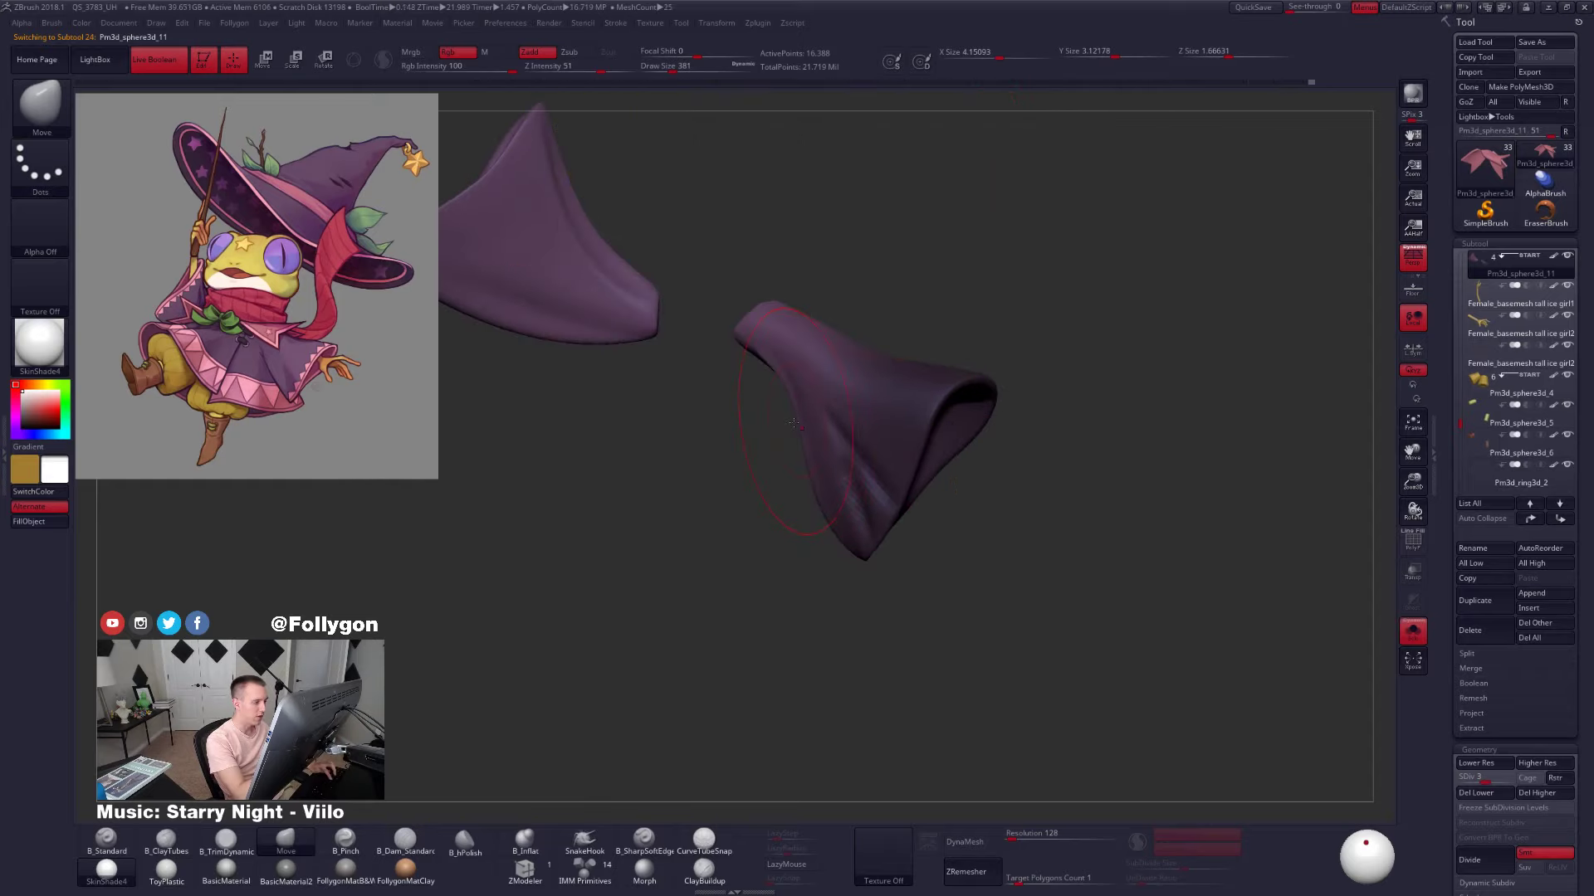
pyautogui.moveTo(980, 423)
pyautogui.mouseDown(button='right')
pyautogui.moveTo(830, 444)
pyautogui.moveTo(967, 469)
pyautogui.mouseUp(button='right')
pyautogui.keyDown('ctrl'); pyautogui.moveTo(973, 476); pyautogui.dragTo(992, 502); pyautogui.keyUp('ctrl')
pyautogui.press('space')
pyautogui.moveTo(819, 438); pyautogui.dragTo(813, 438)
# Return the sleeves to subdivision level 5, build up the lowered-arm sleeve's folds with B_ClayTubes, and smooth them
pyautogui.moveTo(872, 465)
pyautogui.mouseDown(button='right')
pyautogui.moveTo(930, 453)
pyautogui.moveTo(918, 506)
pyautogui.moveTo(988, 473)
pyautogui.mouseUp(button='right')
pyautogui.press('d')
pyautogui.press('d')
pyautogui.press('2')
pyautogui.moveTo(753, 449)
pyautogui.mouseDown()
pyautogui.moveTo(770, 514)
pyautogui.moveTo(773, 491)
pyautogui.mouseUp()
pyautogui.moveTo(782, 495); pyautogui.dragTo(771, 498, button='right')
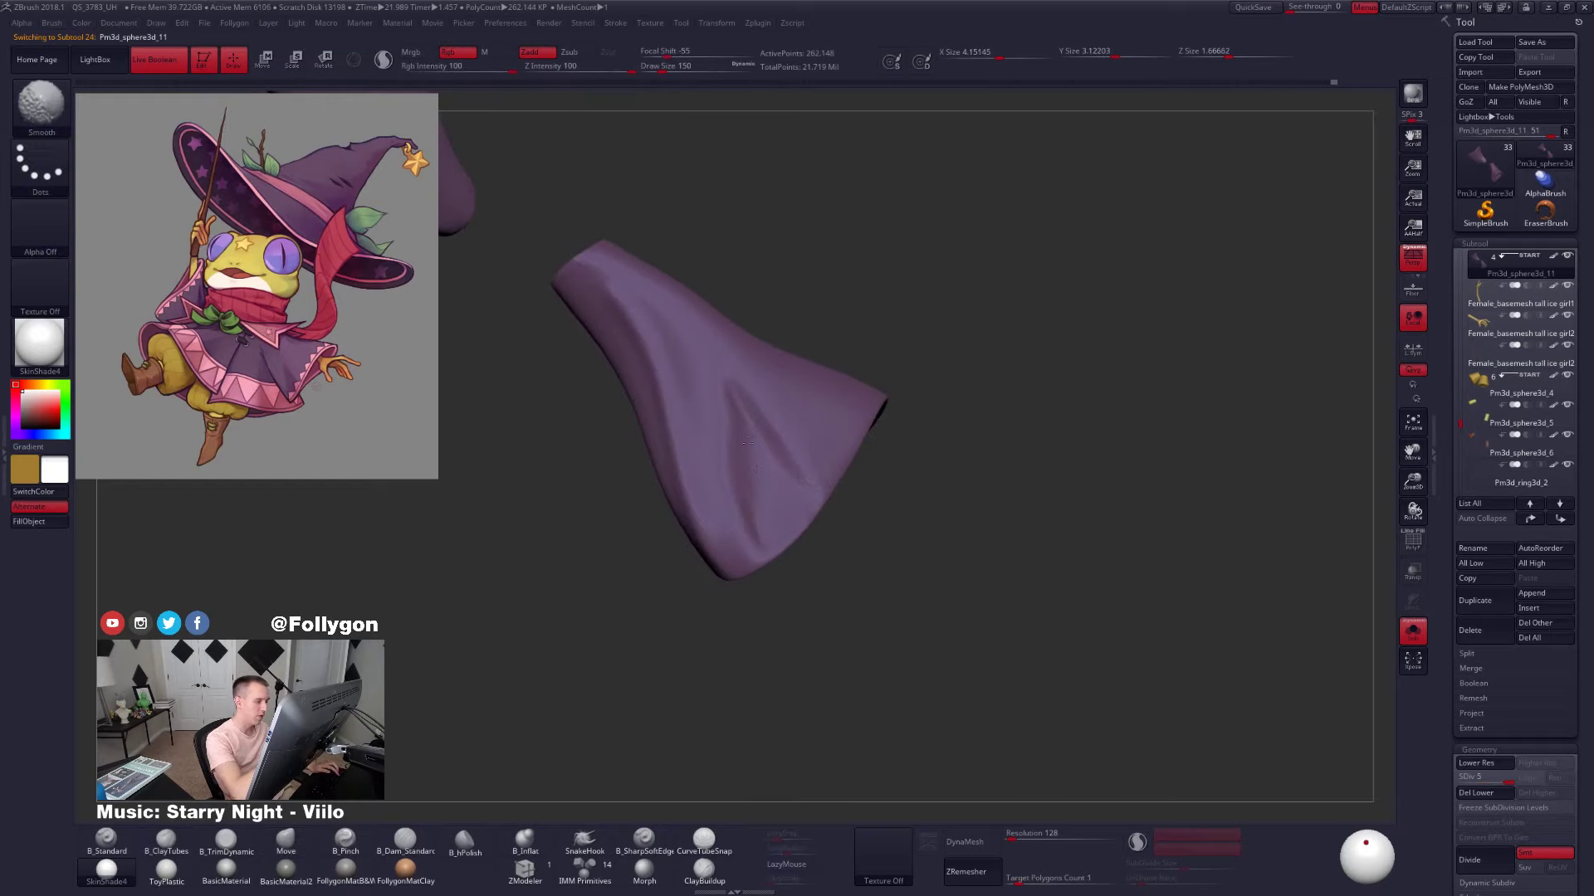
pyautogui.keyDown('shift'); pyautogui.moveTo(747, 442); pyautogui.dragTo(732, 398); pyautogui.keyUp('shift')
# Add long B_ClayTubes ridges from the shoulder to the hem along the lowered-arm sleeve's underside and blend them
pyautogui.moveTo(739, 415)
pyautogui.mouseDown(button='right')
pyautogui.moveTo(797, 411)
pyautogui.moveTo(817, 391)
pyautogui.moveTo(789, 373)
pyautogui.mouseUp(button='right')
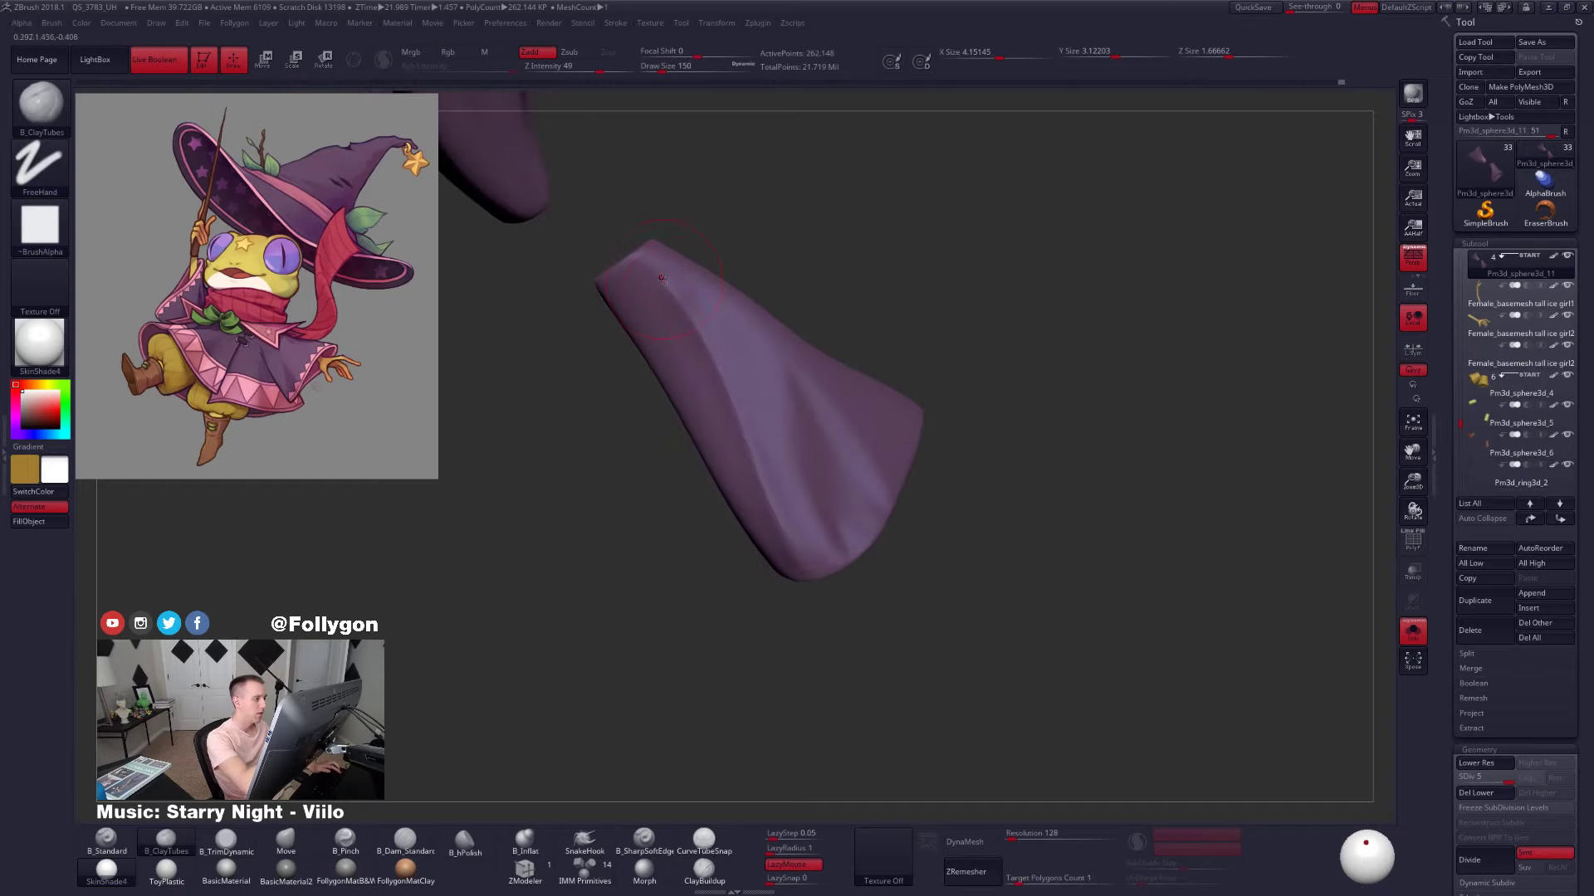
pyautogui.moveTo(712, 386); pyautogui.dragTo(784, 531)
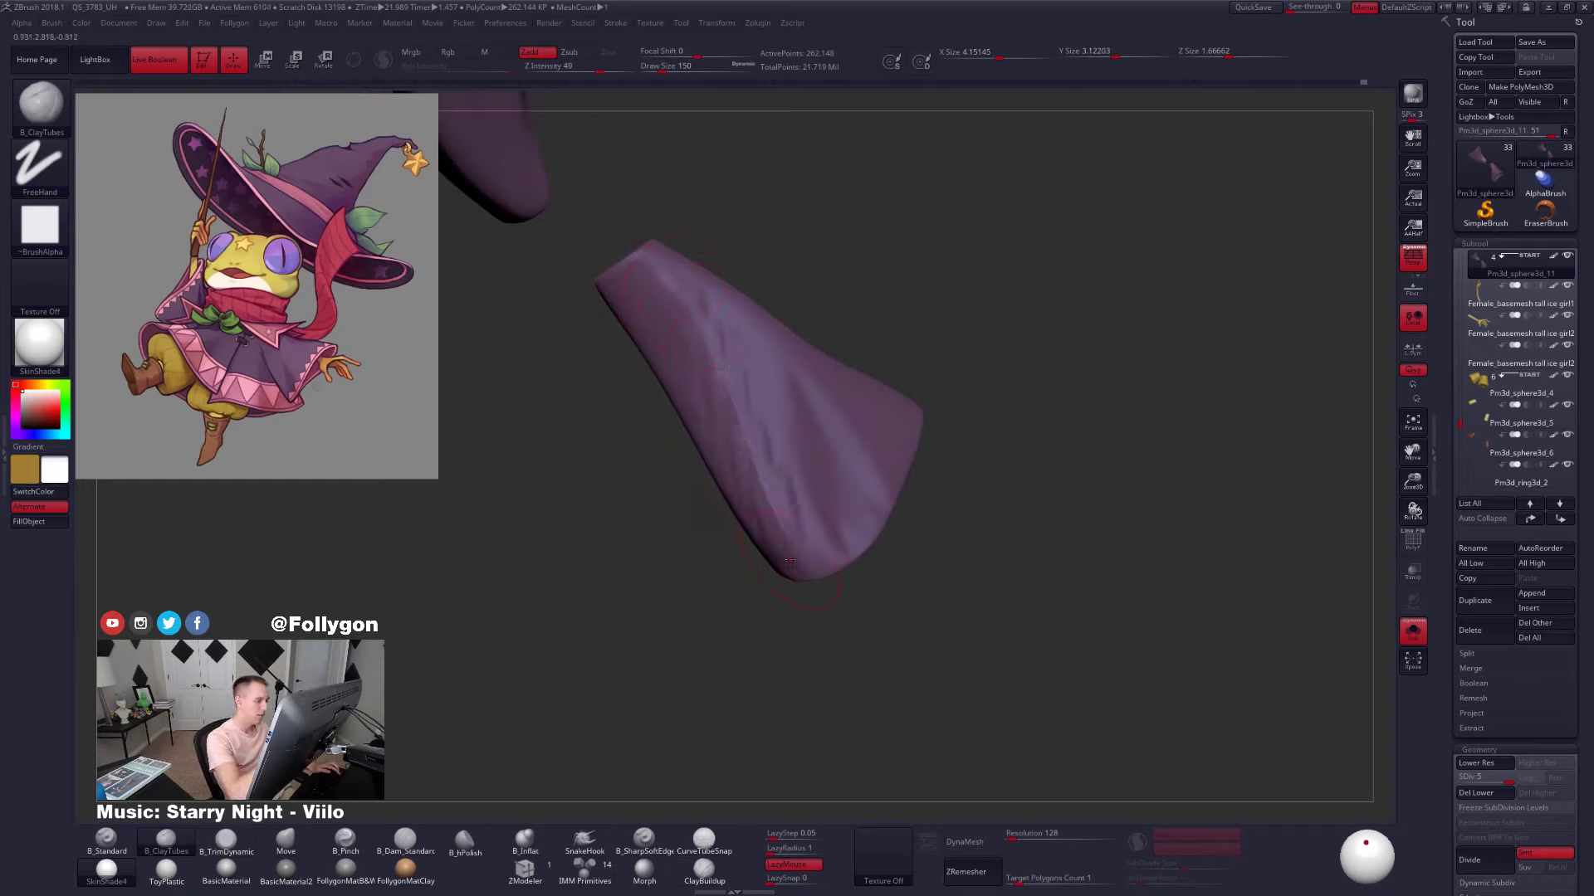
pyautogui.moveTo(785, 523); pyautogui.dragTo(768, 539, button='right')
pyautogui.keyDown('shift'); pyautogui.moveTo(784, 535); pyautogui.dragTo(768, 507); pyautogui.keyUp('shift')
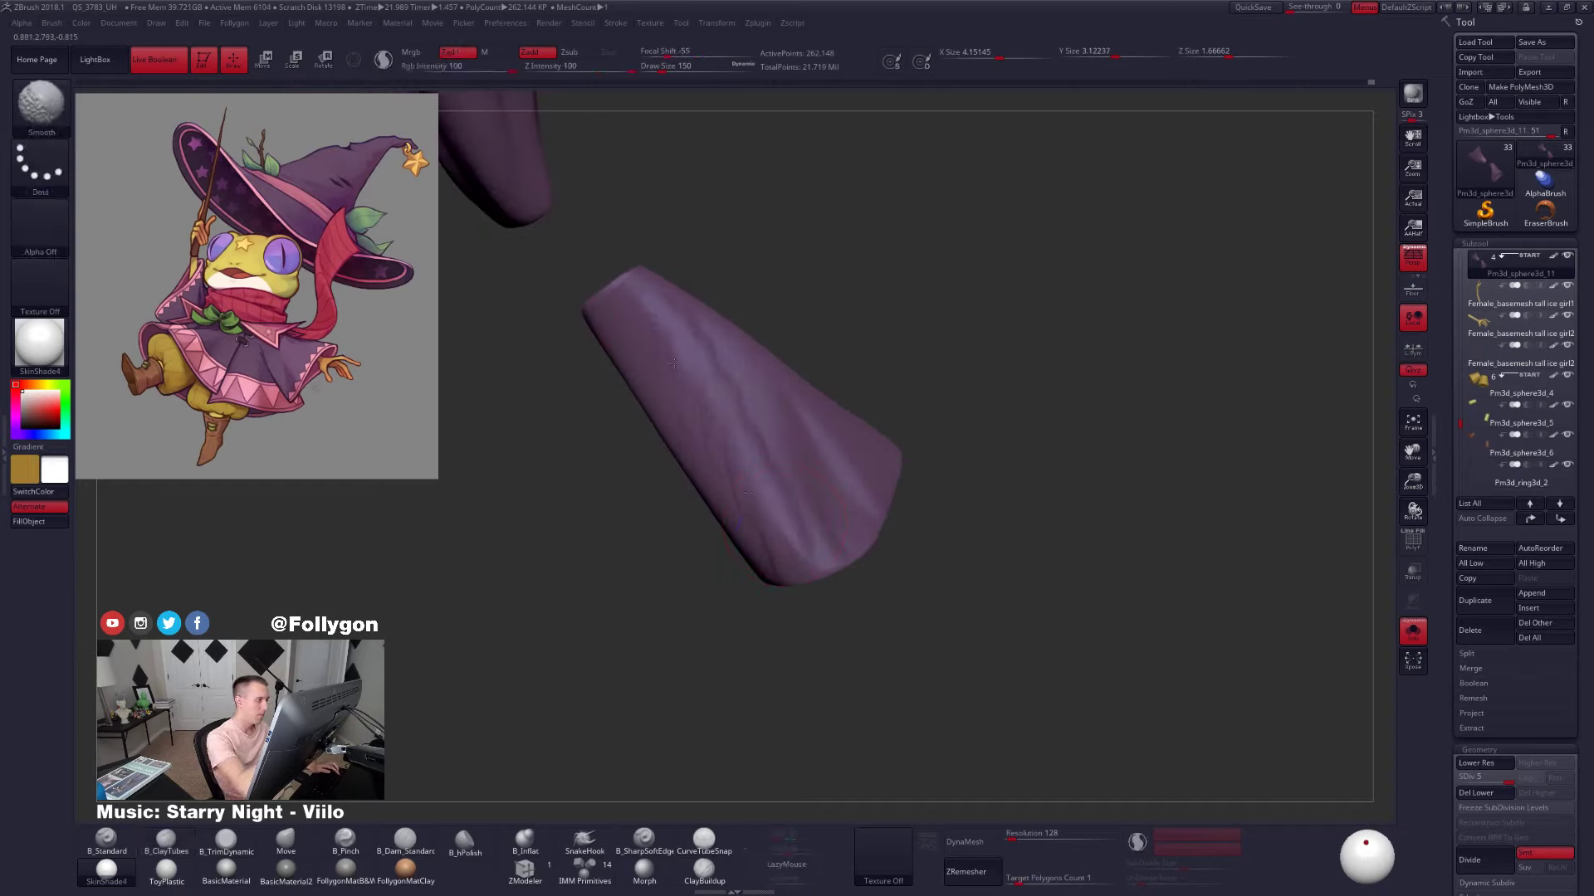
pyautogui.moveTo(677, 377)
pyautogui.mouseDown(button='right')
pyautogui.moveTo(706, 372)
pyautogui.moveTo(641, 367)
pyautogui.mouseUp(button='right')
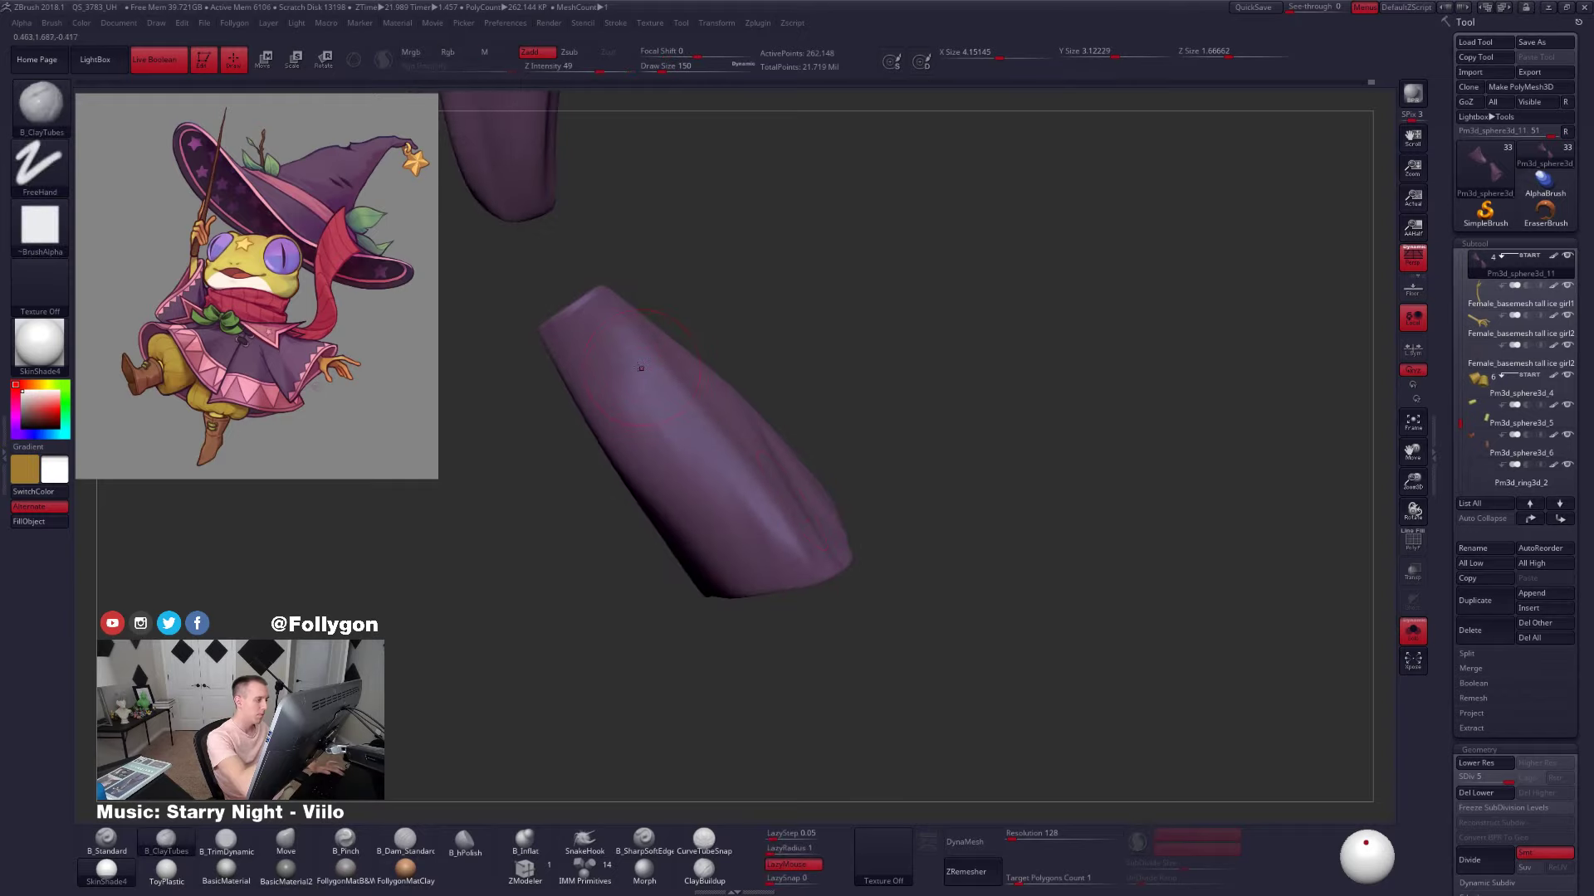
pyautogui.moveTo(642, 368); pyautogui.dragTo(741, 552)
pyautogui.moveTo(741, 561); pyautogui.dragTo(774, 559, button='right')
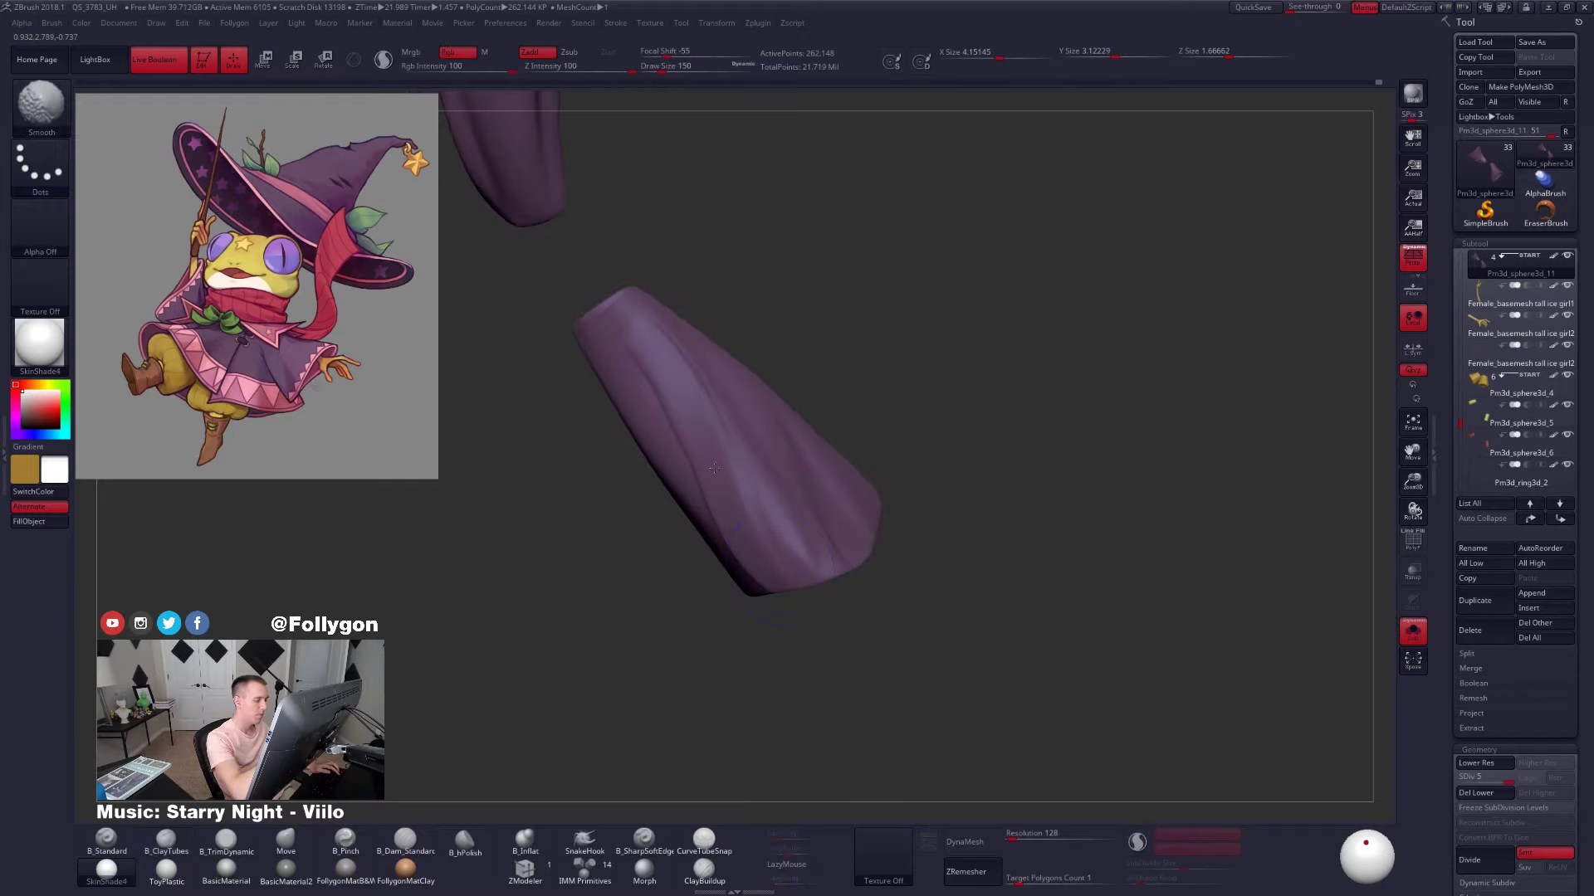
# Lower the sleeves to subdivision level 4 and smooth the lowered-arm sleeve's new folds
pyautogui.hotkey('shift', 'd')
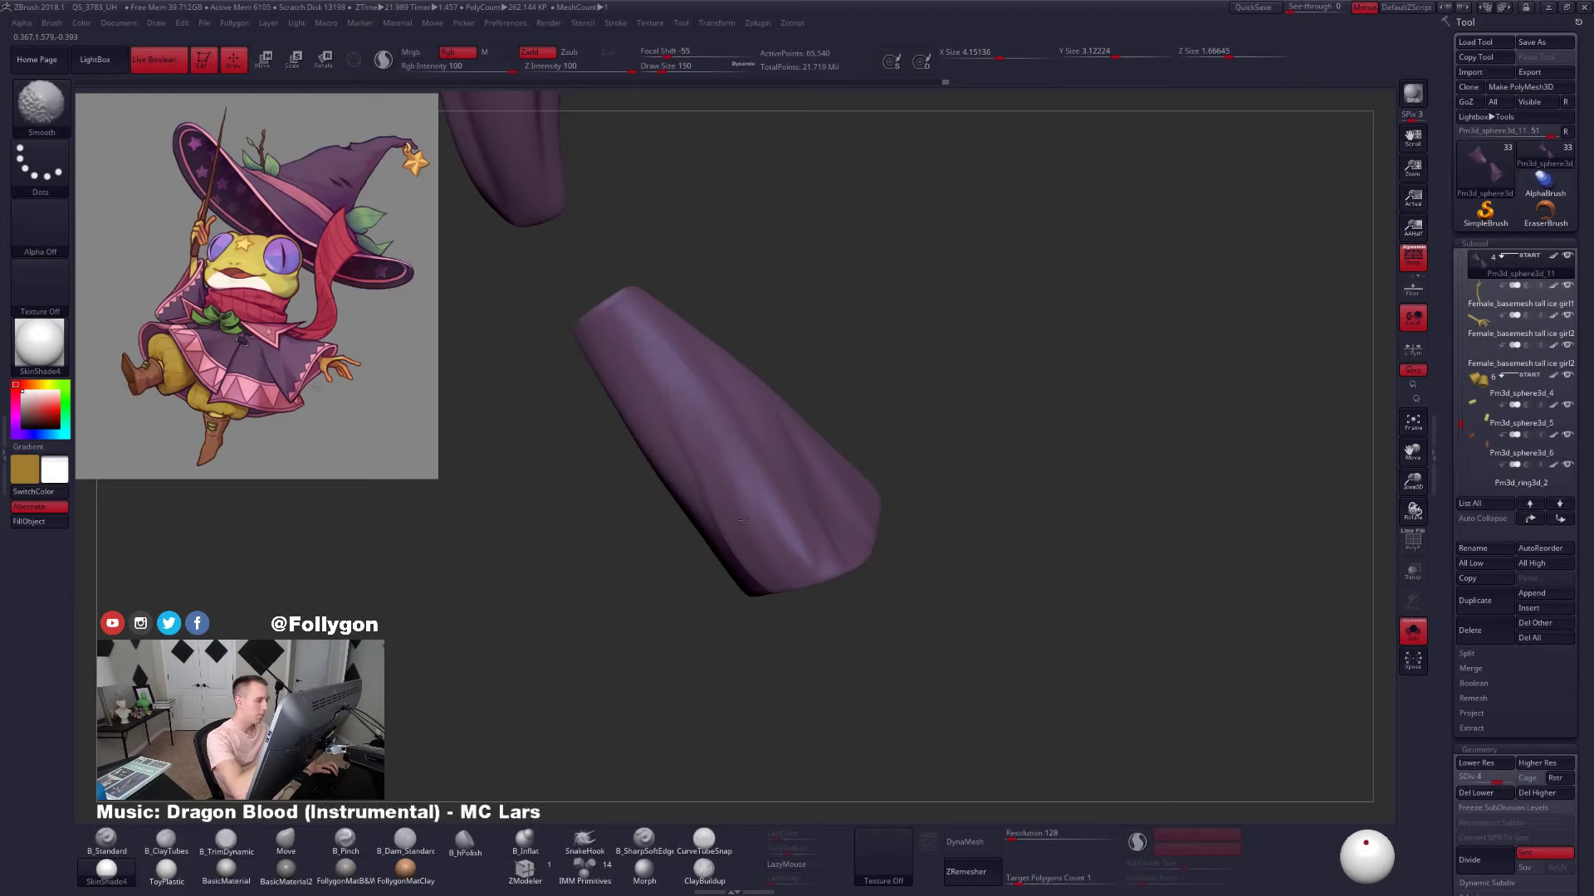
pyautogui.moveTo(764, 576); pyautogui.dragTo(897, 574, button='right')
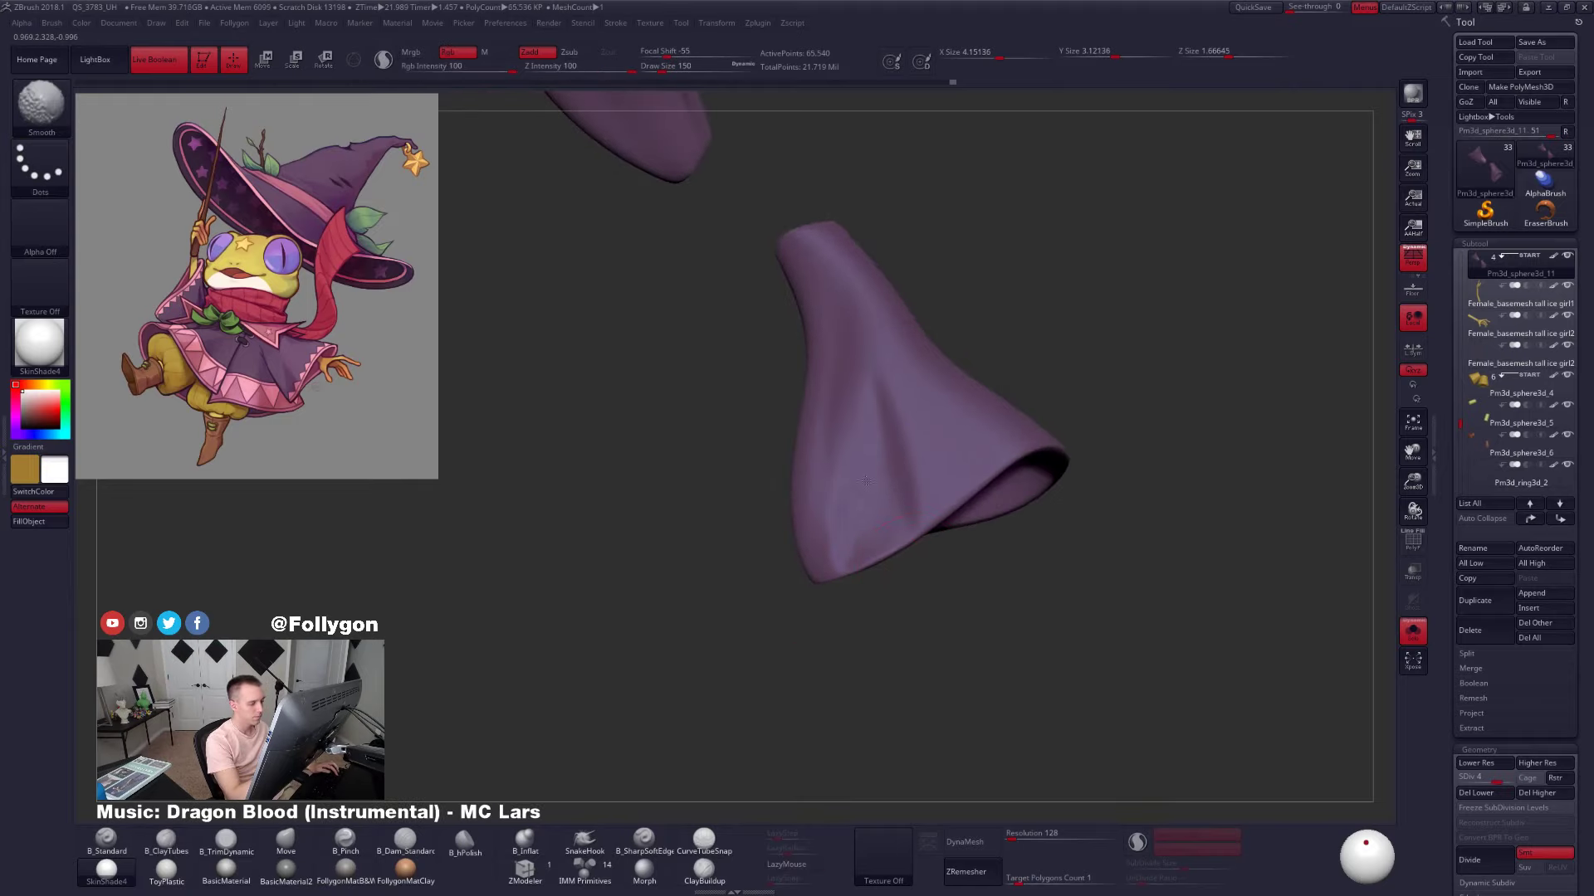
pyautogui.moveTo(880, 440); pyautogui.dragTo(838, 507, button='right')
# Sharpen the lowered-arm sleeve's folds with a smaller B_Pinch brush at subdivision level 5 and check them on the whole figure
pyautogui.press('b')
pyautogui.press('p')
pyautogui.press('i')
pyautogui.press('space')
pyautogui.moveTo(877, 435); pyautogui.dragTo(871, 436)
pyautogui.press('d')
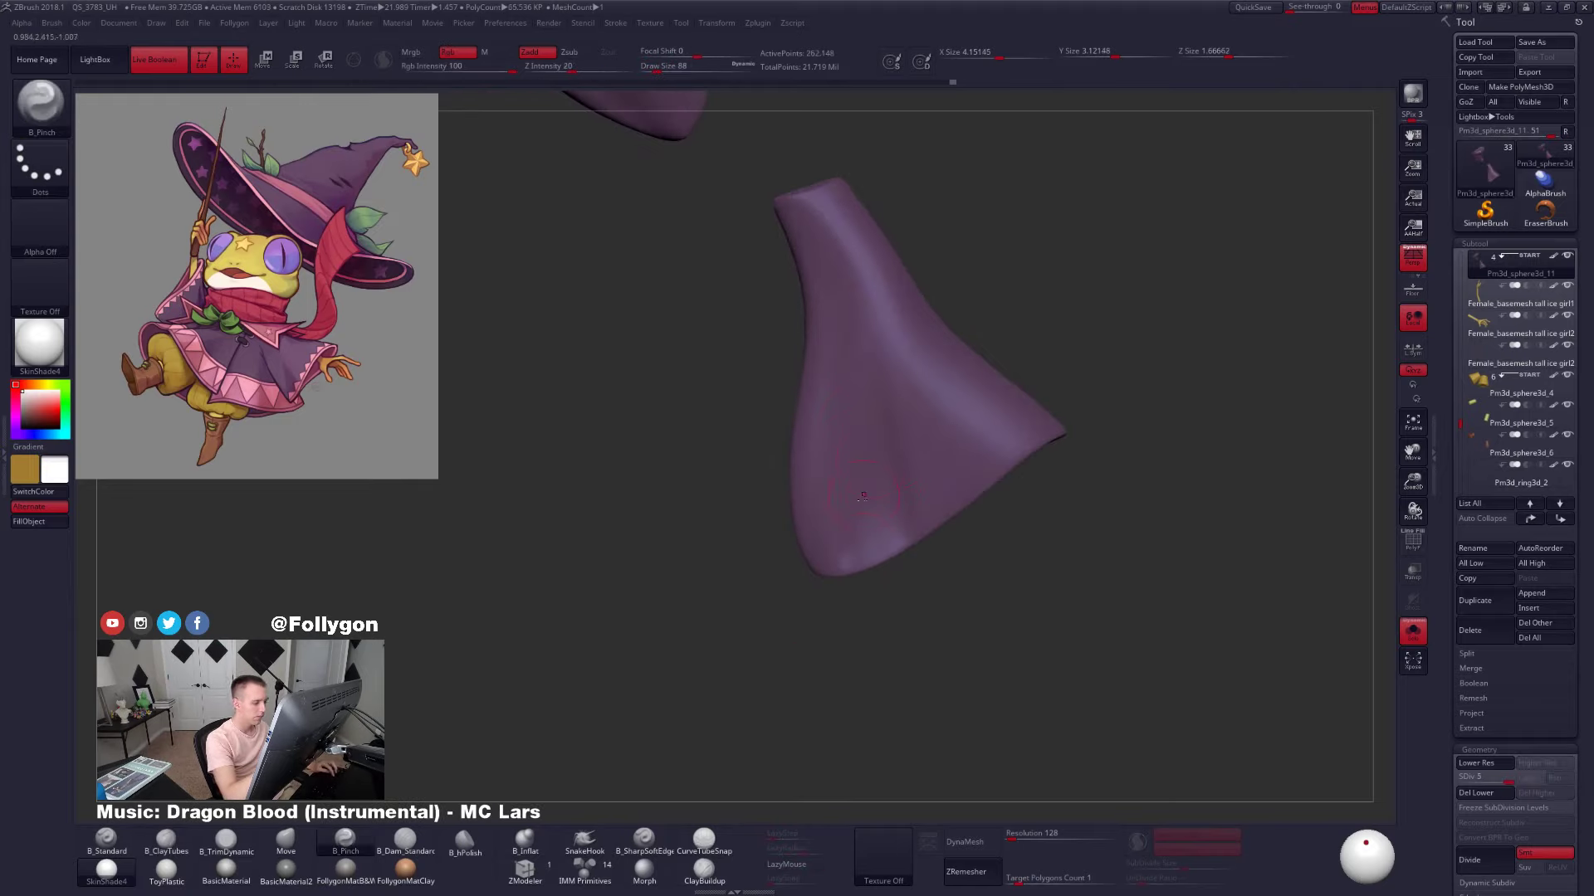
pyautogui.moveTo(885, 499); pyautogui.dragTo(980, 582, button='right')
pyautogui.hotkey('alt', 's')
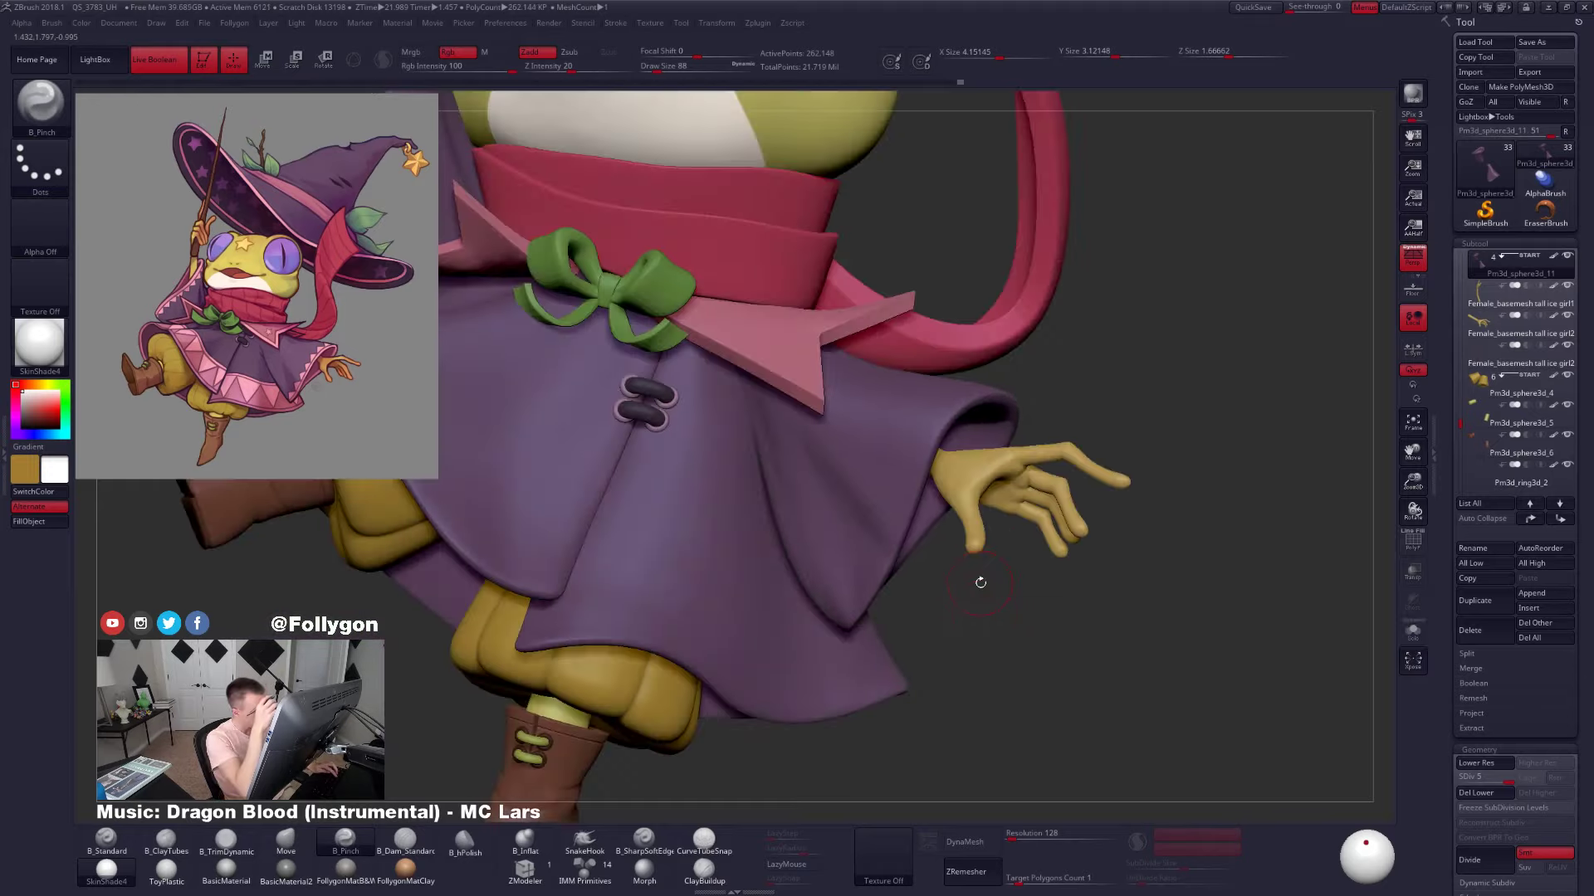
# Try to shift the lowered-arm sleeve's front fold sideways with the Move brush, then undo it
pyautogui.press('b')
pyautogui.press('c')
pyautogui.press('t')
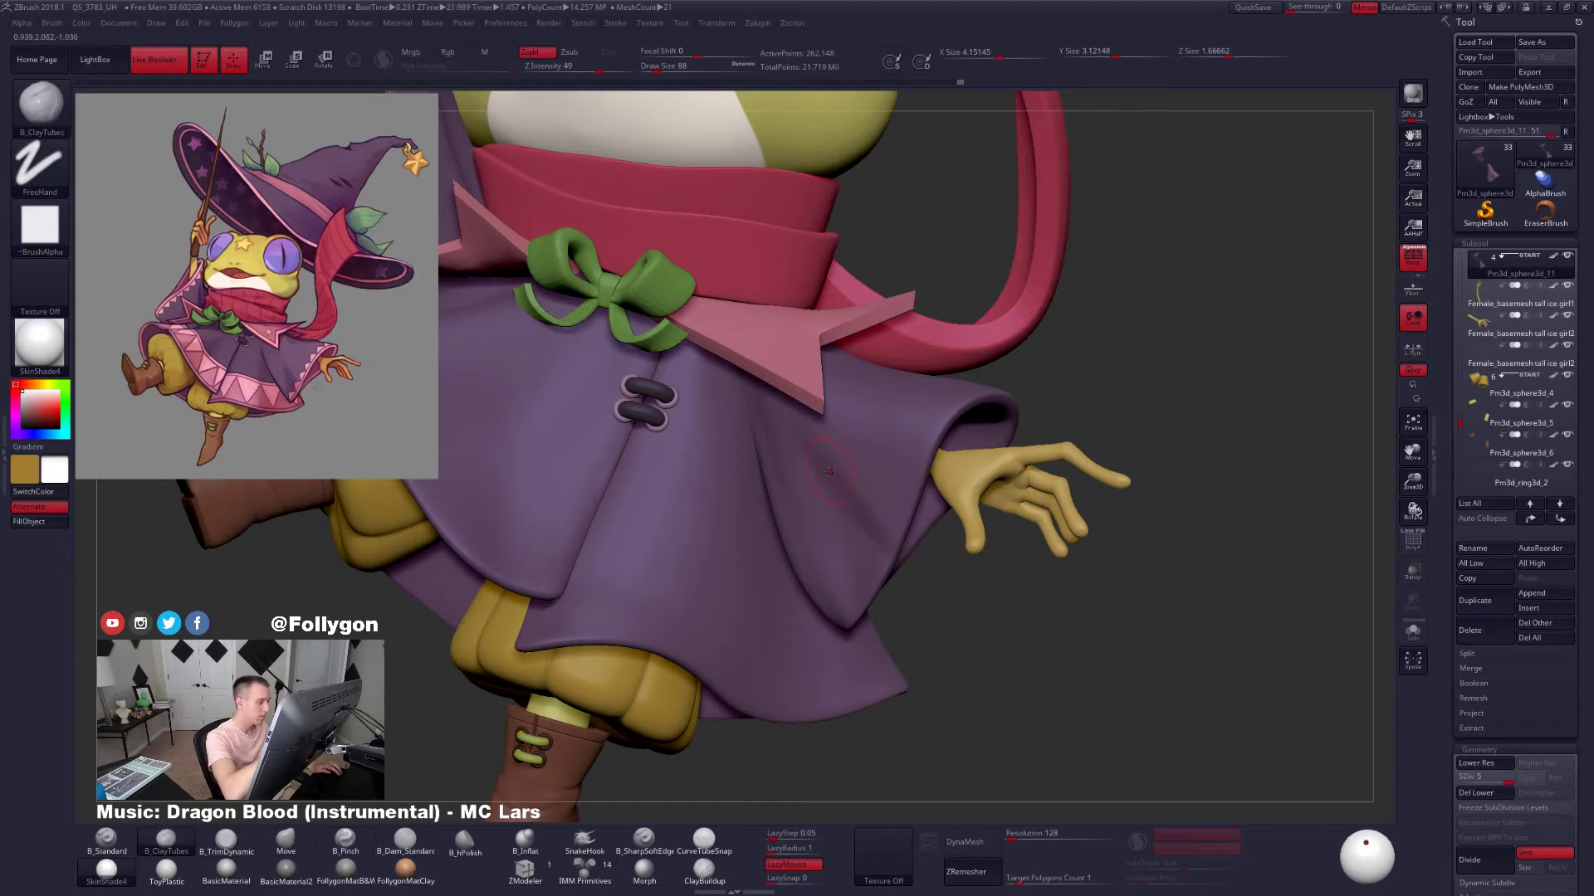
pyautogui.press('b')
pyautogui.press('m')
pyautogui.press('v')
pyautogui.hotkey('alt', 's')
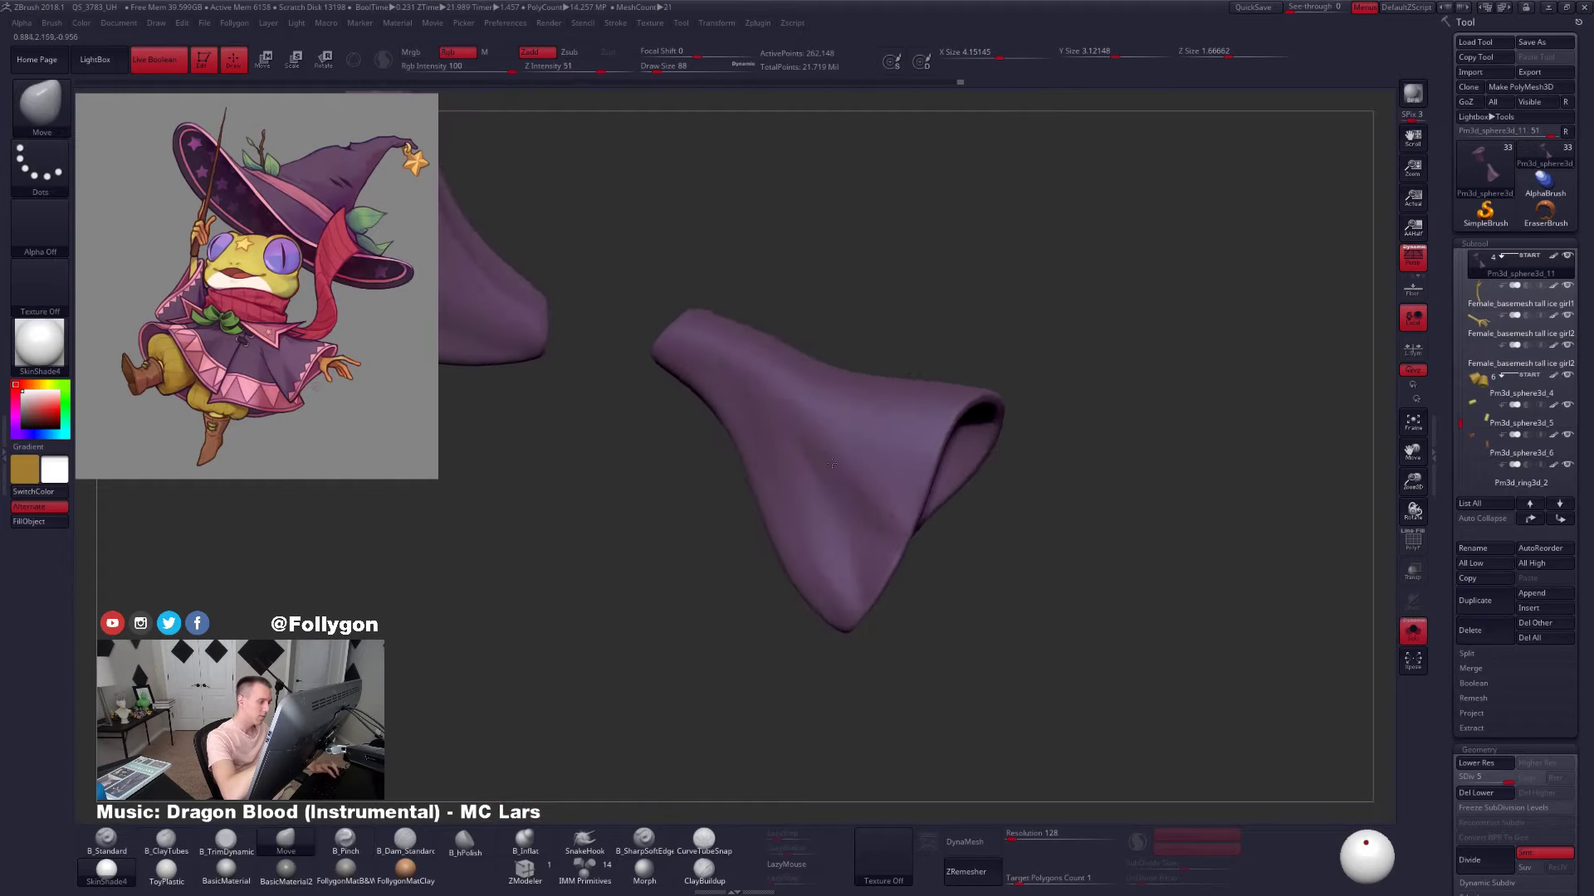
pyautogui.moveTo(822, 450); pyautogui.dragTo(783, 452)
pyautogui.hotkey('ctrl', 'z')
# Define the crease of the lowered-arm sleeve's front fold with B_Dam_Standard and B_Pinch, setting the draw size to 130
pyautogui.press('b')
pyautogui.press('d')
pyautogui.press('s')
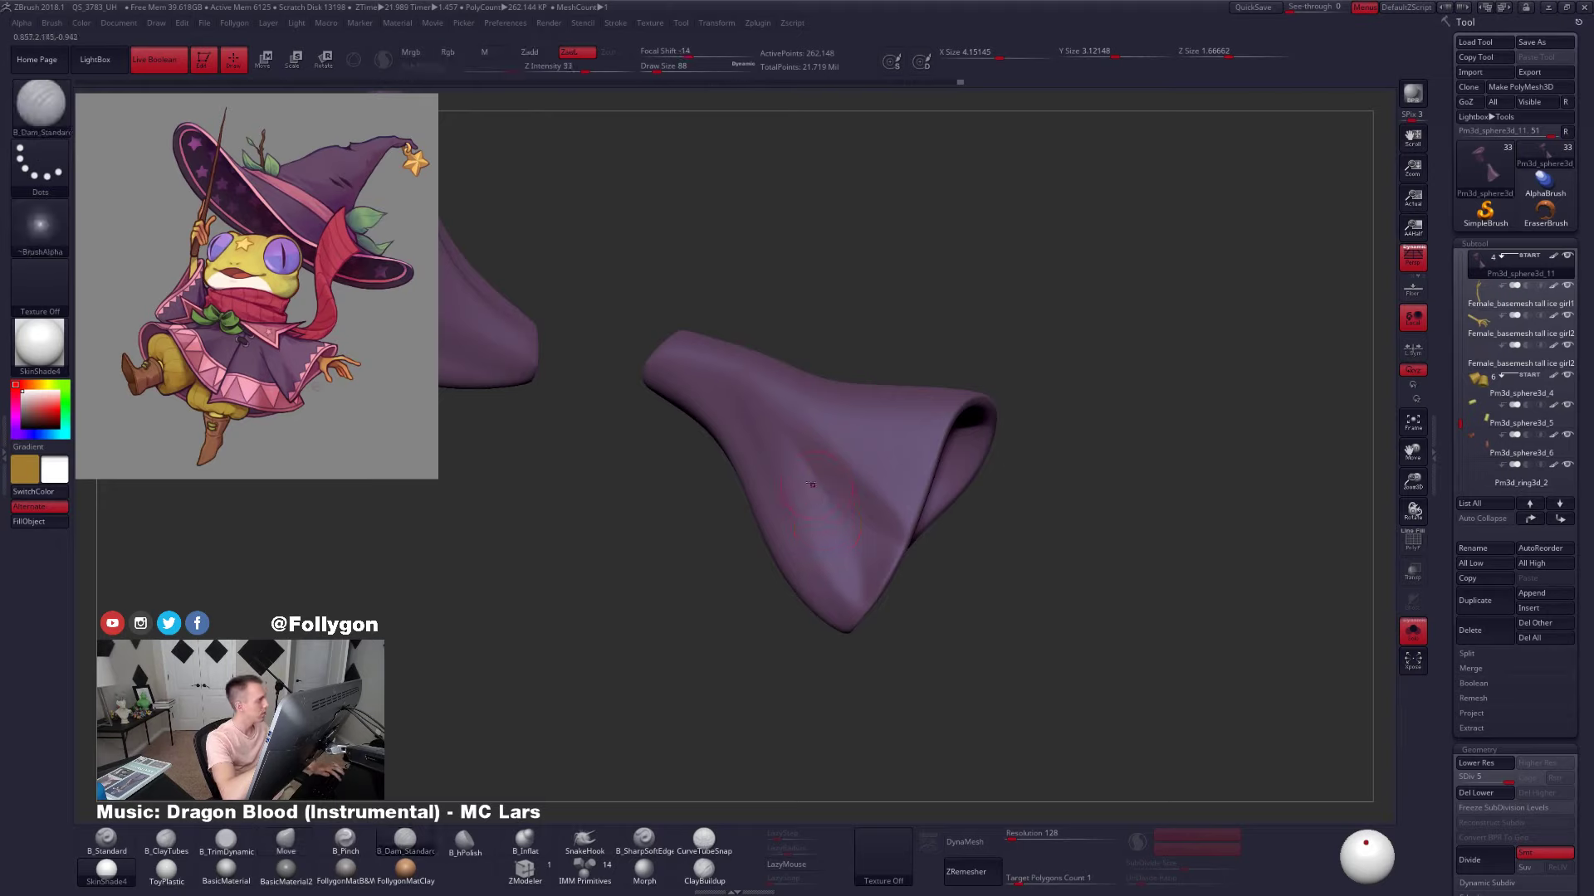
pyautogui.press('b')
pyautogui.press('p')
pyautogui.press('i')
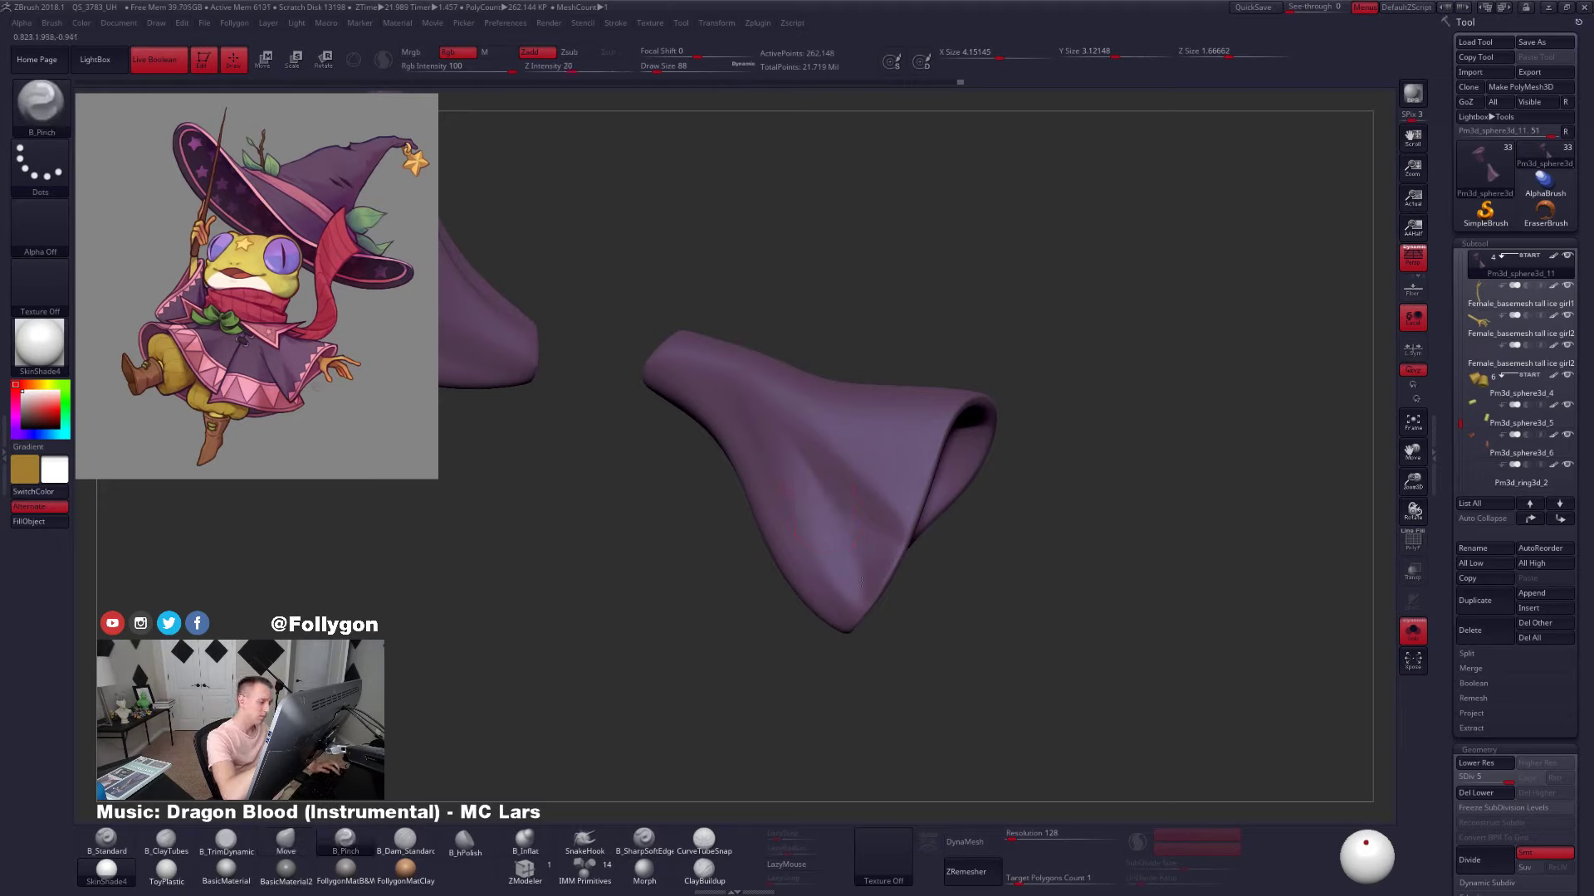
pyautogui.moveTo(862, 582)
pyautogui.mouseDown()
pyautogui.moveTo(854, 560)
pyautogui.moveTo(813, 587)
pyautogui.mouseUp()
pyautogui.press('space')
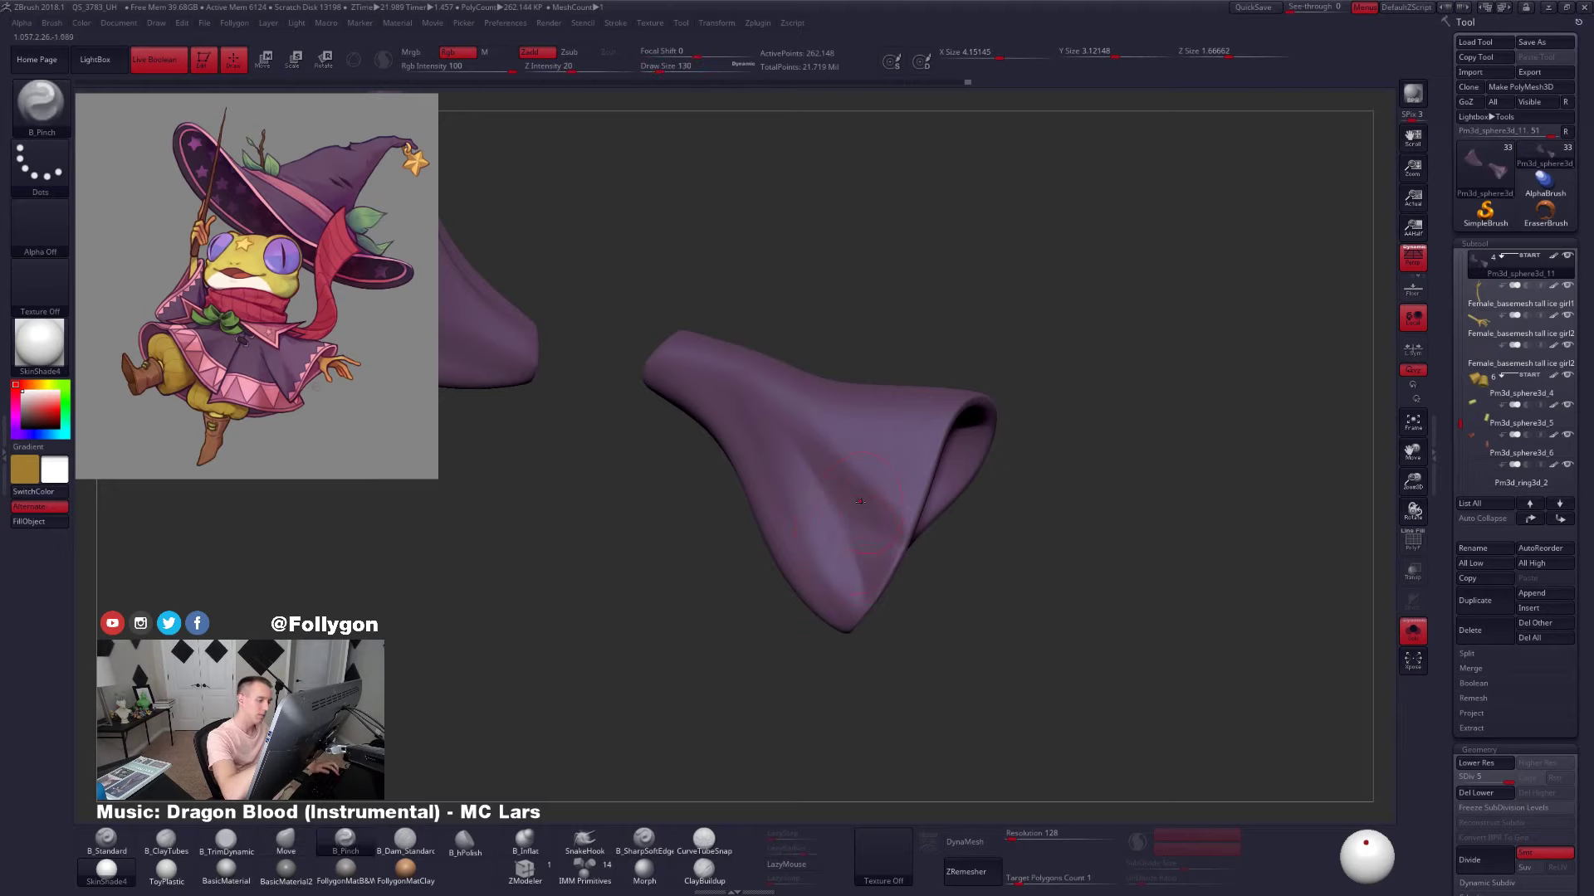
pyautogui.moveTo(681, 594); pyautogui.dragTo(724, 596)
# Flatten the planes beside the lowered-arm sleeve's front fold with the B_TrimDynamic brush
pyautogui.press('b')
pyautogui.press('t')
pyautogui.press('d')
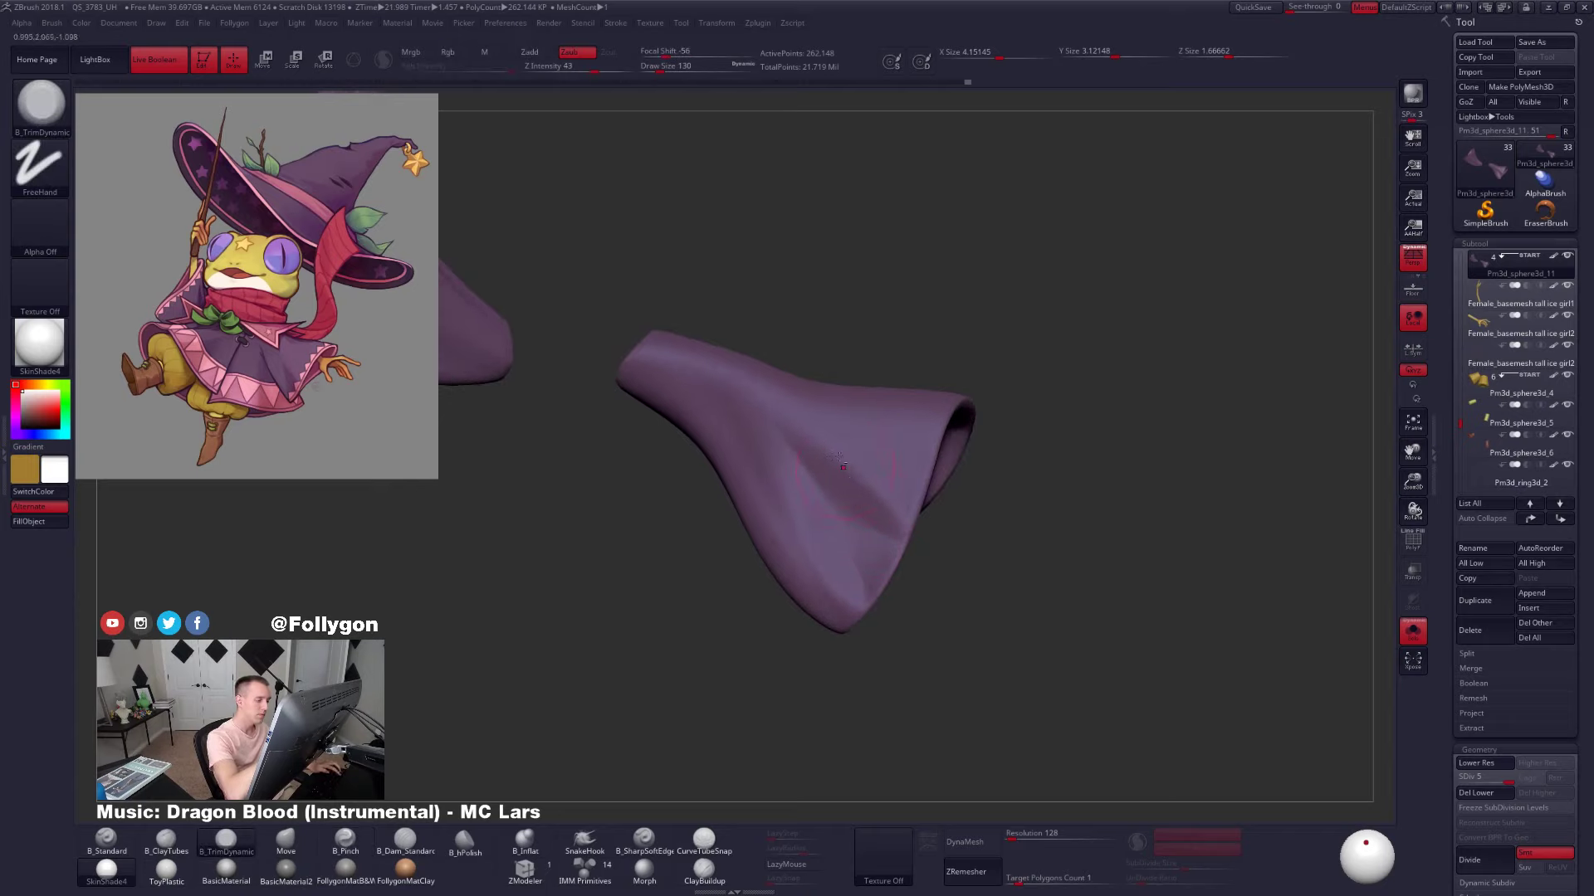
pyautogui.moveTo(963, 573); pyautogui.dragTo(896, 572)
# Build up the front fold near the cuff with B_ClayTubes and smooth it at subdivision level 4
pyautogui.press('b')
pyautogui.press('c')
pyautogui.press('t')
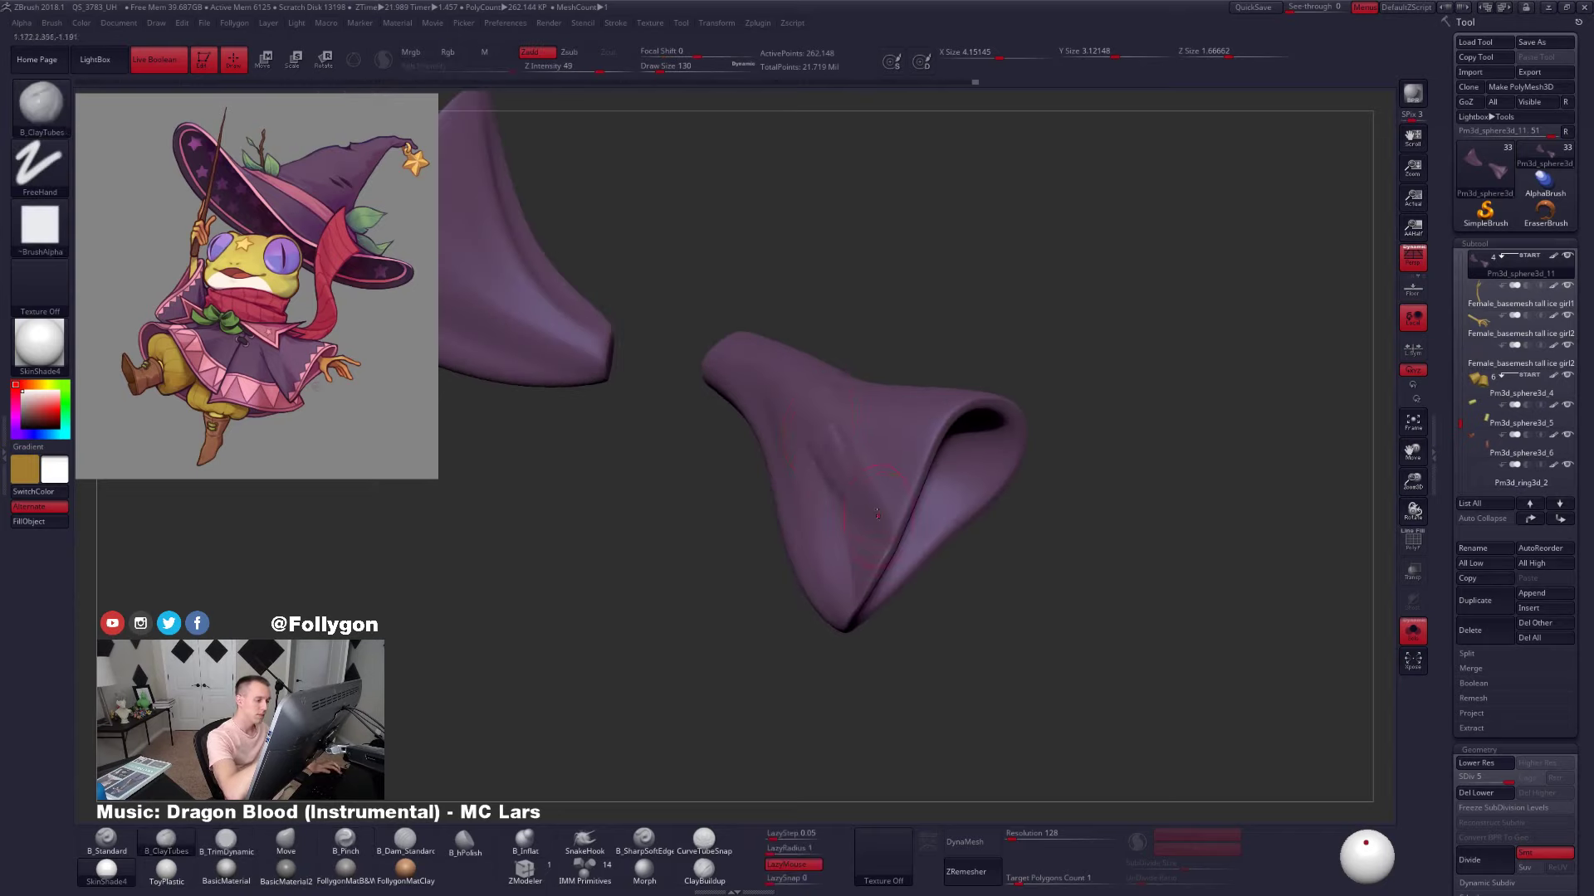
pyautogui.hotkey('shift', 'd')
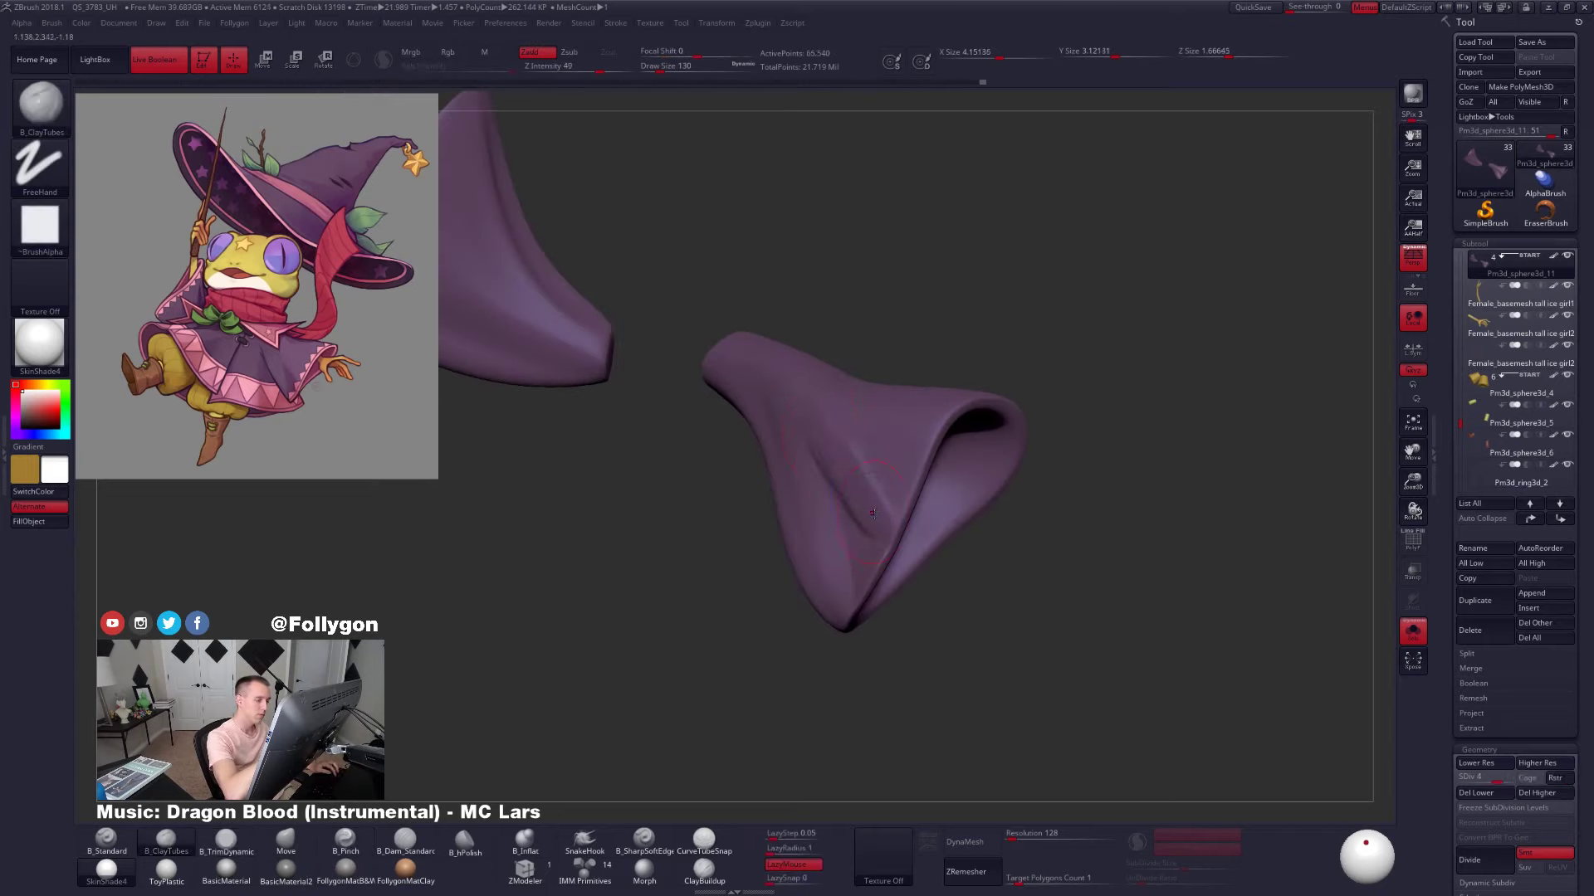
pyautogui.moveTo(946, 573); pyautogui.dragTo(1016, 571)
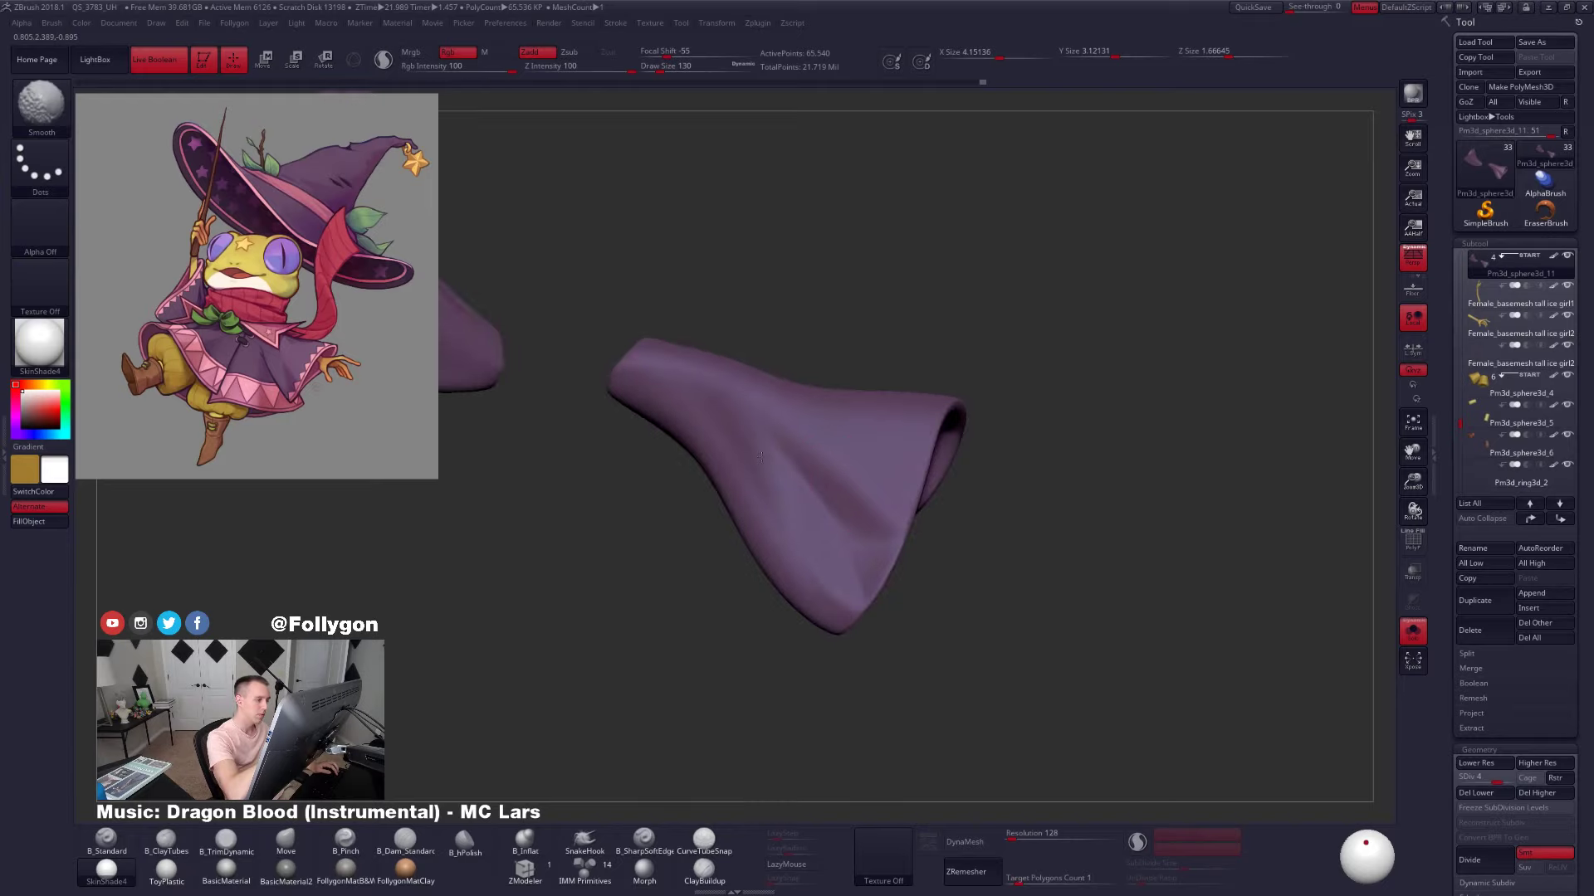
pyautogui.keyDown('shift'); pyautogui.moveTo(881, 511); pyautogui.dragTo(884, 525); pyautogui.keyUp('shift')
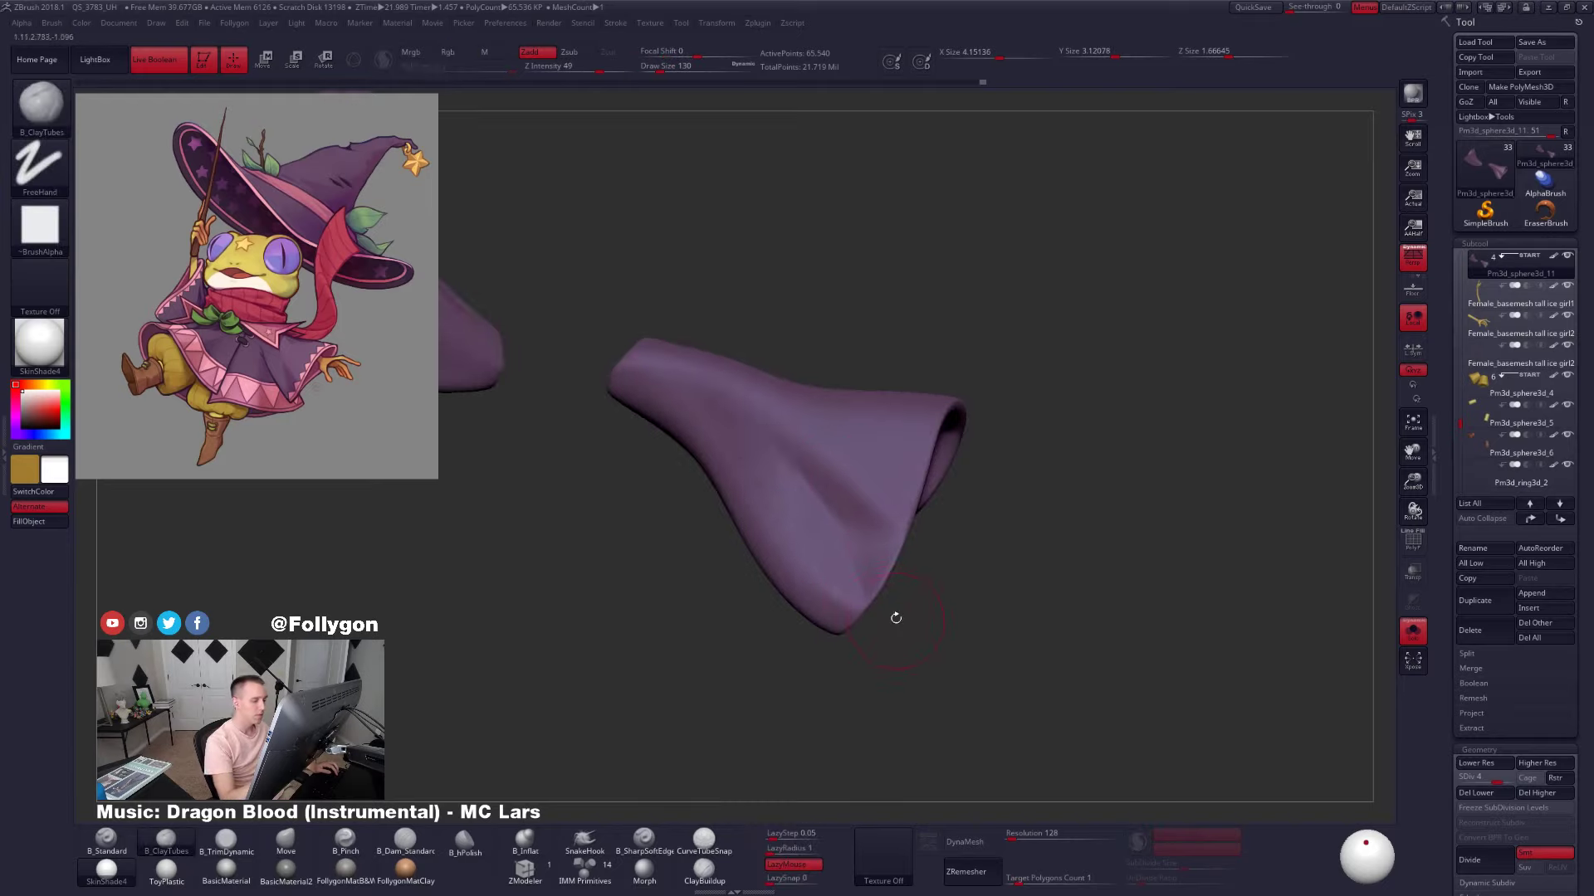
# Reshape the lowered-arm sleeve's cuff edge with the Move brush at subdivision level 2, using a draw size of 150
pyautogui.moveTo(894, 618); pyautogui.dragTo(866, 596)
pyautogui.hotkey('shift', 'd')
pyautogui.press('b')
pyautogui.press('m')
pyautogui.press('v')
pyautogui.moveTo(723, 585)
pyautogui.mouseDown()
pyautogui.moveTo(776, 557)
pyautogui.moveTo(811, 512)
pyautogui.mouseUp()
pyautogui.press('space')
pyautogui.hotkey('shift', 'd')
pyautogui.hotkey('shift', 'd')
pyautogui.press('space')
pyautogui.press('space')
pyautogui.press('d')
pyautogui.press('d')
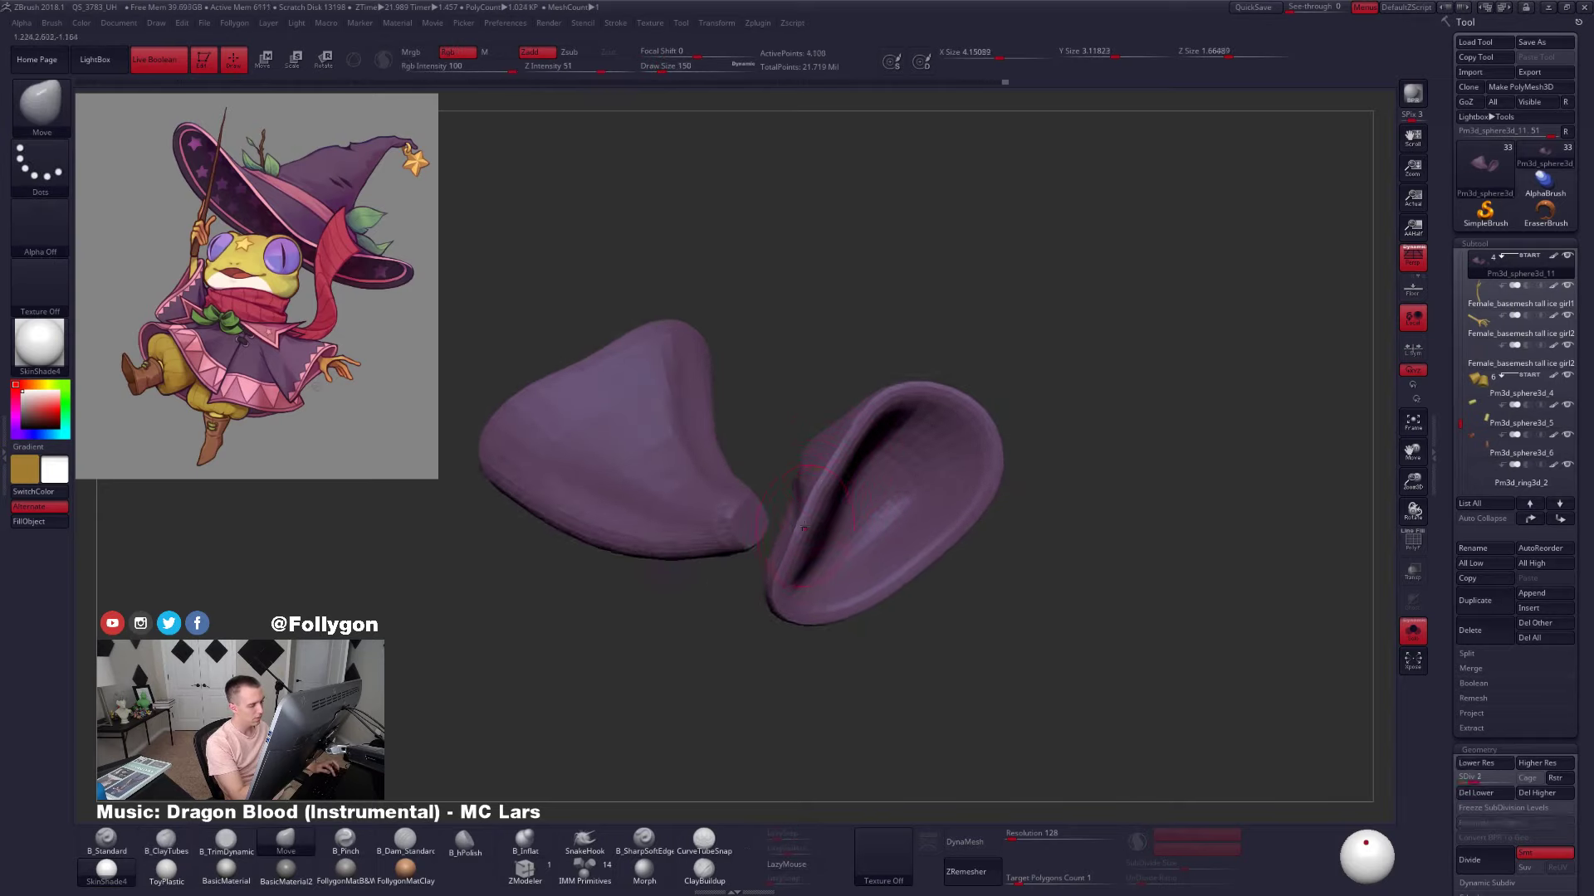
pyautogui.moveTo(738, 579); pyautogui.dragTo(830, 555)
# Smooth the sleeve's cuff and front fold at subdivision level 3, restore level 5 and show the whole frog
pyautogui.keyDown('shift'); pyautogui.moveTo(810, 493); pyautogui.dragTo(790, 548); pyautogui.keyUp('shift')
pyautogui.keyDown('shift'); pyautogui.moveTo(765, 619); pyautogui.dragTo(769, 624); pyautogui.keyUp('shift')
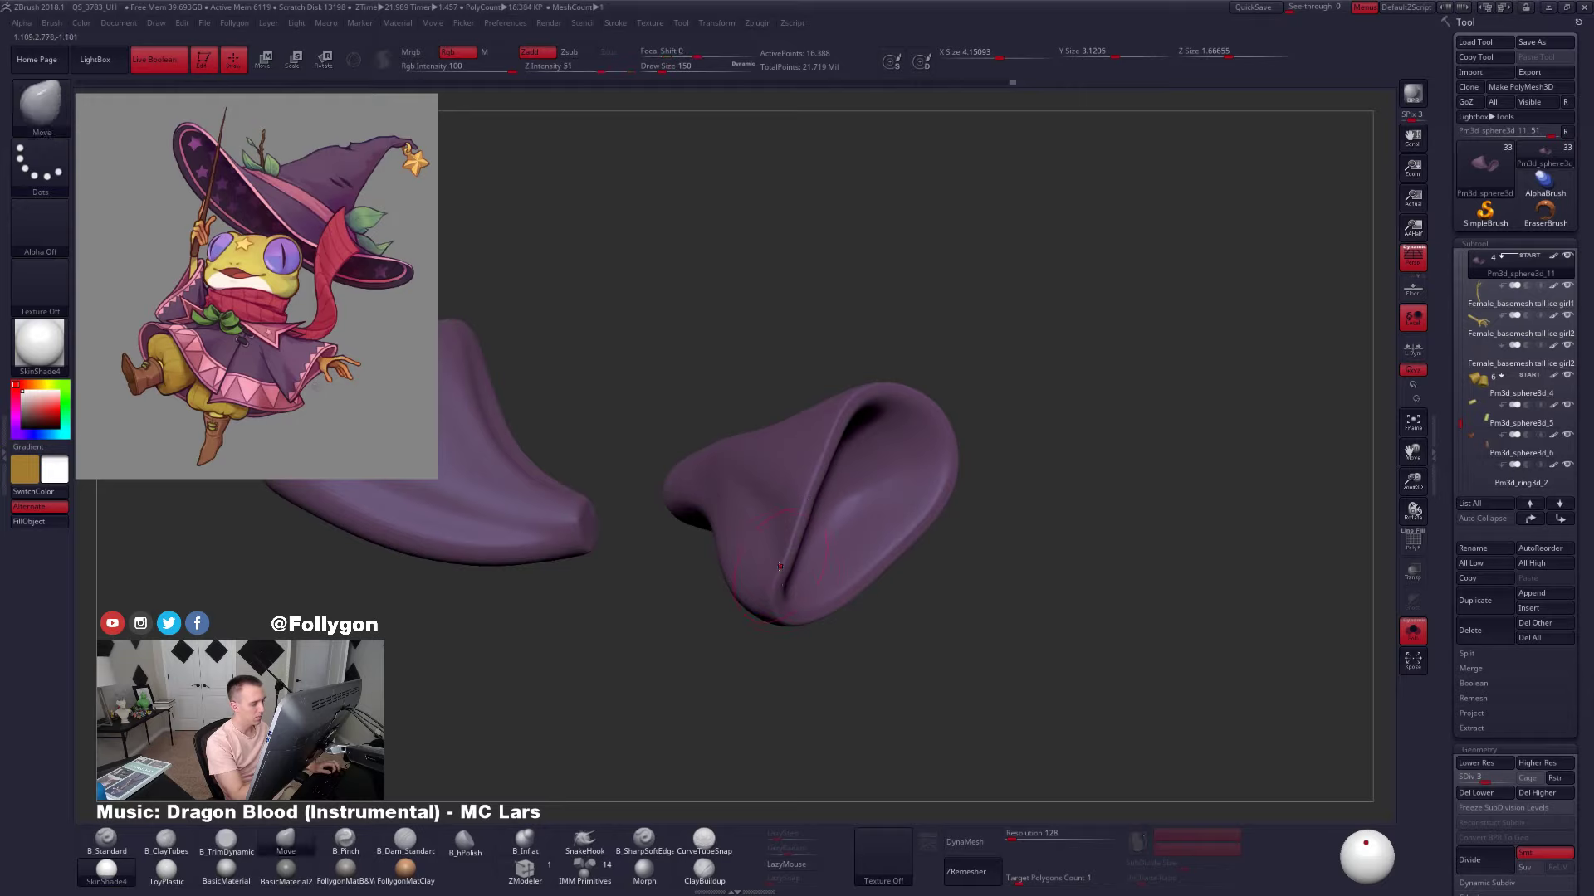
pyautogui.moveTo(647, 573)
pyautogui.mouseDown()
pyautogui.moveTo(768, 523)
pyautogui.moveTo(724, 531)
pyautogui.mouseUp()
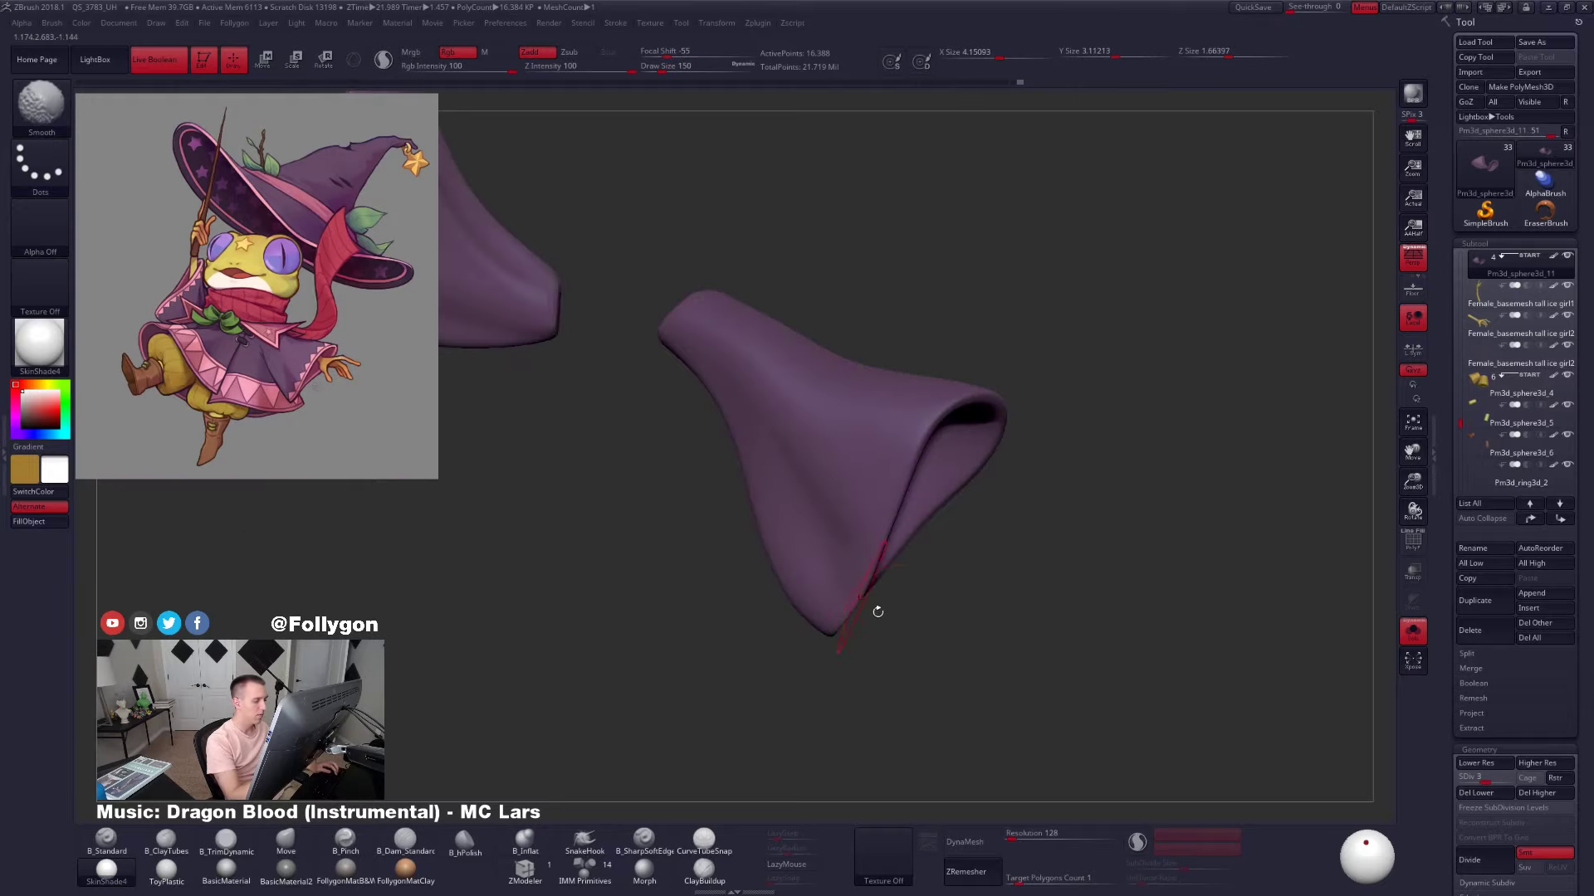
pyautogui.press('d')
pyautogui.press('d')
pyautogui.moveTo(799, 451)
pyautogui.keyDown('shift'); pyautogui.mouseDown()
pyautogui.moveTo(840, 503)
pyautogui.moveTo(839, 540)
pyautogui.mouseUp(); pyautogui.keyUp('shift')
pyautogui.moveTo(967, 619)
pyautogui.keyDown('alt'); pyautogui.mouseDown()
pyautogui.moveTo(972, 523)
pyautogui.moveTo(1187, 581)
pyautogui.moveTo(1061, 634)
pyautogui.moveTo(1049, 576)
pyautogui.mouseUp(); pyautogui.keyUp('alt')
pyautogui.hotkey('alt', 's')
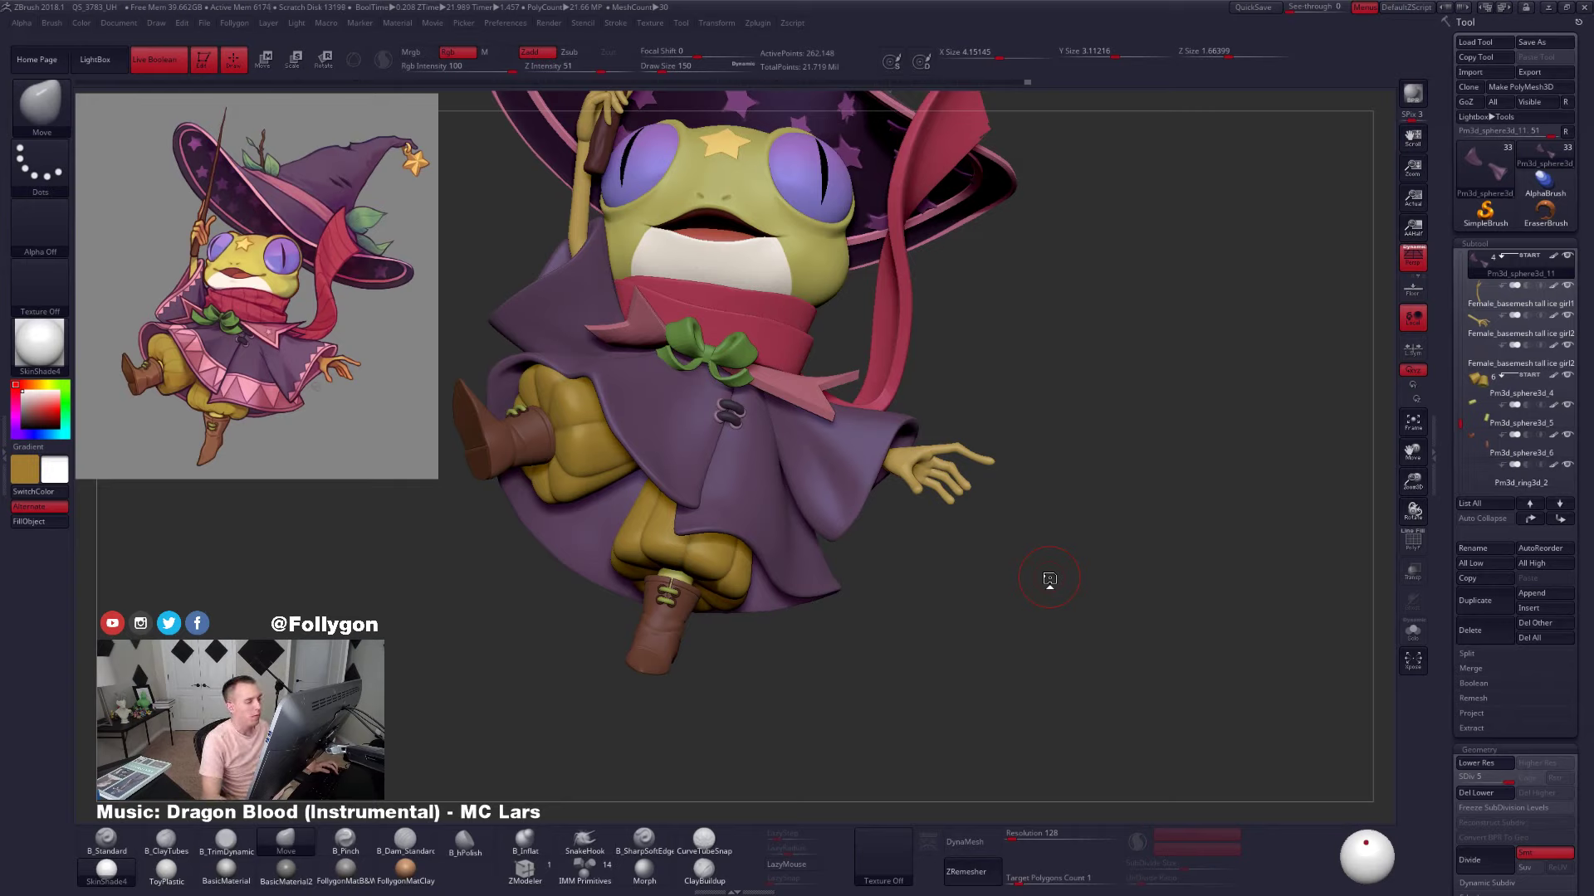
# Examine the custom Follygon palette of most-used tools, docked and as a pop-up, and the categories in the preferences
pyautogui.hotkey('ctrl', 'shift', 'f')
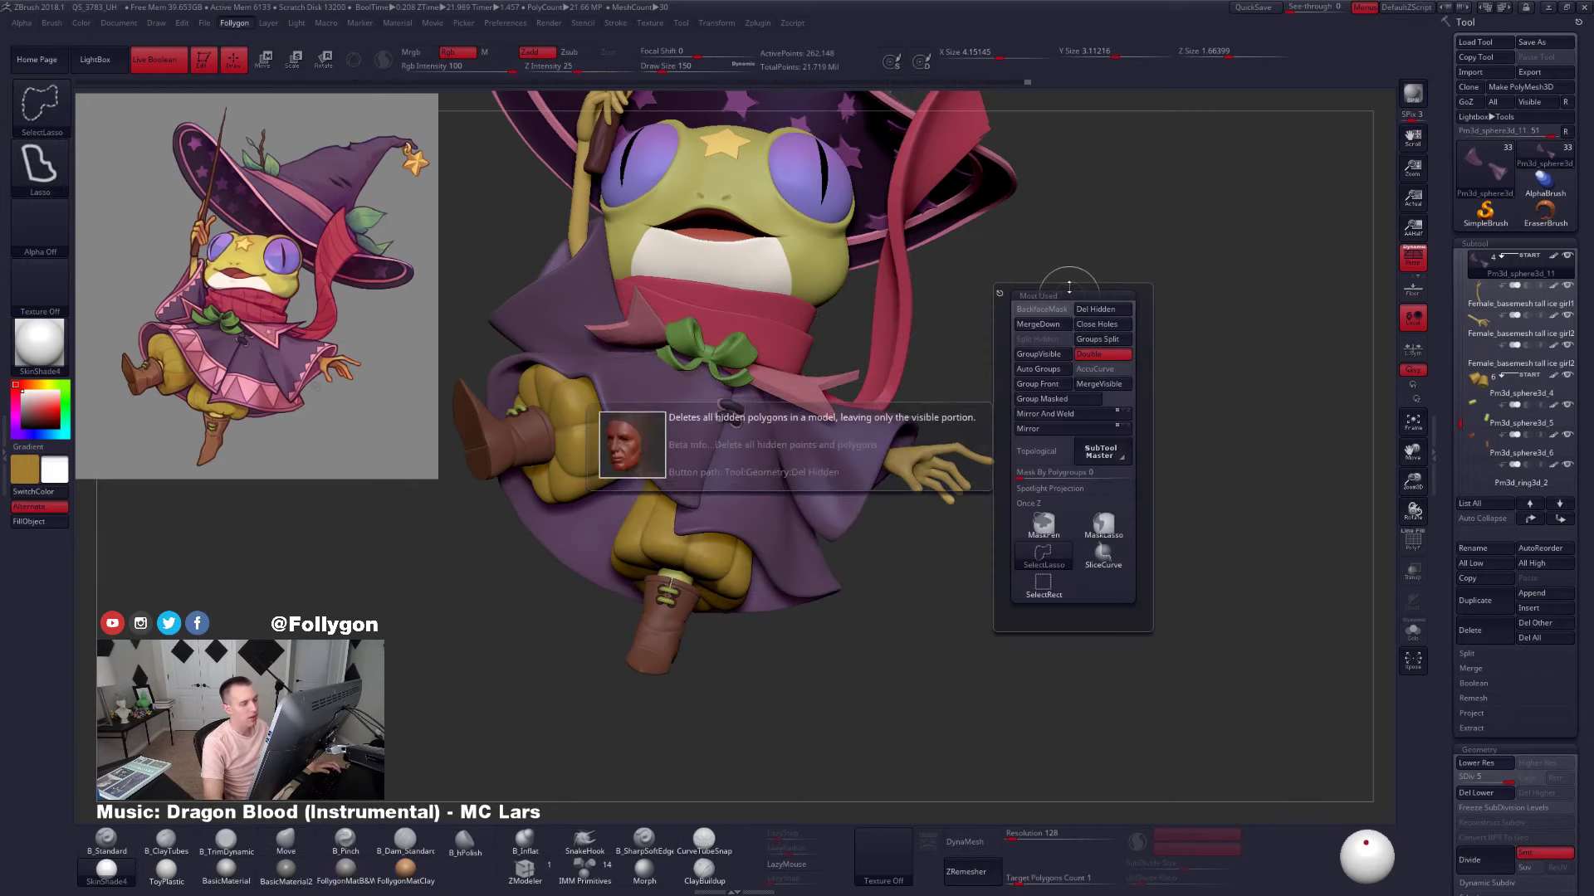
pyautogui.click(1089, 323)
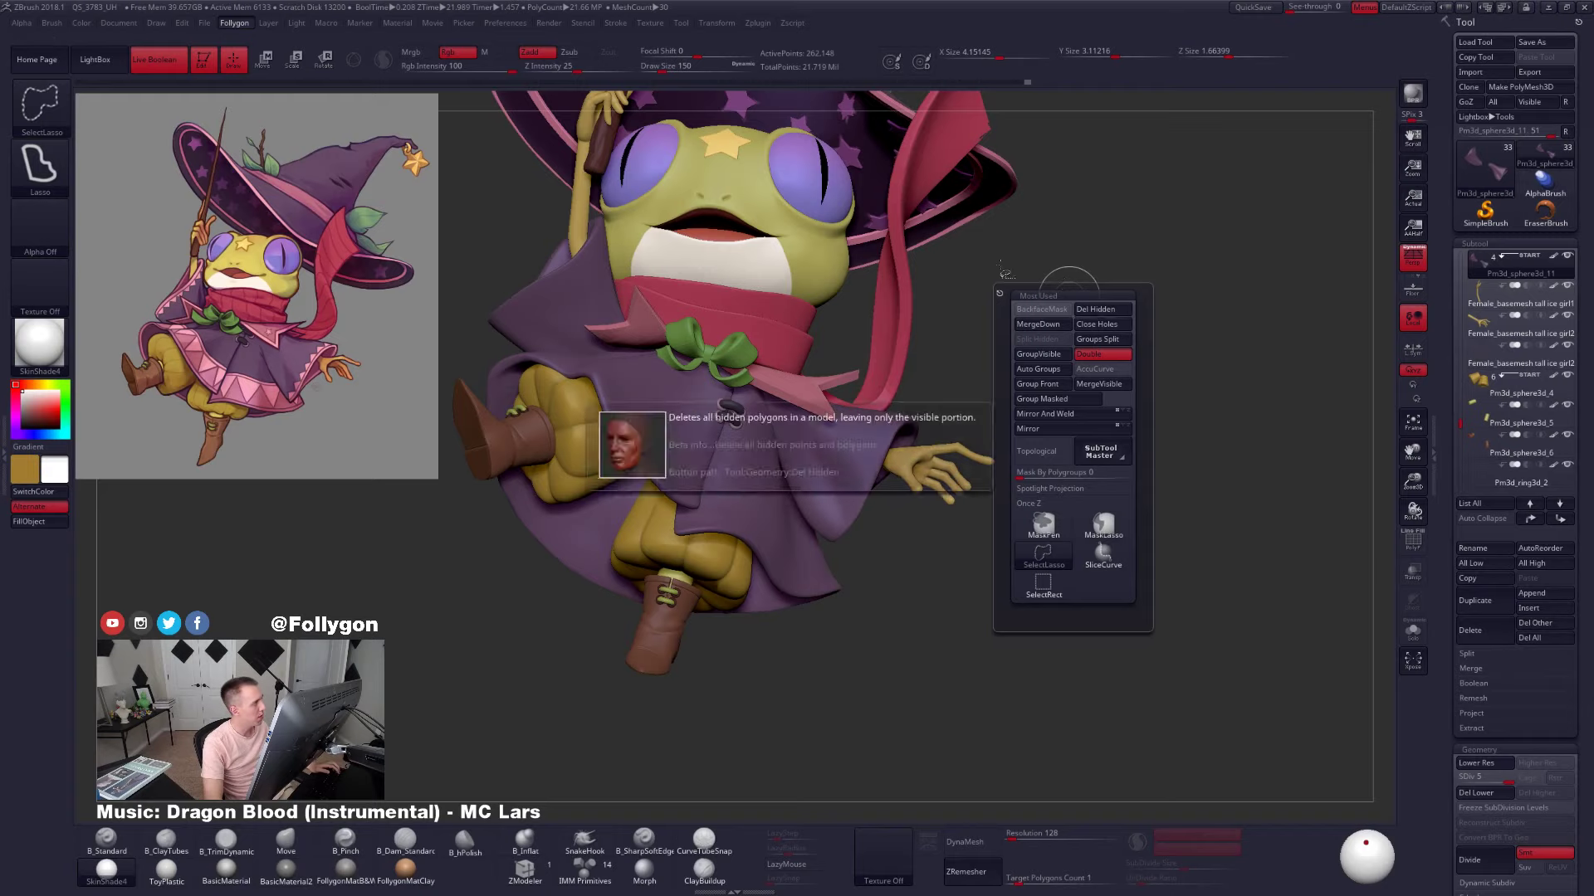
pyautogui.click(236, 23)
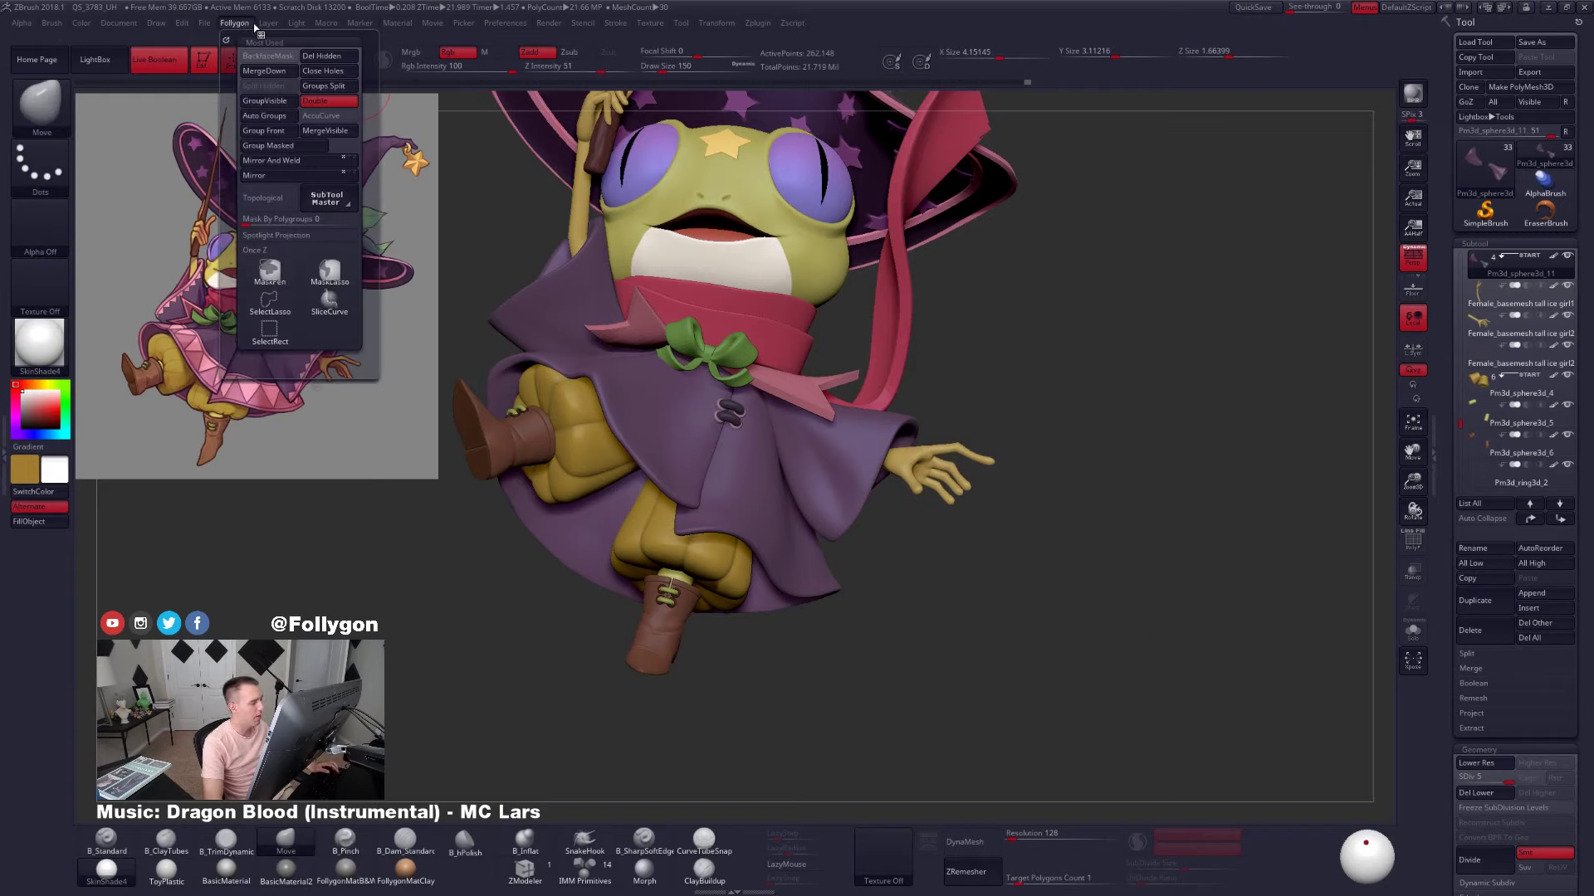
pyautogui.moveTo(997, 518)
pyautogui.mouseDown()
pyautogui.moveTo(955, 549)
pyautogui.moveTo(901, 556)
pyautogui.moveTo(938, 629)
pyautogui.mouseUp()
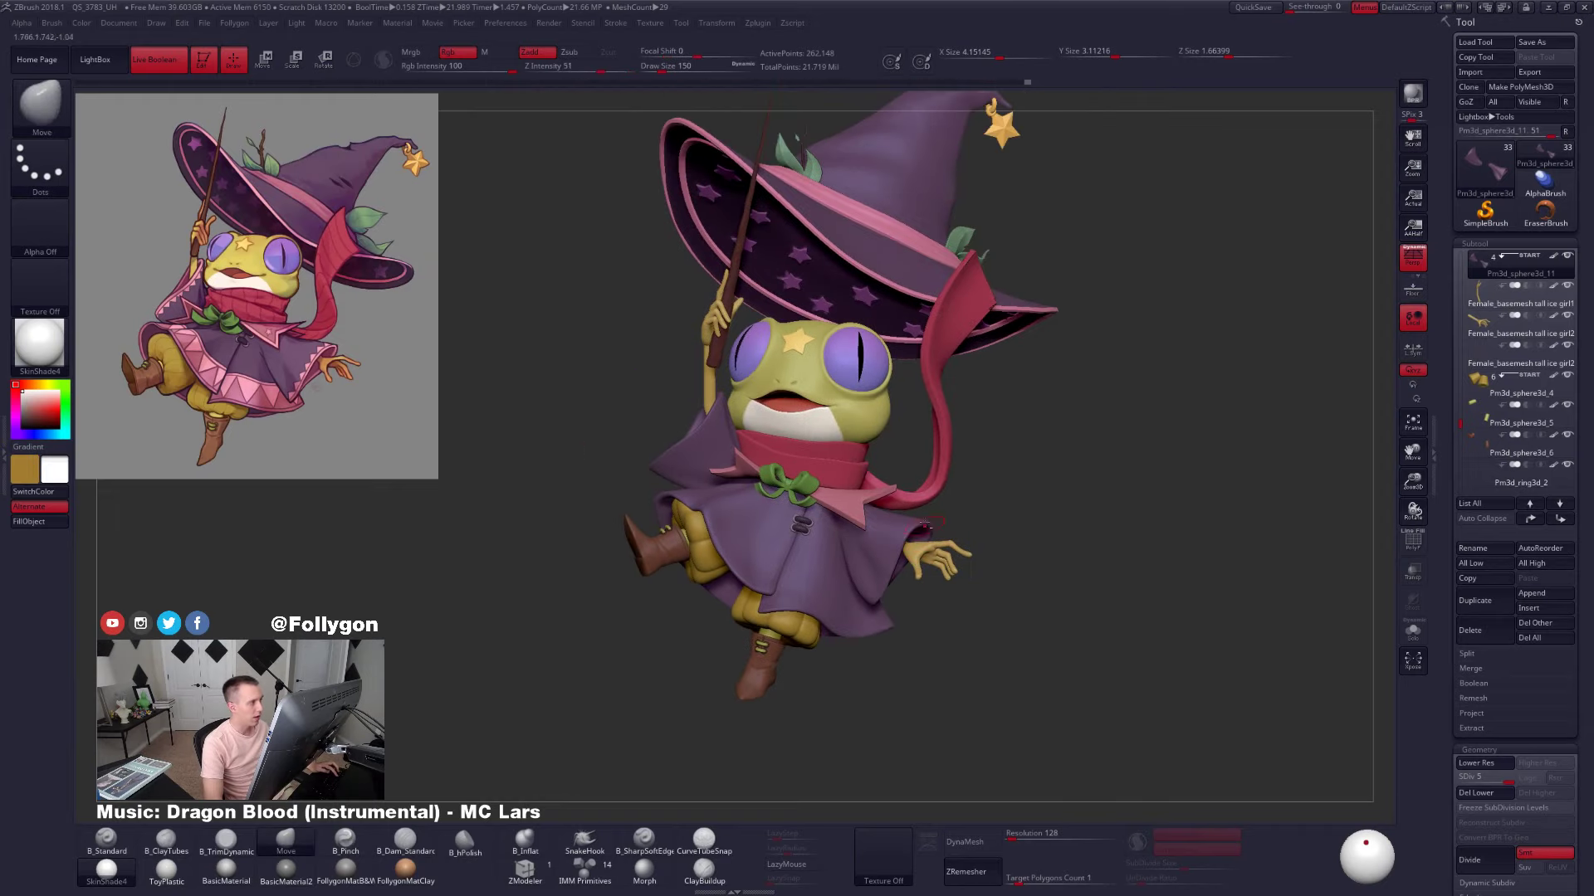
pyautogui.click(505, 22)
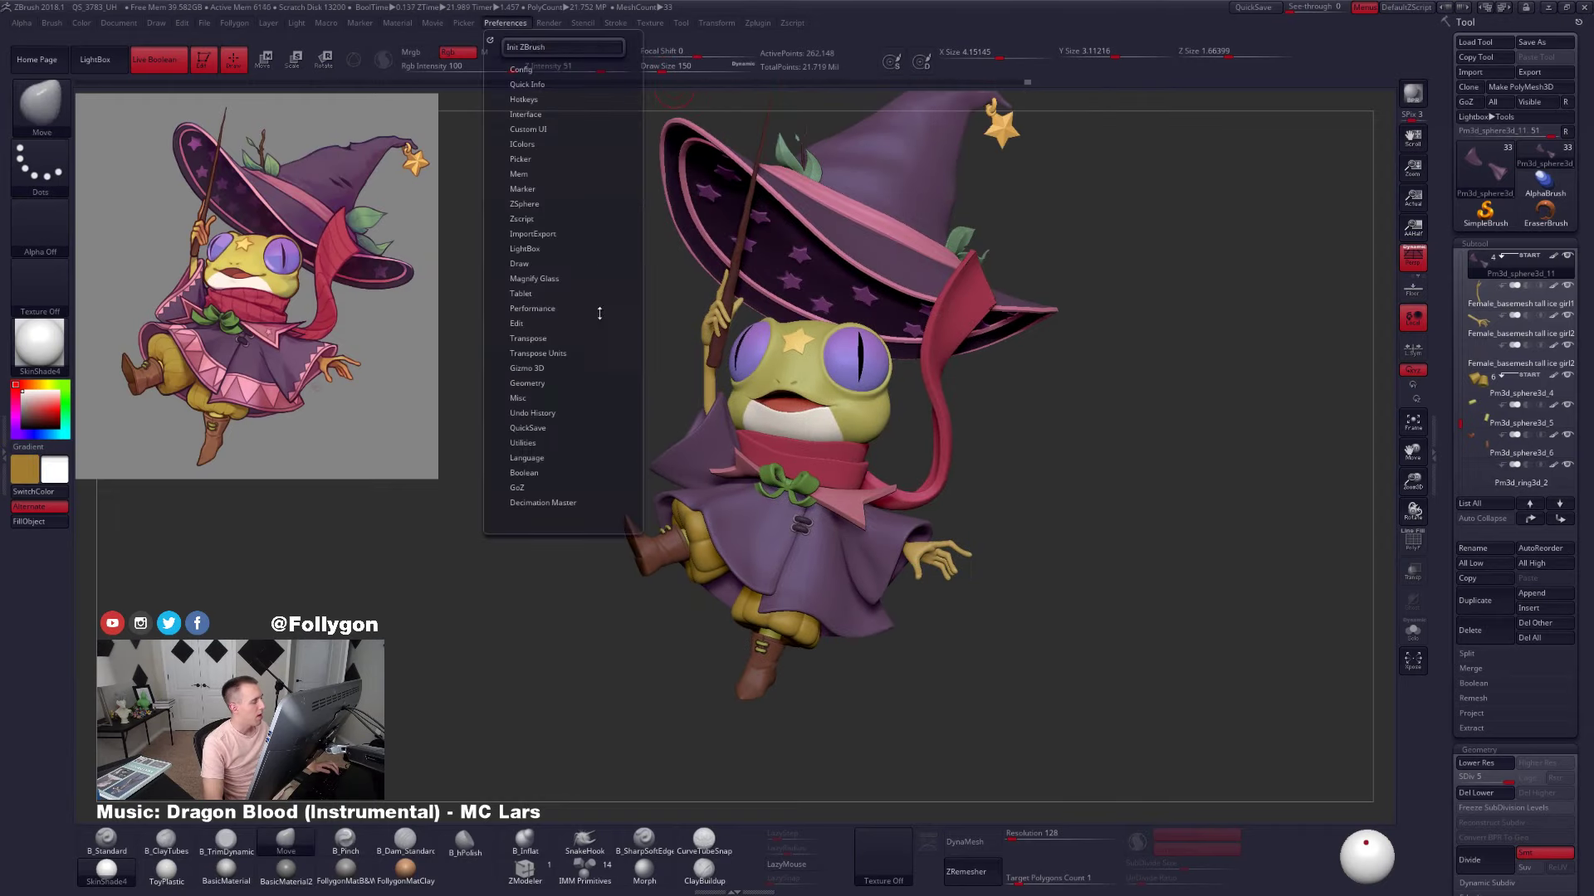
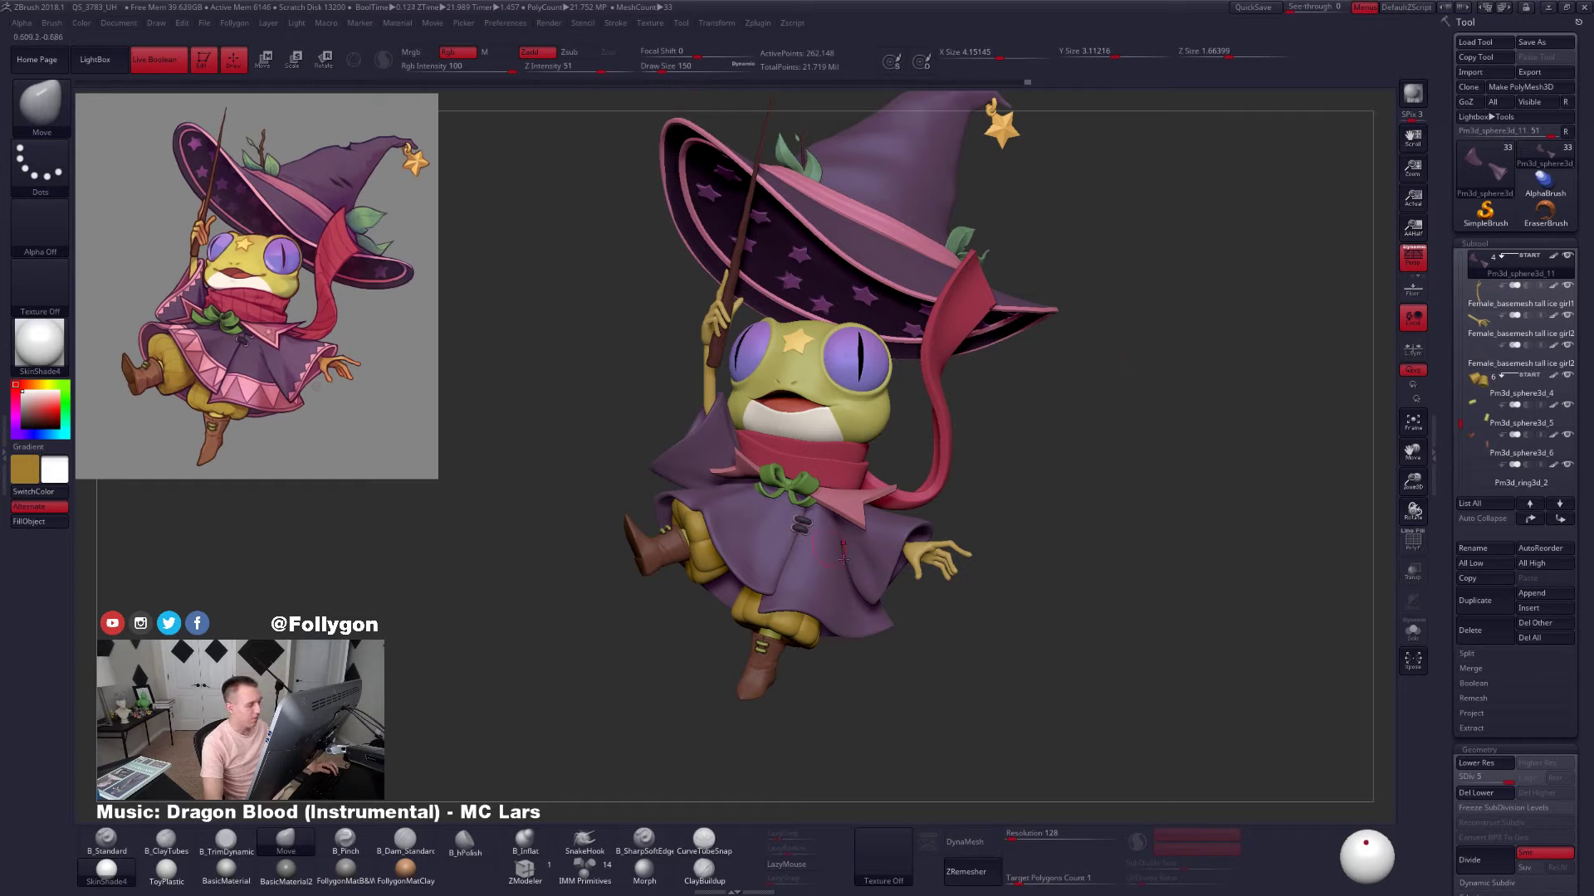
pyautogui.hotkey('ctrl', 'shift', 'f')
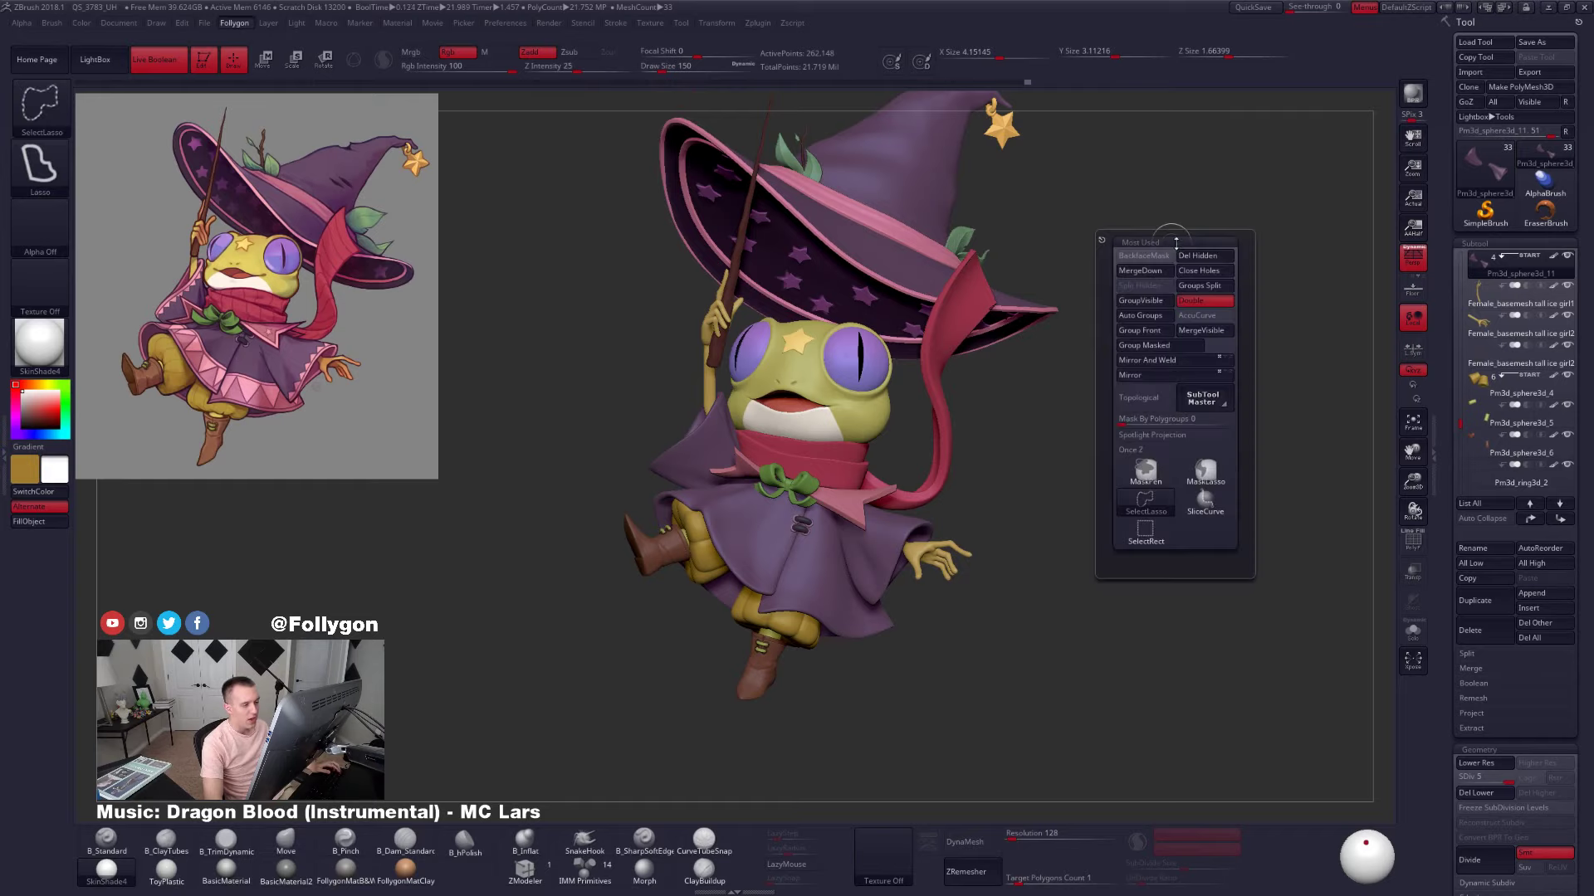
pyautogui.keyDown('ctrl'); pyautogui.keyDown('shift'); pyautogui.rightClick(664, 499); pyautogui.keyUp('shift'); pyautogui.keyUp('ctrl')
pyautogui.keyDown('ctrl'); pyautogui.keyDown('shift'); pyautogui.rightClick(845, 502); pyautogui.keyUp('shift'); pyautogui.keyUp('ctrl')
pyautogui.hotkey('ctrl', 'shift', 'f')
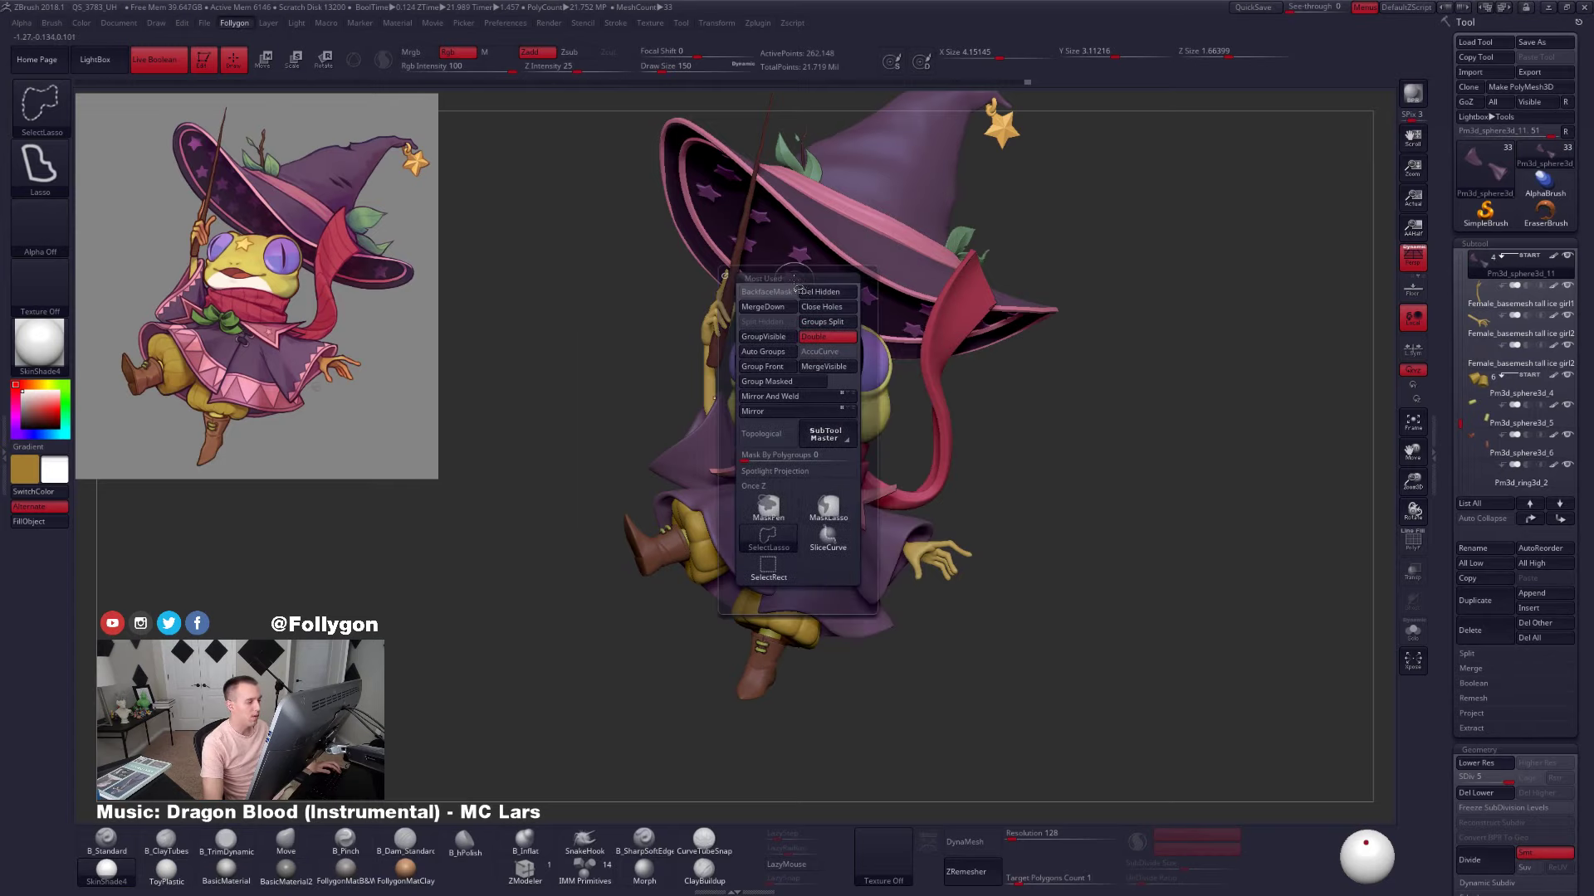
pyautogui.hotkey('ctrl', 'shift', 'f')
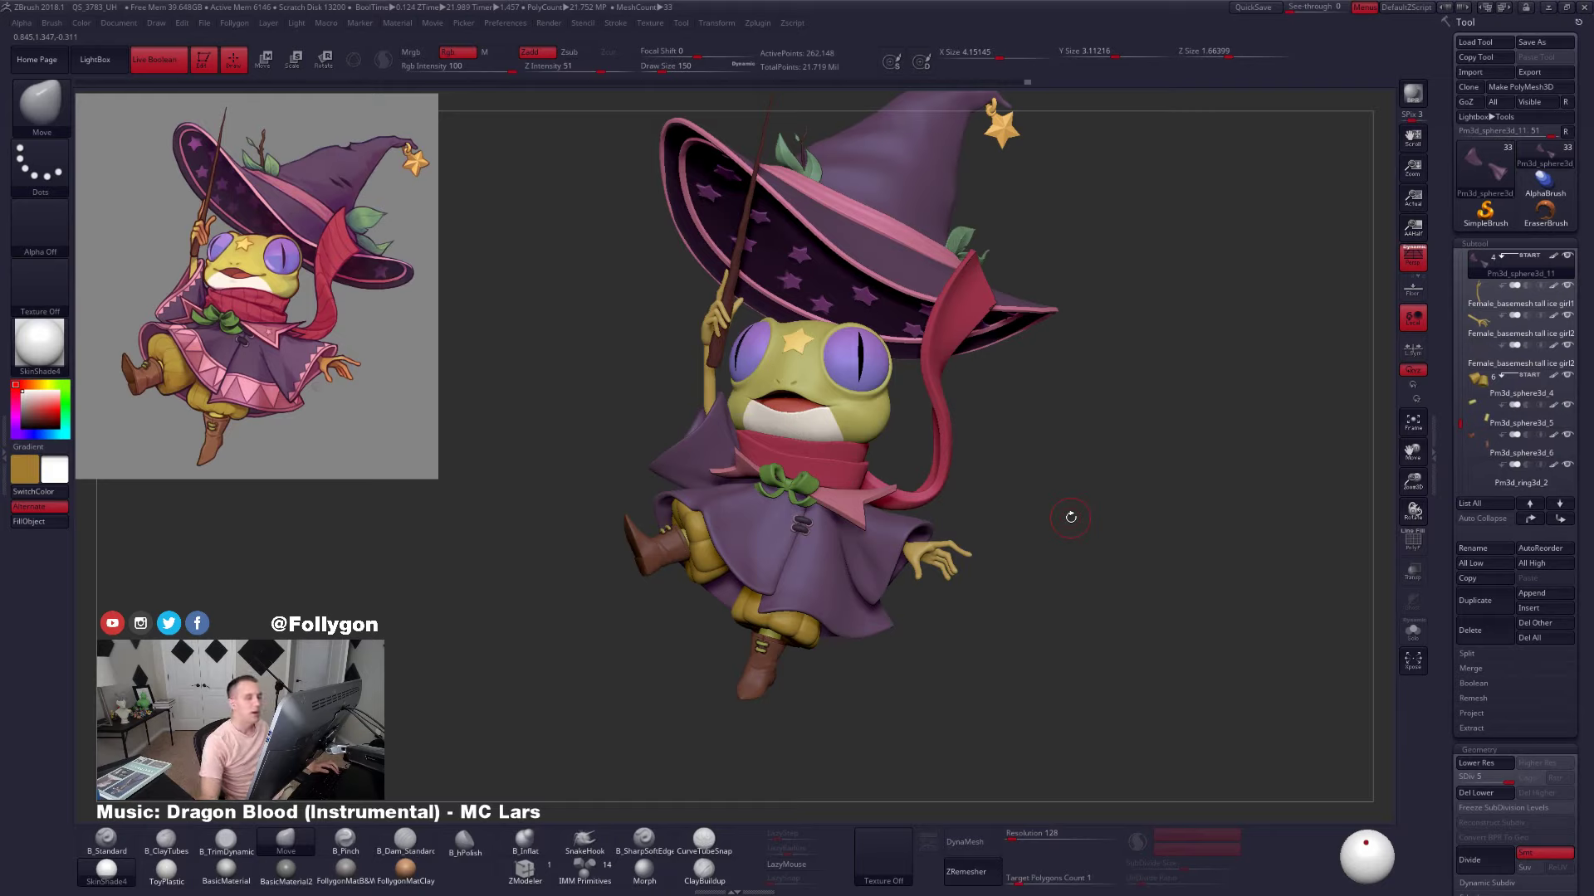
# Assign Ctrl+1 as the custom hotkey of the Zscript palette and test it by opening the palette at the pointer
pyautogui.press('ctrl')
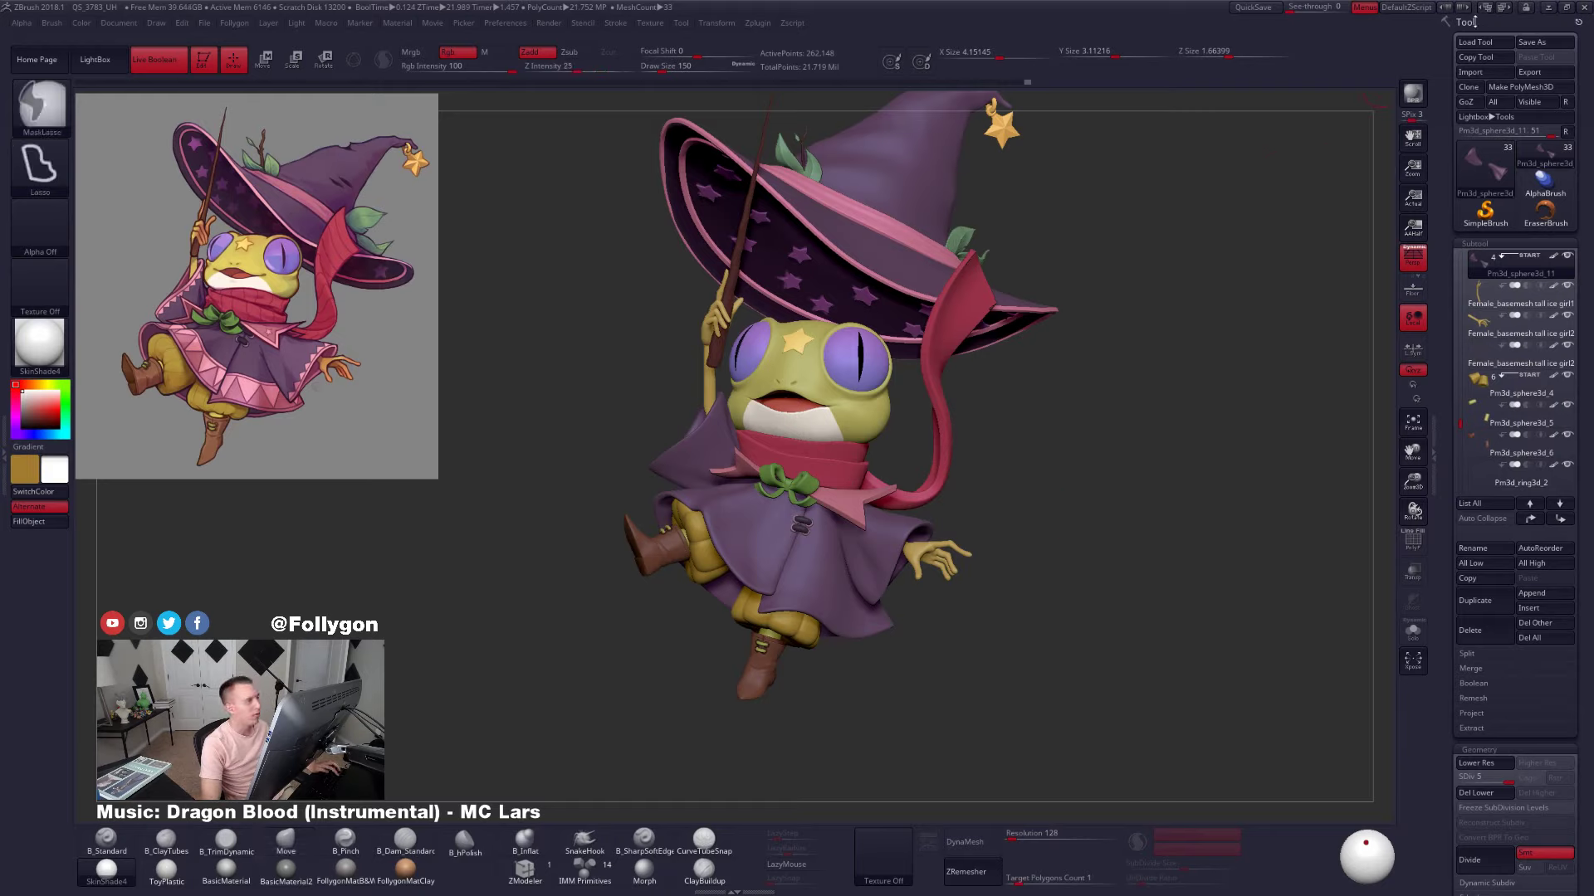
pyautogui.keyDown('ctrl'); pyautogui.keyDown('alt'); pyautogui.click(791, 28); pyautogui.keyUp('alt'); pyautogui.keyUp('ctrl')
pyautogui.press('ctrl')
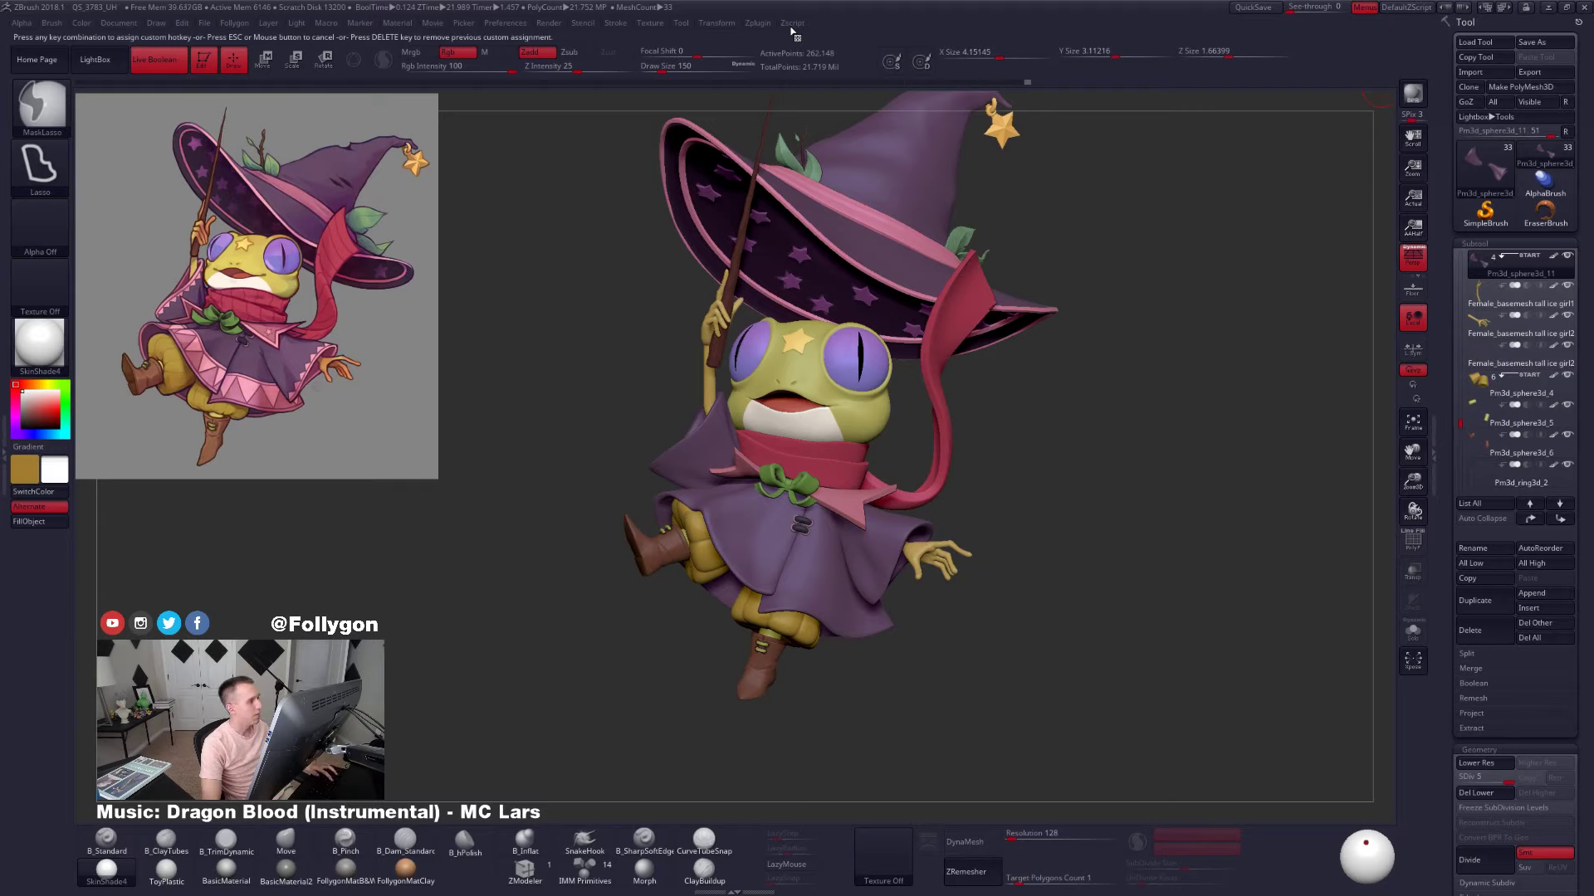
pyautogui.hotkey('ctrl', '1')
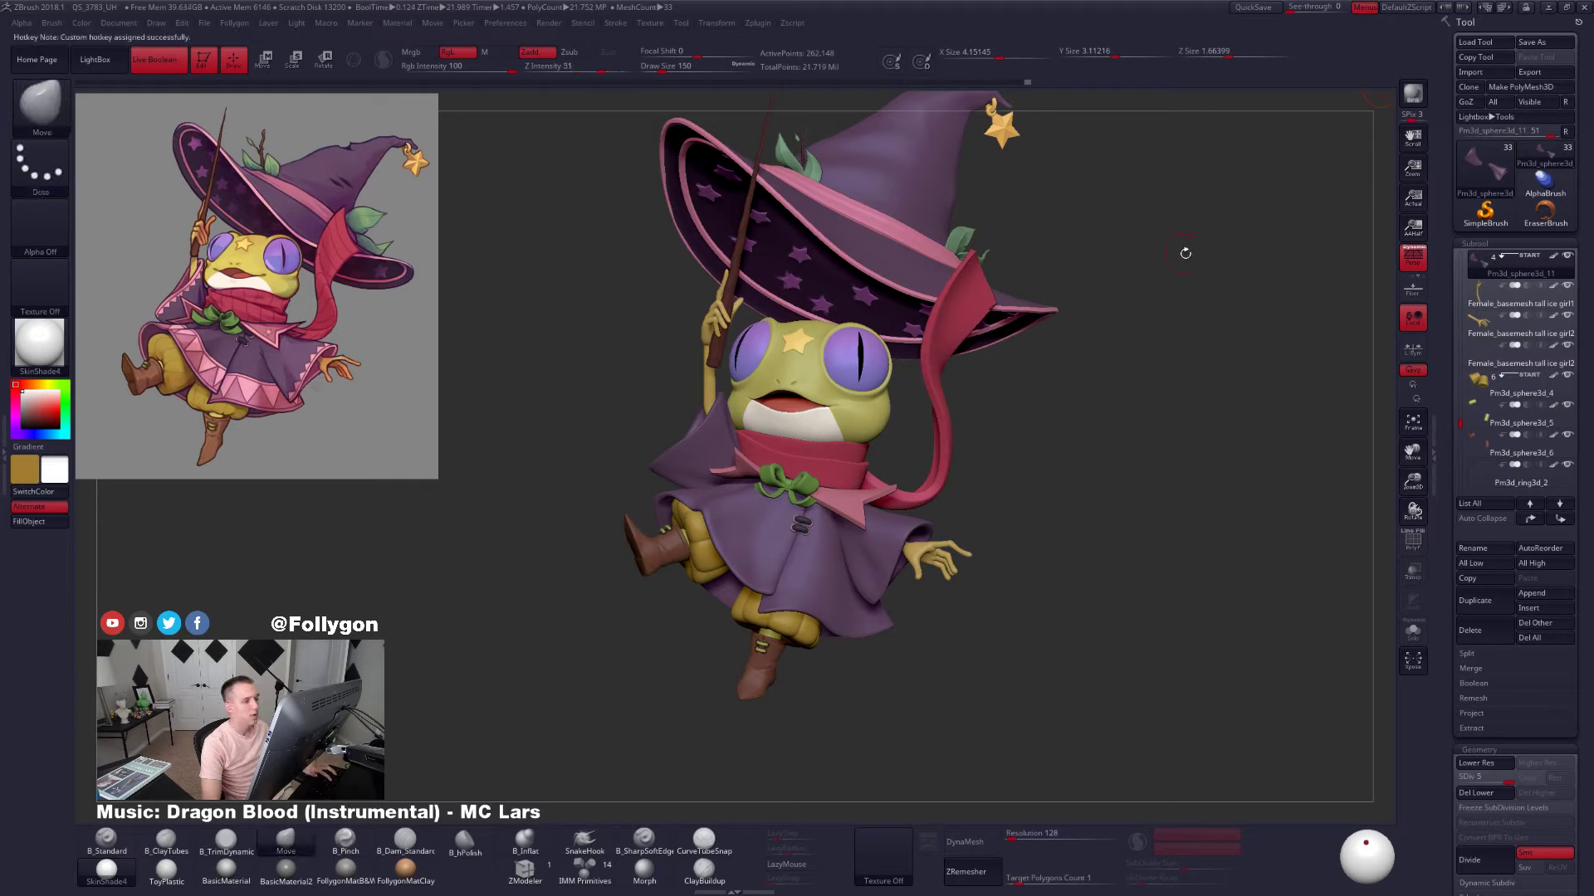
pyautogui.hotkey('ctrl', '1')
pyautogui.hotkey('ctrl', '1')
pyautogui.press('ctrl')
pyautogui.hotkey('ctrl', '1')
pyautogui.hotkey('ctrl', '1')
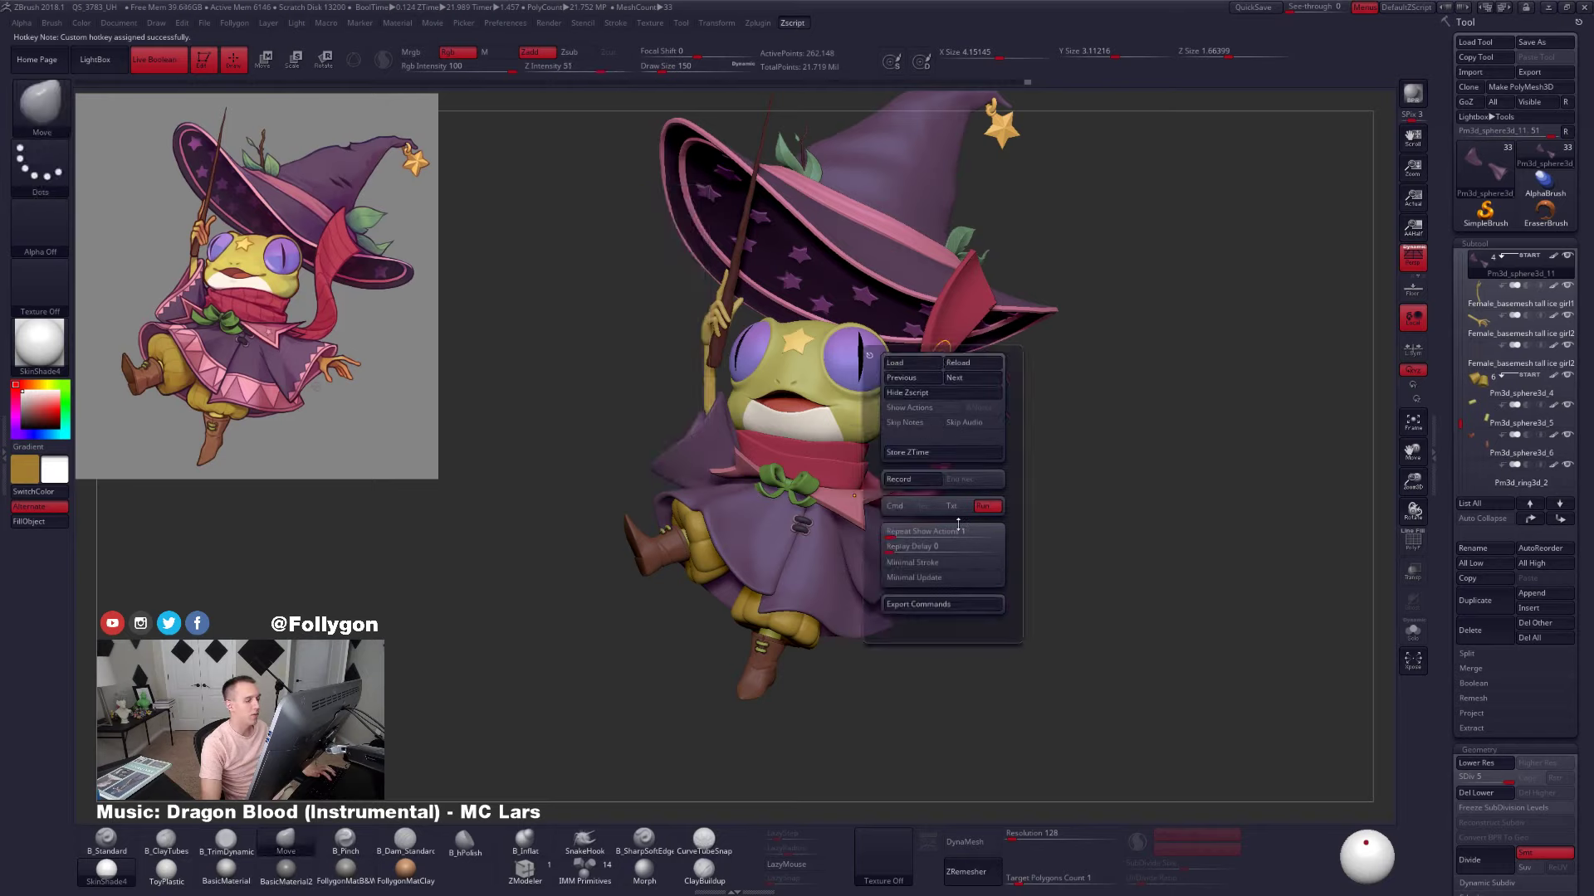
pyautogui.hotkey('ctrl', '1')
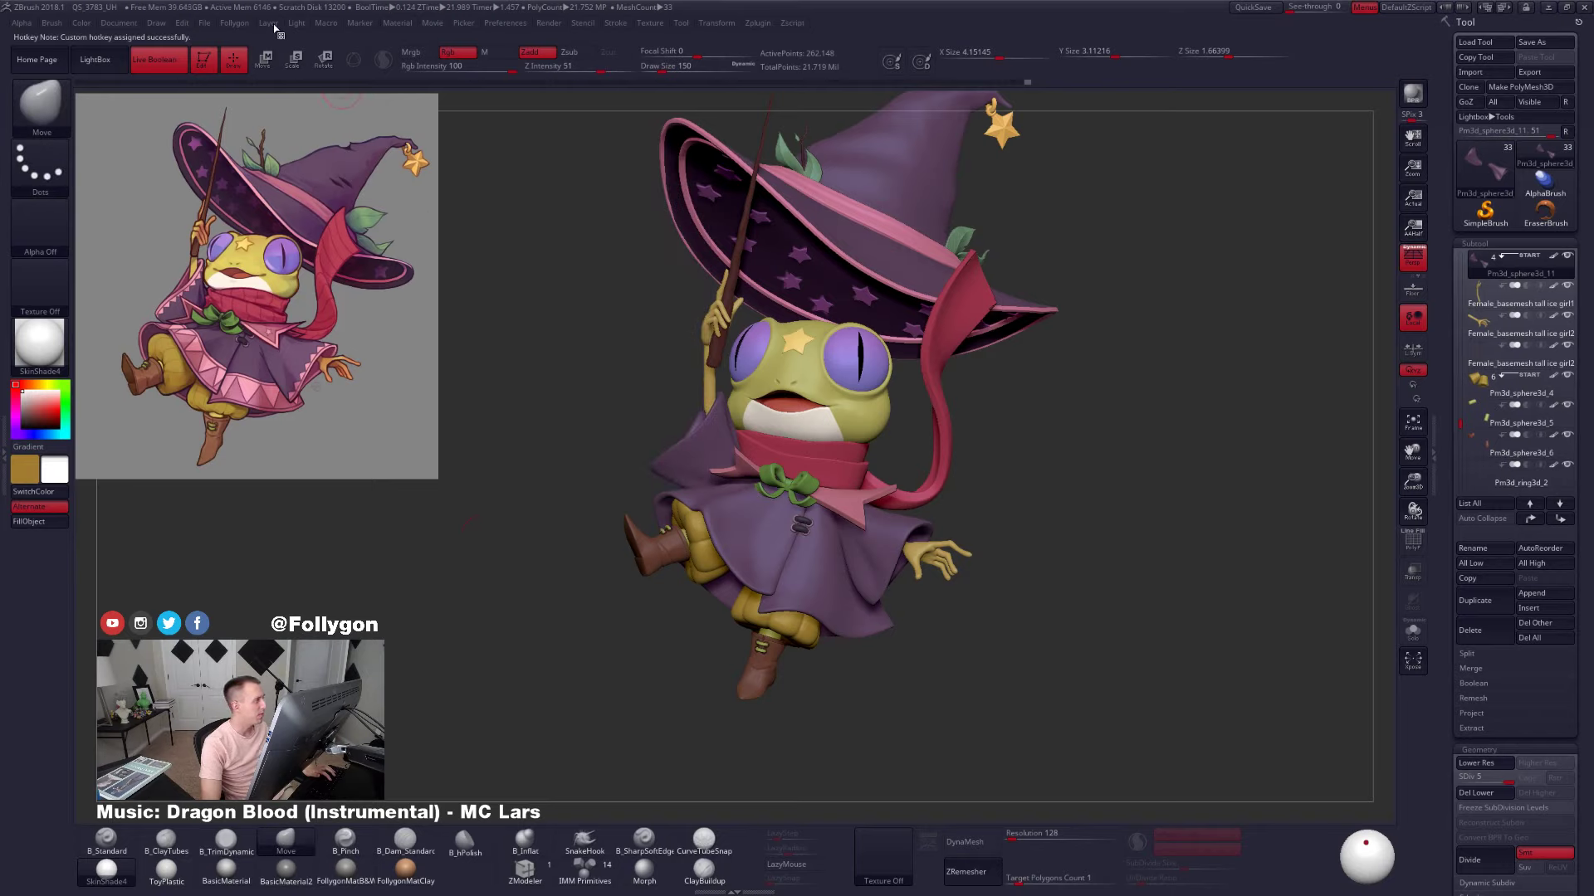
pyautogui.click(254, 24)
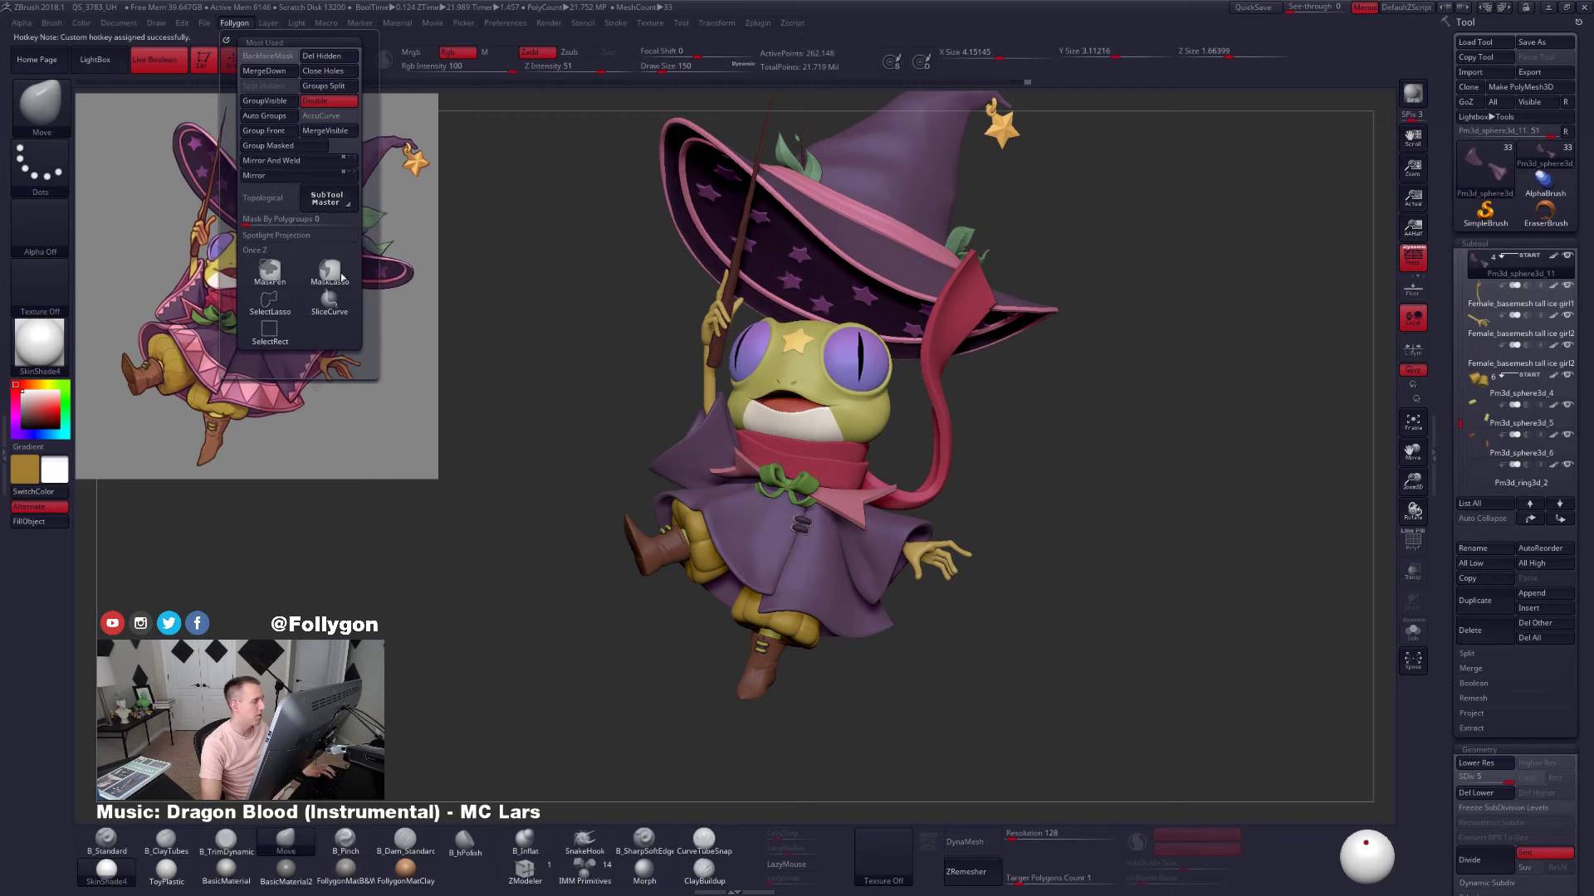
# Frame the coat sleeves and isolate them from the rest of the frog
pyautogui.keyDown('alt'); pyautogui.moveTo(935, 587); pyautogui.dragTo(948, 594); pyautogui.keyUp('alt')
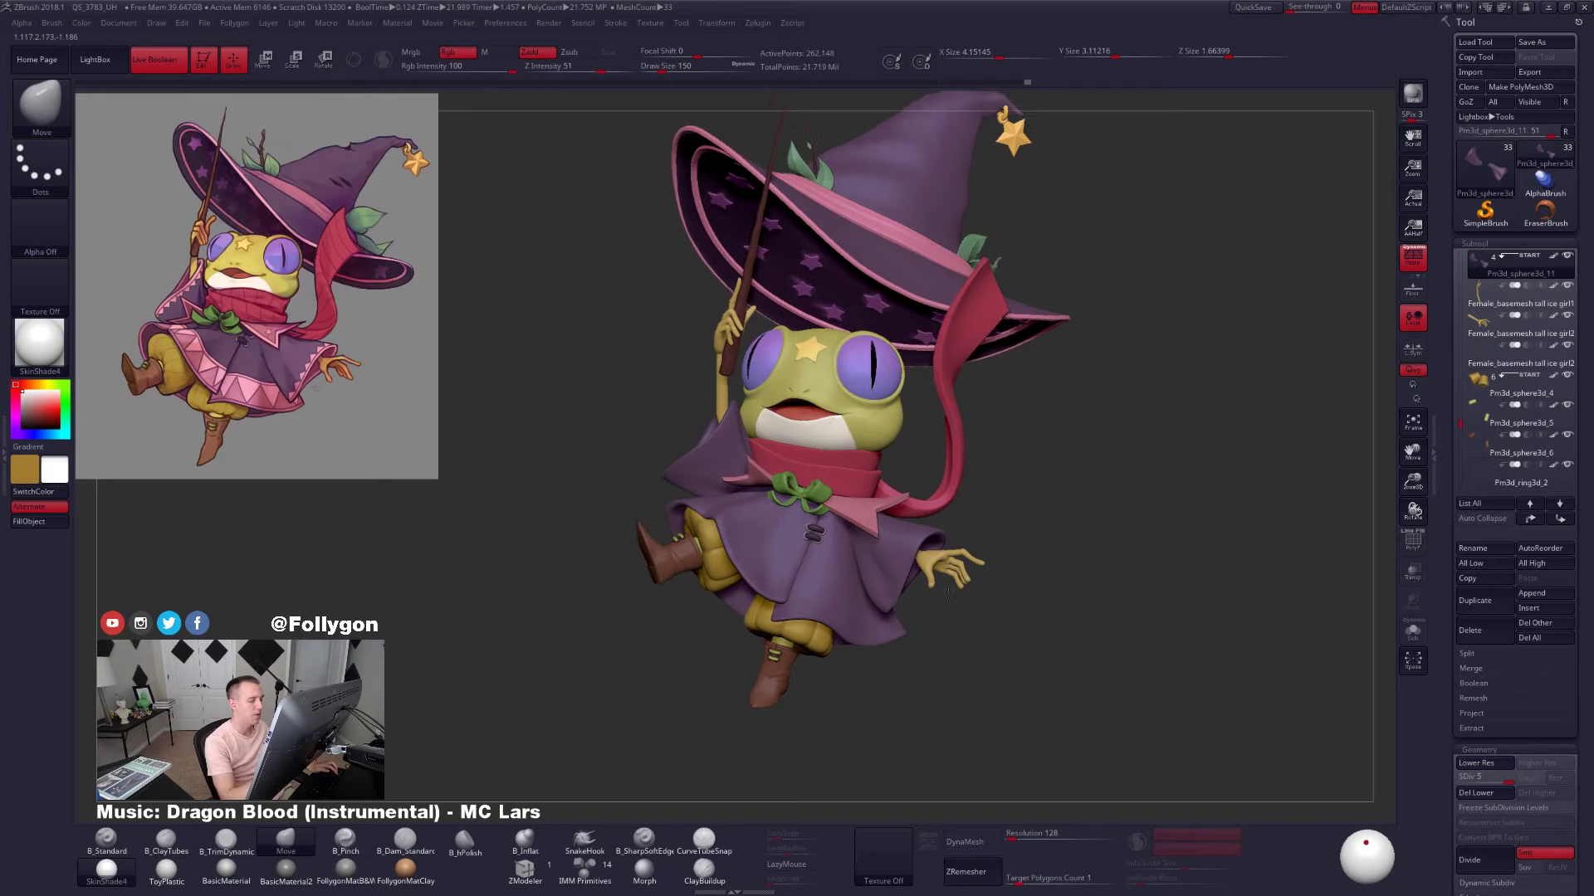
pyautogui.press('f')
pyautogui.hotkey('shift', 'f')
pyautogui.hotkey('shift', 'f')
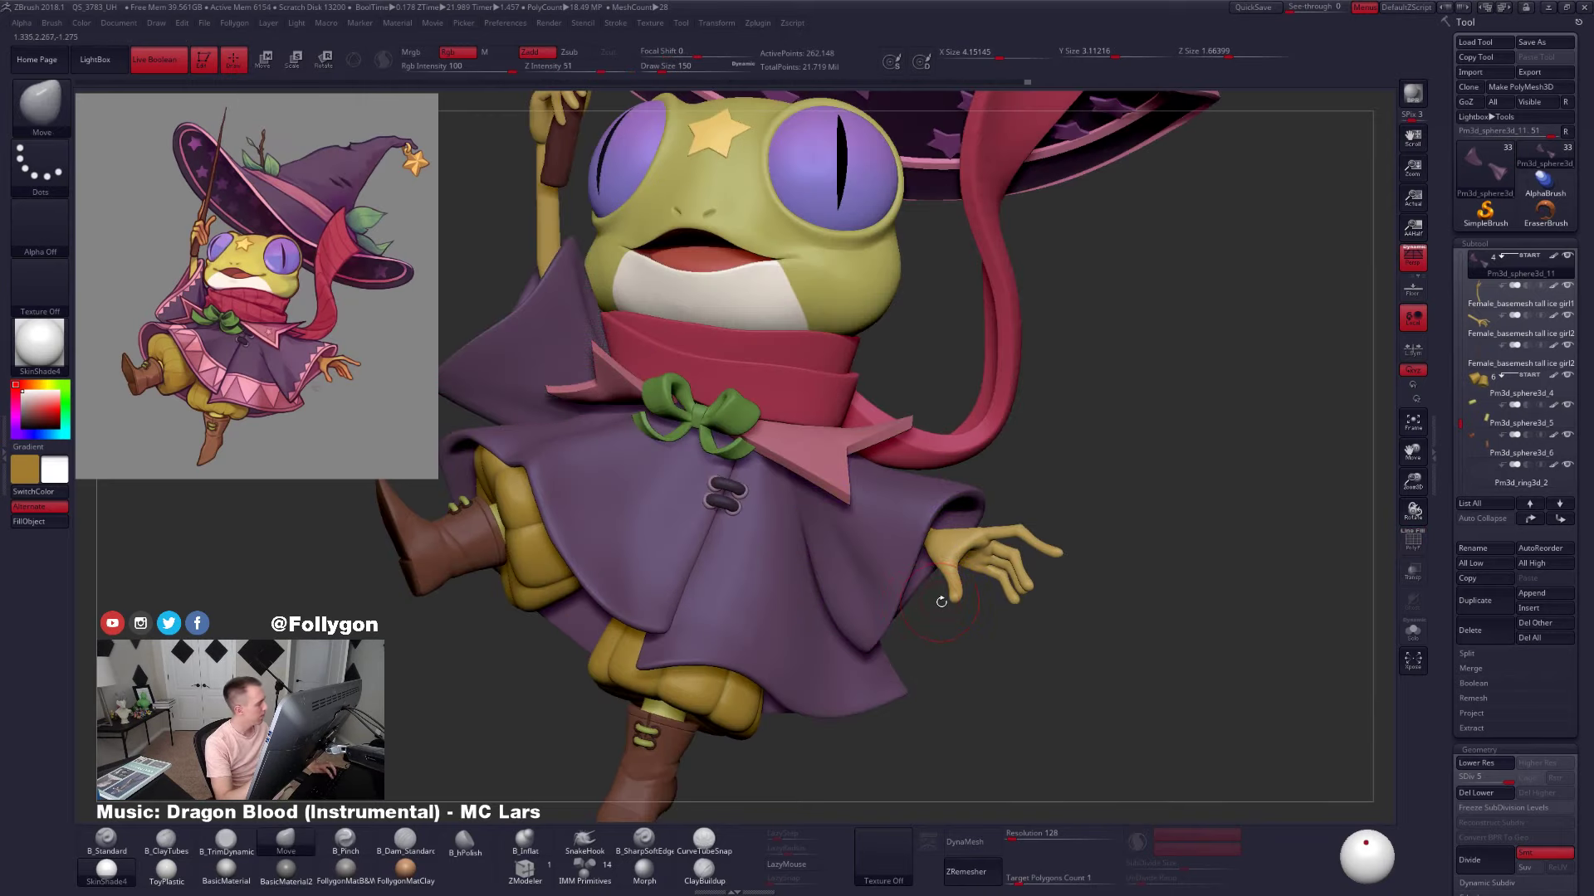
pyautogui.hotkey('alt', 's')
pyautogui.moveTo(960, 592); pyautogui.dragTo(886, 566)
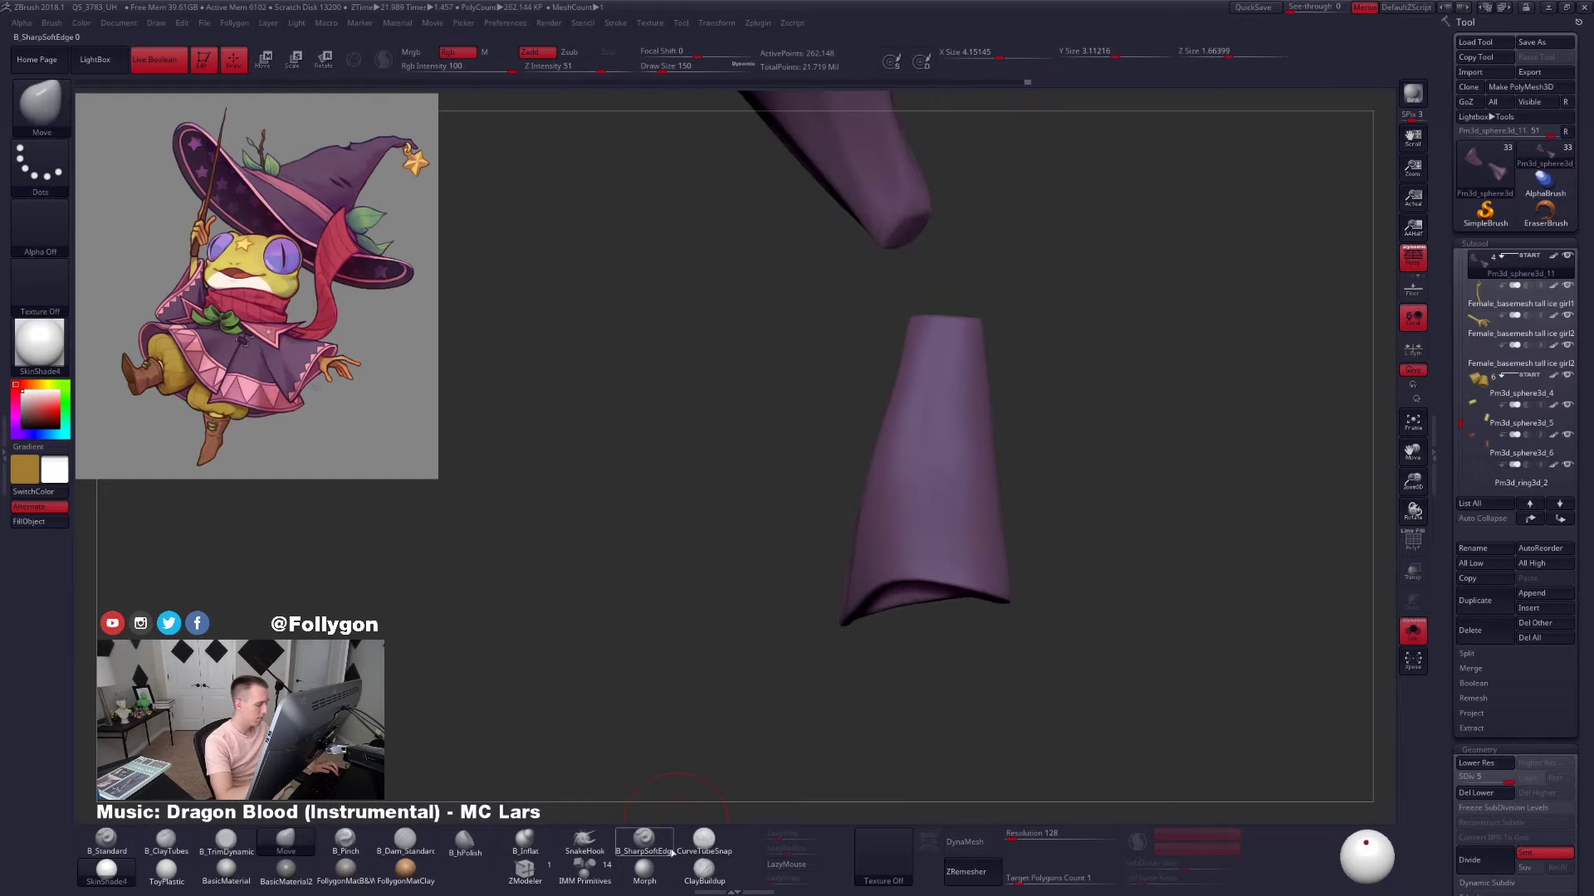
# Build up a long fold along the back of the lowered-arm sleeve with B_ClayTubes, reducing the draw size to 104
pyautogui.press('2')
pyautogui.moveTo(900, 441)
pyautogui.mouseDown(button='right')
pyautogui.moveTo(924, 452)
pyautogui.moveTo(904, 444)
pyautogui.moveTo(988, 423)
pyautogui.mouseUp(button='right')
pyautogui.press('space')
pyautogui.moveTo(944, 405); pyautogui.dragTo(939, 405)
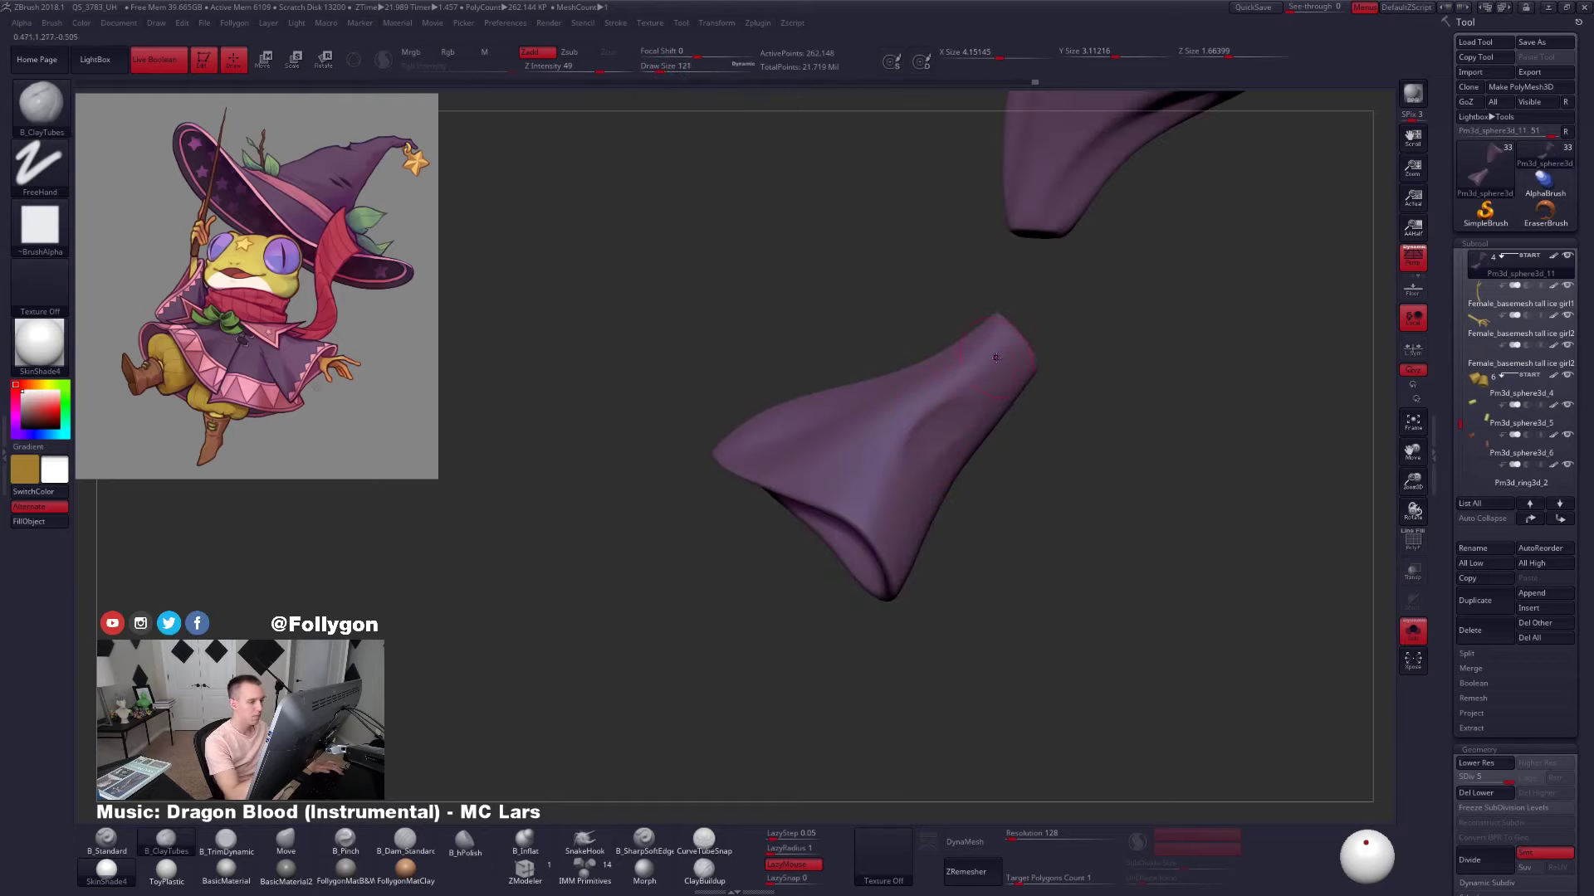
pyautogui.press('space')
pyautogui.moveTo(898, 498); pyautogui.dragTo(972, 371)
pyautogui.press('space')
pyautogui.moveTo(901, 498); pyautogui.dragTo(908, 498)
pyautogui.moveTo(976, 393); pyautogui.dragTo(924, 419, button='right')
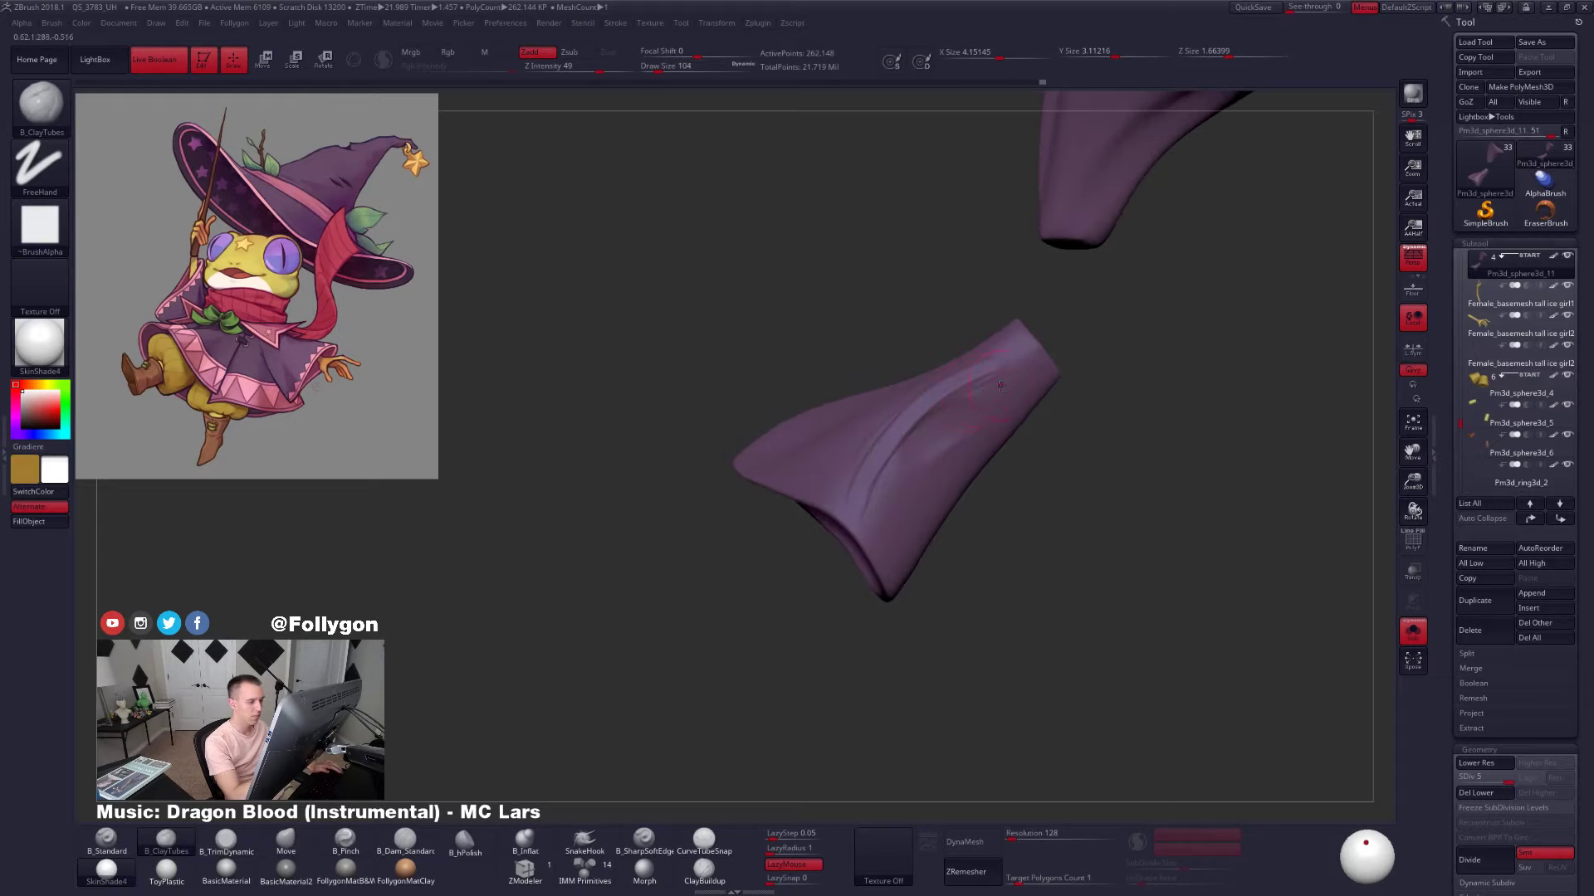
# Check the sleeve on the full model and add more long B_ClayTubes folds from its narrow end to the cuff
pyautogui.moveTo(898, 494)
pyautogui.mouseDown(button='right')
pyautogui.moveTo(969, 541)
pyautogui.moveTo(1046, 508)
pyautogui.mouseUp(button='right')
pyautogui.hotkey('alt', 's')
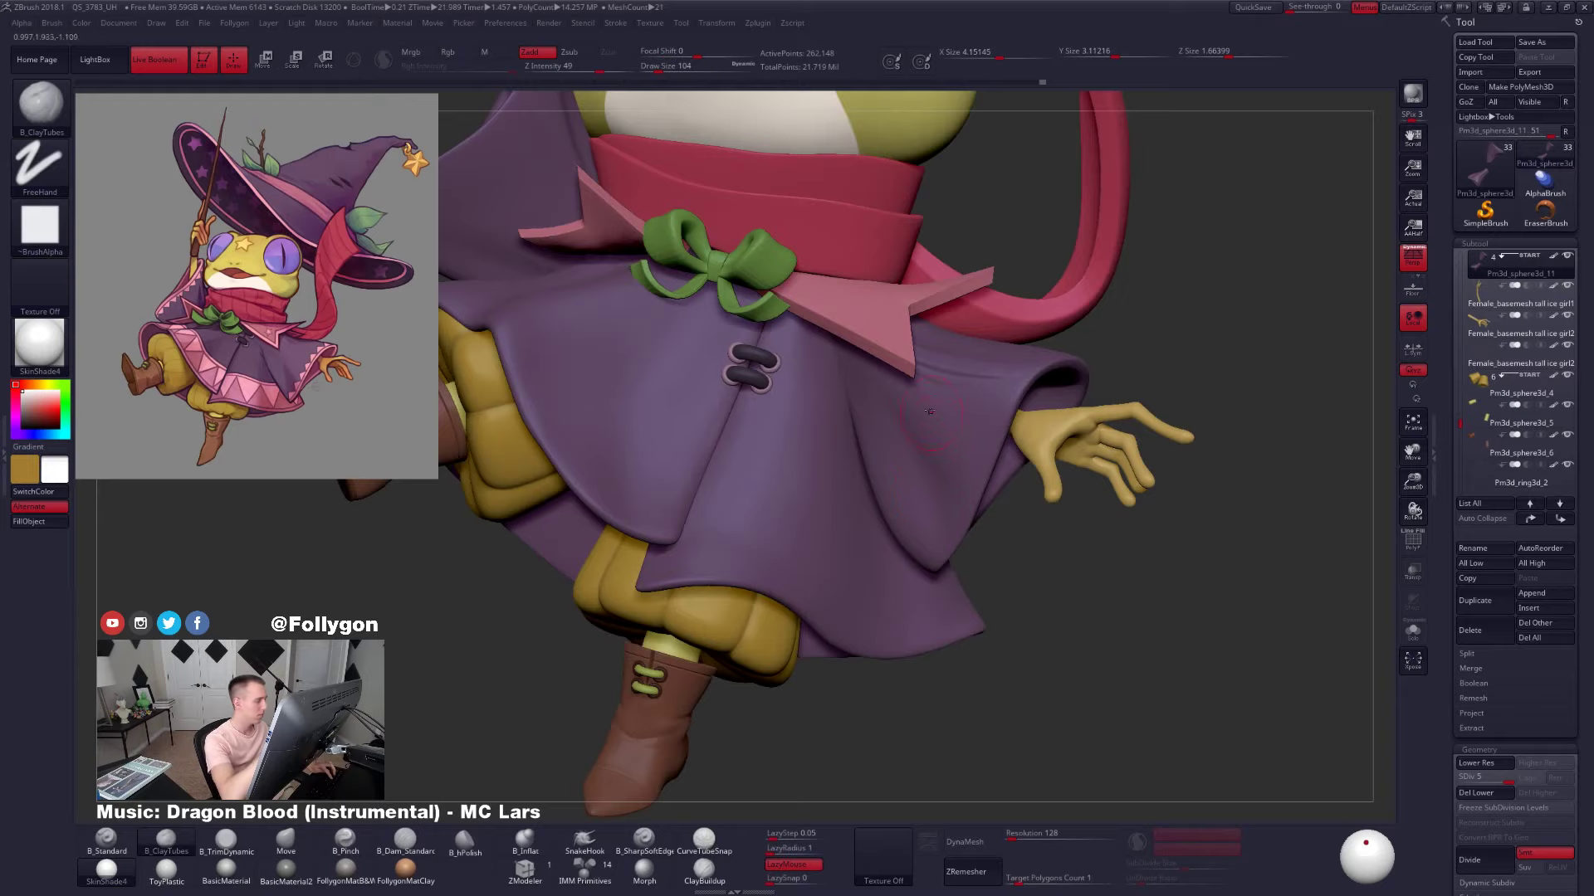
pyautogui.hotkey('alt', 's')
pyautogui.keyDown('alt'); pyautogui.moveTo(934, 418); pyautogui.dragTo(1202, 486, button='right'); pyautogui.keyUp('alt')
pyautogui.keyDown('alt'); pyautogui.moveTo(1004, 459); pyautogui.dragTo(735, 427, button='right'); pyautogui.keyUp('alt')
pyautogui.moveTo(826, 397)
pyautogui.keyDown('ctrl'); pyautogui.mouseDown(button='right')
pyautogui.moveTo(867, 402)
pyautogui.moveTo(838, 441)
pyautogui.moveTo(946, 534)
pyautogui.moveTo(974, 440)
pyautogui.moveTo(912, 466)
pyautogui.moveTo(916, 425)
pyautogui.mouseUp(button='right'); pyautogui.keyUp('ctrl')
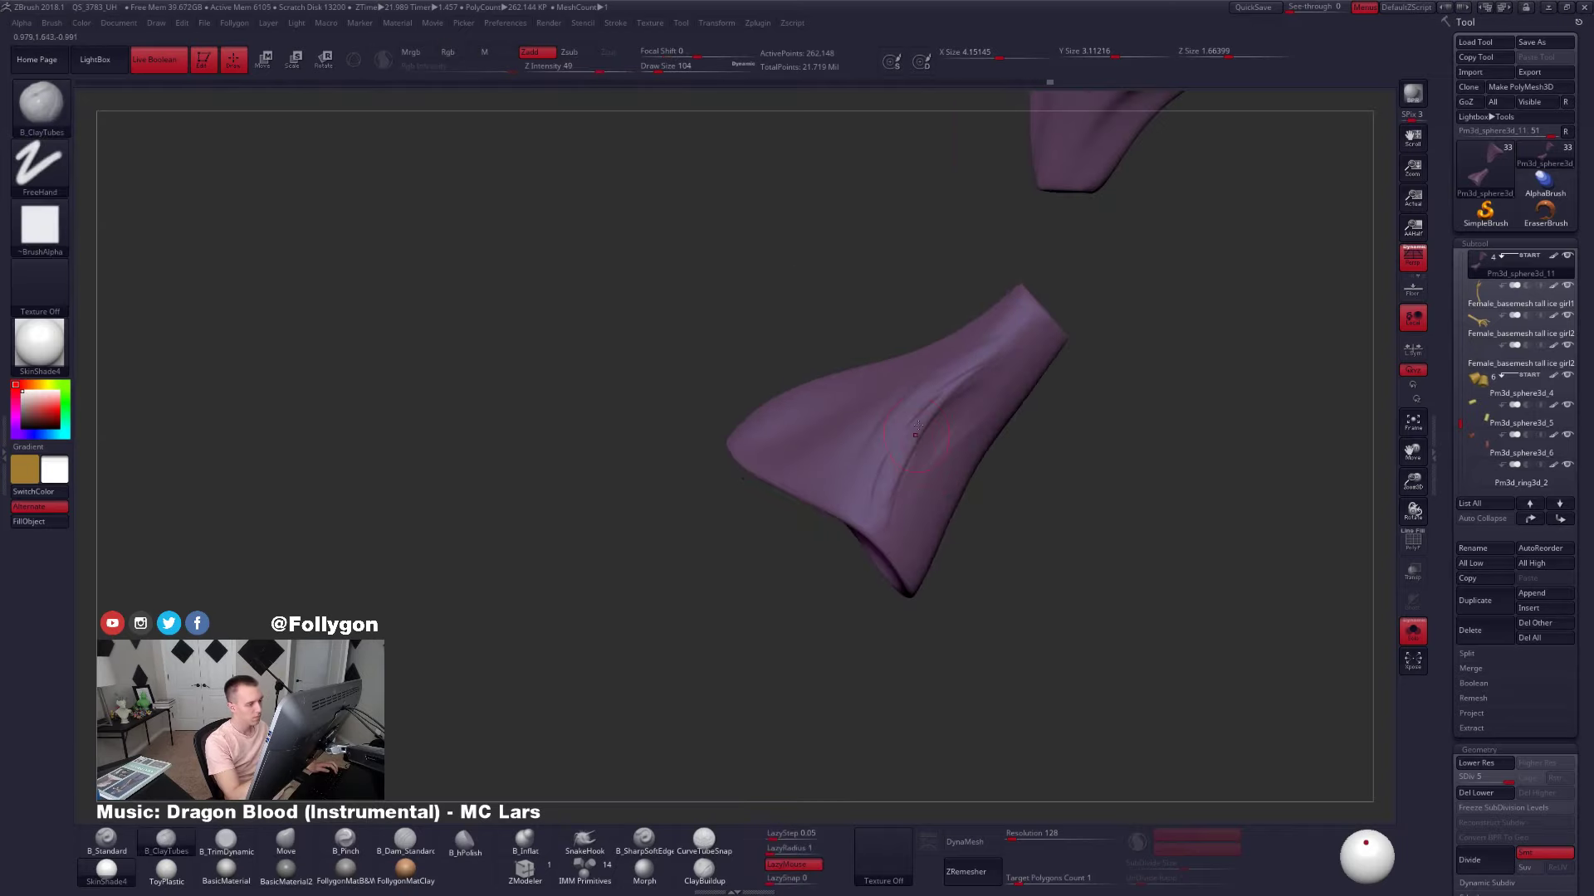
pyautogui.moveTo(987, 341)
pyautogui.mouseDown()
pyautogui.moveTo(908, 435)
pyautogui.moveTo(889, 503)
pyautogui.mouseUp()
pyautogui.keyDown('ctrl'); pyautogui.moveTo(904, 415); pyautogui.dragTo(923, 430, button='right'); pyautogui.keyUp('ctrl')
pyautogui.keyDown('alt'); pyautogui.moveTo(923, 430); pyautogui.dragTo(859, 467, button='right'); pyautogui.keyUp('alt')
pyautogui.moveTo(921, 398)
pyautogui.mouseDown()
pyautogui.moveTo(798, 498)
pyautogui.moveTo(772, 574)
pyautogui.moveTo(801, 517)
pyautogui.mouseUp()
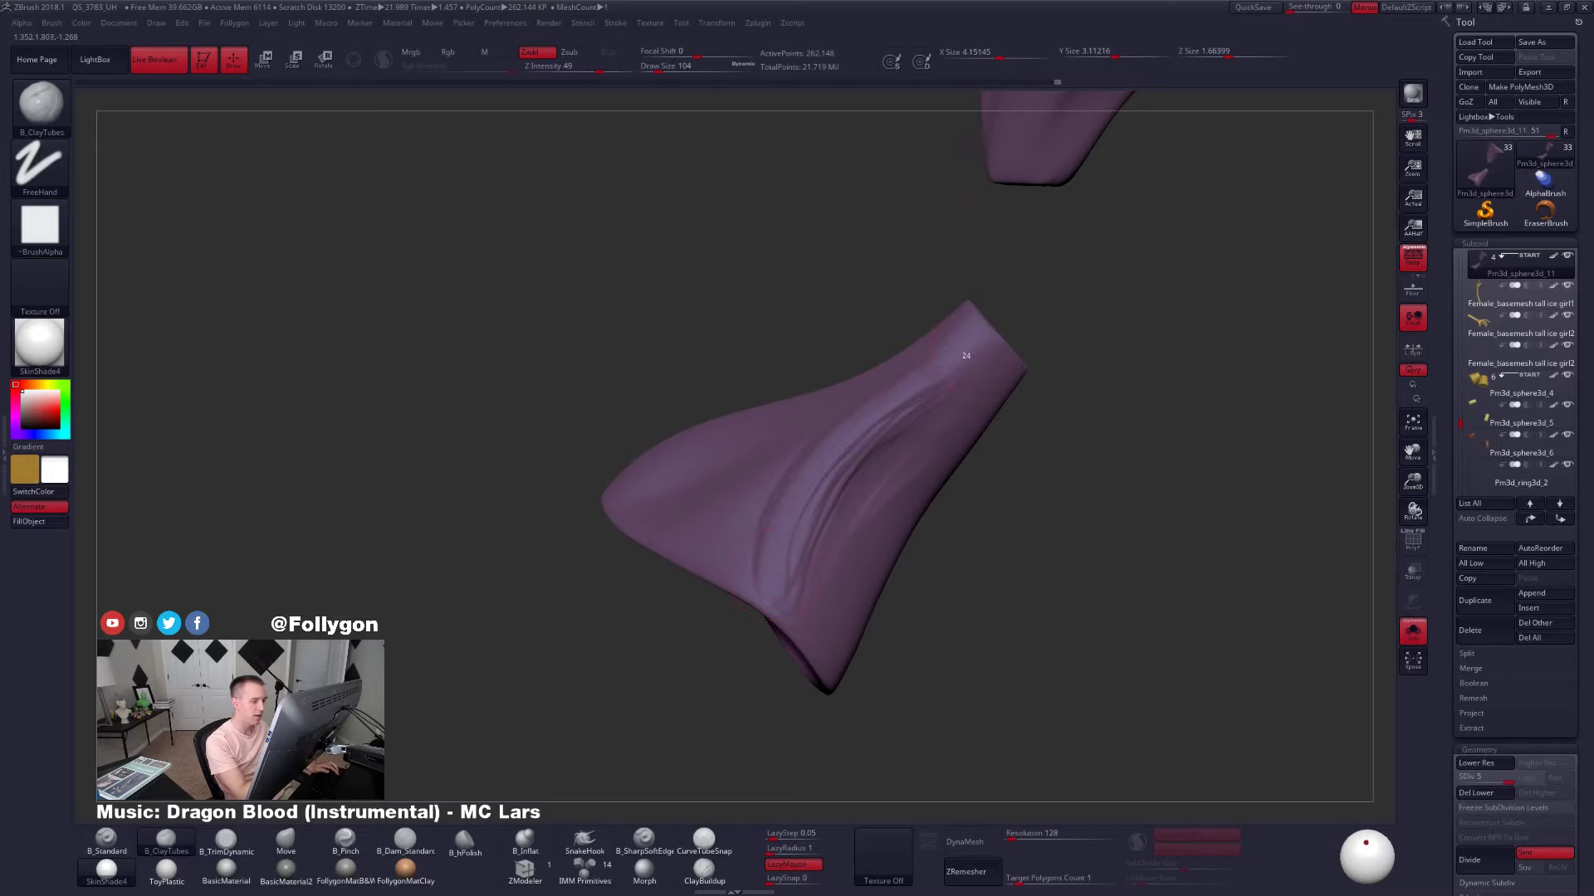
pyautogui.moveTo(954, 359); pyautogui.dragTo(762, 537)
pyautogui.moveTo(757, 552)
pyautogui.mouseDown(button='right')
pyautogui.moveTo(788, 473)
pyautogui.moveTo(834, 436)
pyautogui.moveTo(845, 465)
pyautogui.mouseUp(button='right')
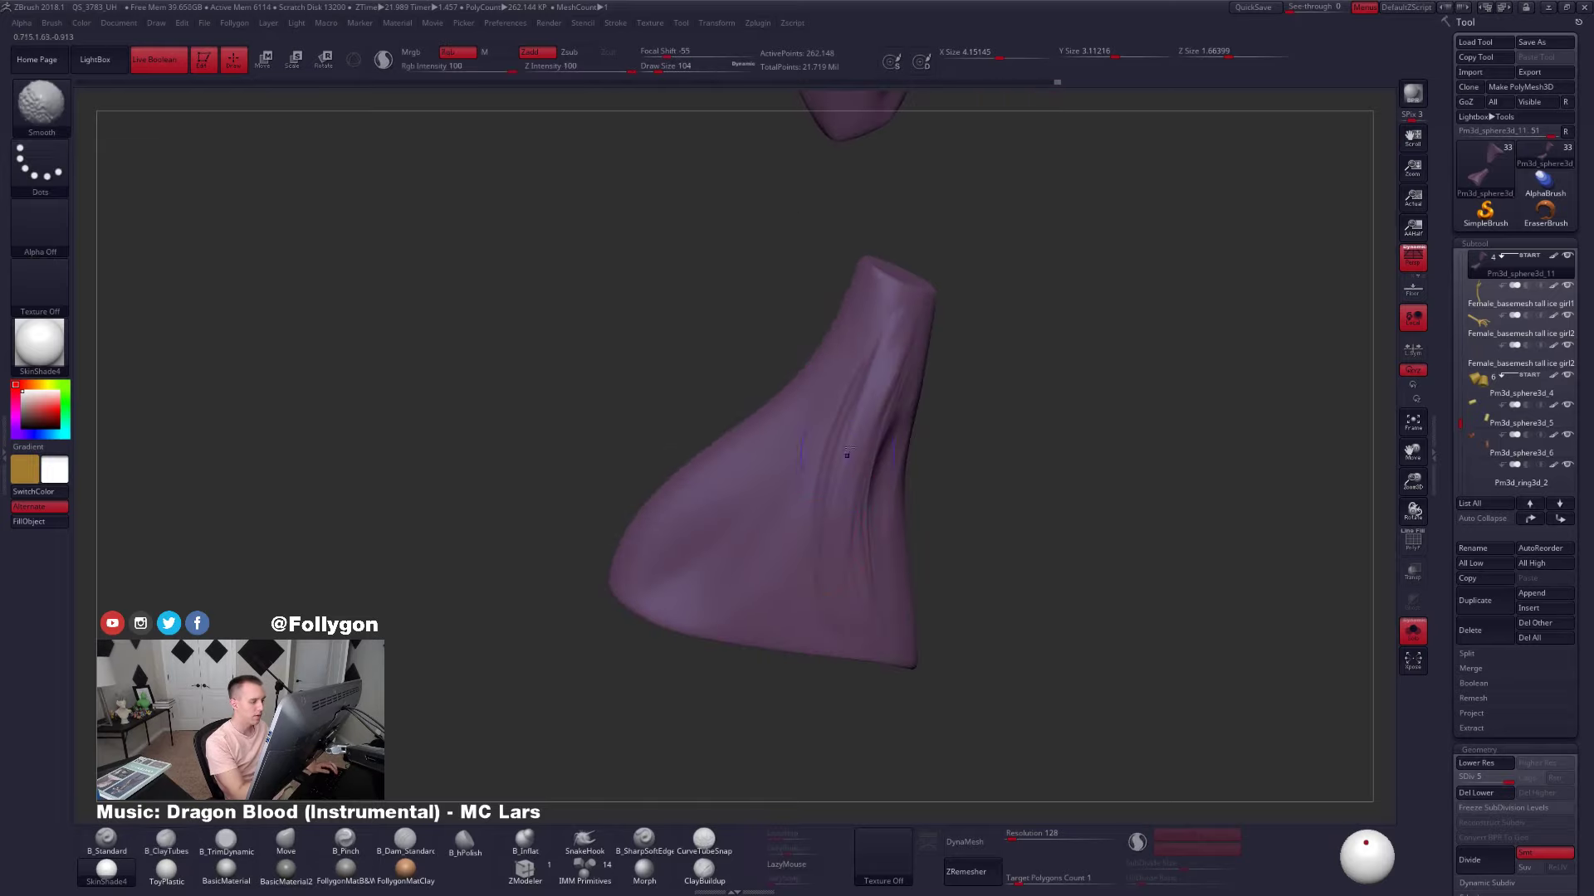
# Smooth the new back folds of the lowered-arm sleeve at subdivision level 4
pyautogui.hotkey('shift', 'd')
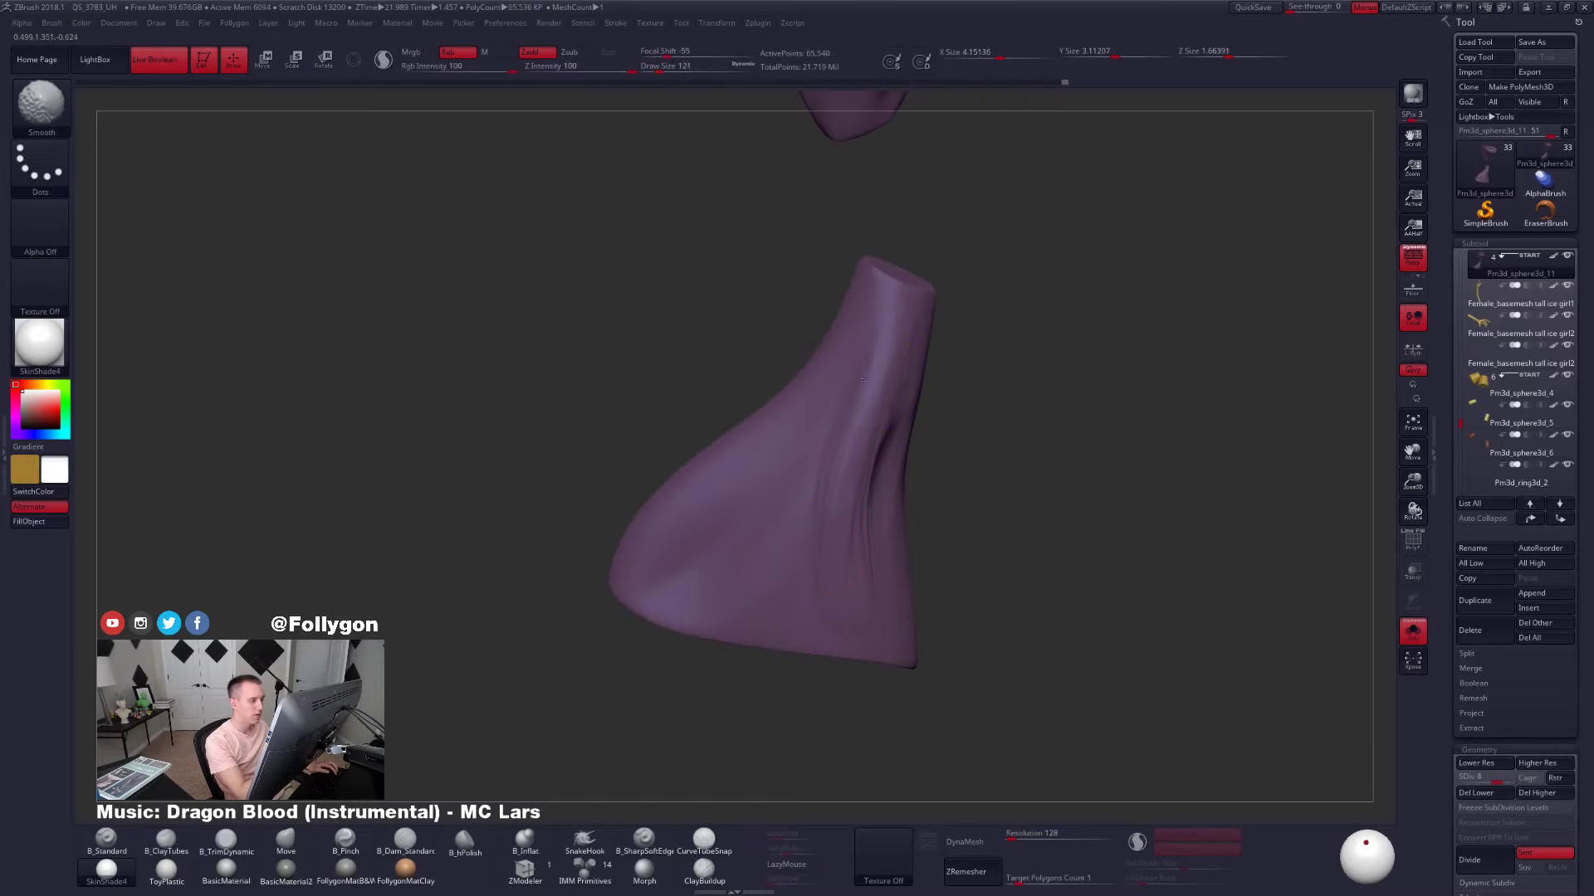
pyautogui.keyDown('shift'); pyautogui.moveTo(864, 380); pyautogui.dragTo(855, 498); pyautogui.keyUp('shift')
pyautogui.moveTo(838, 489); pyautogui.dragTo(930, 523, button='right')
pyautogui.keyDown('shift'); pyautogui.moveTo(880, 432); pyautogui.dragTo(859, 539); pyautogui.keyUp('shift')
pyautogui.moveTo(922, 581); pyautogui.dragTo(867, 519, button='right')
pyautogui.keyDown('shift'); pyautogui.moveTo(870, 540); pyautogui.dragTo(876, 465); pyautogui.keyUp('shift')
pyautogui.moveTo(780, 523); pyautogui.dragTo(886, 492, button='right')
# Enlarge the B_ClayTubes draw size to 239 and hide the pointed pink collar covering the lowered-arm sleeve
pyautogui.press('space')
pyautogui.moveTo(888, 493); pyautogui.dragTo(894, 493)
pyautogui.moveTo(895, 493)
pyautogui.mouseDown(button='right')
pyautogui.moveTo(863, 548)
pyautogui.moveTo(989, 513)
pyautogui.mouseUp(button='right')
pyautogui.press('space')
pyautogui.moveTo(988, 514); pyautogui.dragTo(993, 513)
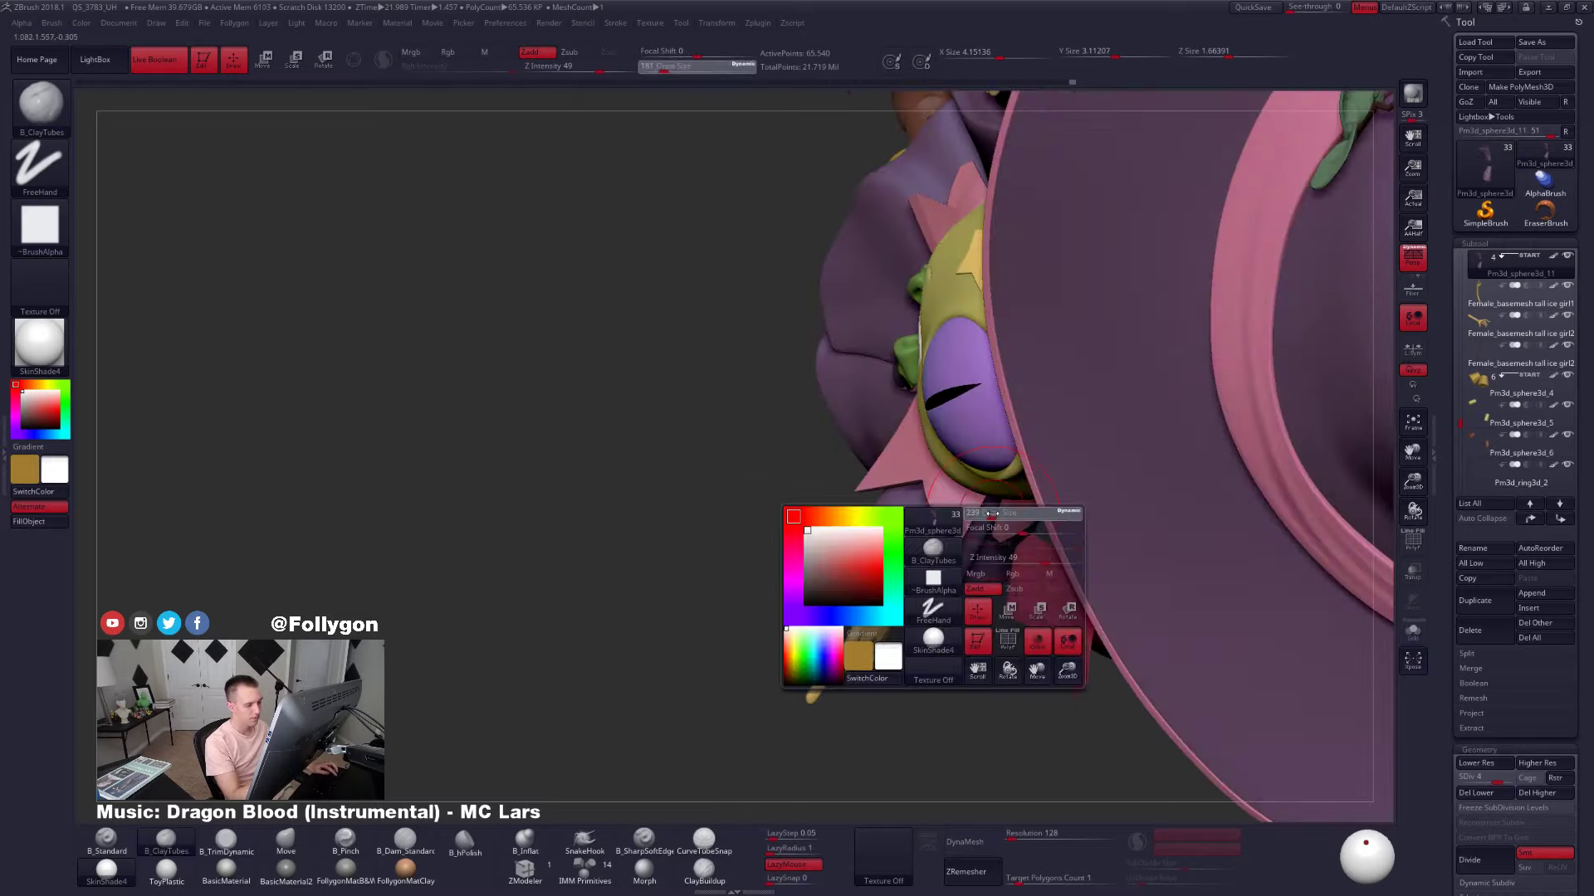
pyautogui.moveTo(990, 506); pyautogui.dragTo(969, 436, button='right')
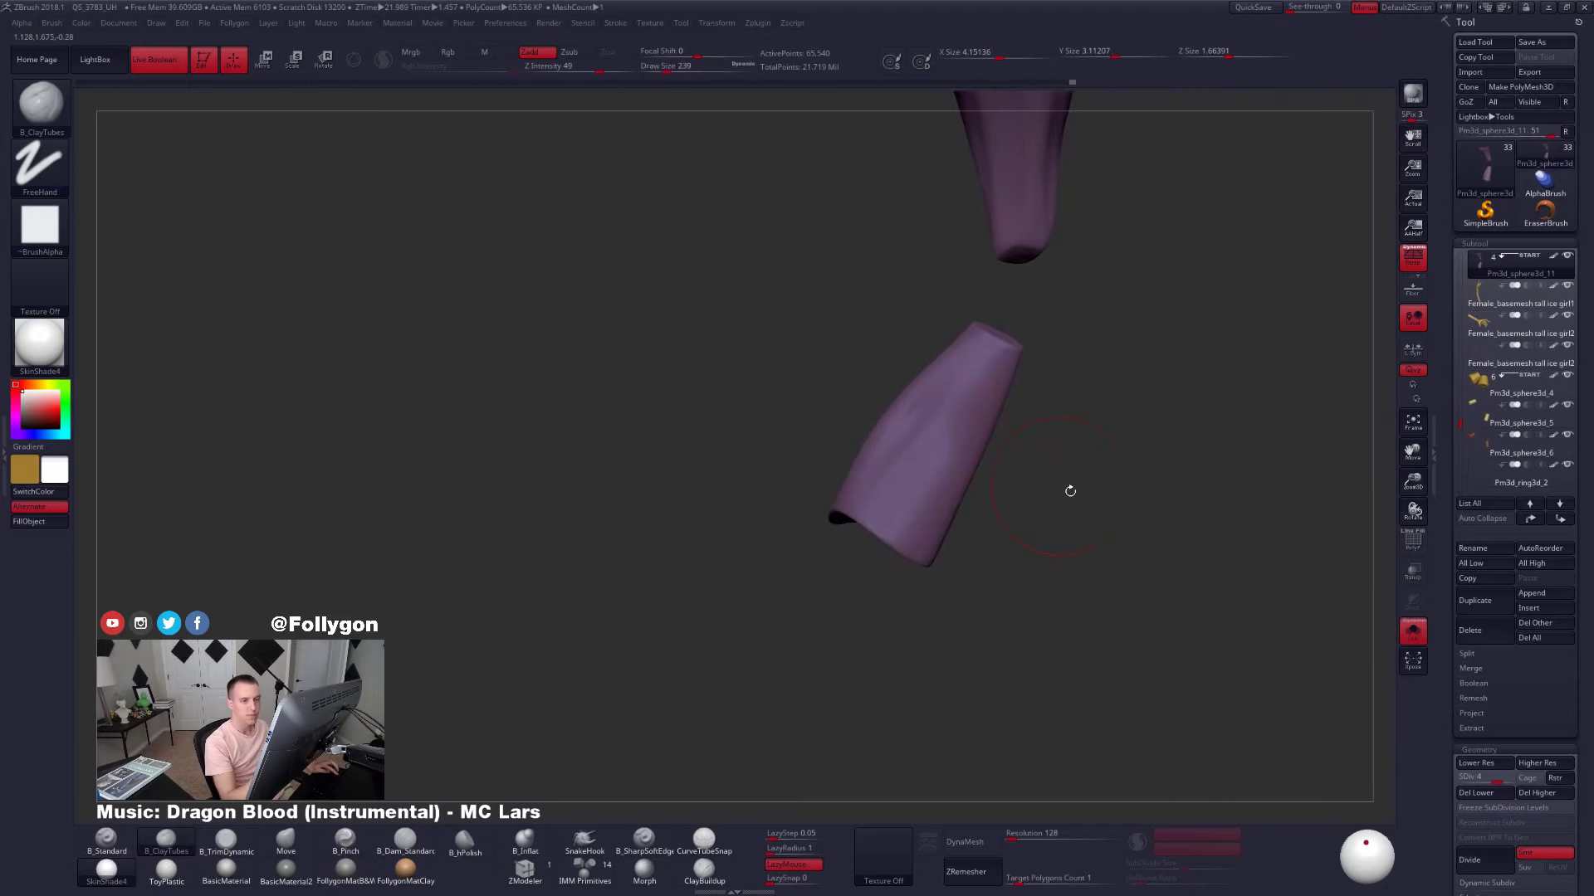
pyautogui.keyDown('alt'); pyautogui.click(946, 416); pyautogui.keyUp('alt')
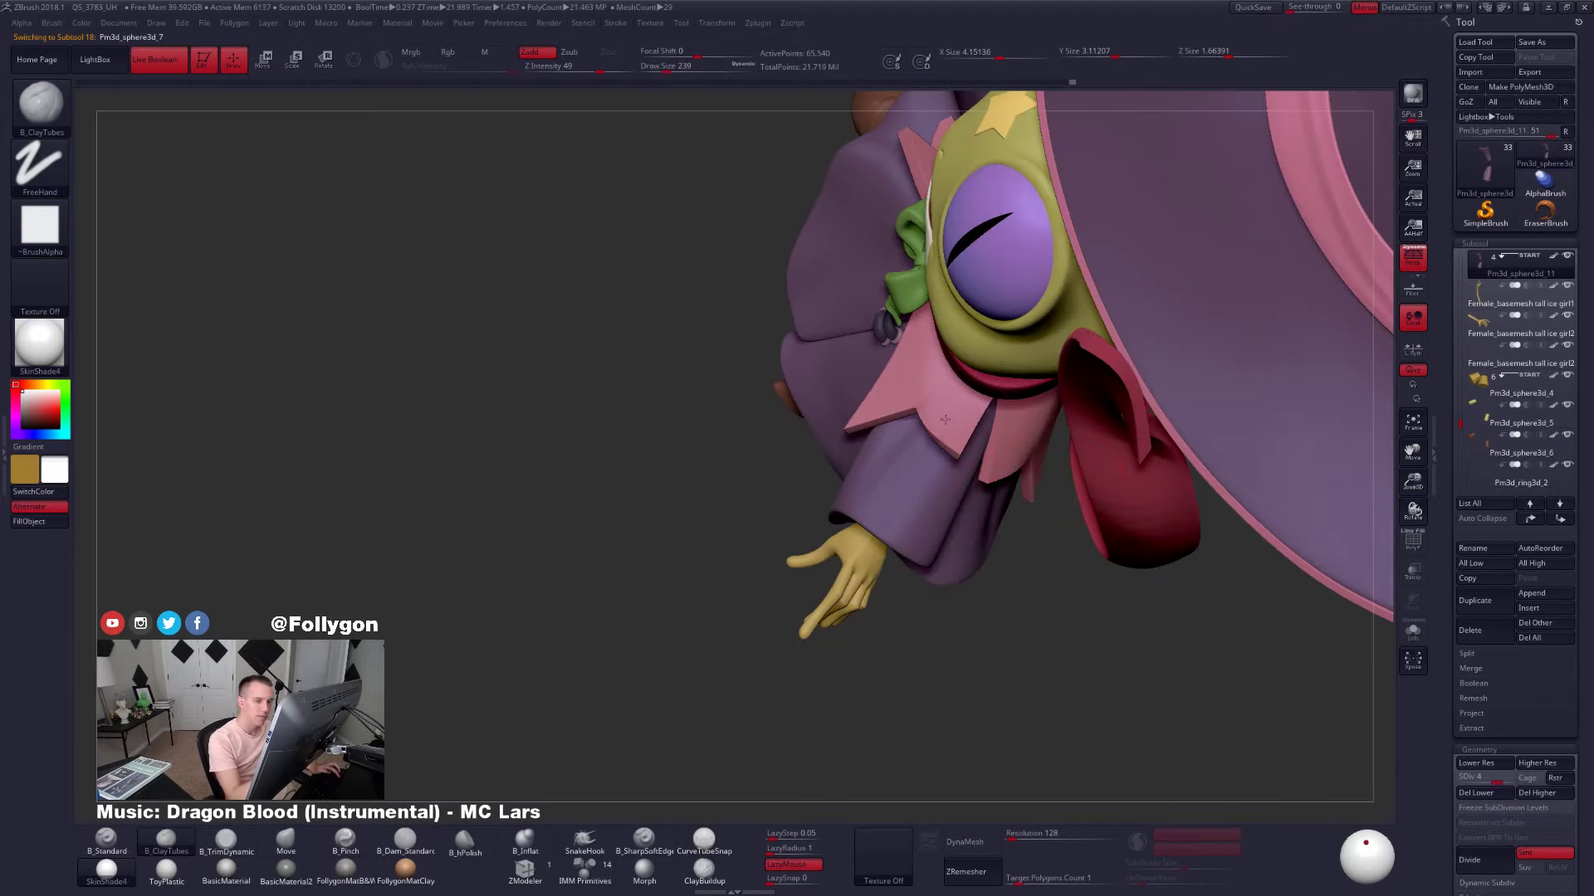
pyautogui.click(1484, 295)
pyautogui.click(1567, 256)
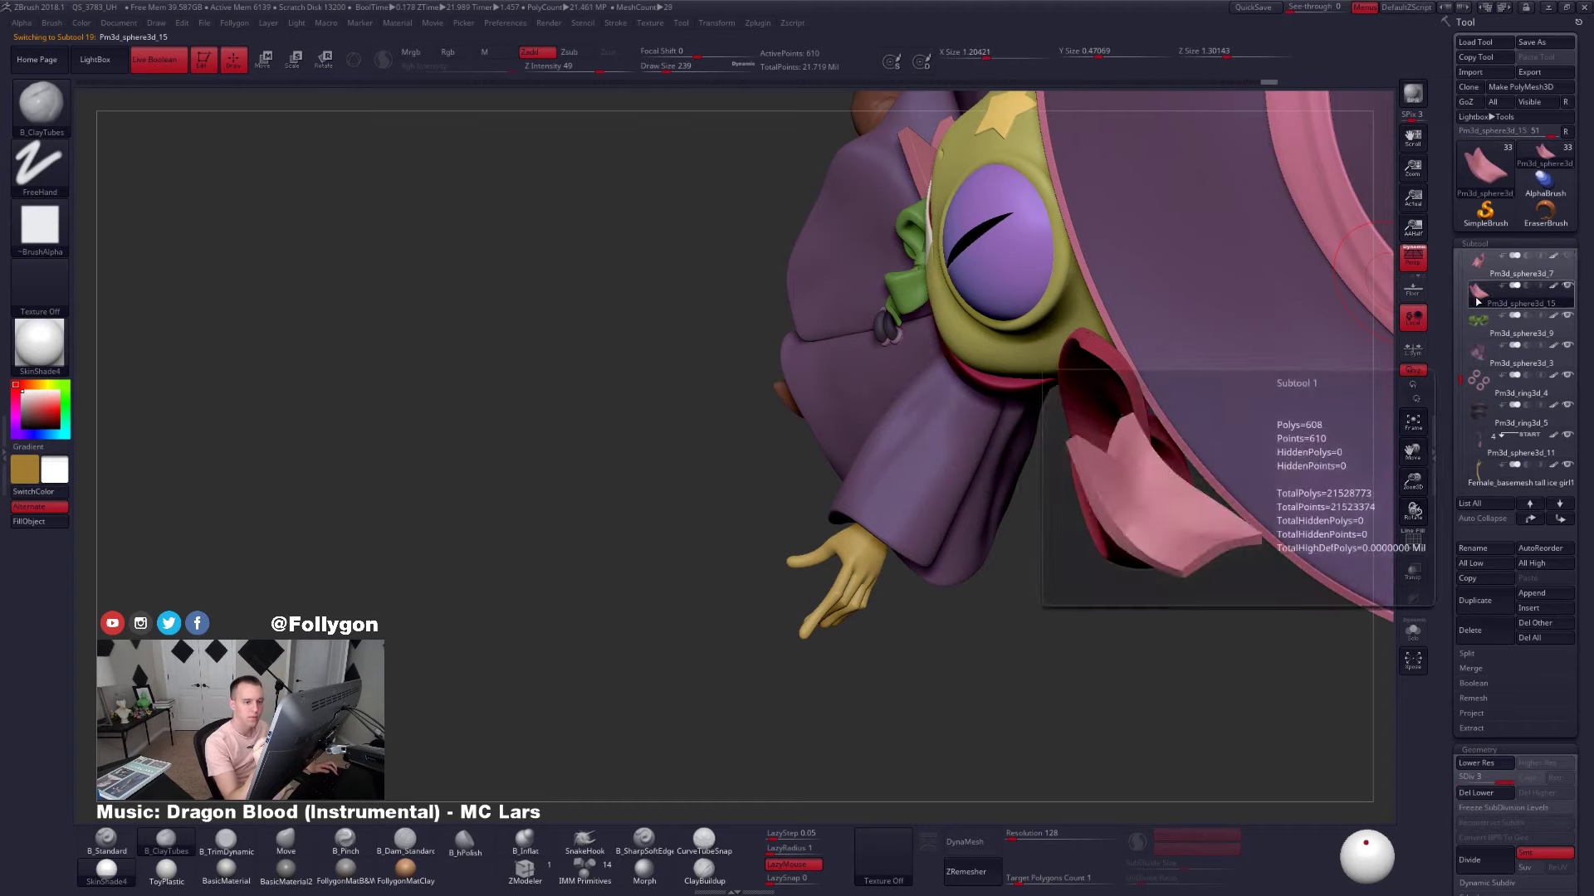
# Select the lowered-arm sleeve and adjust its shape with the Move brush at draw size 321, smoothing the surface
pyautogui.keyDown('alt'); pyautogui.click(953, 447); pyautogui.keyUp('alt')
pyautogui.press('b')
pyautogui.press('m')
pyautogui.press('v')
pyautogui.press('space')
pyautogui.moveTo(888, 417); pyautogui.dragTo(898, 416)
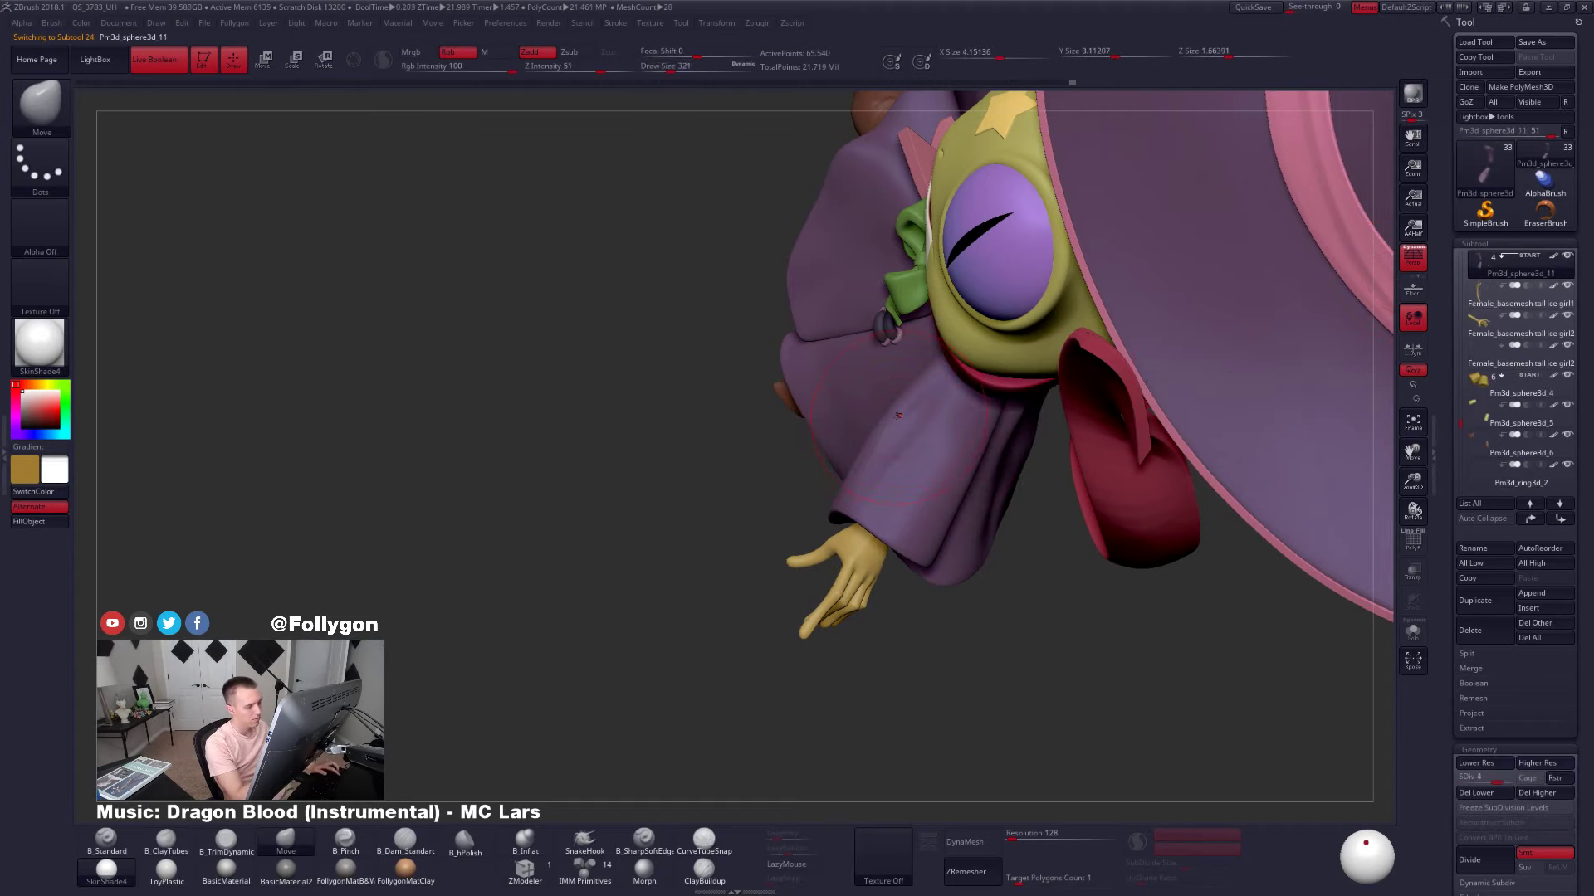
pyautogui.press('shift')
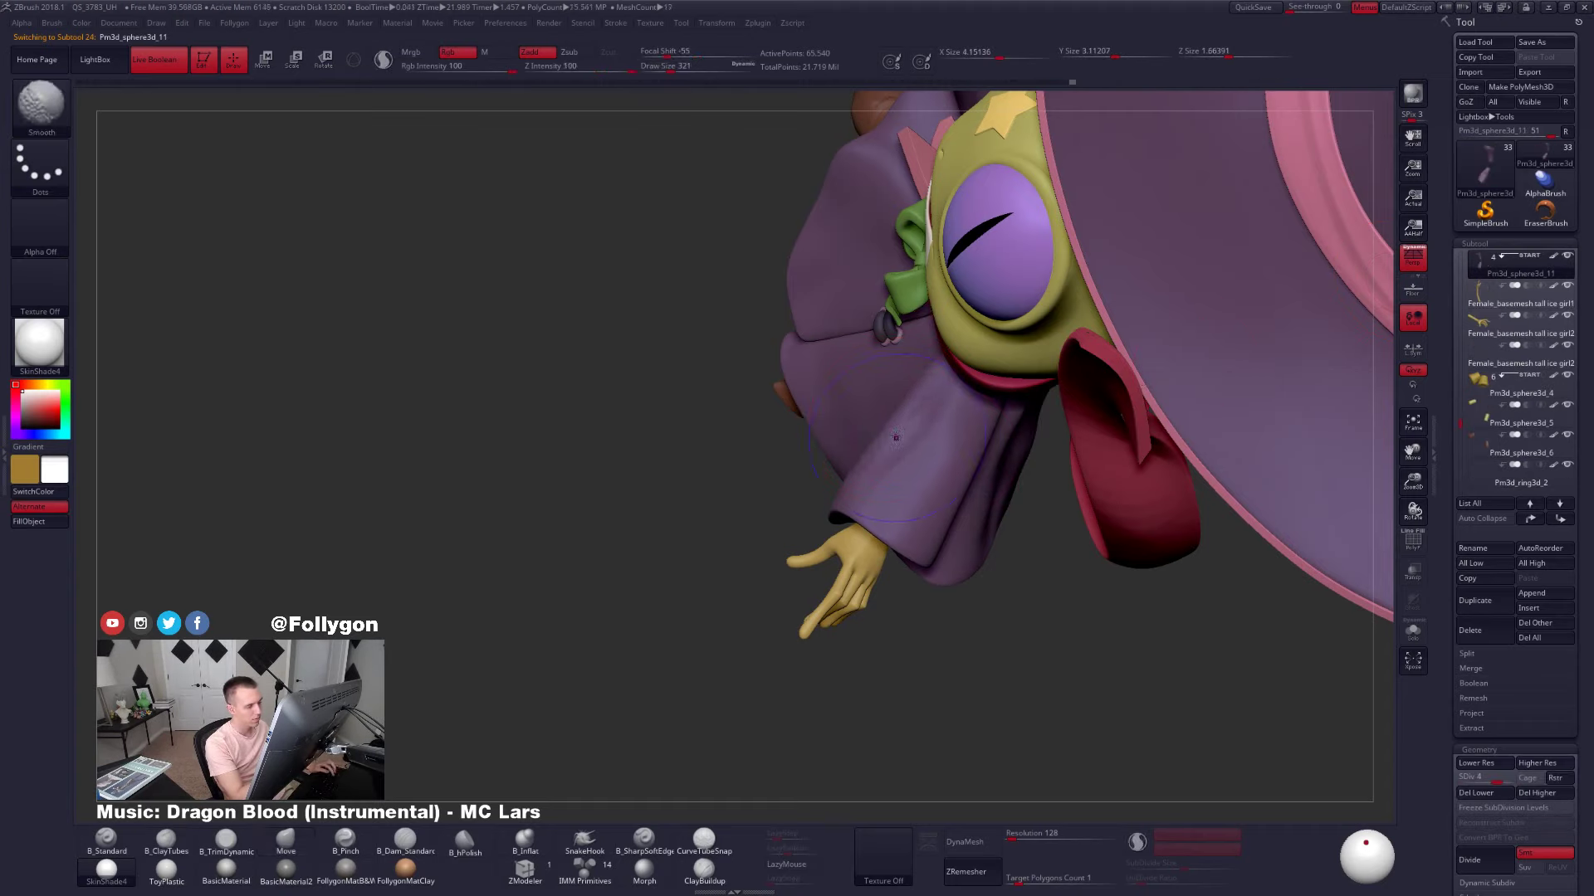
pyautogui.keyDown('shift'); pyautogui.moveTo(865, 459); pyautogui.dragTo(867, 455); pyautogui.keyUp('shift')
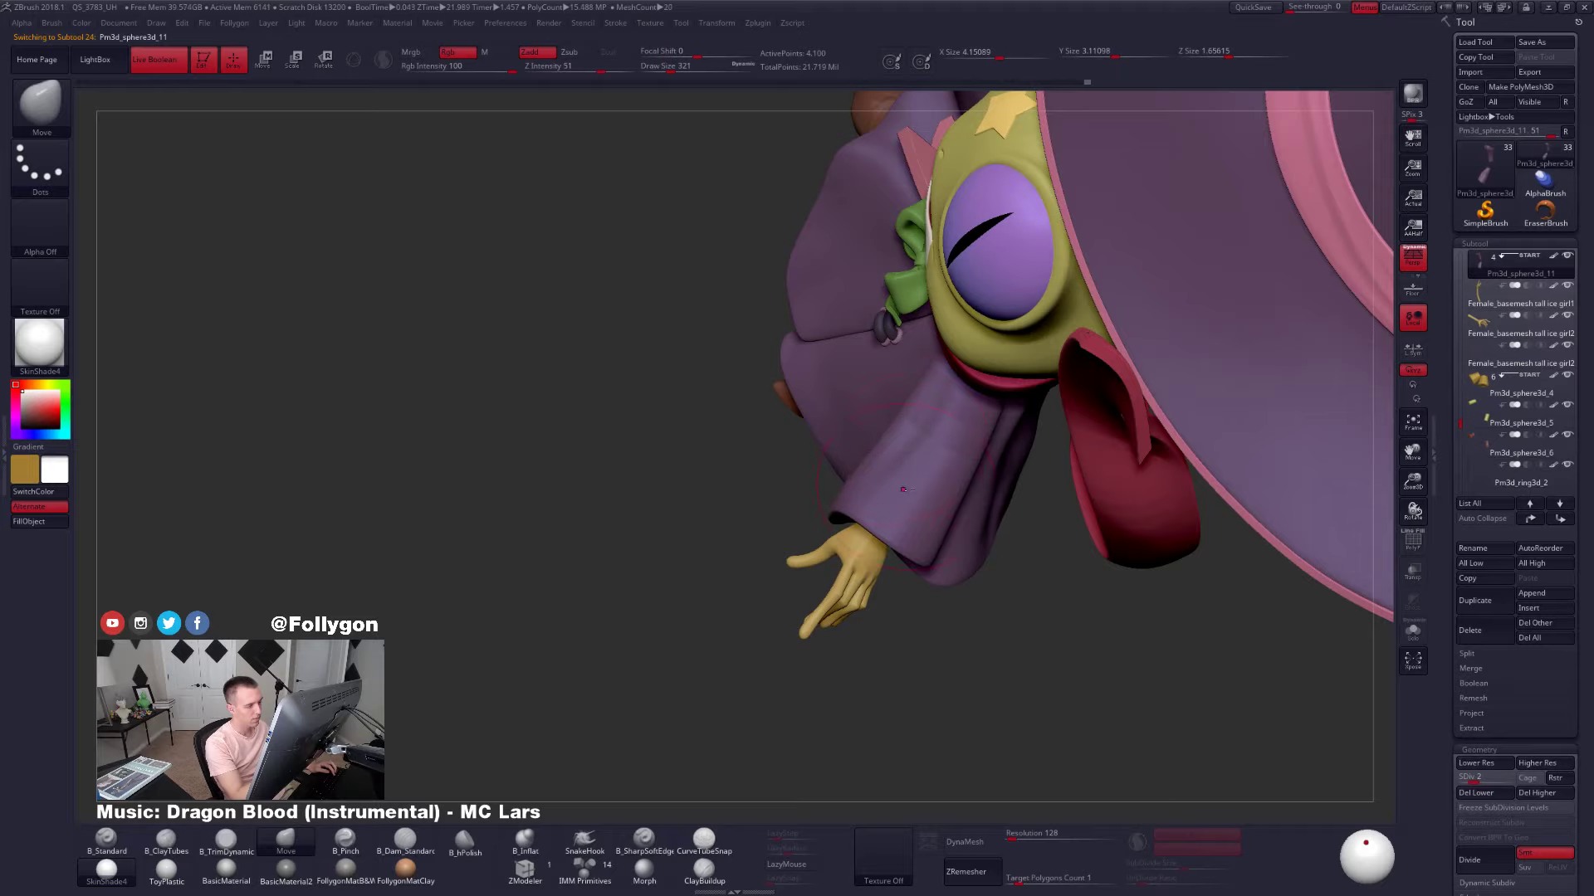
# Isolate the coat sleeves and smooth the lowered-arm sleeve's folds at subdivision level 5 with draw size 239
pyautogui.hotkey('alt', 'shift', 's')
pyautogui.press('space')
pyautogui.moveTo(864, 498); pyautogui.dragTo(855, 498)
pyautogui.moveTo(772, 440); pyautogui.dragTo(843, 444)
pyautogui.keyDown('ctrl'); pyautogui.moveTo(949, 480); pyautogui.dragTo(951, 501, button='right'); pyautogui.keyUp('ctrl')
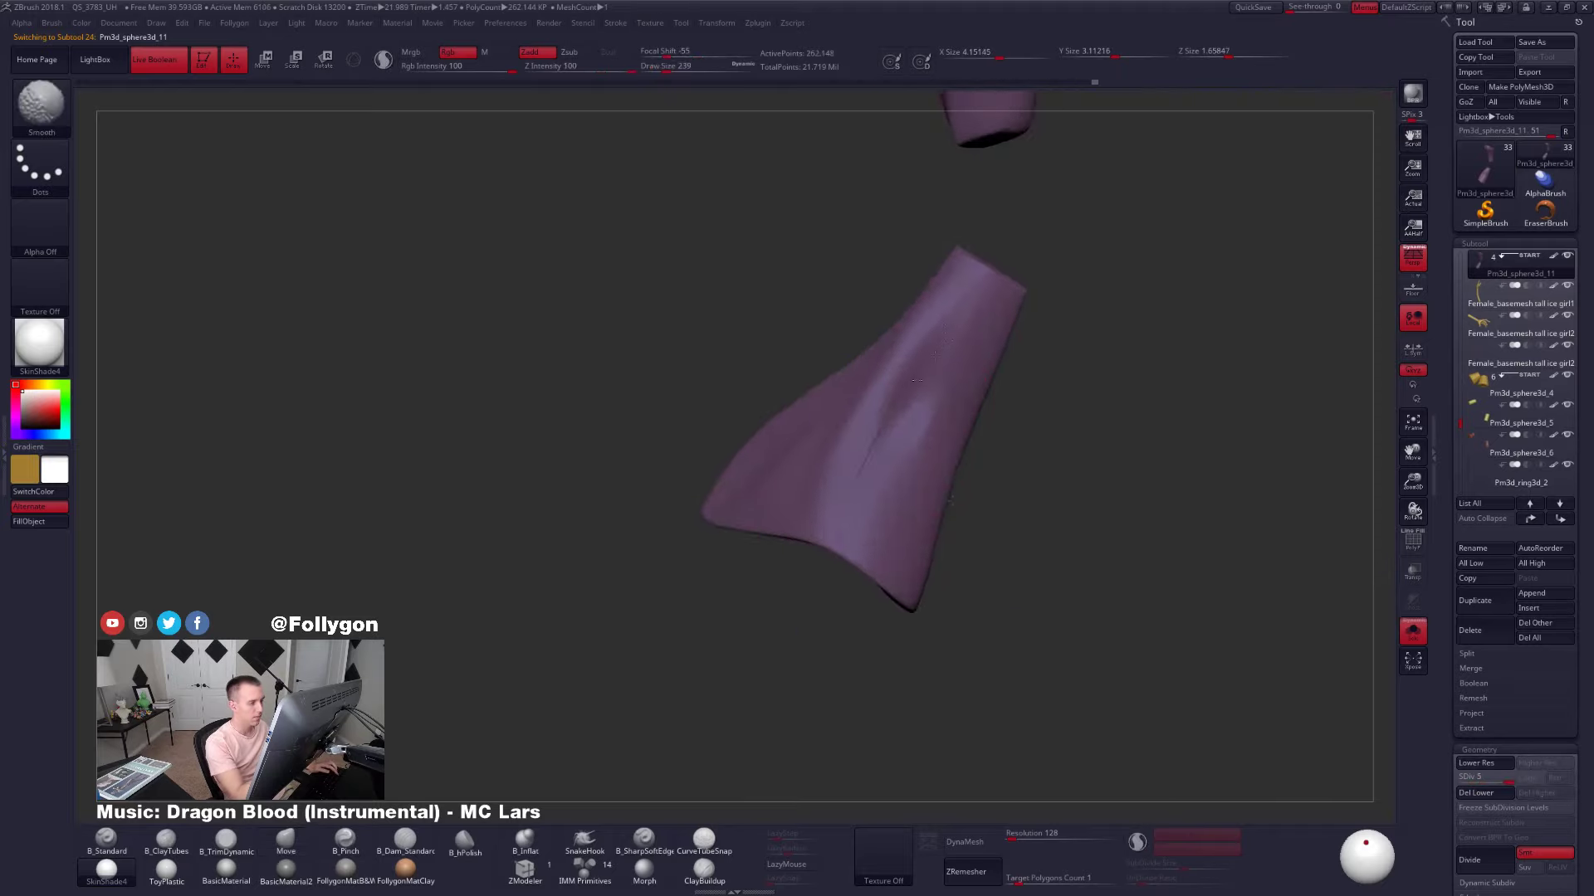
pyautogui.keyDown('shift'); pyautogui.moveTo(851, 471); pyautogui.dragTo(868, 462); pyautogui.keyUp('shift')
# Reduce the draw size to 150 and build up a B_ClayTubes fold near the lowered-arm sleeve's cuff
pyautogui.press('space')
pyautogui.moveTo(914, 413); pyautogui.dragTo(903, 413)
pyautogui.moveTo(830, 498)
pyautogui.mouseDown(button='right')
pyautogui.moveTo(863, 449)
pyautogui.moveTo(892, 588)
pyautogui.moveTo(1031, 559)
pyautogui.moveTo(1029, 530)
pyautogui.moveTo(1069, 556)
pyautogui.mouseUp(button='right')
pyautogui.hotkey('shift', 's')
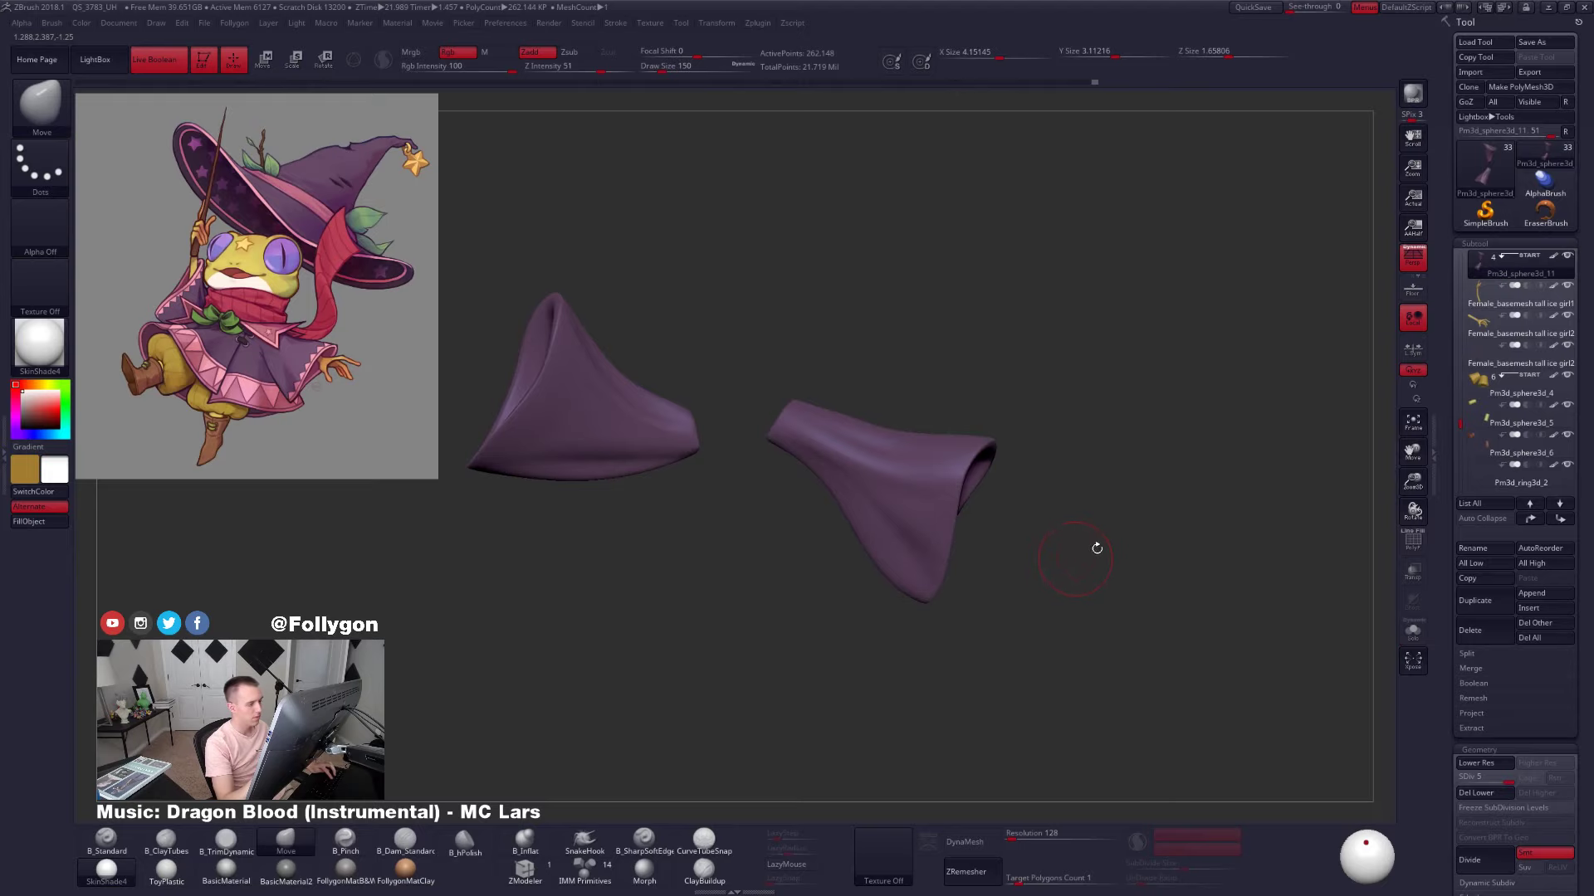
pyautogui.hotkey('shift', 's')
pyautogui.moveTo(931, 489); pyautogui.dragTo(955, 544, button='right')
pyautogui.press('2')
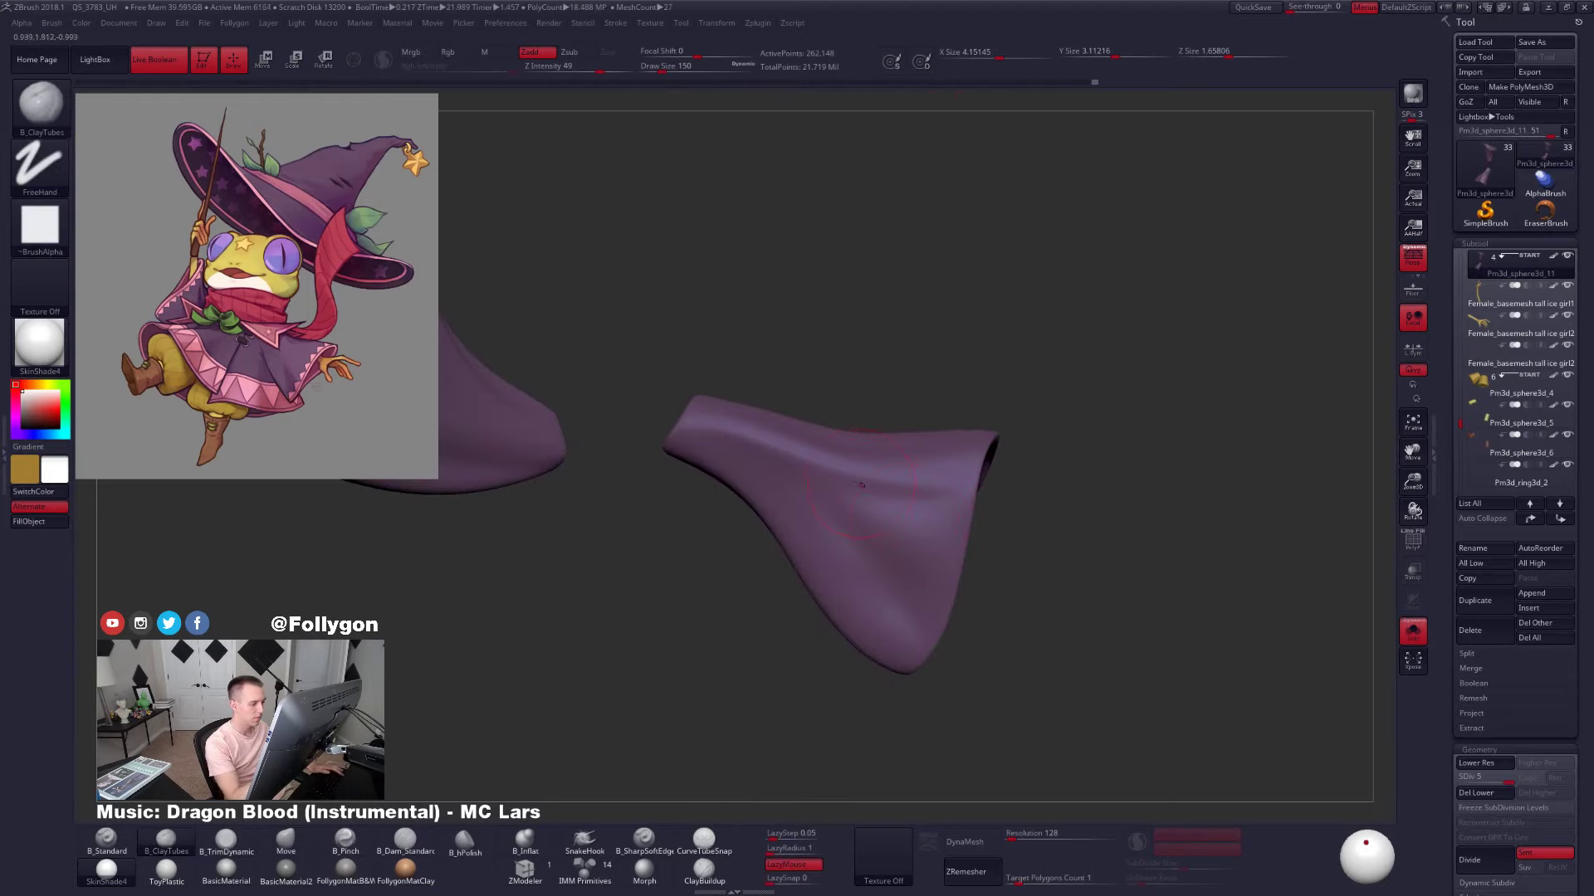
pyautogui.moveTo(839, 502); pyautogui.dragTo(892, 489)
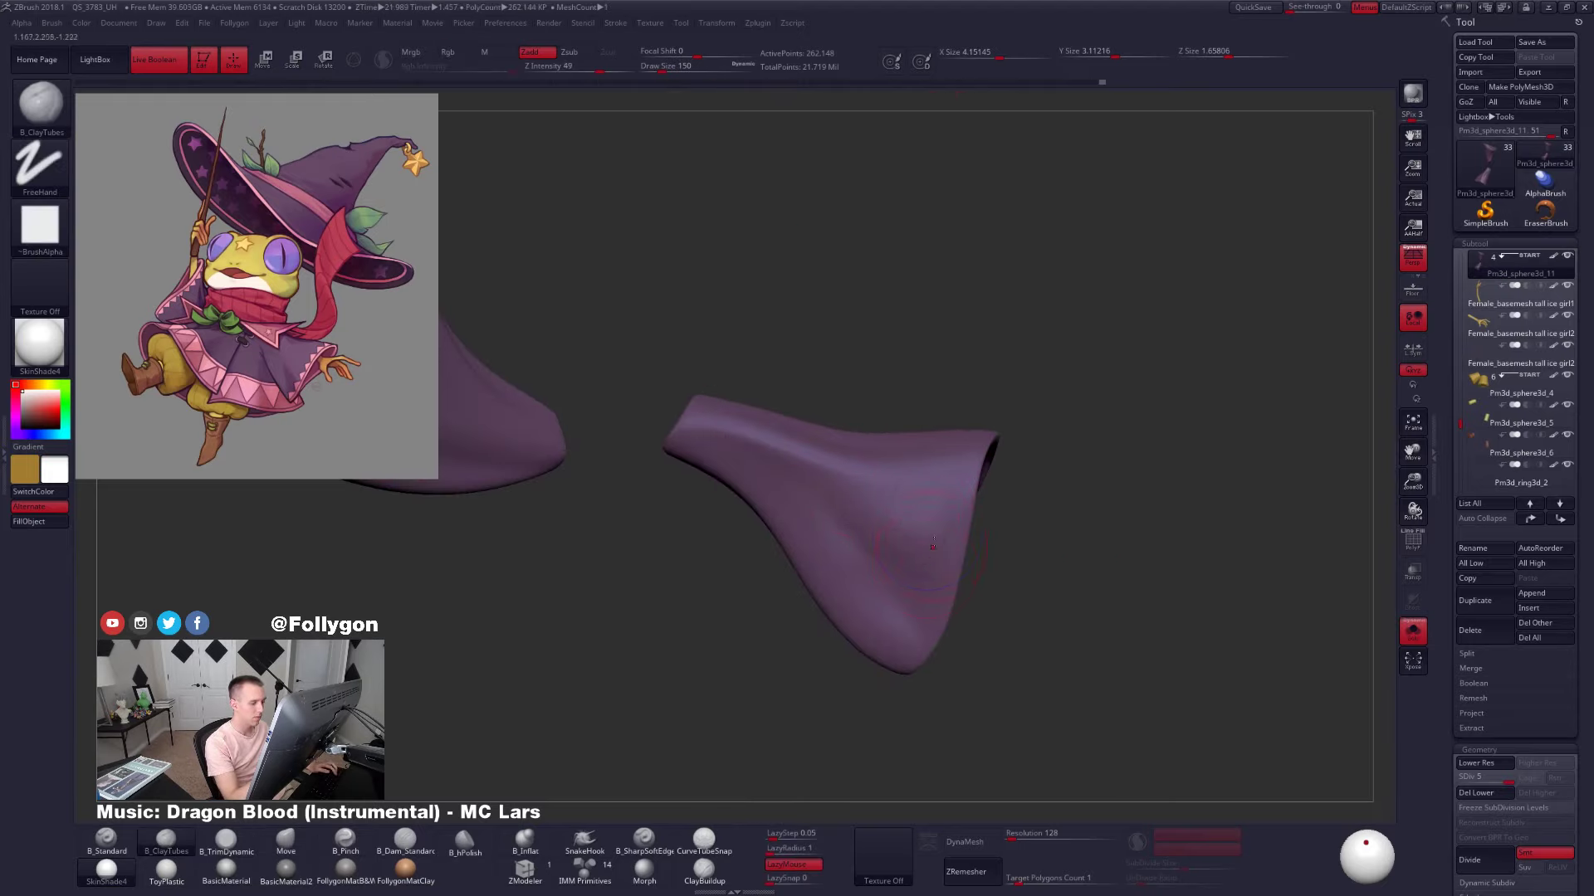
# Lower the sleeve to subdivision level 4 and smooth the new cuff fold, checking the back against the full model
pyautogui.hotkey('shift', 'd')
pyautogui.moveTo(933, 547); pyautogui.dragTo(884, 531, button='right')
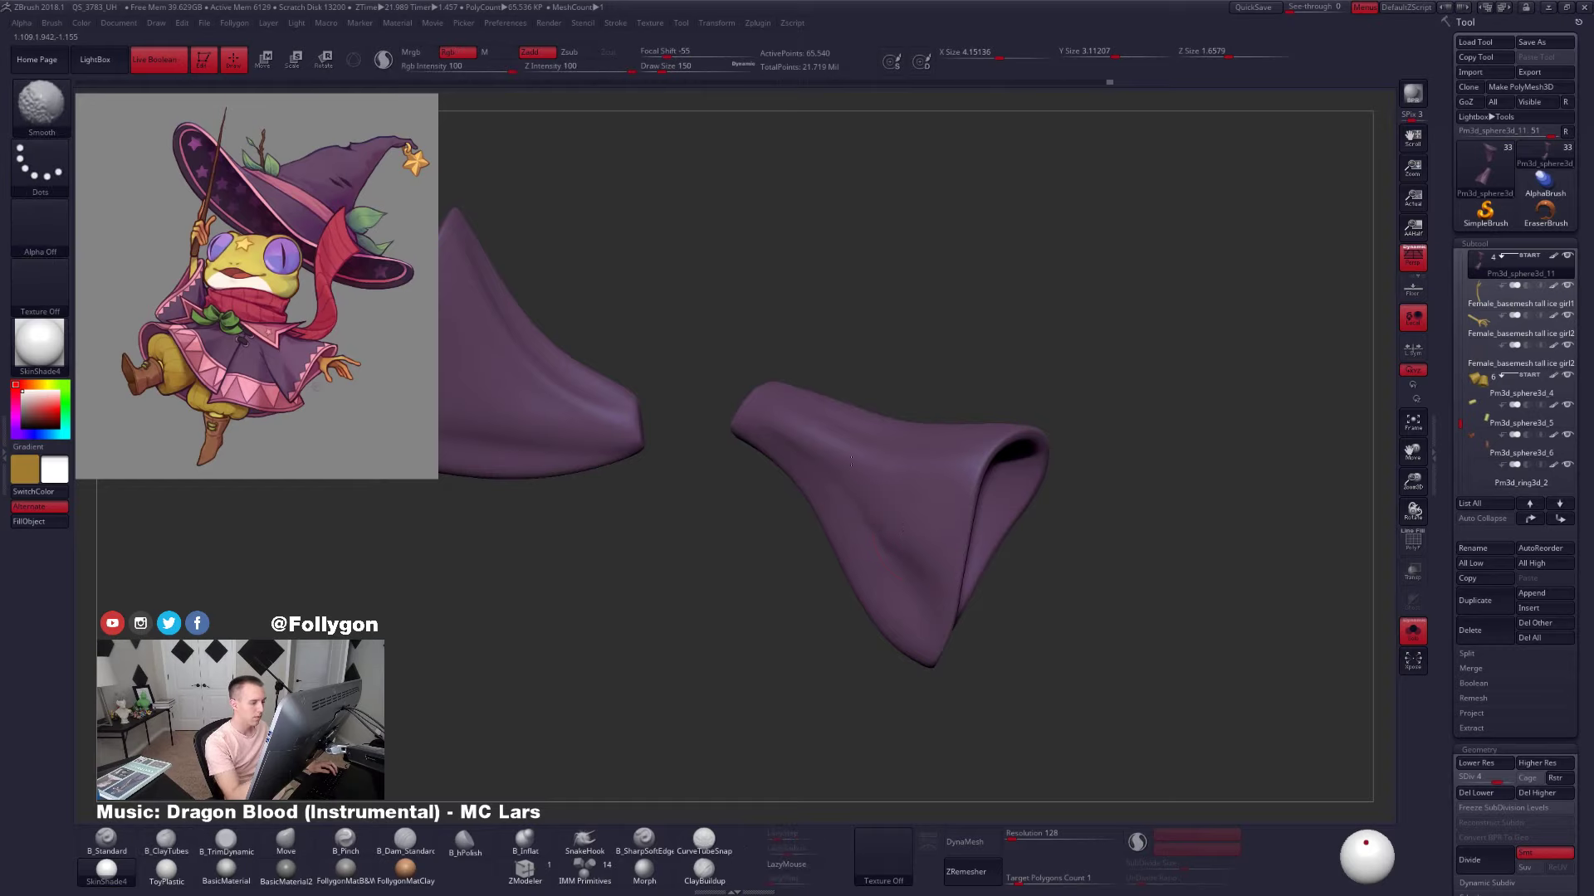
pyautogui.moveTo(1220, 522); pyautogui.dragTo(977, 529, button='right')
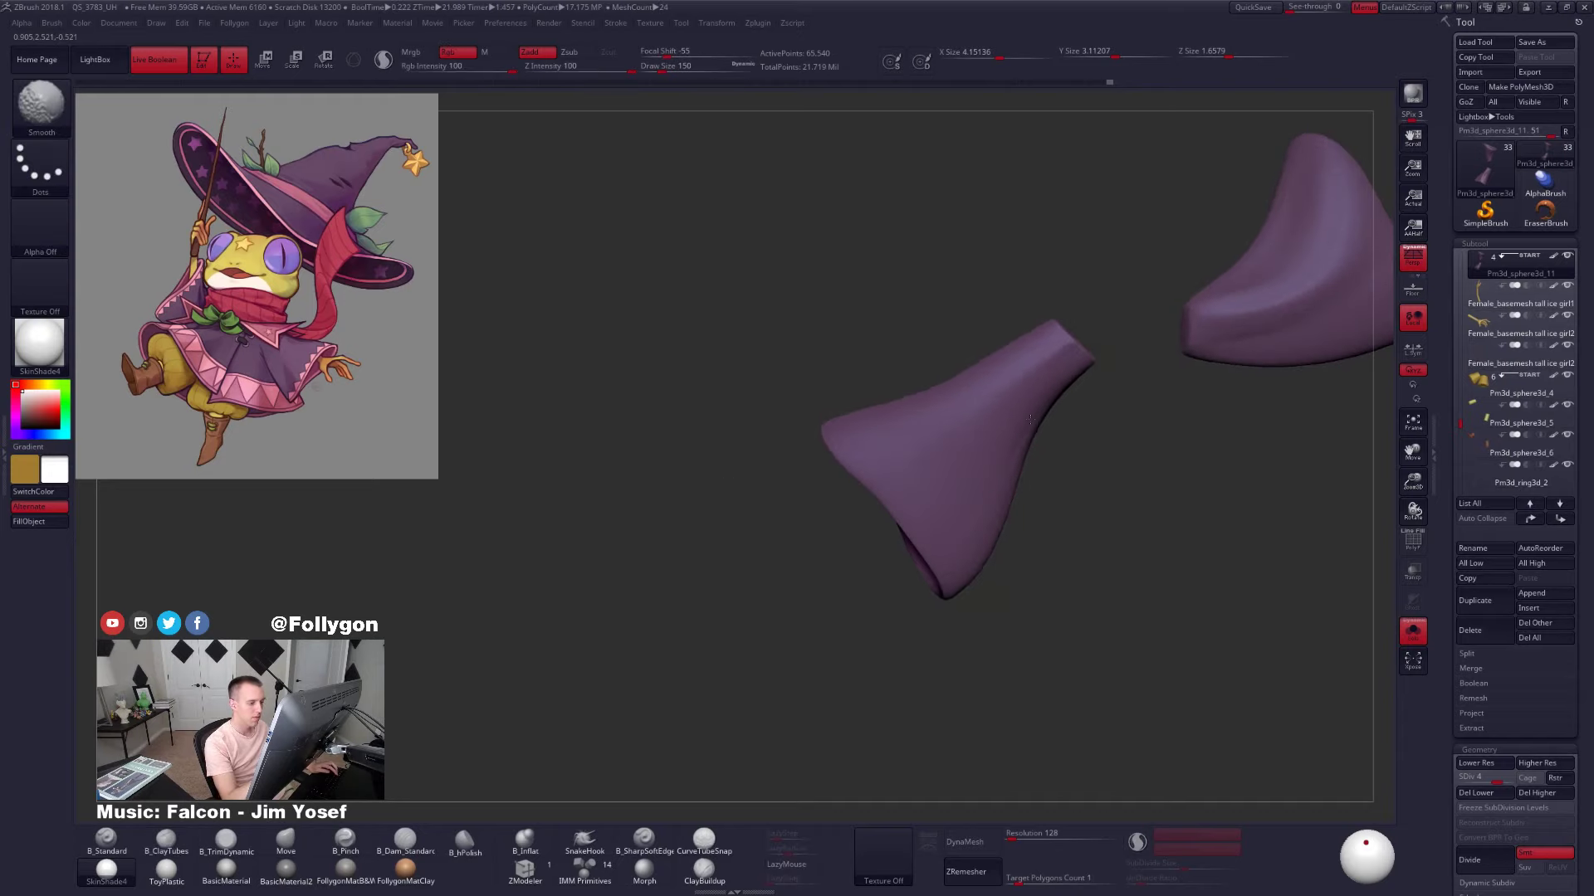
pyautogui.moveTo(1030, 420); pyautogui.dragTo(1035, 473, button='right')
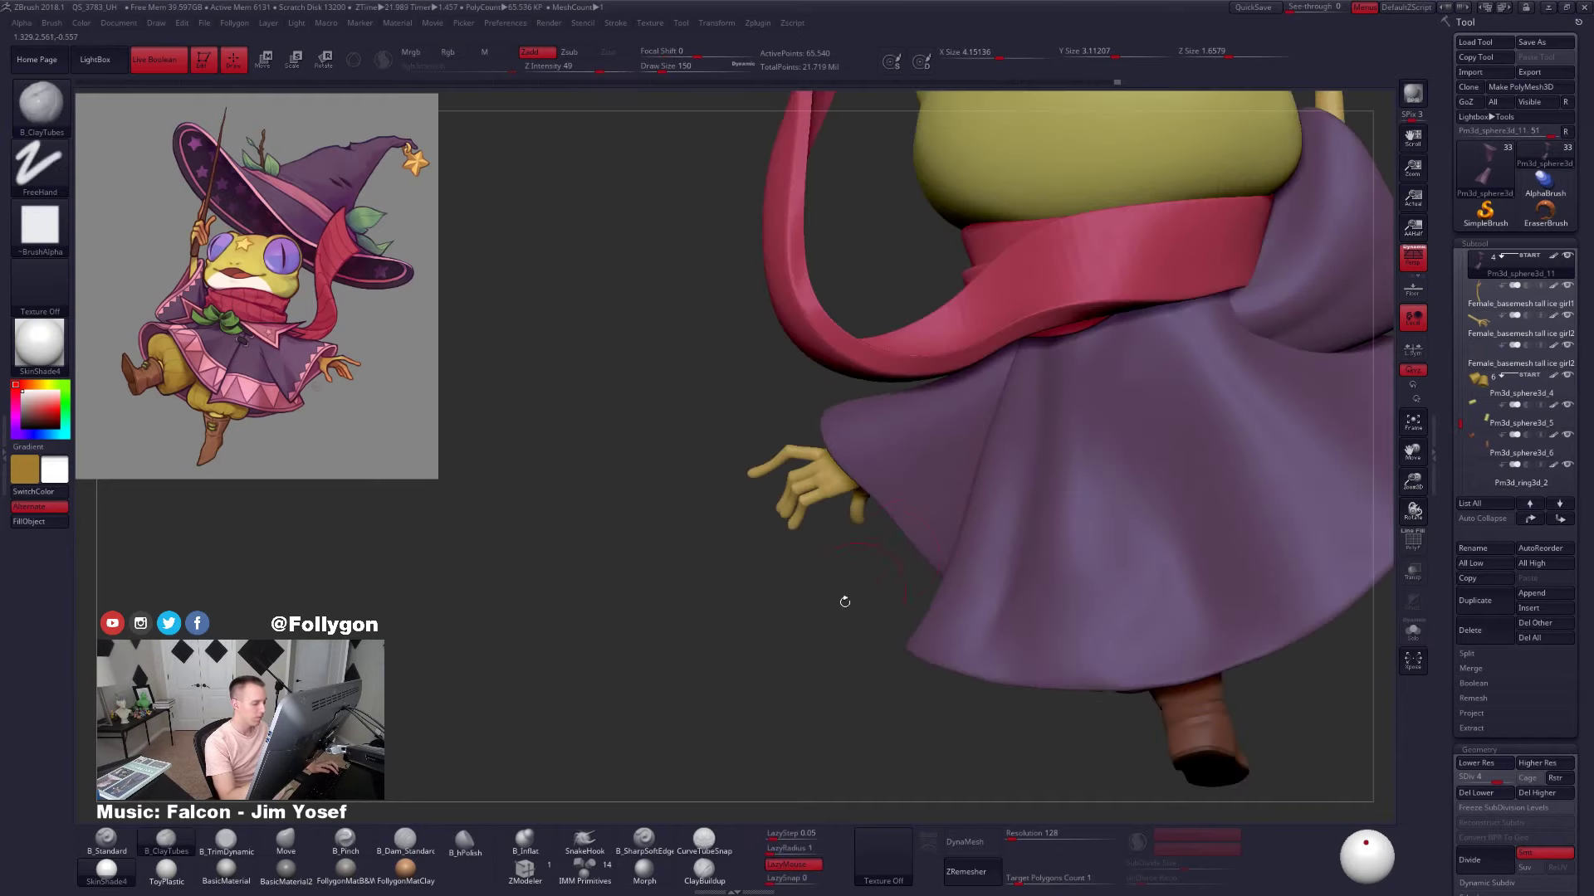
# Carve long creases along the back of the lowered-arm sleeve with the B_SharpSoftEdge brush
pyautogui.click(649, 843)
pyautogui.moveTo(899, 523); pyautogui.dragTo(901, 520, button='right')
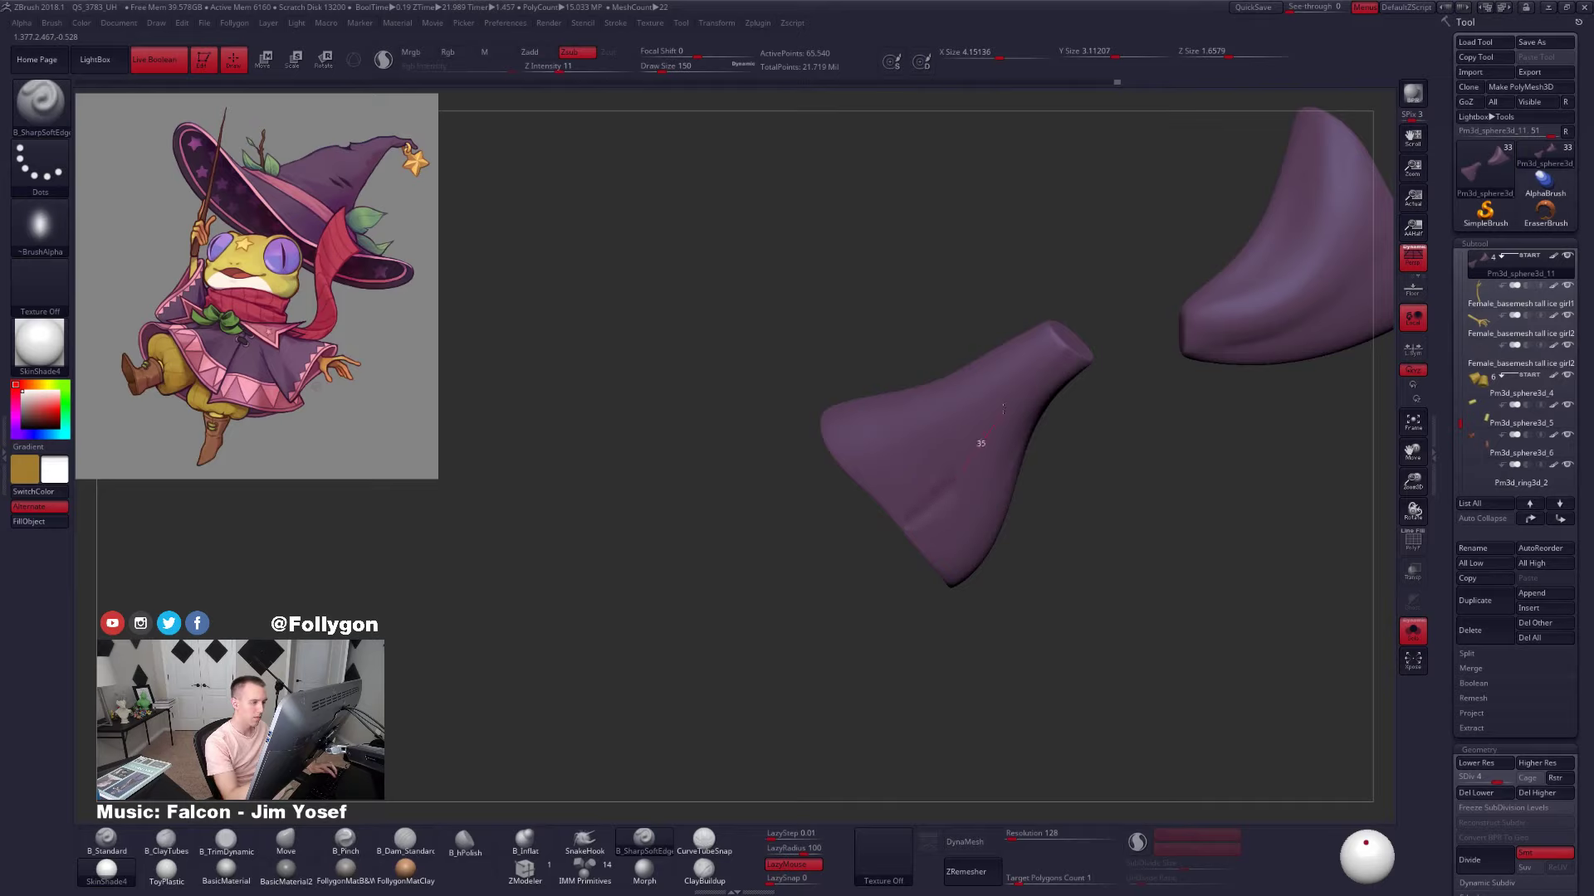
pyautogui.moveTo(1004, 408); pyautogui.dragTo(1048, 356)
pyautogui.moveTo(988, 473); pyautogui.dragTo(1008, 420, button='right')
pyautogui.moveTo(1055, 349); pyautogui.dragTo(897, 541)
pyautogui.moveTo(916, 491); pyautogui.dragTo(928, 511, button='right')
pyautogui.moveTo(888, 545); pyautogui.dragTo(991, 413)
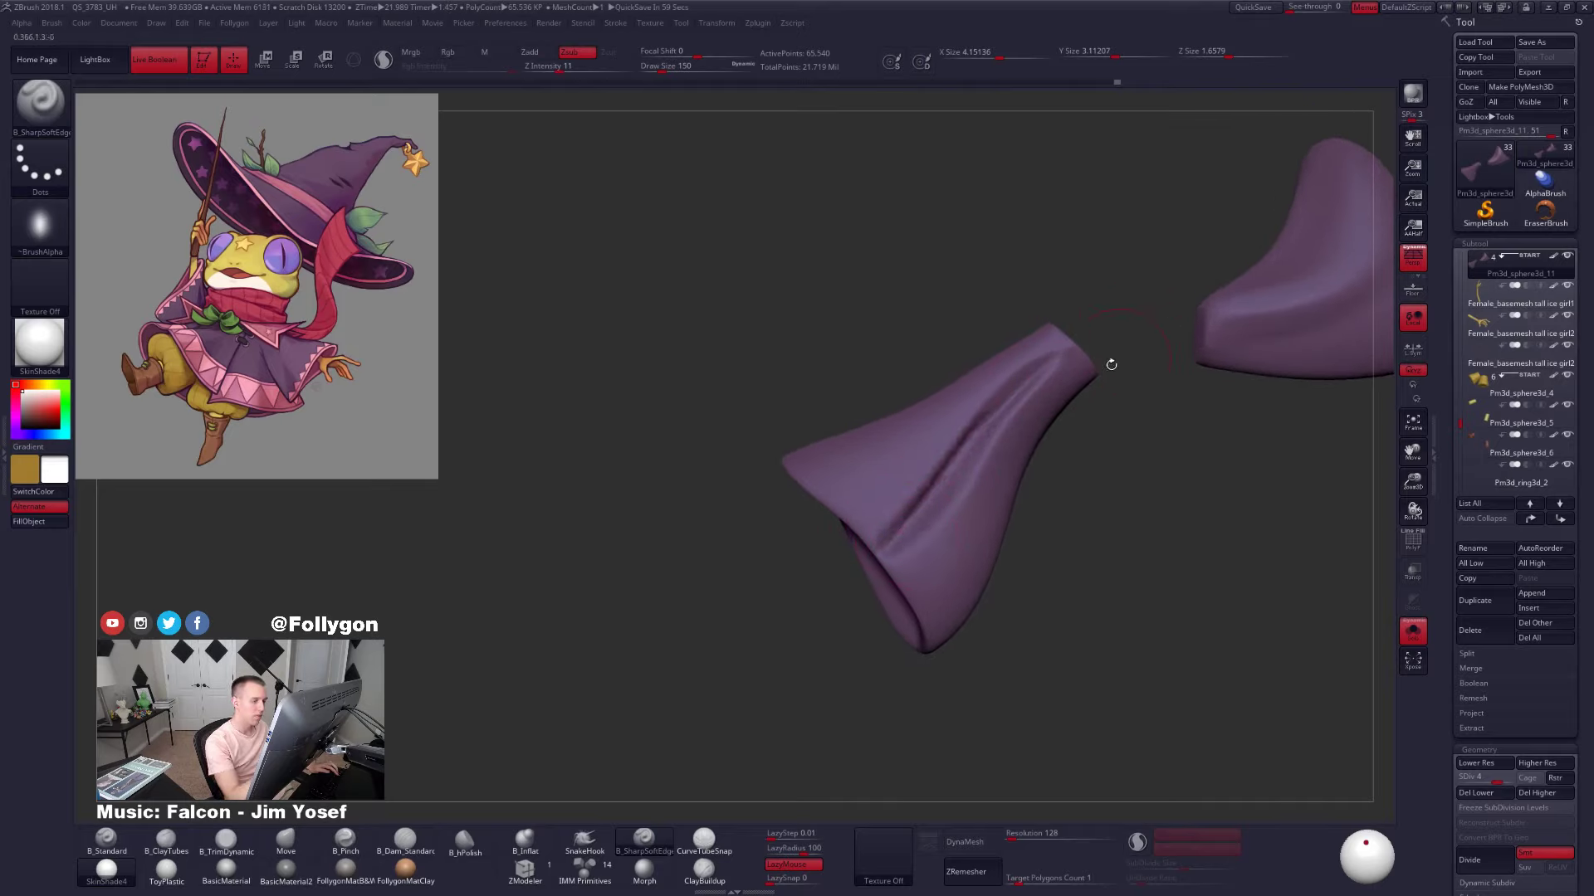
pyautogui.moveTo(1111, 363)
pyautogui.mouseDown()
pyautogui.moveTo(1195, 370)
pyautogui.moveTo(1117, 353)
pyautogui.mouseUp()
# Smooth the carved creases on the back of the lowered-arm sleeve into soft folds
pyautogui.keyDown('shift'); pyautogui.moveTo(916, 529); pyautogui.dragTo(925, 501); pyautogui.keyUp('shift')
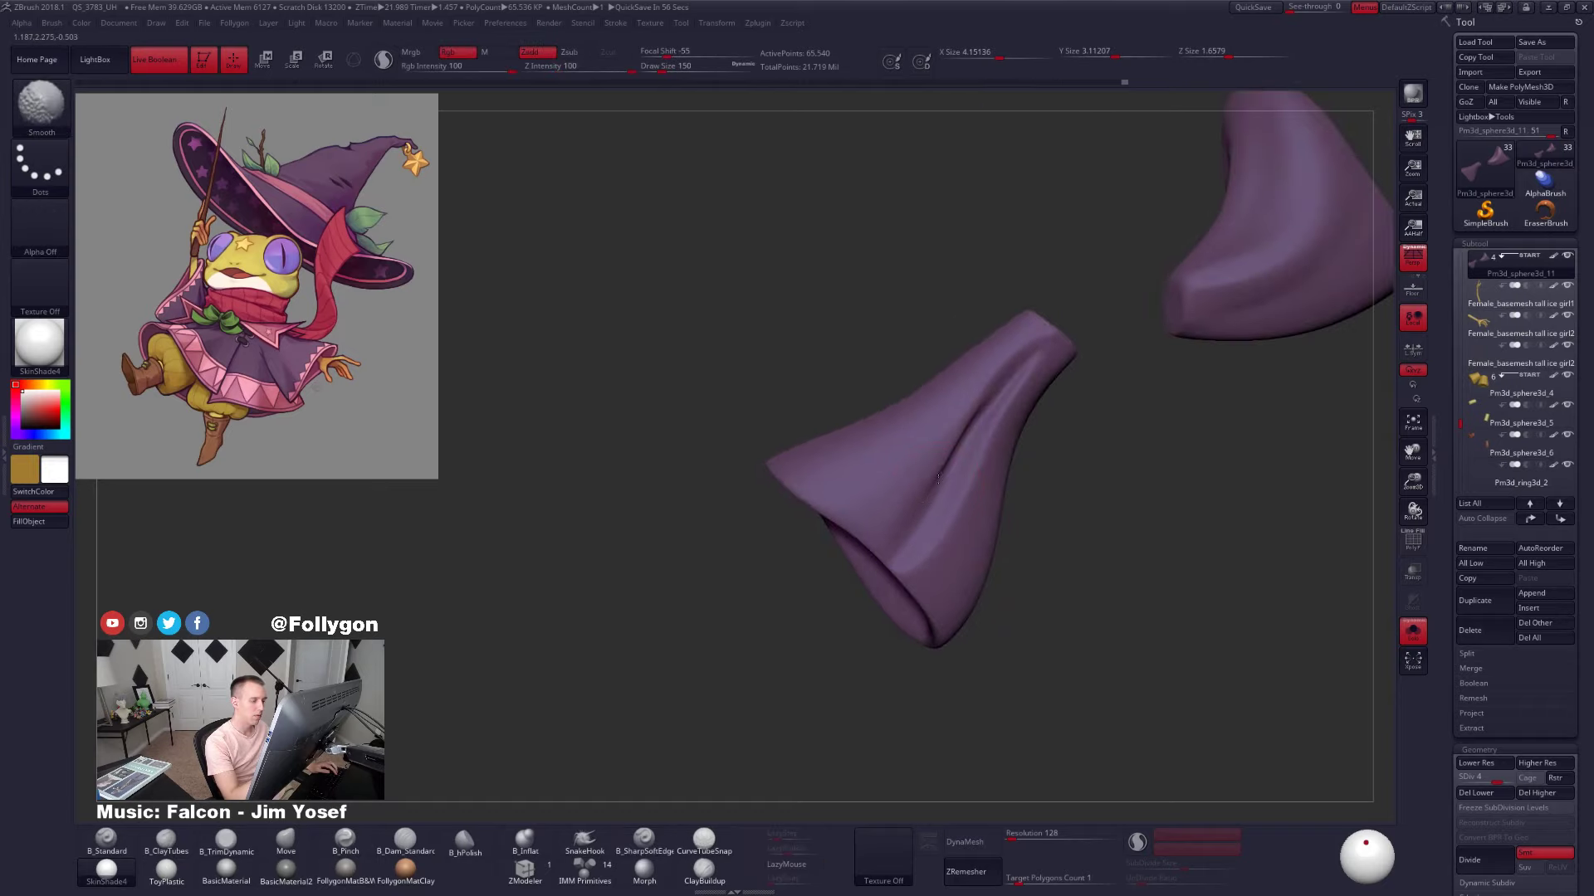
pyautogui.moveTo(901, 532); pyautogui.dragTo(975, 508, button='right')
pyautogui.hotkey('shift', 's')
pyautogui.hotkey('shift', 's')
# Build up long B_ClayTubes folds from the middle of the sleeve's back to its narrow end
pyautogui.press('b')
pyautogui.press('c')
pyautogui.press('t')
pyautogui.moveTo(946, 492); pyautogui.dragTo(1028, 359)
pyautogui.moveTo(957, 481); pyautogui.dragTo(963, 444, button='right')
pyautogui.moveTo(958, 436); pyautogui.dragTo(1047, 346)
pyautogui.moveTo(996, 498)
pyautogui.mouseDown(button='right')
pyautogui.moveTo(1031, 583)
pyautogui.moveTo(951, 498)
pyautogui.mouseUp(button='right')
# Smooth the built-up back folds of the lowered-arm sleeve at subdivision level 3
pyautogui.hotkey('shift', 's')
pyautogui.hotkey('shift', 's')
pyautogui.hotkey('shift', 'd')
pyautogui.hotkey('shift', 'd')
pyautogui.press('d')
pyautogui.keyDown('shift'); pyautogui.moveTo(976, 473); pyautogui.dragTo(1020, 391); pyautogui.keyUp('shift')
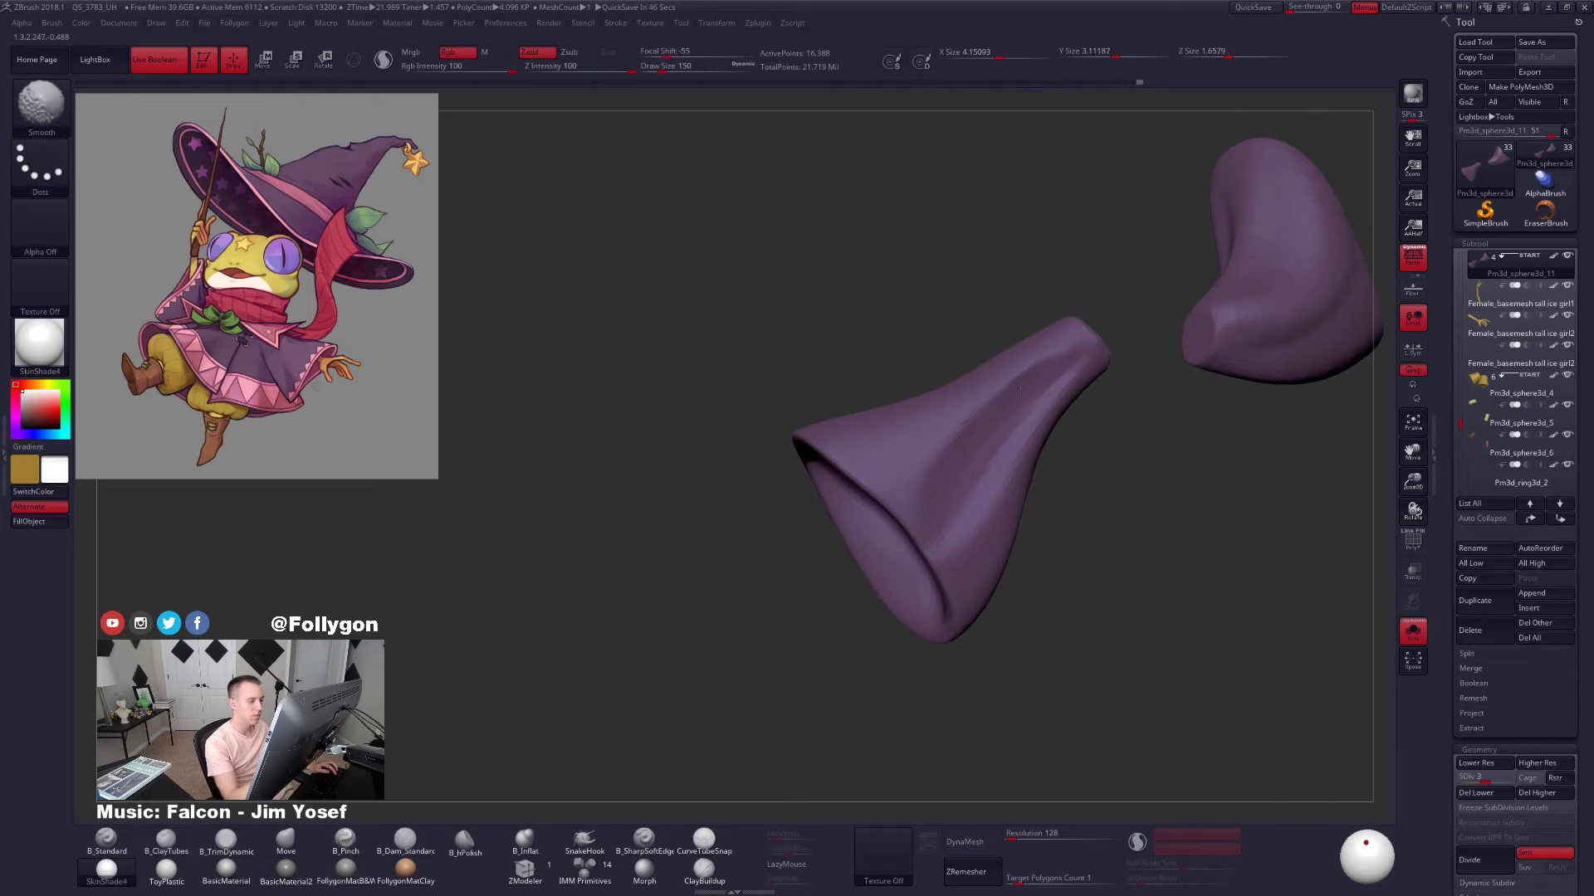
pyautogui.moveTo(971, 527); pyautogui.dragTo(977, 544, button='right')
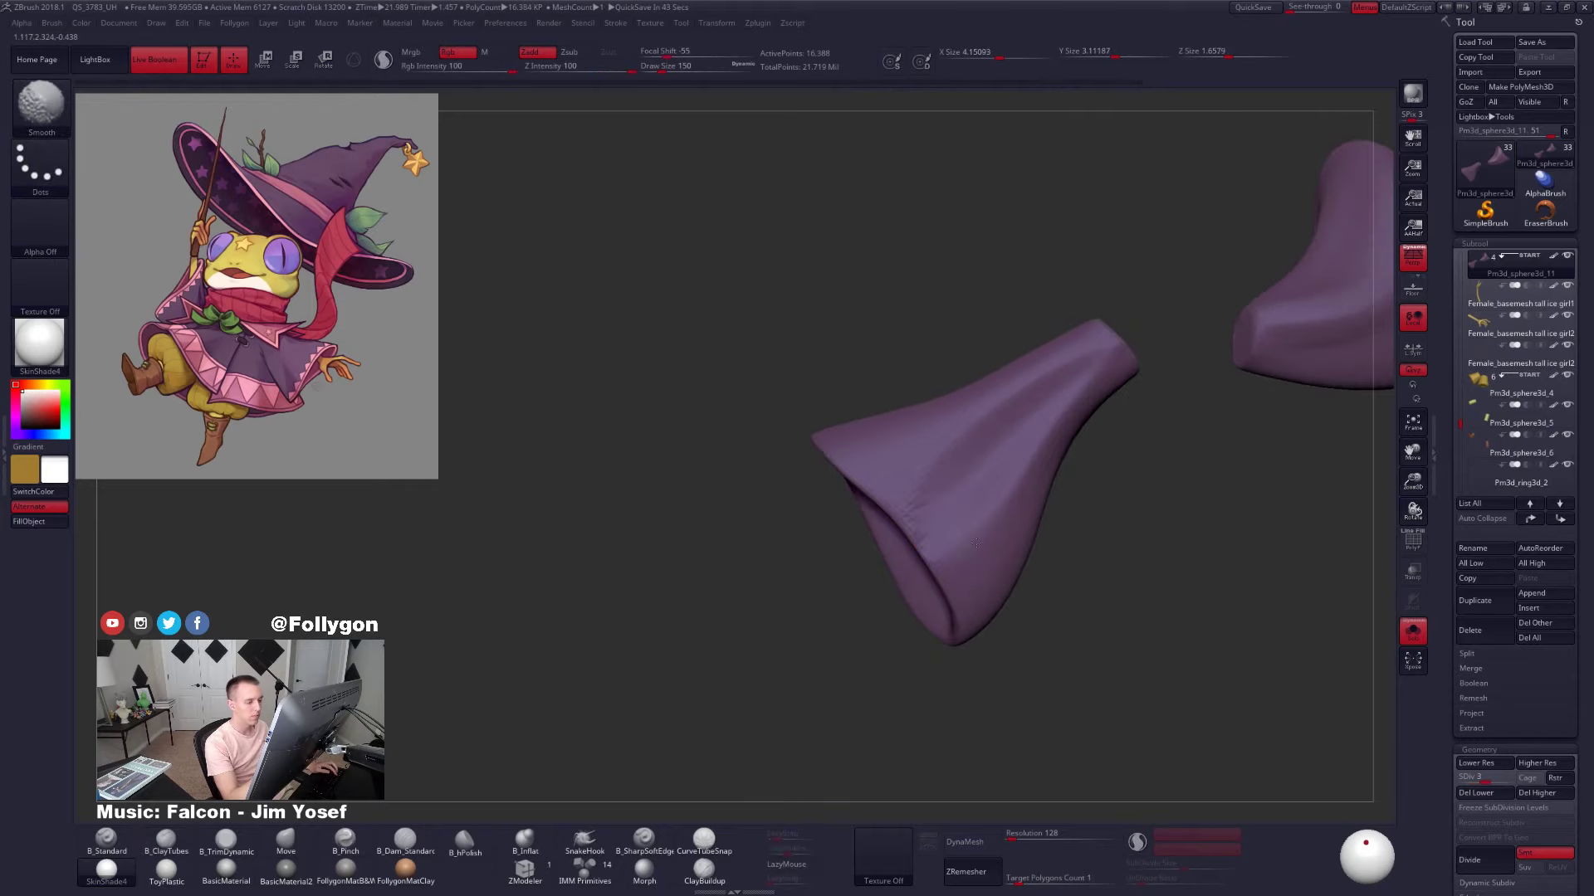
pyautogui.keyDown('shift'); pyautogui.moveTo(1036, 444); pyautogui.dragTo(934, 515); pyautogui.keyUp('shift')
pyautogui.moveTo(1013, 431); pyautogui.dragTo(1037, 445, button='right')
# Add a B_ClayTubes fold running from the sleeve's narrow end toward the cuff and smooth it
pyautogui.moveTo(1089, 408); pyautogui.dragTo(1001, 530)
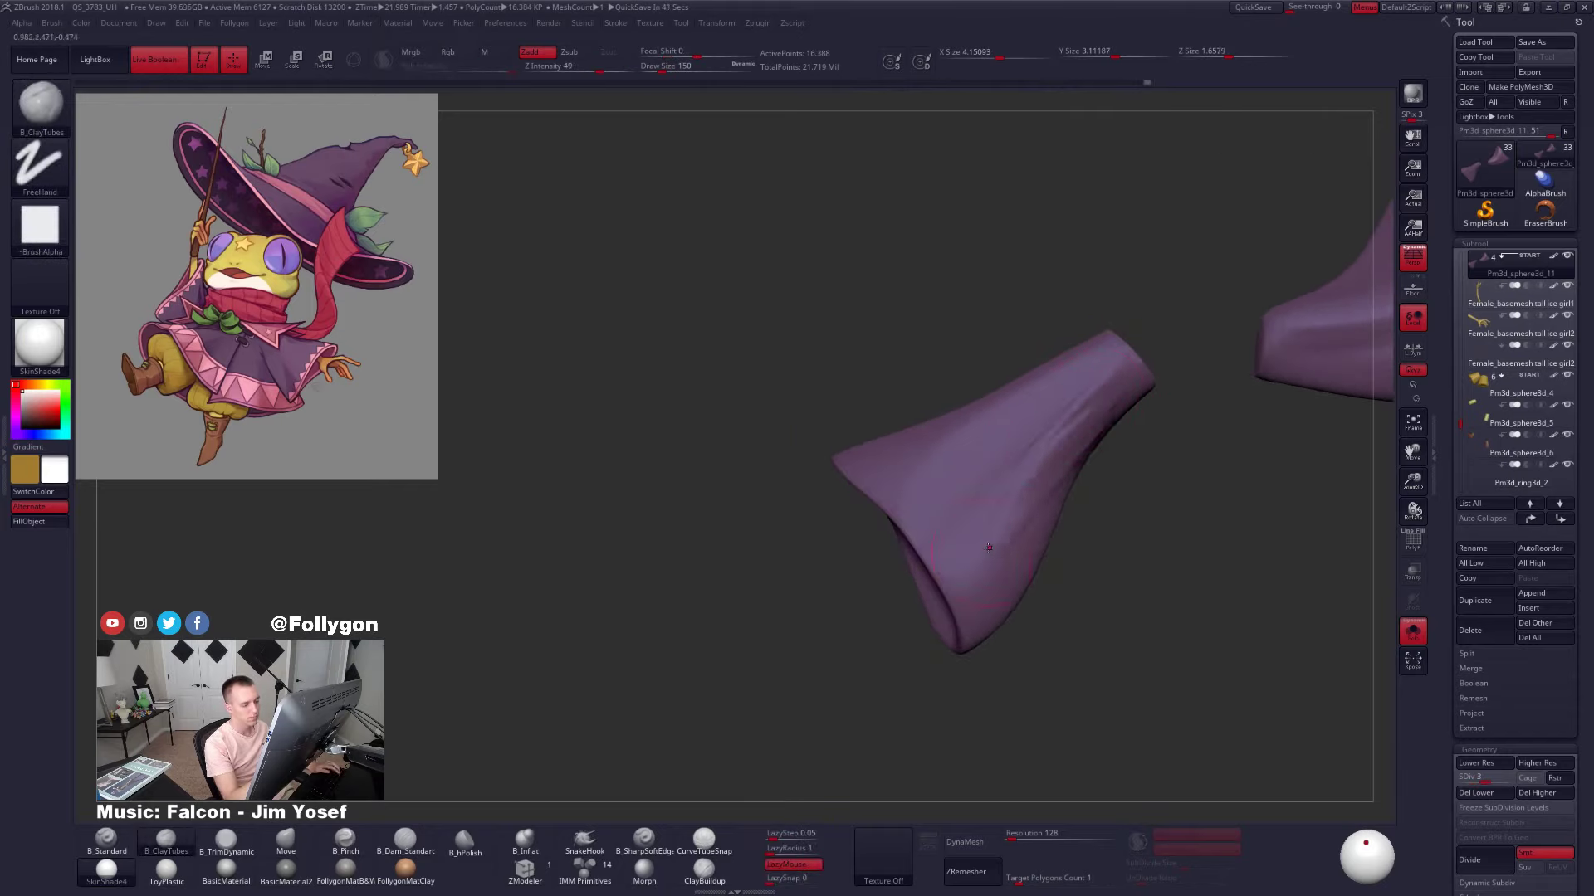
pyautogui.keyDown('shift'); pyautogui.moveTo(980, 583); pyautogui.dragTo(991, 561); pyautogui.keyUp('shift')
pyautogui.moveTo(1041, 476); pyautogui.dragTo(1032, 487, button='right')
pyautogui.keyDown('shift'); pyautogui.moveTo(996, 448); pyautogui.dragTo(1052, 391); pyautogui.keyUp('shift')
pyautogui.moveTo(931, 482); pyautogui.dragTo(928, 501, button='right')
# Strengthen the long back fold with B_ClayTubes at subdivision level 4 and raise the sleeve to level 5
pyautogui.press('d')
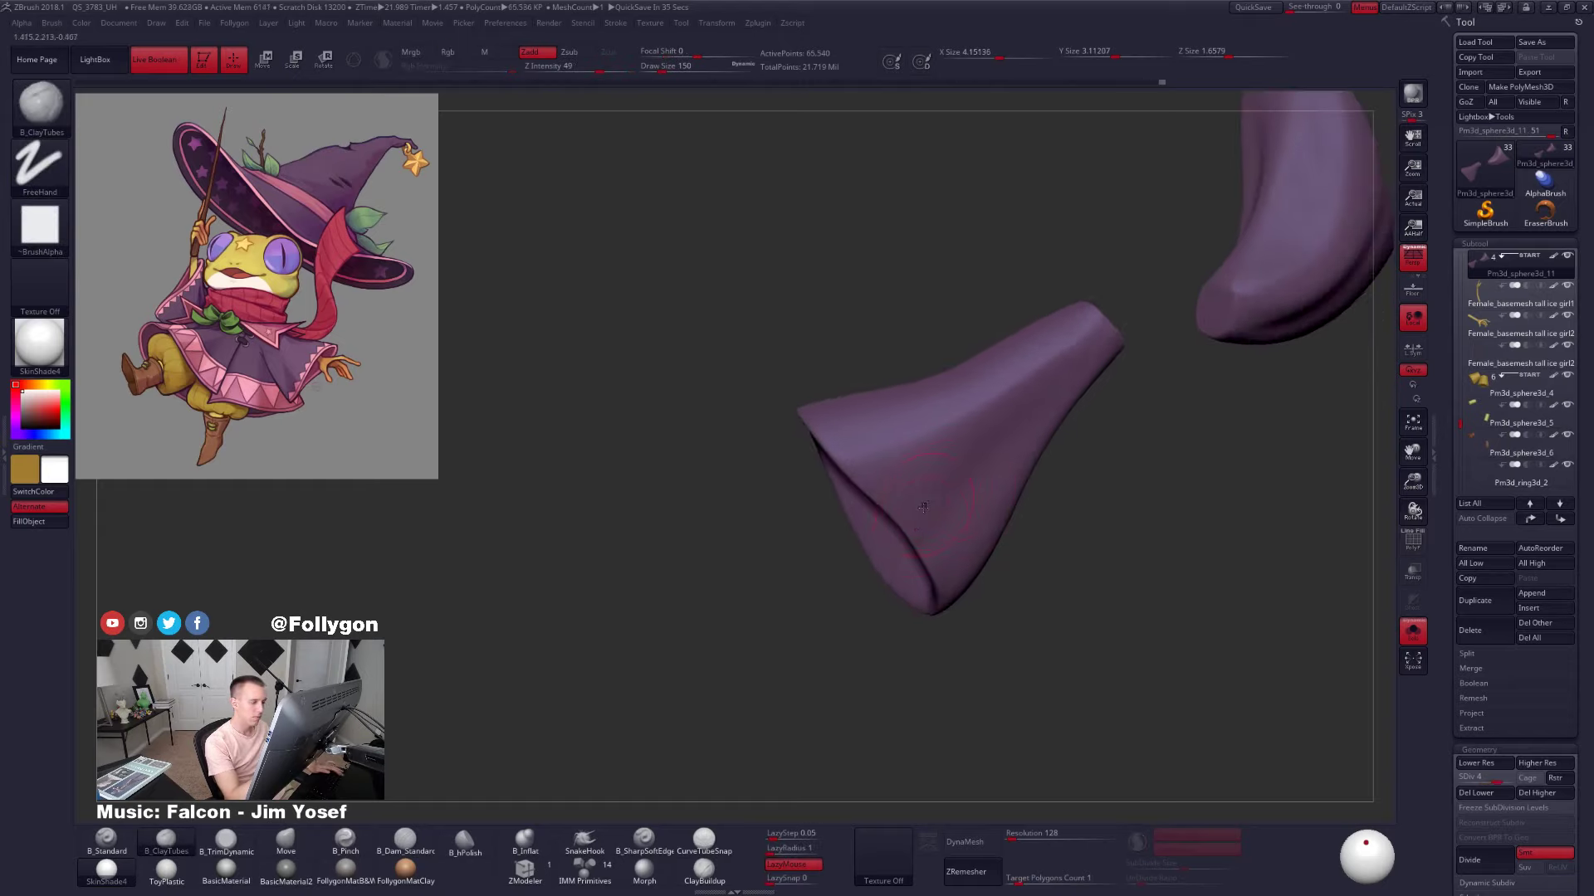
pyautogui.moveTo(963, 428); pyautogui.dragTo(1058, 361)
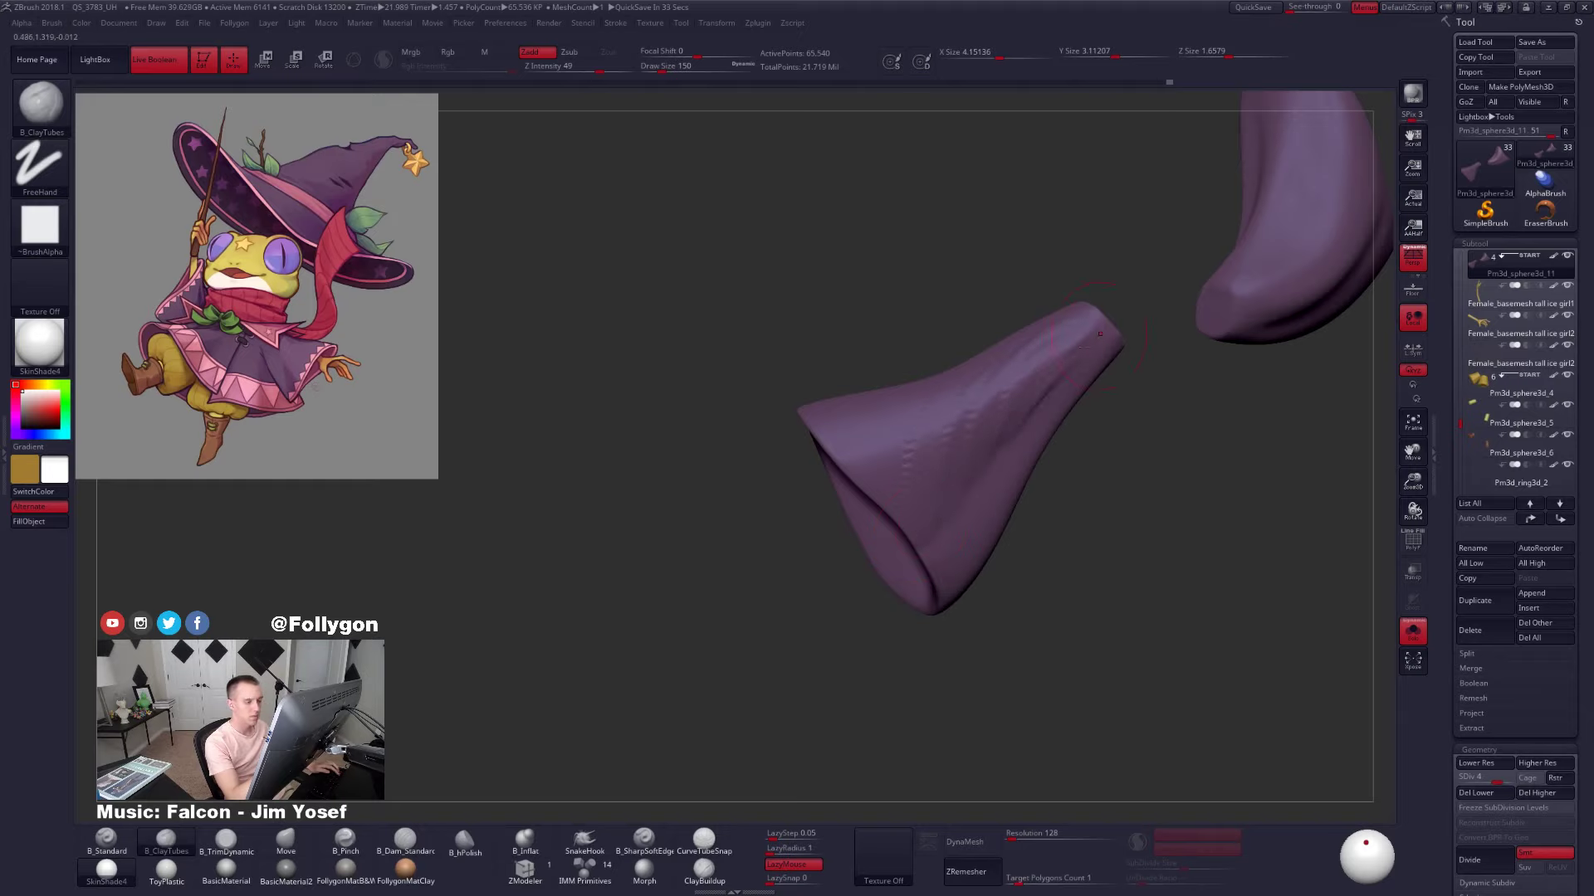
pyautogui.keyDown('ctrl'); pyautogui.moveTo(963, 490); pyautogui.dragTo(966, 519, button='right'); pyautogui.keyUp('ctrl')
pyautogui.press('d')
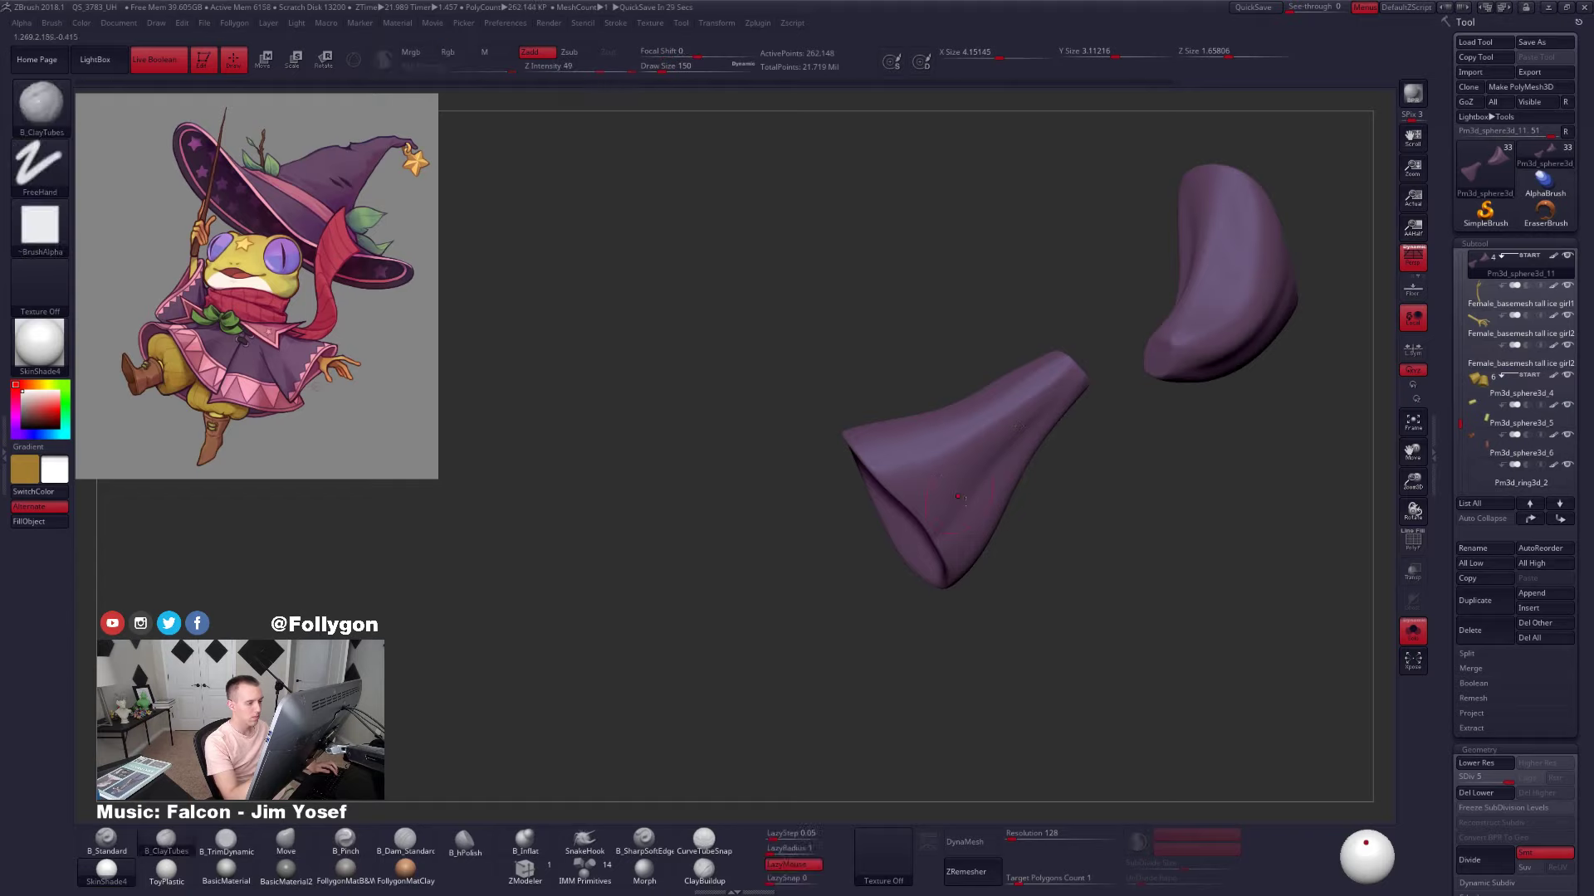
# Switch to the B_Pinch brush at draw size 96 for tightening the lowered-arm sleeve's folds
pyautogui.press('5')
pyautogui.moveTo(1008, 465)
pyautogui.mouseDown(button='right')
pyautogui.moveTo(959, 469)
pyautogui.moveTo(1021, 462)
pyautogui.mouseUp(button='right')
pyautogui.press('space')
pyautogui.moveTo(1029, 442); pyautogui.dragTo(1024, 442)
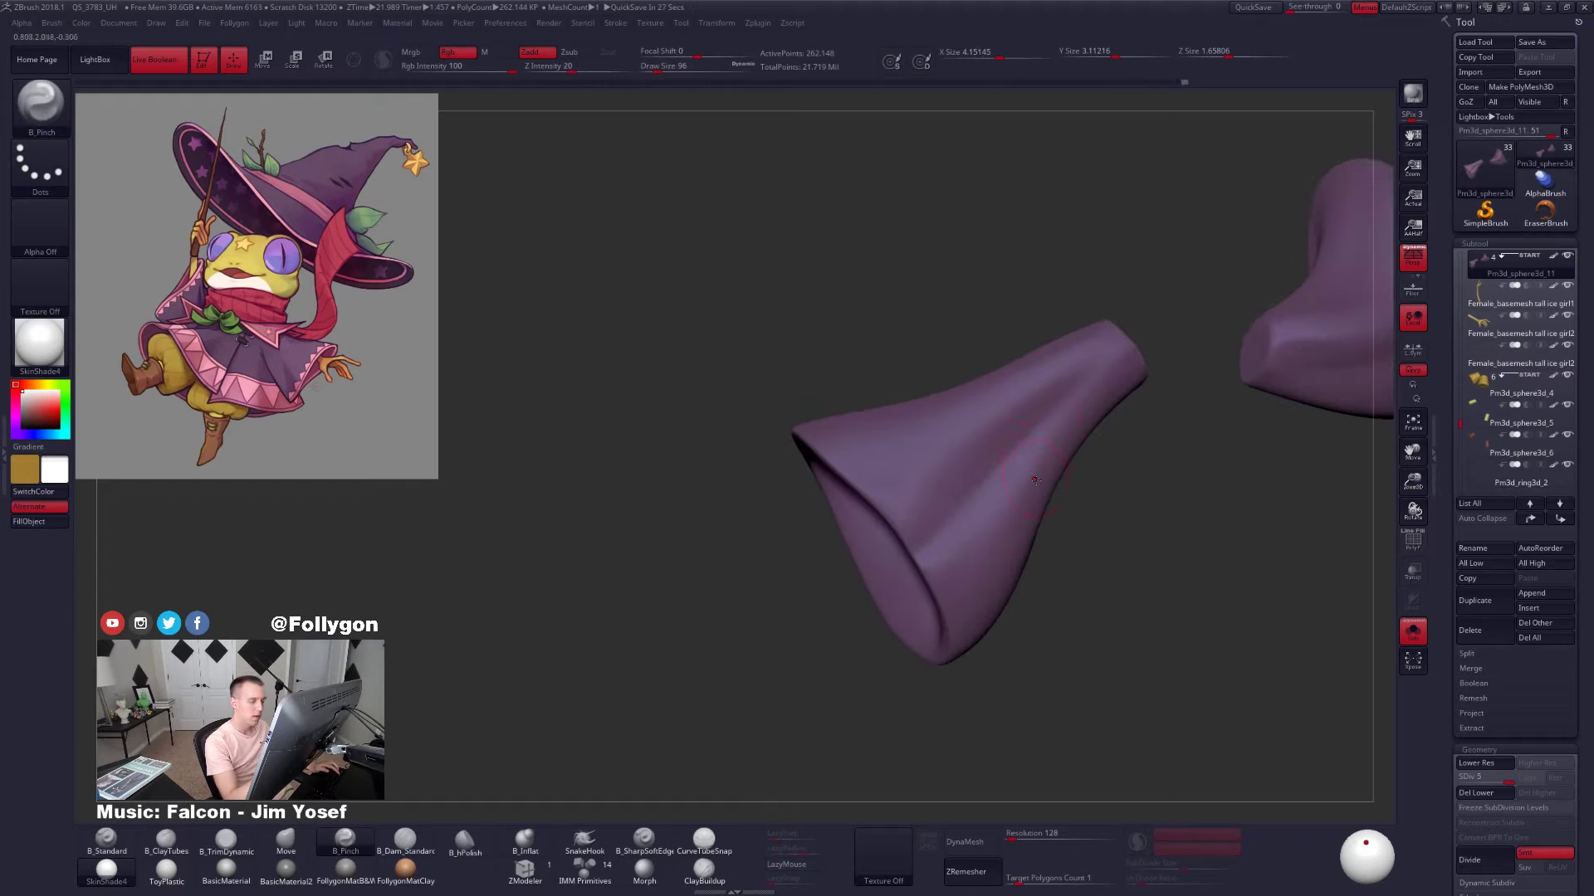
pyautogui.moveTo(1035, 480); pyautogui.dragTo(1054, 511, button='right')
pyautogui.moveTo(1054, 510)
pyautogui.keyDown('ctrl'); pyautogui.mouseDown(button='right')
pyautogui.moveTo(1036, 561)
pyautogui.moveTo(980, 564)
pyautogui.moveTo(1043, 587)
pyautogui.moveTo(1057, 580)
pyautogui.moveTo(943, 531)
pyautogui.mouseUp(button='right'); pyautogui.keyUp('ctrl')
# Show the full model and lower the sleeves to subdivision level 2 with the draw size set to 292
pyautogui.hotkey('alt', 's')
pyautogui.press('space')
pyautogui.moveTo(913, 523); pyautogui.dragTo(922, 524)
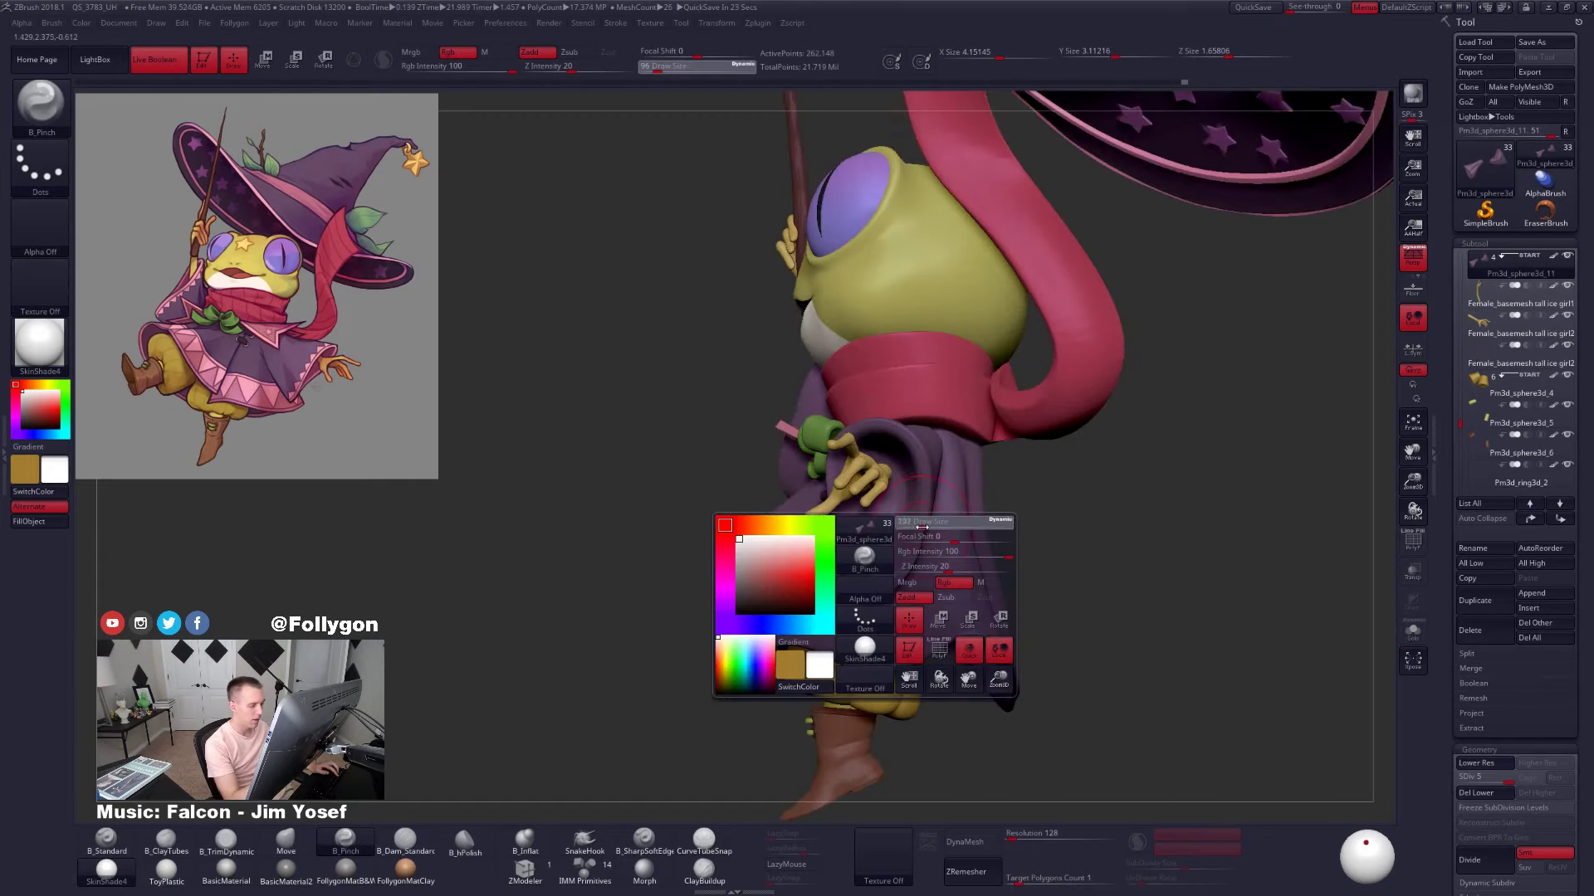
pyautogui.moveTo(863, 558)
pyautogui.mouseDown(button='right')
pyautogui.moveTo(877, 527)
pyautogui.moveTo(890, 554)
pyautogui.mouseUp(button='right')
pyautogui.press('space')
pyautogui.moveTo(890, 554); pyautogui.dragTo(895, 554)
pyautogui.hotkey('shift', 'd')
pyautogui.hotkey('shift', 'd')
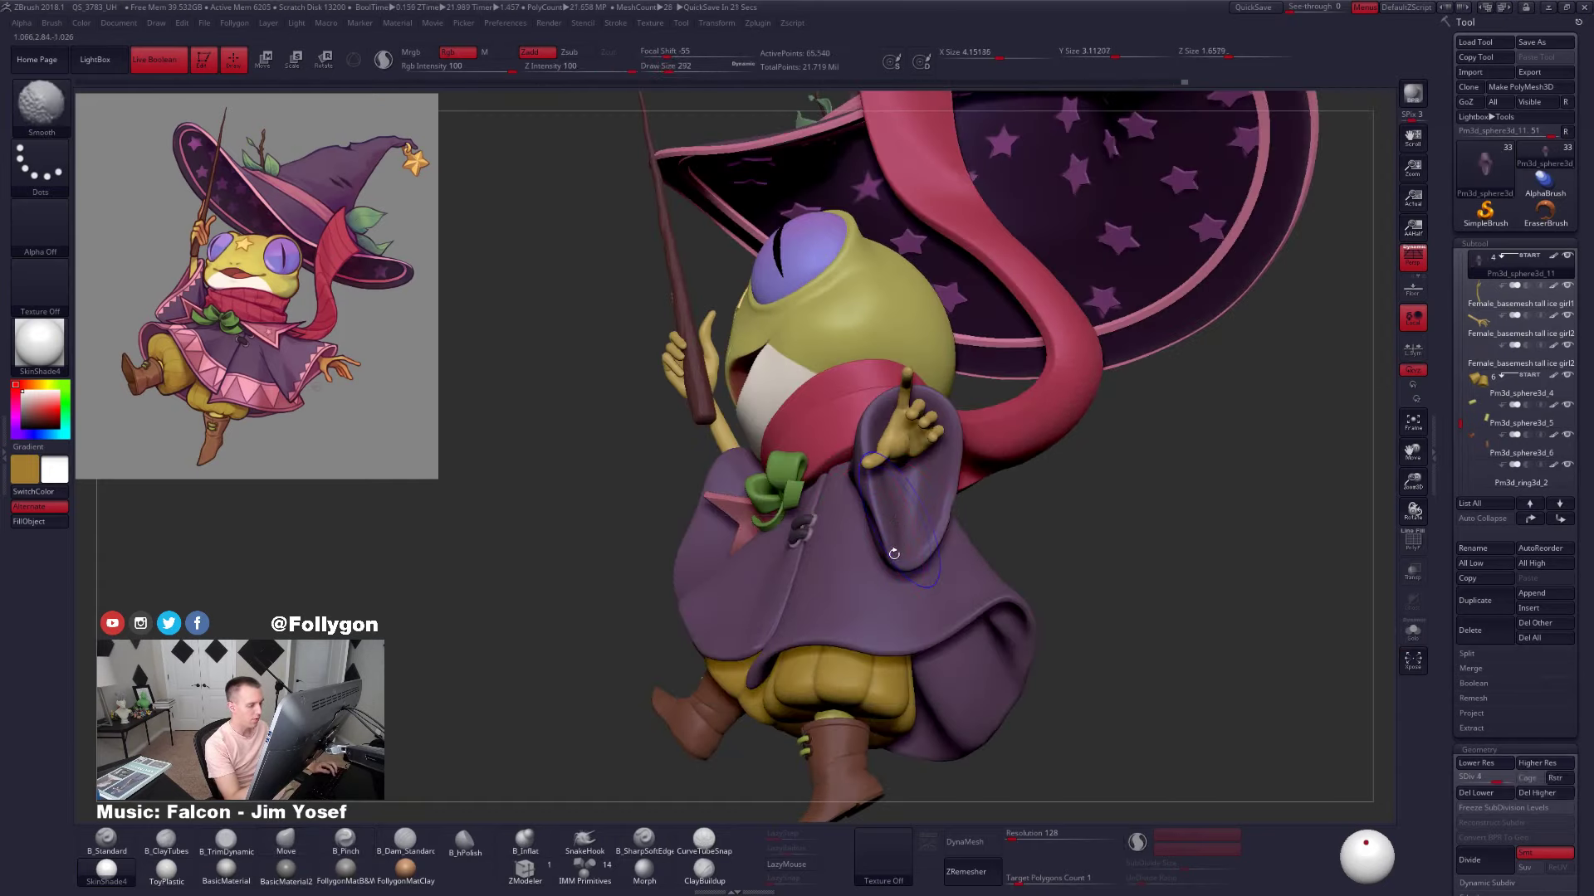
pyautogui.hotkey('shift', 'd')
pyautogui.hotkey('shift', 'd')
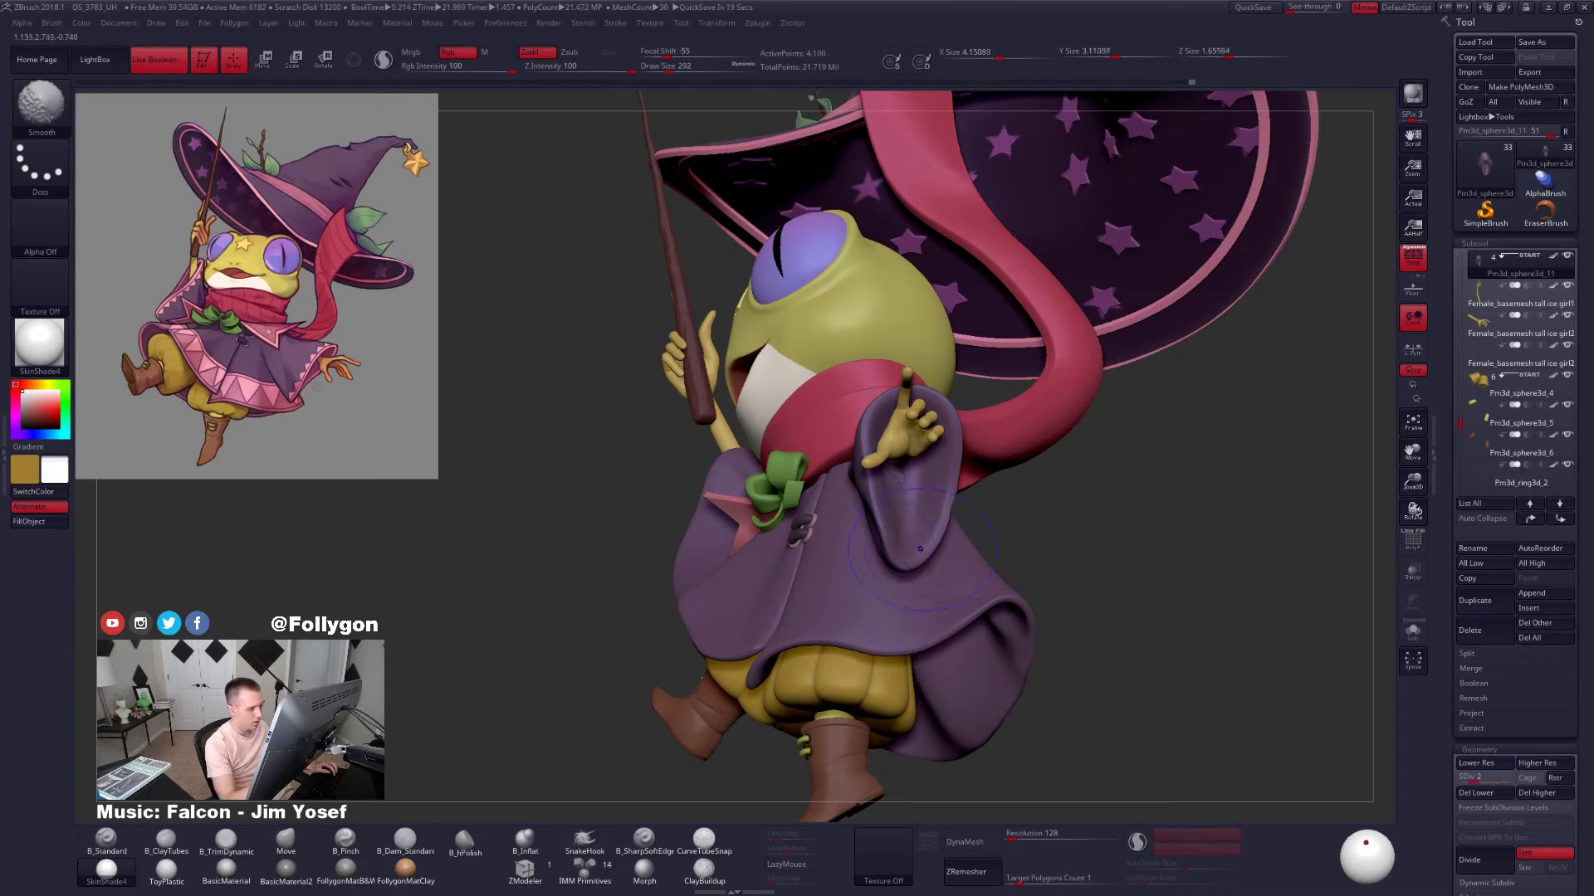
# Mask the coat sleeves at subdivision level 1 and soften the mask toward the lowered-arm cuff
pyautogui.press('space')
pyautogui.moveTo(933, 533)
pyautogui.mouseDown()
pyautogui.moveTo(1008, 374)
pyautogui.moveTo(913, 365)
pyautogui.mouseUp()
pyautogui.keyDown('ctrl'); pyautogui.click(951, 486); pyautogui.keyUp('ctrl')
pyautogui.keyDown('ctrl'); pyautogui.click(1035, 498); pyautogui.keyUp('ctrl')
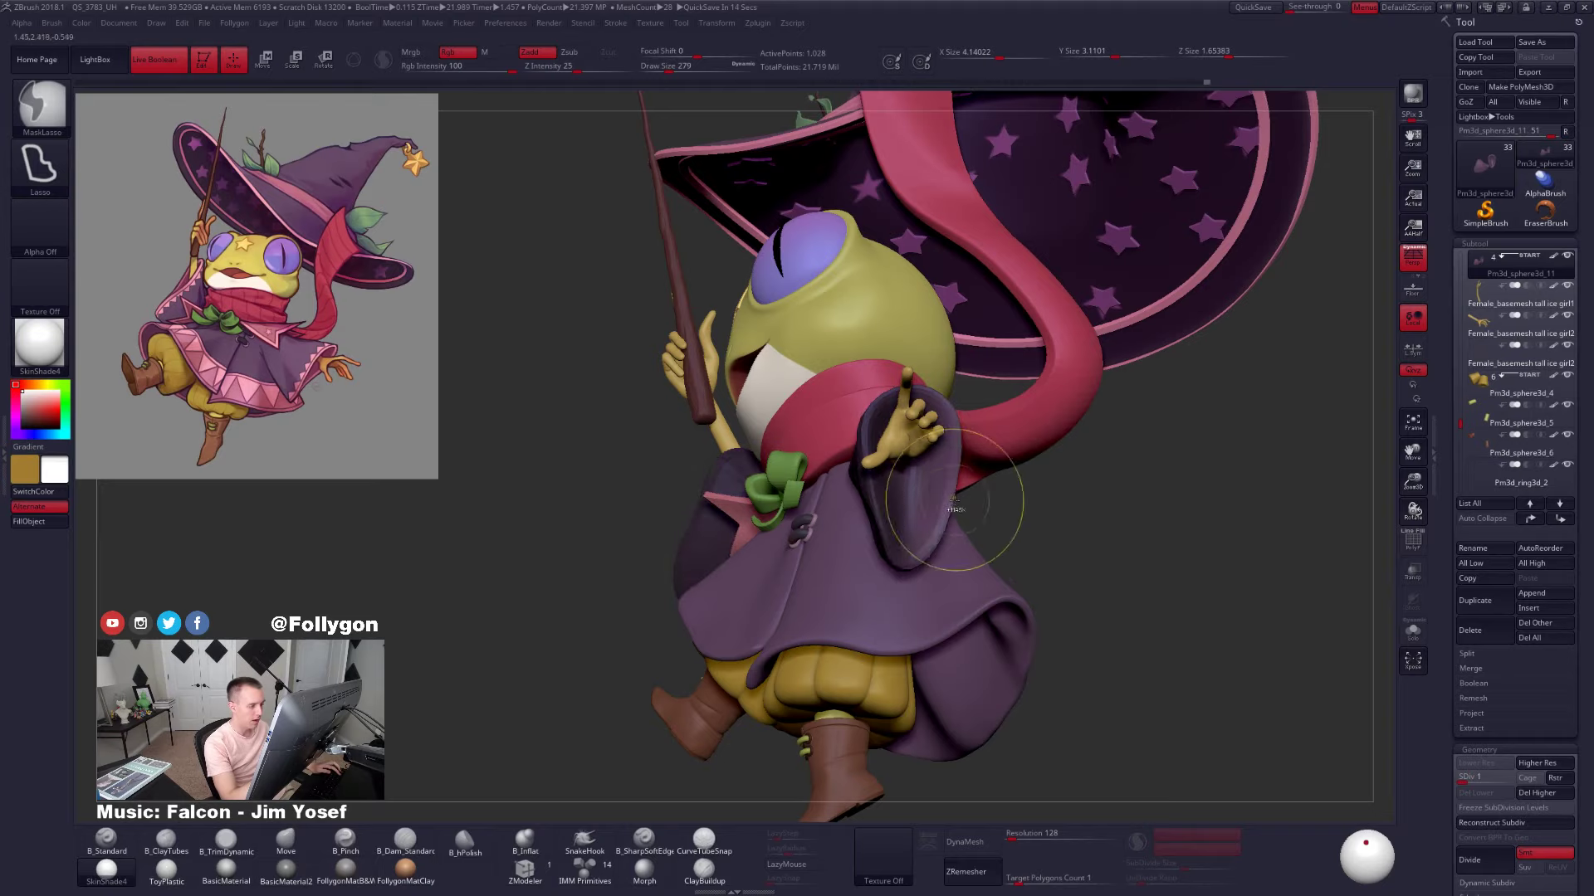
# Reshape the lowered-arm cuff with the Move brush at draw size 381 and clear the mask
pyautogui.press('space')
pyautogui.moveTo(944, 506); pyautogui.dragTo(931, 519)
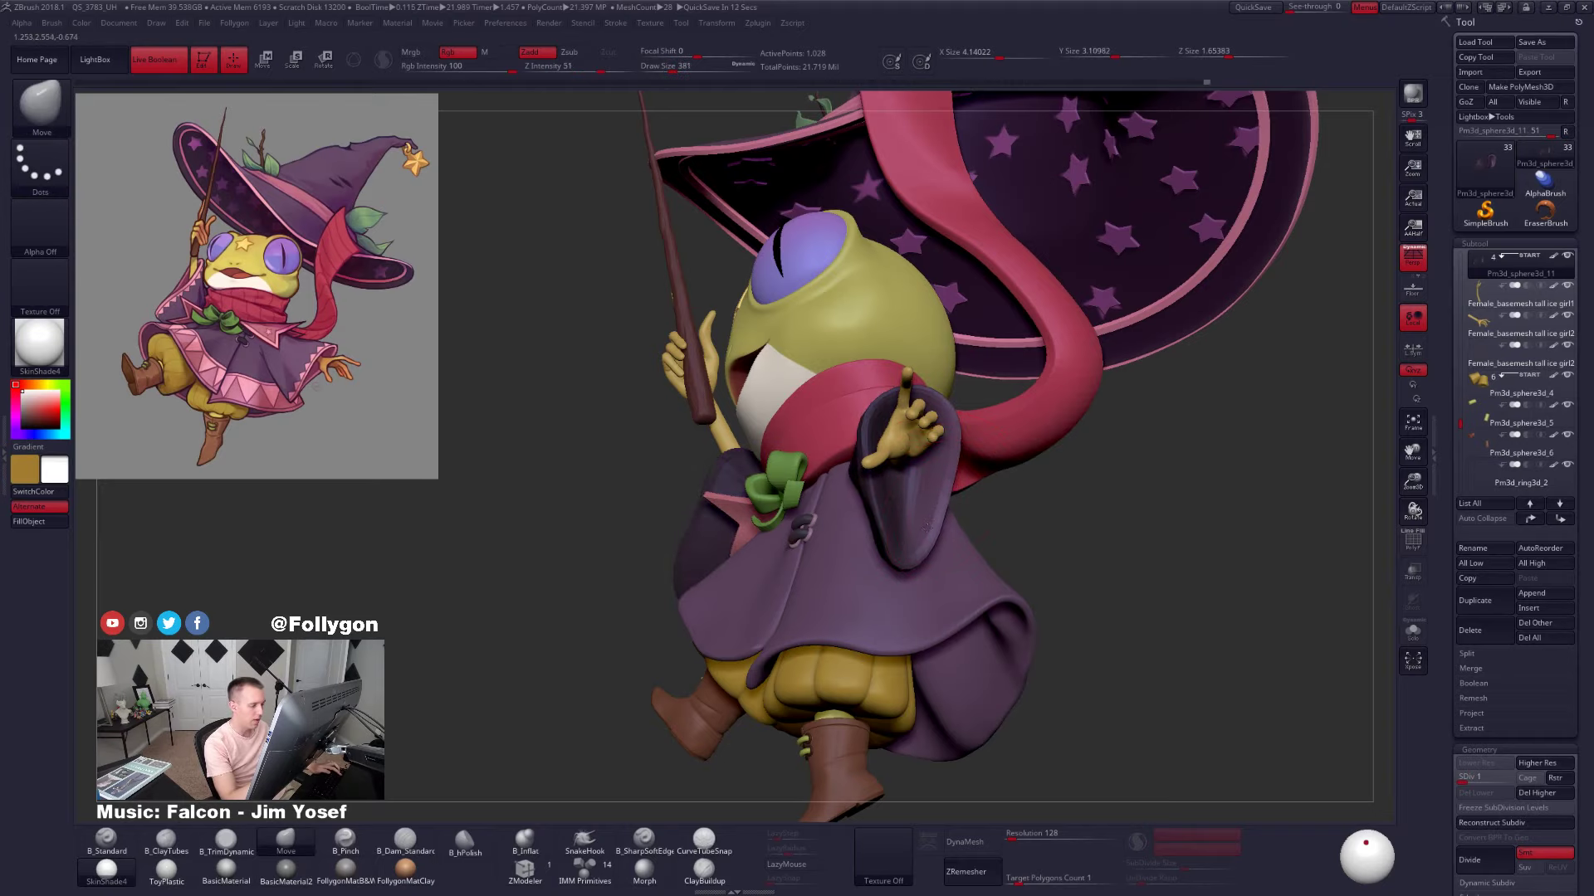
pyautogui.moveTo(934, 550)
pyautogui.mouseDown(button='right')
pyautogui.moveTo(855, 560)
pyautogui.moveTo(909, 506)
pyautogui.moveTo(859, 506)
pyautogui.moveTo(938, 535)
pyautogui.moveTo(979, 515)
pyautogui.mouseUp(button='right')
pyautogui.keyDown('ctrl'); pyautogui.moveTo(1108, 477); pyautogui.dragTo(1079, 492); pyautogui.keyUp('ctrl')
pyautogui.moveTo(939, 535); pyautogui.dragTo(986, 519)
pyautogui.keyDown('ctrl'); pyautogui.click(1107, 477); pyautogui.keyUp('ctrl')
pyautogui.keyDown('ctrl'); pyautogui.moveTo(1108, 470); pyautogui.dragTo(1123, 457); pyautogui.keyUp('ctrl')
# Quick-save the project with the lowered hand selected and check the forearm inside its sleeve using transparency
pyautogui.keyDown('alt'); pyautogui.click(940, 451); pyautogui.keyUp('alt')
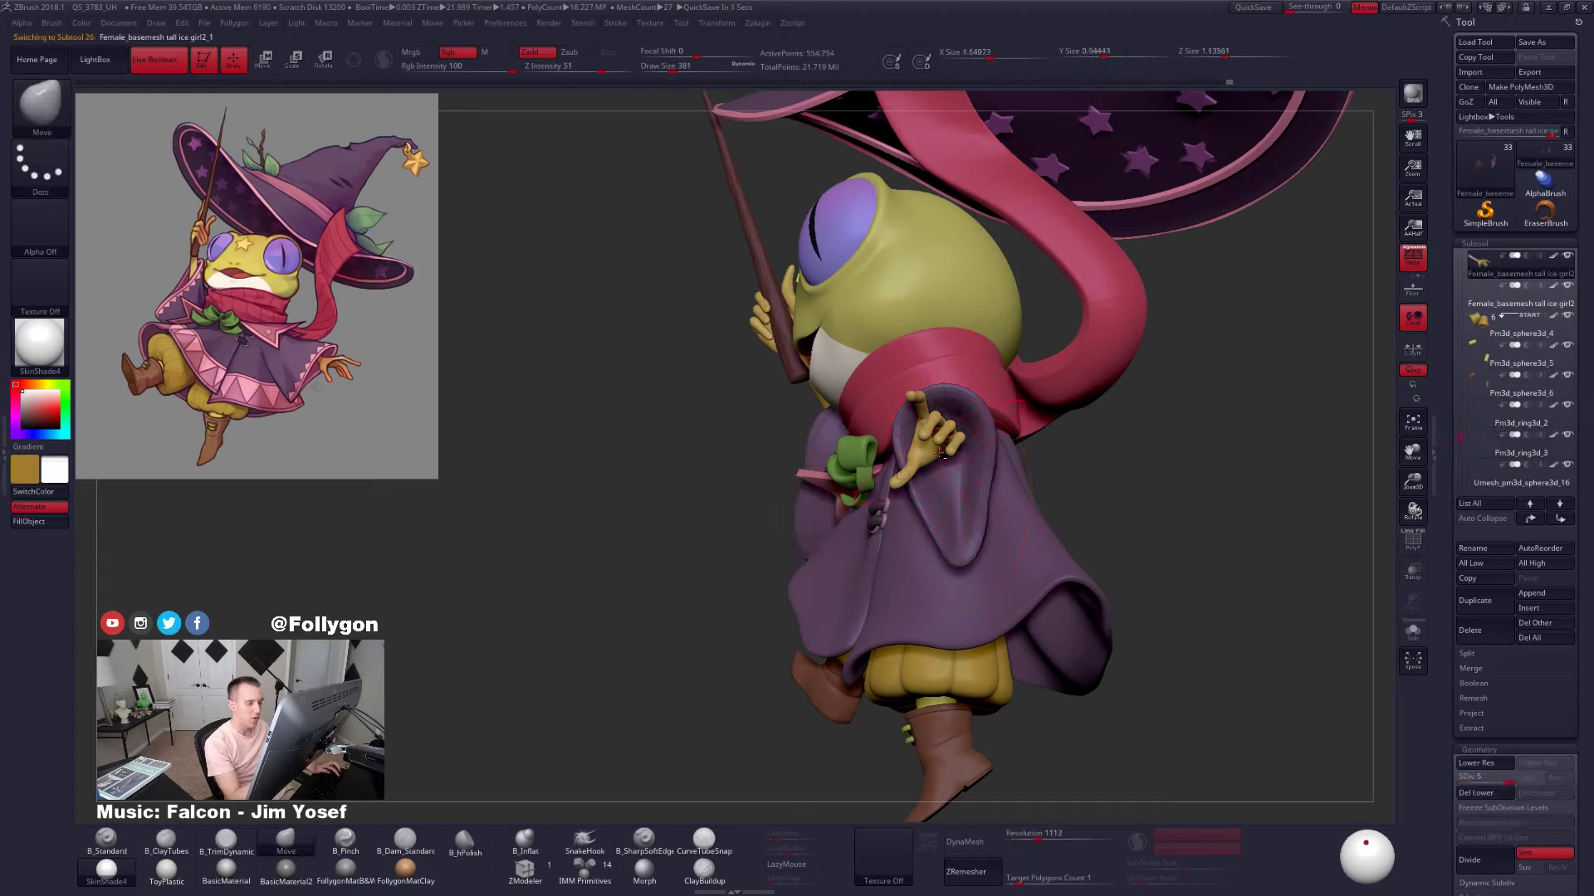
pyautogui.hotkey('ctrl', 's')
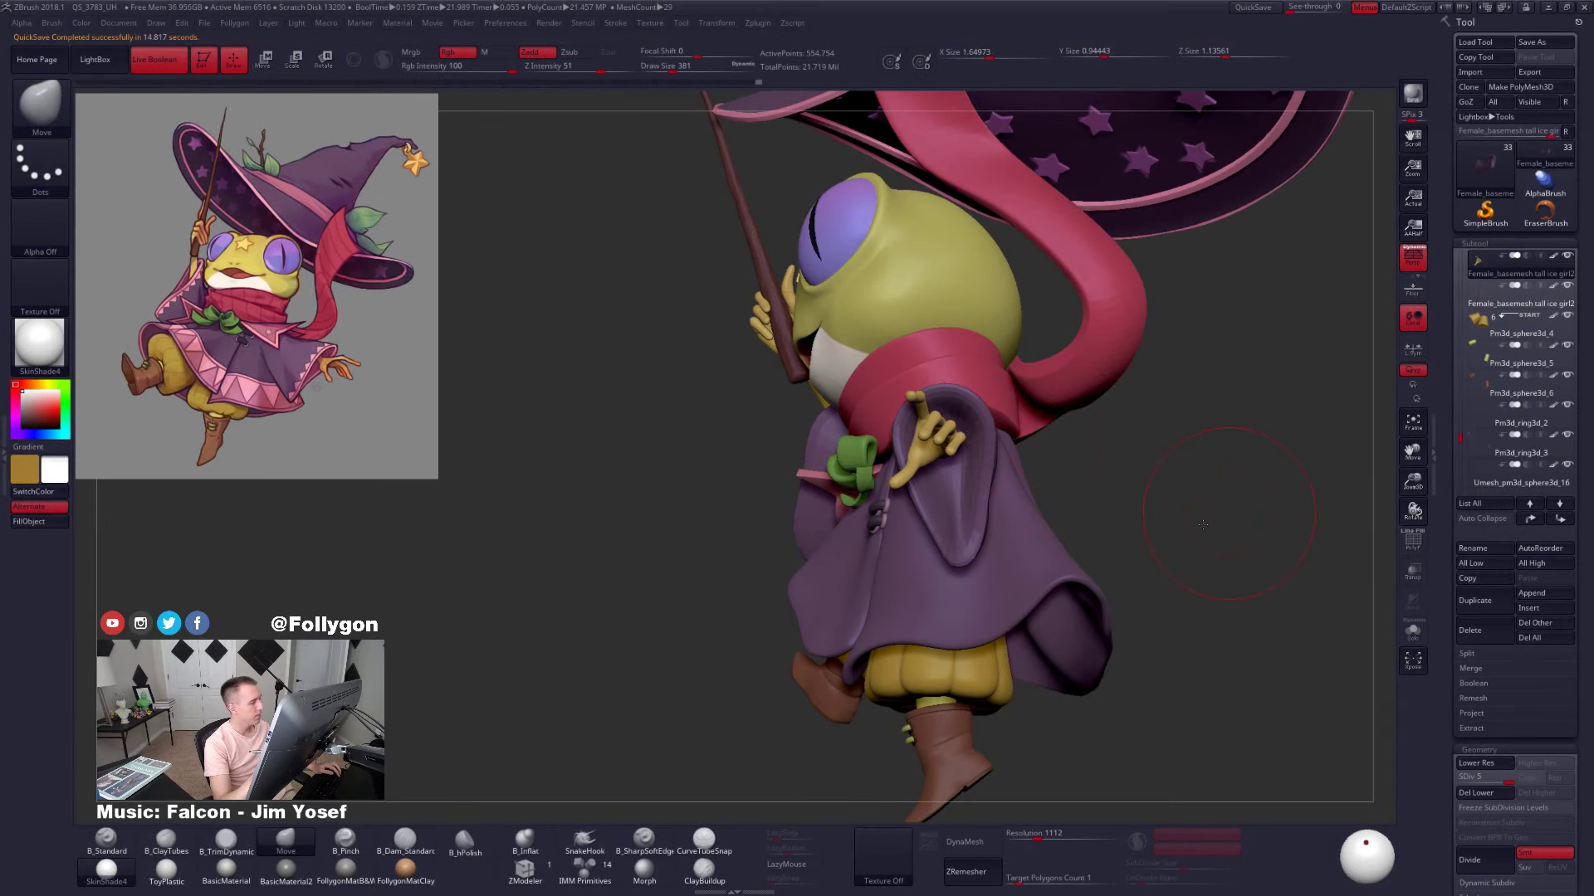
pyautogui.moveTo(1203, 525); pyautogui.dragTo(1004, 528)
pyautogui.click(1414, 578)
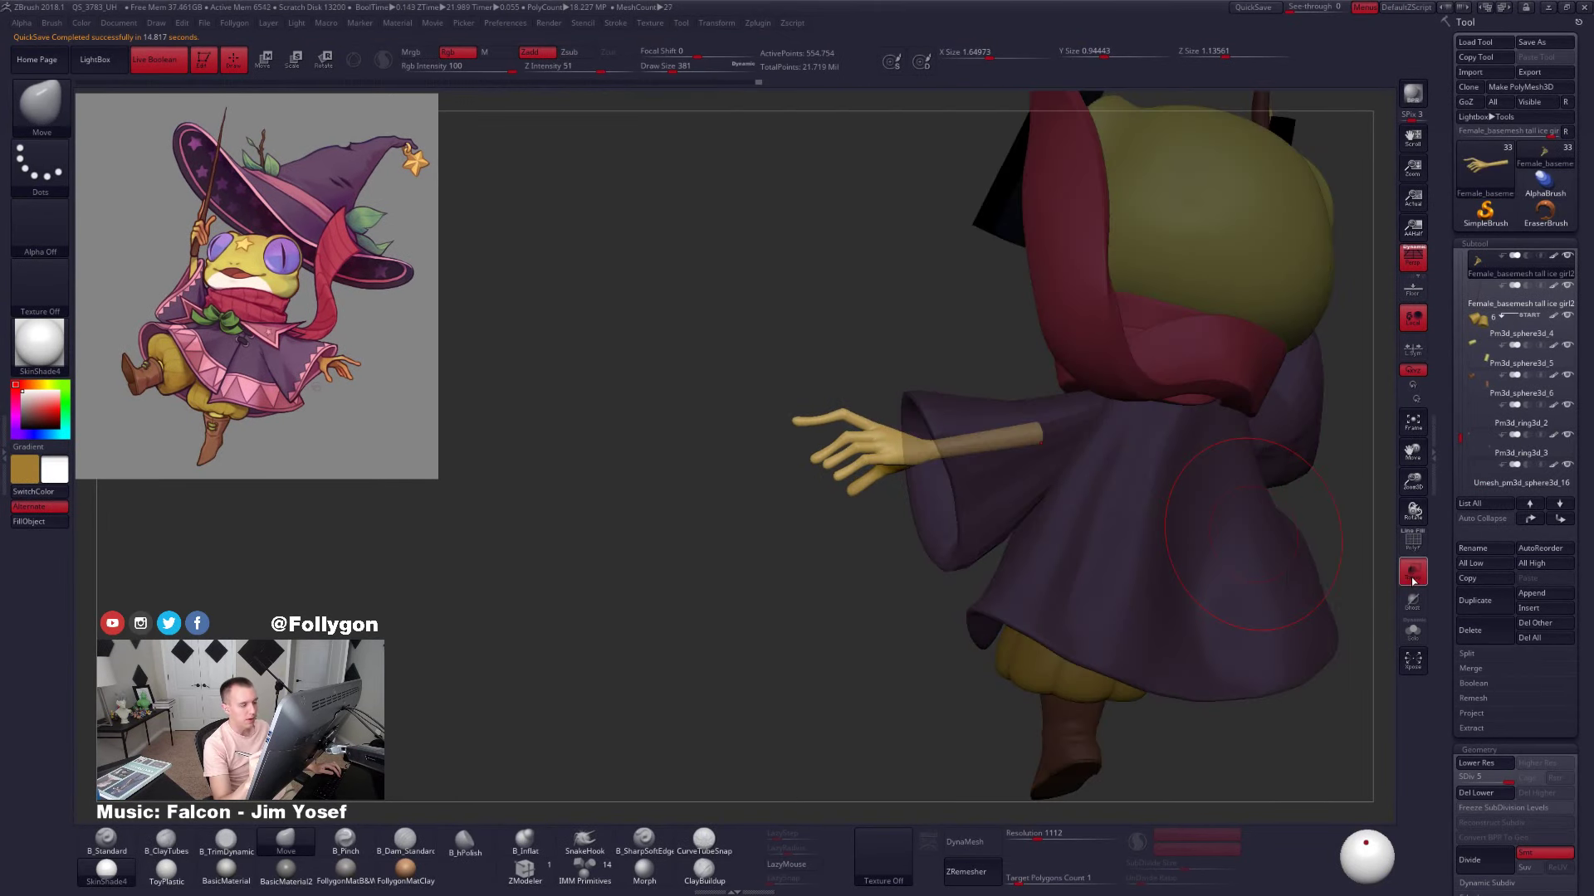
pyautogui.click(1414, 576)
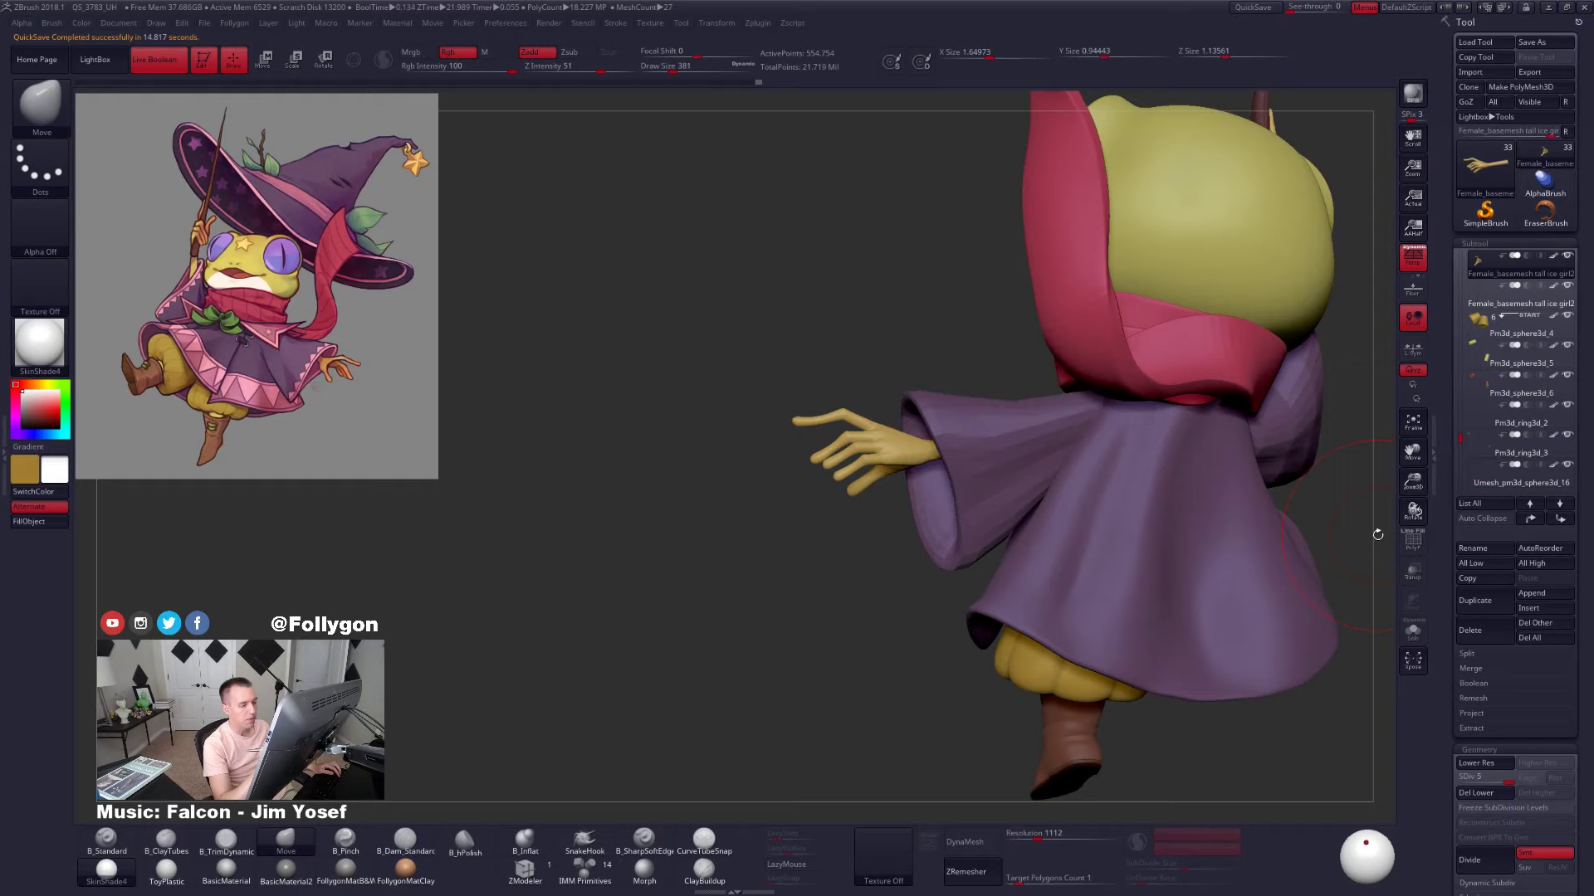
# Select the lowered-arm sleeve again and adjust its back shape with the Move brush at draw size 227
pyautogui.moveTo(1005, 483); pyautogui.dragTo(981, 481, button='right')
pyautogui.keyDown('alt'); pyautogui.click(1008, 478); pyautogui.keyUp('alt')
pyautogui.press('space')
pyautogui.moveTo(1016, 521); pyautogui.dragTo(1006, 521)
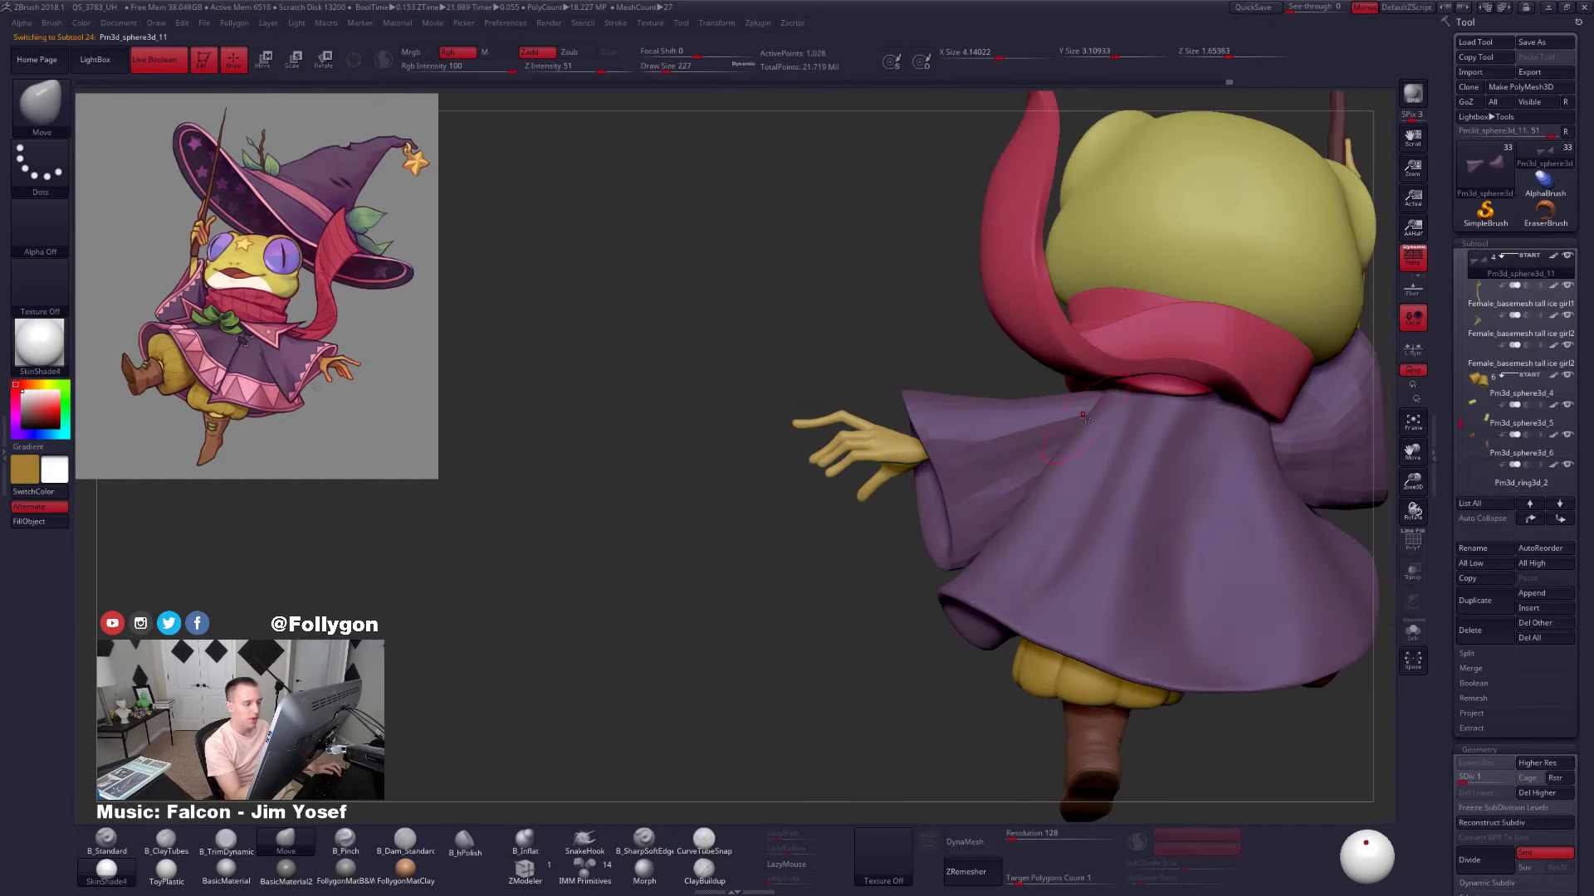
pyautogui.moveTo(952, 469)
pyautogui.mouseDown(button='right')
pyautogui.moveTo(1001, 475)
pyautogui.moveTo(963, 476)
pyautogui.mouseUp(button='right')
# Isolate the sleeves at subdivision level 3 and mask everything except the lowered-arm cuff, softening the mask edge
pyautogui.press('d')
pyautogui.press('d')
pyautogui.hotkey('alt', 's')
pyautogui.moveTo(1134, 413)
pyautogui.keyDown('ctrl'); pyautogui.mouseDown()
pyautogui.moveTo(882, 502)
pyautogui.moveTo(1142, 583)
pyautogui.moveTo(1144, 557)
pyautogui.mouseUp(); pyautogui.keyUp('ctrl')
pyautogui.moveTo(942, 536); pyautogui.dragTo(994, 544, button='right')
pyautogui.keyDown('ctrl'); pyautogui.click(996, 547); pyautogui.keyUp('ctrl')
pyautogui.keyDown('ctrl'); pyautogui.click(996, 546); pyautogui.keyUp('ctrl')
pyautogui.keyDown('ctrl'); pyautogui.click(980, 581); pyautogui.keyUp('ctrl')
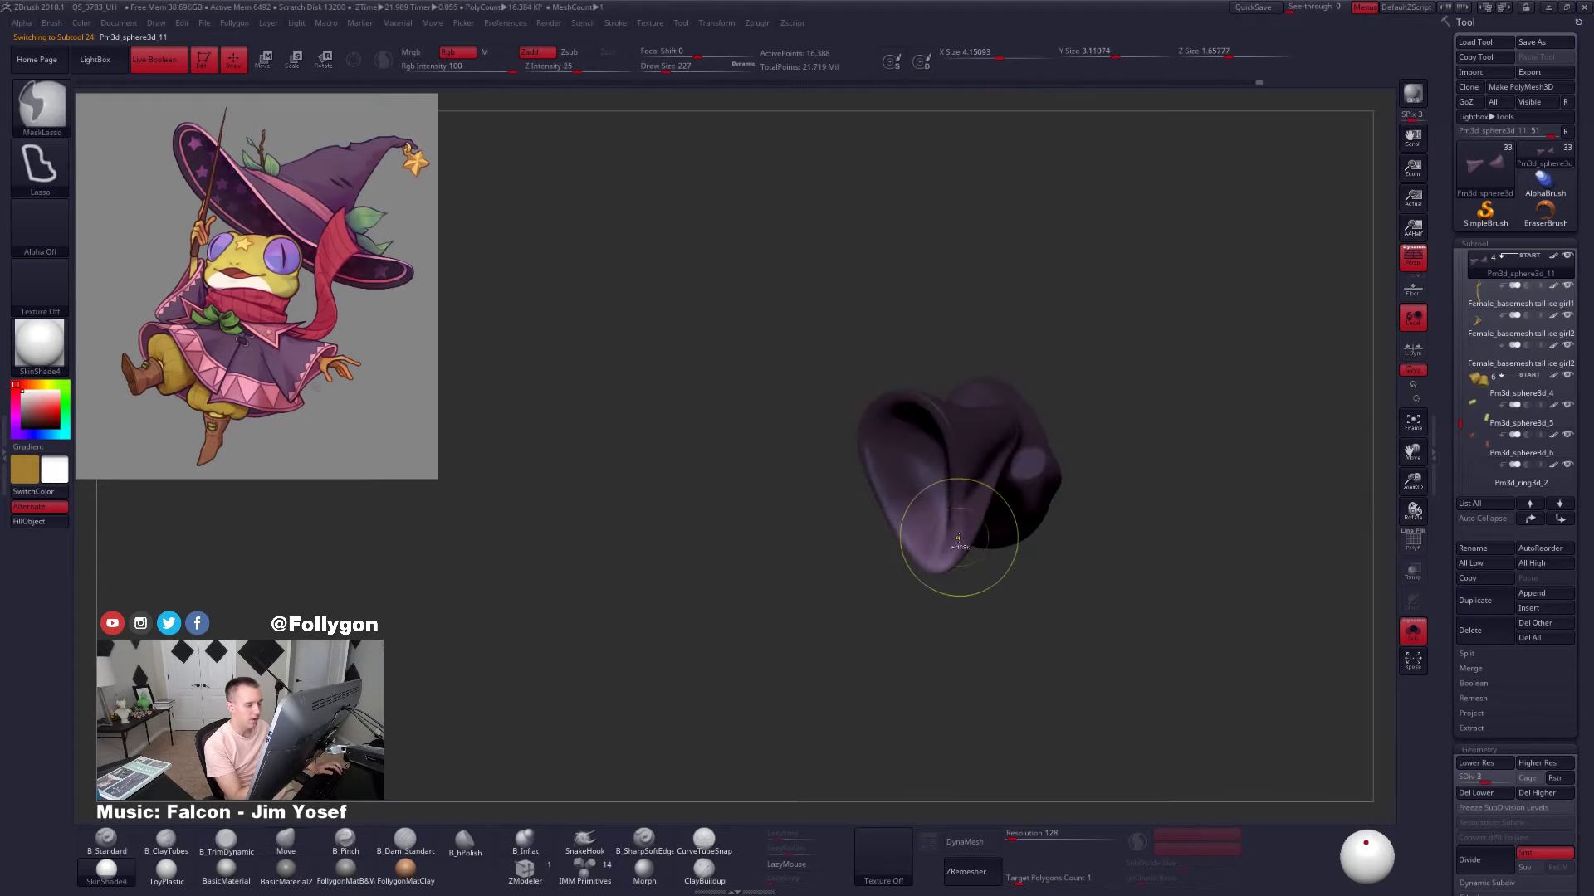
# Move the unmasked cuff into shape at subdivision level 1 with draw size 430
pyautogui.press('space')
pyautogui.moveTo(917, 604); pyautogui.dragTo(946, 601)
pyautogui.hotkey('shift', 'd')
pyautogui.hotkey('shift', 'd')
pyautogui.moveTo(946, 573); pyautogui.dragTo(1000, 552, button='right')
pyautogui.moveTo(974, 503); pyautogui.dragTo(946, 509)
pyautogui.keyDown('ctrl'); pyautogui.click(955, 508); pyautogui.keyUp('ctrl')
pyautogui.moveTo(954, 523); pyautogui.dragTo(863, 521, button='right')
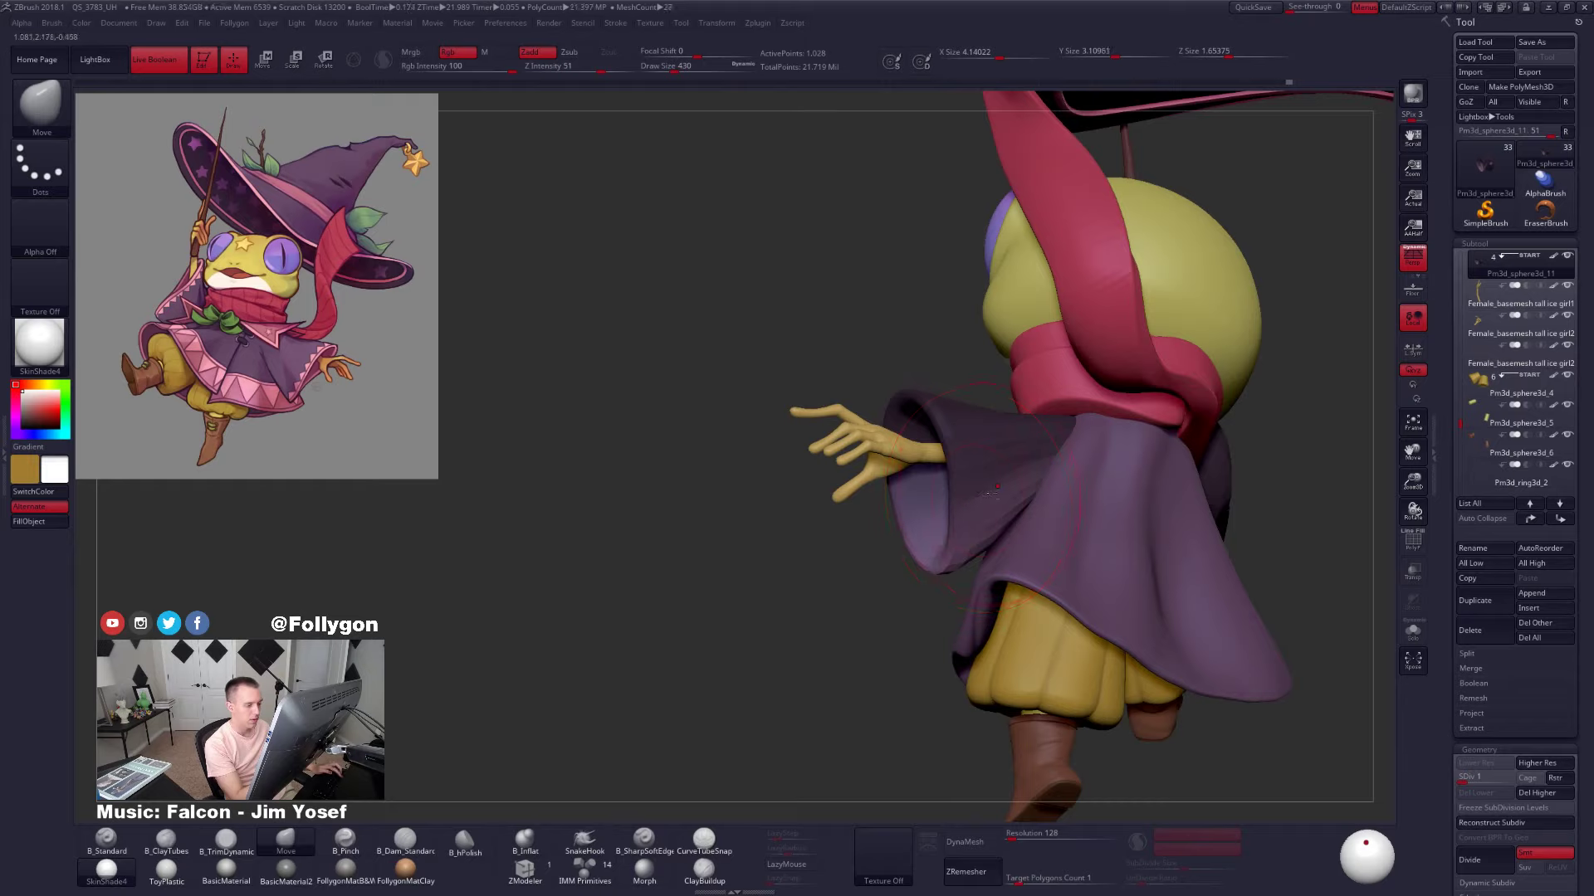
# Smooth the lowered-arm sleeve at subdivision level 3 with draw size 181 and return it to level 5
pyautogui.press('space')
pyautogui.moveTo(1013, 488); pyautogui.dragTo(1003, 488)
pyautogui.moveTo(929, 531)
pyautogui.mouseDown(button='right')
pyautogui.moveTo(1007, 540)
pyautogui.moveTo(996, 519)
pyautogui.moveTo(970, 539)
pyautogui.mouseUp(button='right')
pyautogui.press('d')
pyautogui.press('d')
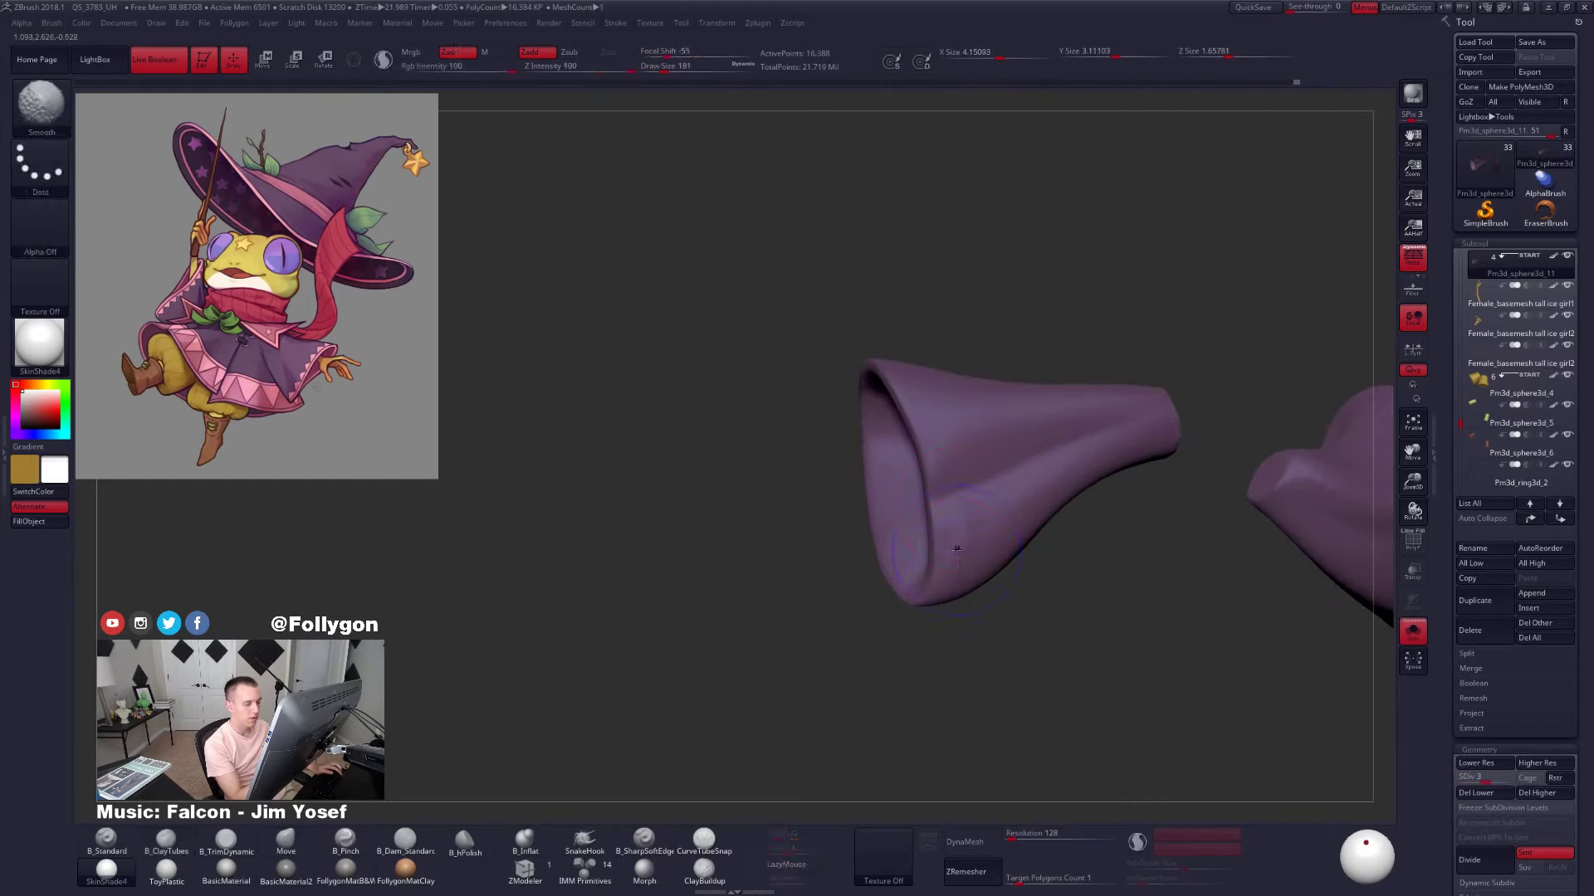
pyautogui.keyDown('shift'); pyautogui.moveTo(1015, 471); pyautogui.dragTo(1112, 439); pyautogui.keyUp('shift')
pyautogui.press('d')
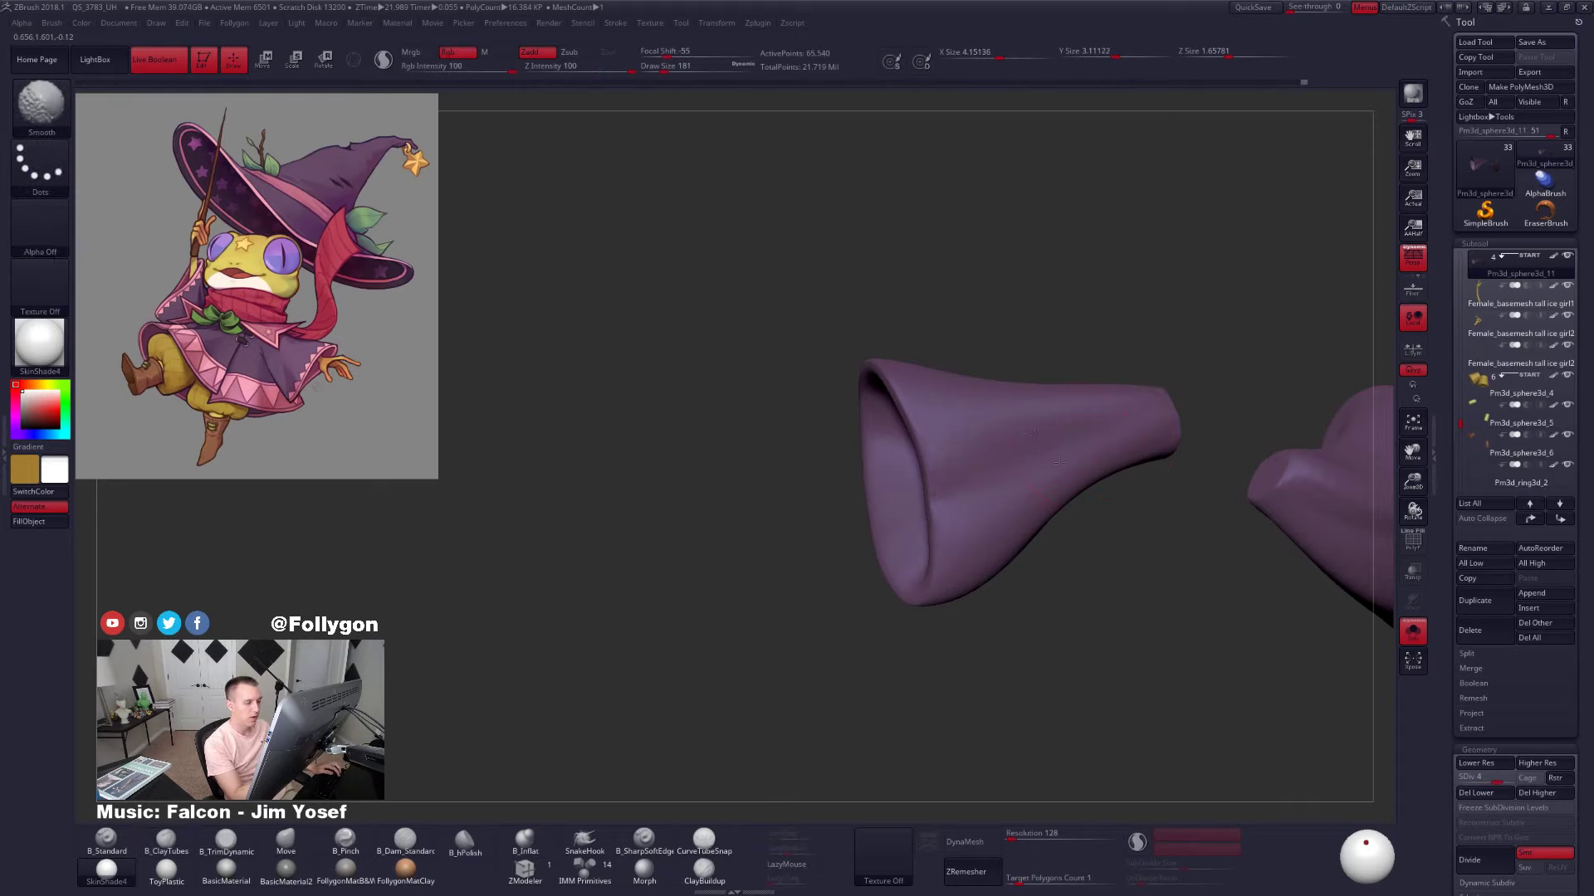
pyautogui.press('d')
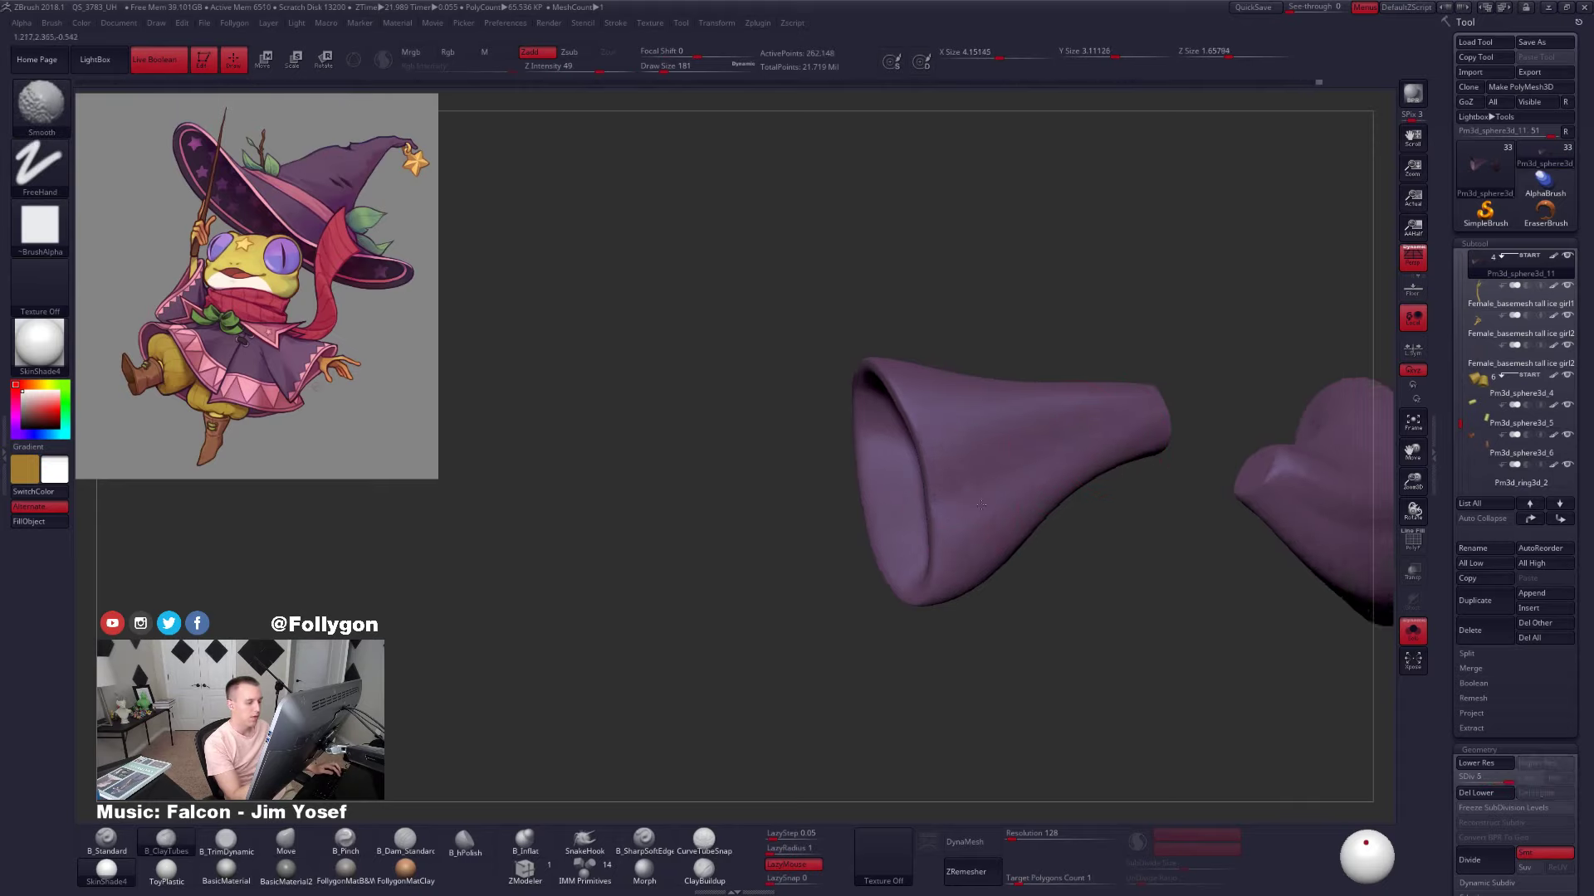
# DynaMesh both coat sleeves at resolution 552
pyautogui.moveTo(964, 647); pyautogui.dragTo(1095, 639)
pyautogui.moveTo(1162, 597)
pyautogui.mouseDown()
pyautogui.moveTo(1062, 597)
pyautogui.moveTo(1083, 547)
pyautogui.moveTo(913, 453)
pyautogui.mouseUp()
pyautogui.hotkey('shift', 'f')
pyautogui.hotkey('shift', 'f')
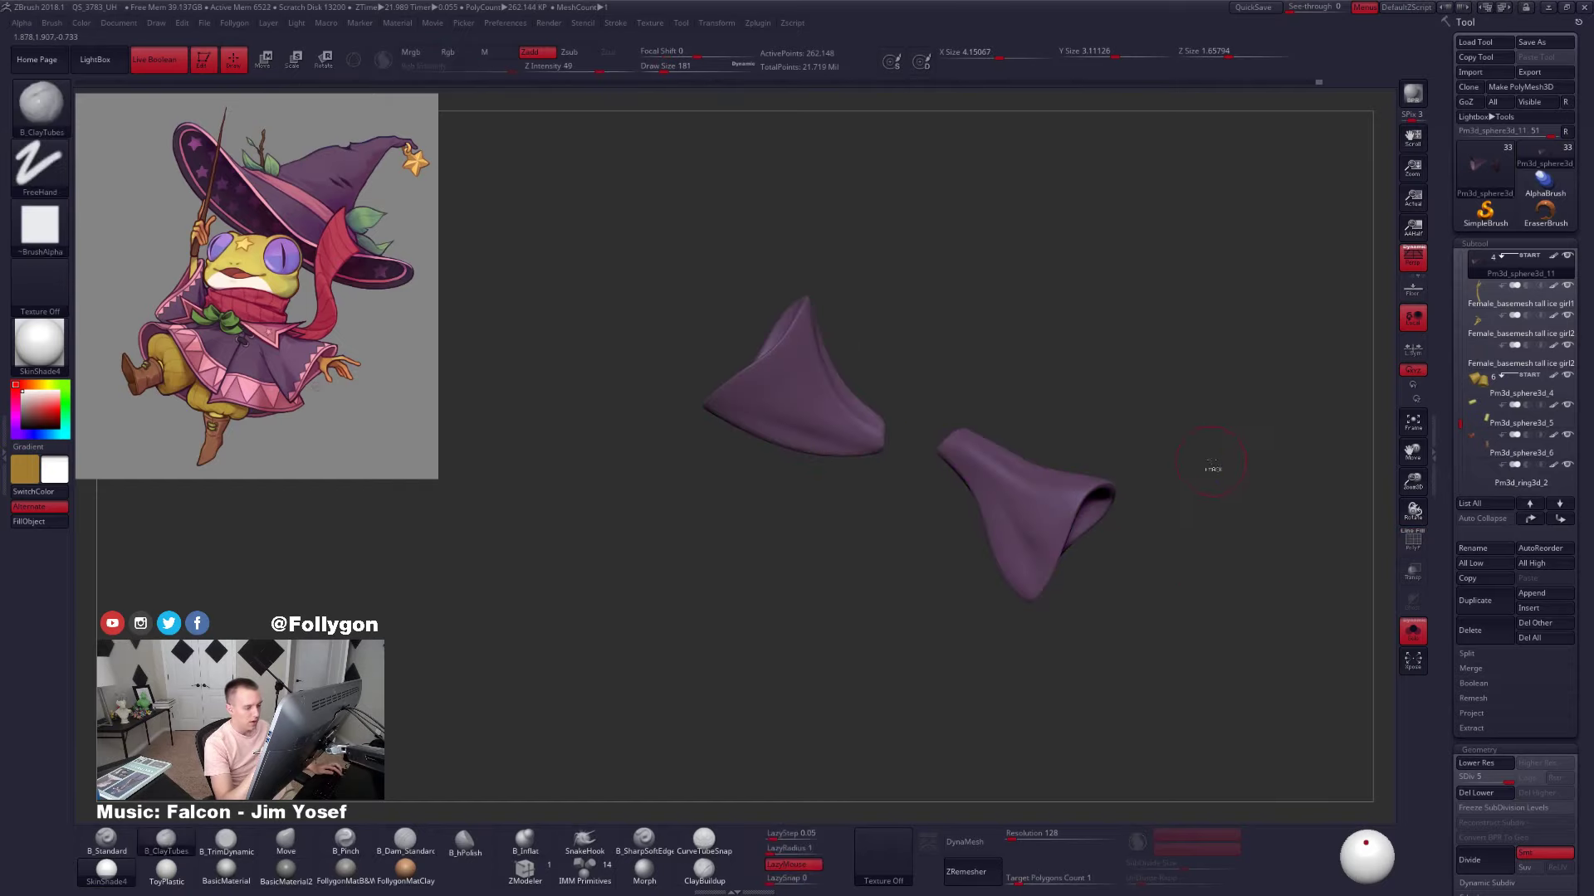
pyautogui.keyDown('alt'); pyautogui.moveTo(1103, 581); pyautogui.dragTo(1086, 508); pyautogui.keyUp('alt')
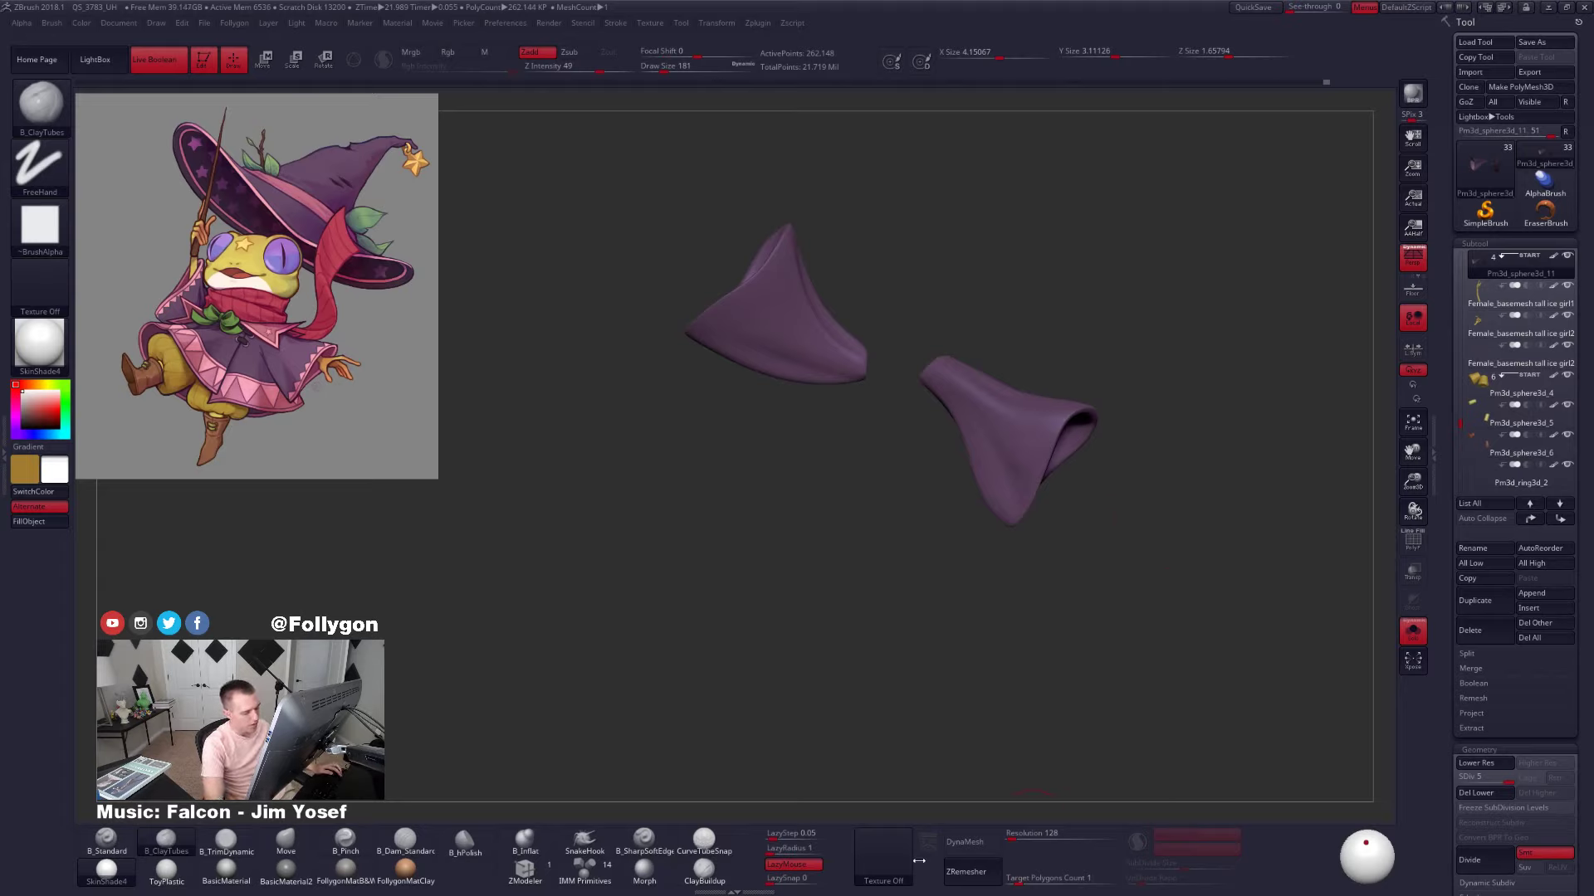
pyautogui.click(1053, 835)
pyautogui.write('552')
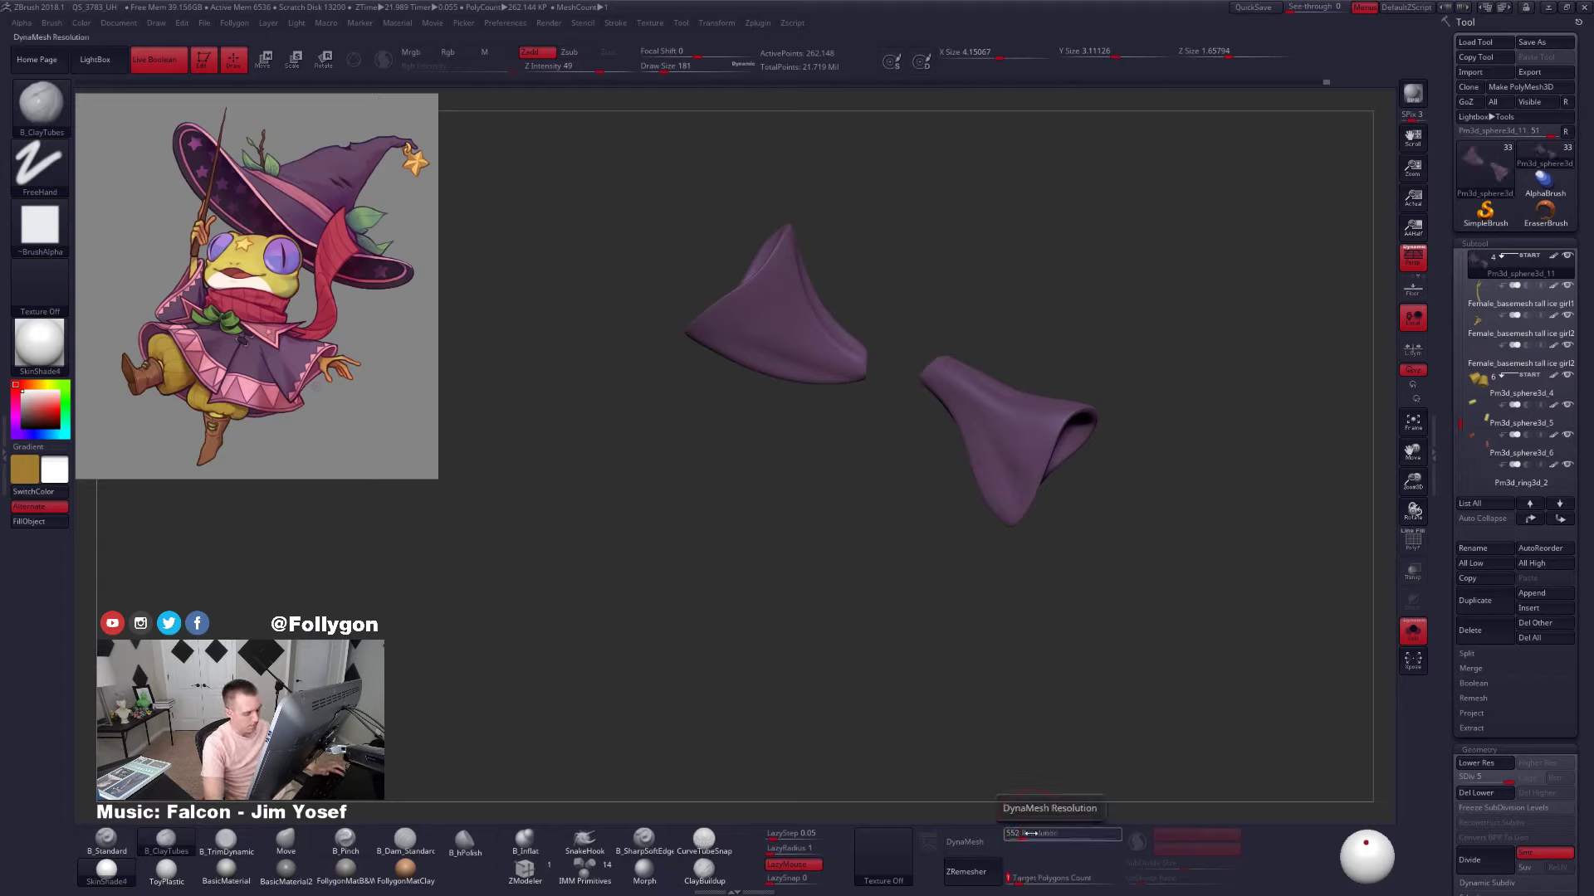
pyautogui.press('Return')
pyautogui.click(977, 851)
pyautogui.click(927, 878)
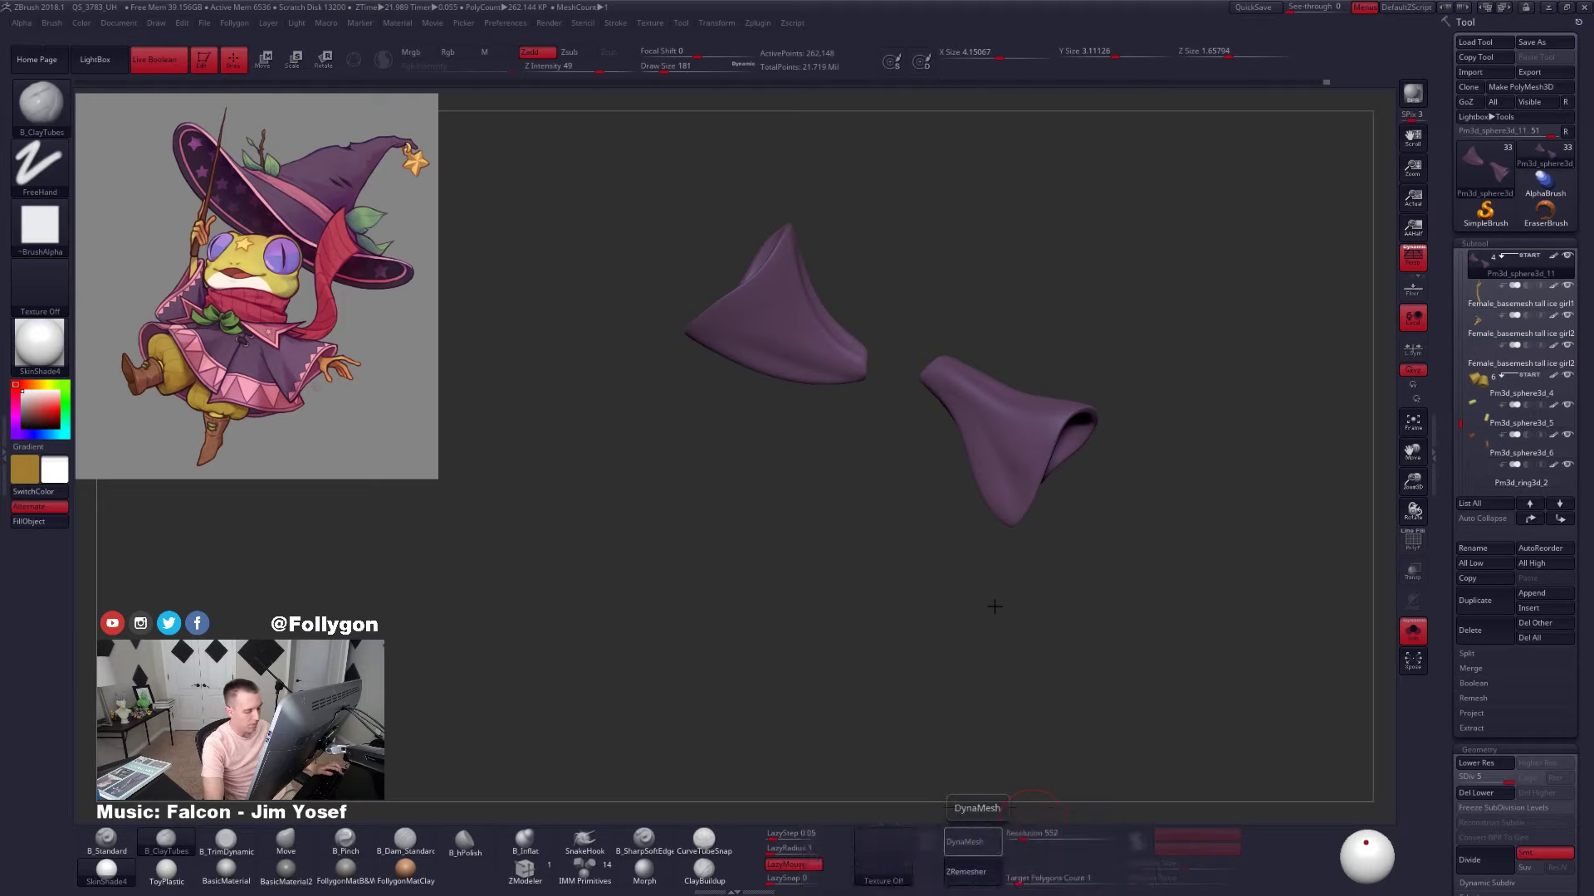
# Compare the sleeves' wireframe before and after the DynaMesh by undoing and restoring it
pyautogui.keyDown('ctrl'); pyautogui.moveTo(1033, 471); pyautogui.dragTo(1074, 534, button='right'); pyautogui.keyUp('ctrl')
pyautogui.hotkey('ctrl', 'z')
pyautogui.hotkey('shift', 'f')
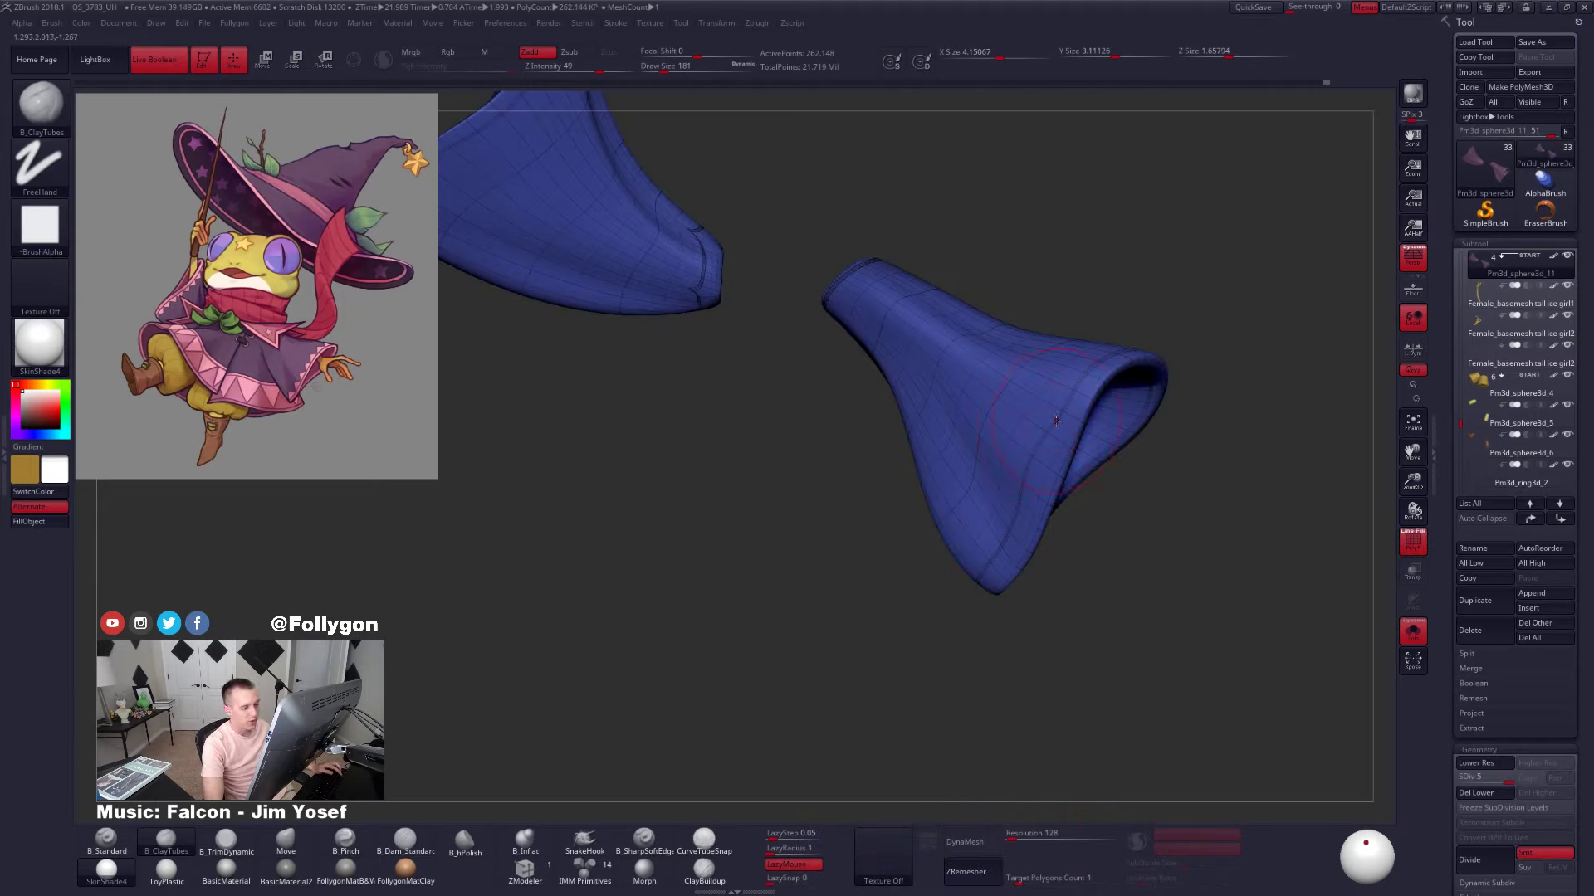
pyautogui.hotkey('ctrl', 'shift', 'z')
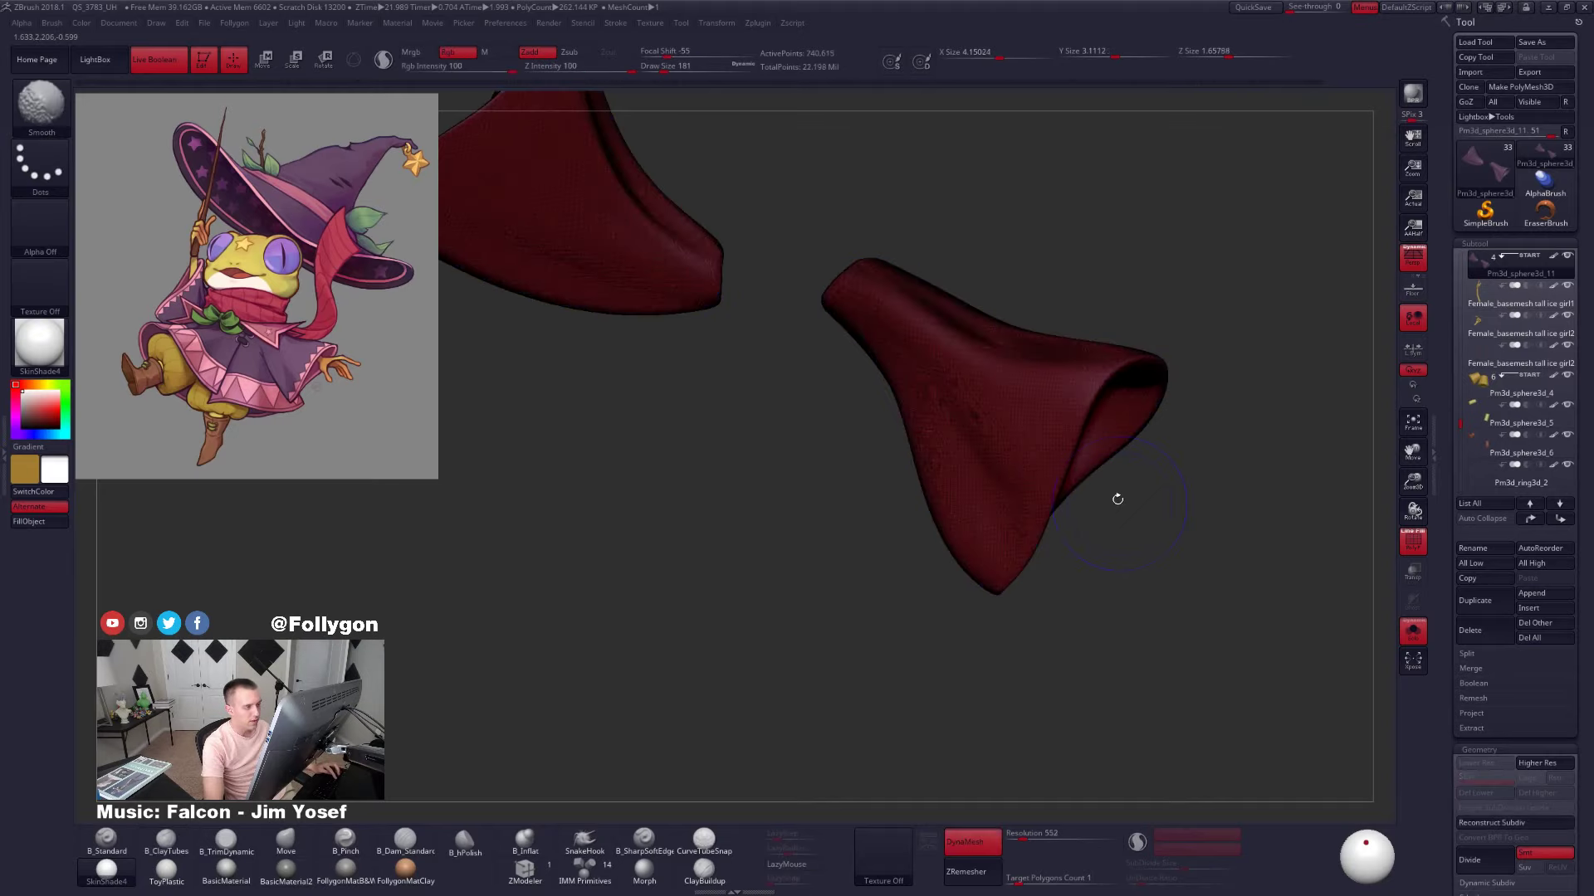
pyautogui.hotkey('shift', 'f')
# Build up lengthwise fold ridges on the back of the lowered-arm sleeve with the ClayTubes brush at draw size 113
pyautogui.keyDown('ctrl'); pyautogui.moveTo(1113, 502); pyautogui.dragTo(1072, 452, button='right'); pyautogui.keyUp('ctrl')
pyautogui.moveTo(1072, 452)
pyautogui.mouseDown(button='right')
pyautogui.moveTo(863, 465)
pyautogui.moveTo(1016, 491)
pyautogui.moveTo(1116, 475)
pyautogui.moveTo(1096, 436)
pyautogui.moveTo(1038, 475)
pyautogui.moveTo(996, 564)
pyautogui.mouseUp(button='right')
pyautogui.hotkey('alt', 's')
pyautogui.hotkey('alt', 's')
pyautogui.press('space')
pyautogui.moveTo(1009, 550); pyautogui.dragTo(993, 550)
pyautogui.moveTo(993, 550); pyautogui.dragTo(950, 552, button='right')
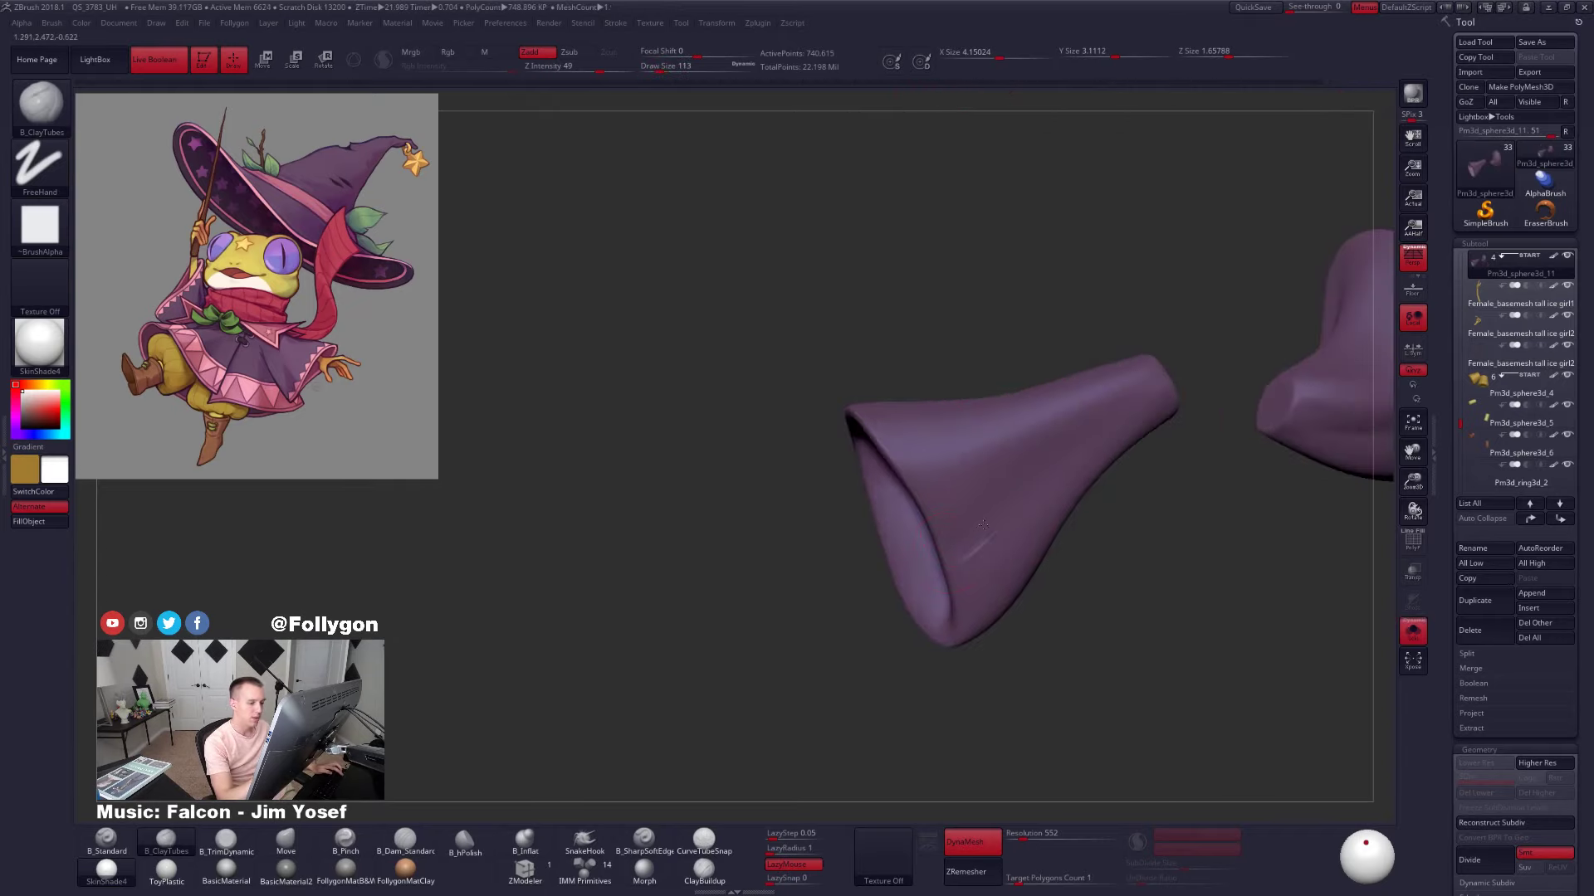
pyautogui.moveTo(983, 525); pyautogui.dragTo(1102, 422)
pyautogui.moveTo(958, 549); pyautogui.dragTo(1071, 463)
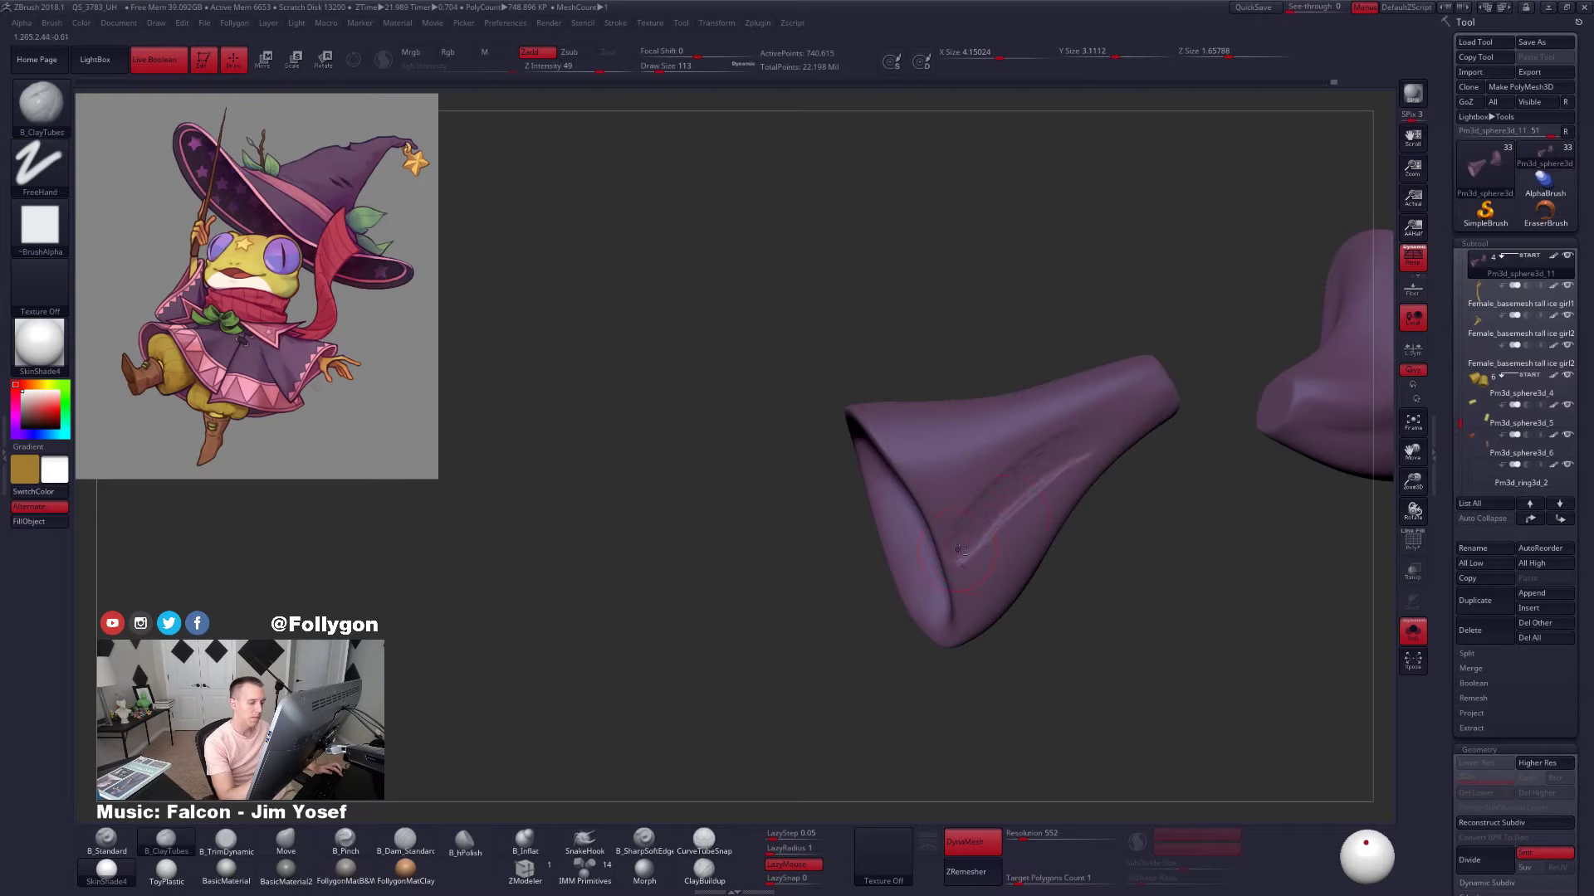
# Soften and flatten the new back folds of the lowered-arm sleeve with the TrimDynamic brush at draw size 121, and switch to Pinch
pyautogui.press('shift')
pyautogui.press('3')
pyautogui.press('space')
pyautogui.moveTo(1026, 501); pyautogui.dragTo(1030, 499)
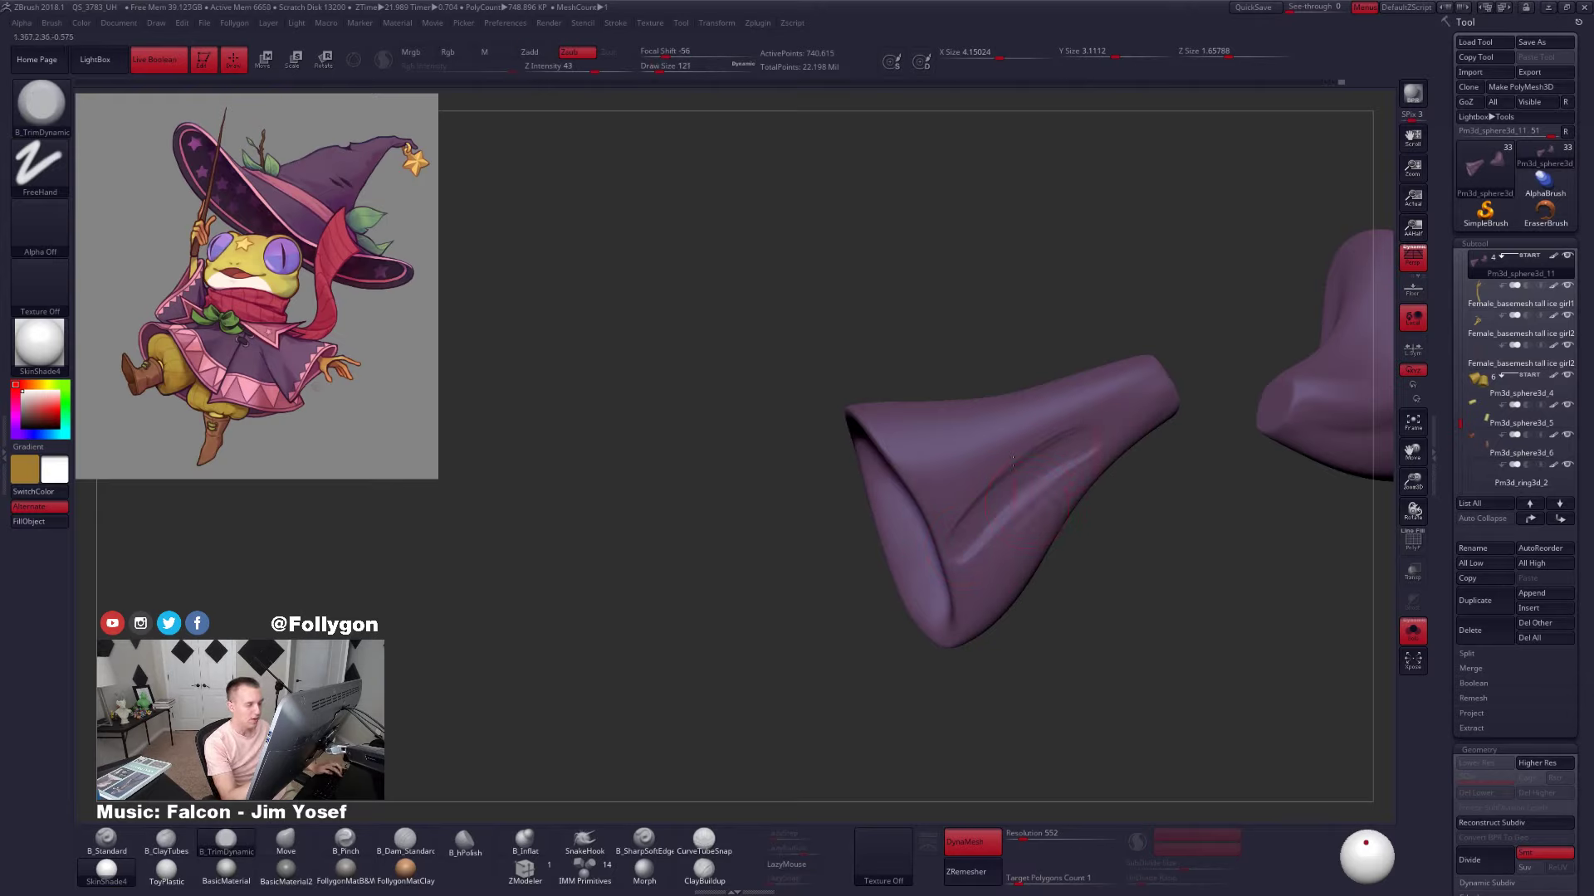
pyautogui.moveTo(966, 504)
pyautogui.mouseDown(button='right')
pyautogui.moveTo(1000, 472)
pyautogui.moveTo(1083, 532)
pyautogui.moveTo(1087, 486)
pyautogui.moveTo(1007, 525)
pyautogui.moveTo(914, 528)
pyautogui.moveTo(999, 476)
pyautogui.mouseUp(button='right')
pyautogui.press('shift')
pyautogui.press('5')
pyautogui.hotkey('shift', 's')
pyautogui.press('ctrl')
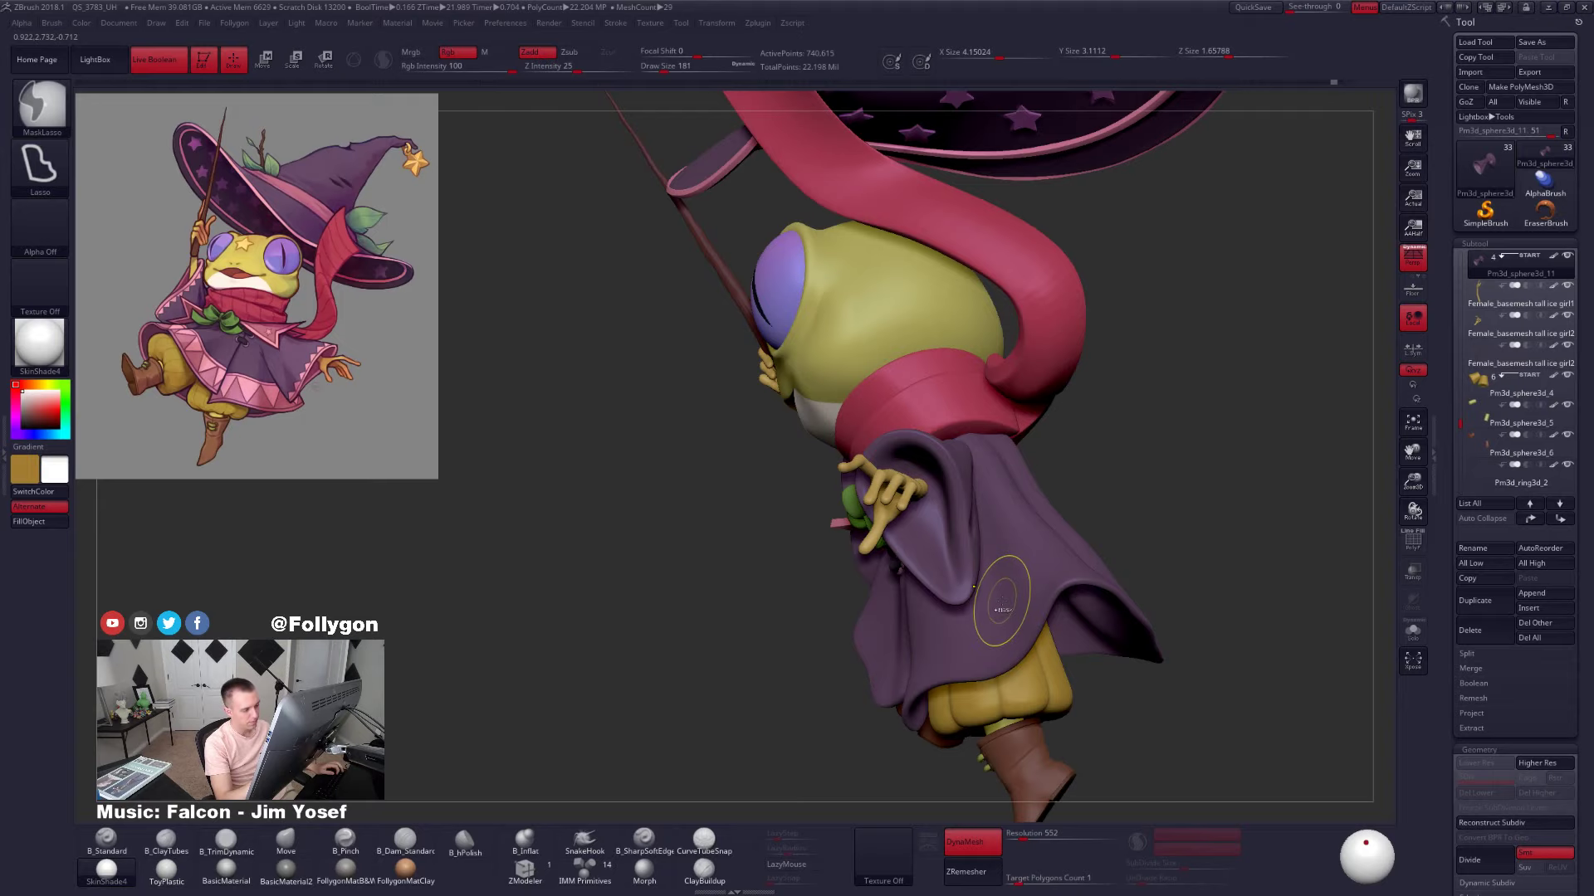
# Compare the lowered-arm sleeve on the full figure with and without the new folds, and isolate the sleeves again
pyautogui.hotkey('ctrl', 'd')
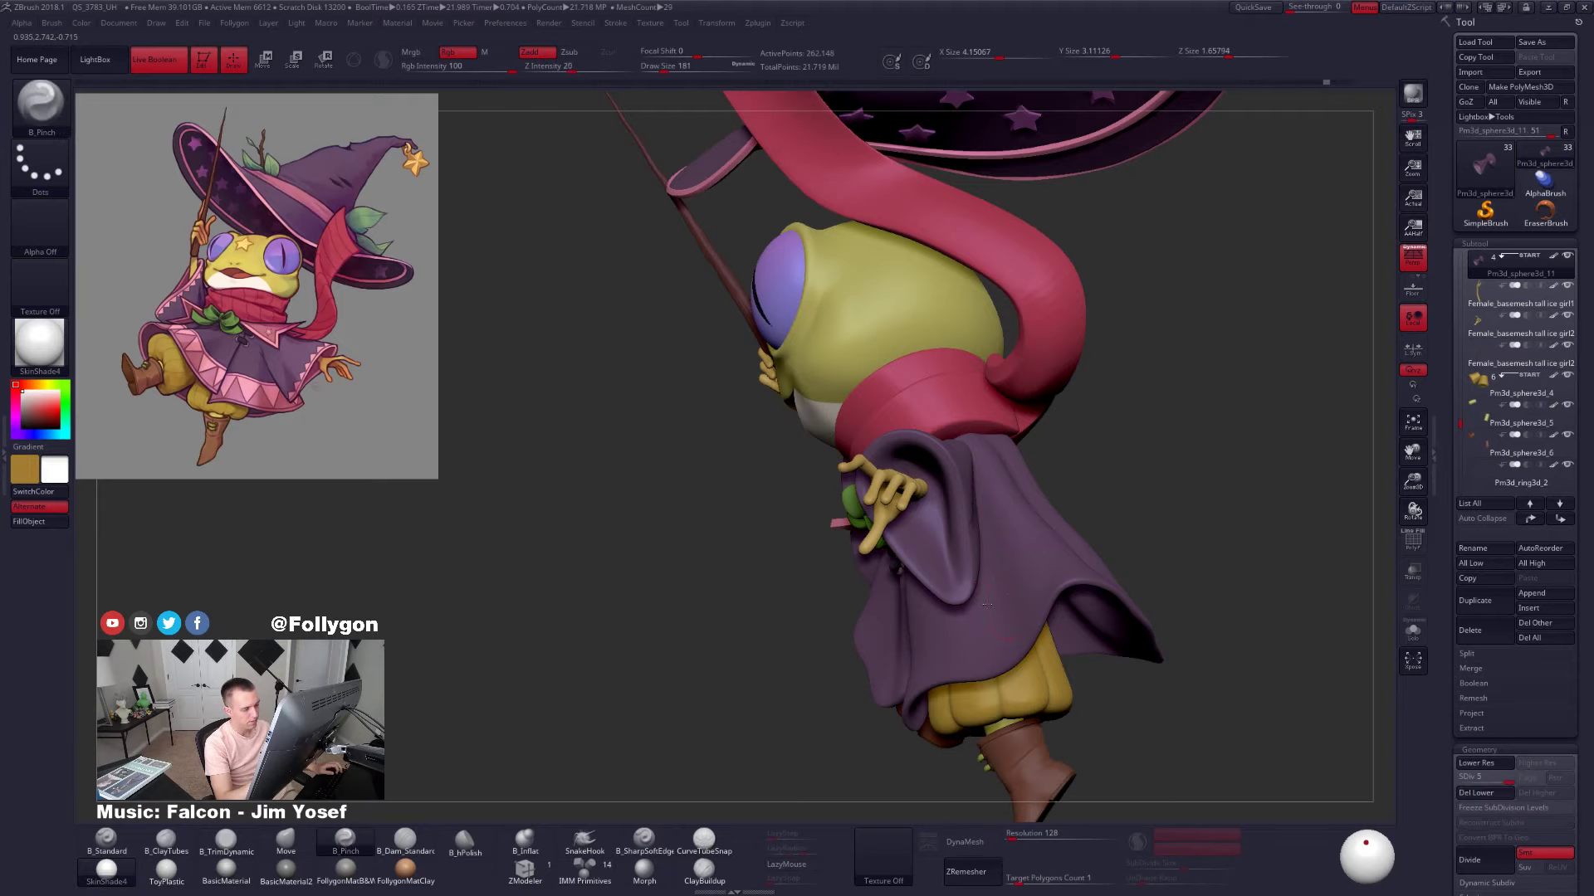
pyautogui.moveTo(1070, 616); pyautogui.dragTo(996, 624, button='right')
pyautogui.hotkey('ctrl', 'z')
pyautogui.hotkey('shift', 's')
pyautogui.moveTo(1133, 508)
pyautogui.mouseDown(button='right')
pyautogui.moveTo(1203, 498)
pyautogui.moveTo(1241, 456)
pyautogui.moveTo(1245, 392)
pyautogui.mouseUp(button='right')
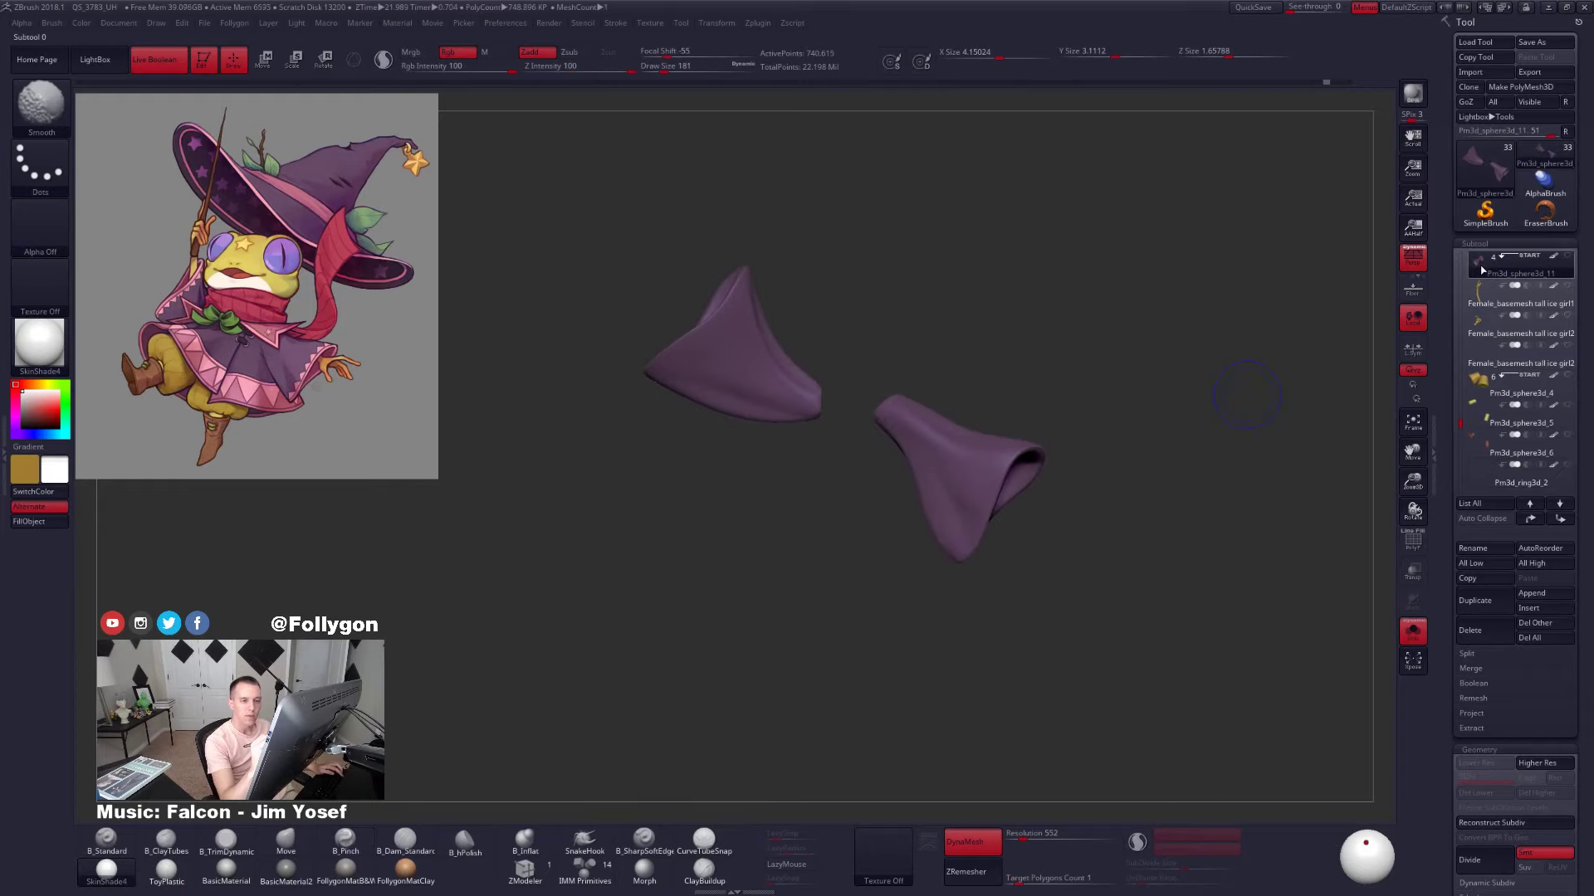
# Duplicate the sleeves subtool, turn DynaMesh off on the original and ZRemesh it with a target polygon count of 2
pyautogui.click(1482, 599)
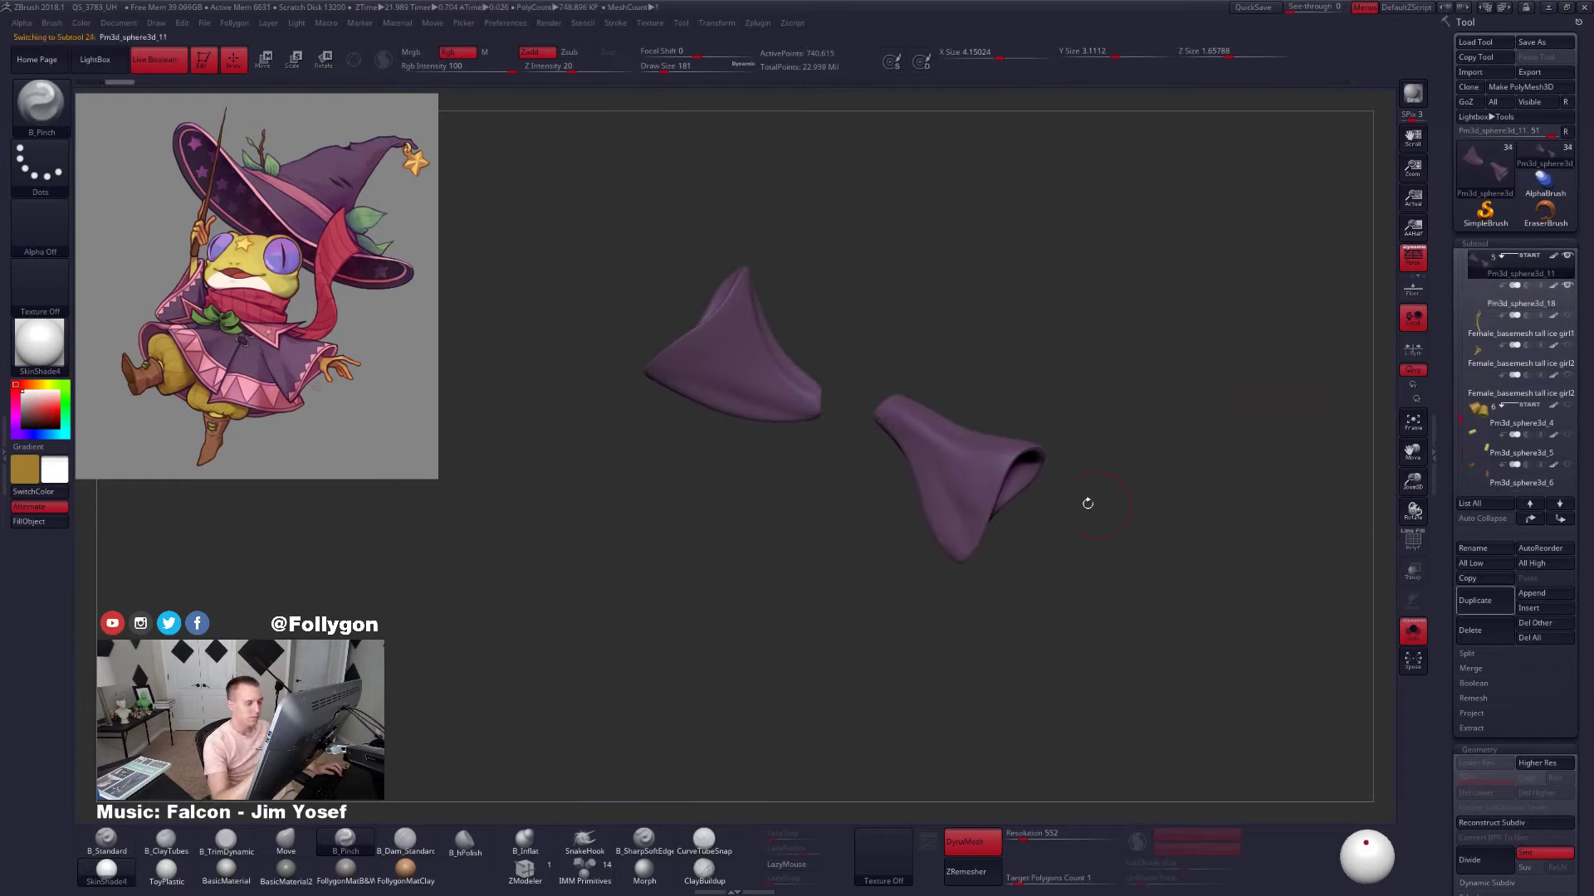
pyautogui.press('c')
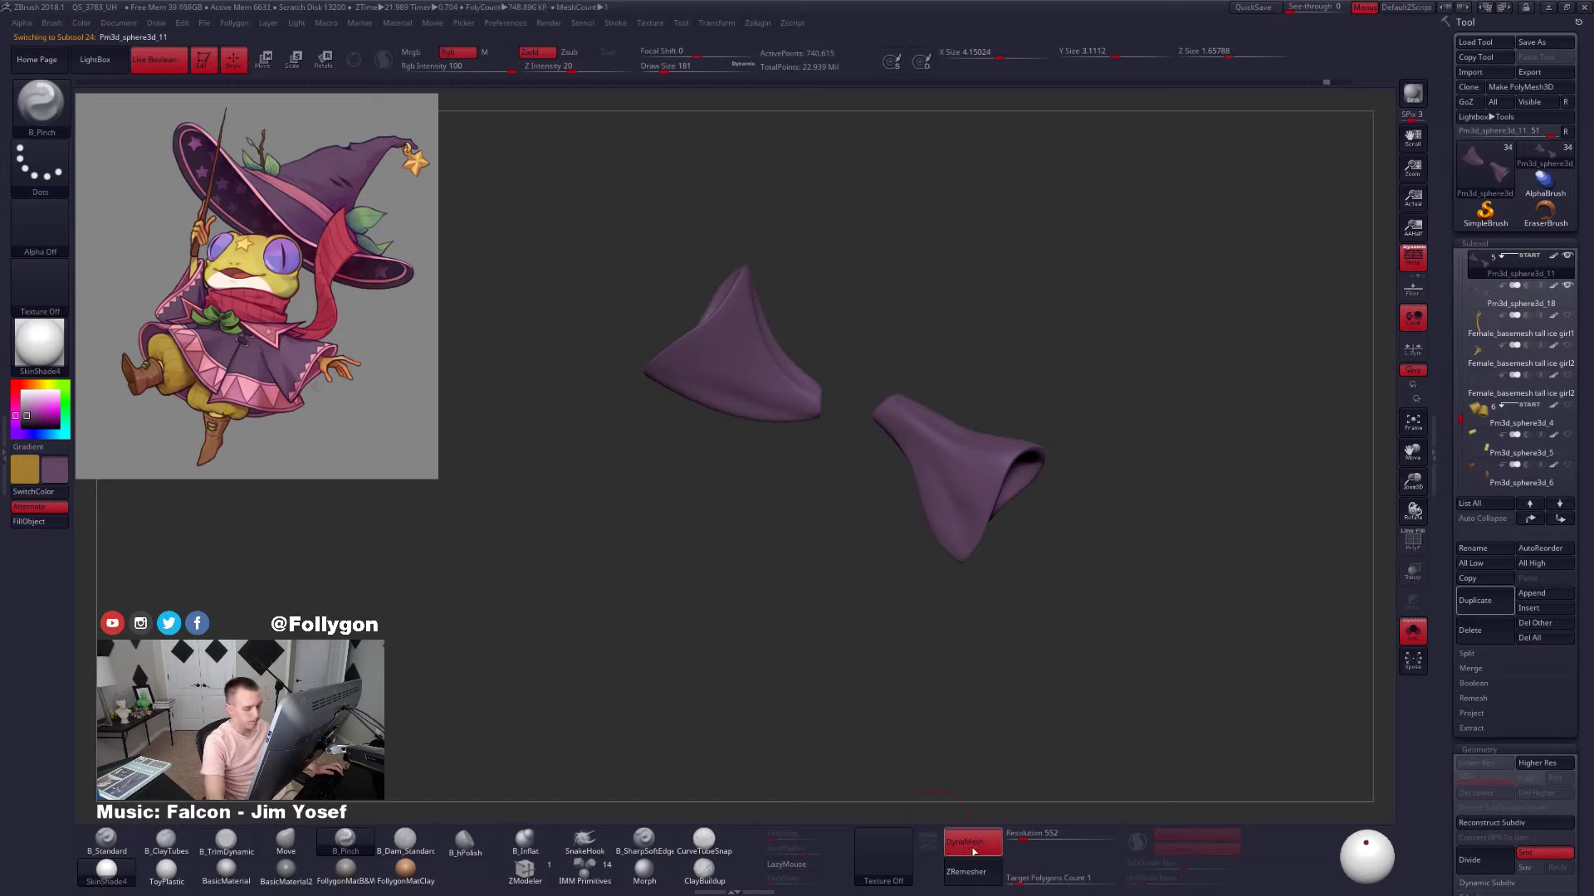
pyautogui.click(972, 851)
pyautogui.click(1036, 884)
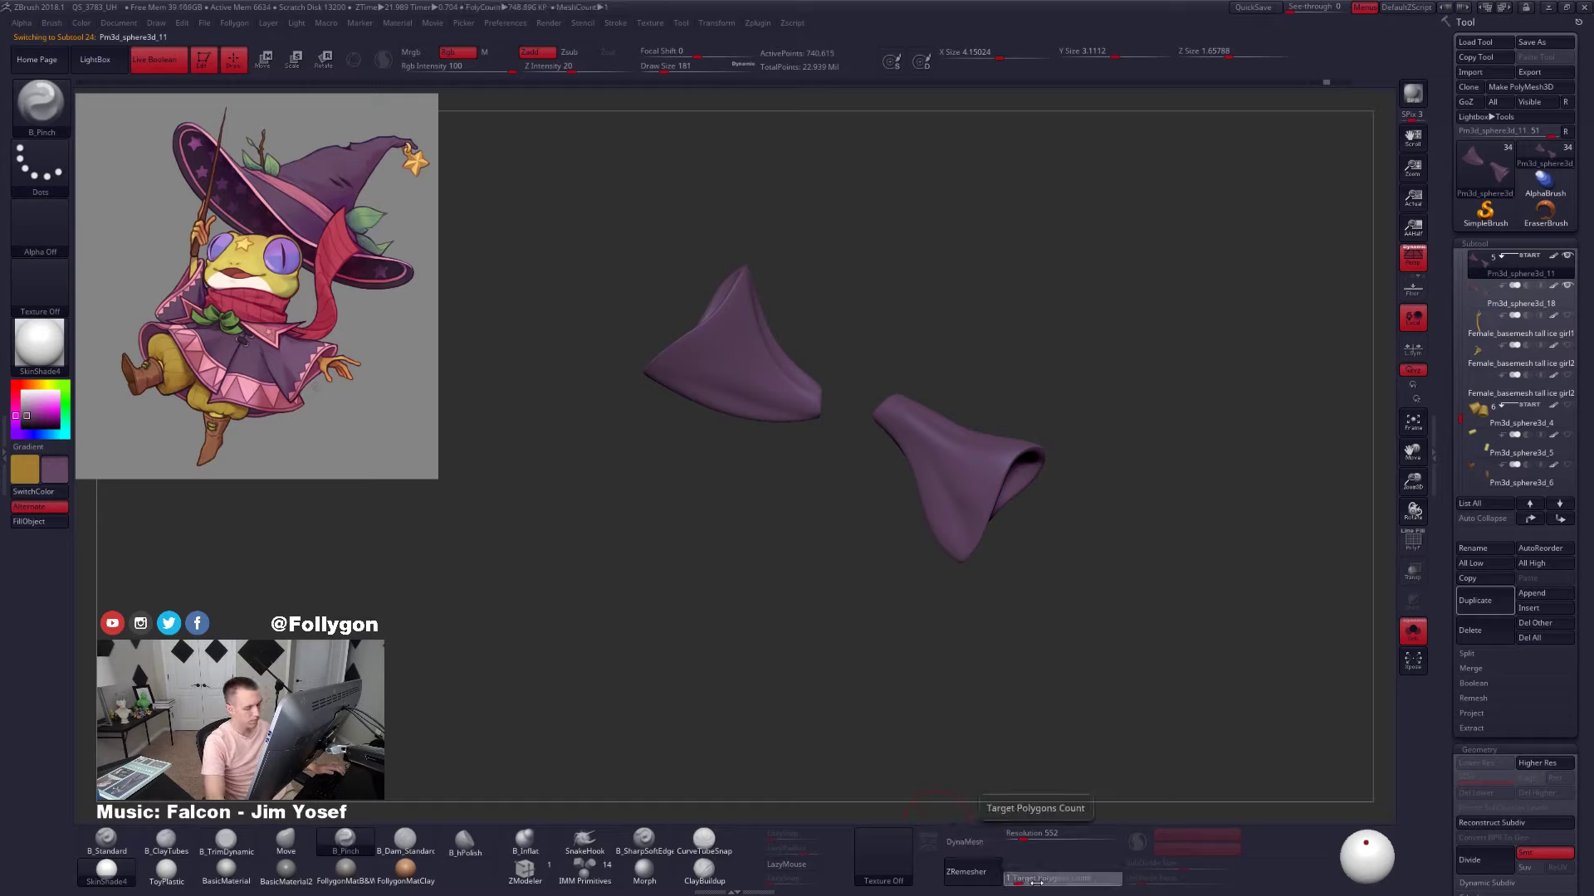
pyautogui.write('2')
pyautogui.click(970, 871)
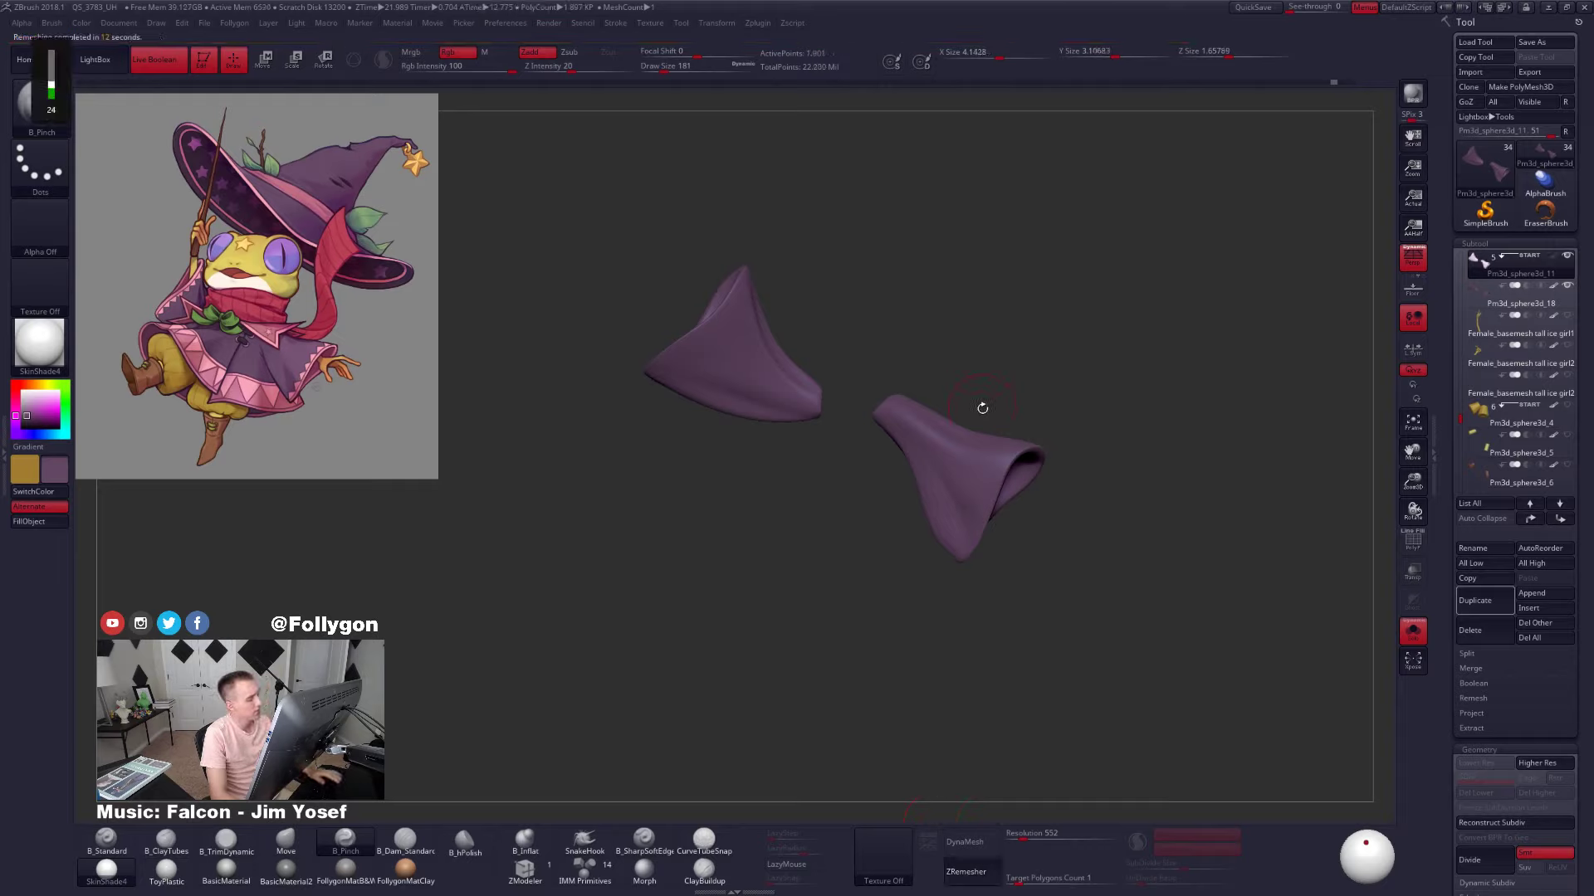
# Inspect the remeshed sleeves' wireframe and polygroups, with and without the dynamic subdivision preview
pyautogui.moveTo(1063, 464); pyautogui.dragTo(855, 332)
pyautogui.hotkey('shift', 'f')
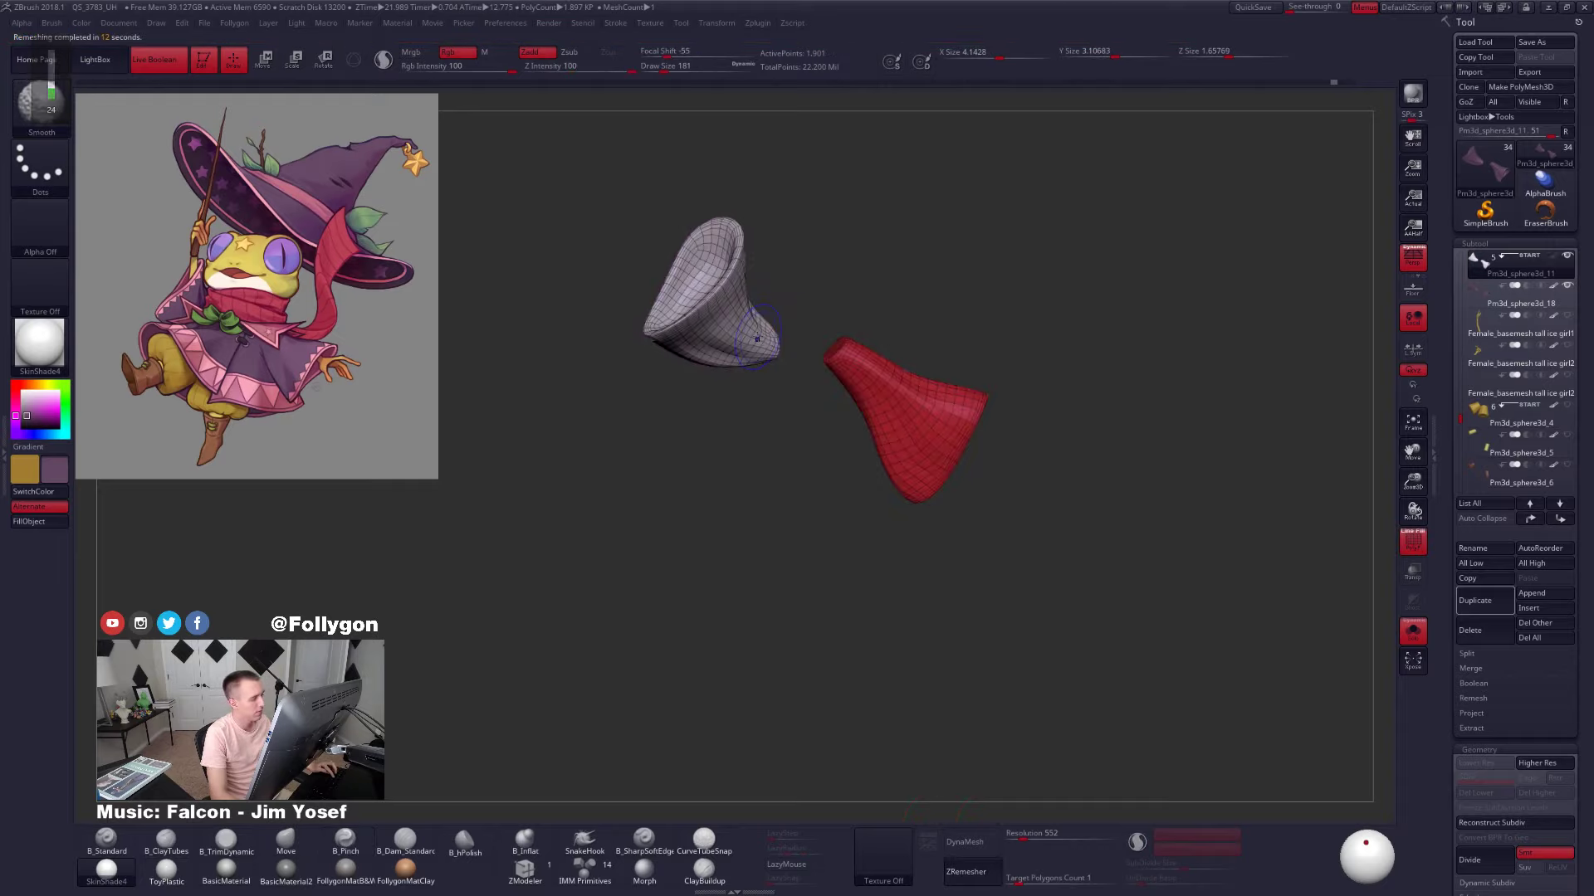
pyautogui.moveTo(757, 339)
pyautogui.mouseDown(button='right')
pyautogui.moveTo(535, 339)
pyautogui.moveTo(706, 333)
pyautogui.mouseUp(button='right')
pyautogui.hotkey('shift', 'f')
pyautogui.press('d')
pyautogui.keyDown('alt'); pyautogui.moveTo(1032, 360); pyautogui.dragTo(864, 390); pyautogui.keyUp('alt')
pyautogui.hotkey('shift', 'f')
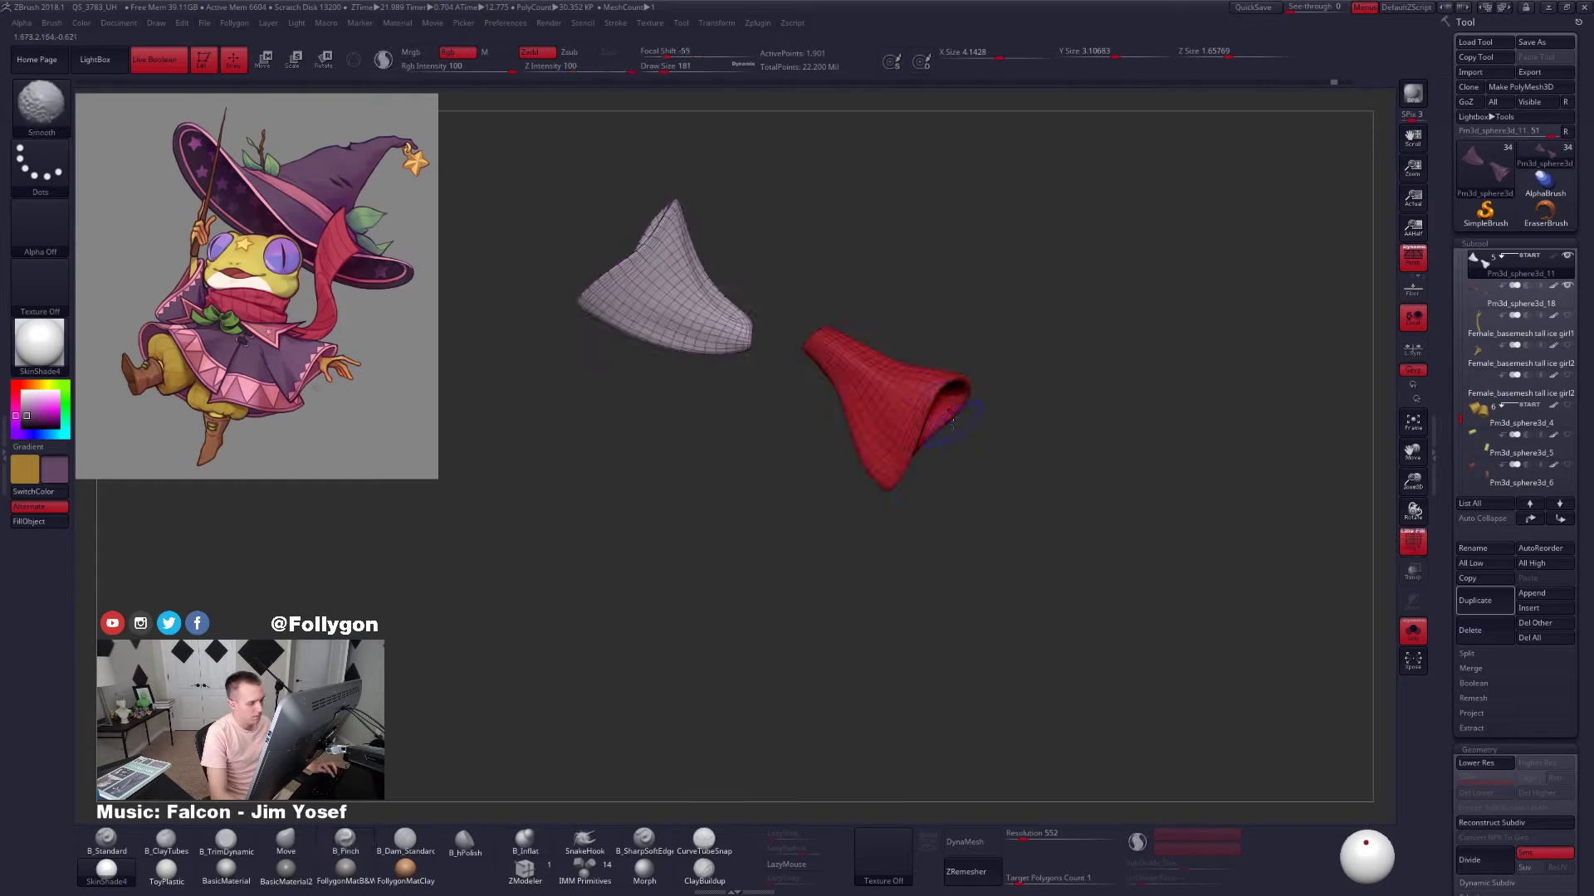
pyautogui.hotkey('shift', 'f')
pyautogui.hotkey('shift', 'd')
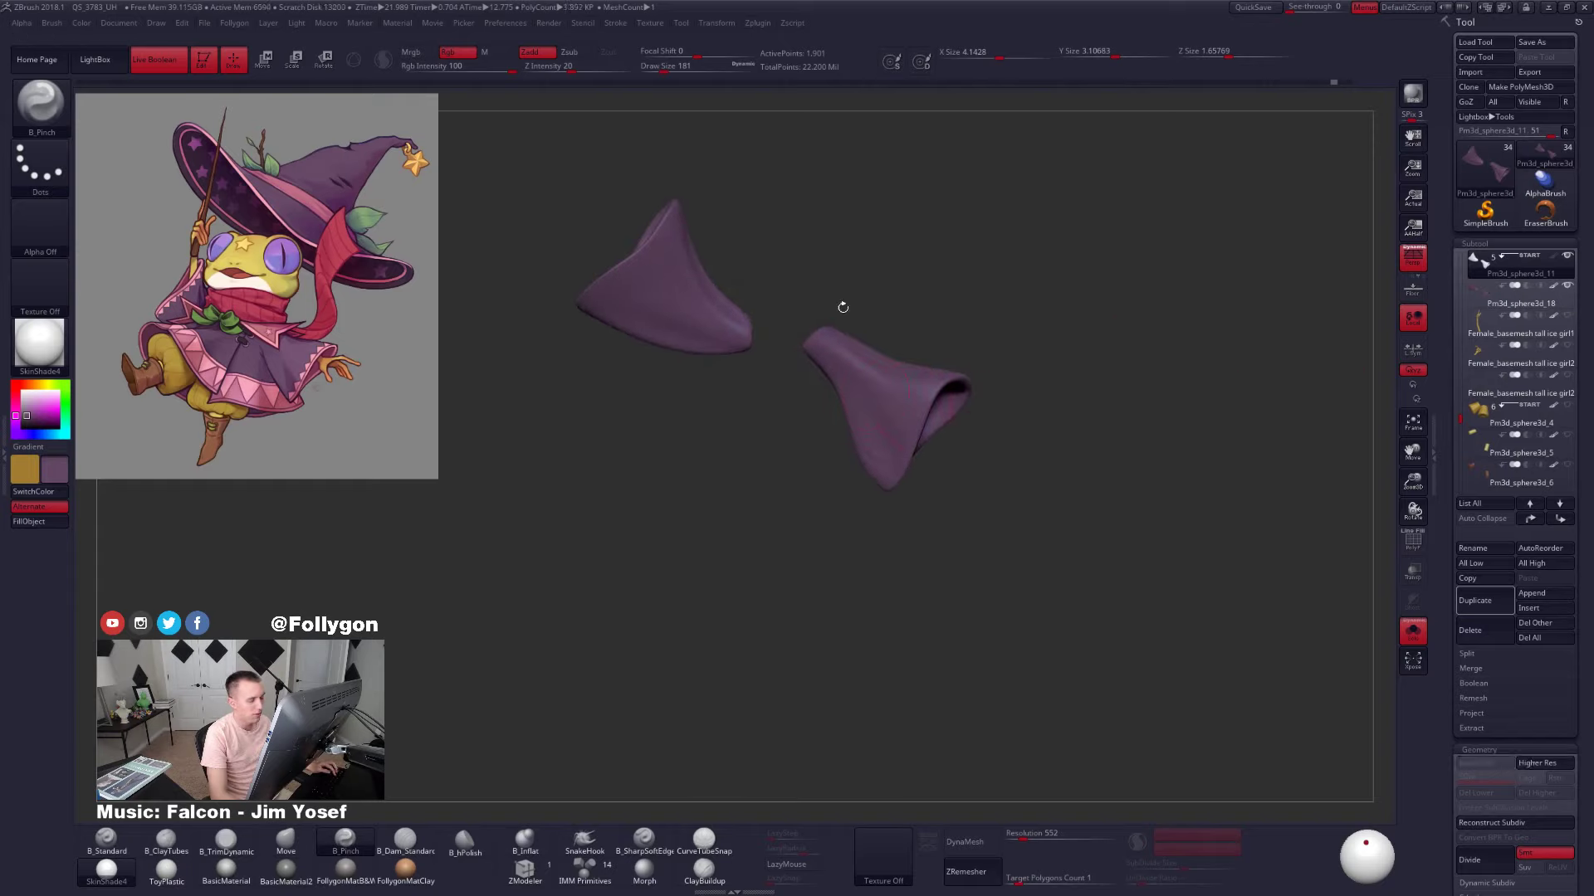
# Try to split the remeshed sleeves into separate subtools by polygroup
pyautogui.hotkey('ctrl', 'space')
pyautogui.click(1042, 359)
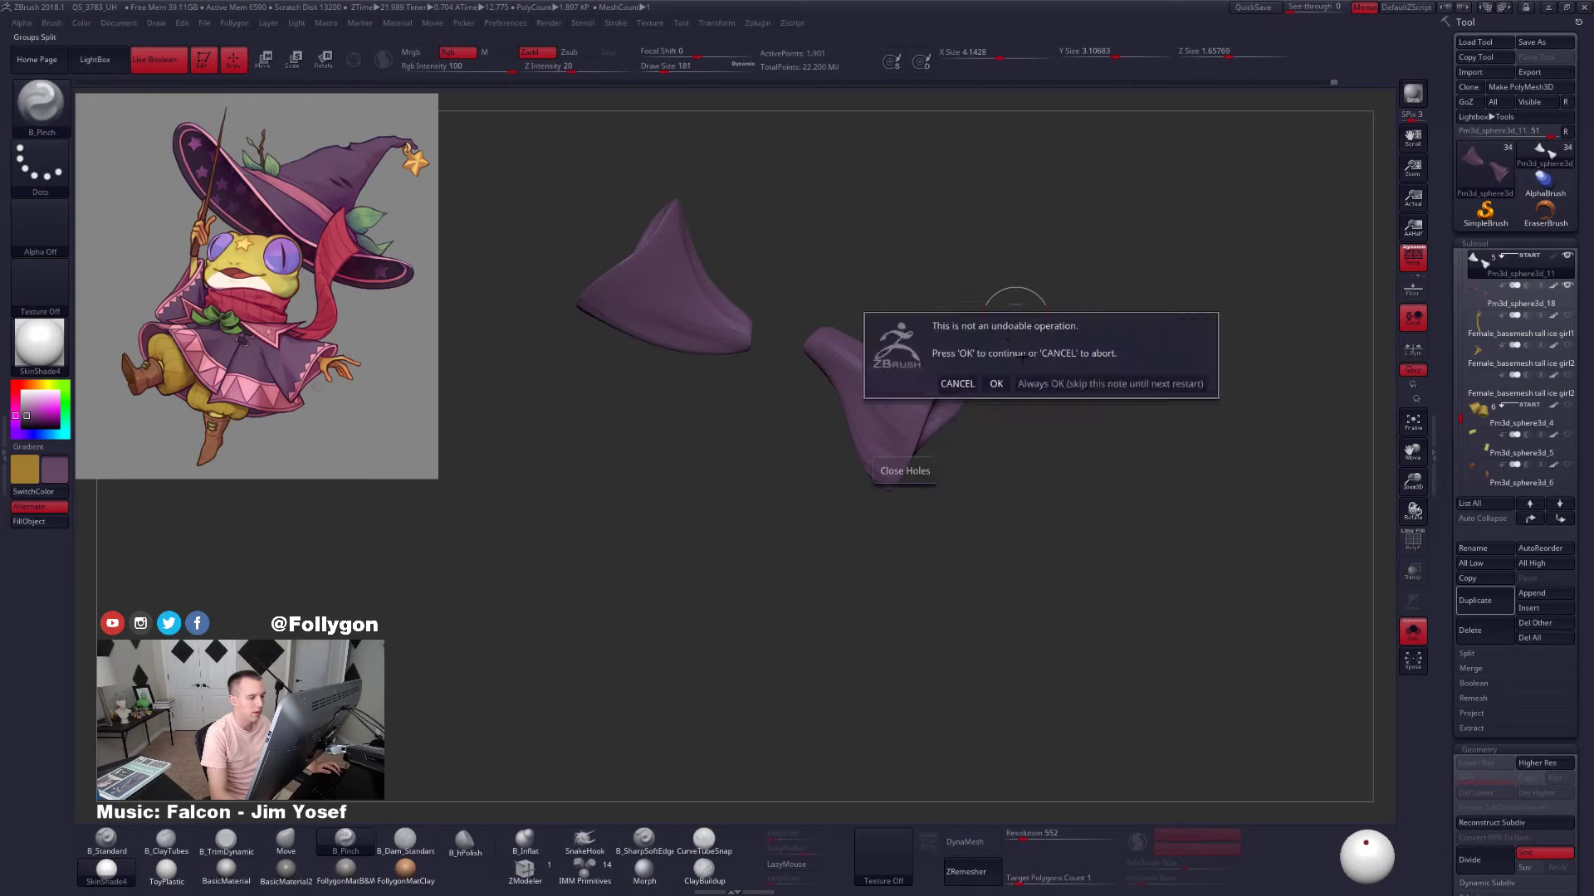
pyautogui.click(999, 382)
pyautogui.hotkey('ctrl', 'space')
pyautogui.click(1113, 311)
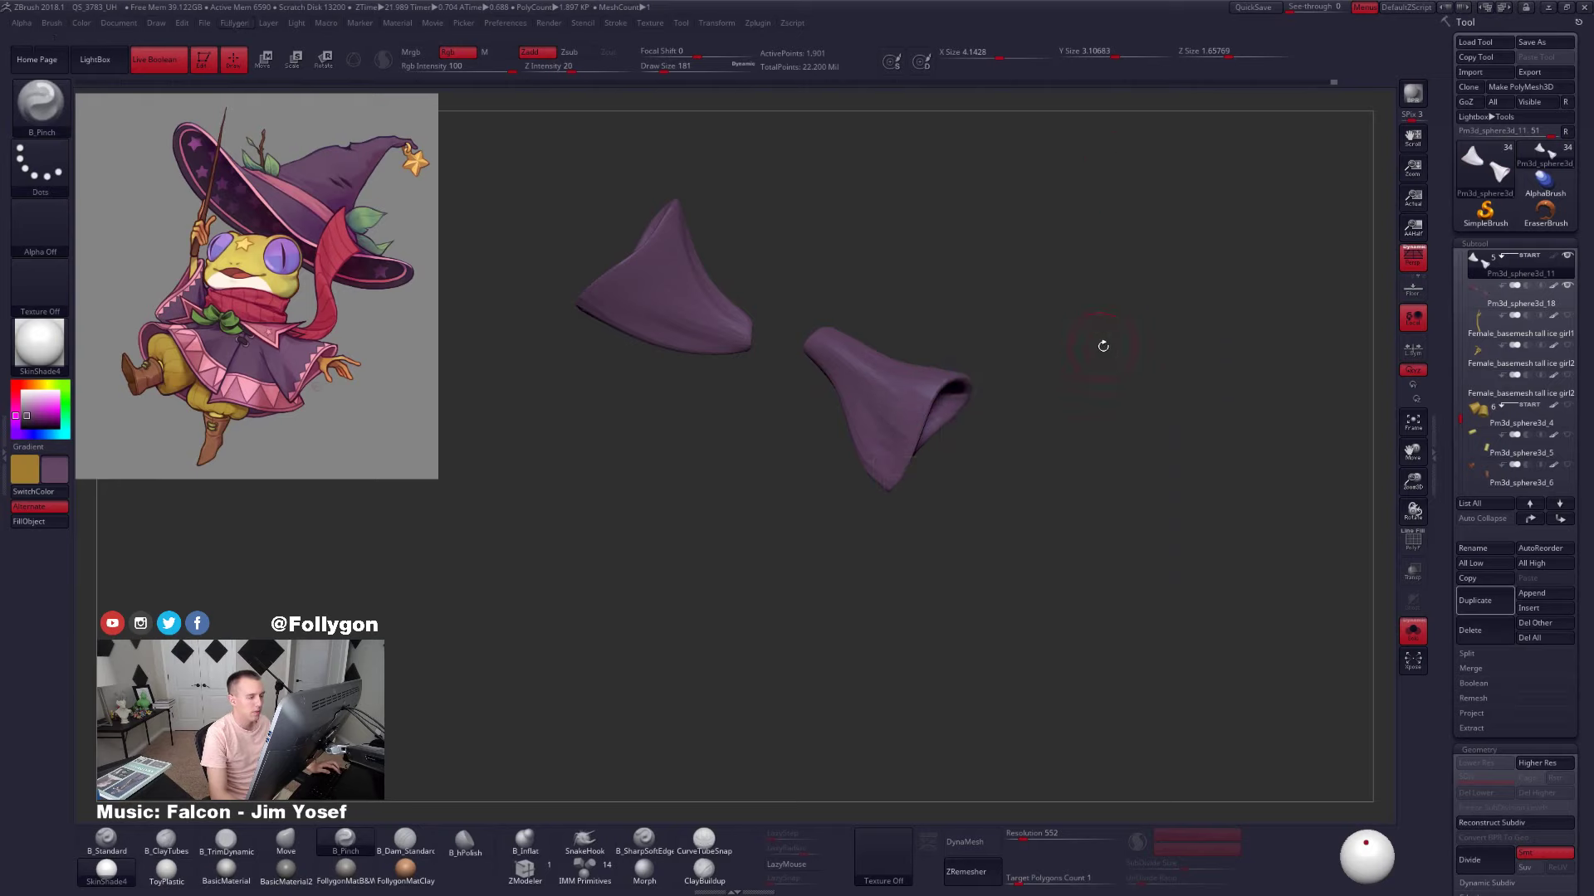
# Subdivide the remeshed sleeves up to level 5, projecting the duplicate's detail onto them along the way
pyautogui.hotkey('ctrl', 'd')
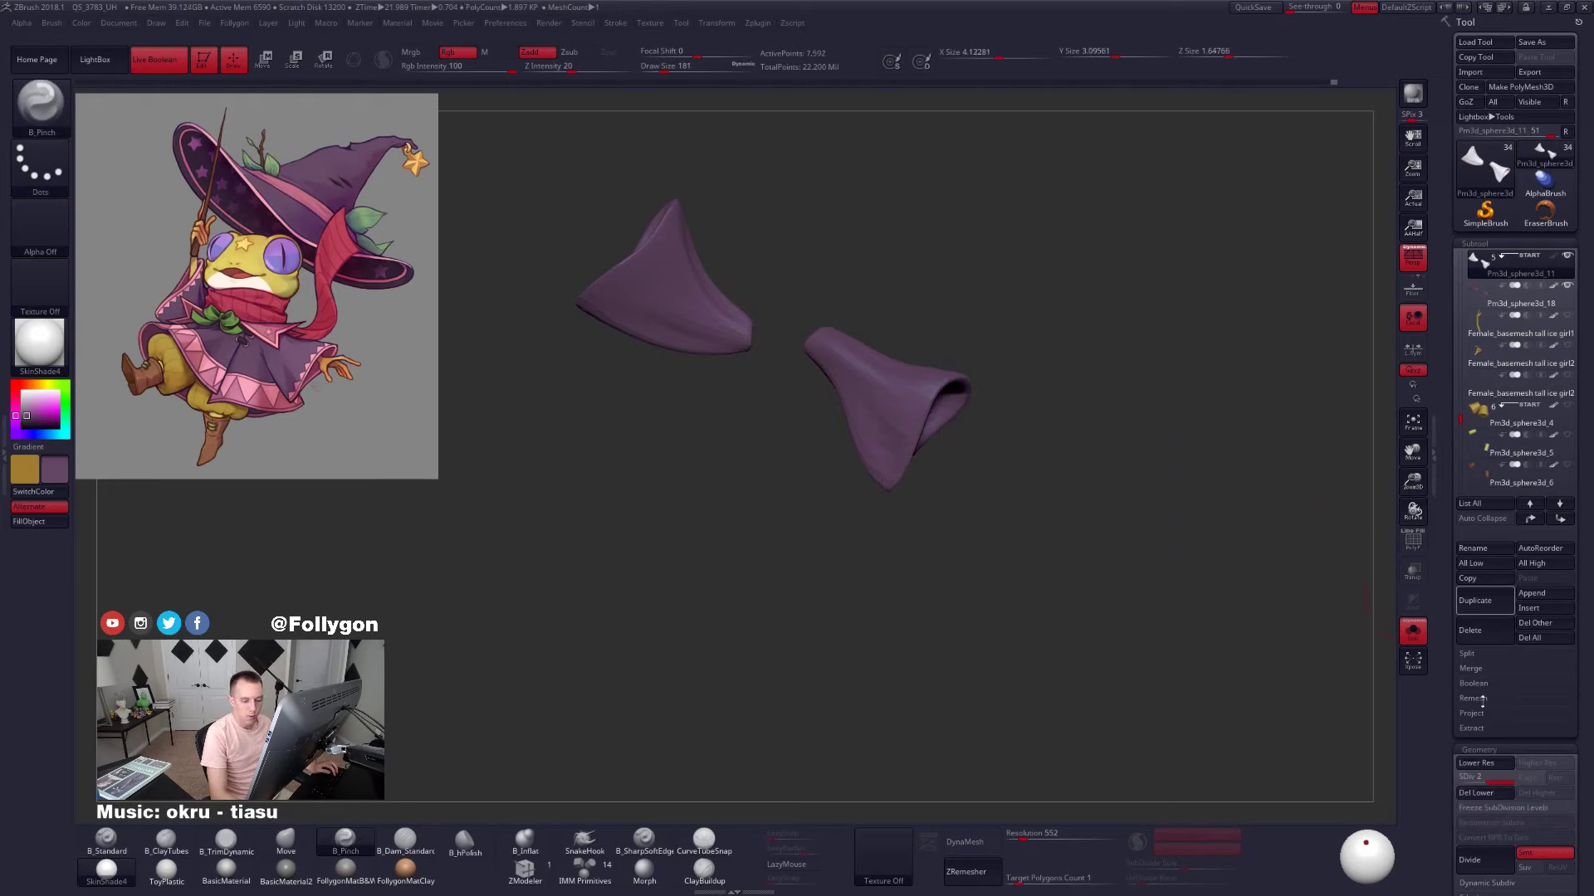
pyautogui.click(1491, 713)
pyautogui.click(1484, 742)
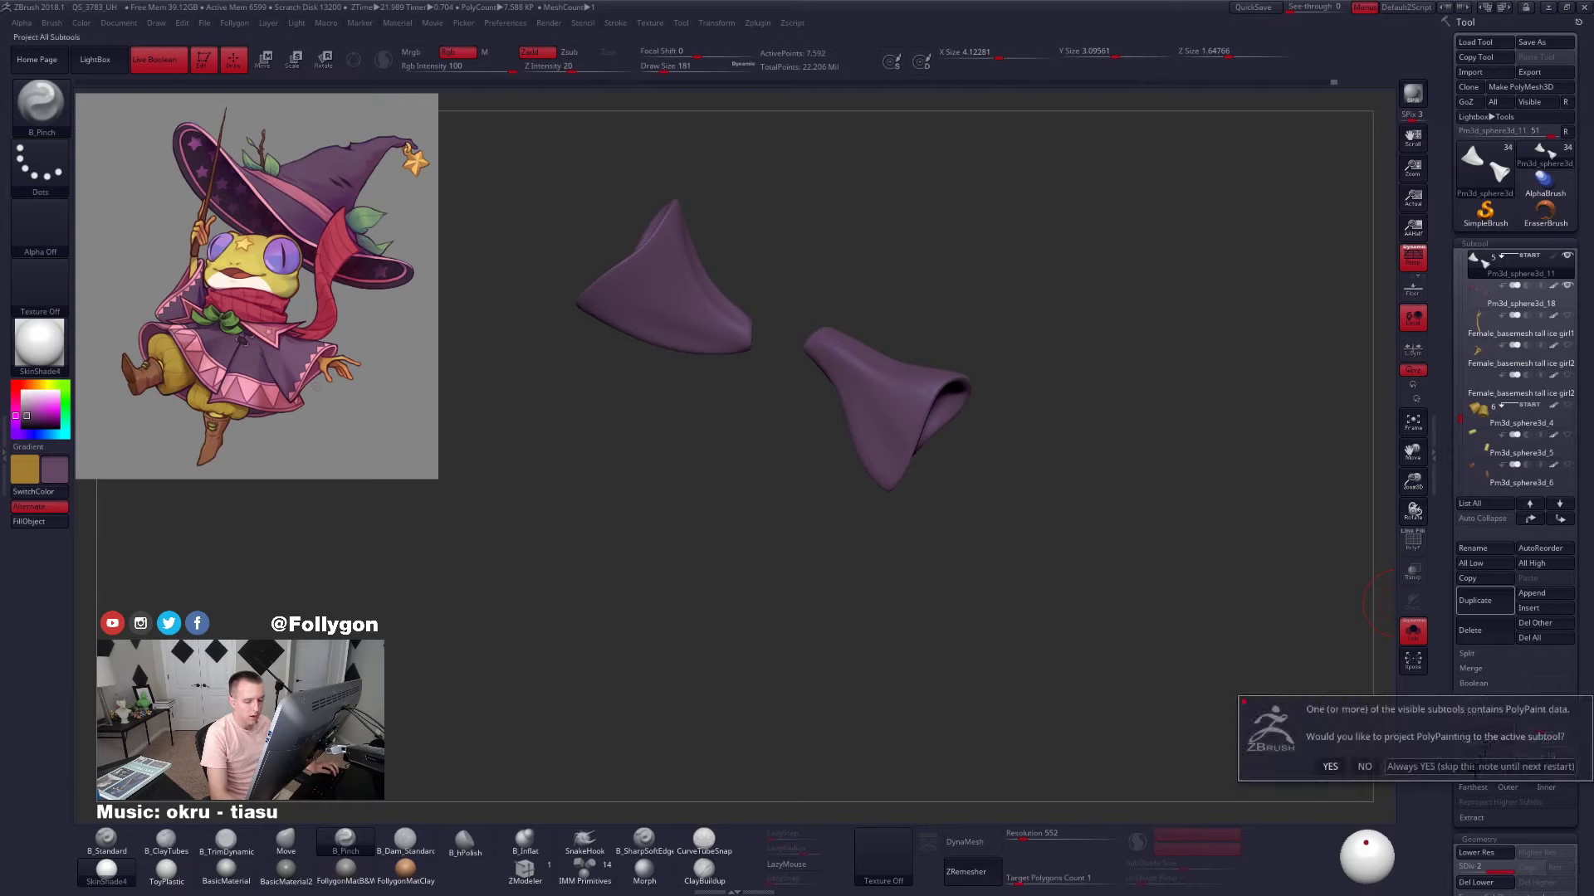
pyautogui.hotkey('ctrl', 'd')
pyautogui.click(1473, 742)
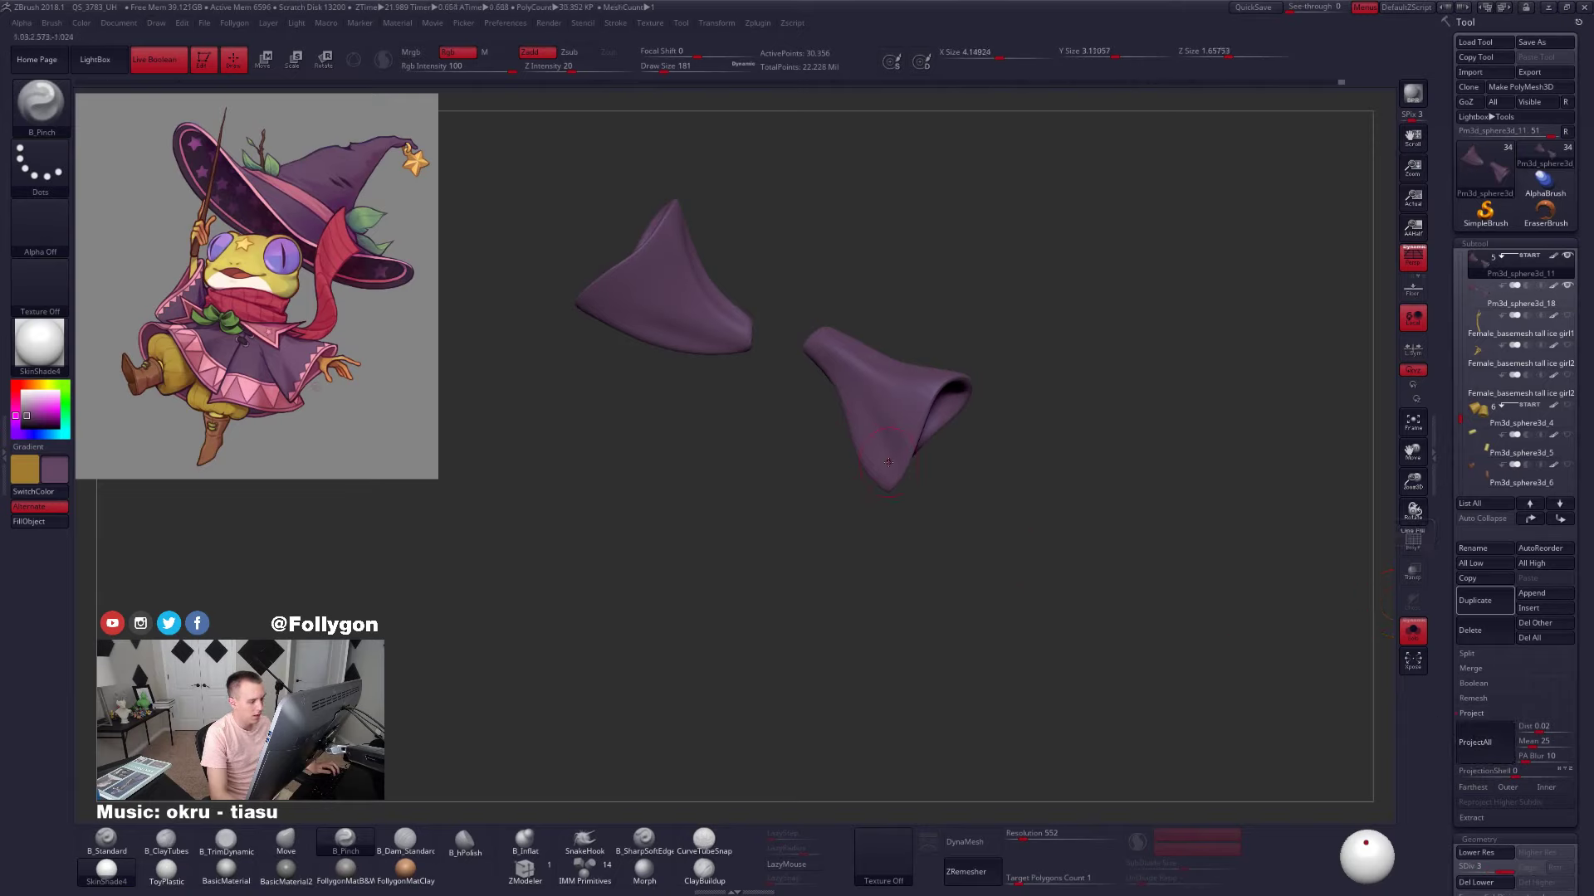
pyautogui.click(1492, 749)
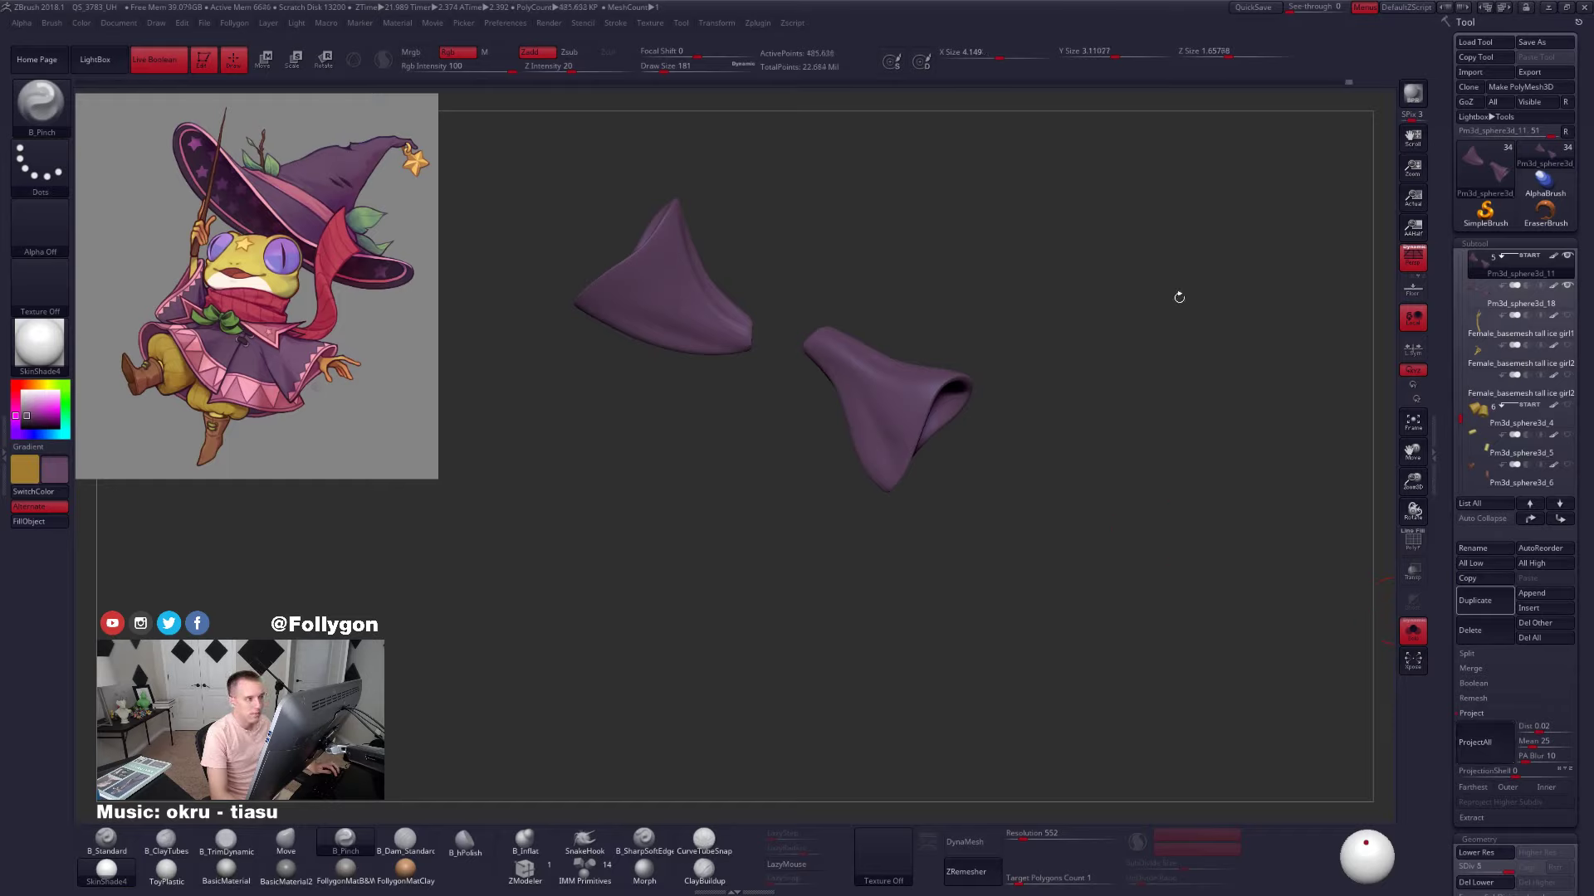
# Delete the duplicate sleeves subtool and select the remeshed sleeves again
pyautogui.click(1519, 299)
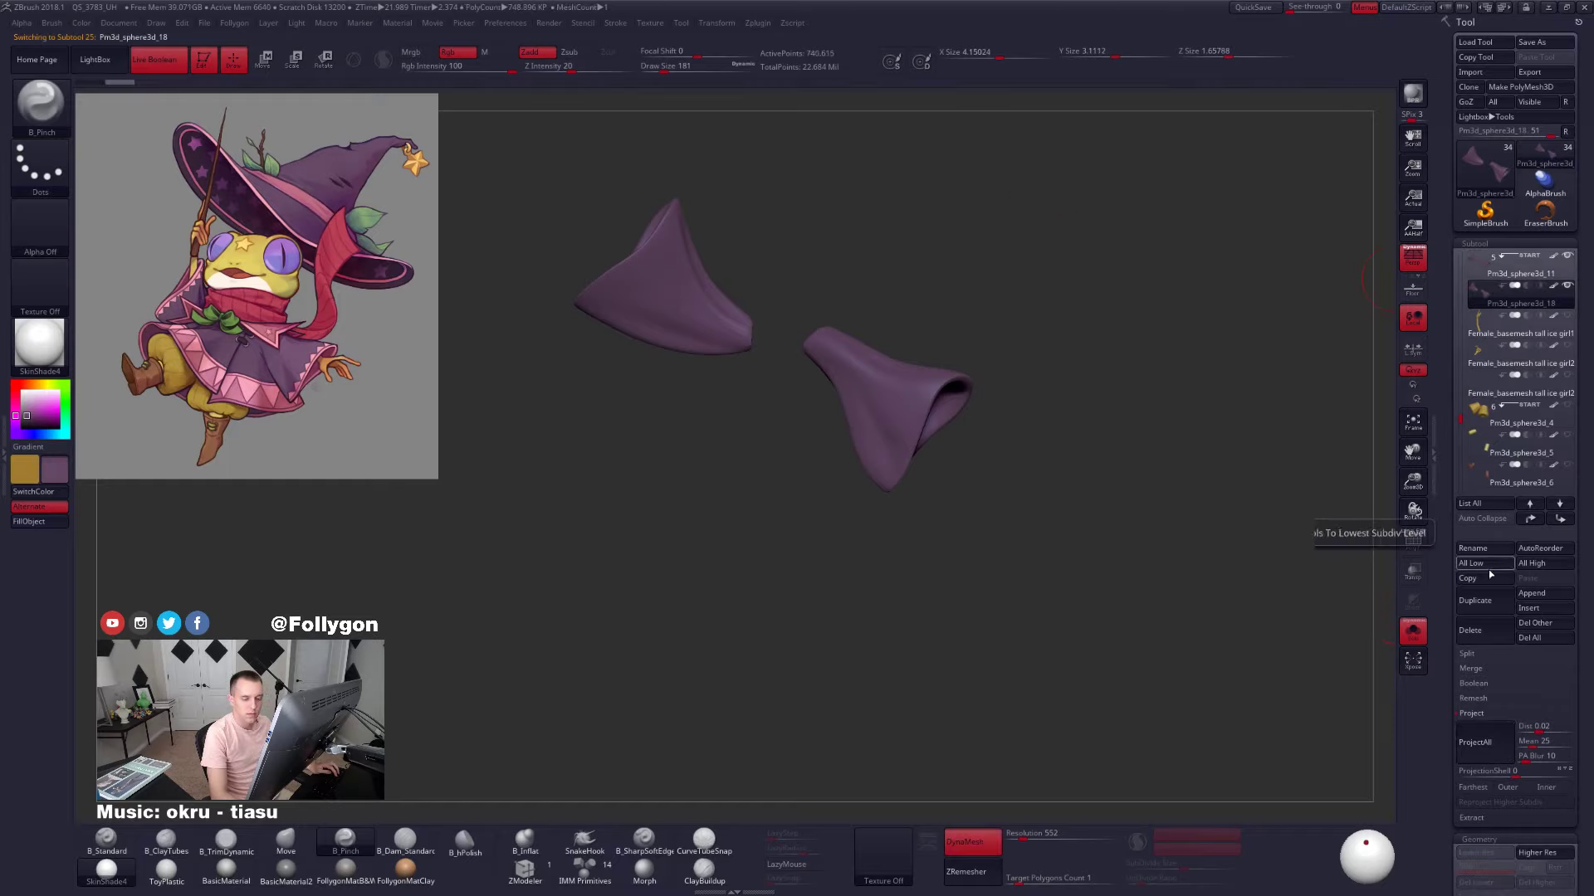
pyautogui.click(1499, 638)
pyautogui.click(1369, 660)
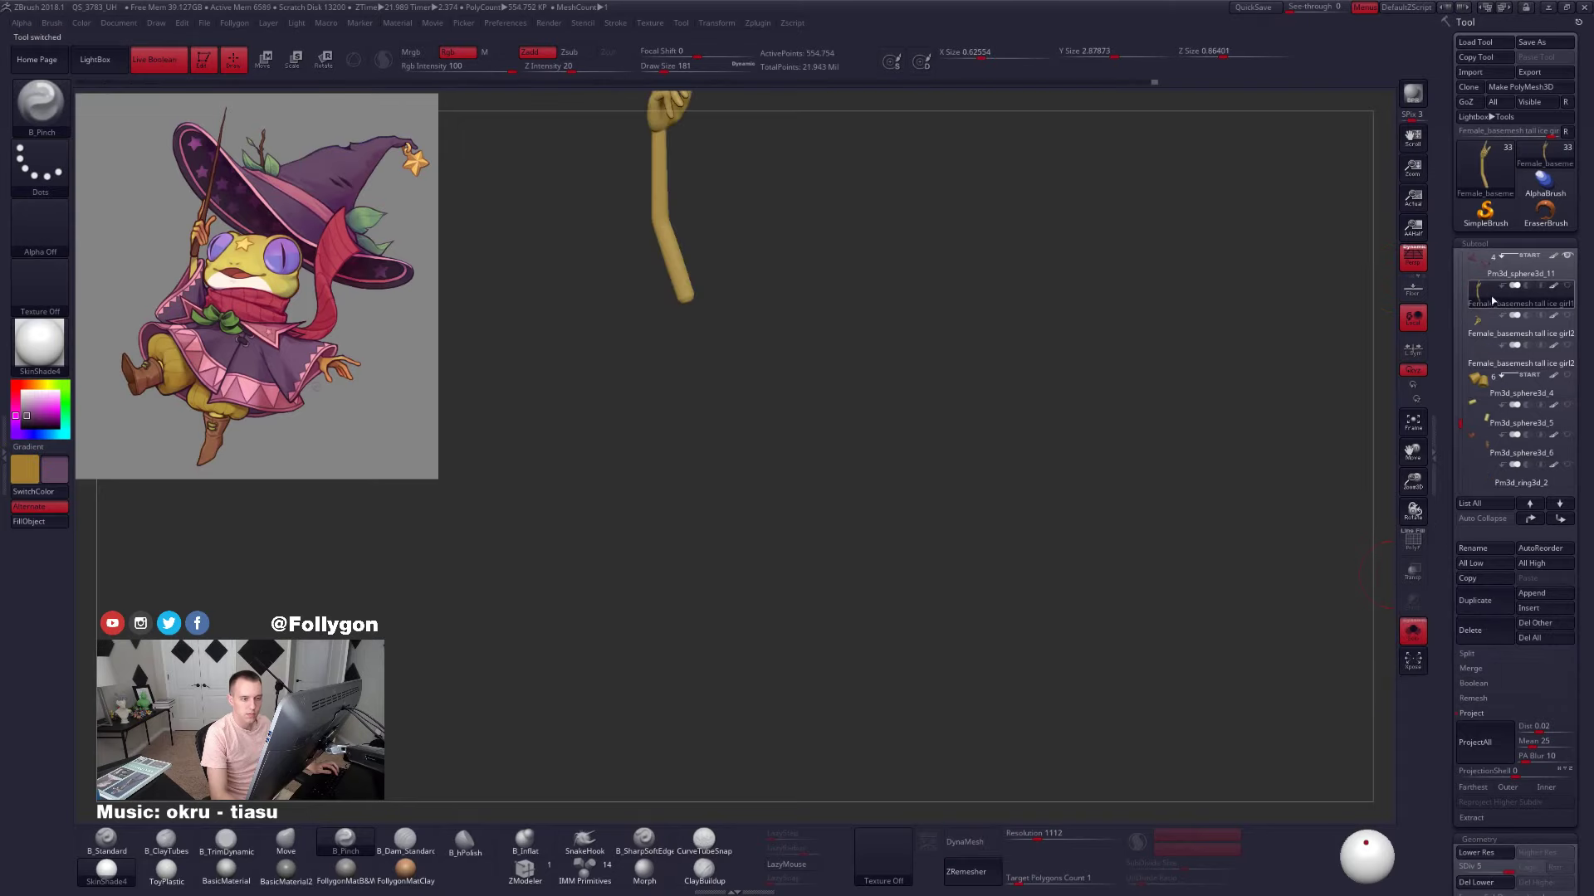
pyautogui.click(1483, 275)
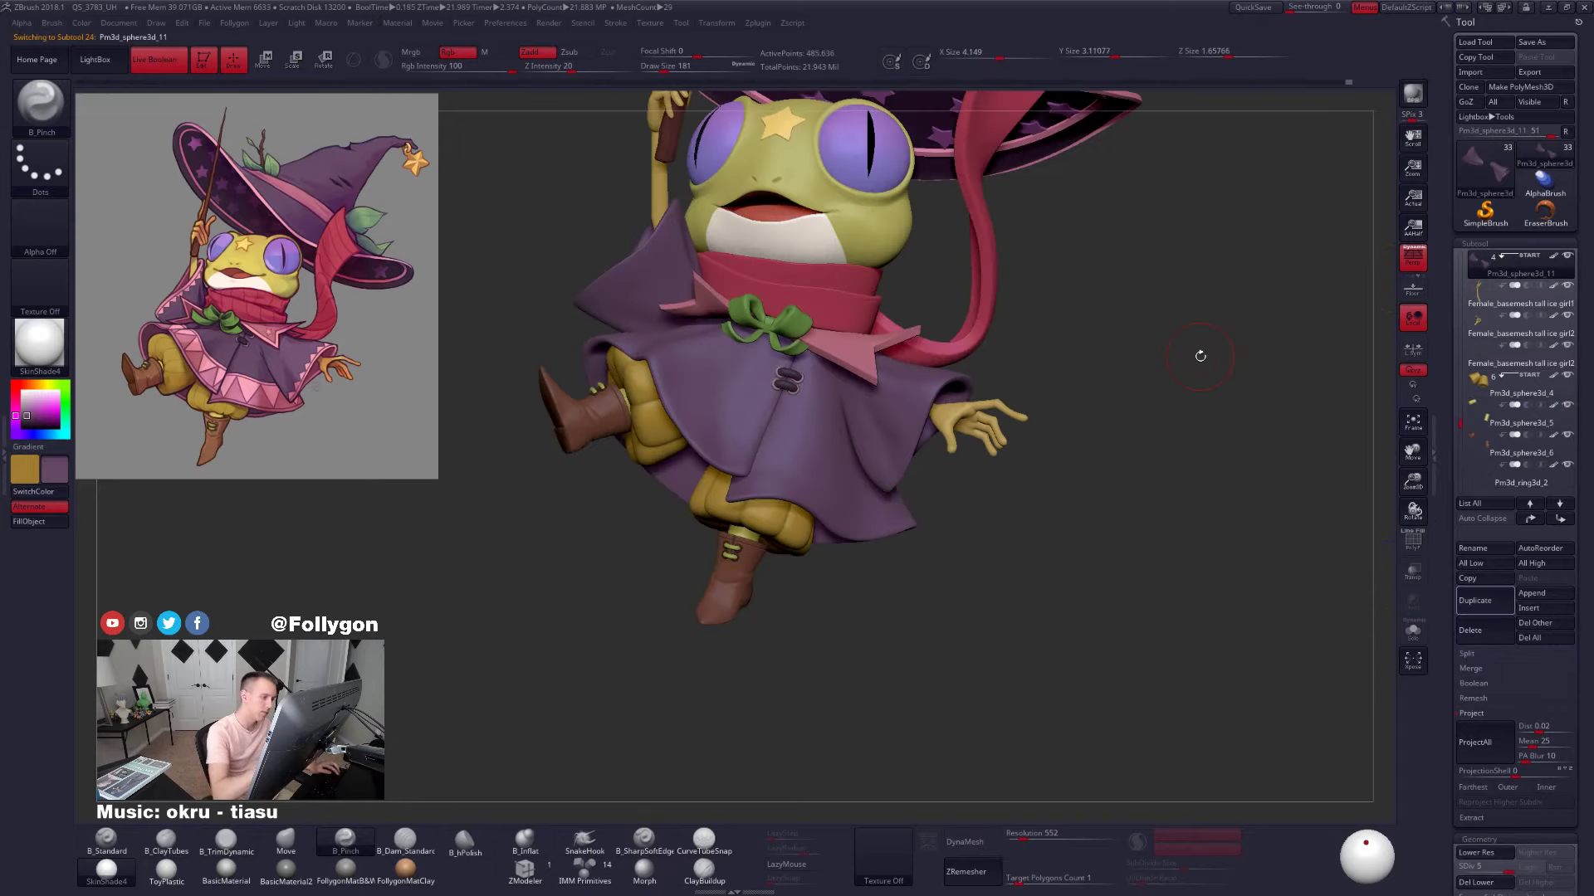
# Sharpen the fold and edge near the lowered-arm sleeve's cuff with the Pinch brush at draw size 61
pyautogui.moveTo(869, 449)
pyautogui.keyDown('ctrl'); pyautogui.mouseDown(button='right')
pyautogui.moveTo(869, 515)
pyautogui.moveTo(809, 432)
pyautogui.mouseUp(button='right'); pyautogui.keyUp('ctrl')
pyautogui.press('space')
pyautogui.press('space')
pyautogui.moveTo(863, 348); pyautogui.dragTo(853, 348)
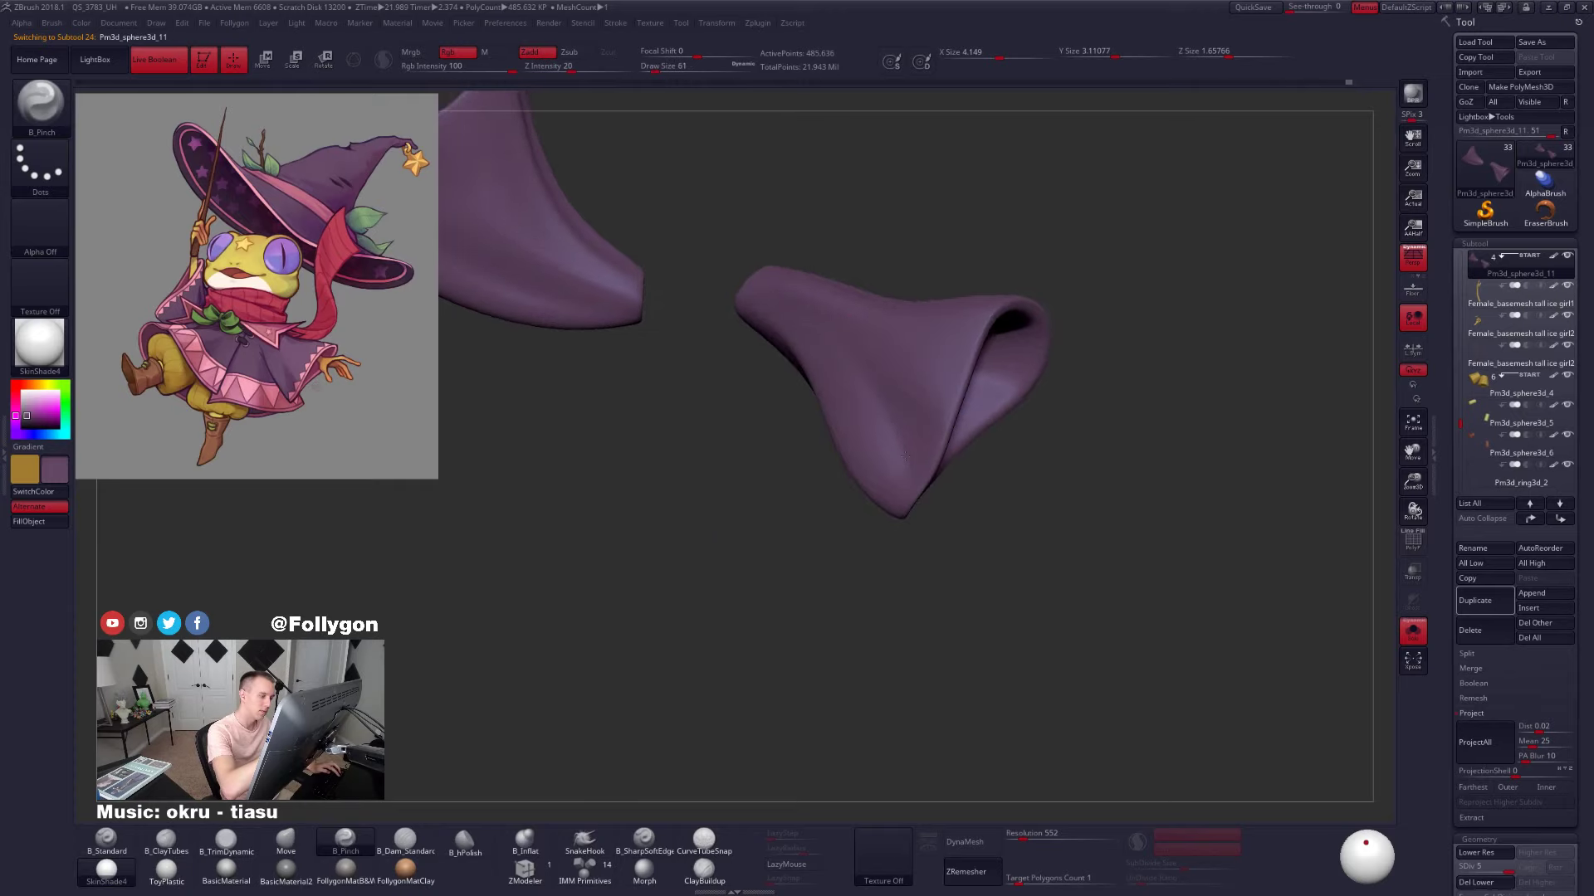
pyautogui.moveTo(859, 361)
pyautogui.mouseDown(button='right')
pyautogui.moveTo(909, 468)
pyautogui.moveTo(897, 449)
pyautogui.moveTo(805, 456)
pyautogui.mouseUp(button='right')
pyautogui.moveTo(925, 477); pyautogui.dragTo(1016, 465, button='right')
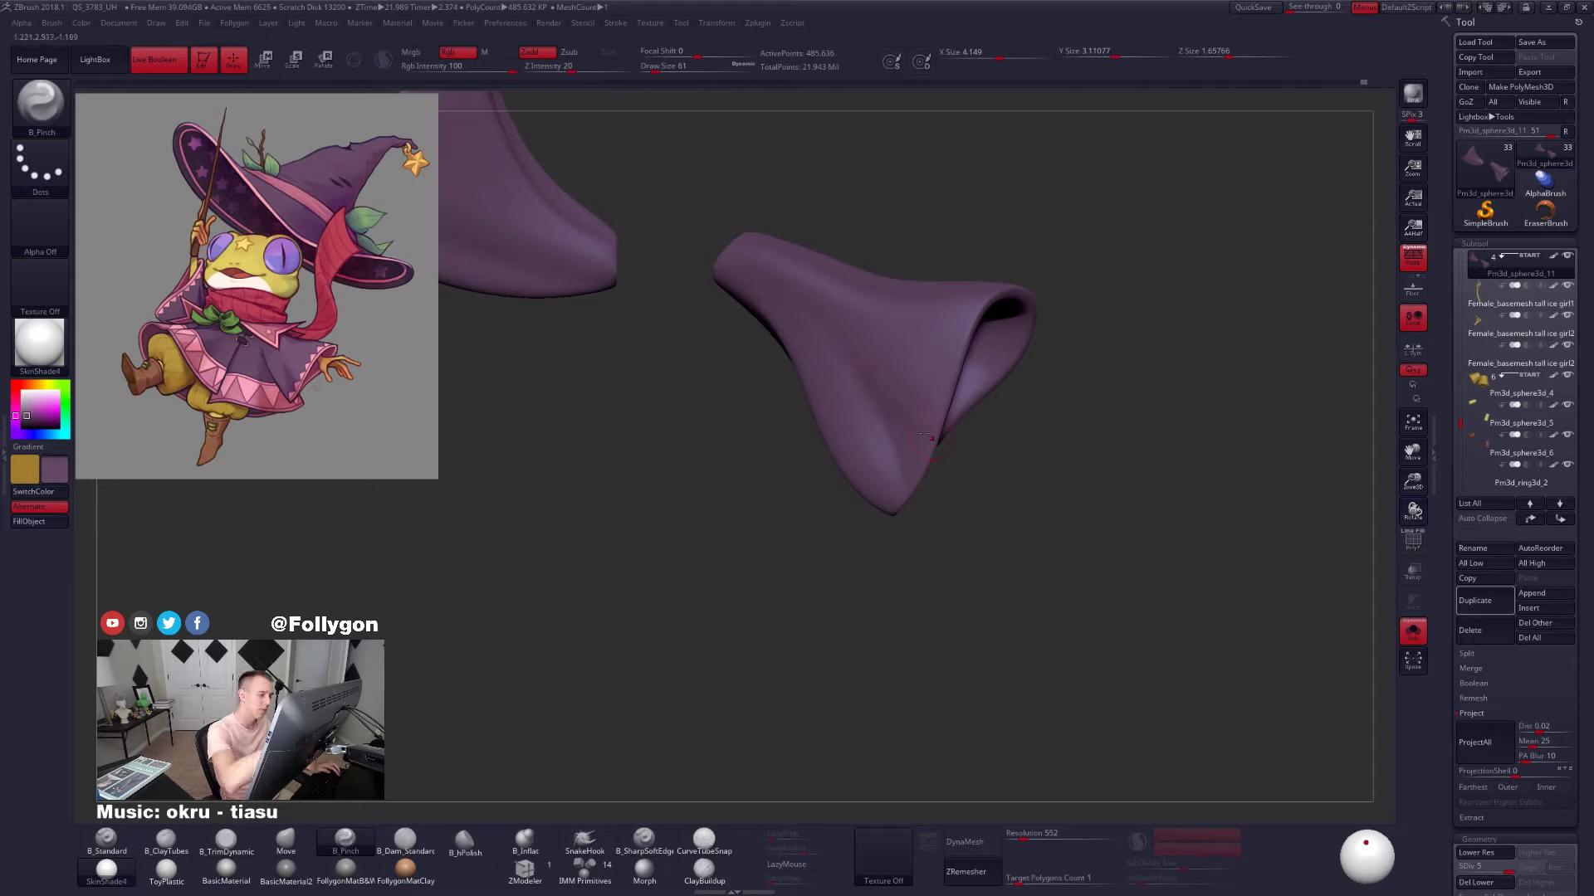
pyautogui.moveTo(931, 438); pyautogui.dragTo(1008, 433, button='right')
# Smooth the folds on the lowered-arm sleeve at draw size 96
pyautogui.press('space')
pyautogui.press('space')
pyautogui.moveTo(847, 376)
pyautogui.mouseDown()
pyautogui.moveTo(825, 347)
pyautogui.moveTo(858, 408)
pyautogui.mouseUp()
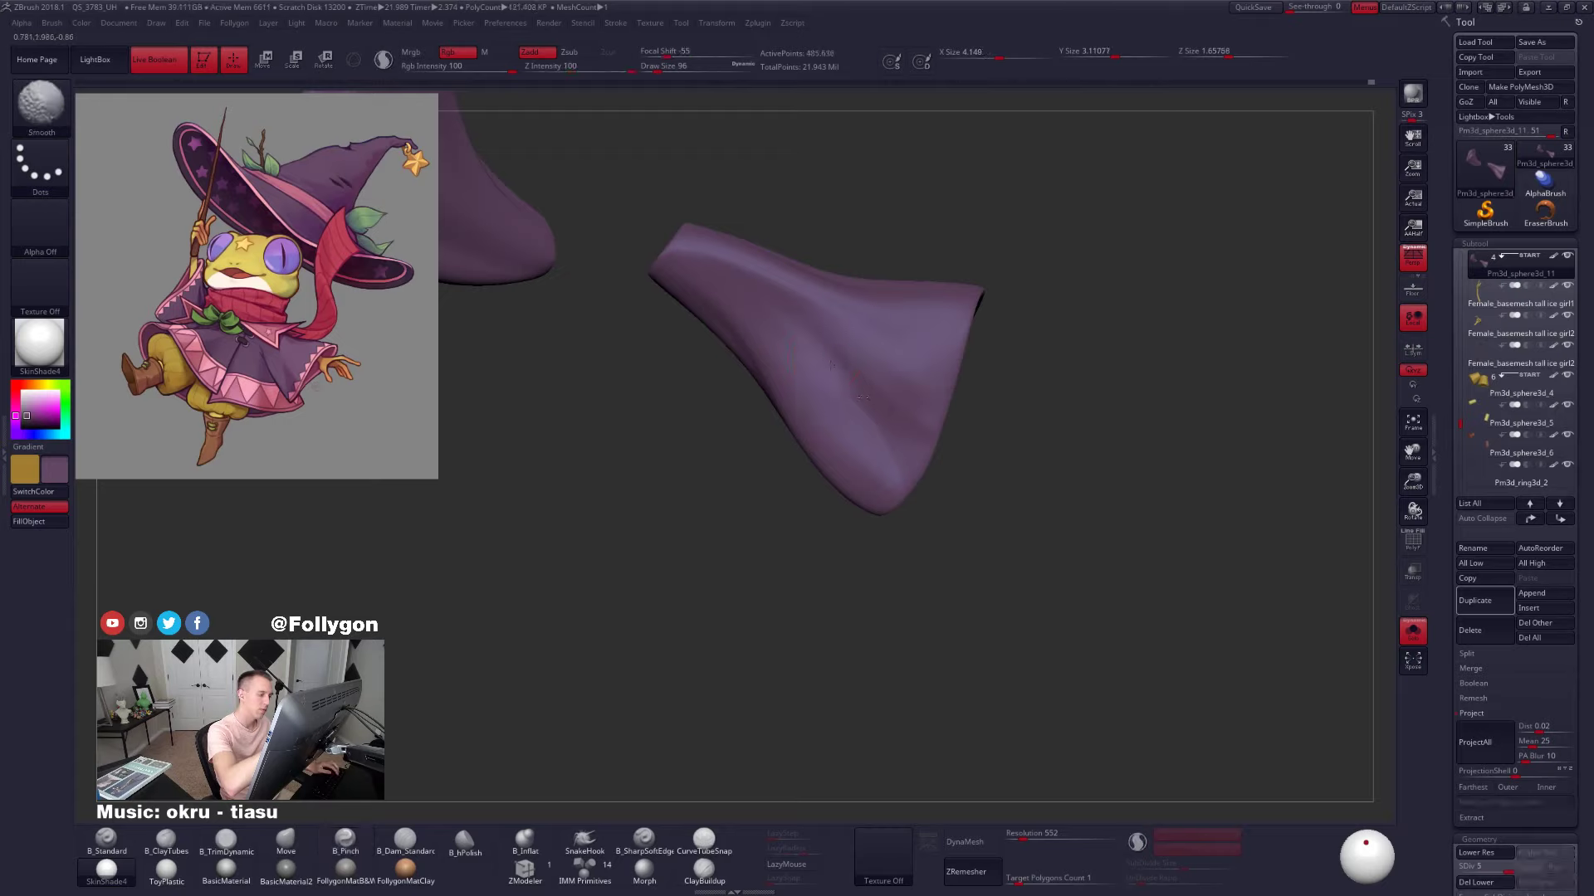
pyautogui.keyDown('ctrl'); pyautogui.moveTo(871, 408); pyautogui.dragTo(875, 365, button='right'); pyautogui.keyUp('ctrl')
pyautogui.moveTo(913, 365)
pyautogui.mouseDown(button='right')
pyautogui.moveTo(882, 364)
pyautogui.moveTo(909, 394)
pyautogui.moveTo(975, 411)
pyautogui.moveTo(918, 425)
pyautogui.mouseUp(button='right')
# Flatten the surface planes of the lowered-arm sleeve with the TrimDynamic brush at draw size 121
pyautogui.press('3')
pyautogui.press('space')
pyautogui.moveTo(922, 429); pyautogui.dragTo(938, 429)
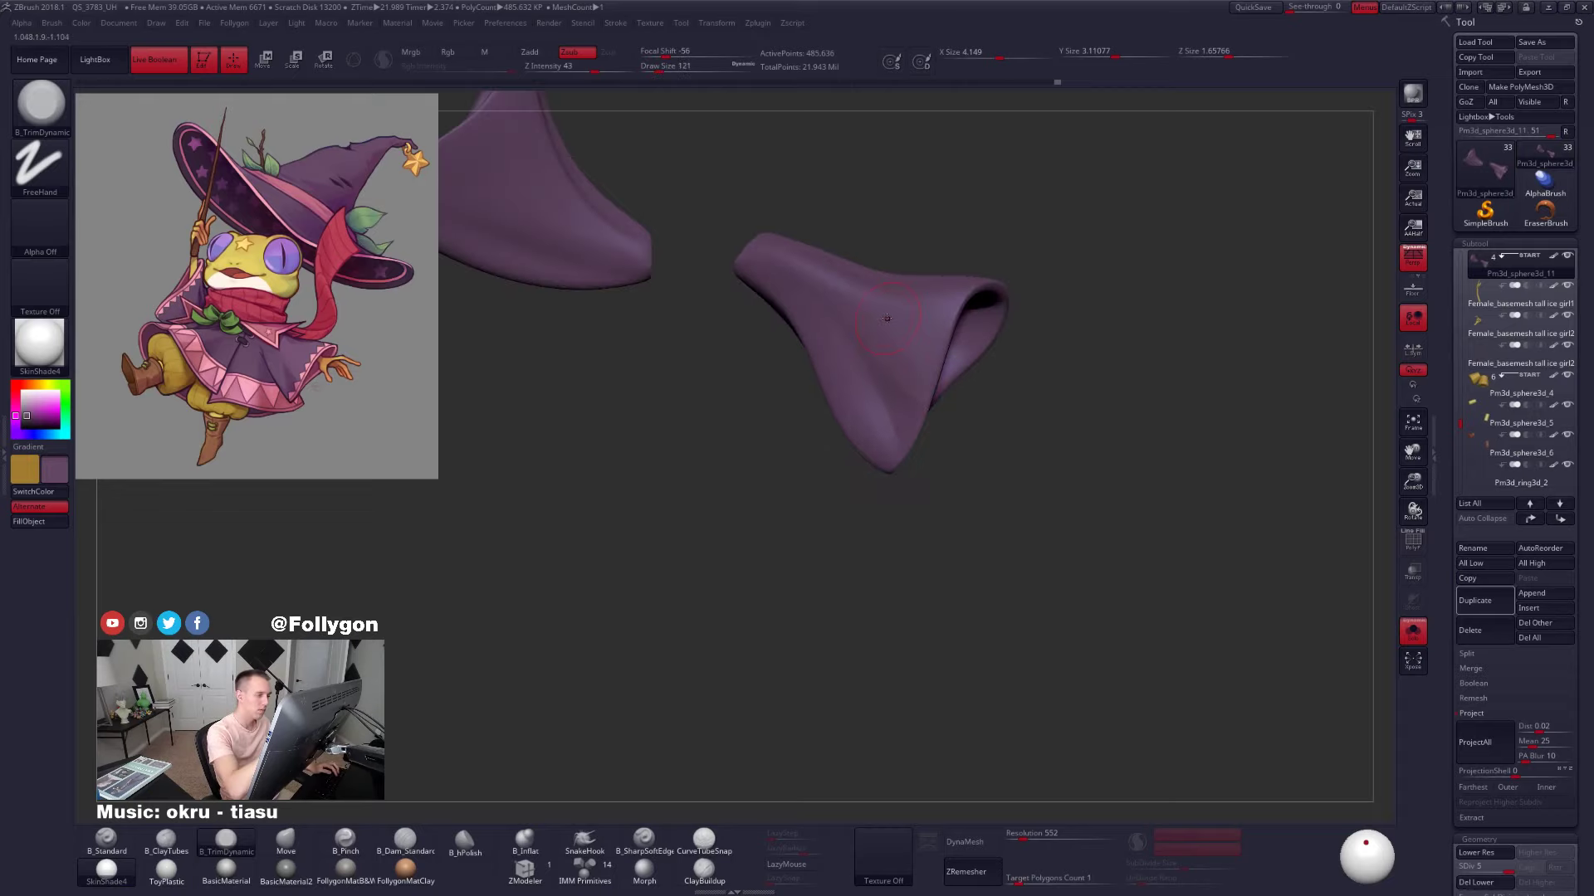
pyautogui.moveTo(972, 397)
pyautogui.mouseDown(button='right')
pyautogui.moveTo(851, 368)
pyautogui.moveTo(863, 440)
pyautogui.mouseUp(button='right')
pyautogui.moveTo(963, 332)
pyautogui.keyDown('alt'); pyautogui.mouseDown(button='right')
pyautogui.moveTo(839, 440)
pyautogui.moveTo(900, 419)
pyautogui.moveTo(928, 441)
pyautogui.moveTo(934, 430)
pyautogui.moveTo(911, 552)
pyautogui.mouseUp(button='right'); pyautogui.keyUp('alt')
# Isolate part of the lowered-arm sleeve at a lower subdivision level and set up a softened mask for adjusting it
pyautogui.hotkey('shift', 'd')
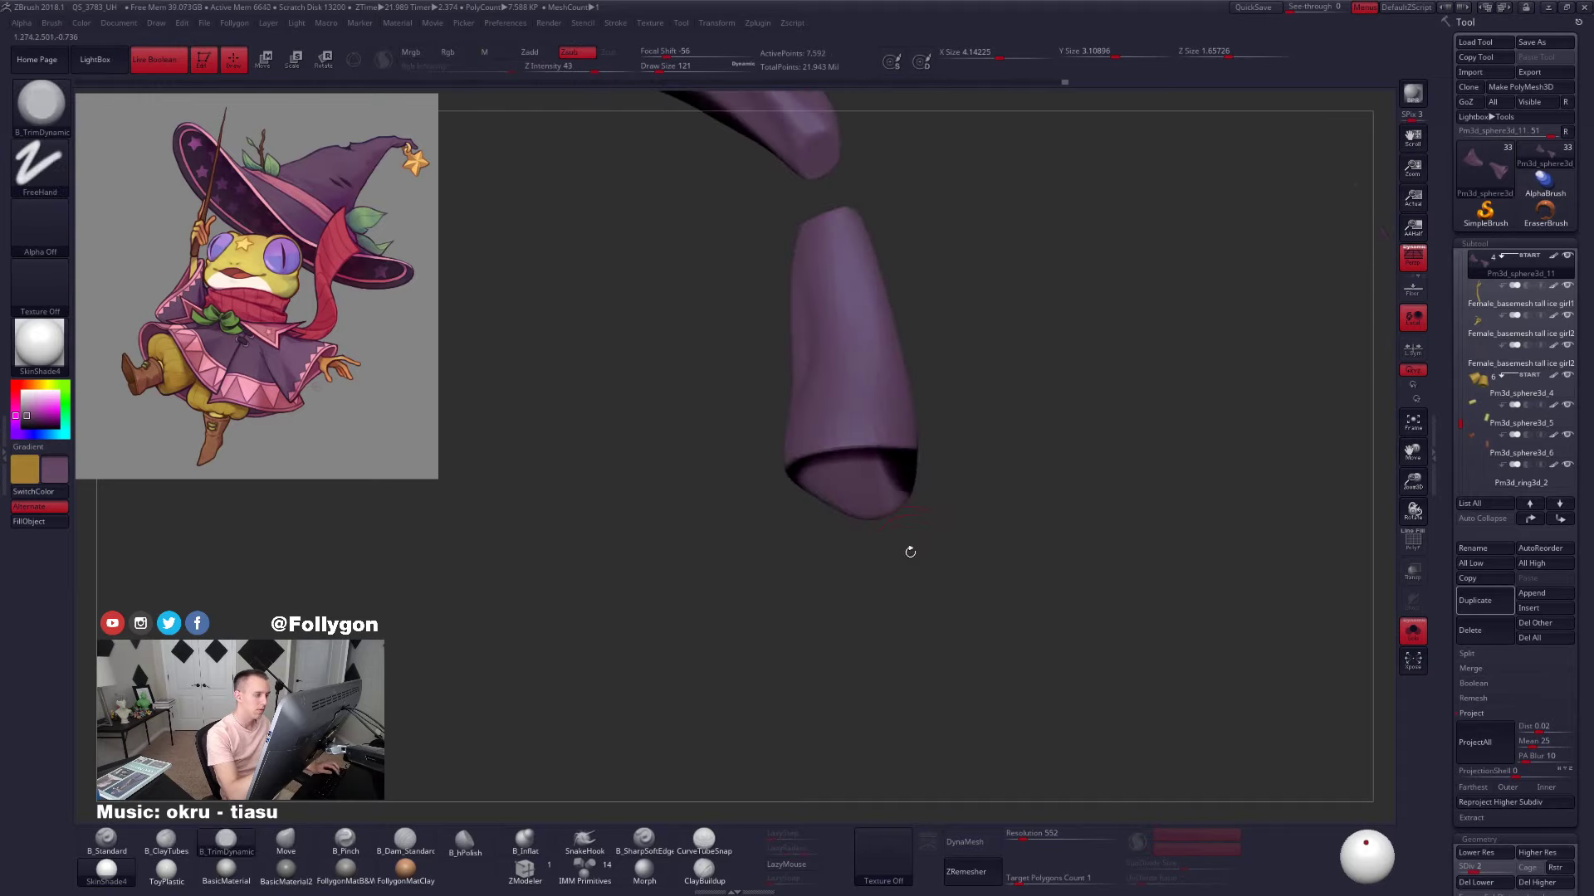
pyautogui.hotkey('ctrl', 'shift', 'f')
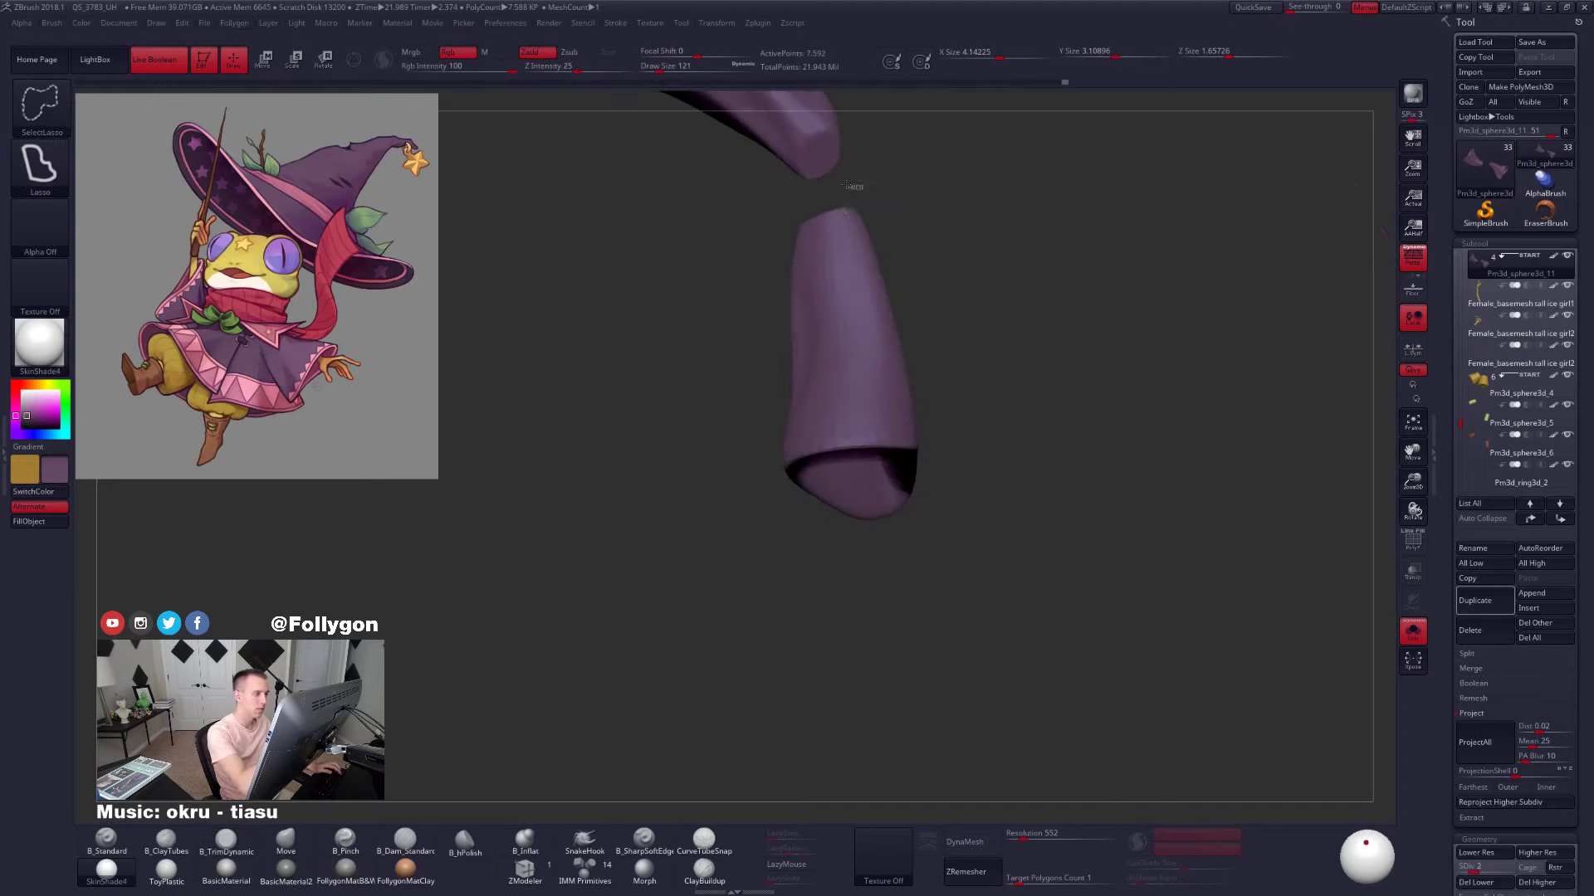
pyautogui.moveTo(855, 188)
pyautogui.keyDown('ctrl'); pyautogui.keyDown('shift'); pyautogui.mouseDown()
pyautogui.moveTo(896, 606)
pyautogui.moveTo(1066, 390)
pyautogui.mouseUp(); pyautogui.keyUp('shift'); pyautogui.keyUp('ctrl')
pyautogui.moveTo(921, 405); pyautogui.dragTo(871, 332, button='right')
pyautogui.moveTo(829, 217)
pyautogui.keyDown('ctrl'); pyautogui.keyDown('shift'); pyautogui.mouseDown()
pyautogui.moveTo(899, 610)
pyautogui.moveTo(1010, 267)
pyautogui.mouseUp(); pyautogui.keyUp('shift'); pyautogui.keyUp('ctrl')
pyautogui.moveTo(881, 490)
pyautogui.mouseDown(button='right')
pyautogui.moveTo(904, 409)
pyautogui.moveTo(870, 468)
pyautogui.moveTo(911, 504)
pyautogui.mouseUp(button='right')
pyautogui.moveTo(1092, 282)
pyautogui.keyDown('ctrl'); pyautogui.mouseDown()
pyautogui.moveTo(899, 449)
pyautogui.moveTo(822, 591)
pyautogui.moveTo(1120, 274)
pyautogui.mouseUp(); pyautogui.keyUp('ctrl')
pyautogui.moveTo(1021, 363); pyautogui.dragTo(1058, 398, button='right')
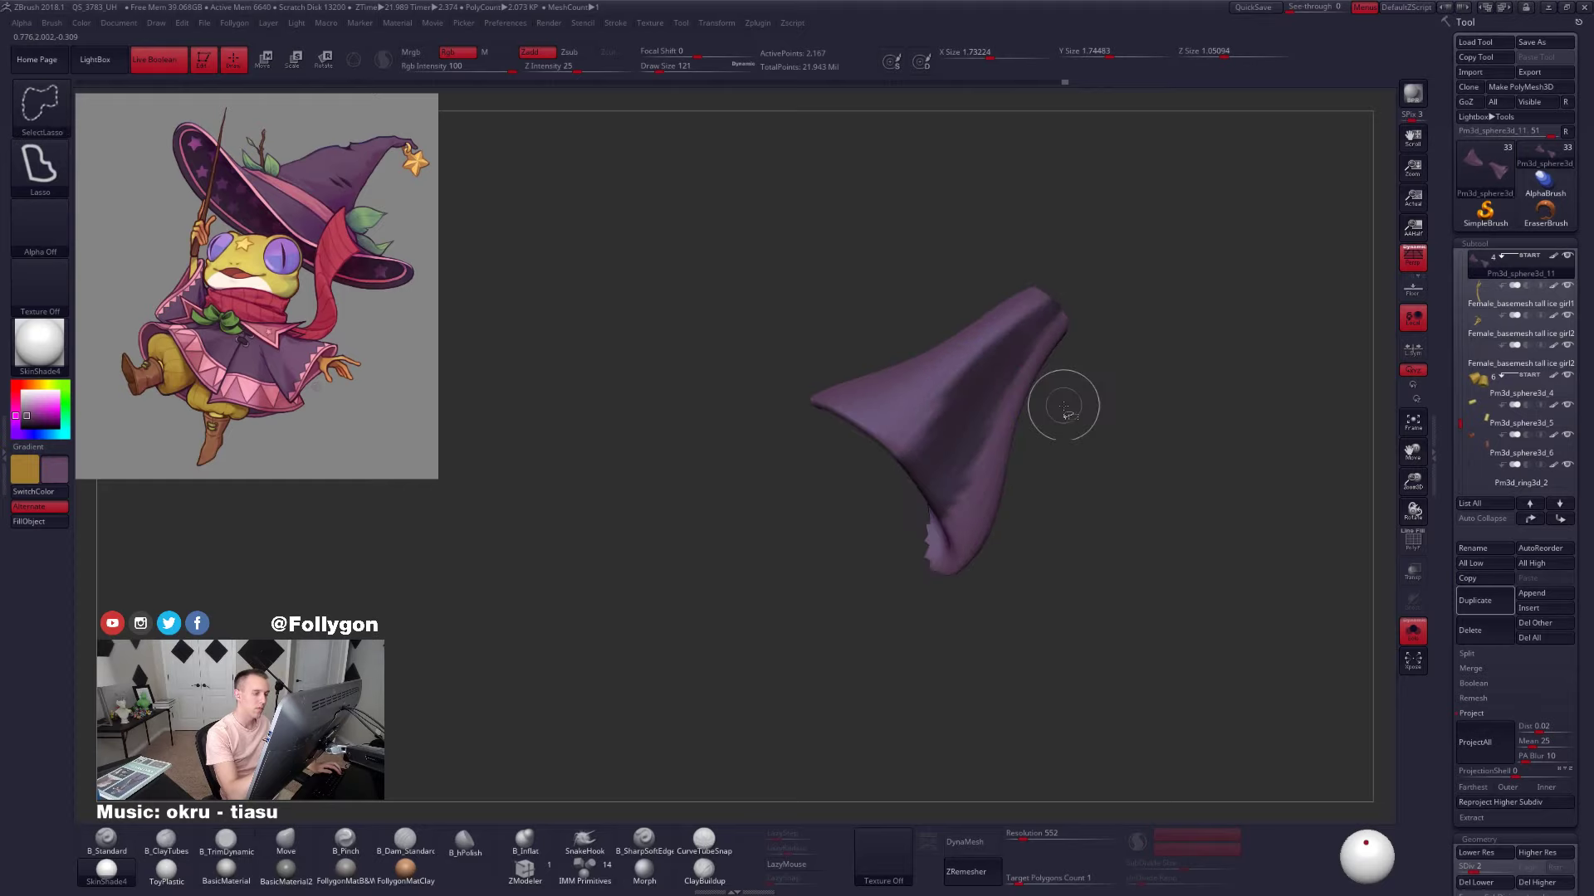
pyautogui.keyDown('ctrl'); pyautogui.keyDown('shift'); pyautogui.click(1063, 402); pyautogui.keyUp('shift'); pyautogui.keyUp('ctrl')
pyautogui.keyDown('ctrl'); pyautogui.click(993, 438); pyautogui.keyUp('ctrl')
pyautogui.keyDown('ctrl'); pyautogui.click(1047, 453); pyautogui.keyUp('ctrl')
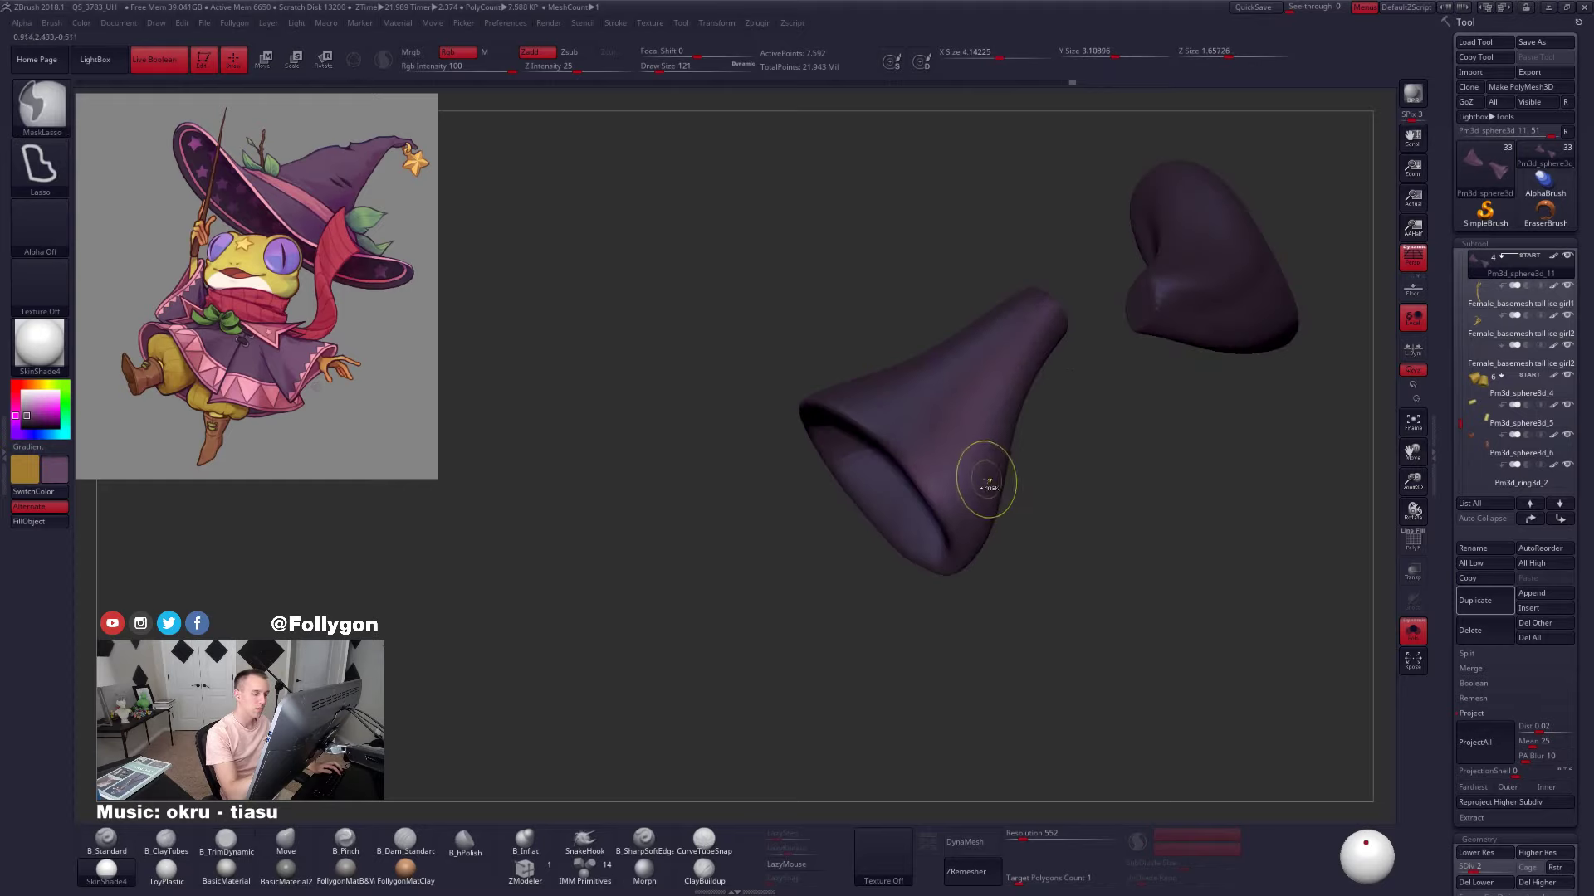
# Rotate the unmasked part of the lowered-arm sleeve with a Transpose line along its length and clear the mask
pyautogui.moveTo(1042, 449); pyautogui.dragTo(1001, 449, button='right')
pyautogui.press('r')
pyautogui.moveTo(1071, 306); pyautogui.dragTo(820, 525)
pyautogui.moveTo(855, 513)
pyautogui.mouseDown(button='right')
pyautogui.moveTo(978, 486)
pyautogui.moveTo(962, 466)
pyautogui.moveTo(846, 531)
pyautogui.mouseUp(button='right')
pyautogui.press('q')
pyautogui.keyDown('ctrl'); pyautogui.moveTo(859, 573); pyautogui.dragTo(878, 581); pyautogui.keyUp('ctrl')
# Smooth the folds on the lowered-arm sleeve at subdivision level 3 with draw size 140, then return to the highest level
pyautogui.press('d')
pyautogui.press('d')
pyautogui.press('d')
pyautogui.moveTo(916, 517); pyautogui.dragTo(949, 491, button='right')
pyautogui.press('space')
pyautogui.press('2')
pyautogui.press('space')
pyautogui.moveTo(930, 558); pyautogui.dragTo(938, 558)
pyautogui.moveTo(933, 548)
pyautogui.mouseDown(button='right')
pyautogui.moveTo(884, 554)
pyautogui.moveTo(996, 497)
pyautogui.moveTo(983, 484)
pyautogui.mouseUp(button='right')
pyautogui.hotkey('shift', 'd')
pyautogui.hotkey('shift', 'd')
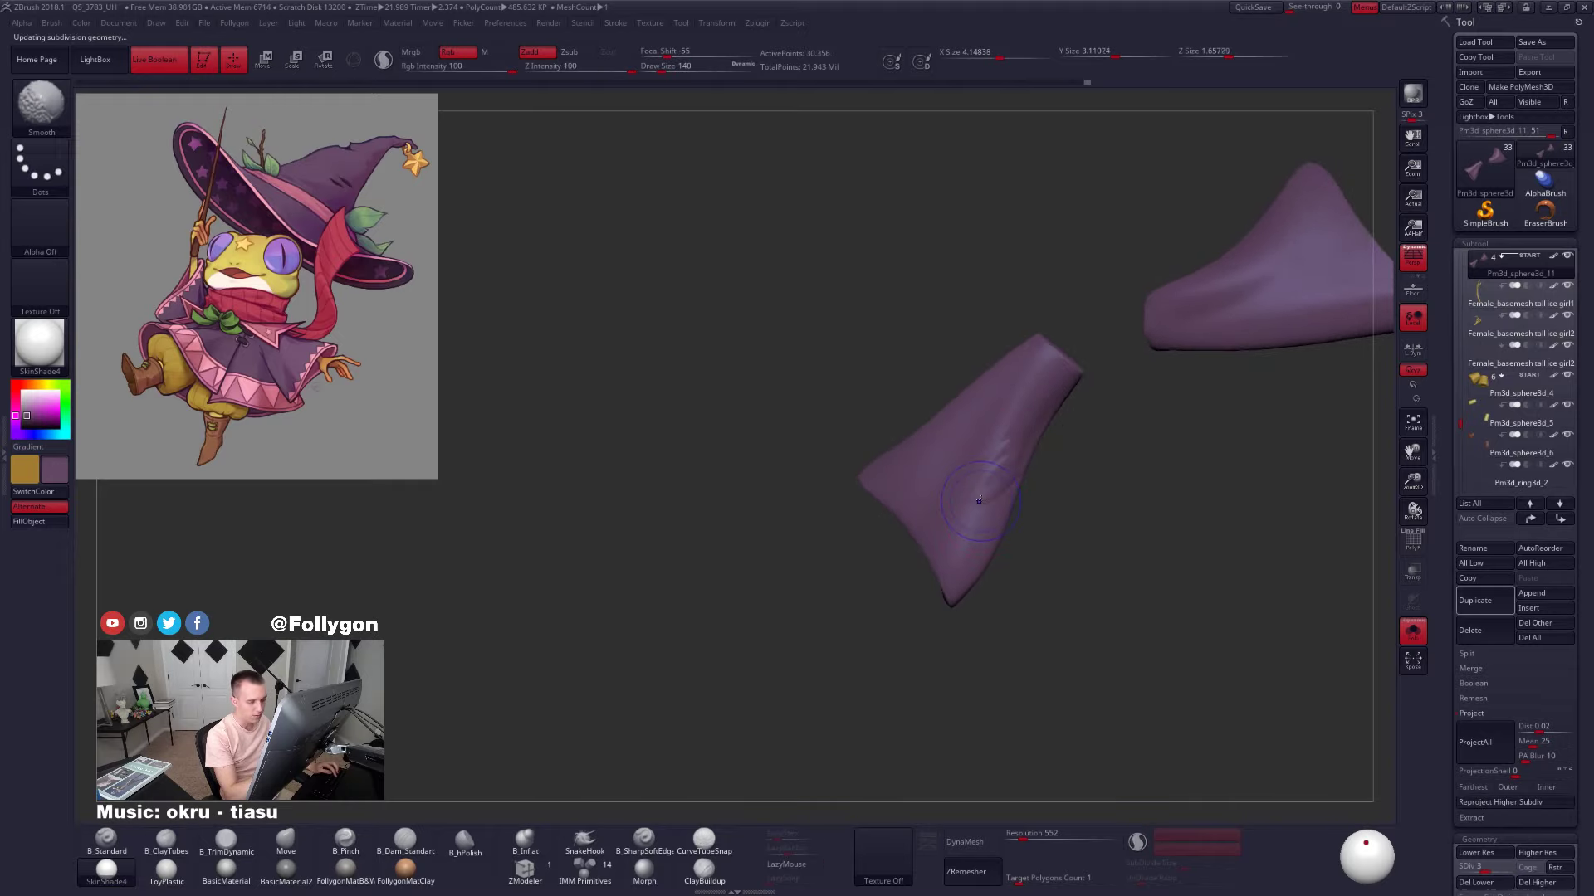
pyautogui.keyDown('shift'); pyautogui.moveTo(998, 476); pyautogui.dragTo(986, 504); pyautogui.keyUp('shift')
pyautogui.press('d')
pyautogui.press('d')
# Reshape the lowered-arm sleeve with the Move brush at draw size 160 on the lowest subdivision level
pyautogui.moveTo(995, 465)
pyautogui.mouseDown(button='right')
pyautogui.moveTo(1044, 448)
pyautogui.moveTo(1096, 464)
pyautogui.mouseUp(button='right')
pyautogui.press('space')
pyautogui.moveTo(927, 485); pyautogui.dragTo(930, 485)
pyautogui.moveTo(942, 477)
pyautogui.mouseDown(button='right')
pyautogui.moveTo(955, 516)
pyautogui.moveTo(992, 395)
pyautogui.moveTo(980, 448)
pyautogui.moveTo(1006, 402)
pyautogui.moveTo(1029, 399)
pyautogui.mouseUp(button='right')
pyautogui.press('s')
pyautogui.press('space')
pyautogui.moveTo(914, 365); pyautogui.dragTo(910, 365)
pyautogui.press('b')
pyautogui.press('m')
pyautogui.press('v')
pyautogui.hotkey('shift', 'd')
pyautogui.hotkey('shift', 'd')
pyautogui.hotkey('shift', 'd')
pyautogui.hotkey('shift', 'd')
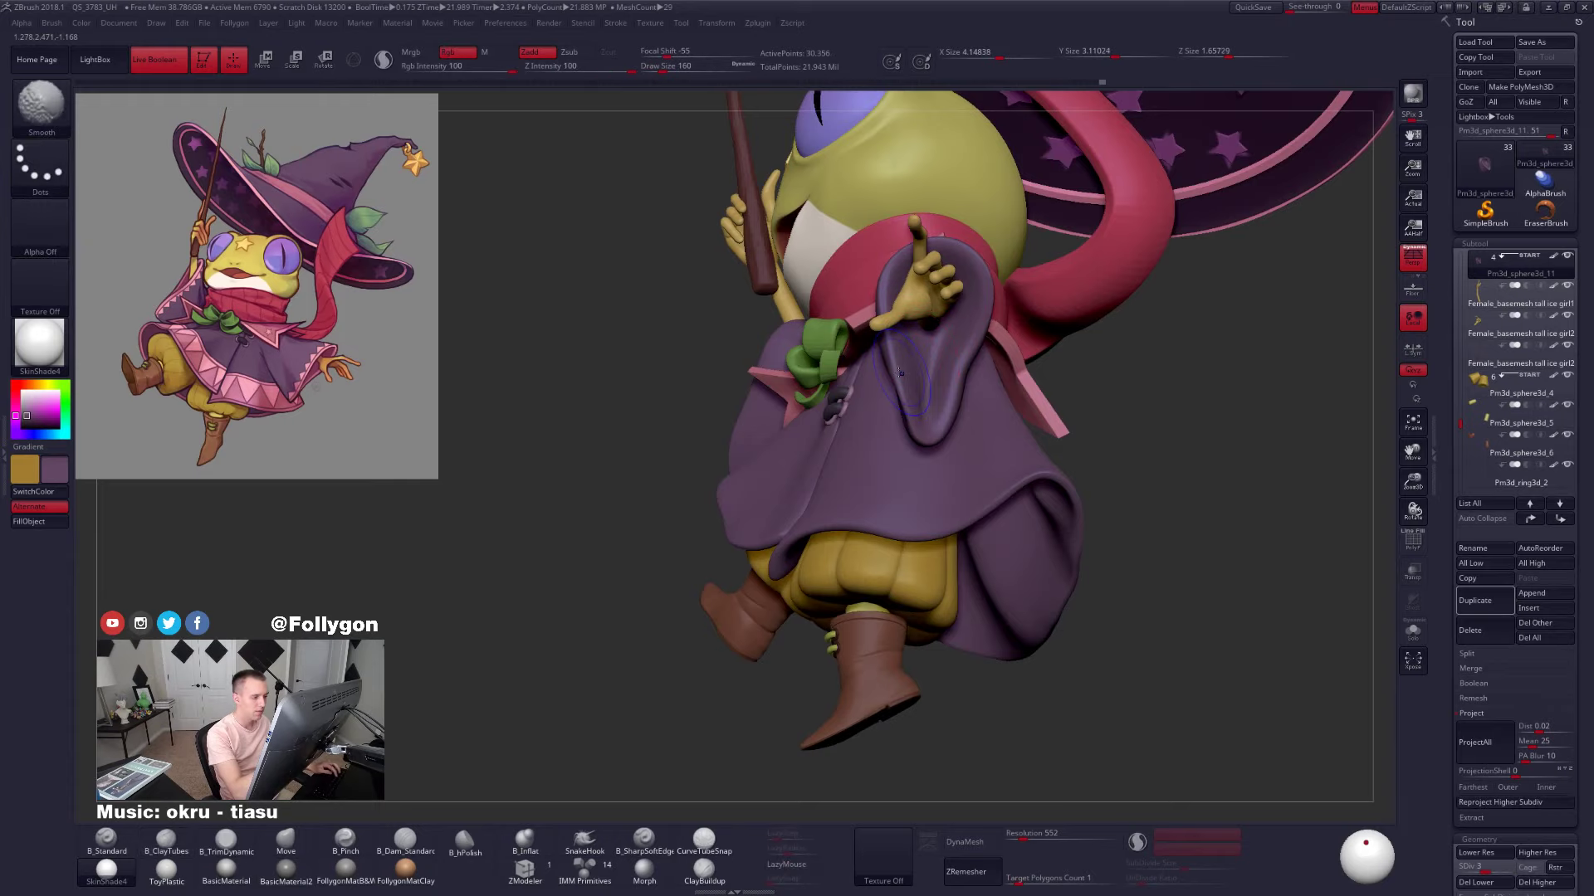
pyautogui.moveTo(903, 390); pyautogui.dragTo(1064, 495, button='right')
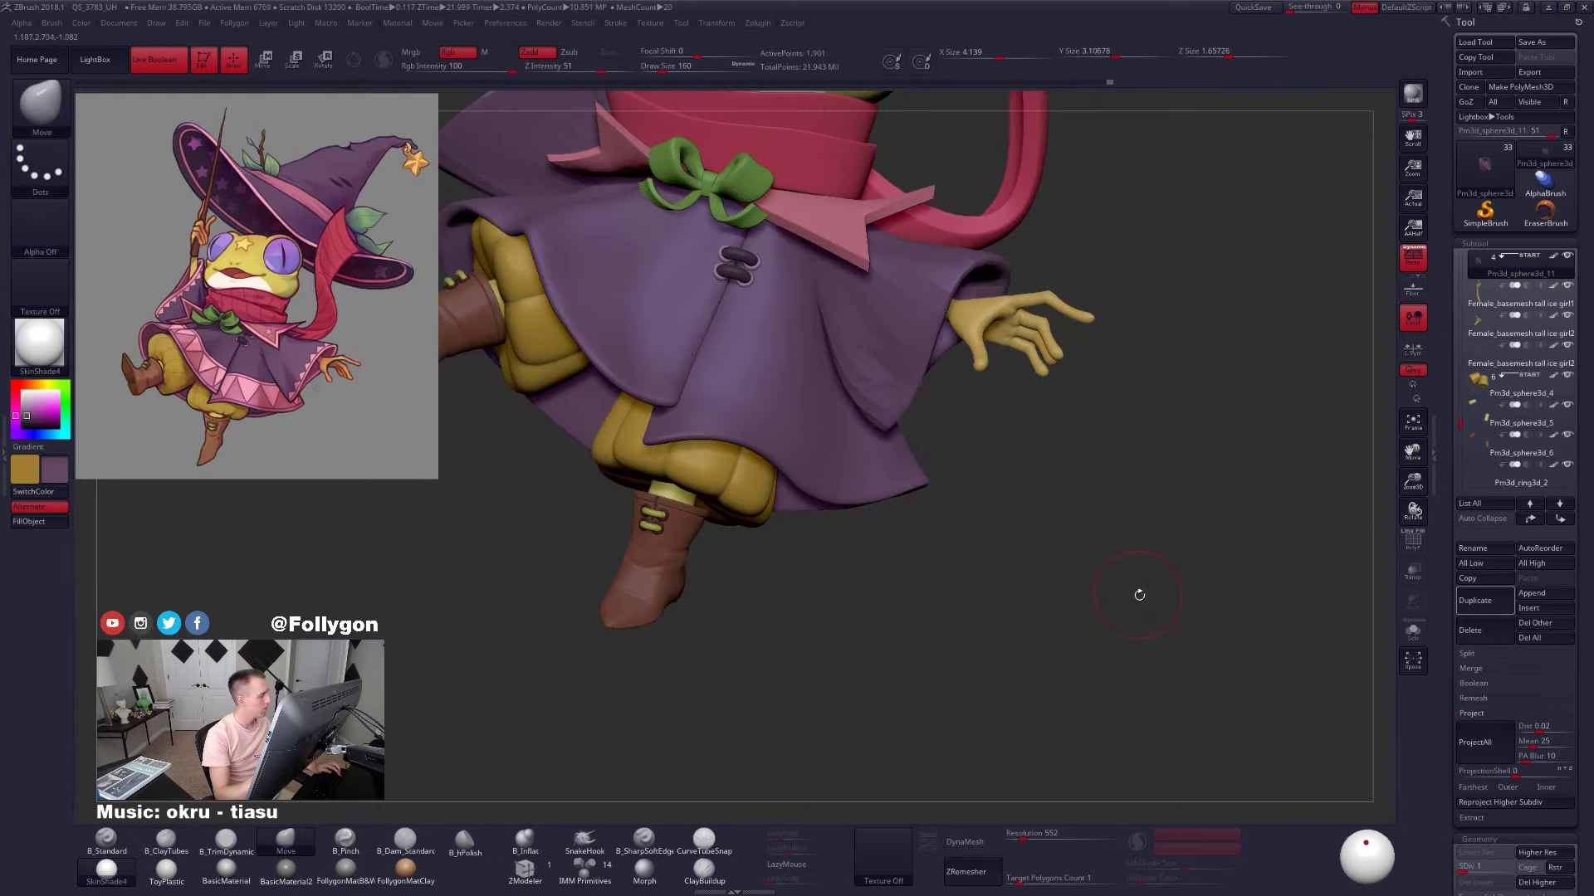
# Return the sleeves to subdivision level 5 and isolate them from the rest of the character
pyautogui.press('f')
pyautogui.press('d')
pyautogui.press('d')
pyautogui.press('d')
pyautogui.press('d')
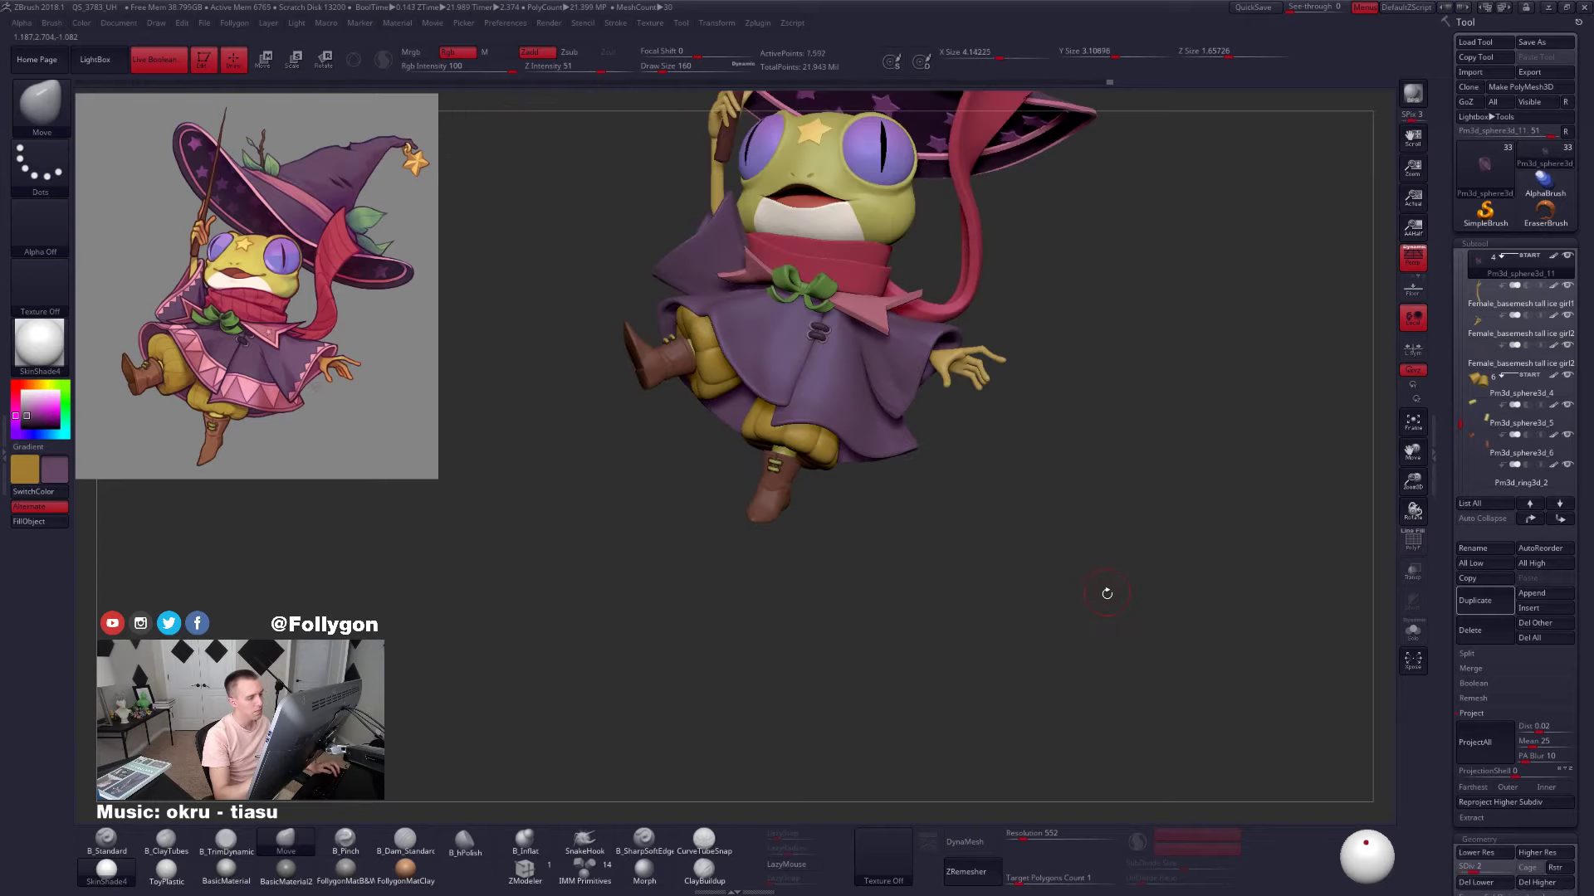
pyautogui.hotkey('alt', 's')
pyautogui.keyDown('ctrl'); pyautogui.moveTo(892, 375); pyautogui.dragTo(891, 328, button='right'); pyautogui.keyUp('ctrl')
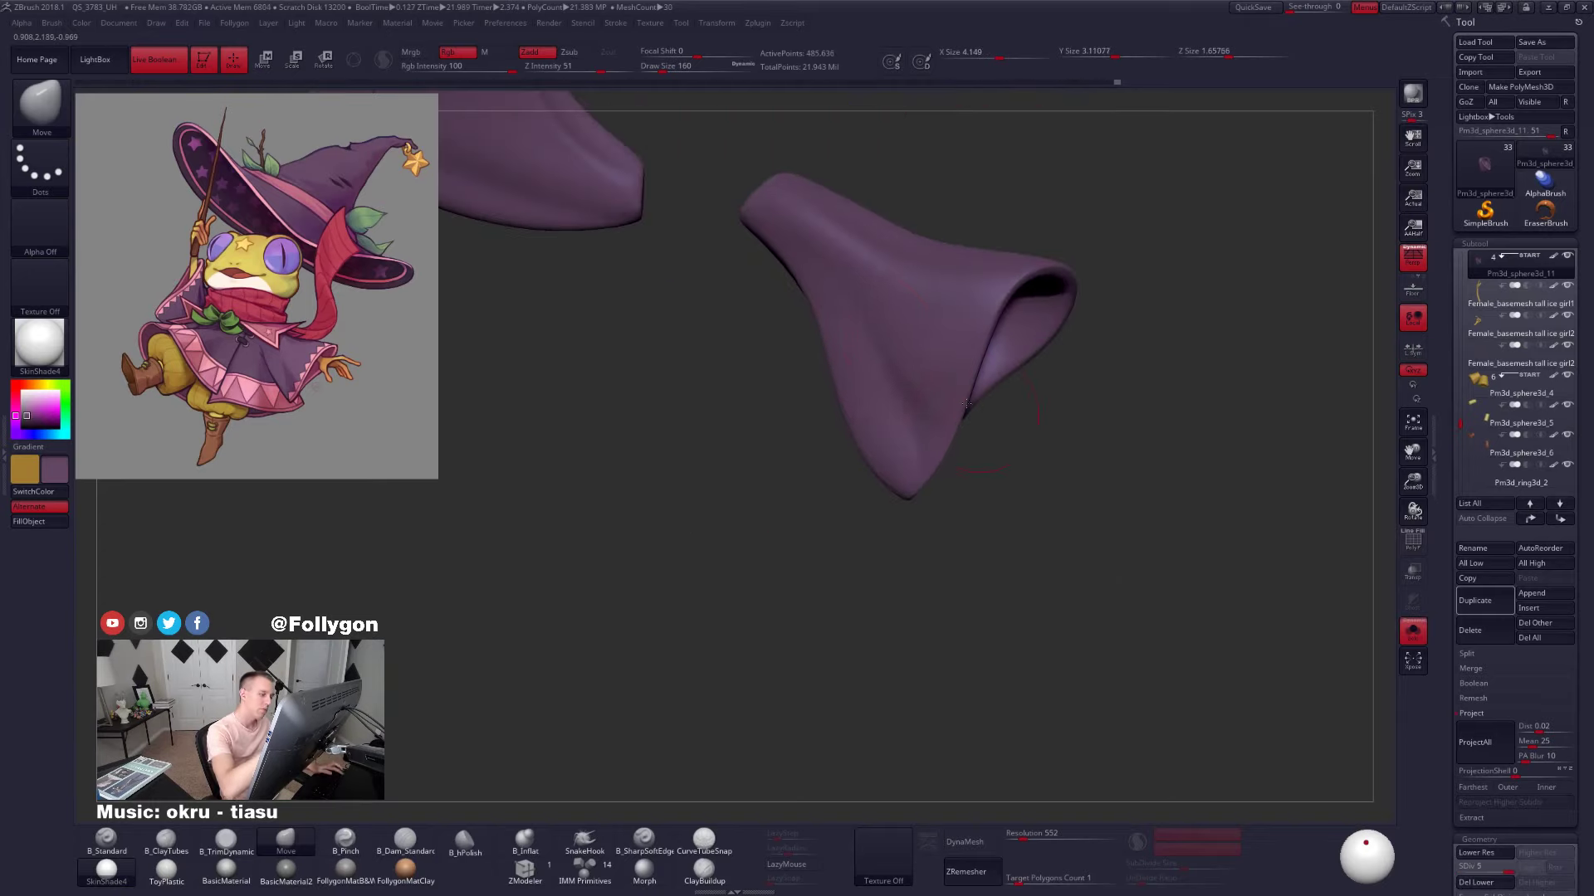
# Flatten the planes between the lowered-arm sleeve's folds with the TrimDynamic brush at draw size 96
pyautogui.press('b')
pyautogui.press('t')
pyautogui.press('d')
pyautogui.press('space')
pyautogui.moveTo(889, 323); pyautogui.dragTo(884, 323)
pyautogui.moveTo(951, 408); pyautogui.dragTo(943, 393, button='right')
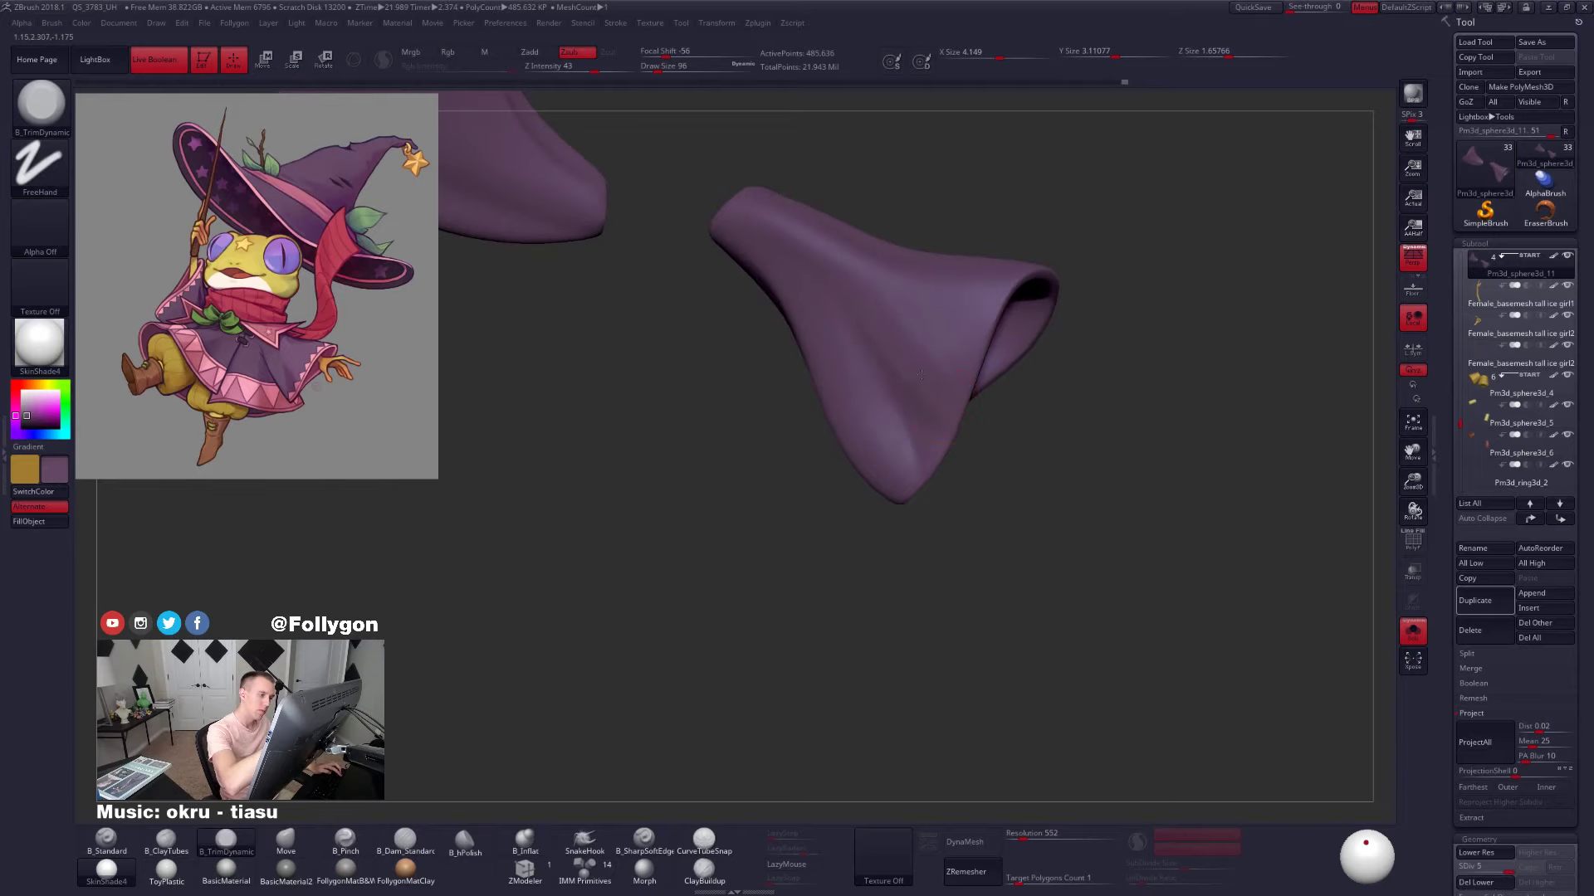
pyautogui.press('shift')
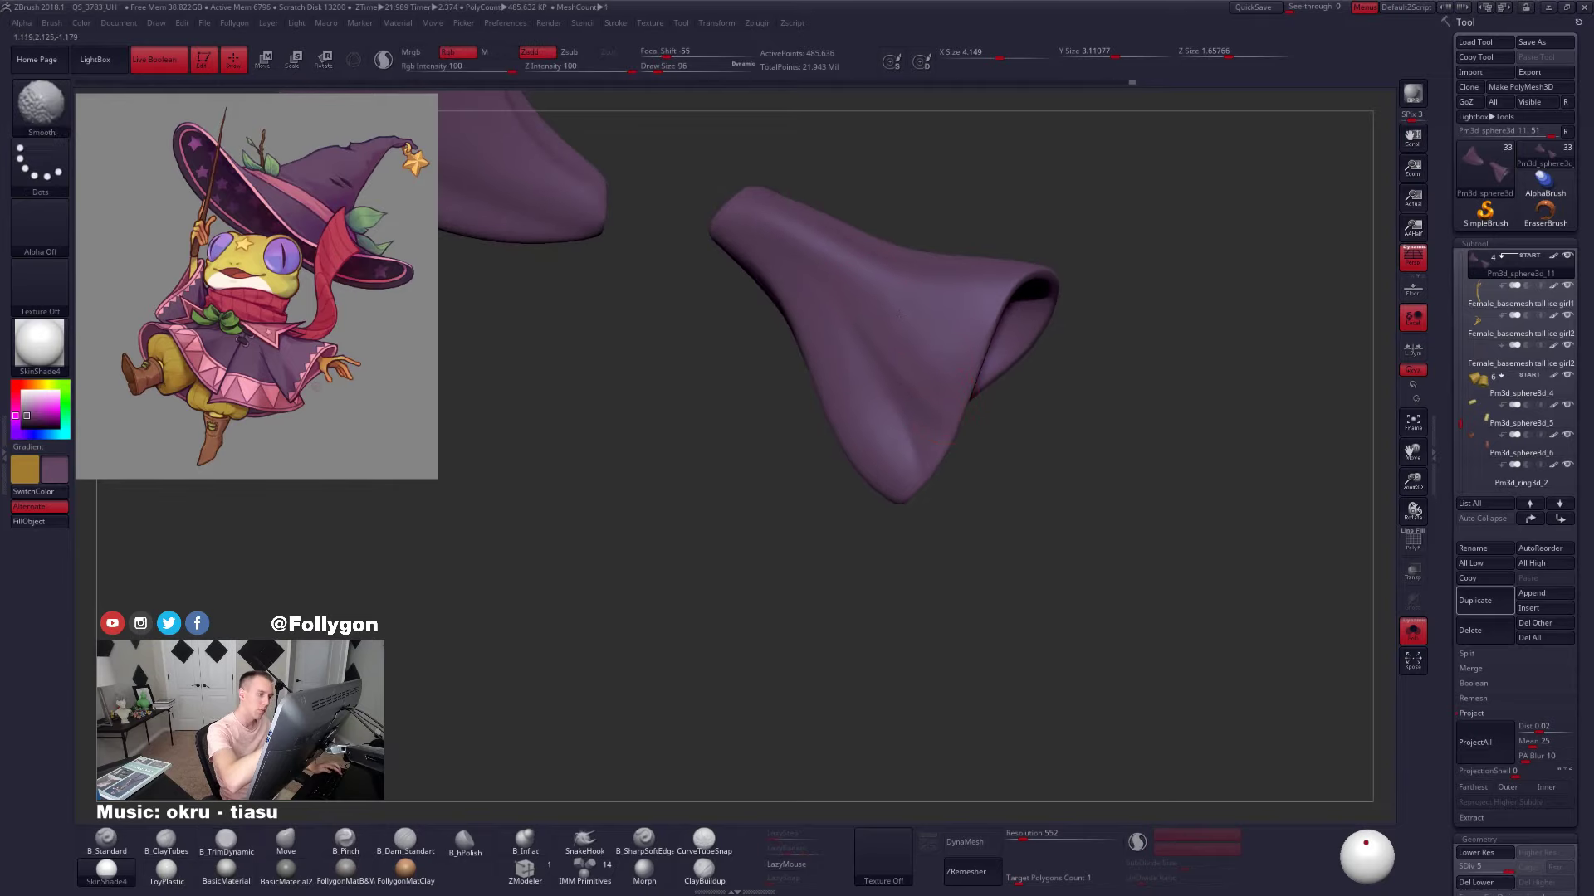
# Smooth the lowered-arm sleeve one subdivision level down, then refine its planes at the highest level with draw size 113
pyautogui.hotkey('shift', 'd')
pyautogui.keyDown('ctrl'); pyautogui.moveTo(880, 318); pyautogui.dragTo(888, 473, button='right'); pyautogui.keyUp('ctrl')
pyautogui.press('d')
pyautogui.press('shift')
pyautogui.keyDown('alt'); pyautogui.moveTo(891, 382); pyautogui.dragTo(918, 415, button='right'); pyautogui.keyUp('alt')
pyautogui.keyDown('ctrl'); pyautogui.moveTo(919, 415); pyautogui.dragTo(916, 396, button='right'); pyautogui.keyUp('ctrl')
pyautogui.press('s')
pyautogui.moveTo(916, 396)
pyautogui.mouseDown()
pyautogui.moveTo(895, 387)
pyautogui.moveTo(924, 425)
pyautogui.mouseUp()
pyautogui.keyDown('ctrl'); pyautogui.moveTo(924, 432); pyautogui.dragTo(1029, 647, button='right'); pyautogui.keyUp('ctrl')
# Compare the sleeves with the whole character, then smooth the raised-arm sleeve at lower subdivision levels and return to level 5
pyautogui.hotkey('shift', 's')
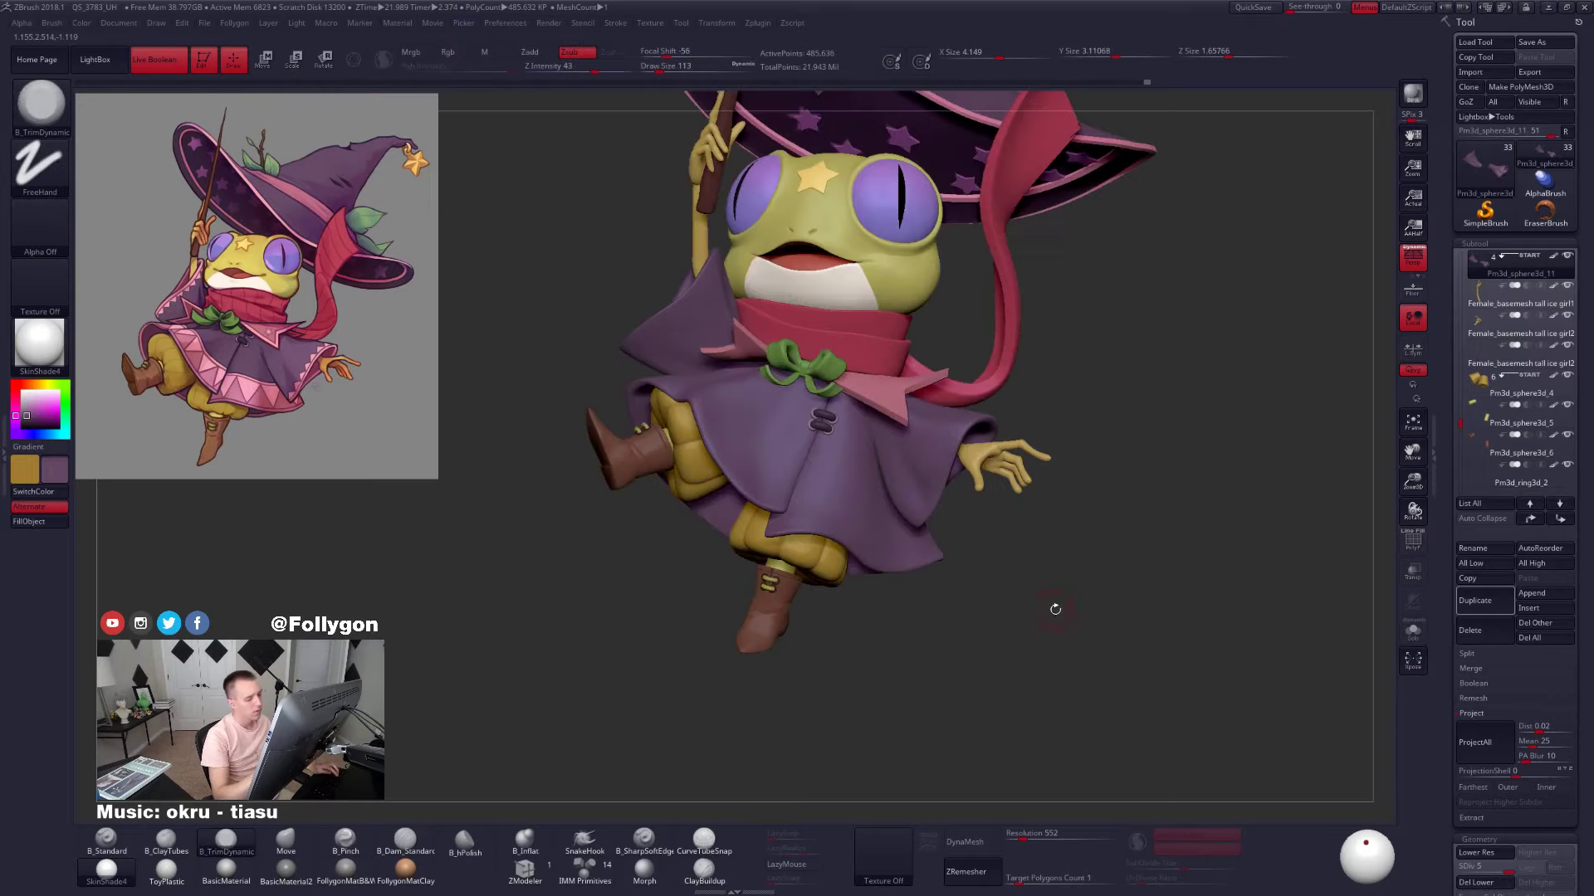
pyautogui.keyDown('ctrl'); pyautogui.moveTo(1143, 590); pyautogui.dragTo(1196, 601, button='right'); pyautogui.keyUp('ctrl')
pyautogui.hotkey('shift', 's')
pyautogui.keyDown('ctrl'); pyautogui.moveTo(856, 308); pyautogui.dragTo(855, 383, button='right'); pyautogui.keyUp('ctrl')
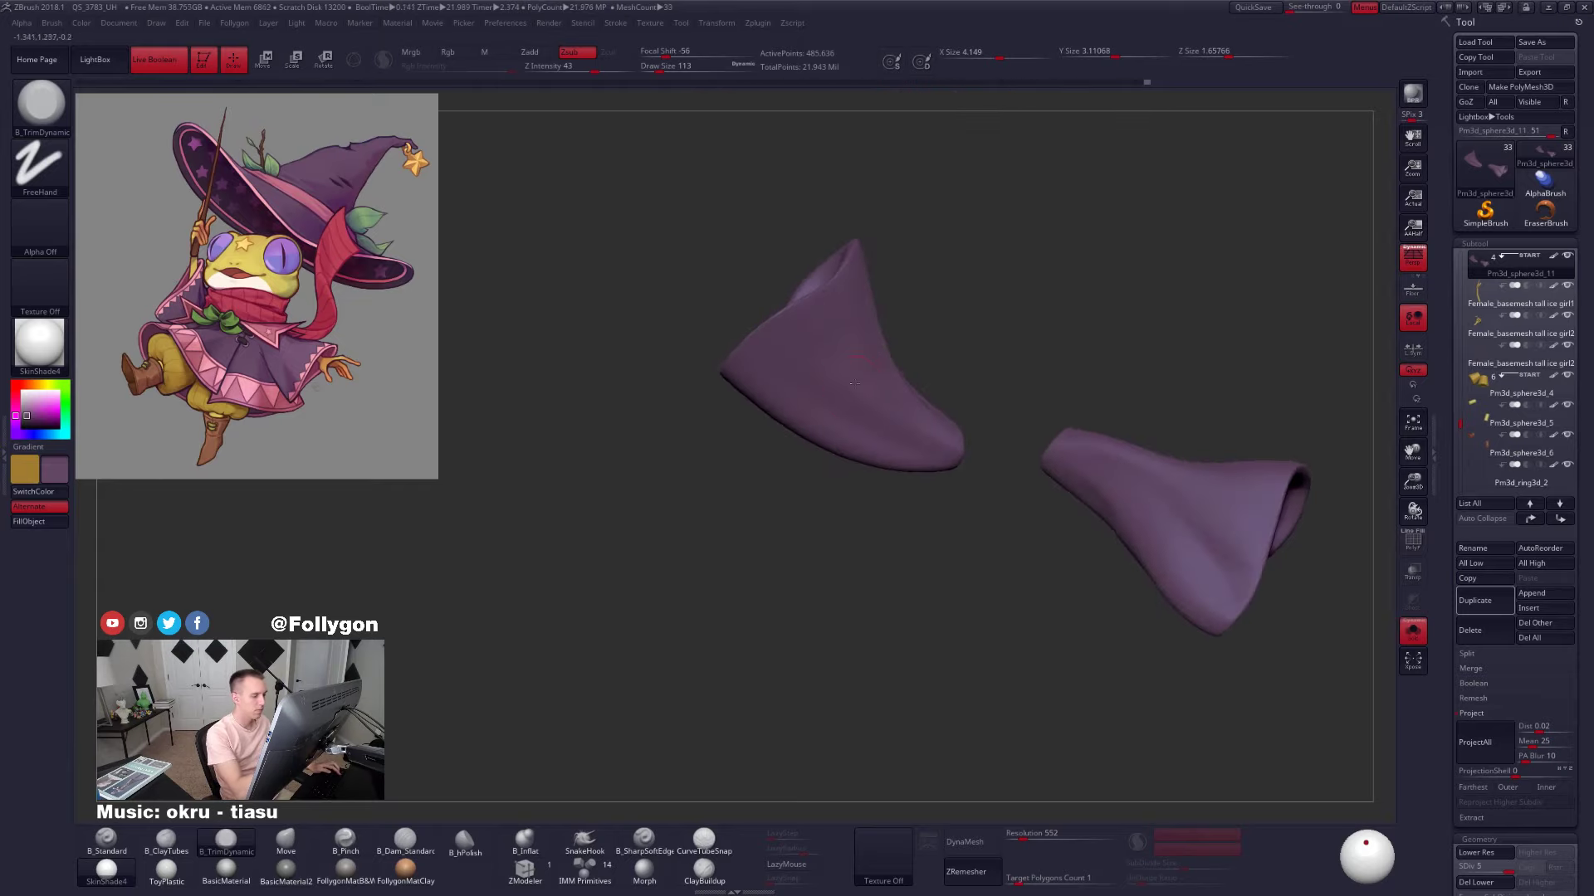
pyautogui.hotkey('shift', 'd')
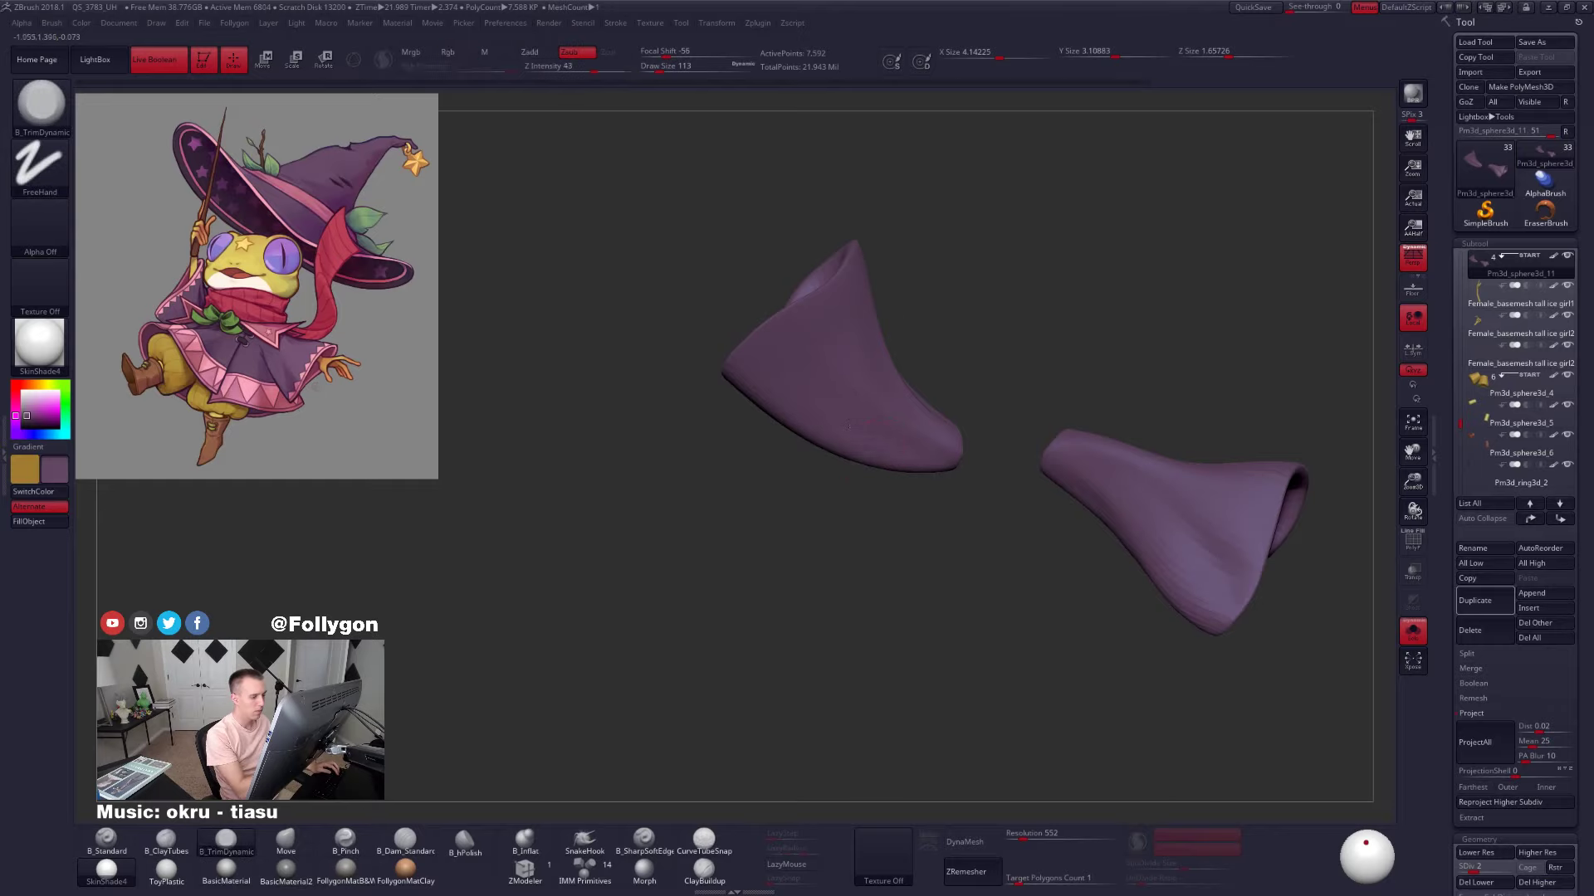
pyautogui.moveTo(893, 428); pyautogui.dragTo(833, 443, button='right')
pyautogui.press('d')
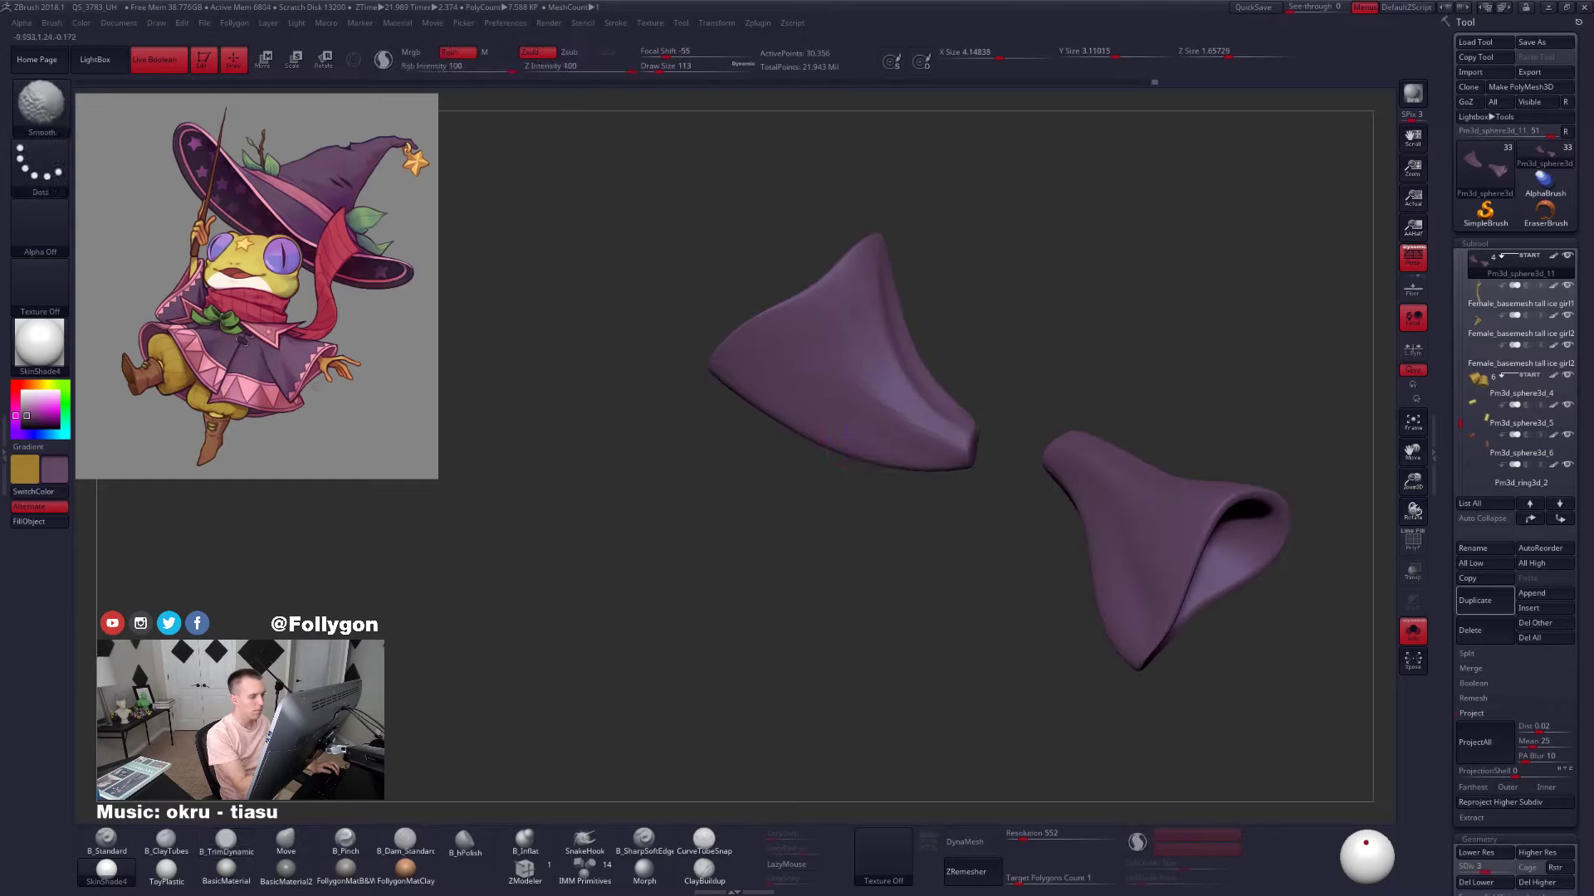
pyautogui.press('d')
pyautogui.press('d')
# Sharpen the raised-arm sleeve's folds with the Pinch brush at draw size 113, reducing it to 74 for the narrower areas
pyautogui.moveTo(996, 398)
pyautogui.mouseDown(button='right')
pyautogui.moveTo(806, 403)
pyautogui.moveTo(792, 440)
pyautogui.moveTo(977, 397)
pyautogui.moveTo(911, 356)
pyautogui.mouseUp(button='right')
pyautogui.press('5')
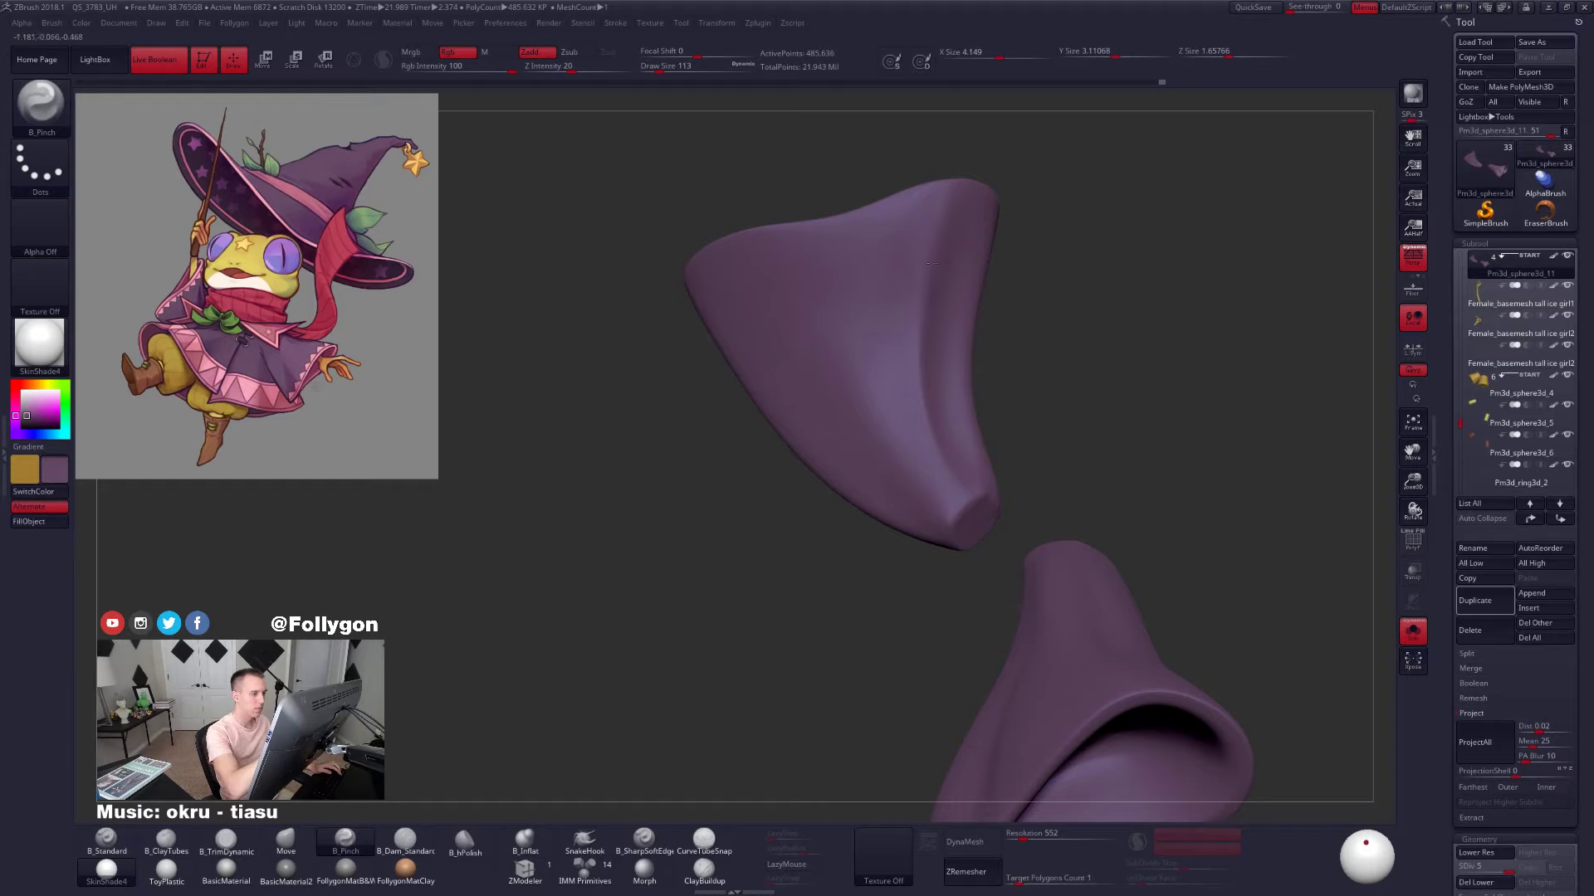
pyautogui.moveTo(932, 263); pyautogui.dragTo(975, 270, button='right')
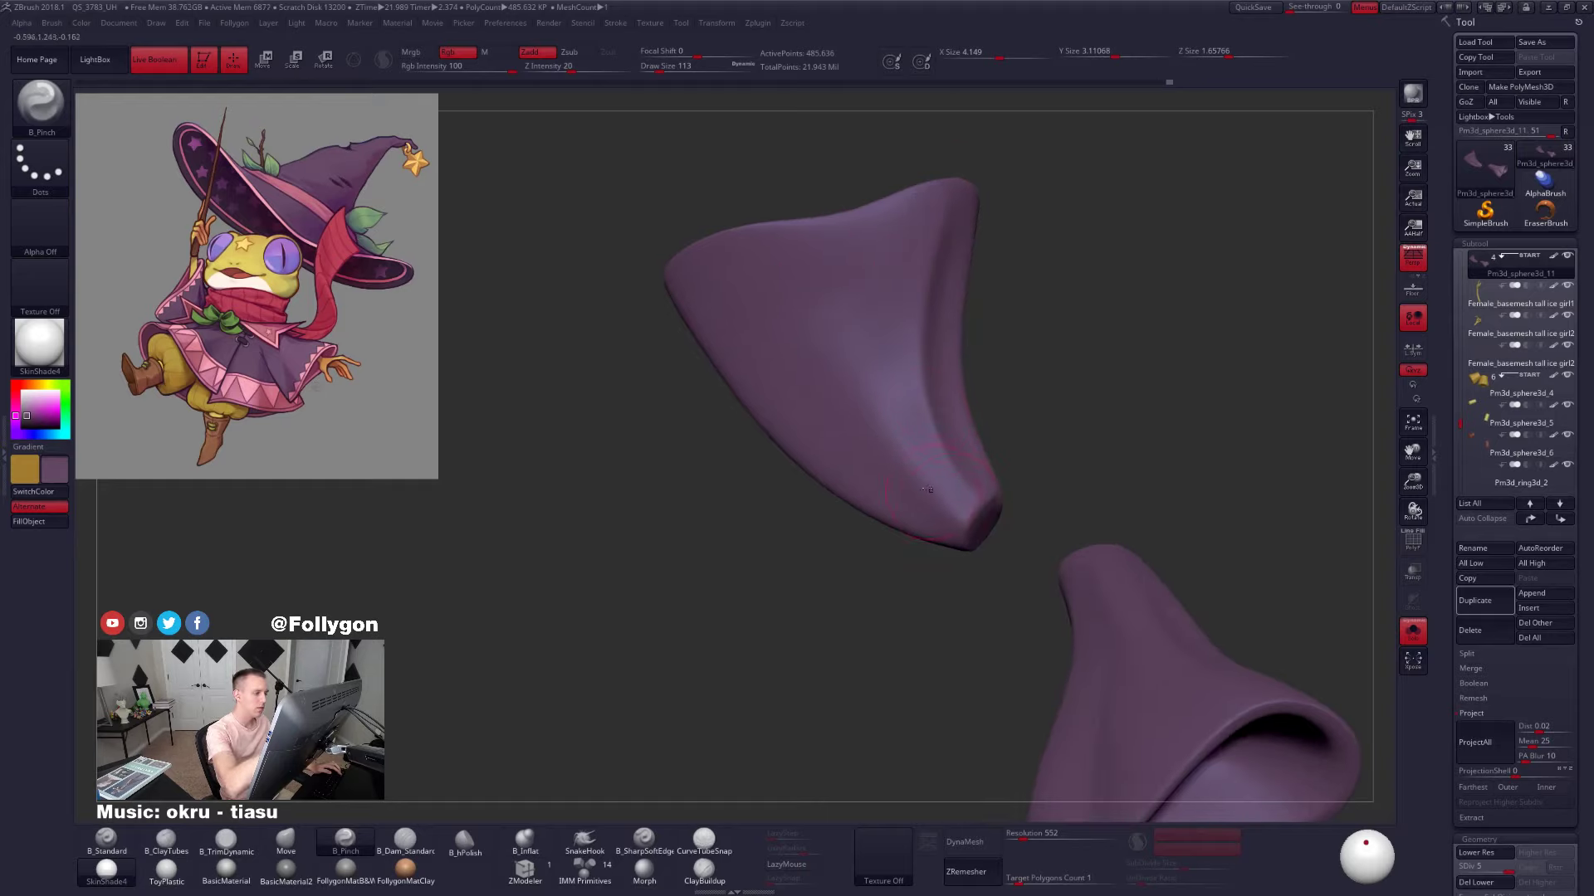
pyautogui.moveTo(930, 490); pyautogui.dragTo(948, 491, button='right')
pyautogui.moveTo(901, 341); pyautogui.dragTo(793, 373, button='right')
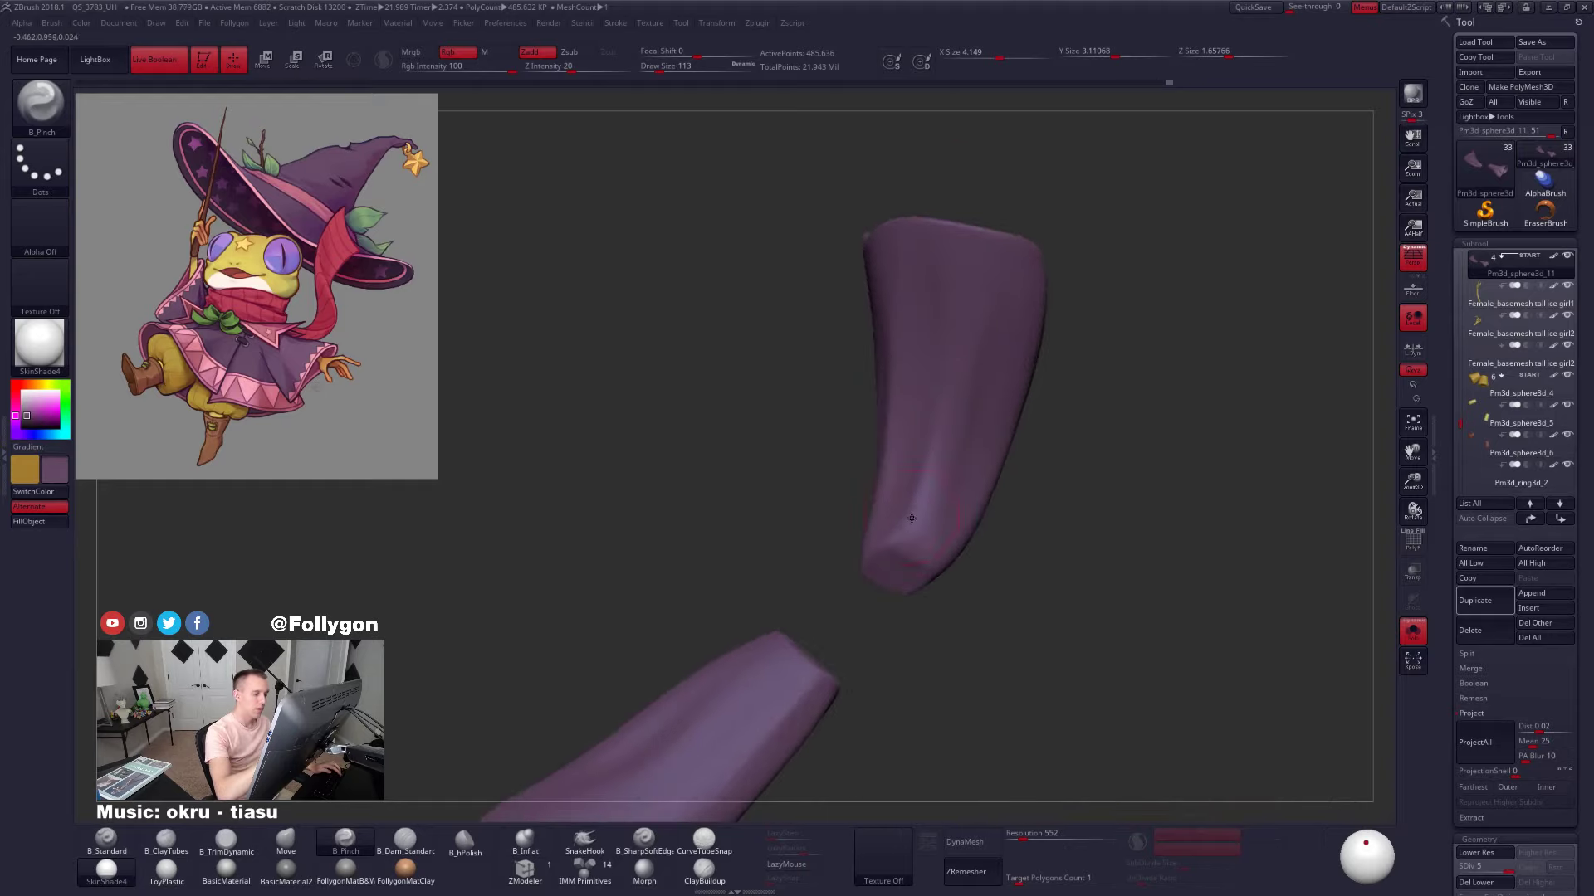
pyautogui.moveTo(905, 464)
pyautogui.mouseDown(button='right')
pyautogui.moveTo(847, 481)
pyautogui.moveTo(925, 444)
pyautogui.mouseUp(button='right')
pyautogui.press('s')
pyautogui.moveTo(916, 511); pyautogui.dragTo(903, 511)
pyautogui.moveTo(905, 503); pyautogui.dragTo(971, 488, button='right')
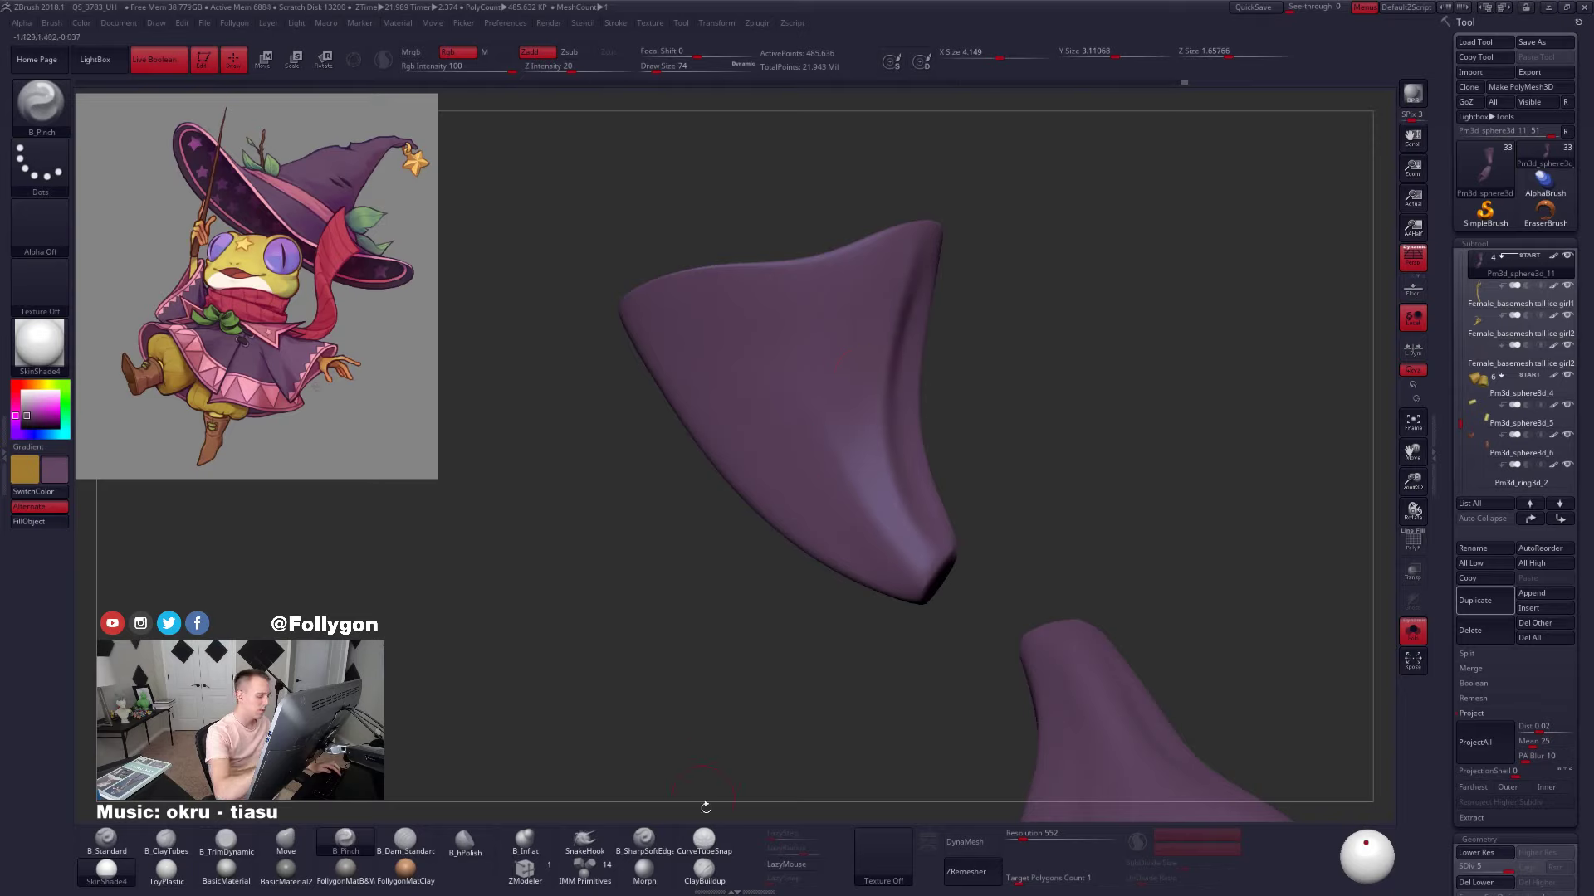
# Enable LazyMouse with a LazyRadius of 70 and pinch the raised-arm sleeve's long fold ridges at draw size 61
pyautogui.click(790, 864)
pyautogui.click(790, 846)
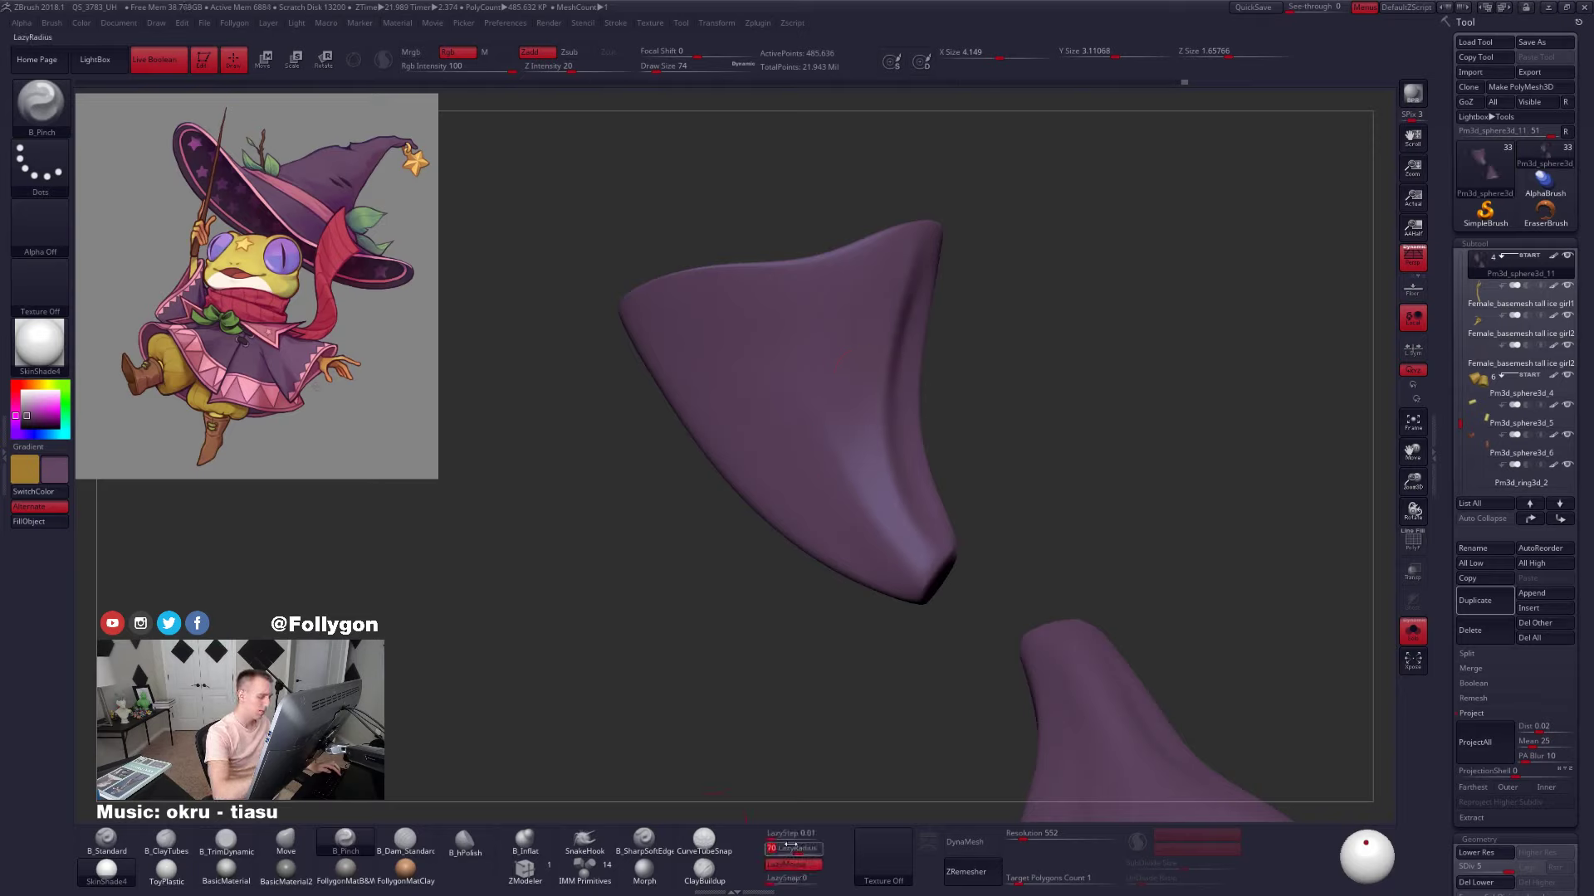
pyautogui.press('s')
pyautogui.moveTo(841, 319); pyautogui.dragTo(836, 318)
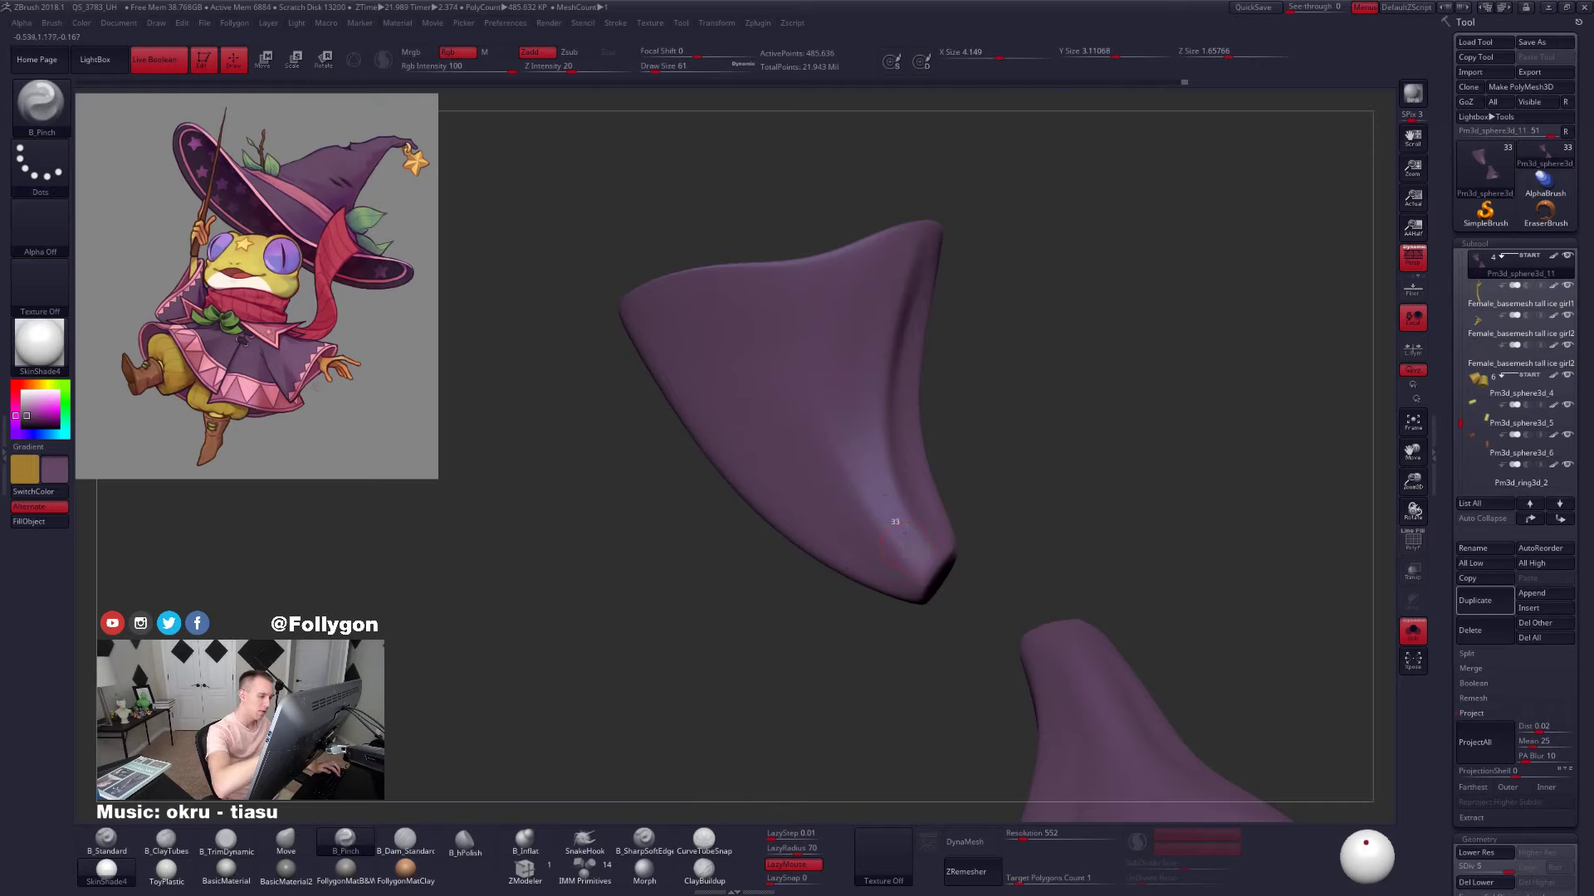
pyautogui.moveTo(868, 306); pyautogui.dragTo(950, 460, button='right')
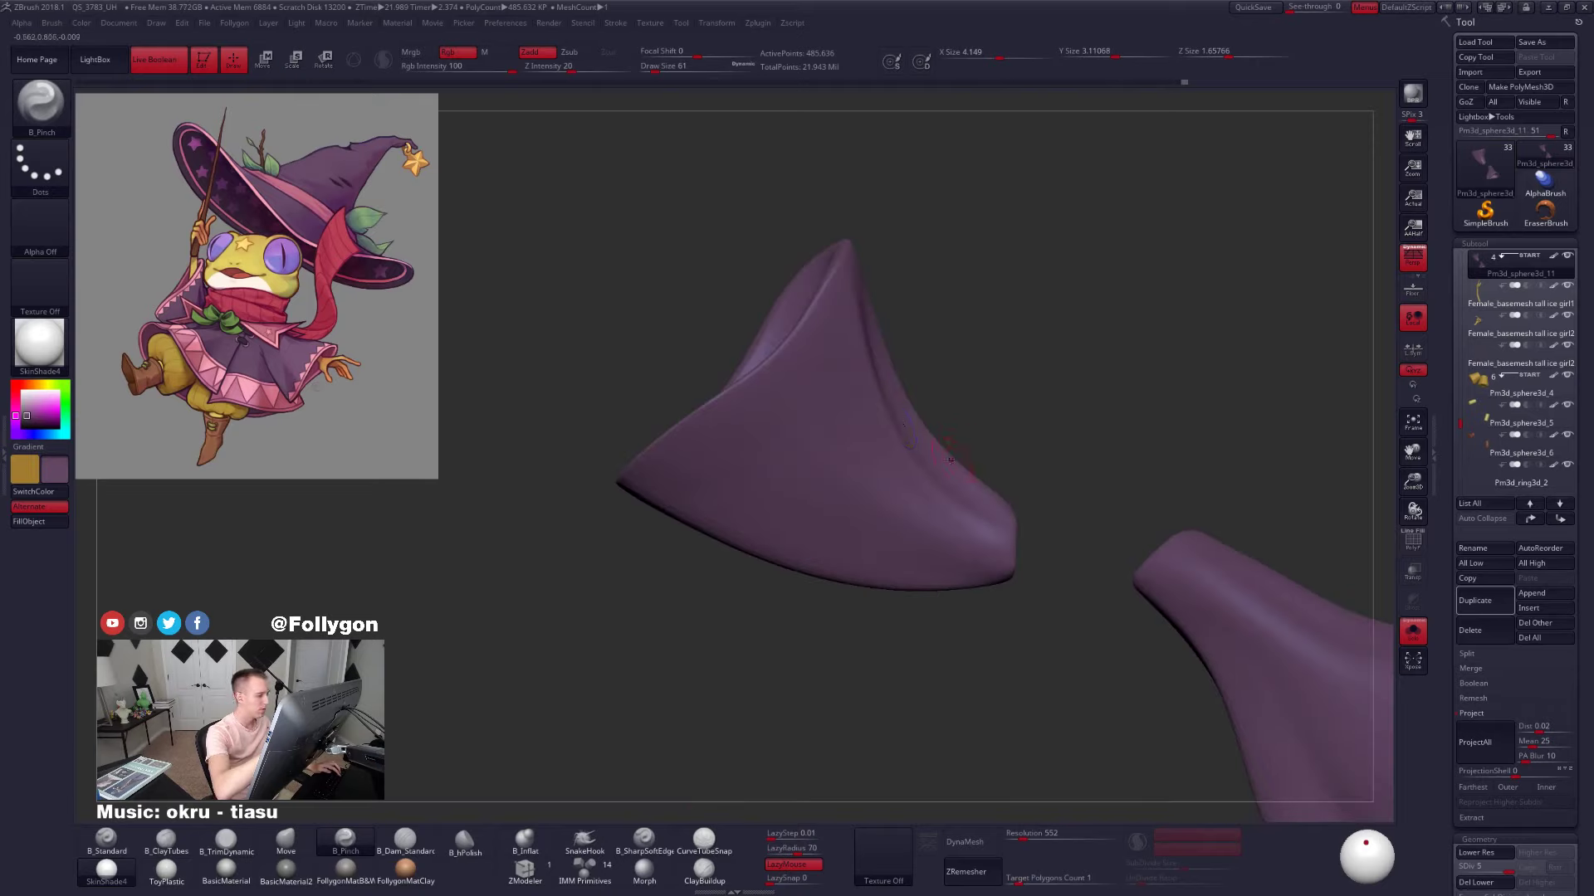
pyautogui.moveTo(857, 341); pyautogui.dragTo(845, 355, button='right')
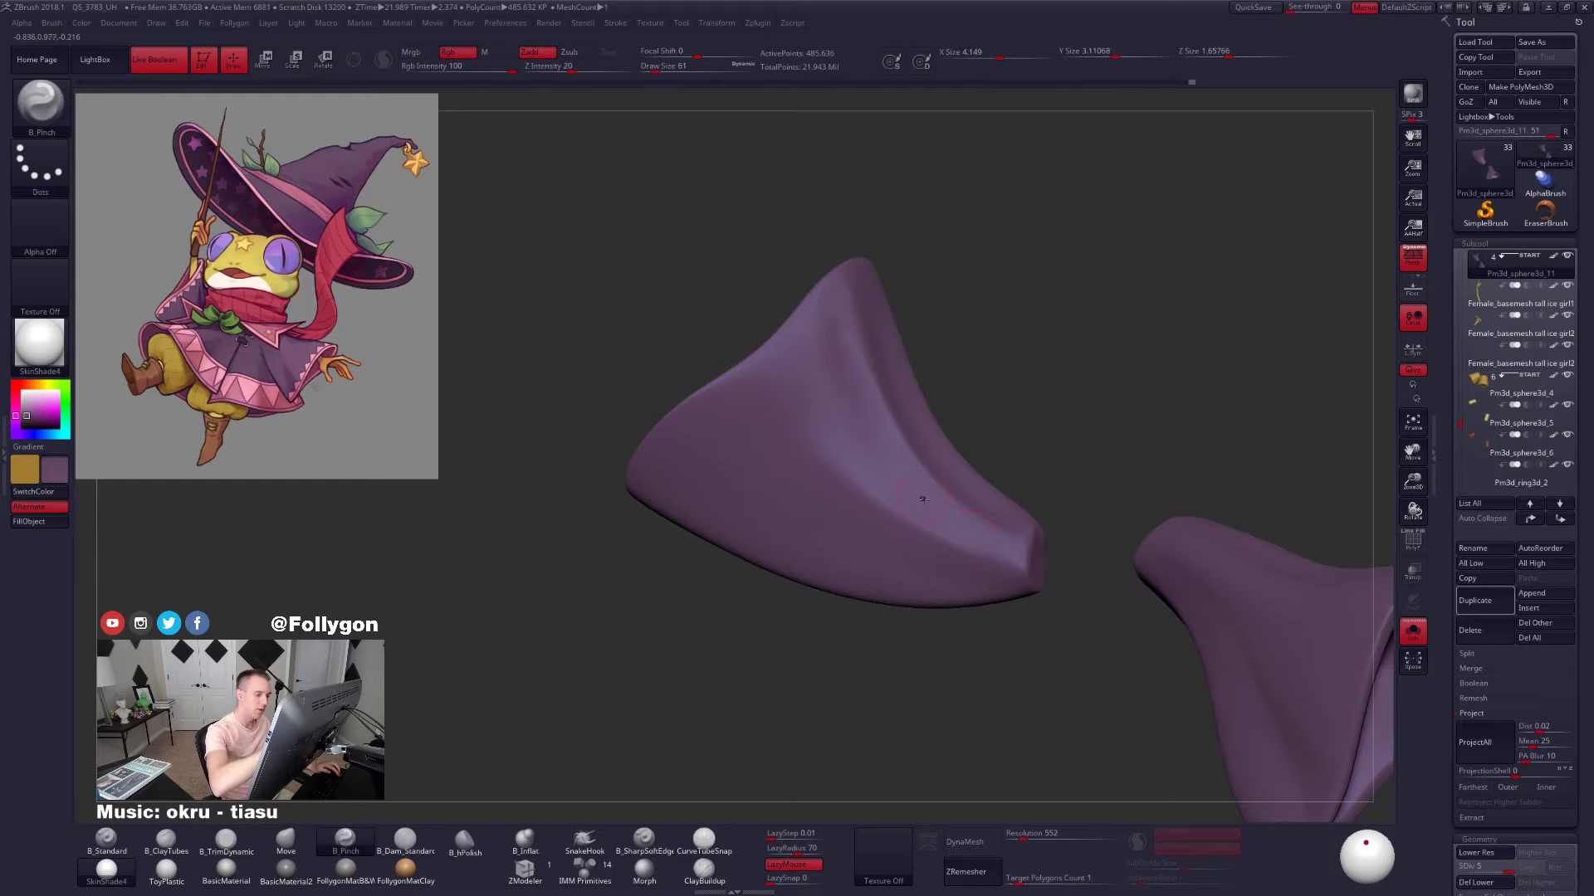
pyautogui.moveTo(922, 499); pyautogui.dragTo(854, 531, button='right')
# Smooth the pinched folds on the raised-arm sleeve at draw size 88 and check the sleeve on the whole character
pyautogui.press('space')
pyautogui.moveTo(902, 466); pyautogui.dragTo(906, 466)
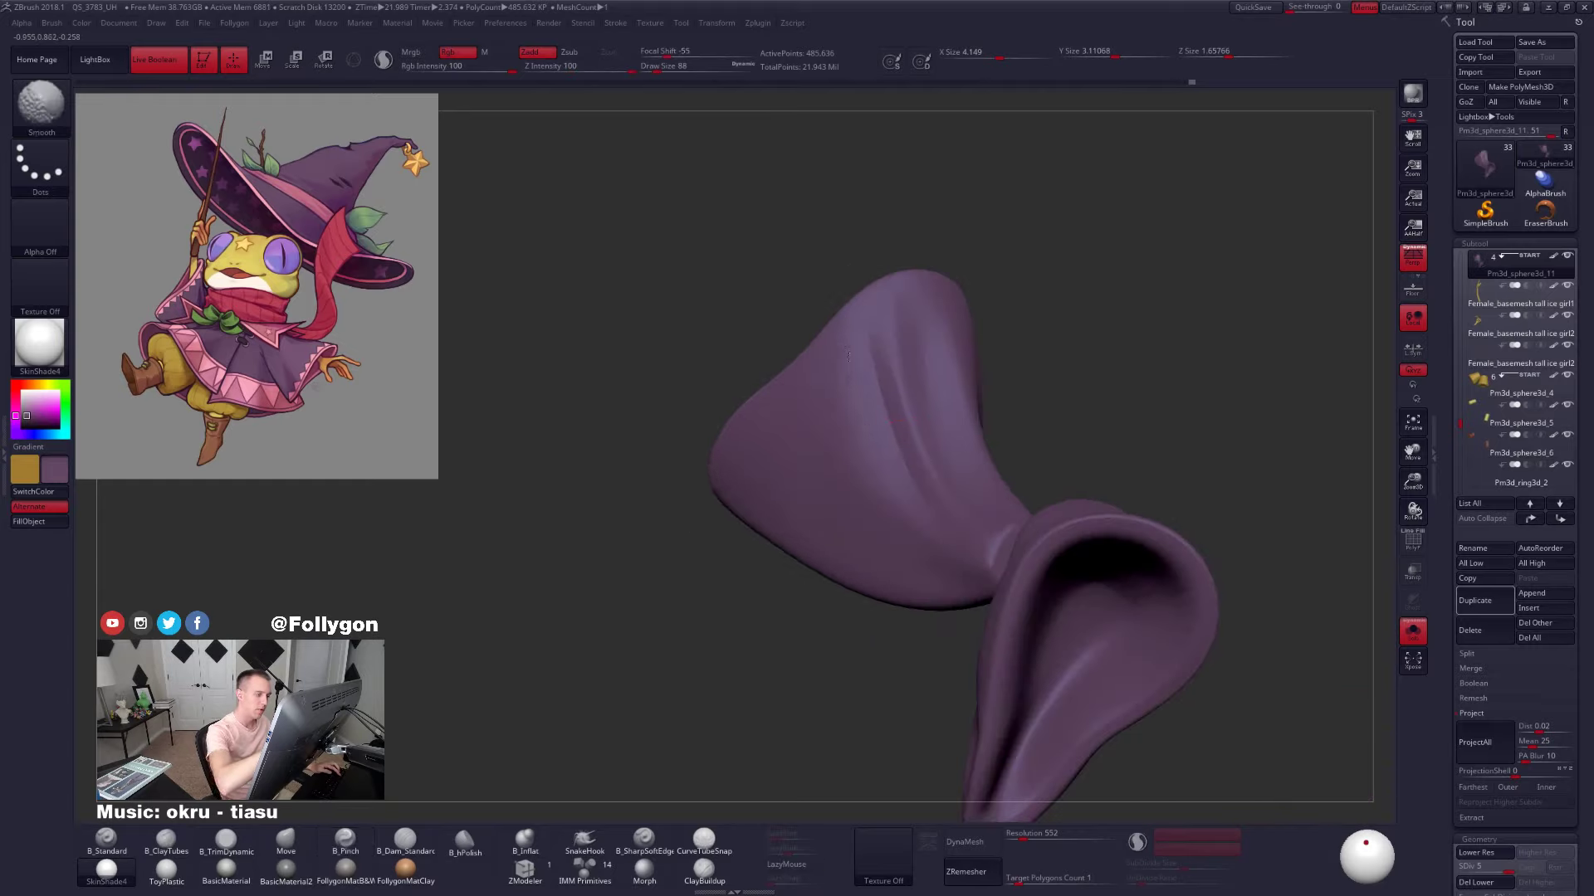
pyautogui.moveTo(848, 337); pyautogui.dragTo(922, 340, button='right')
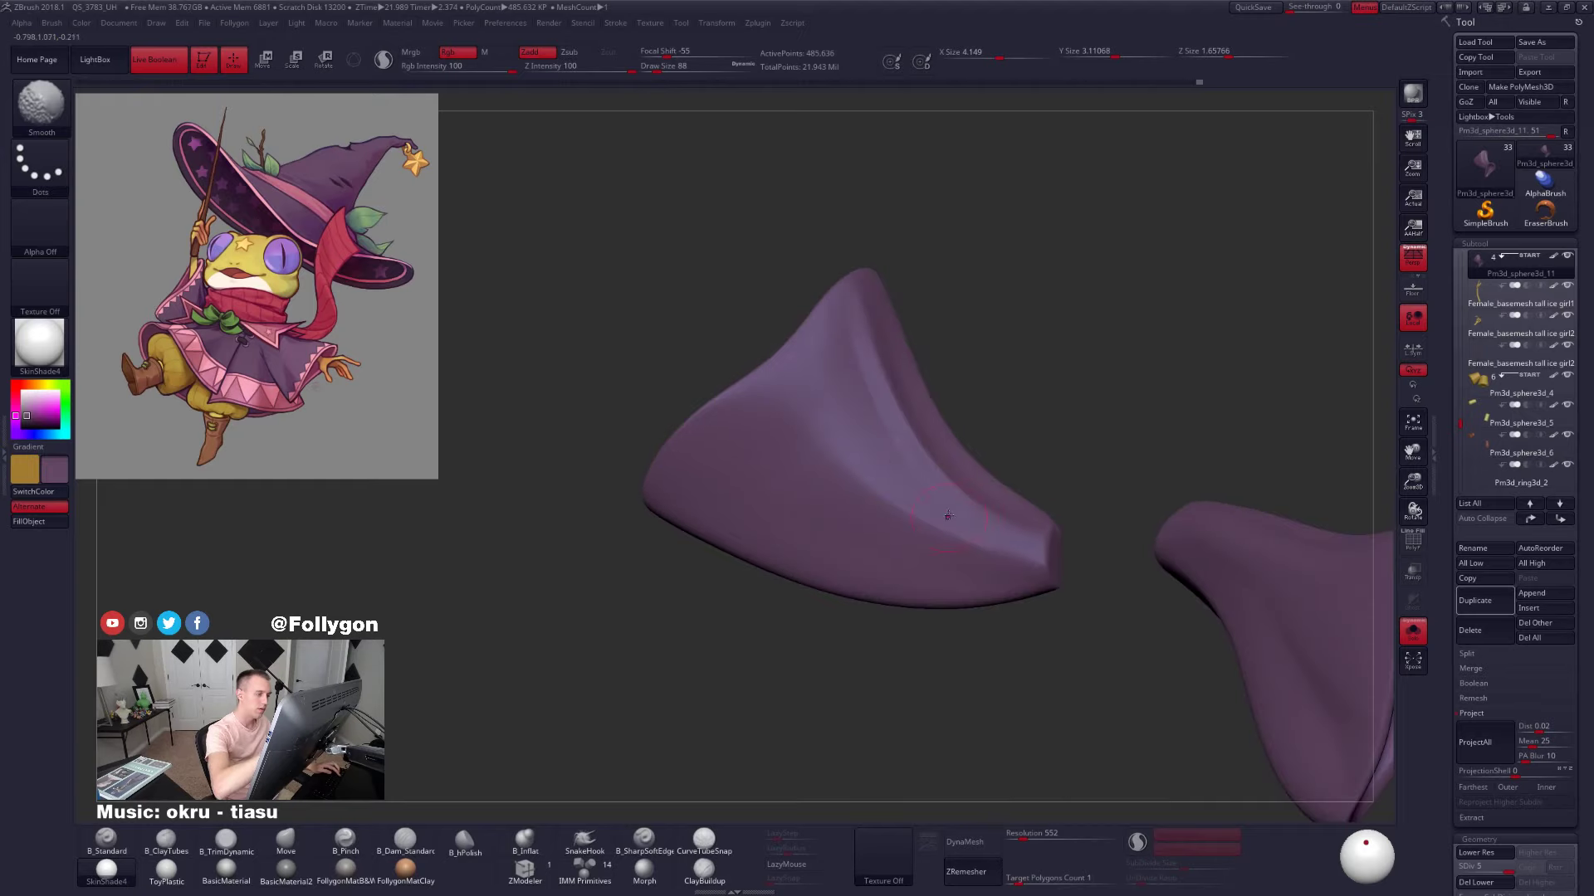
pyautogui.moveTo(948, 516); pyautogui.dragTo(963, 531, button='right')
pyautogui.keyDown('alt'); pyautogui.moveTo(1099, 598); pyautogui.dragTo(1088, 608, button='right'); pyautogui.keyUp('alt')
pyautogui.hotkey('alt', 's')
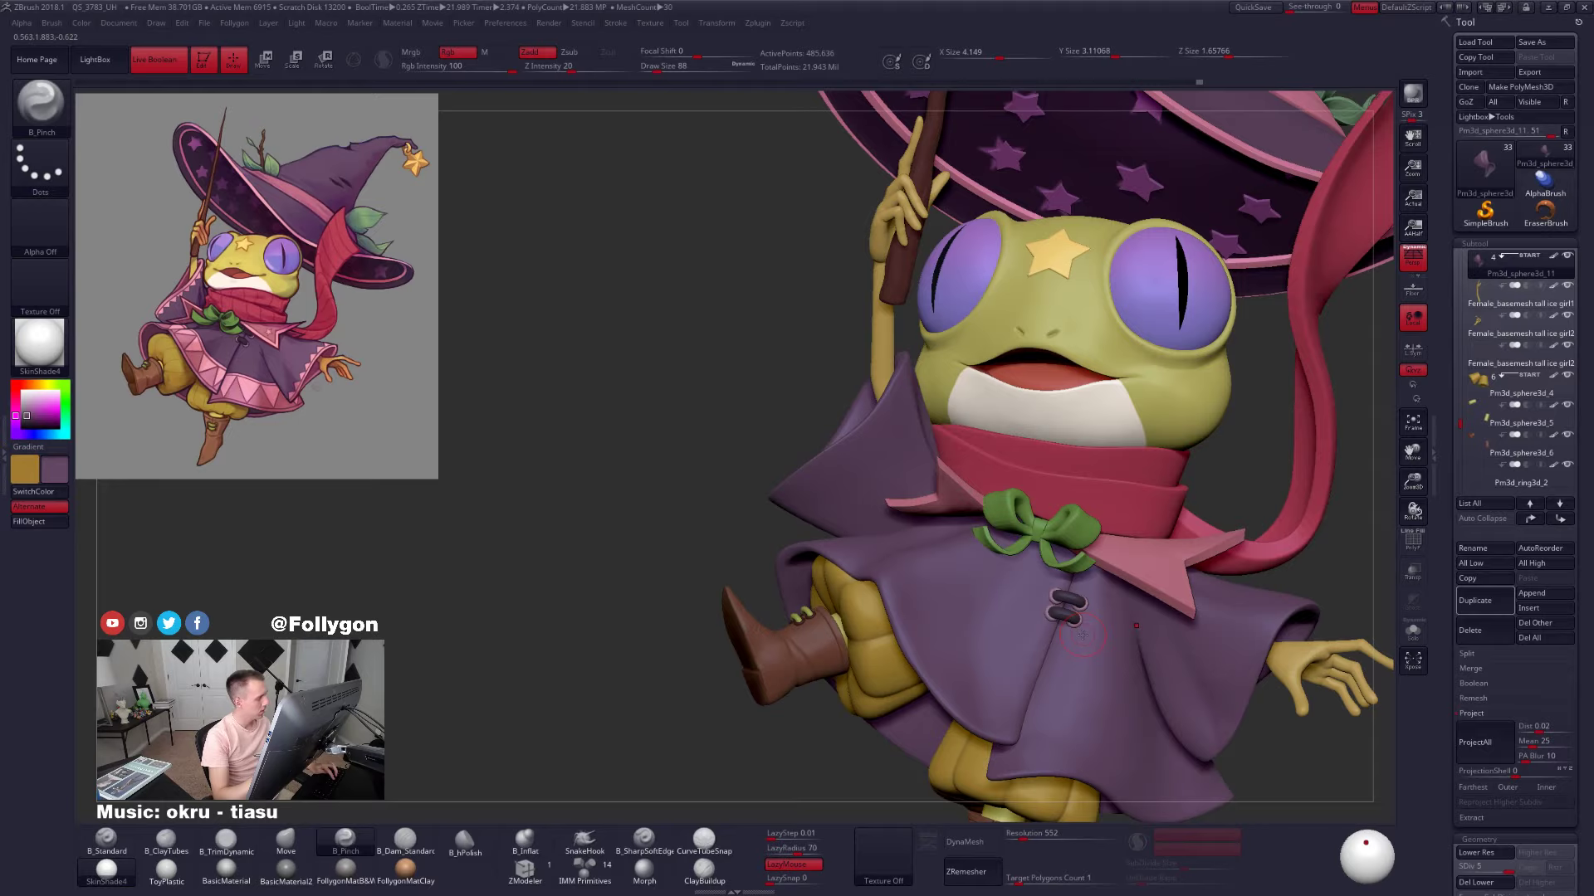
pyautogui.hotkey('alt', 's')
# Pinch the folds around the back of the raised-arm sleeve, enlarging the draw size to 113
pyautogui.keyDown('ctrl'); pyautogui.moveTo(906, 400); pyautogui.dragTo(931, 470, button='right'); pyautogui.keyUp('ctrl')
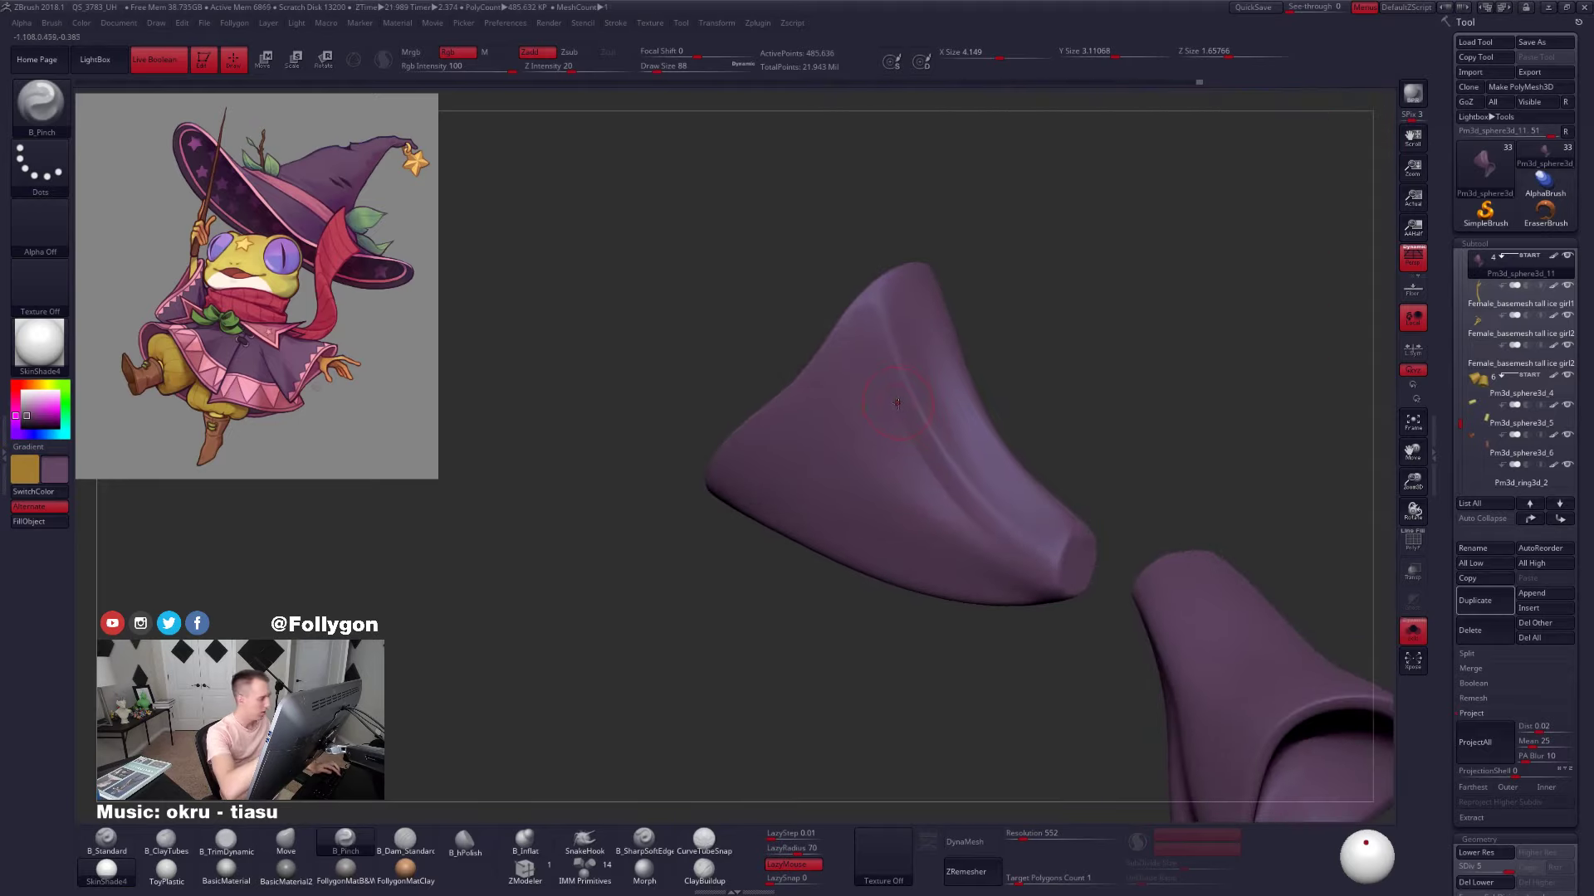
pyautogui.moveTo(844, 411); pyautogui.dragTo(548, 573, button='right')
pyautogui.keyDown('ctrl'); pyautogui.moveTo(780, 580); pyautogui.dragTo(946, 564, button='right'); pyautogui.keyUp('ctrl')
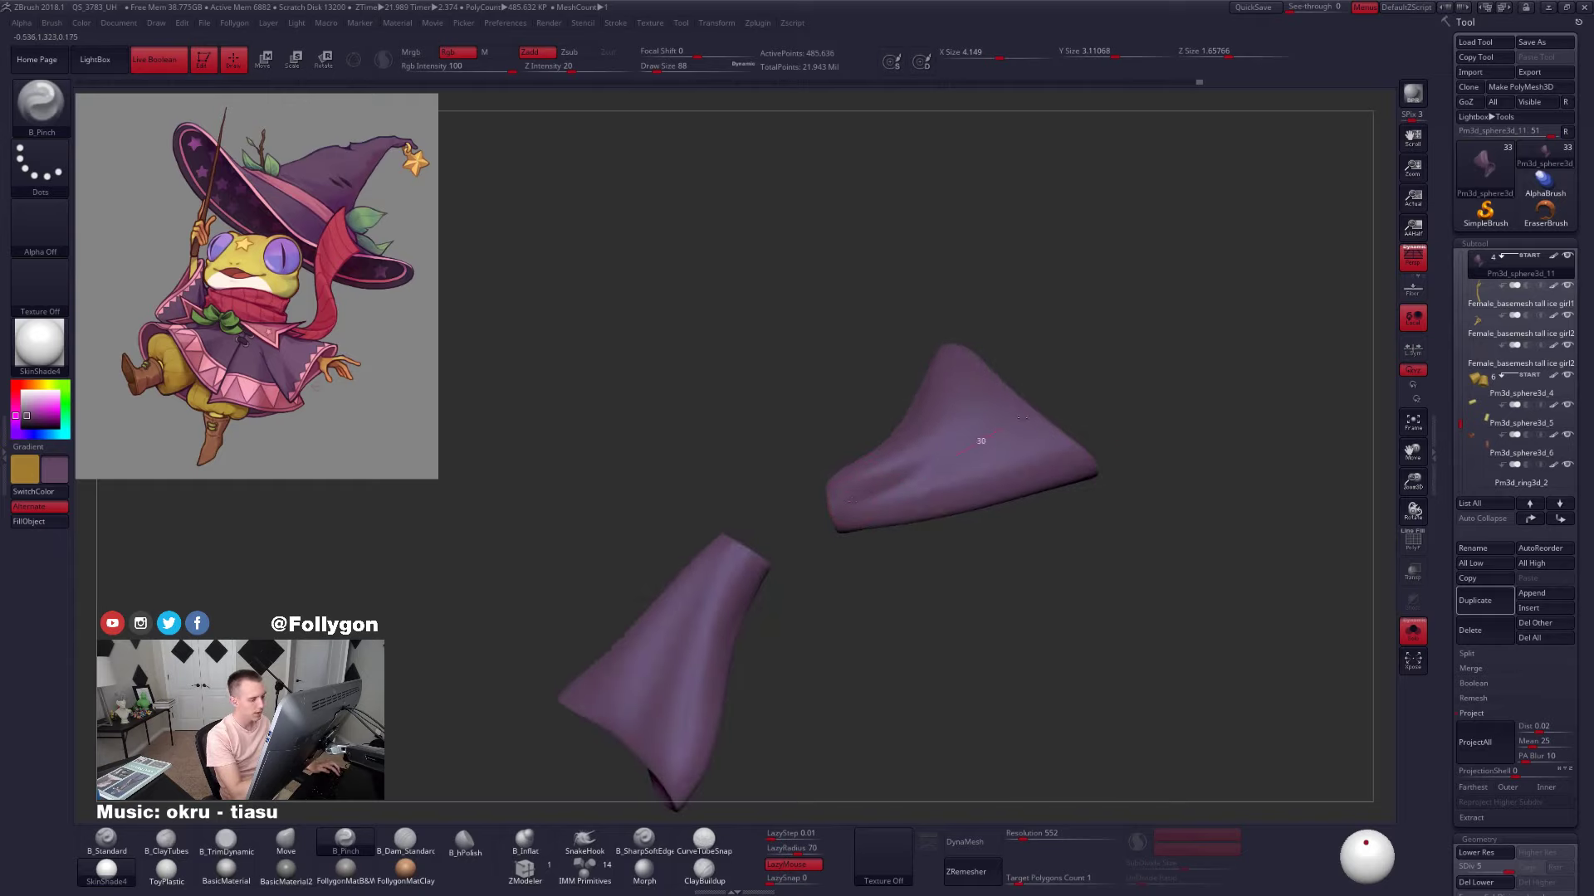
pyautogui.moveTo(860, 427); pyautogui.dragTo(830, 479, button='right')
pyautogui.moveTo(1040, 311); pyautogui.dragTo(996, 309, button='right')
pyautogui.press('s')
pyautogui.click(911, 528)
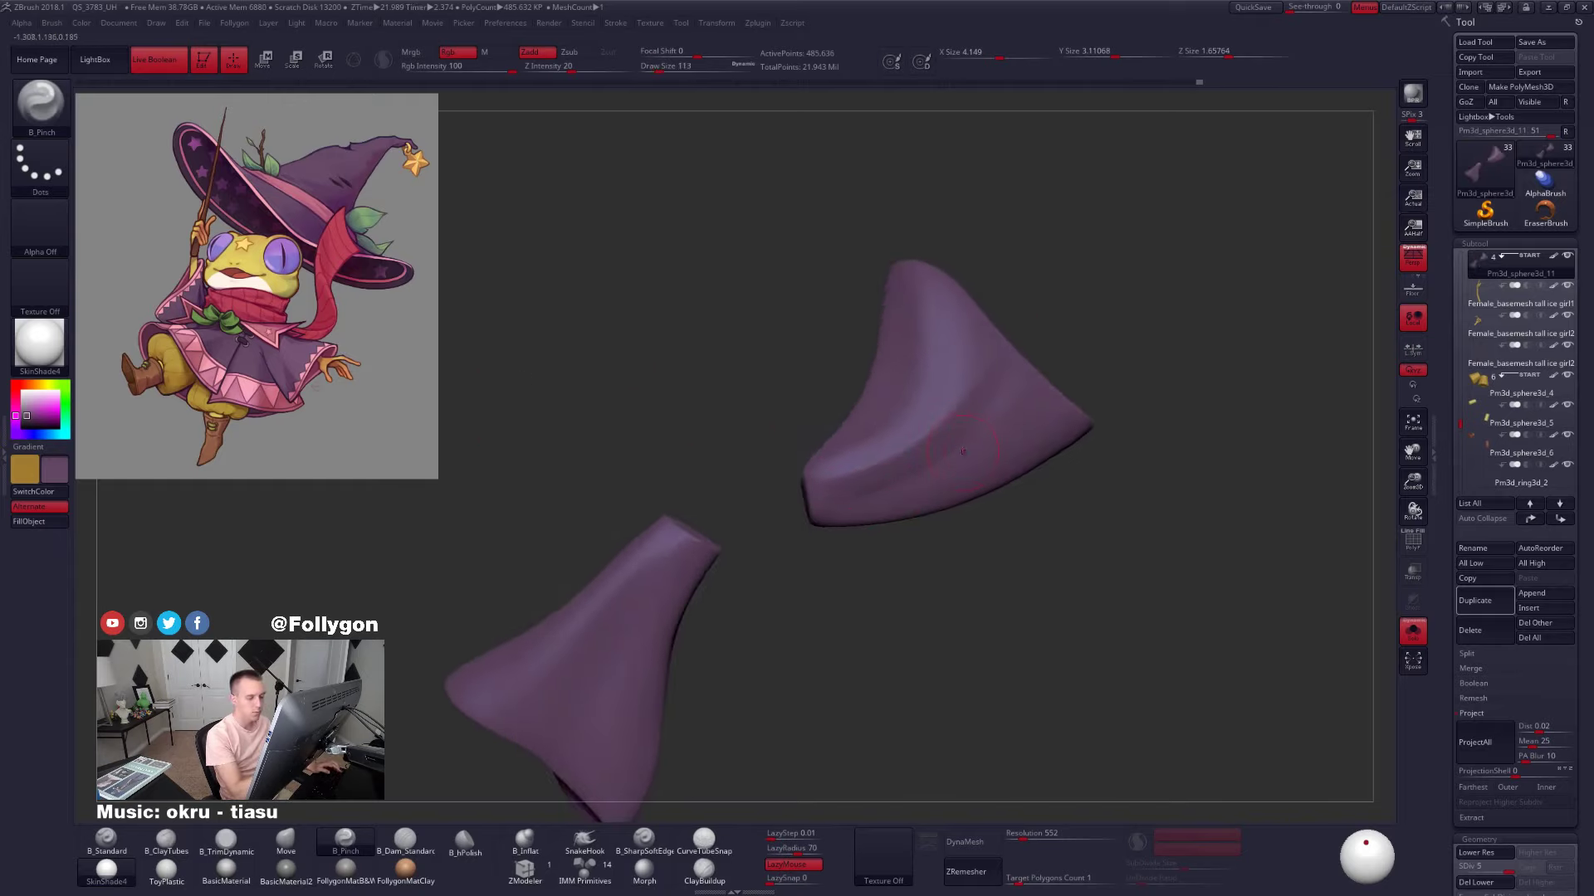
pyautogui.moveTo(886, 488)
pyautogui.mouseDown(button='right')
pyautogui.moveTo(919, 531)
pyautogui.moveTo(833, 526)
pyautogui.mouseUp(button='right')
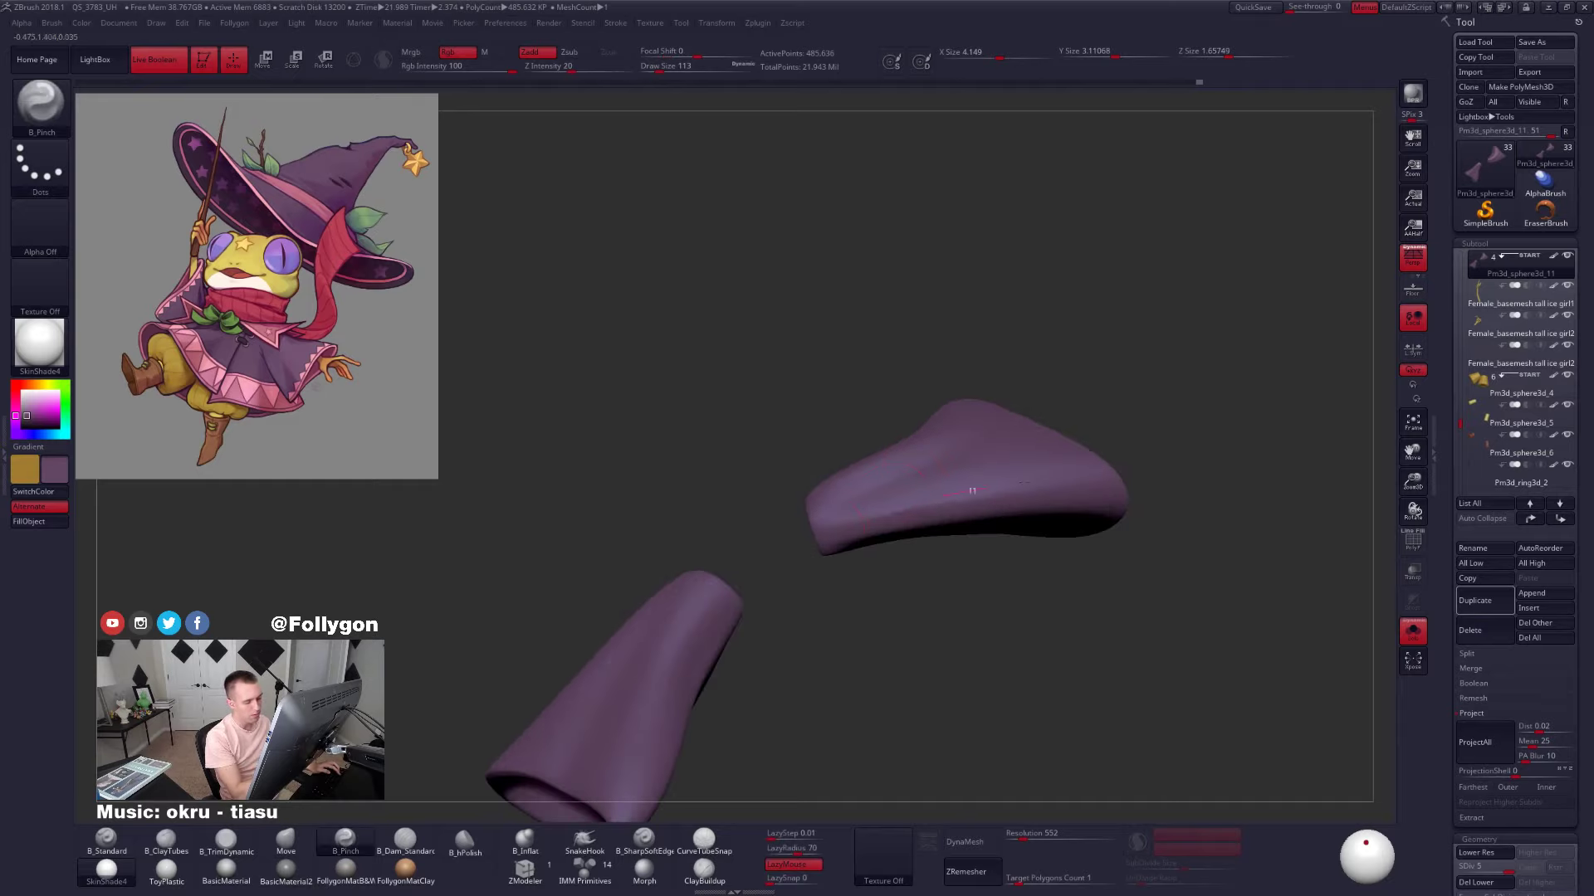
pyautogui.moveTo(980, 530); pyautogui.dragTo(1079, 365, button='right')
# Sharpen the long folds on the back of the lowered-arm sleeve with the Pinch brush at draw size 113
pyautogui.moveTo(813, 515); pyautogui.dragTo(848, 524, button='right')
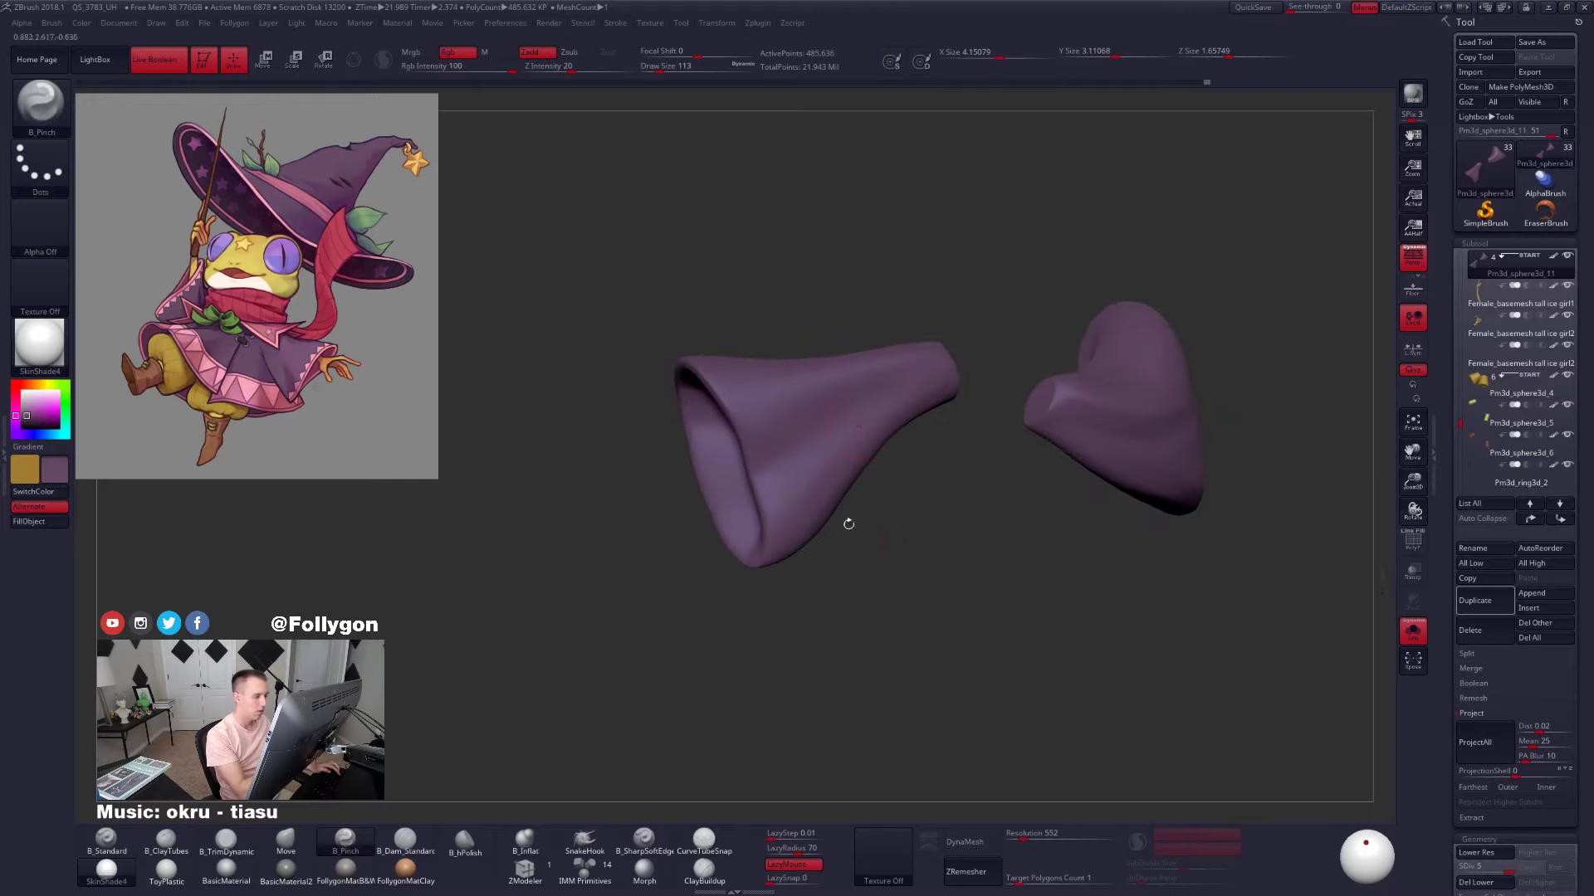
pyautogui.moveTo(743, 475); pyautogui.dragTo(818, 437, button='right')
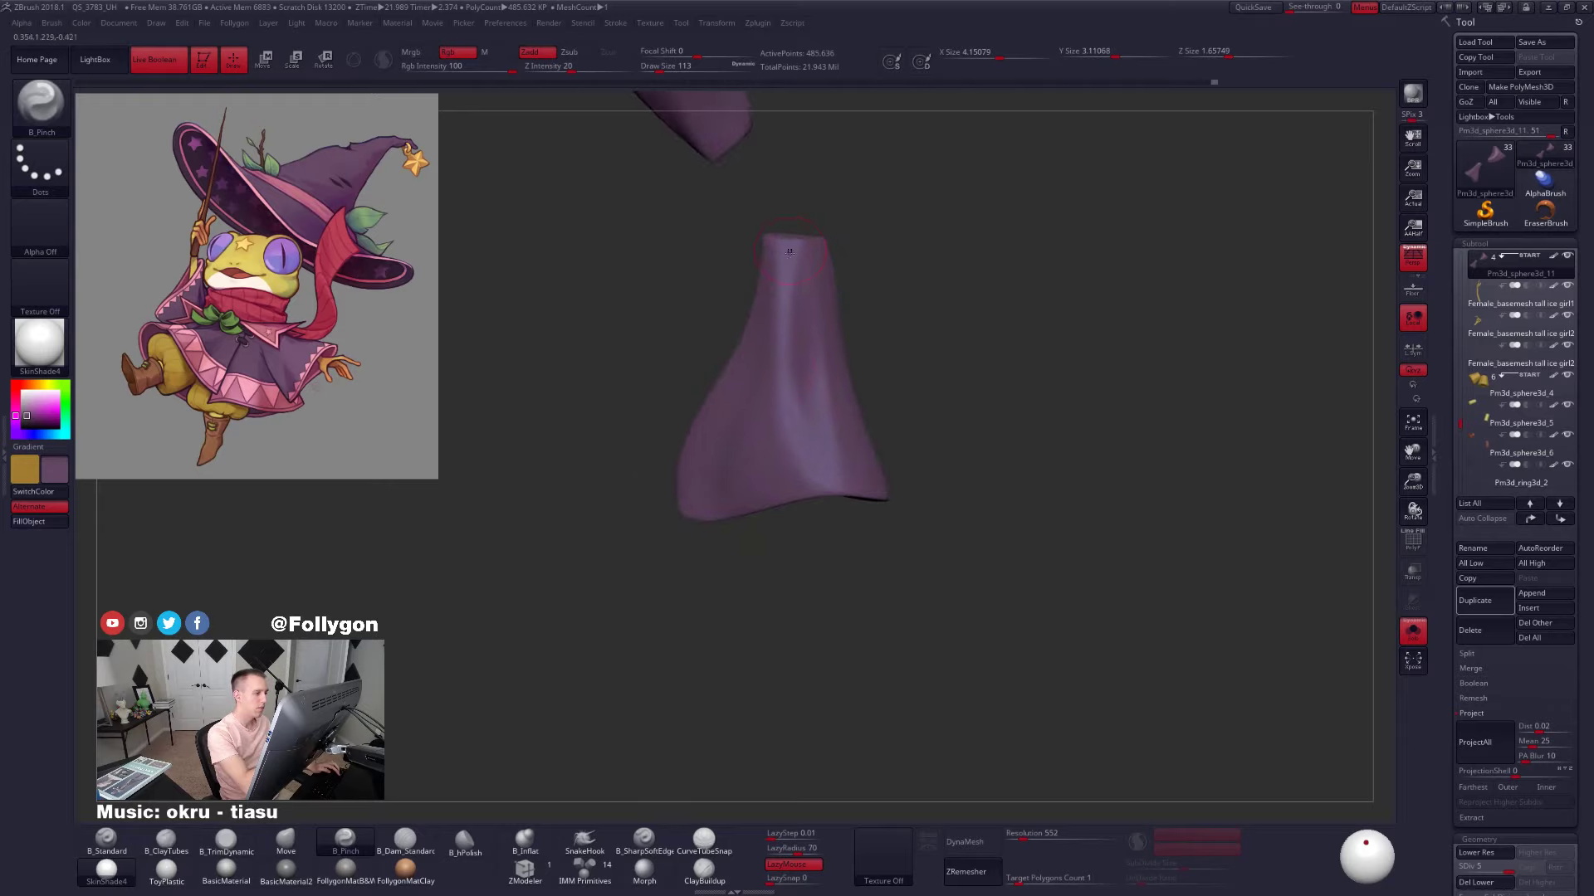
pyautogui.moveTo(851, 525); pyautogui.dragTo(754, 432, button='right')
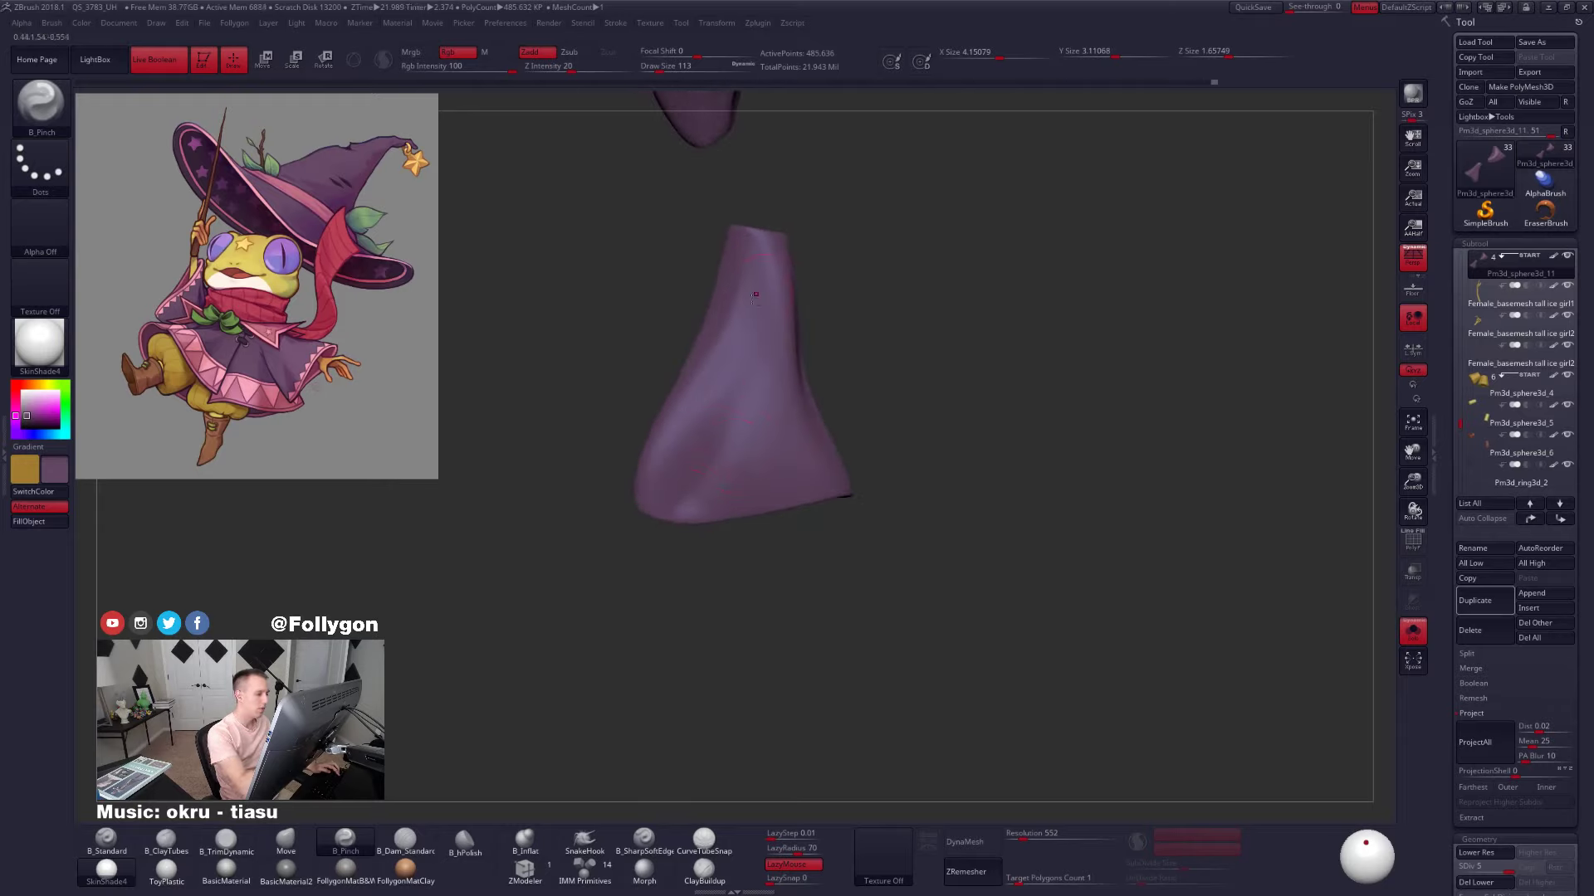
pyautogui.moveTo(668, 444); pyautogui.dragTo(715, 429, button='right')
pyautogui.moveTo(735, 242); pyautogui.dragTo(738, 231)
pyautogui.moveTo(739, 332)
pyautogui.mouseDown(button='right')
pyautogui.moveTo(833, 491)
pyautogui.moveTo(880, 498)
pyautogui.moveTo(936, 540)
pyautogui.moveTo(1107, 575)
pyautogui.moveTo(1117, 648)
pyautogui.moveTo(1054, 623)
pyautogui.mouseUp(button='right')
# Shrink the draw size to 61 and switch to the B_SharpSoftEdge brush for the raised-arm sleeve's folds
pyautogui.hotkey('alt', 's')
pyautogui.hotkey('alt', 's')
pyautogui.press('space')
pyautogui.moveTo(833, 363); pyautogui.dragTo(824, 362)
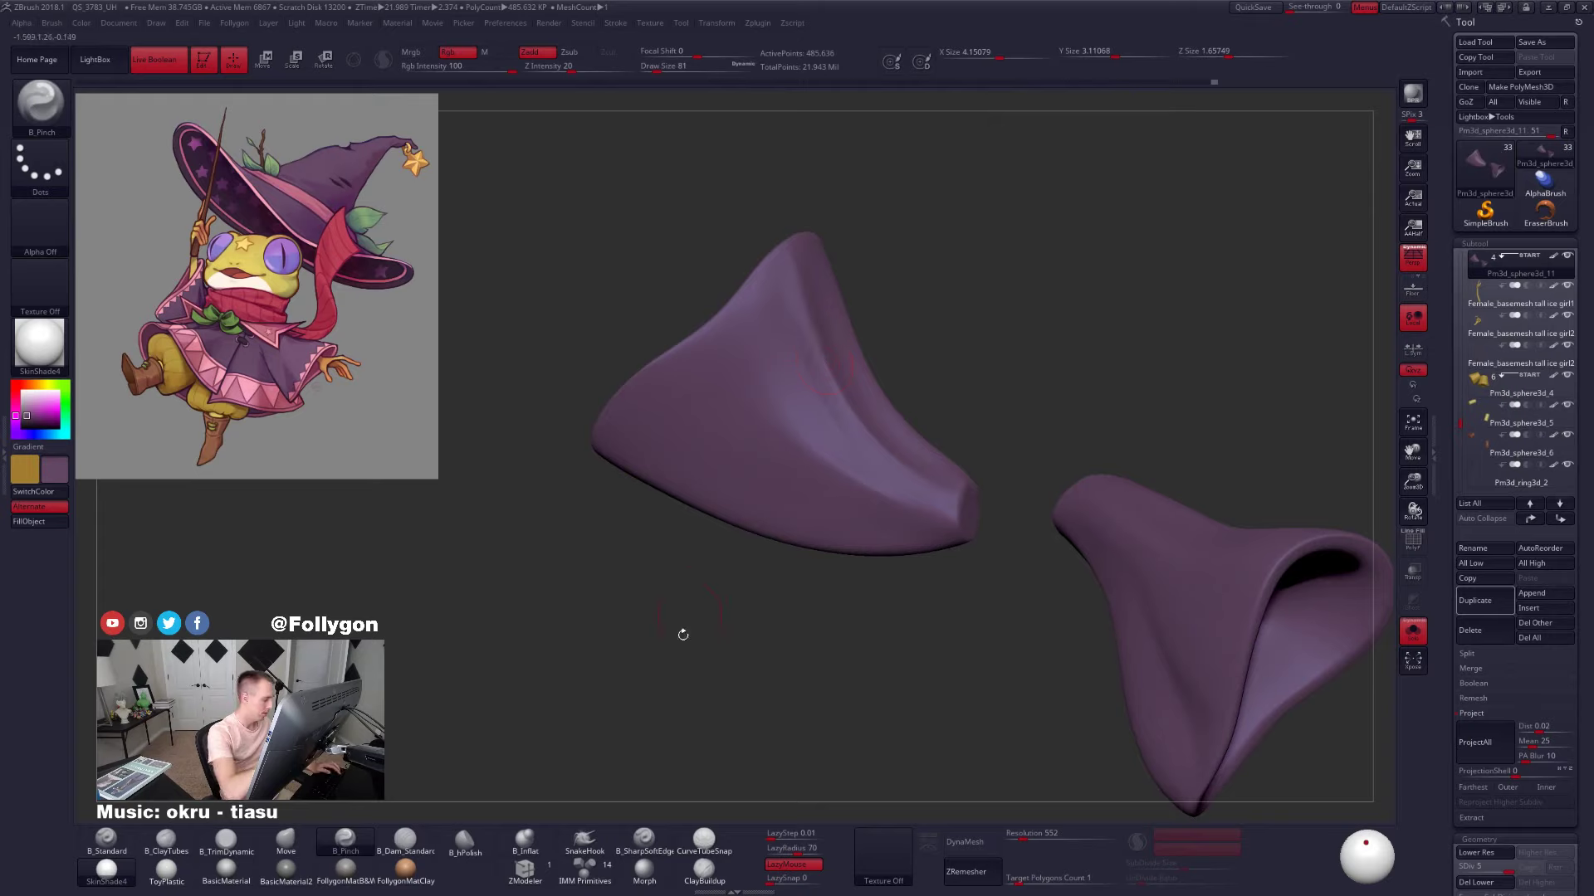
pyautogui.click(644, 838)
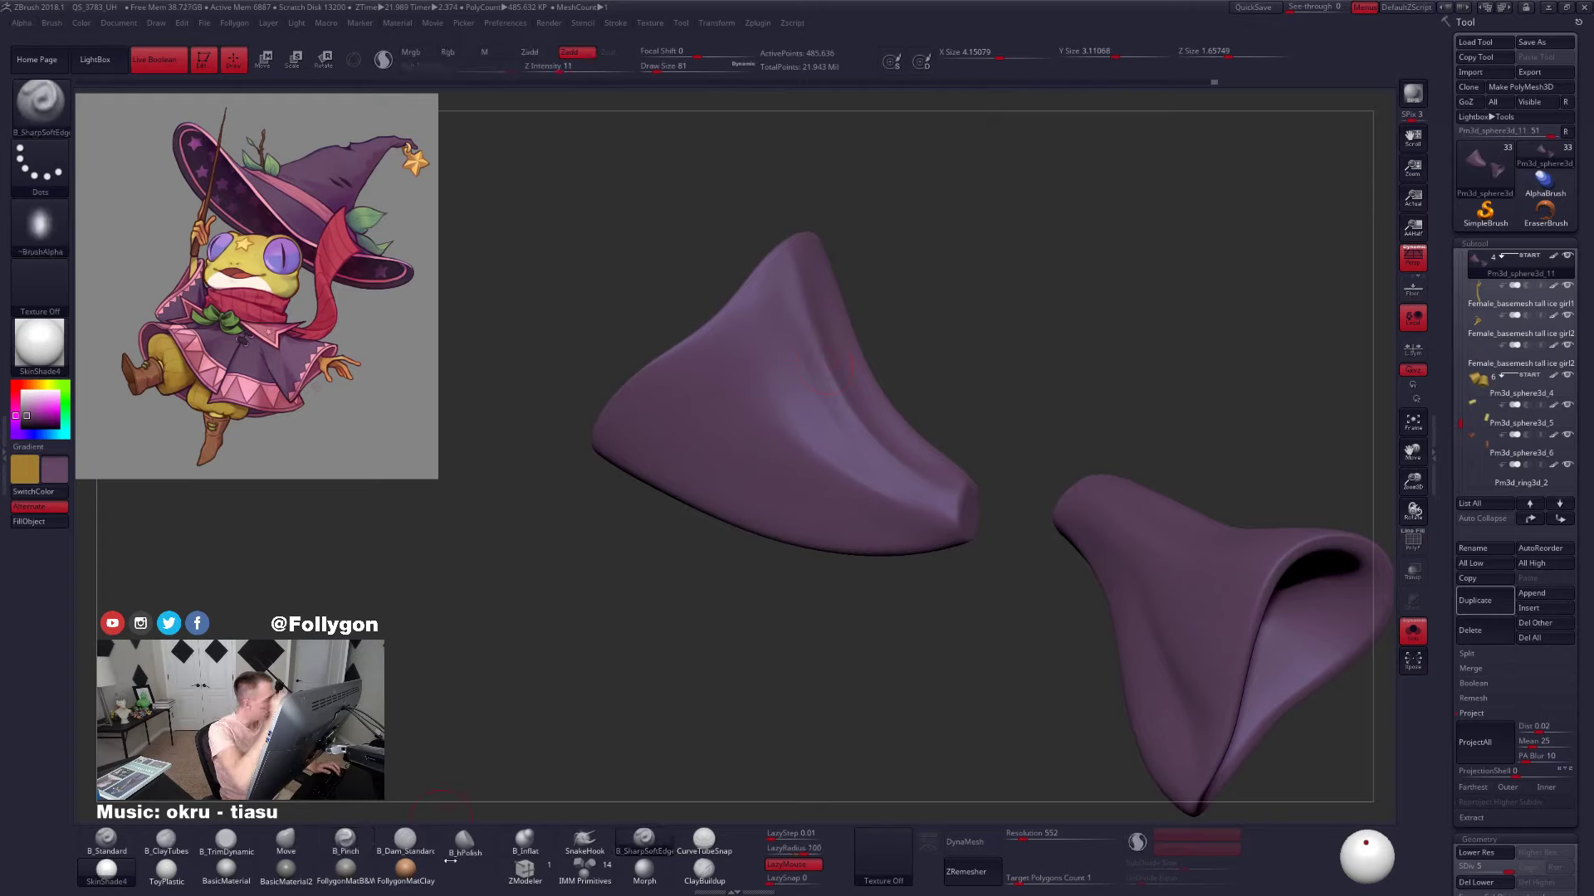
# Try a sharp crease along the raised-arm sleeve's long fold, check it on the whole character and undo it
pyautogui.moveTo(754, 352); pyautogui.dragTo(781, 309, button='right')
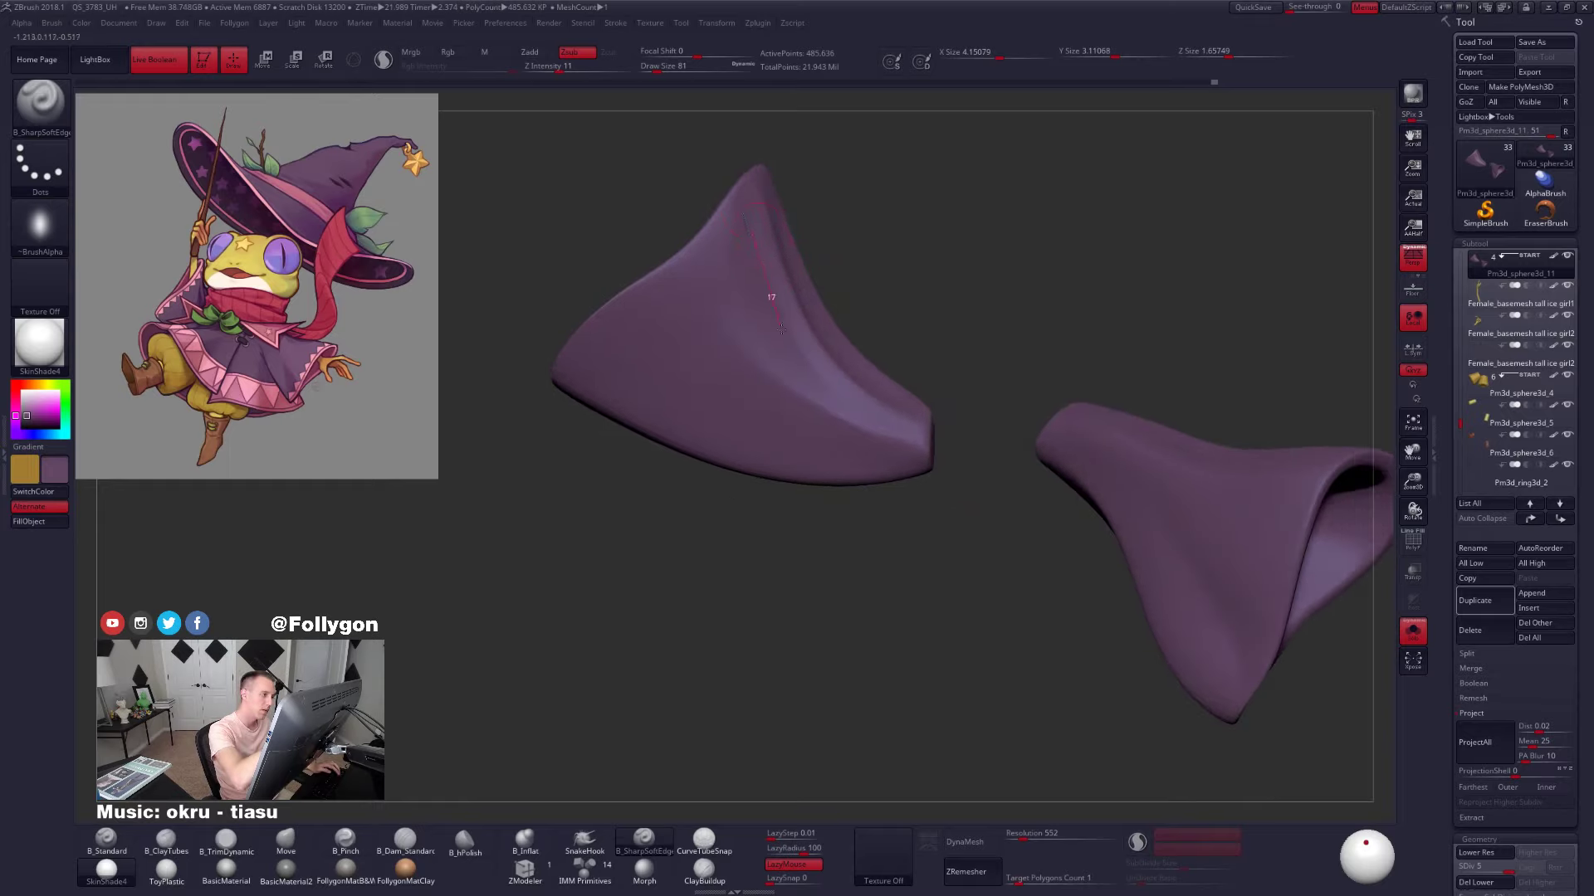
pyautogui.moveTo(825, 393); pyautogui.dragTo(875, 423)
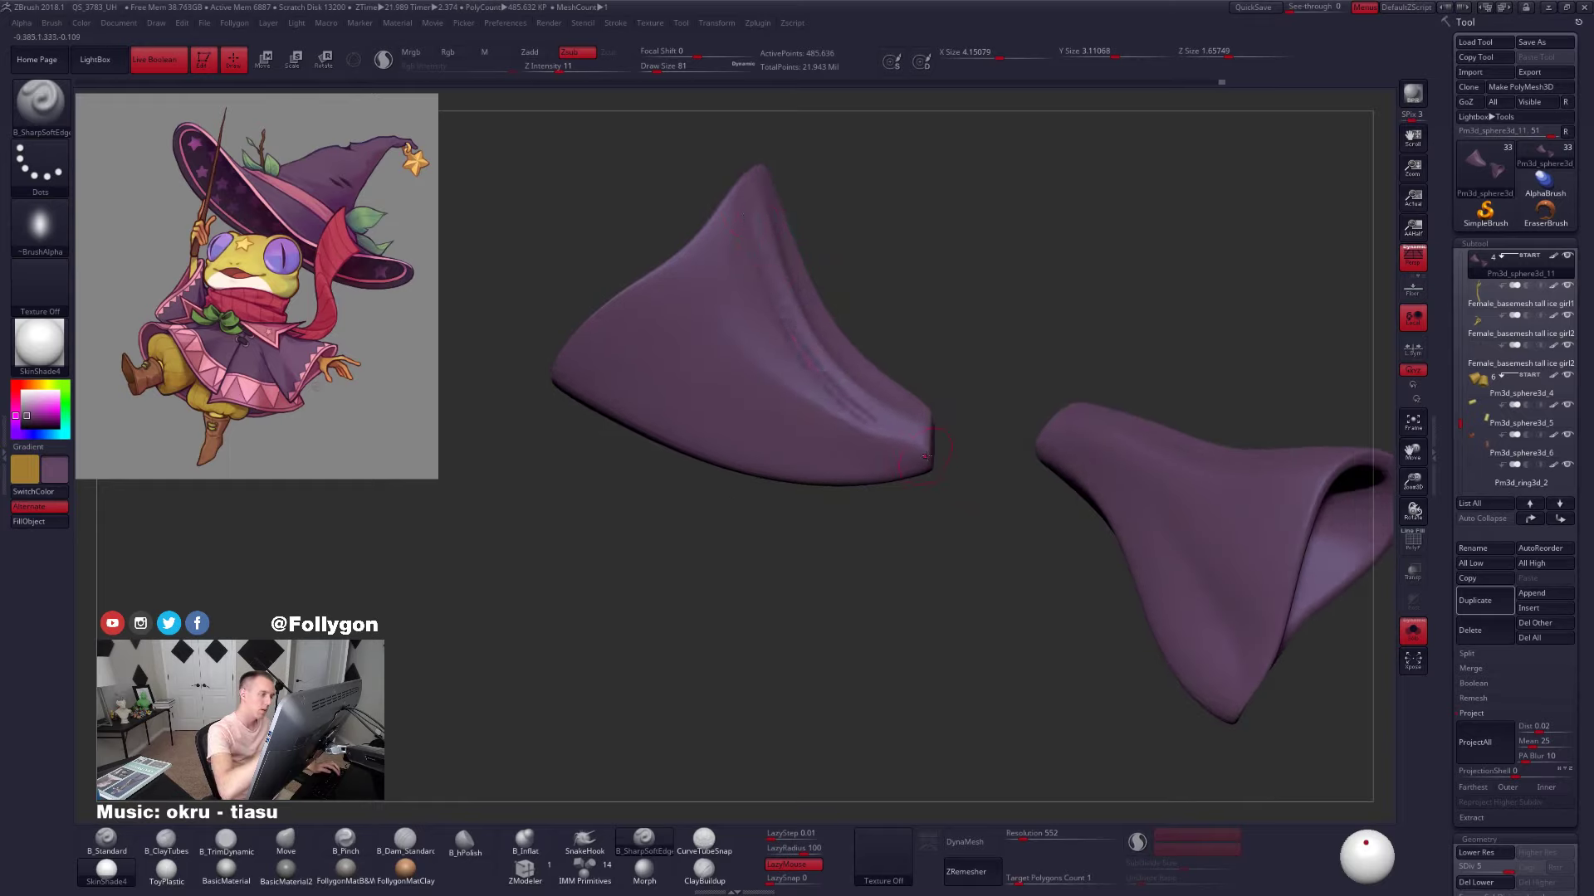
pyautogui.moveTo(960, 486); pyautogui.dragTo(939, 453, button='right')
pyautogui.hotkey('shift', 's')
pyautogui.moveTo(988, 615); pyautogui.dragTo(985, 633, button='right')
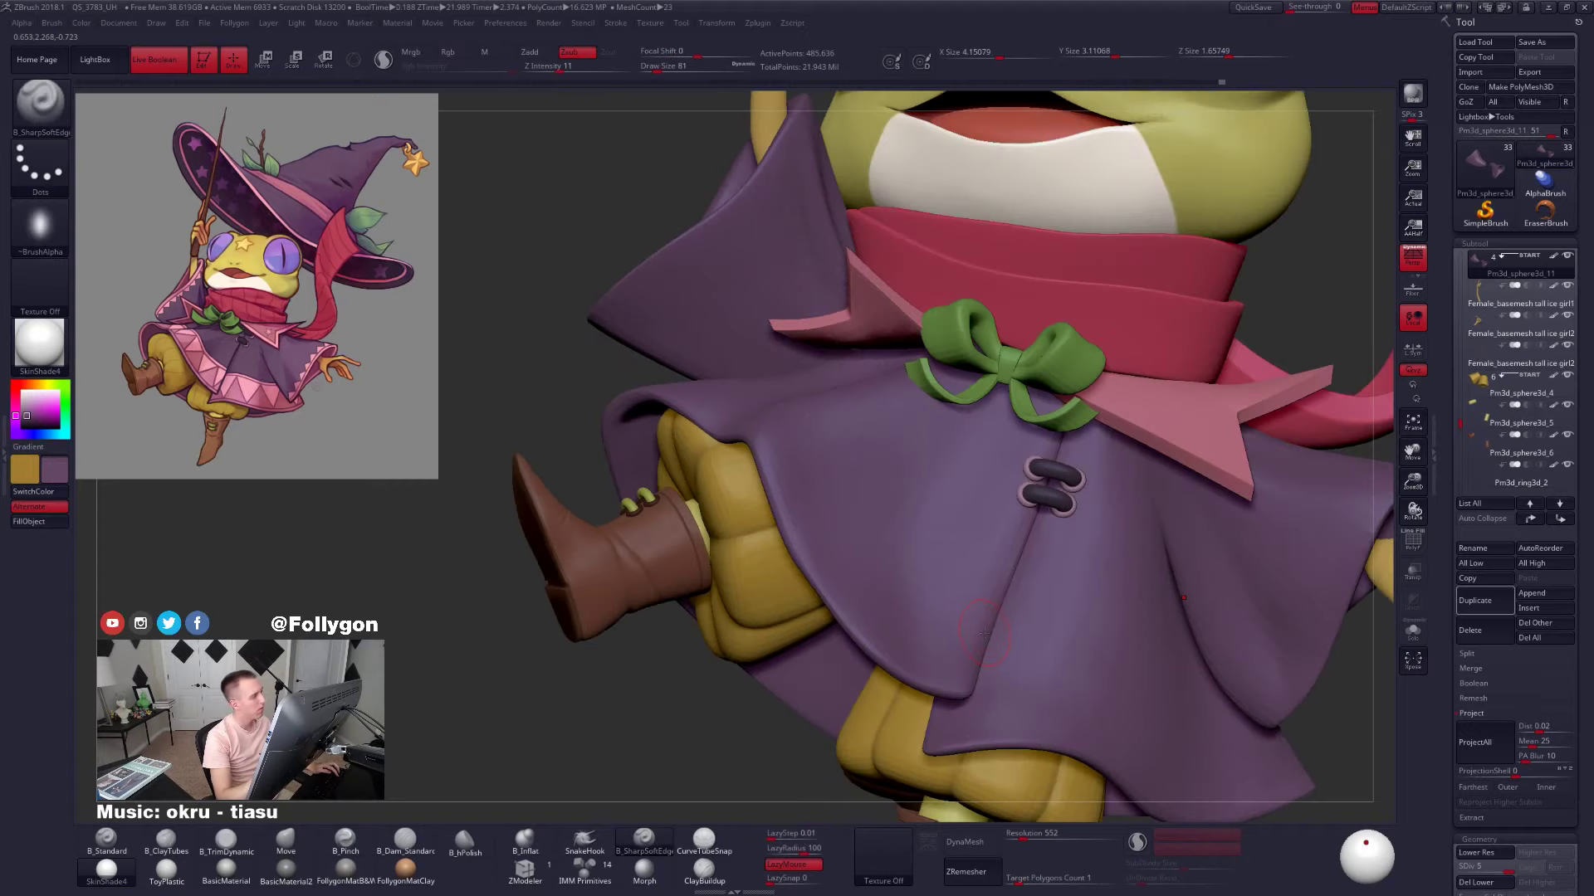
pyautogui.hotkey('shift', 's')
pyautogui.hotkey('ctrl', 'z')
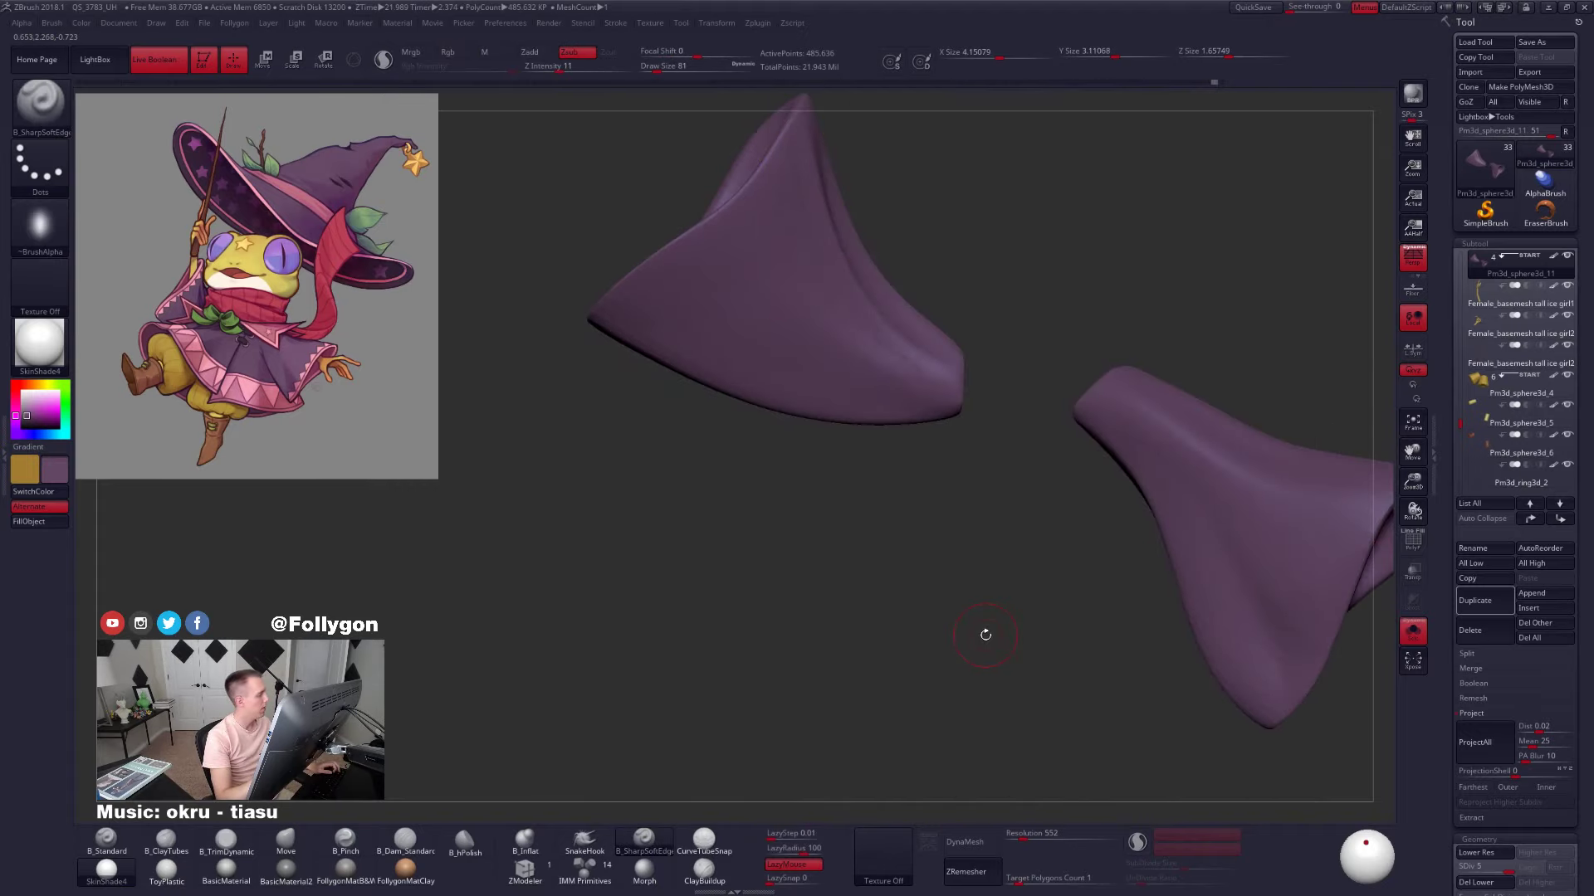
# Carve the long fold's crease down to the sleeve's narrow end and compare it with the whole character
pyautogui.moveTo(918, 476); pyautogui.dragTo(870, 466, button='right')
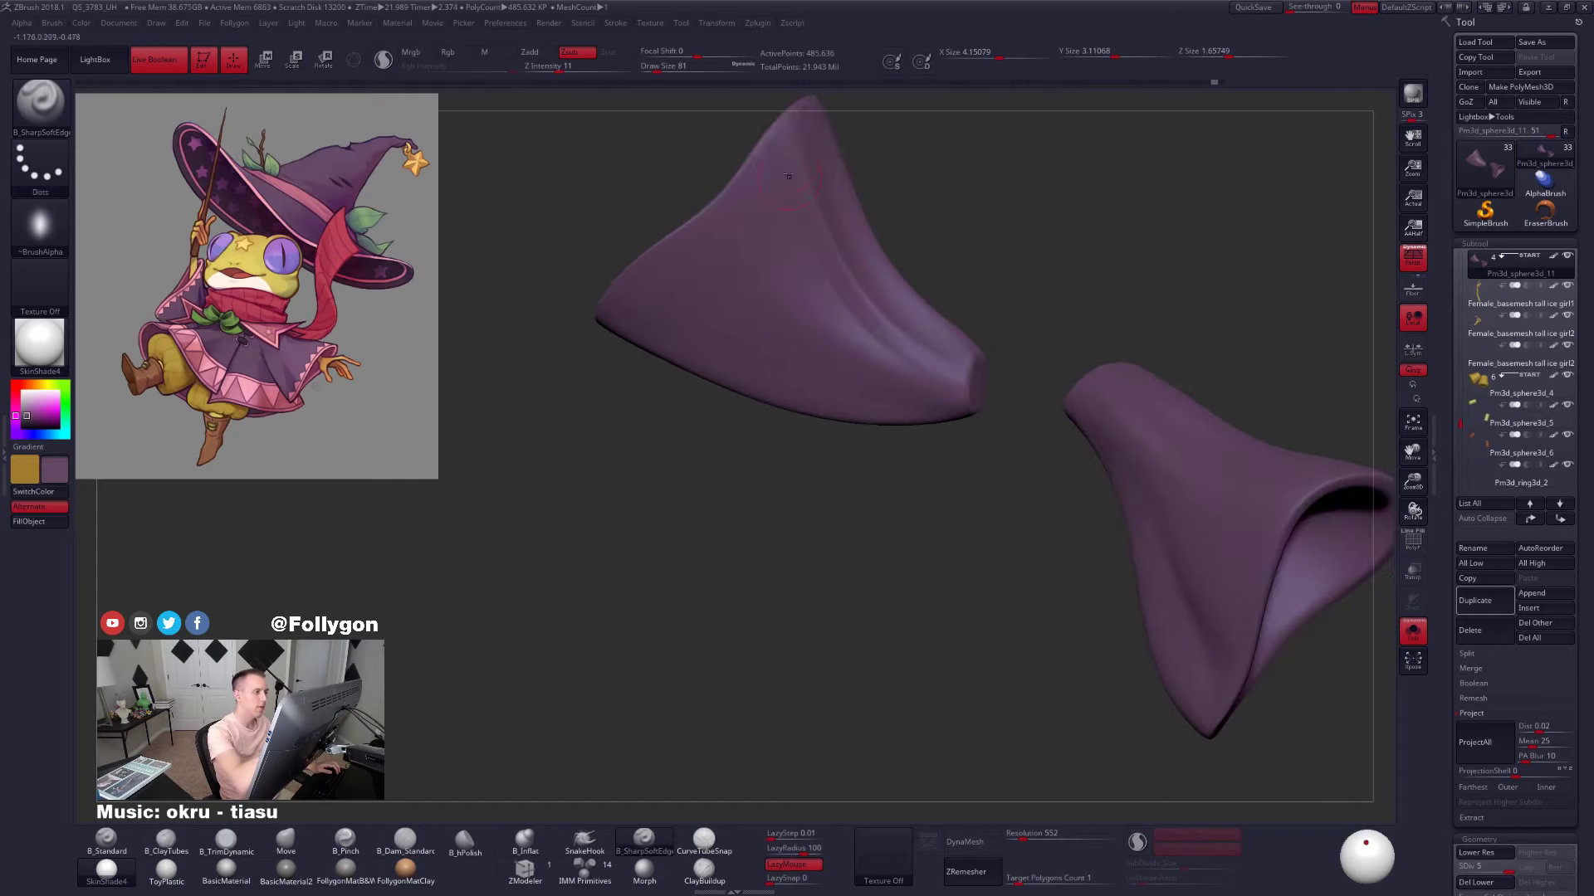
pyautogui.moveTo(865, 326); pyautogui.dragTo(931, 402)
pyautogui.moveTo(982, 465)
pyautogui.mouseDown(button='right')
pyautogui.moveTo(993, 431)
pyautogui.moveTo(926, 396)
pyautogui.mouseUp(button='right')
pyautogui.hotkey('shift', 's')
pyautogui.moveTo(1033, 642); pyautogui.dragTo(1029, 626, button='right')
pyautogui.hotkey('shift', 's')
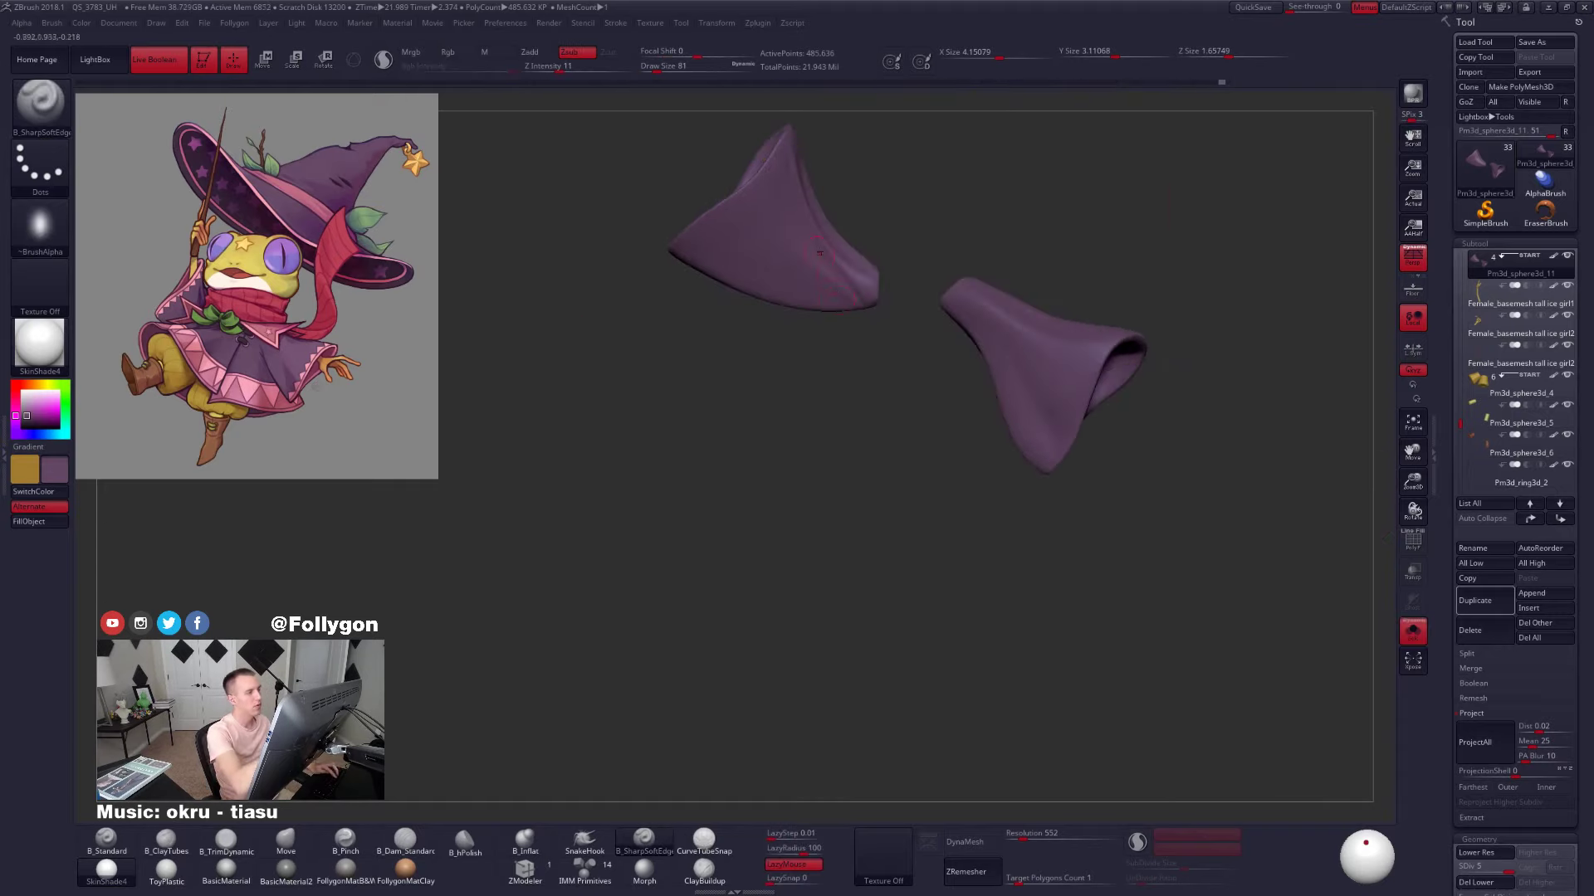
# Smooth the raised-arm sleeve's crease and recarve it from the sleeve's peak to its narrow end
pyautogui.moveTo(980, 481)
pyautogui.keyDown('ctrl'); pyautogui.mouseDown(button='right')
pyautogui.moveTo(1025, 531)
pyautogui.moveTo(992, 473)
pyautogui.mouseUp(button='right'); pyautogui.keyUp('ctrl')
pyautogui.keyDown('alt'); pyautogui.moveTo(799, 188); pyautogui.dragTo(813, 328, button='right'); pyautogui.keyUp('alt')
pyautogui.keyDown('shift'); pyautogui.moveTo(790, 298); pyautogui.dragTo(913, 452); pyautogui.keyUp('shift')
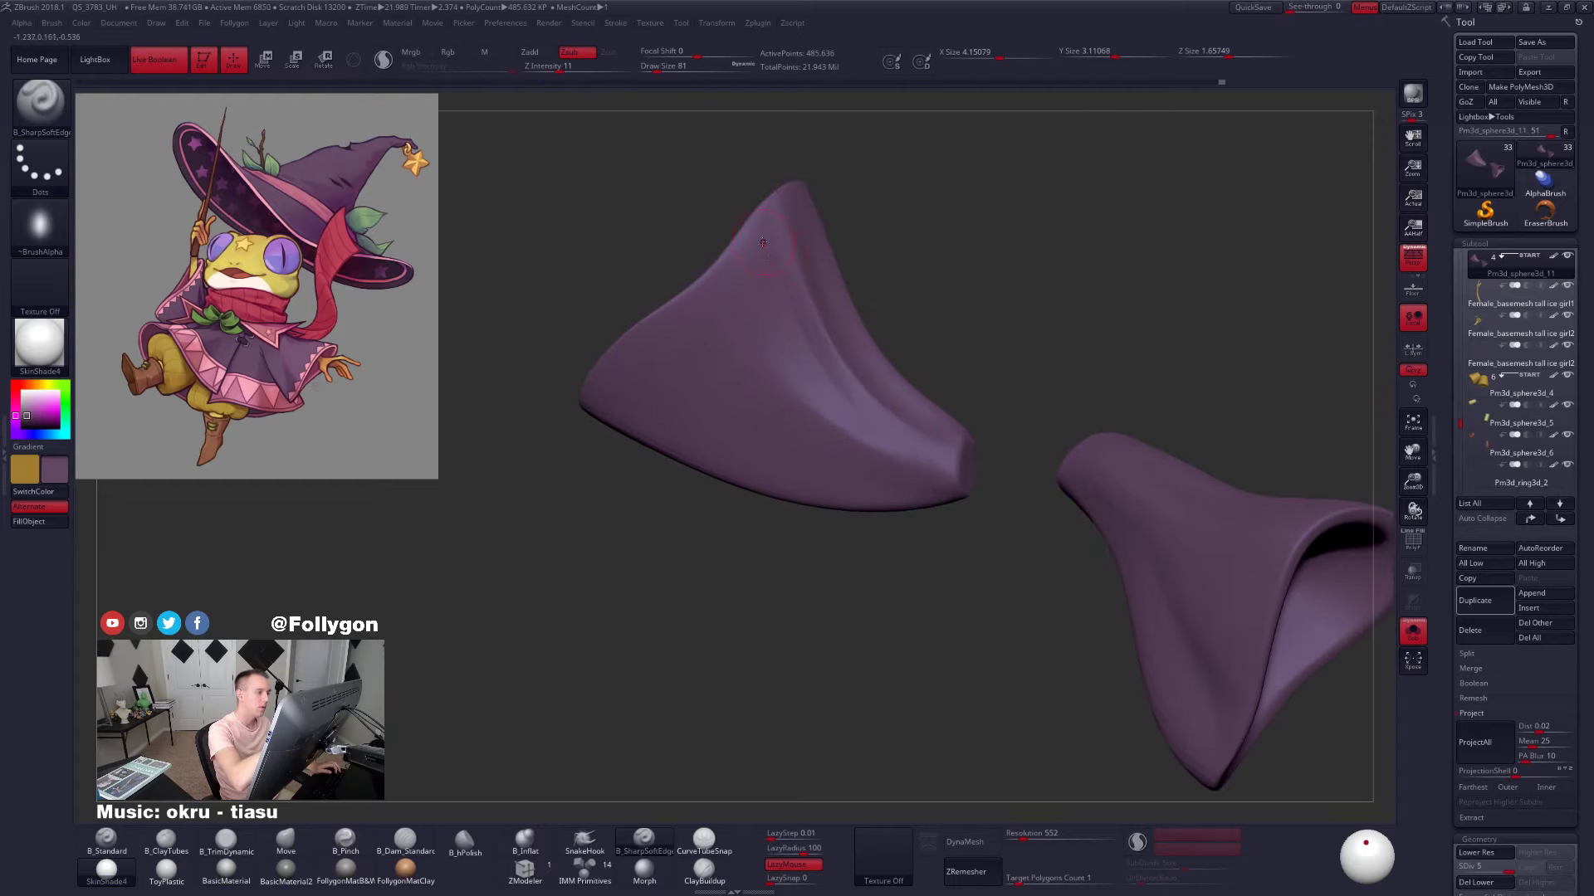
pyautogui.moveTo(762, 239); pyautogui.dragTo(789, 304)
pyautogui.moveTo(847, 408); pyautogui.dragTo(912, 470)
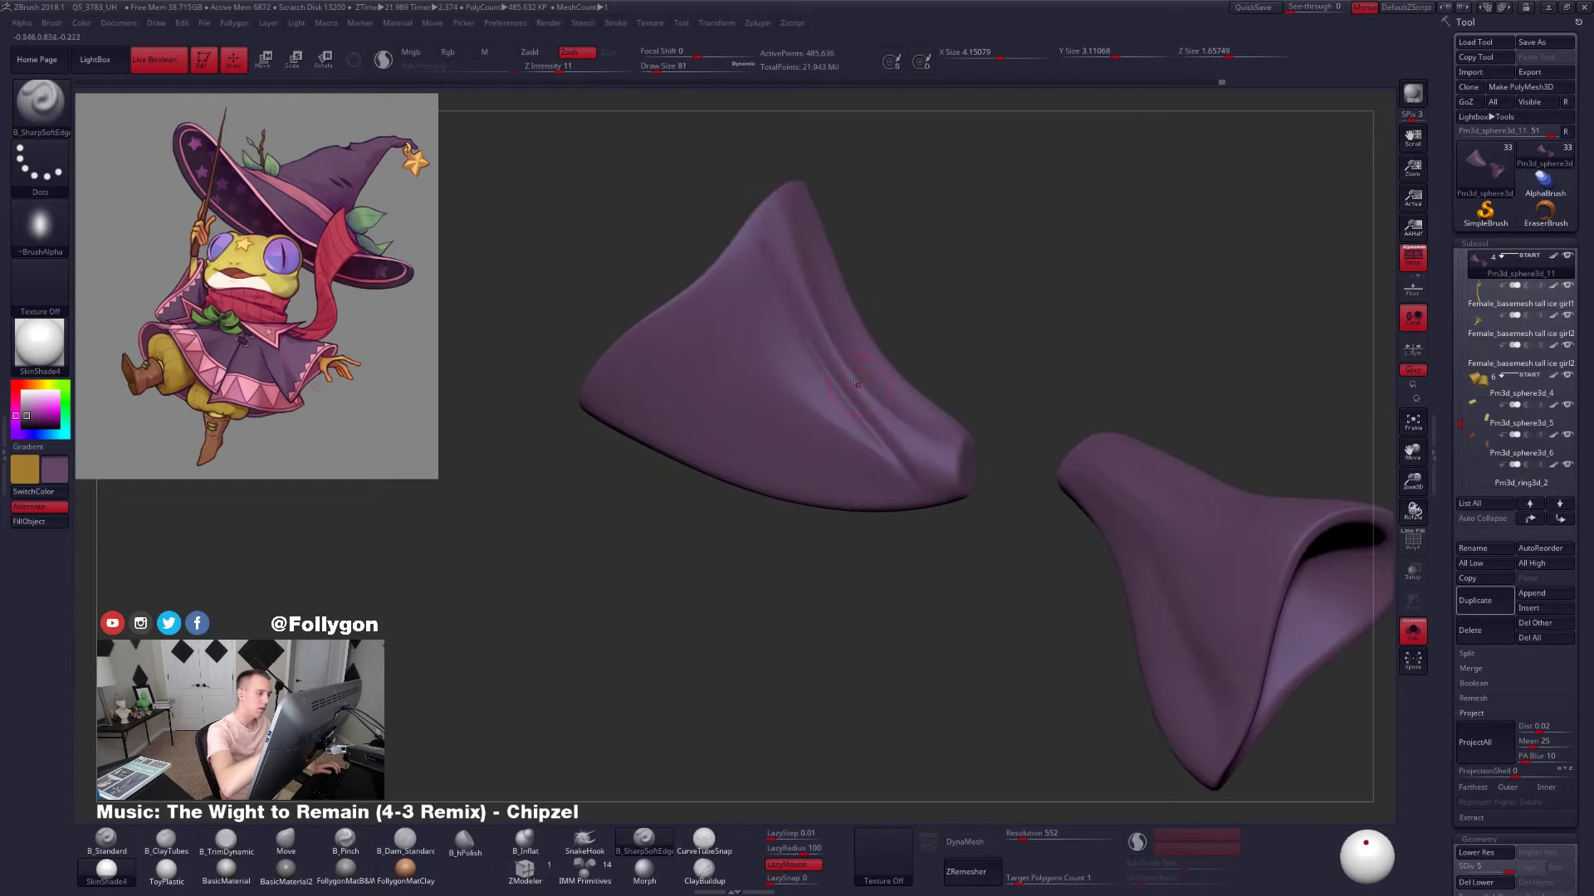
# Tighten the new crease on the raised-arm sleeve with the Pinch brush at draw size 40
pyautogui.press('4')
pyautogui.press('s')
pyautogui.moveTo(795, 295); pyautogui.dragTo(791, 296)
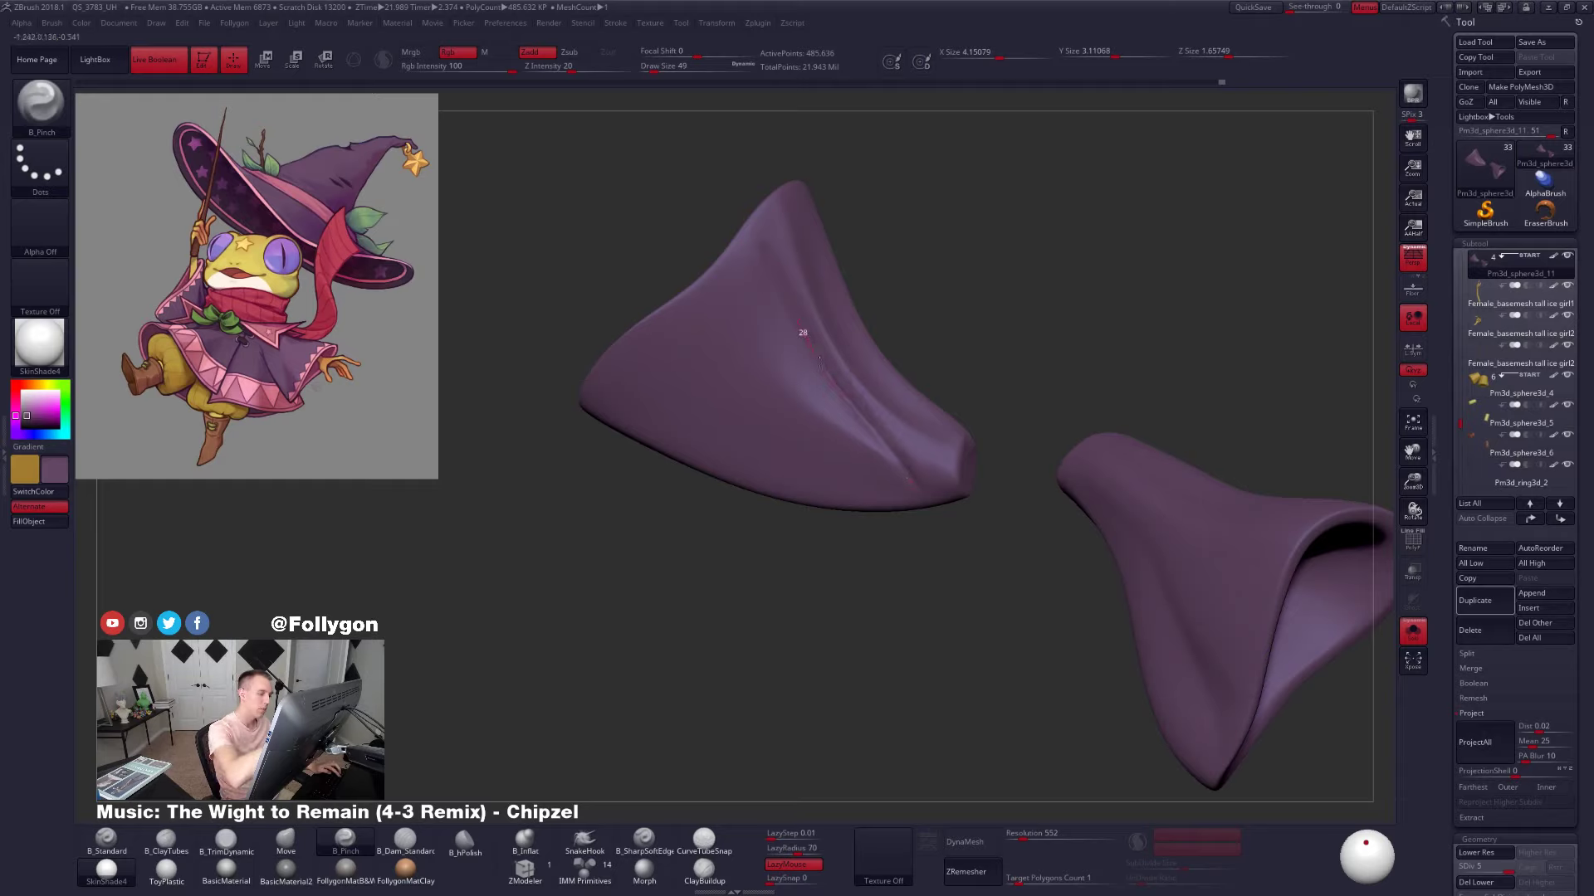
pyautogui.moveTo(913, 469); pyautogui.dragTo(984, 463, button='right')
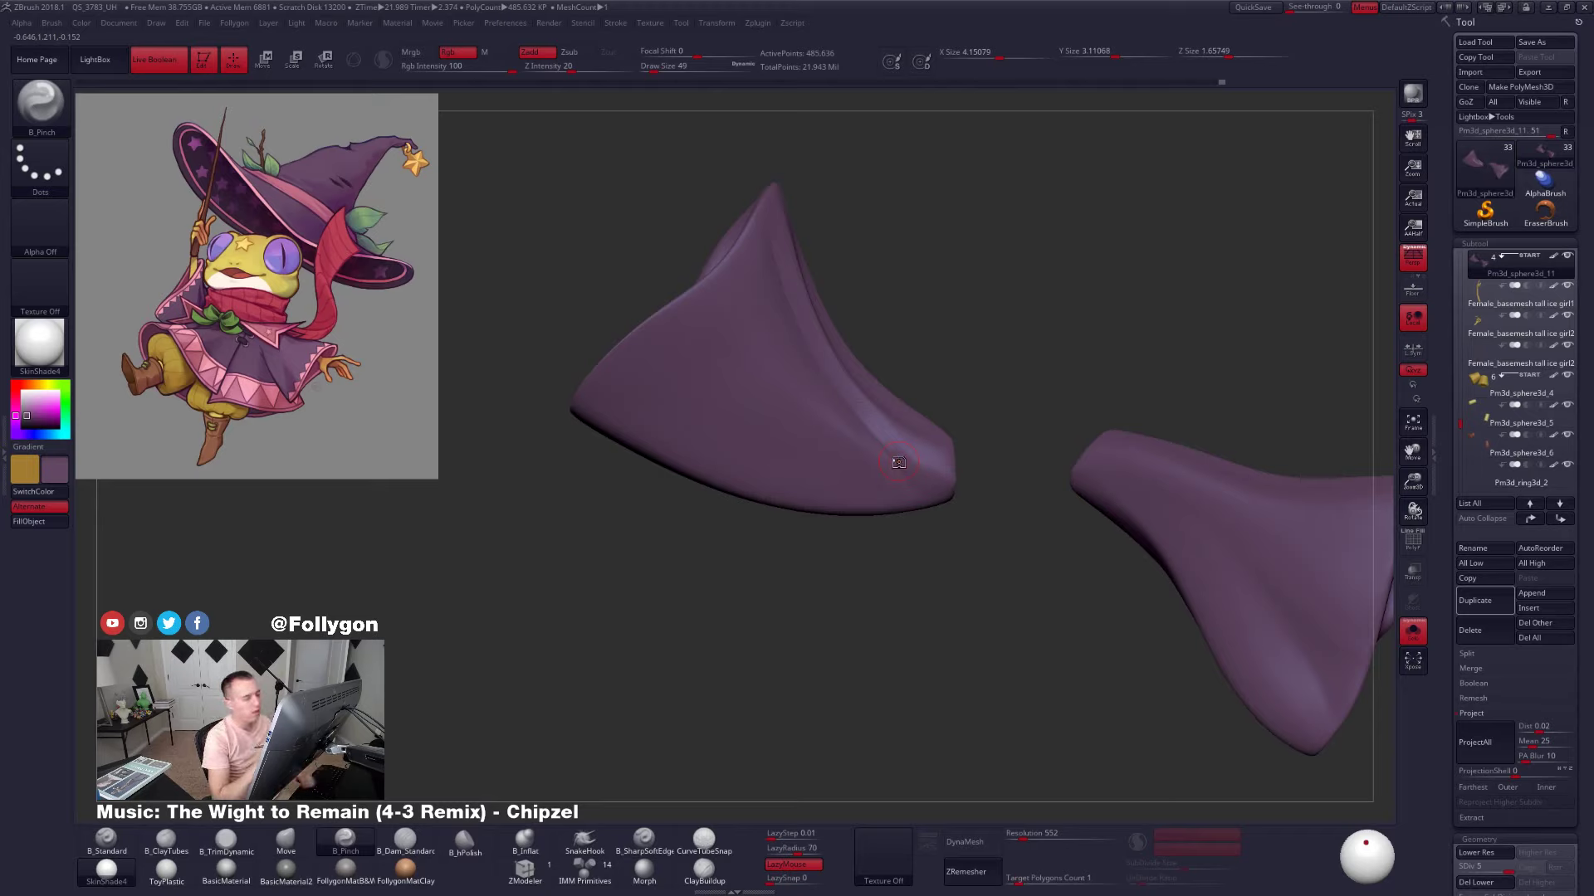
pyautogui.moveTo(899, 462)
pyautogui.mouseDown(button='right')
pyautogui.moveTo(731, 465)
pyautogui.moveTo(855, 432)
pyautogui.mouseUp(button='right')
# Build up the ridges beside the raised-arm sleeve's crease with the ClayTubes brush at draw size 61
pyautogui.press('space')
pyautogui.moveTo(772, 326); pyautogui.dragTo(791, 324)
pyautogui.press('2')
pyautogui.moveTo(791, 324)
pyautogui.mouseDown(button='right')
pyautogui.moveTo(751, 329)
pyautogui.moveTo(768, 315)
pyautogui.mouseUp(button='right')
pyautogui.press('space')
pyautogui.moveTo(794, 272)
pyautogui.mouseDown()
pyautogui.moveTo(776, 272)
pyautogui.moveTo(786, 247)
pyautogui.mouseUp()
pyautogui.press('space')
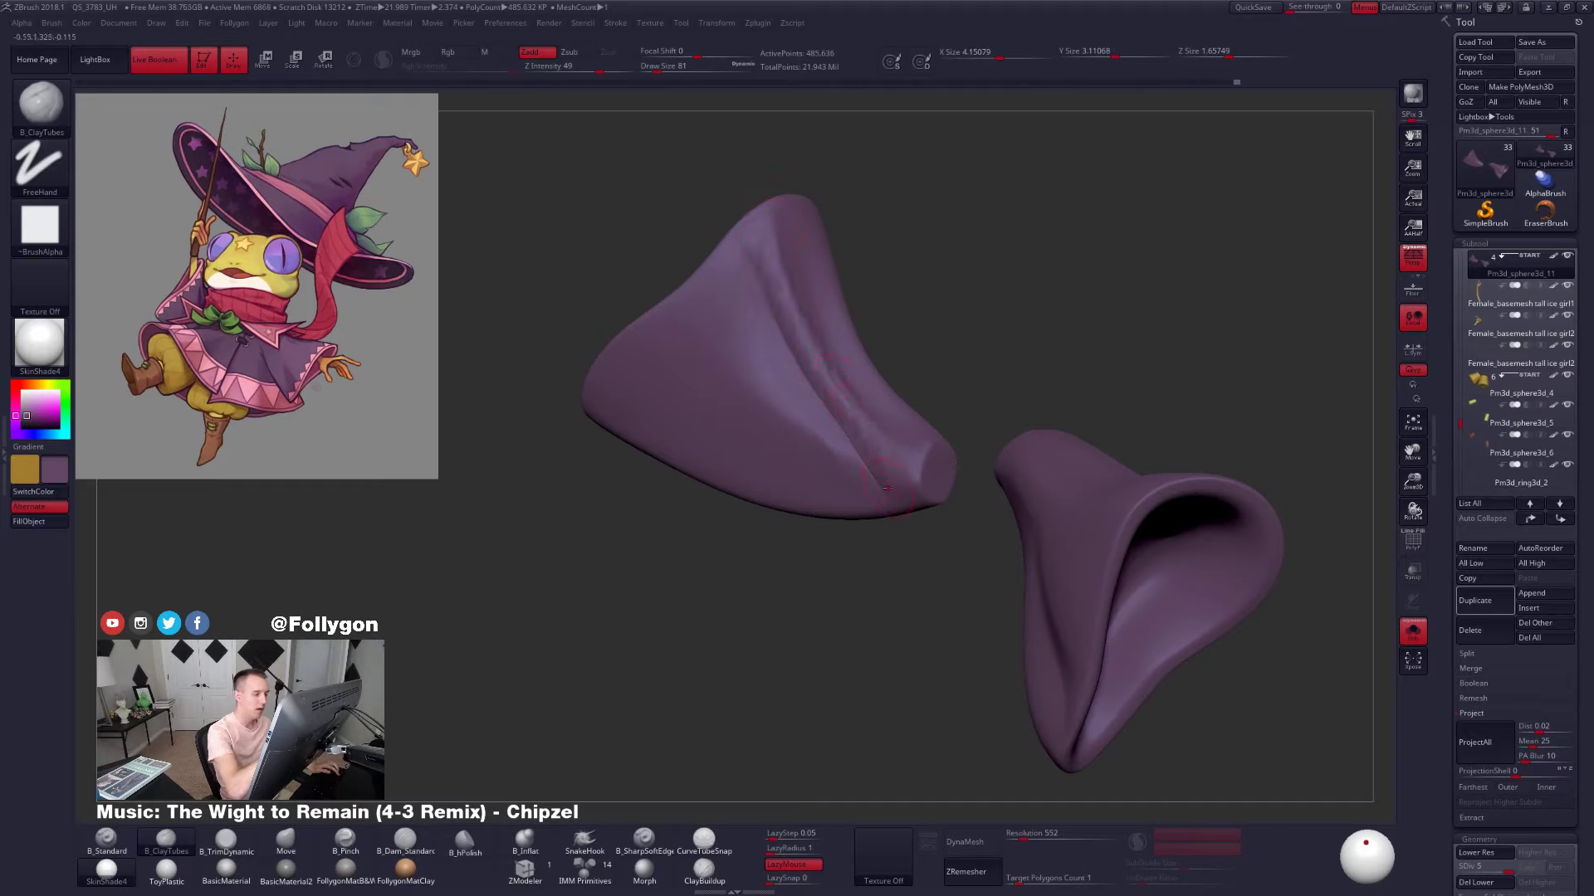
pyautogui.moveTo(760, 240); pyautogui.dragTo(875, 490)
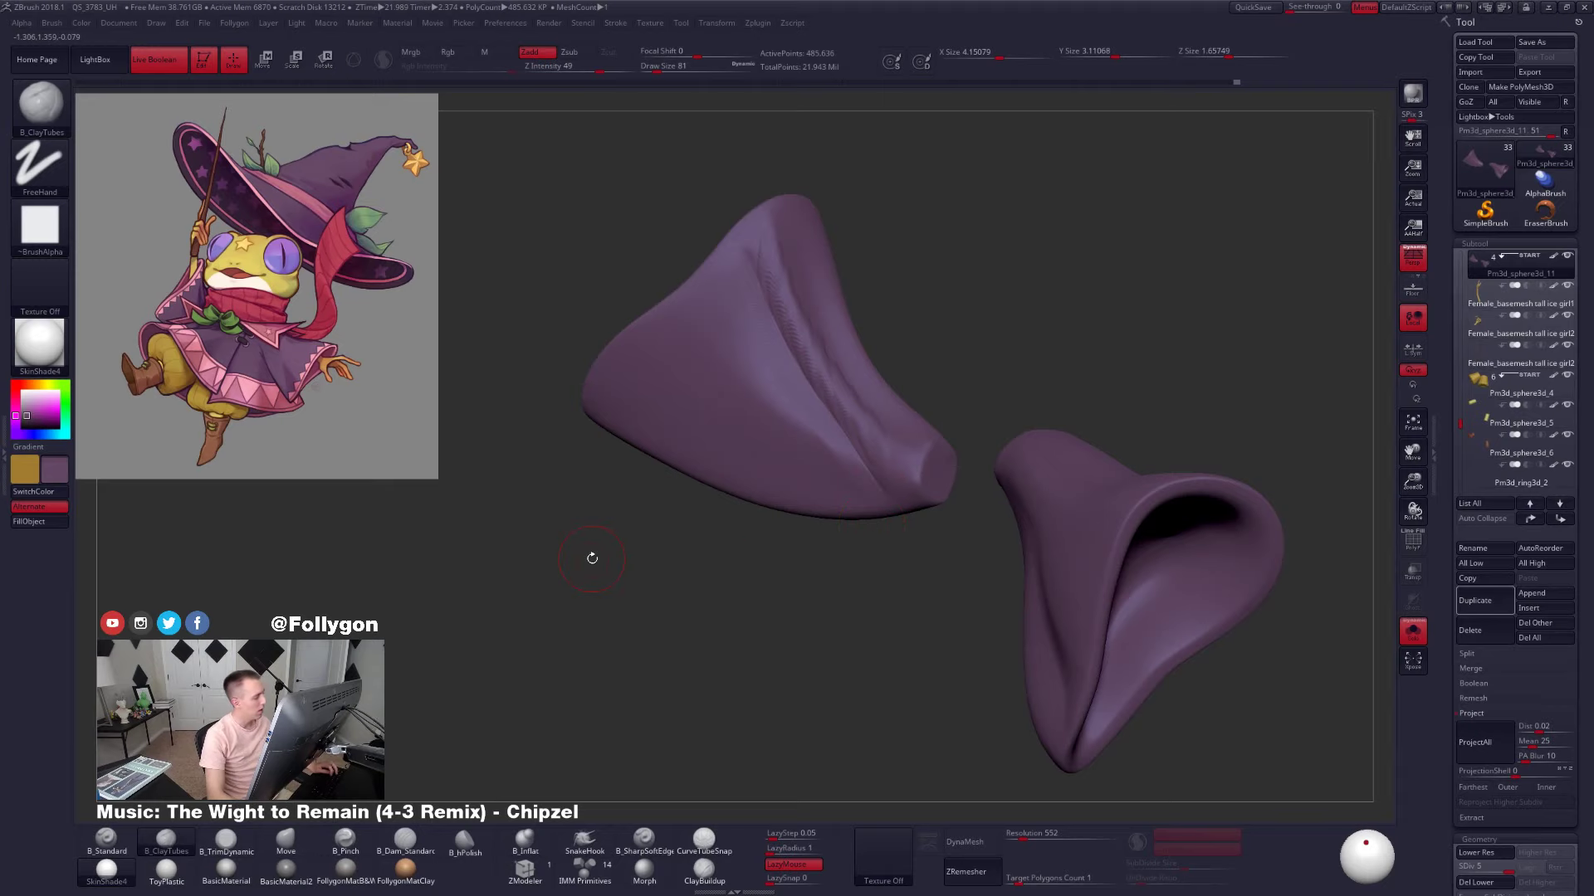
# Show the whole character, sample several of its colours as the current colour, and isolate the sleeves again
pyautogui.press('c')
pyautogui.hotkey('shift', 's')
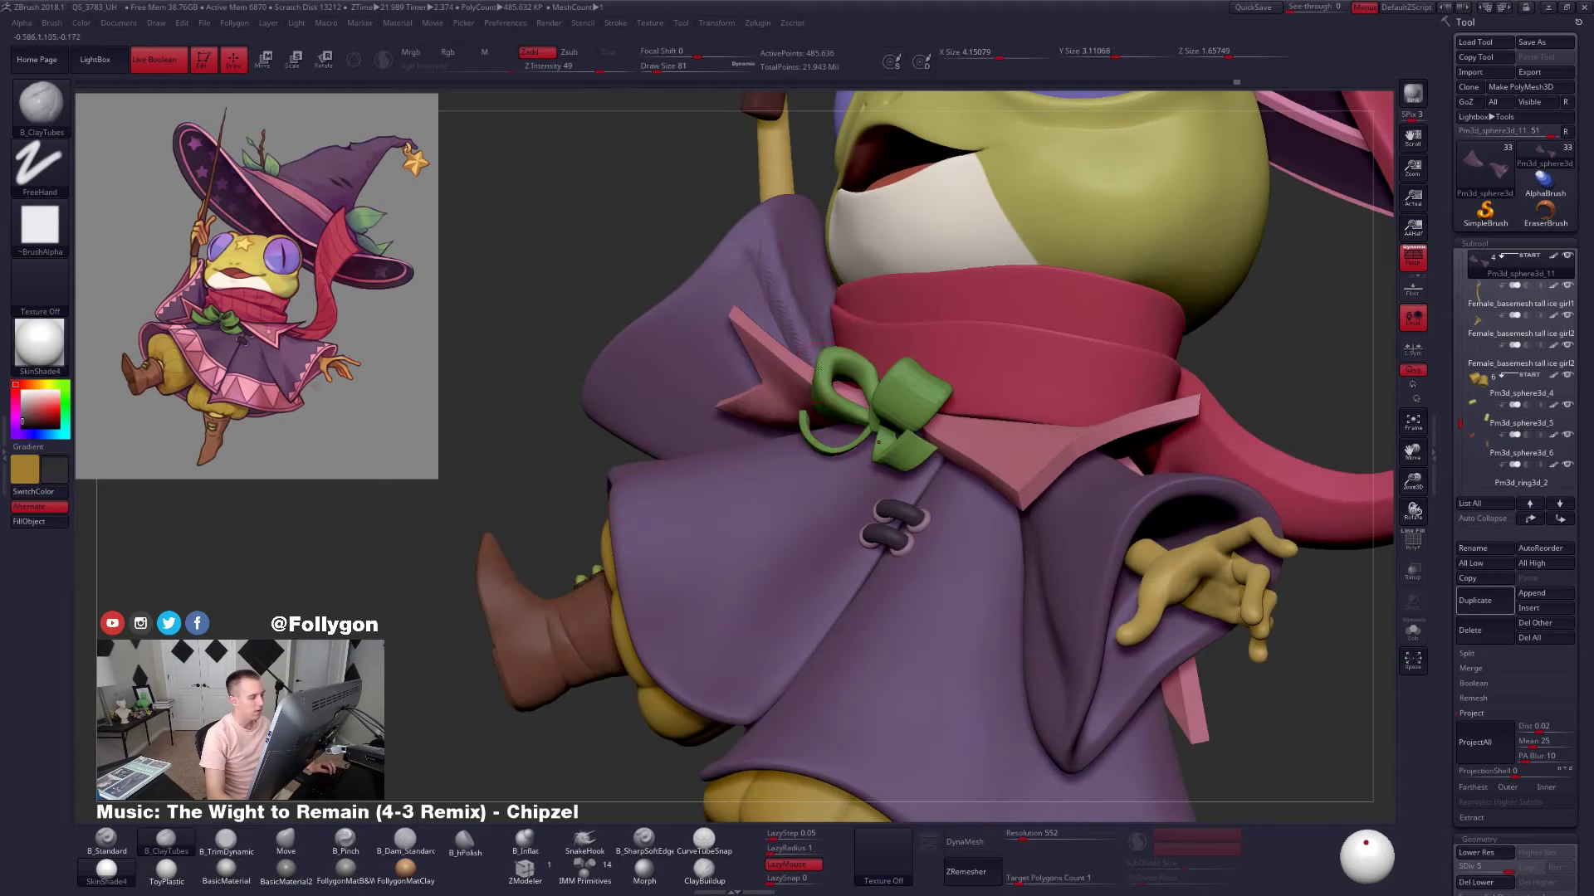
pyautogui.click(22, 401)
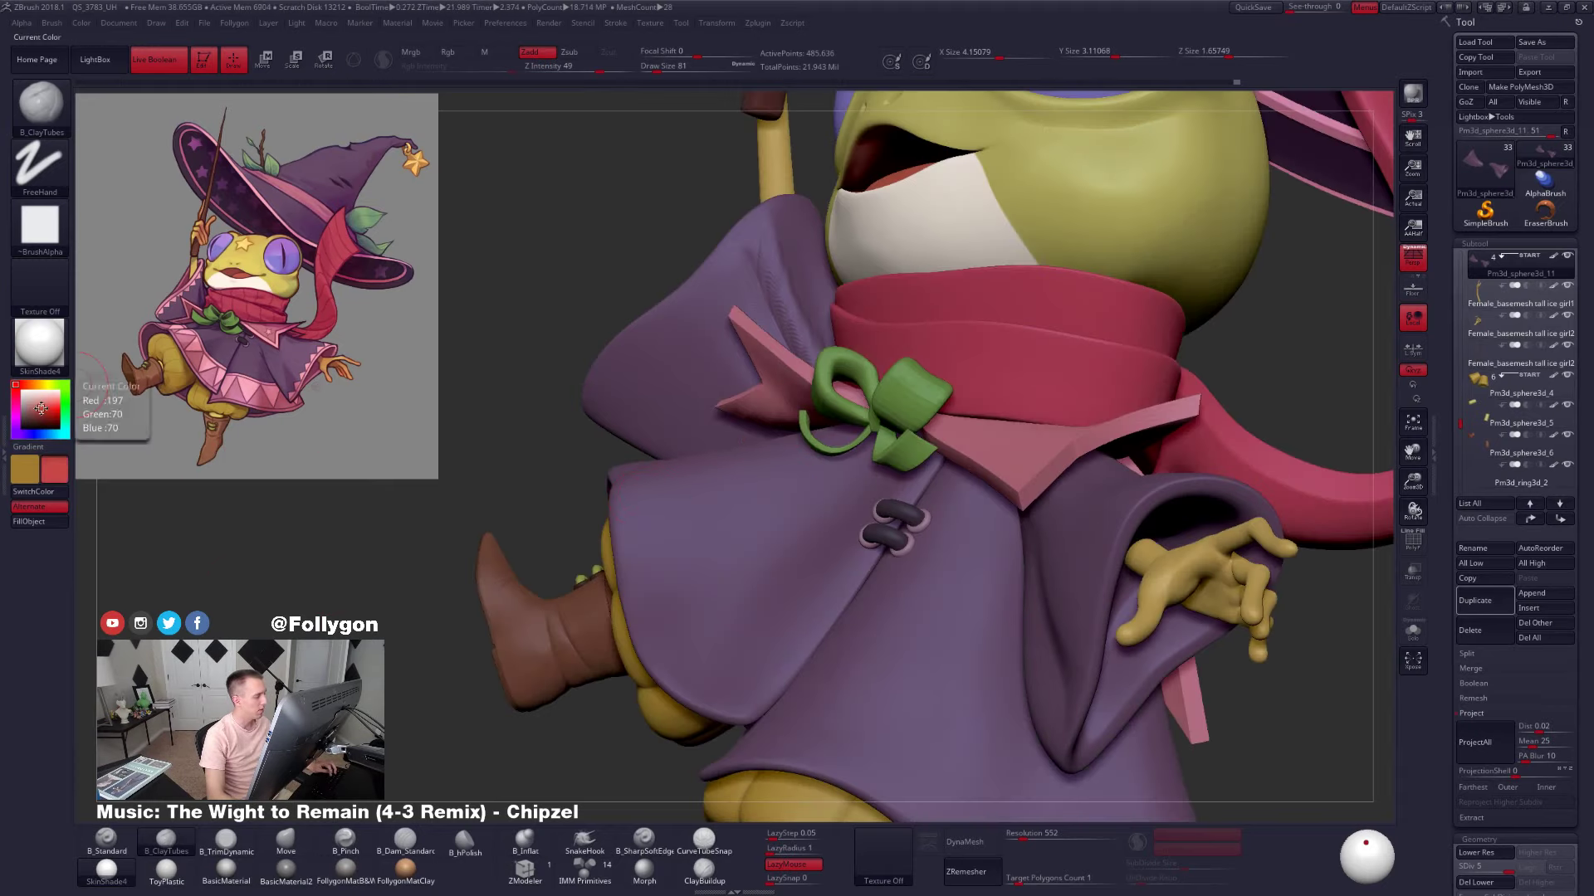
pyautogui.press('c')
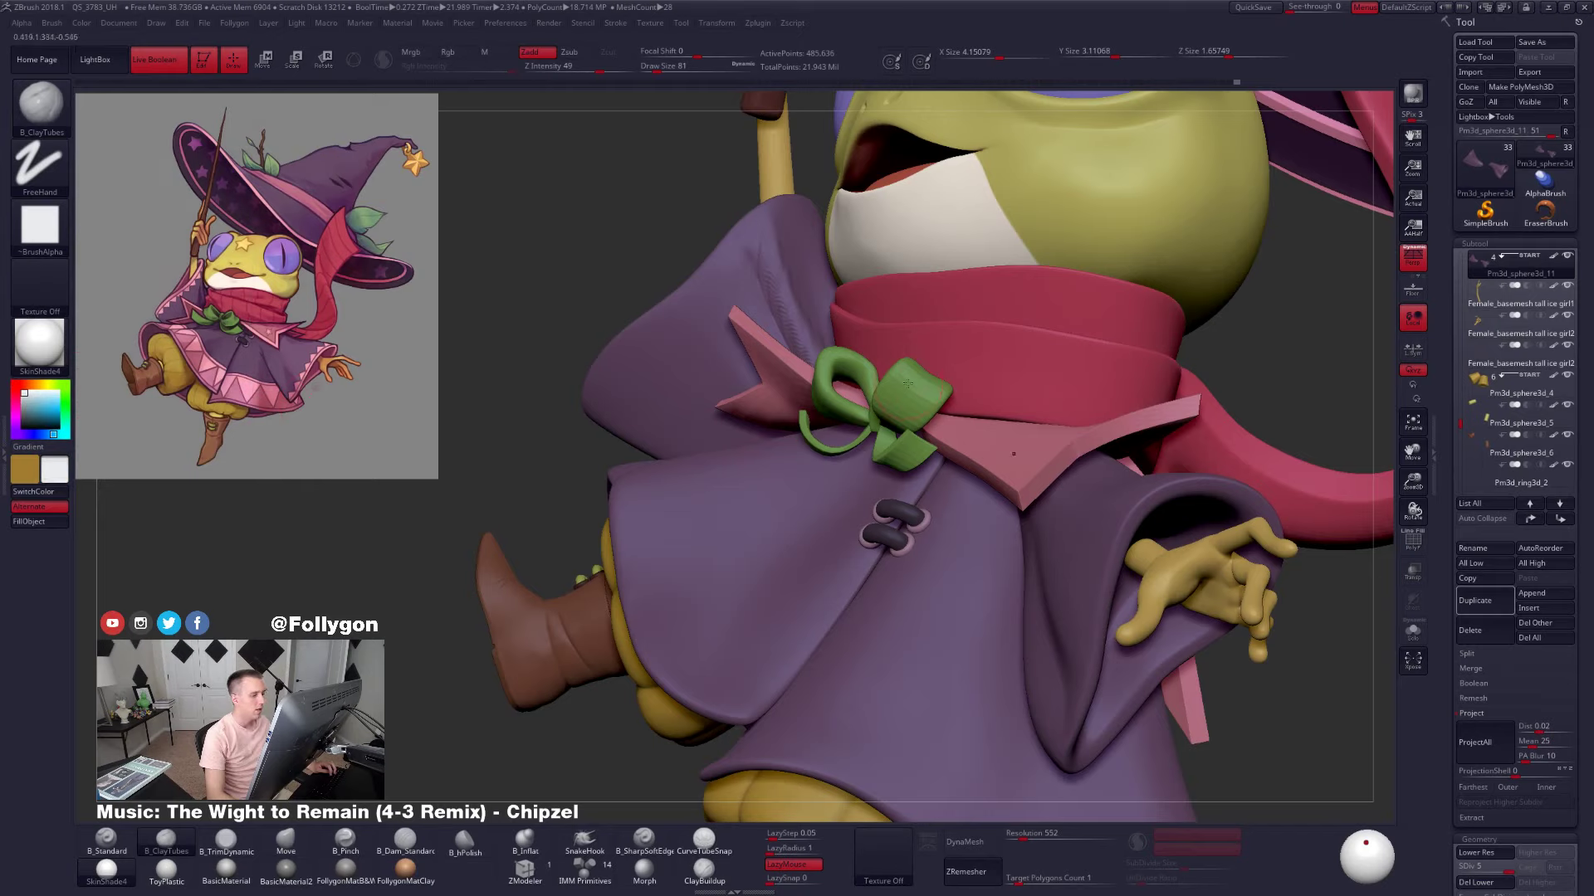
pyautogui.press('c')
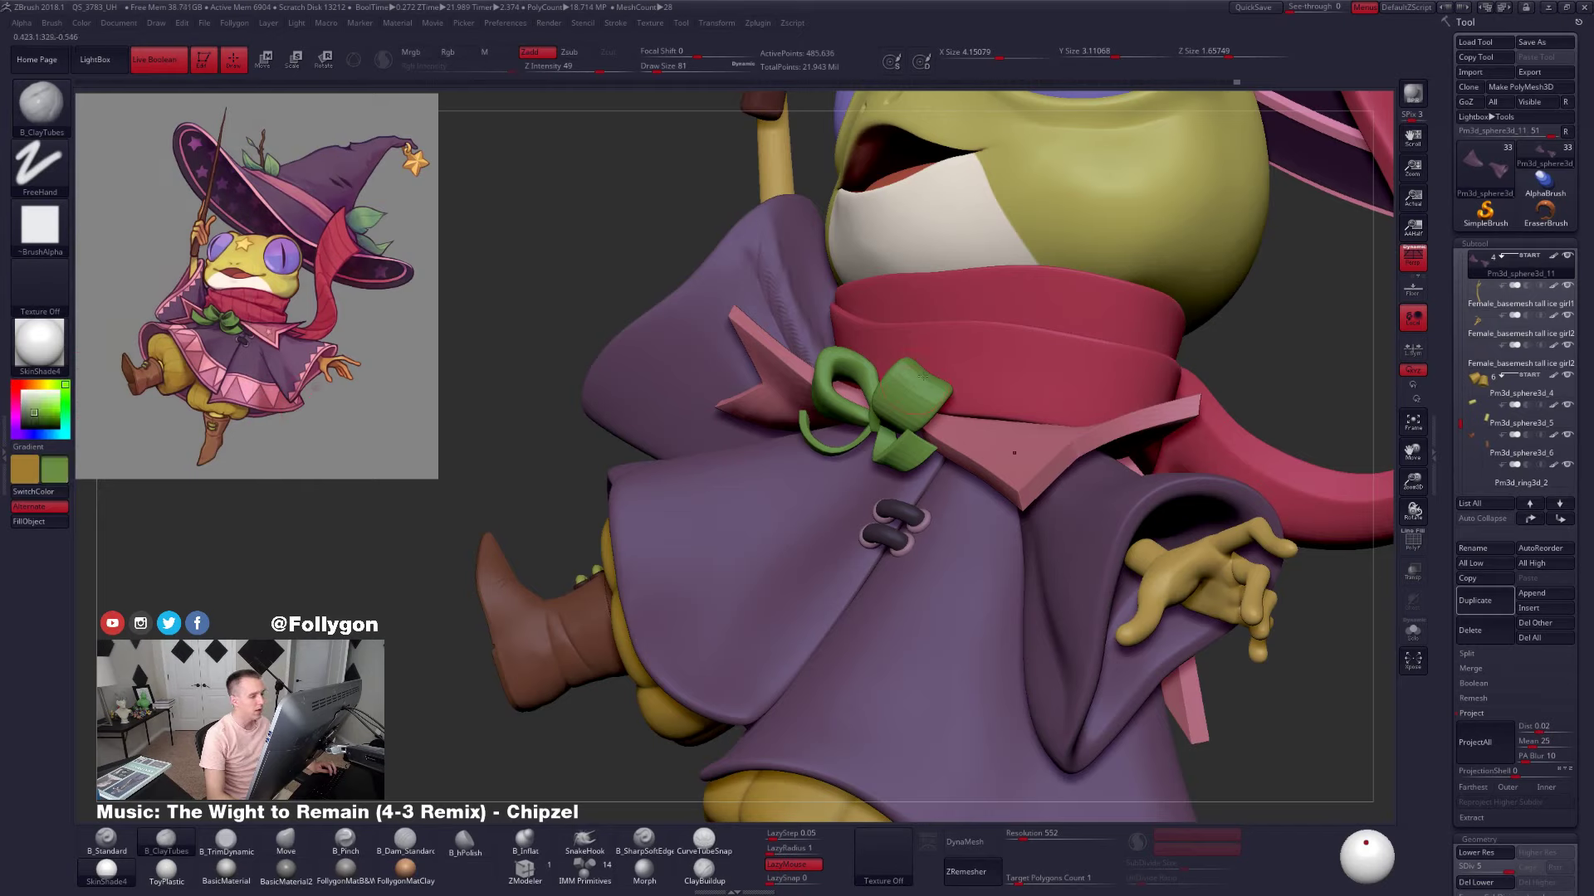
pyautogui.press('c')
pyautogui.press('c')
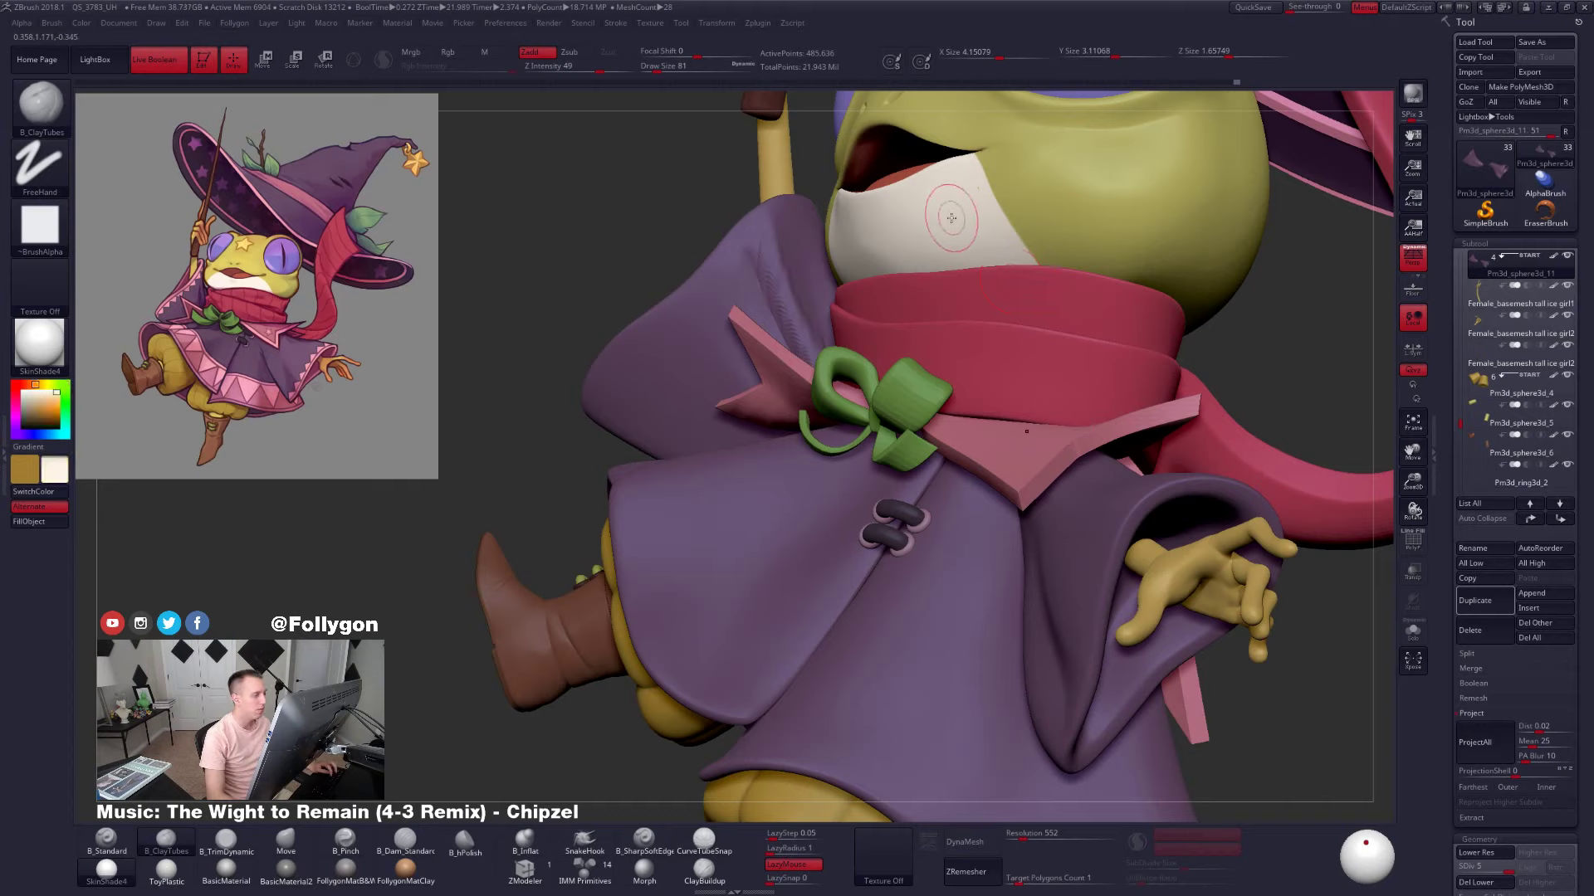
pyautogui.press('c')
pyautogui.press('c')
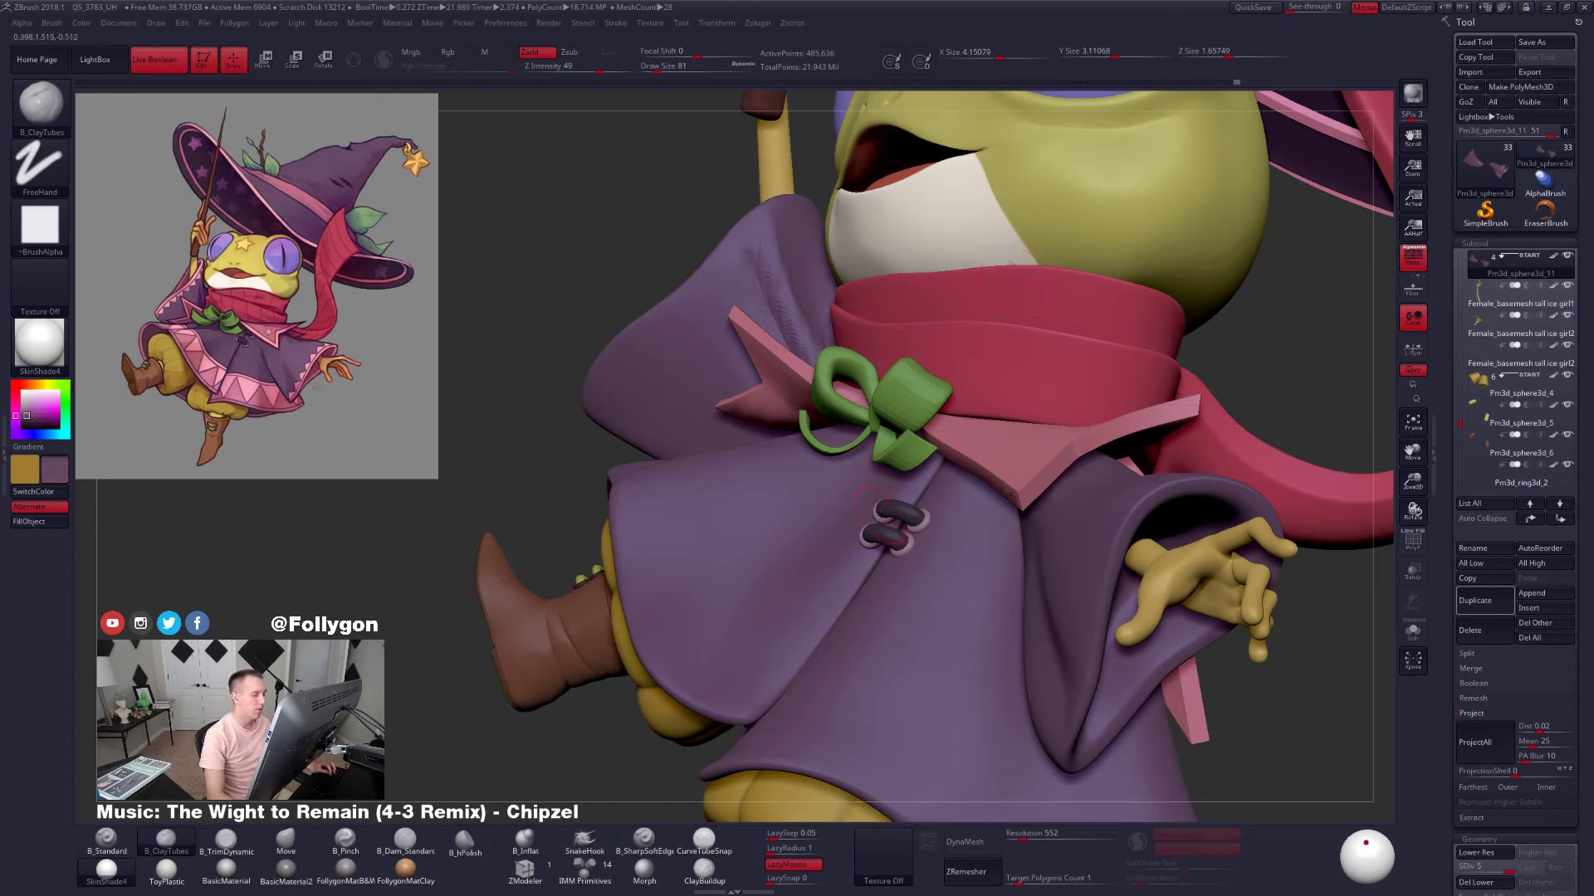
pyautogui.press('c')
pyautogui.hotkey('alt', 's')
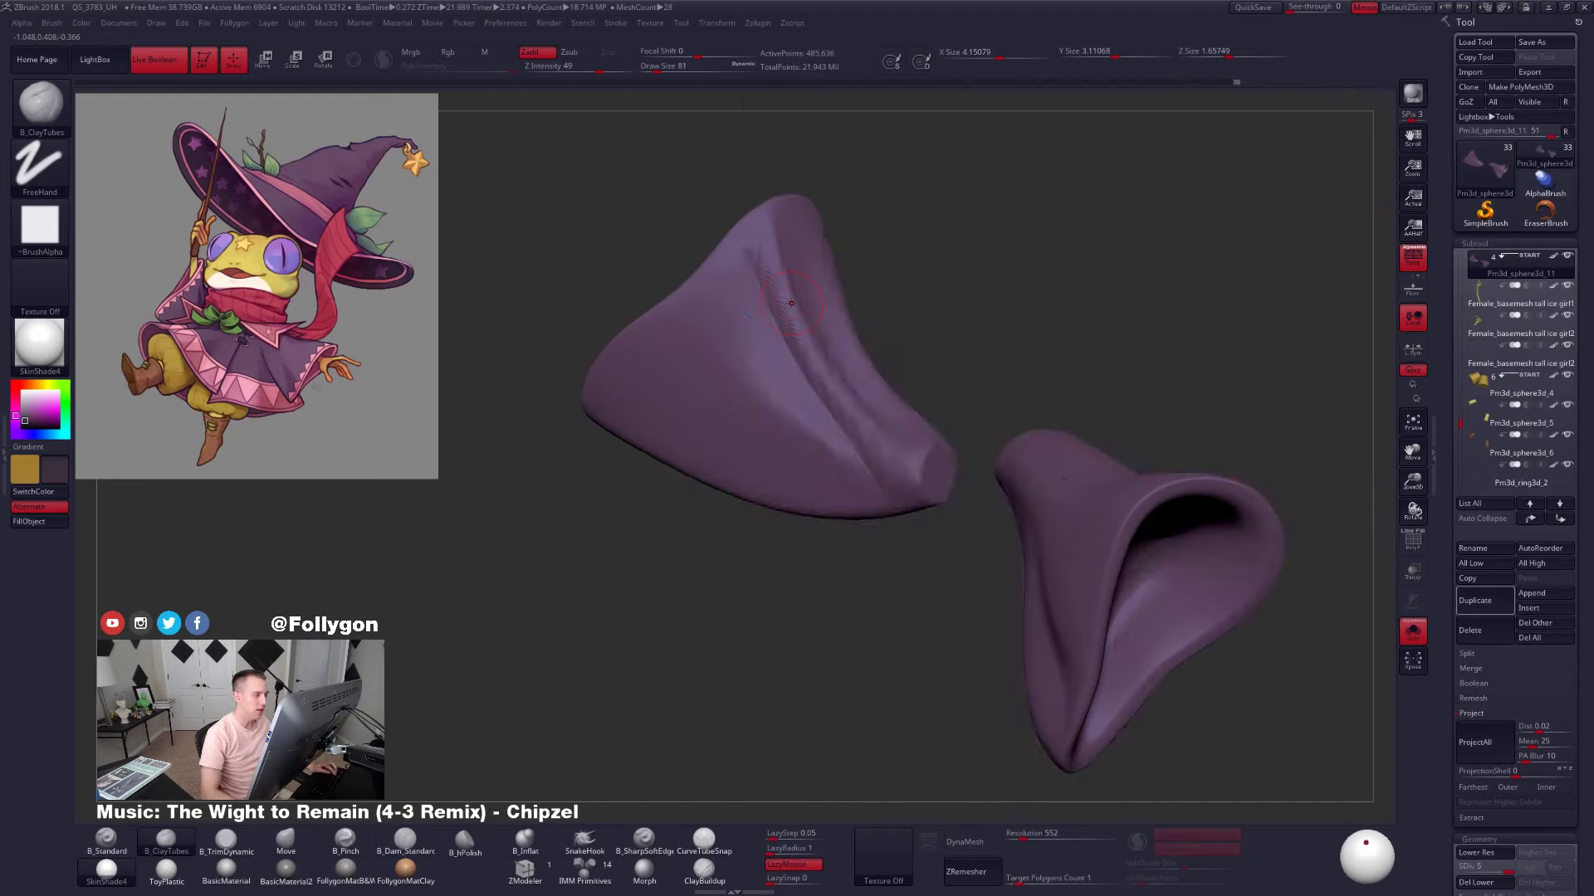
# Mask the strip behind the raised-arm sleeve's long fold with MaskLasso and blur the mask
pyautogui.hotkey('shift', 'f')
pyautogui.hotkey('shift', 'f')
pyautogui.moveTo(672, 287)
pyautogui.mouseDown(button='right')
pyautogui.moveTo(754, 289)
pyautogui.moveTo(768, 316)
pyautogui.moveTo(734, 291)
pyautogui.mouseUp(button='right')
pyautogui.moveTo(741, 218)
pyautogui.keyDown('ctrl'); pyautogui.mouseDown()
pyautogui.moveTo(804, 372)
pyautogui.moveTo(889, 493)
pyautogui.moveTo(1031, 297)
pyautogui.moveTo(1003, 281)
pyautogui.mouseUp(); pyautogui.keyUp('ctrl')
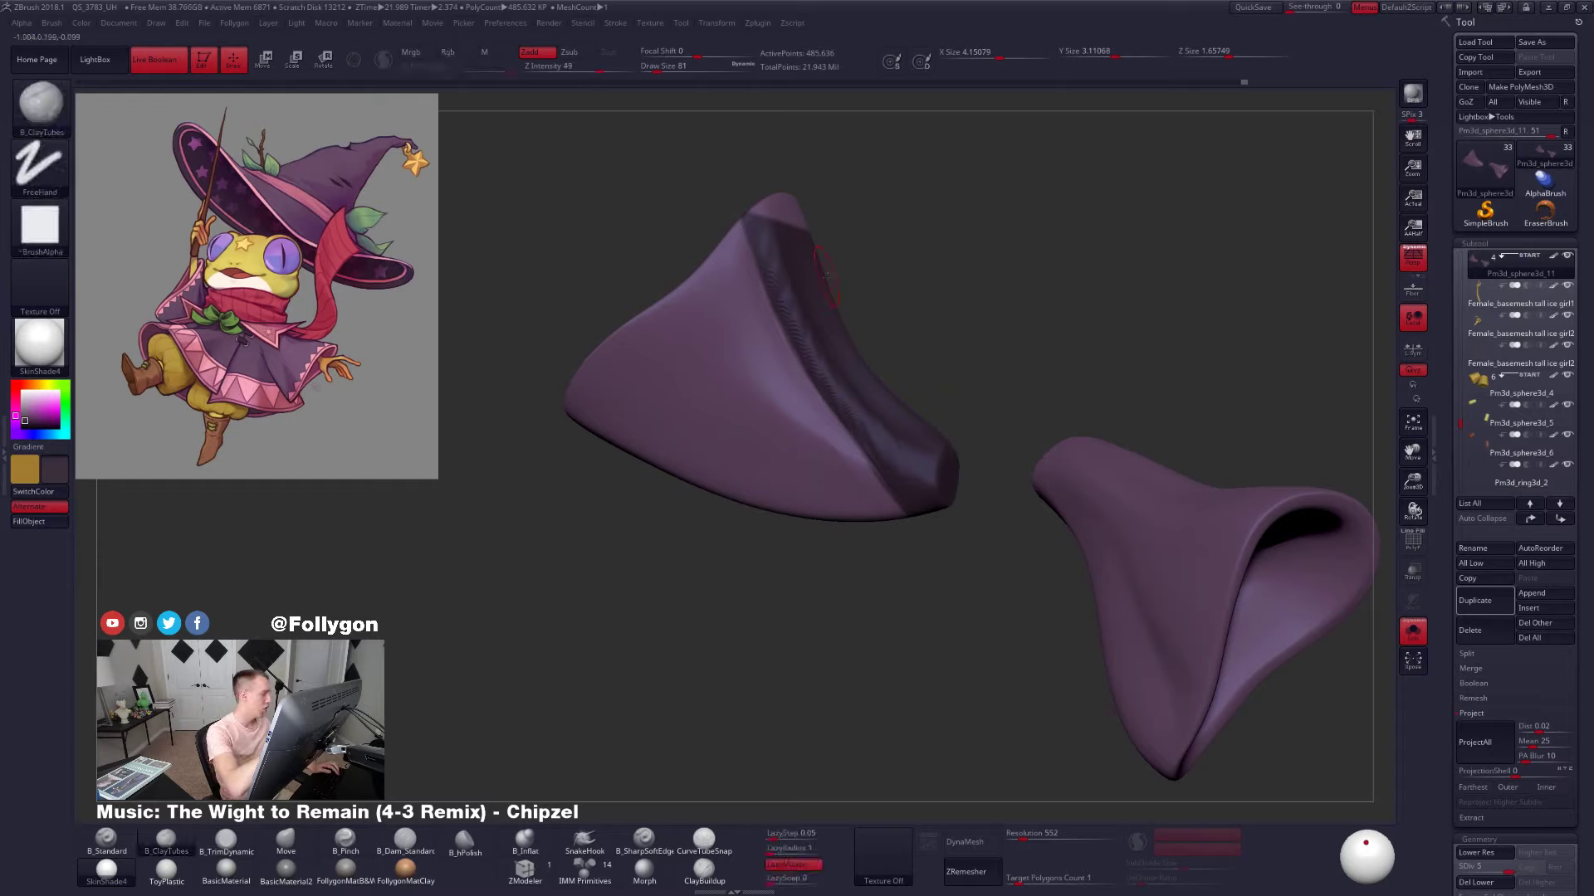
pyautogui.moveTo(735, 212)
pyautogui.keyDown('ctrl'); pyautogui.mouseDown()
pyautogui.moveTo(775, 262)
pyautogui.moveTo(740, 156)
pyautogui.mouseUp(); pyautogui.keyUp('ctrl')
pyautogui.keyDown('alt'); pyautogui.moveTo(846, 272); pyautogui.dragTo(864, 272); pyautogui.keyUp('alt')
pyautogui.press('space')
pyautogui.click(873, 307)
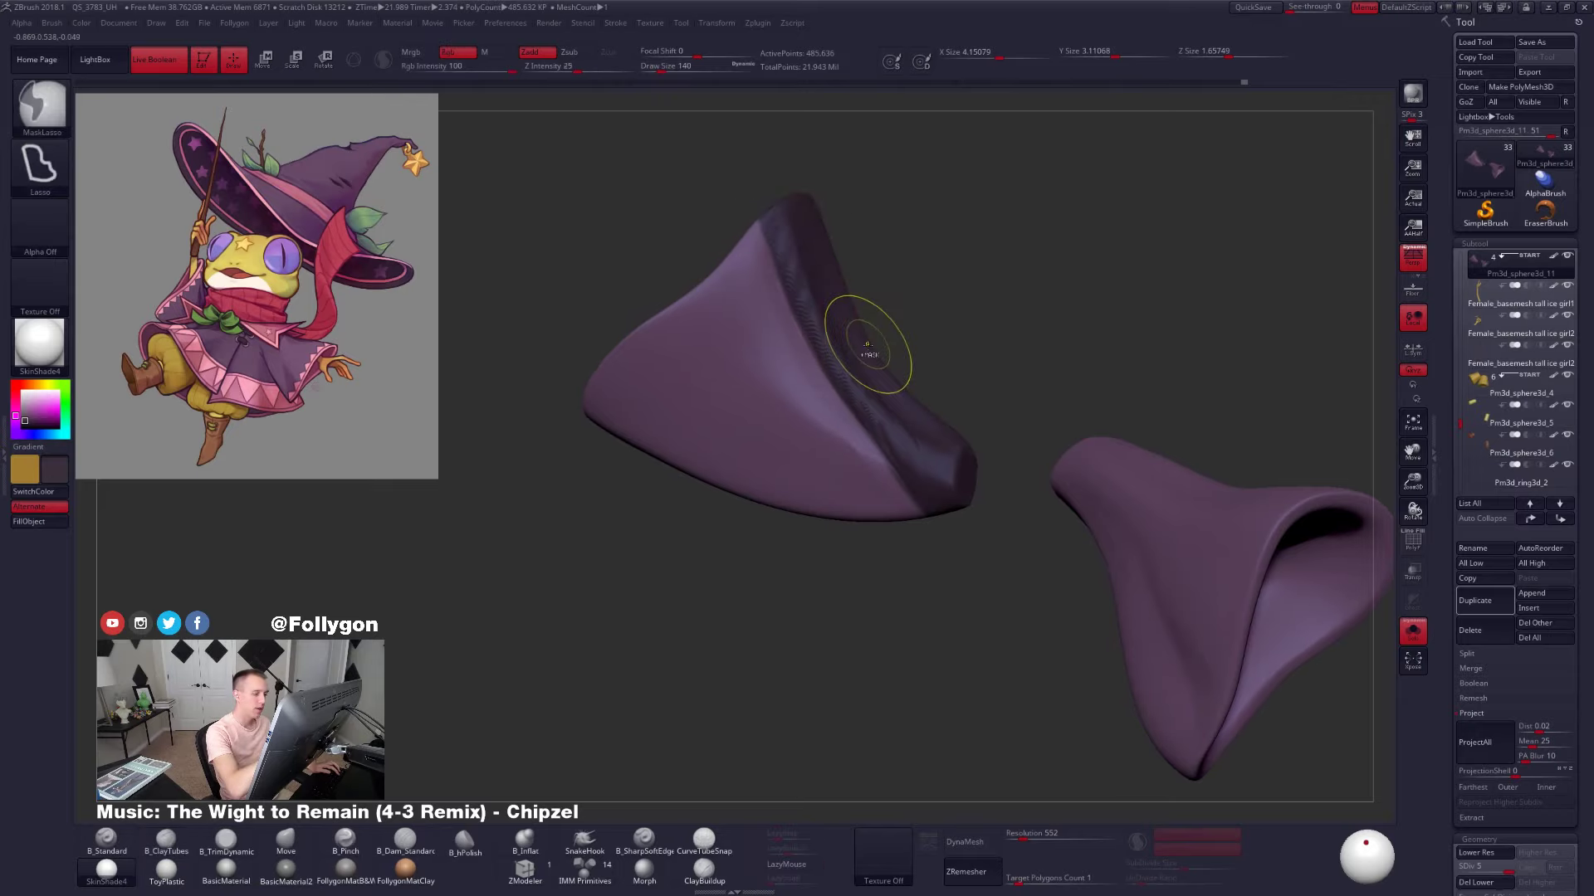
pyautogui.keyDown('ctrl'); pyautogui.click(900, 331); pyautogui.keyUp('ctrl')
pyautogui.keyDown('ctrl'); pyautogui.click(913, 332); pyautogui.keyUp('ctrl')
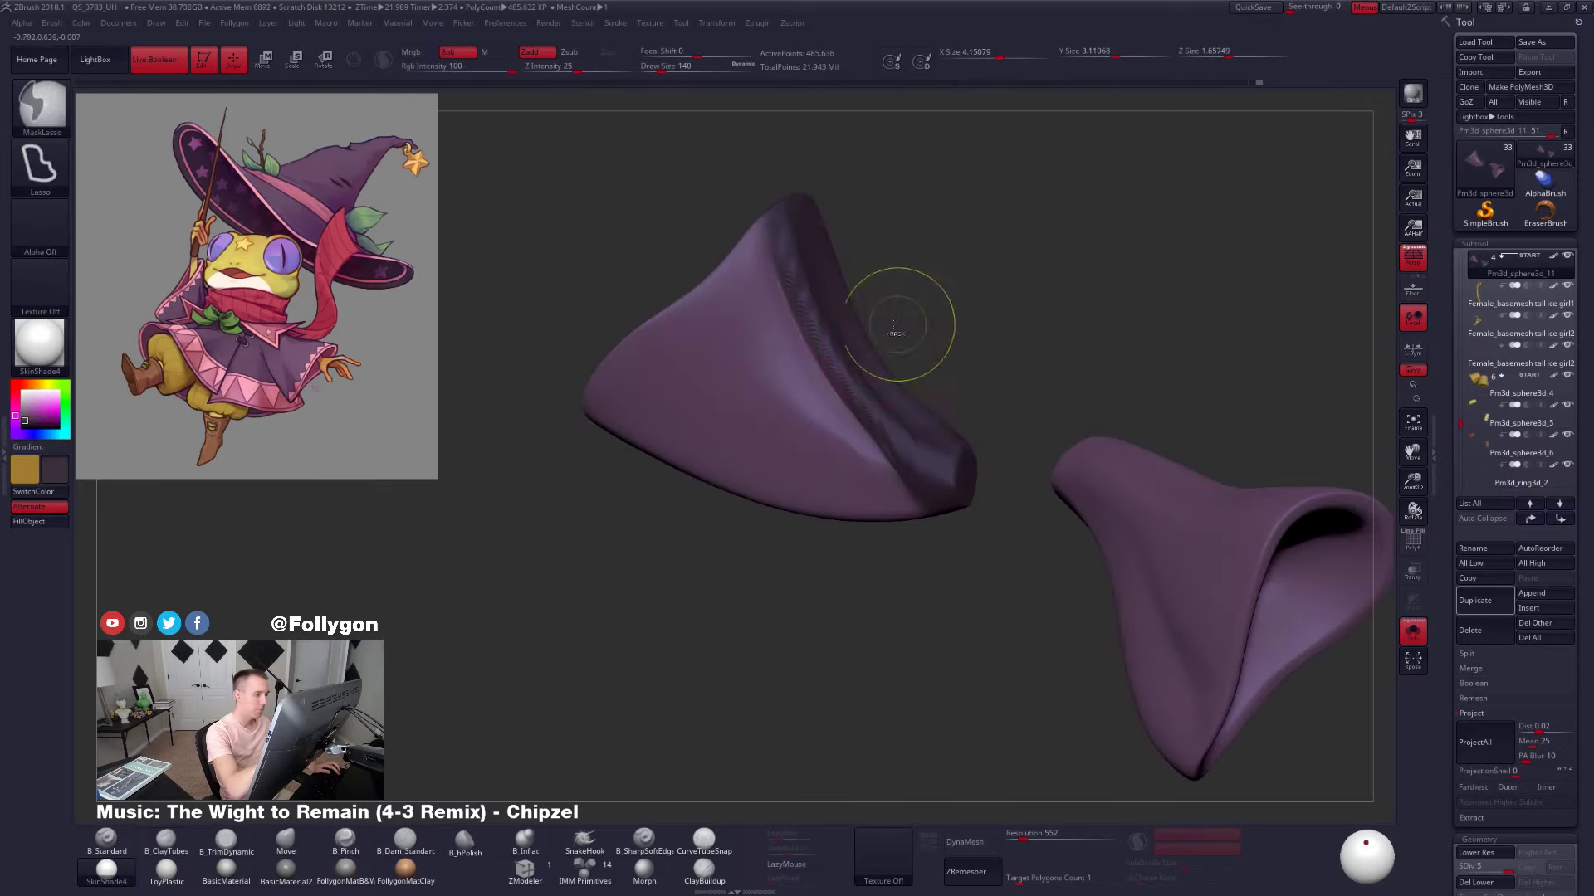
pyautogui.keyDown('ctrl'); pyautogui.click(860, 372); pyautogui.keyUp('ctrl')
# Pull the unmasked cloth over the masked fold strip with the Move brush at draw size 227
pyautogui.press('space')
pyautogui.click(868, 408)
pyautogui.moveTo(938, 336); pyautogui.dragTo(992, 342)
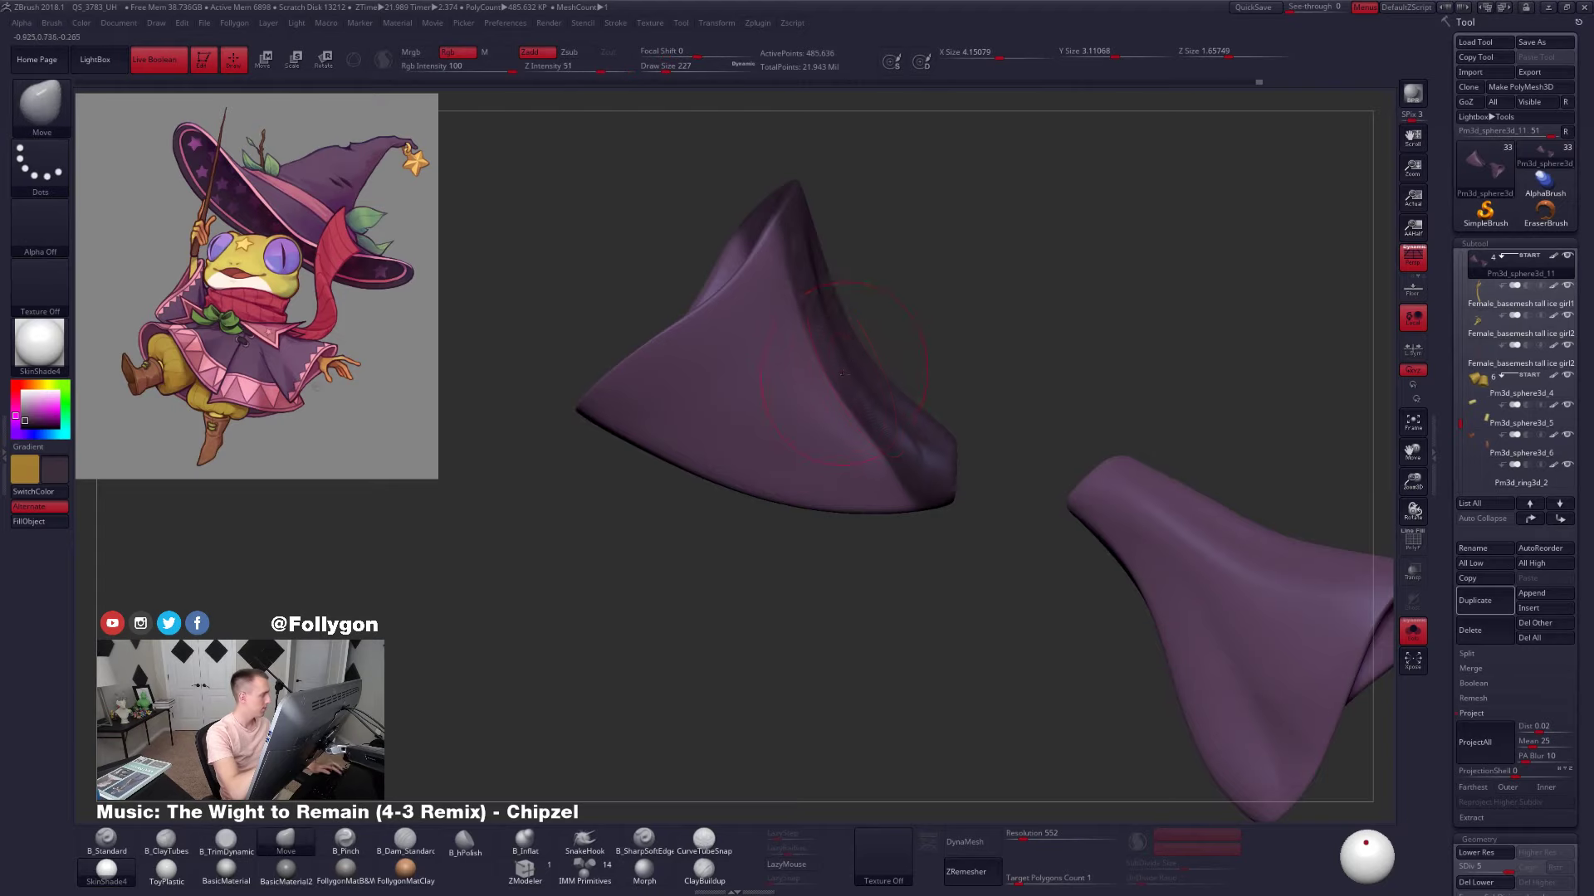
pyautogui.hotkey('alt', 's')
pyautogui.hotkey('alt', 's')
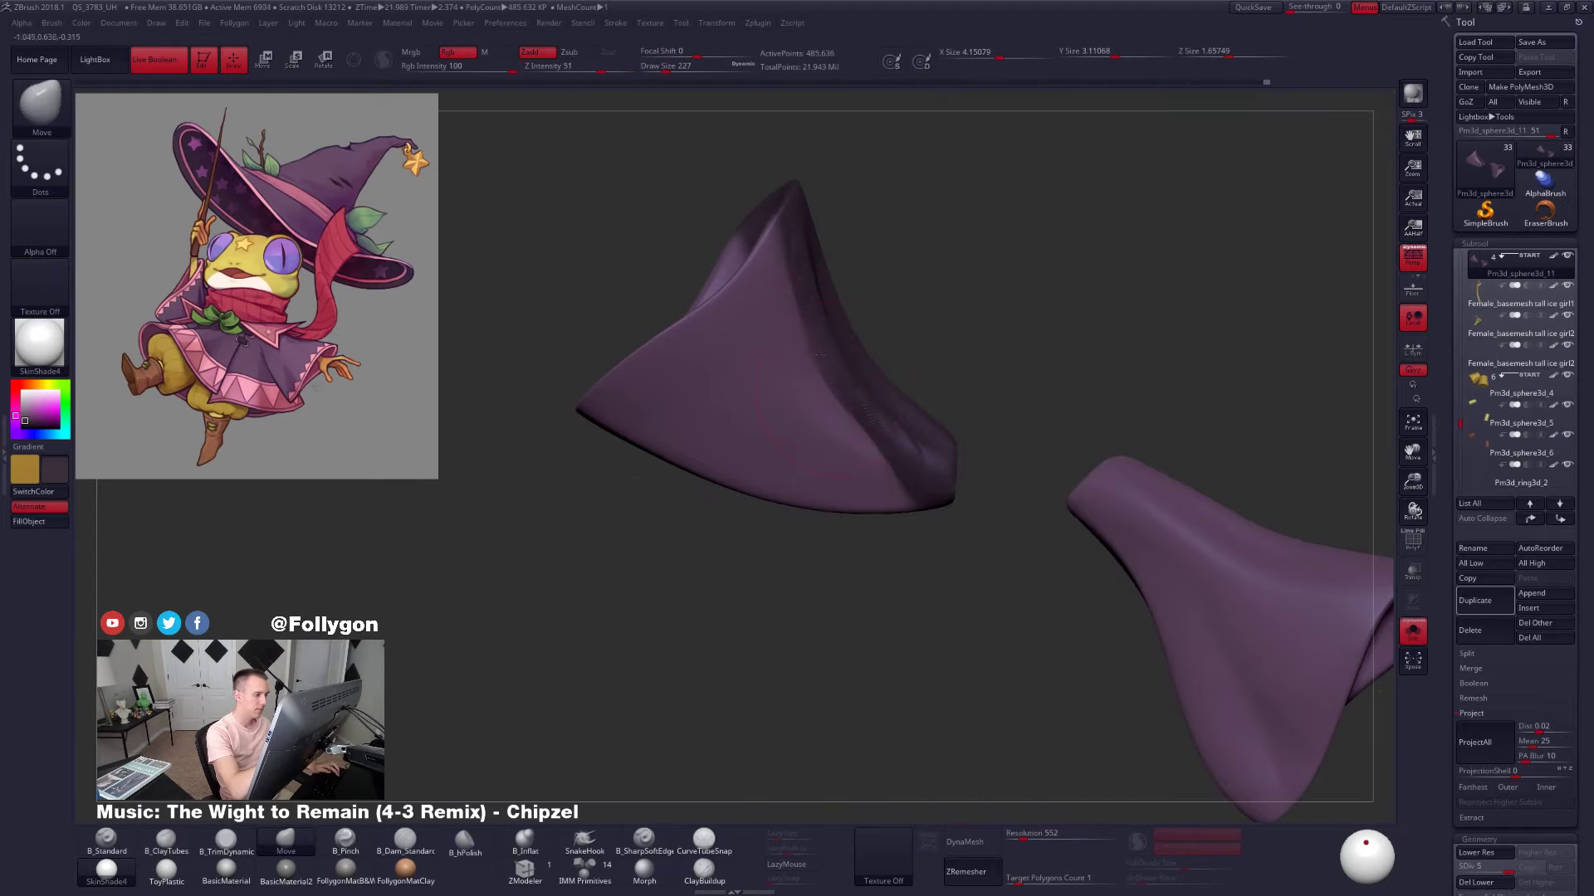
pyautogui.moveTo(870, 419); pyautogui.dragTo(764, 415, button='right')
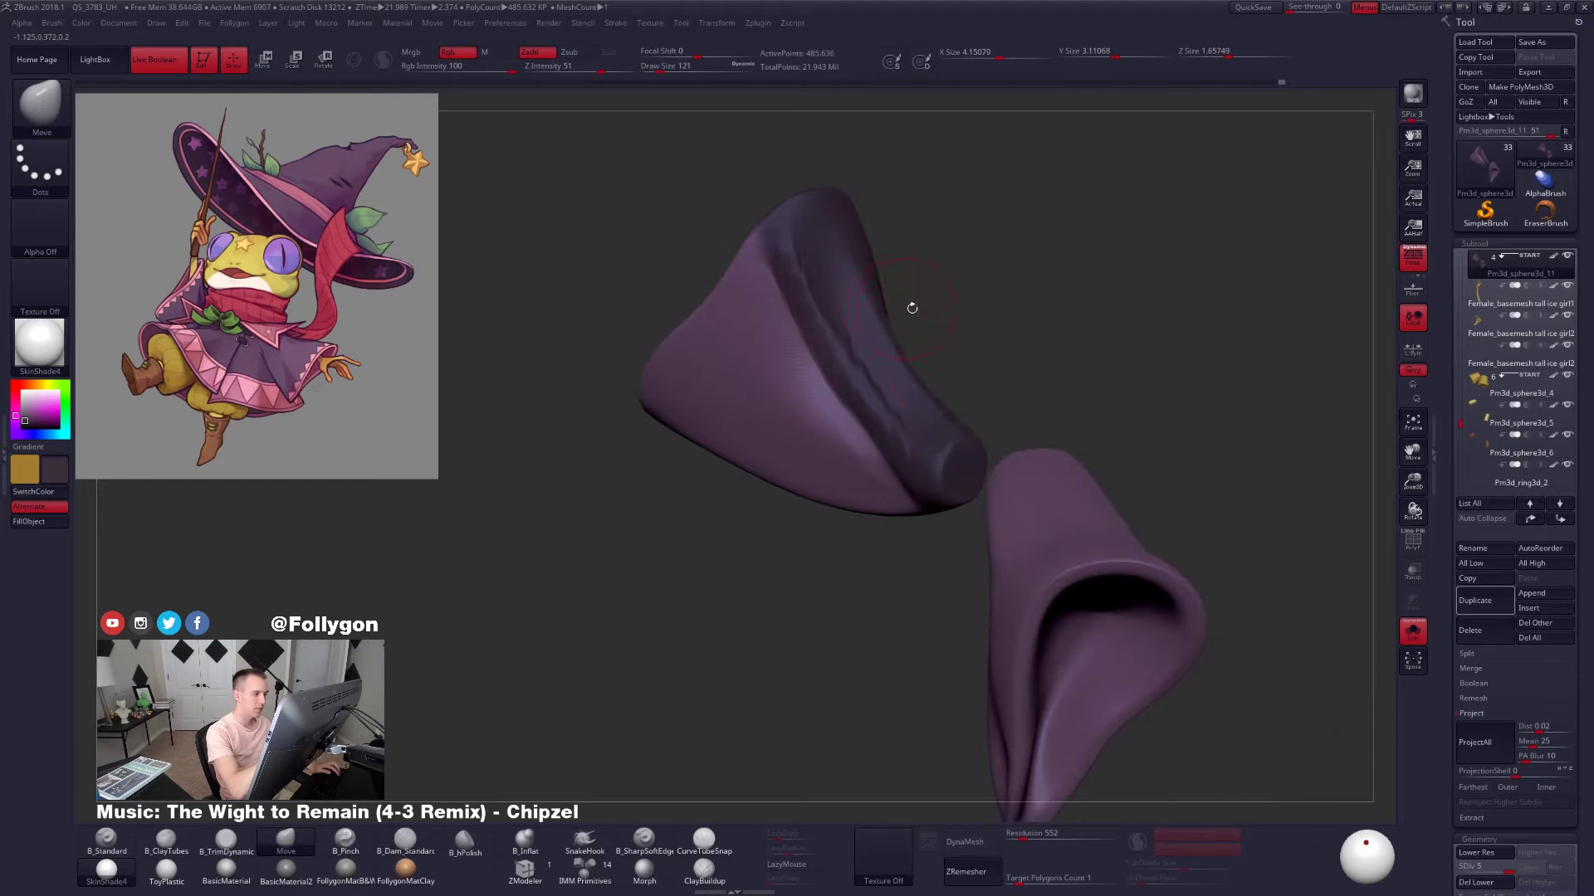
# Clear the mask and flatten the raised-arm sleeve's fold with the TrimDynamic brush at draw size 121
pyautogui.press('3')
pyautogui.keyDown('ctrl'); pyautogui.moveTo(901, 306); pyautogui.dragTo(938, 332); pyautogui.keyUp('ctrl')
pyautogui.moveTo(902, 306); pyautogui.dragTo(830, 274, button='right')
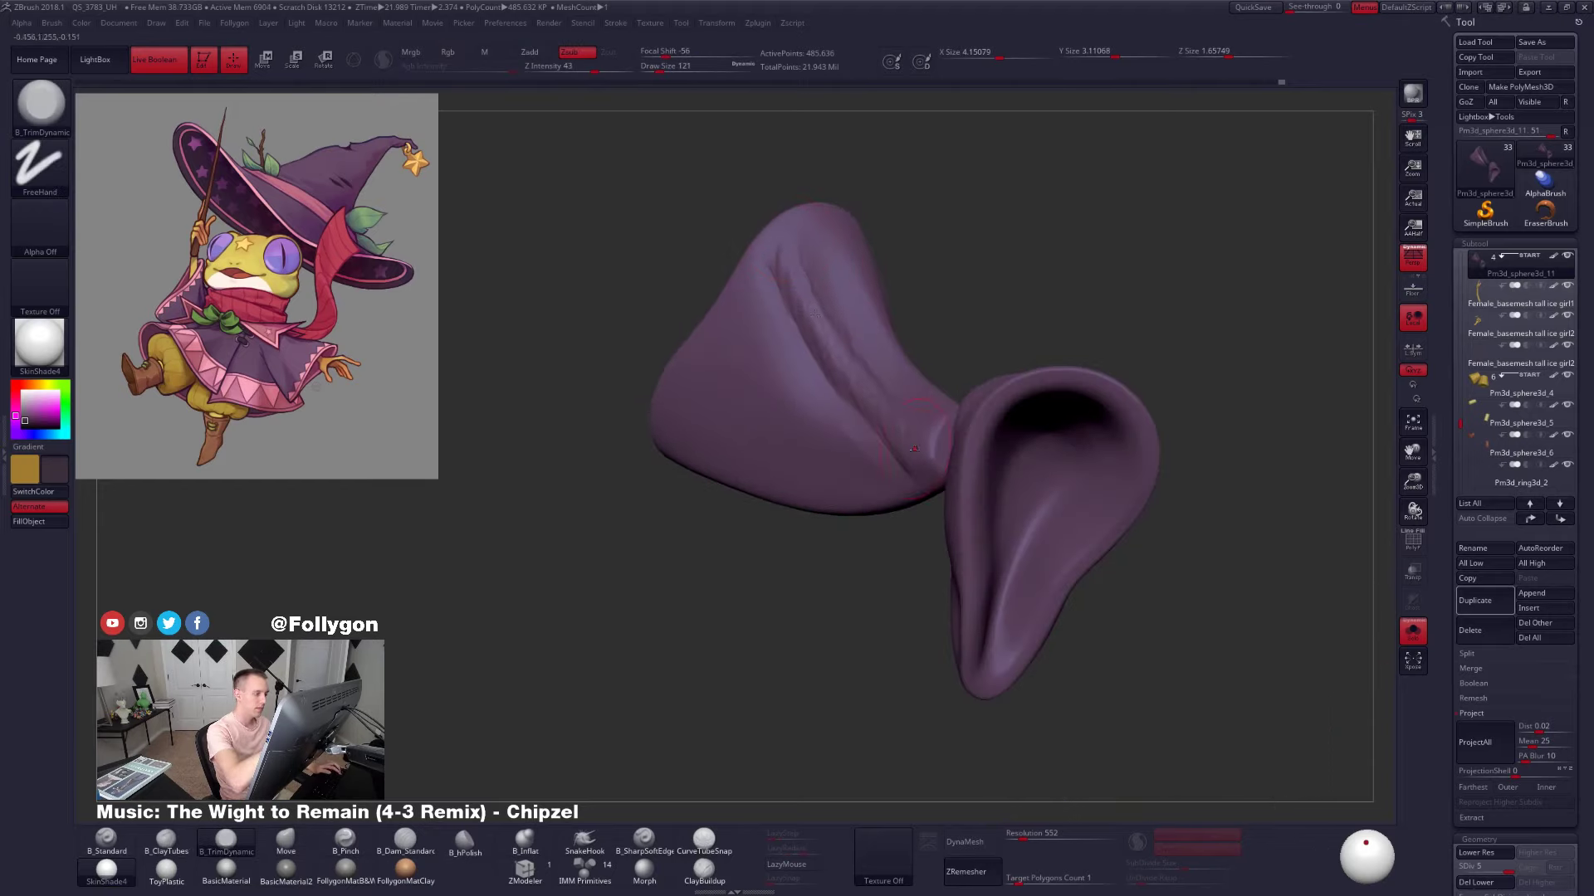
pyautogui.moveTo(910, 442); pyautogui.dragTo(979, 424, button='right')
# Lower the sleeves to subdivision level 4 and smooth the raised-arm sleeve's rough fold surfaces
pyautogui.hotkey('shift', 'd')
pyautogui.hotkey('shift', 'd')
pyautogui.moveTo(786, 286)
pyautogui.mouseDown(button='right')
pyautogui.moveTo(680, 282)
pyautogui.moveTo(647, 323)
pyautogui.moveTo(864, 292)
pyautogui.mouseUp(button='right')
pyautogui.press('d')
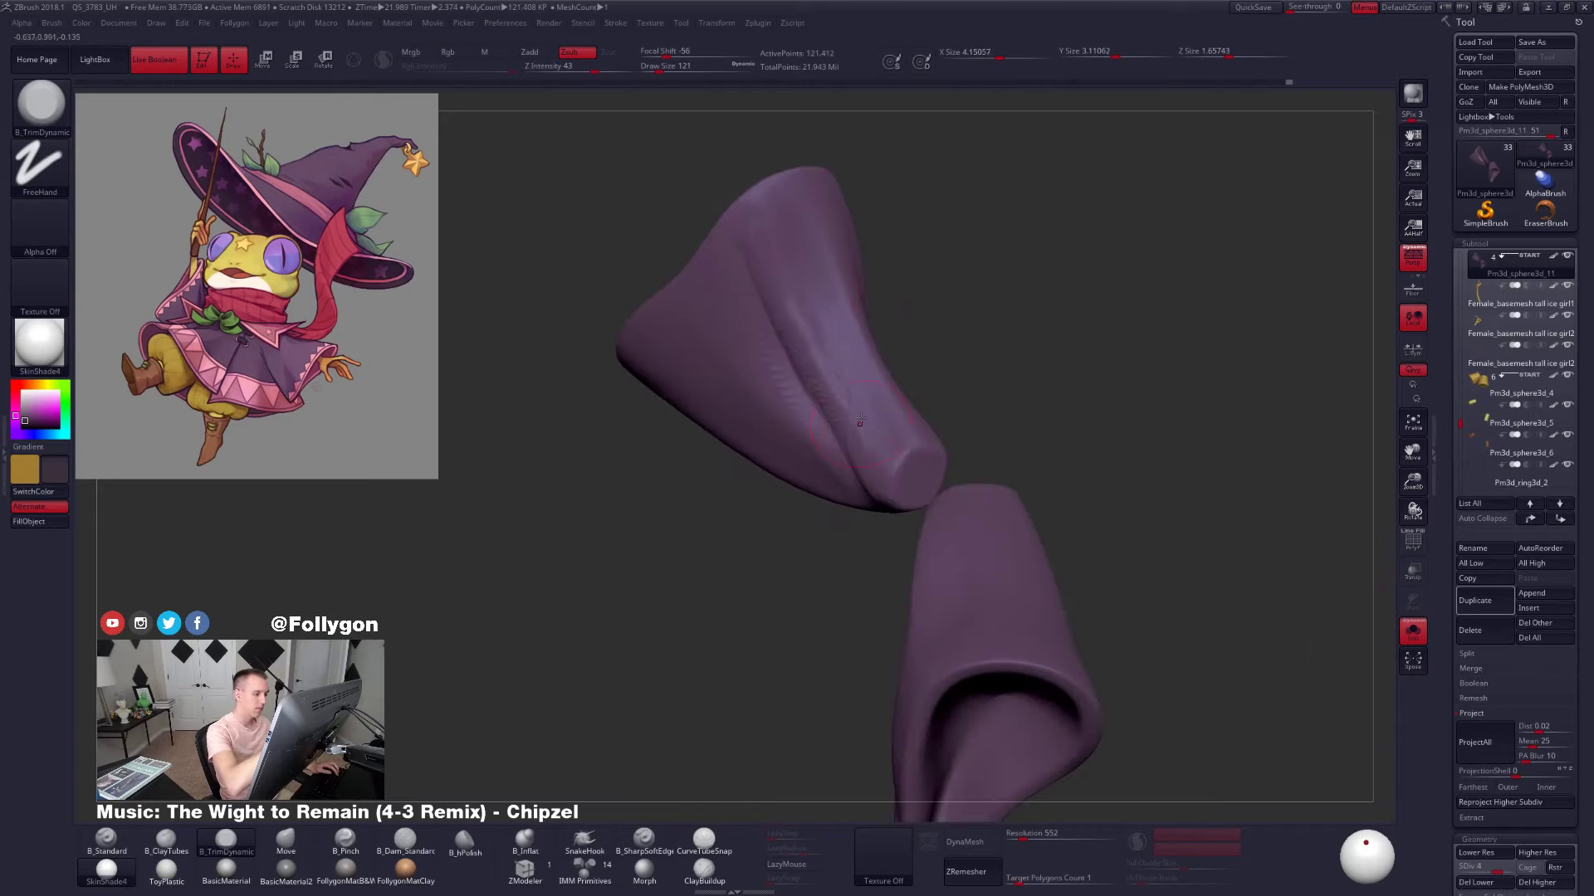
pyautogui.moveTo(841, 390); pyautogui.dragTo(740, 332, button='right')
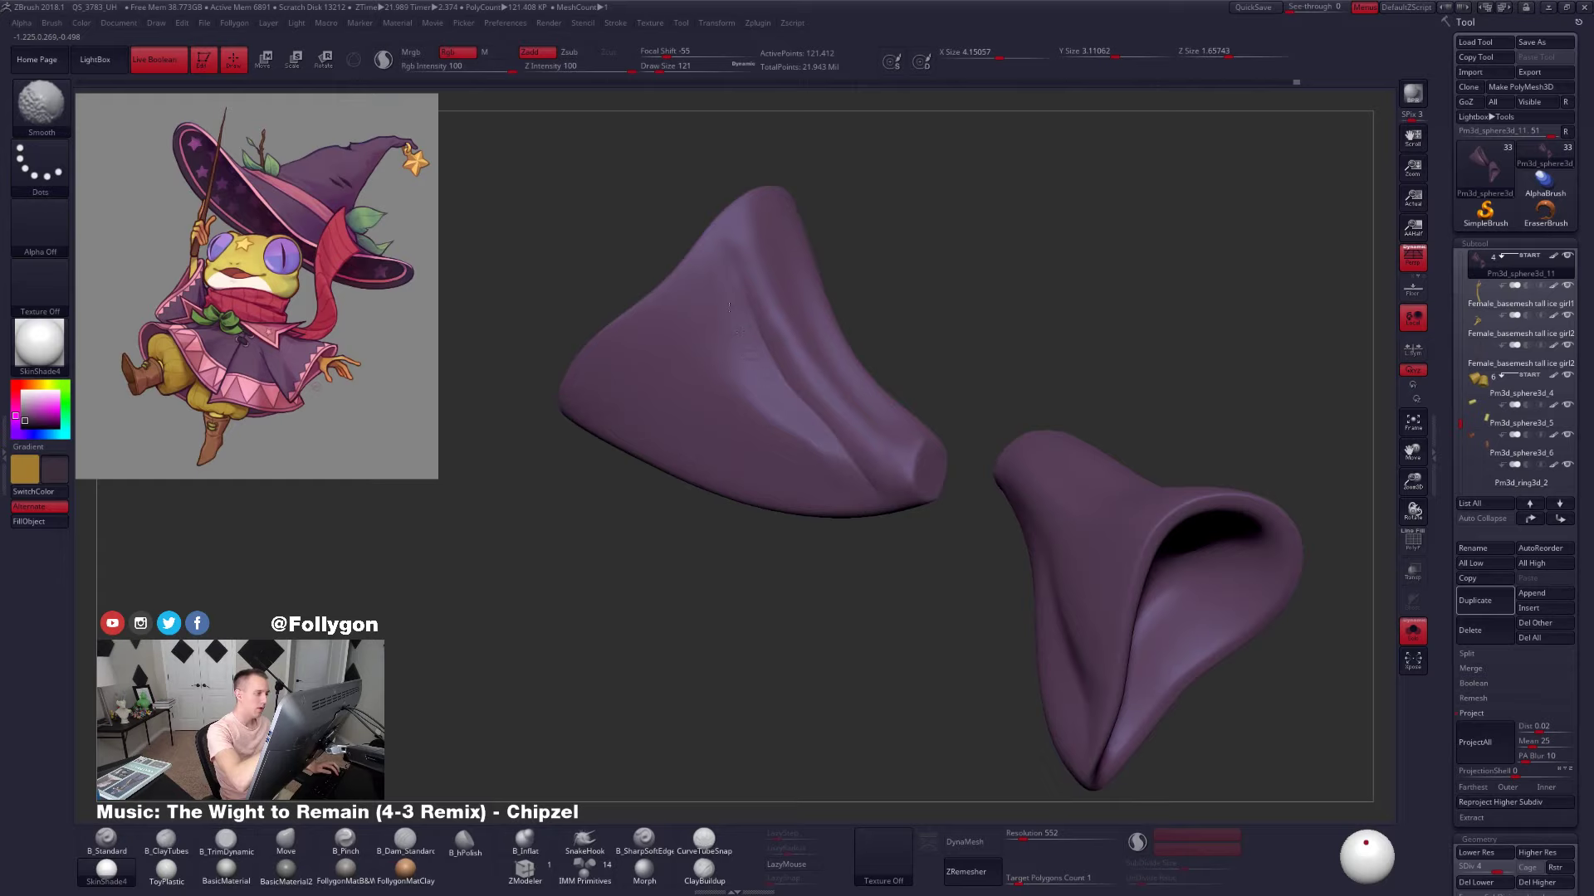
pyautogui.moveTo(813, 486)
pyautogui.mouseDown(button='right')
pyautogui.moveTo(880, 498)
pyautogui.moveTo(820, 438)
pyautogui.mouseUp(button='right')
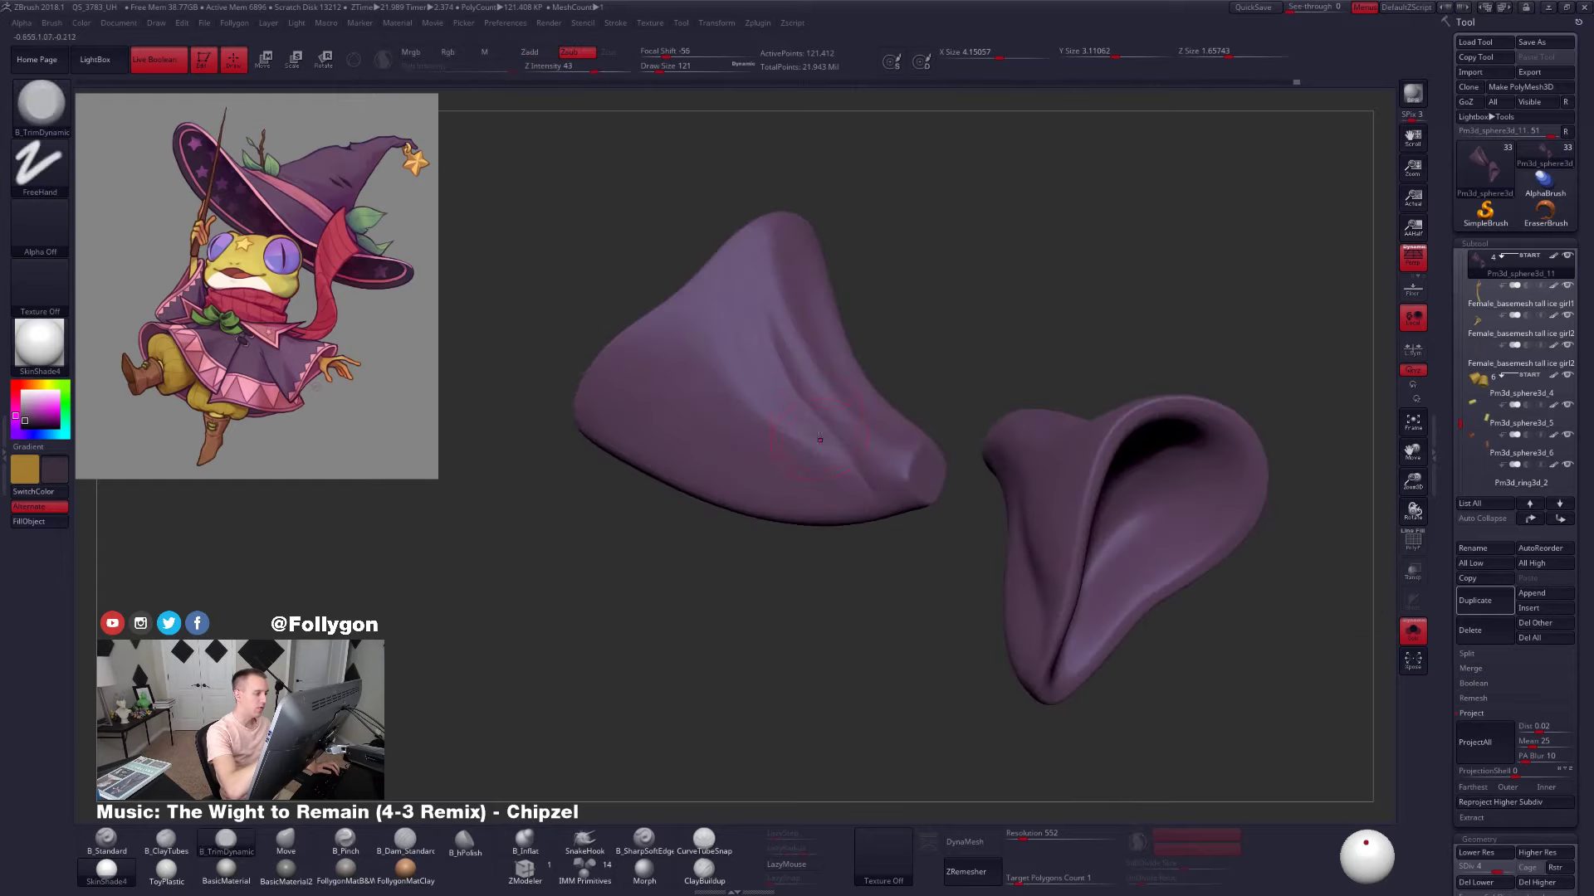
# Flatten the planes beside the raised-arm sleeve's fold with TrimDynamic at draw size 113
pyautogui.press('space')
pyautogui.moveTo(804, 366); pyautogui.dragTo(800, 366)
pyautogui.moveTo(805, 359); pyautogui.dragTo(788, 370, button='right')
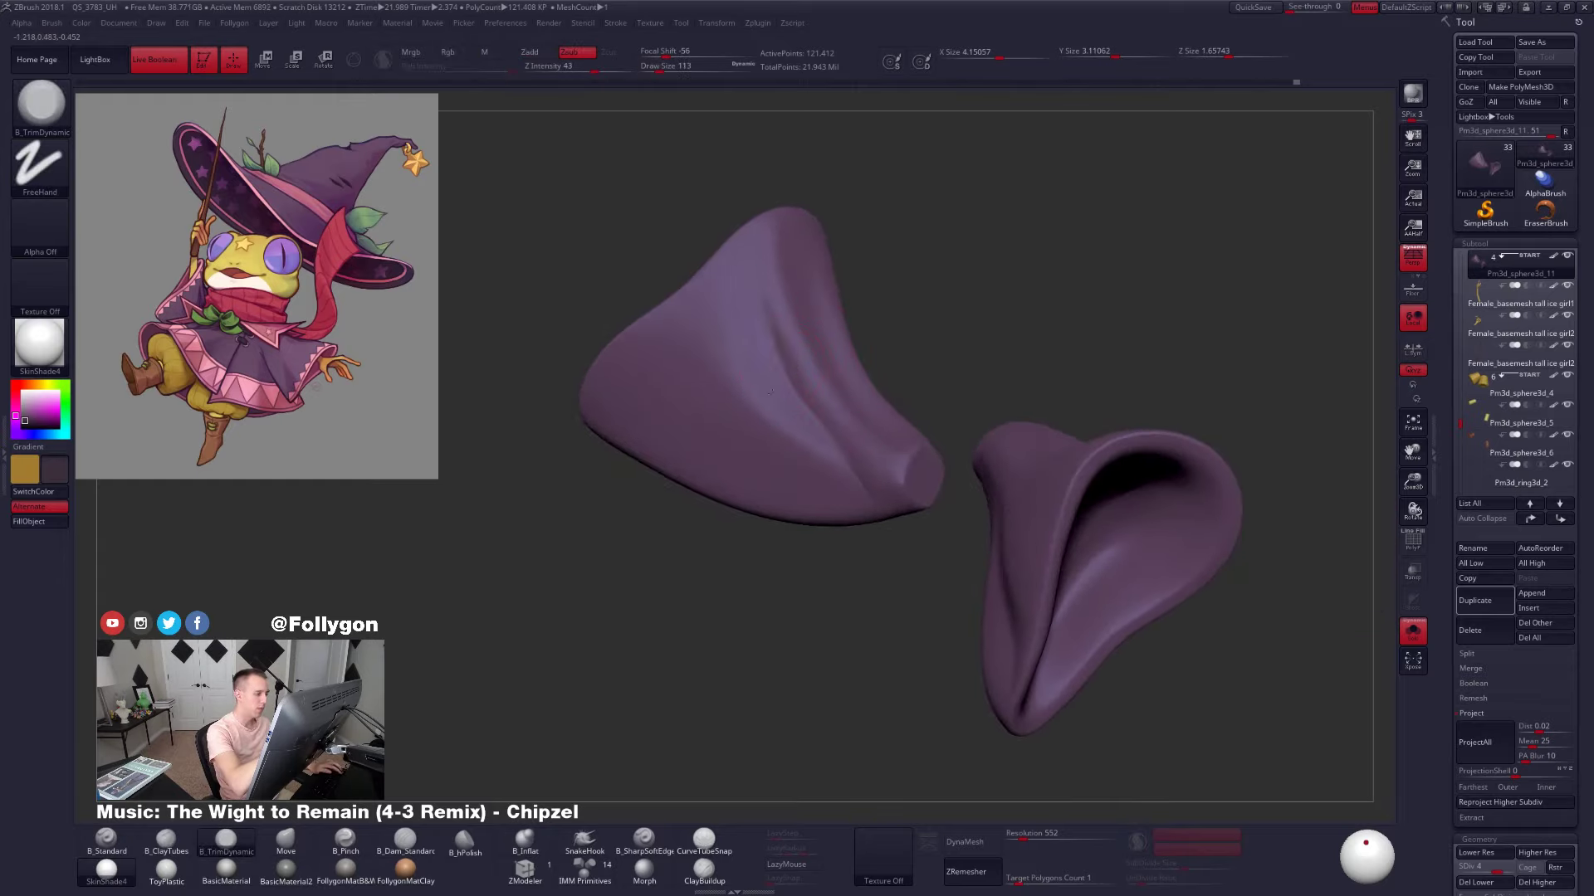
pyautogui.moveTo(834, 494); pyautogui.dragTo(886, 496, button='right')
pyautogui.moveTo(799, 400); pyautogui.dragTo(783, 433, button='right')
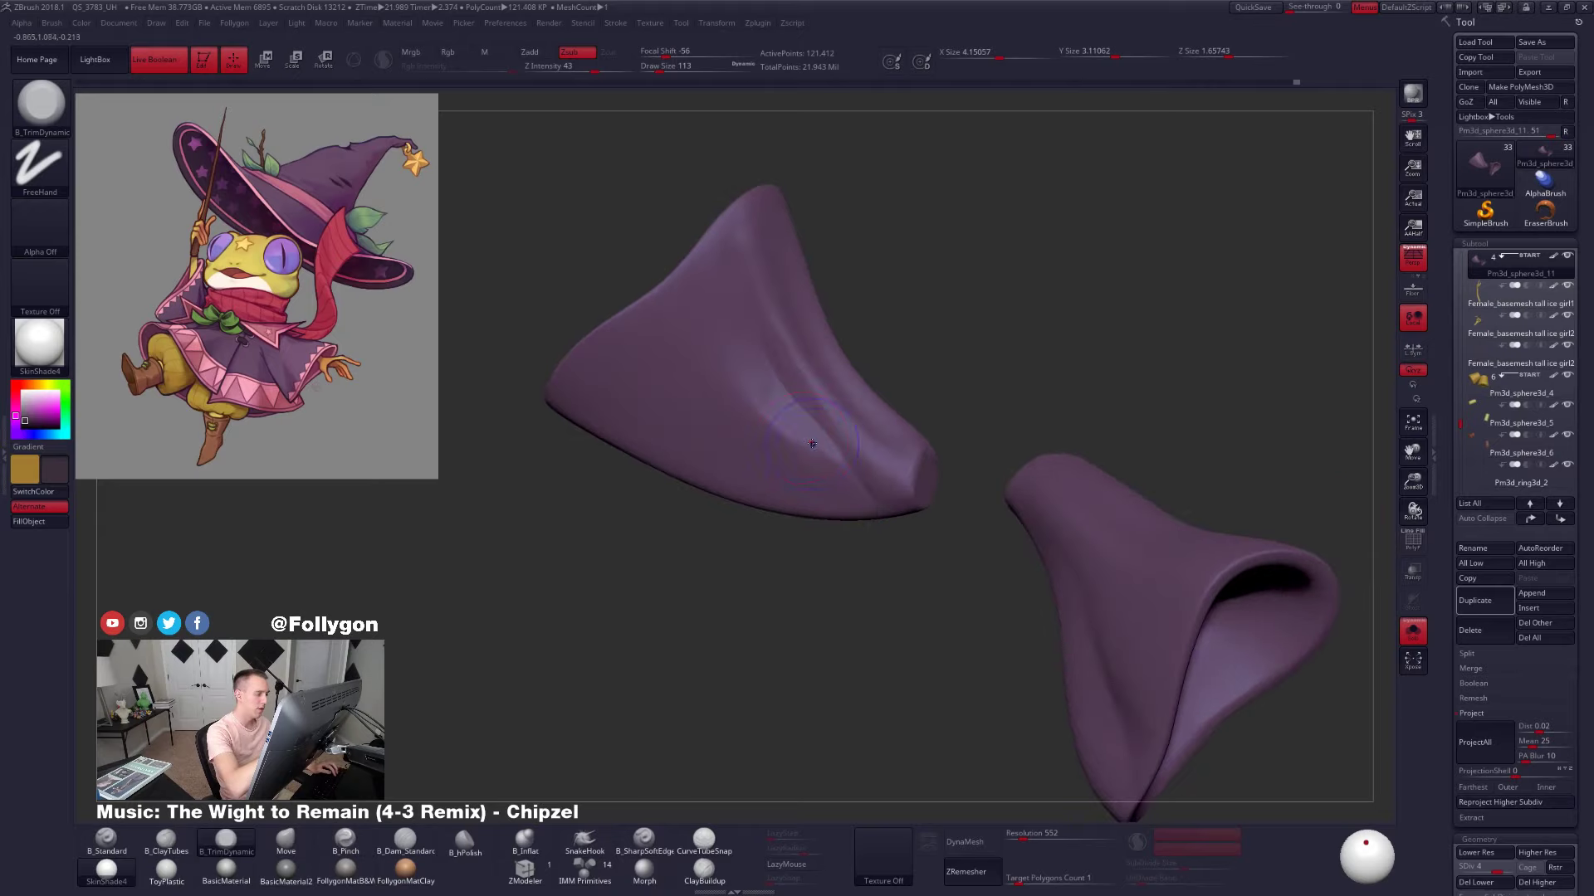
# Smooth the flattened fold planes on the raised-arm sleeve at draw size 113
pyautogui.press('shift')
pyautogui.moveTo(784, 423); pyautogui.dragTo(991, 508, button='right')
pyautogui.press('d')
pyautogui.press('shift')
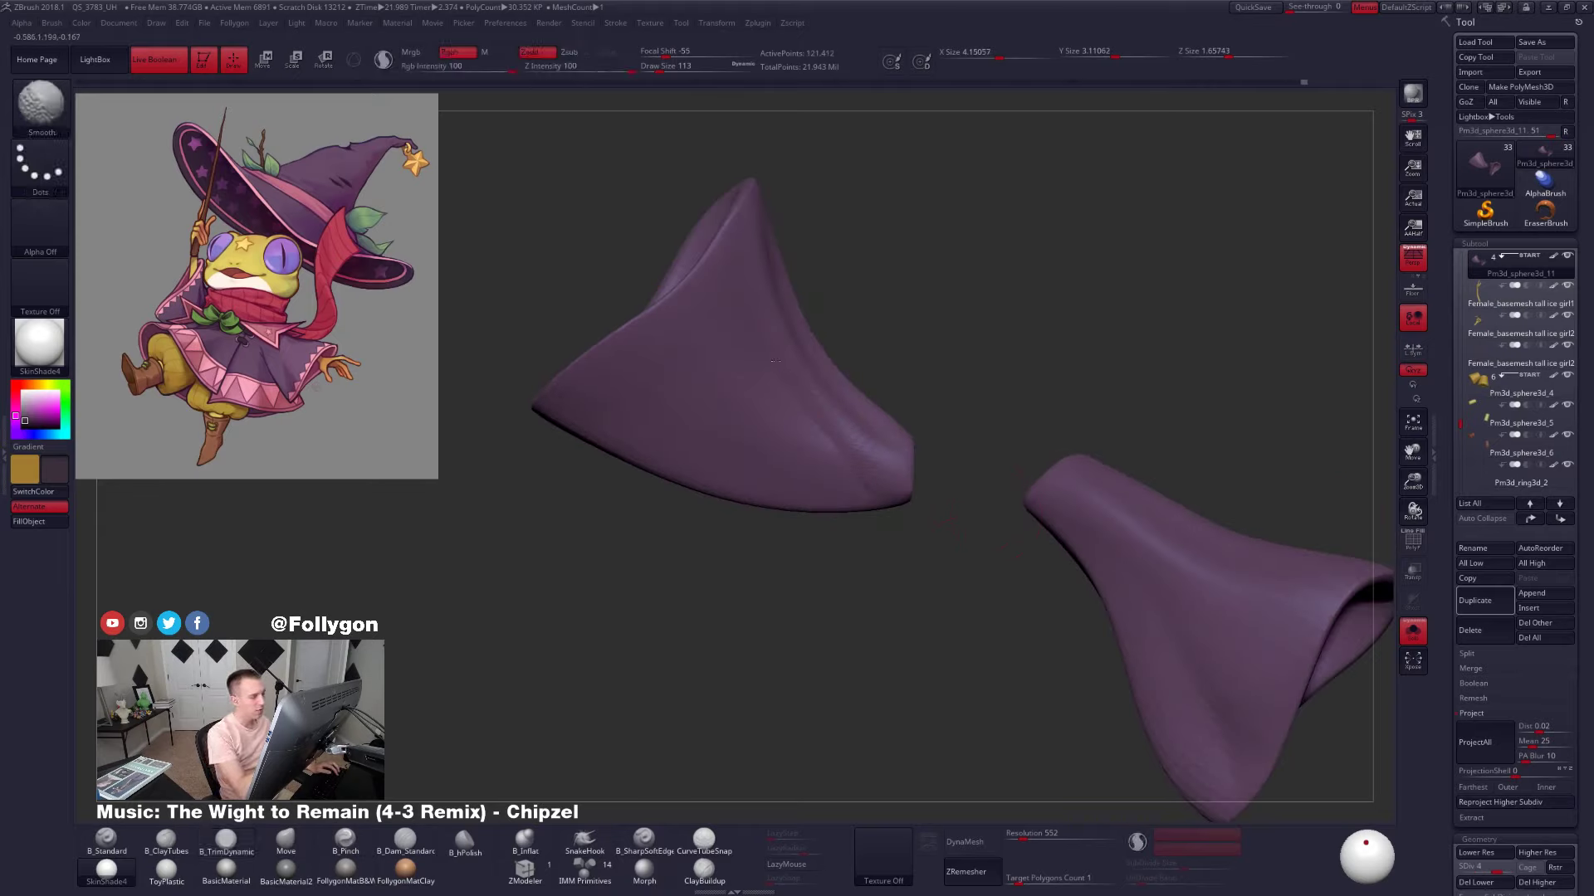
# Reshape the raised-arm sleeve's silhouette and folds with the Move brush at draw sizes 170 and 98
pyautogui.moveTo(851, 495); pyautogui.dragTo(747, 453, button='right')
pyautogui.moveTo(796, 371); pyautogui.dragTo(782, 327, button='right')
pyautogui.press('shift')
pyautogui.press('space')
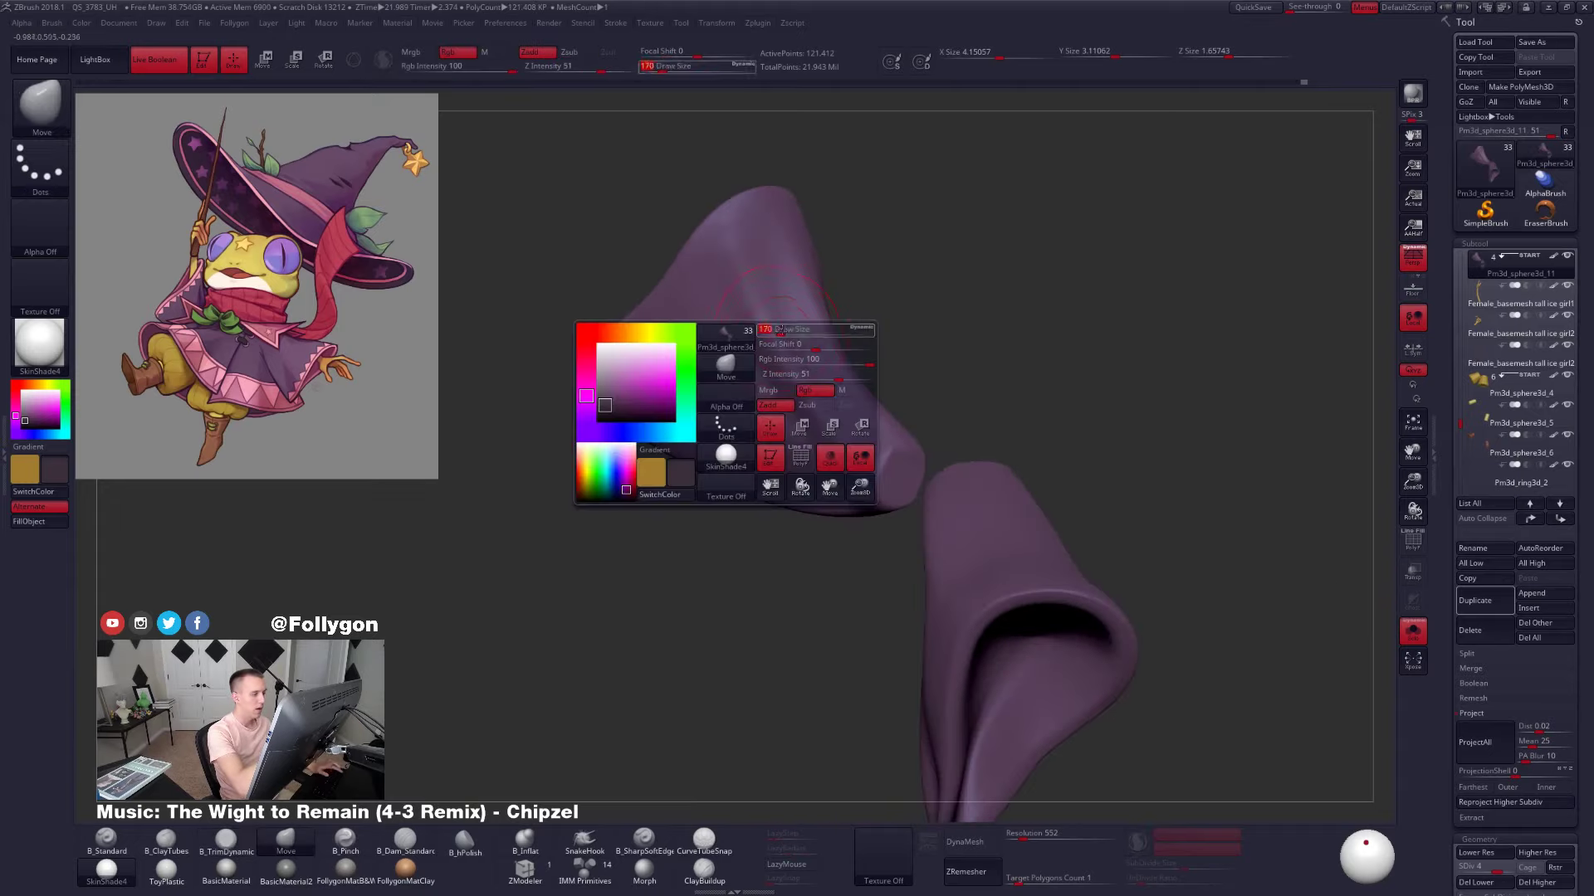
pyautogui.press('m')
pyautogui.click(770, 346)
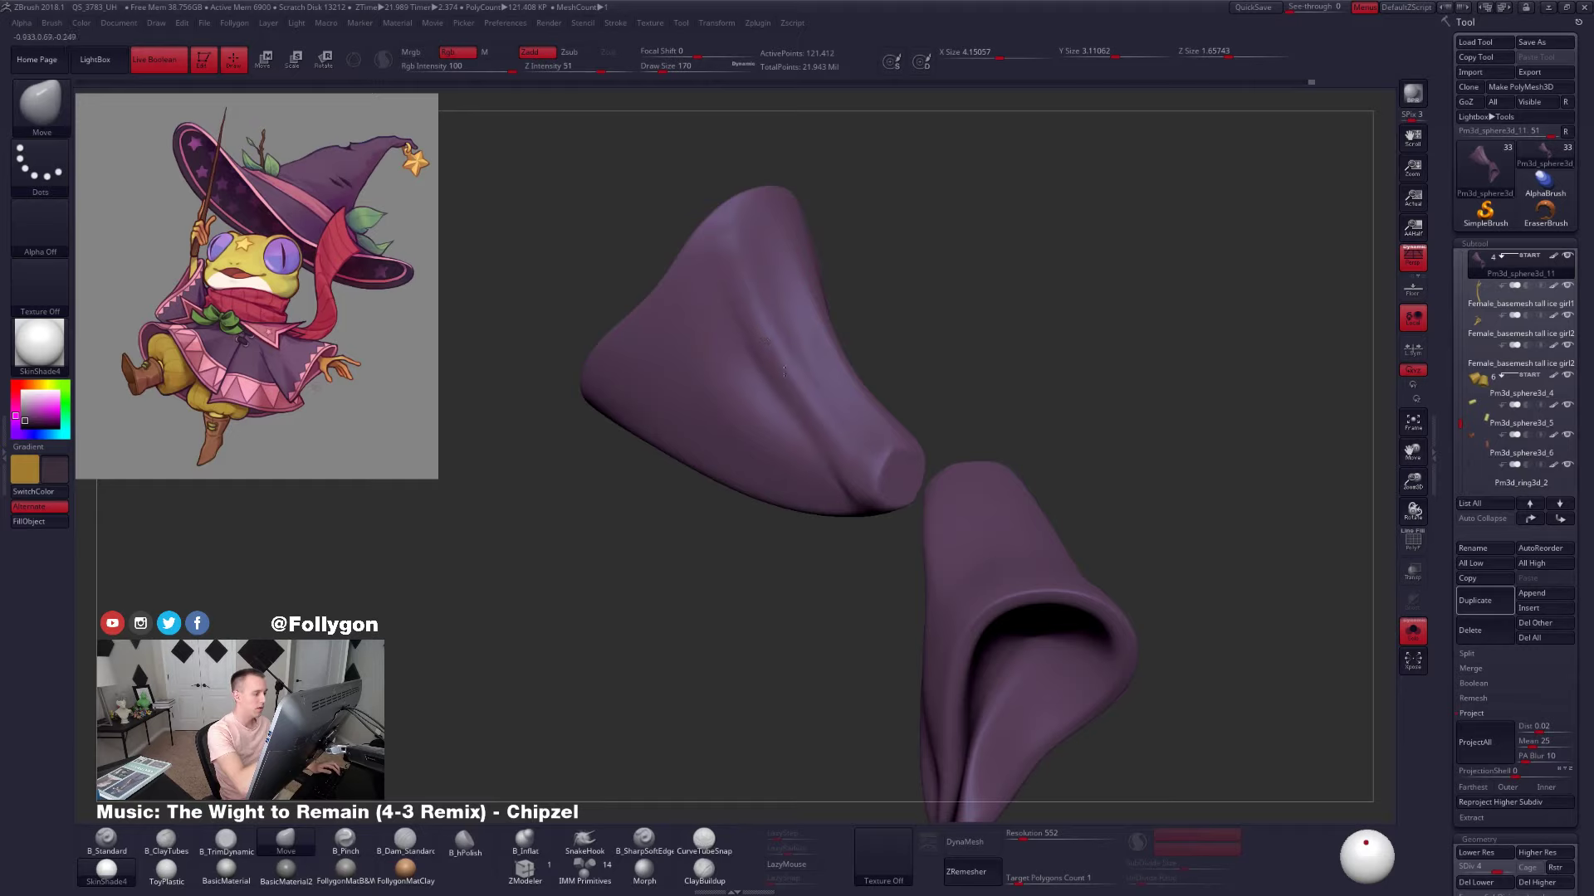
pyautogui.moveTo(809, 425); pyautogui.dragTo(844, 381, button='right')
pyautogui.keyDown('shift'); pyautogui.moveTo(844, 381); pyautogui.dragTo(825, 340); pyautogui.keyUp('shift')
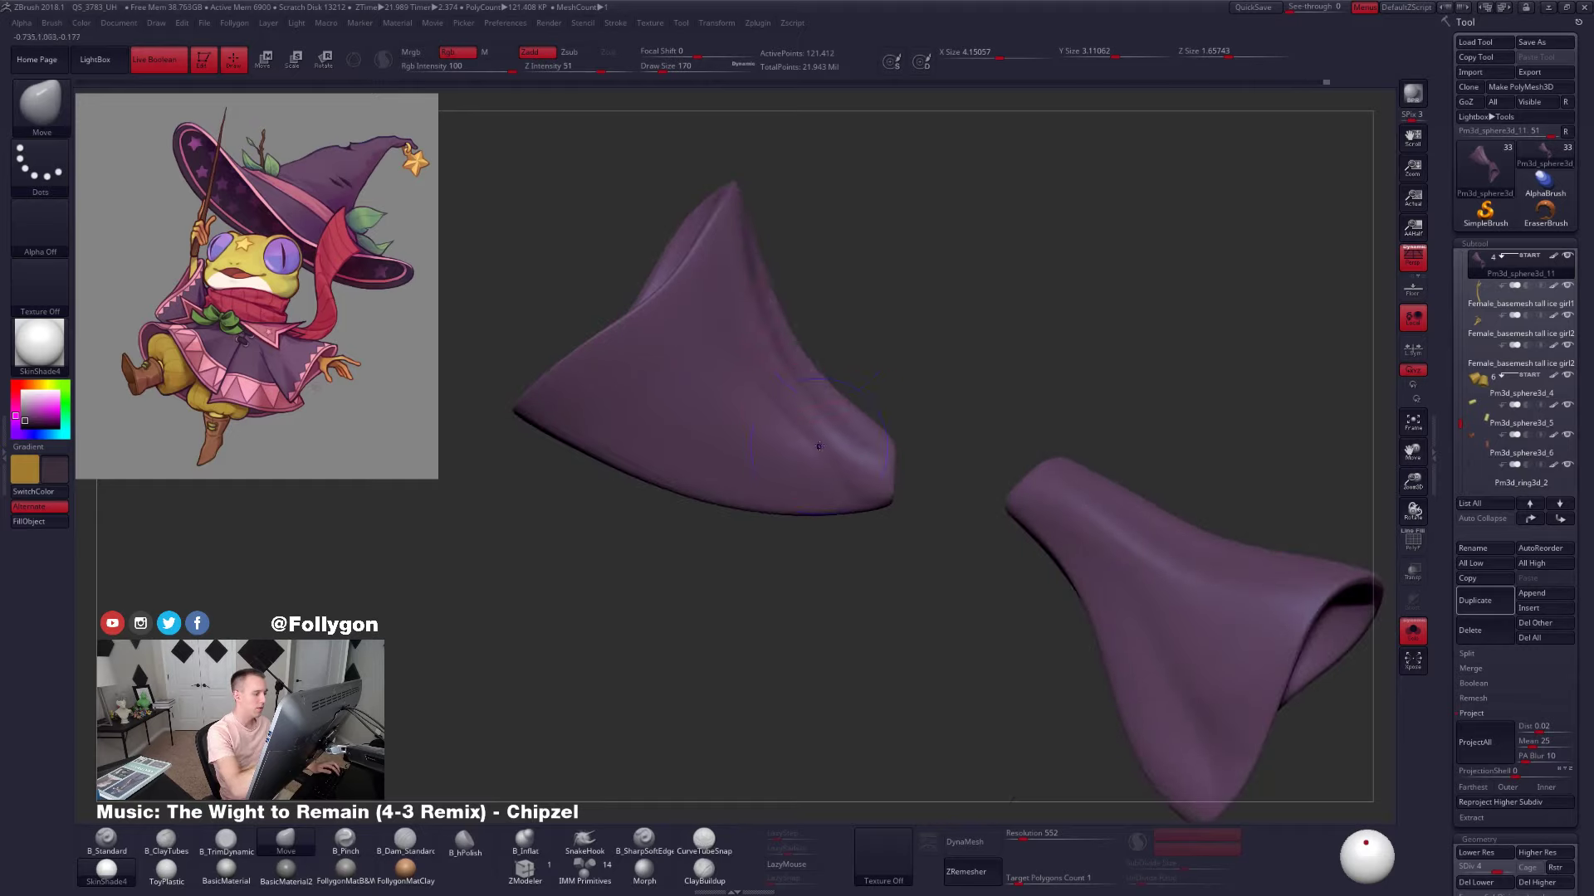
pyautogui.press('shift')
pyautogui.moveTo(786, 460)
pyautogui.mouseDown(button='right')
pyautogui.moveTo(737, 432)
pyautogui.moveTo(849, 478)
pyautogui.mouseUp(button='right')
pyautogui.press('space')
# Shift the light direction around the sleeves to examine how the raised-arm sleeve's folds read from different angles
pyautogui.moveTo(1365, 843); pyautogui.dragTo(1365, 833)
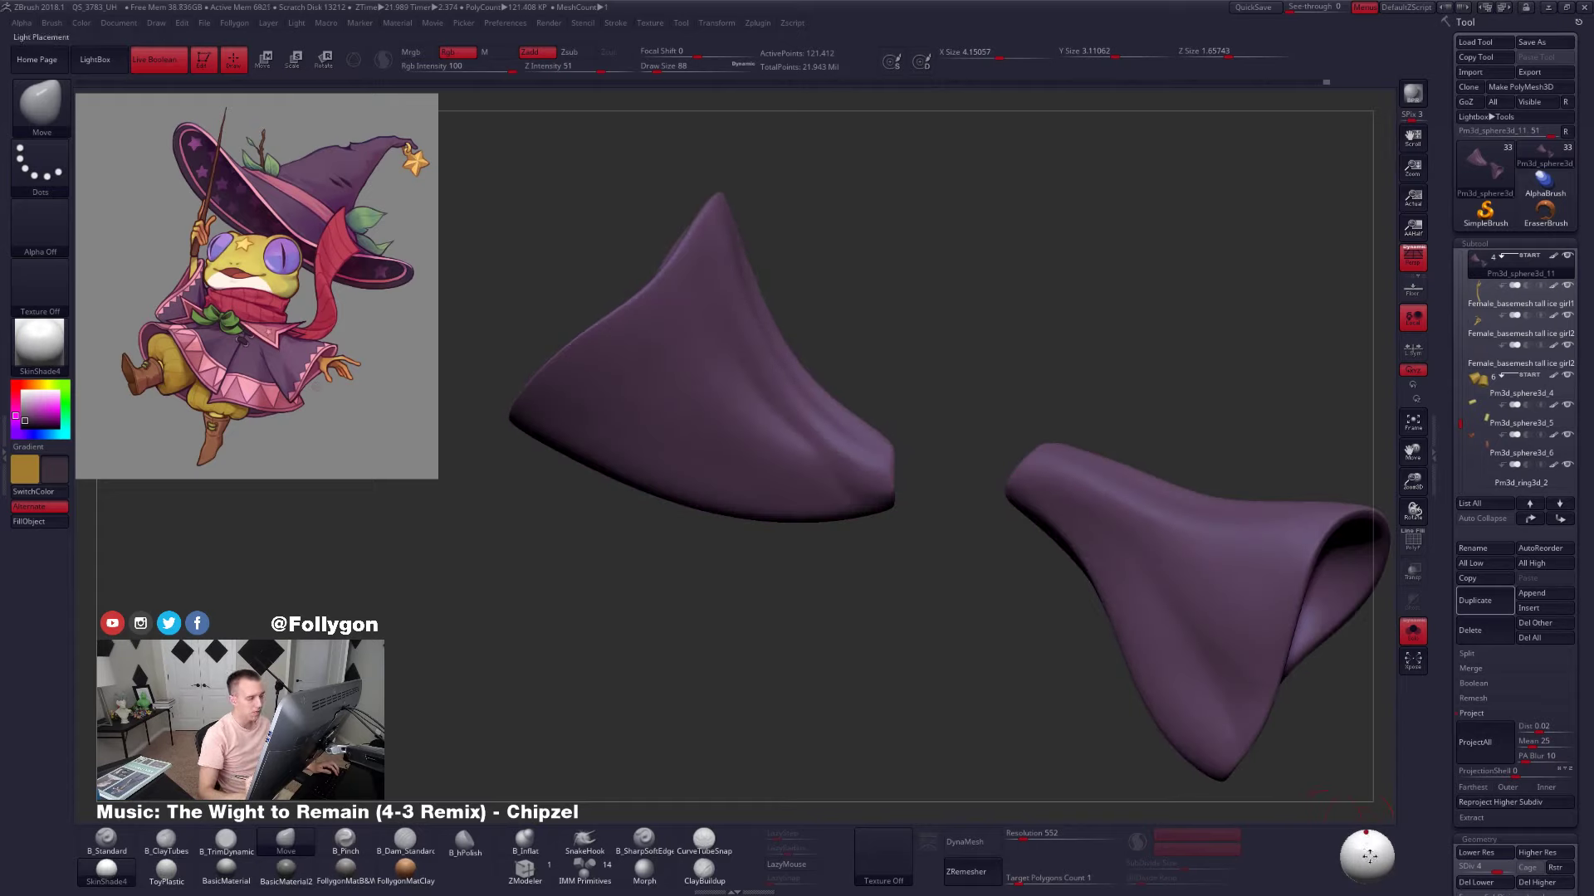
pyautogui.click(1371, 859)
pyautogui.moveTo(1371, 858); pyautogui.dragTo(1365, 842)
pyautogui.click(1367, 850)
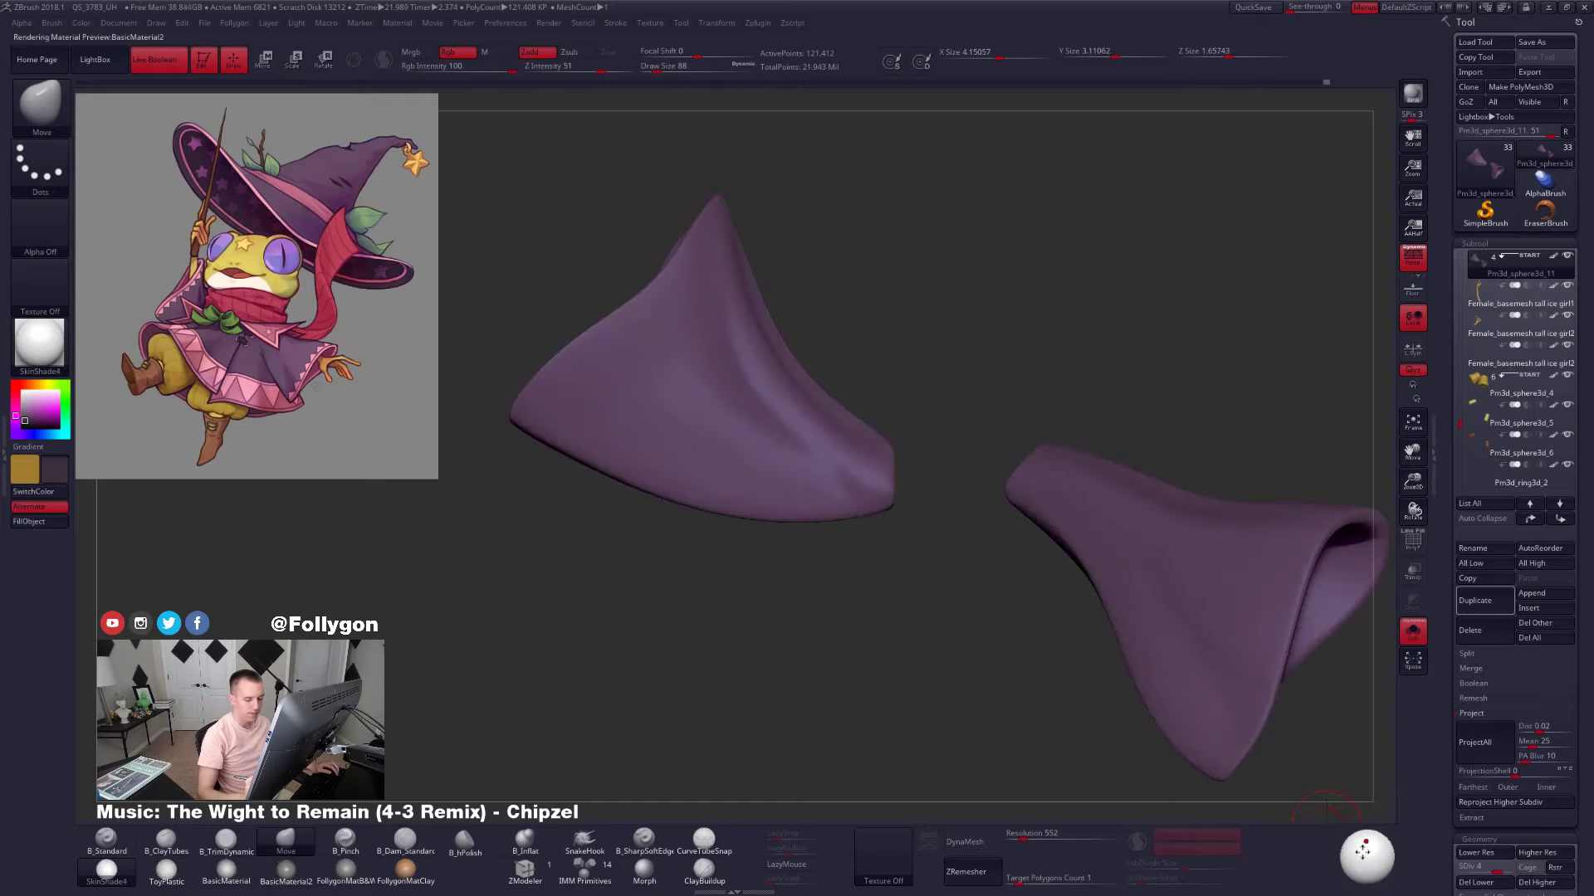
pyautogui.moveTo(1266, 777); pyautogui.dragTo(1062, 744)
pyautogui.moveTo(724, 529); pyautogui.dragTo(932, 519)
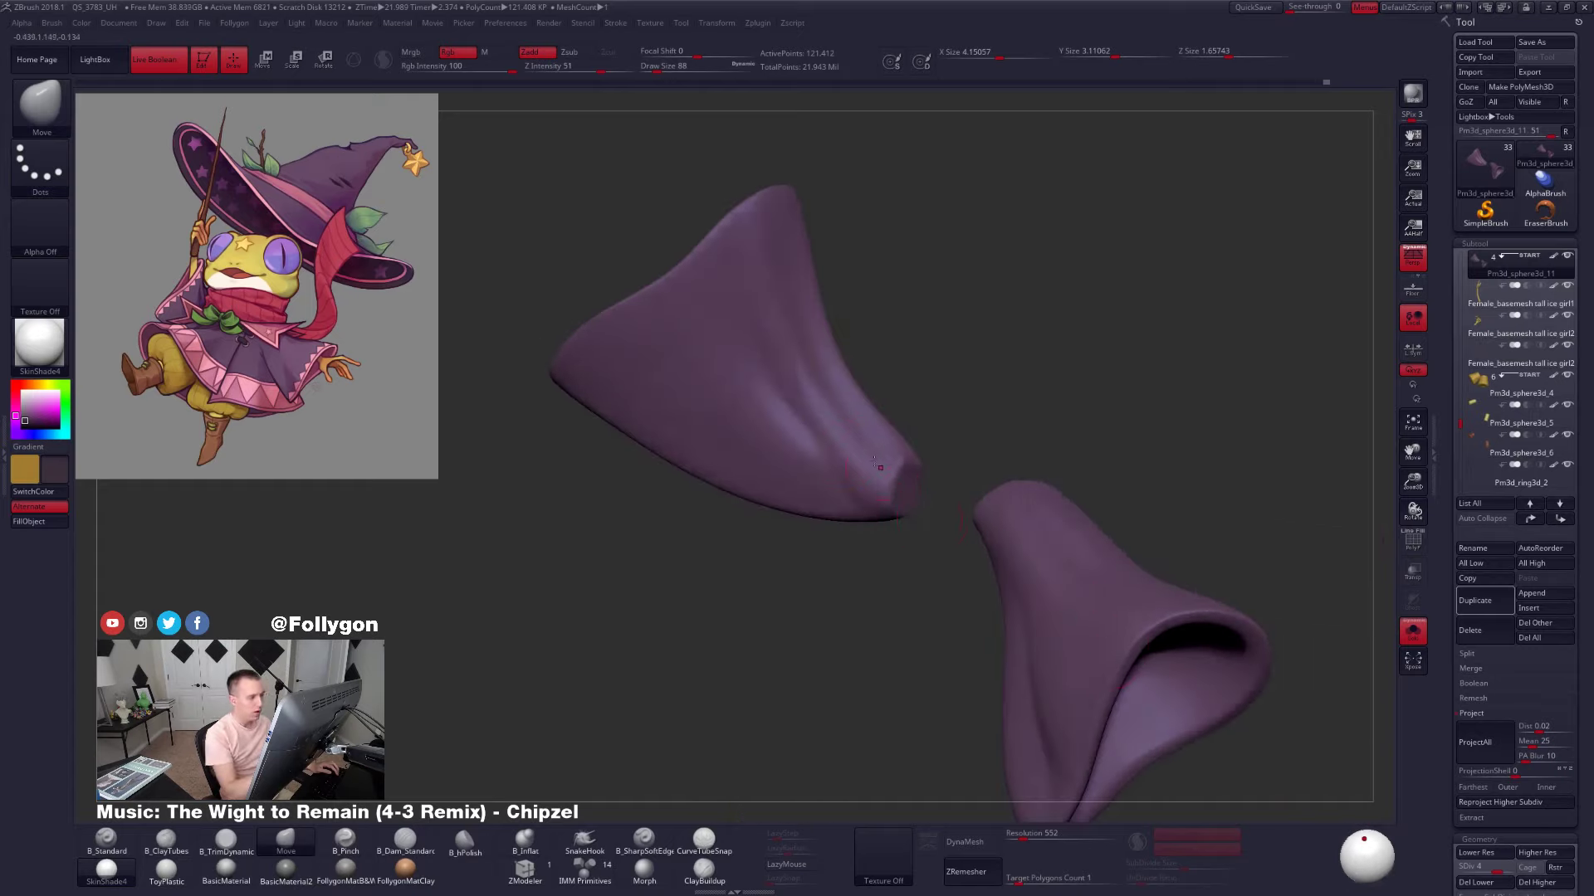
# Smooth the raised-arm sleeve's fold surfaces and raise the sleeves to subdivision level 5
pyautogui.moveTo(1054, 424)
pyautogui.mouseDown()
pyautogui.moveTo(815, 428)
pyautogui.moveTo(1025, 411)
pyautogui.mouseUp()
pyautogui.moveTo(1025, 498)
pyautogui.mouseDown()
pyautogui.moveTo(864, 515)
pyautogui.moveTo(1017, 515)
pyautogui.mouseUp()
pyautogui.moveTo(905, 514); pyautogui.dragTo(880, 399)
pyautogui.moveTo(946, 357)
pyautogui.mouseDown()
pyautogui.moveTo(880, 415)
pyautogui.moveTo(938, 374)
pyautogui.moveTo(897, 407)
pyautogui.moveTo(996, 361)
pyautogui.mouseUp()
pyautogui.press('2')
pyautogui.press('shift')
pyautogui.press('d')
pyautogui.press('shift')
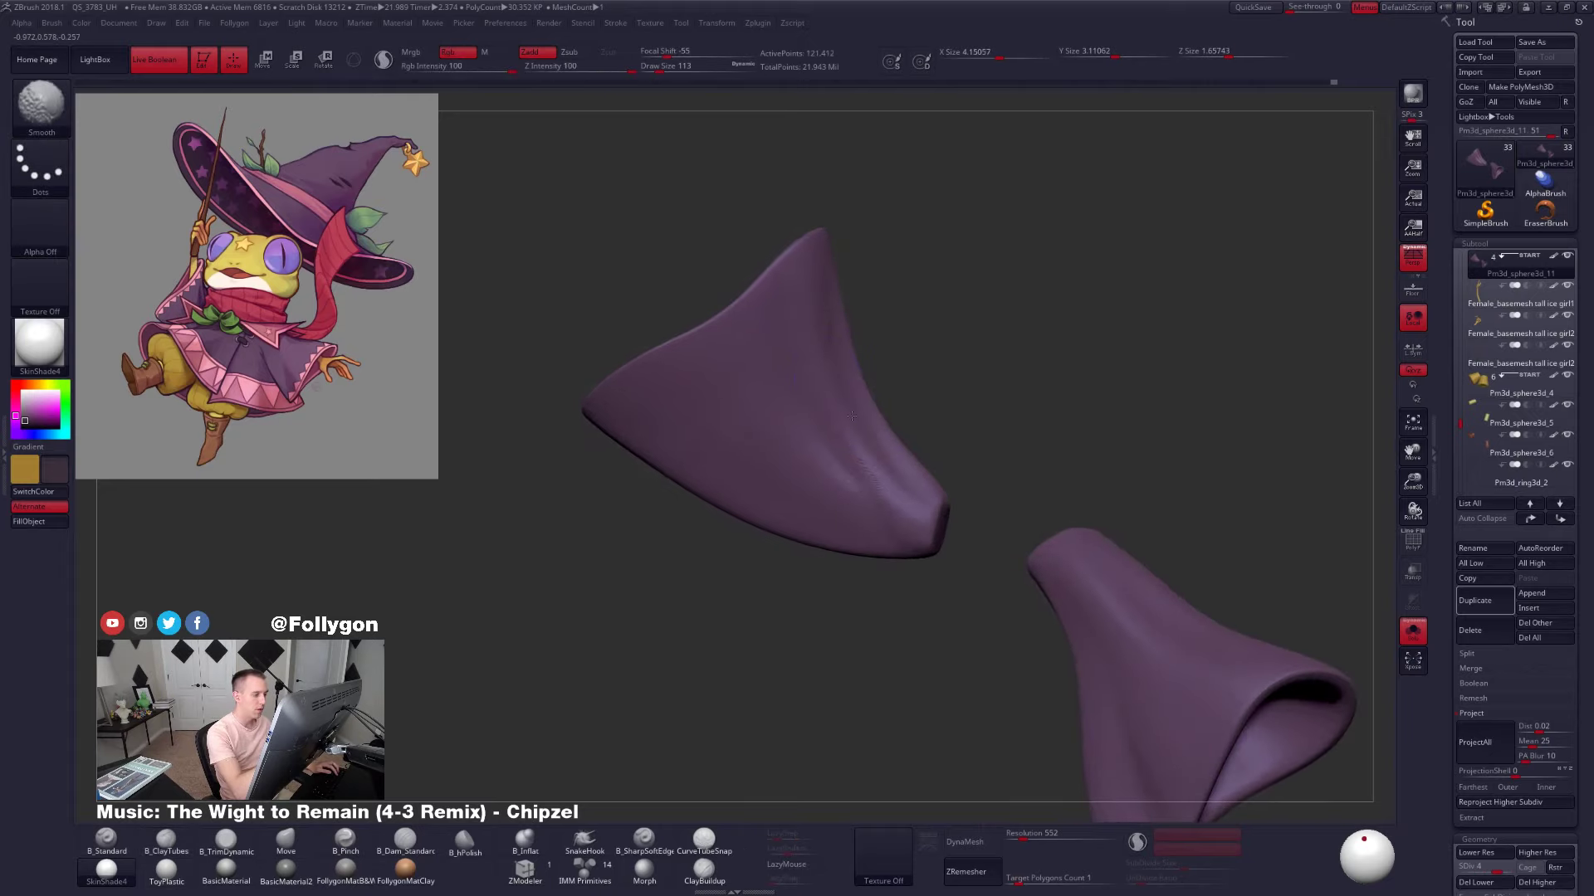
pyautogui.press('d')
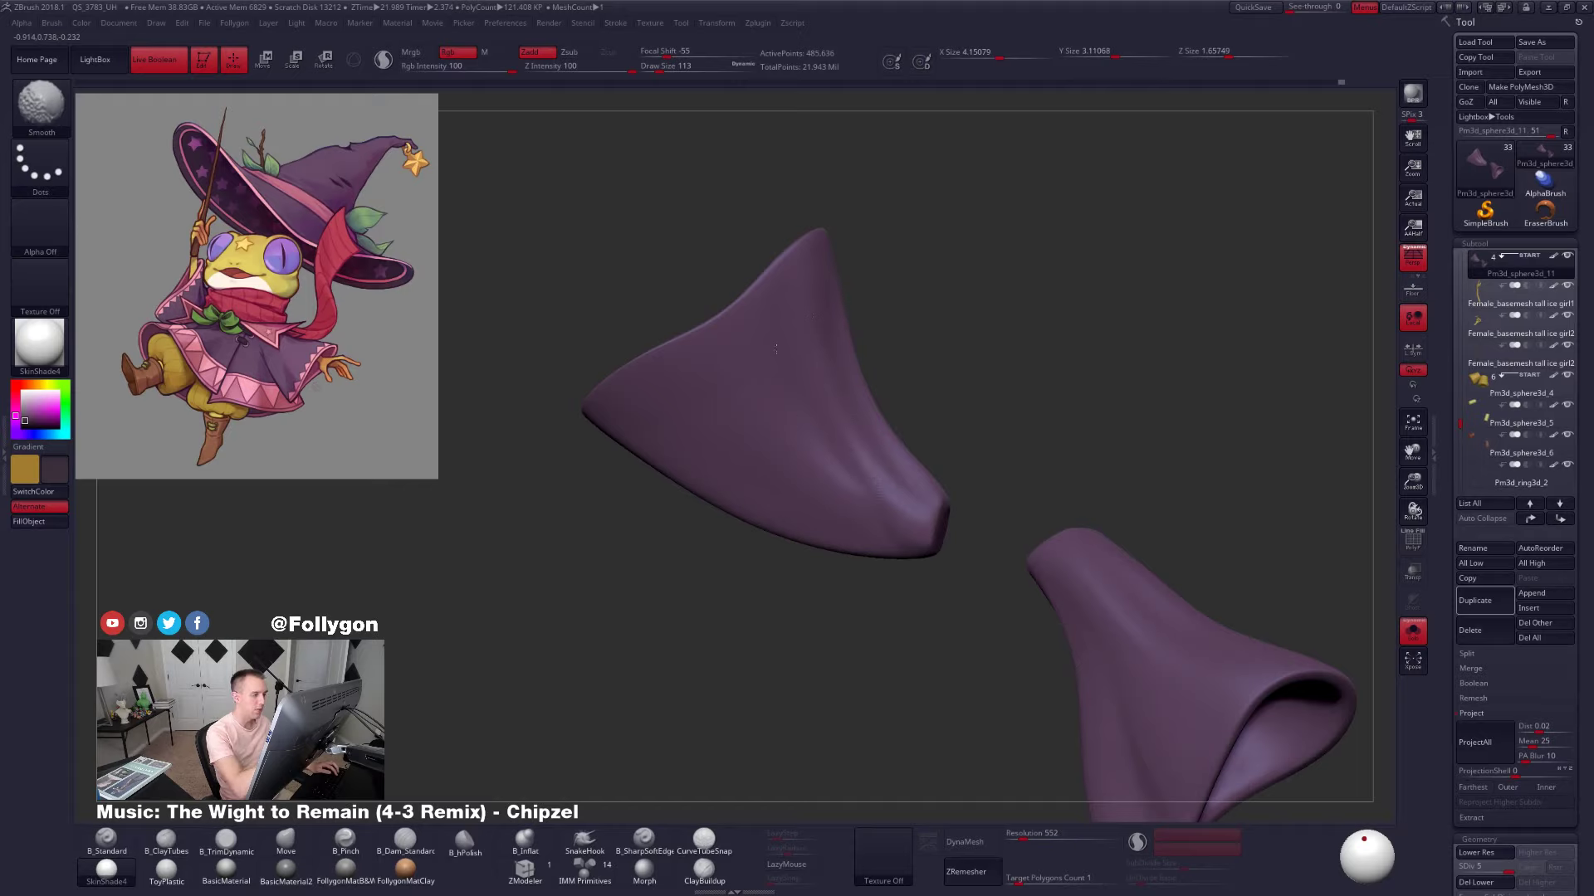
pyautogui.press('shift')
pyautogui.moveTo(823, 278); pyautogui.dragTo(831, 365)
pyautogui.press('shift')
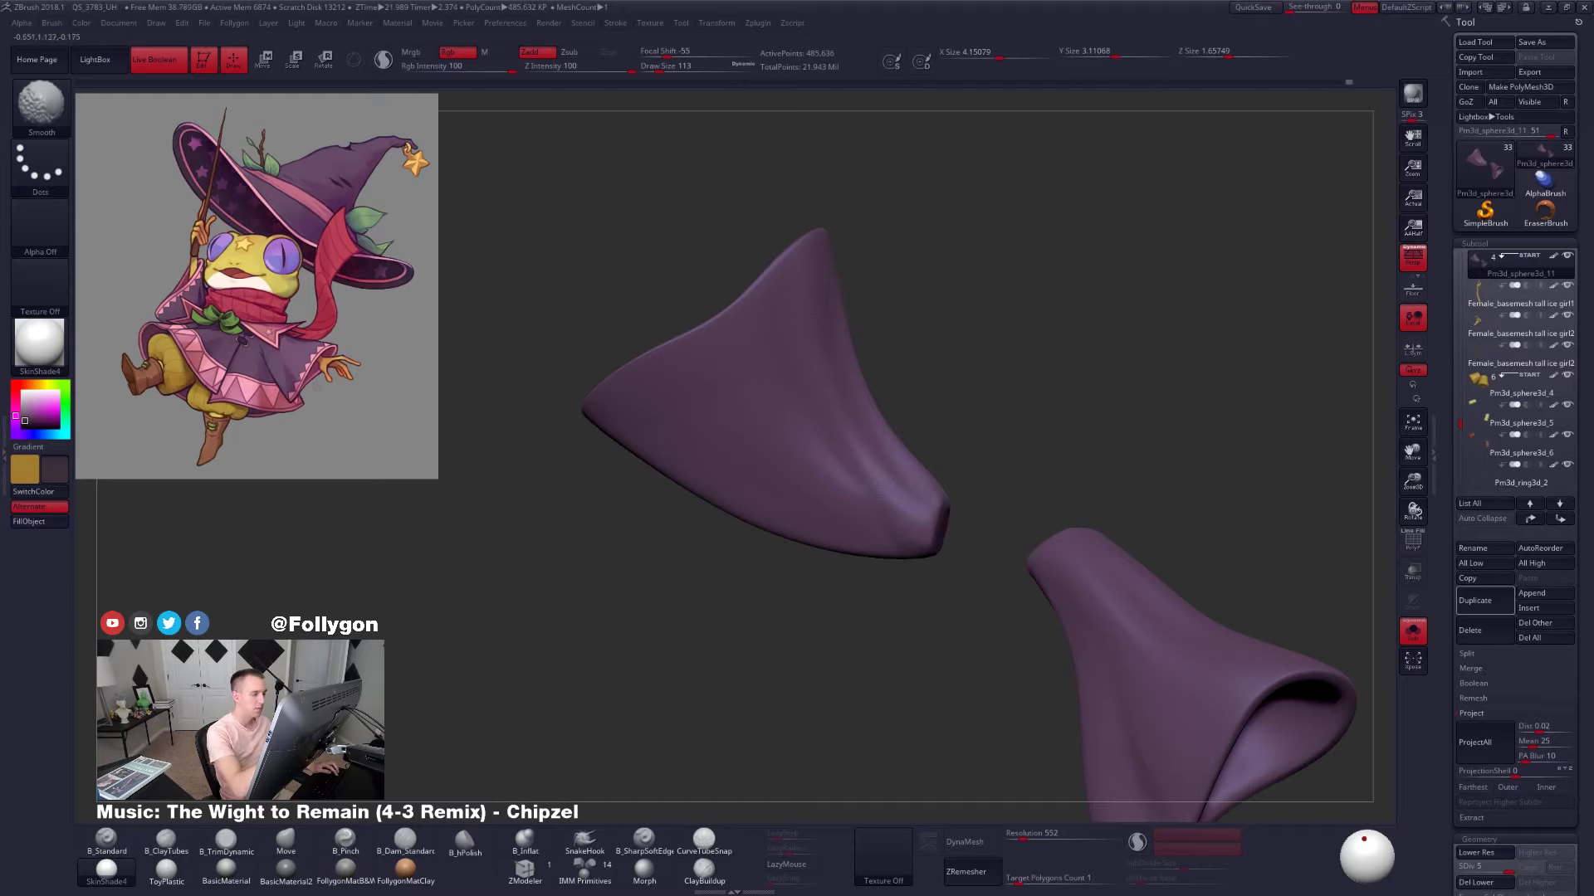
# Show the whole figure and fill the sleeves with the coat's purple, using Mrgb with Zadd off
pyautogui.keyDown('alt'); pyautogui.moveTo(980, 465); pyautogui.dragTo(889, 416); pyautogui.keyUp('alt')
pyautogui.keyDown('alt'); pyautogui.moveTo(1063, 520); pyautogui.dragTo(950, 380); pyautogui.keyUp('alt')
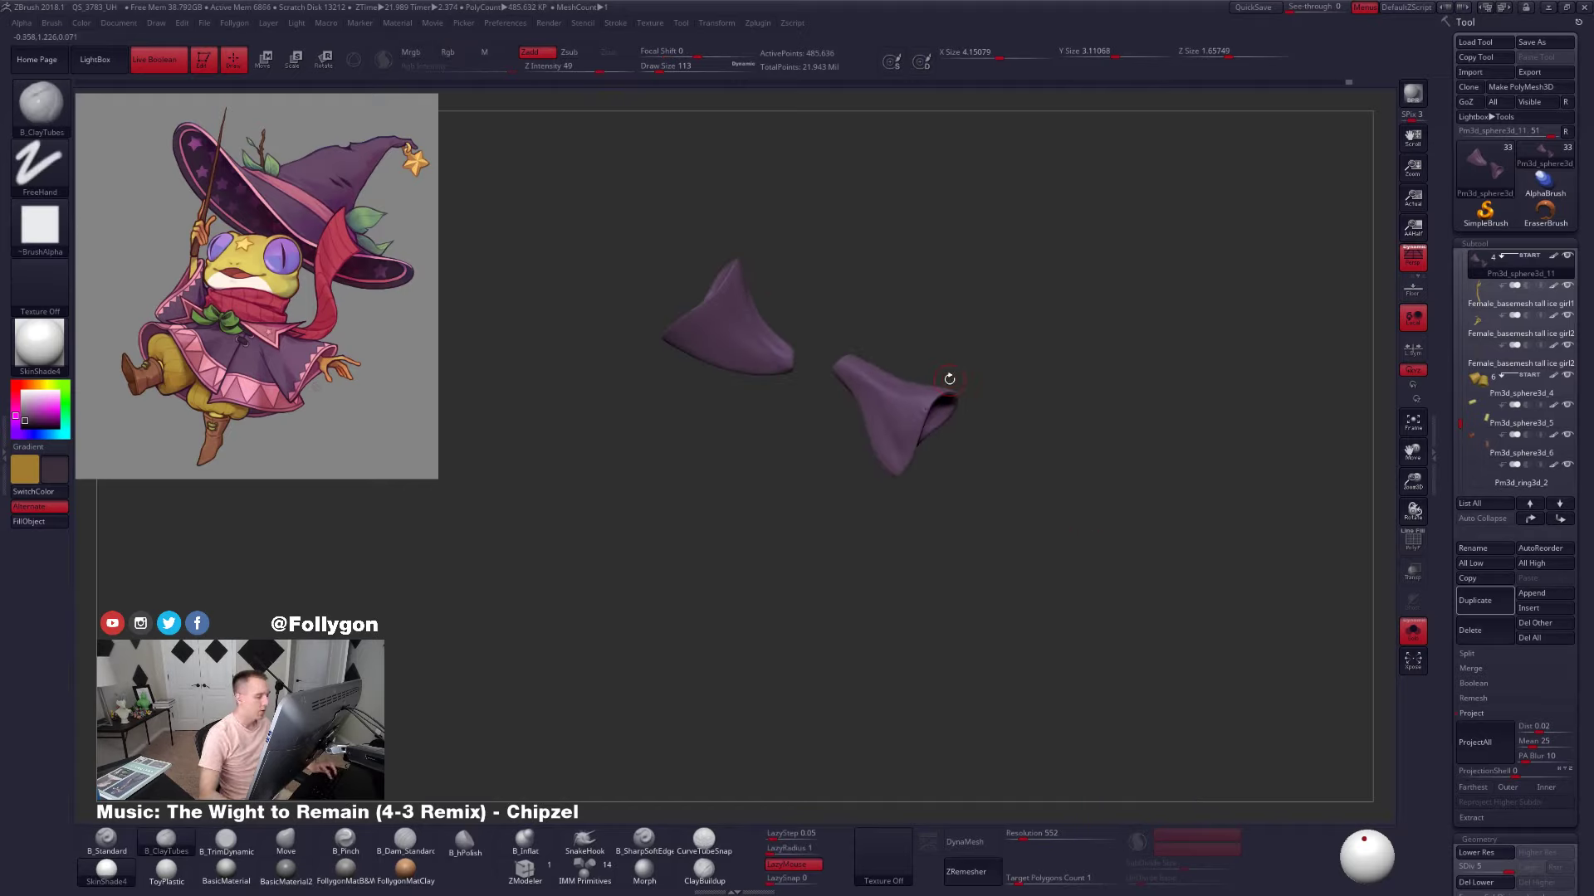
pyautogui.hotkey('alt', 'shift', 's')
pyautogui.press('c')
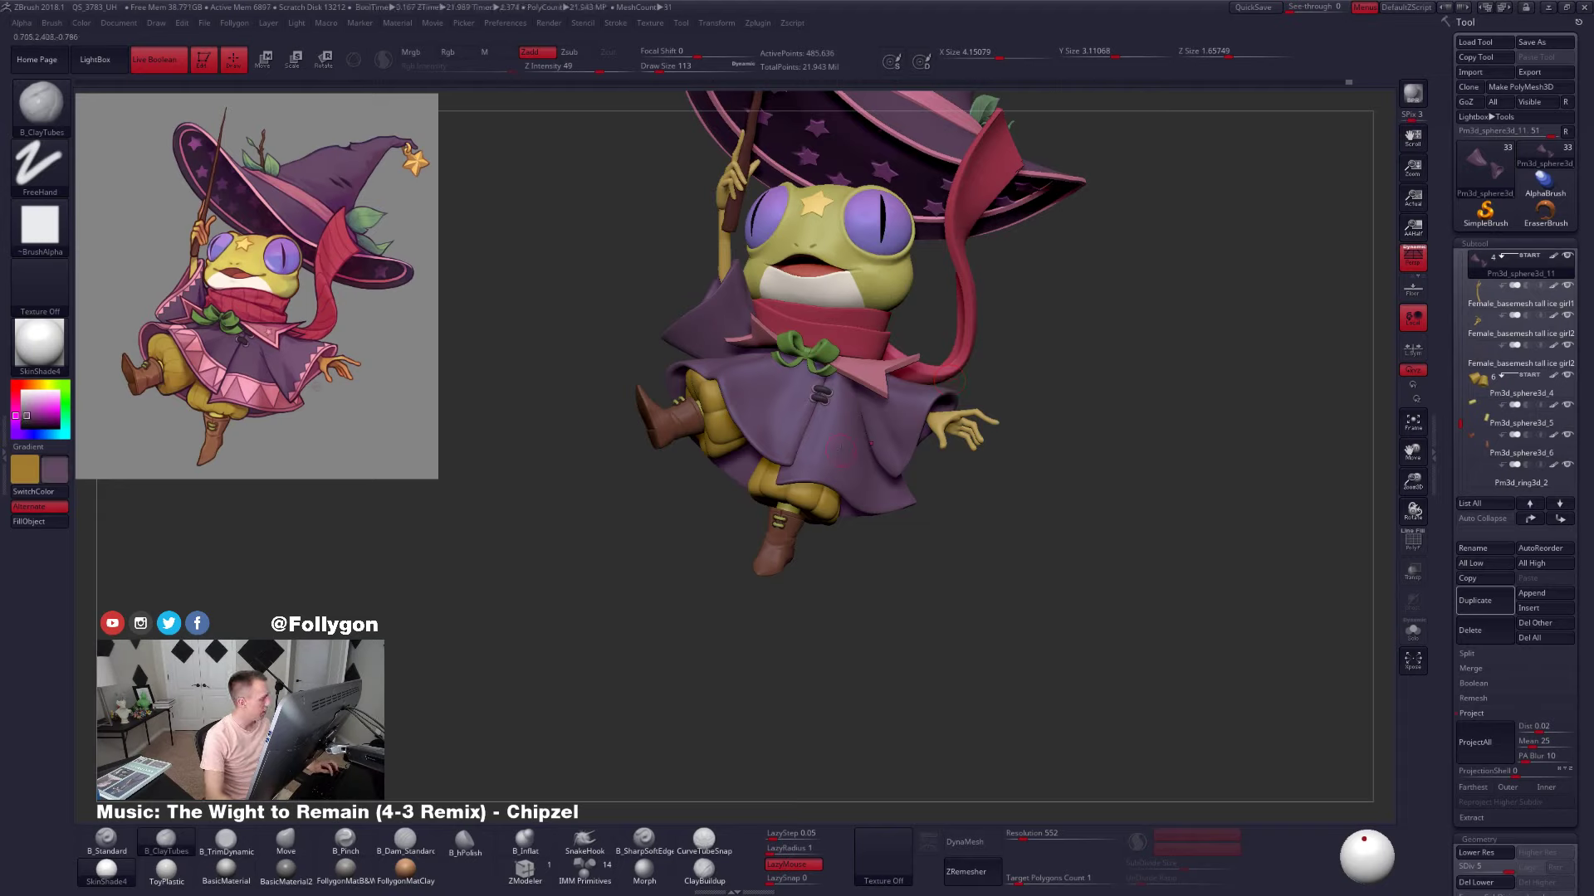
pyautogui.press('1')
pyautogui.click(410, 51)
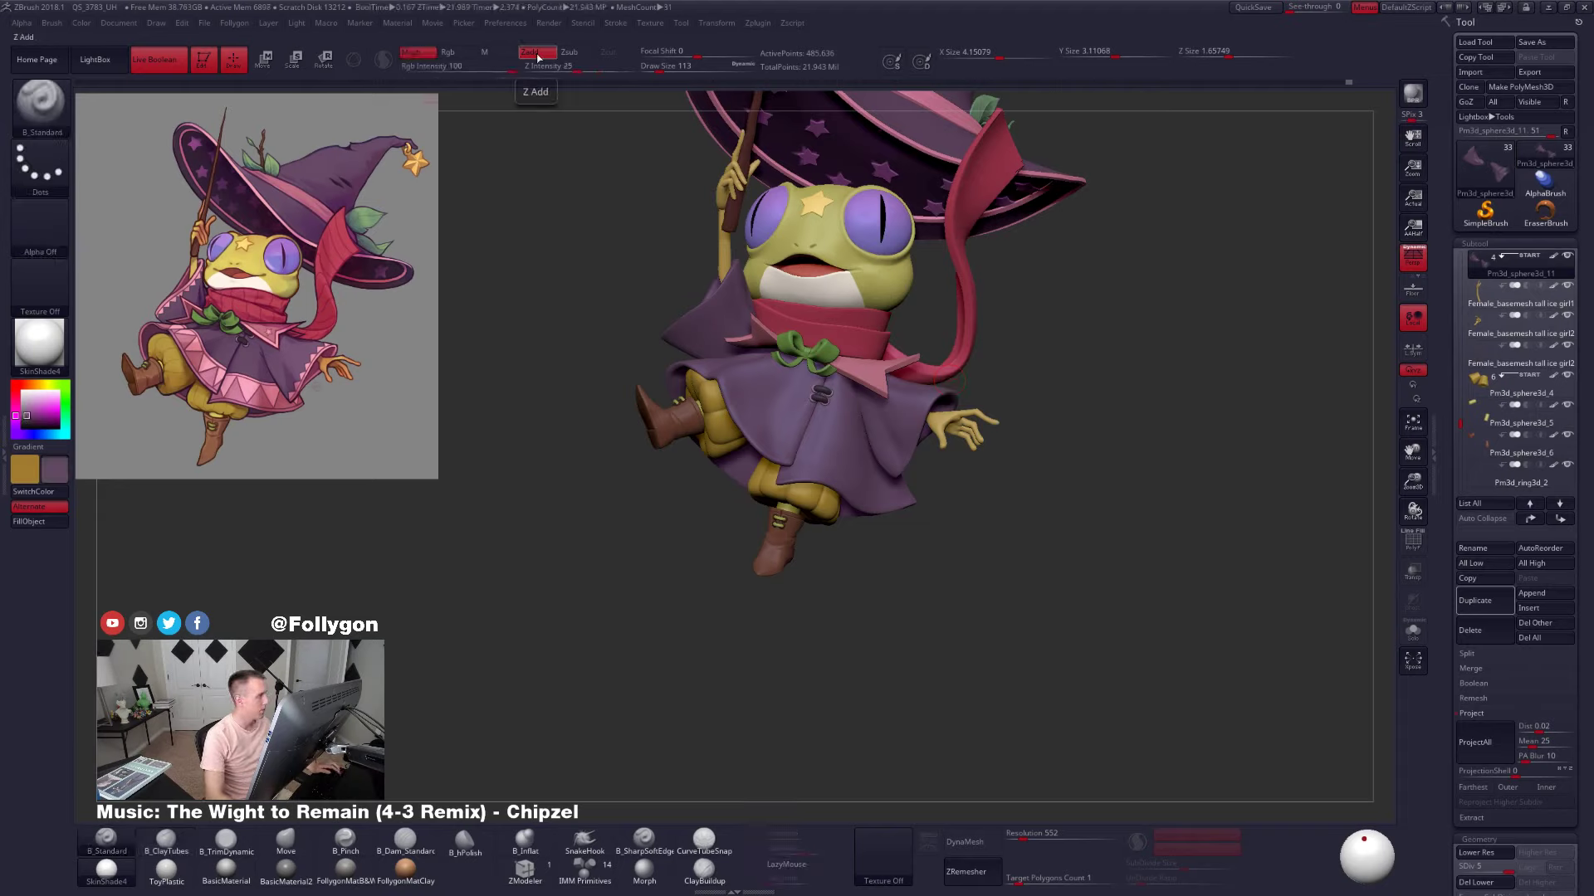
pyautogui.click(530, 51)
pyautogui.click(42, 522)
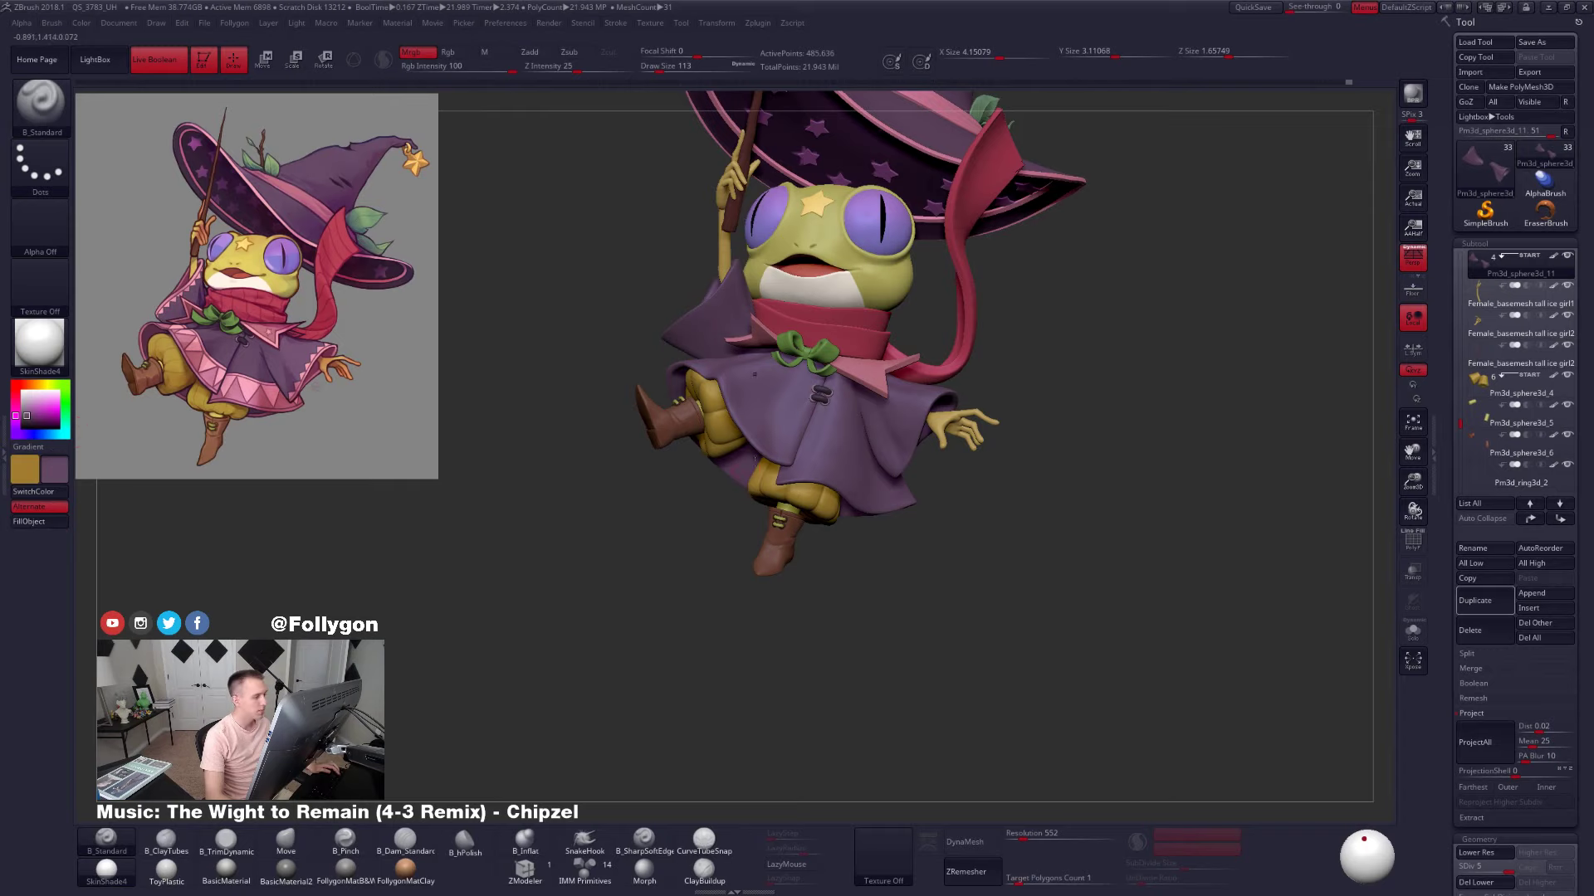
# Select the raised arm and examine the full figure's pose and sleeves against the concept art
pyautogui.keyDown('alt'); pyautogui.moveTo(735, 594); pyautogui.dragTo(791, 445); pyautogui.keyUp('alt')
pyautogui.keyDown('alt'); pyautogui.click(766, 347); pyautogui.keyUp('alt')
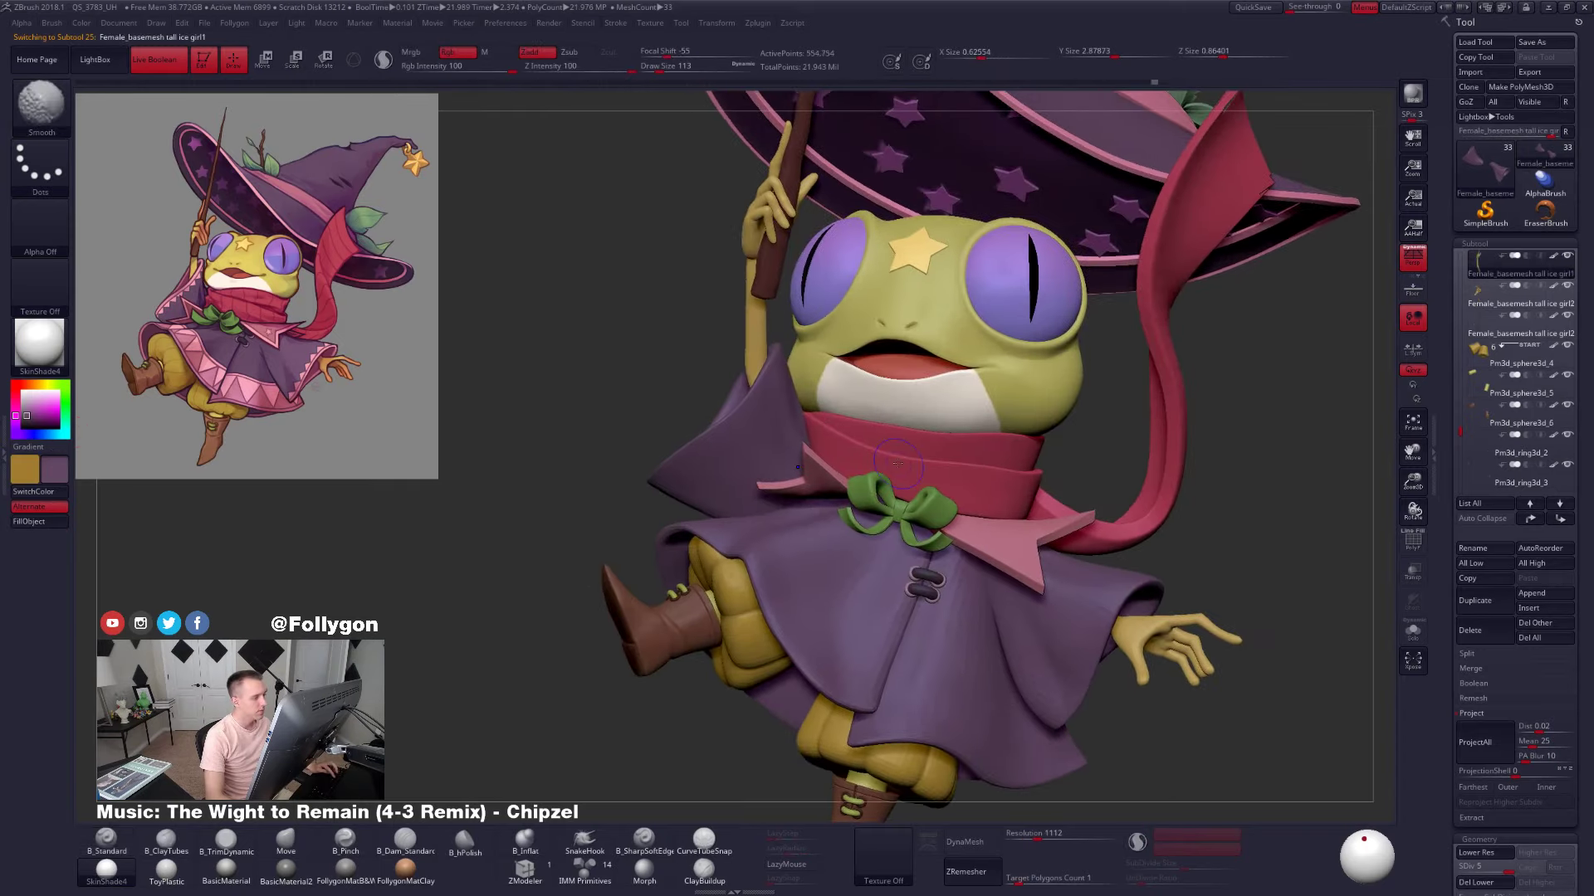
pyautogui.hotkey('shift', 'f')
pyautogui.hotkey('shift', 'f')
pyautogui.moveTo(898, 464)
pyautogui.keyDown('alt'); pyautogui.mouseDown(button='right')
pyautogui.moveTo(871, 458)
pyautogui.moveTo(812, 317)
pyautogui.mouseUp(button='right'); pyautogui.keyUp('alt')
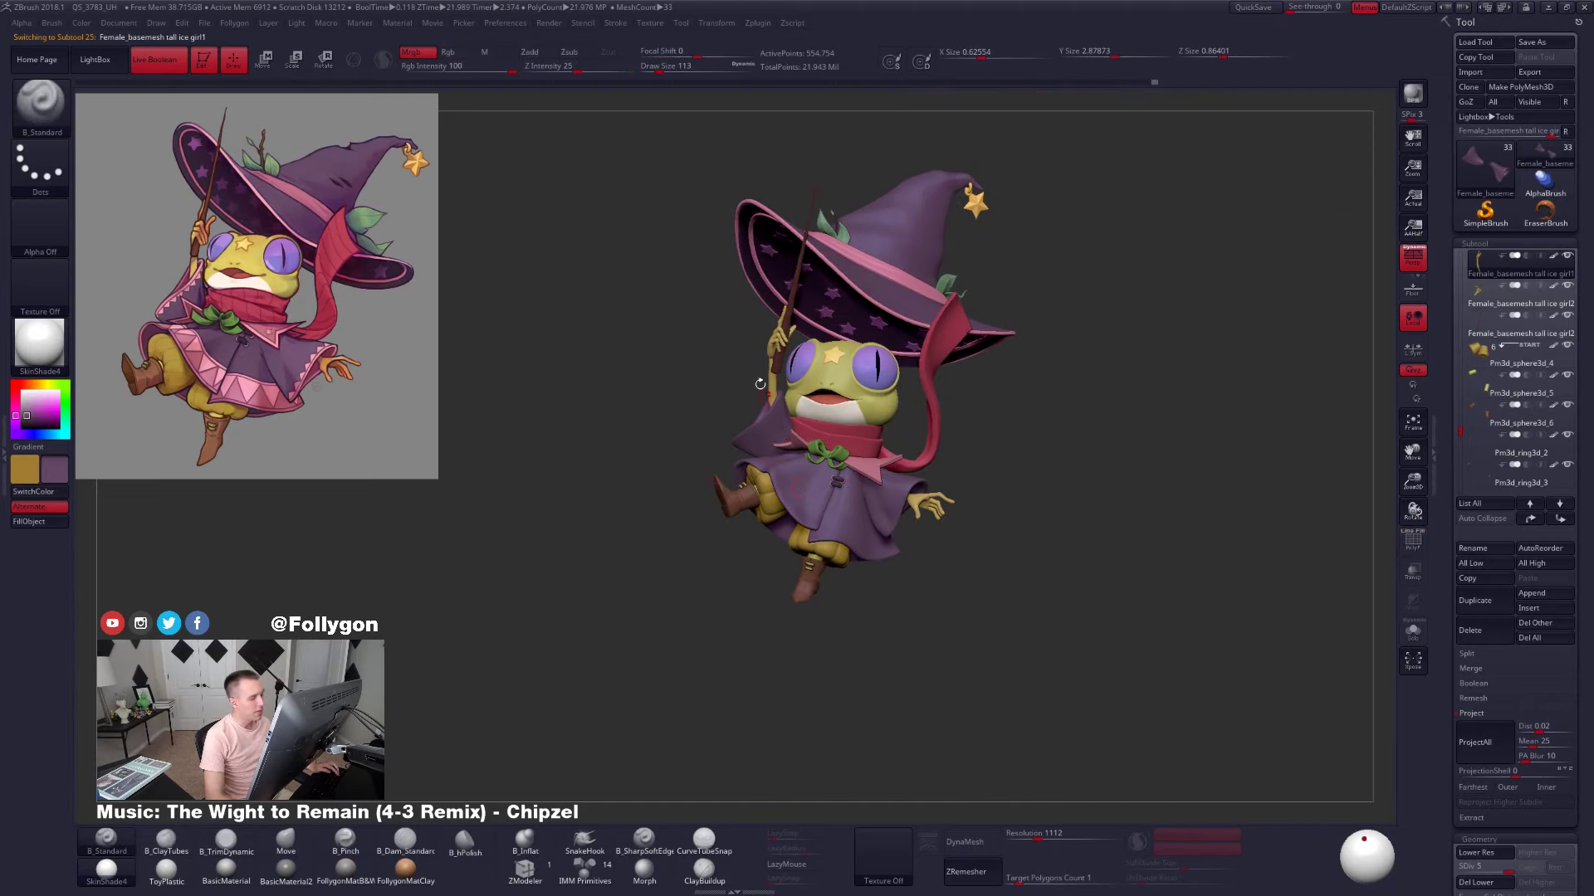
pyautogui.moveTo(800, 413); pyautogui.dragTo(1005, 426, button='right')
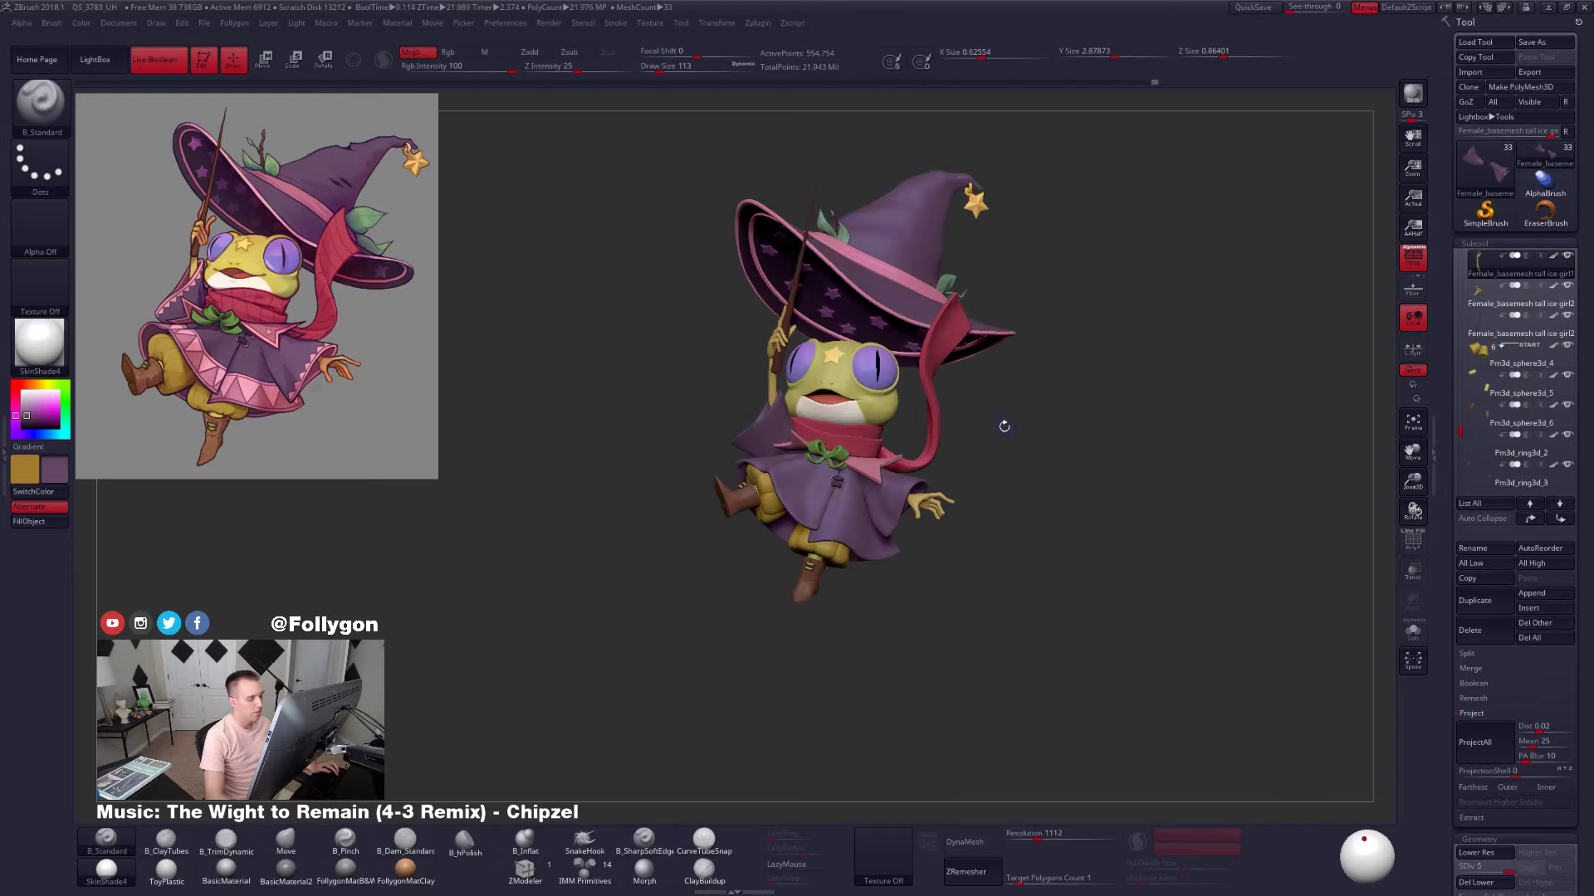
pyautogui.keyDown('alt'); pyautogui.moveTo(873, 489); pyautogui.dragTo(934, 477, button='right'); pyautogui.keyUp('alt')
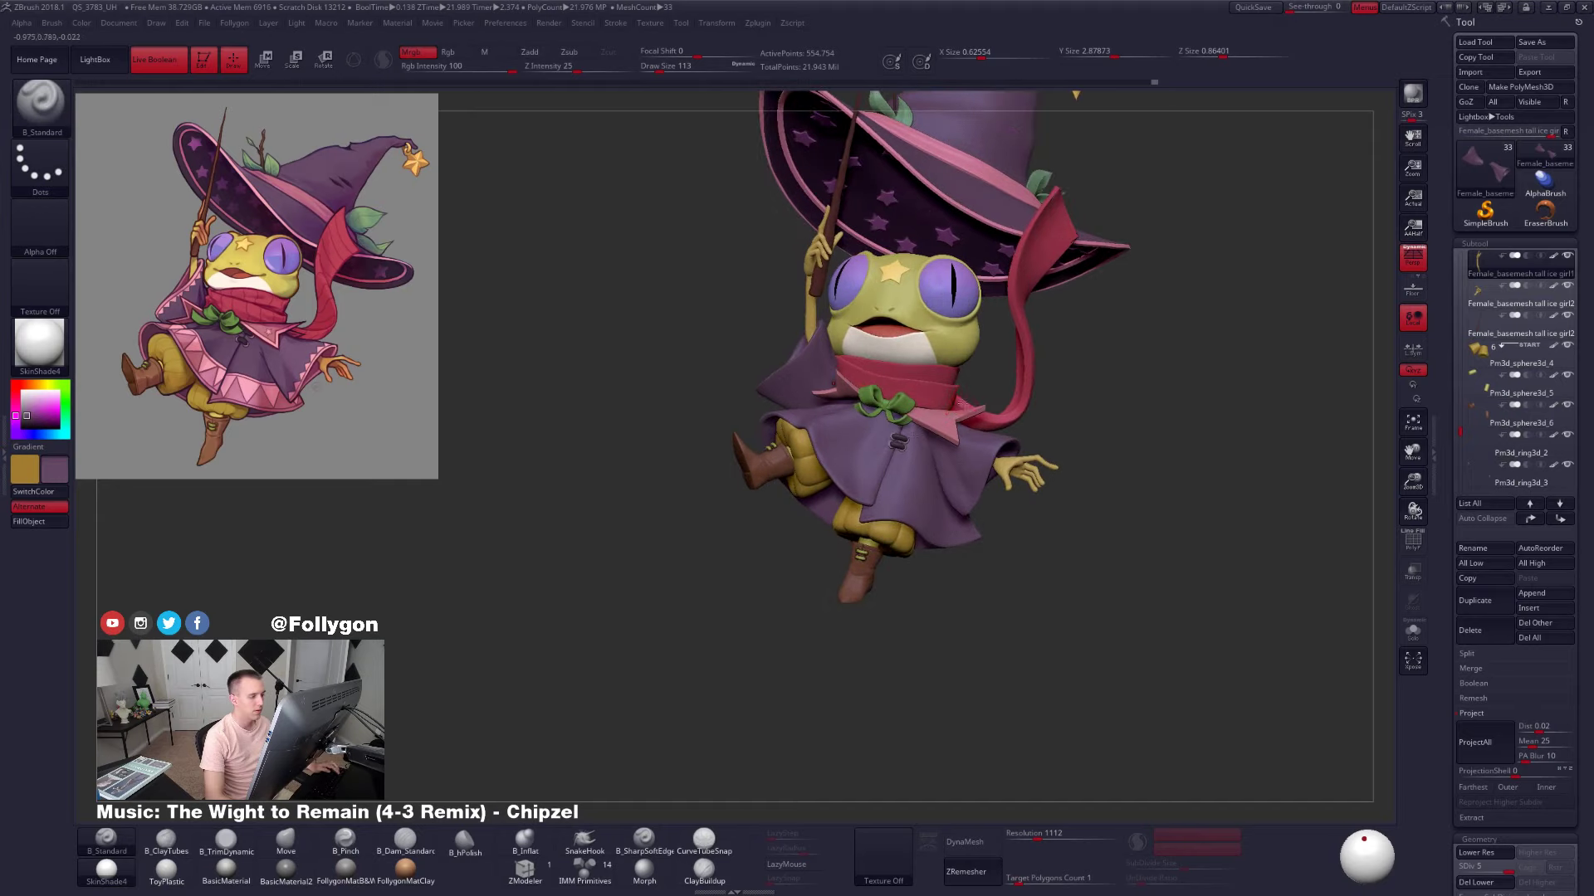
pyautogui.keyDown('alt'); pyautogui.moveTo(890, 345); pyautogui.dragTo(838, 402, button='right'); pyautogui.keyUp('alt')
pyautogui.moveTo(863, 315); pyautogui.dragTo(775, 310, button='right')
pyautogui.keyDown('alt'); pyautogui.moveTo(899, 405); pyautogui.dragTo(844, 417, button='right'); pyautogui.keyUp('alt')
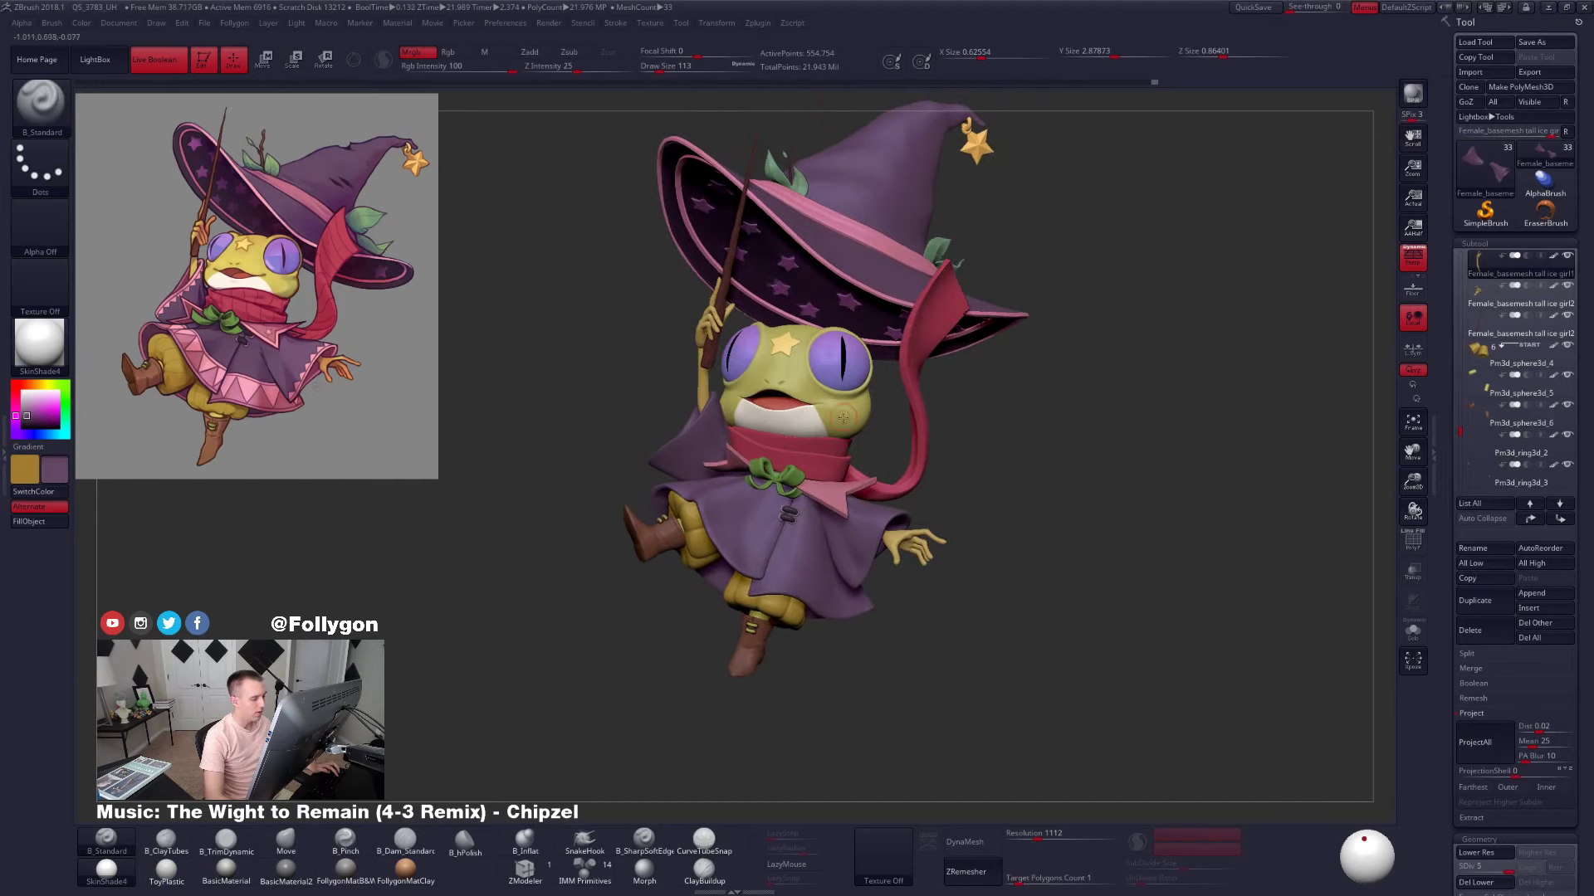
# Make the outstretched lower arm the active subtool and check its wireframe where the hand leaves the sleeve
pyautogui.keyDown('alt'); pyautogui.click(927, 559); pyautogui.keyUp('alt')
pyautogui.keyDown('alt'); pyautogui.moveTo(928, 556); pyautogui.dragTo(954, 576, button='right'); pyautogui.keyUp('alt')
pyautogui.keyDown('ctrl'); pyautogui.moveTo(953, 576); pyautogui.dragTo(960, 592, button='right'); pyautogui.keyUp('ctrl')
pyautogui.hotkey('shift', 'f')
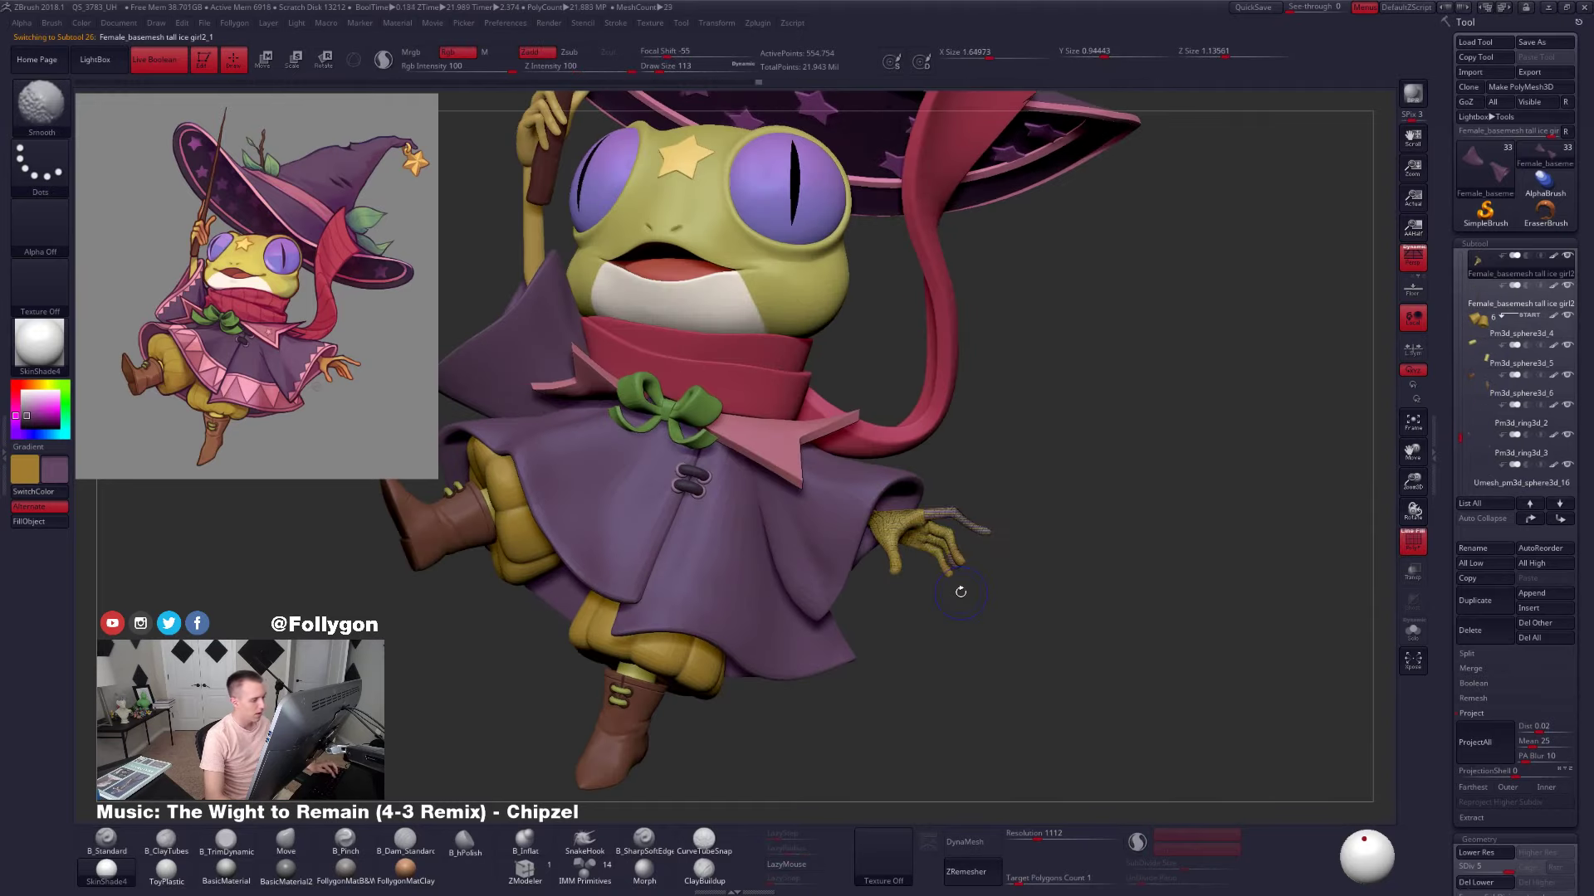
pyautogui.hotkey('shift', 'f')
pyautogui.hotkey('shift', 's')
pyautogui.moveTo(759, 411)
pyautogui.keyDown('ctrl'); pyautogui.mouseDown()
pyautogui.moveTo(737, 464)
pyautogui.moveTo(1131, 465)
pyautogui.mouseUp(); pyautogui.keyUp('ctrl')
pyautogui.moveTo(958, 551)
pyautogui.mouseDown(button='right')
pyautogui.moveTo(864, 548)
pyautogui.moveTo(959, 553)
pyautogui.moveTo(962, 431)
pyautogui.mouseUp(button='right')
pyautogui.hotkey('shift', 's')
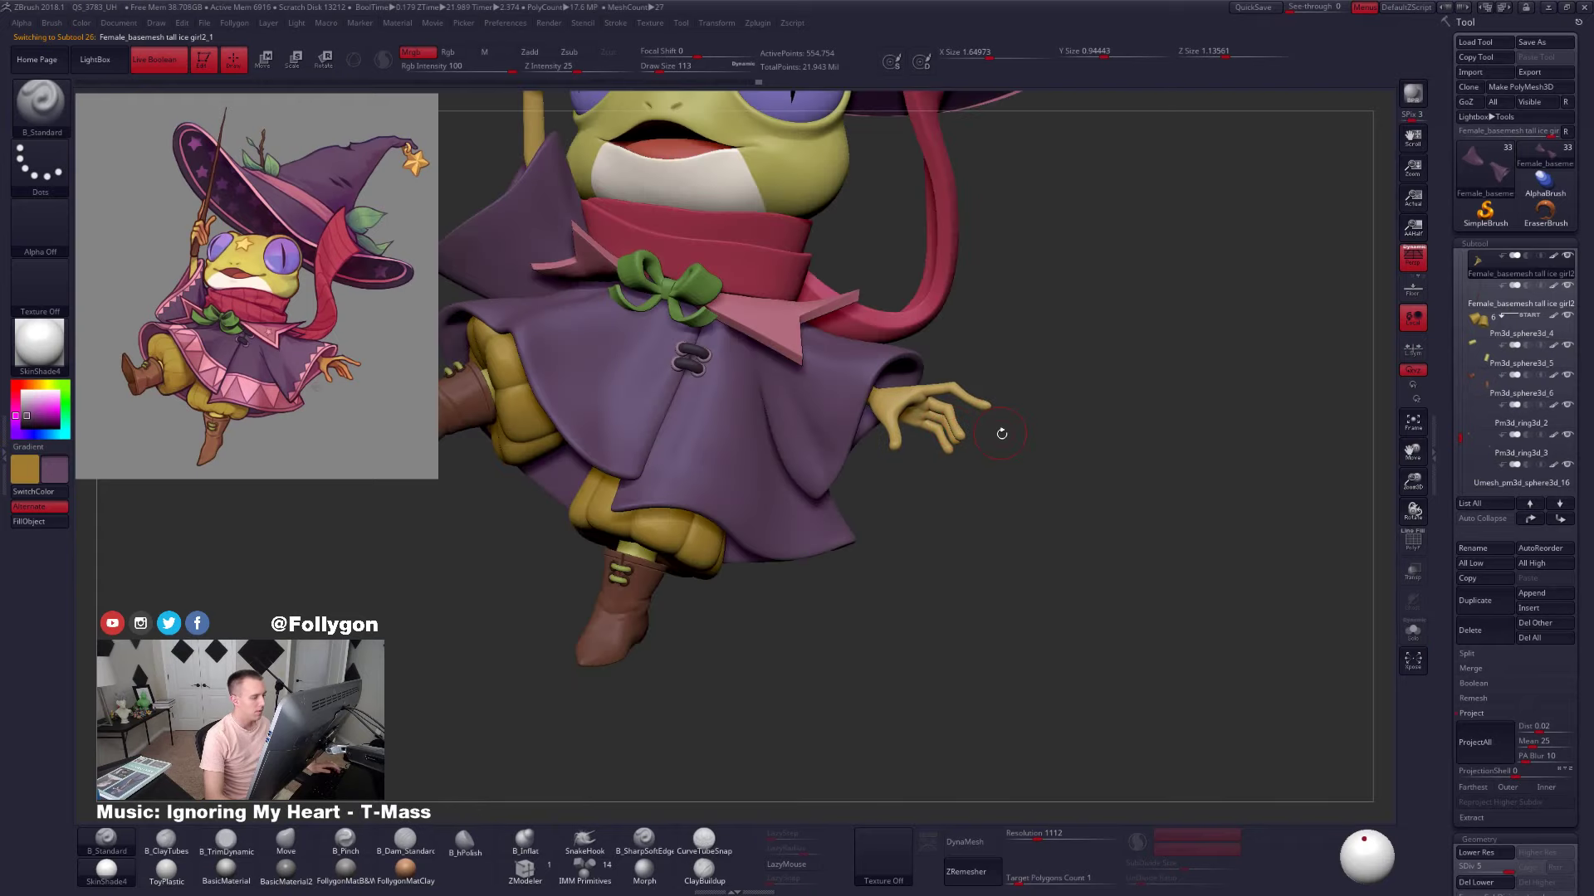
# Isolate the outstretched arm to align a transpose line along it, and move the arm slightly outward from its sleeve
pyautogui.press('w')
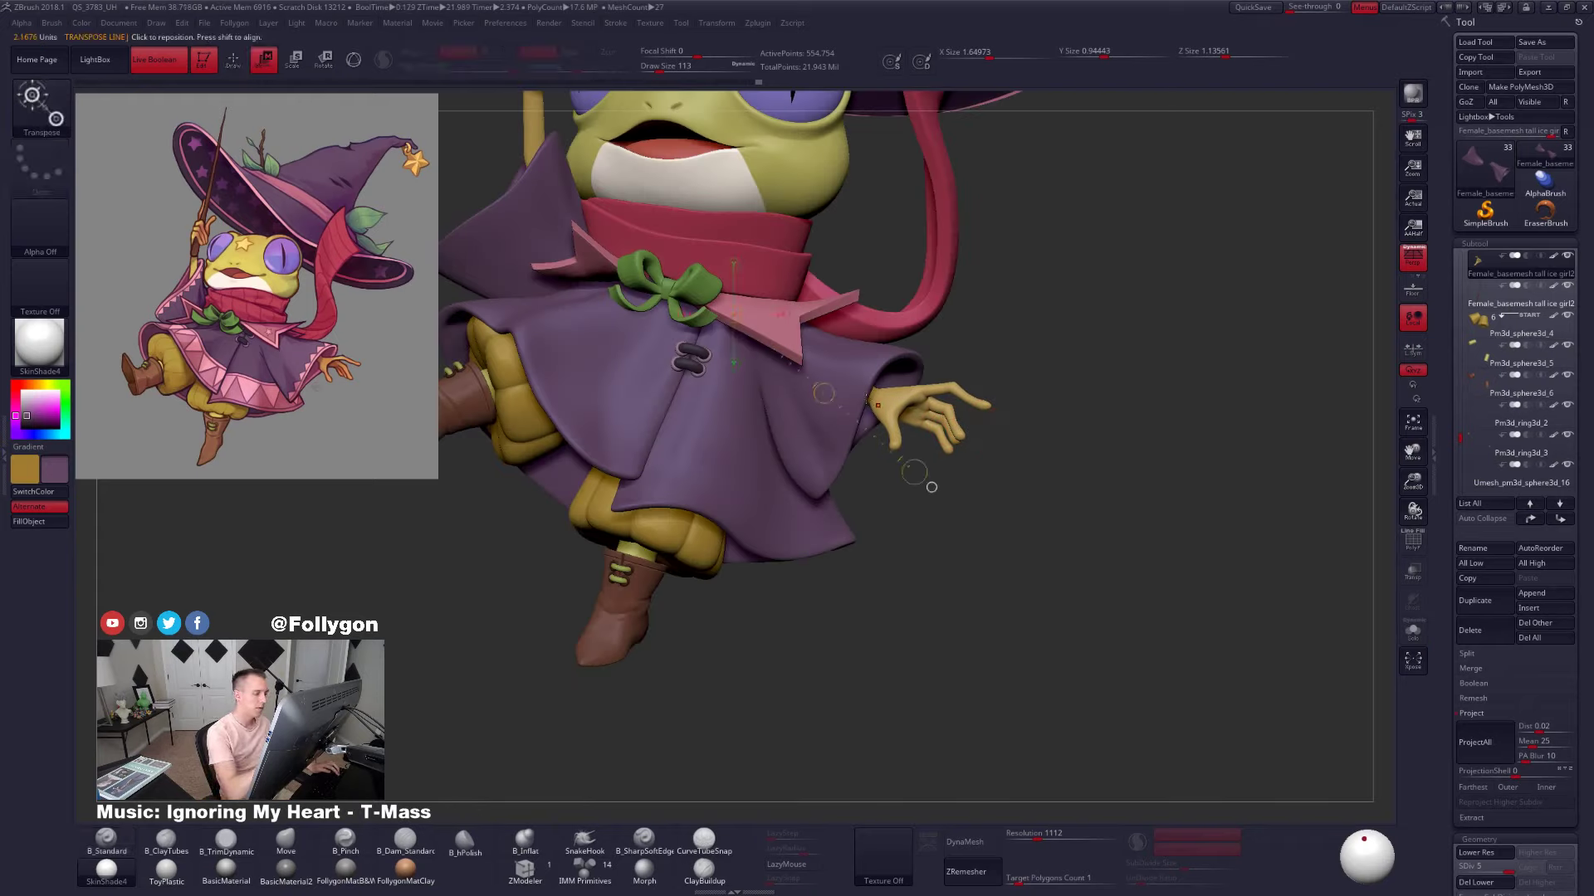
pyautogui.moveTo(875, 395); pyautogui.dragTo(947, 422)
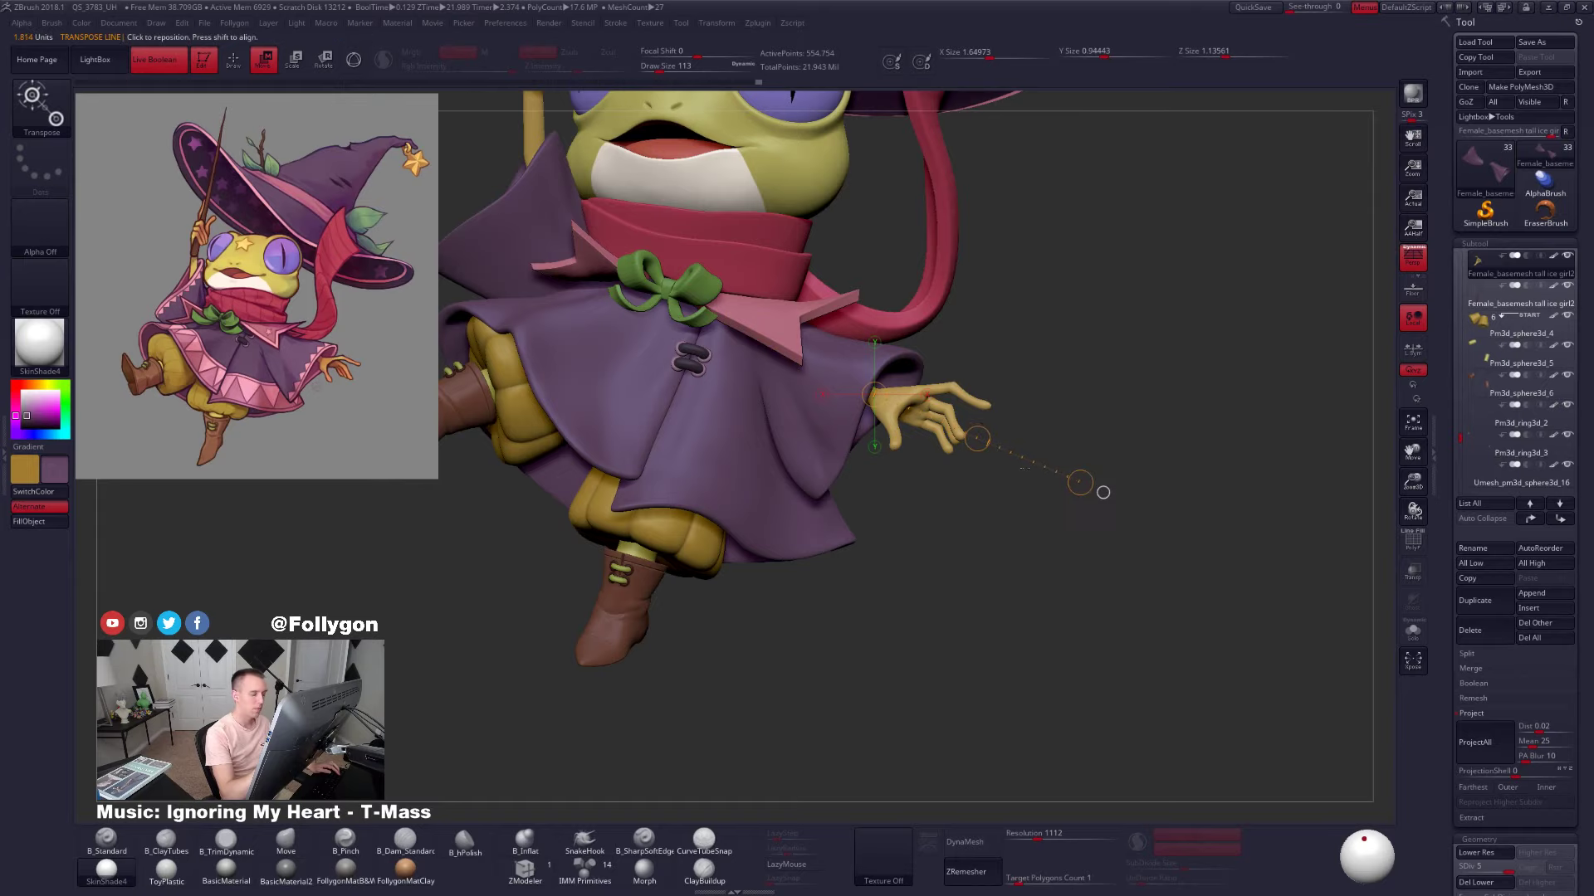
pyautogui.hotkey('alt', 's')
pyautogui.moveTo(1102, 489); pyautogui.dragTo(1091, 395)
pyautogui.moveTo(793, 326); pyautogui.dragTo(890, 404)
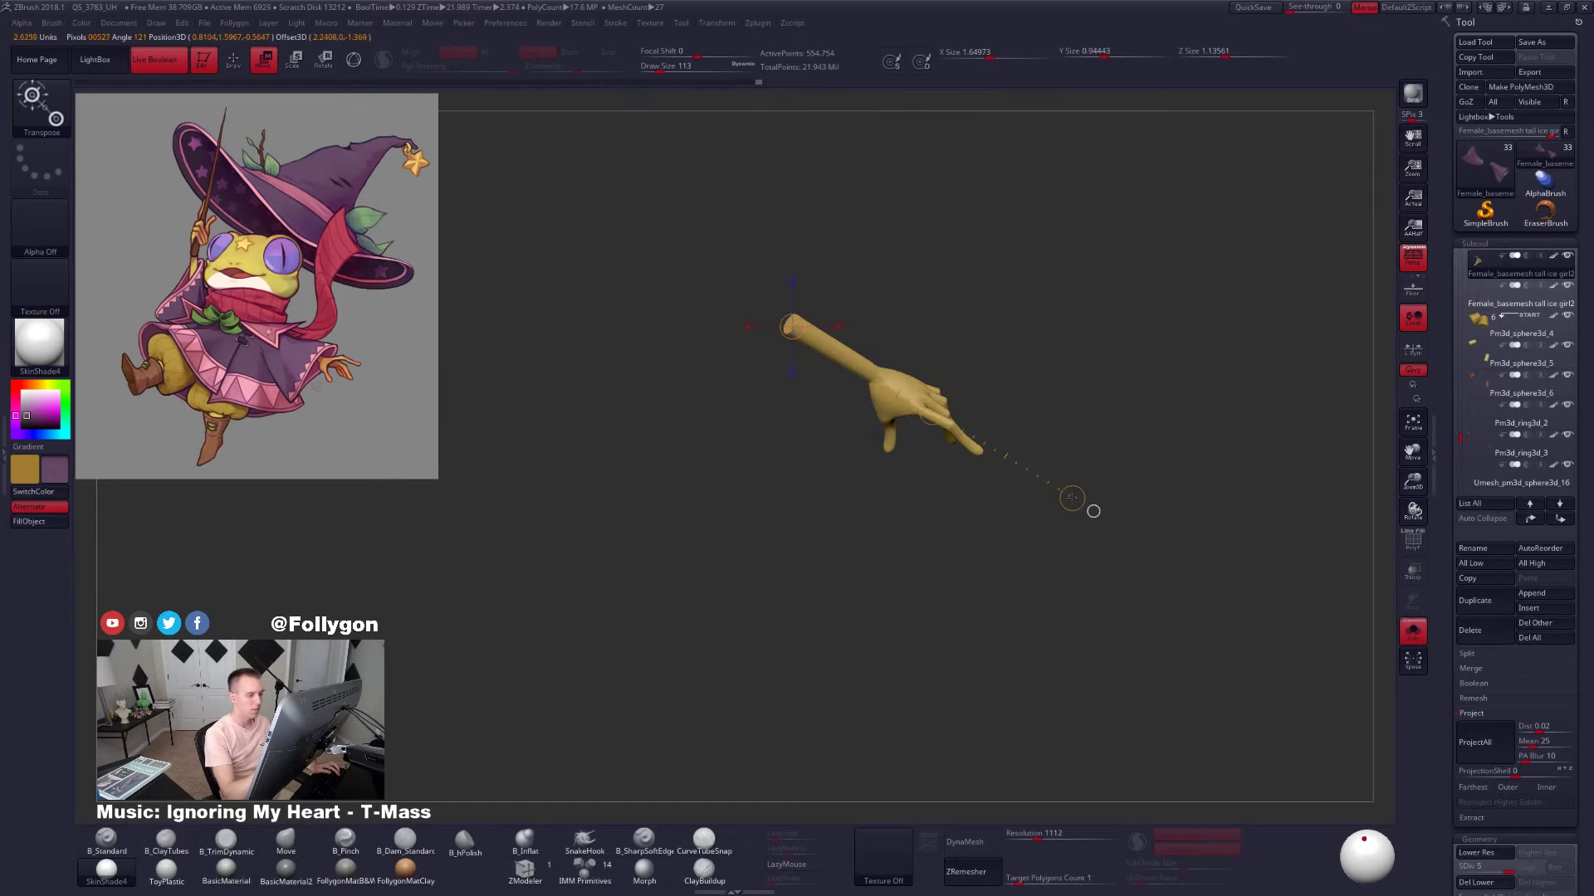
pyautogui.moveTo(1093, 511)
pyautogui.mouseDown()
pyautogui.moveTo(1113, 317)
pyautogui.moveTo(1095, 355)
pyautogui.moveTo(1110, 498)
pyautogui.mouseUp()
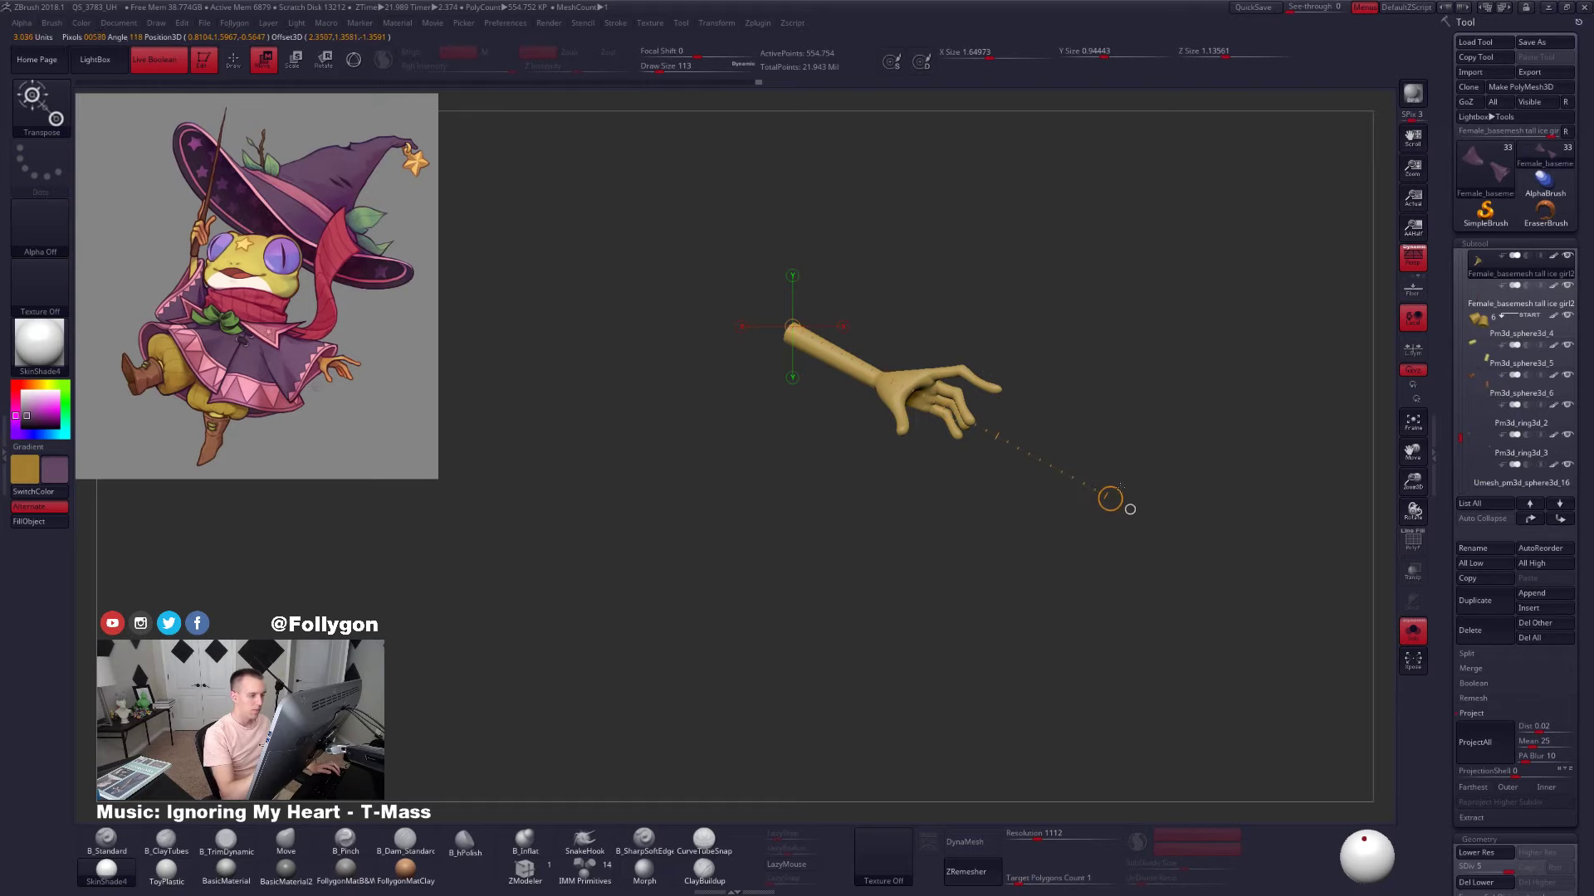
pyautogui.hotkey('alt', 's')
pyautogui.moveTo(946, 412); pyautogui.dragTo(954, 416)
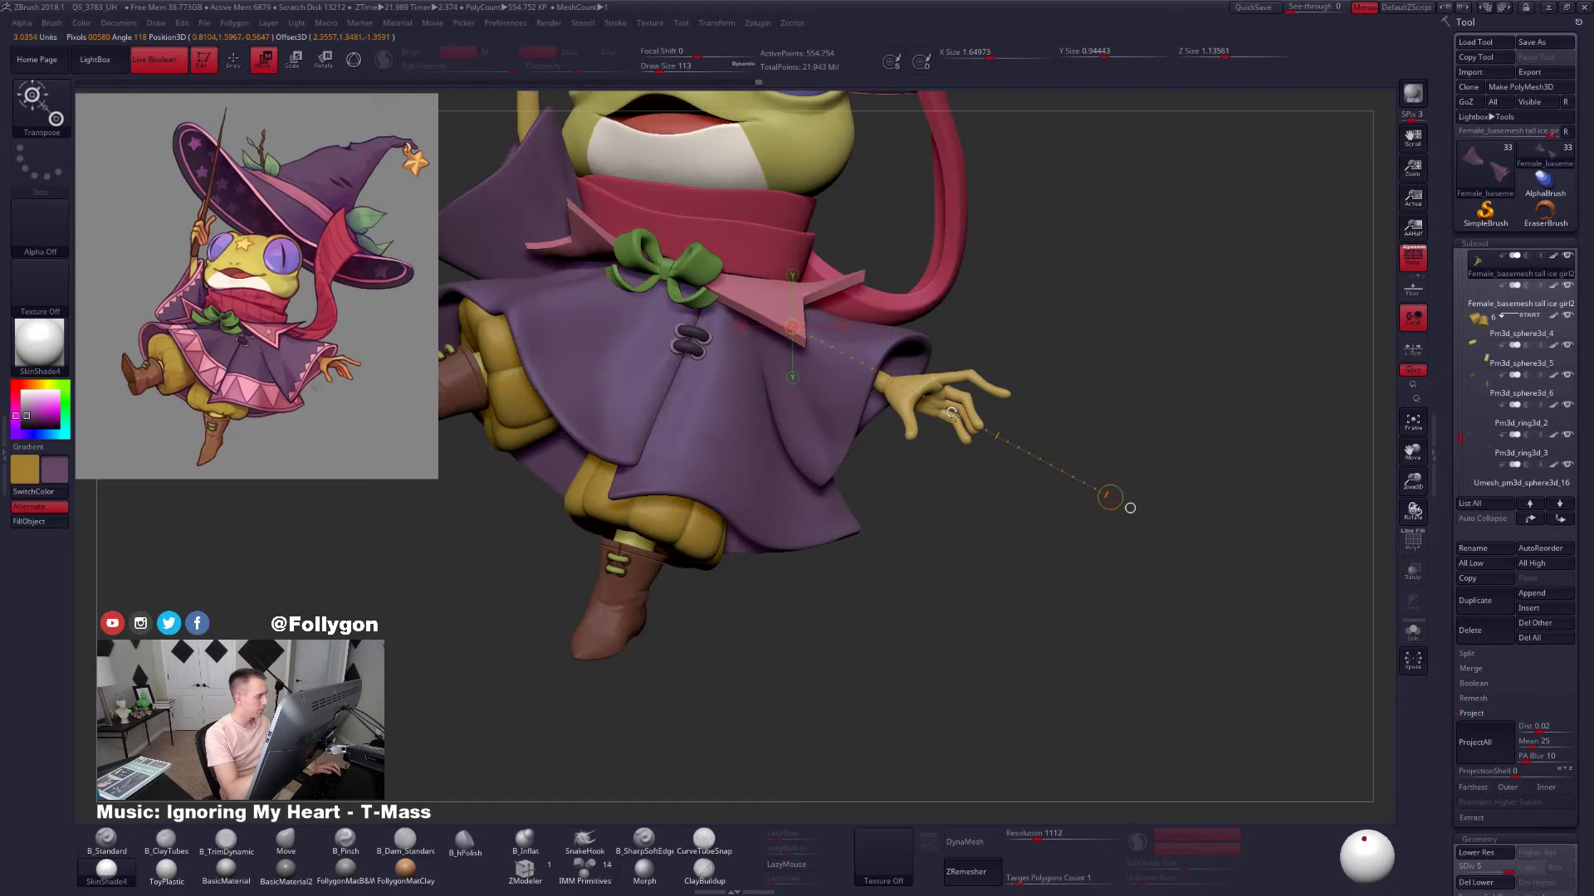
pyautogui.moveTo(1130, 508)
pyautogui.keyDown('alt'); pyautogui.mouseDown()
pyautogui.moveTo(1038, 586)
pyautogui.moveTo(1132, 598)
pyautogui.mouseUp(); pyautogui.keyUp('alt')
pyautogui.press('q')
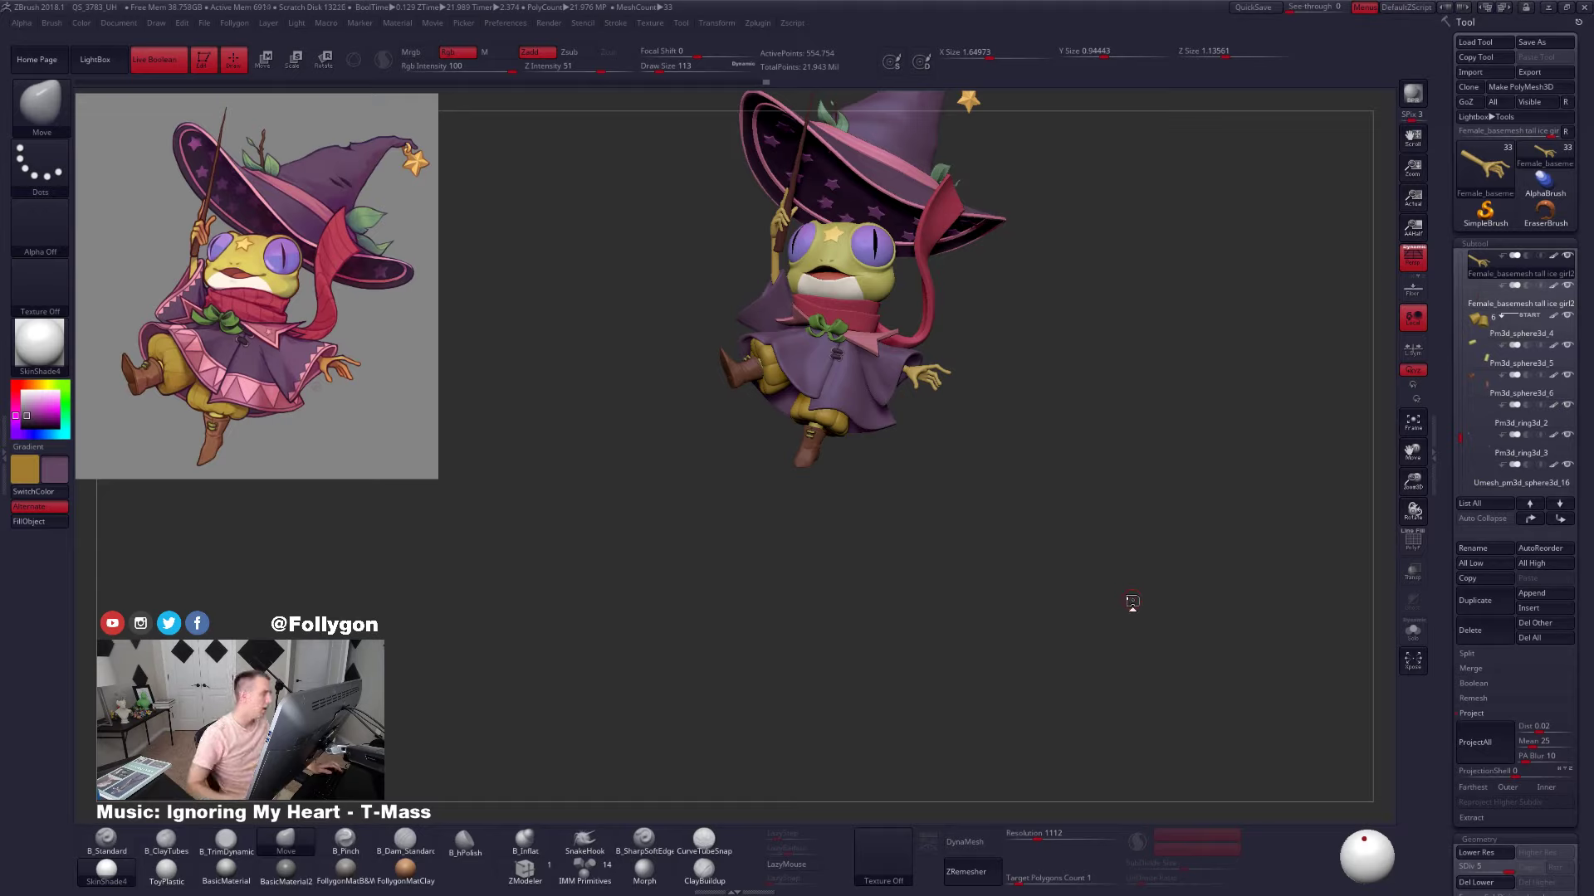
# Combine all of the figure's subtools into a single posing mesh with Transpose Master's TPoseMesh
pyautogui.moveTo(772, 388)
pyautogui.keyDown('alt'); pyautogui.mouseDown(button='right')
pyautogui.moveTo(789, 451)
pyautogui.moveTo(1028, 452)
pyautogui.moveTo(912, 440)
pyautogui.moveTo(912, 391)
pyautogui.moveTo(911, 448)
pyautogui.moveTo(951, 502)
pyautogui.mouseUp(button='right'); pyautogui.keyUp('alt')
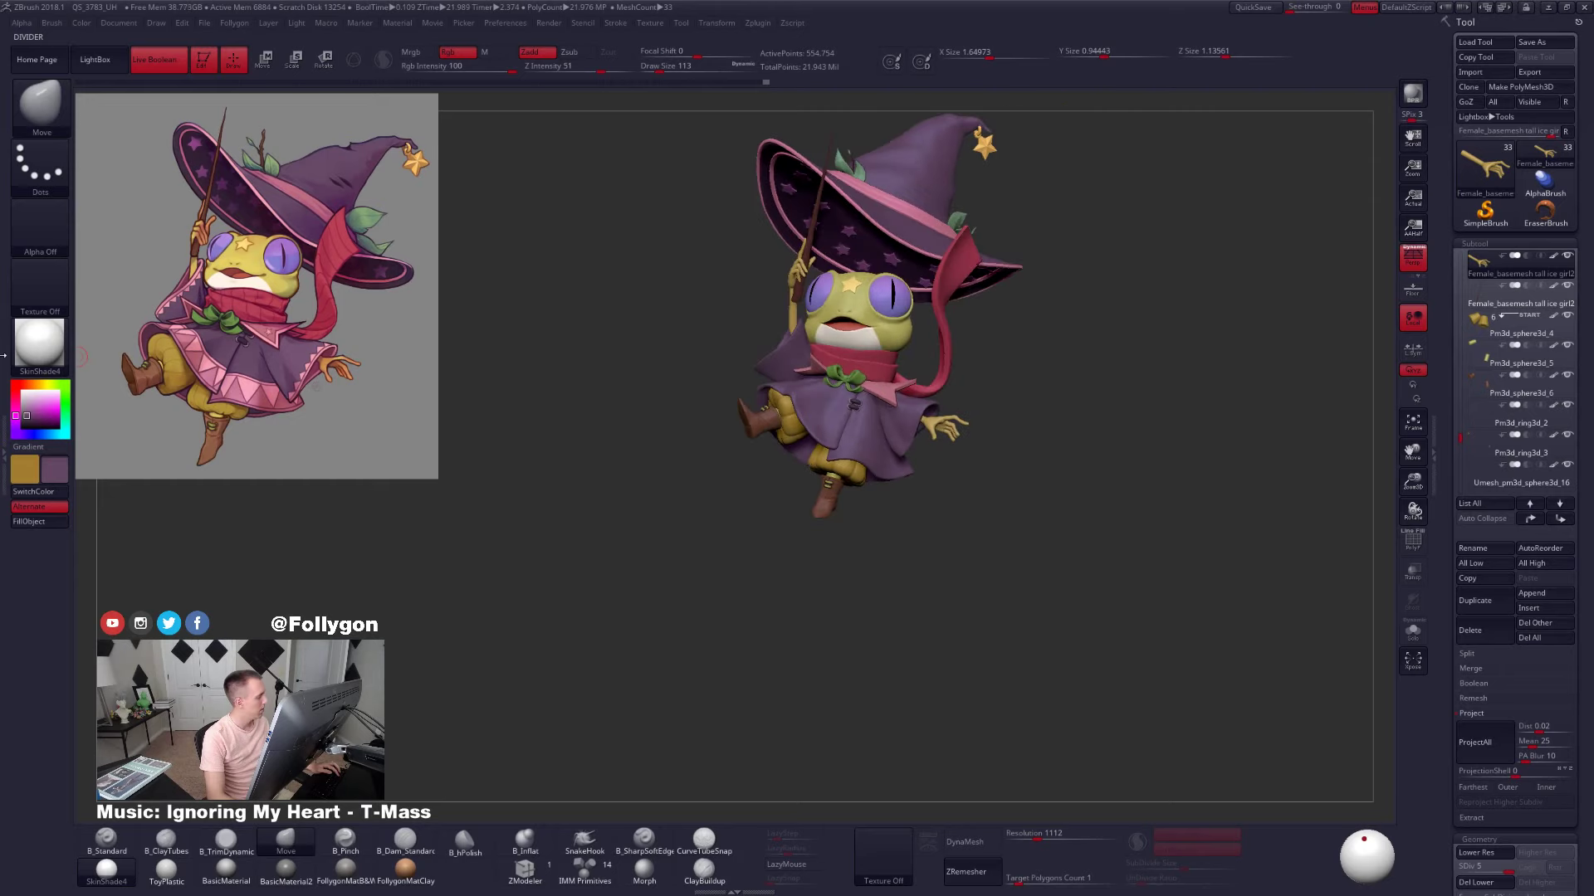
pyautogui.click(4, 455)
pyautogui.click(40, 285)
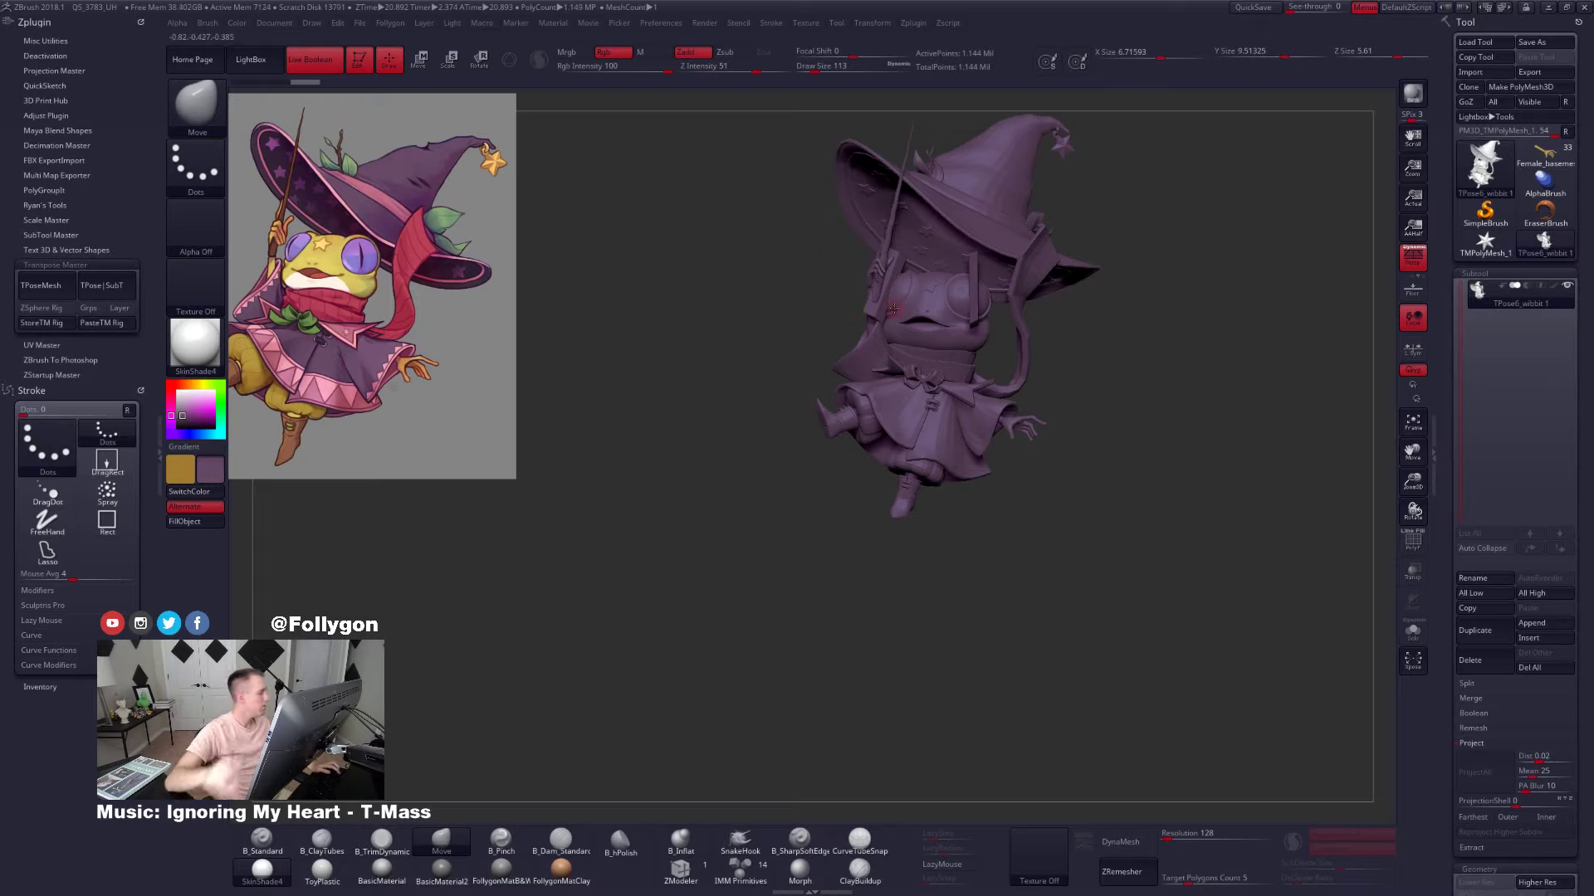
# Set the posing mesh's colour to white and apply the FollygonMatB&W material
pyautogui.click(205, 386)
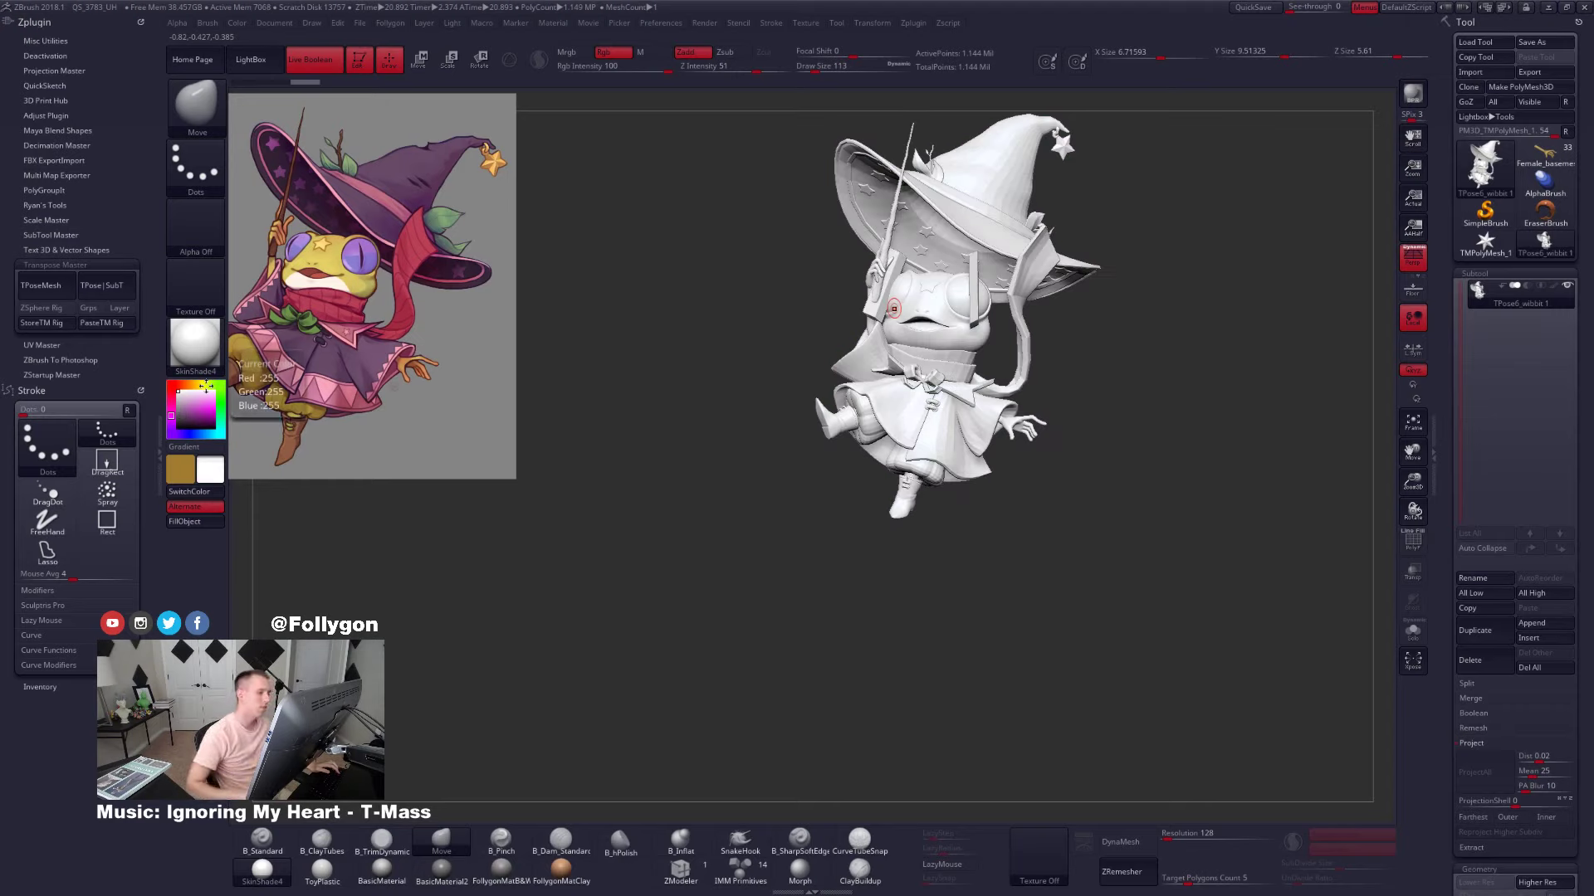
pyautogui.click(501, 869)
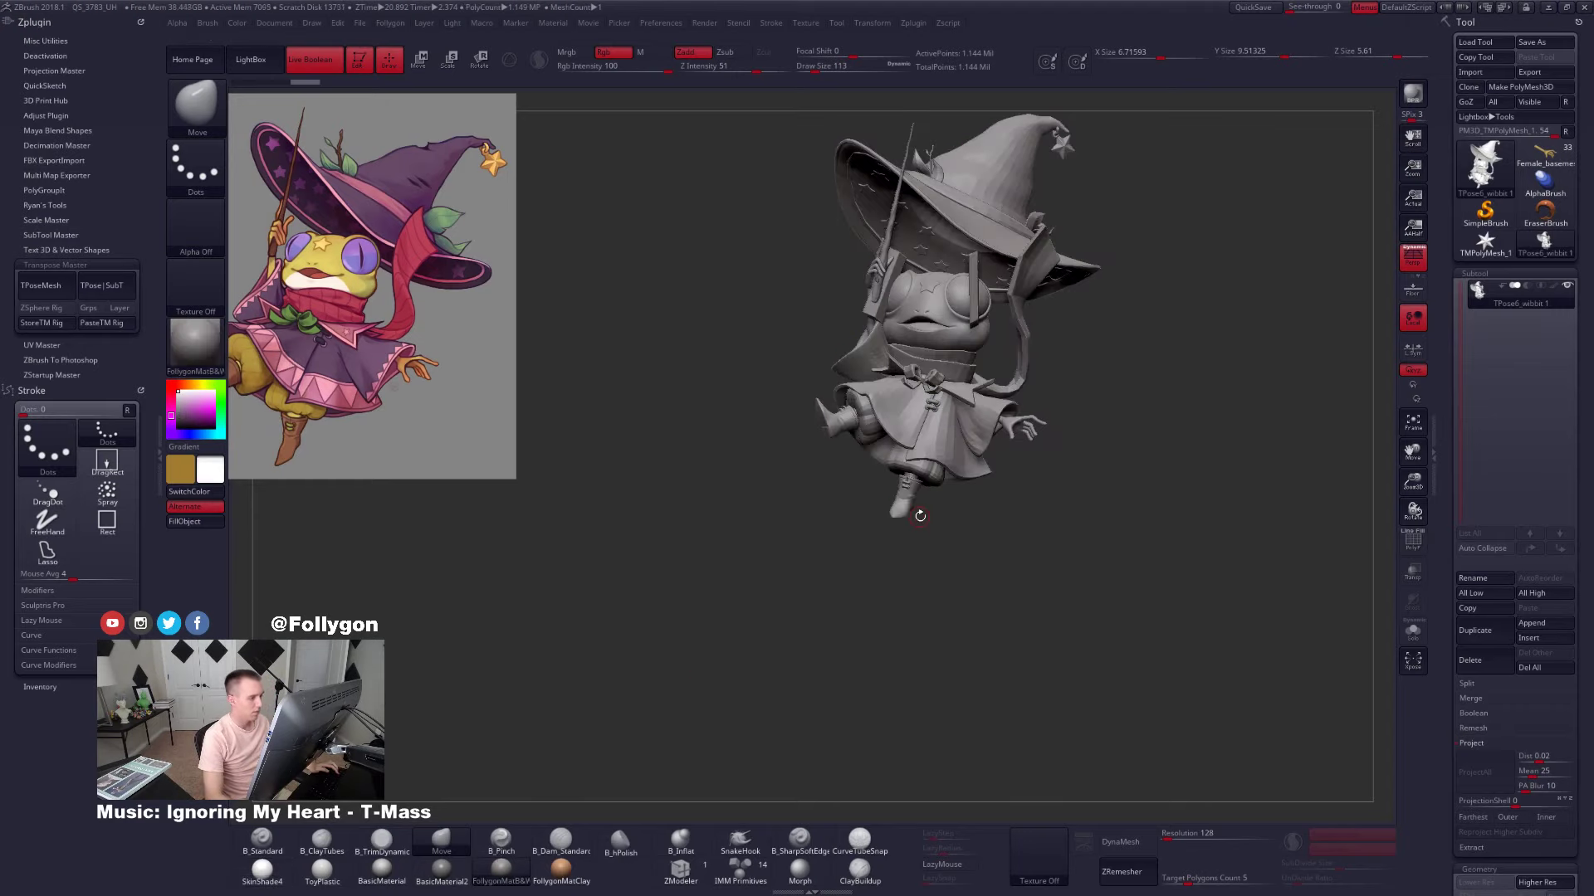
pyautogui.keyDown('alt'); pyautogui.moveTo(920, 515); pyautogui.dragTo(826, 631); pyautogui.keyUp('alt')
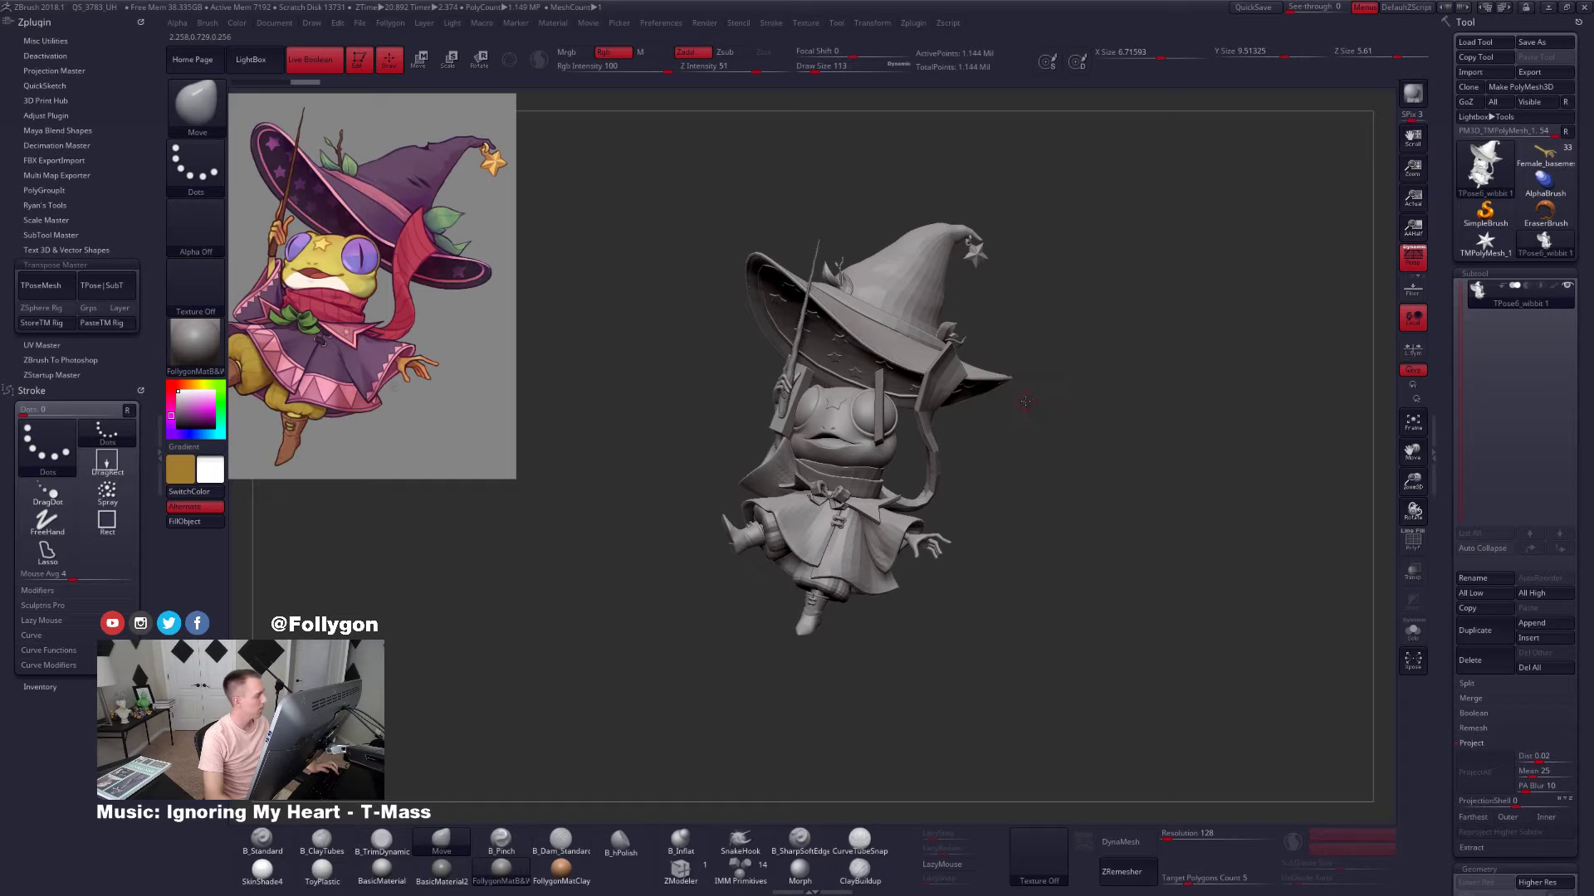
pyautogui.hotkey('ctrl', 'shift', 'f')
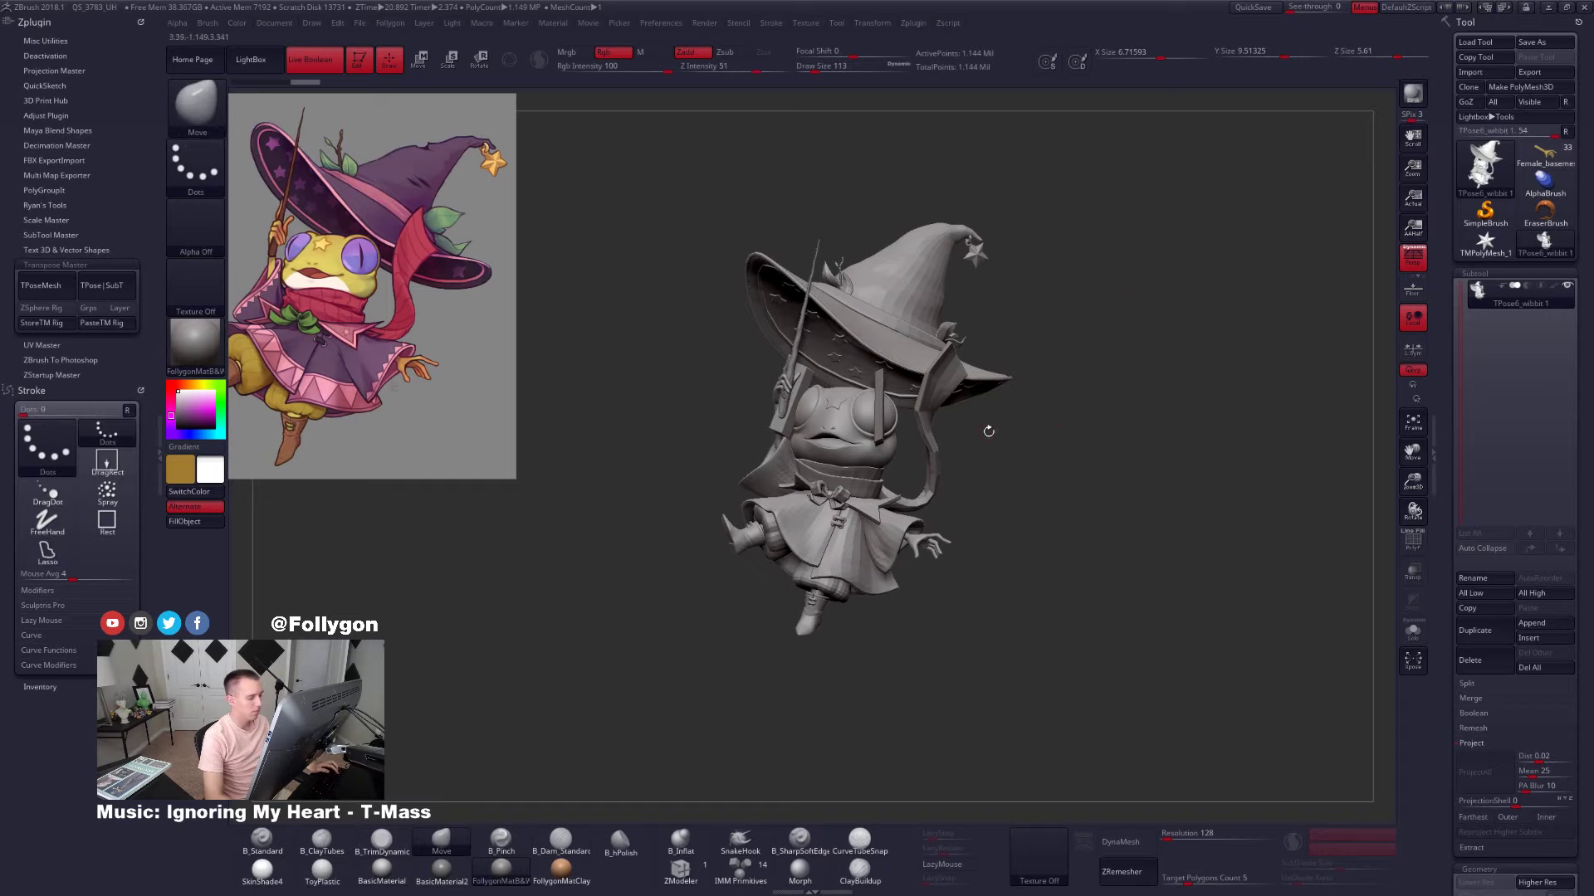
pyautogui.click(160, 455)
pyautogui.keyDown('ctrl'); pyautogui.moveTo(706, 484); pyautogui.dragTo(844, 516, button='right'); pyautogui.keyUp('ctrl')
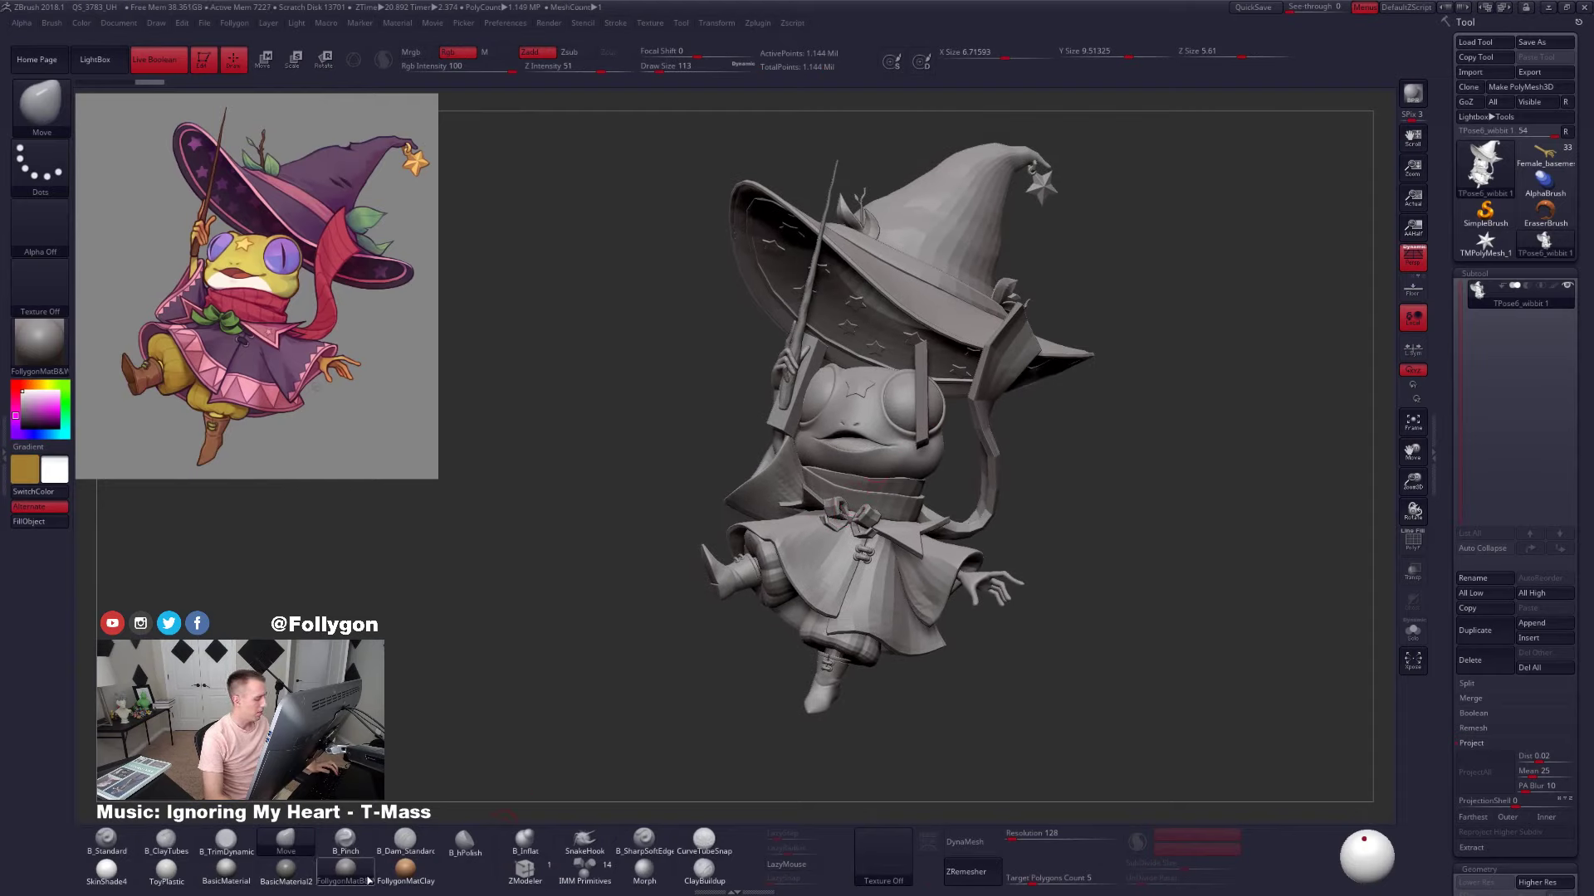
# Switch the posing mesh's material to FollygonMatClay and frame the whole figure
pyautogui.moveTo(368, 879)
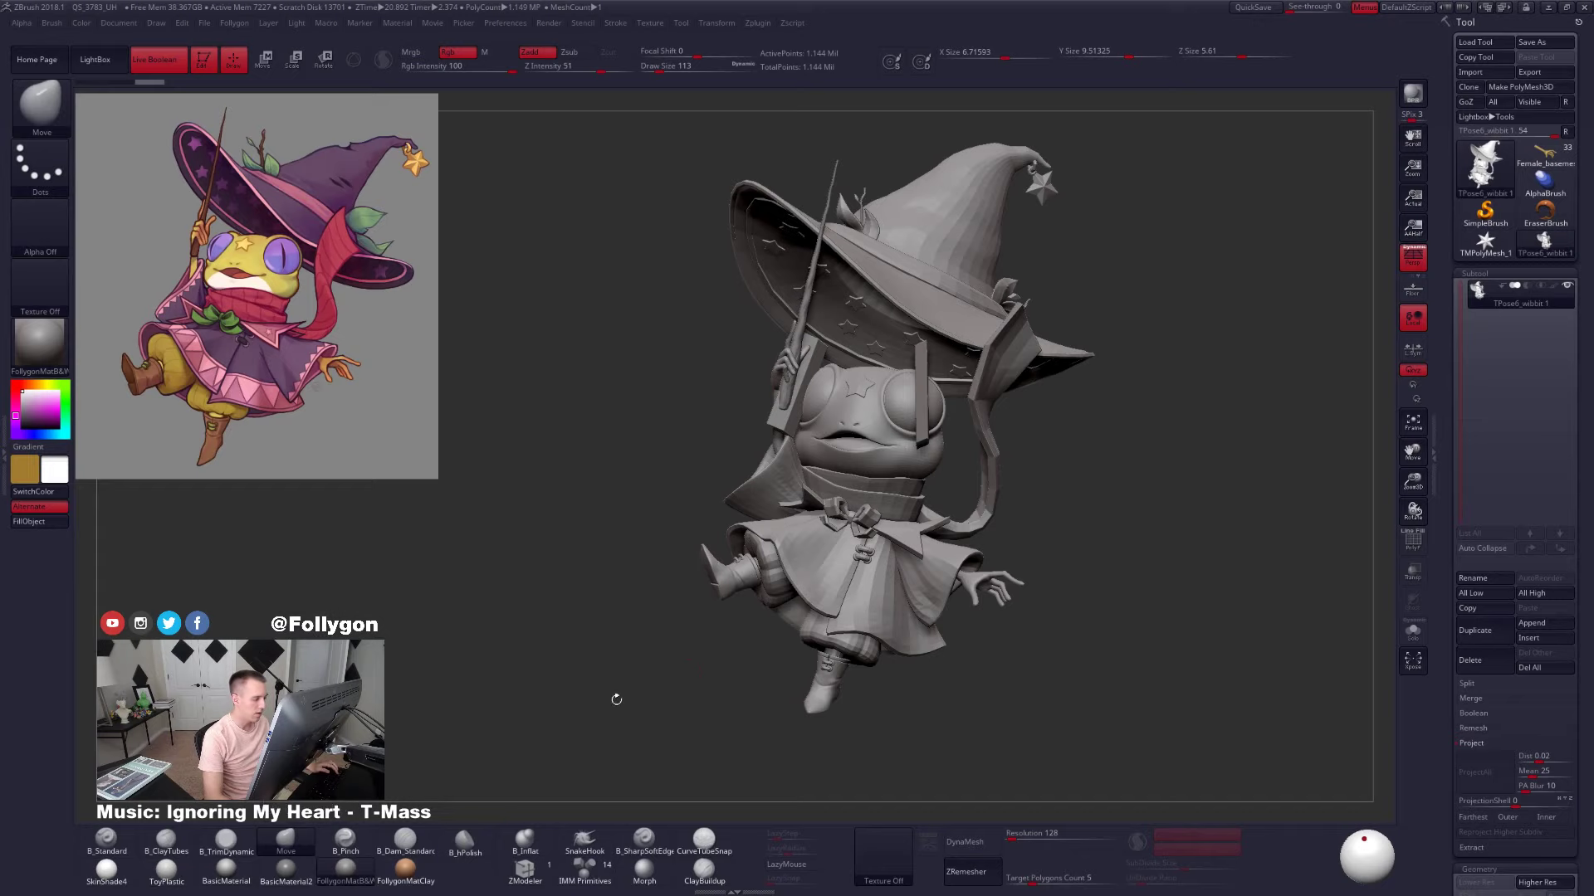
pyautogui.click(405, 869)
pyautogui.moveTo(789, 676); pyautogui.dragTo(700, 620)
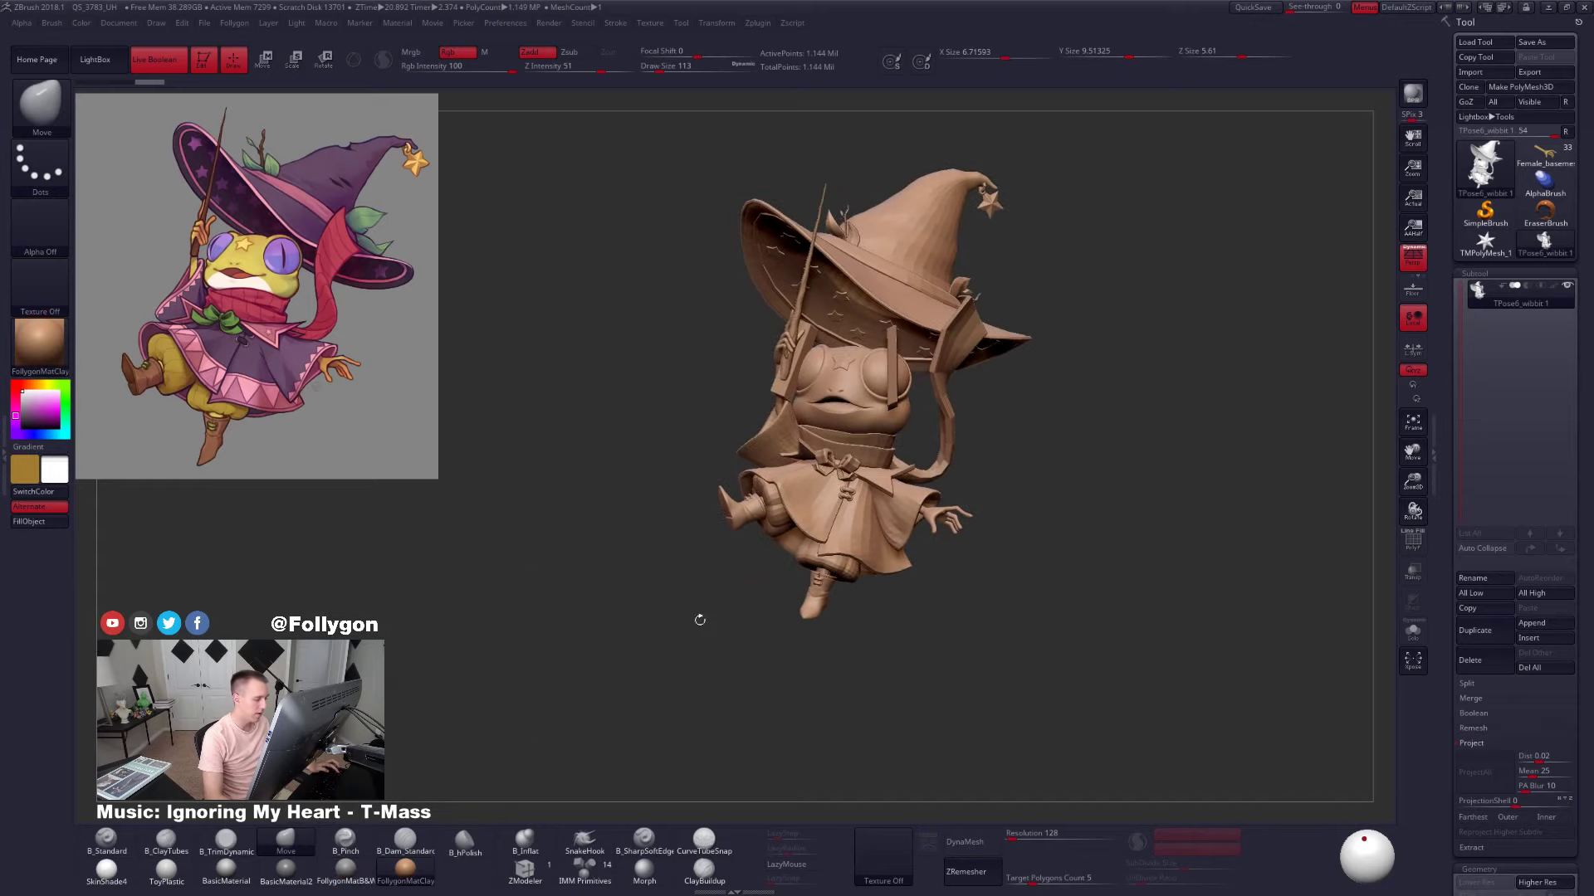
# Compare the FollygonMatB&W and FollygonMatClay materials on the posing mesh and settle on FollygonMatB&W
pyautogui.click(358, 874)
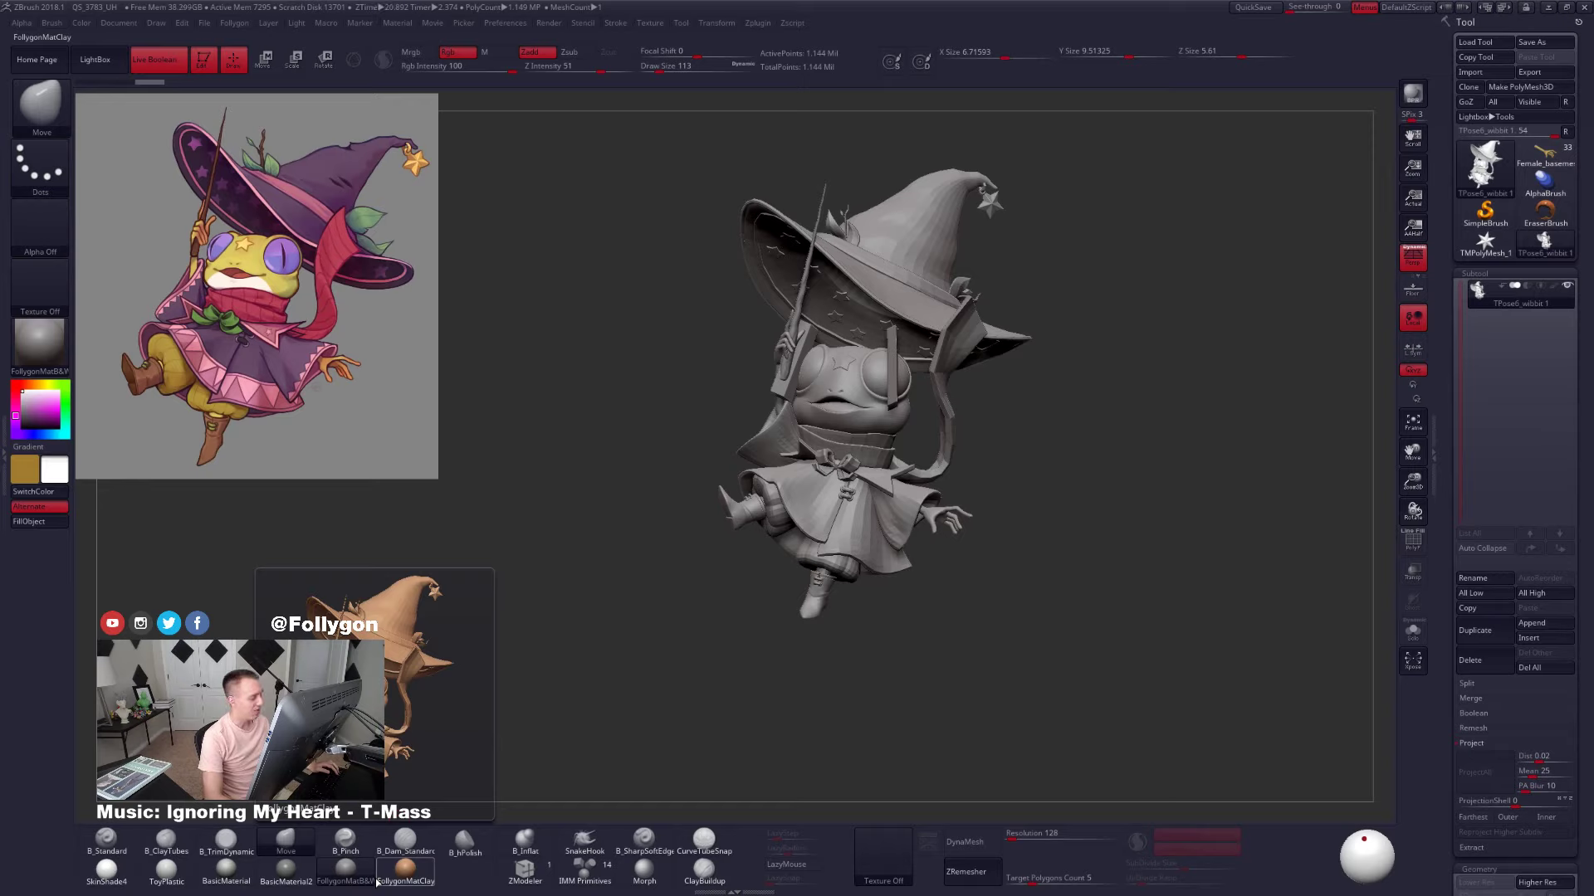
pyautogui.click(382, 878)
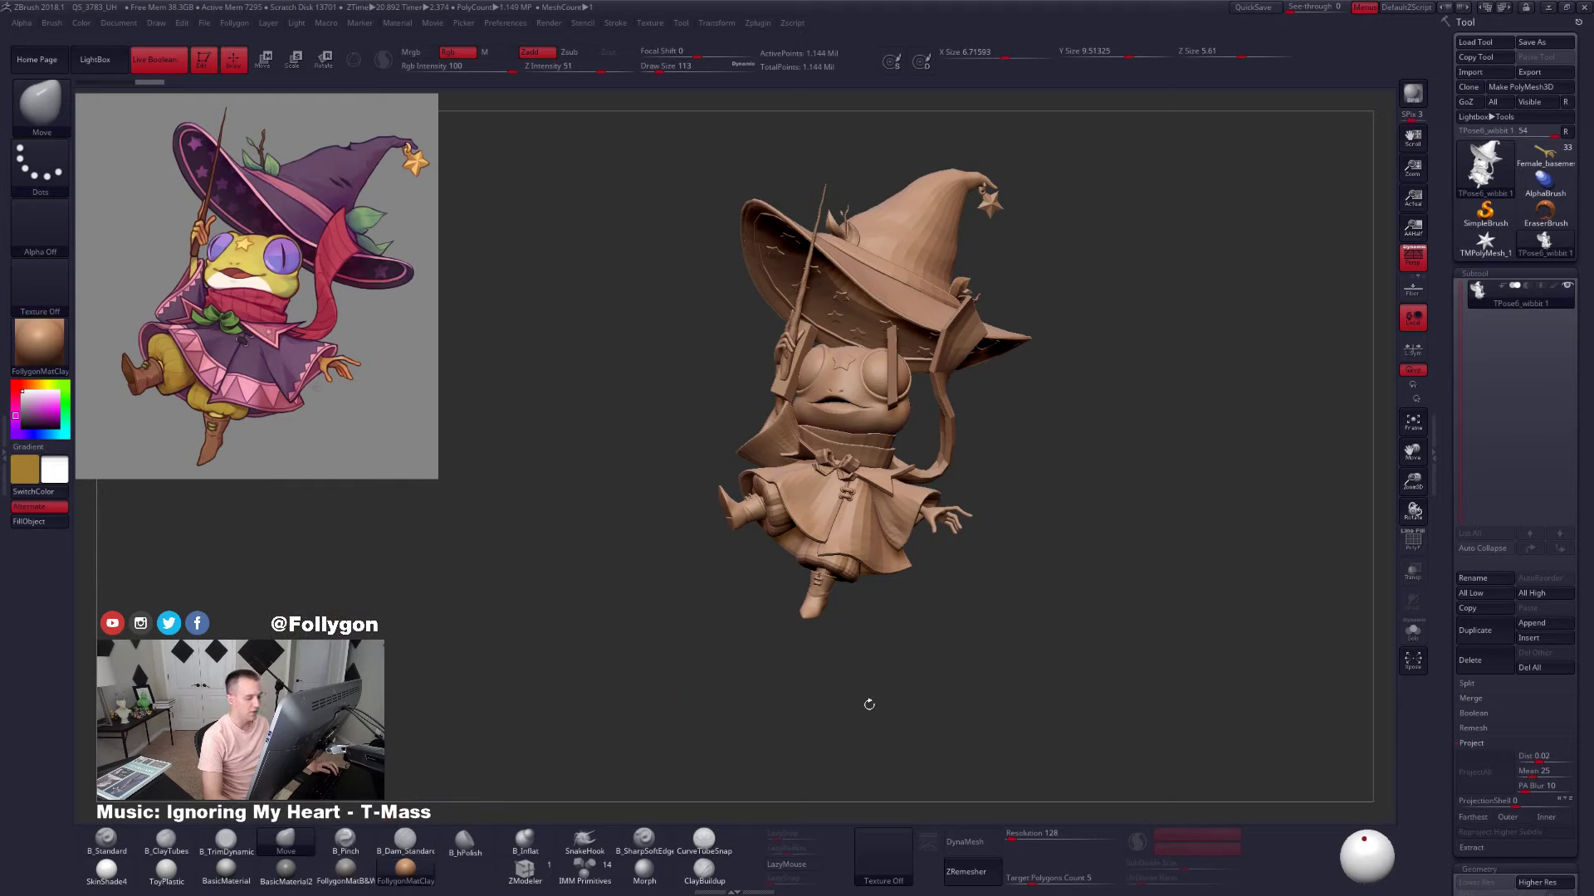
pyautogui.click(345, 870)
pyautogui.keyDown('alt'); pyautogui.moveTo(981, 481); pyautogui.dragTo(1004, 537); pyautogui.keyUp('alt')
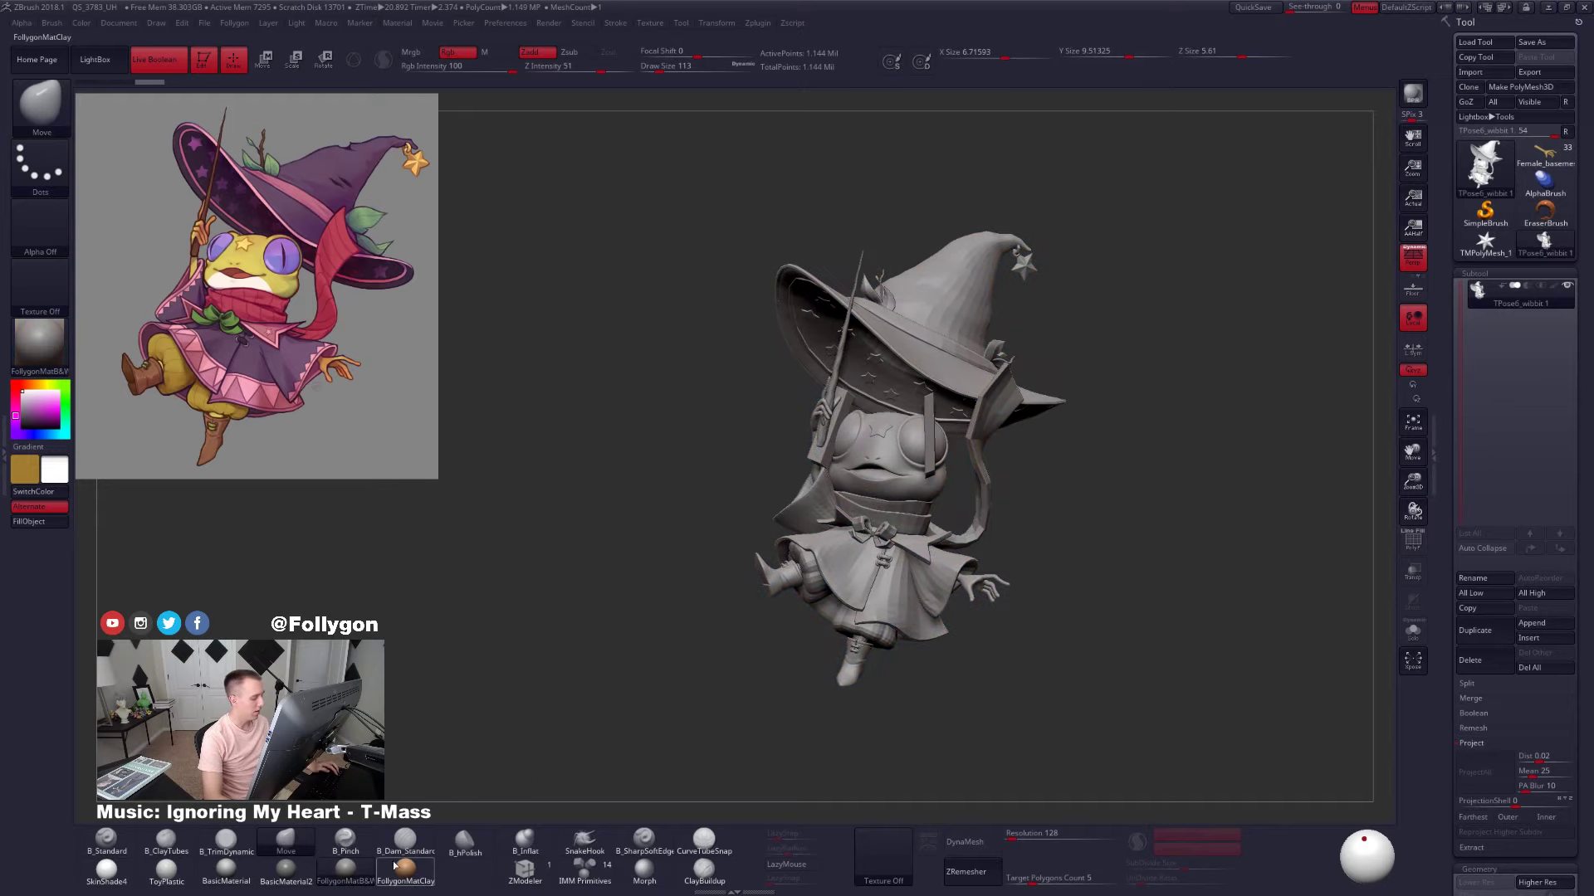
# Set the visibility selection brush to SelectRect for isolating parts of the raised hand and wand
pyautogui.keyDown('ctrl'); pyautogui.moveTo(834, 375); pyautogui.dragTo(853, 498, button='right'); pyautogui.keyUp('ctrl')
pyautogui.hotkey('shift', 'f')
pyautogui.hotkey('shift', 'f')
pyautogui.hotkey('ctrl', 'shift', 'f')
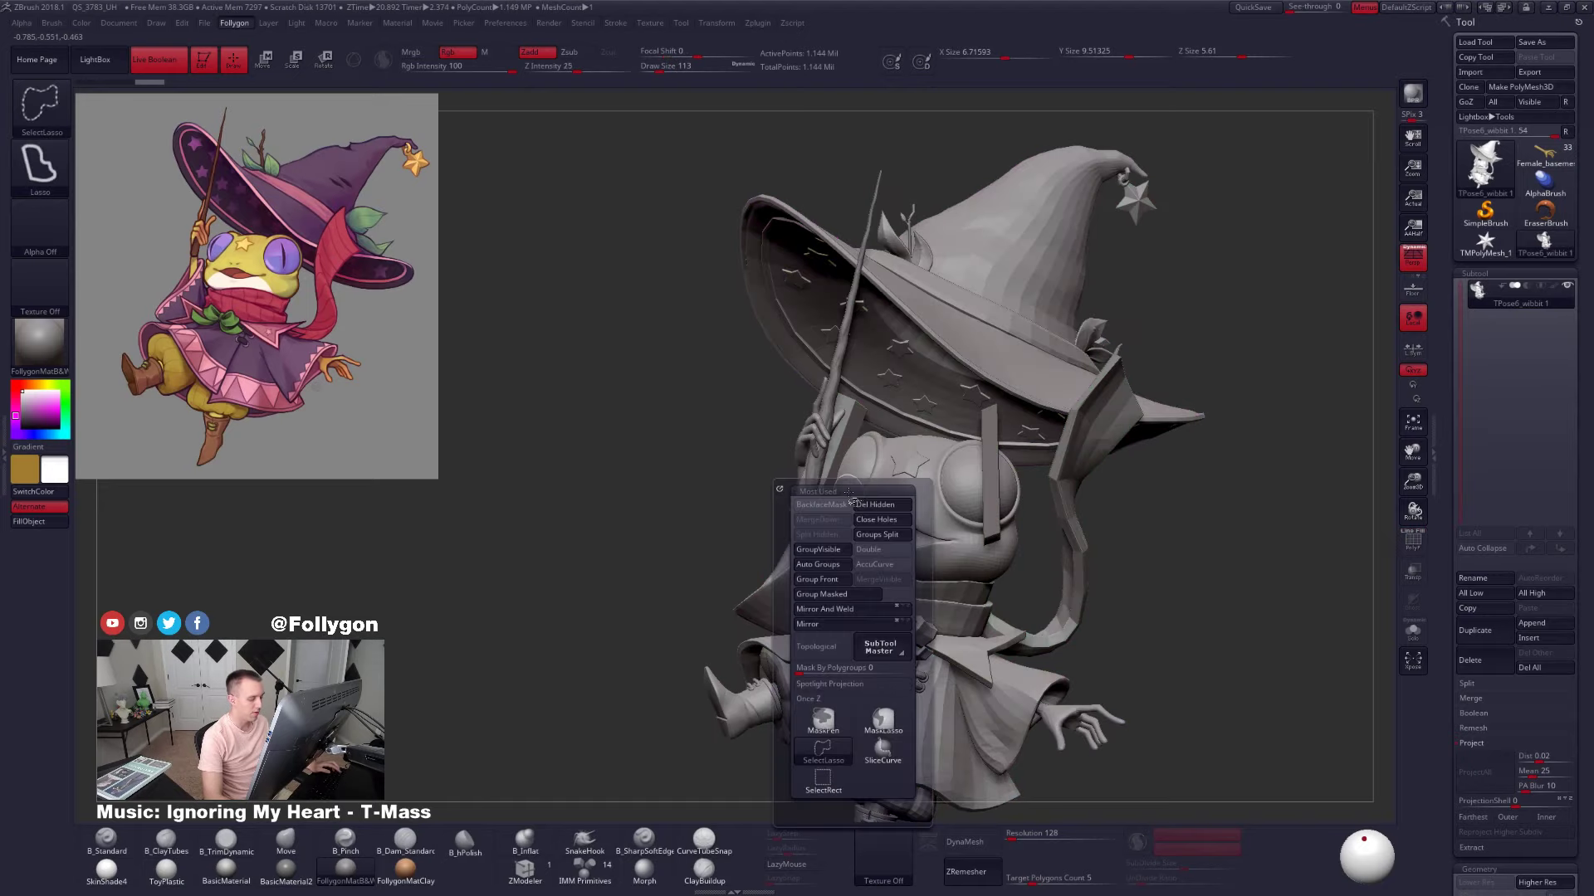
pyautogui.keyDown('ctrl'); pyautogui.keyDown('shift'); pyautogui.click(822, 780); pyautogui.keyUp('shift'); pyautogui.keyUp('ctrl')
pyautogui.keyDown('ctrl'); pyautogui.moveTo(770, 439); pyautogui.dragTo(814, 457, button='right'); pyautogui.keyUp('ctrl')
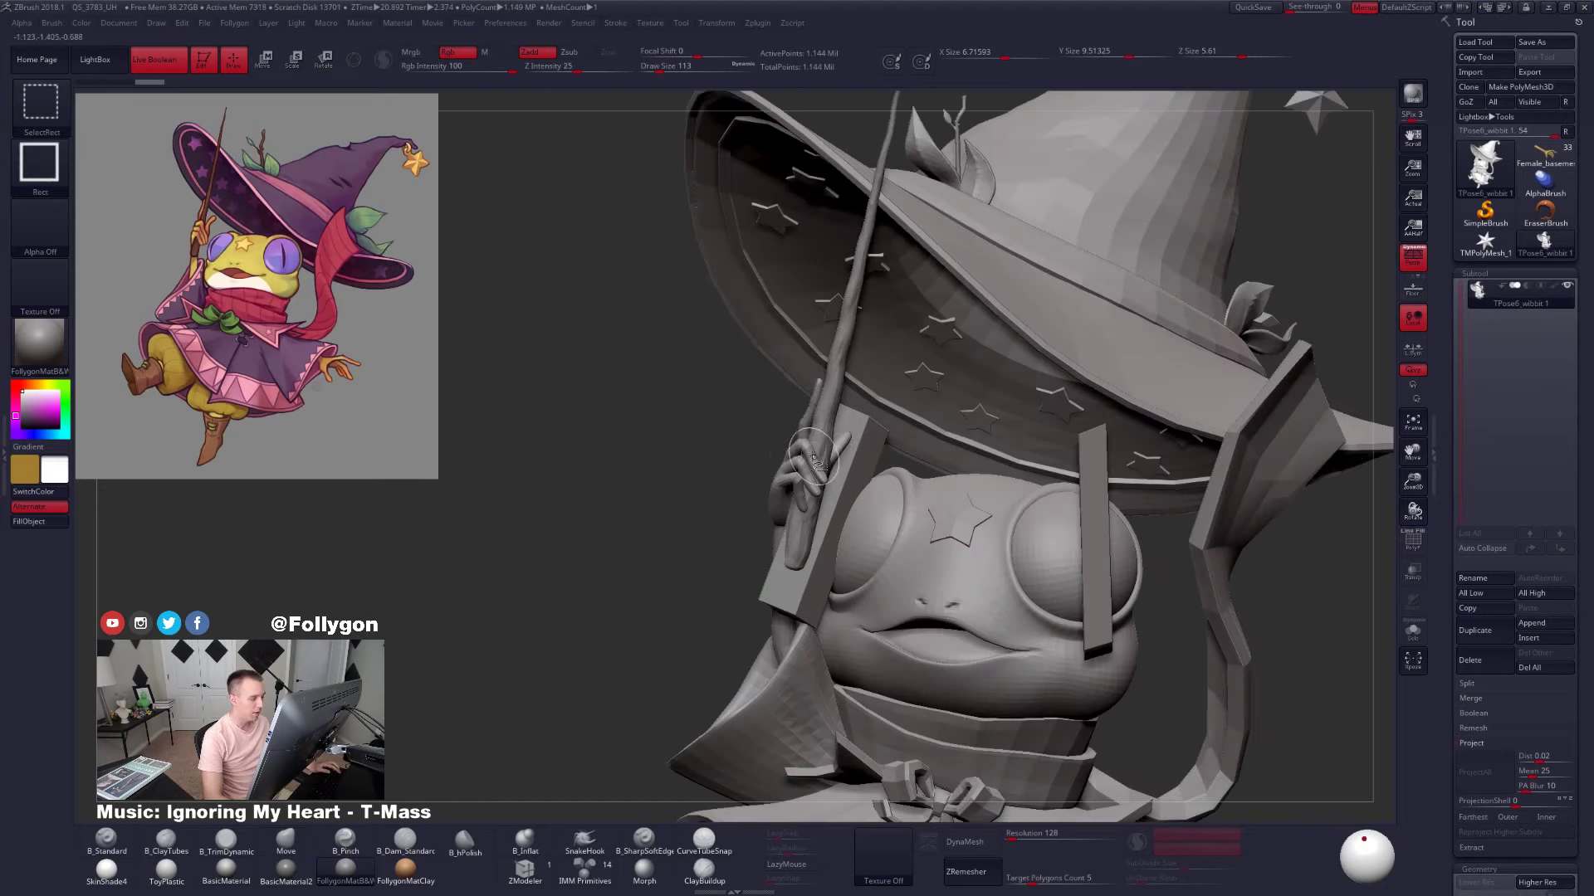
# Hide the raised arm and wand, mask the rest of the figure, and show everything again
pyautogui.keyDown('ctrl'); pyautogui.keyDown('shift'); pyautogui.click(815, 458); pyautogui.keyUp('shift'); pyautogui.keyUp('ctrl')
pyautogui.keyDown('ctrl'); pyautogui.keyDown('shift'); pyautogui.moveTo(692, 450); pyautogui.dragTo(597, 420); pyautogui.keyUp('shift'); pyautogui.keyUp('ctrl')
pyautogui.keyDown('ctrl'); pyautogui.keyDown('shift'); pyautogui.click(795, 477); pyautogui.keyUp('shift'); pyautogui.keyUp('ctrl')
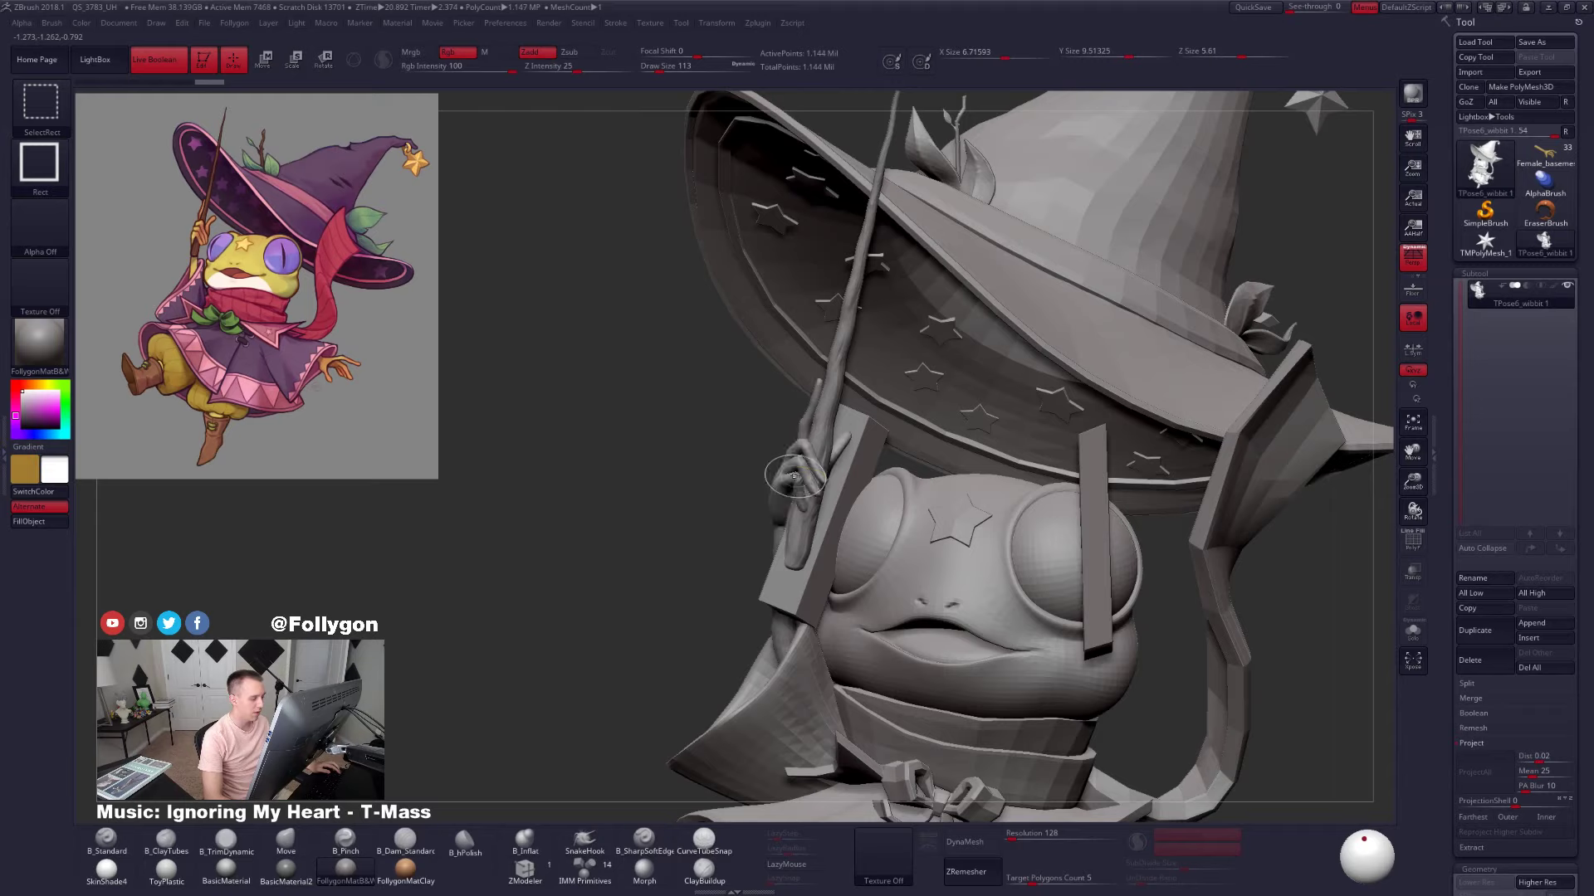
pyautogui.keyDown('ctrl'); pyautogui.keyDown('shift'); pyautogui.click(804, 471); pyautogui.keyUp('shift'); pyautogui.keyUp('ctrl')
pyautogui.keyDown('ctrl'); pyautogui.keyDown('shift'); pyautogui.click(810, 474); pyautogui.keyUp('shift'); pyautogui.keyUp('ctrl')
pyautogui.keyDown('ctrl'); pyautogui.click(702, 485); pyautogui.keyUp('ctrl')
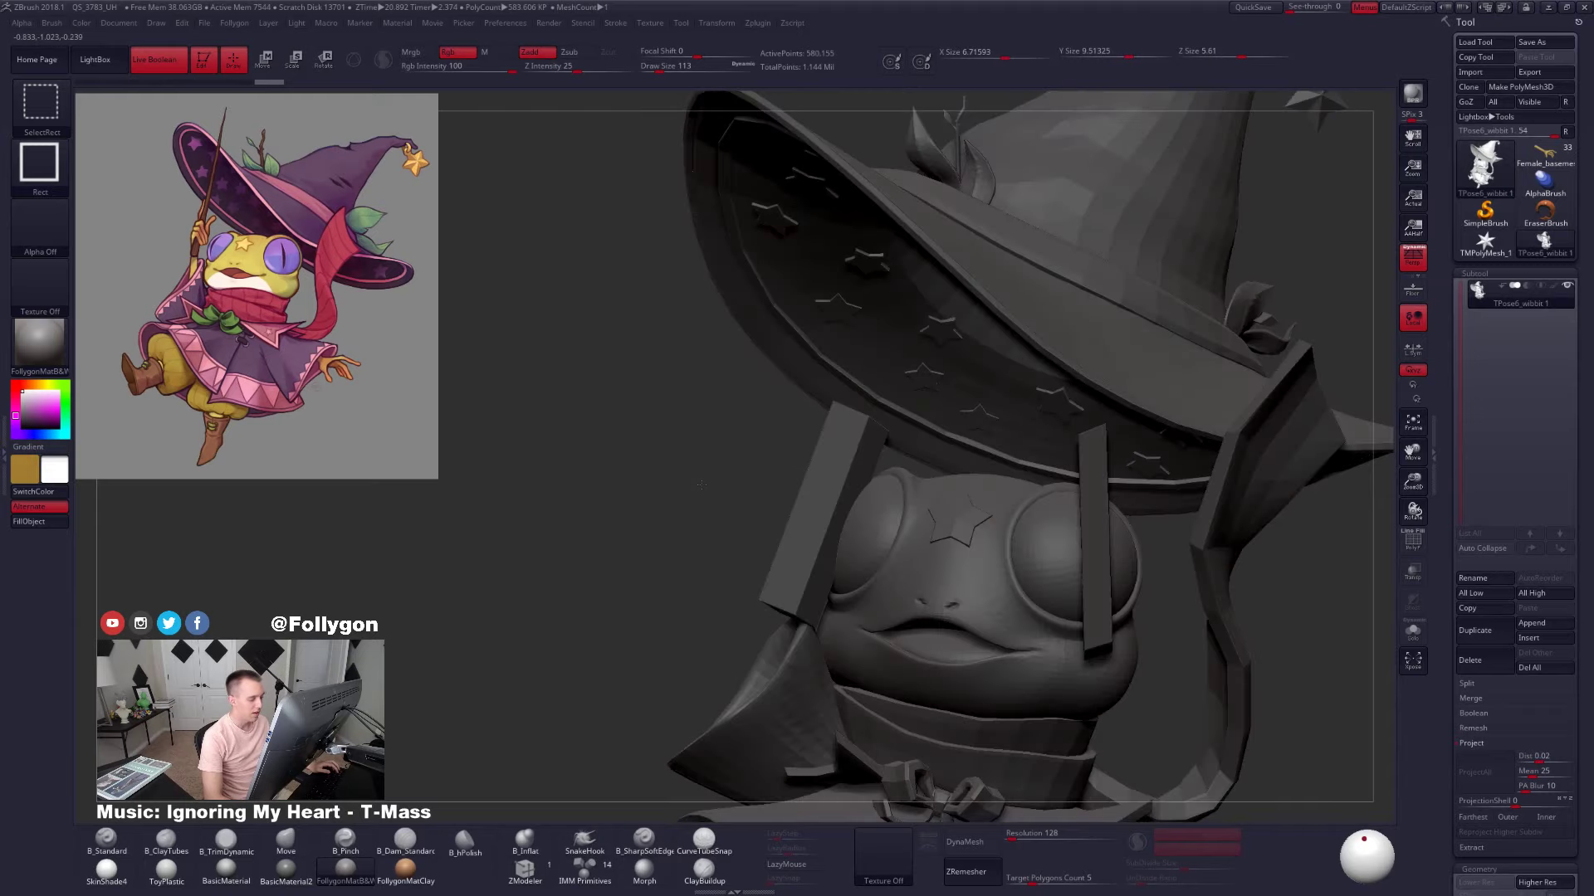
pyautogui.keyDown('ctrl'); pyautogui.keyDown('shift'); pyautogui.click(701, 485); pyautogui.keyUp('shift'); pyautogui.keyUp('ctrl')
# Rotate the raised arm and wand towards the head, pivoting where the arm leaves the sleeve
pyautogui.moveTo(766, 634)
pyautogui.keyDown('alt'); pyautogui.mouseDown(button='right')
pyautogui.moveTo(775, 529)
pyautogui.moveTo(916, 539)
pyautogui.moveTo(774, 550)
pyautogui.moveTo(963, 566)
pyautogui.mouseUp(button='right'); pyautogui.keyUp('alt')
pyautogui.keyDown('alt'); pyautogui.moveTo(789, 531); pyautogui.dragTo(664, 557, button='right'); pyautogui.keyUp('alt')
pyautogui.press('r')
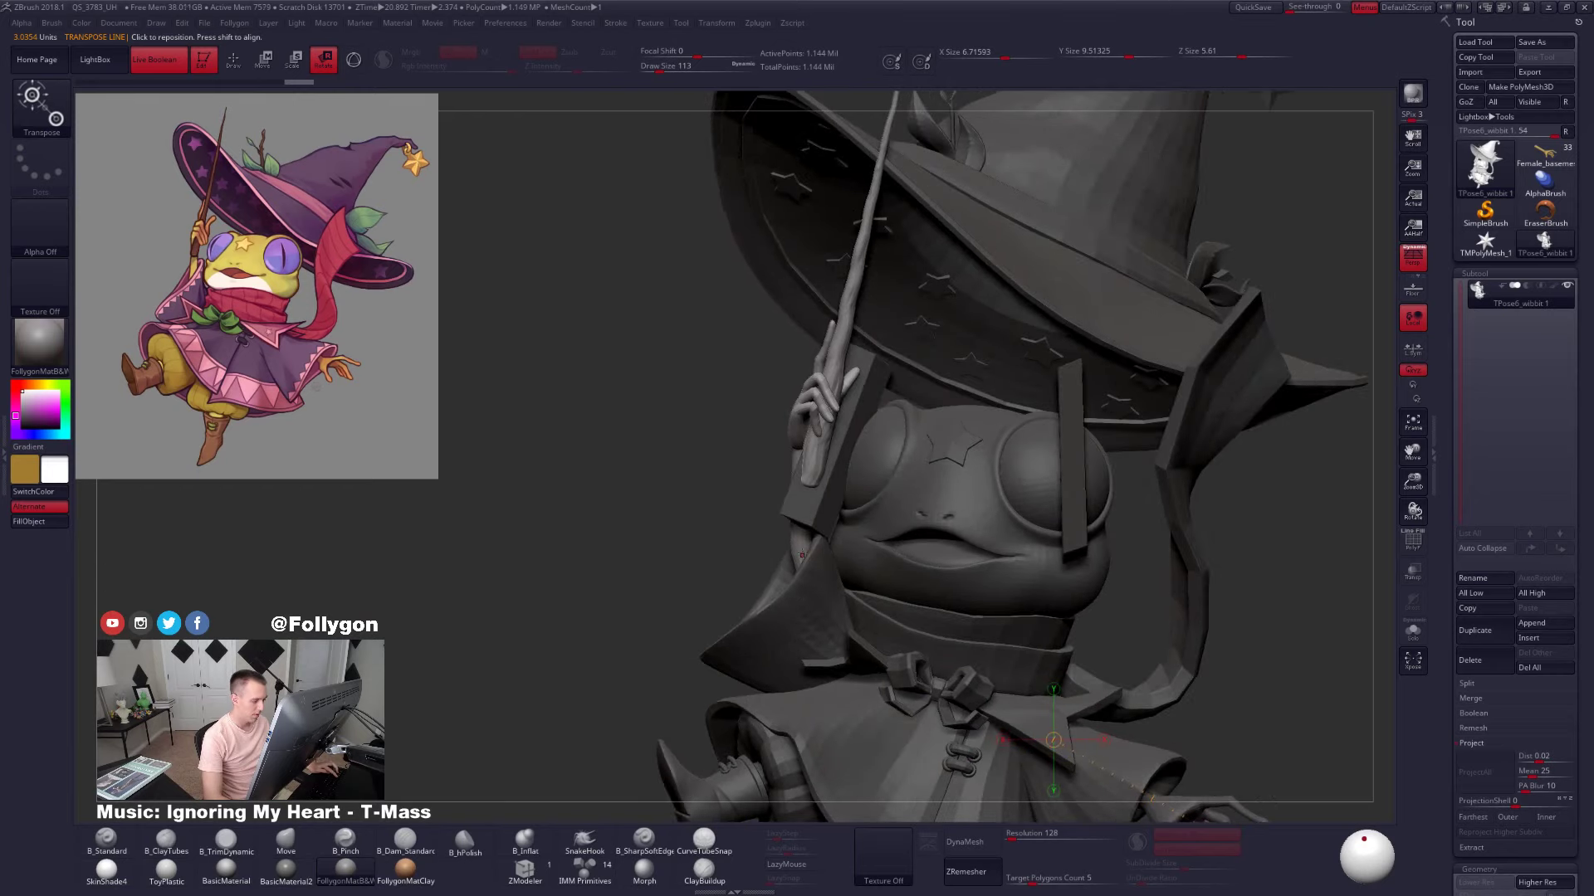
pyautogui.moveTo(802, 555)
pyautogui.mouseDown()
pyautogui.moveTo(748, 339)
pyautogui.moveTo(716, 348)
pyautogui.mouseUp()
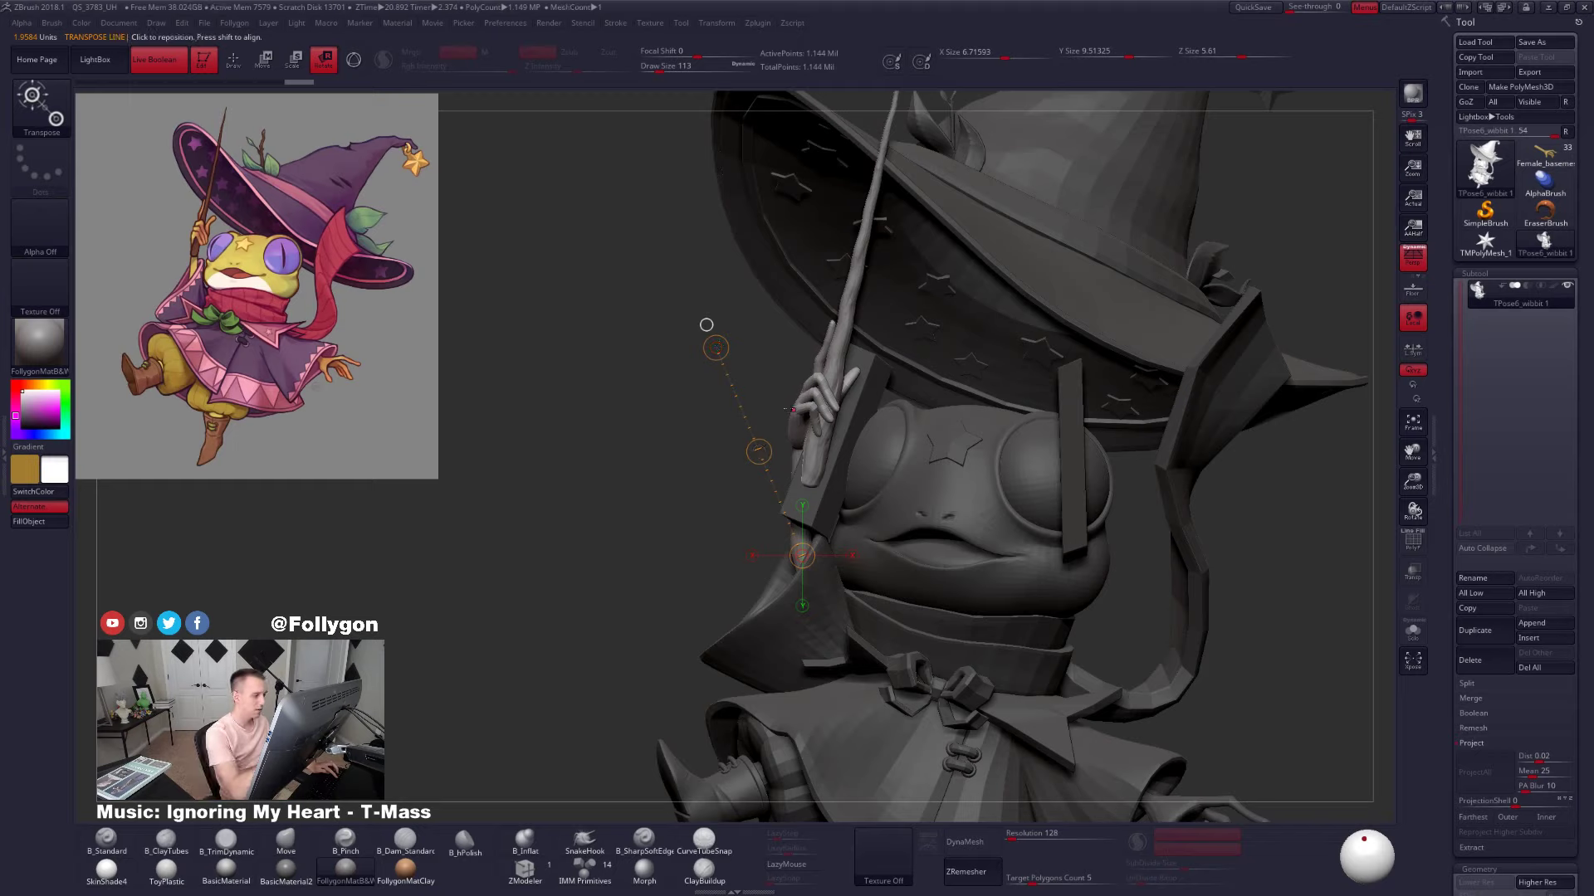
pyautogui.moveTo(718, 347); pyautogui.dragTo(734, 340)
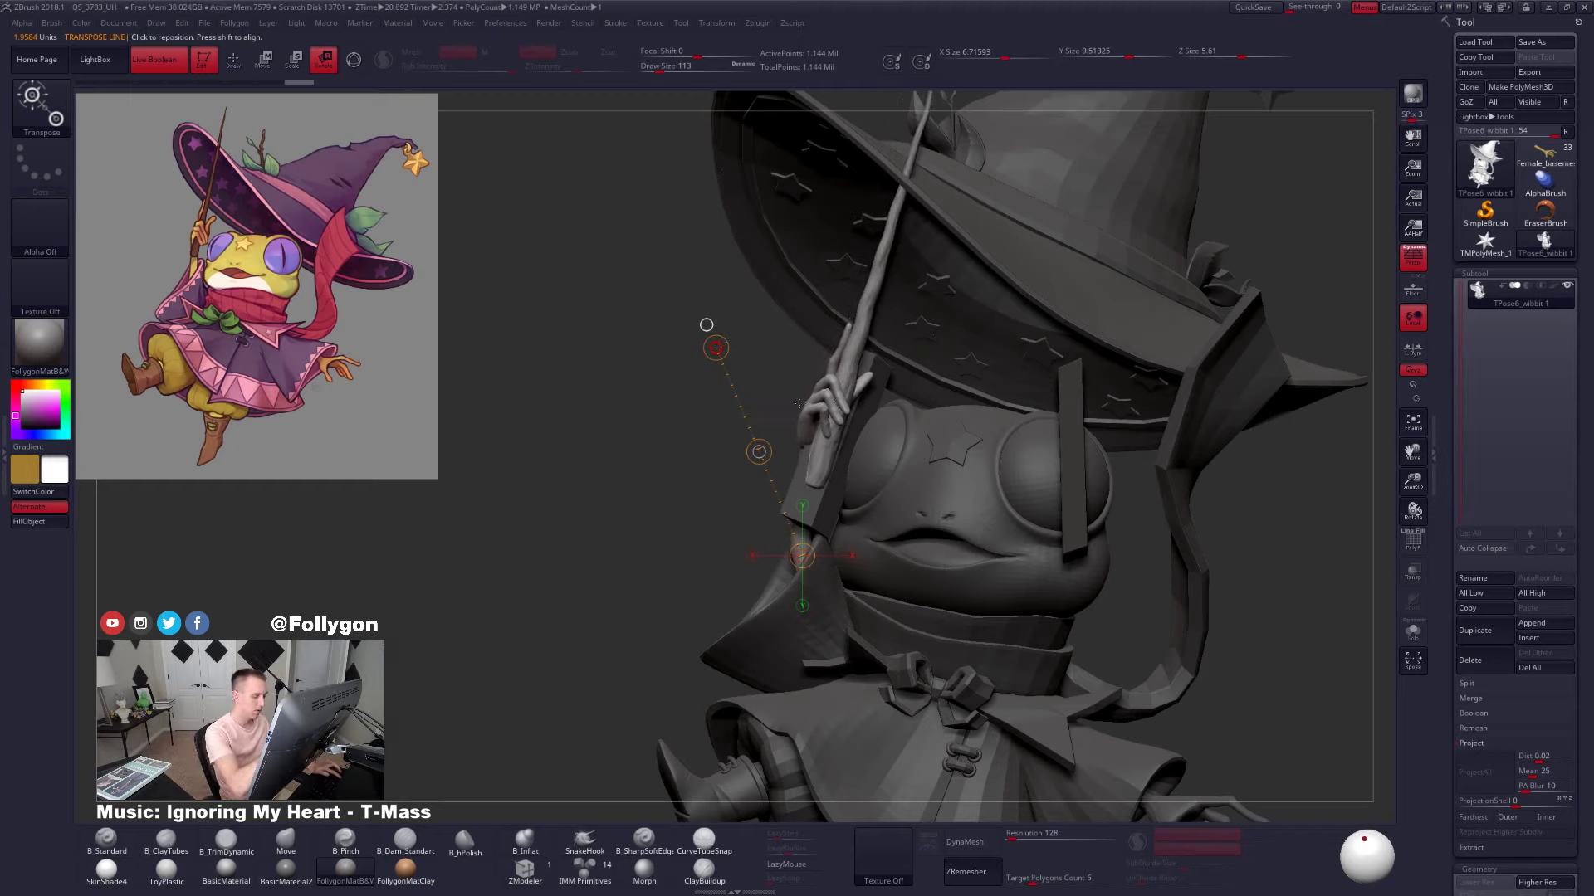
# Hide the two flat slabs in front of the frog's eyes to check the raised arm's placement
pyautogui.press('q')
pyautogui.keyDown('ctrl'); pyautogui.keyDown('shift'); pyautogui.click(1083, 542); pyautogui.keyUp('shift'); pyautogui.keyUp('ctrl')
pyautogui.keyDown('ctrl'); pyautogui.keyDown('shift'); pyautogui.moveTo(689, 503); pyautogui.dragTo(655, 537); pyautogui.keyUp('shift'); pyautogui.keyUp('ctrl')
pyautogui.keyDown('alt'); pyautogui.moveTo(818, 623); pyautogui.dragTo(809, 574, button='right'); pyautogui.keyUp('alt')
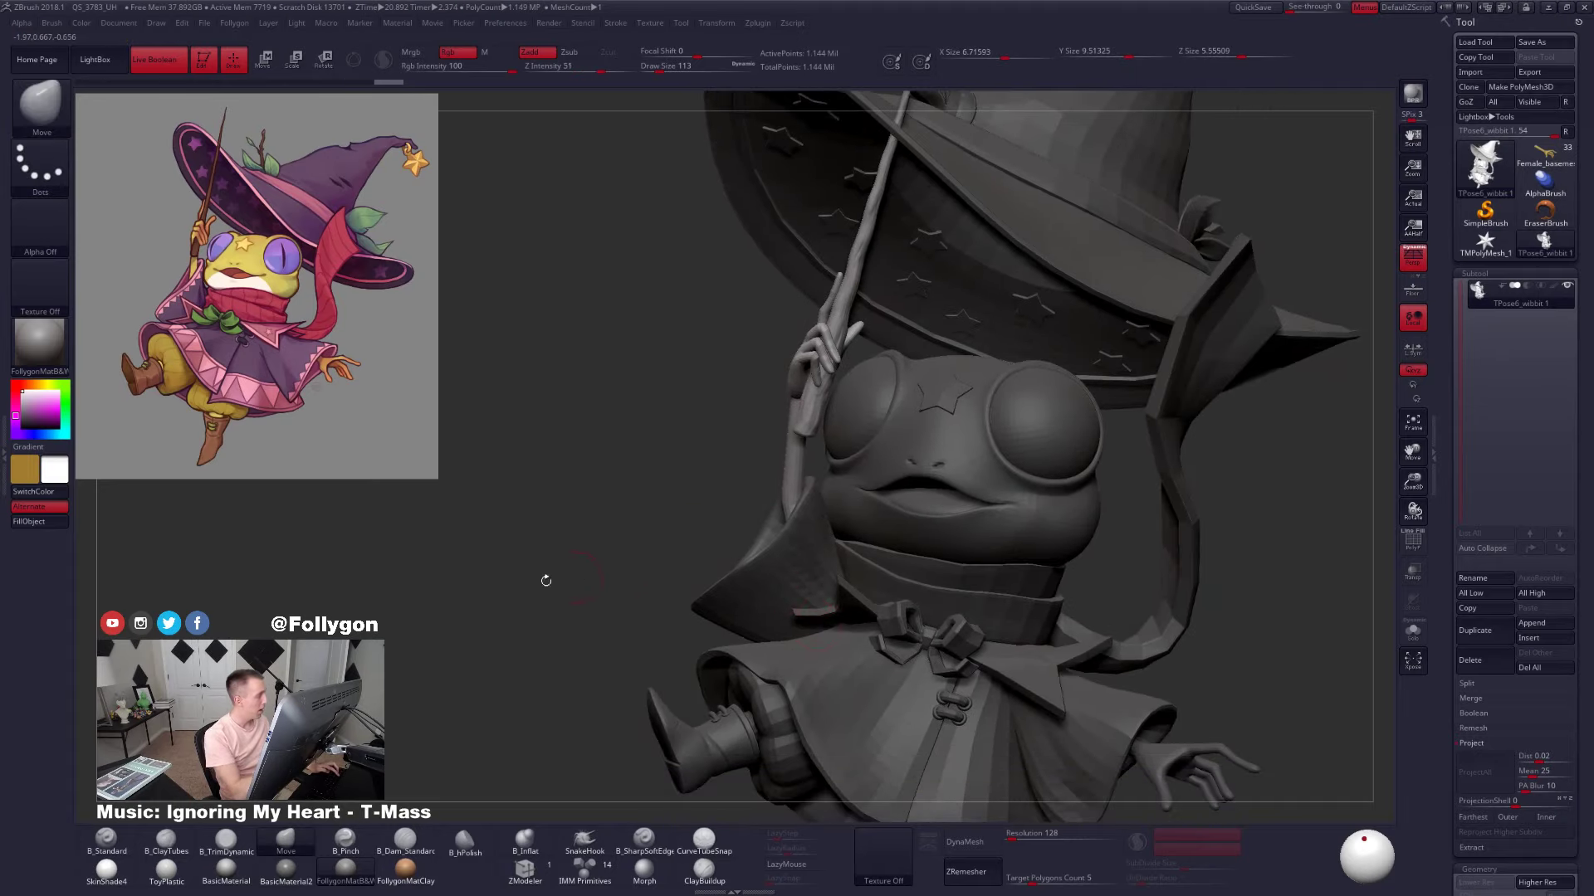
pyautogui.keyDown('ctrl'); pyautogui.moveTo(859, 492); pyautogui.dragTo(816, 445, button='right'); pyautogui.keyUp('ctrl')
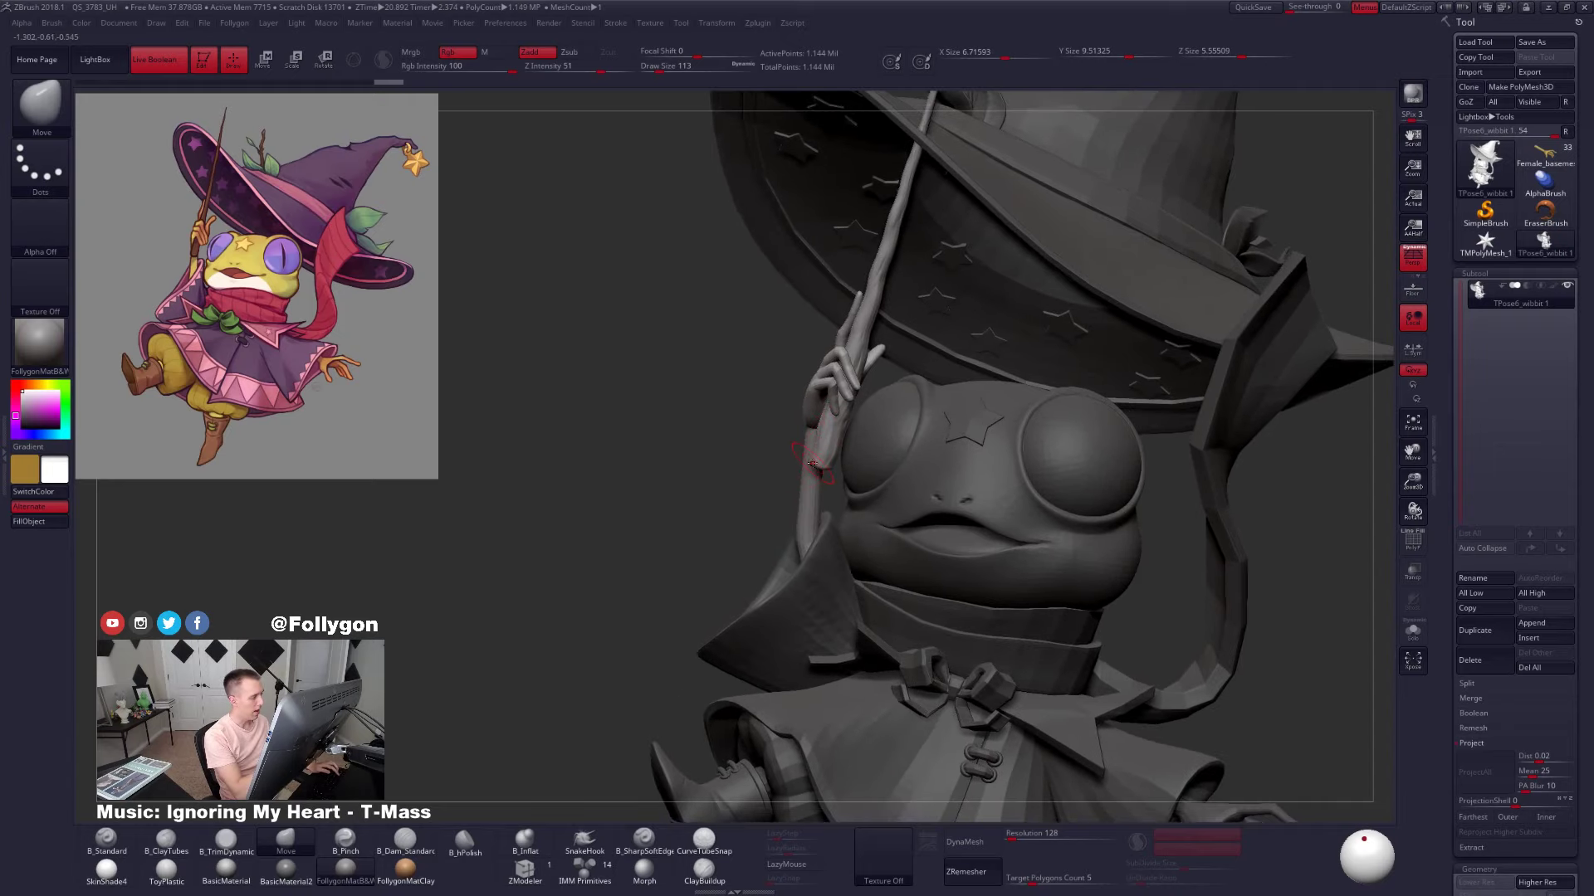
# Invert the mask and isolate the raised arm together with the wand
pyautogui.keyDown('ctrl'); pyautogui.click(744, 490); pyautogui.keyUp('ctrl')
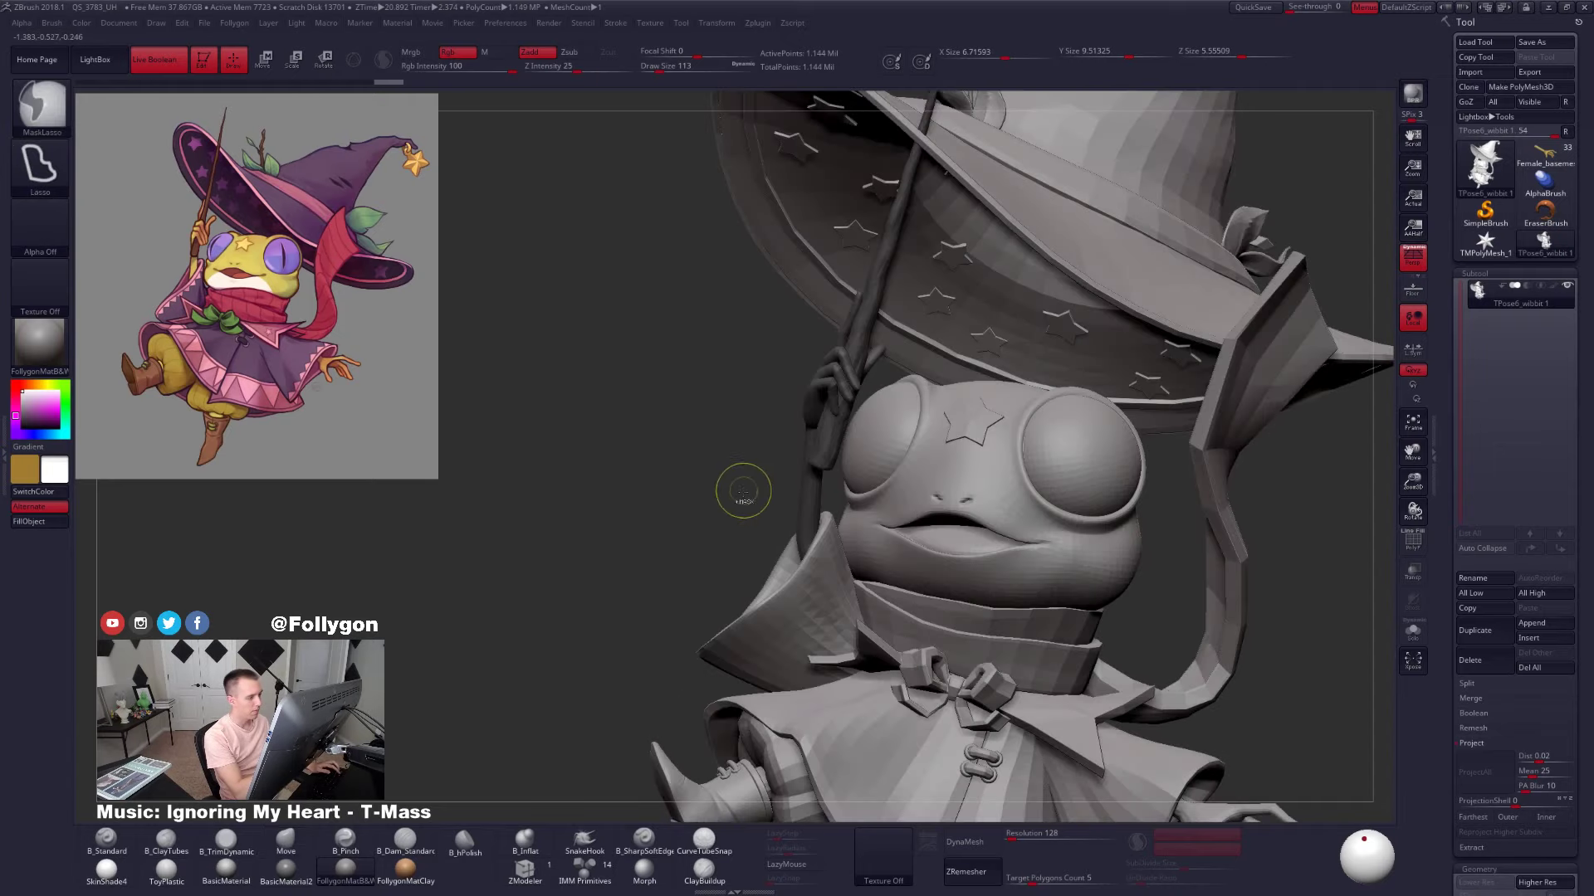
pyautogui.keyDown('ctrl'); pyautogui.moveTo(742, 496); pyautogui.dragTo(744, 485); pyautogui.keyUp('ctrl')
pyautogui.keyDown('ctrl'); pyautogui.keyDown('shift'); pyautogui.click(803, 478); pyautogui.keyUp('shift'); pyautogui.keyUp('ctrl')
pyautogui.moveTo(798, 449)
pyautogui.mouseDown(button='right')
pyautogui.moveTo(777, 459)
pyautogui.moveTo(776, 436)
pyautogui.mouseUp(button='right')
pyautogui.keyDown('ctrl'); pyautogui.keyDown('shift'); pyautogui.moveTo(726, 437); pyautogui.dragTo(755, 461); pyautogui.keyUp('shift'); pyautogui.keyUp('ctrl')
pyautogui.keyDown('ctrl'); pyautogui.keyDown('shift'); pyautogui.click(1121, 518); pyautogui.keyUp('shift'); pyautogui.keyUp('ctrl')
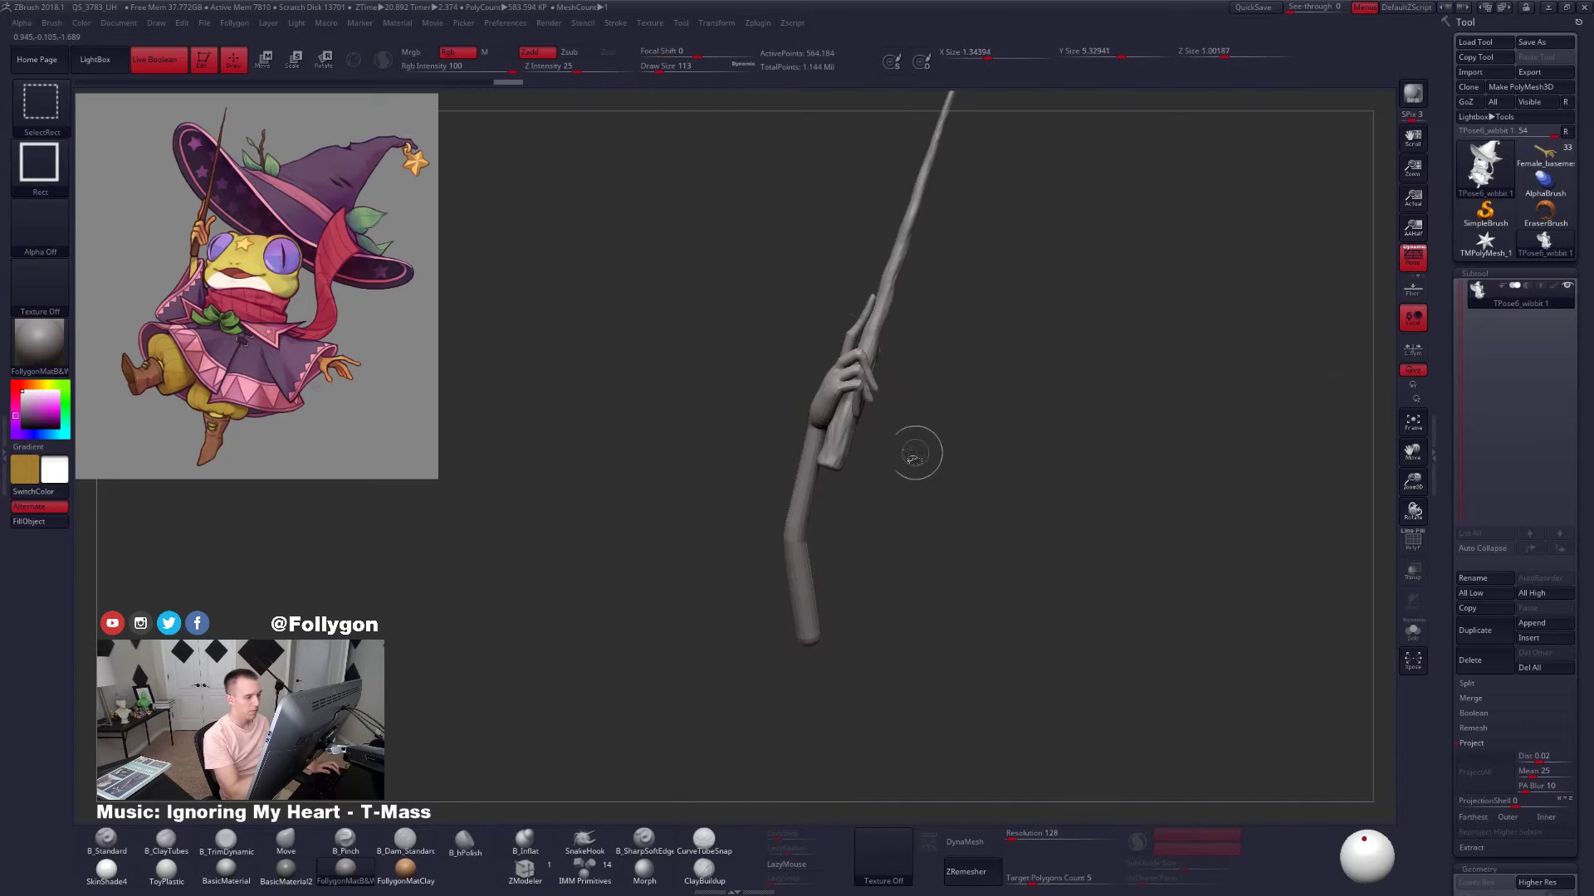
pyautogui.moveTo(913, 454)
pyautogui.mouseDown(button='right')
pyautogui.moveTo(810, 409)
pyautogui.moveTo(803, 444)
pyautogui.moveTo(900, 465)
pyautogui.moveTo(898, 508)
pyautogui.moveTo(880, 465)
pyautogui.mouseUp(button='right')
# Lasso-mask the hand and the section of the wand it grips, leaving the forearm unmasked
pyautogui.hotkey('shift', 'f')
pyautogui.hotkey('shift', 'f')
pyautogui.moveTo(801, 455)
pyautogui.keyDown('ctrl'); pyautogui.mouseDown()
pyautogui.moveTo(653, 171)
pyautogui.moveTo(1208, 335)
pyautogui.moveTo(996, 467)
pyautogui.mouseUp(); pyautogui.keyUp('ctrl')
pyautogui.keyDown('ctrl'); pyautogui.moveTo(1025, 424); pyautogui.dragTo(962, 381, button='right'); pyautogui.keyUp('ctrl')
pyautogui.moveTo(982, 376)
pyautogui.keyDown('ctrl'); pyautogui.mouseDown()
pyautogui.moveTo(820, 333)
pyautogui.moveTo(998, 299)
pyautogui.mouseUp(); pyautogui.keyUp('ctrl')
pyautogui.moveTo(1039, 276)
pyautogui.mouseDown(button='right')
pyautogui.moveTo(962, 324)
pyautogui.moveTo(906, 440)
pyautogui.mouseUp(button='right')
pyautogui.press('space')
pyautogui.click(911, 475)
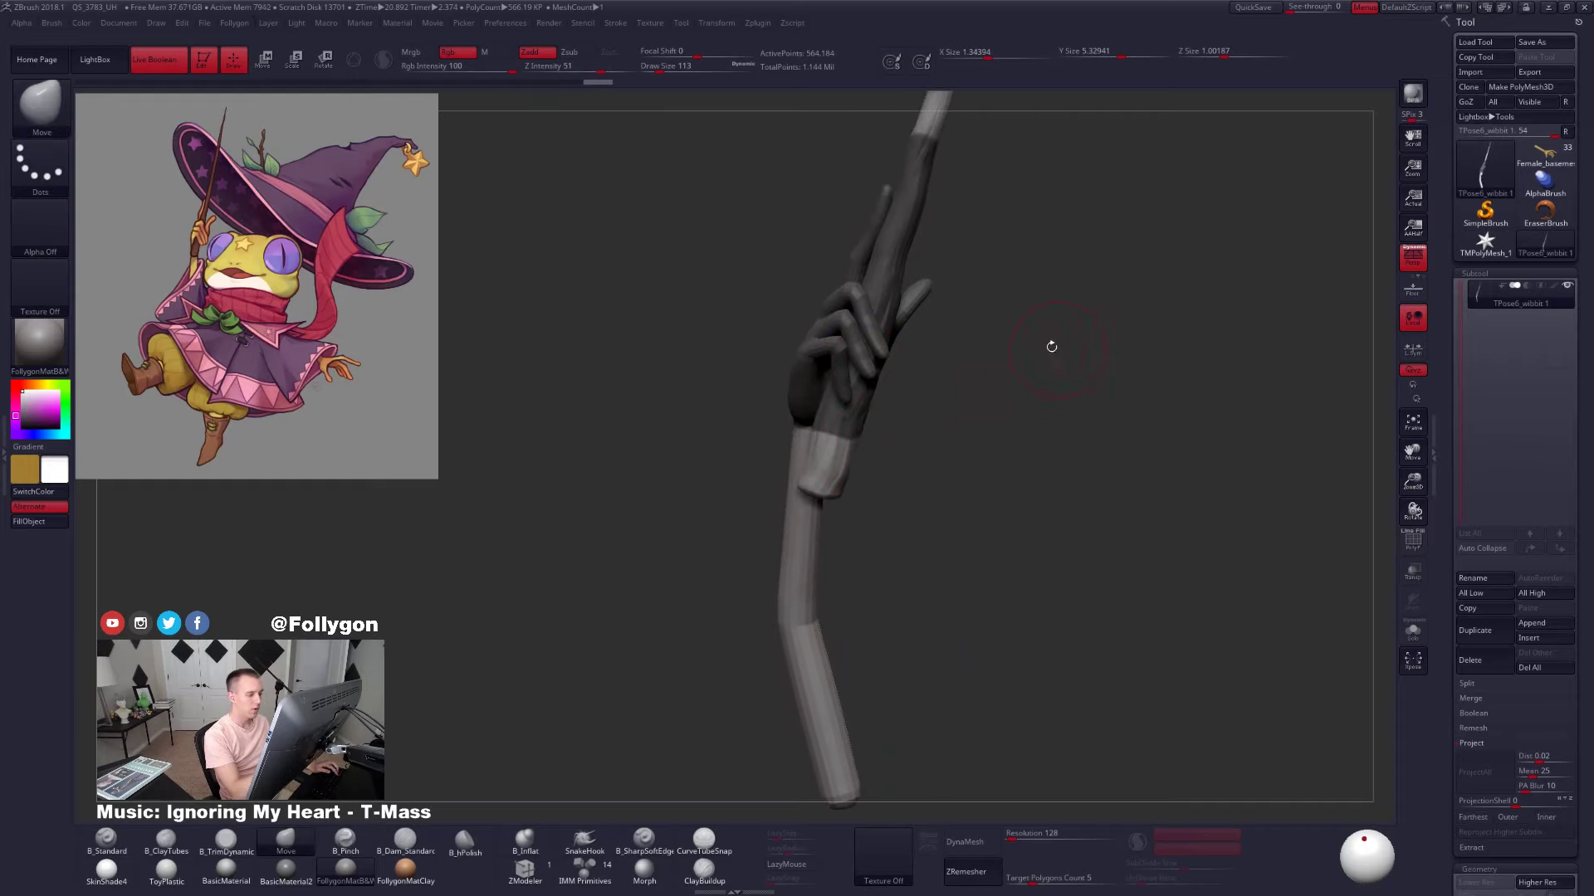
# Isolate the wand by its polygroup, mask it completely, and bring back the whole figure
pyautogui.hotkey('shift', 'f')
pyautogui.keyDown('ctrl'); pyautogui.keyDown('shift'); pyautogui.click(854, 448); pyautogui.keyUp('shift'); pyautogui.keyUp('ctrl')
pyautogui.keyDown('ctrl'); pyautogui.keyDown('shift'); pyautogui.click(864, 461); pyautogui.keyUp('shift'); pyautogui.keyUp('ctrl')
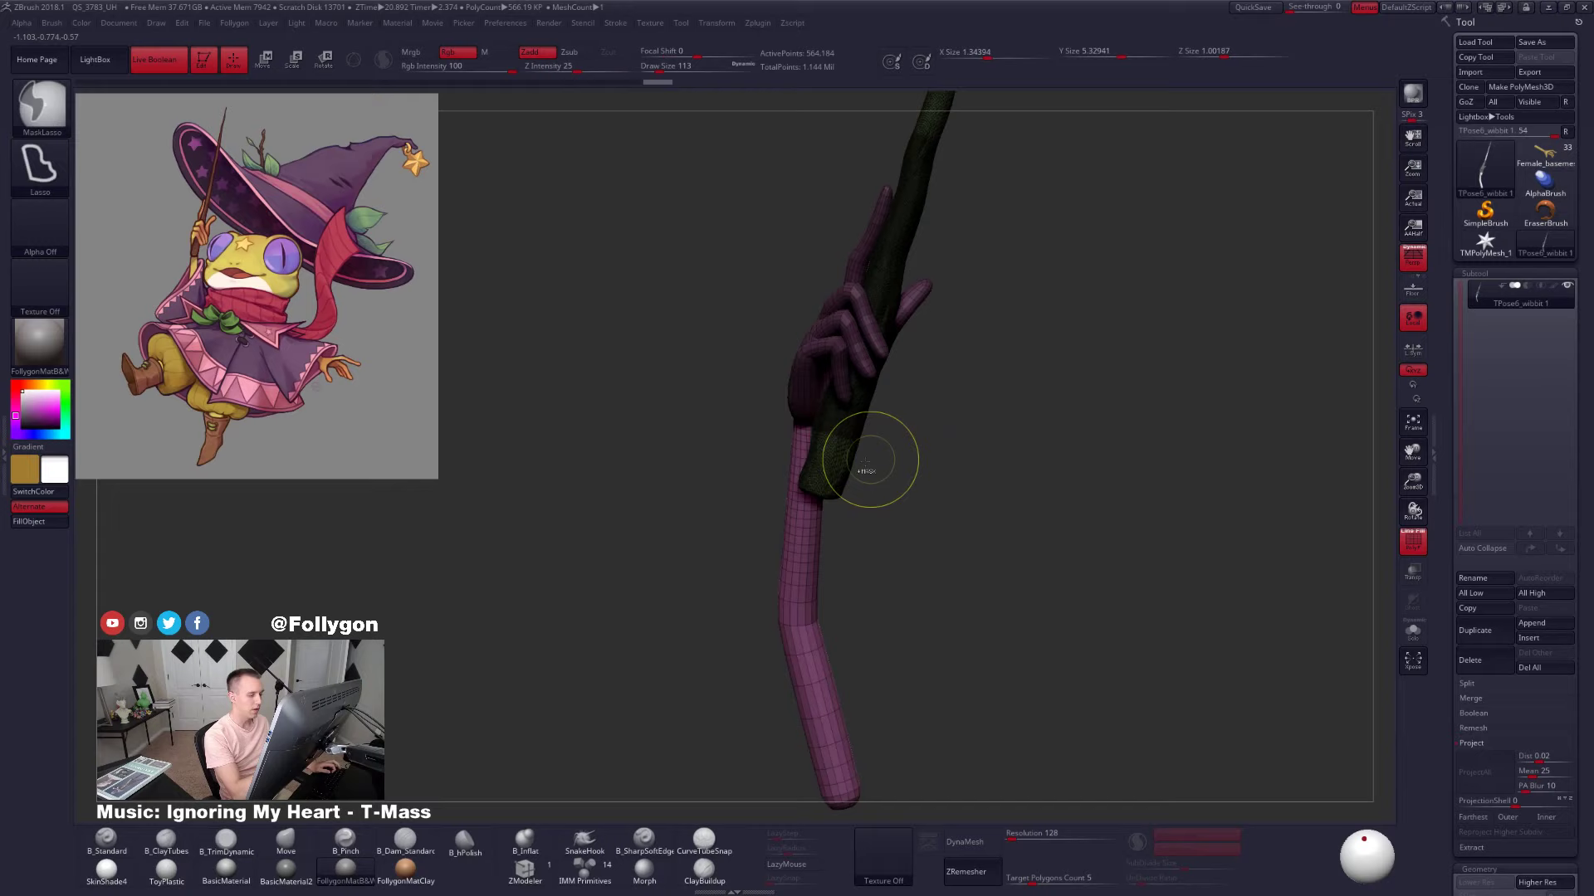
pyautogui.keyDown('ctrl'); pyautogui.keyDown('shift'); pyautogui.click(808, 538); pyautogui.keyUp('shift'); pyautogui.keyUp('ctrl')
pyautogui.hotkey('shift', 'f')
pyautogui.moveTo(882, 451)
pyautogui.keyDown('ctrl'); pyautogui.mouseDown(button='right')
pyautogui.moveTo(896, 368)
pyautogui.moveTo(869, 470)
pyautogui.mouseUp(button='right'); pyautogui.keyUp('ctrl')
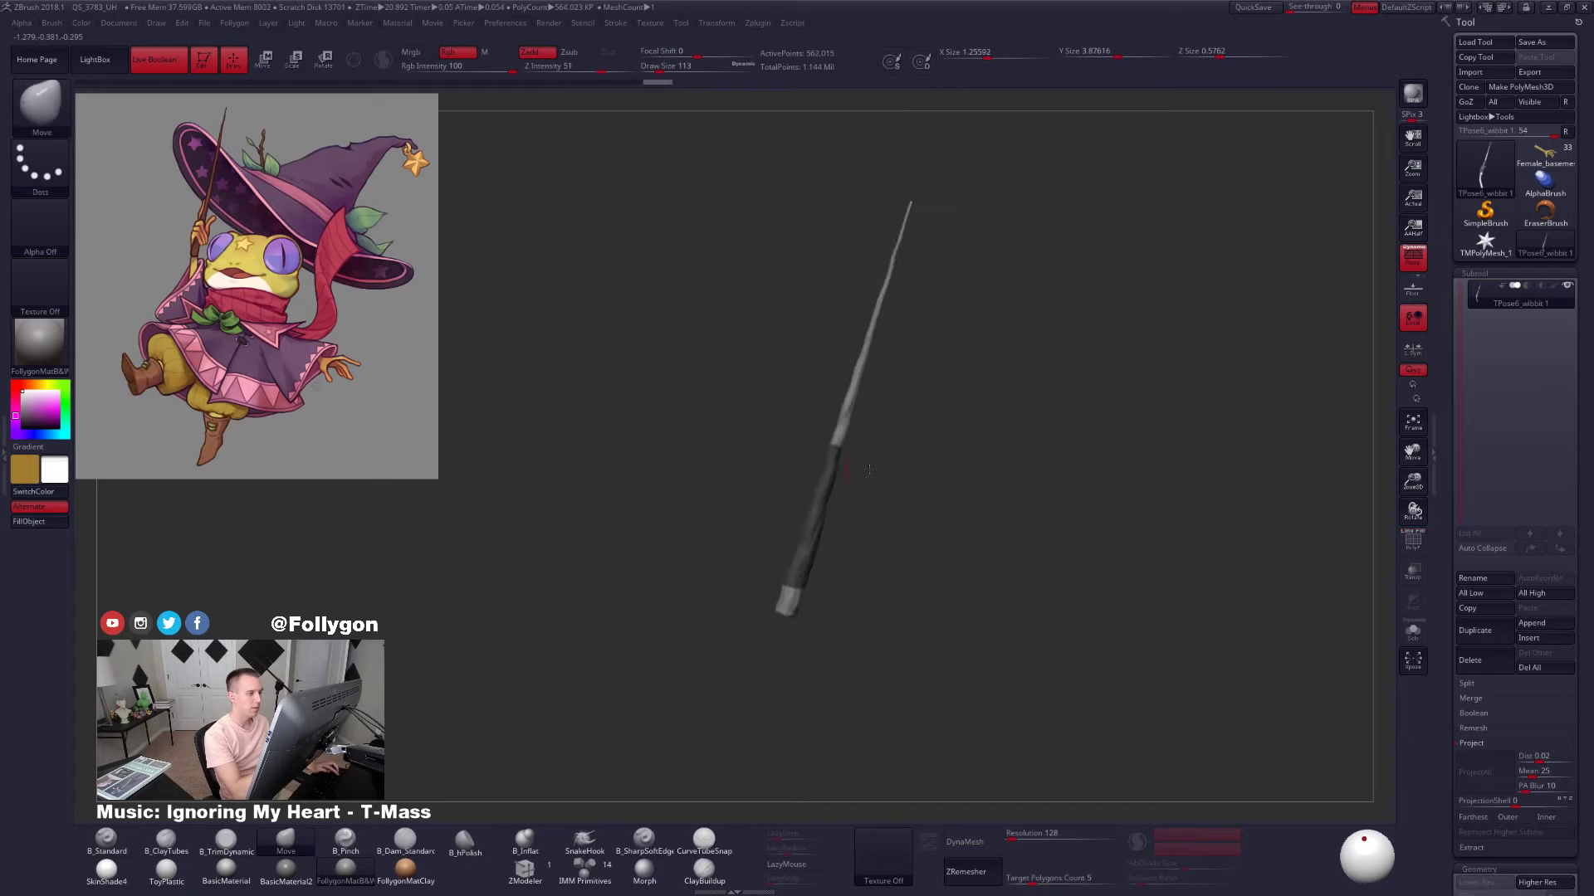
pyautogui.moveTo(860, 378)
pyautogui.keyDown('ctrl'); pyautogui.mouseDown()
pyautogui.moveTo(817, 430)
pyautogui.moveTo(1017, 197)
pyautogui.moveTo(815, 377)
pyautogui.mouseUp(); pyautogui.keyUp('ctrl')
pyautogui.keyDown('ctrl'); pyautogui.keyDown('shift'); pyautogui.click(980, 503); pyautogui.keyUp('shift'); pyautogui.keyUp('ctrl')
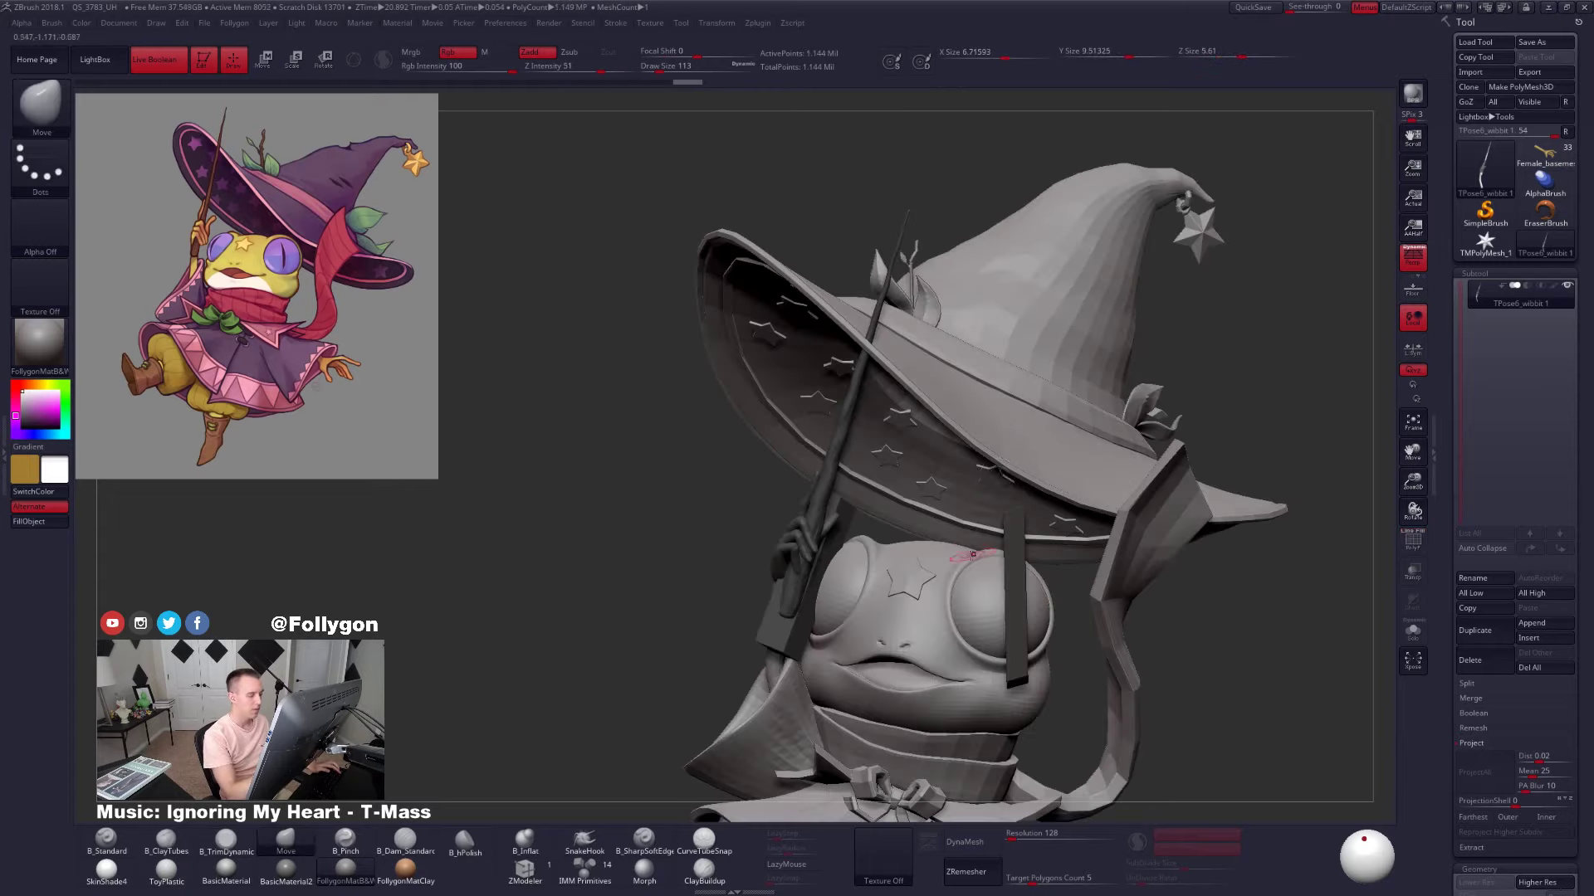
# Invert the mask to free the hand and wand, and mask the two flat slabs as well
pyautogui.keyDown('alt'); pyautogui.moveTo(972, 555); pyautogui.dragTo(1023, 396, button='right'); pyautogui.keyUp('alt')
pyautogui.keyDown('ctrl'); pyautogui.click(753, 516); pyautogui.keyUp('ctrl')
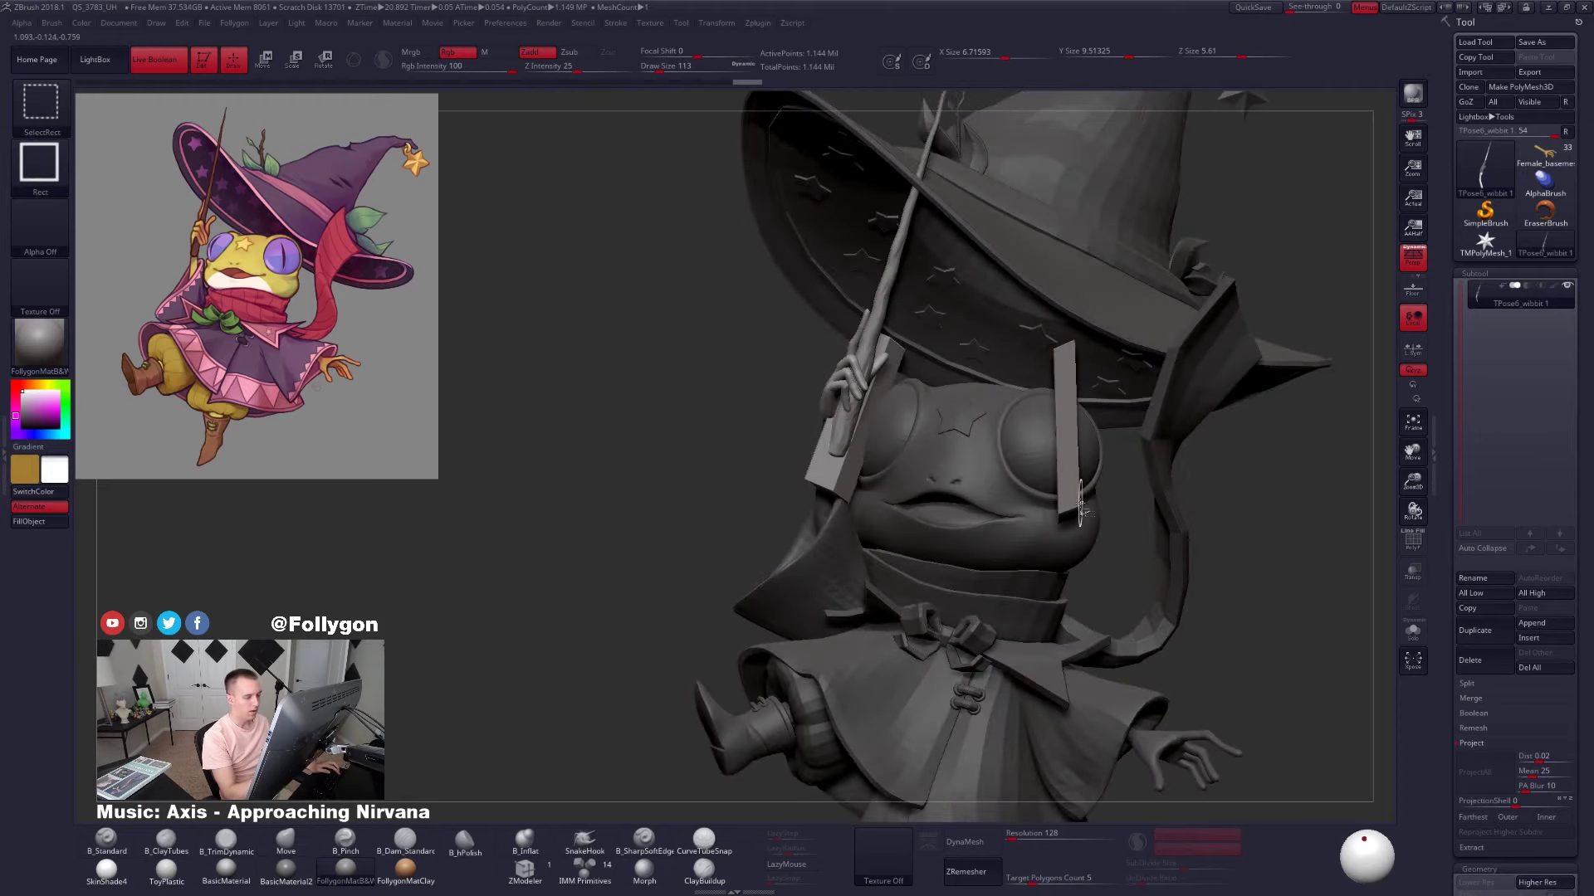
pyautogui.keyDown('ctrl'); pyautogui.keyDown('shift'); pyautogui.click(1078, 508); pyautogui.keyUp('shift'); pyautogui.keyUp('ctrl')
pyautogui.keyDown('ctrl'); pyautogui.click(1026, 574); pyautogui.keyUp('ctrl')
pyautogui.keyDown('ctrl'); pyautogui.keyDown('shift'); pyautogui.click(1024, 576); pyautogui.keyUp('shift'); pyautogui.keyUp('ctrl')
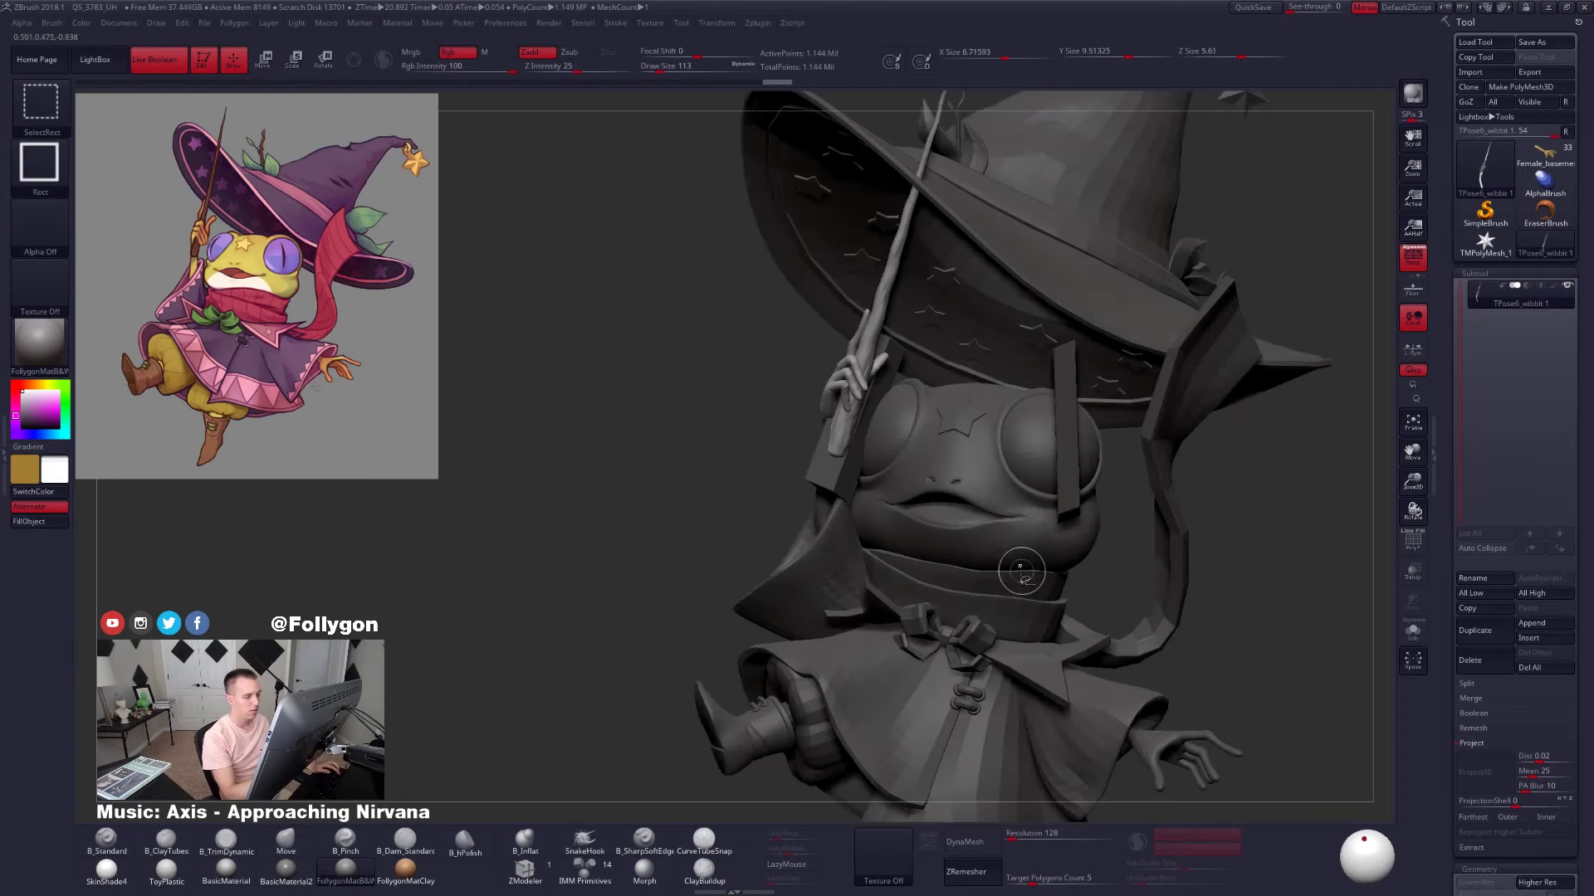
# Hide the two flat slabs again, keeping the raised hand and wand in view for posing
pyautogui.keyDown('alt'); pyautogui.moveTo(742, 567); pyautogui.dragTo(751, 618, button='right'); pyautogui.keyUp('alt')
pyautogui.press('r')
pyautogui.press('q')
pyautogui.keyDown('ctrl'); pyautogui.keyDown('shift'); pyautogui.click(1066, 498); pyautogui.keyUp('shift'); pyautogui.keyUp('ctrl')
pyautogui.keyDown('ctrl'); pyautogui.keyDown('shift'); pyautogui.click(573, 540); pyautogui.keyUp('shift'); pyautogui.keyUp('ctrl')
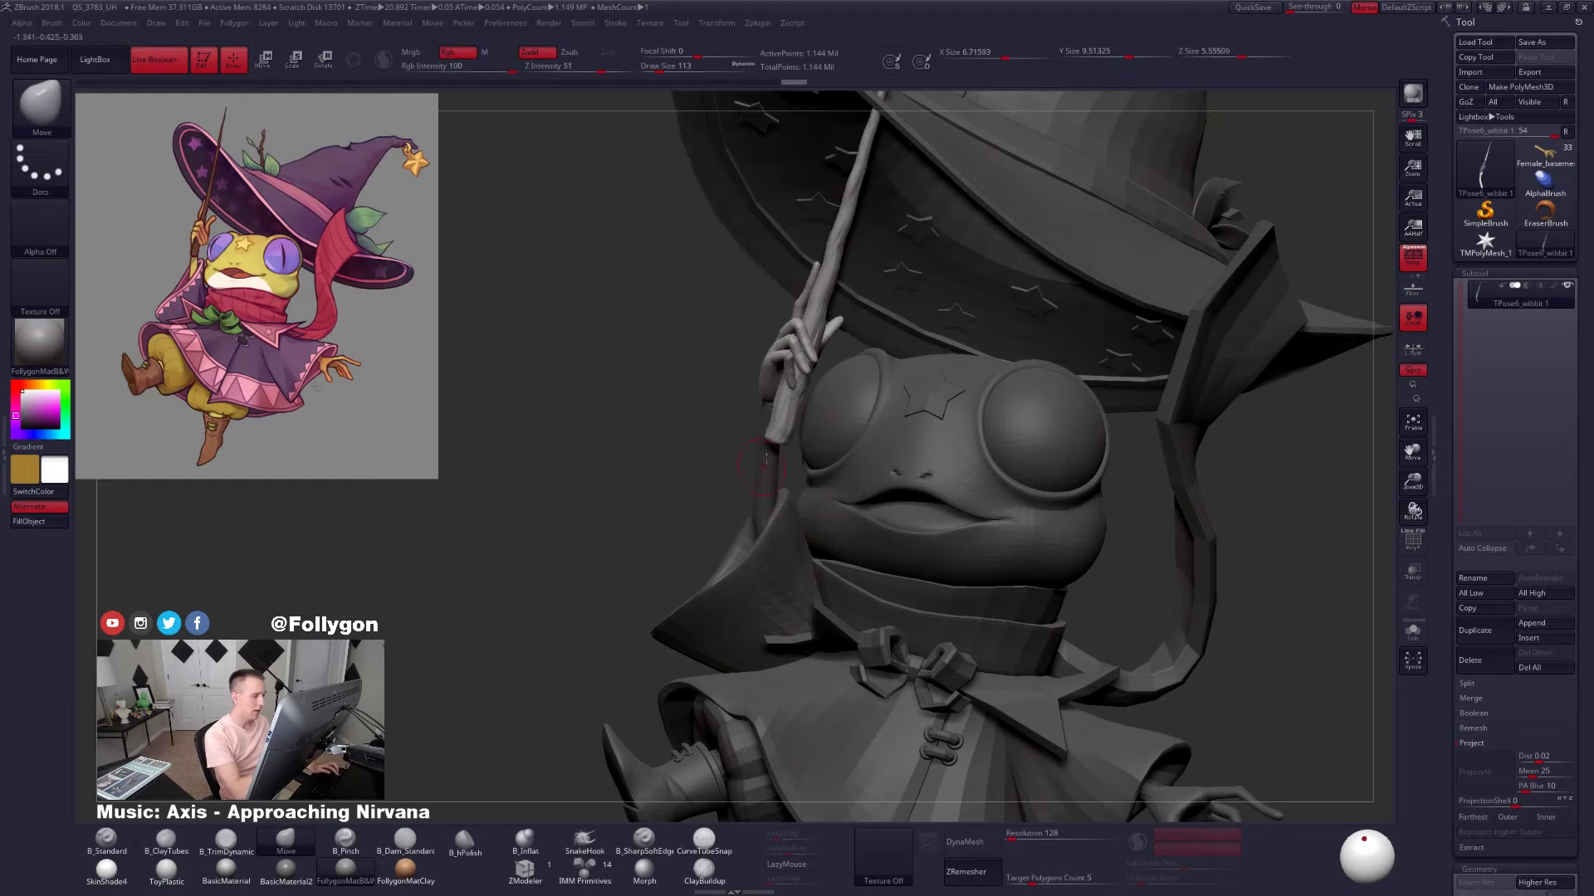
# Rotate the hand and wand slightly away from the hat, pivoting around the wrist
pyautogui.press('r')
pyautogui.moveTo(769, 404); pyautogui.dragTo(1288, 403)
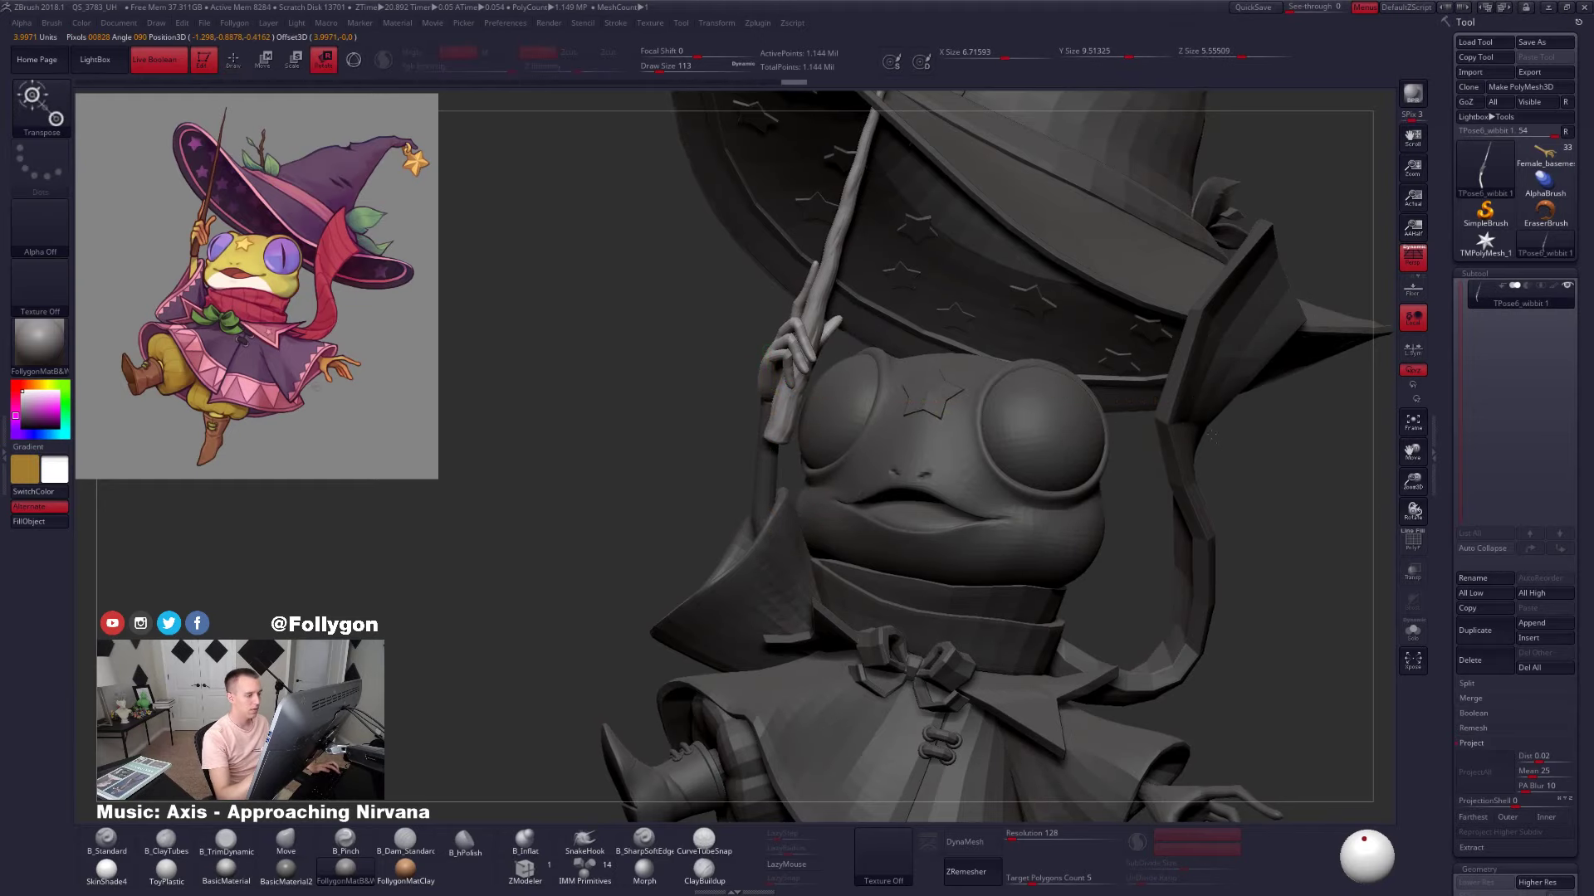
pyautogui.keyDown('alt'); pyautogui.moveTo(1100, 573); pyautogui.dragTo(1097, 484, button='right'); pyautogui.keyUp('alt')
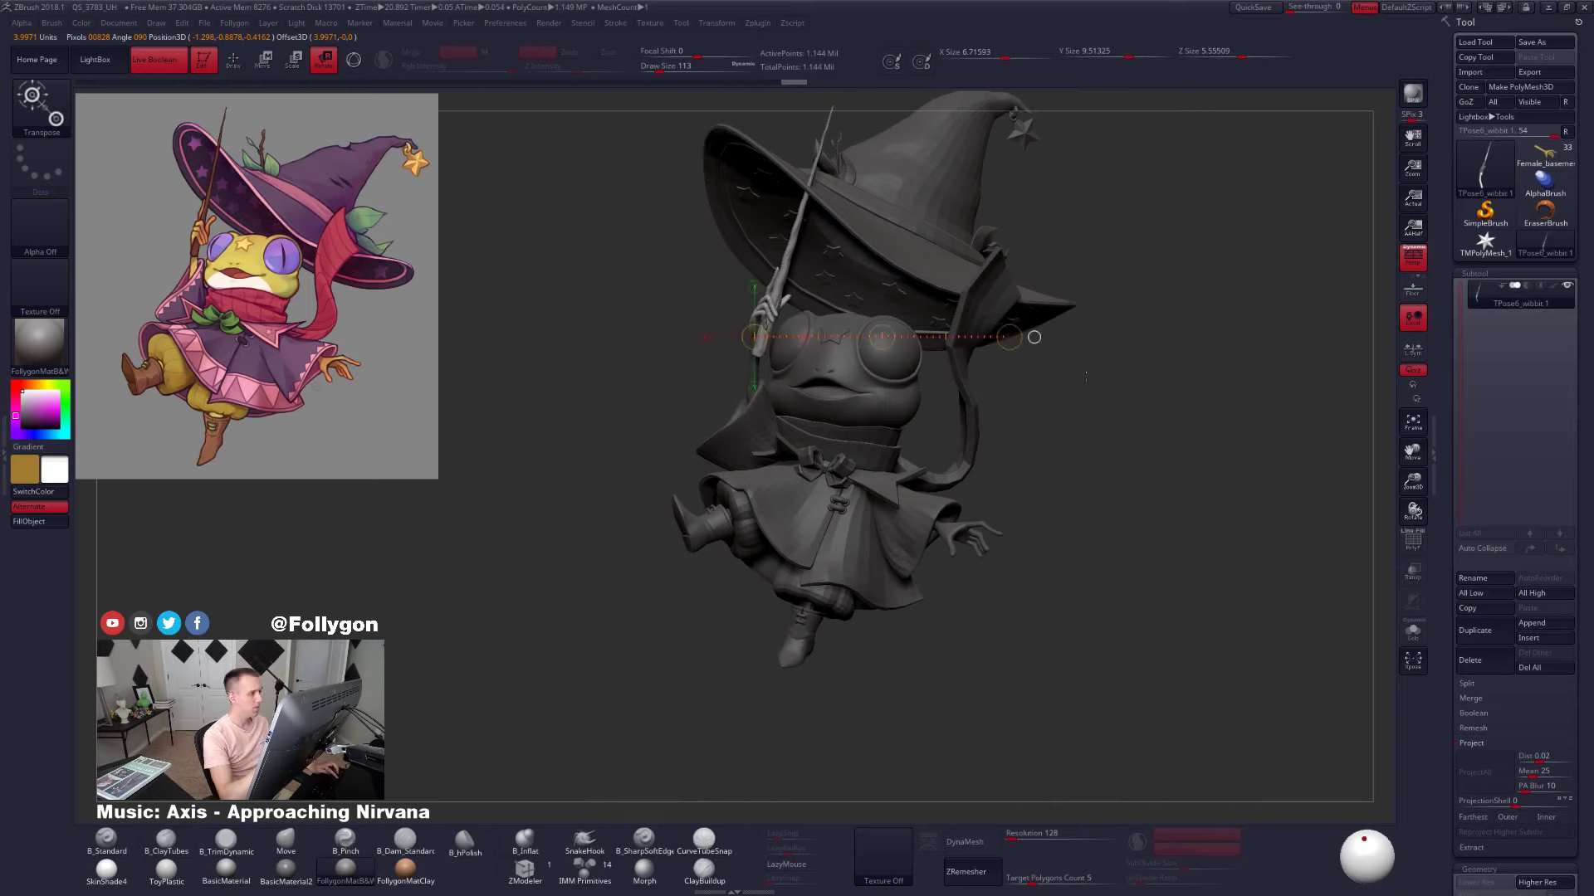
pyautogui.moveTo(1009, 337); pyautogui.dragTo(1006, 318)
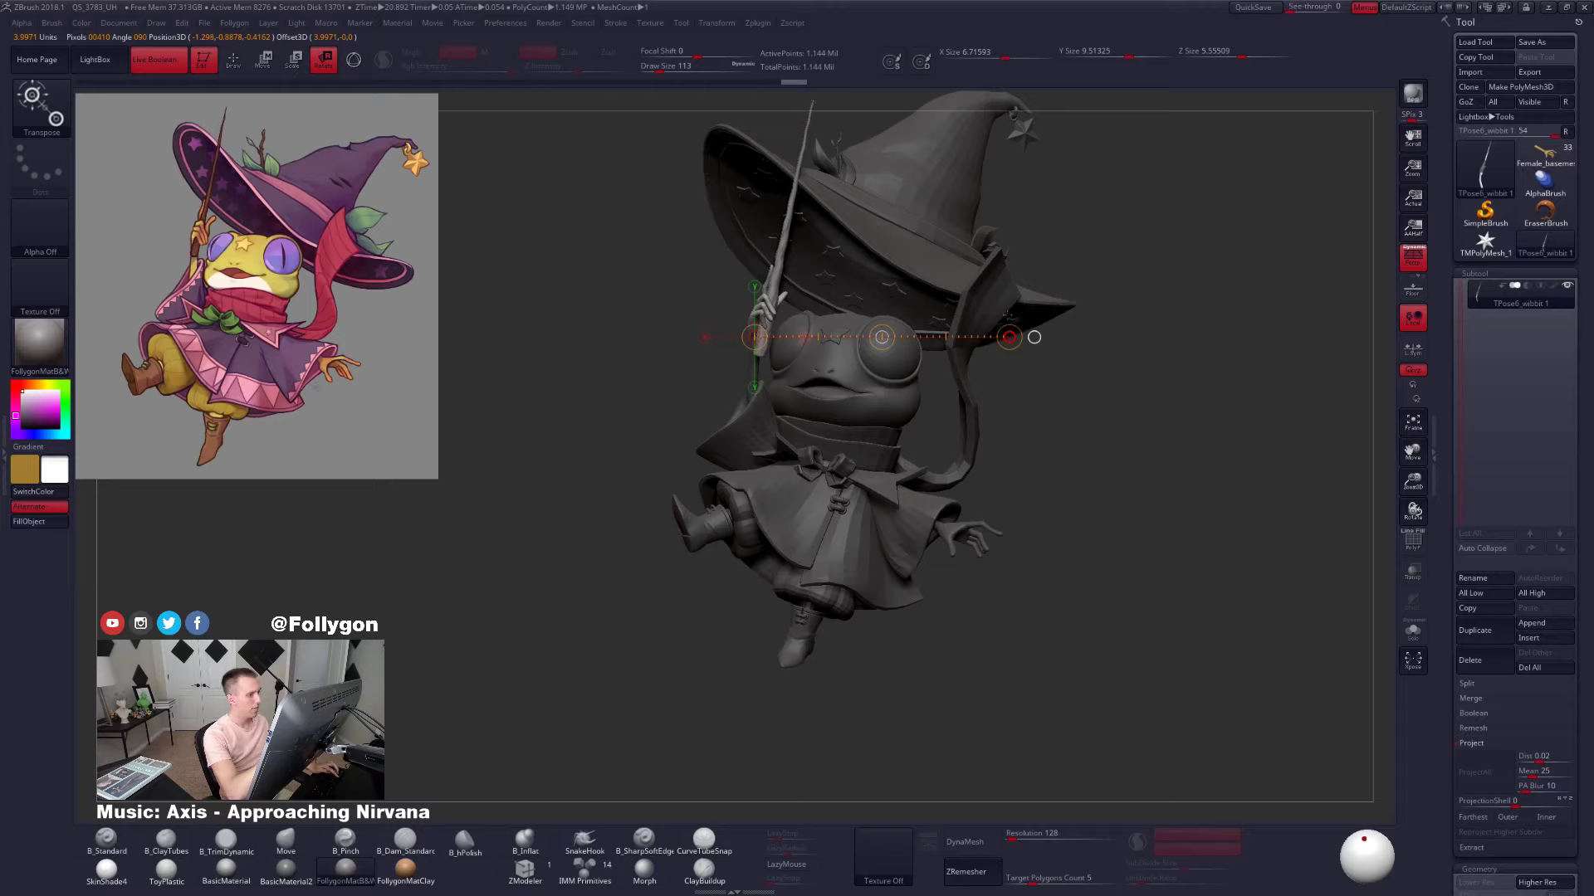
pyautogui.moveTo(1007, 315); pyautogui.dragTo(1006, 311)
pyautogui.press('q')
pyautogui.moveTo(1059, 586); pyautogui.dragTo(1150, 578)
pyautogui.keyDown('alt'); pyautogui.moveTo(1014, 560); pyautogui.dragTo(1104, 627); pyautogui.keyUp('alt')
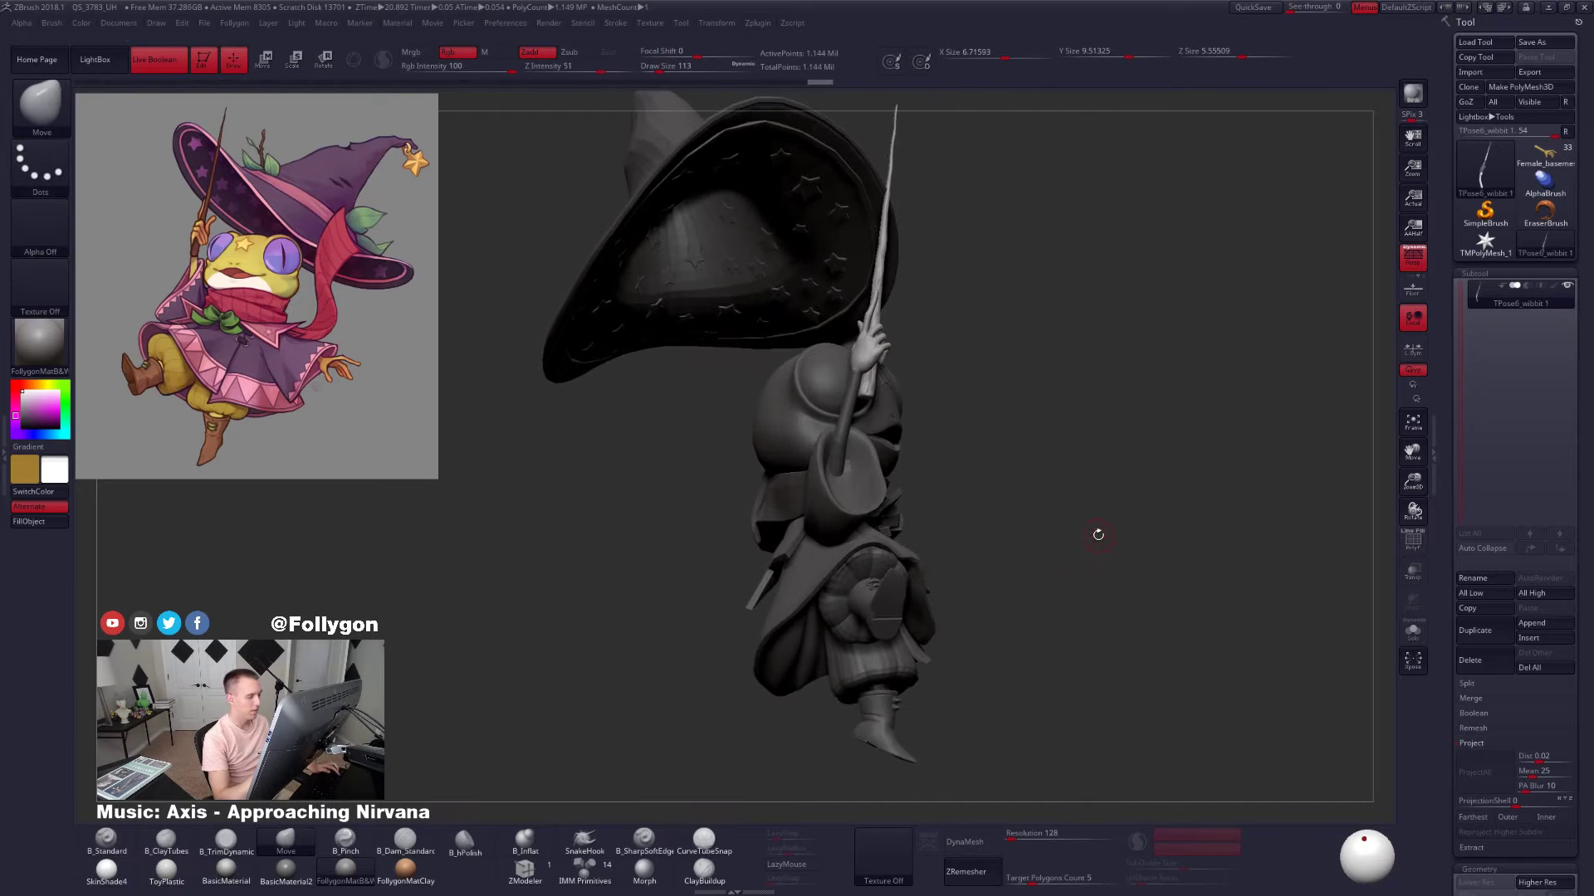
pyautogui.keyDown('ctrl'); pyautogui.moveTo(1083, 544); pyautogui.dragTo(1029, 542); pyautogui.keyUp('ctrl')
pyautogui.press('w')
pyautogui.moveTo(870, 390); pyautogui.dragTo(963, 373)
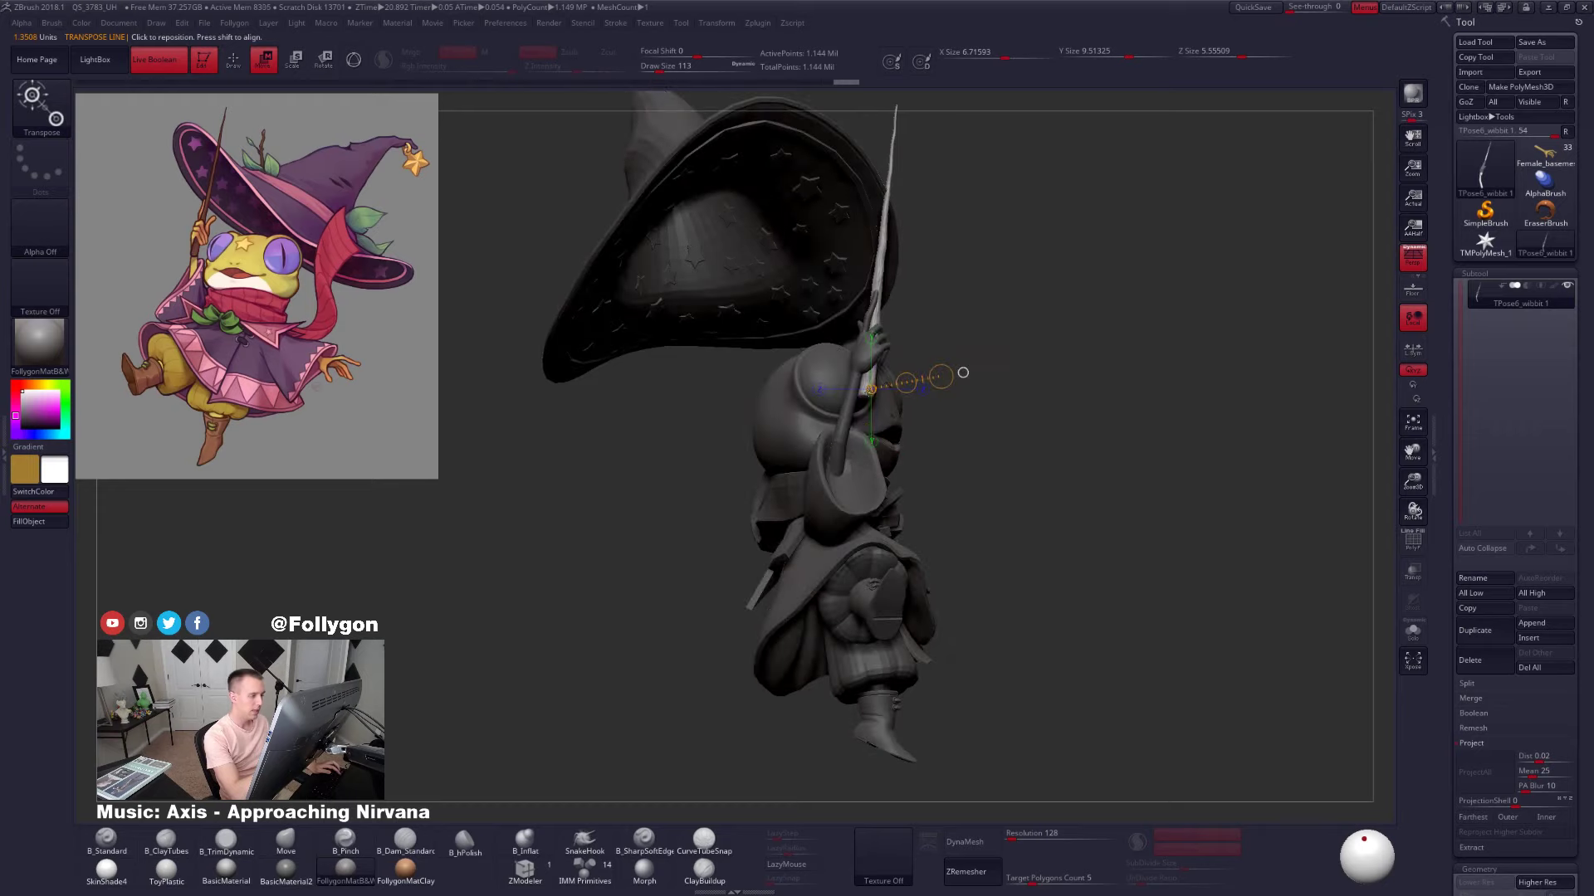
pyautogui.press('q')
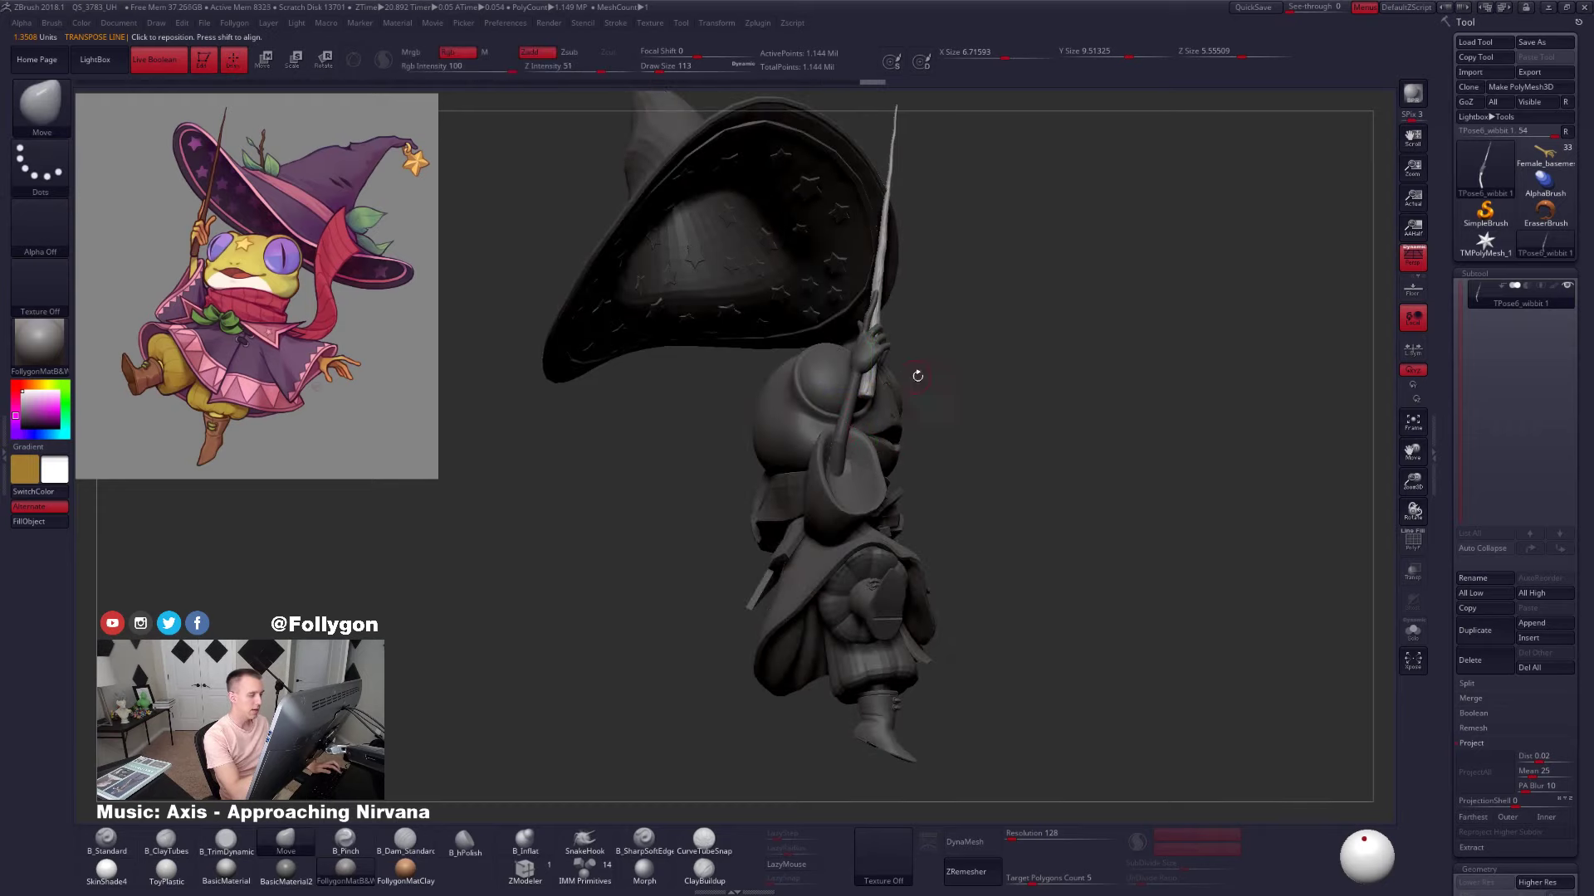
# Isolate the raised arm and wand, and mask the rest of the figure so only these parts stay editable
pyautogui.keyDown('ctrl'); pyautogui.keyDown('shift'); pyautogui.click(887, 356); pyautogui.keyUp('shift'); pyautogui.keyUp('ctrl')
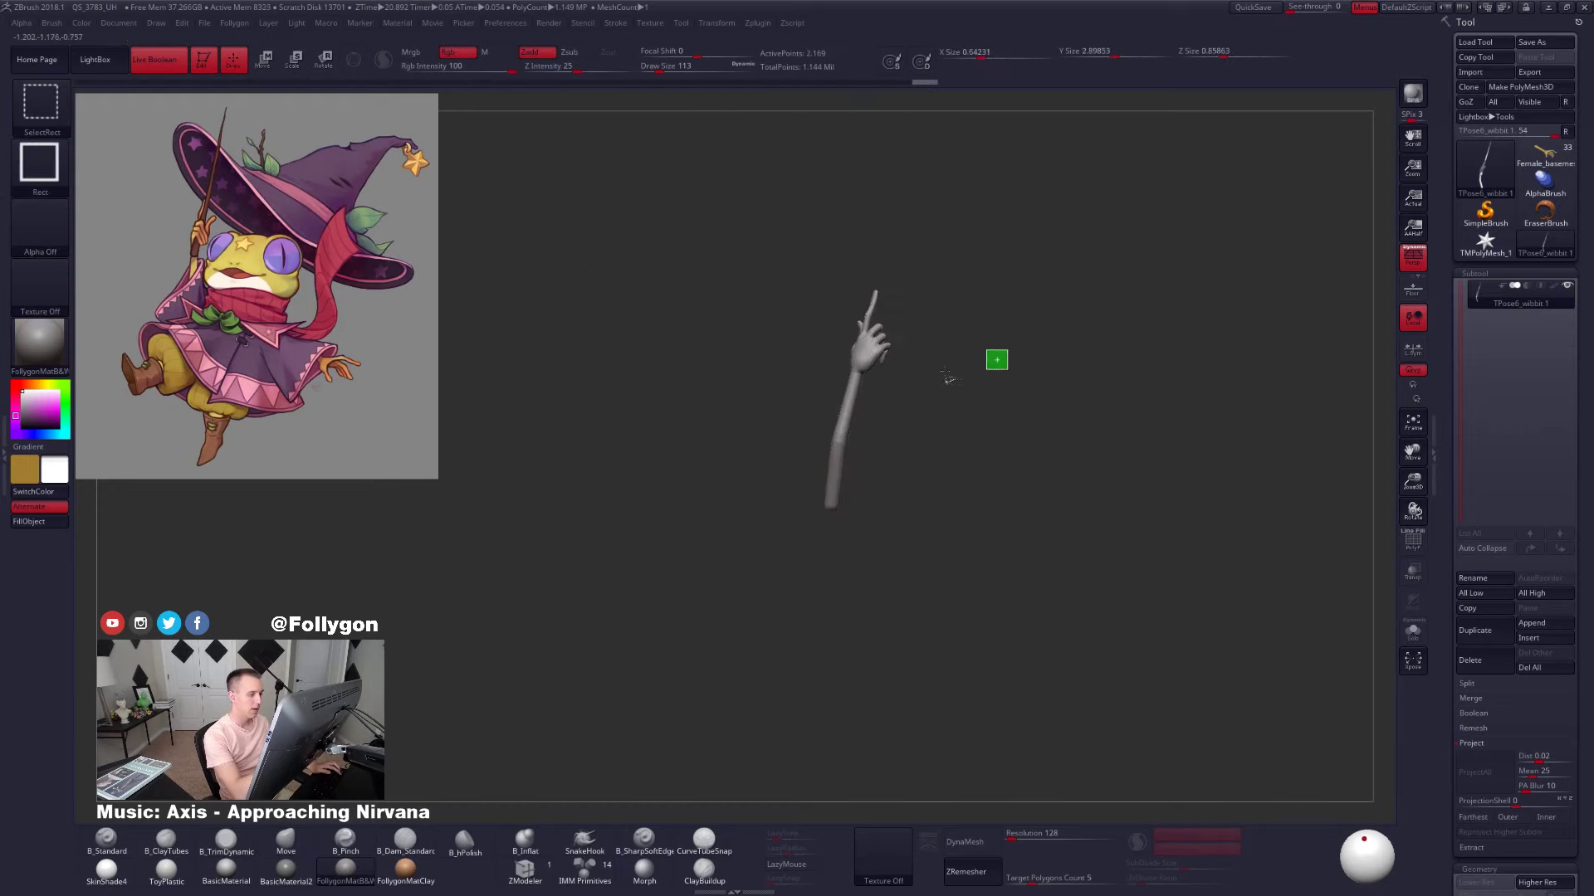
pyautogui.keyDown('ctrl'); pyautogui.keyDown('shift'); pyautogui.click(996, 357); pyautogui.keyUp('shift'); pyautogui.keyUp('ctrl')
pyautogui.keyDown('ctrl'); pyautogui.keyDown('shift'); pyautogui.click(871, 332); pyautogui.keyUp('shift'); pyautogui.keyUp('ctrl')
pyautogui.moveTo(962, 336)
pyautogui.keyDown('ctrl'); pyautogui.mouseDown()
pyautogui.moveTo(901, 365)
pyautogui.moveTo(949, 455)
pyautogui.mouseUp(); pyautogui.keyUp('ctrl')
pyautogui.hotkey('ctrl', 'w')
pyautogui.keyDown('ctrl'); pyautogui.keyDown('shift'); pyautogui.moveTo(1066, 459); pyautogui.dragTo(1067, 502); pyautogui.keyUp('shift'); pyautogui.keyUp('ctrl')
pyautogui.hotkey('ctrl', 'z')
pyautogui.keyDown('ctrl'); pyautogui.click(1069, 501); pyautogui.keyUp('ctrl')
pyautogui.keyDown('ctrl'); pyautogui.keyDown('shift'); pyautogui.click(1066, 509); pyautogui.keyUp('shift'); pyautogui.keyUp('ctrl')
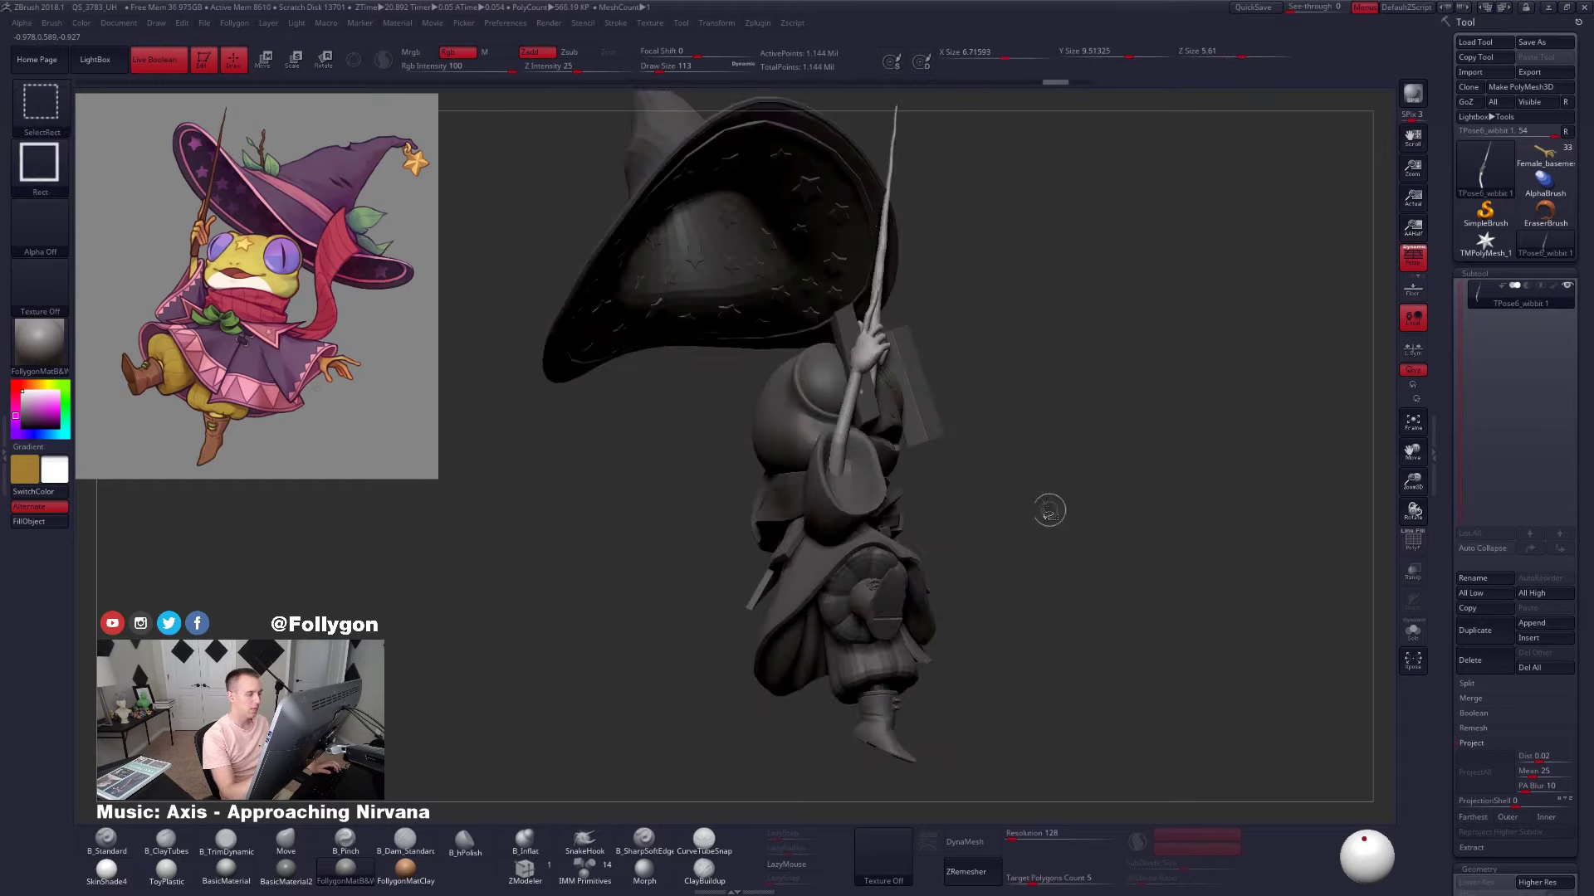
# Set up a Transpose move line on the raised arm from the side, and hide the two flat slabs
pyautogui.press('w')
pyautogui.moveTo(841, 445)
pyautogui.keyDown('shift'); pyautogui.mouseDown()
pyautogui.moveTo(1001, 444)
pyautogui.moveTo(925, 445)
pyautogui.moveTo(989, 459)
pyautogui.moveTo(1079, 573)
pyautogui.moveTo(1031, 582)
pyautogui.mouseUp(); pyautogui.keyUp('shift')
pyautogui.press('q')
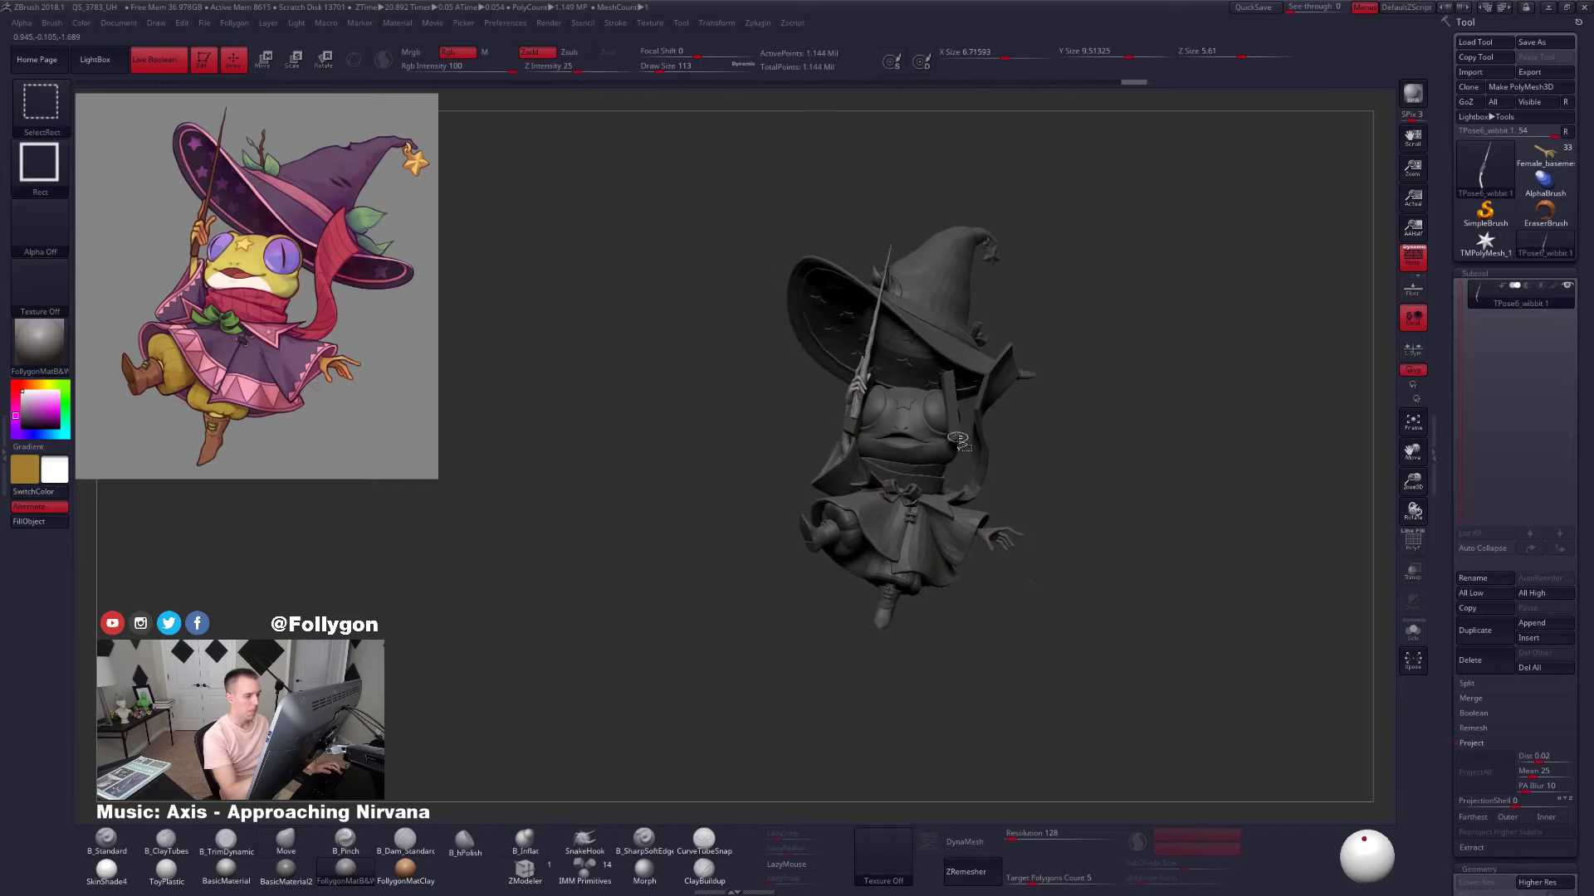
pyautogui.keyDown('ctrl'); pyautogui.keyDown('shift'); pyautogui.click(952, 429); pyautogui.keyUp('shift'); pyautogui.keyUp('ctrl')
pyautogui.keyDown('ctrl'); pyautogui.keyDown('shift'); pyautogui.moveTo(1071, 447); pyautogui.dragTo(1029, 449); pyautogui.keyUp('shift'); pyautogui.keyUp('ctrl')
pyautogui.moveTo(899, 482); pyautogui.dragTo(1006, 579)
pyautogui.moveTo(1104, 612); pyautogui.dragTo(1069, 589)
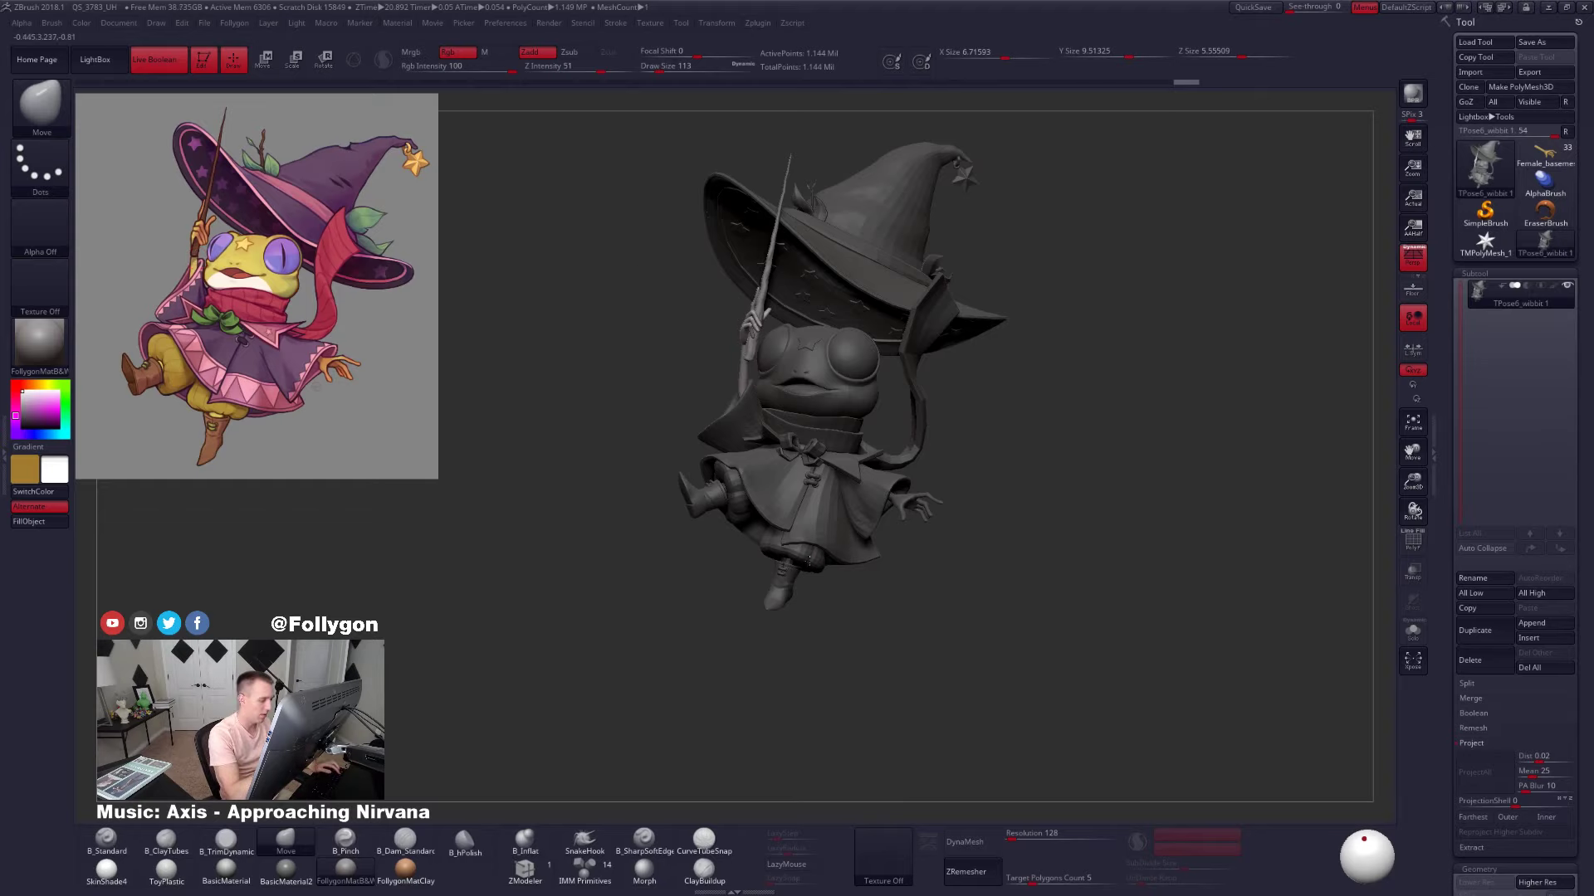
# Display the polygroups and hide the trousers, boots, lower legs and boot soles
pyautogui.moveTo(858, 525); pyautogui.dragTo(895, 573)
pyautogui.keyDown('ctrl'); pyautogui.keyDown('shift'); pyautogui.click(872, 536); pyautogui.keyUp('shift'); pyautogui.keyUp('ctrl')
pyautogui.keyDown('alt'); pyautogui.moveTo(798, 458); pyautogui.dragTo(776, 505); pyautogui.keyUp('alt')
pyautogui.hotkey('shift', 'f')
pyautogui.keyDown('ctrl'); pyautogui.keyDown('shift'); pyautogui.click(820, 425); pyautogui.keyUp('shift'); pyautogui.keyUp('ctrl')
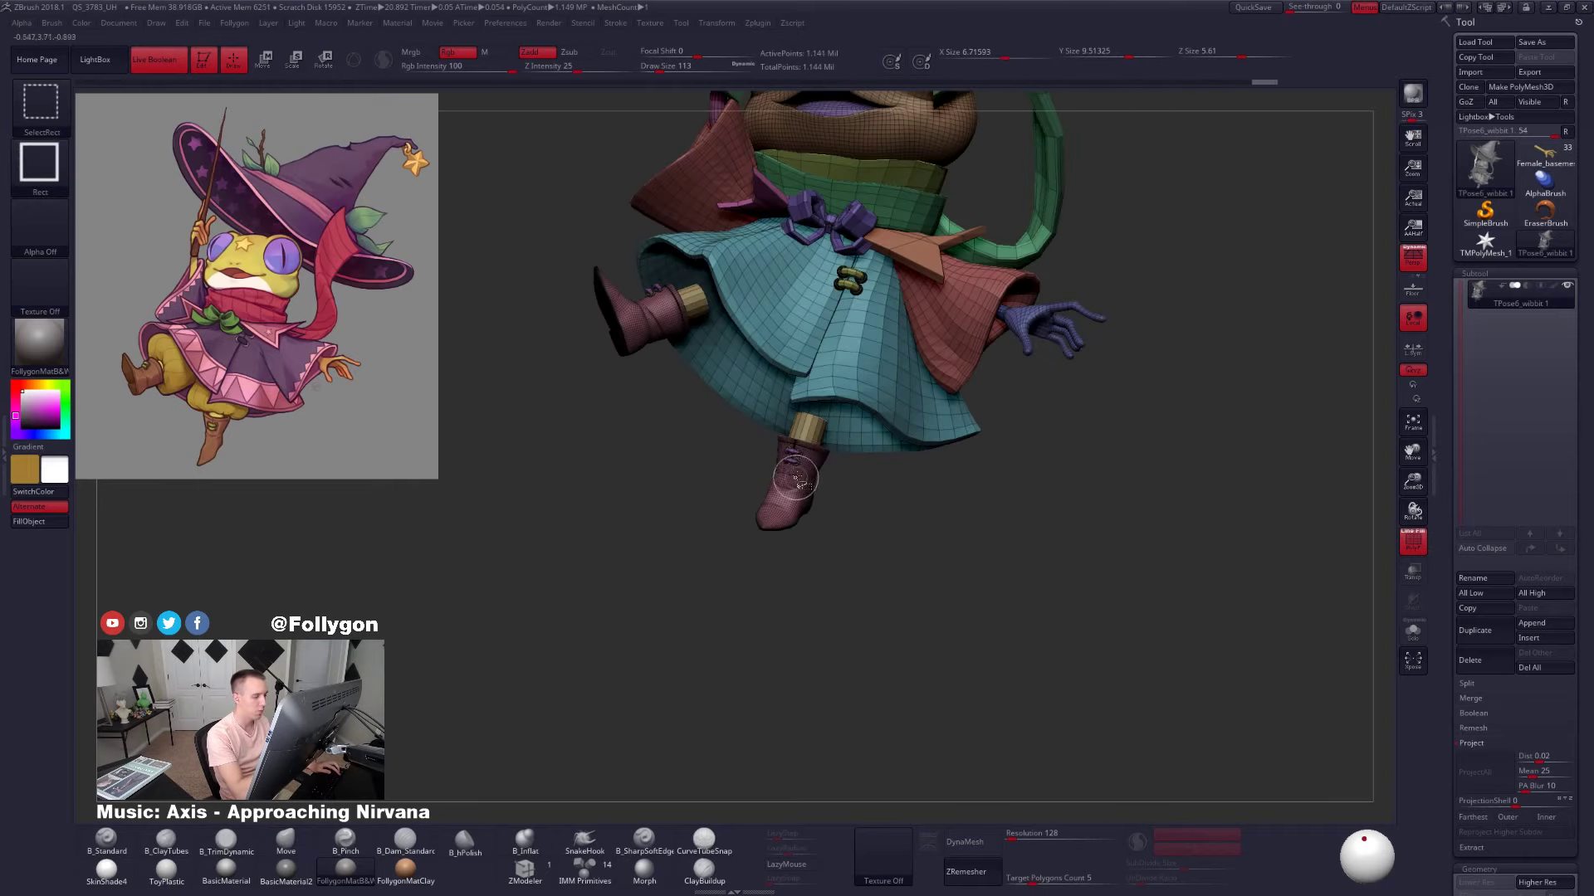
pyautogui.keyDown('ctrl'); pyautogui.keyDown('shift'); pyautogui.click(803, 456); pyautogui.keyUp('shift'); pyautogui.keyUp('ctrl')
pyautogui.keyDown('ctrl'); pyautogui.keyDown('shift'); pyautogui.click(796, 455); pyautogui.keyUp('shift'); pyautogui.keyUp('ctrl')
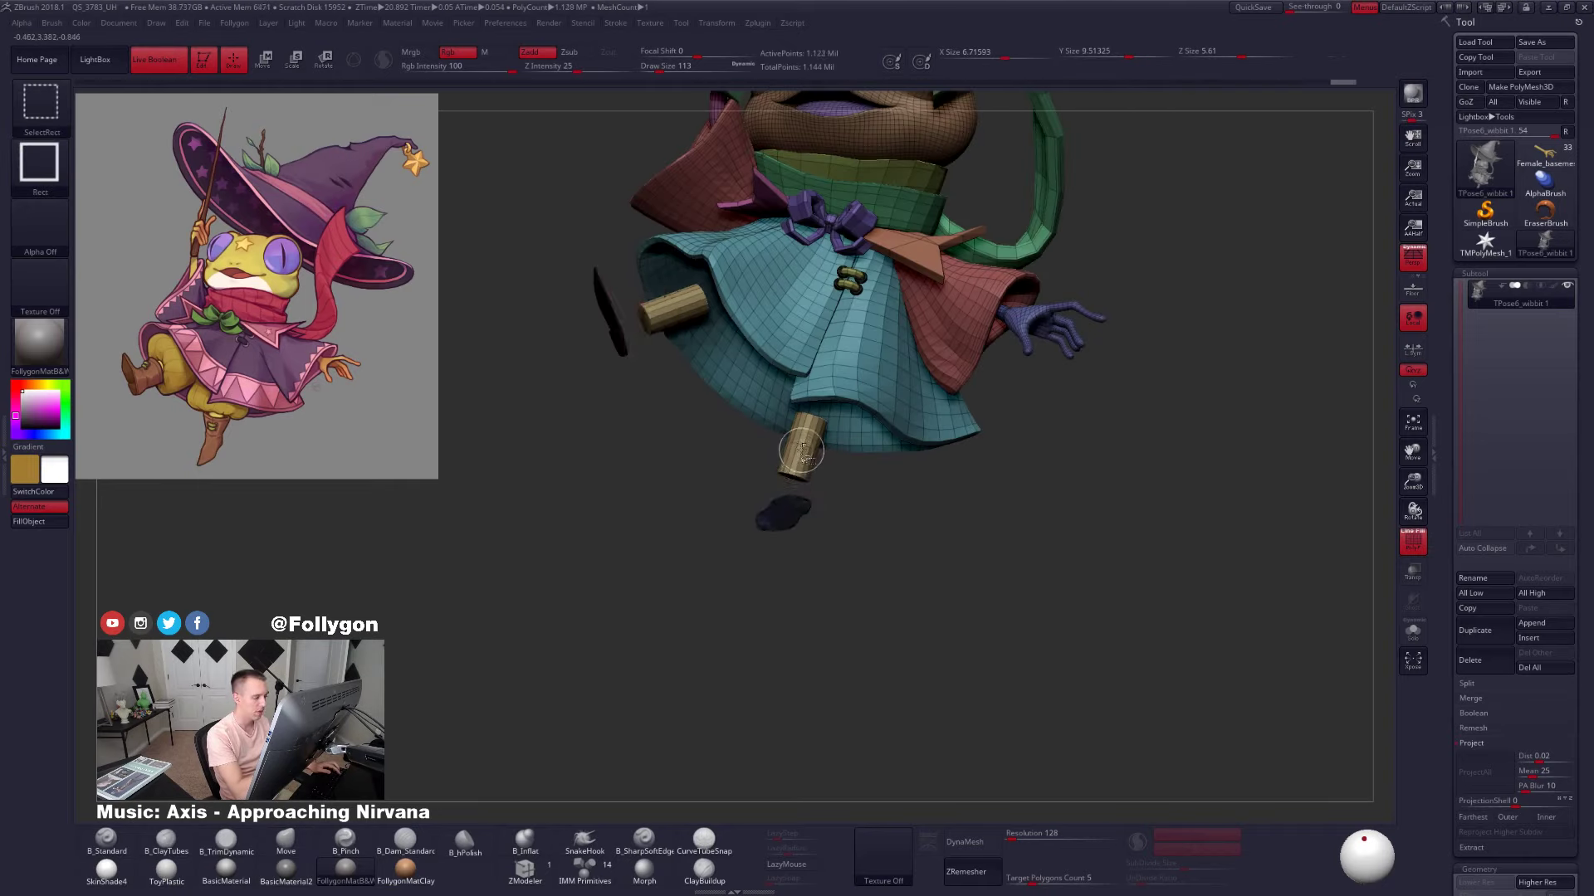
pyautogui.keyDown('ctrl'); pyautogui.keyDown('shift'); pyautogui.click(800, 450); pyautogui.keyUp('shift'); pyautogui.keyUp('ctrl')
pyautogui.keyDown('ctrl'); pyautogui.keyDown('shift'); pyautogui.click(787, 506); pyautogui.keyUp('shift'); pyautogui.keyUp('ctrl')
# Mask the remaining visible figure, bring back the hidden leg parts, and turn off the polygroup display
pyautogui.keyDown('alt'); pyautogui.moveTo(847, 529); pyautogui.dragTo(896, 545); pyautogui.keyUp('alt')
pyautogui.keyDown('ctrl'); pyautogui.click(897, 548); pyautogui.keyUp('ctrl')
pyautogui.keyDown('ctrl'); pyautogui.keyDown('shift'); pyautogui.click(883, 518); pyautogui.keyUp('shift'); pyautogui.keyUp('ctrl')
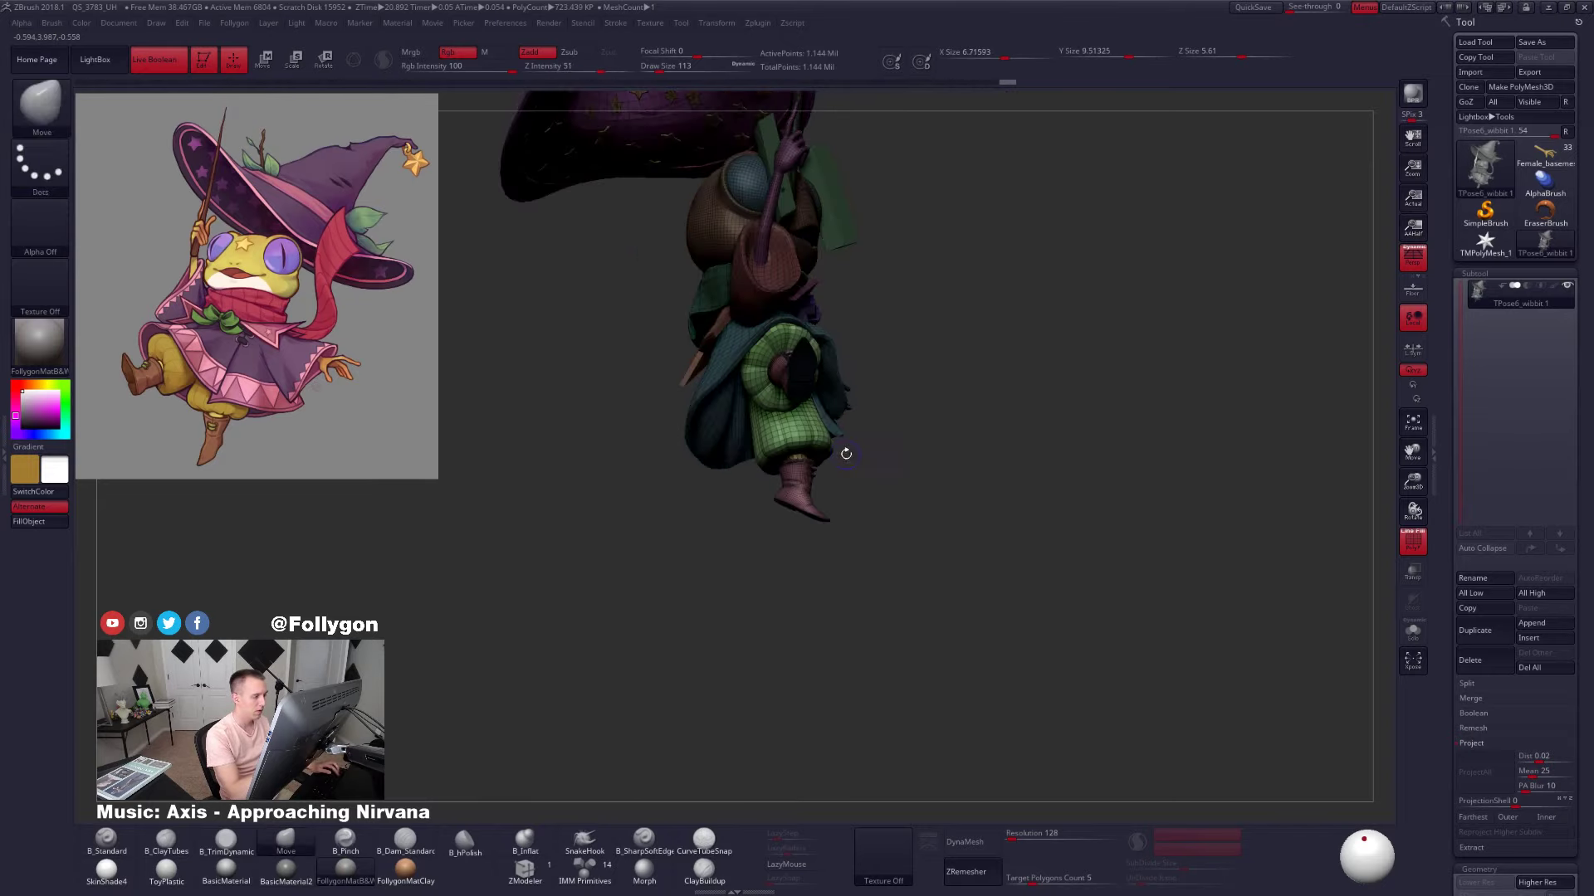
pyautogui.hotkey('shift', 'f')
pyautogui.moveTo(845, 465); pyautogui.dragTo(839, 381)
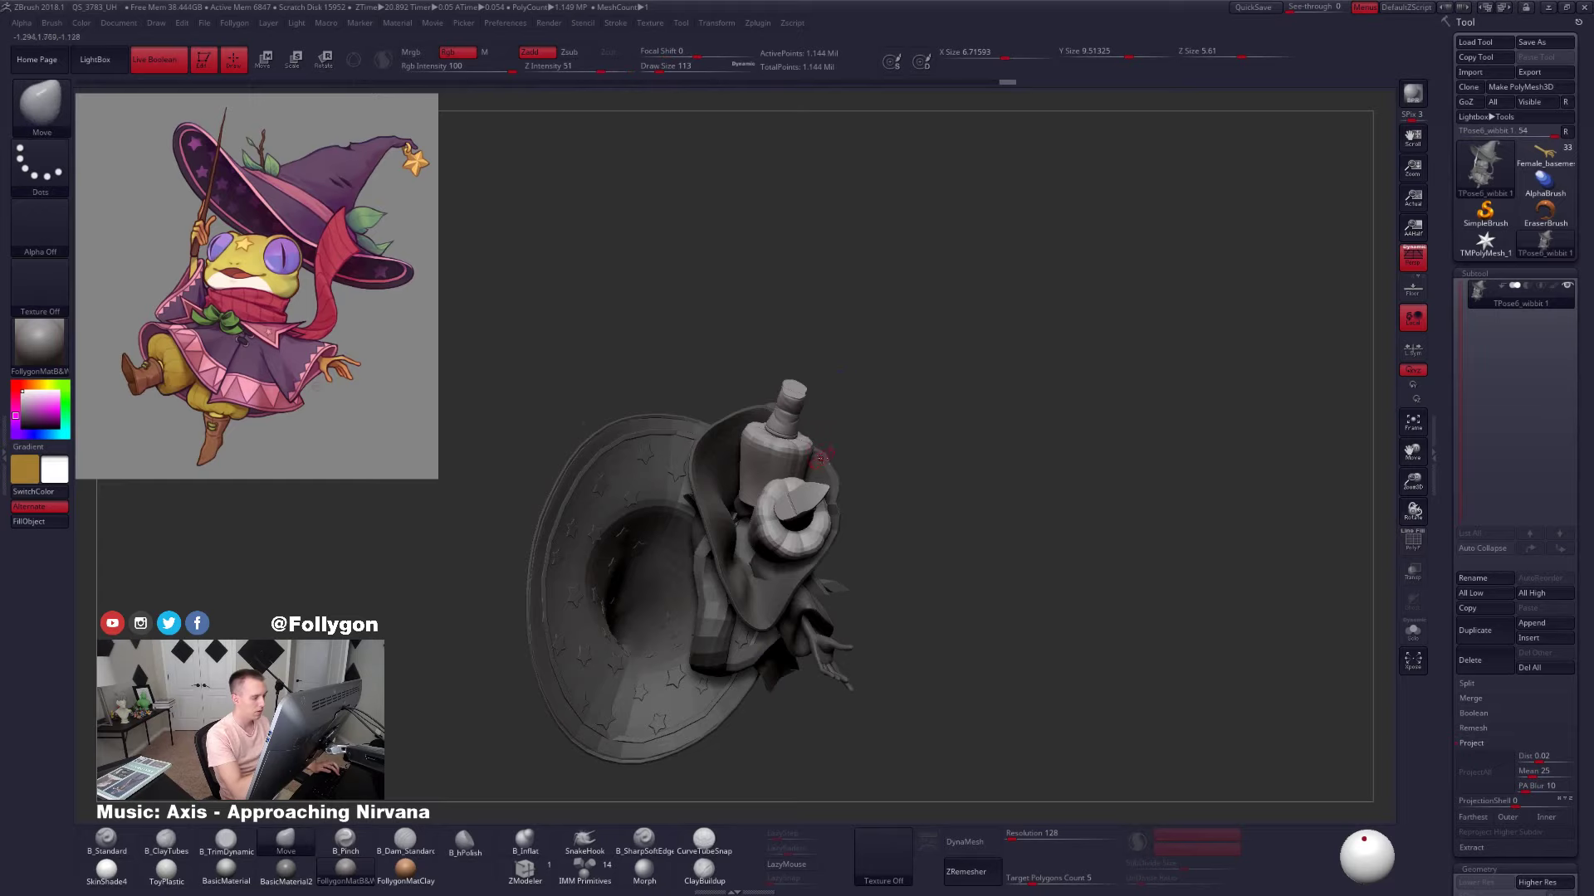
# Show only the two trouser legs and boots, and mask all of them except the standing leg's trouser
pyautogui.moveTo(820, 457); pyautogui.dragTo(890, 430)
pyautogui.hotkey('ctrl', 'shift', 'h')
pyautogui.moveTo(890, 430); pyautogui.dragTo(915, 531)
pyautogui.moveTo(911, 506); pyautogui.dragTo(833, 515)
pyautogui.keyDown('ctrl'); pyautogui.moveTo(833, 471); pyautogui.dragTo(835, 531, button='right'); pyautogui.keyUp('ctrl')
pyautogui.hotkey('shift', 'f')
pyautogui.keyDown('alt'); pyautogui.moveTo(836, 420); pyautogui.dragTo(884, 444, button='right'); pyautogui.keyUp('alt')
pyautogui.hotkey('shift', 'f')
pyautogui.press('w')
pyautogui.keyDown('ctrl'); pyautogui.click(898, 452); pyautogui.keyUp('ctrl')
pyautogui.keyDown('ctrl'); pyautogui.moveTo(899, 452); pyautogui.dragTo(875, 527); pyautogui.keyUp('ctrl')
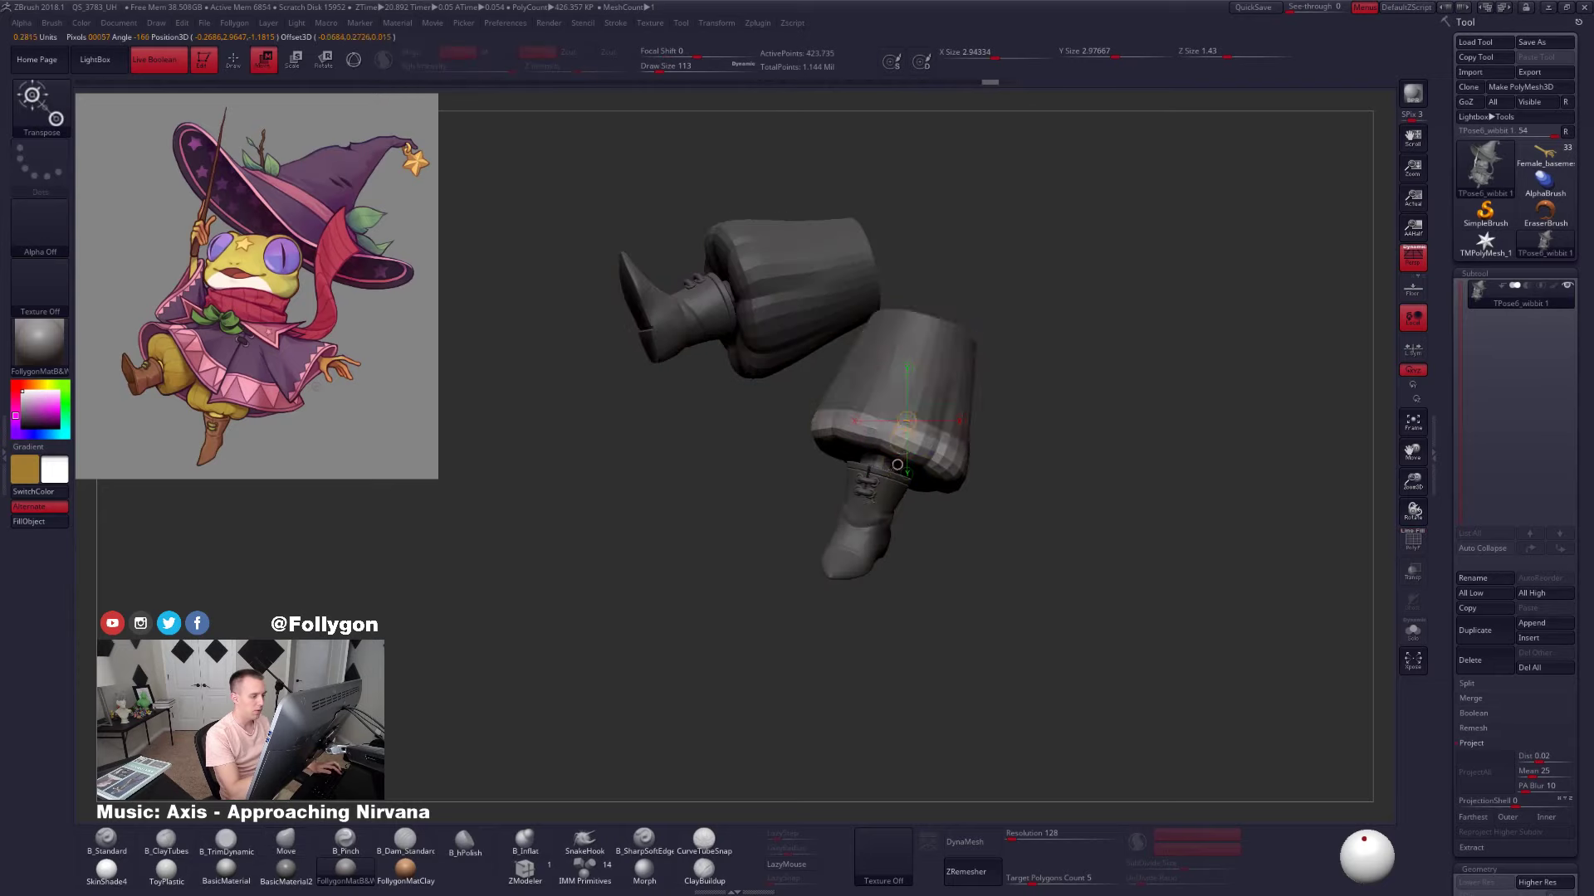
# Display the polygroups, combine the raised leg's trouser and boot into one polygroup, and show the whole figure again
pyautogui.press('q')
pyautogui.keyDown('alt'); pyautogui.moveTo(982, 487); pyautogui.dragTo(995, 536, button='right'); pyautogui.keyUp('alt')
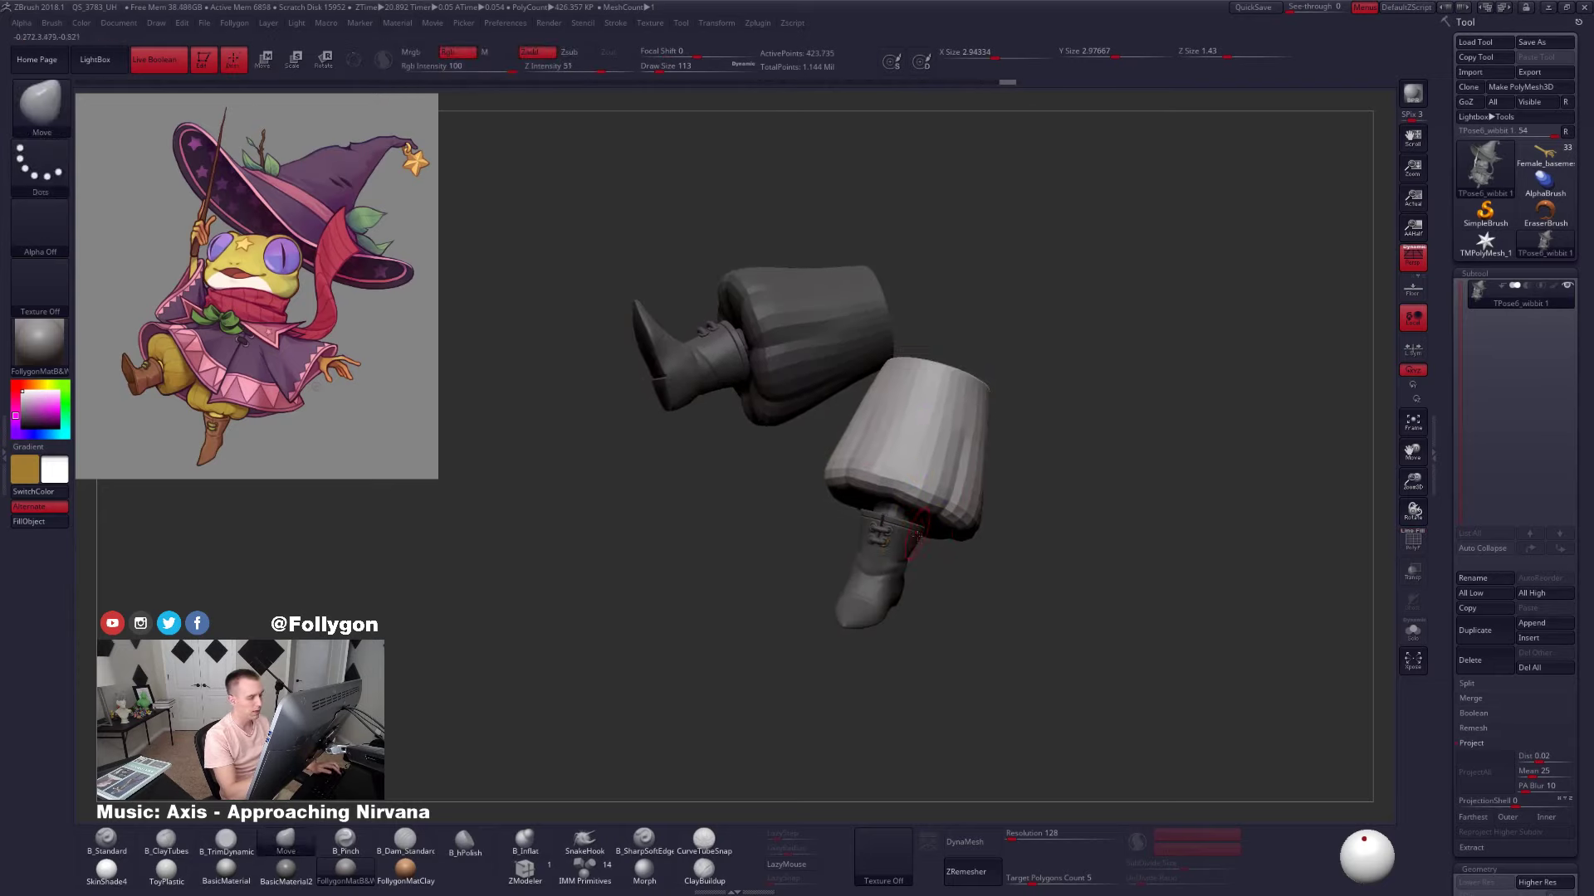
pyautogui.keyDown('ctrl'); pyautogui.moveTo(934, 543); pyautogui.dragTo(945, 553); pyautogui.keyUp('ctrl')
pyautogui.hotkey('shift', 'f')
pyautogui.keyDown('alt'); pyautogui.moveTo(1003, 526); pyautogui.dragTo(962, 517, button='right'); pyautogui.keyUp('alt')
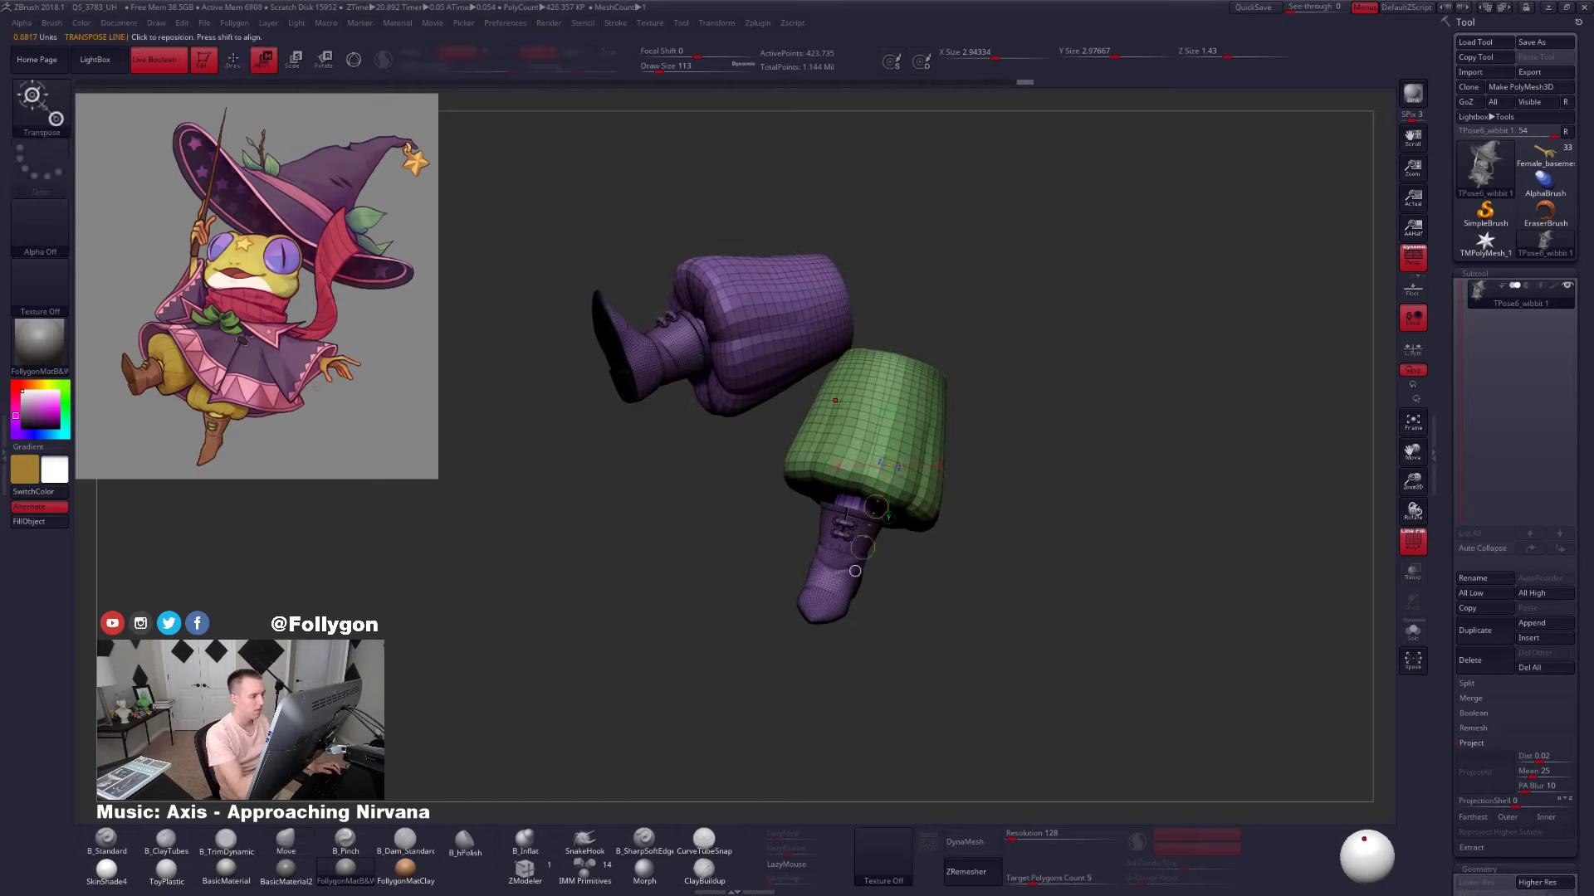
pyautogui.keyDown('ctrl'); pyautogui.keyDown('alt'); pyautogui.keyDown('shift'); pyautogui.click(863, 426); pyautogui.keyUp('shift'); pyautogui.keyUp('alt'); pyautogui.keyUp('ctrl')
pyautogui.moveTo(873, 370)
pyautogui.keyDown('ctrl'); pyautogui.mouseDown()
pyautogui.moveTo(605, 491)
pyautogui.moveTo(959, 241)
pyautogui.mouseUp(); pyautogui.keyUp('ctrl')
pyautogui.hotkey('ctrl', 'w')
pyautogui.keyDown('ctrl'); pyautogui.keyDown('shift'); pyautogui.click(1029, 523); pyautogui.keyUp('shift'); pyautogui.keyUp('ctrl')
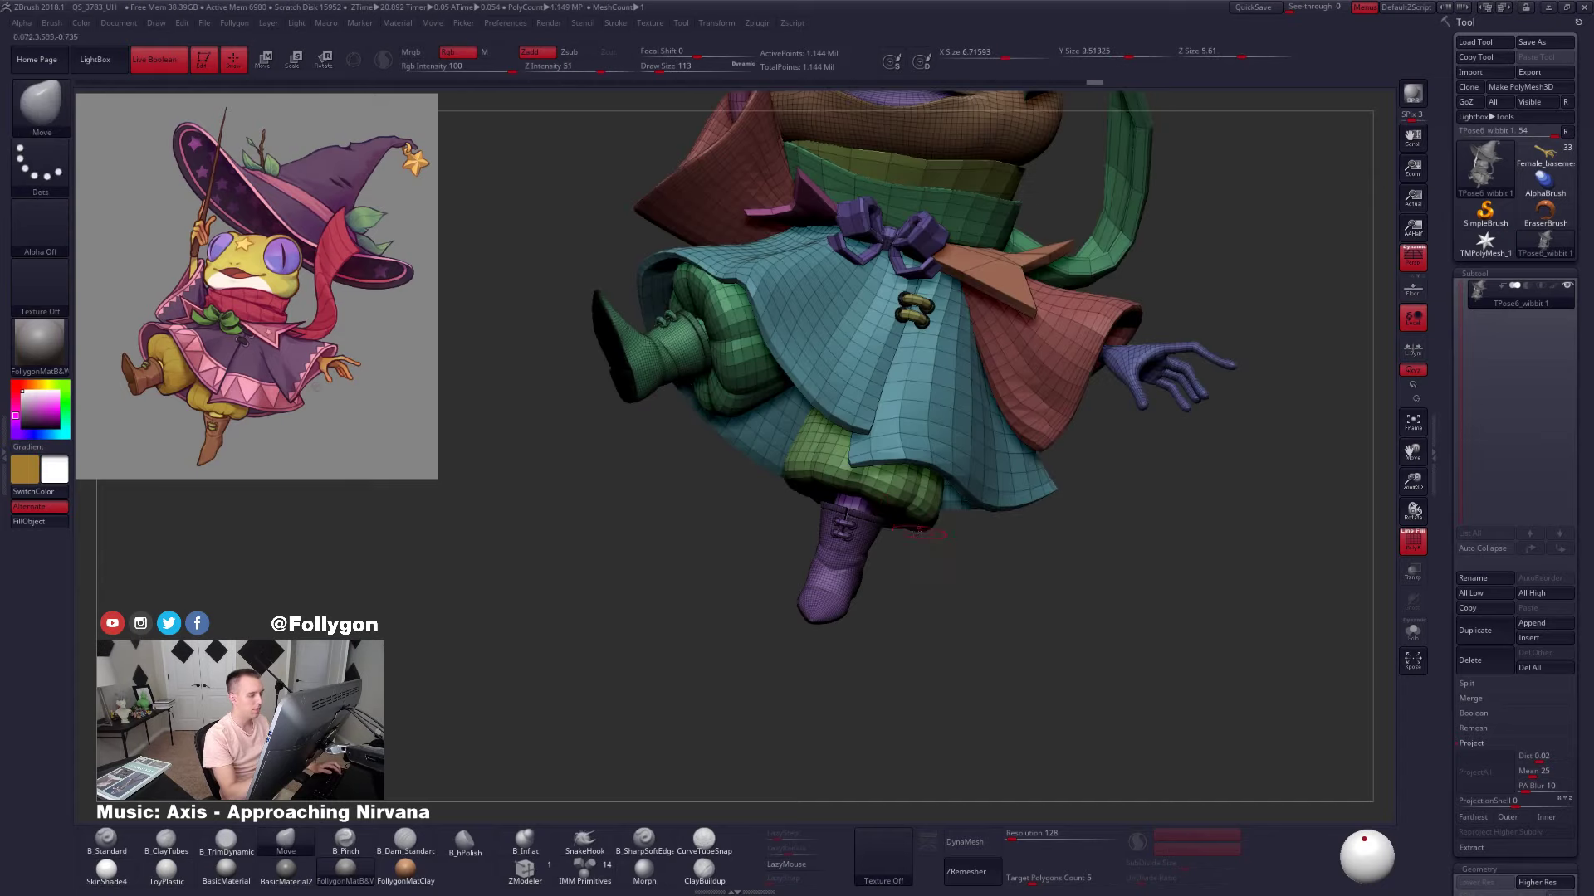
# Isolate the standing leg's trouser and boot, combine them into one polygroup, and restore the full figure without the polygroup display
pyautogui.keyDown('ctrl'); pyautogui.keyDown('shift'); pyautogui.click(822, 473); pyautogui.keyUp('shift'); pyautogui.keyUp('ctrl')
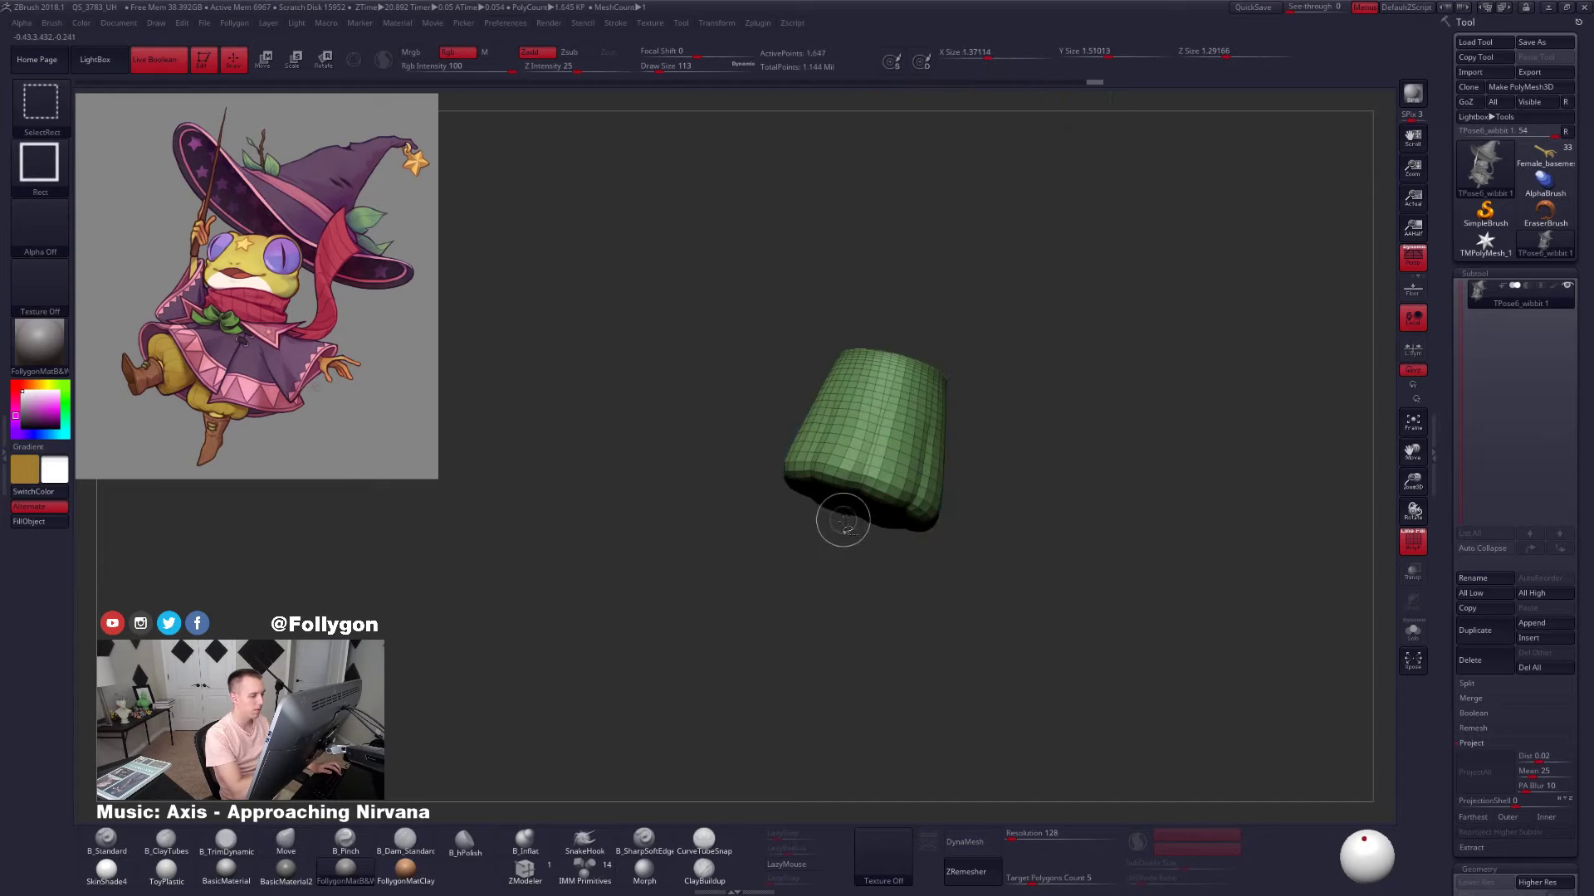
pyautogui.keyDown('ctrl'); pyautogui.keyDown('shift'); pyautogui.moveTo(810, 556); pyautogui.dragTo(787, 591); pyautogui.keyUp('shift'); pyautogui.keyUp('ctrl')
pyautogui.keyDown('ctrl'); pyautogui.keyDown('shift'); pyautogui.click(843, 578); pyautogui.keyUp('shift'); pyautogui.keyUp('ctrl')
pyautogui.moveTo(927, 591)
pyautogui.keyDown('ctrl'); pyautogui.keyDown('shift'); pyautogui.mouseDown()
pyautogui.moveTo(918, 601)
pyautogui.moveTo(973, 515)
pyautogui.moveTo(1070, 531)
pyautogui.mouseUp(); pyautogui.keyUp('shift'); pyautogui.keyUp('ctrl')
pyautogui.hotkey('ctrl', 'w')
pyautogui.keyDown('ctrl'); pyautogui.keyDown('shift'); pyautogui.click(967, 529); pyautogui.keyUp('shift'); pyautogui.keyUp('ctrl')
pyautogui.hotkey('shift', 'f')
# Mask everything except the raised leg and rotate the leg with a Transpose line, working from underneath
pyautogui.press('w')
pyautogui.moveTo(831, 425)
pyautogui.mouseDown()
pyautogui.moveTo(814, 499)
pyautogui.moveTo(845, 465)
pyautogui.moveTo(808, 280)
pyautogui.moveTo(839, 166)
pyautogui.mouseUp()
pyautogui.keyDown('ctrl'); pyautogui.click(769, 363); pyautogui.keyUp('ctrl')
pyautogui.press('r')
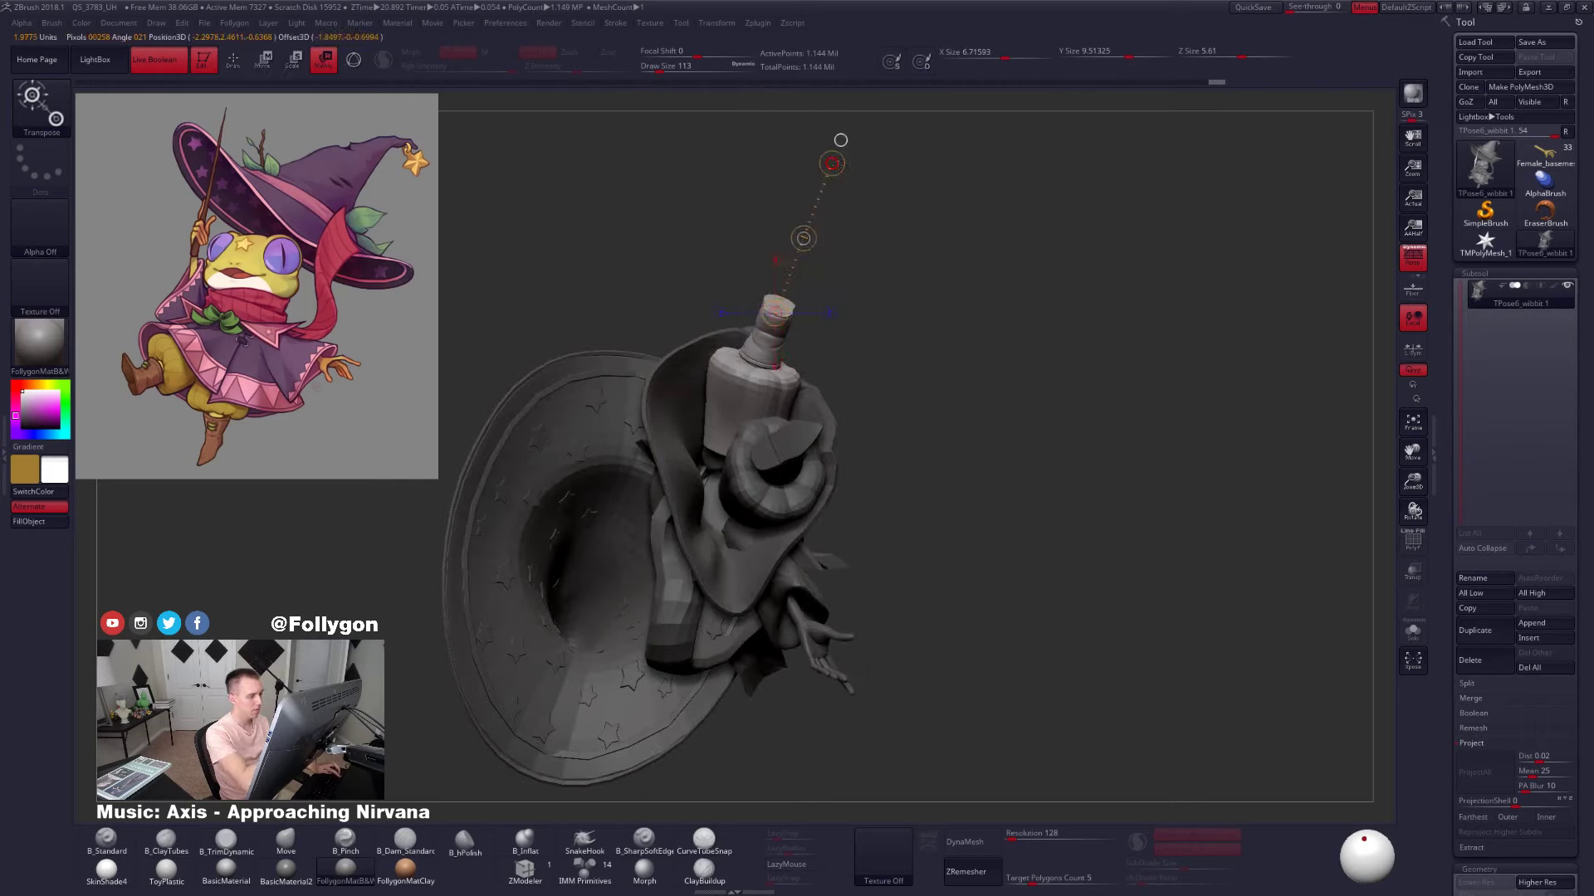
pyautogui.moveTo(863, 320); pyautogui.dragTo(872, 520)
pyautogui.moveTo(974, 451)
pyautogui.keyDown('alt'); pyautogui.mouseDown()
pyautogui.moveTo(857, 456)
pyautogui.moveTo(880, 388)
pyautogui.moveTo(859, 388)
pyautogui.moveTo(859, 307)
pyautogui.mouseUp(); pyautogui.keyUp('alt')
pyautogui.press('q')
# Isolate the raised leg to place a Rotate line from its hip past the boot, then rotate it with the full figure shown
pyautogui.keyDown('ctrl'); pyautogui.keyDown('shift'); pyautogui.click(818, 425); pyautogui.keyUp('shift'); pyautogui.keyUp('ctrl')
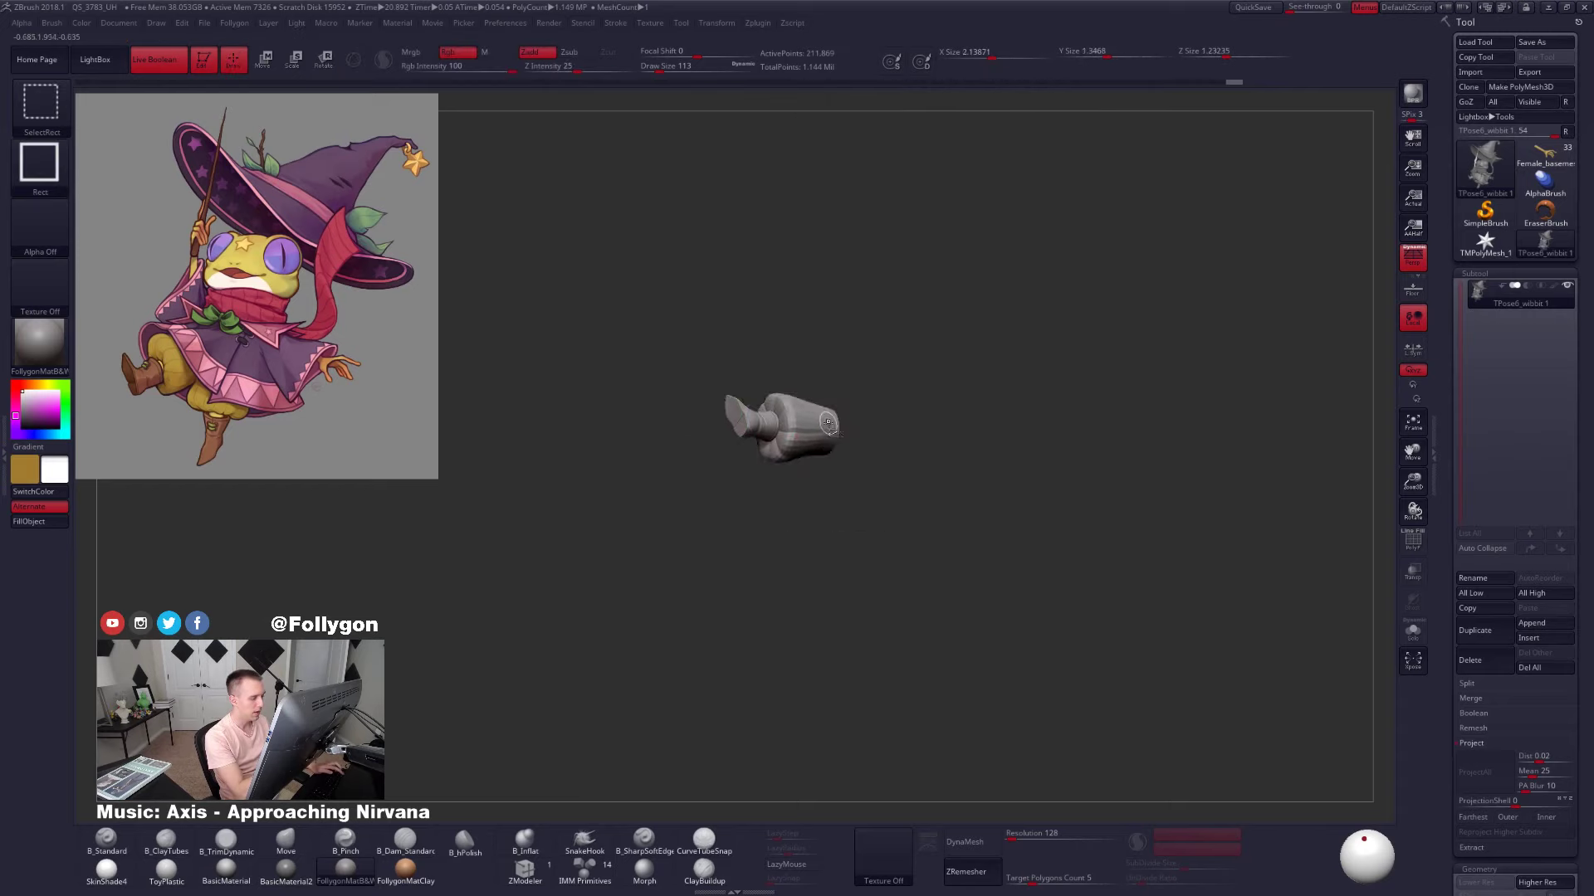
pyautogui.keyDown('shift'); pyautogui.moveTo(830, 448); pyautogui.dragTo(814, 484); pyautogui.keyUp('shift')
pyautogui.press('r')
pyautogui.moveTo(835, 410); pyautogui.dragTo(677, 463)
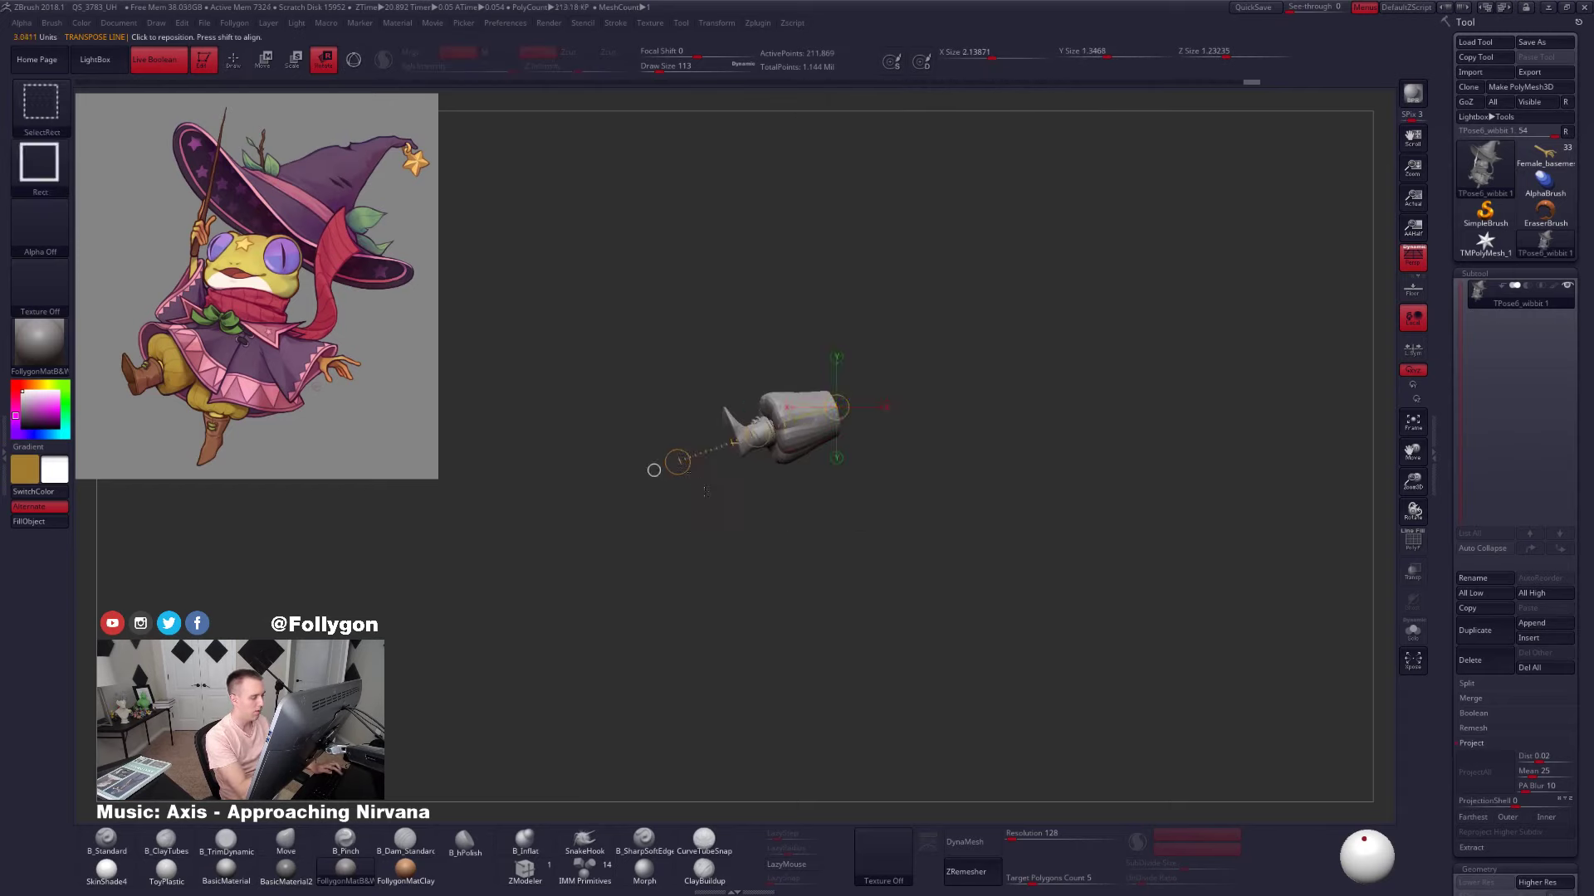
pyautogui.keyDown('ctrl'); pyautogui.keyDown('shift'); pyautogui.click(706, 525); pyautogui.keyUp('shift'); pyautogui.keyUp('ctrl')
pyautogui.hotkey('shift', 'f')
pyautogui.moveTo(709, 528)
pyautogui.keyDown('alt'); pyautogui.mouseDown()
pyautogui.moveTo(764, 498)
pyautogui.moveTo(722, 516)
pyautogui.moveTo(726, 468)
pyautogui.mouseUp(); pyautogui.keyUp('alt')
pyautogui.hotkey('shift', 'f')
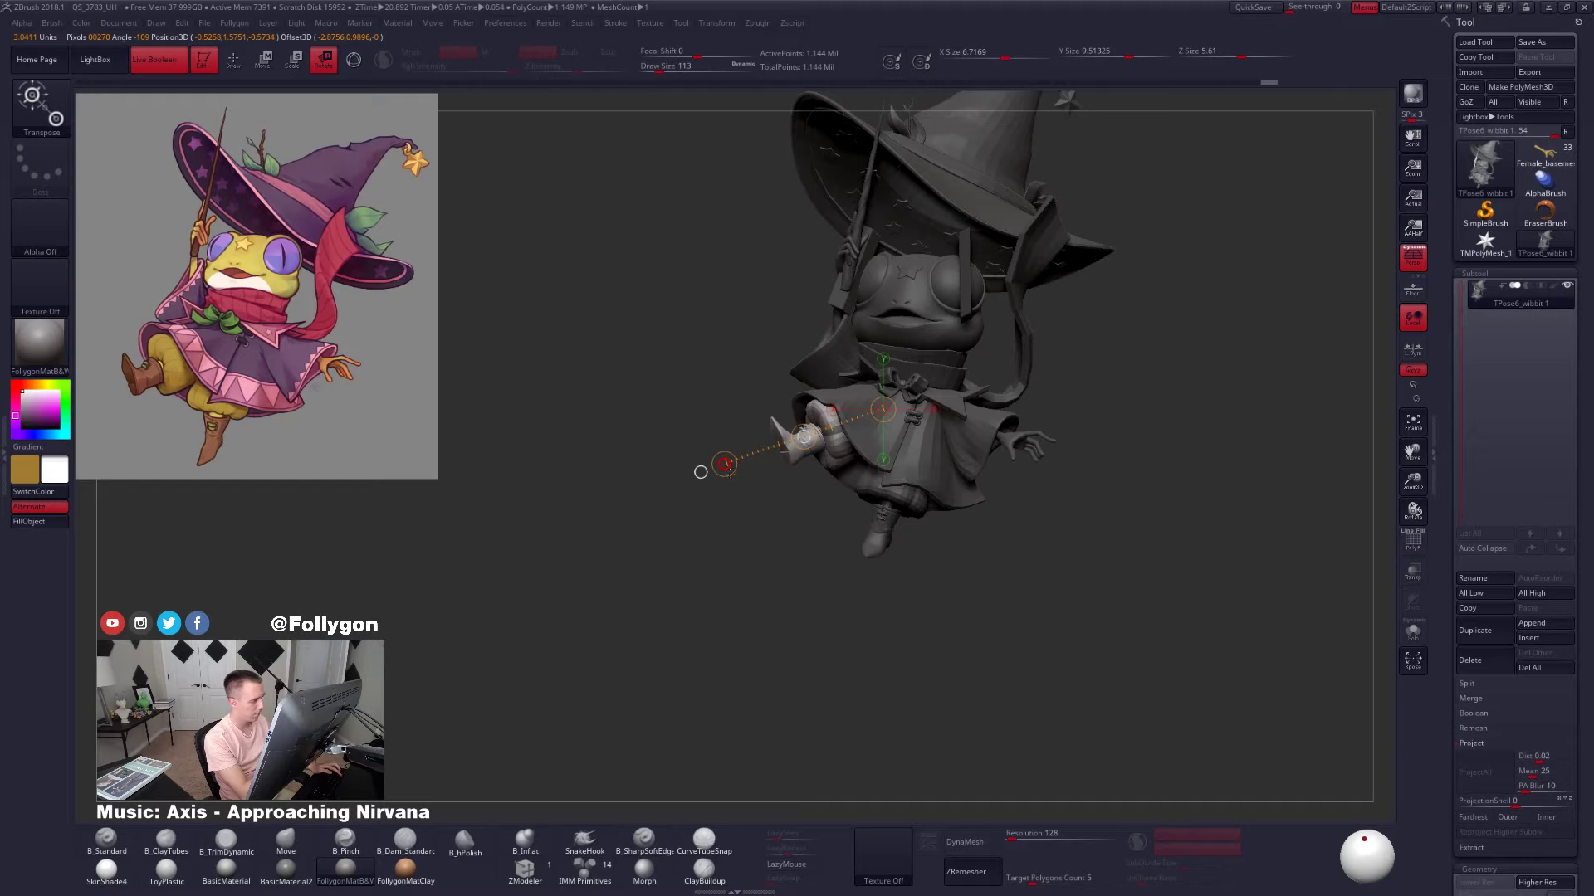
pyautogui.moveTo(730, 473)
pyautogui.mouseDown()
pyautogui.moveTo(644, 523)
pyautogui.moveTo(640, 473)
pyautogui.mouseUp()
pyautogui.press('q')
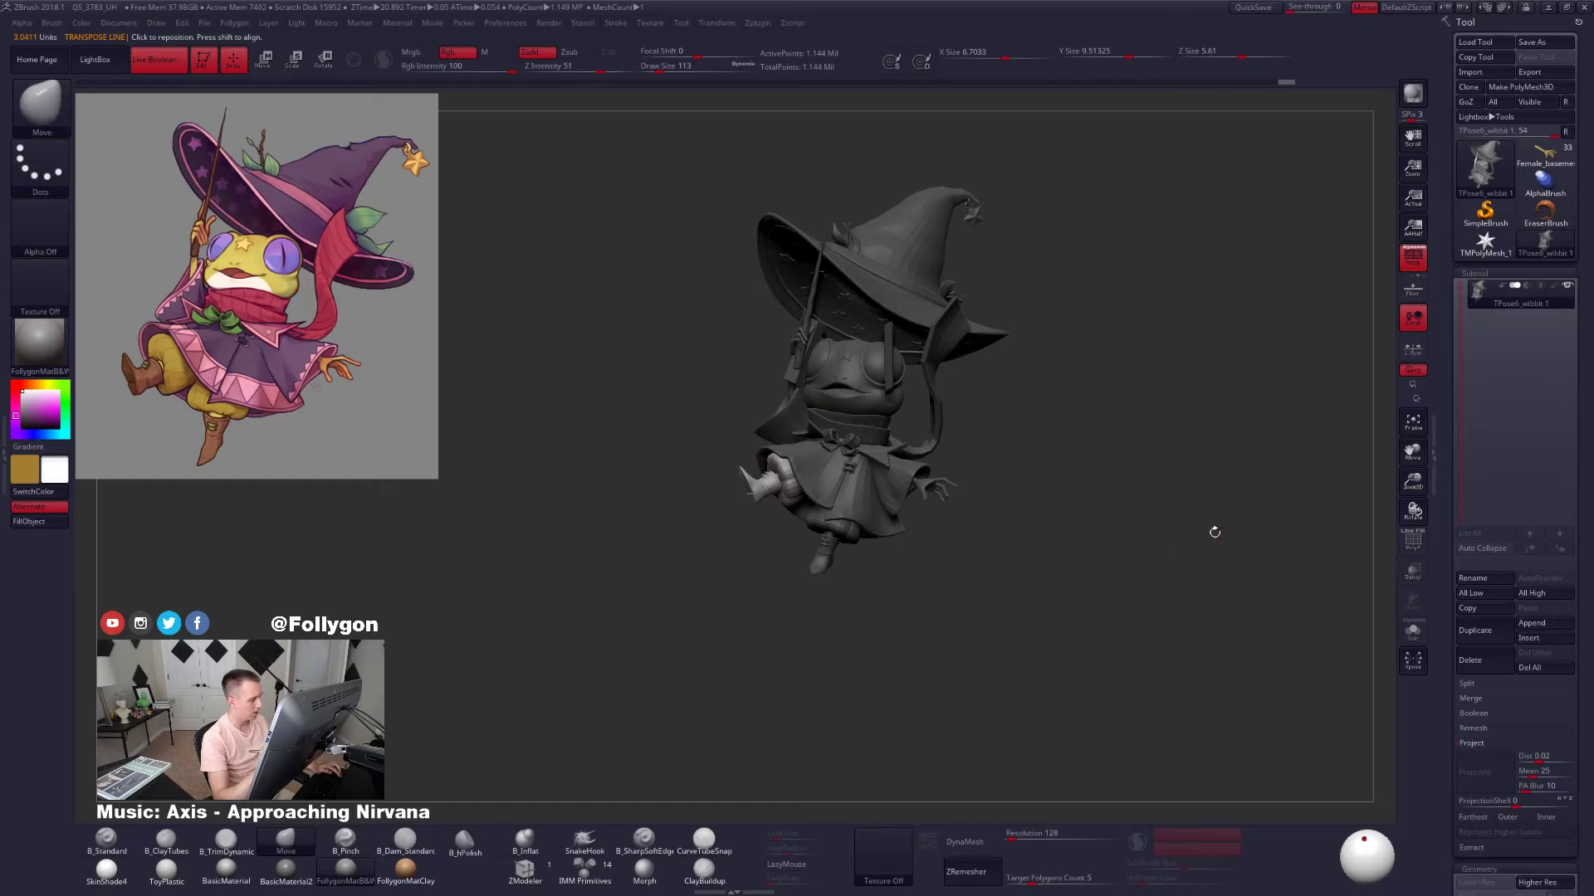
pyautogui.press('r')
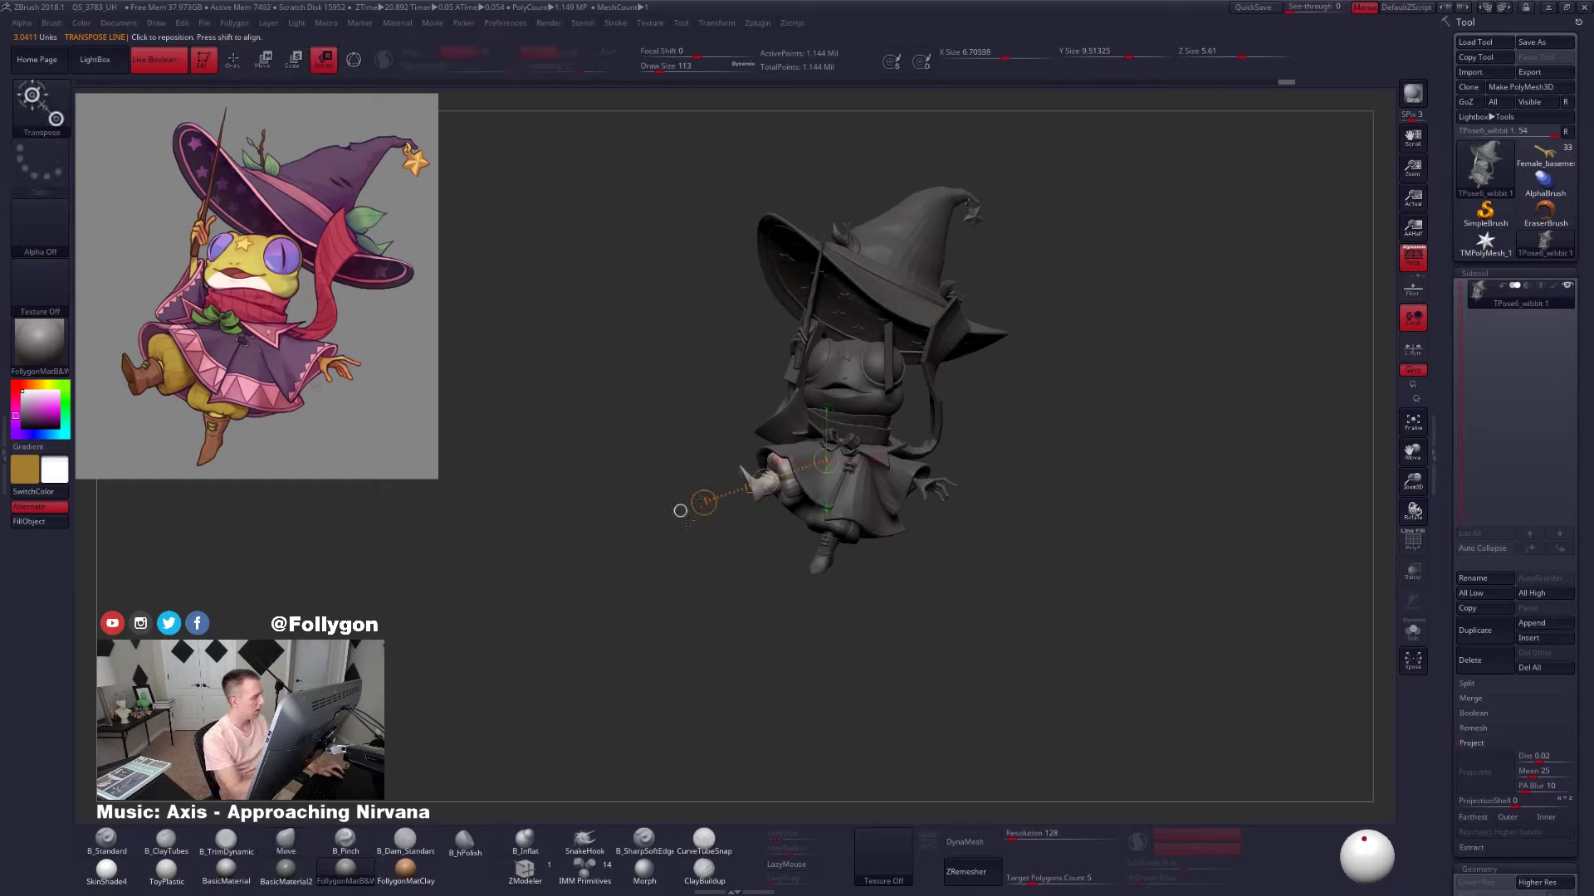
pyautogui.press('q')
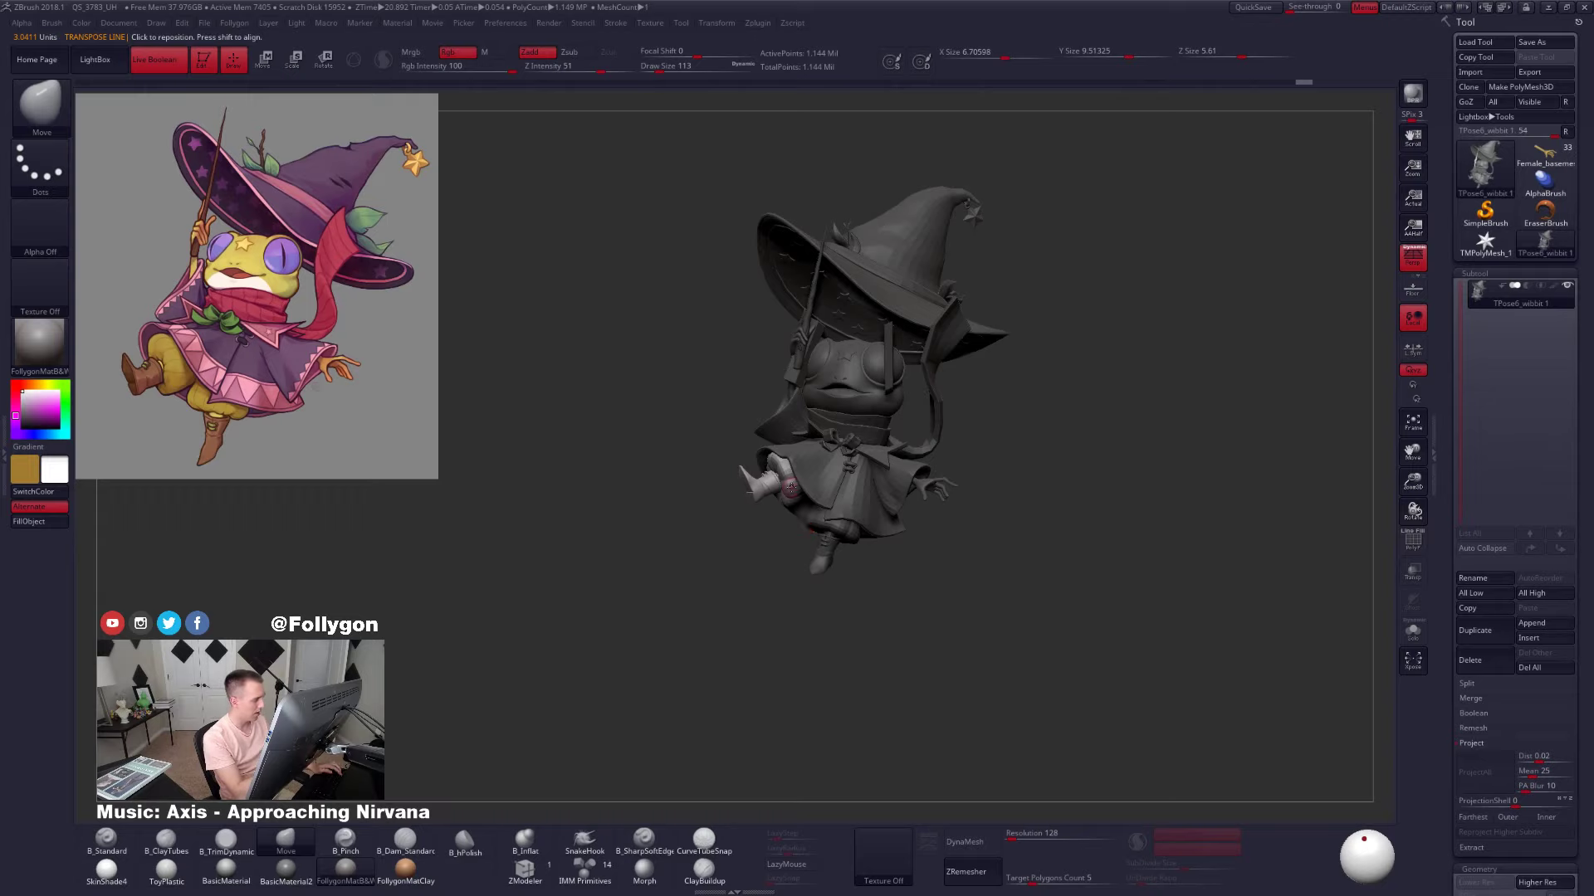
# Place a Transpose move line at the raised boot and shift the raised leg slightly outward and down
pyautogui.keyDown('ctrl'); pyautogui.moveTo(791, 488); pyautogui.dragTo(759, 500, button='right'); pyautogui.keyUp('ctrl')
pyautogui.press('w')
pyautogui.moveTo(749, 477); pyautogui.dragTo(719, 517)
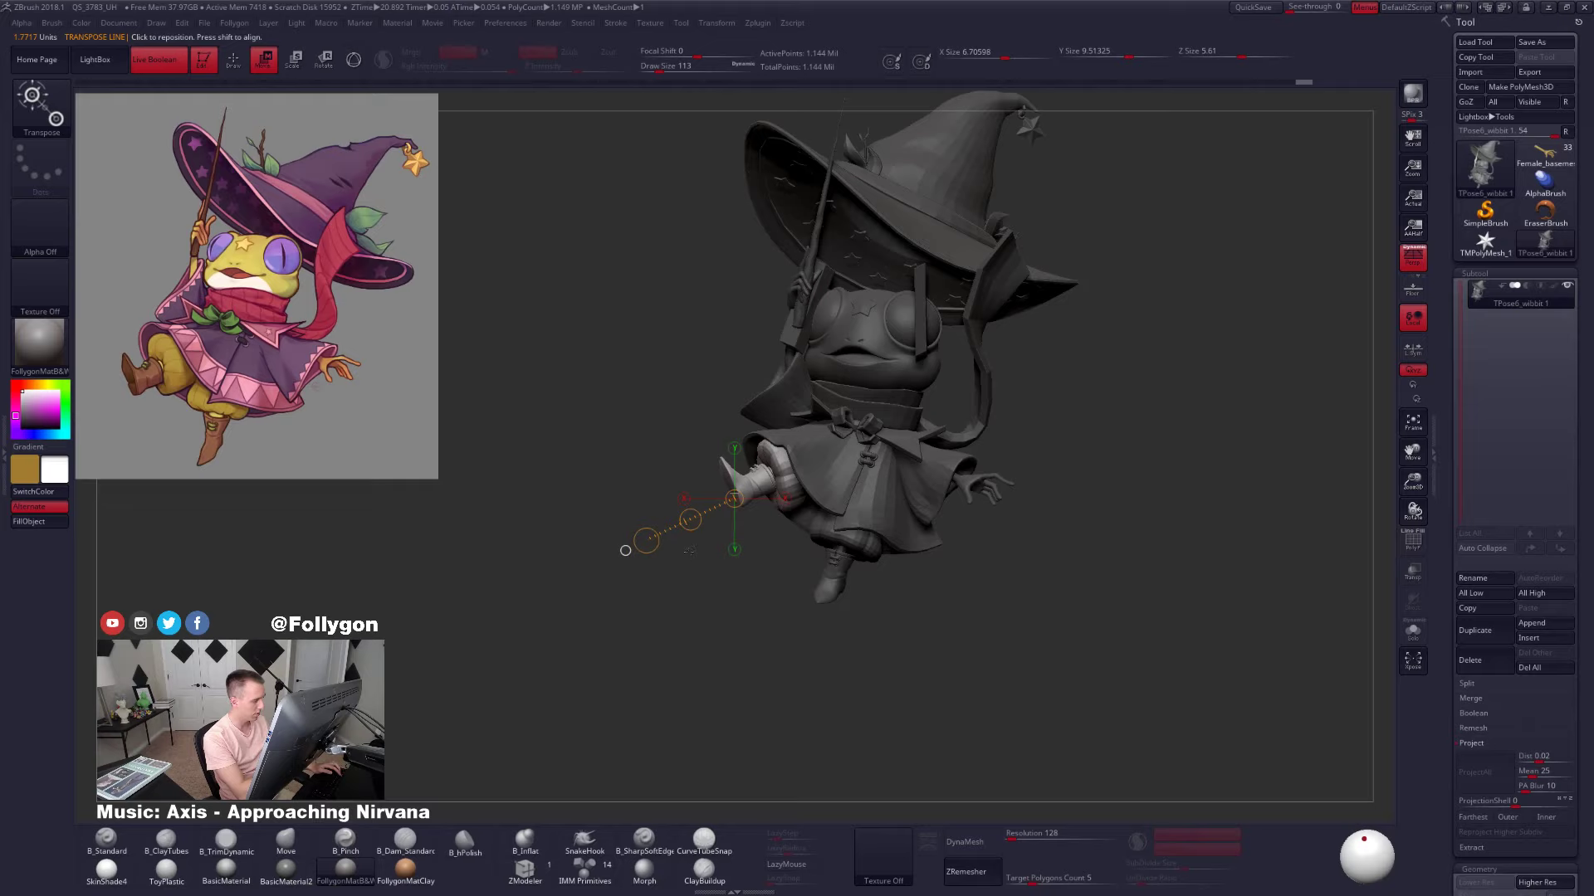
pyautogui.moveTo(691, 519); pyautogui.dragTo(687, 523)
pyautogui.press('q')
# Mask everything except the skirt and reshape its hem around the raised knee with the Move brush at draw size 366
pyautogui.press('w')
pyautogui.keyDown('ctrl'); pyautogui.click(821, 484); pyautogui.keyUp('ctrl')
pyautogui.press('q')
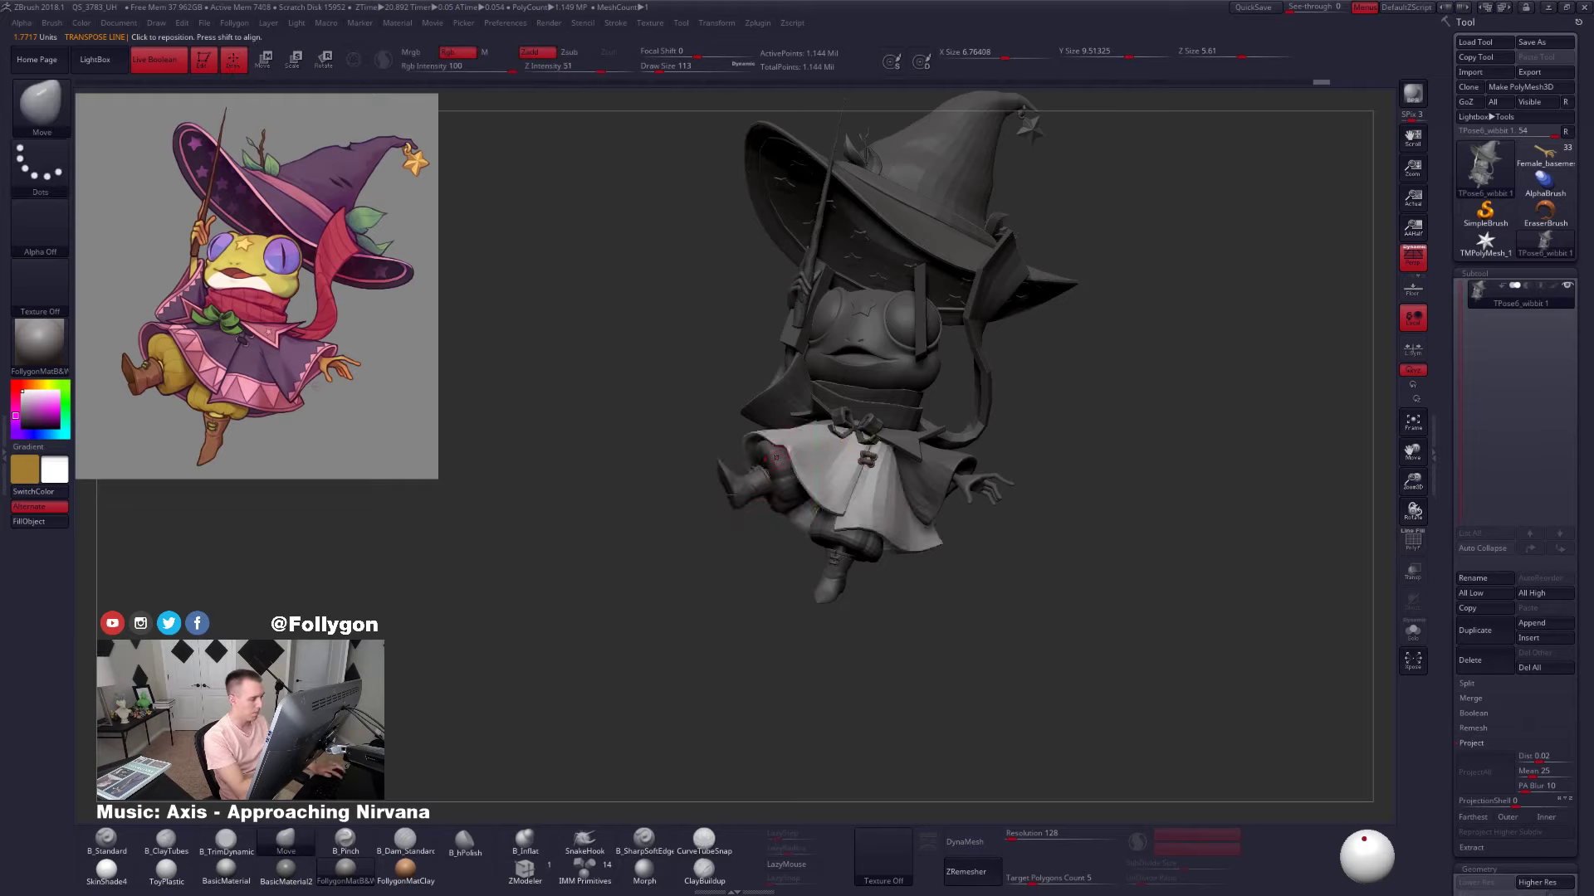
pyautogui.moveTo(686, 482)
pyautogui.mouseDown(button='right')
pyautogui.moveTo(838, 471)
pyautogui.moveTo(837, 508)
pyautogui.mouseUp(button='right')
pyautogui.press('space')
pyautogui.moveTo(749, 473); pyautogui.dragTo(762, 473)
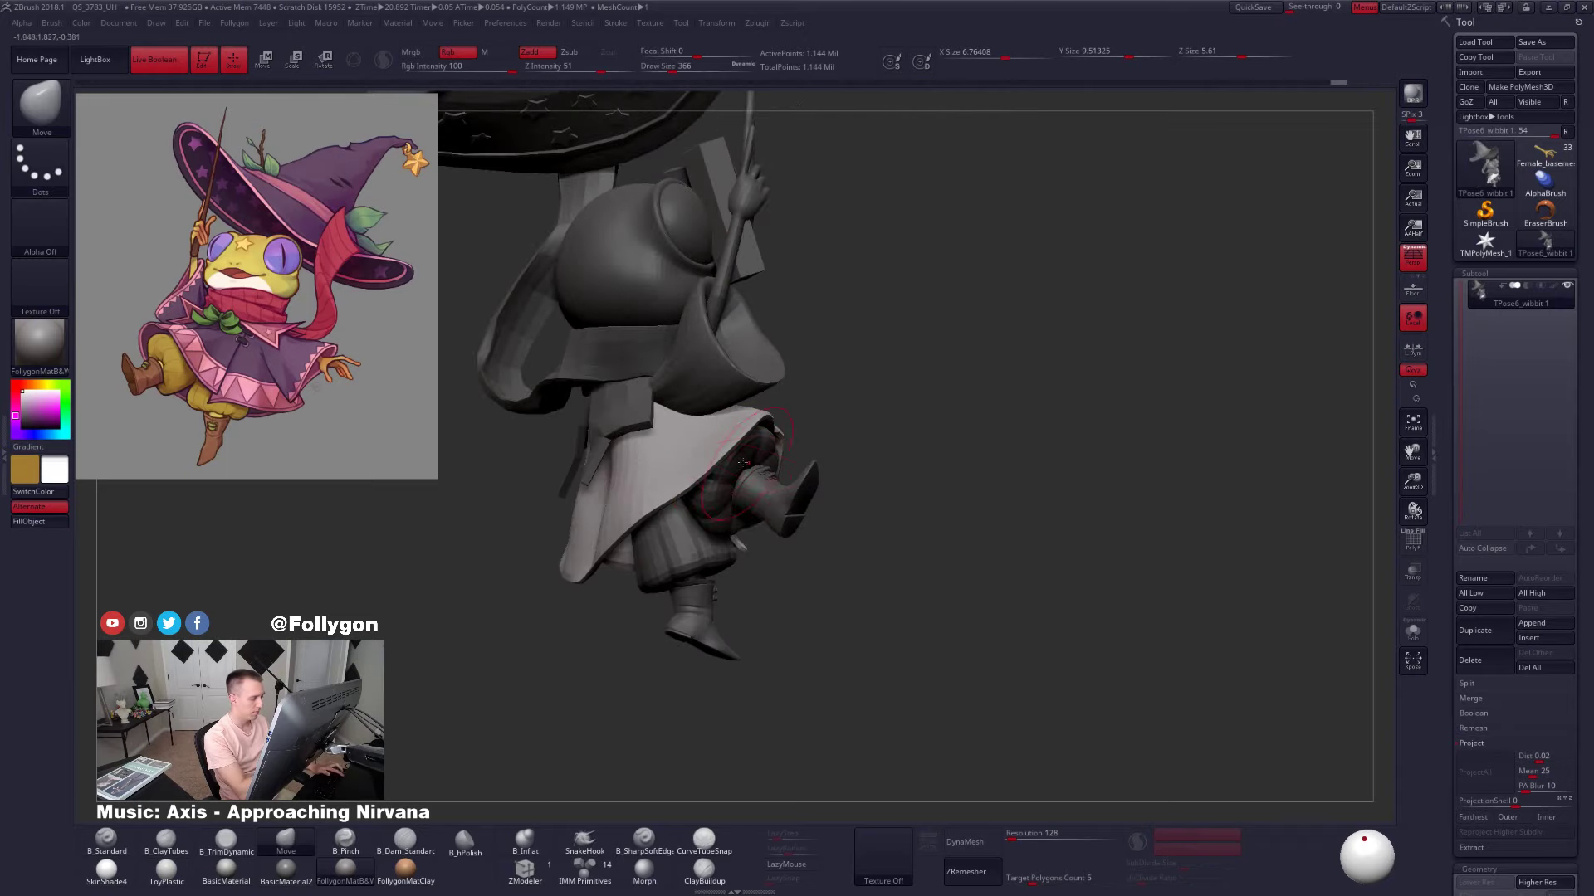
pyautogui.moveTo(714, 464); pyautogui.dragTo(736, 460, button='right')
pyautogui.click(723, 458)
pyautogui.hotkey('ctrl', 'shift', 'f')
pyautogui.click(718, 474)
# Mask everything except the standing leg and set up a Rotate line from its hip to below the boot
pyautogui.moveTo(797, 469)
pyautogui.mouseDown(button='right')
pyautogui.moveTo(693, 467)
pyautogui.moveTo(711, 461)
pyautogui.moveTo(807, 594)
pyautogui.moveTo(847, 531)
pyautogui.mouseUp(button='right')
pyautogui.press('w')
pyautogui.keyDown('ctrl'); pyautogui.click(806, 594); pyautogui.keyUp('ctrl')
pyautogui.press('r')
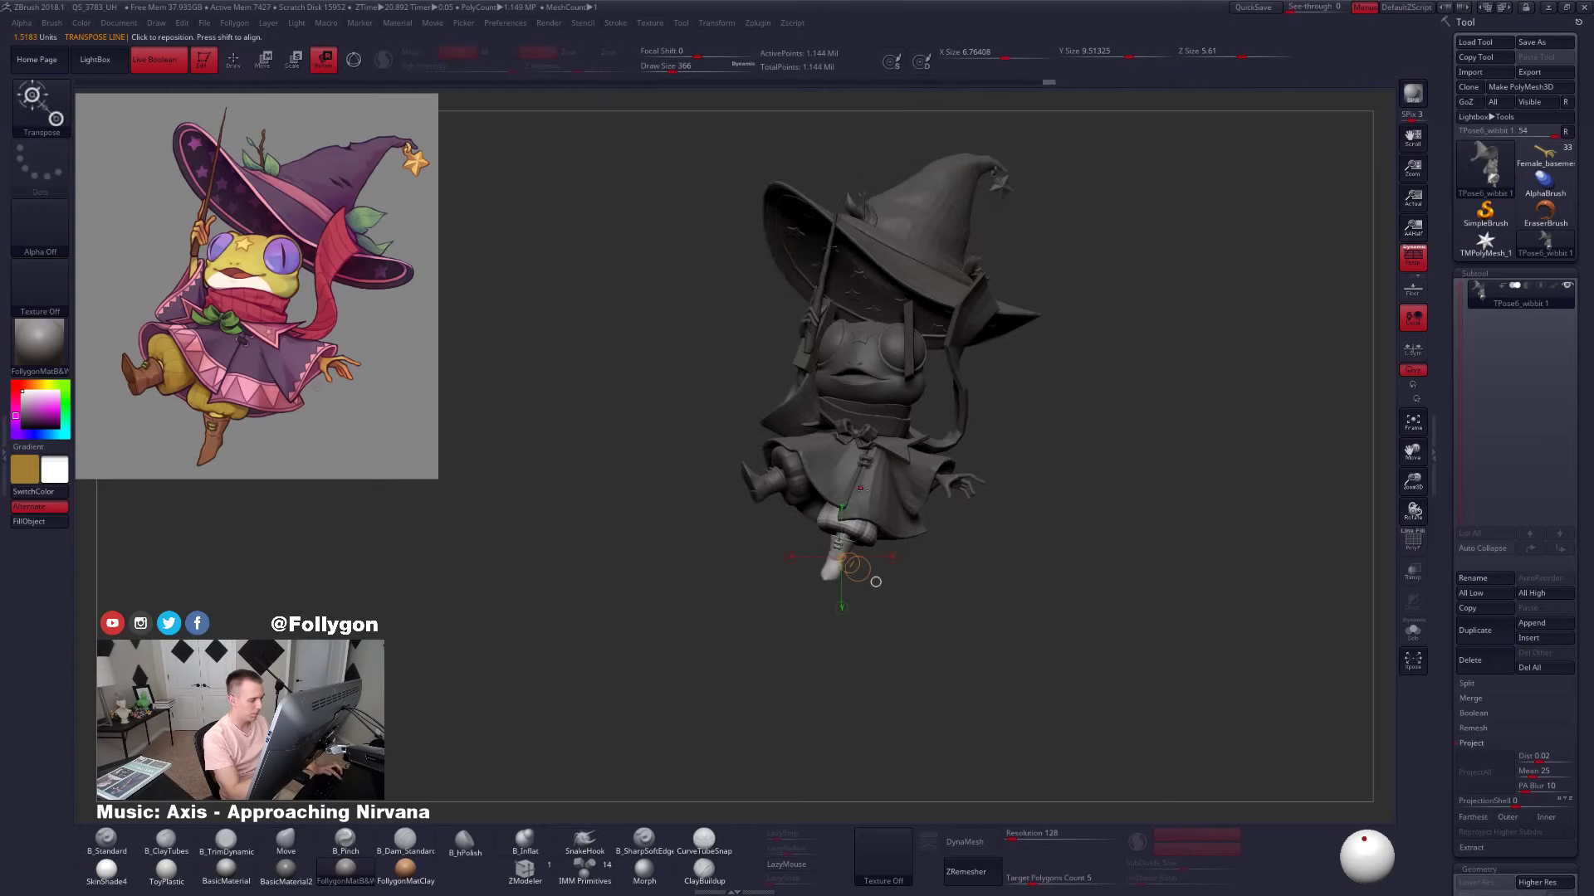
pyautogui.moveTo(858, 497); pyautogui.dragTo(813, 624)
pyautogui.keyDown('alt'); pyautogui.moveTo(802, 649); pyautogui.dragTo(850, 644, button='right'); pyautogui.keyUp('alt')
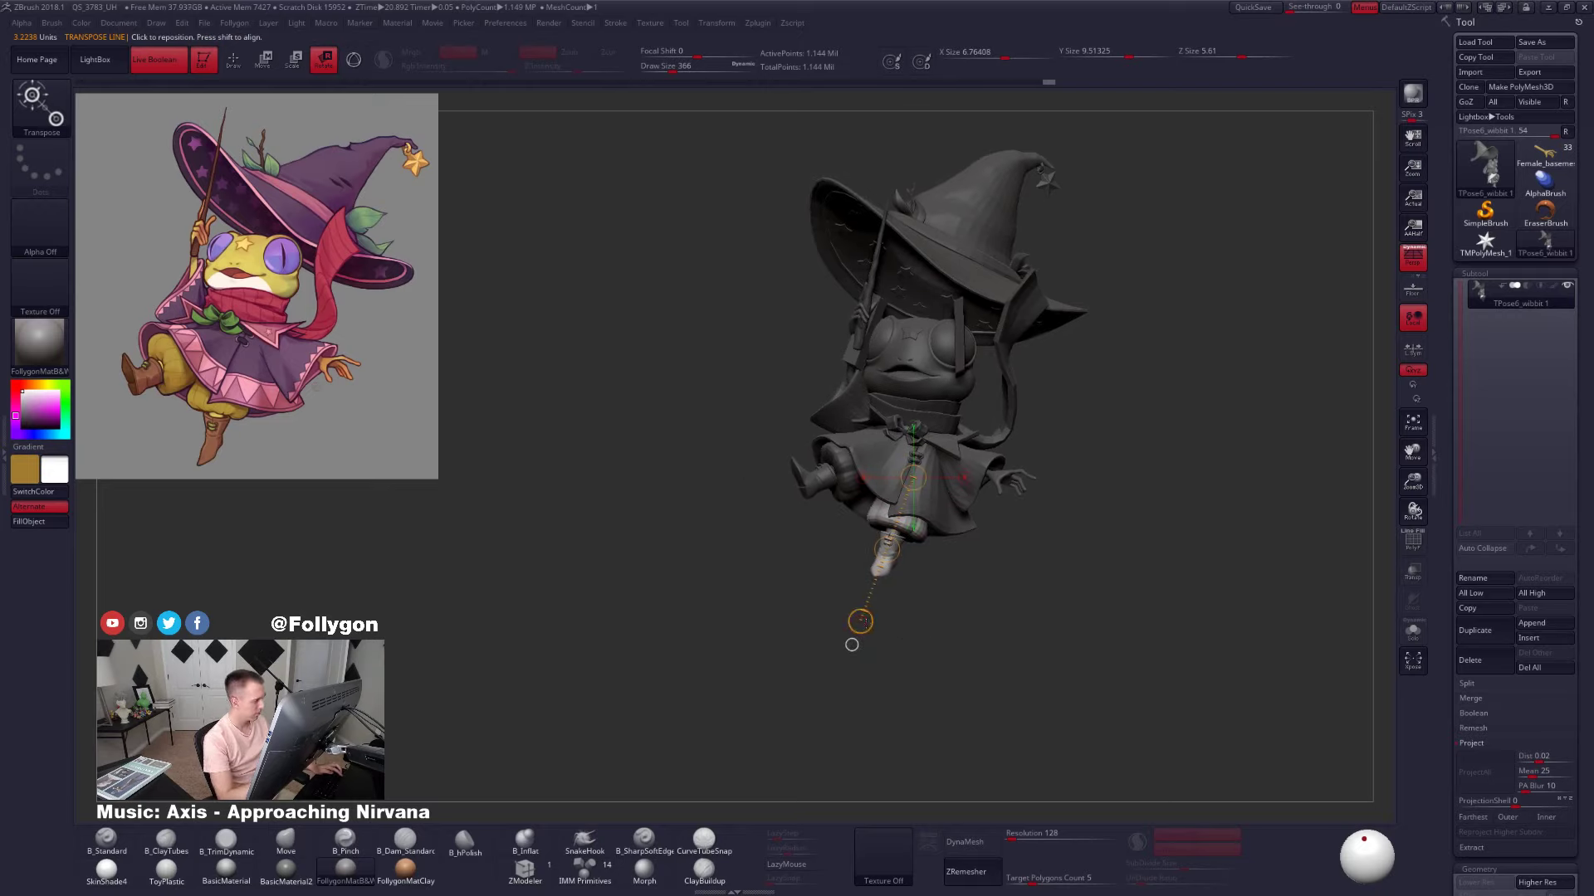
# Reposition the preview light on the posed frog character to check the standing leg's shading
pyautogui.moveTo(908, 648)
pyautogui.mouseDown()
pyautogui.moveTo(903, 572)
pyautogui.moveTo(901, 656)
pyautogui.mouseUp()
pyautogui.hotkey('shift', 'f')
pyautogui.hotkey('shift', 'f')
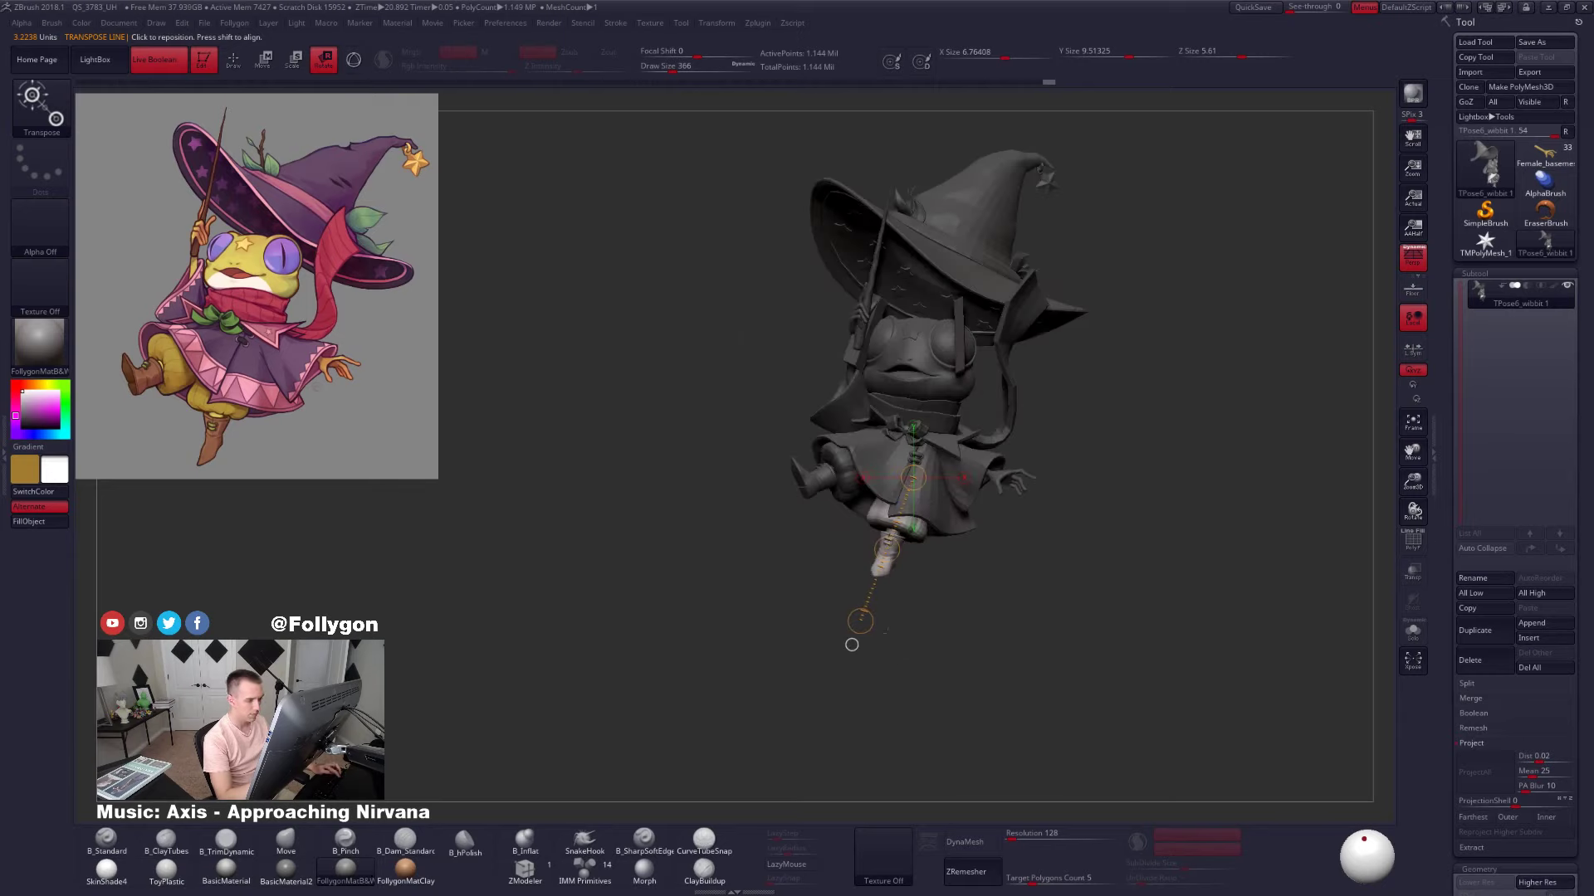
pyautogui.moveTo(1364, 853); pyautogui.dragTo(1367, 863)
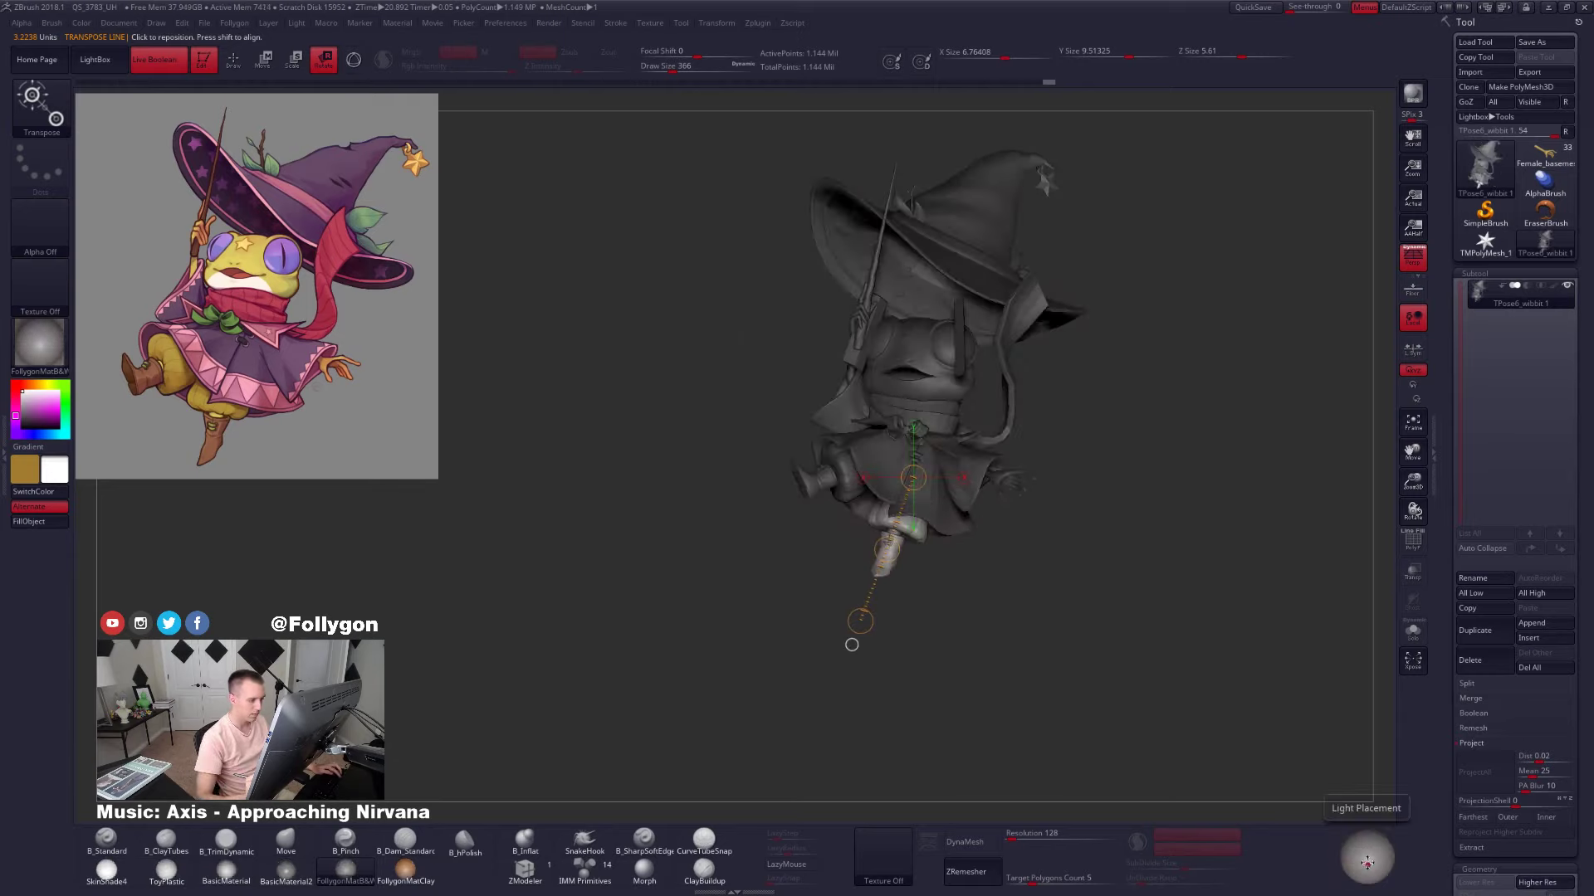
pyautogui.keyDown('alt'); pyautogui.moveTo(1107, 664); pyautogui.dragTo(1045, 661); pyautogui.keyUp('alt')
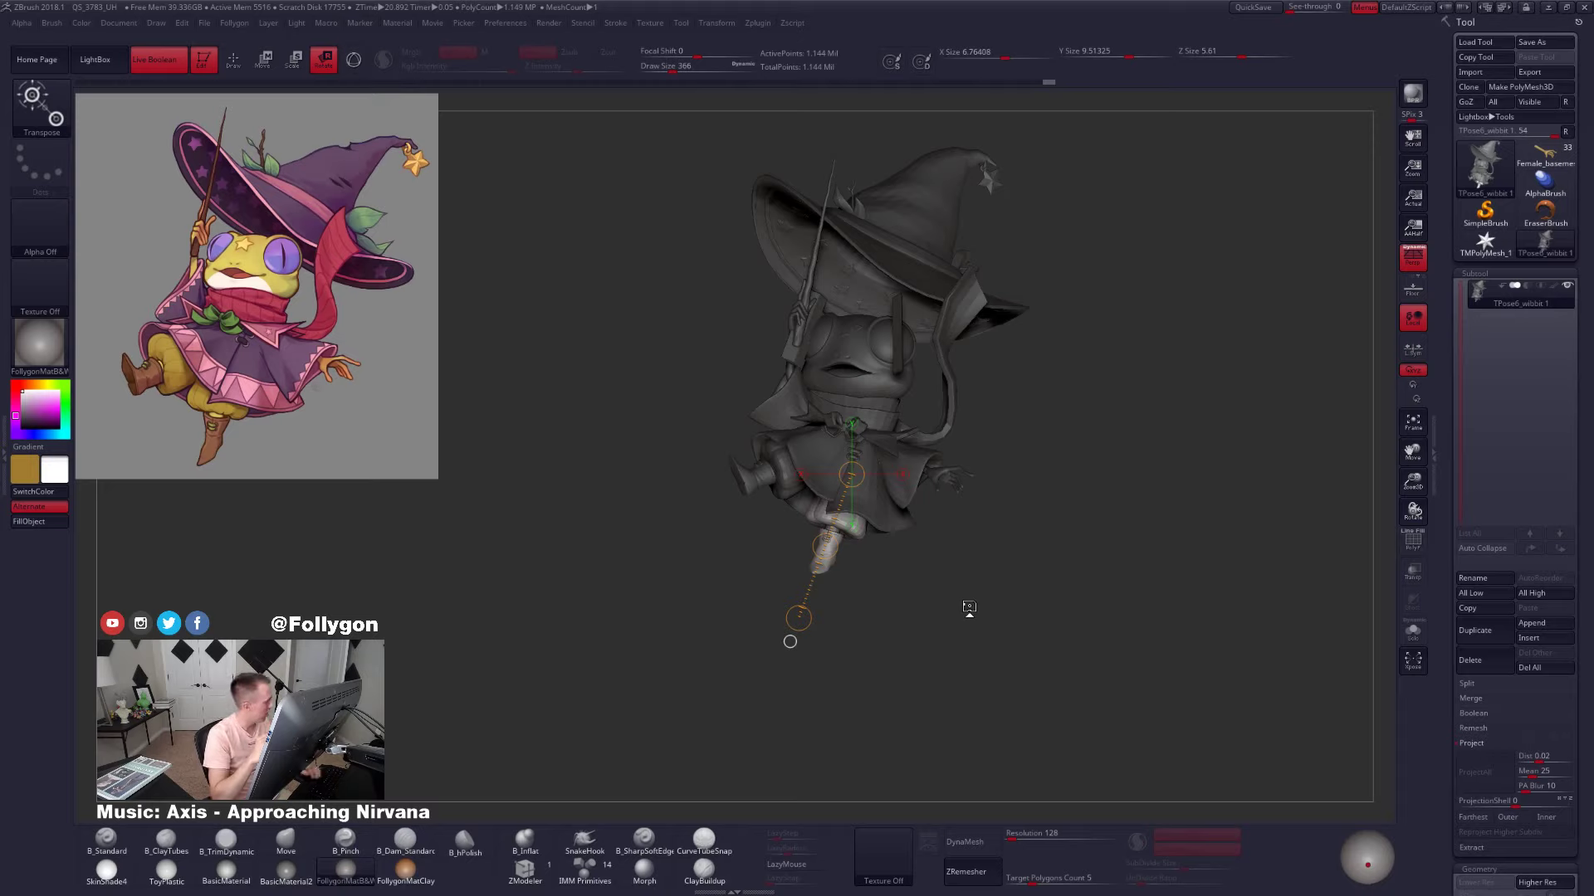
pyautogui.moveTo(898, 572)
pyautogui.keyDown('alt'); pyautogui.mouseDown()
pyautogui.moveTo(892, 623)
pyautogui.moveTo(895, 579)
pyautogui.mouseUp(); pyautogui.keyUp('alt')
pyautogui.click(1369, 858)
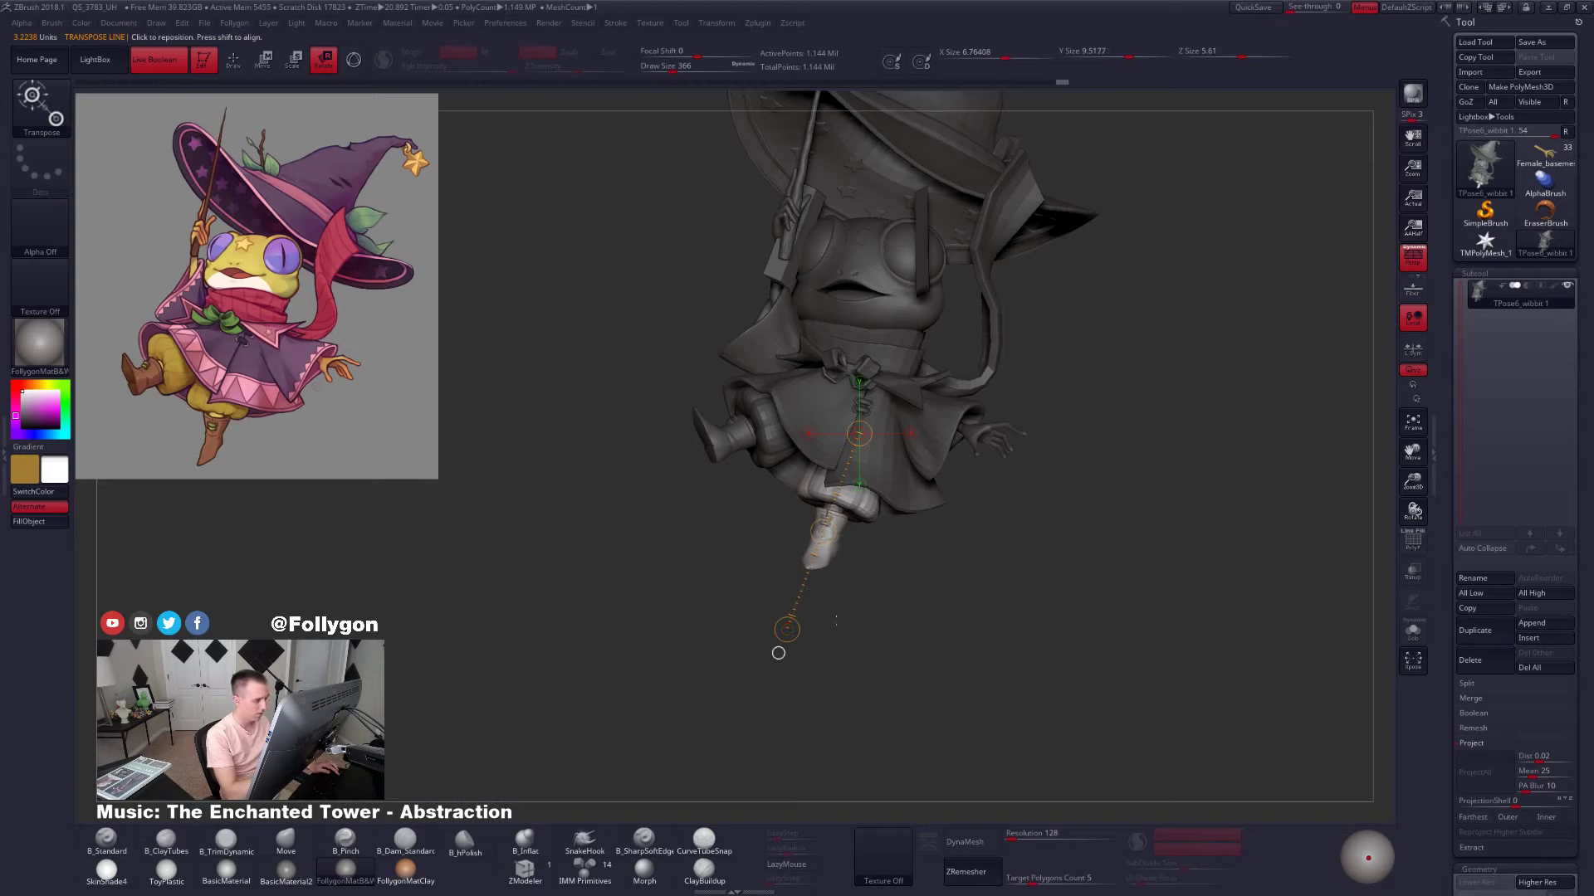
# Shift the unmasked standing leg sideways with Transpose Move while viewing the character from below
pyautogui.moveTo(777, 653); pyautogui.dragTo(855, 646)
pyautogui.moveTo(1038, 631); pyautogui.dragTo(1037, 498)
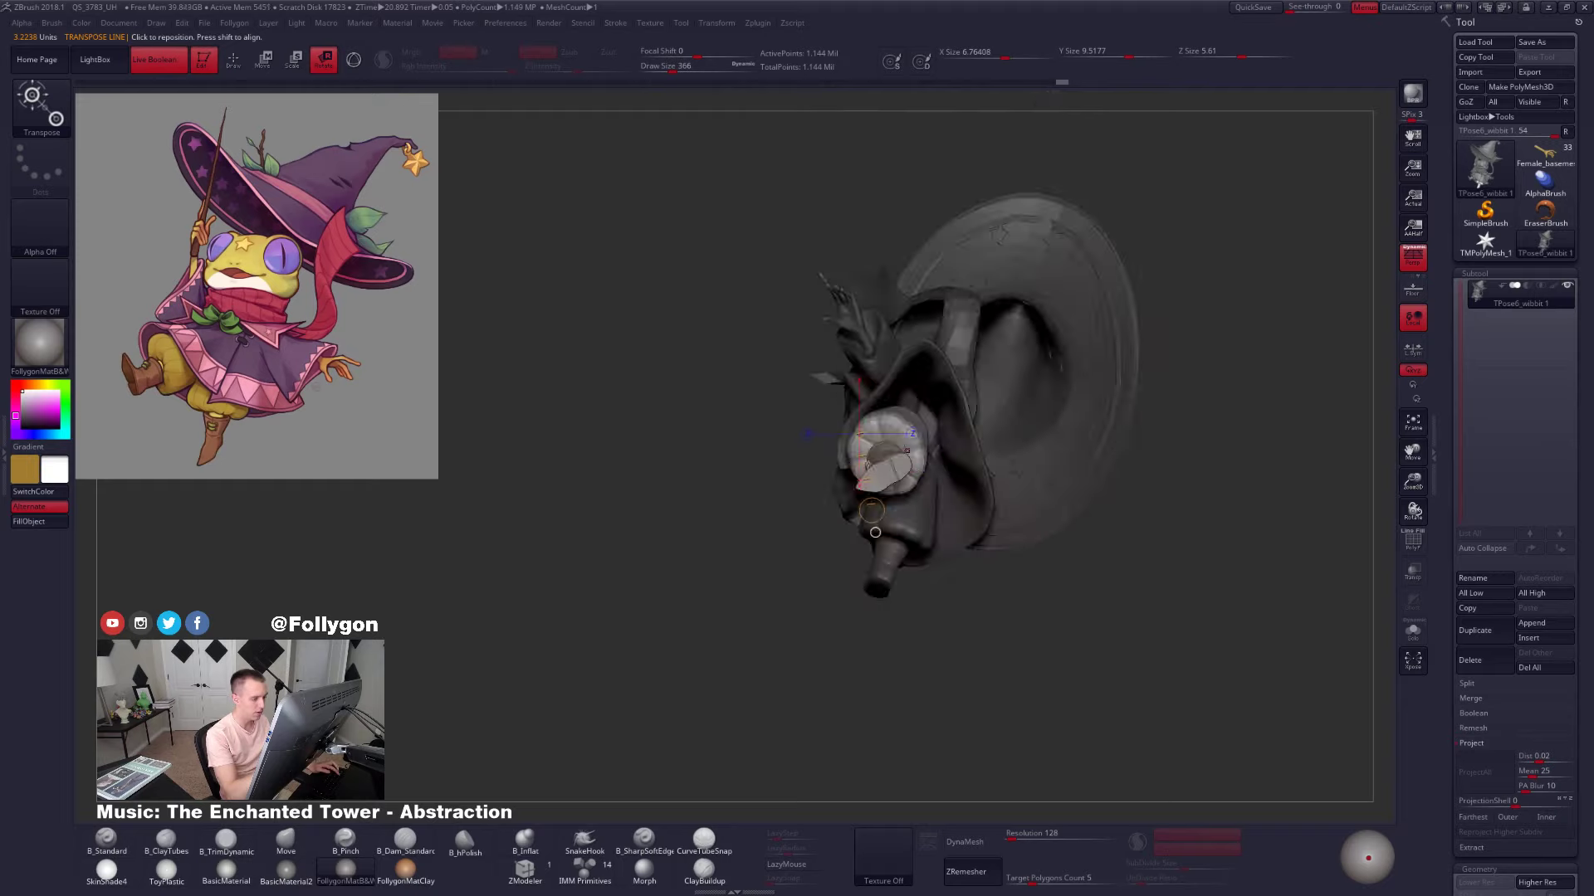
pyautogui.press('w')
pyautogui.keyDown('shift'); pyautogui.moveTo(898, 447); pyautogui.dragTo(1128, 446); pyautogui.keyUp('shift')
pyautogui.moveTo(1014, 447); pyautogui.dragTo(1017, 447)
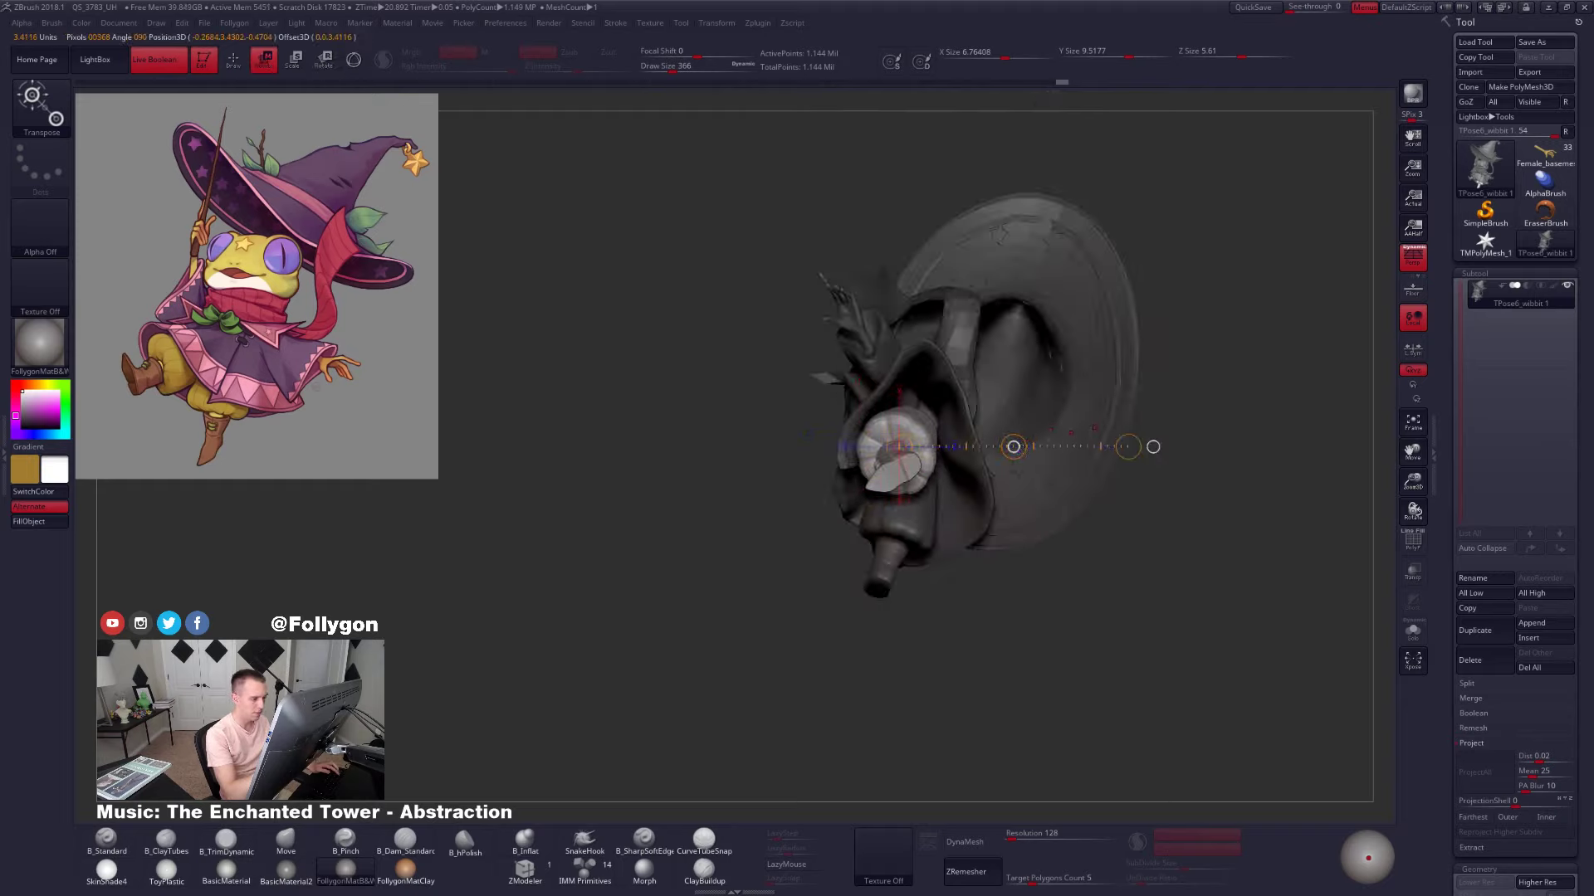
pyautogui.moveTo(1029, 531)
pyautogui.mouseDown()
pyautogui.moveTo(1016, 656)
pyautogui.moveTo(1009, 590)
pyautogui.mouseUp()
# Place a vertical Transpose Rotate line from the hip and swing the standing leg slightly in side view
pyautogui.press('q')
pyautogui.keyDown('ctrl'); pyautogui.keyDown('shift'); pyautogui.click(887, 509); pyautogui.keyUp('shift'); pyautogui.keyUp('ctrl')
pyautogui.press('r')
pyautogui.moveTo(895, 413)
pyautogui.mouseDown()
pyautogui.moveTo(842, 591)
pyautogui.moveTo(1019, 610)
pyautogui.moveTo(999, 613)
pyautogui.mouseUp()
pyautogui.keyDown('ctrl'); pyautogui.keyDown('shift'); pyautogui.click(842, 594); pyautogui.keyUp('shift'); pyautogui.keyUp('ctrl')
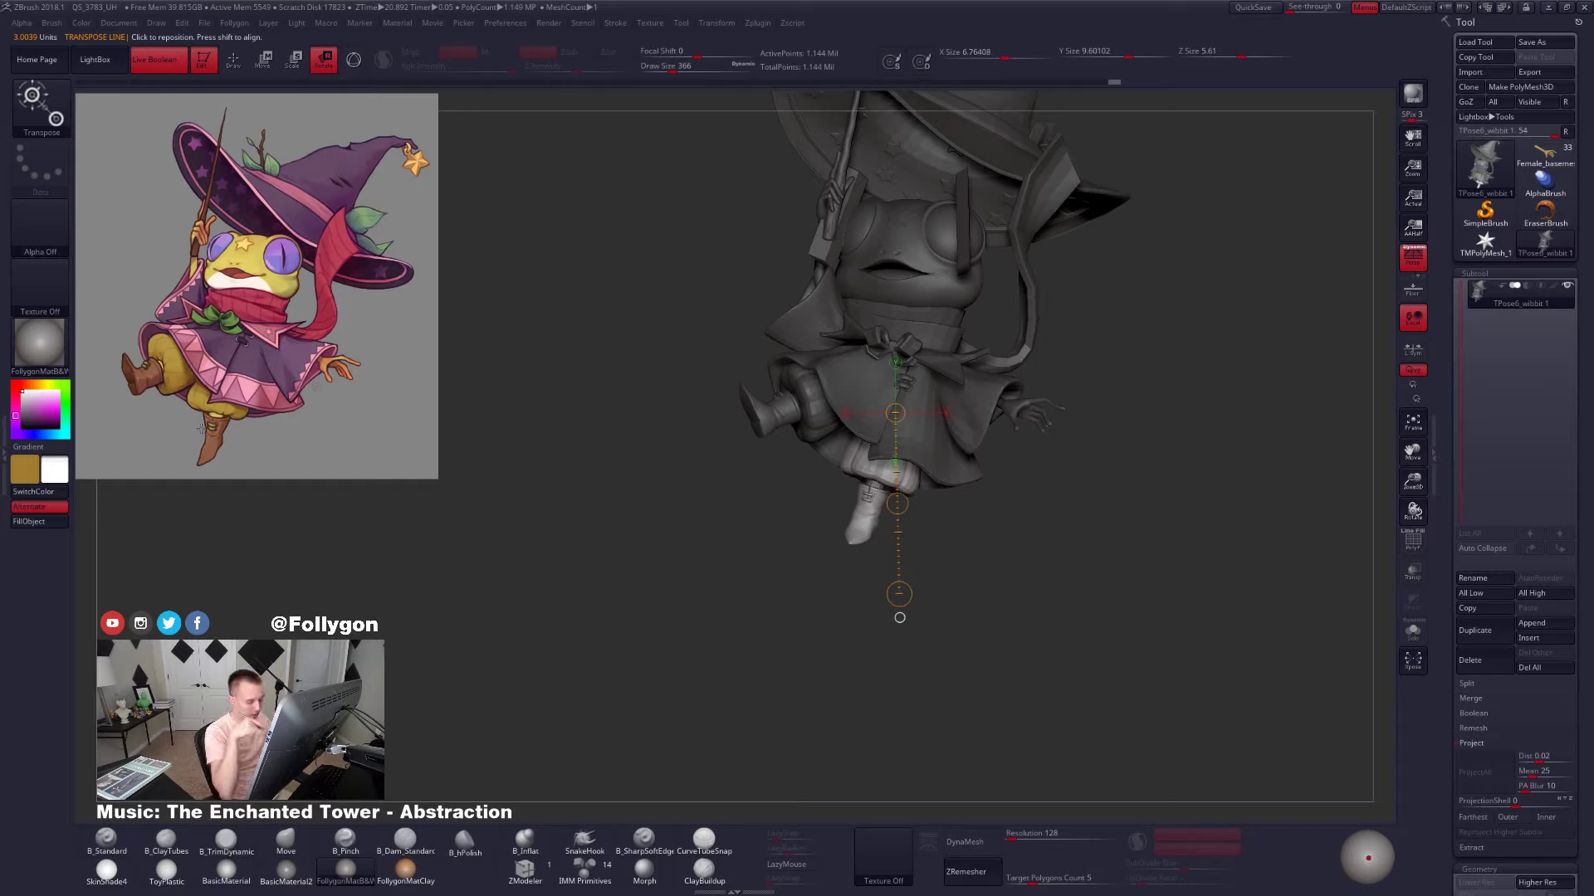
pyautogui.moveTo(1001, 526); pyautogui.dragTo(908, 501)
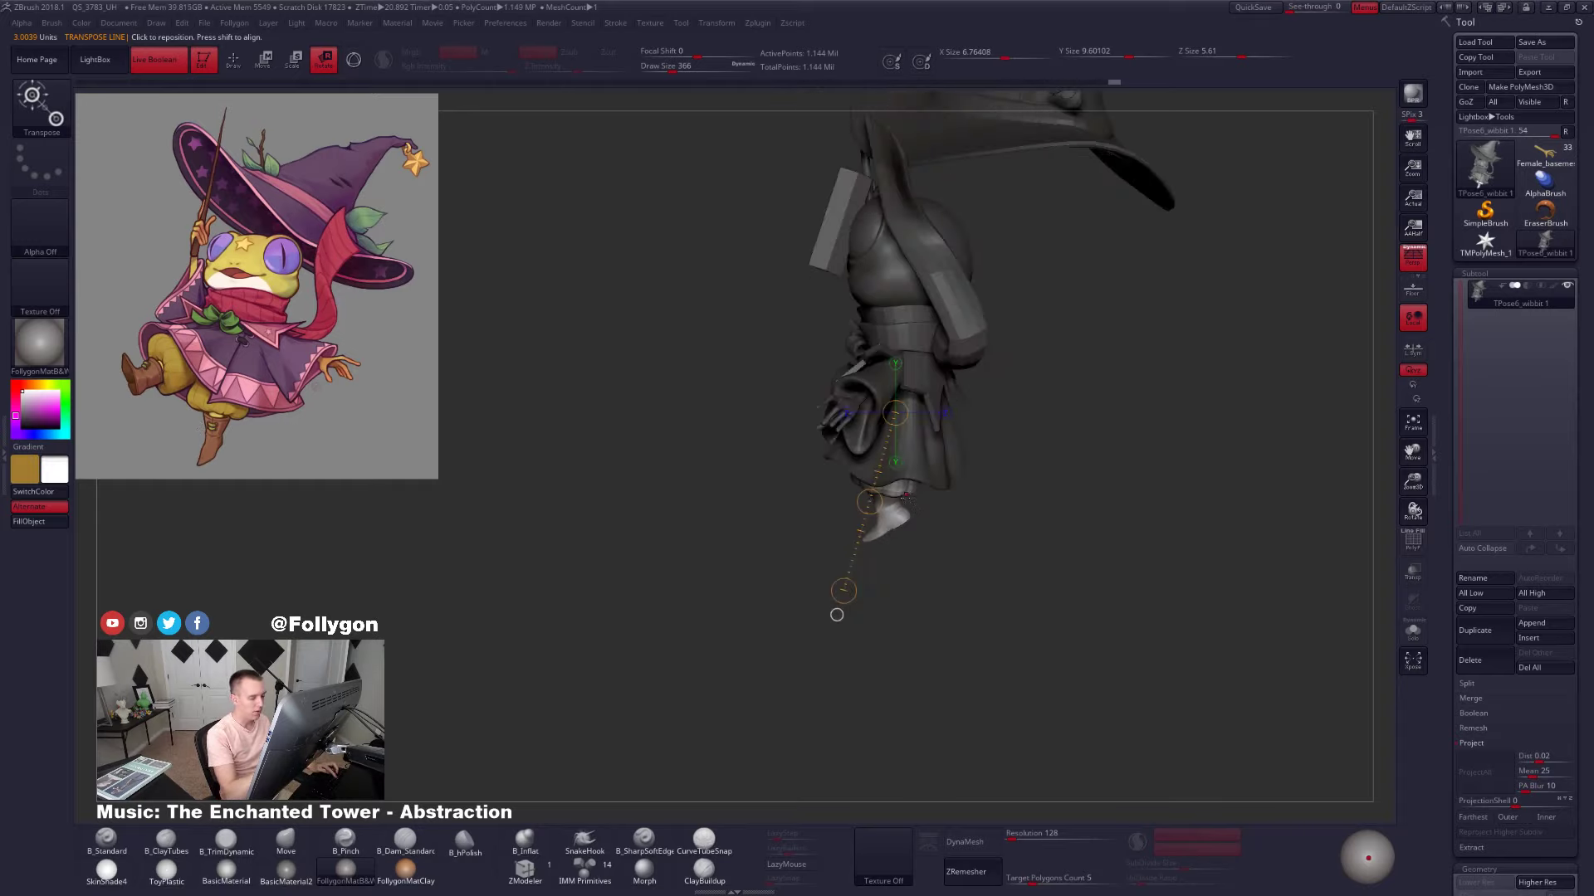
pyautogui.moveTo(843, 590); pyautogui.dragTo(884, 606)
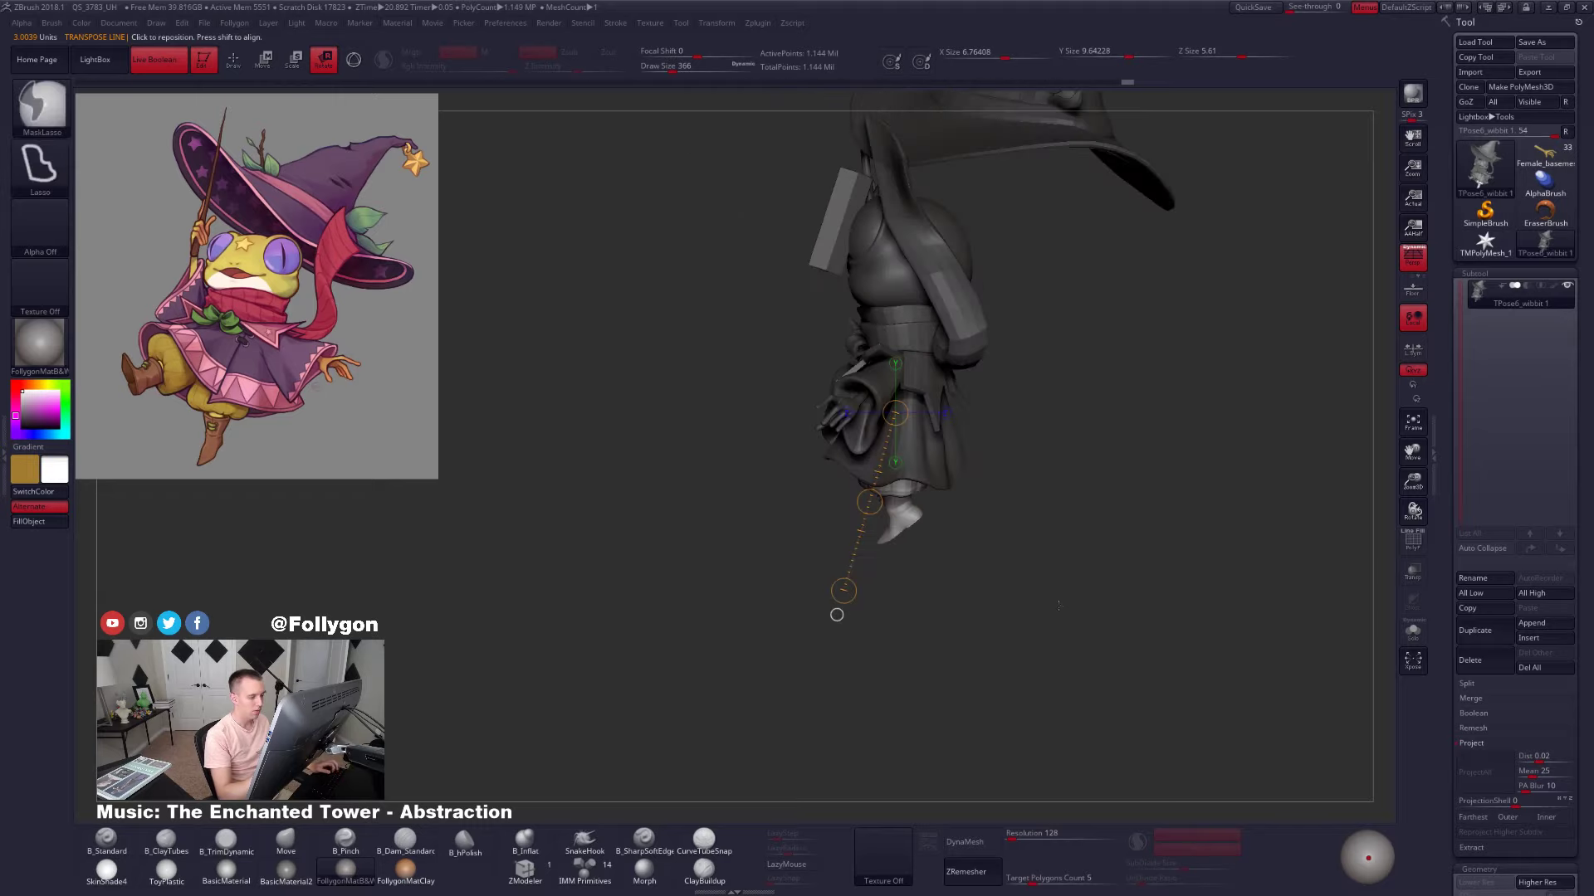
# Compare the standing leg's pose before and after the last rotation from the side and front
pyautogui.hotkey('ctrl', 'z')
pyautogui.hotkey('ctrl', 'z')
pyautogui.hotkey('ctrl', 'shift', 'z')
pyautogui.hotkey('ctrl', 'shift', 'z')
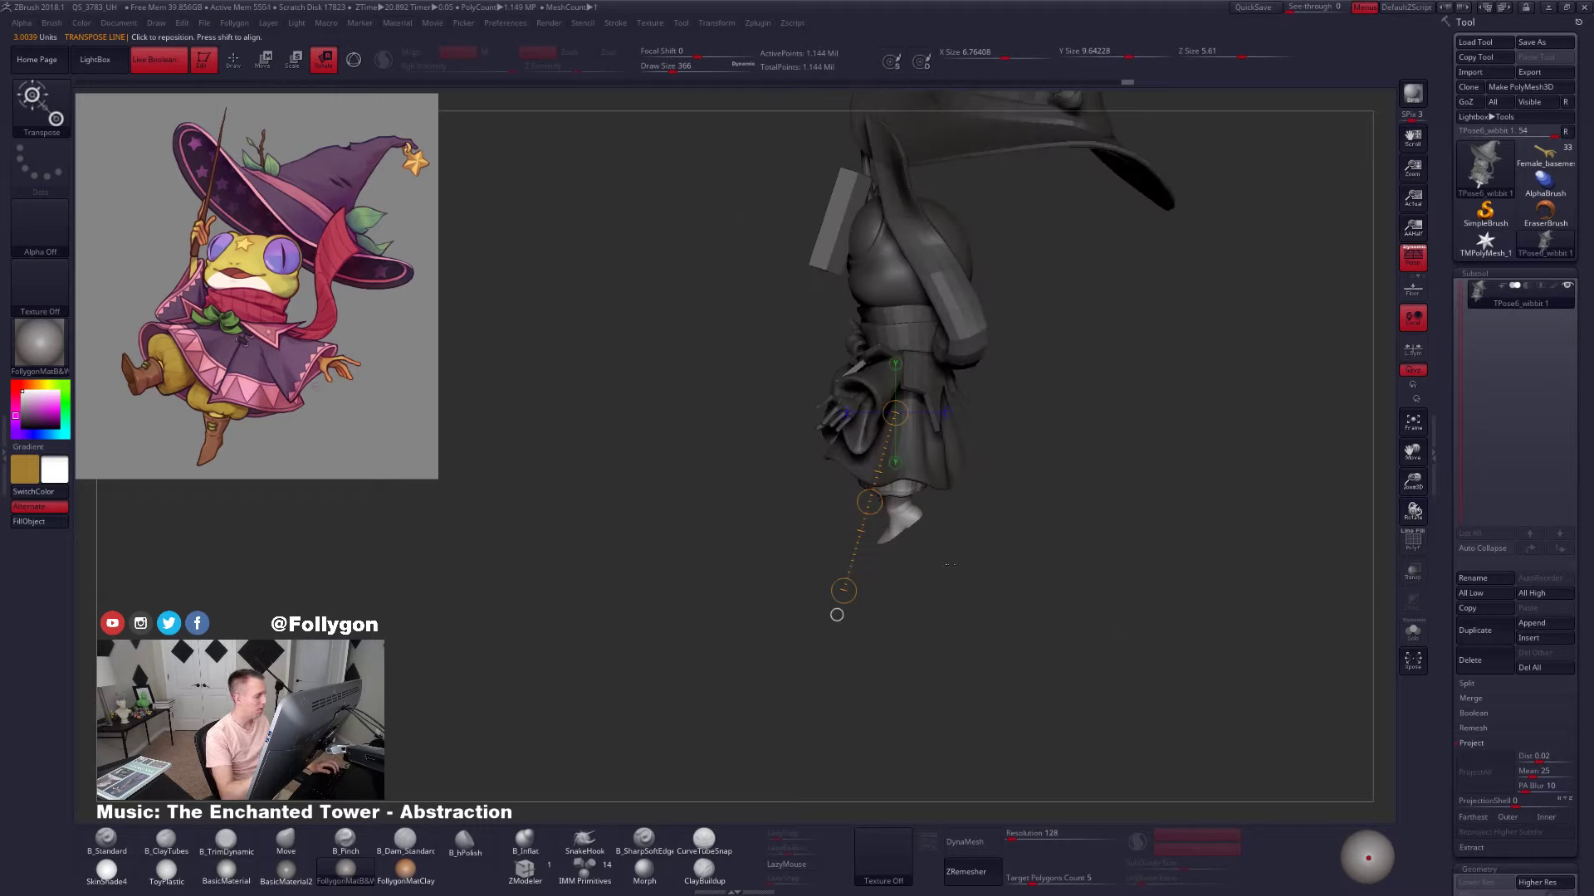
pyautogui.moveTo(837, 615); pyautogui.dragTo(900, 618)
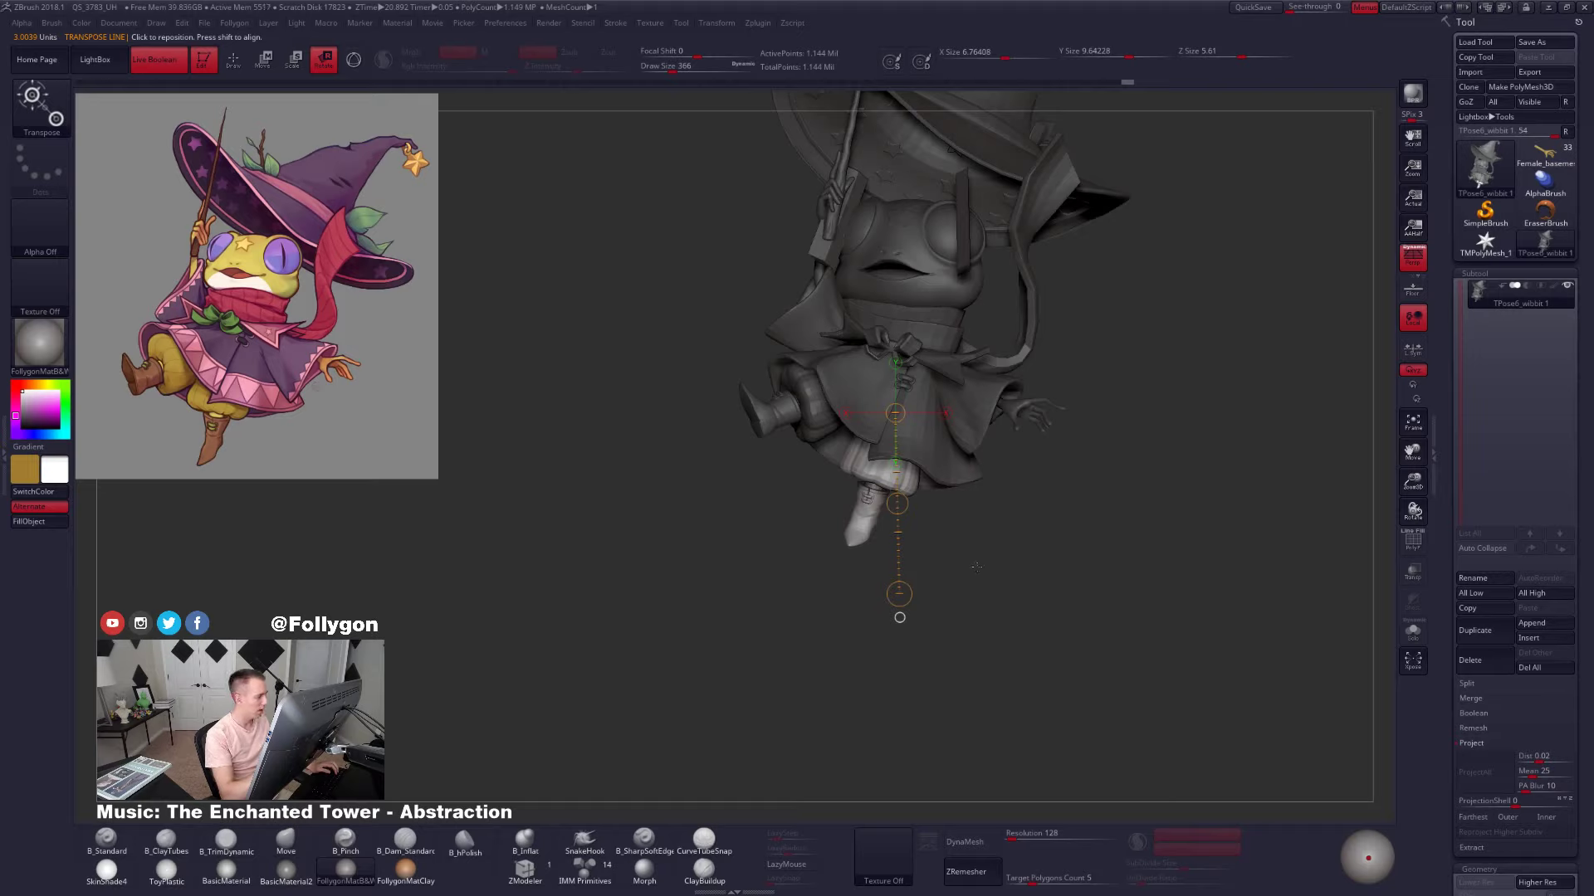
pyautogui.moveTo(899, 617)
pyautogui.mouseDown()
pyautogui.moveTo(839, 633)
pyautogui.moveTo(769, 612)
pyautogui.moveTo(778, 628)
pyautogui.moveTo(767, 422)
pyautogui.moveTo(773, 629)
pyautogui.mouseUp()
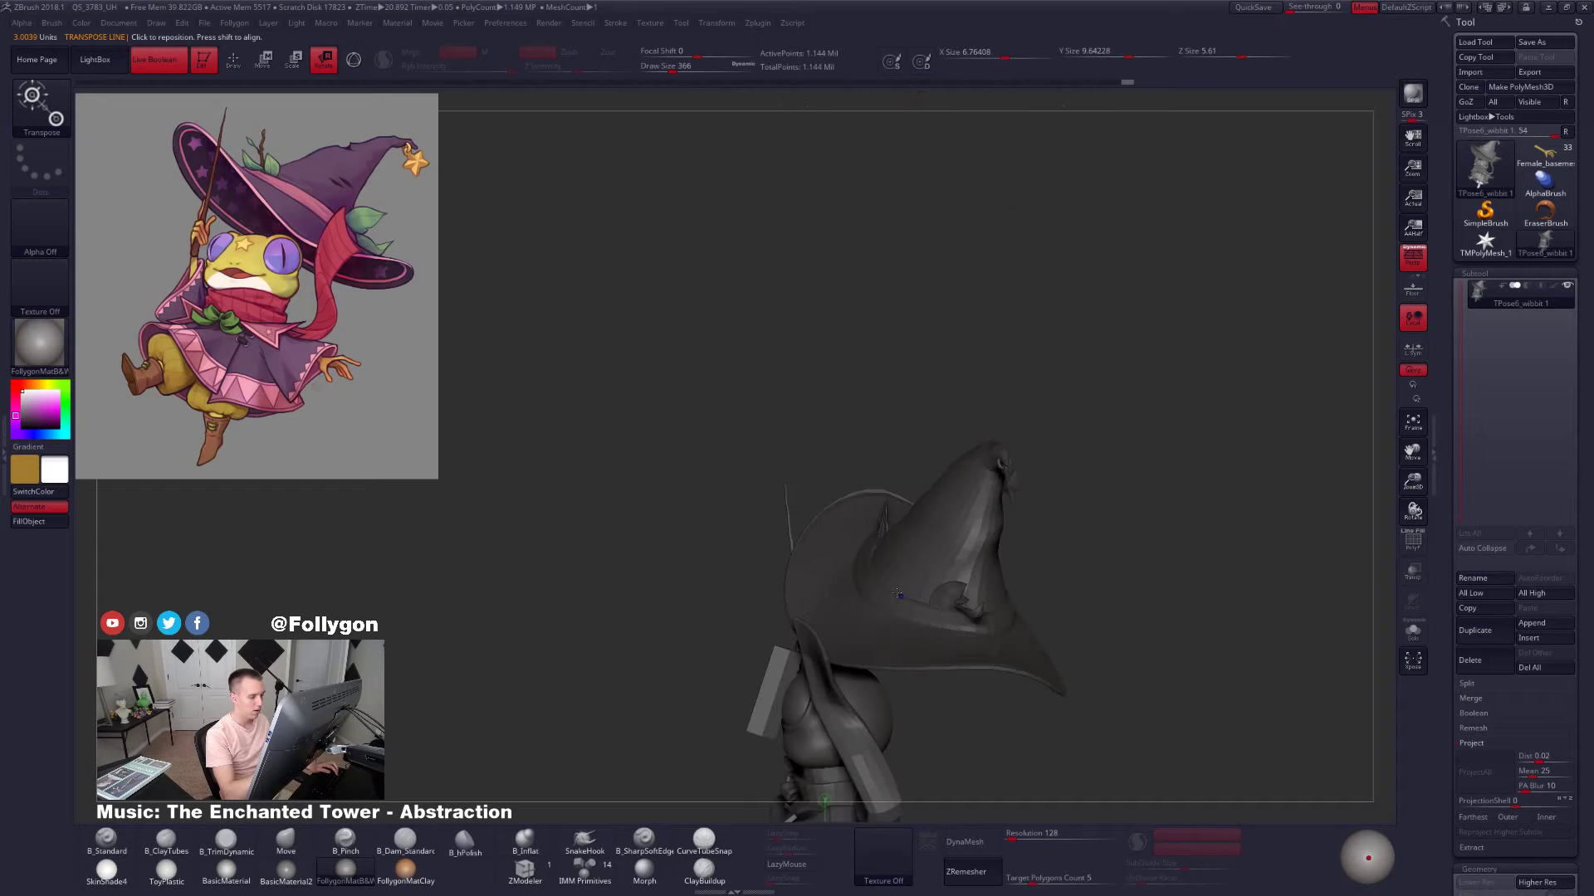
# Clear the mask, return to Draw mode and light the character from above
pyautogui.keyDown('alt'); pyautogui.moveTo(773, 731); pyautogui.dragTo(747, 439); pyautogui.keyUp('alt')
pyautogui.keyDown('ctrl'); pyautogui.moveTo(754, 641); pyautogui.dragTo(744, 753); pyautogui.keyUp('ctrl')
pyautogui.press('q')
pyautogui.moveTo(1017, 586); pyautogui.dragTo(1032, 551)
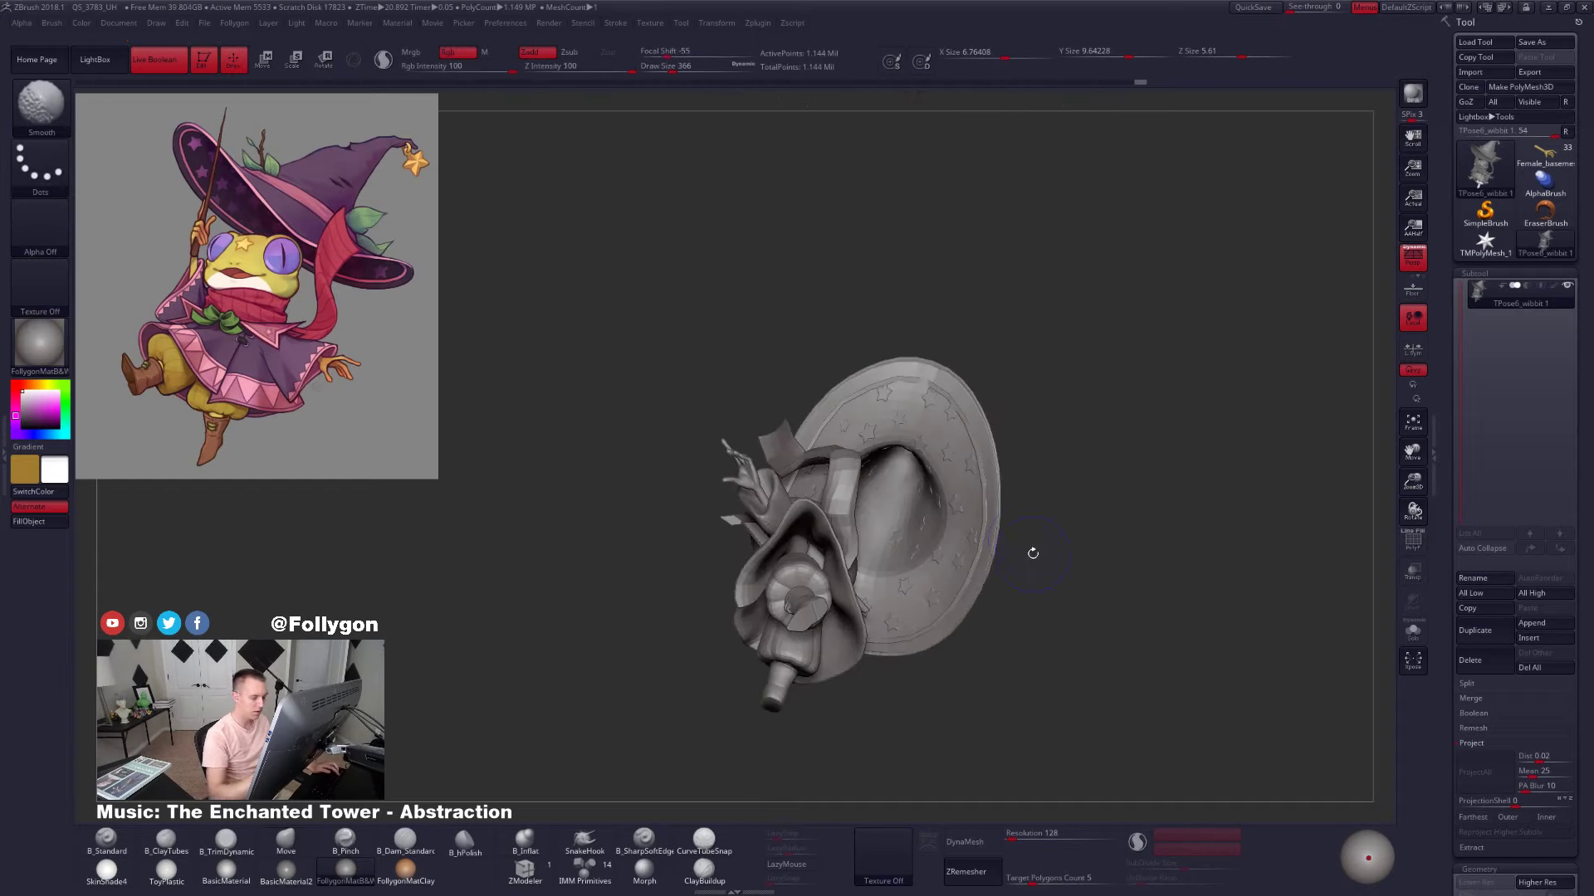
pyautogui.moveTo(1368, 857); pyautogui.dragTo(1365, 845)
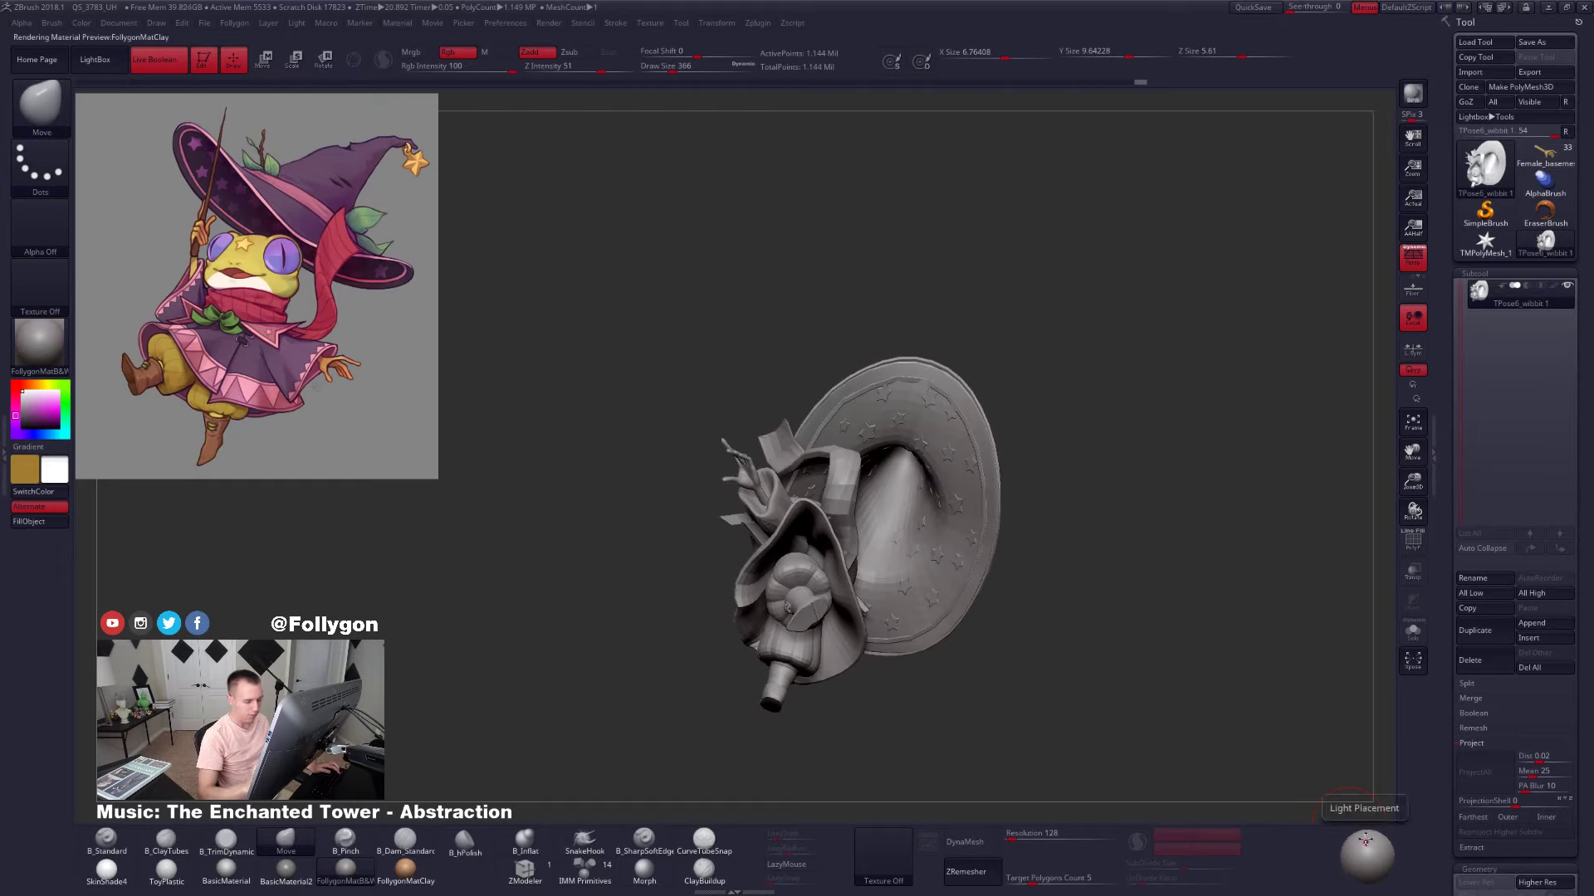
# Isolate both trouser legs and boots by hiding the rest of the character
pyautogui.keyDown('alt'); pyautogui.moveTo(768, 747); pyautogui.dragTo(799, 629); pyautogui.keyUp('alt')
pyautogui.moveTo(705, 390)
pyautogui.mouseDown()
pyautogui.moveTo(817, 516)
pyautogui.moveTo(886, 508)
pyautogui.moveTo(861, 464)
pyautogui.moveTo(881, 532)
pyautogui.moveTo(862, 541)
pyautogui.moveTo(869, 516)
pyautogui.mouseUp()
pyautogui.hotkey('shift', 'f')
pyautogui.hotkey('shift', 'f')
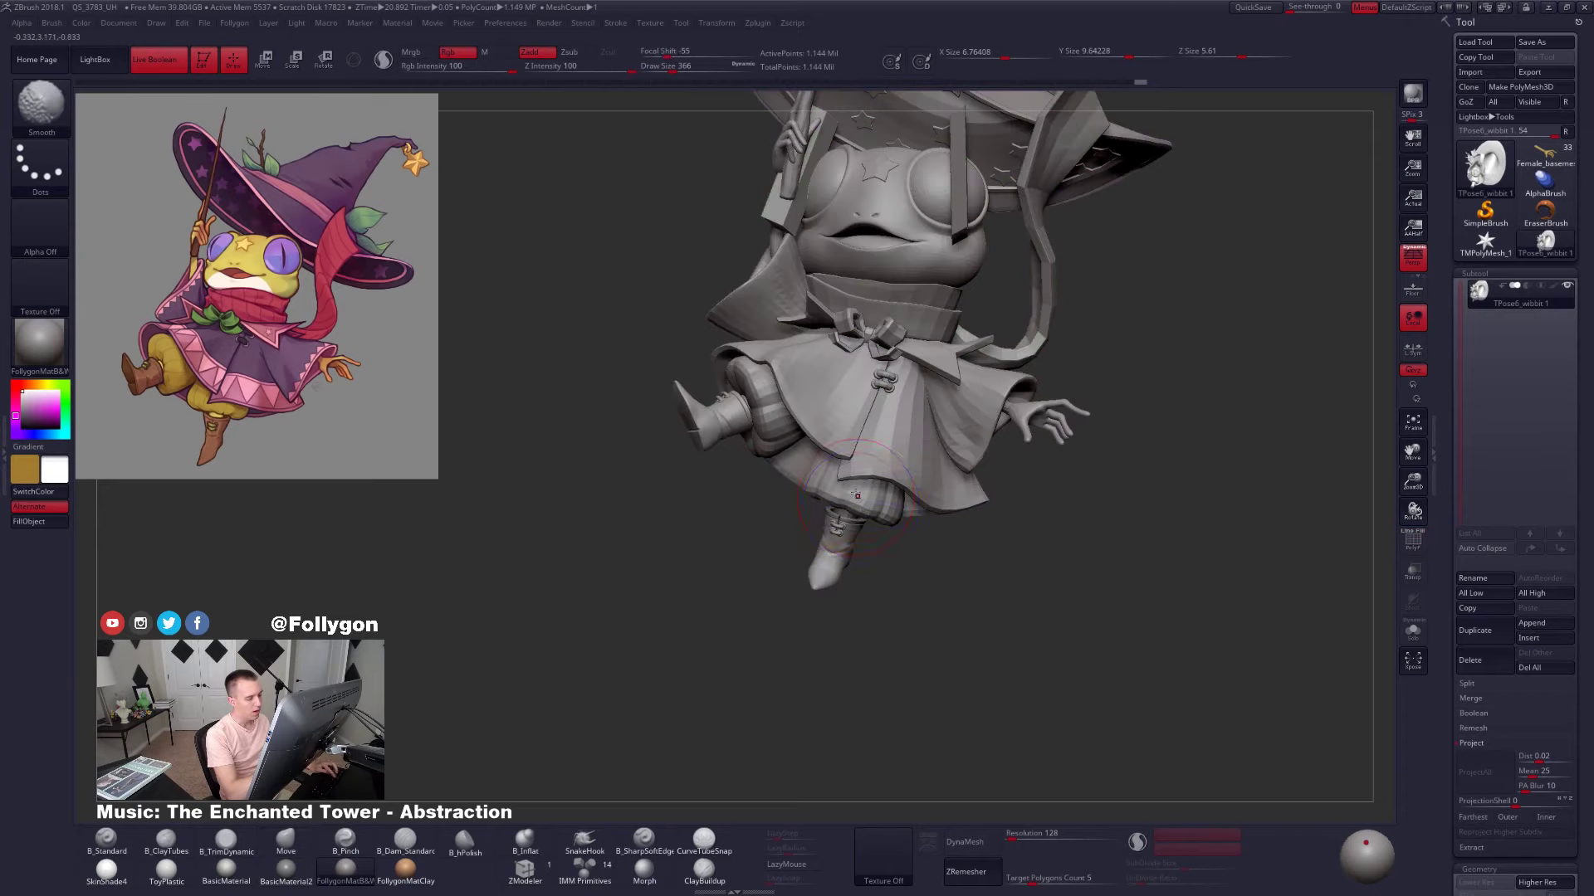
pyautogui.hotkey('ctrl', 'shift')
pyautogui.keyDown('ctrl'); pyautogui.keyDown('shift'); pyautogui.click(864, 500); pyautogui.keyUp('shift'); pyautogui.keyUp('ctrl')
pyautogui.keyDown('ctrl'); pyautogui.keyDown('shift'); pyautogui.moveTo(730, 505); pyautogui.dragTo(761, 540); pyautogui.keyUp('shift'); pyautogui.keyUp('ctrl')
pyautogui.keyDown('ctrl'); pyautogui.keyDown('shift'); pyautogui.click(748, 440); pyautogui.keyUp('shift'); pyautogui.keyUp('ctrl')
pyautogui.press('w')
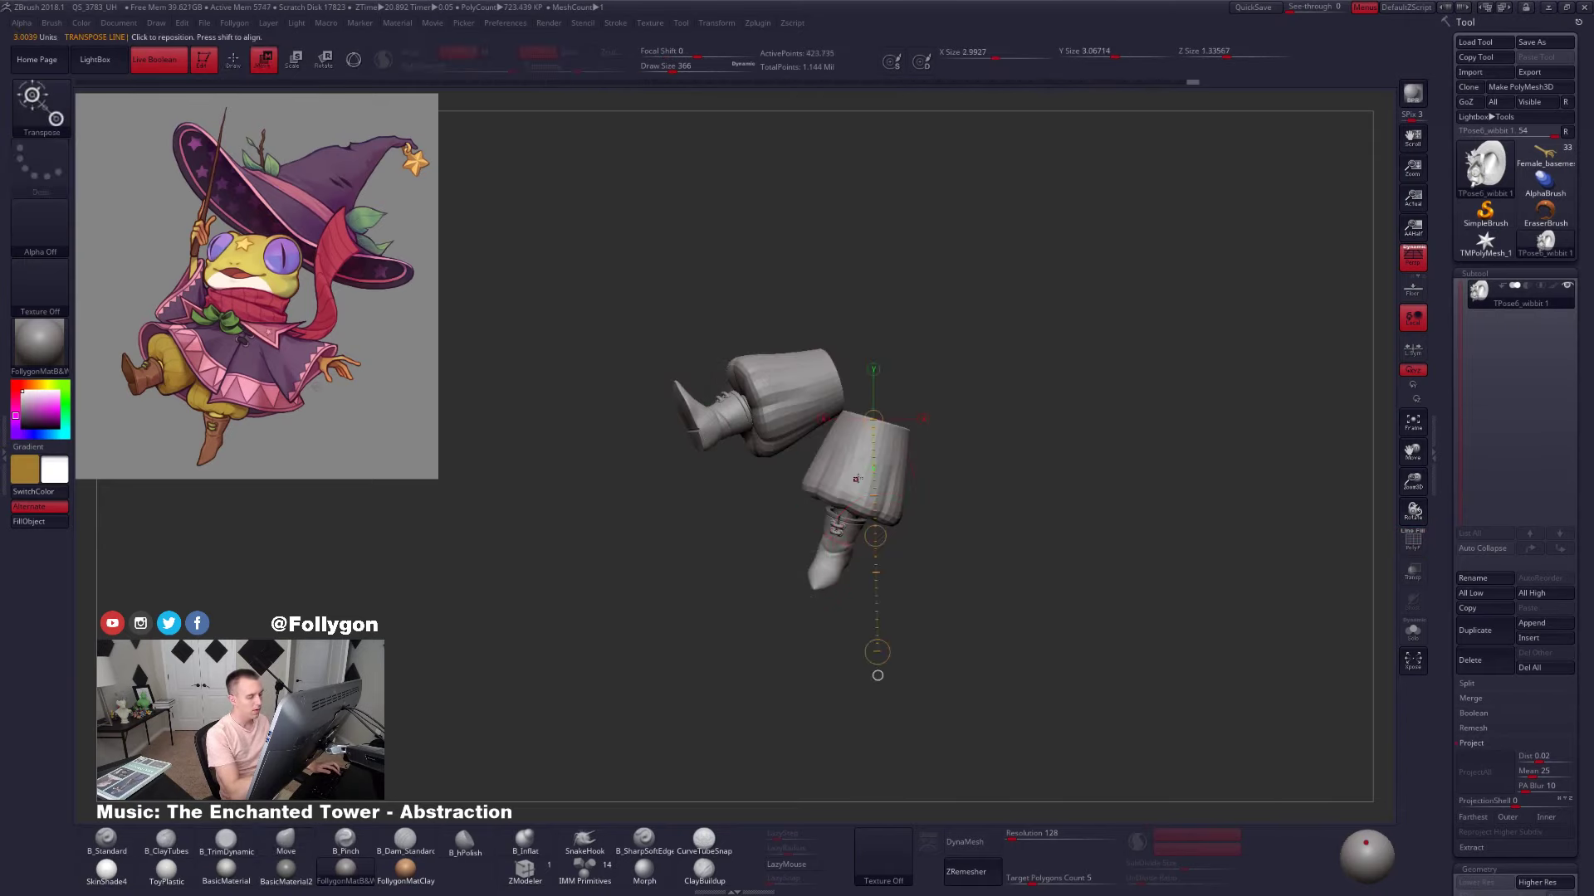
# Mask the trouser legs separately from the boots, assign a polygroup from the mask and clear the masking
pyautogui.keyDown('ctrl'); pyautogui.click(856, 479); pyautogui.keyUp('ctrl')
pyautogui.keyDown('ctrl'); pyautogui.click(759, 516); pyautogui.keyUp('ctrl')
pyautogui.hotkey('ctrl', 'w')
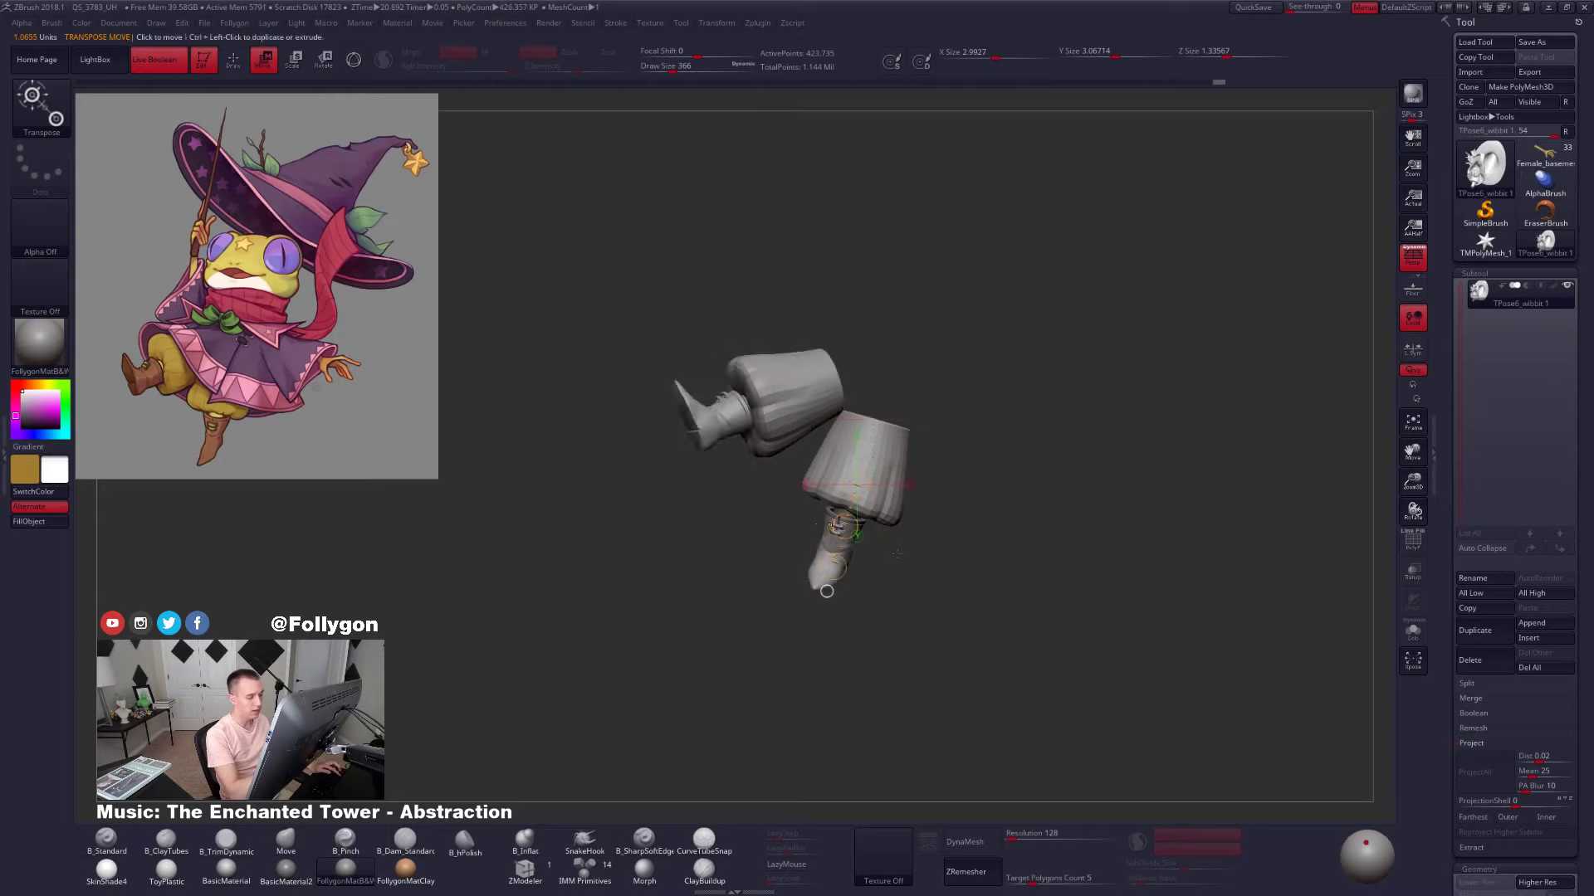
pyautogui.keyDown('ctrl'); pyautogui.click(789, 401); pyautogui.keyUp('ctrl')
pyautogui.keyDown('ctrl'); pyautogui.click(754, 522); pyautogui.keyUp('ctrl')
pyautogui.keyDown('ctrl'); pyautogui.moveTo(755, 522); pyautogui.dragTo(768, 541); pyautogui.keyUp('ctrl')
pyautogui.press('q')
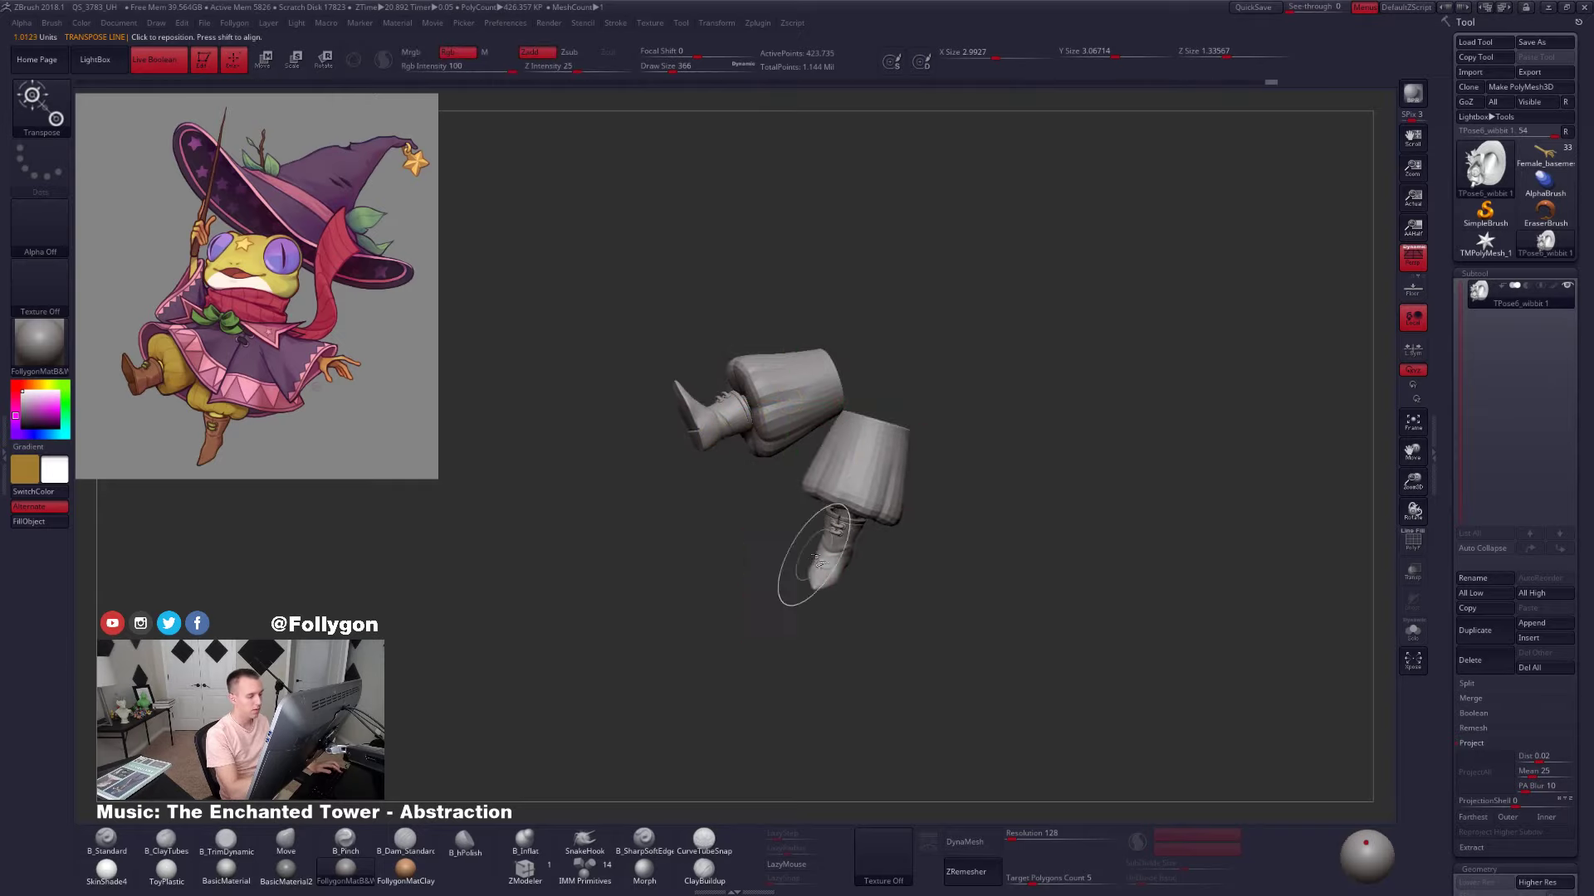
# Show the whole character again with everything masked except the two trouser legs
pyautogui.keyDown('ctrl'); pyautogui.keyDown('shift'); pyautogui.click(824, 558); pyautogui.keyUp('shift'); pyautogui.keyUp('ctrl')
pyautogui.keyDown('ctrl'); pyautogui.keyDown('shift'); pyautogui.click(714, 430); pyautogui.keyUp('shift'); pyautogui.keyUp('ctrl')
pyautogui.keyDown('ctrl'); pyautogui.click(717, 522); pyautogui.keyUp('ctrl')
pyautogui.keyDown('ctrl'); pyautogui.keyDown('shift'); pyautogui.click(731, 538); pyautogui.keyUp('shift'); pyautogui.keyUp('ctrl')
pyautogui.keyDown('ctrl'); pyautogui.click(825, 639); pyautogui.keyUp('ctrl')
pyautogui.press('w')
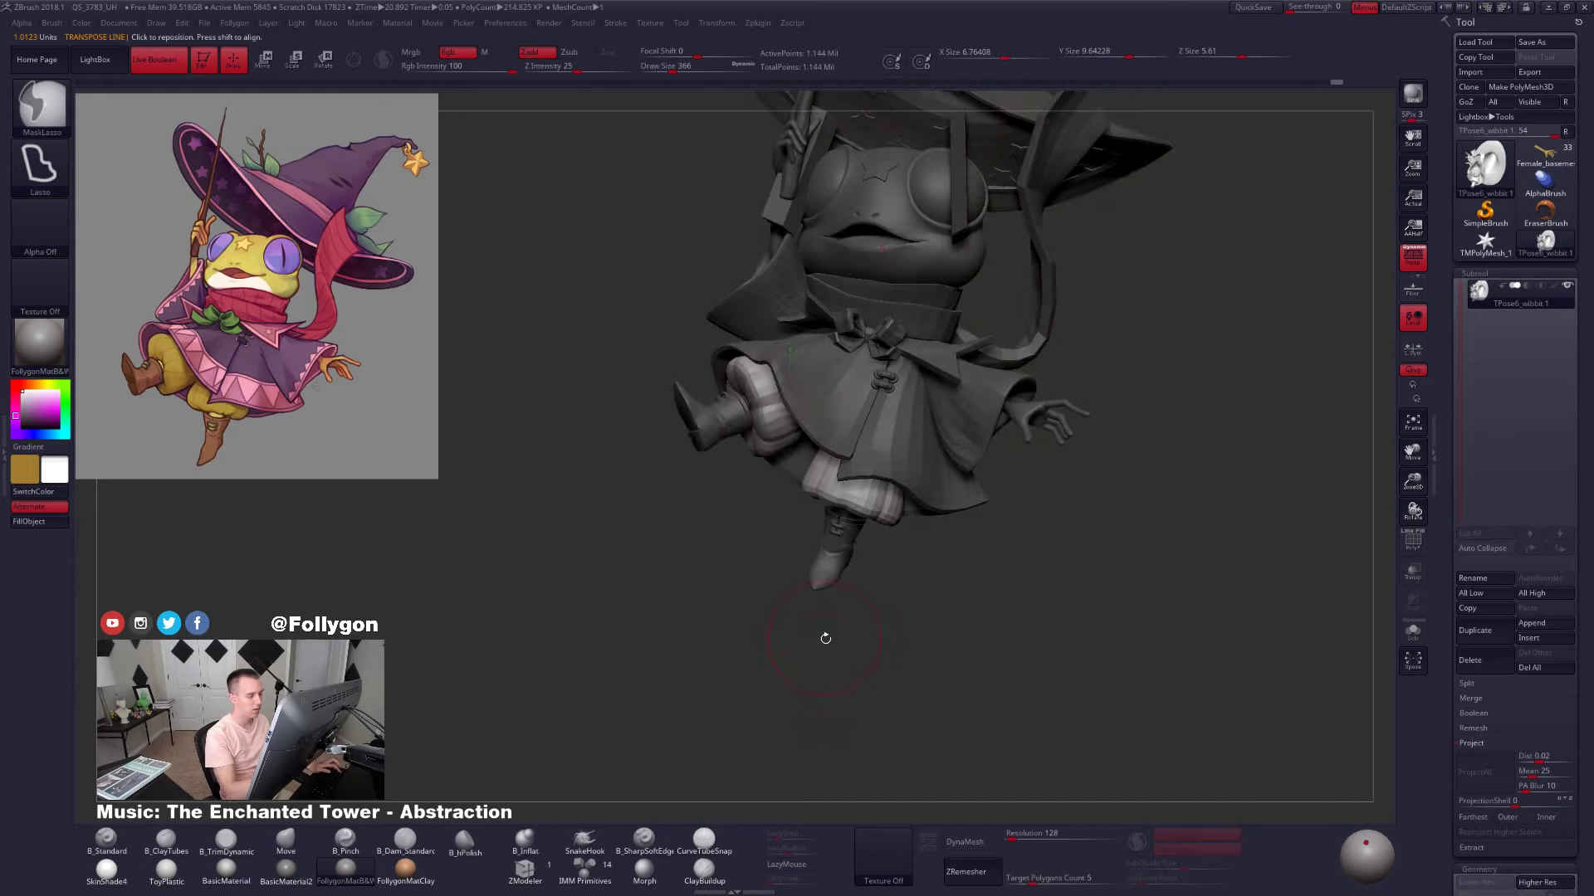
# Puff out both trouser legs slightly with the Inflate deformation
pyautogui.moveTo(1453, 701); pyautogui.dragTo(1453, 38)
pyautogui.moveTo(1504, 583); pyautogui.dragTo(1504, 425)
pyautogui.click(1503, 471)
pyautogui.moveTo(1451, 563); pyautogui.dragTo(1452, 149)
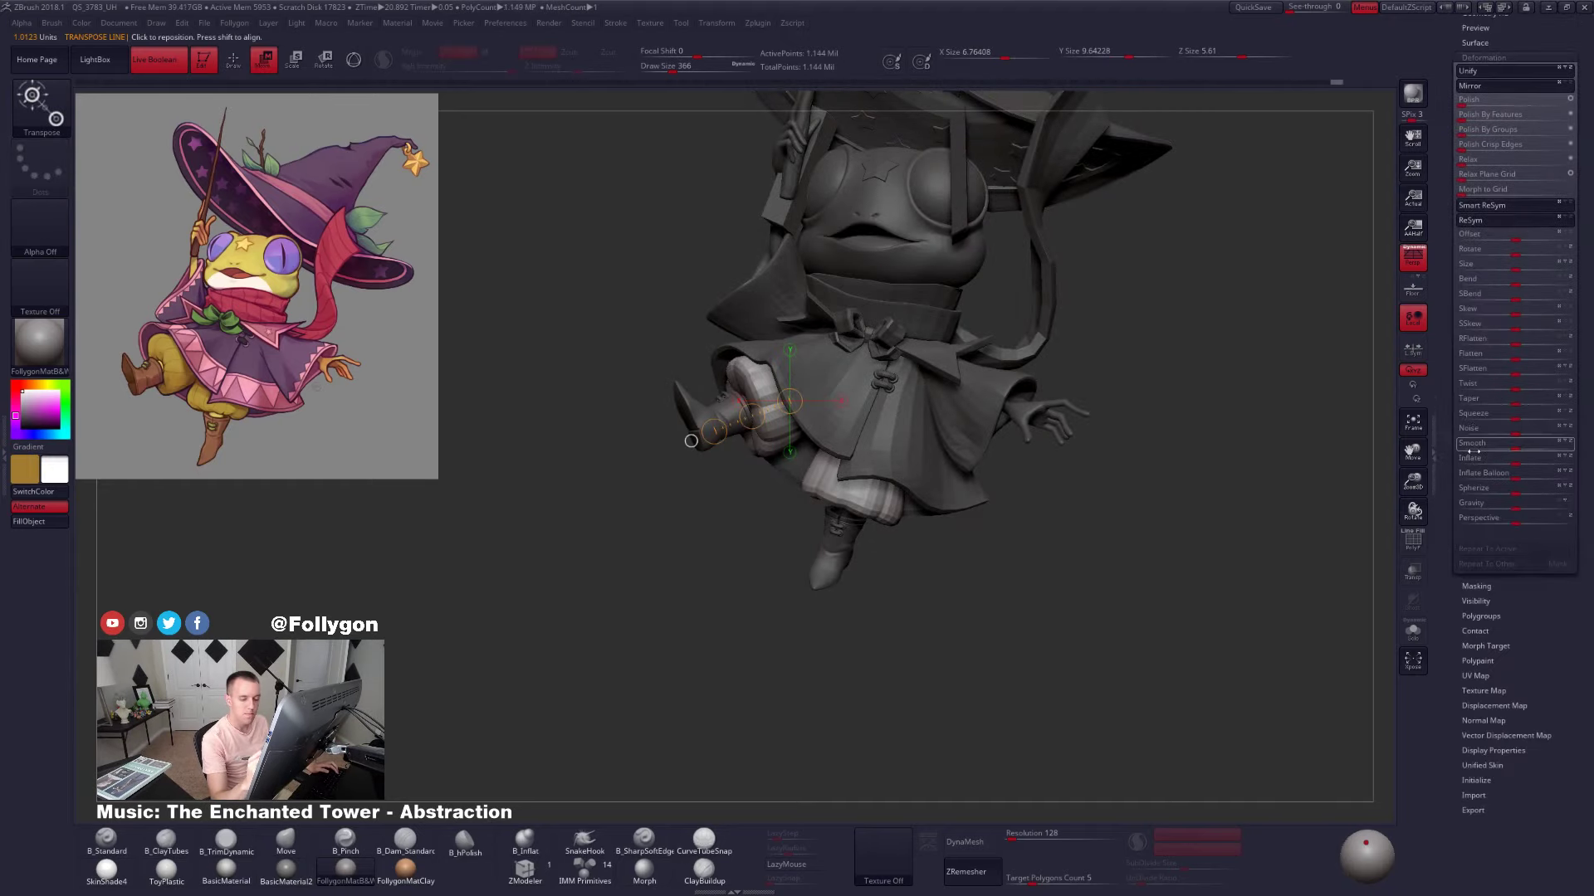
pyautogui.moveTo(1481, 596); pyautogui.dragTo(1481, 615)
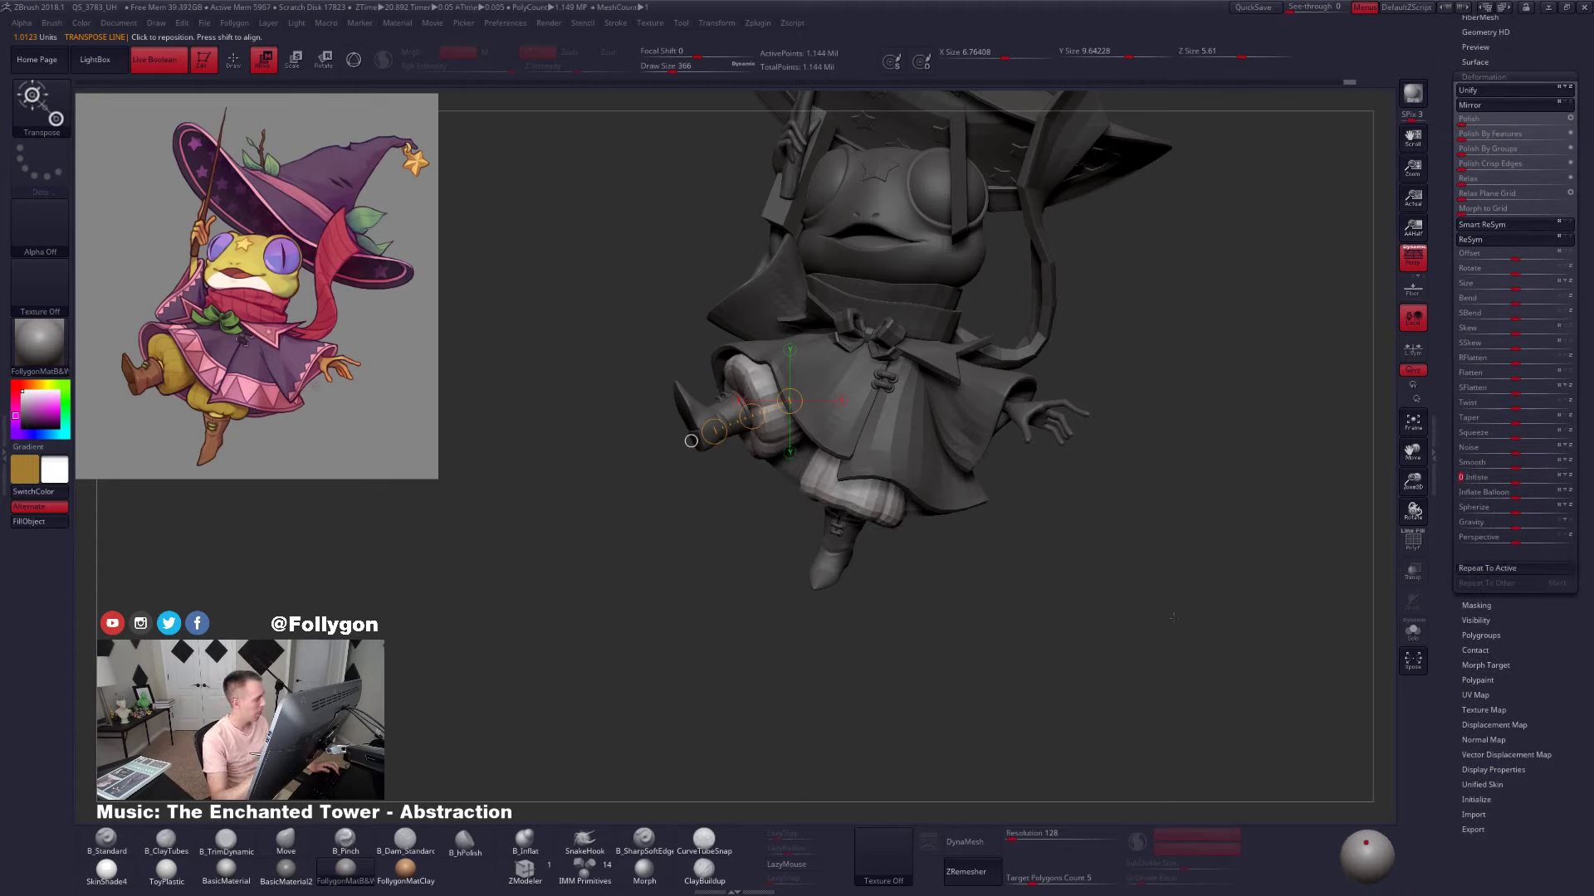
pyautogui.keyDown('alt'); pyautogui.moveTo(1176, 618); pyautogui.dragTo(1142, 608); pyautogui.keyUp('alt')
pyautogui.press('q')
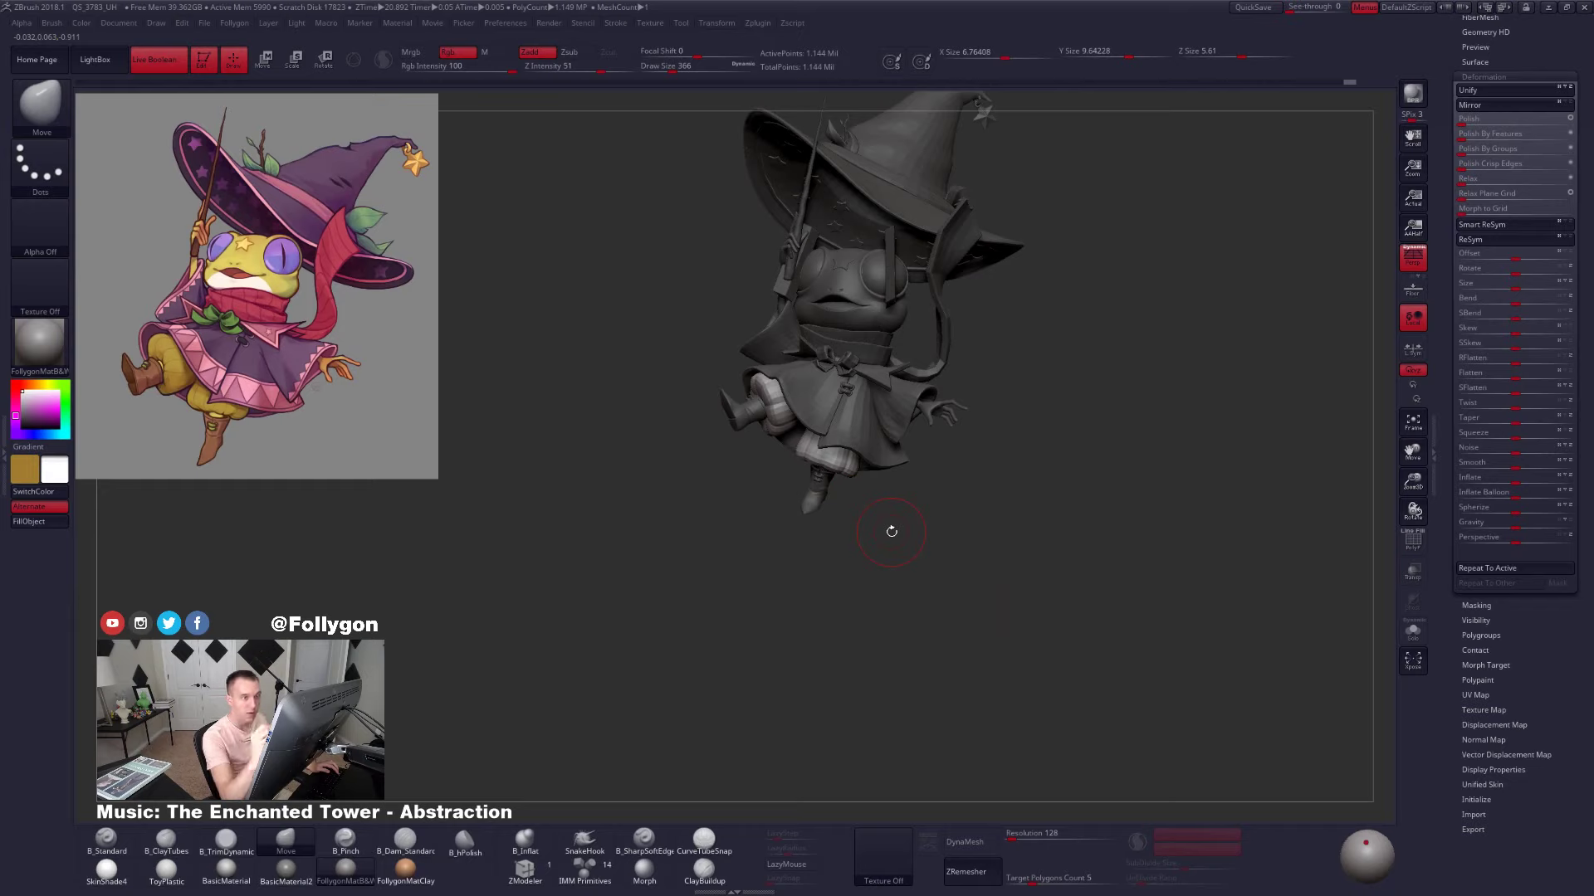
# Try smoothing both trouser legs with the Relax deformation
pyautogui.moveTo(1453, 207); pyautogui.dragTo(1586, 217)
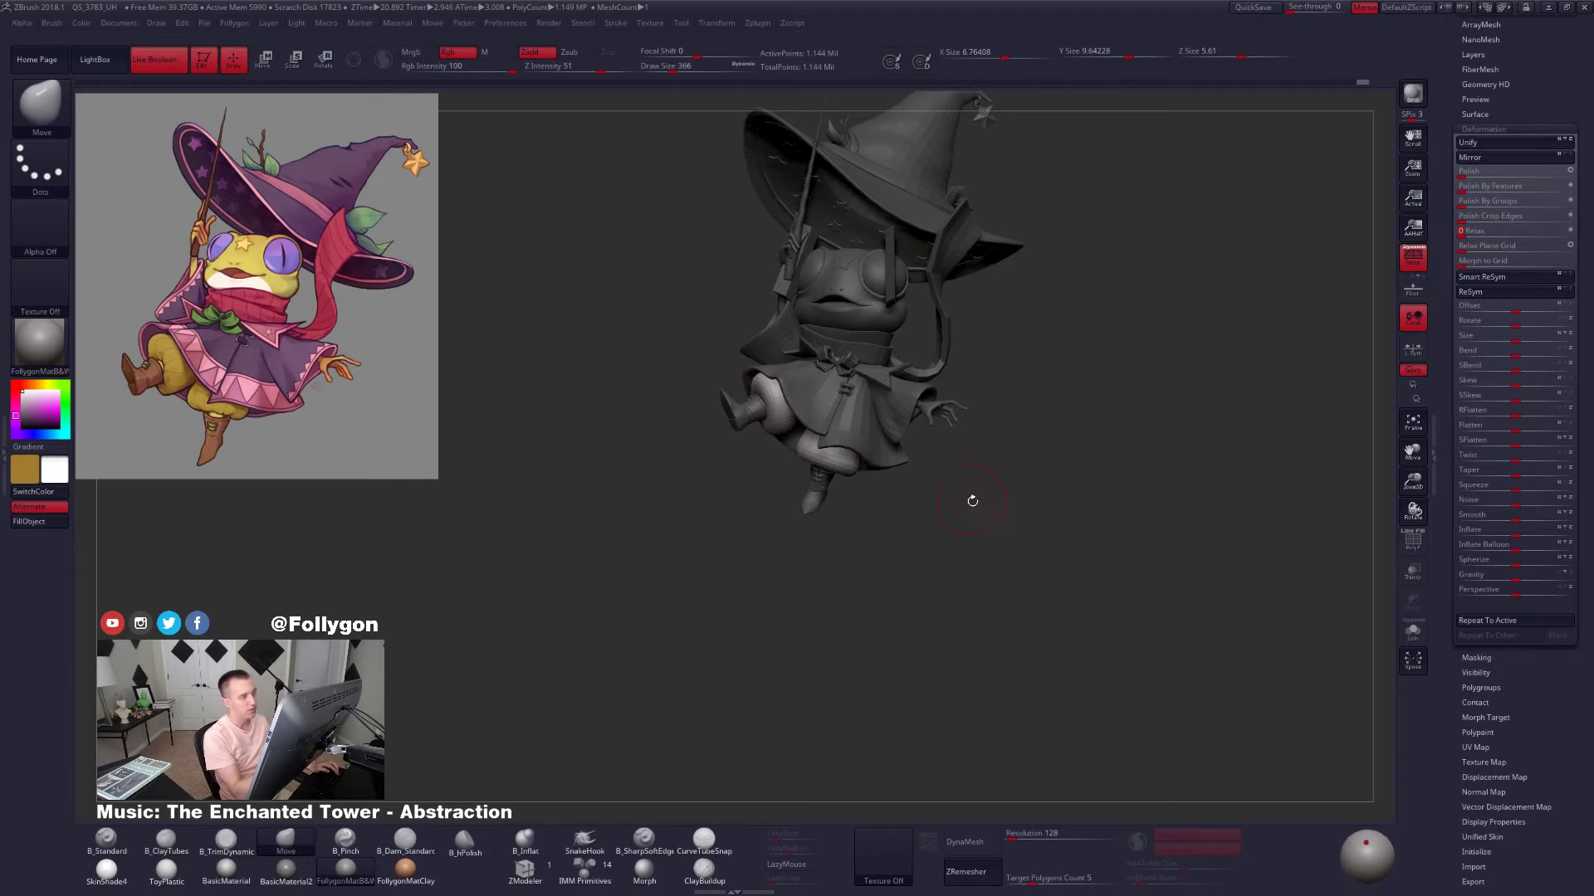
pyautogui.keyDown('alt'); pyautogui.moveTo(967, 498); pyautogui.dragTo(989, 523); pyautogui.keyUp('alt')
pyautogui.hotkey('ctrl', 'z')
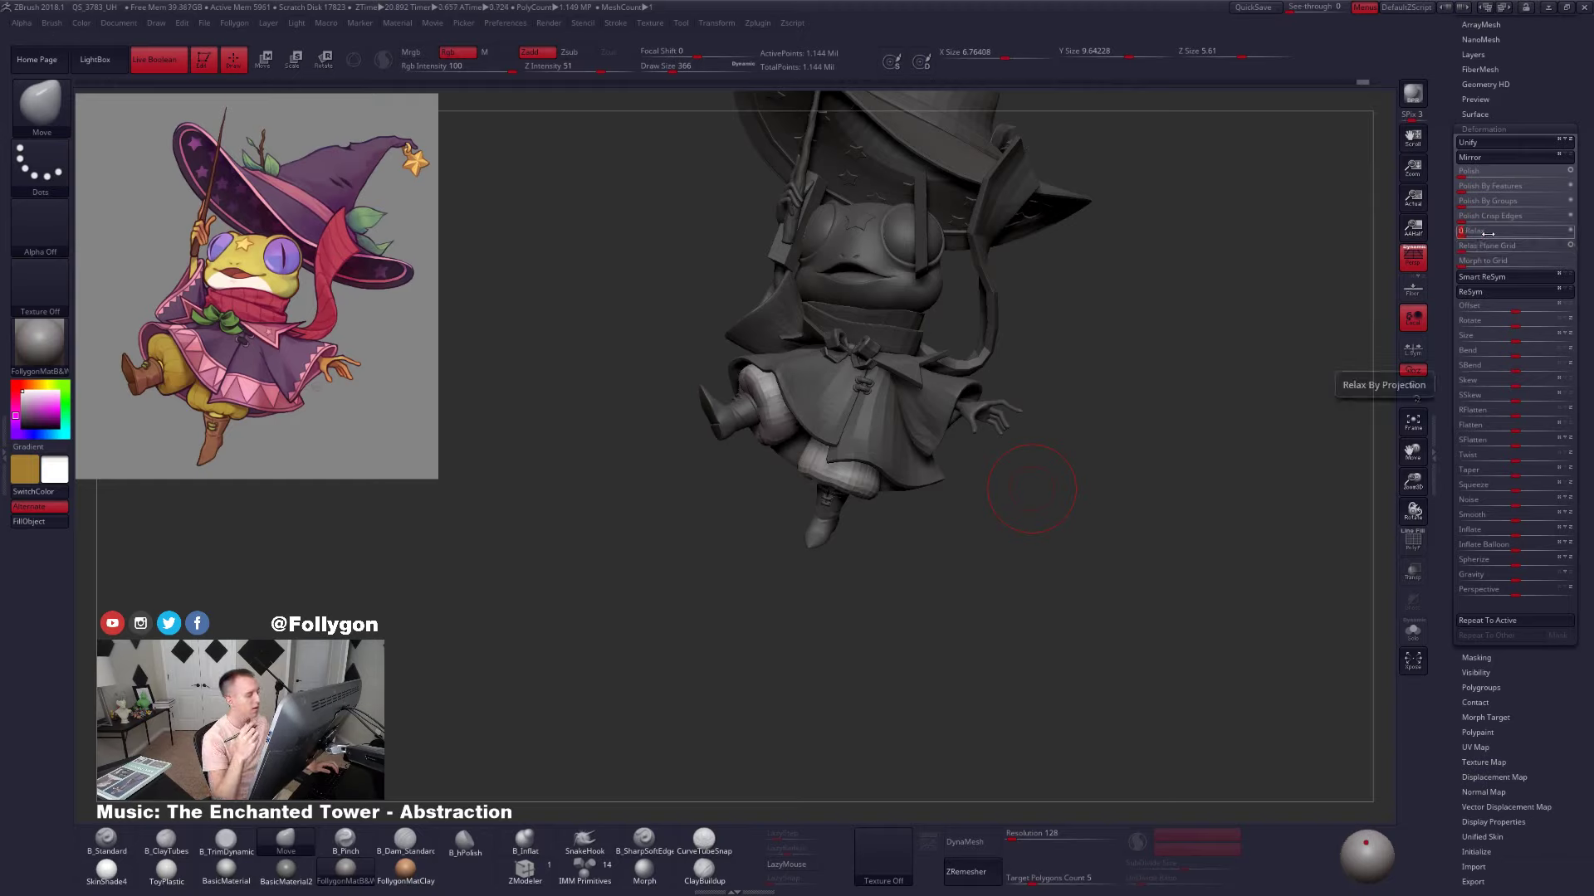
pyautogui.hotkey('ctrl', 'z')
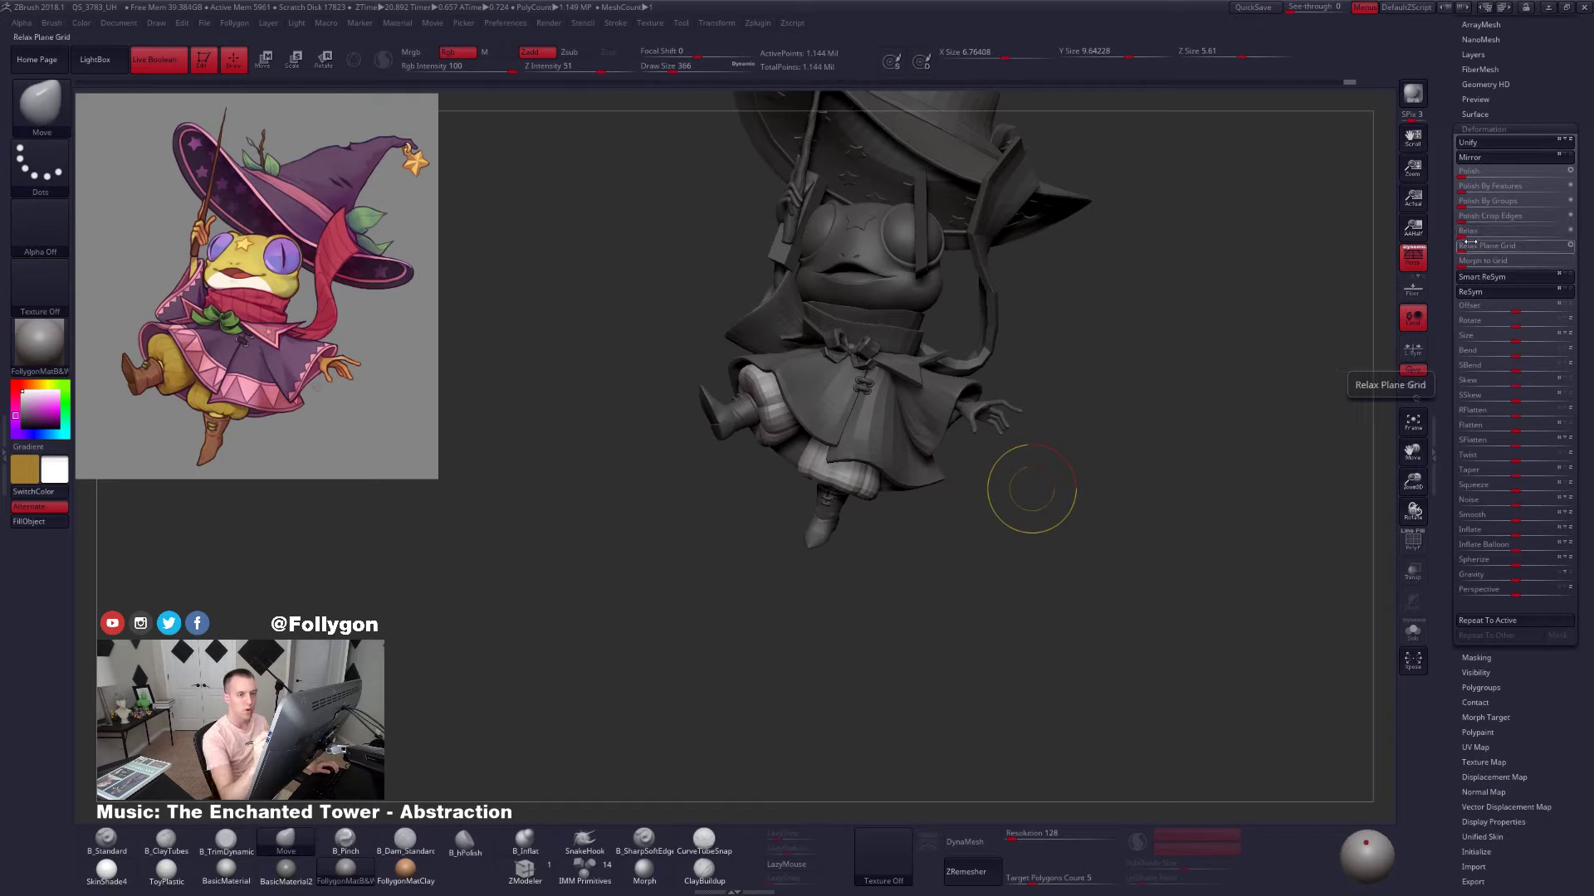
pyautogui.moveTo(1464, 235); pyautogui.dragTo(1470, 235)
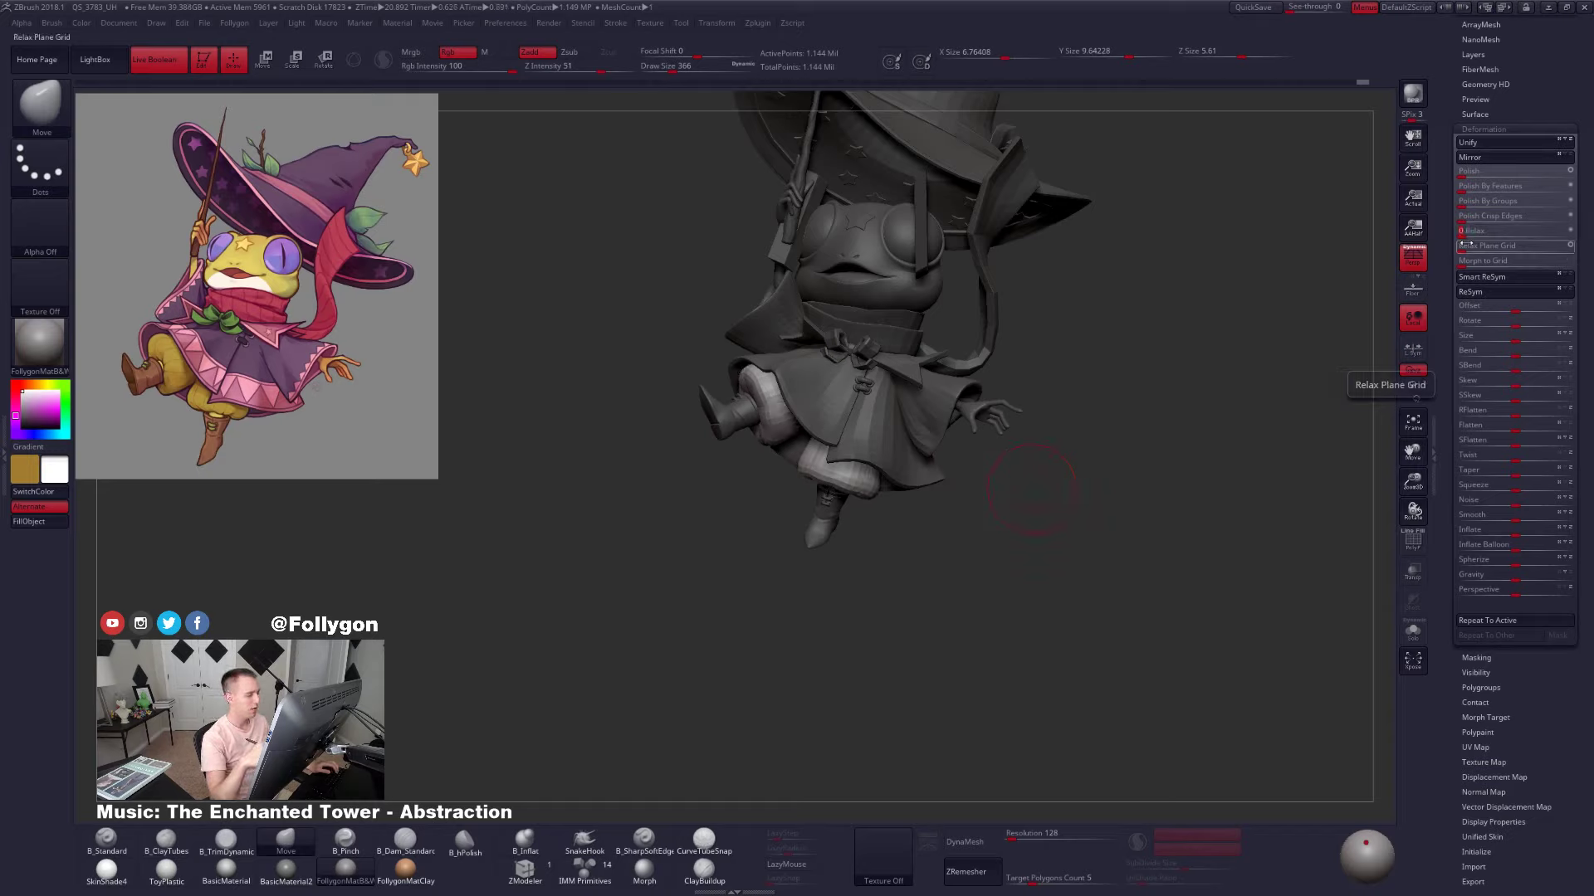
pyautogui.moveTo(1094, 739)
pyautogui.mouseDown()
pyautogui.moveTo(1084, 637)
pyautogui.moveTo(1083, 692)
pyautogui.mouseUp()
pyautogui.hotkey('ctrl', 'z')
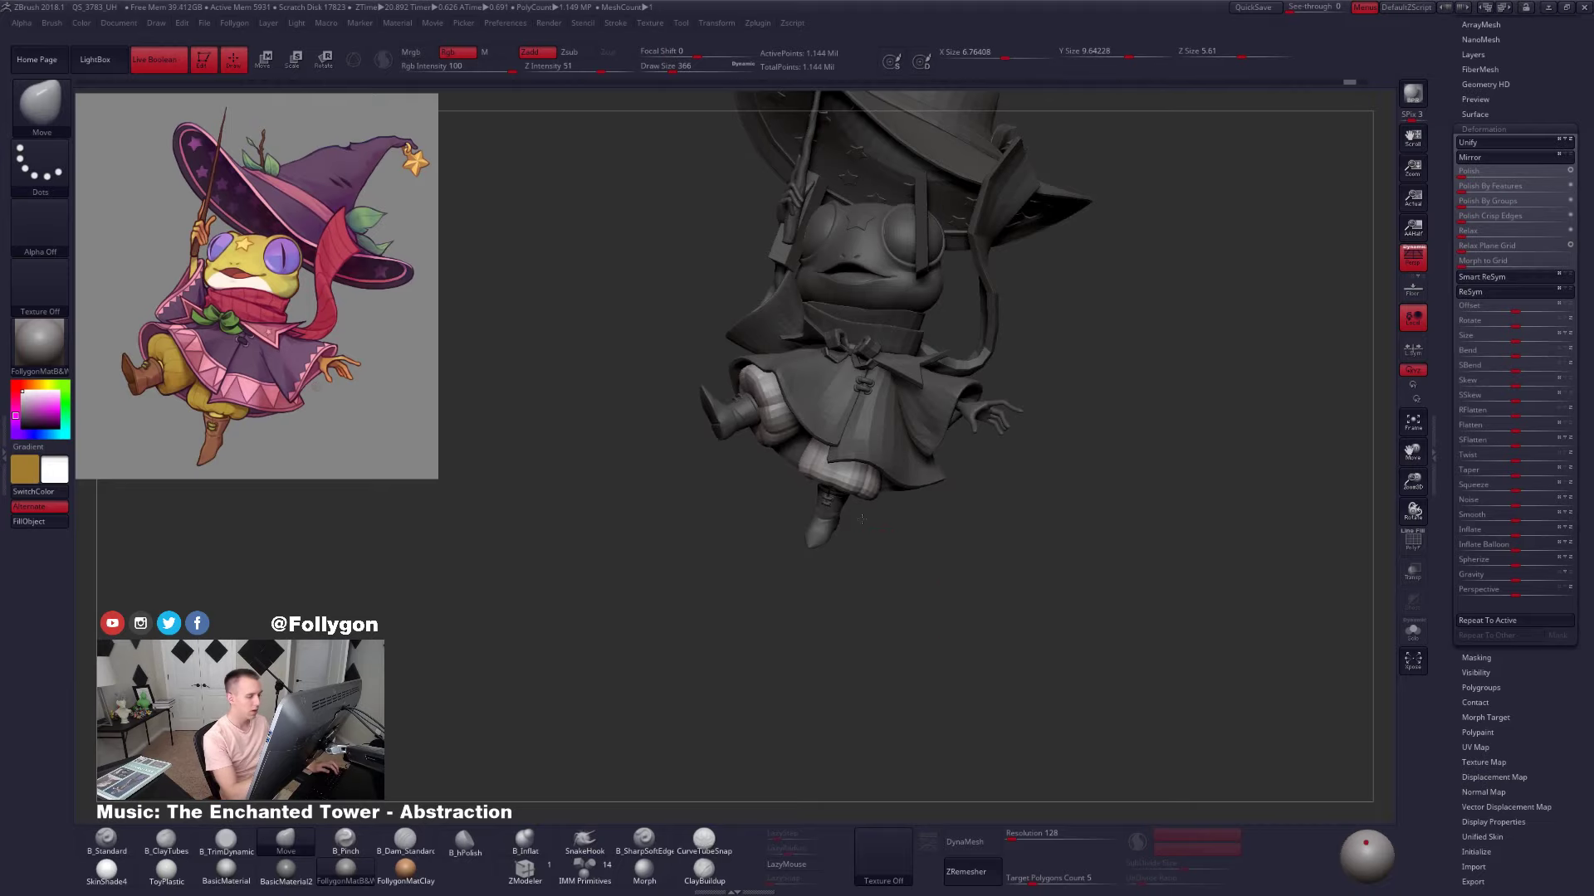
# Isolate the standing leg's trouser, then show the full character with everything else masked
pyautogui.keyDown('alt'); pyautogui.moveTo(863, 572); pyautogui.dragTo(860, 635); pyautogui.keyUp('alt')
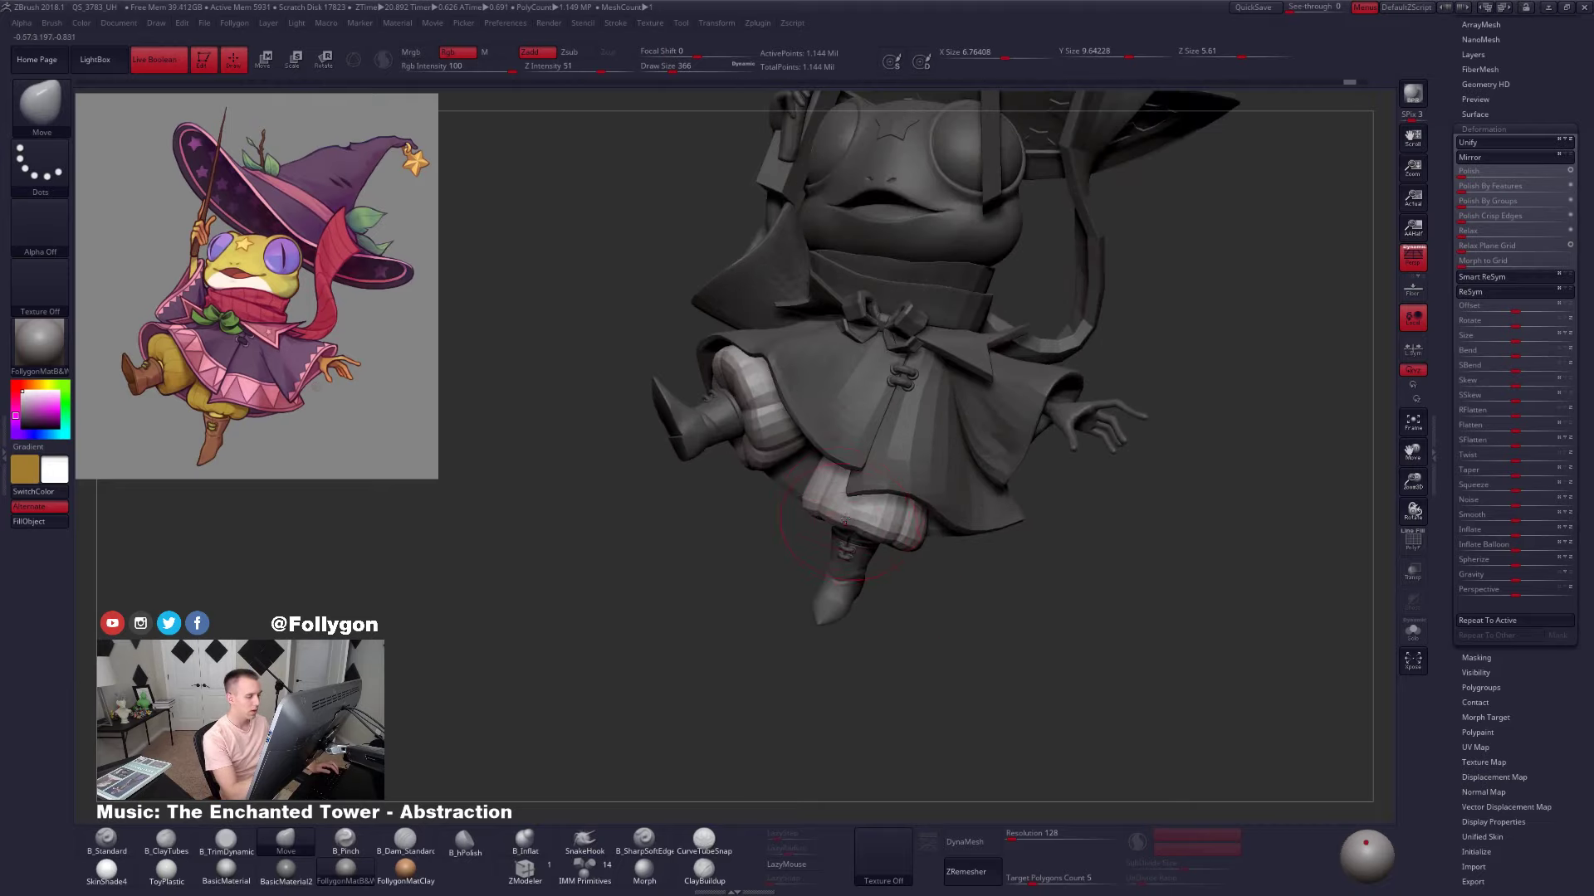
pyautogui.keyDown('ctrl'); pyautogui.moveTo(893, 579); pyautogui.dragTo(902, 604); pyautogui.keyUp('ctrl')
pyautogui.keyDown('ctrl'); pyautogui.keyDown('shift'); pyautogui.click(896, 541); pyautogui.keyUp('shift'); pyautogui.keyUp('ctrl')
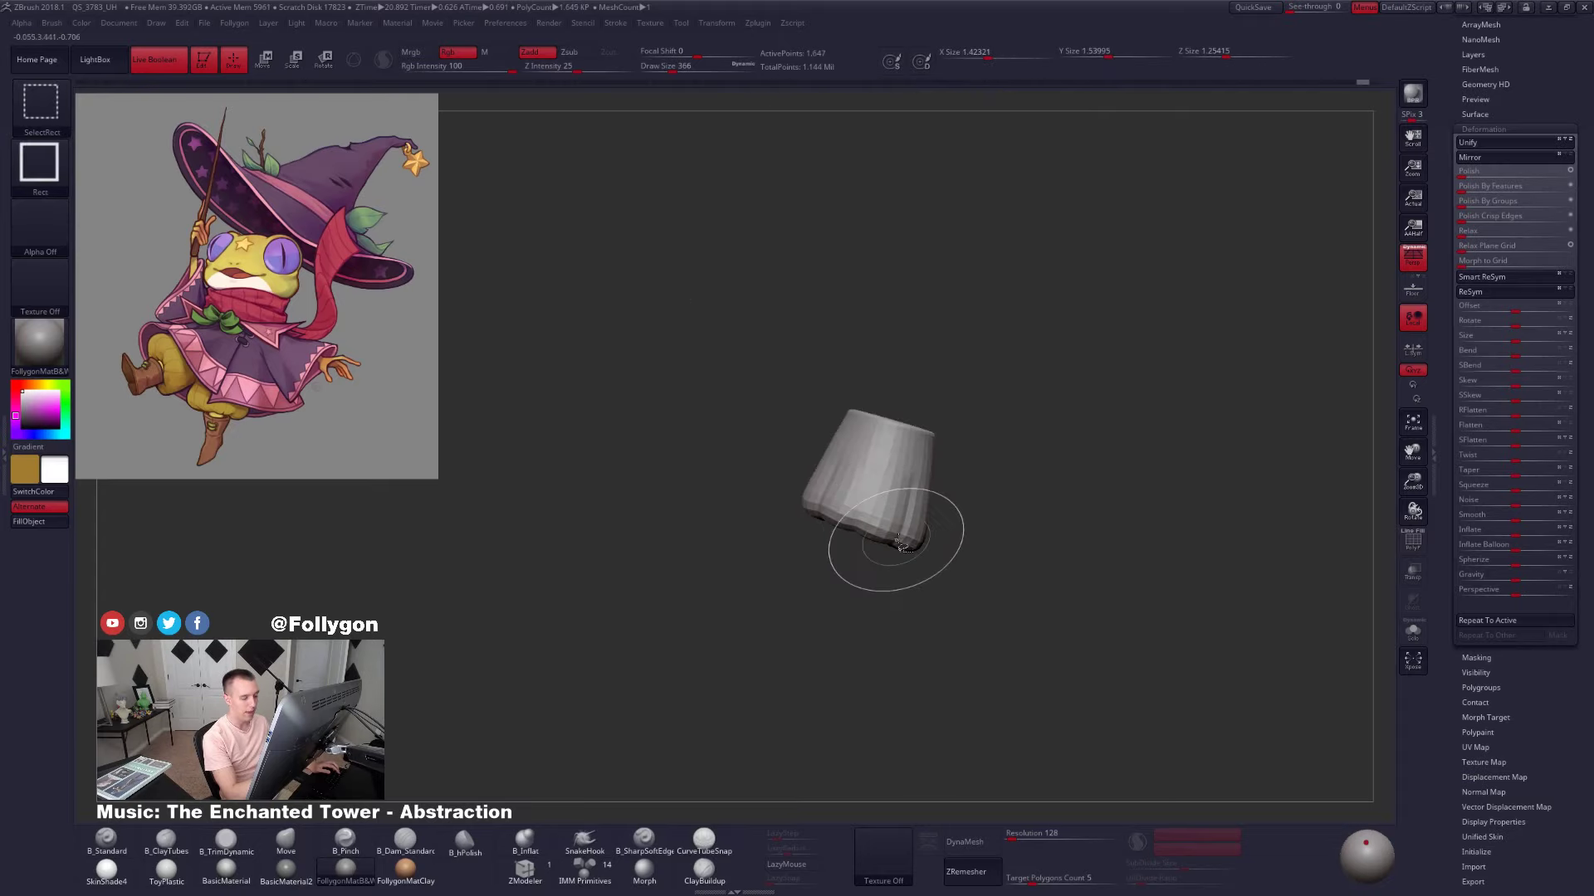
pyautogui.moveTo(901, 541); pyautogui.dragTo(906, 536)
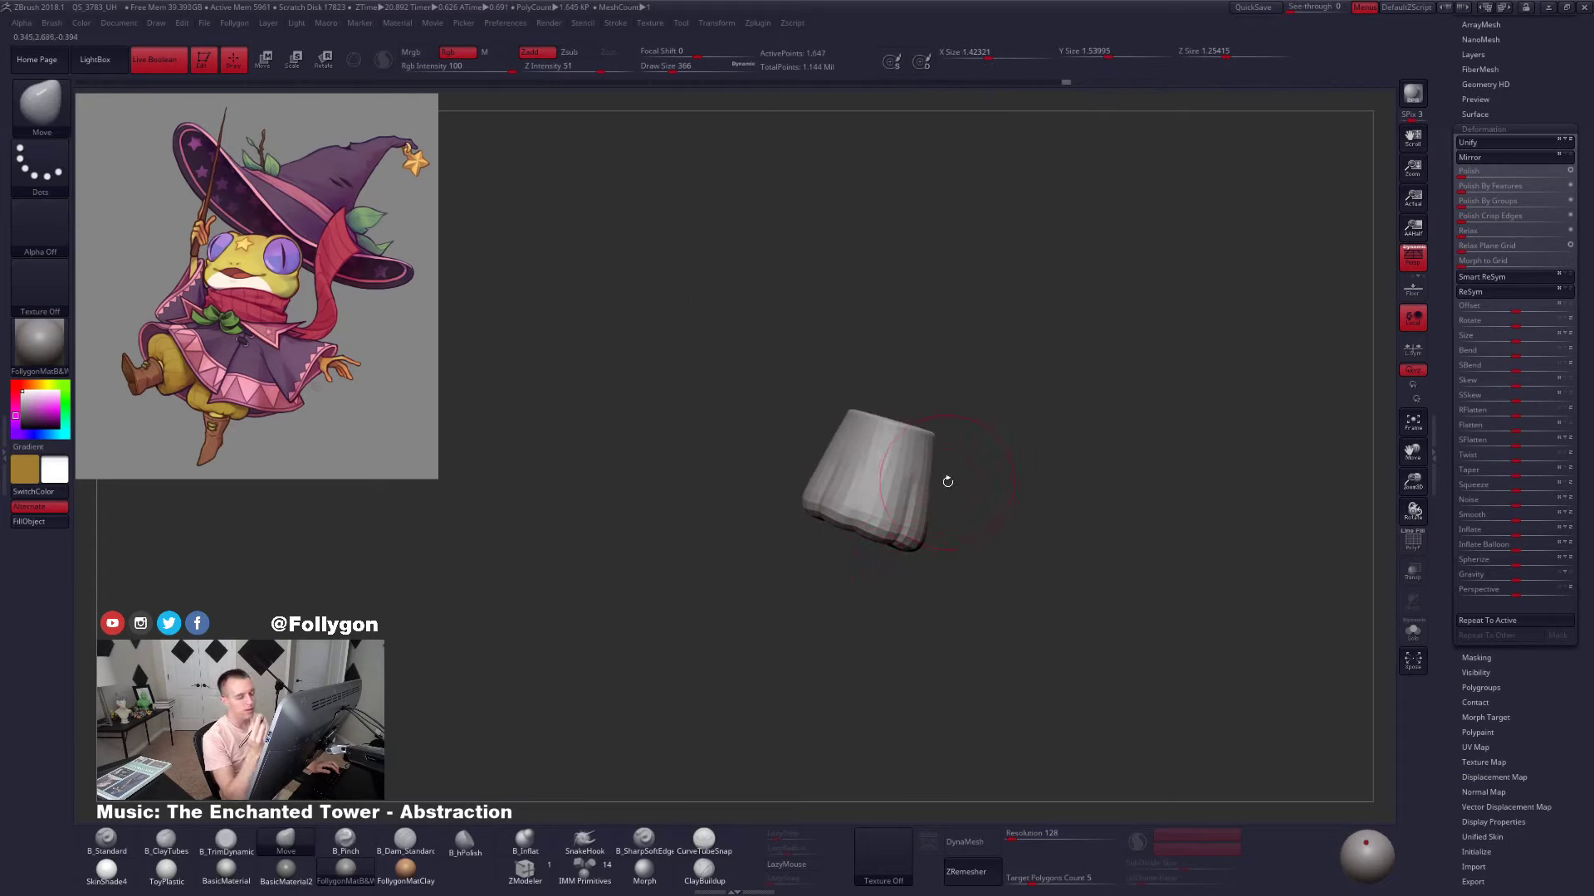
pyautogui.press('w')
pyautogui.moveTo(984, 432); pyautogui.dragTo(989, 476)
pyautogui.click(905, 402)
pyautogui.keyDown('ctrl'); pyautogui.keyDown('shift'); pyautogui.click(998, 490); pyautogui.keyUp('shift'); pyautogui.keyUp('ctrl')
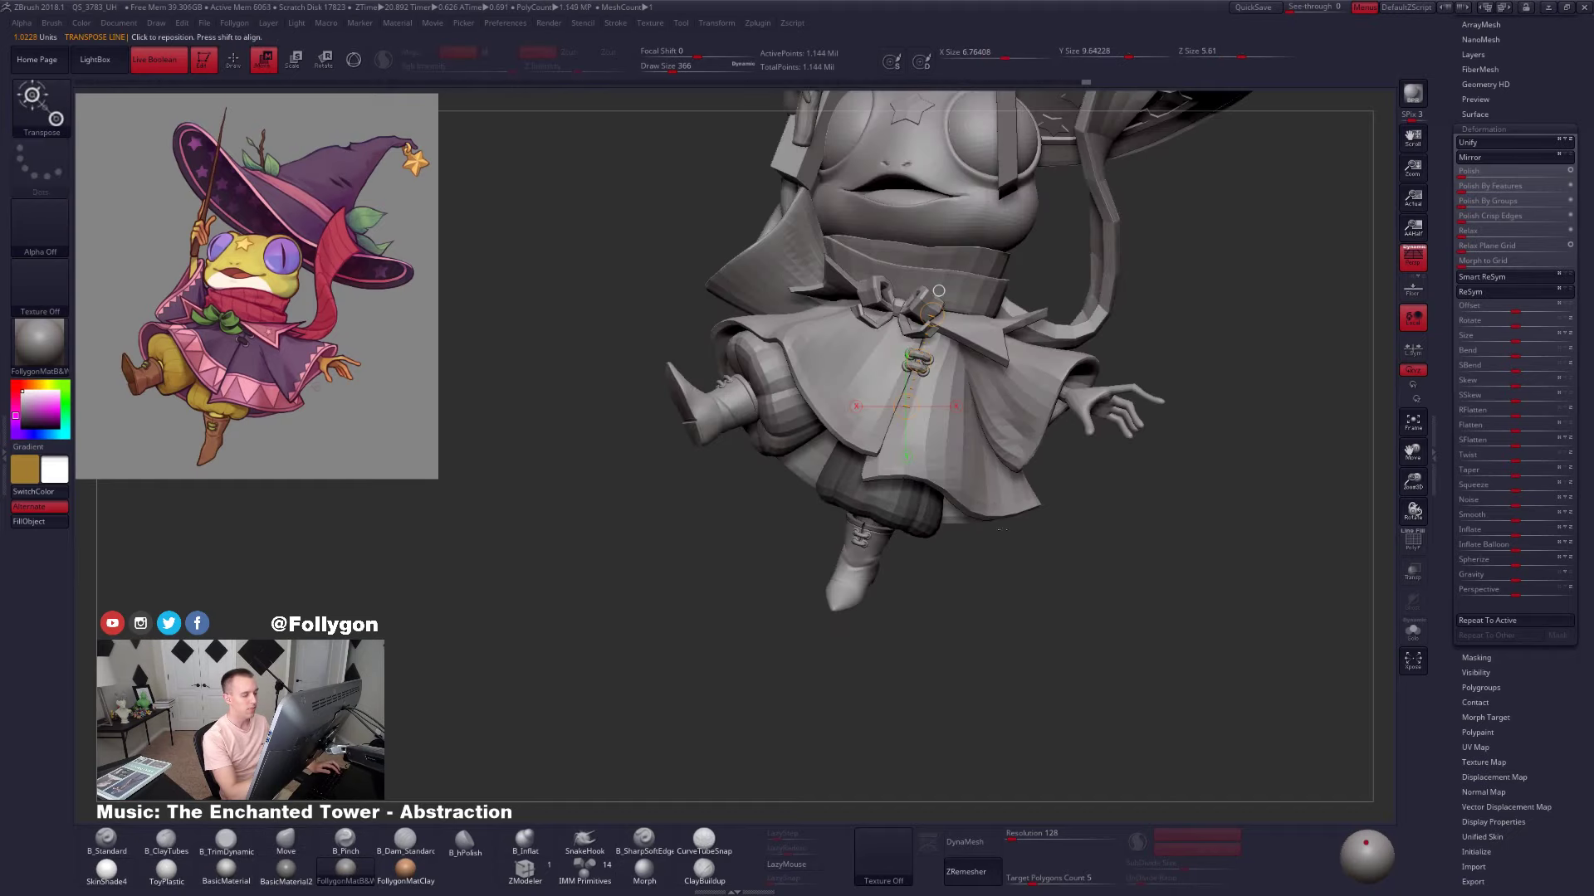
pyautogui.keyDown('ctrl'); pyautogui.click(1002, 529); pyautogui.keyUp('ctrl')
# Enlarge the Move brush to a draw size of 576 and reshape the standing leg's trouser hem
pyautogui.moveTo(918, 361); pyautogui.dragTo(918, 363)
pyautogui.press('q')
pyautogui.press('space')
pyautogui.moveTo(874, 549); pyautogui.dragTo(883, 549)
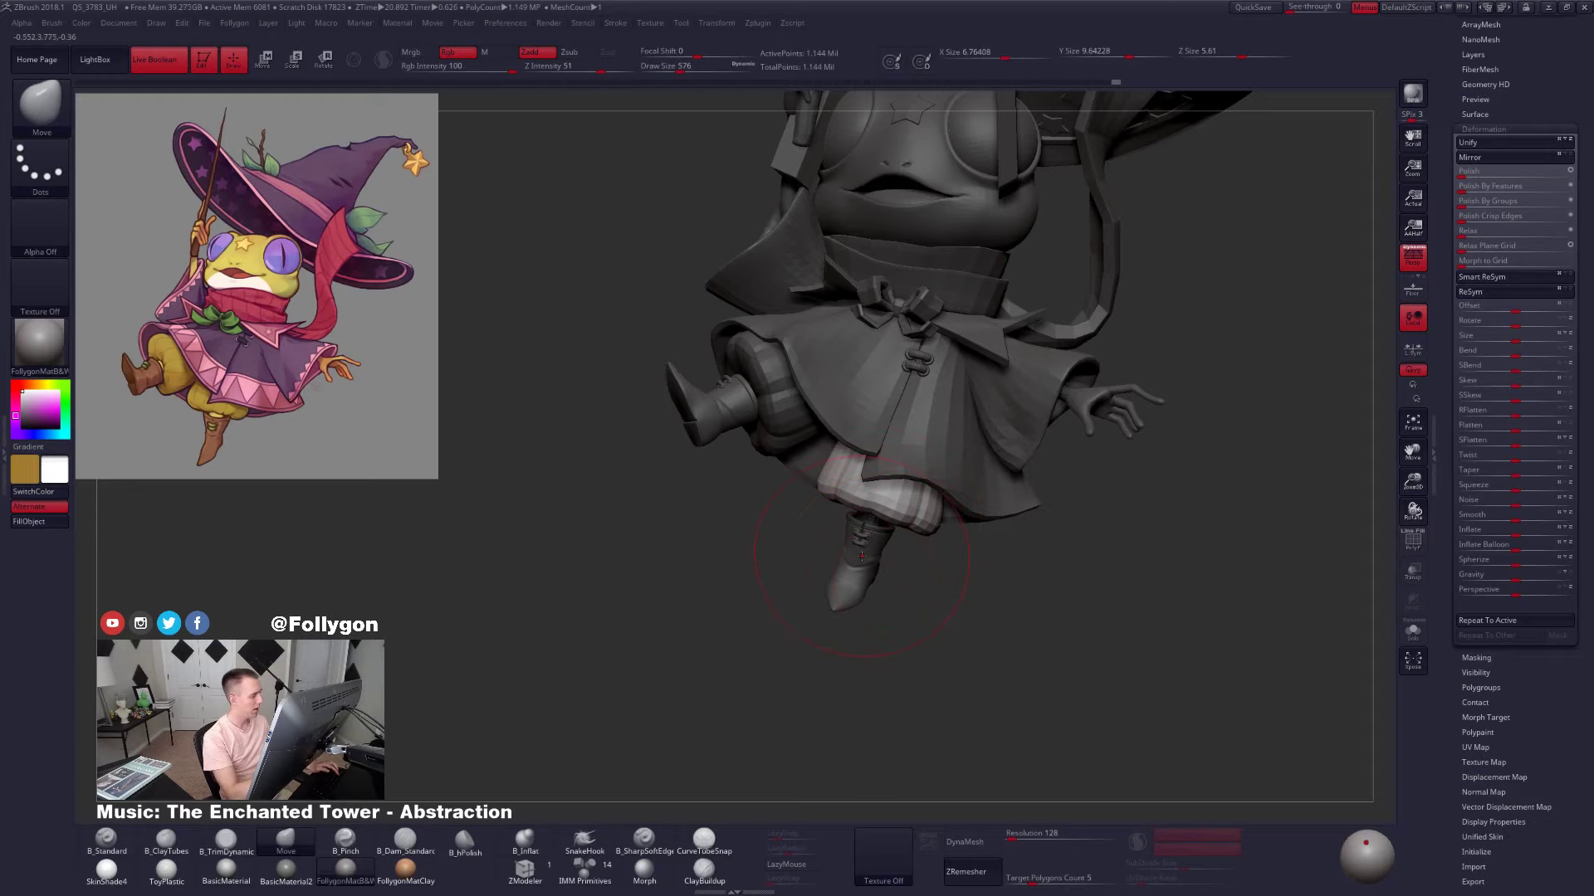
pyautogui.moveTo(963, 564); pyautogui.dragTo(846, 568, button='right')
pyautogui.moveTo(872, 526); pyautogui.dragTo(869, 536)
pyautogui.moveTo(893, 539)
pyautogui.mouseDown(button='right')
pyautogui.moveTo(953, 528)
pyautogui.moveTo(825, 498)
pyautogui.moveTo(851, 552)
pyautogui.mouseUp(button='right')
# Mask everything except the raised leg's trouser
pyautogui.press('w')
pyautogui.keyDown('ctrl'); pyautogui.moveTo(834, 474); pyautogui.dragTo(846, 559); pyautogui.keyUp('ctrl')
pyautogui.press('q')
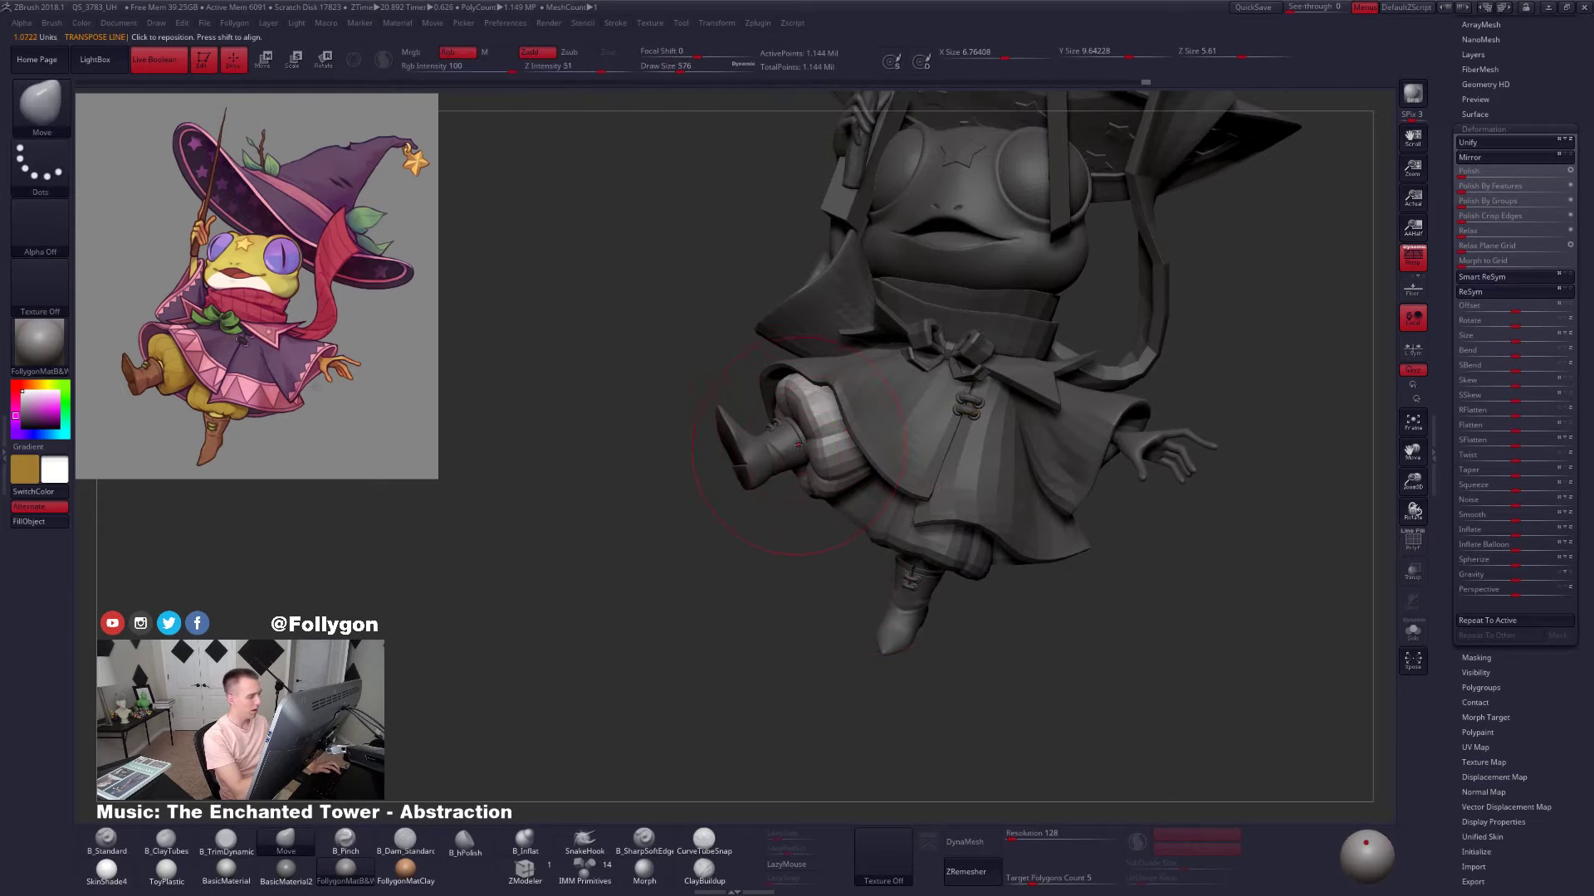
# Reshape the raised leg's trouser from the side and back with the Move brush
pyautogui.moveTo(827, 448); pyautogui.dragTo(988, 457, button='right')
pyautogui.moveTo(711, 414)
pyautogui.keyDown('alt'); pyautogui.mouseDown(button='right')
pyautogui.moveTo(784, 461)
pyautogui.moveTo(872, 469)
pyautogui.mouseUp(button='right'); pyautogui.keyUp('alt')
pyautogui.moveTo(760, 496); pyautogui.dragTo(771, 490)
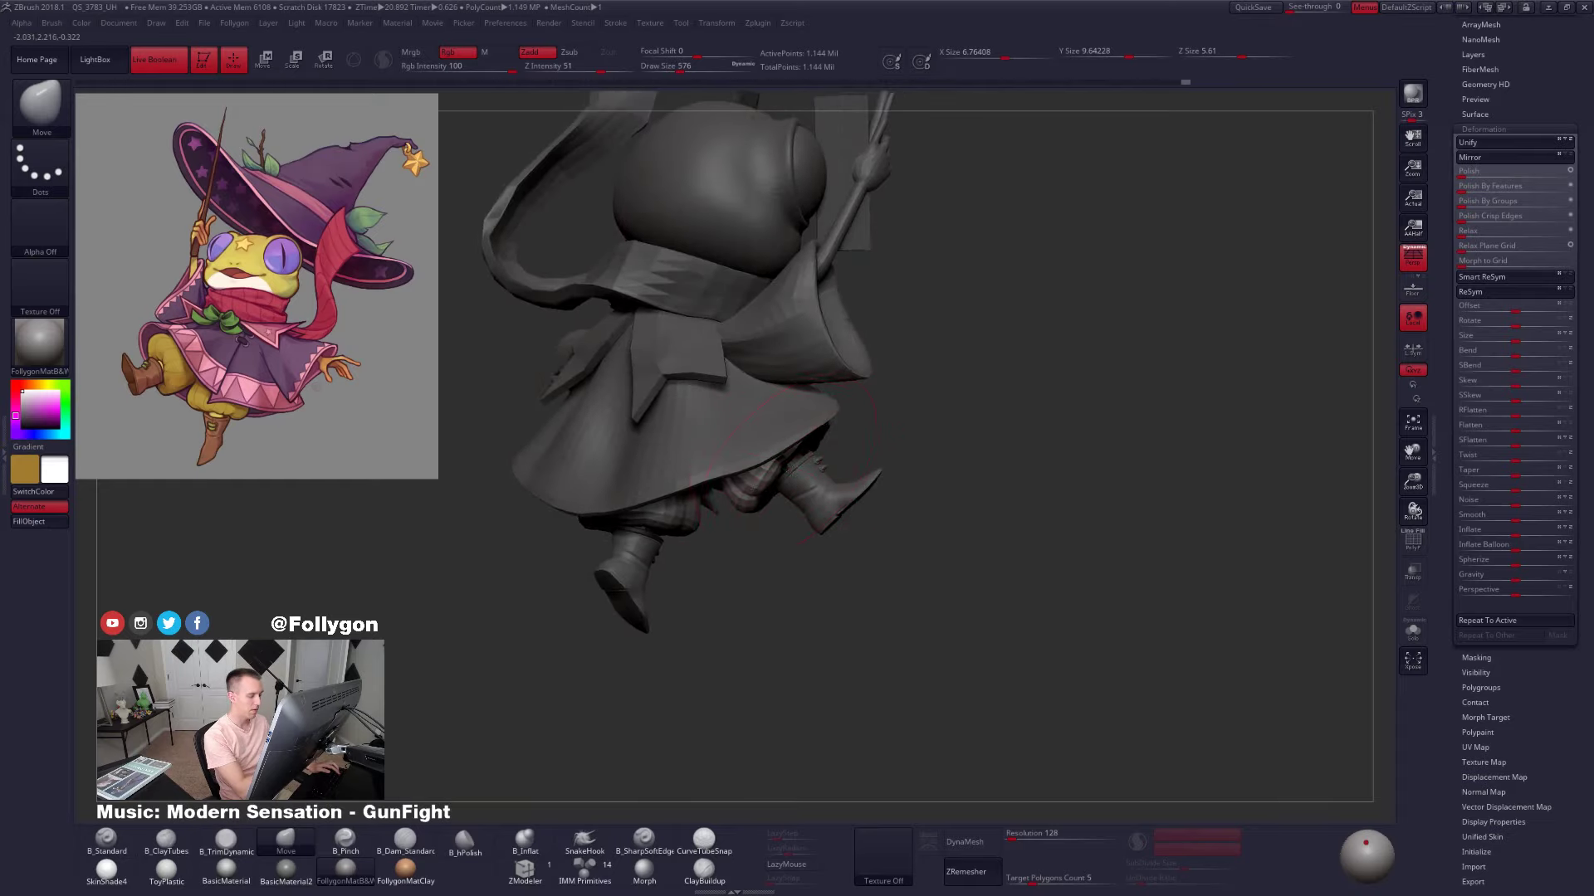
pyautogui.moveTo(771, 490); pyautogui.dragTo(656, 498, button='right')
pyautogui.keyDown('ctrl'); pyautogui.moveTo(1026, 552); pyautogui.dragTo(1090, 545, button='right'); pyautogui.keyUp('ctrl')
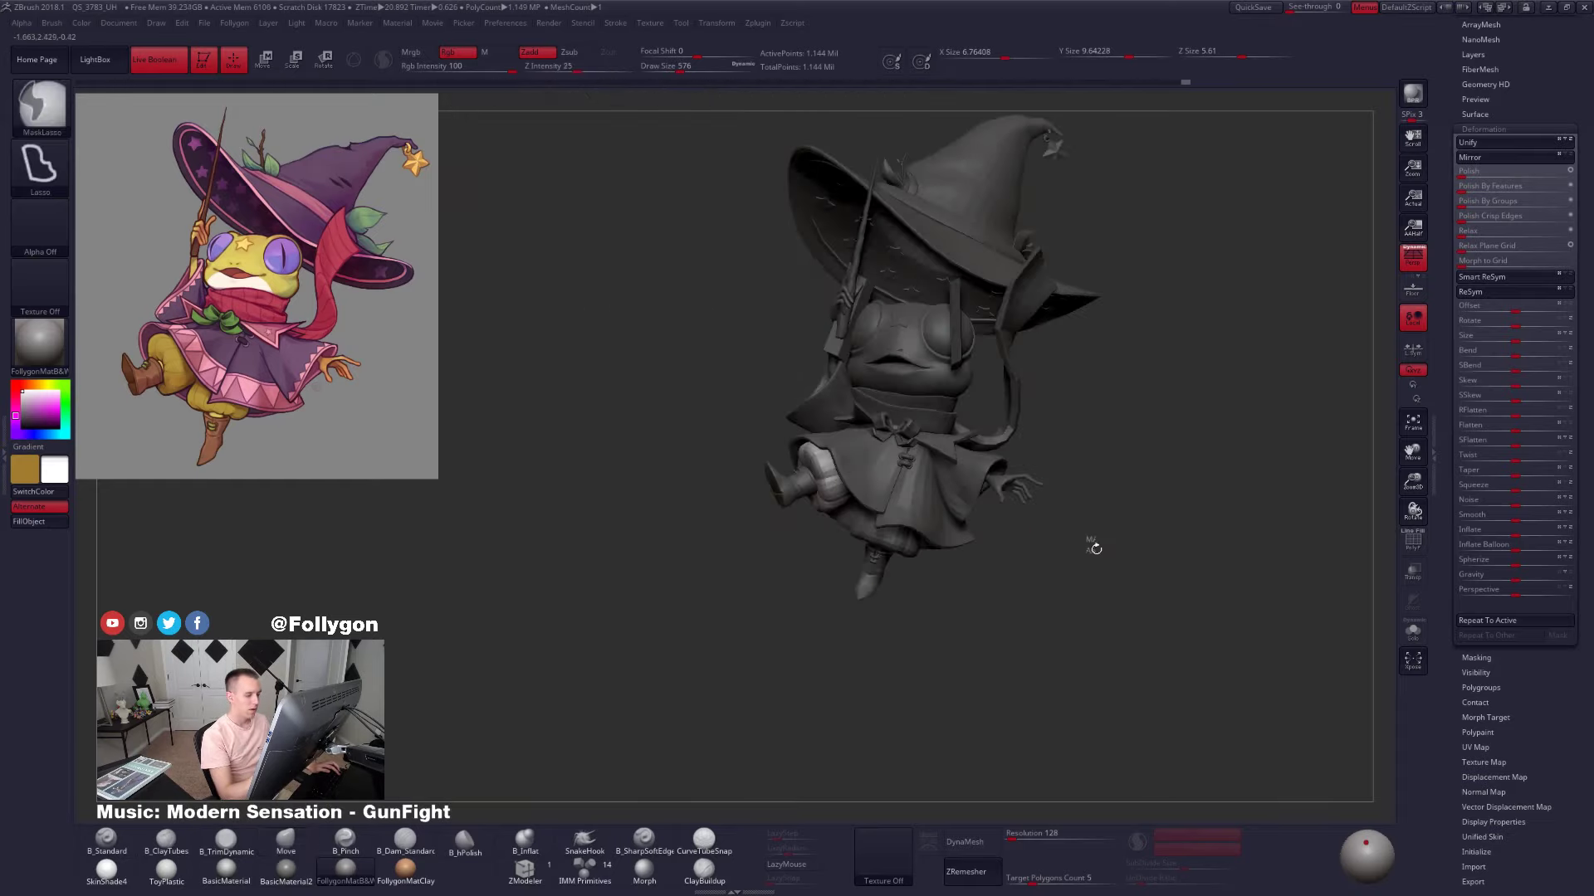
# Clear the mask, then apply the SkinShade4 material and transfer the pose back to the subtools with Transpose Master
pyautogui.keyDown('ctrl'); pyautogui.moveTo(1092, 547); pyautogui.dragTo(1102, 598); pyautogui.keyUp('ctrl')
pyautogui.keyDown('alt'); pyautogui.moveTo(1093, 613); pyautogui.dragTo(1025, 633, button='right'); pyautogui.keyUp('alt')
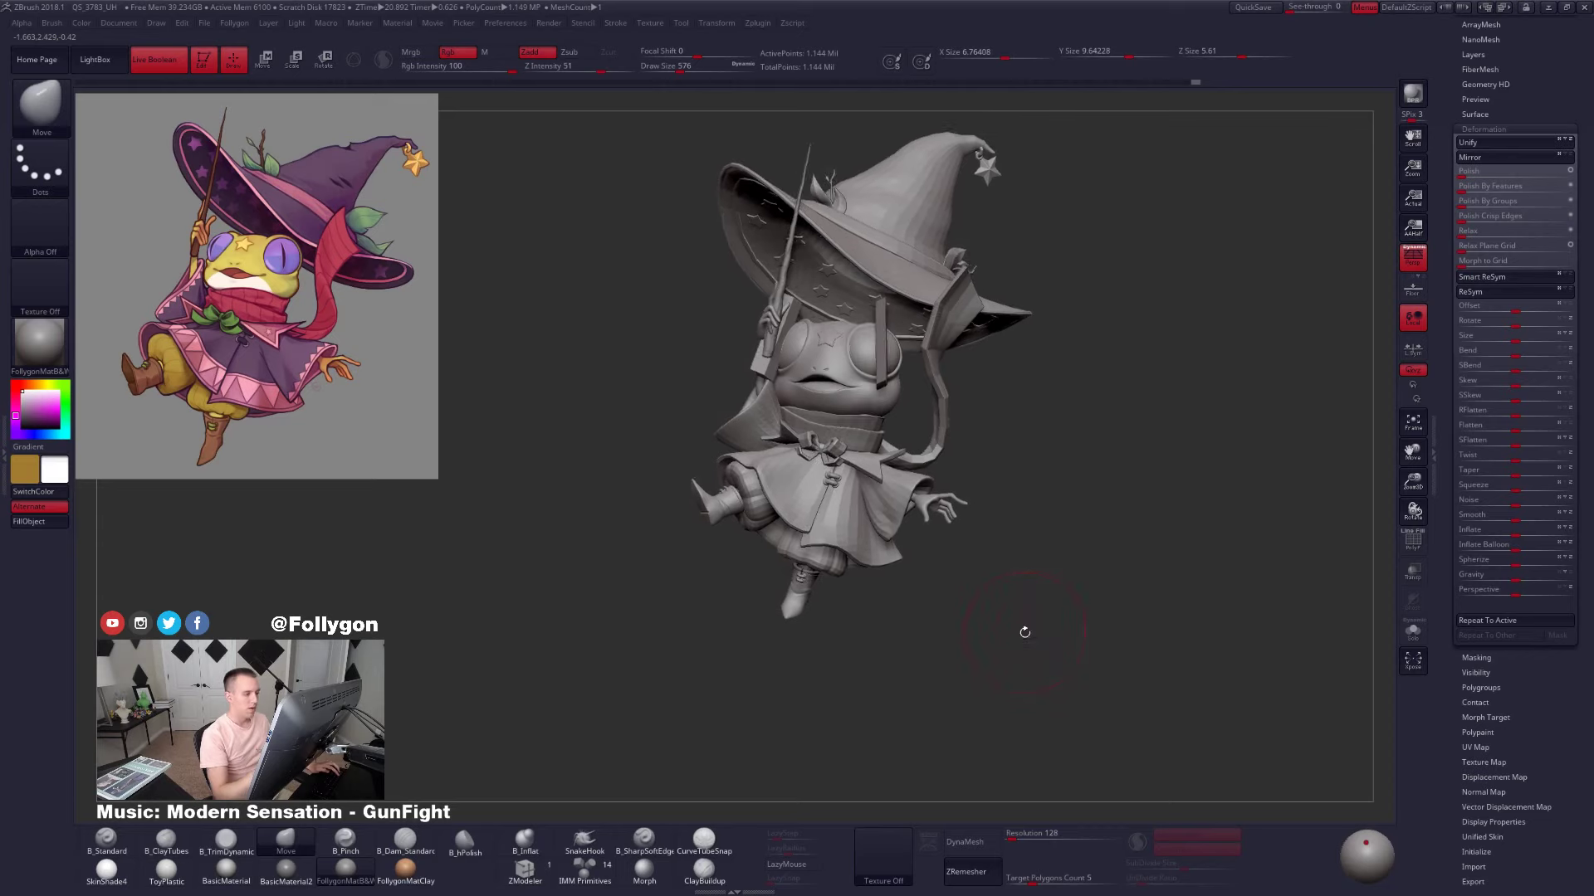
pyautogui.click(3, 387)
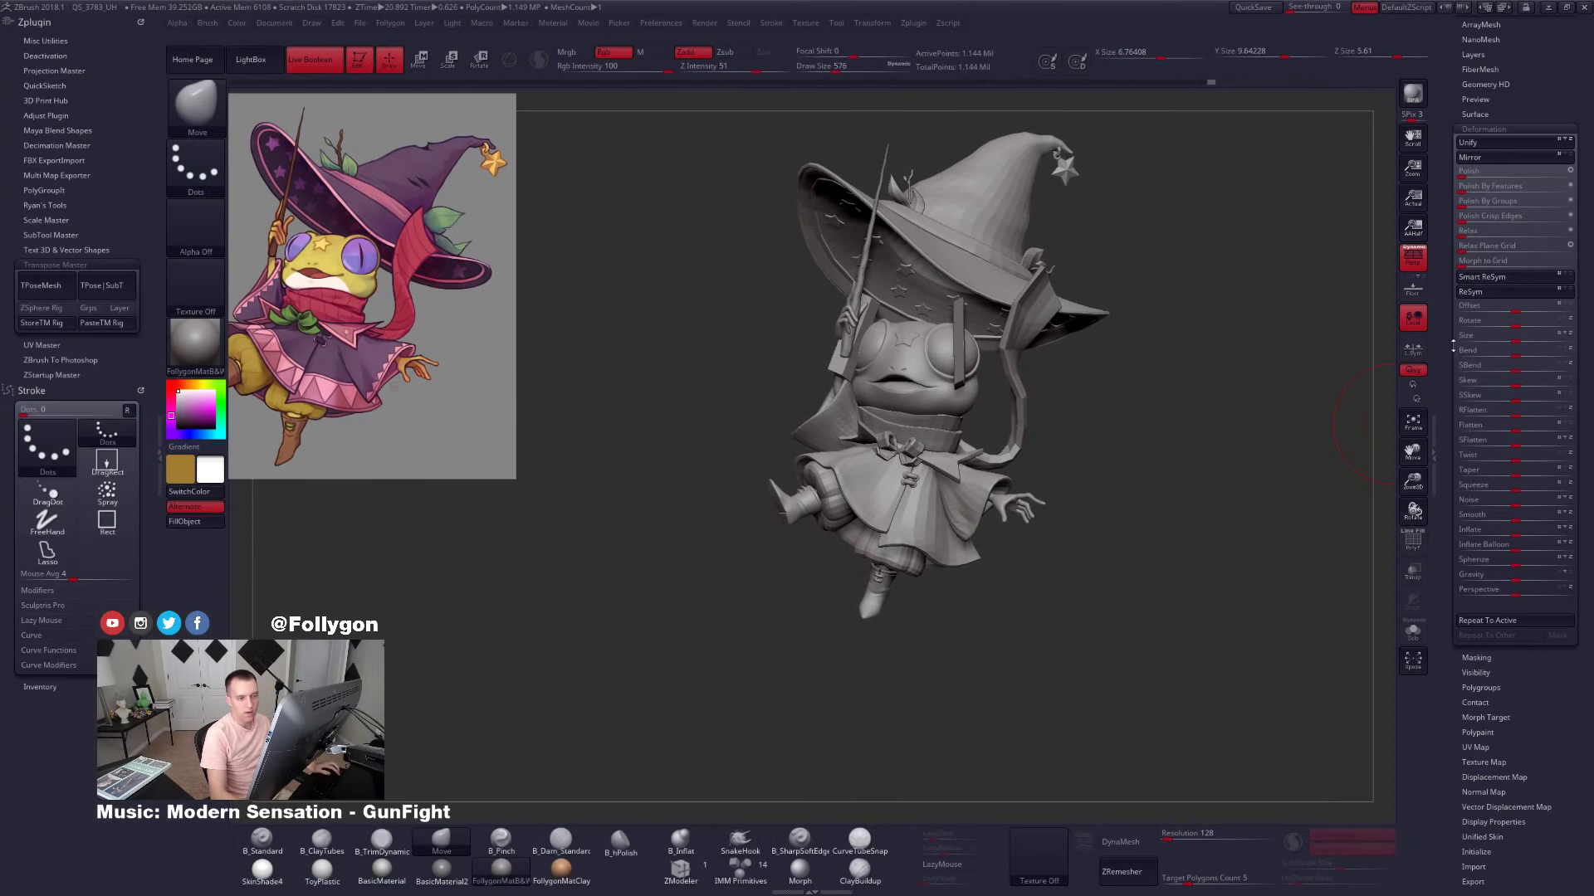
pyautogui.moveTo(1453, 346); pyautogui.dragTo(1507, 613)
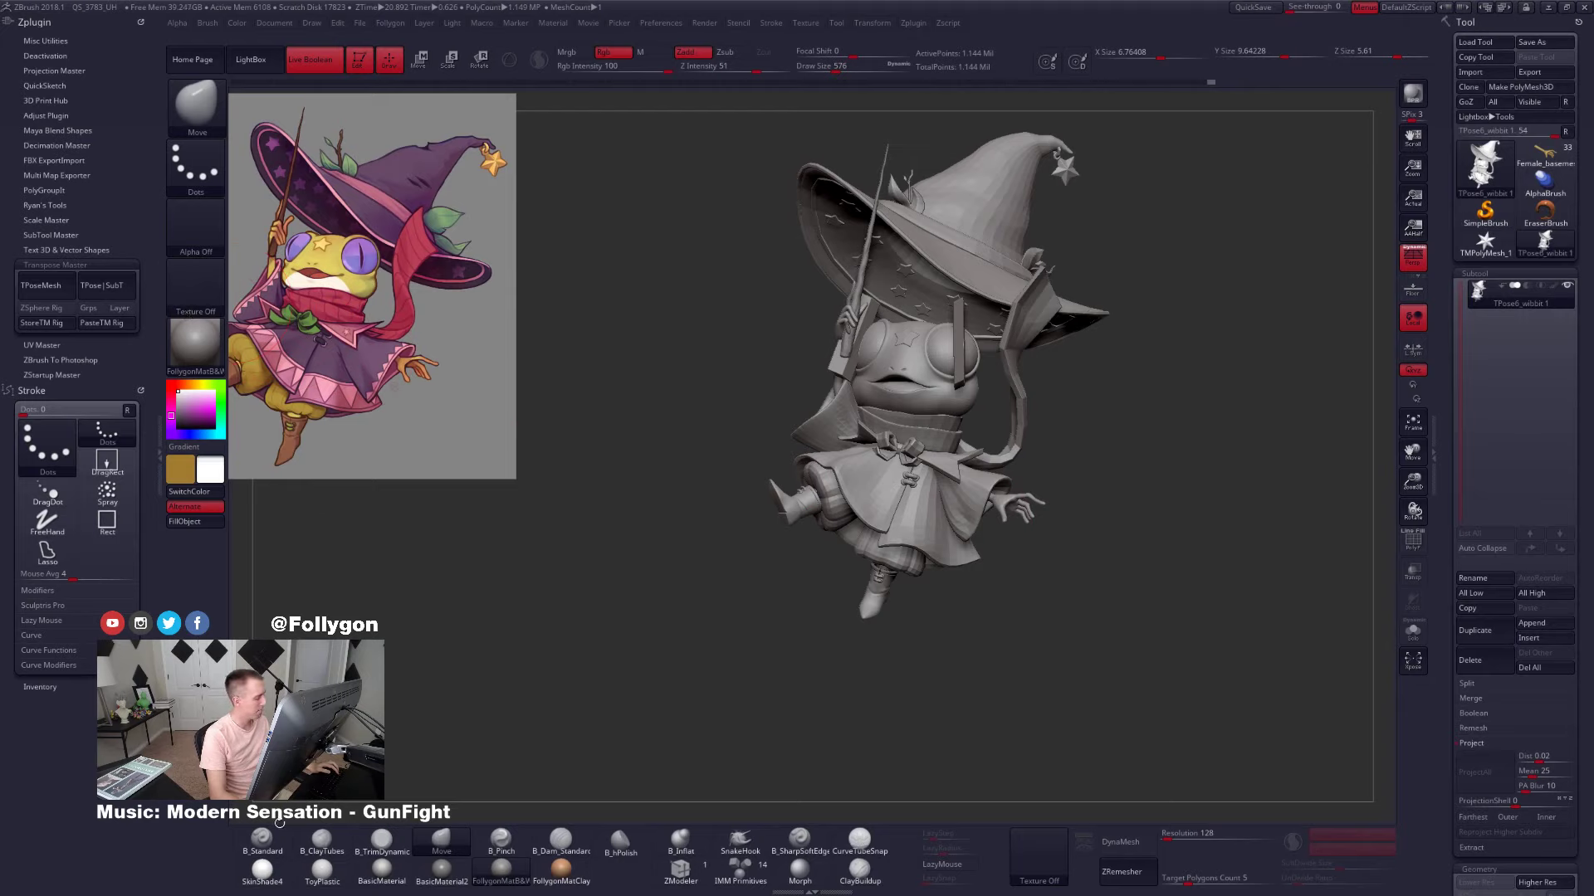
pyautogui.click(259, 873)
pyautogui.click(103, 285)
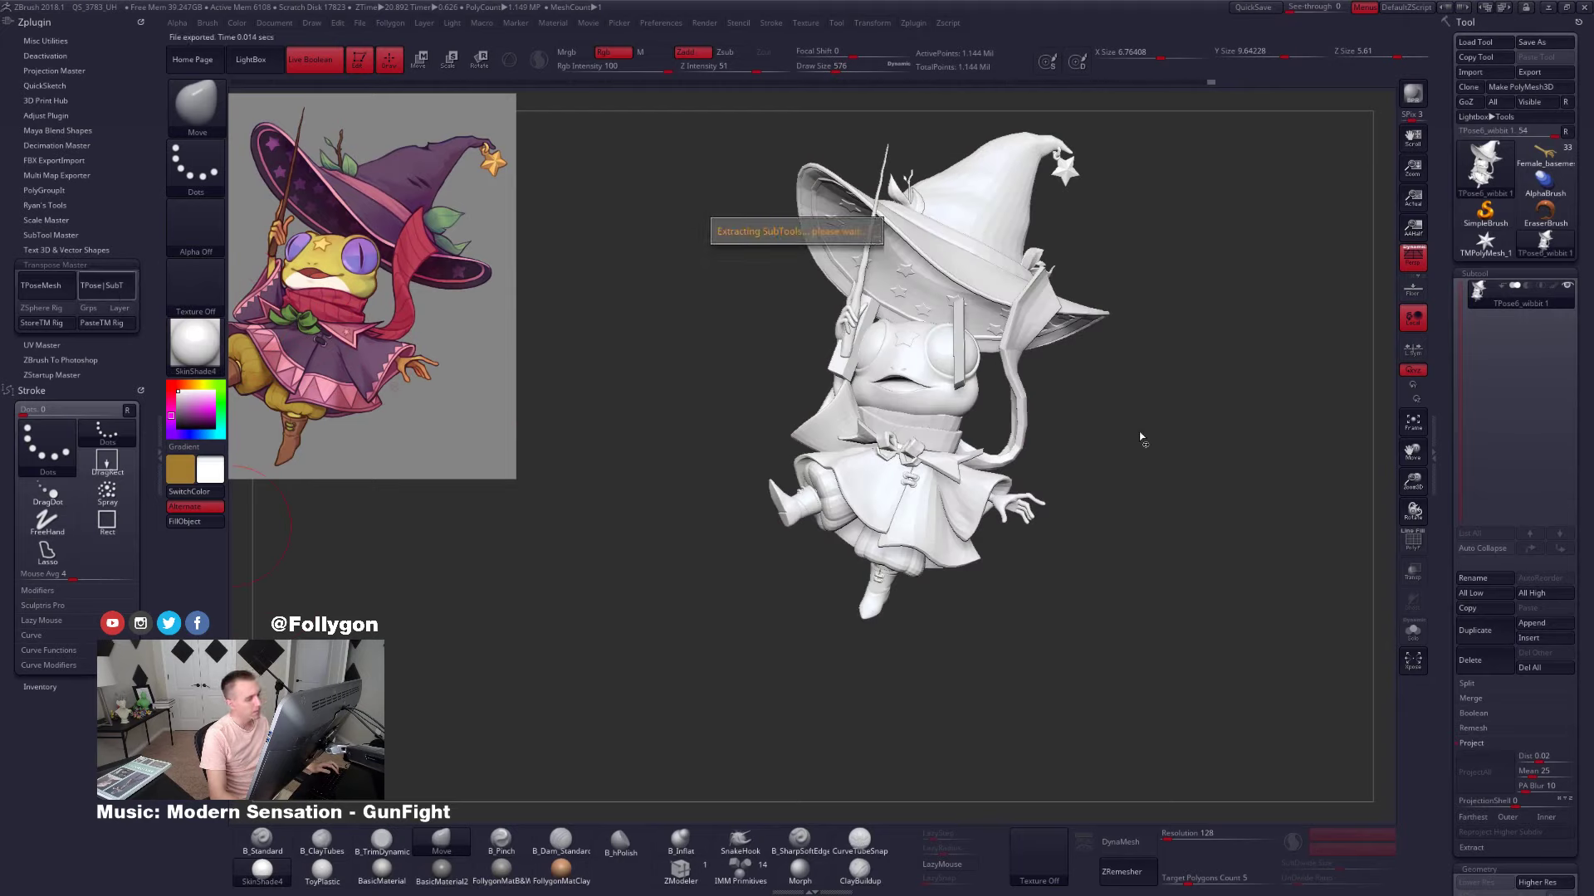
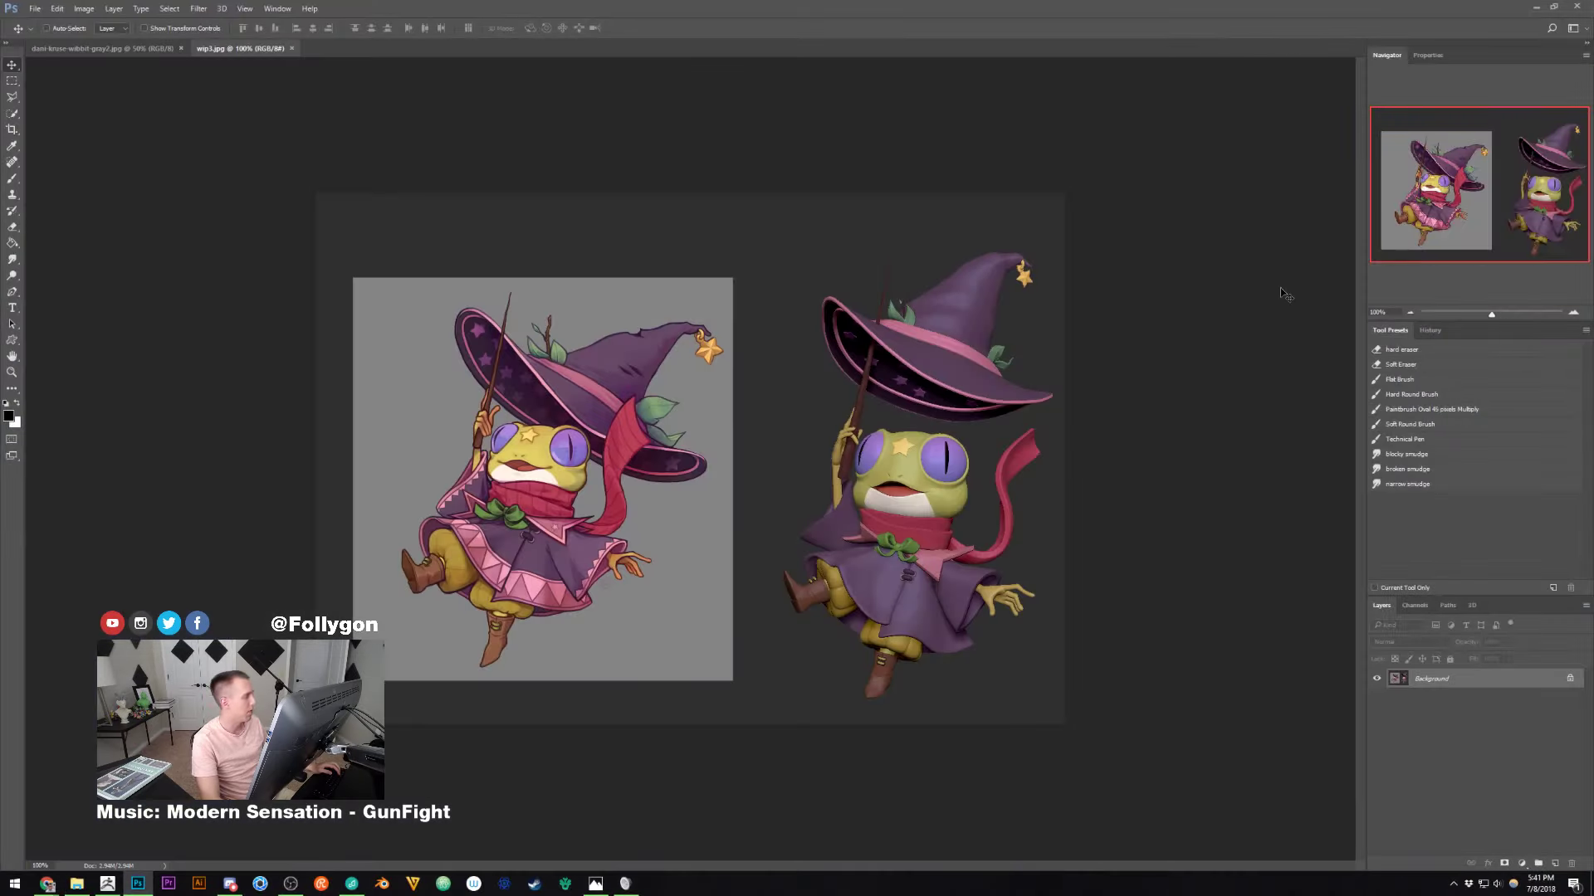
# In Photoshop, flip the comparison image horizontally and sample the concept art's scarf red for the Brush tool
pyautogui.hotkey('ctrl', 'shift', 'h')
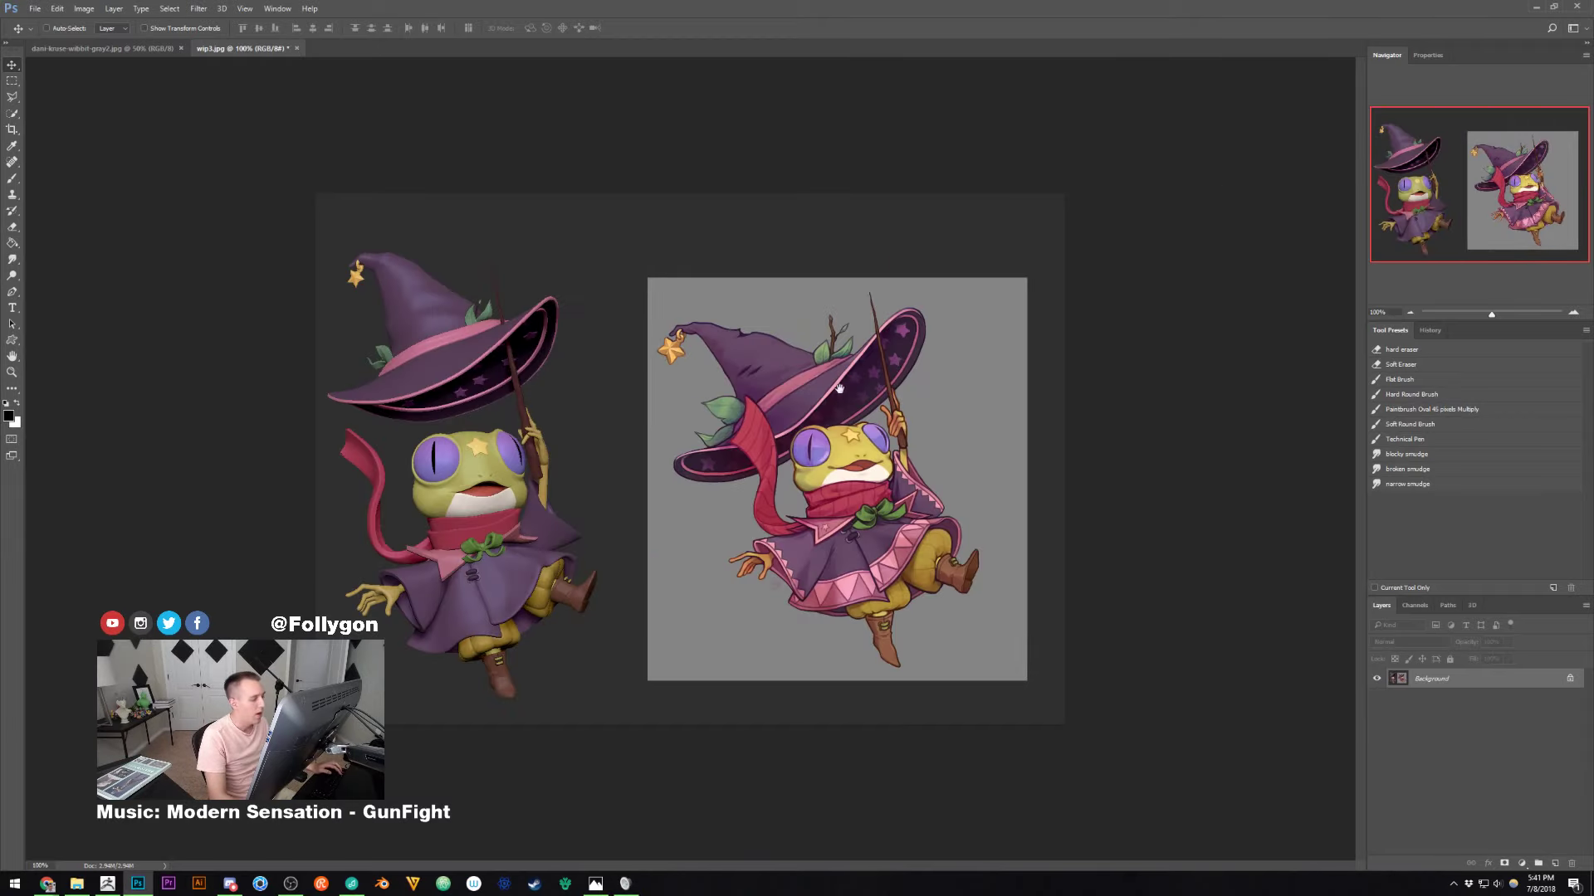
pyautogui.keyDown('ctrl'); pyautogui.moveTo(842, 385); pyautogui.dragTo(724, 476); pyautogui.keyUp('ctrl')
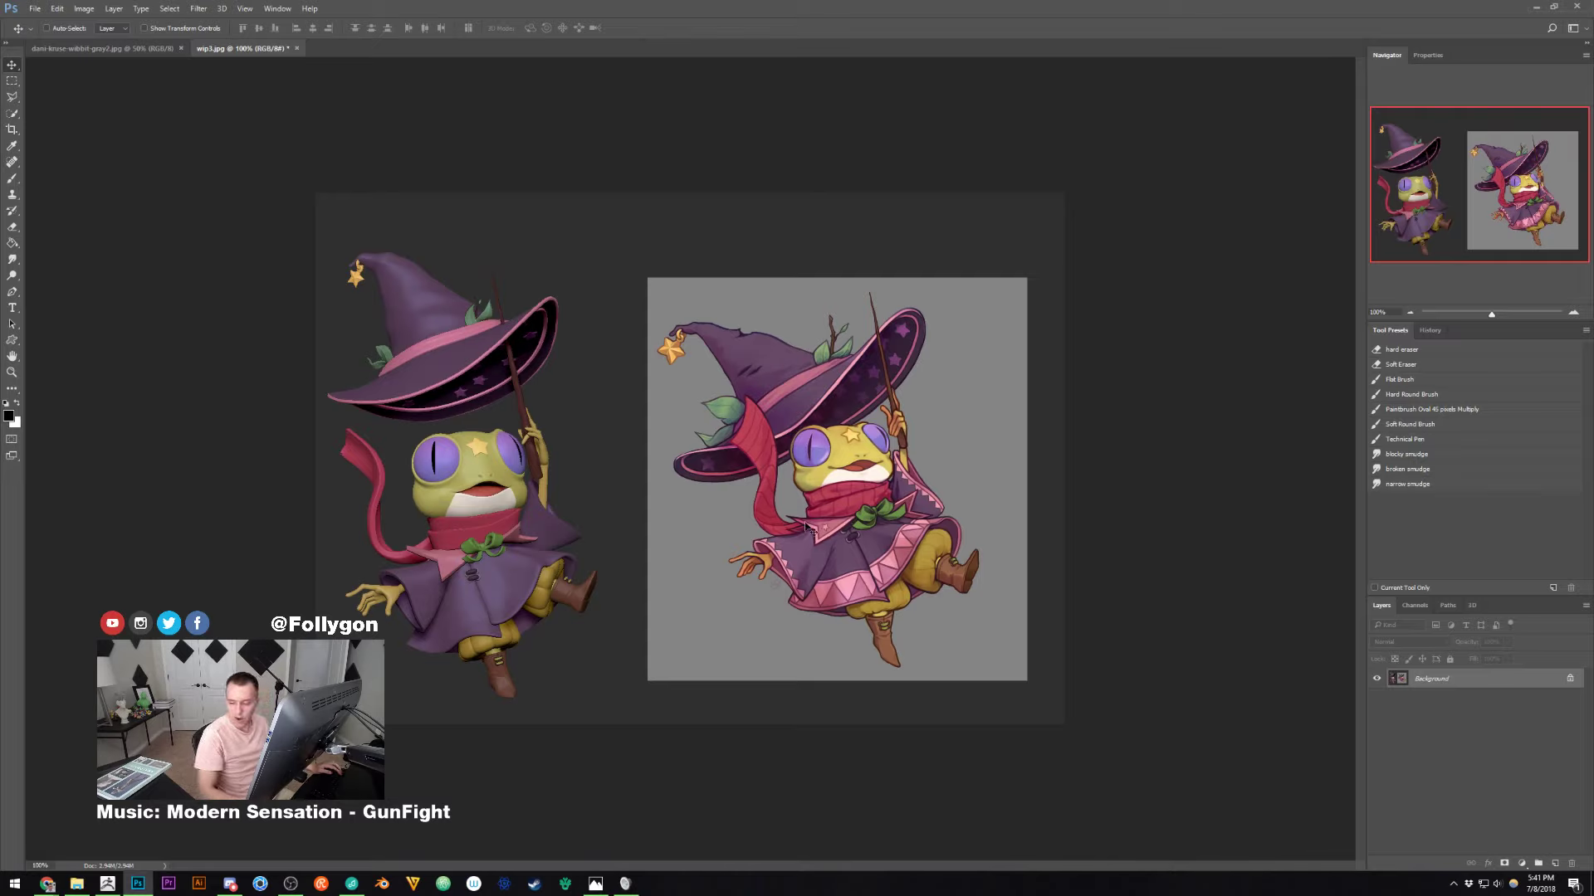
pyautogui.press('b')
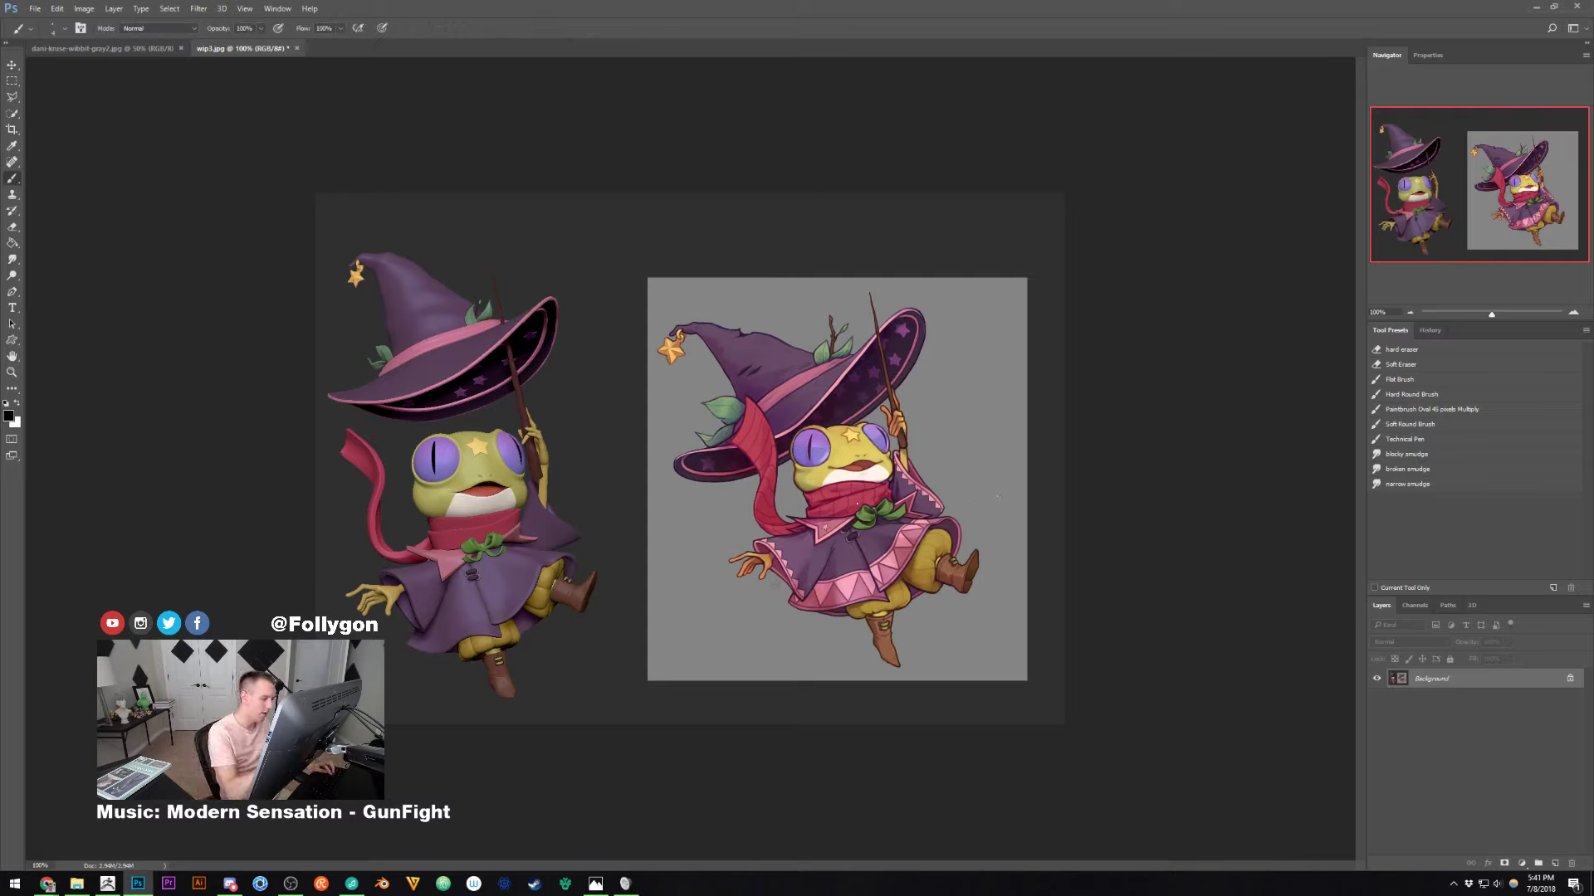
pyautogui.keyDown('alt'); pyautogui.click(844, 492); pyautogui.keyUp('alt')
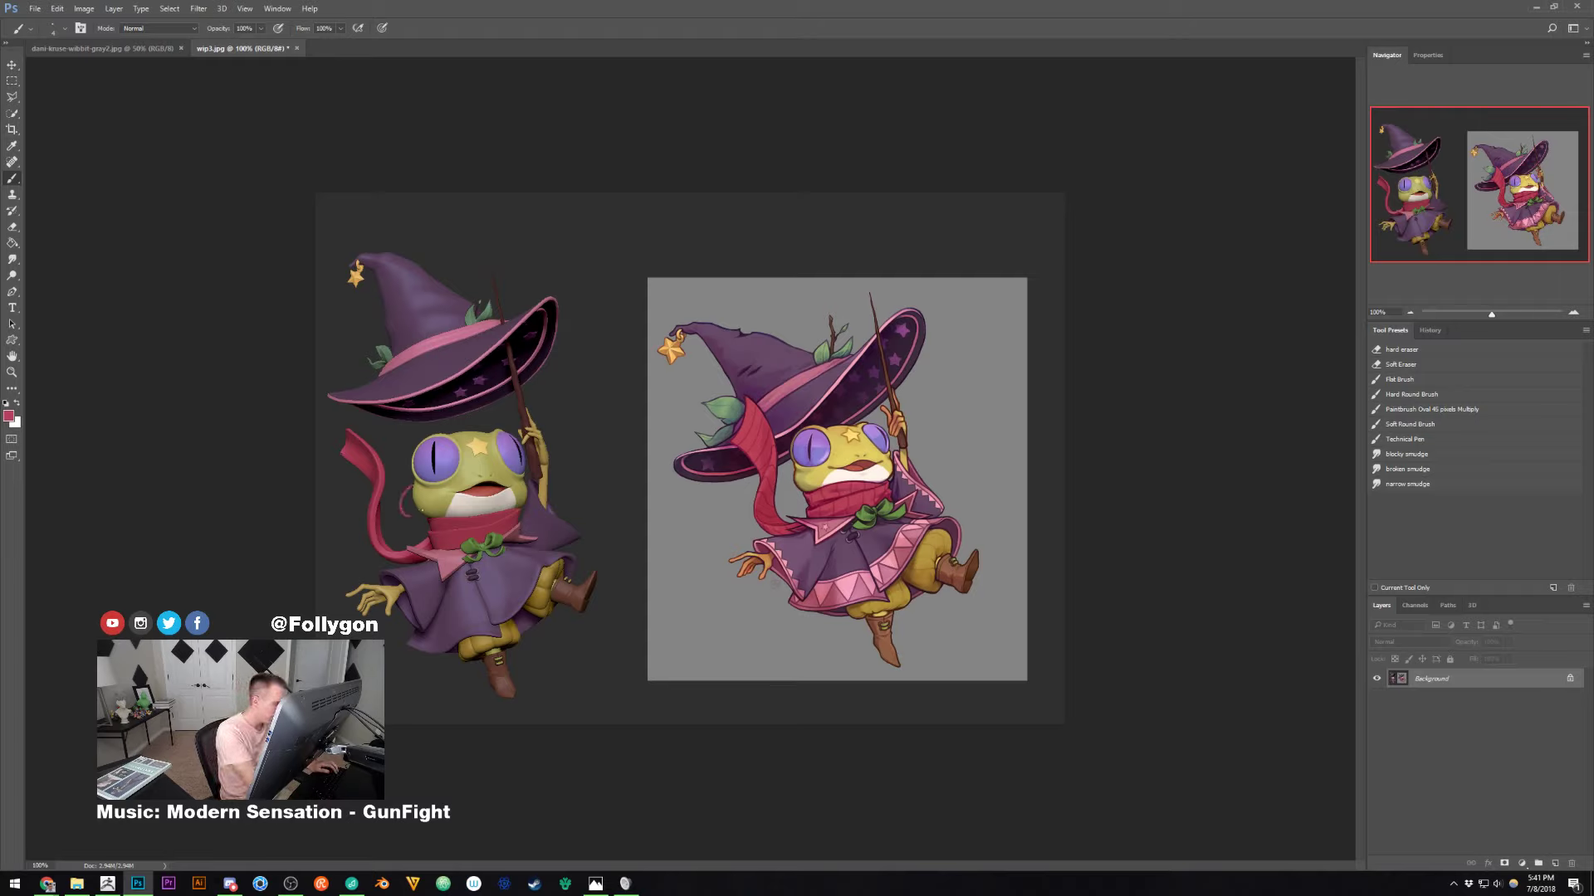
# Sketch red notes on the render: a bracket beside the face, an X beside the scarf, a muzzle outline and a dashed arrow near the raised arm
pyautogui.hotkey('ctrl', 'z')
pyautogui.moveTo(412, 484)
pyautogui.mouseDown()
pyautogui.moveTo(395, 486)
pyautogui.moveTo(418, 519)
pyautogui.mouseUp()
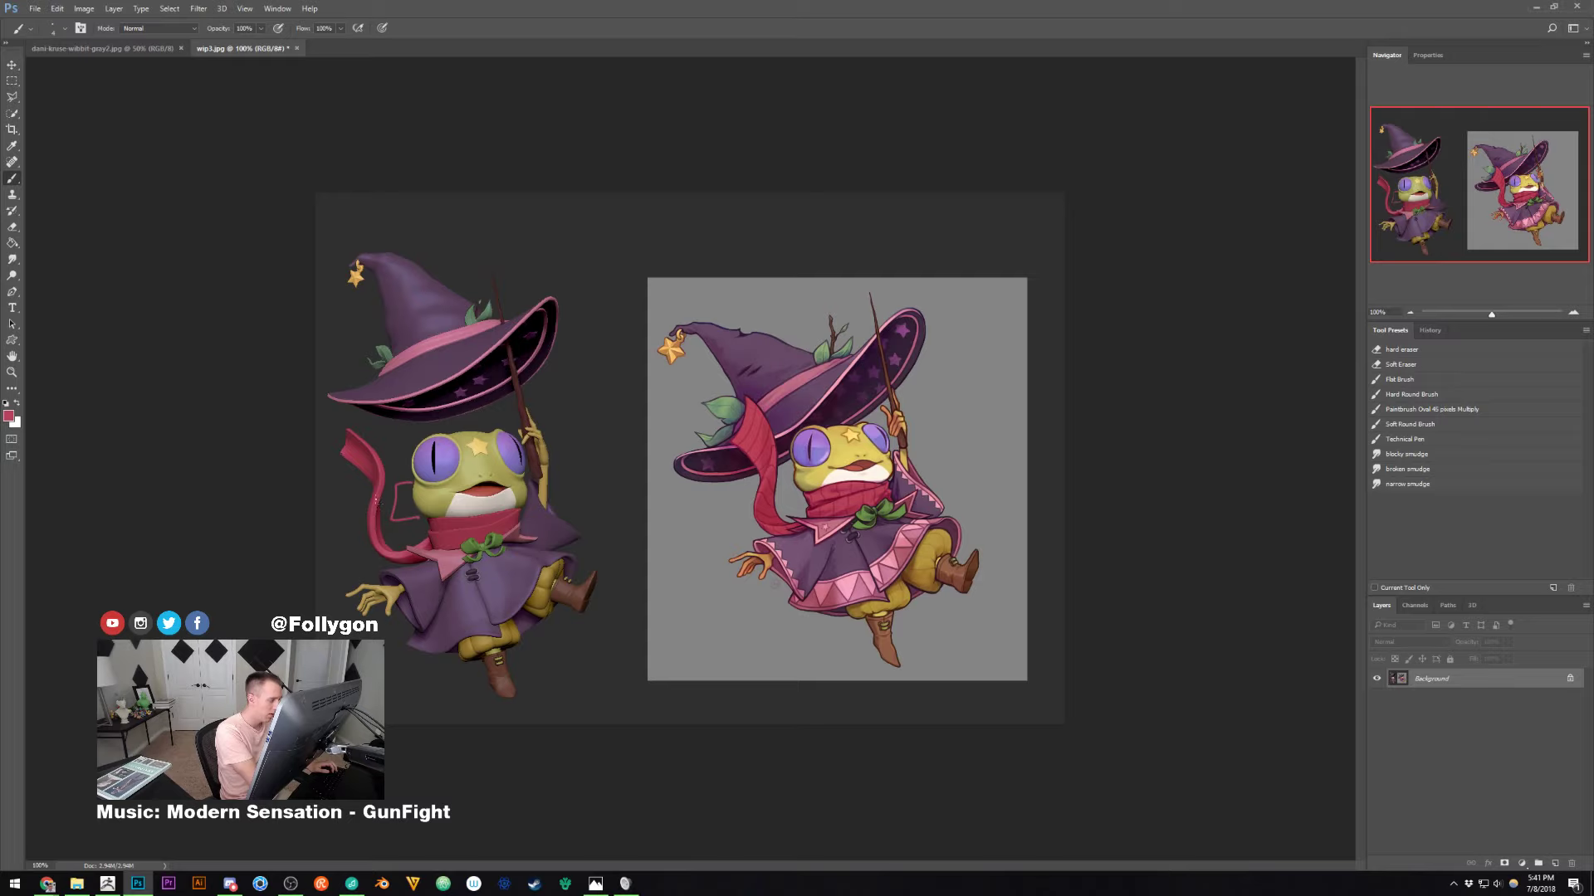
pyautogui.hotkey('ctrl', 'z')
pyautogui.moveTo(343, 484)
pyautogui.mouseDown()
pyautogui.moveTo(361, 482)
pyautogui.moveTo(352, 505)
pyautogui.mouseUp()
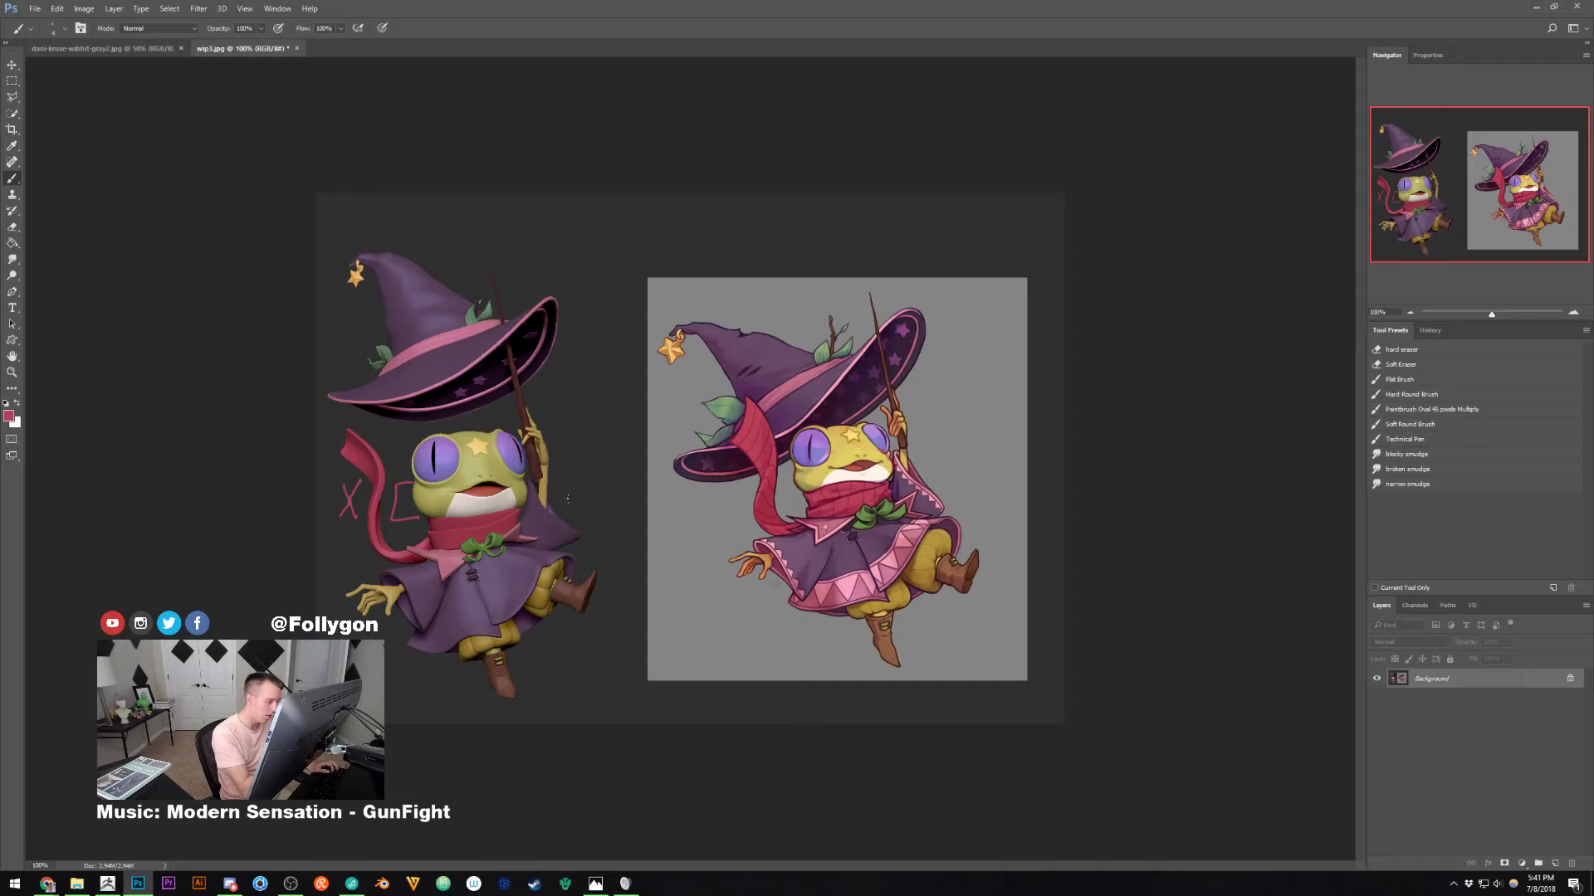
pyautogui.moveTo(454, 478)
pyautogui.mouseDown()
pyautogui.moveTo(488, 471)
pyautogui.moveTo(473, 477)
pyautogui.mouseUp()
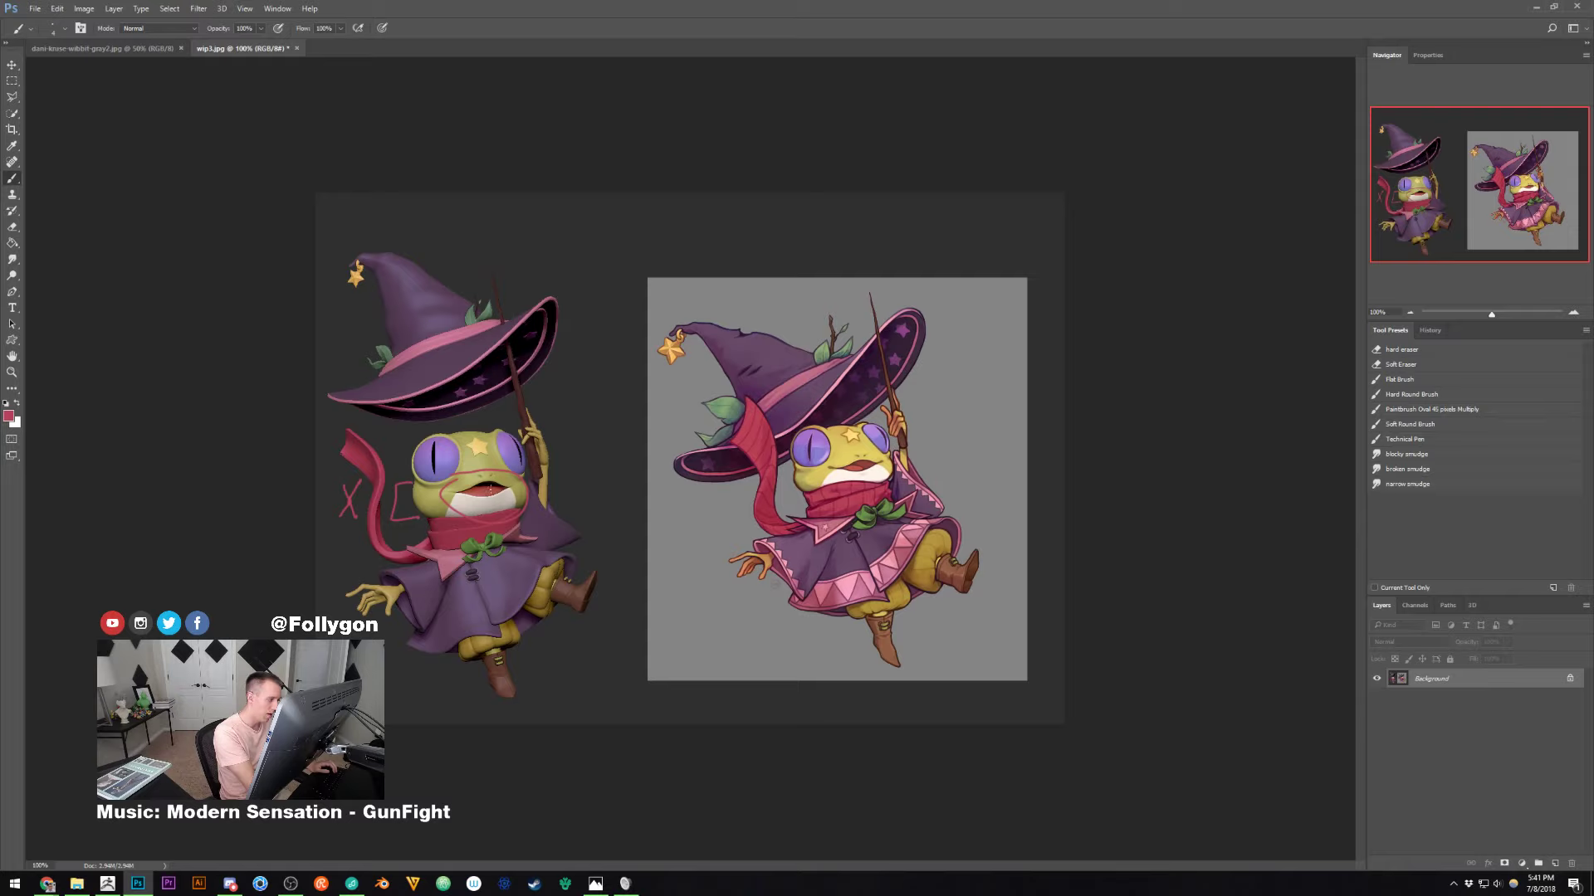
pyautogui.moveTo(562, 474); pyautogui.dragTo(575, 468)
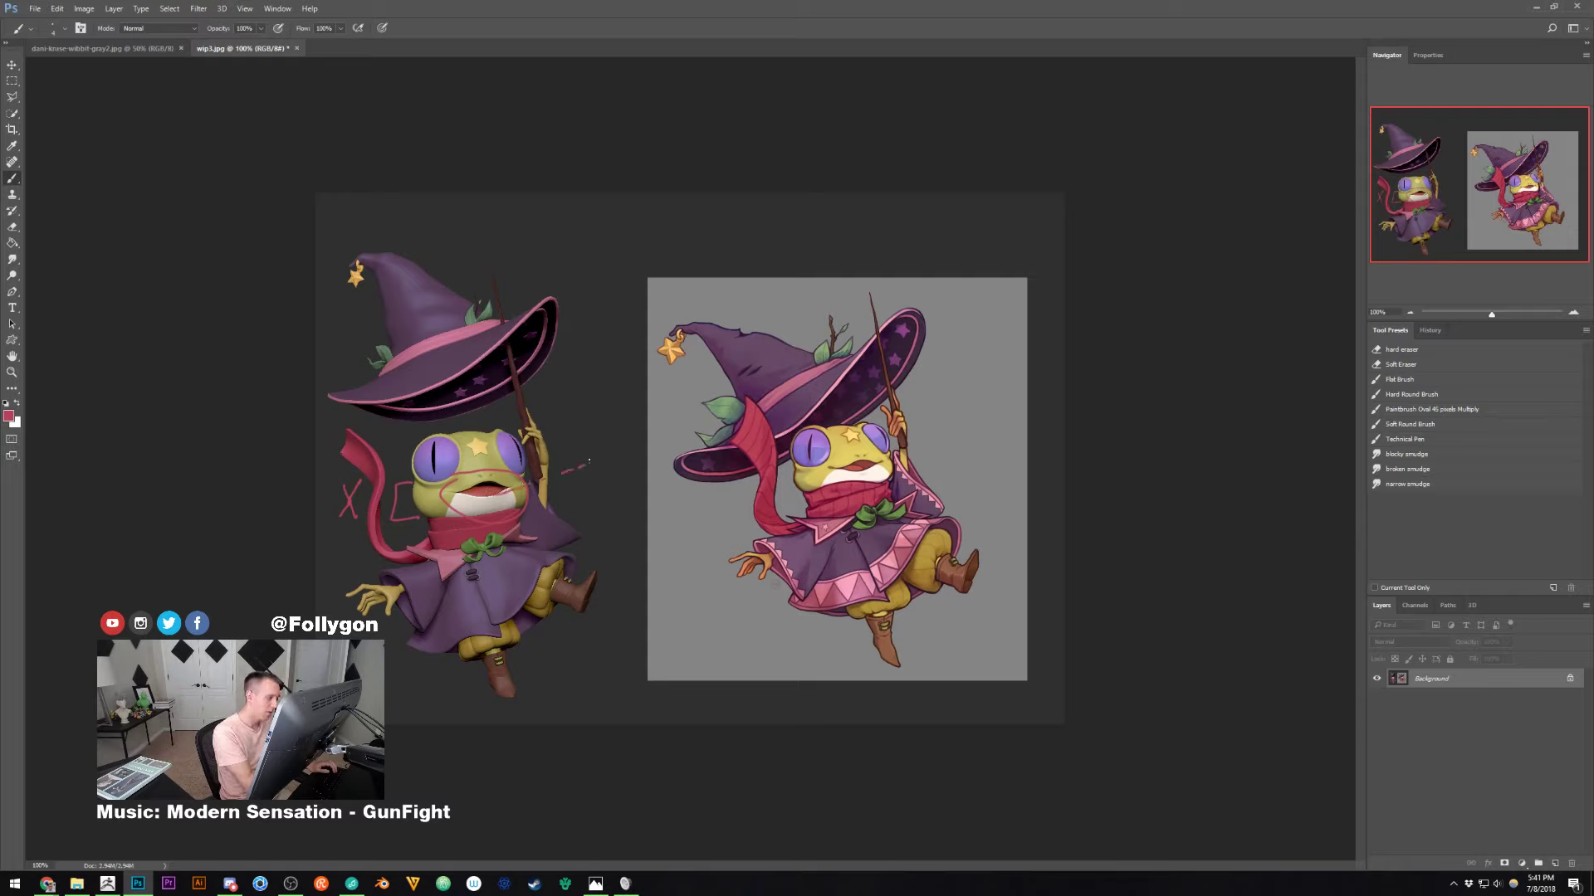
pyautogui.moveTo(590, 458); pyautogui.dragTo(593, 476)
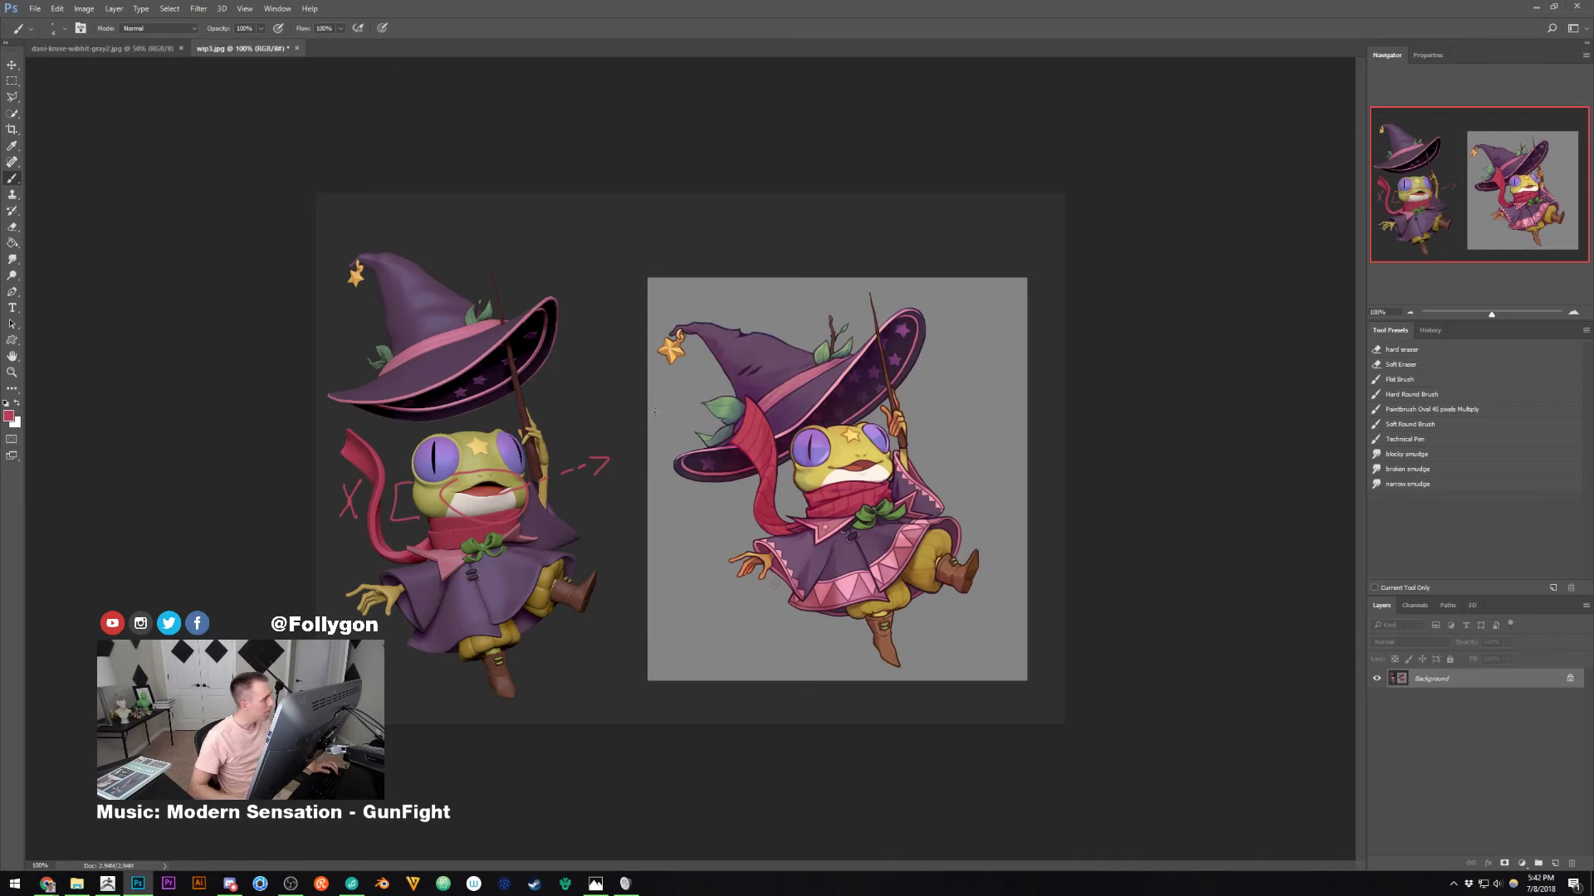
# Return to ZBrush, make the yellow trousers the active subtool, isolate them and frame them in the view
pyautogui.click(1536, 7)
pyautogui.moveTo(1183, 361); pyautogui.dragTo(1210, 424)
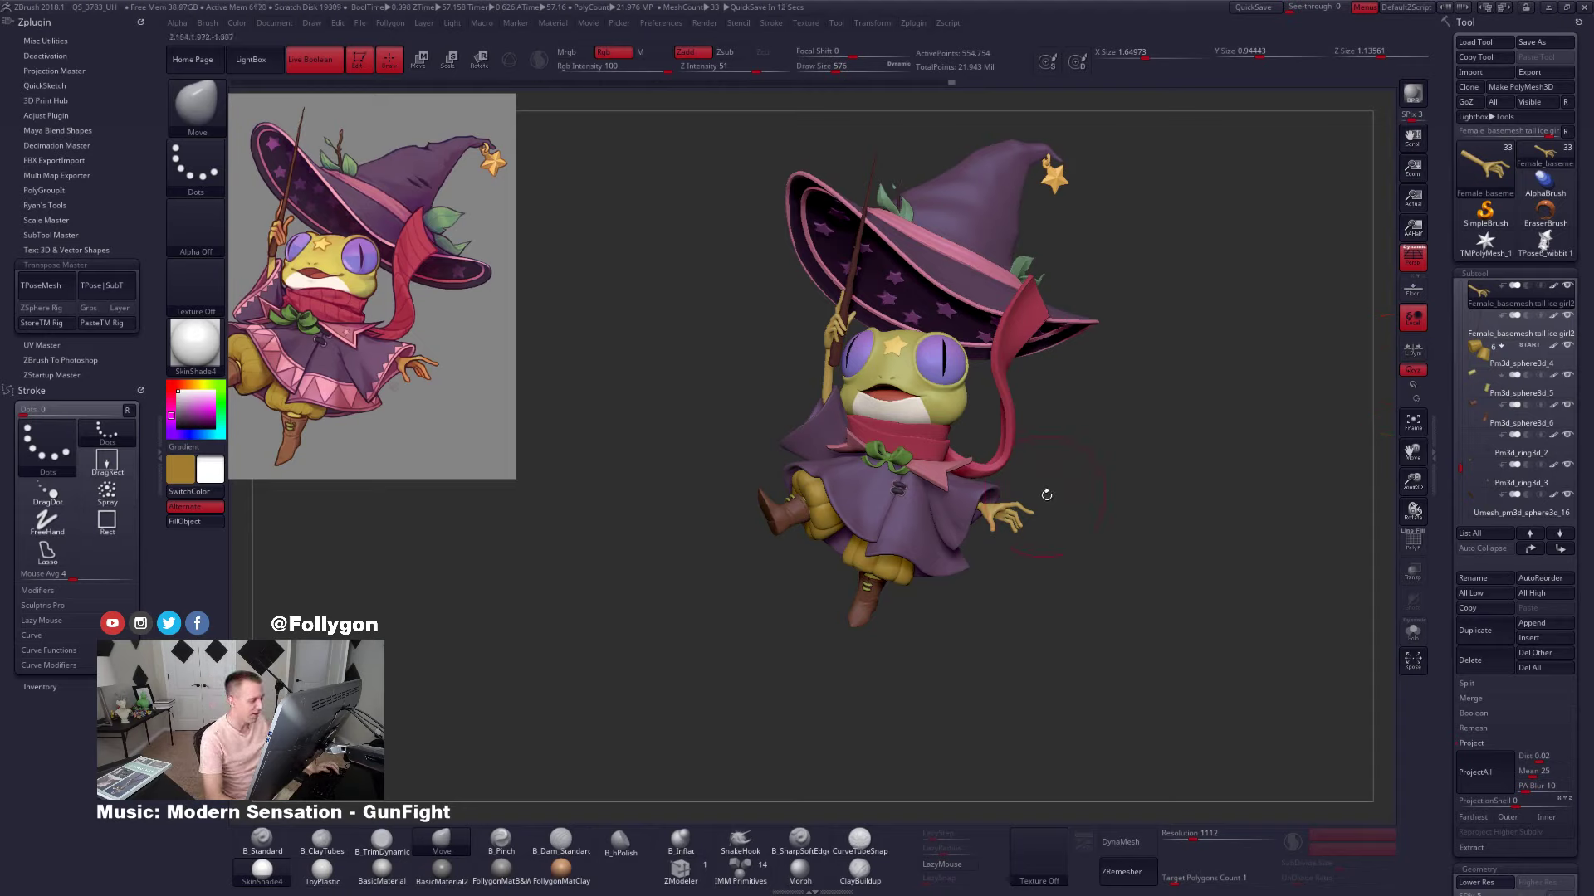
pyautogui.keyDown('alt'); pyautogui.click(893, 568); pyautogui.keyUp('alt')
pyautogui.hotkey('alt', 's')
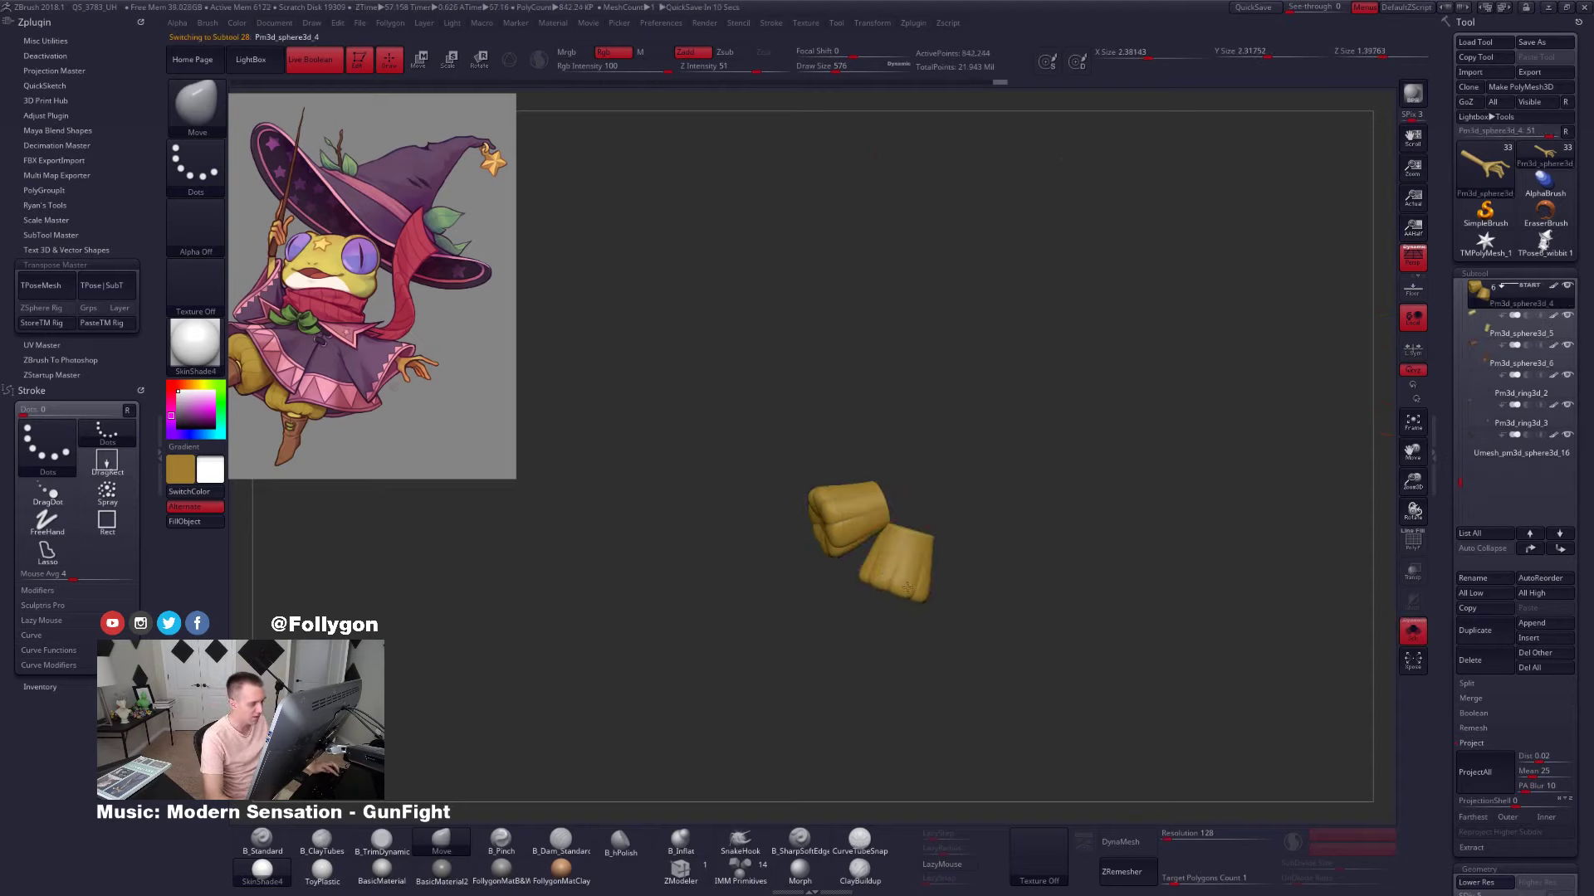
pyautogui.press('f')
pyautogui.hotkey('shift', 'f')
pyautogui.hotkey('shift', 'f')
# Lower the trousers to their lowest subdivision level, go up one level and smooth the folds with the Relax deformation
pyautogui.hotkey('shift', 'd')
pyautogui.hotkey('shift', 'd')
pyautogui.hotkey('shift', 'd')
pyautogui.hotkey('shift', 'd')
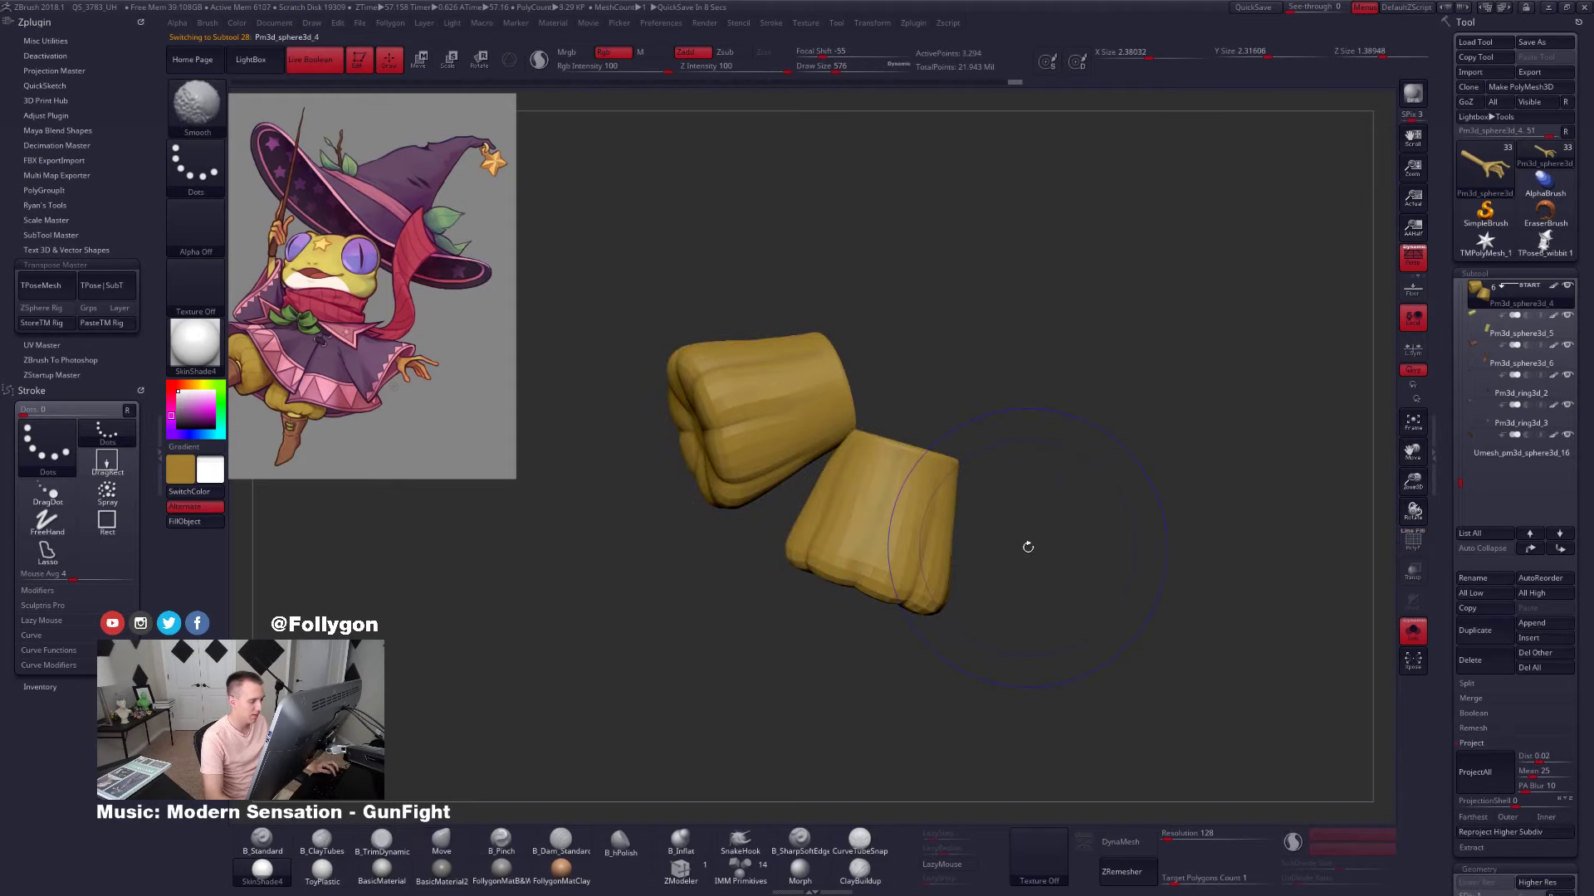
pyautogui.press('d')
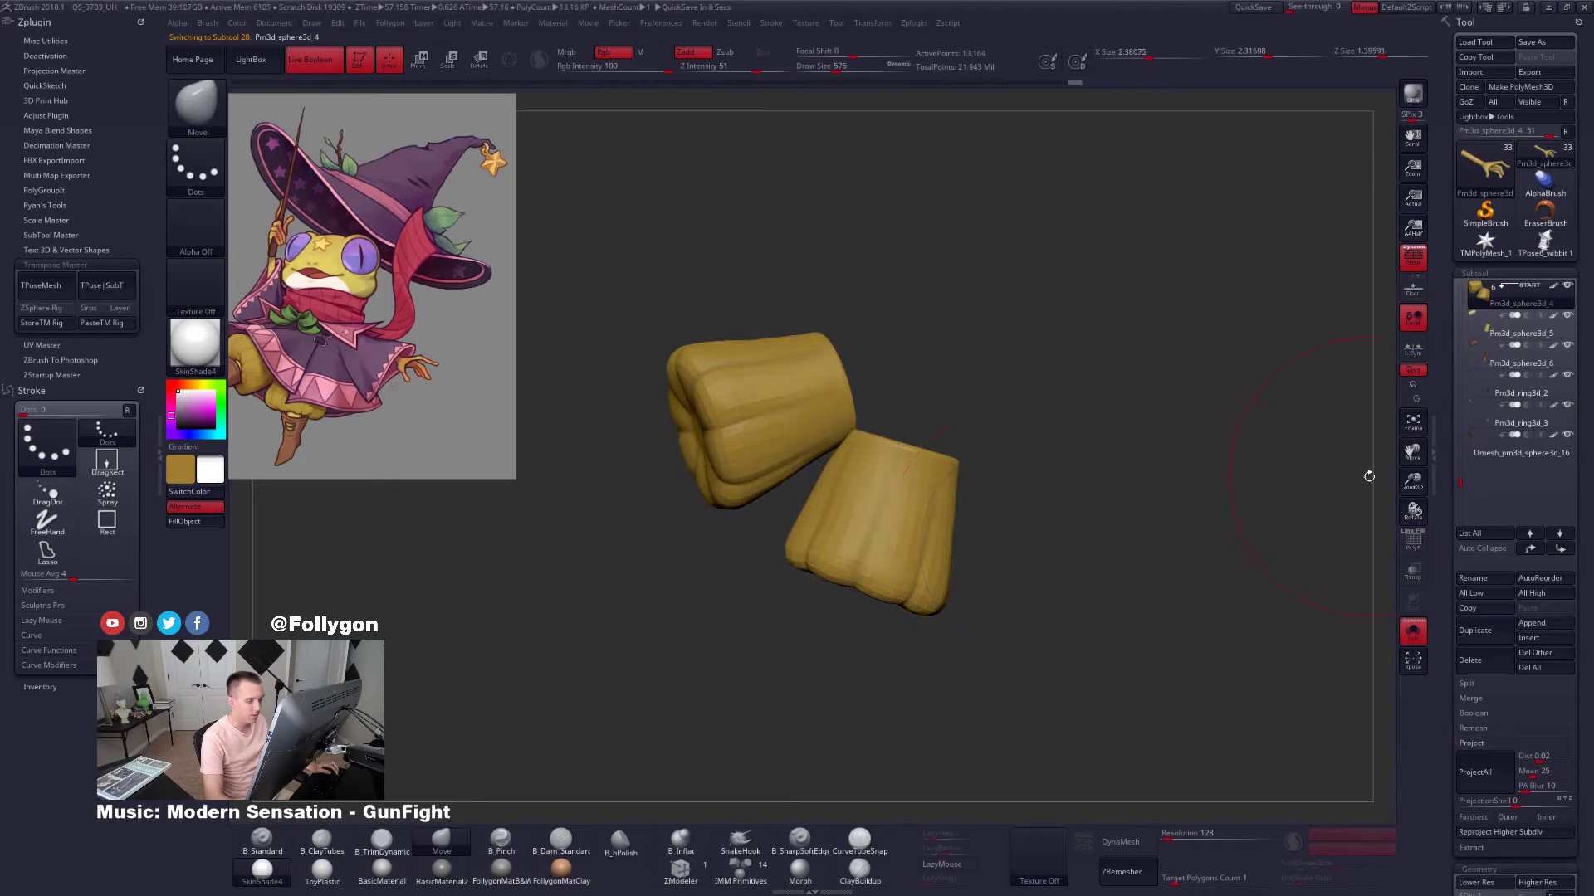
pyautogui.moveTo(1451, 520); pyautogui.dragTo(1481, 314)
pyautogui.click(1486, 304)
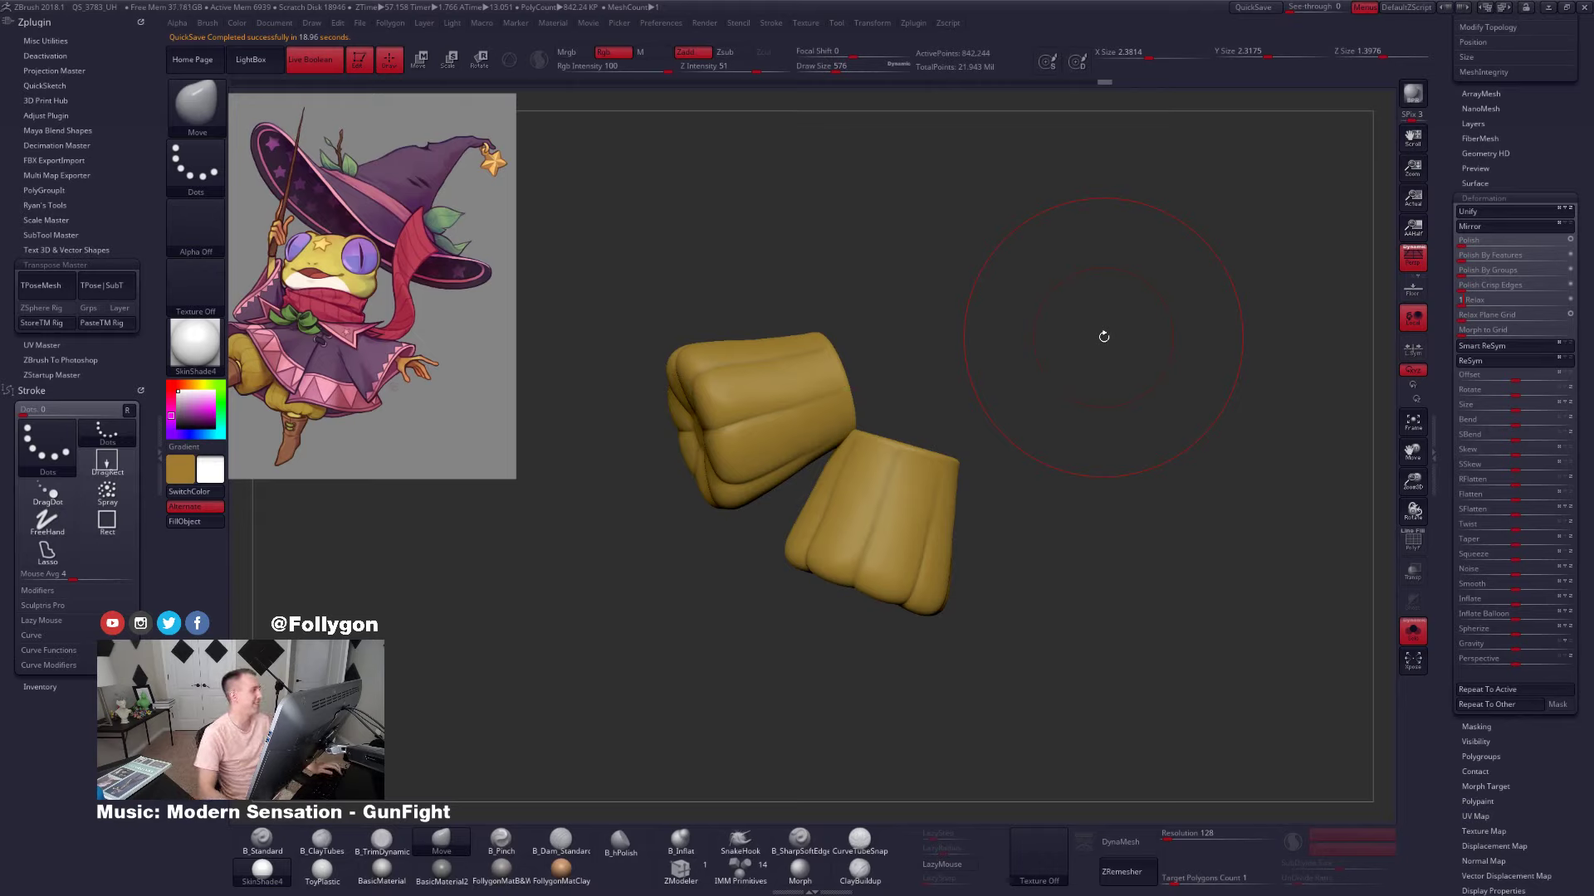
# Set the draw size to 170 and apply Relax again after stepping through the trousers' lower subdivision levels
pyautogui.hotkey('shift', 'd')
pyautogui.hotkey('shift', 'd')
pyautogui.hotkey('shift', 'd')
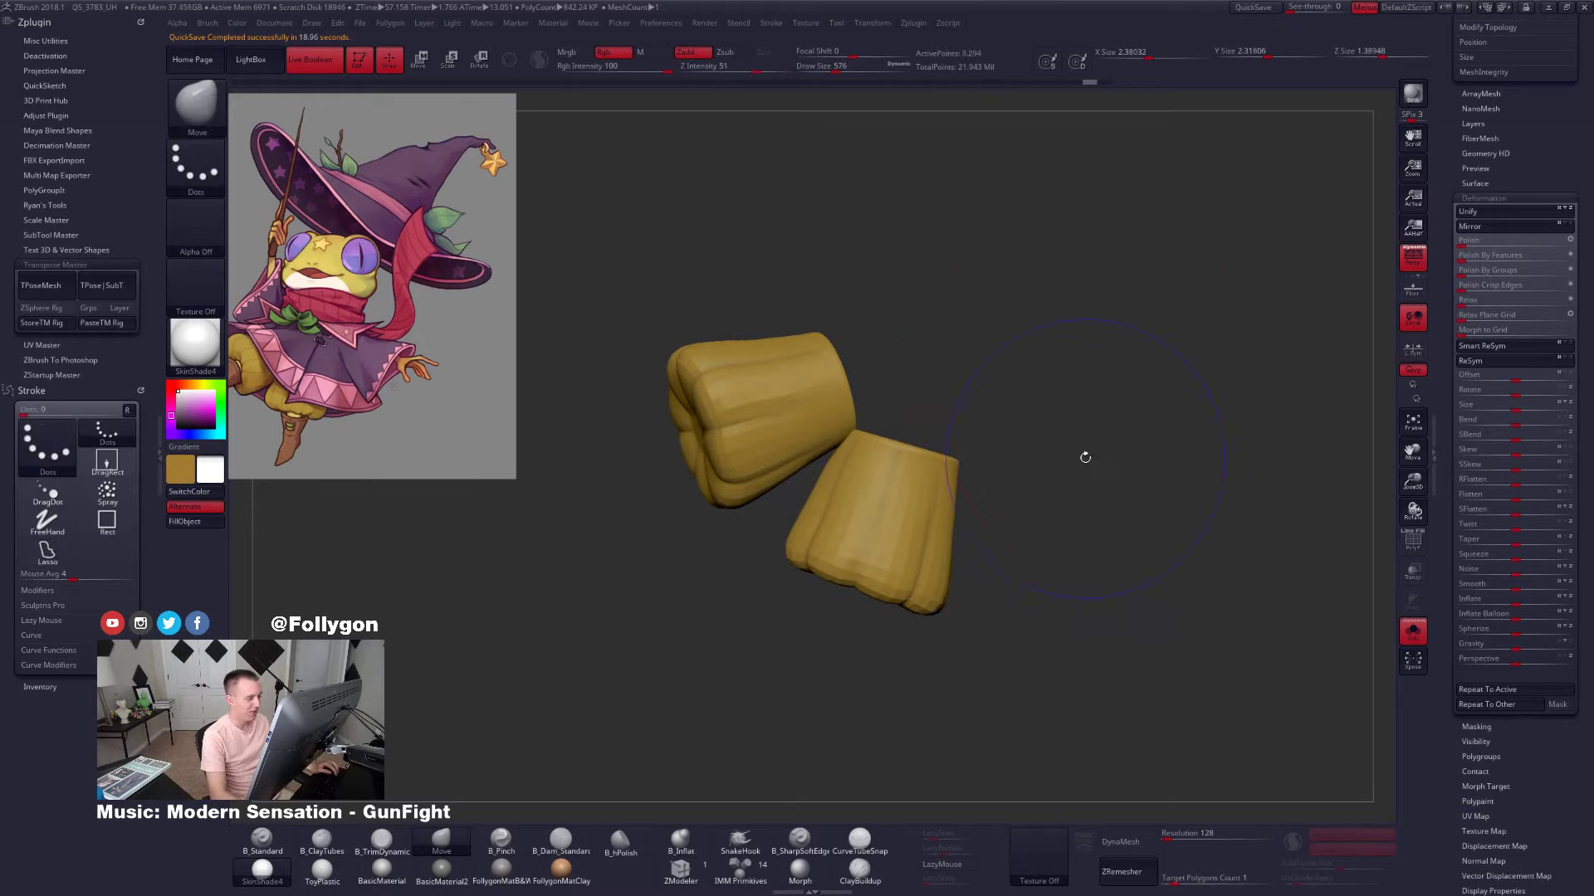
pyautogui.press('d')
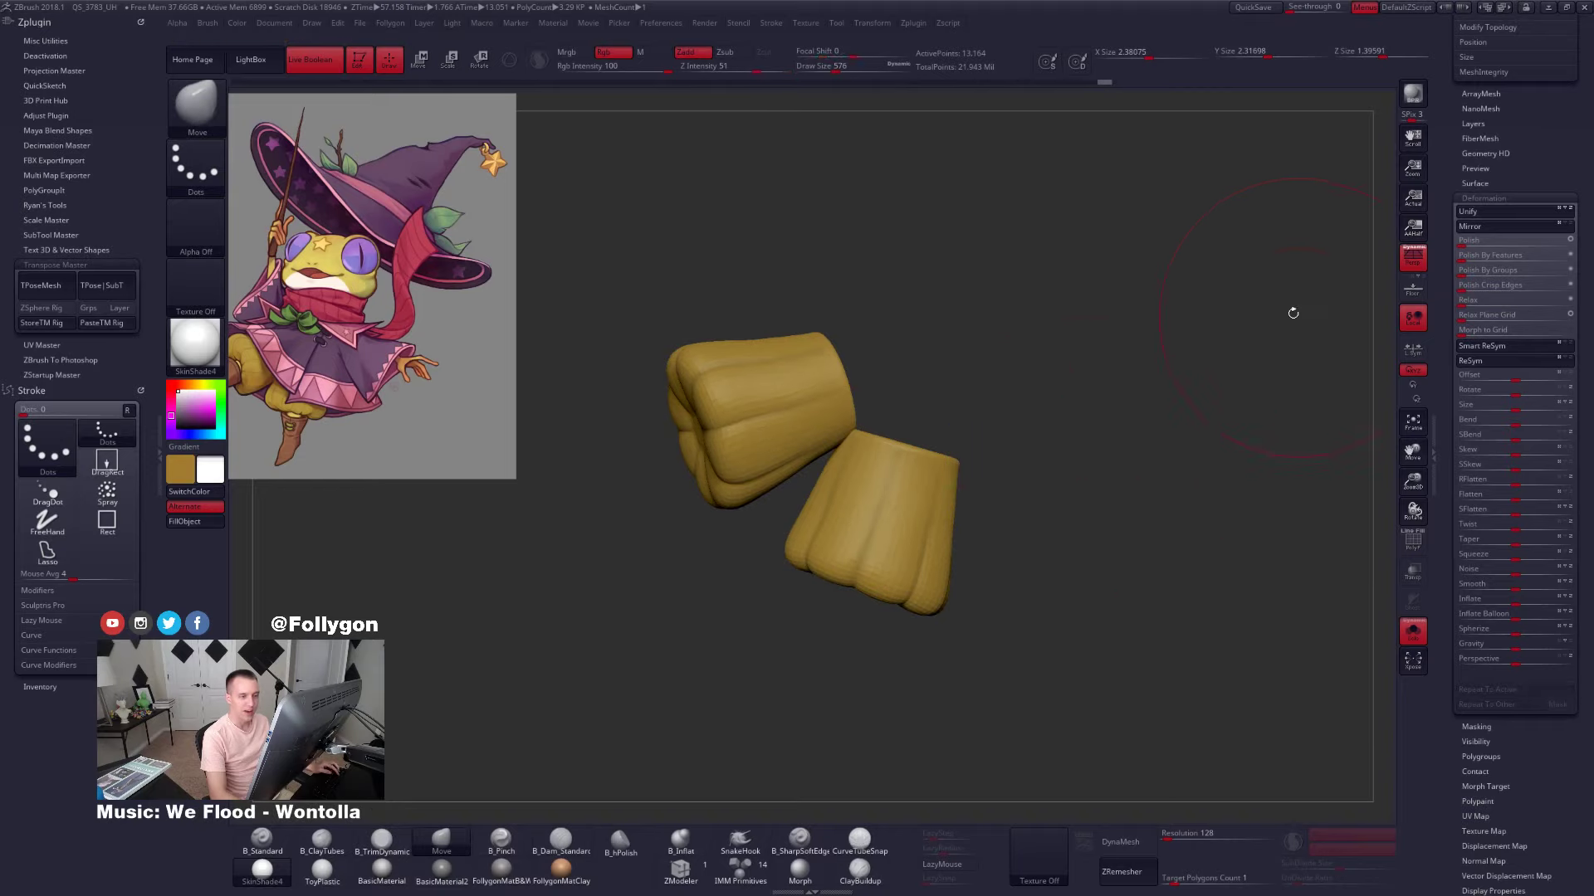
pyautogui.press('space')
pyautogui.moveTo(1274, 305); pyautogui.dragTo(1255, 305)
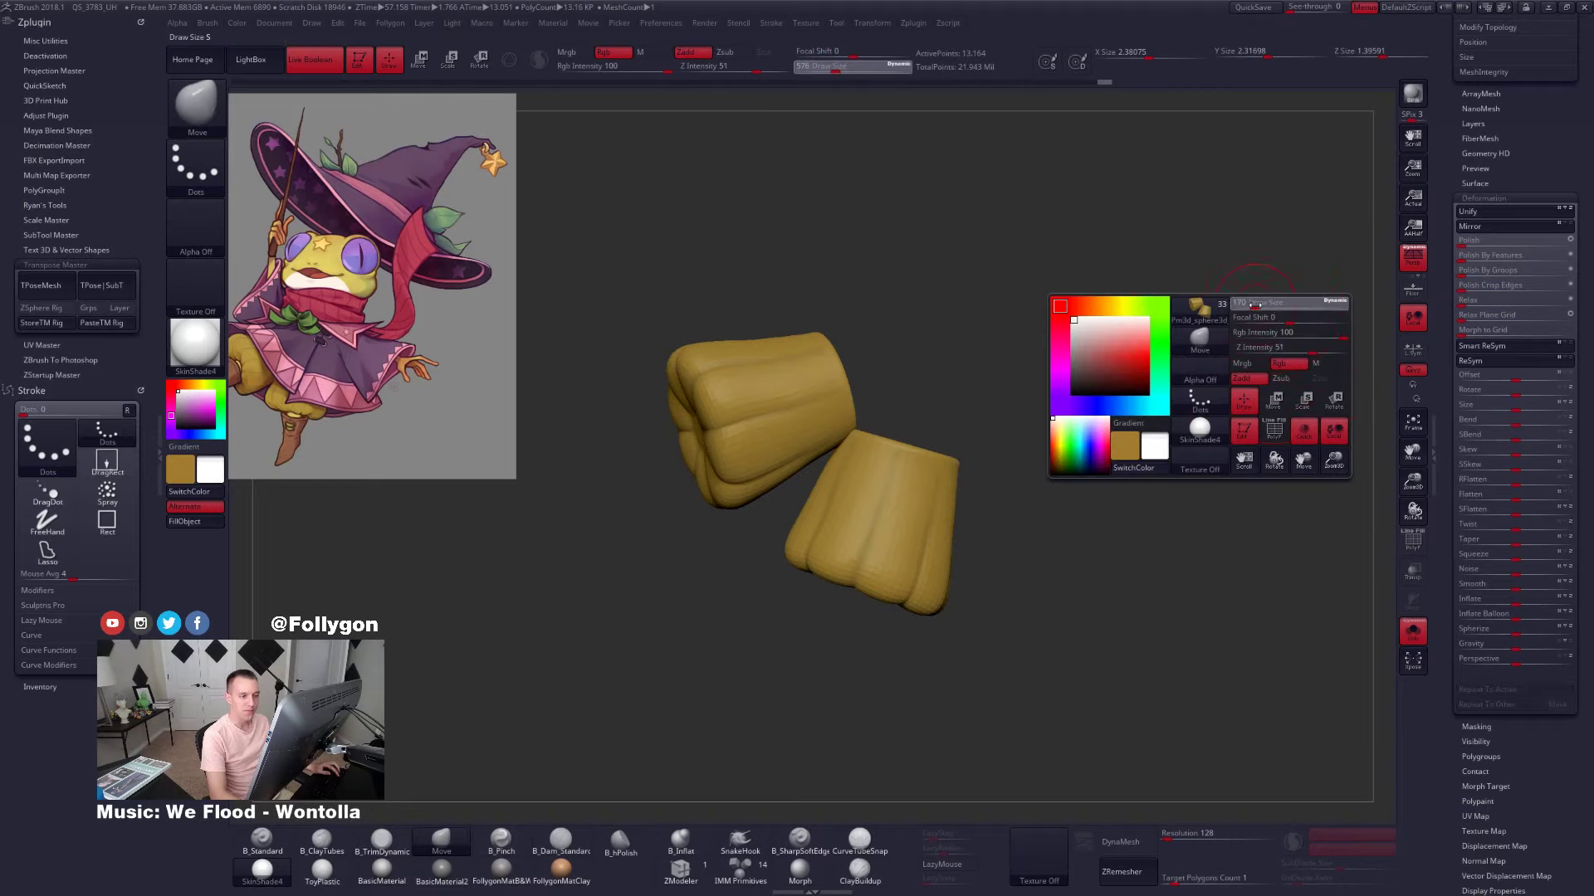
pyautogui.click(1480, 299)
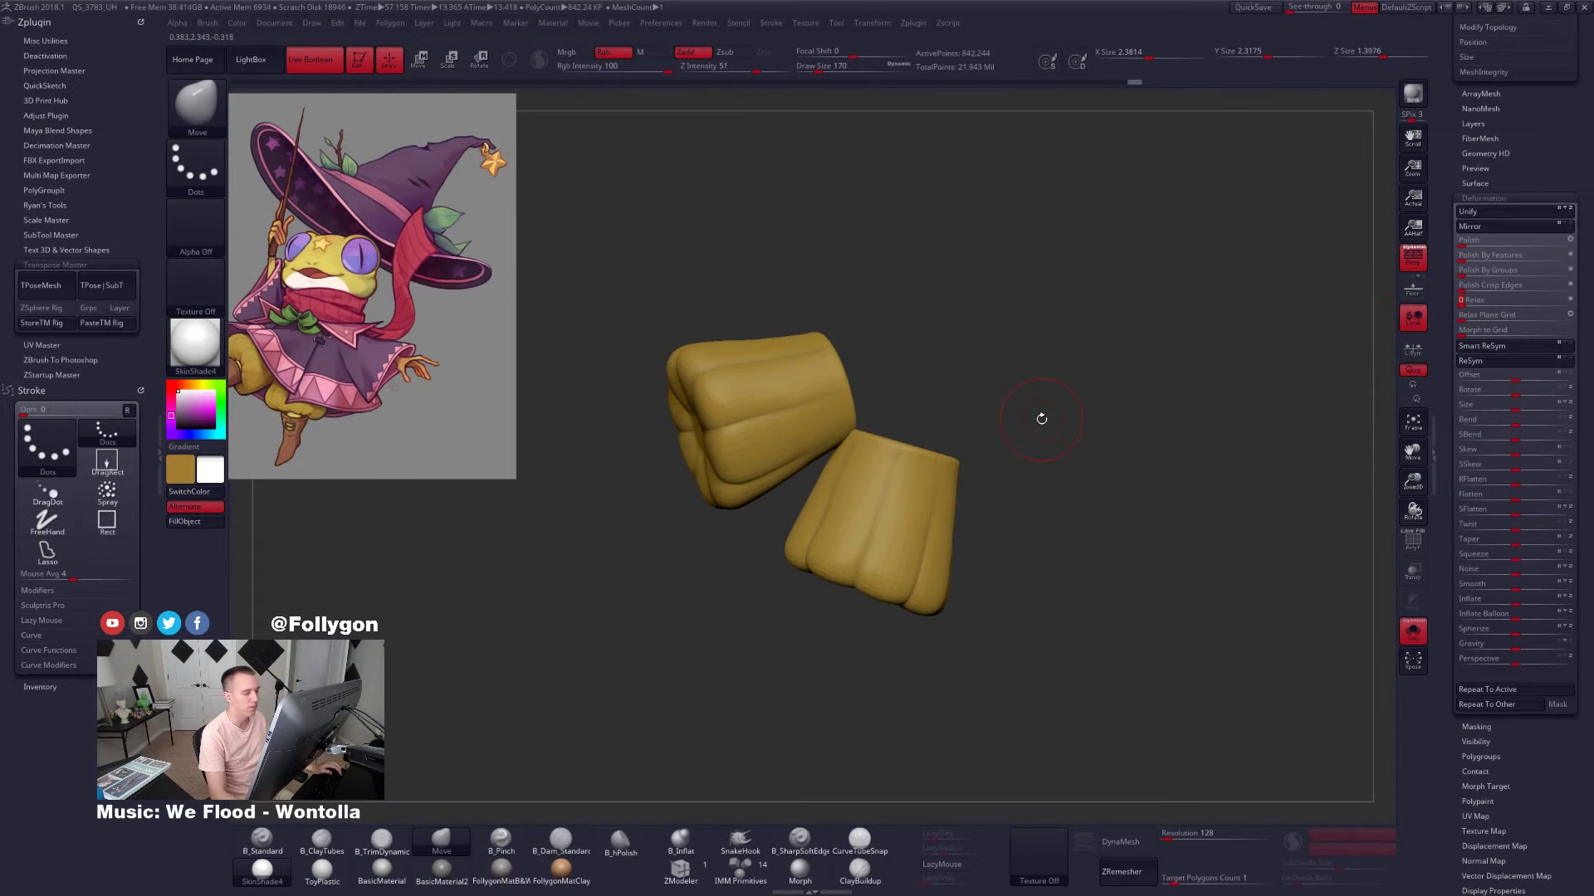
# Check the trousers' lowest subdivision level, apply a slight further Relax and close the plugin and stroke tray
pyautogui.press('ctrl')
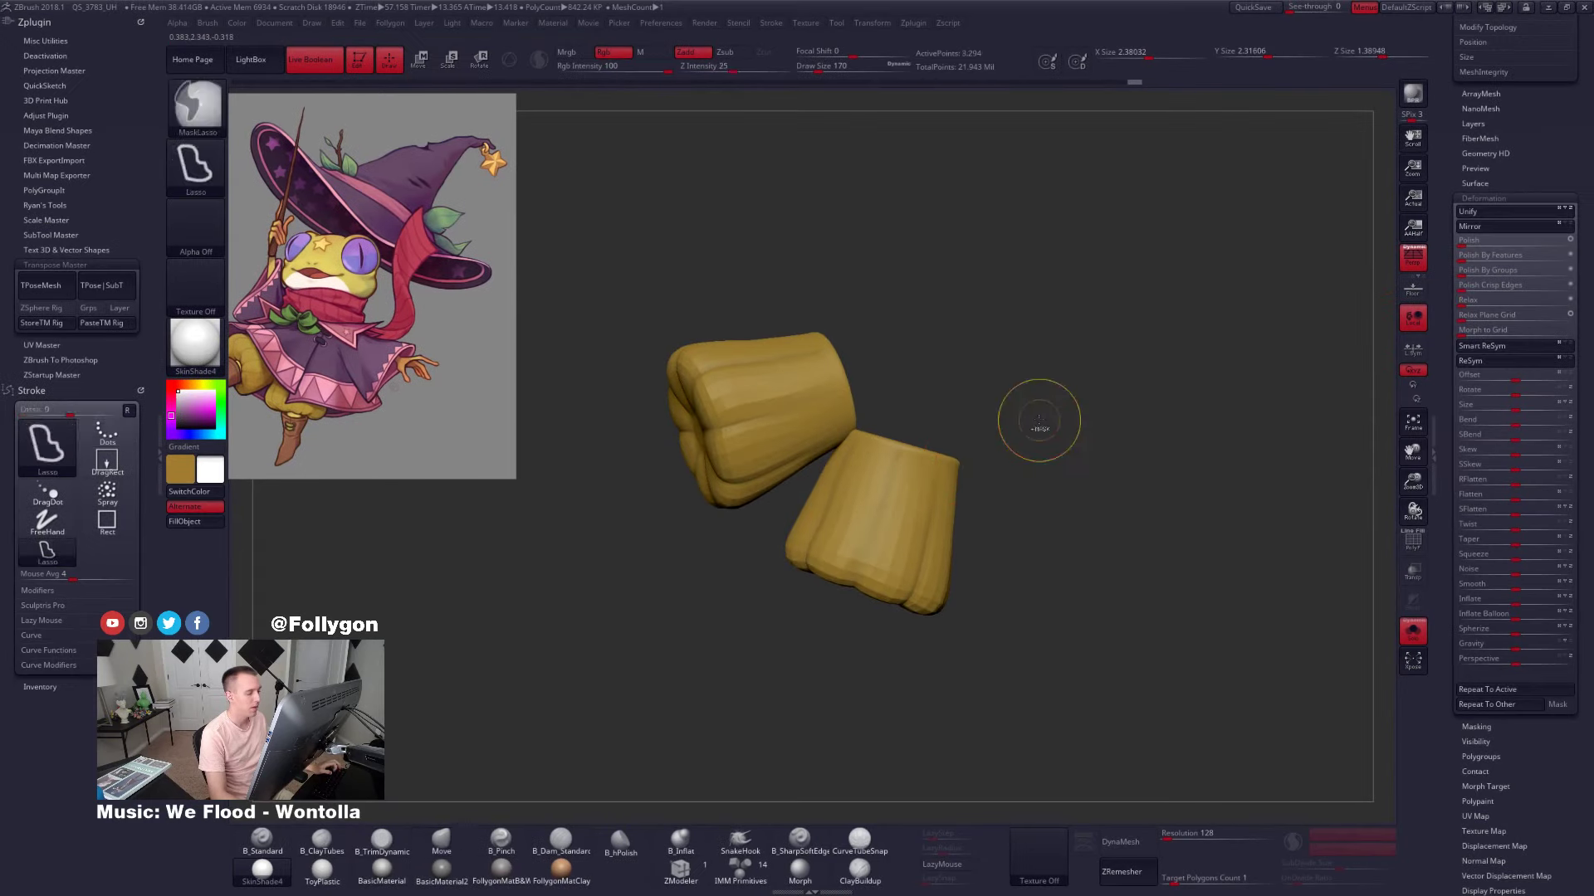
pyautogui.moveTo(1468, 302)
pyautogui.mouseDown()
pyautogui.moveTo(1488, 302)
pyautogui.moveTo(1471, 299)
pyautogui.mouseUp()
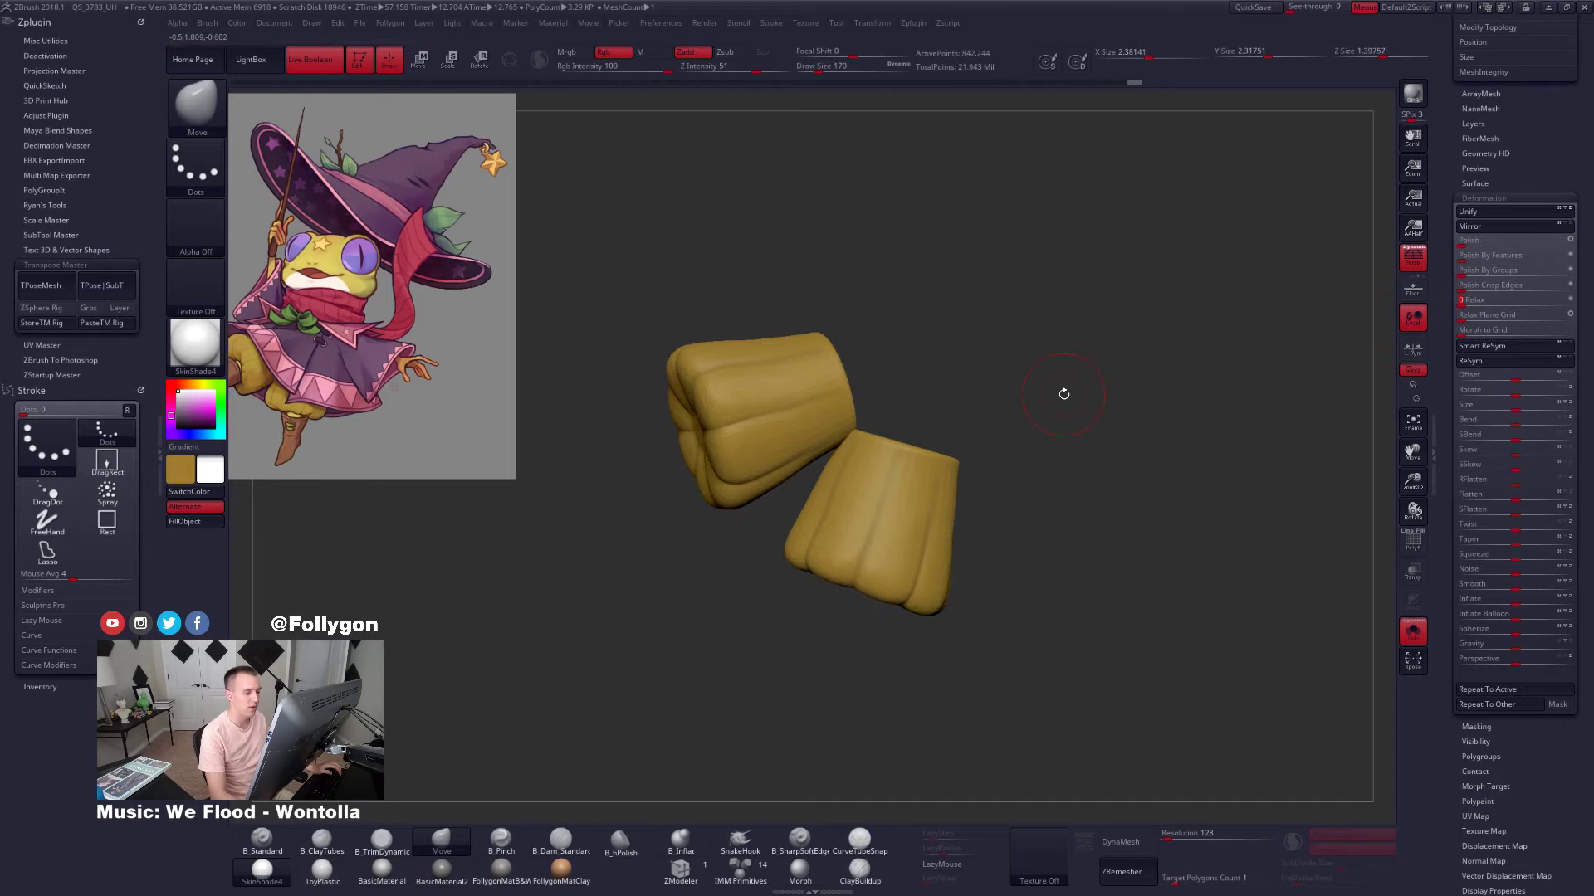
pyautogui.doubleClick(157, 449)
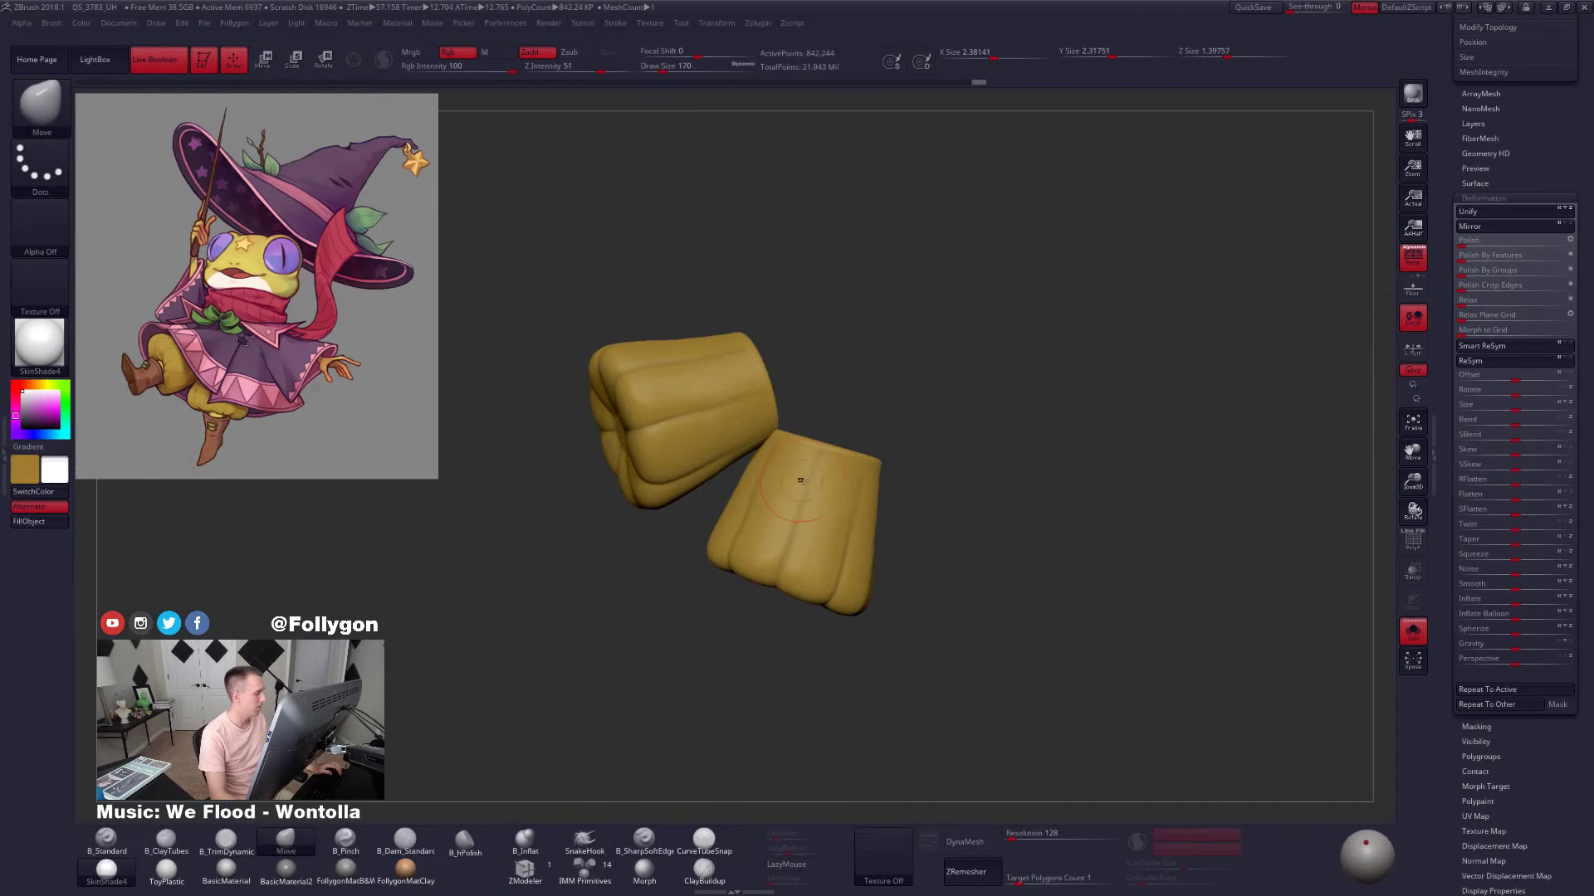
# Compare the trousers' low and high subdivision levels and apply one more Relax pass to them
pyautogui.keyDown('alt'); pyautogui.moveTo(800, 476); pyautogui.dragTo(970, 395, button='right'); pyautogui.keyUp('alt')
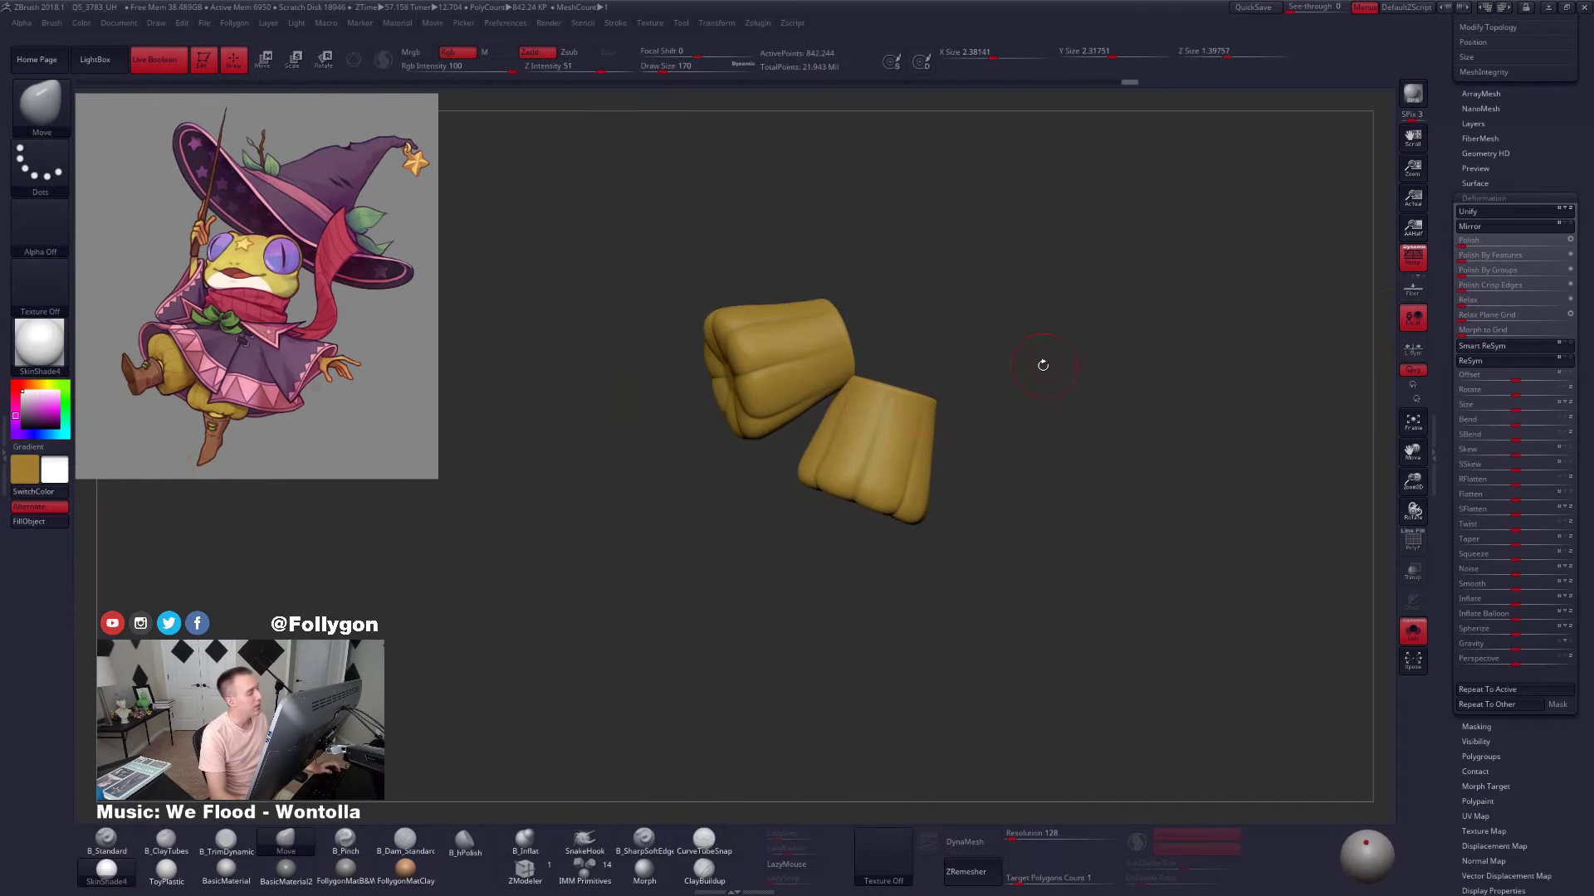
pyautogui.hotkey('ctrl', 'z')
pyautogui.hotkey('ctrl', 'shift', 'z')
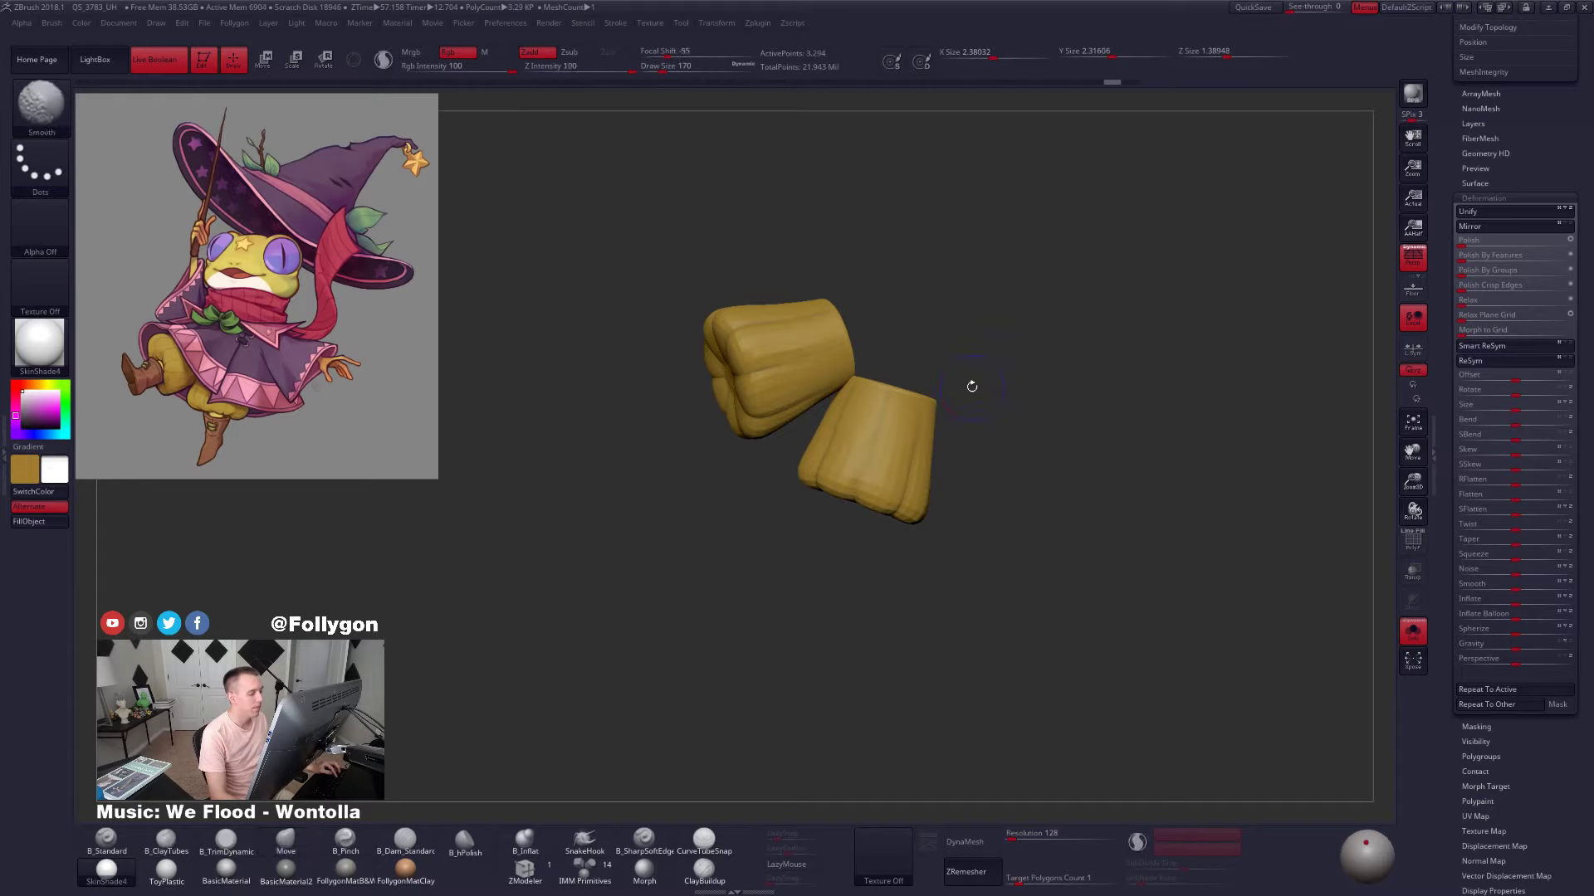
pyautogui.hotkey('ctrl', 'shift', 'z')
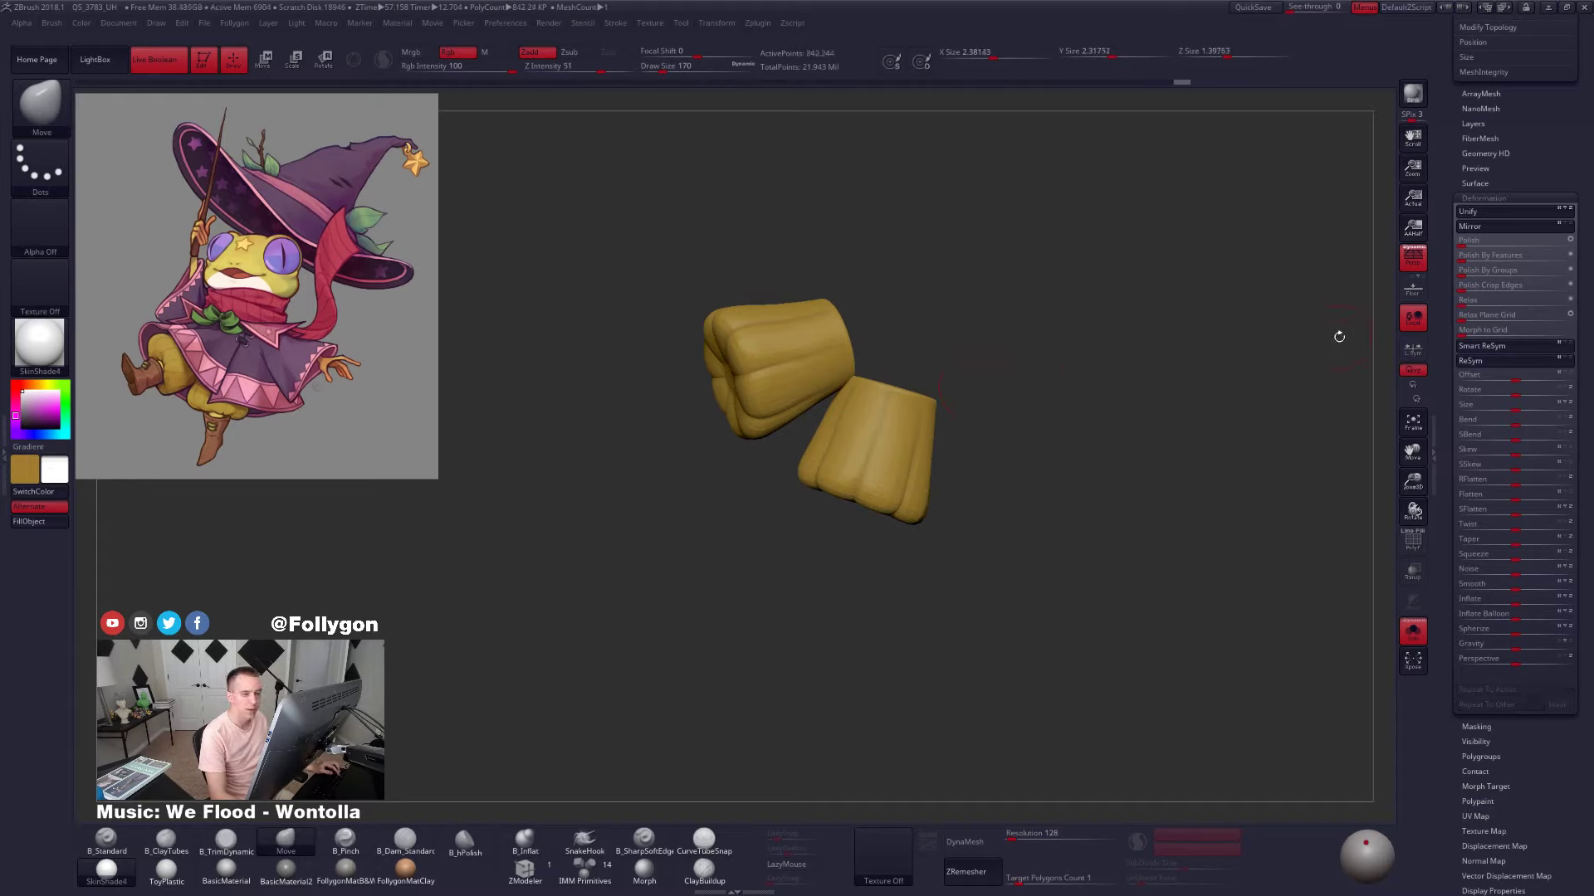
pyautogui.moveTo(1469, 301); pyautogui.dragTo(1515, 304)
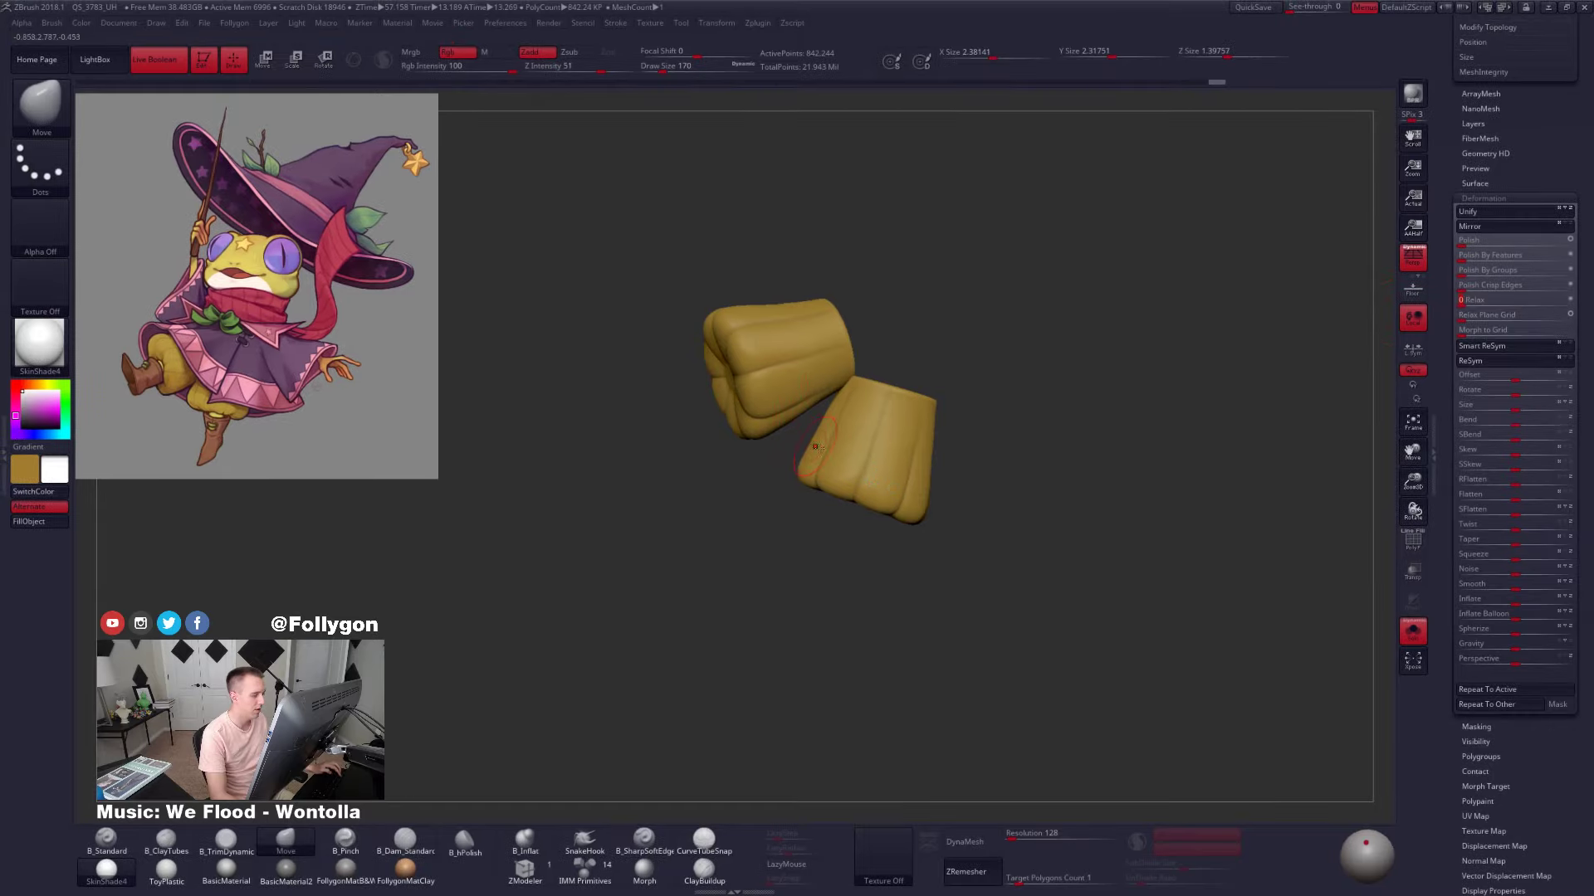
# Examine the relaxed trousers' folds up close and from below at low and high subdivision levels
pyautogui.keyDown('ctrl'); pyautogui.moveTo(814, 447); pyautogui.dragTo(905, 494, button='right'); pyautogui.keyUp('ctrl')
pyautogui.hotkey('ctrl', 'z')
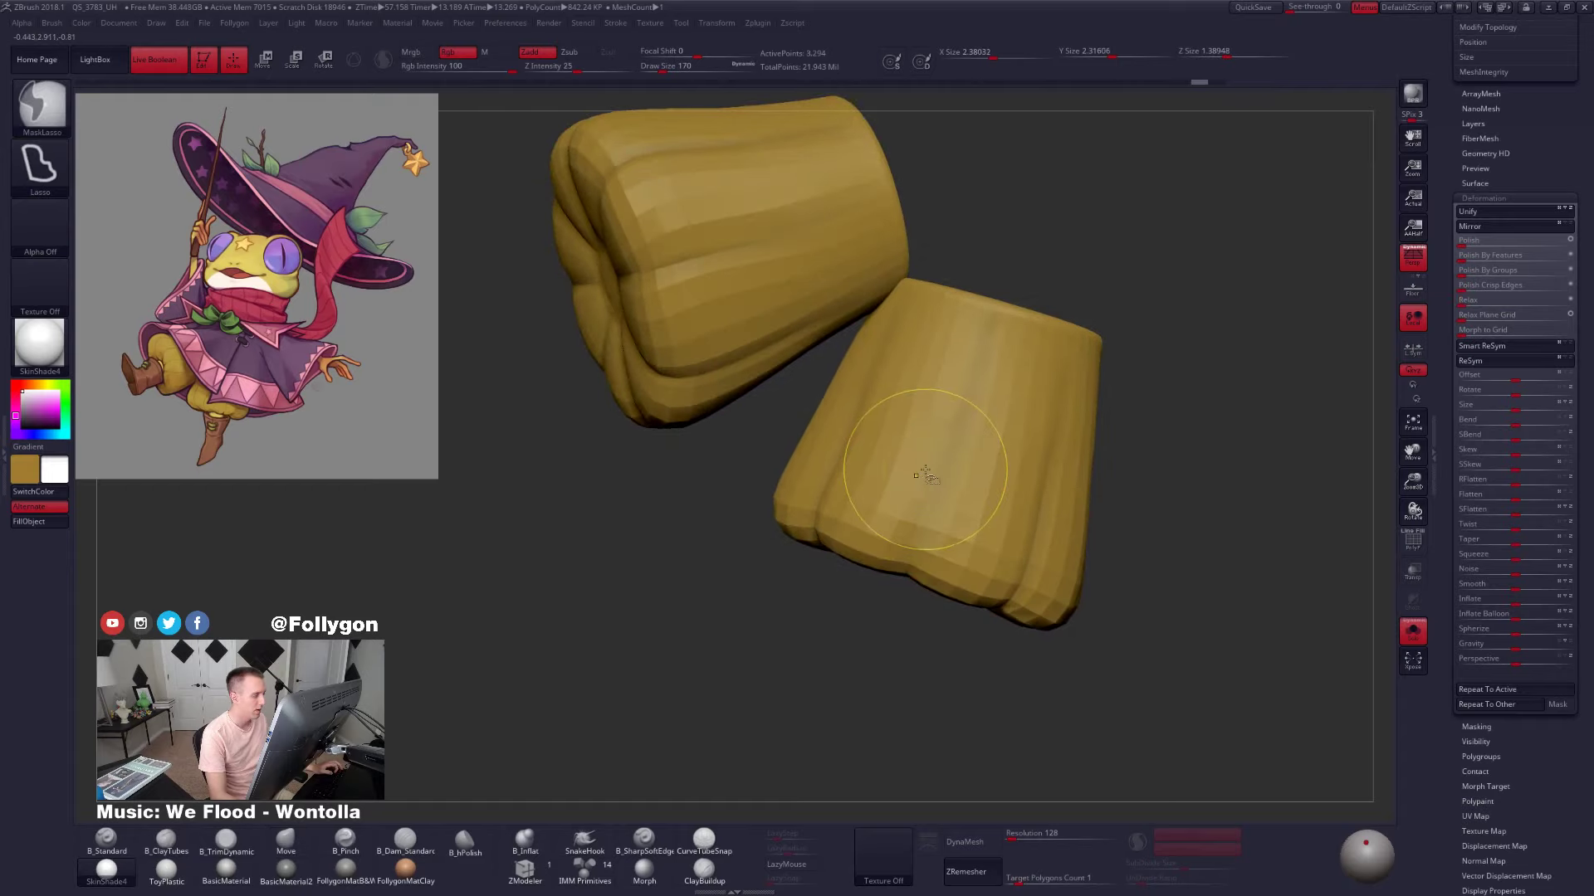
pyautogui.hotkey('ctrl', 'shift', 'z')
pyautogui.moveTo(955, 466); pyautogui.dragTo(967, 411, button='right')
pyautogui.moveTo(967, 410)
pyautogui.keyDown('ctrl'); pyautogui.mouseDown(button='right')
pyautogui.moveTo(947, 380)
pyautogui.moveTo(951, 309)
pyautogui.mouseUp(button='right'); pyautogui.keyUp('ctrl')
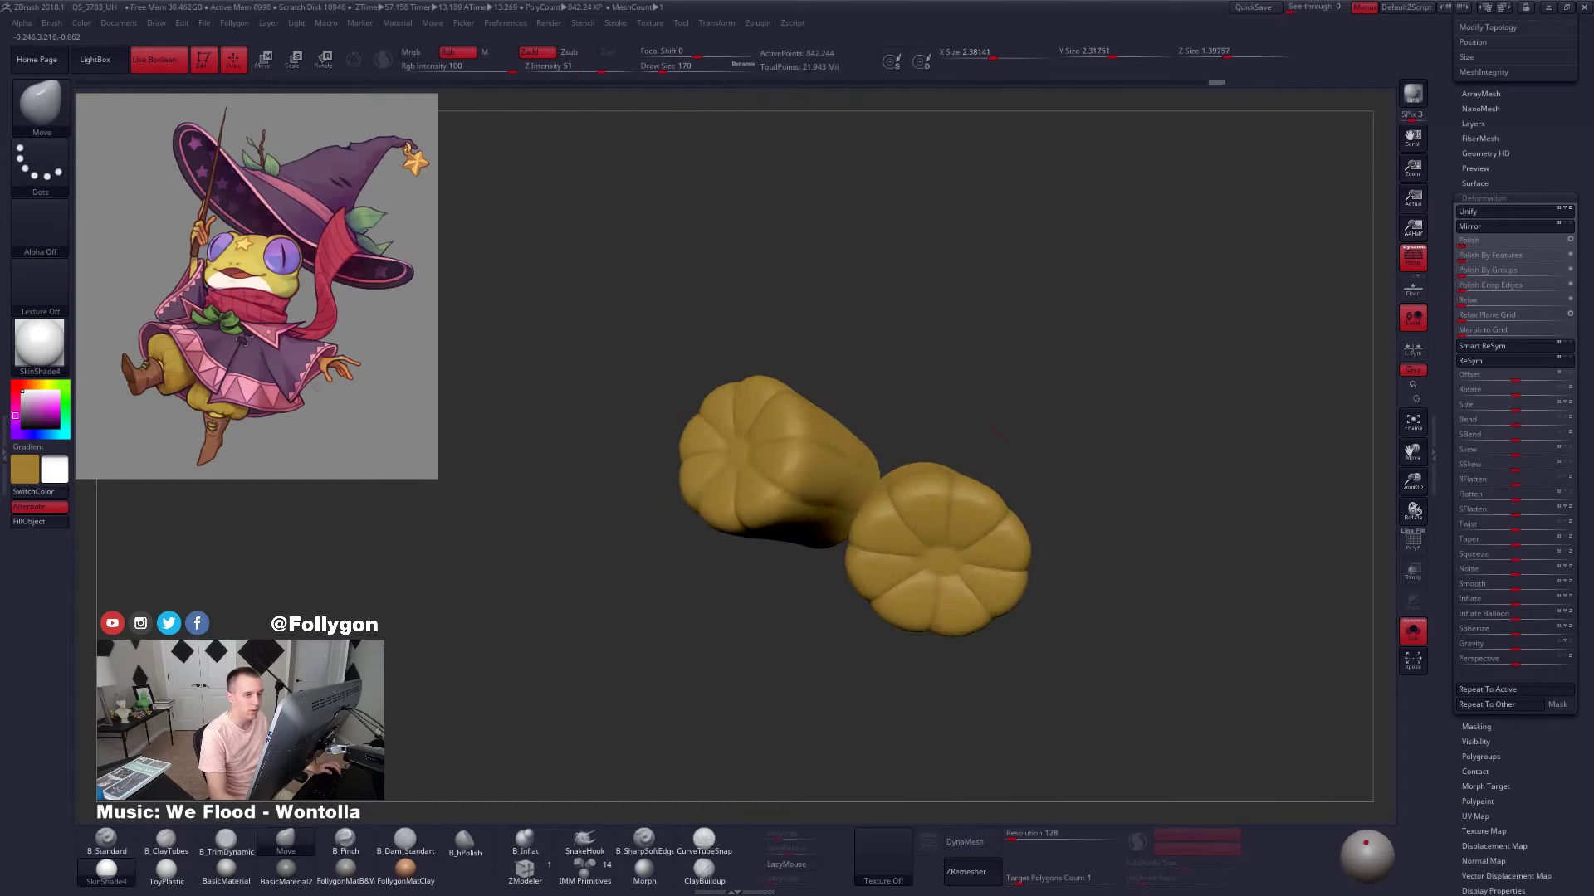
# Collapse the Deformation settings and enlarge the Move brush's draw size to 519 for broad trouser adjustments
pyautogui.click(1489, 197)
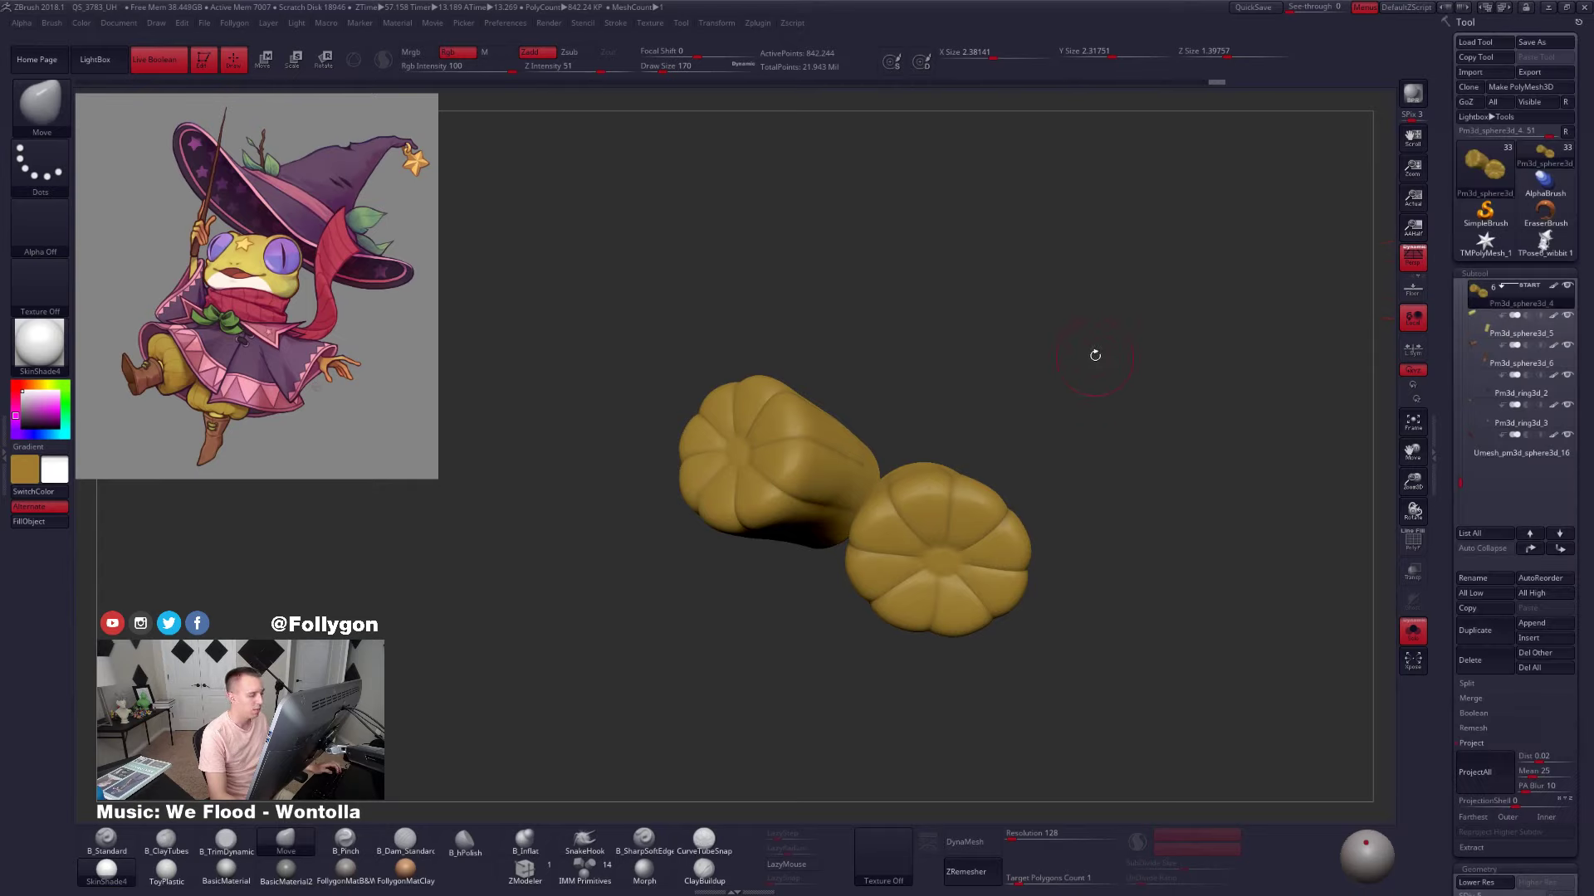
pyautogui.press('space')
pyautogui.moveTo(954, 475); pyautogui.dragTo(977, 476)
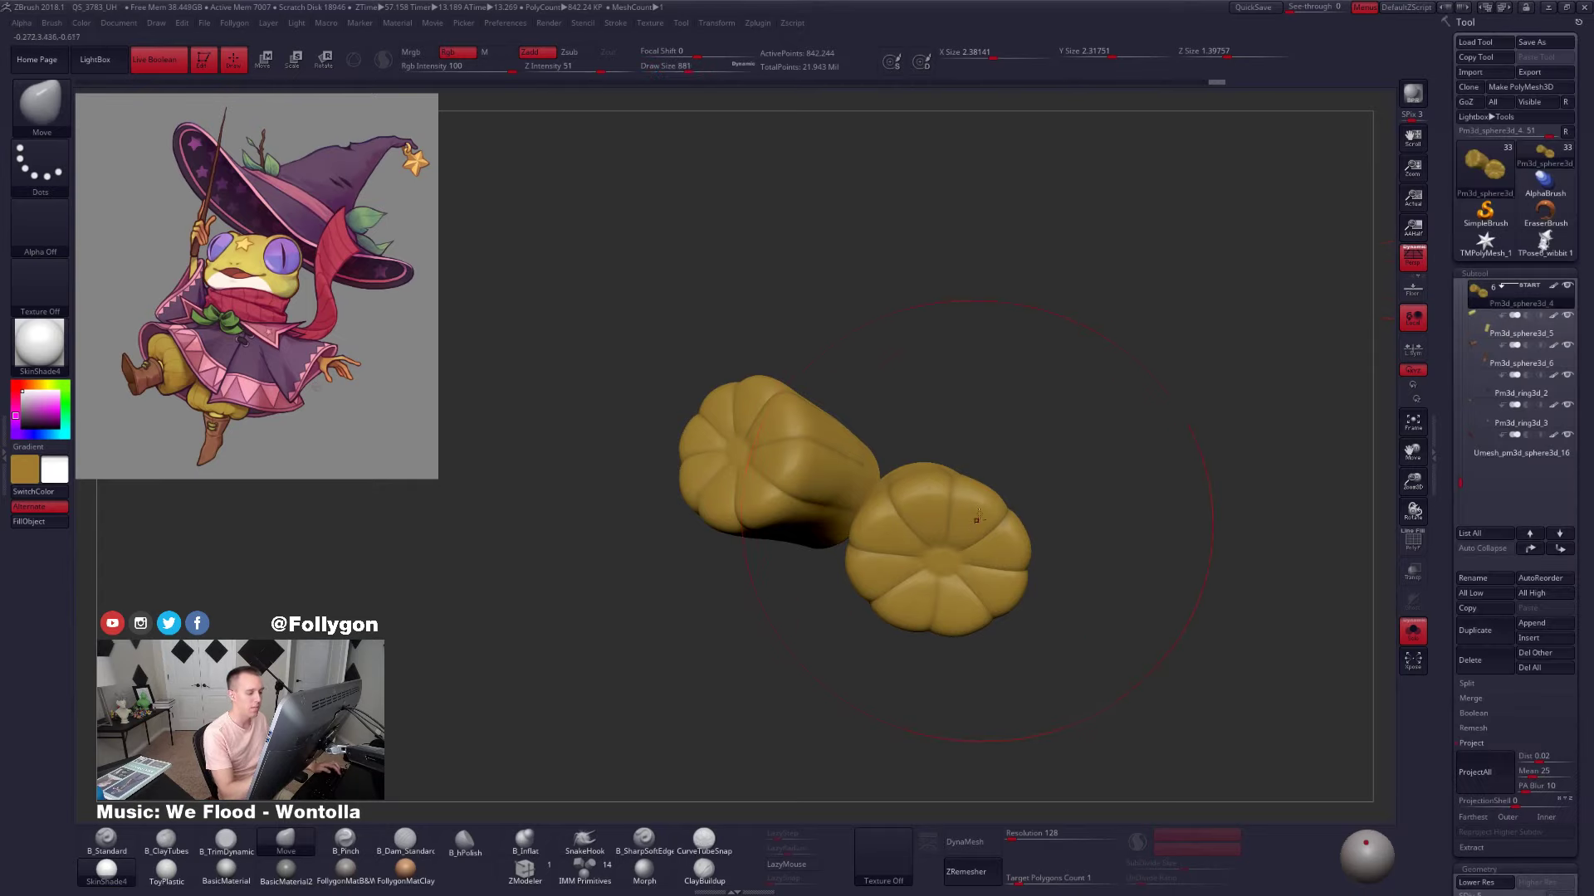
pyautogui.keyDown('ctrl'); pyautogui.moveTo(977, 521); pyautogui.dragTo(966, 478, button='right'); pyautogui.keyUp('ctrl')
pyautogui.press('space')
pyautogui.moveTo(965, 481); pyautogui.dragTo(959, 482)
pyautogui.moveTo(961, 481)
pyautogui.keyDown('alt'); pyautogui.mouseDown(button='right')
pyautogui.moveTo(969, 394)
pyautogui.moveTo(979, 436)
pyautogui.mouseUp(button='right'); pyautogui.keyUp('alt')
pyautogui.press('space')
pyautogui.moveTo(979, 437); pyautogui.dragTo(979, 428)
# Reshape the end of the lower trouser leg with the Move brush and compare the form before and after
pyautogui.moveTo(976, 423); pyautogui.dragTo(957, 566, button='right')
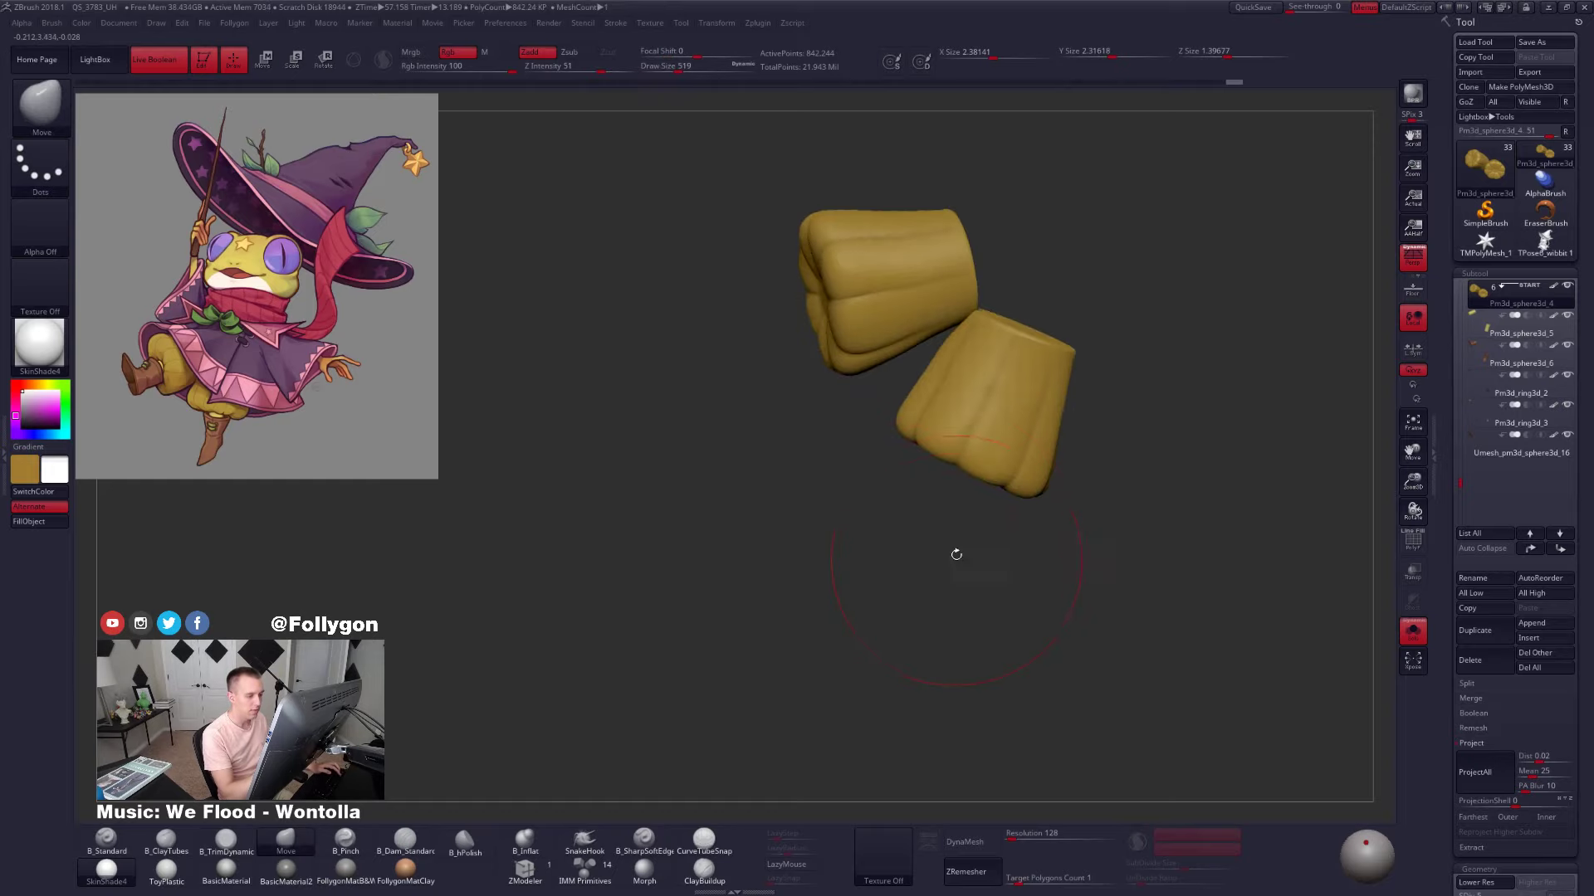
pyautogui.hotkey('ctrl', 'z')
pyautogui.hotkey('shift', 'space')
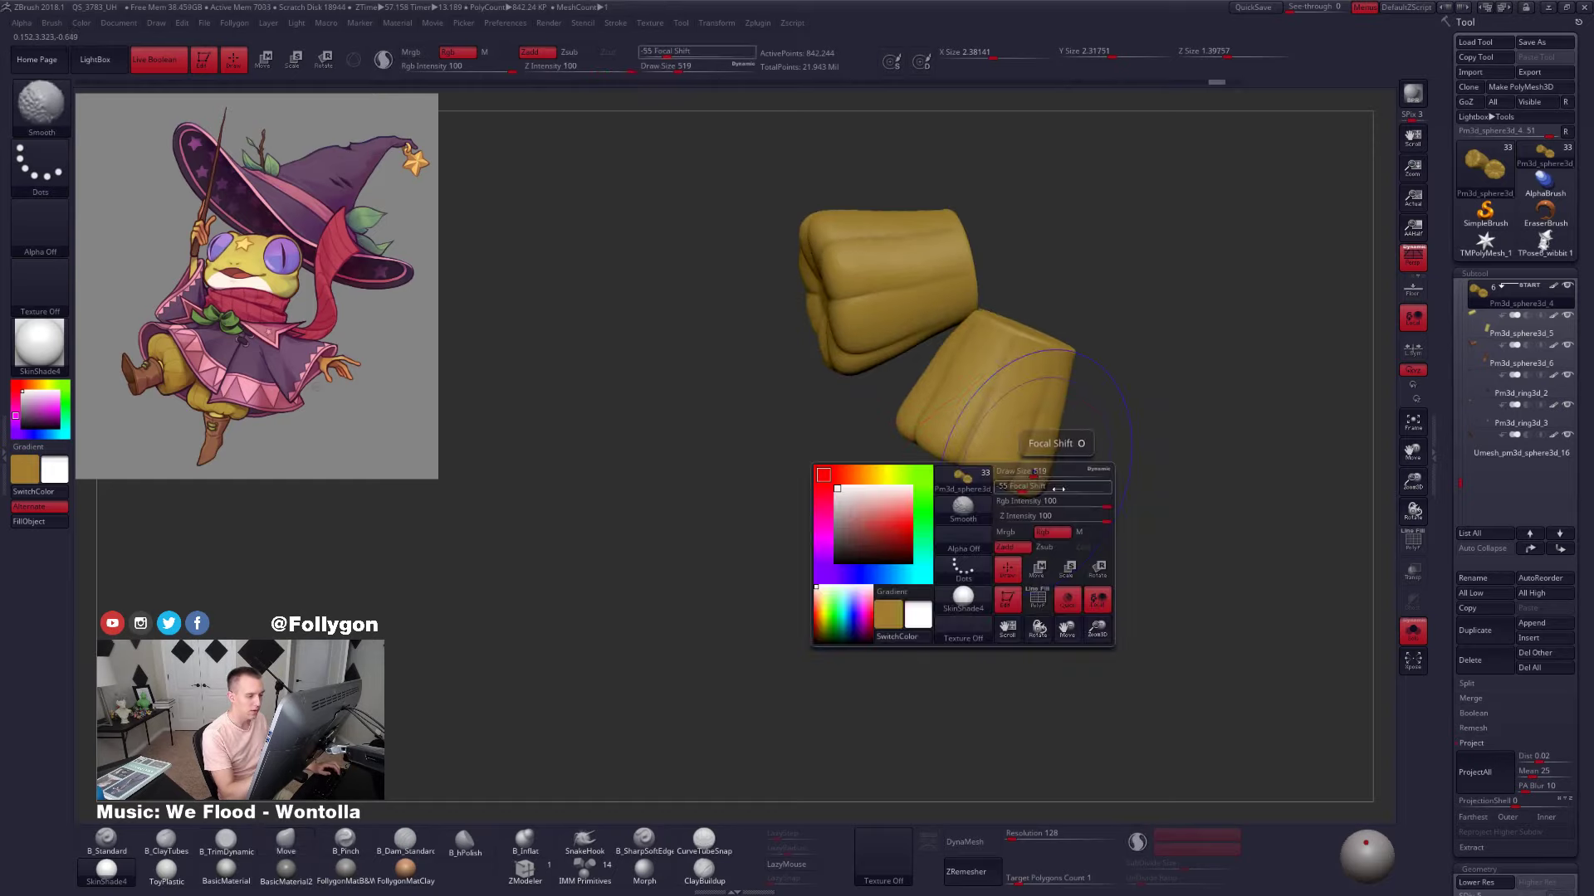
pyautogui.click(1056, 533)
pyautogui.moveTo(1033, 564); pyautogui.dragTo(988, 436, button='right')
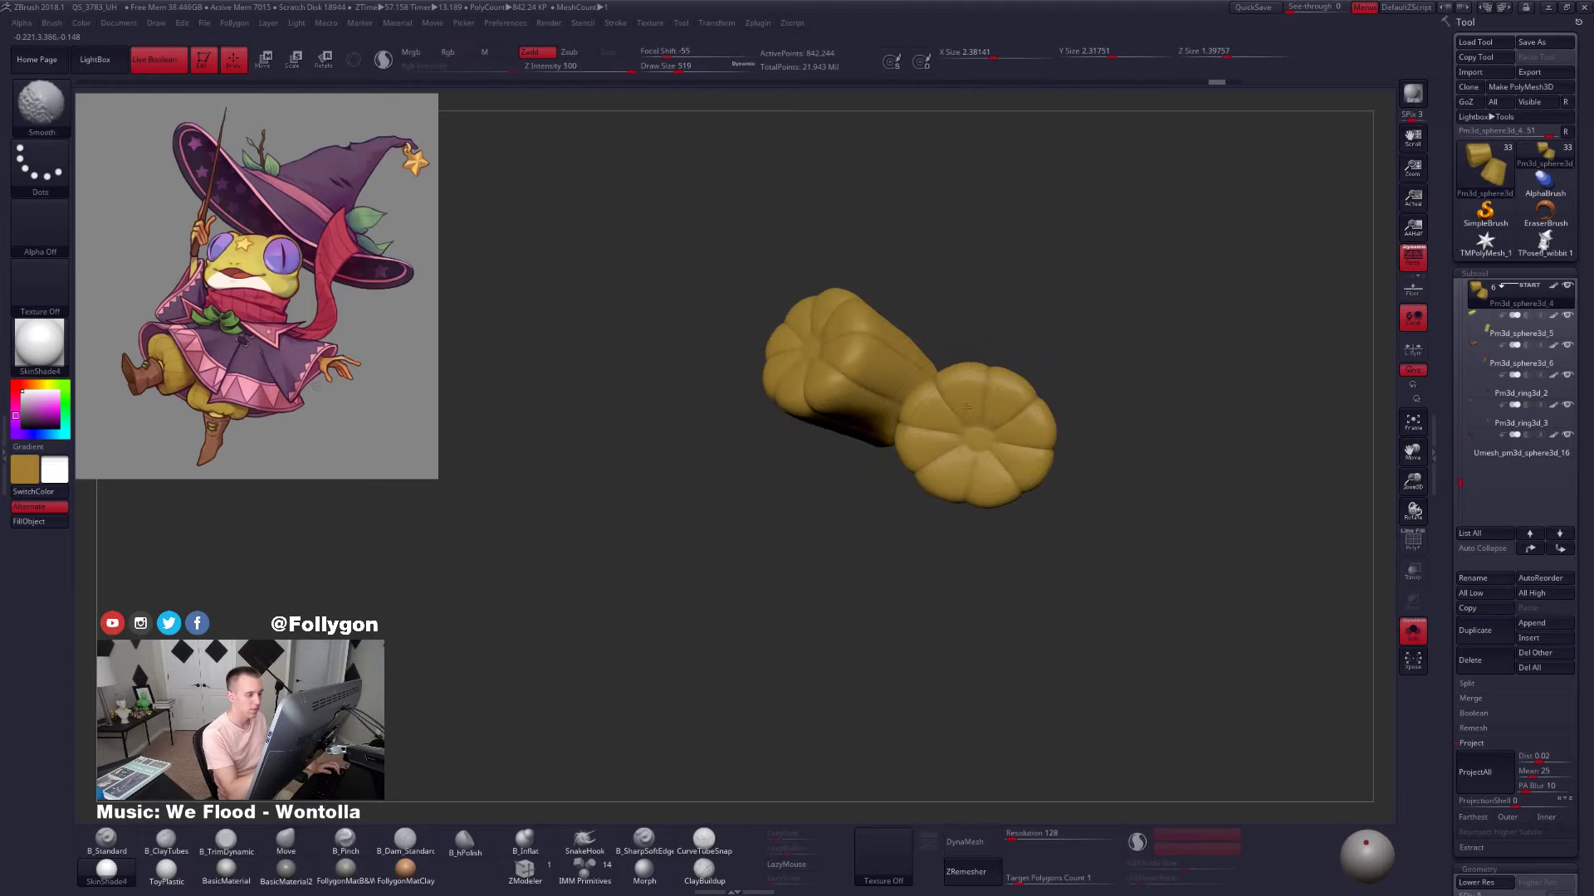
pyautogui.keyDown('shift'); pyautogui.moveTo(991, 418); pyautogui.dragTo(980, 431); pyautogui.keyUp('shift')
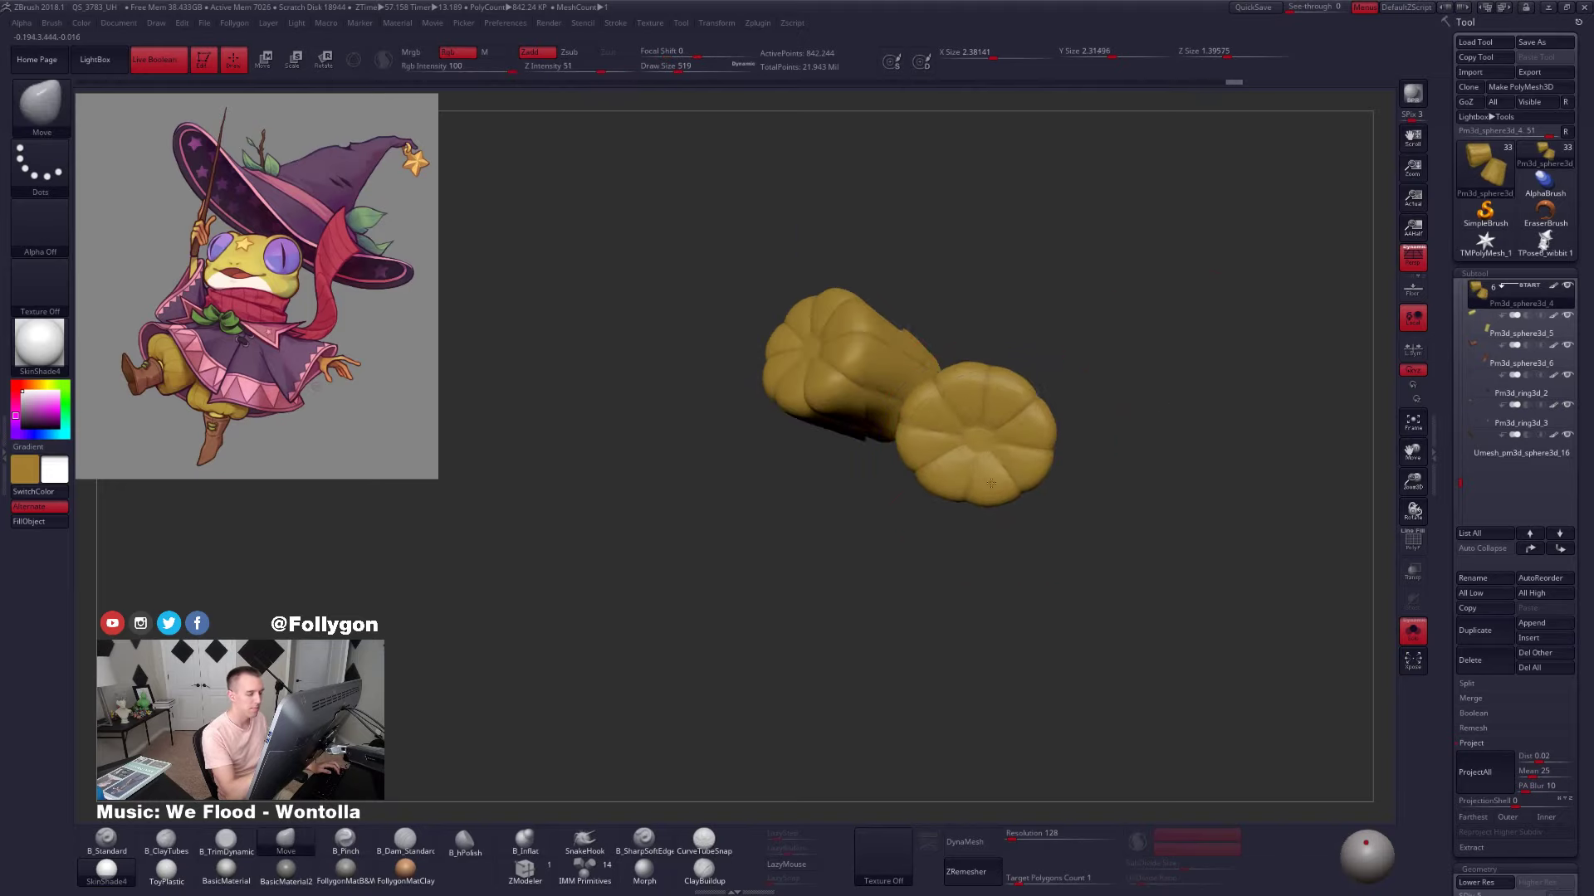
pyautogui.moveTo(979, 431)
pyautogui.mouseDown(button='right')
pyautogui.moveTo(975, 573)
pyautogui.moveTo(1032, 558)
pyautogui.mouseUp(button='right')
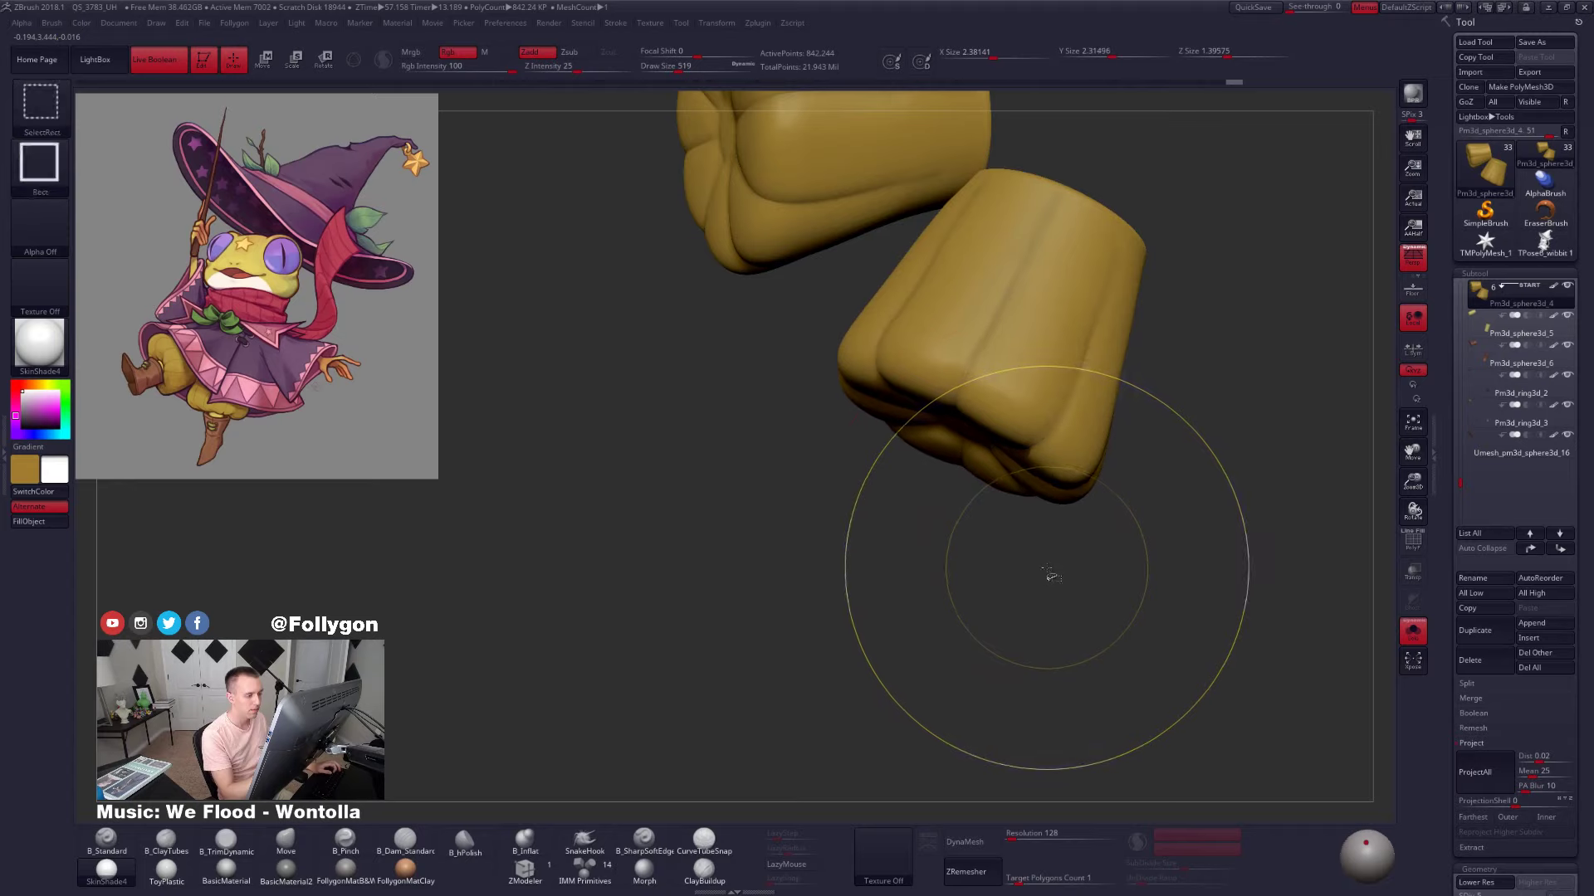
pyautogui.moveTo(999, 501)
pyautogui.mouseDown(button='right')
pyautogui.moveTo(1021, 414)
pyautogui.moveTo(1014, 512)
pyautogui.mouseUp(button='right')
pyautogui.hotkey('ctrl', 'z')
pyautogui.moveTo(1007, 428)
pyautogui.keyDown('ctrl'); pyautogui.mouseDown(button='right')
pyautogui.moveTo(1017, 390)
pyautogui.moveTo(1006, 484)
pyautogui.moveTo(960, 373)
pyautogui.moveTo(986, 447)
pyautogui.mouseUp(button='right'); pyautogui.keyUp('ctrl')
pyautogui.hotkey('ctrl', 'shift', 'z')
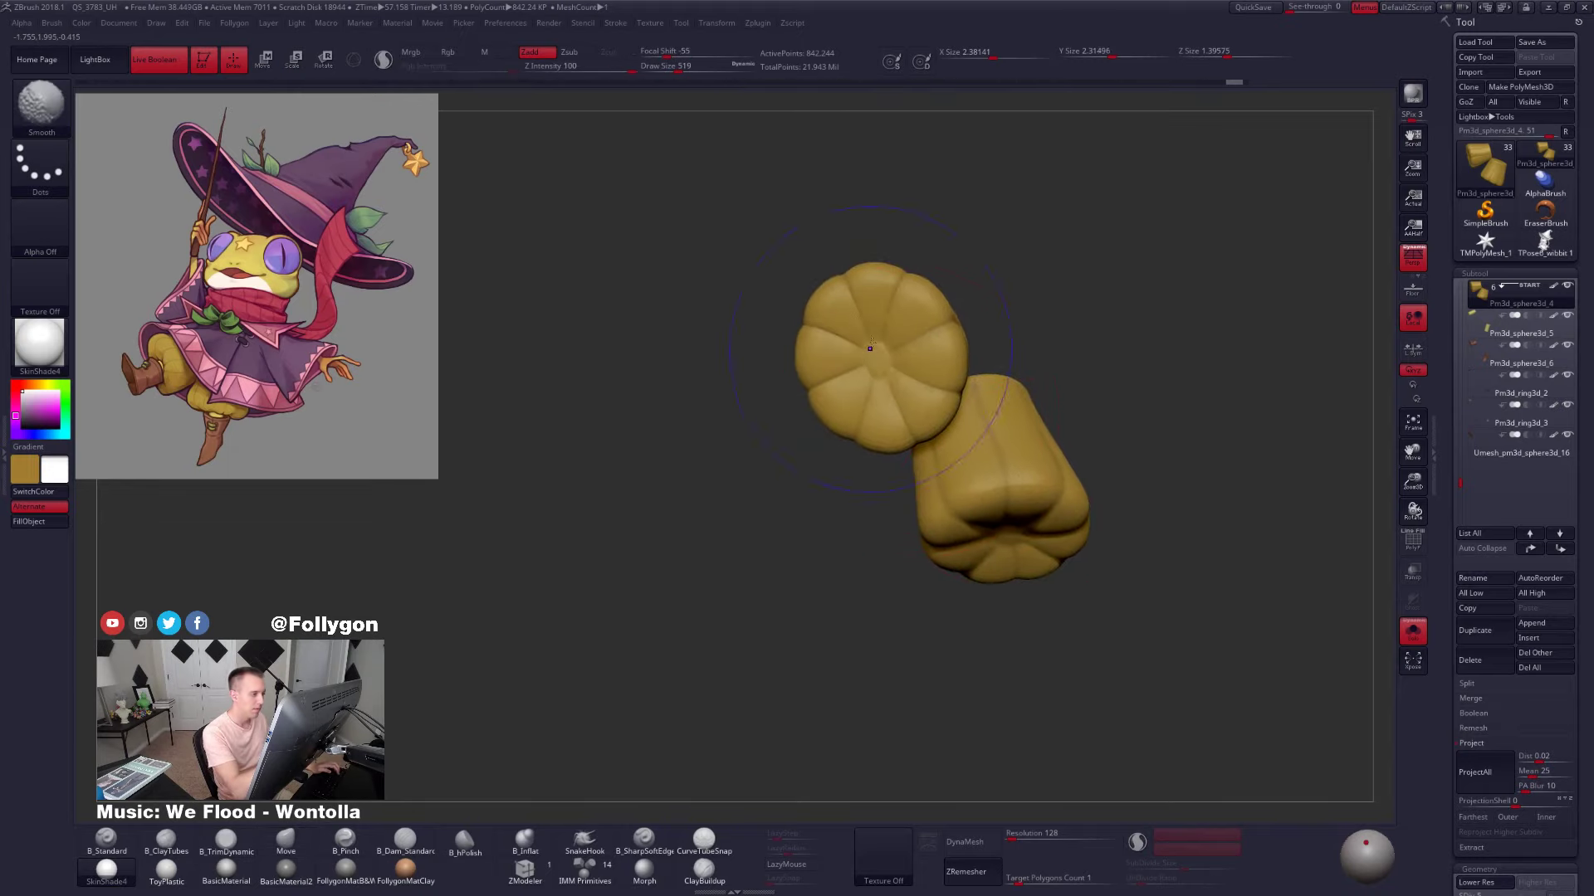
# Adjust the trouser legs' silhouette further with the Move brush and reduce the draw size to 150
pyautogui.moveTo(923, 403); pyautogui.dragTo(899, 505, button='right')
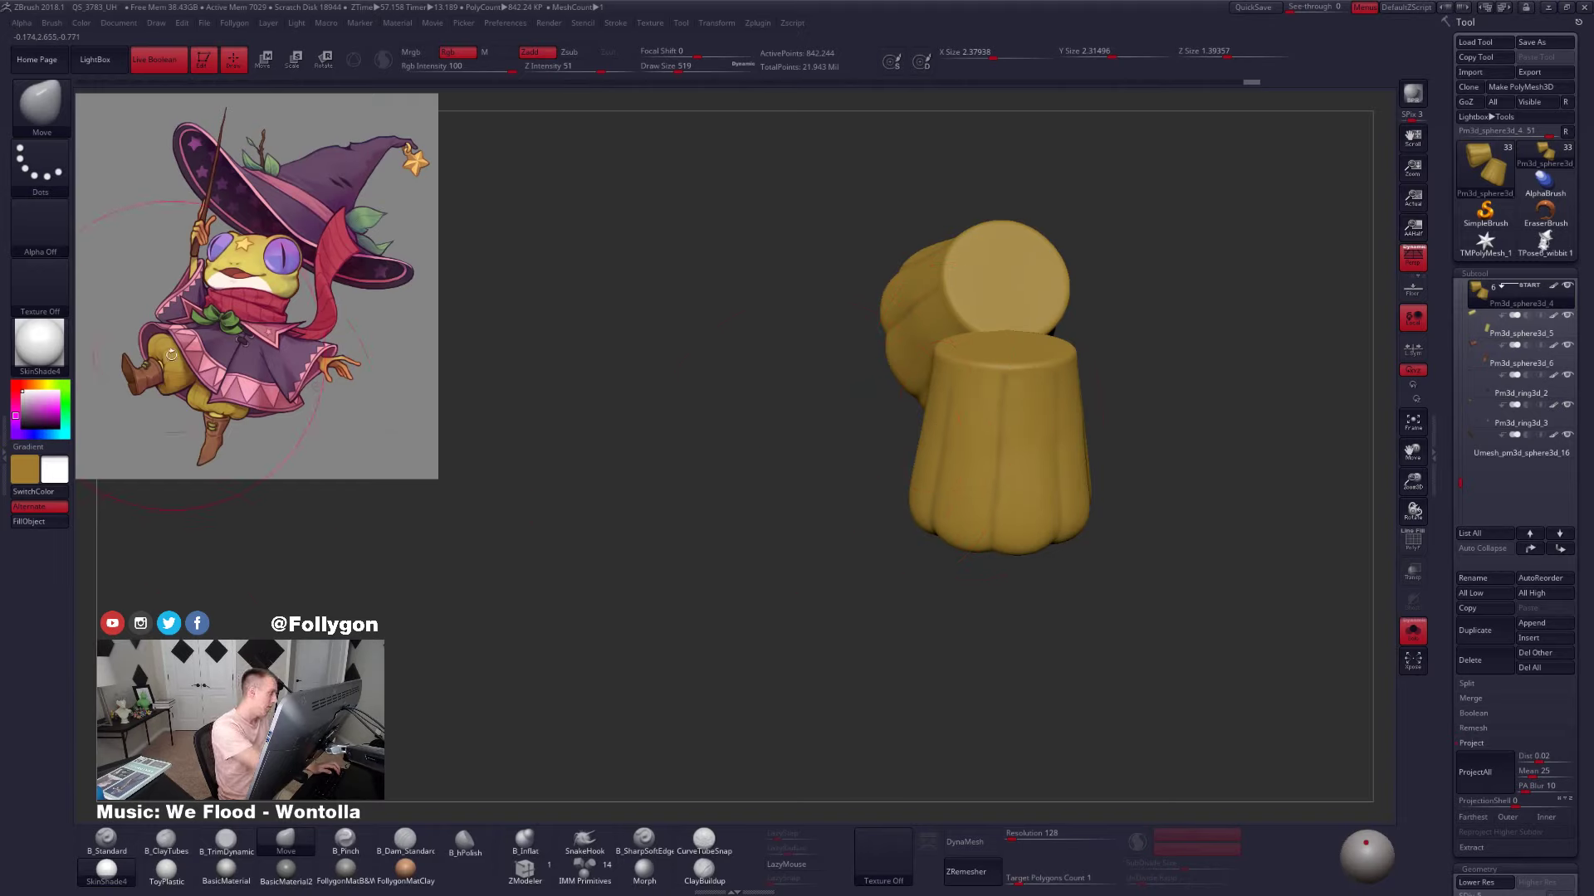
pyautogui.moveTo(996, 423); pyautogui.dragTo(954, 431, button='right')
pyautogui.hotkey('alt', 's')
pyautogui.moveTo(950, 486)
pyautogui.mouseDown(button='right')
pyautogui.moveTo(946, 536)
pyautogui.moveTo(939, 493)
pyautogui.mouseUp(button='right')
pyautogui.hotkey('alt', 's')
pyautogui.keyDown('ctrl'); pyautogui.moveTo(939, 493); pyautogui.dragTo(932, 445, button='right'); pyautogui.keyUp('ctrl')
pyautogui.press('s')
pyautogui.moveTo(932, 445); pyautogui.dragTo(909, 442)
pyautogui.moveTo(923, 426)
pyautogui.keyDown('alt'); pyautogui.mouseDown(button='right')
pyautogui.moveTo(934, 476)
pyautogui.moveTo(911, 510)
pyautogui.moveTo(874, 481)
pyautogui.mouseUp(button='right'); pyautogui.keyUp('alt')
# Select the B_Standard brush, sample the trousers' yellow as the active colour and fill the trousers with it
pyautogui.press('v')
pyautogui.press('1')
pyautogui.press('v')
pyautogui.press('c')
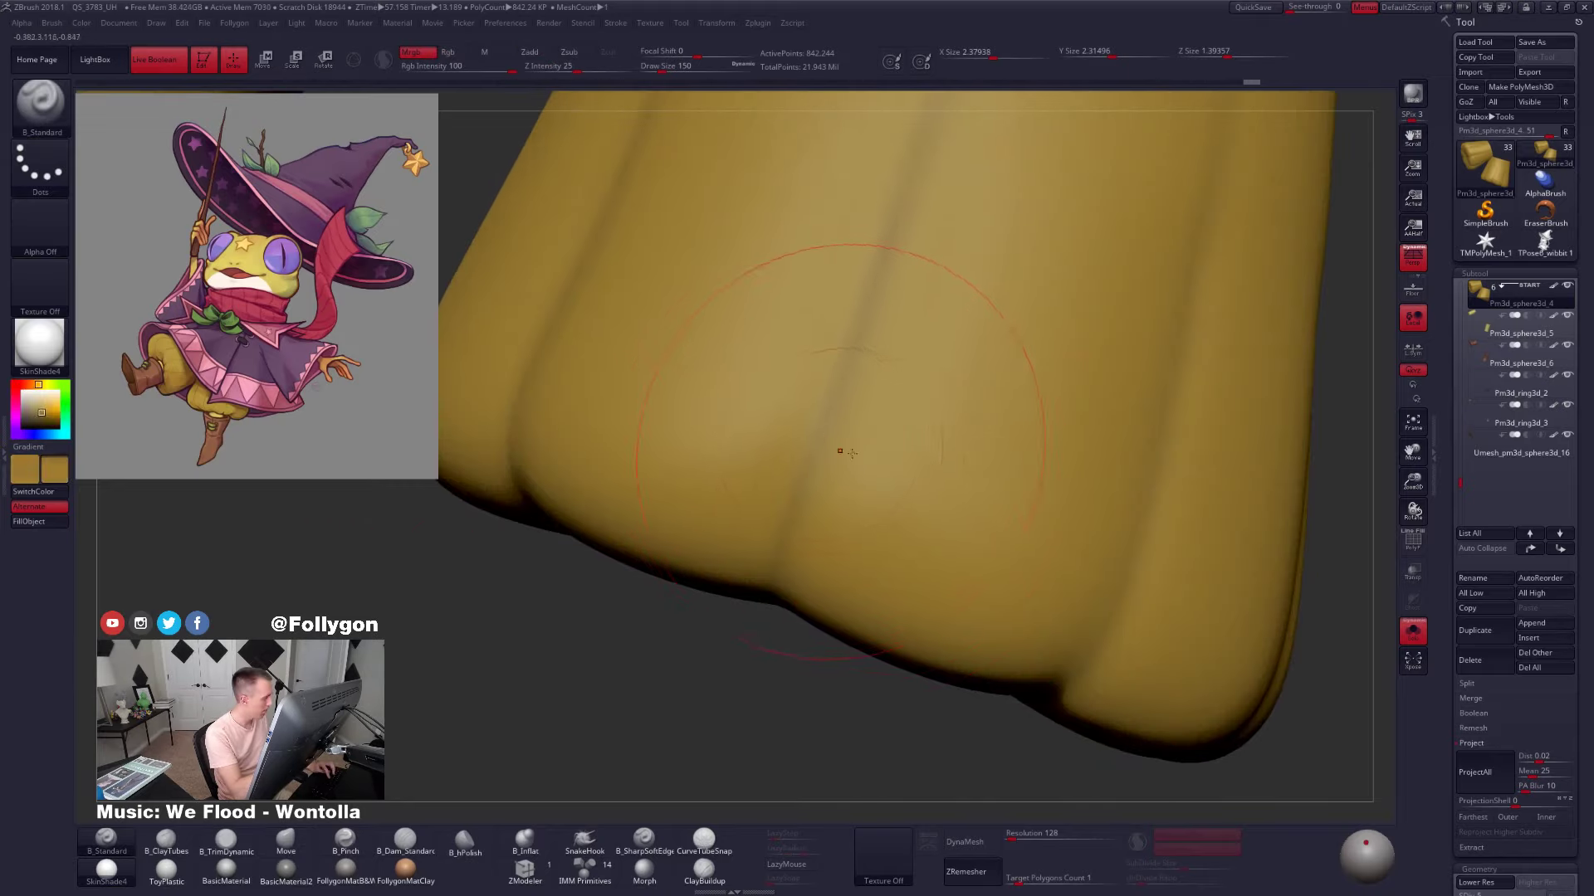
pyautogui.press('f')
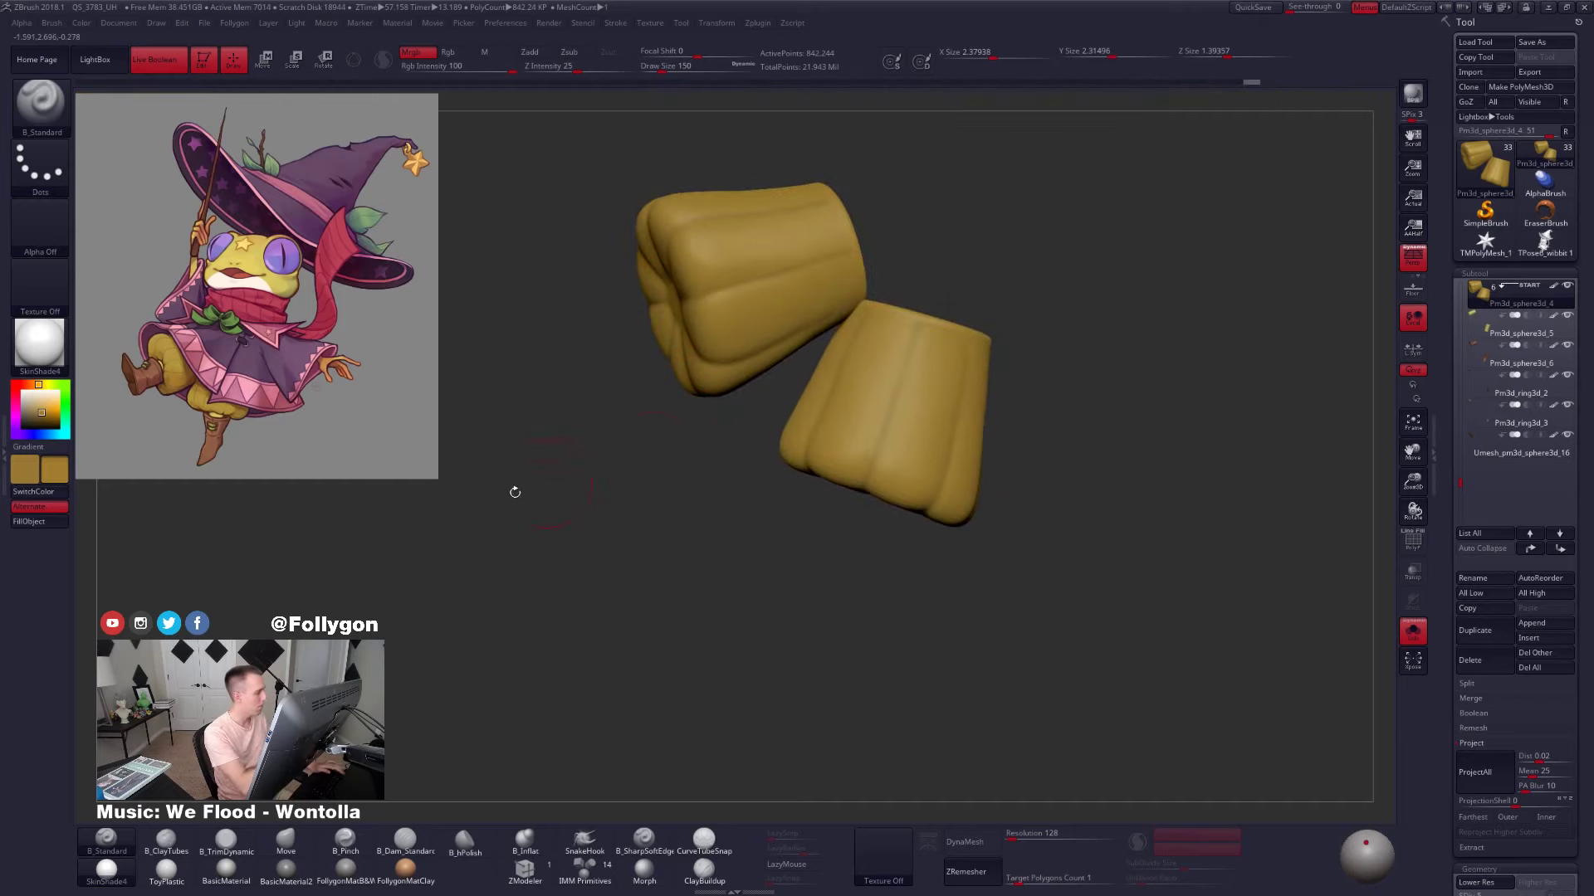
pyautogui.click(60, 522)
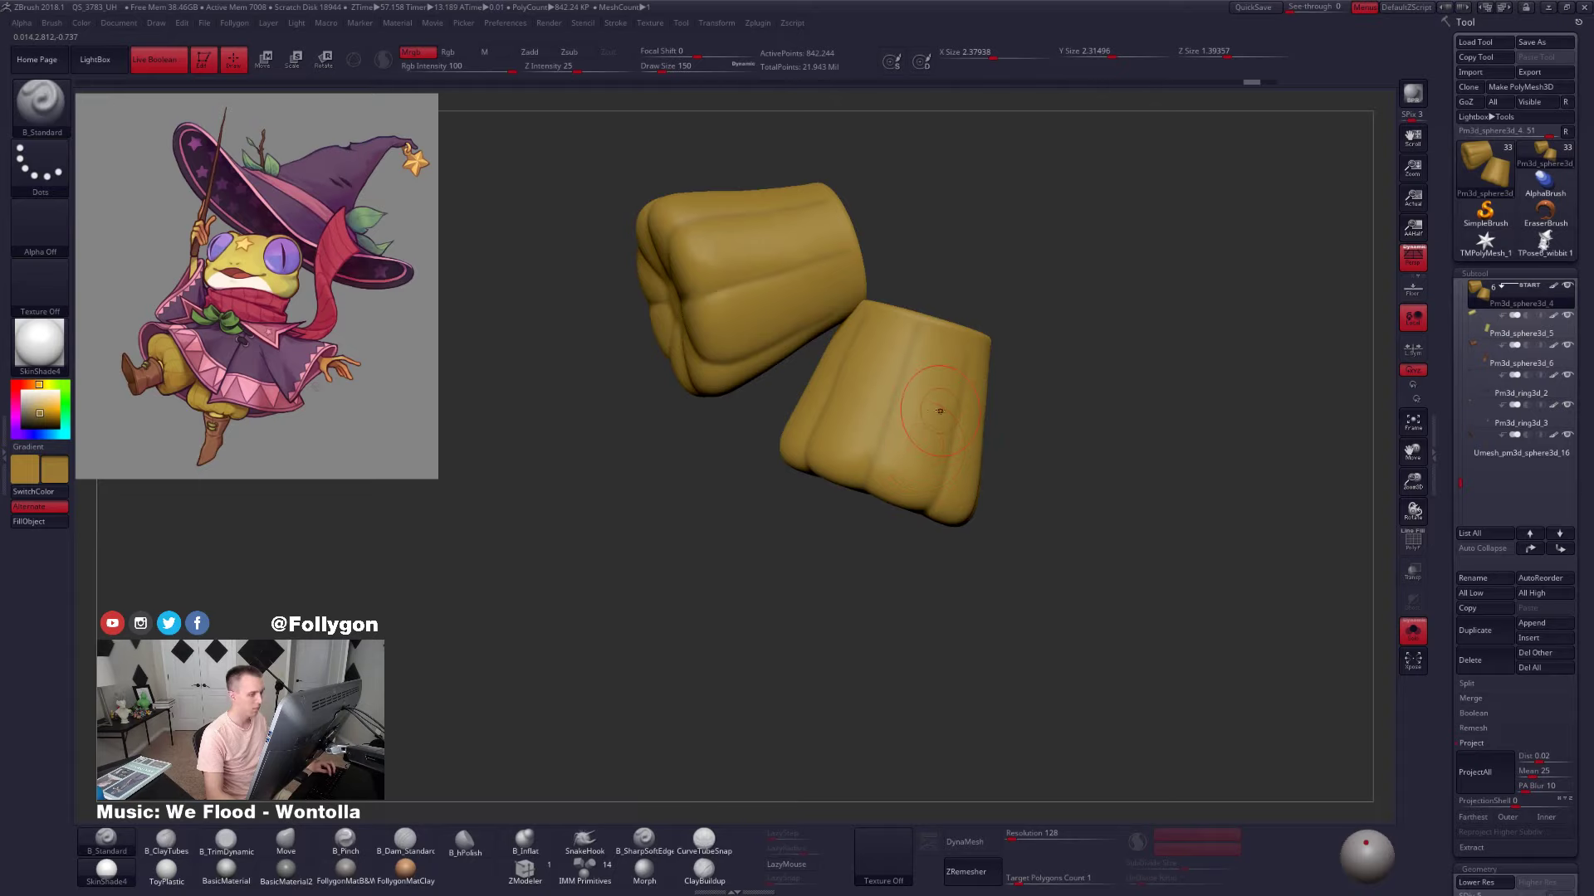
pyautogui.press('c')
pyautogui.click(42, 524)
# Compare the trousers on the full character with the concept art, then isolate them and examine the leg ends
pyautogui.keyDown('alt'); pyautogui.moveTo(635, 572); pyautogui.dragTo(632, 516); pyautogui.keyUp('alt')
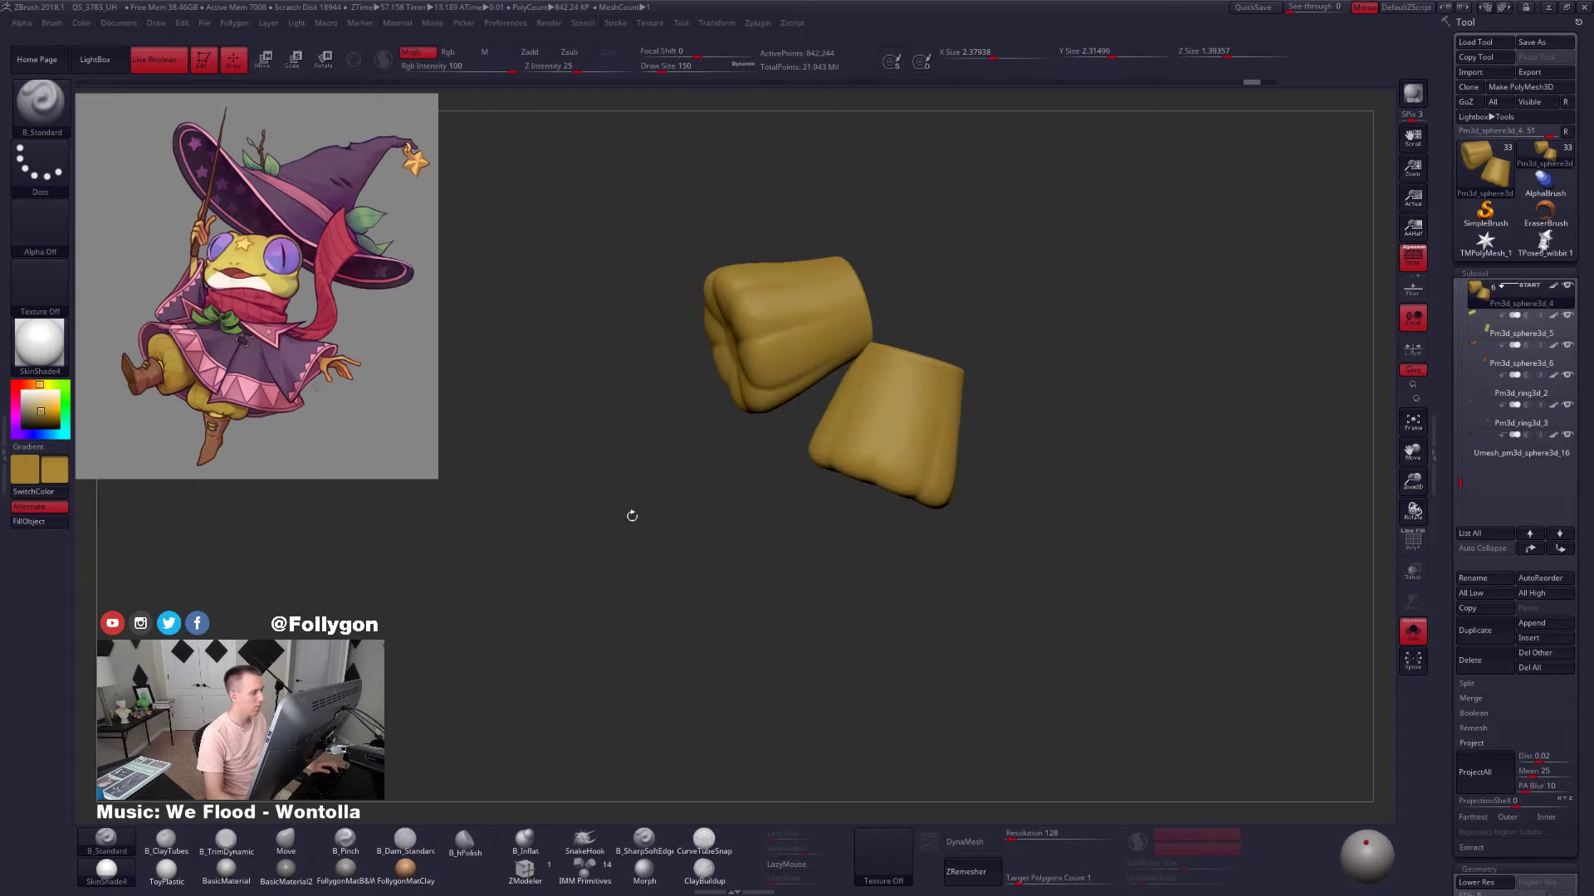
pyautogui.hotkey('shift', 'alt', 's')
pyautogui.keyDown('alt'); pyautogui.moveTo(946, 562); pyautogui.dragTo(1005, 722); pyautogui.keyUp('alt')
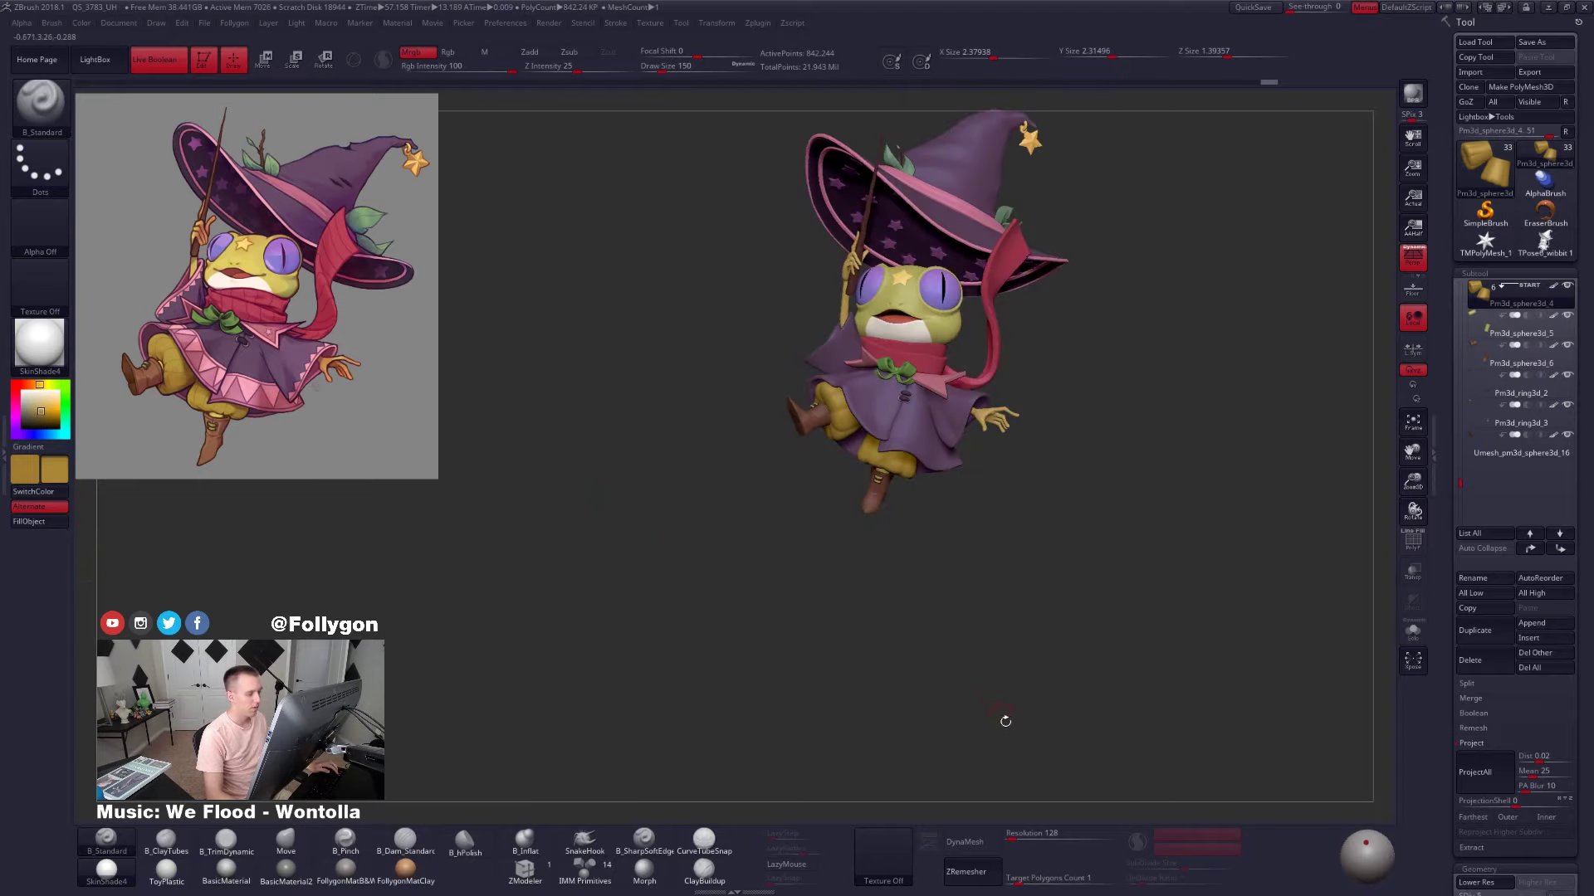
pyautogui.keyDown('alt'); pyautogui.moveTo(930, 500); pyautogui.dragTo(995, 557); pyautogui.keyUp('alt')
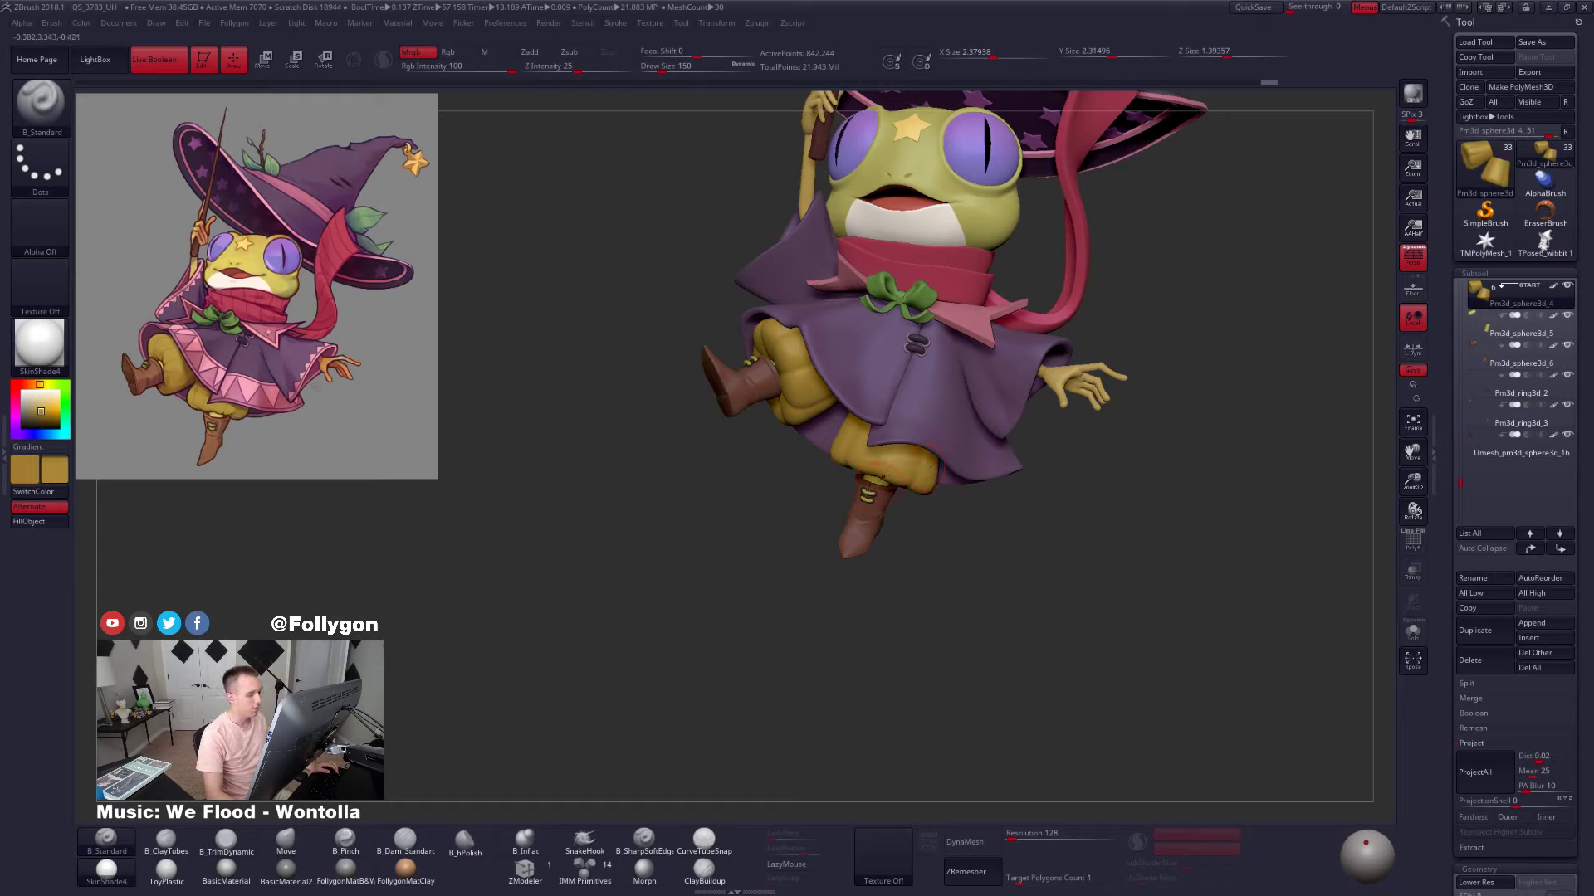
pyautogui.hotkey('alt', 's')
pyautogui.moveTo(890, 495); pyautogui.dragTo(940, 440, button='right')
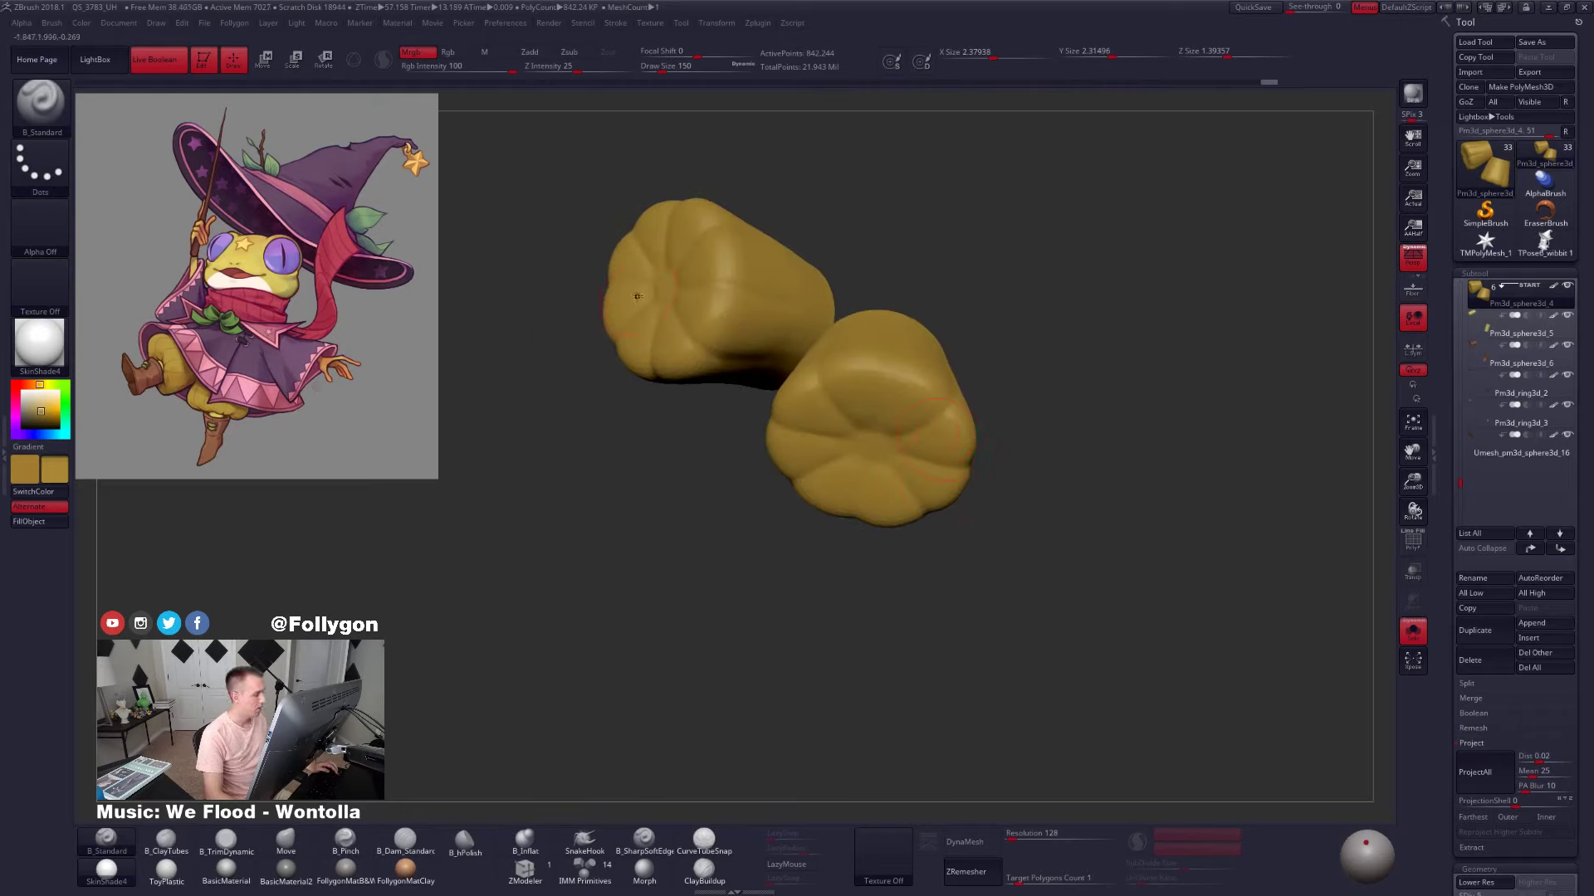
pyautogui.moveTo(969, 449); pyautogui.dragTo(955, 449, button='right')
# Mask a round area at the centre of the lower trouser leg's end using MaskPen at draw size 104
pyautogui.hotkey('ctrl', 'shift', 'f')
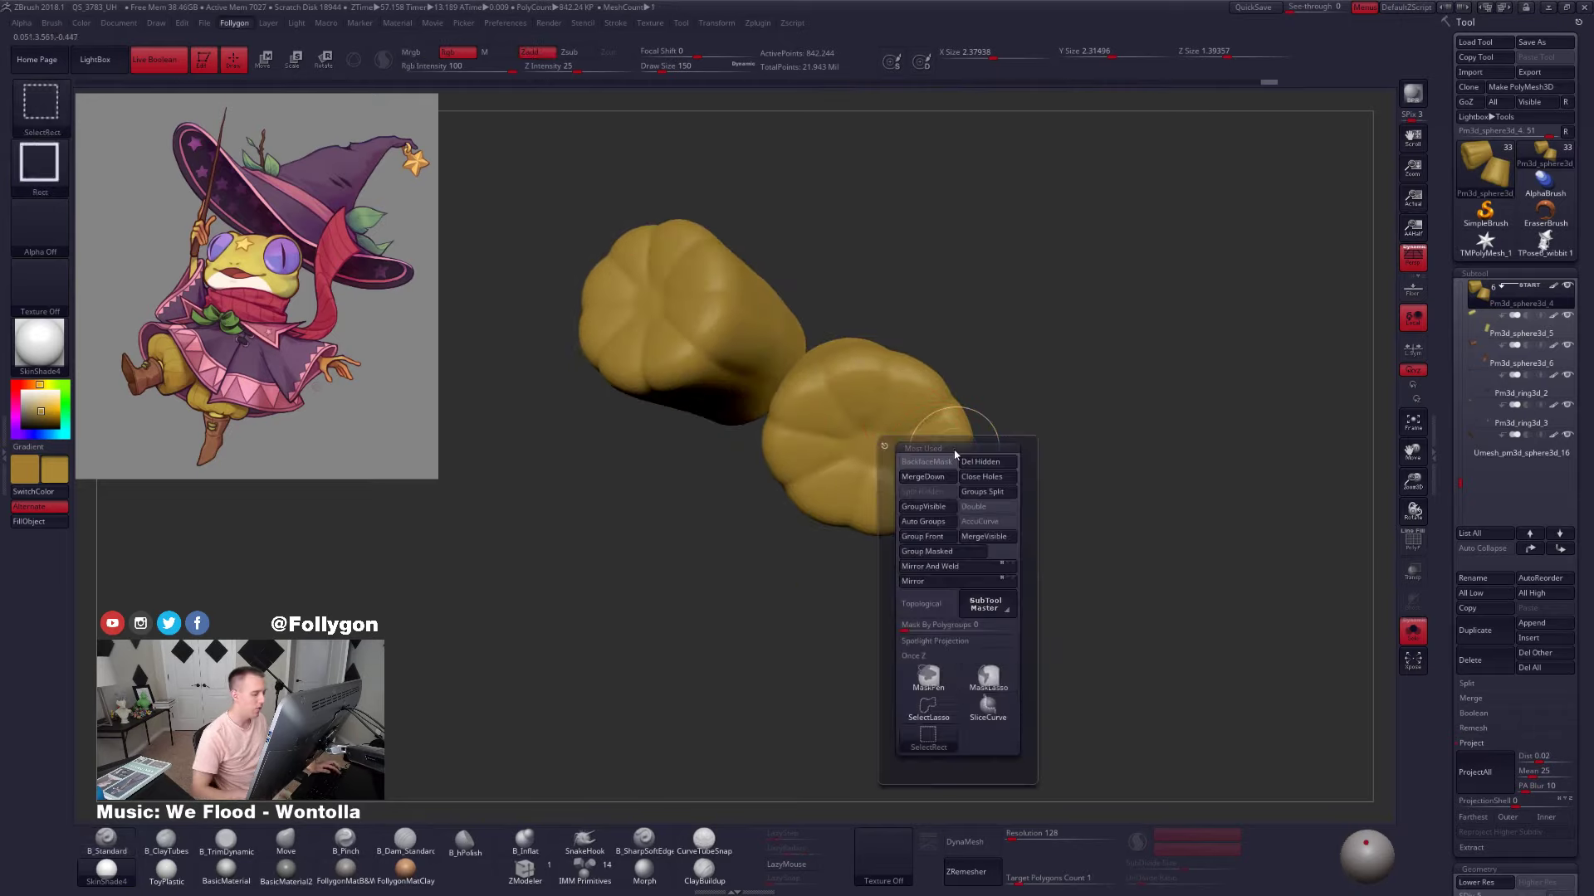
pyautogui.click(930, 681)
pyautogui.press('space')
pyautogui.click(872, 439)
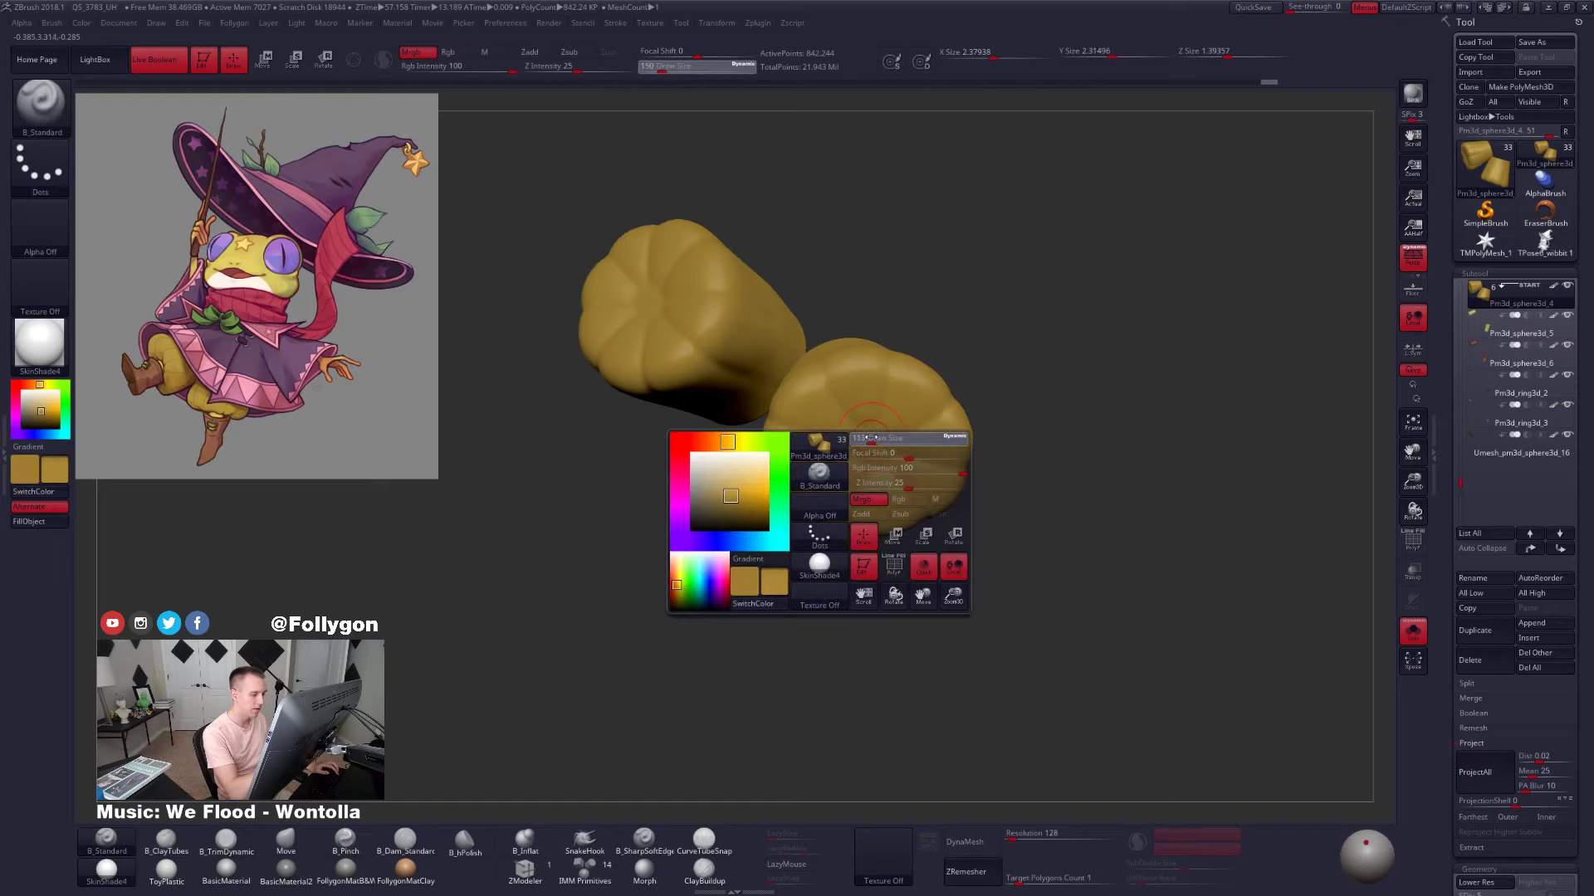
pyautogui.keyDown('ctrl'); pyautogui.moveTo(873, 446); pyautogui.dragTo(869, 447); pyautogui.keyUp('ctrl')
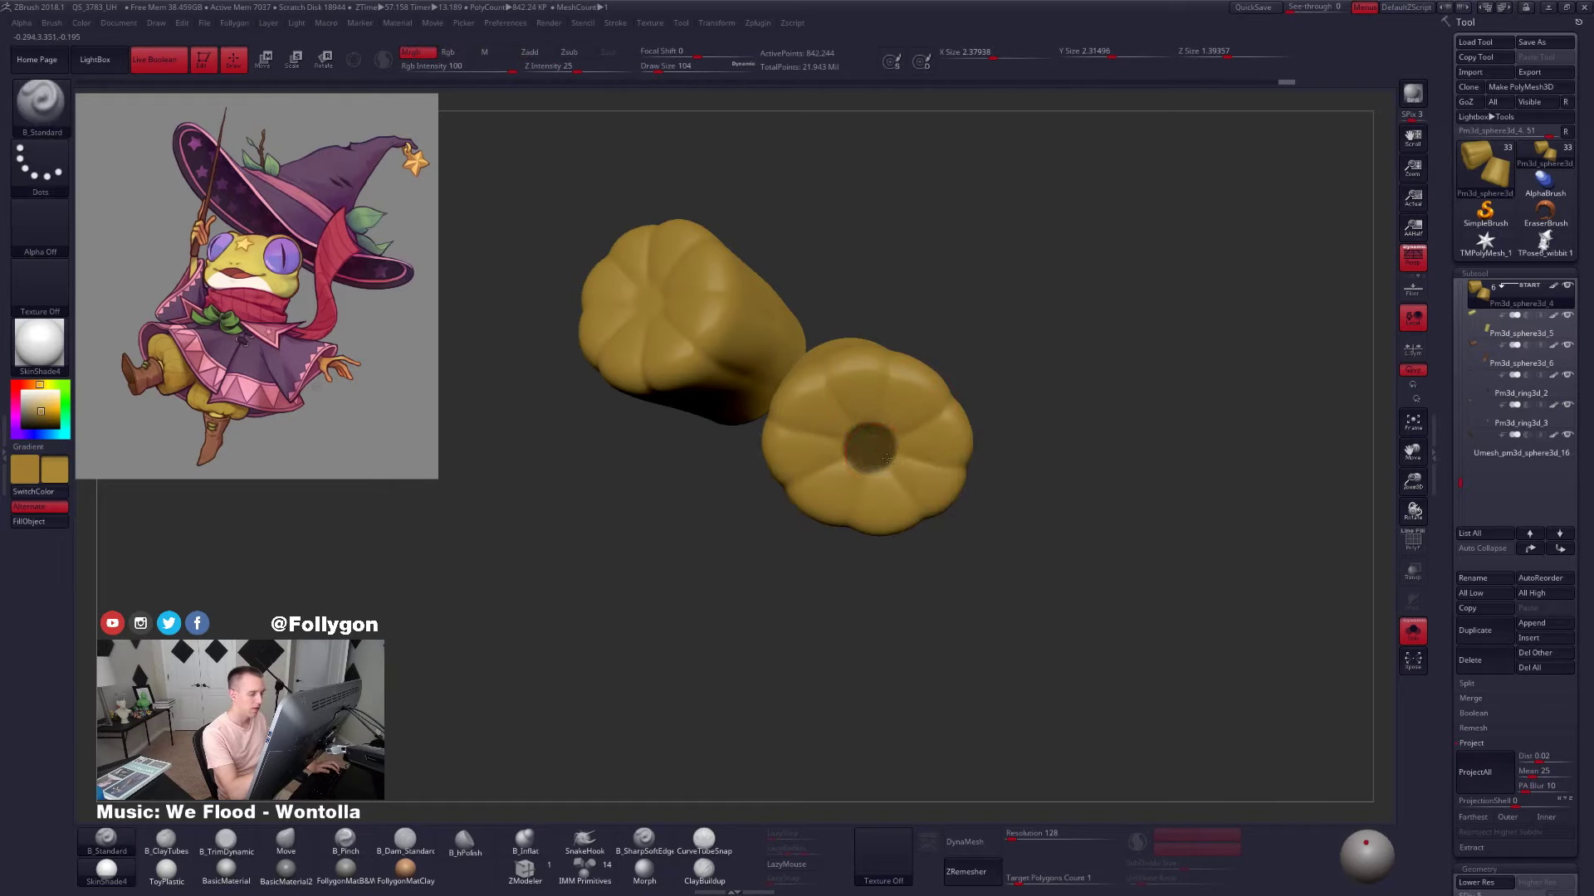
pyautogui.moveTo(870, 447)
pyautogui.mouseDown(button='right')
pyautogui.moveTo(933, 440)
pyautogui.moveTo(859, 444)
pyautogui.mouseUp(button='right')
pyautogui.hotkey('alt', 's')
pyautogui.hotkey('alt', 's')
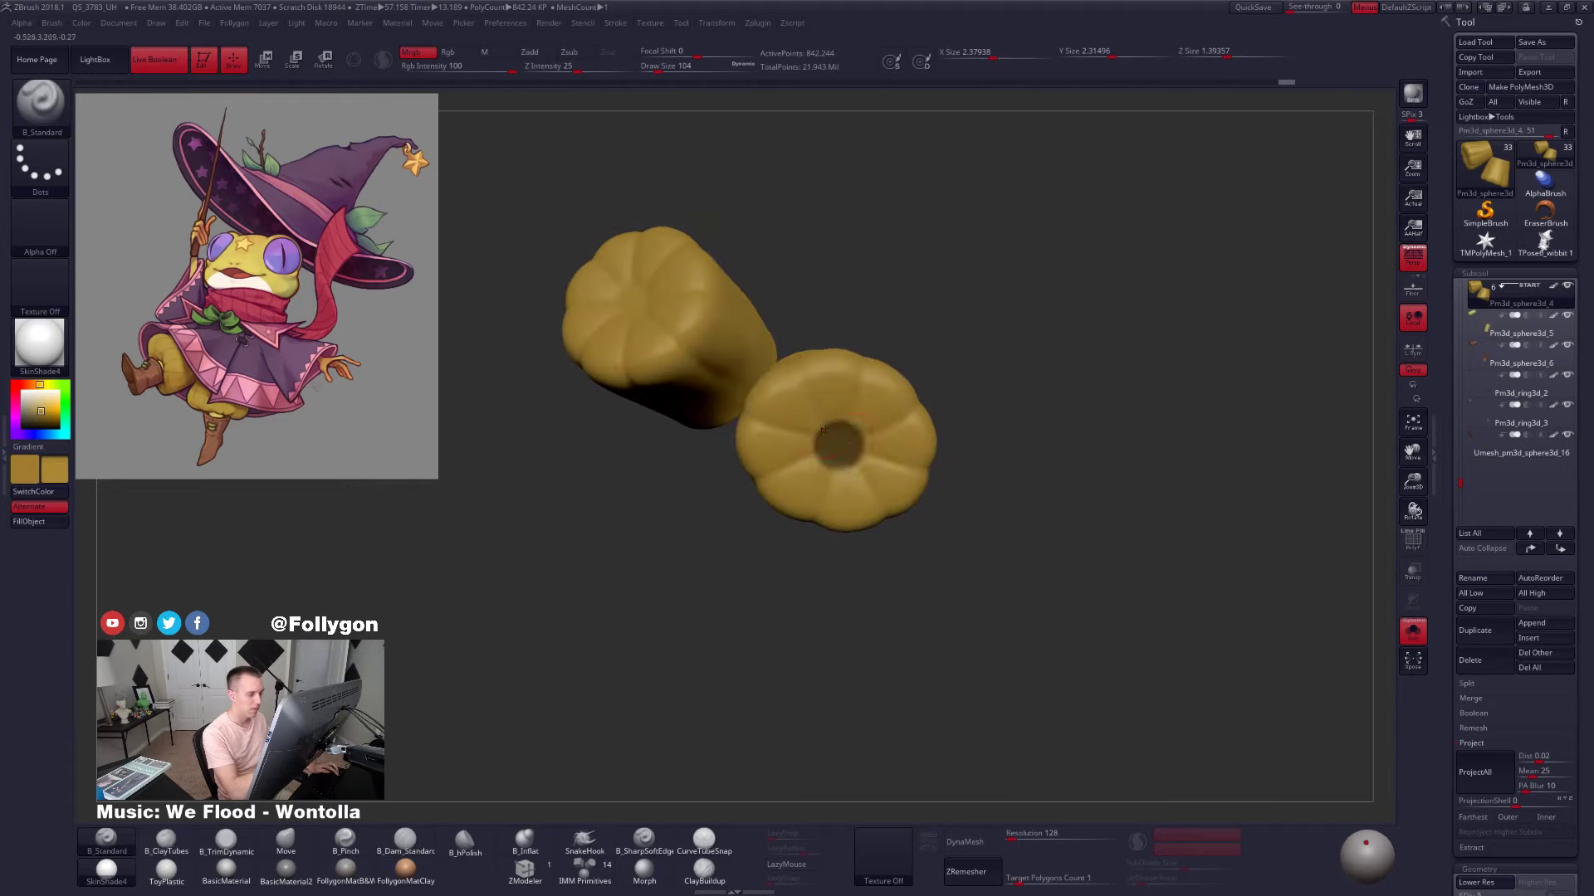
pyautogui.keyDown('ctrl'); pyautogui.moveTo(840, 447); pyautogui.dragTo(841, 447); pyautogui.keyUp('ctrl')
pyautogui.moveTo(838, 447); pyautogui.dragTo(880, 448, button='right')
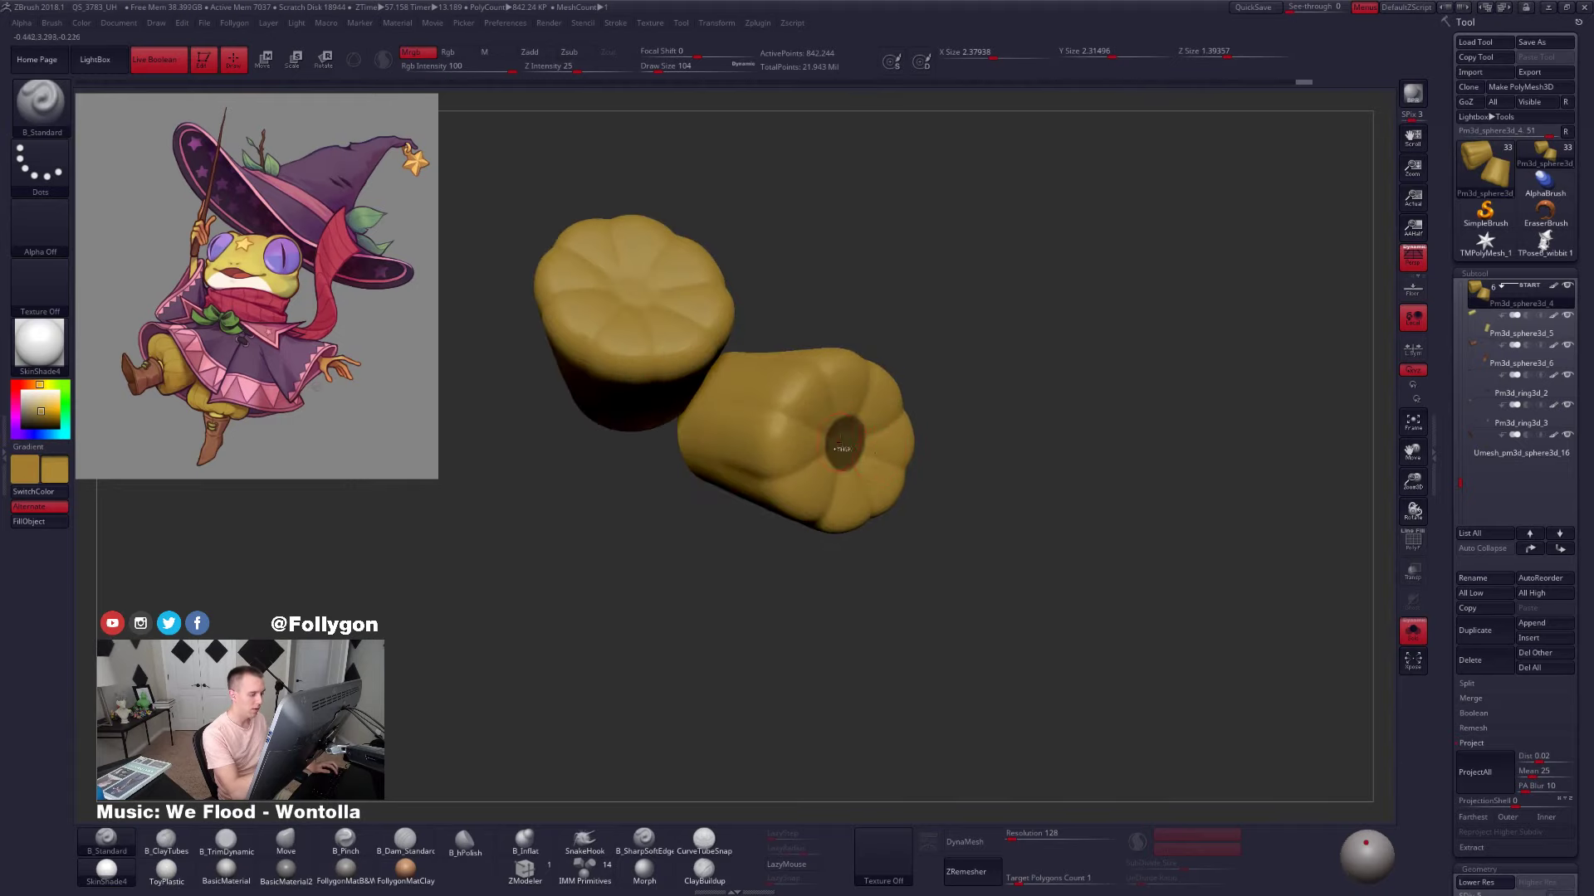
pyautogui.keyDown('ctrl'); pyautogui.moveTo(844, 448); pyautogui.dragTo(846, 450); pyautogui.keyUp('ctrl')
# Lower the trousers by two subdivision levels, then blur and invert the mask around the leg opening
pyautogui.hotkey('shift', 'd')
pyautogui.hotkey('shift', 'd')
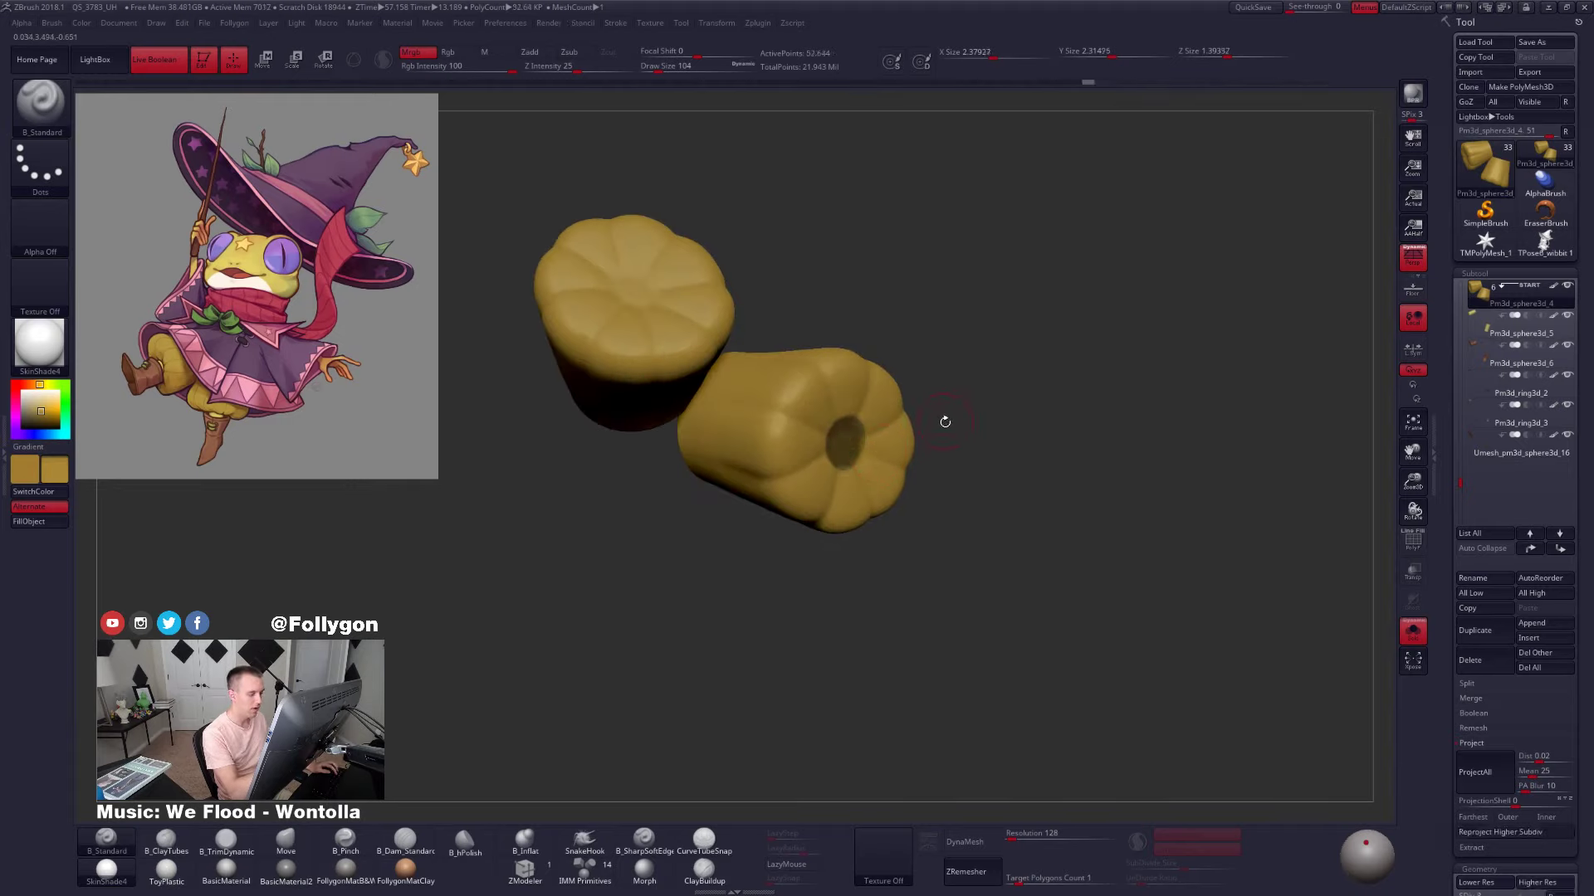
pyautogui.keyDown('ctrl'); pyautogui.click(950, 433); pyautogui.keyUp('ctrl')
pyautogui.keyDown('ctrl'); pyautogui.click(936, 452); pyautogui.keyUp('ctrl')
pyautogui.keyDown('ctrl'); pyautogui.click(896, 484); pyautogui.keyUp('ctrl')
pyautogui.keyDown('ctrl'); pyautogui.click(896, 482); pyautogui.keyUp('ctrl')
pyautogui.keyDown('ctrl'); pyautogui.click(896, 481); pyautogui.keyUp('ctrl')
pyautogui.keyDown('ctrl'); pyautogui.click(953, 446); pyautogui.keyUp('ctrl')
# Place a transpose line from the leg opening's centre along the boot and check its alignment against the full character
pyautogui.press('w')
pyautogui.moveTo(826, 439)
pyautogui.mouseDown()
pyautogui.moveTo(914, 449)
pyautogui.moveTo(890, 446)
pyautogui.mouseUp()
pyautogui.hotkey('alt', 's')
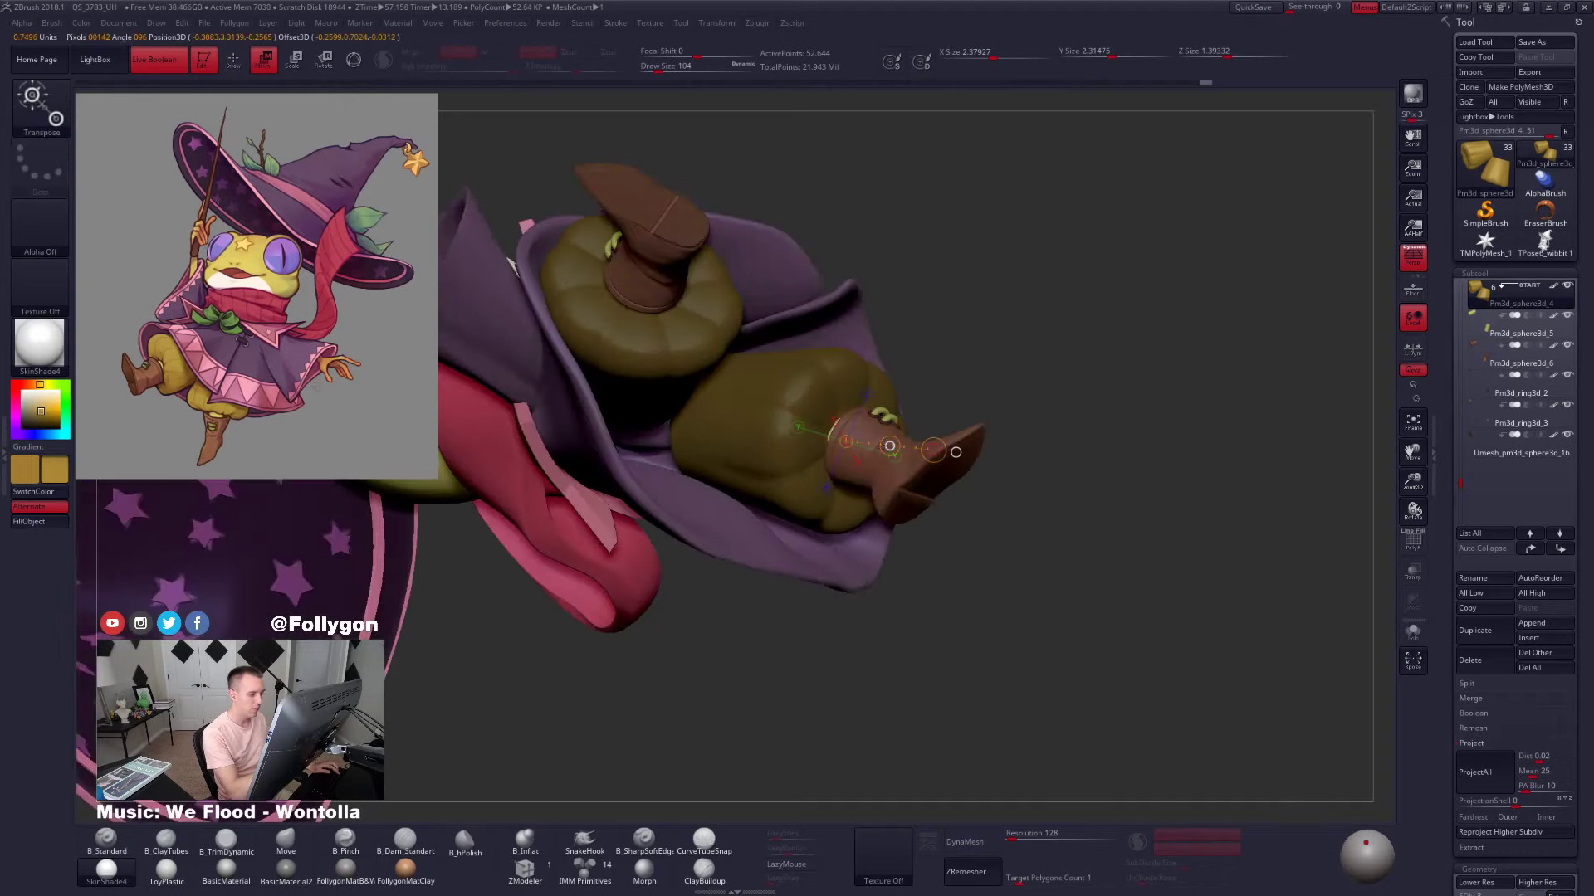
pyautogui.moveTo(1071, 492); pyautogui.dragTo(849, 502)
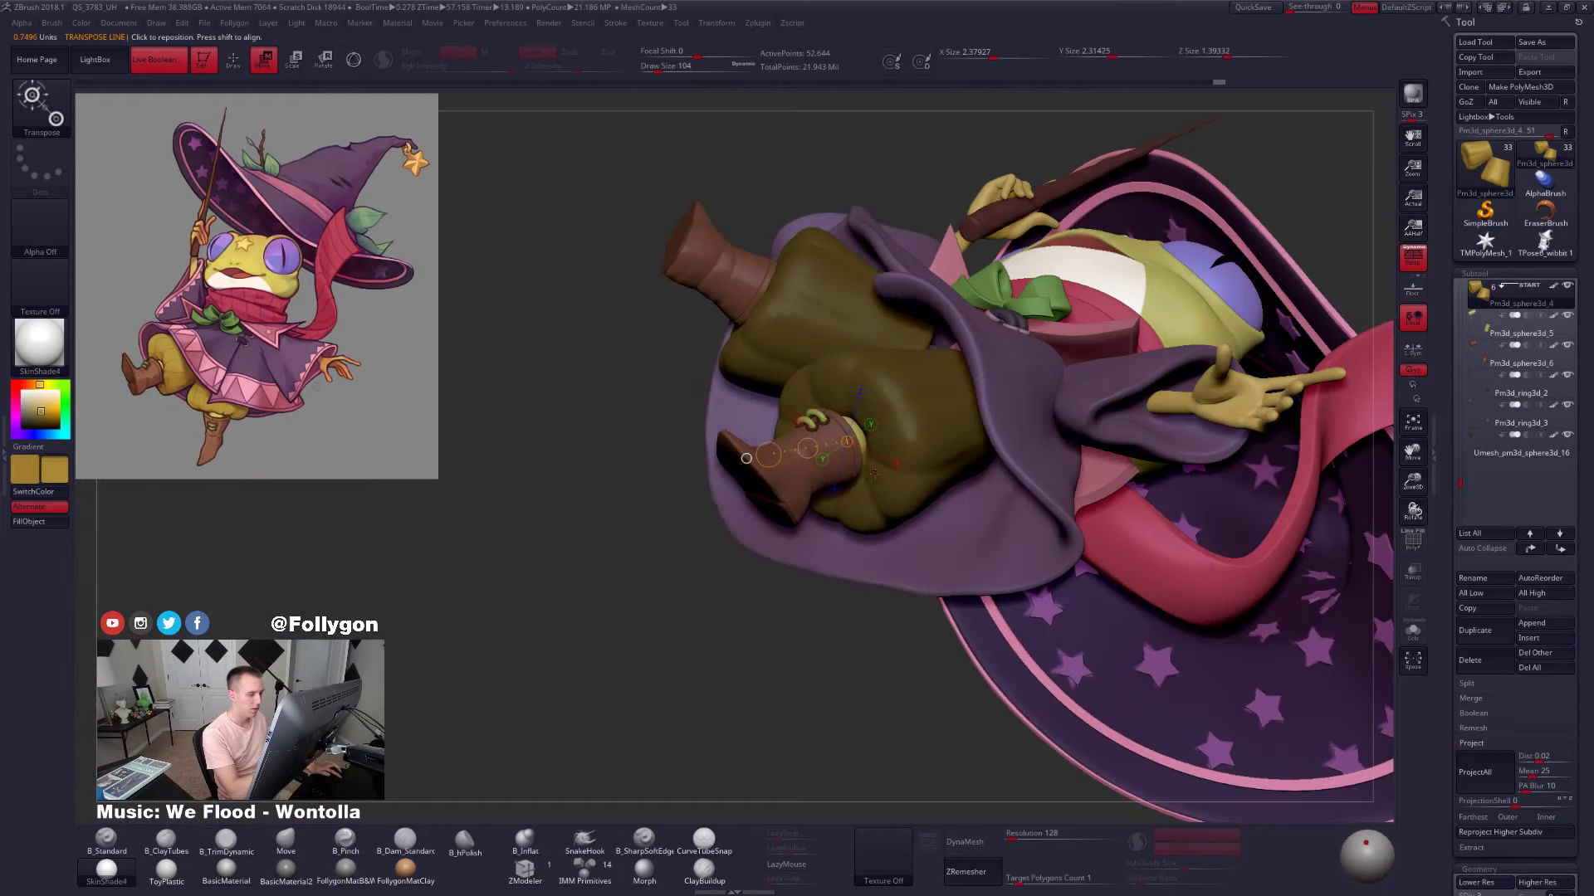
pyautogui.hotkey('alt', 's')
pyautogui.press('q')
pyautogui.moveTo(731, 486); pyautogui.dragTo(971, 453)
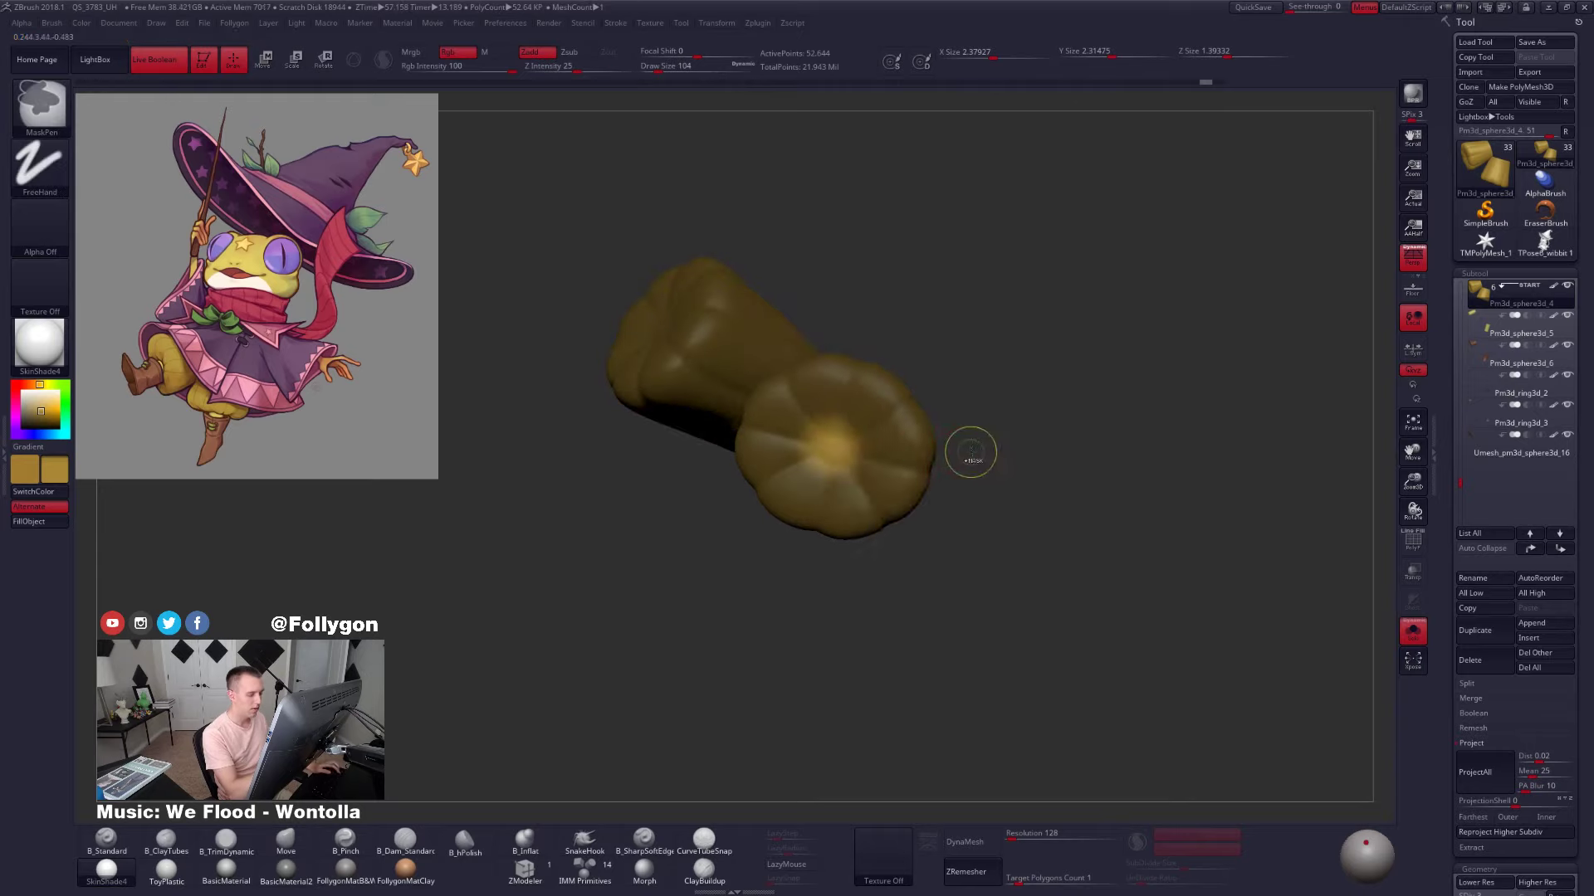
# Activate MaskLasso, adjust the opening's mask and push the unmasked centre inward along the transpose line
pyautogui.hotkey('ctrl', 'space')
pyautogui.click(1010, 674)
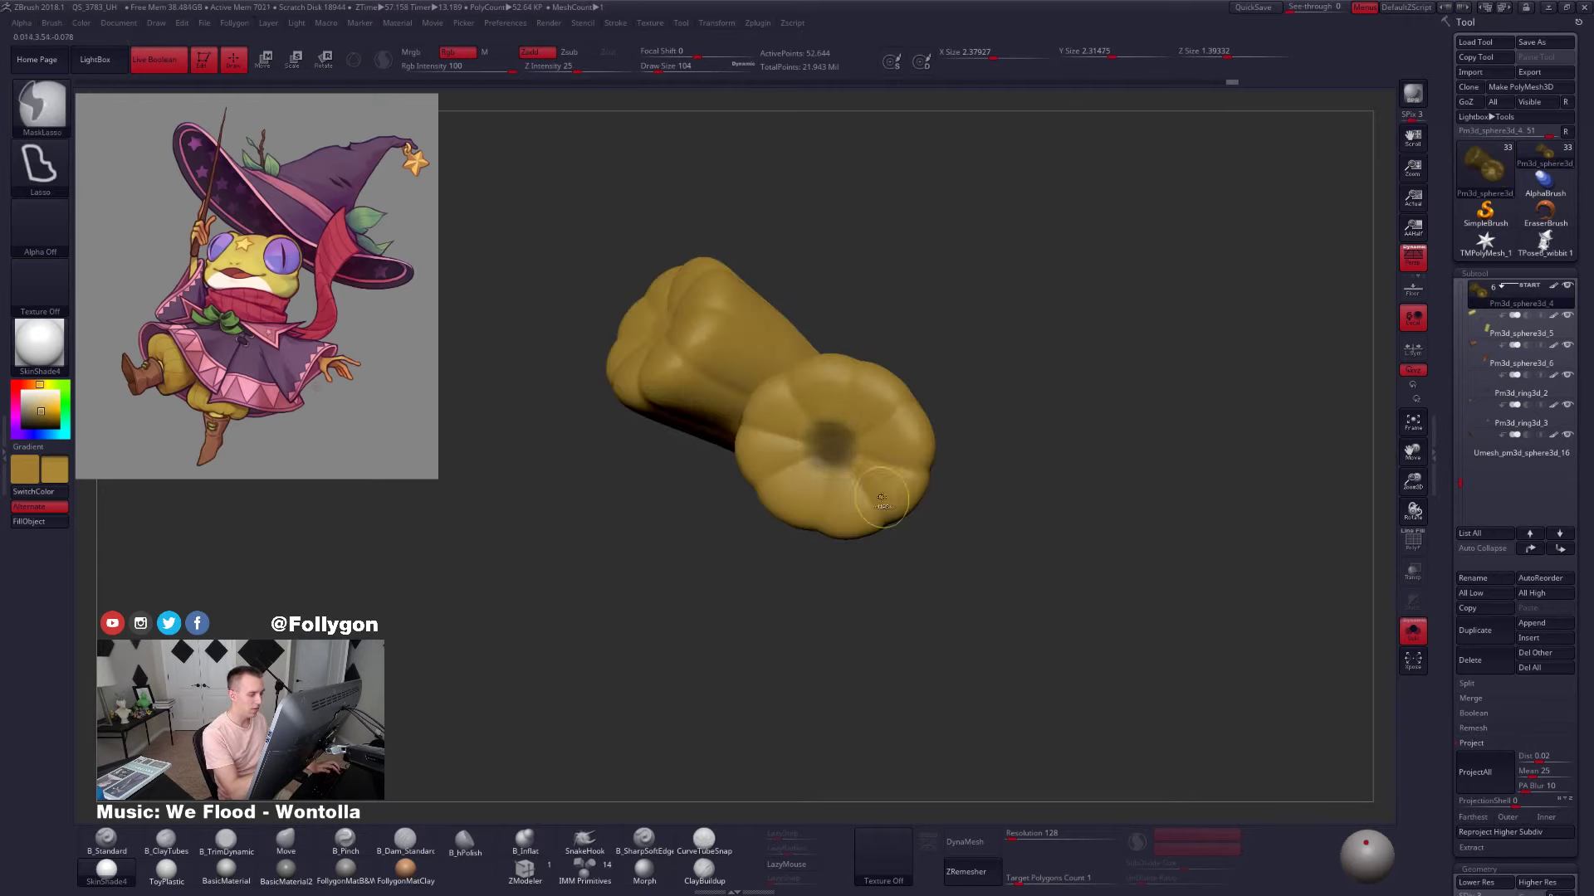
pyautogui.keyDown('ctrl'); pyautogui.click(941, 509); pyautogui.keyUp('ctrl')
pyautogui.moveTo(851, 510); pyautogui.dragTo(759, 507, button='right')
pyautogui.press('w')
pyautogui.hotkey('alt', 's')
pyautogui.hotkey('alt', 's')
pyautogui.moveTo(776, 440); pyautogui.dragTo(719, 443, button='right')
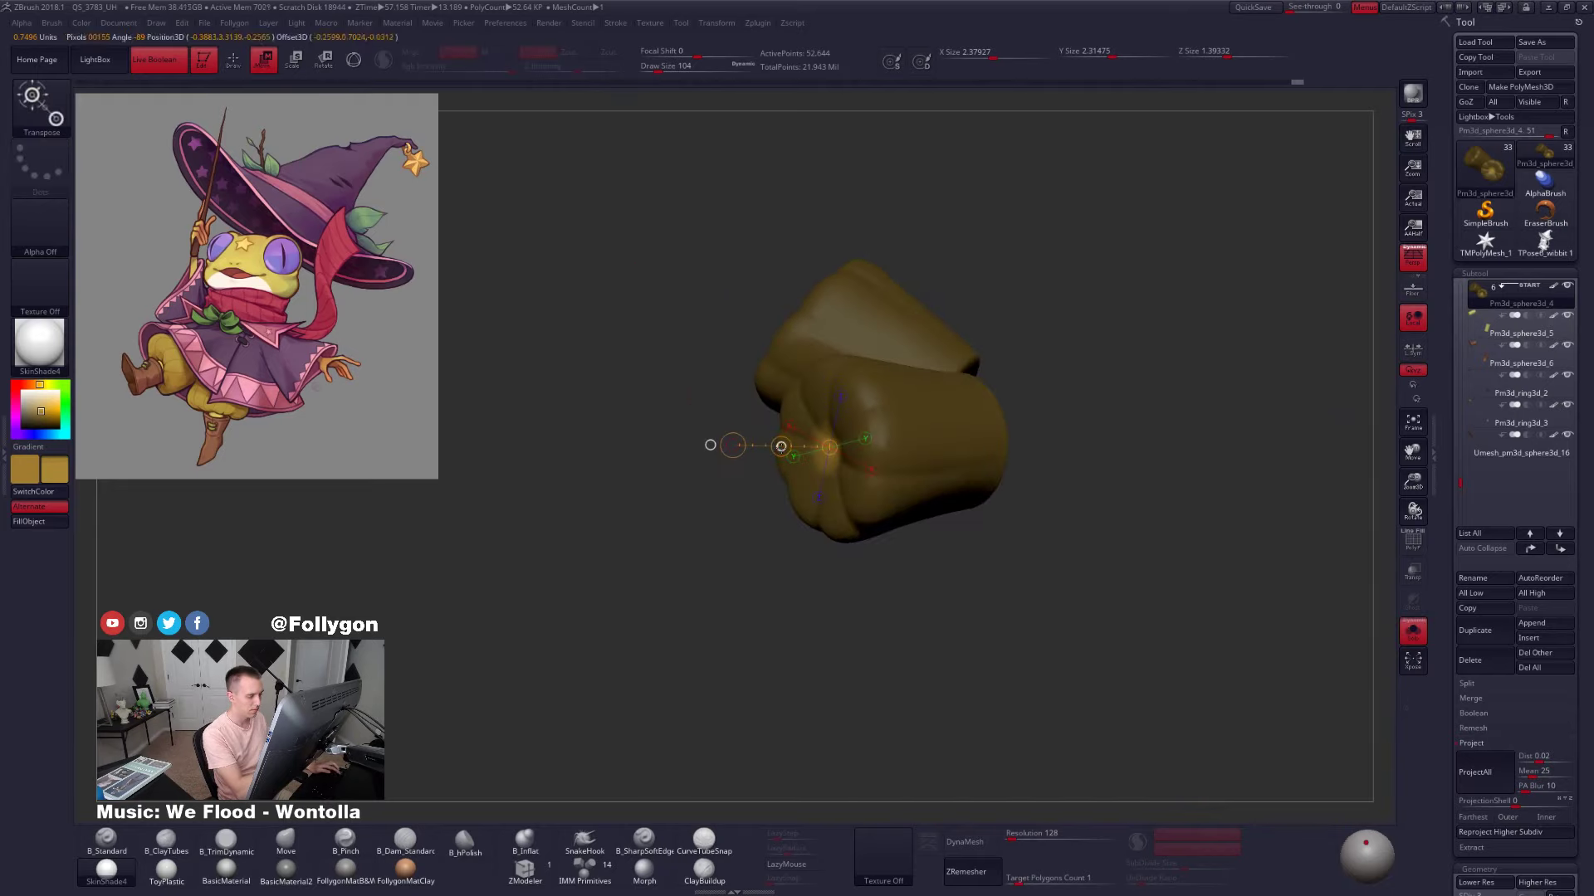
pyautogui.hotkey('alt', 's')
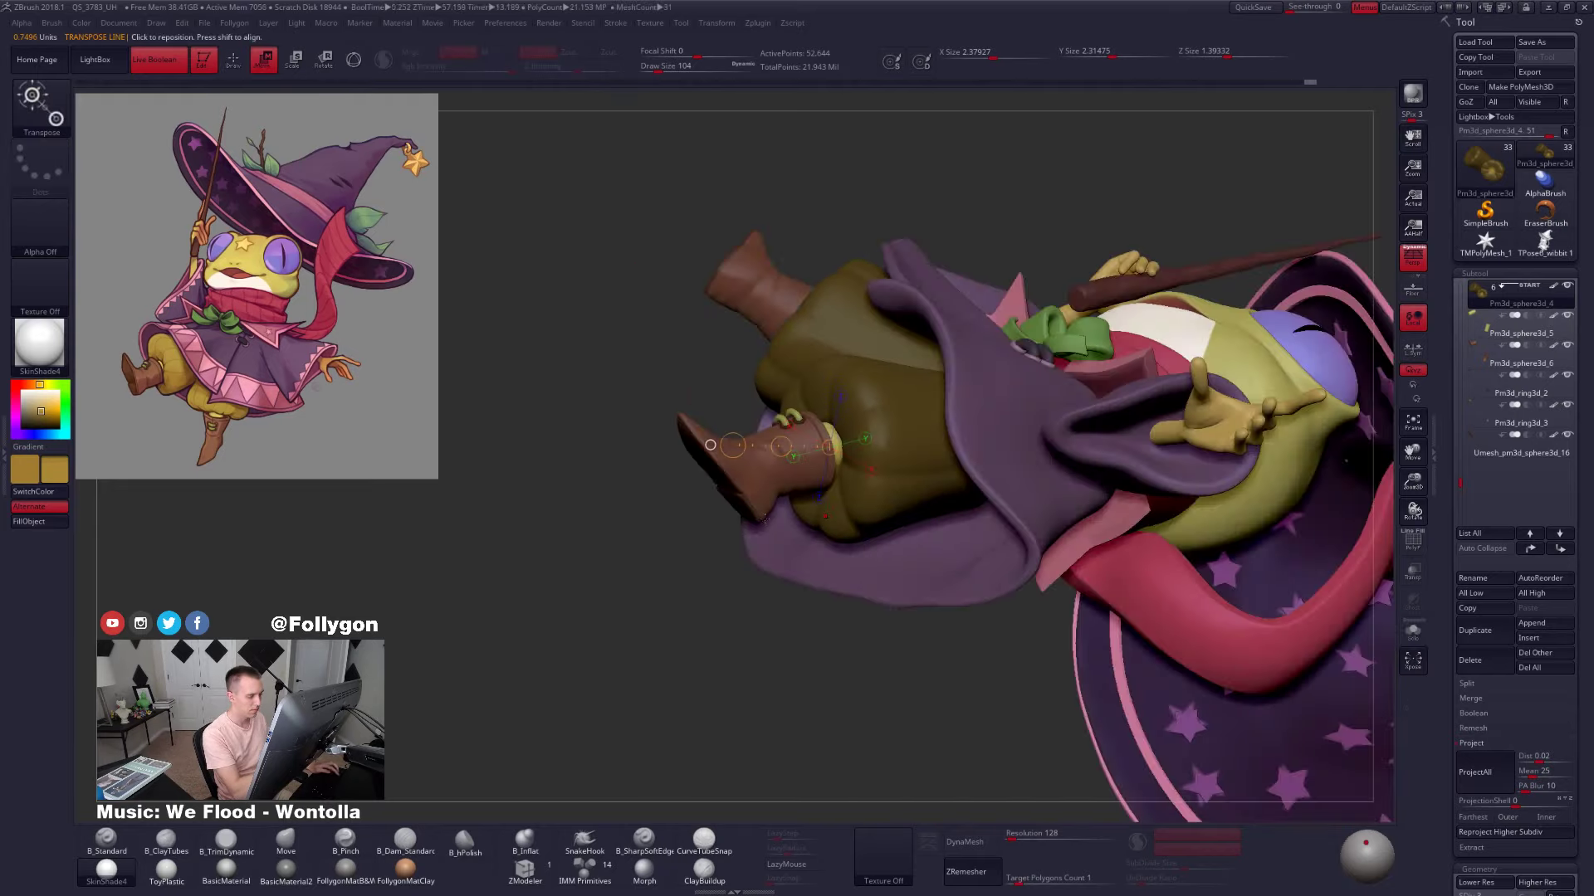
pyautogui.hotkey('alt', 's')
pyautogui.moveTo(797, 507); pyautogui.dragTo(855, 503, button='right')
# Smooth the lower leg's indented opening at draw size 121, clear the mask and soften the rim
pyautogui.press('q')
pyautogui.press('space')
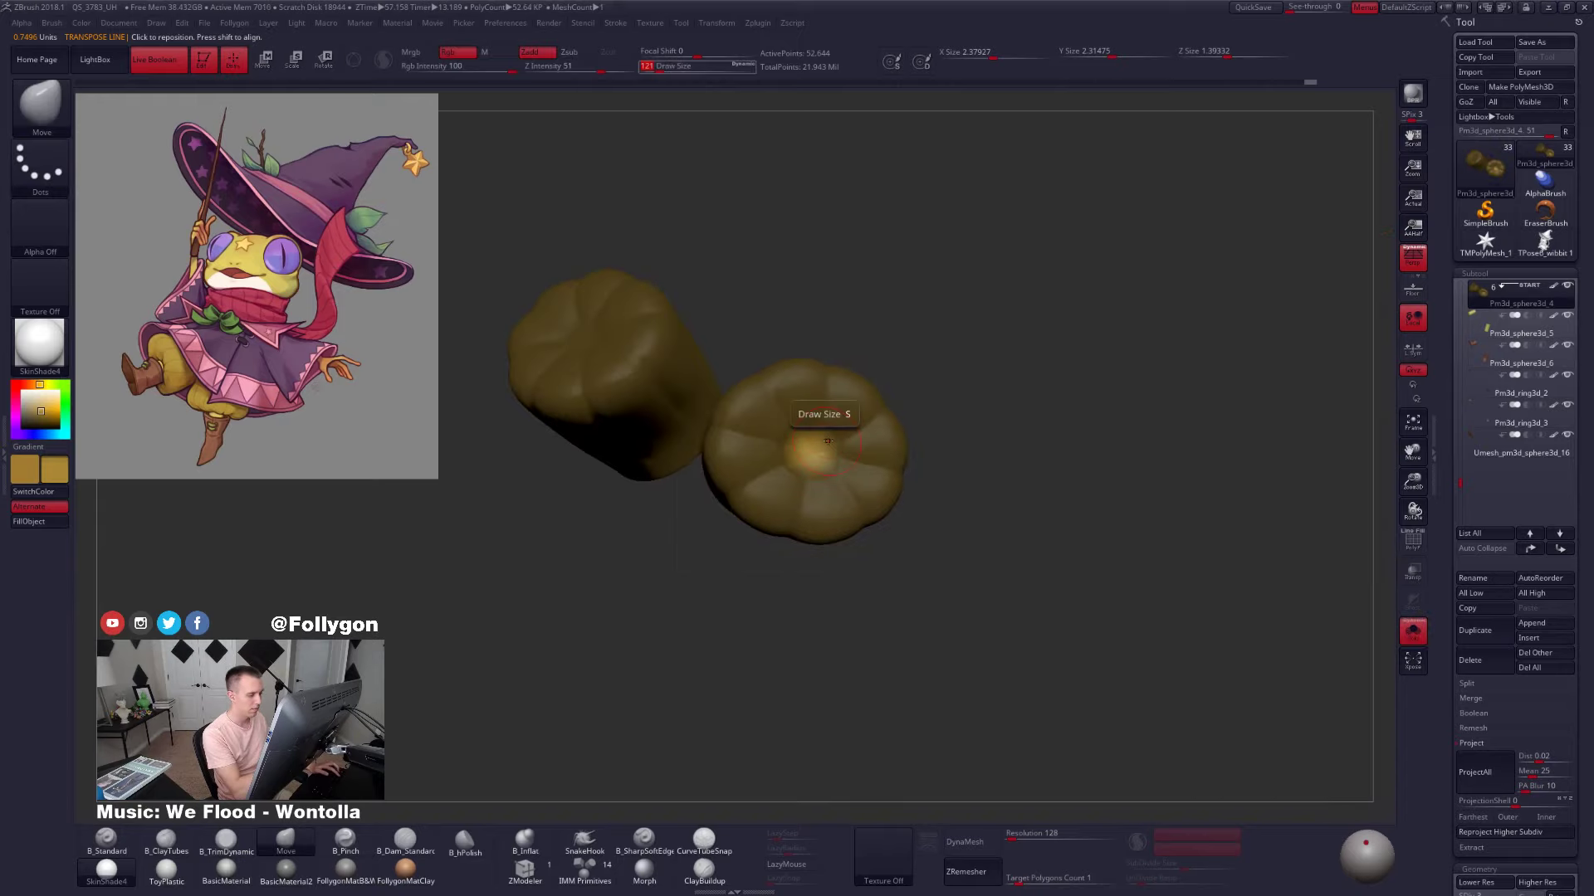
pyautogui.keyDown('shift'); pyautogui.moveTo(818, 459); pyautogui.dragTo(814, 452); pyautogui.keyUp('shift')
pyautogui.keyDown('ctrl'); pyautogui.click(925, 420); pyautogui.keyUp('ctrl')
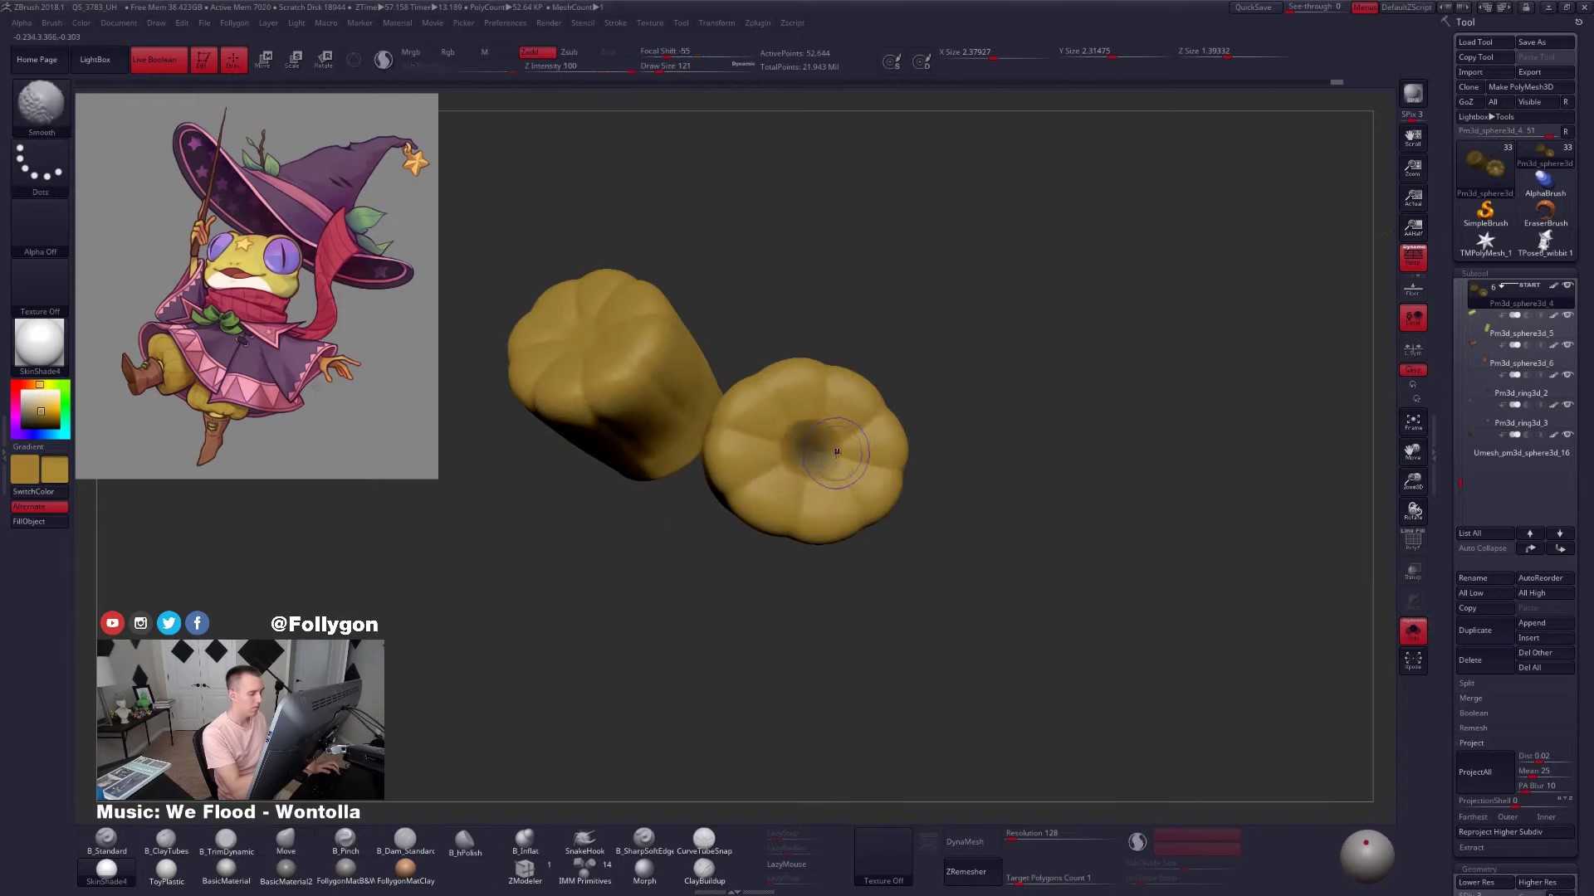
pyautogui.keyDown('ctrl'); pyautogui.moveTo(946, 410); pyautogui.dragTo(996, 417); pyautogui.keyUp('ctrl')
pyautogui.keyDown('shift'); pyautogui.moveTo(844, 455); pyautogui.dragTo(794, 429); pyautogui.keyUp('shift')
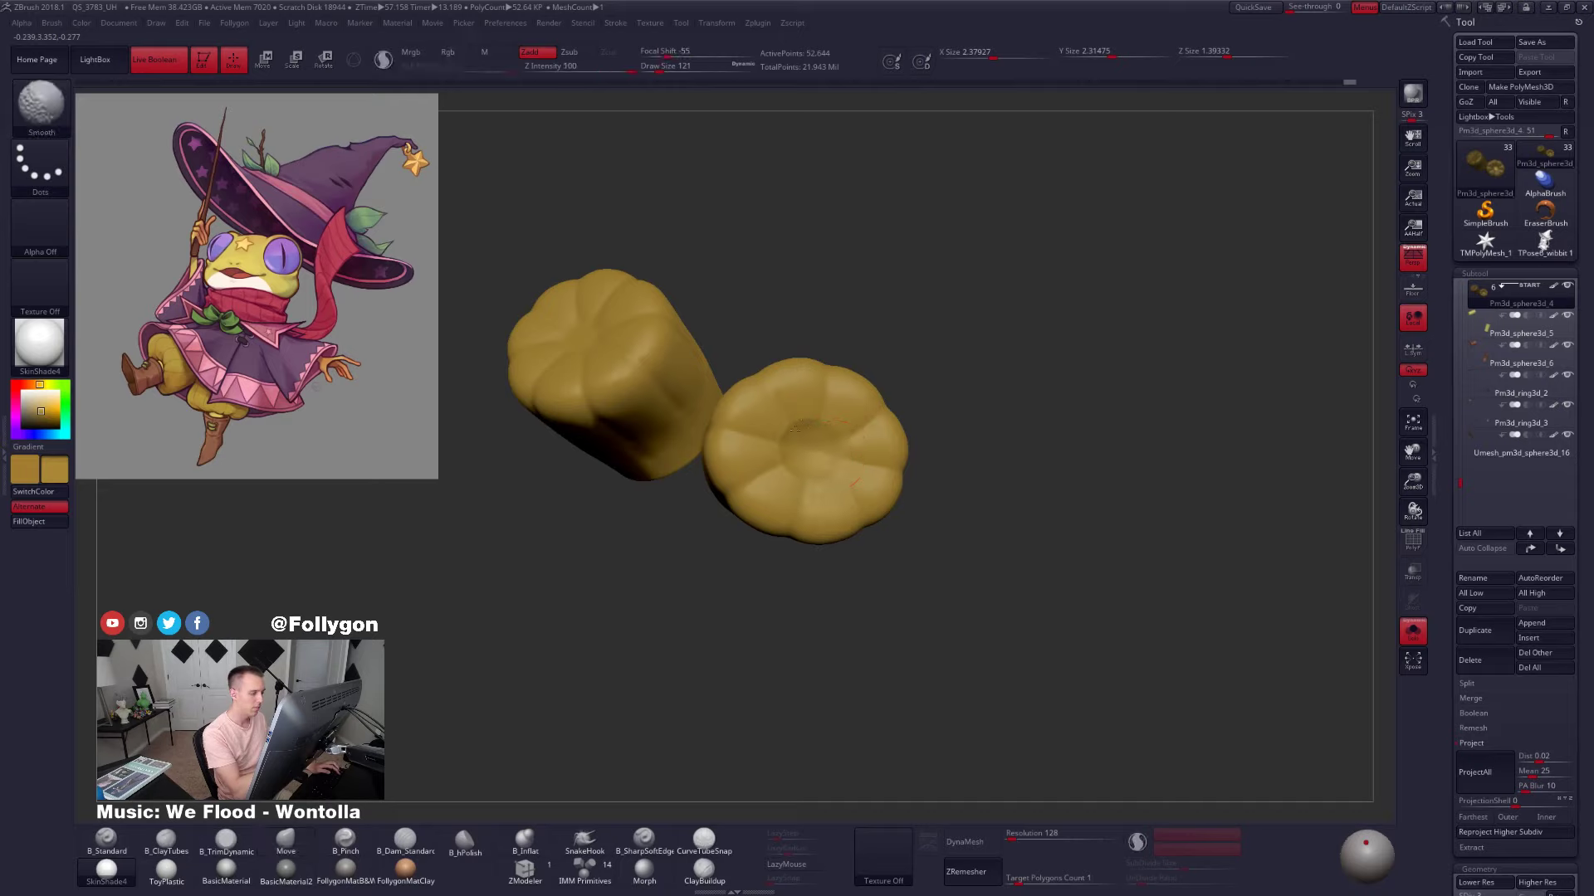
# Mask the centre of the other trouser leg's end with MaskPen at draw size 81, then blur and invert the mask
pyautogui.moveTo(801, 451); pyautogui.dragTo(872, 451, button='right')
pyautogui.moveTo(633, 360)
pyautogui.keyDown('alt'); pyautogui.mouseDown(button='right')
pyautogui.moveTo(853, 401)
pyautogui.moveTo(828, 387)
pyautogui.moveTo(846, 420)
pyautogui.mouseUp(button='right'); pyautogui.keyUp('alt')
pyautogui.hotkey('ctrl', 'space')
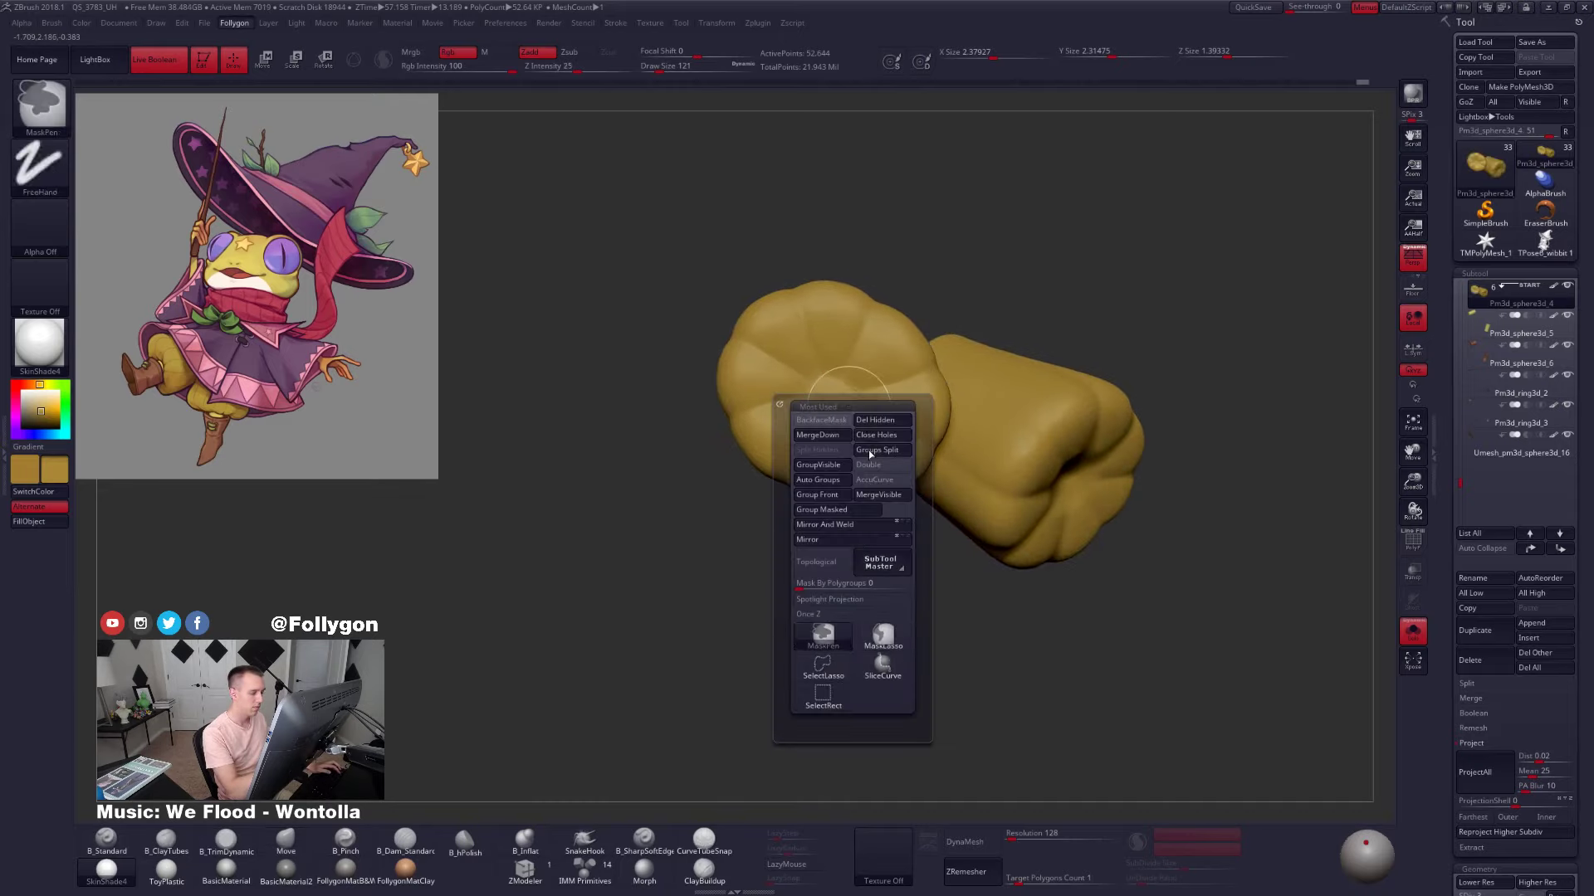
pyautogui.press('space')
pyautogui.moveTo(825, 384); pyautogui.dragTo(831, 394)
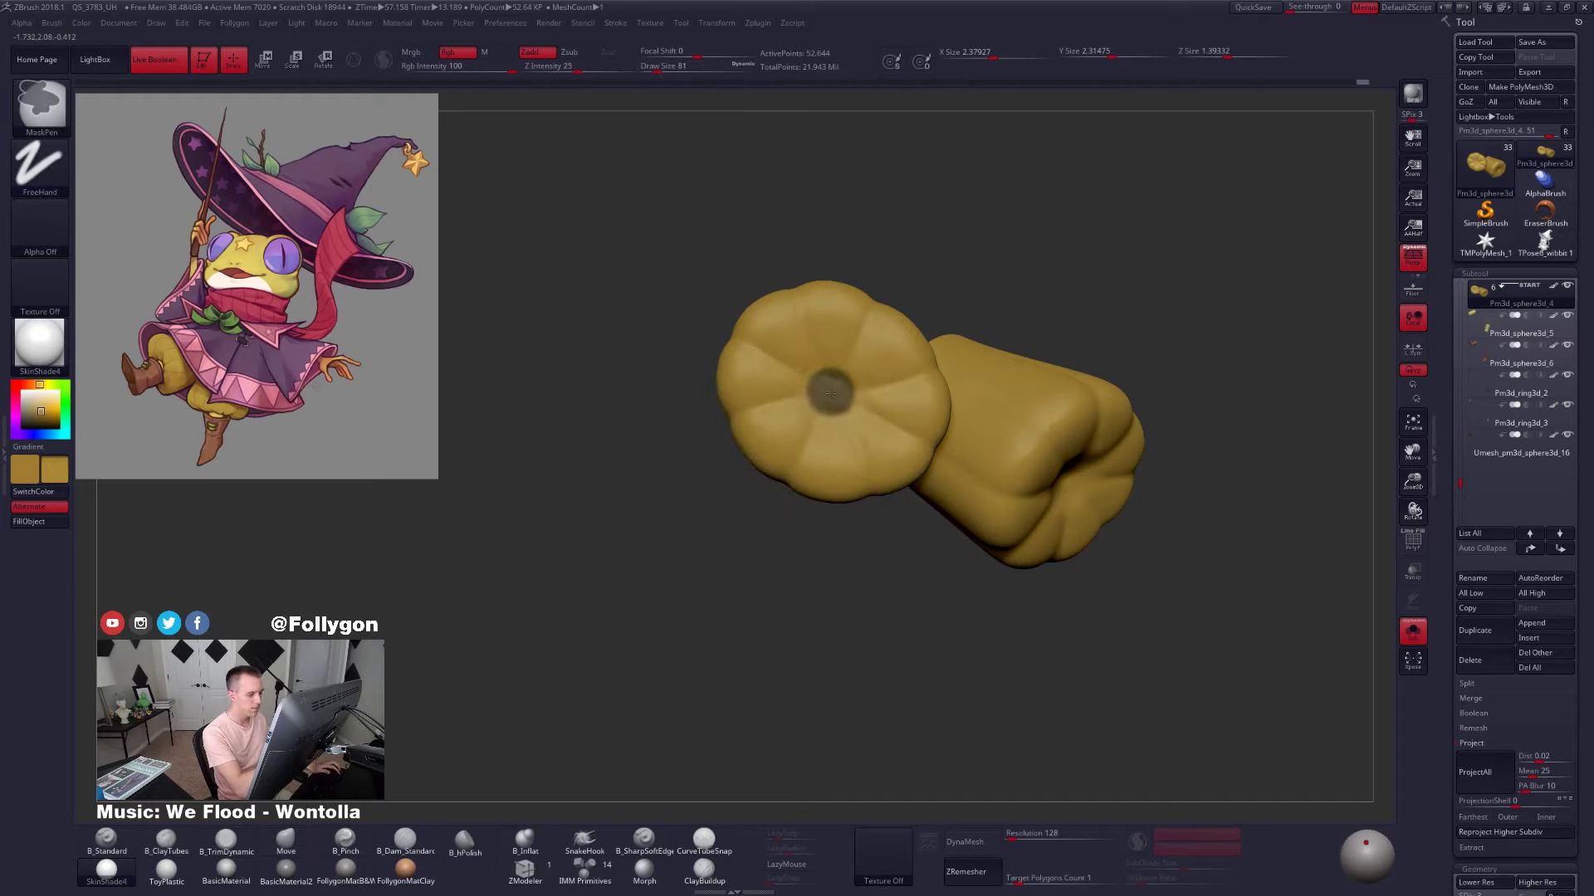
pyautogui.keyDown('ctrl'); pyautogui.click(833, 394); pyautogui.keyUp('ctrl')
pyautogui.keyDown('ctrl'); pyautogui.click(832, 395); pyautogui.keyUp('ctrl')
pyautogui.hotkey('ctrl', 'space')
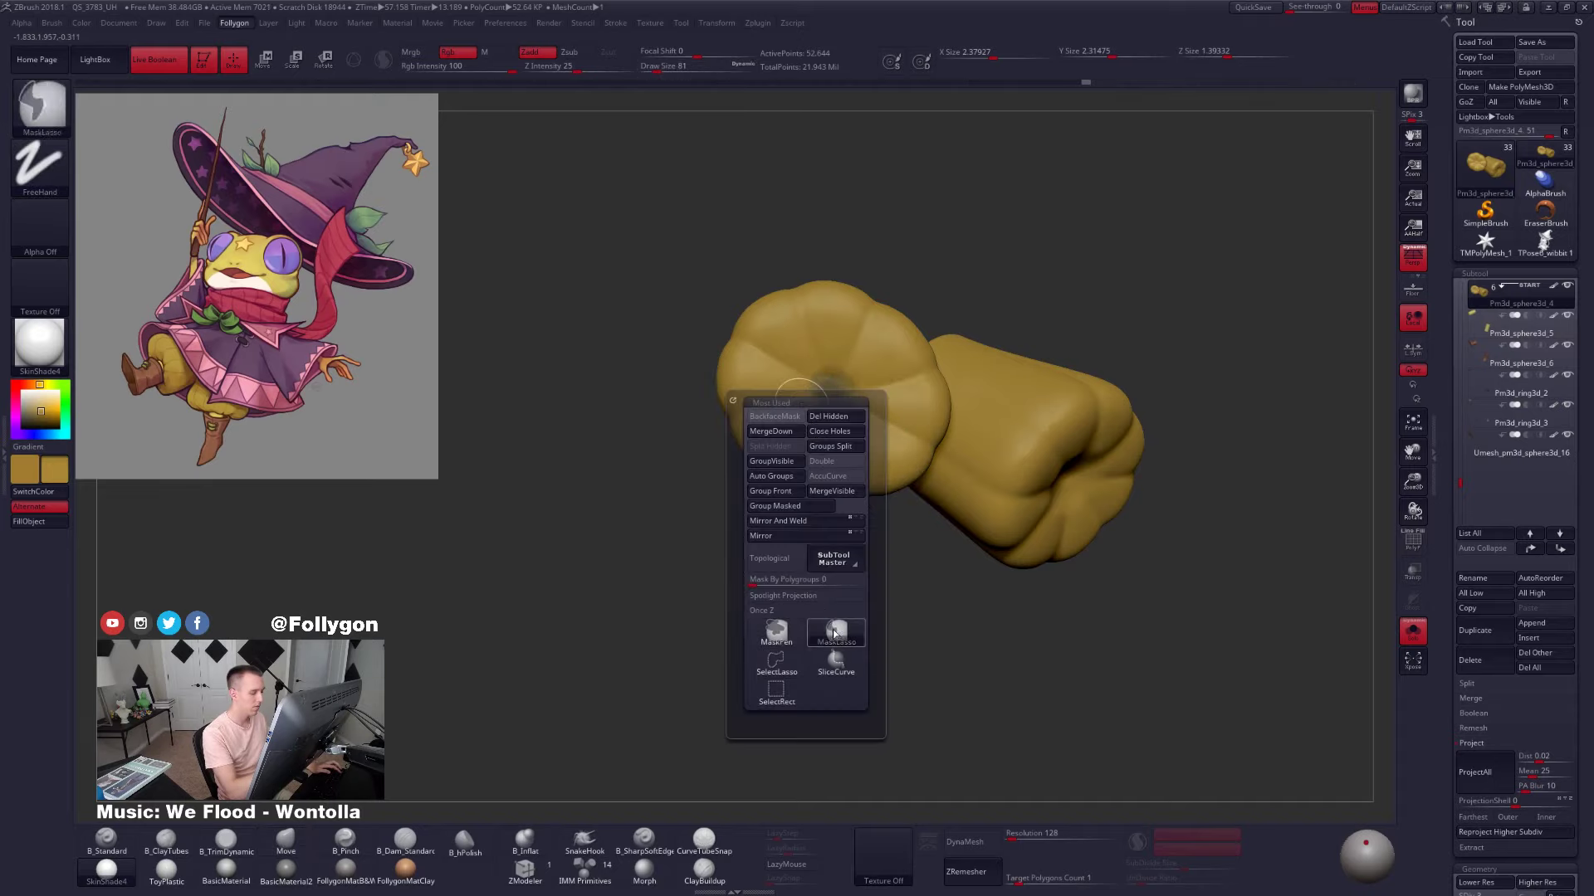
pyautogui.keyDown('ctrl'); pyautogui.keyDown('shift'); pyautogui.click(776, 664); pyautogui.keyUp('shift'); pyautogui.keyUp('ctrl')
pyautogui.keyDown('ctrl'); pyautogui.click(695, 523); pyautogui.keyUp('ctrl')
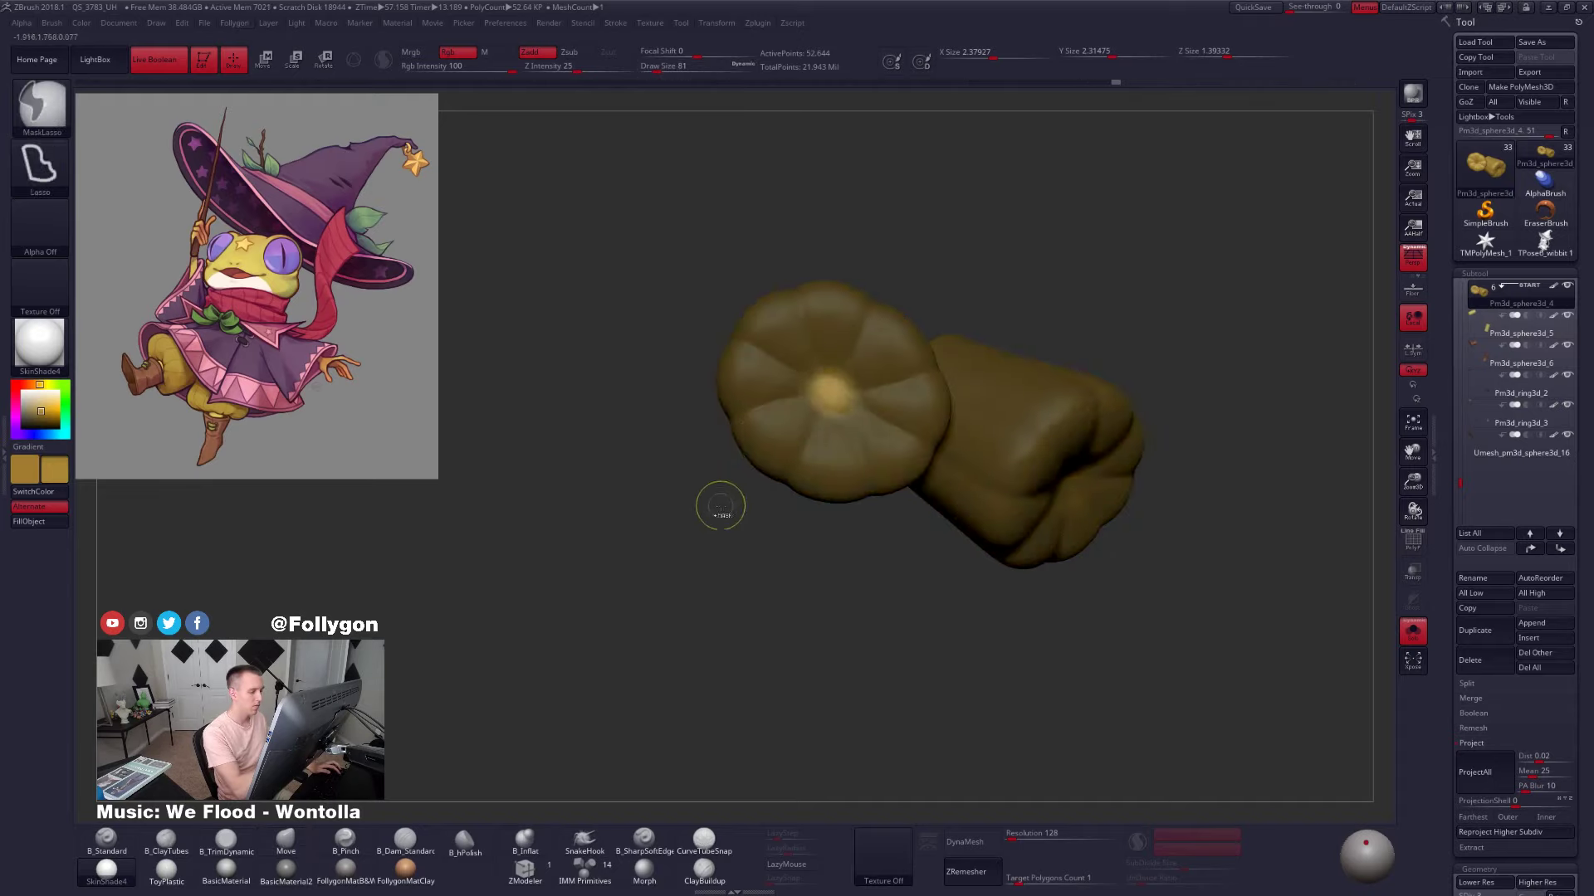
# Push the unmasked centre of the raised leg's end inward with a transpose line aligned to the boot, then clear the mask
pyautogui.press('w')
pyautogui.moveTo(781, 437); pyautogui.dragTo(963, 393, button='right')
pyautogui.click(822, 394)
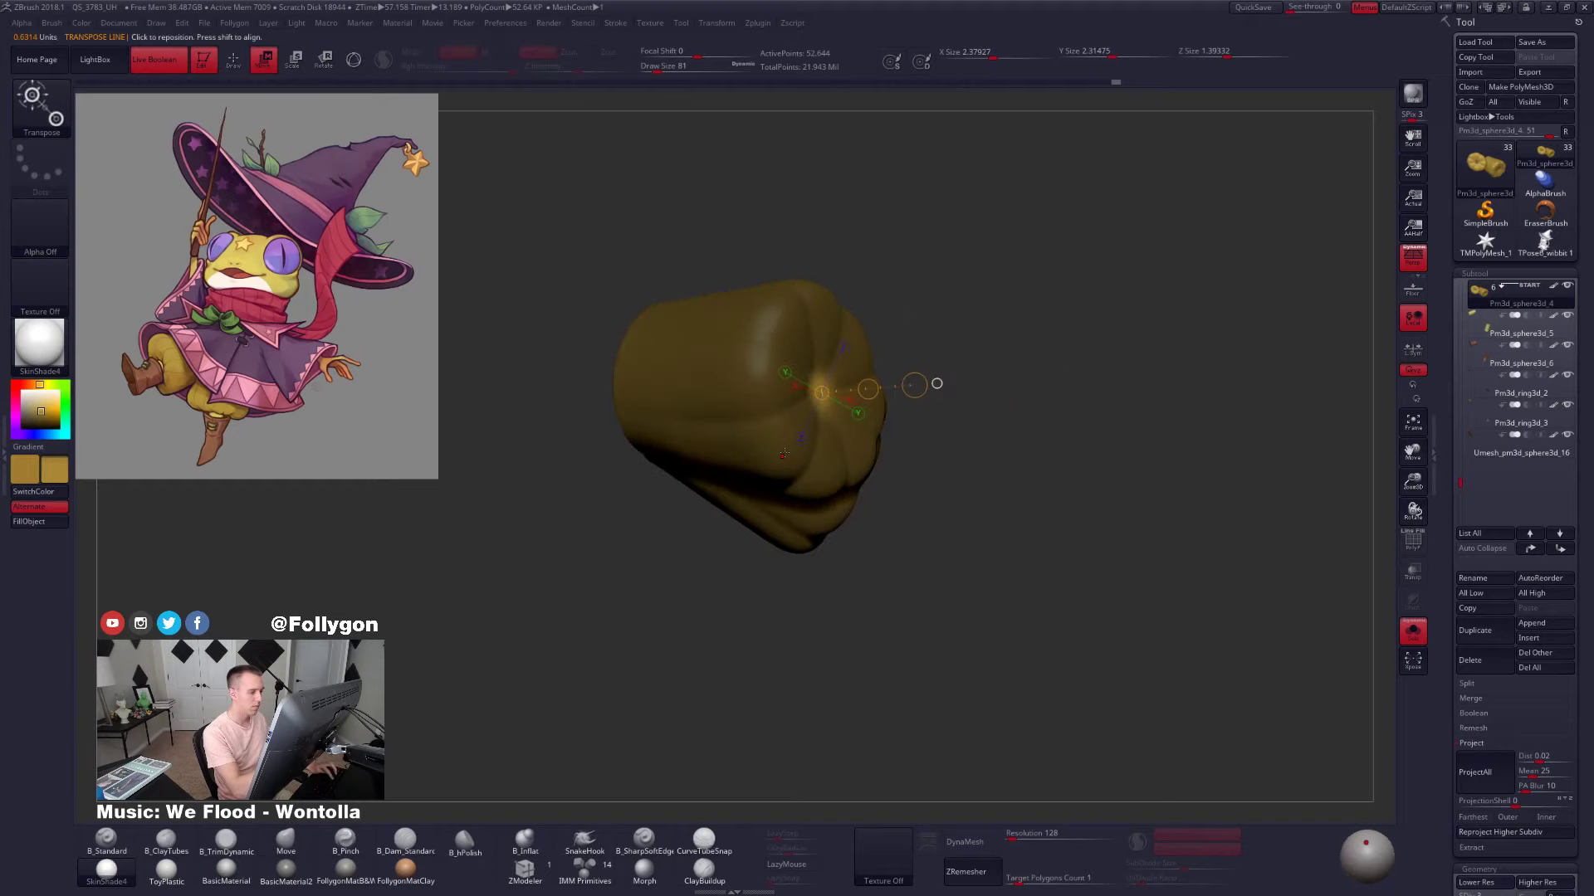
pyautogui.hotkey('alt', 's')
pyautogui.moveTo(869, 390); pyautogui.dragTo(864, 390)
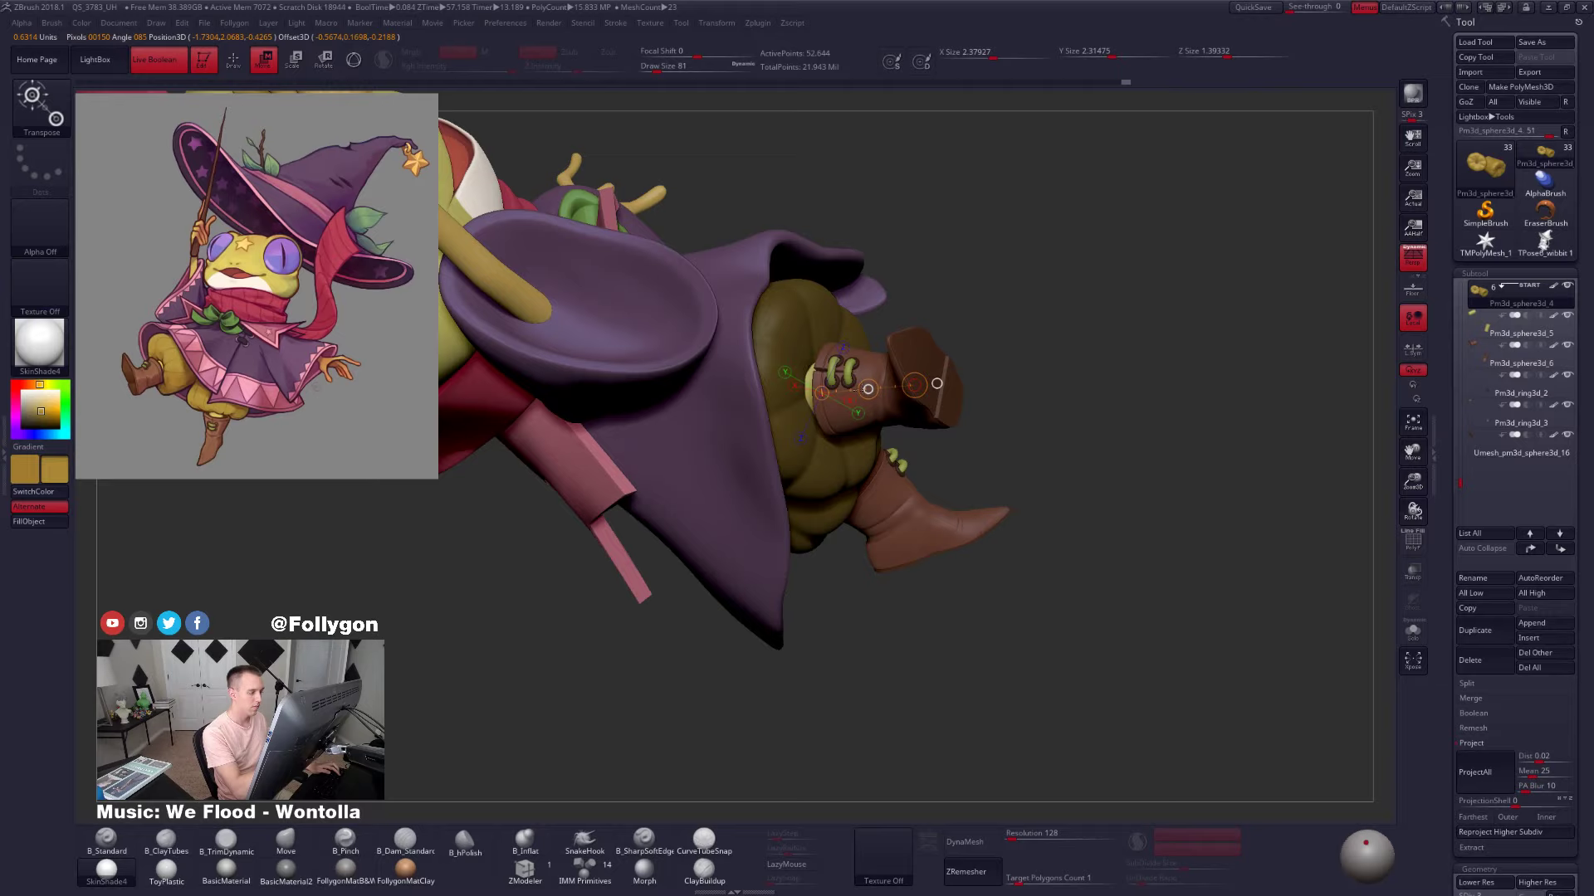
pyautogui.hotkey('alt', 's')
pyautogui.moveTo(936, 383)
pyautogui.mouseDown(button='right')
pyautogui.moveTo(839, 370)
pyautogui.moveTo(888, 330)
pyautogui.mouseUp(button='right')
pyautogui.press('q')
pyautogui.keyDown('ctrl'); pyautogui.moveTo(921, 286); pyautogui.dragTo(937, 303); pyautogui.keyUp('ctrl')
# Raise the trousers two subdivision levels and carve short radial creases around the opening with B_SharpSoftEdge at draw size 67
pyautogui.press('d')
pyautogui.press('d')
pyautogui.moveTo(906, 393)
pyautogui.keyDown('alt'); pyautogui.mouseDown(button='right')
pyautogui.moveTo(895, 436)
pyautogui.moveTo(817, 434)
pyautogui.moveTo(824, 463)
pyautogui.mouseUp(button='right'); pyautogui.keyUp('alt')
pyautogui.click(642, 840)
pyautogui.press('space')
pyautogui.moveTo(817, 431); pyautogui.dragTo(806, 430)
pyautogui.press('space')
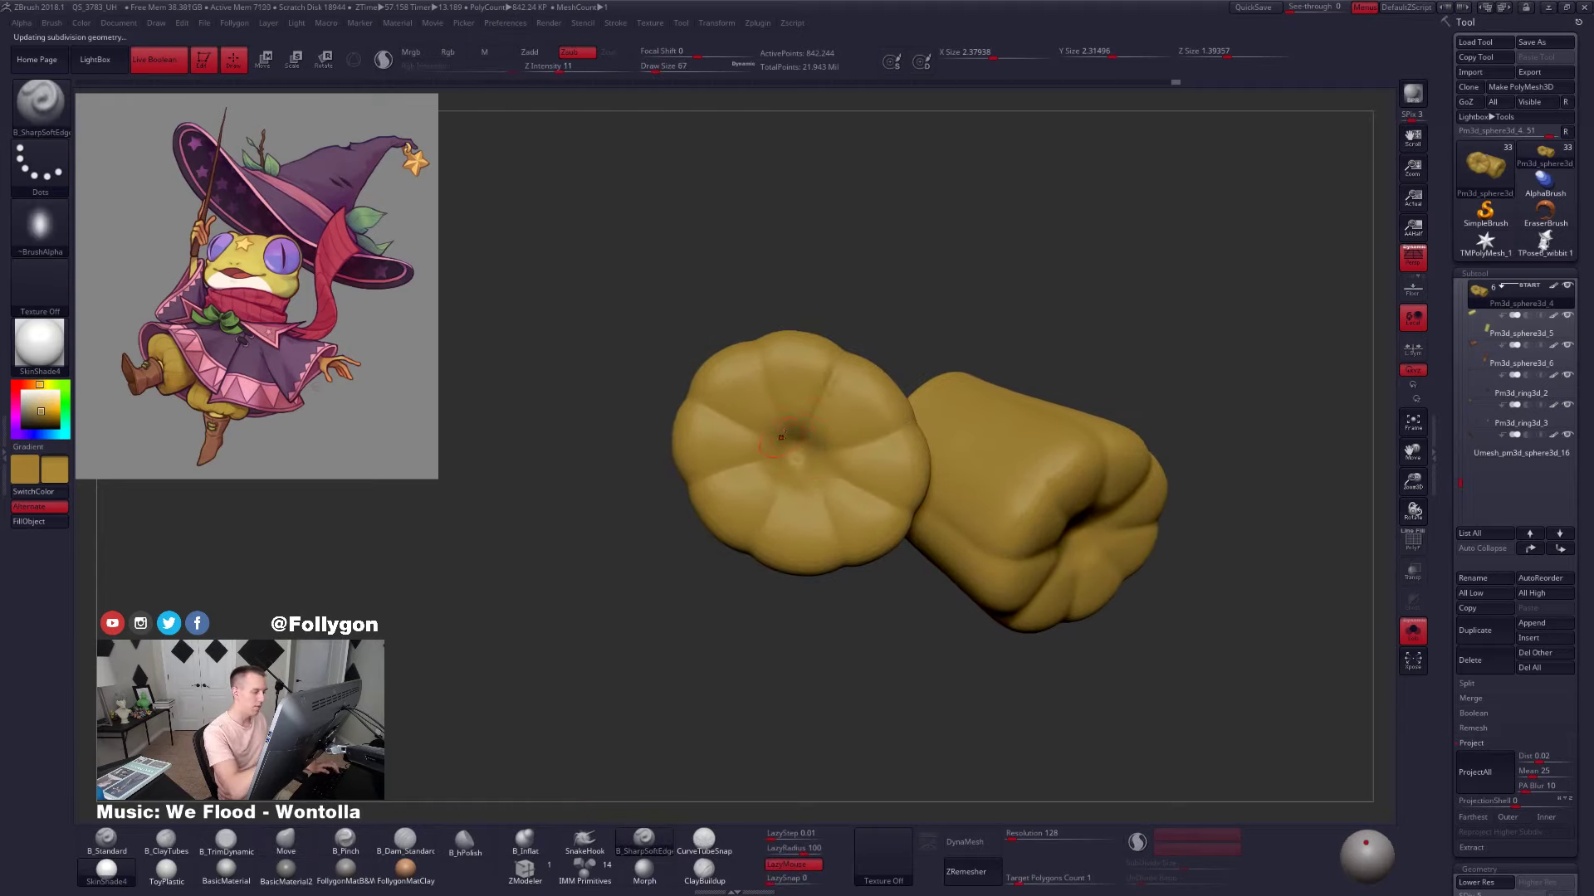
pyautogui.moveTo(818, 448); pyautogui.dragTo(877, 399)
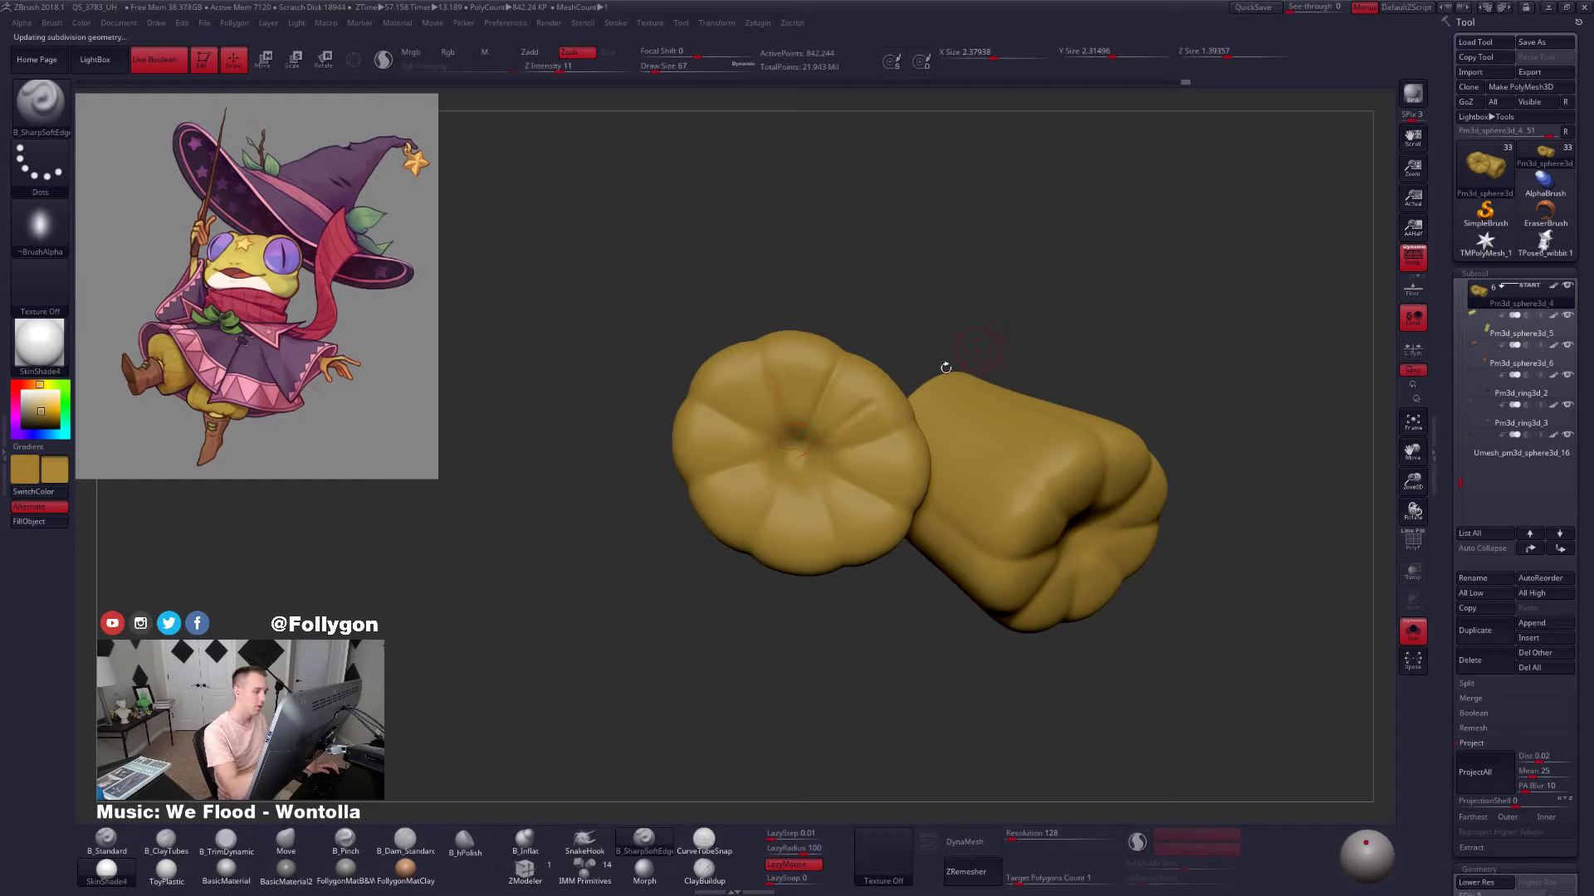
pyautogui.moveTo(826, 458); pyautogui.dragTo(881, 462)
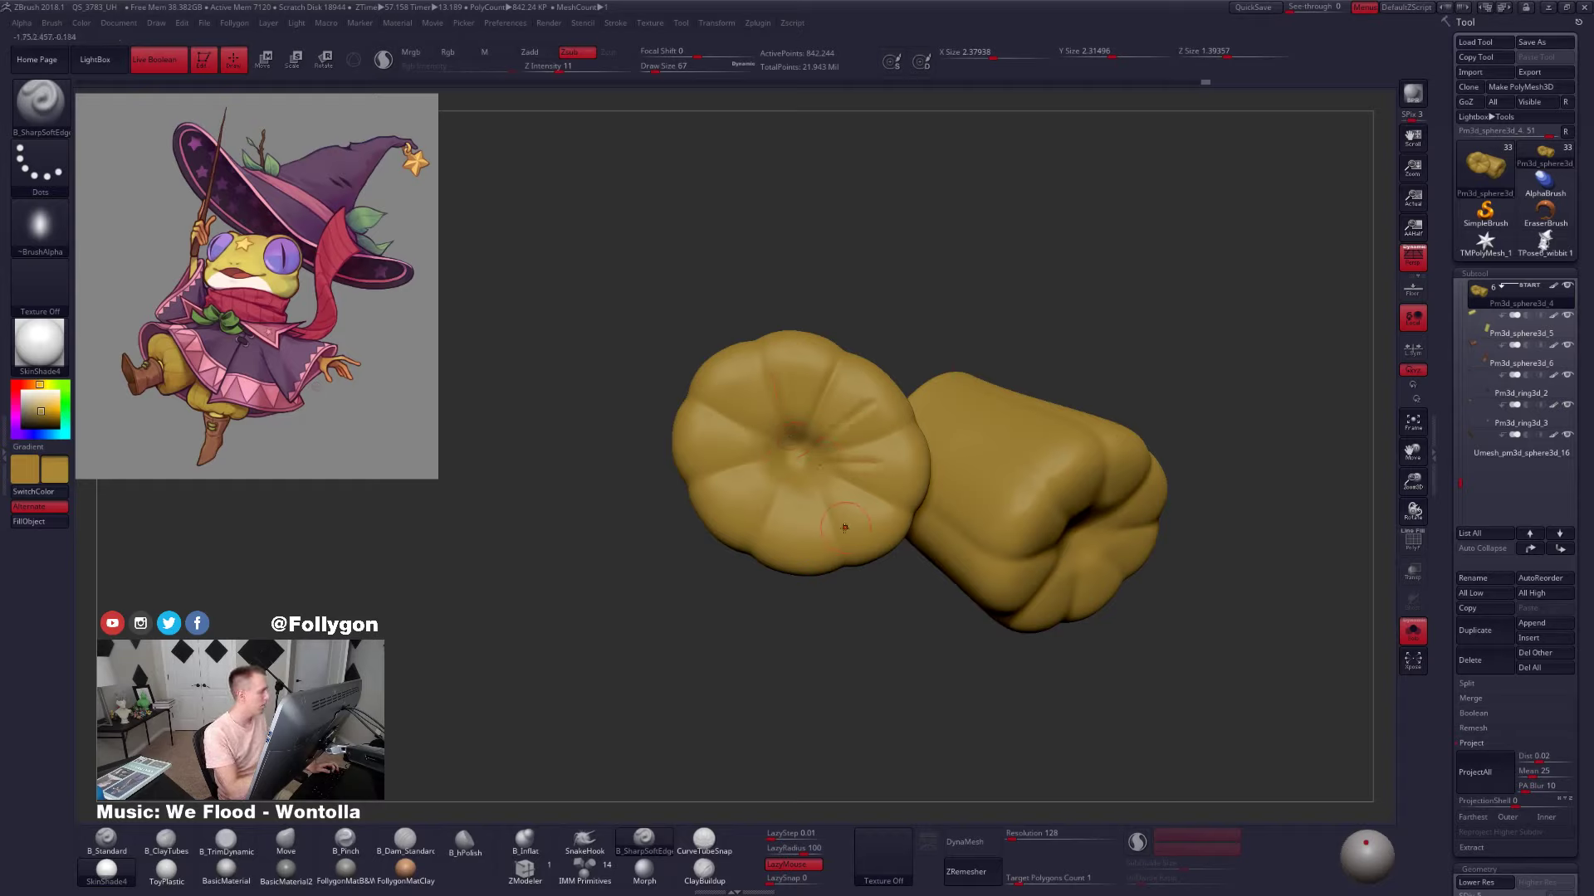
pyautogui.hotkey('ctrl', 'z')
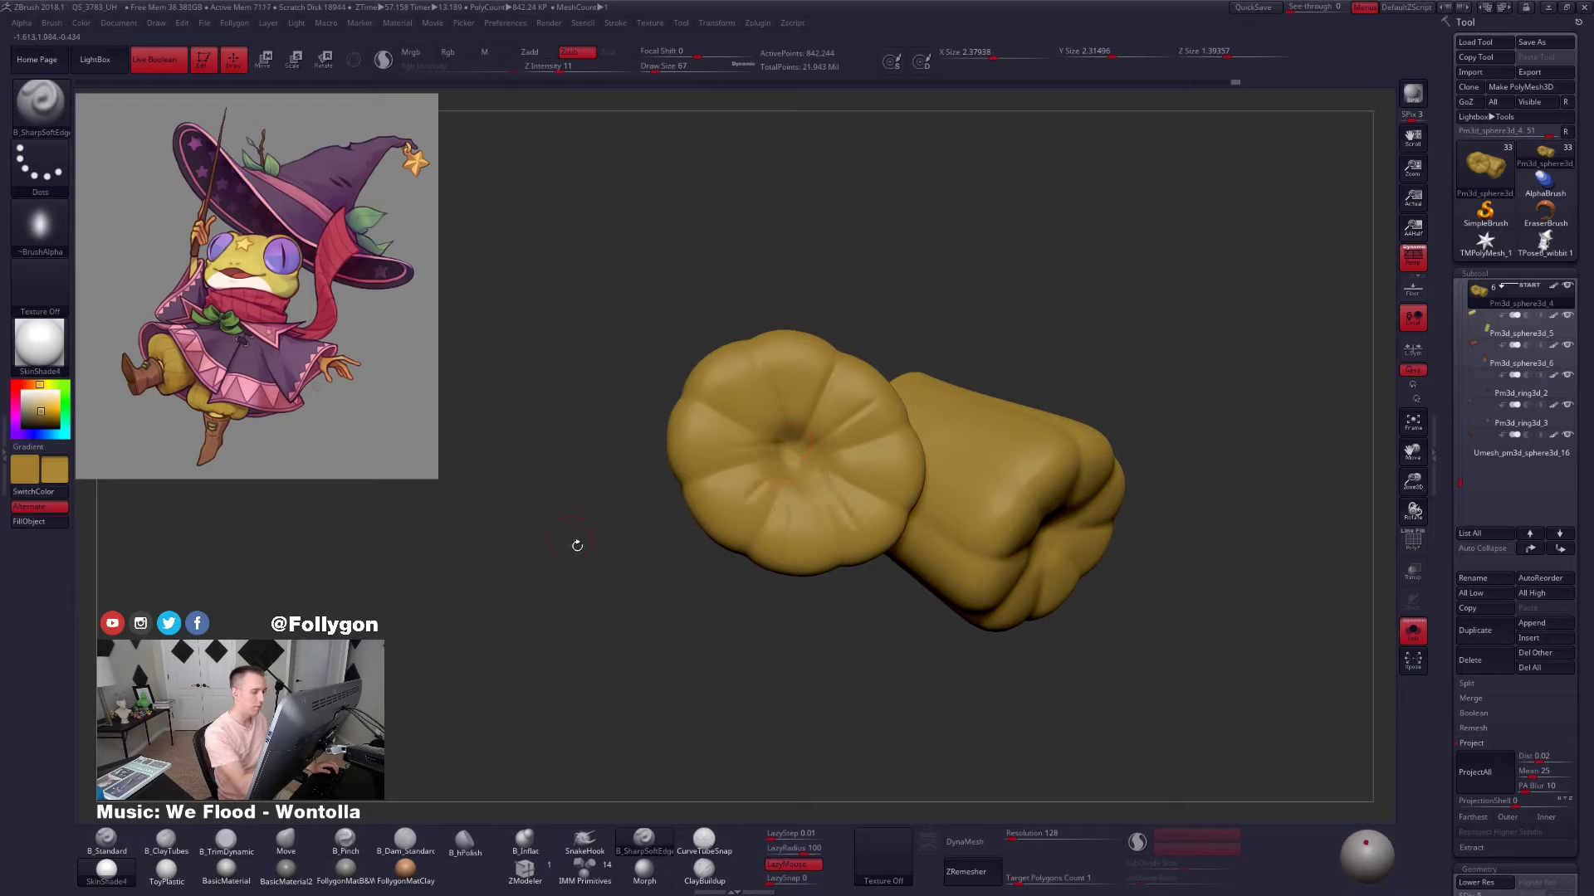
pyautogui.moveTo(781, 490); pyautogui.dragTo(788, 530)
# Carve broader folds radiating from the leg opening's centre with B_SharpSoftEdge at draw size 140
pyautogui.press('space')
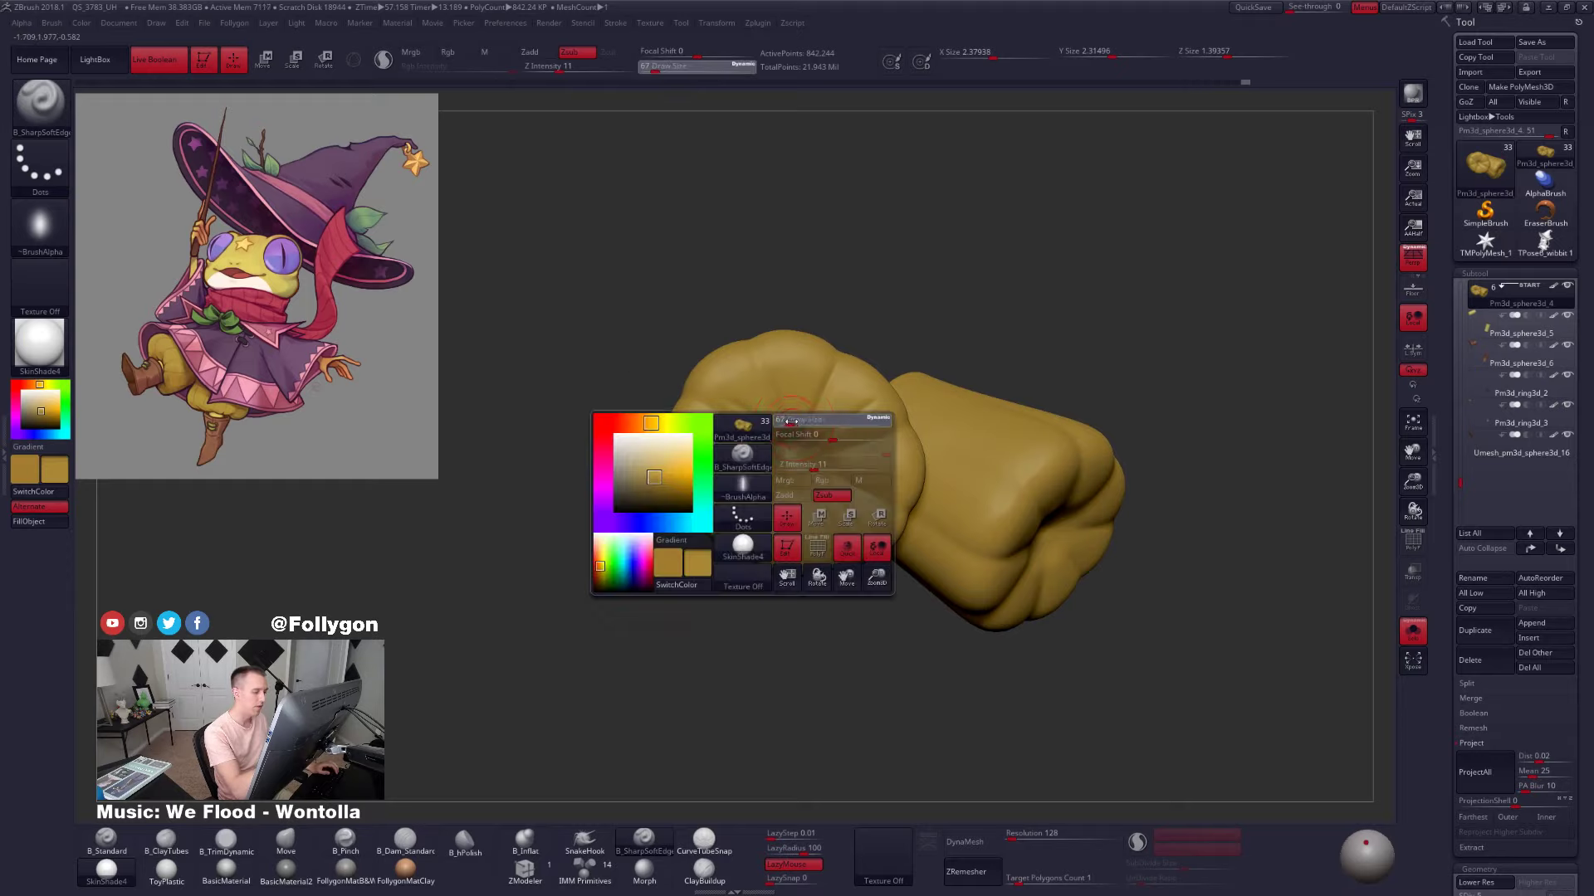
pyautogui.moveTo(783, 422); pyautogui.dragTo(795, 359)
pyautogui.press('space')
pyautogui.moveTo(795, 450); pyautogui.dragTo(873, 379)
pyautogui.moveTo(807, 461); pyautogui.dragTo(898, 414)
pyautogui.moveTo(853, 465)
pyautogui.mouseDown()
pyautogui.moveTo(911, 471)
pyautogui.moveTo(883, 630)
pyautogui.mouseUp()
pyautogui.moveTo(803, 494); pyautogui.dragTo(811, 649)
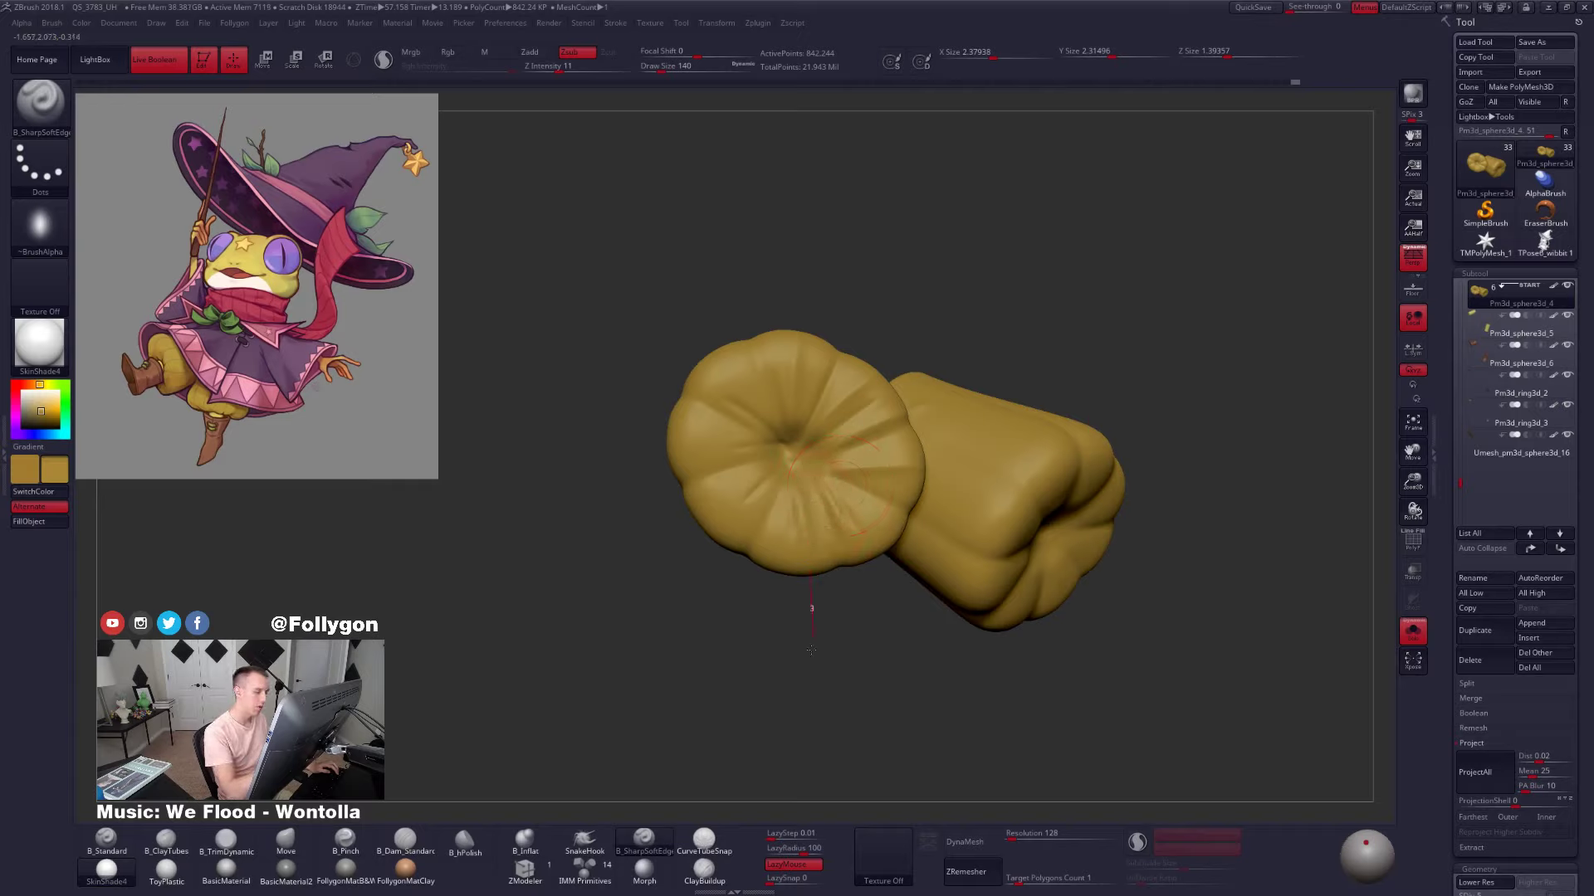
pyautogui.moveTo(769, 469); pyautogui.dragTo(649, 558)
pyautogui.moveTo(797, 446); pyautogui.dragTo(693, 446)
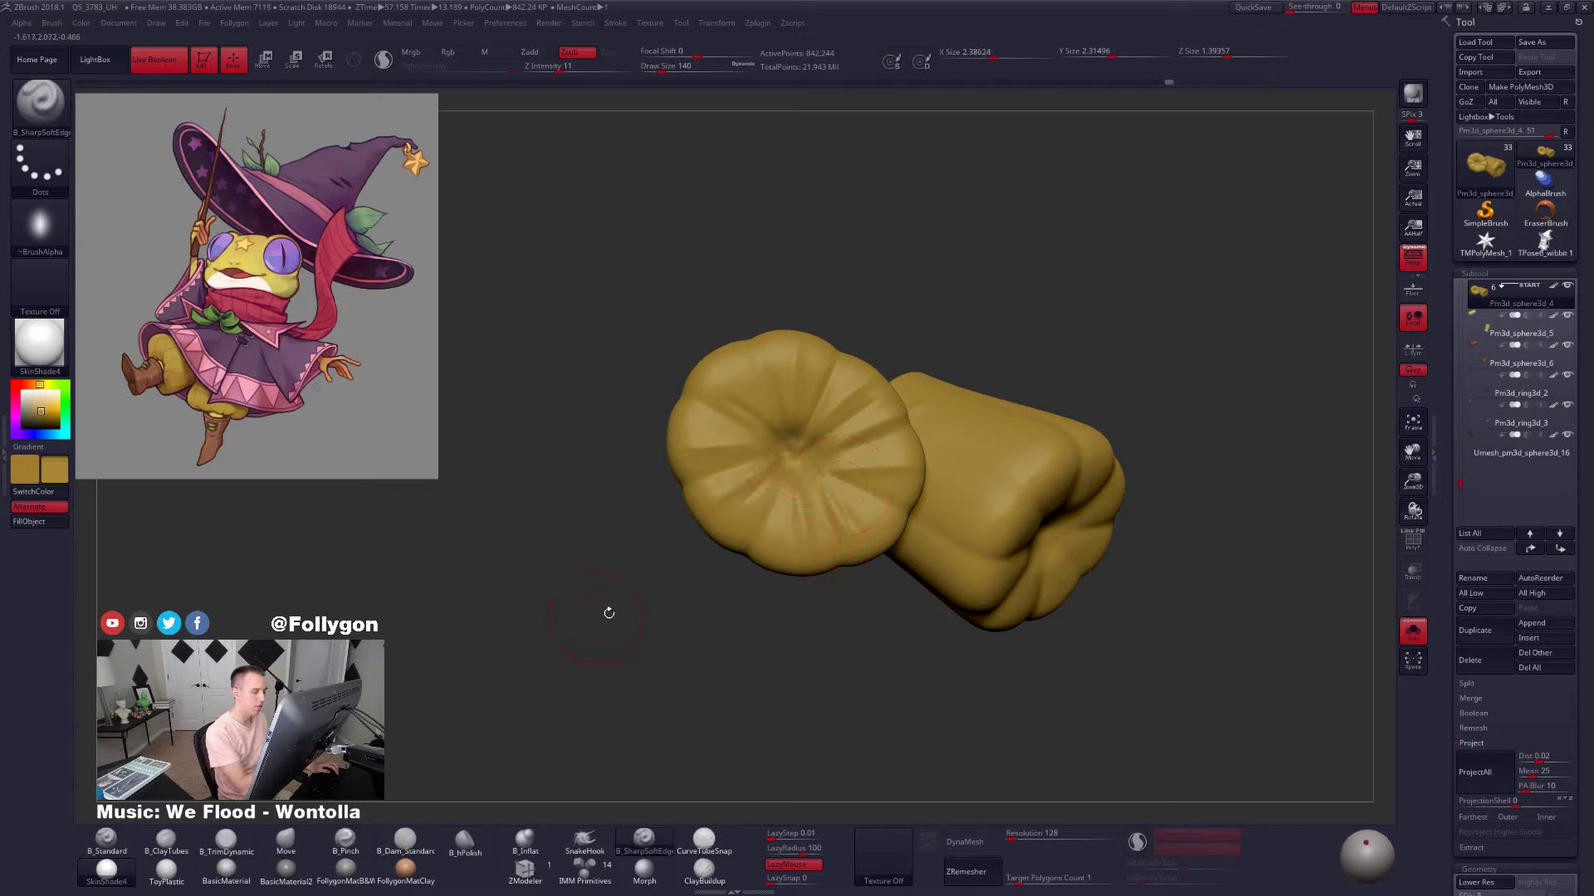
pyautogui.moveTo(608, 612)
pyautogui.mouseDown()
pyautogui.moveTo(813, 620)
pyautogui.moveTo(784, 489)
pyautogui.mouseUp()
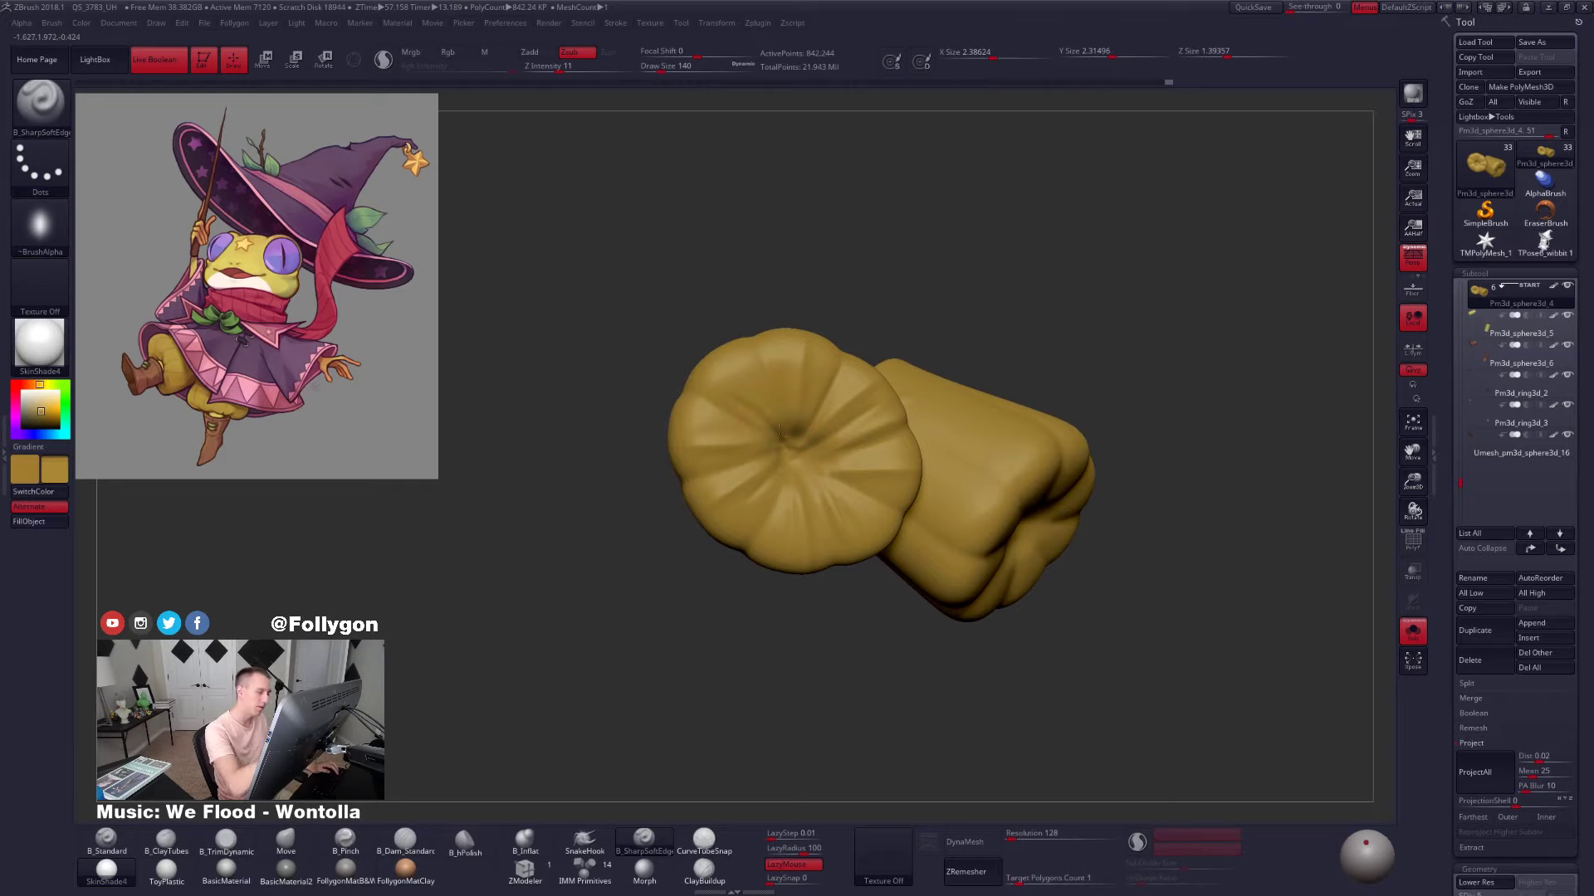
pyautogui.moveTo(780, 432); pyautogui.dragTo(699, 320)
pyautogui.moveTo(946, 619)
pyautogui.mouseDown()
pyautogui.moveTo(801, 478)
pyautogui.moveTo(861, 549)
pyautogui.mouseUp()
# Soften the radial folds at draw size 203, one subdivision level lower, and check them against the full character
pyautogui.press('space')
pyautogui.moveTo(786, 405); pyautogui.dragTo(788, 405)
pyautogui.moveTo(780, 610); pyautogui.dragTo(857, 606)
pyautogui.keyDown('shift'); pyautogui.moveTo(817, 373); pyautogui.dragTo(830, 375); pyautogui.keyUp('shift')
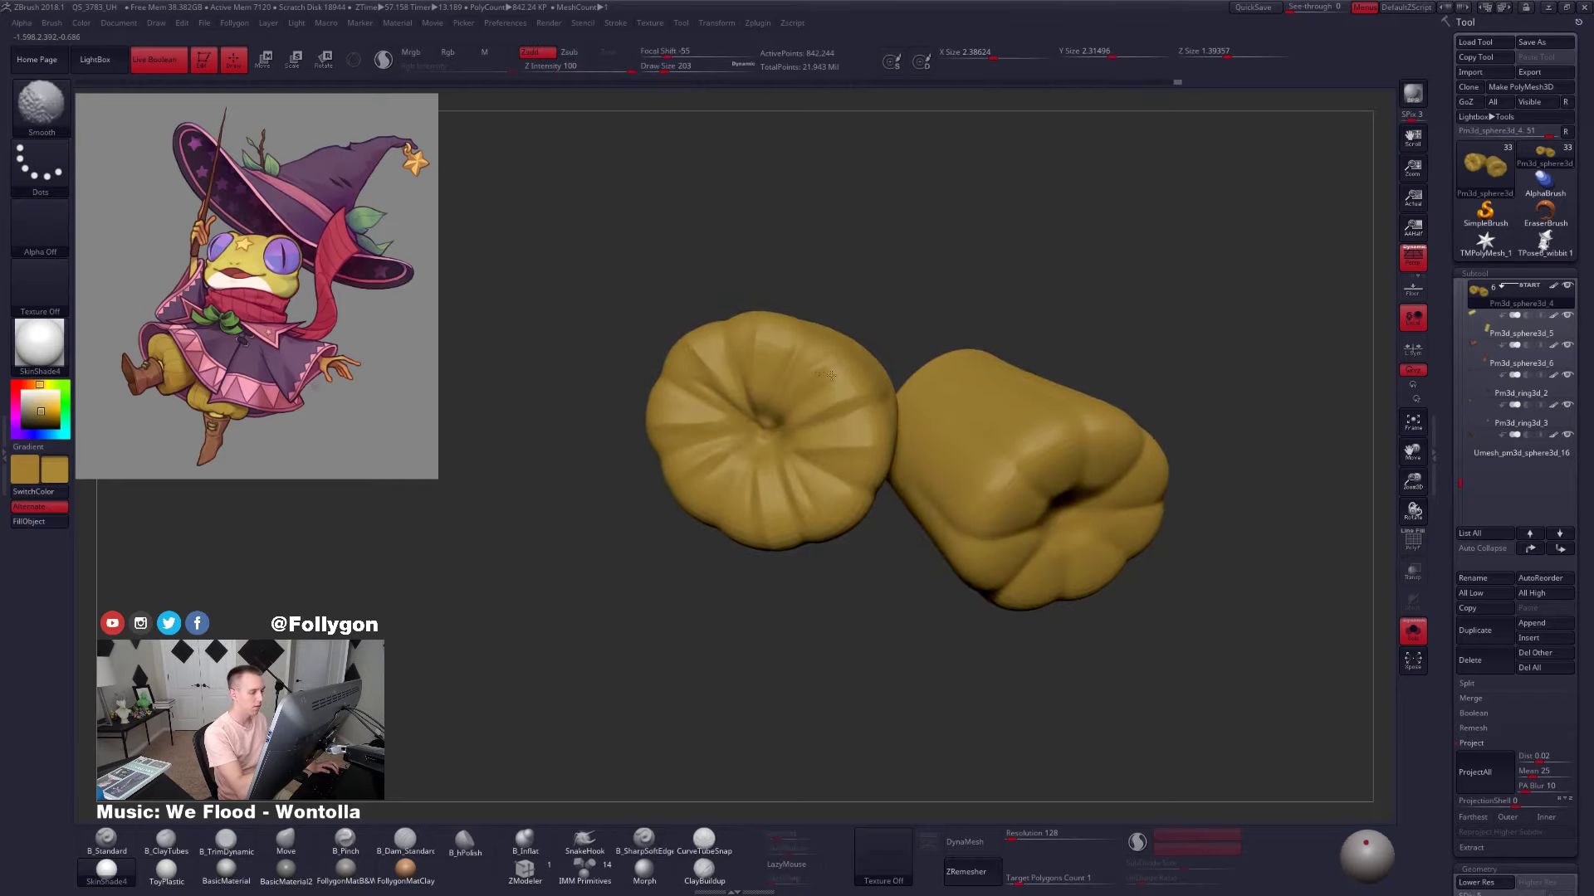
pyautogui.hotkey('shift', 'd')
pyautogui.moveTo(818, 598); pyautogui.dragTo(843, 593)
pyautogui.keyDown('shift'); pyautogui.moveTo(784, 398); pyautogui.dragTo(829, 385); pyautogui.keyUp('shift')
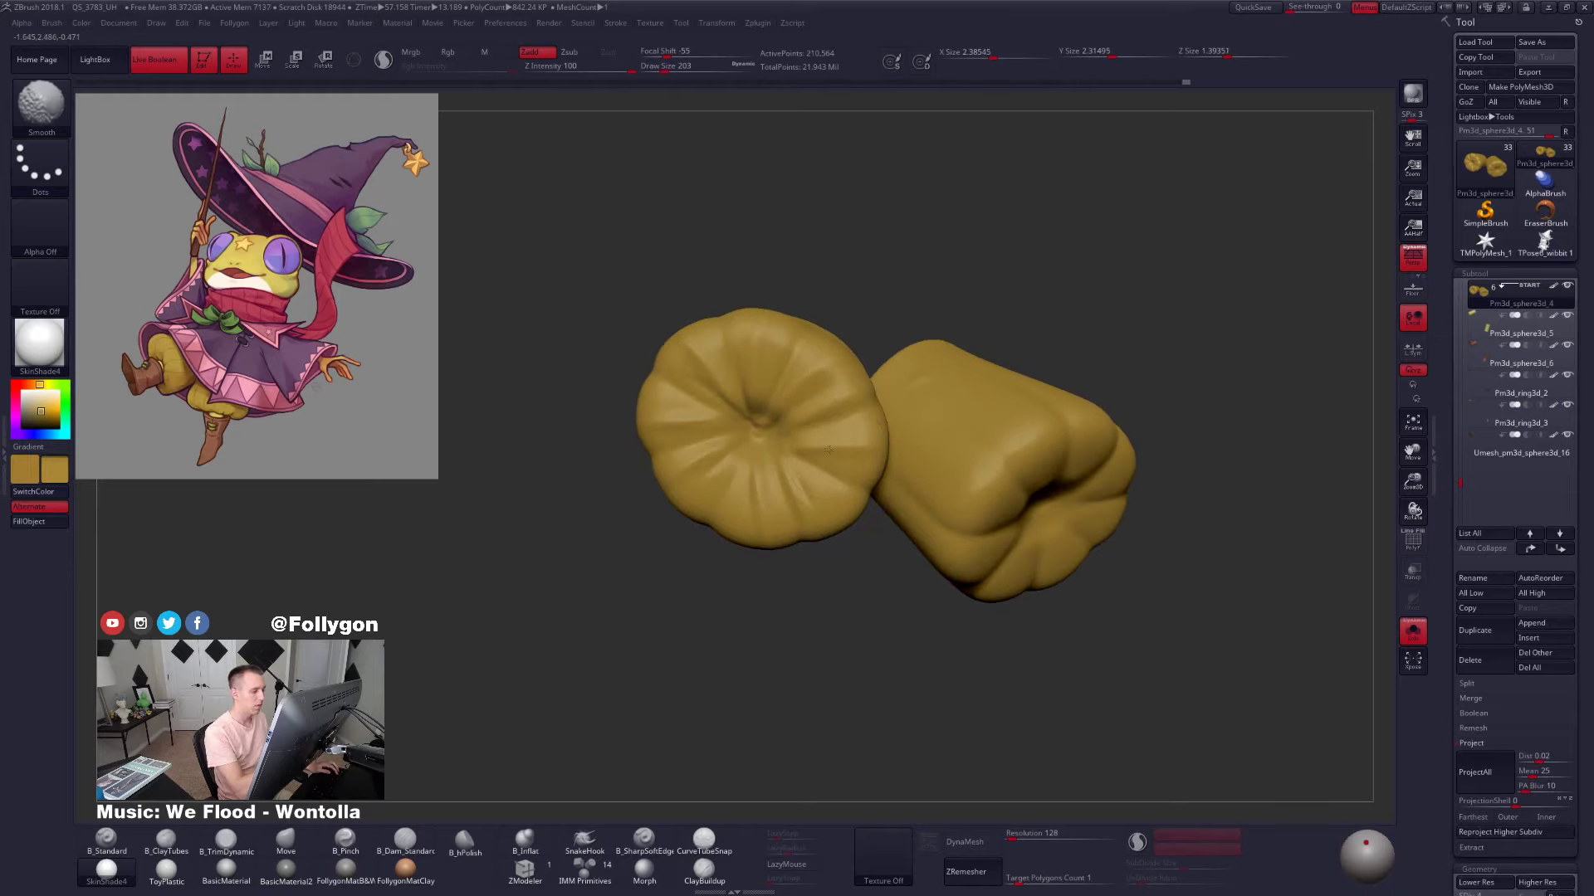
pyautogui.keyDown('shift'); pyautogui.moveTo(818, 477); pyautogui.dragTo(820, 488); pyautogui.keyUp('shift')
pyautogui.moveTo(767, 593); pyautogui.dragTo(810, 655)
pyautogui.hotkey('shift', 's')
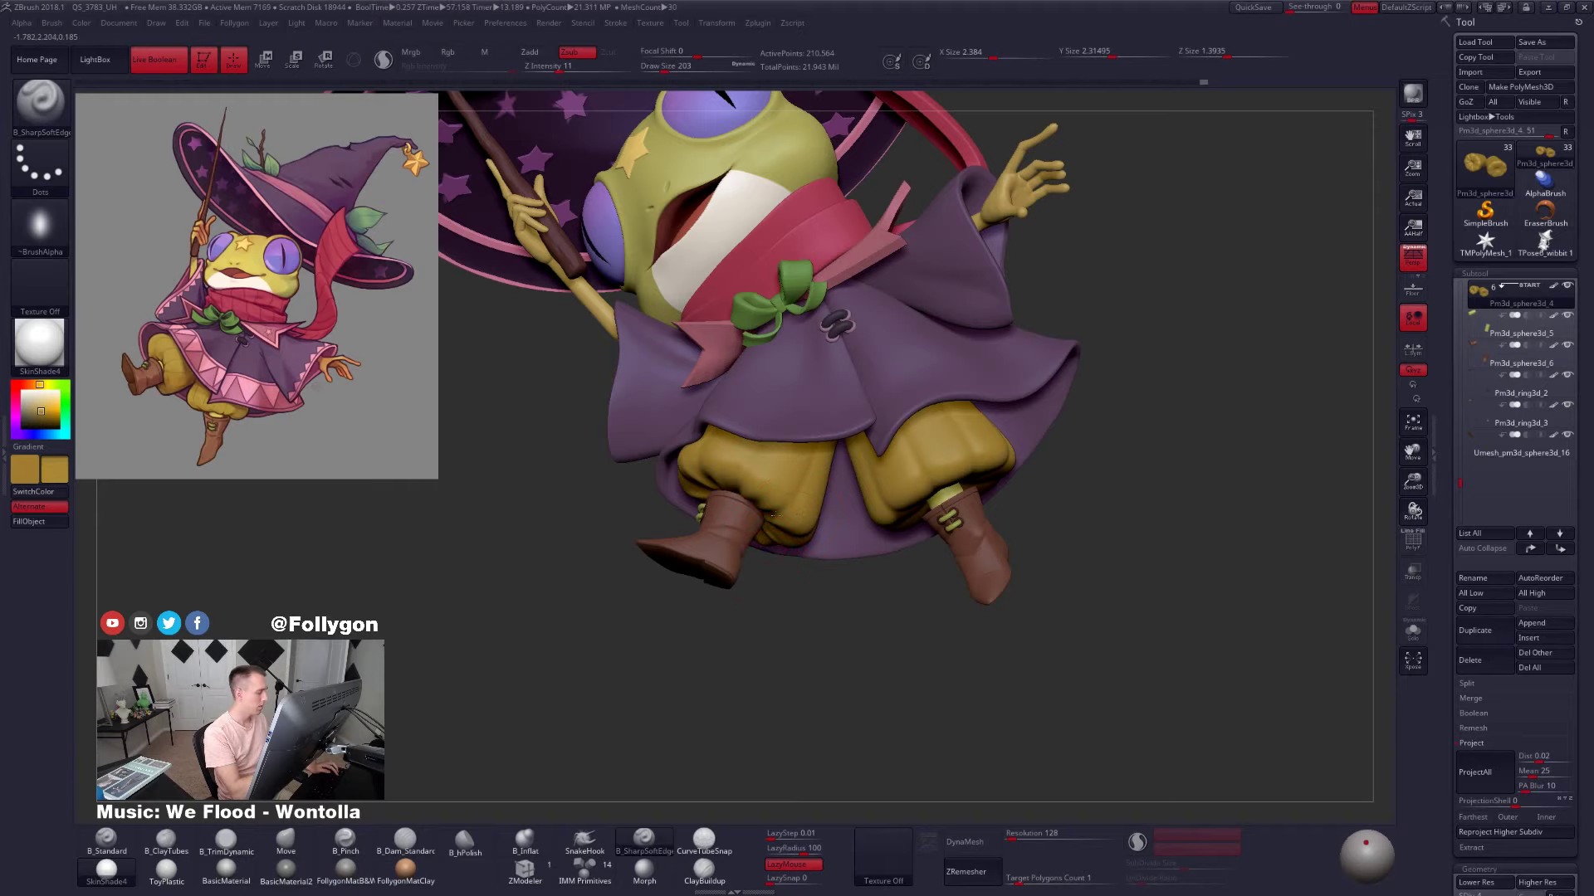
pyautogui.hotkey('shift', 's')
pyautogui.moveTo(780, 643)
pyautogui.mouseDown()
pyautogui.moveTo(788, 594)
pyautogui.moveTo(793, 655)
pyautogui.mouseUp()
# Deepen the creases around the leg opening with B_SharpSoftEdge at draw size 81
pyautogui.press('space')
pyautogui.moveTo(742, 512); pyautogui.dragTo(726, 512)
pyautogui.keyDown('alt'); pyautogui.moveTo(788, 610); pyautogui.dragTo(793, 652); pyautogui.keyUp('alt')
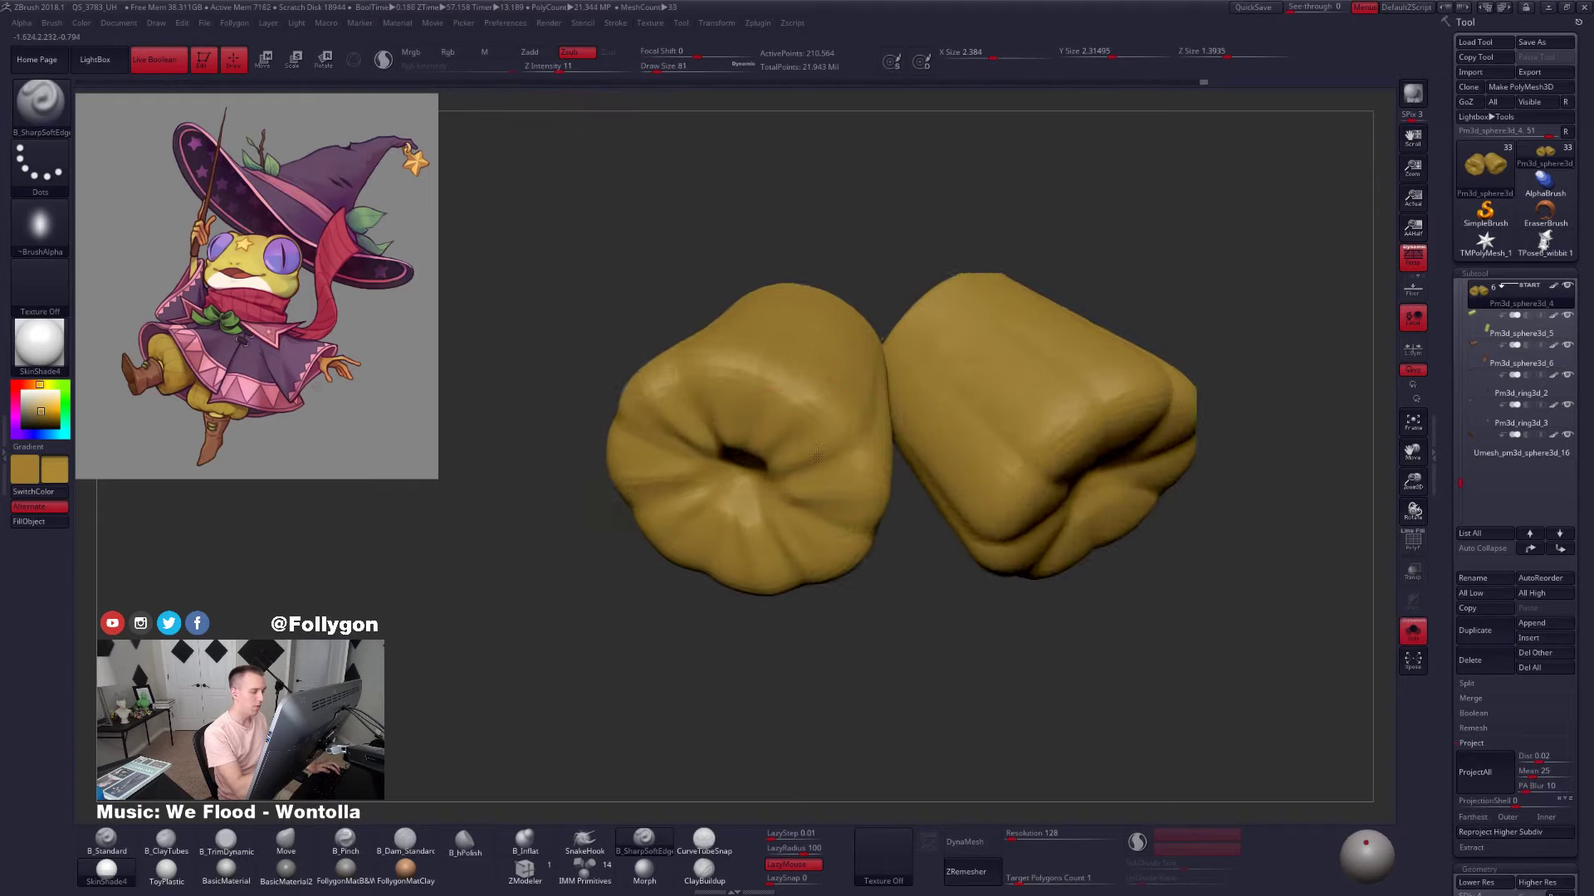
pyautogui.moveTo(818, 453); pyautogui.dragTo(768, 466)
pyautogui.moveTo(785, 664); pyautogui.dragTo(801, 627)
# Flatten the ridges between the opening's folds with B_TrimDynamic at draw size 113
pyautogui.click(226, 842)
pyautogui.press('space')
pyautogui.moveTo(742, 513); pyautogui.dragTo(748, 513)
pyautogui.moveTo(796, 655); pyautogui.dragTo(772, 660)
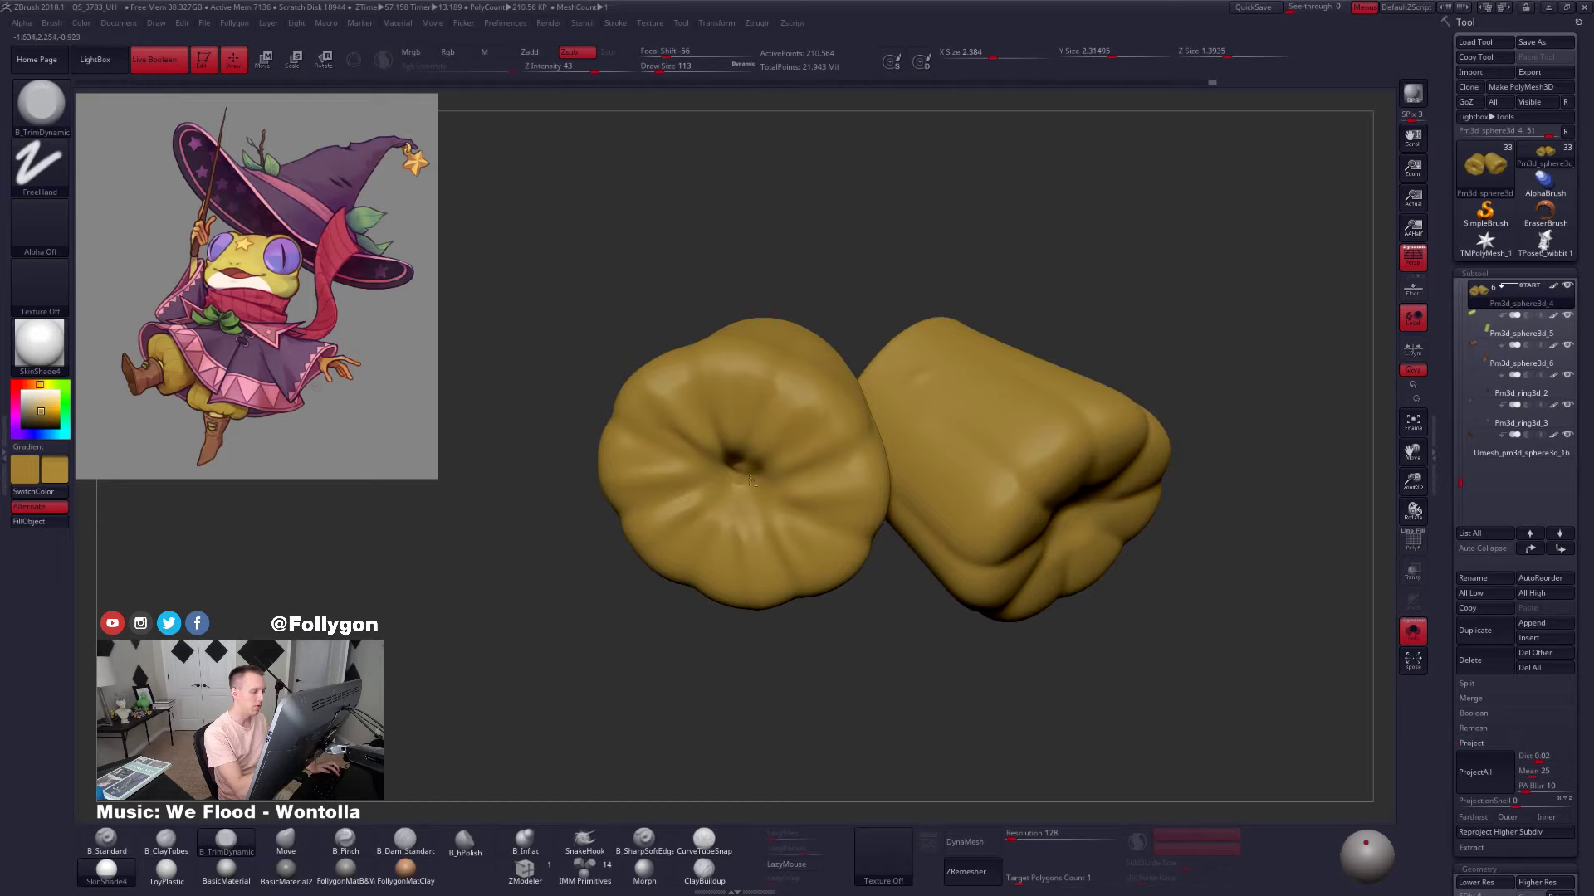
pyautogui.moveTo(785, 424); pyautogui.dragTo(751, 457)
pyautogui.moveTo(784, 664); pyautogui.dragTo(791, 639)
pyautogui.moveTo(733, 456); pyautogui.dragTo(768, 399)
pyautogui.moveTo(785, 664); pyautogui.dragTo(801, 651)
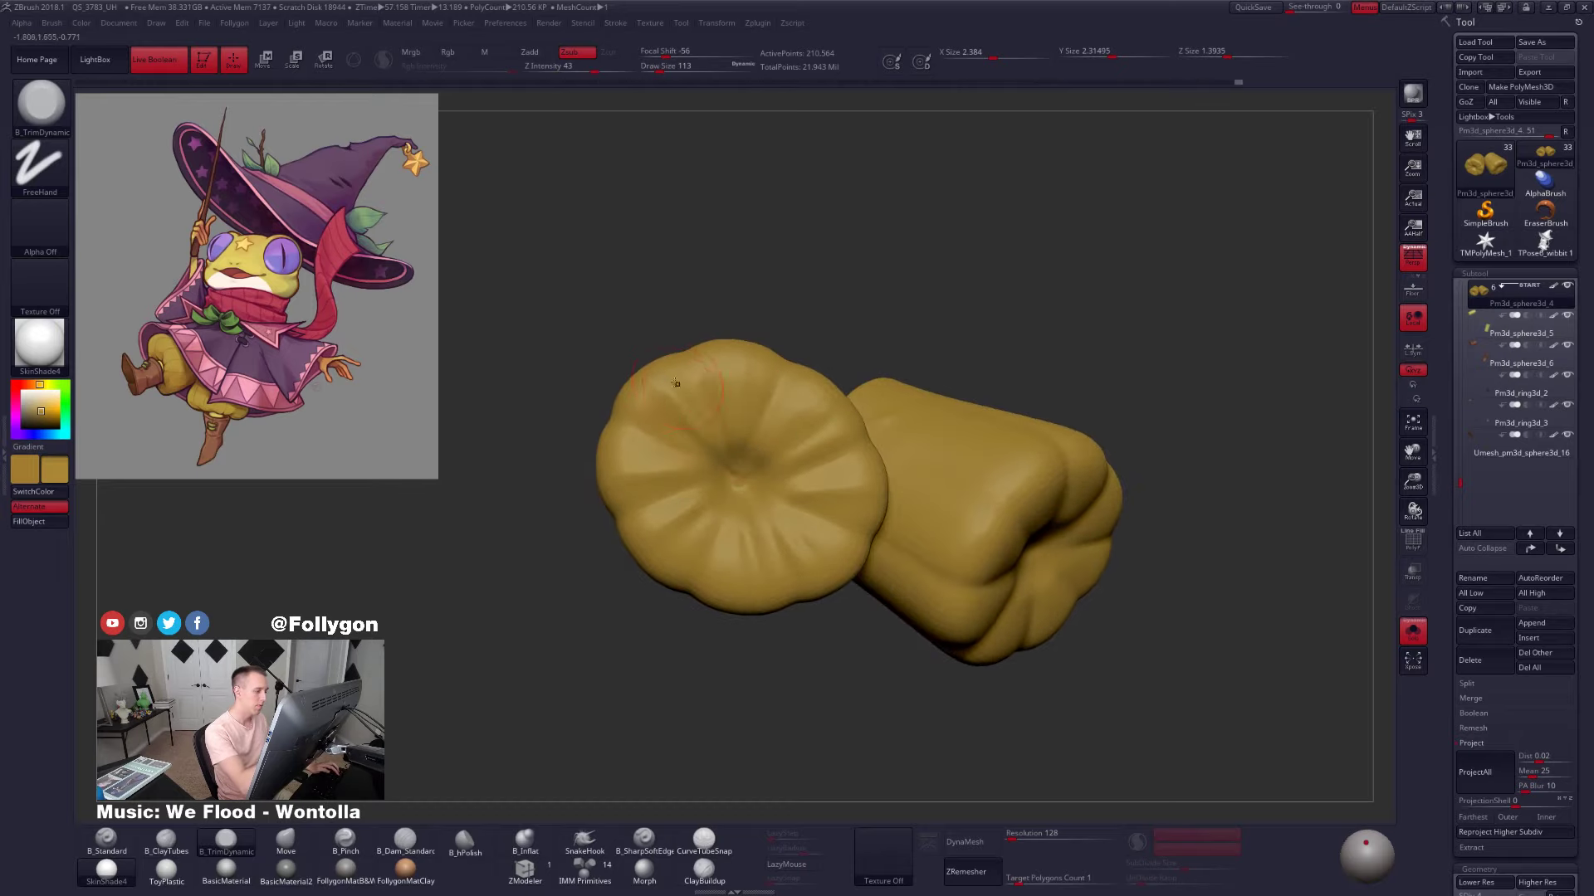
pyautogui.moveTo(722, 480); pyautogui.dragTo(743, 465)
pyautogui.moveTo(784, 664); pyautogui.dragTo(818, 664)
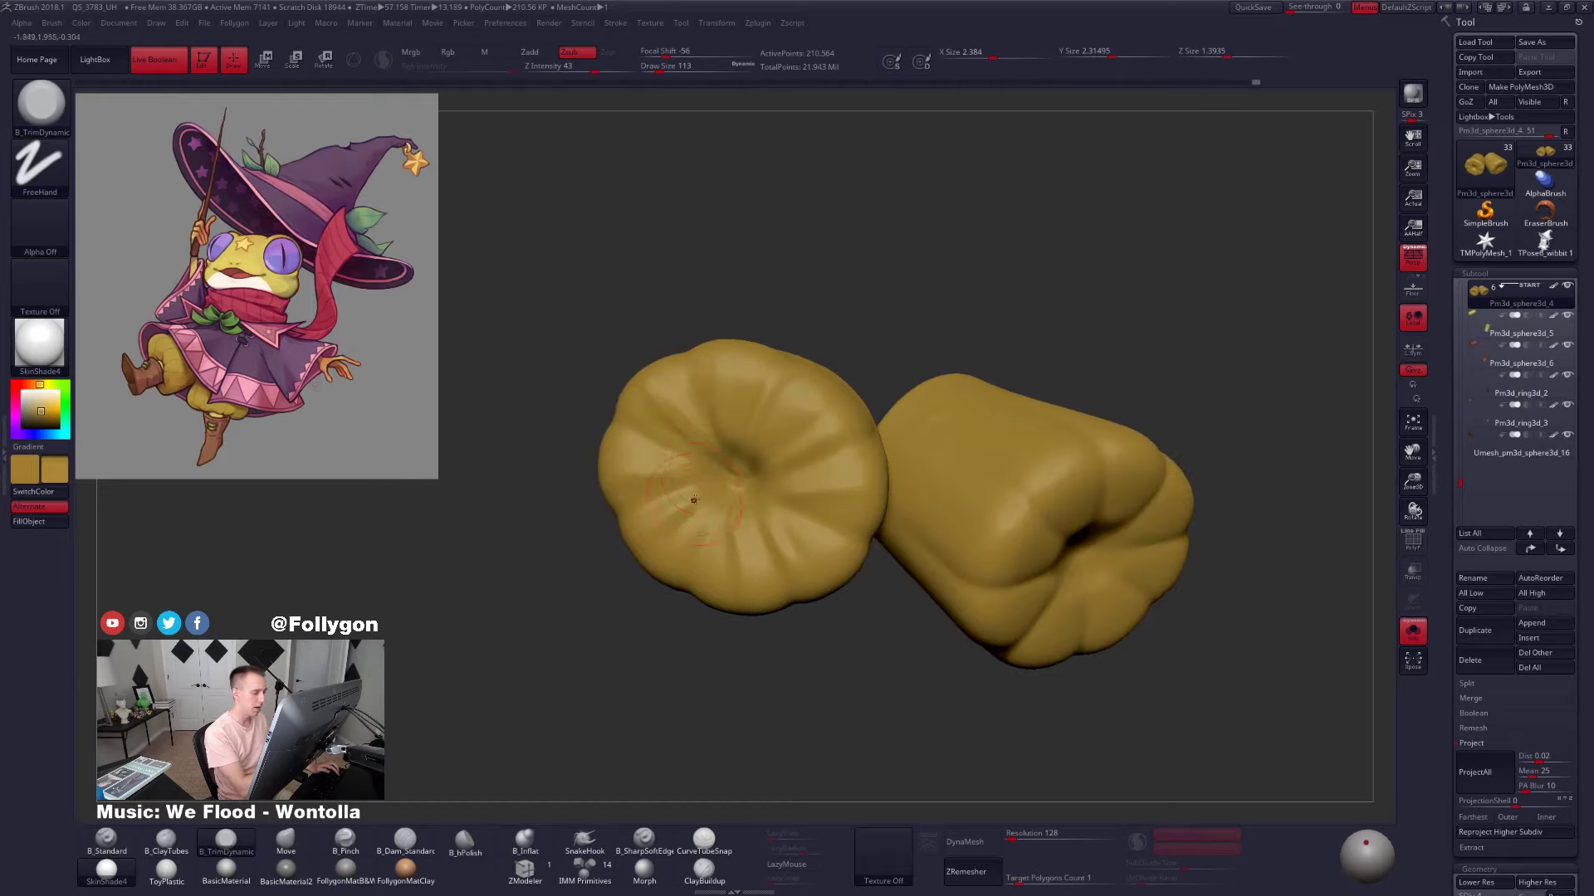
pyautogui.moveTo(682, 558); pyautogui.dragTo(698, 514)
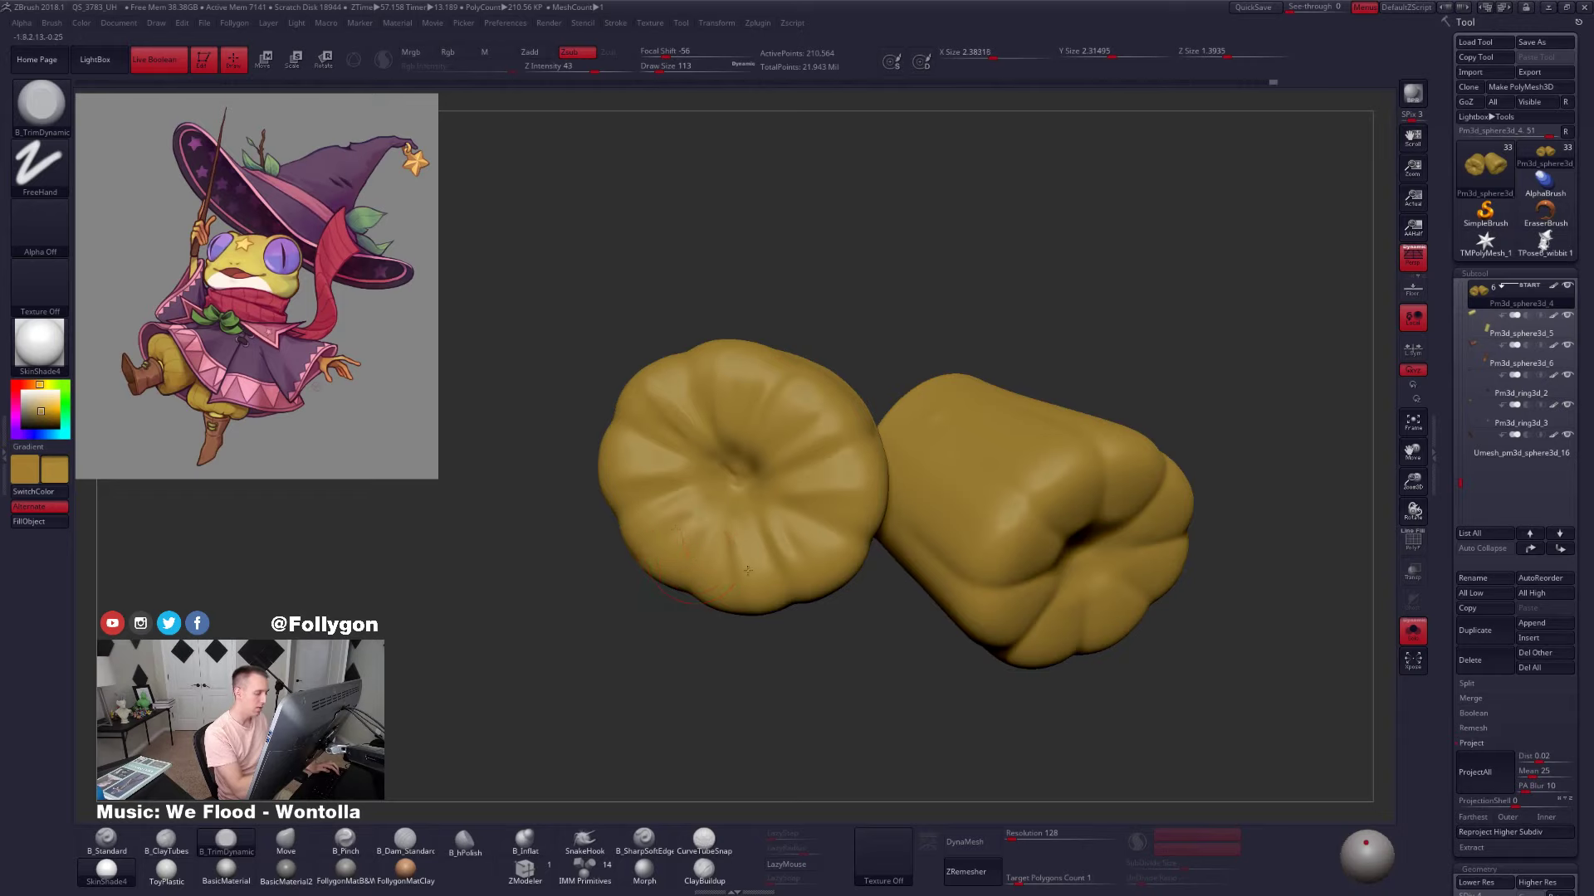
# Smooth the opening's folds at draw size 113 and compare the trousers with the whole character
pyautogui.moveTo(826, 584); pyautogui.dragTo(823, 551, button='right')
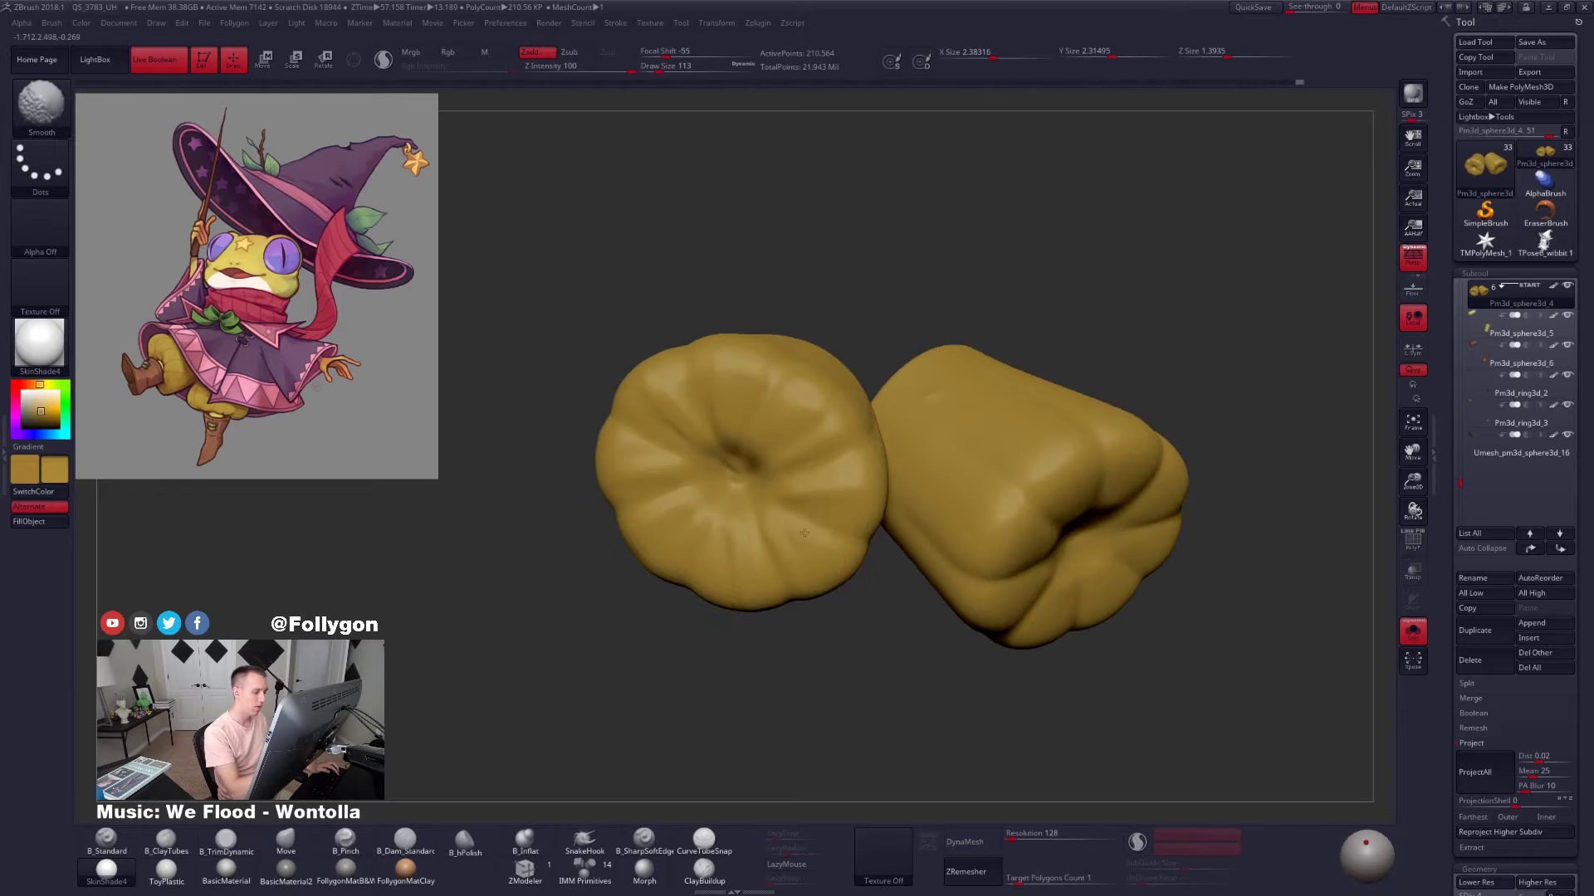
pyautogui.keyDown('shift'); pyautogui.moveTo(817, 501); pyautogui.dragTo(800, 491); pyautogui.keyUp('shift')
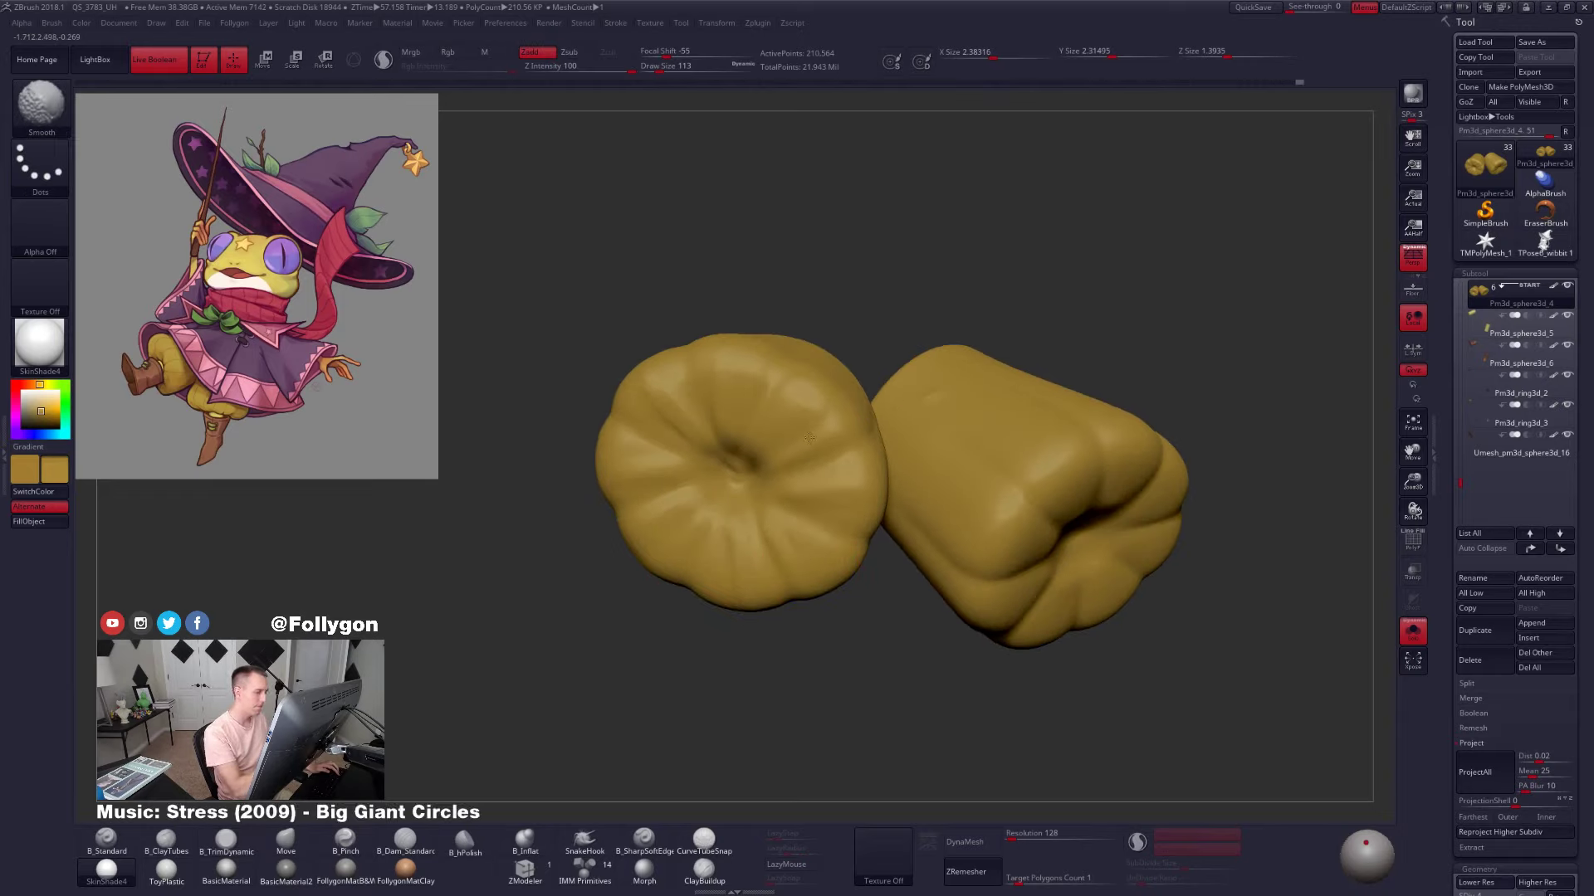
pyautogui.keyDown('alt'); pyautogui.moveTo(822, 597); pyautogui.dragTo(809, 523, button='right'); pyautogui.keyUp('alt')
pyautogui.moveTo(809, 523)
pyautogui.mouseDown(button='right')
pyautogui.moveTo(807, 576)
pyautogui.moveTo(853, 564)
pyautogui.mouseUp(button='right')
pyautogui.hotkey('alt', 's')
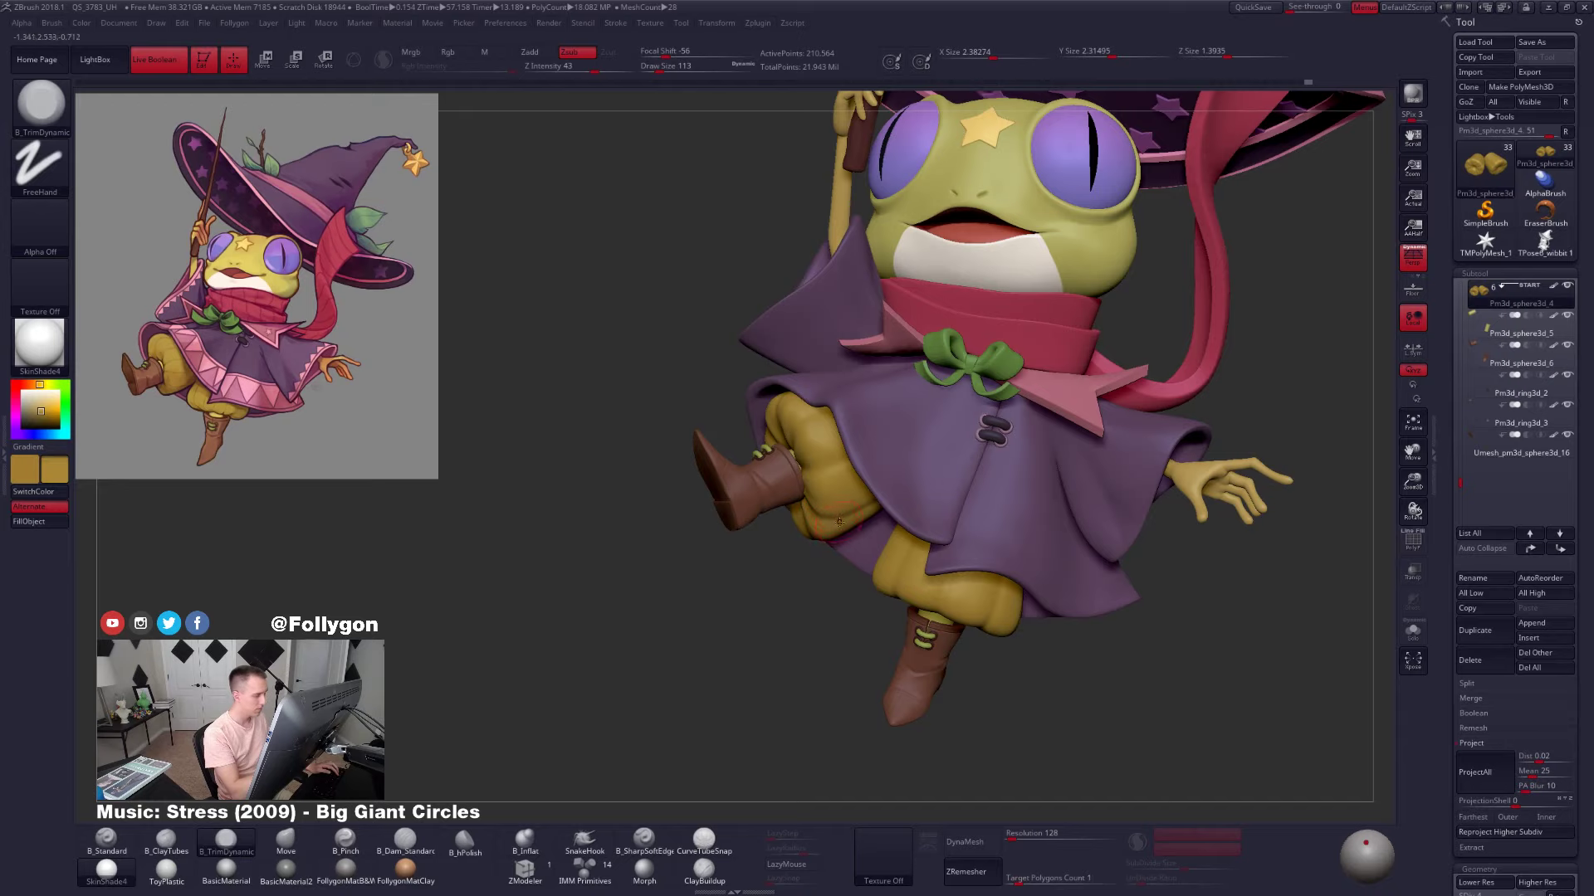
pyautogui.moveTo(843, 538); pyautogui.dragTo(811, 444, button='right')
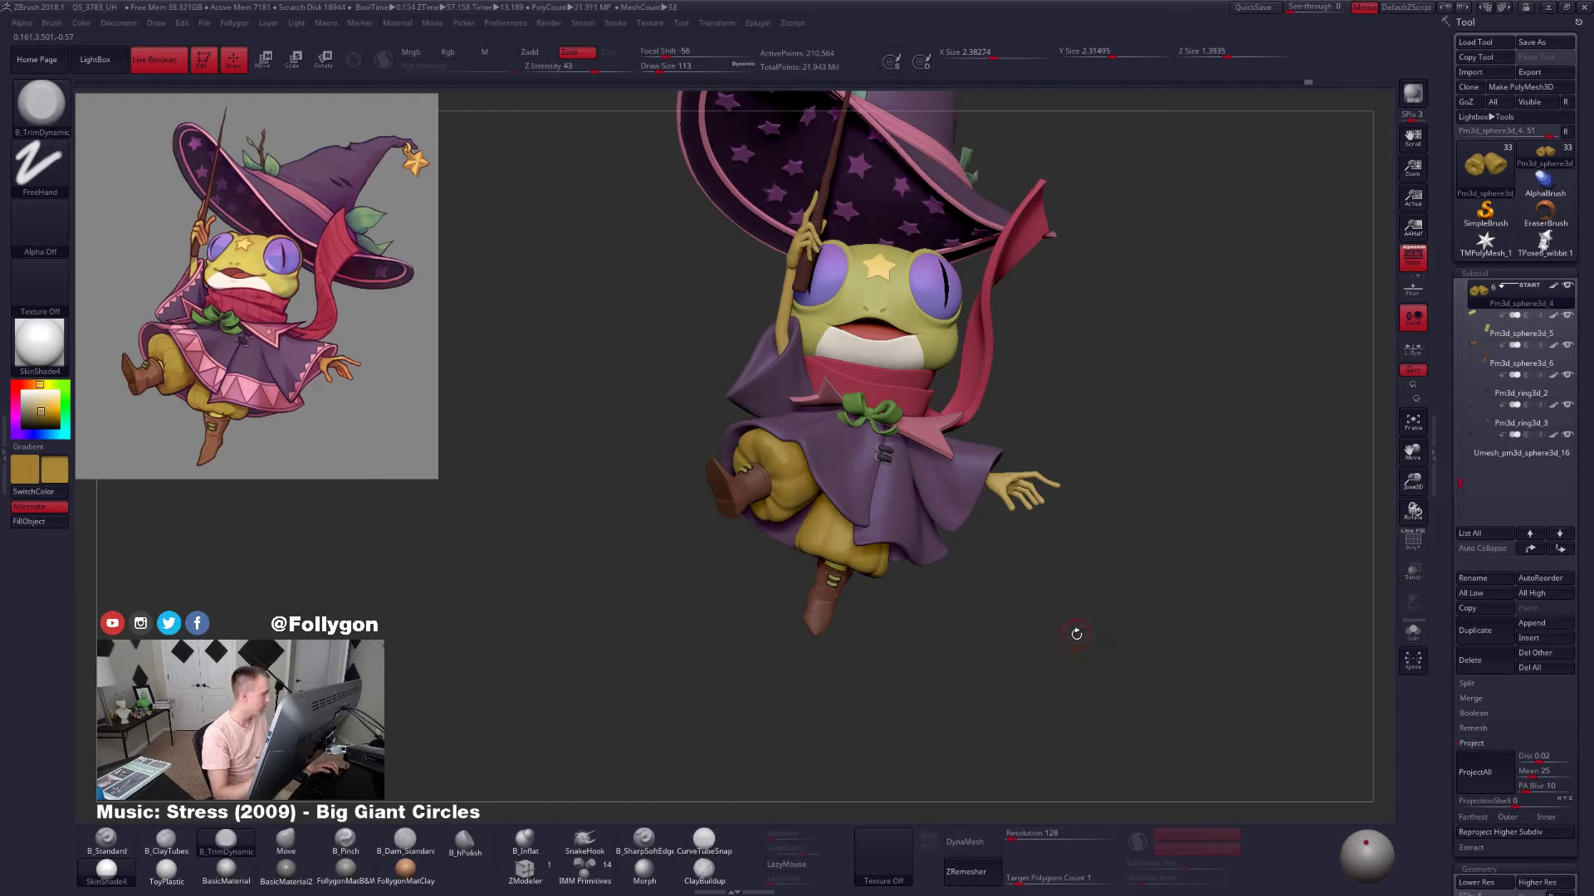
# Undo the fold sculpting on the isolated trousers back to the masked state, then redo up to the indented, unmasked opening
pyautogui.click(1413, 632)
pyautogui.keyDown('ctrl'); pyautogui.moveTo(798, 481); pyautogui.dragTo(807, 542, button='right'); pyautogui.keyUp('ctrl')
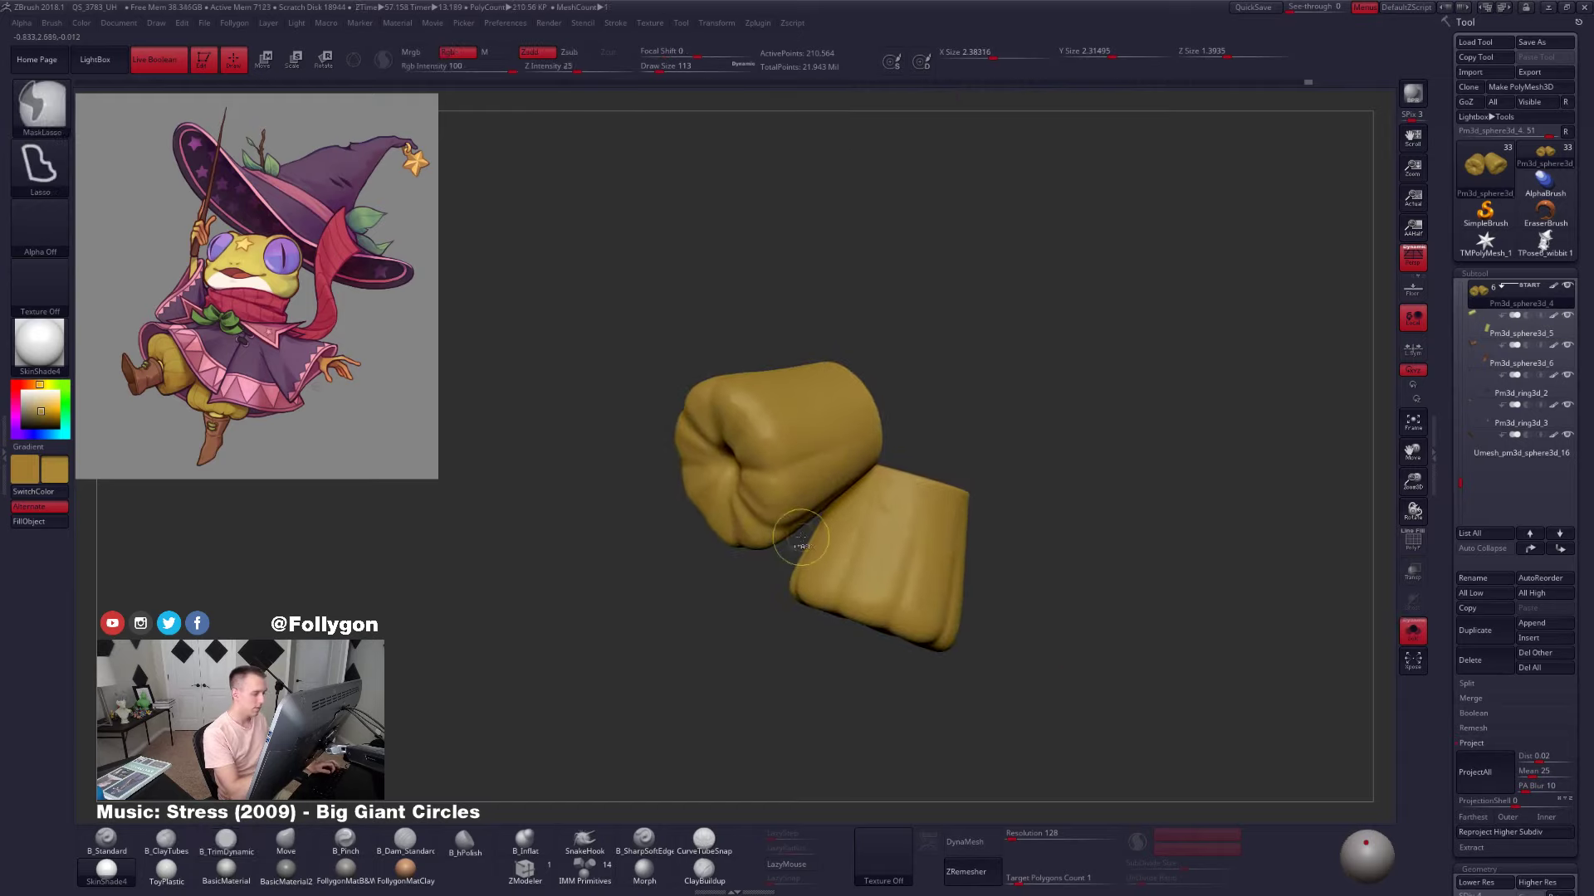
pyautogui.hotkey('ctrl', 'z')
pyautogui.hotkey('ctrl', 'z')
pyautogui.hotkey('ctrl', 'z')
pyautogui.hotkey('ctrl', 'z')
pyautogui.hotkey('ctrl', 'z')
pyautogui.hotkey('ctrl', 'z')
pyautogui.hotkey('ctrl', 'z')
pyautogui.hotkey('ctrl', 'z')
pyautogui.hotkey('ctrl', 'z')
pyautogui.hotkey('ctrl', 'z')
pyautogui.hotkey('ctrl', 'z')
pyautogui.hotkey('ctrl', 'z')
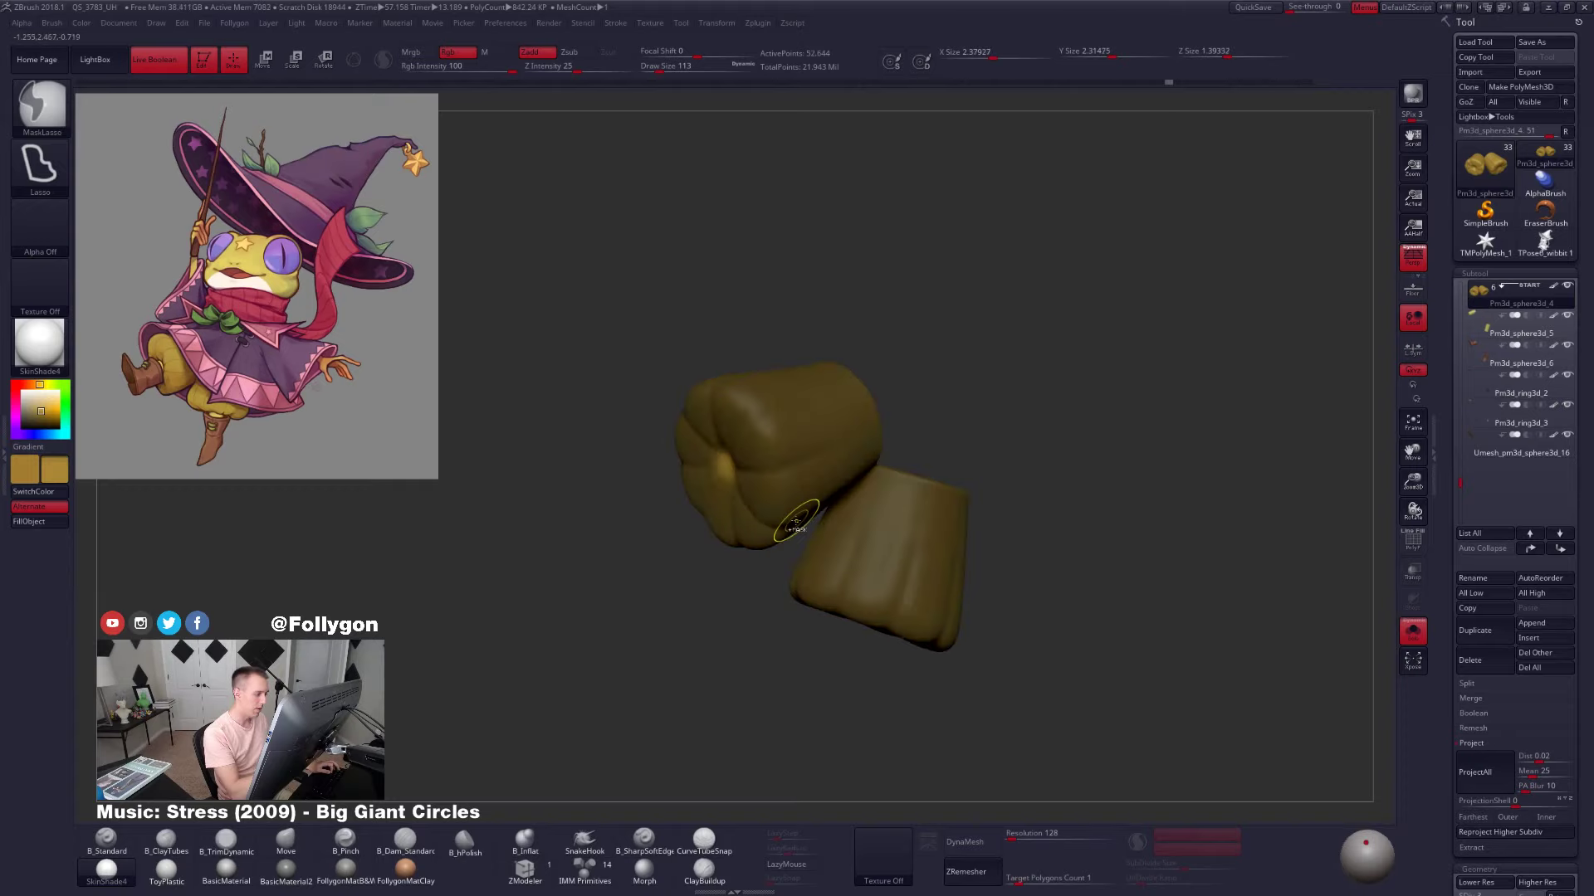
pyautogui.hotkey('ctrl', 'shift', 'z')
pyautogui.hotkey('ctrl', 'shift', 'z')
pyautogui.hotkey('ctrl', 'shift', 'z')
pyautogui.hotkey('ctrl', 'shift', 'z')
pyautogui.hotkey('ctrl', 'shift', 'z')
pyautogui.hotkey('ctrl', 'shift', 'z')
pyautogui.hotkey('ctrl', 'shift', 'z')
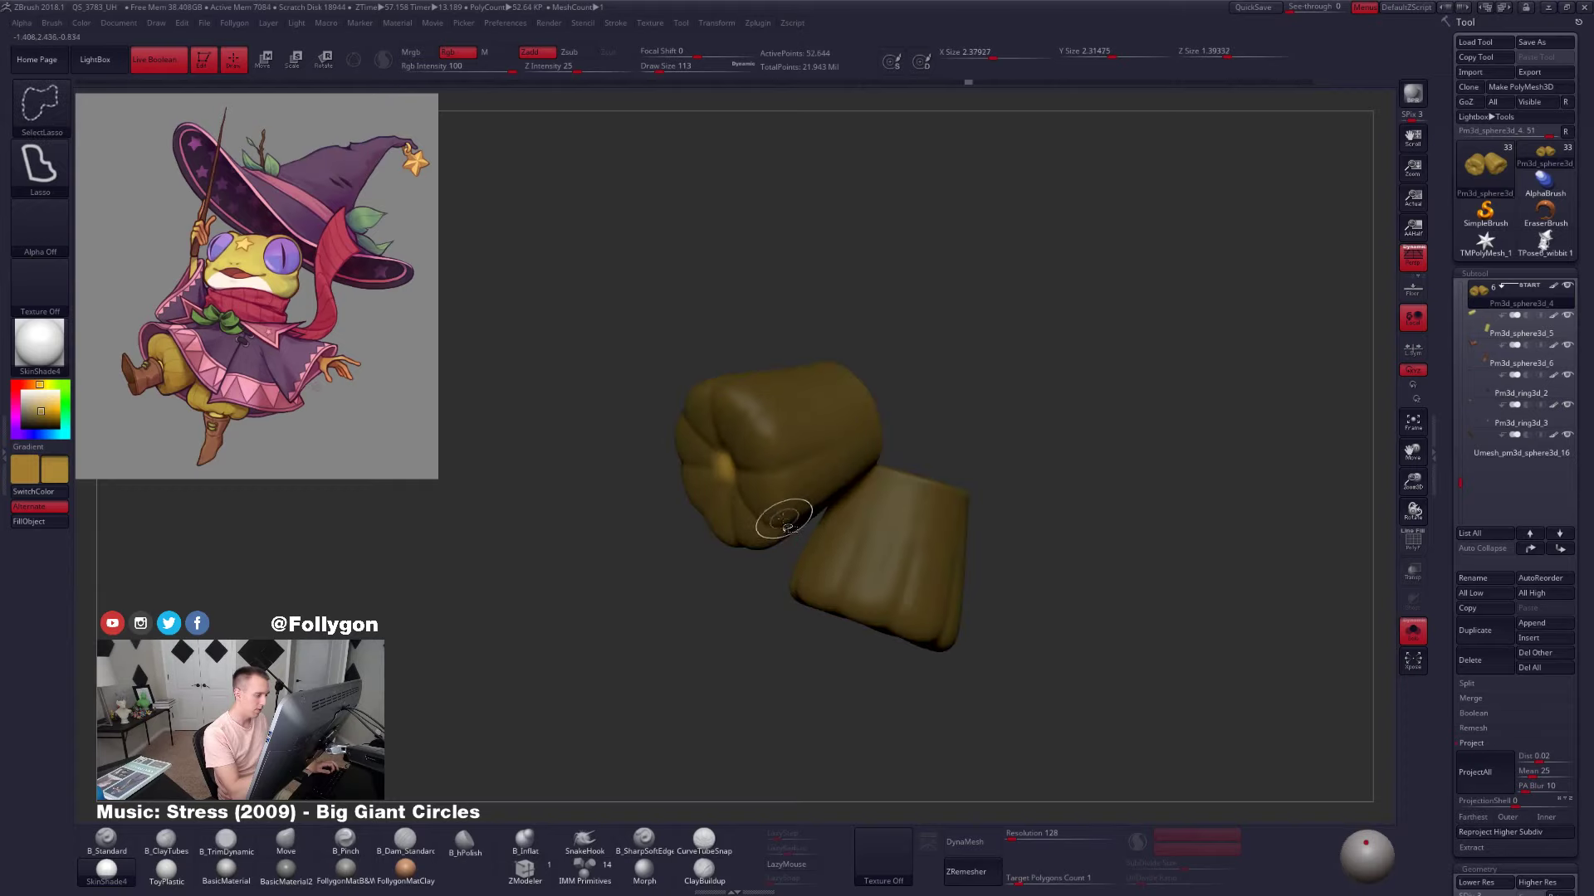
pyautogui.hotkey('ctrl', 'shift', 'z')
pyautogui.hotkey('ctrl', 'shift', 'z')
pyautogui.hotkey('ctrl', 'shift', 'z')
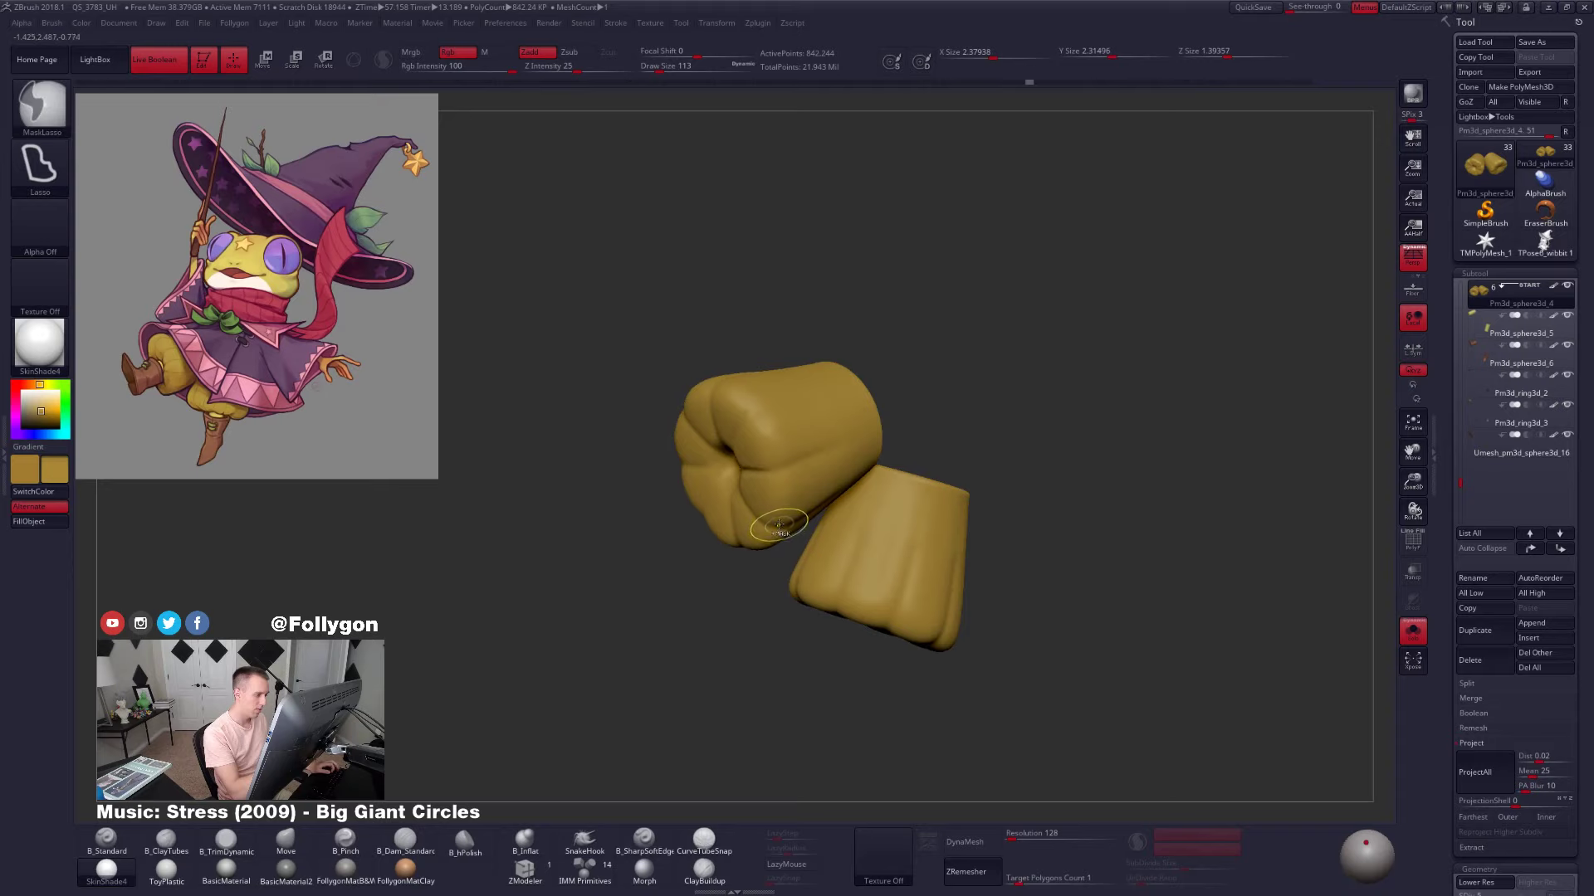
# Show the full character, activate the Move brush and lower the trousers by four subdivision levels
pyautogui.moveTo(799, 505)
pyautogui.mouseDown(button='right')
pyautogui.moveTo(833, 506)
pyautogui.moveTo(826, 476)
pyautogui.moveTo(803, 472)
pyautogui.mouseUp(button='right')
pyautogui.hotkey('shift', 's')
pyautogui.press('space')
pyautogui.press('b')
pyautogui.press('m')
pyautogui.press('v')
pyautogui.press('space')
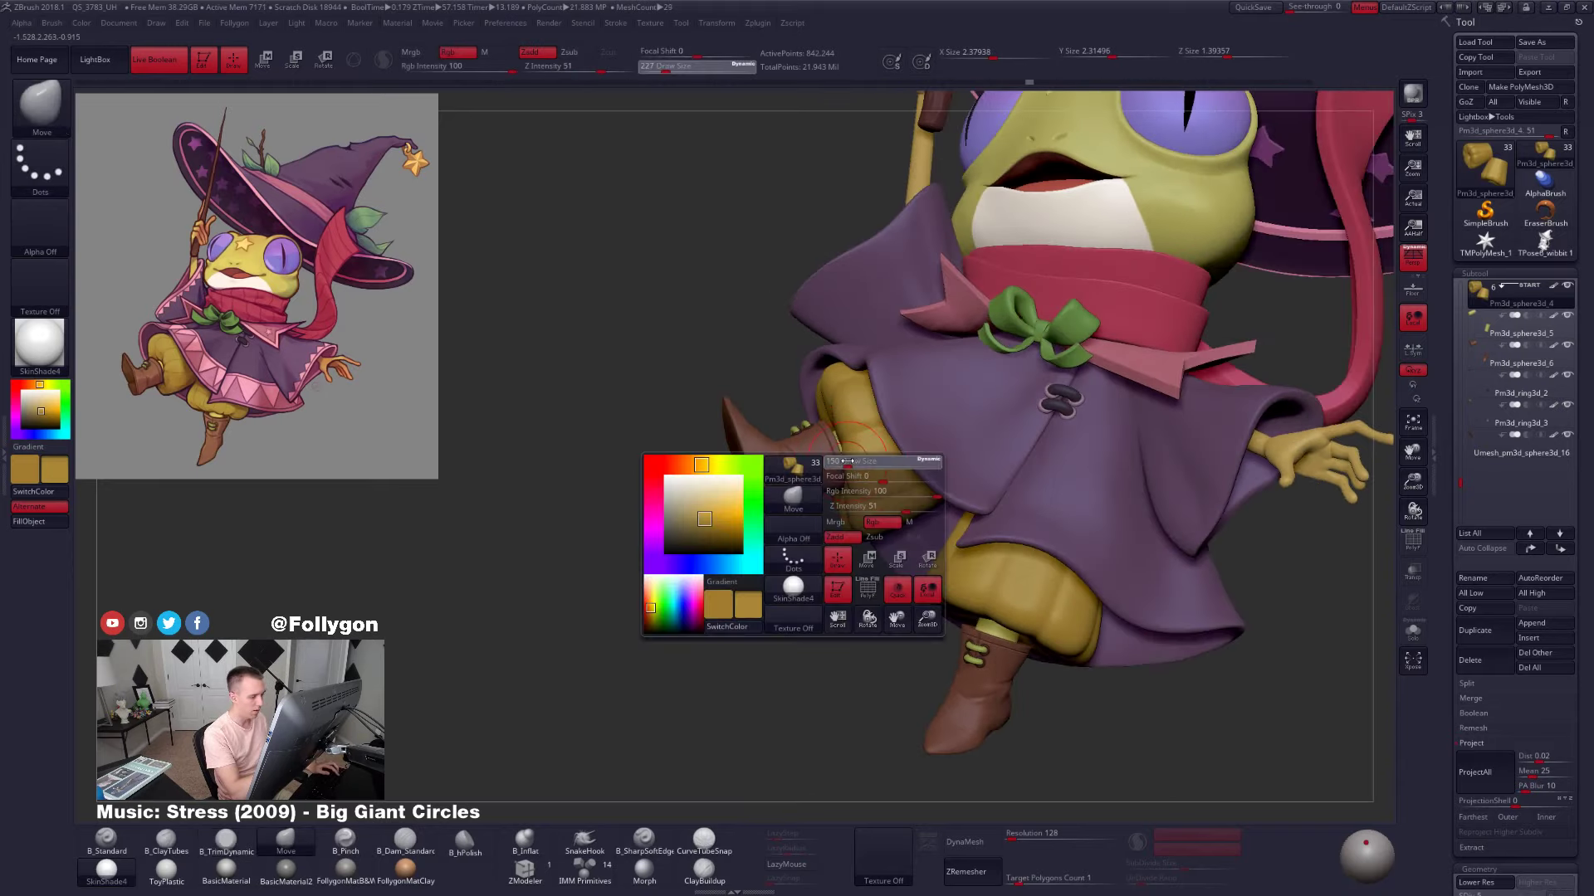
pyautogui.press('space')
pyautogui.click(850, 459)
pyautogui.hotkey('shift', 'd')
pyautogui.hotkey('shift', 'd')
pyautogui.hotkey('shift', 'd')
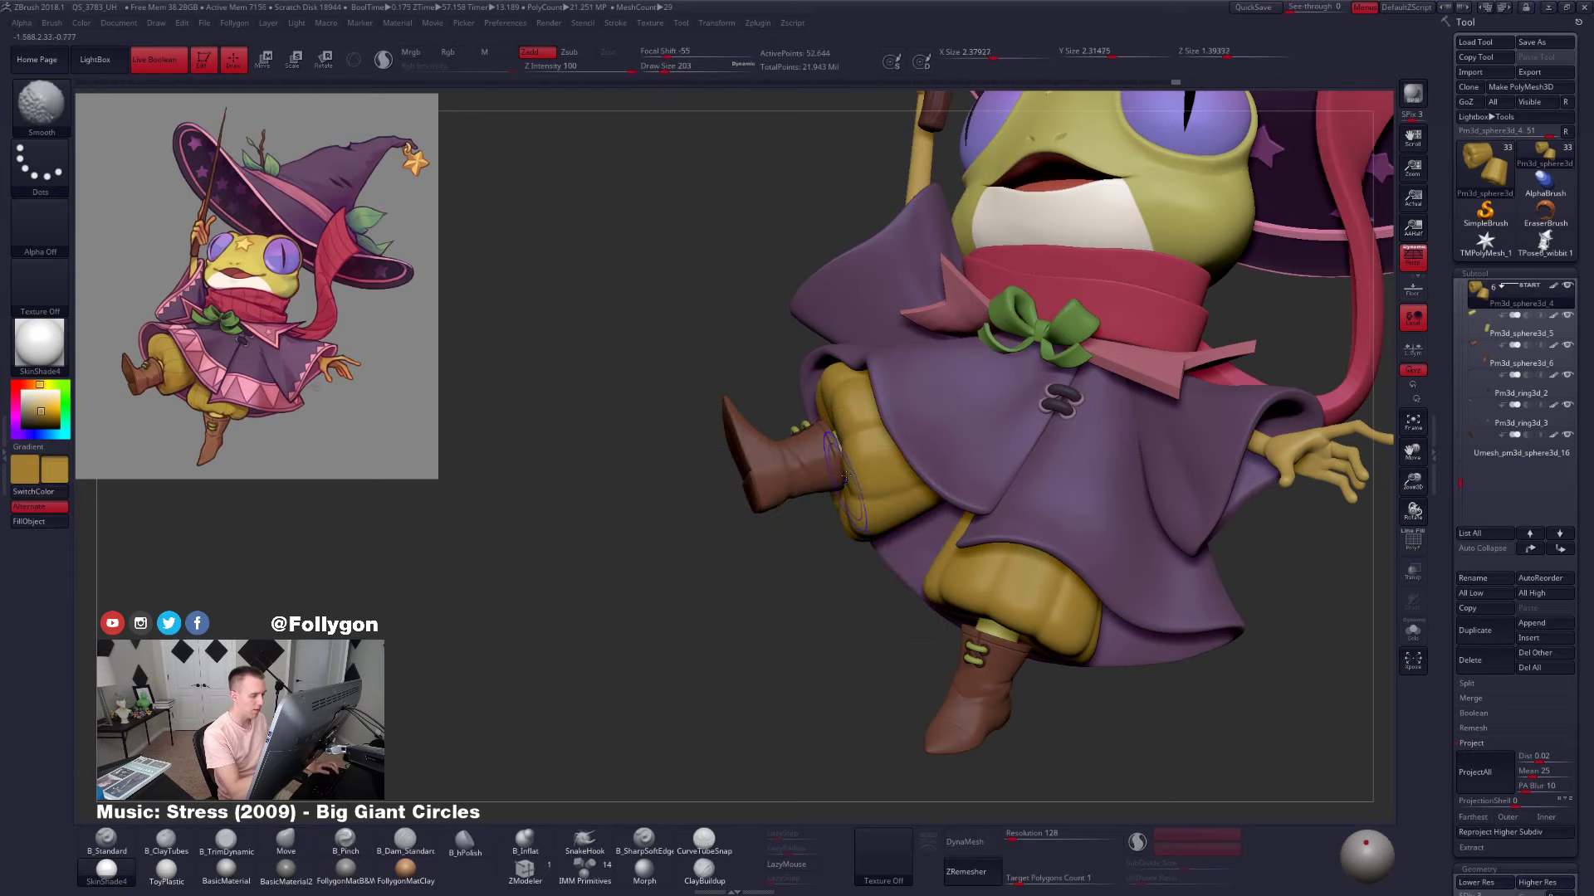
pyautogui.hotkey('shift', 'd')
# Reshape the raised trouser leg's puffy rim around the boot with the Move brush, starting at draw size 150
pyautogui.moveTo(844, 481); pyautogui.dragTo(837, 458, button='right')
pyautogui.press('s')
pyautogui.moveTo(832, 490); pyautogui.dragTo(837, 489)
pyautogui.press('space')
pyautogui.click(854, 460)
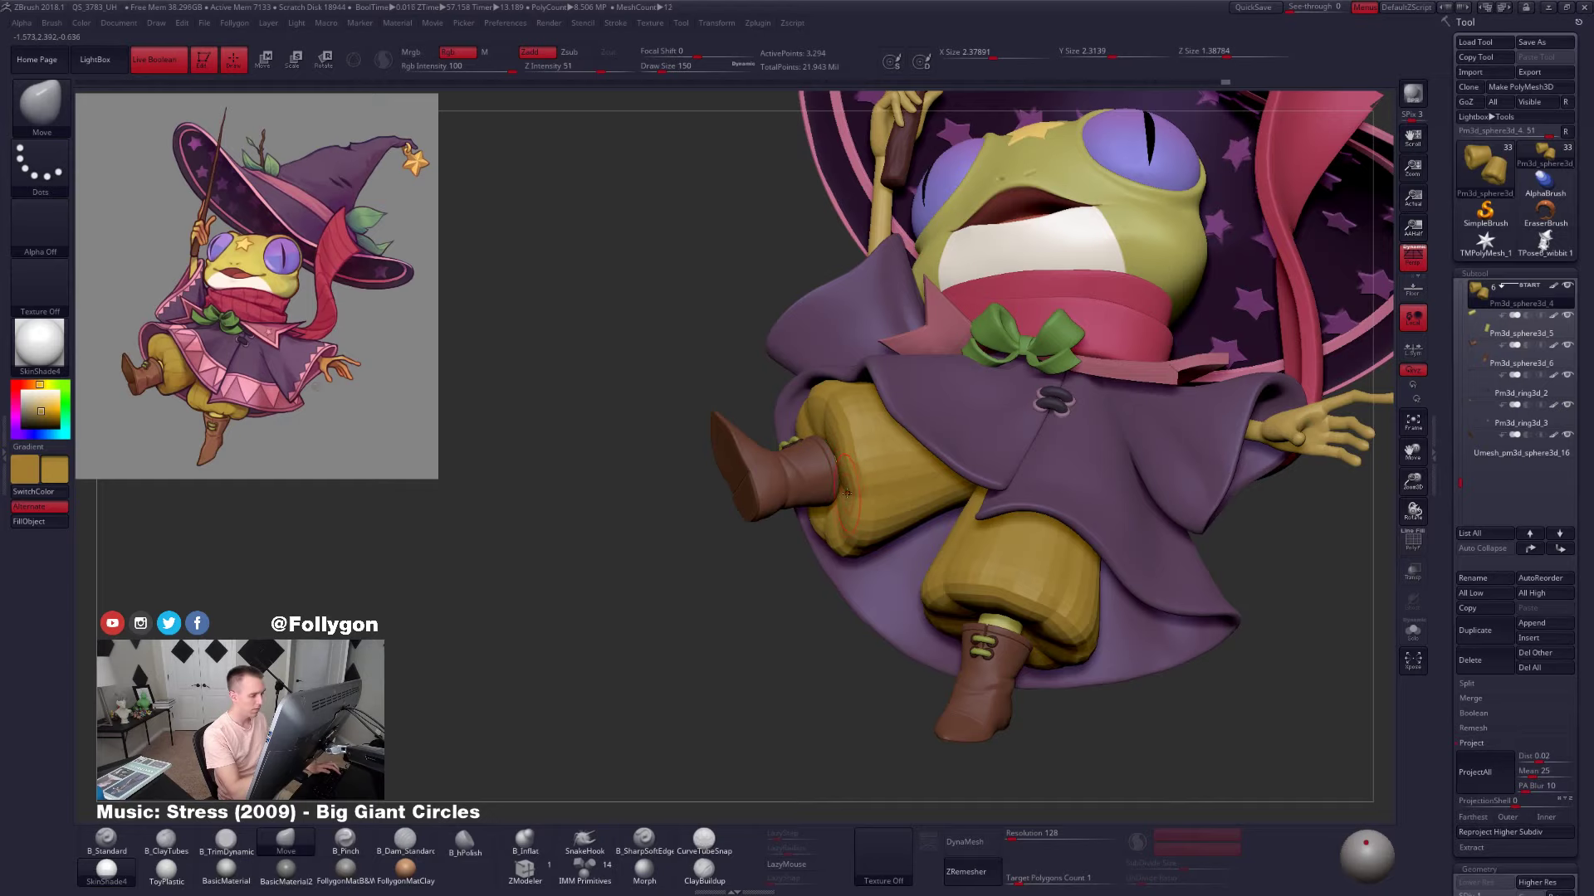
pyautogui.press('s')
pyautogui.click(846, 492)
pyautogui.moveTo(865, 532); pyautogui.dragTo(937, 614, button='right')
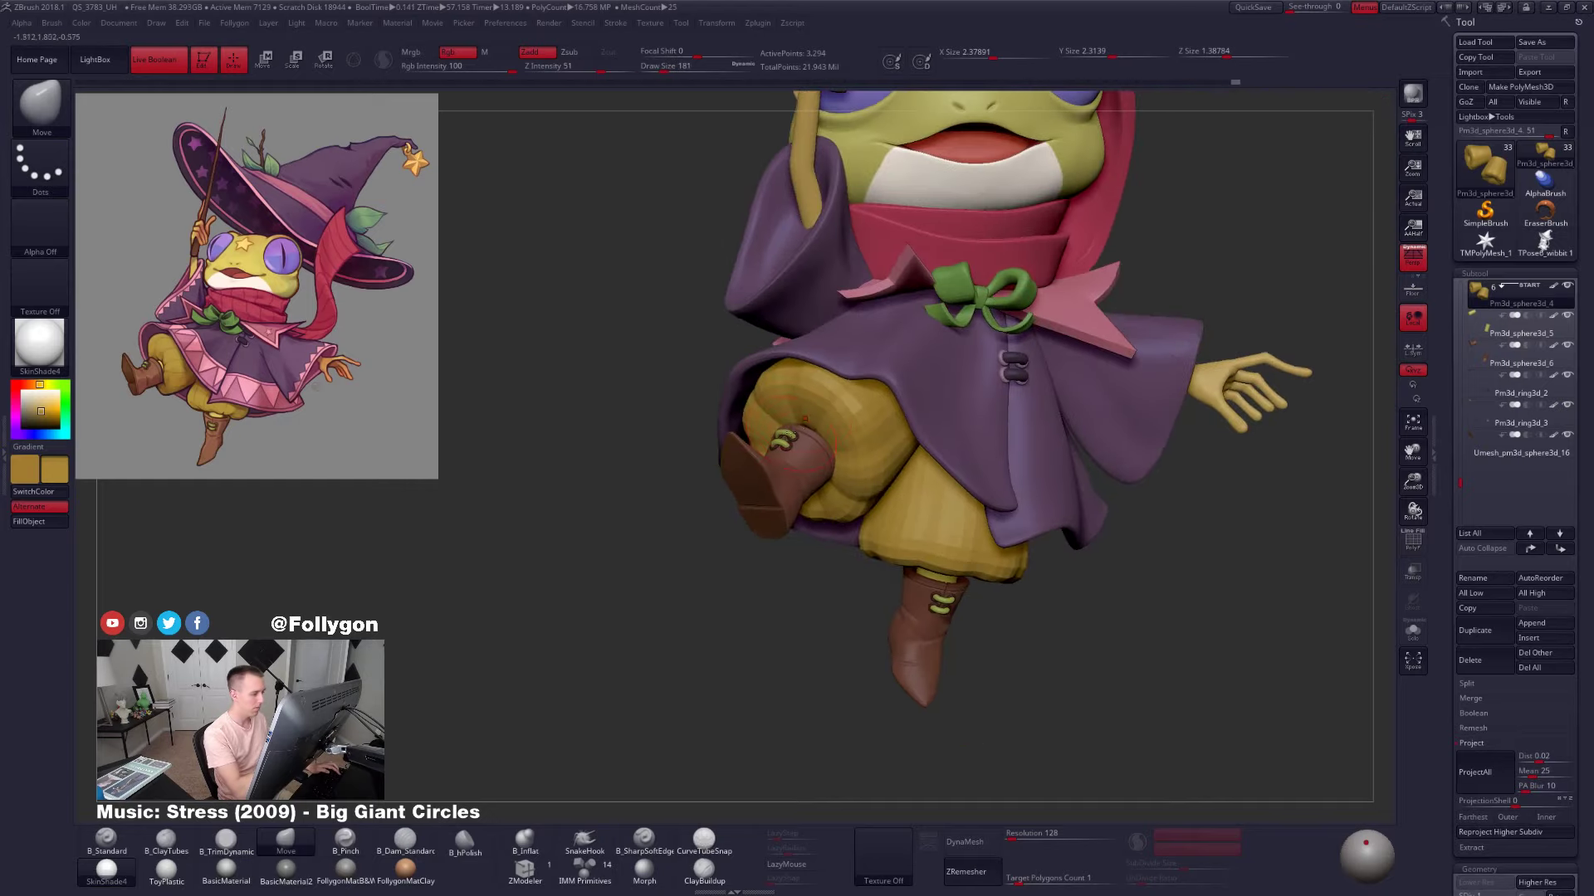
pyautogui.moveTo(781, 473); pyautogui.dragTo(812, 421, button='right')
pyautogui.moveTo(811, 421); pyautogui.dragTo(771, 401)
pyautogui.moveTo(784, 415); pyautogui.dragTo(946, 415, button='right')
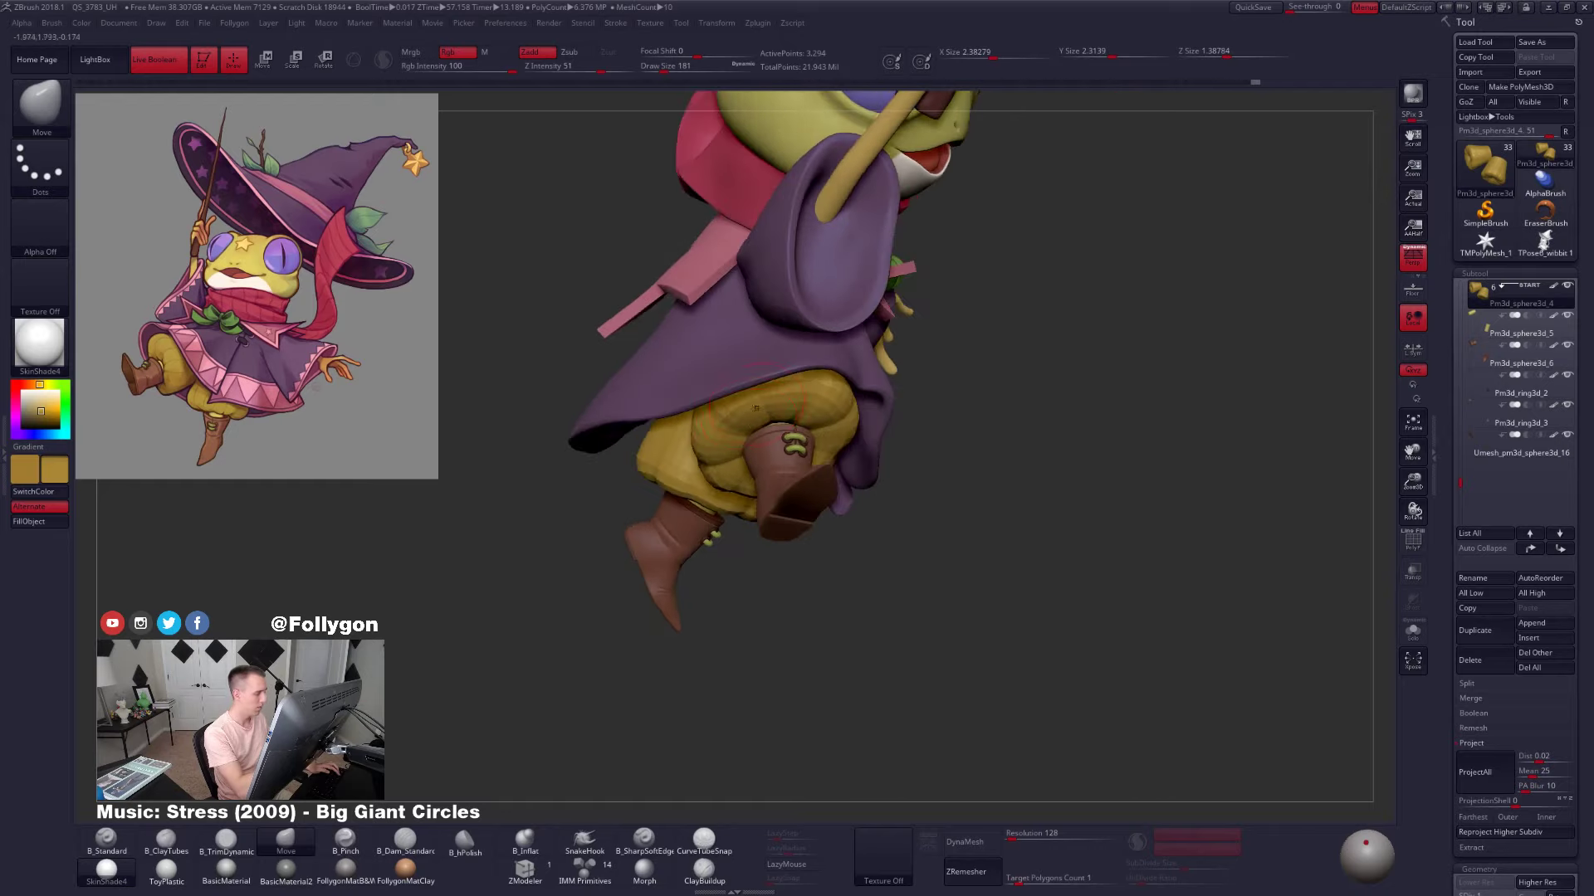
# Refine the trouser legs' overall silhouette from the side, back and front with the Move brush at draw size 203
pyautogui.press('space')
pyautogui.moveTo(759, 424); pyautogui.dragTo(761, 423)
pyautogui.moveTo(762, 425); pyautogui.dragTo(766, 424)
pyautogui.moveTo(778, 422); pyautogui.dragTo(929, 431, button='right')
pyautogui.moveTo(752, 444); pyautogui.dragTo(805, 415, button='right')
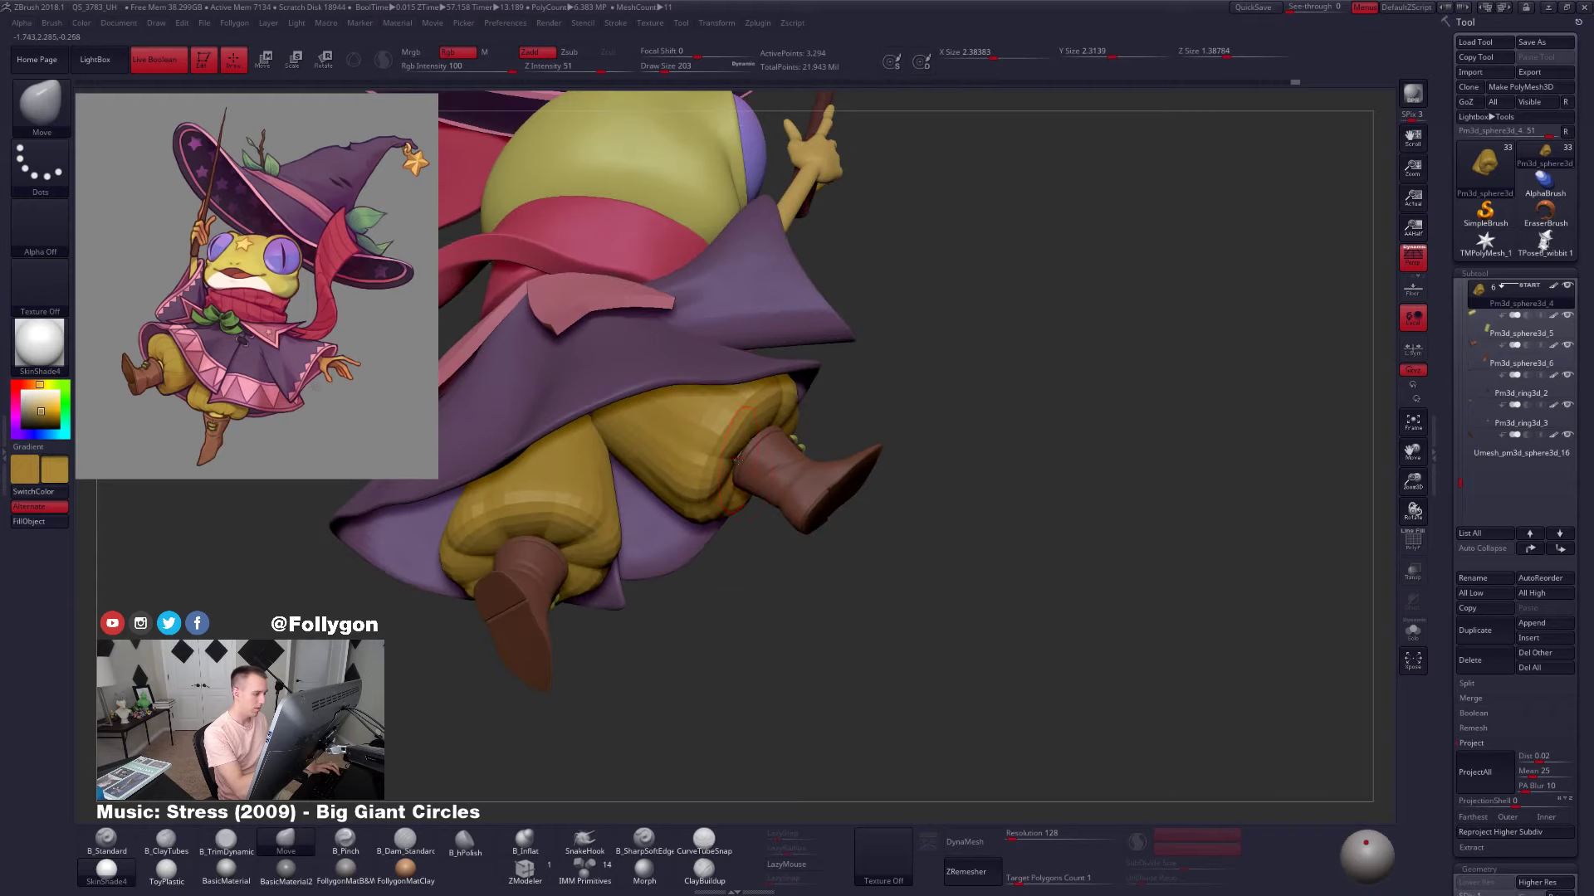
pyautogui.moveTo(733, 479); pyautogui.dragTo(744, 419, button='right')
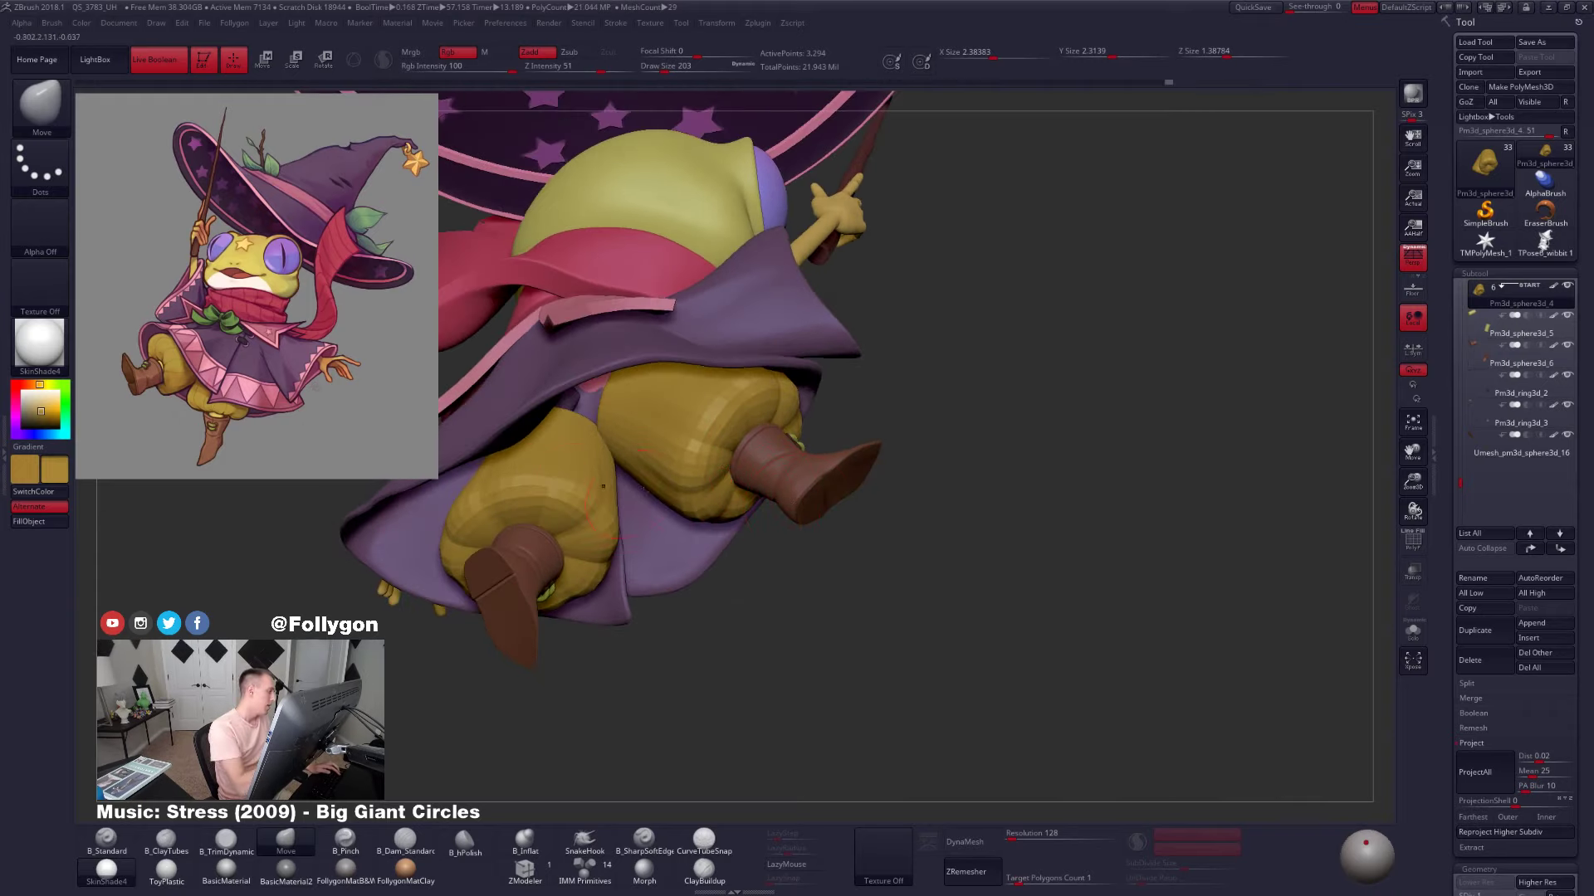
pyautogui.moveTo(778, 489)
pyautogui.mouseDown(button='right')
pyautogui.moveTo(741, 465)
pyautogui.moveTo(752, 507)
pyautogui.moveTo(758, 491)
pyautogui.moveTo(790, 525)
pyautogui.moveTo(755, 545)
pyautogui.moveTo(768, 572)
pyautogui.moveTo(688, 599)
pyautogui.moveTo(718, 564)
pyautogui.mouseUp(button='right')
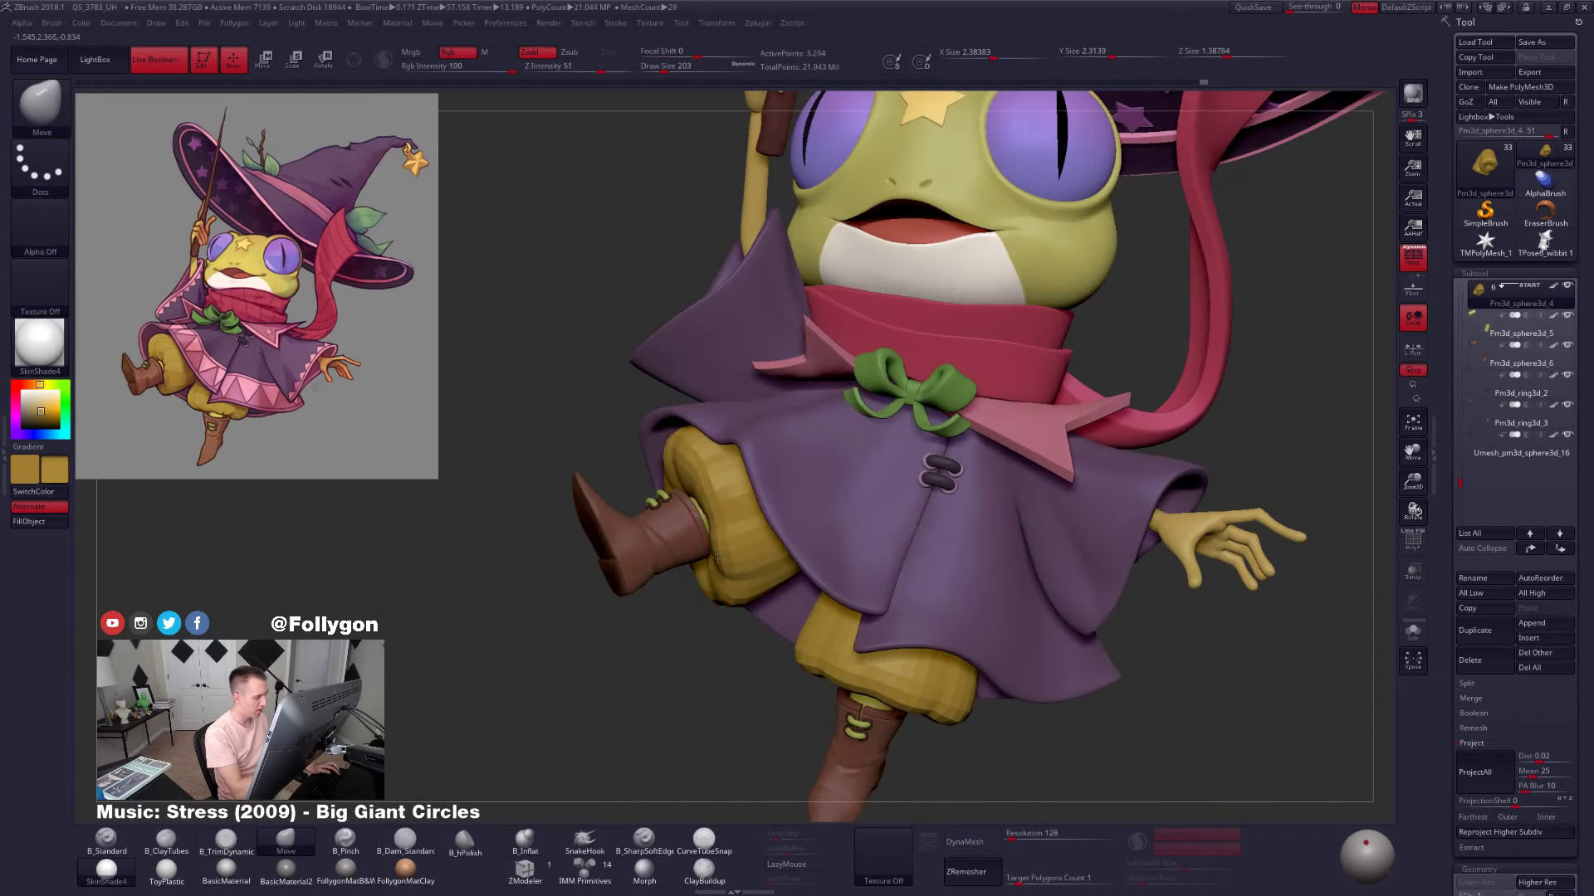
pyautogui.moveTo(684, 499); pyautogui.dragTo(693, 503)
pyautogui.moveTo(724, 529); pyautogui.dragTo(695, 507, button='right')
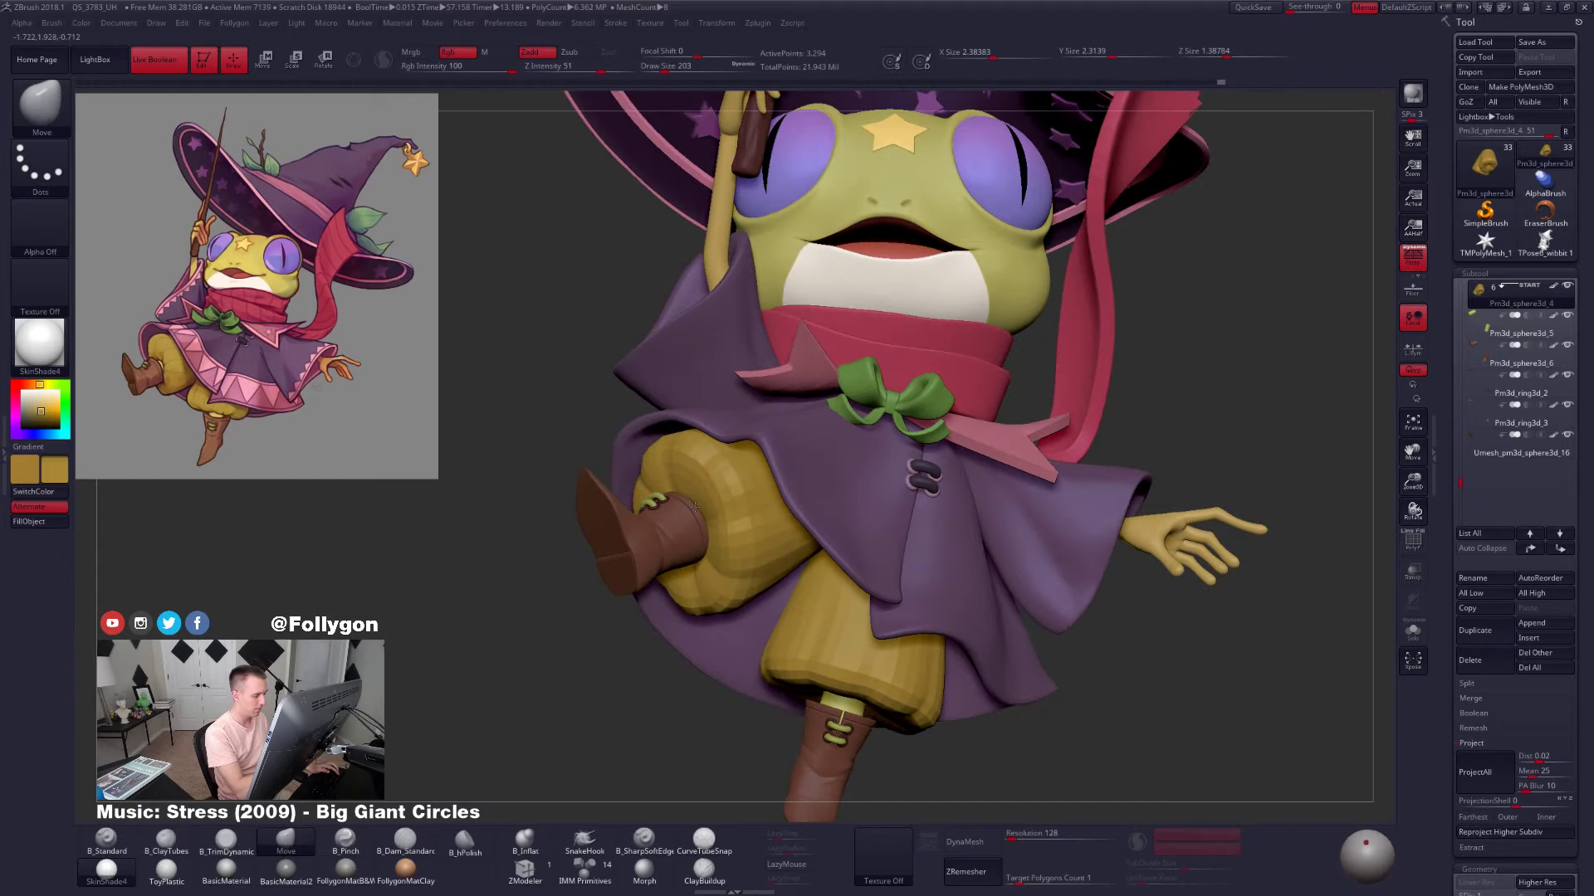
# Adjust the lower hem of the standing trouser leg with the Move brush at draw size 203
pyautogui.moveTo(860, 739)
pyautogui.keyDown('alt'); pyautogui.mouseDown(button='right')
pyautogui.moveTo(846, 482)
pyautogui.moveTo(862, 517)
pyautogui.mouseUp(button='right'); pyautogui.keyUp('alt')
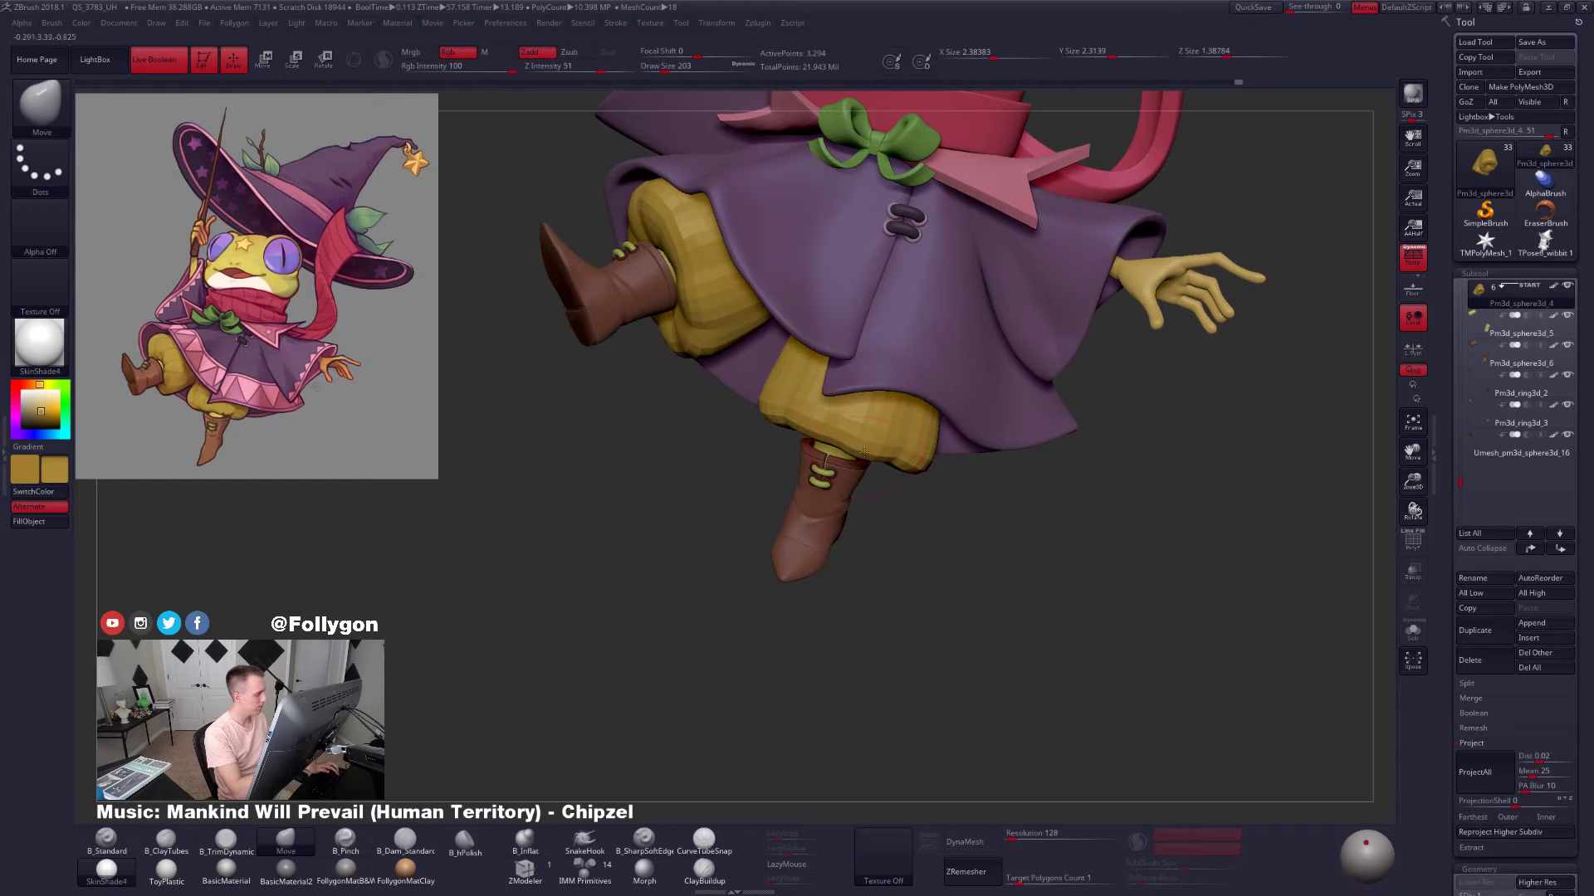
pyautogui.moveTo(865, 453); pyautogui.dragTo(863, 449)
pyautogui.moveTo(863, 448); pyautogui.dragTo(906, 448, button='right')
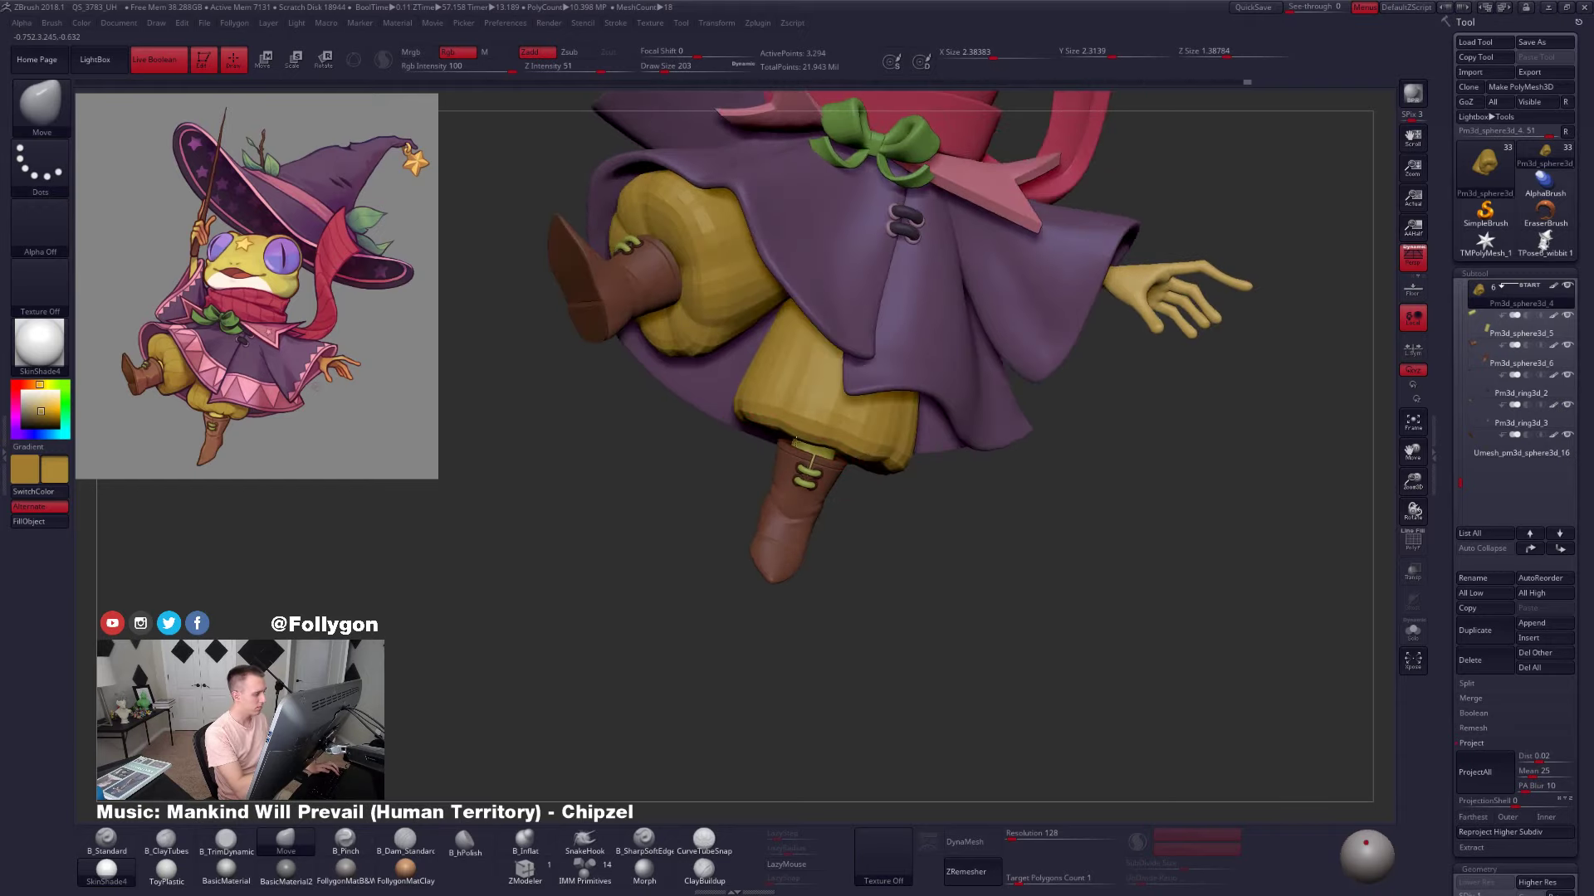
pyautogui.moveTo(785, 453); pyautogui.dragTo(765, 427, button='right')
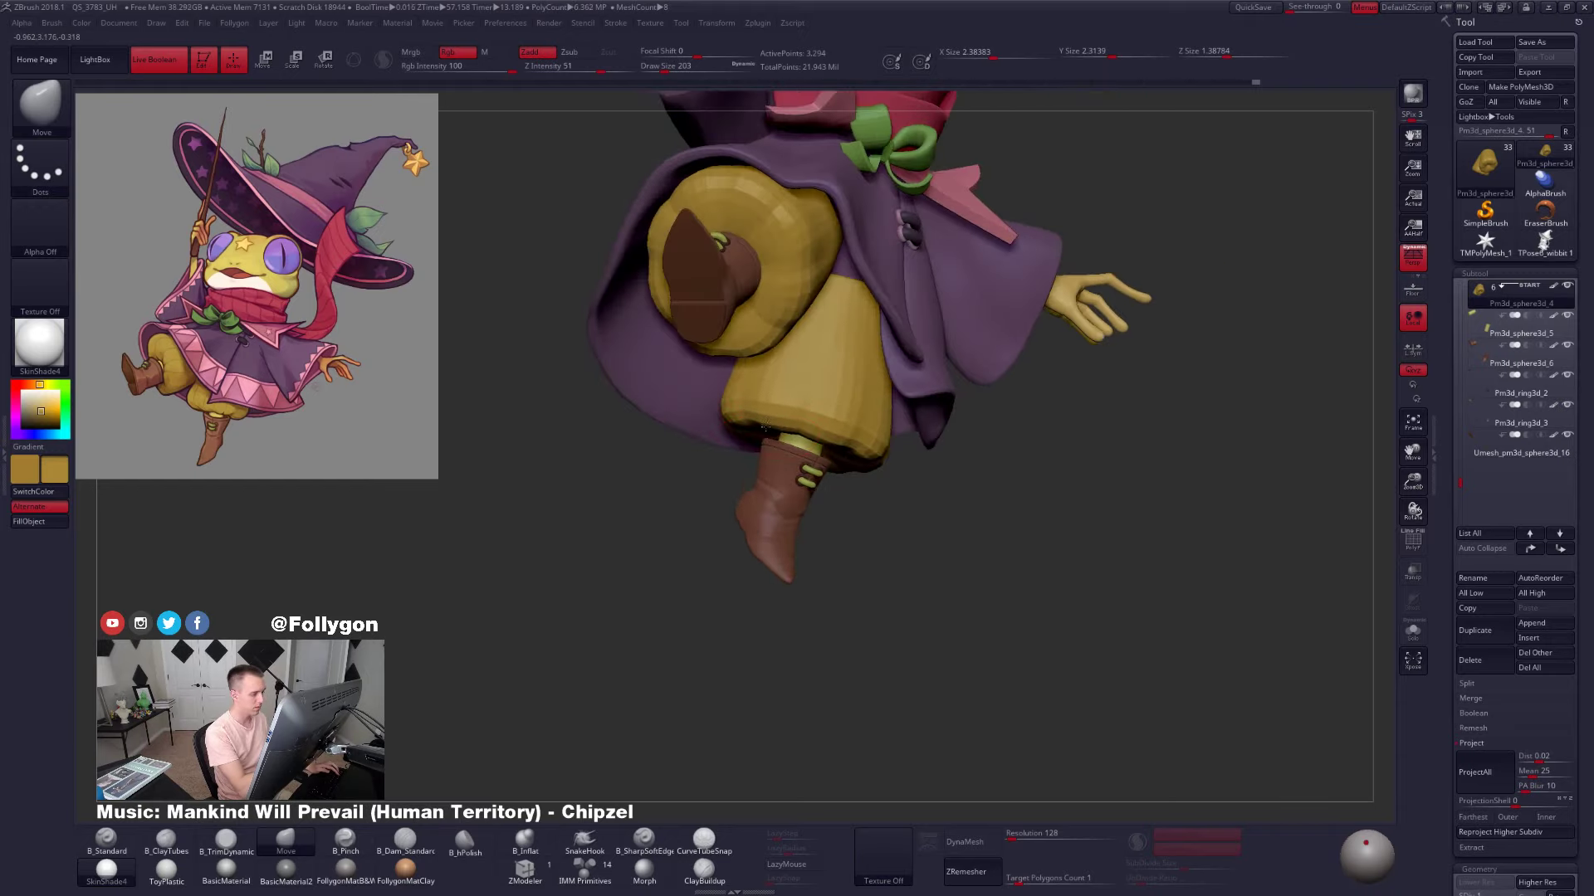
# Mask the raised trouser leg and reshape the standing leg's puffy hem with the Move brush at draw size 252
pyautogui.press('w')
pyautogui.moveTo(834, 415)
pyautogui.keyDown('ctrl'); pyautogui.mouseDown()
pyautogui.moveTo(818, 415)
pyautogui.moveTo(793, 322)
pyautogui.mouseUp(); pyautogui.keyUp('ctrl')
pyautogui.press('q')
pyautogui.press('space')
pyautogui.moveTo(824, 410); pyautogui.dragTo(777, 441)
pyautogui.moveTo(780, 440)
pyautogui.mouseDown(button='right')
pyautogui.moveTo(796, 473)
pyautogui.moveTo(810, 439)
pyautogui.mouseUp(button='right')
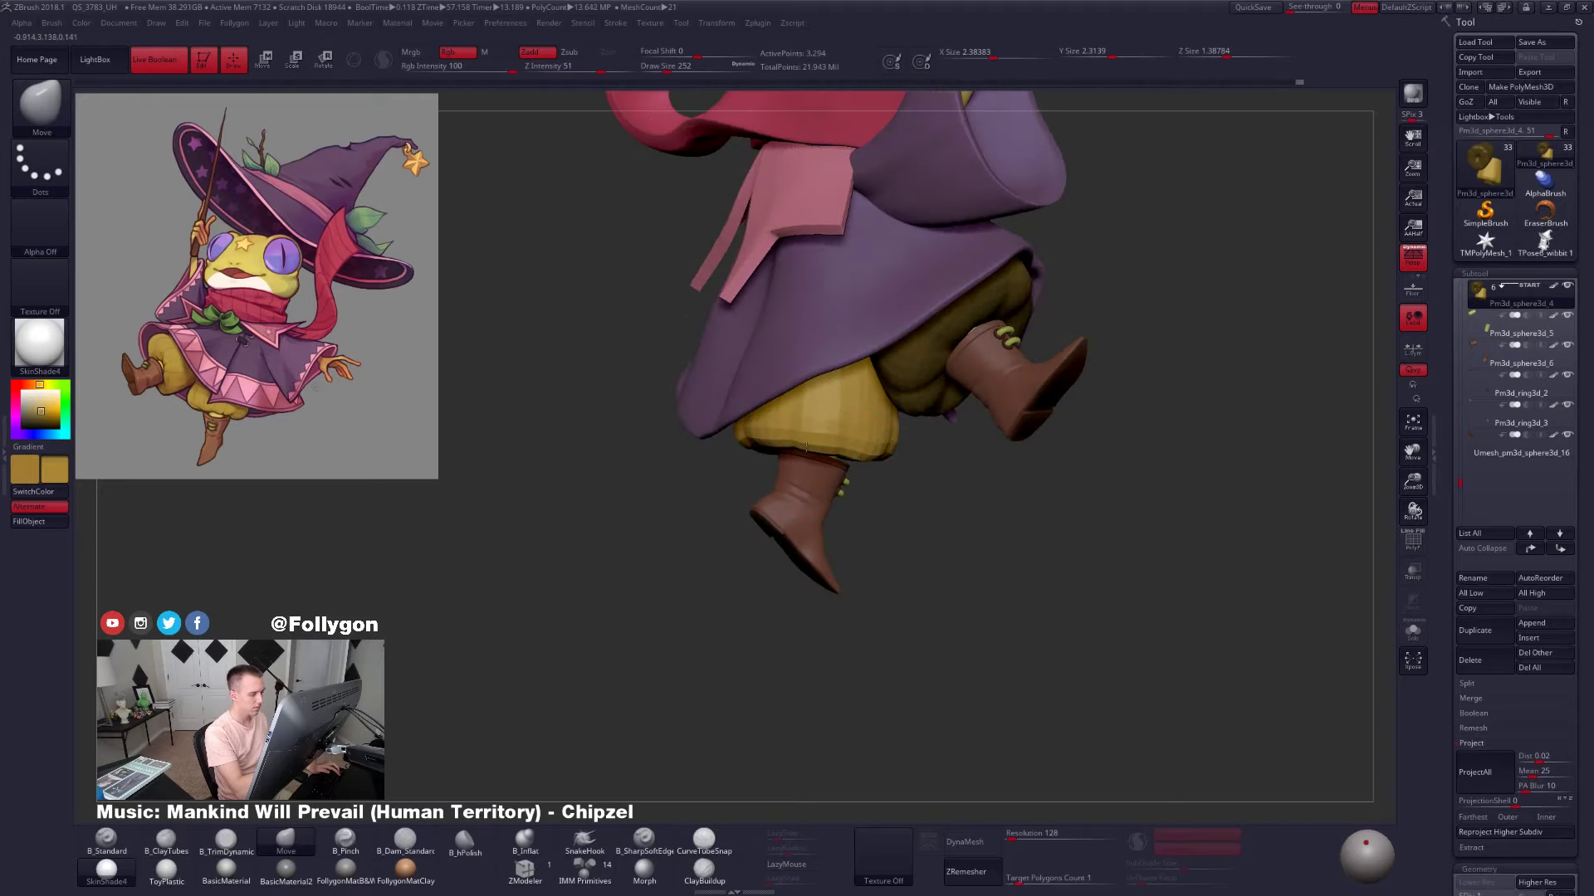
pyautogui.moveTo(806, 447); pyautogui.dragTo(807, 453)
pyautogui.moveTo(807, 453)
pyautogui.mouseDown(button='right')
pyautogui.moveTo(864, 481)
pyautogui.moveTo(810, 444)
pyautogui.mouseUp(button='right')
pyautogui.moveTo(801, 444); pyautogui.dragTo(802, 451)
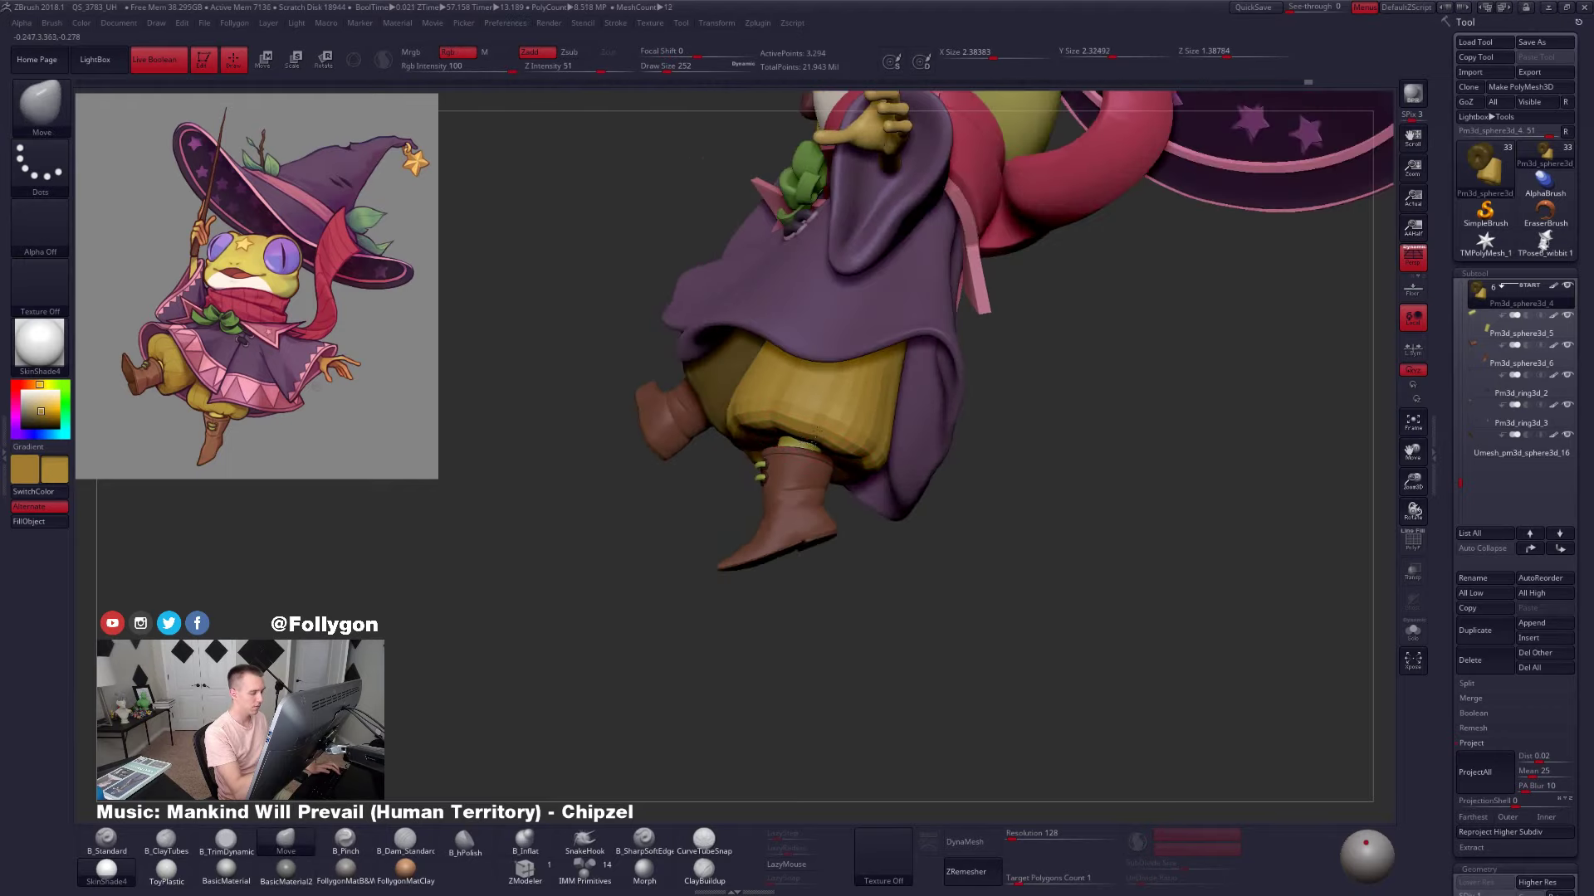
pyautogui.moveTo(802, 451); pyautogui.dragTo(810, 445, button='right')
# Isolate the trousers, raise them two subdivision levels, and build up and smooth the standing leg's hem with the ClayTubes brush
pyautogui.hotkey('alt', 's')
pyautogui.press('space')
pyautogui.moveTo(814, 442); pyautogui.dragTo(807, 442)
pyautogui.moveTo(807, 448); pyautogui.dragTo(810, 410, button='right')
pyautogui.press('2')
pyautogui.press('d')
pyautogui.press('d')
pyautogui.moveTo(815, 380); pyautogui.dragTo(804, 432)
pyautogui.moveTo(804, 436)
pyautogui.mouseDown(button='right')
pyautogui.moveTo(828, 446)
pyautogui.moveTo(797, 477)
pyautogui.mouseUp(button='right')
pyautogui.keyDown('shift'); pyautogui.moveTo(815, 432); pyautogui.dragTo(801, 462); pyautogui.keyUp('shift')
pyautogui.moveTo(802, 463); pyautogui.dragTo(801, 492, button='right')
# Adjust the standing leg's hem with the Move brush at draw size 279 and lower the trousers by two subdivision levels
pyautogui.press('4')
pyautogui.press('s')
pyautogui.moveTo(798, 442); pyautogui.dragTo(803, 441)
pyautogui.hotkey('alt', 's')
pyautogui.moveTo(813, 452); pyautogui.dragTo(746, 434, button='right')
pyautogui.hotkey('shift', 'd')
pyautogui.hotkey('shift', 'd')
pyautogui.hotkey('alt', 's')
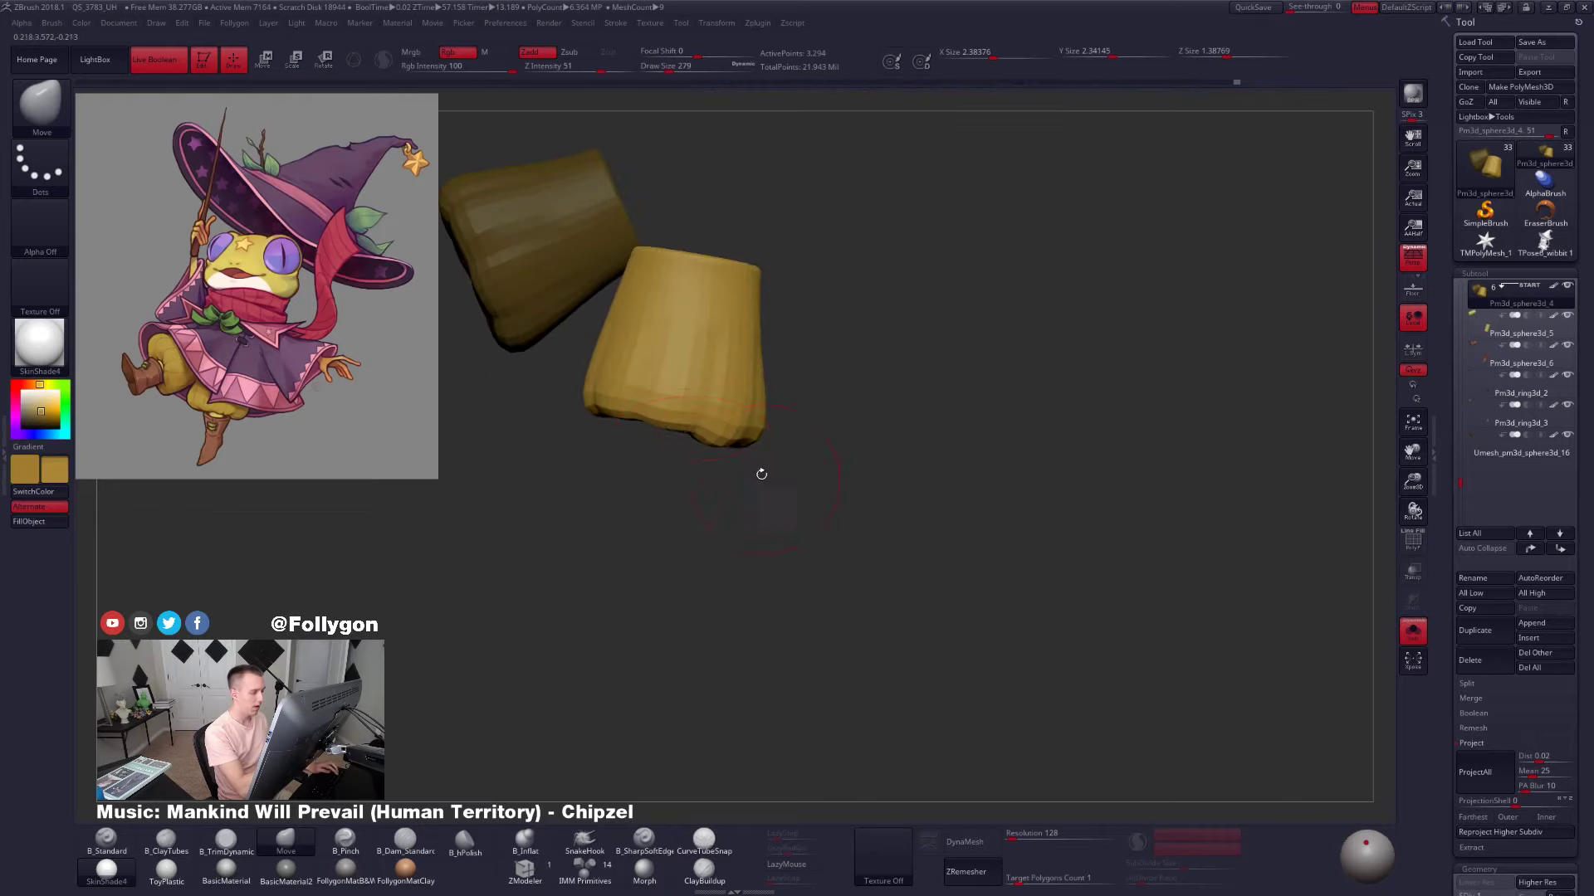
# Reshape the rim of the isolated standing trouser leg from several angles with the Move brush
pyautogui.press('space')
pyautogui.moveTo(752, 430); pyautogui.dragTo(751, 443)
pyautogui.moveTo(755, 449); pyautogui.dragTo(715, 451, button='right')
pyautogui.moveTo(828, 448); pyautogui.dragTo(828, 445)
pyautogui.moveTo(785, 430)
pyautogui.mouseDown(button='right')
pyautogui.moveTo(818, 435)
pyautogui.moveTo(789, 435)
pyautogui.mouseUp(button='right')
pyautogui.moveTo(788, 442); pyautogui.dragTo(788, 437)
pyautogui.moveTo(788, 437)
pyautogui.mouseDown(button='right')
pyautogui.moveTo(809, 391)
pyautogui.moveTo(867, 419)
pyautogui.moveTo(863, 440)
pyautogui.mouseUp(button='right')
# Show the full character, clear the trousers' mask and adjust the leg silhouette with the Move brush at draw size 366
pyautogui.hotkey('alt', 's')
pyautogui.moveTo(1068, 586)
pyautogui.mouseDown()
pyautogui.moveTo(1029, 604)
pyautogui.moveTo(988, 590)
pyautogui.moveTo(1019, 572)
pyautogui.mouseUp()
pyautogui.press('space')
pyautogui.moveTo(810, 490); pyautogui.dragTo(819, 482)
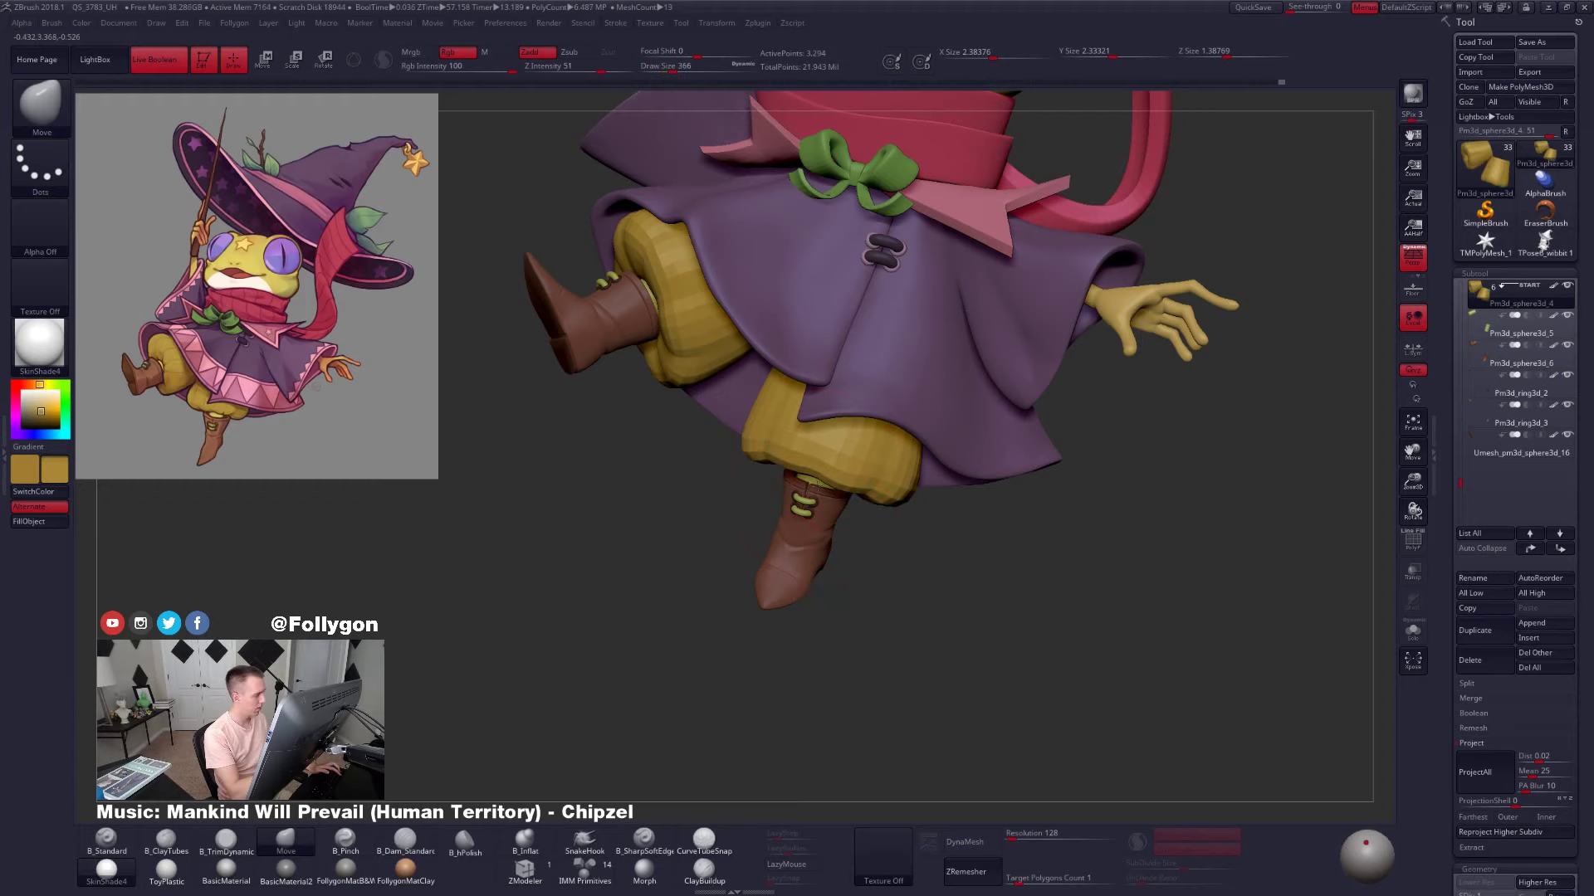
pyautogui.moveTo(992, 581)
pyautogui.mouseDown()
pyautogui.moveTo(932, 576)
pyautogui.moveTo(891, 493)
pyautogui.mouseUp()
pyautogui.moveTo(938, 585)
pyautogui.mouseDown()
pyautogui.moveTo(1001, 558)
pyautogui.moveTo(930, 629)
pyautogui.moveTo(963, 637)
pyautogui.mouseUp()
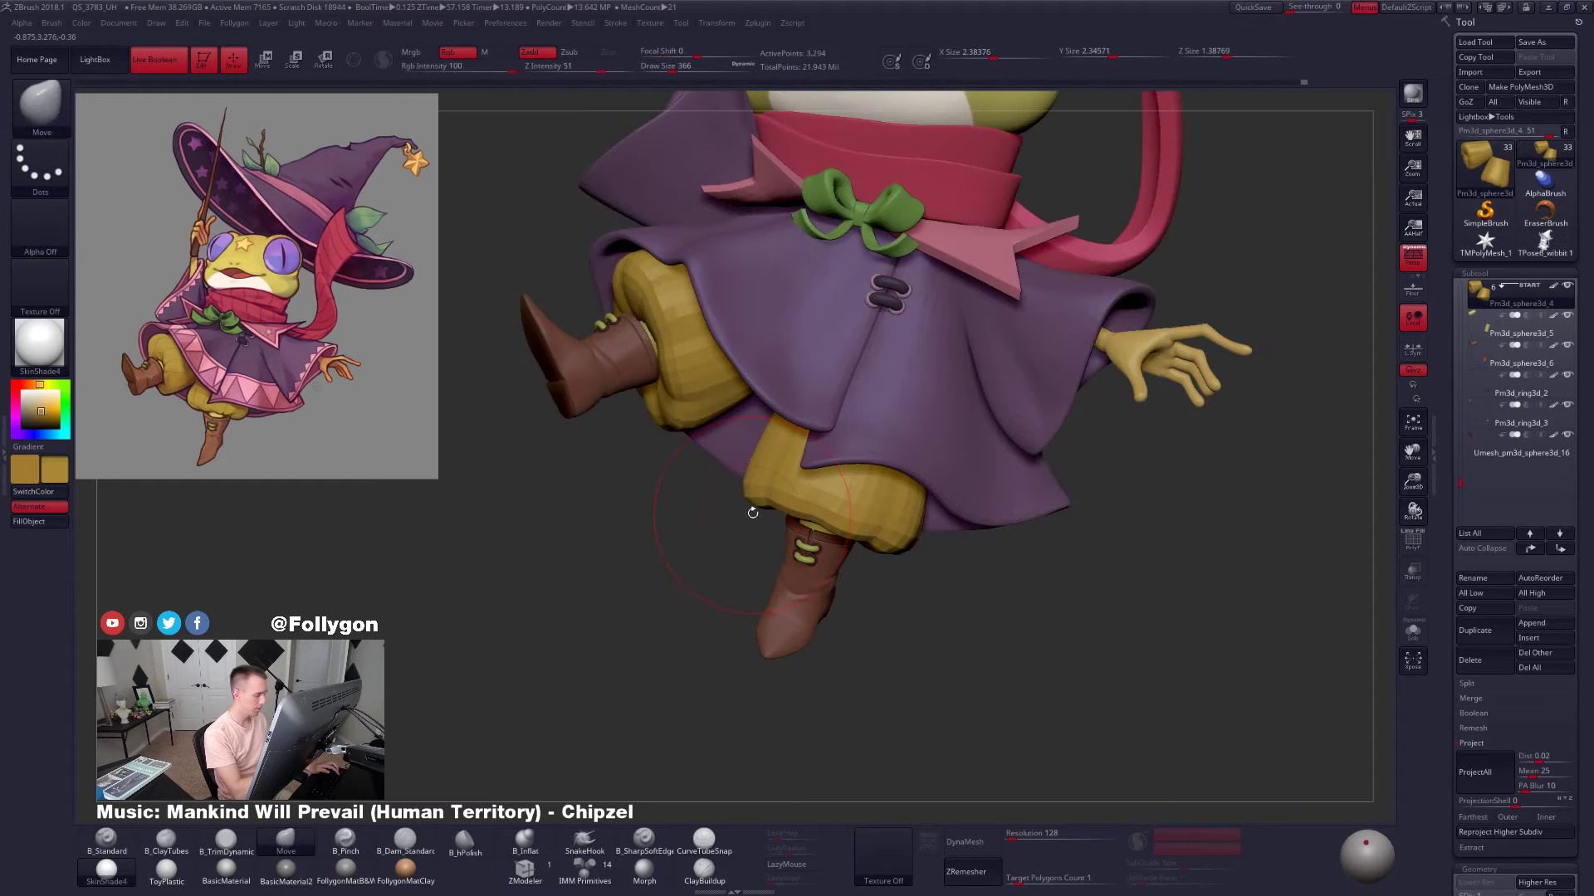
# Preview the trousers four subdivision levels higher on the full character and compare them with the concept art, returning to the low level
pyautogui.press('d')
pyautogui.press('d')
pyautogui.press('d')
pyautogui.press('d')
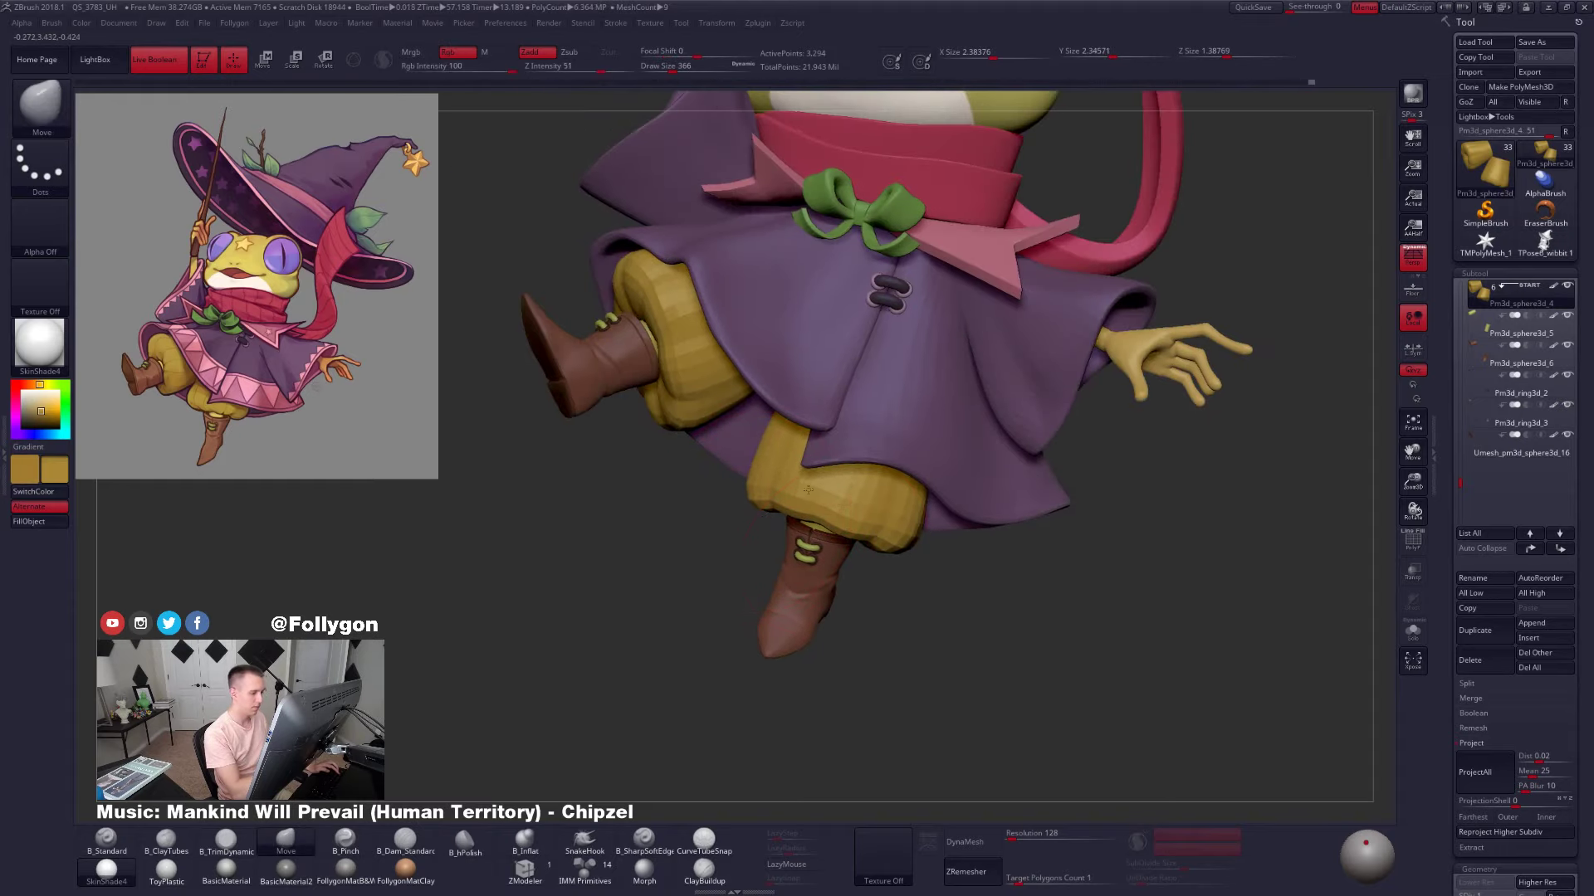
pyautogui.keyDown('alt'); pyautogui.moveTo(956, 616); pyautogui.dragTo(932, 548); pyautogui.keyUp('alt')
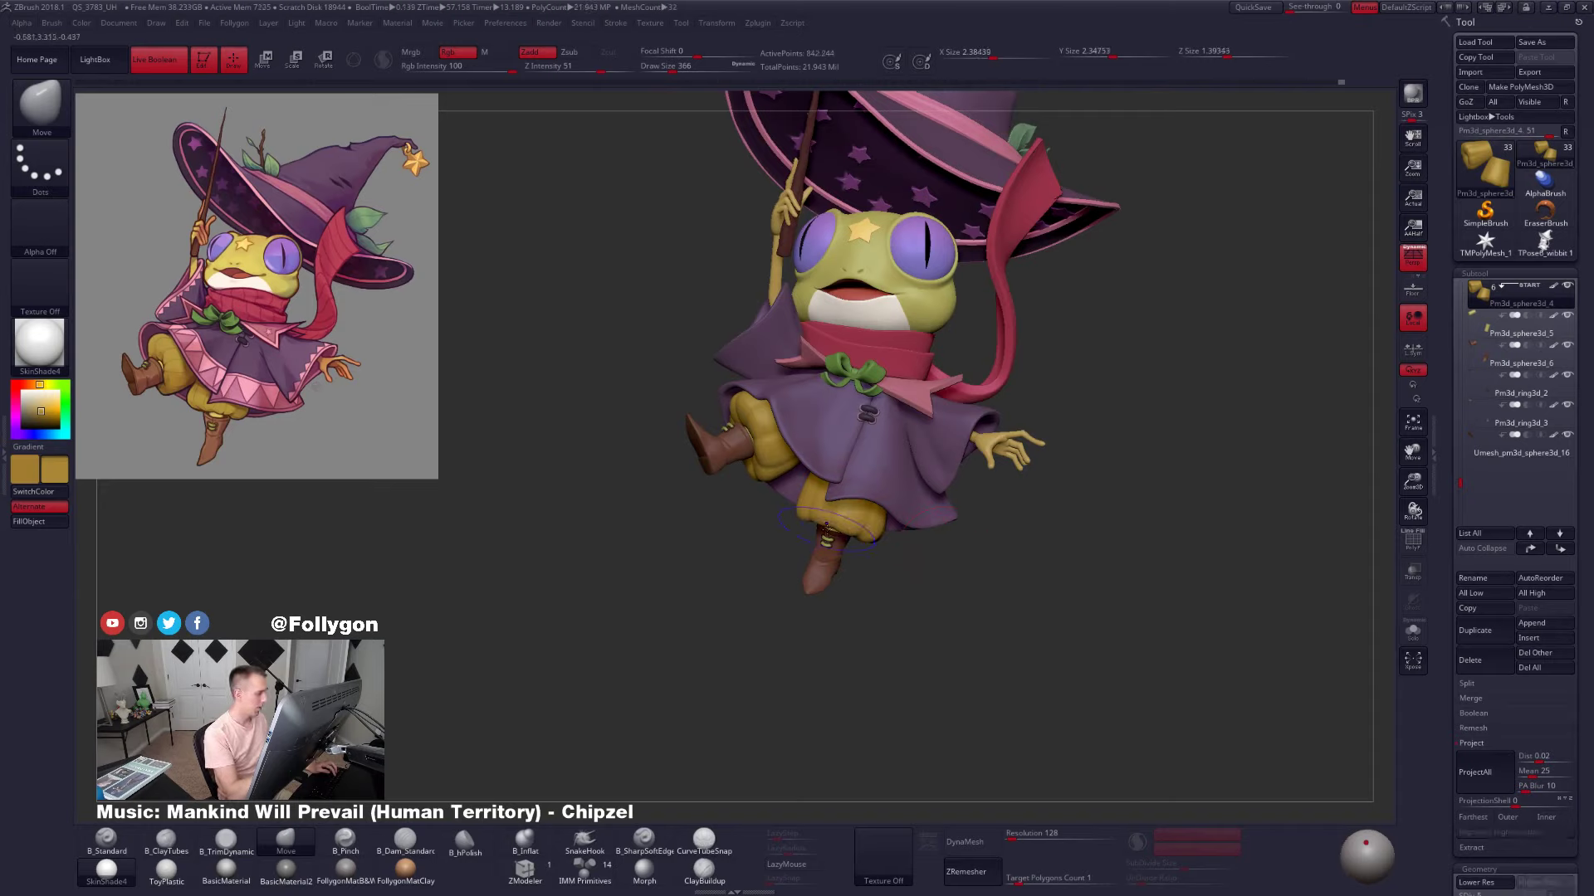
pyautogui.hotkey('shift', 'd')
pyautogui.hotkey('shift', 'd')
pyautogui.hotkey('shift', 'd')
pyautogui.hotkey('shift', 'd')
# Mask the raised trouser leg and refine the standing leg's overall shape with the Move brush at draw size 519
pyautogui.press('space')
pyautogui.moveTo(825, 524)
pyautogui.mouseDown()
pyautogui.moveTo(777, 467)
pyautogui.moveTo(799, 517)
pyautogui.moveTo(791, 503)
pyautogui.mouseUp()
pyautogui.press('w')
pyautogui.press('q')
pyautogui.press('space')
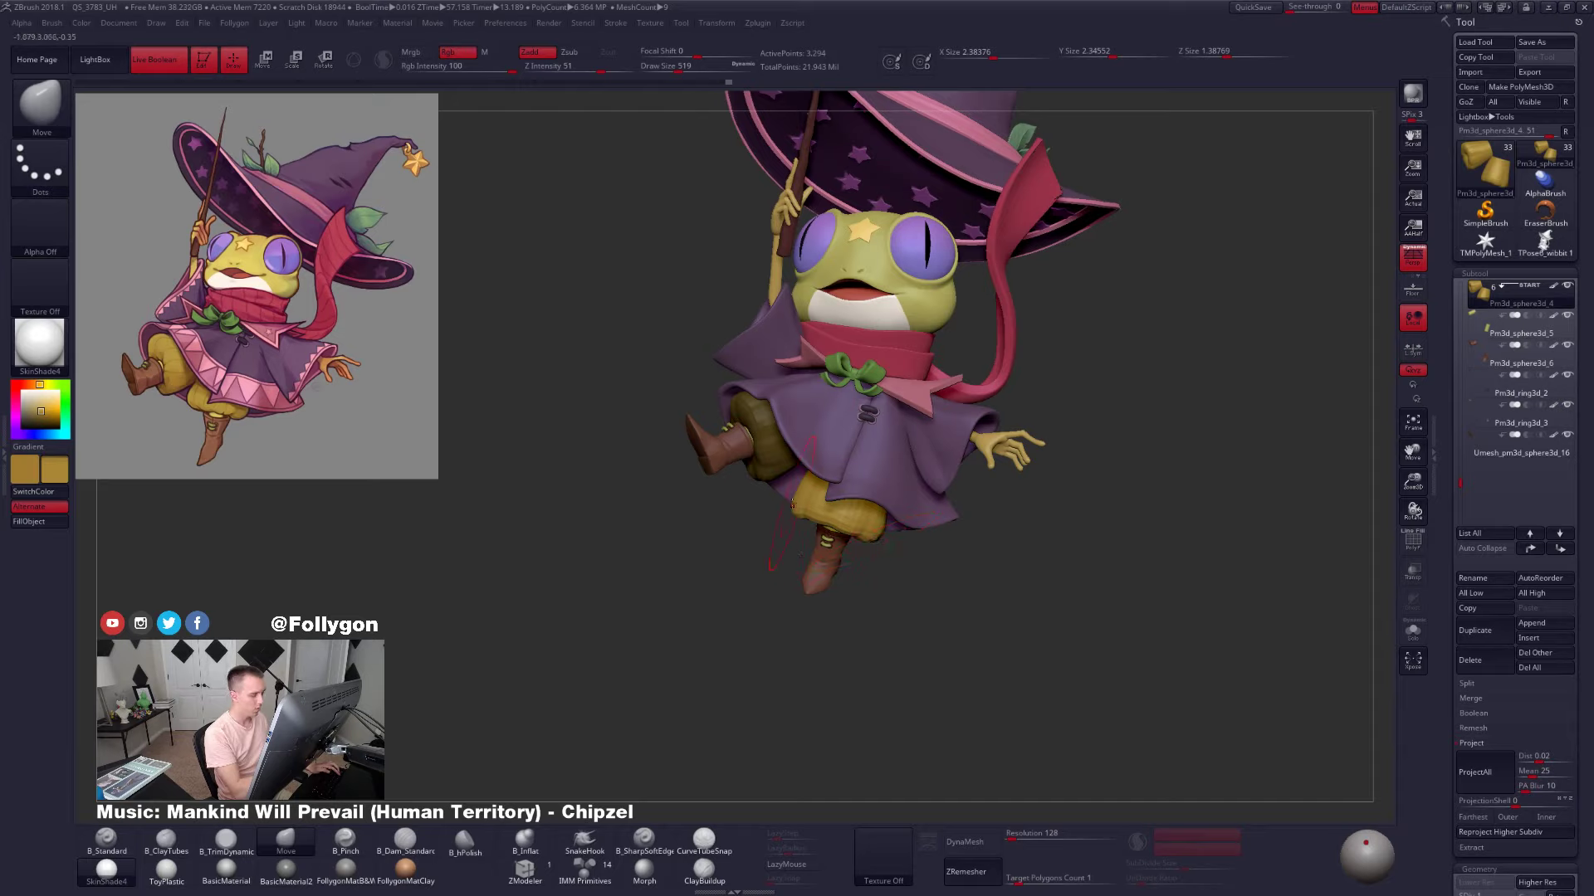
pyautogui.hotkey('alt', 's')
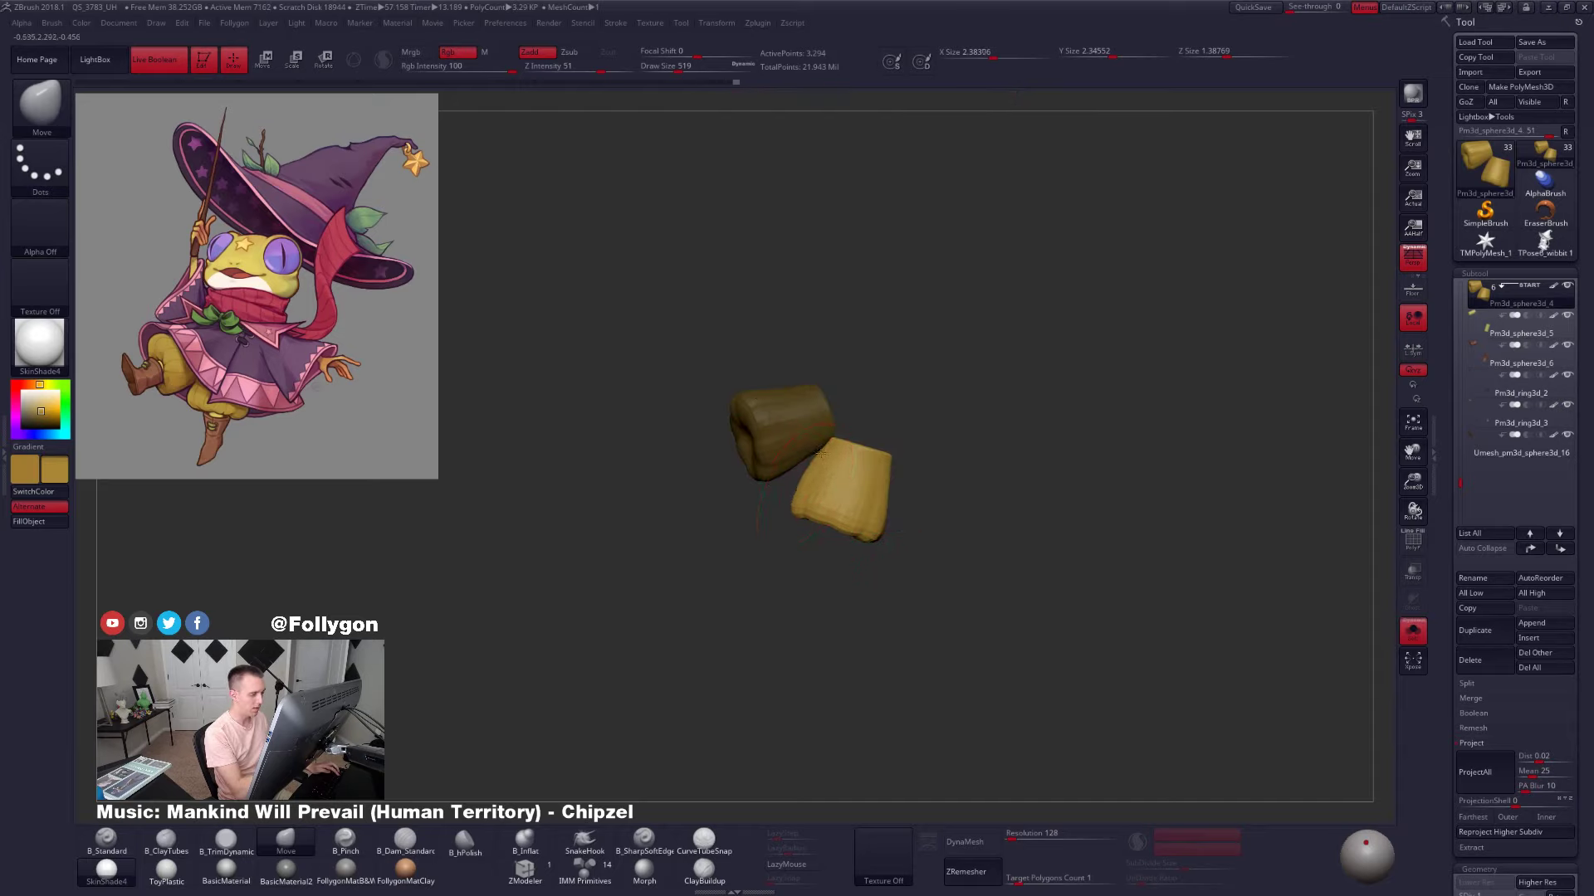
pyautogui.moveTo(862, 505); pyautogui.dragTo(797, 532, button='right')
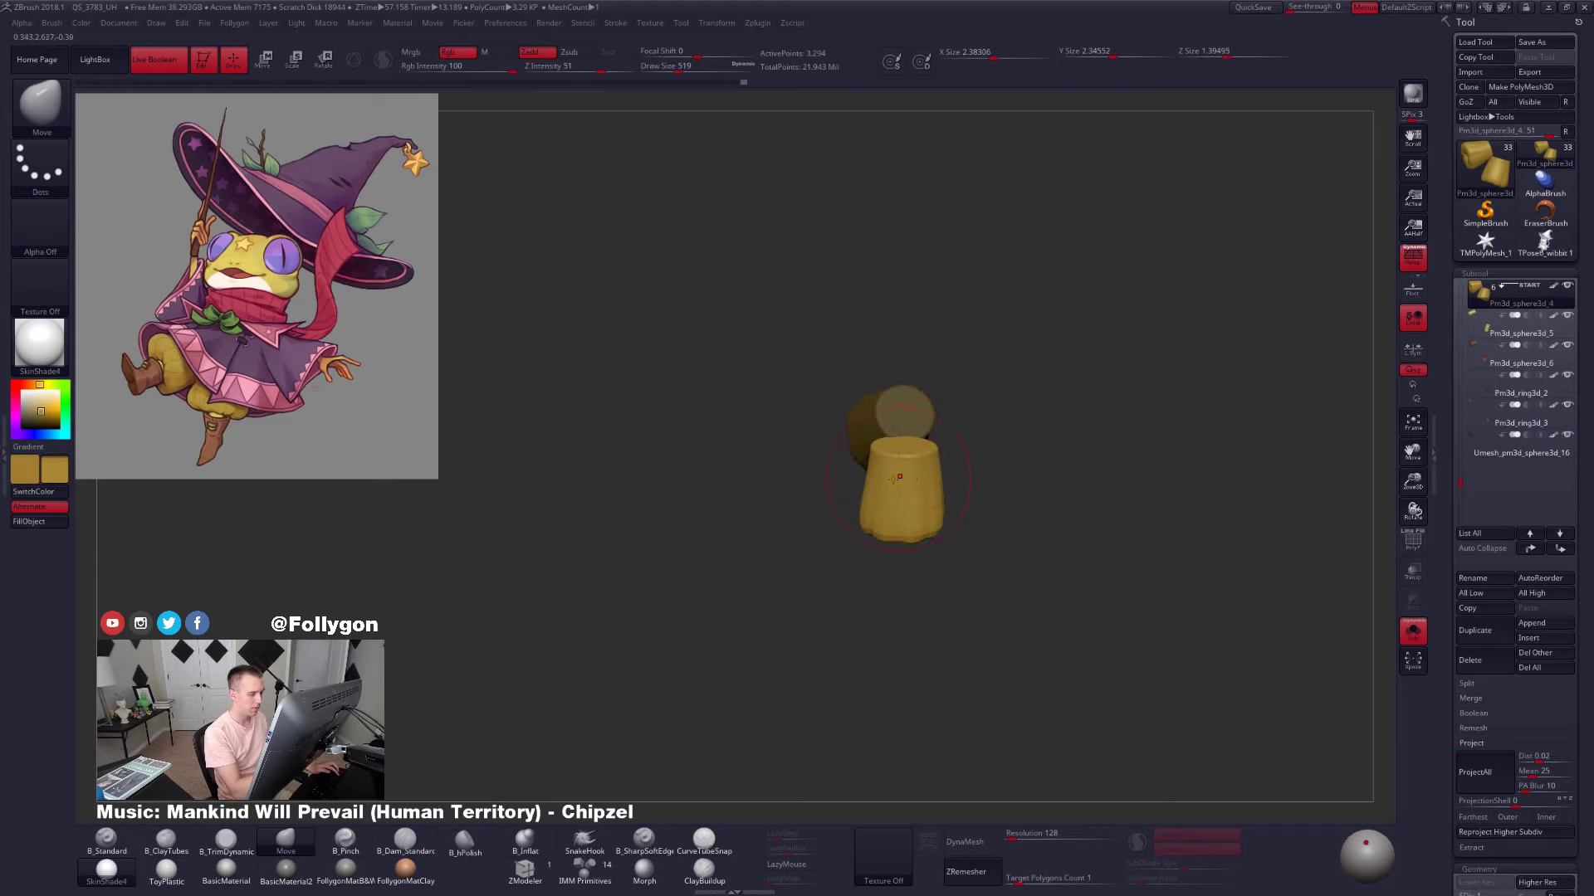
pyautogui.hotkey('alt', 's')
pyautogui.moveTo(894, 479); pyautogui.dragTo(1005, 465, button='right')
# Invert the mask, isolate the trousers and reshape the raised leg from several angles with the Move brush
pyautogui.keyDown('ctrl'); pyautogui.click(761, 545); pyautogui.keyUp('ctrl')
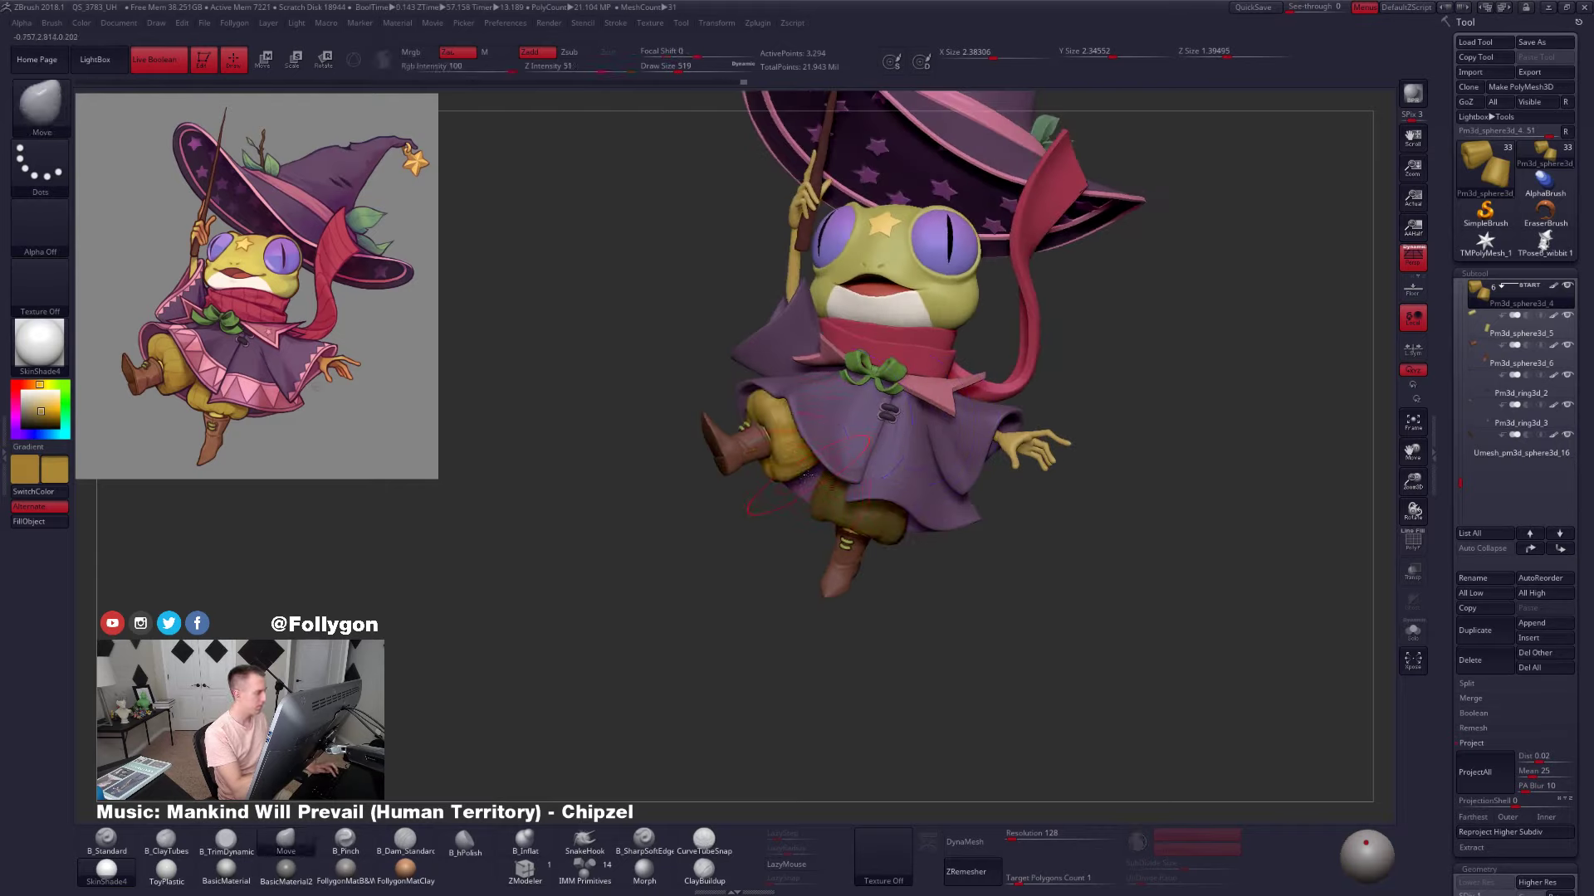
pyautogui.hotkey('alt', 's')
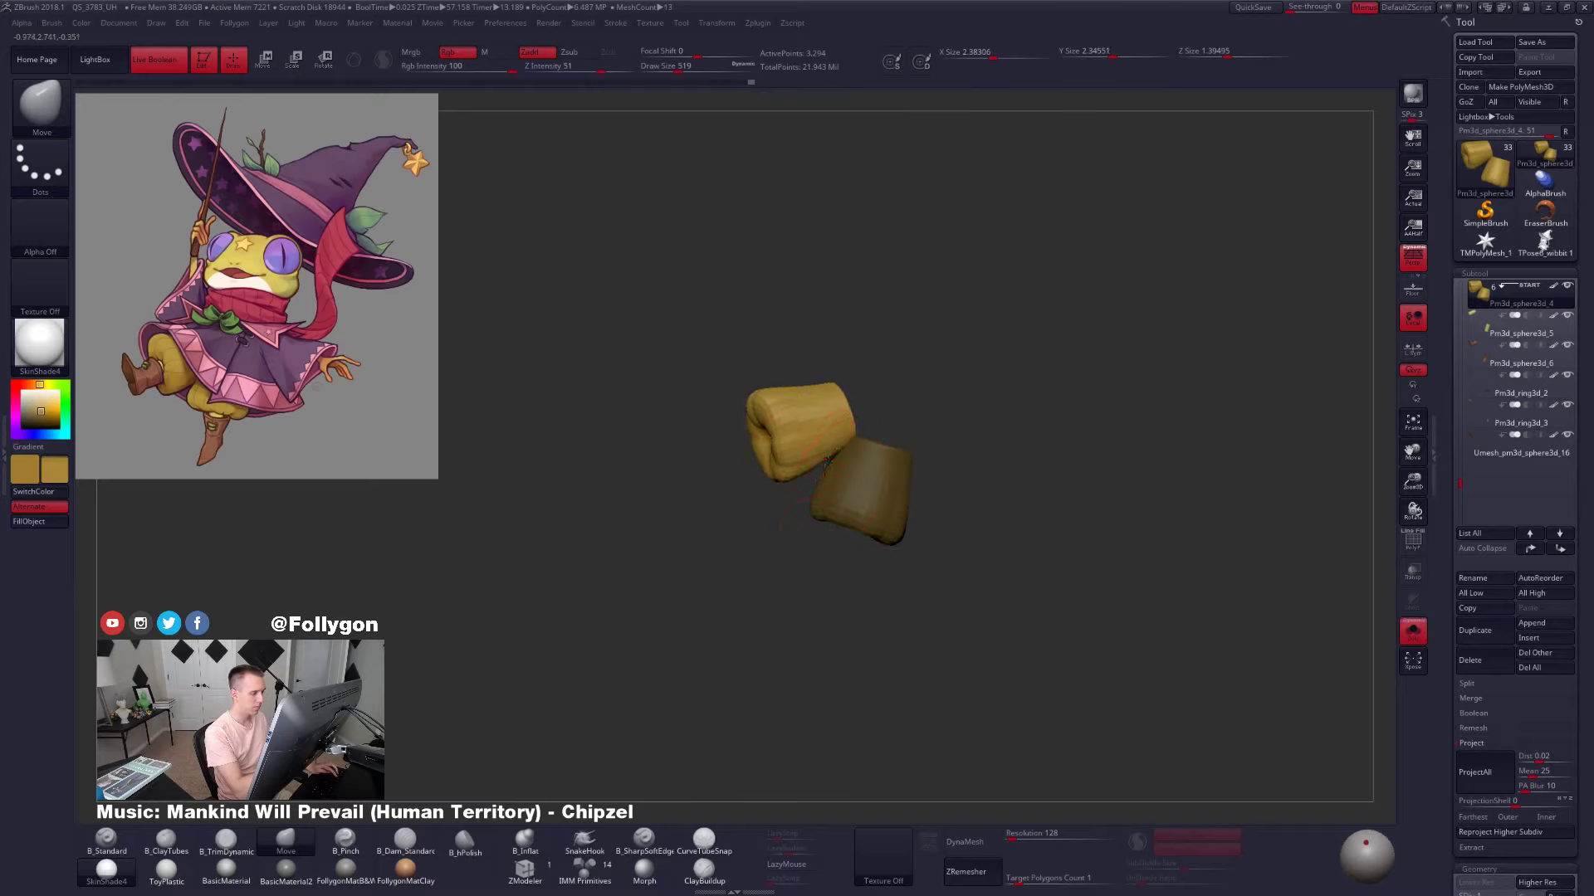
pyautogui.moveTo(827, 461); pyautogui.dragTo(818, 407, button='right')
pyautogui.moveTo(814, 486)
pyautogui.mouseDown(button='right')
pyautogui.moveTo(881, 488)
pyautogui.moveTo(909, 448)
pyautogui.mouseUp(button='right')
pyautogui.moveTo(724, 516); pyautogui.dragTo(727, 503)
pyautogui.moveTo(734, 525); pyautogui.dragTo(706, 531, button='right')
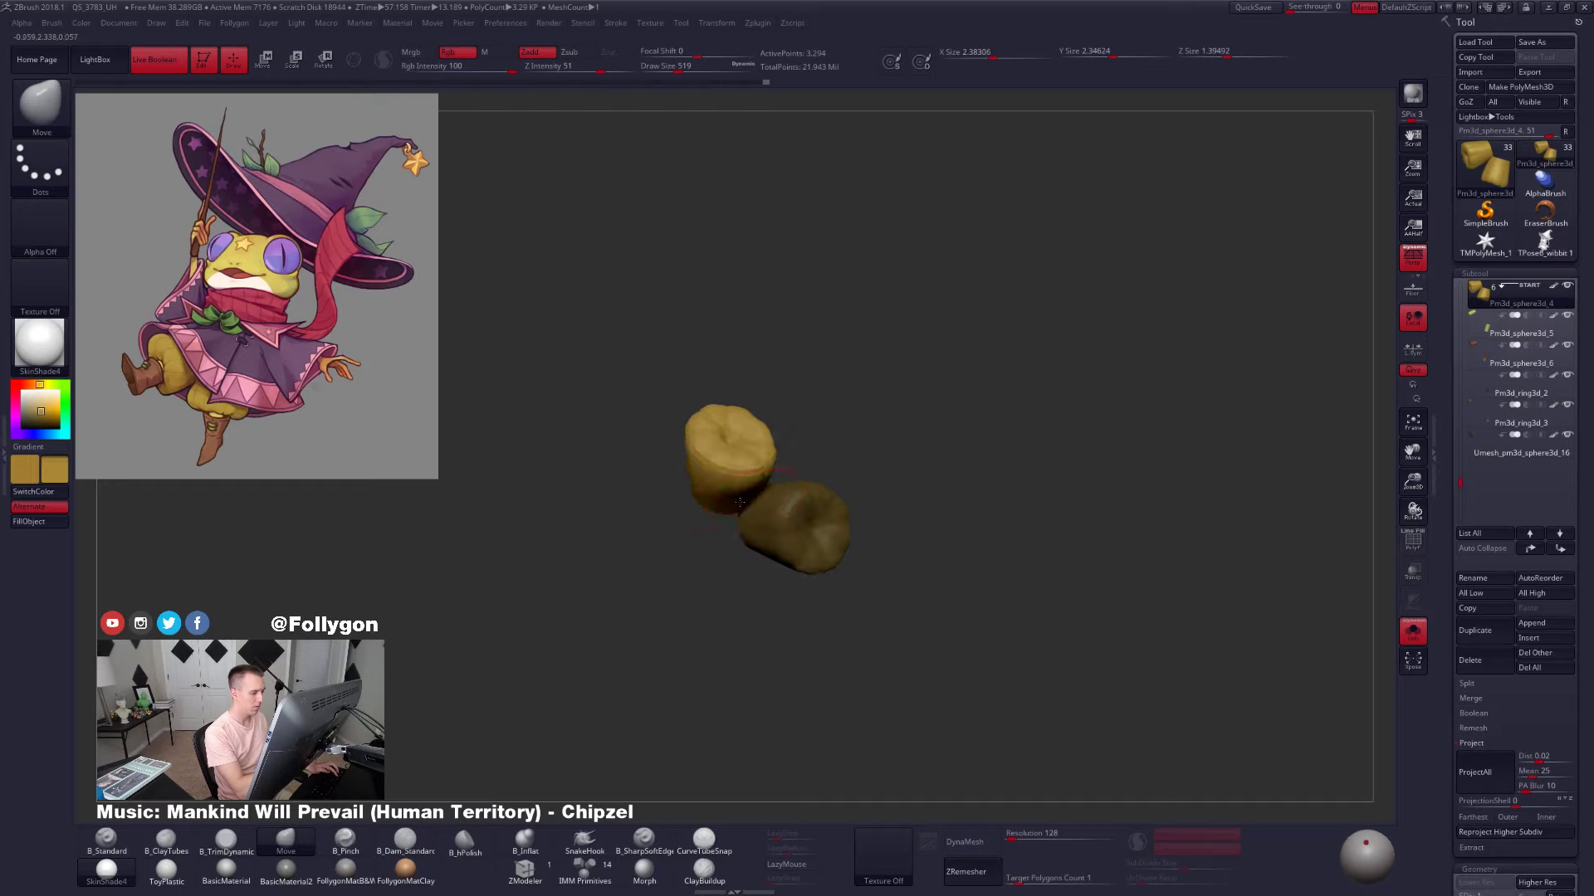
pyautogui.moveTo(742, 492); pyautogui.dragTo(745, 500)
pyautogui.moveTo(734, 548); pyautogui.dragTo(725, 523, button='right')
pyautogui.moveTo(702, 480); pyautogui.dragTo(696, 479)
pyautogui.moveTo(706, 506)
pyautogui.mouseDown(button='right')
pyautogui.moveTo(692, 603)
pyautogui.moveTo(847, 531)
pyautogui.moveTo(847, 513)
pyautogui.moveTo(774, 533)
pyautogui.moveTo(796, 543)
pyautogui.moveTo(732, 467)
pyautogui.mouseUp(button='right')
# Show the full character, fit the raised trouser leg's volume to the robe and boot with the Move brush, and clear the mask
pyautogui.hotkey('alt', 's')
pyautogui.moveTo(709, 463); pyautogui.dragTo(704, 458)
pyautogui.moveTo(708, 465); pyautogui.dragTo(771, 481, button='right')
pyautogui.moveTo(771, 481); pyautogui.dragTo(767, 477)
pyautogui.moveTo(769, 480); pyautogui.dragTo(830, 473, button='right')
pyautogui.moveTo(1063, 581)
pyautogui.mouseDown(button='right')
pyautogui.moveTo(963, 627)
pyautogui.moveTo(1030, 600)
pyautogui.mouseUp(button='right')
# Raise the trousers by four subdivision levels and inspect them on the full character
pyautogui.press('d')
pyautogui.press('d')
pyautogui.press('d')
pyautogui.press('d')
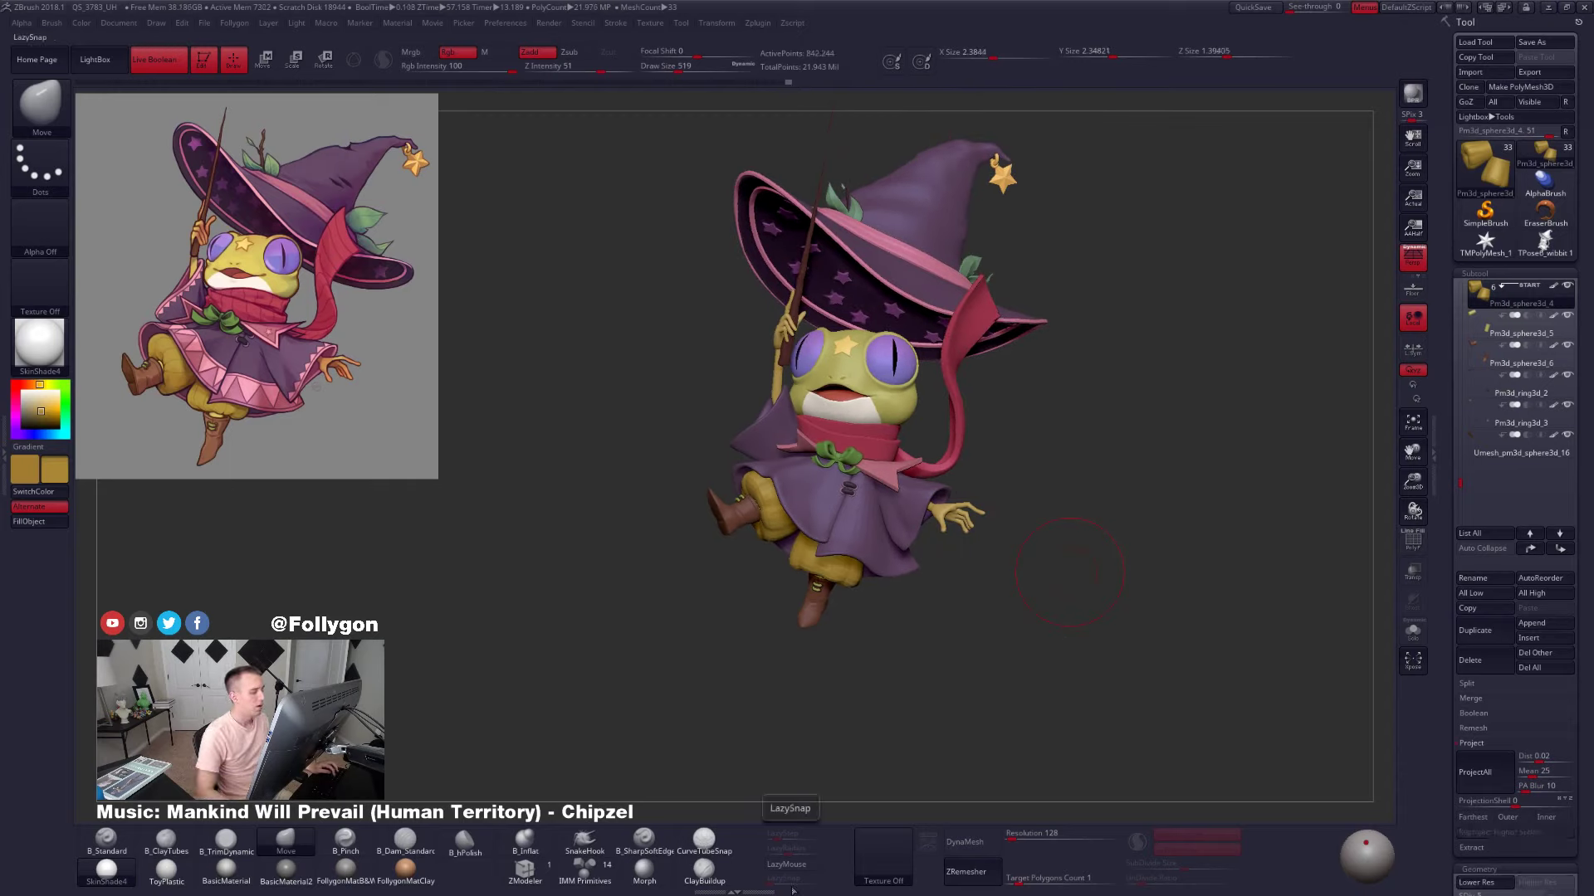
pyautogui.keyDown('ctrl'); pyautogui.moveTo(750, 616); pyautogui.dragTo(790, 605, button='right'); pyautogui.keyUp('ctrl')
pyautogui.moveTo(862, 568); pyautogui.dragTo(850, 546, button='right')
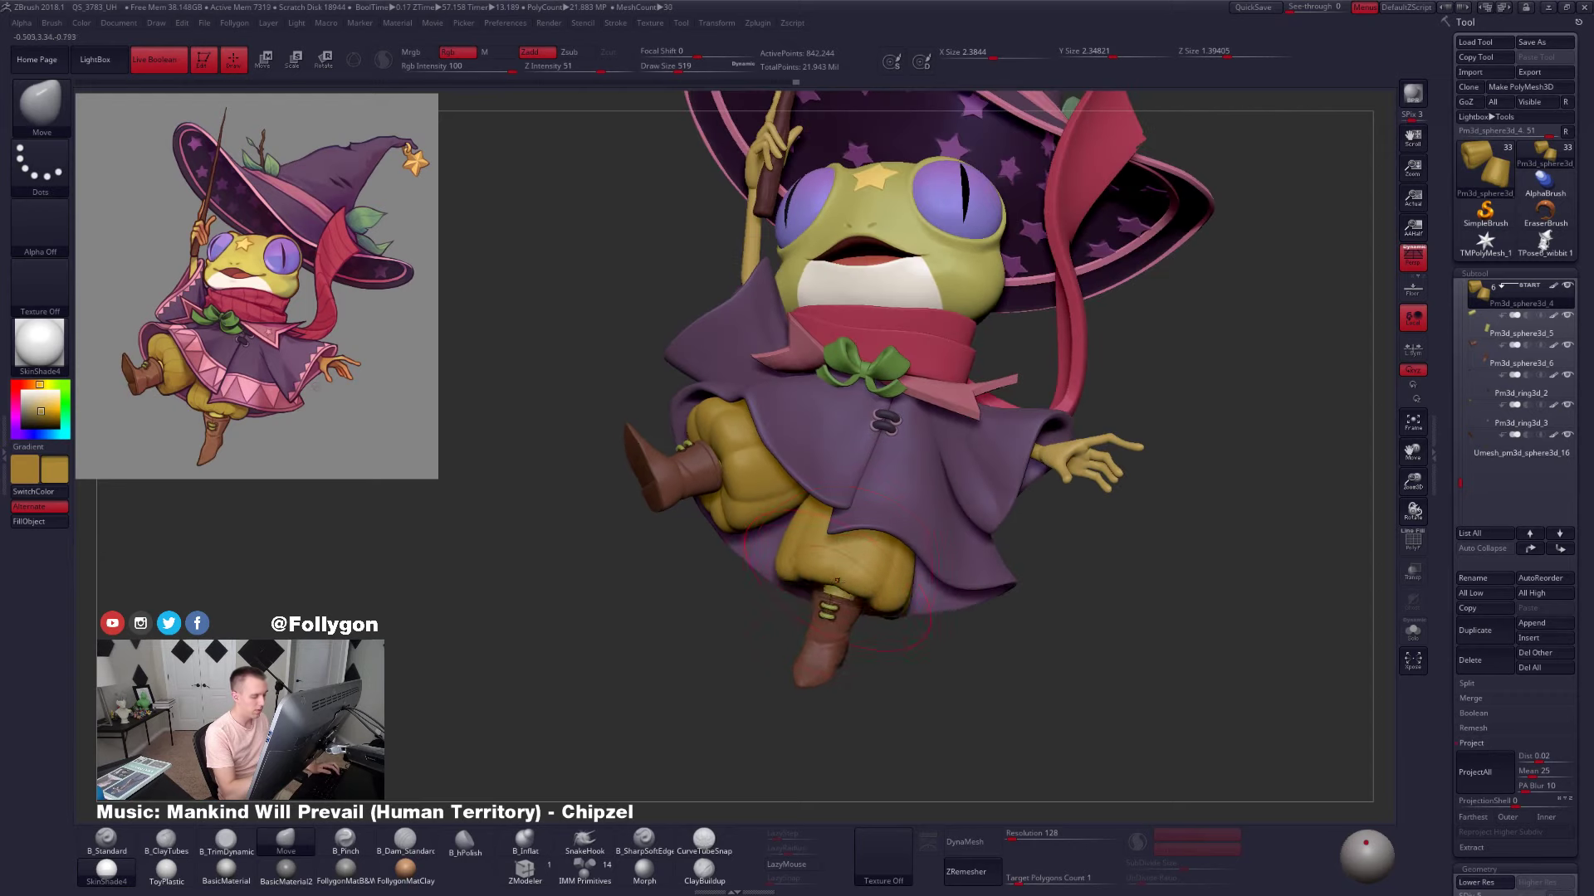
# Lower the trousers' subdivision level and adjust the standing leg's hem with the Move brush at draw size 321
pyautogui.press('space')
pyautogui.moveTo(845, 591); pyautogui.dragTo(837, 592)
pyautogui.hotkey('shift', 'd')
pyautogui.hotkey('shift', 'd')
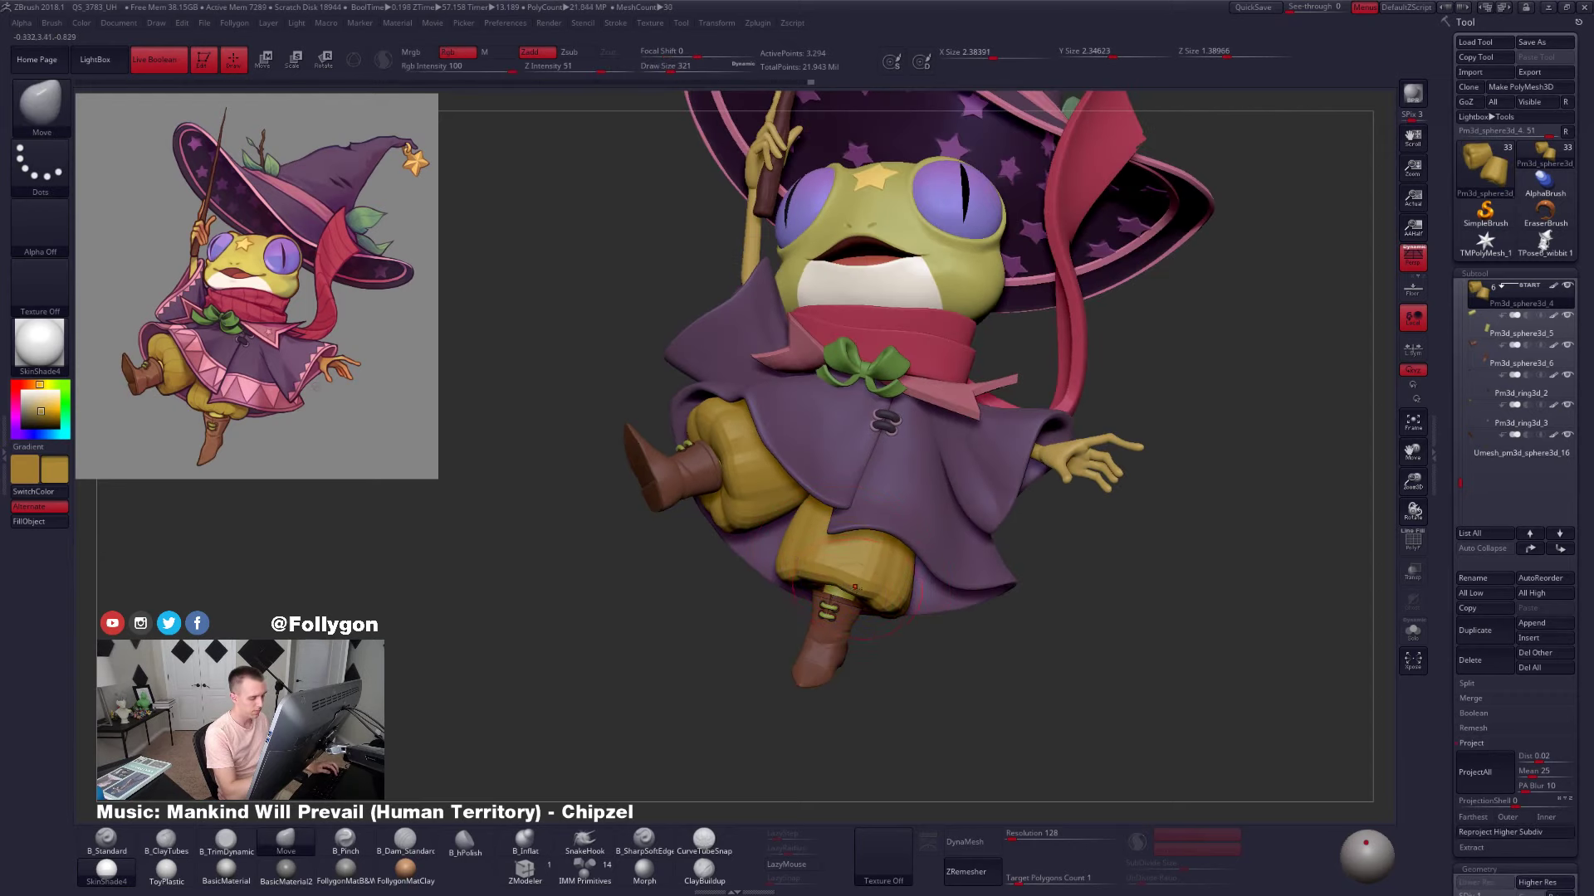
pyautogui.moveTo(901, 591); pyautogui.dragTo(855, 591, button='right')
pyautogui.moveTo(867, 612); pyautogui.dragTo(865, 599)
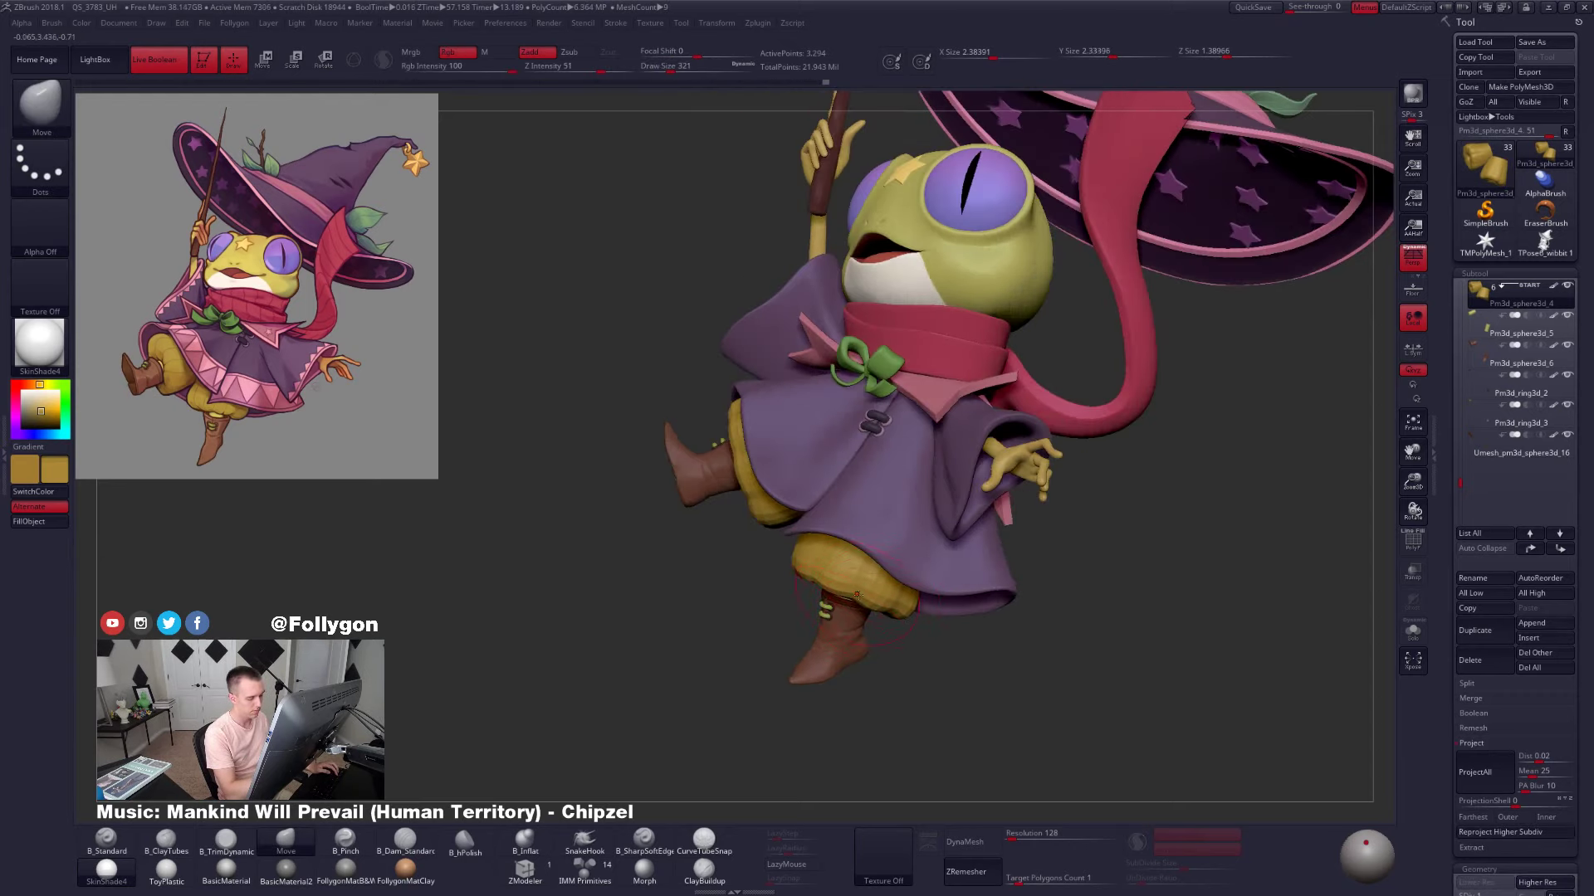
# Check the full pose from several sides, raise the isolated trousers by four subdivision levels and show the full character again
pyautogui.moveTo(867, 593); pyautogui.dragTo(939, 580, button='right')
pyautogui.keyDown('shift'); pyautogui.moveTo(1062, 664); pyautogui.dragTo(1110, 661, button='right'); pyautogui.keyUp('shift')
pyautogui.moveTo(884, 600); pyautogui.dragTo(779, 585, button='right')
pyautogui.moveTo(1149, 652); pyautogui.dragTo(896, 614, button='right')
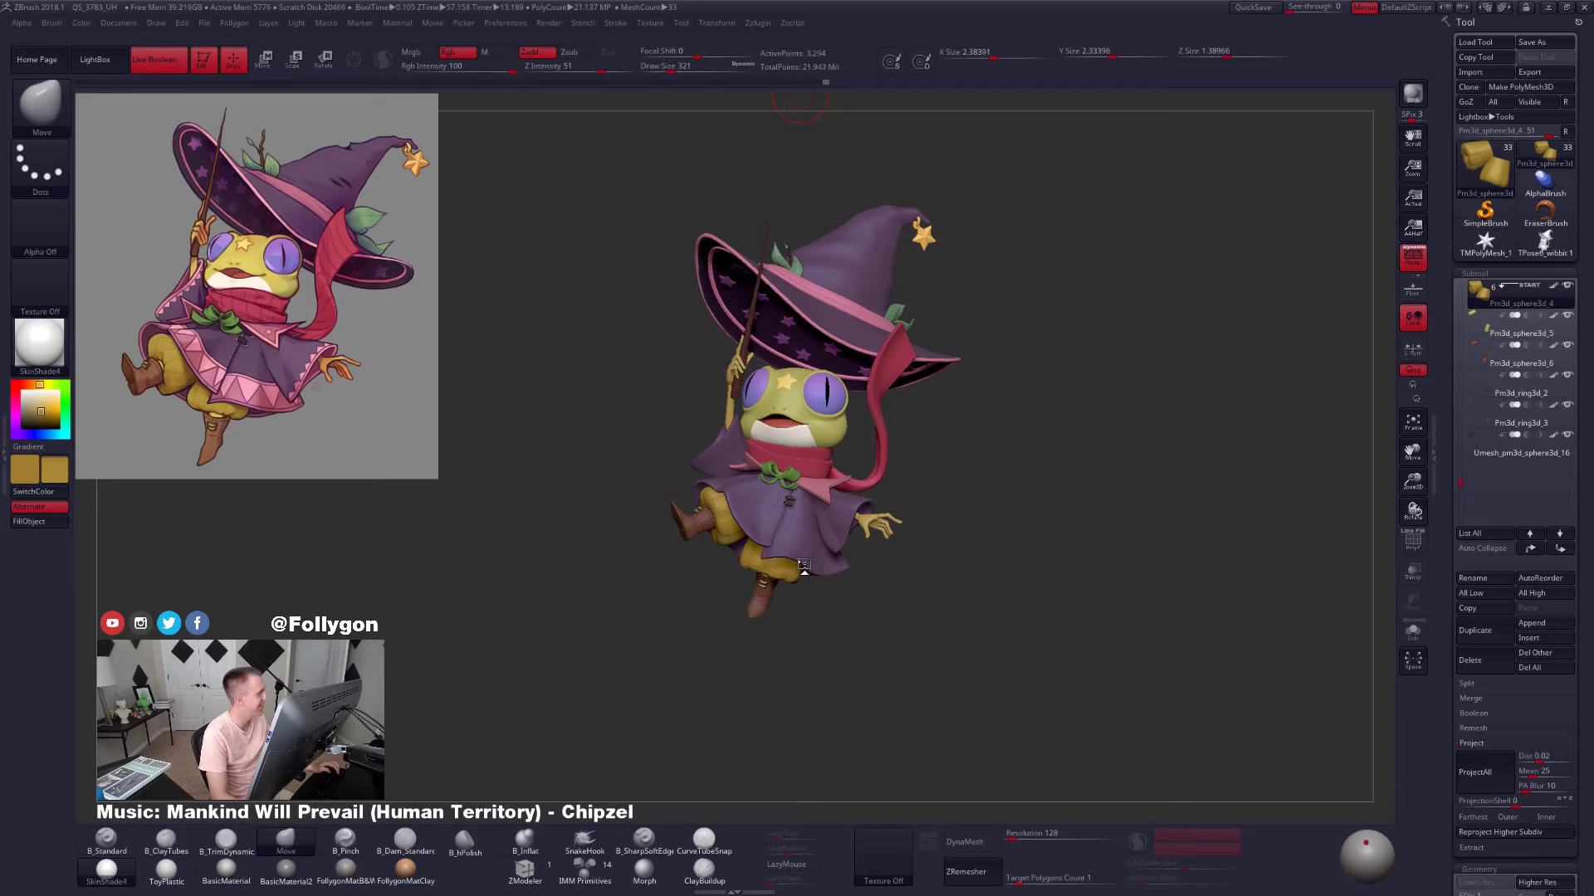
pyautogui.hotkey('alt', 's')
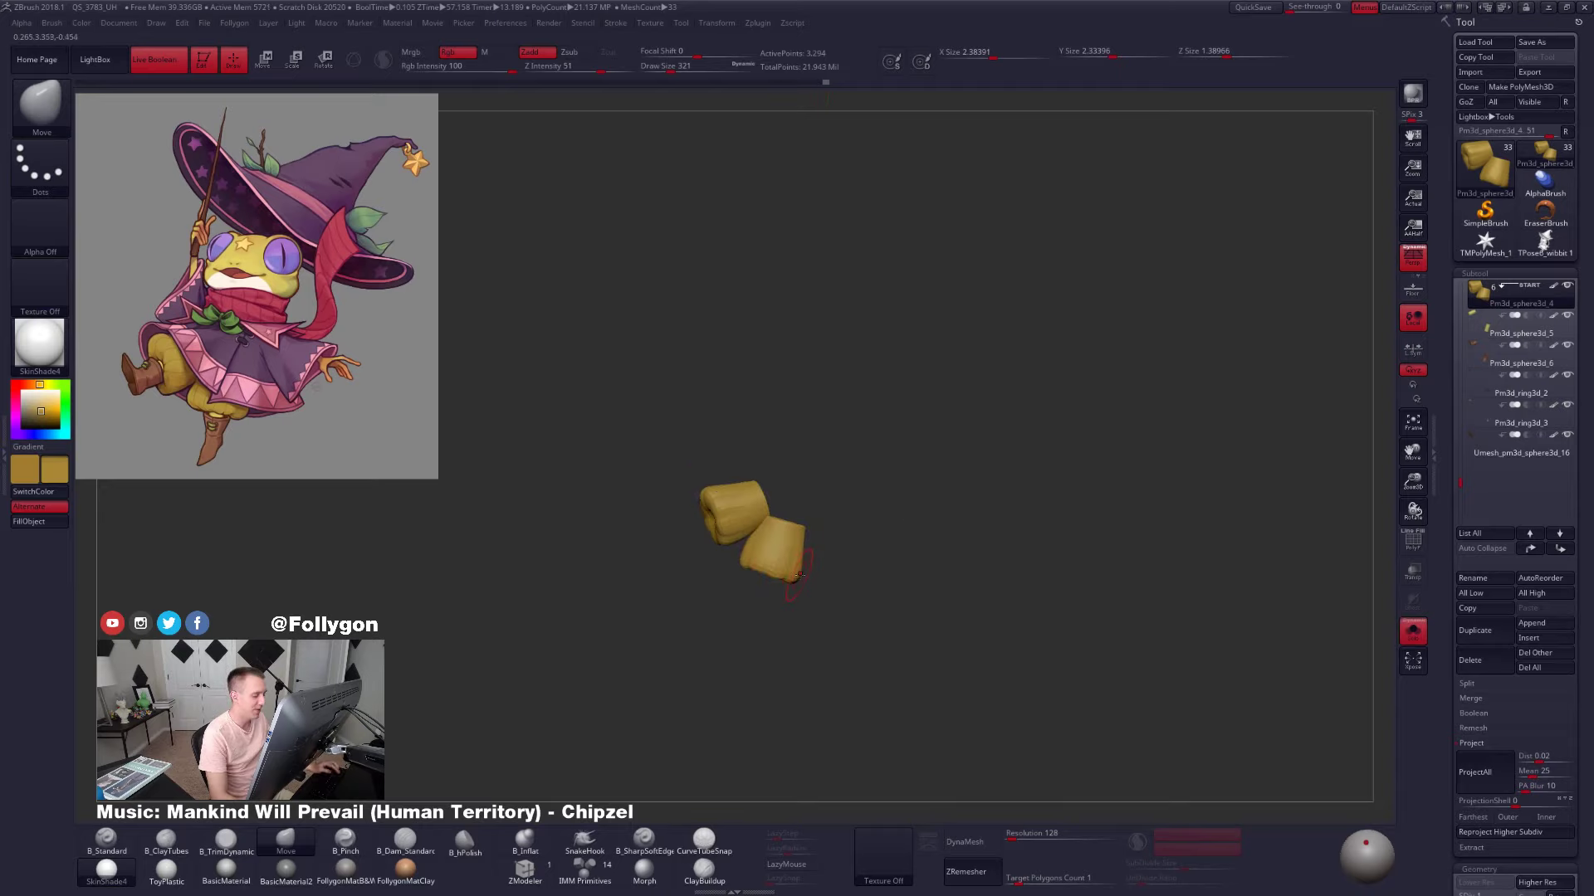
pyautogui.press('d')
pyautogui.press('d')
pyautogui.press('d')
pyautogui.press('d')
pyautogui.hotkey('alt', 's')
# Select the purple robe and isolate it
pyautogui.keyDown('ctrl'); pyautogui.moveTo(785, 573); pyautogui.dragTo(781, 613, button='right'); pyautogui.keyUp('ctrl')
pyautogui.keyDown('alt'); pyautogui.moveTo(752, 459); pyautogui.dragTo(790, 485, button='right'); pyautogui.keyUp('alt')
pyautogui.keyDown('alt'); pyautogui.click(810, 500); pyautogui.keyUp('alt')
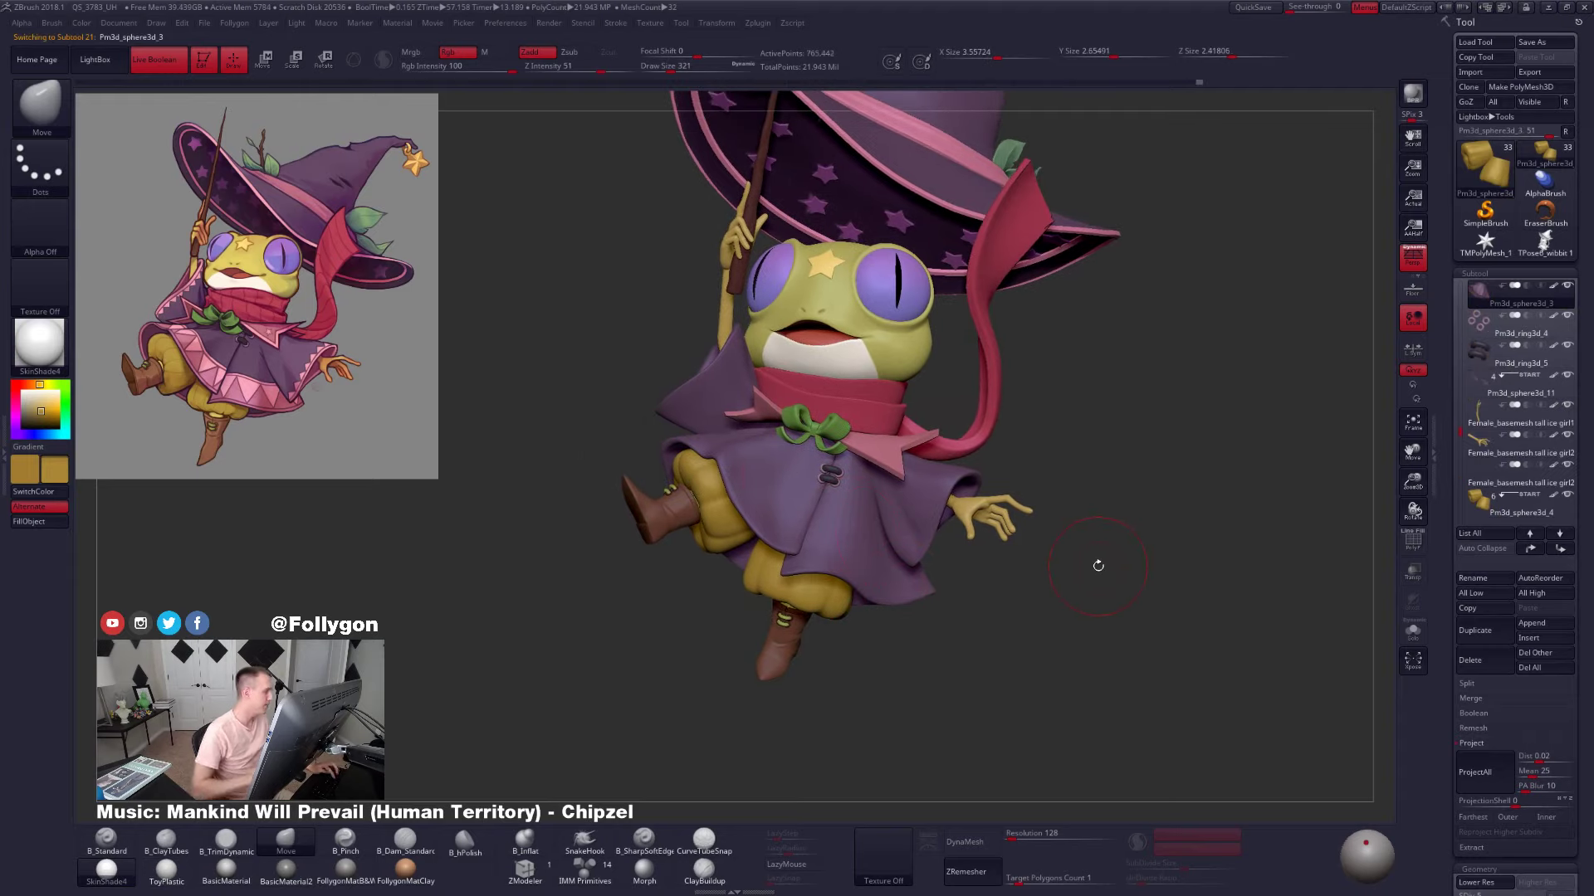
pyautogui.hotkey('alt', 's')
pyautogui.keyDown('ctrl'); pyautogui.moveTo(755, 426); pyautogui.dragTo(752, 453, button='right'); pyautogui.keyUp('ctrl')
# Activate the ClayTubes brush at draw size 140 and lower the robe by three subdivision levels
pyautogui.press('space')
pyautogui.moveTo(761, 441); pyautogui.dragTo(752, 442)
pyautogui.moveTo(751, 442); pyautogui.dragTo(743, 527, button='right')
pyautogui.press('2')
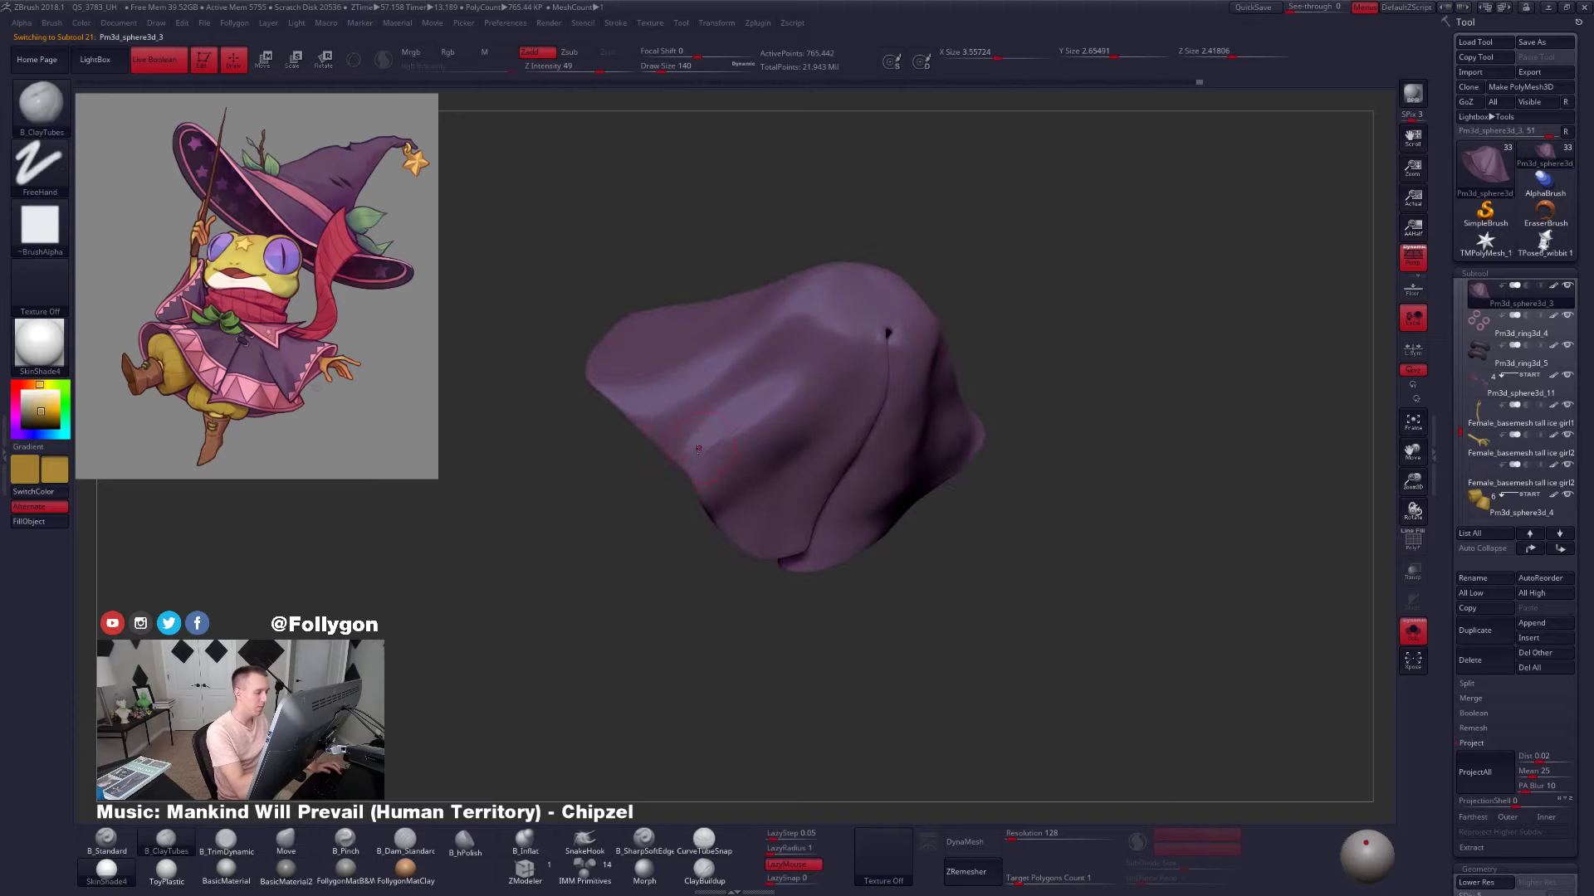
pyautogui.keyDown('ctrl'); pyautogui.moveTo(698, 448); pyautogui.dragTo(705, 463, button='right'); pyautogui.keyUp('ctrl')
pyautogui.hotkey('shift', 'd')
pyautogui.hotkey('shift', 'd')
pyautogui.hotkey('shift', 'd')
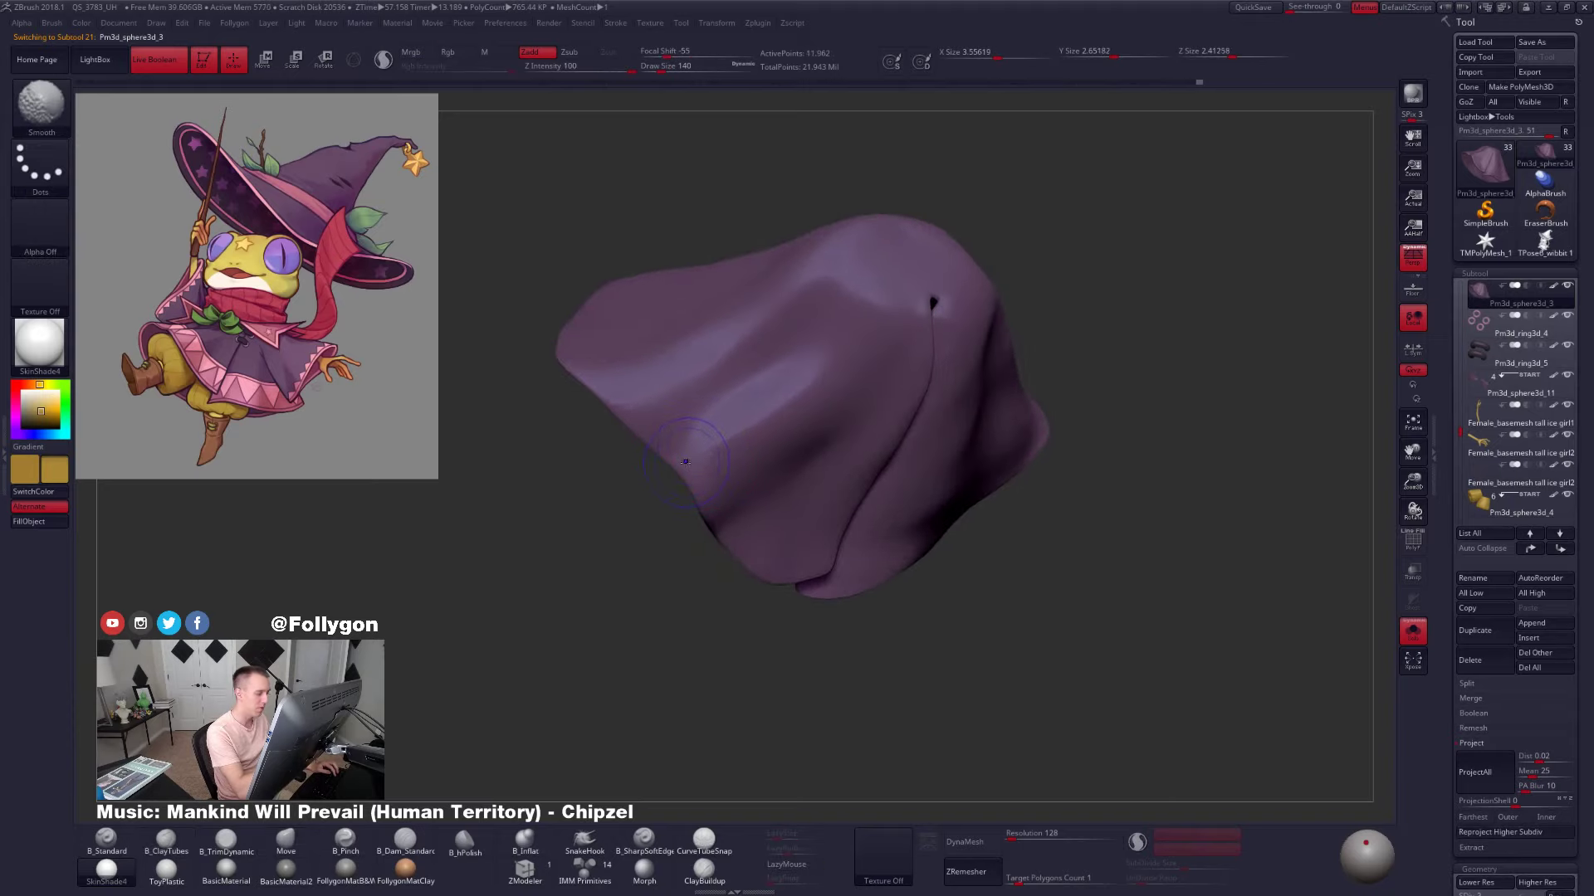
# Create a soft-edged mask on the robe around the front fold above the raised leg
pyautogui.moveTo(807, 344)
pyautogui.keyDown('ctrl'); pyautogui.mouseDown()
pyautogui.moveTo(720, 393)
pyautogui.moveTo(566, 531)
pyautogui.moveTo(655, 569)
pyautogui.moveTo(823, 431)
pyautogui.moveTo(862, 289)
pyautogui.mouseUp(); pyautogui.keyUp('ctrl')
pyautogui.moveTo(690, 540); pyautogui.dragTo(684, 477, button='right')
pyautogui.keyDown('ctrl'); pyautogui.click(670, 511); pyautogui.keyUp('ctrl')
pyautogui.keyDown('ctrl'); pyautogui.click(700, 482); pyautogui.keyUp('ctrl')
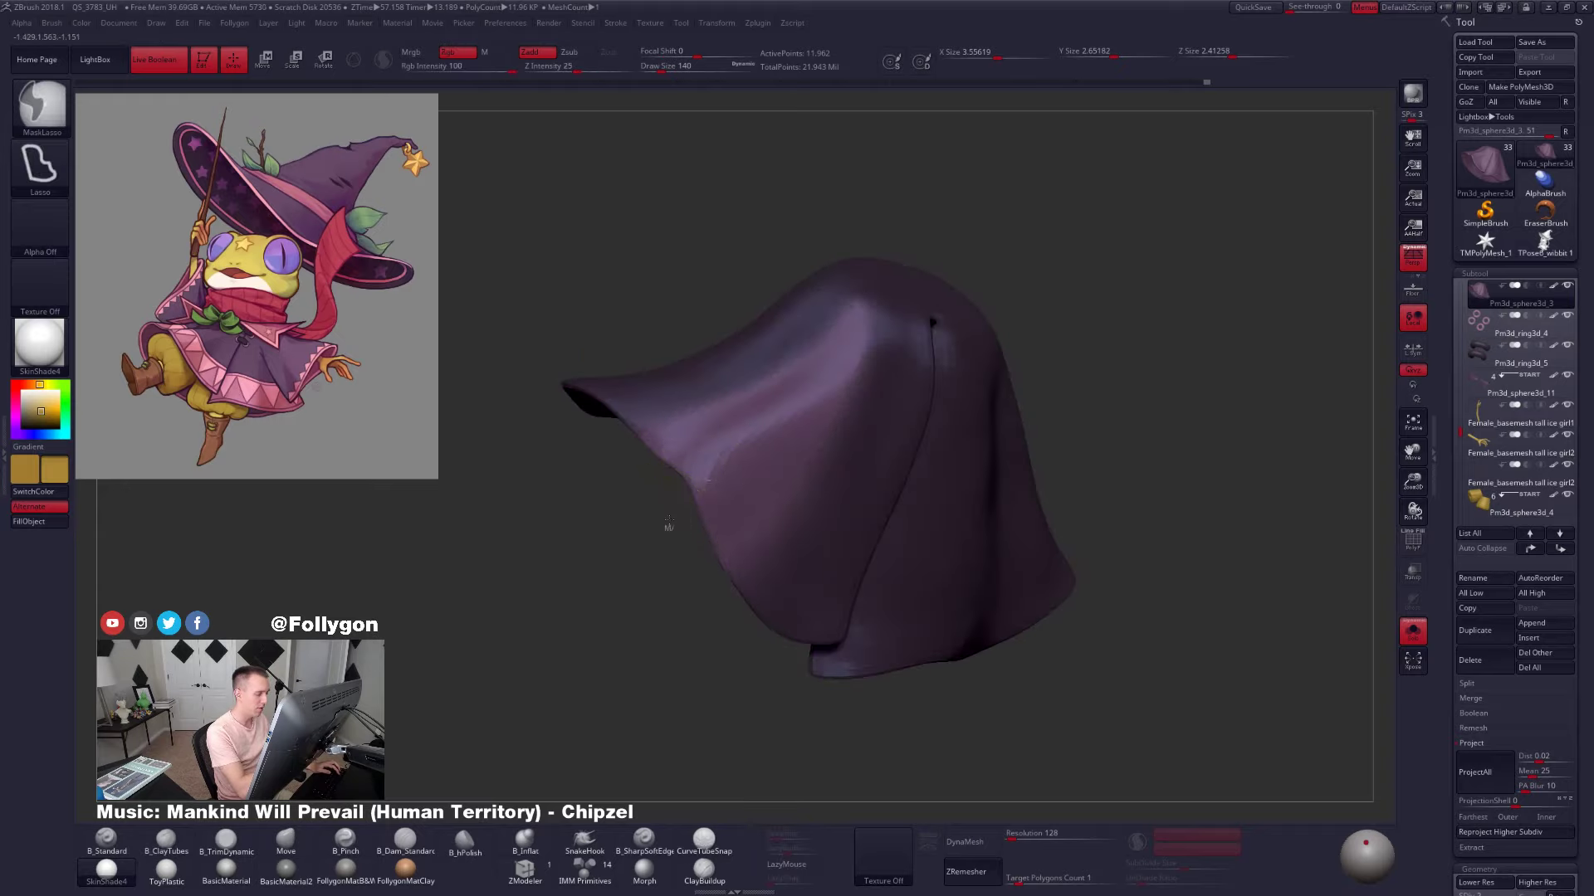
pyautogui.keyDown('ctrl'); pyautogui.click(667, 529); pyautogui.keyUp('ctrl')
pyautogui.keyDown('ctrl'); pyautogui.click(672, 534); pyautogui.keyUp('ctrl')
# Adjust the robe's front hem beside the raised leg's opening with the Move brush at draw size 265
pyautogui.press('b')
pyautogui.press('m')
pyautogui.press('v')
pyautogui.press('space')
pyautogui.moveTo(684, 471); pyautogui.dragTo(695, 471)
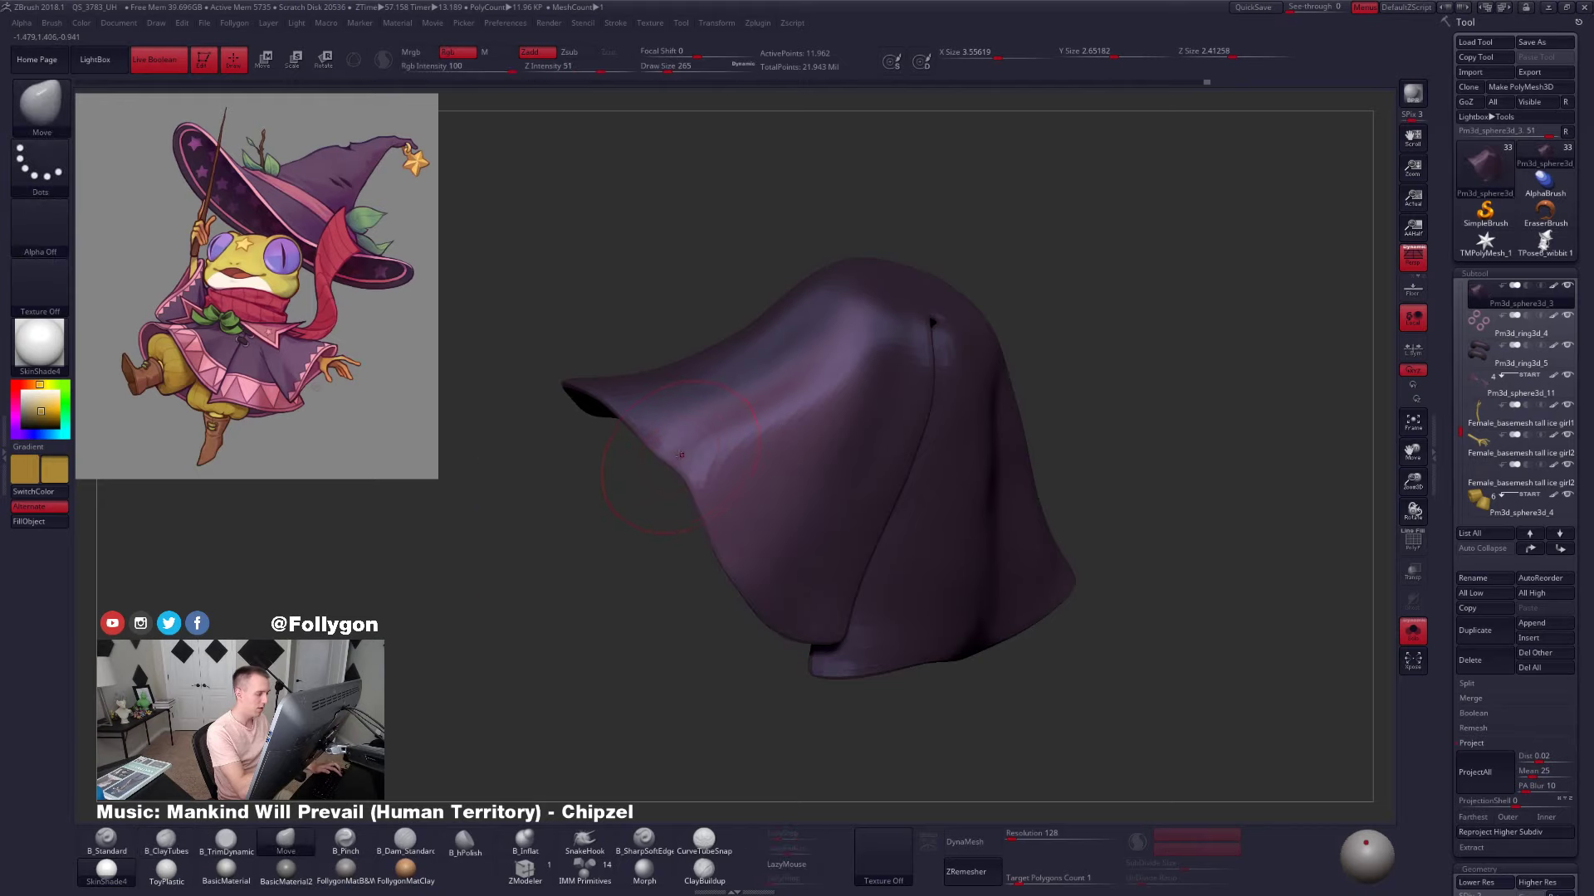
pyautogui.moveTo(676, 455); pyautogui.dragTo(647, 523, button='right')
# Build up and smooth the robe's front fold near the hem with the ClayTubes brush at draw size 102
pyautogui.press('space')
pyautogui.moveTo(682, 447); pyautogui.dragTo(675, 447)
pyautogui.press('b')
pyautogui.press('c')
pyautogui.press('t')
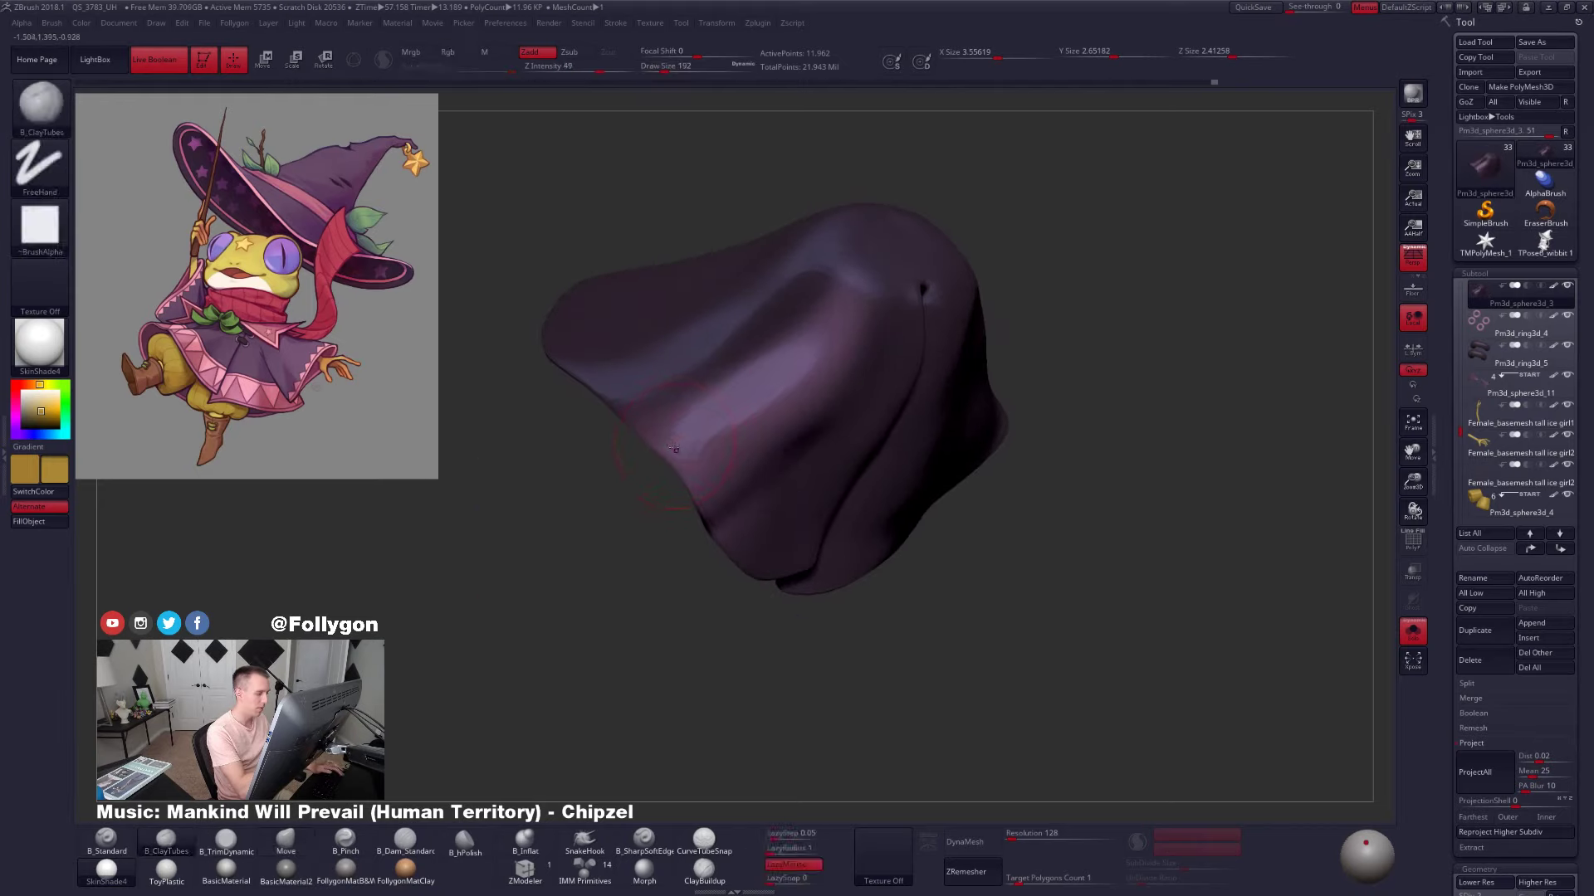
pyautogui.moveTo(746, 429)
pyautogui.mouseDown(button='right')
pyautogui.moveTo(643, 493)
pyautogui.moveTo(660, 435)
pyautogui.mouseUp(button='right')
pyautogui.keyDown('shift'); pyautogui.moveTo(731, 433); pyautogui.dragTo(754, 403); pyautogui.keyUp('shift')
pyautogui.moveTo(816, 362)
pyautogui.mouseDown(button='right')
pyautogui.moveTo(754, 438)
pyautogui.moveTo(668, 443)
pyautogui.moveTo(772, 406)
pyautogui.mouseUp(button='right')
# Reshape the robe's raised front hem with the Move brush, ending at draw size 150, and clear the mask
pyautogui.press('b')
pyautogui.press('m')
pyautogui.press('v')
pyautogui.moveTo(639, 465); pyautogui.dragTo(682, 464, button='right')
pyautogui.moveTo(677, 471); pyautogui.dragTo(671, 459)
pyautogui.moveTo(648, 463)
pyautogui.keyDown('alt'); pyautogui.mouseDown(button='right')
pyautogui.moveTo(713, 452)
pyautogui.moveTo(706, 523)
pyautogui.moveTo(732, 490)
pyautogui.moveTo(711, 533)
pyautogui.mouseUp(button='right'); pyautogui.keyUp('alt')
pyautogui.press('space')
pyautogui.click(732, 453)
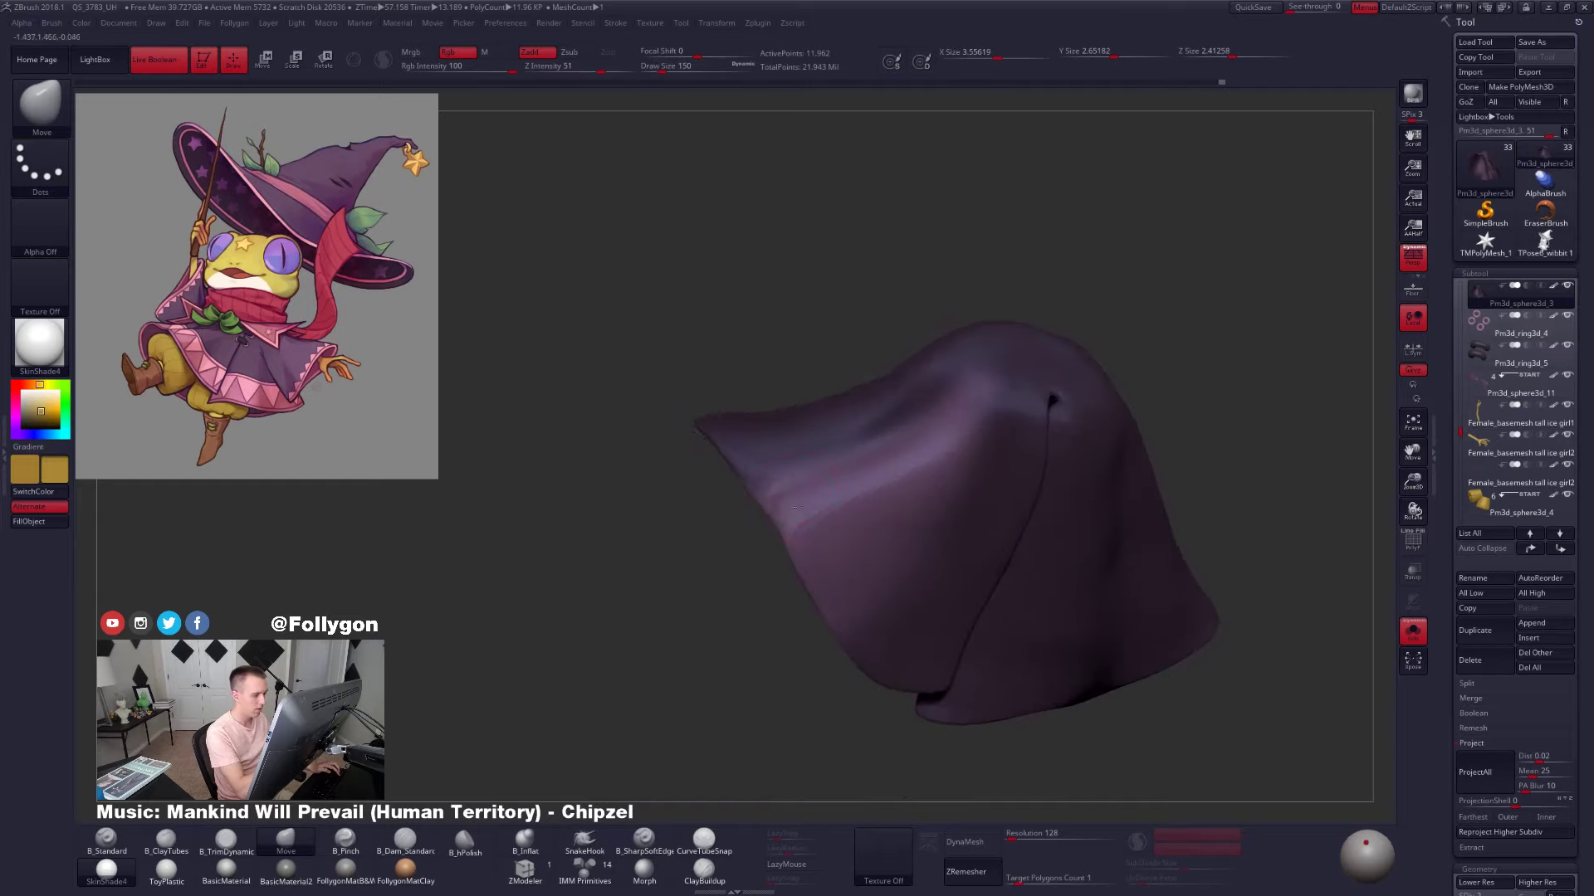
pyautogui.keyDown('ctrl'); pyautogui.moveTo(712, 533); pyautogui.dragTo(720, 573); pyautogui.keyUp('ctrl')
# Check the robe on the full character, lower the isolated robe's subdivision level with its polyframe shown, and turn off perspective
pyautogui.moveTo(772, 539)
pyautogui.keyDown('ctrl'); pyautogui.mouseDown(button='right')
pyautogui.moveTo(787, 498)
pyautogui.moveTo(798, 541)
pyautogui.moveTo(759, 519)
pyautogui.moveTo(801, 572)
pyautogui.moveTo(795, 531)
pyautogui.moveTo(787, 598)
pyautogui.moveTo(870, 294)
pyautogui.mouseUp(button='right'); pyautogui.keyUp('ctrl')
pyautogui.hotkey('alt', 's')
pyautogui.rightClick(786, 540)
pyautogui.hotkey('alt', 's')
pyautogui.hotkey('shift', 'f')
pyautogui.rightClick(800, 569)
pyautogui.hotkey('shift', 'd')
pyautogui.click(1408, 266)
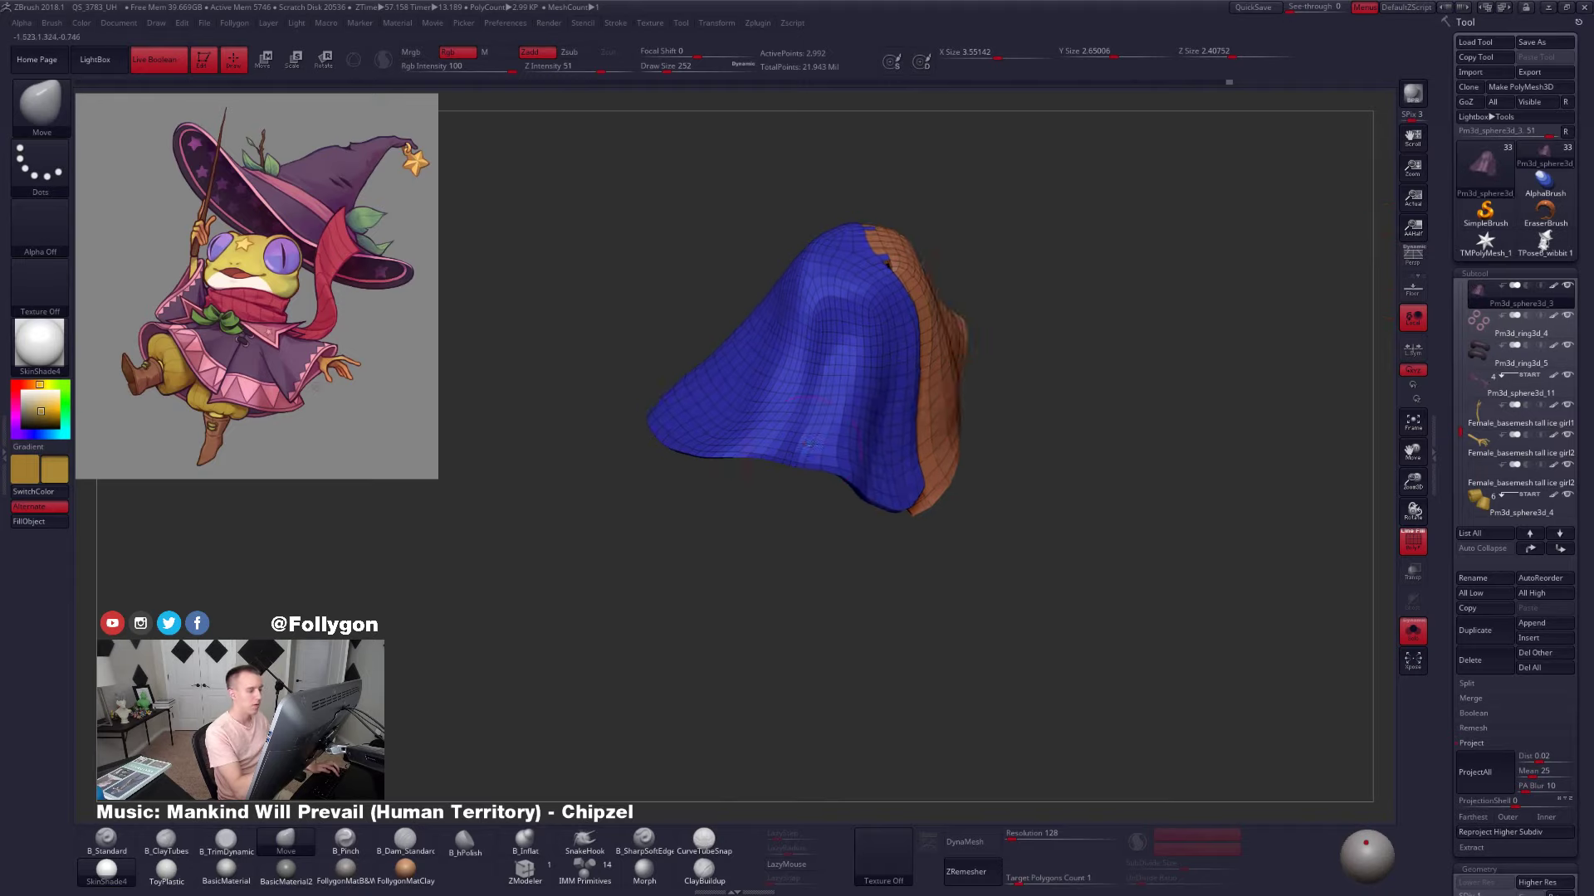
# Hide the polyframe, pull the robe's front hem into shape with the Move brush at draw size 252, and show the full character
pyautogui.hotkey('shift', 'f')
pyautogui.moveTo(784, 349)
pyautogui.keyDown('ctrl'); pyautogui.mouseDown(button='right')
pyautogui.moveTo(767, 399)
pyautogui.moveTo(793, 365)
pyautogui.moveTo(803, 424)
pyautogui.moveTo(792, 415)
pyautogui.moveTo(779, 440)
pyautogui.moveTo(830, 440)
pyautogui.moveTo(817, 406)
pyautogui.mouseUp(button='right'); pyautogui.keyUp('ctrl')
pyautogui.rightClick(794, 413)
pyautogui.moveTo(791, 467); pyautogui.dragTo(787, 477)
pyautogui.moveTo(797, 464)
pyautogui.mouseDown(button='right')
pyautogui.moveTo(901, 496)
pyautogui.moveTo(976, 486)
pyautogui.moveTo(992, 481)
pyautogui.moveTo(848, 513)
pyautogui.moveTo(759, 495)
pyautogui.moveTo(1009, 407)
pyautogui.moveTo(864, 534)
pyautogui.moveTo(897, 577)
pyautogui.moveTo(871, 459)
pyautogui.mouseUp(button='right')
pyautogui.hotkey('alt', 's')
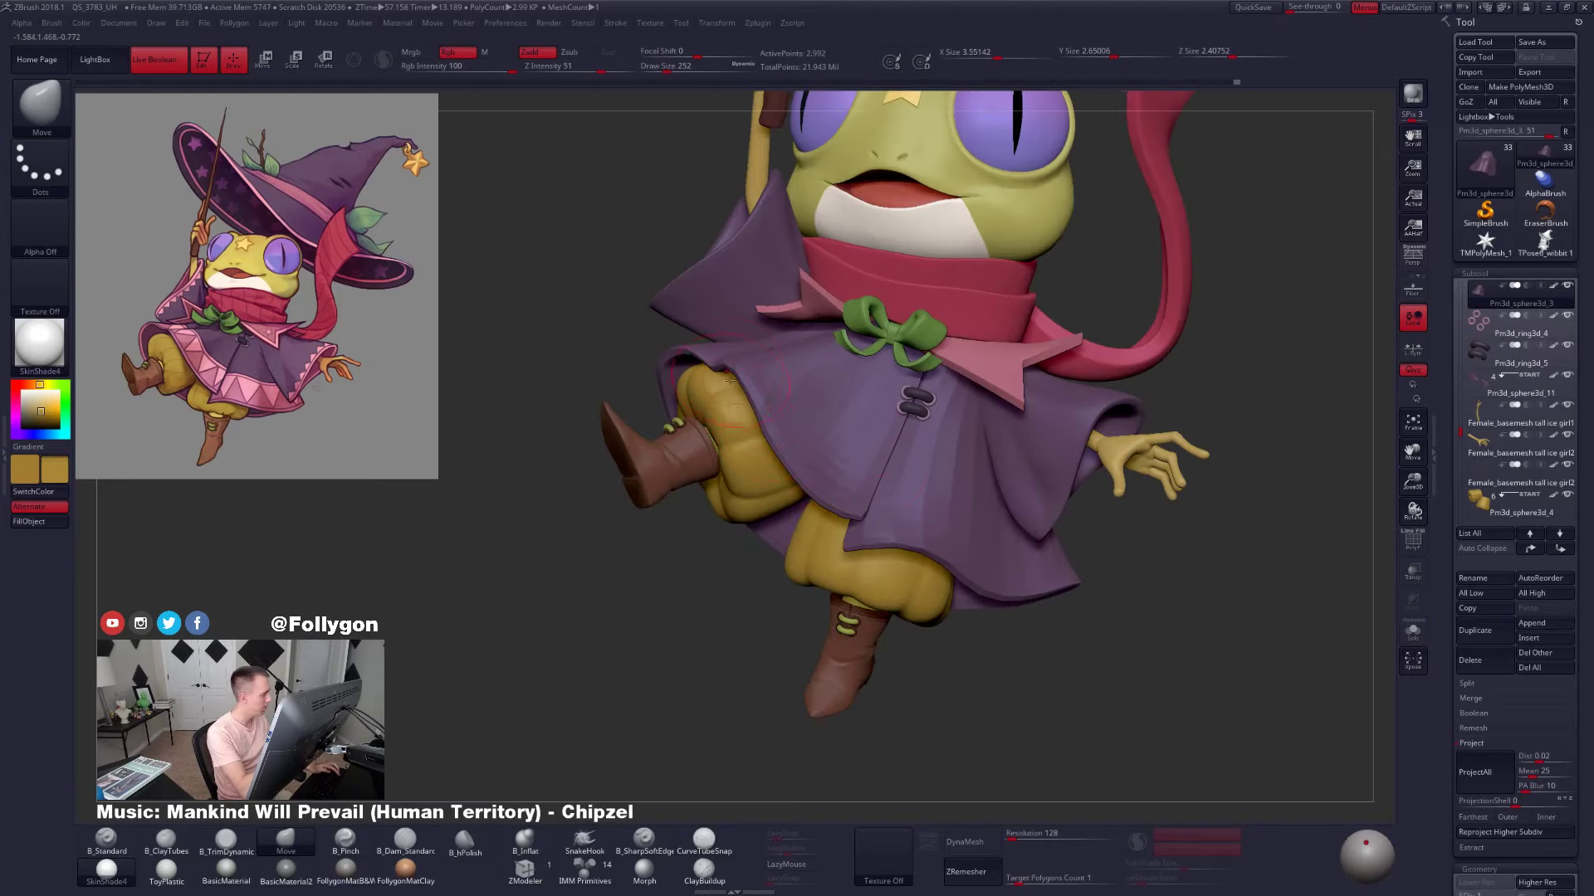
# Isolate the robe and pull its raised front hem into shape with the Move brush at draw size 308
pyautogui.moveTo(750, 381); pyautogui.dragTo(650, 446, button='right')
pyautogui.press('space')
pyautogui.moveTo(650, 447); pyautogui.dragTo(658, 446)
pyautogui.hotkey('alt', 's')
pyautogui.moveTo(658, 446); pyautogui.dragTo(732, 379, button='right')
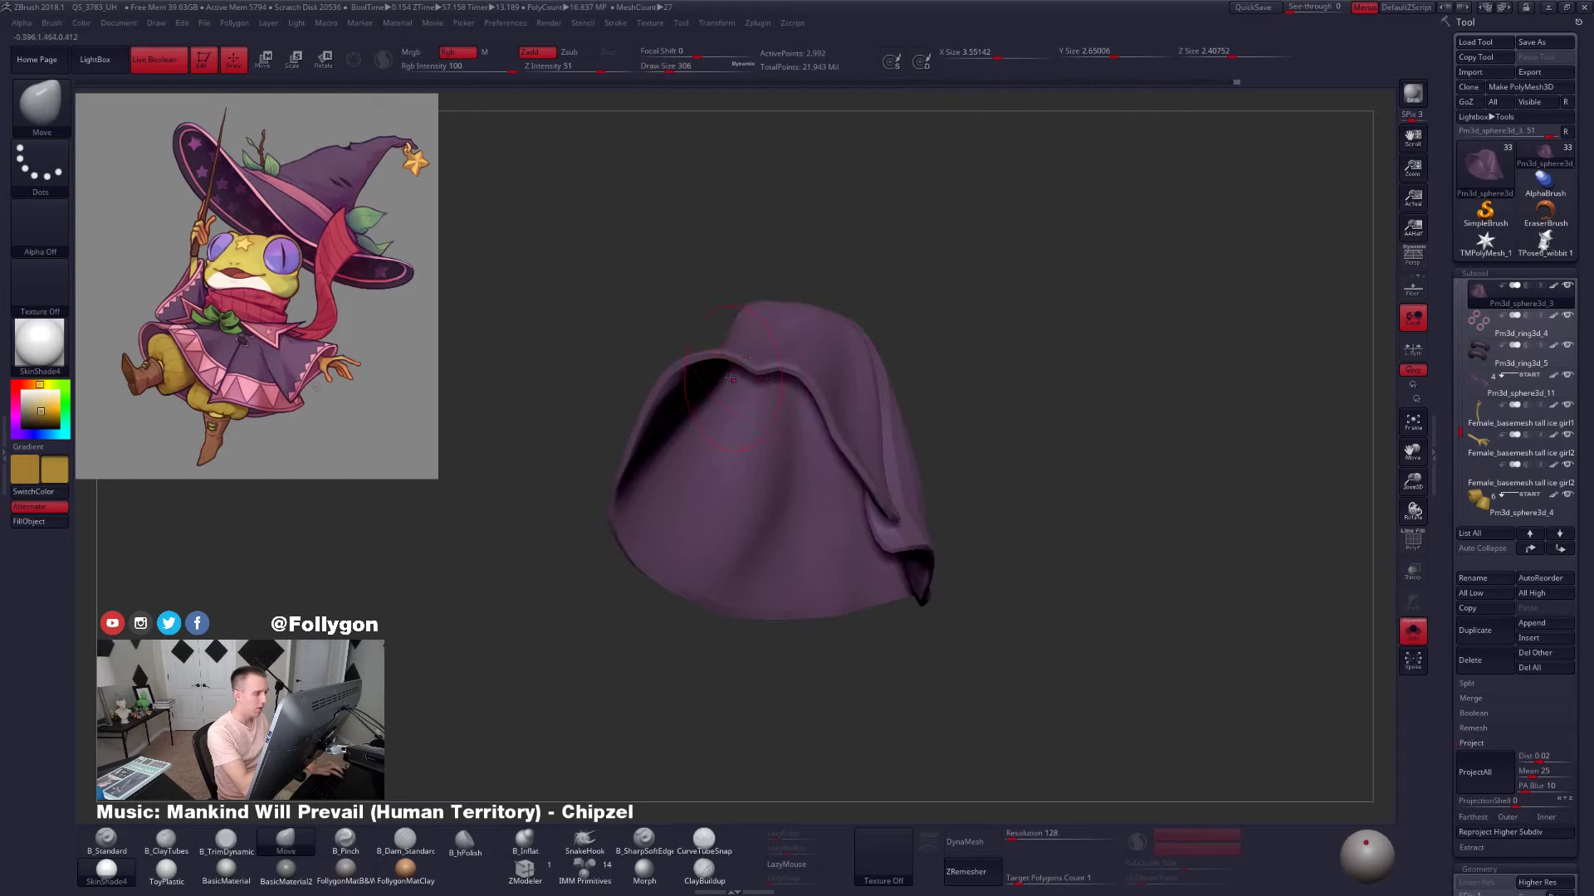
pyautogui.moveTo(757, 366); pyautogui.dragTo(762, 368)
pyautogui.press('s')
# Show the robe's polyframe, mask the cloth around the raised opening, blur the mask, and return the draw size to 252
pyautogui.moveTo(705, 449)
pyautogui.mouseDown(button='right')
pyautogui.moveTo(722, 506)
pyautogui.moveTo(819, 544)
pyautogui.moveTo(839, 495)
pyautogui.mouseUp(button='right')
pyautogui.hotkey('shift', 'f')
pyautogui.moveTo(904, 551)
pyautogui.keyDown('ctrl'); pyautogui.mouseDown()
pyautogui.moveTo(880, 532)
pyautogui.moveTo(734, 548)
pyautogui.moveTo(923, 618)
pyautogui.moveTo(923, 591)
pyautogui.mouseUp(); pyautogui.keyUp('ctrl')
pyautogui.keyDown('ctrl'); pyautogui.click(854, 594); pyautogui.keyUp('ctrl')
pyautogui.keyDown('ctrl'); pyautogui.click(854, 591); pyautogui.keyUp('ctrl')
pyautogui.keyDown('ctrl'); pyautogui.click(854, 584); pyautogui.keyUp('ctrl')
pyautogui.moveTo(864, 543); pyautogui.dragTo(757, 610, button='right')
pyautogui.press('s')
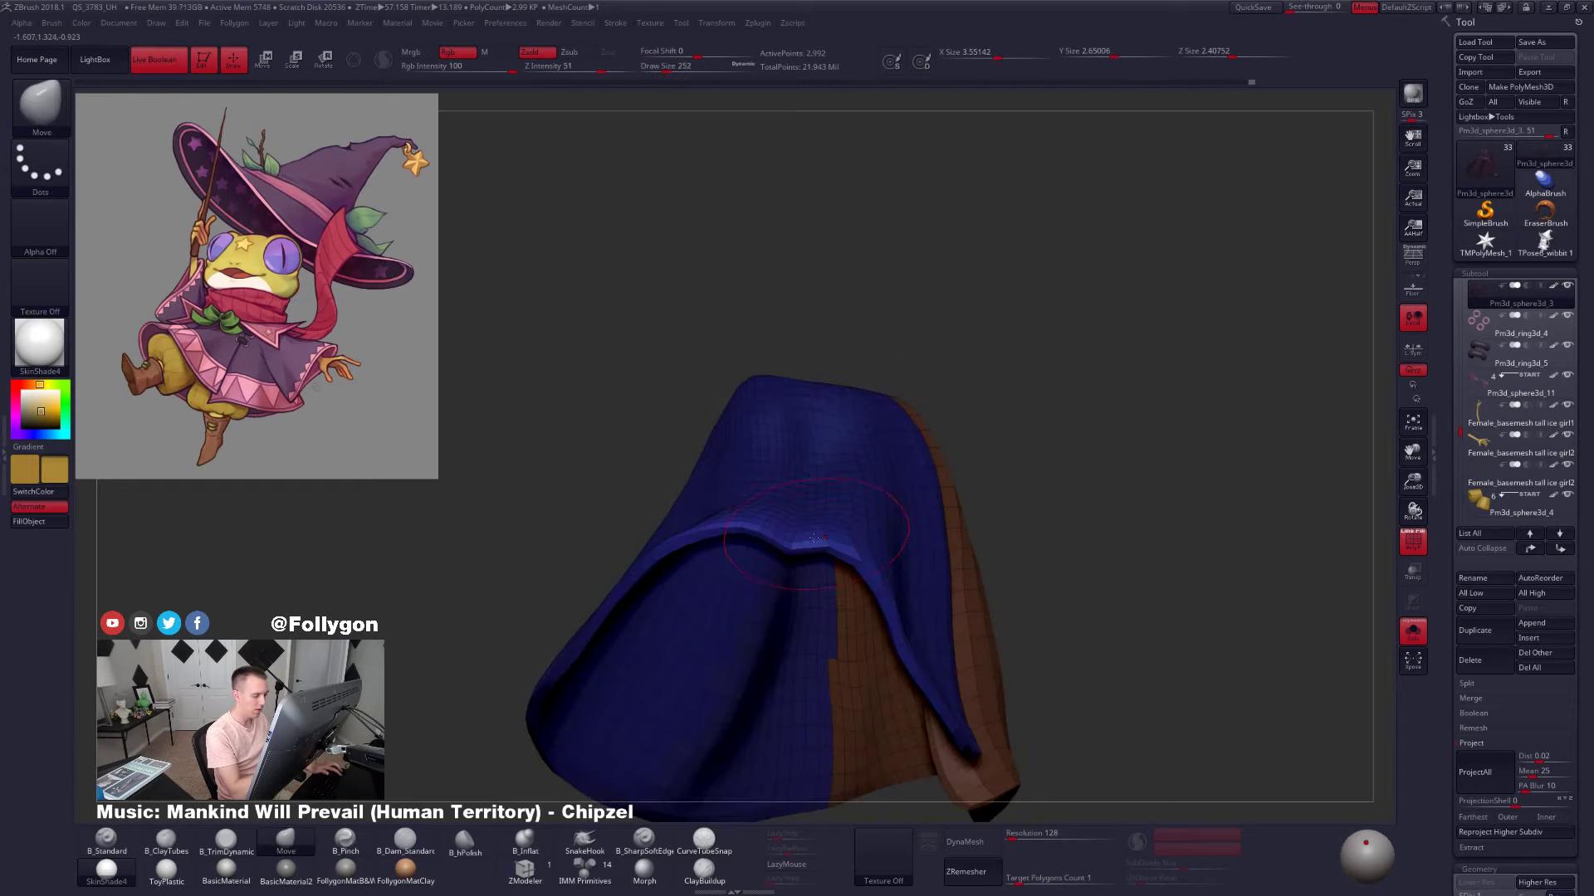
# Compare the robe with the full character, clear the mask, and nudge the isolated hem above the raised leg with the Move brush
pyautogui.keyDown('alt'); pyautogui.moveTo(800, 506); pyautogui.dragTo(820, 407, button='right'); pyautogui.keyUp('alt')
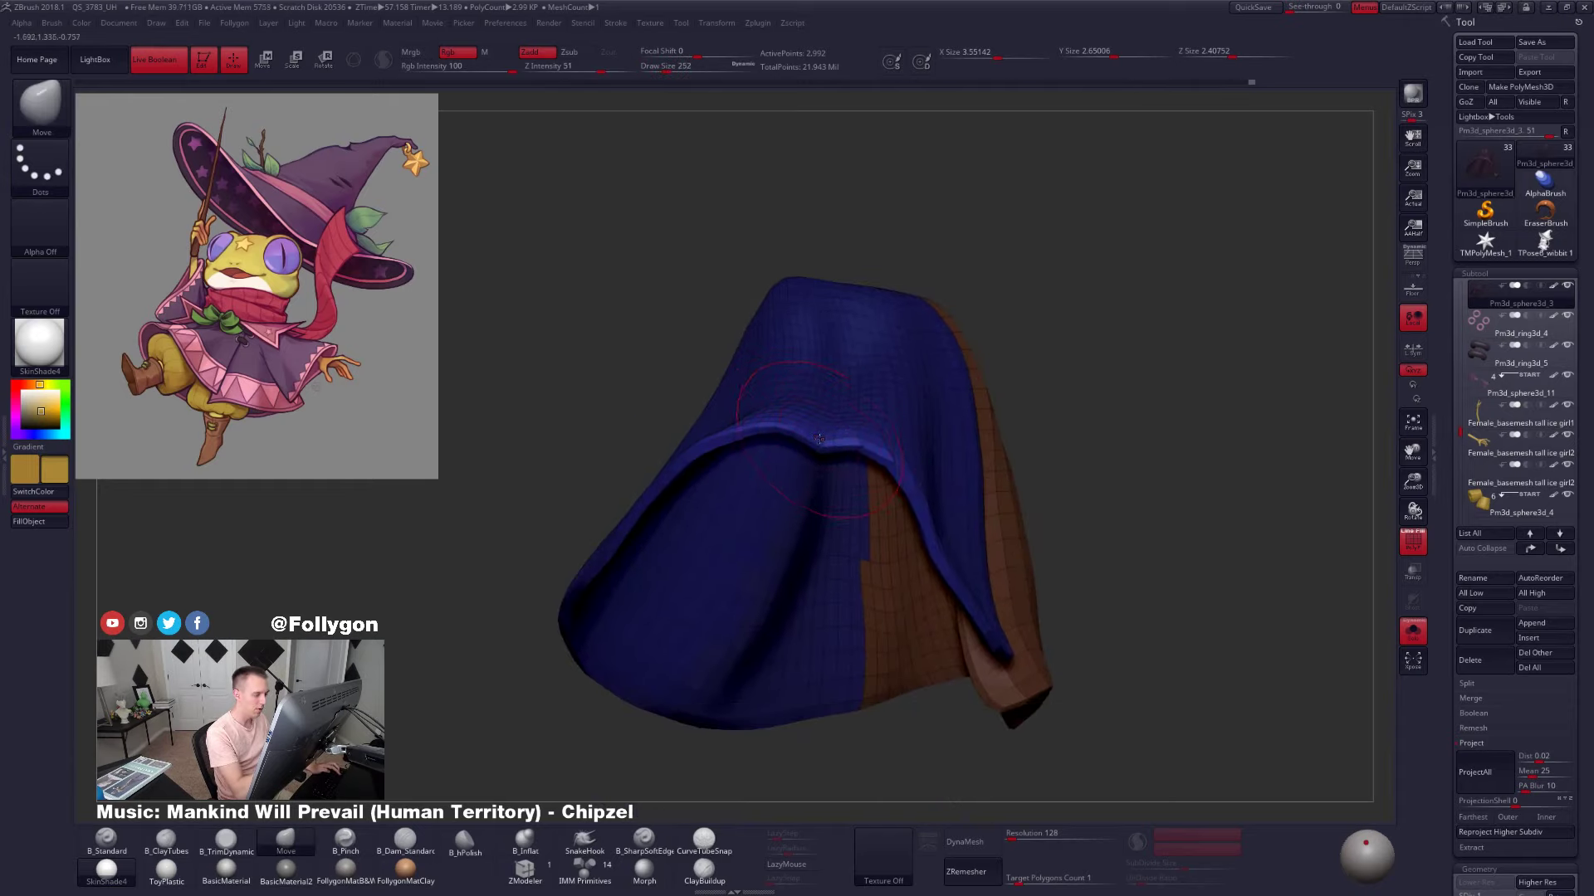
pyautogui.keyDown('alt'); pyautogui.moveTo(825, 455); pyautogui.dragTo(835, 403, button='right'); pyautogui.keyUp('alt')
pyautogui.hotkey('ctrl', 'shift', 's')
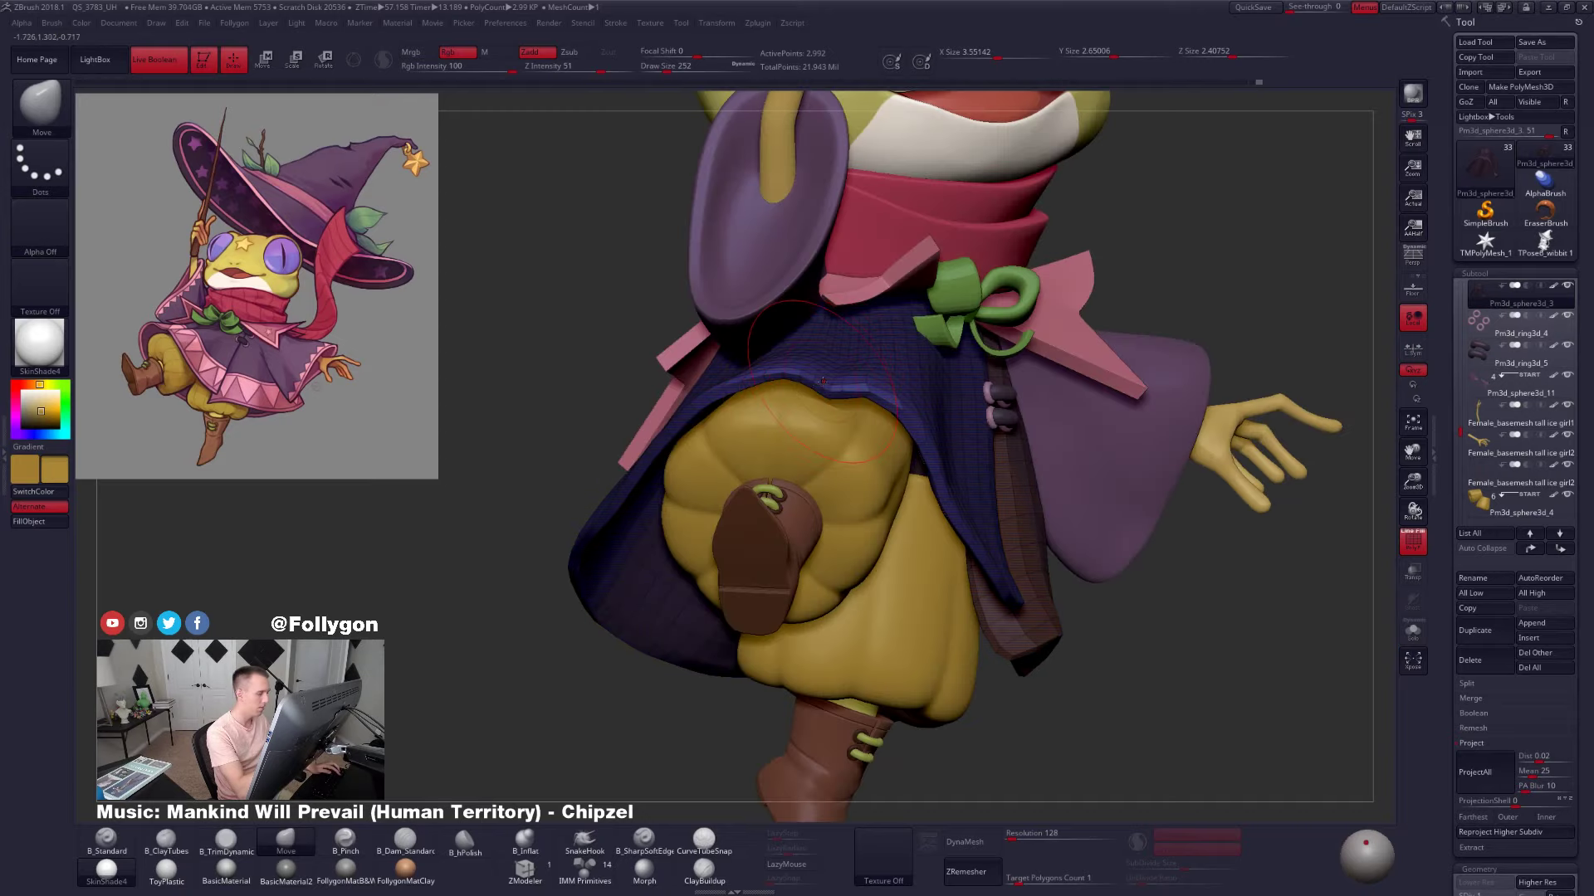
pyautogui.hotkey('ctrl', 'shift', 's')
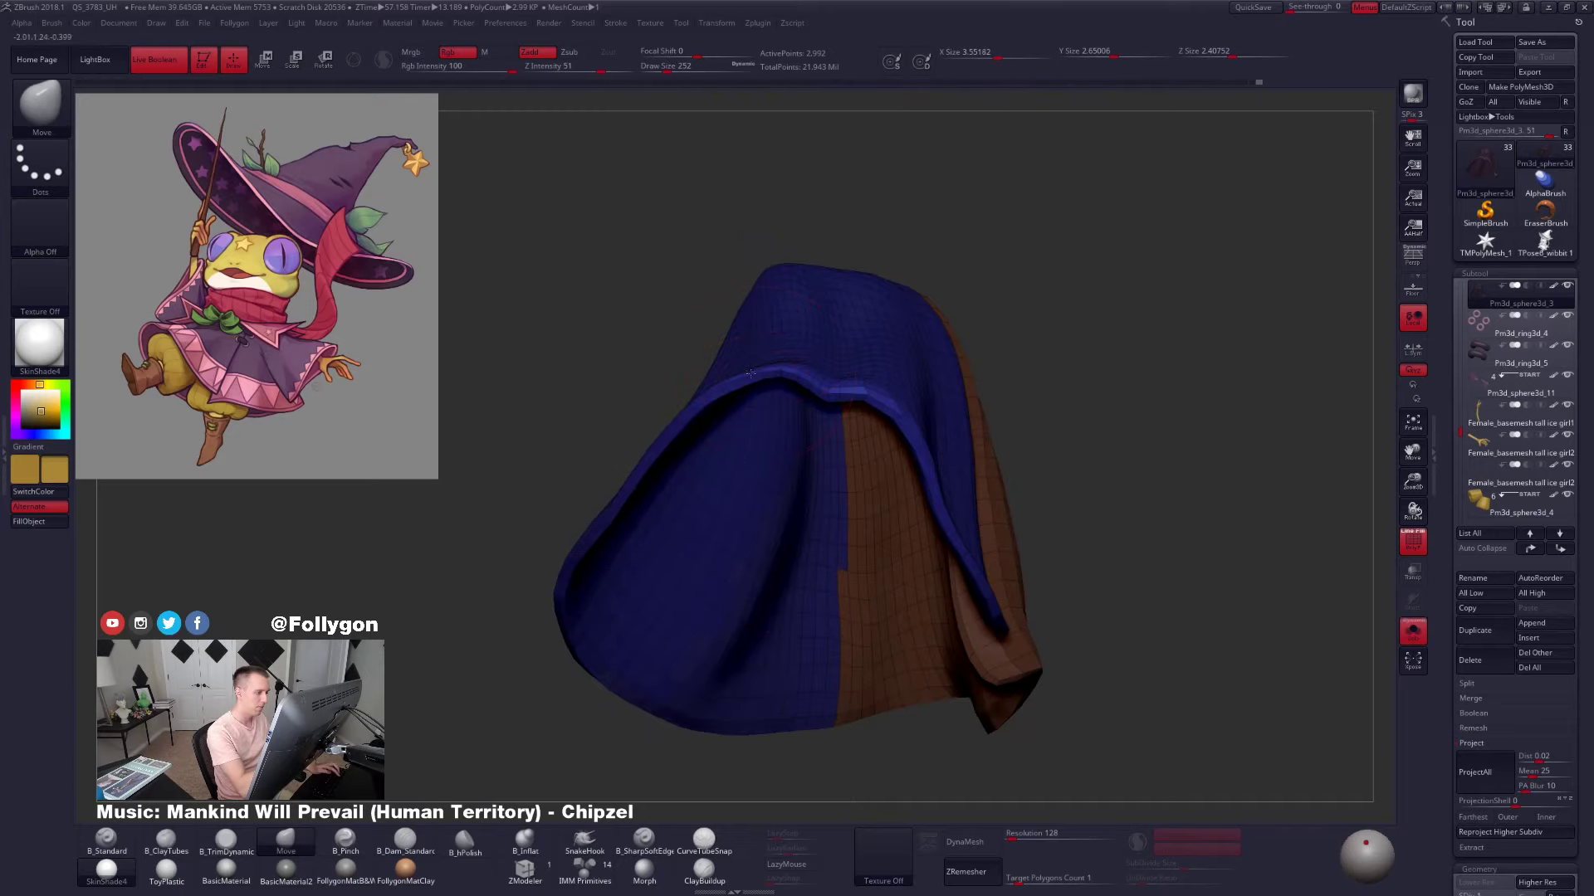
pyautogui.keyDown('ctrl'); pyautogui.moveTo(710, 321); pyautogui.dragTo(723, 338); pyautogui.keyUp('ctrl')
pyautogui.moveTo(720, 399); pyautogui.dragTo(726, 389)
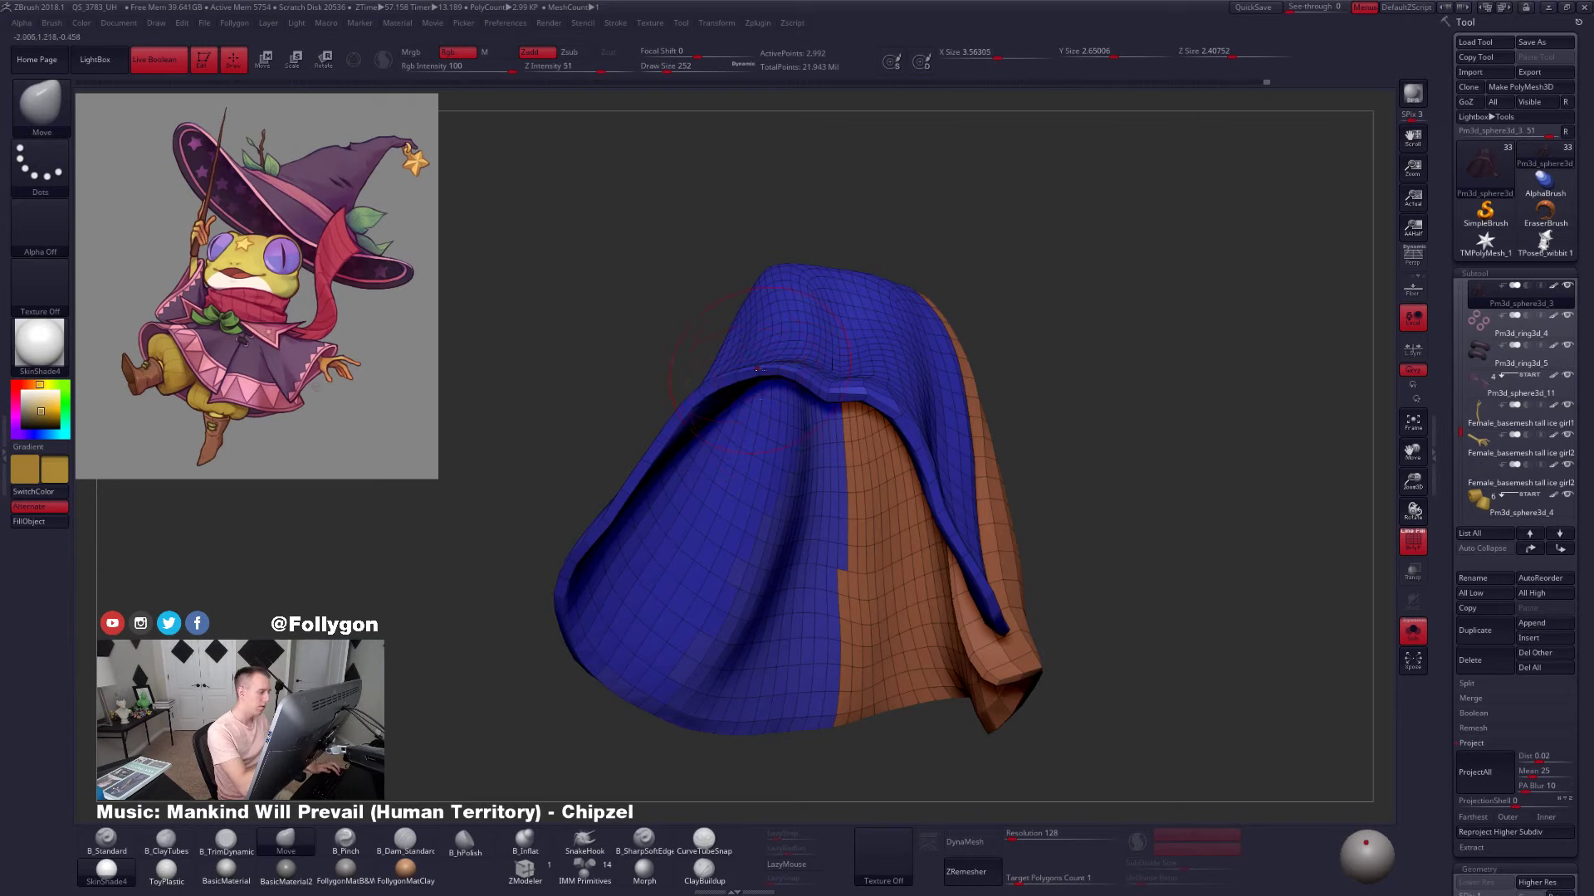
# Raise the robe's subdivision level, show the full character, and fit the side hem around the raised trouser leg with the Move brush
pyautogui.press('d')
pyautogui.keyDown('alt'); pyautogui.moveTo(758, 369); pyautogui.dragTo(760, 405, button='right'); pyautogui.keyUp('alt')
pyautogui.hotkey('ctrl', 'shift', 's')
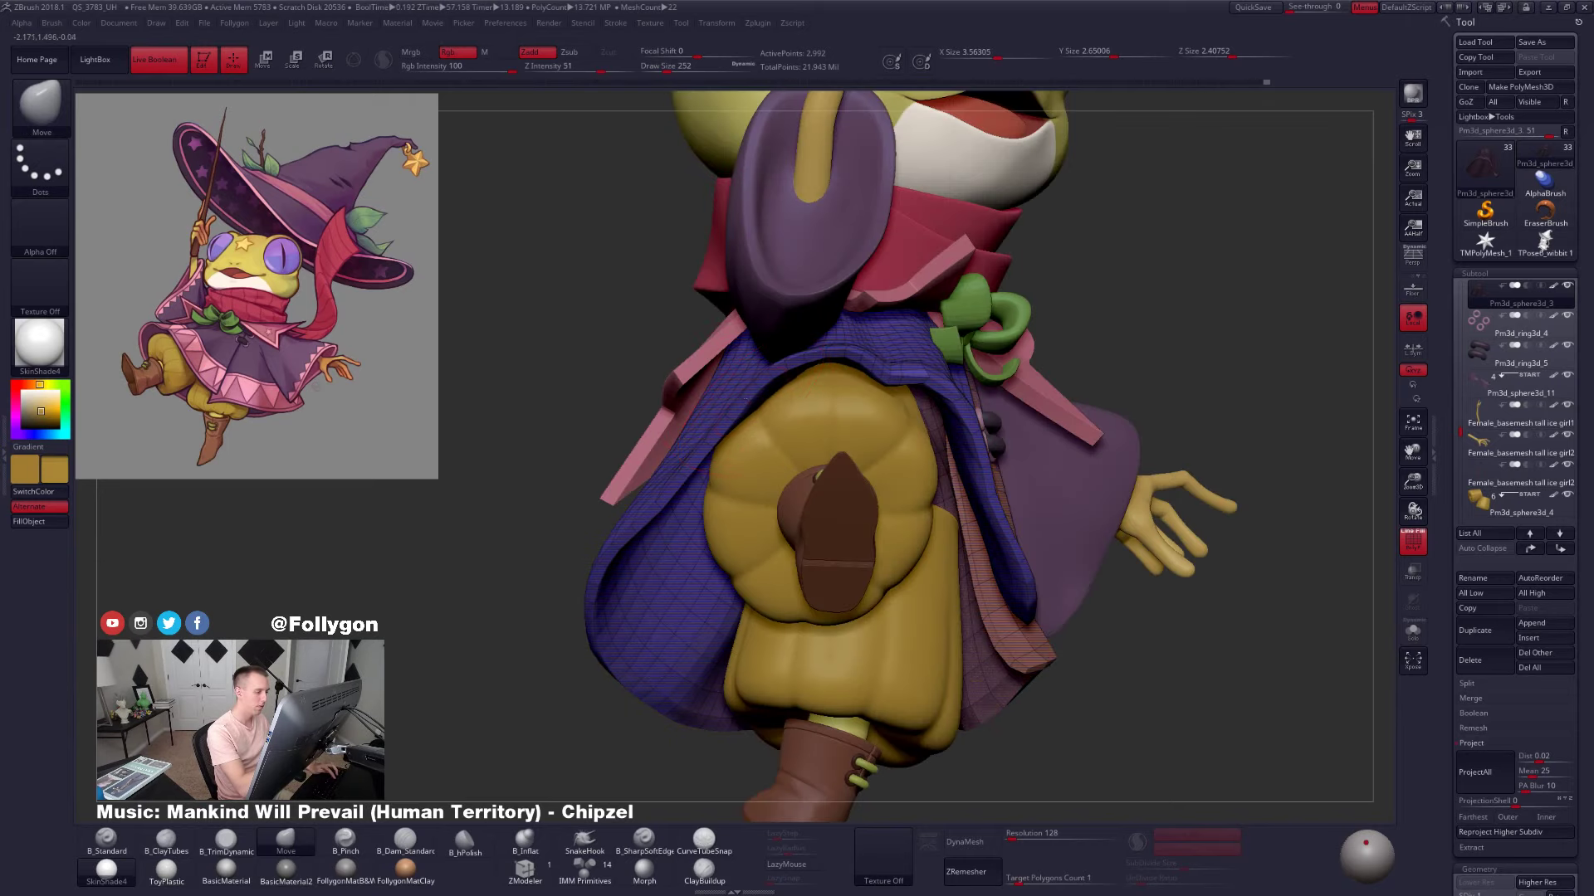
pyautogui.moveTo(746, 398); pyautogui.dragTo(733, 420)
pyautogui.keyDown('alt'); pyautogui.moveTo(734, 420); pyautogui.dragTo(797, 400, button='right'); pyautogui.keyUp('alt')
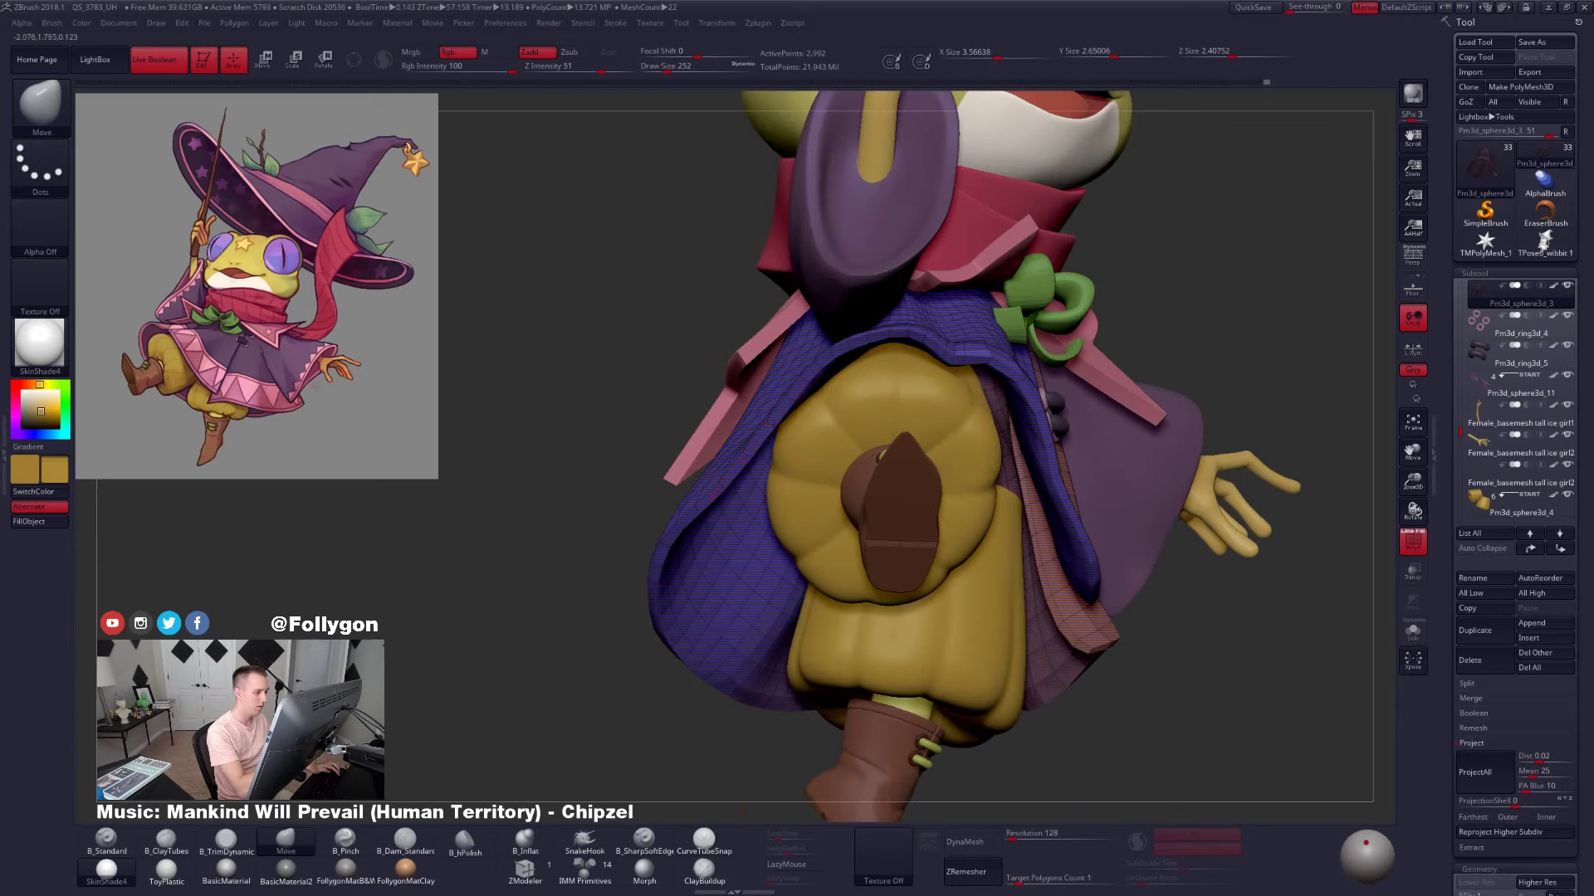
pyautogui.moveTo(766, 427); pyautogui.dragTo(772, 431)
pyautogui.moveTo(772, 431); pyautogui.dragTo(639, 495, button='right')
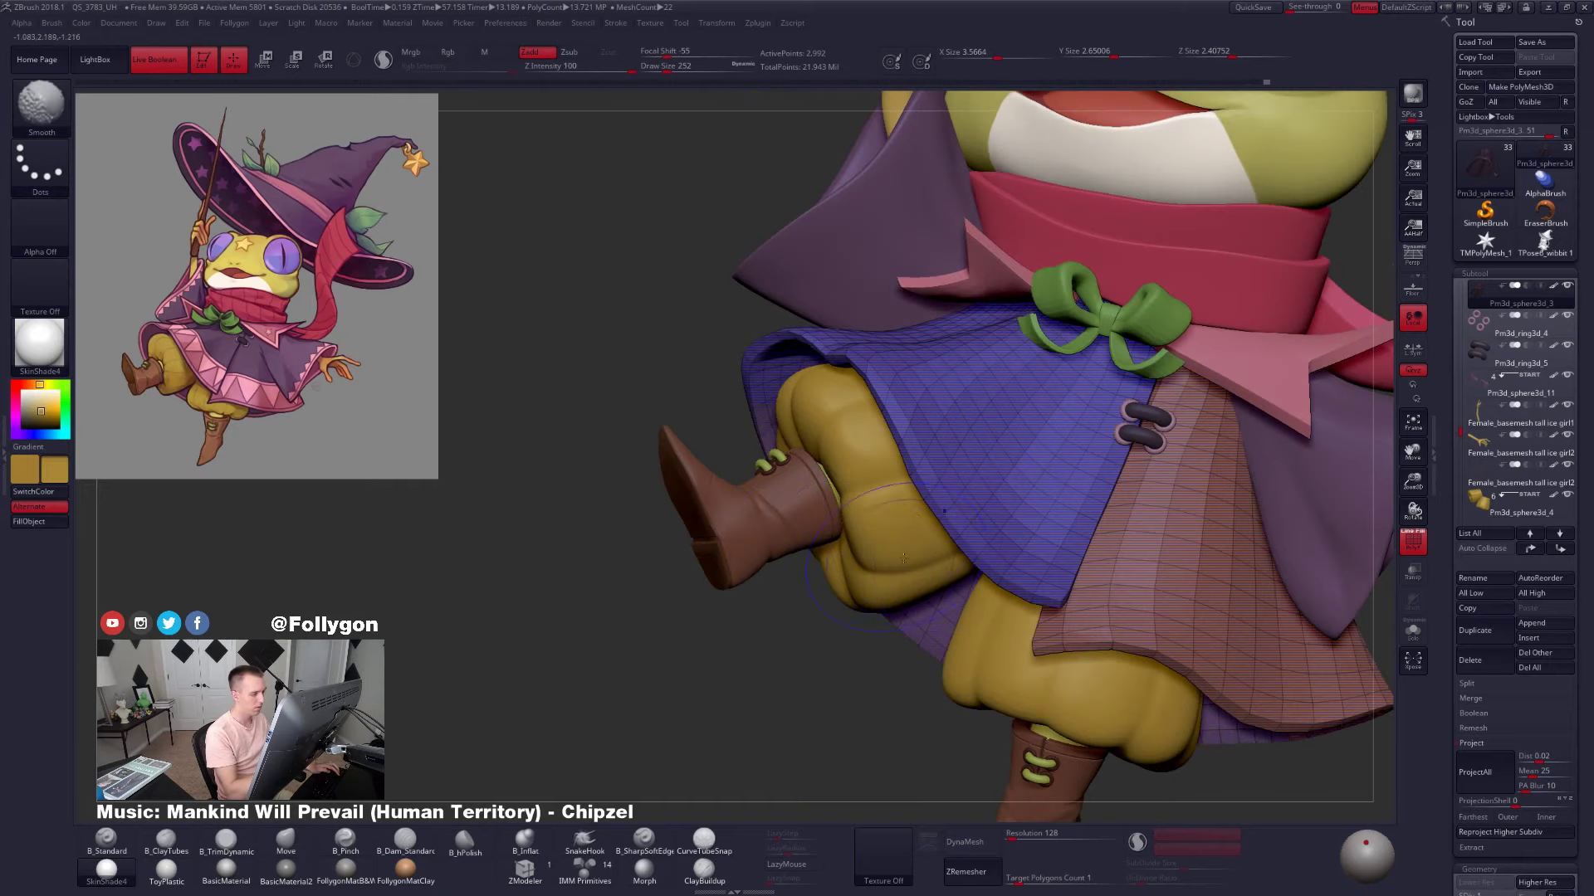
# Isolate the robe, hide its polyframe, and raise it to its highest subdivision level
pyautogui.hotkey('alt', 's')
pyautogui.moveTo(880, 448); pyautogui.dragTo(847, 540, button='right')
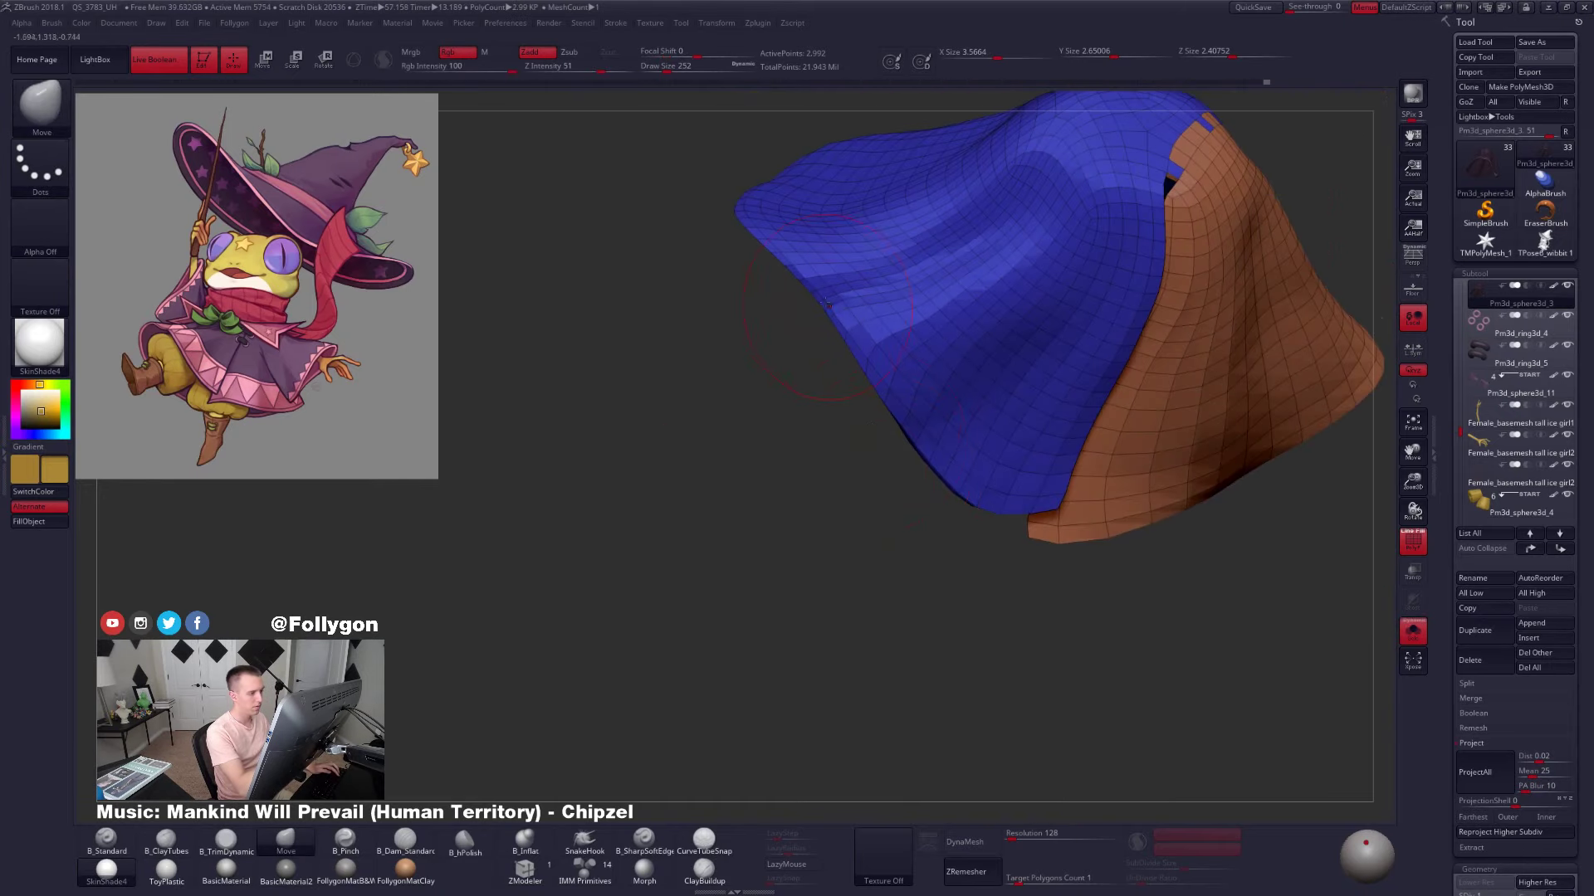
pyautogui.press('d')
pyautogui.press('d')
pyautogui.keyDown('ctrl'); pyautogui.moveTo(841, 285); pyautogui.dragTo(838, 199, button='right'); pyautogui.keyUp('ctrl')
pyautogui.moveTo(1012, 581); pyautogui.dragTo(930, 507, button='right')
pyautogui.hotkey('shift', 'f')
pyautogui.moveTo(996, 614); pyautogui.dragTo(989, 533, button='right')
pyautogui.press('d')
pyautogui.press('d')
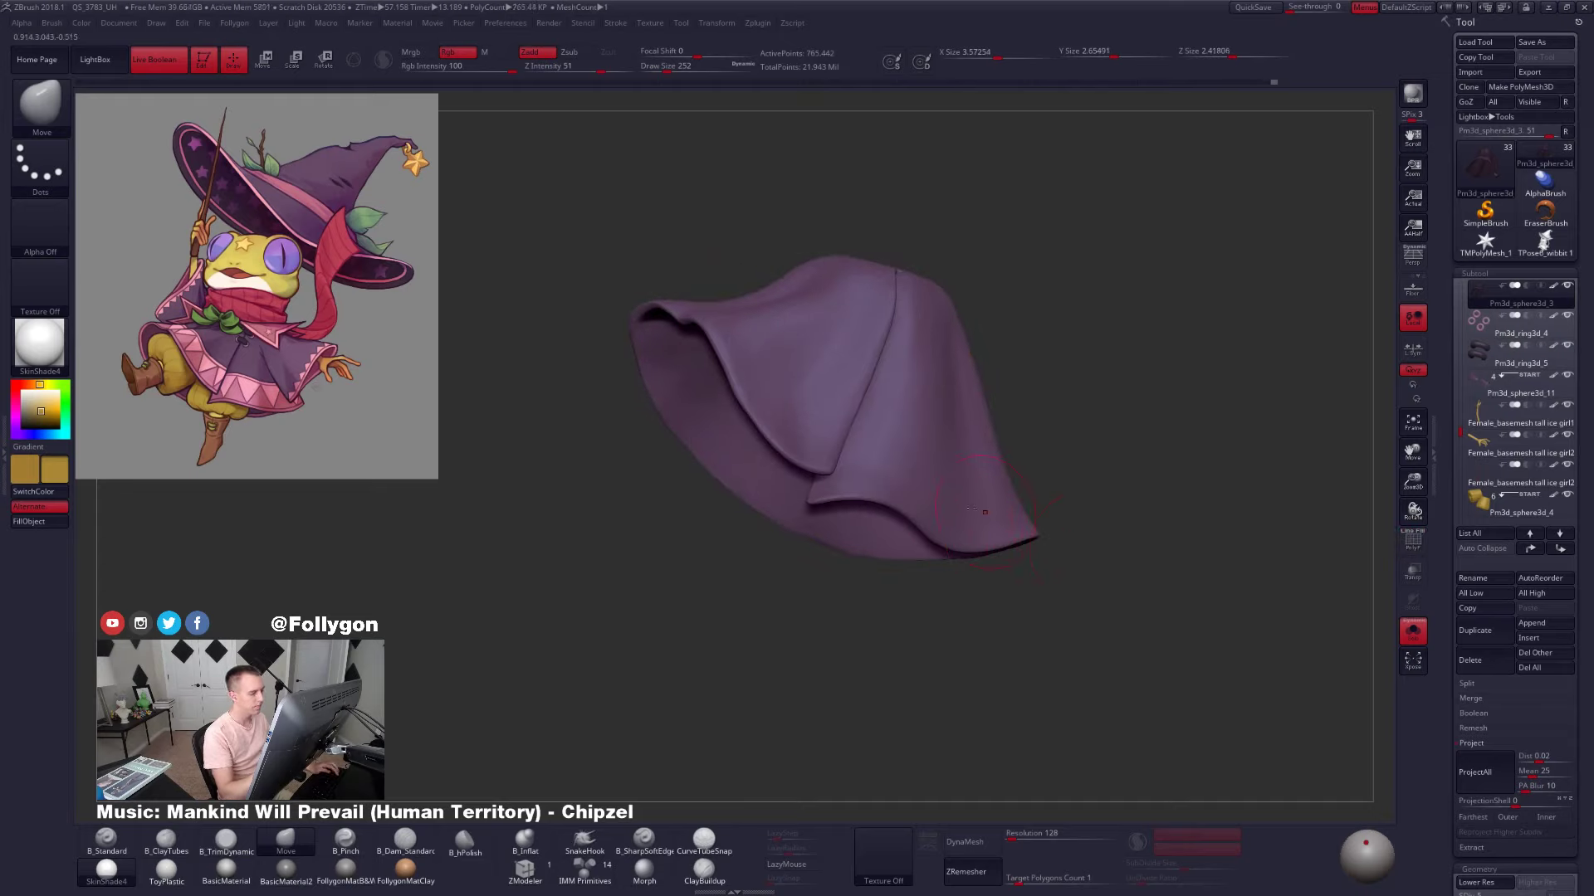
# Refine the front panel's curved edge on the isolated robe with the Move brush at draw size 161
pyautogui.moveTo(756, 413)
pyautogui.keyDown('alt'); pyautogui.mouseDown(button='right')
pyautogui.moveTo(779, 406)
pyautogui.moveTo(780, 457)
pyautogui.mouseUp(button='right'); pyautogui.keyUp('alt')
pyautogui.press('space')
pyautogui.moveTo(780, 451); pyautogui.dragTo(772, 452)
pyautogui.moveTo(793, 436); pyautogui.dragTo(777, 405, button='right')
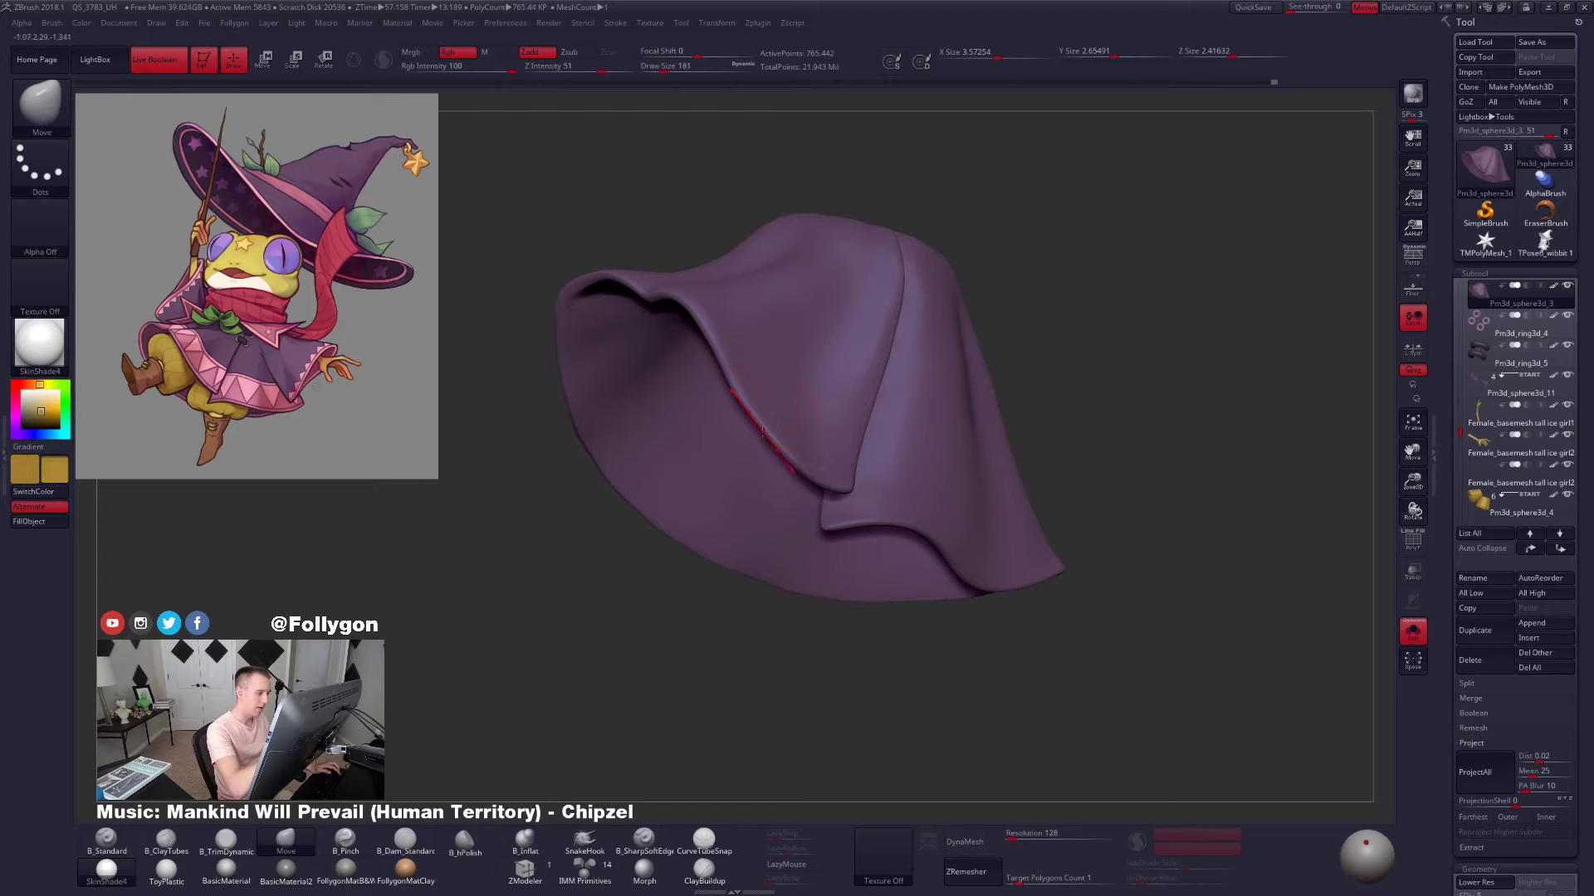
pyautogui.press('space')
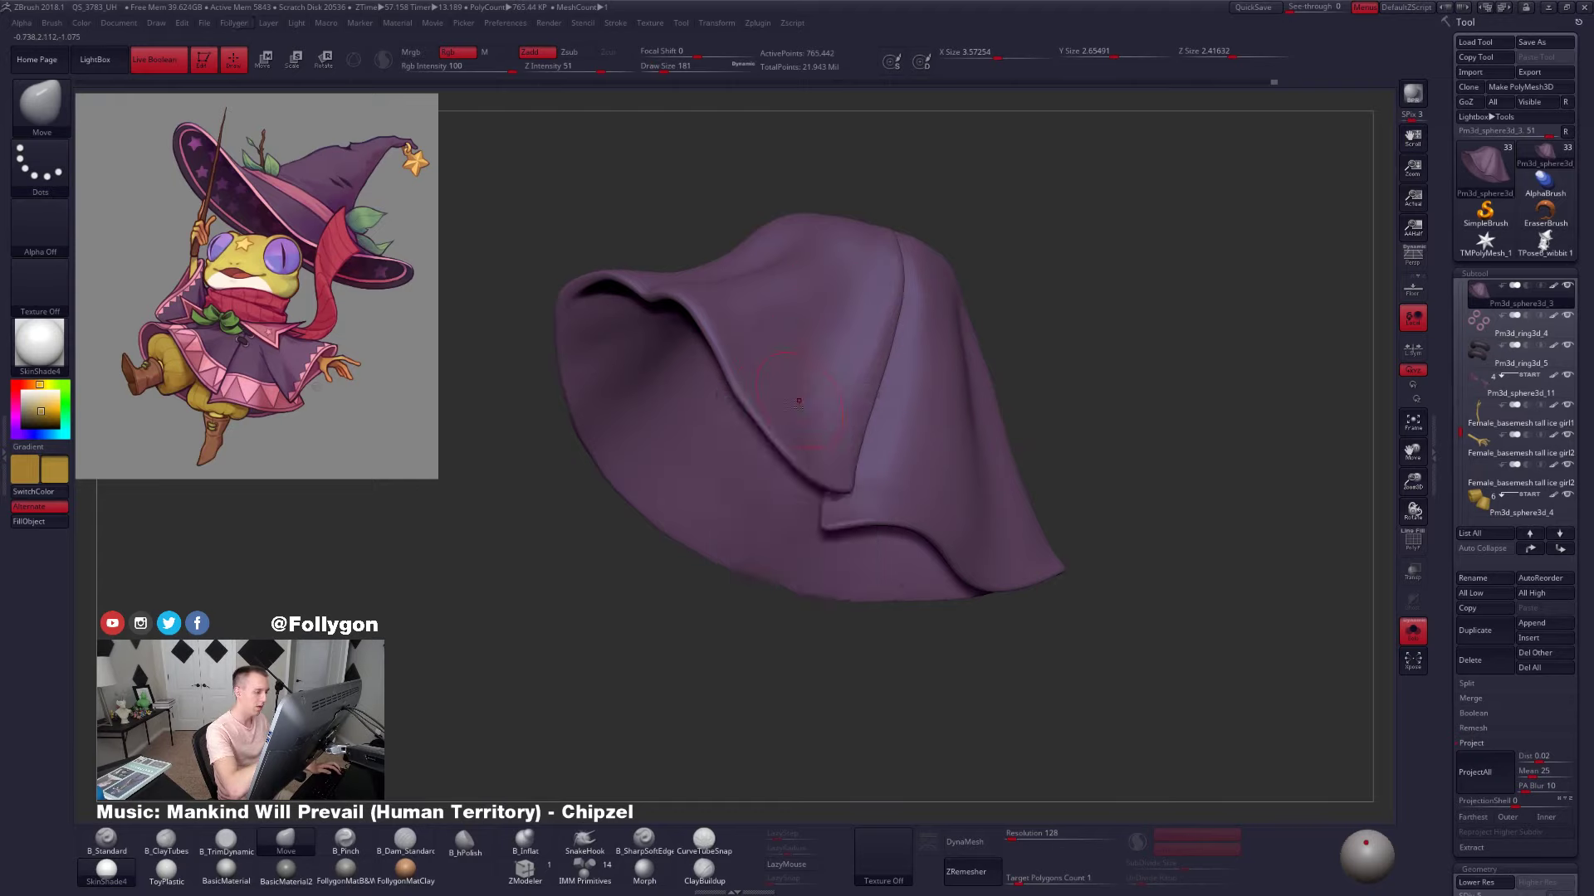
pyautogui.moveTo(799, 401); pyautogui.dragTo(772, 415, button='right')
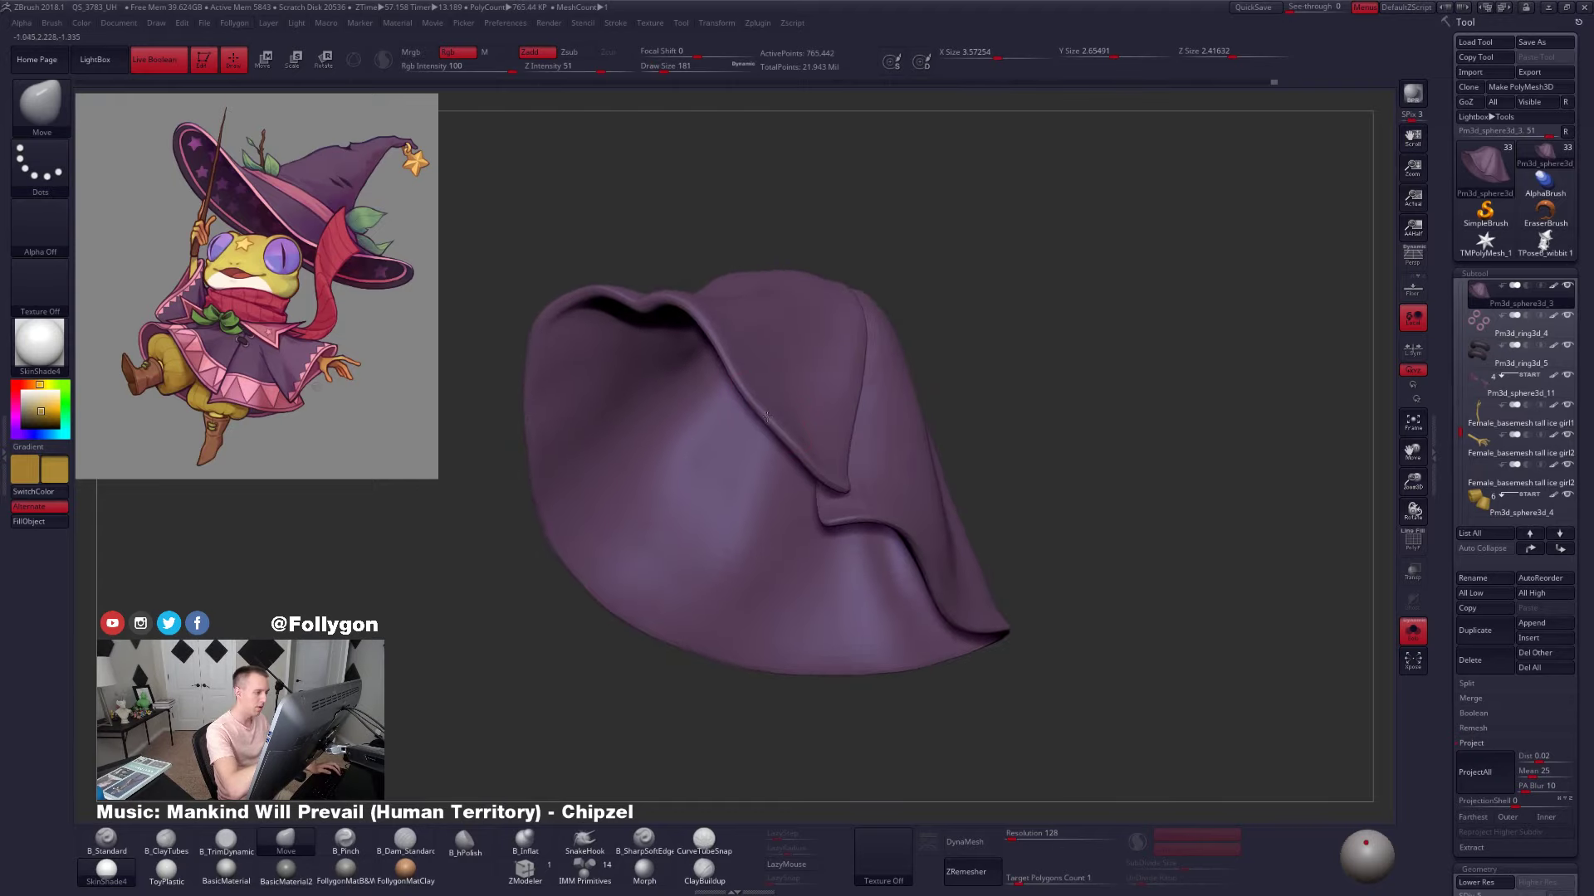
# Reshape and smooth the front panel's edge at draw size 239 on a lower subdivision level, then restore the highest level
pyautogui.hotkey('ctrl', 'space')
pyautogui.press('space')
pyautogui.moveTo(768, 444); pyautogui.dragTo(773, 444)
pyautogui.moveTo(740, 411); pyautogui.dragTo(748, 434, button='right')
pyautogui.hotkey('shift', 'd')
pyautogui.hotkey('shift', 'd')
pyautogui.hotkey('shift', 'd')
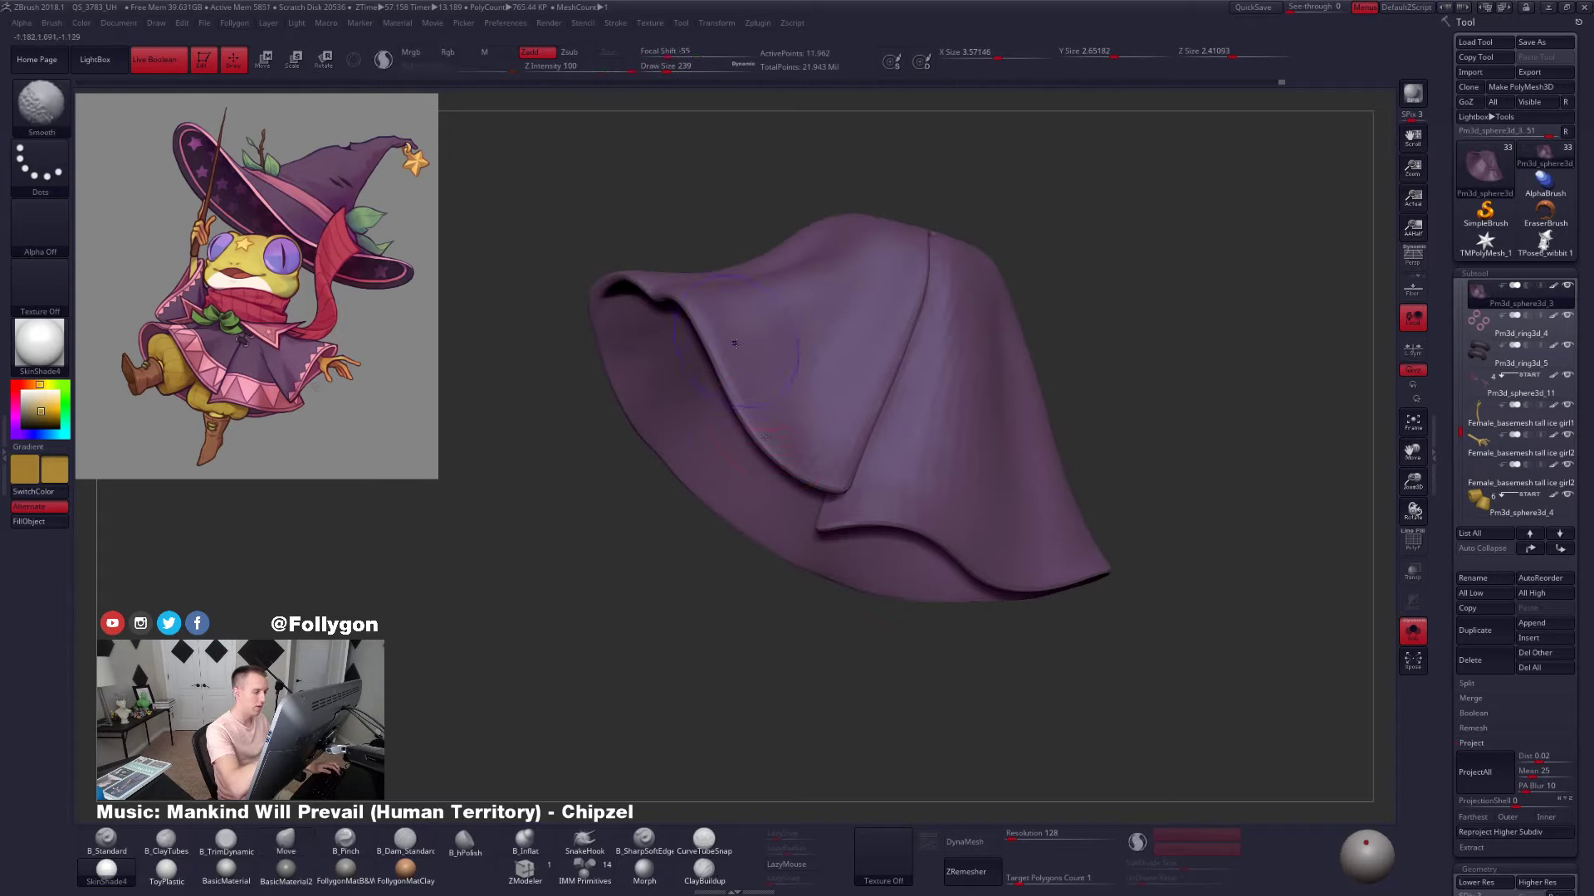
pyautogui.press('d')
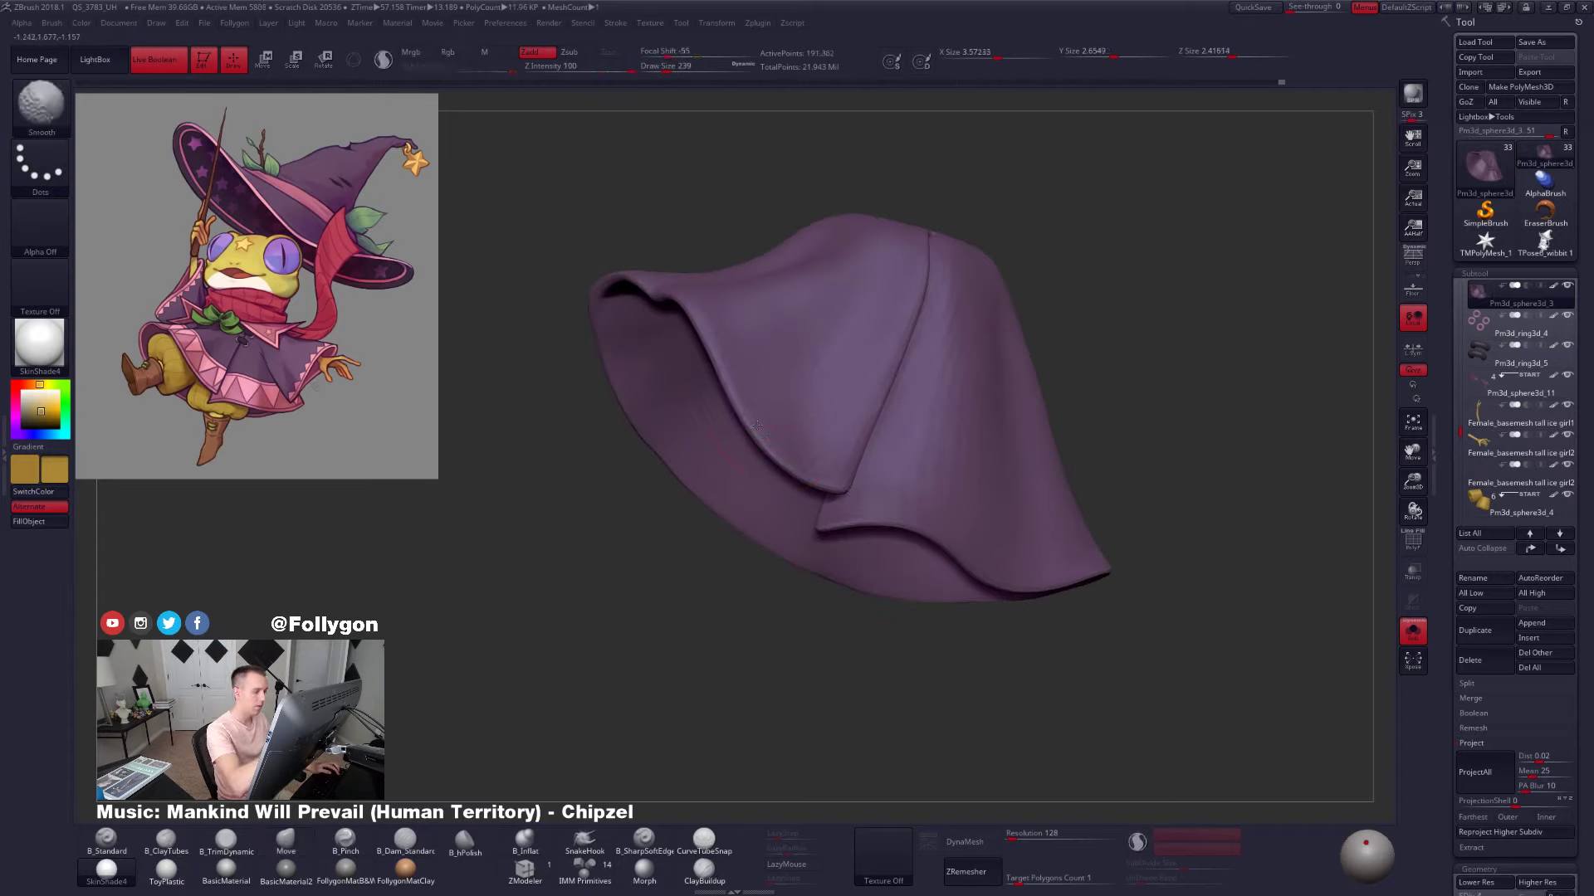
pyautogui.press('d')
# Set the draw size to 465, lower the robe's subdivision level, and blur the mask over the panel on the raised-leg side
pyautogui.keyDown('alt'); pyautogui.moveTo(1159, 565); pyautogui.dragTo(1178, 544); pyautogui.keyUp('alt')
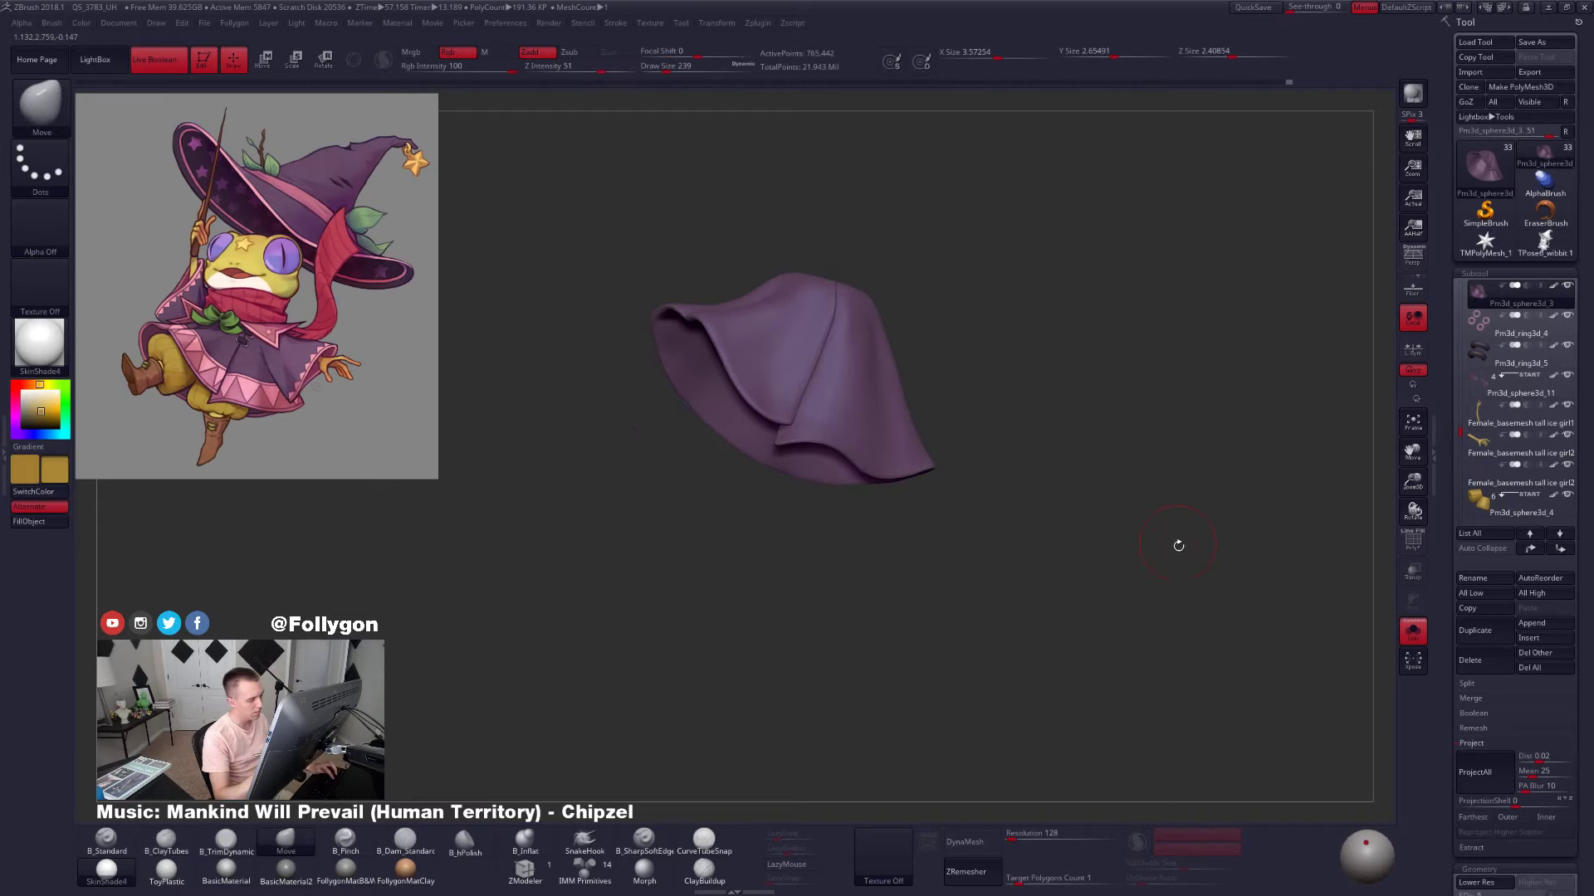
pyautogui.click(1196, 550)
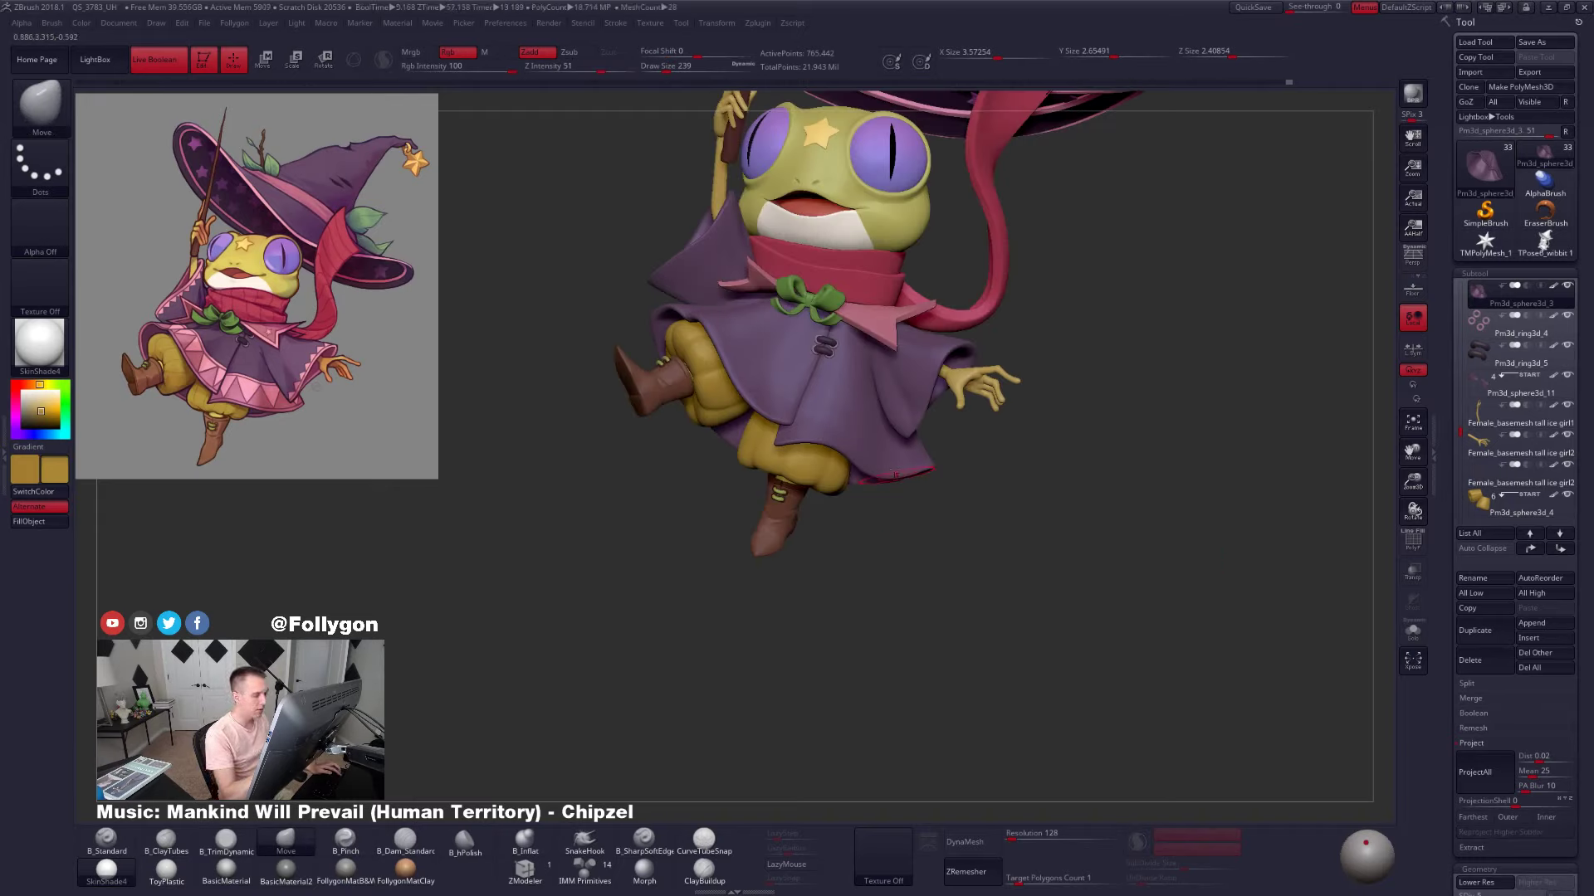
pyautogui.press('space')
pyautogui.moveTo(841, 442); pyautogui.dragTo(850, 443)
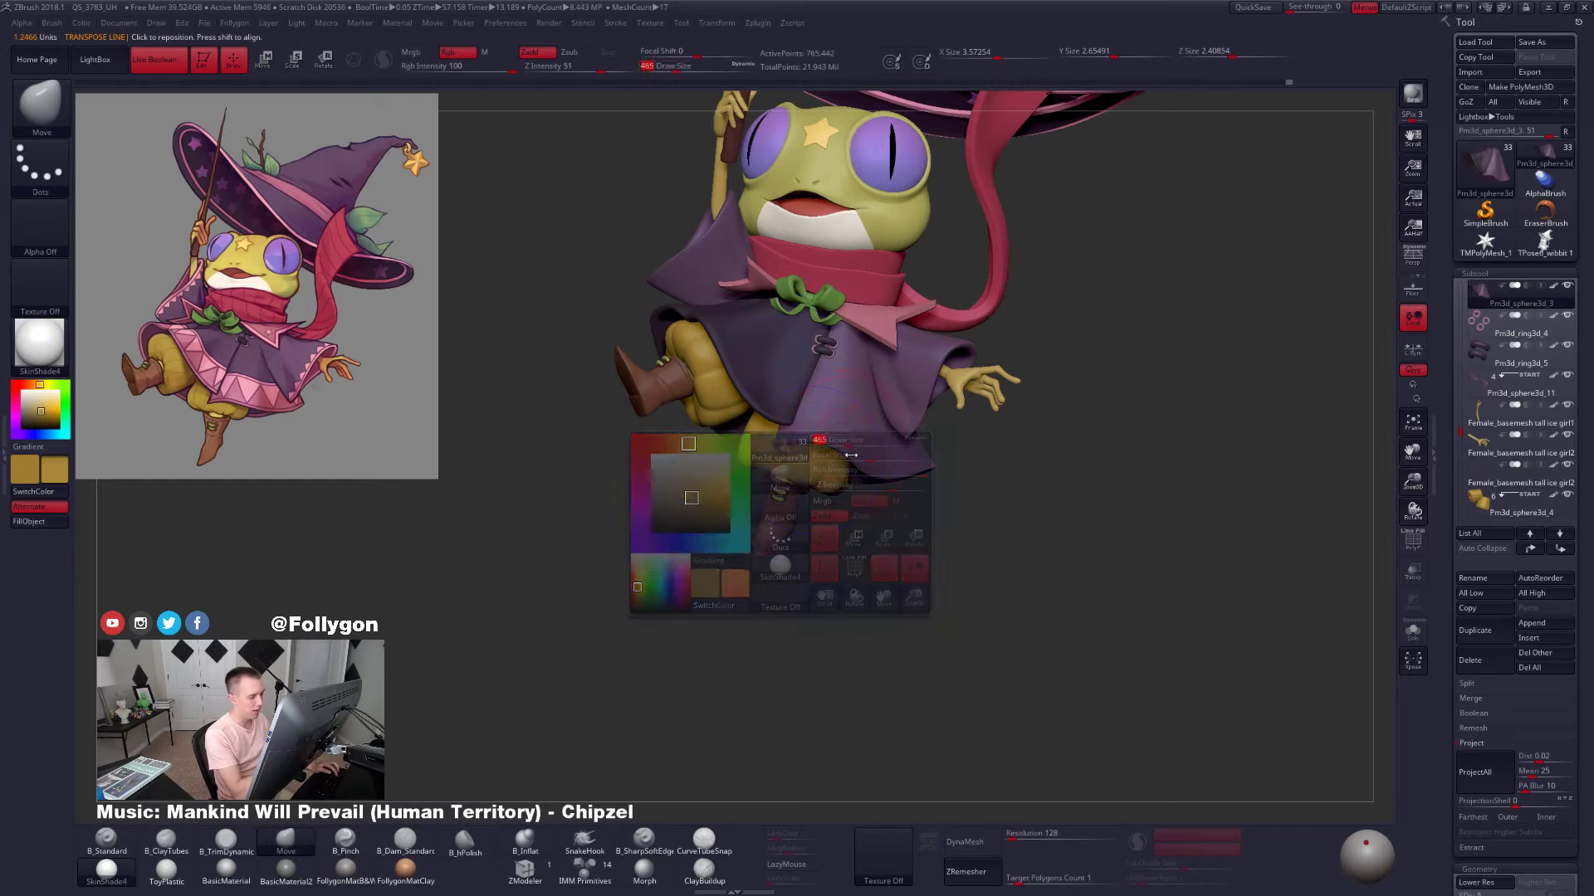
pyautogui.hotkey('shift', 'd')
pyautogui.hotkey('shift', 'd')
pyautogui.hotkey('shift', 'd')
pyautogui.hotkey('shift', 'd')
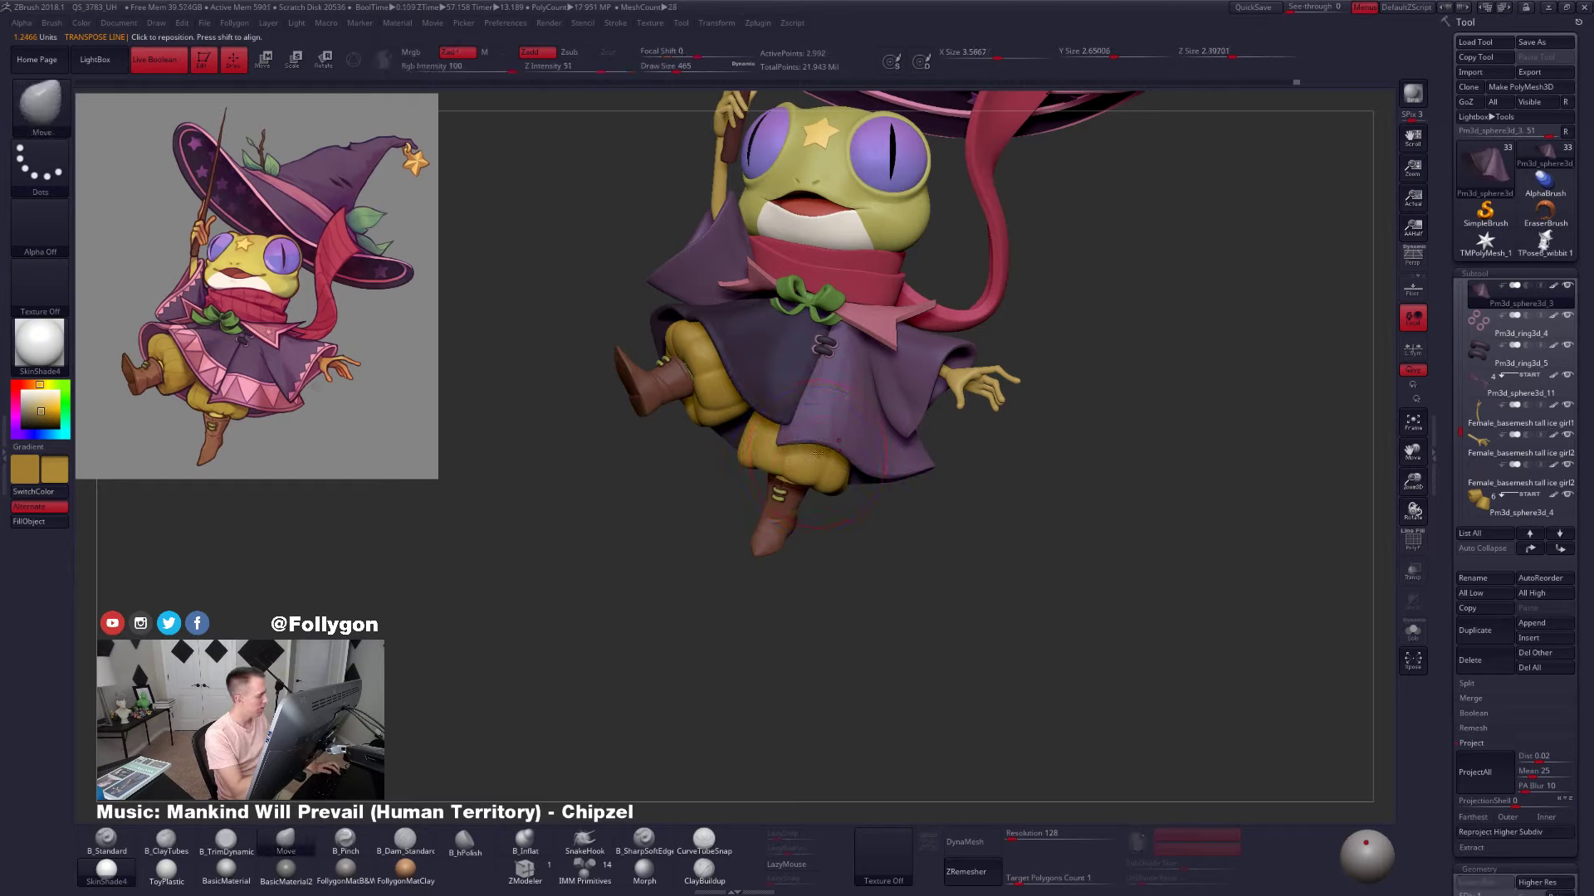
pyautogui.hotkey('alt', 's')
pyautogui.keyDown('ctrl'); pyautogui.click(864, 504); pyautogui.keyUp('ctrl')
pyautogui.keyDown('ctrl'); pyautogui.click(866, 507); pyautogui.keyUp('ctrl')
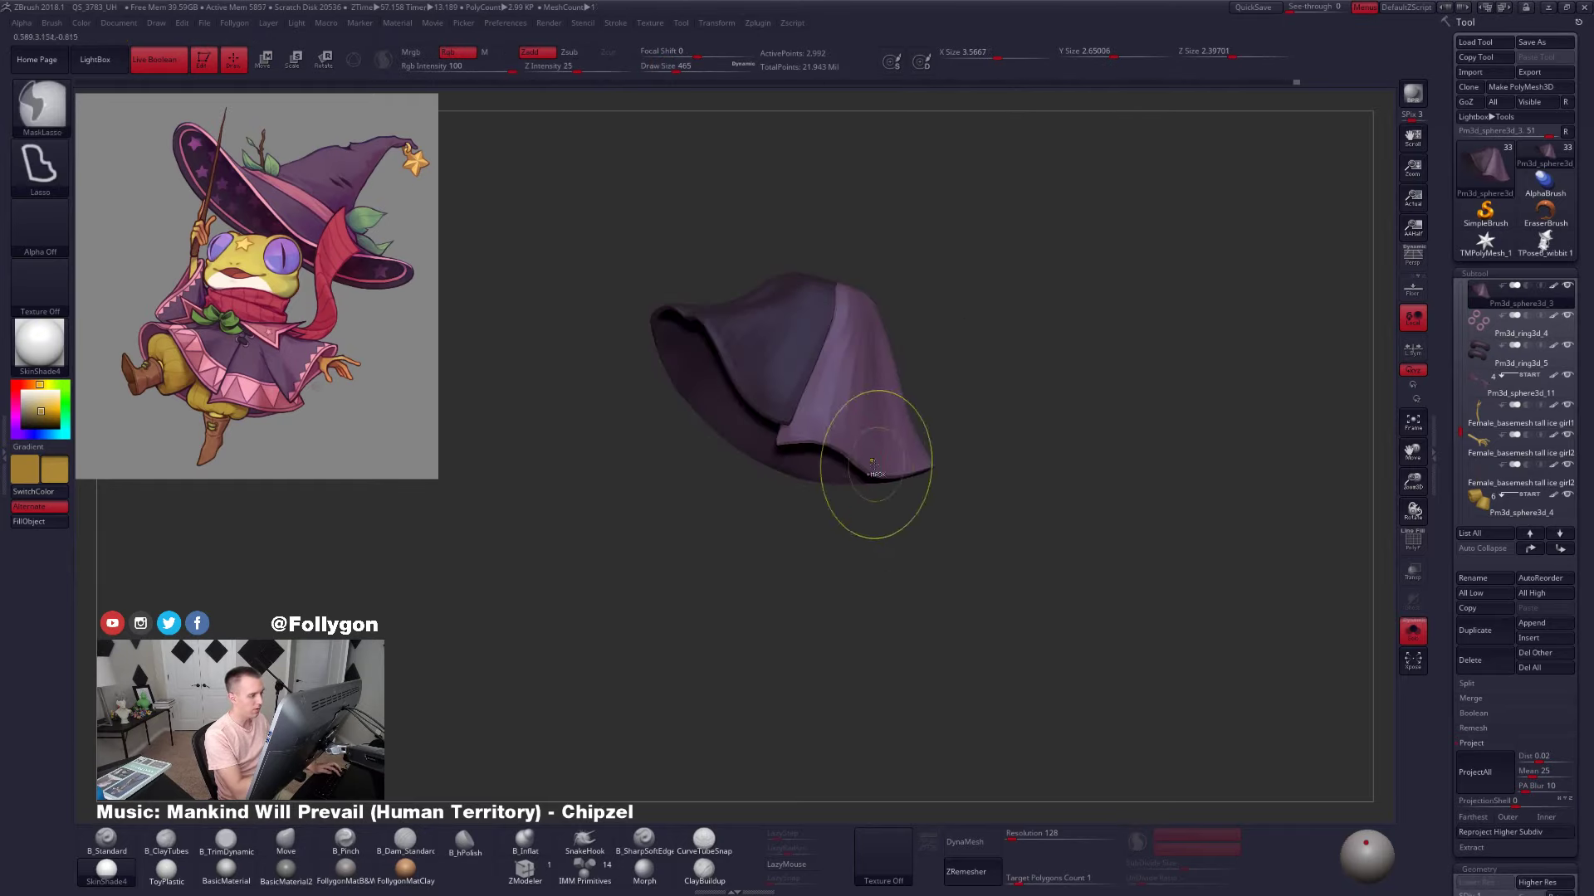
# Show the full character and reshape the unmasked front panel's lower hem with the Move brush at draw size 465
pyautogui.hotkey('alt', 's')
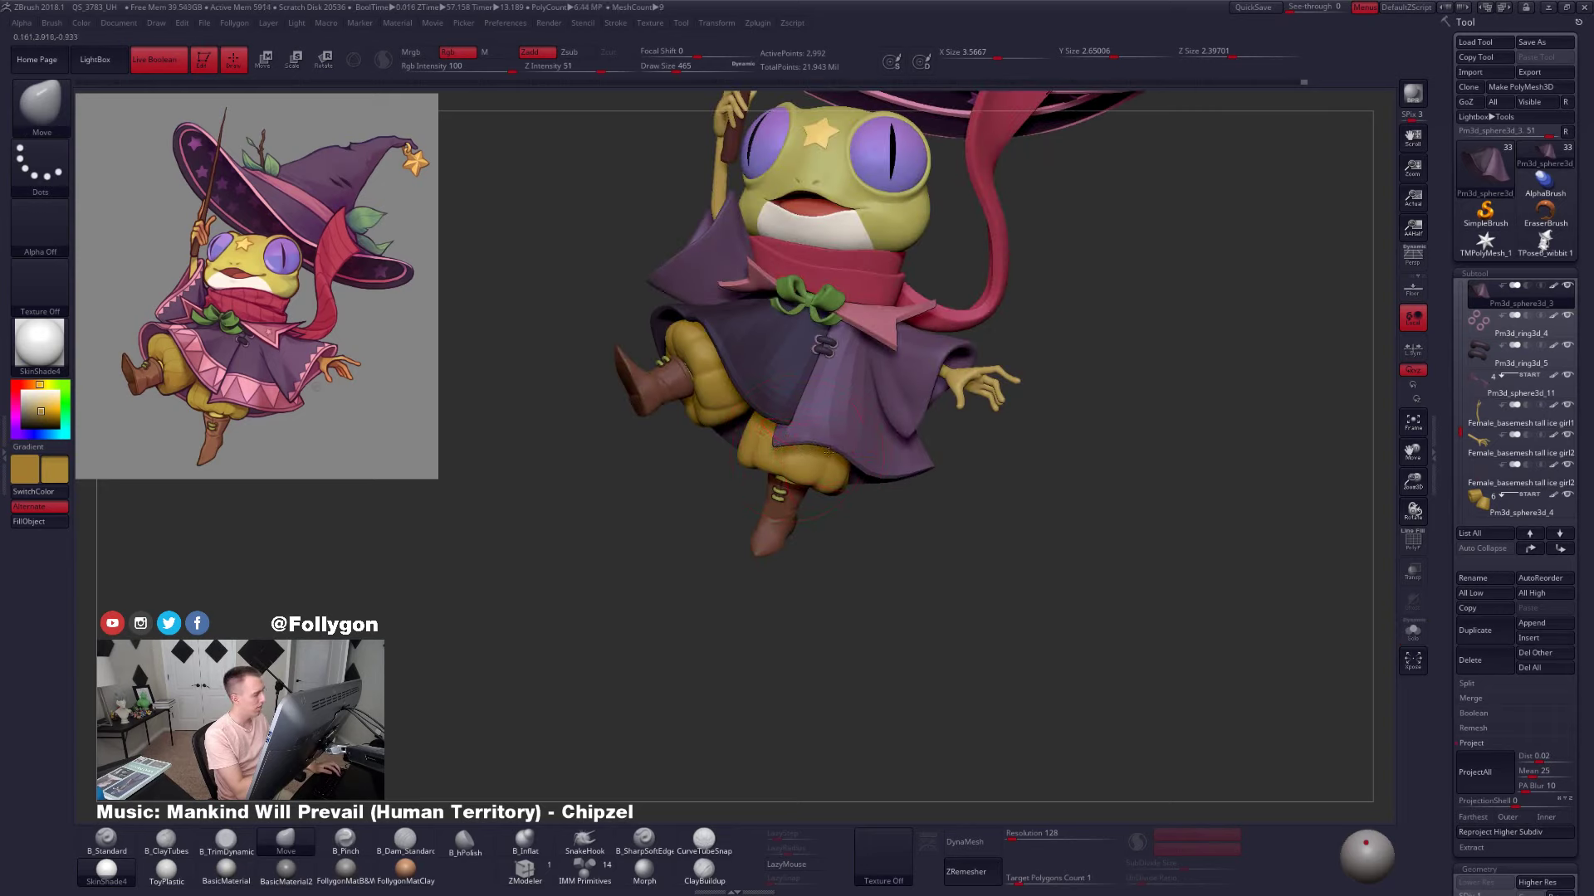
pyautogui.moveTo(827, 446); pyautogui.dragTo(830, 456)
pyautogui.moveTo(988, 523); pyautogui.dragTo(909, 521)
pyautogui.moveTo(886, 465); pyautogui.dragTo(884, 469)
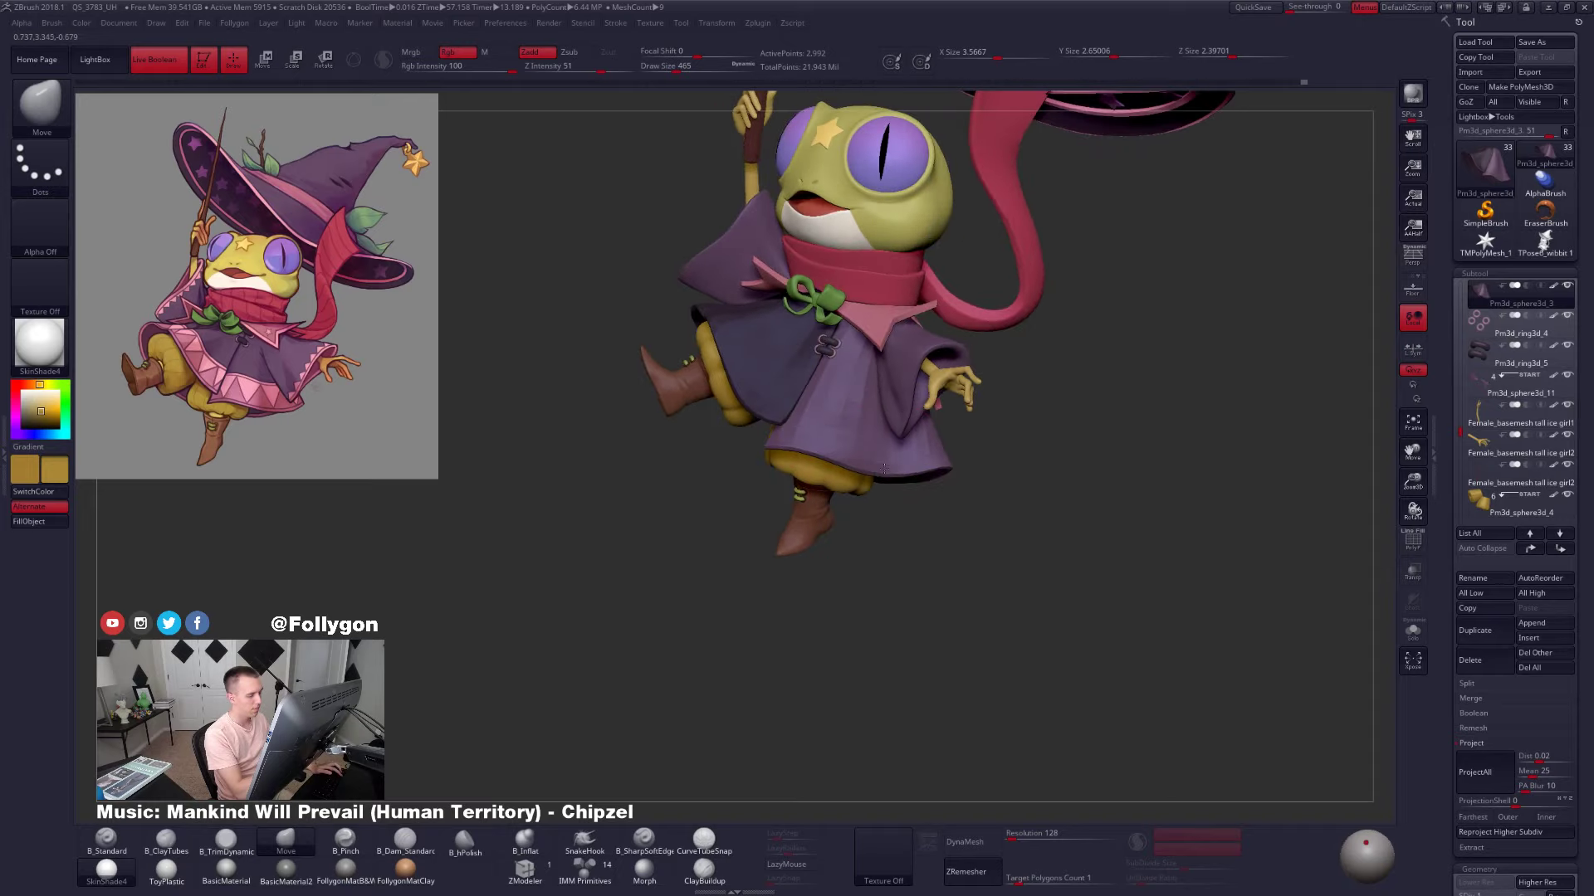
pyautogui.moveTo(901, 525); pyautogui.dragTo(967, 527)
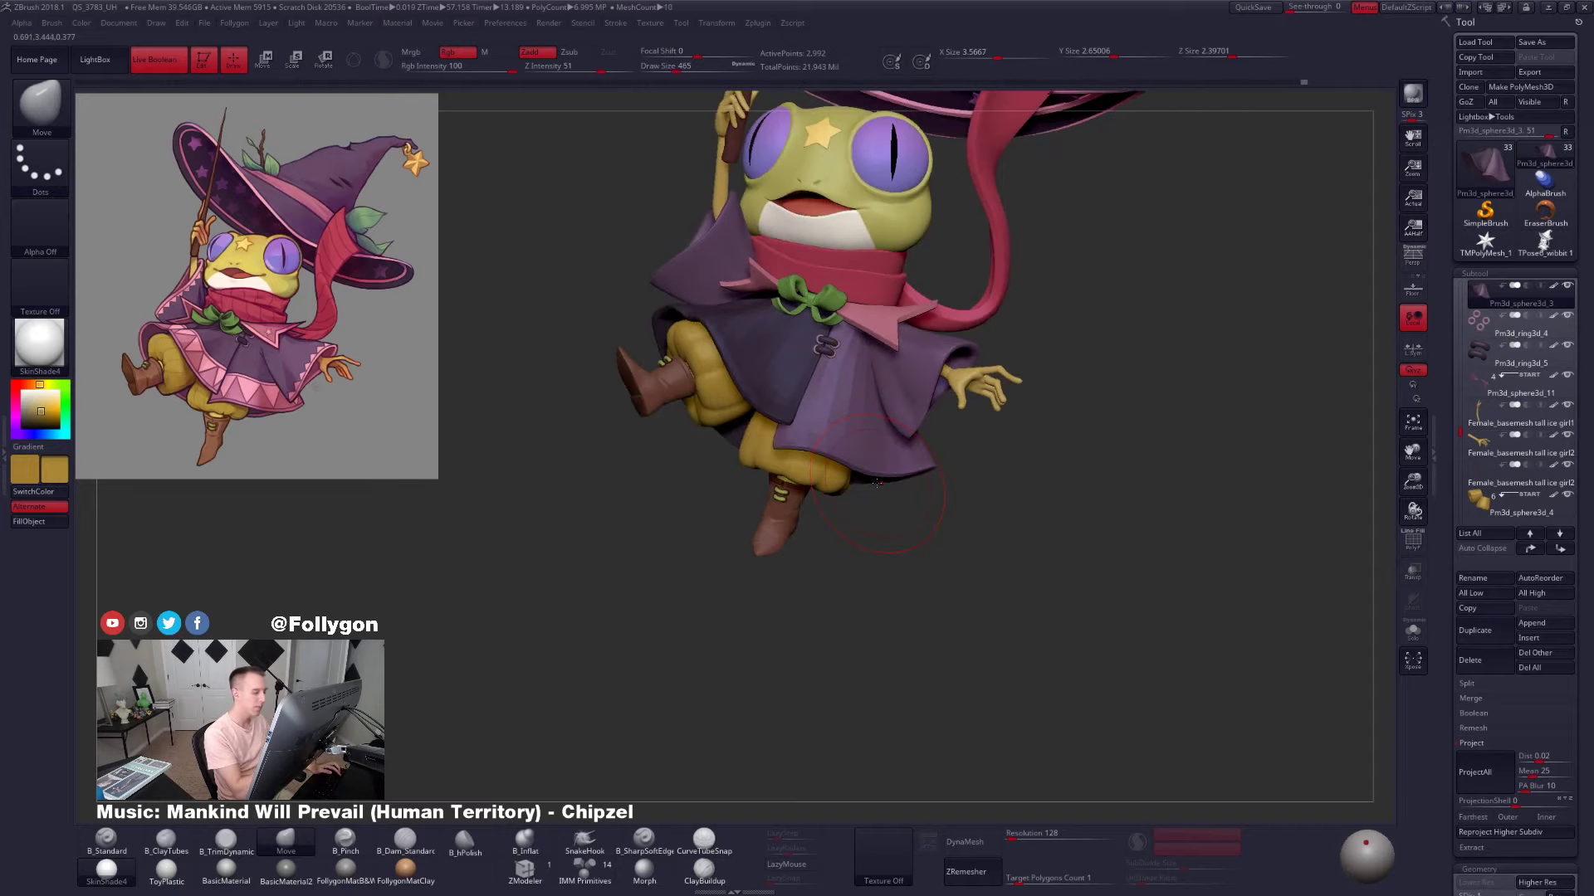
pyautogui.moveTo(822, 452); pyautogui.dragTo(824, 457)
pyautogui.moveTo(888, 572)
pyautogui.keyDown('alt'); pyautogui.mouseDown()
pyautogui.moveTo(868, 531)
pyautogui.moveTo(880, 573)
pyautogui.mouseUp(); pyautogui.keyUp('alt')
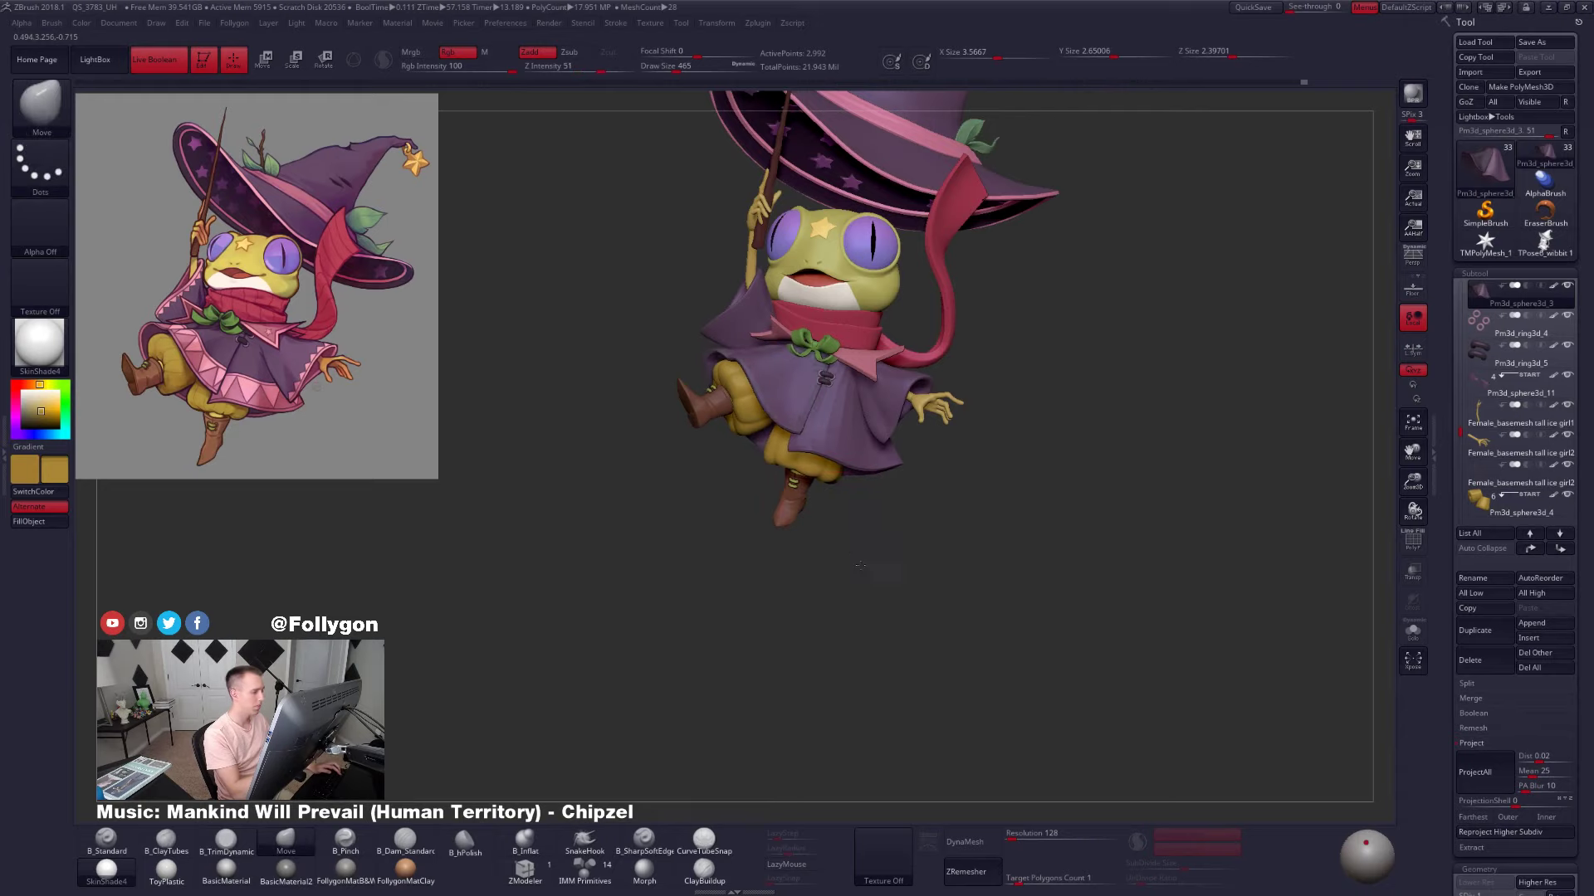
pyautogui.keyDown('alt'); pyautogui.moveTo(871, 500); pyautogui.dragTo(869, 563); pyautogui.keyUp('alt')
# Raise the robe back to its highest subdivision level and check its silhouette on the full character
pyautogui.press('d')
pyautogui.press('d')
pyautogui.press('d')
pyautogui.press('d')
pyautogui.hotkey('alt', 's')
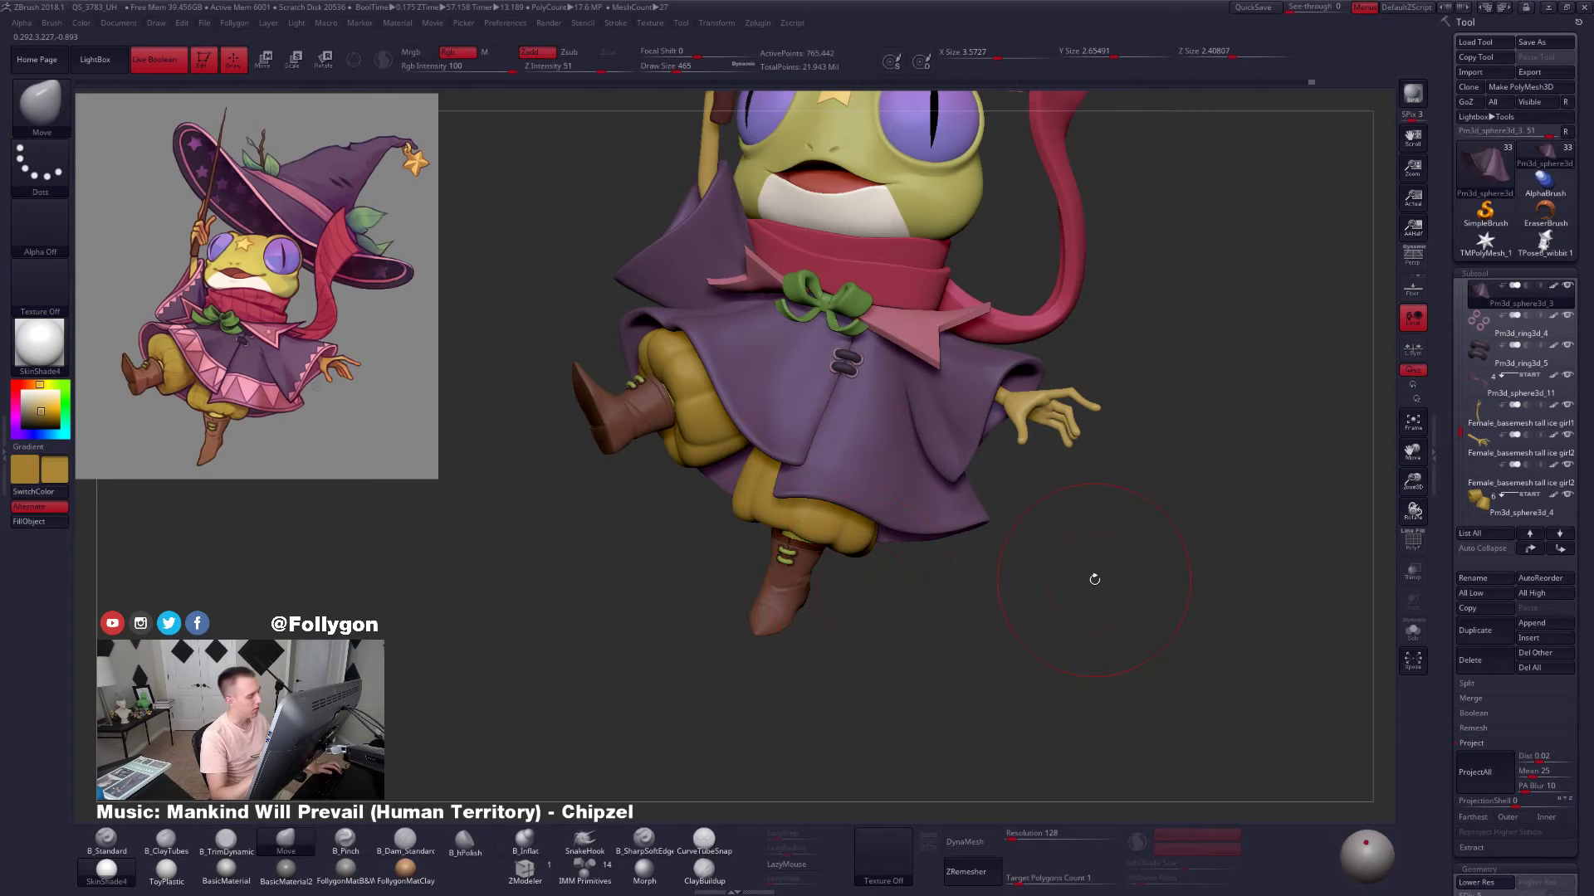
pyautogui.keyDown('alt'); pyautogui.moveTo(1095, 580); pyautogui.dragTo(1149, 583); pyautogui.keyUp('alt')
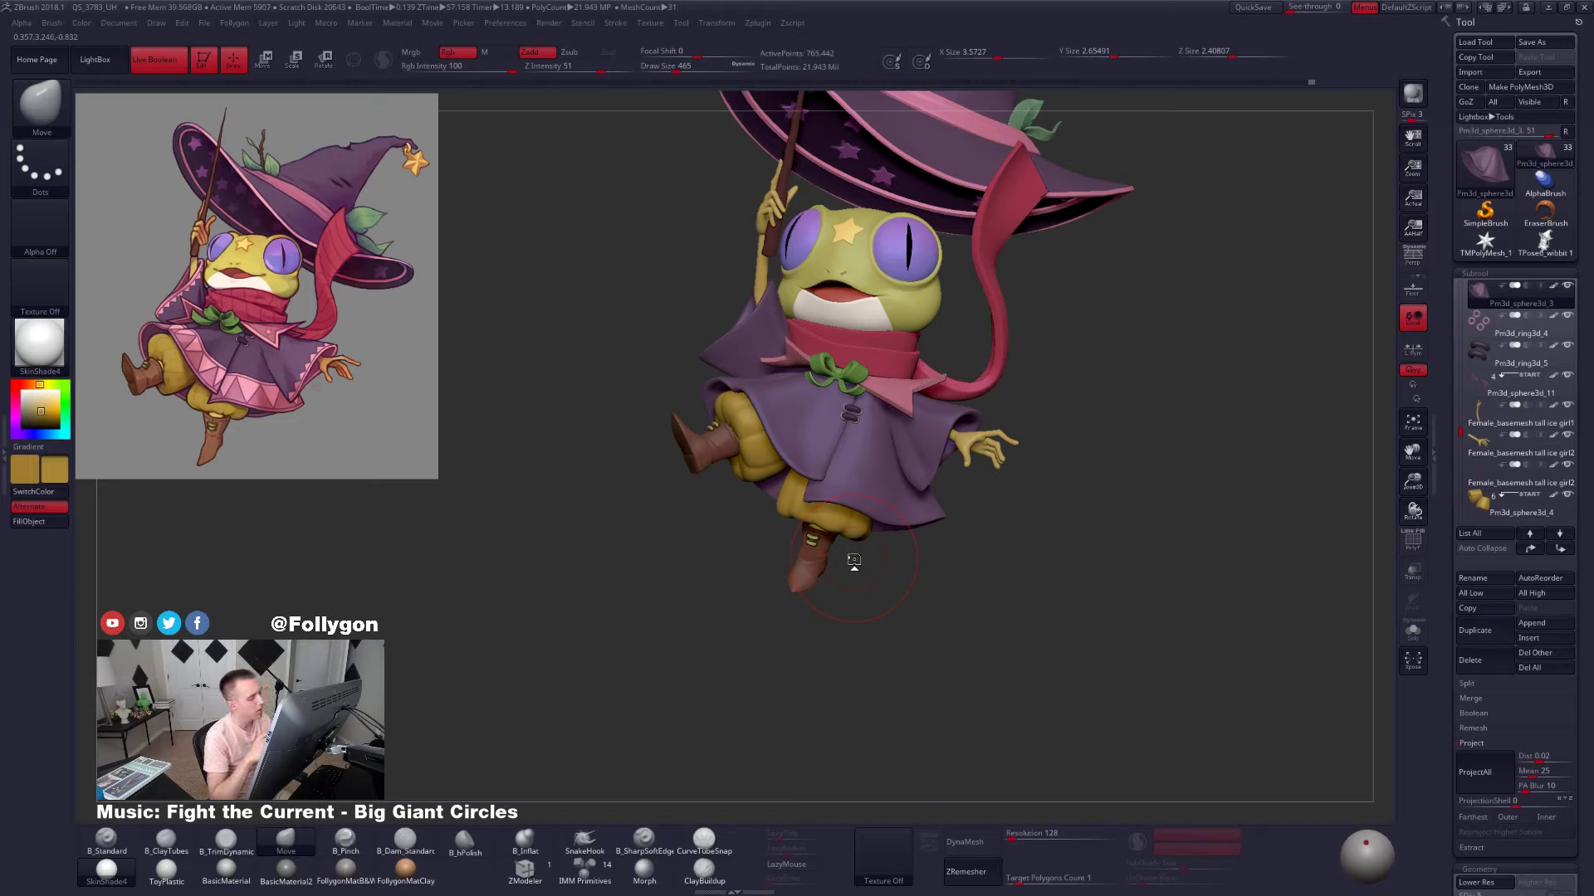
# Select the scarf and inspect it in isolation, set the draw size to 160, and show the full character
pyautogui.keyDown('alt'); pyautogui.click(991, 374); pyautogui.keyUp('alt')
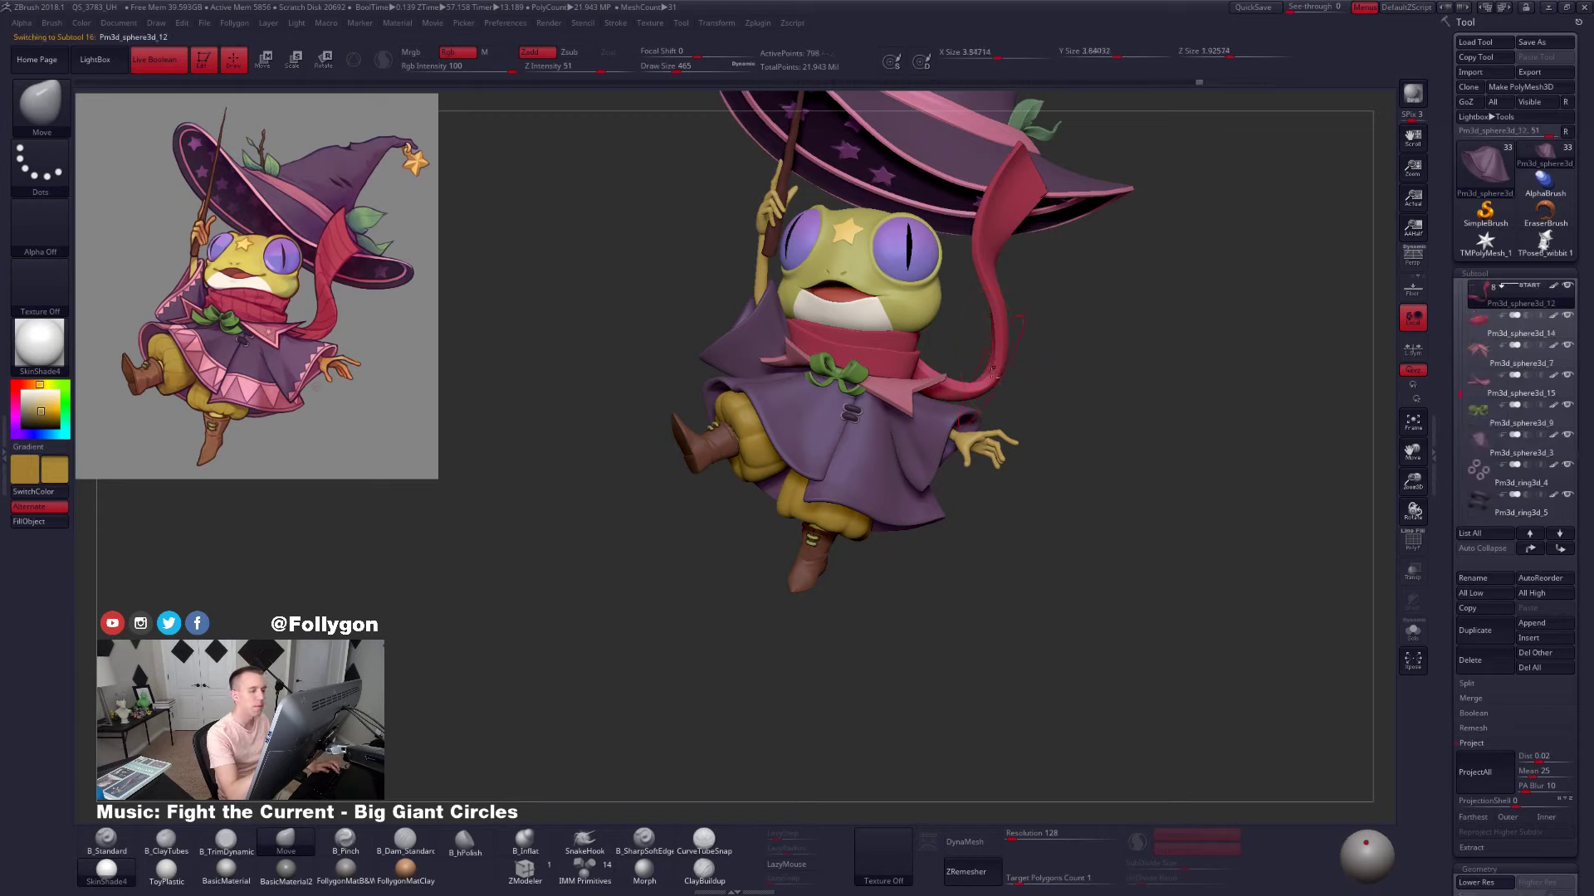
pyautogui.hotkey('alt', 's')
pyautogui.keyDown('alt'); pyautogui.moveTo(1004, 391); pyautogui.dragTo(953, 501); pyautogui.keyUp('alt')
pyautogui.press('space')
pyautogui.click(998, 411)
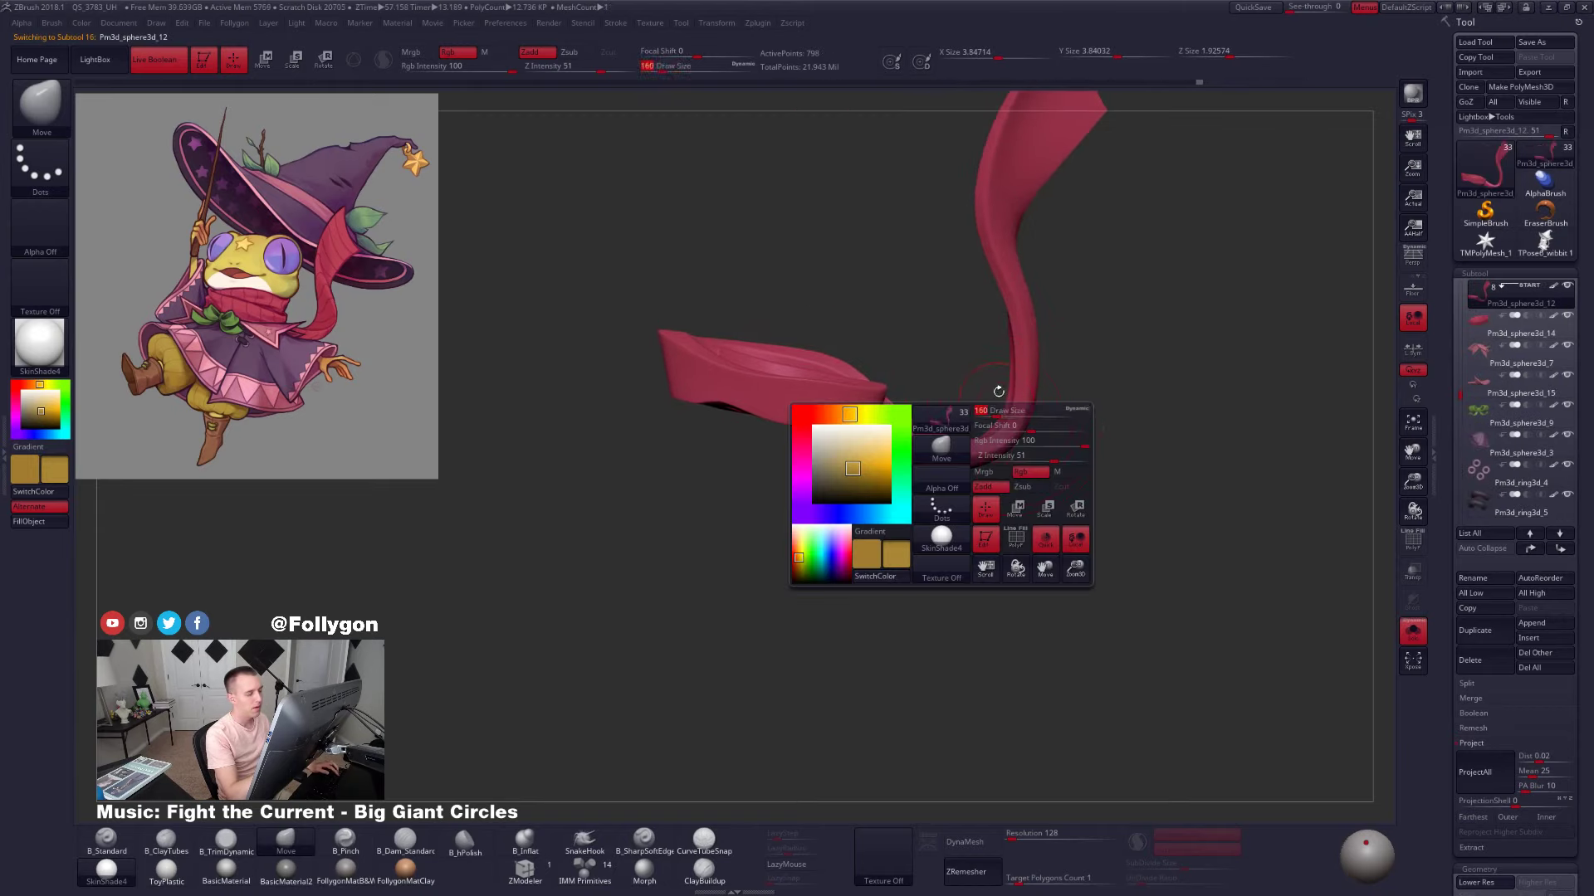
pyautogui.hotkey('alt', 's')
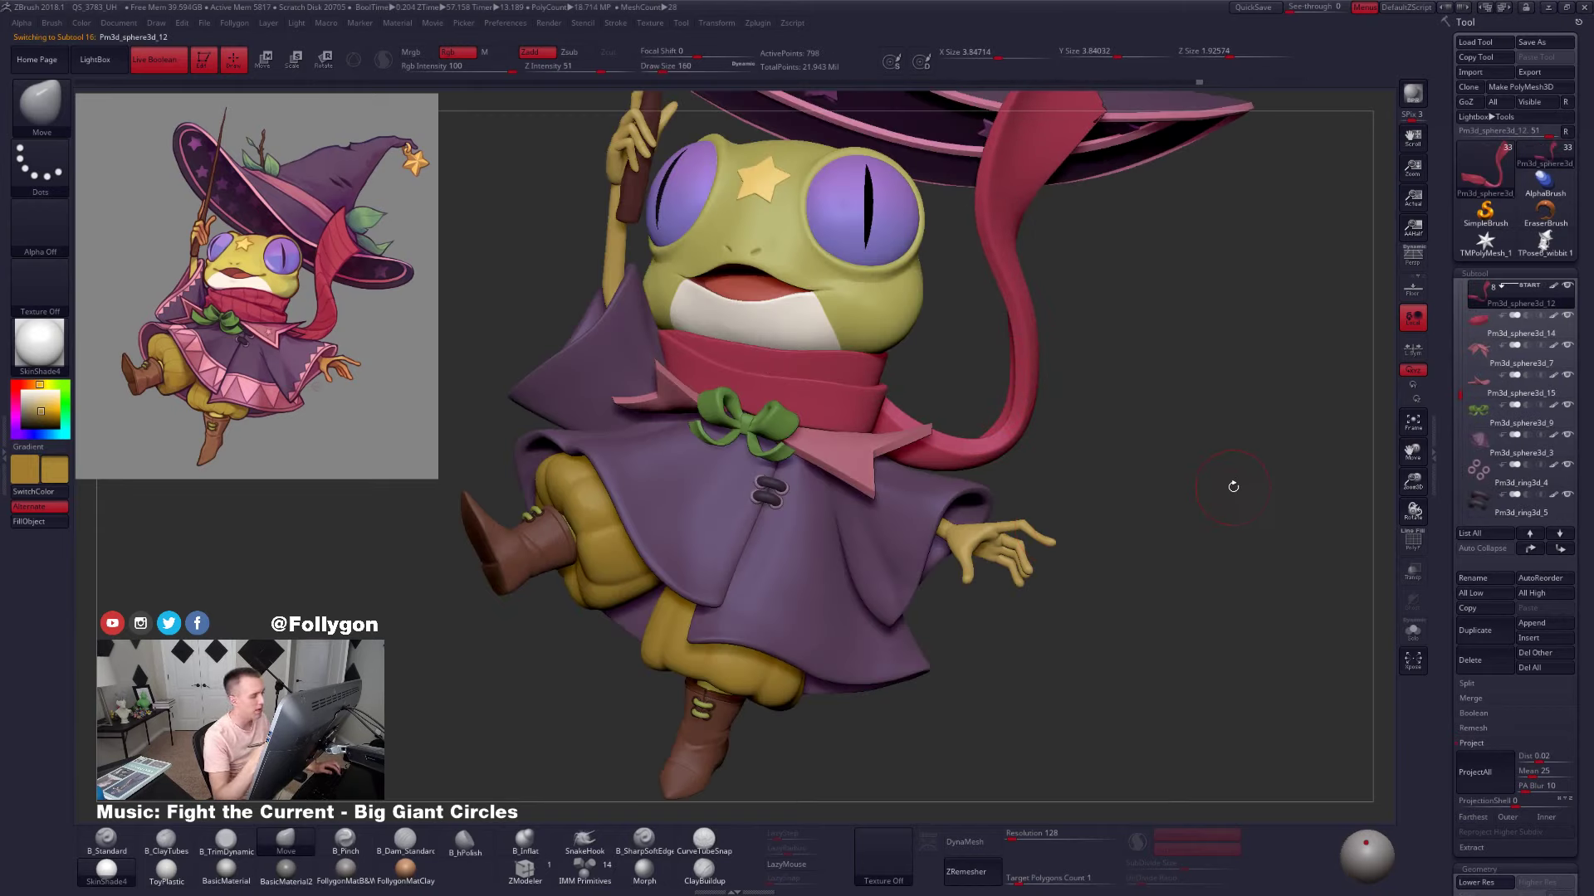
pyautogui.keyDown('alt'); pyautogui.moveTo(1203, 558); pyautogui.dragTo(1193, 520); pyautogui.keyUp('alt')
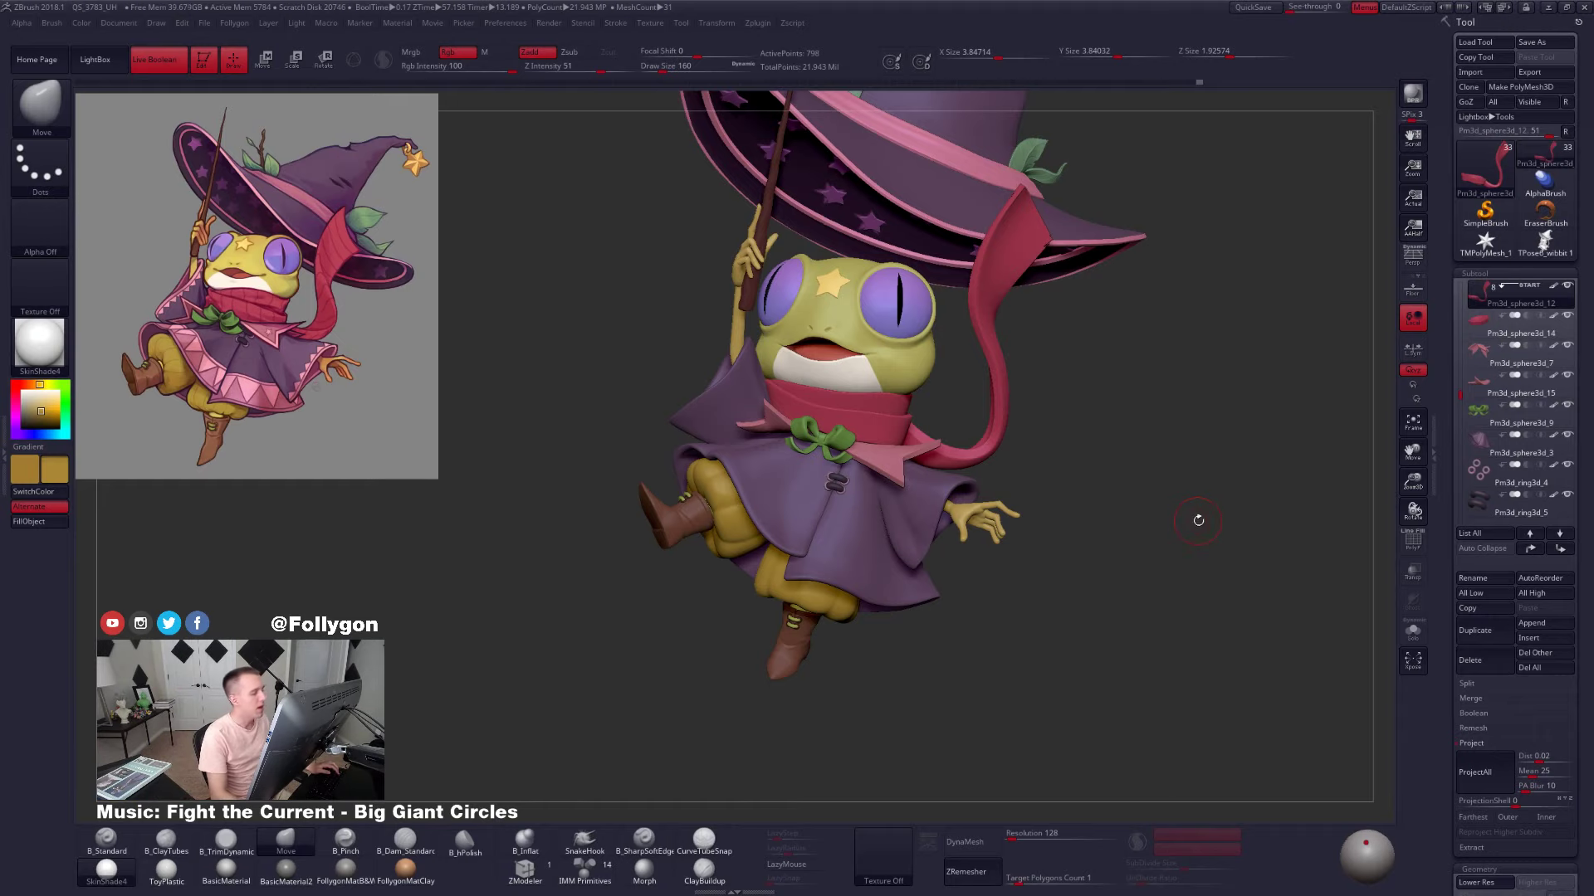
# Switch to Discord, read this week's challenge theme in the zbrushsaturday channel, and return to ZBrush
pyautogui.hotkey('alt', 'Tab')
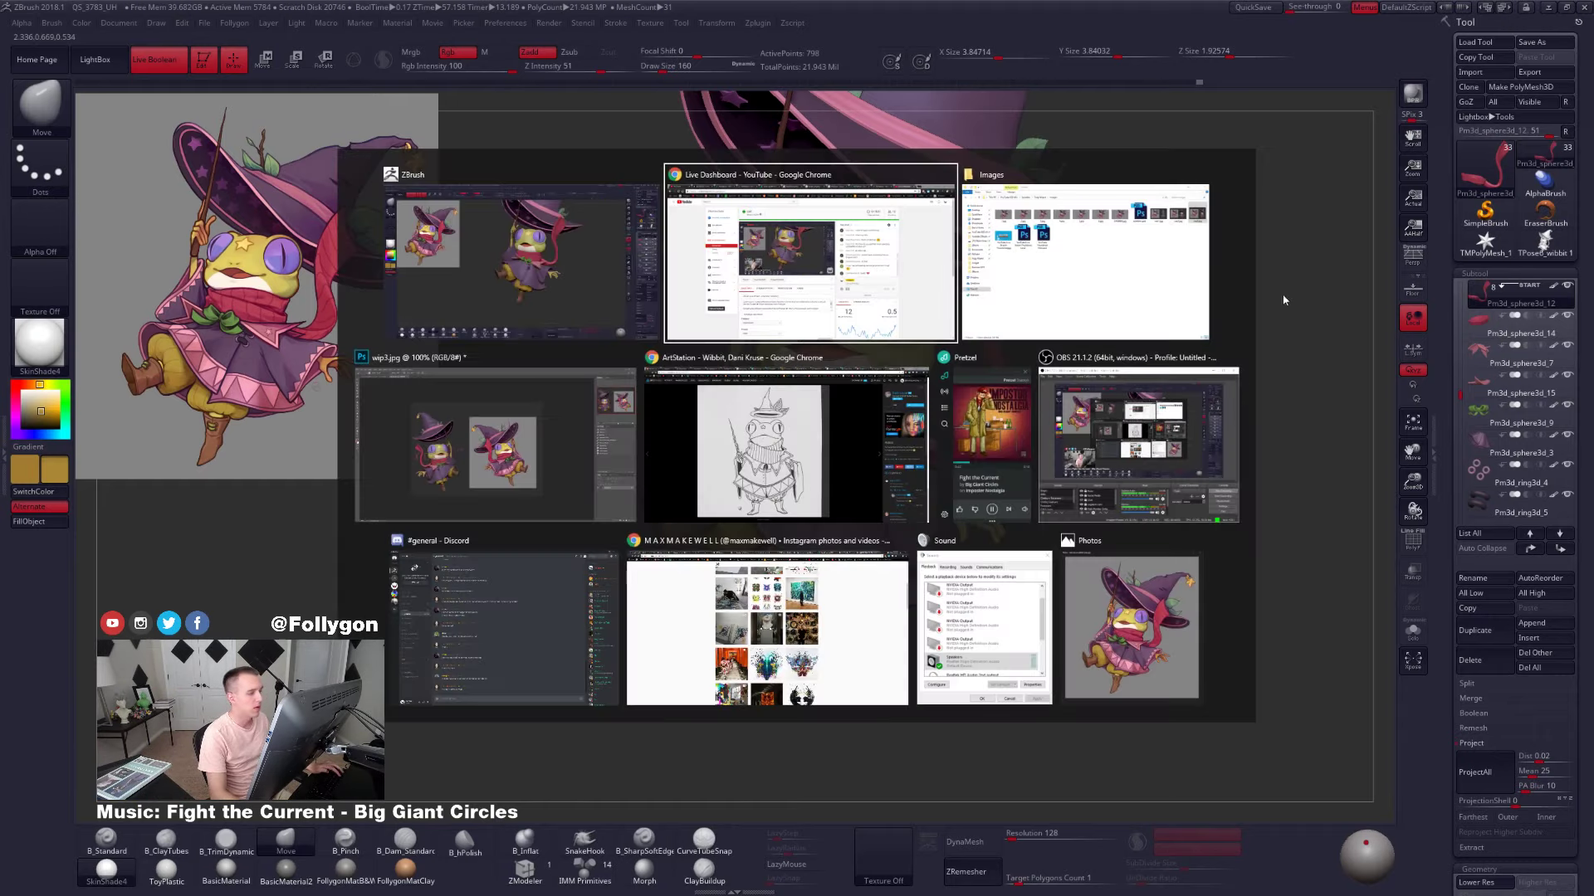
pyautogui.click(549, 590)
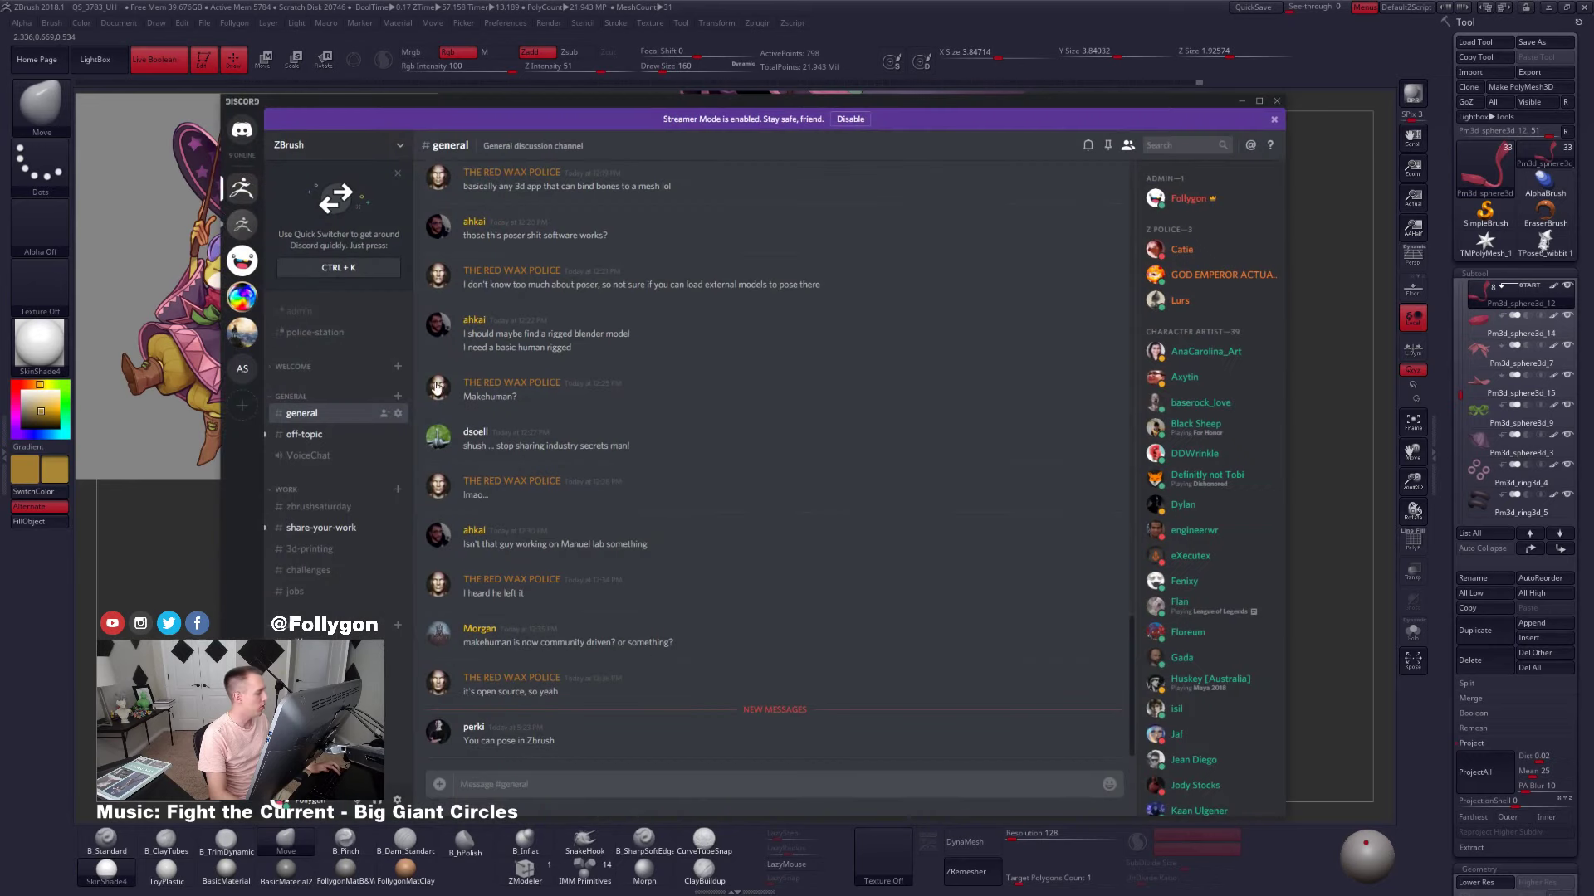
pyautogui.click(332, 506)
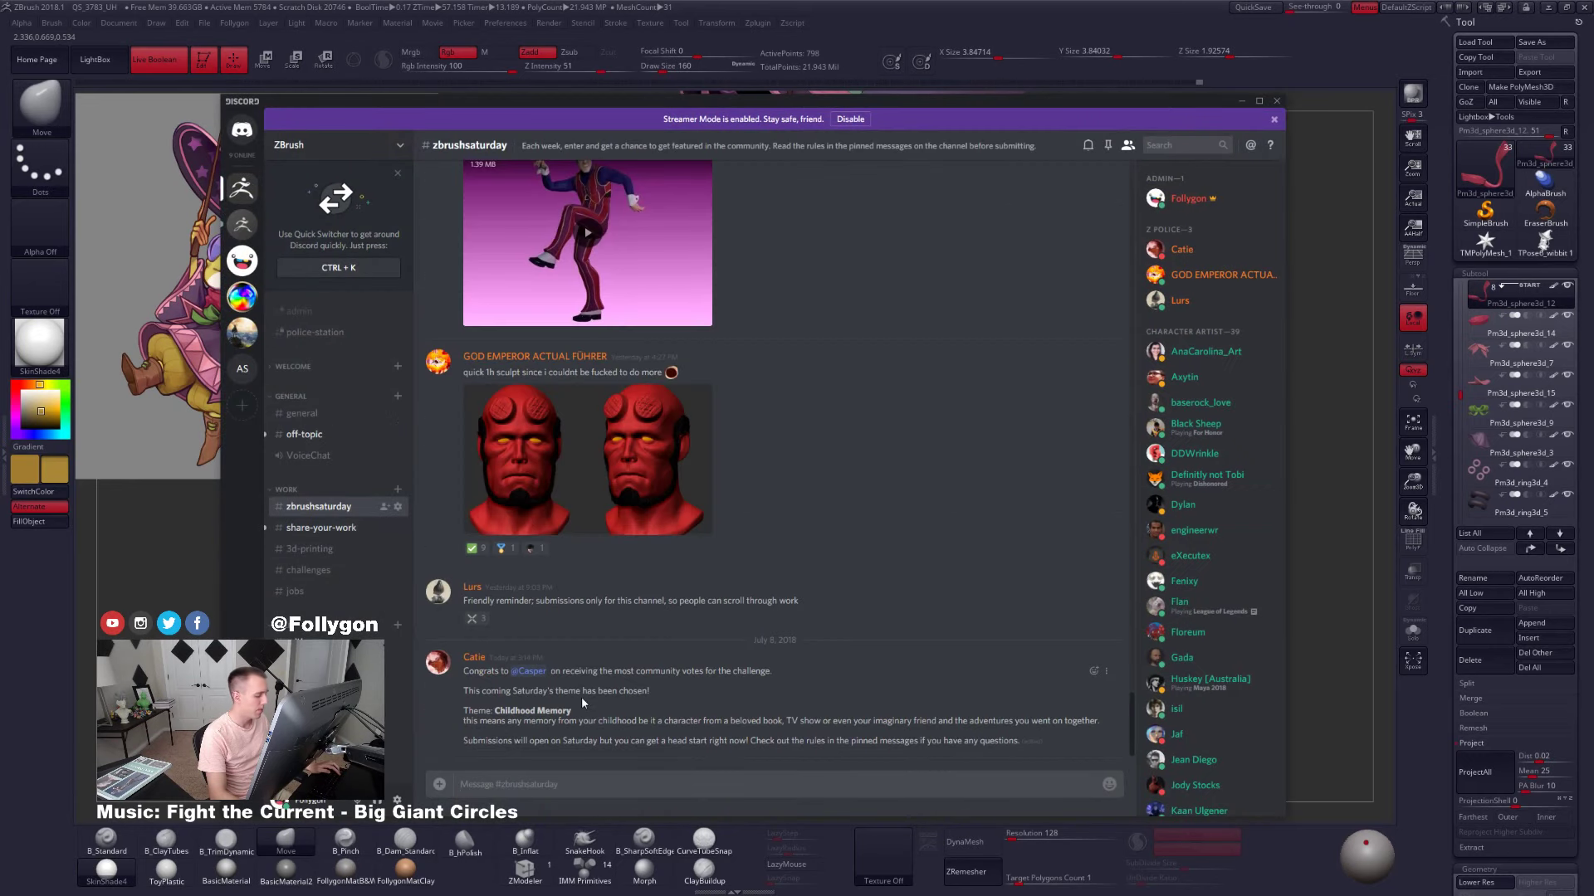
pyautogui.hotkey('alt', 'Tab')
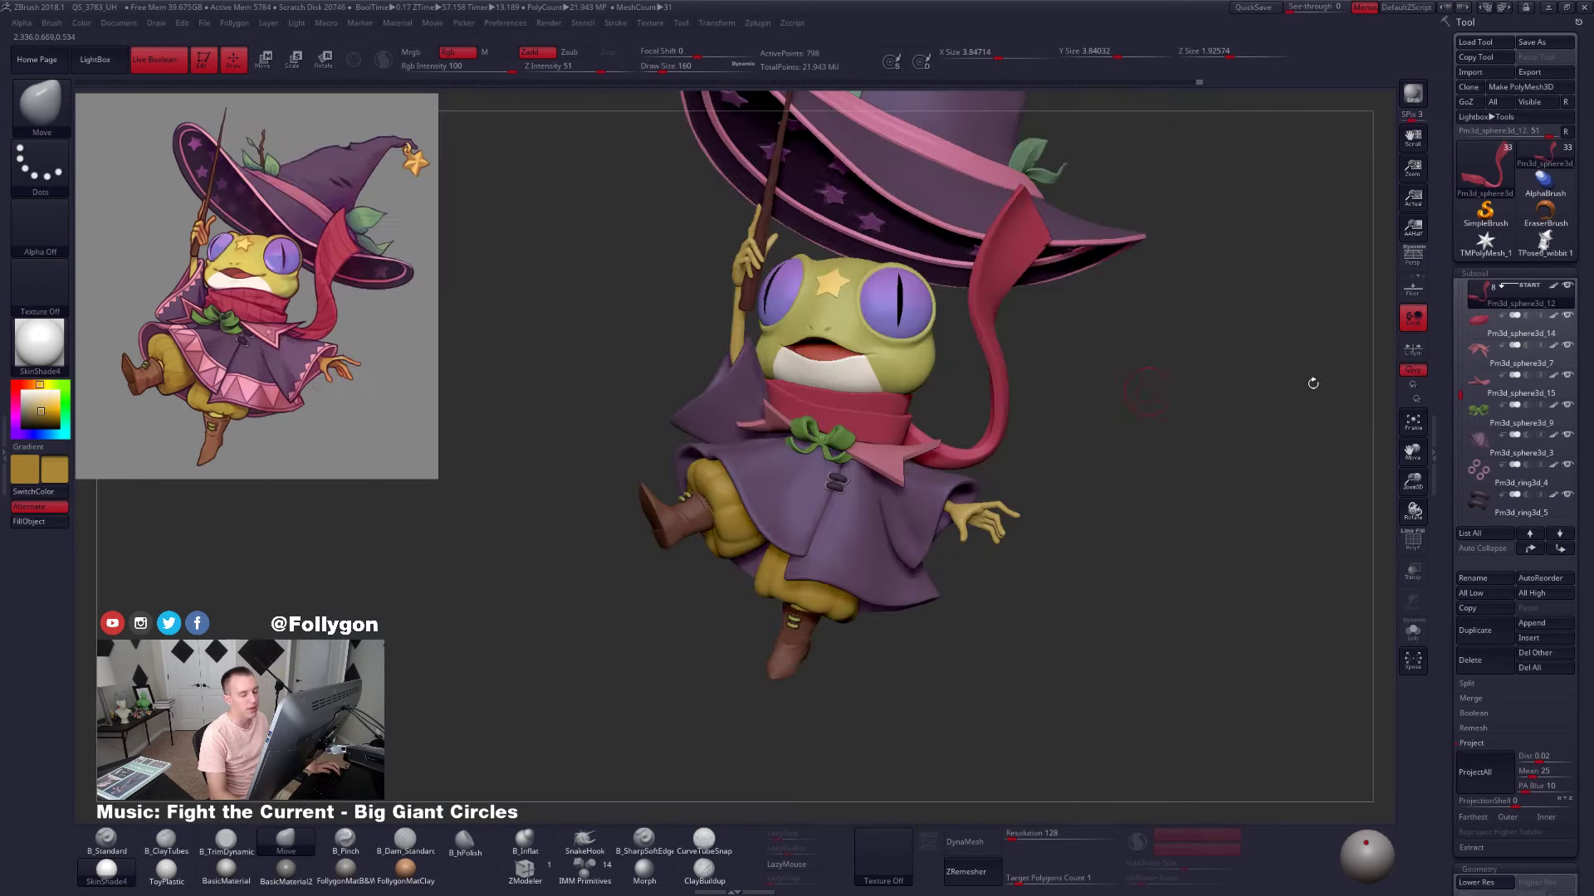
# Turn on viewport perspective for the full character and make the purple robe the active subtool
pyautogui.keyDown('alt'); pyautogui.moveTo(1138, 391); pyautogui.dragTo(1114, 372); pyautogui.keyUp('alt')
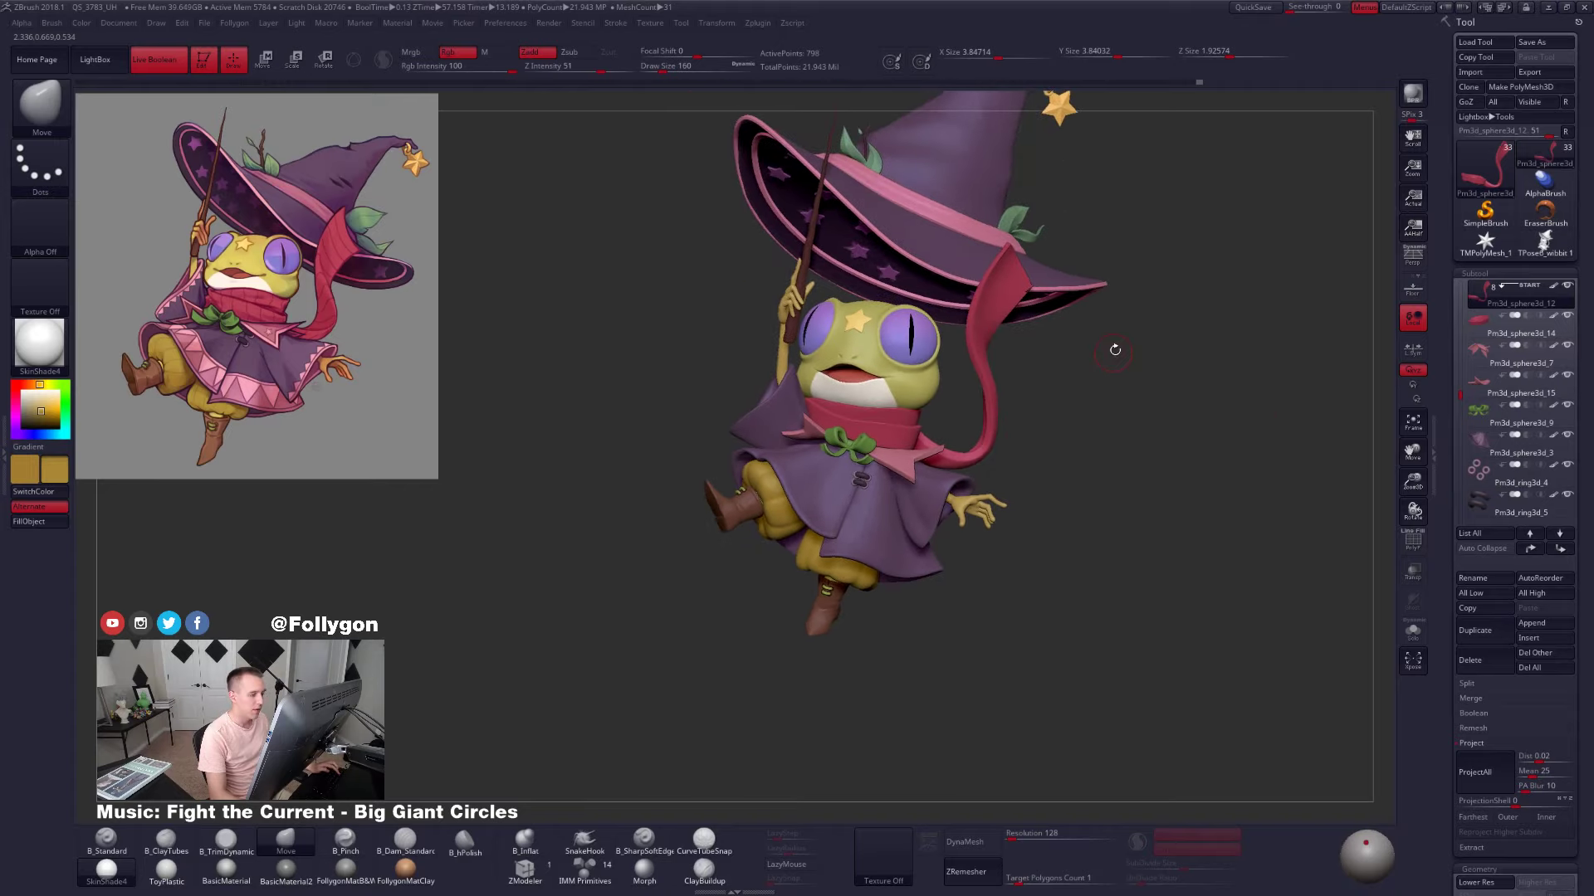
pyautogui.click(1407, 265)
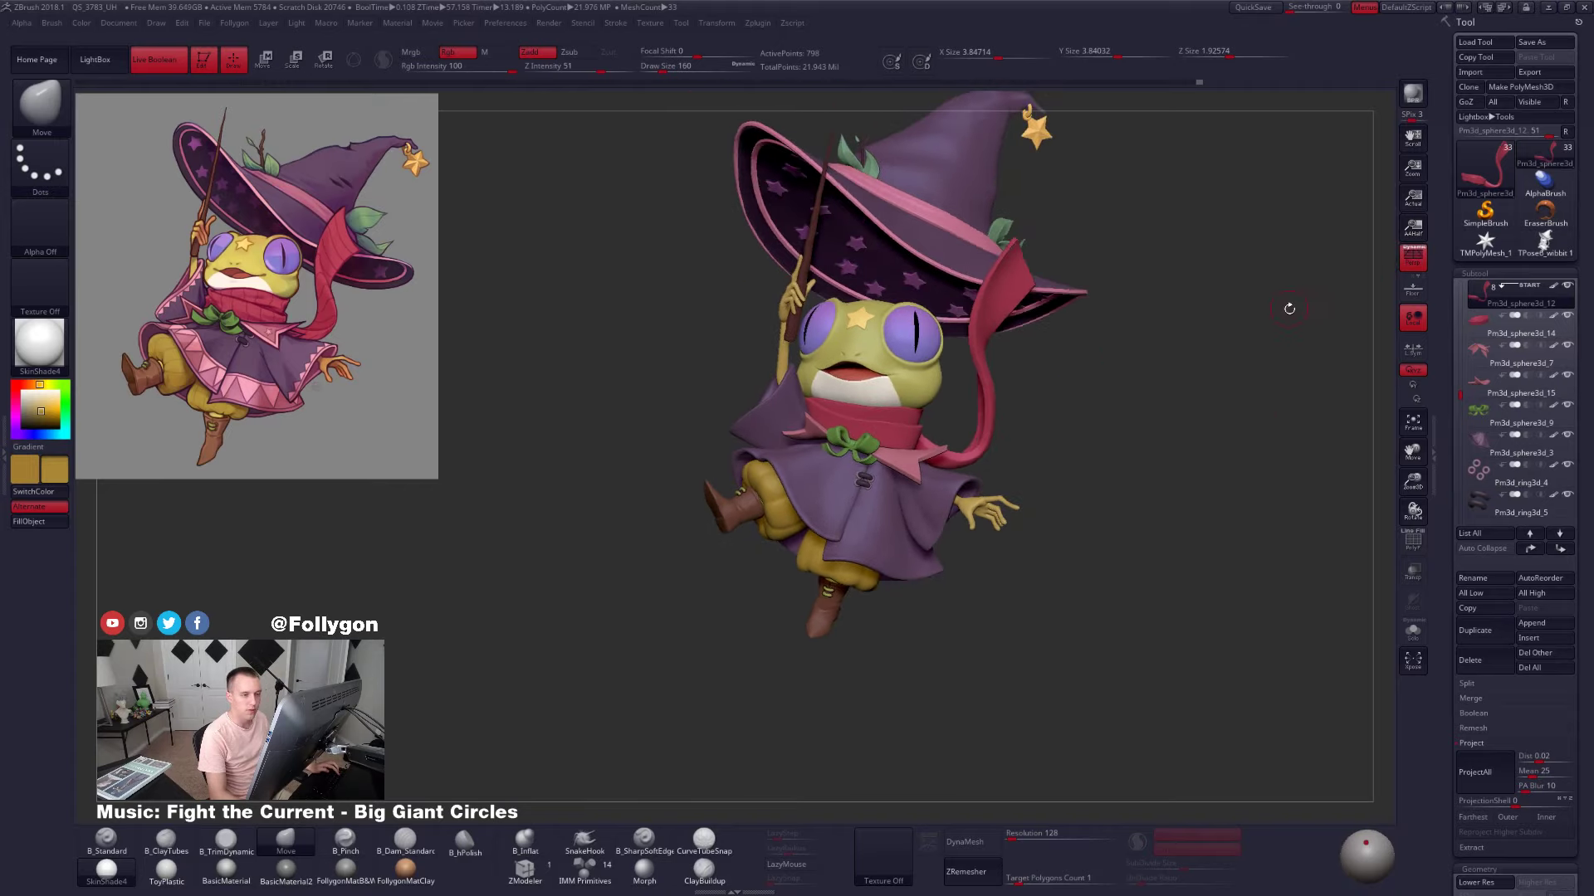
pyautogui.keyDown('alt'); pyautogui.moveTo(1162, 322); pyautogui.dragTo(1057, 352); pyautogui.keyUp('alt')
pyautogui.hotkey('ctrl', 'shift', 'a')
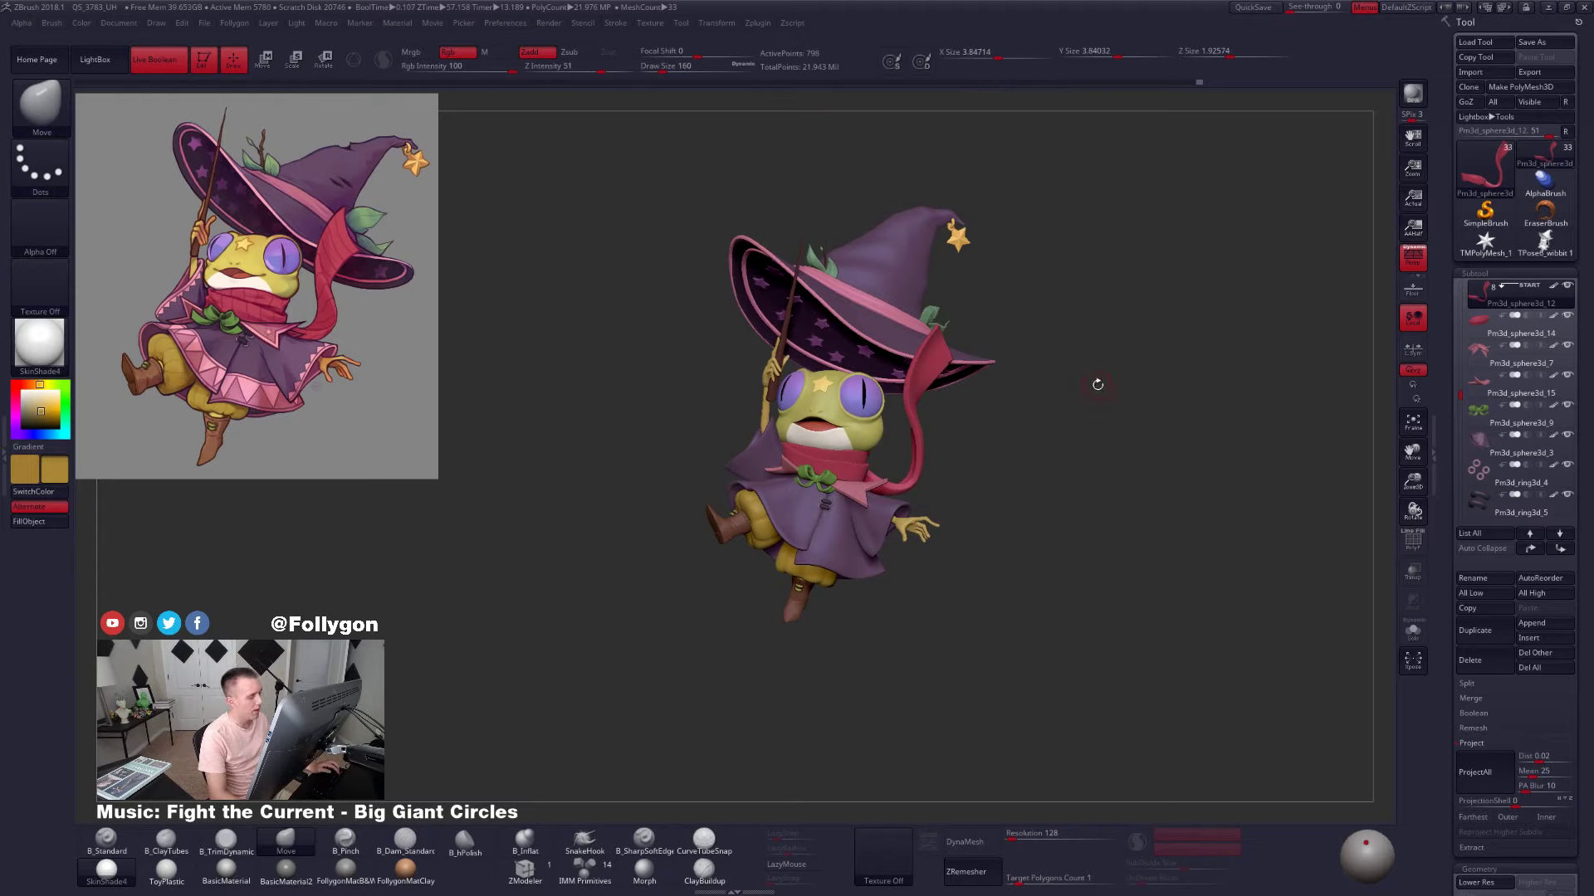
pyautogui.keyDown('alt'); pyautogui.click(826, 438); pyautogui.keyUp('alt')
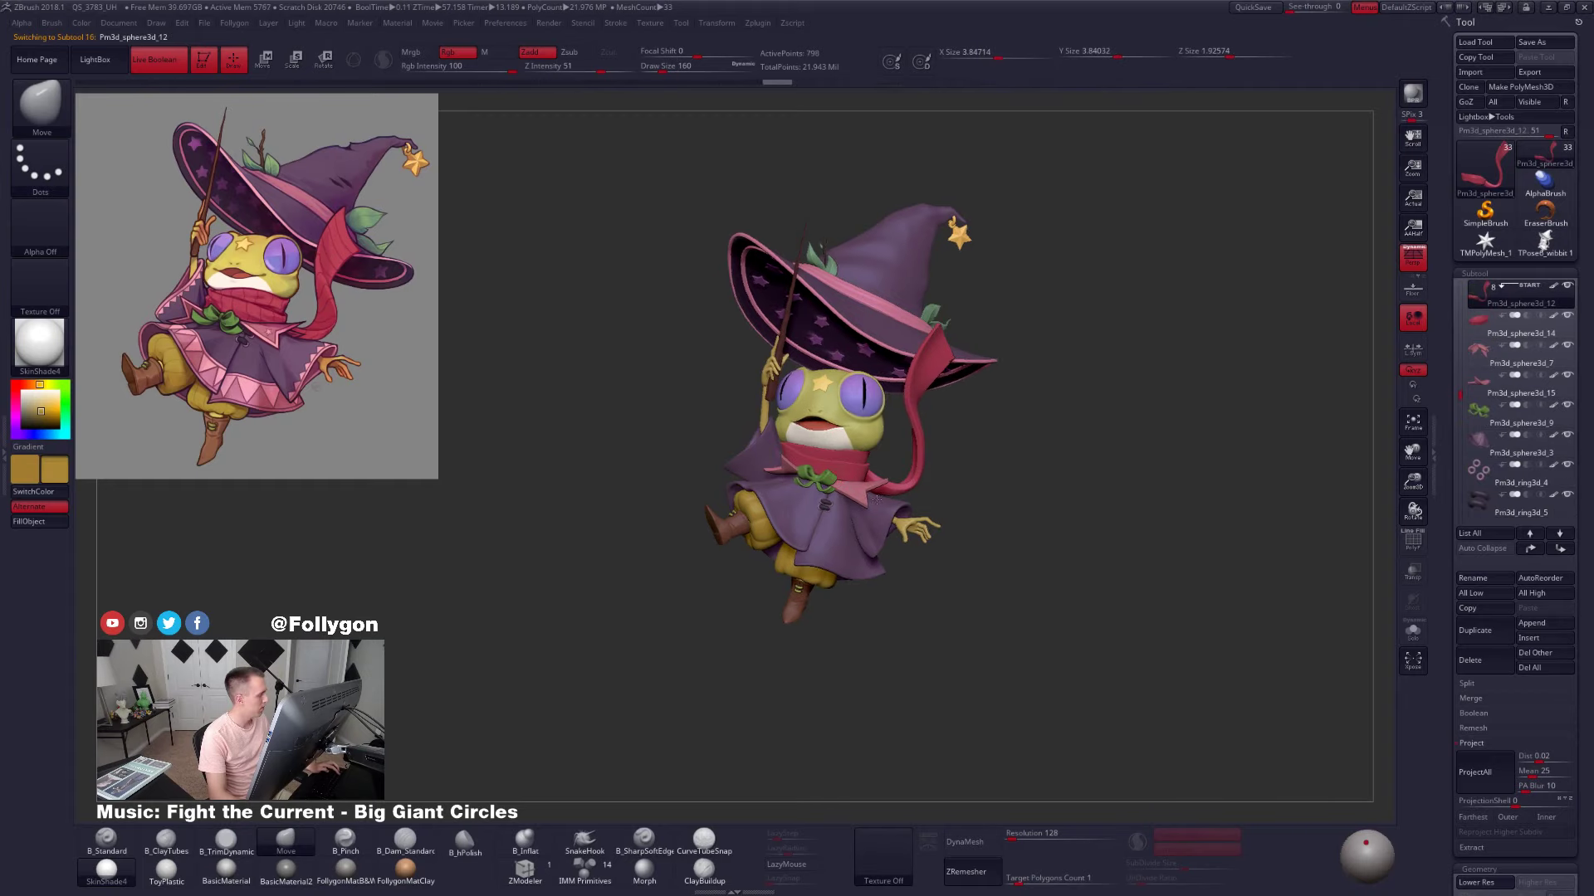
pyautogui.keyDown('ctrl'); pyautogui.moveTo(869, 492); pyautogui.dragTo(813, 486, button='right'); pyautogui.keyUp('ctrl')
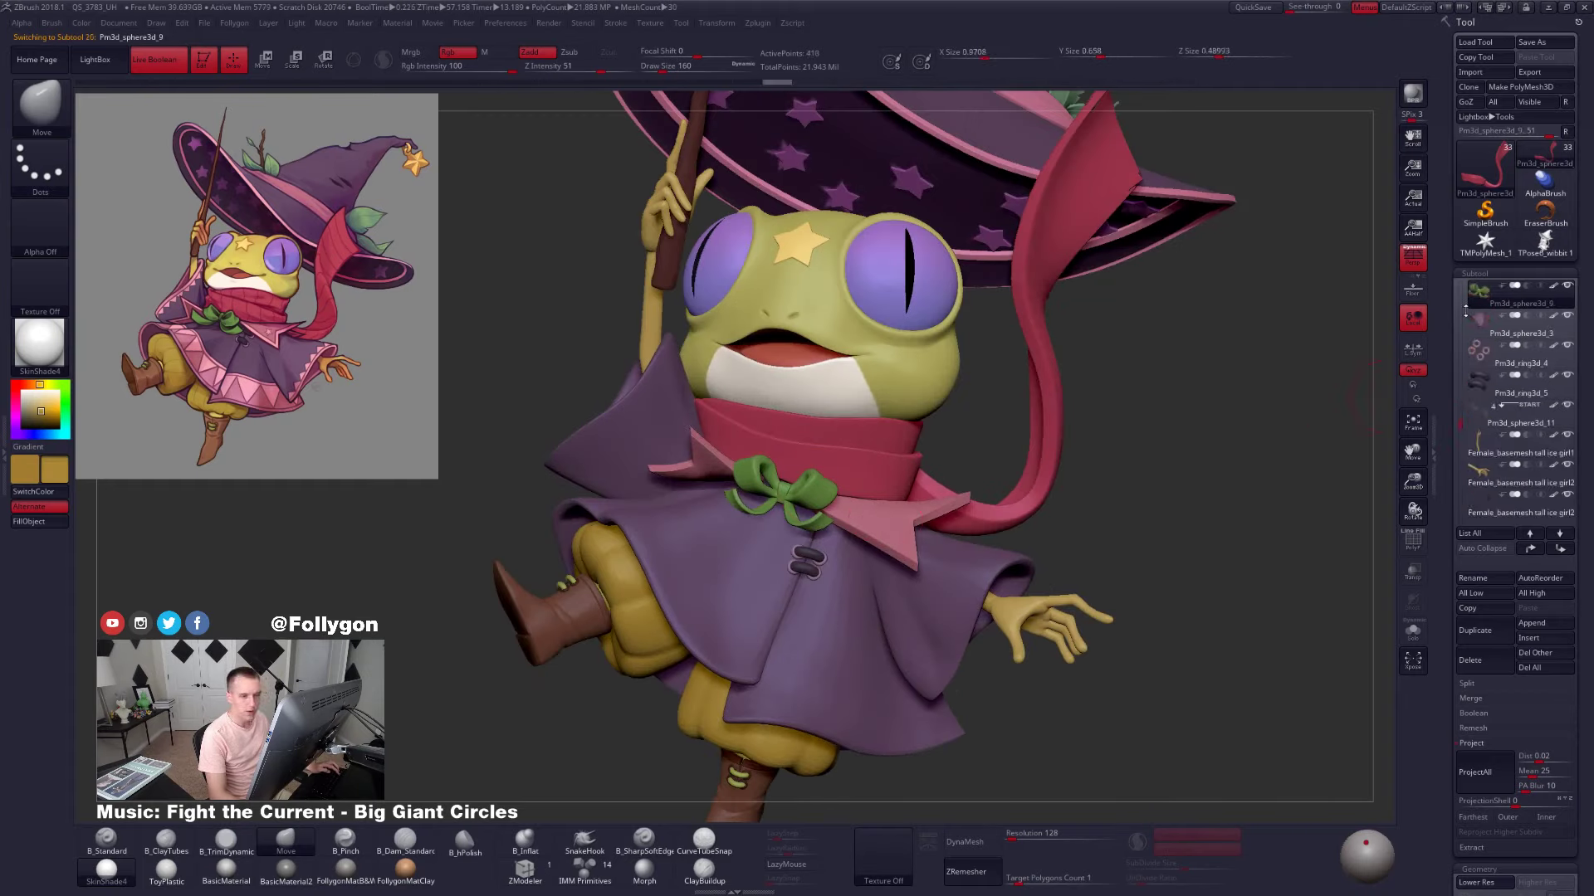
pyautogui.click(1485, 328)
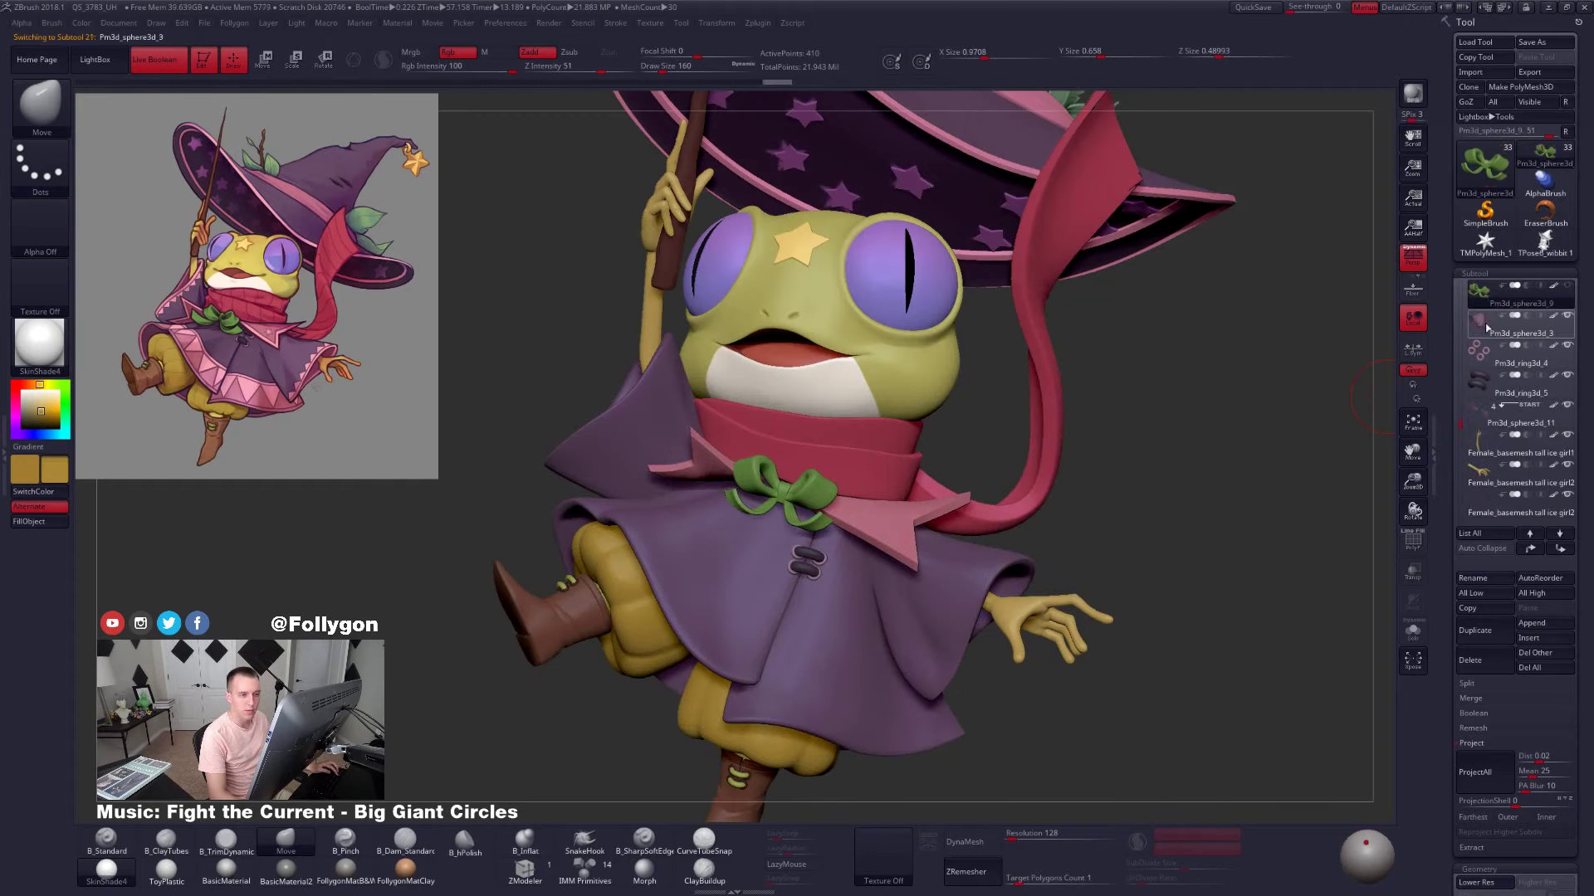
# Delete the TPose mesh tool, return to the frog character with its bow hidden, and set the main colour to white
pyautogui.click(1545, 246)
pyautogui.click(1481, 671)
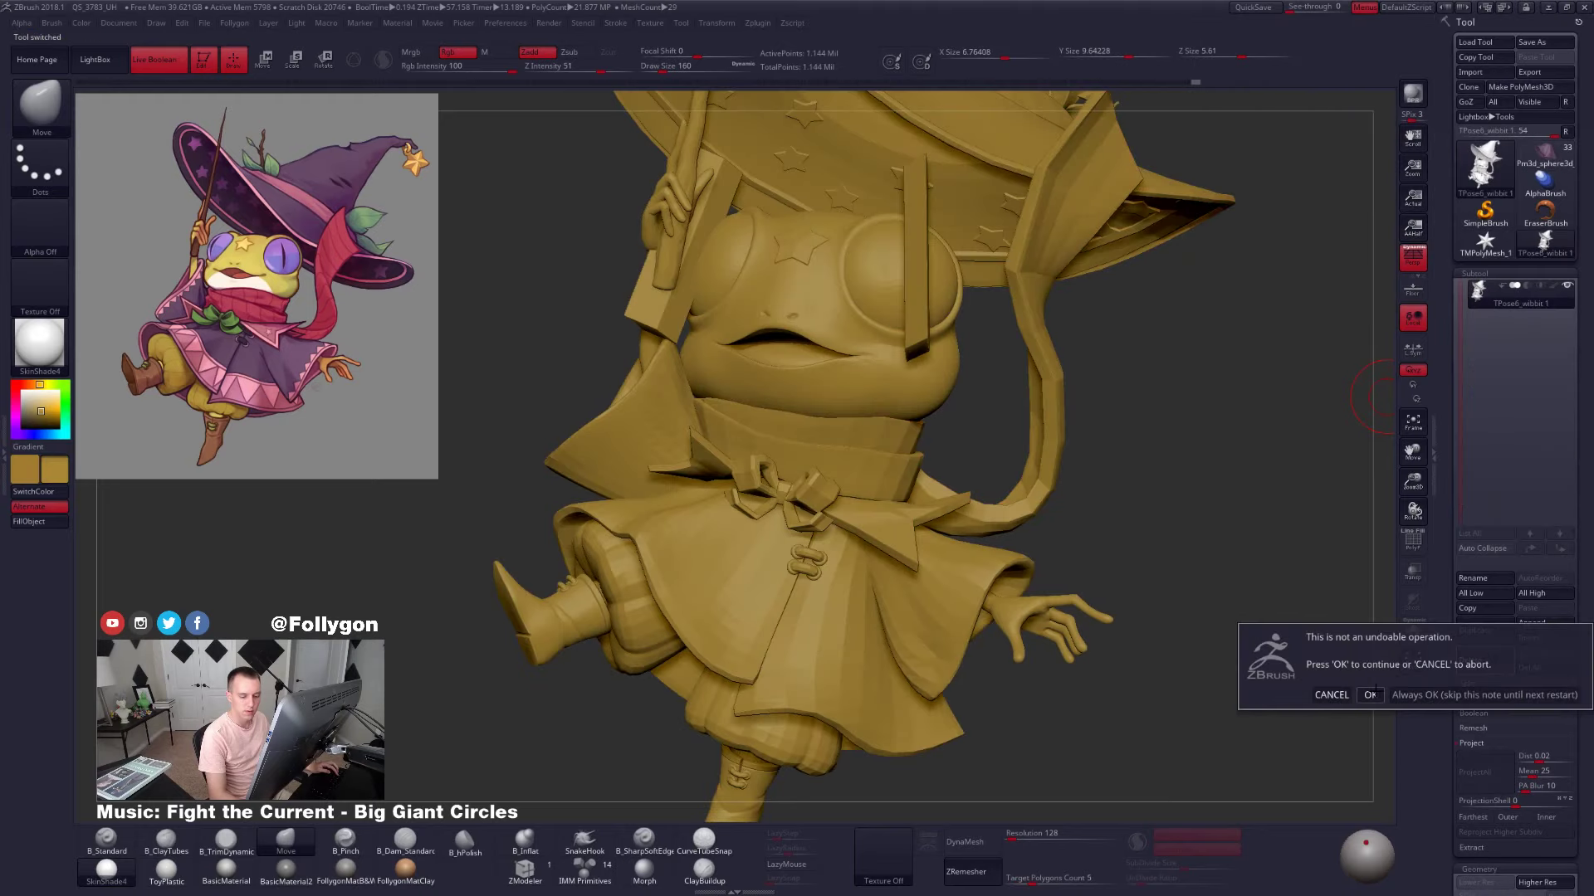
pyautogui.click(1373, 695)
pyautogui.click(1544, 154)
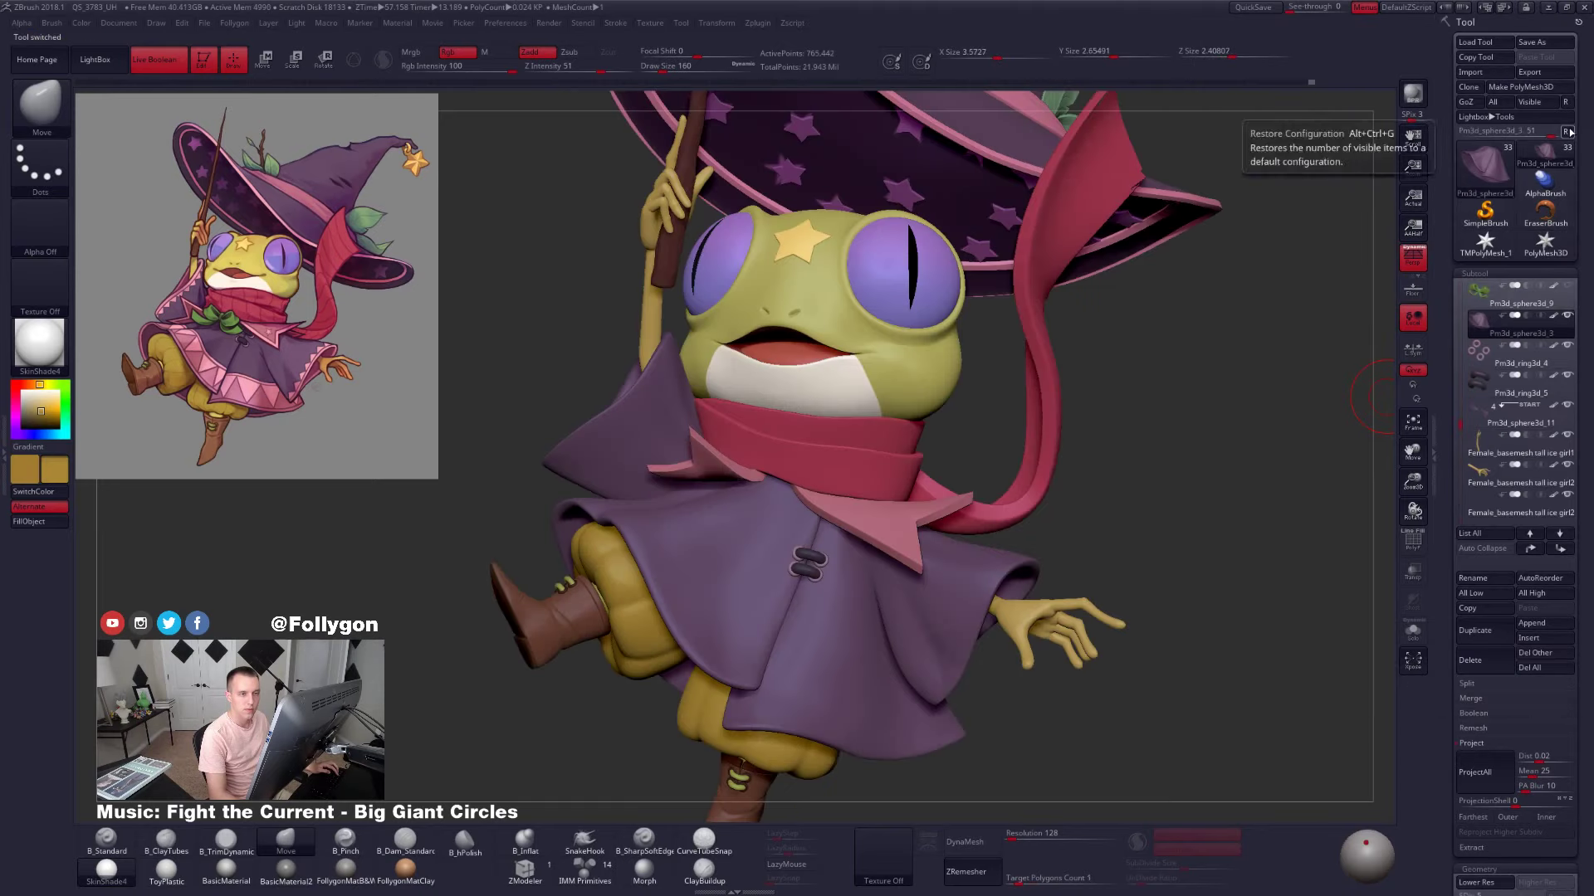
pyautogui.moveTo(40, 401); pyautogui.dragTo(23, 390)
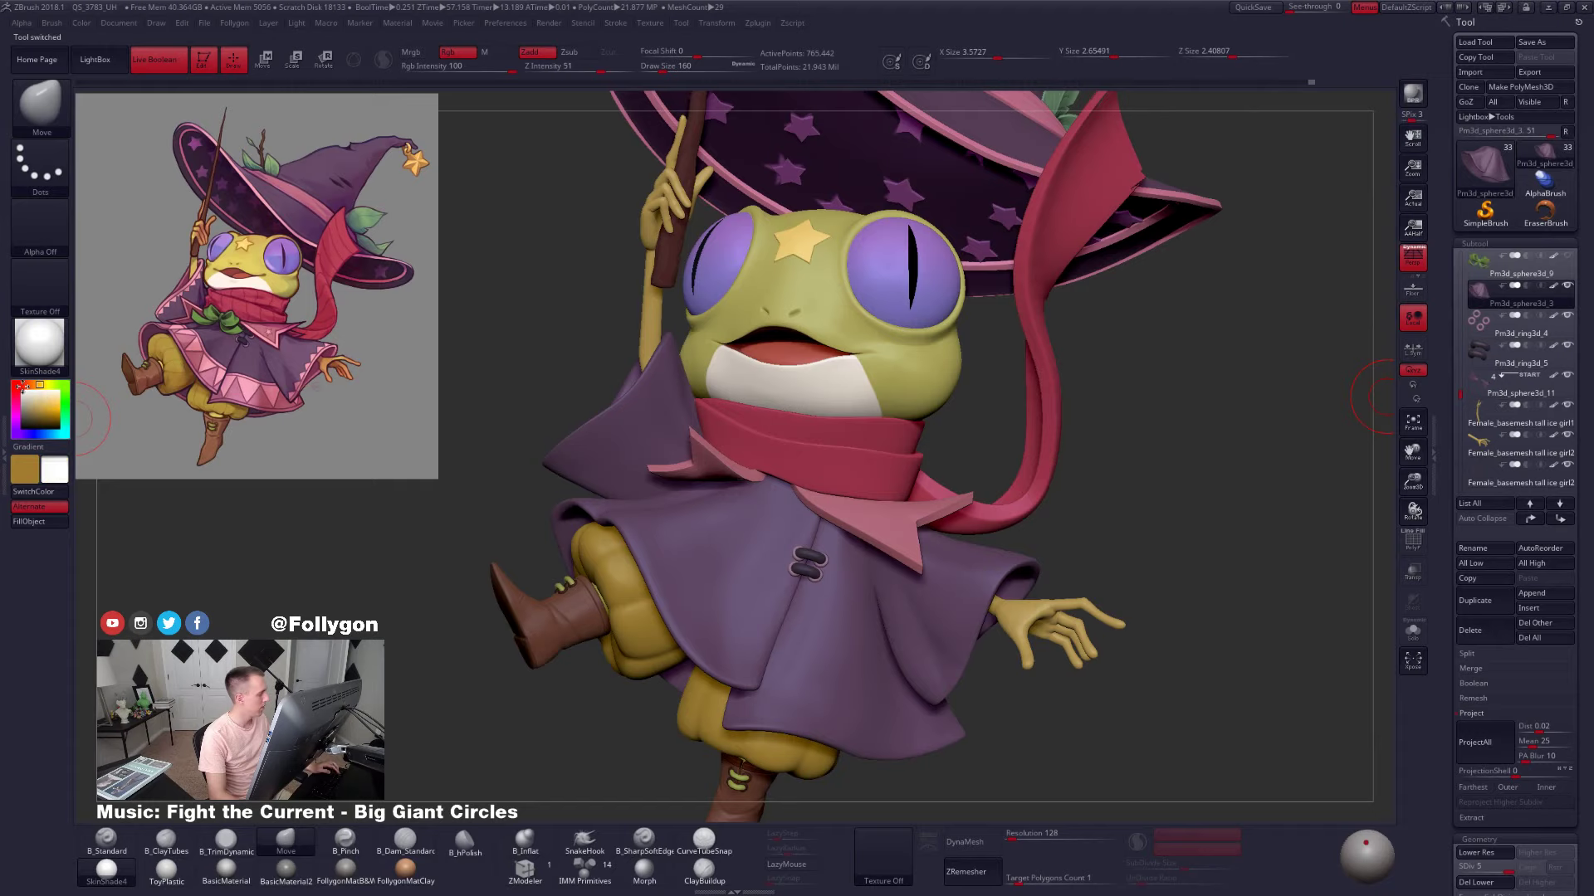
# Isolate the scarf, reshape its hanging tail with the Move brush at draw size 239, and show the full character
pyautogui.keyDown('alt'); pyautogui.click(1036, 440); pyautogui.keyUp('alt')
pyautogui.hotkey('alt', 's')
pyautogui.keyDown('alt'); pyautogui.moveTo(1076, 469); pyautogui.dragTo(1172, 548); pyautogui.keyUp('alt')
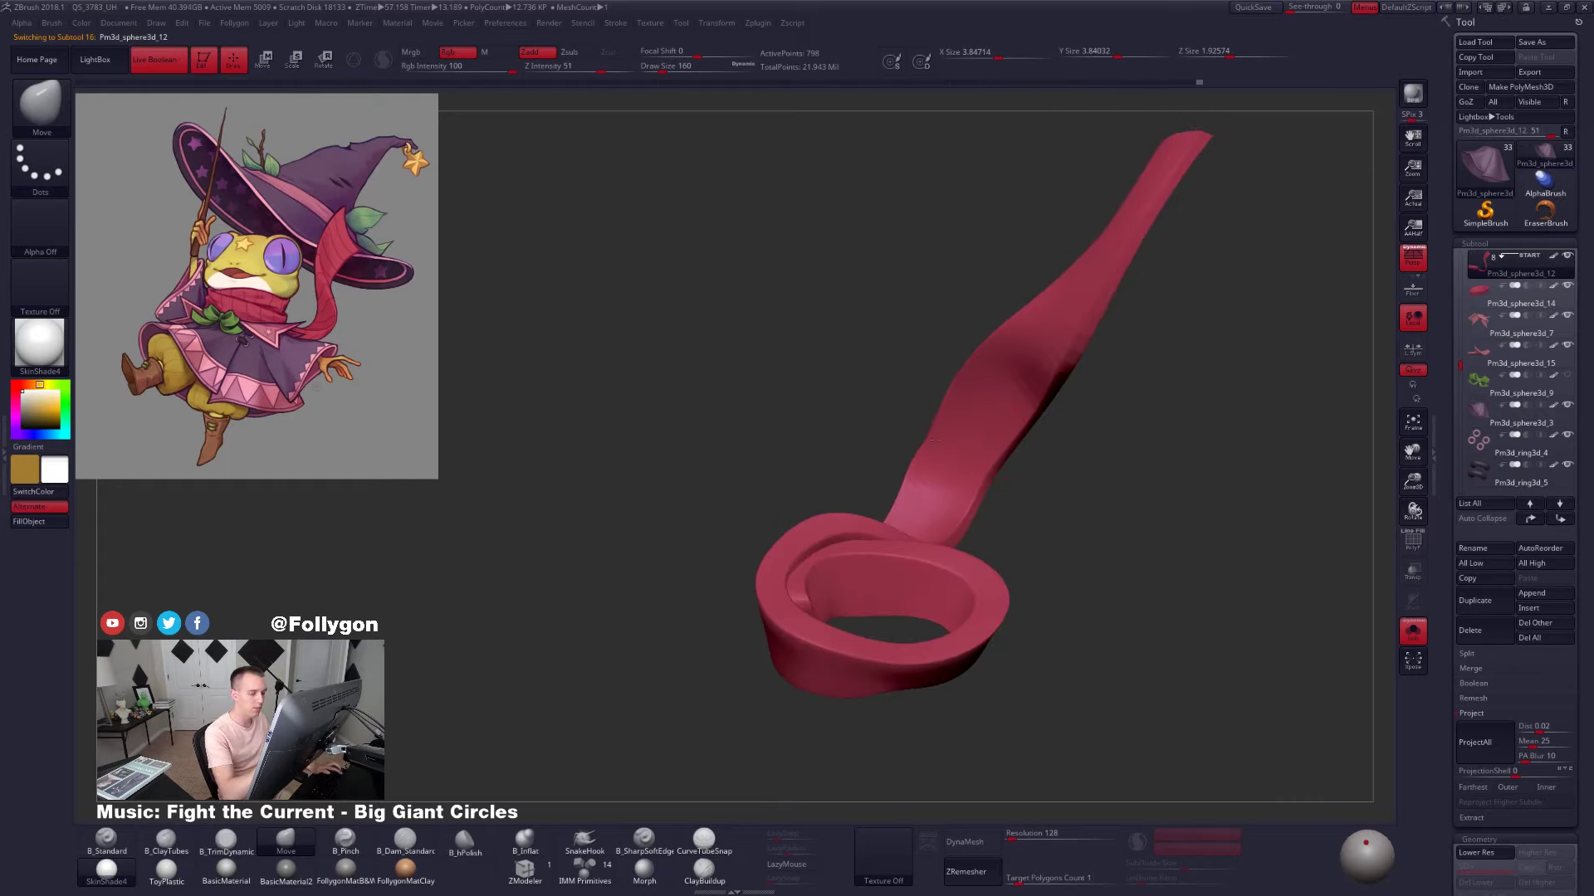
pyautogui.press('s')
pyautogui.moveTo(931, 439); pyautogui.dragTo(937, 432)
pyautogui.moveTo(923, 469); pyautogui.dragTo(847, 396, button='right')
pyautogui.hotkey('shift', 's')
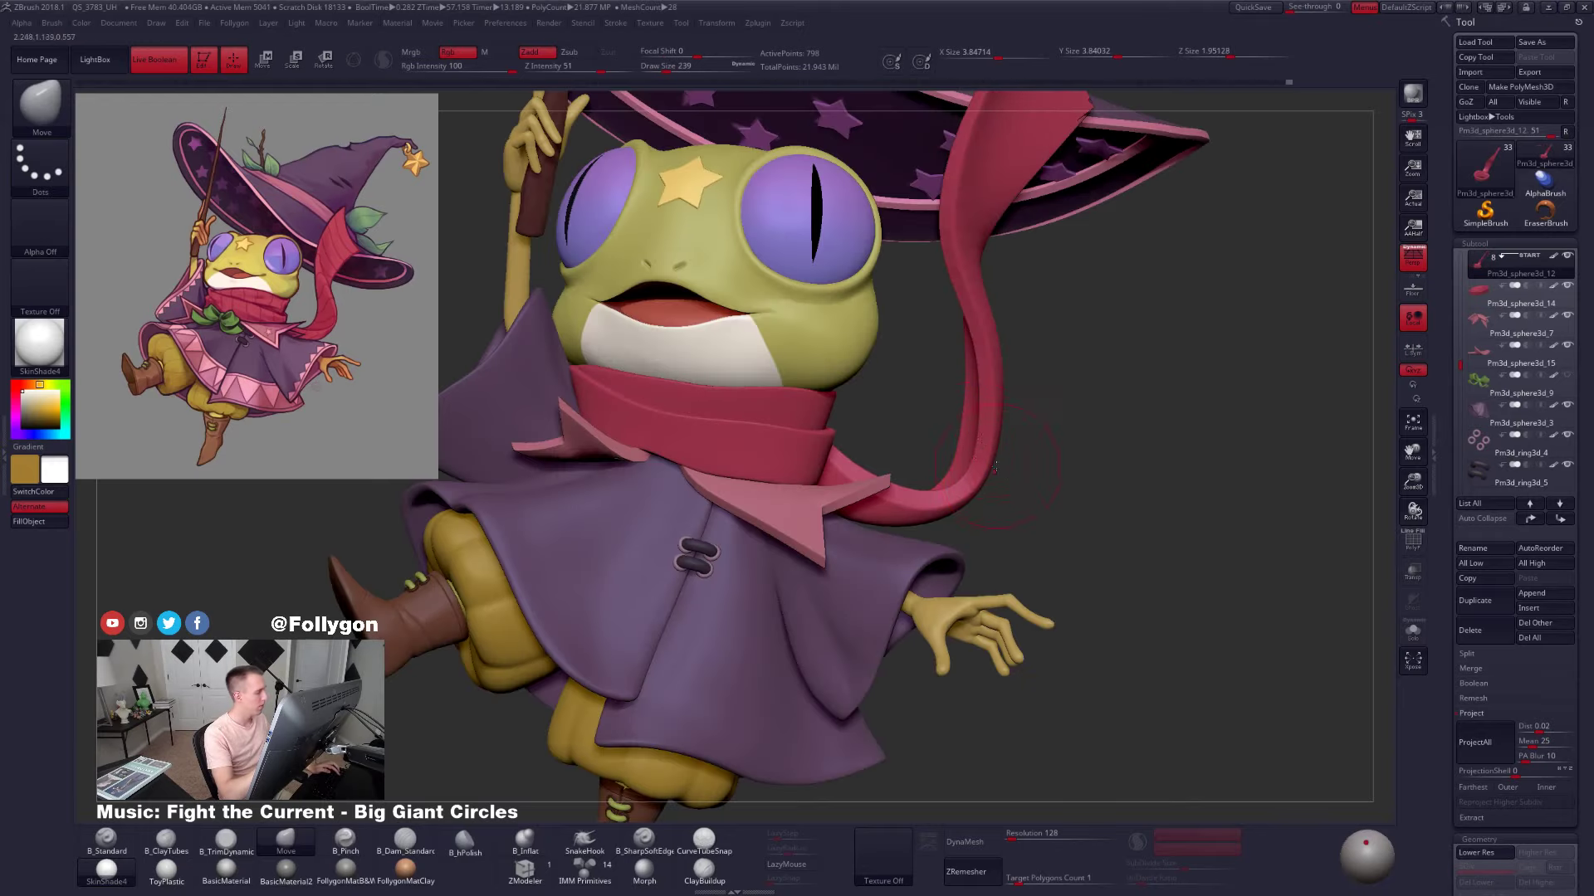
# Isolate the scarf and lasso-mask it around the tail's lower bend, softening the mask edge
pyautogui.hotkey('shift', 's')
pyautogui.moveTo(972, 415)
pyautogui.mouseDown(button='right')
pyautogui.moveTo(1031, 421)
pyautogui.moveTo(955, 489)
pyautogui.moveTo(946, 525)
pyautogui.mouseUp(button='right')
pyautogui.moveTo(932, 486)
pyautogui.keyDown('ctrl'); pyautogui.mouseDown()
pyautogui.moveTo(883, 423)
pyautogui.moveTo(892, 319)
pyautogui.moveTo(1046, 437)
pyautogui.mouseUp(); pyautogui.keyUp('ctrl')
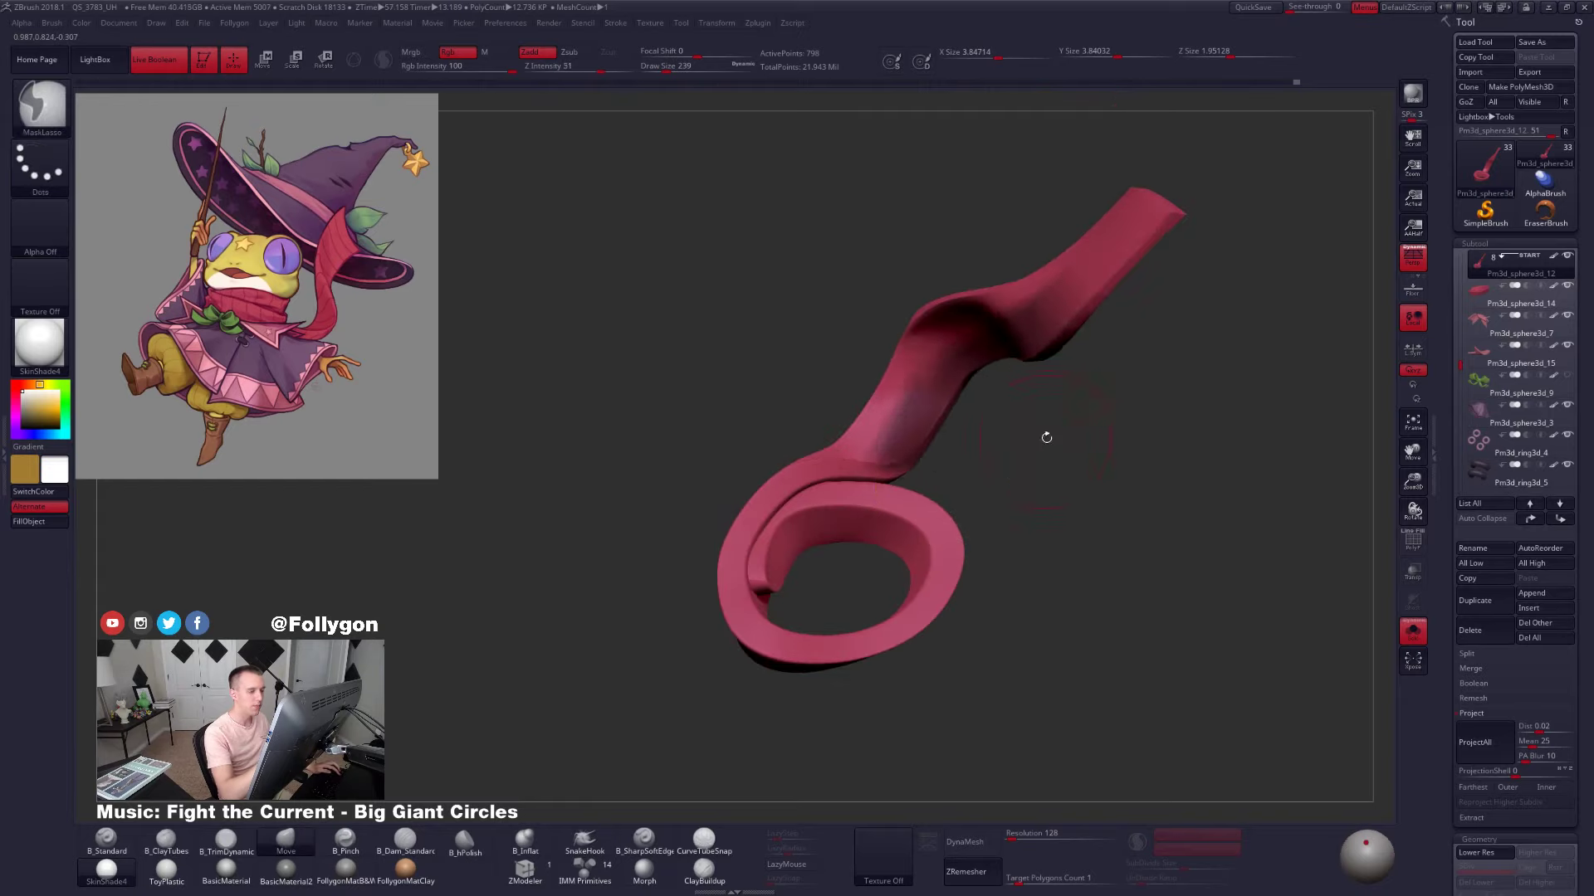
pyautogui.moveTo(1047, 437); pyautogui.dragTo(1047, 332, button='right')
pyautogui.keyDown('ctrl'); pyautogui.click(1014, 438); pyautogui.keyUp('ctrl')
pyautogui.keyDown('ctrl'); pyautogui.click(1013, 438); pyautogui.keyUp('ctrl')
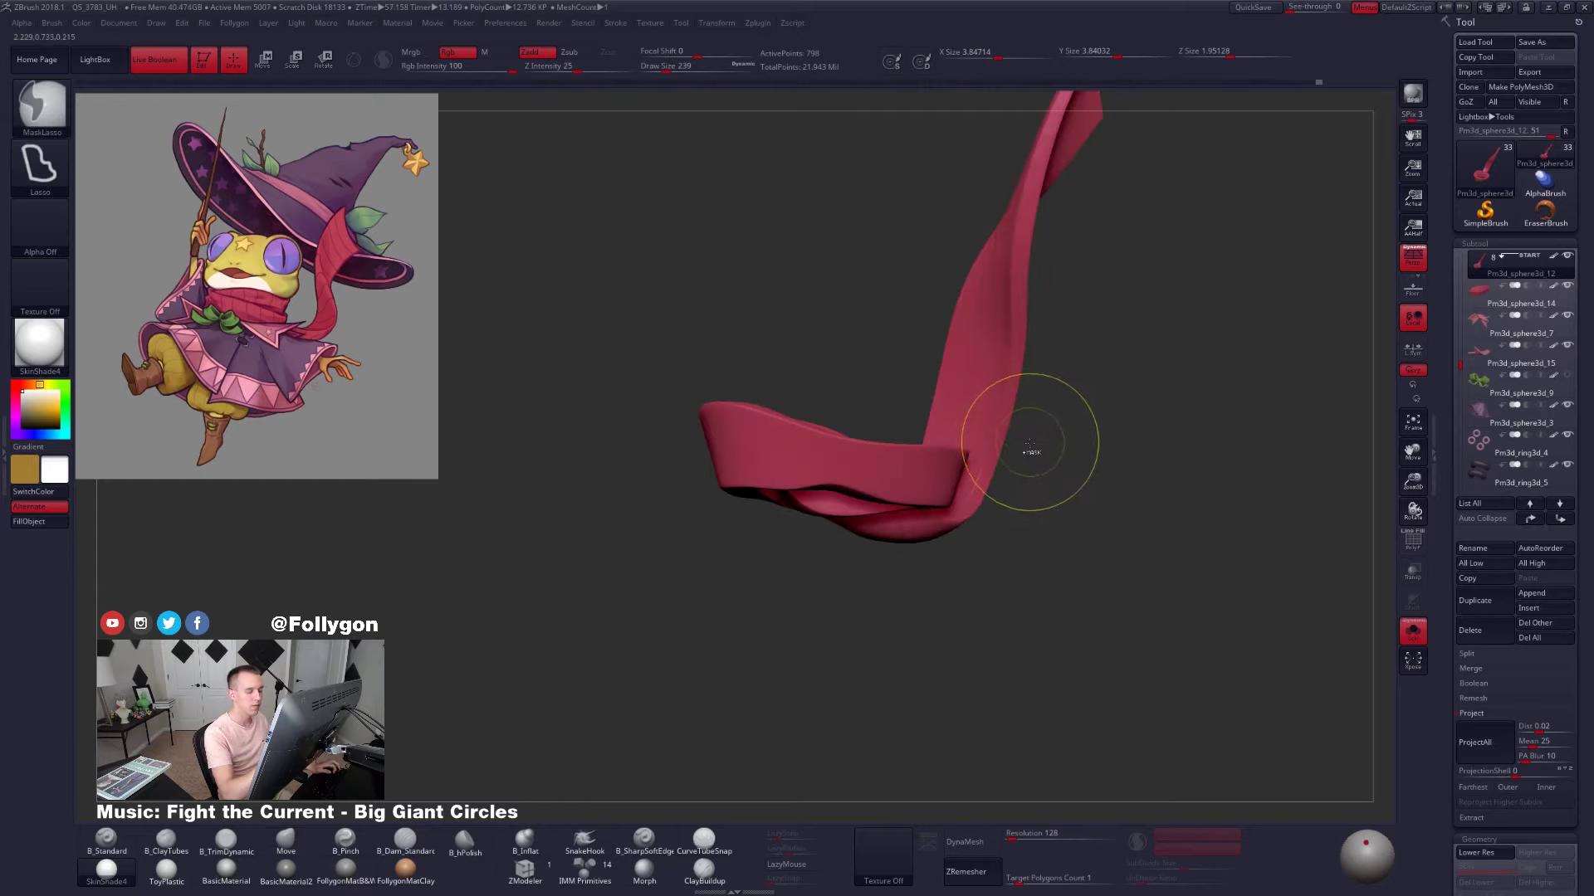
pyautogui.hotkey('ctrl', 'z')
pyautogui.keyDown('ctrl'); pyautogui.click(1047, 454); pyautogui.keyUp('ctrl')
# Reshape the unmasked lower bend of the scarf tail with the Move brush at draw size 556 and clear the mask
pyautogui.moveTo(1033, 456)
pyautogui.mouseDown(button='right')
pyautogui.moveTo(980, 452)
pyautogui.moveTo(980, 383)
pyautogui.moveTo(946, 319)
pyautogui.moveTo(931, 348)
pyautogui.mouseUp(button='right')
pyautogui.press('s')
pyautogui.click(1003, 401)
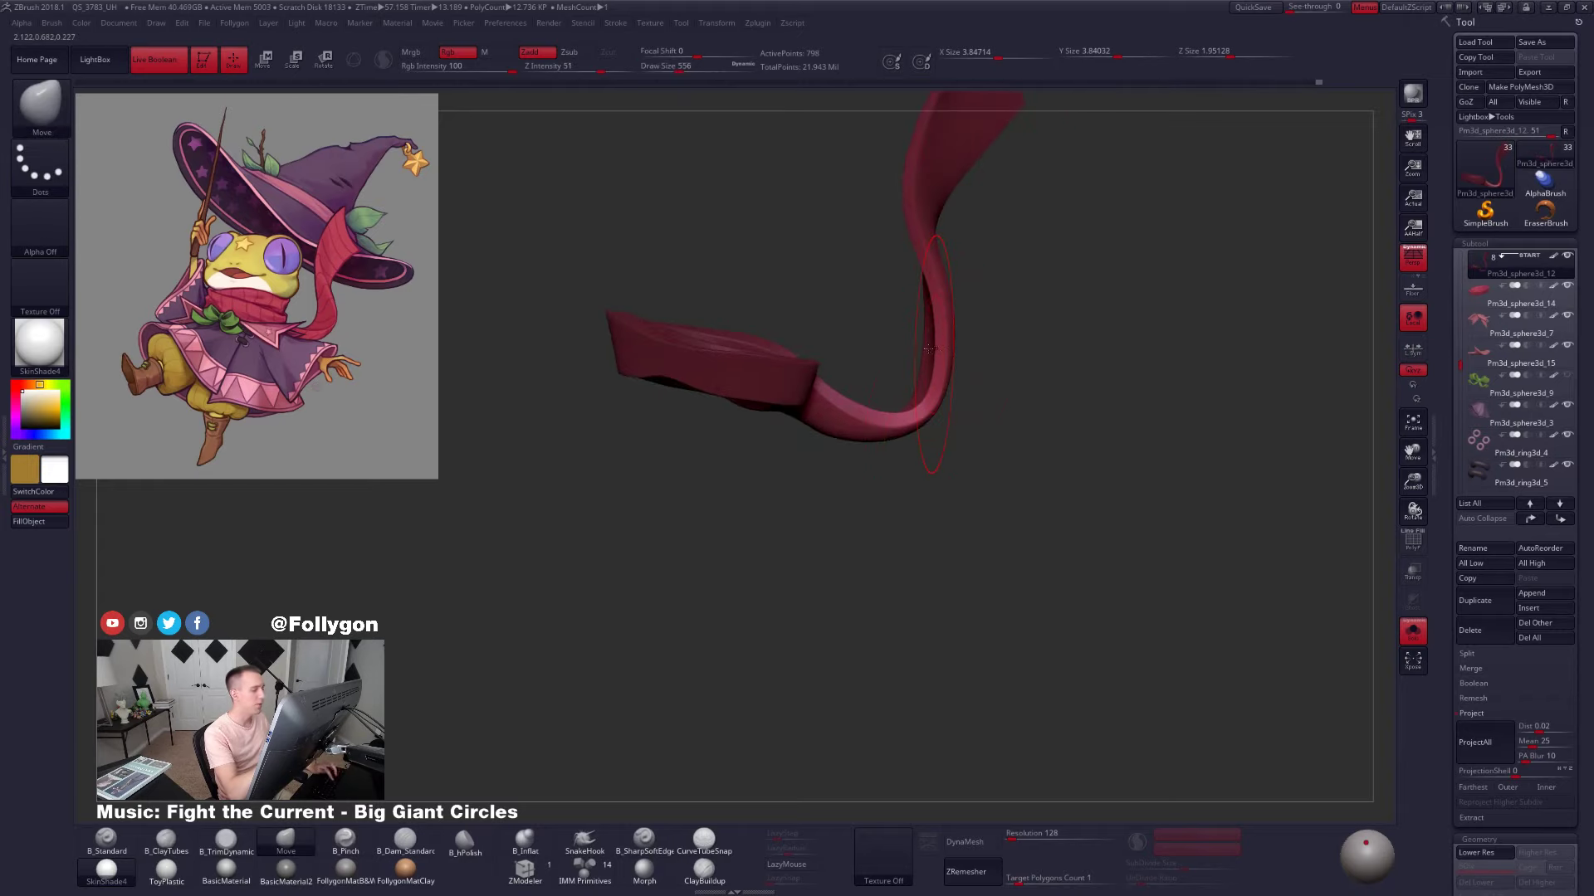
pyautogui.hotkey('alt', 's')
pyautogui.moveTo(933, 349)
pyautogui.mouseDown()
pyautogui.moveTo(973, 371)
pyautogui.moveTo(932, 427)
pyautogui.moveTo(909, 424)
pyautogui.moveTo(956, 400)
pyautogui.mouseUp()
pyautogui.keyDown('ctrl'); pyautogui.moveTo(1067, 373); pyautogui.dragTo(1089, 398); pyautogui.keyUp('ctrl')
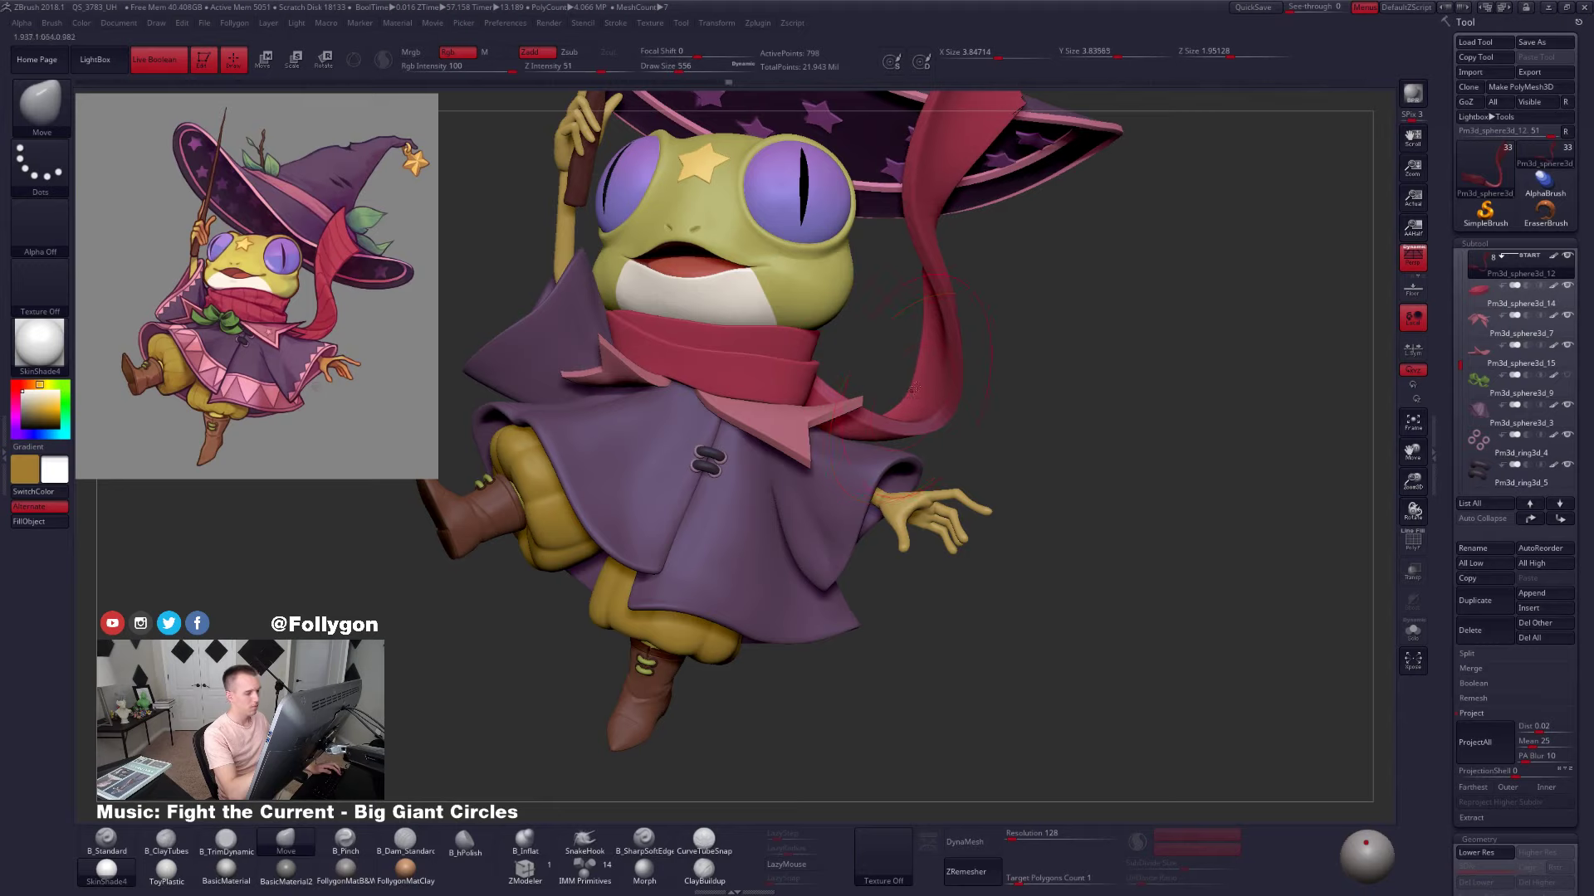
# Refine the scarf tail's curve with the Move brush at draw size 447, then isolate the scarf with draw size 321
pyautogui.hotkey('ctrl', 'shift', 'z')
pyautogui.press('space')
pyautogui.moveTo(976, 384); pyautogui.dragTo(1011, 383)
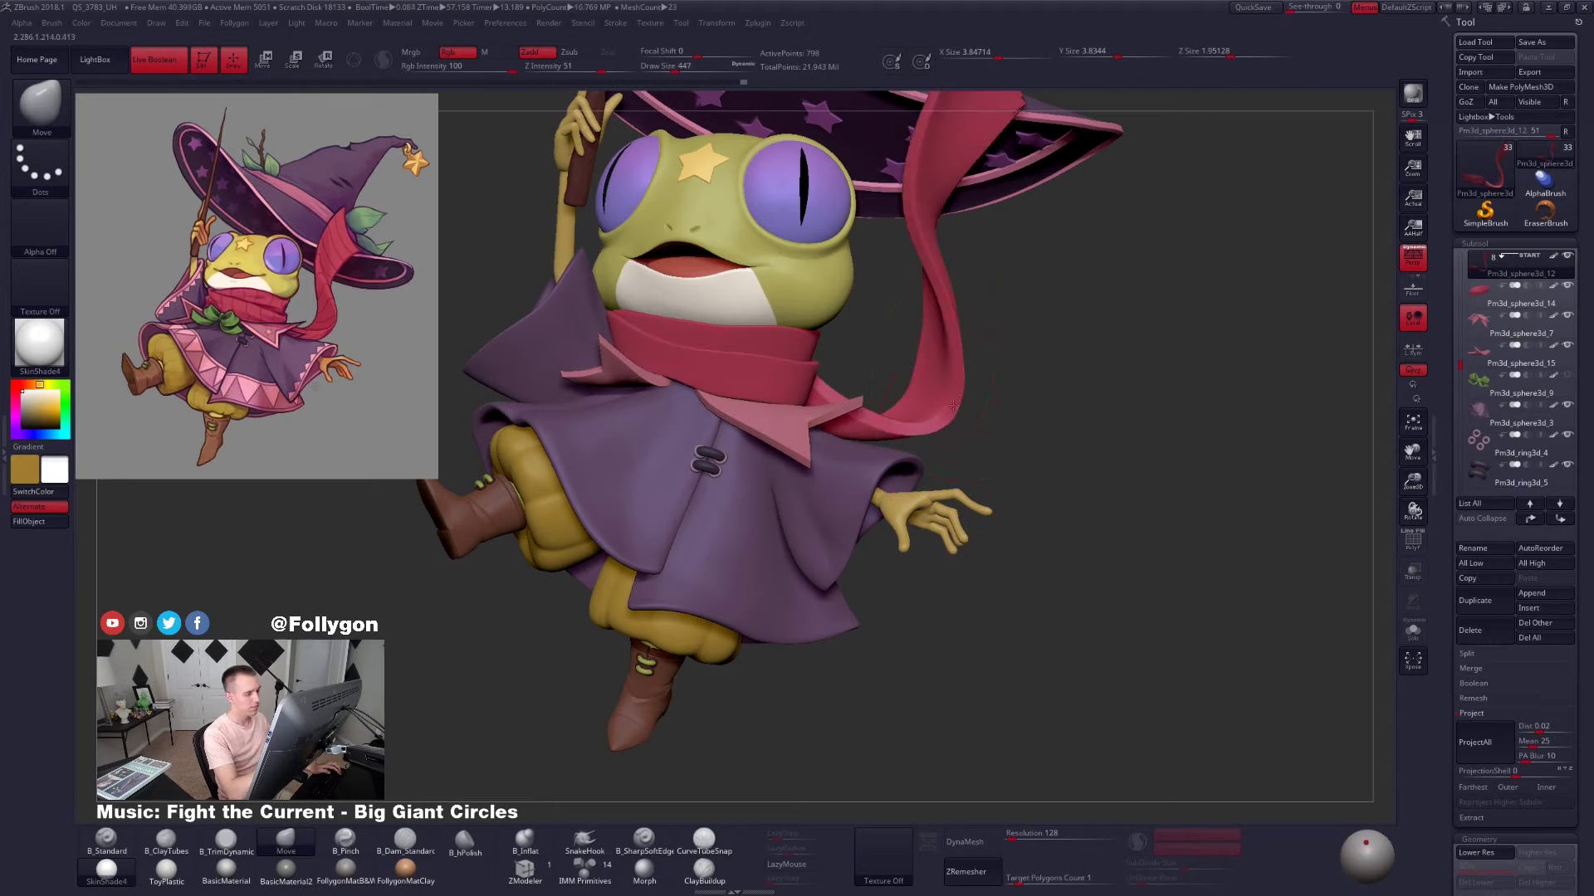
pyautogui.moveTo(924, 410); pyautogui.dragTo(915, 400)
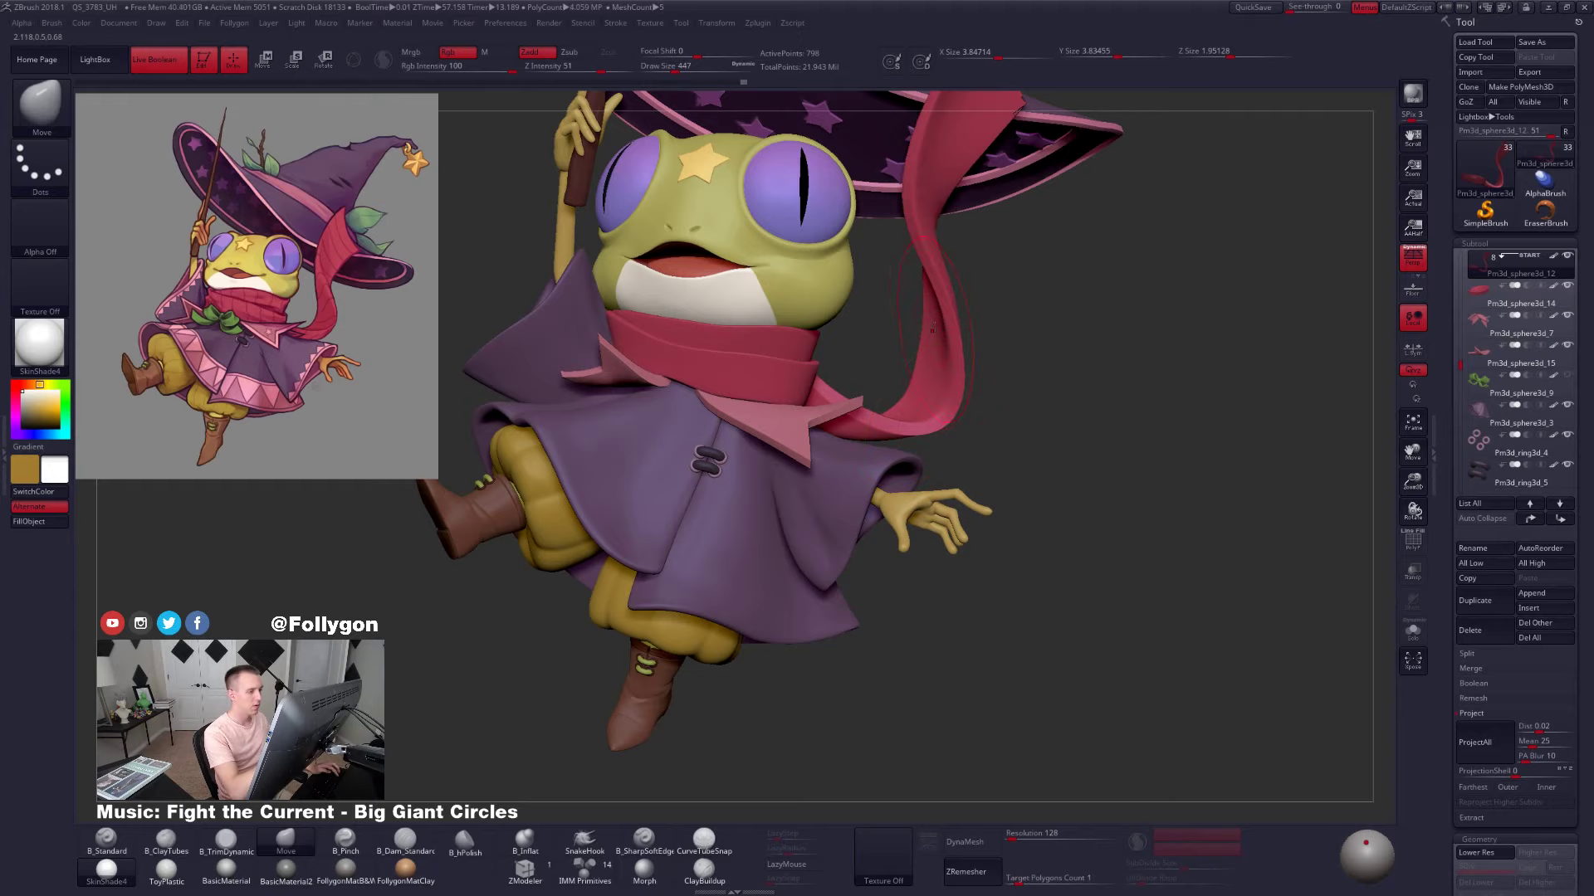
pyautogui.hotkey('alt', 's')
pyautogui.moveTo(940, 314); pyautogui.dragTo(863, 394, button='right')
pyautogui.press('space')
pyautogui.moveTo(863, 394); pyautogui.dragTo(858, 395)
pyautogui.moveTo(859, 394); pyautogui.dragTo(972, 249, button='right')
# Switch to the B_ClayTubes brush and subdivide the isolated scarf up to level 6
pyautogui.press('3')
pyautogui.press('2')
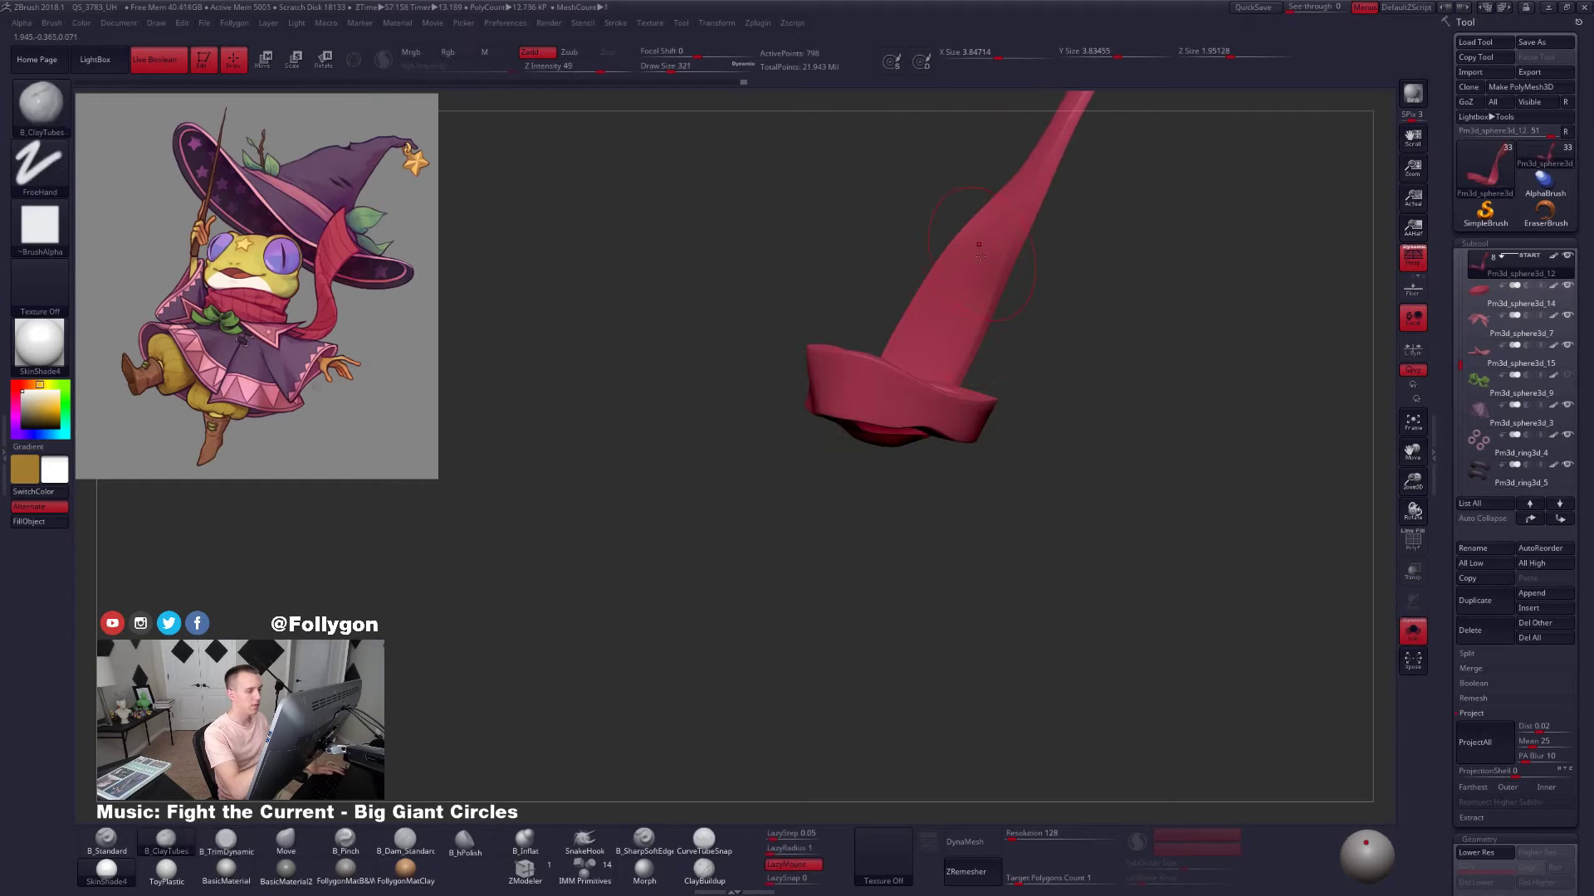
pyautogui.moveTo(936, 352); pyautogui.dragTo(824, 353, button='right')
pyautogui.hotkey('shift', 'd')
pyautogui.hotkey('ctrl', 'd')
pyautogui.hotkey('ctrl', 'd')
pyautogui.hotkey('ctrl', 'd')
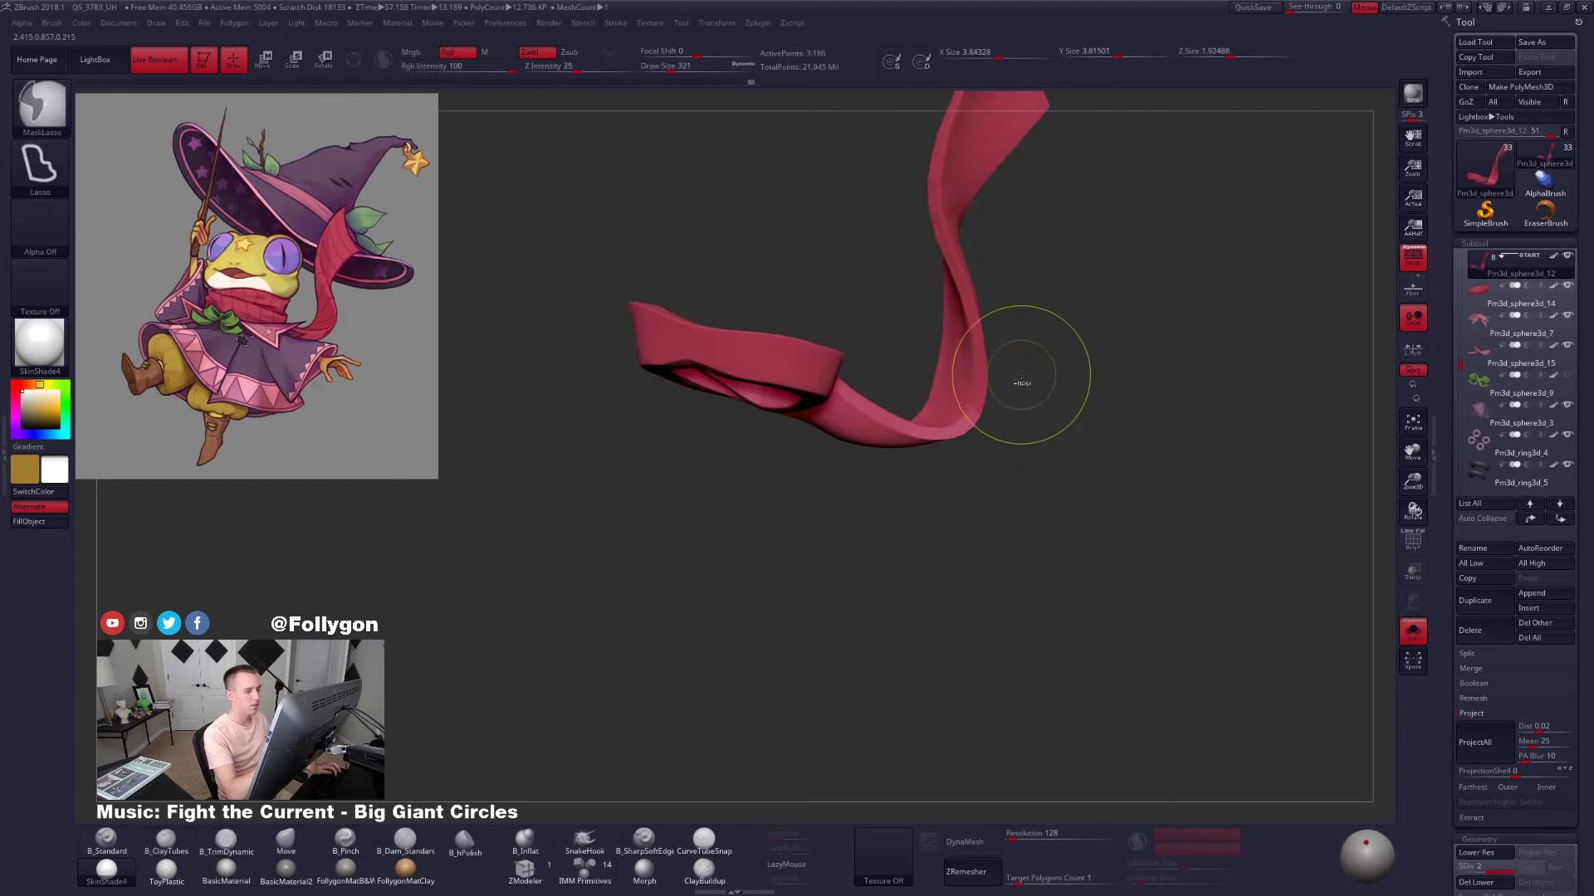
pyautogui.hotkey('ctrl', 'd')
pyautogui.hotkey('ctrl', 'd')
pyautogui.moveTo(975, 366)
pyautogui.mouseDown(button='right')
pyautogui.moveTo(934, 416)
pyautogui.moveTo(999, 427)
pyautogui.mouseUp(button='right')
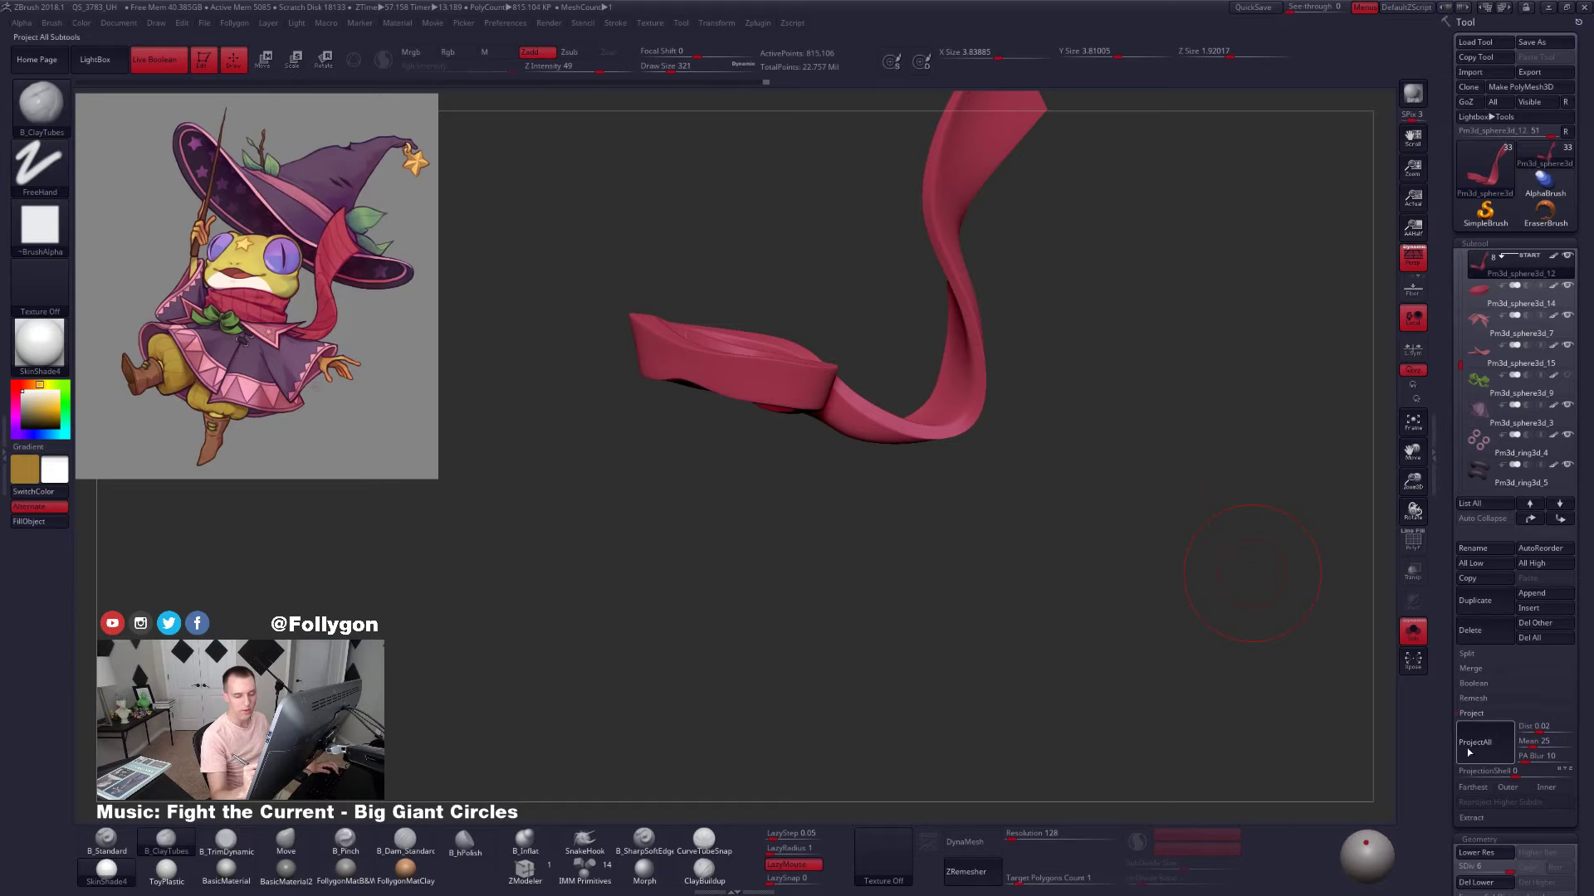
pyautogui.click(1481, 719)
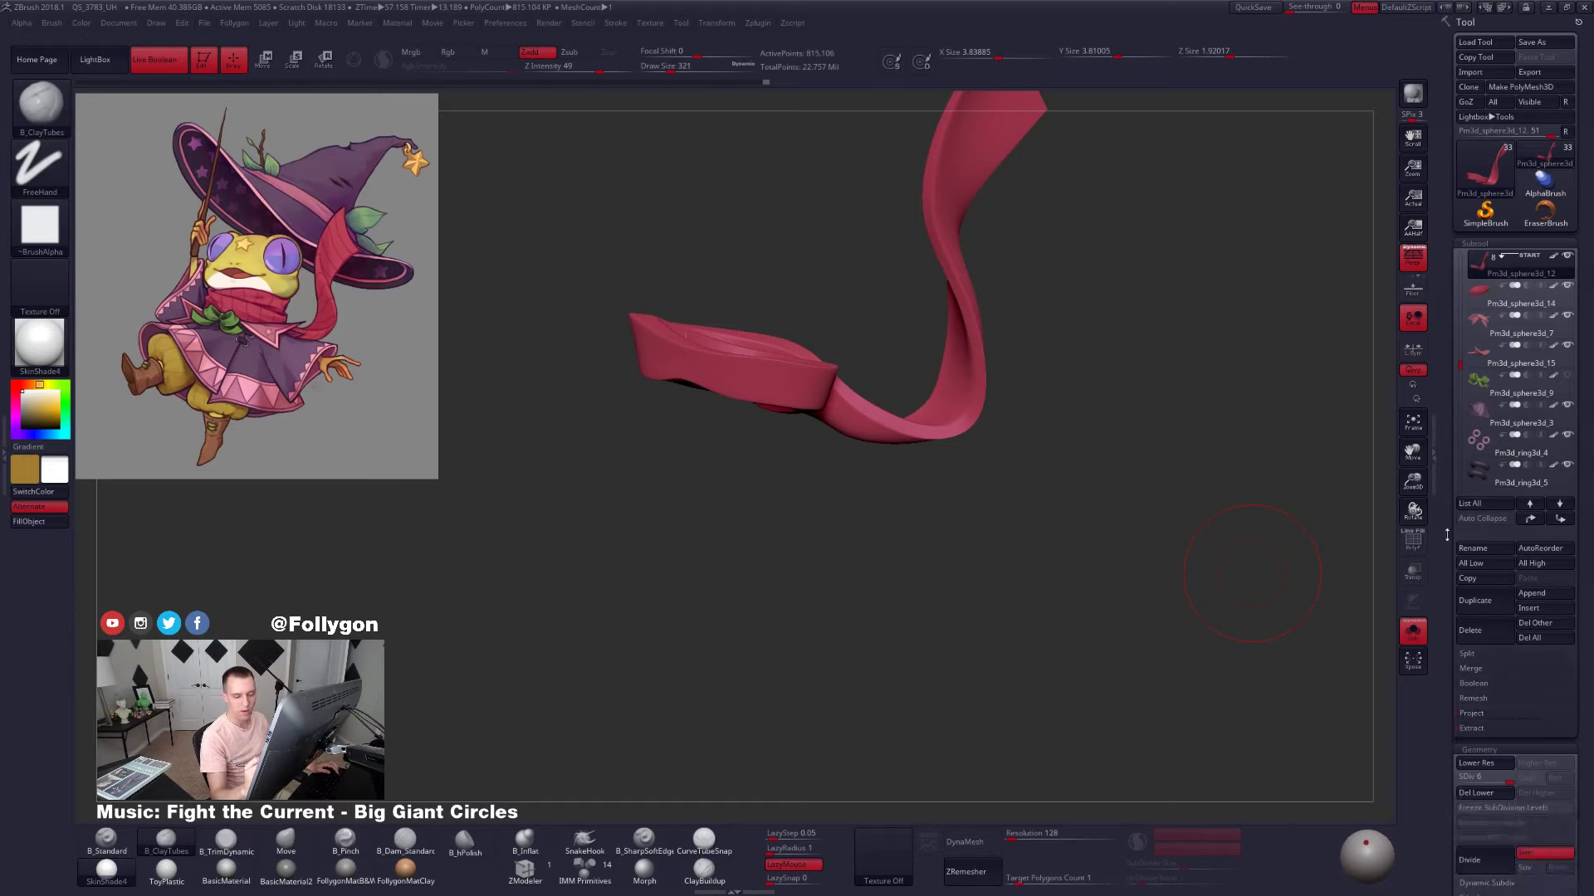
# Select the separate neck wrap subtool of the scarf and subdivide it up to level 6
pyautogui.click(1483, 295)
pyautogui.keyDown('alt'); pyautogui.moveTo(1218, 498); pyautogui.dragTo(1192, 540); pyautogui.keyUp('alt')
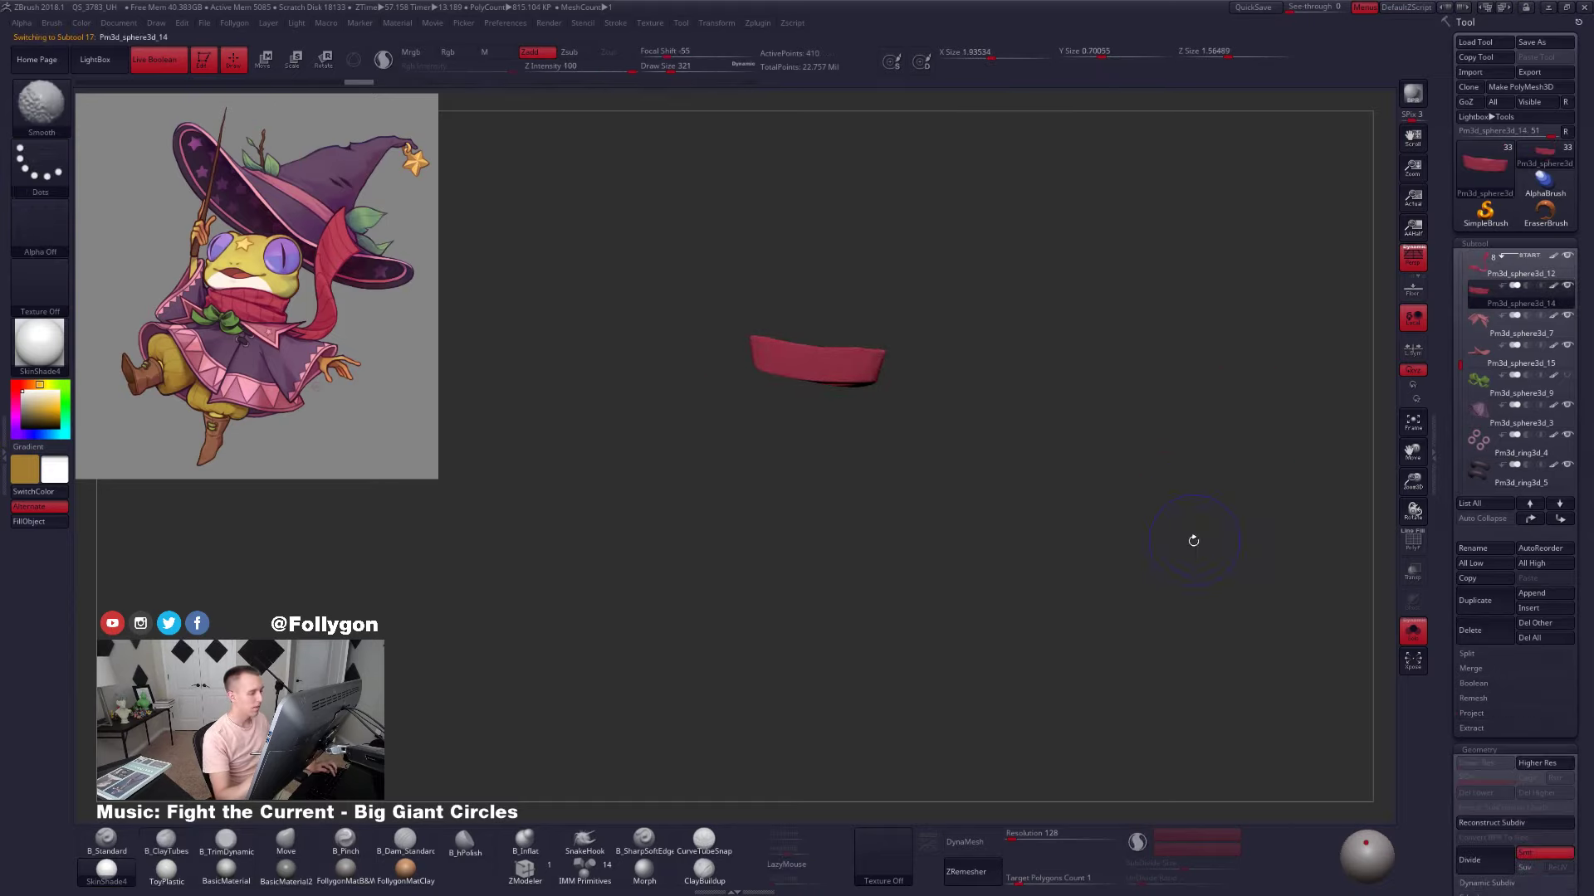
pyautogui.hotkey('ctrl', 'd')
pyautogui.hotkey('ctrl', 'd')
pyautogui.hotkey('ctrl', 'd')
pyautogui.hotkey('ctrl', 'd')
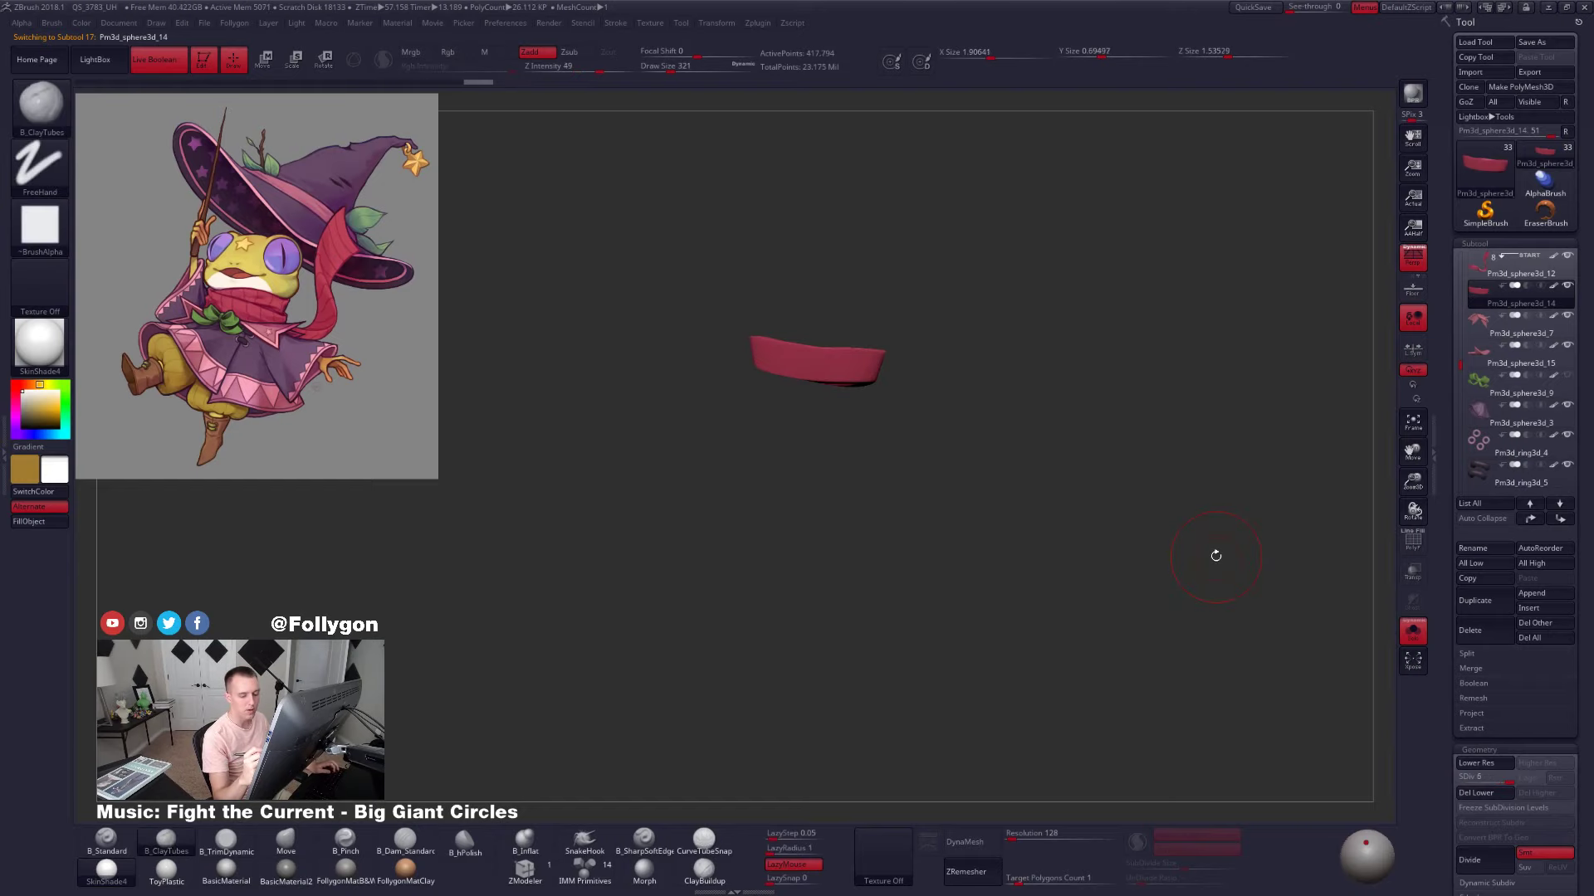
# Reselect the scarf tail, choose the B_SharpSoftEdge brush at draw size 170, and show the full character
pyautogui.click(1483, 271)
pyautogui.moveTo(907, 385)
pyautogui.keyDown('alt'); pyautogui.mouseDown()
pyautogui.moveTo(965, 418)
pyautogui.moveTo(908, 409)
pyautogui.mouseUp(); pyautogui.keyUp('alt')
pyautogui.hotkey('shift', 's')
pyautogui.press('space')
pyautogui.click(645, 841)
pyautogui.hotkey('shift', 's')
pyautogui.hotkey('shift', 's')
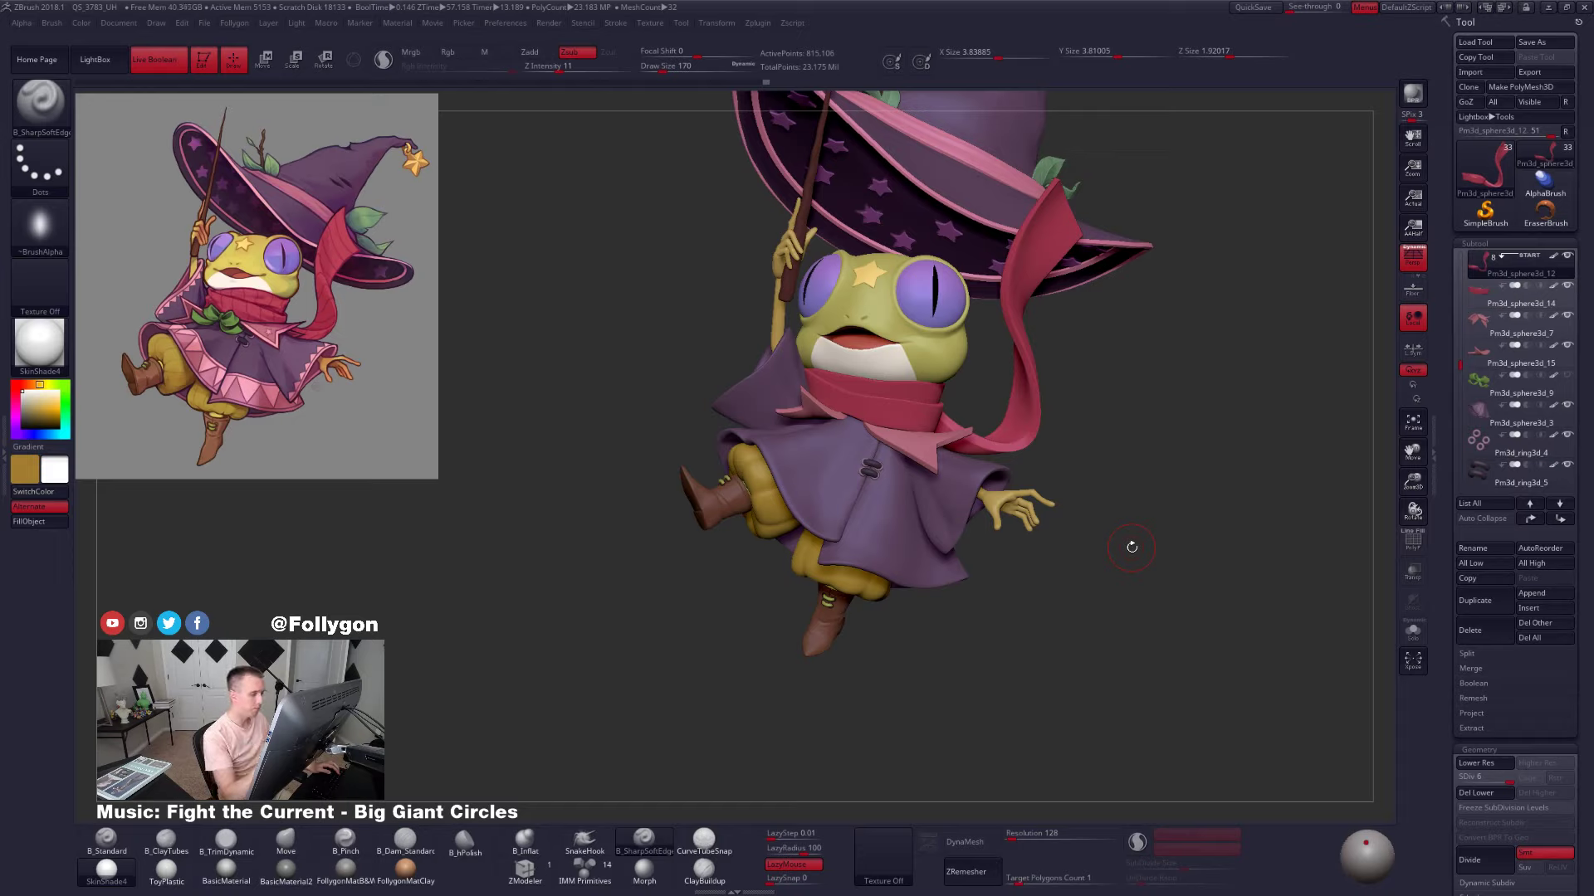
# Select the scarf's upper neck wrap and carve two horizontal folds across its front with B_SharpSoftEdge at draw size 74
pyautogui.keyDown('alt'); pyautogui.click(904, 396); pyautogui.keyUp('alt')
pyautogui.hotkey('alt', 's')
pyautogui.press('f')
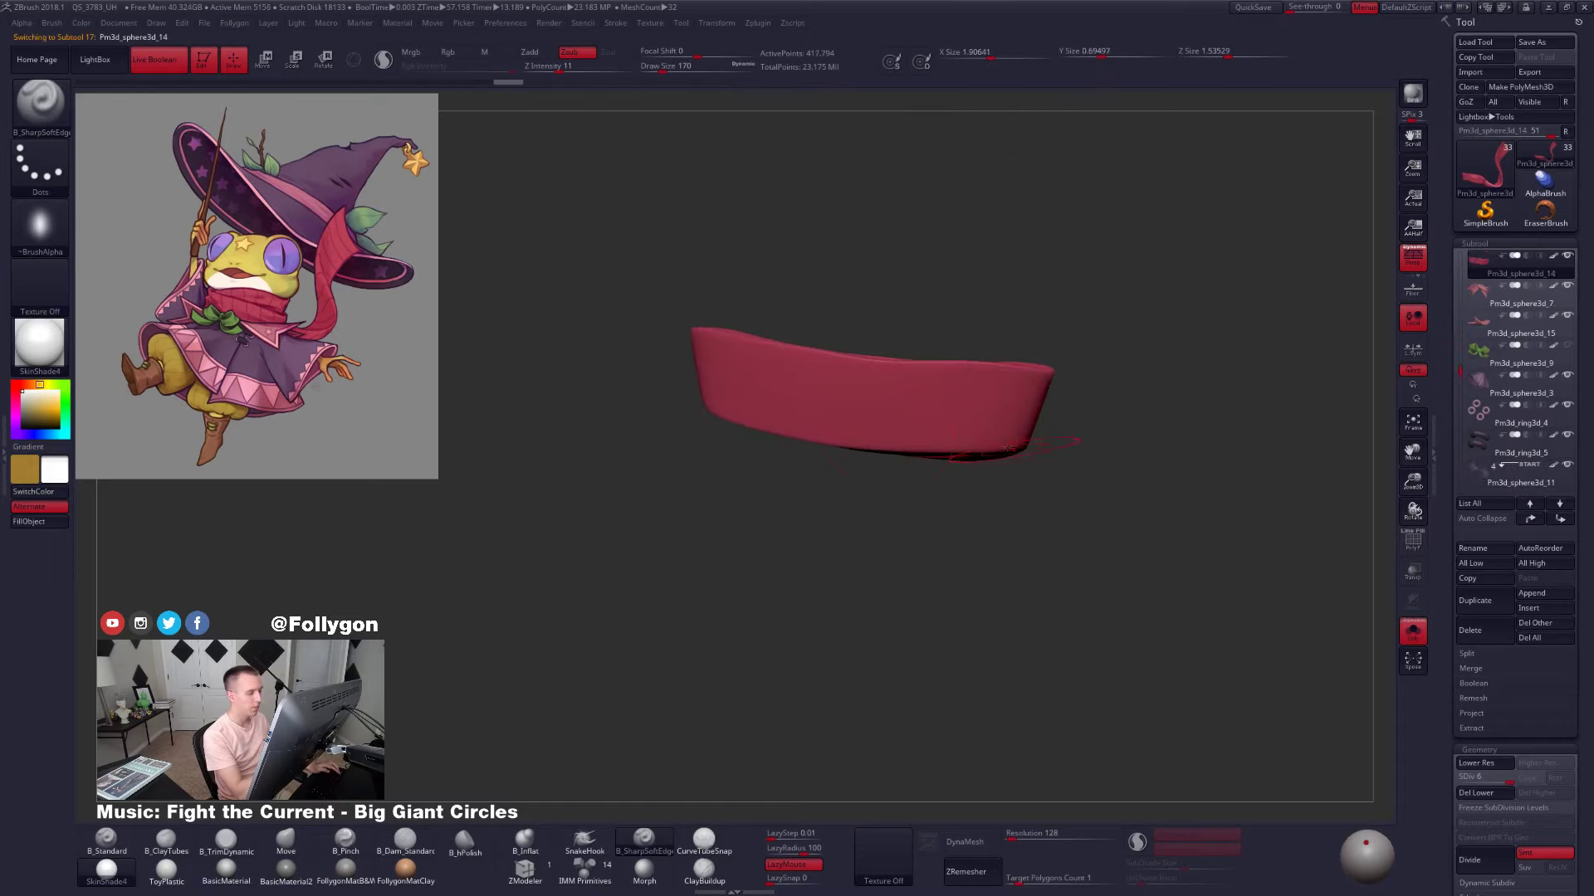
pyautogui.keyDown('ctrl'); pyautogui.moveTo(828, 413); pyautogui.dragTo(854, 417, button='right'); pyautogui.keyUp('ctrl')
pyautogui.press('space')
pyautogui.moveTo(855, 421); pyautogui.dragTo(845, 419)
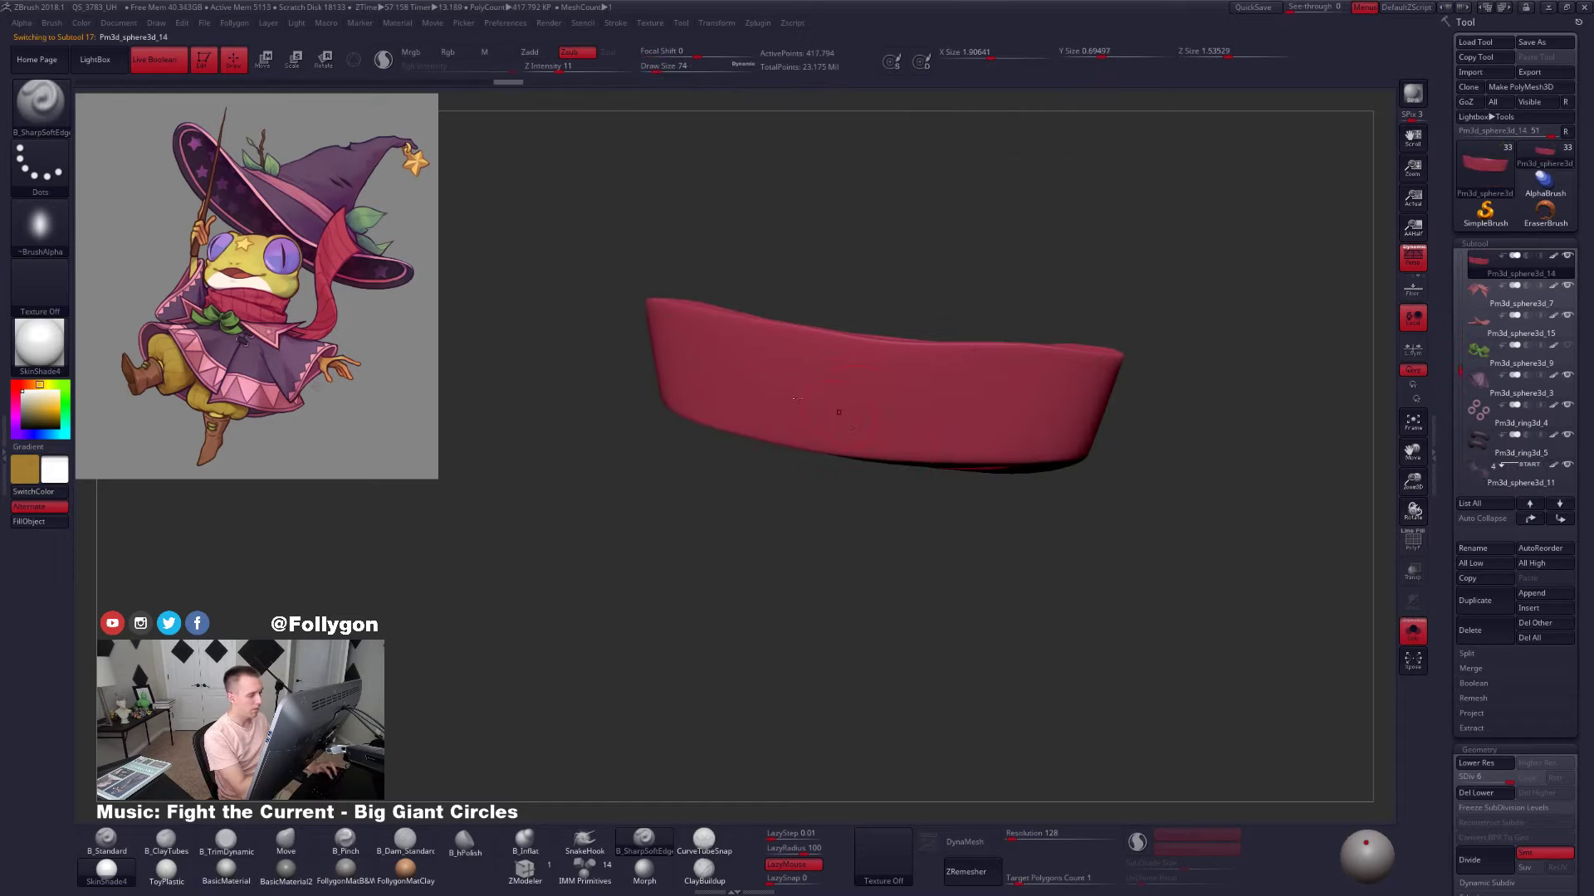
pyautogui.hotkey('alt', 's')
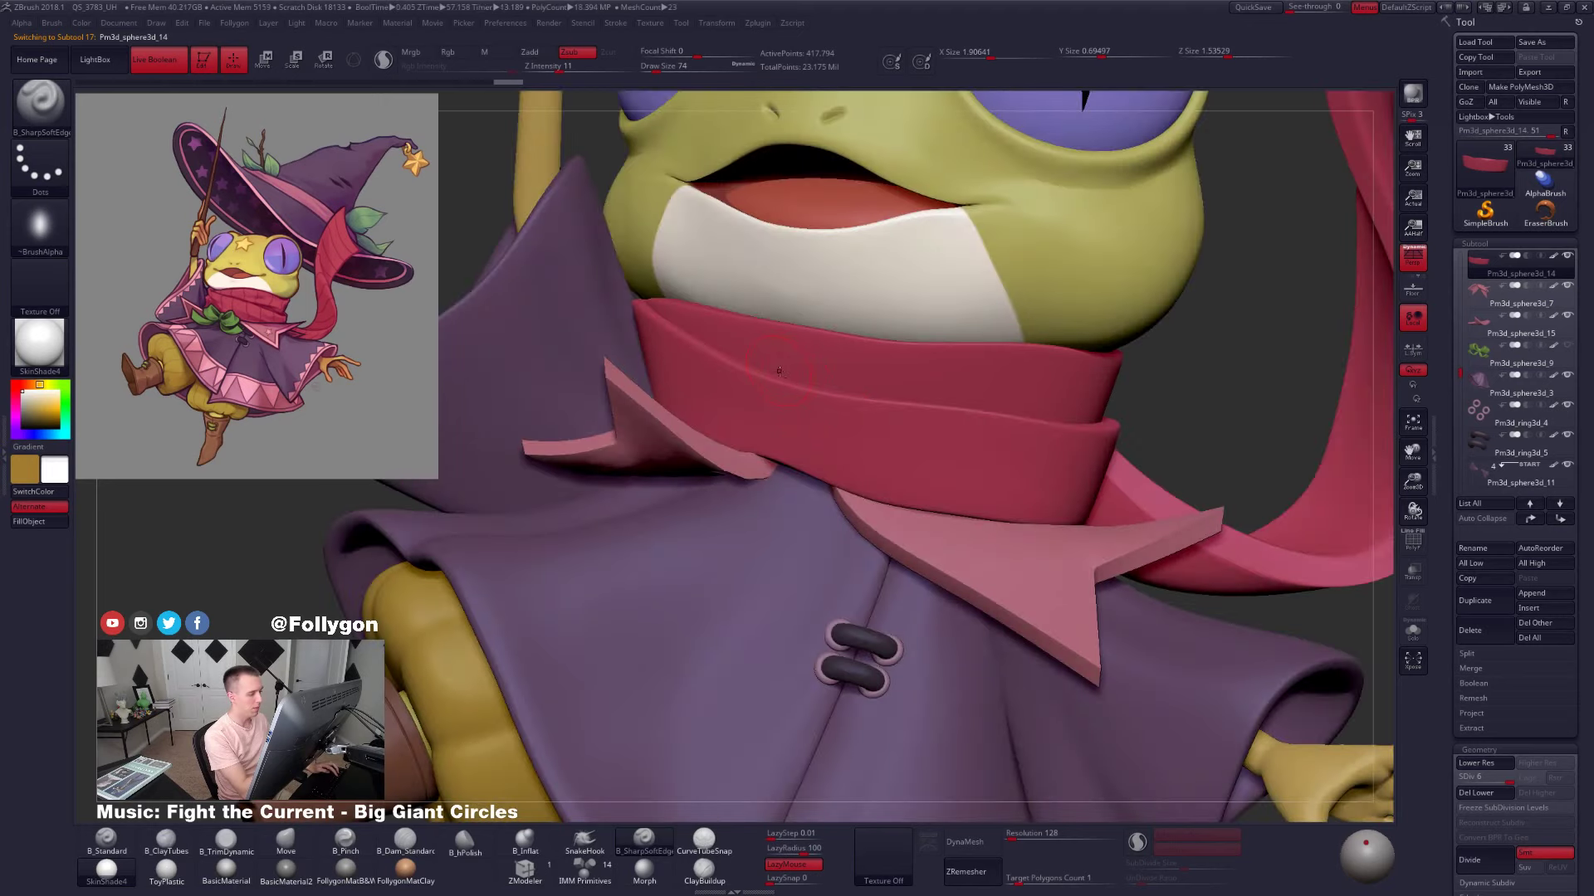
pyautogui.moveTo(830, 381); pyautogui.dragTo(1079, 419)
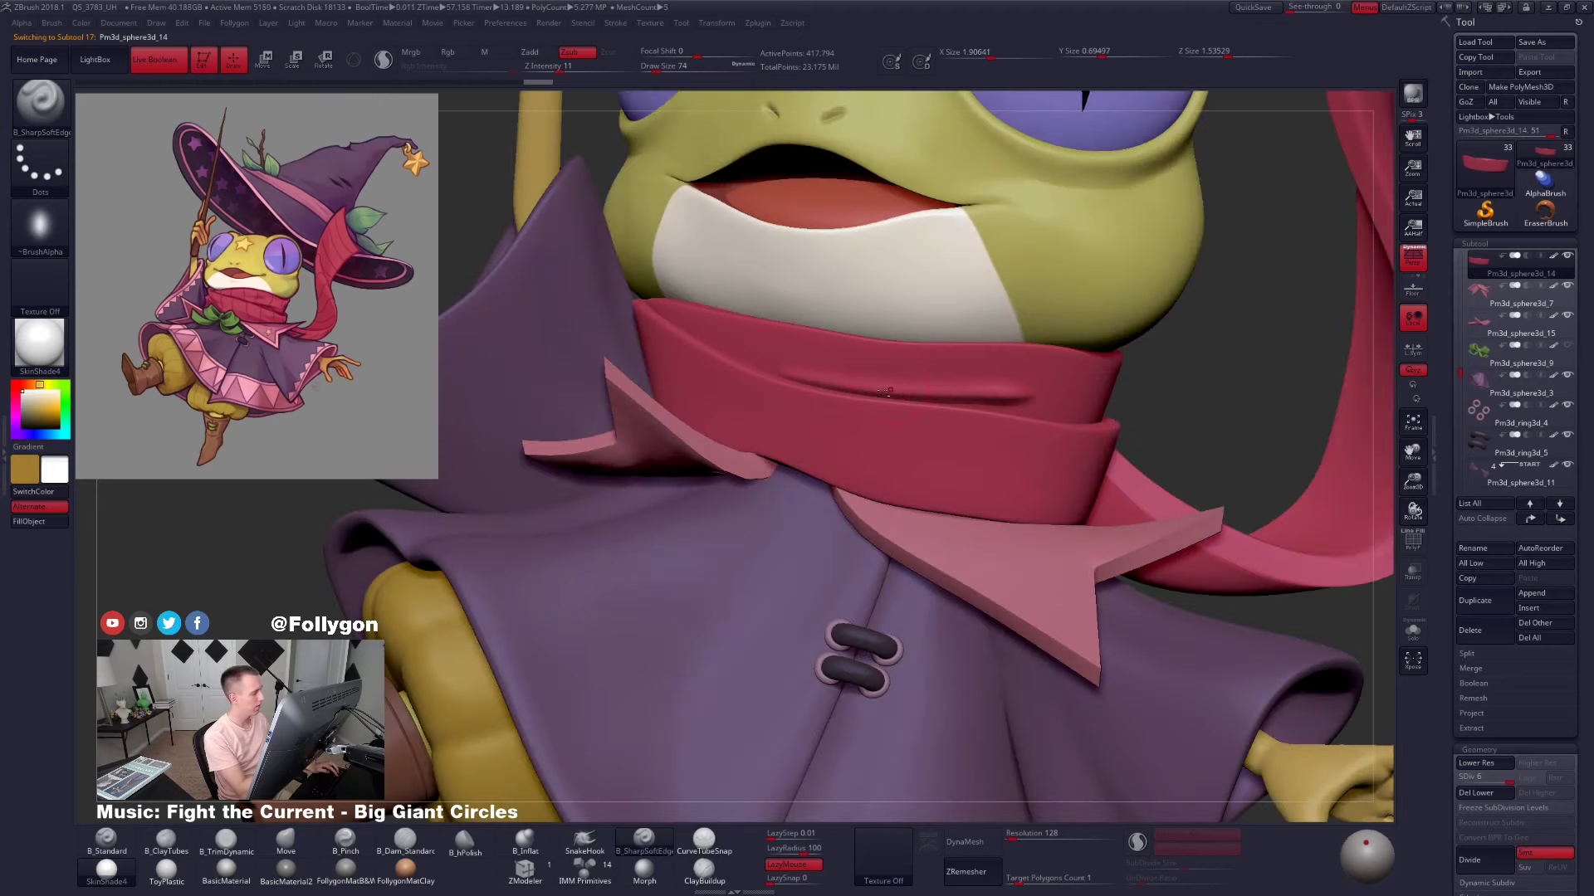
pyautogui.moveTo(850, 367); pyautogui.dragTo(1018, 370)
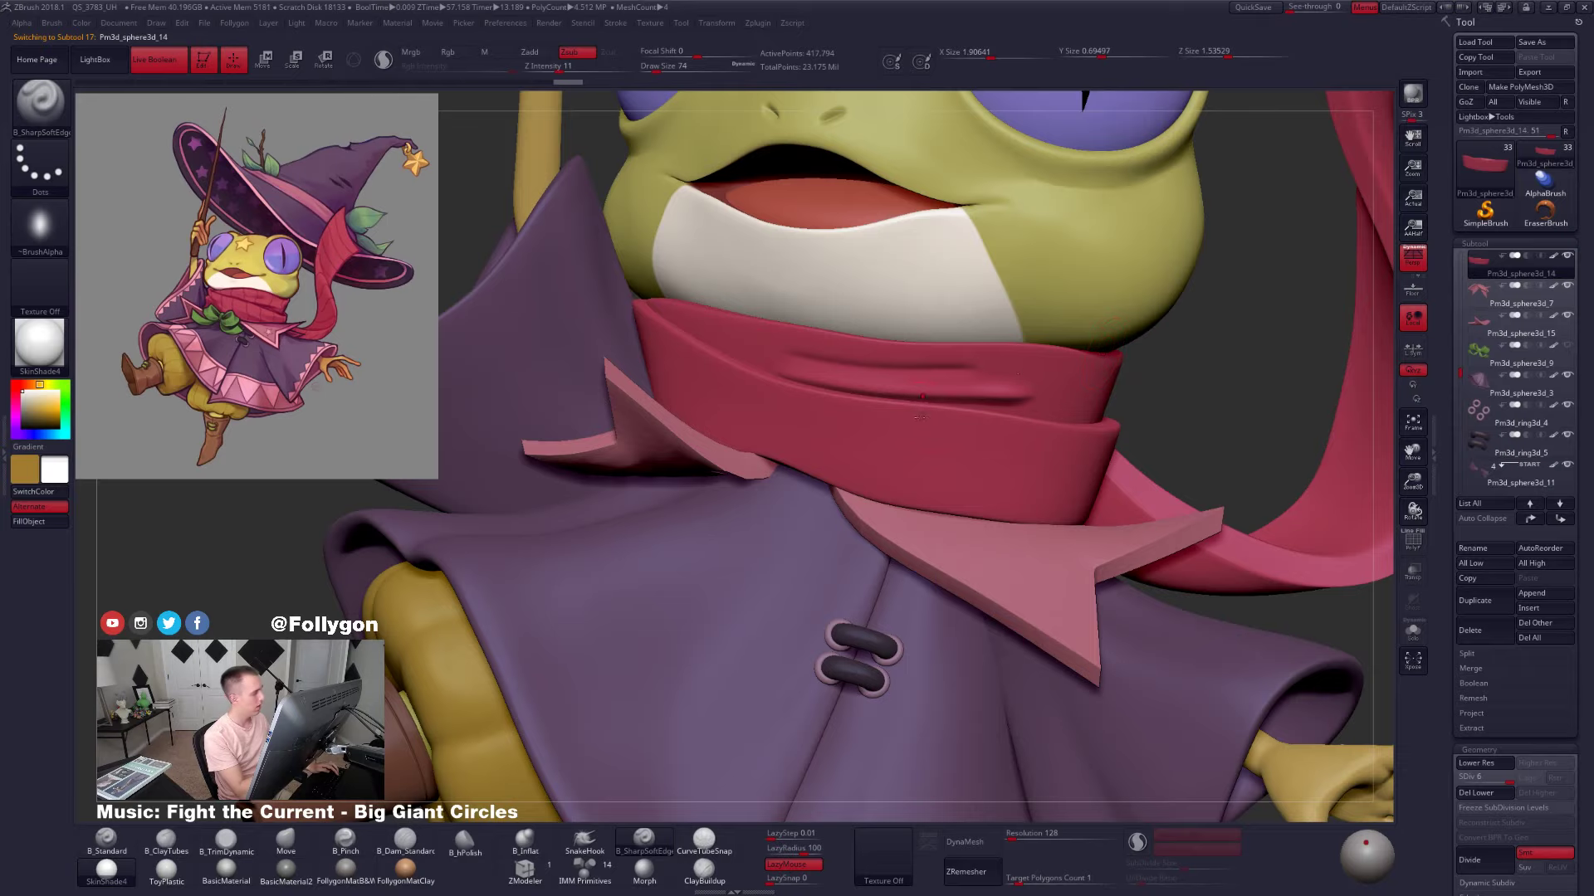
# Isolate the neck wrap, carve another long fold running around its side, and compare it on the full character
pyautogui.hotkey('alt', 's')
pyautogui.moveTo(954, 598); pyautogui.dragTo(938, 552)
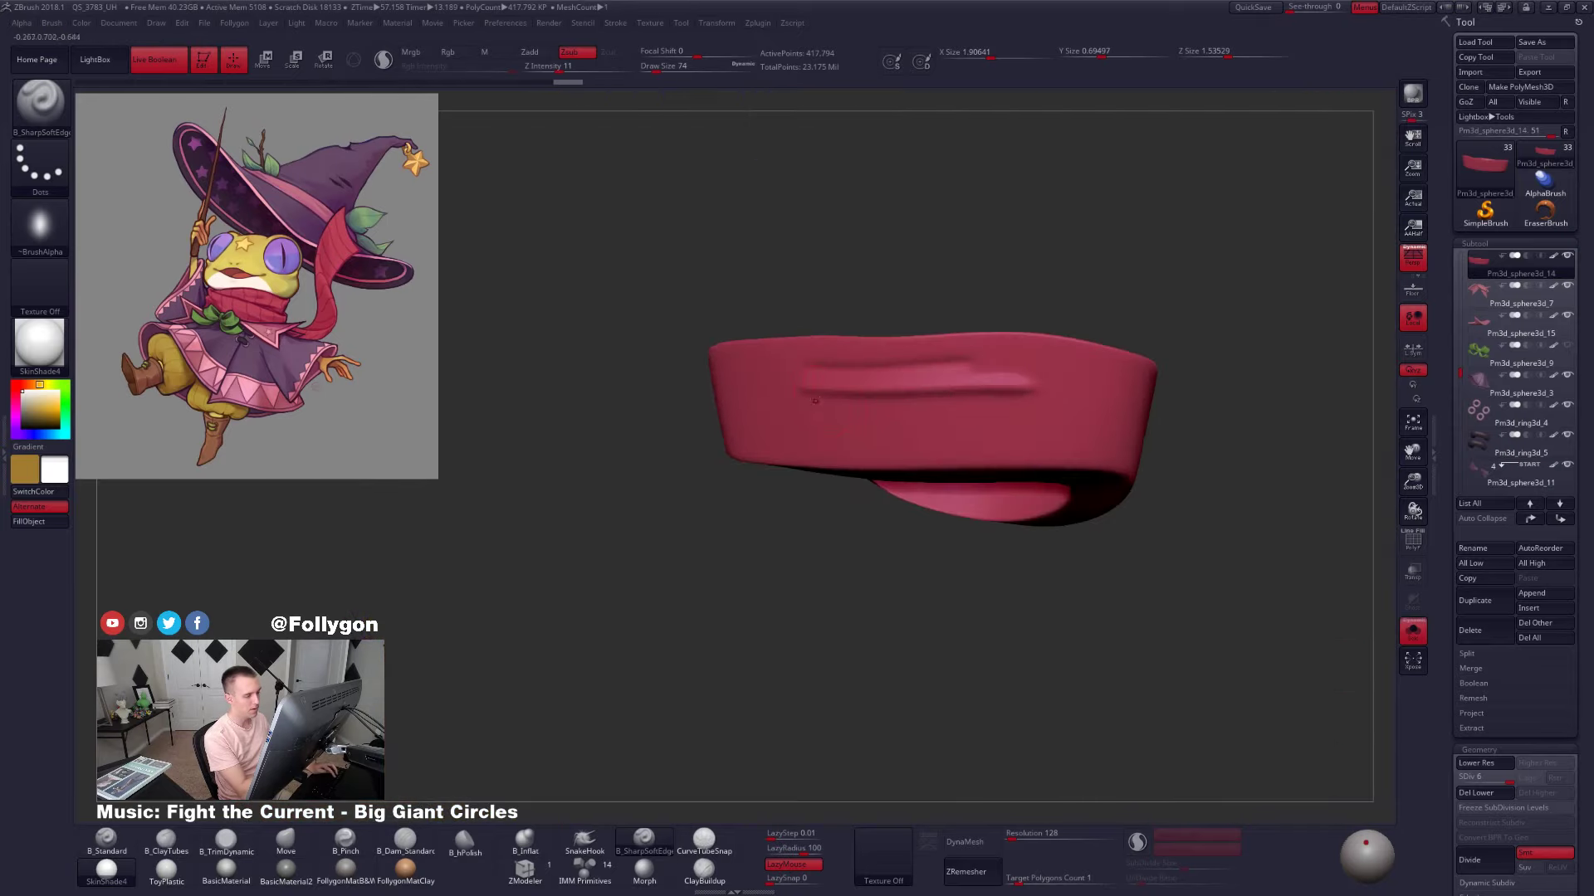
pyautogui.moveTo(828, 402); pyautogui.dragTo(1150, 387)
pyautogui.moveTo(1240, 423)
pyautogui.mouseDown()
pyautogui.moveTo(1228, 460)
pyautogui.moveTo(1179, 453)
pyautogui.mouseUp()
pyautogui.moveTo(1008, 548); pyautogui.dragTo(921, 539)
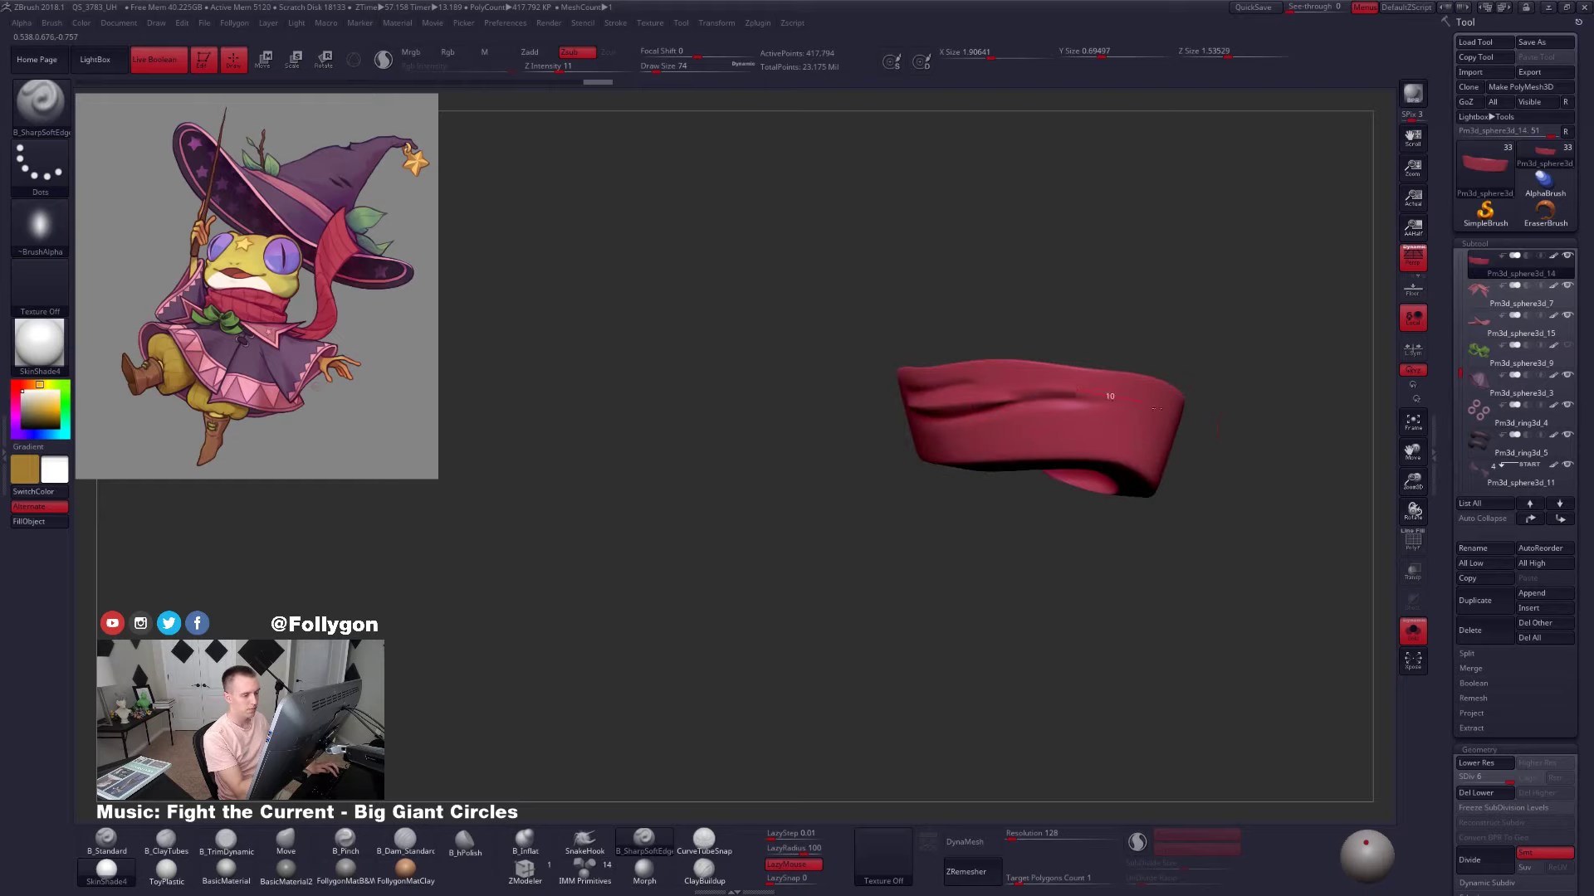
pyautogui.hotkey('alt', 's')
pyautogui.moveTo(1229, 498); pyautogui.dragTo(1337, 486)
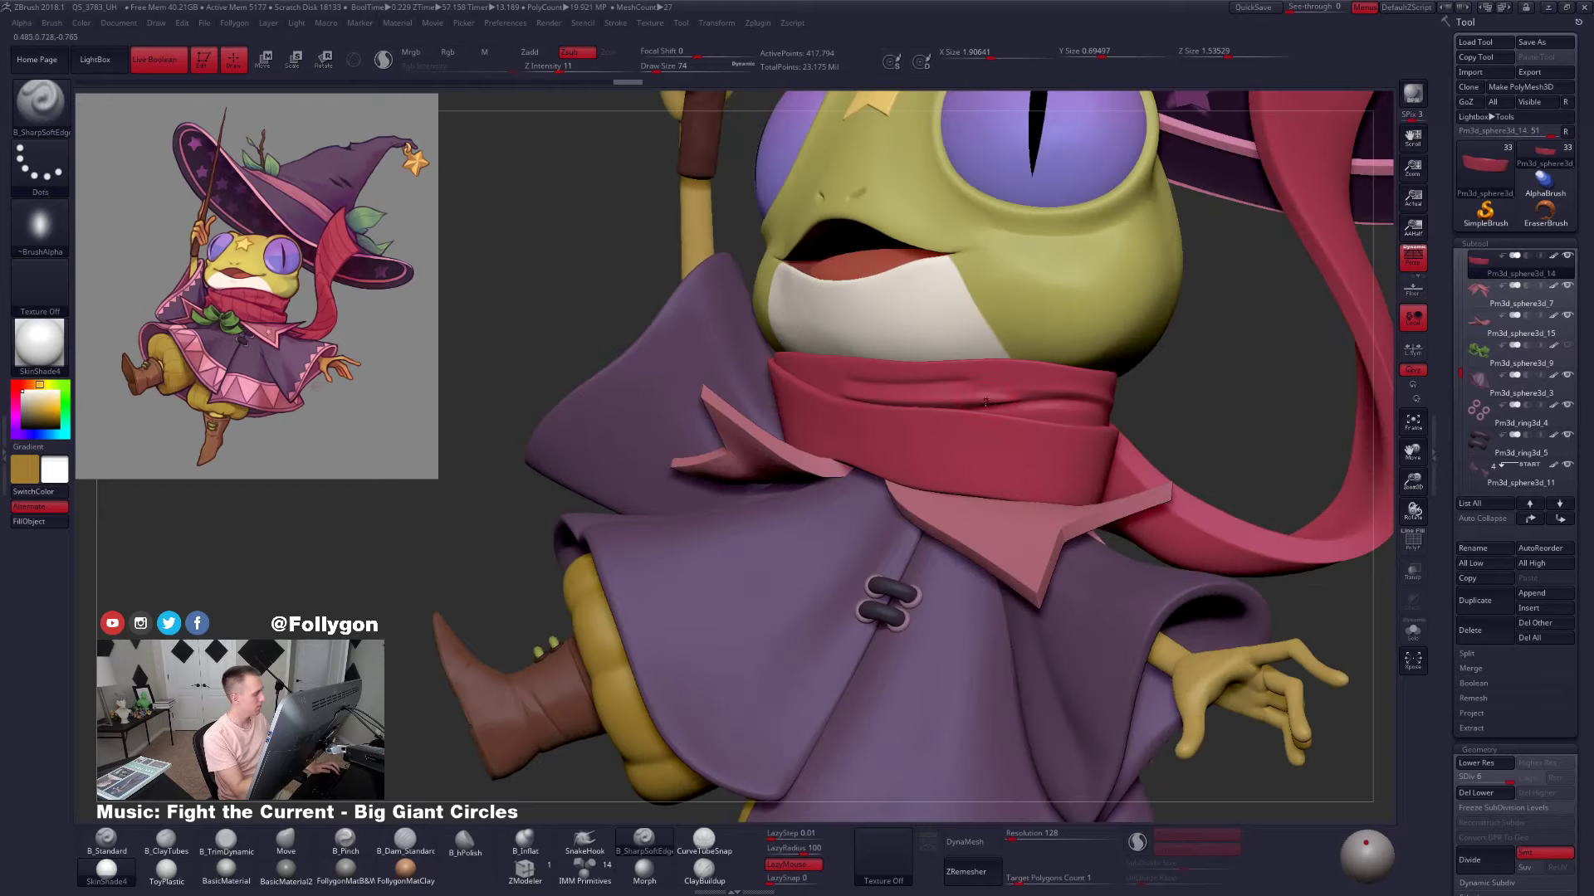
# Carve diagonal creases into the side of the isolated neck wrap at draw size 96 and show the full character
pyautogui.hotkey('alt', 's')
pyautogui.moveTo(1162, 531)
pyautogui.mouseDown()
pyautogui.moveTo(1058, 518)
pyautogui.moveTo(1053, 480)
pyautogui.mouseUp()
pyautogui.press('s')
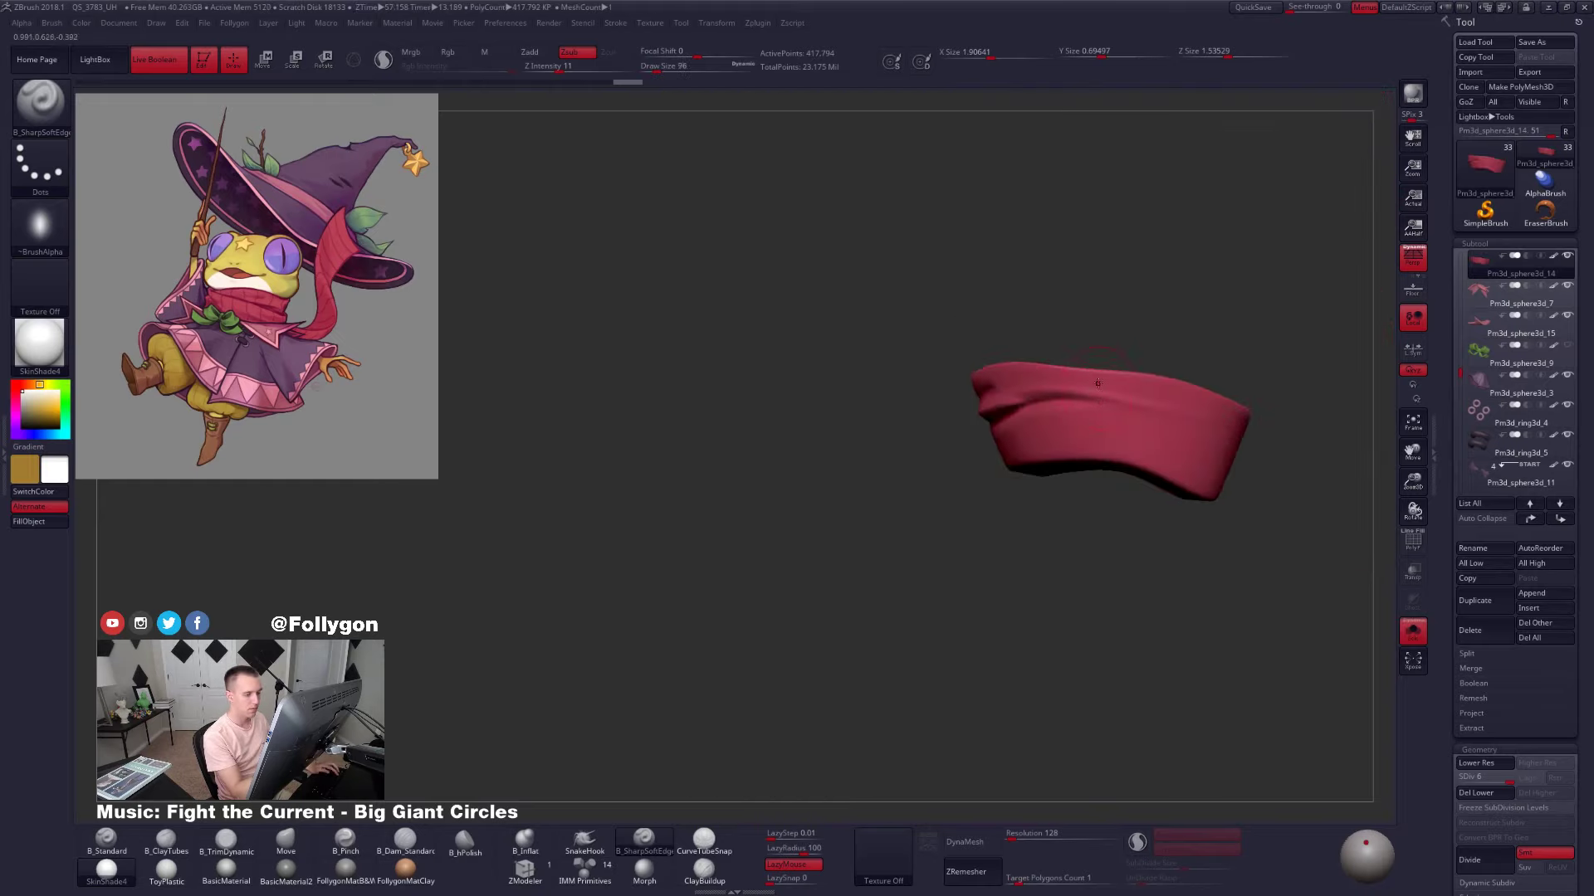
pyautogui.keyDown('alt'); pyautogui.moveTo(1173, 456); pyautogui.dragTo(1082, 433, button='right'); pyautogui.keyUp('alt')
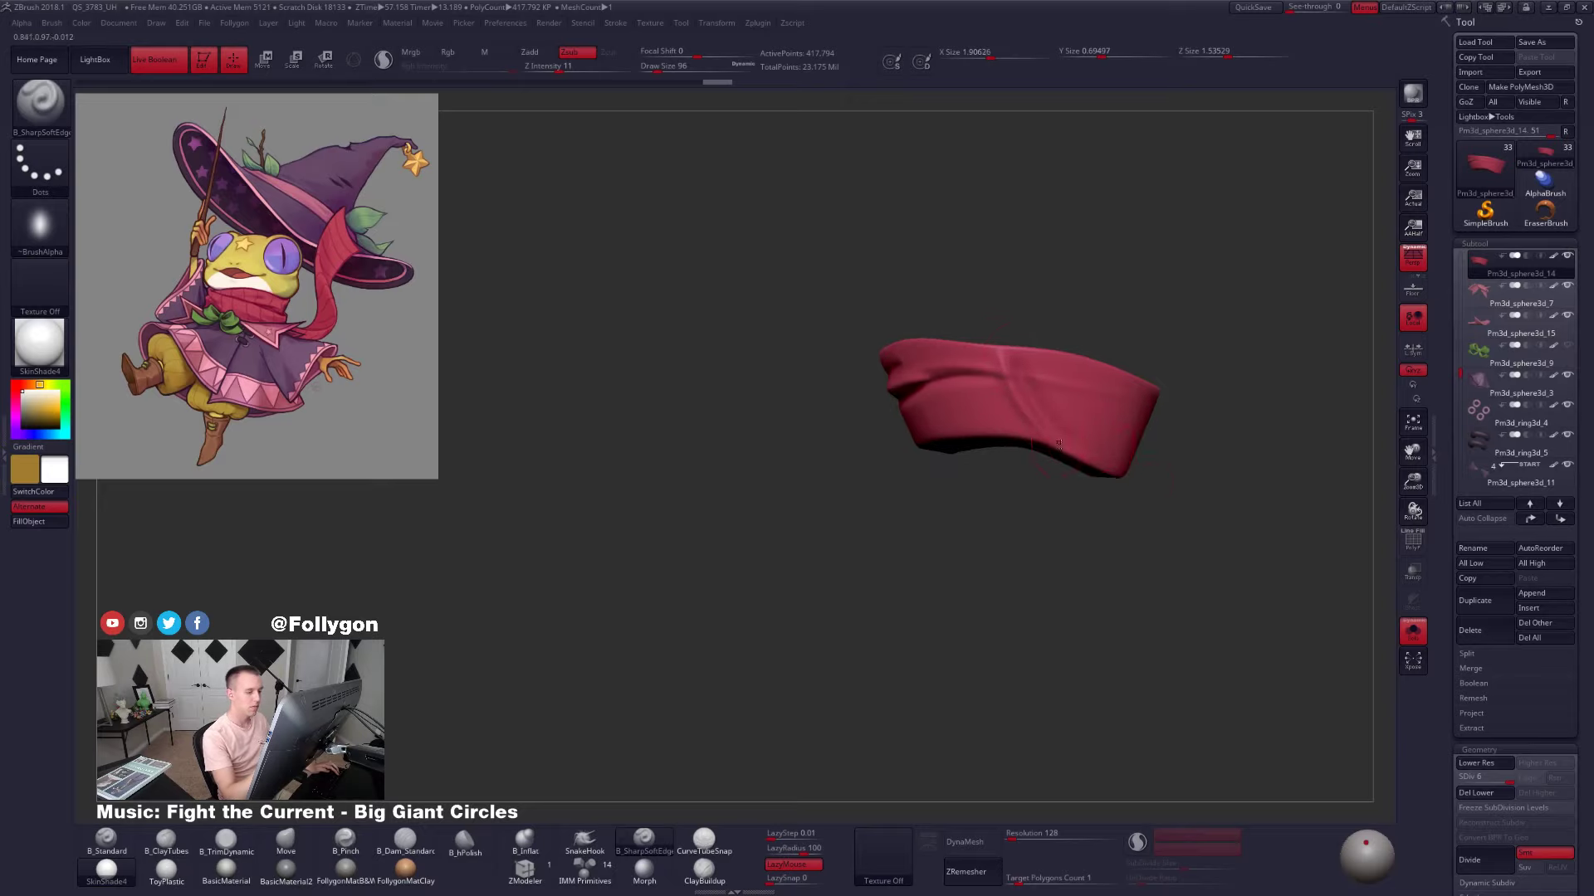
pyautogui.moveTo(1178, 532); pyautogui.dragTo(1295, 532)
pyautogui.keyDown('ctrl'); pyautogui.moveTo(1228, 498); pyautogui.dragTo(1228, 465, button='right'); pyautogui.keyUp('ctrl')
pyautogui.hotkey('alt', 's')
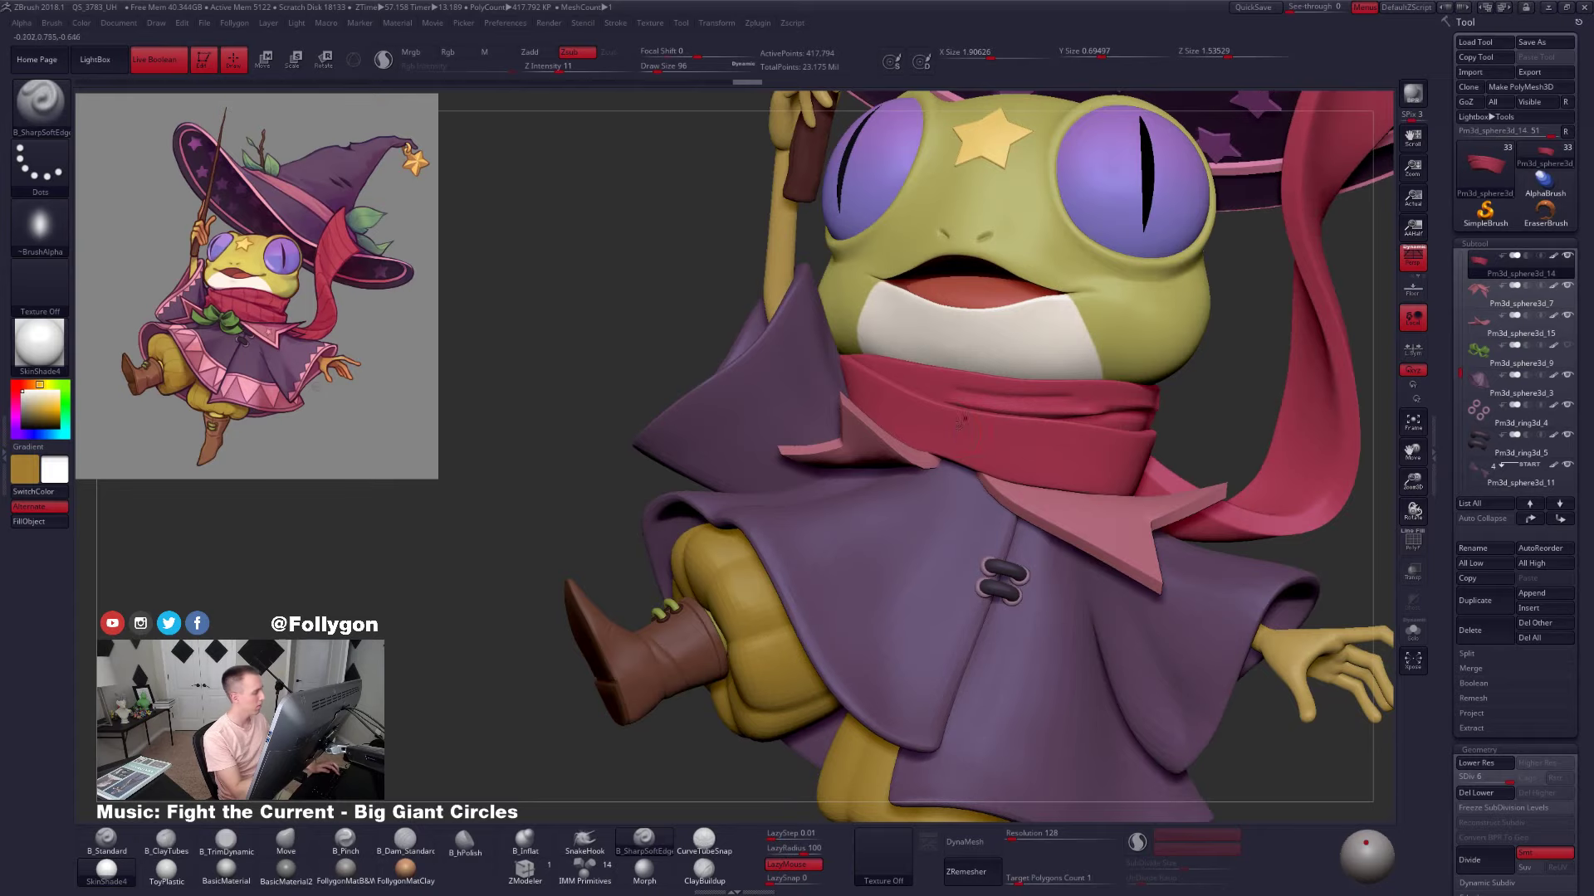
# Isolate the neck wrap, carve a long crease across its front with B_SharpSoftEdge, and compare it on the full character
pyautogui.hotkey('alt', 's')
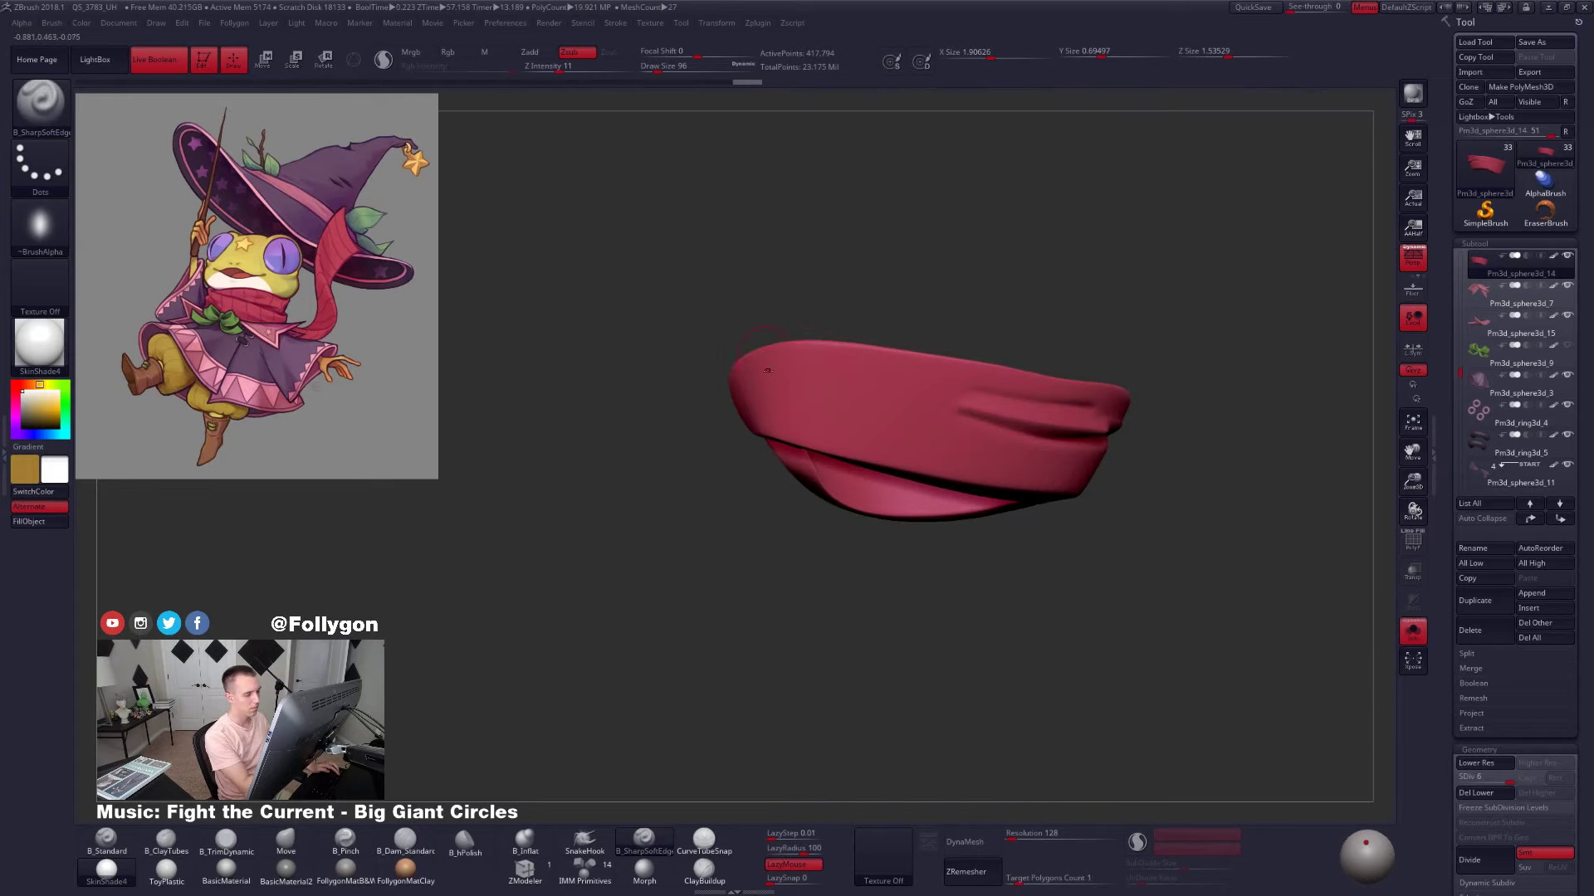
pyautogui.moveTo(767, 370)
pyautogui.mouseDown()
pyautogui.moveTo(932, 374)
pyautogui.moveTo(1091, 403)
pyautogui.mouseUp()
pyautogui.hotkey('alt', 's')
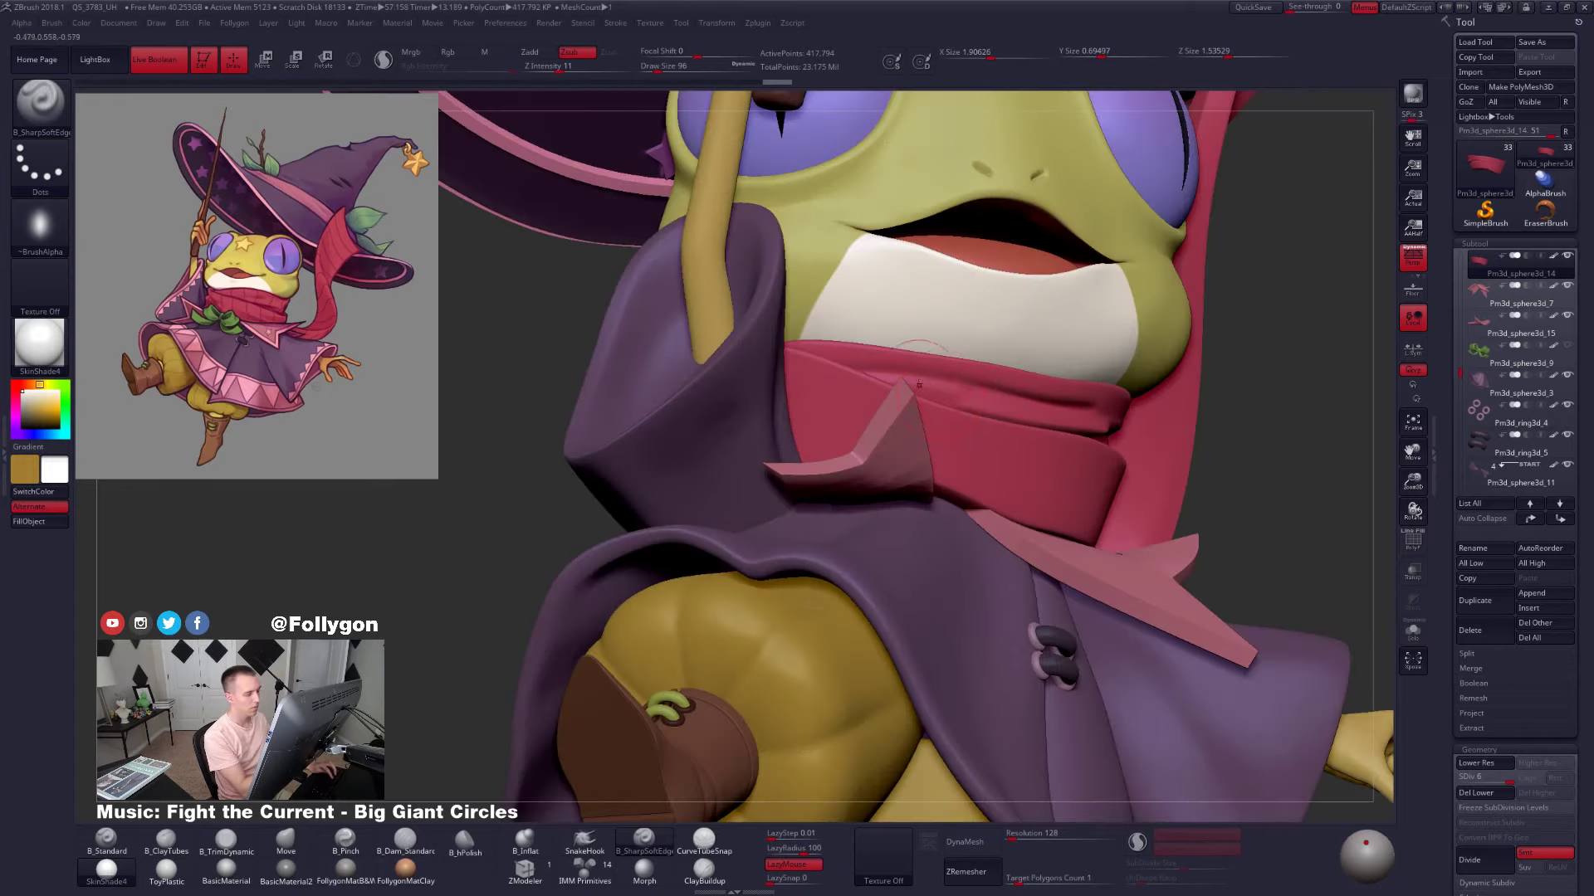
pyautogui.hotkey('alt', 's')
pyautogui.moveTo(1019, 432); pyautogui.dragTo(944, 426, button='right')
pyautogui.hotkey('alt', 's')
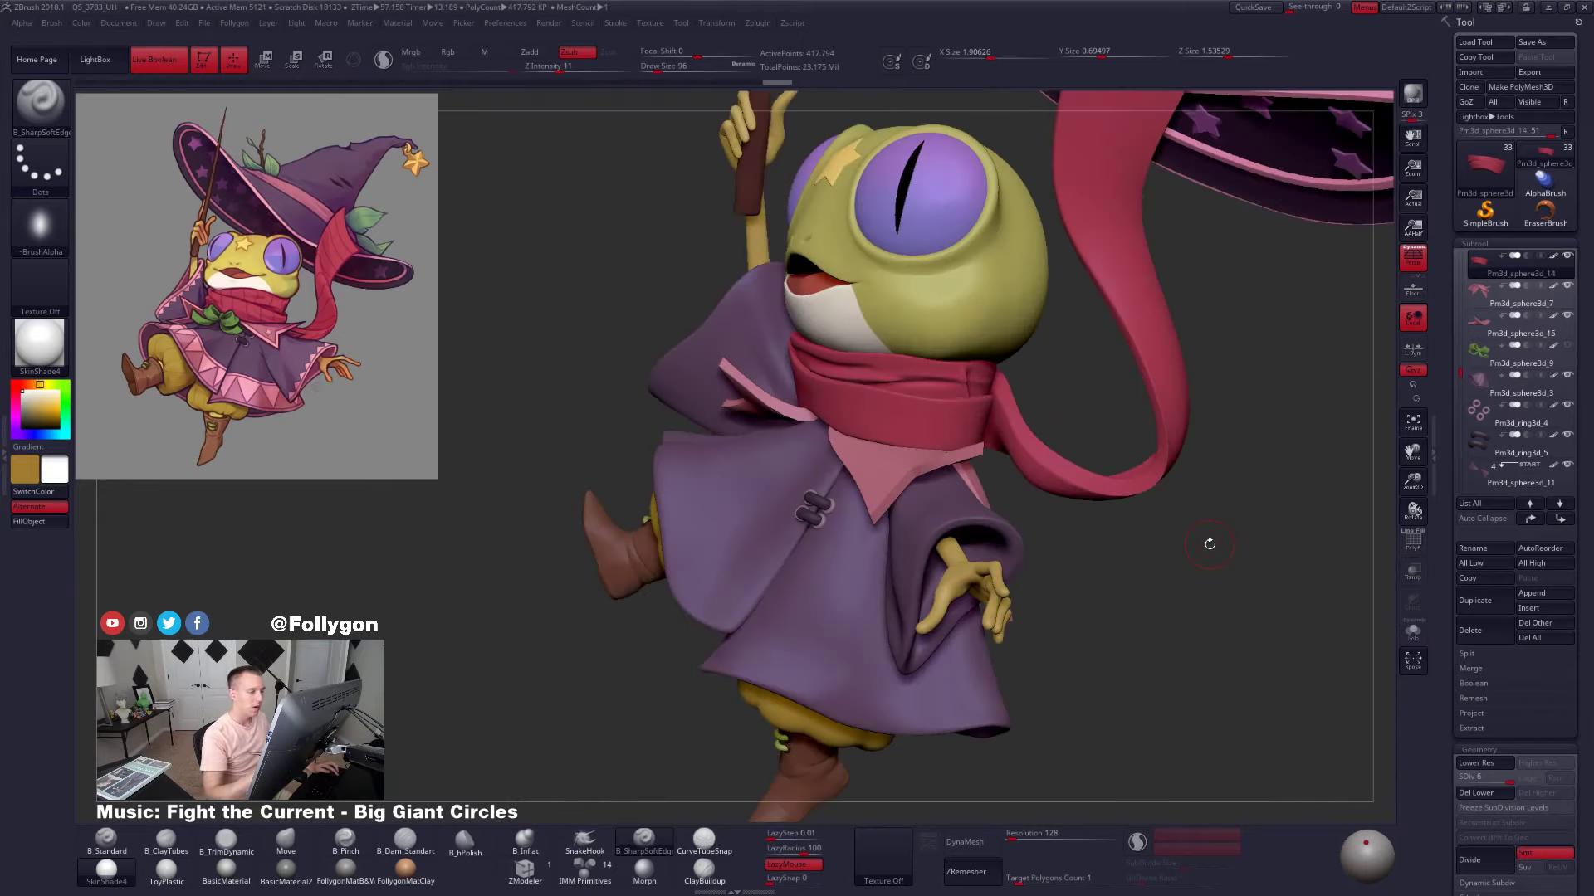
pyautogui.keyDown('alt'); pyautogui.moveTo(1209, 544); pyautogui.dragTo(987, 525, button='right'); pyautogui.keyUp('alt')
# Hide the witch hat group and the group holding the sleeves and wand
pyautogui.moveTo(1460, 374); pyautogui.dragTo(1459, 249)
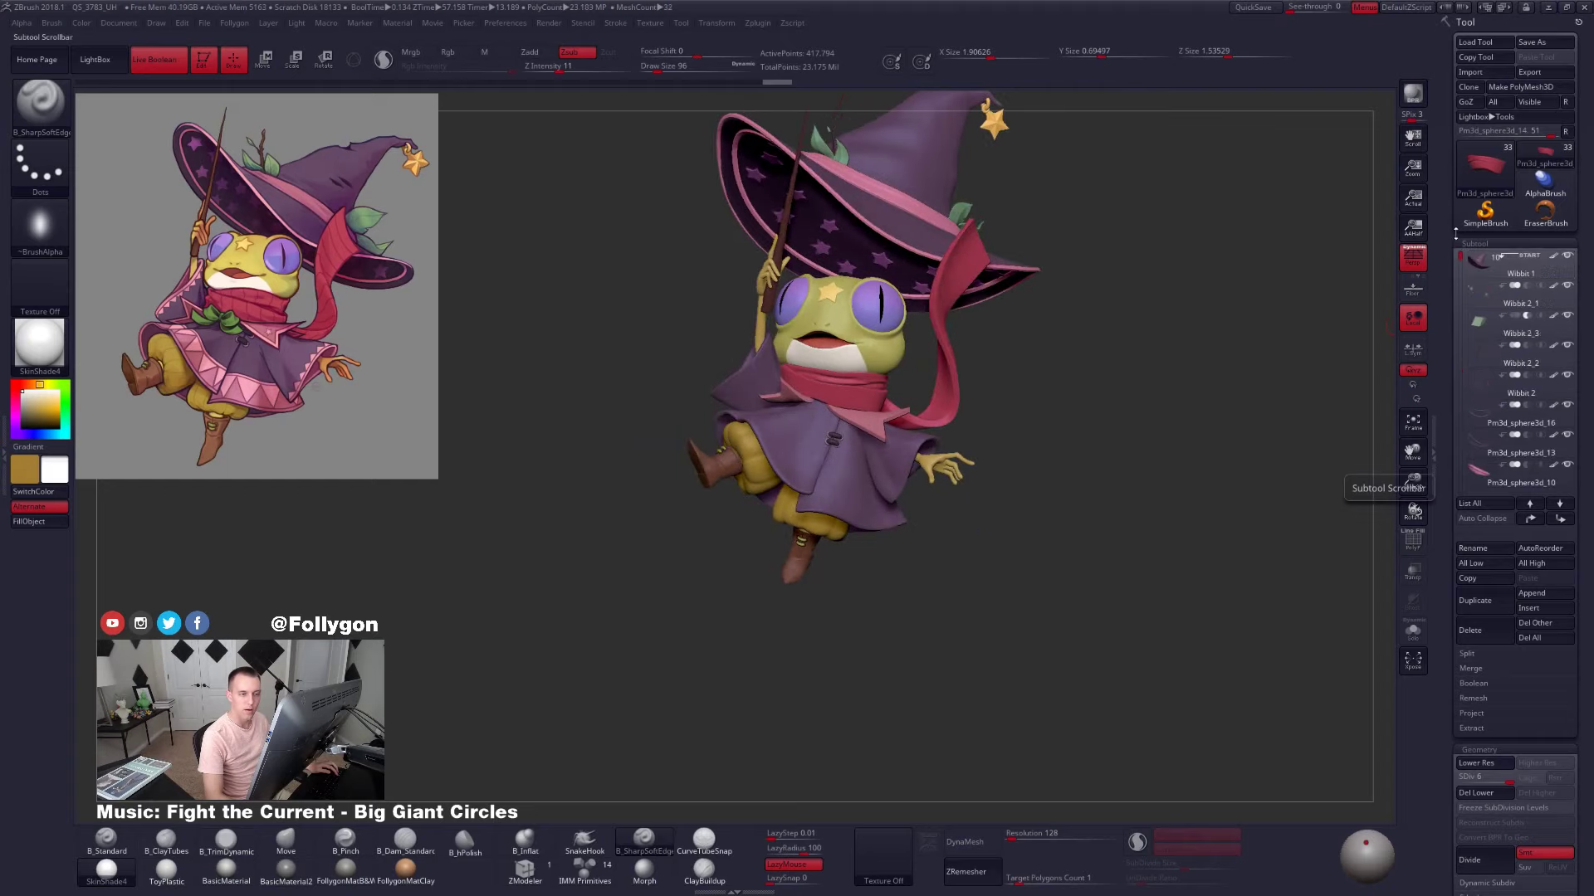
pyautogui.keyDown('ctrl'); pyautogui.keyDown('shift'); pyautogui.click(1567, 257); pyautogui.keyUp('shift'); pyautogui.keyUp('ctrl')
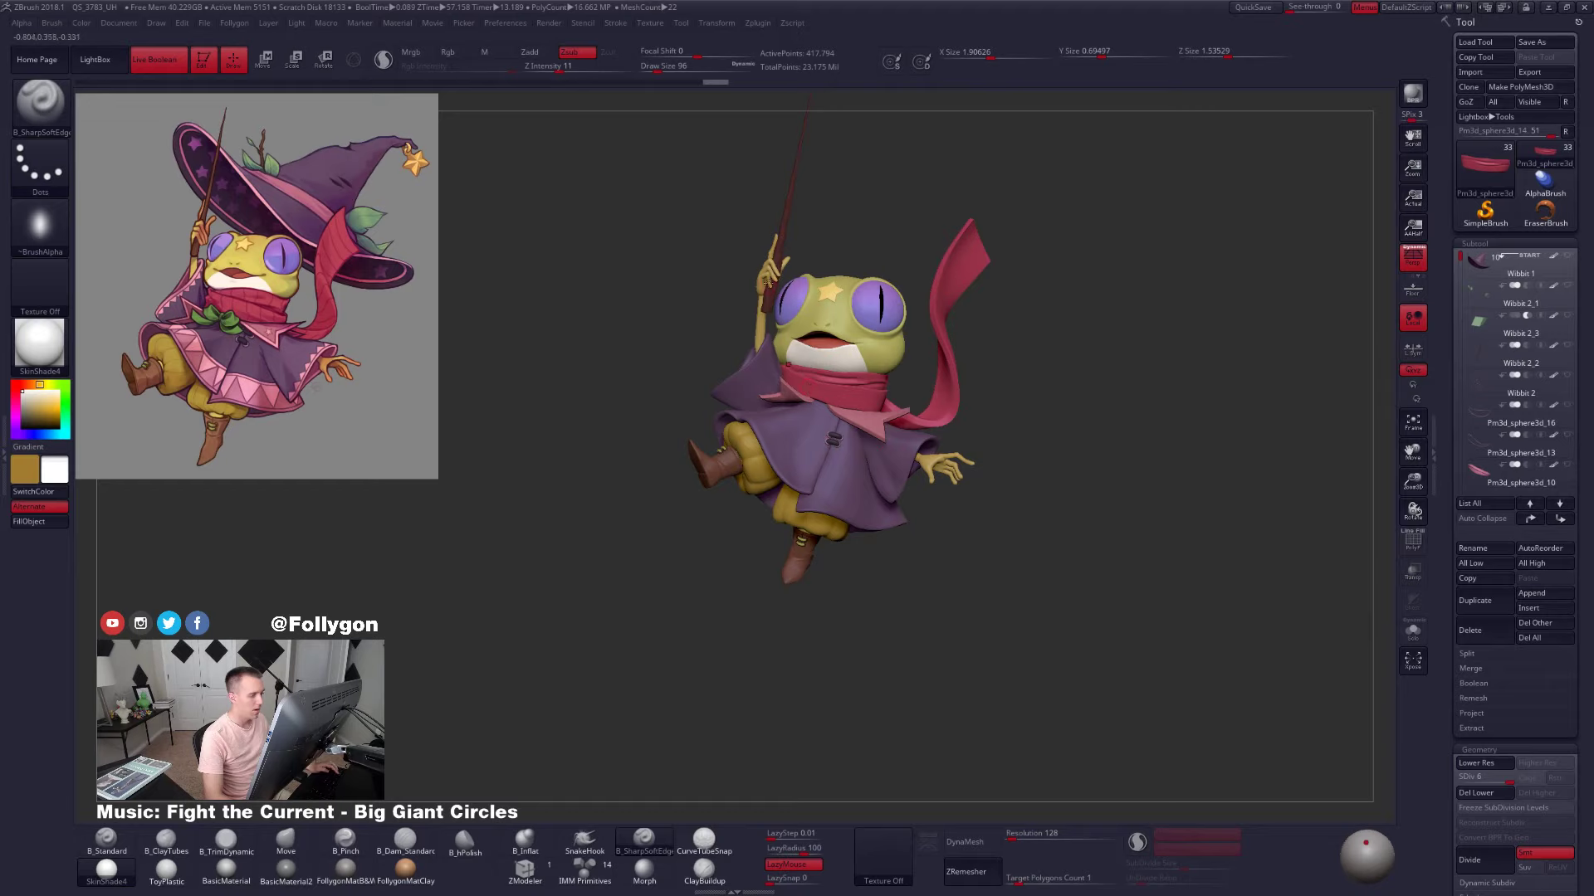
pyautogui.keyDown('alt'); pyautogui.click(767, 280); pyautogui.keyUp('alt')
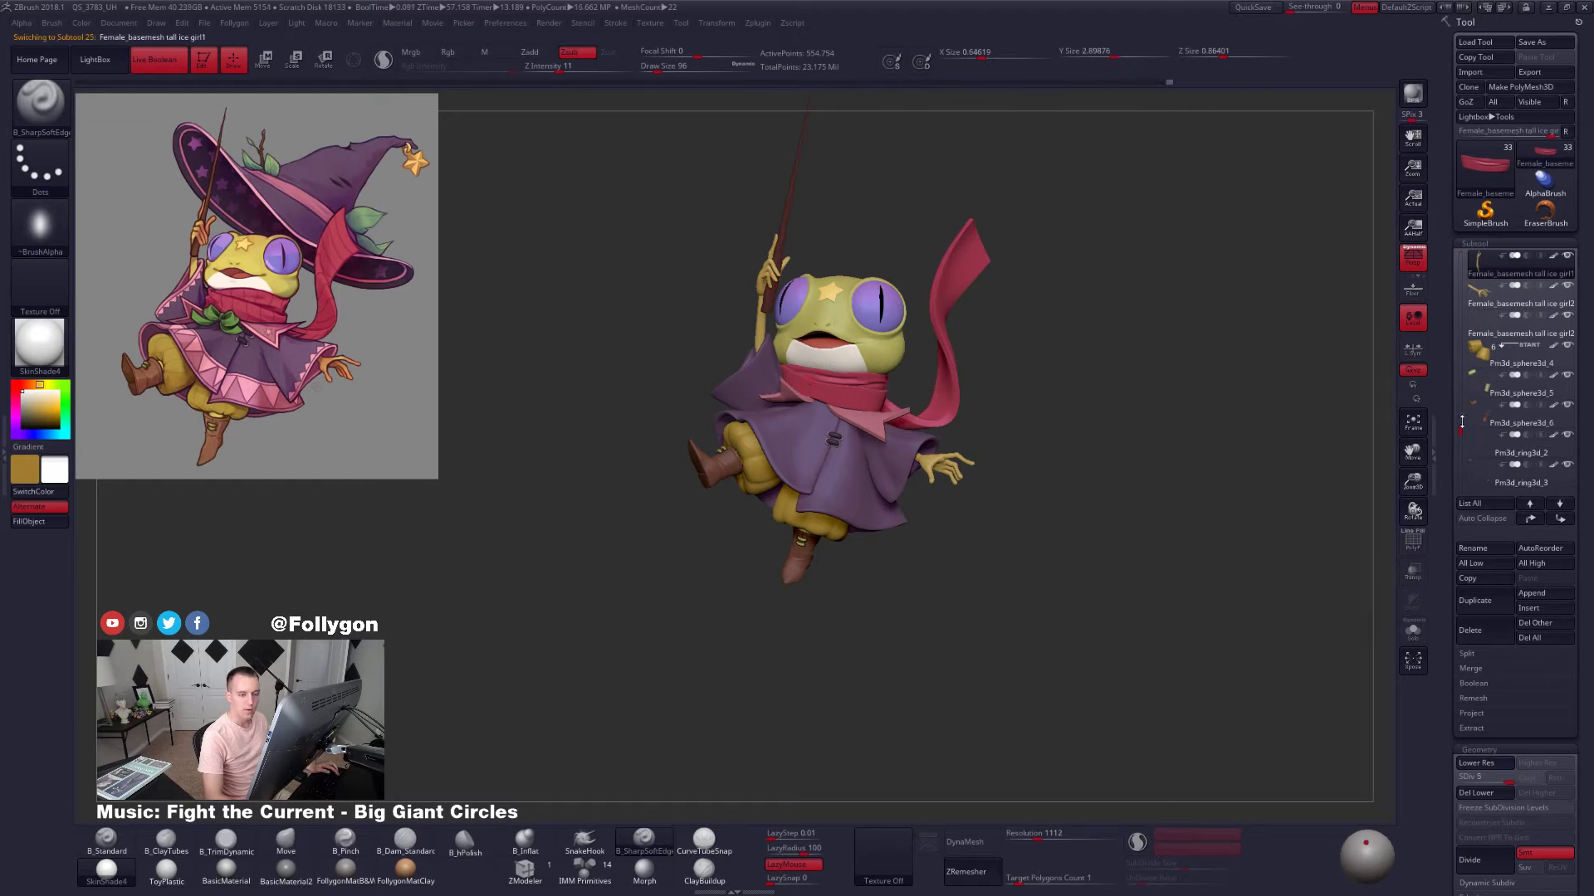
pyautogui.moveTo(1461, 421); pyautogui.dragTo(1462, 384)
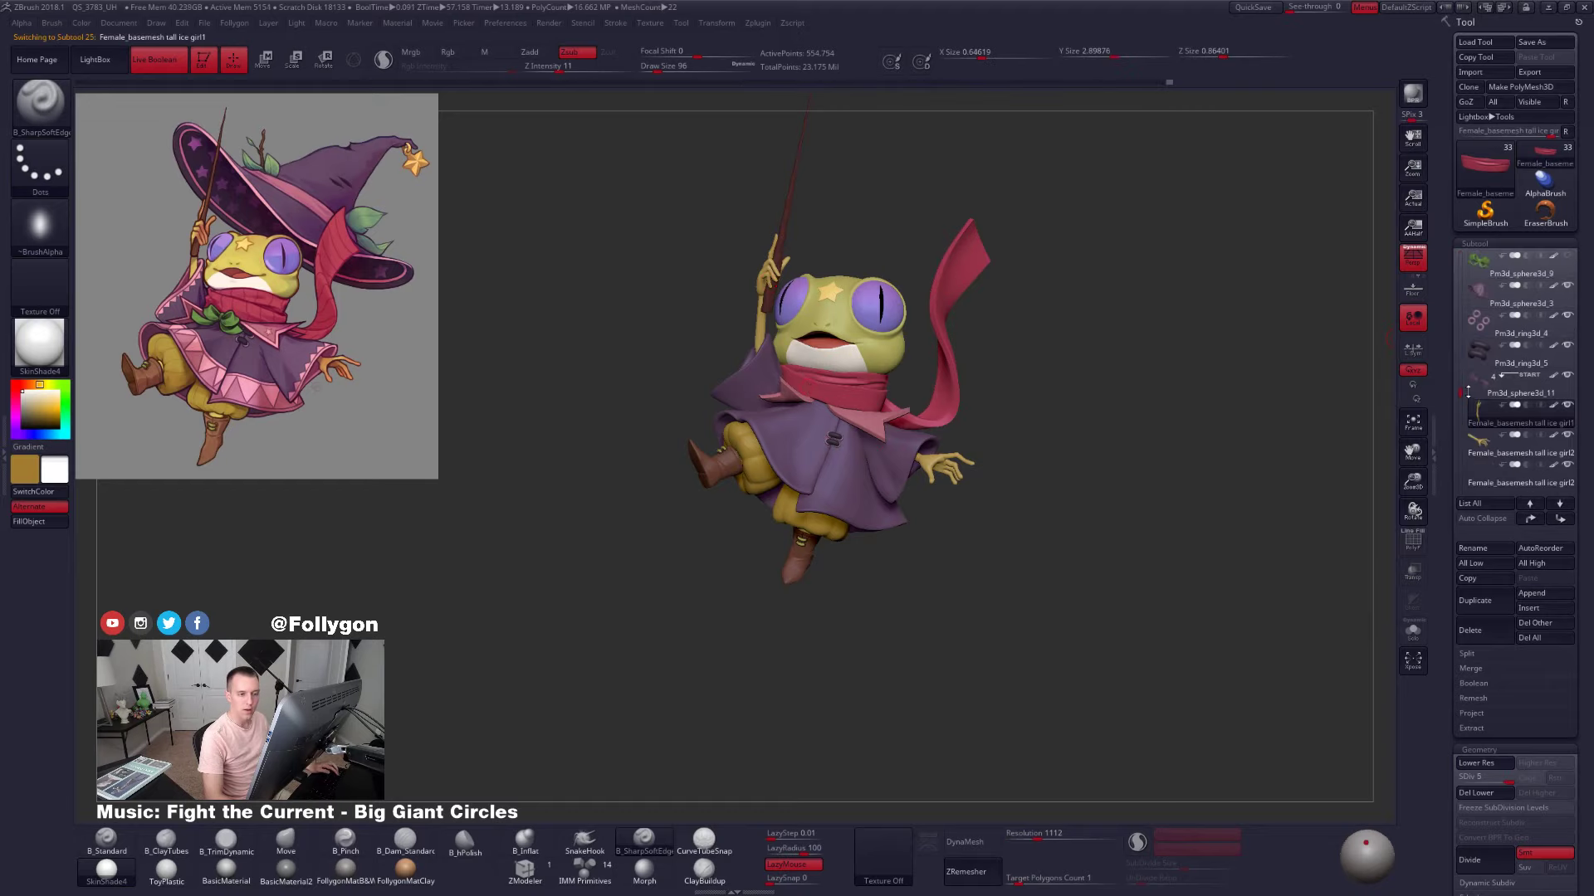
pyautogui.click(1568, 376)
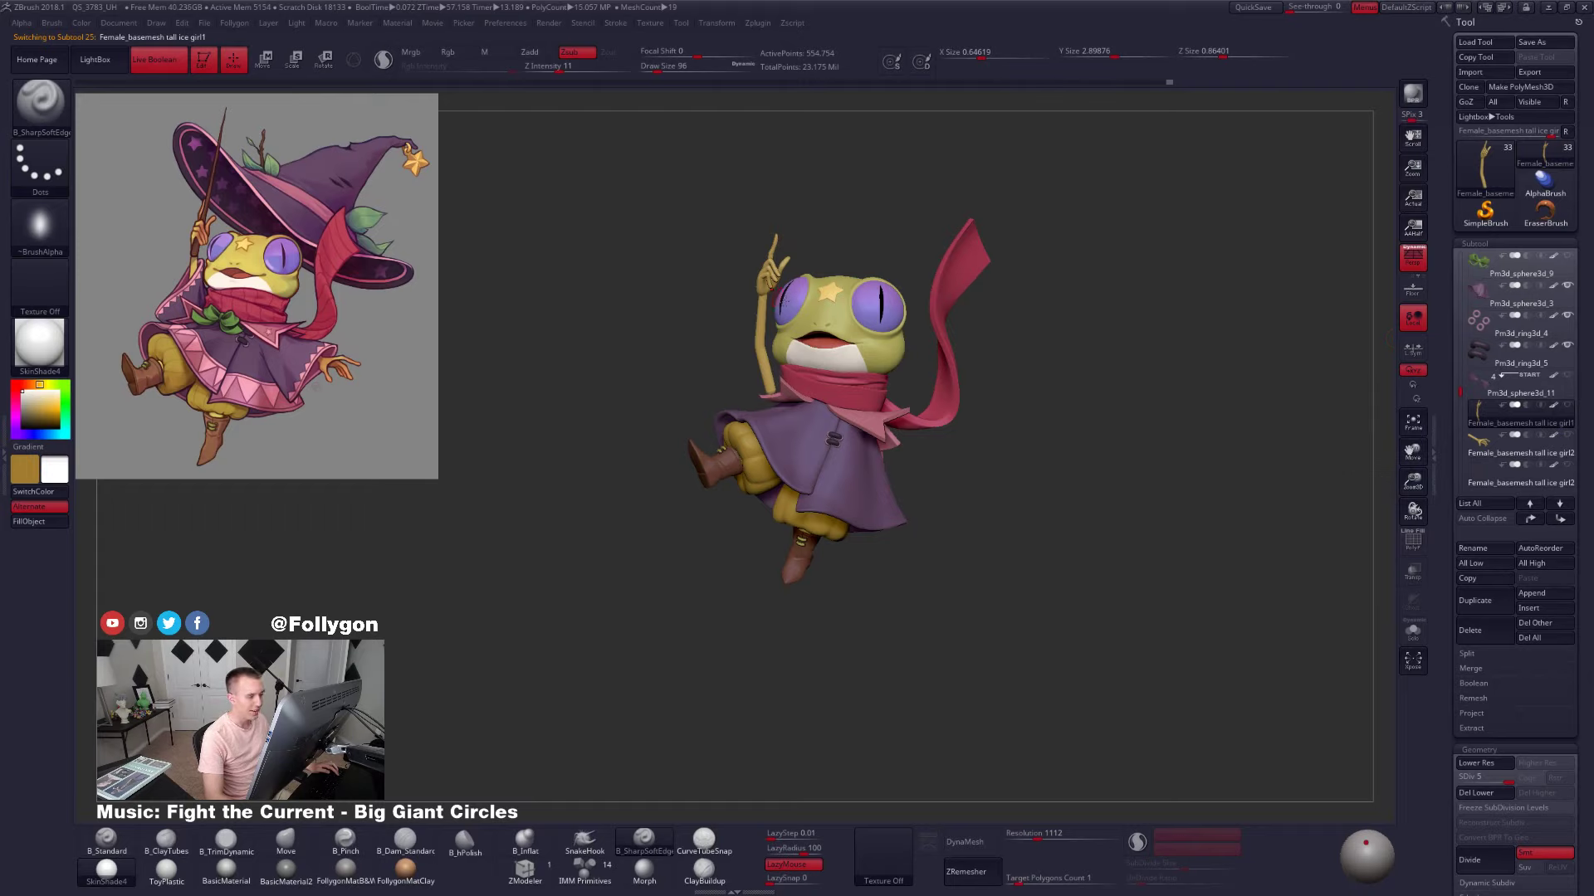
# Hide the arms, the trousers and boots group, and the clasp pieces on the robe
pyautogui.keyDown('alt'); pyautogui.click(836, 537); pyautogui.keyUp('alt')
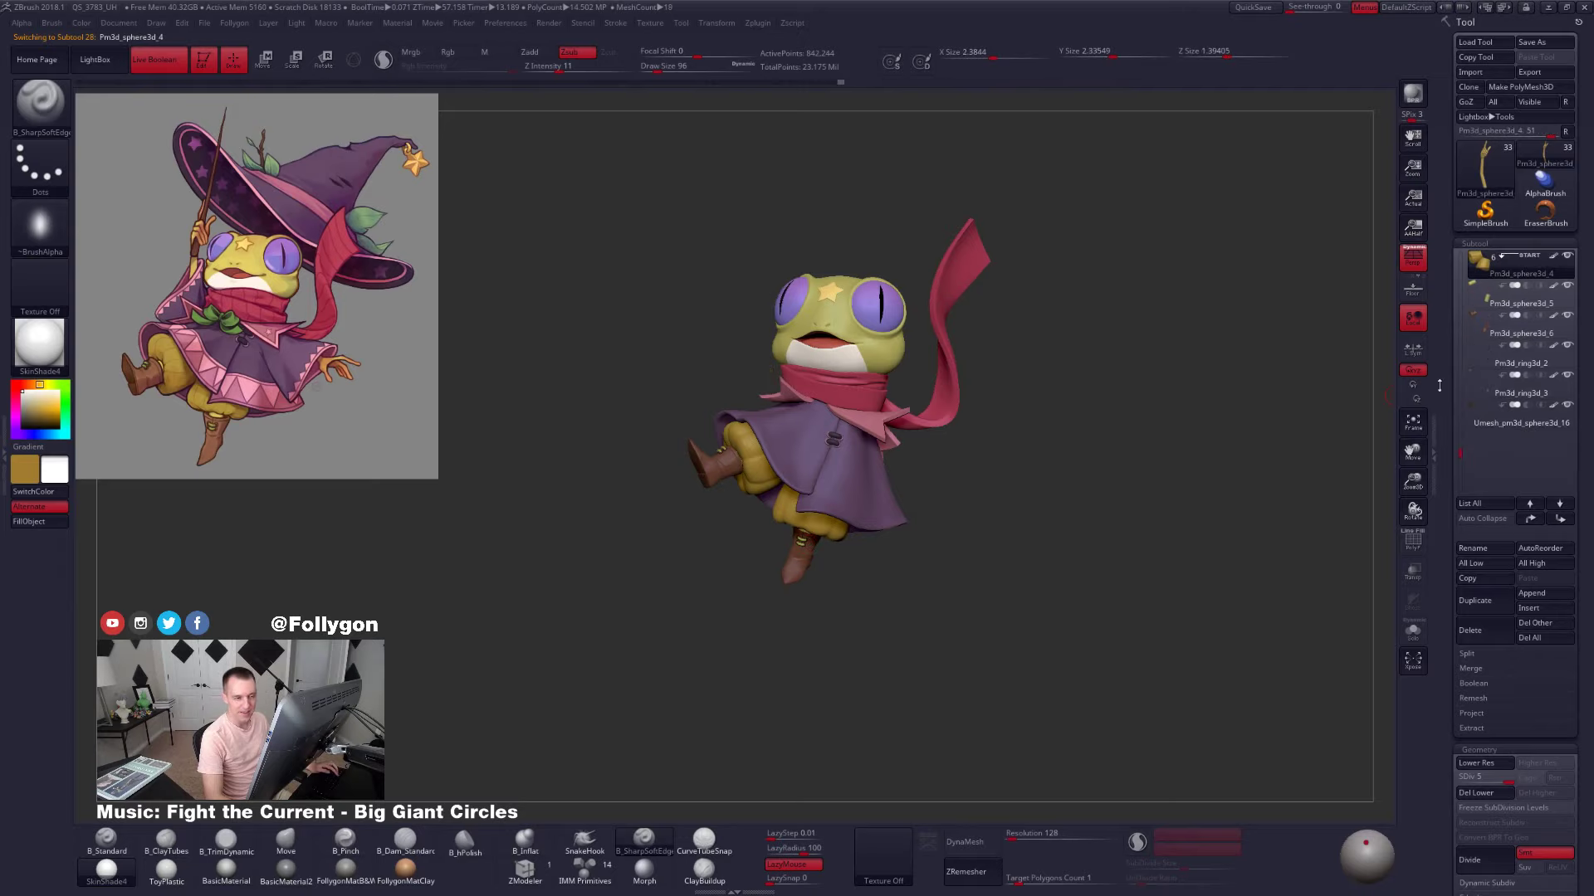
pyautogui.click(1534, 296)
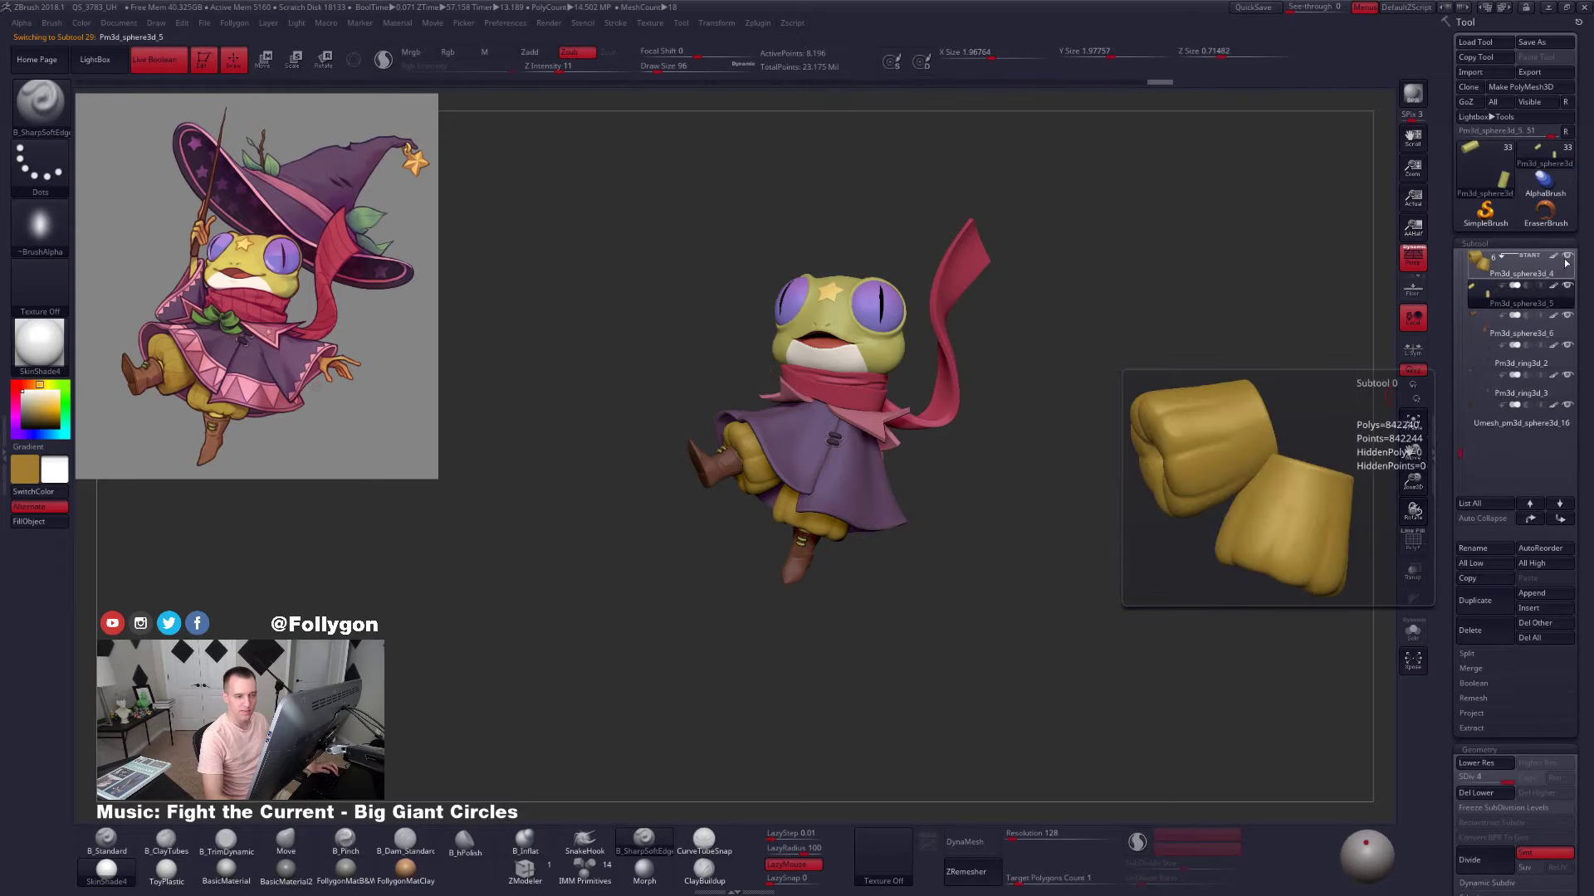
pyautogui.click(1567, 256)
pyautogui.keyDown('alt'); pyautogui.click(865, 470); pyautogui.keyUp('alt')
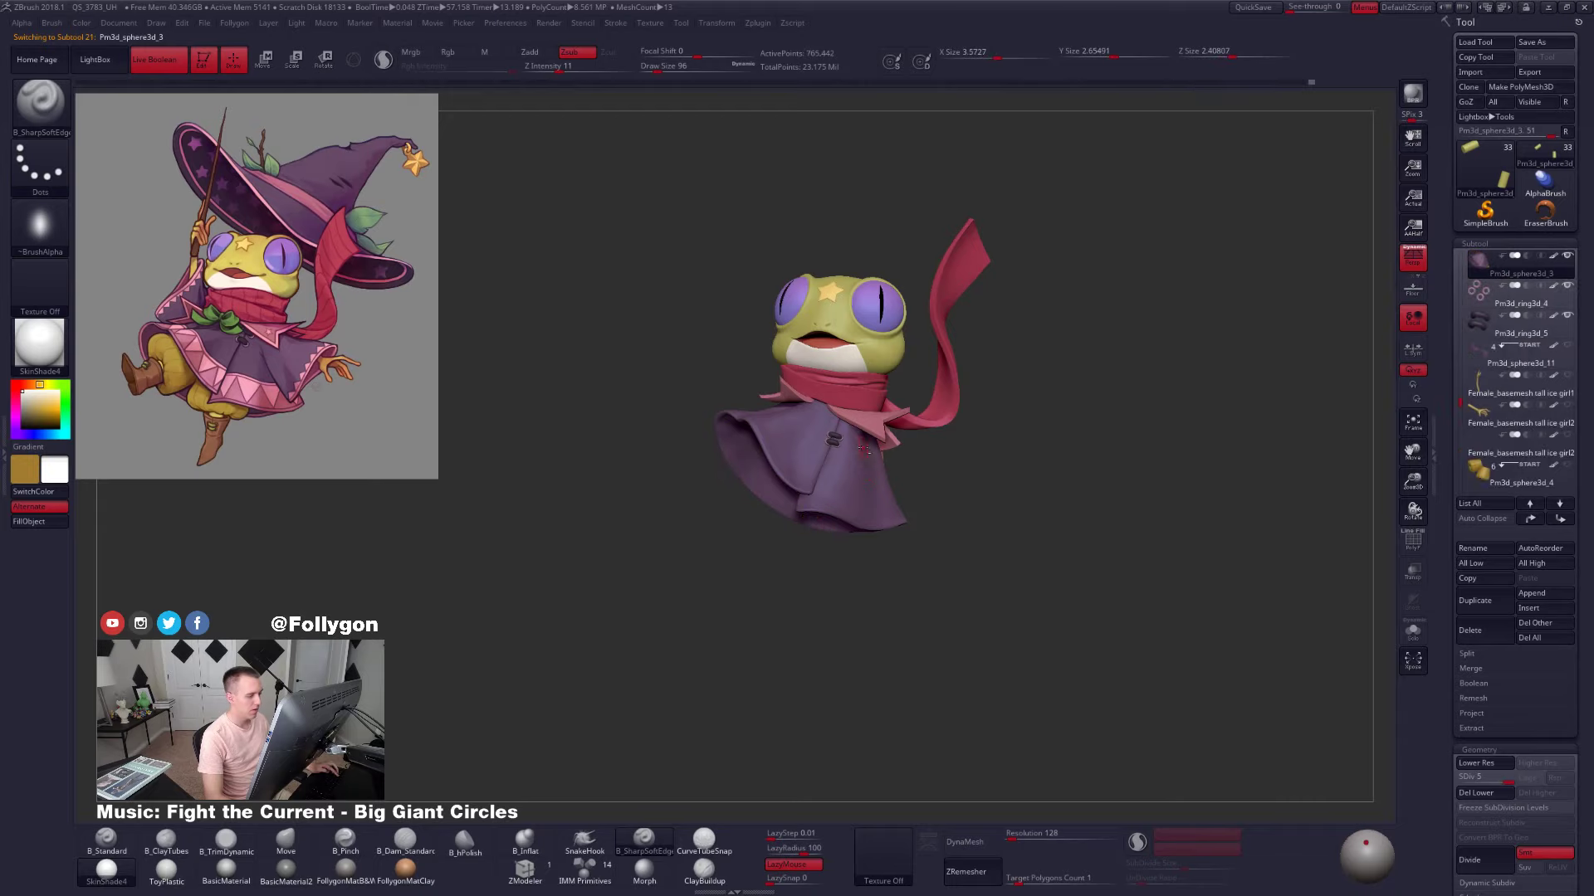
pyautogui.moveTo(628, 490); pyautogui.dragTo(1096, 532)
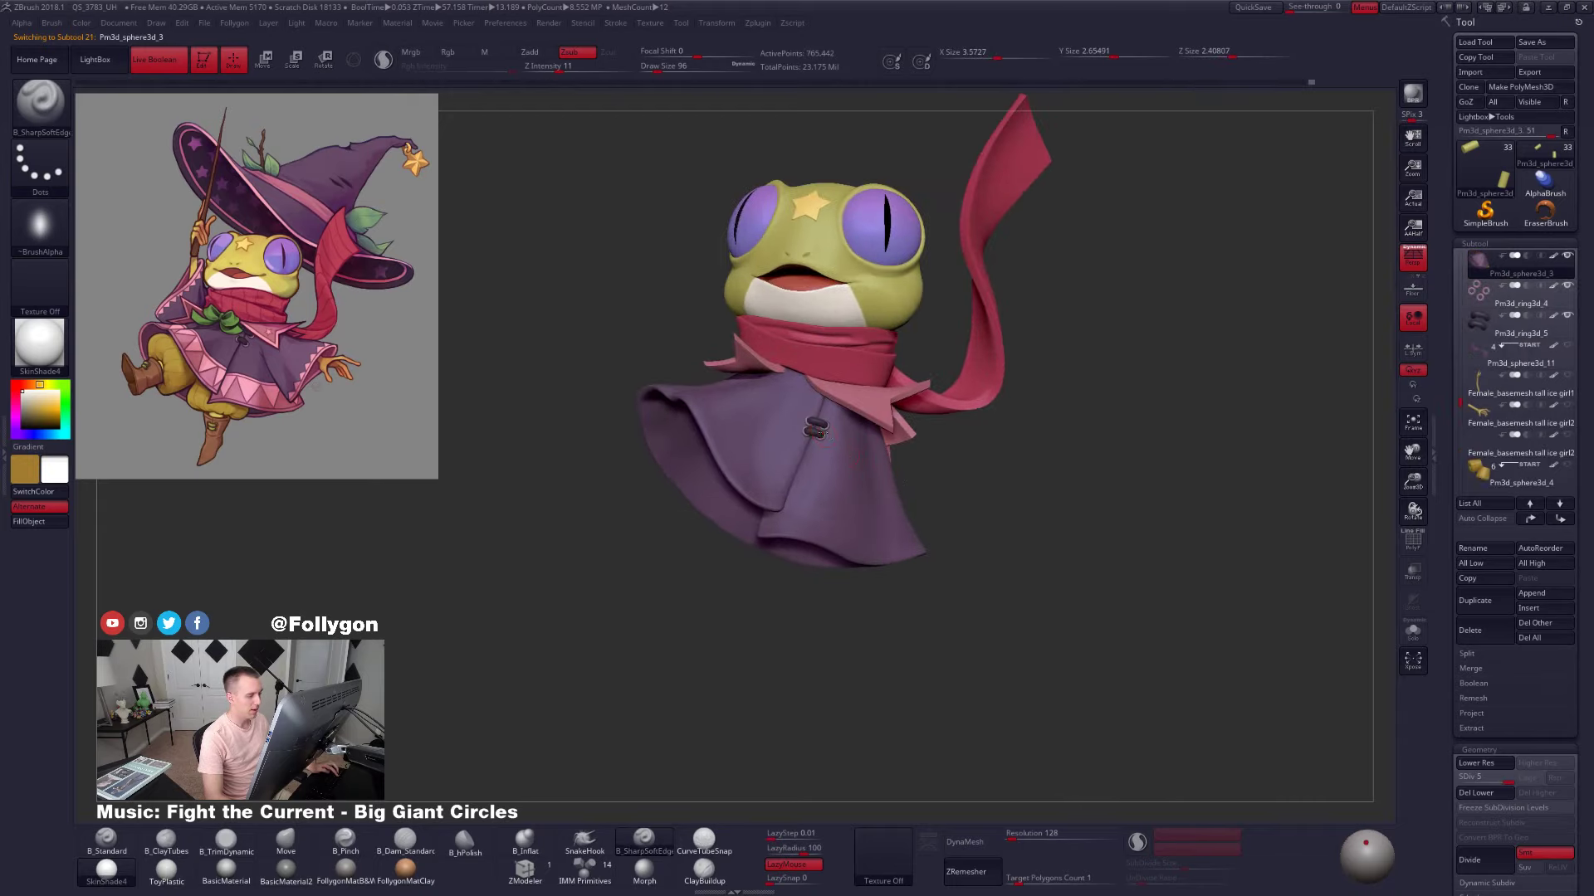
pyautogui.click(1484, 289)
pyautogui.press('Down')
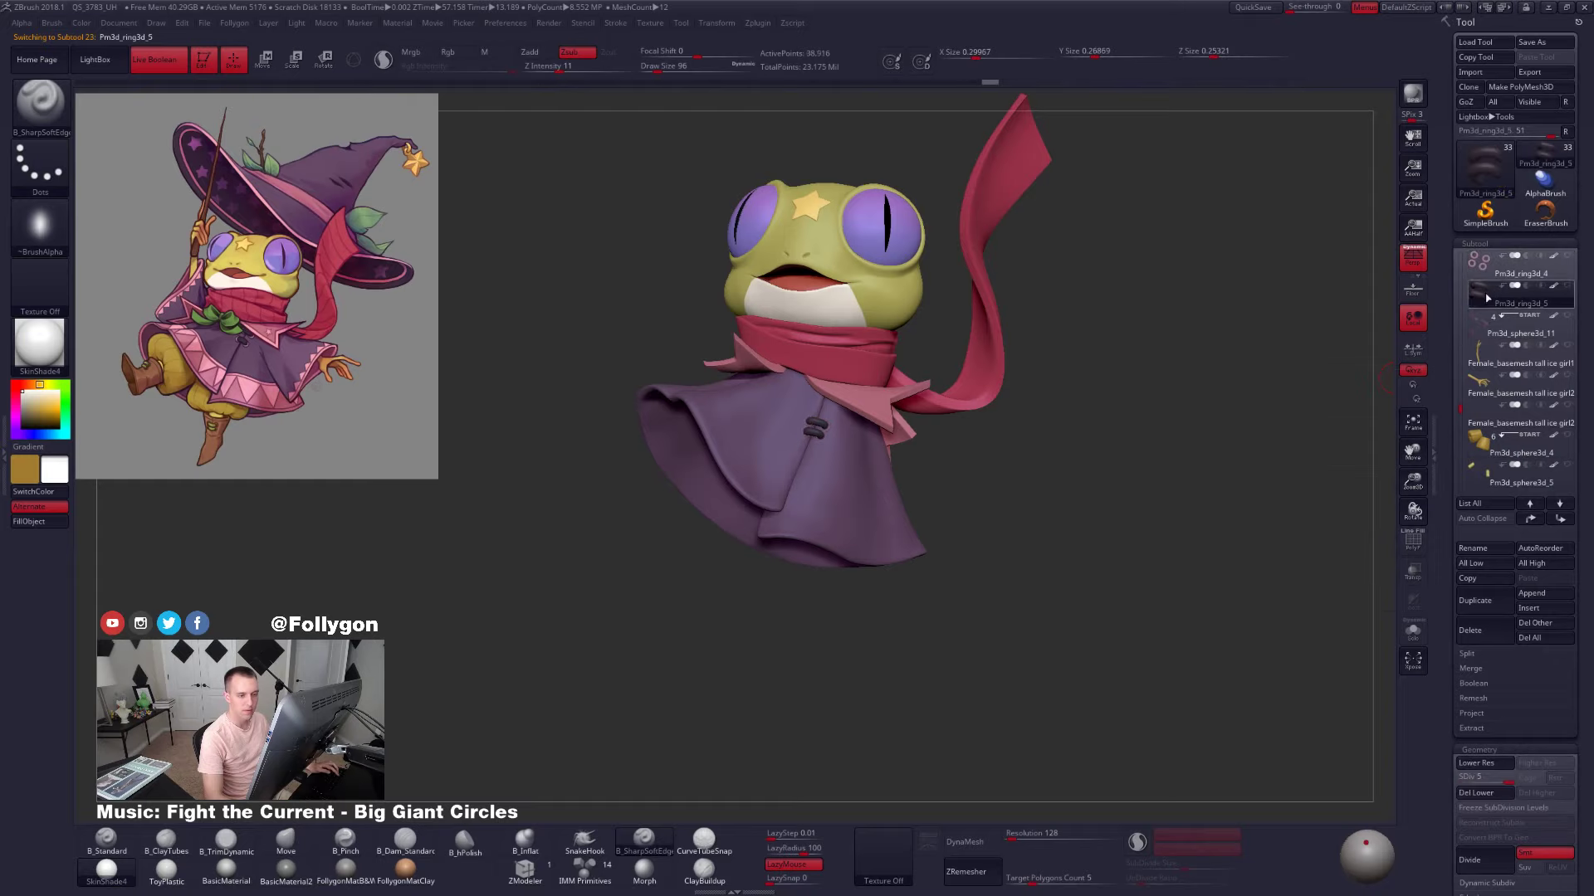
pyautogui.click(1484, 320)
# Select the upper neck wrap and frame the view on it from behind the frog
pyautogui.keyDown('alt'); pyautogui.click(853, 399); pyautogui.keyUp('alt')
pyautogui.moveTo(855, 403); pyautogui.dragTo(940, 417, button='right')
pyautogui.moveTo(760, 357); pyautogui.dragTo(869, 410, button='right')
pyautogui.keyDown('alt'); pyautogui.click(778, 327); pyautogui.keyUp('alt')
pyautogui.hotkey('alt', 's')
pyautogui.press('f')
pyautogui.hotkey('alt', 's')
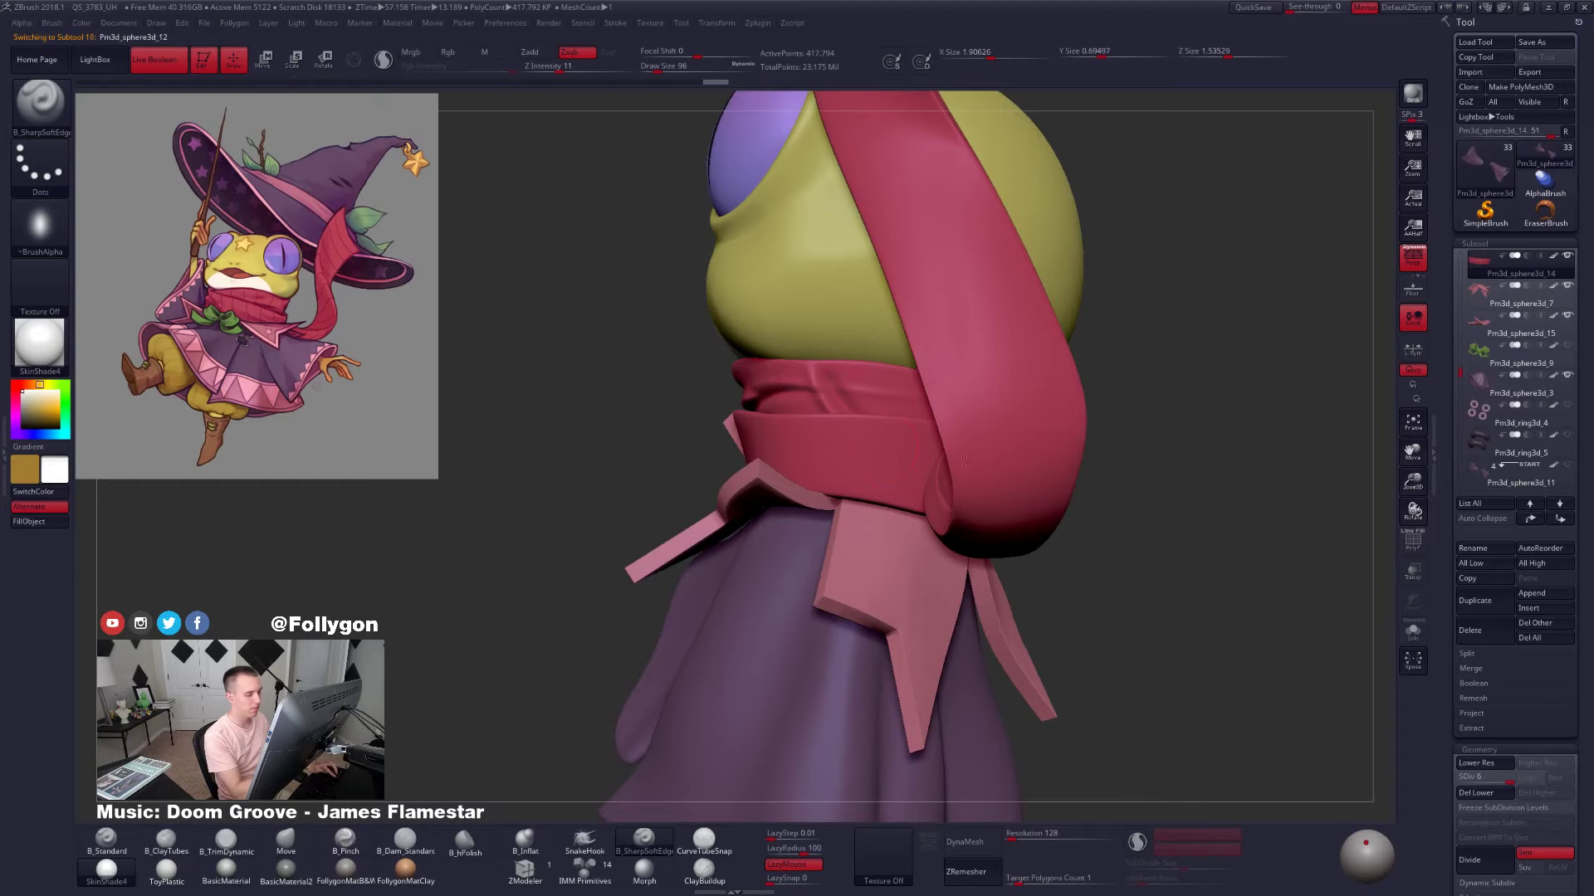
# Isolate the lower scarf piece and lasso-hide its long tail, keeping only the ring around the neck visible
pyautogui.keyDown('alt'); pyautogui.click(966, 462); pyautogui.keyUp('alt')
pyautogui.hotkey('alt', 's')
pyautogui.moveTo(966, 462); pyautogui.dragTo(1023, 495, button='right')
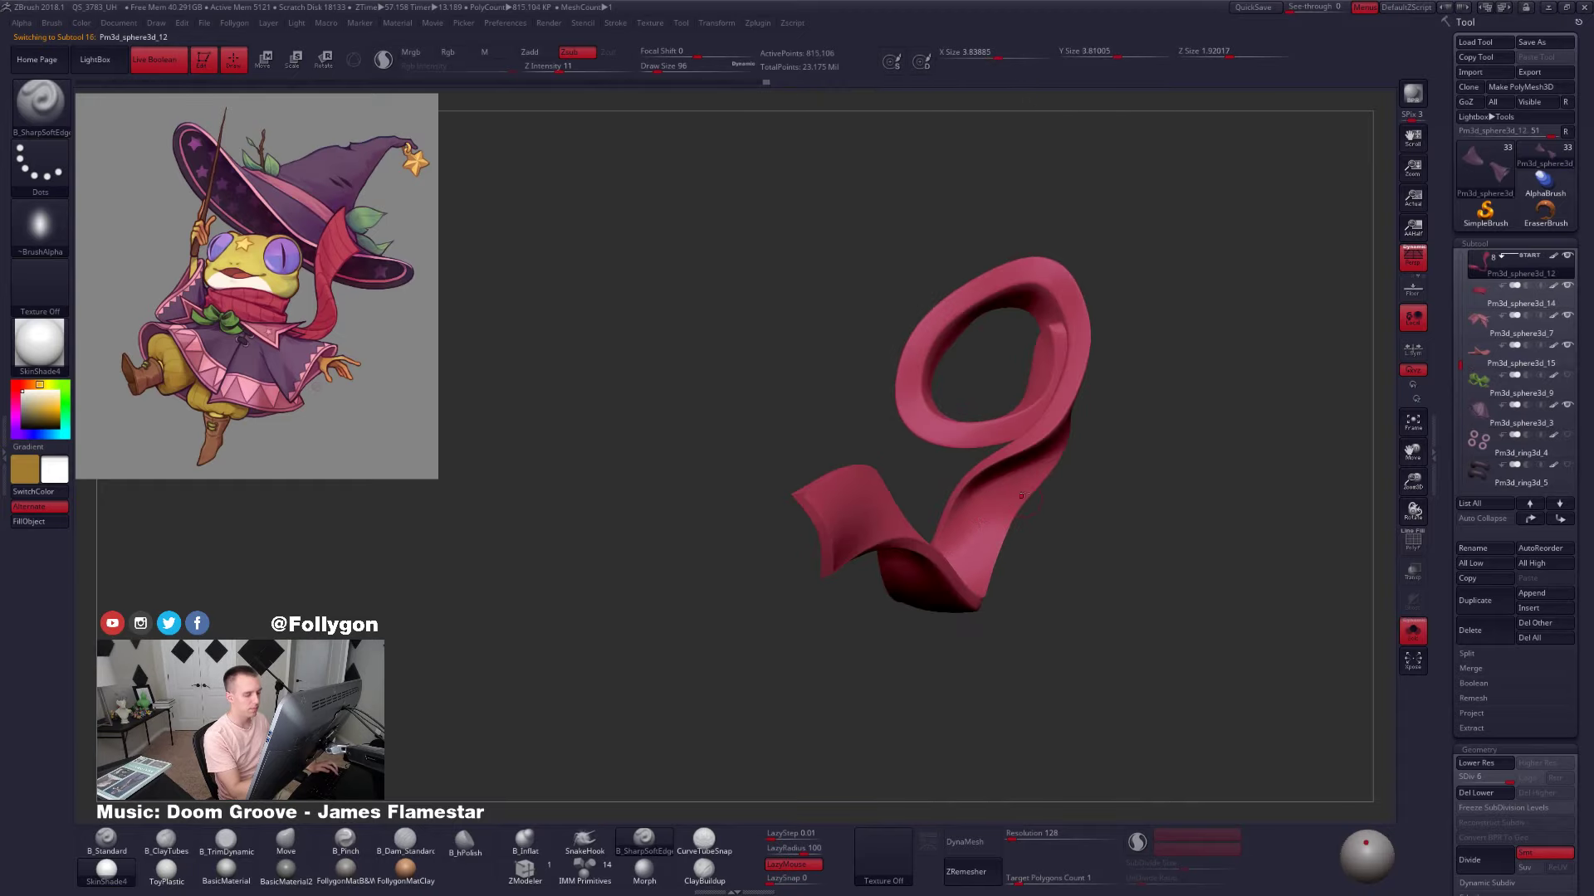
pyautogui.moveTo(1062, 468)
pyautogui.keyDown('ctrl'); pyautogui.keyDown('alt'); pyautogui.keyDown('shift'); pyautogui.mouseDown()
pyautogui.moveTo(967, 467)
pyautogui.moveTo(702, 630)
pyautogui.moveTo(1047, 508)
pyautogui.mouseUp(); pyautogui.keyUp('shift'); pyautogui.keyUp('alt'); pyautogui.keyUp('ctrl')
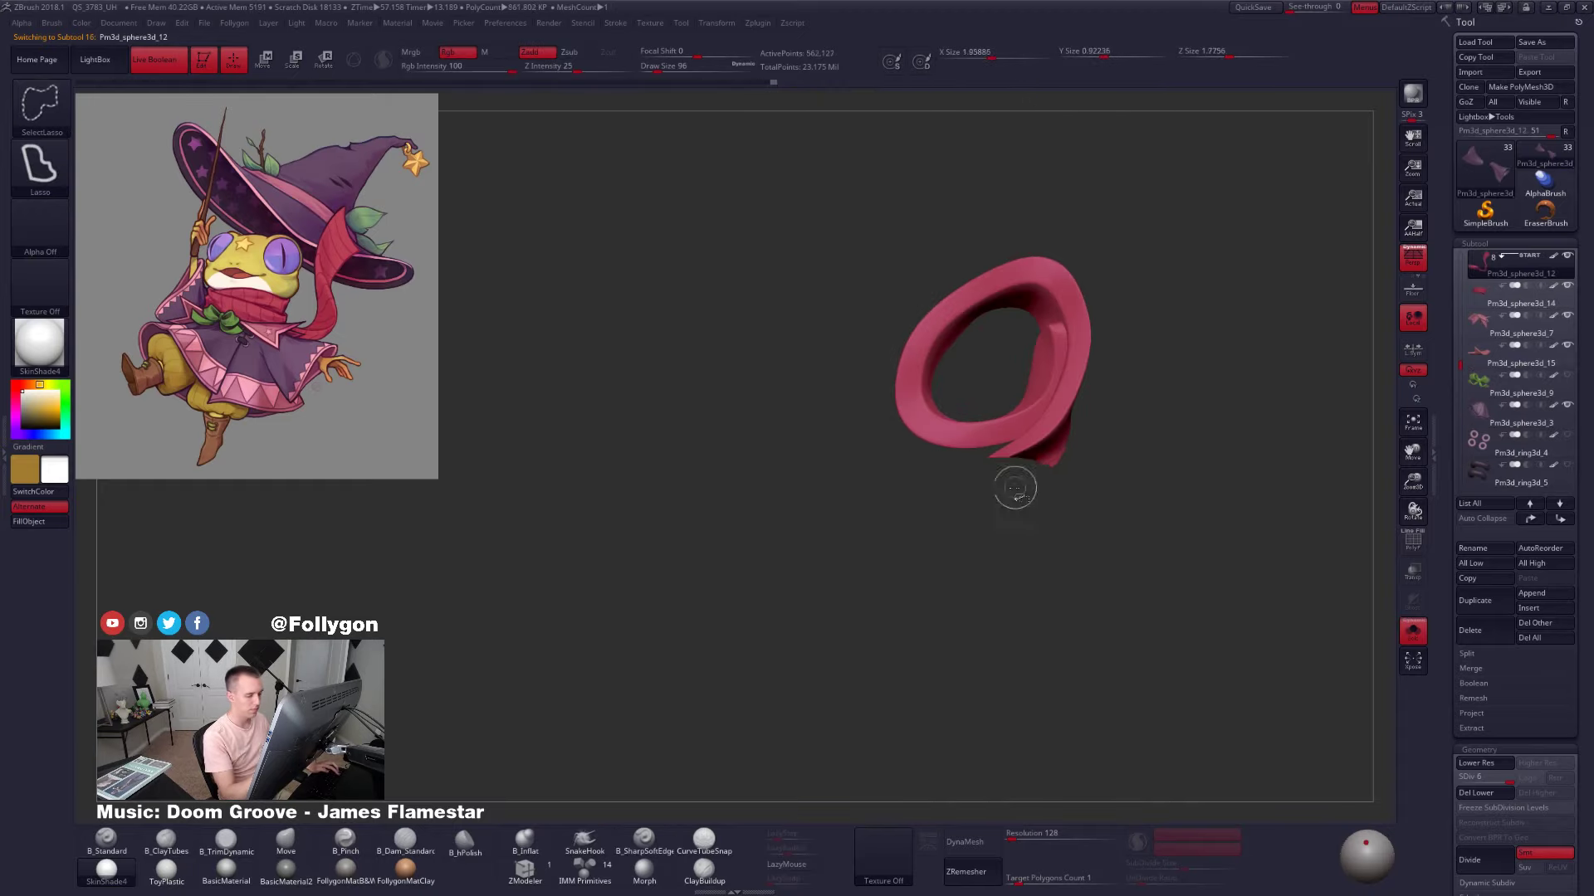
pyautogui.moveTo(1015, 488); pyautogui.dragTo(1100, 440, button='right')
# Select the upper neck wrap, carve a long horizontal fold around its back, and check it against the head and collar
pyautogui.click(1485, 304)
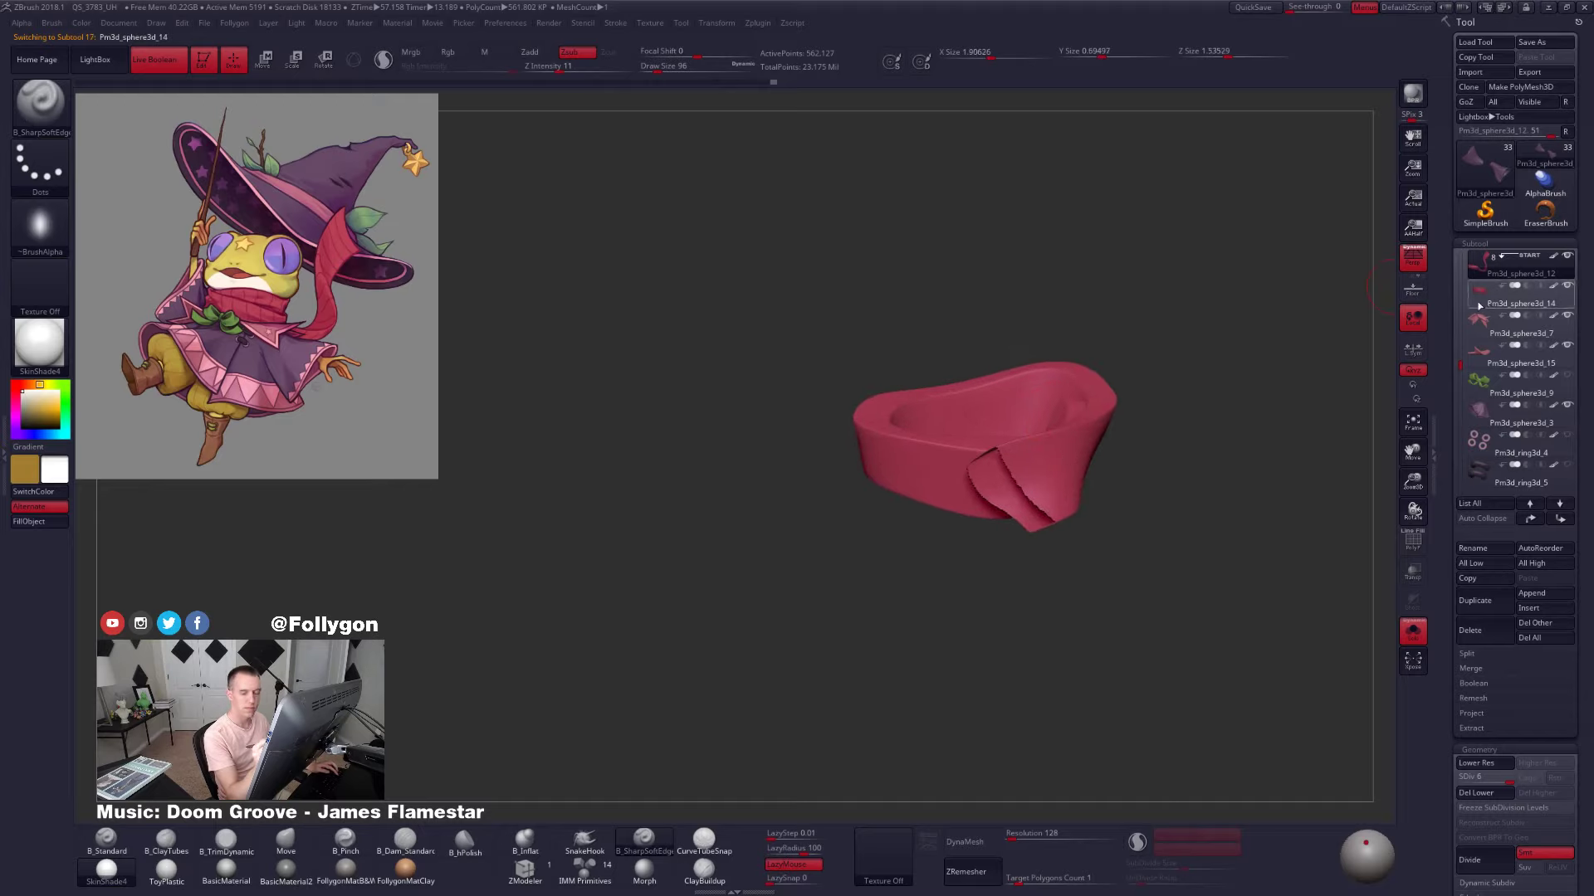
pyautogui.moveTo(1108, 313); pyautogui.dragTo(1030, 449, button='right')
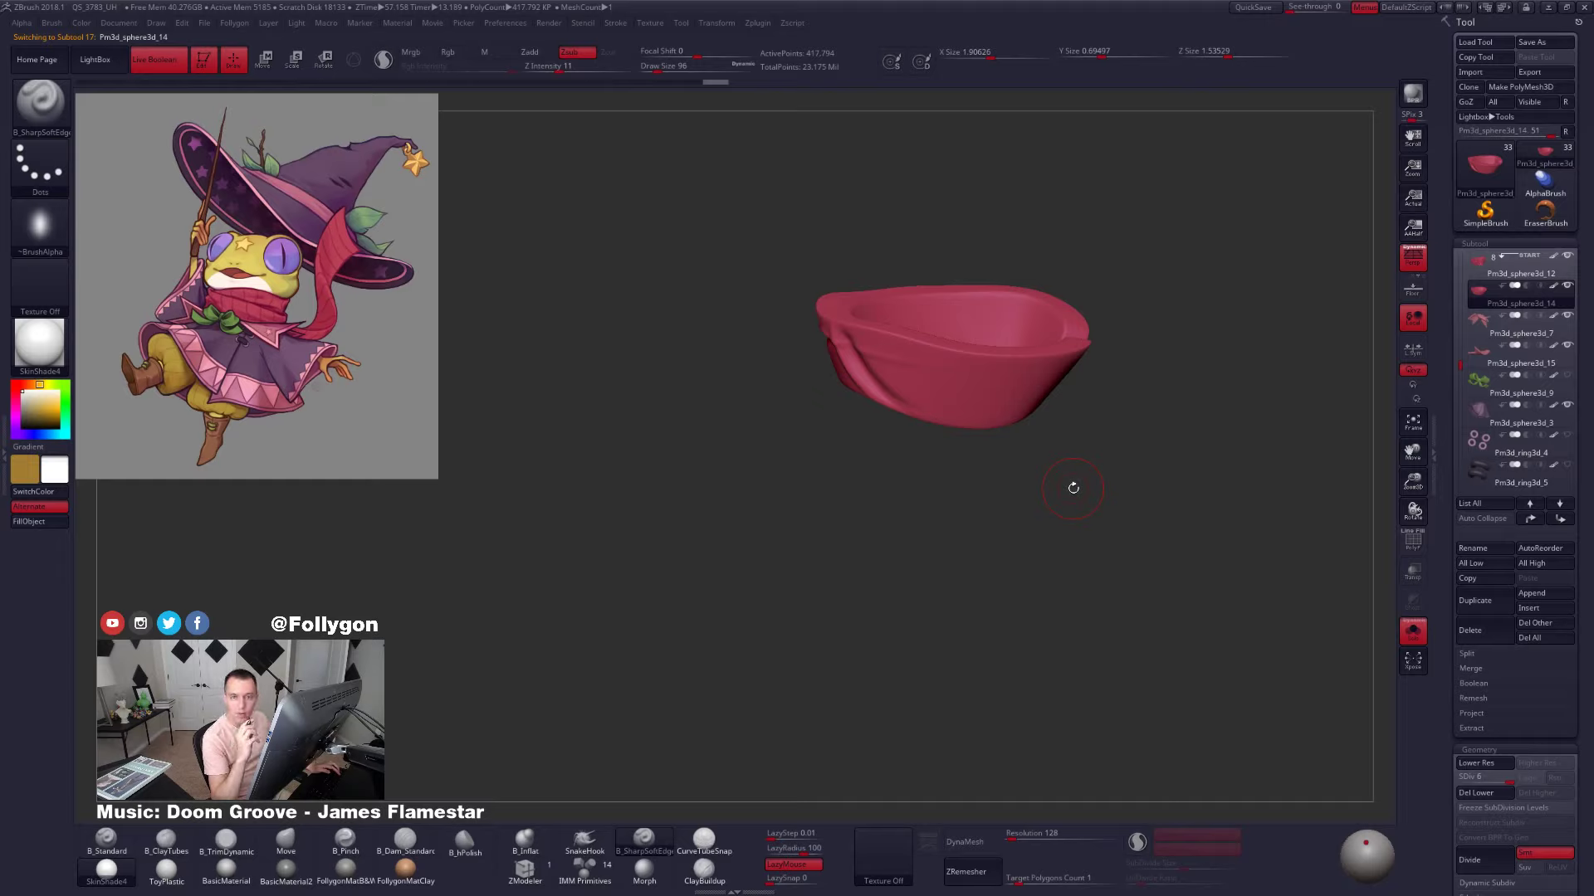
pyautogui.moveTo(1031, 449); pyautogui.dragTo(913, 432, button='right')
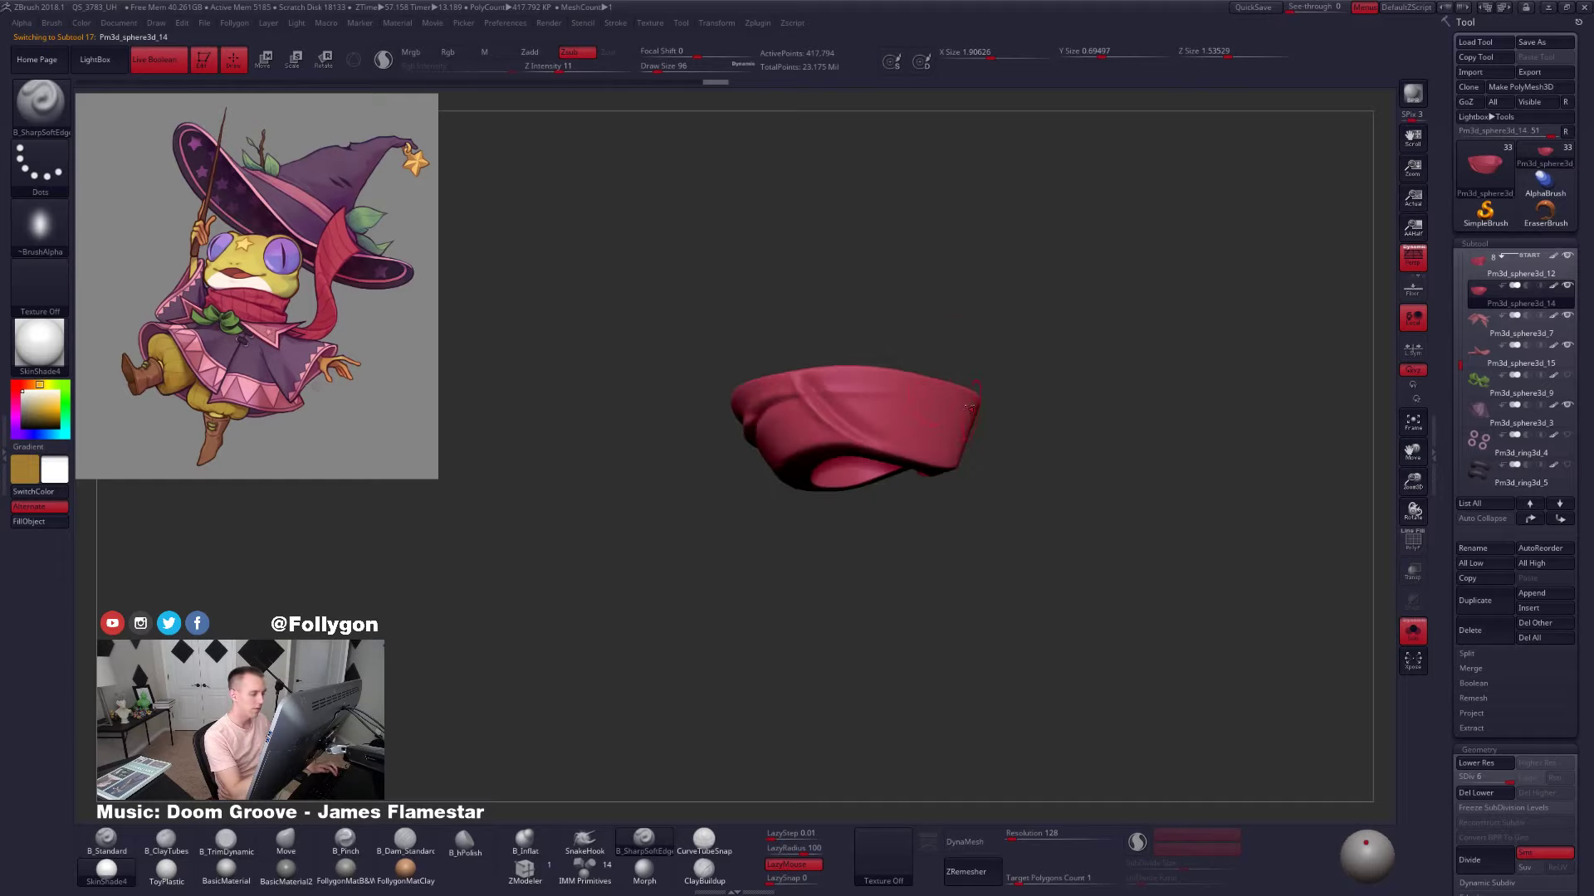
pyautogui.hotkey('alt', 's')
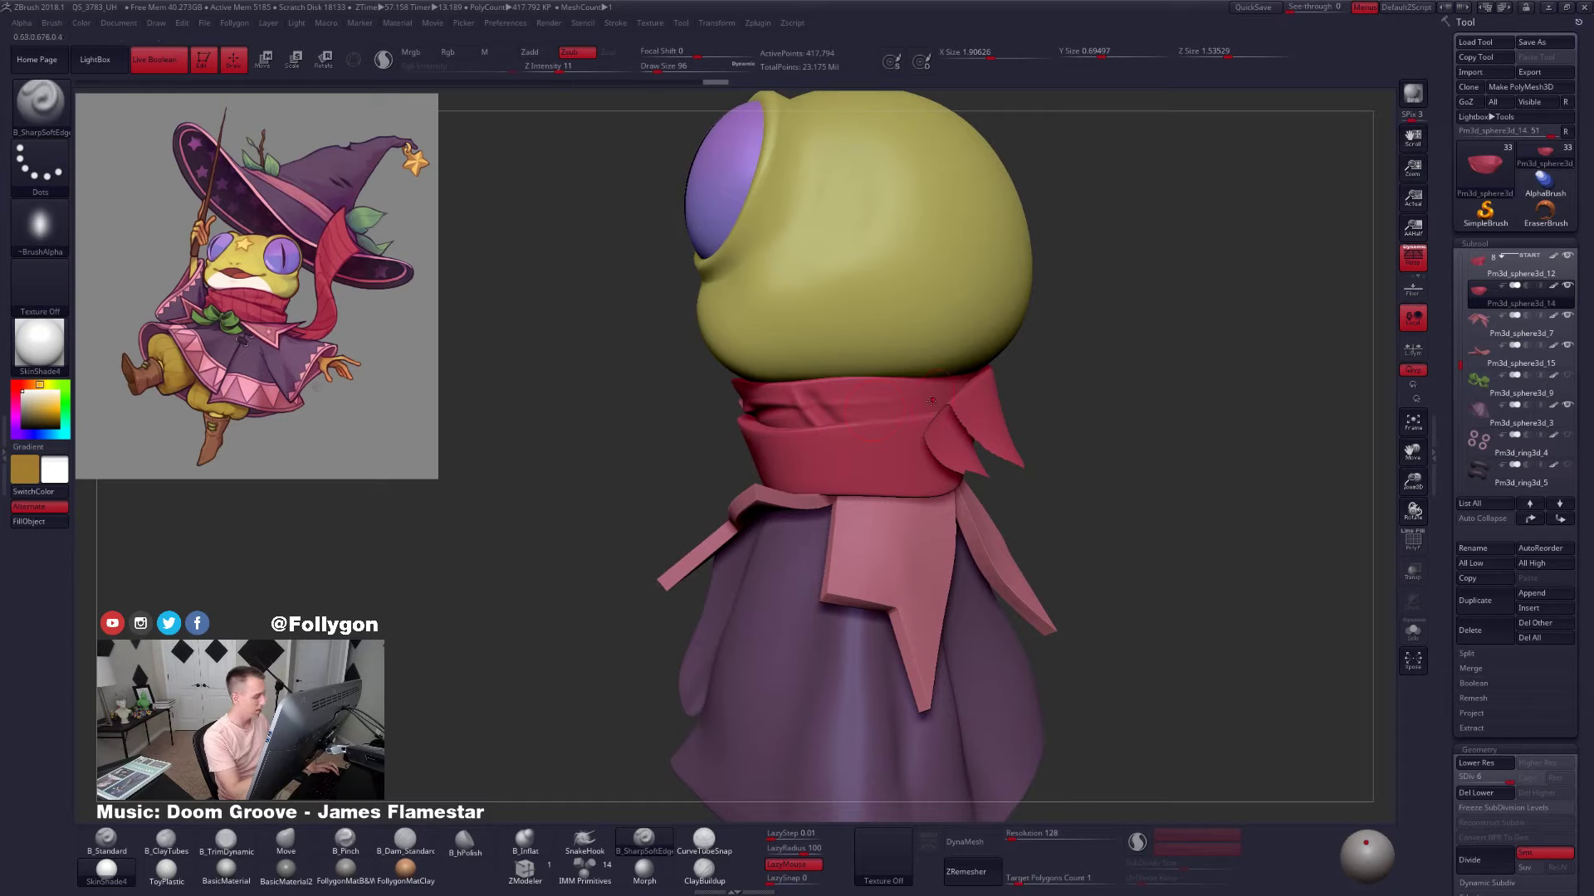
pyautogui.hotkey('alt', 's')
pyautogui.hotkey('alt', 's')
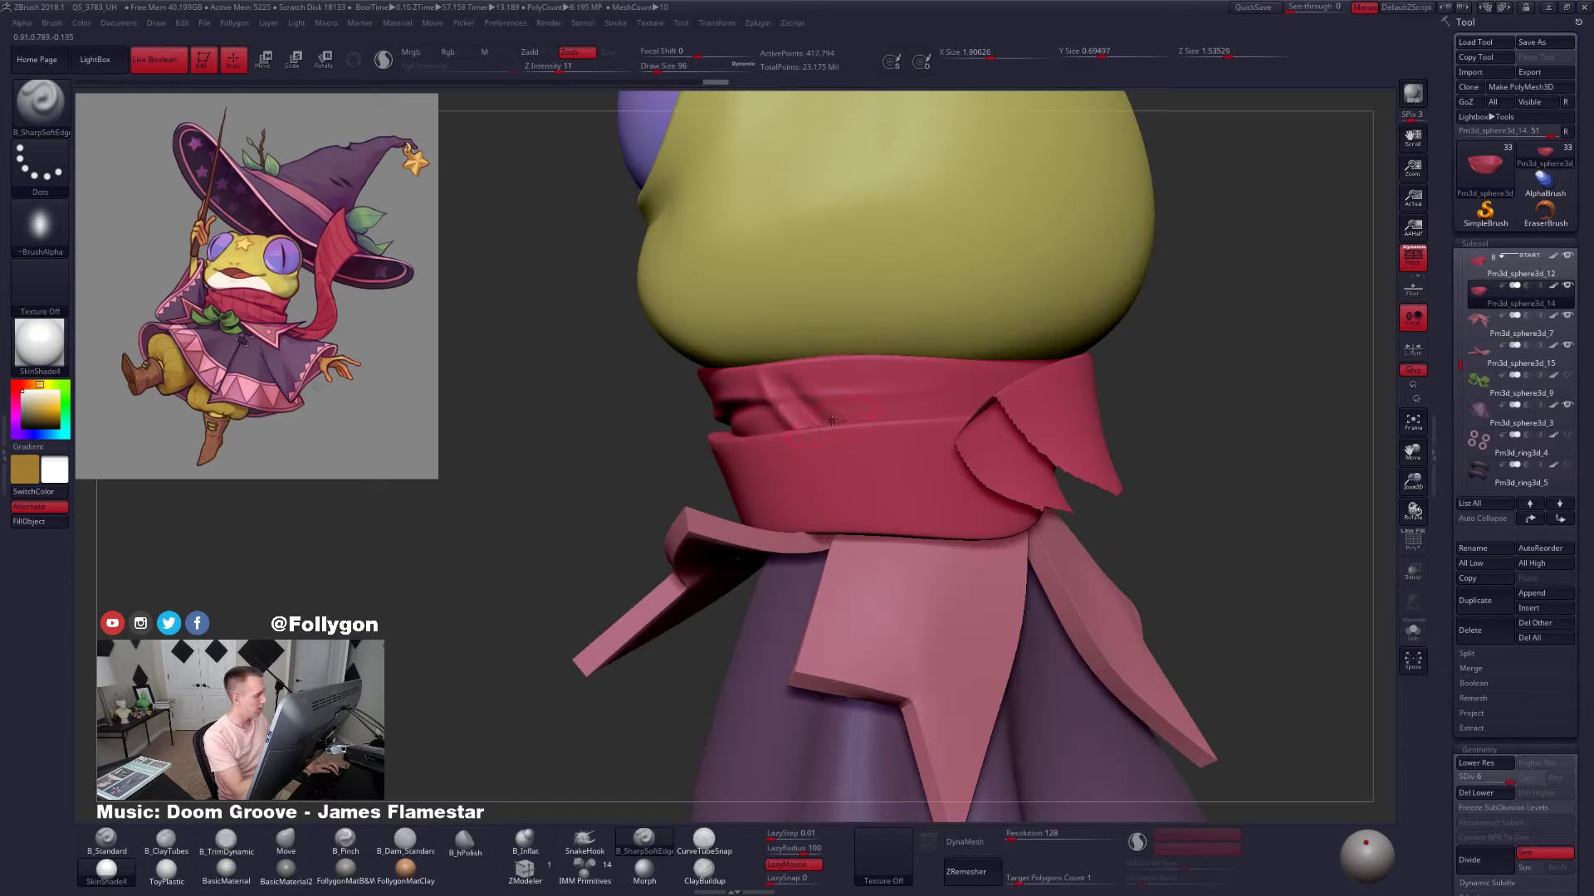
pyautogui.hotkey('alt', 's')
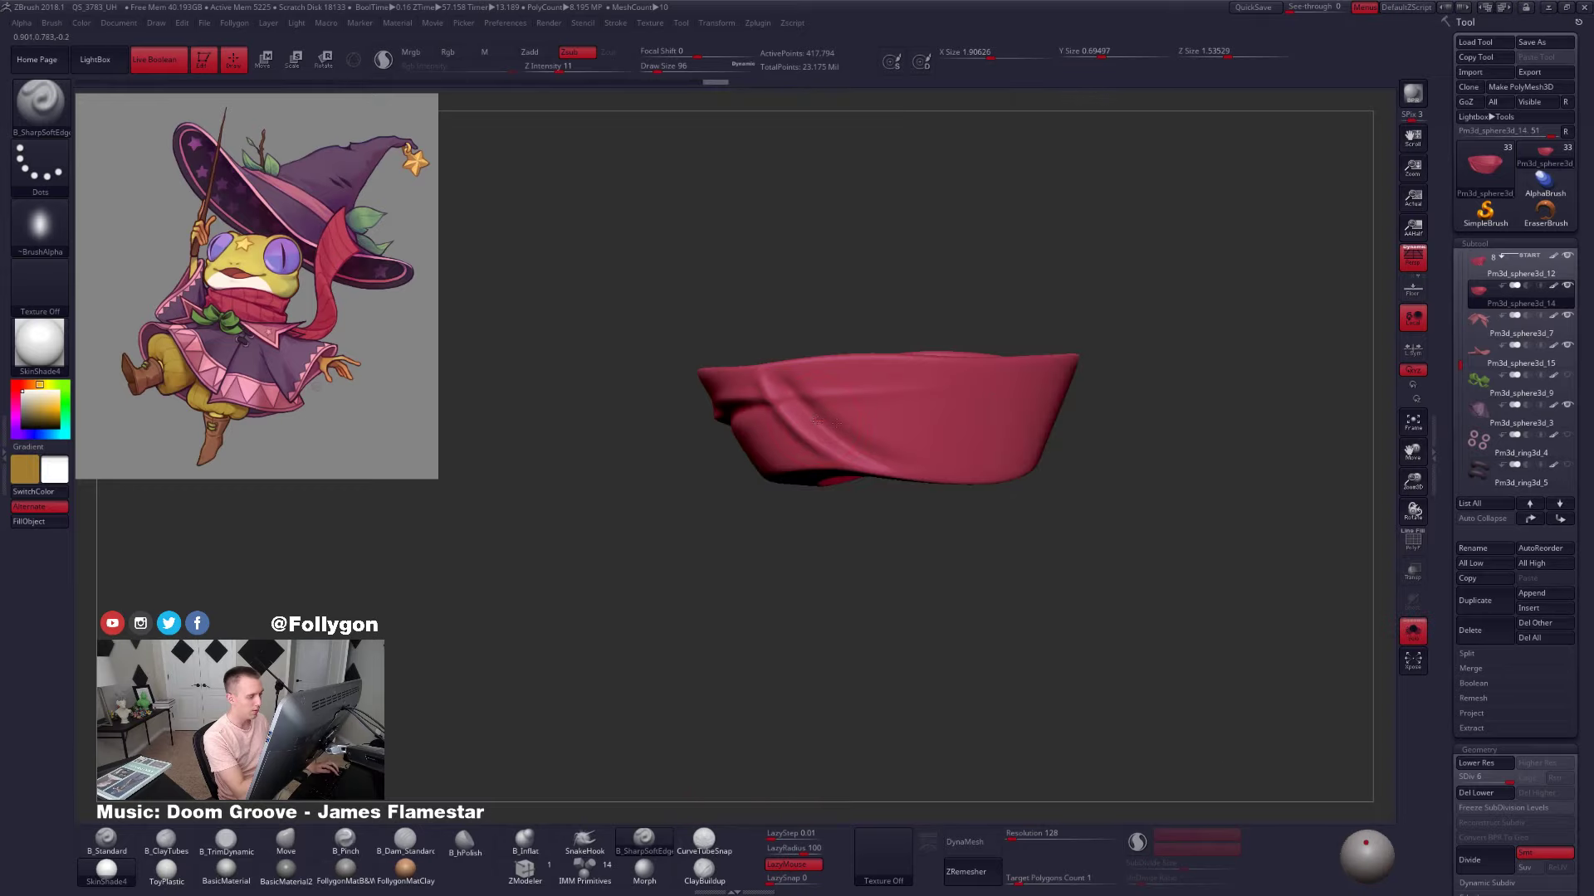
pyautogui.moveTo(901, 428)
pyautogui.mouseDown()
pyautogui.moveTo(1087, 413)
pyautogui.moveTo(935, 455)
pyautogui.mouseUp()
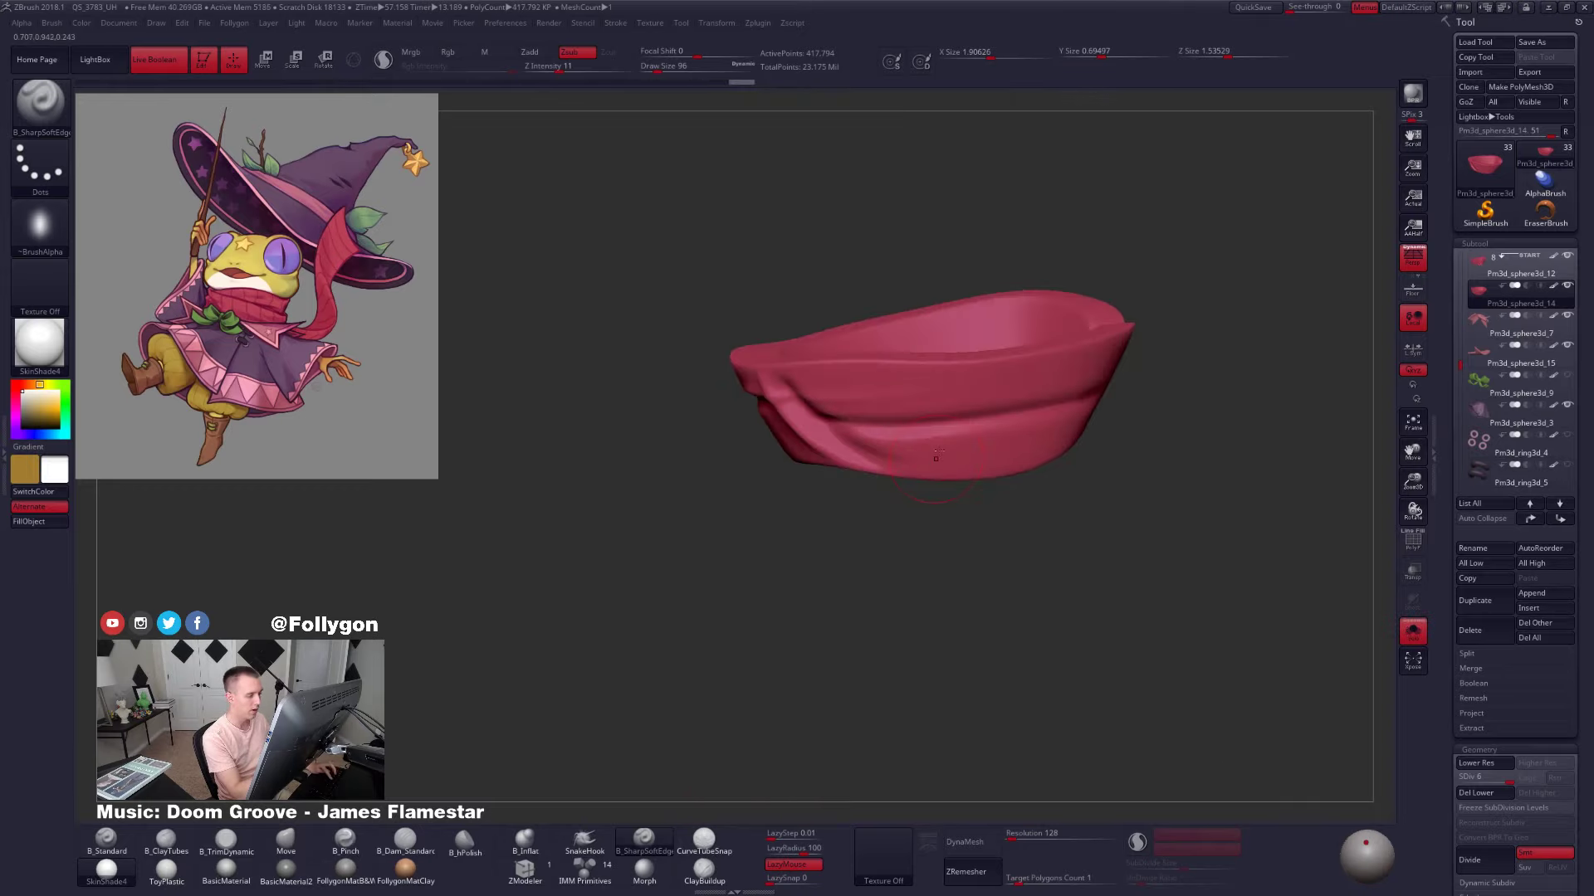
pyautogui.hotkey('alt', 's')
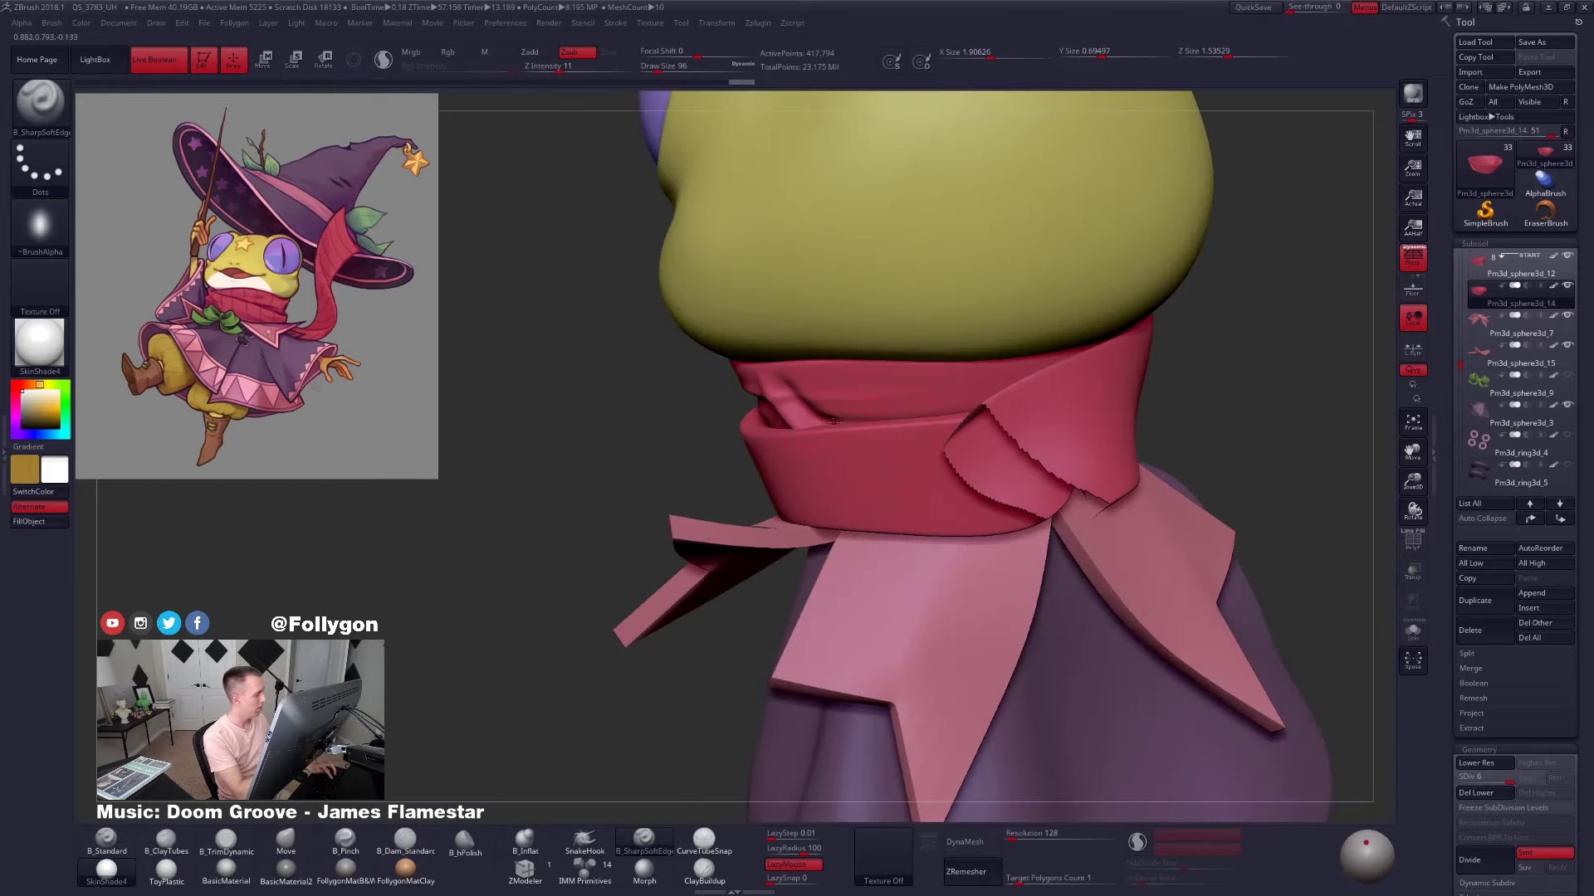
# Carve further folds around the back of the isolated neck wrap and show it with the rest of the character
pyautogui.hotkey('alt', 's')
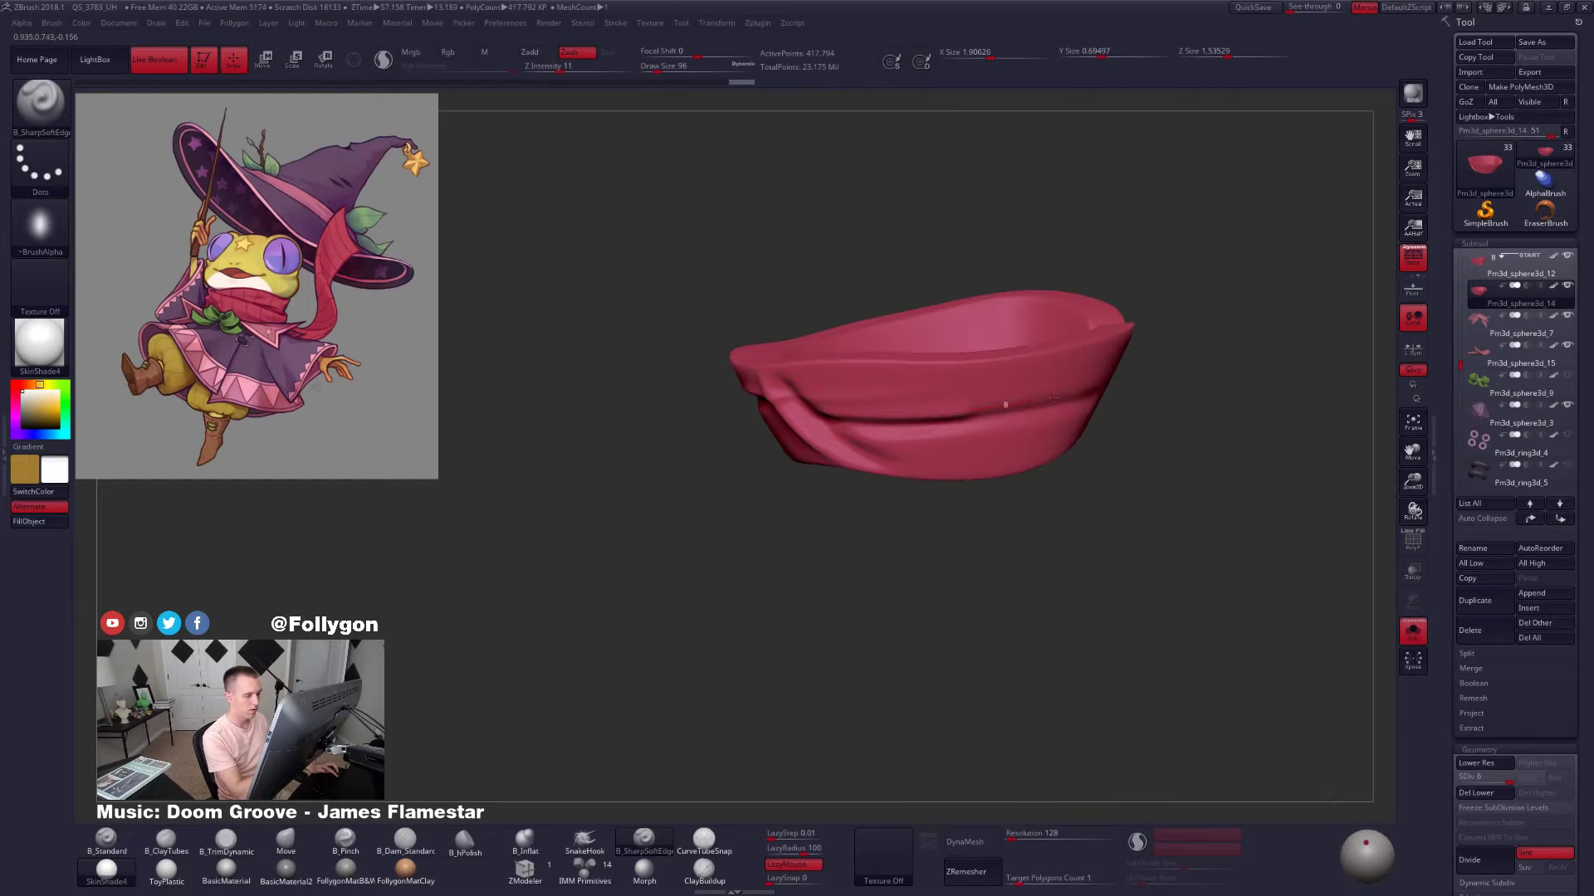
pyautogui.moveTo(998, 384); pyautogui.dragTo(859, 423, button='right')
pyautogui.hotkey('alt', 's')
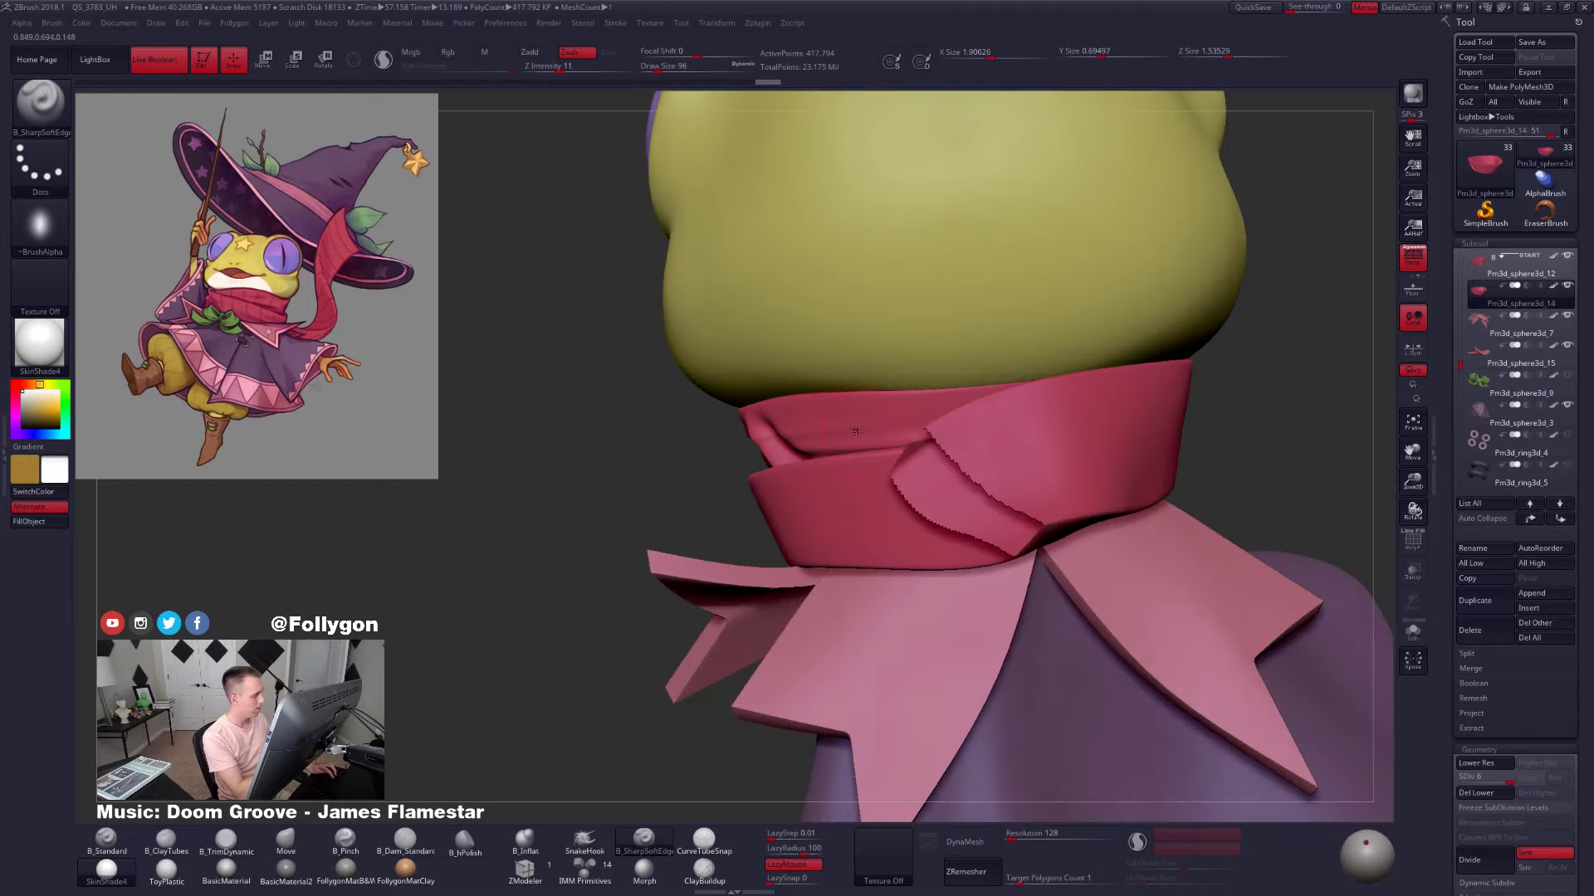
pyautogui.hotkey('alt', 's')
pyautogui.moveTo(876, 422); pyautogui.dragTo(1150, 397)
pyautogui.moveTo(1150, 397); pyautogui.dragTo(1091, 388, button='right')
pyautogui.moveTo(901, 418); pyautogui.dragTo(801, 426)
pyautogui.moveTo(801, 427)
pyautogui.mouseDown(button='right')
pyautogui.moveTo(917, 422)
pyautogui.moveTo(887, 484)
pyautogui.mouseUp(button='right')
pyautogui.keyDown('alt'); pyautogui.moveTo(886, 484); pyautogui.dragTo(1043, 484, button='right'); pyautogui.keyUp('alt')
pyautogui.hotkey('alt', 's')
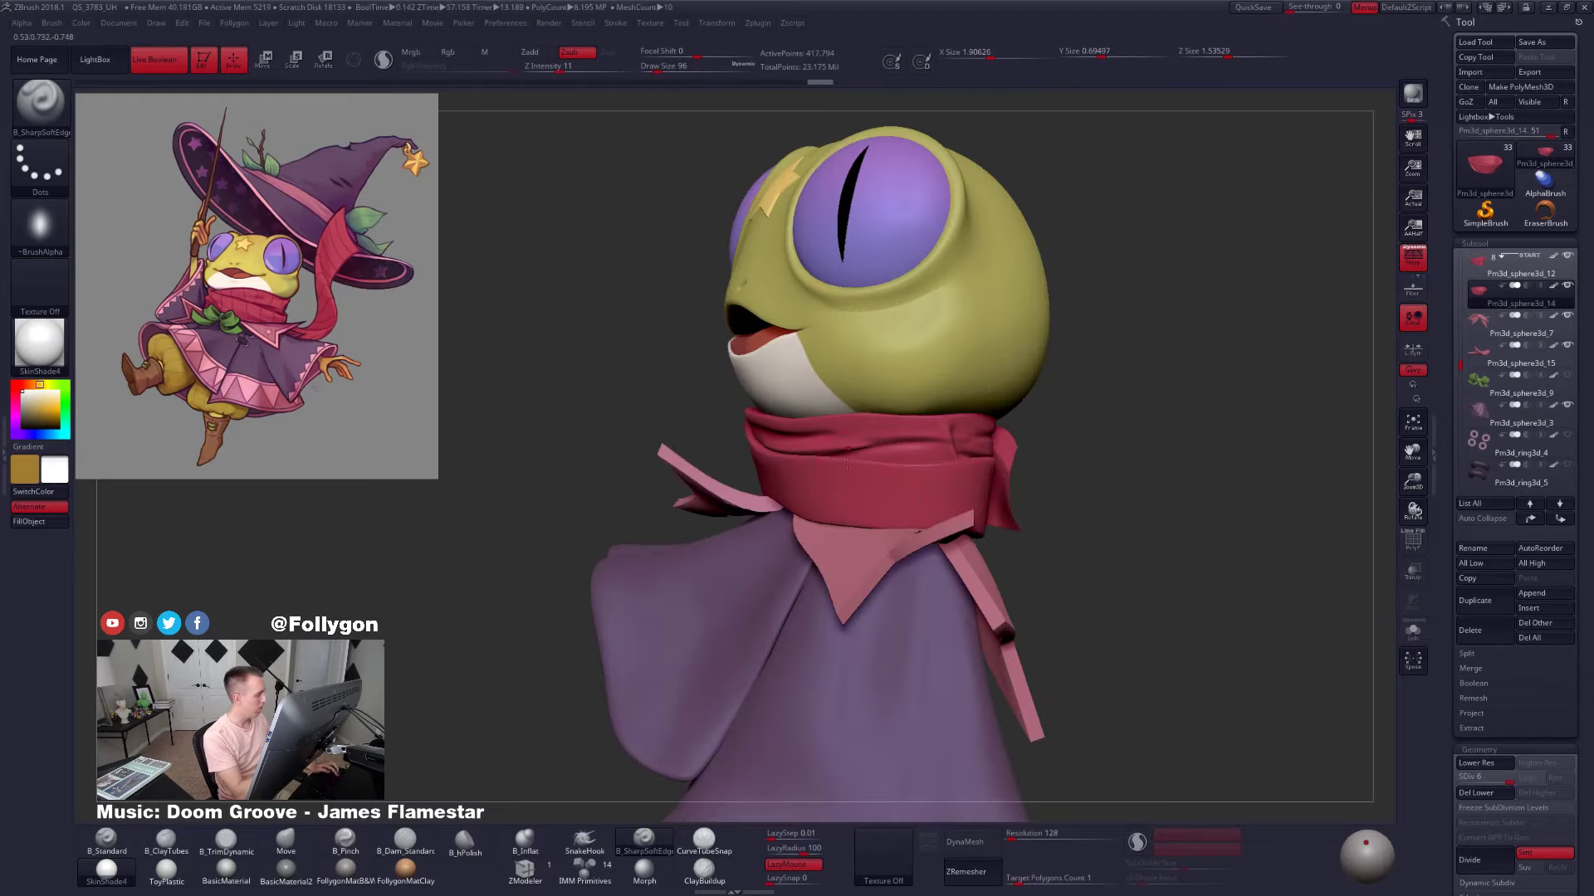
# Isolate the neck wrap and carve long horizontal folds along its side, blending them into the existing creases
pyautogui.keyDown('ctrl'); pyautogui.moveTo(844, 468); pyautogui.dragTo(1090, 411, button='right'); pyautogui.keyUp('ctrl')
pyautogui.hotkey('alt', 's')
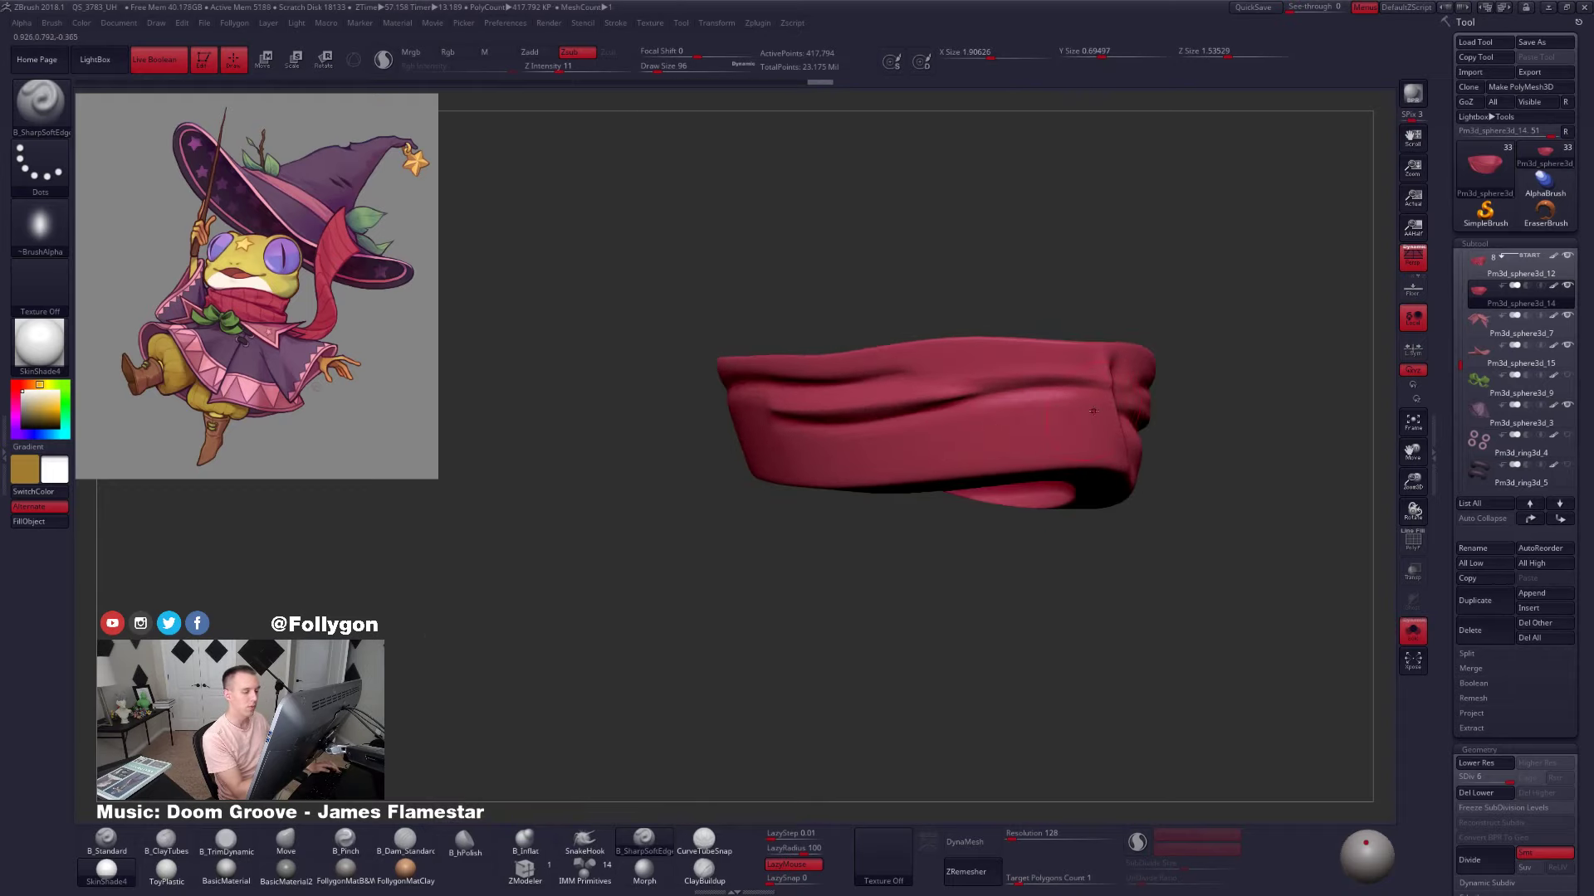
pyautogui.moveTo(1112, 412)
pyautogui.mouseDown()
pyautogui.moveTo(1028, 402)
pyautogui.moveTo(779, 452)
pyautogui.mouseUp()
pyautogui.moveTo(1099, 438); pyautogui.dragTo(925, 394, button='right')
pyautogui.hotkey('alt', 's')
pyautogui.hotkey('alt', 's')
pyautogui.keyDown('alt'); pyautogui.moveTo(925, 393); pyautogui.dragTo(863, 386, button='right'); pyautogui.keyUp('alt')
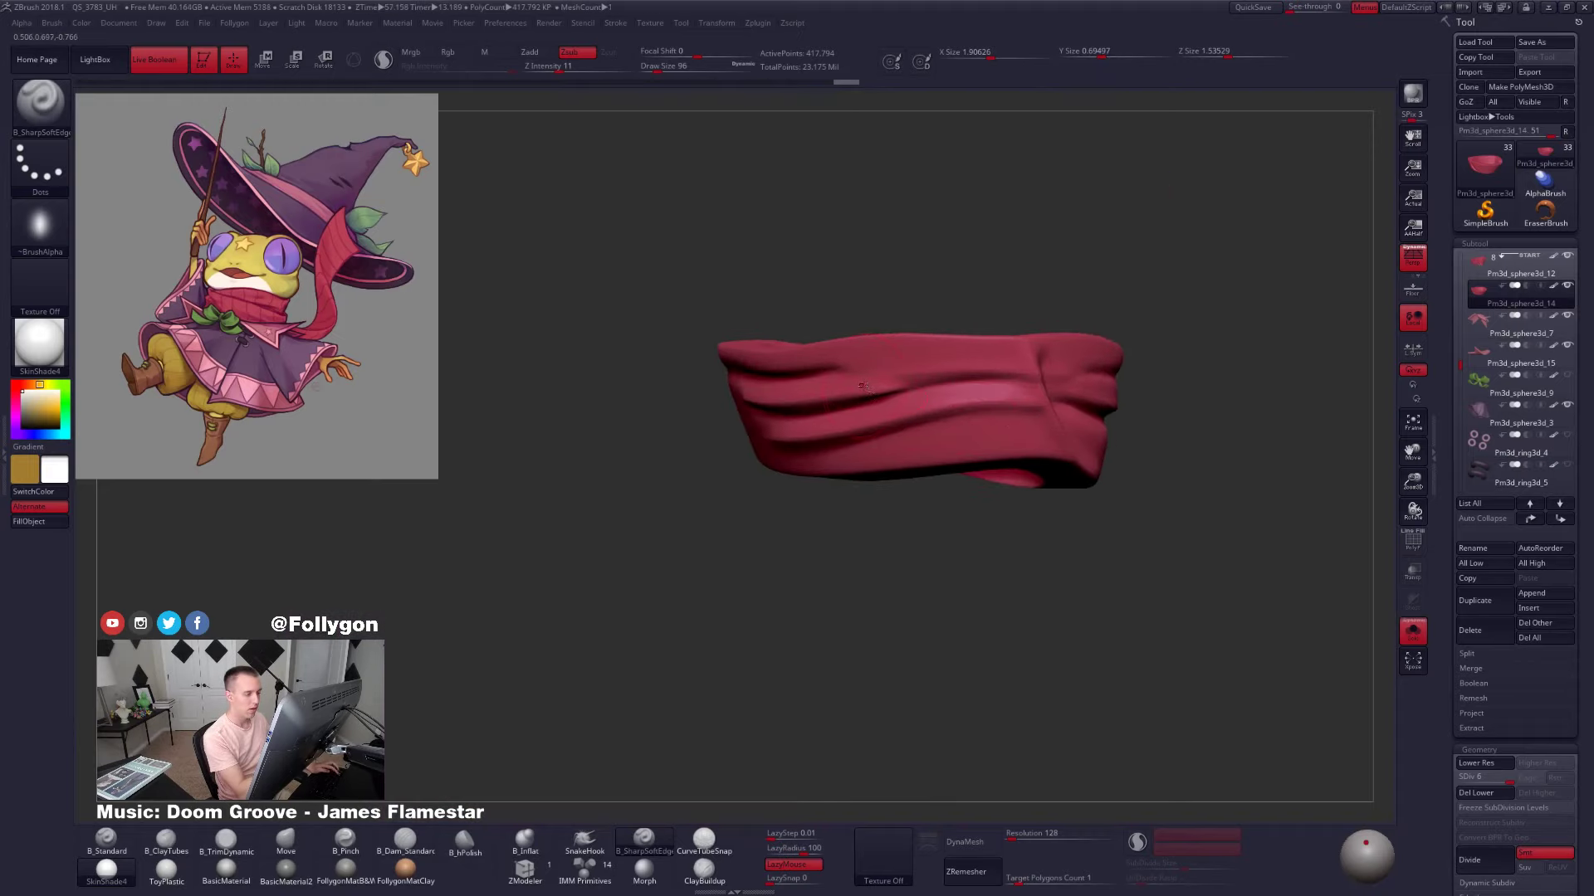
pyautogui.moveTo(957, 374); pyautogui.dragTo(1041, 370)
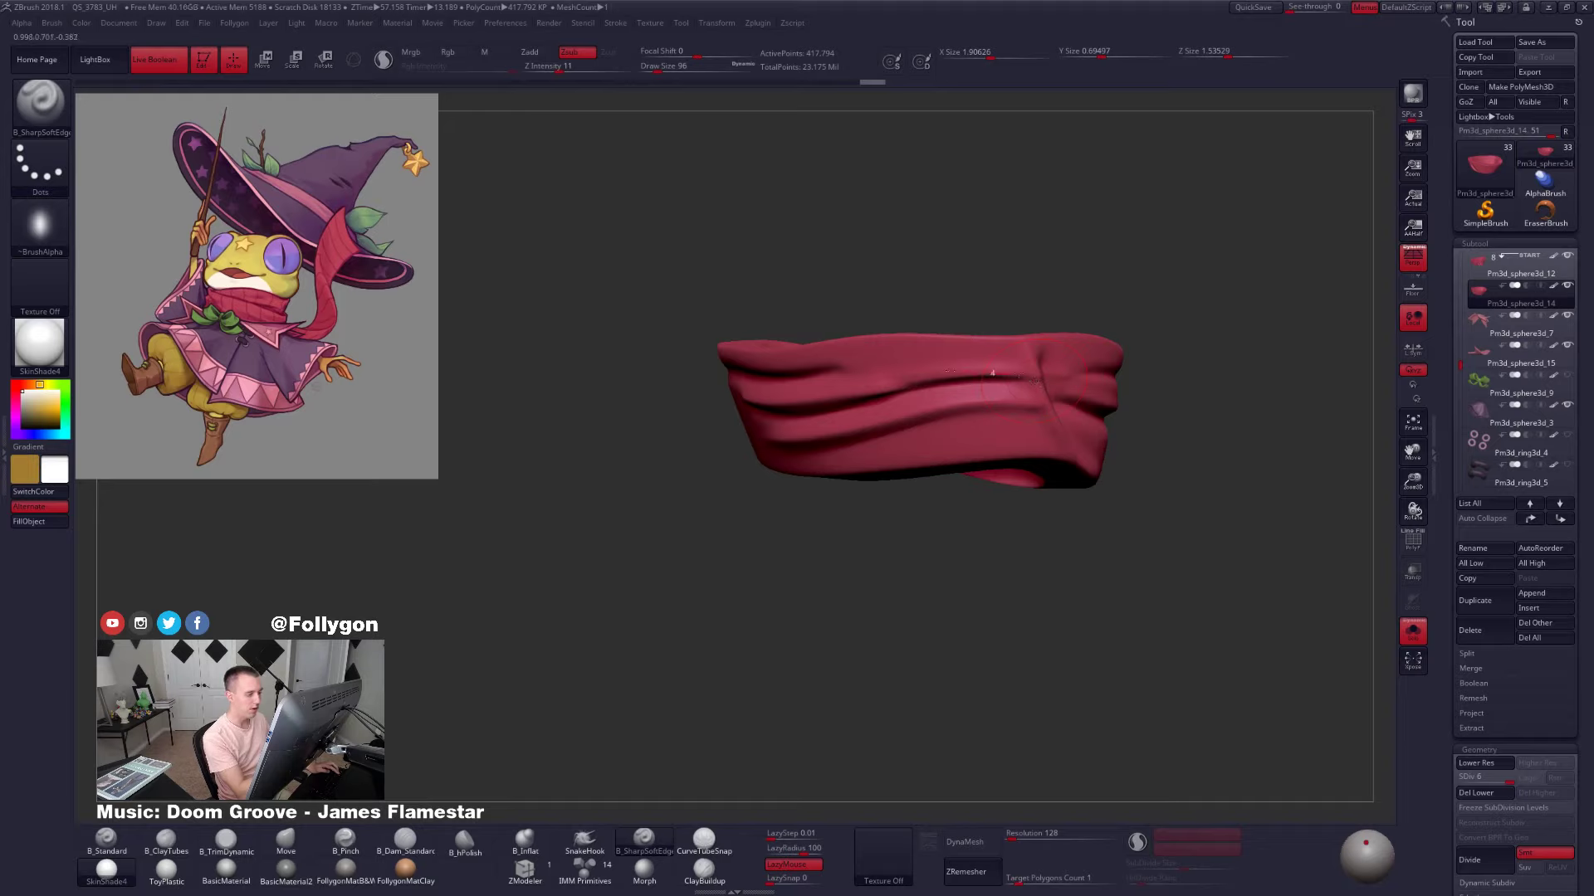
pyautogui.moveTo(737, 441); pyautogui.dragTo(723, 311)
# Switch to the Move brush, go over the isolated neck wrap from several angles, and show the head and robe again
pyautogui.moveTo(911, 374); pyautogui.dragTo(909, 307, button='right')
pyautogui.moveTo(909, 426); pyautogui.dragTo(904, 532, button='right')
pyautogui.moveTo(1000, 371)
pyautogui.keyDown('ctrl'); pyautogui.mouseDown()
pyautogui.moveTo(921, 389)
pyautogui.moveTo(907, 555)
pyautogui.moveTo(1133, 436)
pyautogui.mouseUp(); pyautogui.keyUp('ctrl')
pyautogui.moveTo(880, 540)
pyautogui.mouseDown(button='right')
pyautogui.moveTo(904, 401)
pyautogui.moveTo(904, 522)
pyautogui.moveTo(938, 506)
pyautogui.mouseUp(button='right')
pyautogui.keyDown('ctrl'); pyautogui.moveTo(1025, 455); pyautogui.dragTo(1043, 475); pyautogui.keyUp('ctrl')
pyautogui.moveTo(1012, 465); pyautogui.dragTo(1071, 473, button='right')
pyautogui.hotkey('alt', 's')
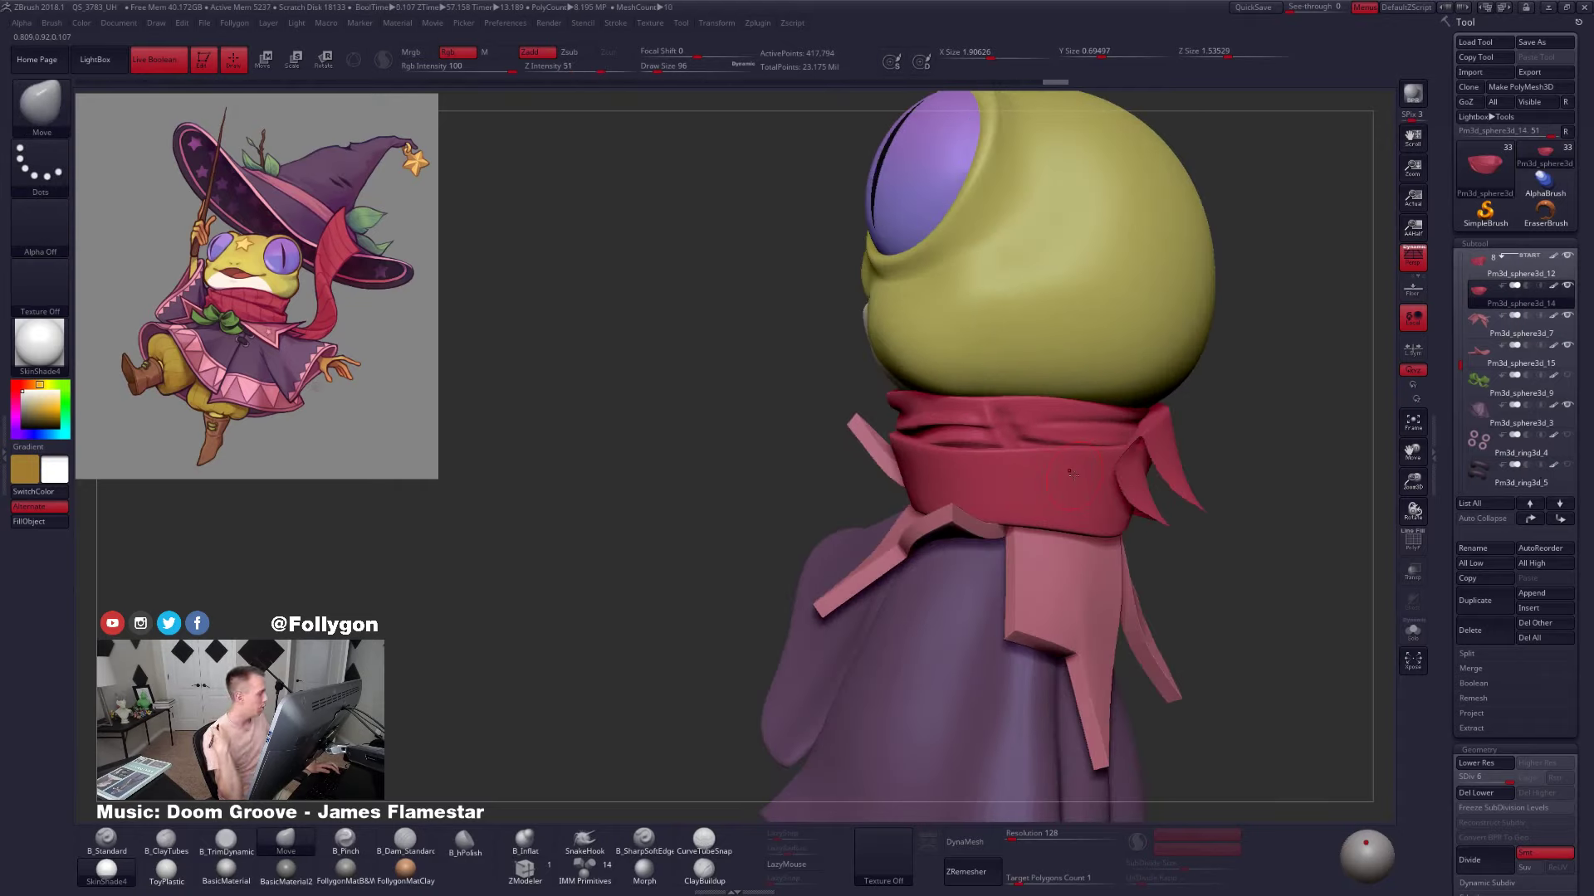
# Enlarge the Move brush's draw size to about 239 for reshaping the neck wrap under the chin
pyautogui.moveTo(664, 508); pyautogui.dragTo(802, 491, button='right')
pyautogui.press('space')
pyautogui.moveTo(848, 409); pyautogui.dragTo(853, 409)
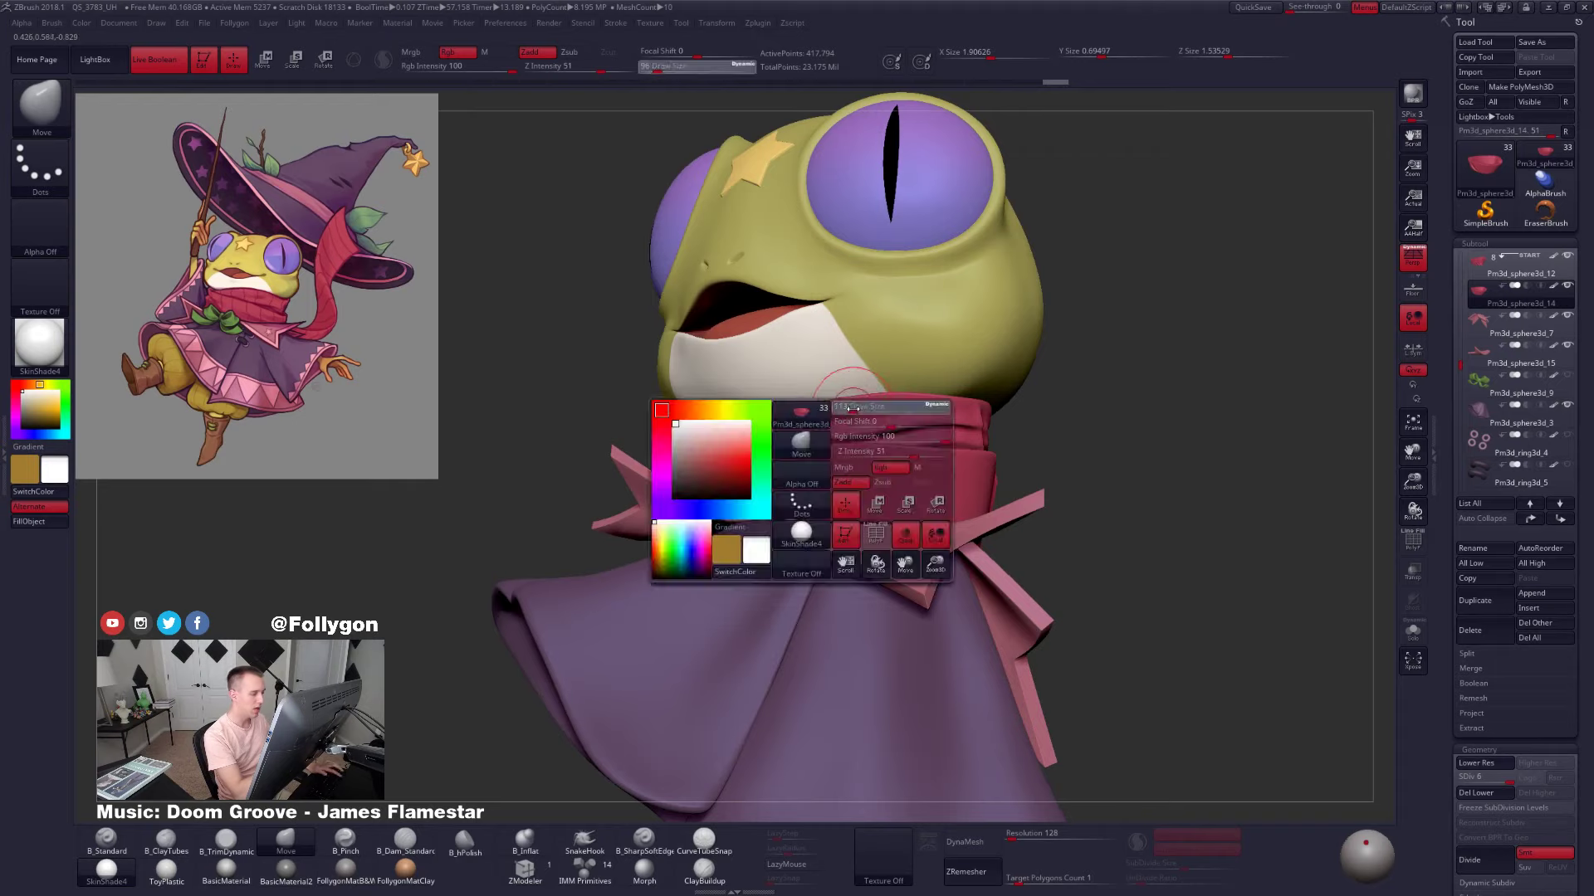
pyautogui.moveTo(855, 420); pyautogui.dragTo(905, 425, button='right')
pyautogui.press('space')
pyautogui.moveTo(810, 399); pyautogui.dragTo(814, 398)
pyautogui.moveTo(814, 407)
pyautogui.mouseDown(button='right')
pyautogui.moveTo(829, 415)
pyautogui.moveTo(725, 398)
pyautogui.moveTo(761, 390)
pyautogui.mouseUp(button='right')
# Drop the neck wrap to subdivision level 2 and reshape its upper edge under the chin with the Move brush
pyautogui.hotkey('shift', 'd')
pyautogui.hotkey('shift', 'd')
pyautogui.hotkey('shift', 'd')
pyautogui.hotkey('shift', 'd')
pyautogui.hotkey('shift', 'd')
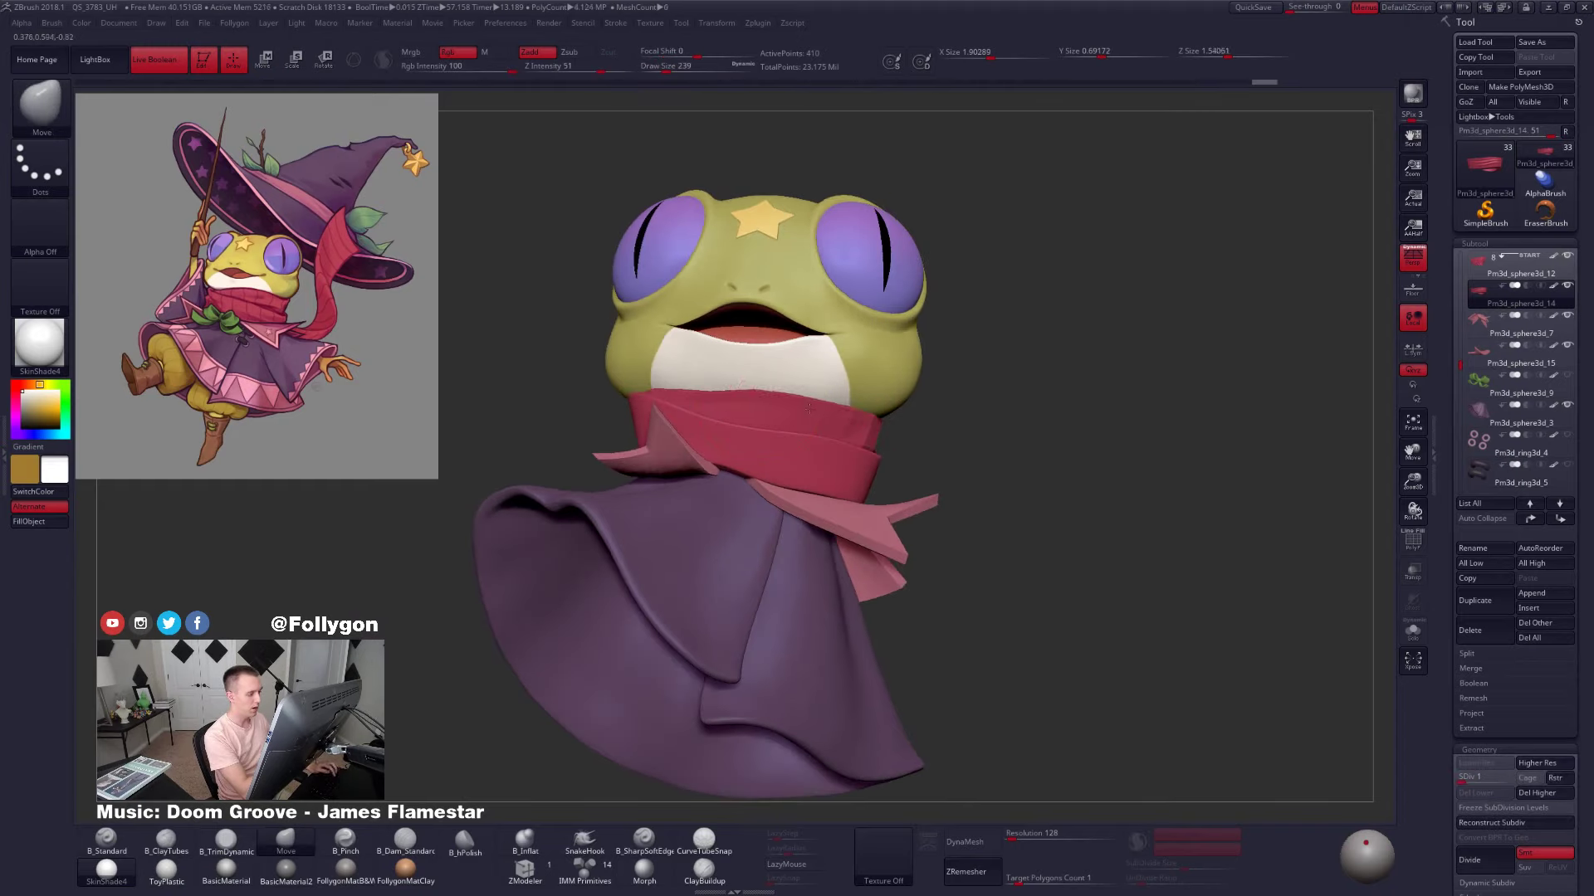
pyautogui.press('d')
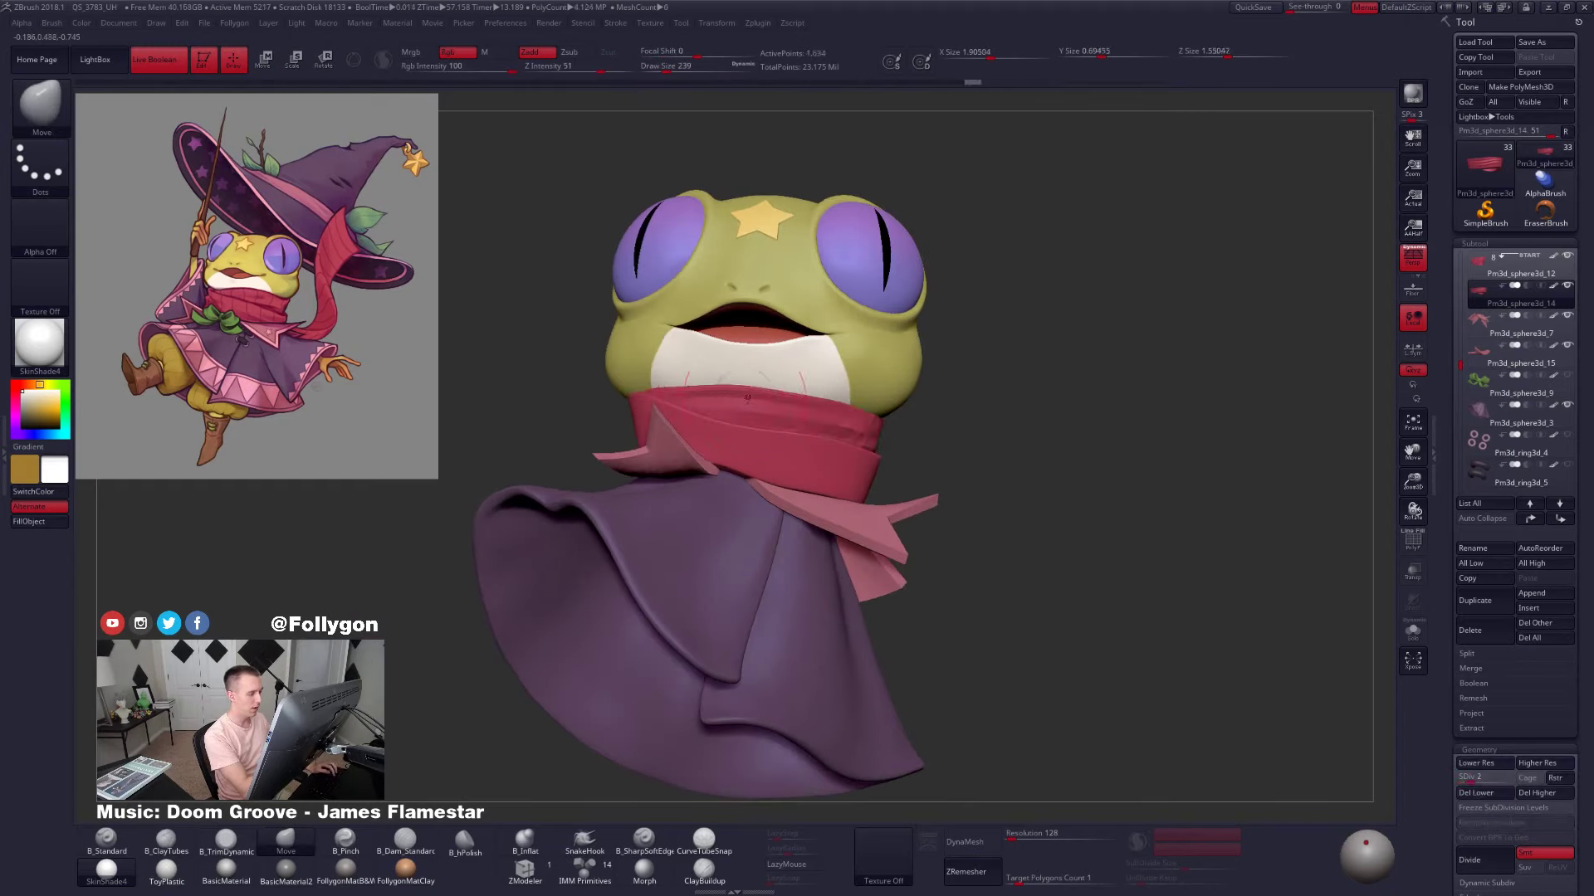
pyautogui.keyDown('shift'); pyautogui.moveTo(742, 399); pyautogui.dragTo(705, 363, button='right'); pyautogui.keyUp('shift')
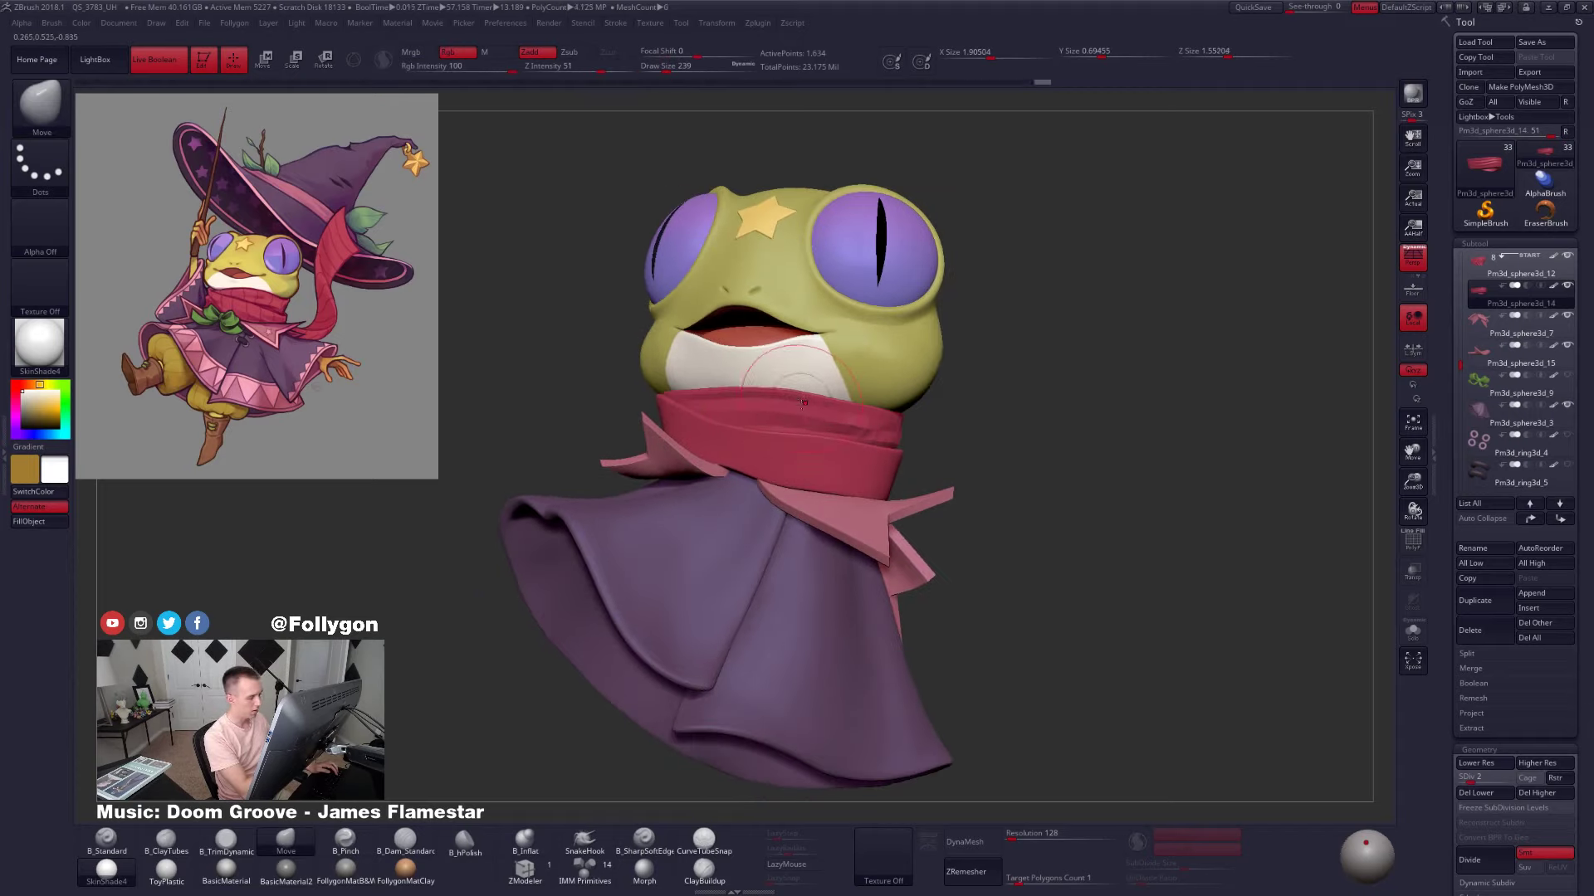
pyautogui.moveTo(803, 402)
pyautogui.mouseDown(button='right')
pyautogui.moveTo(925, 411)
pyautogui.moveTo(721, 412)
pyautogui.moveTo(775, 397)
pyautogui.moveTo(887, 408)
pyautogui.mouseUp(button='right')
pyautogui.moveTo(790, 405); pyautogui.dragTo(787, 400)
pyautogui.moveTo(759, 400)
pyautogui.mouseDown(button='right')
pyautogui.moveTo(818, 400)
pyautogui.moveTo(771, 397)
pyautogui.mouseUp(button='right')
pyautogui.moveTo(781, 403); pyautogui.dragTo(781, 397)
pyautogui.moveTo(781, 374)
pyautogui.mouseDown(button='right')
pyautogui.moveTo(781, 408)
pyautogui.moveTo(741, 400)
pyautogui.moveTo(776, 420)
pyautogui.moveTo(815, 413)
pyautogui.moveTo(776, 424)
pyautogui.mouseUp(button='right')
# Raise the neck wrap to subdivision level 3, then smooth and reshape its upper edge around the front and side
pyautogui.press('d')
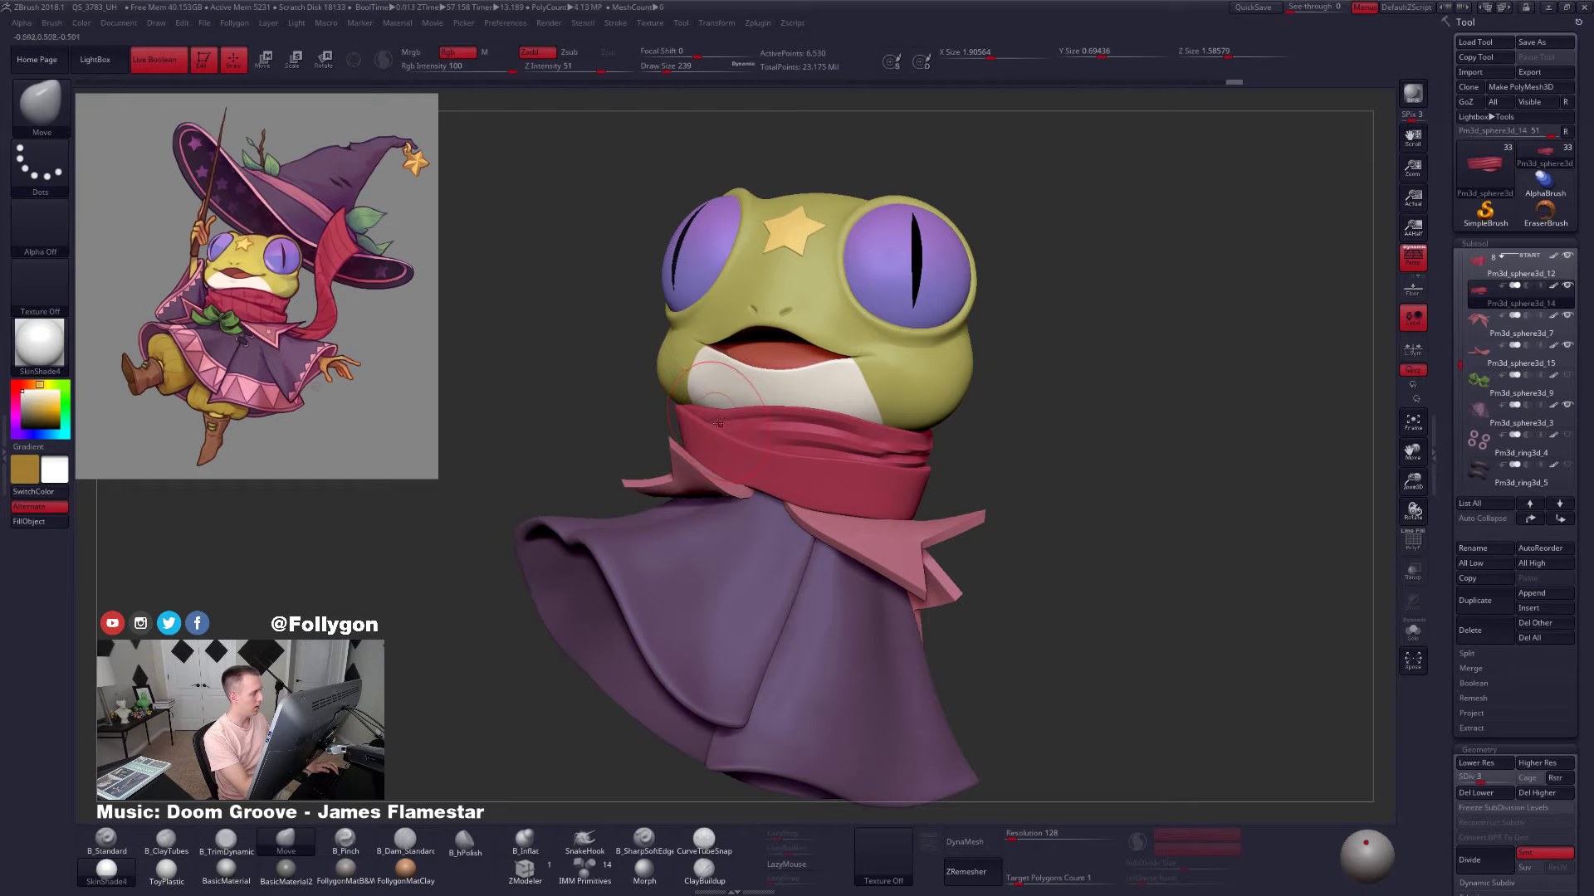
pyautogui.keyDown('shift'); pyautogui.moveTo(719, 424); pyautogui.dragTo(694, 417); pyautogui.keyUp('shift')
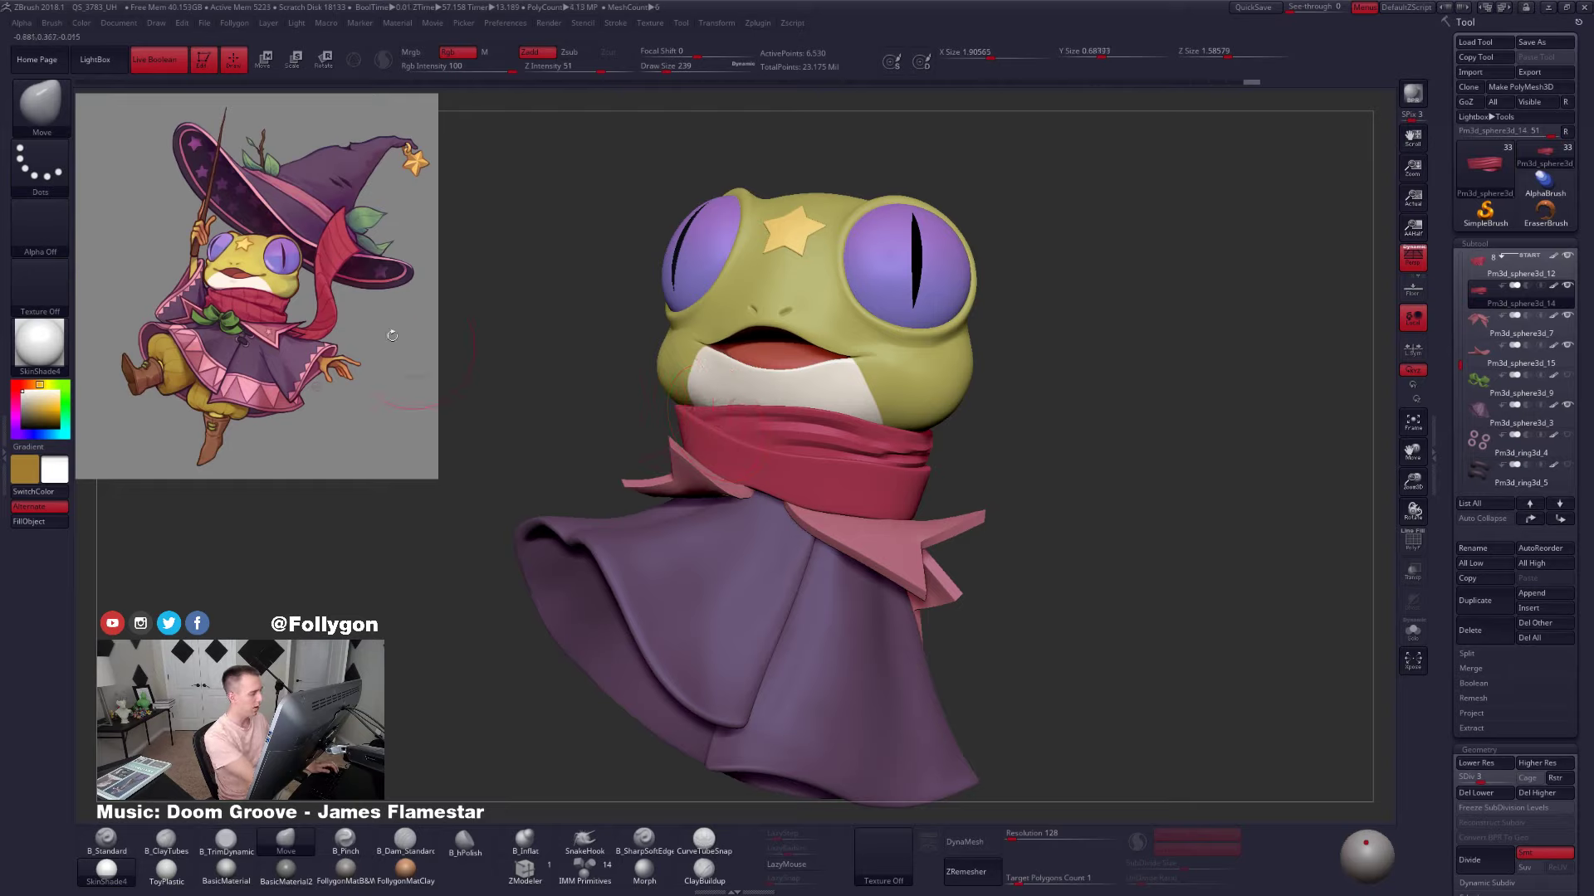
pyautogui.moveTo(810, 430); pyautogui.dragTo(813, 409, button='right')
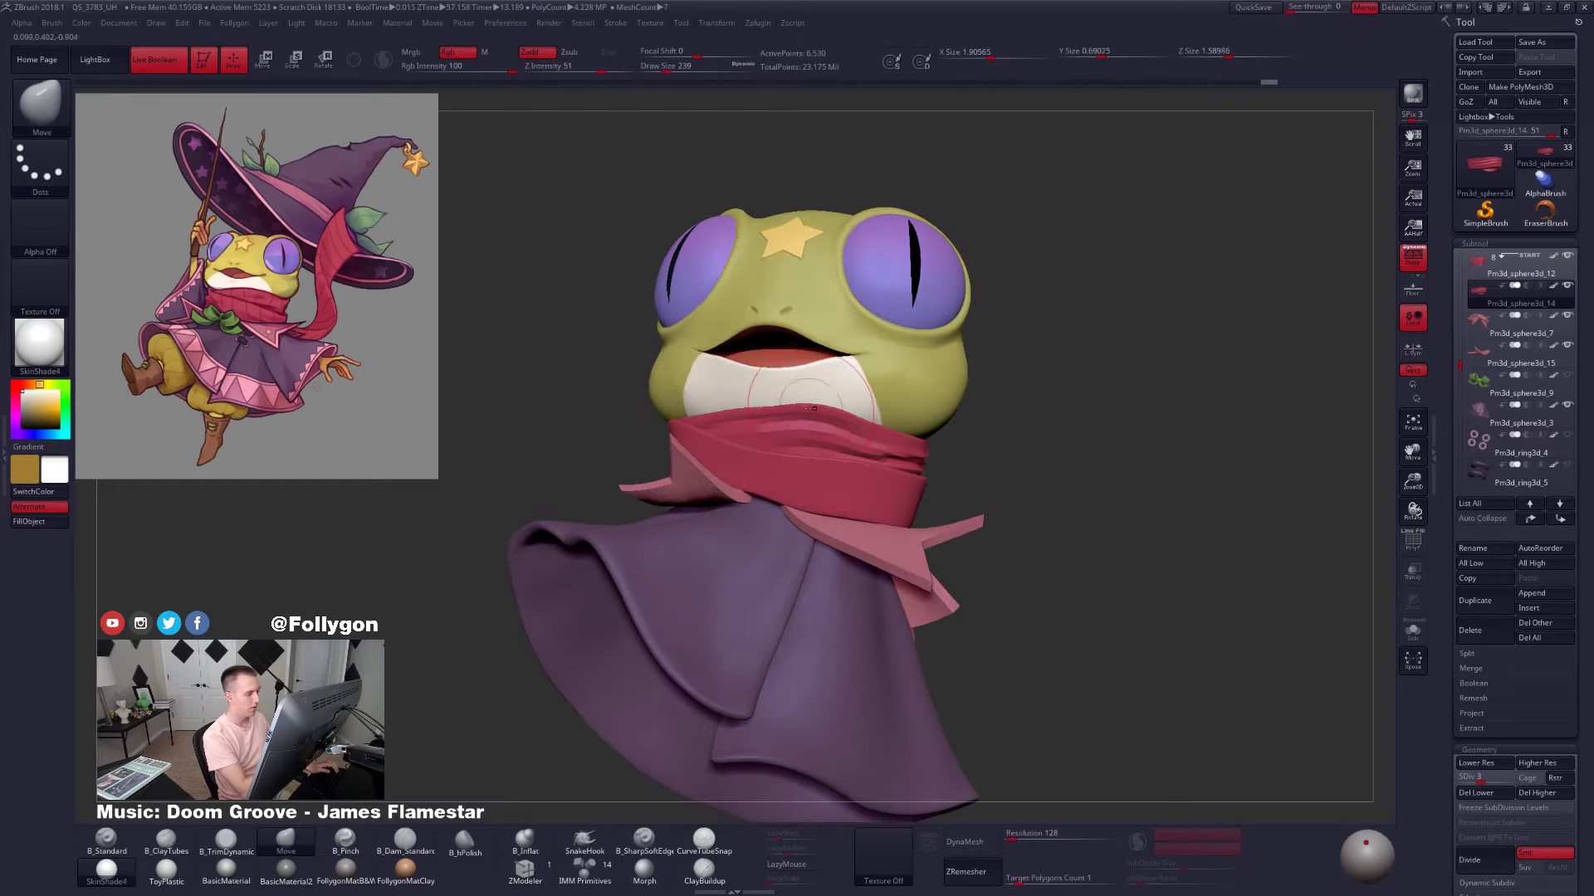
pyautogui.moveTo(798, 436); pyautogui.dragTo(795, 445)
pyautogui.moveTo(749, 419)
pyautogui.mouseDown(button='right')
pyautogui.moveTo(763, 445)
pyautogui.moveTo(764, 413)
pyautogui.moveTo(618, 431)
pyautogui.mouseUp(button='right')
pyautogui.keyDown('shift'); pyautogui.moveTo(888, 440); pyautogui.dragTo(900, 444); pyautogui.keyUp('shift')
pyautogui.moveTo(911, 440)
pyautogui.mouseDown(button='right')
pyautogui.moveTo(903, 430)
pyautogui.moveTo(924, 430)
pyautogui.moveTo(821, 448)
pyautogui.mouseUp(button='right')
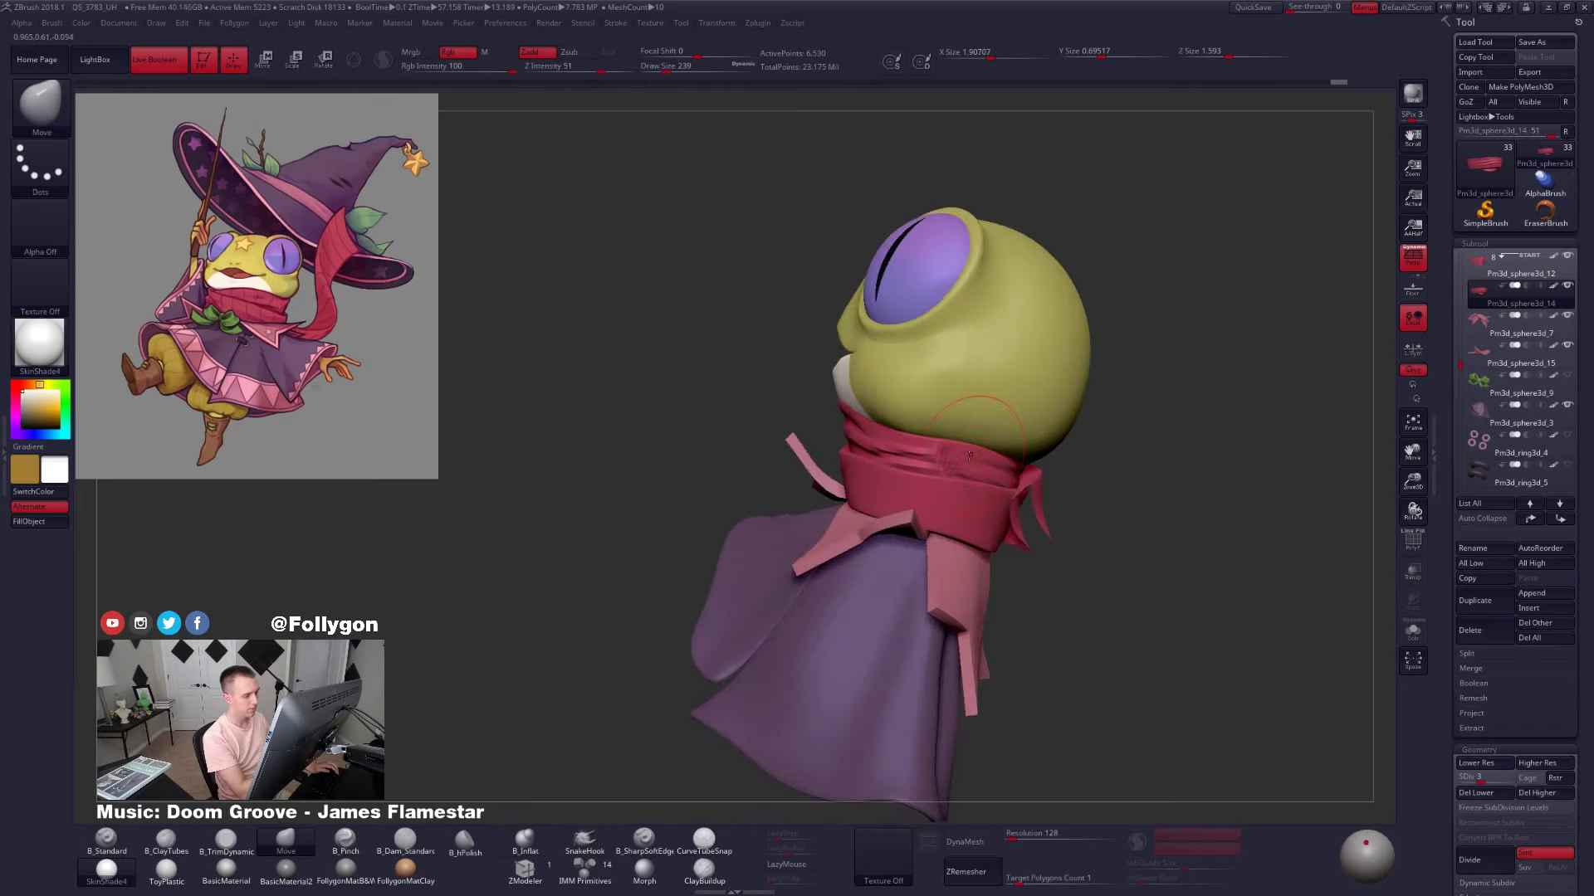
pyautogui.moveTo(979, 452); pyautogui.dragTo(938, 456, button='right')
pyautogui.keyDown('shift'); pyautogui.moveTo(934, 464); pyautogui.dragTo(946, 467); pyautogui.keyUp('shift')
pyautogui.moveTo(951, 461); pyautogui.dragTo(895, 453, button='right')
# Return the neck wrap to subdivision level 6 and set the Move brush's draw size to 170
pyautogui.moveTo(1002, 463); pyautogui.dragTo(1104, 480, button='right')
pyautogui.press('d')
pyautogui.press('d')
pyautogui.press('d')
pyautogui.press('space')
pyautogui.moveTo(990, 475); pyautogui.dragTo(967, 477)
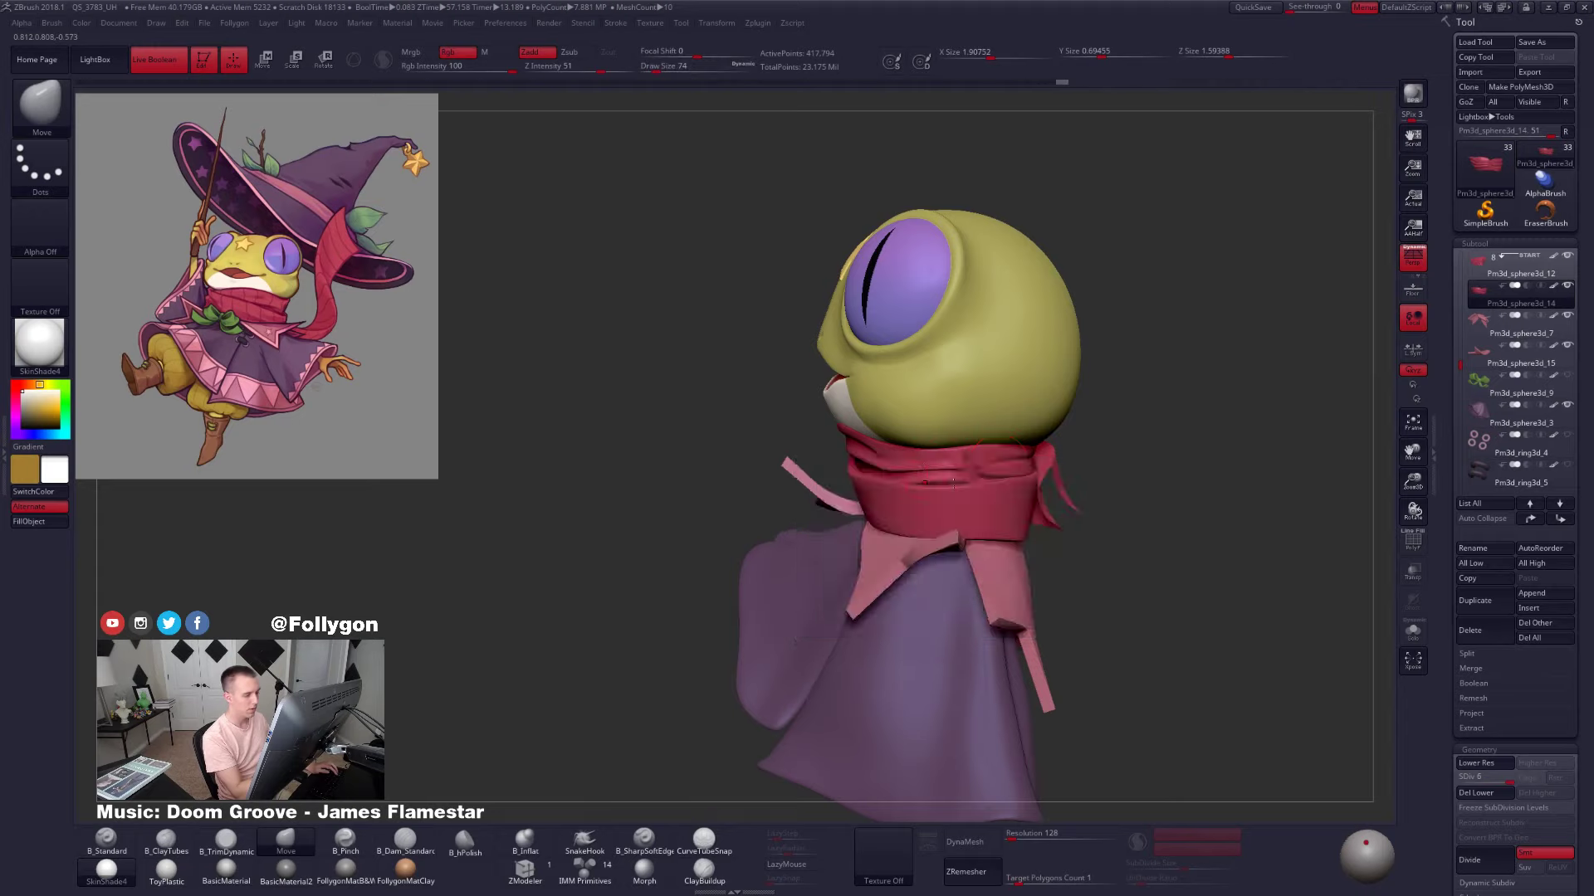
pyautogui.moveTo(817, 474); pyautogui.dragTo(921, 483, button='right')
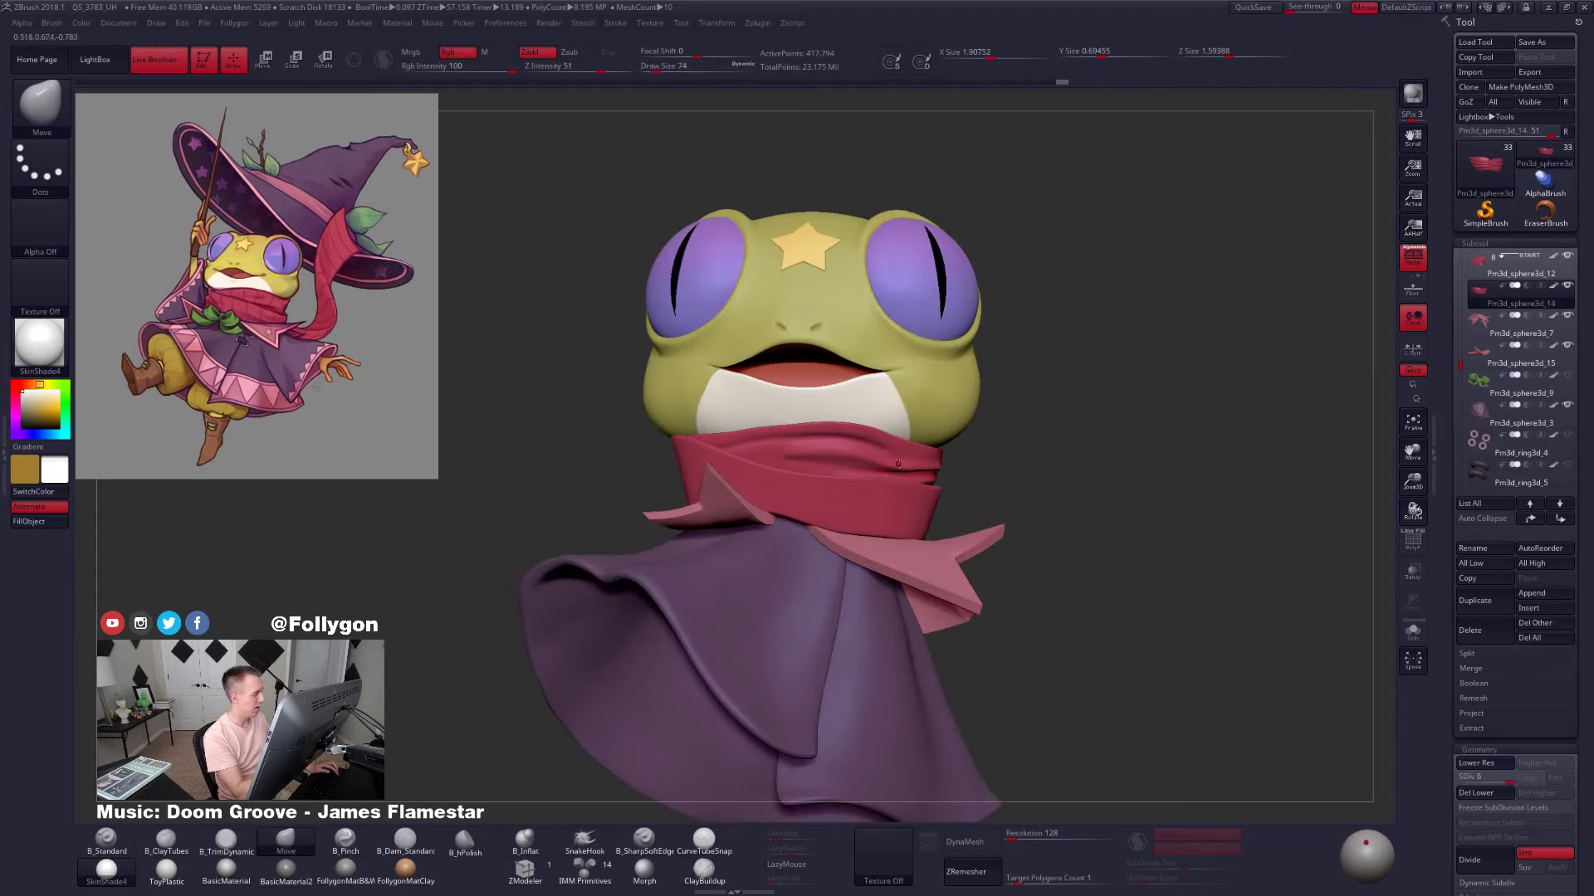
pyautogui.press('space')
pyautogui.moveTo(905, 465); pyautogui.dragTo(921, 466)
pyautogui.moveTo(954, 461)
pyautogui.mouseDown(button='right')
pyautogui.moveTo(887, 430)
pyautogui.moveTo(855, 440)
pyautogui.moveTo(899, 468)
pyautogui.moveTo(854, 465)
pyautogui.mouseUp(button='right')
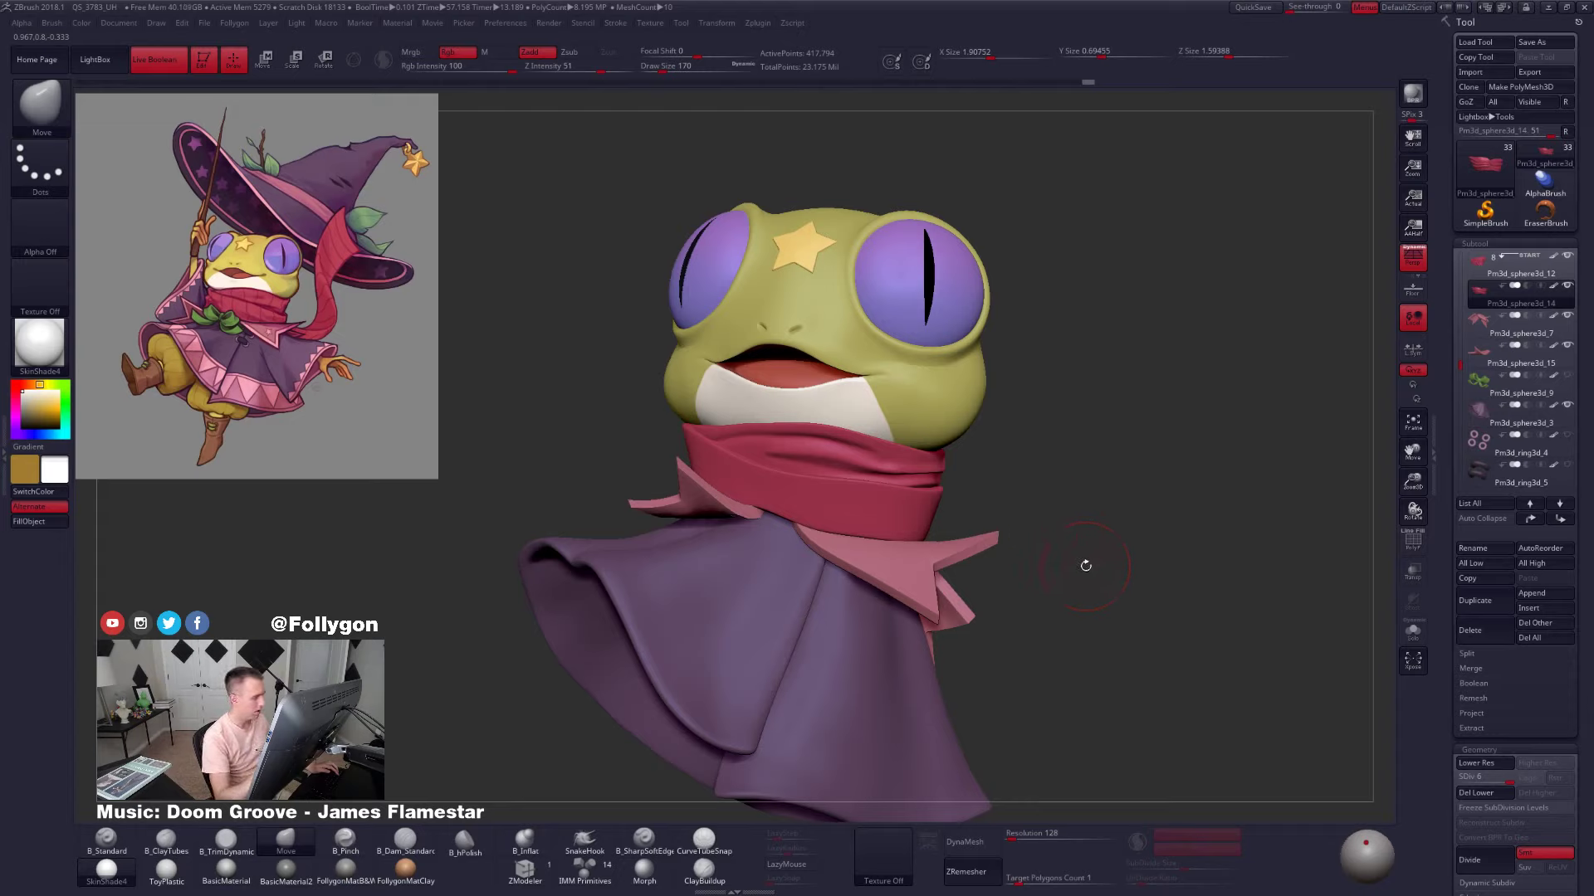
# Make the frog's head the active subtool and lower it to subdivision level 1
pyautogui.moveTo(1074, 571); pyautogui.dragTo(1017, 424, button='right')
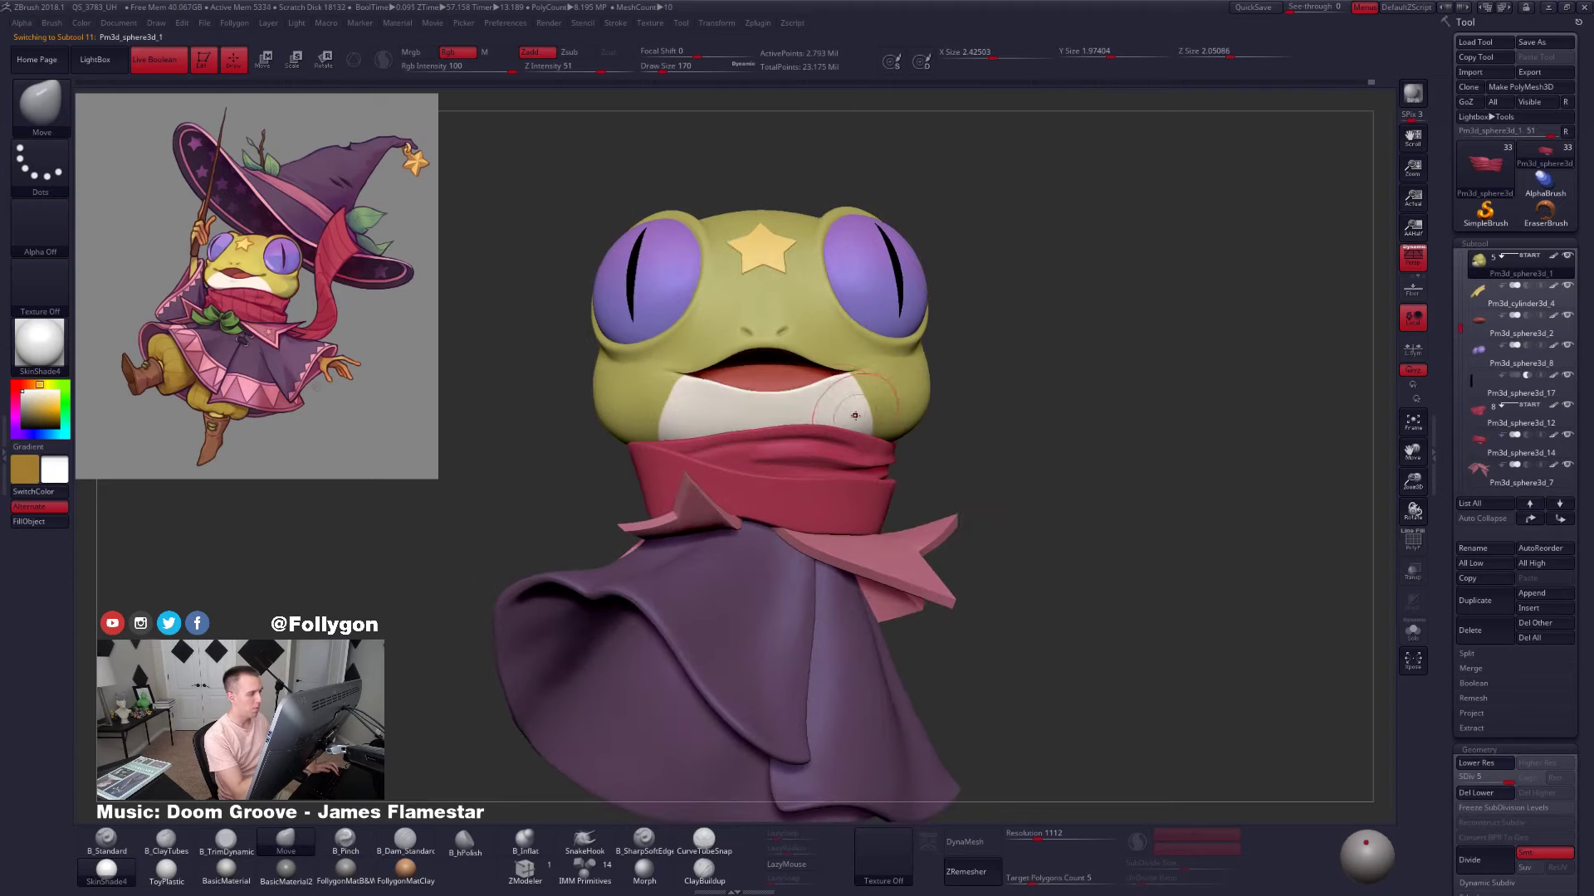
pyautogui.moveTo(822, 429)
pyautogui.keyDown('alt'); pyautogui.mouseDown(button='right')
pyautogui.moveTo(835, 479)
pyautogui.moveTo(894, 539)
pyautogui.mouseUp(button='right'); pyautogui.keyUp('alt')
pyautogui.hotkey('shift', 'd')
pyautogui.hotkey('shift', 'd')
pyautogui.hotkey('shift', 'd')
pyautogui.hotkey('shift', 'd')
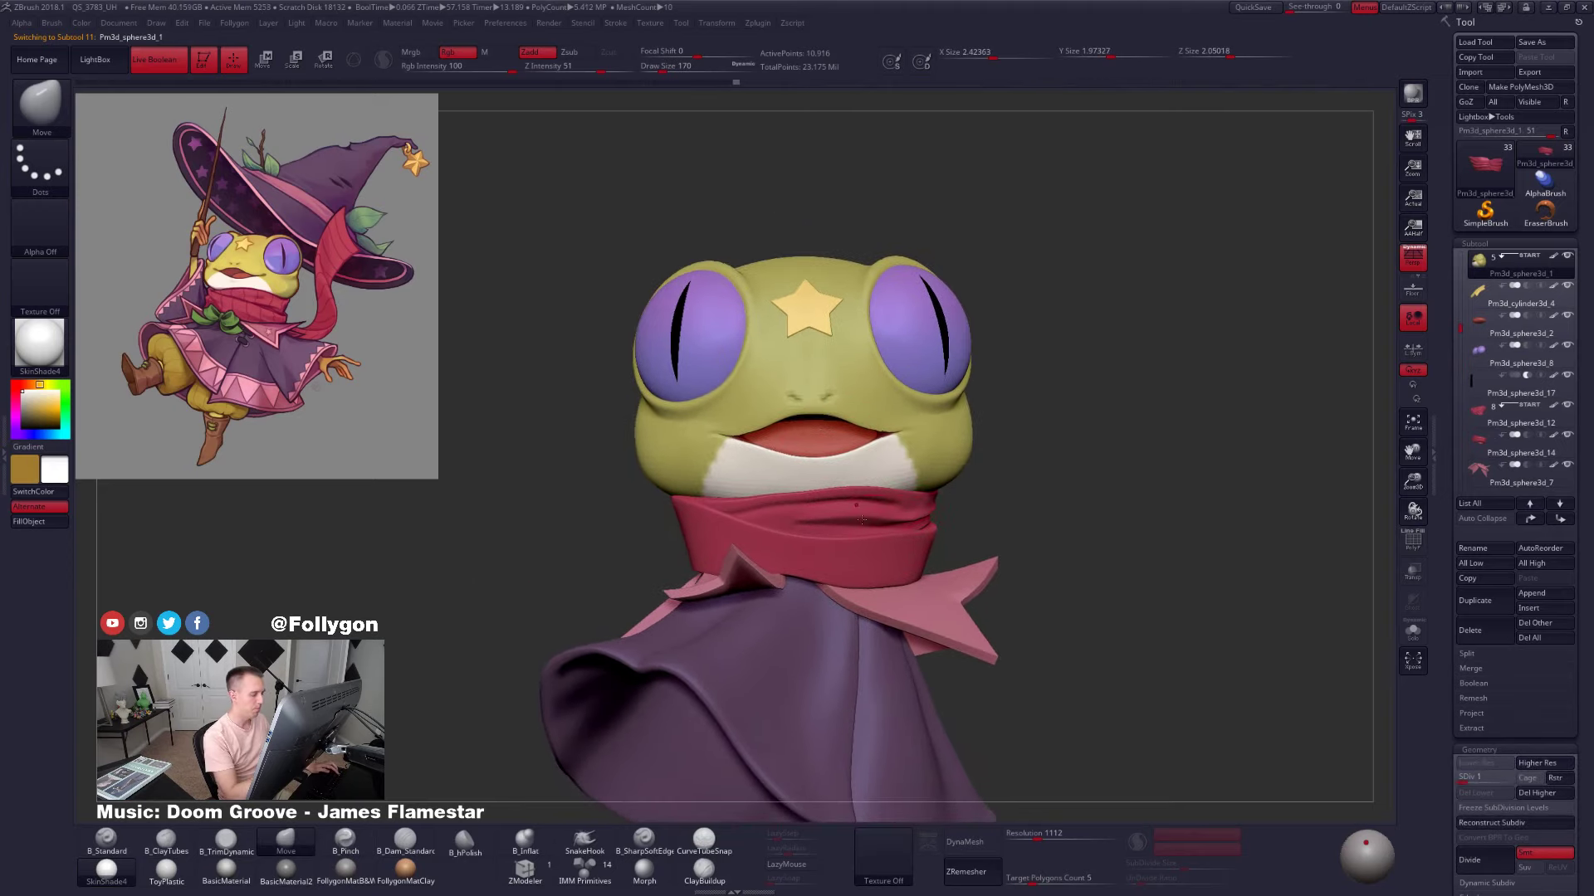
pyautogui.moveTo(836, 485); pyautogui.dragTo(833, 486, button='right')
pyautogui.keyDown('ctrl'); pyautogui.moveTo(791, 406); pyautogui.dragTo(784, 444, button='right'); pyautogui.keyUp('ctrl')
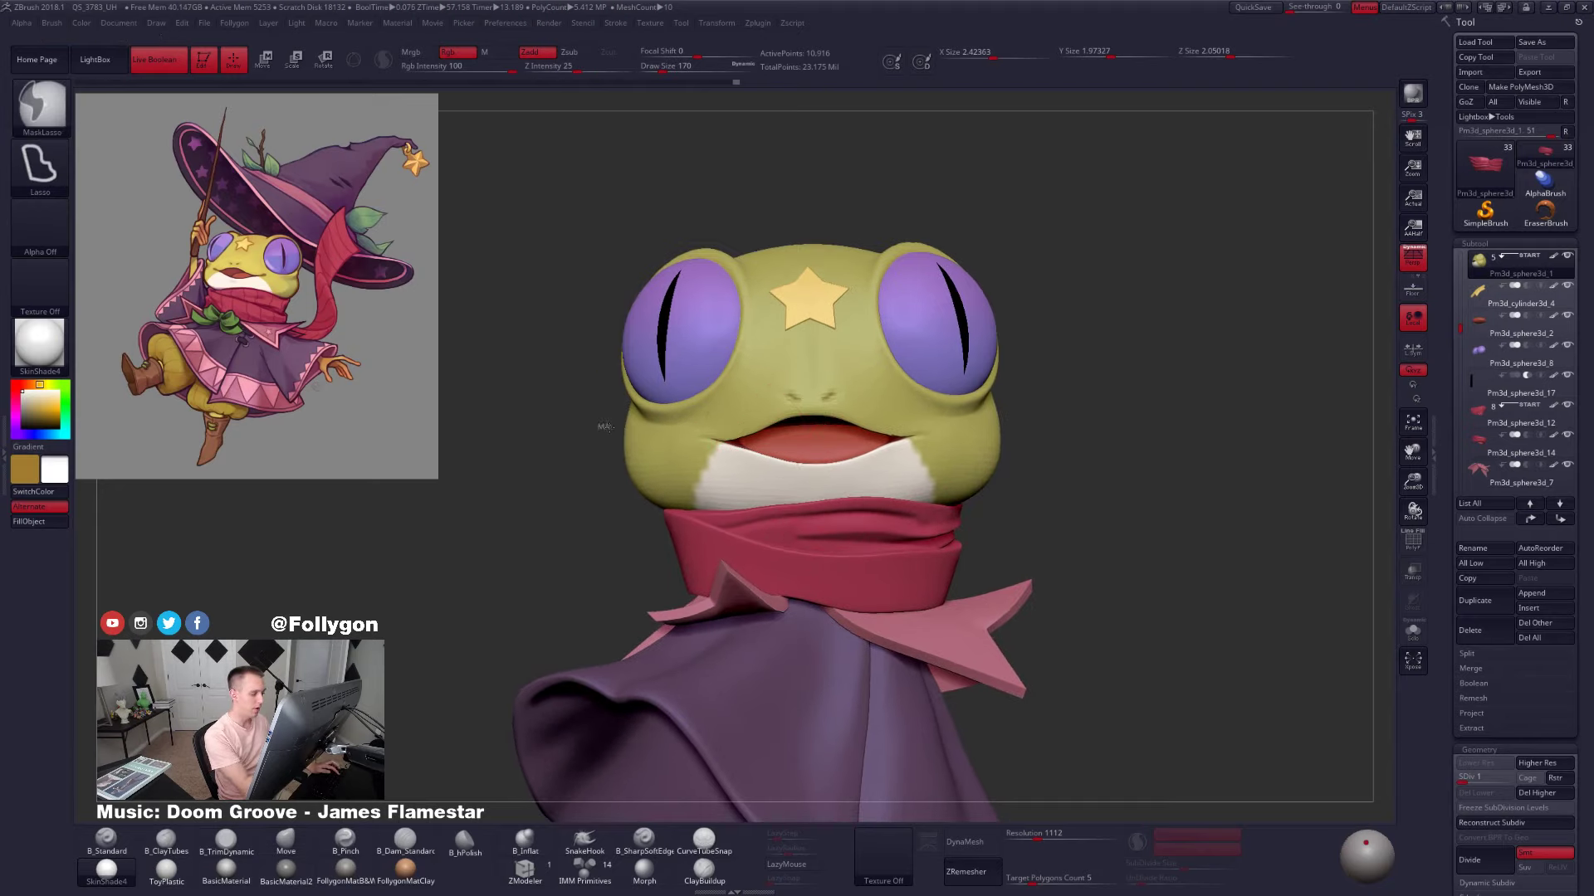
# Lasso-mask the lower face around the mouth and jaw on the frog's head
pyautogui.moveTo(675, 430)
pyautogui.keyDown('ctrl'); pyautogui.mouseDown()
pyautogui.moveTo(764, 382)
pyautogui.moveTo(917, 405)
pyautogui.moveTo(1152, 477)
pyautogui.moveTo(833, 631)
pyautogui.moveTo(438, 564)
pyautogui.mouseUp(); pyautogui.keyUp('ctrl')
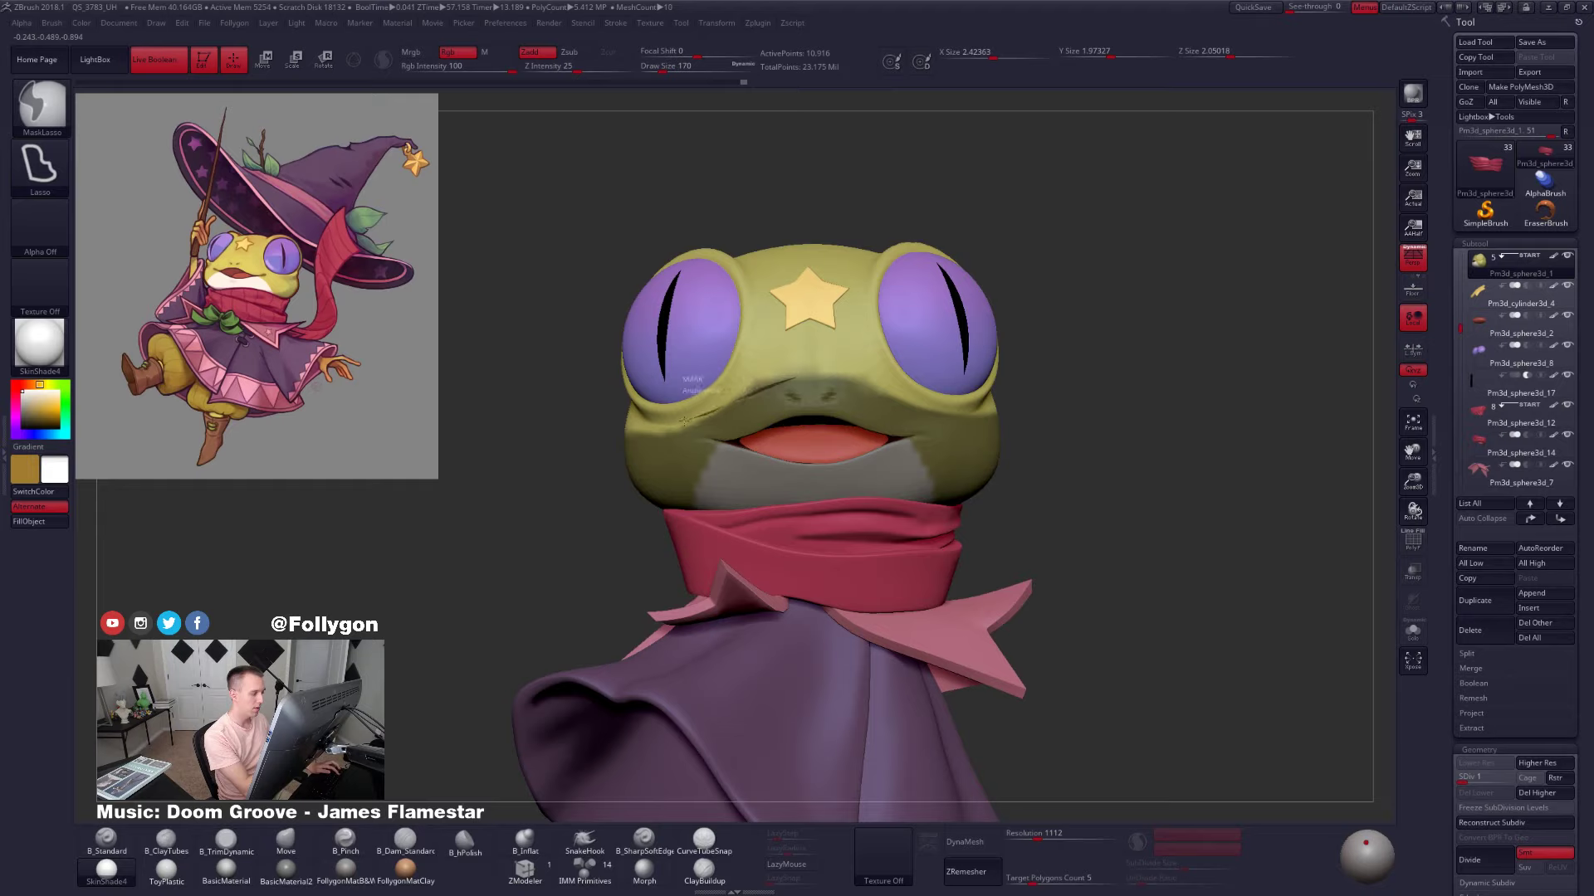
pyautogui.moveTo(684, 422)
pyautogui.keyDown('ctrl'); pyautogui.mouseDown()
pyautogui.moveTo(551, 429)
pyautogui.moveTo(807, 604)
pyautogui.moveTo(1002, 531)
pyautogui.mouseUp(); pyautogui.keyUp('ctrl')
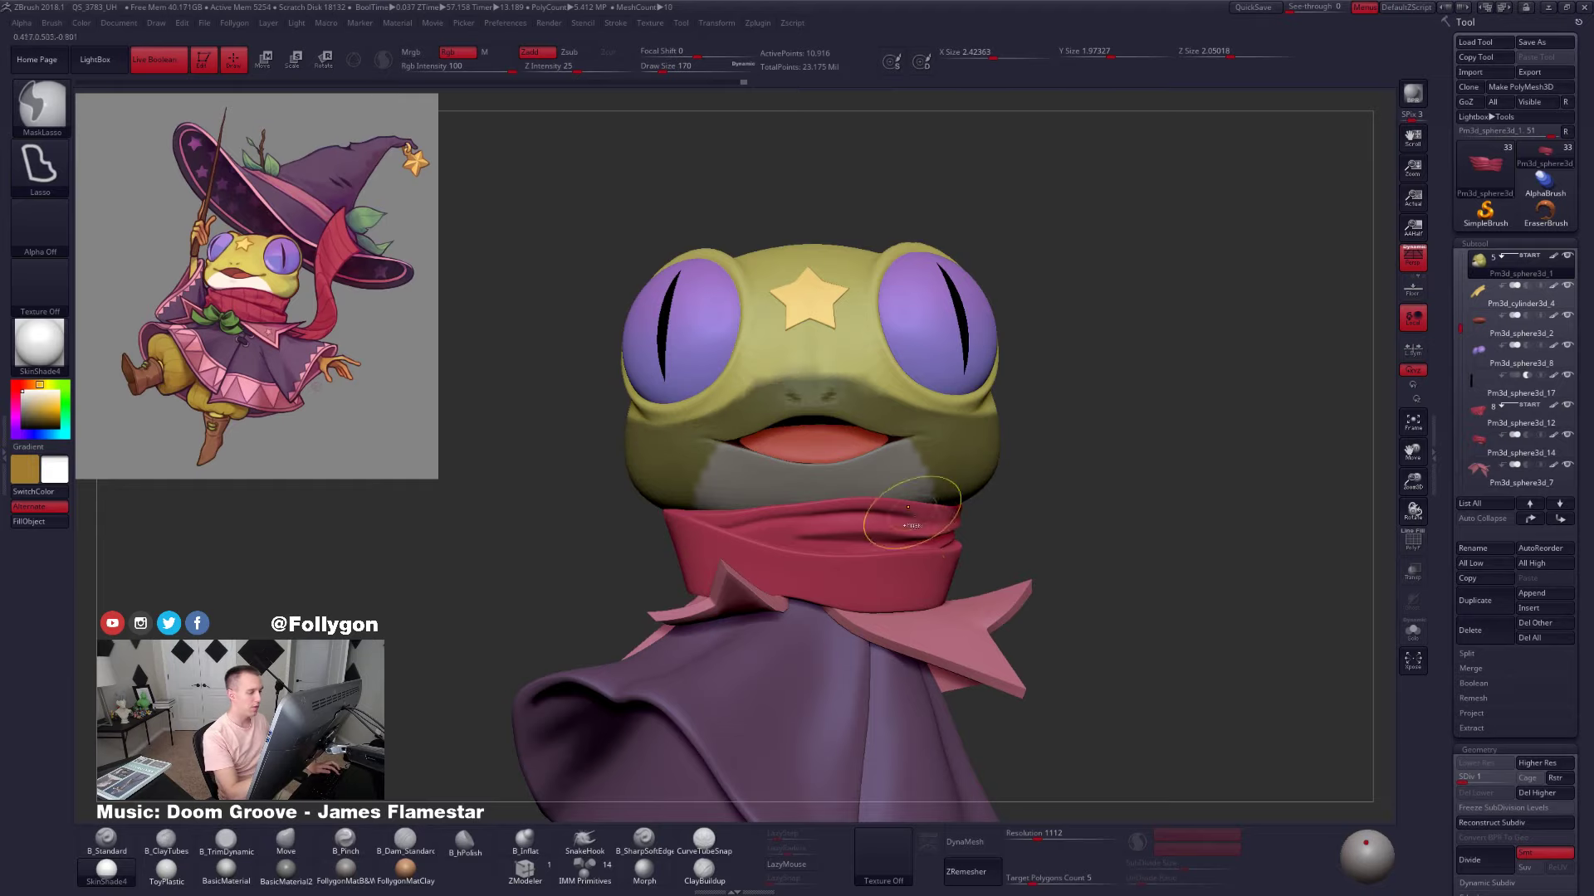
pyautogui.moveTo(817, 410)
pyautogui.mouseDown(button='right')
pyautogui.moveTo(914, 455)
pyautogui.moveTo(934, 428)
pyautogui.moveTo(867, 307)
pyautogui.mouseUp(button='right')
# Isolate the head, adjust the lasso mask so only the lower jaw stays unmasked, and soften the mask's edge
pyautogui.hotkey('alt', 's')
pyautogui.keyDown('ctrl'); pyautogui.moveTo(821, 249); pyautogui.dragTo(810, 326); pyautogui.keyUp('ctrl')
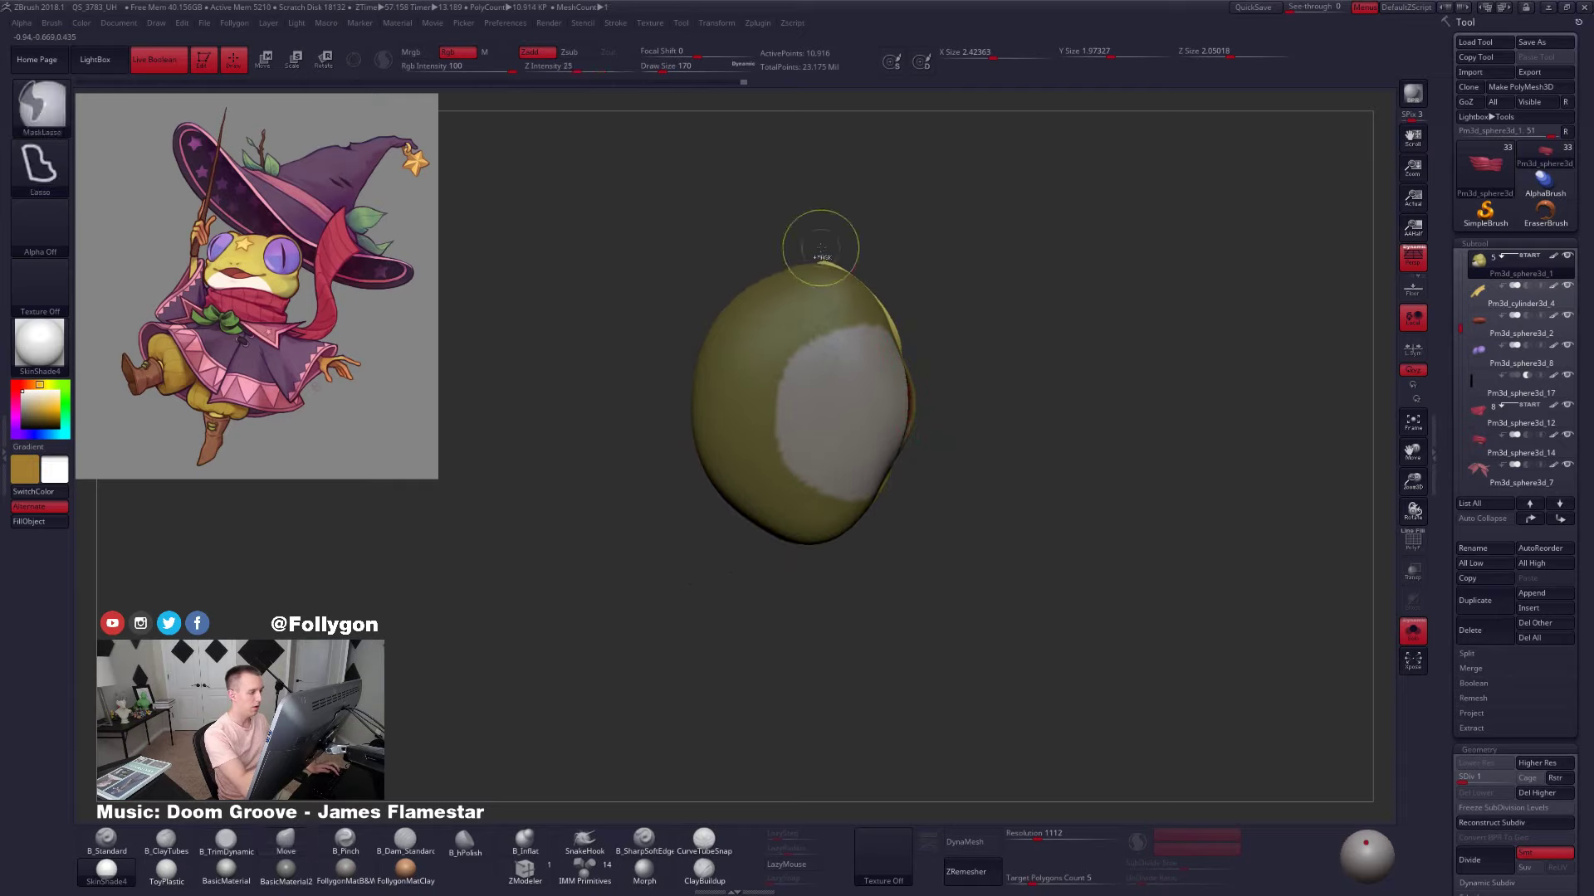
pyautogui.keyDown('ctrl'); pyautogui.keyDown('alt'); pyautogui.moveTo(791, 544); pyautogui.dragTo(742, 221); pyautogui.keyUp('alt'); pyautogui.keyUp('ctrl')
pyautogui.keyDown('ctrl'); pyautogui.click(882, 422); pyautogui.keyUp('ctrl')
pyautogui.keyDown('ctrl'); pyautogui.click(881, 425); pyautogui.keyUp('ctrl')
pyautogui.keyDown('ctrl'); pyautogui.click(942, 446); pyautogui.keyUp('ctrl')
pyautogui.keyDown('ctrl'); pyautogui.click(890, 446); pyautogui.keyUp('ctrl')
pyautogui.moveTo(896, 374); pyautogui.dragTo(910, 457, button='right')
pyautogui.keyDown('ctrl'); pyautogui.moveTo(910, 456); pyautogui.dragTo(923, 497, button='right'); pyautogui.keyUp('ctrl')
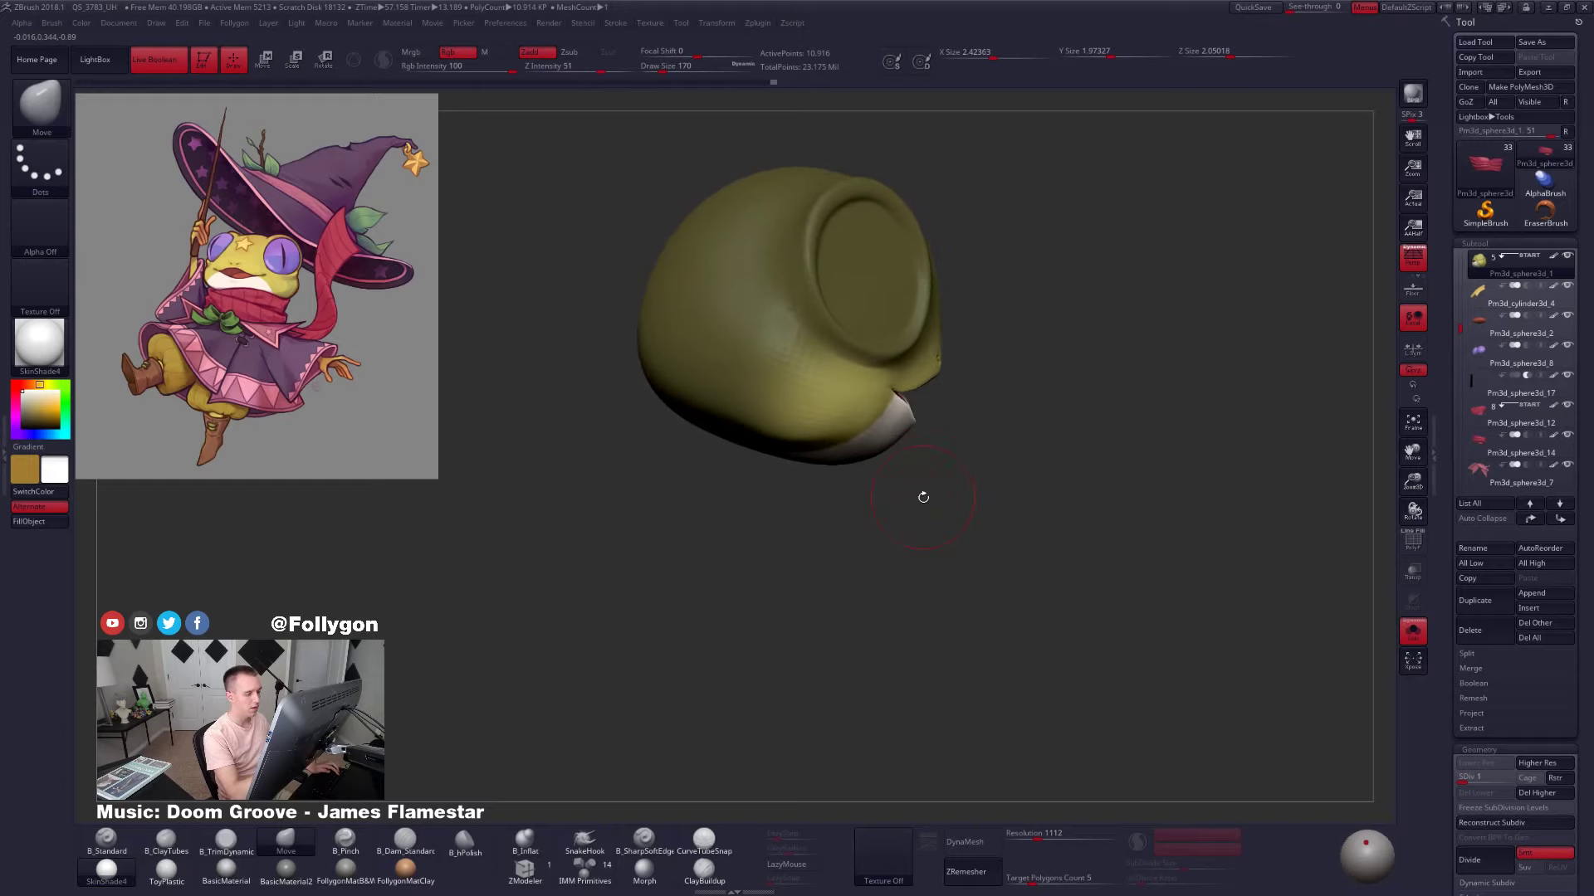
# Turn off perspective and try to move the unmasked lower jaw slightly forward with a Transpose line
pyautogui.click(1408, 261)
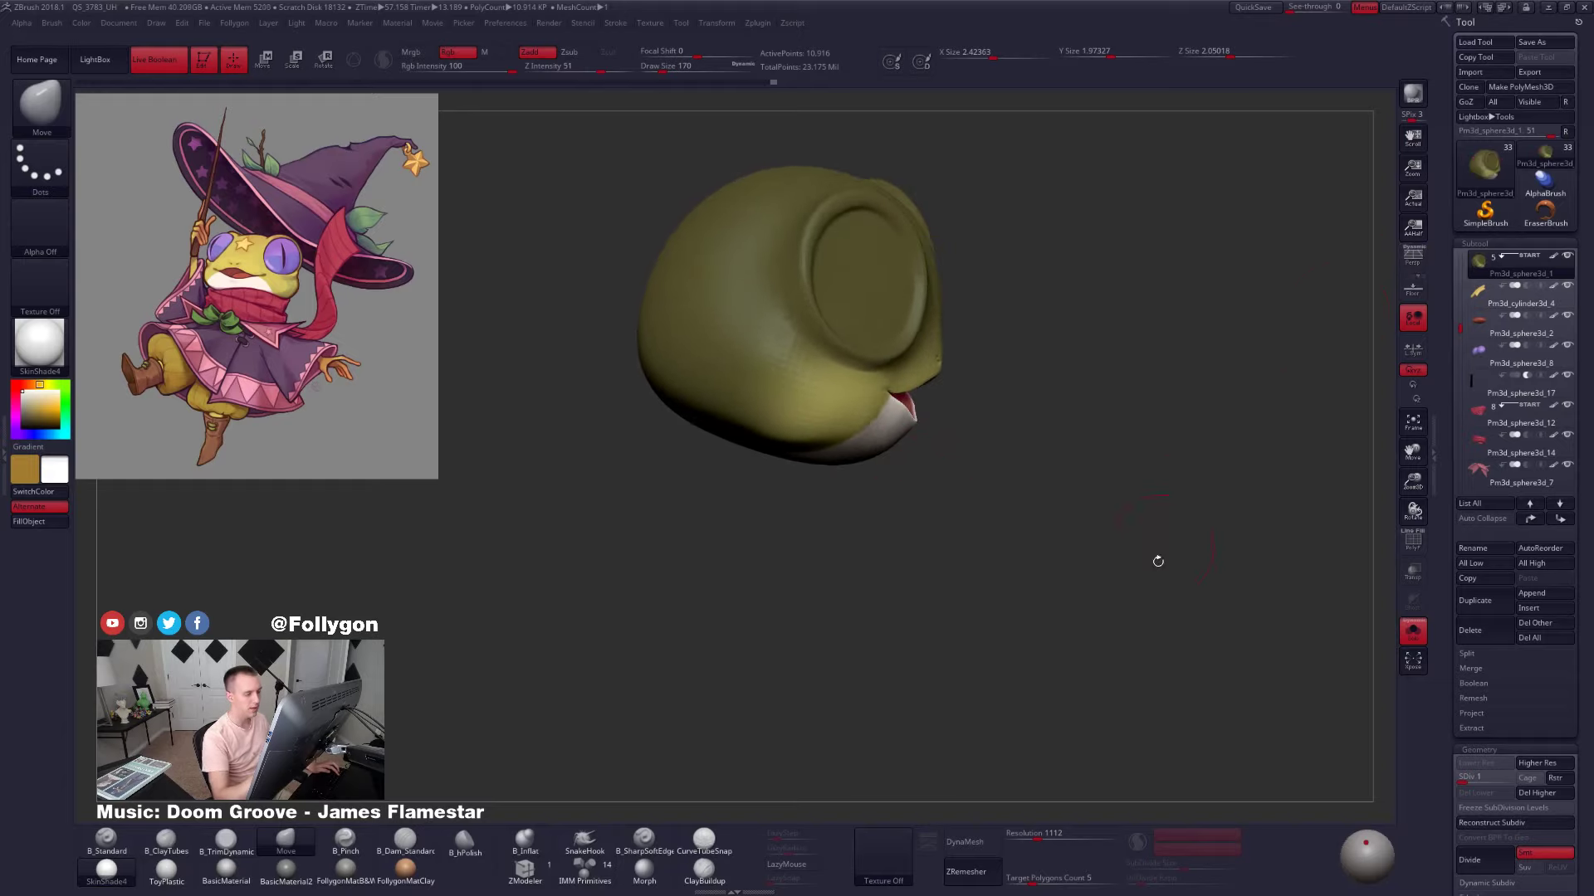
pyautogui.moveTo(1156, 559); pyautogui.dragTo(1165, 611)
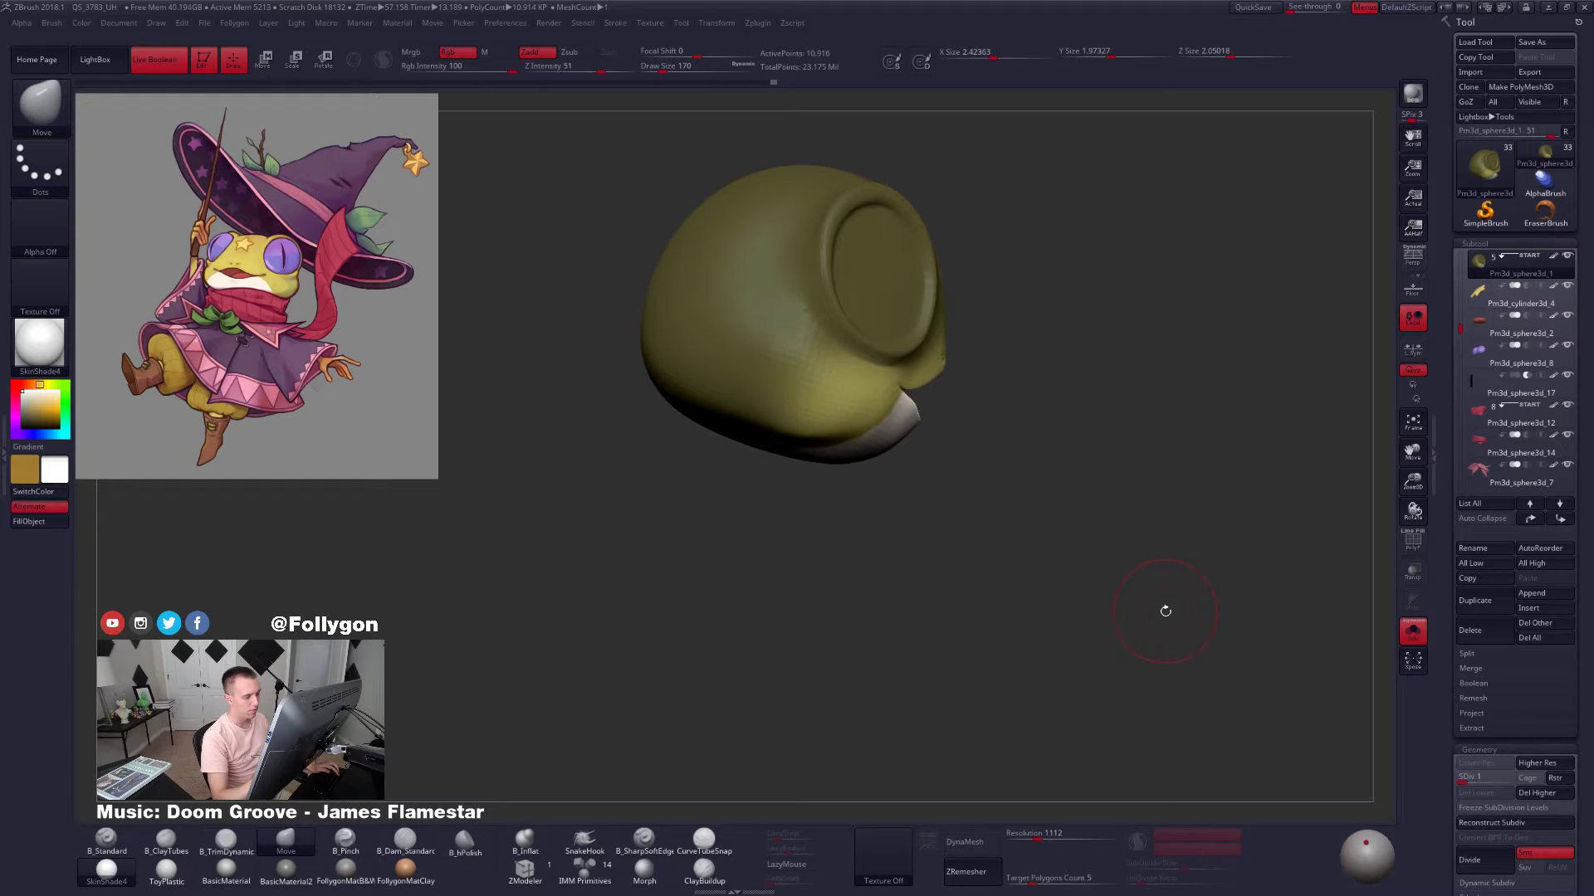
pyautogui.press('w')
pyautogui.moveTo(820, 365); pyautogui.dragTo(1126, 450)
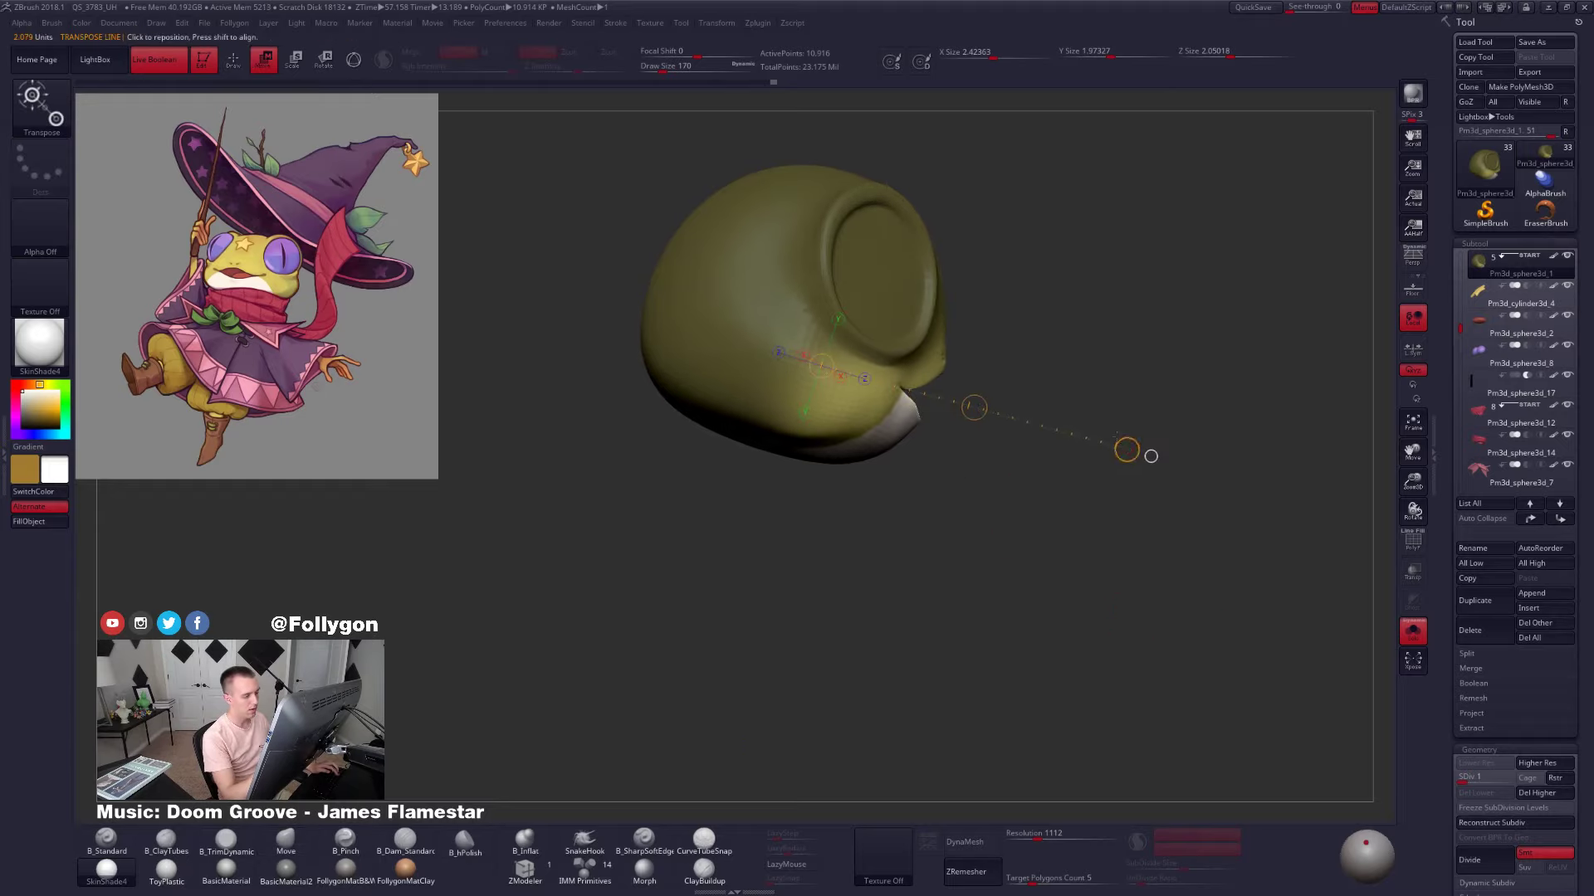
pyautogui.hotkey('alt', 's')
pyautogui.moveTo(974, 408); pyautogui.dragTo(979, 409)
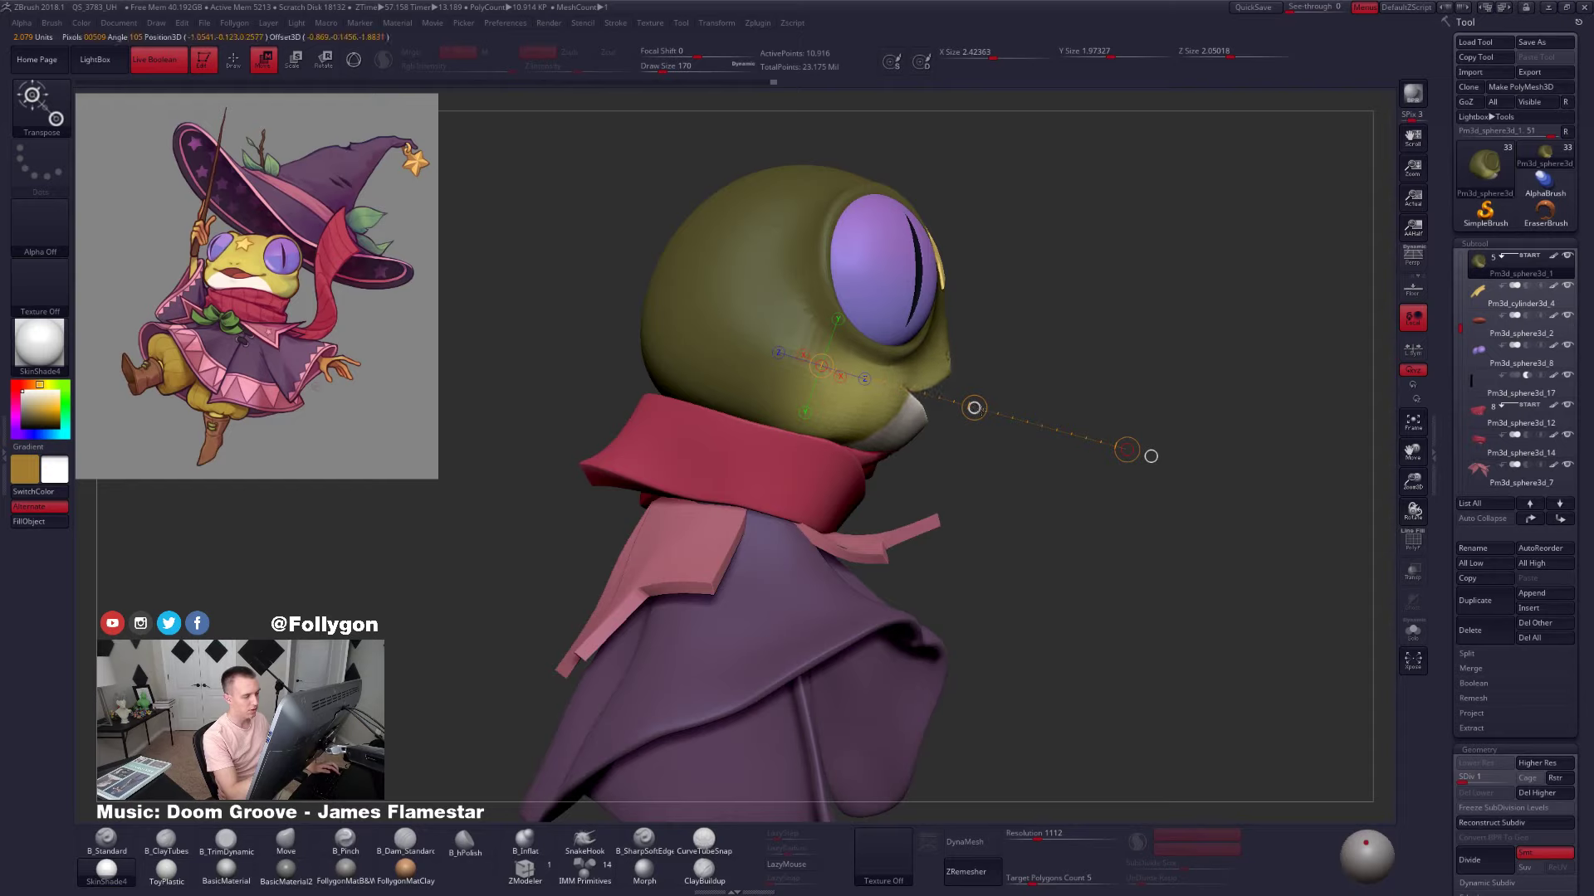
pyautogui.press('q')
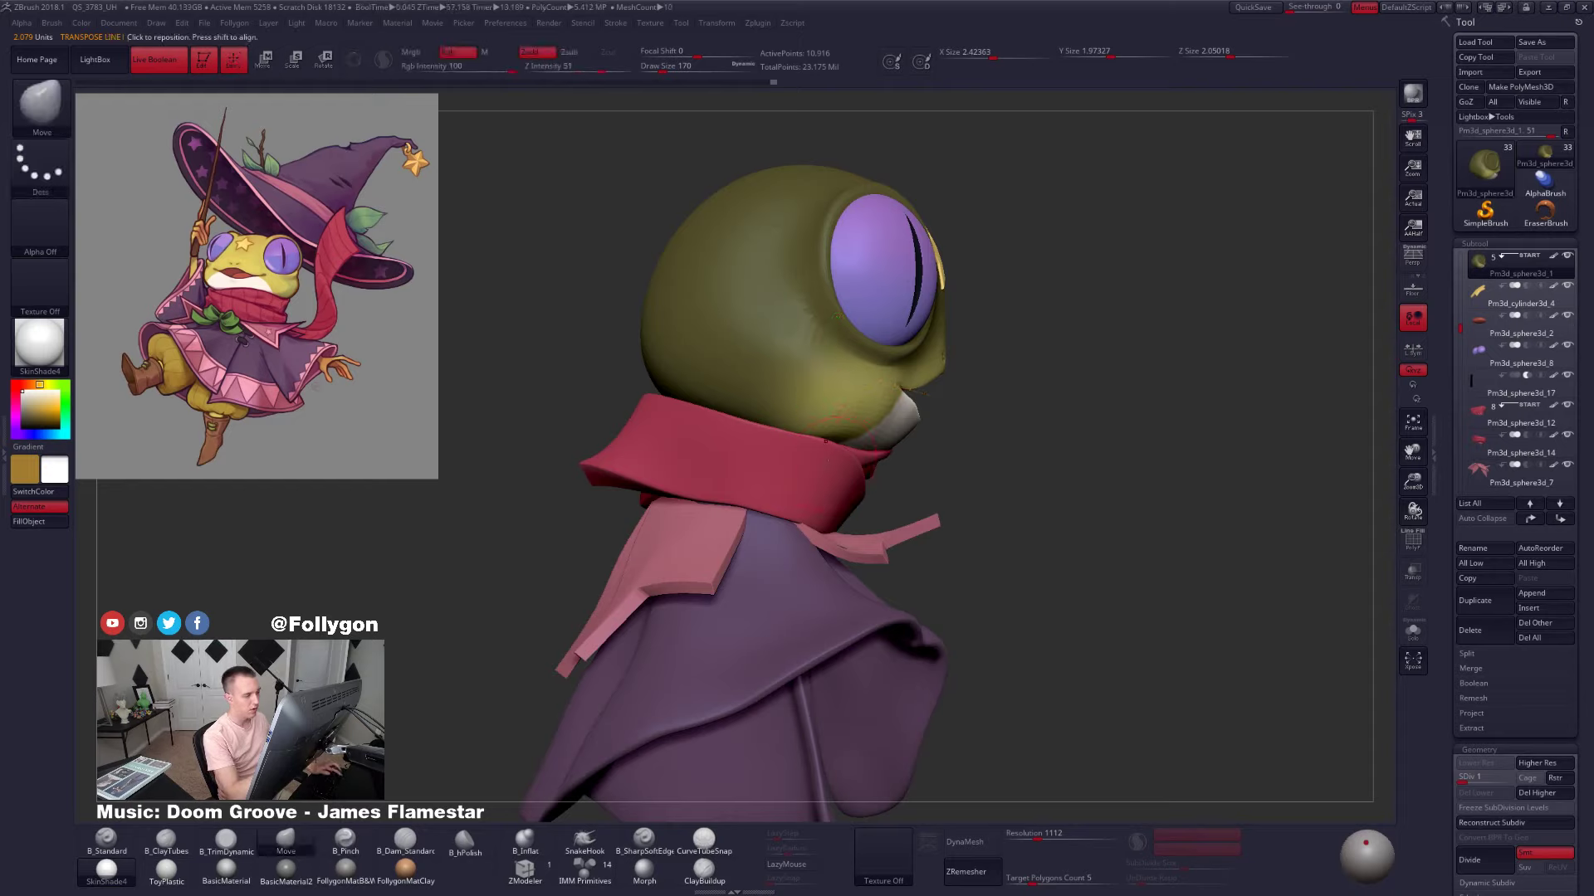
# Extend the lasso mask over the back of the head and blur its transition around the lower jaw
pyautogui.moveTo(777, 468)
pyautogui.keyDown('ctrl'); pyautogui.mouseDown()
pyautogui.moveTo(873, 427)
pyautogui.moveTo(400, 373)
pyautogui.mouseUp(); pyautogui.keyUp('ctrl')
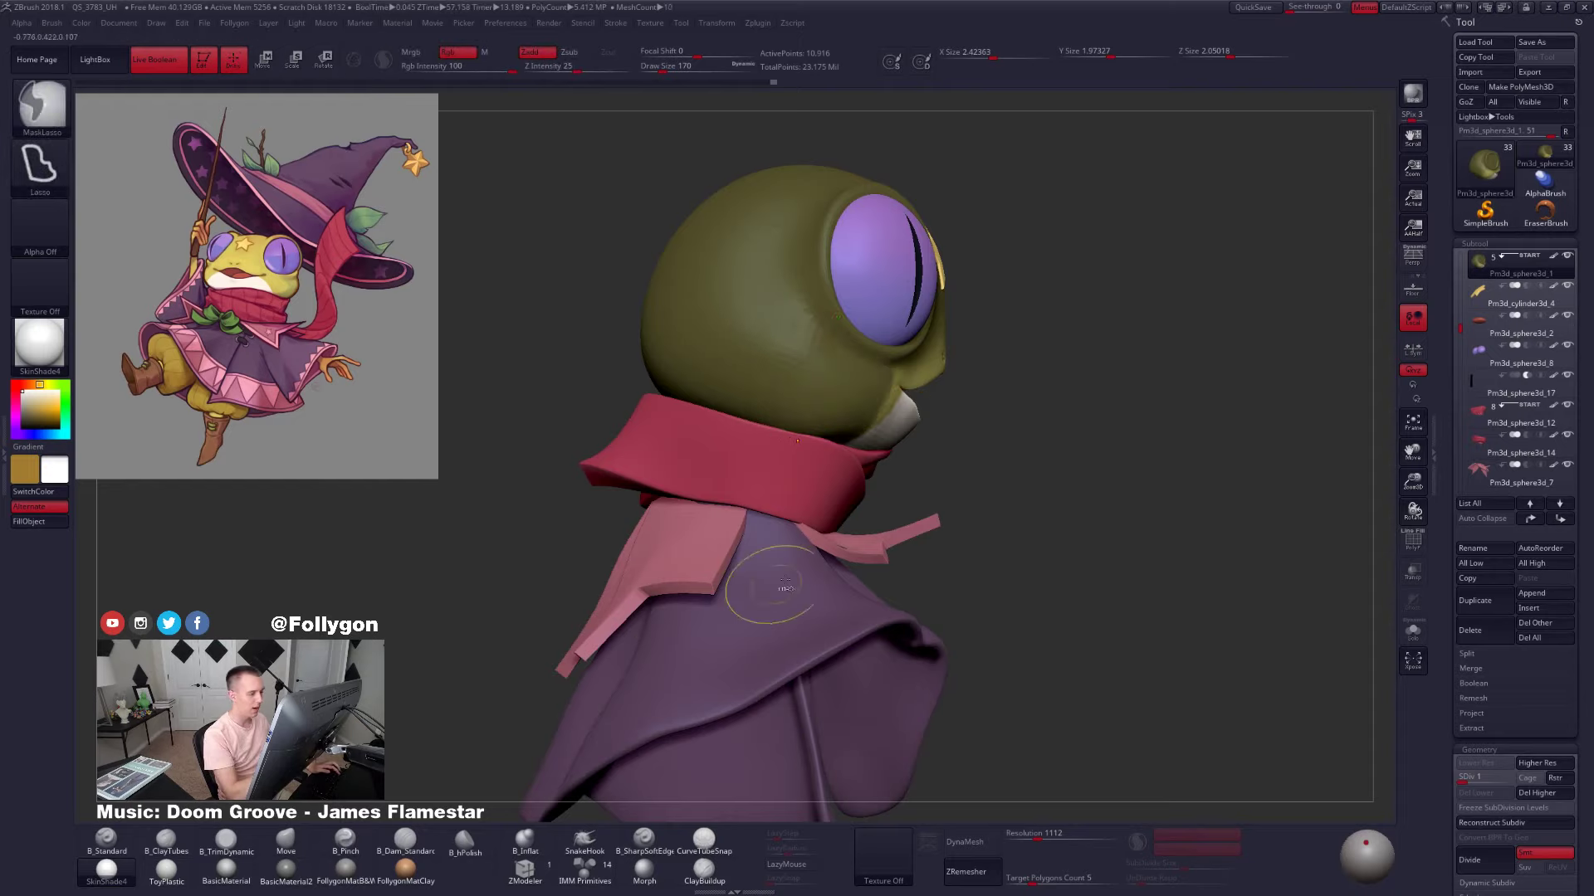
pyautogui.click(932, 479)
pyautogui.keyDown('ctrl'); pyautogui.click(889, 435); pyautogui.keyUp('ctrl')
pyautogui.keyDown('ctrl'); pyautogui.click(914, 456); pyautogui.keyUp('ctrl')
pyautogui.keyDown('ctrl'); pyautogui.click(895, 428); pyautogui.keyUp('ctrl')
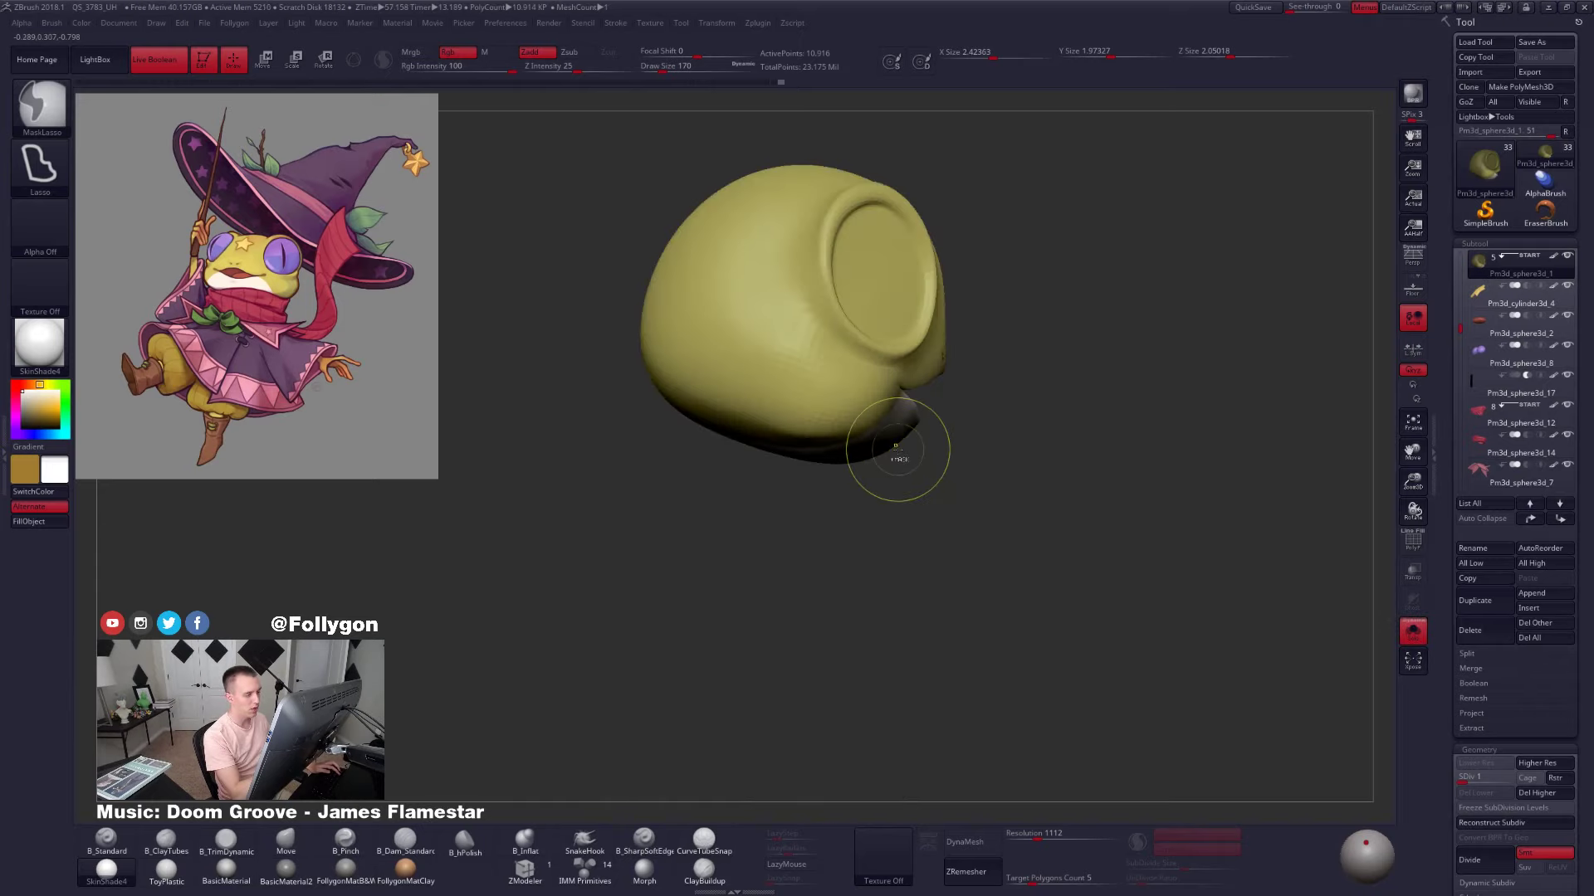
pyautogui.keyDown('ctrl'); pyautogui.click(906, 467); pyautogui.keyUp('ctrl')
pyautogui.keyDown('ctrl'); pyautogui.click(889, 437); pyautogui.keyUp('ctrl')
# Move the unmasked lower jaw slightly forward with the Transpose line, and raise the head to subdivision level 4
pyautogui.press('w')
pyautogui.click(967, 461)
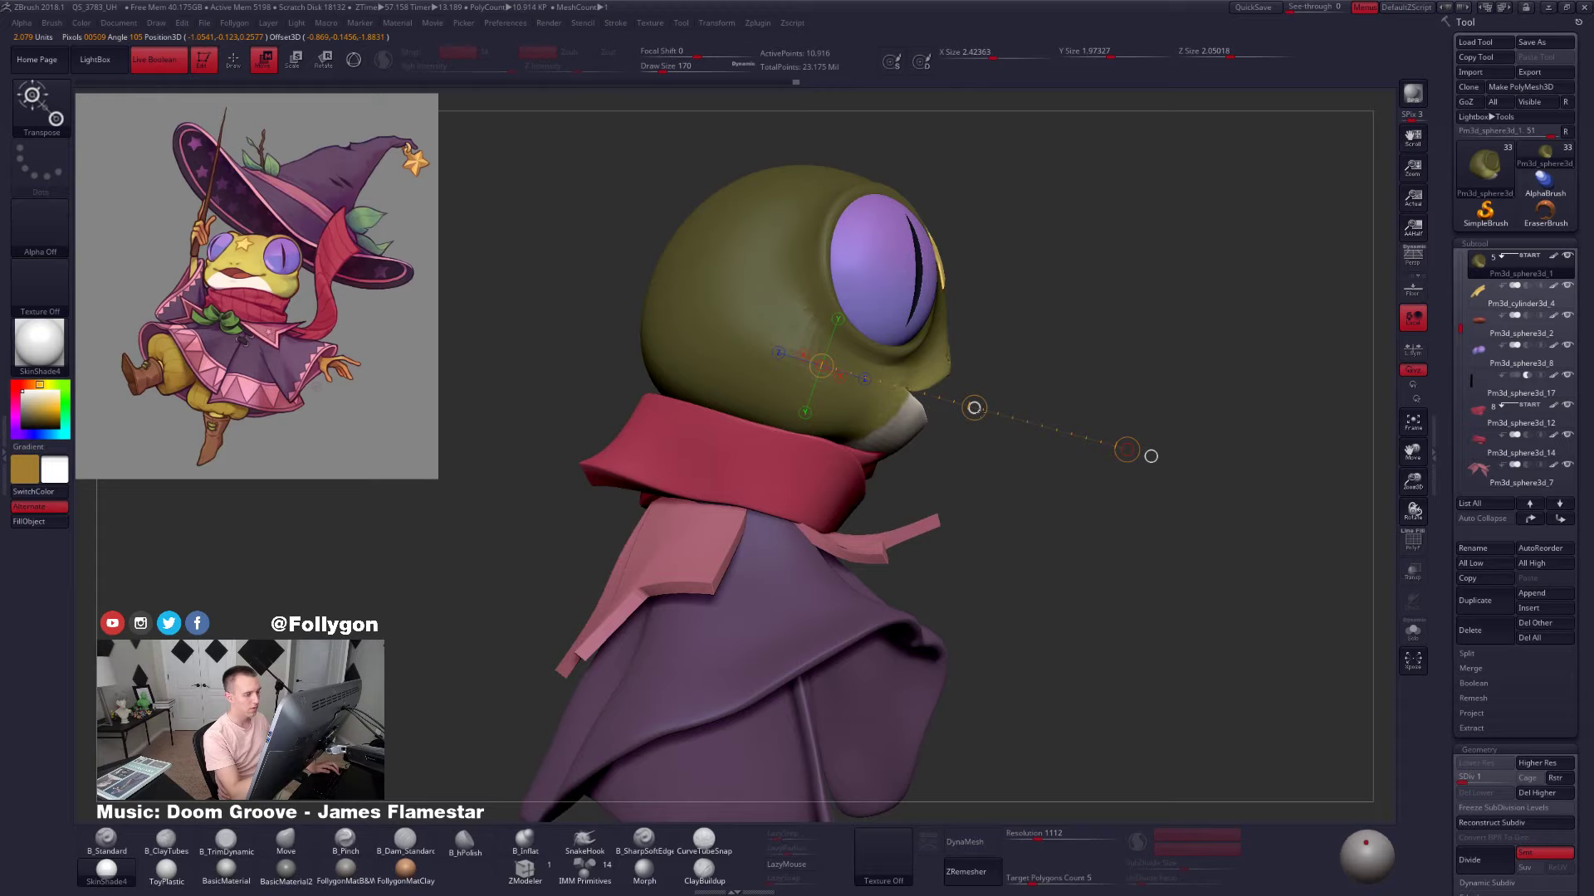
pyautogui.moveTo(1278, 556)
pyautogui.mouseDown()
pyautogui.moveTo(1119, 573)
pyautogui.moveTo(1195, 498)
pyautogui.moveTo(1265, 571)
pyautogui.moveTo(1196, 576)
pyautogui.moveTo(1231, 590)
pyautogui.moveTo(1172, 576)
pyautogui.moveTo(1179, 561)
pyautogui.mouseUp()
pyautogui.press('q')
pyautogui.hotkey('ctrl', 'z')
pyautogui.press('d')
pyautogui.press('d')
pyautogui.press('d')
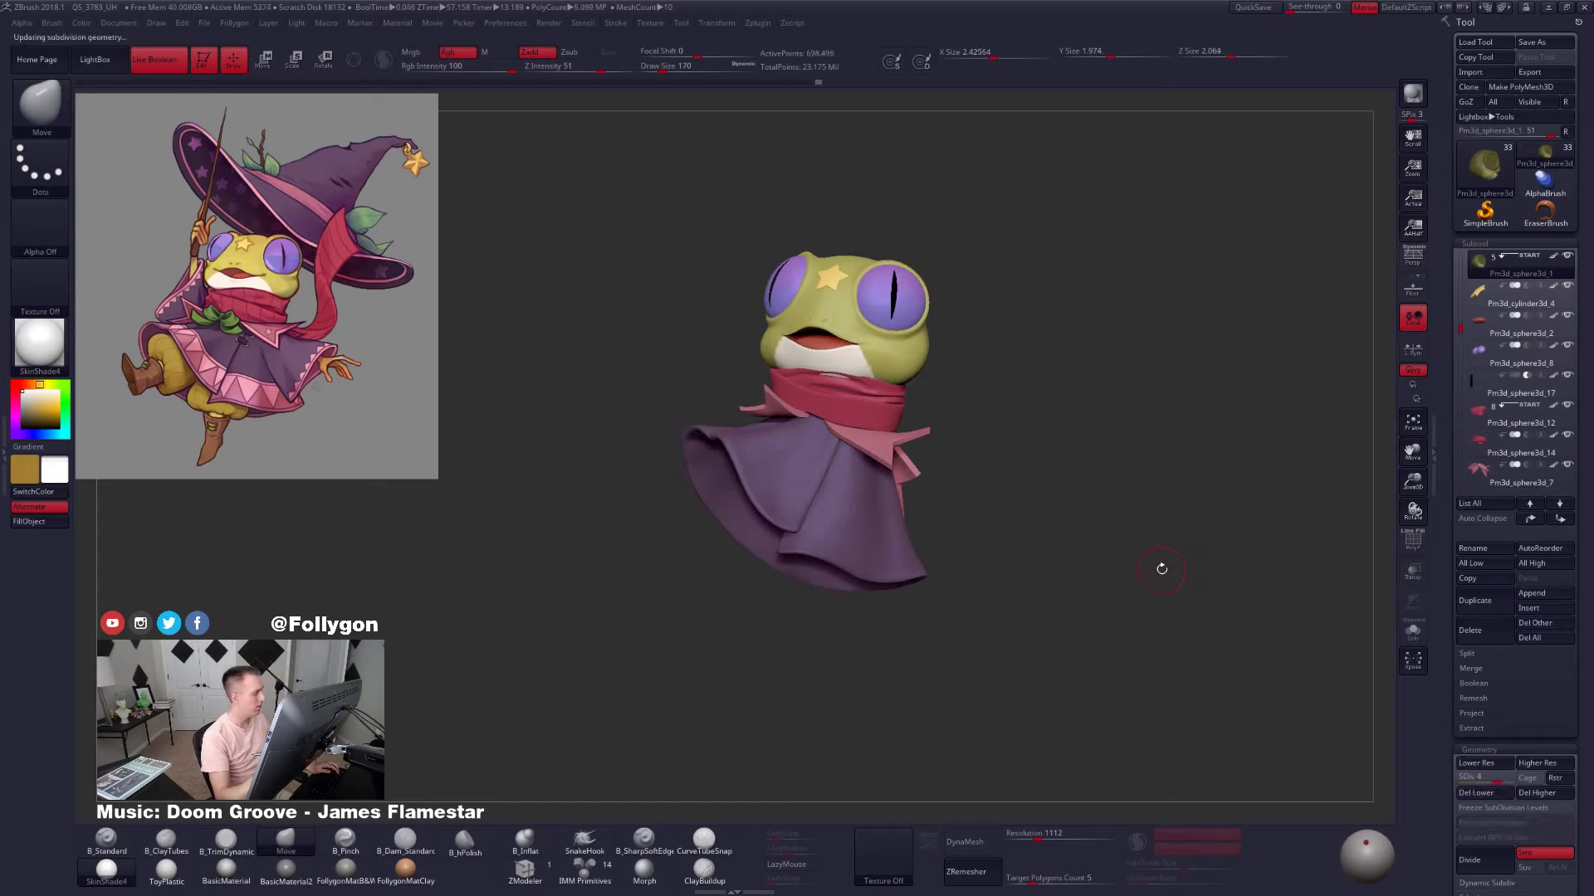
pyautogui.moveTo(1133, 575); pyautogui.dragTo(1162, 605)
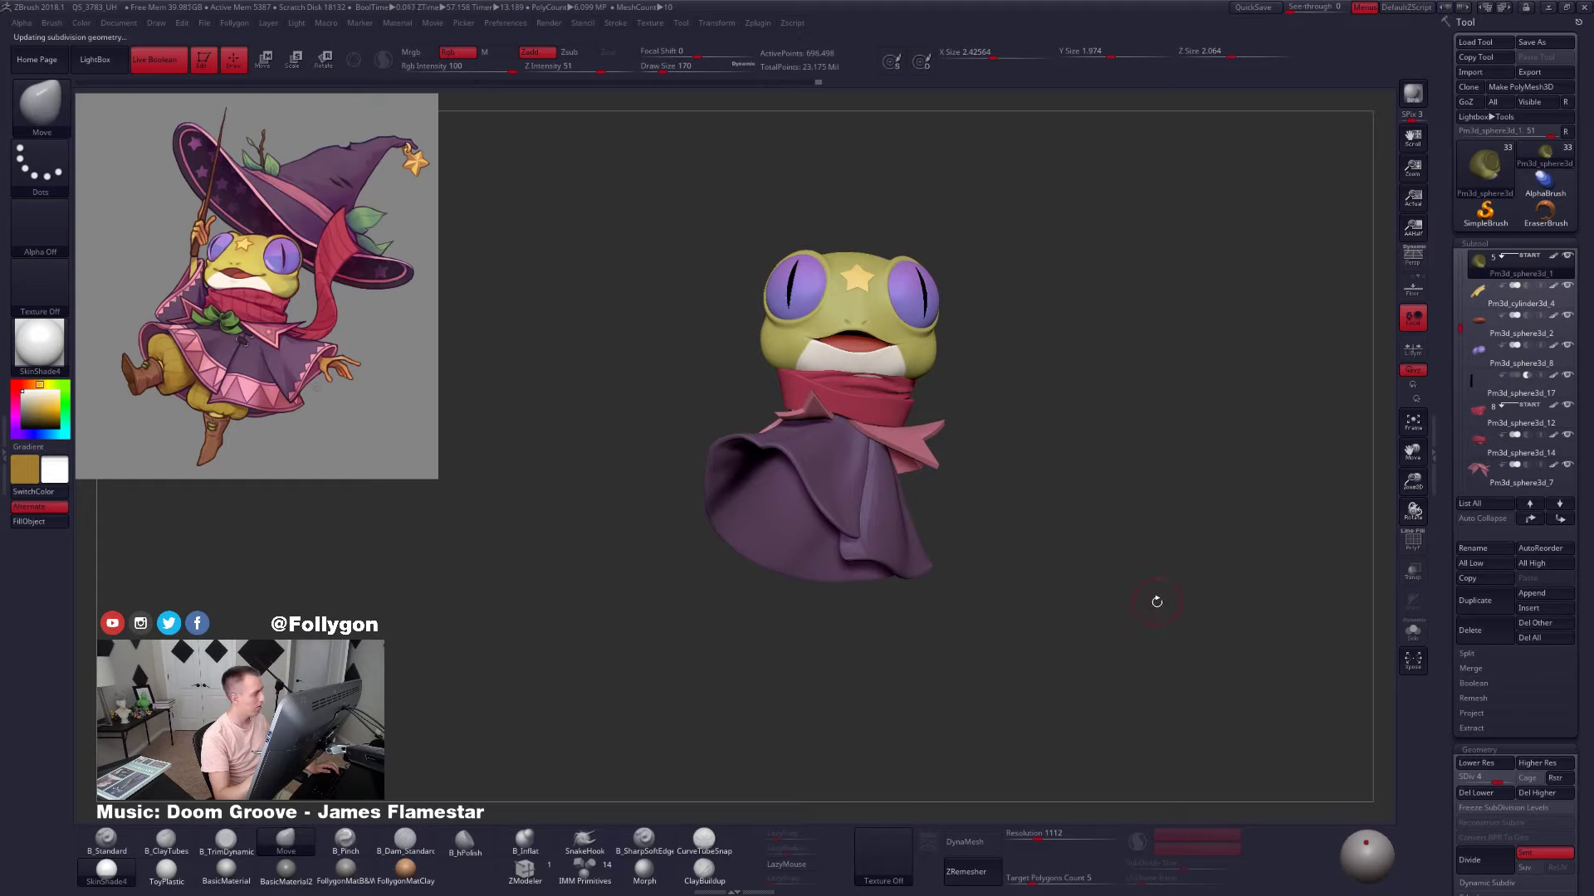
# Lower the head to subdivision level 1 and isolate it with its polygroup wireframe displayed
pyautogui.hotkey('shift', 'd')
pyautogui.hotkey('shift', 'd')
pyautogui.hotkey('shift', 'd')
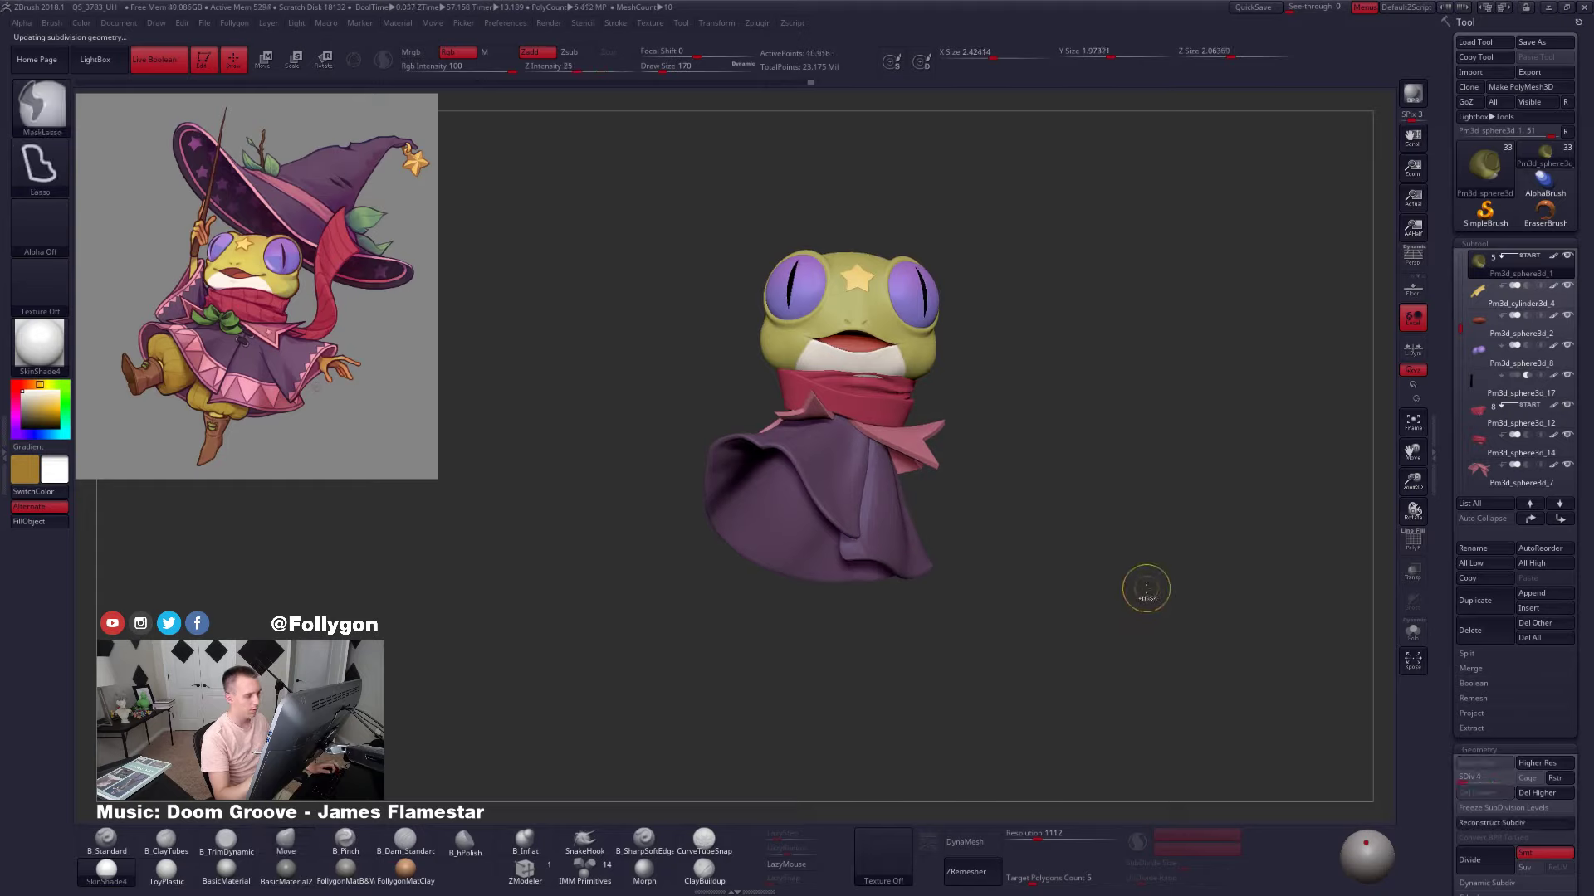
pyautogui.keyDown('alt'); pyautogui.moveTo(956, 432); pyautogui.dragTo(885, 461); pyautogui.keyUp('alt')
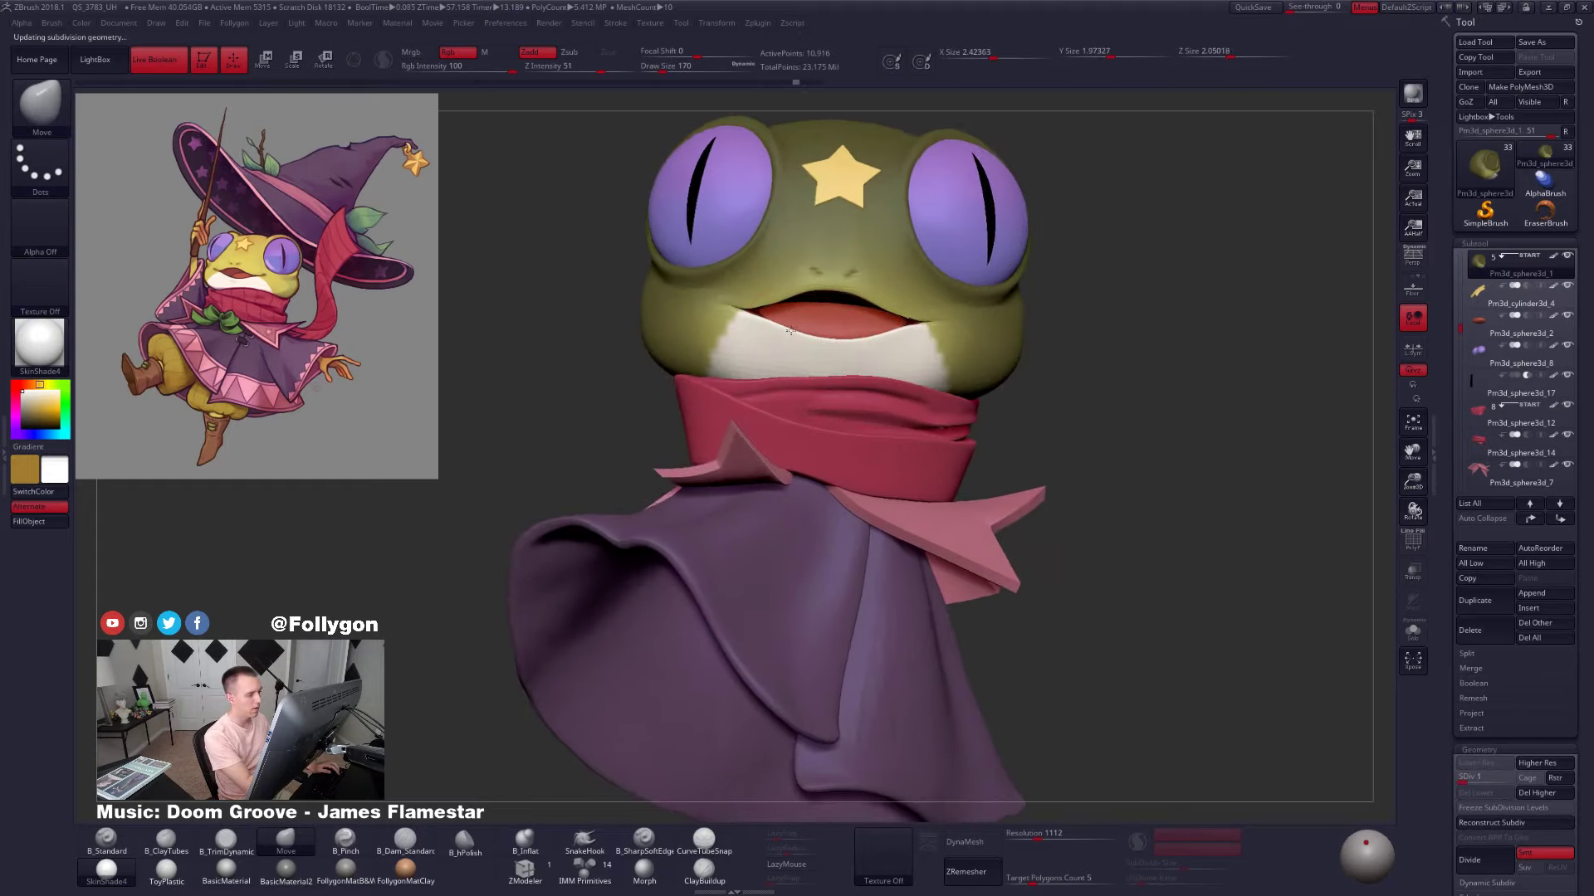
pyautogui.hotkey('shift', 's')
pyautogui.hotkey('shift', 'f')
pyautogui.keyDown('alt'); pyautogui.moveTo(961, 423); pyautogui.dragTo(972, 495); pyautogui.keyUp('alt')
# Try to turn the area around the mouth into its own polygroup from the inverted mask
pyautogui.keyDown('ctrl'); pyautogui.click(980, 520); pyautogui.keyUp('ctrl')
pyautogui.hotkey('ctrl', 'w')
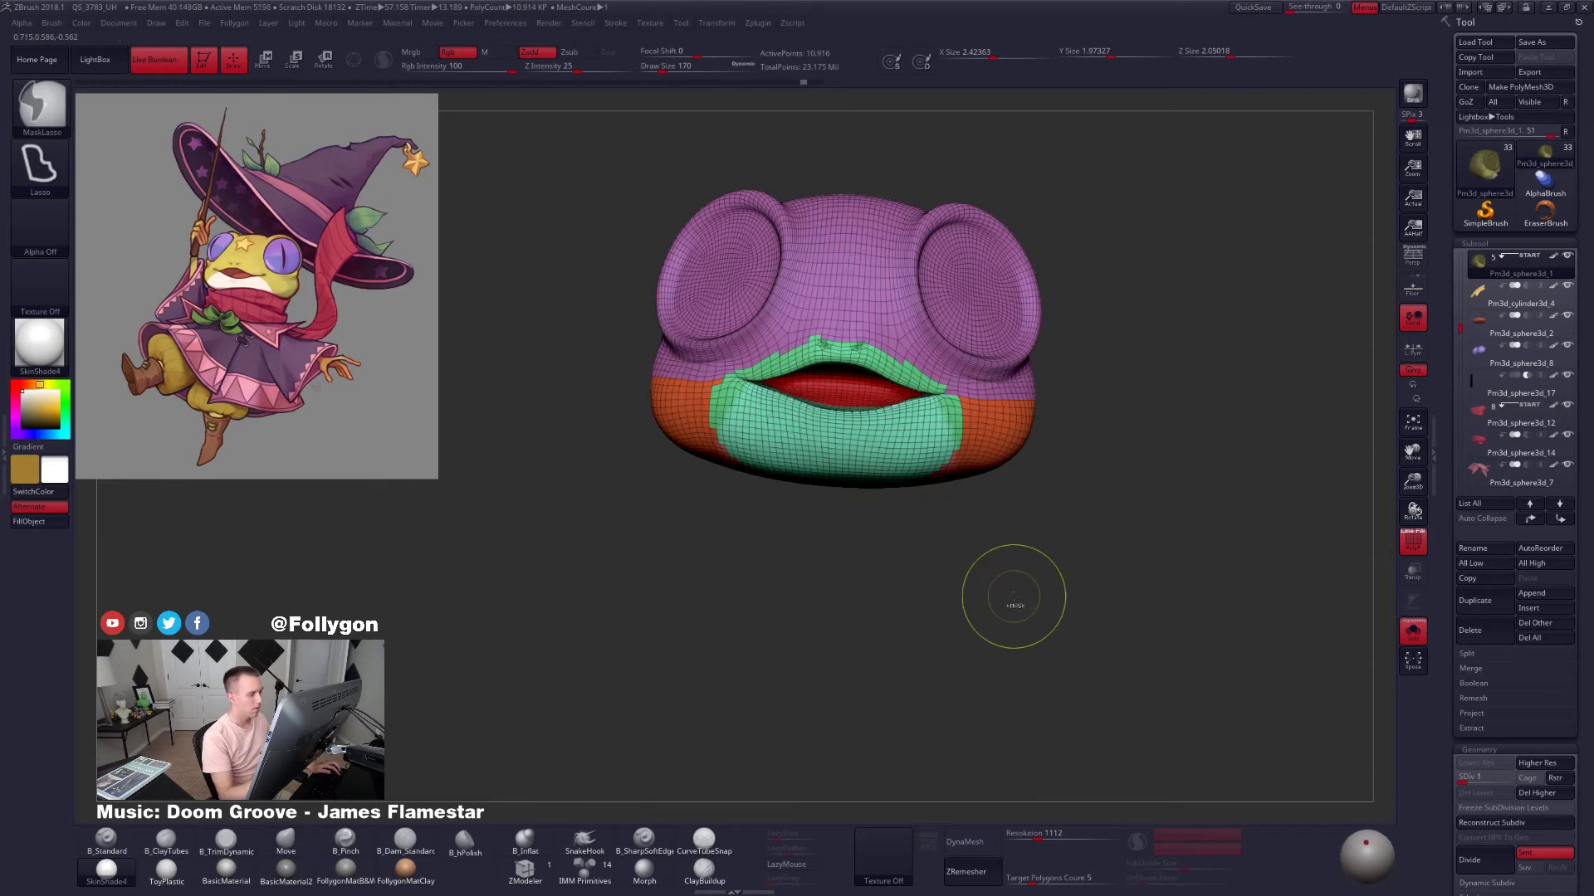
pyautogui.hotkey('ctrl', 'z')
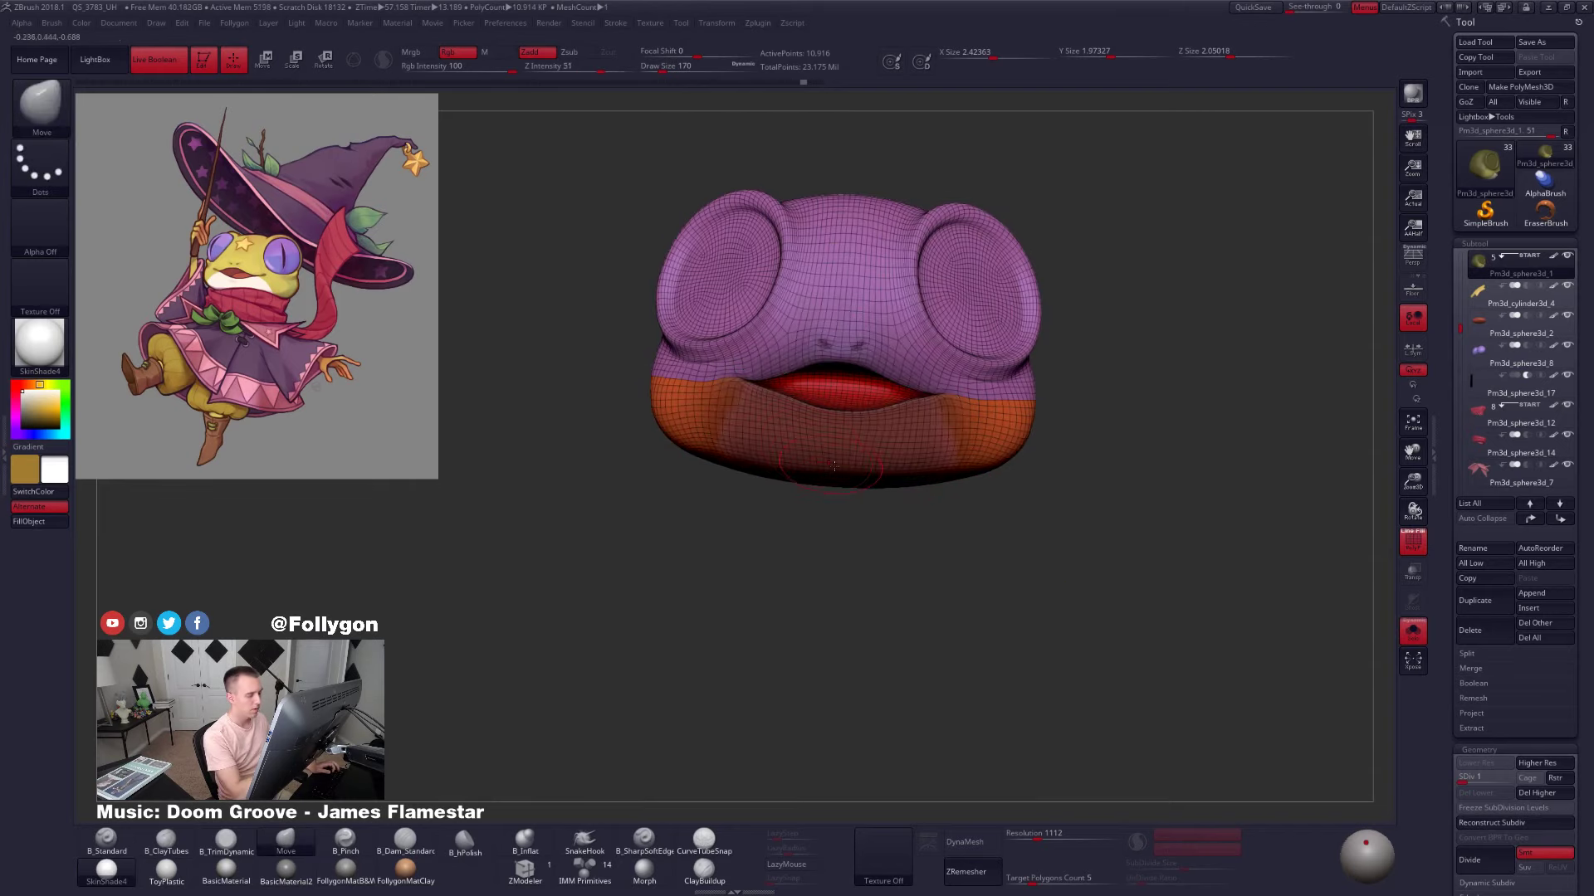
# Isolate the lower jaw polygroup, clear its mask, and show the whole head again without the wireframe
pyautogui.keyDown('ctrl'); pyautogui.keyDown('shift'); pyautogui.click(899, 448); pyautogui.keyUp('shift'); pyautogui.keyUp('ctrl')
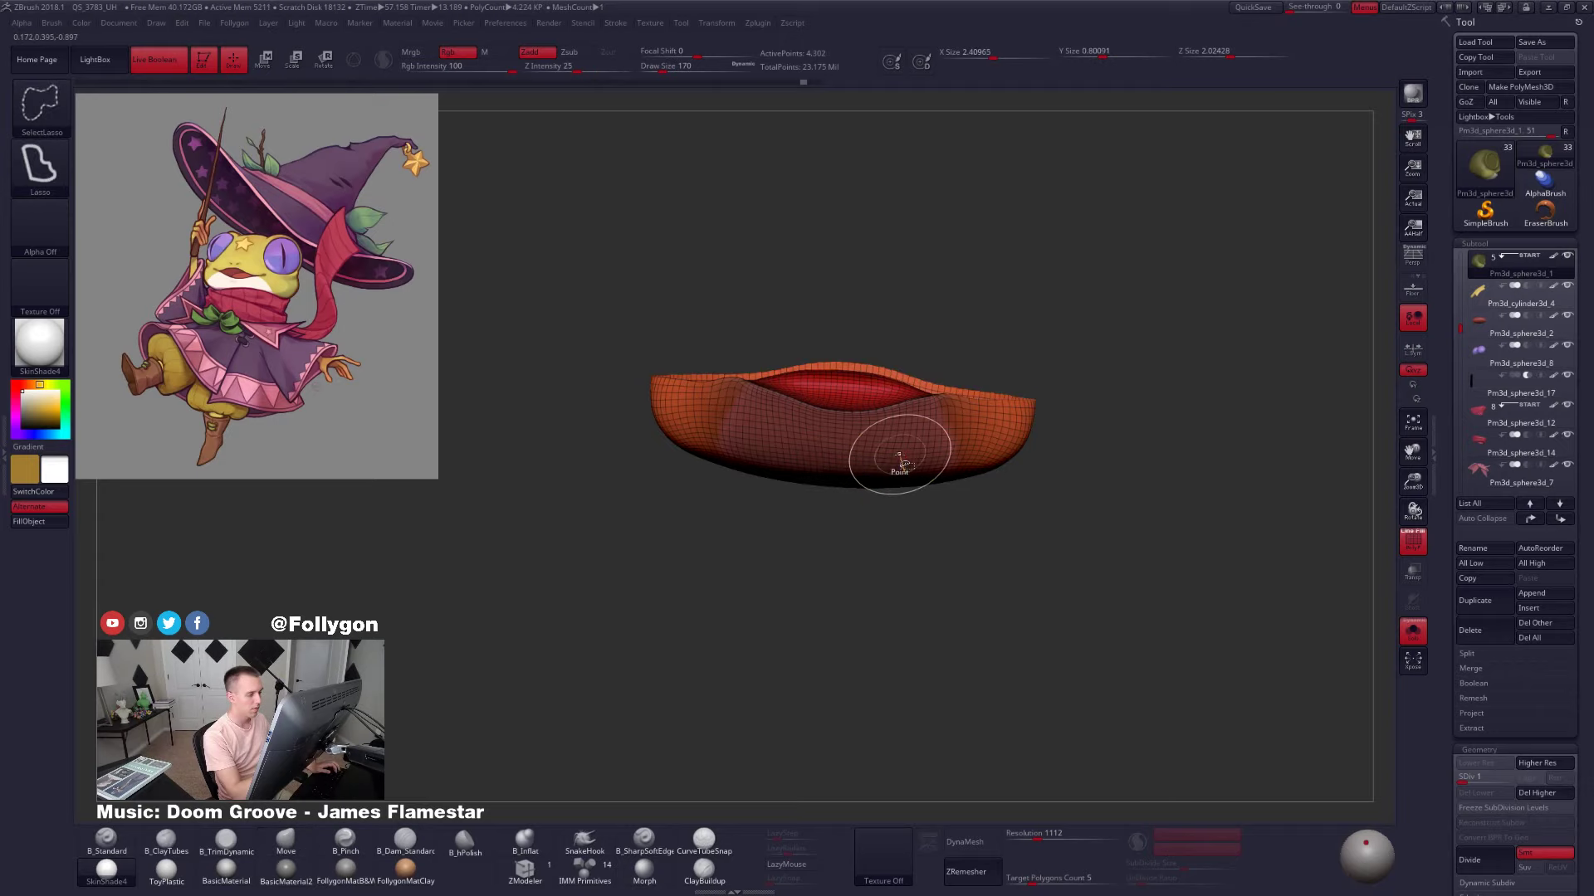
pyautogui.moveTo(770, 297)
pyautogui.keyDown('ctrl'); pyautogui.mouseDown()
pyautogui.moveTo(659, 295)
pyautogui.moveTo(1176, 456)
pyautogui.moveTo(1116, 390)
pyautogui.mouseUp(); pyautogui.keyUp('ctrl')
pyautogui.keyDown('ctrl'); pyautogui.keyDown('shift'); pyautogui.click(1076, 445); pyautogui.keyUp('shift'); pyautogui.keyUp('ctrl')
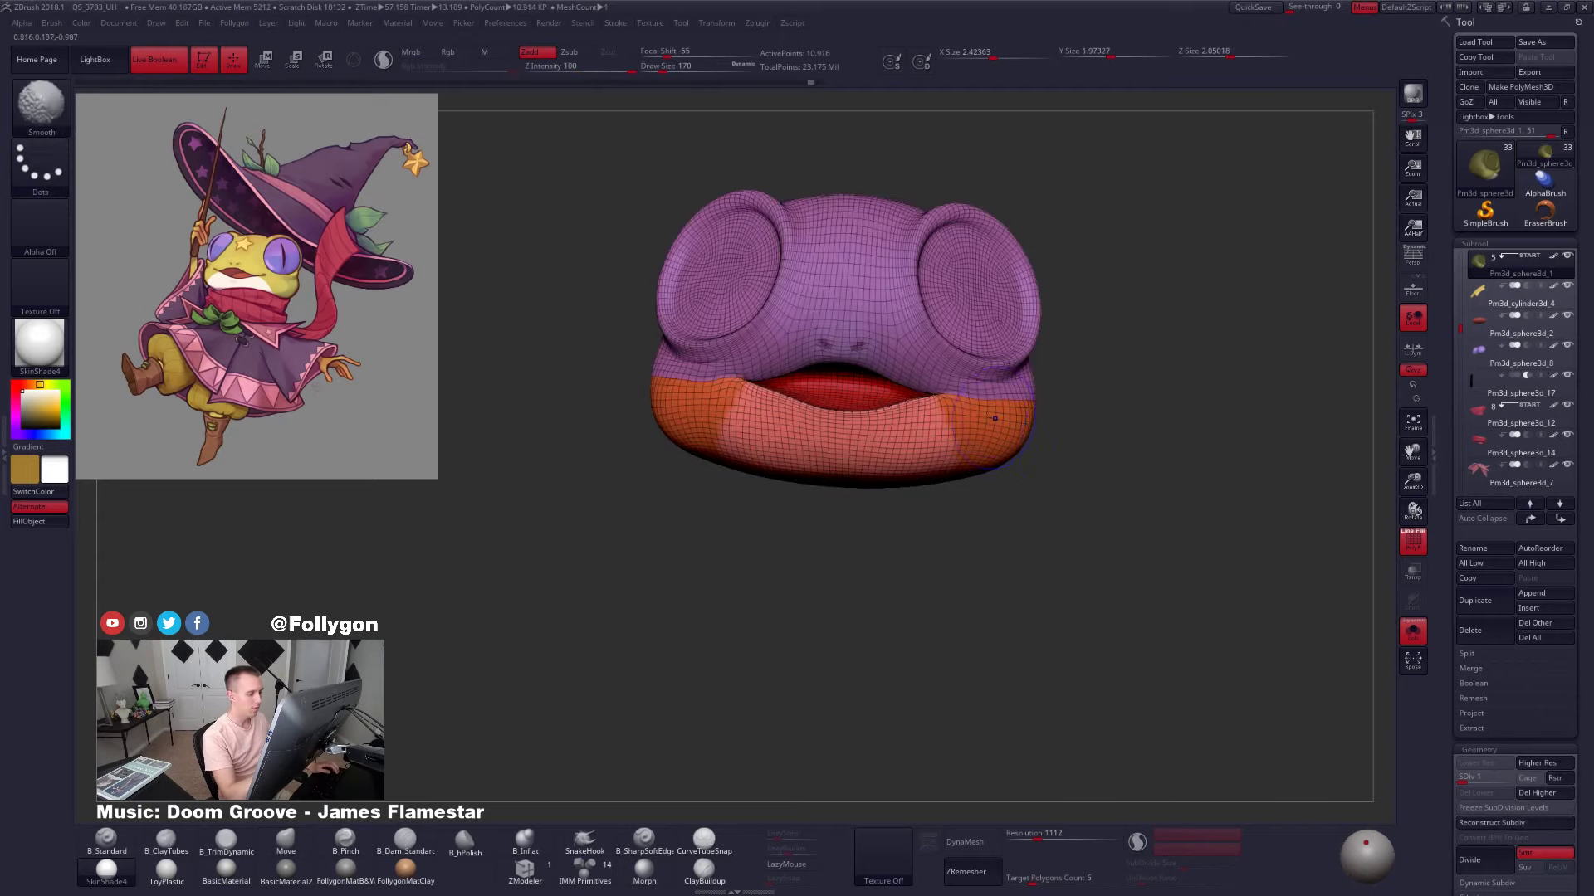
pyautogui.hotkey('shift', 'f')
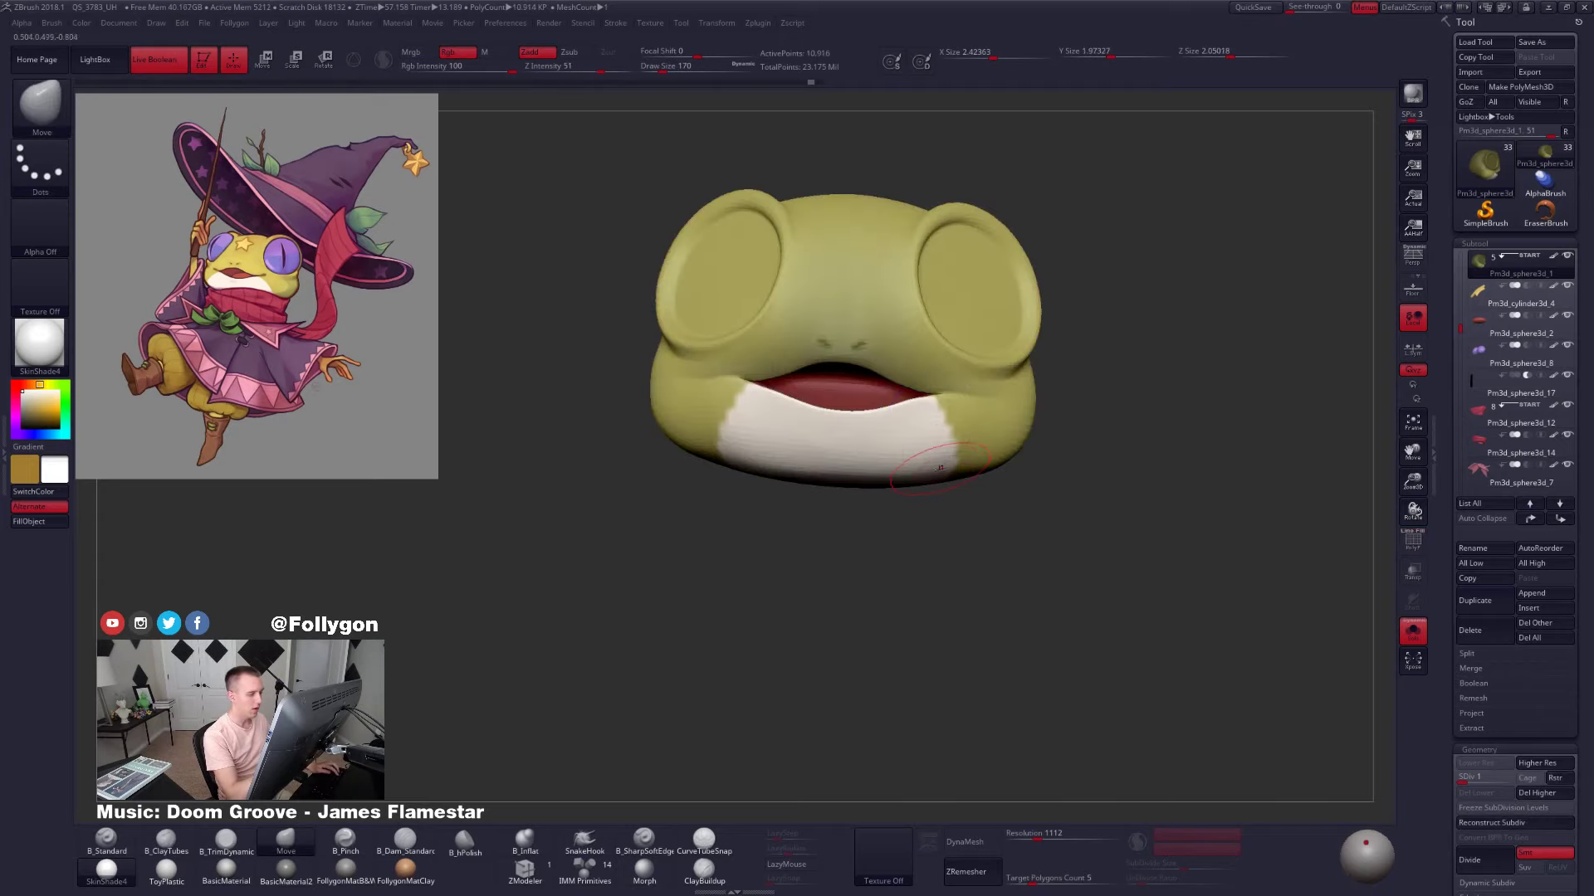
# Hide the mouth interior and lower jaw polygroups, leaving only the upper head shown
pyautogui.keyDown('ctrl'); pyautogui.keyDown('shift'); pyautogui.click(859, 383); pyautogui.keyUp('shift'); pyautogui.keyUp('ctrl')
pyautogui.keyDown('ctrl'); pyautogui.keyDown('shift'); pyautogui.click(917, 358); pyautogui.keyUp('shift'); pyautogui.keyUp('ctrl')
pyautogui.keyDown('ctrl'); pyautogui.keyDown('shift'); pyautogui.click(918, 363); pyautogui.keyUp('shift'); pyautogui.keyUp('ctrl')
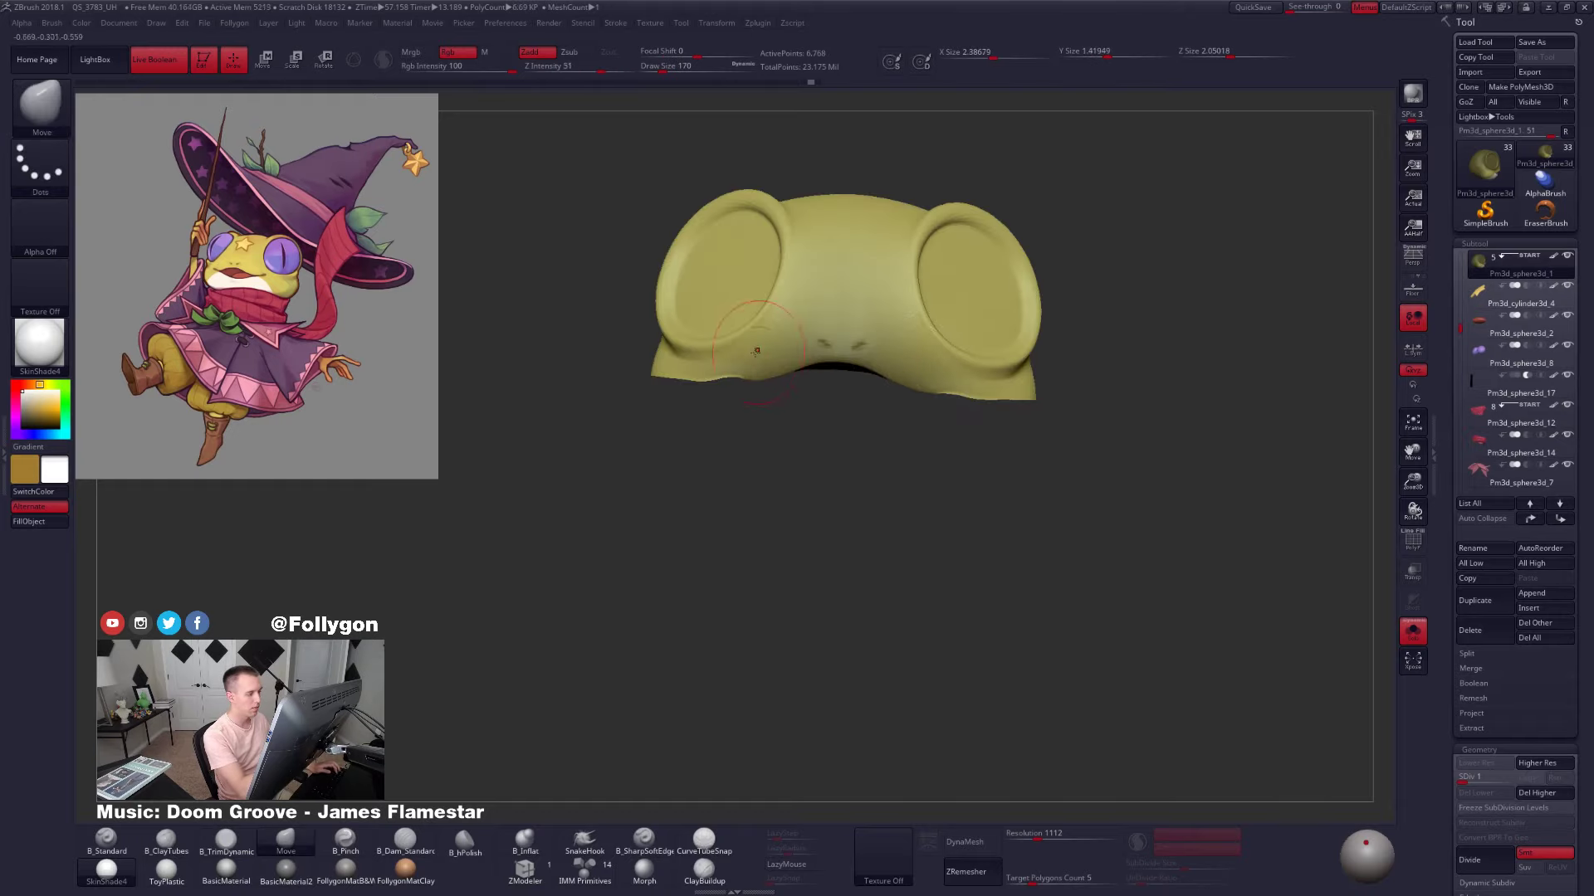
# Lasso-mask the muzzle area between the eyes on the upper head, trim the mask, and show the full head
pyautogui.keyDown('ctrl'); pyautogui.moveTo(756, 351); pyautogui.dragTo(715, 385, button='right'); pyautogui.keyUp('ctrl')
pyautogui.moveTo(780, 305)
pyautogui.keyDown('ctrl'); pyautogui.mouseDown()
pyautogui.moveTo(863, 283)
pyautogui.moveTo(933, 311)
pyautogui.moveTo(980, 357)
pyautogui.moveTo(968, 449)
pyautogui.moveTo(925, 470)
pyautogui.mouseUp(); pyautogui.keyUp('ctrl')
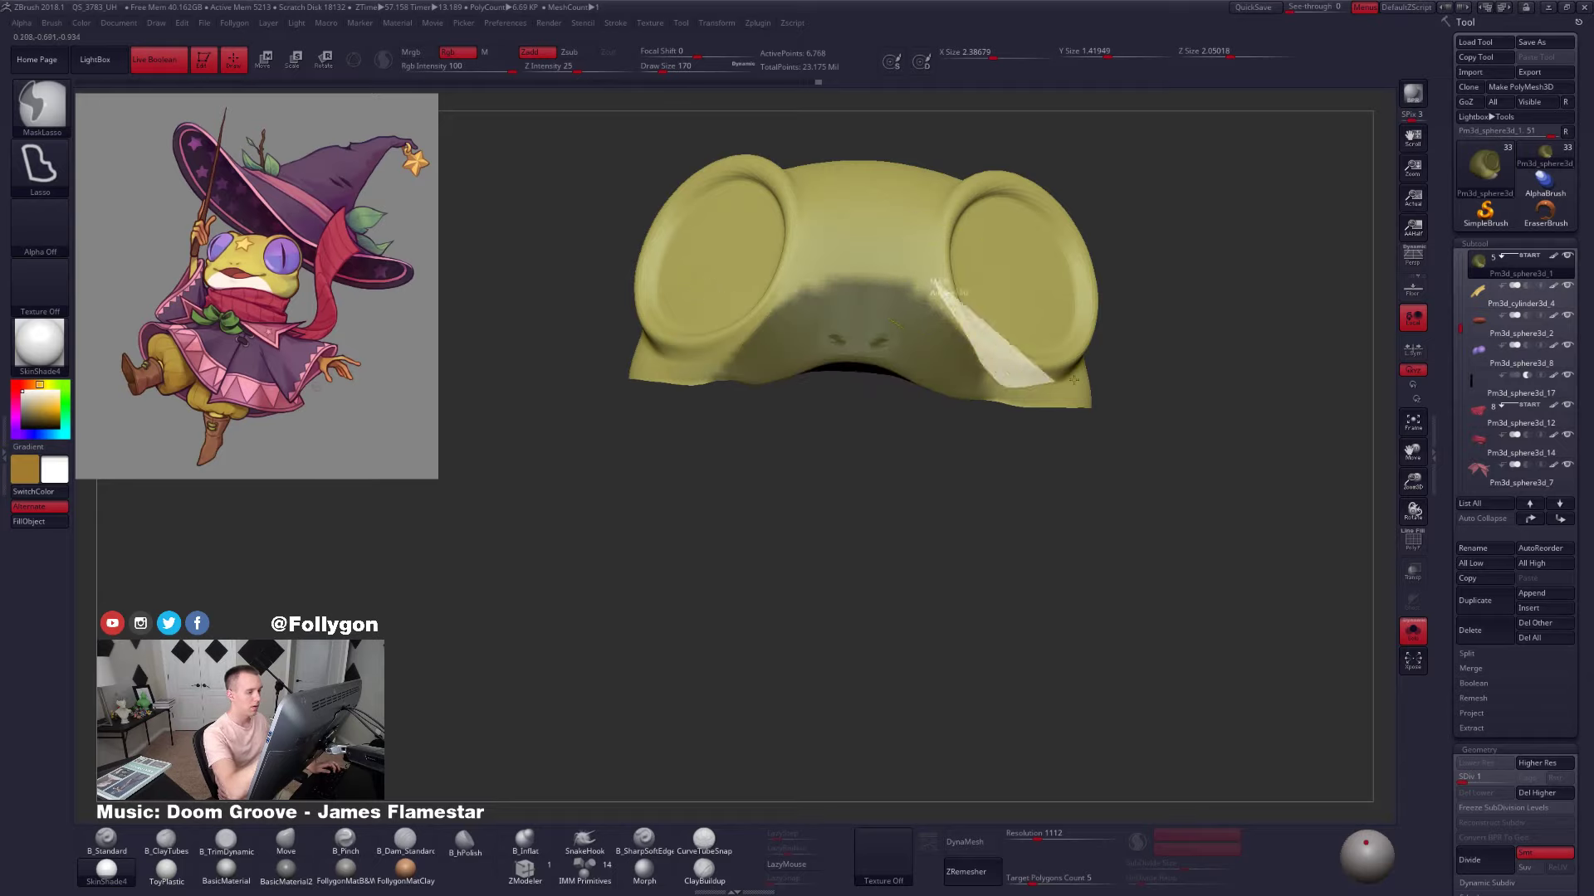
pyautogui.moveTo(1011, 439)
pyautogui.keyDown('ctrl'); pyautogui.mouseDown()
pyautogui.moveTo(892, 539)
pyautogui.moveTo(888, 465)
pyautogui.moveTo(979, 397)
pyautogui.moveTo(928, 322)
pyautogui.mouseUp(); pyautogui.keyUp('ctrl')
pyautogui.moveTo(820, 146)
pyautogui.keyDown('ctrl'); pyautogui.keyDown('alt'); pyautogui.mouseDown()
pyautogui.moveTo(866, 319)
pyautogui.moveTo(723, 448)
pyautogui.mouseUp(); pyautogui.keyUp('alt'); pyautogui.keyUp('ctrl')
pyautogui.moveTo(950, 391)
pyautogui.mouseDown()
pyautogui.moveTo(959, 432)
pyautogui.moveTo(902, 428)
pyautogui.mouseUp()
pyautogui.keyDown('ctrl'); pyautogui.keyDown('shift'); pyautogui.click(961, 431); pyautogui.keyUp('shift'); pyautogui.keyUp('ctrl')
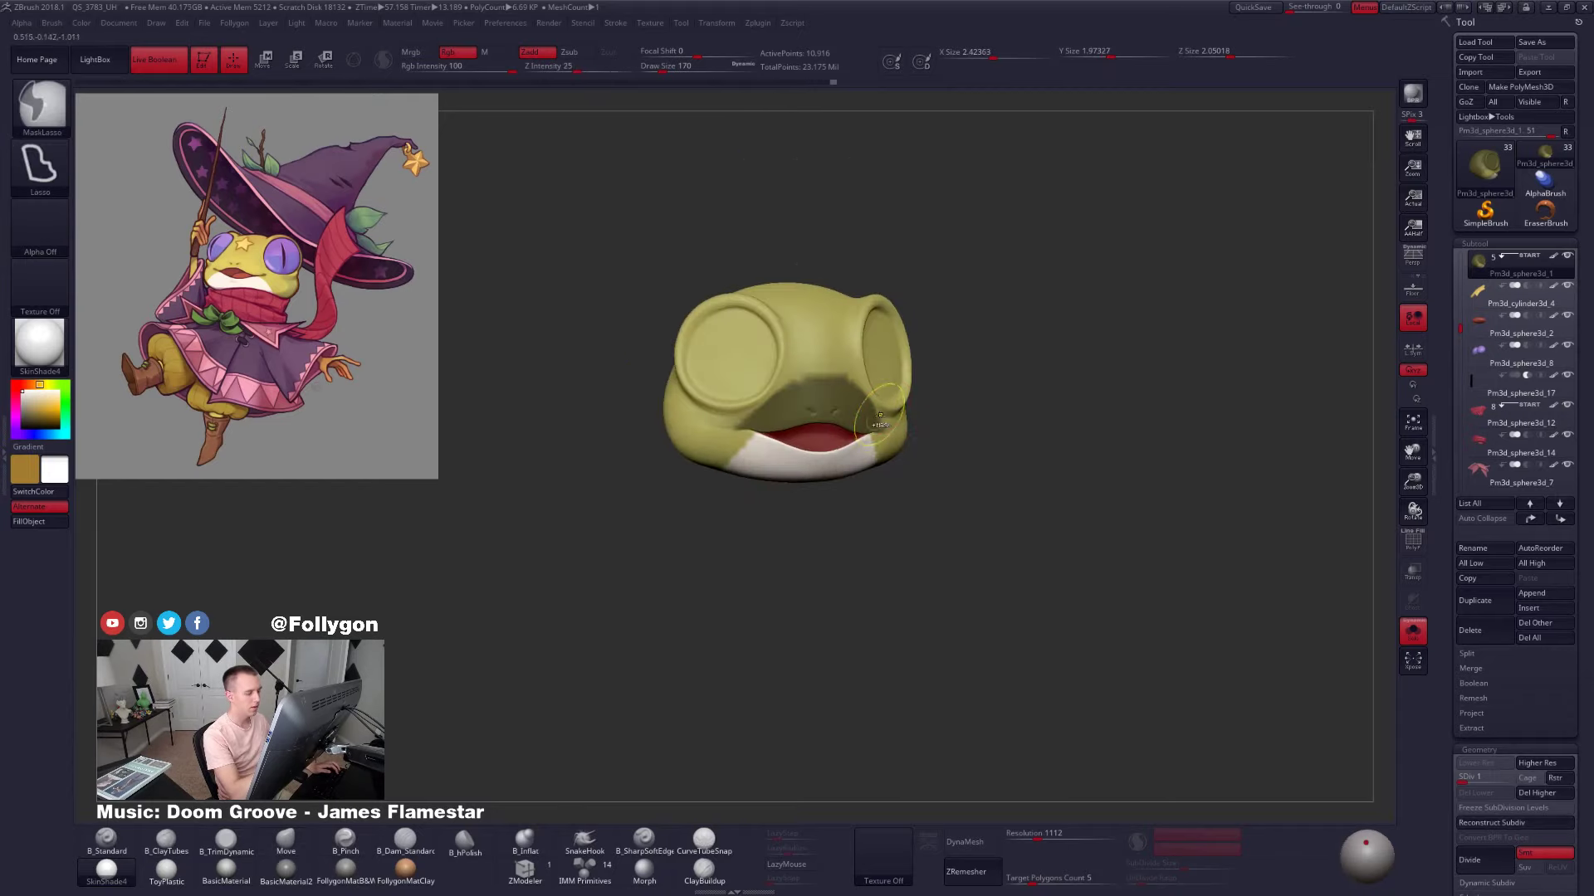
# Blur the muzzle mask and invert it so only the muzzle area can be sculpted
pyautogui.keyDown('ctrl'); pyautogui.click(877, 422); pyautogui.keyUp('ctrl')
pyautogui.keyDown('ctrl'); pyautogui.click(935, 463); pyautogui.keyUp('ctrl')
pyautogui.keyDown('ctrl'); pyautogui.click(895, 442); pyautogui.keyUp('ctrl')
pyautogui.moveTo(955, 491)
pyautogui.mouseDown()
pyautogui.moveTo(916, 484)
pyautogui.moveTo(910, 424)
pyautogui.moveTo(924, 435)
pyautogui.moveTo(896, 441)
pyautogui.moveTo(905, 451)
pyautogui.mouseUp()
pyautogui.keyDown('ctrl'); pyautogui.click(925, 481); pyautogui.keyUp('ctrl')
pyautogui.keyDown('ctrl'); pyautogui.click(911, 467); pyautogui.keyUp('ctrl')
pyautogui.keyDown('ctrl'); pyautogui.click(947, 488); pyautogui.keyUp('ctrl')
pyautogui.keyDown('ctrl'); pyautogui.click(898, 454); pyautogui.keyUp('ctrl')
# Reshape the frog's muzzle with the Move brush at draw size 414, checking it against the whole figure
pyautogui.press('w')
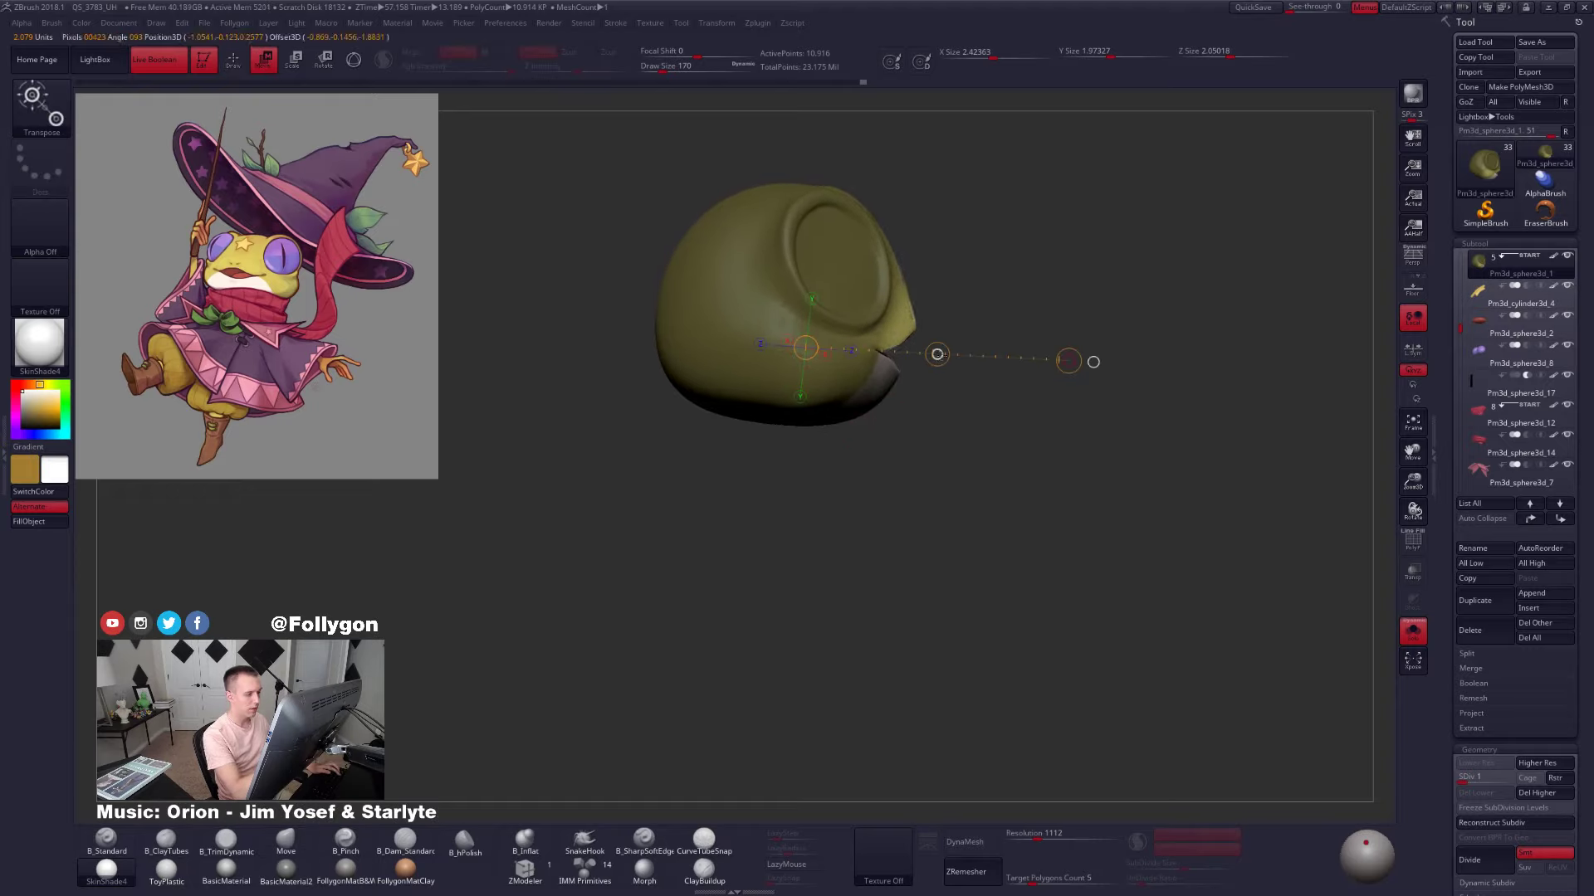
pyautogui.press('q')
pyautogui.press('space')
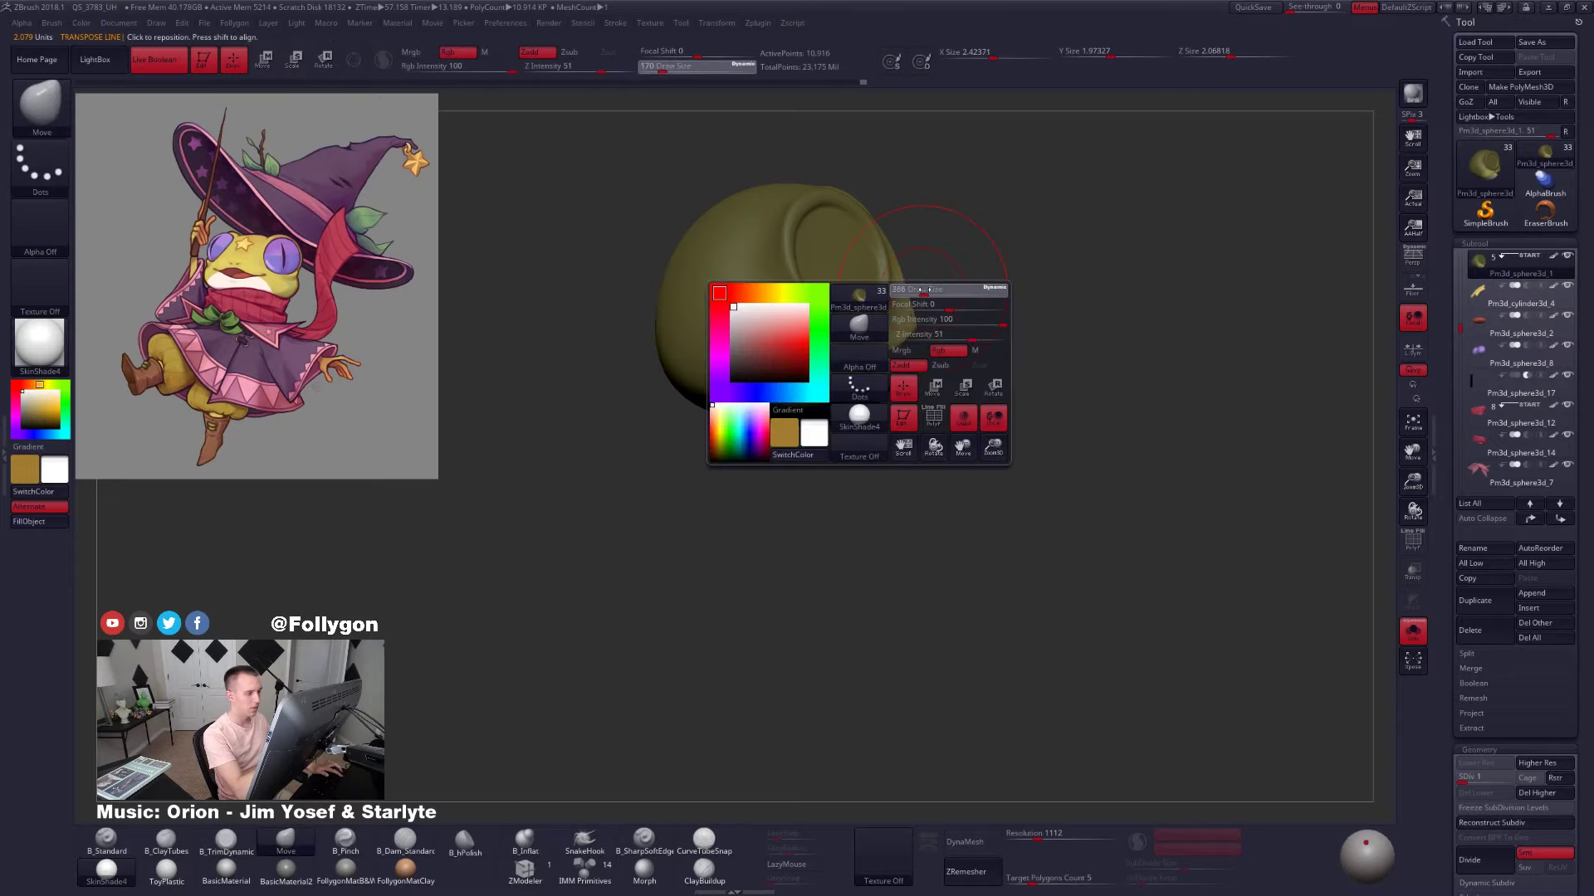
pyautogui.click(924, 293)
pyautogui.moveTo(908, 307); pyautogui.dragTo(901, 298, button='right')
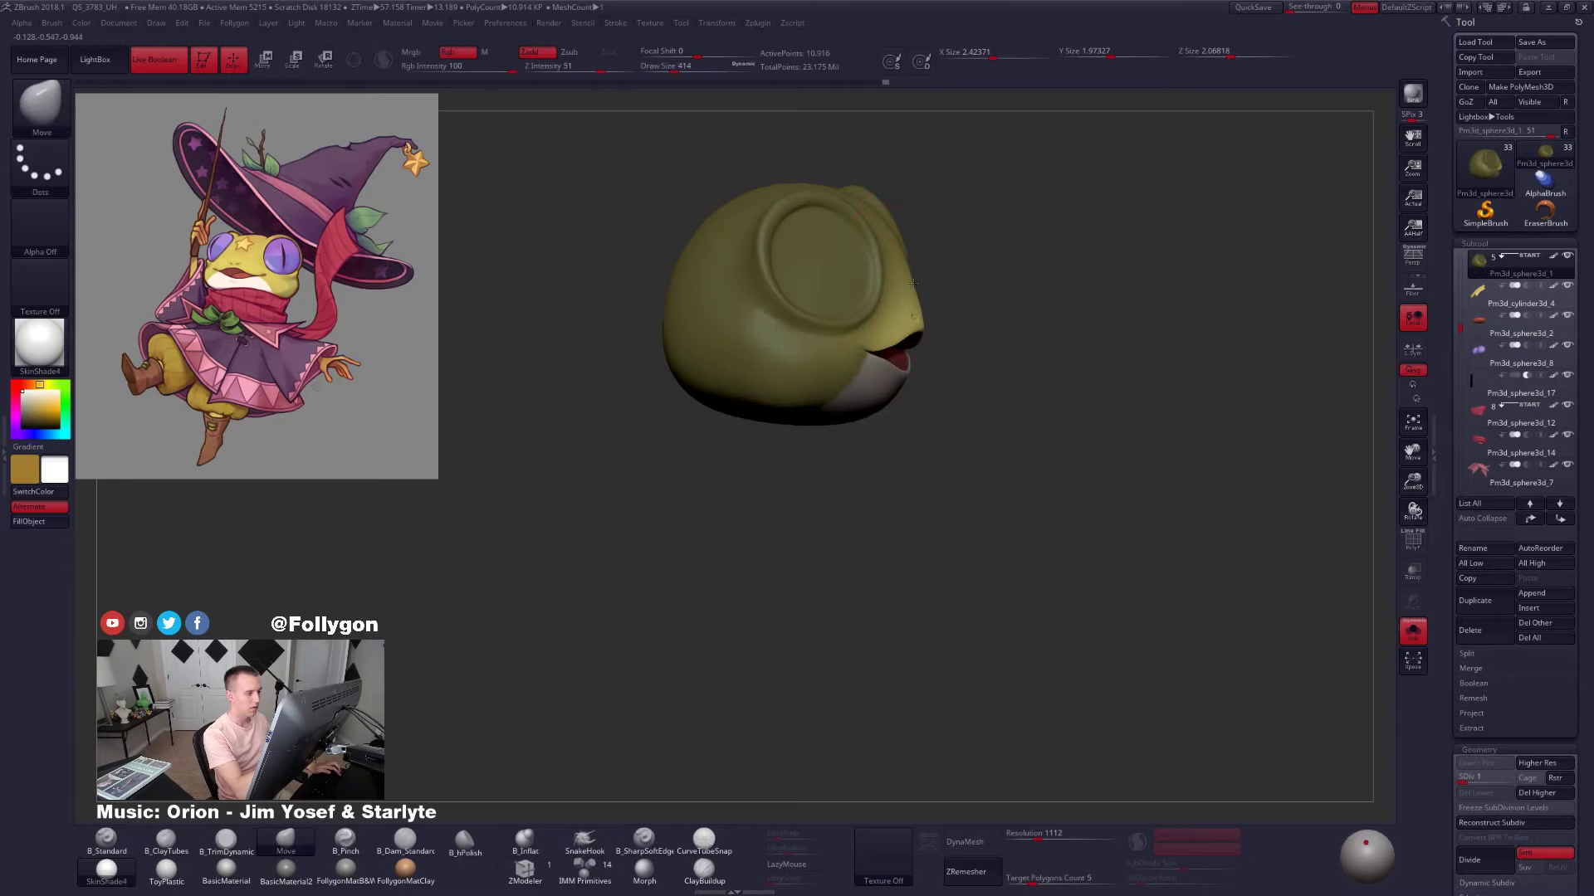
pyautogui.moveTo(996, 282)
pyautogui.mouseDown(button='right')
pyautogui.moveTo(917, 260)
pyautogui.moveTo(955, 292)
pyautogui.moveTo(905, 312)
pyautogui.moveTo(963, 365)
pyautogui.mouseUp(button='right')
pyautogui.hotkey('alt', 's')
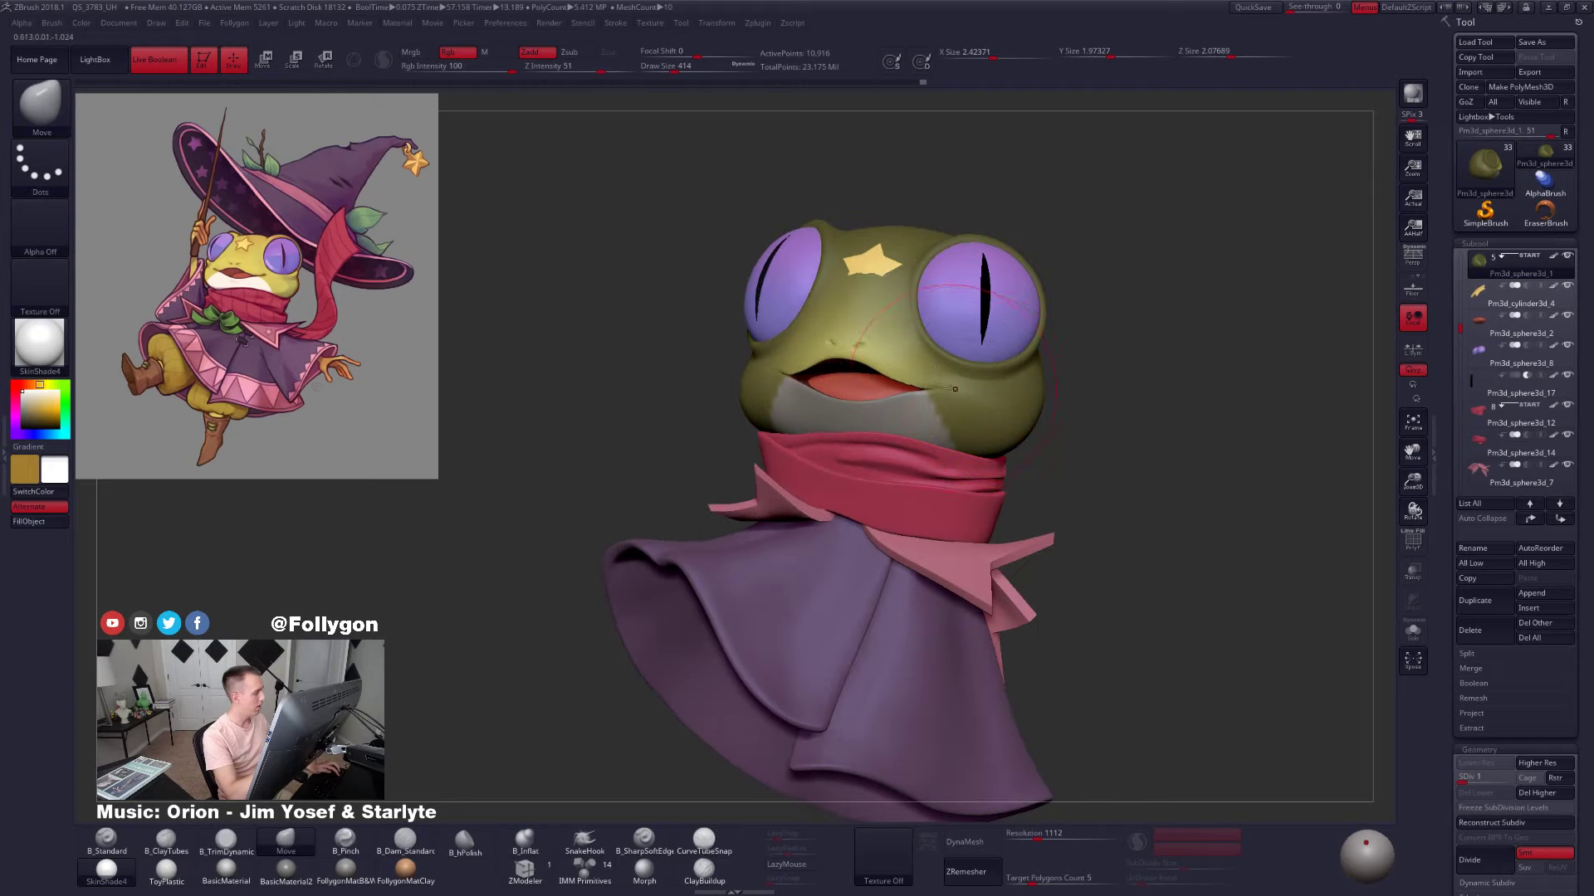
pyautogui.moveTo(931, 374)
pyautogui.mouseDown(button='right')
pyautogui.moveTo(862, 369)
pyautogui.moveTo(1084, 360)
pyautogui.mouseUp(button='right')
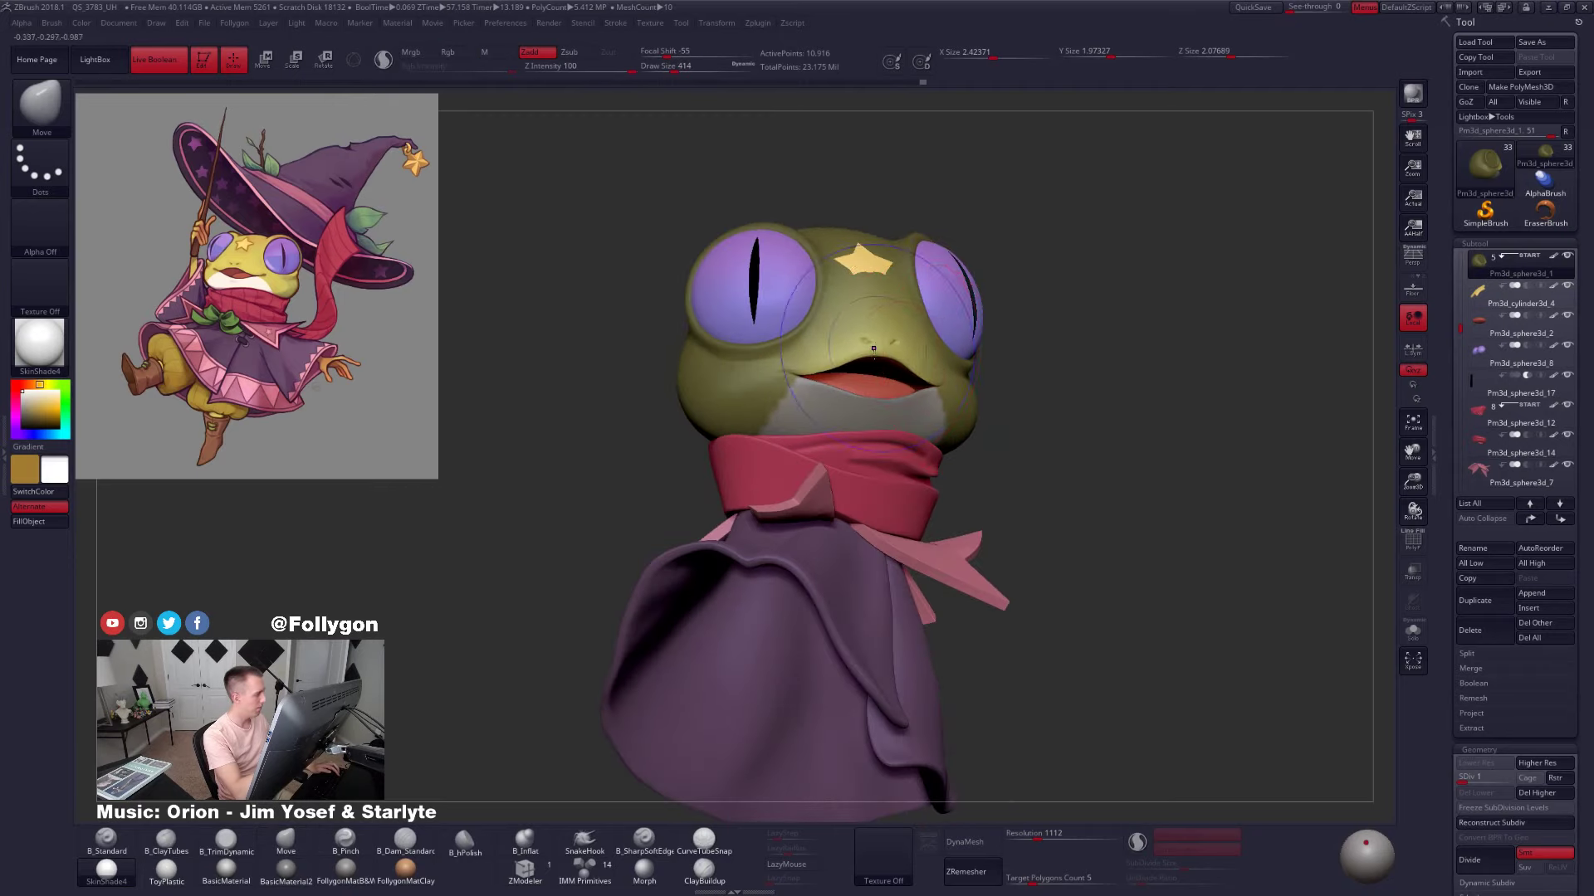
pyautogui.moveTo(905, 359); pyautogui.dragTo(844, 368, button='right')
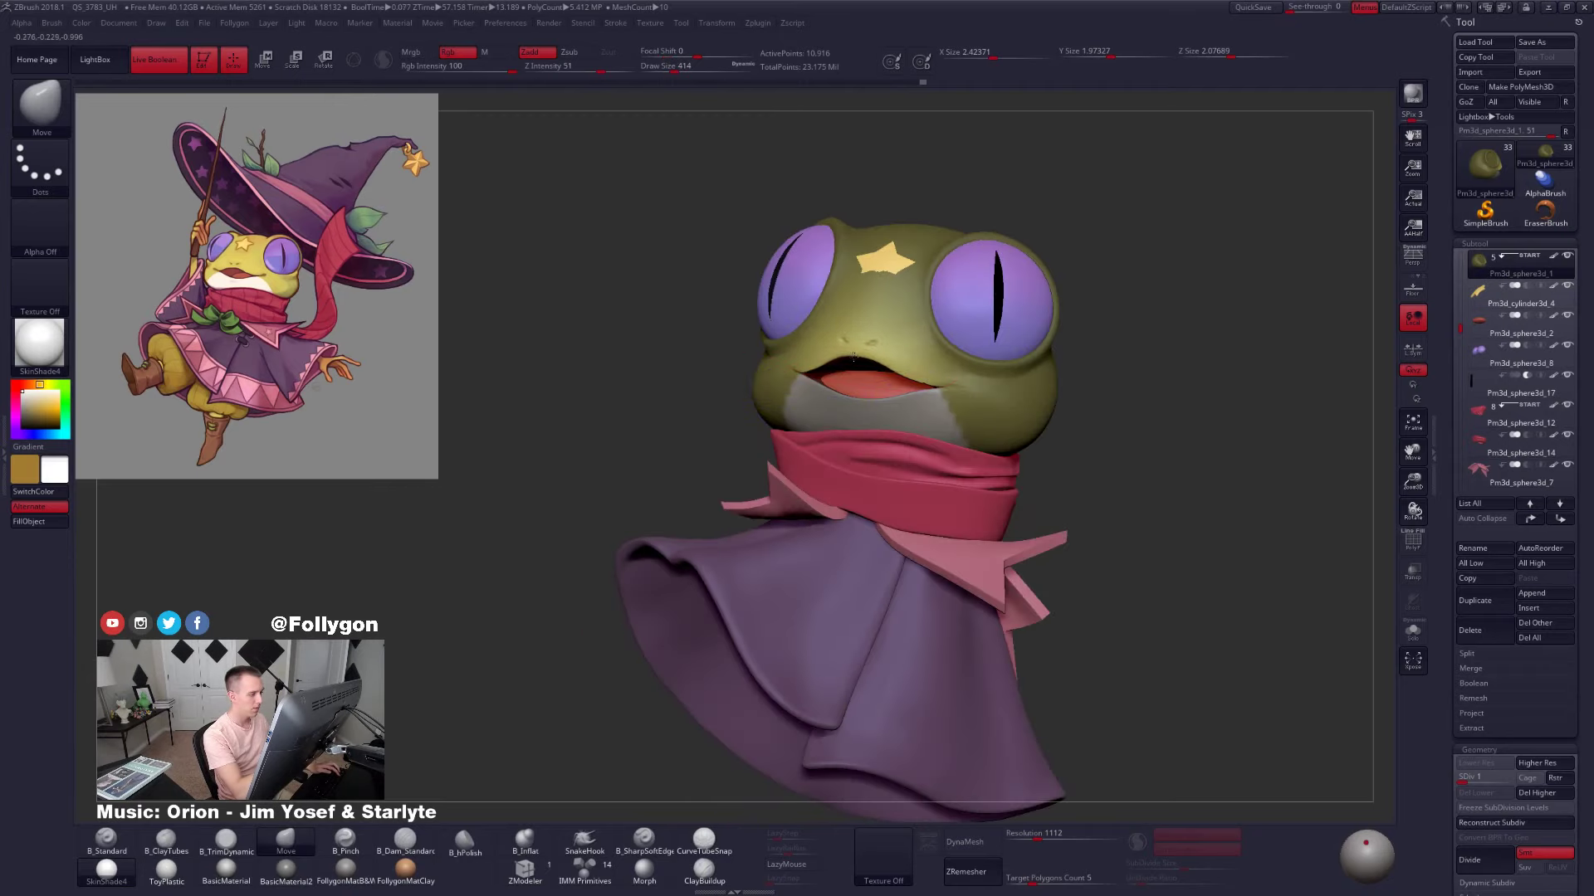
# Invert the mask to protect the muzzle and adjust the isolated head around the mouth with the Move brush
pyautogui.keyDown('ctrl'); pyautogui.click(1074, 398); pyautogui.keyUp('ctrl')
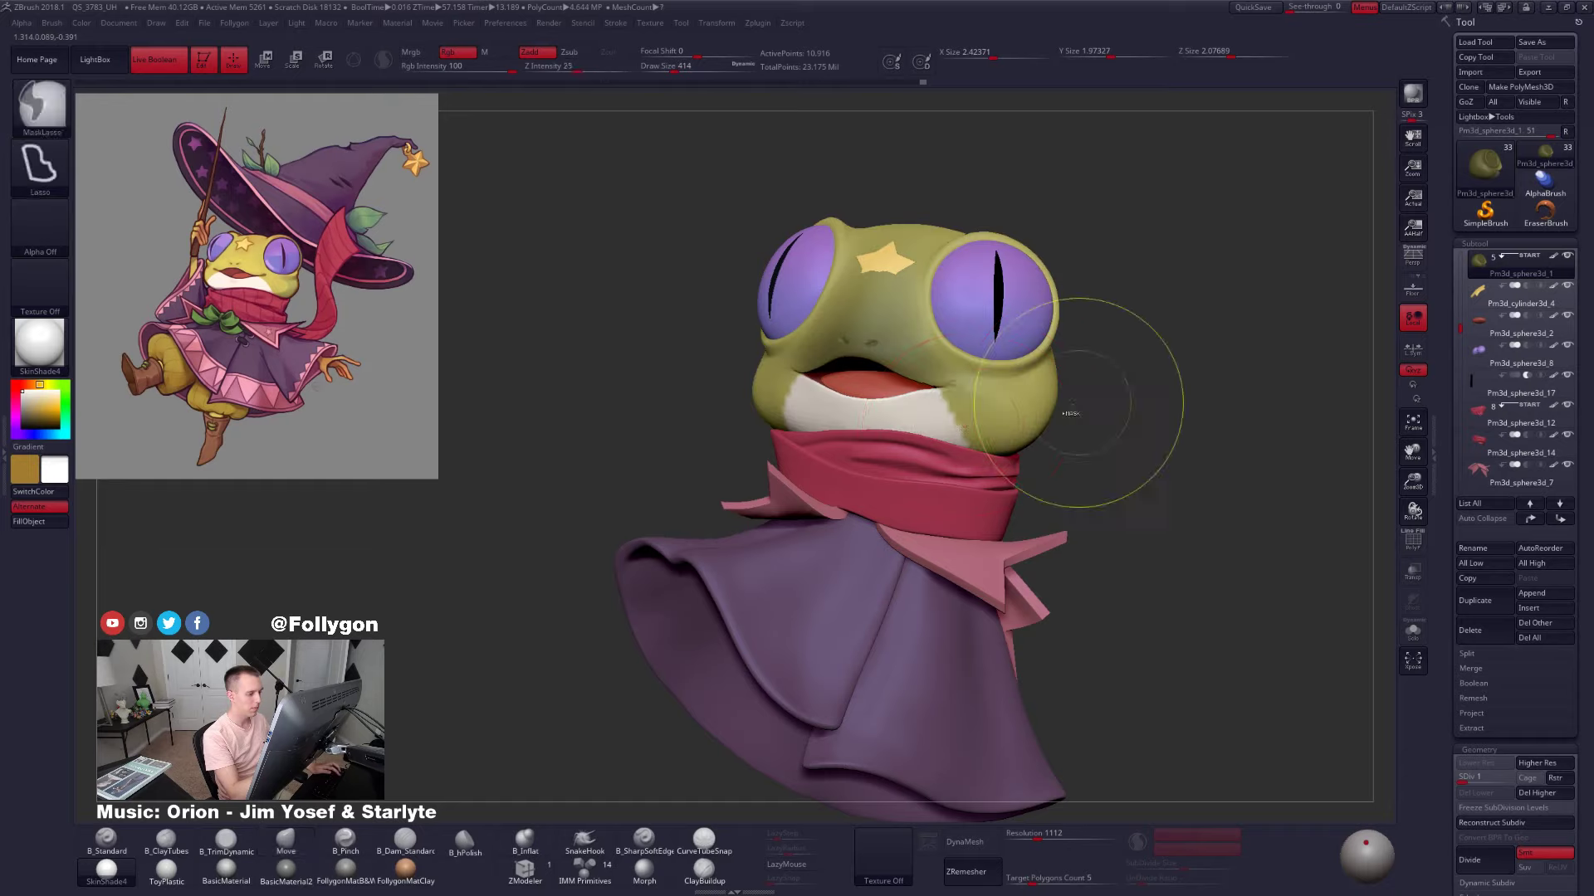
pyautogui.hotkey('alt', 's')
pyautogui.moveTo(923, 413); pyautogui.dragTo(892, 307, button='right')
pyautogui.moveTo(855, 440); pyautogui.dragTo(870, 442, button='right')
pyautogui.press('space')
pyautogui.moveTo(869, 438); pyautogui.dragTo(860, 414)
pyautogui.press('space')
pyautogui.moveTo(863, 451); pyautogui.dragTo(868, 544, button='right')
# Refine the muzzle with the Move brush at draw size 366, using the inverted mask, and clear the head's mask
pyautogui.press('space')
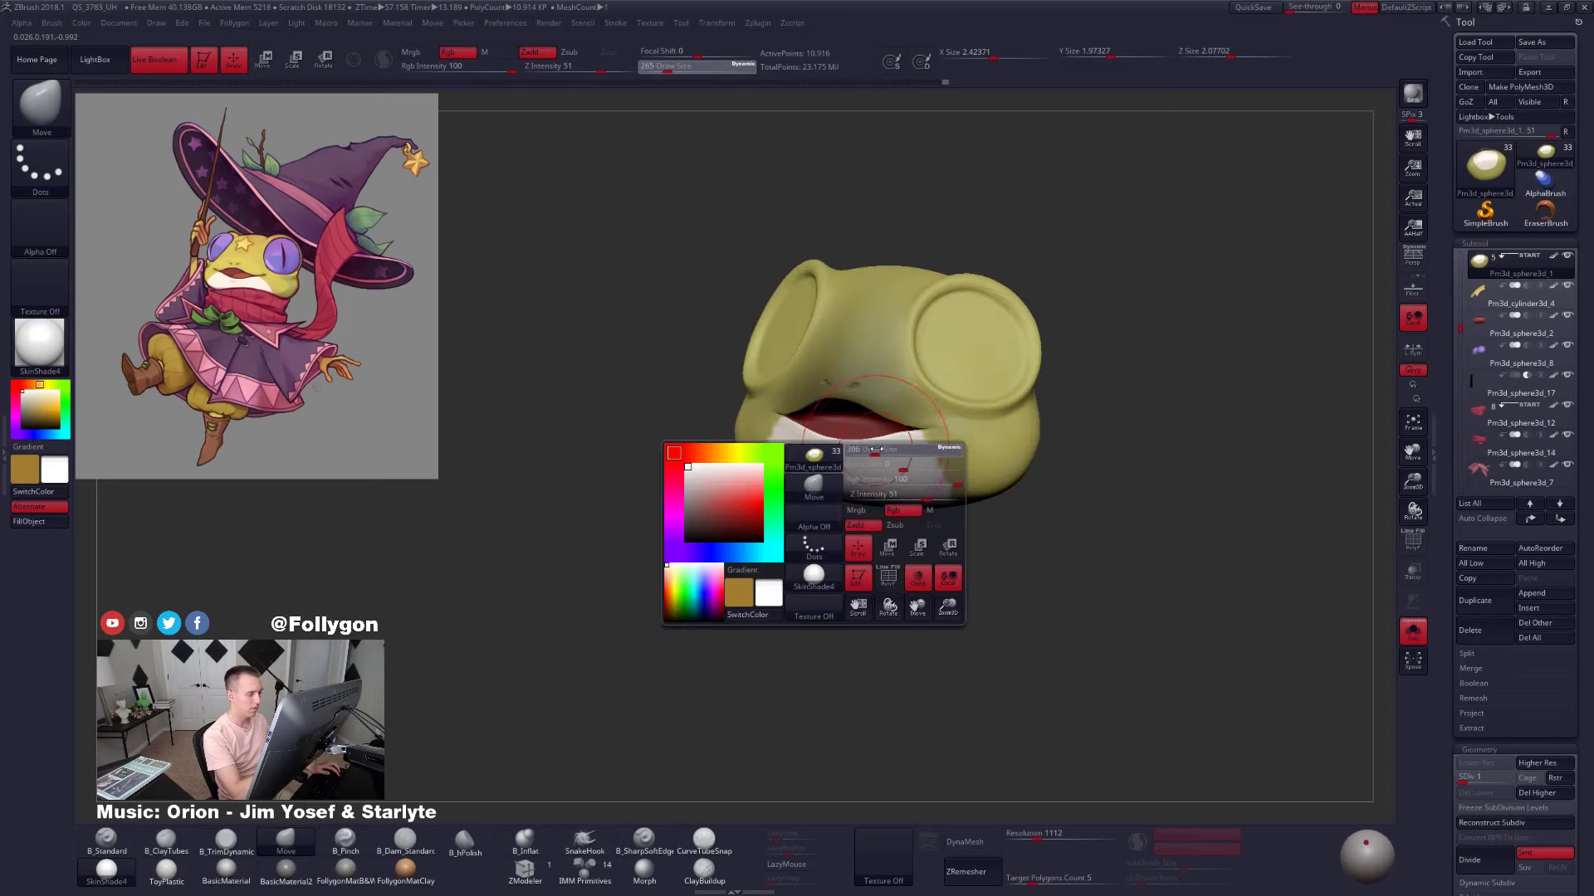
pyautogui.moveTo(876, 453); pyautogui.dragTo(882, 451)
pyautogui.keyDown('ctrl'); pyautogui.click(1141, 369); pyautogui.keyUp('ctrl')
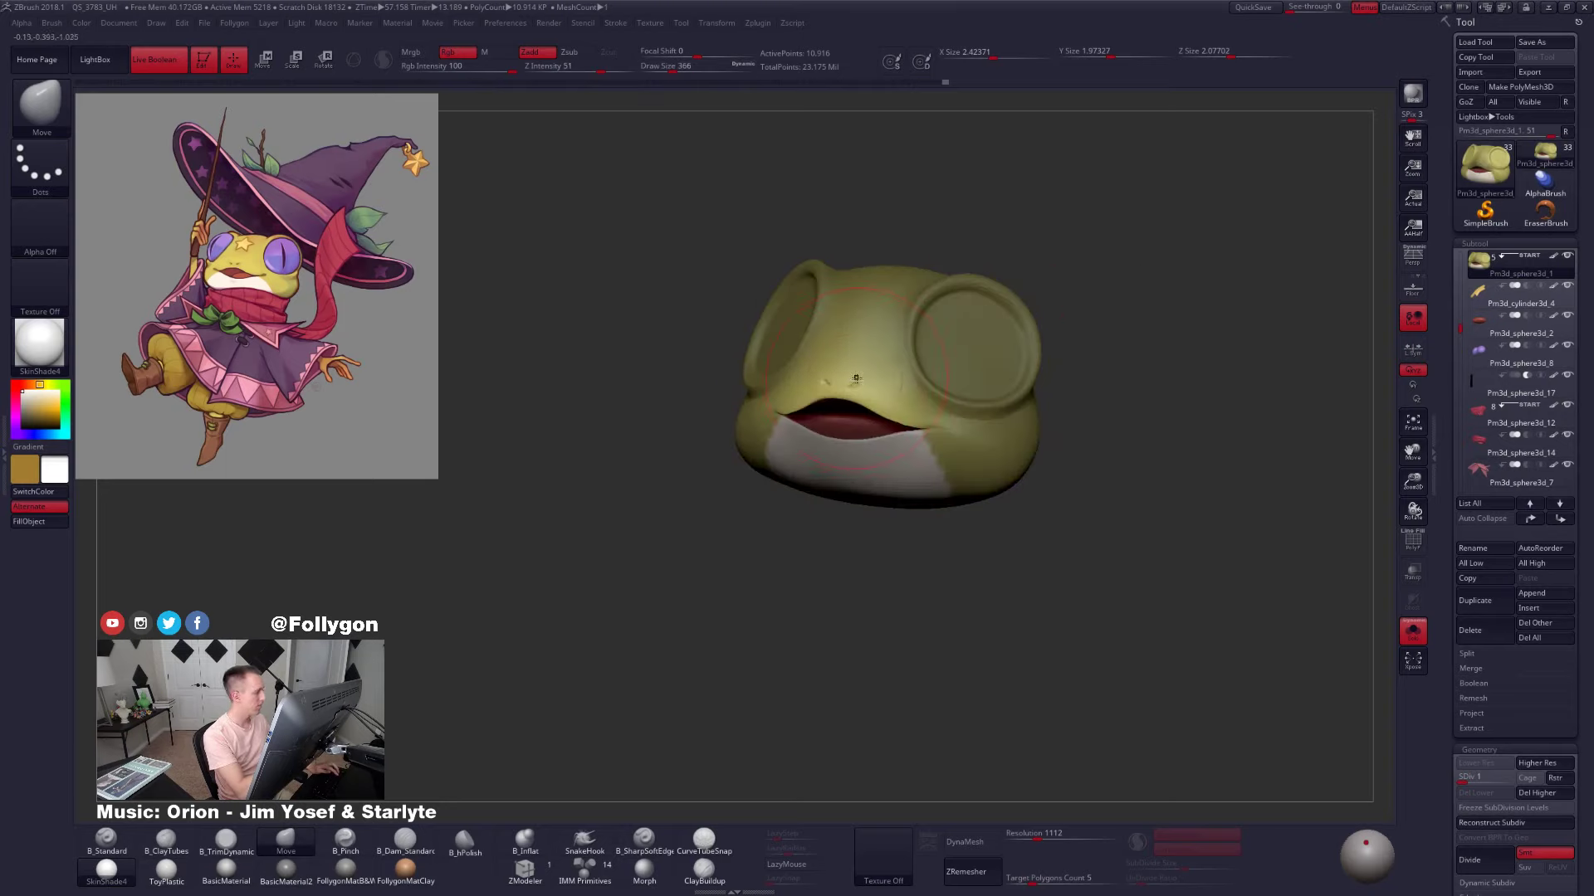
pyautogui.keyDown('ctrl'); pyautogui.moveTo(1139, 407); pyautogui.dragTo(1158, 431); pyautogui.keyUp('ctrl')
pyautogui.hotkey('alt', 's')
# Select the forehead star and rotate it in side view to follow the slope of the forehead
pyautogui.keyDown('alt'); pyautogui.click(864, 290); pyautogui.keyUp('alt')
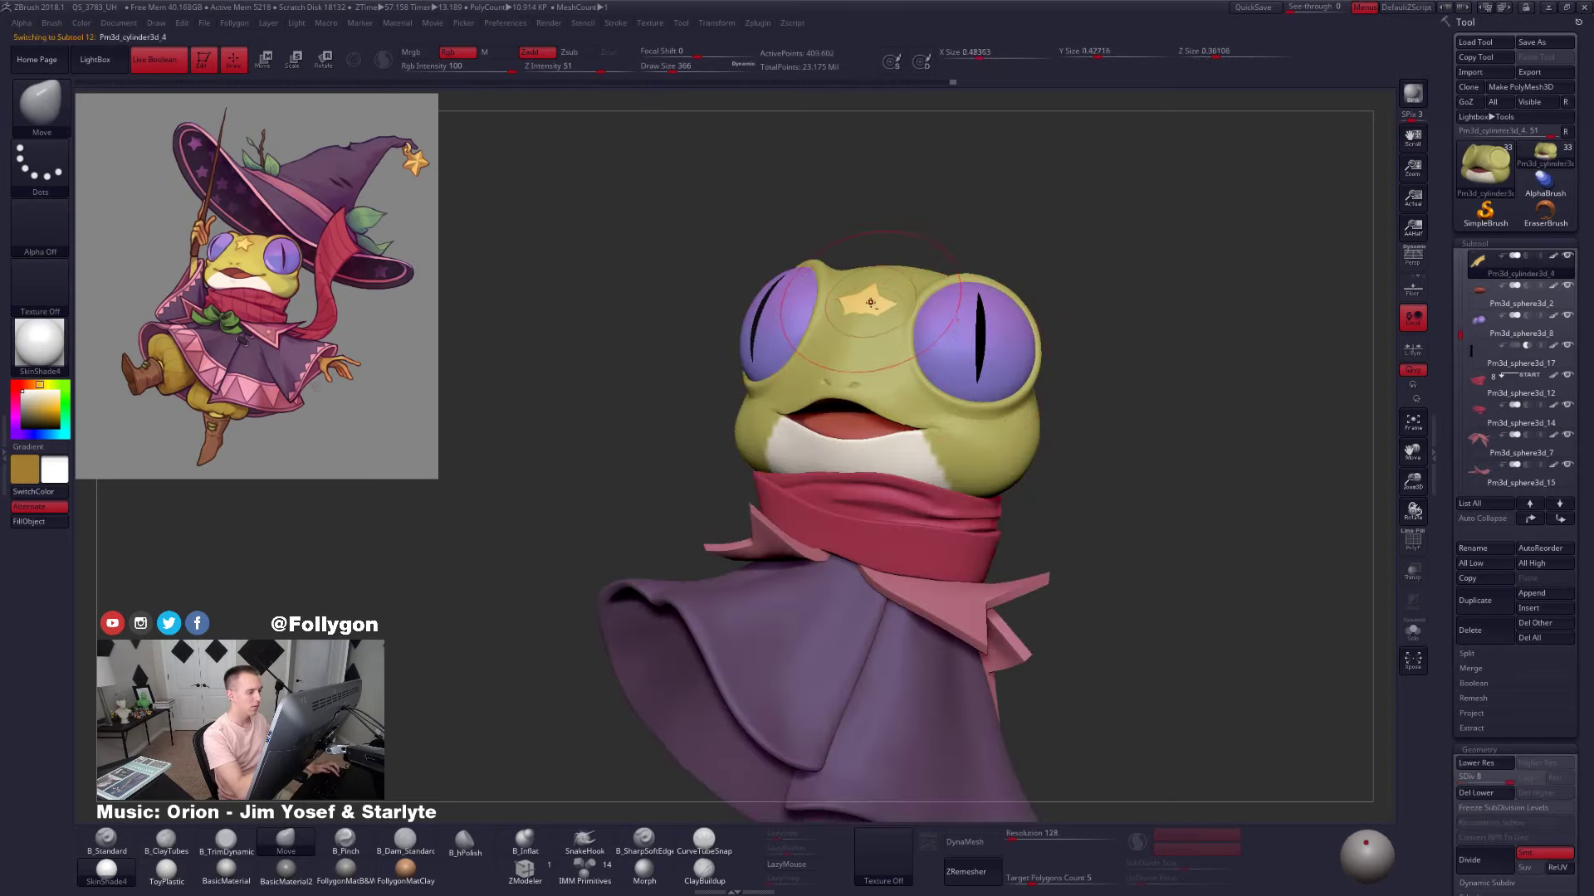
pyautogui.hotkey('alt', 's')
pyautogui.keyDown('ctrl'); pyautogui.moveTo(864, 284); pyautogui.dragTo(871, 324, button='right'); pyautogui.keyUp('ctrl')
pyautogui.moveTo(872, 323); pyautogui.dragTo(954, 336, button='right')
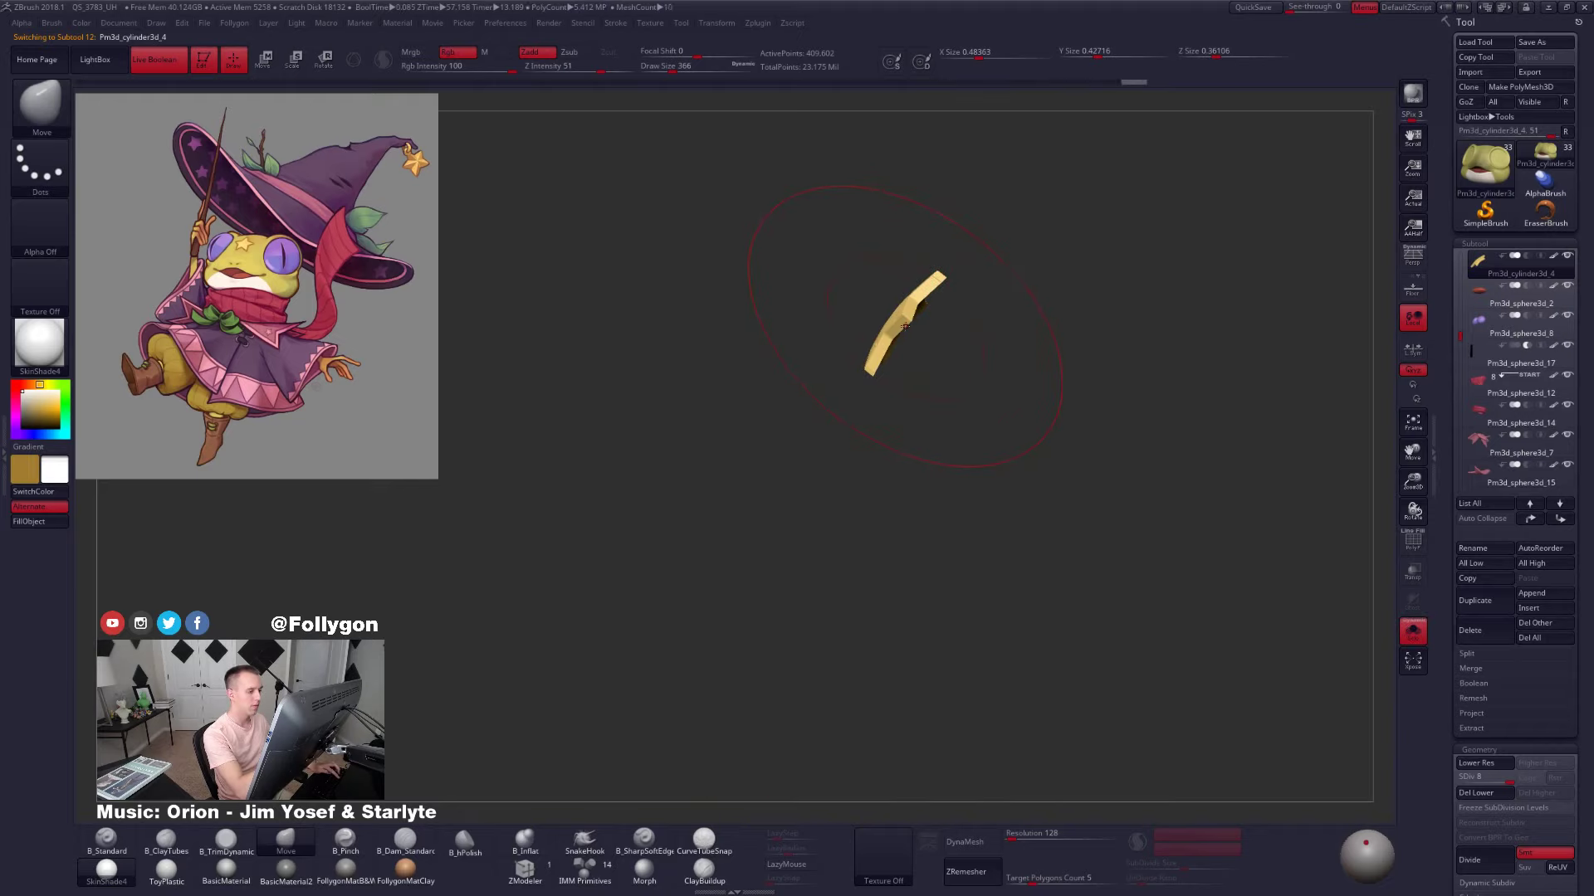
pyautogui.press('r')
pyautogui.moveTo(932, 273); pyautogui.dragTo(816, 404)
pyautogui.hotkey('alt', 's')
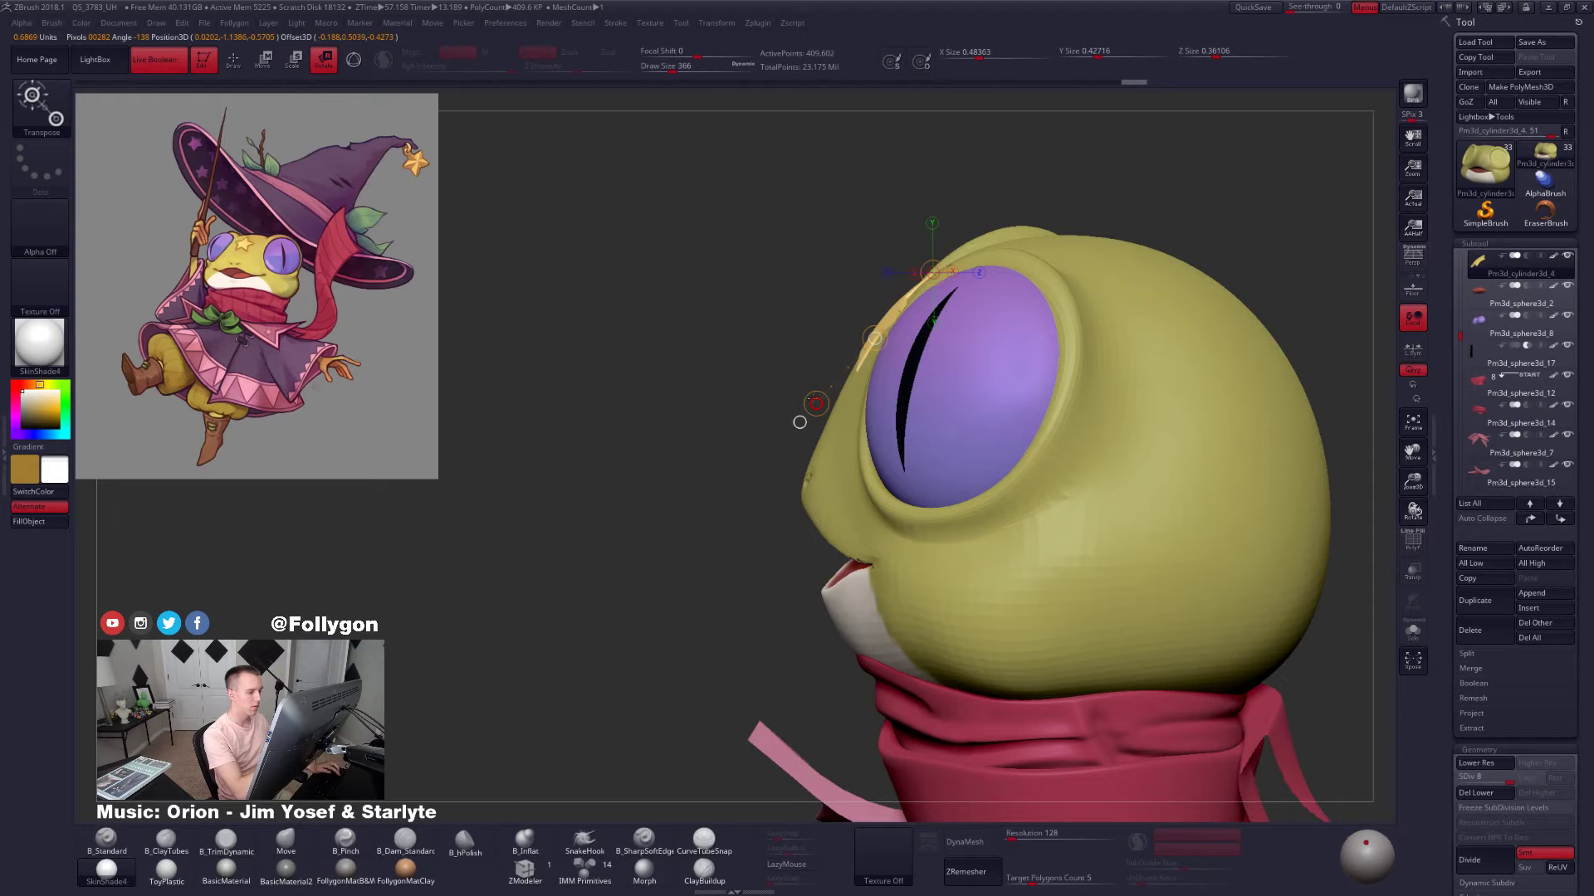
pyautogui.press('q')
pyautogui.moveTo(801, 421)
pyautogui.mouseDown(button='right')
pyautogui.moveTo(941, 397)
pyautogui.moveTo(906, 360)
pyautogui.moveTo(899, 473)
pyautogui.moveTo(1029, 481)
pyautogui.mouseUp(button='right')
# Select and isolate the head, set the draw size to 203, and lasso-mask both eye sockets
pyautogui.keyDown('alt'); pyautogui.click(898, 473); pyautogui.keyUp('alt')
pyautogui.keyDown('alt'); pyautogui.moveTo(1112, 523); pyautogui.dragTo(1074, 465, button='right'); pyautogui.keyUp('alt')
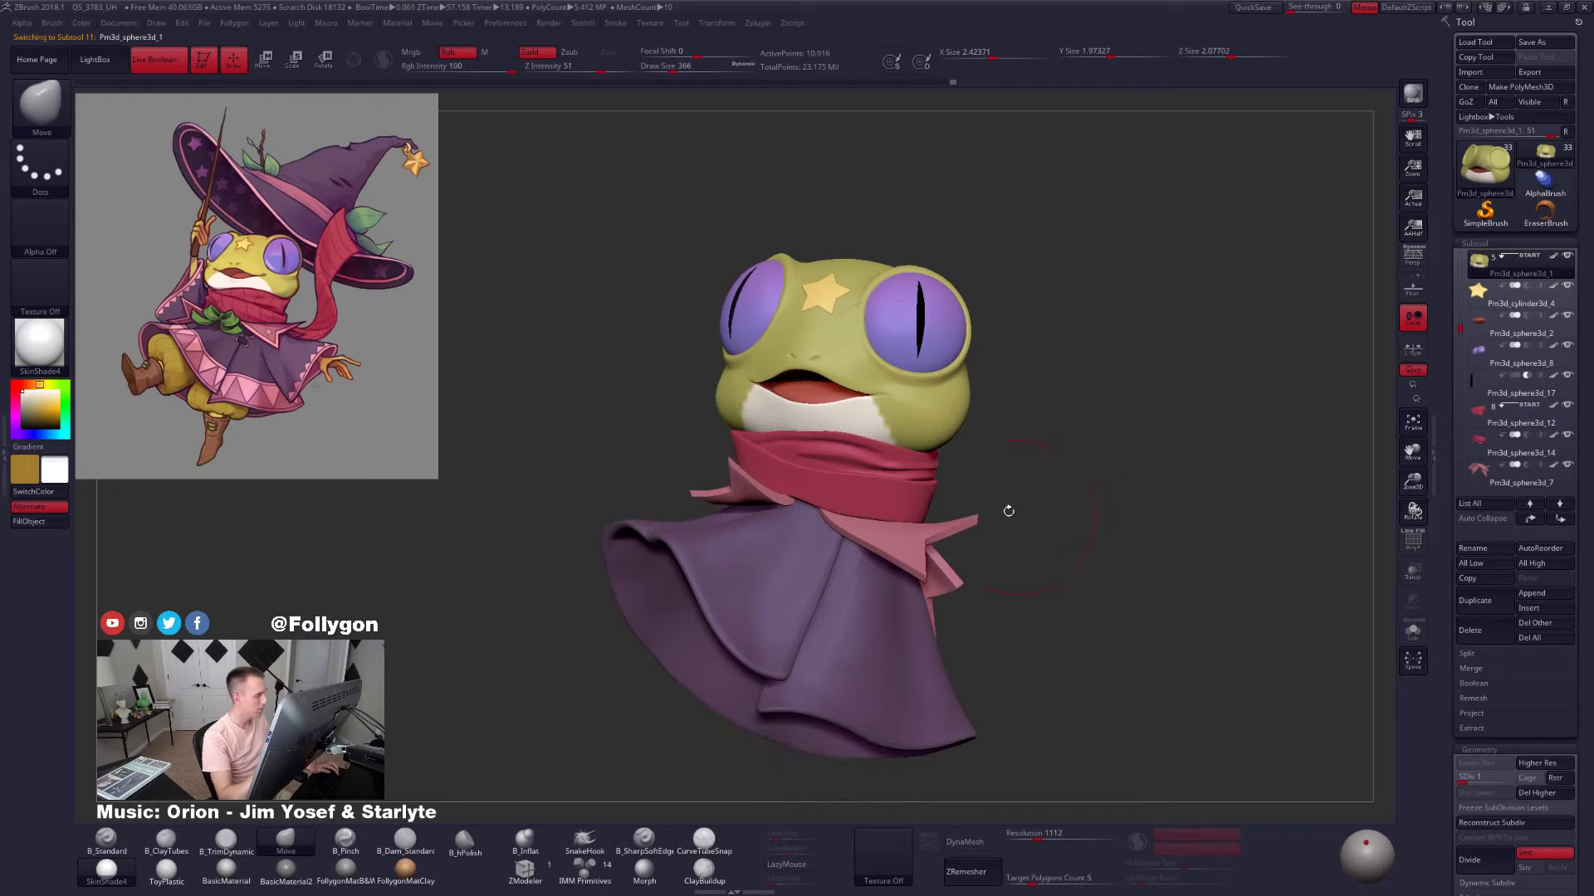
pyautogui.press('space')
pyautogui.click(858, 355)
pyautogui.moveTo(859, 355); pyautogui.dragTo(863, 308, button='right')
pyautogui.moveTo(863, 308); pyautogui.dragTo(856, 366, button='right')
pyautogui.hotkey('shift', 's')
pyautogui.moveTo(883, 218)
pyautogui.keyDown('ctrl'); pyautogui.mouseDown()
pyautogui.moveTo(861, 294)
pyautogui.moveTo(899, 379)
pyautogui.moveTo(1015, 388)
pyautogui.moveTo(1167, 213)
pyautogui.mouseUp(); pyautogui.keyUp('ctrl')
pyautogui.moveTo(1172, 188); pyautogui.dragTo(1245, 189, button='right')
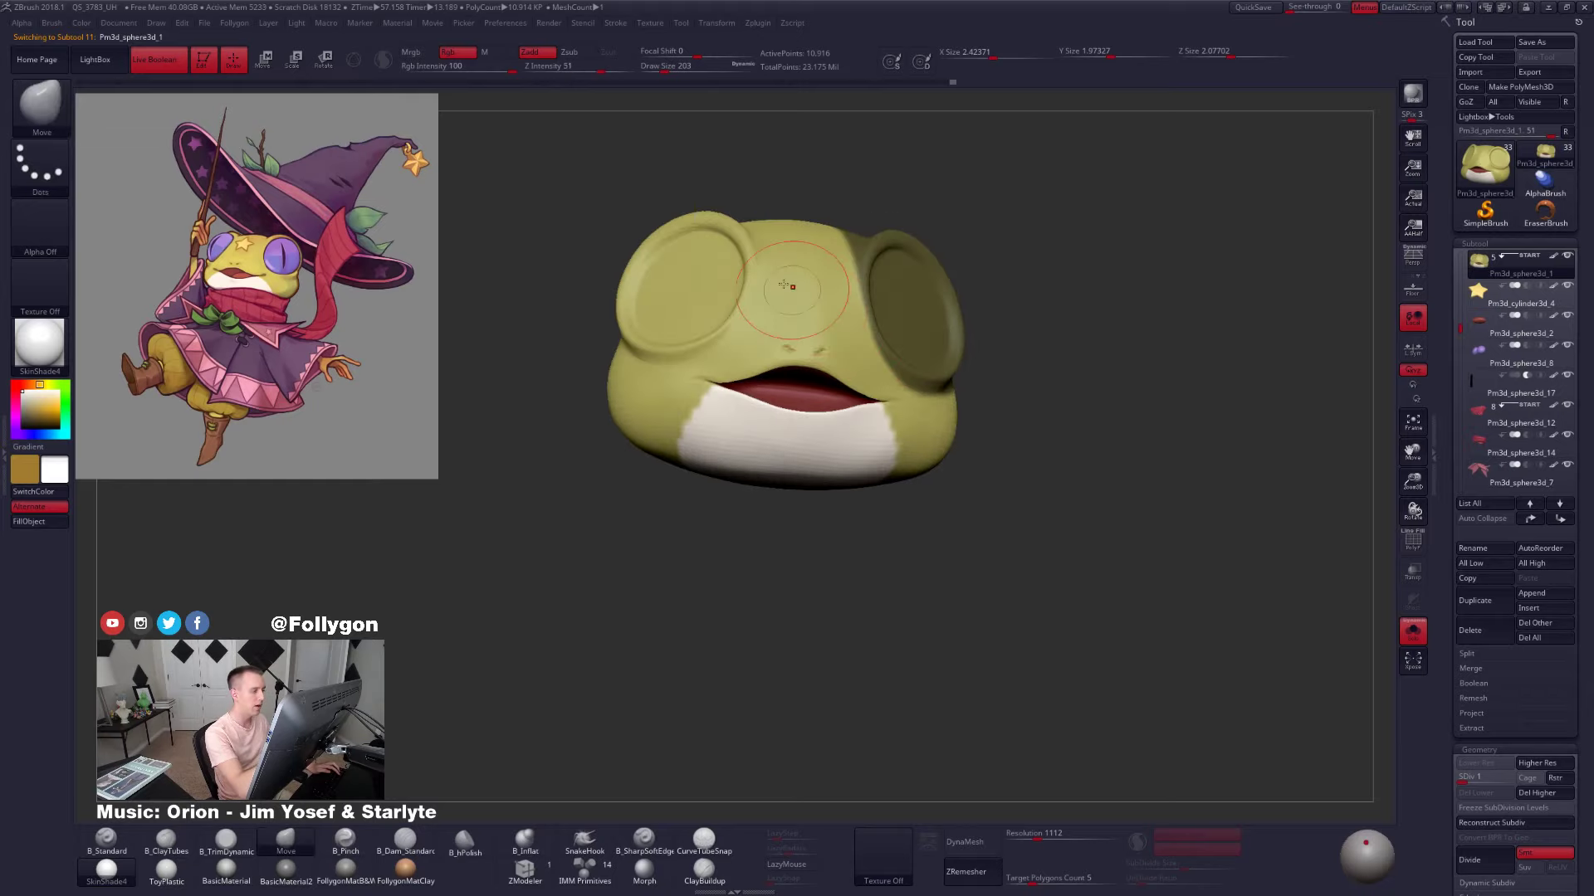
pyautogui.moveTo(746, 211)
pyautogui.keyDown('ctrl'); pyautogui.mouseDown()
pyautogui.moveTo(752, 290)
pyautogui.moveTo(704, 358)
pyautogui.moveTo(523, 201)
pyautogui.moveTo(548, 184)
pyautogui.mouseUp(); pyautogui.keyUp('ctrl')
pyautogui.moveTo(705, 123); pyautogui.dragTo(664, 126, button='right')
# Soften the eye socket mask and invert it back so only the sockets stay protected
pyautogui.keyDown('ctrl'); pyautogui.click(933, 371); pyautogui.keyUp('ctrl')
pyautogui.keyDown('ctrl'); pyautogui.click(1041, 371); pyautogui.keyUp('ctrl')
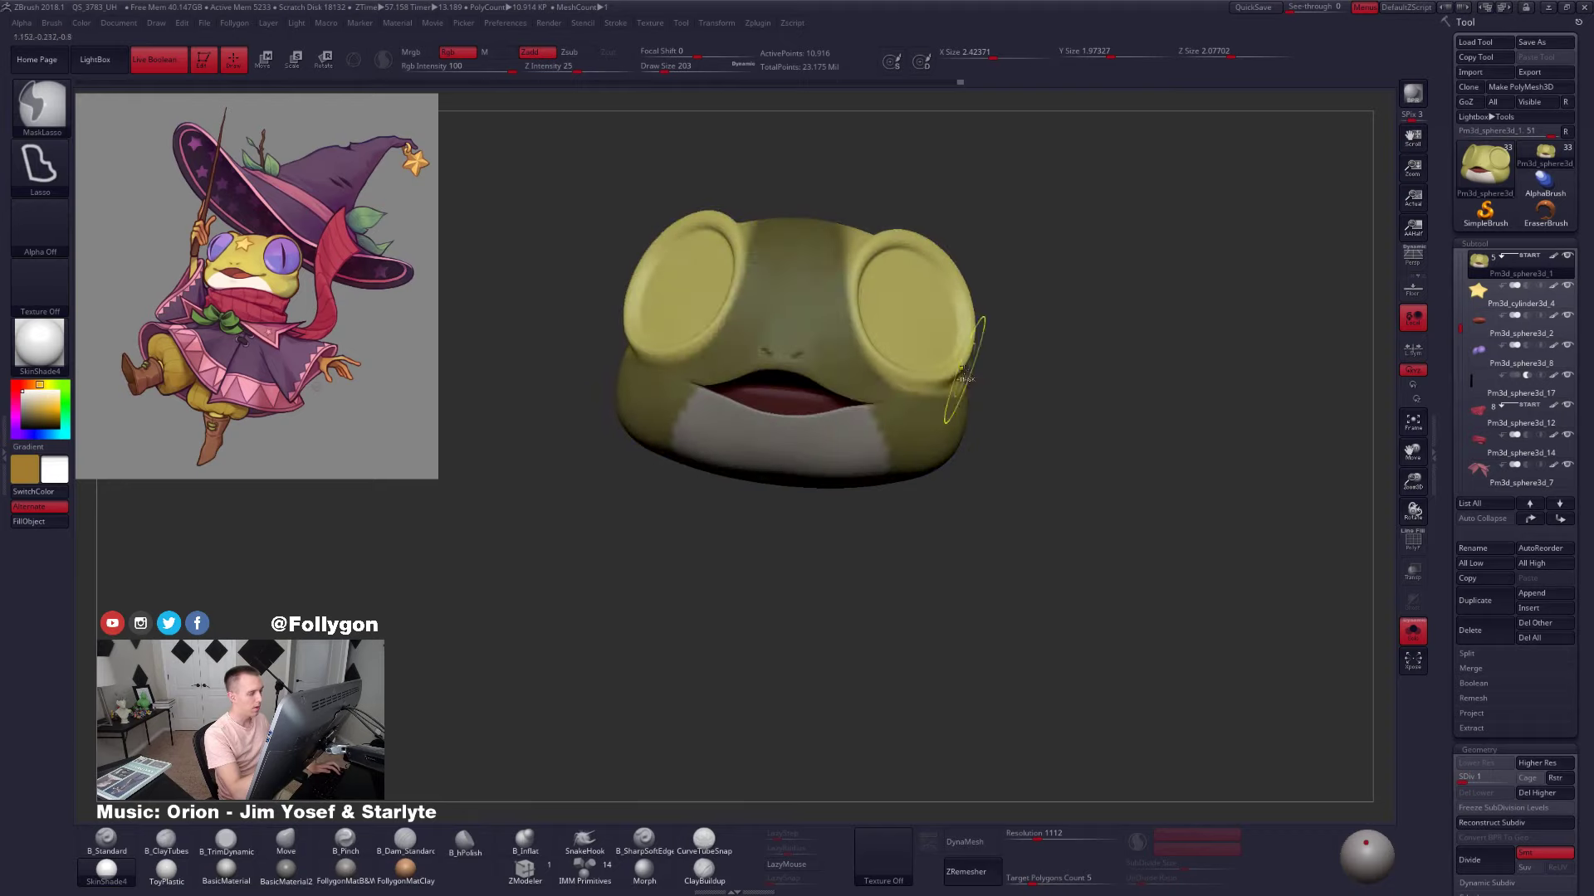
pyautogui.keyDown('ctrl'); pyautogui.click(946, 382); pyautogui.keyUp('ctrl')
pyautogui.keyDown('ctrl'); pyautogui.click(946, 384); pyautogui.keyUp('ctrl')
pyautogui.keyDown('ctrl'); pyautogui.click(1029, 378); pyautogui.keyUp('ctrl')
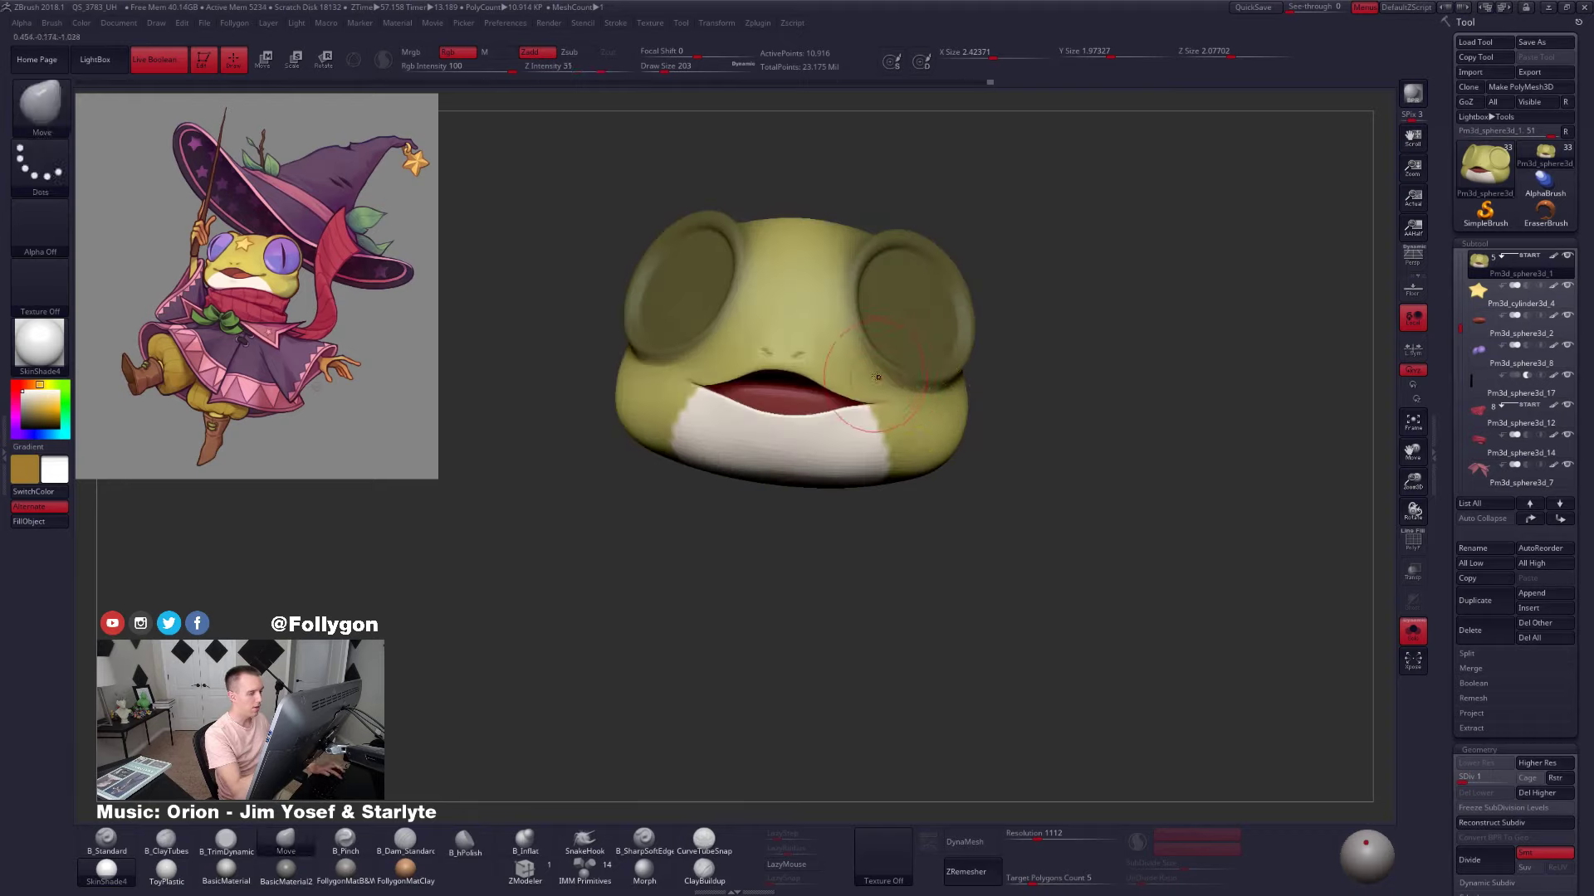
# Reshape the snout and cheeks around the masked eye sockets with the Move brush, and show the whole figure again
pyautogui.press('space')
pyautogui.moveTo(818, 459); pyautogui.dragTo(826, 459)
pyautogui.moveTo(822, 439)
pyautogui.mouseDown(button='right')
pyautogui.moveTo(887, 379)
pyautogui.moveTo(900, 339)
pyautogui.moveTo(834, 370)
pyautogui.moveTo(809, 359)
pyautogui.mouseUp(button='right')
pyautogui.moveTo(719, 345); pyautogui.dragTo(717, 352)
pyautogui.moveTo(717, 354)
pyautogui.mouseDown(button='right')
pyautogui.moveTo(710, 440)
pyautogui.moveTo(753, 470)
pyautogui.moveTo(799, 417)
pyautogui.mouseUp(button='right')
pyautogui.moveTo(706, 357)
pyautogui.mouseDown(button='right')
pyautogui.moveTo(904, 450)
pyautogui.moveTo(994, 441)
pyautogui.mouseUp(button='right')
pyautogui.hotkey('alt', 's')
# Adjust the cheeks and head silhouette with the Move brush at draw size 447 to match the concept art
pyautogui.press('space')
pyautogui.click(875, 413)
pyautogui.moveTo(875, 417); pyautogui.dragTo(865, 428)
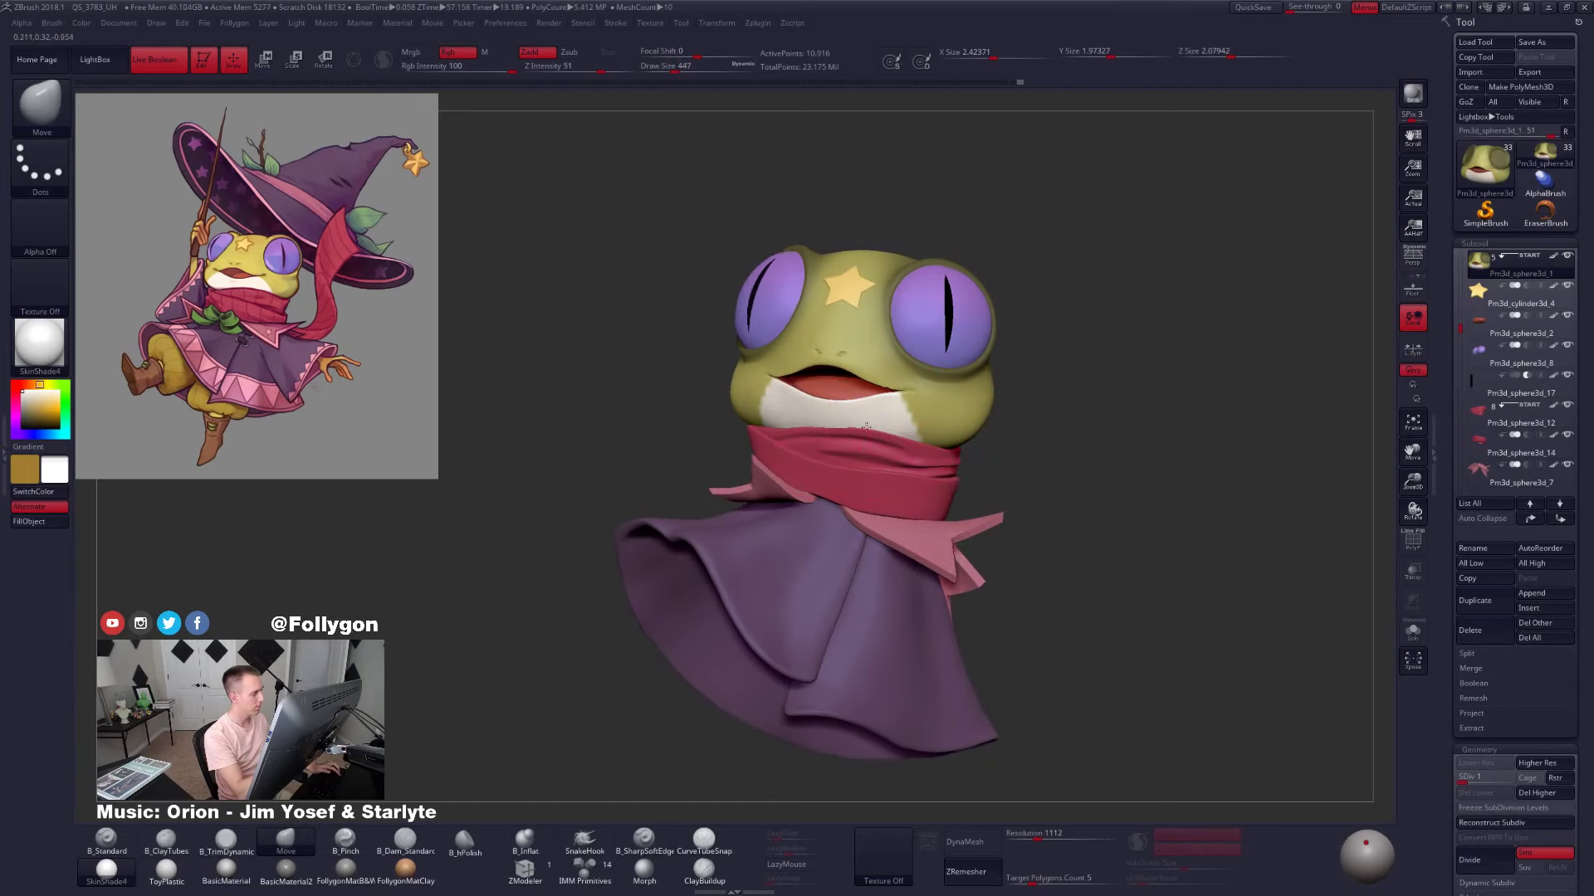
pyautogui.moveTo(866, 428); pyautogui.dragTo(876, 427, button='right')
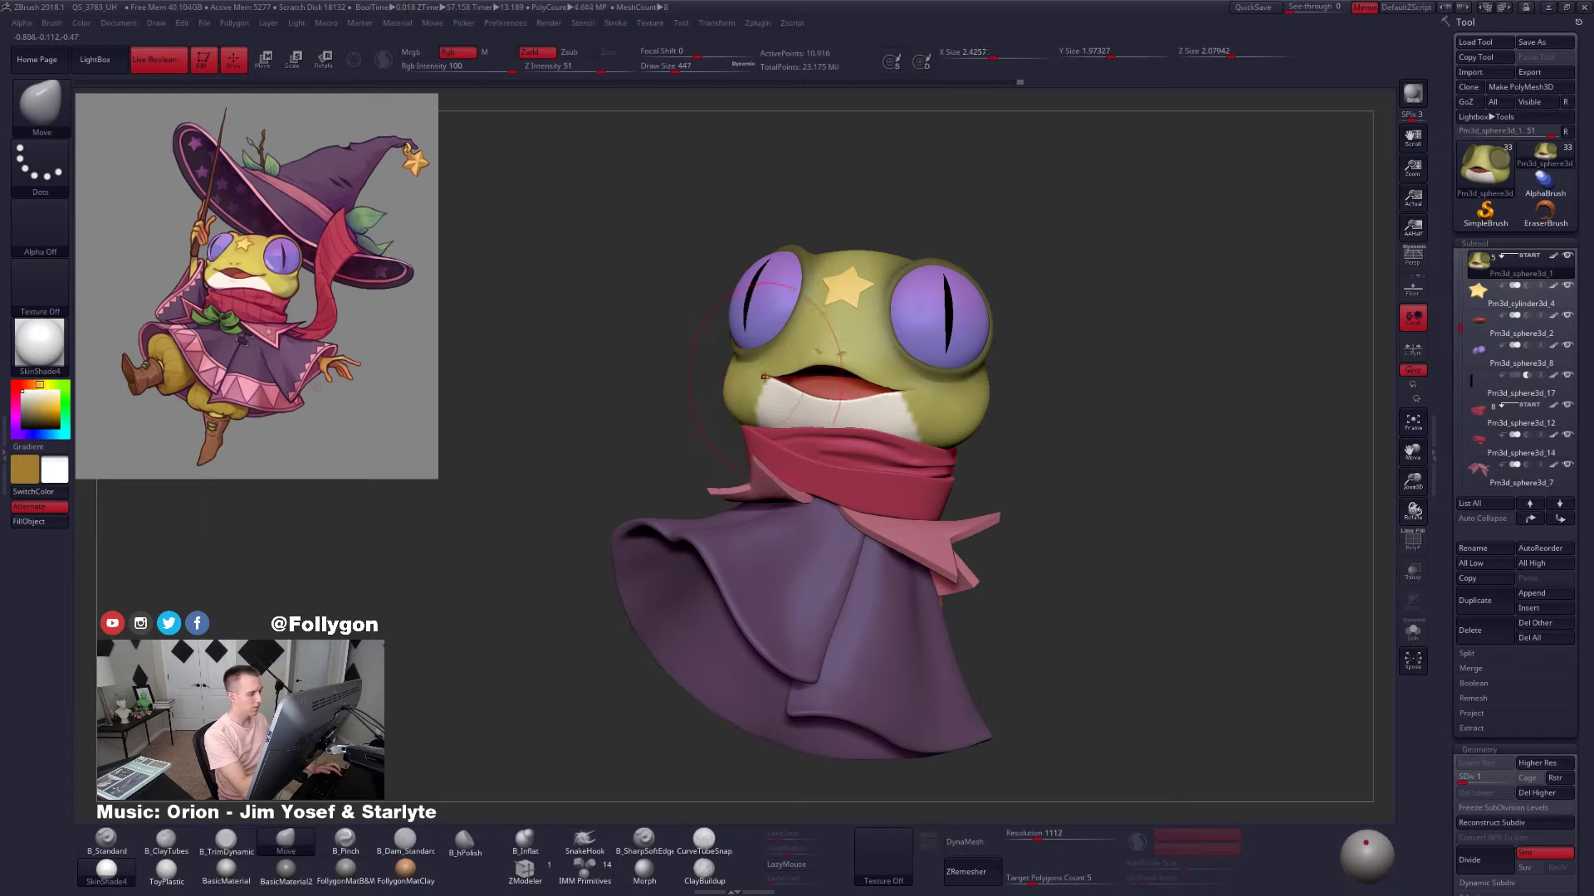
pyautogui.moveTo(761, 389); pyautogui.dragTo(788, 366, button='right')
pyautogui.keyDown('shift'); pyautogui.moveTo(795, 363); pyautogui.dragTo(802, 357); pyautogui.keyUp('shift')
pyautogui.moveTo(901, 366); pyautogui.dragTo(892, 415, button='right')
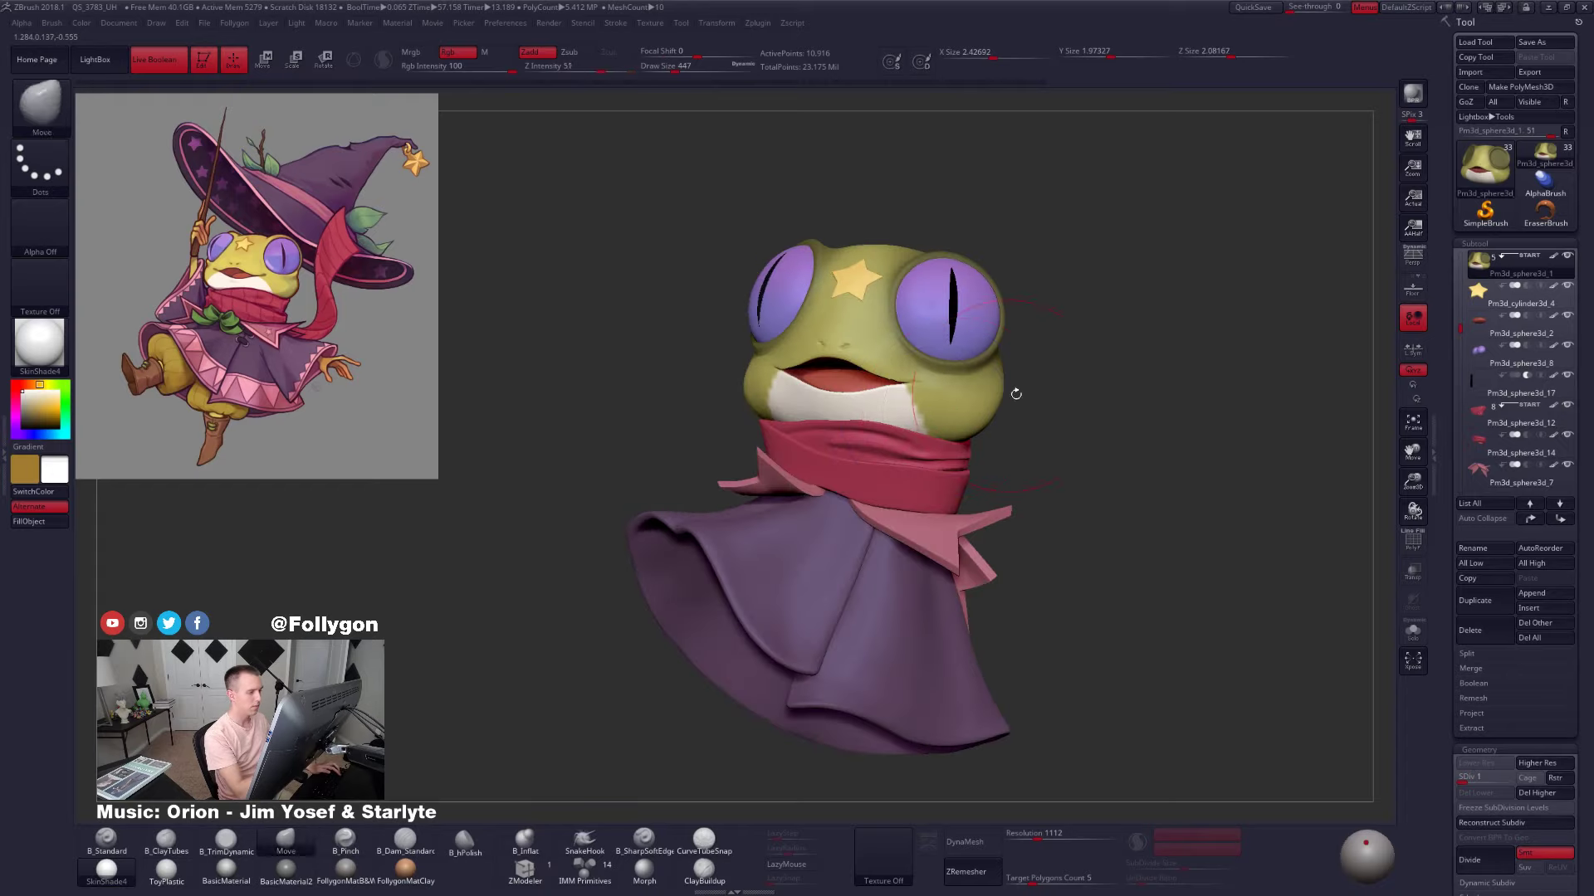
pyautogui.moveTo(959, 358); pyautogui.dragTo(966, 353)
pyautogui.keyDown('alt'); pyautogui.moveTo(1182, 543); pyautogui.dragTo(1160, 591); pyautogui.keyUp('alt')
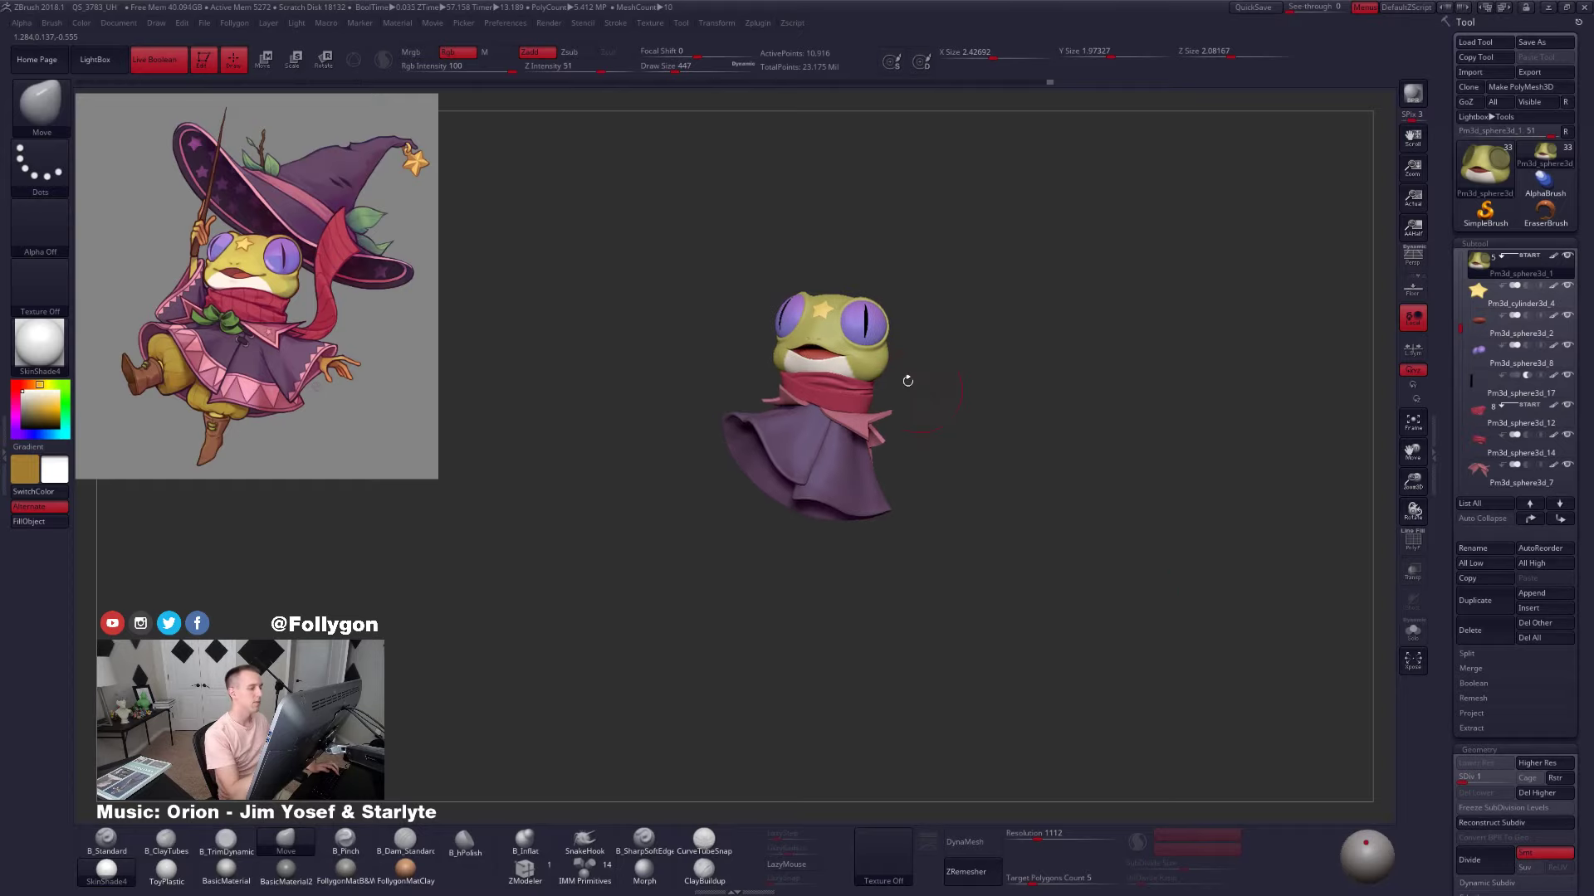
pyautogui.keyDown('ctrl'); pyautogui.moveTo(882, 342); pyautogui.dragTo(873, 377, button='right'); pyautogui.keyUp('ctrl')
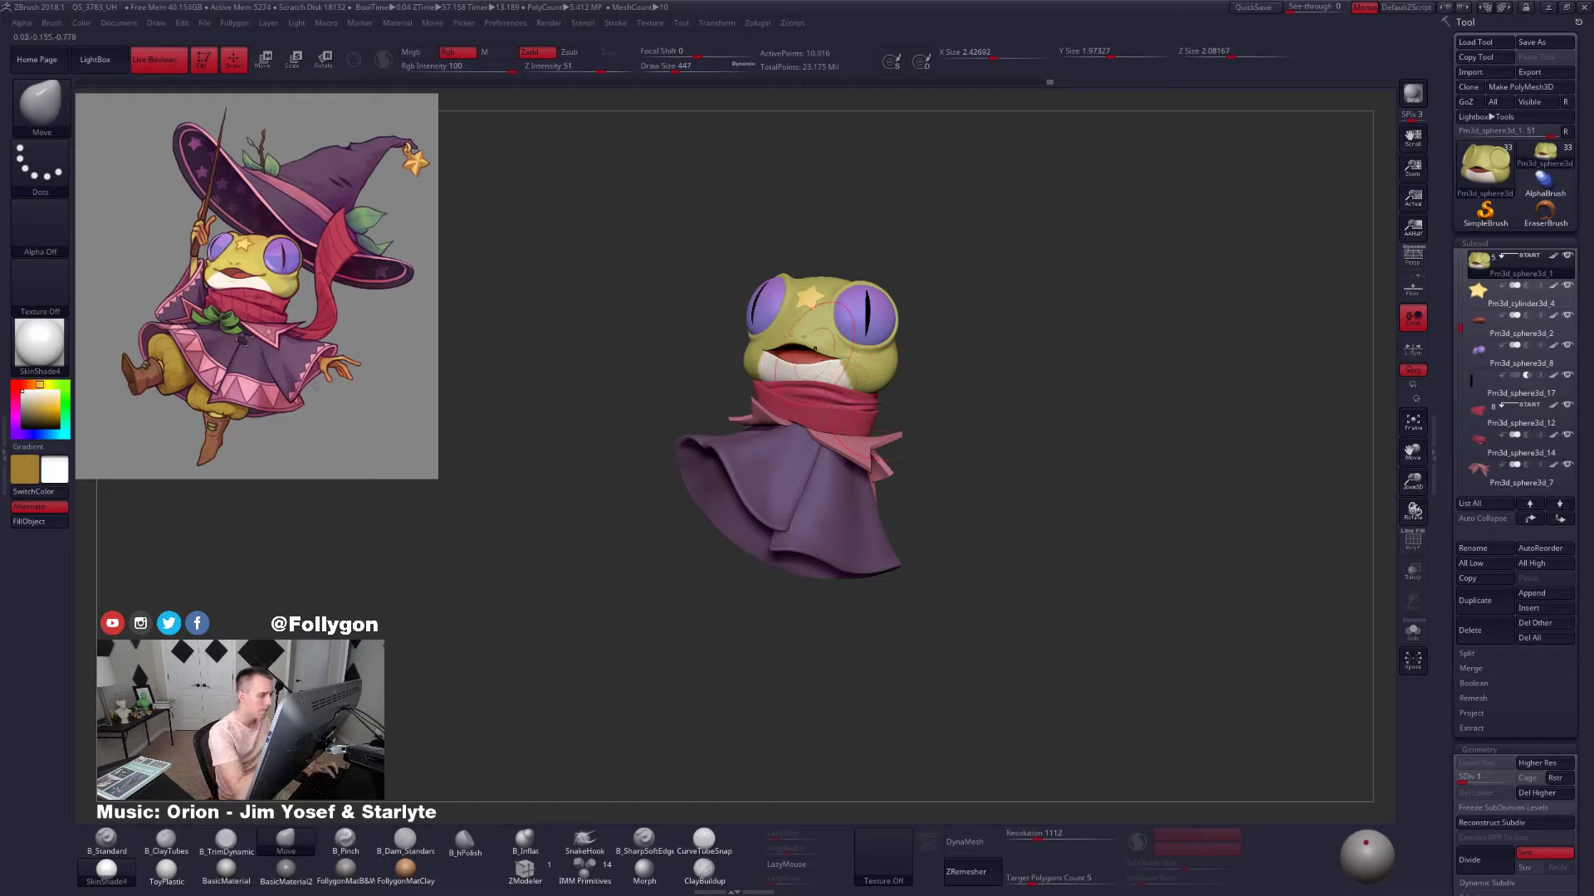
# Isolate the head, mask everything except the lower jaw polygroup, and blur the edge of that mask
pyautogui.hotkey('alt', 's')
pyautogui.press('f')
pyautogui.press('w')
pyautogui.keyDown('ctrl'); pyautogui.click(850, 389); pyautogui.keyUp('ctrl')
pyautogui.press('q')
pyautogui.moveTo(839, 445); pyautogui.dragTo(836, 382)
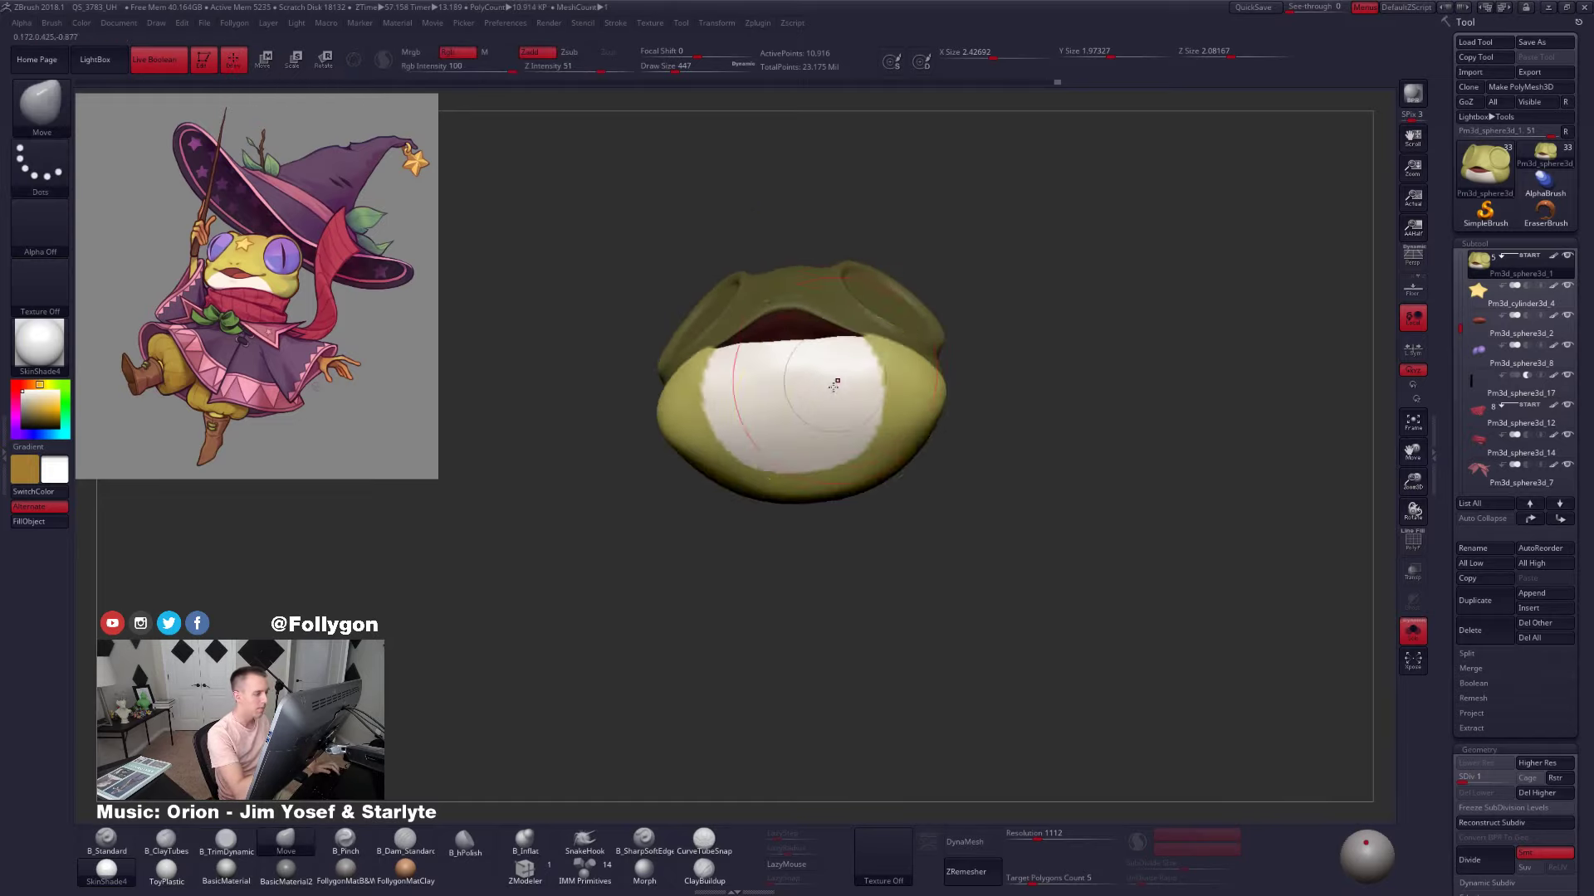
pyautogui.keyDown('ctrl'); pyautogui.click(848, 489); pyautogui.keyUp('ctrl')
pyautogui.keyDown('ctrl'); pyautogui.click(874, 520); pyautogui.keyUp('ctrl')
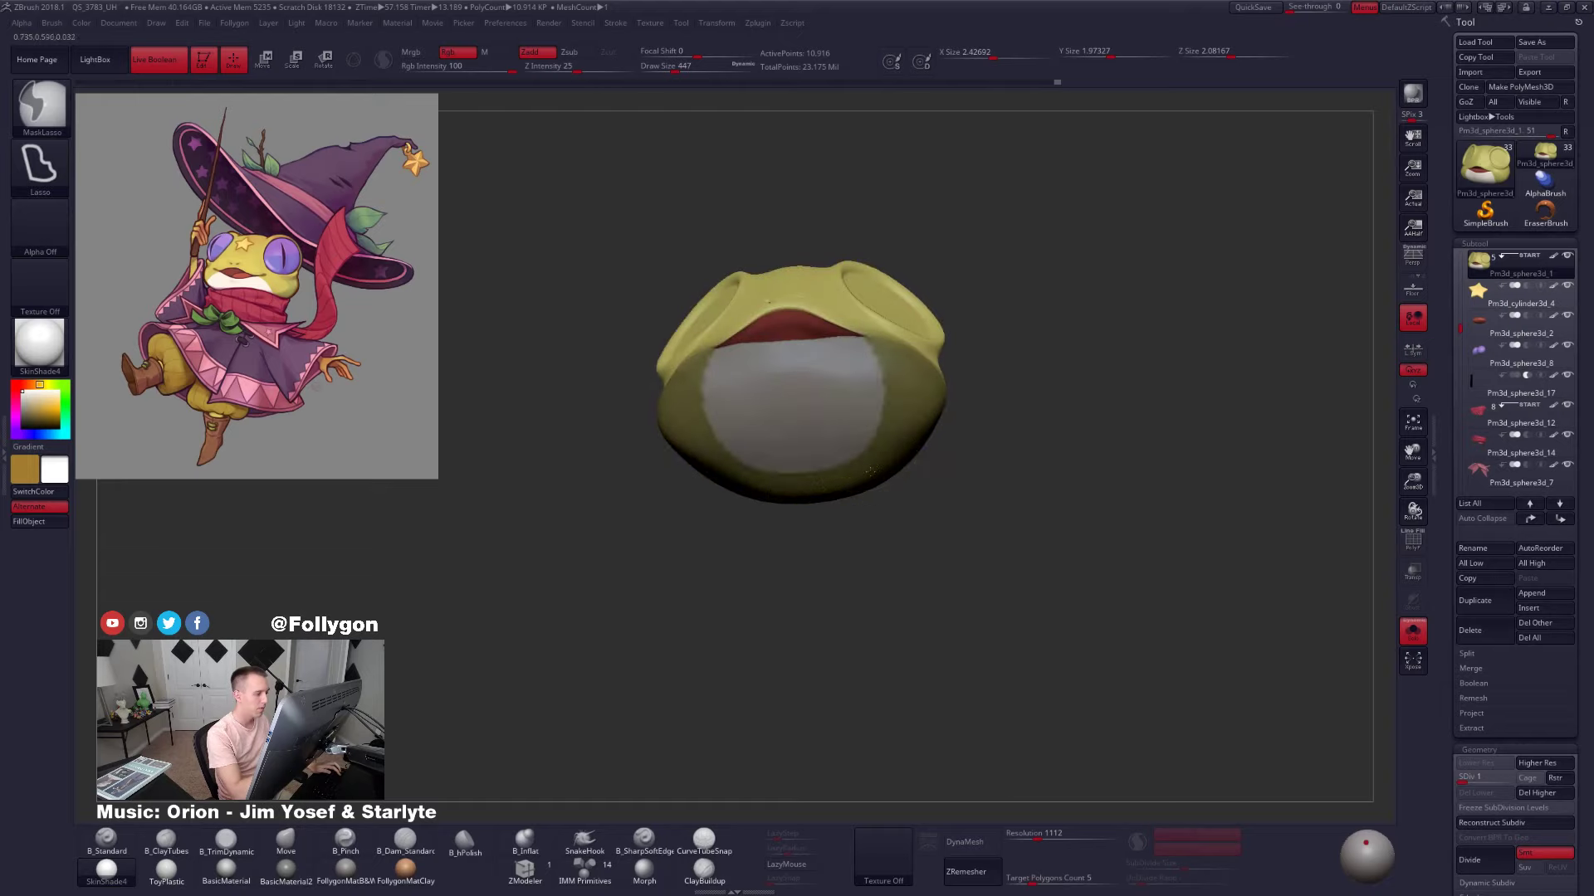
pyautogui.keyDown('ctrl'); pyautogui.click(953, 483); pyautogui.keyUp('ctrl')
pyautogui.moveTo(953, 477); pyautogui.dragTo(946, 415)
# Reshape the lower jaw below the lip with the Move brush at draw size 414
pyautogui.press('b')
pyautogui.press('m')
pyautogui.press('v')
pyautogui.press('space')
pyautogui.moveTo(816, 350); pyautogui.dragTo(809, 349)
pyautogui.moveTo(963, 482); pyautogui.dragTo(948, 504)
pyautogui.press('space')
pyautogui.moveTo(802, 358); pyautogui.dragTo(781, 362)
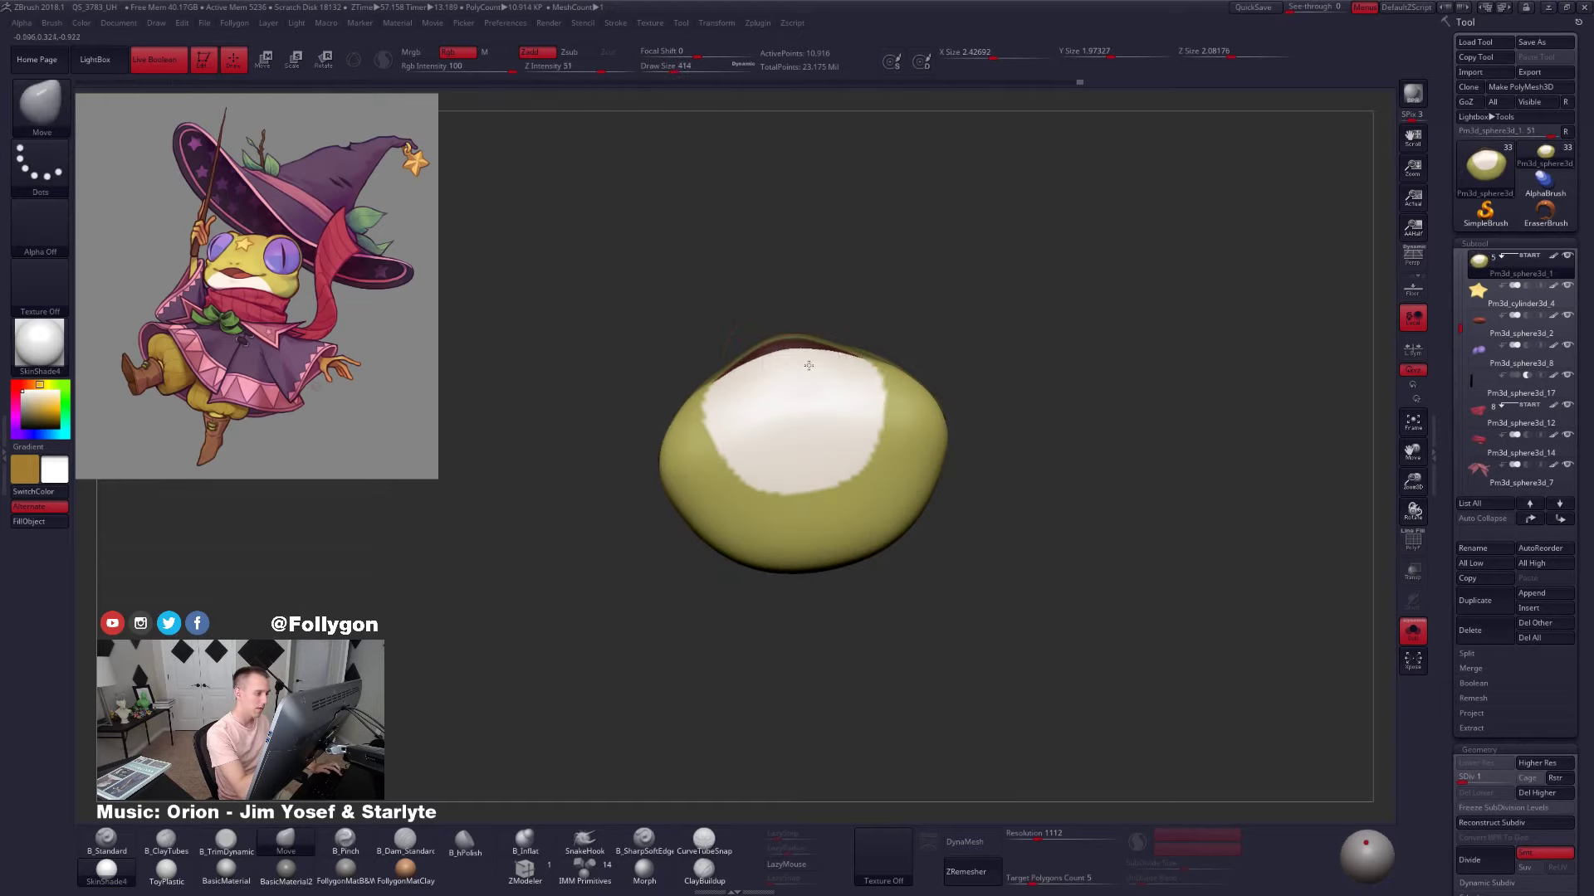
pyautogui.moveTo(946, 394); pyautogui.dragTo(938, 515)
pyautogui.keyDown('ctrl'); pyautogui.moveTo(944, 460); pyautogui.dragTo(946, 508); pyautogui.keyUp('ctrl')
# Switch to the frog comparison image in Photoshop and undo all the red annotation strokes on it
pyautogui.hotkey('alt', 'Tab')
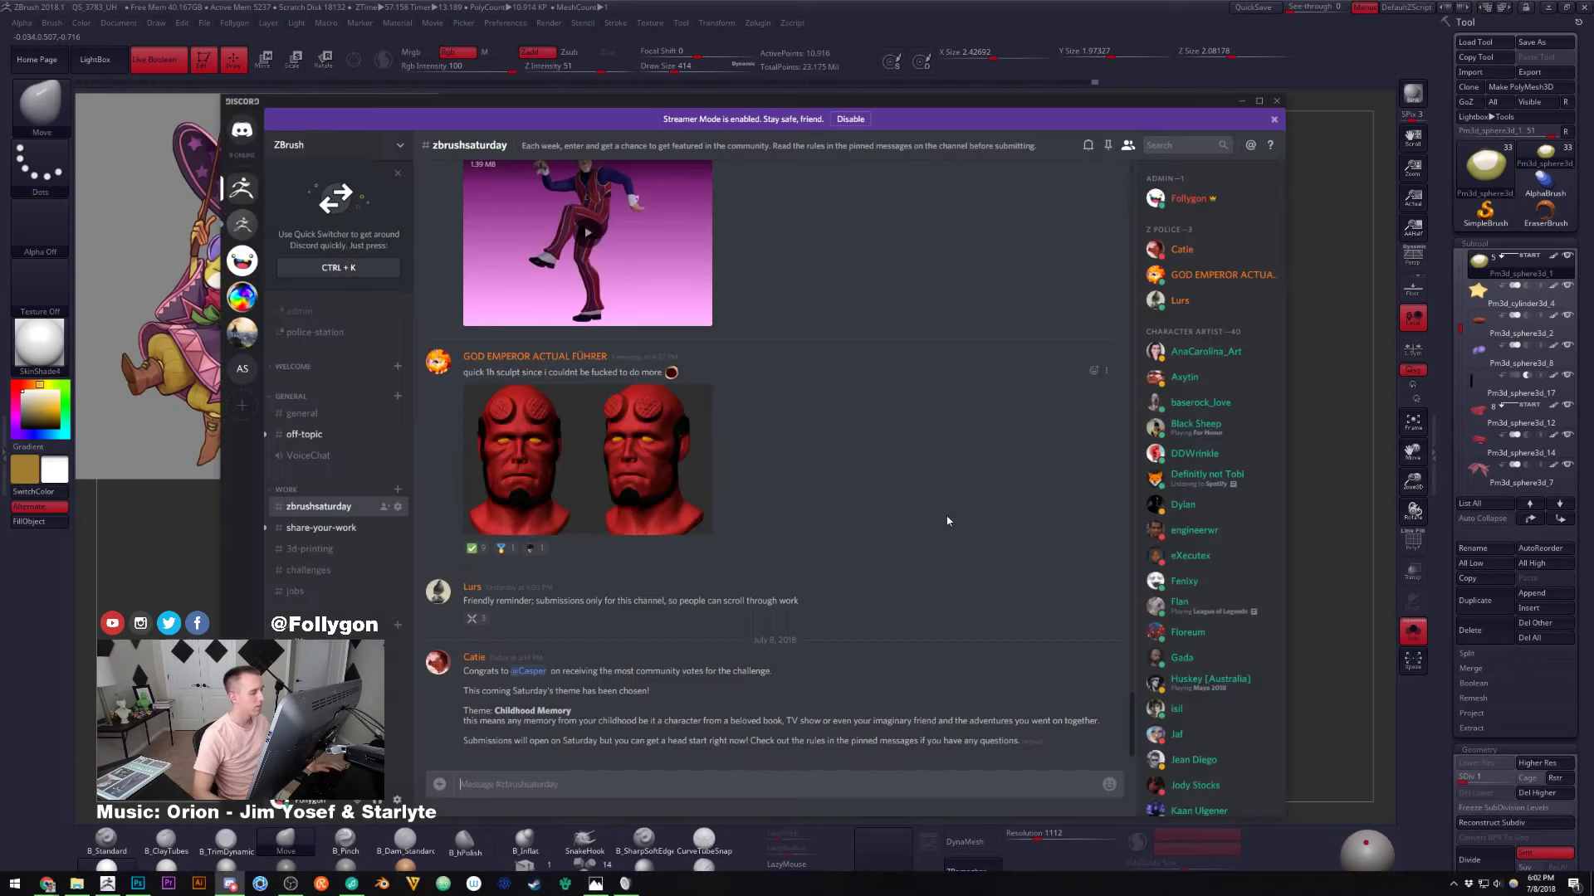
pyautogui.hotkey('alt', 'Tab')
pyautogui.hotkey('alt', 'Tab')
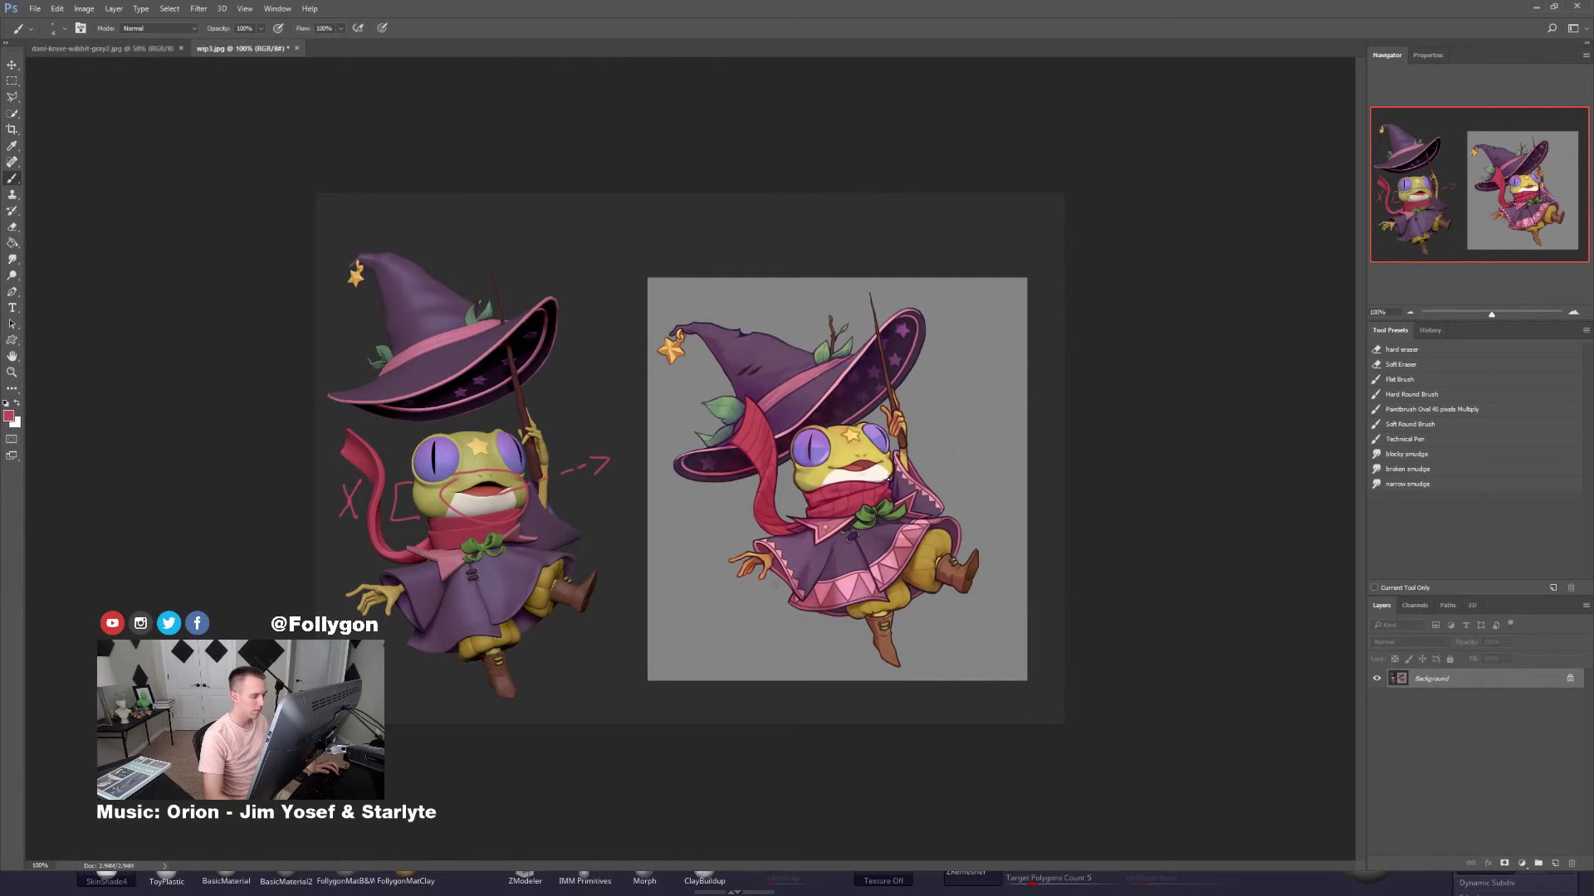
pyautogui.keyDown('ctrl'); pyautogui.moveTo(889, 479); pyautogui.dragTo(814, 484); pyautogui.keyUp('ctrl')
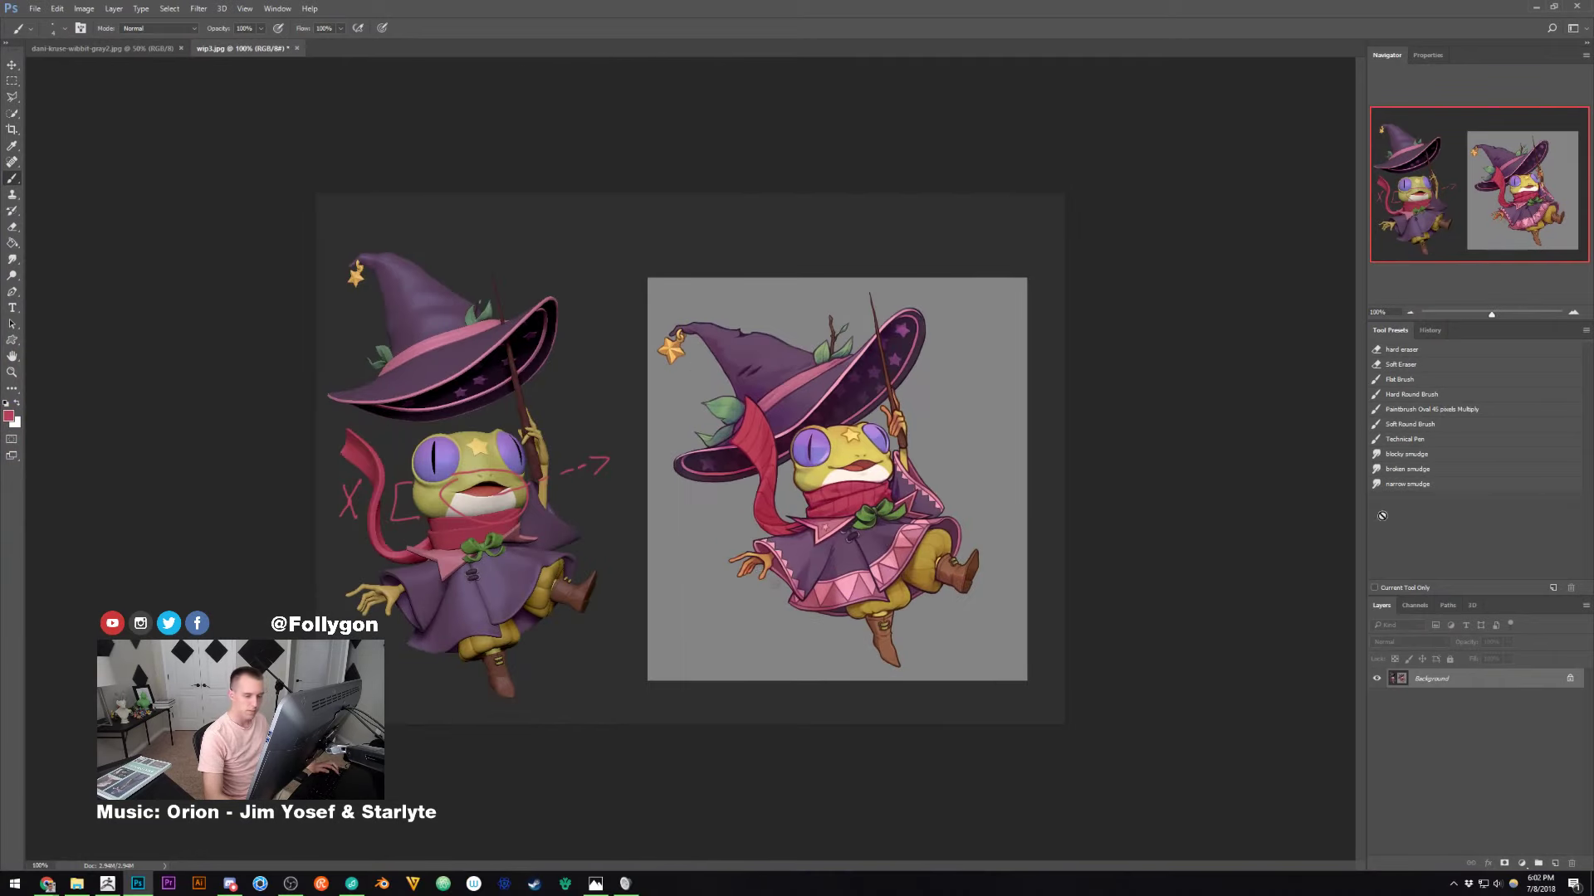
pyautogui.hotkey('ctrl', 'alt', 'z')
pyautogui.hotkey('ctrl', 'alt', 'z')
pyautogui.hotkey('ctrl', 'alt', 'z')
pyautogui.hotkey('ctrl', 'alt', 'z')
pyautogui.hotkey('ctrl', 'alt', 'z')
pyautogui.hotkey('ctrl', 'alt', 'z')
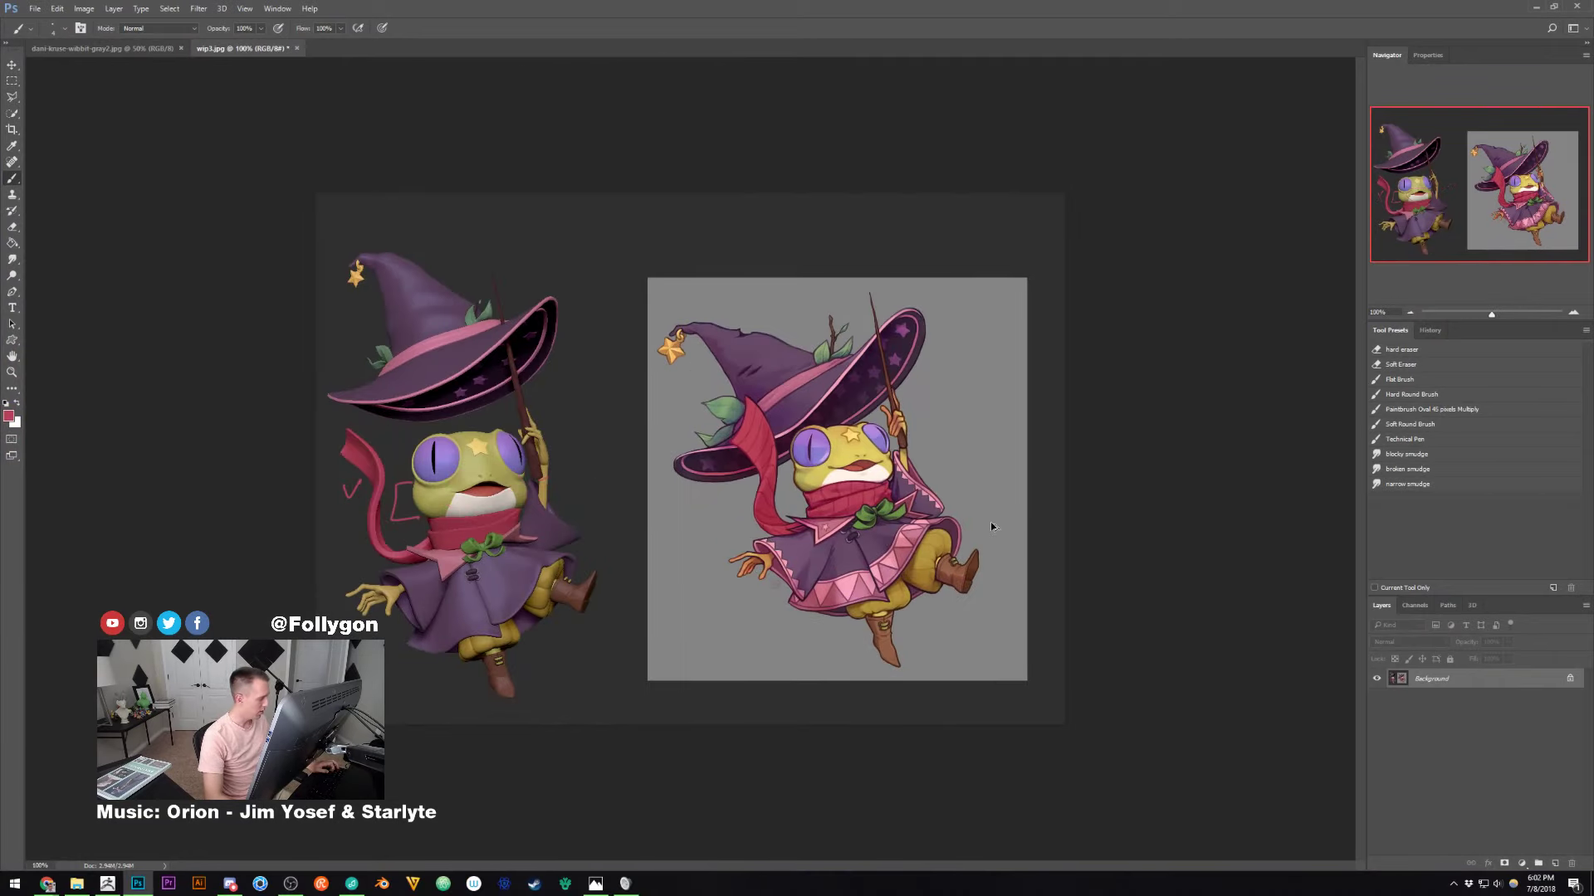
pyautogui.hotkey('ctrl', 'alt', 'z')
pyautogui.hotkey('ctrl', 'alt', 'z')
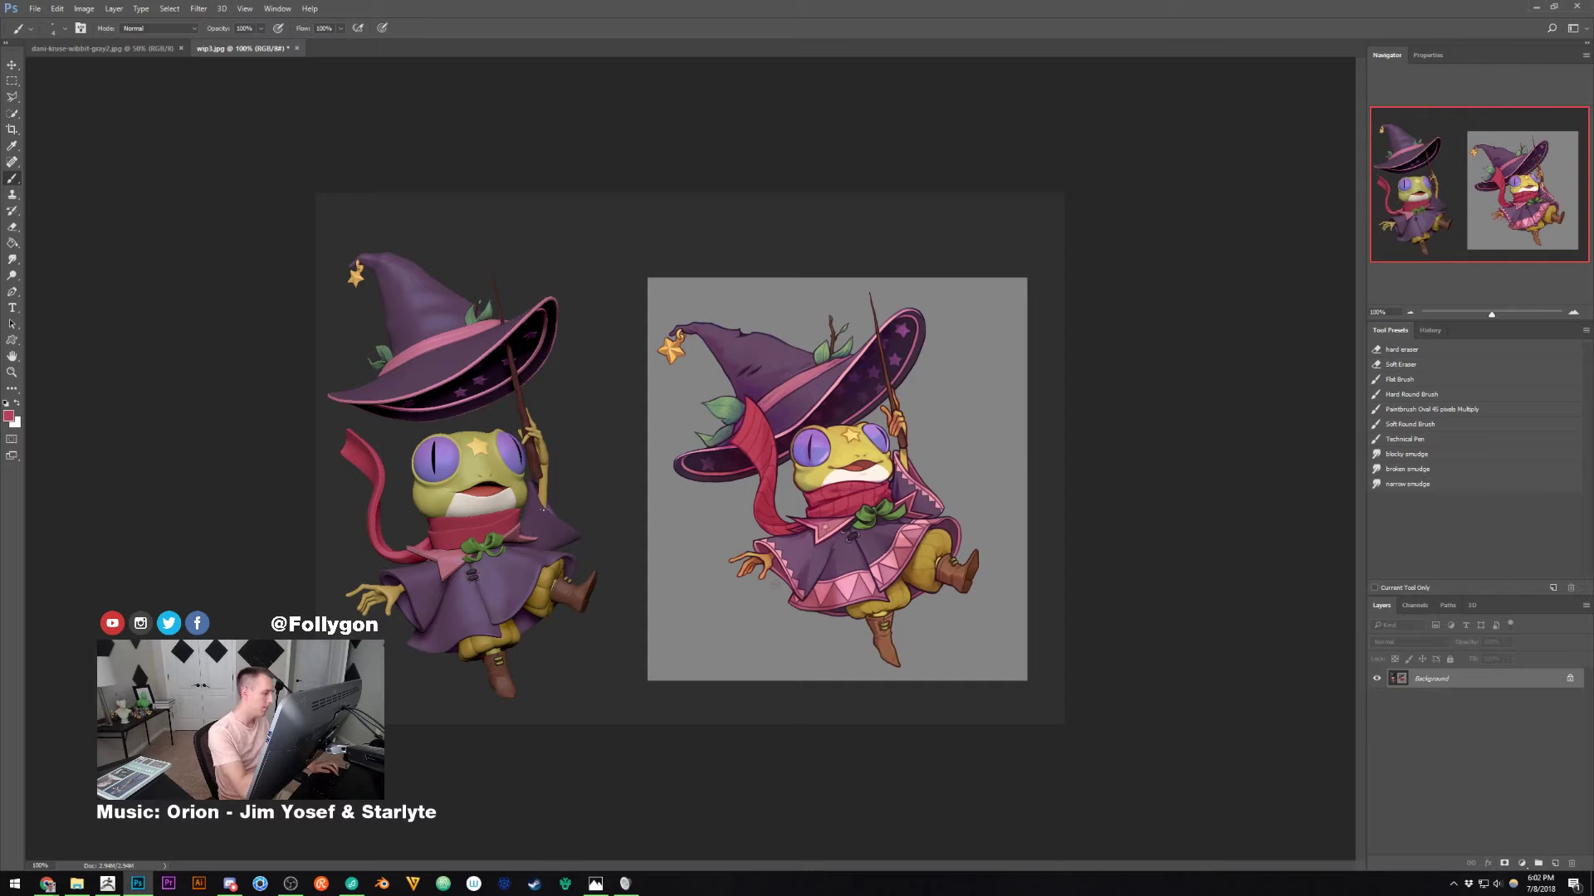
# Set the foreground colour to bright red ff0038 and undo the outline strokes traced over the tops of both frog heads
pyautogui.click(10, 417)
pyautogui.moveTo(1250, 523); pyautogui.dragTo(1285, 490)
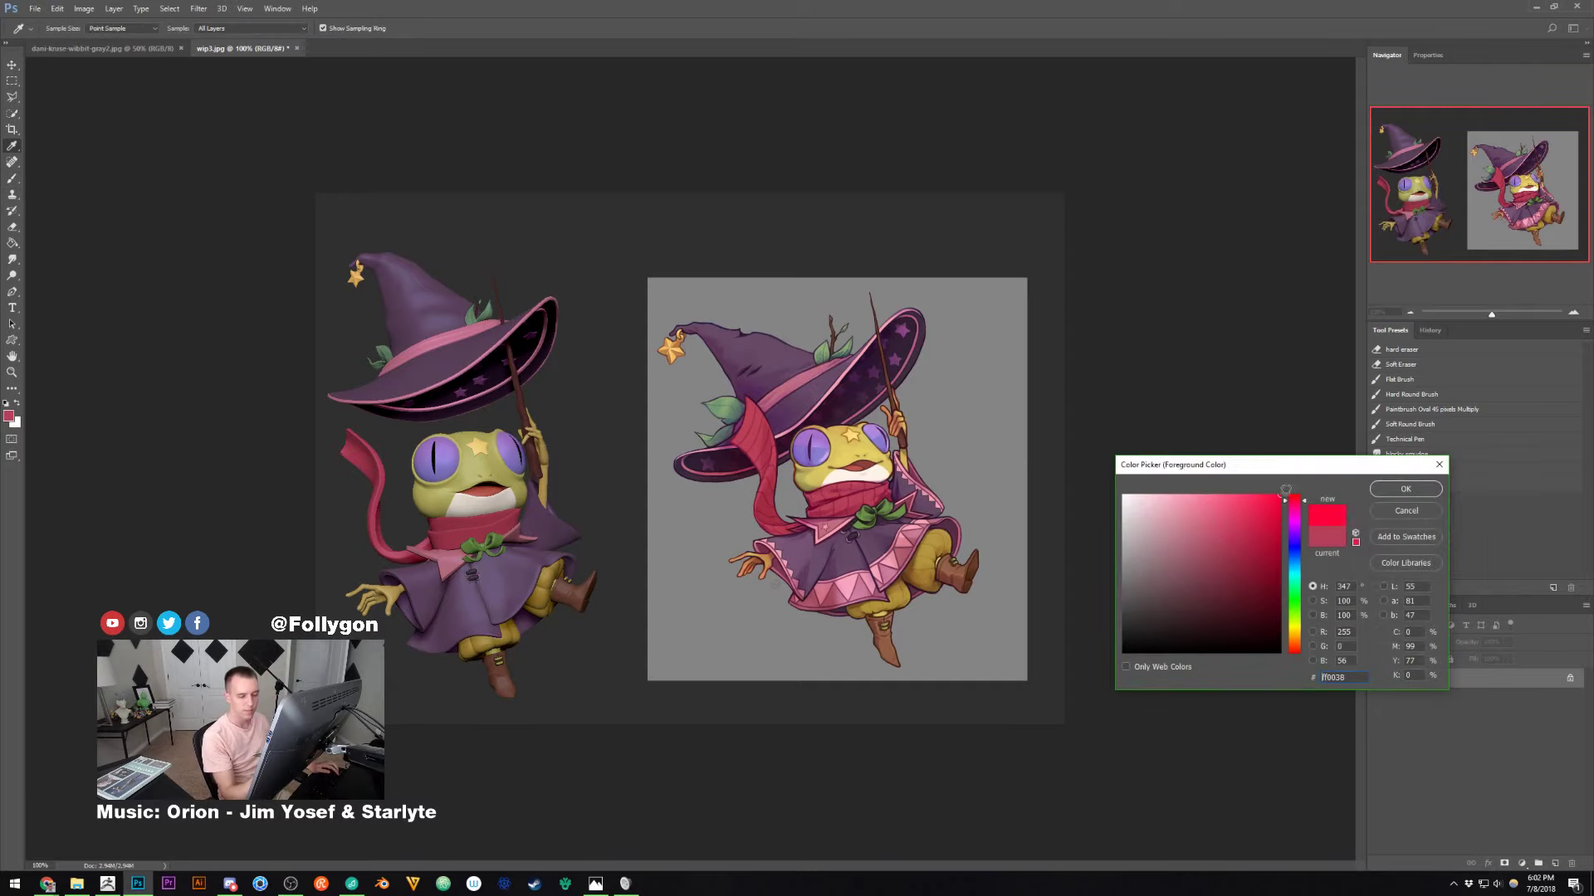
pyautogui.click(1384, 488)
pyautogui.keyDown('ctrl'); pyautogui.moveTo(748, 560); pyautogui.dragTo(772, 536); pyautogui.keyUp('ctrl')
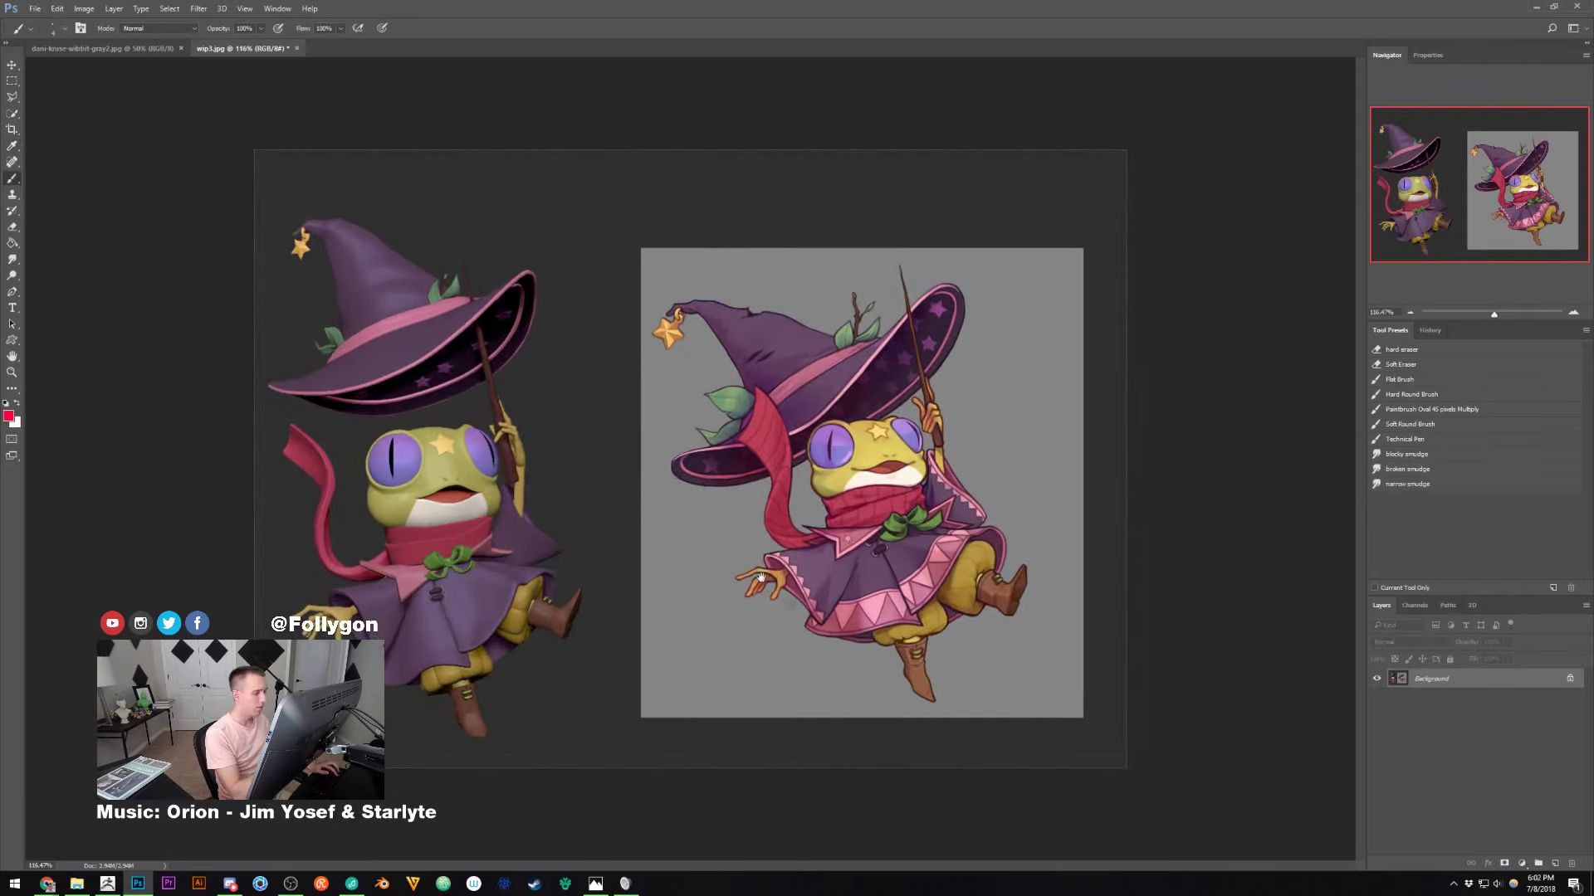
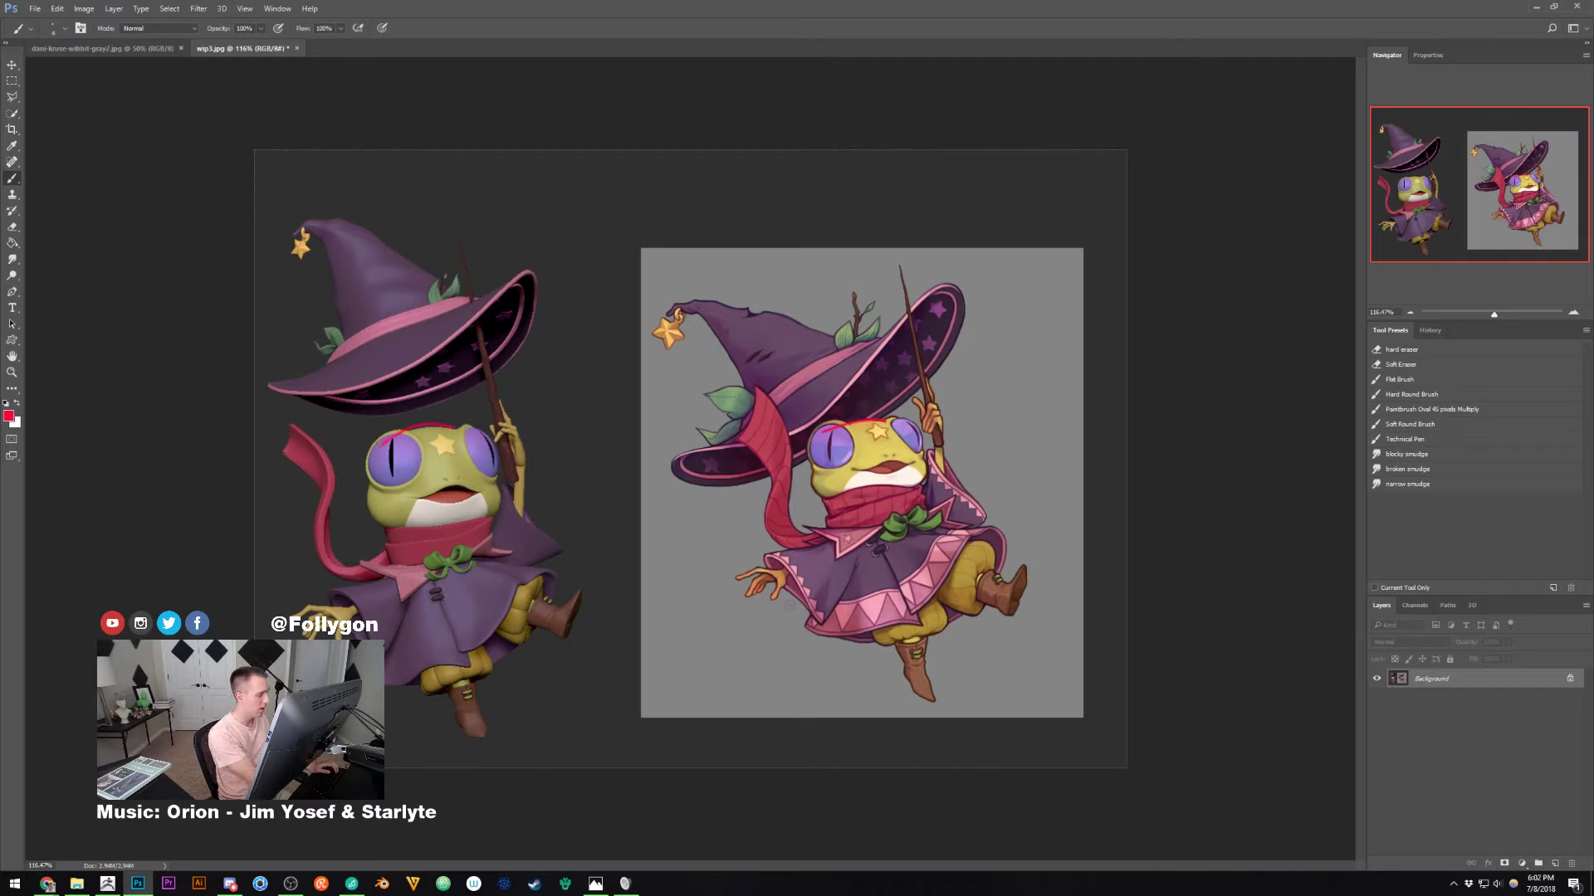
pyautogui.hotkey('ctrl', 'alt', 'z')
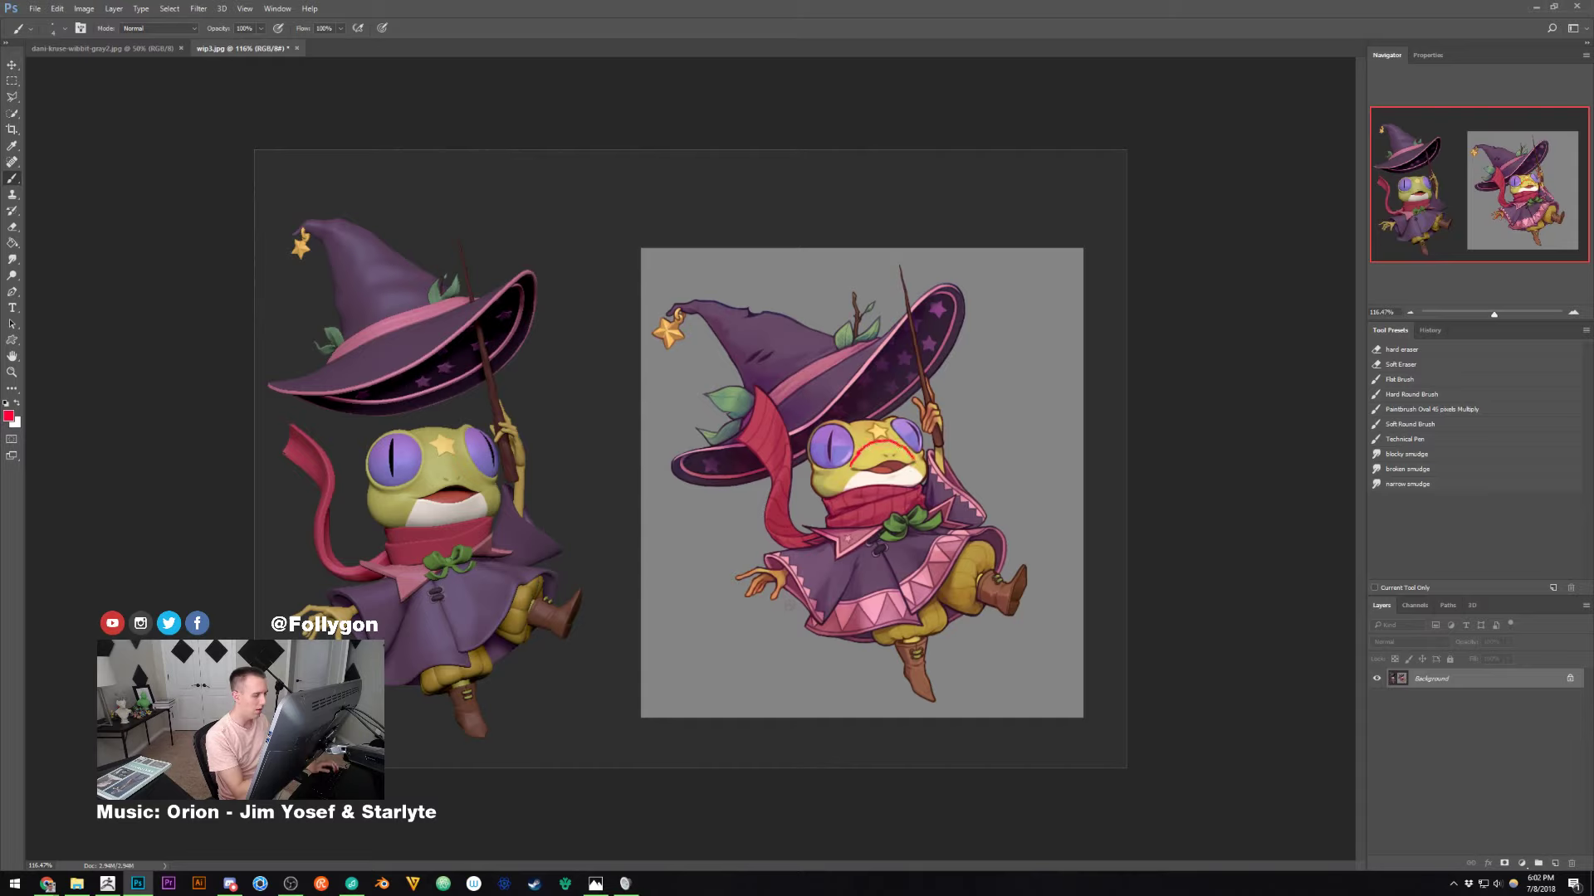
# Undo the remaining red stroke over the concept frog's face
pyautogui.hotkey('ctrl', 'z')
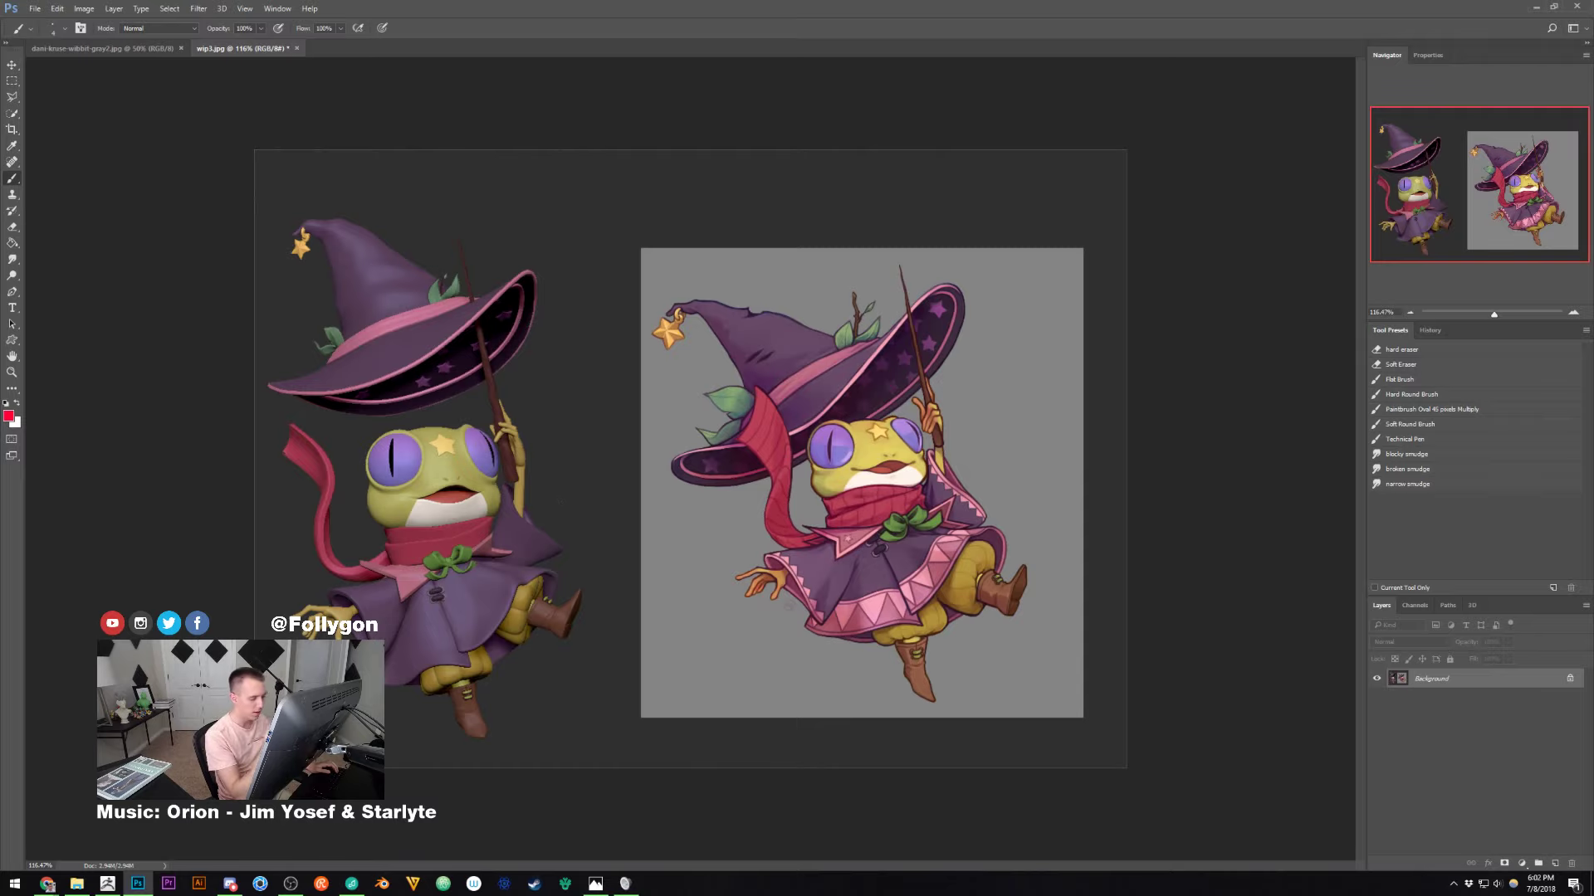
pyautogui.moveTo(412, 426); pyautogui.dragTo(475, 528)
pyautogui.moveTo(465, 448); pyautogui.dragTo(418, 552)
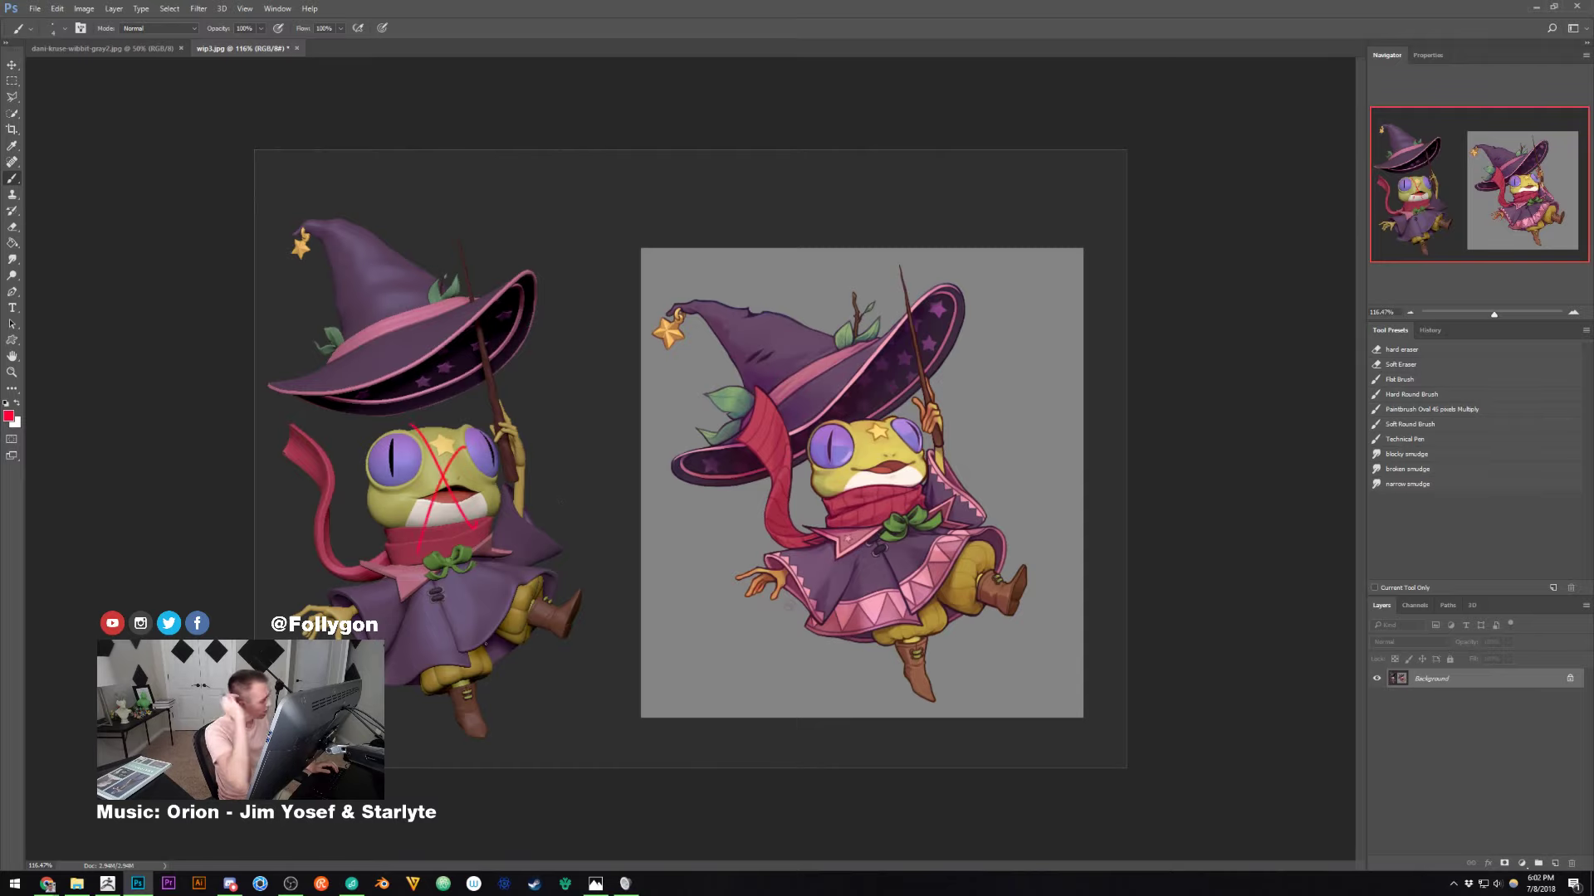
pyautogui.hotkey('ctrl', 'alt', 'z')
pyautogui.hotkey('ctrl', 'alt', 'z')
# Flip the comparison canvas horizontally in Photoshop, and paste the current ZBrush view of the frog bust near the middle as a new layer
pyautogui.hotkey('alt', 'Tab')
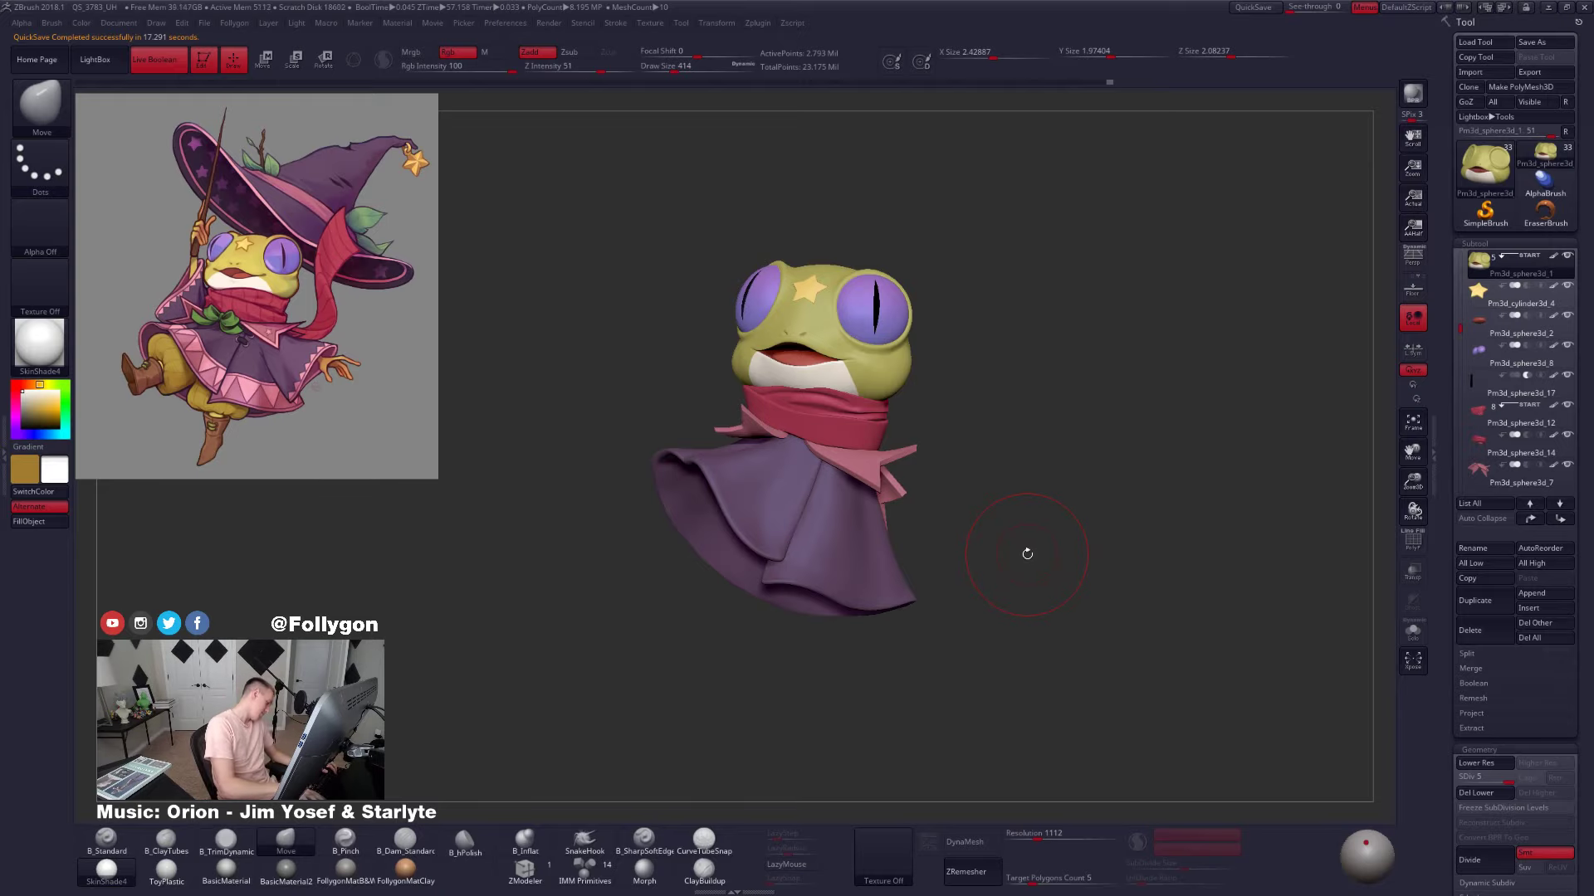
pyautogui.hotkey('alt', 'Tab')
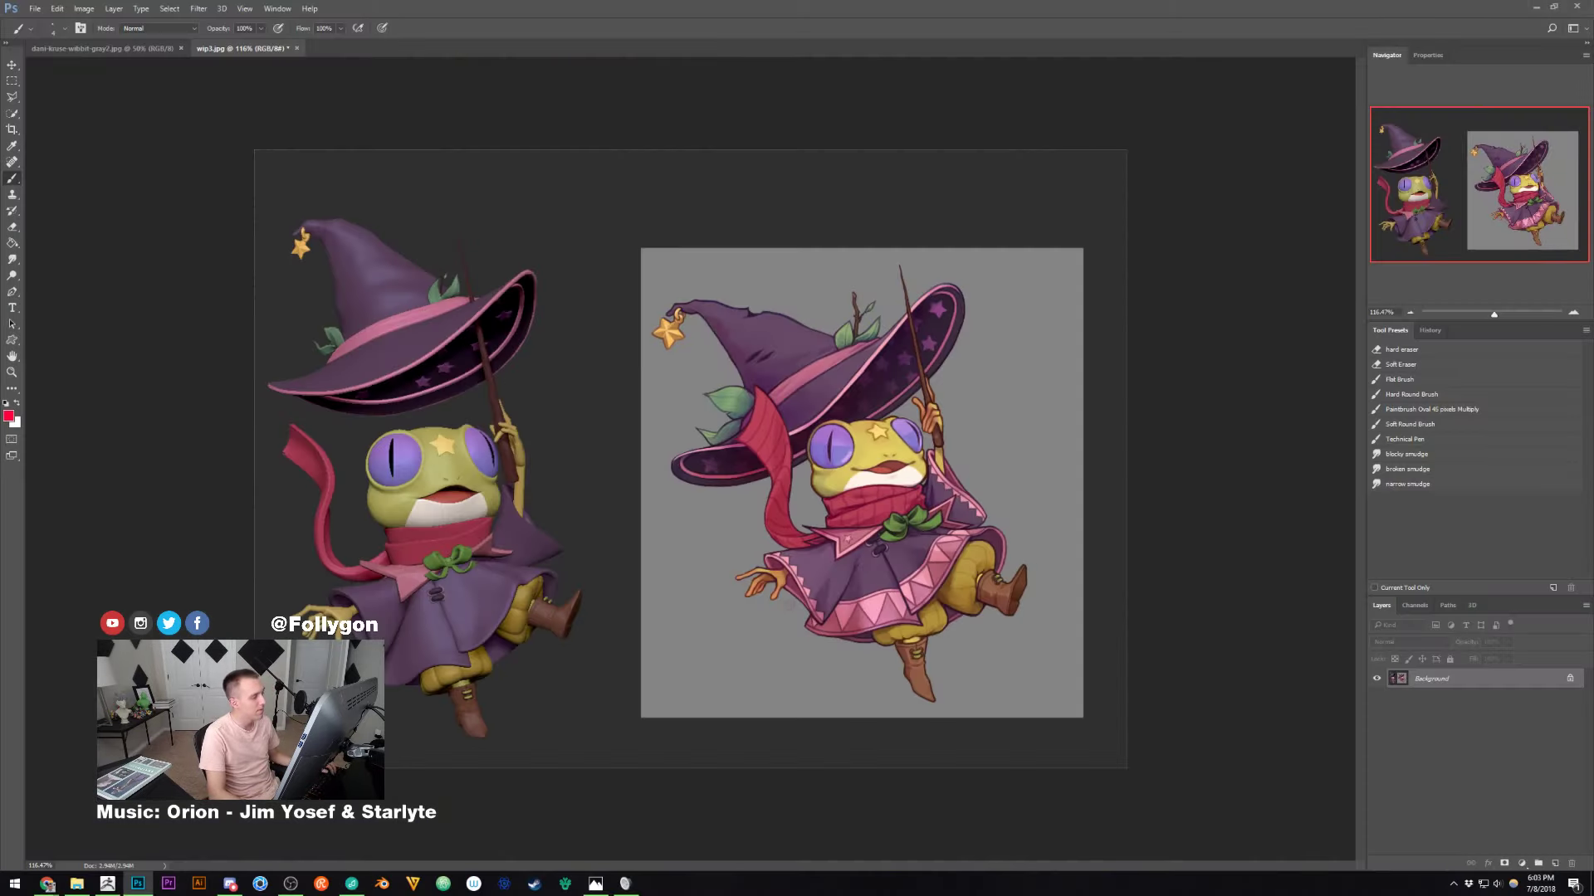
pyautogui.hotkey('ctrl', 'shift', 'h')
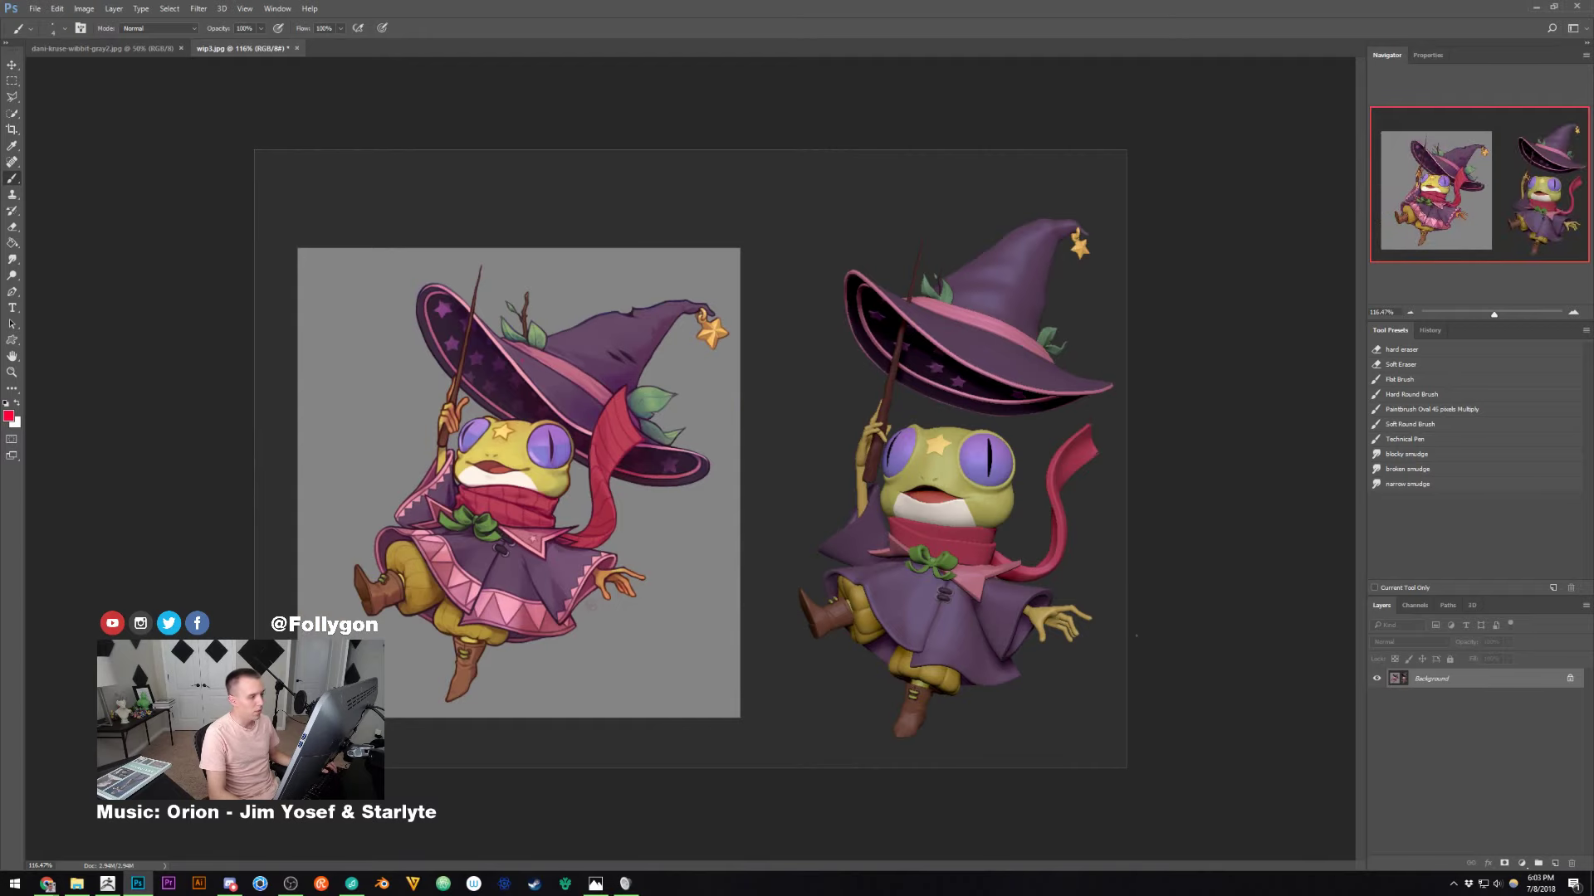
pyautogui.hotkey('ctrl', 'v')
pyautogui.press('v')
pyautogui.moveTo(1004, 516)
pyautogui.mouseDown()
pyautogui.moveTo(889, 427)
pyautogui.moveTo(658, 327)
pyautogui.moveTo(656, 394)
pyautogui.mouseUp()
# Outline the pasted frog bust with the Polygonal Lasso and cut it onto its own layer
pyautogui.press('l')
pyautogui.click(962, 615)
pyautogui.click(974, 456)
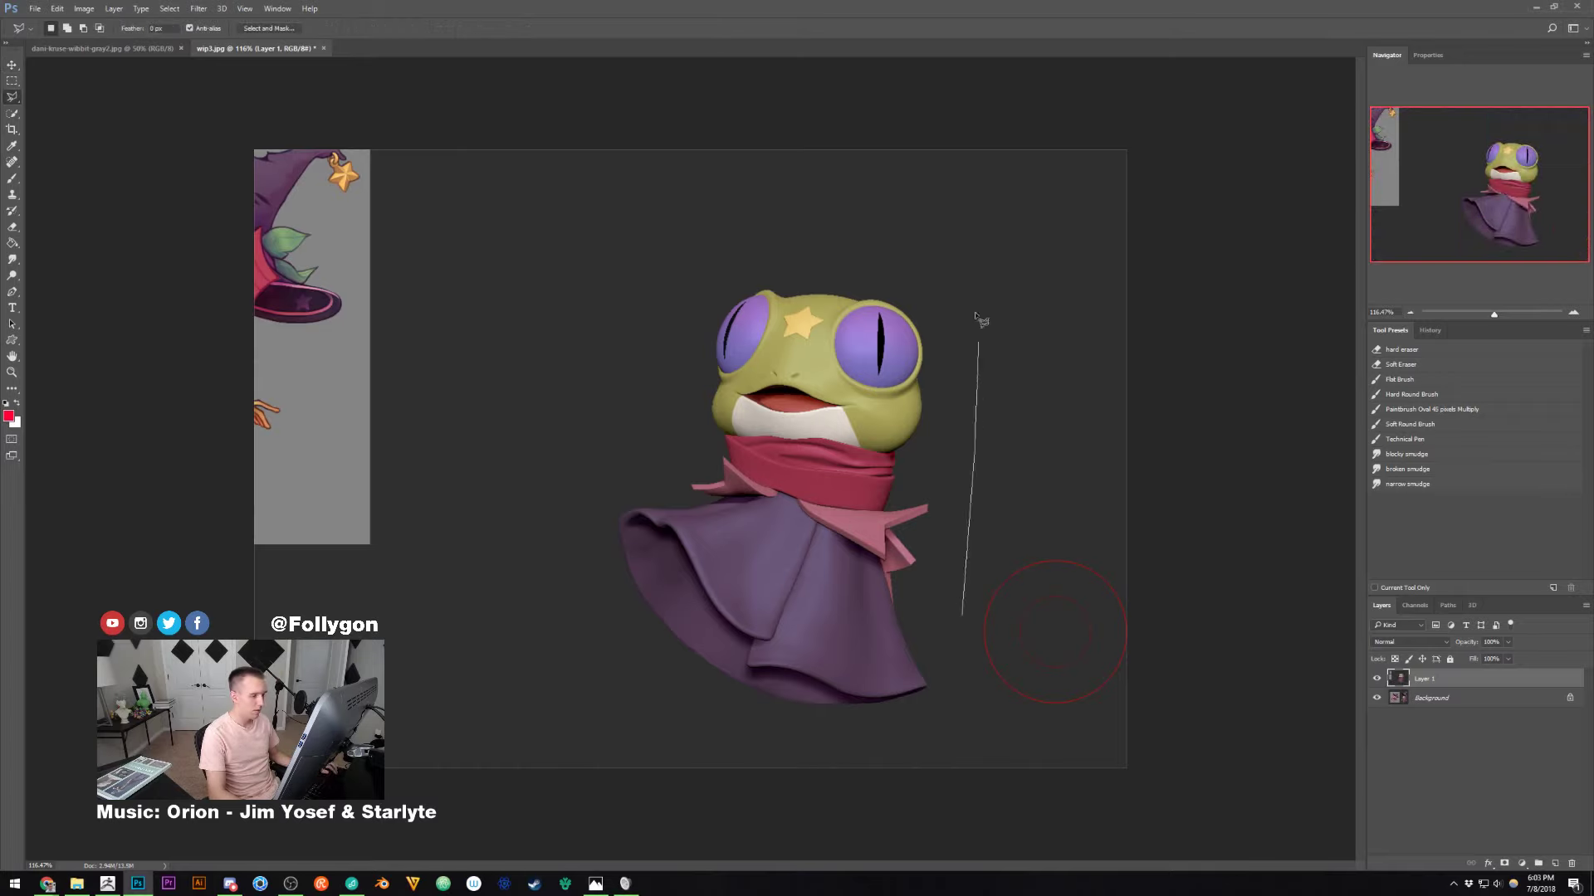
pyautogui.click(974, 311)
pyautogui.click(903, 251)
pyautogui.click(653, 261)
pyautogui.click(554, 423)
pyautogui.click(540, 589)
pyautogui.click(899, 748)
pyautogui.click(952, 742)
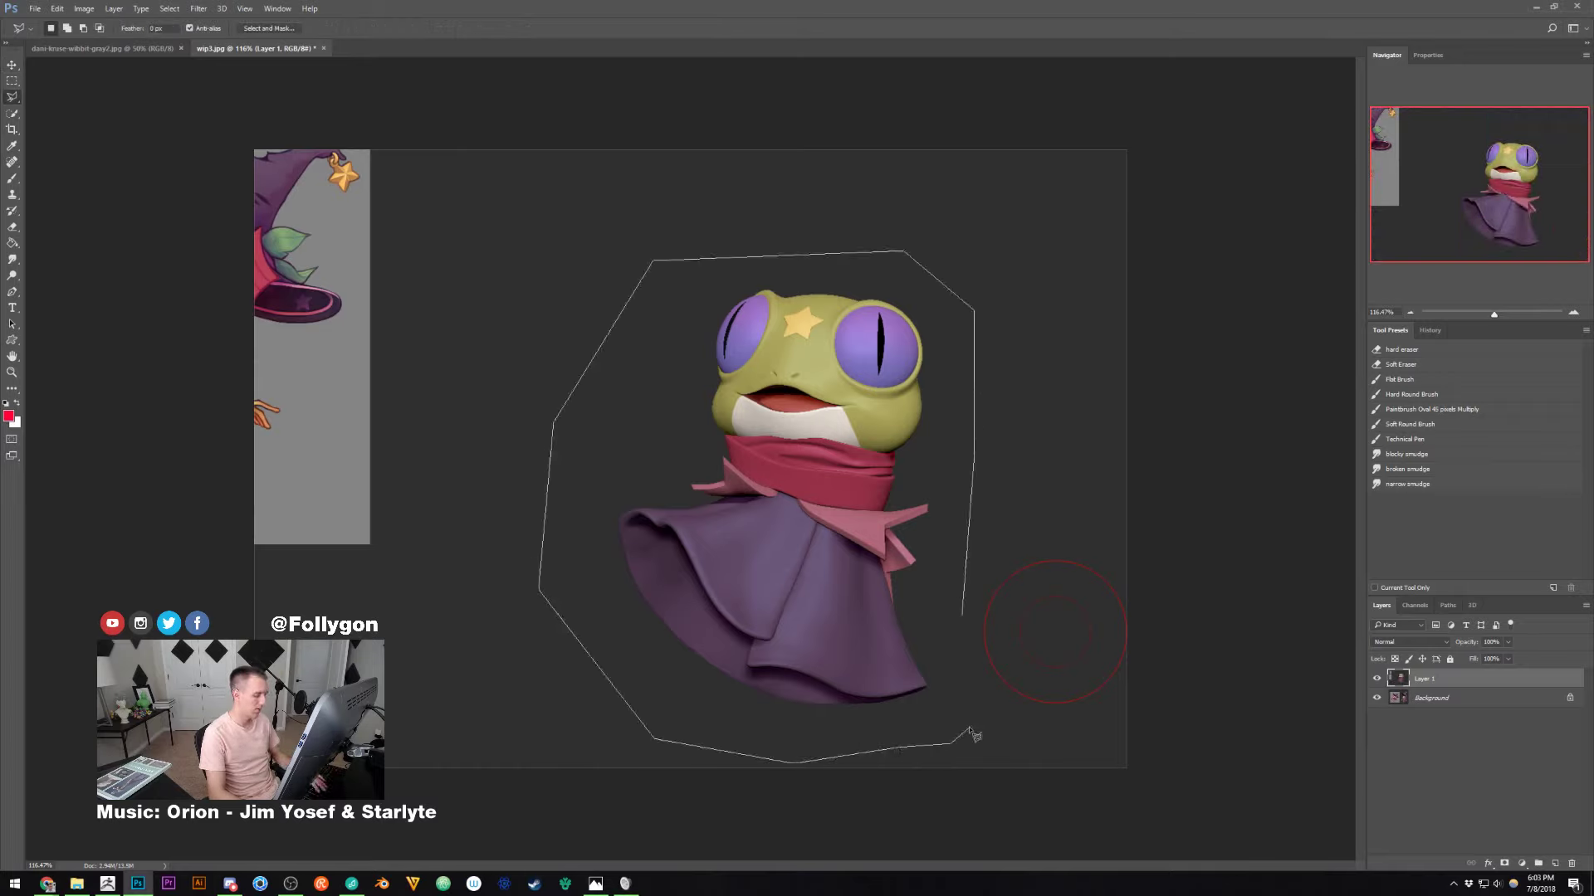
pyautogui.doubleClick(968, 730)
pyautogui.press('m')
pyautogui.rightClick(830, 505)
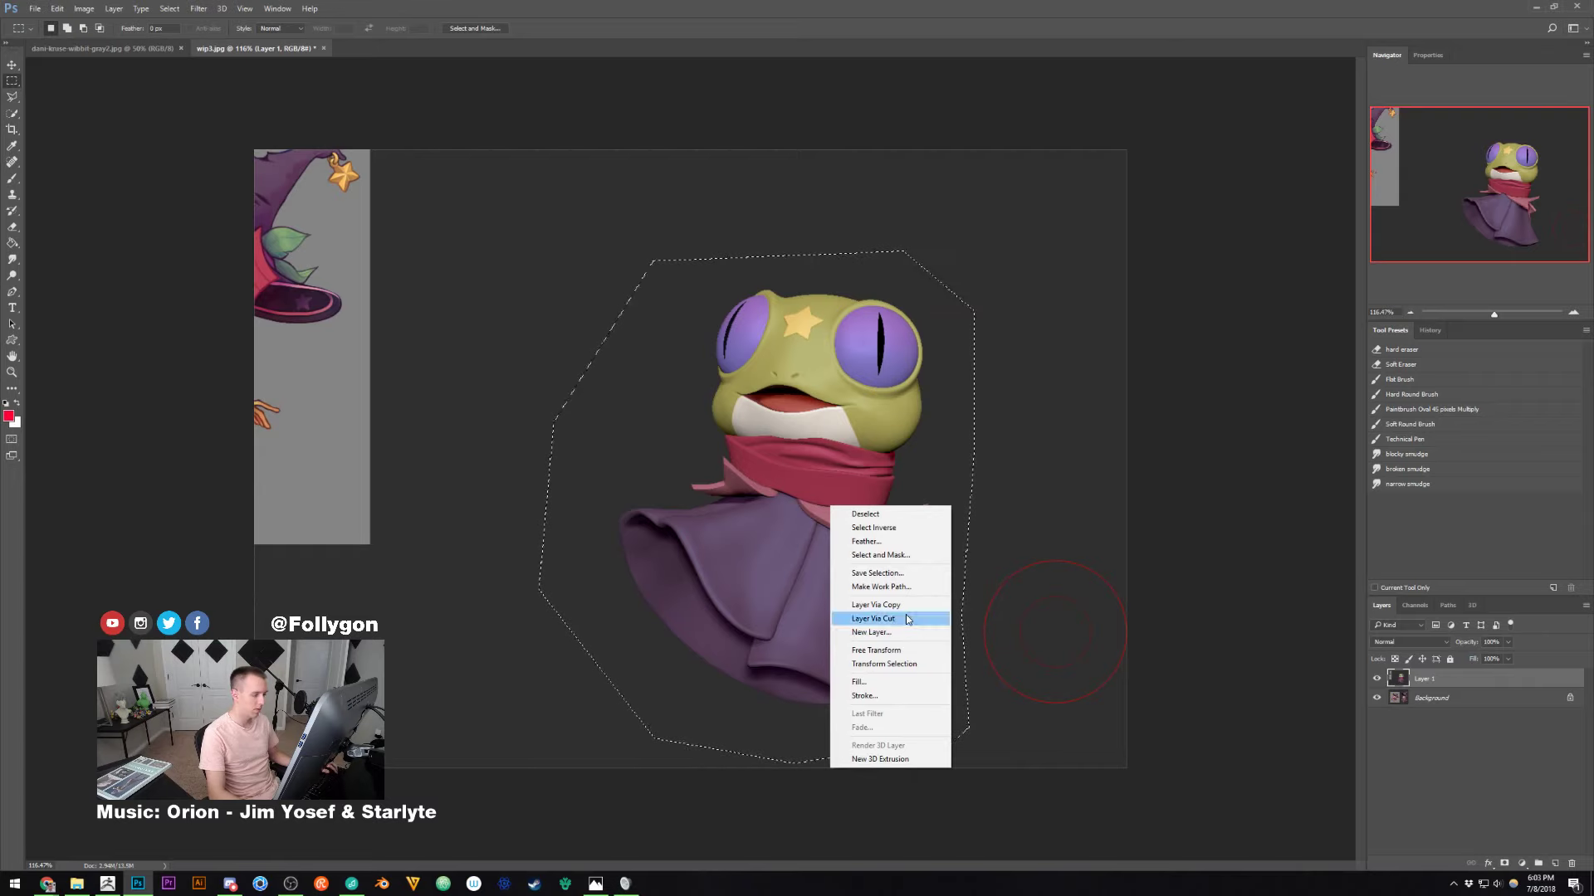
pyautogui.click(906, 620)
# Delete the leftover layer of the pasted image and scale the cut-out frog bust down
pyautogui.press('v')
pyautogui.click(1425, 702)
pyautogui.press('Delete')
pyautogui.click(1434, 680)
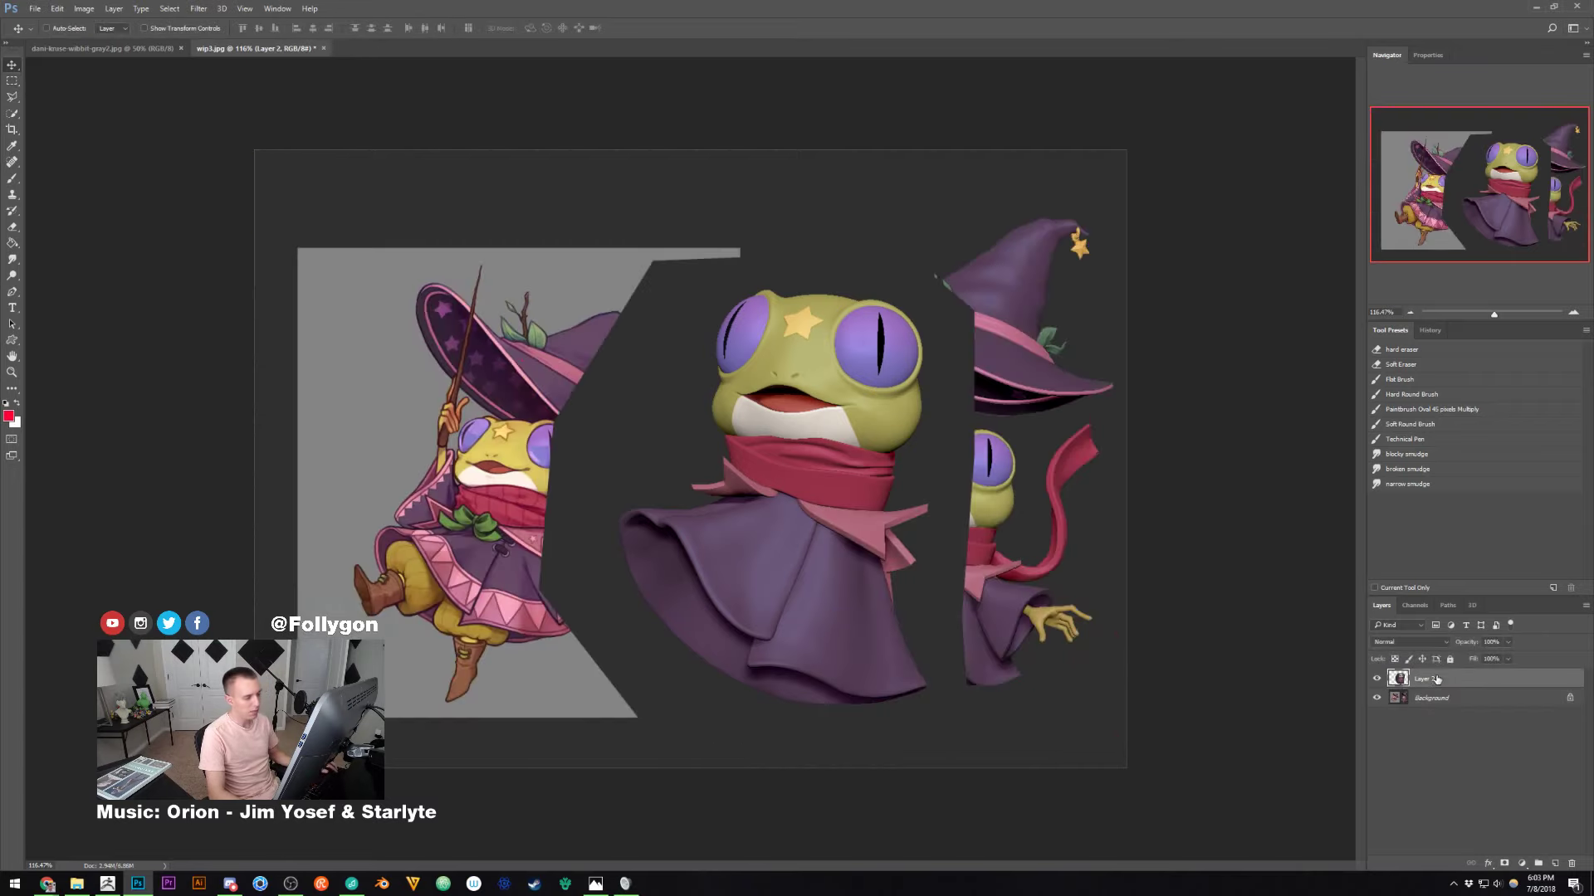
pyautogui.hotkey('ctrl', 't')
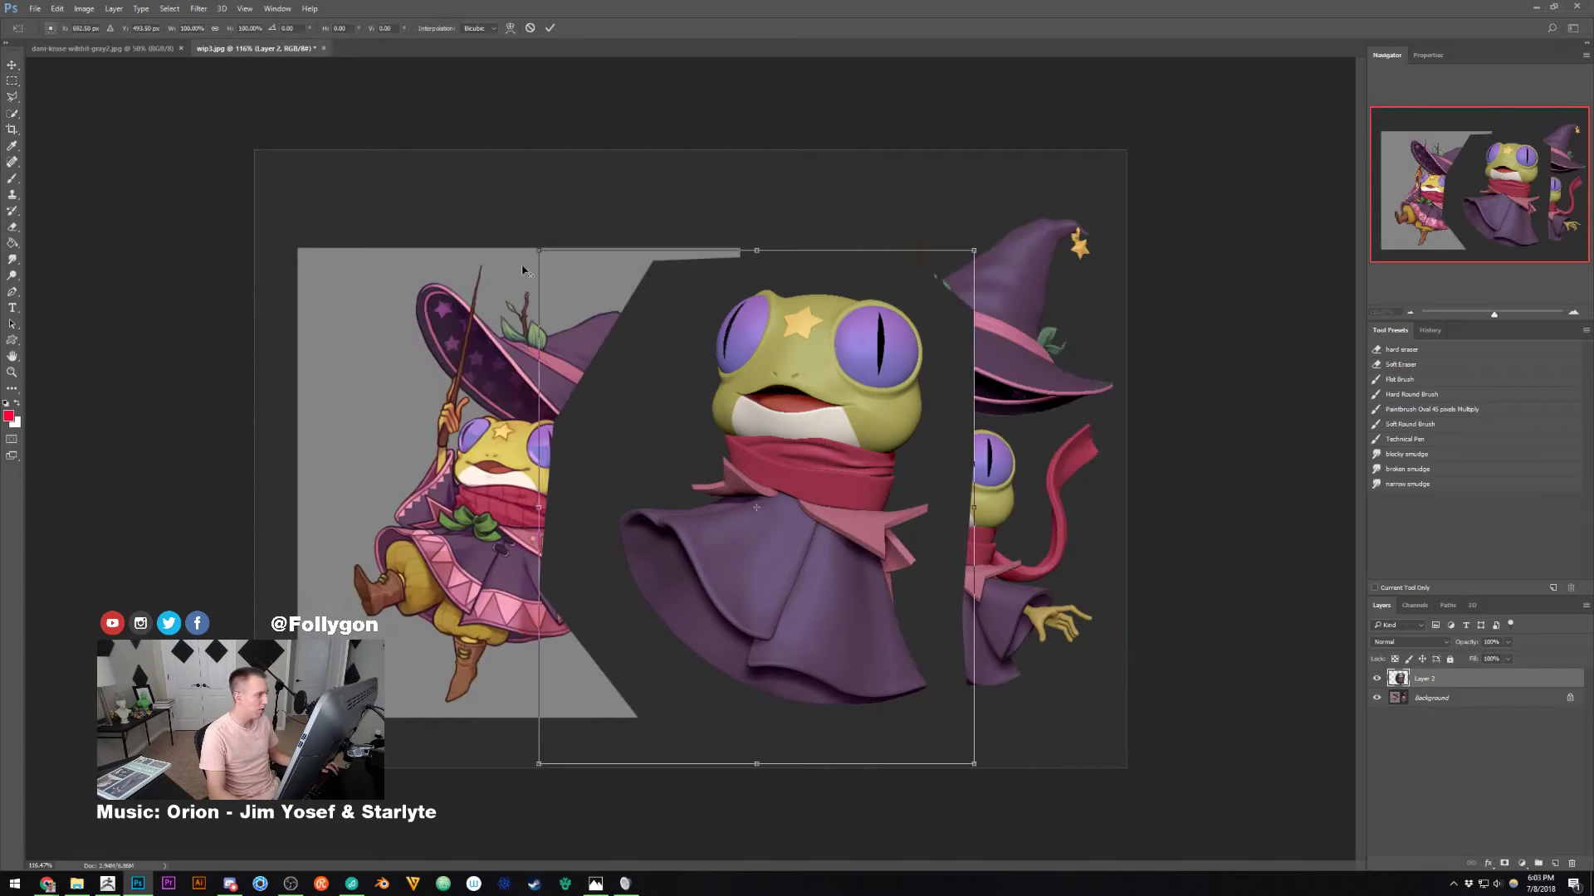
pyautogui.moveTo(535, 251); pyautogui.dragTo(629, 357)
pyautogui.press('Return')
# Lower the bust layer's opacity to about 75% and match its position and size to the concept frog's head
pyautogui.click(1508, 643)
pyautogui.moveTo(1512, 659); pyautogui.dragTo(1494, 659)
pyautogui.moveTo(892, 470); pyautogui.dragTo(614, 504)
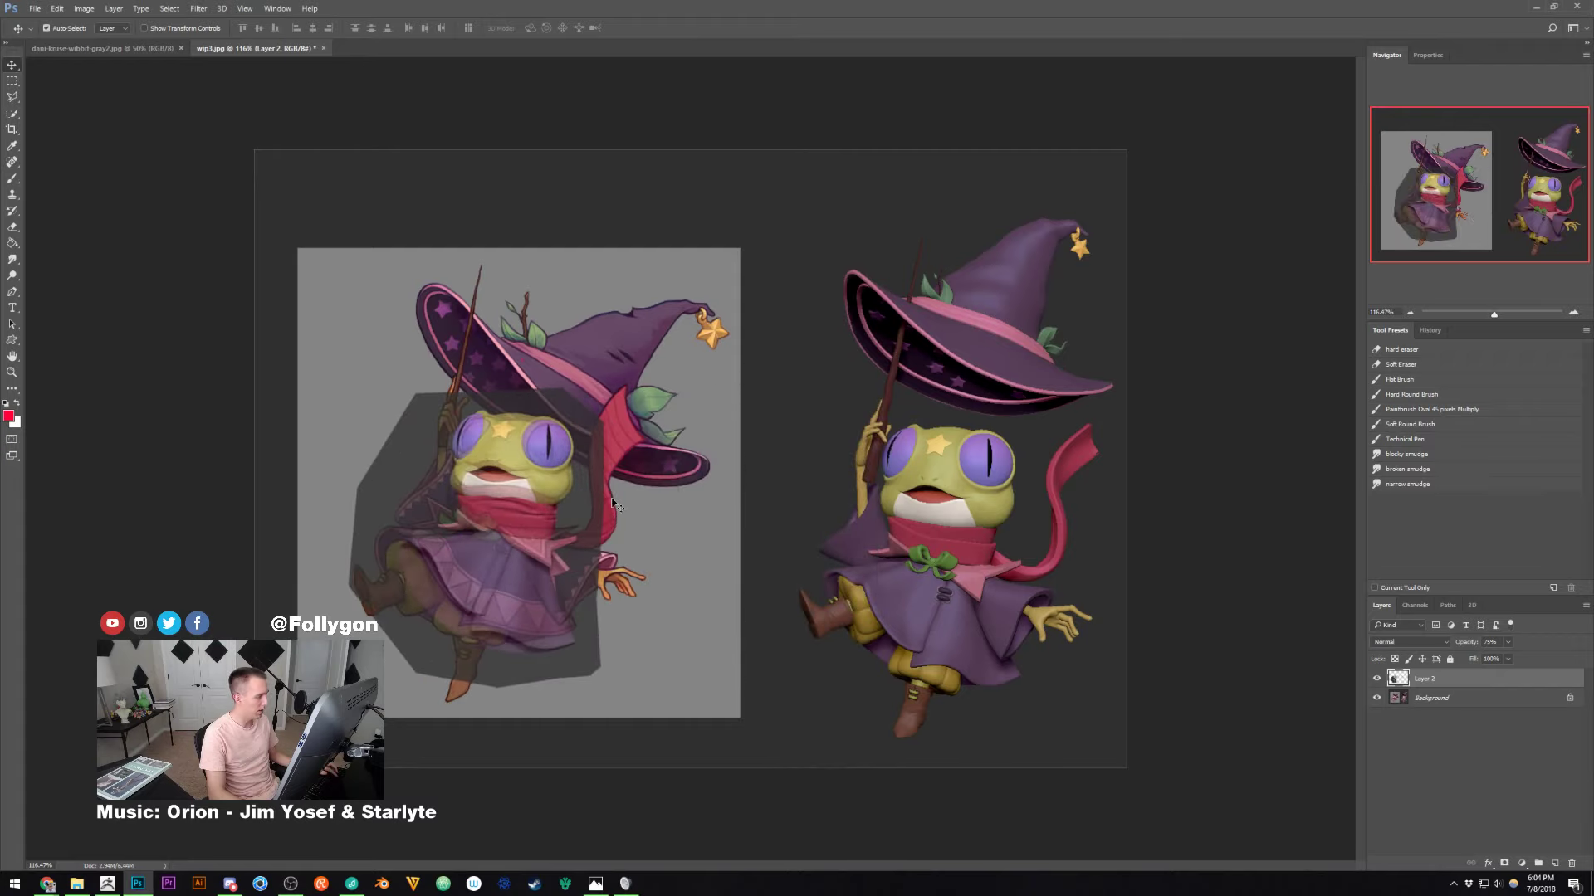
pyautogui.moveTo(549, 464)
pyautogui.keyDown('ctrl'); pyautogui.mouseDown()
pyautogui.moveTo(562, 487)
pyautogui.moveTo(558, 469)
pyautogui.mouseUp(); pyautogui.keyUp('ctrl')
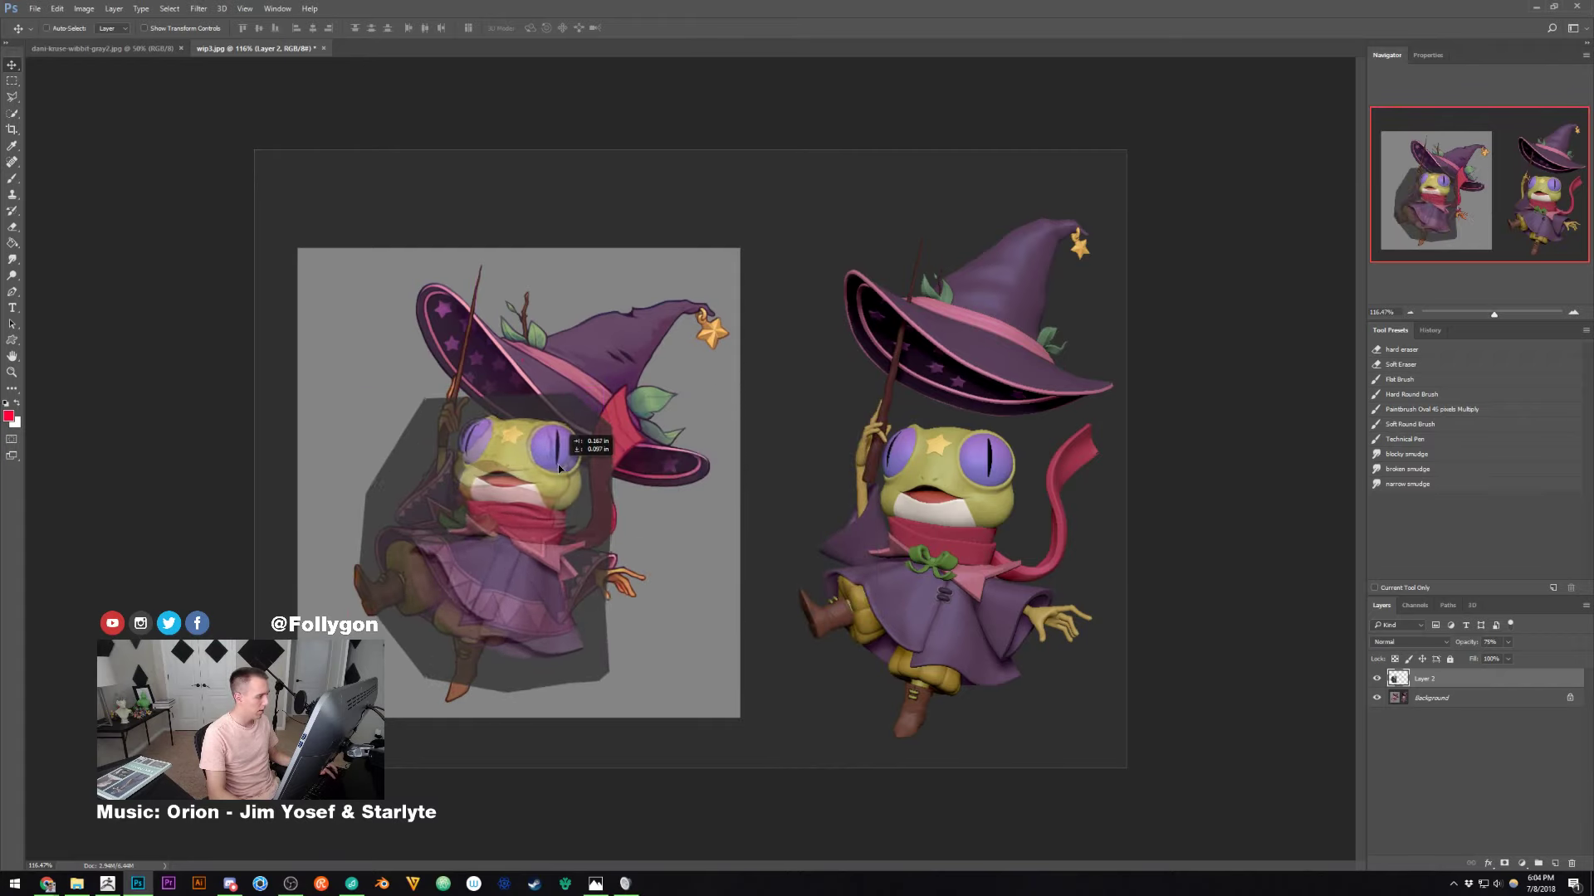
pyautogui.hotkey('ctrl', 't')
pyautogui.moveTo(608, 691); pyautogui.dragTo(594, 685)
pyautogui.press('Return')
# Move the bust layer over the old full-body render and restore its opacity to 100%
pyautogui.moveTo(516, 571); pyautogui.dragTo(946, 578)
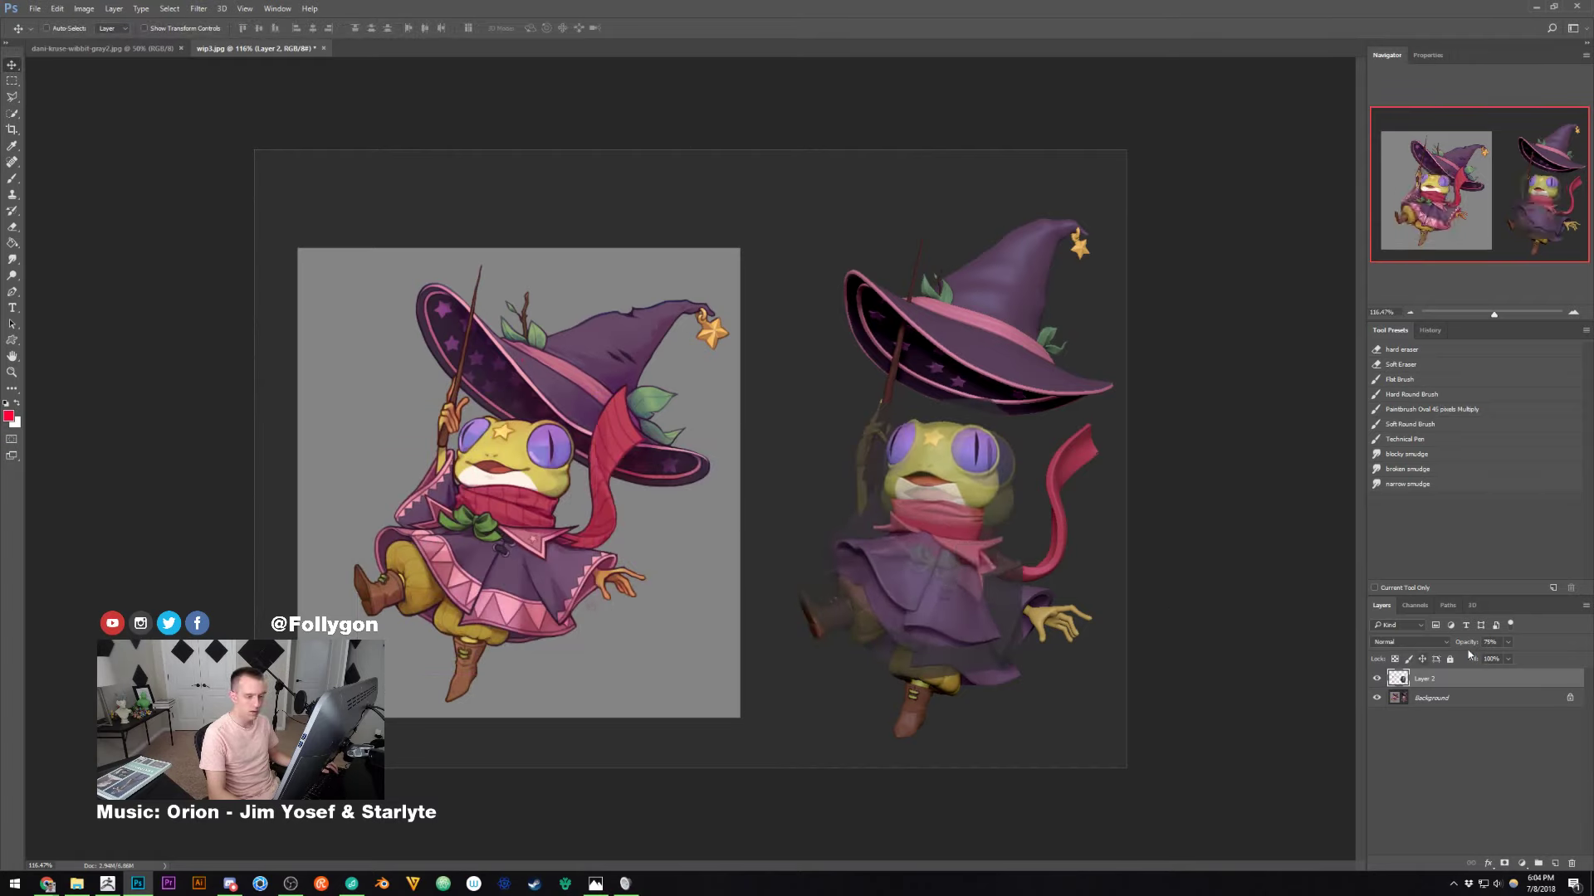
pyautogui.click(1508, 642)
pyautogui.moveTo(1509, 657); pyautogui.dragTo(1530, 660)
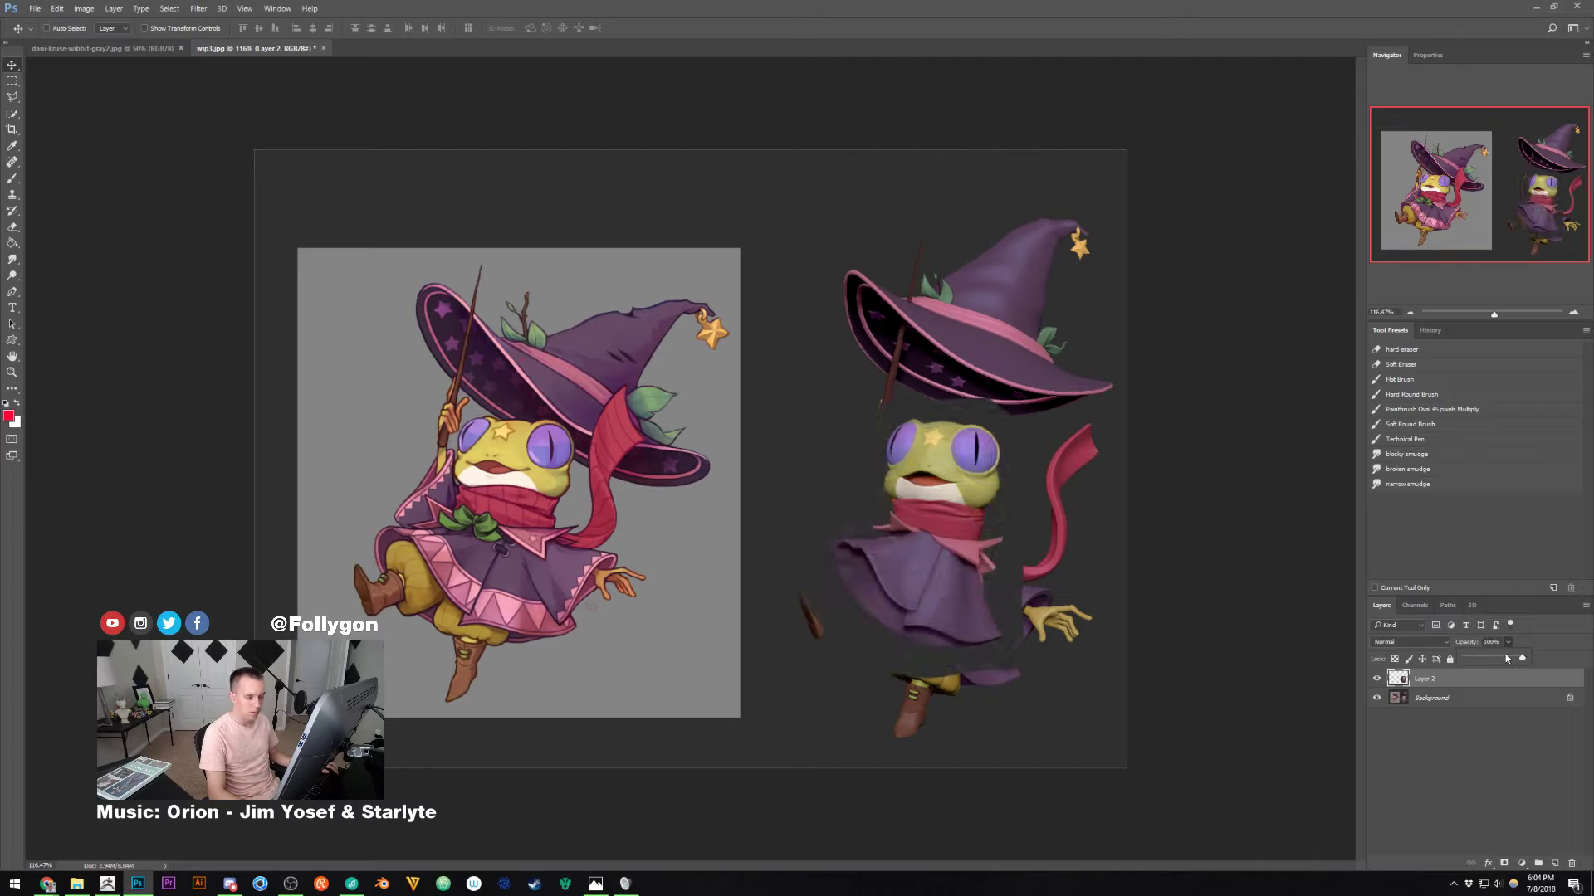
# Hide the old render with a new layer beneath the bust, filling a rectangular selection with the sampled dark background colour
pyautogui.click(1431, 700)
pyautogui.hotkey('ctrl', 'alt', 'shift', 'n')
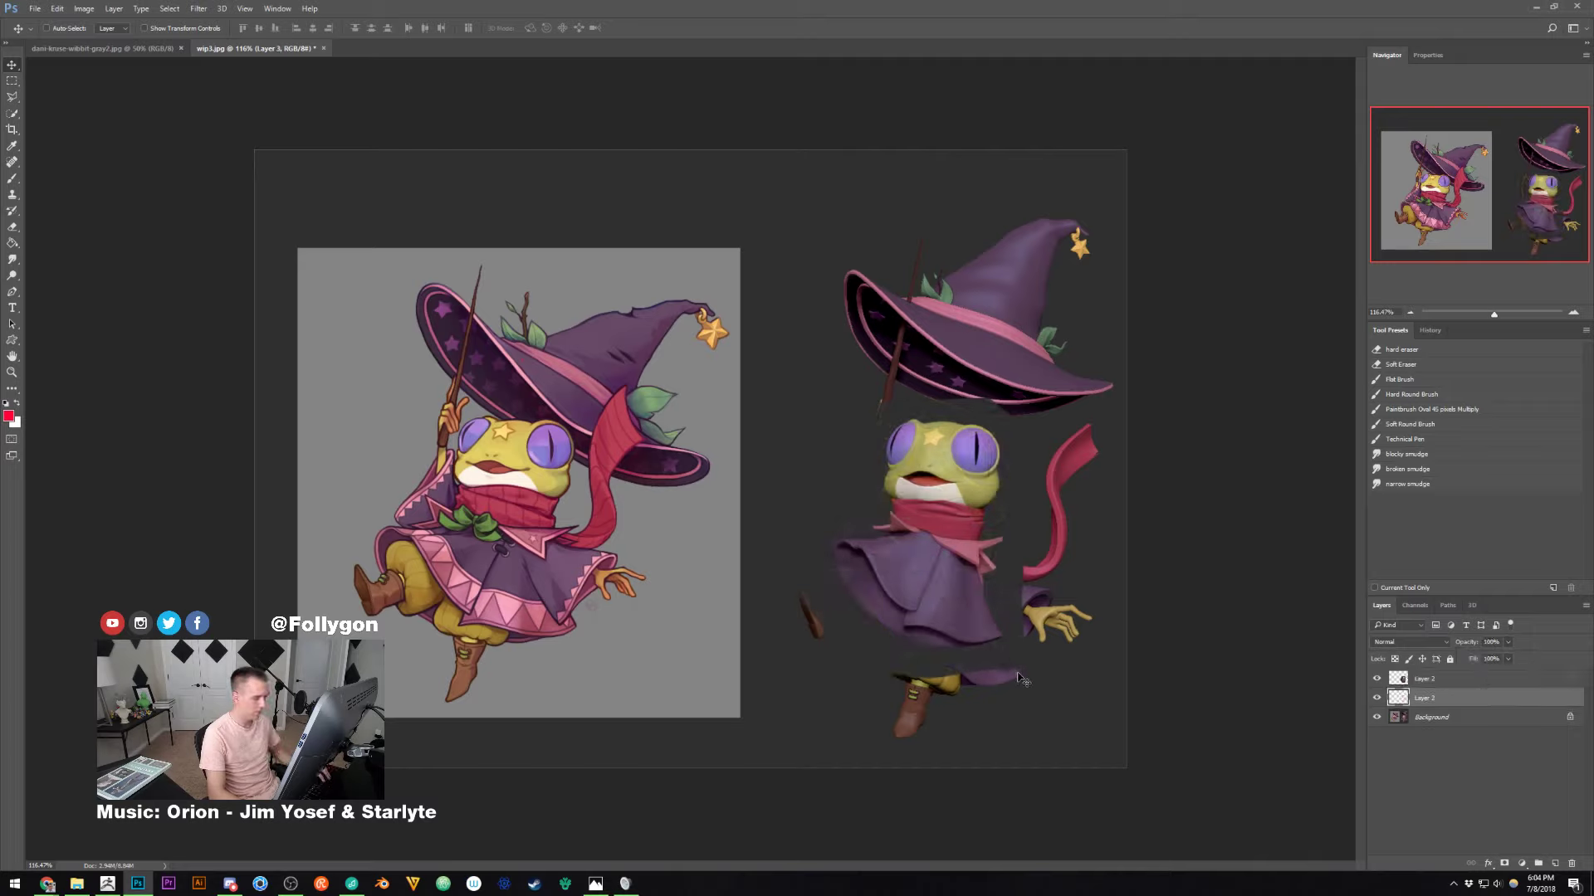
pyautogui.press('m')
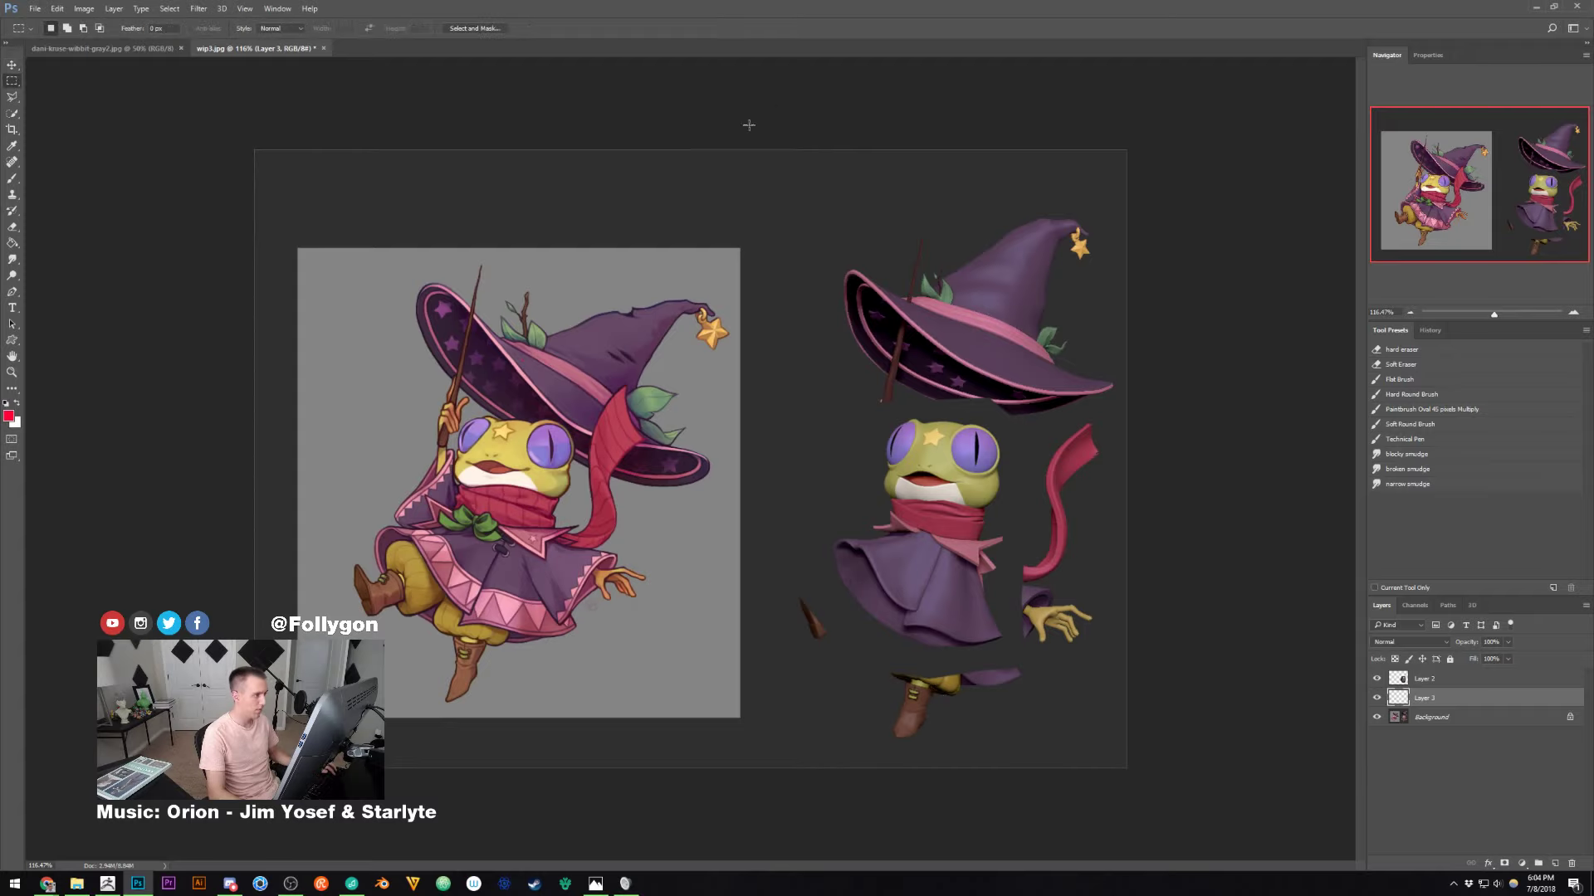
pyautogui.moveTo(748, 125); pyautogui.dragTo(1174, 730)
pyautogui.press('g')
pyautogui.keyDown('alt'); pyautogui.click(781, 524); pyautogui.keyUp('alt')
pyautogui.click(780, 530)
pyautogui.hotkey('ctrl', 'd')
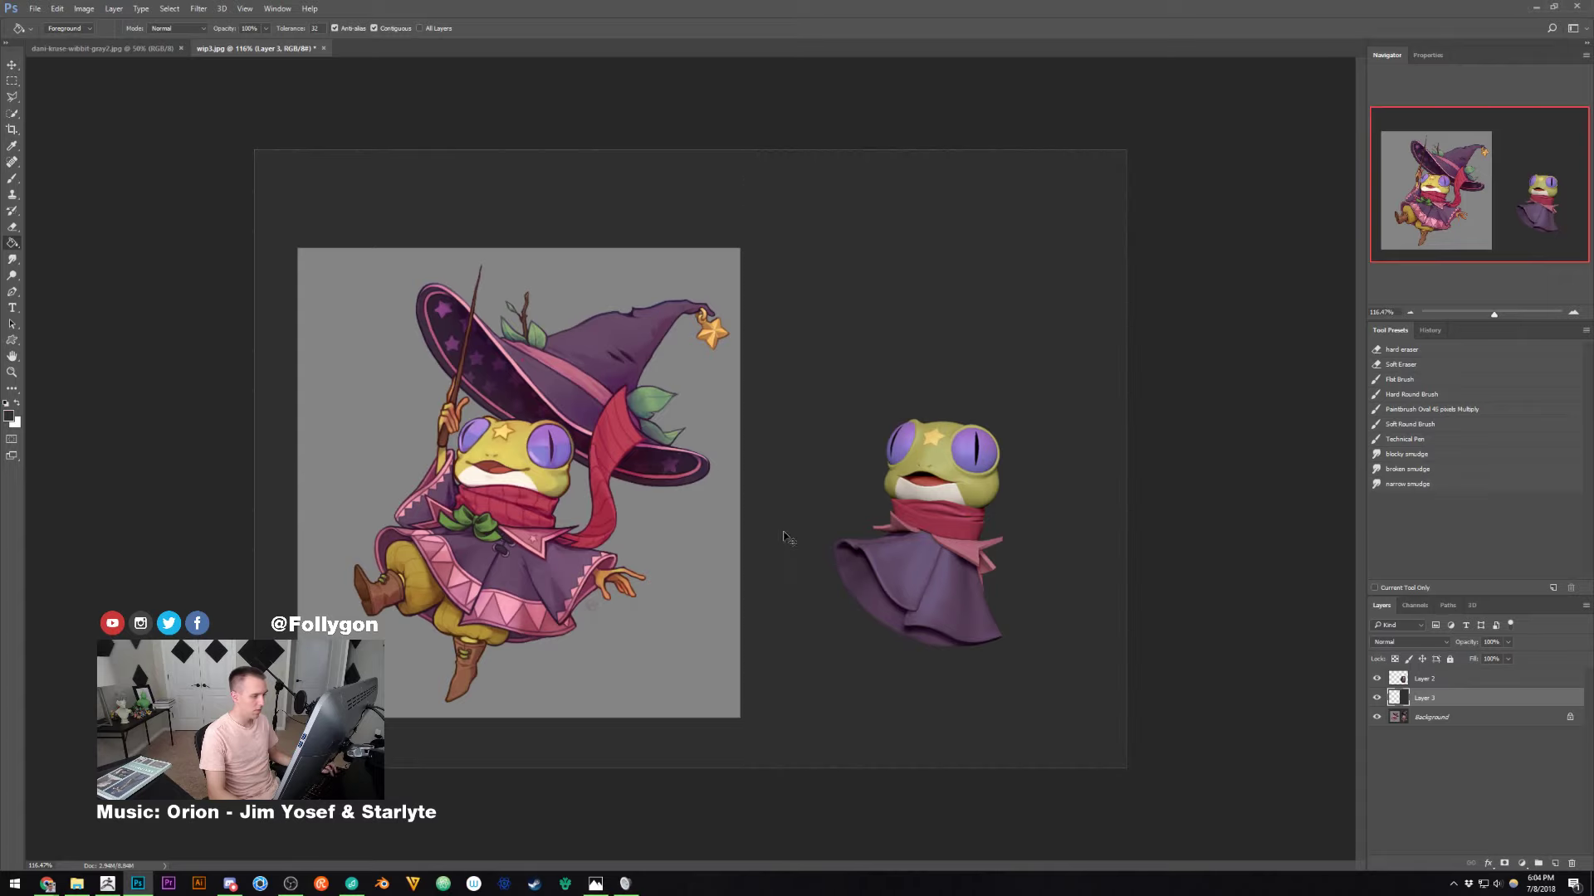
# Shift the bust layer slightly down beside the concept art and flip the canvas horizontally to compare the heads
pyautogui.press('v')
pyautogui.click(1431, 682)
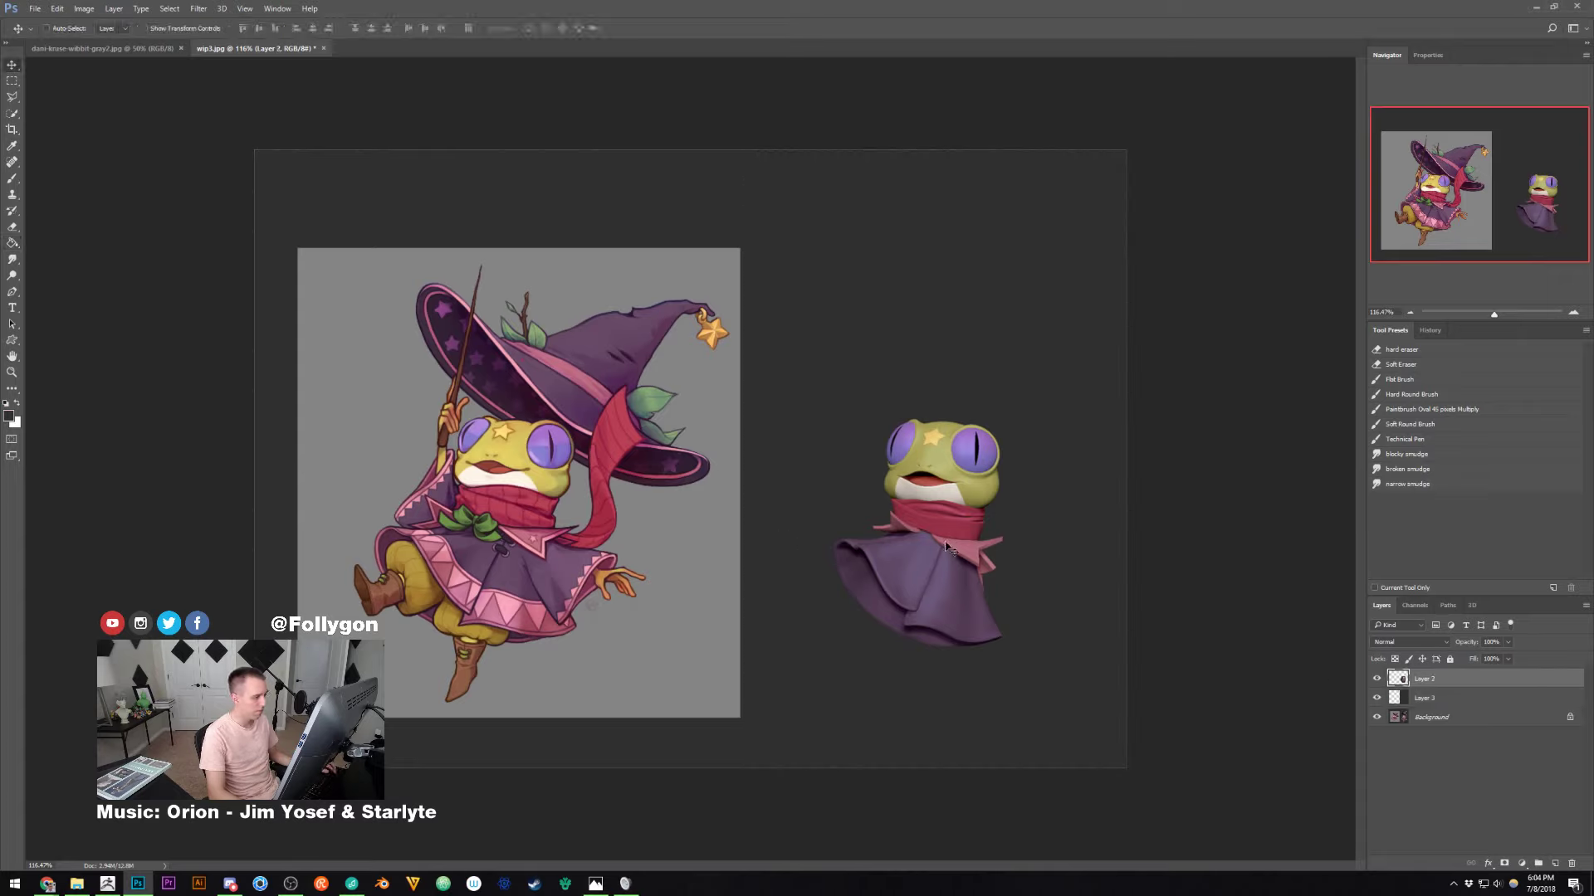
pyautogui.moveTo(946, 548)
pyautogui.mouseDown()
pyautogui.moveTo(639, 549)
pyautogui.moveTo(926, 562)
pyautogui.mouseUp()
pyautogui.keyDown('ctrl'); pyautogui.moveTo(782, 497); pyautogui.dragTo(803, 520); pyautogui.keyUp('ctrl')
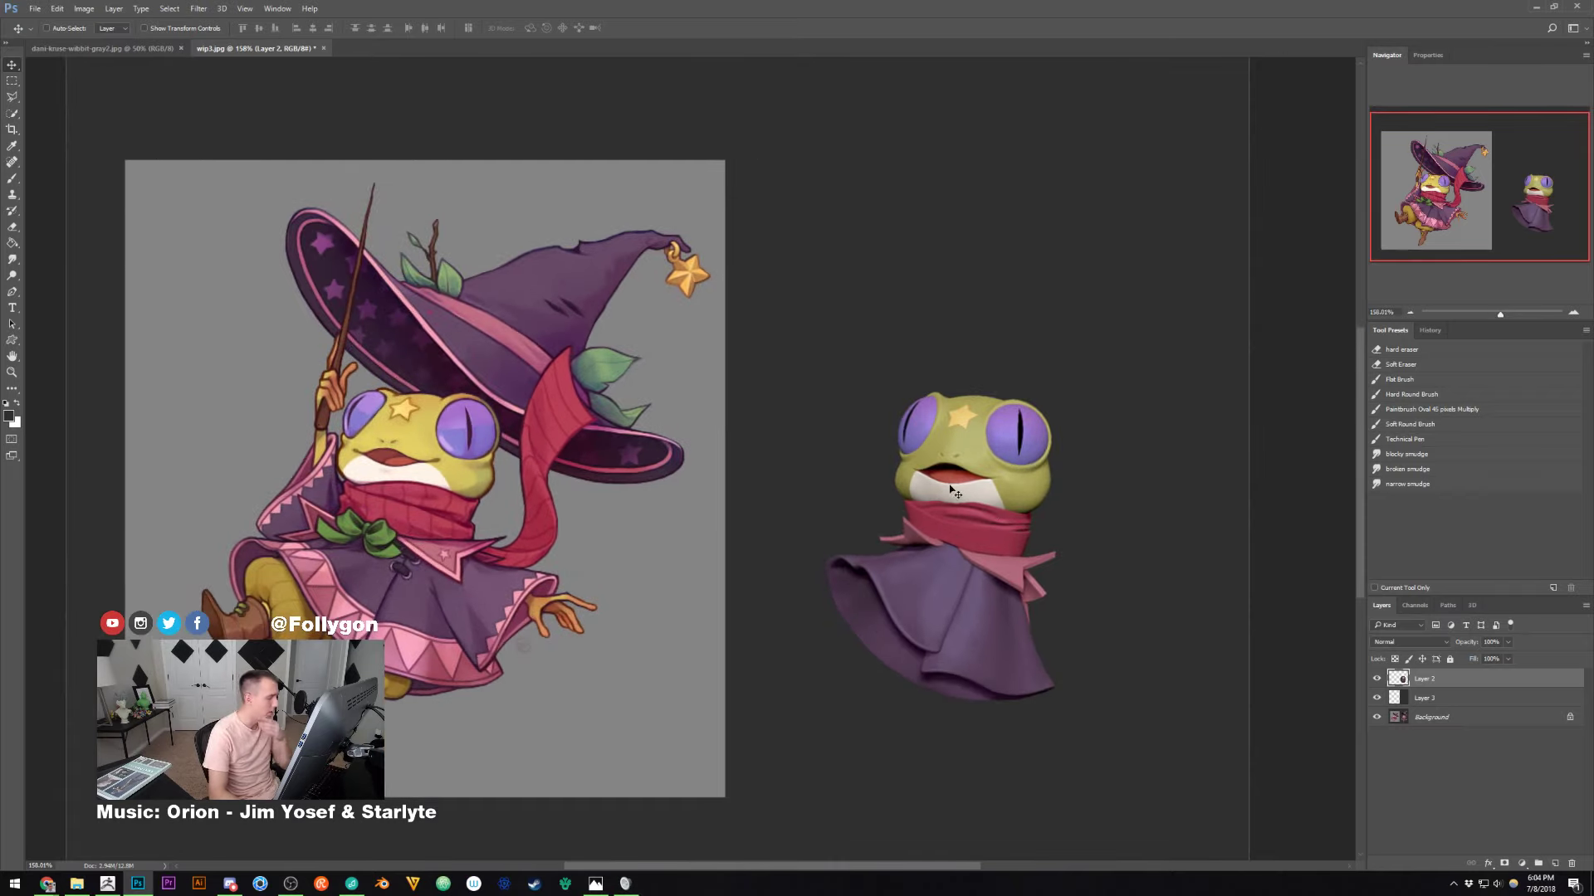
pyautogui.hotkey('ctrl', 'shift', 'h')
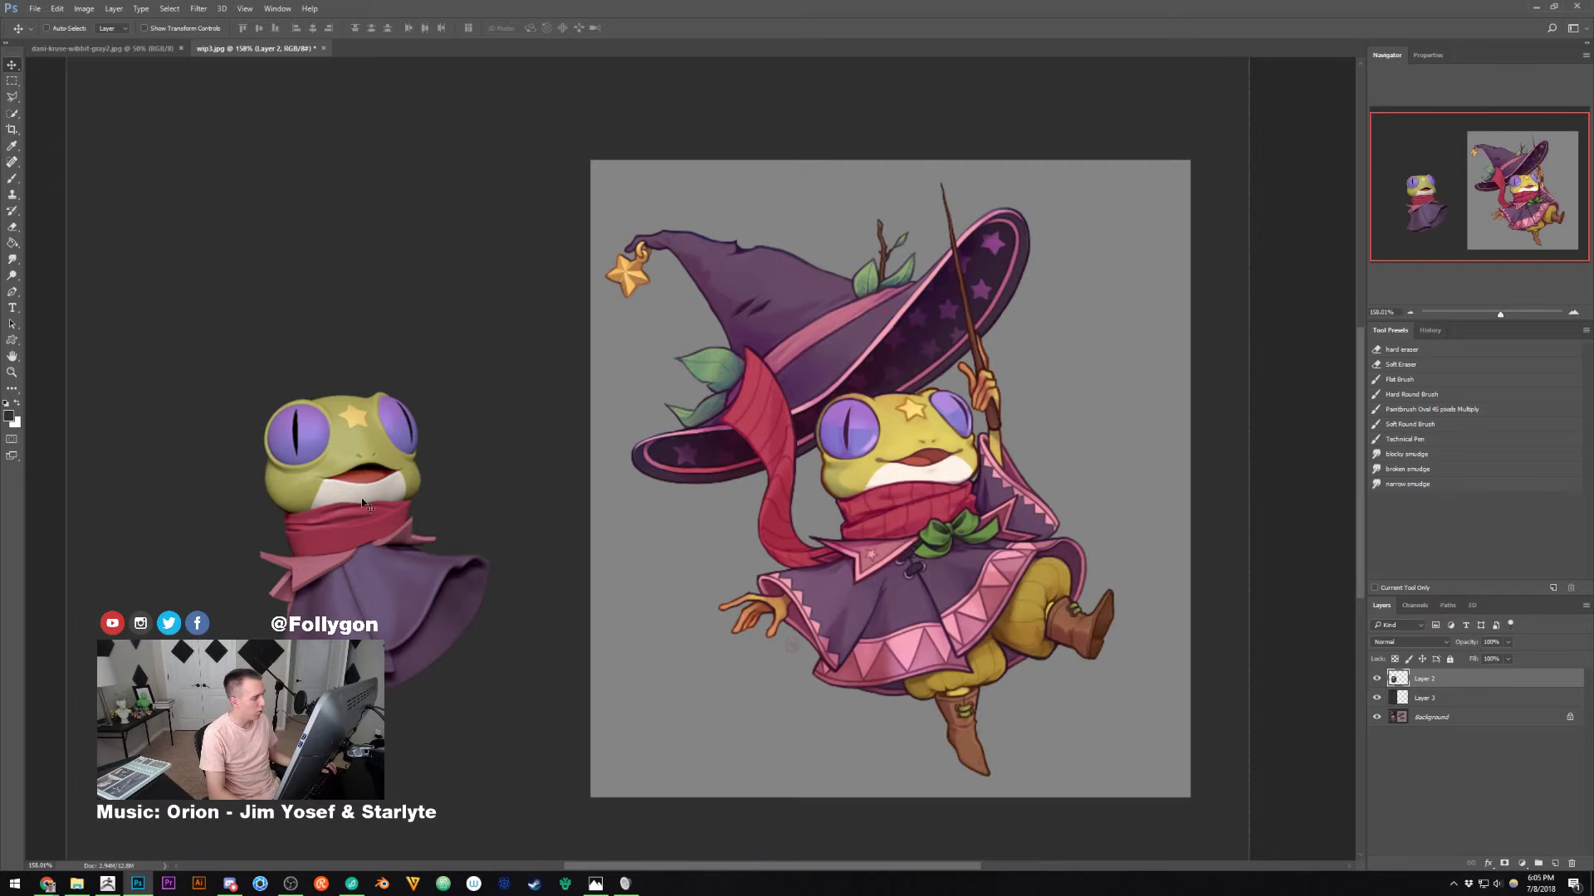
# Switch to ZBrush, select the red neck scarf, and adjust its upper edge below the chin with the Move brush at draw size 414
pyautogui.hotkey('alt', 'Tab')
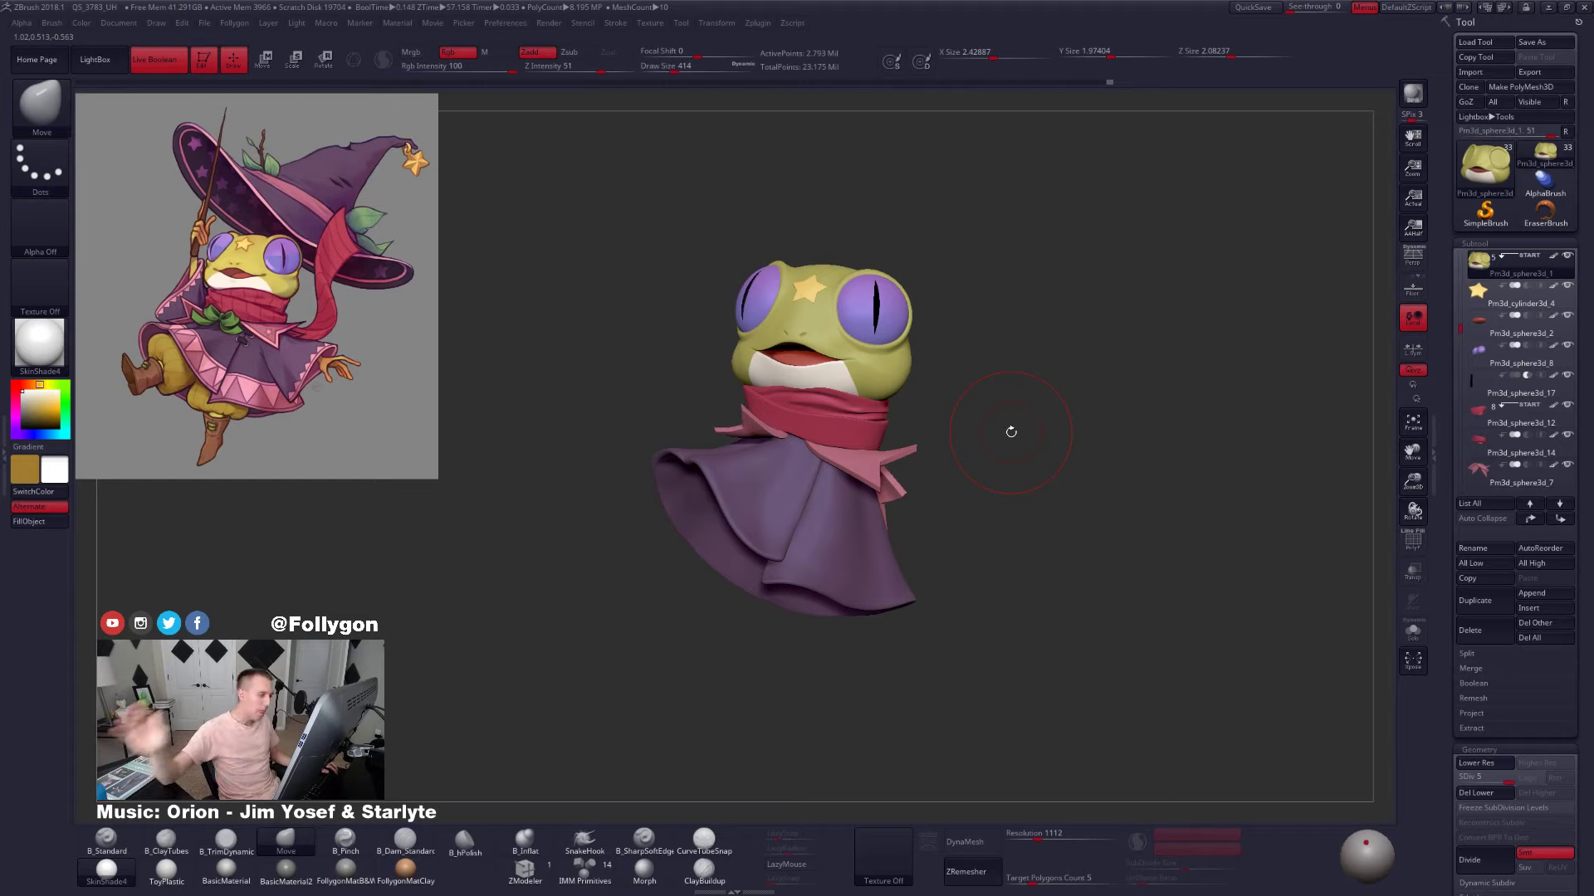
pyautogui.keyDown('alt'); pyautogui.click(880, 436); pyautogui.keyUp('alt')
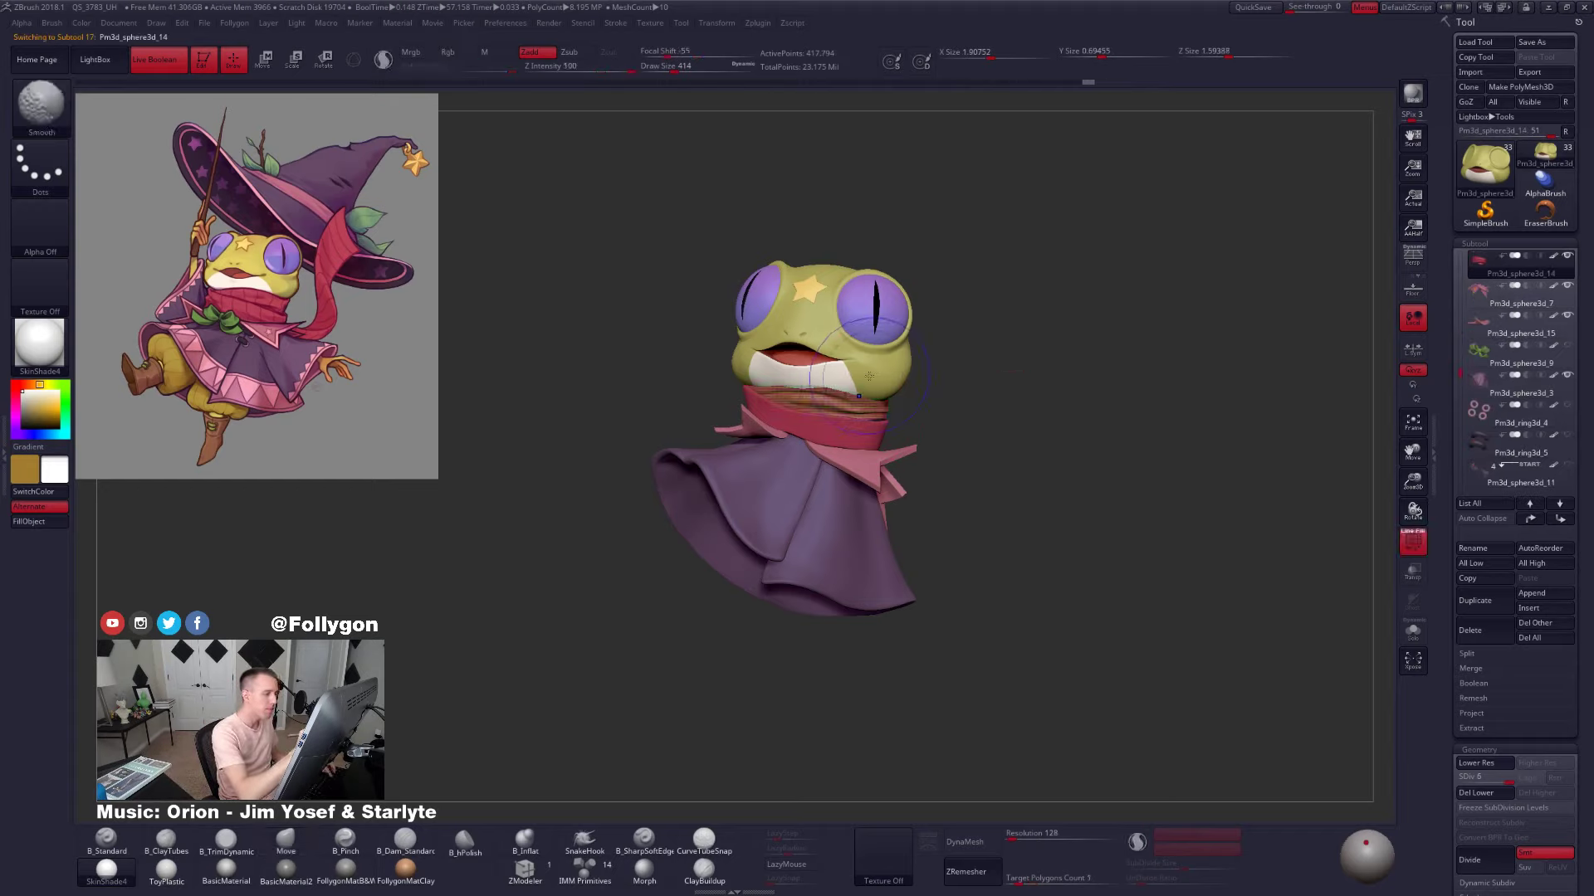
pyautogui.keyDown('ctrl'); pyautogui.moveTo(808, 387); pyautogui.dragTo(784, 386, button='right'); pyautogui.keyUp('ctrl')
pyautogui.moveTo(791, 398); pyautogui.dragTo(791, 391)
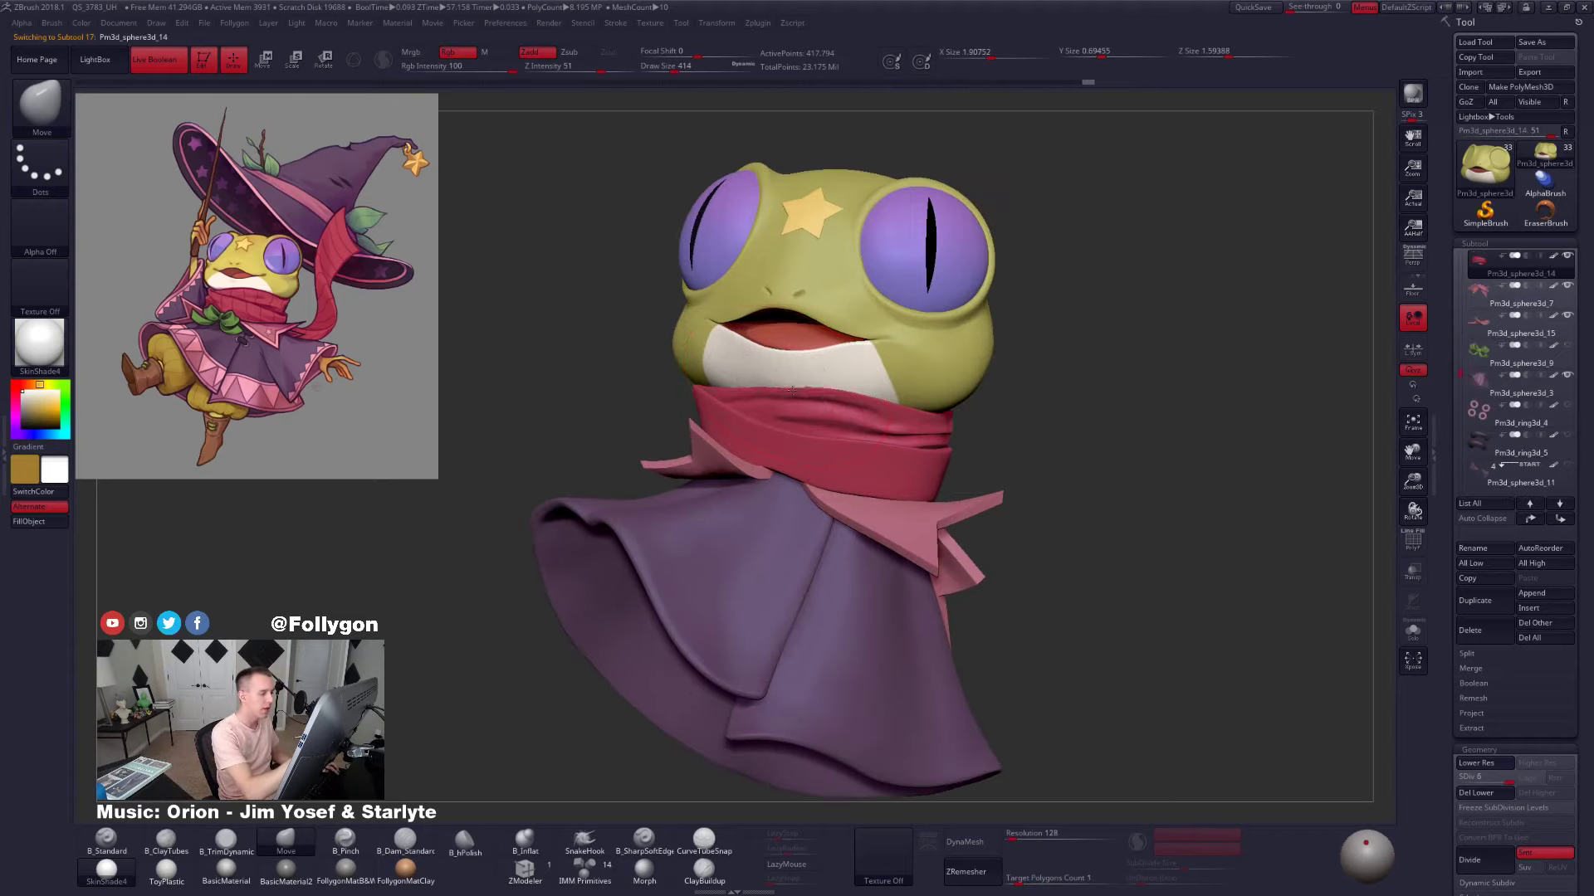
pyautogui.moveTo(793, 388); pyautogui.dragTo(795, 452, button='right')
pyautogui.moveTo(798, 407); pyautogui.dragTo(797, 402)
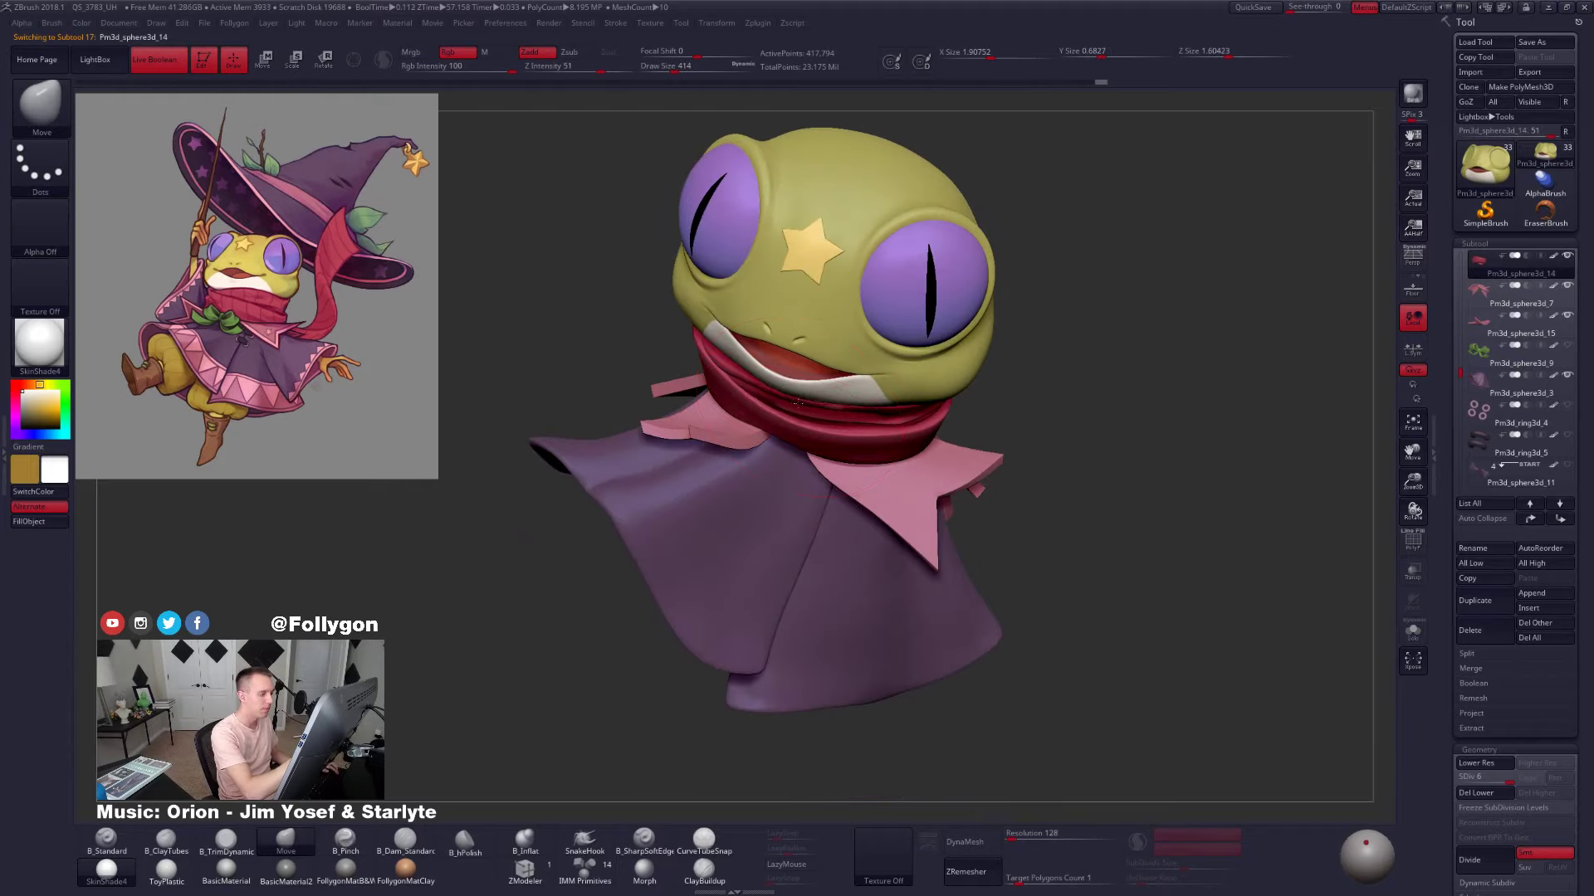
pyautogui.moveTo(894, 429)
pyautogui.mouseDown(button='right')
pyautogui.moveTo(888, 332)
pyautogui.moveTo(906, 318)
pyautogui.mouseUp(button='right')
pyautogui.moveTo(933, 395); pyautogui.dragTo(929, 389)
# Reshape the side of the scarf's rim below the cheek with the Move brush at draw size 265
pyautogui.press('space')
pyautogui.moveTo(917, 382)
pyautogui.mouseDown(button='right')
pyautogui.moveTo(916, 461)
pyautogui.moveTo(913, 355)
pyautogui.mouseUp(button='right')
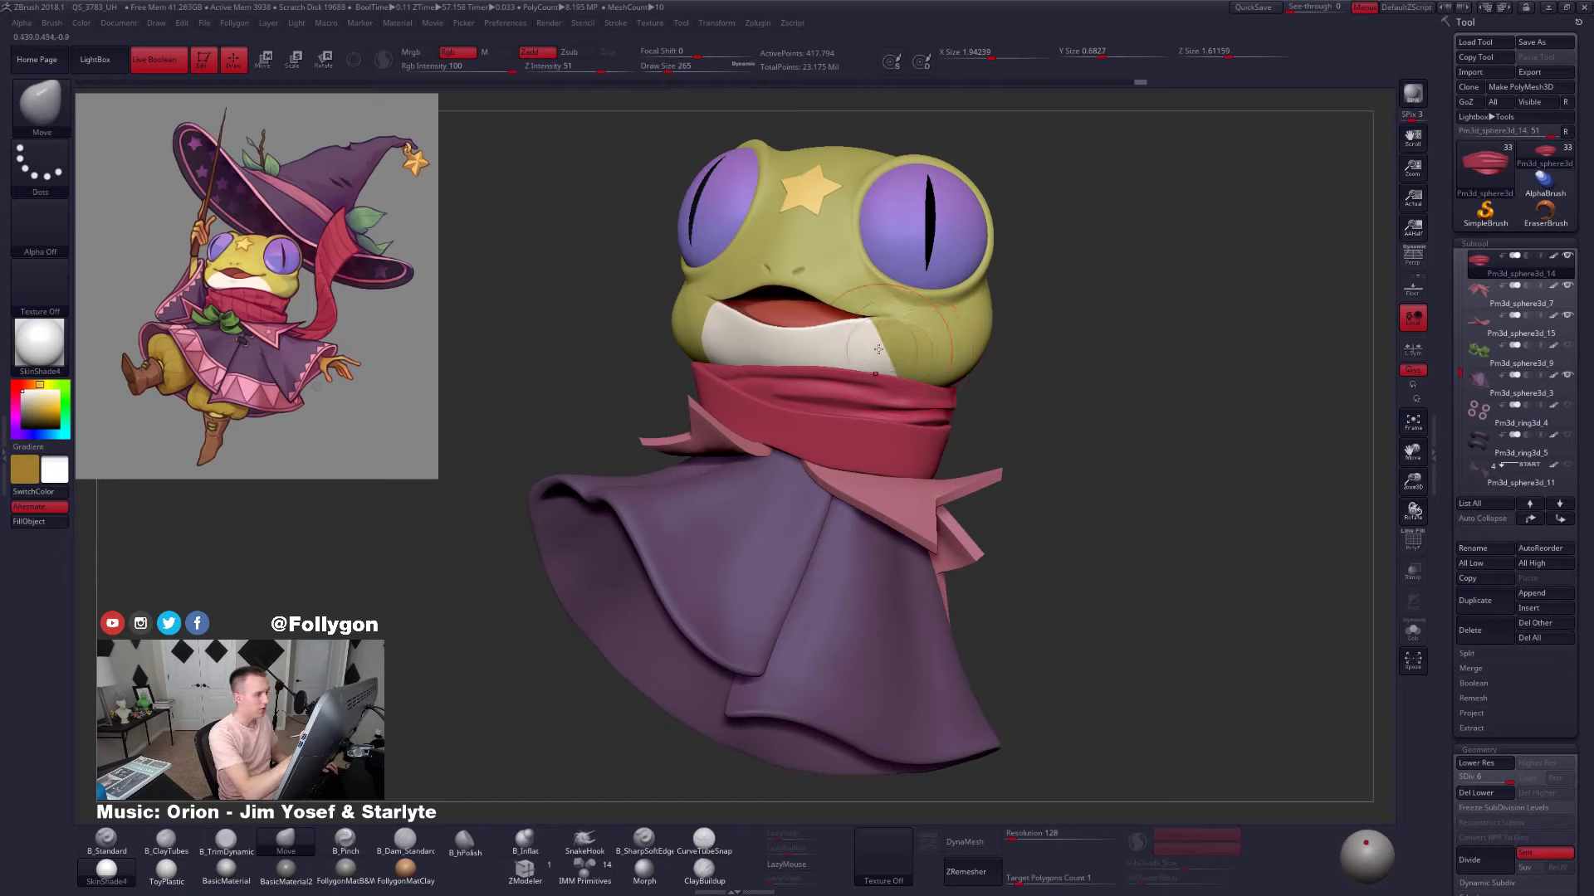
pyautogui.moveTo(961, 388); pyautogui.dragTo(940, 387, button='right')
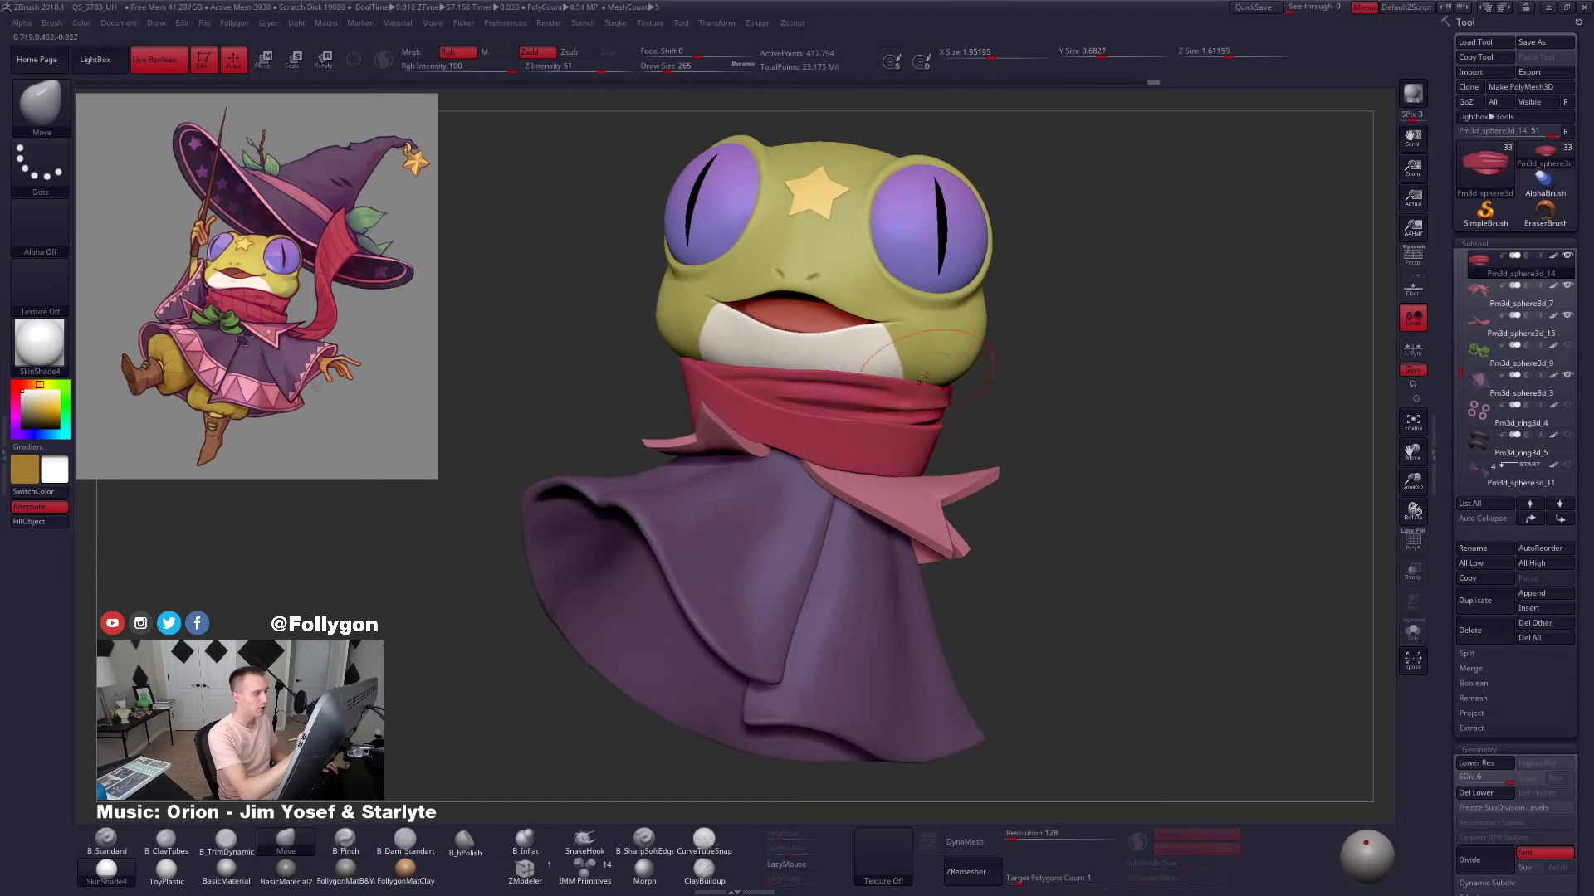
pyautogui.moveTo(950, 392)
pyautogui.mouseDown(button='right')
pyautogui.moveTo(917, 359)
pyautogui.moveTo(958, 360)
pyautogui.moveTo(948, 388)
pyautogui.moveTo(972, 371)
pyautogui.mouseUp(button='right')
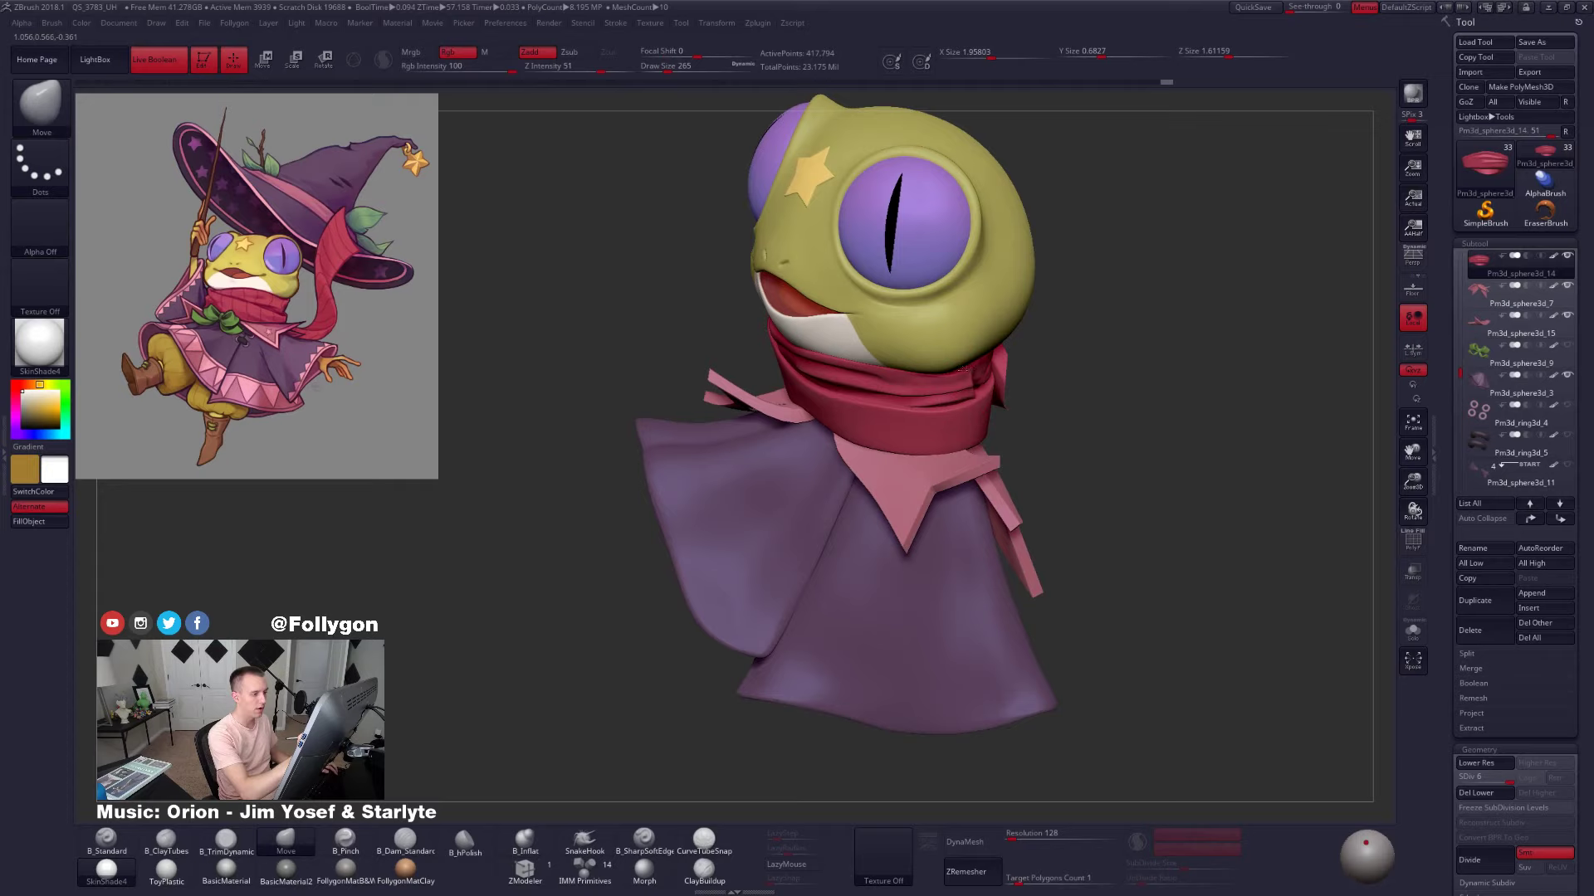
pyautogui.moveTo(963, 369); pyautogui.dragTo(925, 381)
pyautogui.moveTo(930, 381); pyautogui.dragTo(990, 387, button='right')
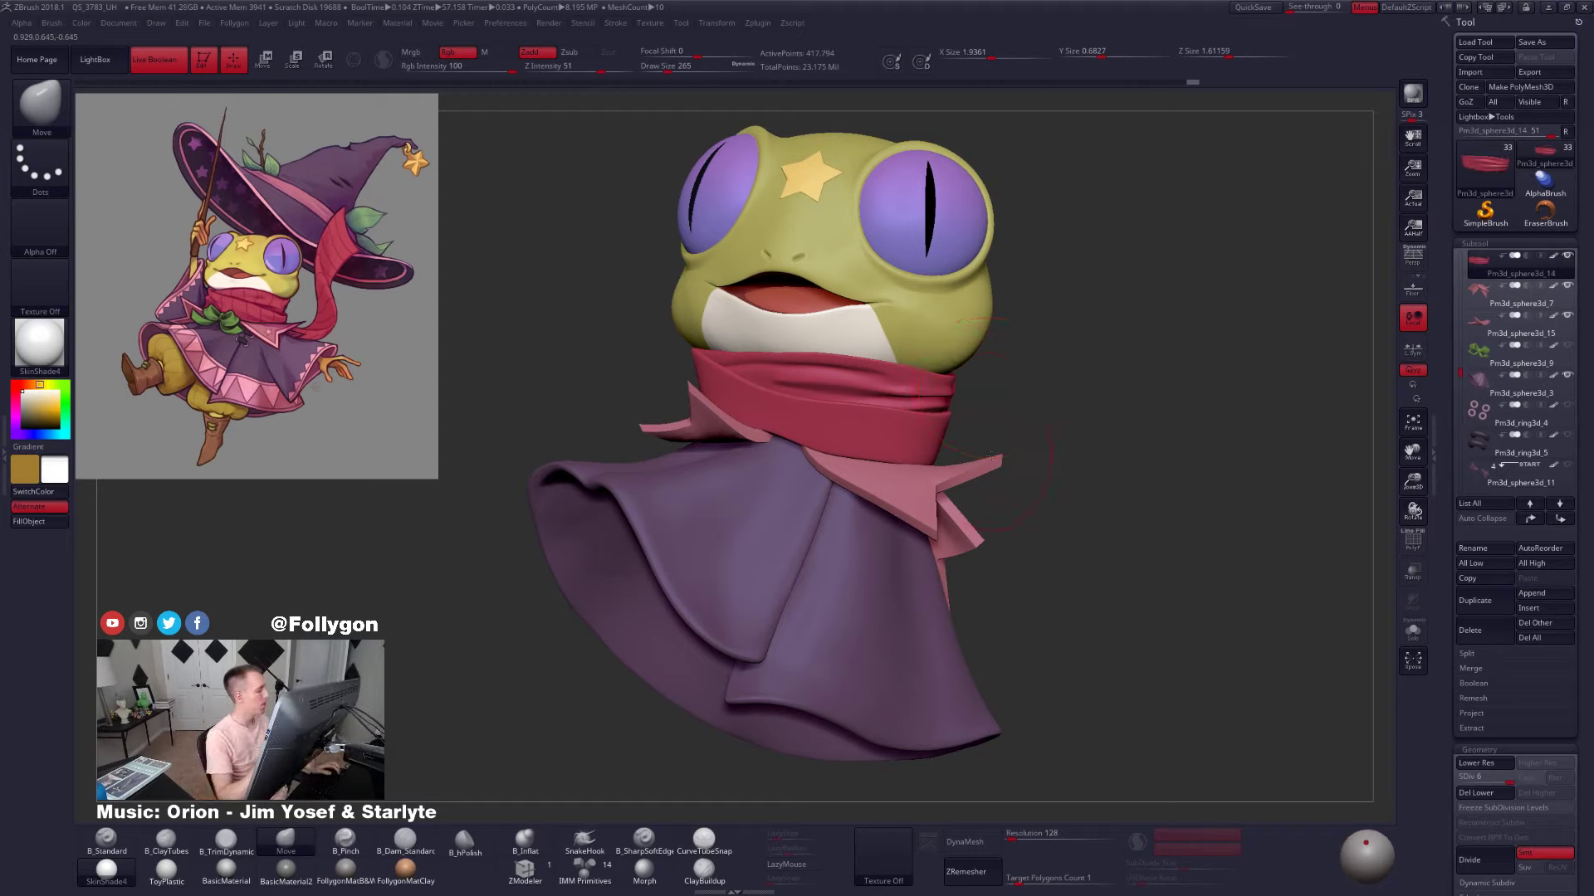
# Lower the scarf's subdivision level to 3 and set the Move brush's draw size to 215
pyautogui.moveTo(1037, 465); pyautogui.dragTo(1079, 435)
pyautogui.press('space')
pyautogui.hotkey('shift', 'd')
pyautogui.hotkey('shift', 'd')
pyautogui.hotkey('shift', 'd')
pyautogui.hotkey('shift', 'd')
pyautogui.hotkey('shift', 'd')
pyautogui.press('d')
pyautogui.press('d')
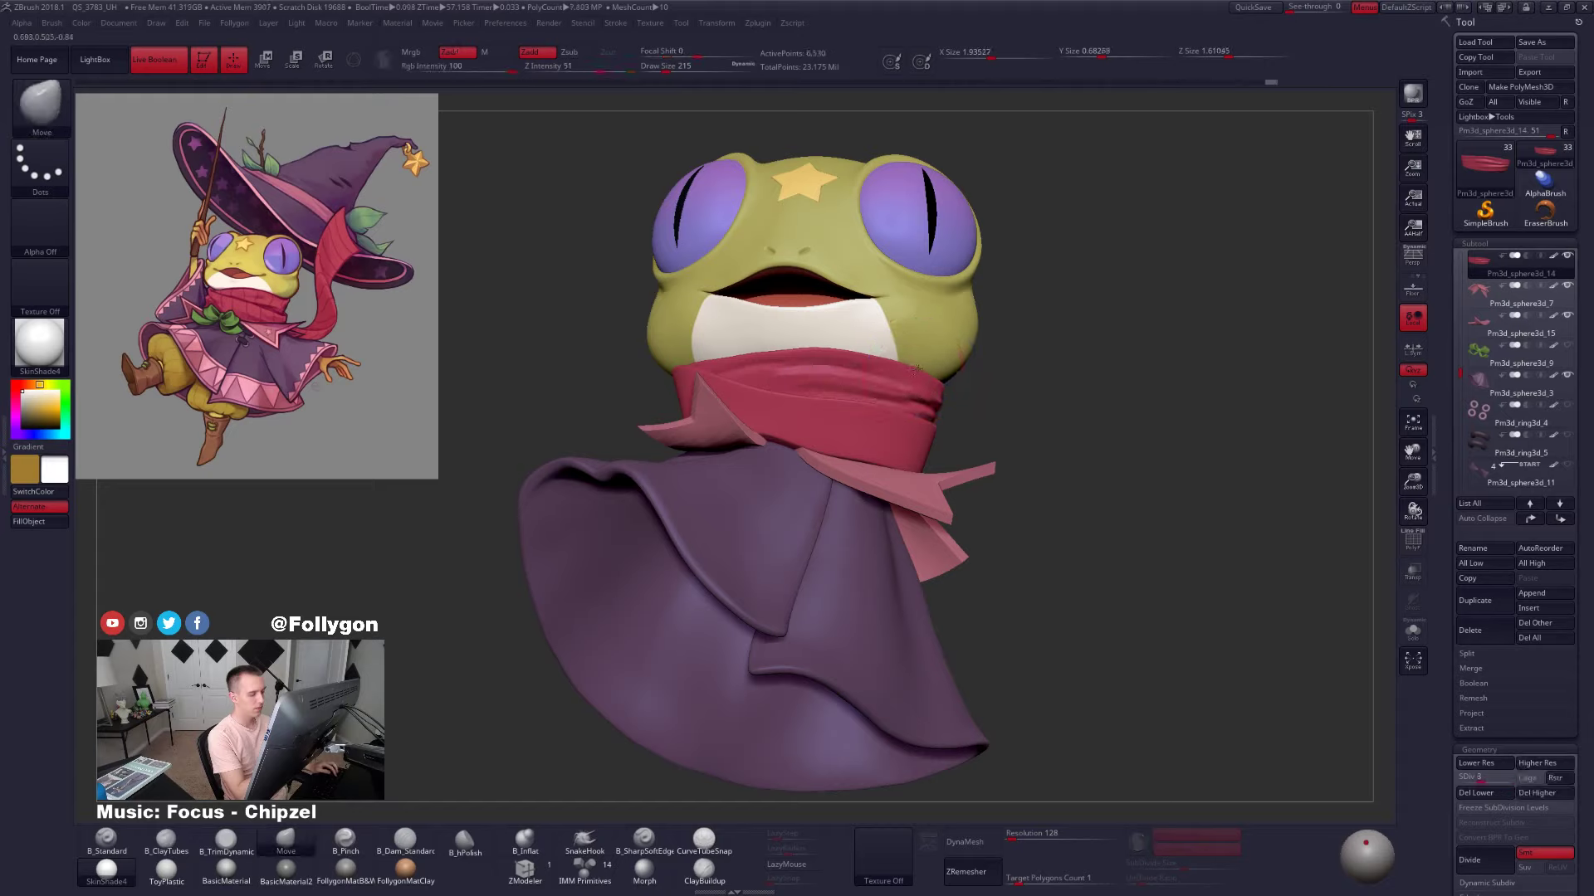
# Refine the front of the scarf's upper edge under the white chin with the Move brush at draw size 215
pyautogui.moveTo(1087, 436); pyautogui.dragTo(1038, 423)
pyautogui.moveTo(1145, 382)
pyautogui.mouseDown()
pyautogui.moveTo(1004, 369)
pyautogui.moveTo(967, 394)
pyautogui.moveTo(941, 380)
pyautogui.moveTo(1108, 386)
pyautogui.moveTo(986, 374)
pyautogui.mouseUp()
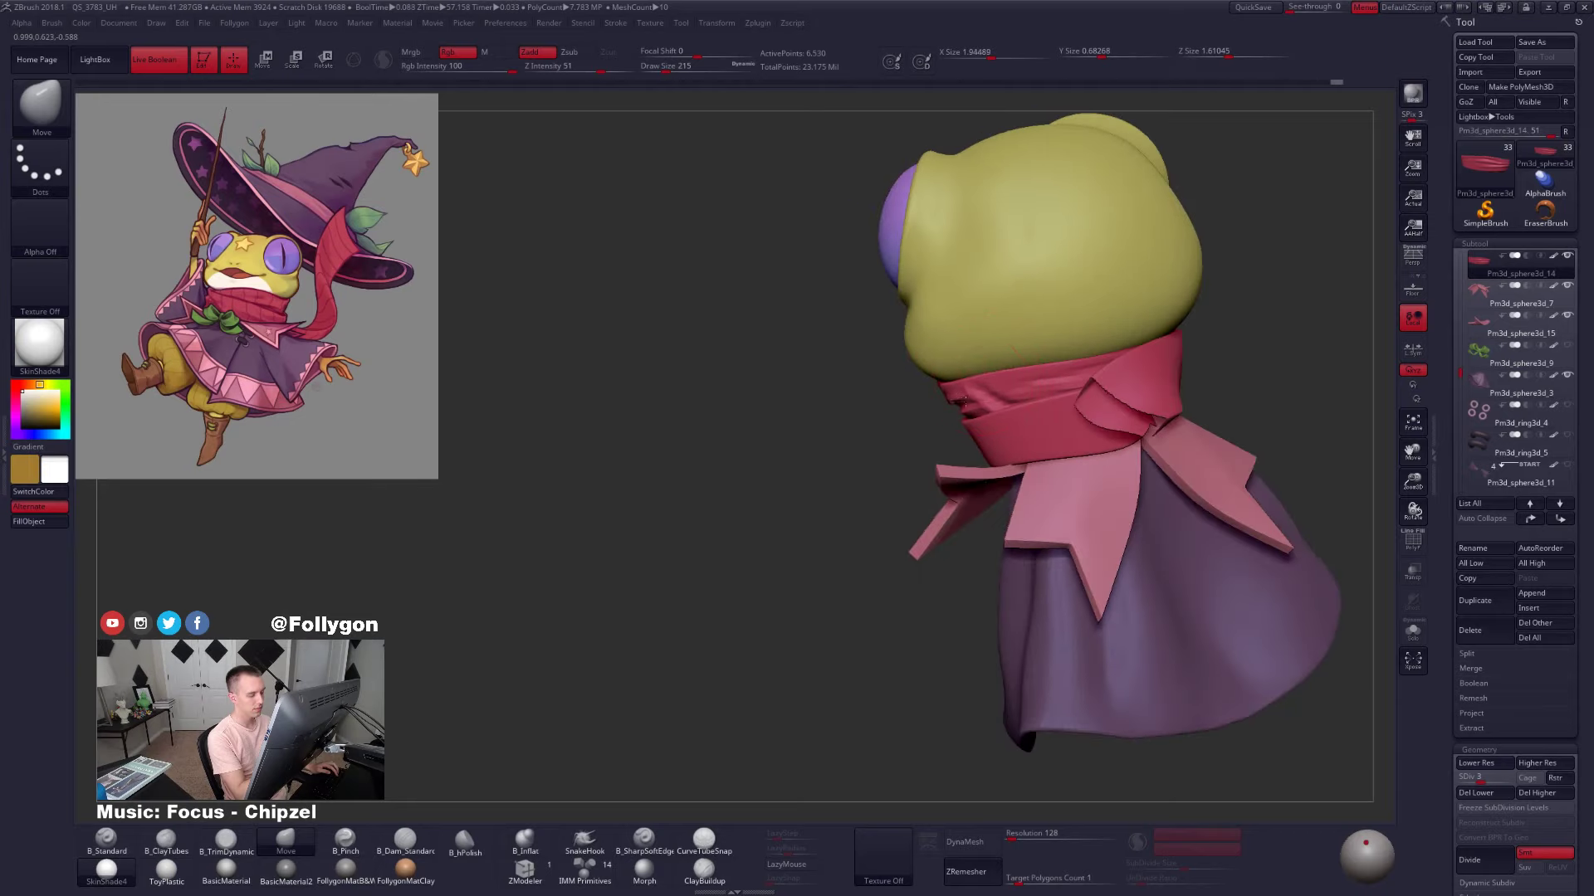
pyautogui.moveTo(838, 400); pyautogui.dragTo(990, 418)
pyautogui.moveTo(655, 439)
pyautogui.mouseDown()
pyautogui.moveTo(655, 386)
pyautogui.moveTo(875, 362)
pyautogui.mouseUp()
pyautogui.moveTo(874, 356)
pyautogui.mouseDown(button='right')
pyautogui.moveTo(869, 390)
pyautogui.moveTo(828, 357)
pyautogui.mouseUp(button='right')
pyautogui.moveTo(787, 364); pyautogui.dragTo(789, 358)
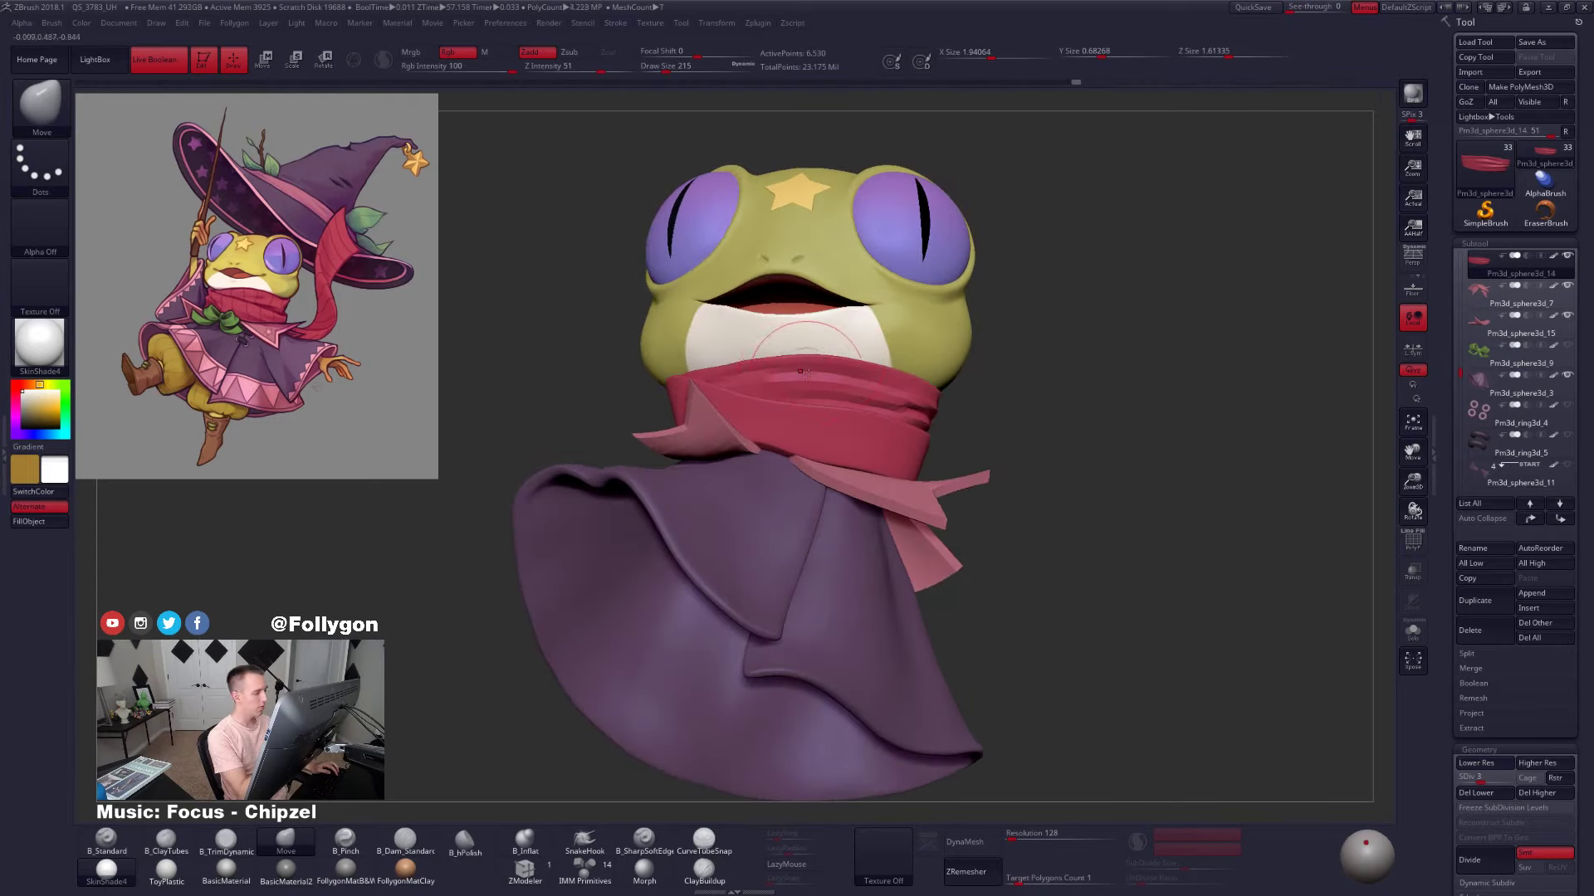
pyautogui.moveTo(873, 413); pyautogui.dragTo(869, 406, button='right')
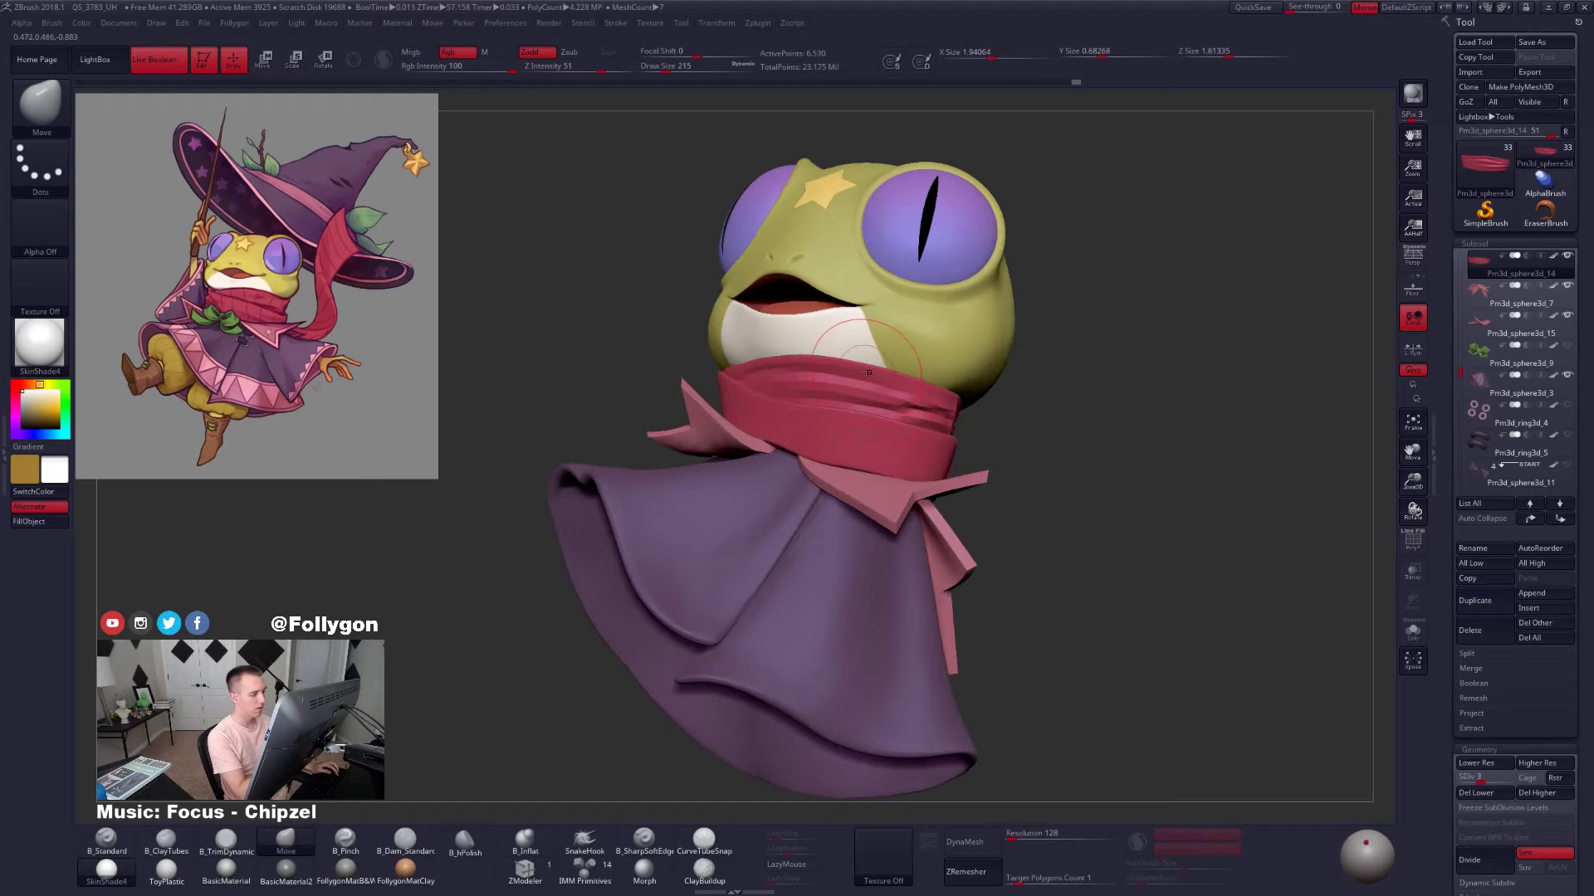
pyautogui.moveTo(865, 371); pyautogui.dragTo(866, 376)
pyautogui.moveTo(880, 390)
pyautogui.mouseDown(button='right')
pyautogui.moveTo(858, 392)
pyautogui.moveTo(943, 398)
pyautogui.mouseUp(button='right')
# Adjust the scarf's edge beneath the jaw corner with the Move brush at draw size 265
pyautogui.press('space')
pyautogui.moveTo(941, 396); pyautogui.dragTo(946, 397)
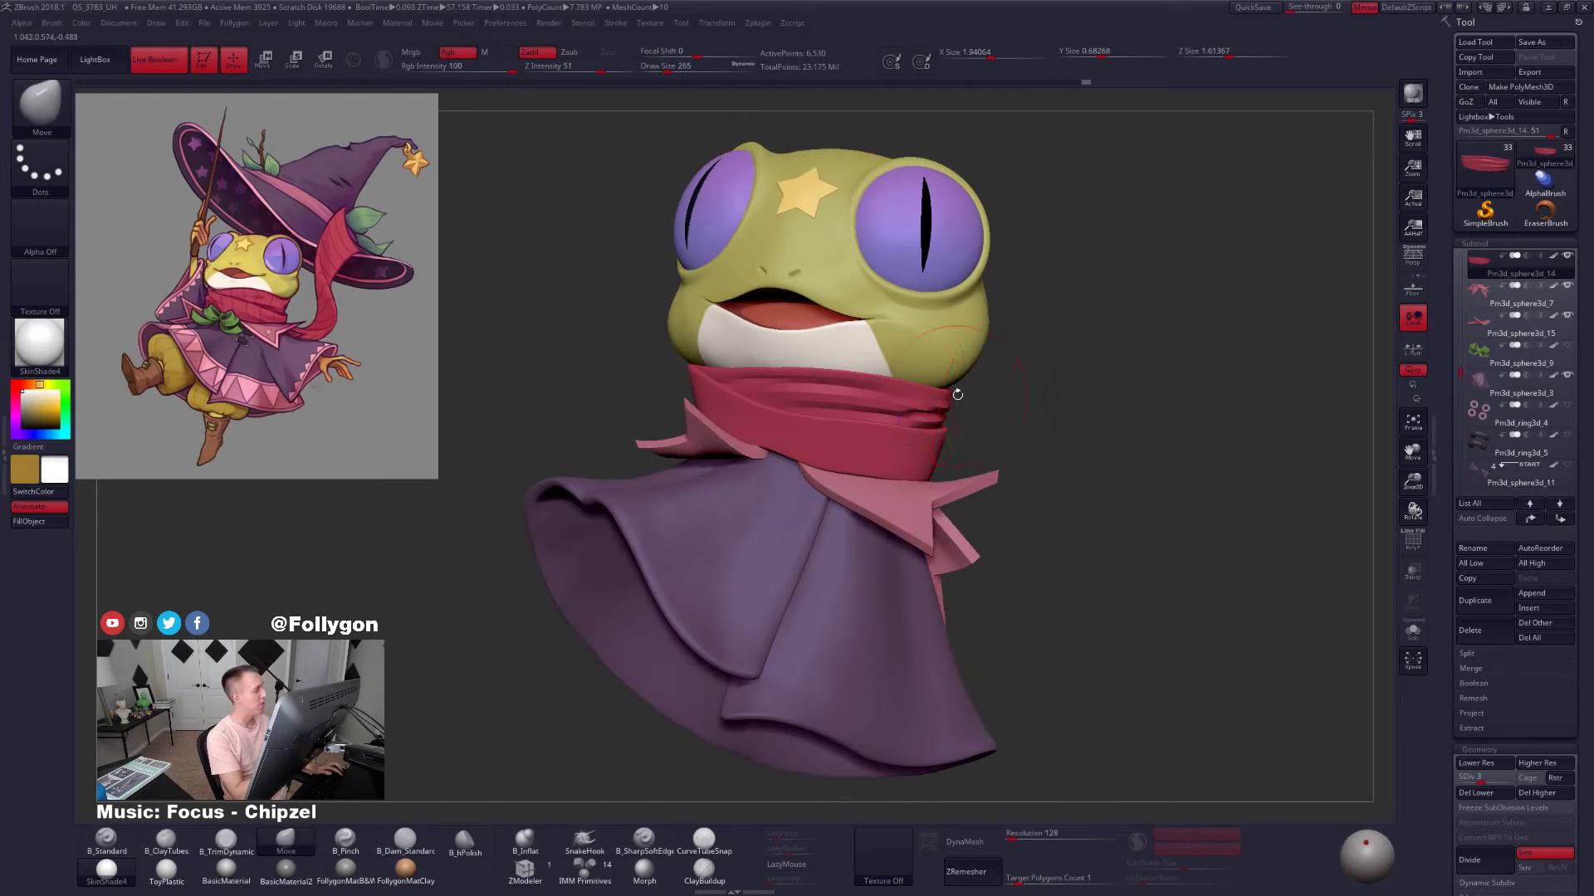
pyautogui.moveTo(951, 410); pyautogui.dragTo(867, 387, button='right')
pyautogui.moveTo(927, 399); pyautogui.dragTo(933, 402)
pyautogui.moveTo(933, 402)
pyautogui.mouseDown(button='right')
pyautogui.moveTo(946, 423)
pyautogui.moveTo(990, 420)
pyautogui.moveTo(1039, 393)
pyautogui.moveTo(1029, 411)
pyautogui.mouseUp(button='right')
pyautogui.moveTo(879, 448)
pyautogui.keyDown('ctrl'); pyautogui.mouseDown(button='right')
pyautogui.moveTo(847, 407)
pyautogui.moveTo(886, 359)
pyautogui.mouseUp(button='right'); pyautogui.keyUp('ctrl')
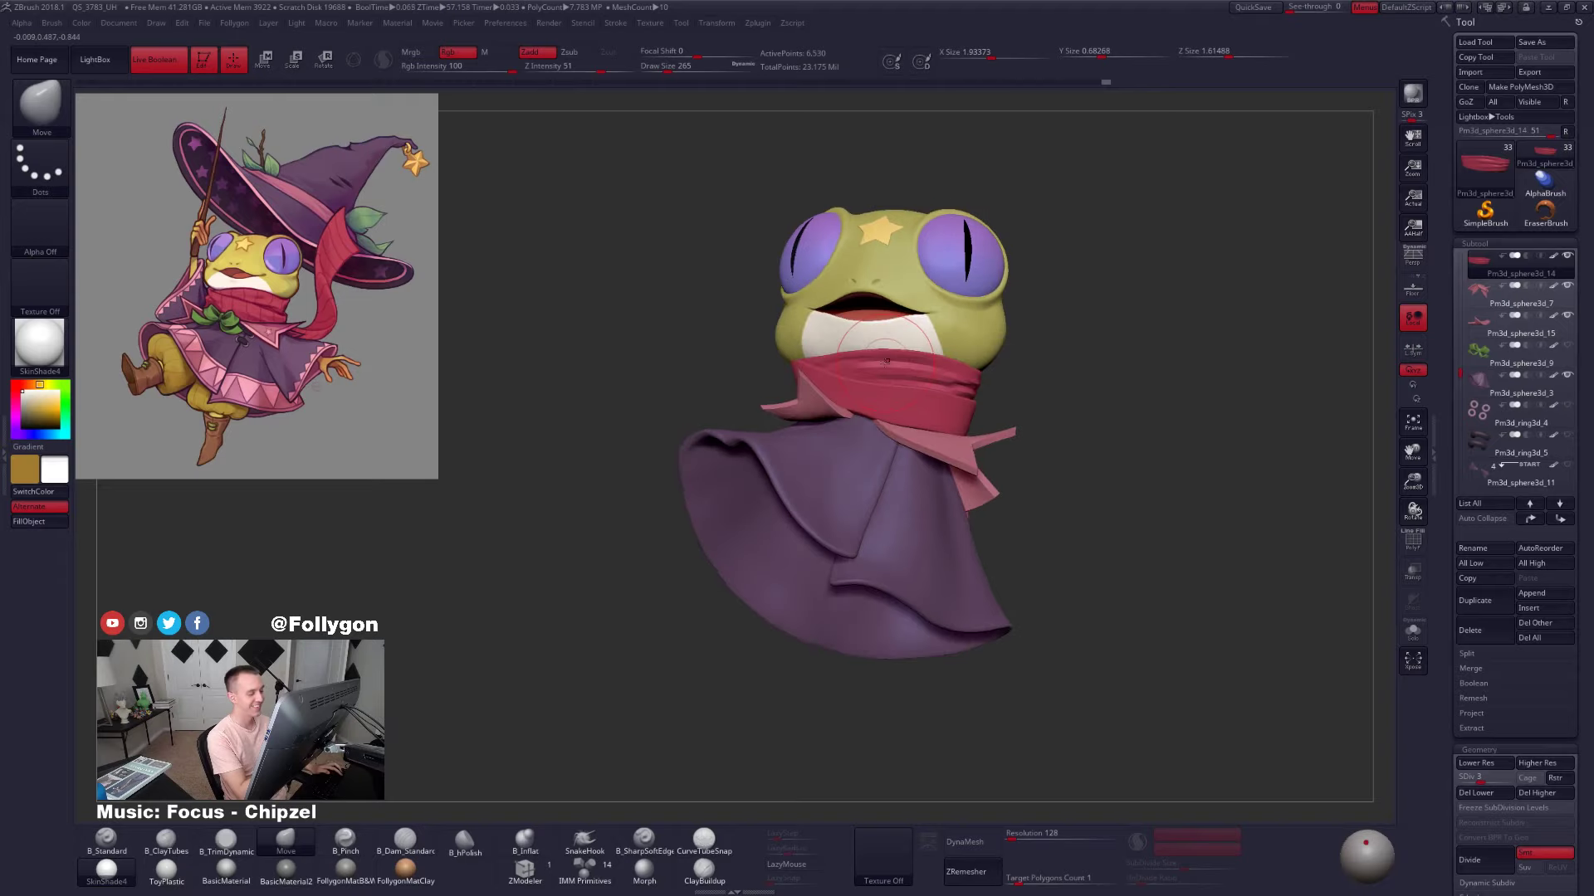
# Nudge the scarf's front edge with the Move brush at draw size 279 and undo the last adjustment
pyautogui.press('space')
pyautogui.moveTo(881, 357); pyautogui.dragTo(885, 355)
pyautogui.moveTo(877, 372)
pyautogui.mouseDown(button='right')
pyautogui.moveTo(863, 349)
pyautogui.moveTo(817, 369)
pyautogui.moveTo(889, 378)
pyautogui.moveTo(795, 354)
pyautogui.moveTo(750, 402)
pyautogui.mouseUp(button='right')
pyautogui.moveTo(817, 357)
pyautogui.mouseDown(button='right')
pyautogui.moveTo(775, 366)
pyautogui.moveTo(796, 354)
pyautogui.mouseUp(button='right')
pyautogui.hotkey('ctrl', 'z')
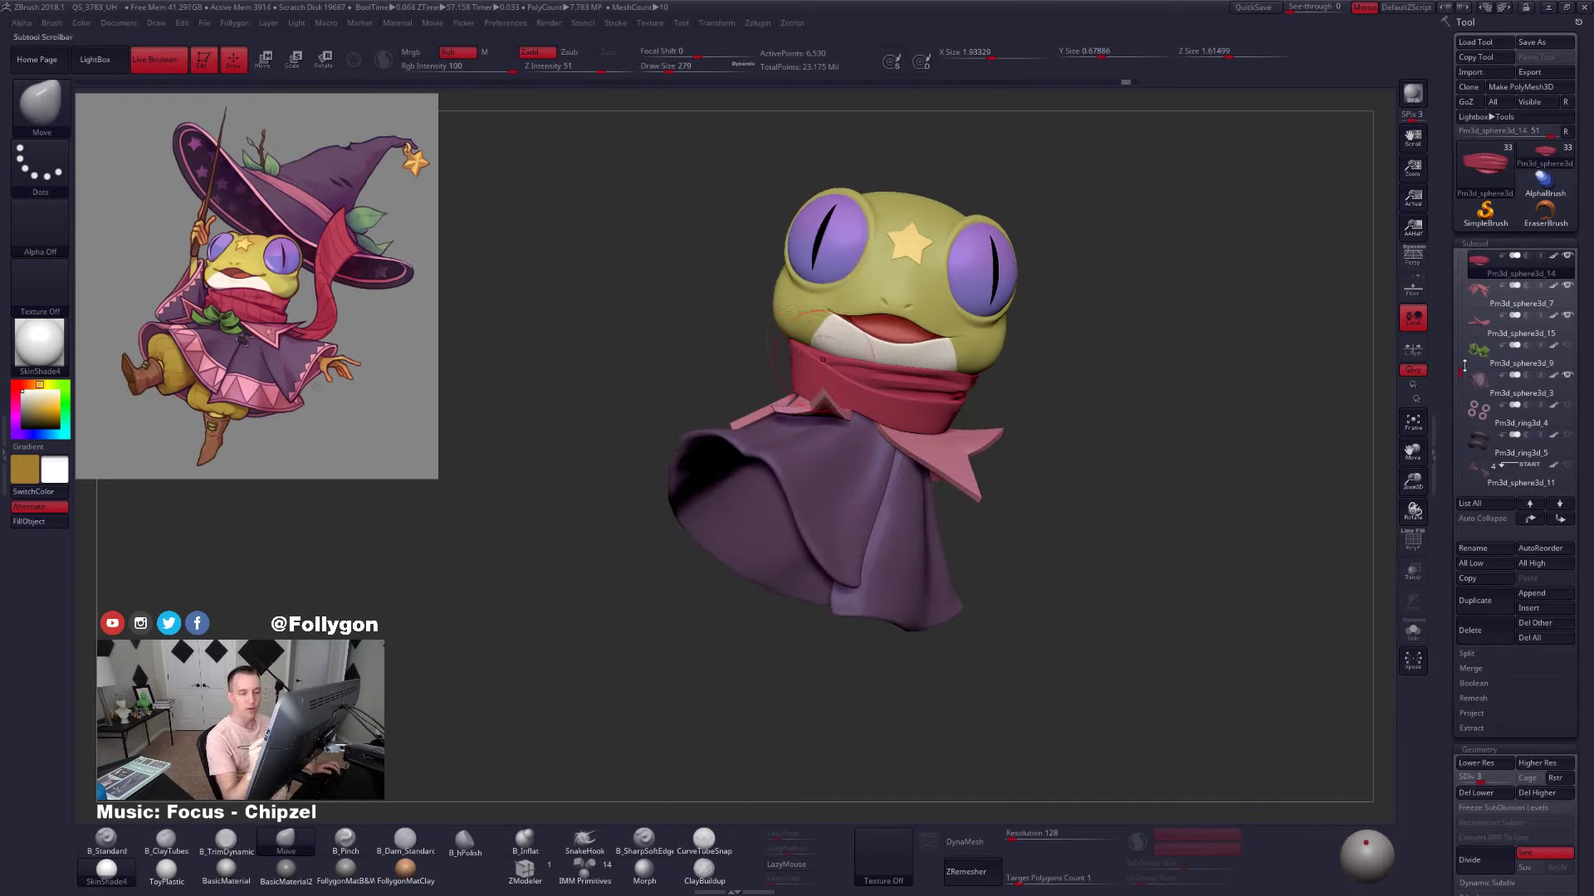
# Hide the folder holding the frog's clothing subtools and set the Move brush's draw size to 239
pyautogui.moveTo(1461, 373); pyautogui.dragTo(1461, 349)
pyautogui.click(1565, 316)
pyautogui.moveTo(795, 370)
pyautogui.mouseDown(button='right')
pyautogui.moveTo(837, 340)
pyautogui.moveTo(846, 378)
pyautogui.moveTo(809, 397)
pyautogui.moveTo(811, 416)
pyautogui.mouseUp(button='right')
pyautogui.press('space')
pyautogui.click(869, 332)
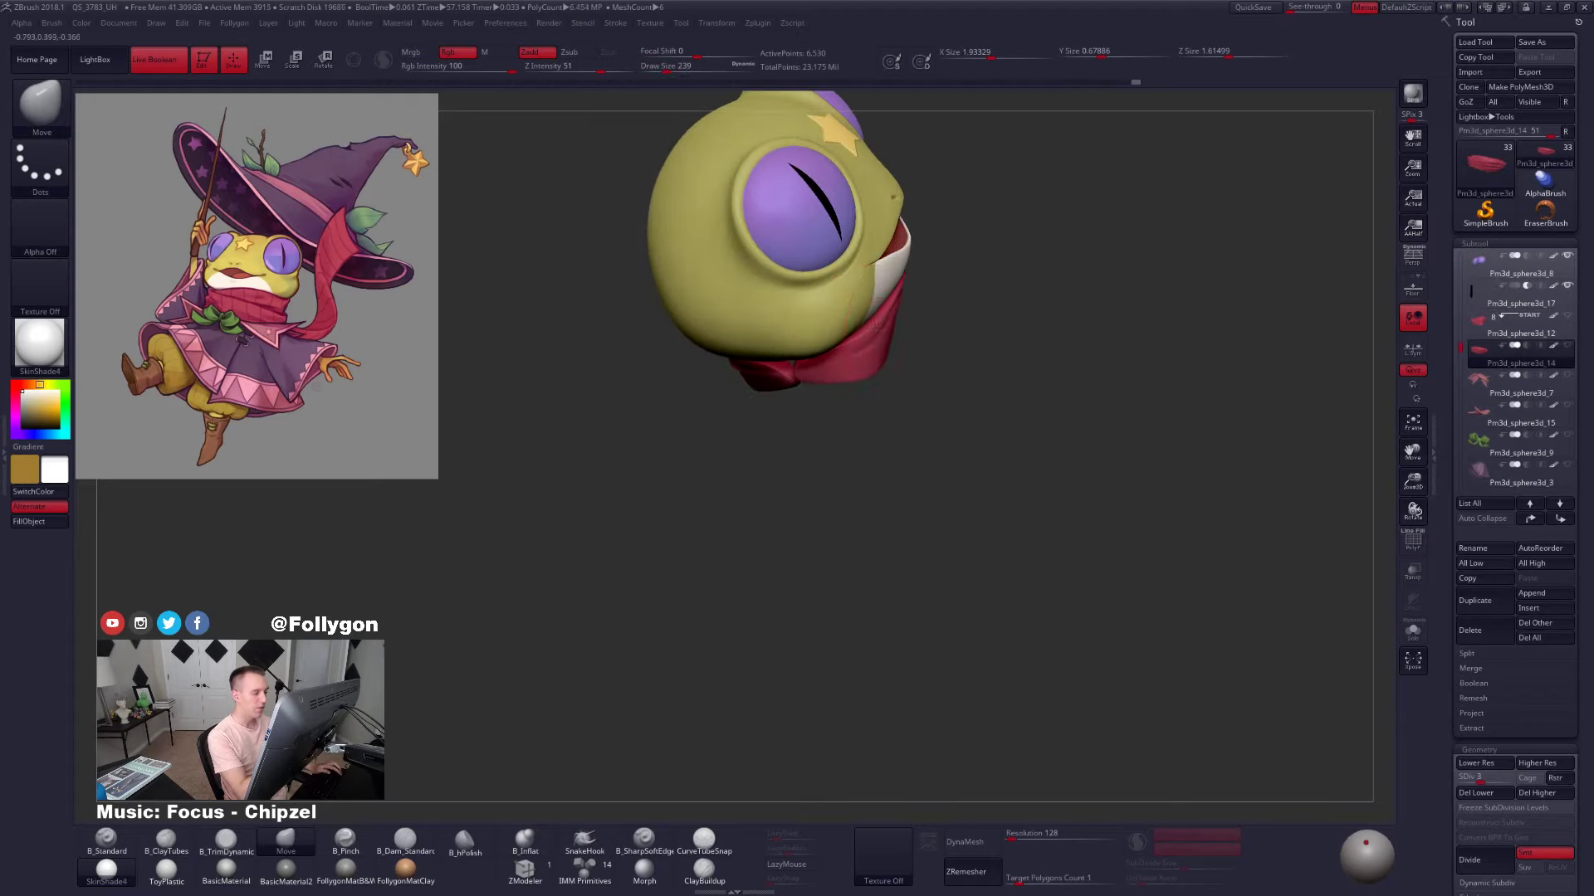
# Make the folded neck scarf stay visible beside the head and select the frog's head subtool
pyautogui.moveTo(868, 326); pyautogui.dragTo(852, 318, button='right')
pyautogui.keyDown('alt'); pyautogui.click(856, 310); pyautogui.keyUp('alt')
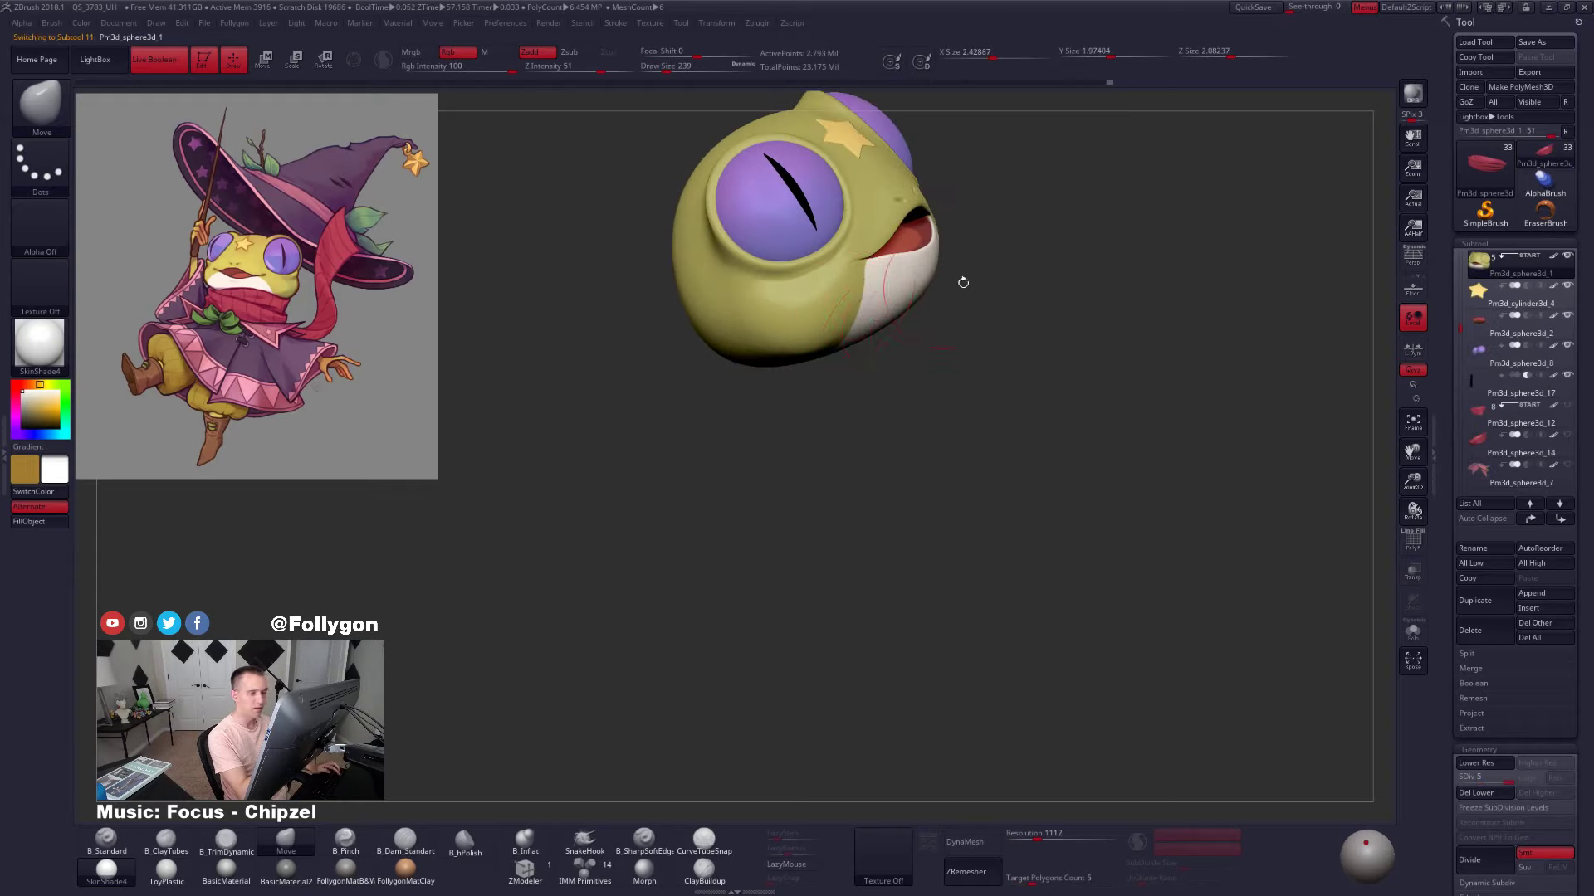
pyautogui.click(1491, 424)
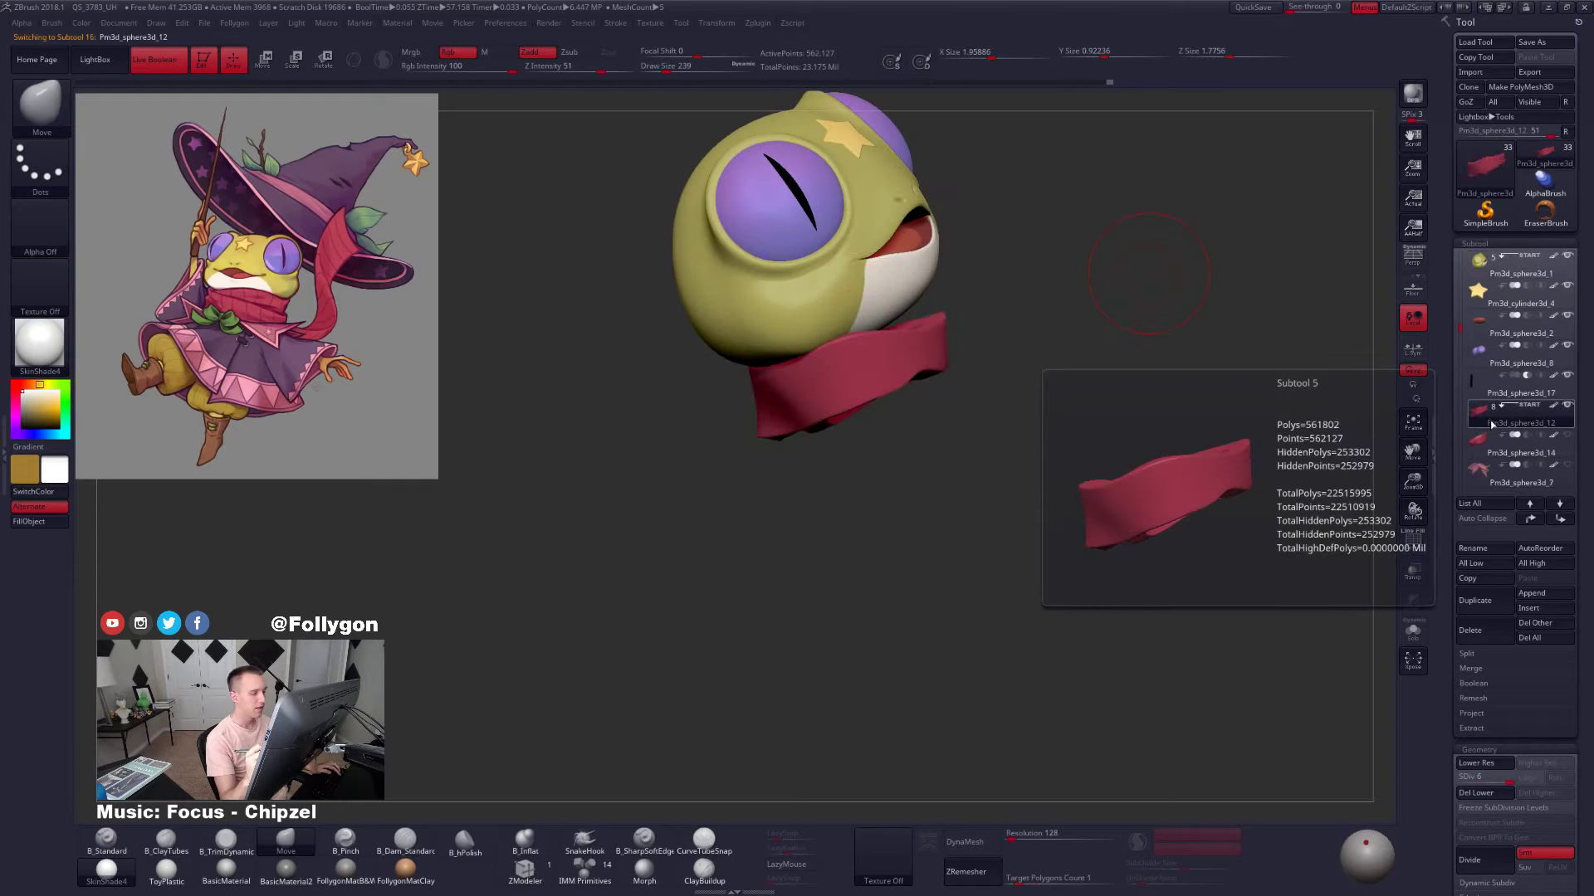
pyautogui.click(1483, 441)
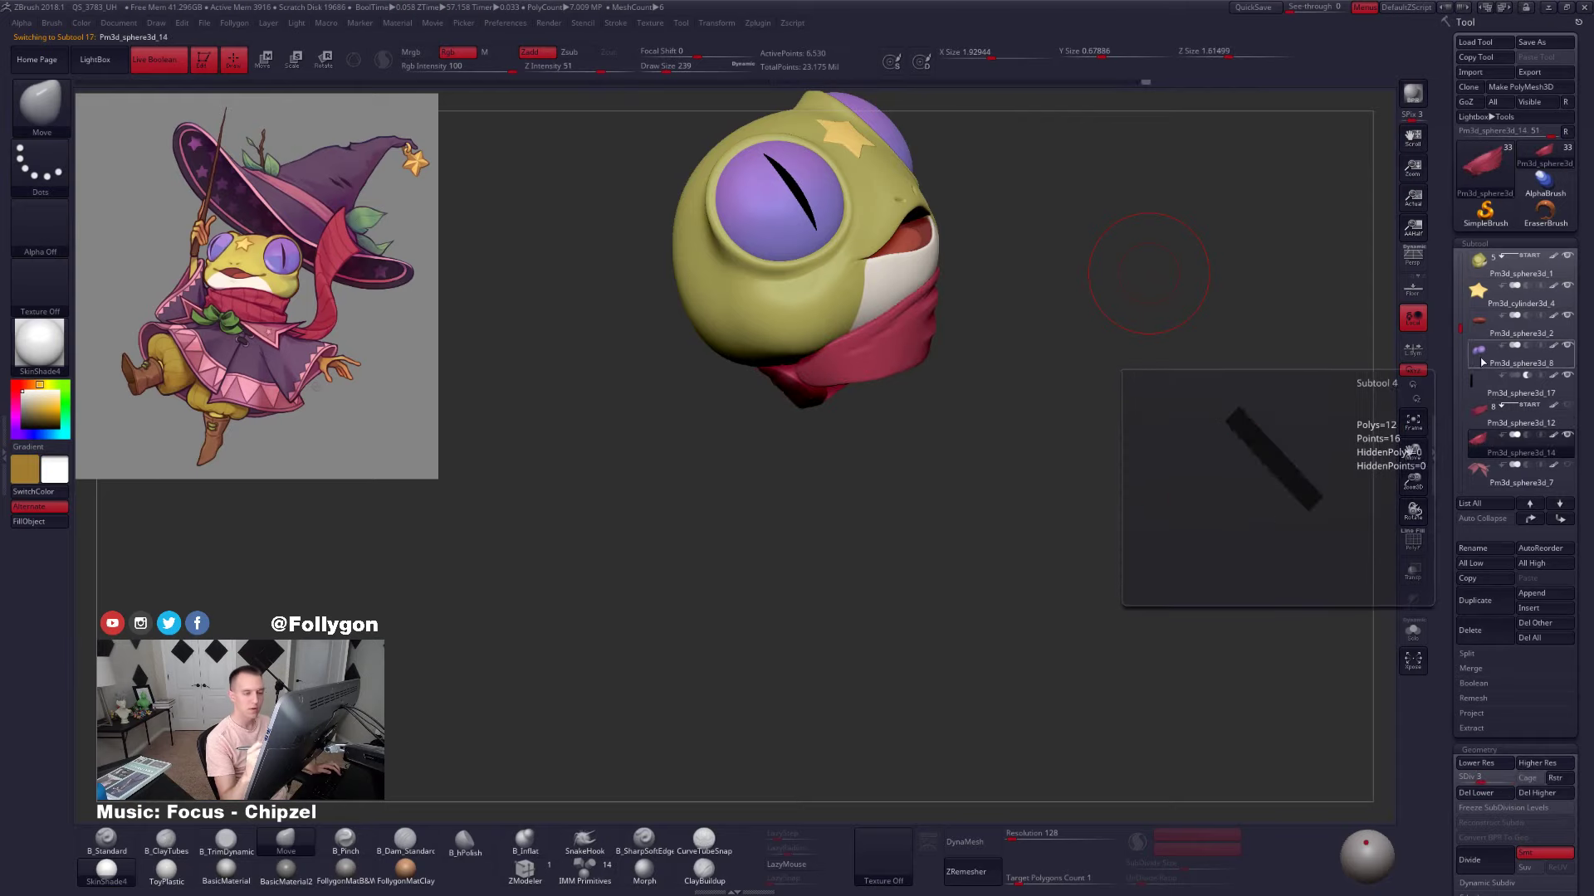
pyautogui.click(1483, 264)
# Lower the head to subdivision level 1 and nudge the side of the jaw above the scarf with the Move brush at draw size 239
pyautogui.keyDown('ctrl'); pyautogui.moveTo(896, 321); pyautogui.dragTo(870, 334, button='right'); pyautogui.keyUp('ctrl')
pyautogui.press('space')
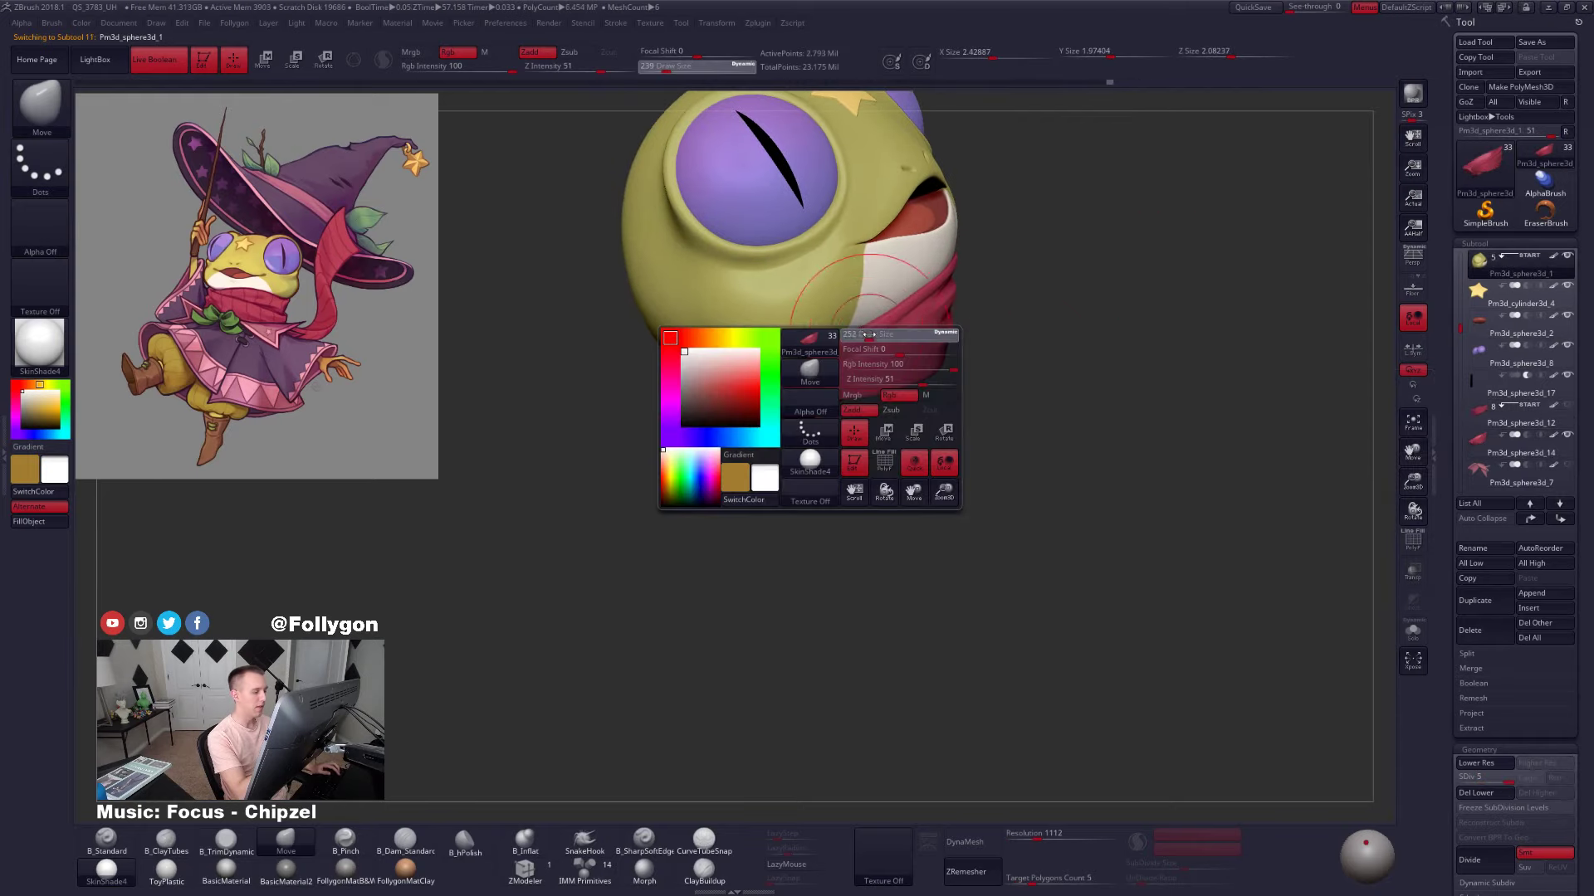
pyautogui.hotkey('shift', 'd')
pyautogui.hotkey('shift', 'd')
pyautogui.hotkey('shift', 'd')
pyautogui.hotkey('shift', 'd')
pyautogui.moveTo(861, 340); pyautogui.dragTo(850, 337)
pyautogui.press('space')
pyautogui.moveTo(844, 334)
pyautogui.mouseDown(button='right')
pyautogui.moveTo(868, 322)
pyautogui.moveTo(763, 303)
pyautogui.moveTo(768, 373)
pyautogui.moveTo(788, 370)
pyautogui.mouseUp(button='right')
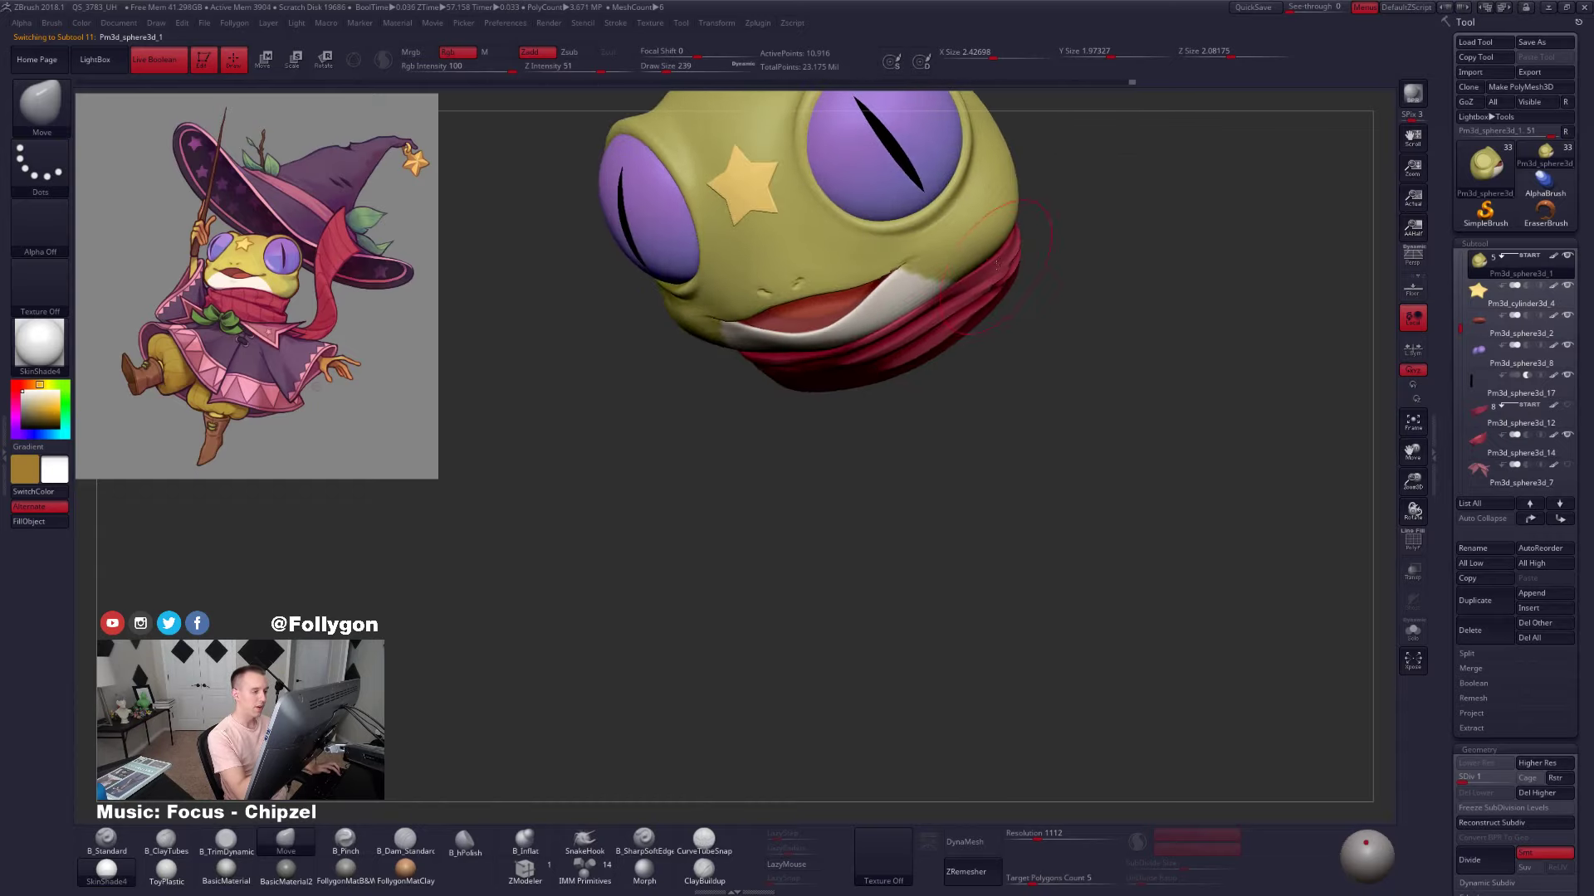
# Adjust the underside of the jaw where it meets the scarf with the Move brush, checking both sides of the head
pyautogui.moveTo(1001, 265); pyautogui.dragTo(971, 259, button='right')
pyautogui.moveTo(822, 357); pyautogui.dragTo(1008, 376, button='right')
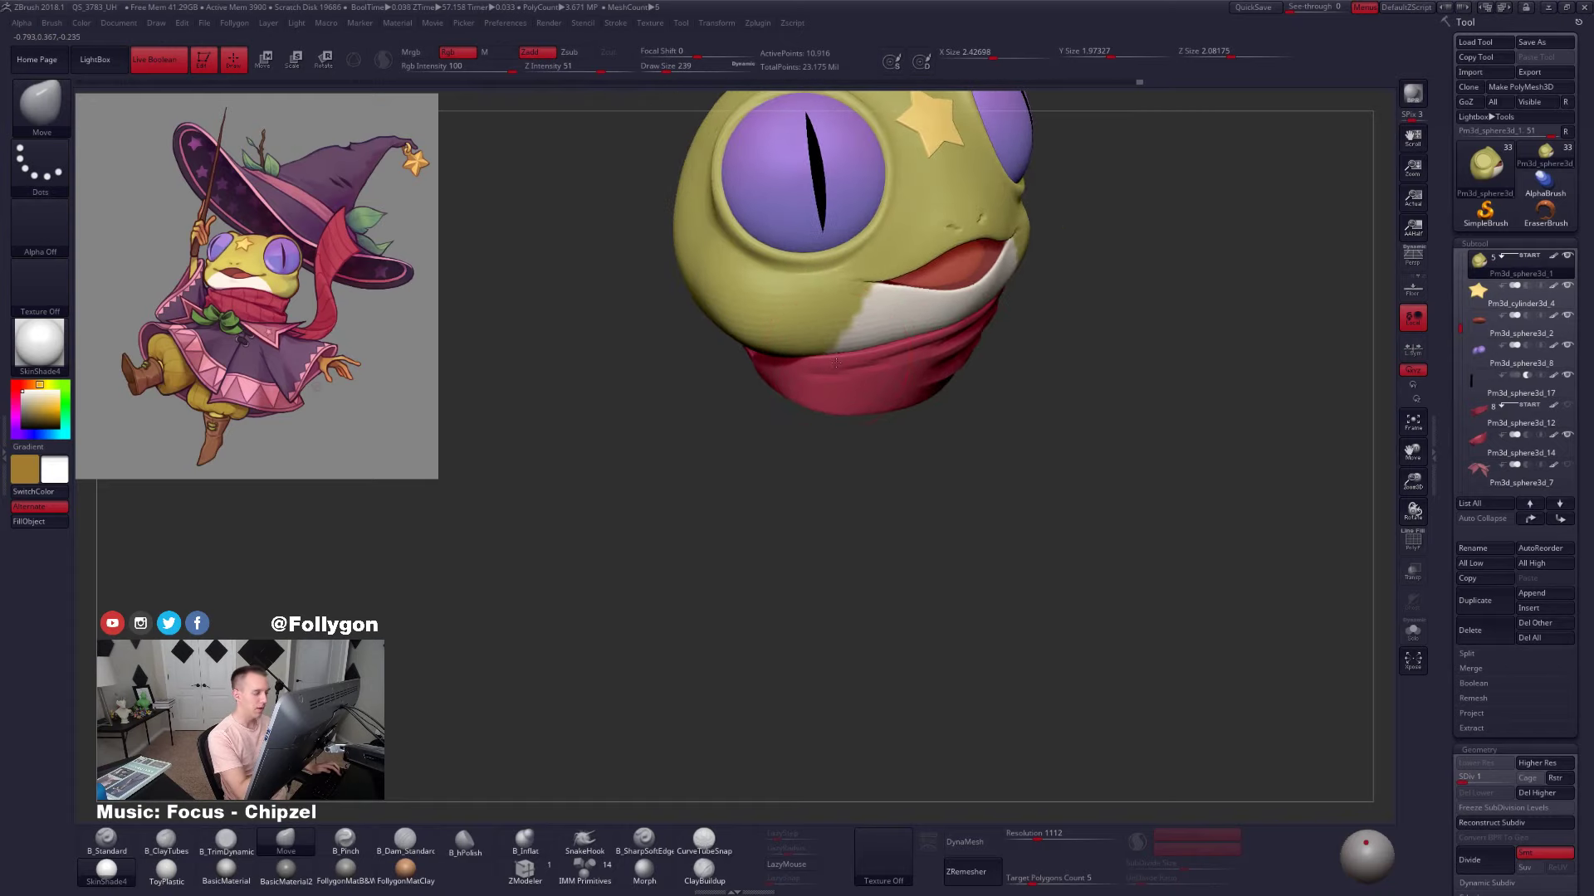
pyautogui.moveTo(772, 357)
pyautogui.mouseDown(button='right')
pyautogui.moveTo(843, 357)
pyautogui.moveTo(739, 372)
pyautogui.mouseUp(button='right')
pyautogui.moveTo(913, 360); pyautogui.dragTo(913, 355)
pyautogui.moveTo(913, 360); pyautogui.dragTo(739, 377, button='right')
pyautogui.moveTo(901, 388)
pyautogui.keyDown('alt'); pyautogui.mouseDown(button='right')
pyautogui.moveTo(866, 391)
pyautogui.moveTo(971, 383)
pyautogui.mouseUp(button='right'); pyautogui.keyUp('alt')
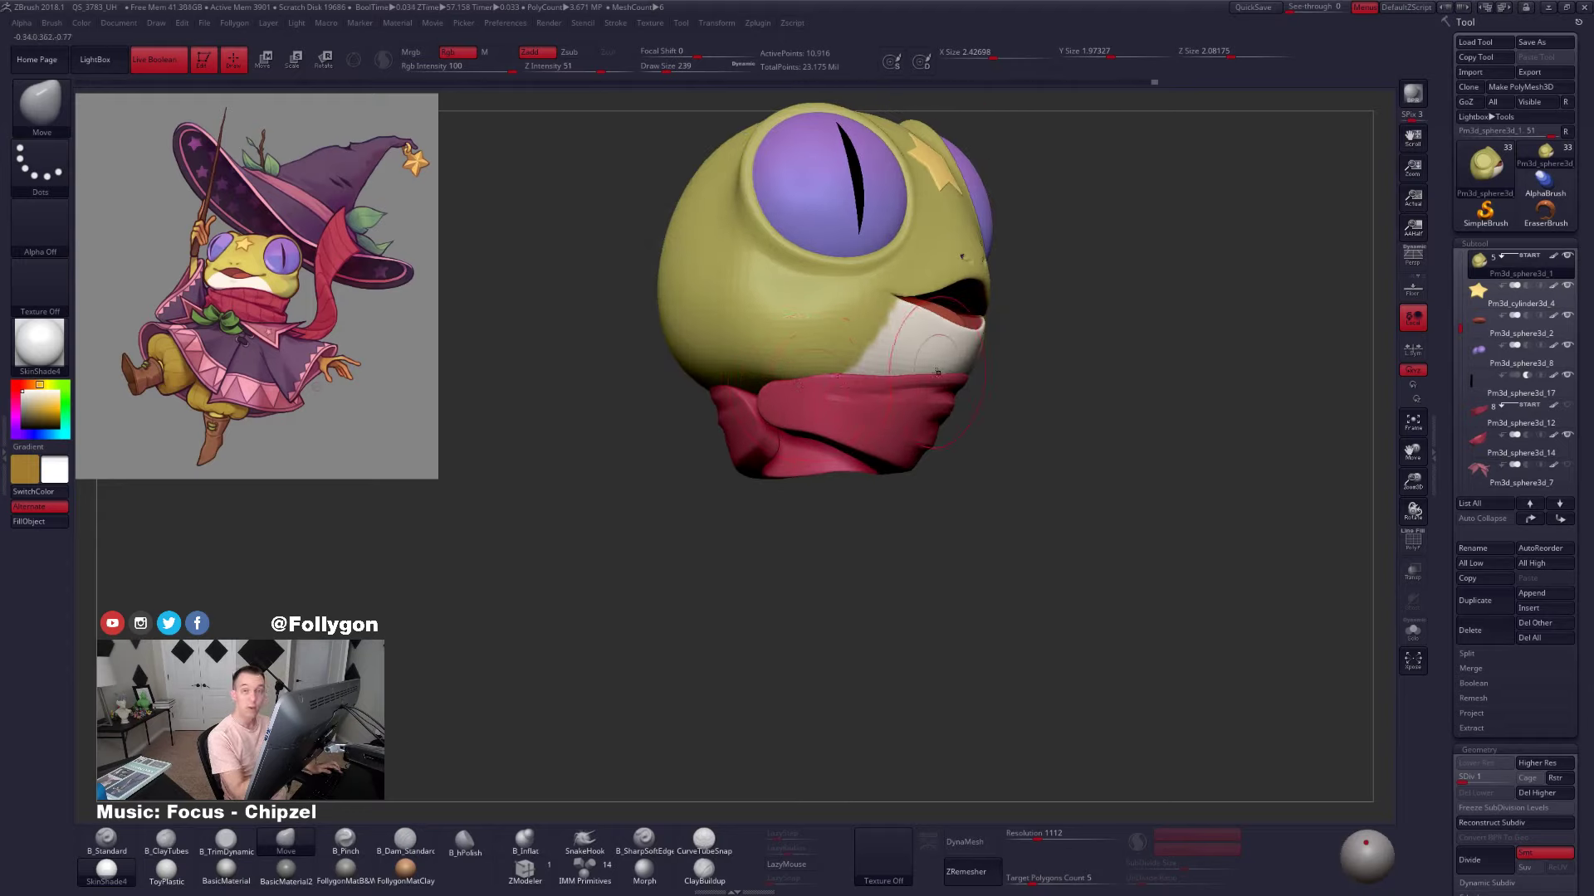
pyautogui.moveTo(951, 403); pyautogui.dragTo(734, 386, button='right')
pyautogui.moveTo(1077, 361); pyautogui.dragTo(1121, 366, button='right')
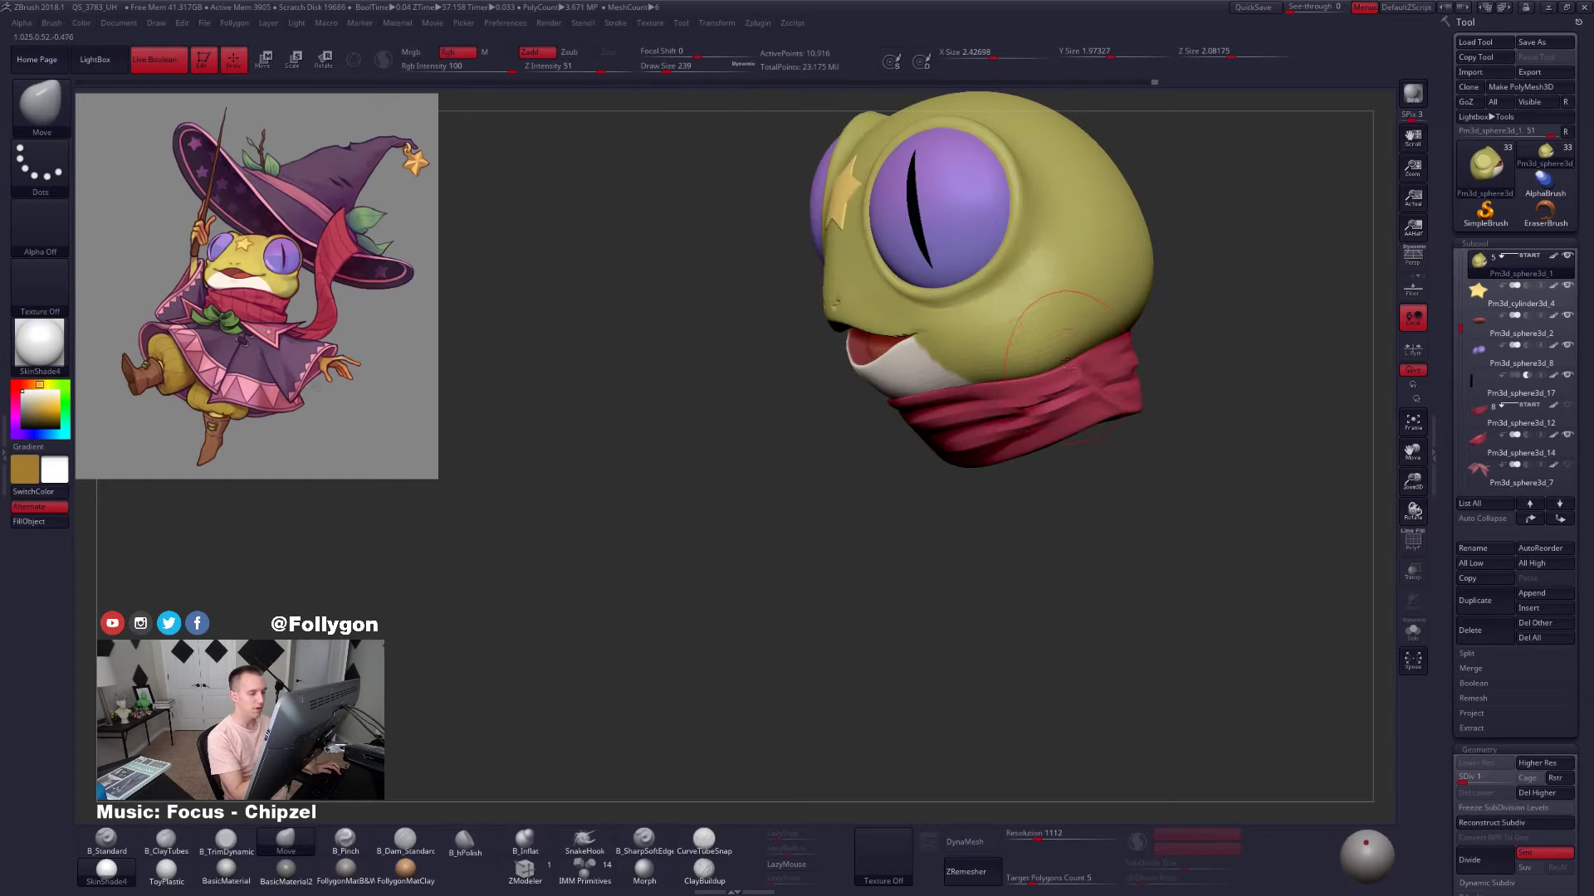
pyautogui.moveTo(1034, 395); pyautogui.dragTo(1213, 406, button='right')
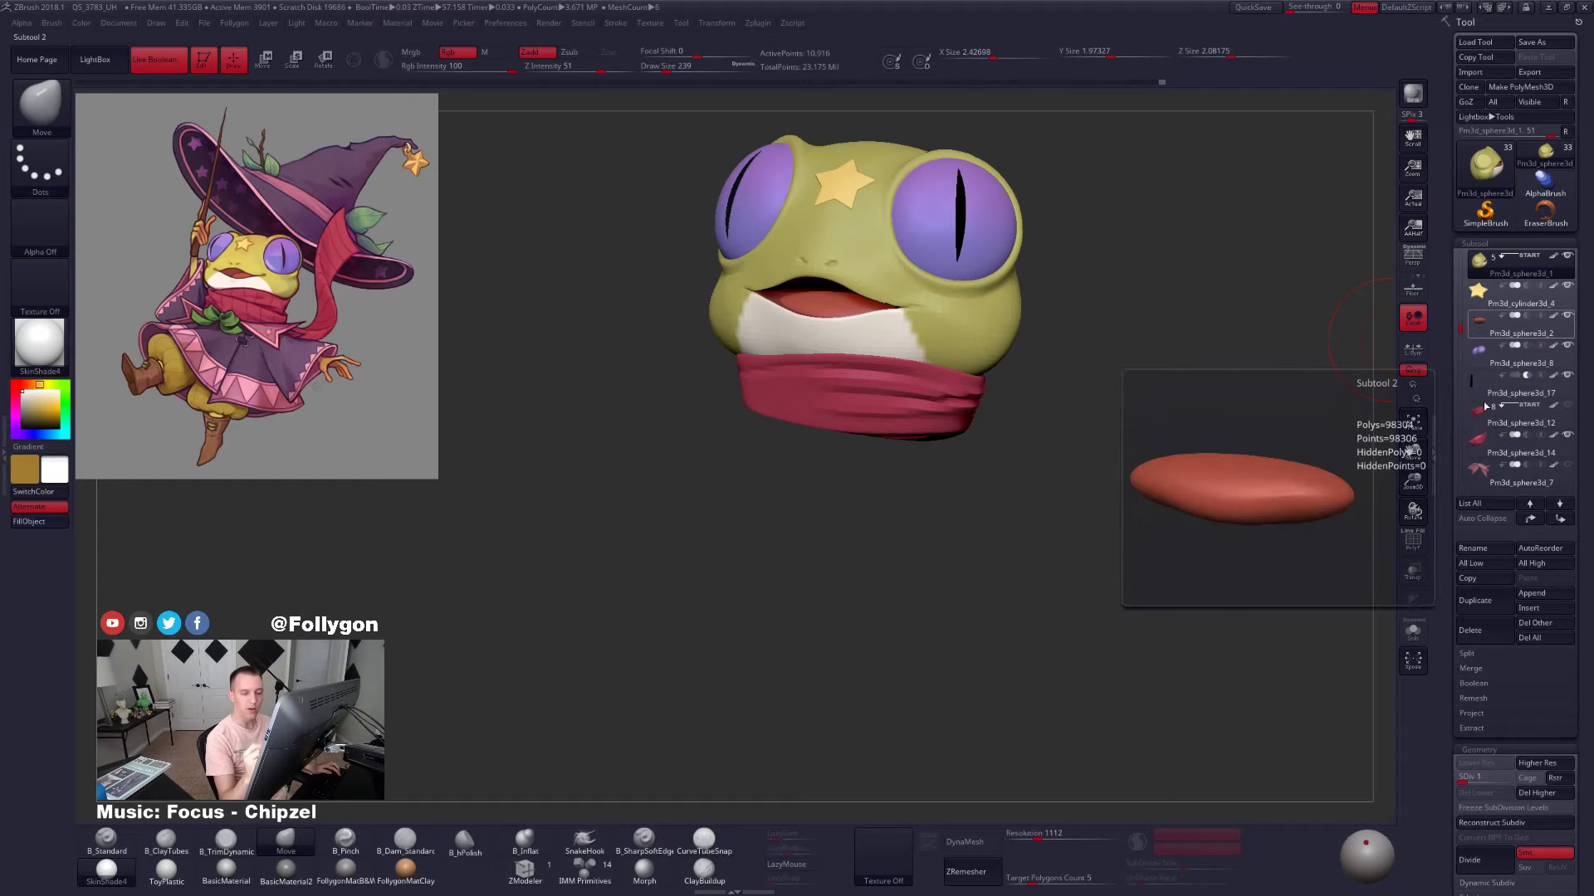
# Isolate the scarf at its highest subdivision level and set the draw size to 104
pyautogui.click(1476, 444)
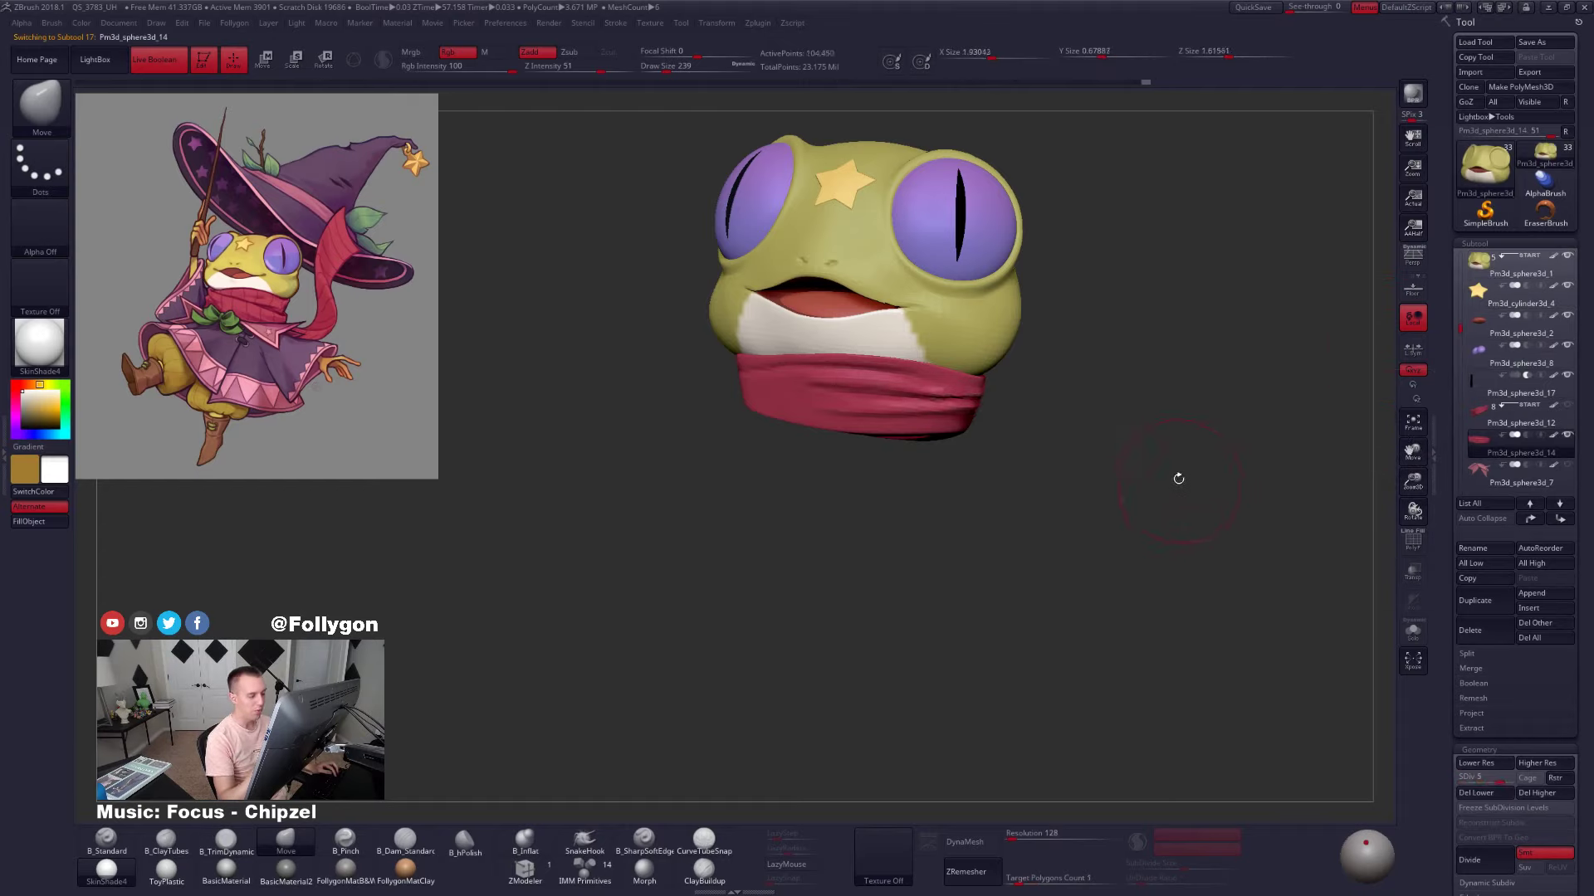
pyautogui.press('space')
pyautogui.moveTo(1190, 465); pyautogui.dragTo(1182, 464)
pyautogui.hotkey('shift', 's')
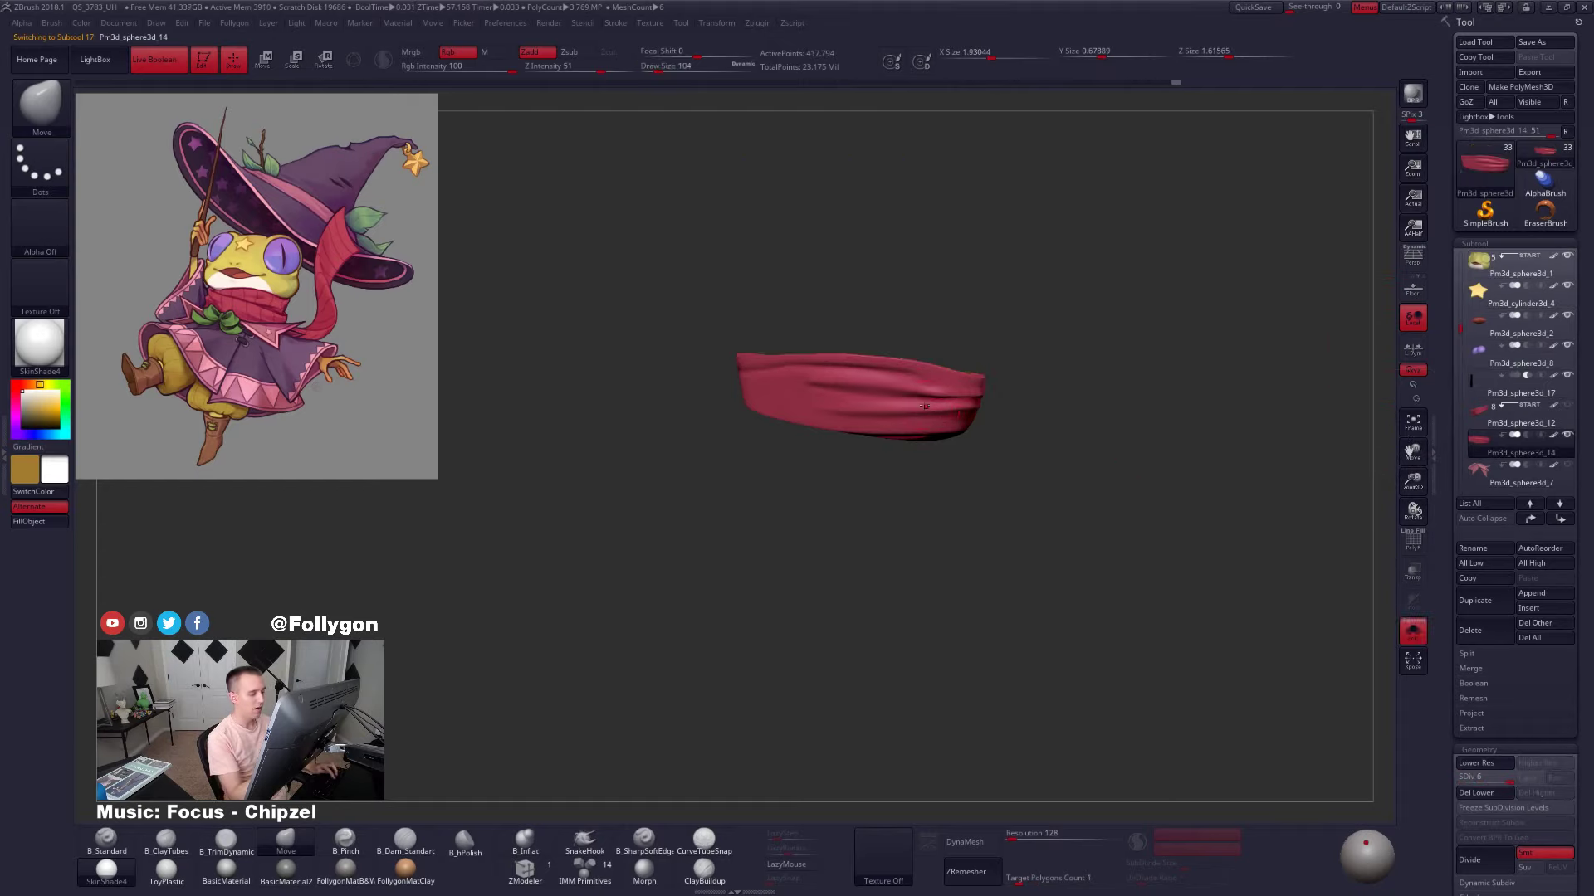
# Carve along the fold across the front of the scarf with the B_ClayTubes brush at draw size 104
pyautogui.keyDown('ctrl'); pyautogui.moveTo(930, 481); pyautogui.dragTo(893, 395, button='right'); pyautogui.keyUp('ctrl')
pyautogui.press('2')
pyautogui.keyDown('alt'); pyautogui.moveTo(817, 382); pyautogui.dragTo(925, 388); pyautogui.keyUp('alt')
pyautogui.moveTo(797, 390)
pyautogui.mouseDown(button='right')
pyautogui.moveTo(1009, 386)
pyautogui.moveTo(980, 383)
pyautogui.moveTo(996, 430)
pyautogui.moveTo(1028, 366)
pyautogui.mouseUp(button='right')
# Pinch the long fold line along the scarf with the B_Pinch brush at draw size 43
pyautogui.press('s')
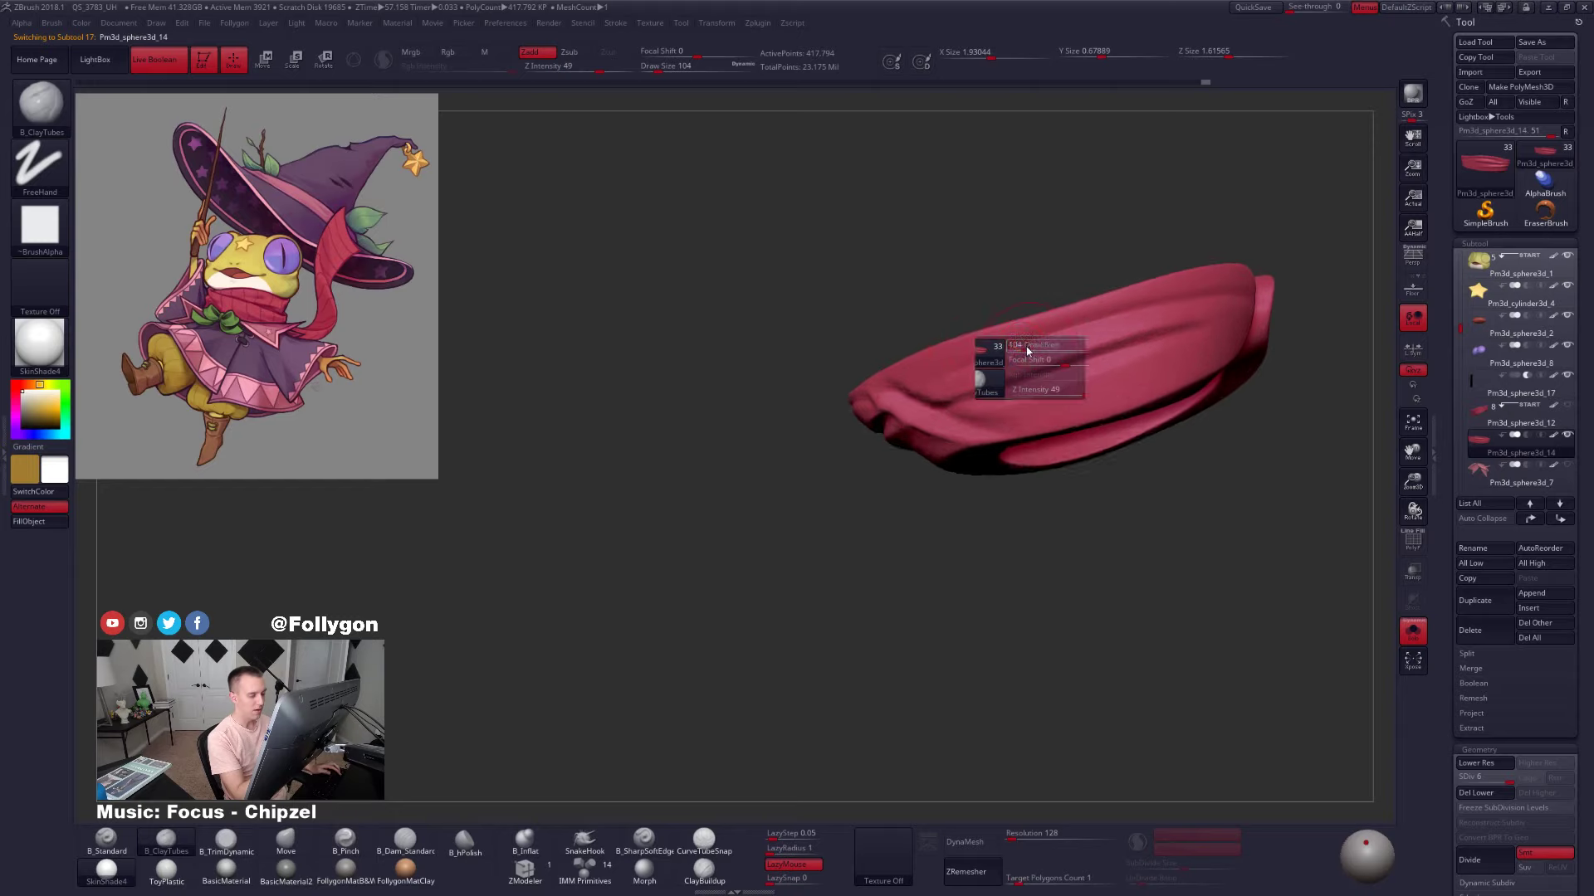
pyautogui.moveTo(994, 374); pyautogui.dragTo(985, 374)
pyautogui.press('5')
pyautogui.moveTo(1038, 368)
pyautogui.mouseDown(button='right')
pyautogui.moveTo(918, 362)
pyautogui.moveTo(913, 345)
pyautogui.mouseUp(button='right')
pyautogui.moveTo(977, 311); pyautogui.dragTo(762, 386)
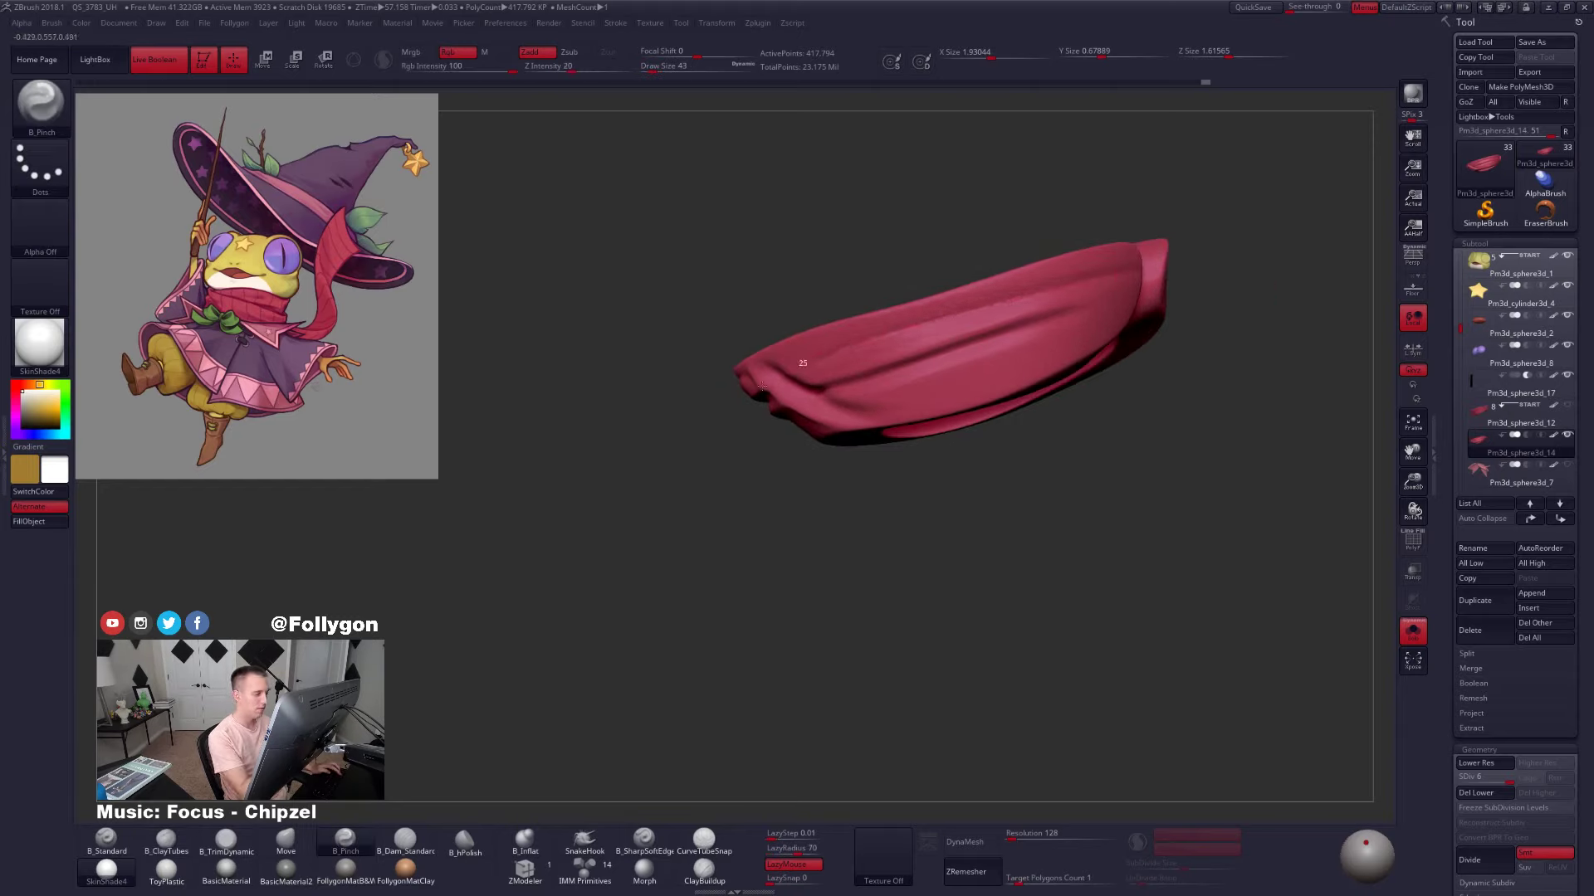
# Pinch the long fold creases along one side of the red scarf with the B_Pinch brush
pyautogui.moveTo(872, 367); pyautogui.dragTo(815, 371, button='right')
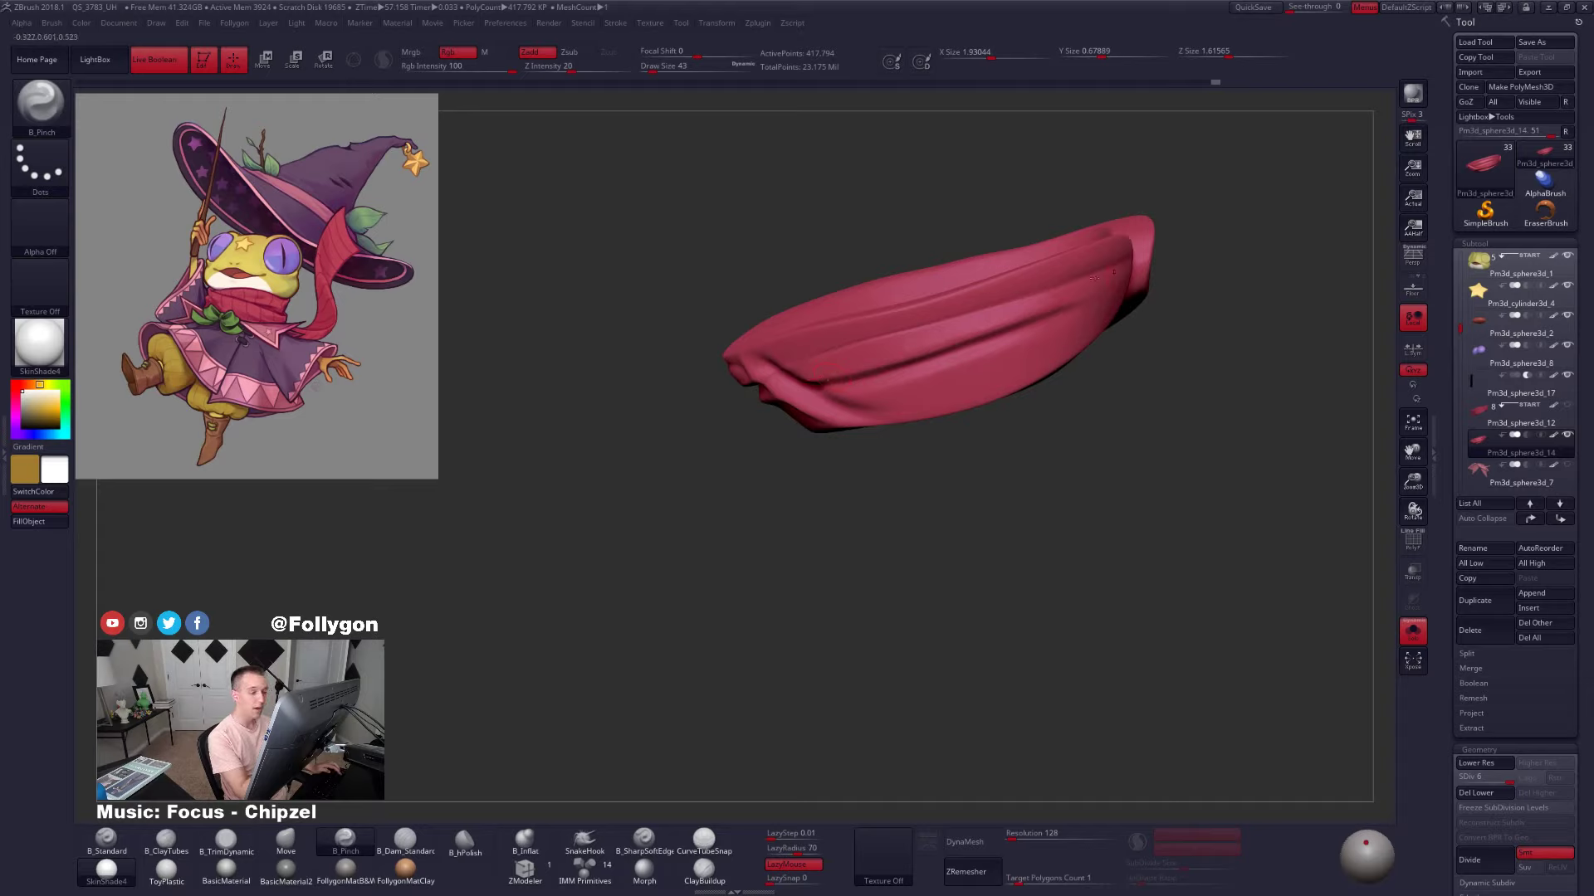
pyautogui.moveTo(1026, 339); pyautogui.dragTo(1012, 336, button='right')
pyautogui.moveTo(950, 357); pyautogui.dragTo(1041, 314)
pyautogui.moveTo(845, 395)
pyautogui.mouseDown()
pyautogui.moveTo(1043, 321)
pyautogui.moveTo(1015, 338)
pyautogui.mouseUp()
# Build up long parallel folds down the scarf's outer side with the B_ClayTubes brush at draw size 74
pyautogui.press('space')
pyautogui.moveTo(1004, 340); pyautogui.dragTo(955, 365, button='right')
pyautogui.press('2')
pyautogui.press('space')
pyautogui.moveTo(864, 403); pyautogui.dragTo(866, 403)
pyautogui.moveTo(866, 403)
pyautogui.mouseDown(button='right')
pyautogui.moveTo(937, 406)
pyautogui.moveTo(883, 439)
pyautogui.moveTo(788, 254)
pyautogui.mouseUp(button='right')
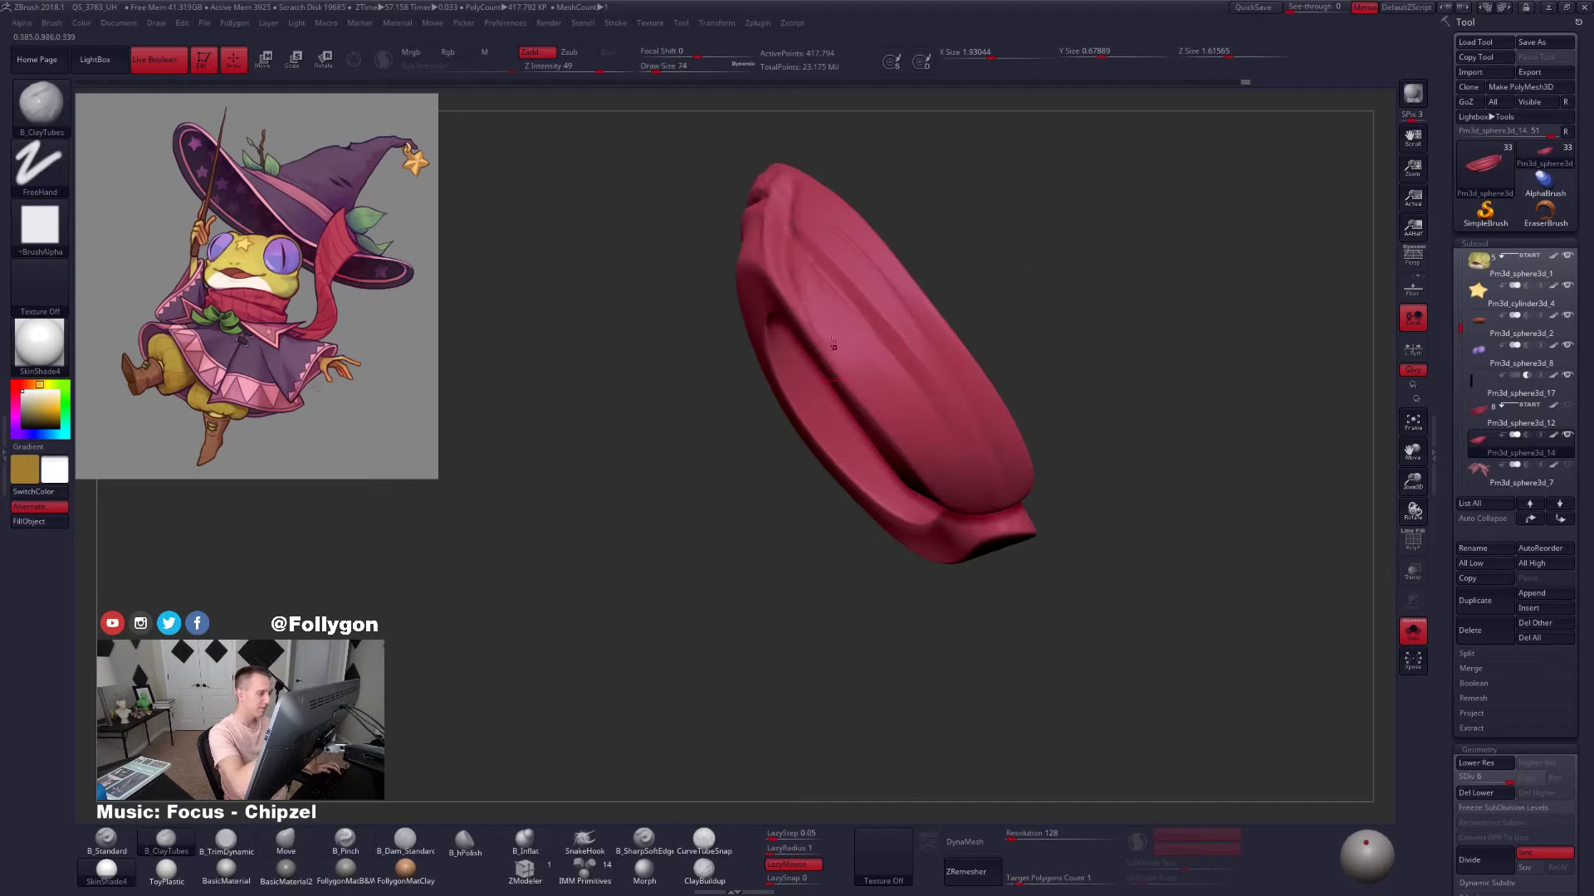
pyautogui.moveTo(838, 303); pyautogui.dragTo(921, 428)
pyautogui.moveTo(792, 242)
pyautogui.mouseDown()
pyautogui.moveTo(851, 370)
pyautogui.moveTo(868, 357)
pyautogui.moveTo(953, 472)
pyautogui.mouseUp()
pyautogui.moveTo(791, 240); pyautogui.dragTo(985, 524)
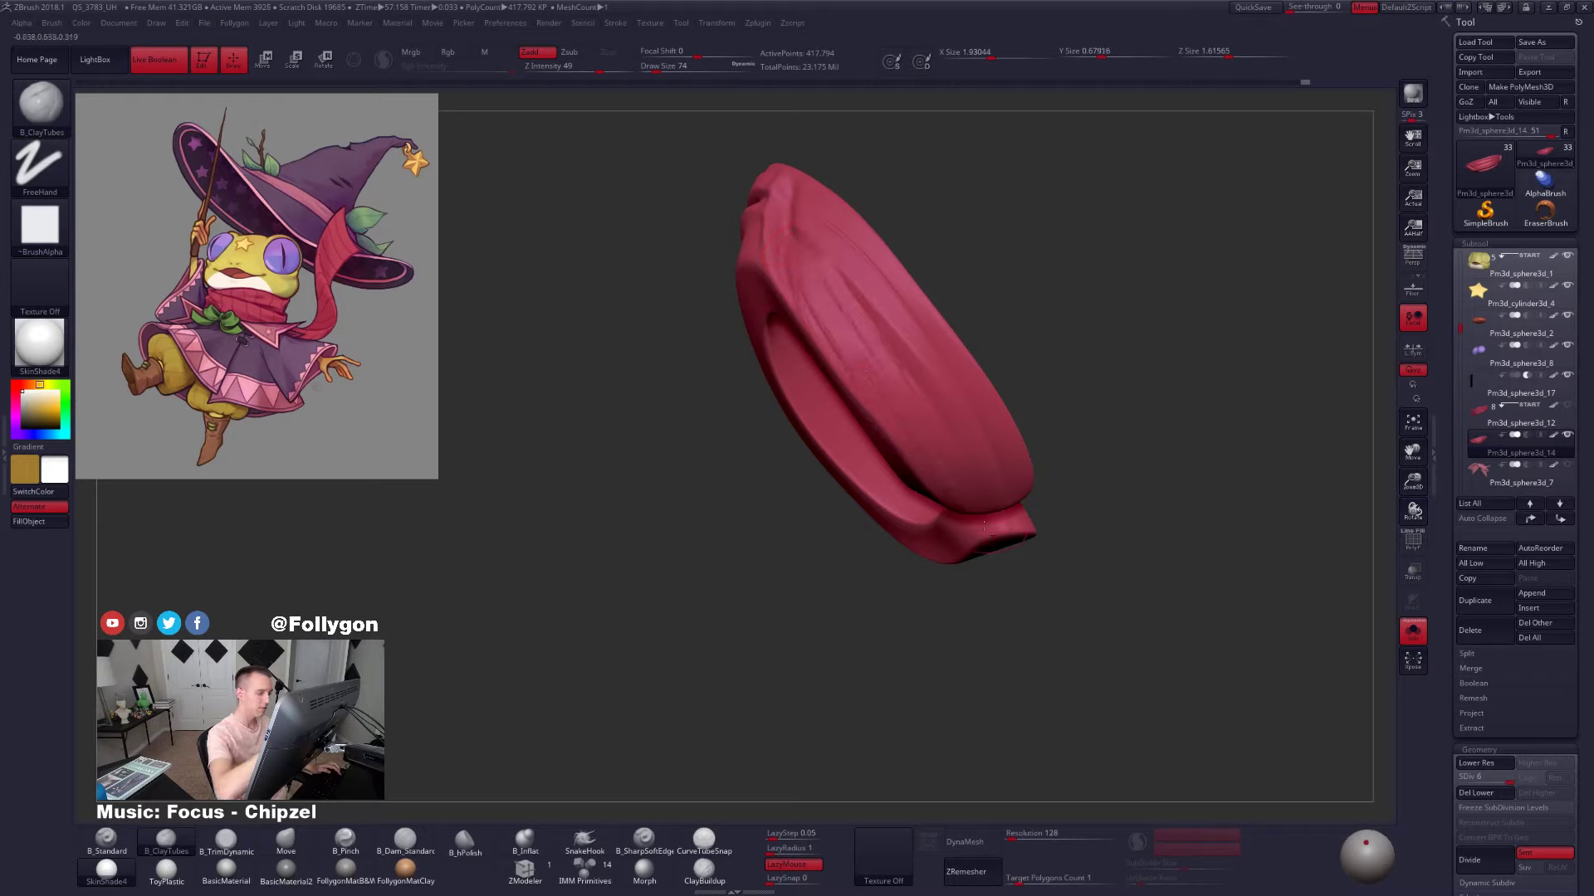
# Layer more clay strokes between the folds on the same side to make the cloth ridges fuller
pyautogui.moveTo(842, 275); pyautogui.dragTo(809, 274, button='right')
pyautogui.moveTo(842, 274); pyautogui.dragTo(917, 352)
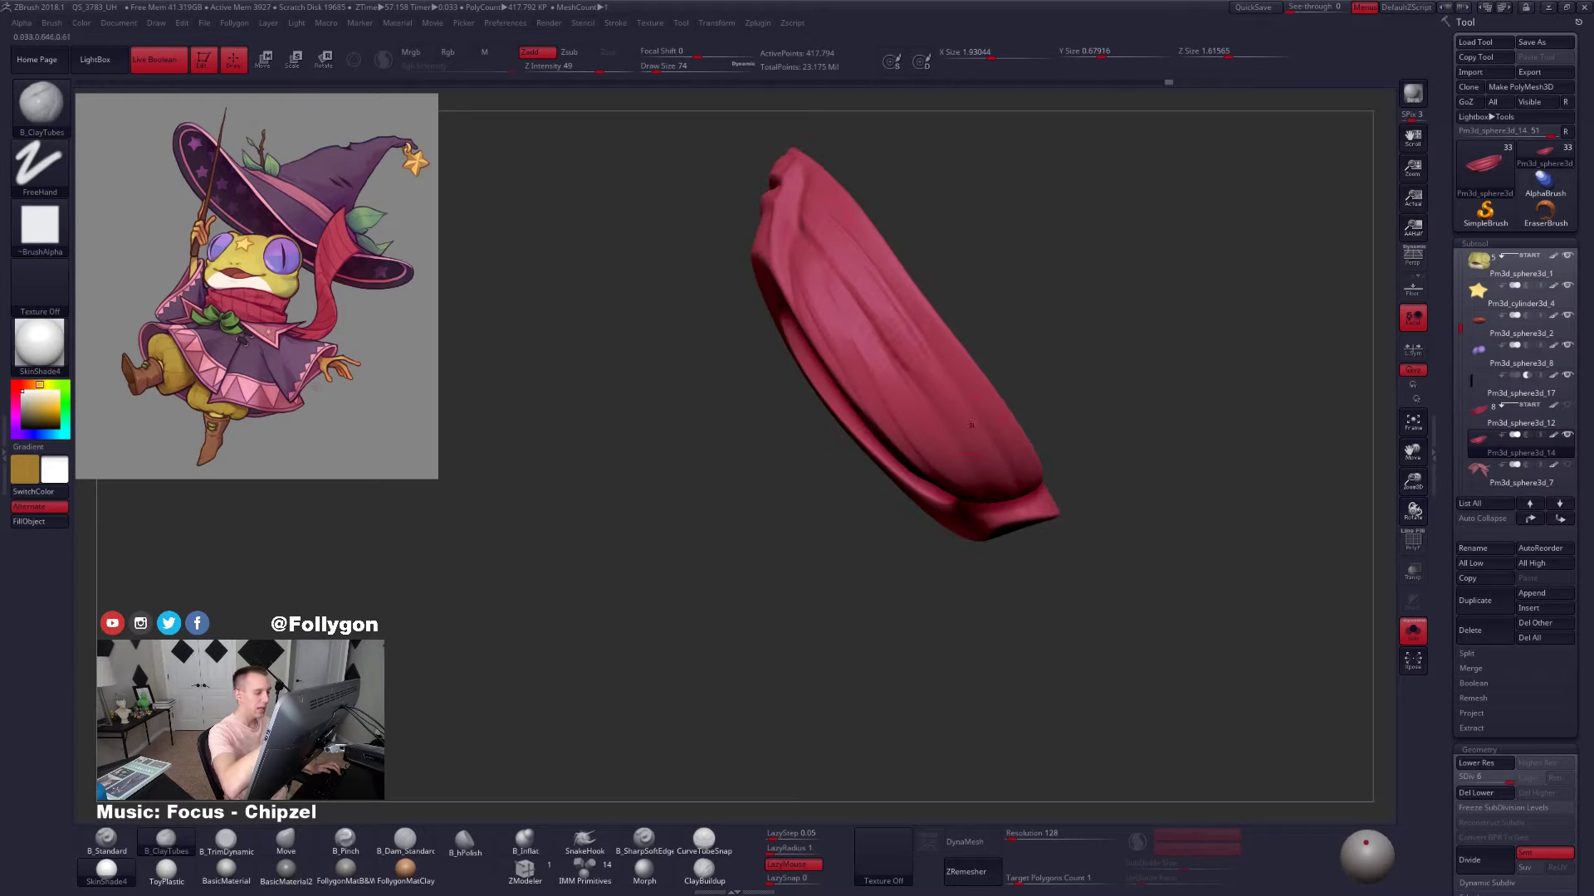
pyautogui.moveTo(888, 262); pyautogui.dragTo(841, 247, button='right')
pyautogui.moveTo(836, 232); pyautogui.dragTo(996, 469)
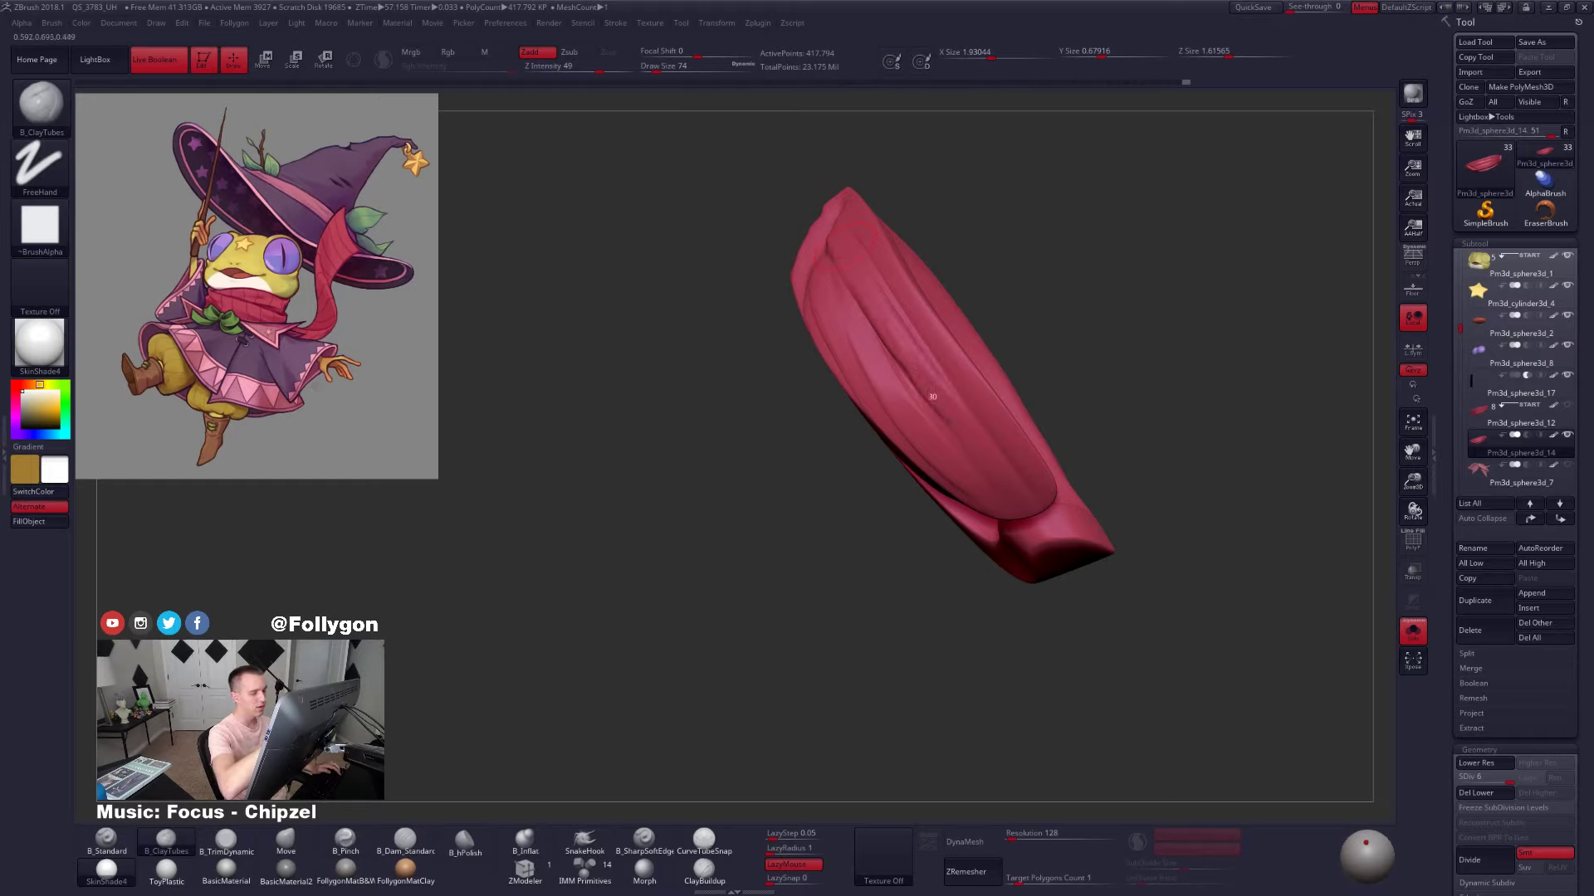
pyautogui.moveTo(868, 277); pyautogui.dragTo(923, 390)
pyautogui.moveTo(887, 312); pyautogui.dragTo(855, 210, button='right')
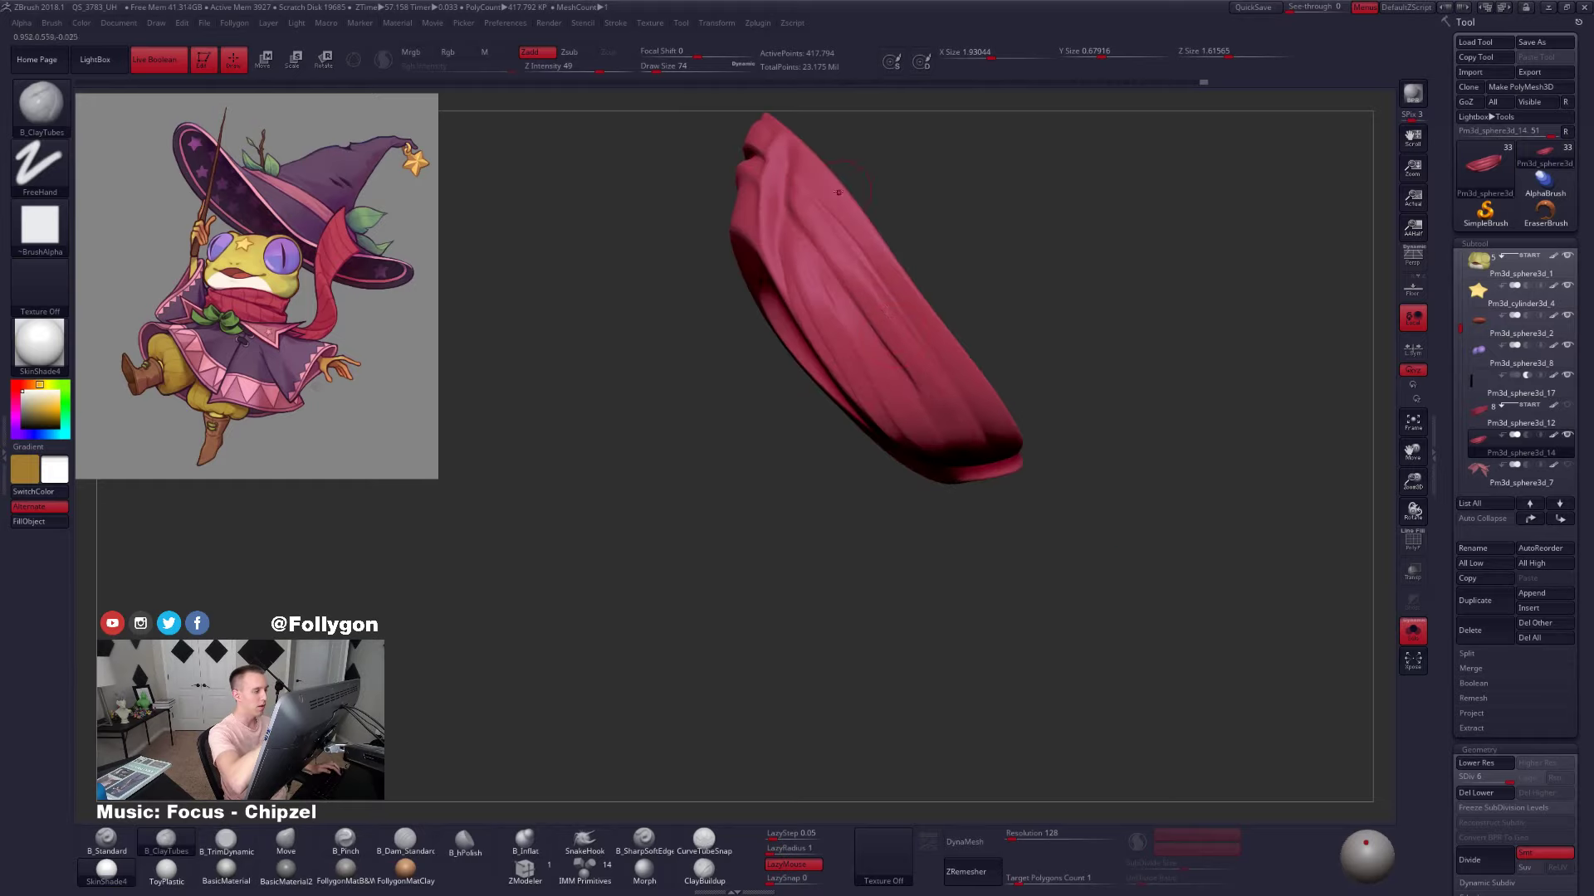
pyautogui.moveTo(827, 189); pyautogui.dragTo(859, 253)
# Add clay folds across the wide overlapping wrap, running from the overlap seam toward the scarf's other side
pyautogui.moveTo(859, 254)
pyautogui.mouseDown(button='right')
pyautogui.moveTo(818, 216)
pyautogui.moveTo(776, 249)
pyautogui.moveTo(815, 255)
pyautogui.mouseUp(button='right')
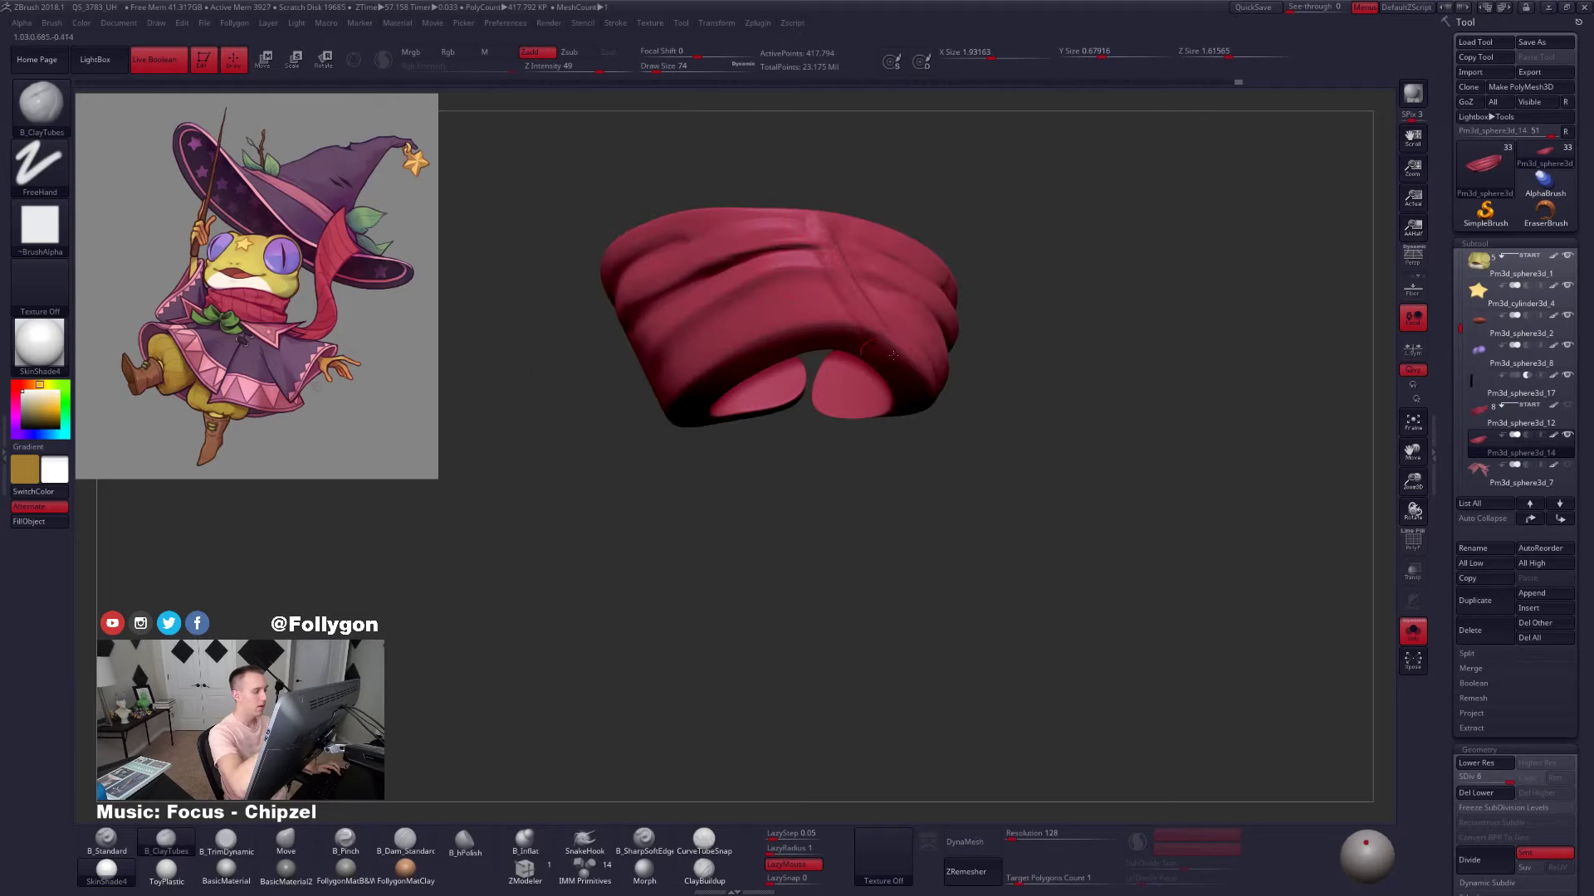
pyautogui.moveTo(893, 355)
pyautogui.mouseDown(button='right')
pyautogui.moveTo(855, 236)
pyautogui.moveTo(973, 272)
pyautogui.mouseUp(button='right')
pyautogui.moveTo(813, 318); pyautogui.dragTo(691, 363)
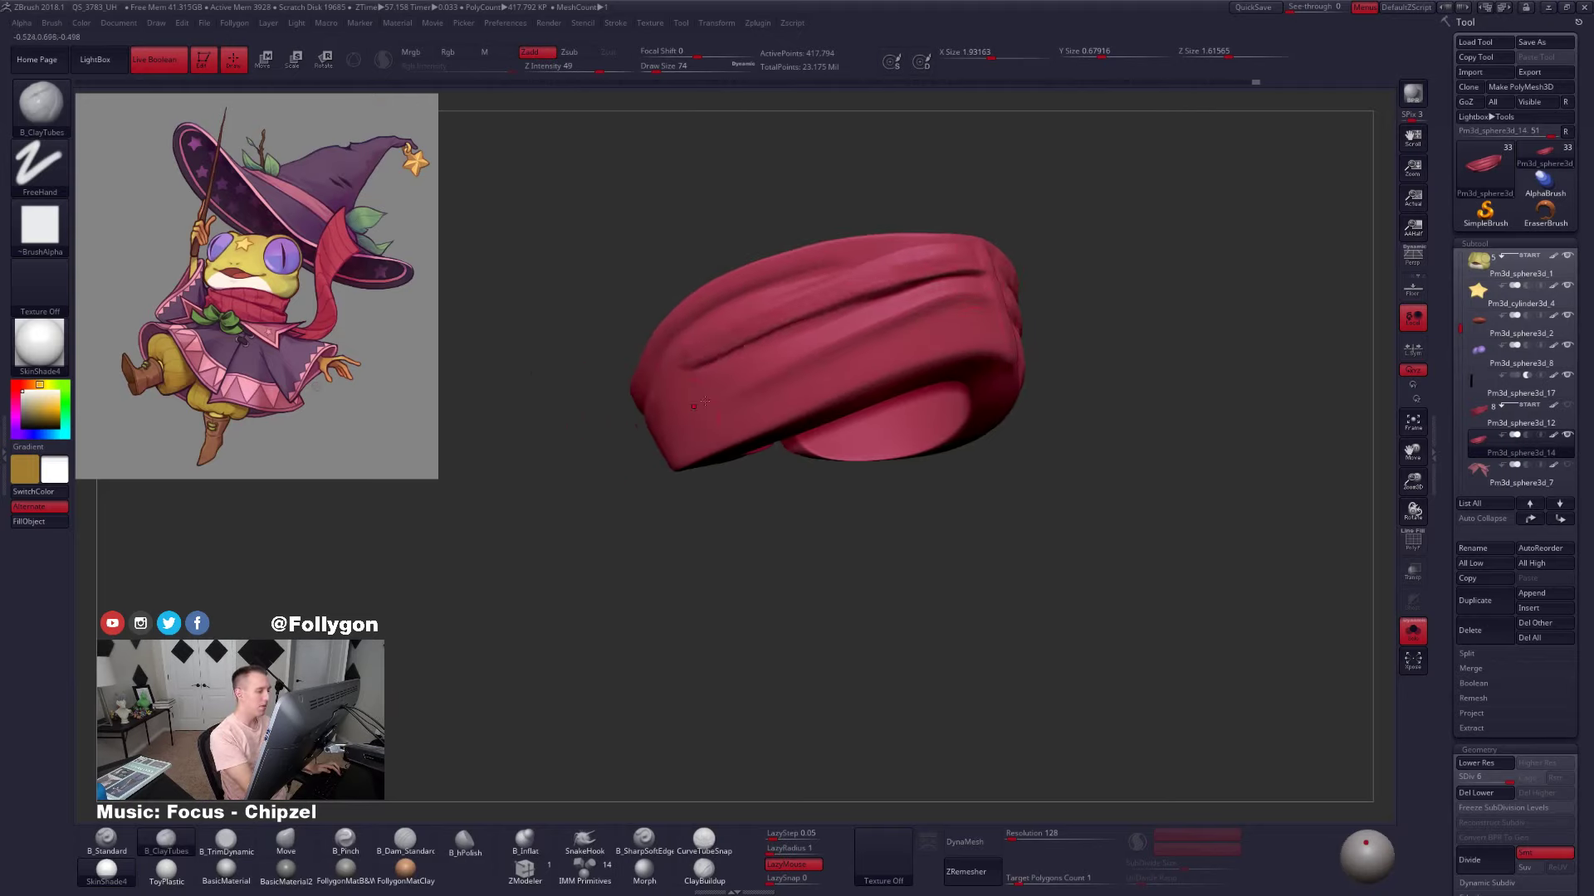
pyautogui.moveTo(821, 307); pyautogui.dragTo(826, 332, button='right')
pyautogui.moveTo(842, 291); pyautogui.dragTo(724, 347)
pyautogui.moveTo(747, 340)
pyautogui.mouseDown(button='right')
pyautogui.moveTo(832, 344)
pyautogui.moveTo(798, 355)
pyautogui.mouseUp(button='right')
pyautogui.moveTo(798, 306); pyautogui.dragTo(673, 380)
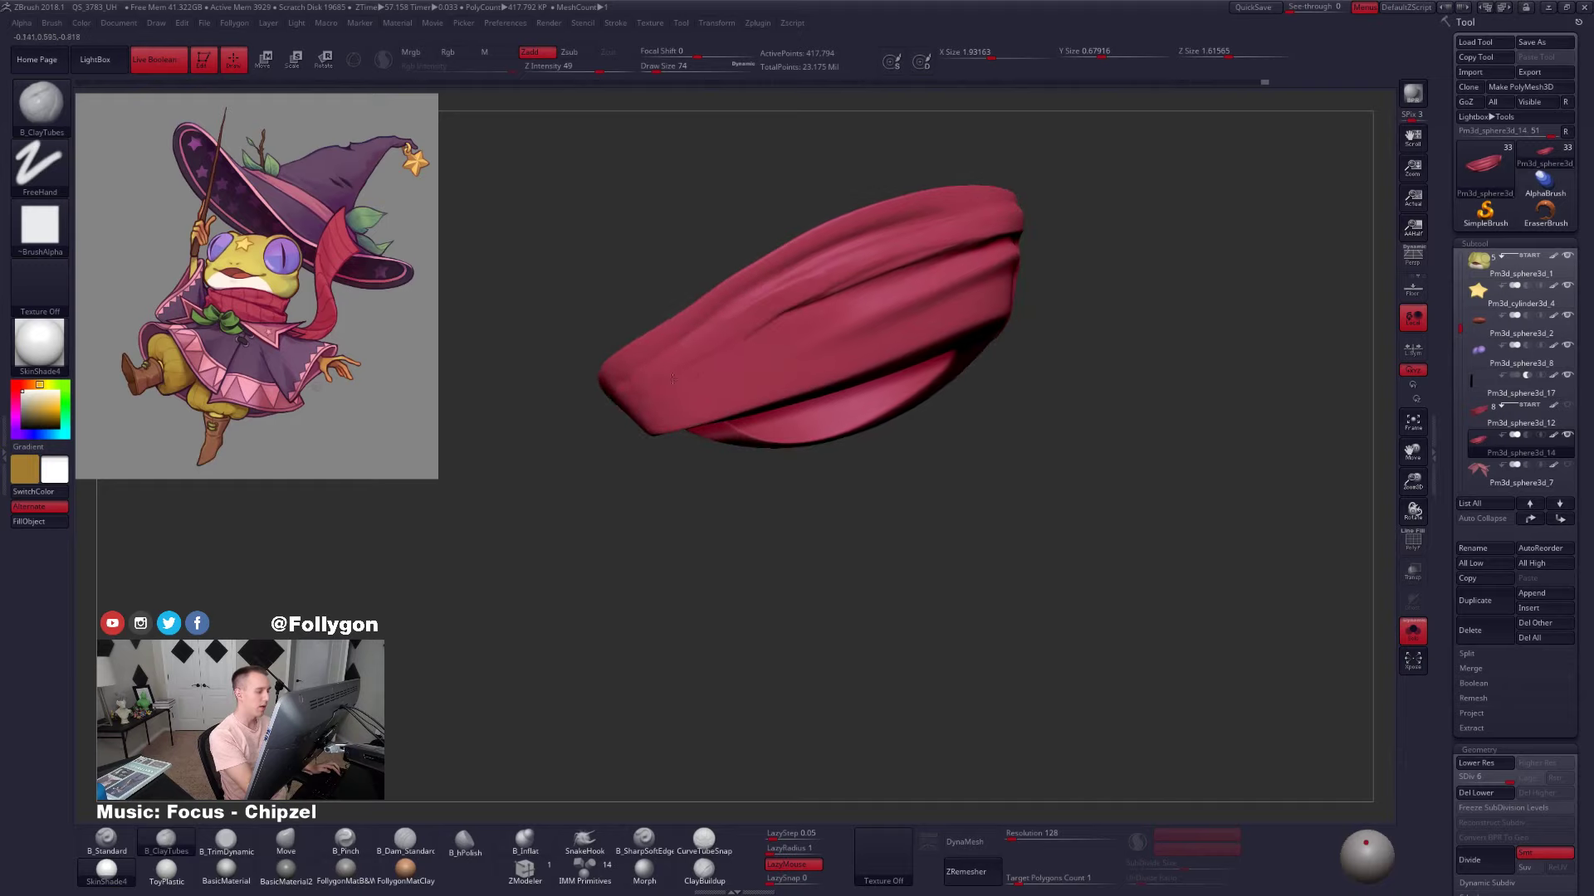
# Resize the clay brush and build up the wrap's upper fold and its far curved side
pyautogui.press('space')
pyautogui.click(889, 242)
pyautogui.moveTo(930, 219); pyautogui.dragTo(672, 342)
pyautogui.press('space')
pyautogui.click(657, 398)
pyautogui.moveTo(747, 332); pyautogui.dragTo(849, 312, button='right')
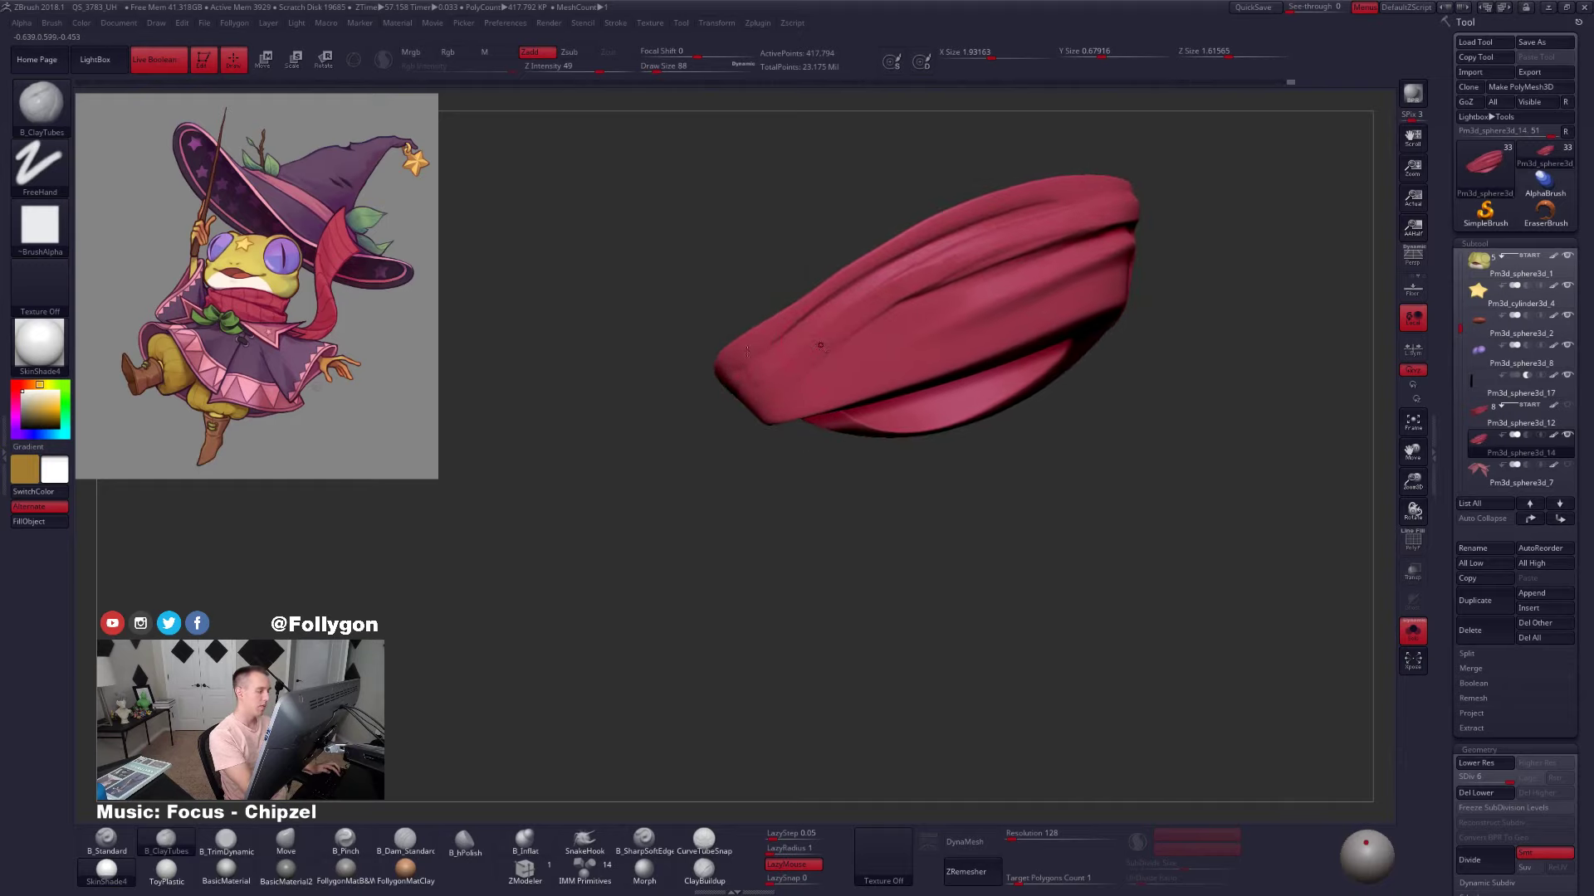
pyautogui.moveTo(849, 312); pyautogui.dragTo(730, 384)
# Extend the clay folds along the middle of the wrap and up to the scarf's upper rim
pyautogui.moveTo(729, 384); pyautogui.dragTo(723, 360, button='right')
pyautogui.moveTo(801, 319); pyautogui.dragTo(871, 259)
pyautogui.moveTo(871, 259); pyautogui.dragTo(784, 342, button='right')
pyautogui.moveTo(772, 355); pyautogui.dragTo(967, 276)
pyautogui.press('space')
pyautogui.click(928, 299)
pyautogui.moveTo(928, 290)
pyautogui.mouseDown(button='right')
pyautogui.moveTo(863, 332)
pyautogui.moveTo(897, 291)
pyautogui.moveTo(924, 371)
pyautogui.mouseUp(button='right')
pyautogui.moveTo(923, 303); pyautogui.dragTo(1006, 279)
pyautogui.keyDown('ctrl'); pyautogui.moveTo(1006, 286); pyautogui.dragTo(1008, 384, button='right'); pyautogui.keyUp('ctrl')
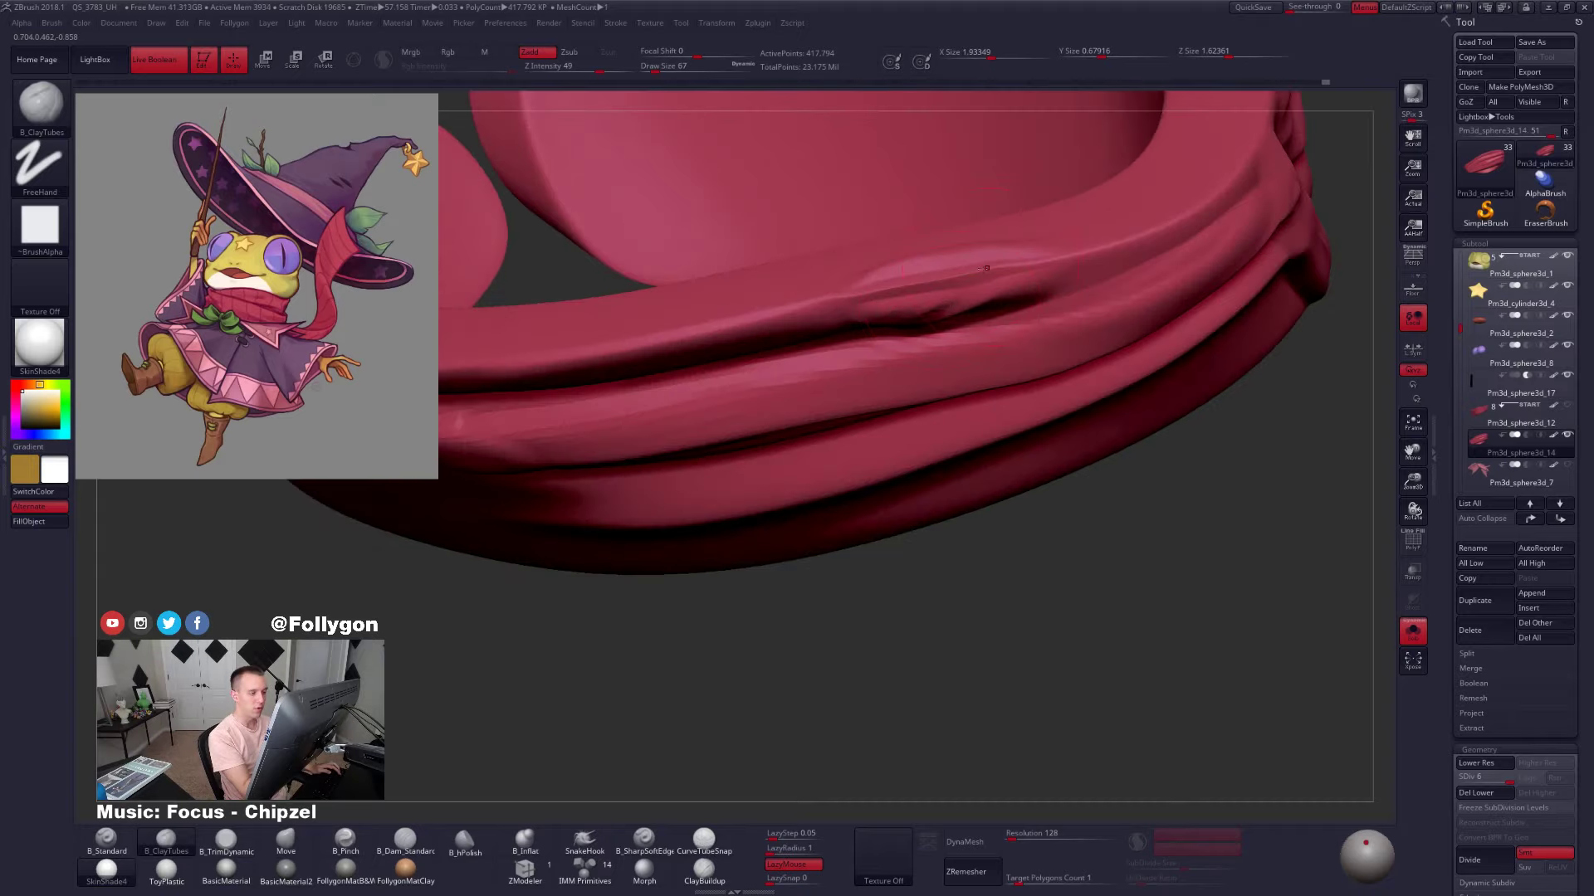
# Try to smooth the fold just below the scarf's upper rim
pyautogui.keyDown('shift'); pyautogui.moveTo(954, 309); pyautogui.dragTo(1071, 286); pyautogui.keyUp('shift')
pyautogui.moveTo(1037, 299)
pyautogui.mouseDown(button='right')
pyautogui.moveTo(1028, 308)
pyautogui.moveTo(996, 241)
pyautogui.mouseUp(button='right')
pyautogui.hotkey('ctrl', 'z')
# Build up the fold below the upper rim with clay strokes running the length of the wrap
pyautogui.moveTo(996, 240); pyautogui.dragTo(919, 309, button='right')
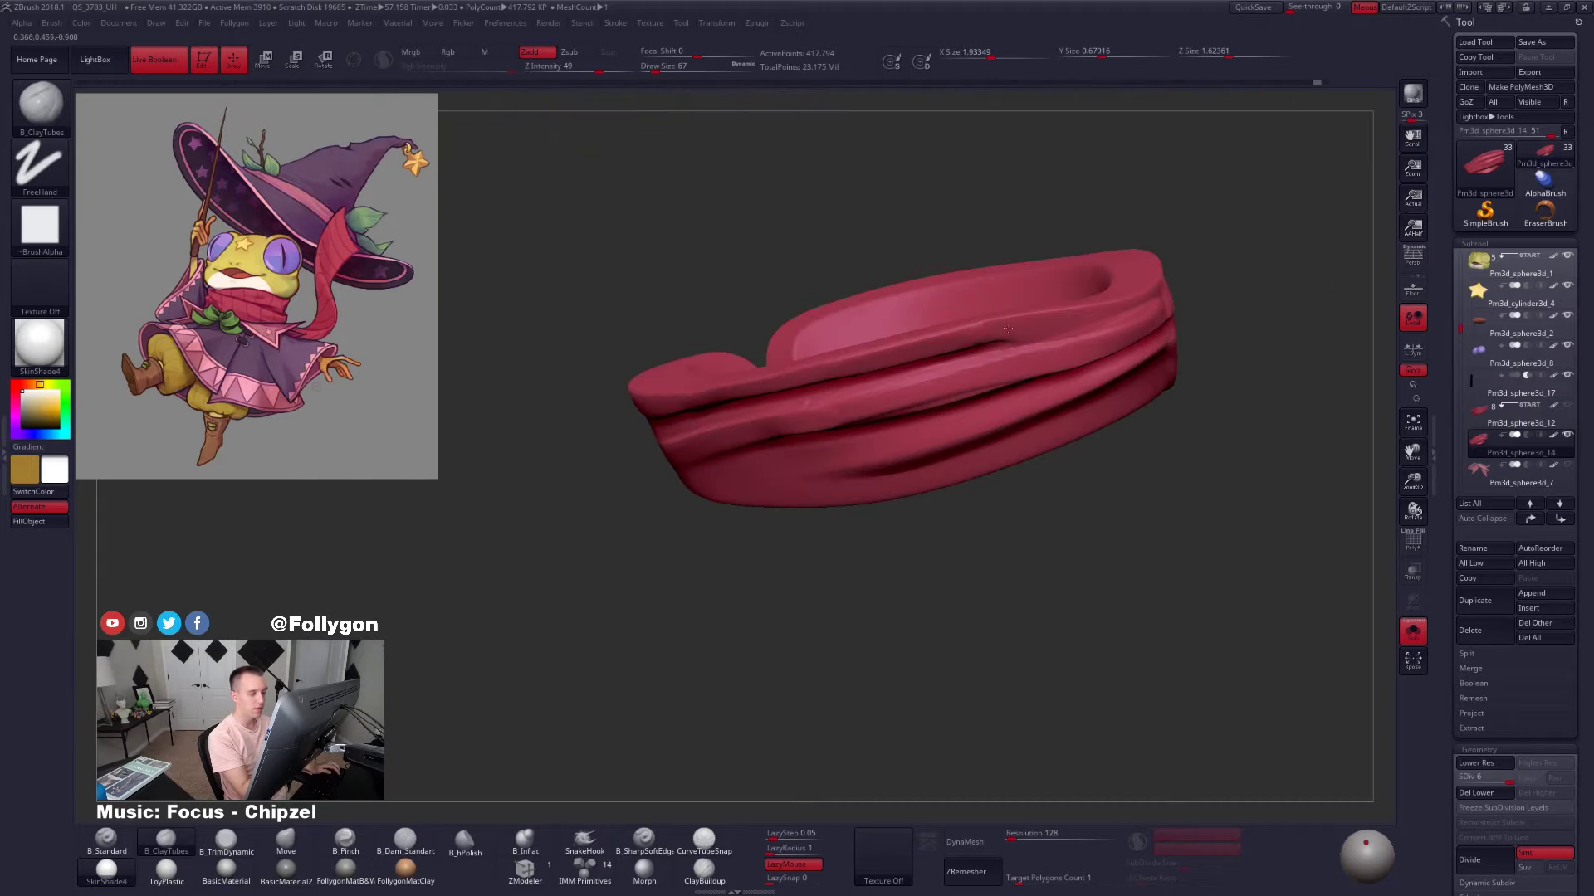
pyautogui.moveTo(1008, 329)
pyautogui.mouseDown()
pyautogui.moveTo(1100, 322)
pyautogui.moveTo(955, 339)
pyautogui.mouseUp()
pyautogui.moveTo(988, 332); pyautogui.dragTo(989, 236, button='right')
pyautogui.moveTo(996, 309); pyautogui.dragTo(801, 387)
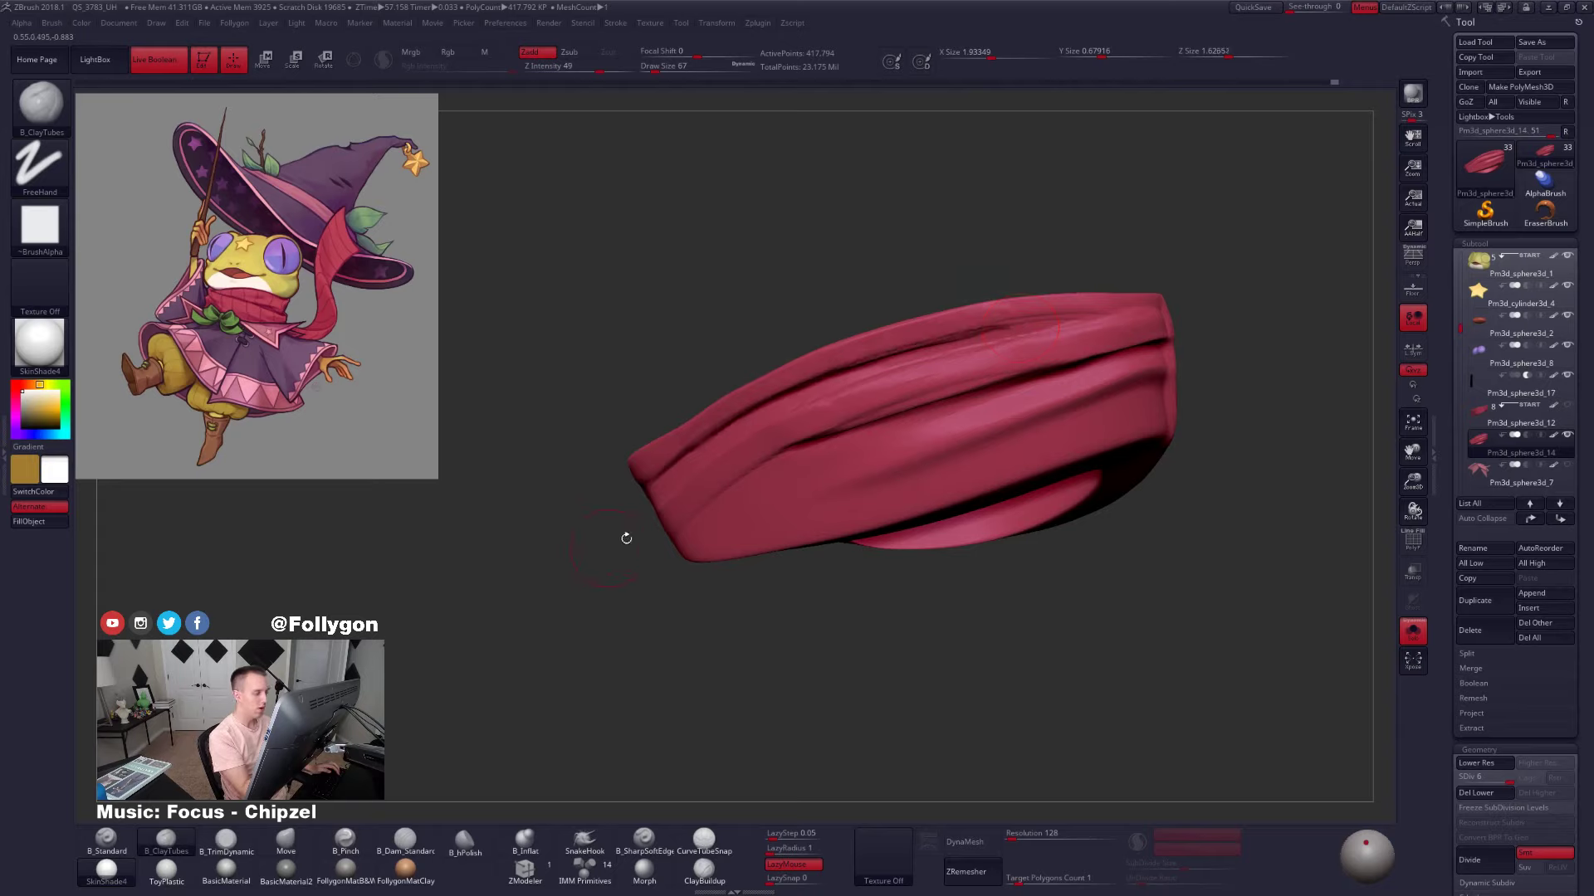
pyautogui.moveTo(906, 347); pyautogui.dragTo(660, 473)
# Add clay ridges through the middle and lower part of the wrap to break up its flat area
pyautogui.keyDown('ctrl'); pyautogui.moveTo(859, 485); pyautogui.dragTo(888, 377, button='right'); pyautogui.keyUp('ctrl')
pyautogui.moveTo(884, 383); pyautogui.dragTo(1092, 330)
pyautogui.moveTo(1094, 359); pyautogui.dragTo(1028, 365, button='right')
pyautogui.moveTo(1123, 305); pyautogui.dragTo(922, 399)
pyautogui.moveTo(930, 396); pyautogui.dragTo(1021, 374, button='right')
pyautogui.moveTo(1024, 341); pyautogui.dragTo(893, 401)
pyautogui.keyDown('ctrl'); pyautogui.moveTo(1031, 409); pyautogui.dragTo(1050, 390, button='right'); pyautogui.keyUp('ctrl')
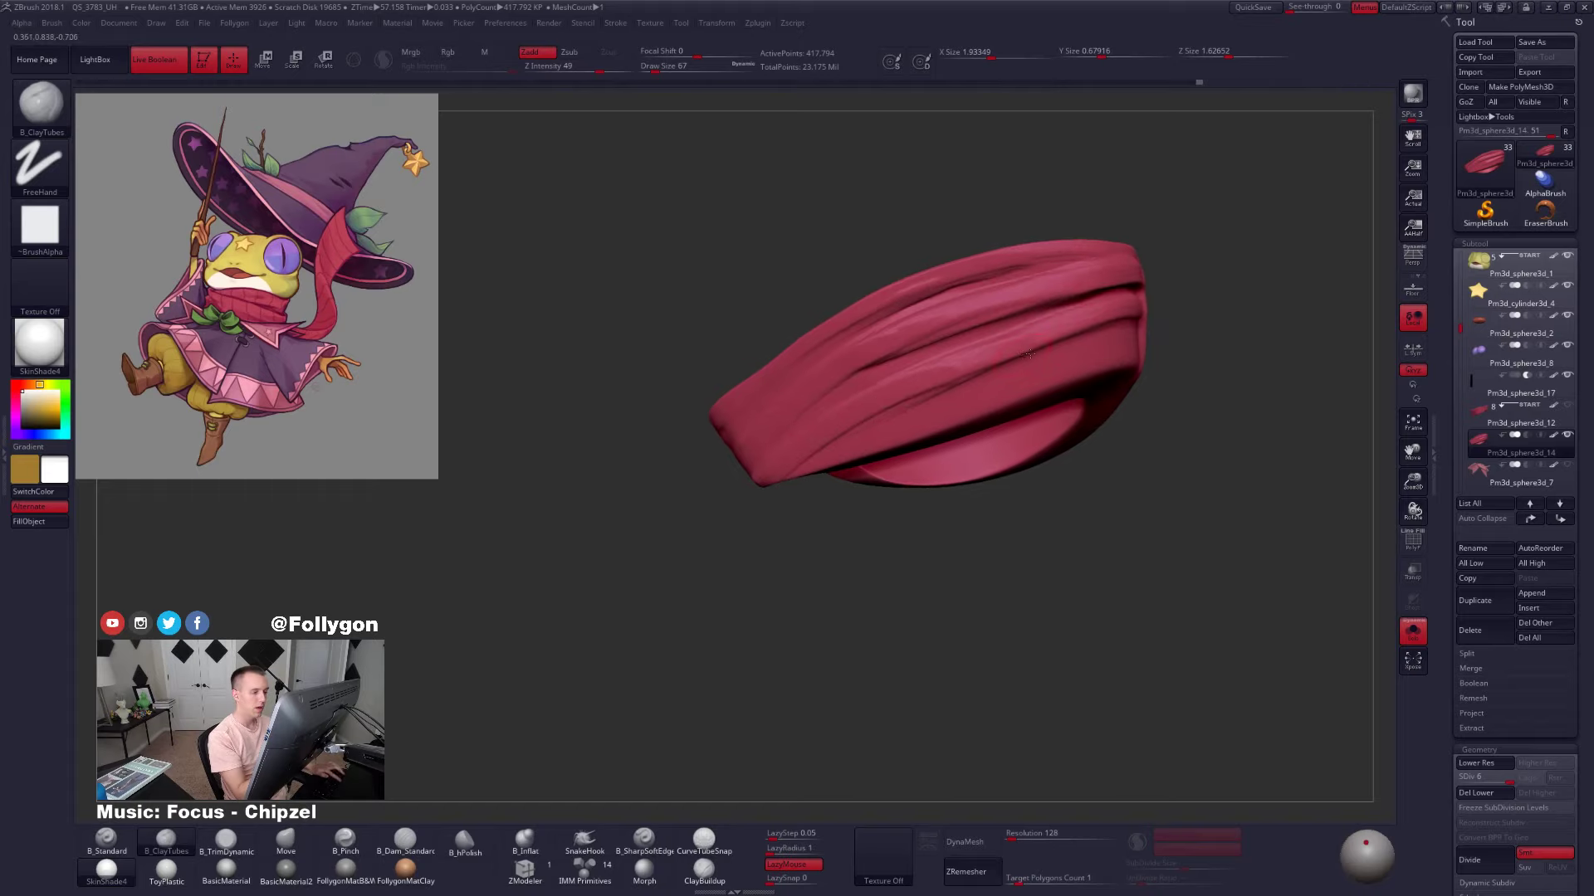
# Soften the scarf's folds by smoothing them at a lower subdivision level, and return to the higher level
pyautogui.press('5')
pyautogui.press('space')
pyautogui.moveTo(1110, 379); pyautogui.dragTo(1120, 380)
pyautogui.moveTo(1103, 339); pyautogui.dragTo(1034, 334, button='right')
pyautogui.hotkey('shift', 'd')
pyautogui.hotkey('shift', 'd')
pyautogui.moveTo(947, 353)
pyautogui.keyDown('shift'); pyautogui.mouseDown()
pyautogui.moveTo(1128, 303)
pyautogui.moveTo(1102, 326)
pyautogui.mouseUp(); pyautogui.keyUp('shift')
pyautogui.press('d')
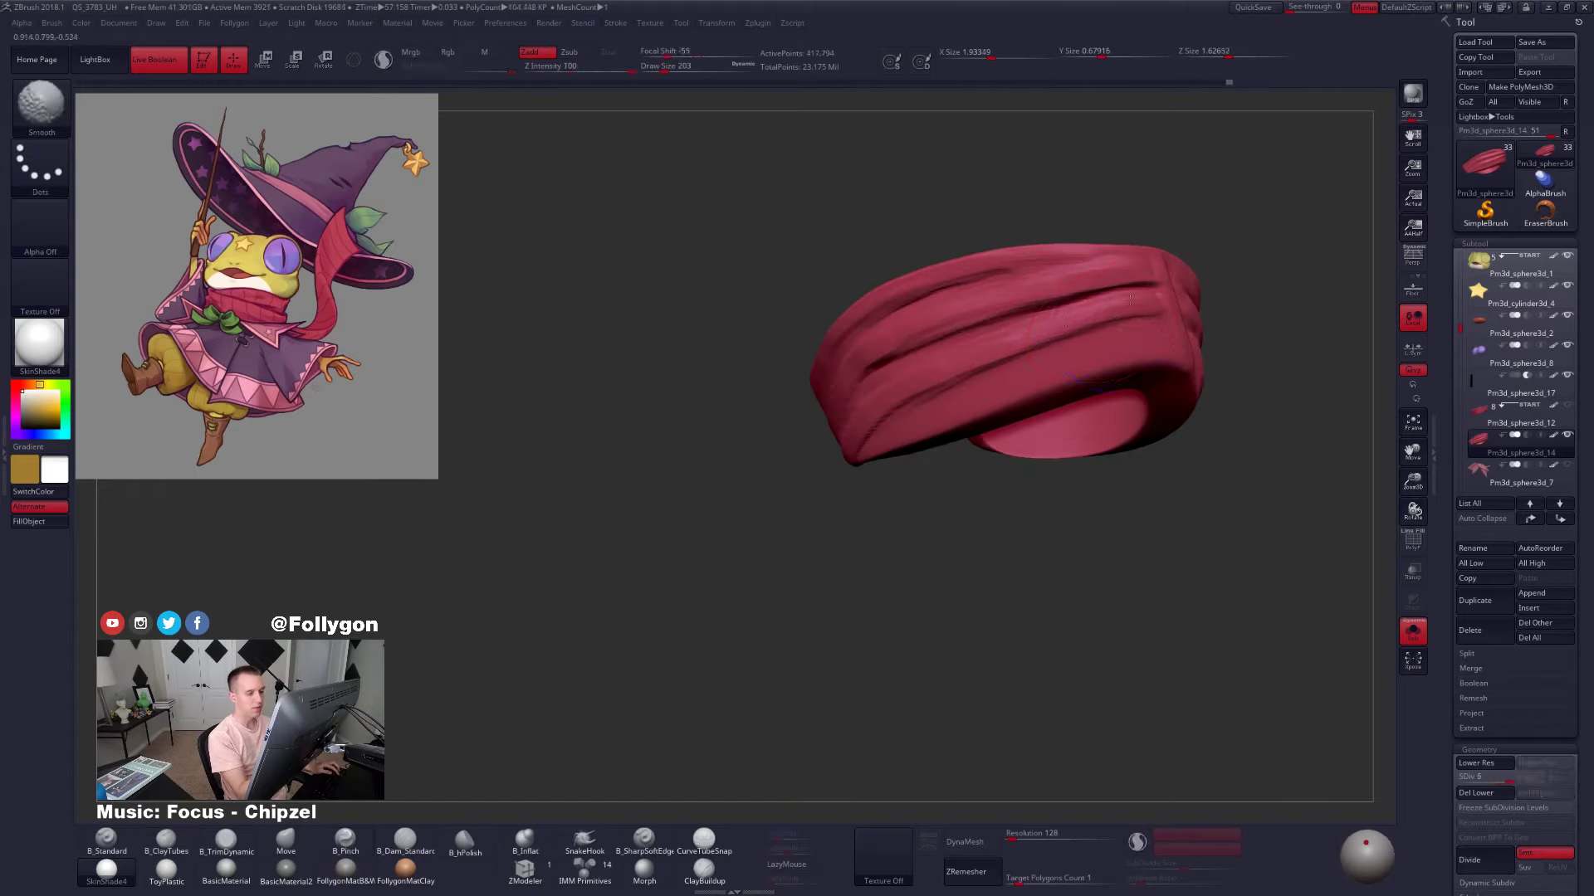
# Tighten the wrap's lower edge with the B_Pinch brush at draw size 203 and smooth the neighbouring folds
pyautogui.moveTo(911, 356); pyautogui.dragTo(880, 365, button='right')
pyautogui.moveTo(867, 446); pyautogui.dragTo(1104, 405)
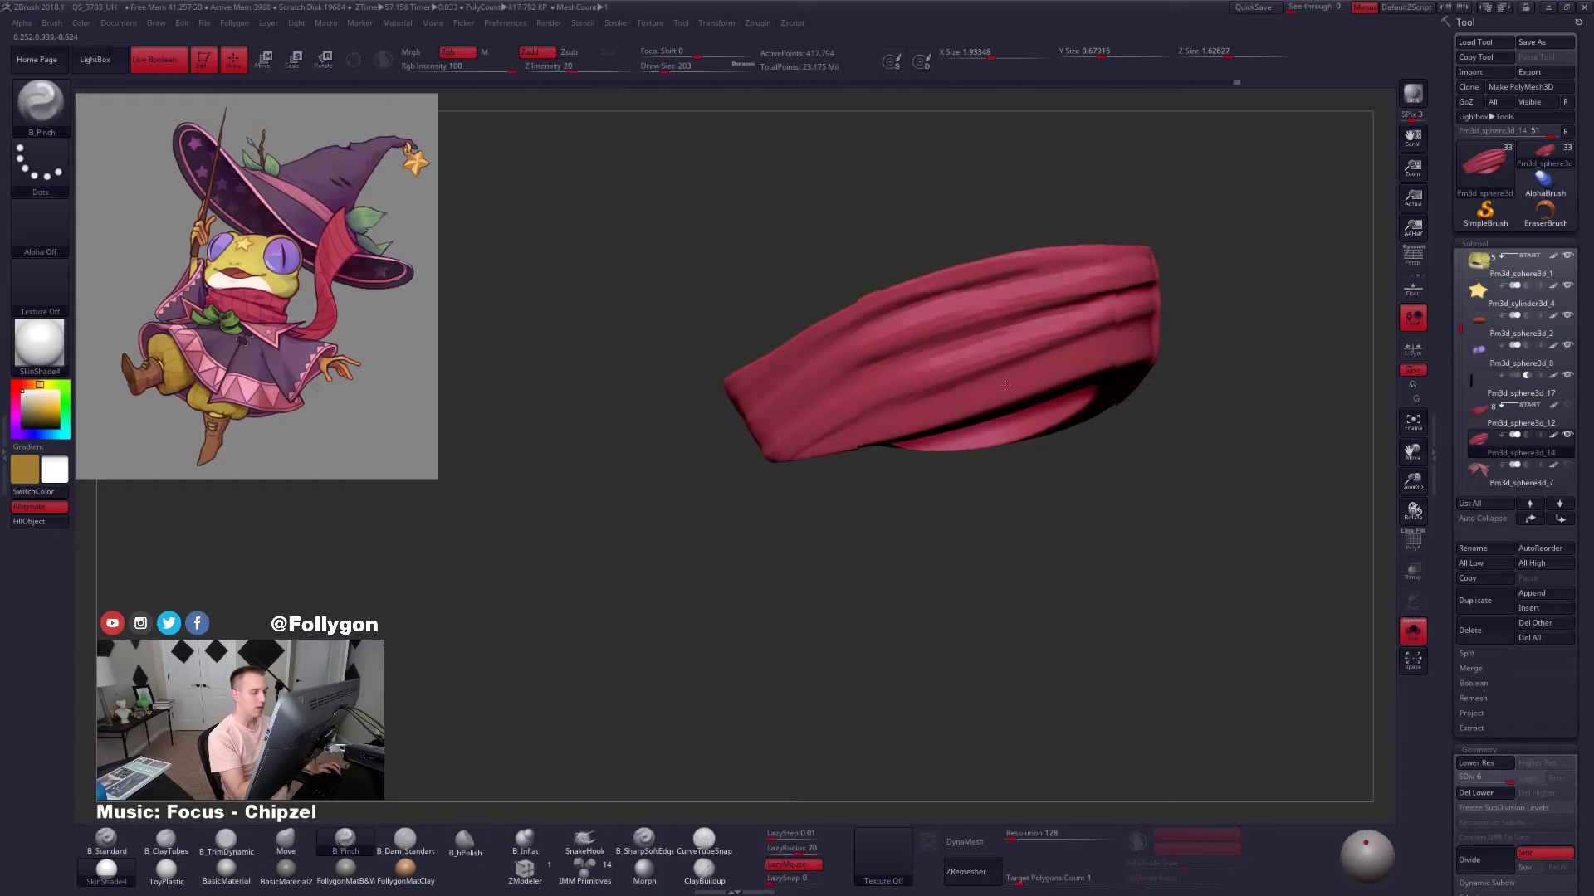
pyautogui.moveTo(1079, 398); pyautogui.dragTo(996, 373, button='right')
pyautogui.keyDown('ctrl'); pyautogui.moveTo(996, 374); pyautogui.dragTo(981, 345, button='right'); pyautogui.keyUp('ctrl')
pyautogui.keyDown('shift'); pyautogui.moveTo(982, 346); pyautogui.dragTo(1009, 366); pyautogui.keyUp('shift')
pyautogui.moveTo(1029, 357); pyautogui.dragTo(980, 349, button='right')
pyautogui.keyDown('shift'); pyautogui.moveTo(980, 332); pyautogui.dragTo(1054, 357); pyautogui.keyUp('shift')
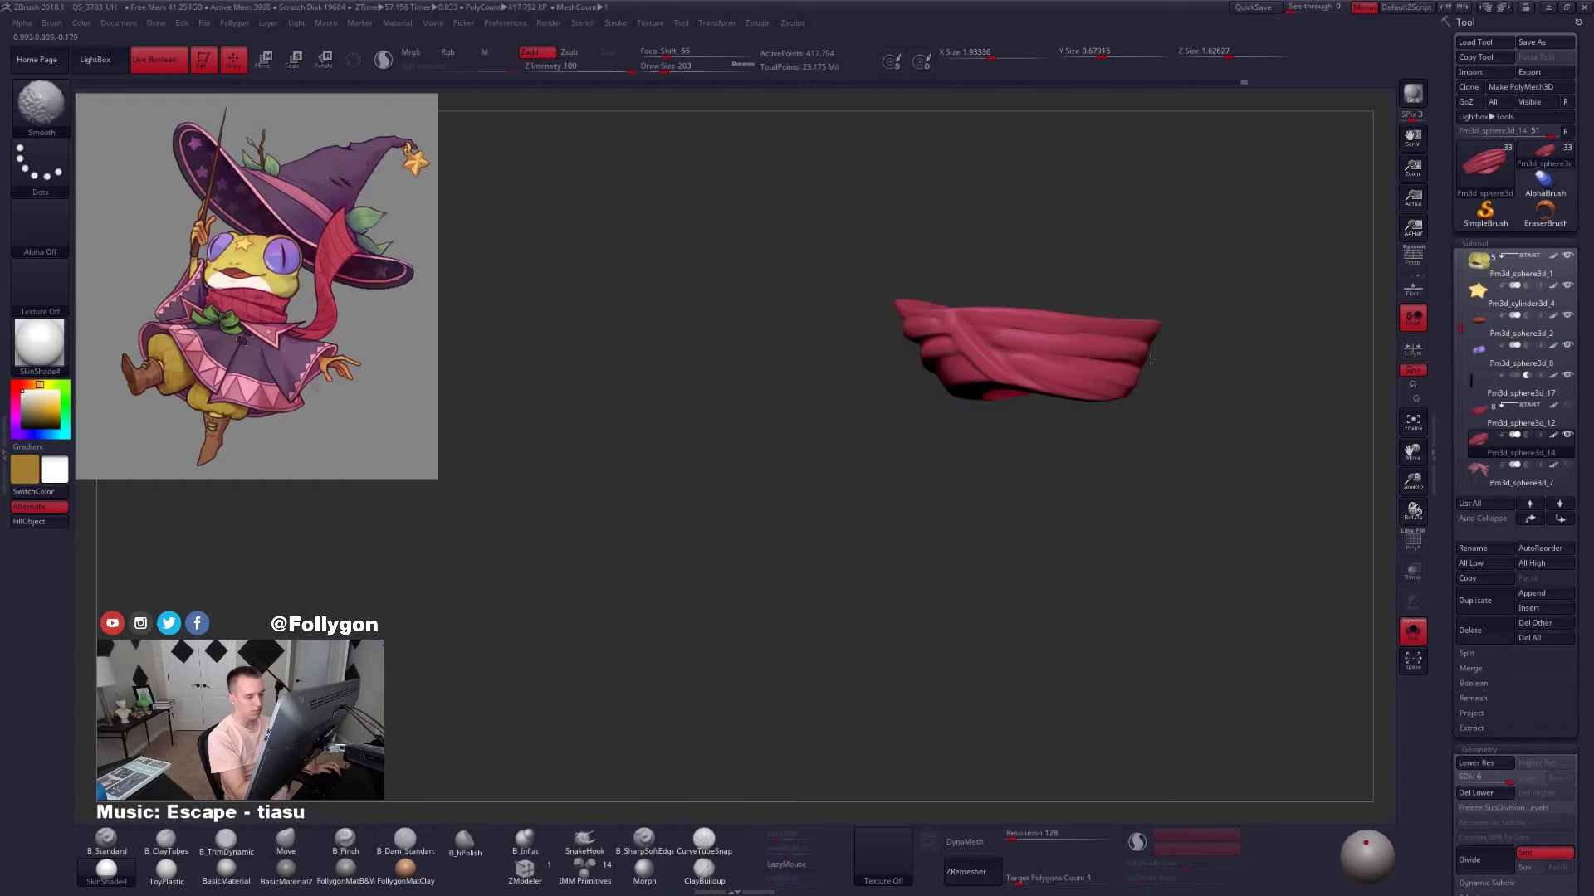
pyautogui.moveTo(1104, 357)
pyautogui.mouseDown(button='right')
pyautogui.moveTo(1026, 352)
pyautogui.moveTo(1037, 369)
pyautogui.mouseUp(button='right')
# Show the frog's head again and reshape the scarf around its neck with the Move brush, starting at draw size 203
pyautogui.hotkey('alt', 's')
pyautogui.press('space')
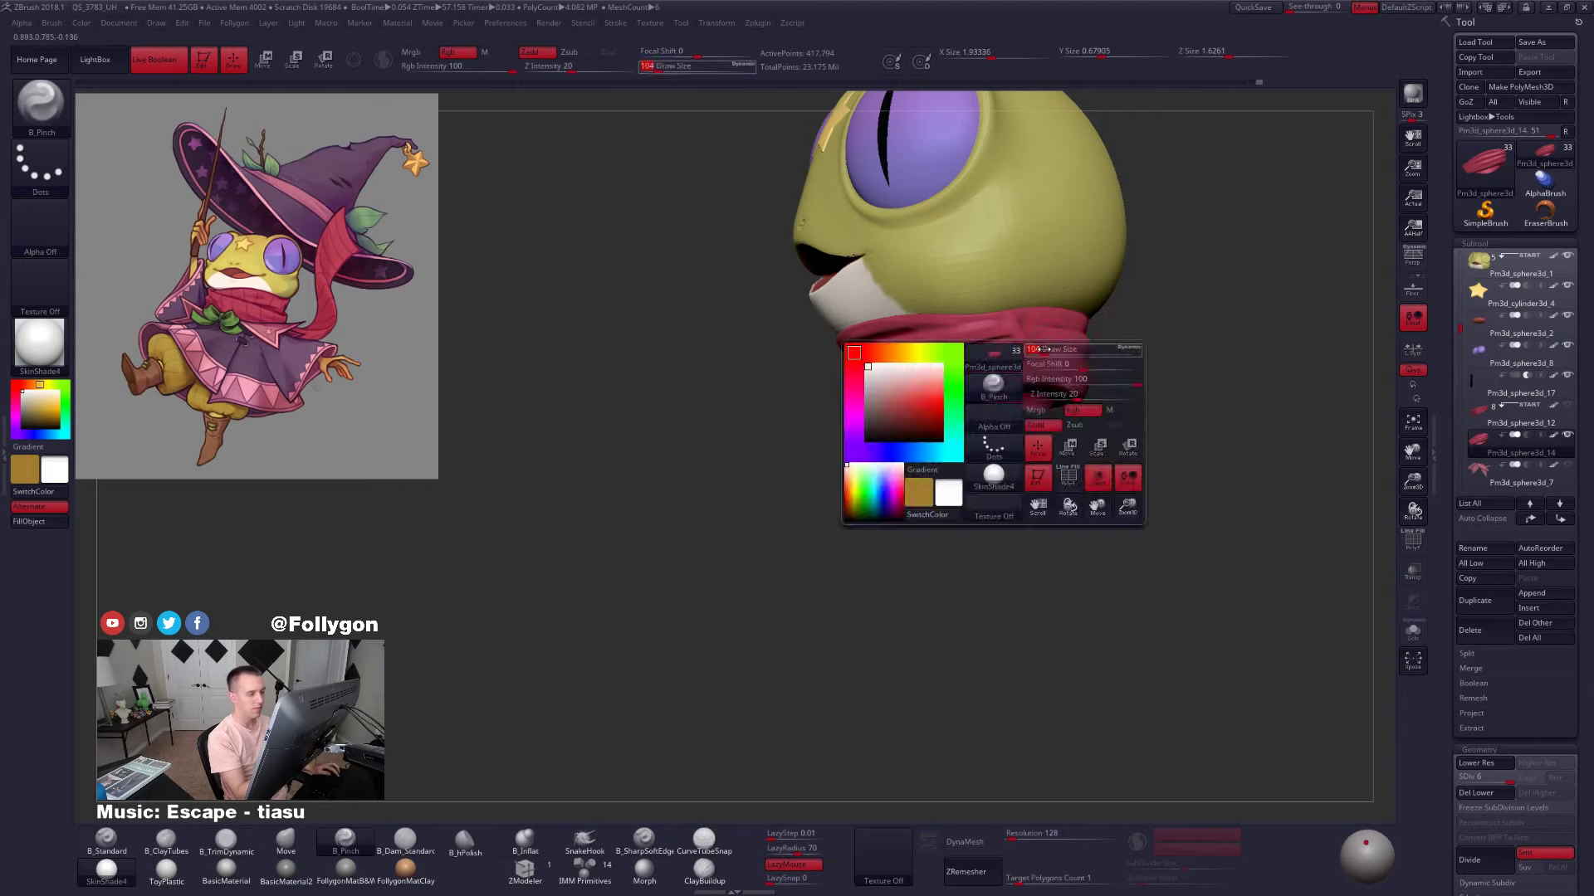
pyautogui.moveTo(1058, 408); pyautogui.dragTo(1045, 408)
pyautogui.moveTo(996, 395)
pyautogui.mouseDown(button='right')
pyautogui.moveTo(1087, 389)
pyautogui.moveTo(1006, 371)
pyautogui.moveTo(1041, 363)
pyautogui.moveTo(950, 358)
pyautogui.moveTo(936, 390)
pyautogui.mouseUp(button='right')
pyautogui.moveTo(1060, 380)
pyautogui.keyDown('ctrl'); pyautogui.mouseDown(button='right')
pyautogui.moveTo(1056, 366)
pyautogui.moveTo(1030, 386)
pyautogui.moveTo(995, 432)
pyautogui.moveTo(1031, 383)
pyautogui.moveTo(1081, 365)
pyautogui.mouseUp(button='right'); pyautogui.keyUp('ctrl')
pyautogui.press('b')
pyautogui.press('m')
pyautogui.press('v')
pyautogui.press('space')
pyautogui.moveTo(892, 364); pyautogui.dragTo(897, 366)
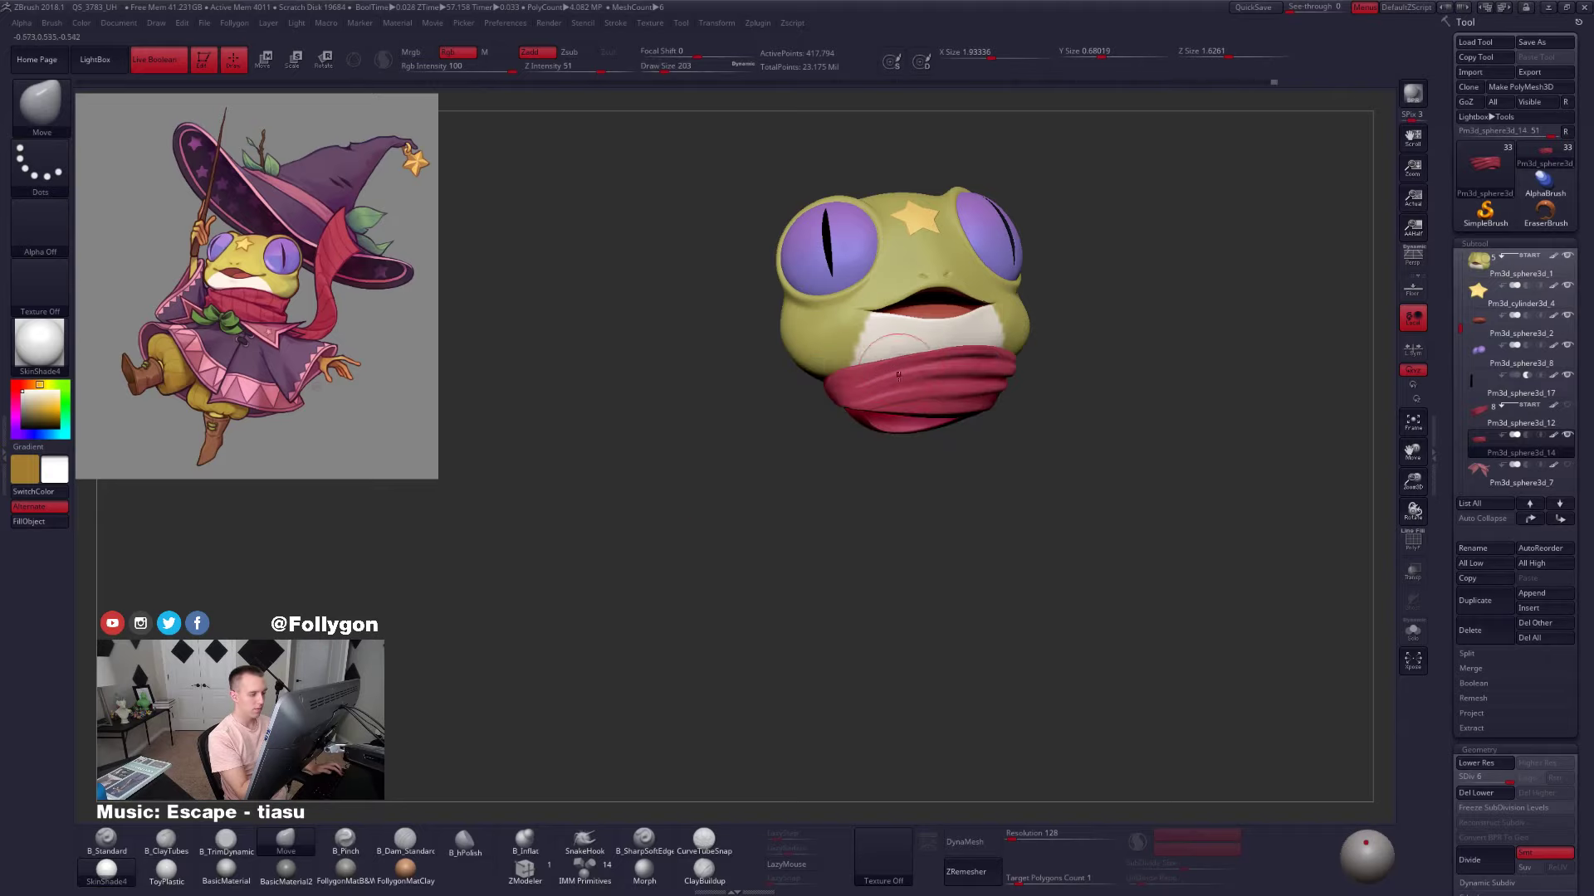
pyautogui.moveTo(898, 376); pyautogui.dragTo(916, 383, button='right')
pyautogui.press('space')
pyautogui.moveTo(888, 370); pyautogui.dragTo(880, 371)
# Isolate the scarf and sharpen the fold creases on the wide wrap with a smaller B_Pinch brush
pyautogui.hotkey('shift', 's')
pyautogui.moveTo(880, 374); pyautogui.dragTo(917, 362, button='right')
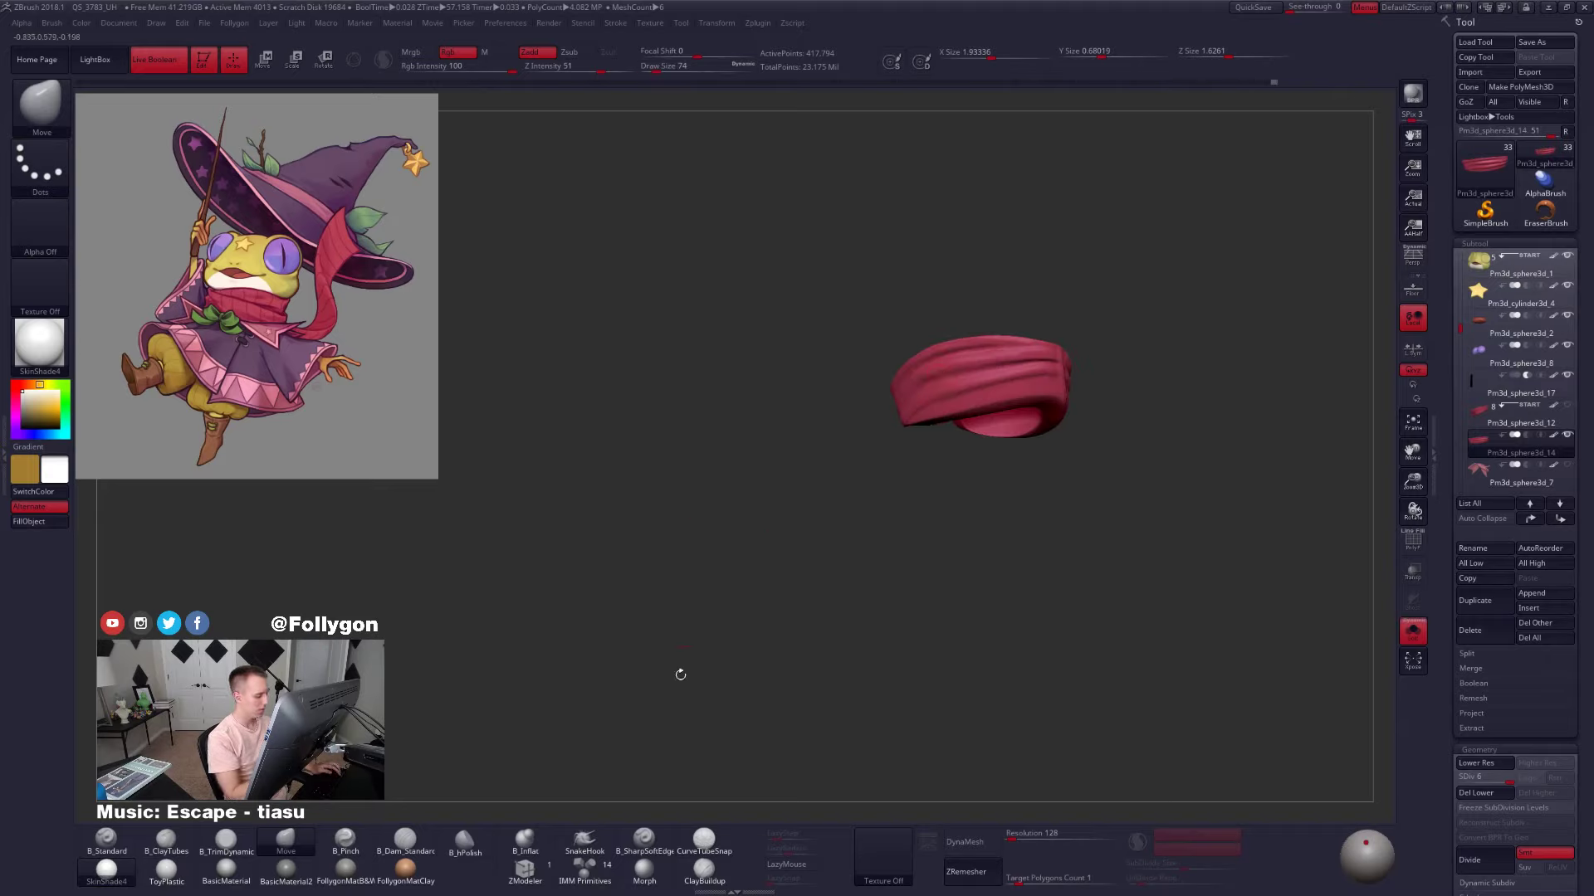
pyautogui.press('b')
pyautogui.press('p')
pyautogui.press('i')
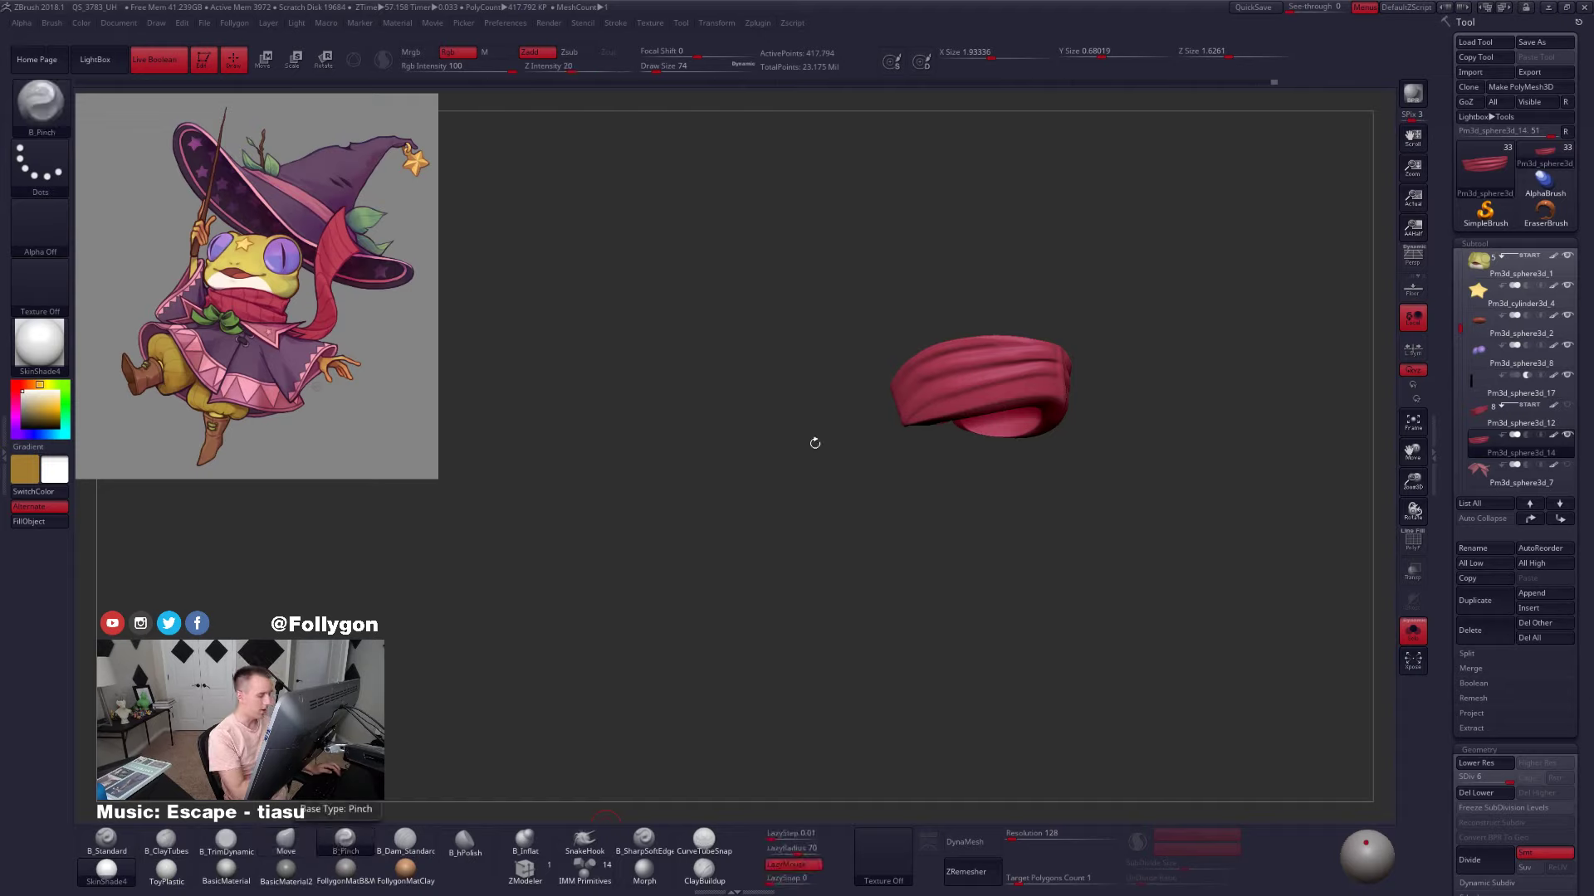
pyautogui.moveTo(815, 443)
pyautogui.mouseDown(button='right')
pyautogui.moveTo(843, 408)
pyautogui.moveTo(843, 464)
pyautogui.mouseUp(button='right')
pyautogui.press('space')
pyautogui.moveTo(931, 415); pyautogui.dragTo(925, 415)
pyautogui.moveTo(963, 366); pyautogui.dragTo(1001, 345, button='right')
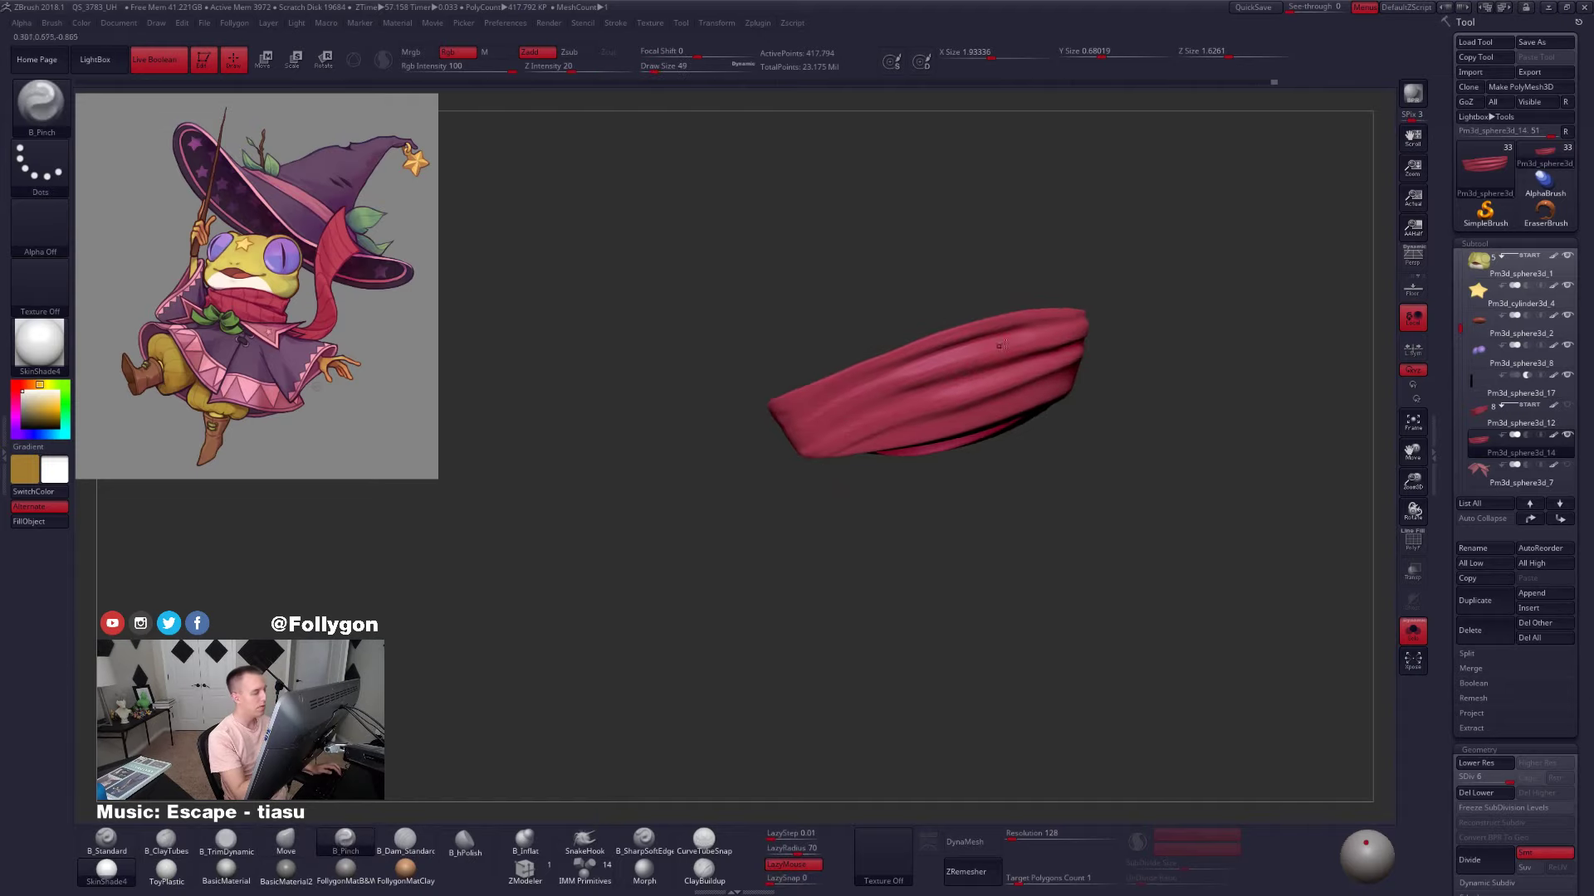
pyautogui.moveTo(655, 321); pyautogui.dragTo(637, 345)
# Pinch the ridges along the full length of the wrap, from its upper rim down to the lower edge
pyautogui.moveTo(897, 375); pyautogui.dragTo(909, 382, button='right')
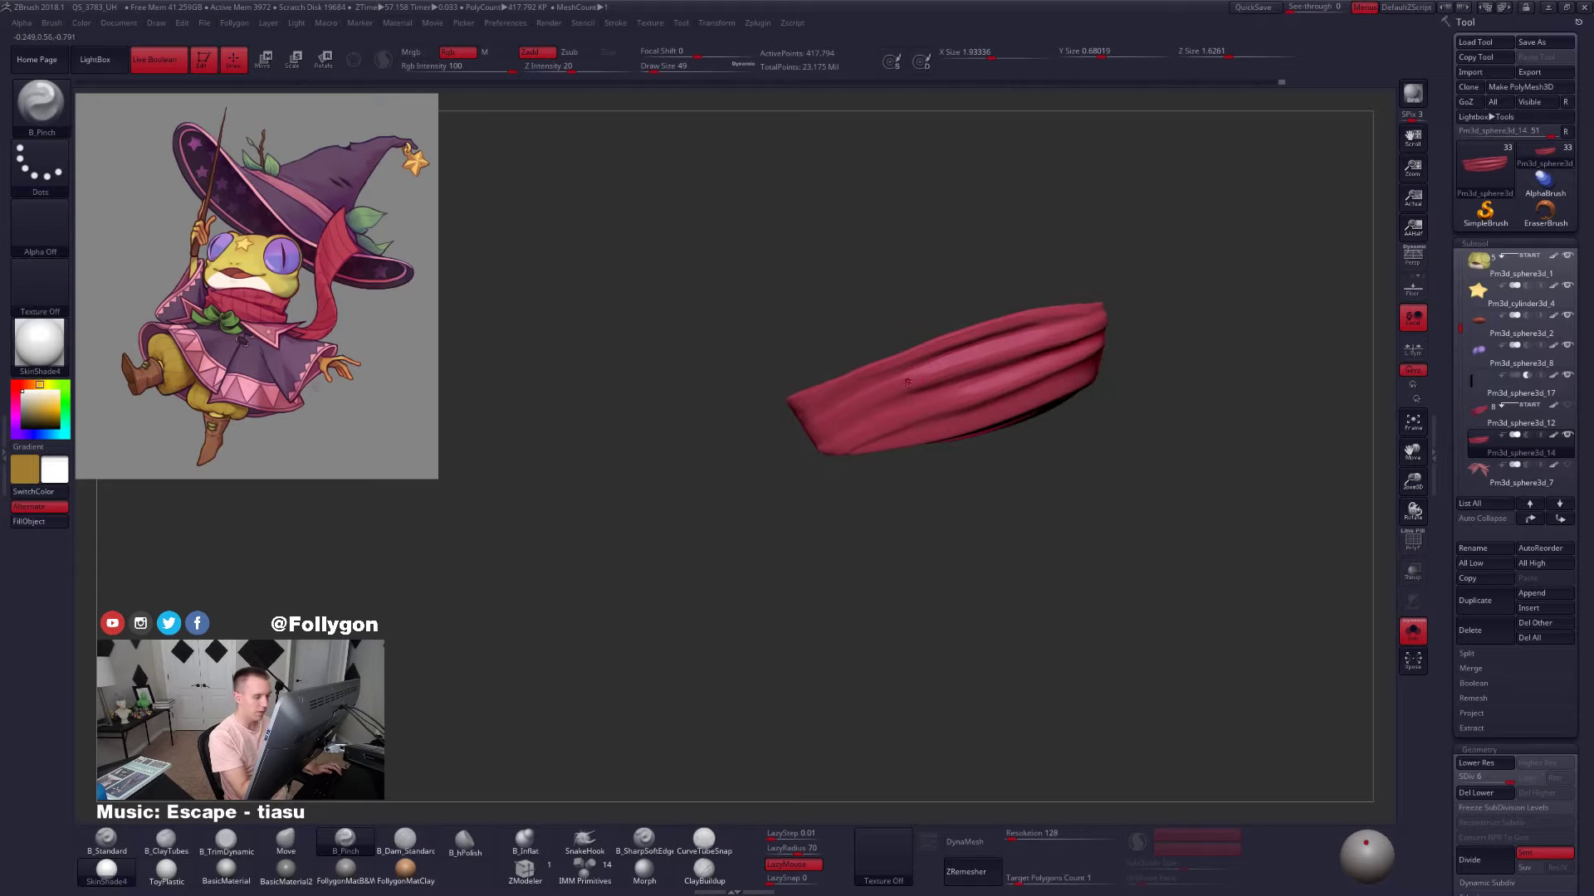
pyautogui.moveTo(1008, 356); pyautogui.dragTo(1027, 352, button='right')
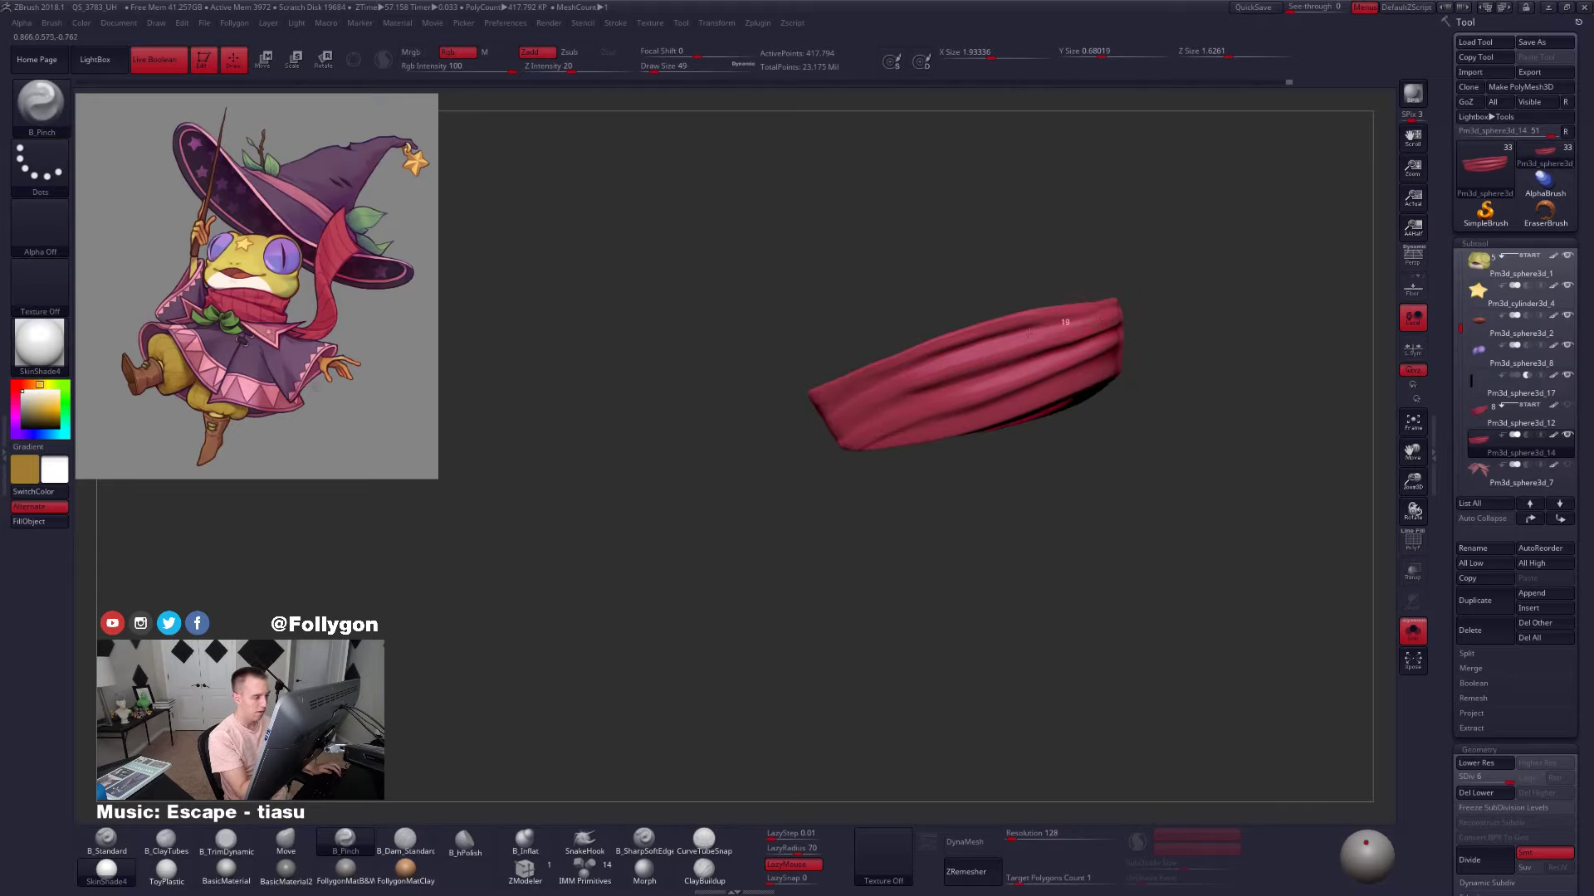
pyautogui.moveTo(886, 397)
pyautogui.mouseDown(button='right')
pyautogui.moveTo(895, 377)
pyautogui.moveTo(897, 407)
pyautogui.mouseUp(button='right')
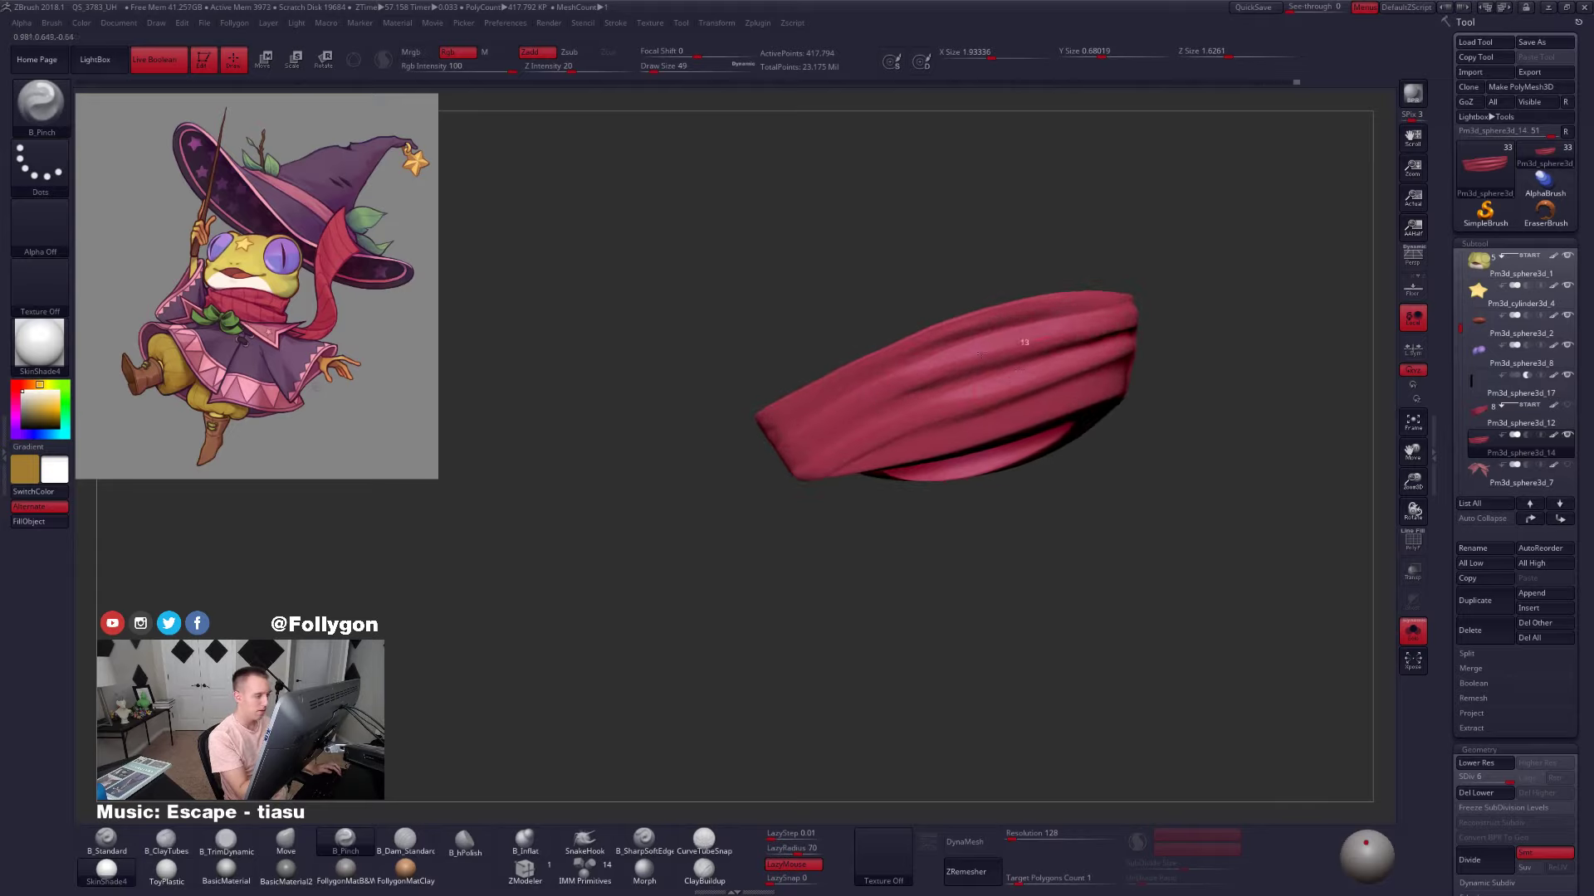
pyautogui.moveTo(811, 469); pyautogui.dragTo(856, 433, button='right')
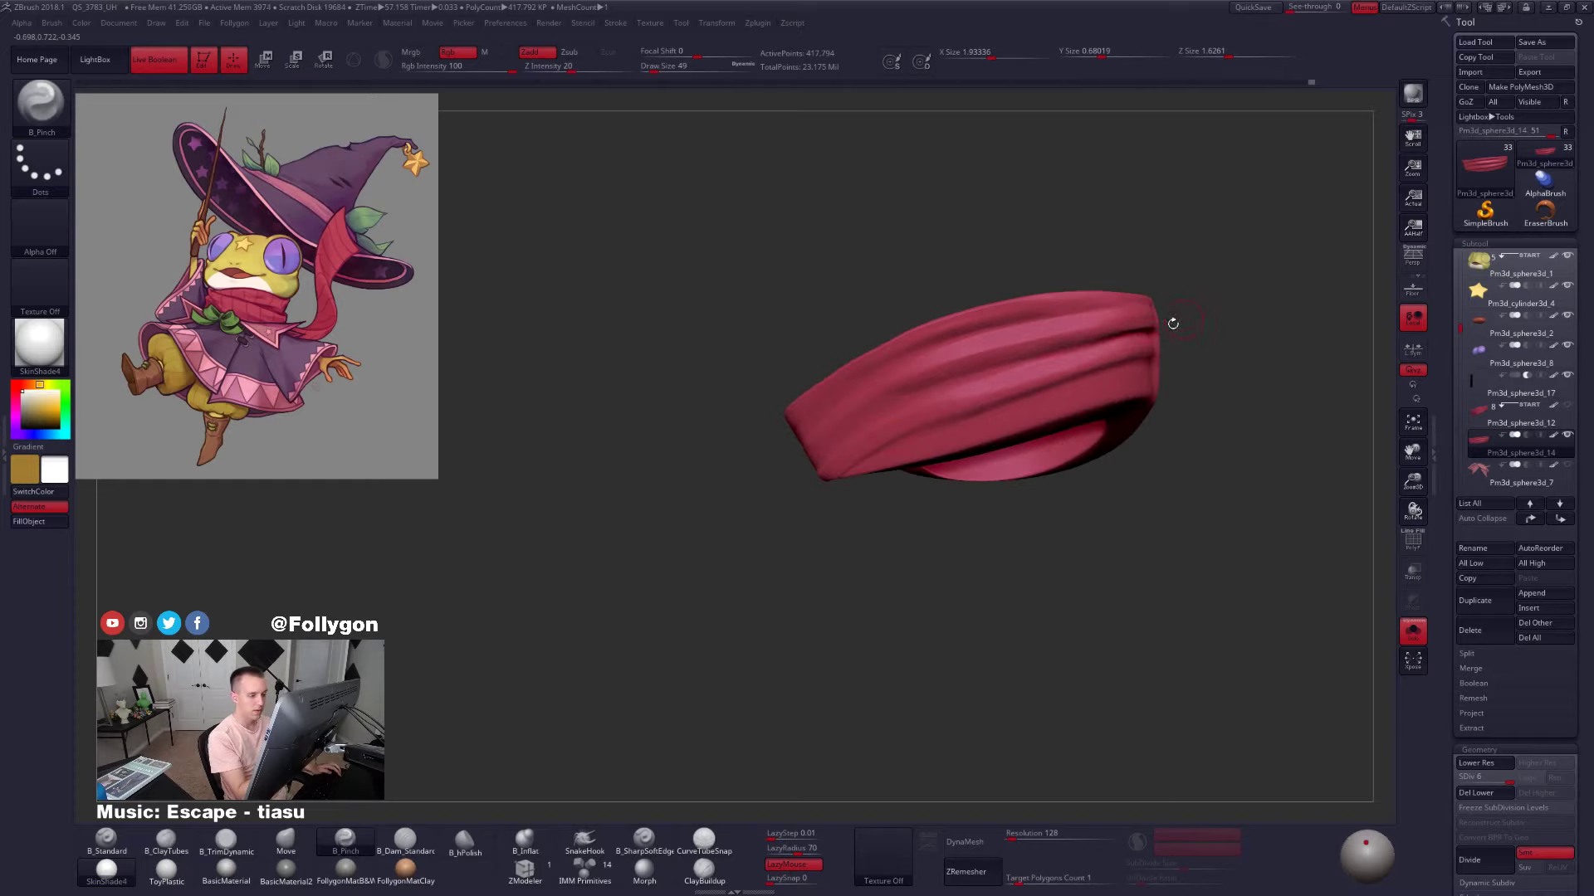
pyautogui.moveTo(1170, 327); pyautogui.dragTo(1135, 336, button='right')
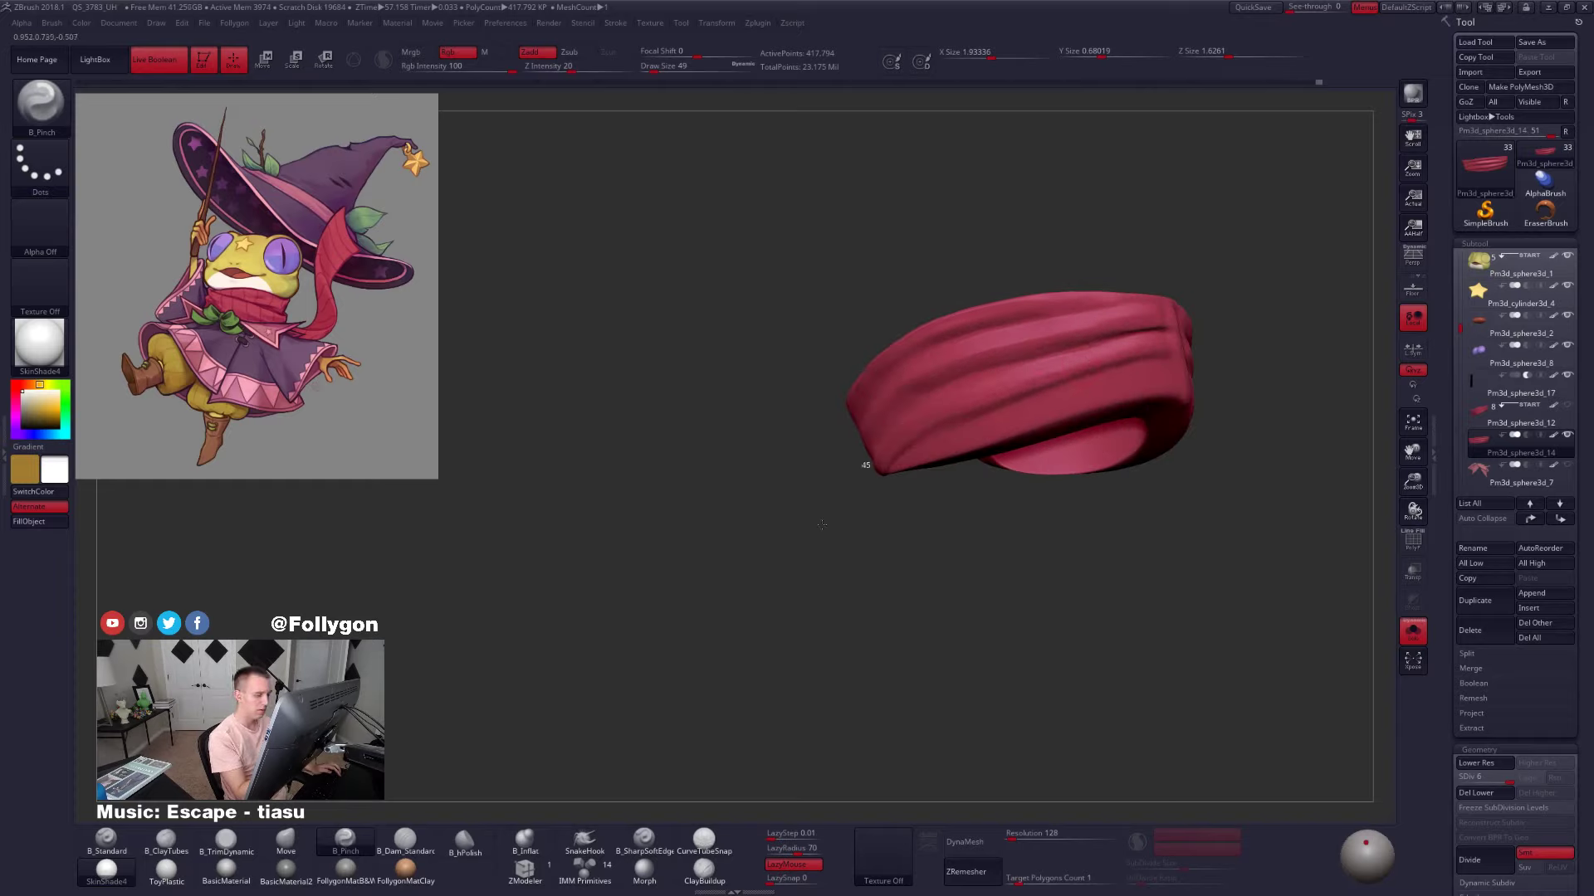
pyautogui.moveTo(822, 525)
pyautogui.mouseDown(button='right')
pyautogui.moveTo(1010, 451)
pyautogui.moveTo(847, 453)
pyautogui.moveTo(872, 446)
pyautogui.mouseUp(button='right')
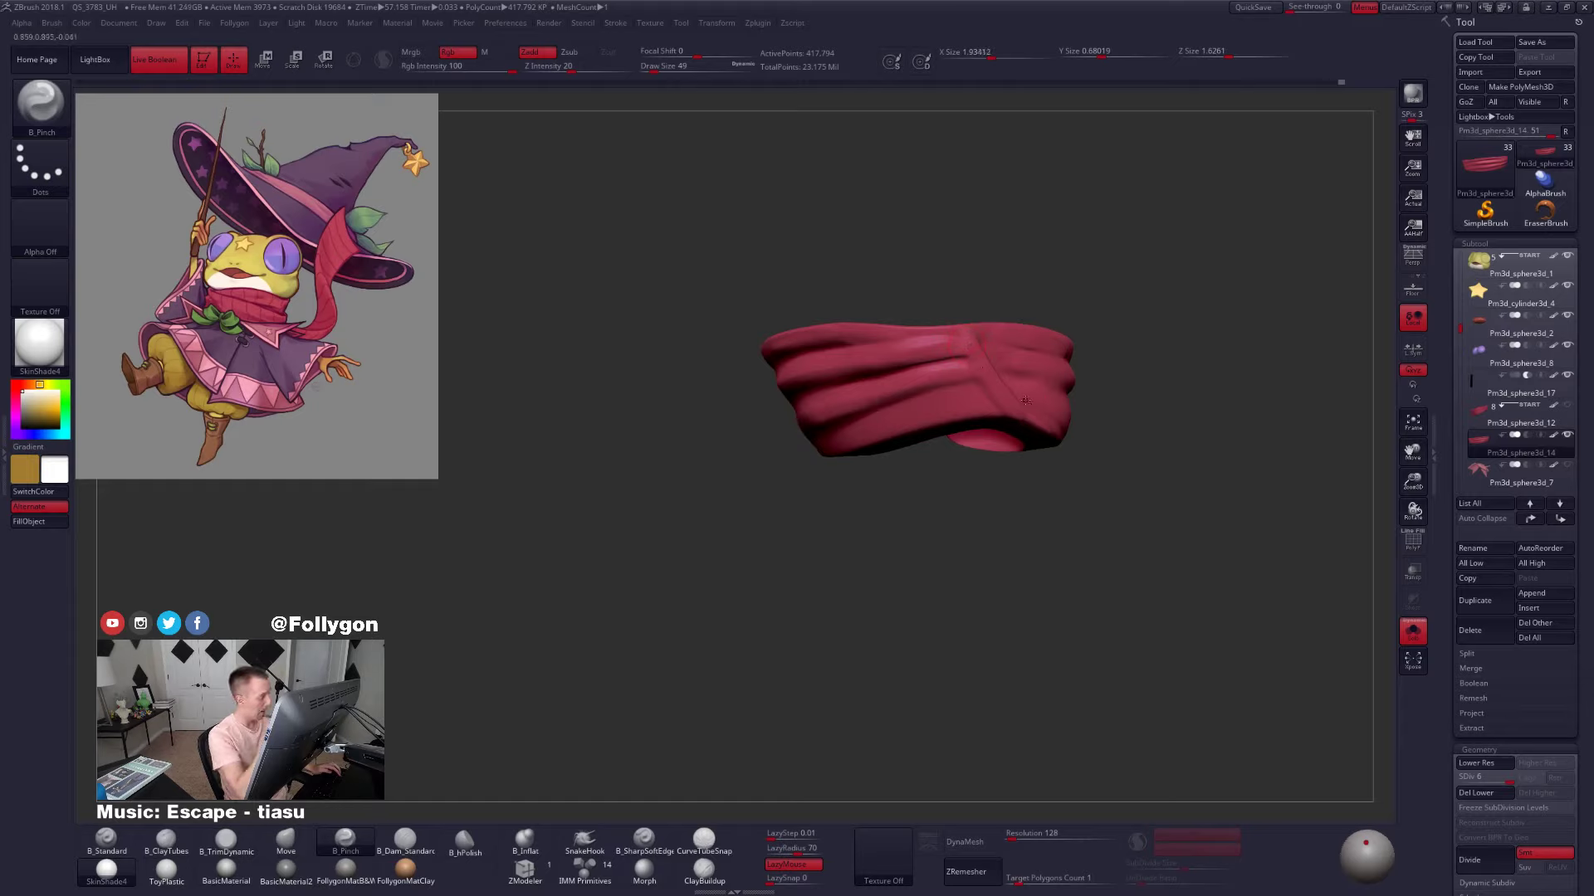
# Pinch the creases around the overlap seam and along the folds on the scarf's opposite side
pyautogui.moveTo(977, 364); pyautogui.dragTo(921, 380, button='right')
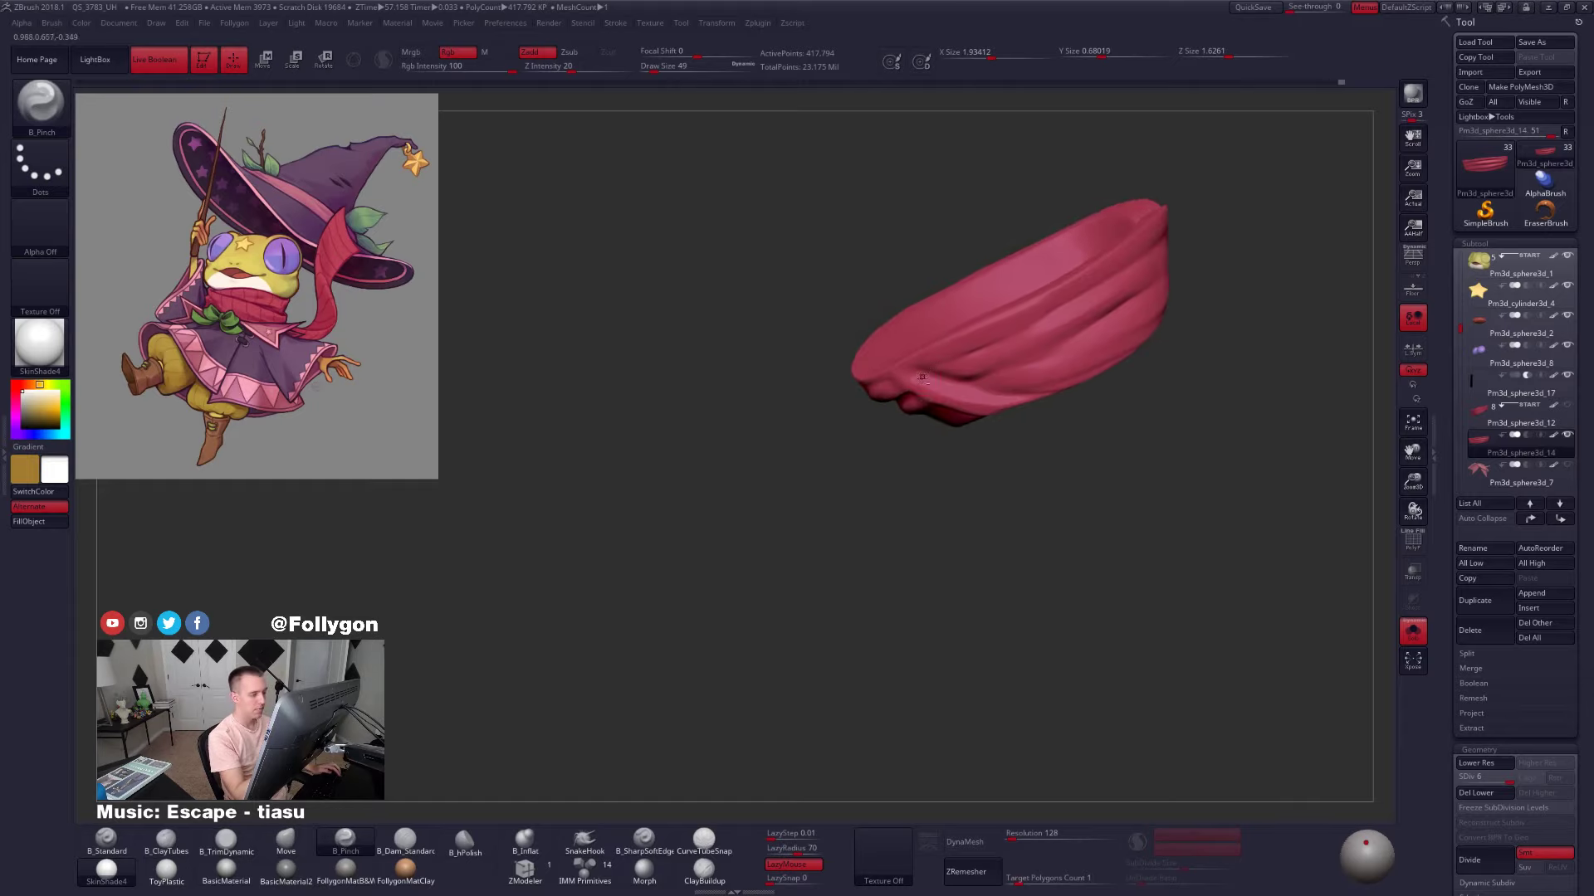
pyautogui.moveTo(1112, 292); pyautogui.dragTo(987, 347, button='right')
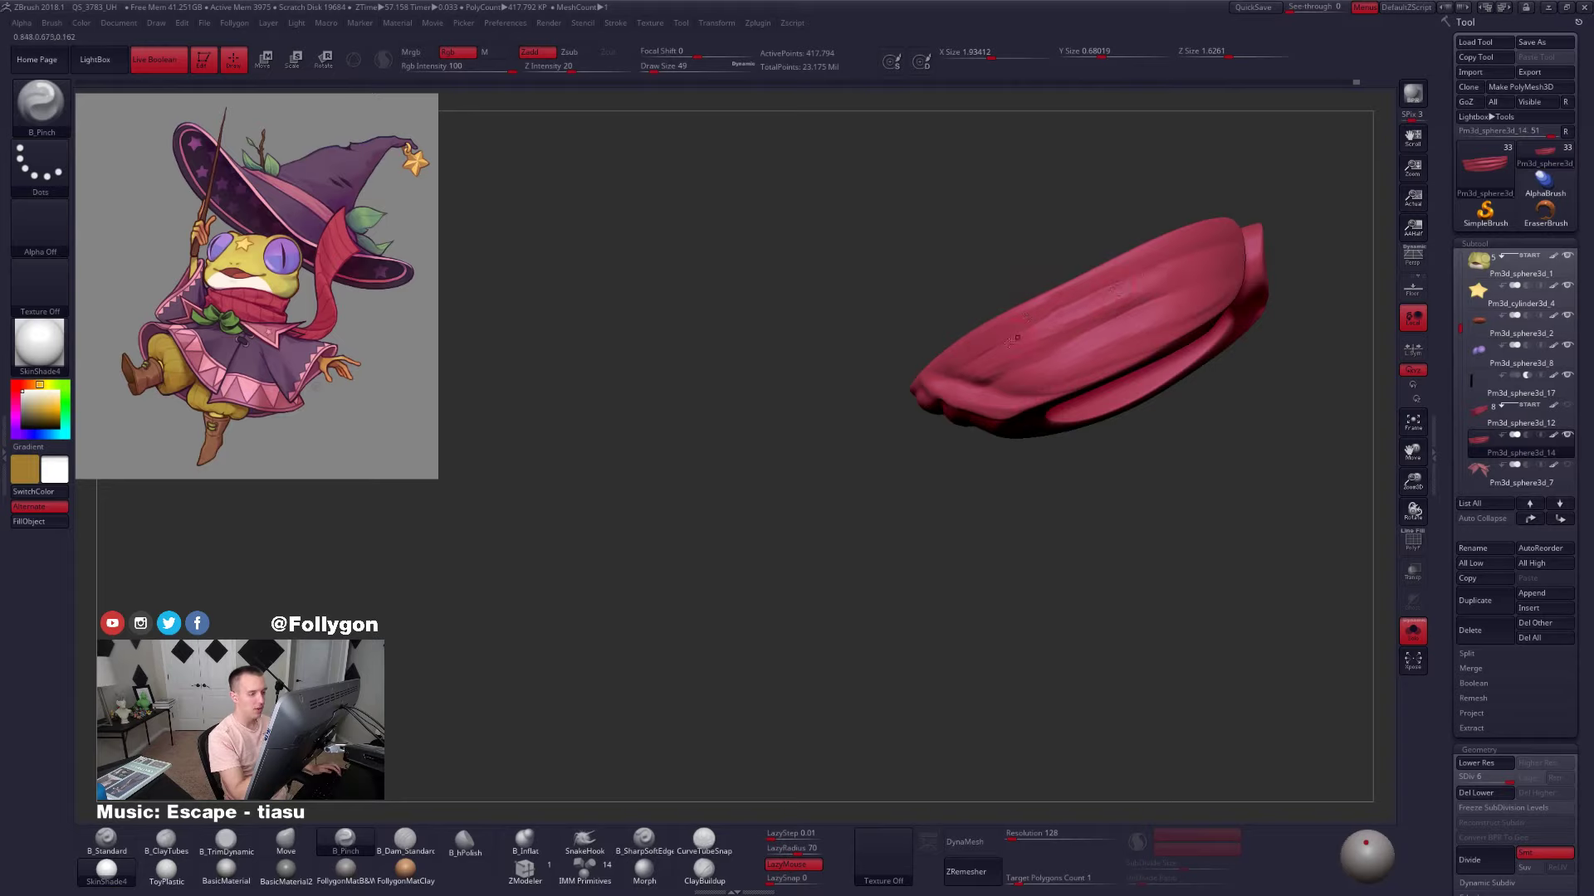
pyautogui.keyDown('alt'); pyautogui.moveTo(1140, 317); pyautogui.dragTo(1060, 331, button='right'); pyautogui.keyUp('alt')
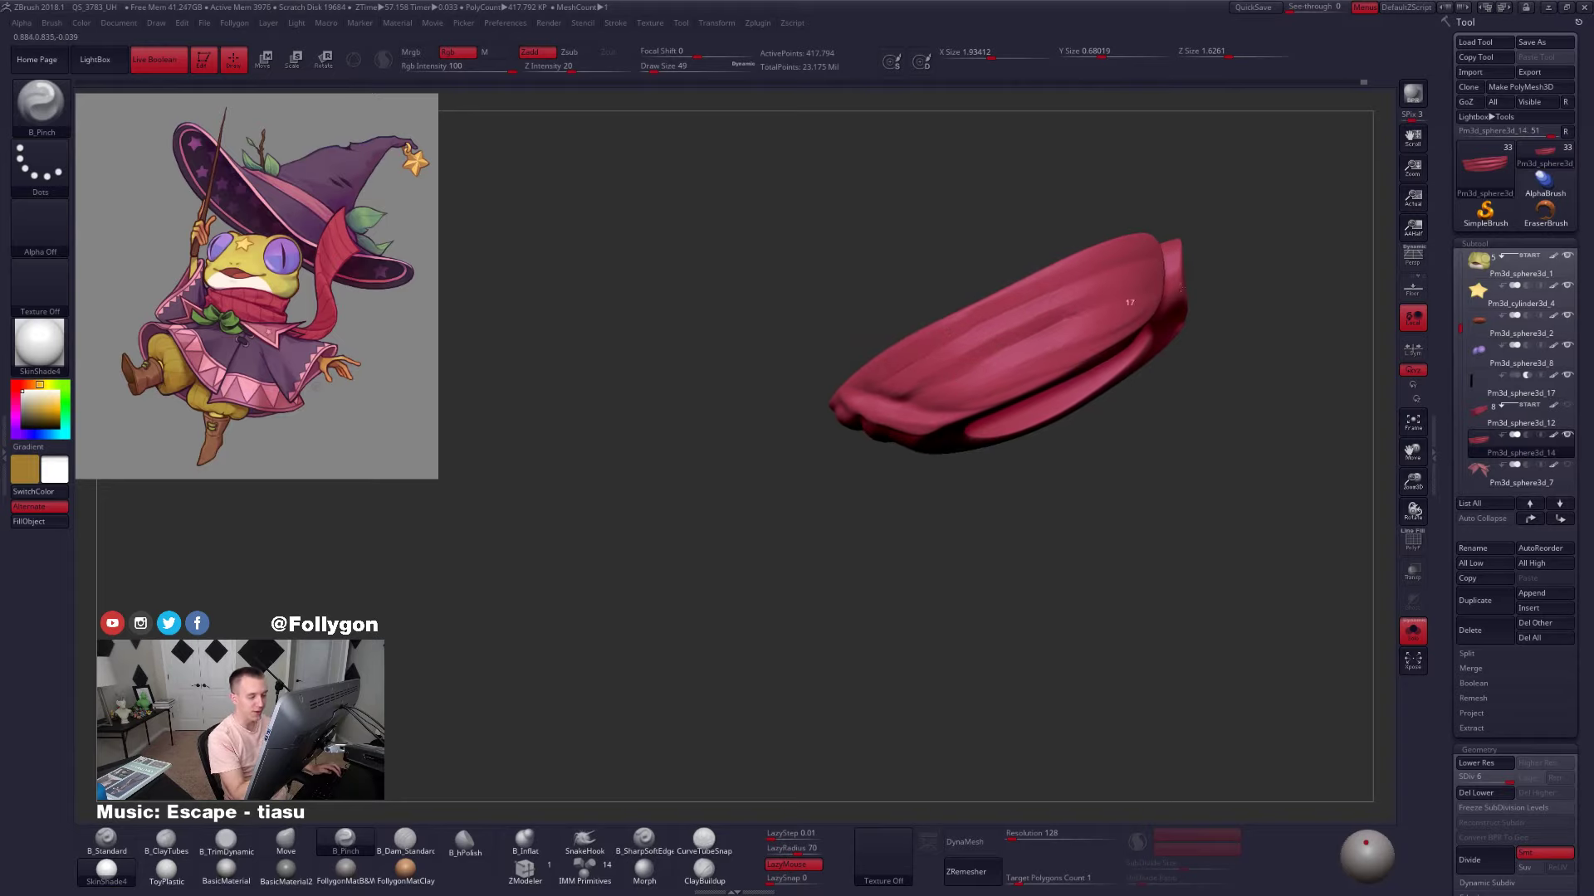
pyautogui.moveTo(902, 369); pyautogui.dragTo(854, 379, button='right')
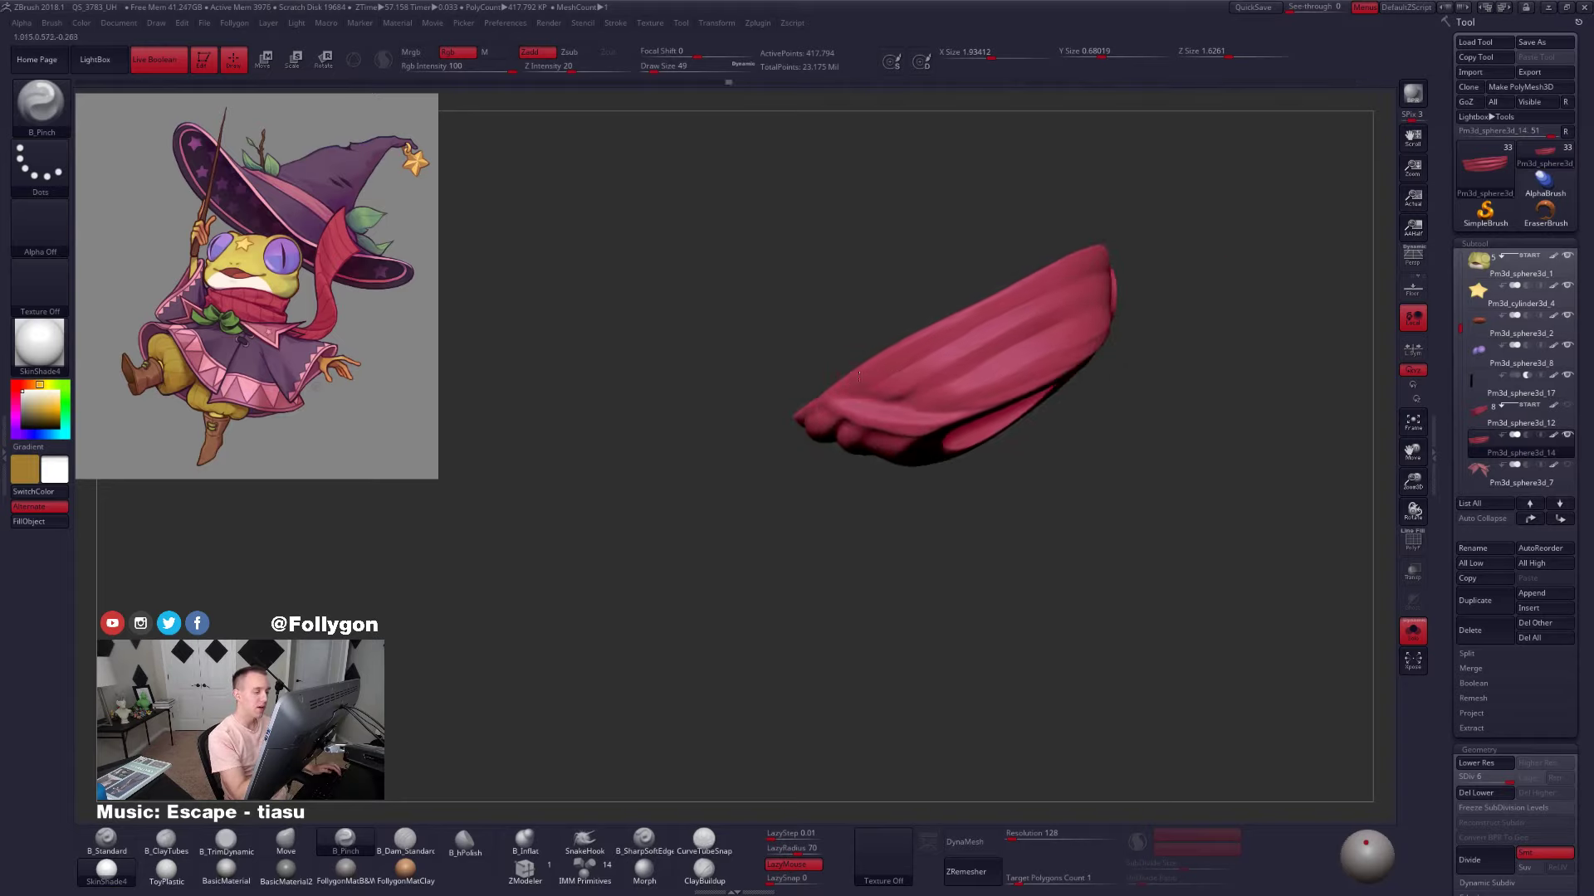
# Show the frog's head again and check the scarf against it, toggling the polygon wireframe on and off
pyautogui.moveTo(986, 355); pyautogui.dragTo(988, 444, button='right')
pyautogui.keyDown('alt'); pyautogui.moveTo(987, 444); pyautogui.dragTo(1116, 386, button='right'); pyautogui.keyUp('alt')
pyautogui.keyDown('alt'); pyautogui.moveTo(1163, 471); pyautogui.dragTo(1183, 436, button='right'); pyautogui.keyUp('alt')
pyautogui.hotkey('alt', 's')
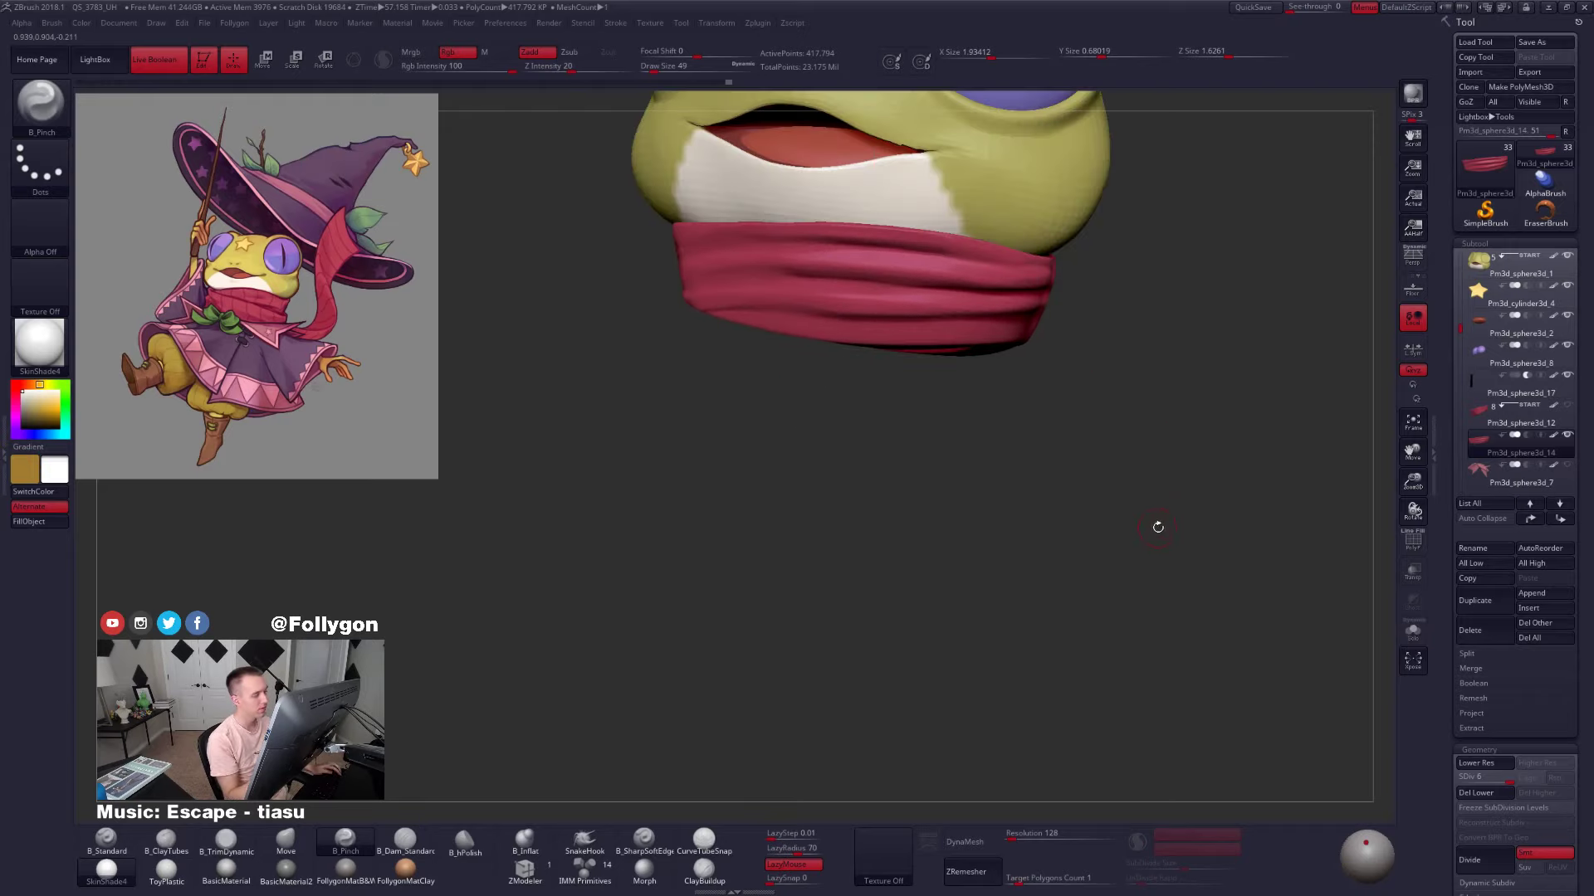
pyautogui.hotkey('shift', 'f')
pyautogui.hotkey('shift', 'f')
# Isolate the scarf and build up a long fold along the wide wrap's upper side with the B_ClayTubes brush
pyautogui.hotkey('alt', 's')
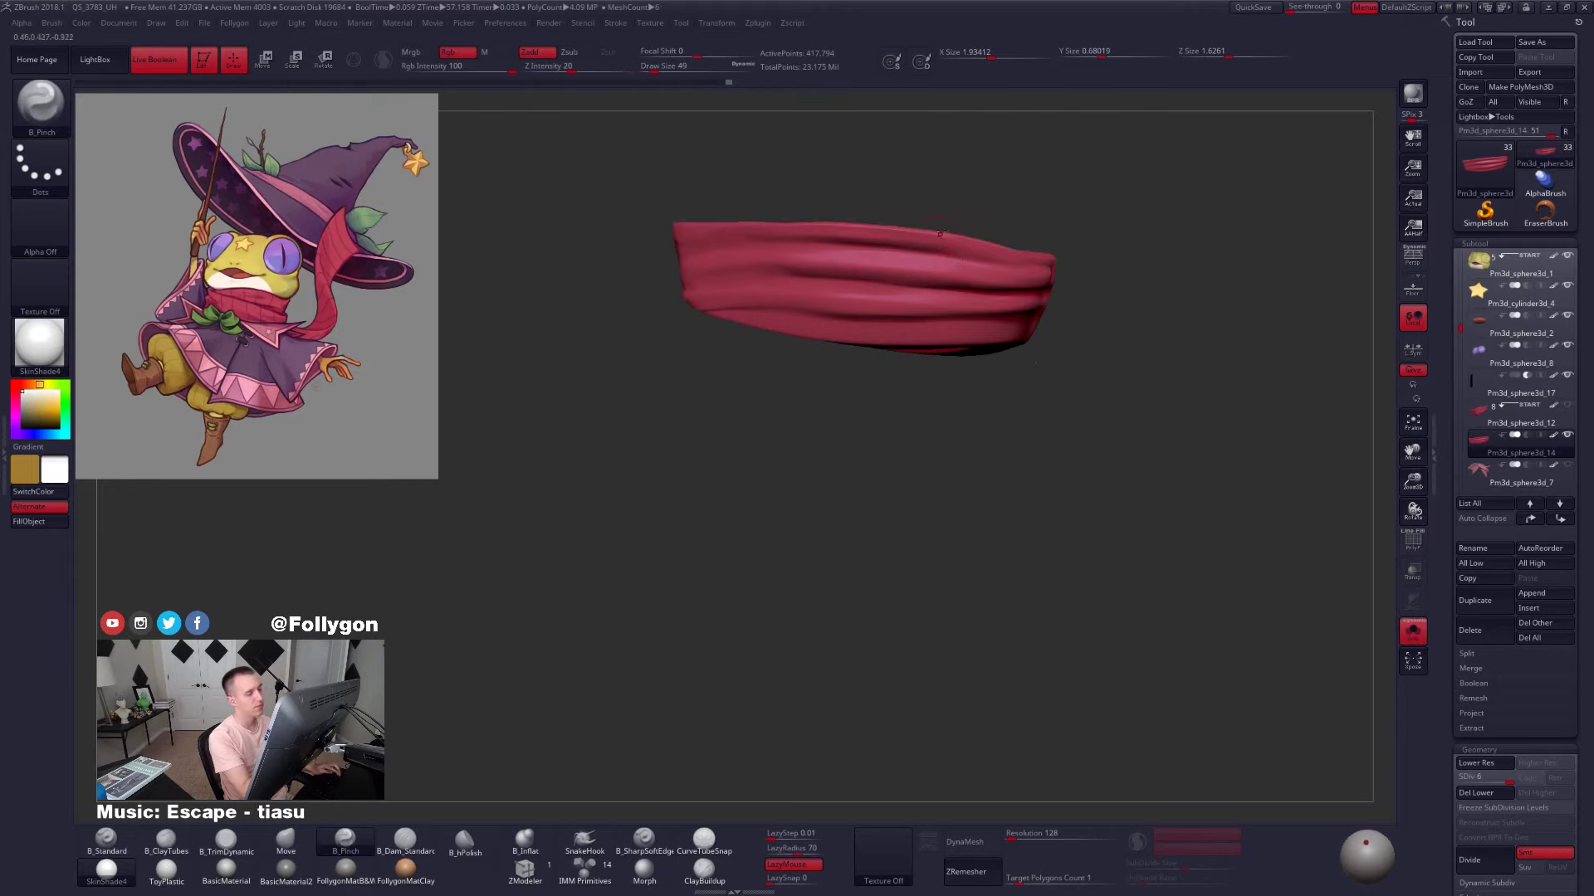
pyautogui.moveTo(1032, 362)
pyautogui.mouseDown(button='right')
pyautogui.moveTo(938, 284)
pyautogui.moveTo(946, 327)
pyautogui.moveTo(955, 269)
pyautogui.moveTo(851, 365)
pyautogui.mouseUp(button='right')
pyautogui.press('2')
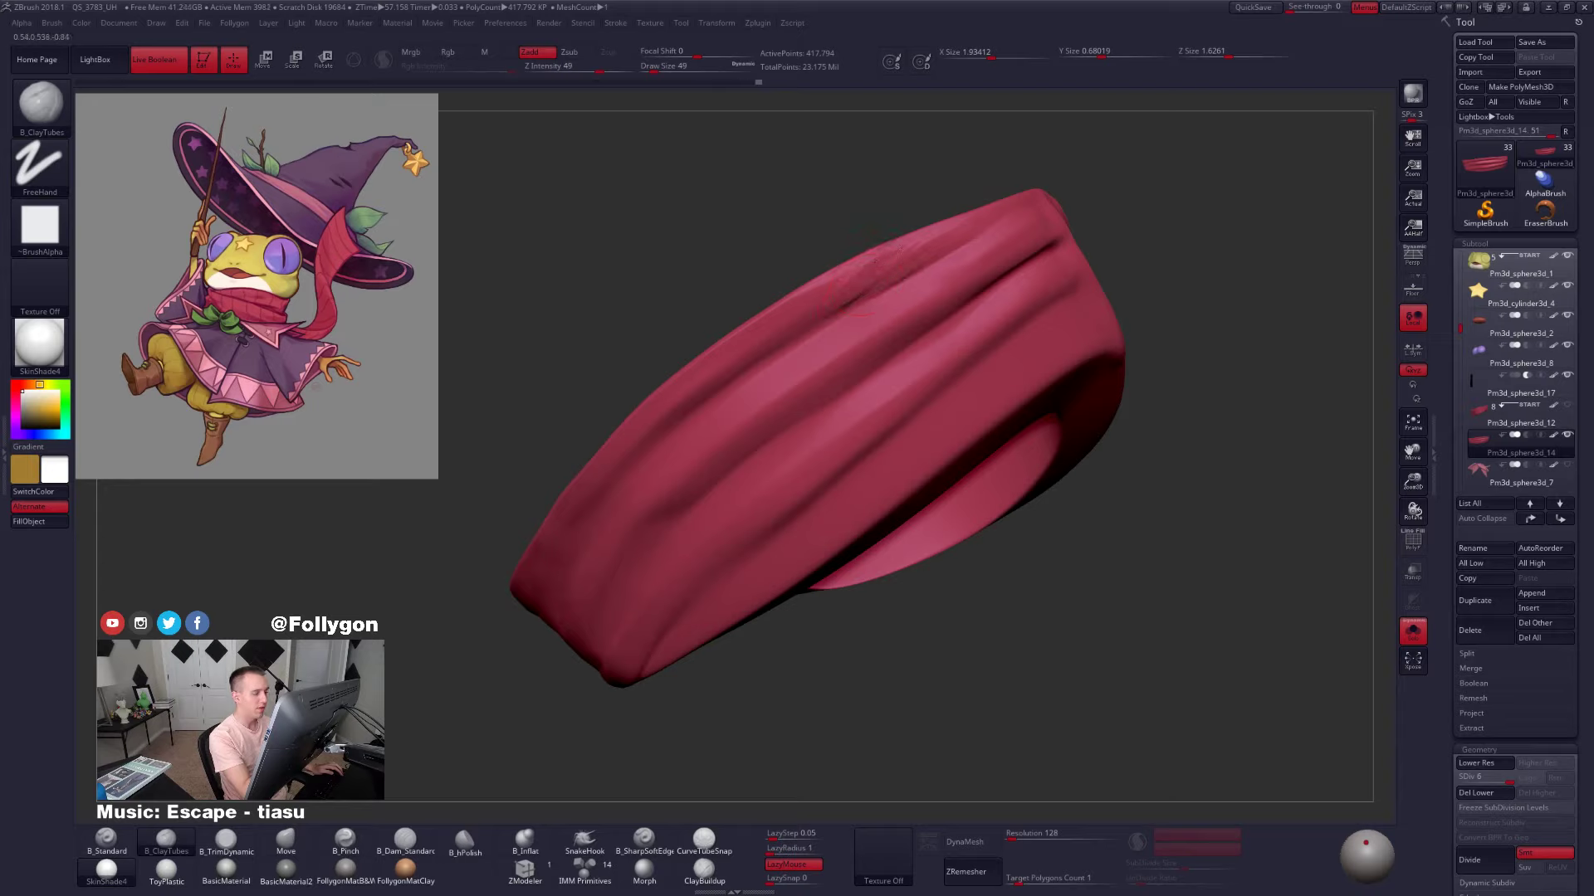
pyautogui.press('shift')
pyautogui.keyDown('shift'); pyautogui.moveTo(905, 267); pyautogui.dragTo(863, 290); pyautogui.keyUp('shift')
pyautogui.moveTo(863, 291)
pyautogui.mouseDown(button='right')
pyautogui.moveTo(830, 332)
pyautogui.moveTo(840, 390)
pyautogui.mouseUp(button='right')
pyautogui.press('space')
pyautogui.moveTo(912, 285); pyautogui.dragTo(775, 381)
pyautogui.moveTo(833, 303); pyautogui.dragTo(712, 431)
pyautogui.keyDown('alt'); pyautogui.moveTo(762, 394); pyautogui.dragTo(839, 341, button='right'); pyautogui.keyUp('alt')
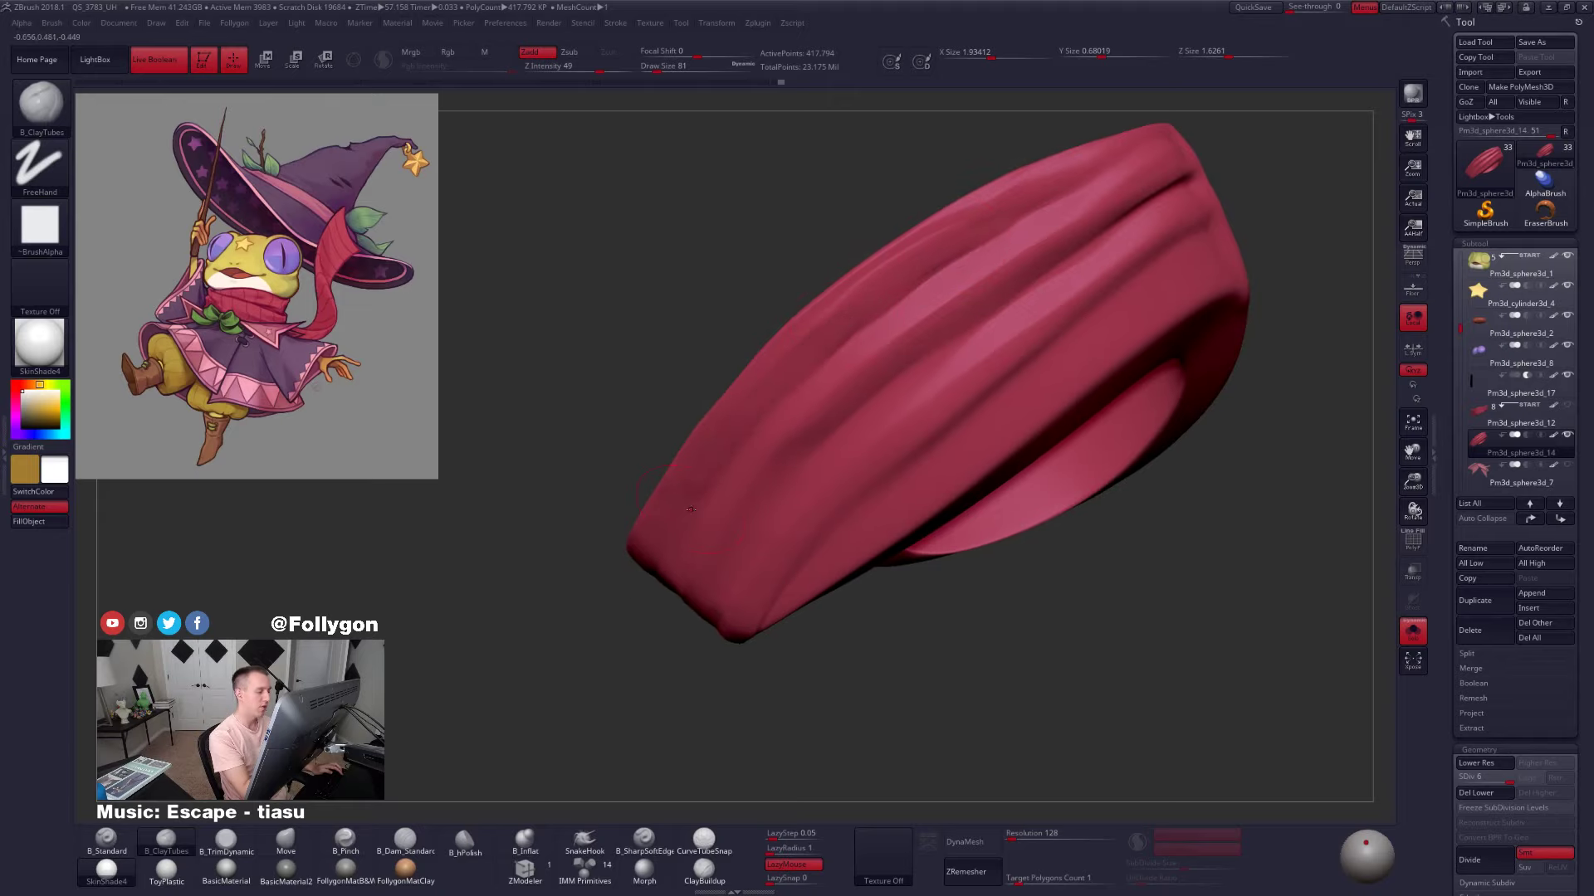
# Sculpt a long crease just below the wrap's upper rim with B_ClayTubes and smooth it into the surrounding folds
pyautogui.moveTo(988, 228); pyautogui.dragTo(822, 315)
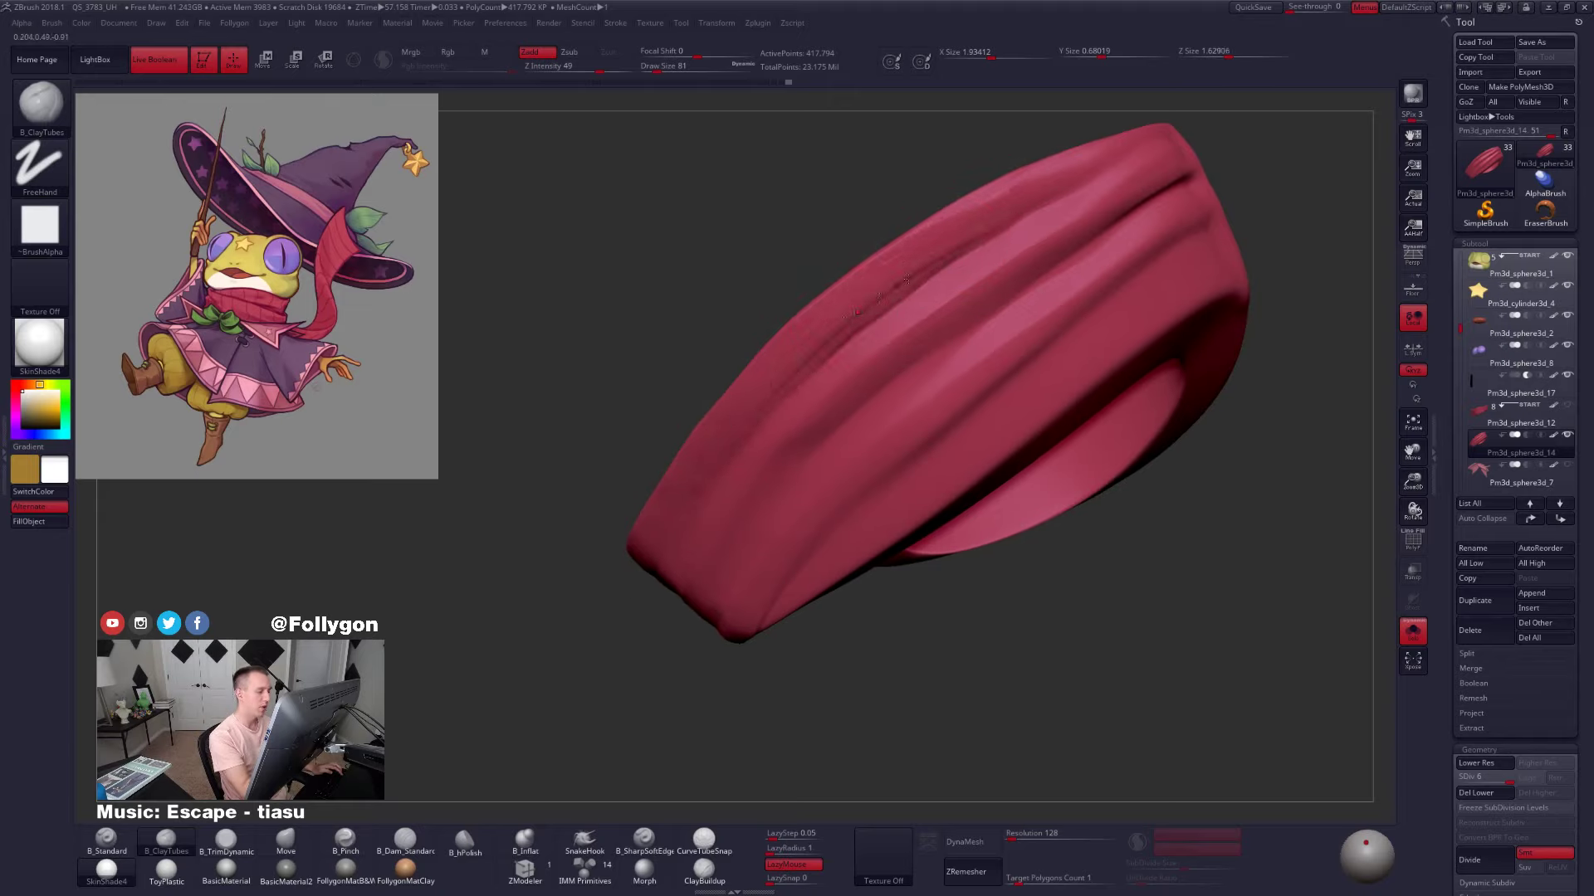
pyautogui.moveTo(913, 270); pyautogui.dragTo(739, 428)
pyautogui.moveTo(713, 495); pyautogui.dragTo(685, 508, button='right')
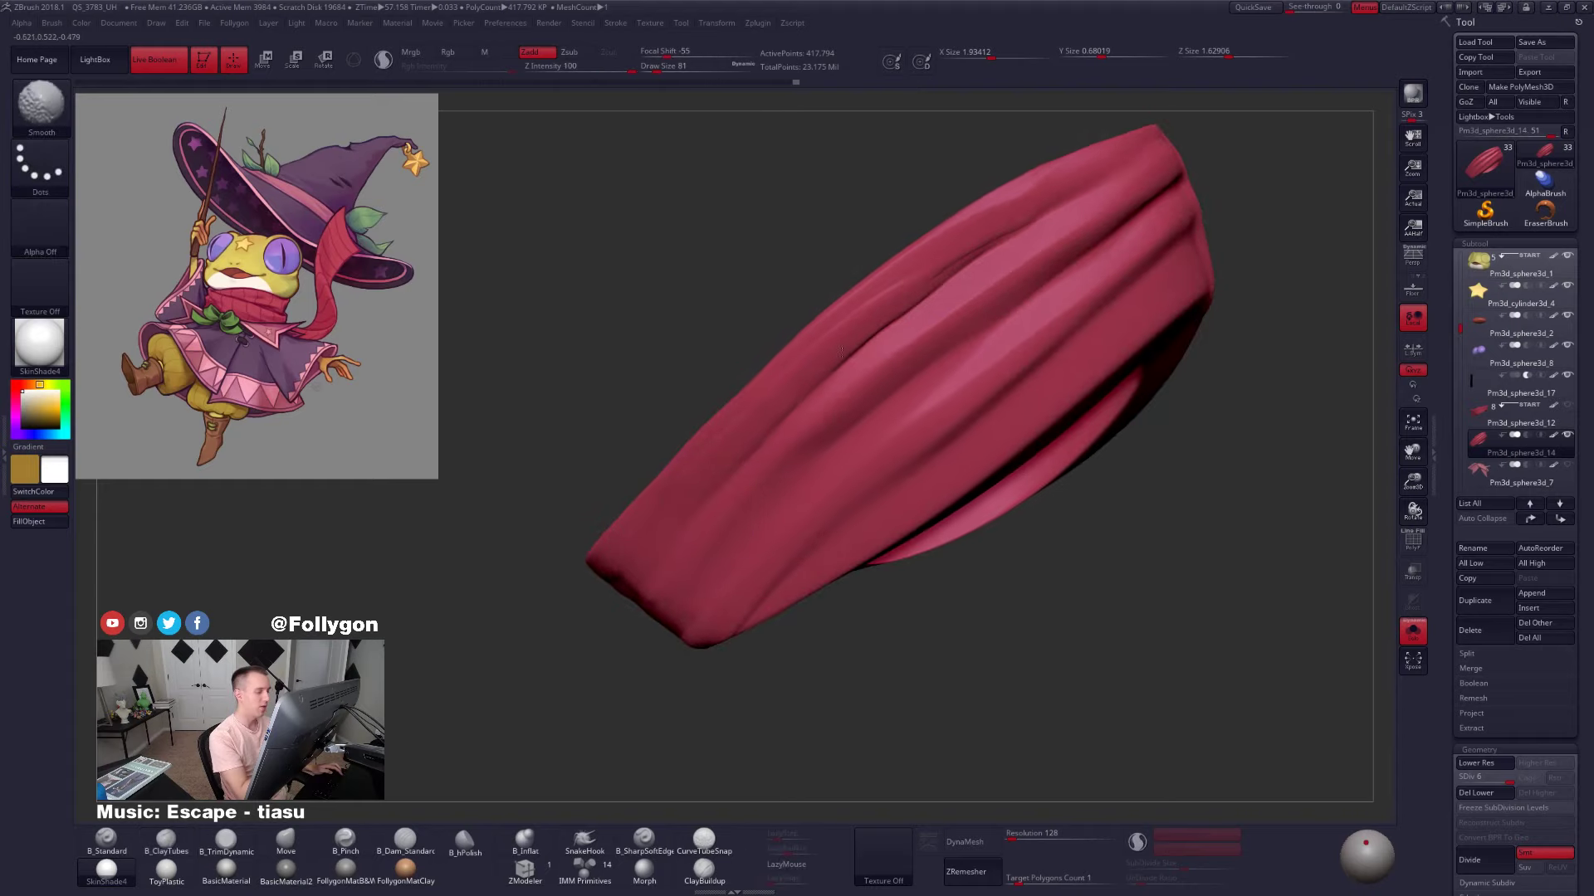
pyautogui.keyDown('shift'); pyautogui.moveTo(821, 382); pyautogui.dragTo(953, 267); pyautogui.keyUp('shift')
pyautogui.moveTo(946, 299)
pyautogui.mouseDown(button='right')
pyautogui.moveTo(1021, 320)
pyautogui.moveTo(942, 313)
pyautogui.moveTo(954, 257)
pyautogui.mouseUp(button='right')
pyautogui.press('space')
# Shape the fold end near the corner of the wrap and flatten its surface with the B_TrimDynamic brush
pyautogui.moveTo(1104, 390); pyautogui.dragTo(998, 373, button='right')
pyautogui.press('space')
pyautogui.moveTo(1041, 289); pyautogui.dragTo(1103, 253)
pyautogui.press('3')
pyautogui.press('space')
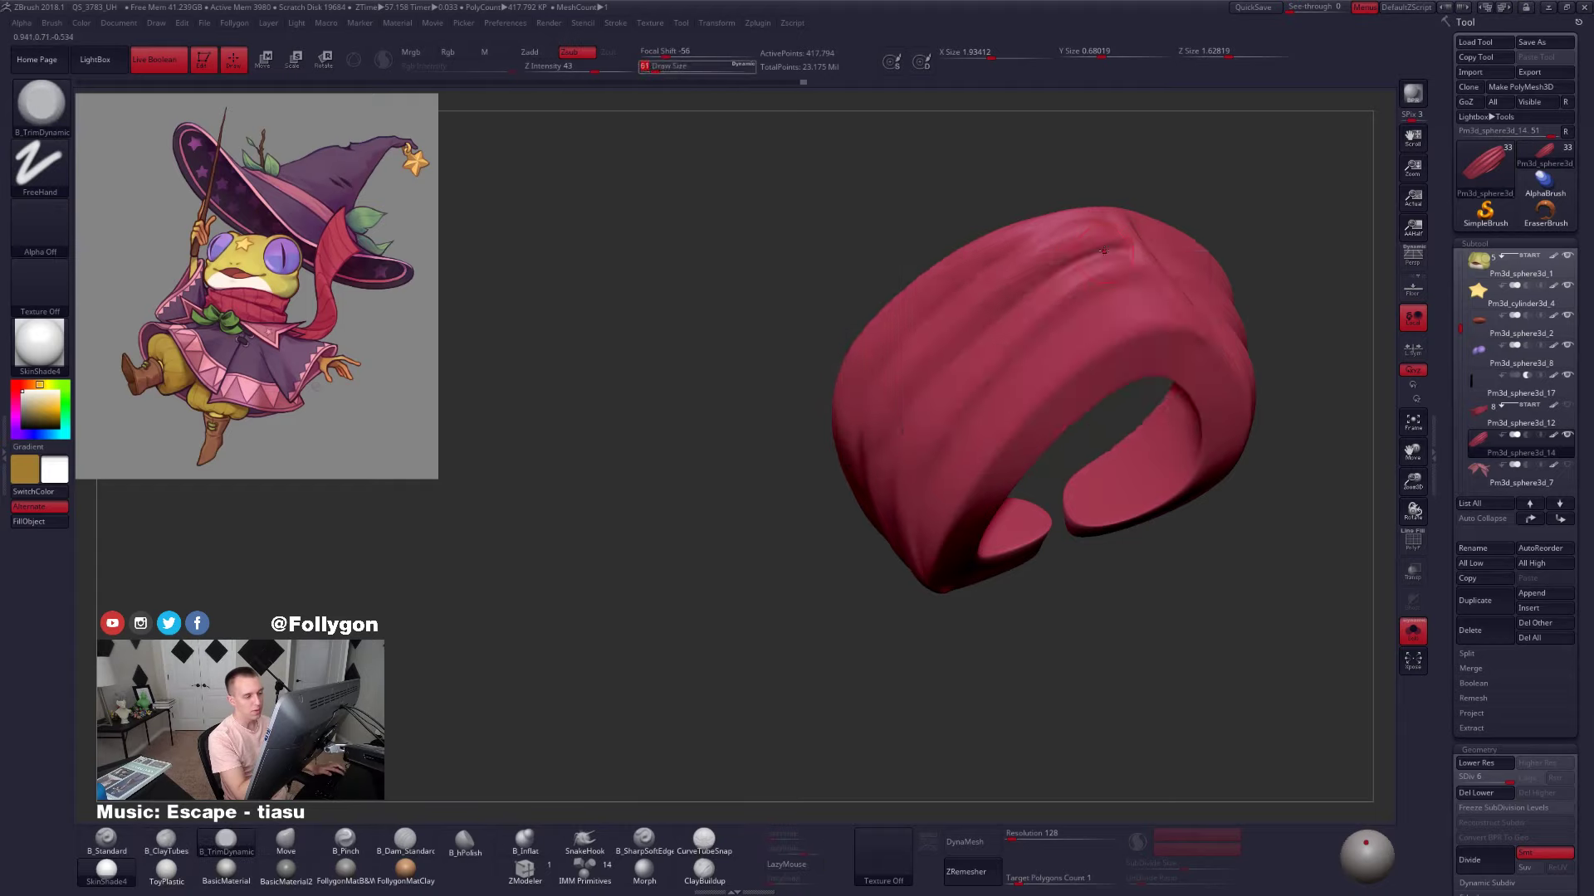
pyautogui.moveTo(1149, 200); pyautogui.dragTo(1121, 249, button='right')
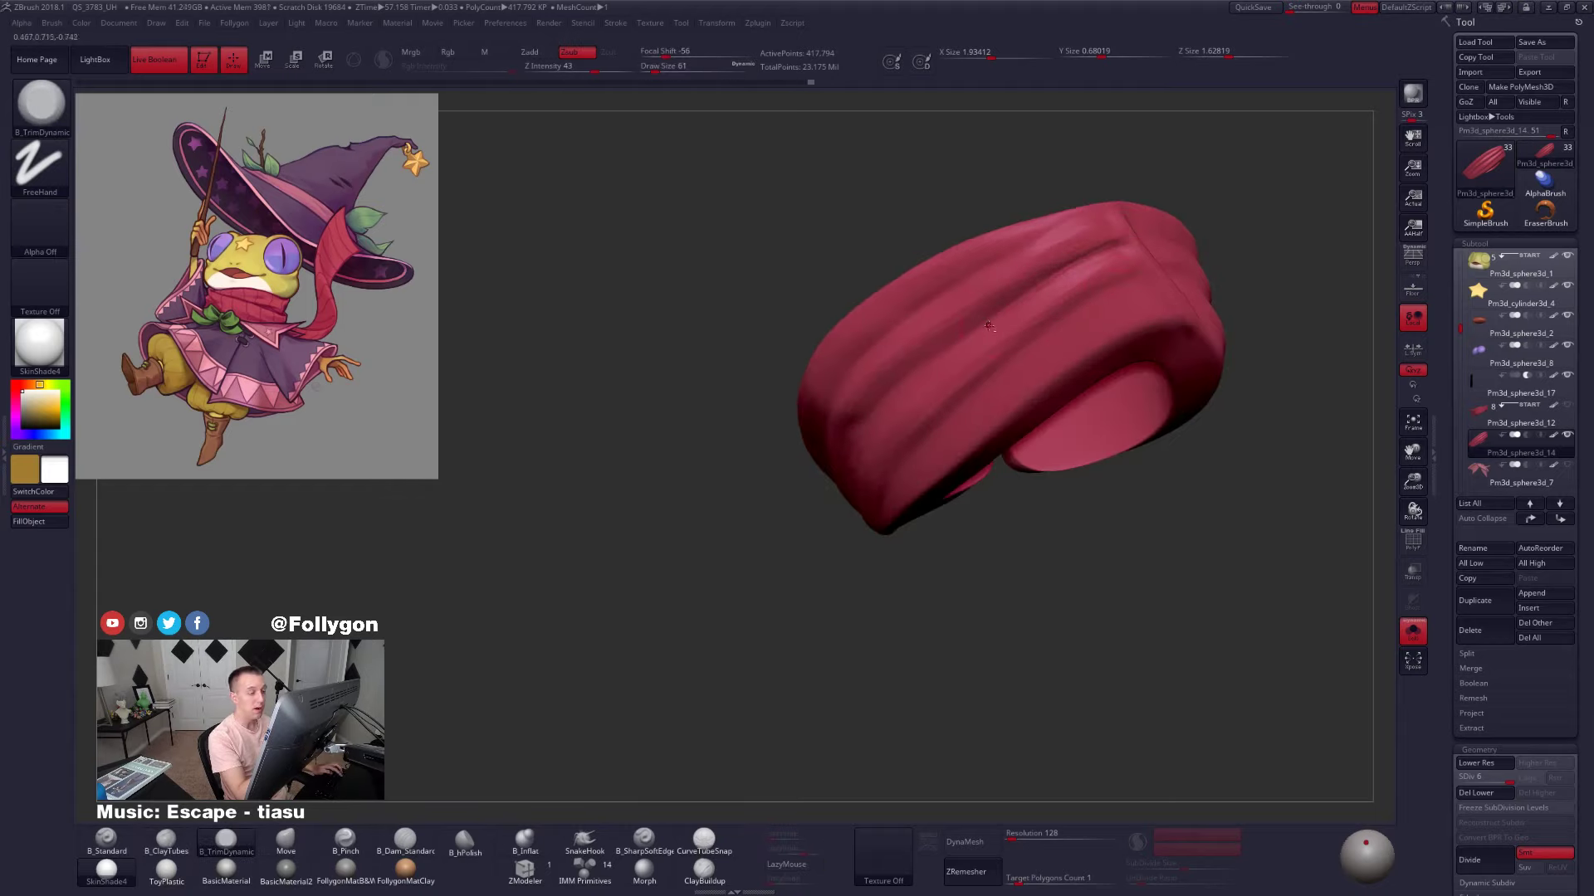
pyautogui.moveTo(1027, 294); pyautogui.dragTo(1019, 295, button='right')
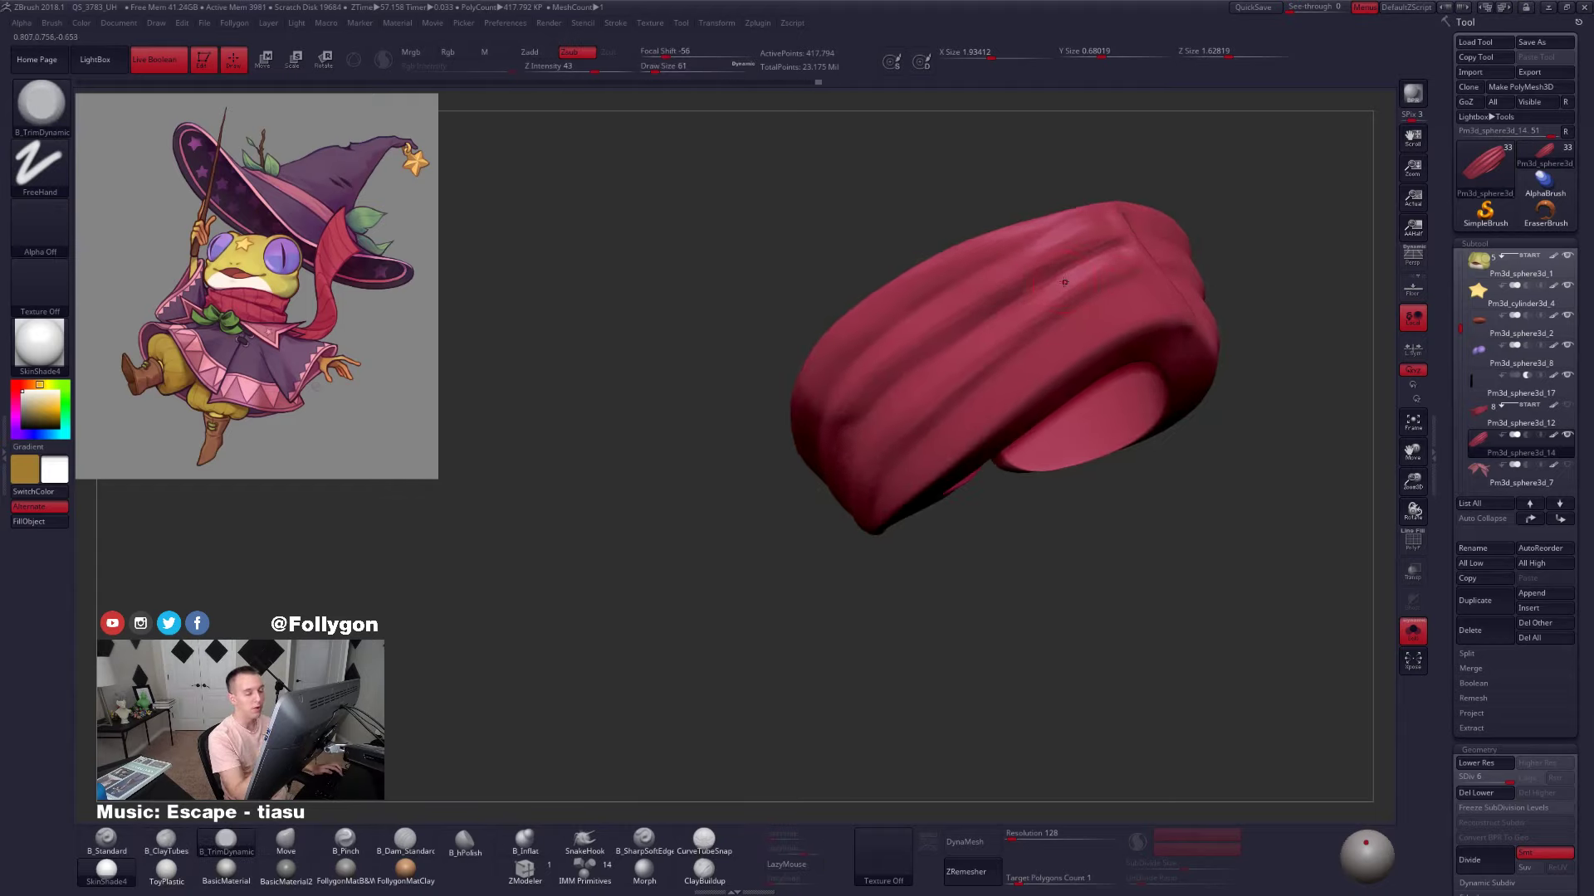
# Try reshaping the folds on the front of the wrap with the Move brush, and undo the strokes
pyautogui.press('5')
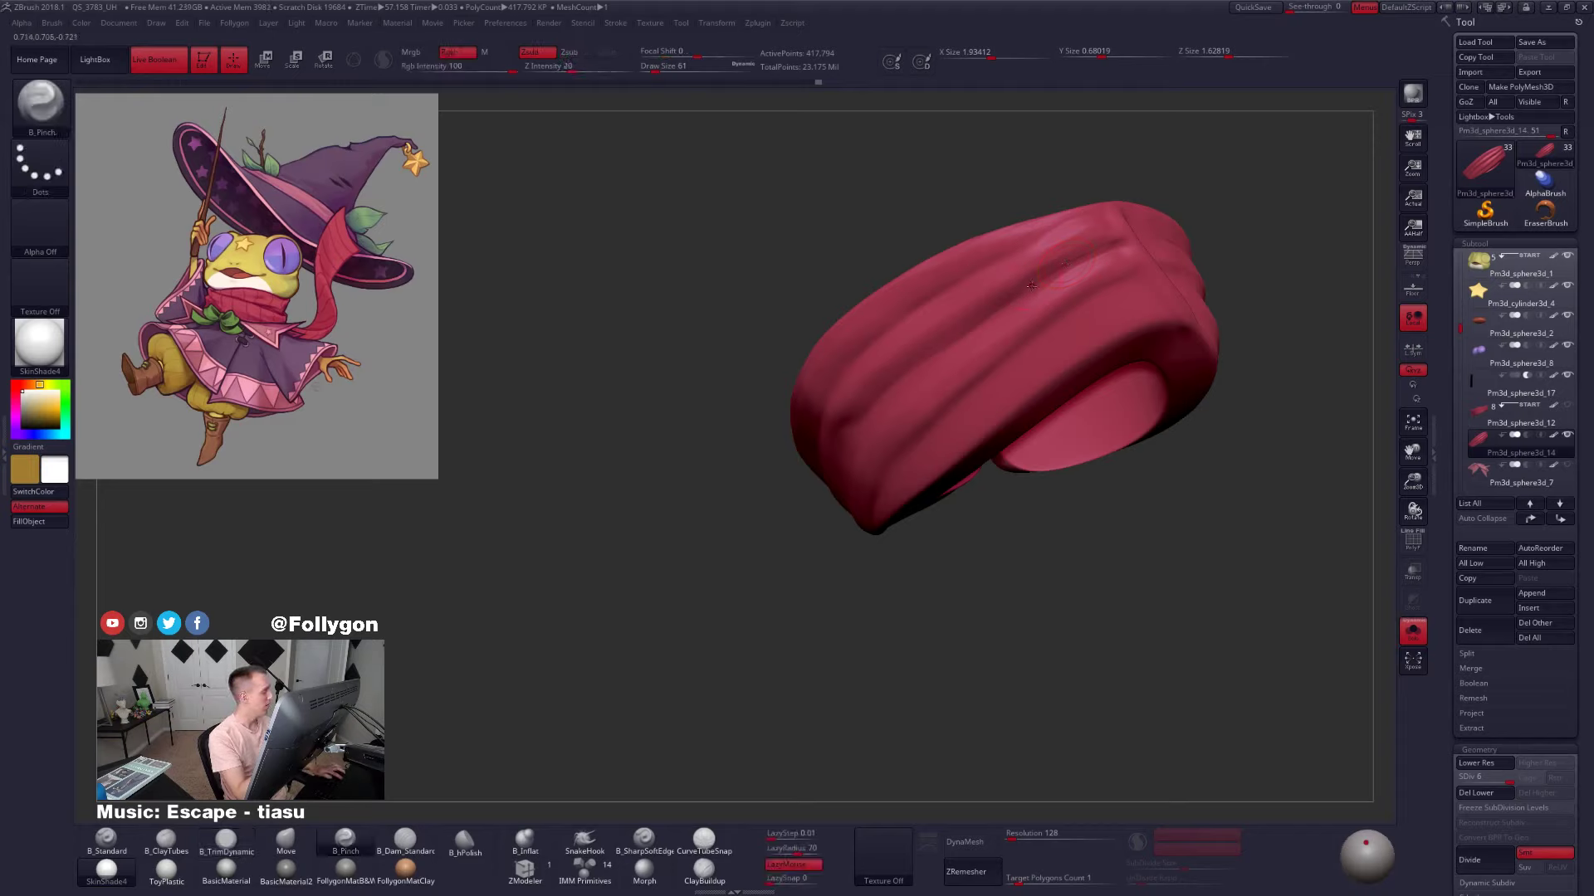
pyautogui.moveTo(1036, 309); pyautogui.dragTo(1004, 336, button='right')
pyautogui.press('4')
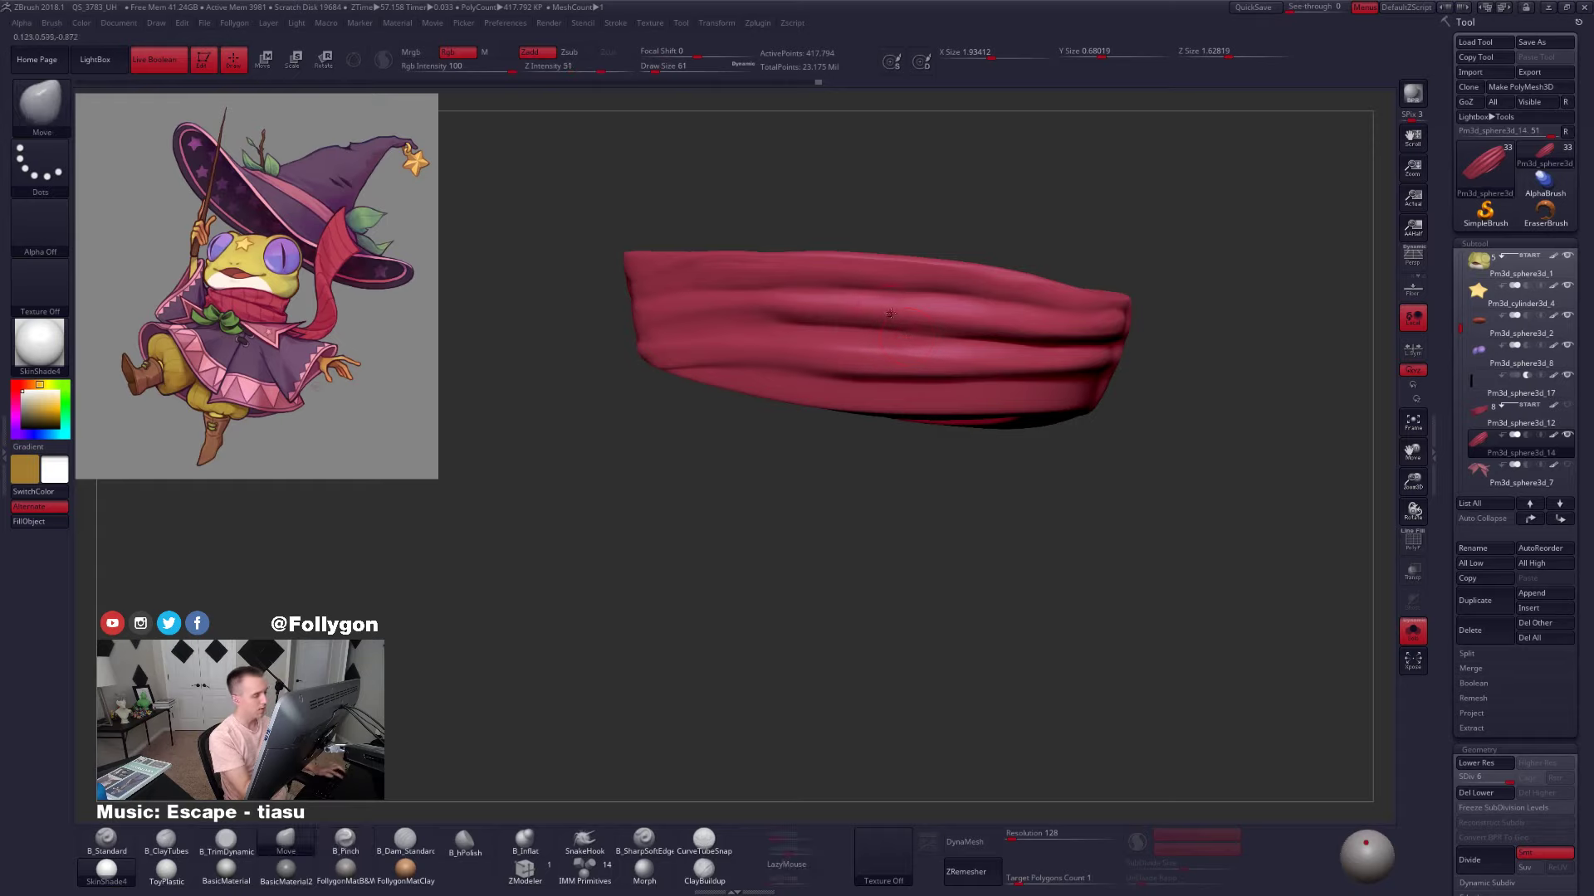
pyautogui.press('s')
pyautogui.moveTo(752, 287); pyautogui.dragTo(733, 310)
pyautogui.hotkey('ctrl', 'z')
pyautogui.press('5')
pyautogui.hotkey('ctrl', 'z')
# Set the B_Pinch brush to draw size 43 and sharpen the long ridges across the front of the wrap
pyautogui.press('space')
pyautogui.moveTo(848, 304); pyautogui.dragTo(960, 323)
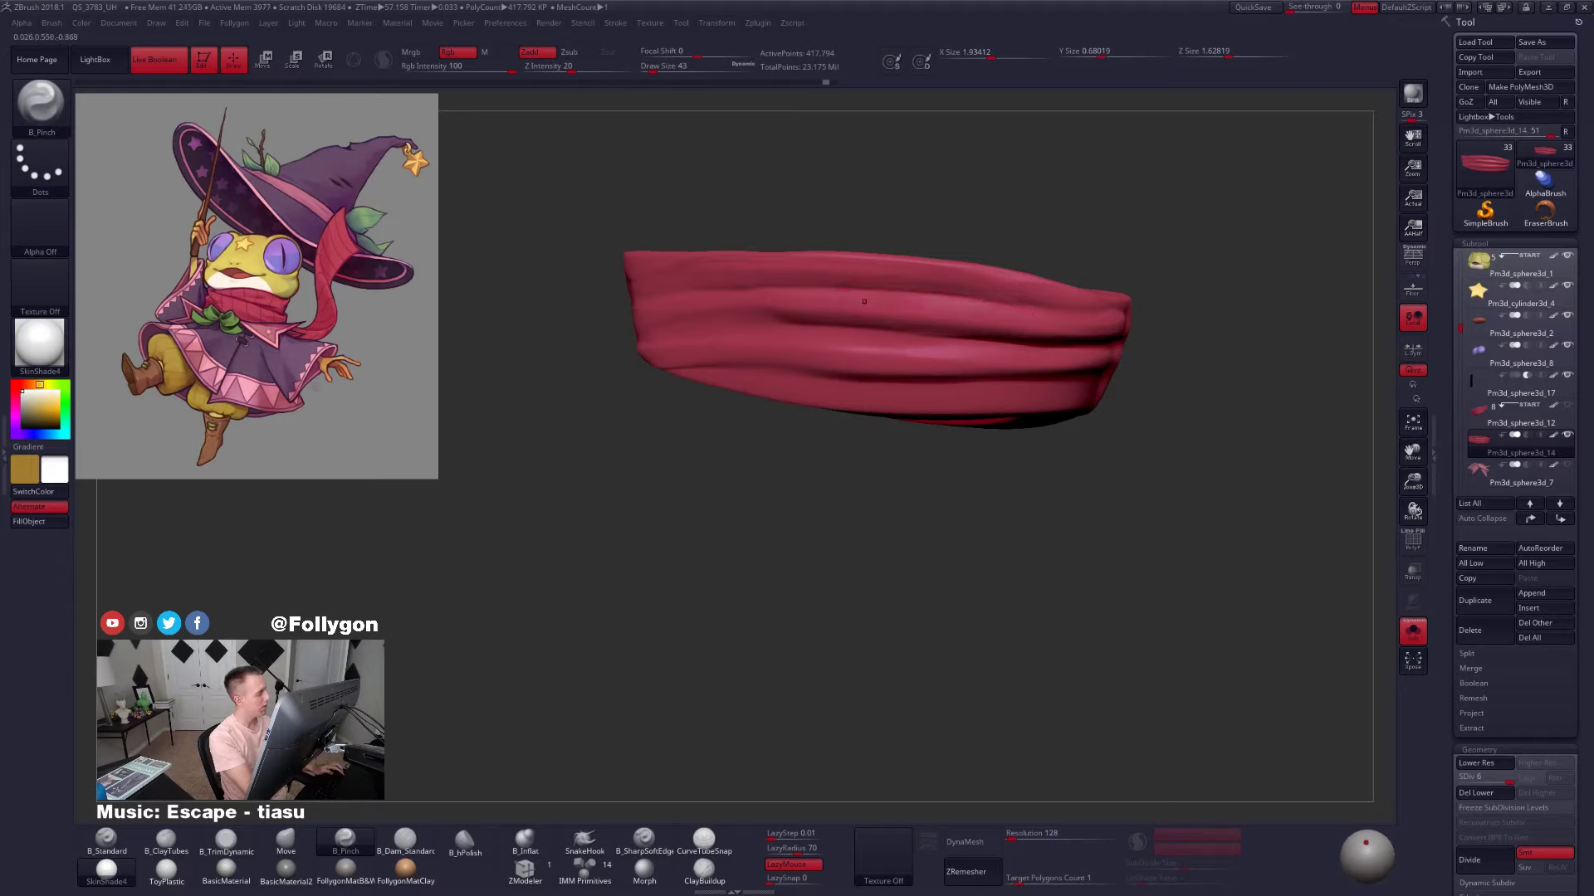
pyautogui.moveTo(1008, 367); pyautogui.dragTo(1086, 361, button='right')
pyautogui.moveTo(1032, 347); pyautogui.dragTo(787, 321)
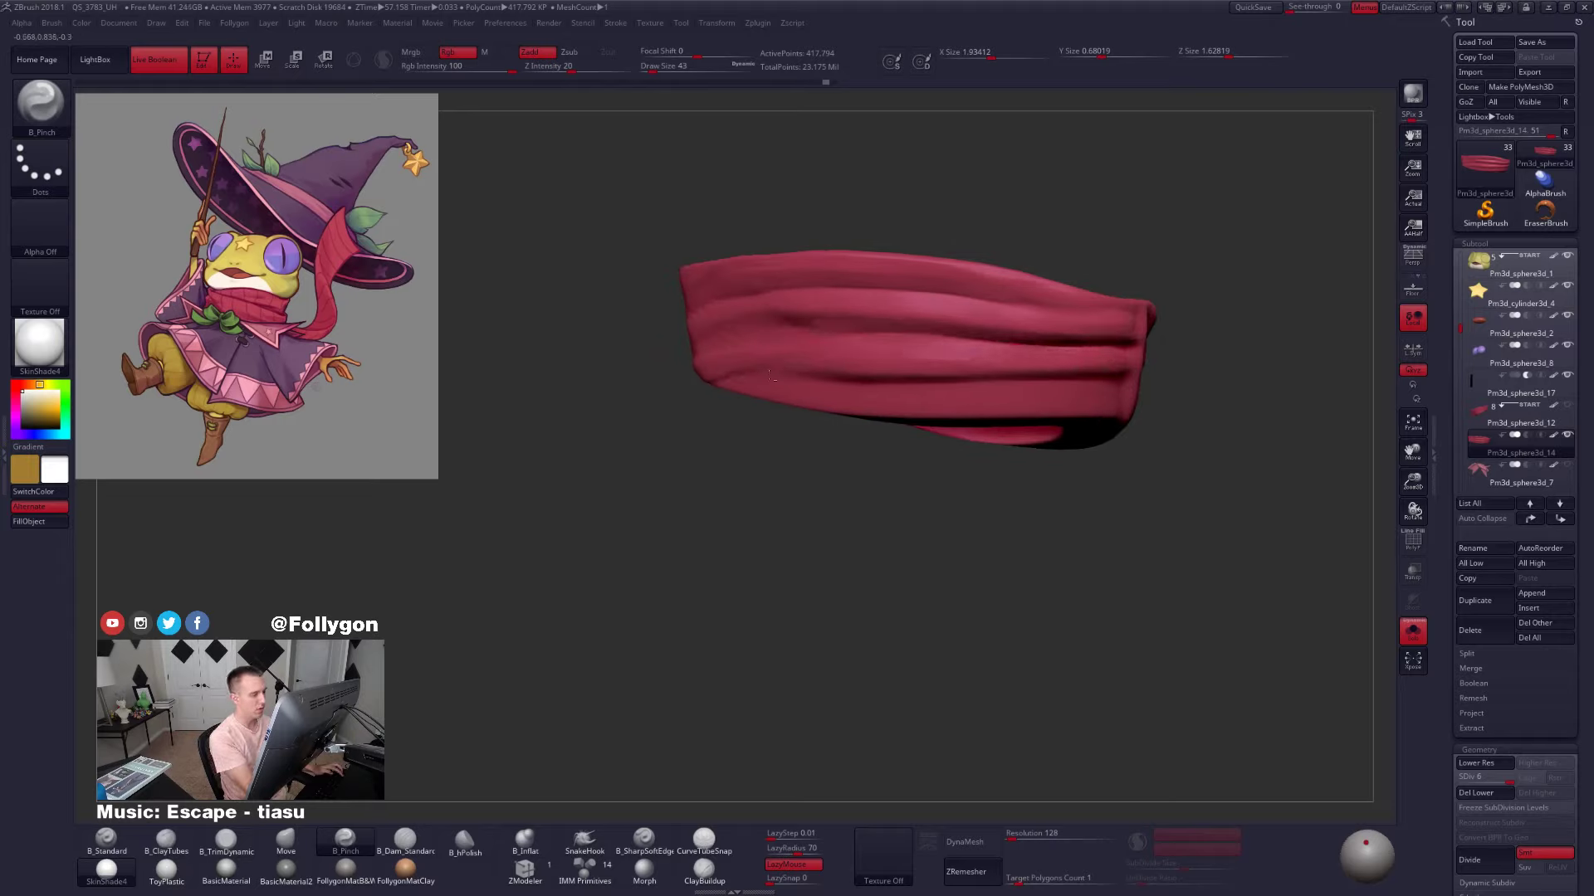
pyautogui.moveTo(1103, 346)
pyautogui.mouseDown()
pyautogui.moveTo(819, 348)
pyautogui.moveTo(788, 376)
pyautogui.mouseUp()
pyautogui.moveTo(805, 444)
pyautogui.keyDown('alt'); pyautogui.mouseDown(button='right')
pyautogui.moveTo(793, 437)
pyautogui.moveTo(1008, 407)
pyautogui.moveTo(1152, 421)
pyautogui.mouseUp(button='right'); pyautogui.keyUp('alt')
# Show the frog's head again and convert the scarf wrap to DynaMesh without freezing its subdivision levels
pyautogui.hotkey('alt', 's')
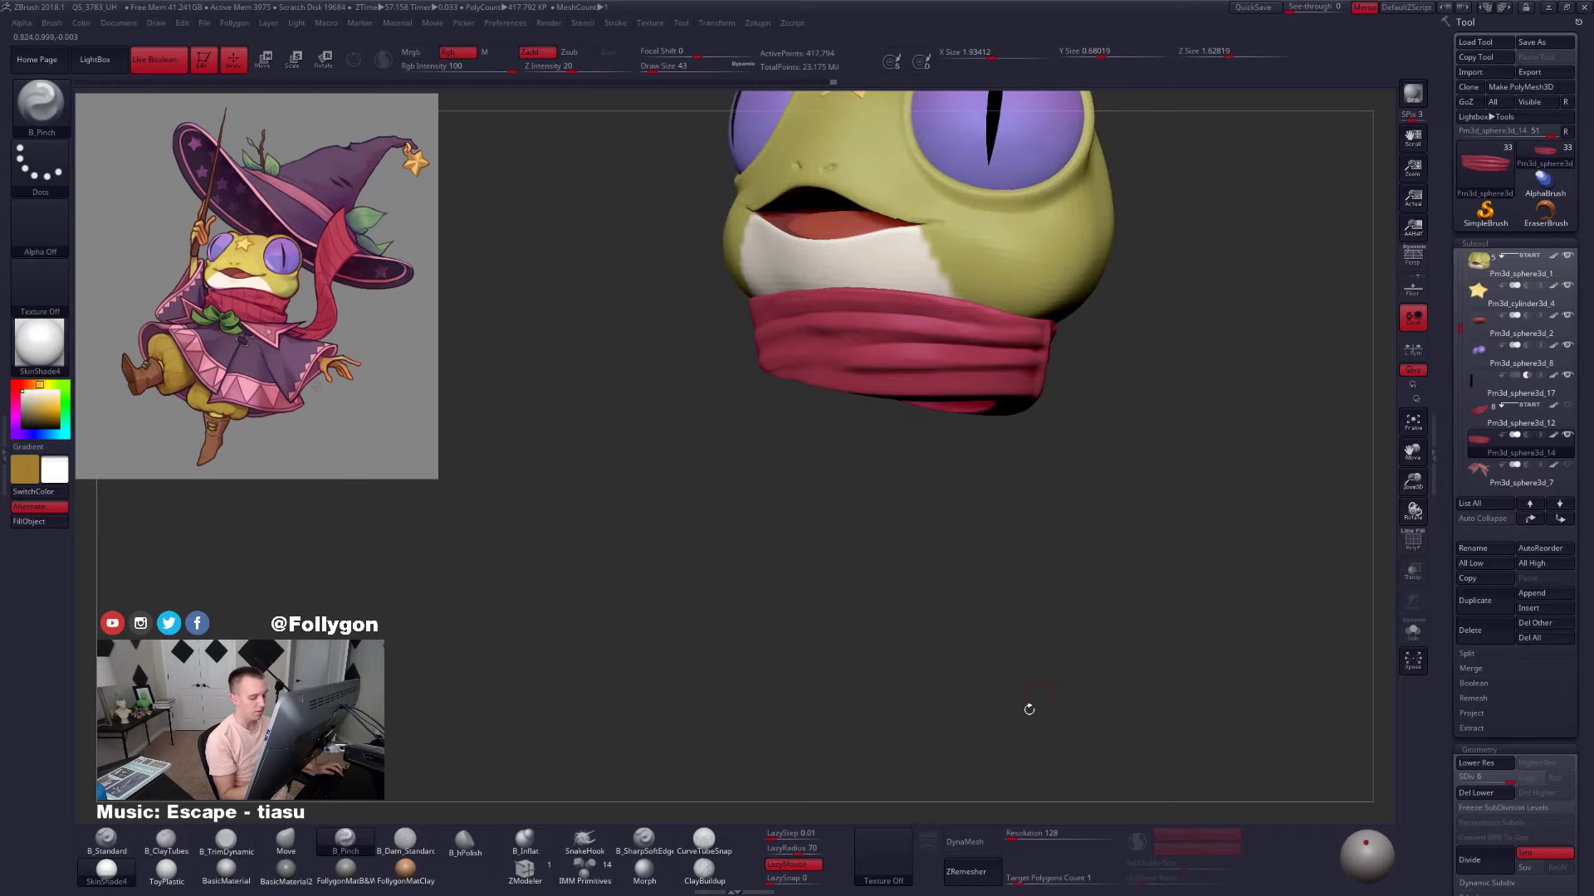
pyautogui.click(976, 848)
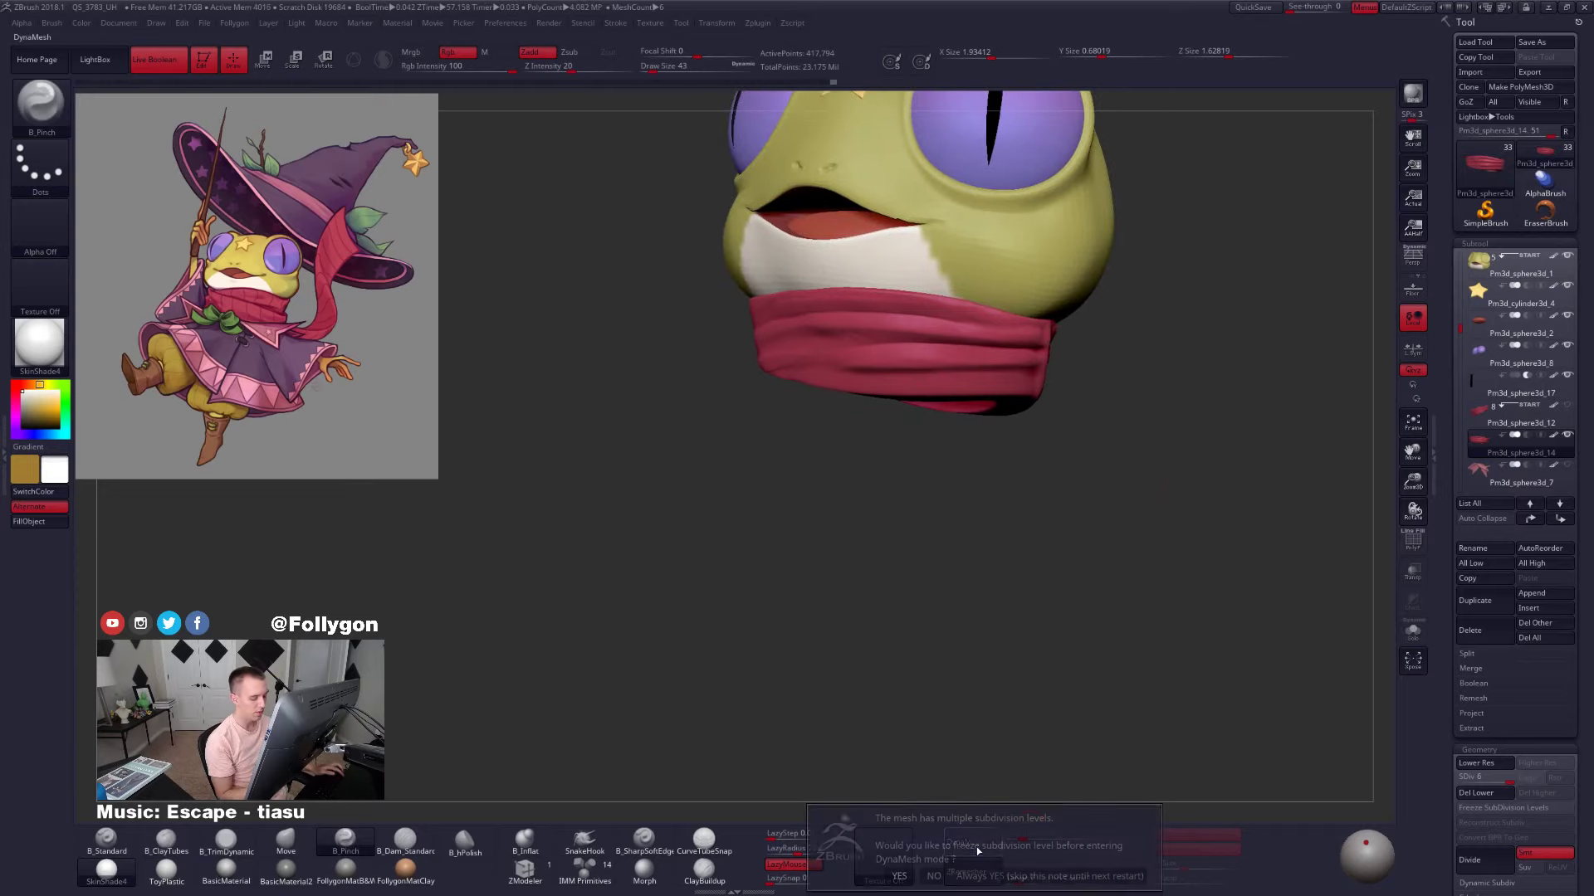
pyautogui.click(934, 877)
pyautogui.moveTo(948, 367)
pyautogui.keyDown('alt'); pyautogui.mouseDown(button='right')
pyautogui.moveTo(871, 355)
pyautogui.moveTo(938, 344)
pyautogui.mouseUp(button='right'); pyautogui.keyUp('alt')
# Isolate the wrap and plane its upper and middle front folds with the B_TrimDynamic brush
pyautogui.hotkey('alt', 's')
pyautogui.rightClick(789, 332)
pyautogui.press('3')
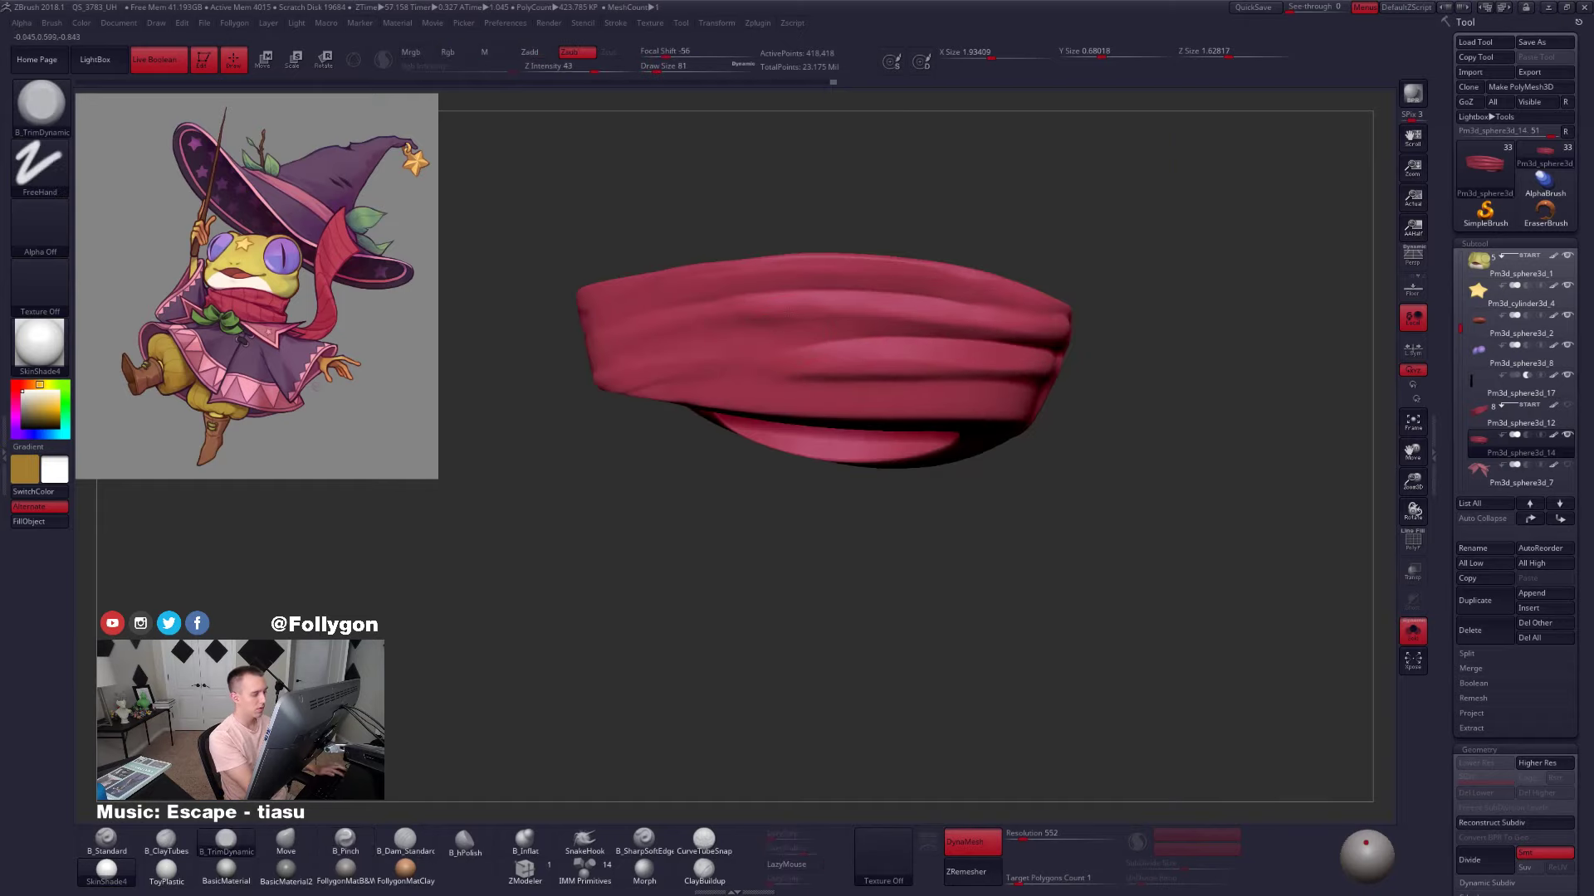
pyautogui.moveTo(801, 309); pyautogui.dragTo(776, 307)
pyautogui.keyDown('alt'); pyautogui.moveTo(780, 309); pyautogui.dragTo(847, 312, button='right'); pyautogui.keyUp('alt')
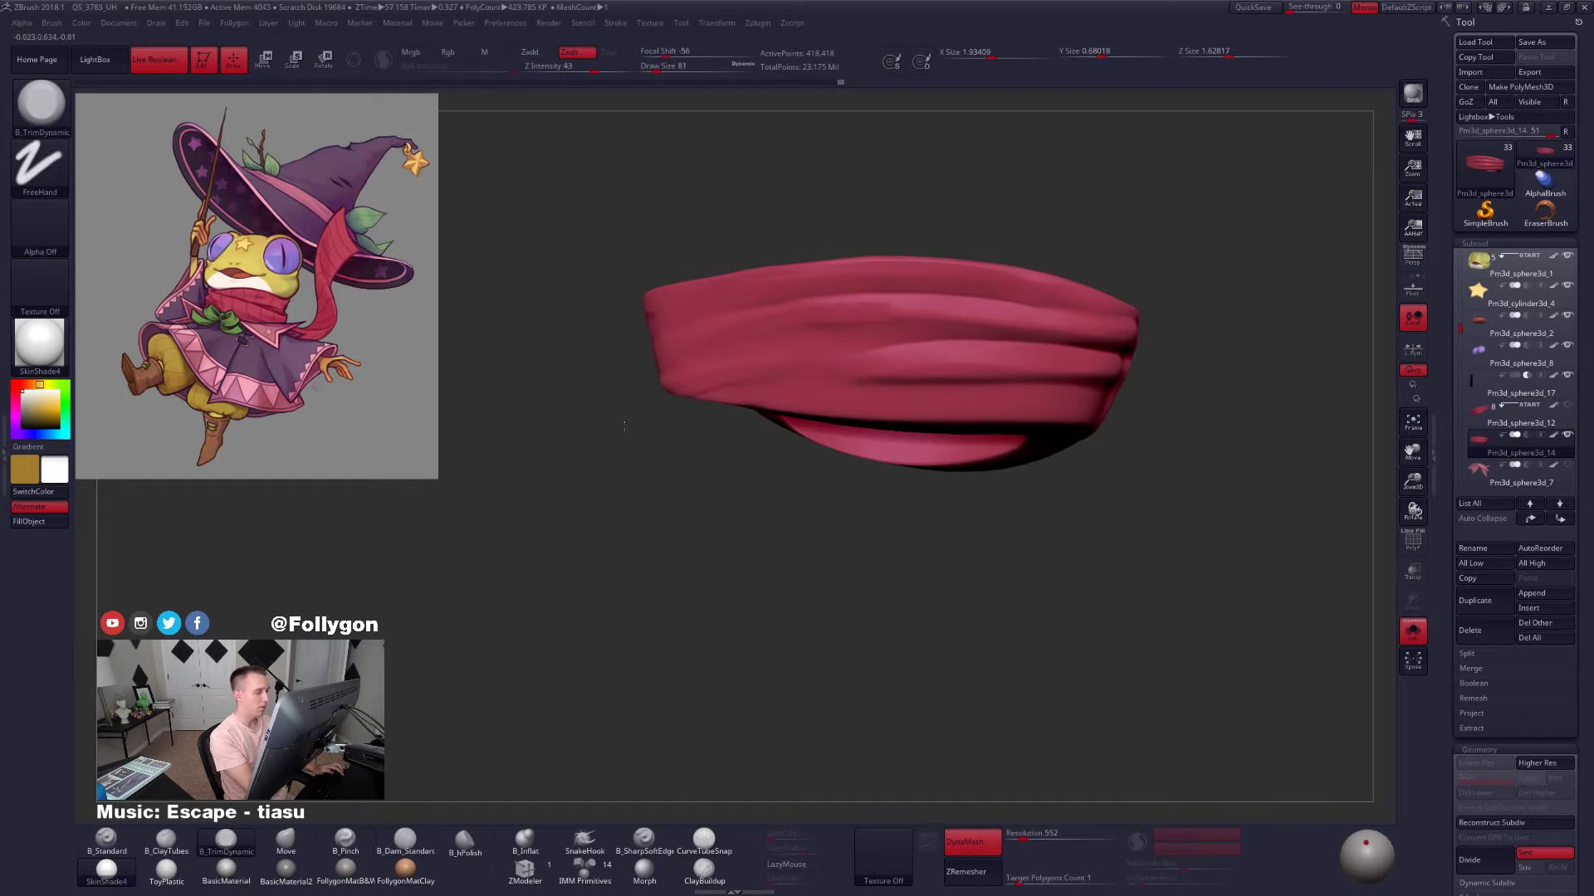
pyautogui.moveTo(895, 368); pyautogui.dragTo(916, 369)
pyautogui.moveTo(737, 397); pyautogui.dragTo(720, 395, button='right')
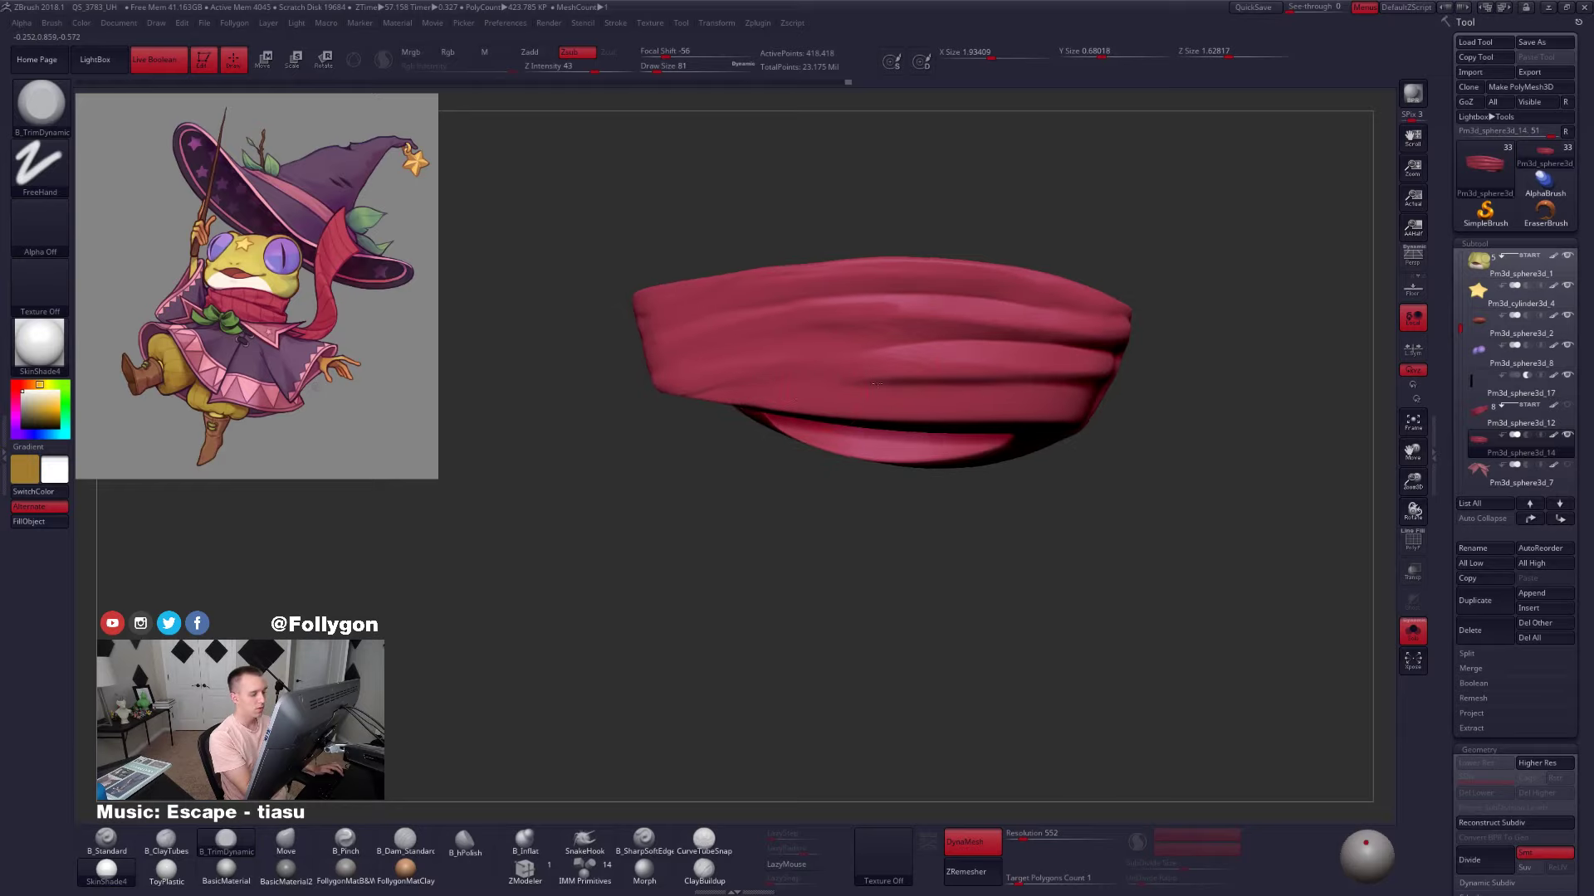
# Flatten the lower folds toward the side of the wrap with repeated B_TrimDynamic strokes
pyautogui.moveTo(847, 389); pyautogui.dragTo(888, 394, button='right')
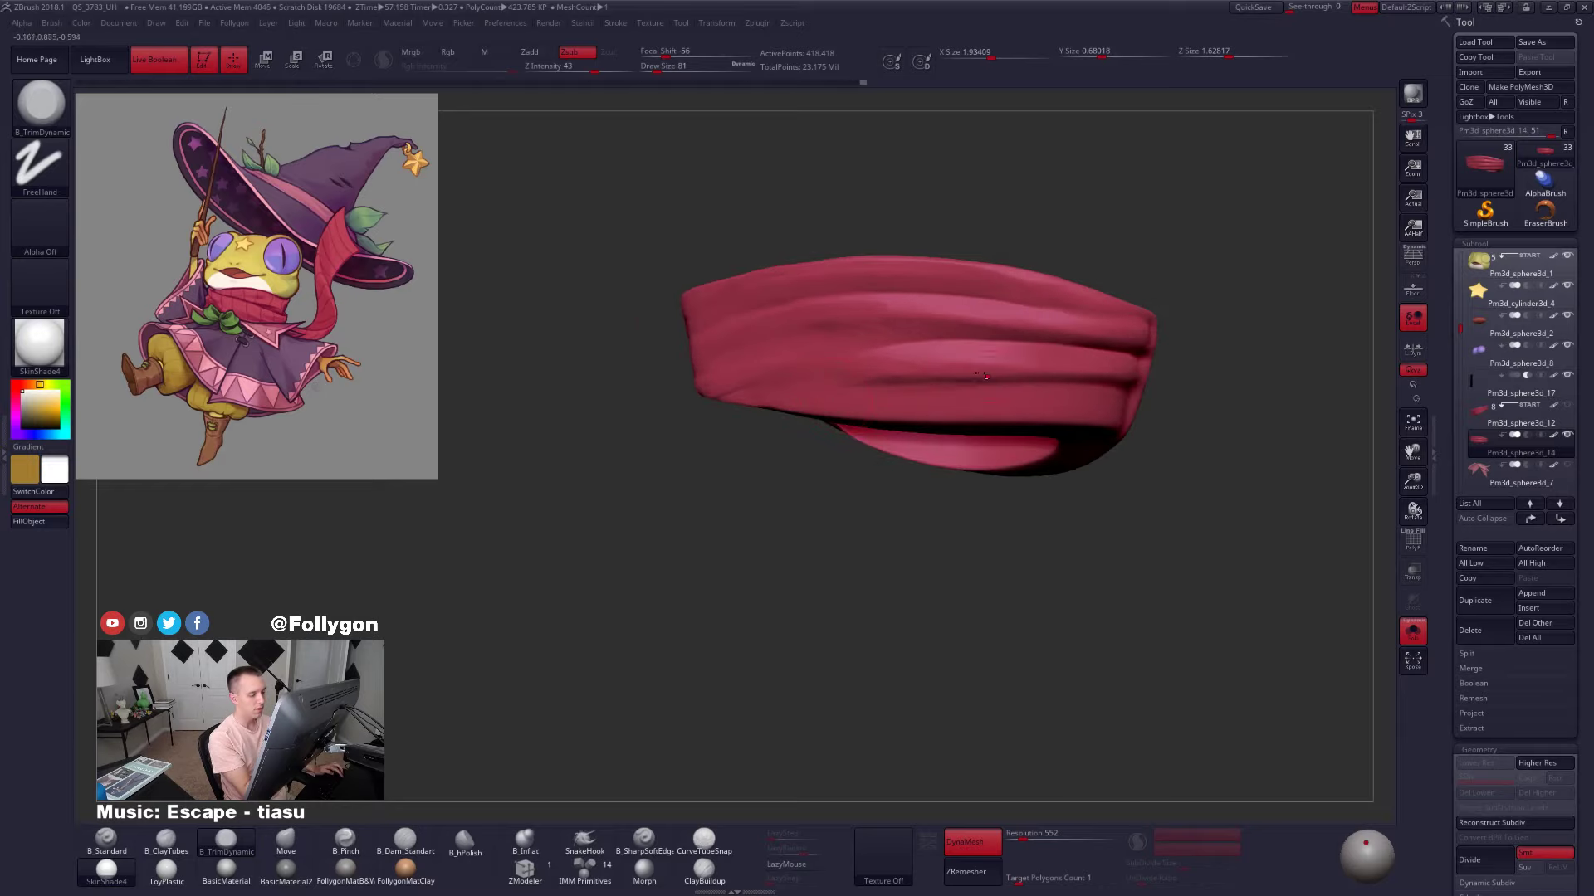
pyautogui.moveTo(1052, 367); pyautogui.dragTo(1067, 367)
pyautogui.moveTo(1029, 378); pyautogui.dragTo(1134, 392, button='right')
pyautogui.moveTo(1120, 385); pyautogui.dragTo(1143, 387)
pyautogui.moveTo(922, 405); pyautogui.dragTo(1009, 394, button='right')
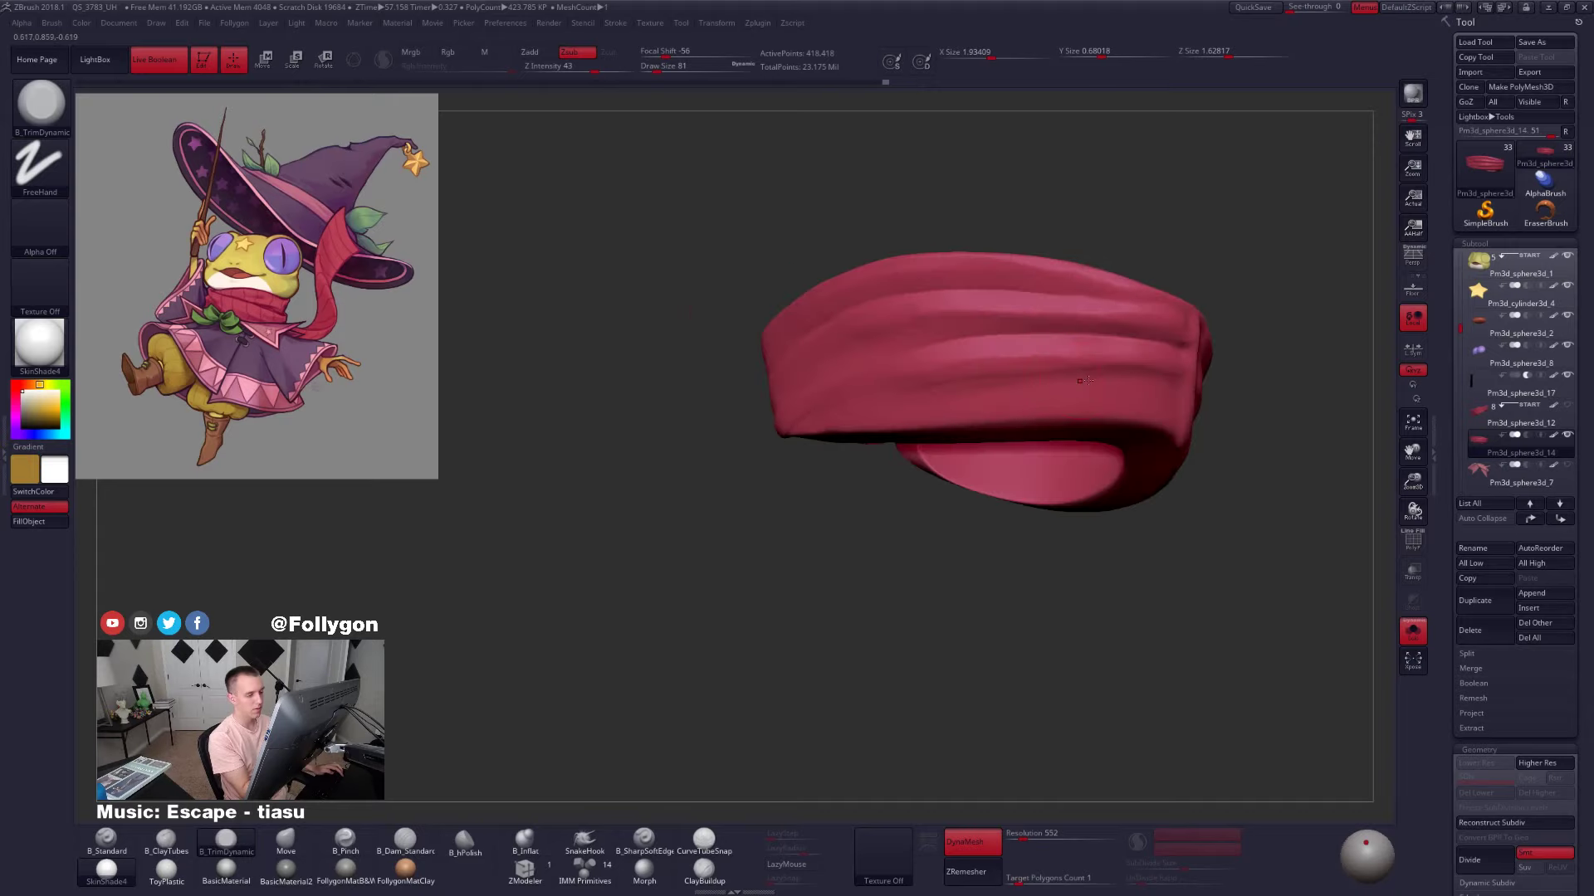
pyautogui.moveTo(1133, 359); pyautogui.dragTo(1017, 360)
pyautogui.moveTo(1125, 366); pyautogui.dragTo(1008, 355)
pyautogui.moveTo(996, 366)
pyautogui.mouseDown(button='right')
pyautogui.moveTo(933, 376)
pyautogui.moveTo(901, 411)
pyautogui.mouseUp(button='right')
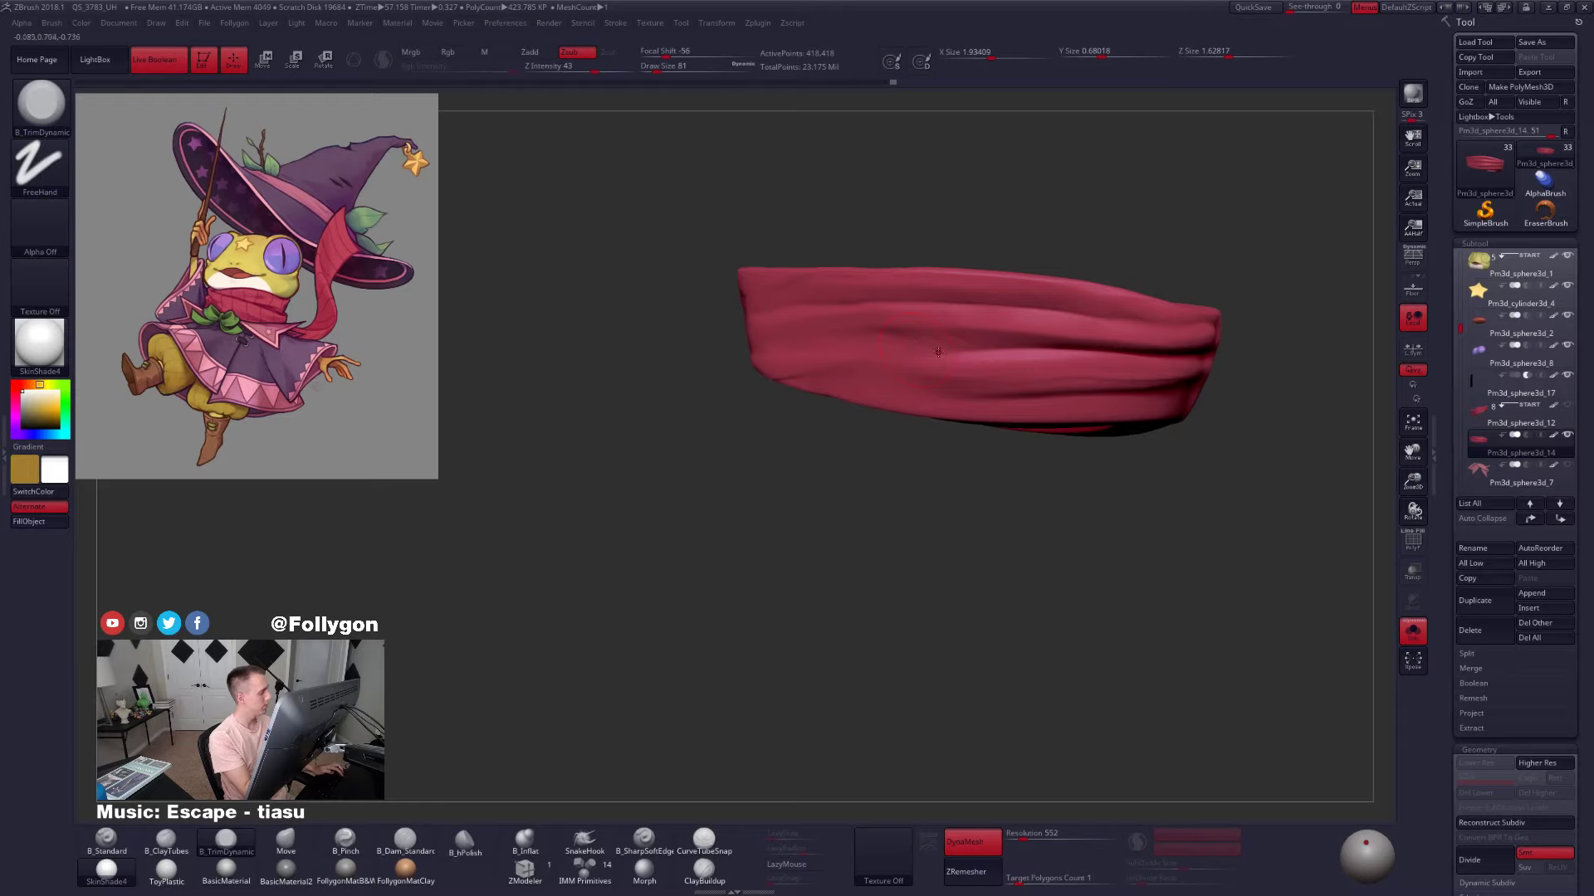
pyautogui.moveTo(931, 350)
pyautogui.mouseDown(button='right')
pyautogui.moveTo(1079, 325)
pyautogui.moveTo(1009, 357)
pyautogui.moveTo(980, 377)
pyautogui.moveTo(987, 390)
pyautogui.moveTo(962, 374)
pyautogui.mouseUp(button='right')
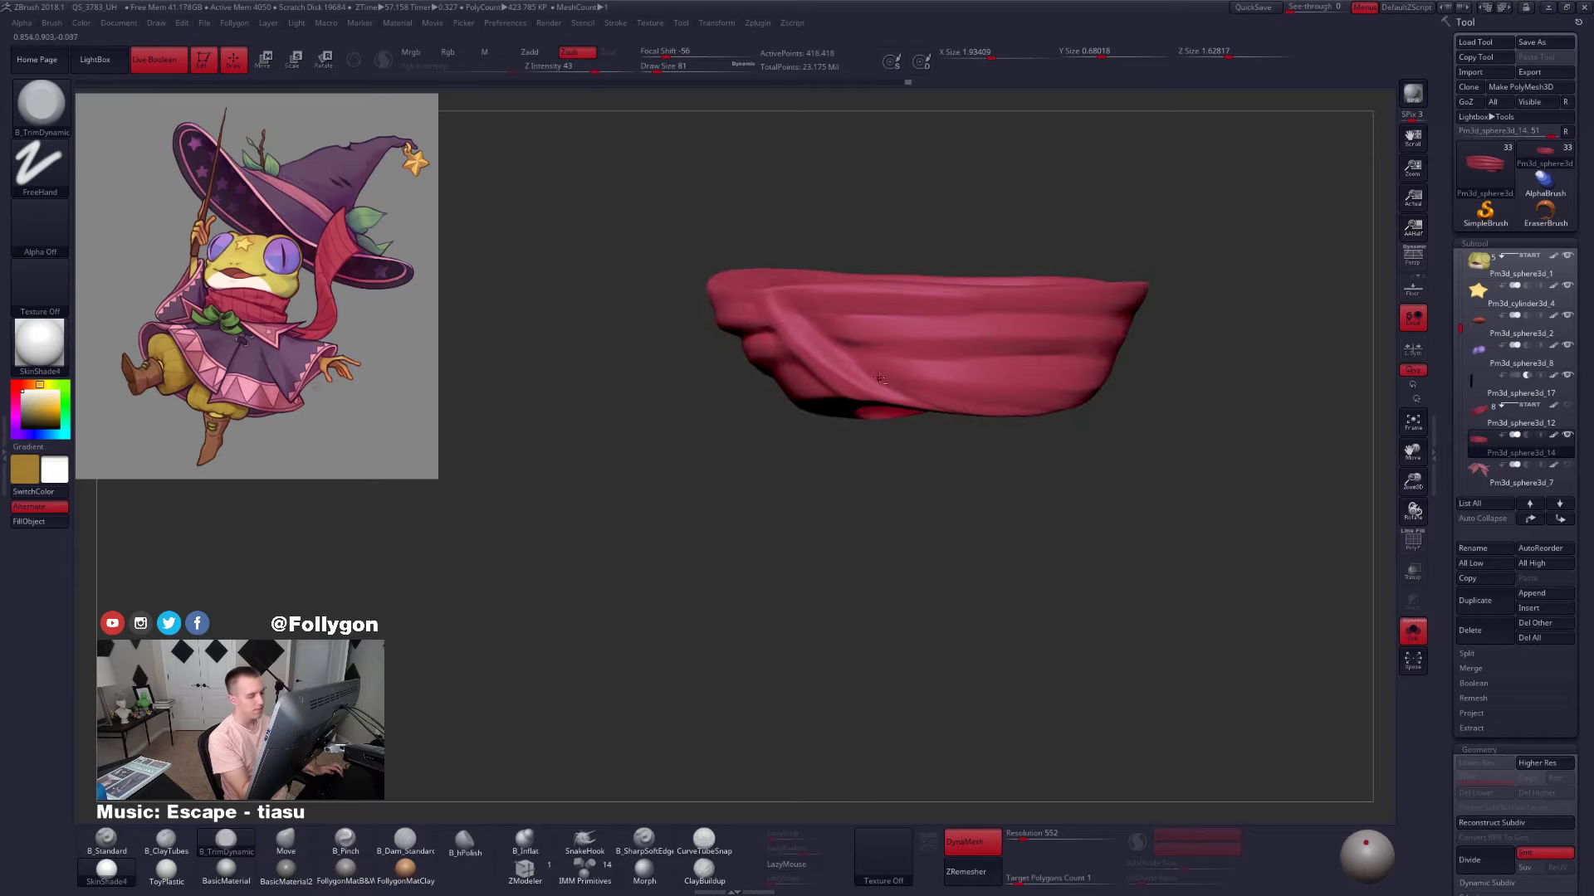
# Trim the folds around the overlap seam and on the back of the wrap, using draw size 67
pyautogui.moveTo(1085, 391); pyautogui.dragTo(931, 381, button='right')
pyautogui.press('space')
pyautogui.moveTo(928, 377); pyautogui.dragTo(921, 378)
pyautogui.moveTo(796, 365)
pyautogui.mouseDown(button='right')
pyautogui.moveTo(939, 371)
pyautogui.moveTo(818, 374)
pyautogui.moveTo(822, 399)
pyautogui.mouseUp(button='right')
pyautogui.press('space')
pyautogui.moveTo(861, 317); pyautogui.dragTo(866, 317)
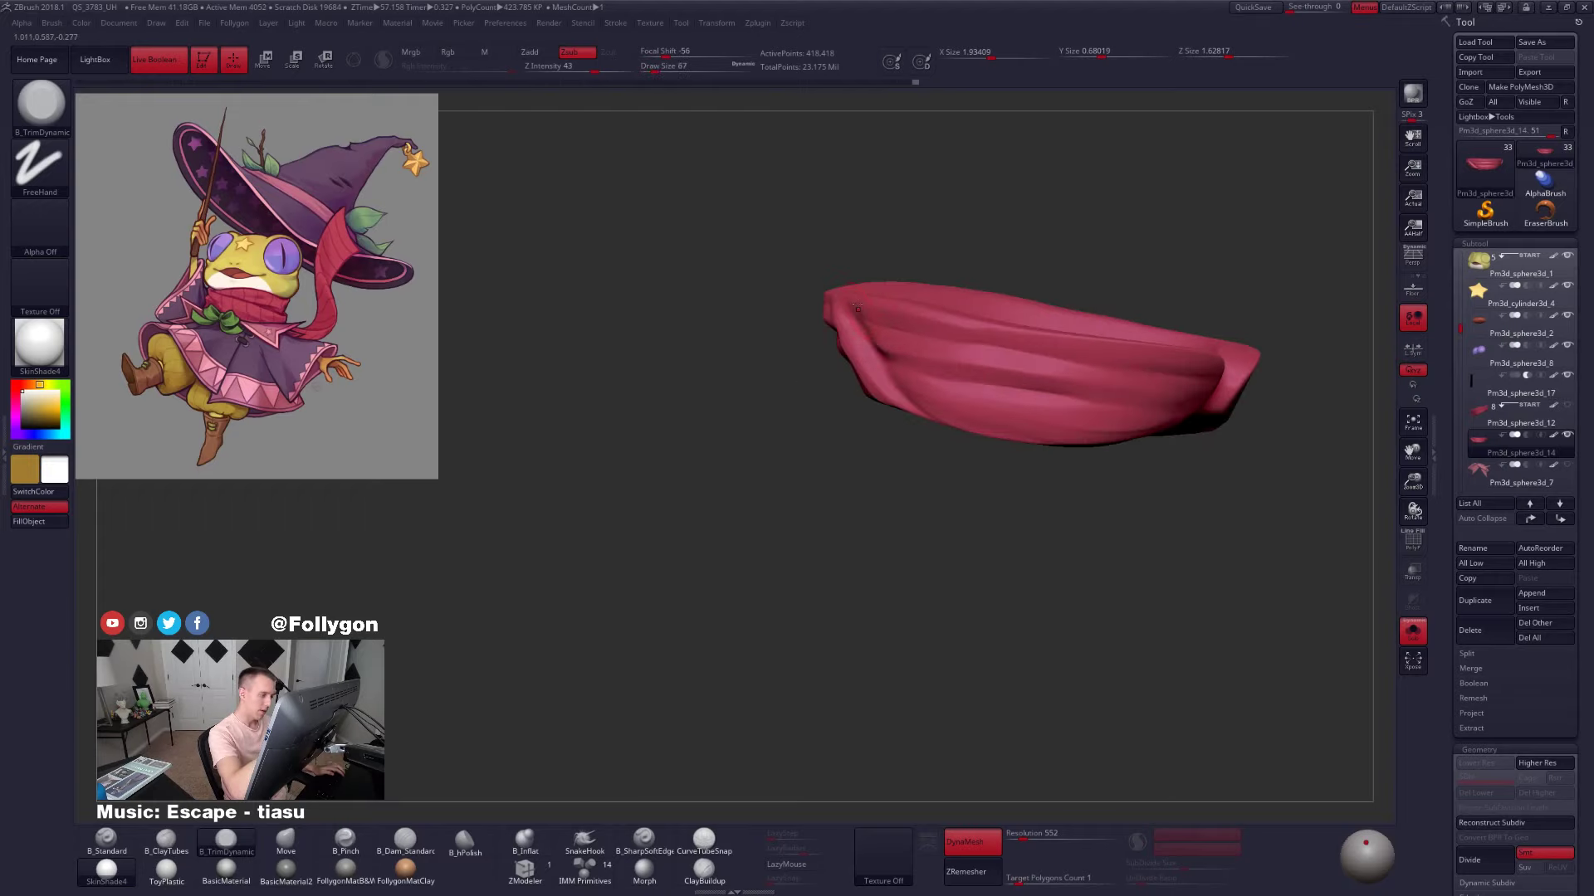
# Show the whole head, select the smooth outer scarf wrap subtool Pm3d_sphere3d_12 and check it from the front
pyautogui.press('2')
pyautogui.hotkey('alt', 's')
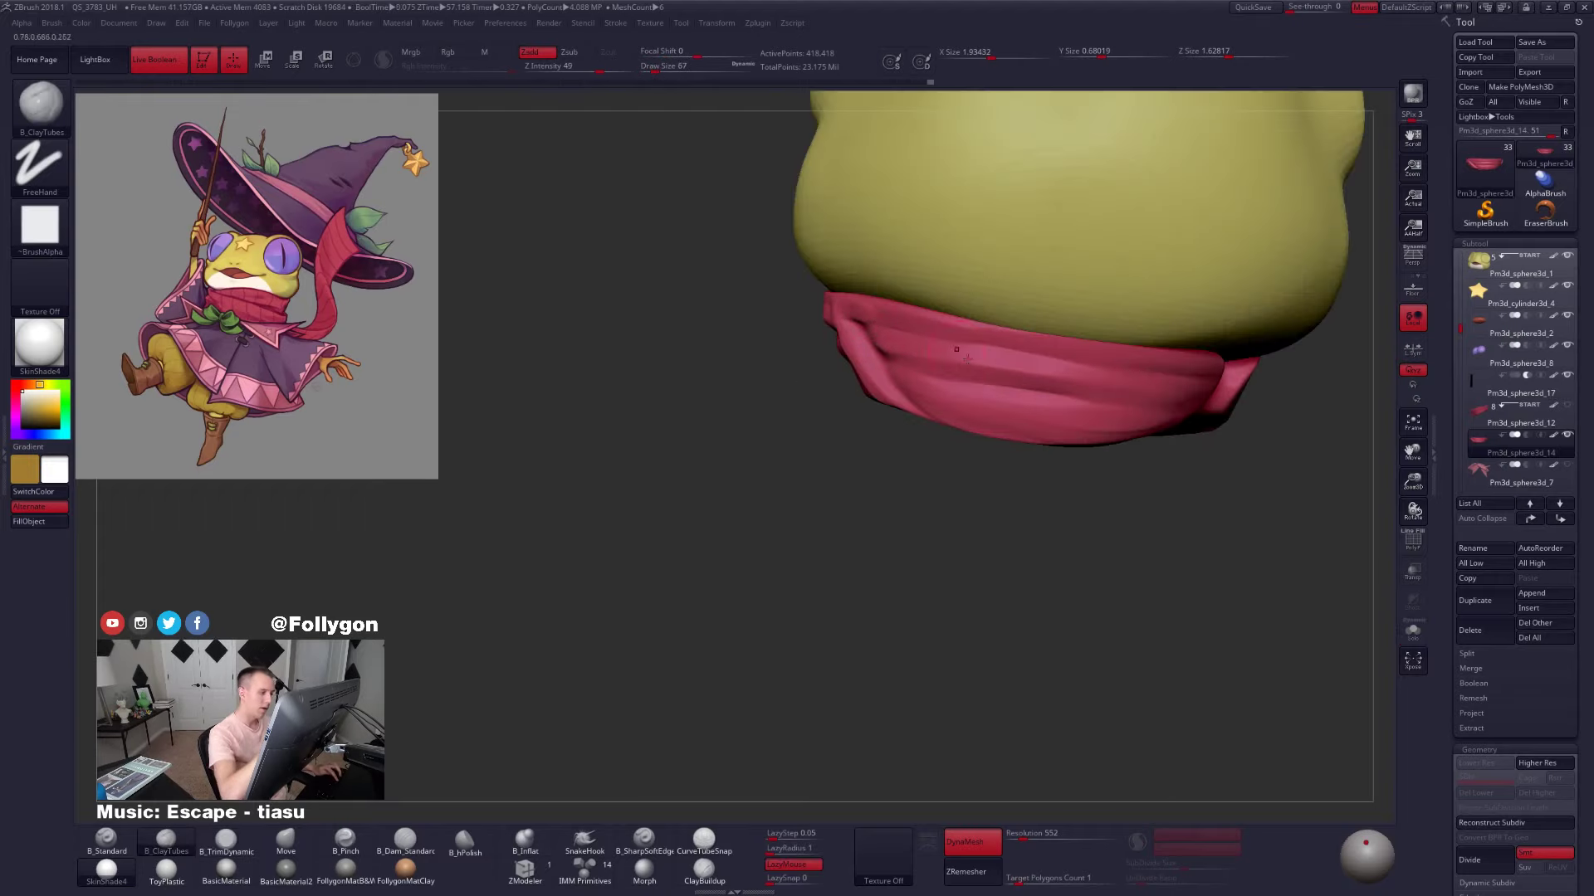
pyautogui.keyDown('ctrl'); pyautogui.moveTo(1084, 466); pyautogui.dragTo(1088, 431, button='right'); pyautogui.keyUp('ctrl')
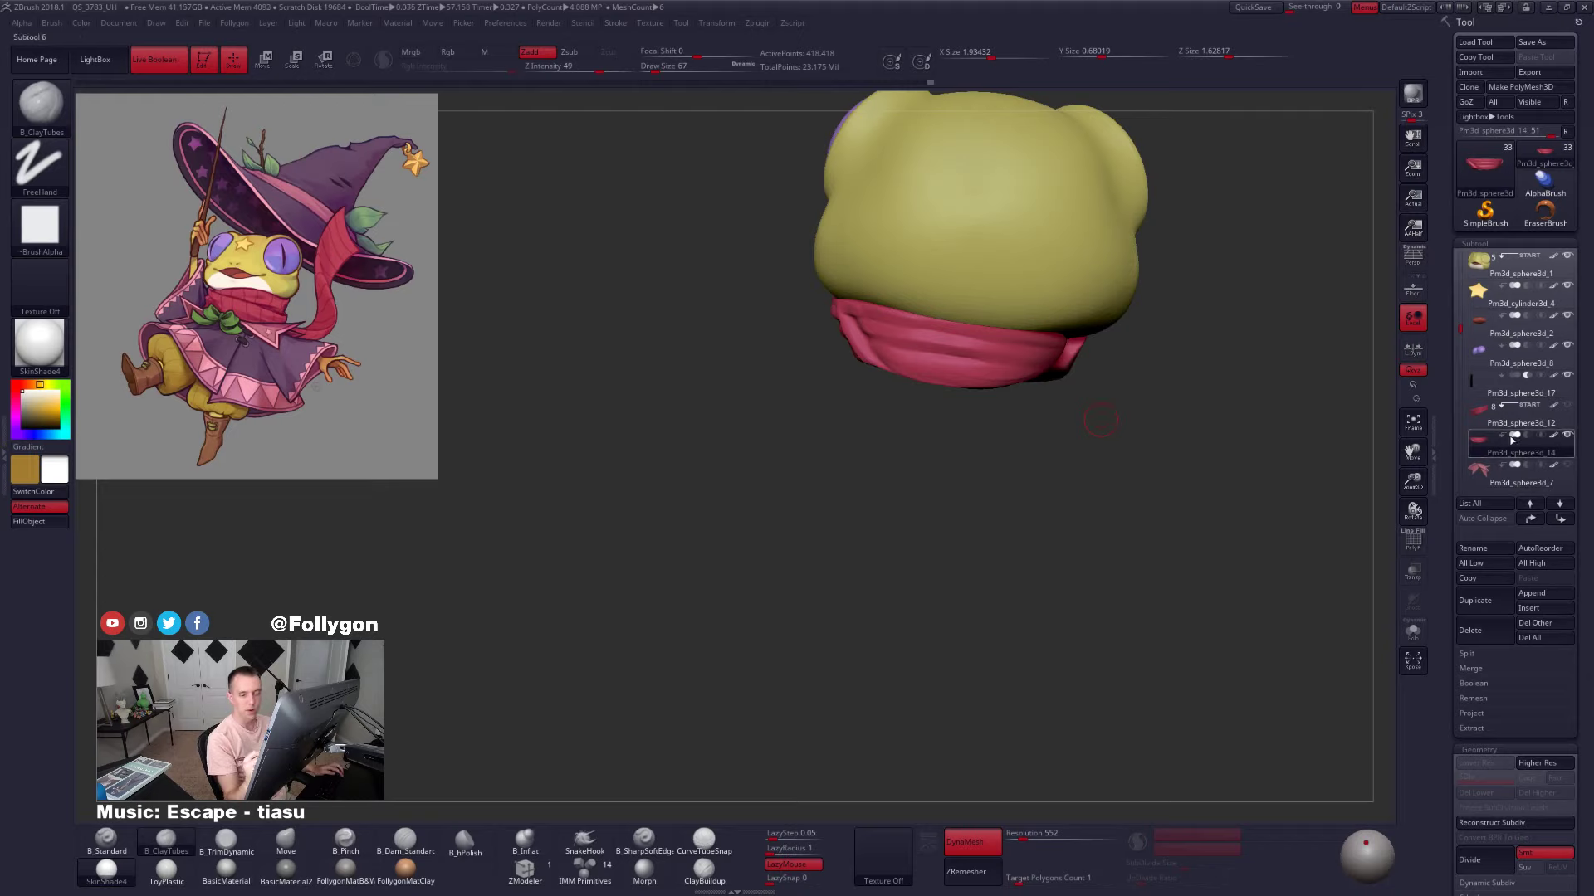
pyautogui.click(1529, 418)
pyautogui.moveTo(975, 424)
pyautogui.mouseDown()
pyautogui.moveTo(1043, 450)
pyautogui.moveTo(1170, 452)
pyautogui.mouseUp()
pyautogui.keyDown('alt'); pyautogui.moveTo(950, 454); pyautogui.dragTo(1041, 463); pyautogui.keyUp('alt')
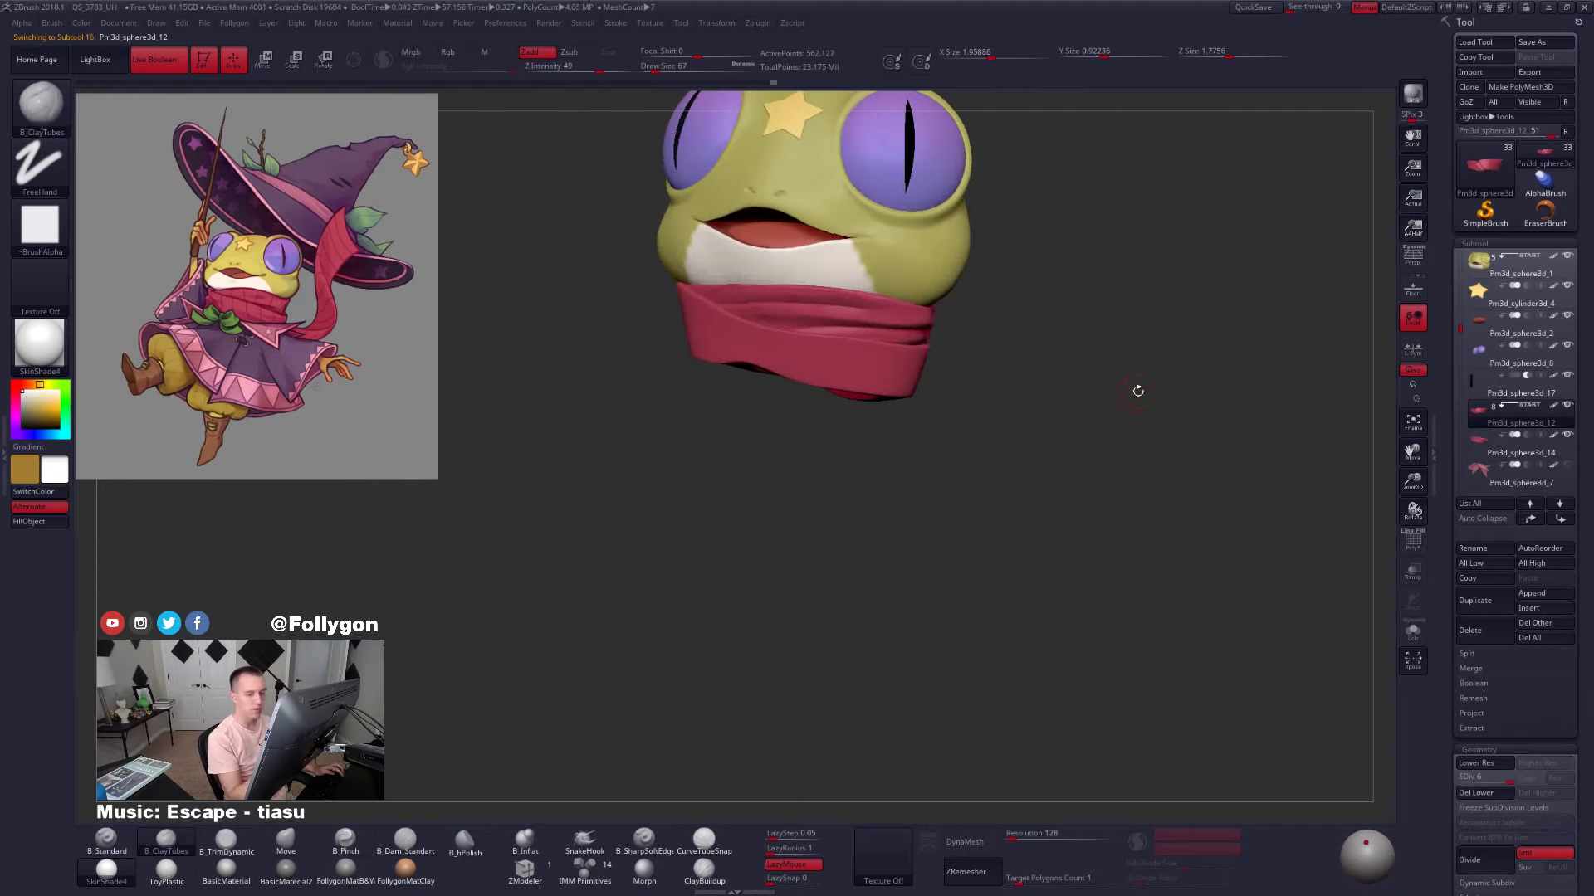
# Isolate the folded inner wrap Pm3d_sphere3d_14, clear its mask, update its DynaMesh and turn DynaMesh off
pyautogui.hotkey('alt', 's')
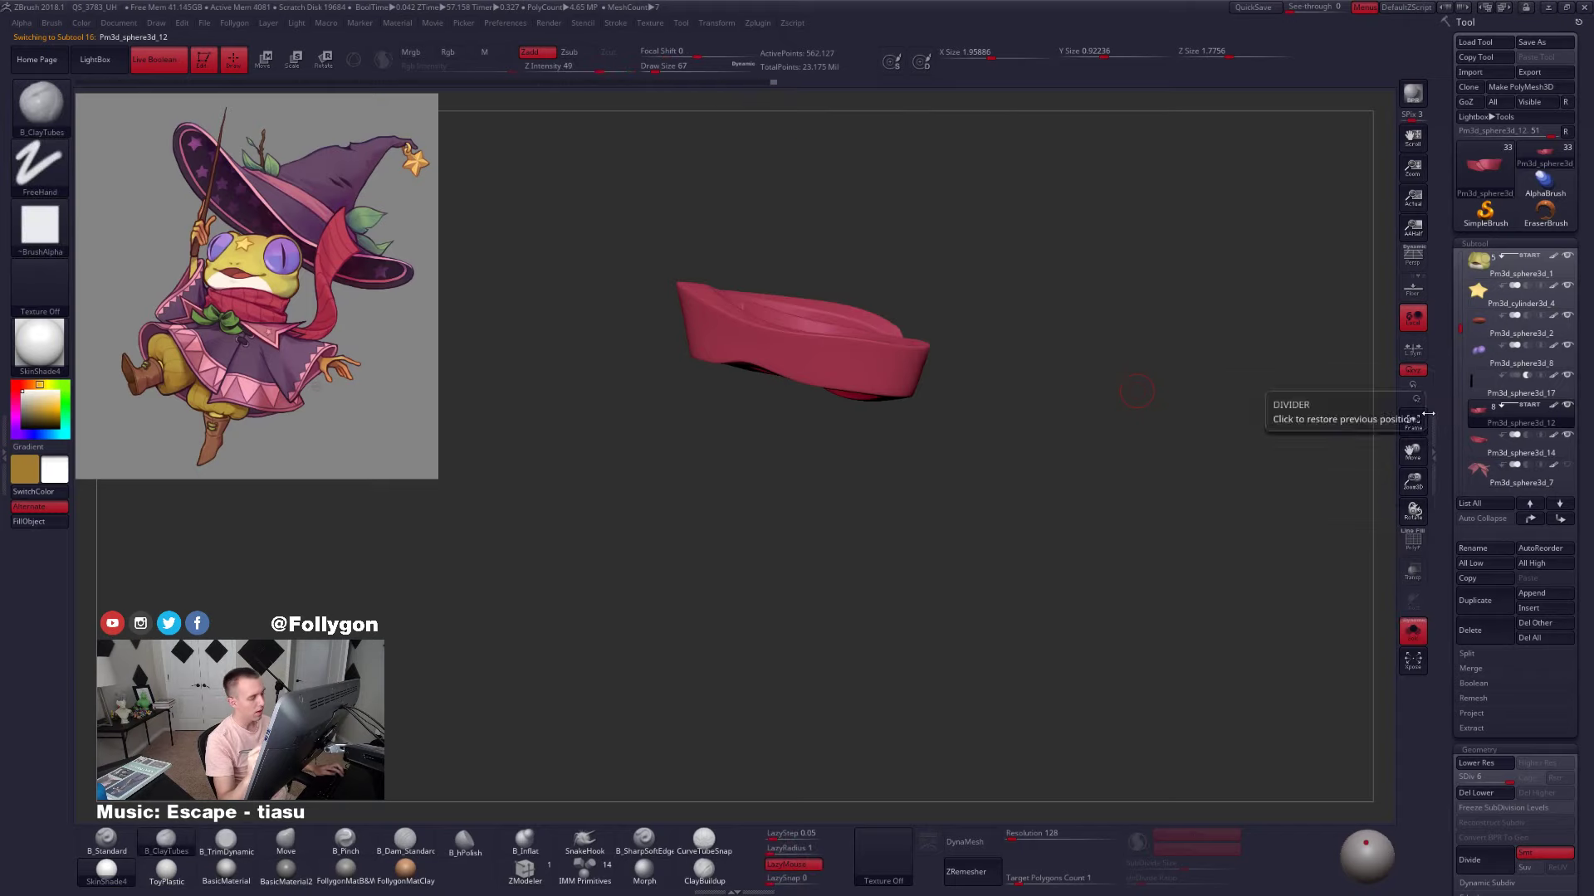
pyautogui.click(1482, 448)
pyautogui.keyDown('ctrl'); pyautogui.click(1171, 482); pyautogui.keyUp('ctrl')
pyautogui.keyDown('ctrl'); pyautogui.moveTo(1172, 481); pyautogui.dragTo(1128, 493); pyautogui.keyUp('ctrl')
pyautogui.click(993, 846)
# Remesh the folded wrap with ZRemesher at a target polygon count of 5
pyautogui.click(1024, 878)
pyautogui.write('5')
pyautogui.press('Return')
pyautogui.click(992, 878)
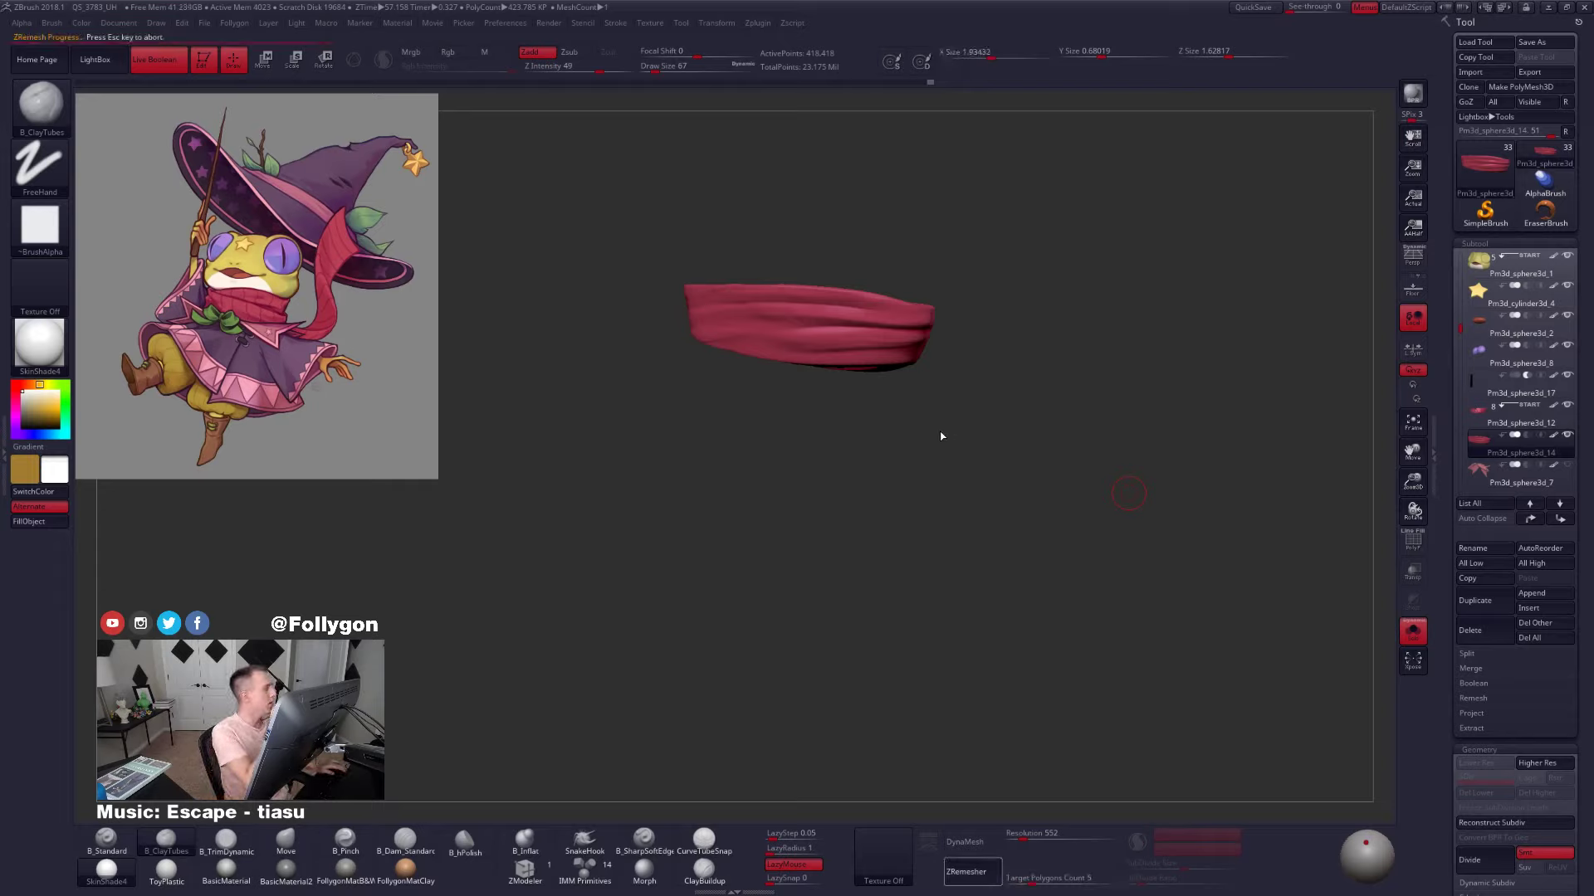
pyautogui.press('Escape')
pyautogui.moveTo(722, 366); pyautogui.dragTo(867, 315)
pyautogui.click(969, 871)
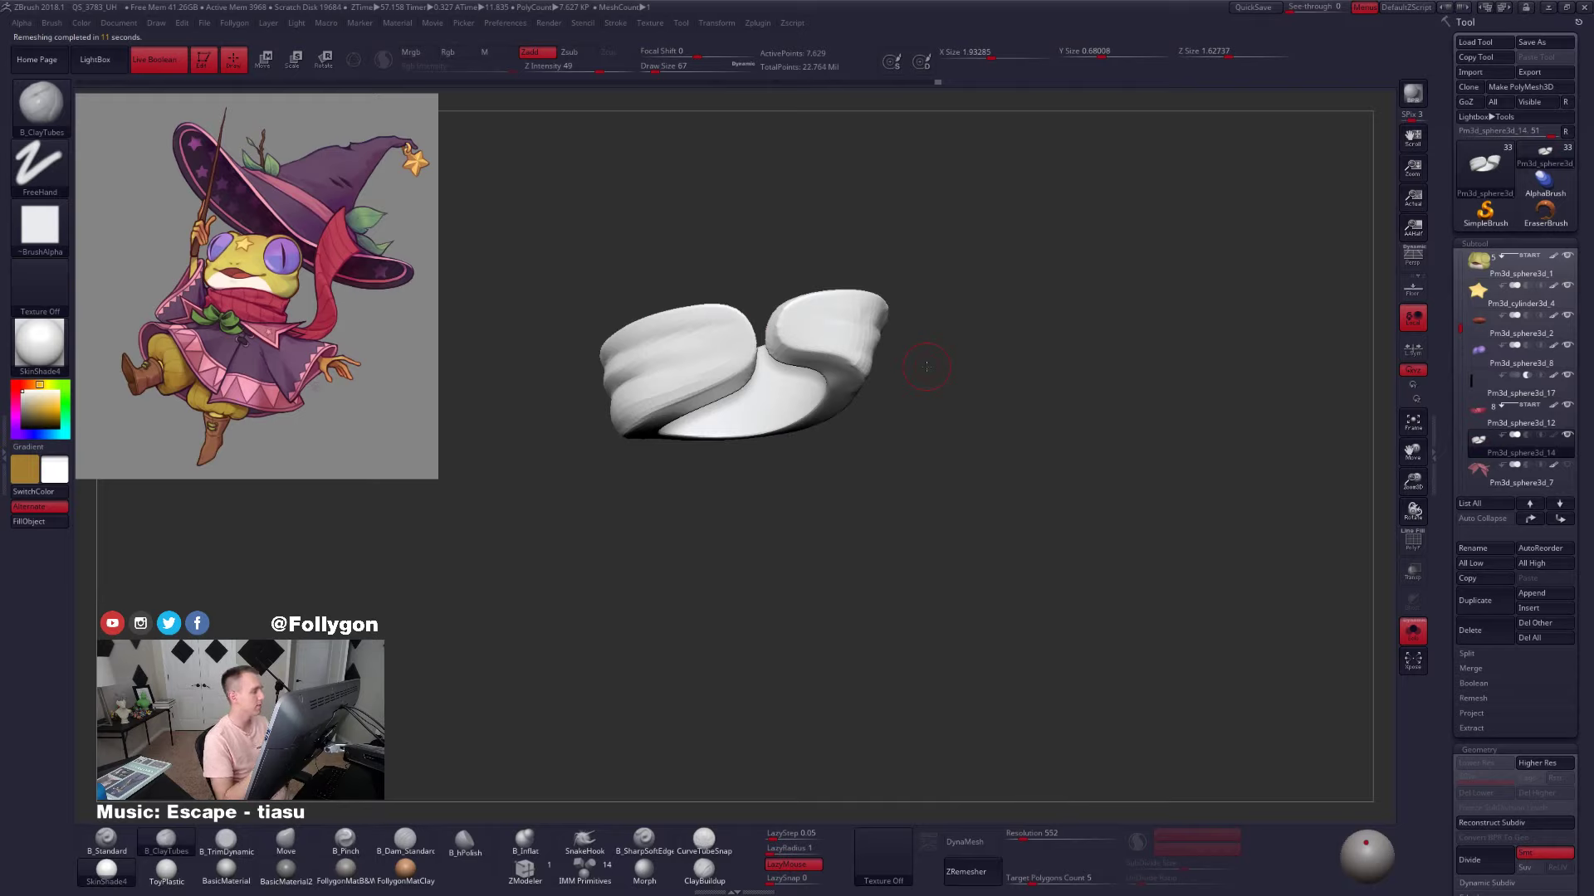
# Sample the red from the outer scarf for the remeshed wrap, isolate it and subdivide it once
pyautogui.hotkey('alt', 's')
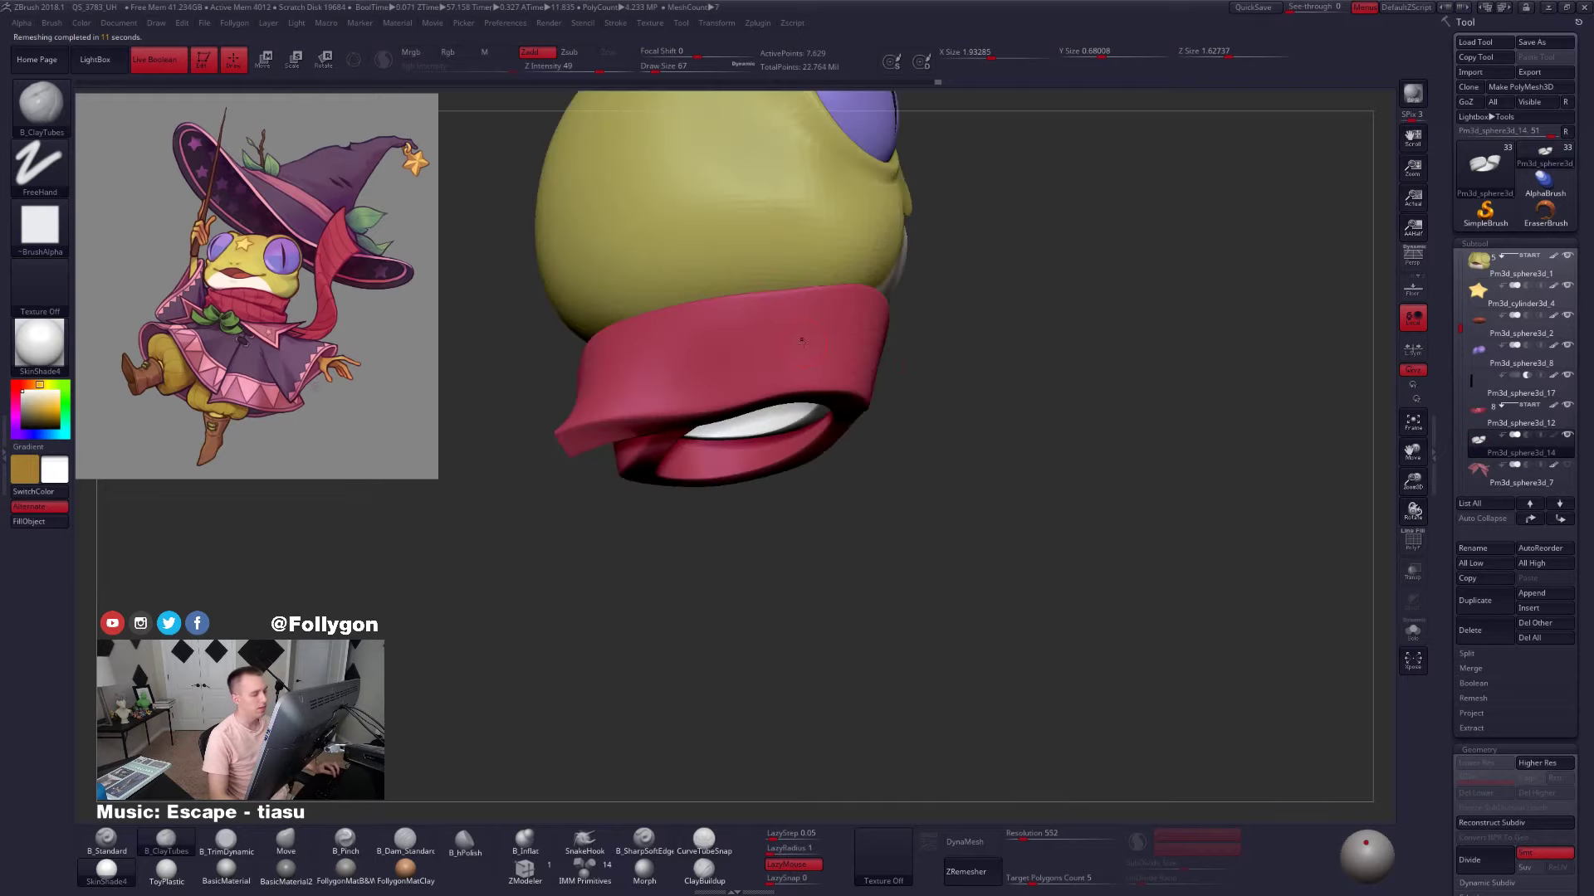
pyautogui.press('c')
pyautogui.hotkey('alt', 's')
pyautogui.moveTo(1035, 377); pyautogui.dragTo(939, 416)
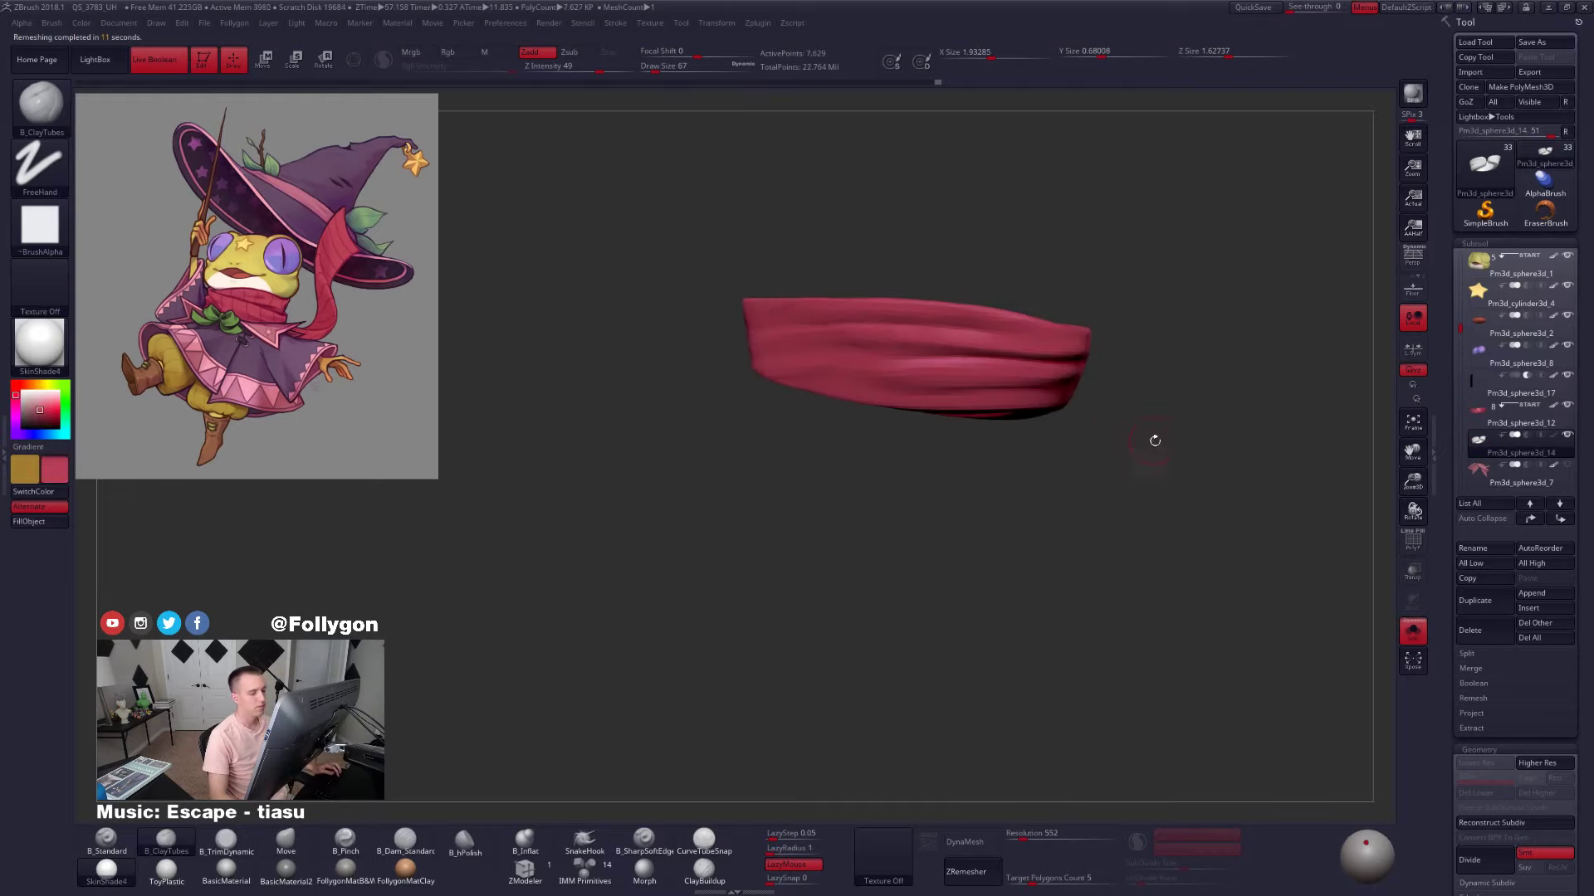
pyautogui.hotkey('ctrl', 'd')
pyautogui.keyDown('alt'); pyautogui.moveTo(1167, 432); pyautogui.dragTo(1165, 469); pyautogui.keyUp('alt')
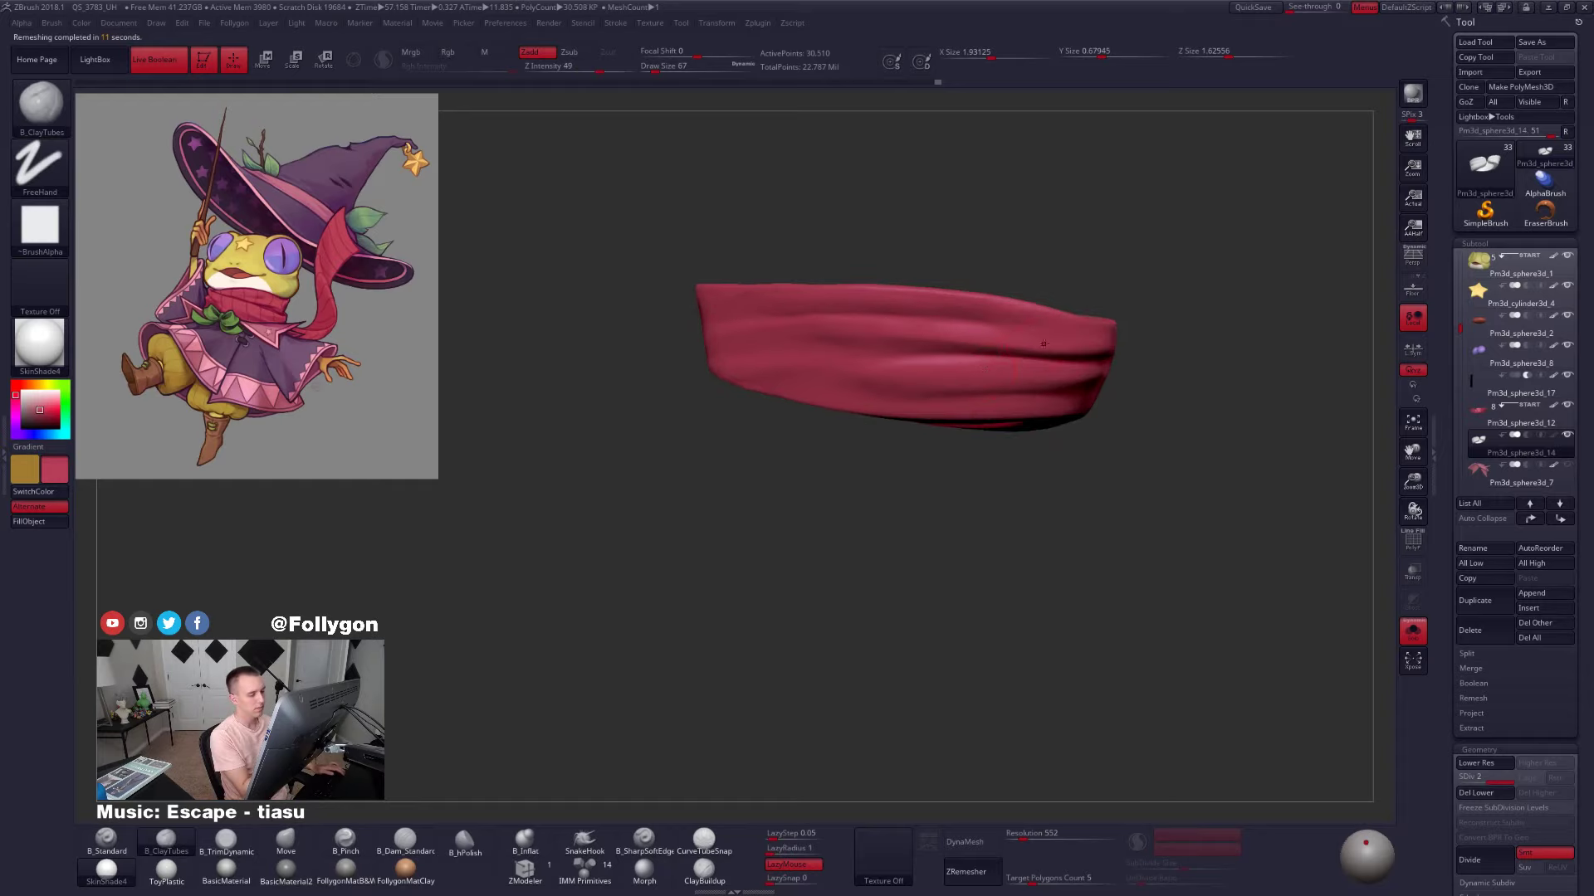
# Build up the middle fold on the front of the remeshed wrap with B_ClayTubes and smooth it
pyautogui.moveTo(960, 337); pyautogui.dragTo(842, 335)
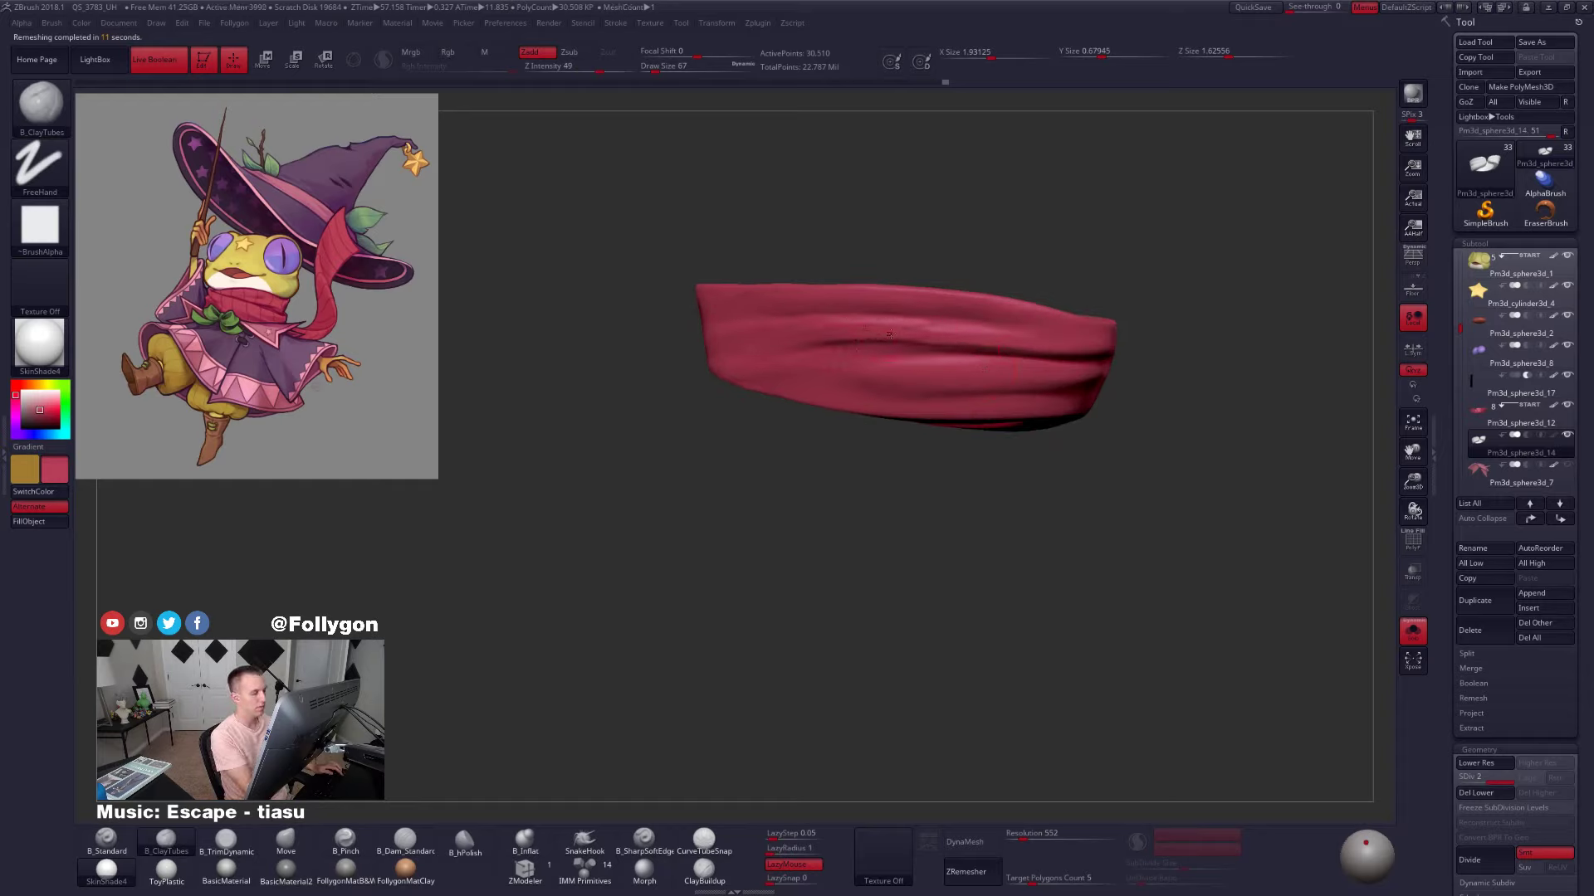
pyautogui.press('shift')
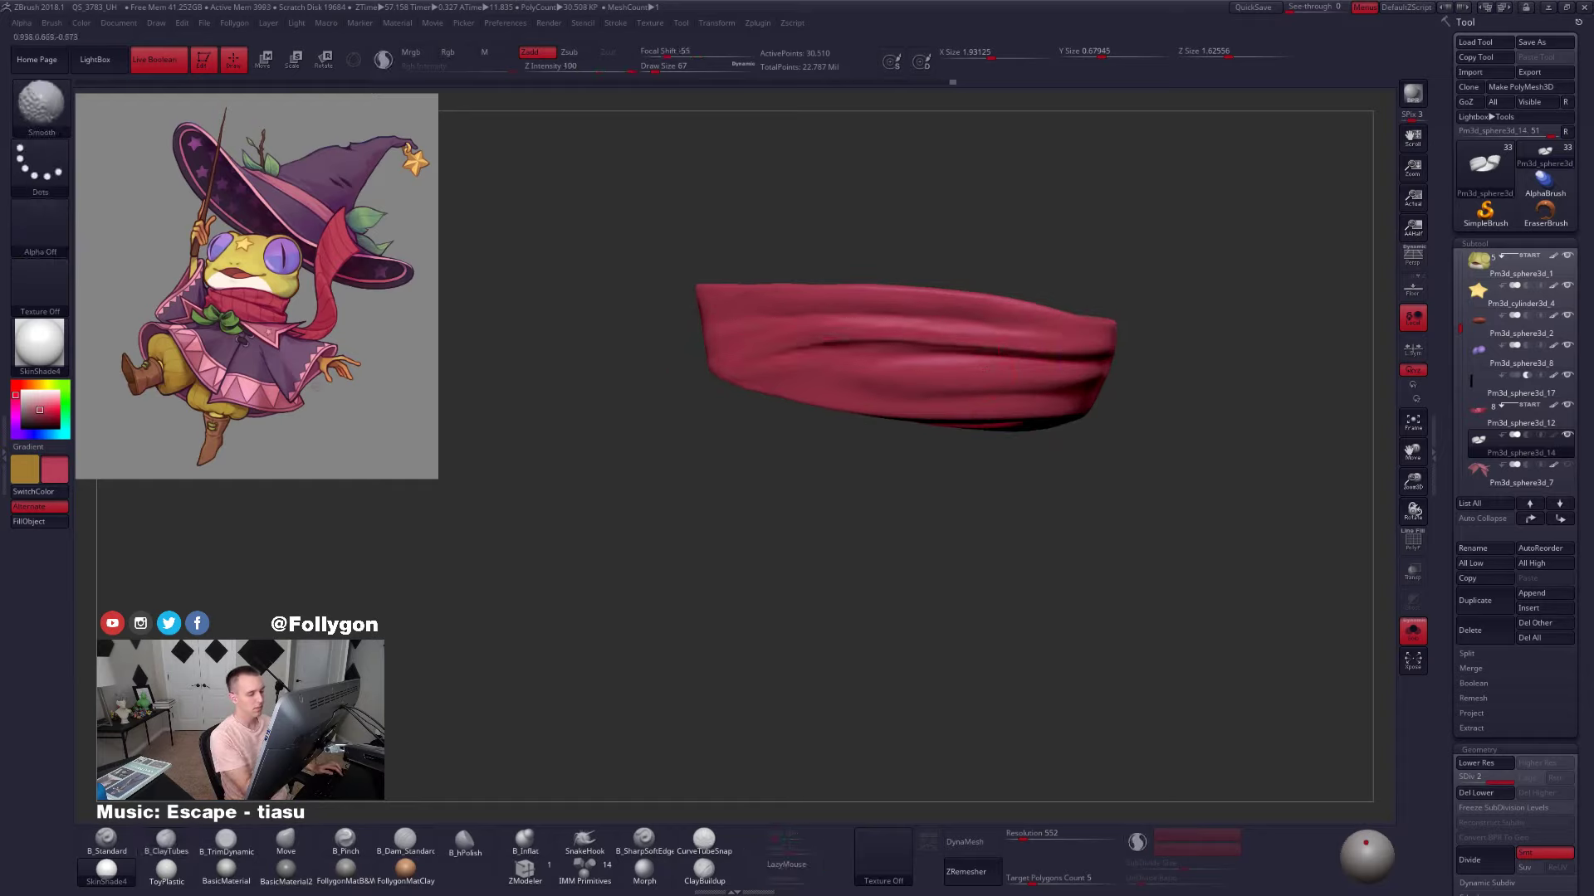
pyautogui.keyDown('shift'); pyautogui.moveTo(913, 328); pyautogui.dragTo(847, 339); pyautogui.keyUp('shift')
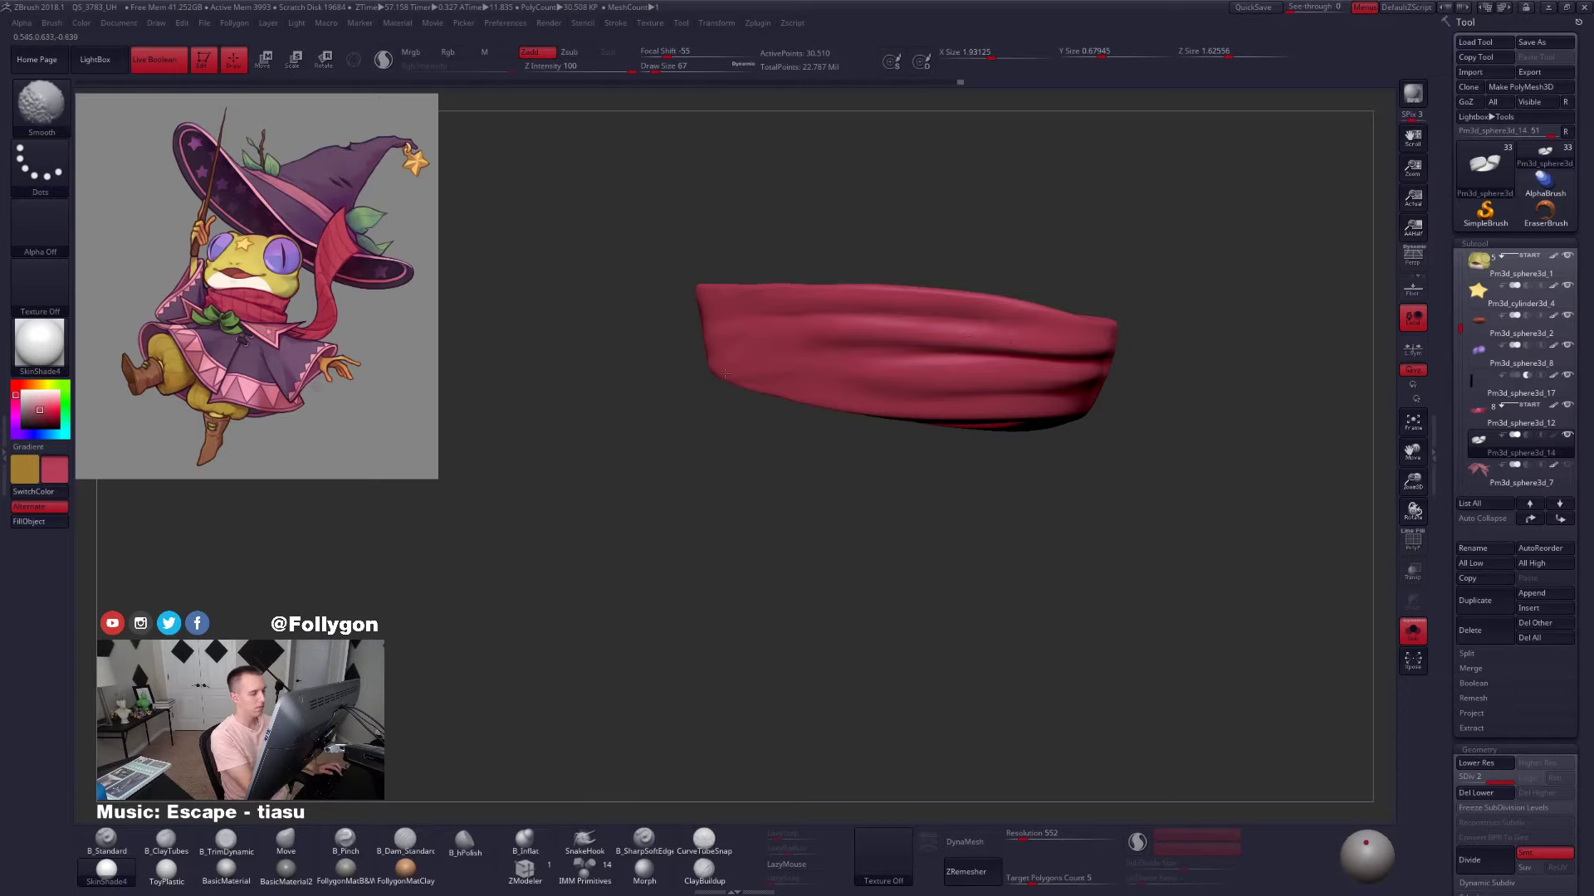
pyautogui.moveTo(698, 415); pyautogui.dragTo(693, 365)
pyautogui.press('shift')
pyautogui.moveTo(909, 469); pyautogui.dragTo(919, 515)
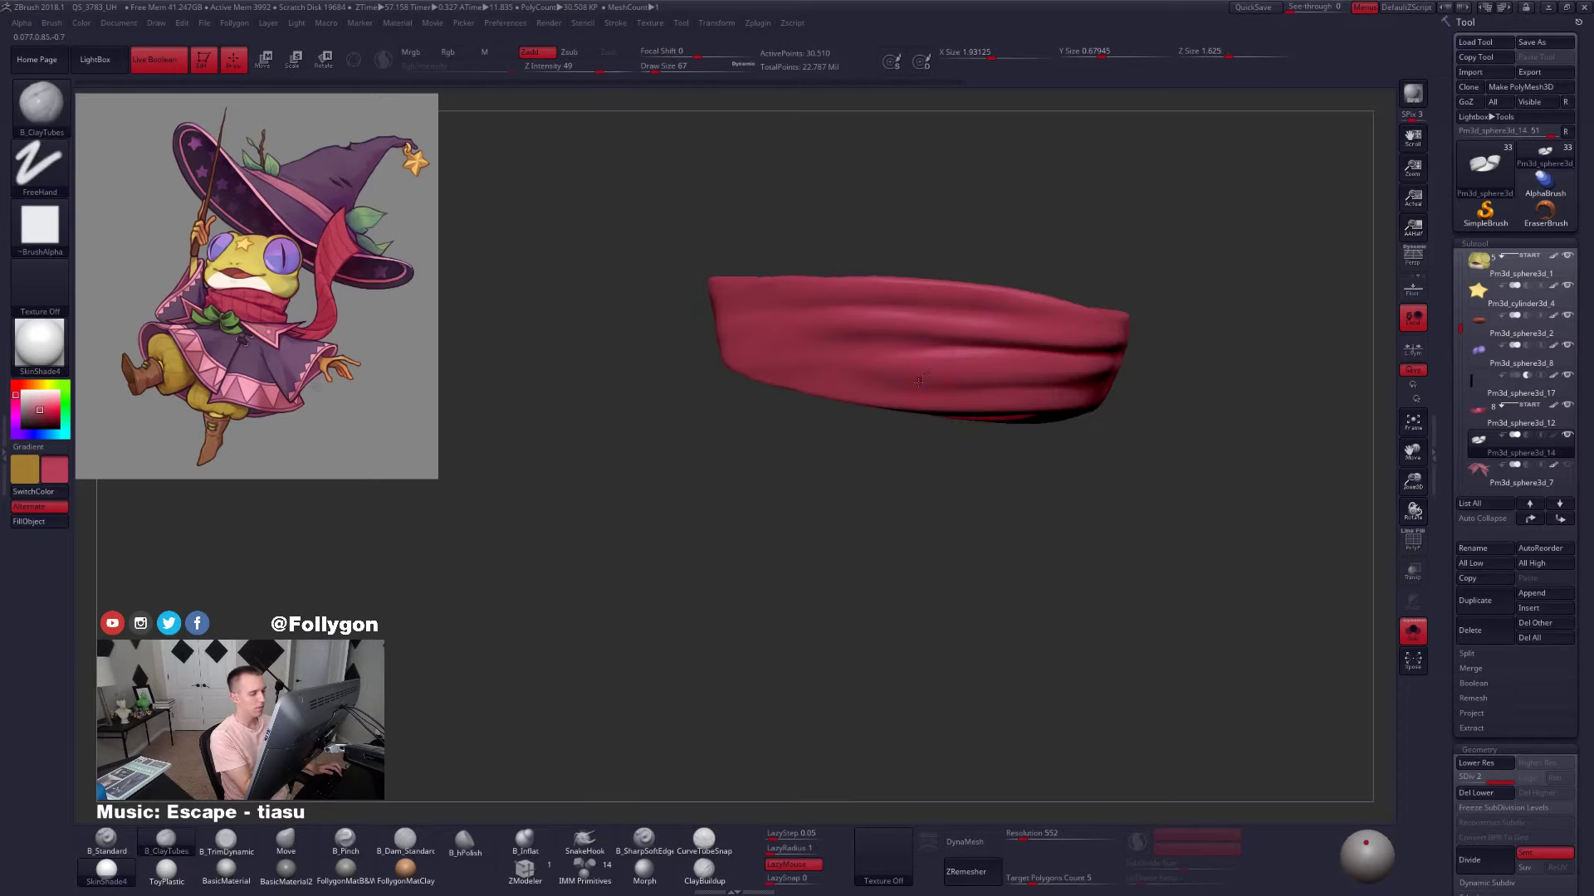
# Build up the lower front of the inner wrap with B_ClayTubes, smooth it and flatten the fold with B_TrimDynamic
pyautogui.moveTo(919, 381)
pyautogui.mouseDown()
pyautogui.moveTo(932, 372)
pyautogui.moveTo(908, 374)
pyautogui.mouseUp()
pyautogui.press('space')
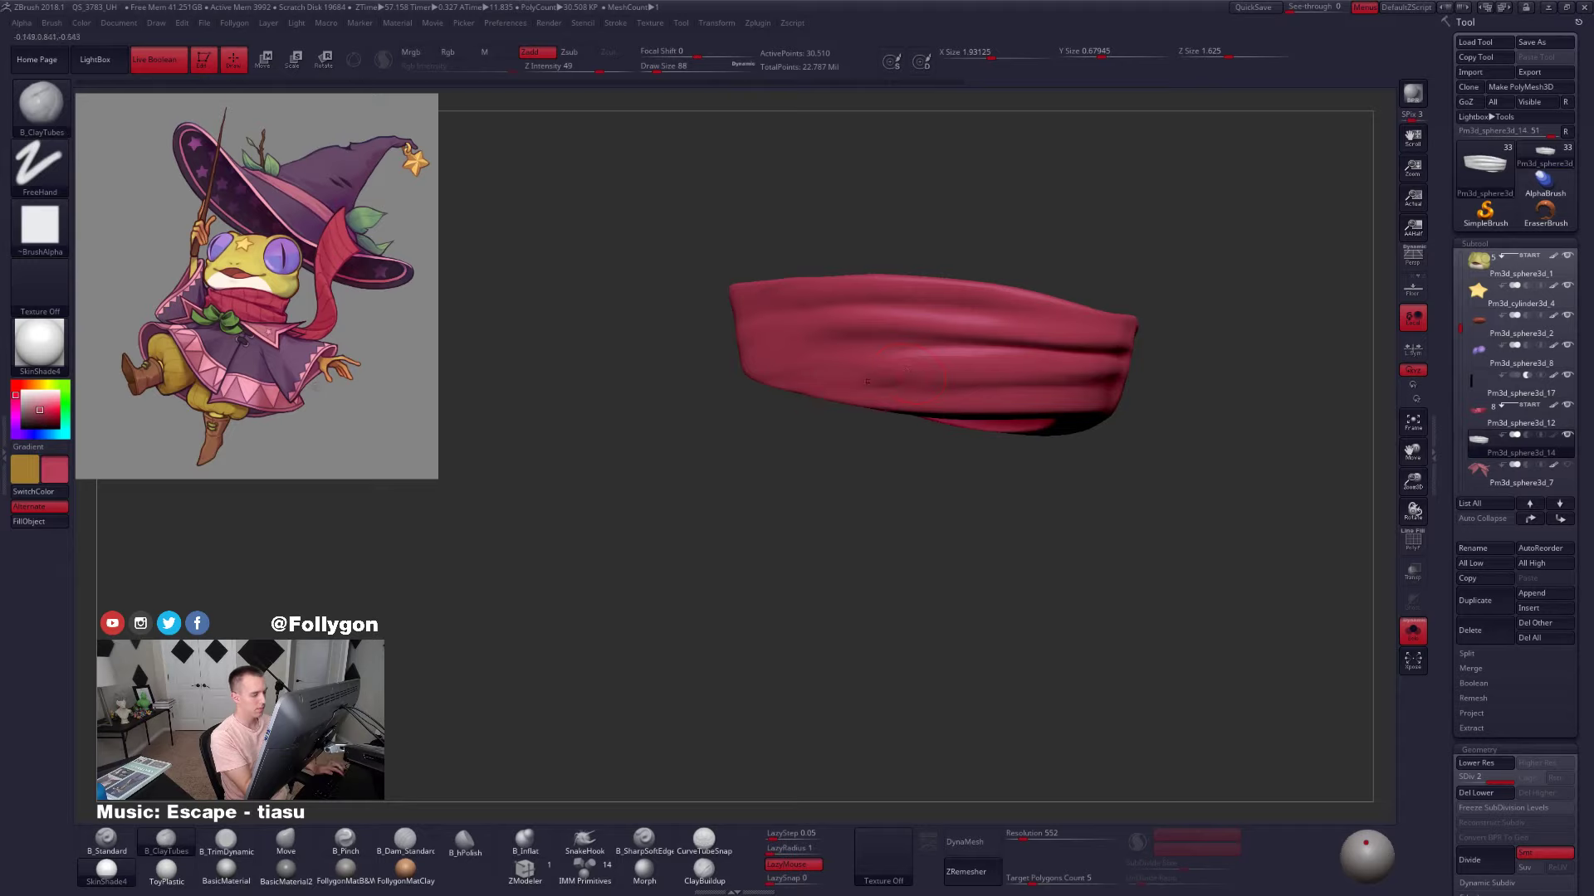
pyautogui.press('shift')
pyautogui.moveTo(907, 366); pyautogui.dragTo(946, 349, button='right')
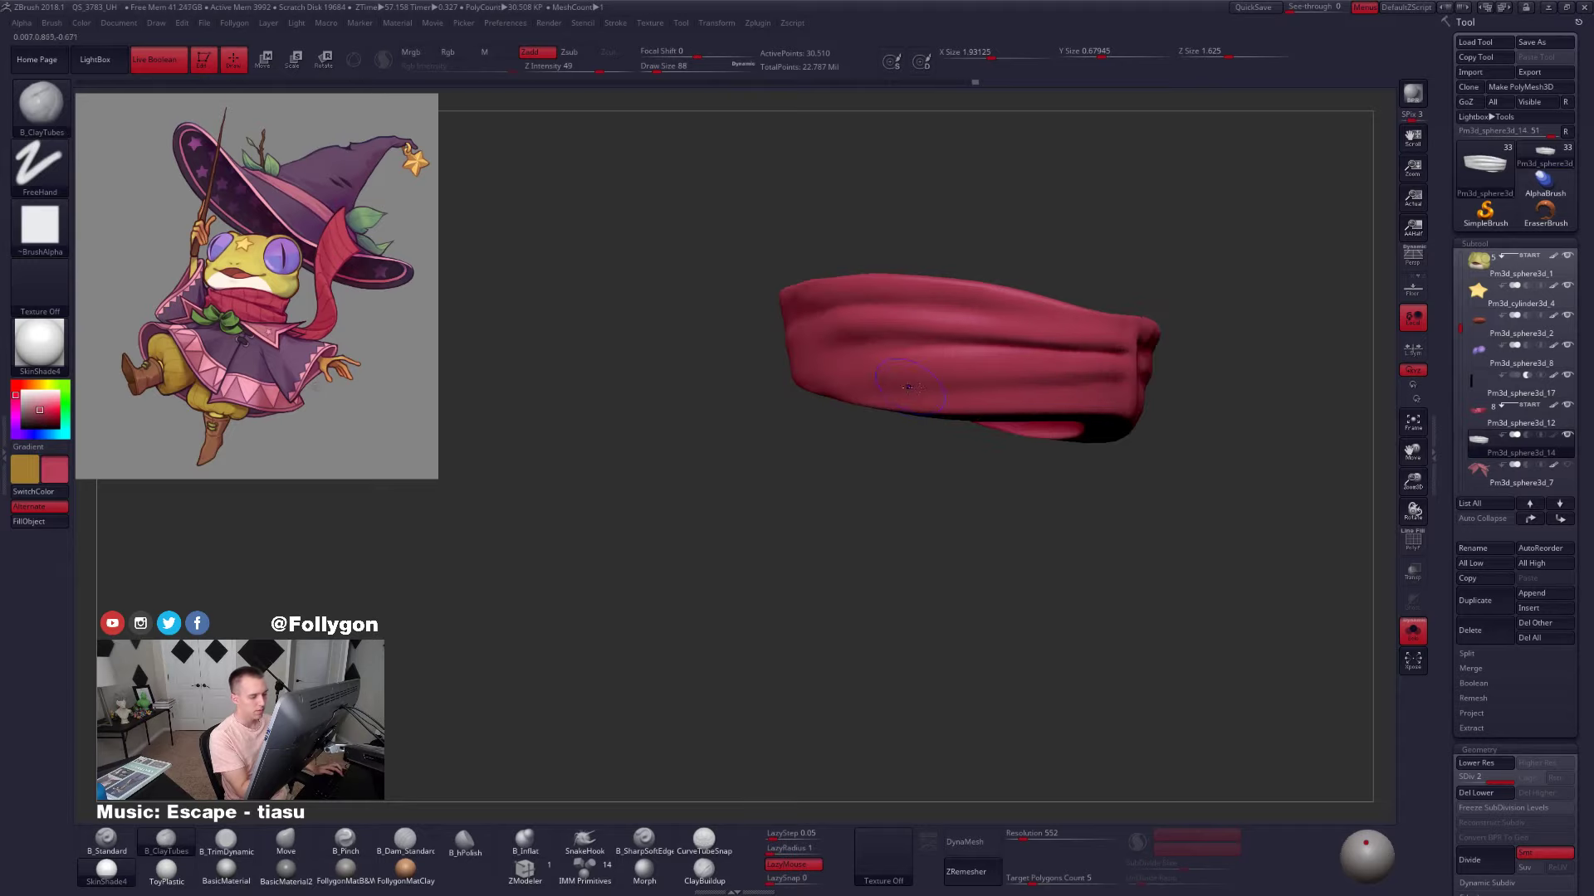
pyautogui.press('shift')
pyautogui.moveTo(1079, 349); pyautogui.dragTo(1058, 341, button='right')
pyautogui.press('3')
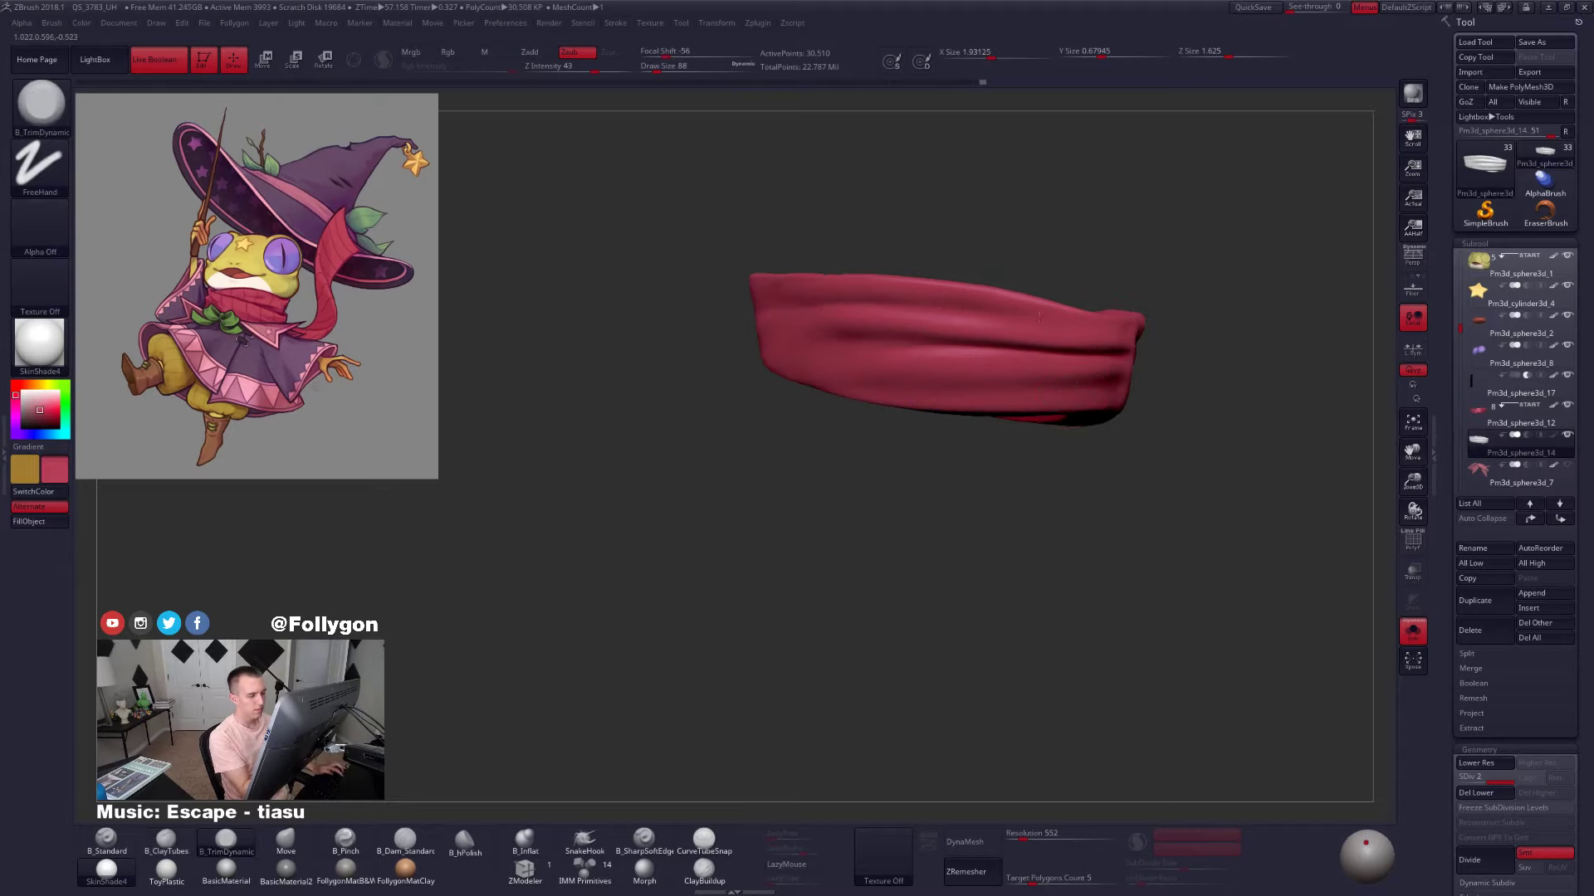
pyautogui.moveTo(1069, 406); pyautogui.dragTo(1044, 402, button='right')
pyautogui.press('shift')
pyautogui.press('shift')
# Sharpen the creases between the wrap's front folds with B_Pinch, adjusting the draw size between strokes
pyautogui.press('space')
pyautogui.press('5')
pyautogui.keyDown('ctrl'); pyautogui.moveTo(993, 339); pyautogui.dragTo(985, 314, button='right'); pyautogui.keyUp('ctrl')
pyautogui.press('space')
pyautogui.moveTo(985, 313); pyautogui.dragTo(979, 313)
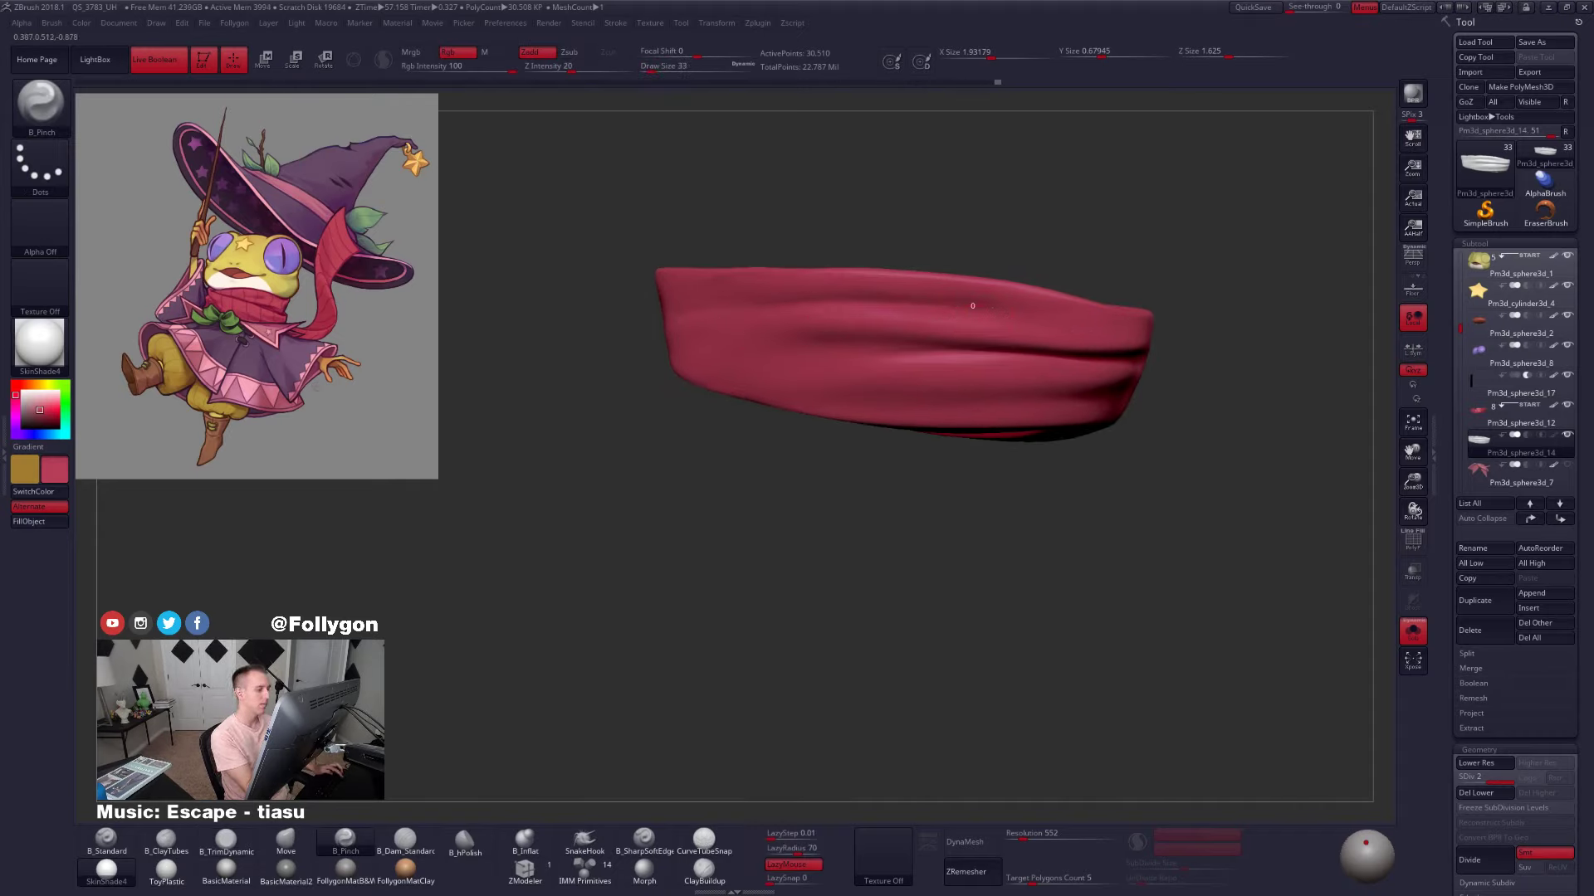
pyautogui.keyDown('ctrl'); pyautogui.moveTo(950, 357); pyautogui.dragTo(945, 334, button='right'); pyautogui.keyUp('ctrl')
pyautogui.press('space')
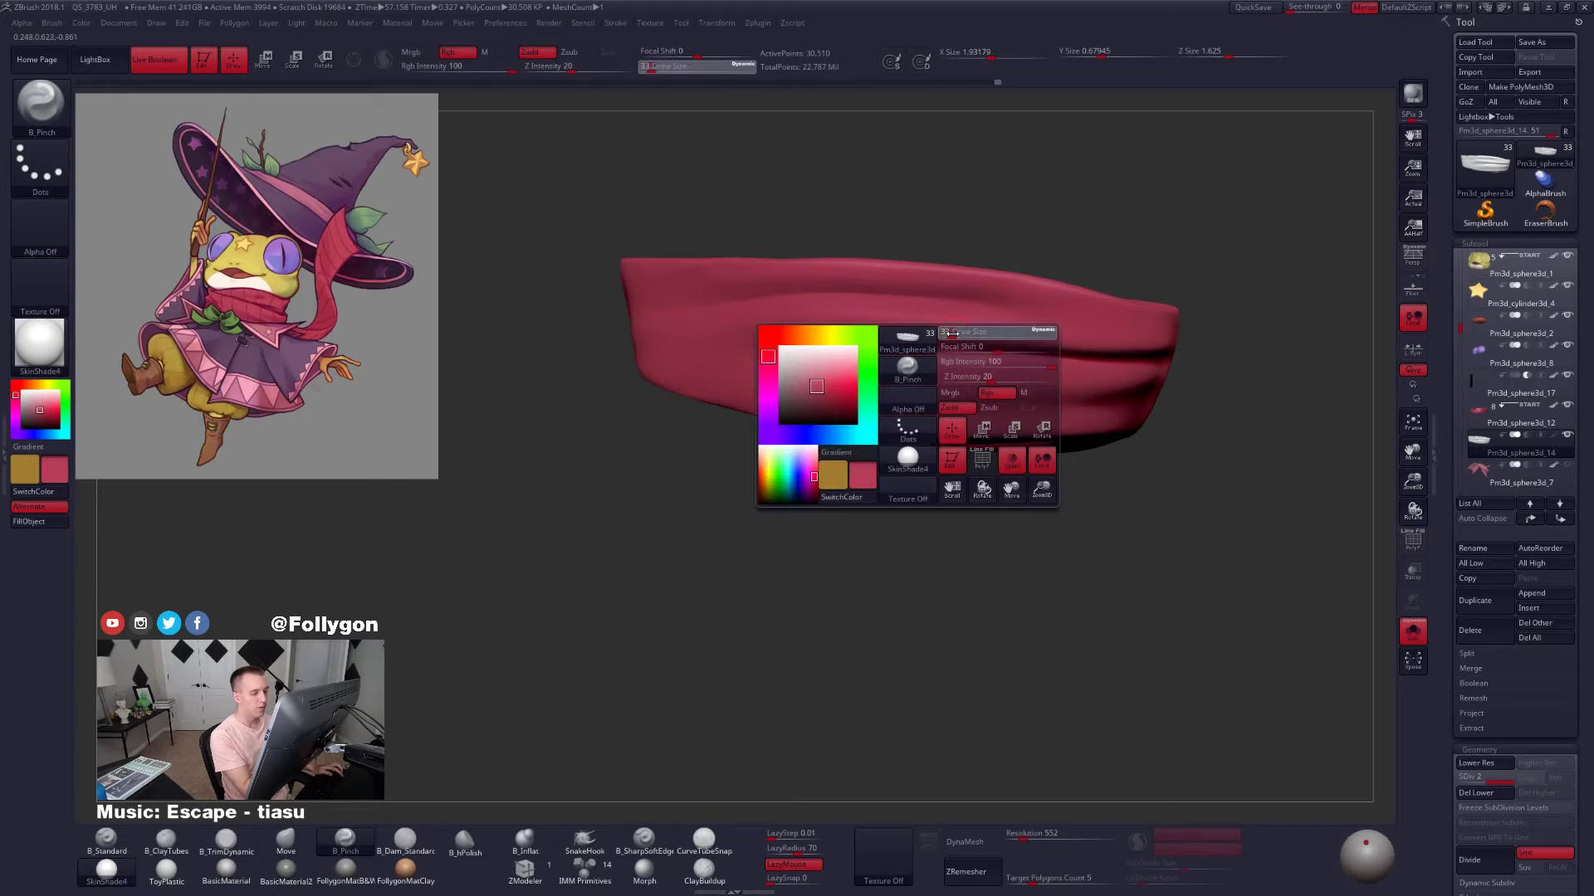
pyautogui.moveTo(942, 335); pyautogui.dragTo(948, 334)
pyautogui.moveTo(896, 311)
pyautogui.keyDown('ctrl'); pyautogui.mouseDown(button='right')
pyautogui.moveTo(888, 341)
pyautogui.moveTo(800, 321)
pyautogui.mouseUp(button='right'); pyautogui.keyUp('ctrl')
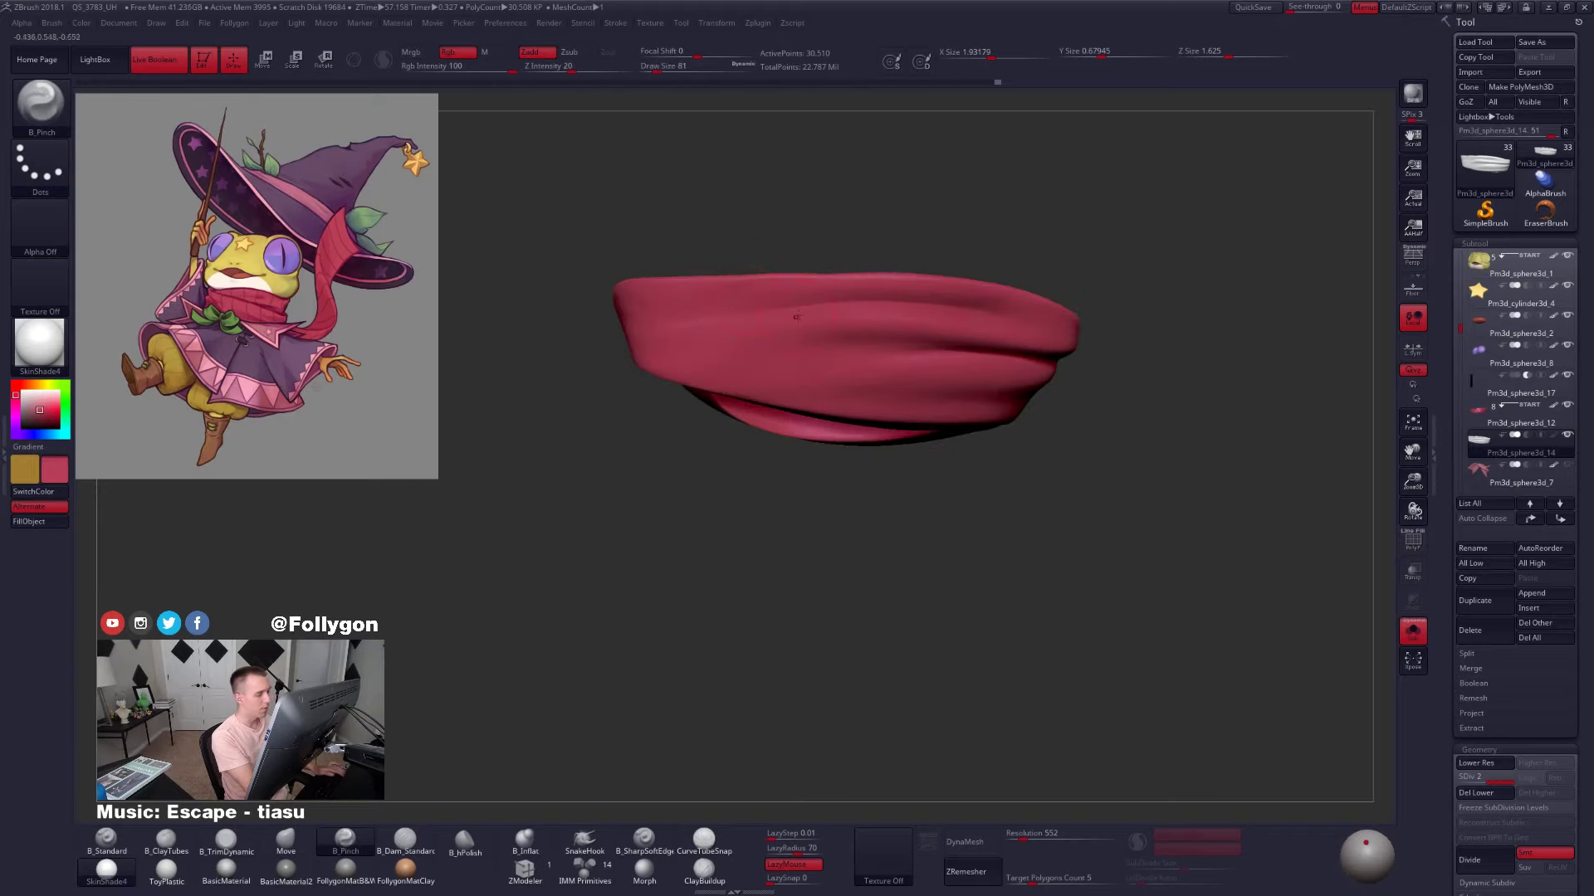
# Build up a fold along the wrap's upper front edge with B_ClayTubes and smooth it
pyautogui.press('2')
pyautogui.moveTo(826, 290)
pyautogui.mouseDown()
pyautogui.moveTo(1006, 311)
pyautogui.moveTo(908, 286)
pyautogui.mouseUp()
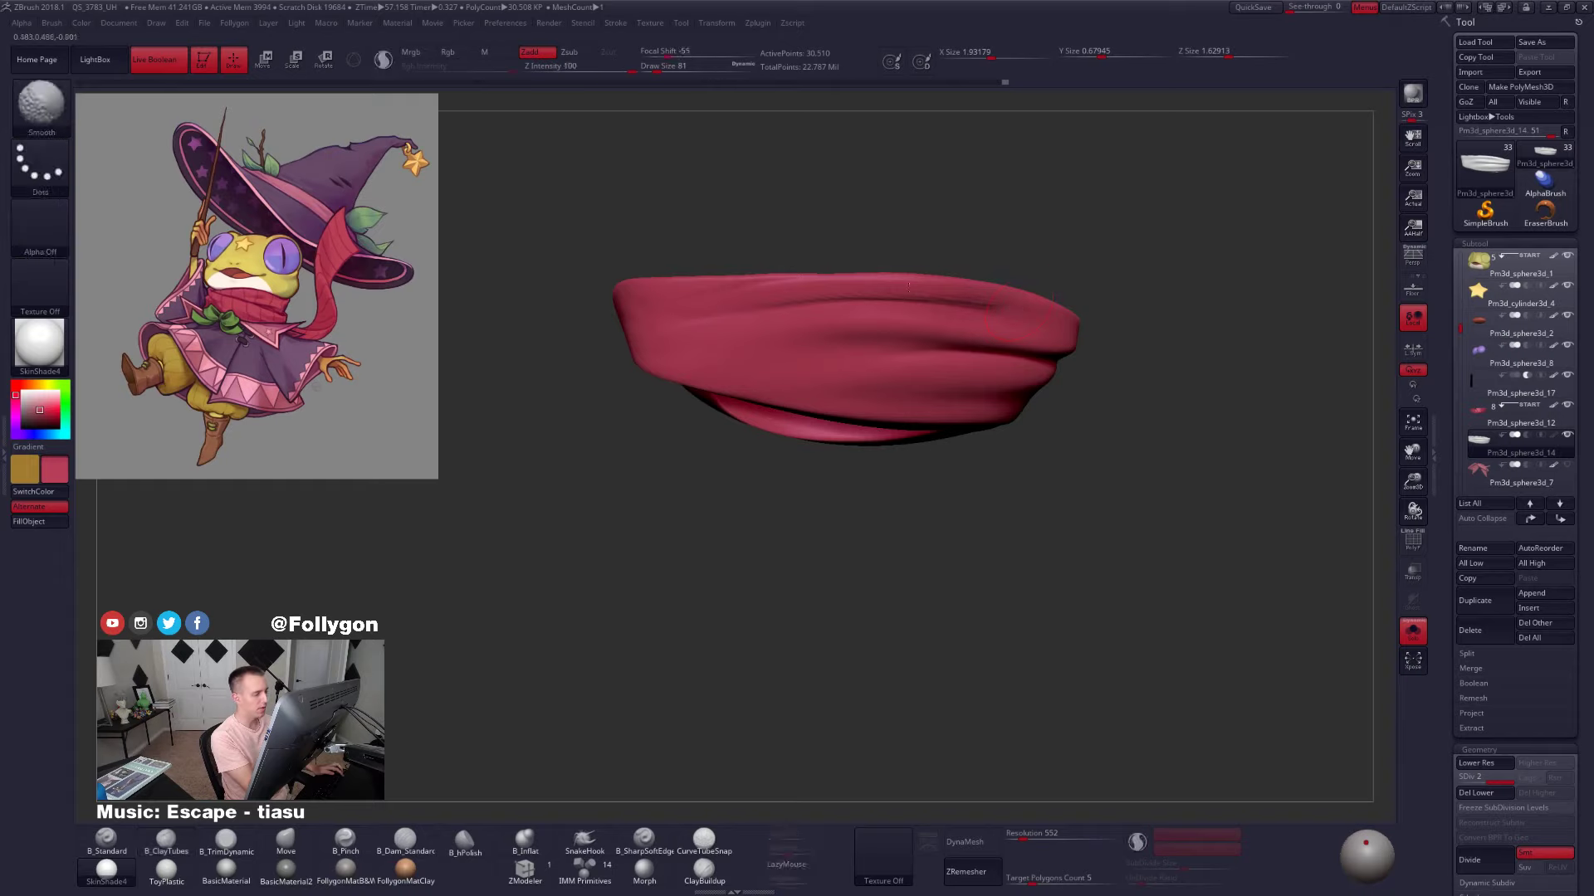
pyautogui.moveTo(846, 374)
pyautogui.mouseDown(button='right')
pyautogui.moveTo(892, 380)
pyautogui.moveTo(970, 352)
pyautogui.mouseUp(button='right')
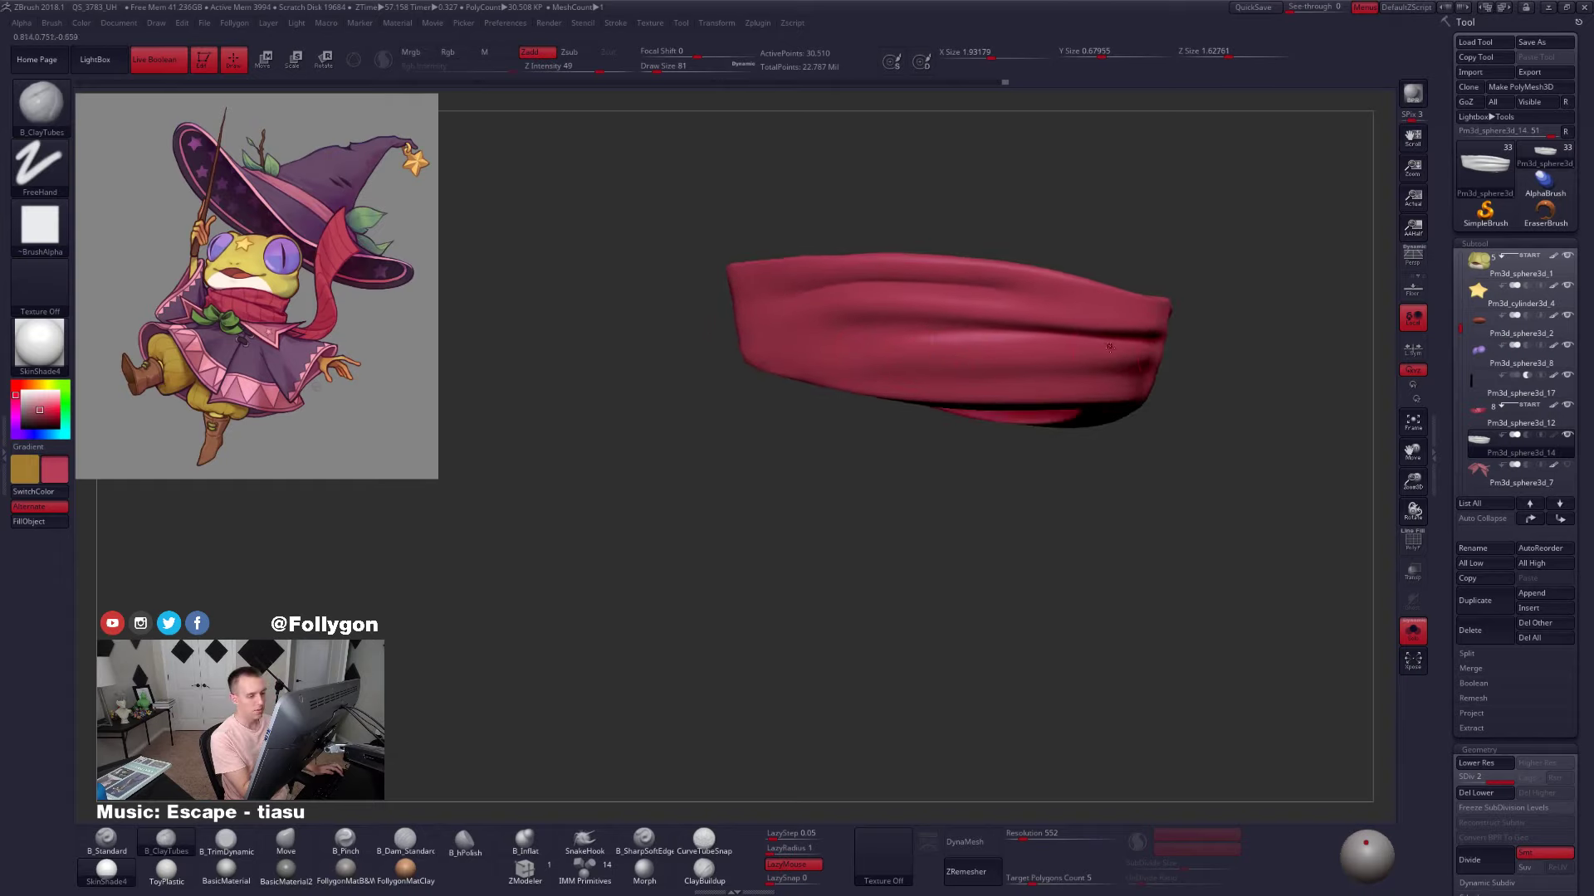
# Lasso-mask the wrap's lower front fold with a softened edge, leaving the upper folds editable
pyautogui.moveTo(1182, 339)
pyautogui.keyDown('ctrl'); pyautogui.mouseDown()
pyautogui.moveTo(842, 327)
pyautogui.moveTo(1087, 503)
pyautogui.moveTo(1262, 473)
pyautogui.mouseUp(); pyautogui.keyUp('ctrl')
pyautogui.keyDown('ctrl'); pyautogui.click(1108, 393); pyautogui.keyUp('ctrl')
pyautogui.keyDown('ctrl'); pyautogui.click(1110, 440); pyautogui.keyUp('ctrl')
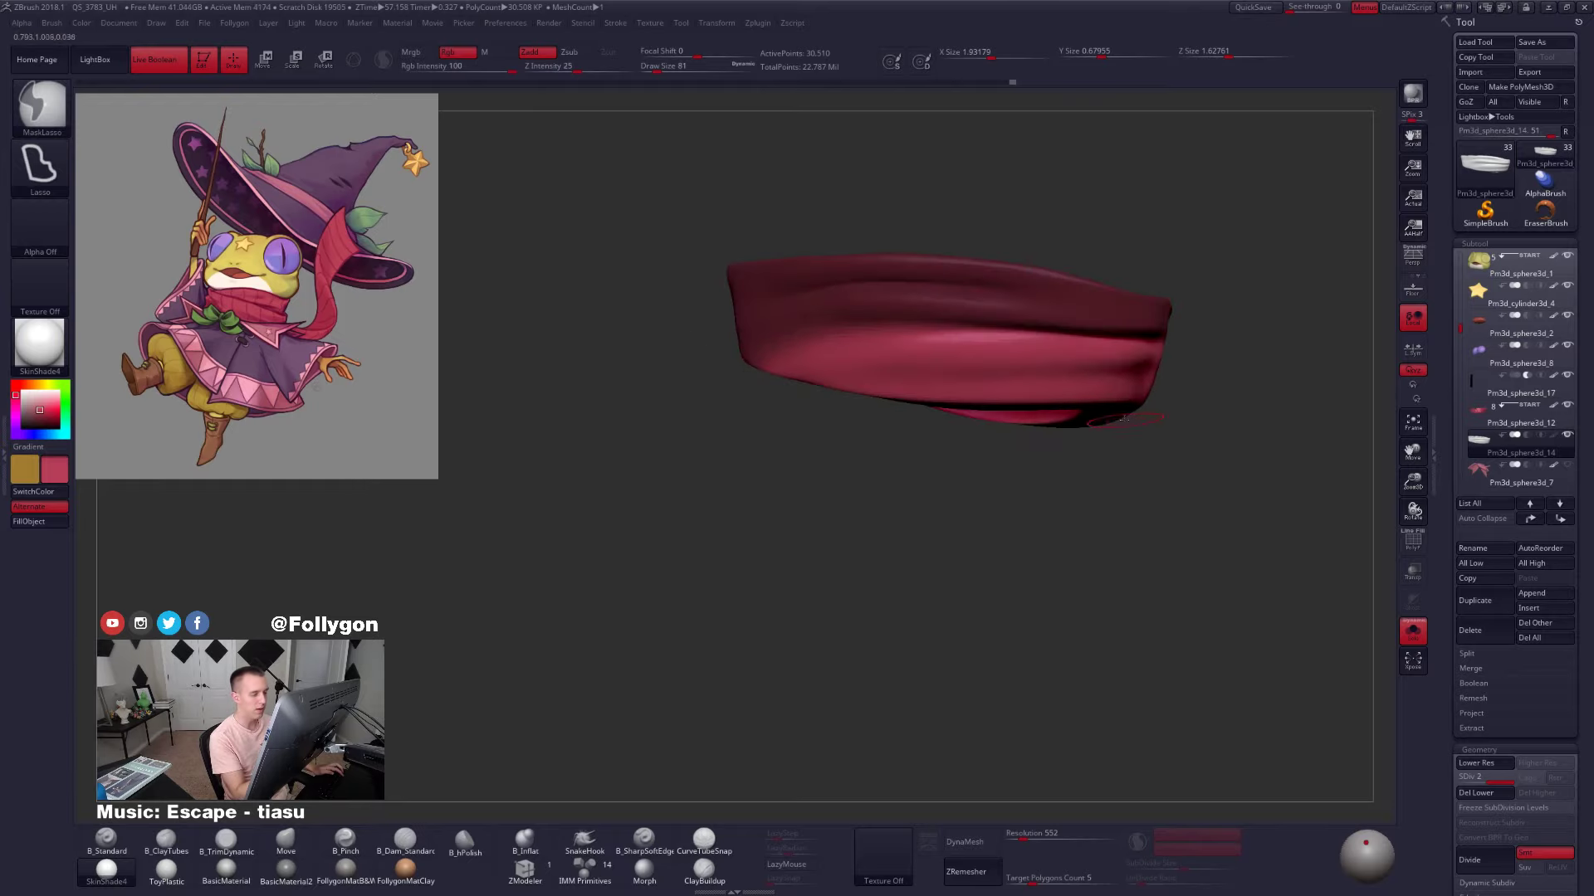
pyautogui.keyDown('alt'); pyautogui.moveTo(1124, 420); pyautogui.dragTo(1066, 440, button='right'); pyautogui.keyUp('alt')
pyautogui.hotkey('ctrl', 'h')
# Pull the upper fold down over the masked lower fold with the Move brush at draw size 140
pyautogui.press('b')
pyautogui.press('m')
pyautogui.press('v')
pyautogui.press('space')
pyautogui.moveTo(1020, 373); pyautogui.dragTo(1023, 373)
pyautogui.moveTo(1023, 372)
pyautogui.mouseDown(button='right')
pyautogui.moveTo(1014, 423)
pyautogui.moveTo(1016, 359)
pyautogui.mouseUp(button='right')
pyautogui.moveTo(977, 366); pyautogui.dragTo(973, 360)
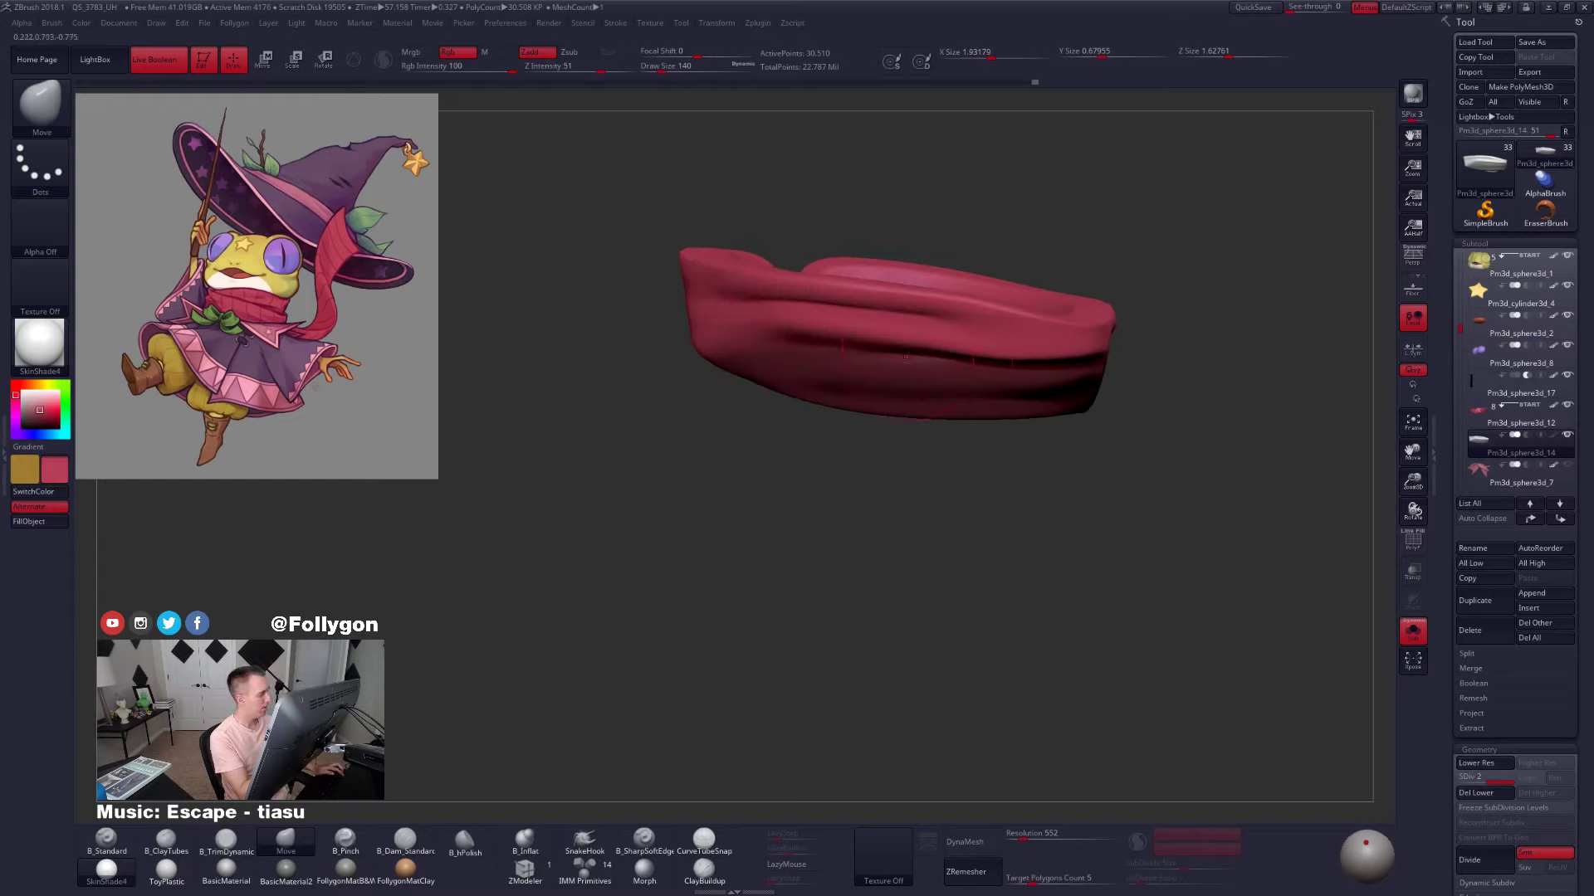
pyautogui.moveTo(967, 383); pyautogui.dragTo(931, 395, button='right')
pyautogui.moveTo(1050, 373); pyautogui.dragTo(975, 384, button='right')
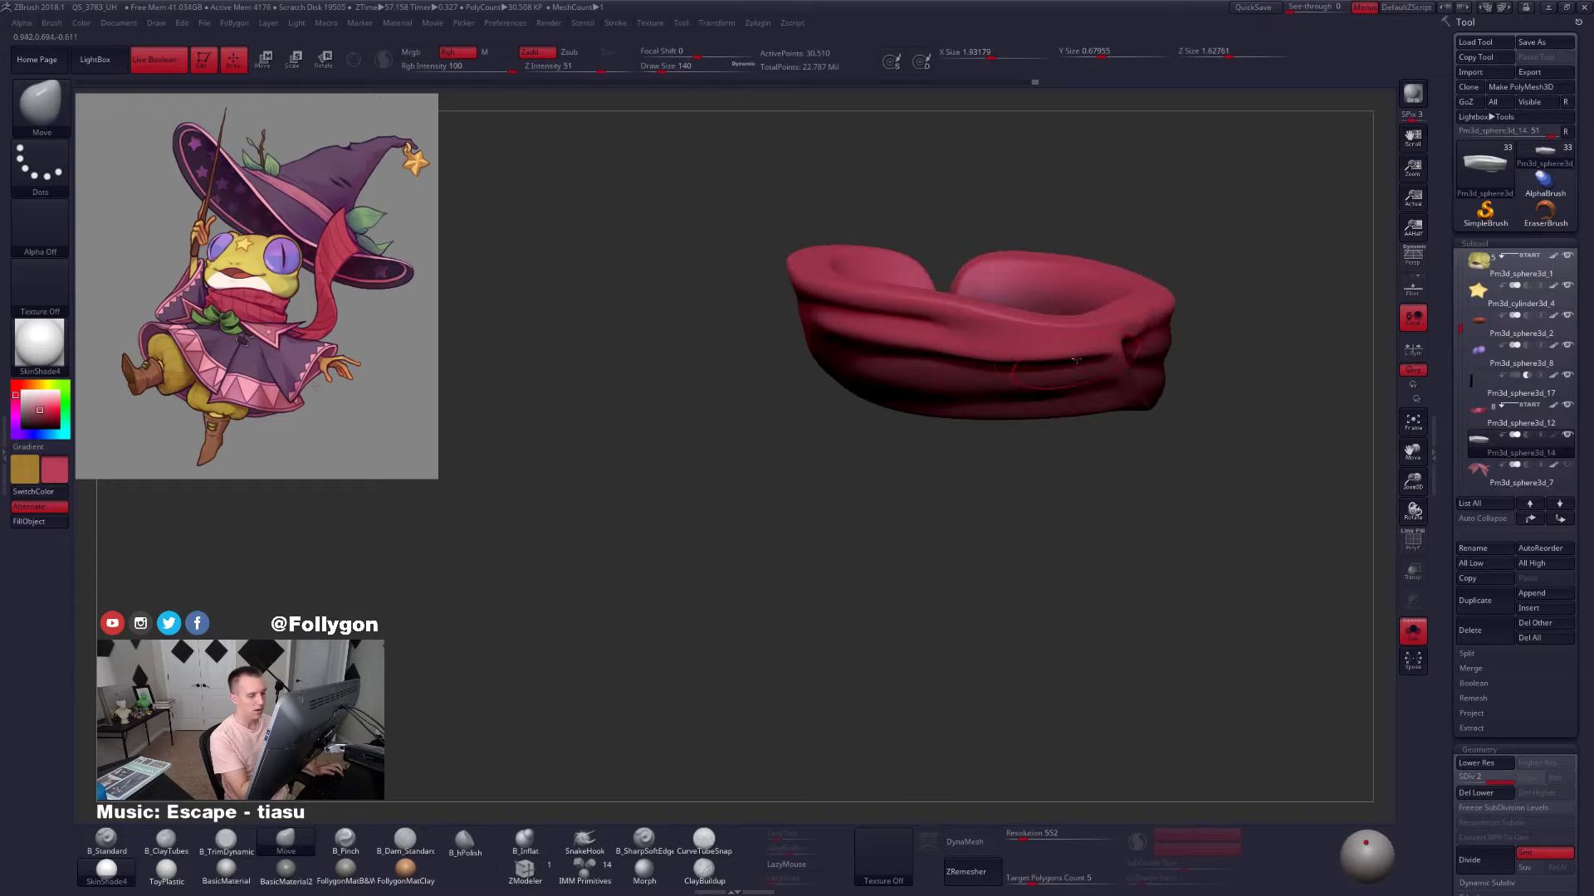
pyautogui.moveTo(1067, 368); pyautogui.dragTo(1083, 364)
pyautogui.moveTo(1083, 363); pyautogui.dragTo(1111, 334, button='right')
pyautogui.moveTo(1059, 361); pyautogui.dragTo(1000, 368)
pyautogui.moveTo(1000, 368); pyautogui.dragTo(980, 355, button='right')
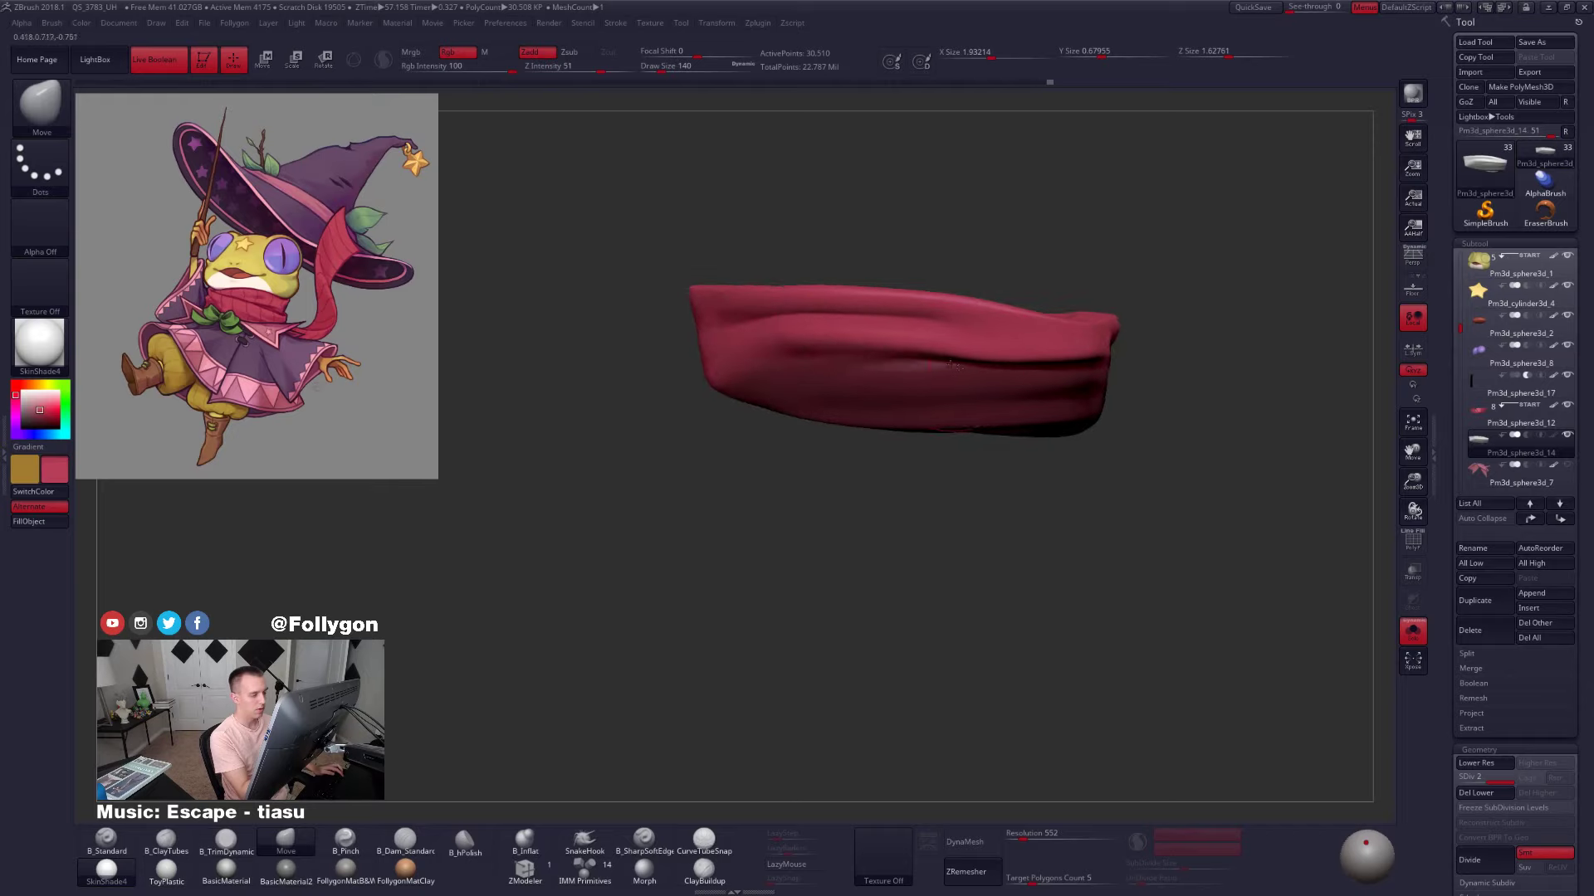
# Refine the overlap between the upper fold and the masked fold along the wrap's front with Move strokes and smoothing
pyautogui.moveTo(955, 358); pyautogui.dragTo(872, 364)
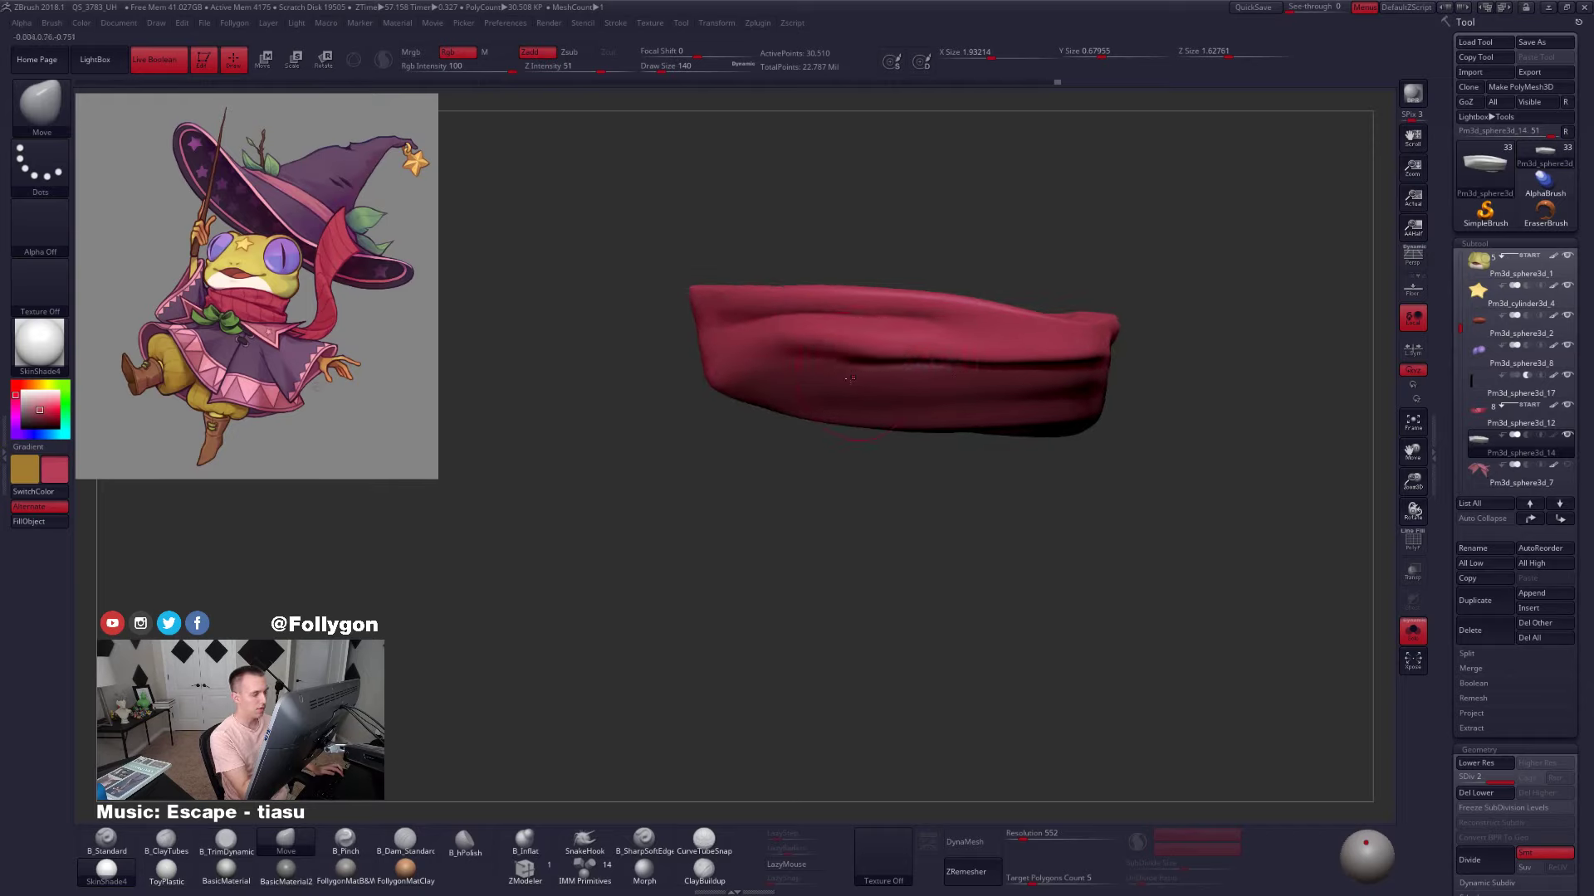
pyautogui.moveTo(872, 364); pyautogui.dragTo(842, 362, button='right')
pyautogui.moveTo(948, 358); pyautogui.dragTo(947, 364)
pyautogui.moveTo(920, 349); pyautogui.dragTo(934, 373, button='right')
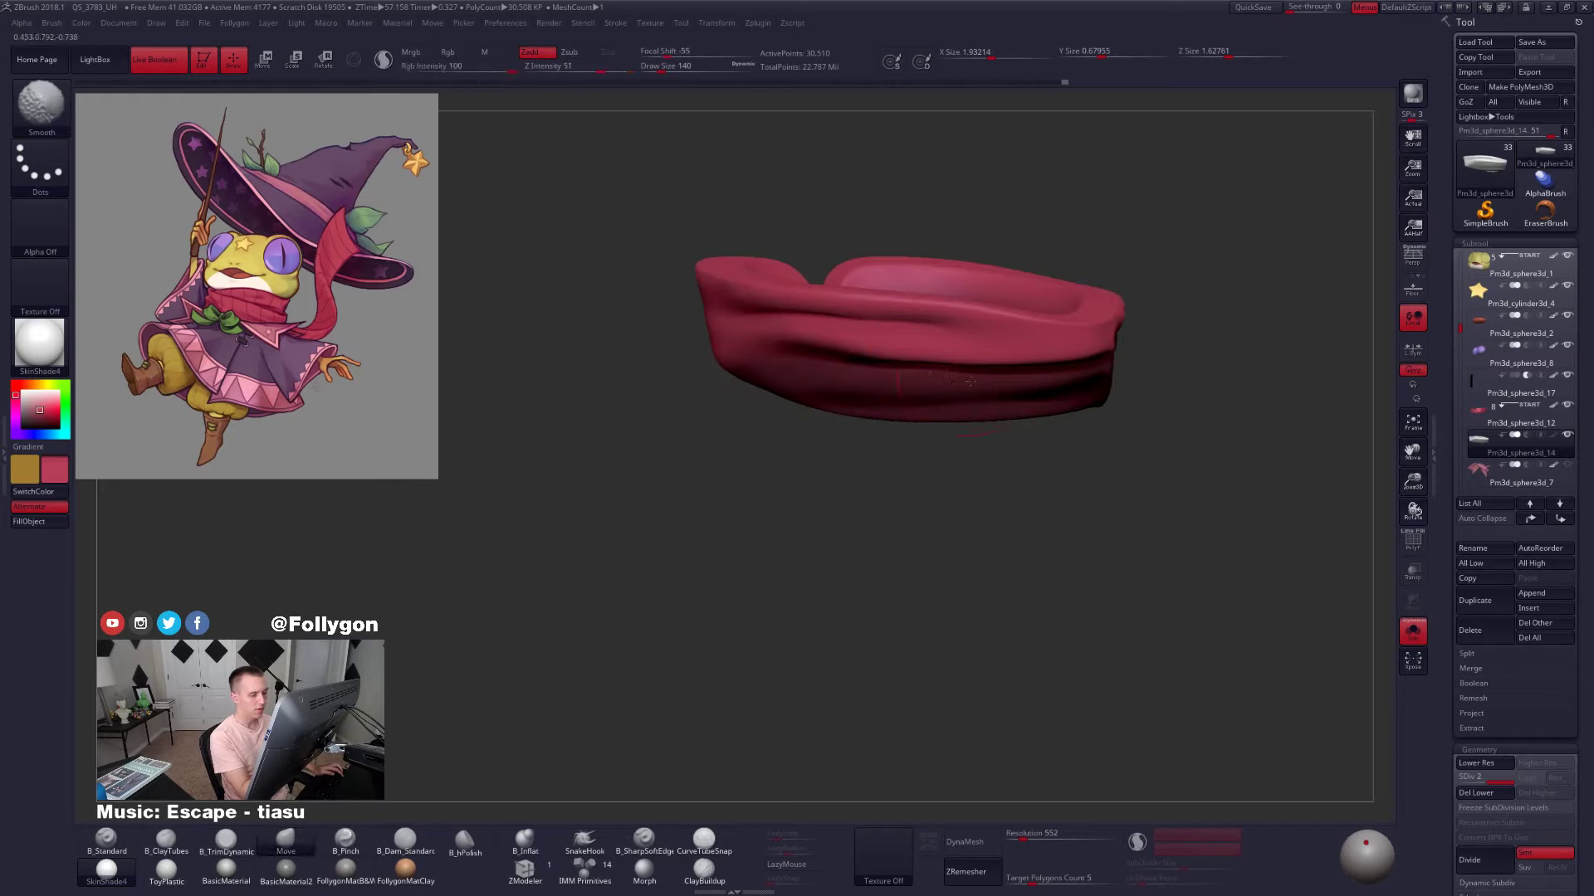
pyautogui.moveTo(928, 362); pyautogui.dragTo(928, 370)
pyautogui.moveTo(926, 386); pyautogui.dragTo(947, 375, button='right')
pyautogui.moveTo(1060, 360); pyautogui.dragTo(992, 361, button='right')
pyautogui.moveTo(992, 362); pyautogui.dragTo(992, 370)
pyautogui.moveTo(992, 369); pyautogui.dragTo(1034, 379, button='right')
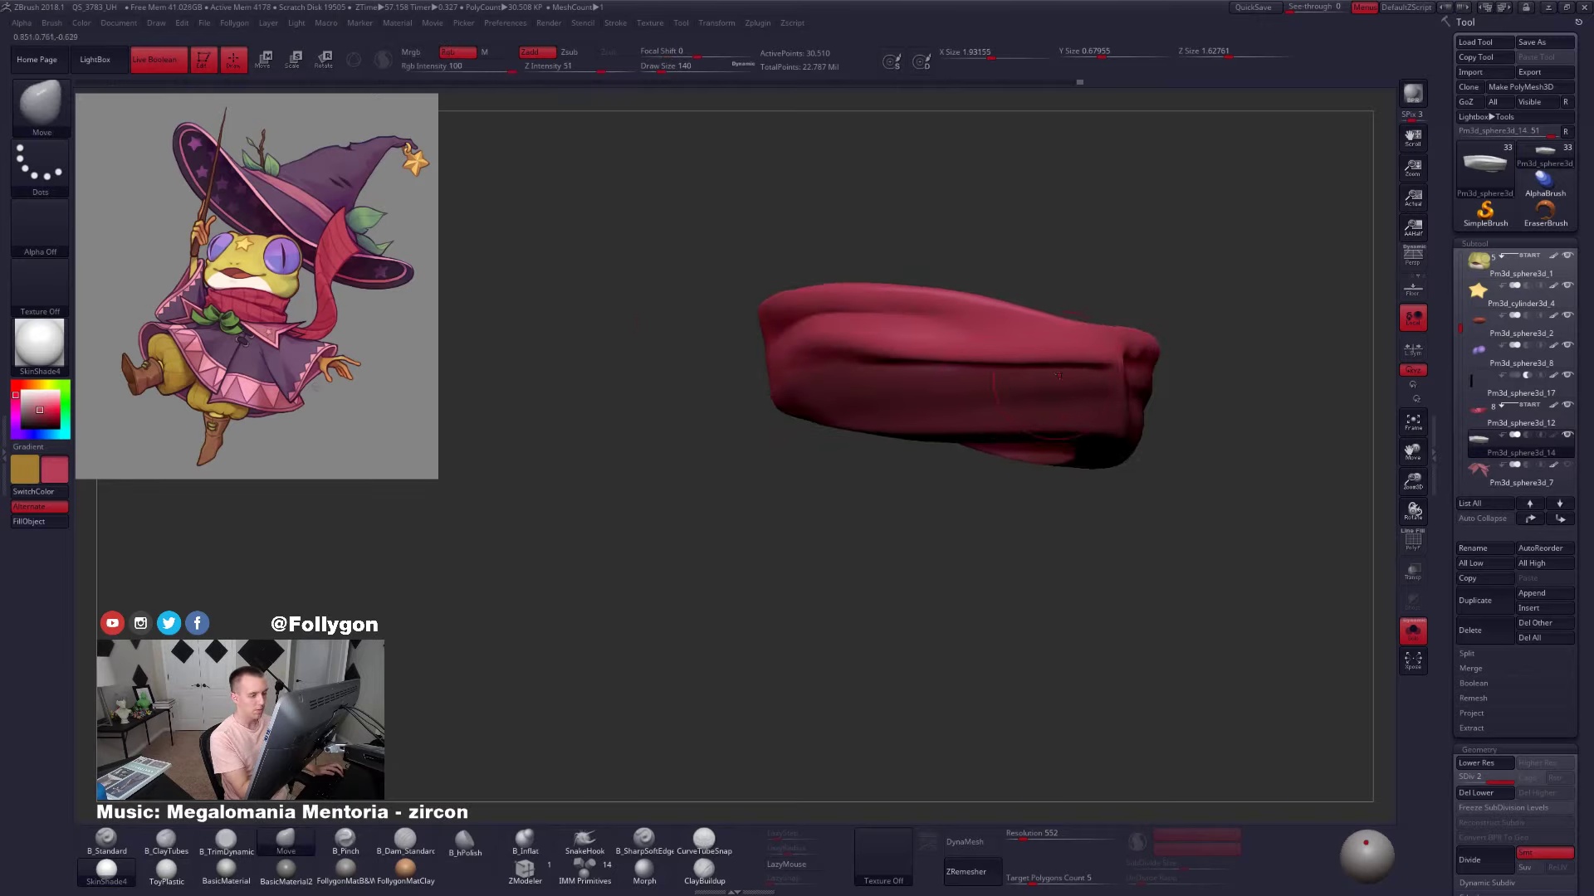
pyautogui.moveTo(1063, 419); pyautogui.dragTo(1059, 428)
pyautogui.moveTo(1059, 423)
pyautogui.mouseDown(button='right')
pyautogui.moveTo(1094, 417)
pyautogui.moveTo(1009, 388)
pyautogui.moveTo(1001, 353)
pyautogui.moveTo(969, 374)
pyautogui.moveTo(936, 459)
pyautogui.mouseUp(button='right')
pyautogui.keyDown('shift'); pyautogui.moveTo(955, 419); pyautogui.dragTo(964, 430); pyautogui.keyUp('shift')
pyautogui.moveTo(859, 397); pyautogui.dragTo(891, 390, button='right')
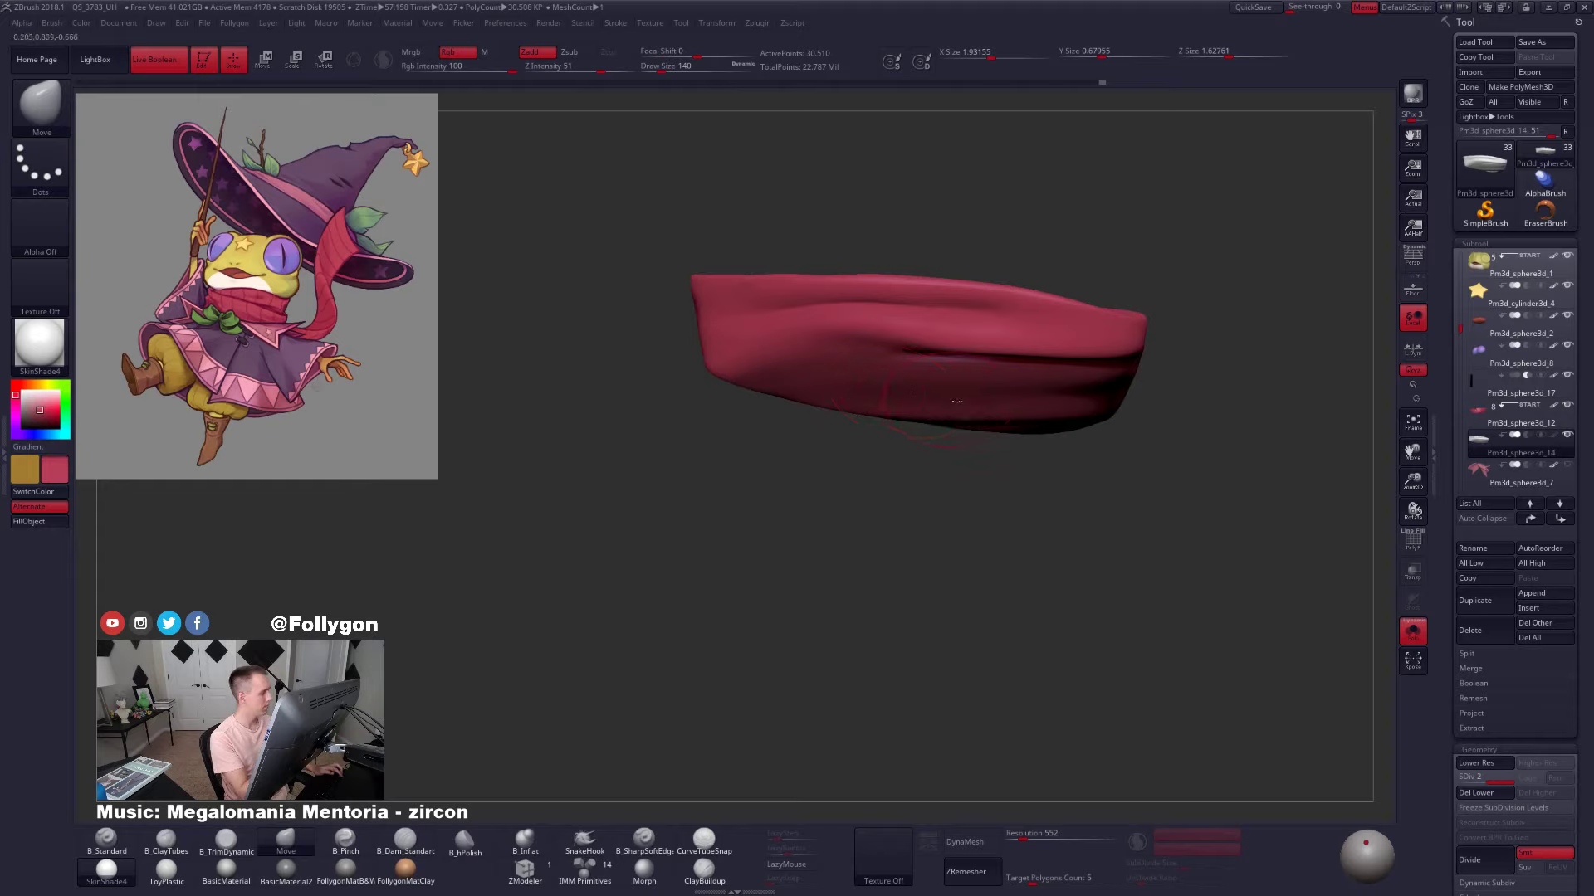
# Compare the wrap with the whole head, build up the fold edge with B_ClayTubes, clear the mask and smooth the crease
pyautogui.hotkey('alt', 's')
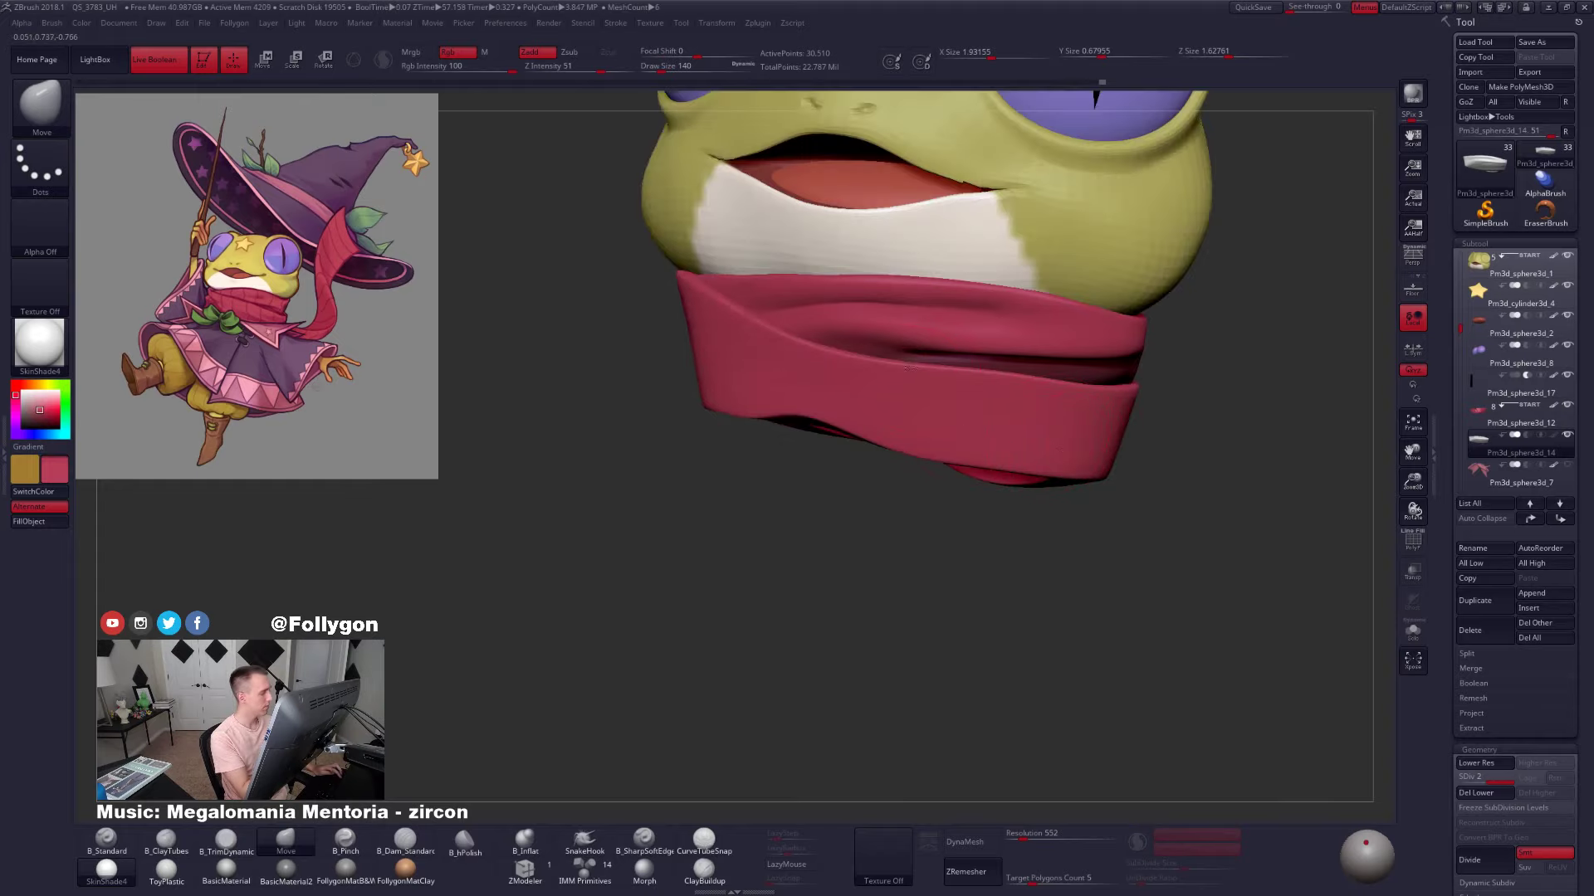
pyautogui.moveTo(907, 368); pyautogui.dragTo(864, 352, button='right')
pyautogui.hotkey('alt', 's')
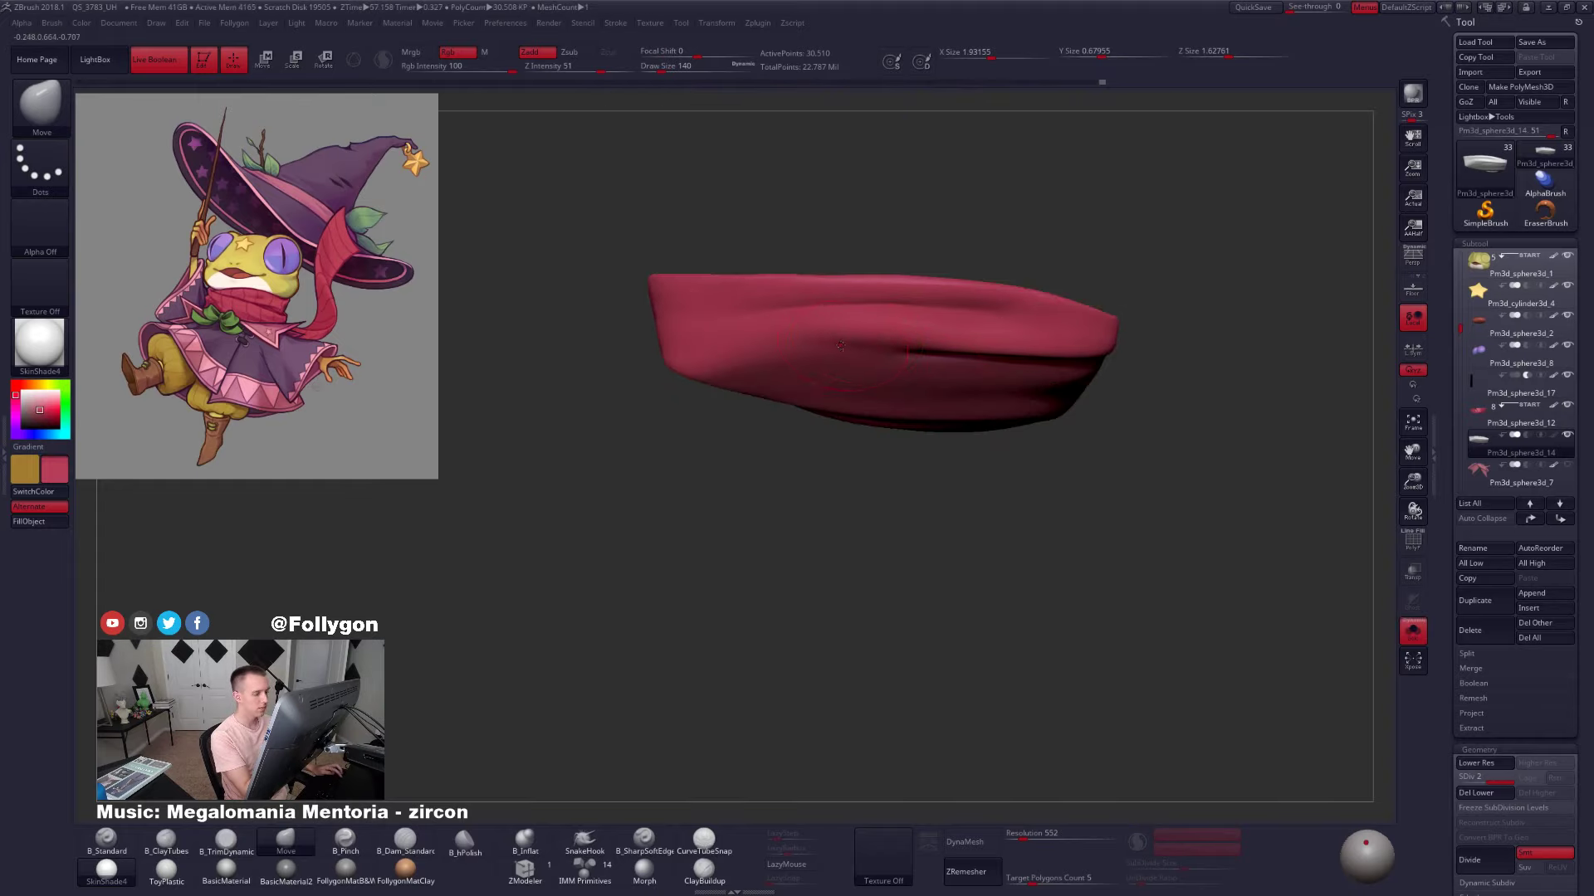
pyautogui.press('2')
pyautogui.moveTo(895, 339)
pyautogui.mouseDown()
pyautogui.moveTo(805, 344)
pyautogui.moveTo(859, 323)
pyautogui.mouseUp()
pyautogui.moveTo(917, 425); pyautogui.dragTo(941, 309, button='right')
pyautogui.moveTo(1155, 390); pyautogui.dragTo(1161, 443, button='right')
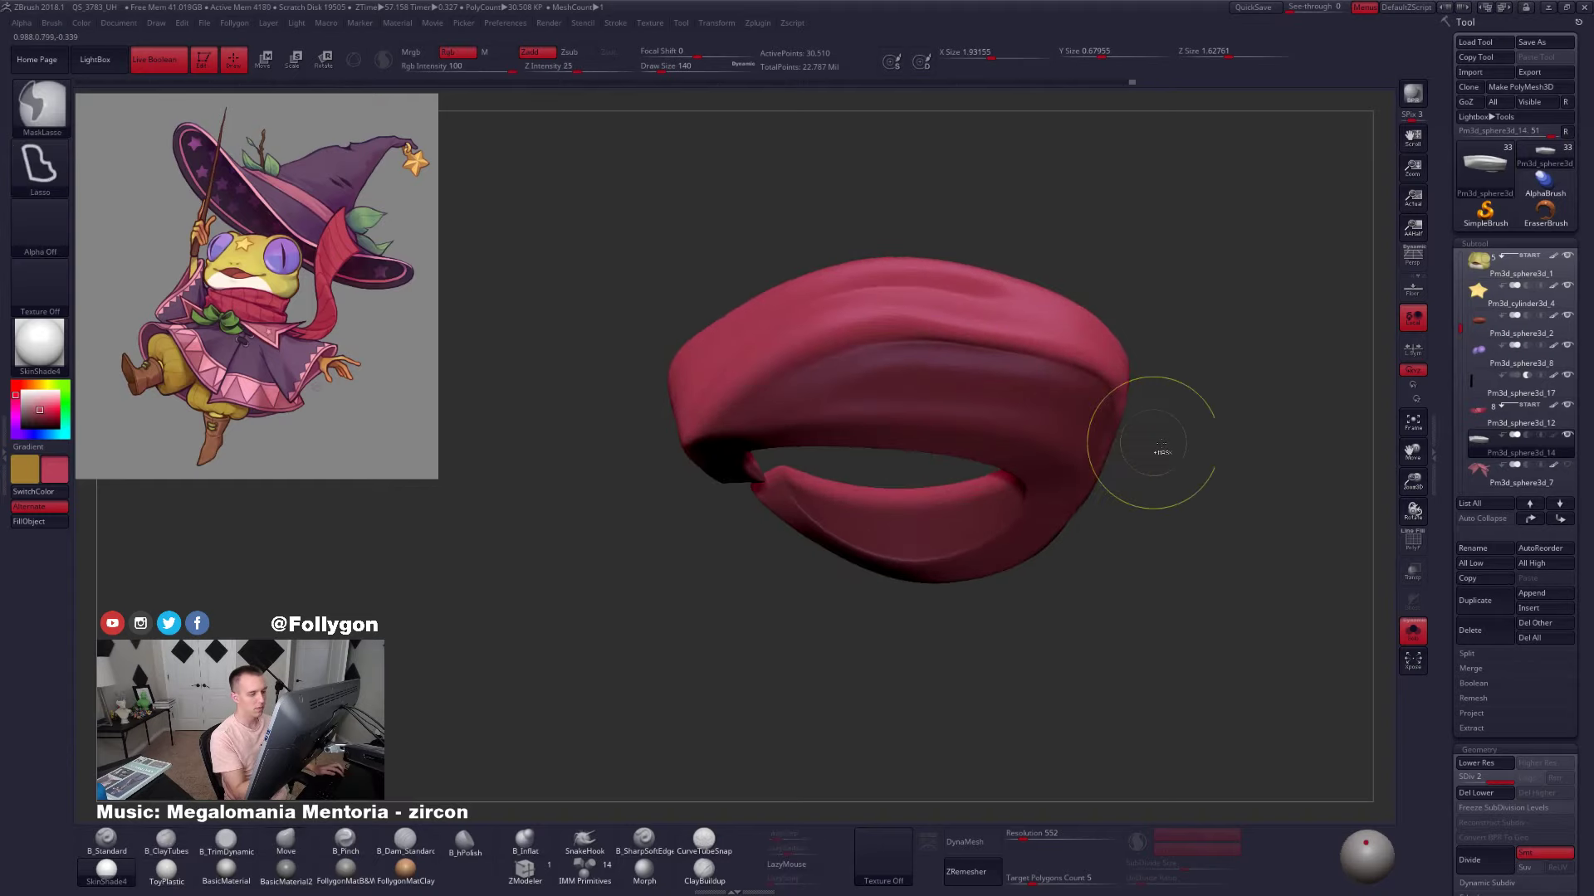
pyautogui.keyDown('ctrl'); pyautogui.click(1161, 449); pyautogui.keyUp('ctrl')
pyautogui.keyDown('shift'); pyautogui.moveTo(942, 343); pyautogui.dragTo(1008, 349); pyautogui.keyUp('shift')
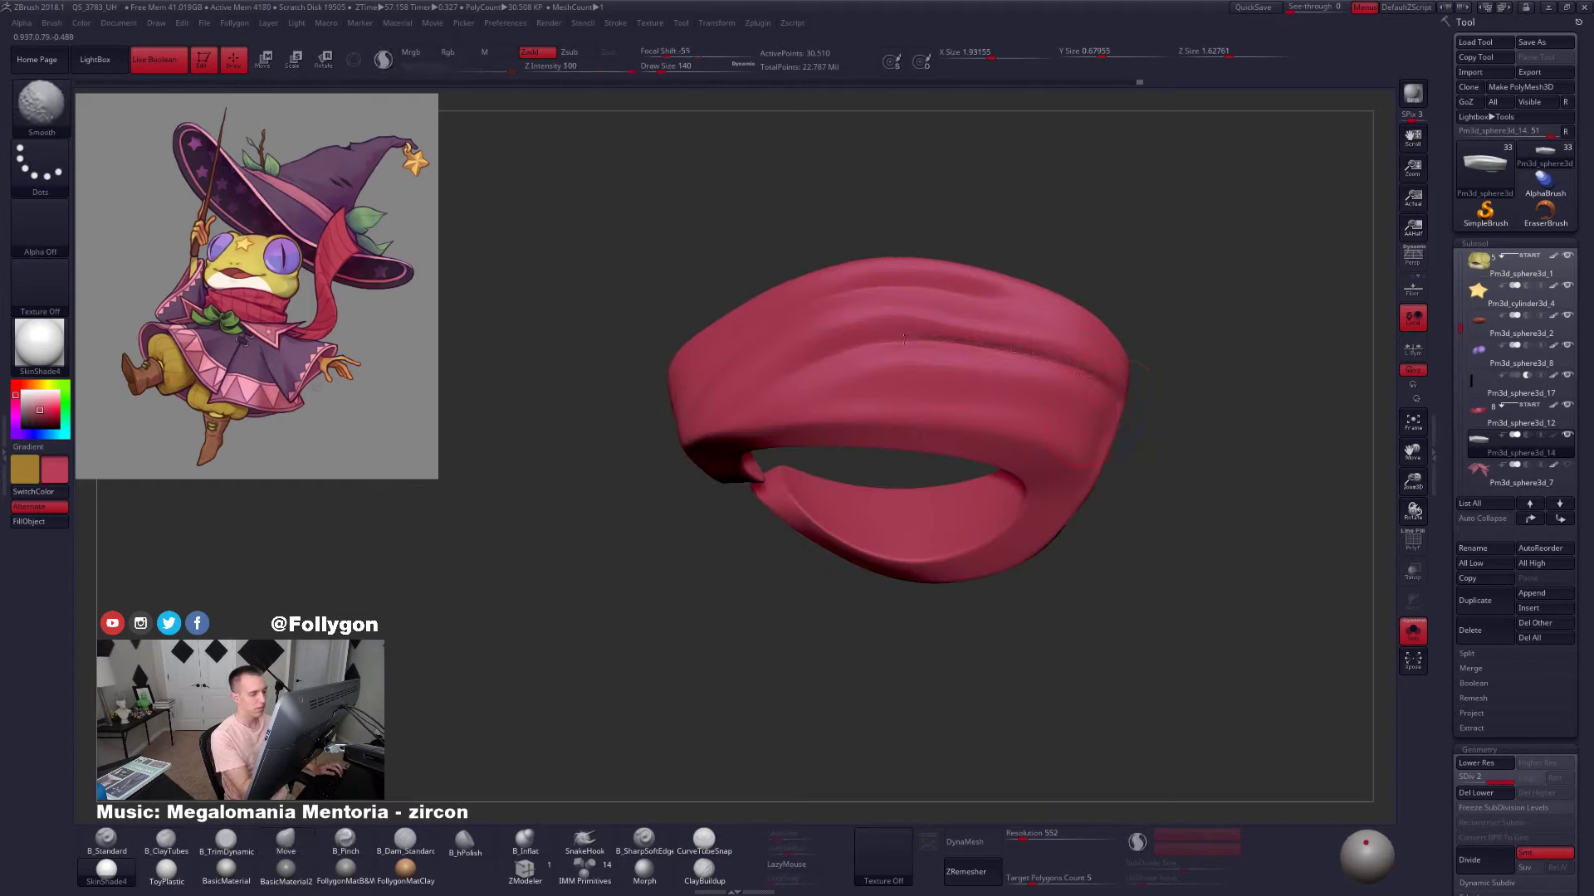
pyautogui.moveTo(972, 357)
pyautogui.mouseDown(button='right')
pyautogui.moveTo(967, 434)
pyautogui.moveTo(963, 408)
pyautogui.moveTo(896, 380)
pyautogui.mouseUp(button='right')
# Tighten the crease under the overlapping front fold with a smaller B_Pinch brush
pyautogui.press('5')
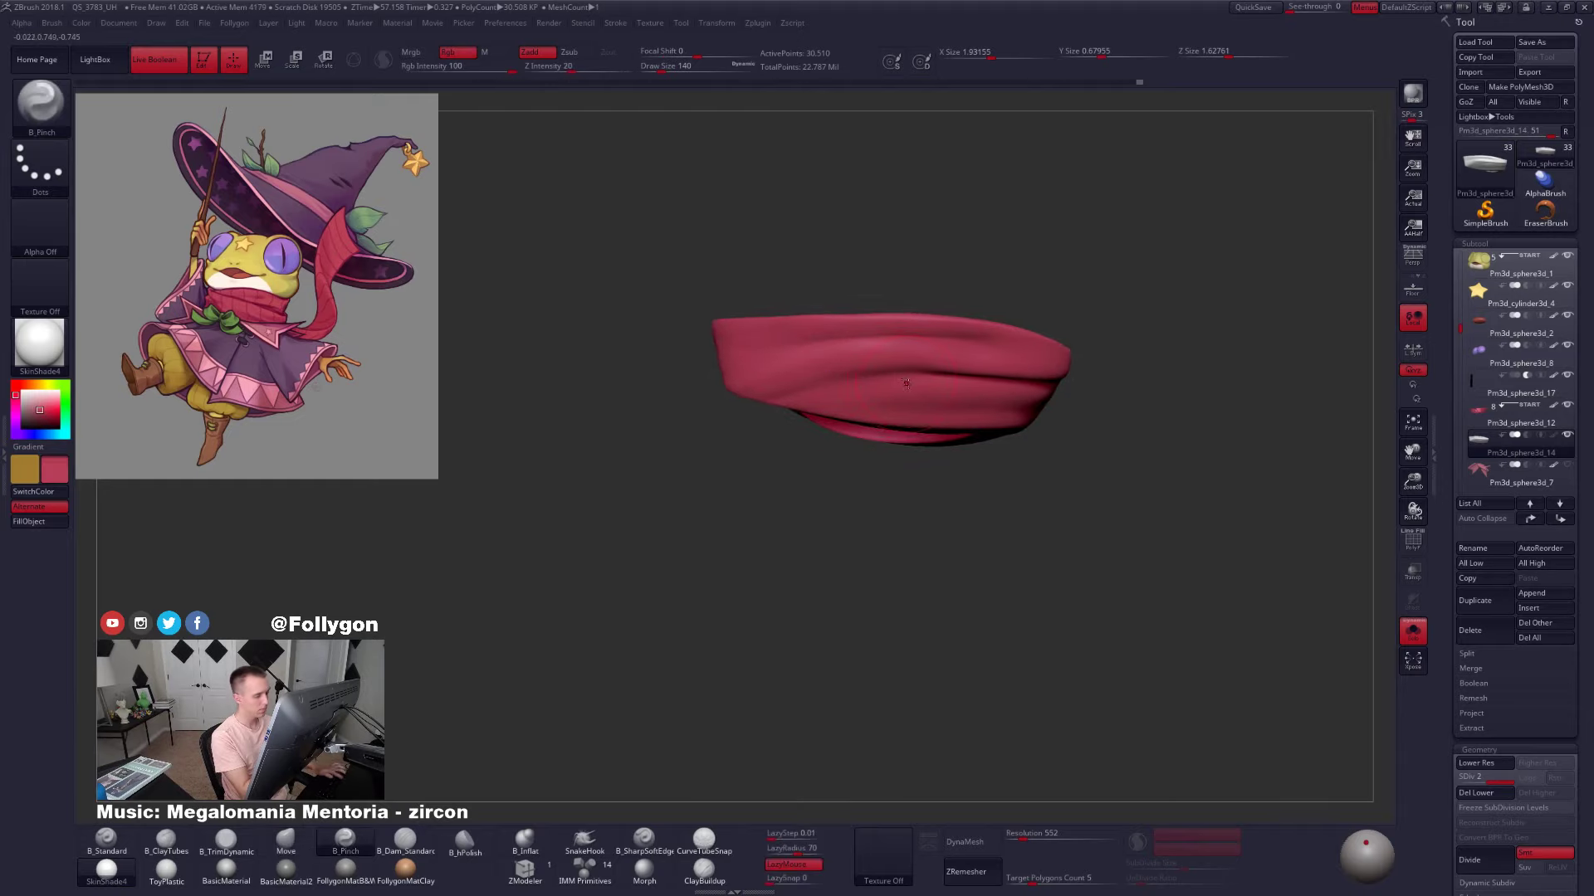
pyautogui.press('space')
pyautogui.moveTo(903, 385); pyautogui.dragTo(895, 385)
pyautogui.moveTo(891, 415)
pyautogui.mouseDown(button='right')
pyautogui.moveTo(882, 384)
pyautogui.moveTo(924, 403)
pyautogui.mouseUp(button='right')
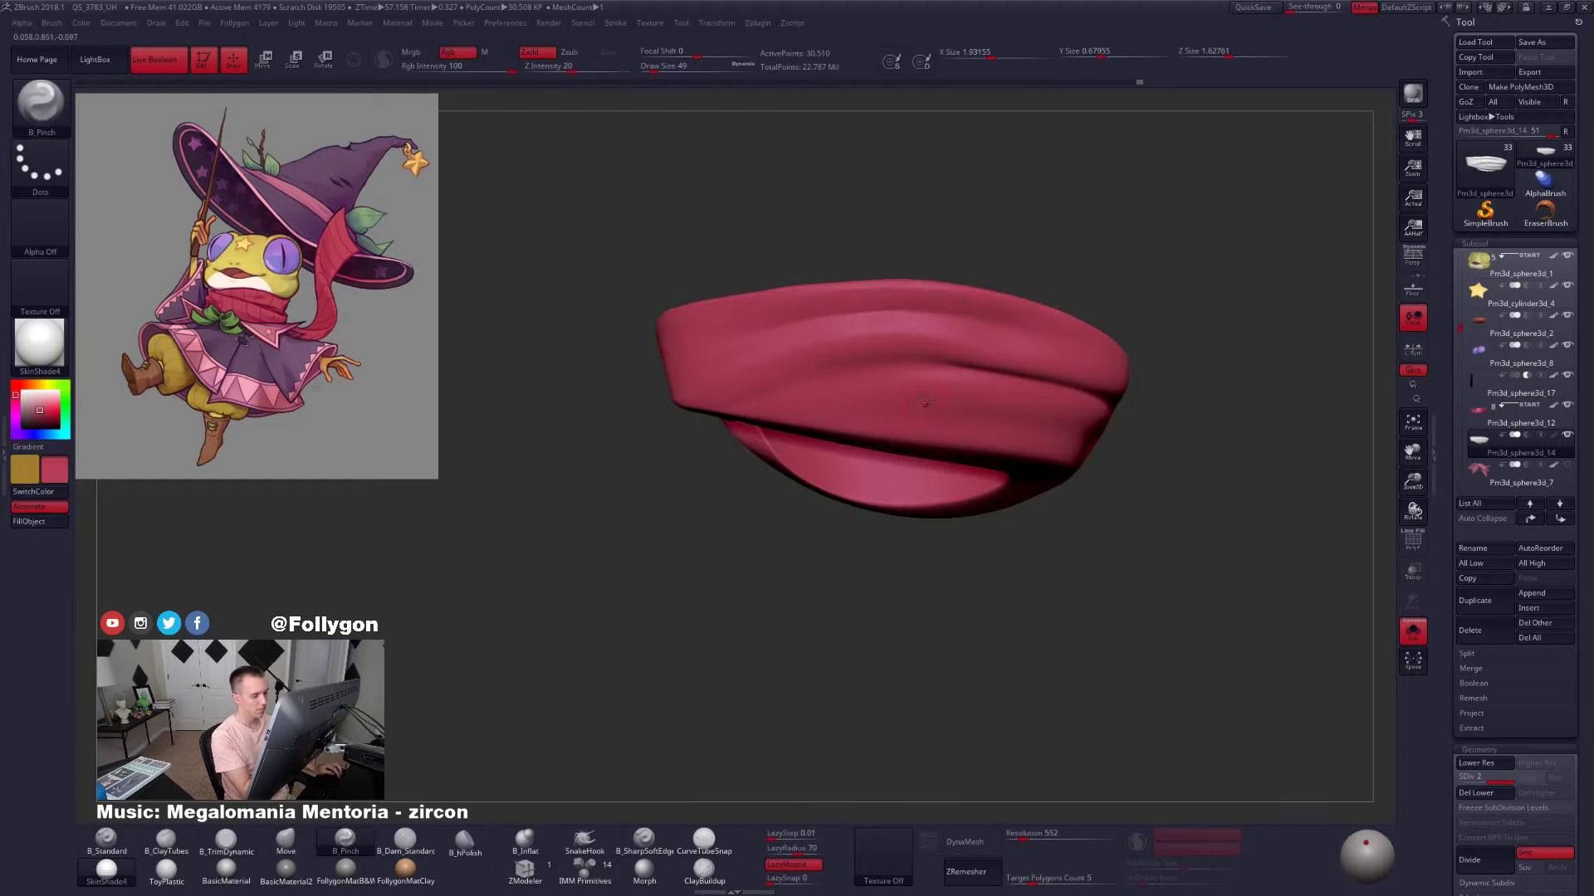
# Subdivide the inner wrap up to subdivision level 4
pyautogui.hotkey('shift', 'd')
pyautogui.hotkey('ctrl', 'd')
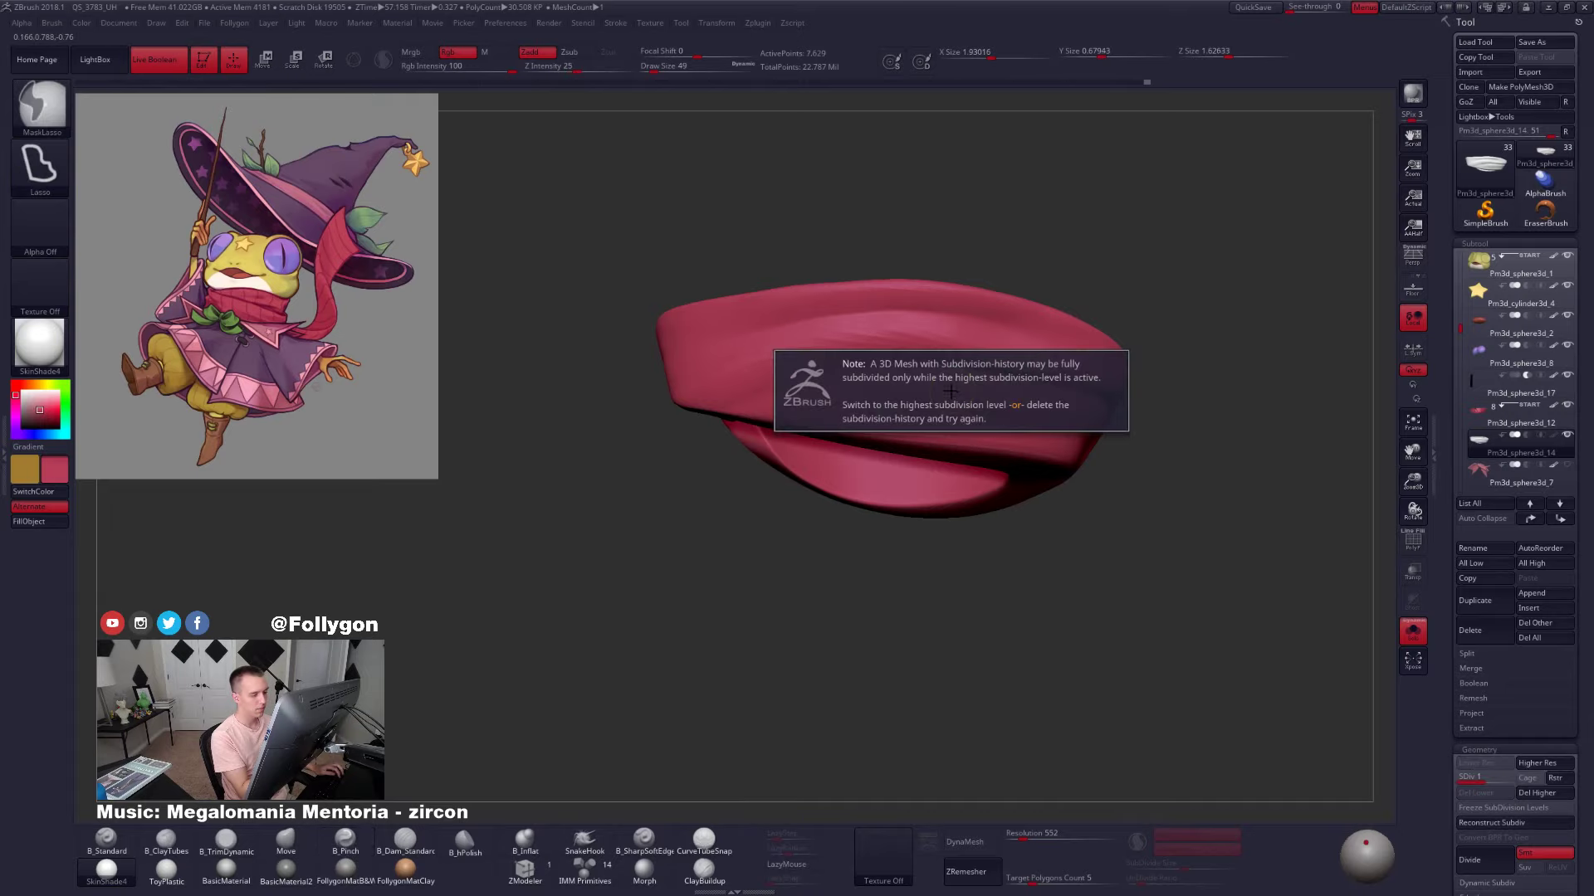
pyautogui.press('d')
pyautogui.press('d')
pyautogui.press('d')
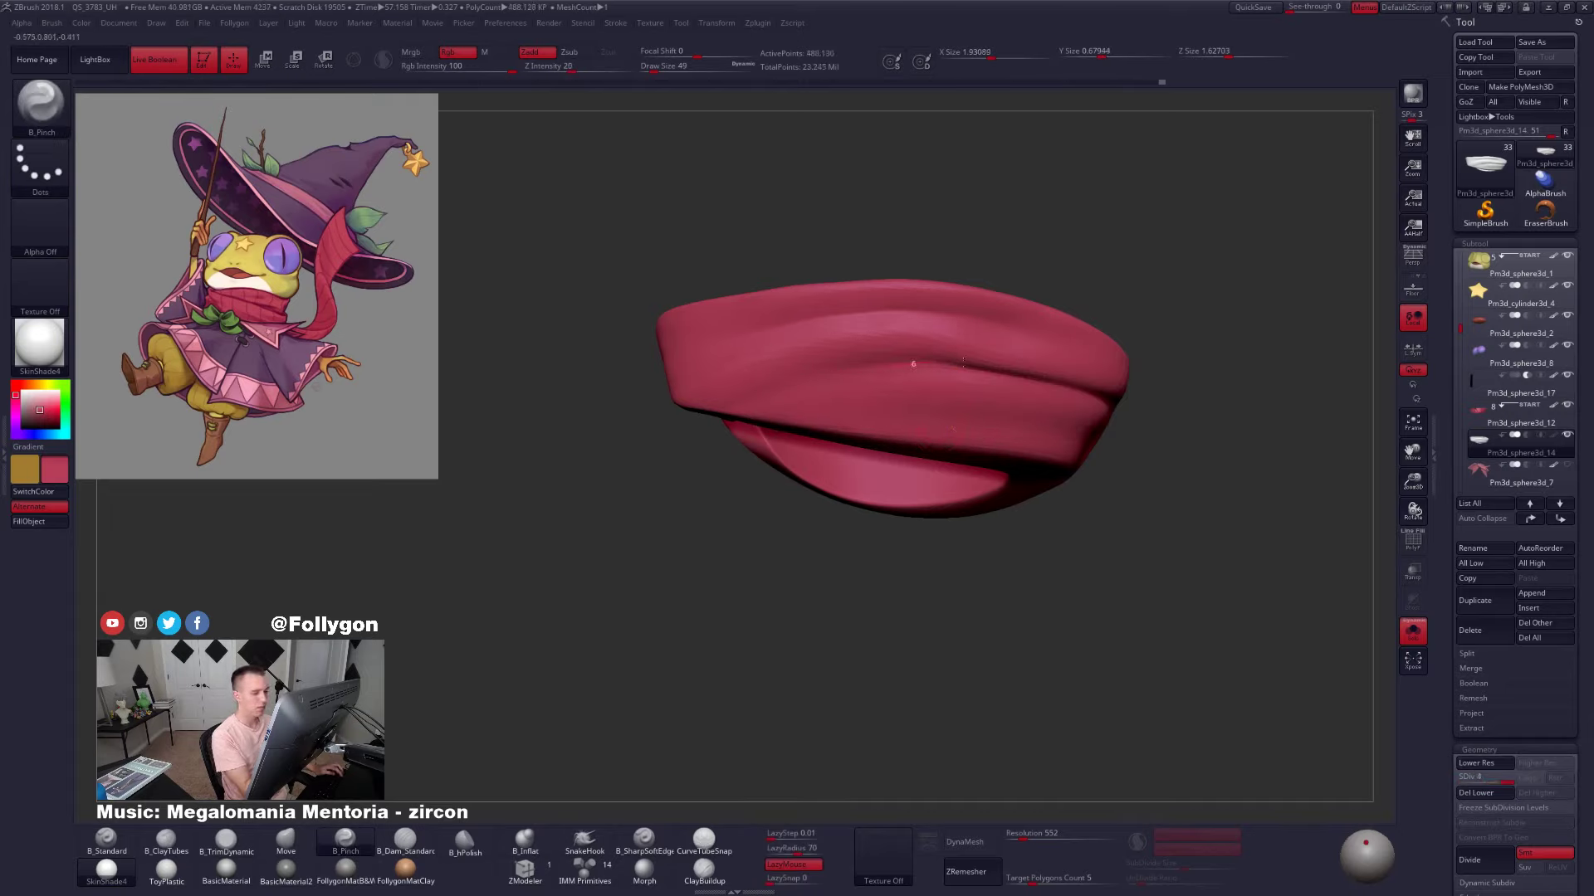
# Lasso-mask the folds below the front crease and set the Move brush to draw size 150
pyautogui.moveTo(976, 364)
pyautogui.keyDown('ctrl'); pyautogui.mouseDown()
pyautogui.moveTo(743, 406)
pyautogui.moveTo(1047, 197)
pyautogui.moveTo(1093, 287)
pyautogui.mouseUp(); pyautogui.keyUp('ctrl')
pyautogui.press('b')
pyautogui.press('m')
pyautogui.press('v')
pyautogui.press('space')
pyautogui.moveTo(924, 417); pyautogui.dragTo(899, 366)
pyautogui.keyDown('ctrl'); pyautogui.click(1051, 274); pyautogui.keyUp('ctrl')
# Drop to subdivision level 2, smooth the unmasked upper fold along the mask edge and clear the mask
pyautogui.hotkey('shift', 'd')
pyautogui.hotkey('shift', 'd')
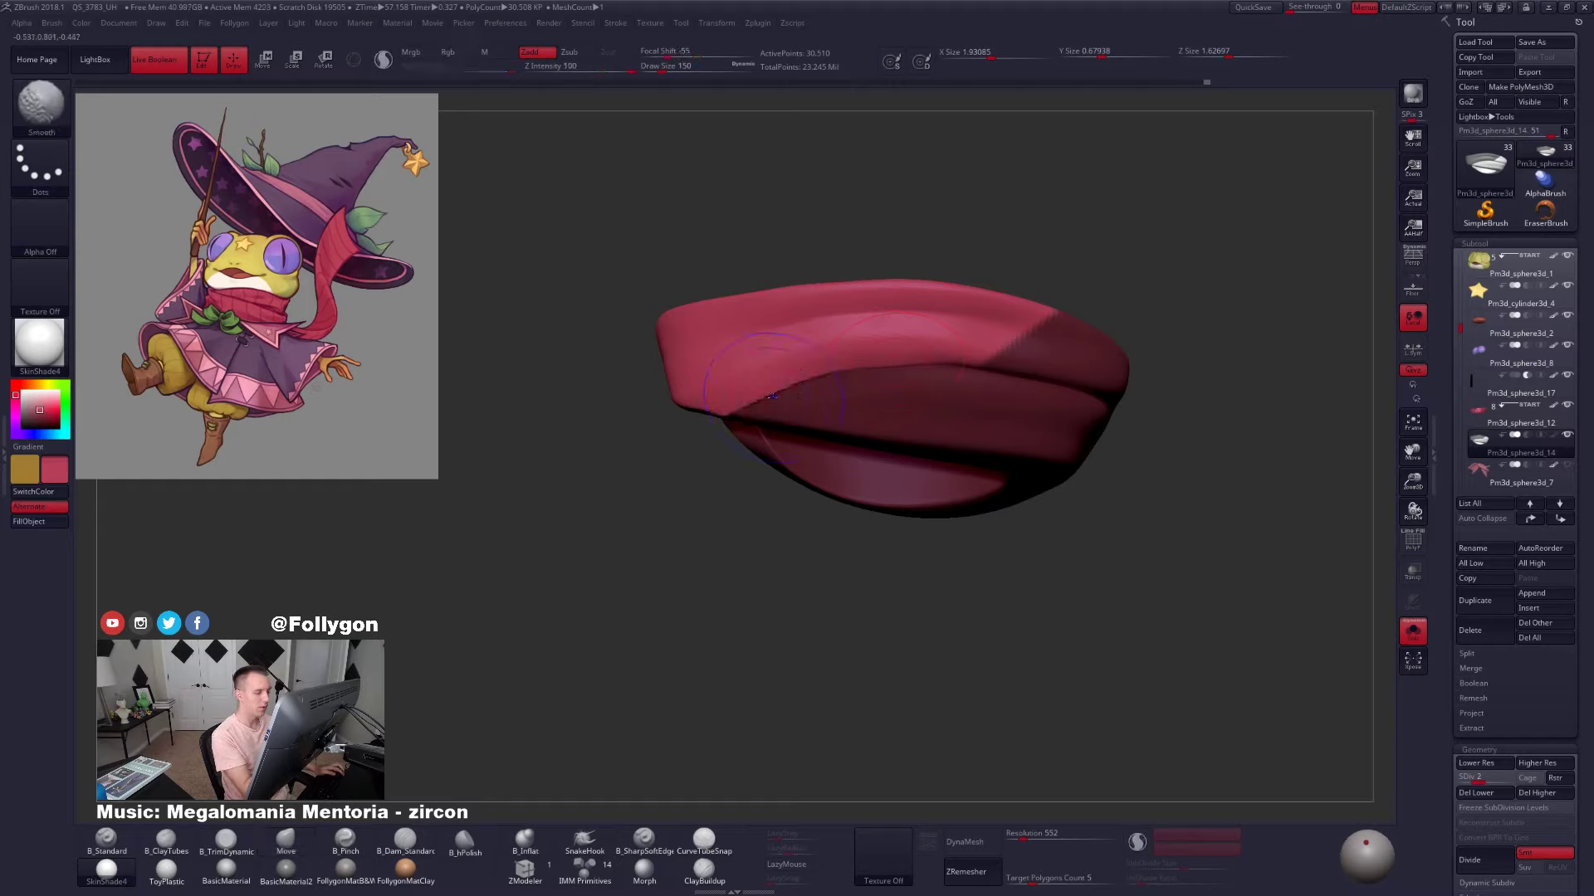
pyautogui.keyDown('shift'); pyautogui.moveTo(751, 404); pyautogui.dragTo(798, 382); pyautogui.keyUp('shift')
pyautogui.moveTo(747, 572); pyautogui.dragTo(805, 593)
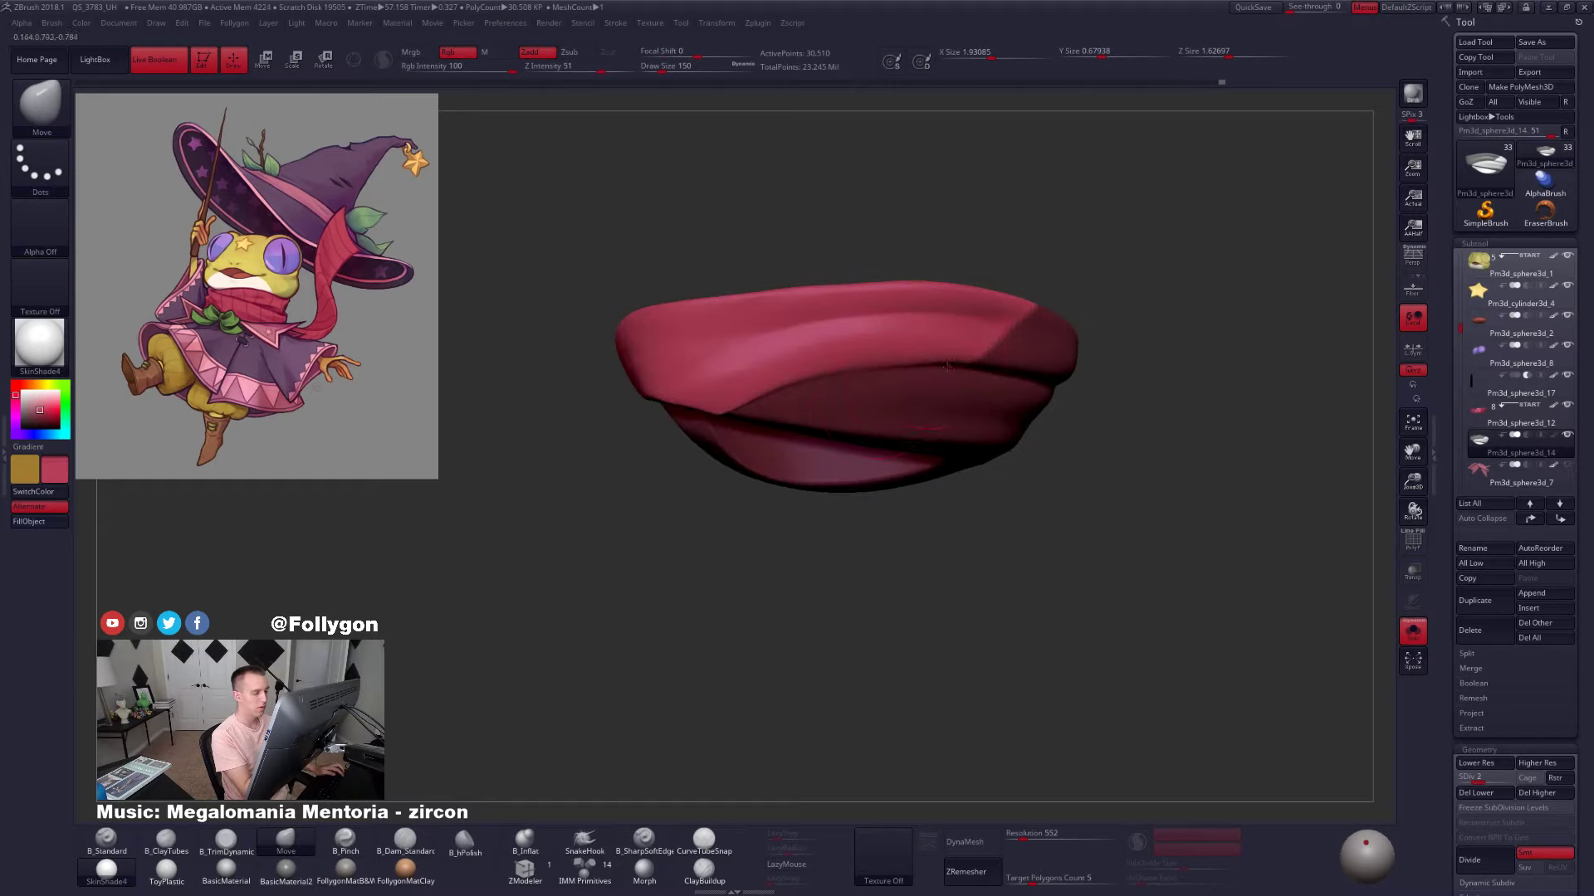
pyautogui.moveTo(1148, 383)
pyautogui.keyDown('ctrl'); pyautogui.mouseDown()
pyautogui.moveTo(1168, 408)
pyautogui.moveTo(1208, 406)
pyautogui.mouseUp(); pyautogui.keyUp('ctrl')
# Smooth and adjust the lower edge of the wrap's front fold from below
pyautogui.moveTo(917, 531)
pyautogui.mouseDown()
pyautogui.moveTo(928, 390)
pyautogui.moveTo(897, 395)
pyautogui.mouseUp()
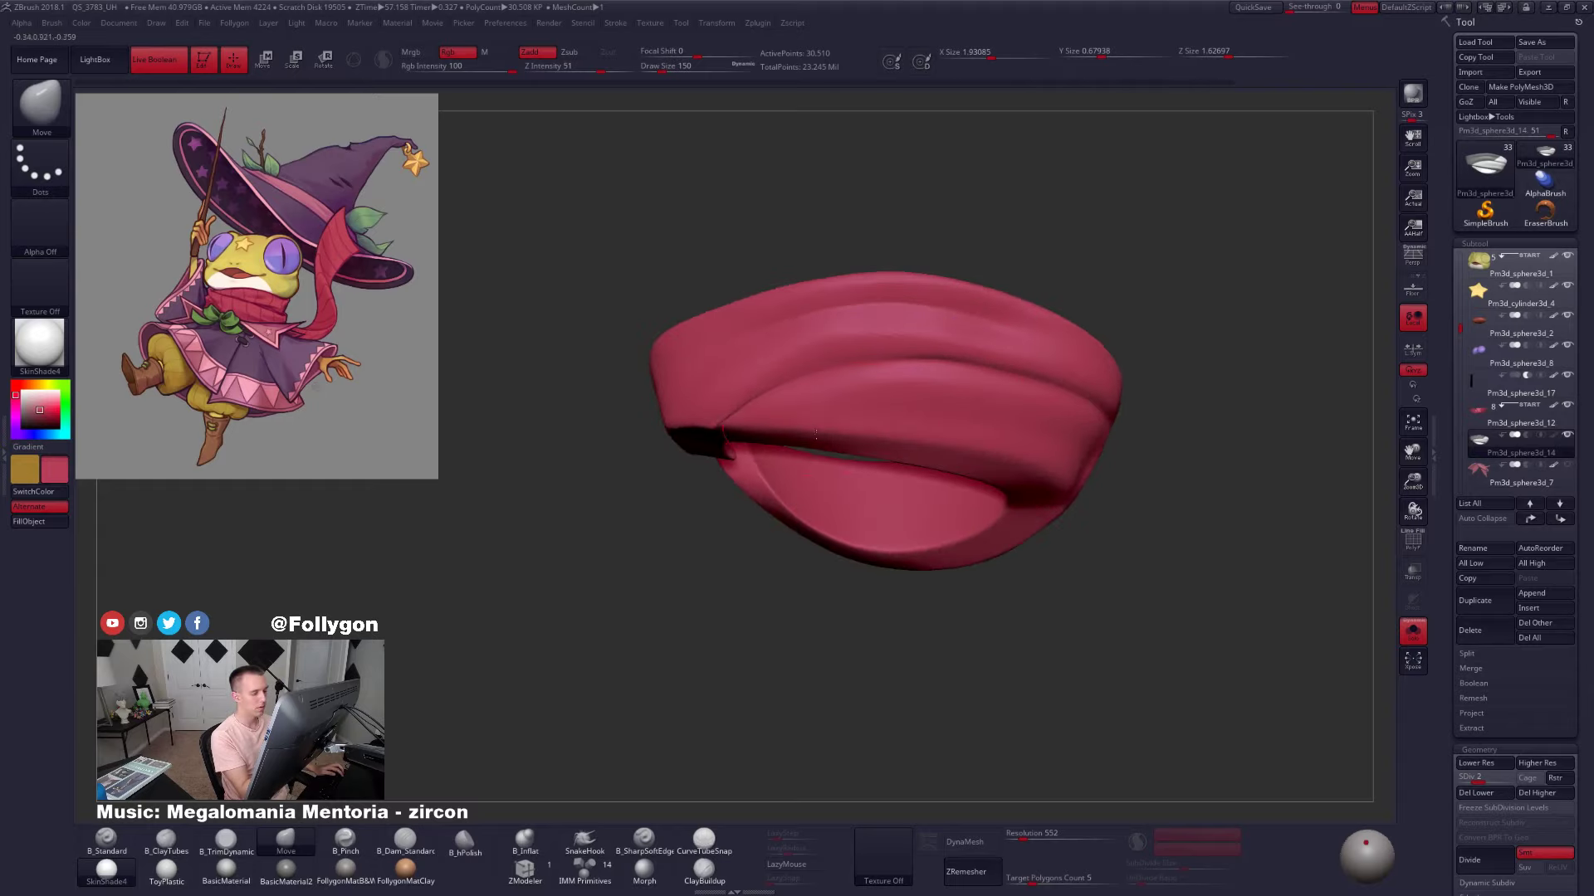
pyautogui.moveTo(921, 249); pyautogui.dragTo(908, 324)
pyautogui.keyDown('shift'); pyautogui.moveTo(880, 398); pyautogui.dragTo(847, 407); pyautogui.keyUp('shift')
pyautogui.moveTo(863, 257); pyautogui.dragTo(850, 404)
# Show the whole head and reshape the wrap under the chin and along its side with a larger Move brush
pyautogui.hotkey('ctrl', 'shift', 's')
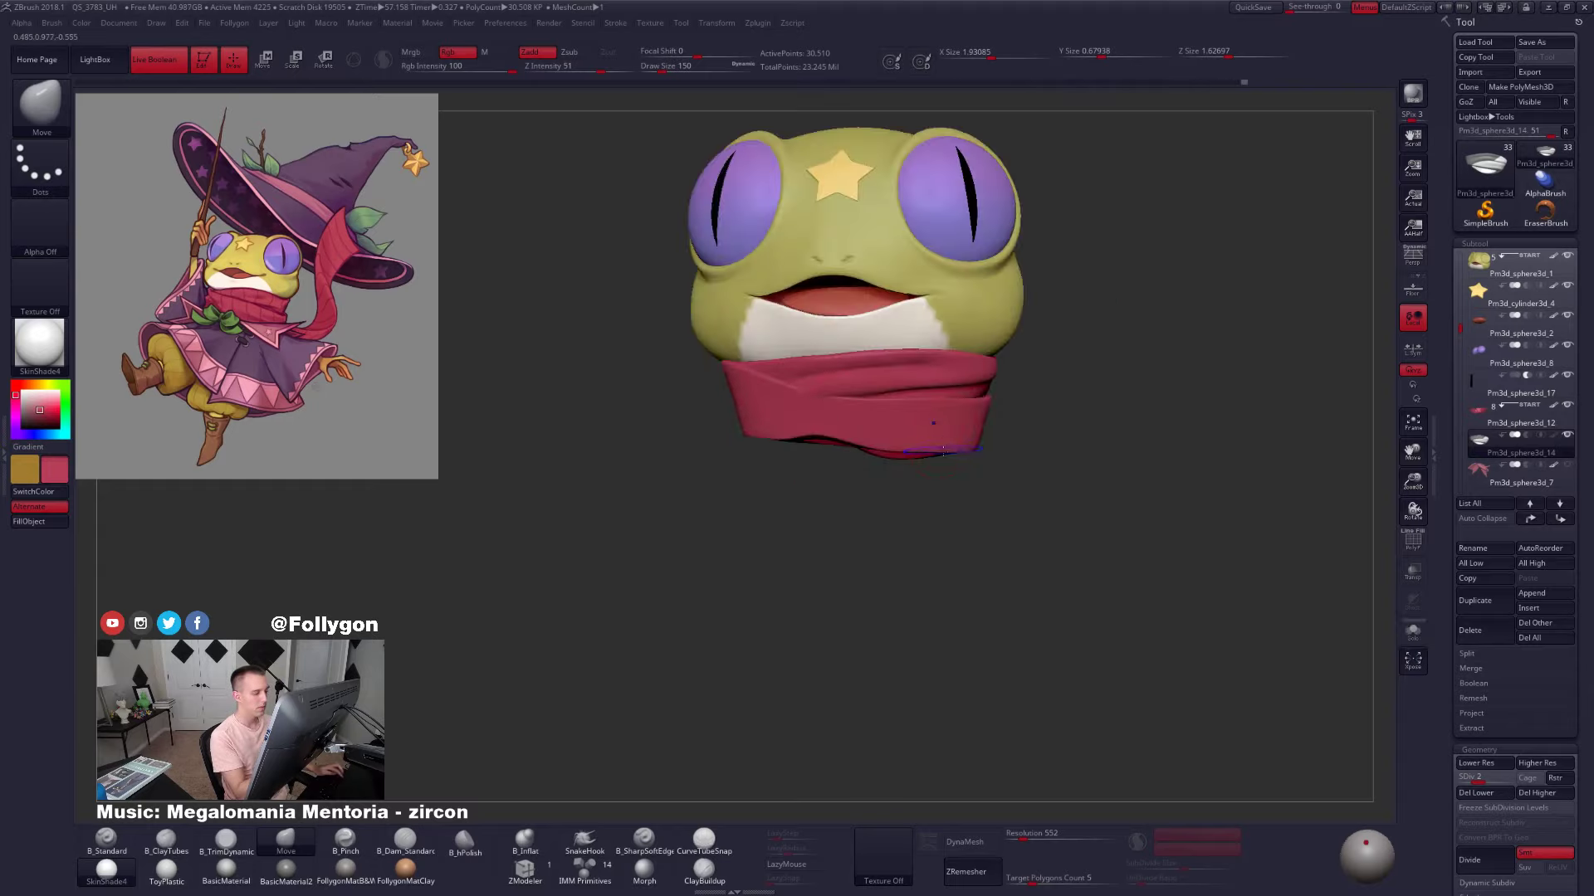
pyautogui.moveTo(896, 539); pyautogui.dragTo(855, 522)
pyautogui.press('s')
pyautogui.moveTo(789, 381); pyautogui.dragTo(781, 390)
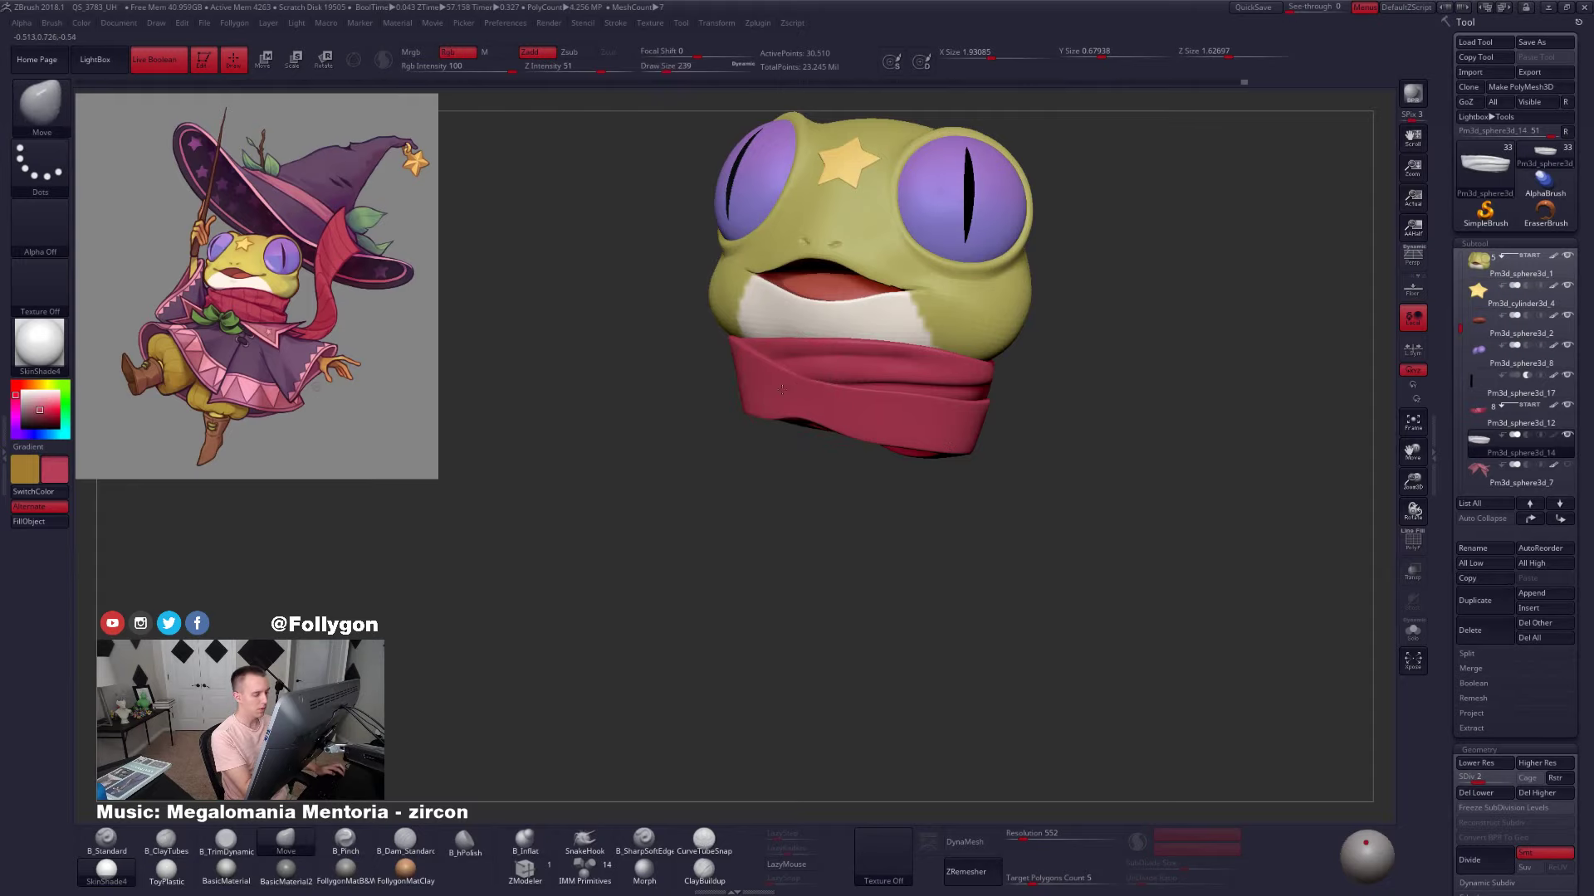
pyautogui.moveTo(847, 507)
pyautogui.mouseDown()
pyautogui.moveTo(714, 498)
pyautogui.moveTo(693, 465)
pyautogui.moveTo(713, 390)
pyautogui.mouseUp()
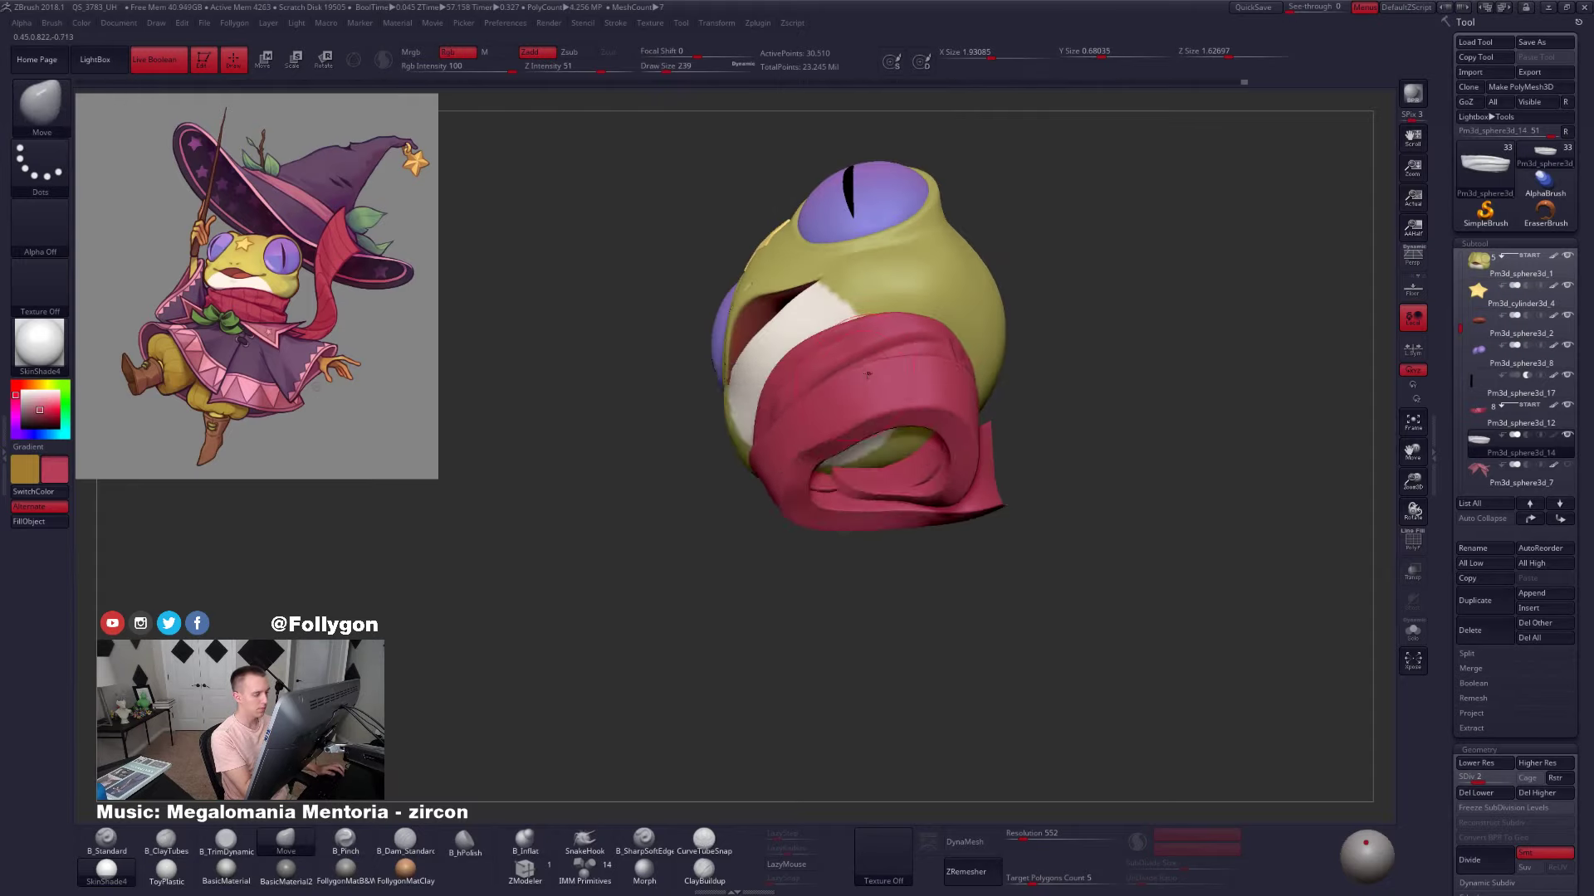
pyautogui.press('s')
pyautogui.moveTo(865, 391); pyautogui.dragTo(858, 391)
pyautogui.moveTo(857, 391); pyautogui.dragTo(855, 369, button='right')
pyautogui.press('space')
pyautogui.moveTo(854, 362); pyautogui.dragTo(858, 361)
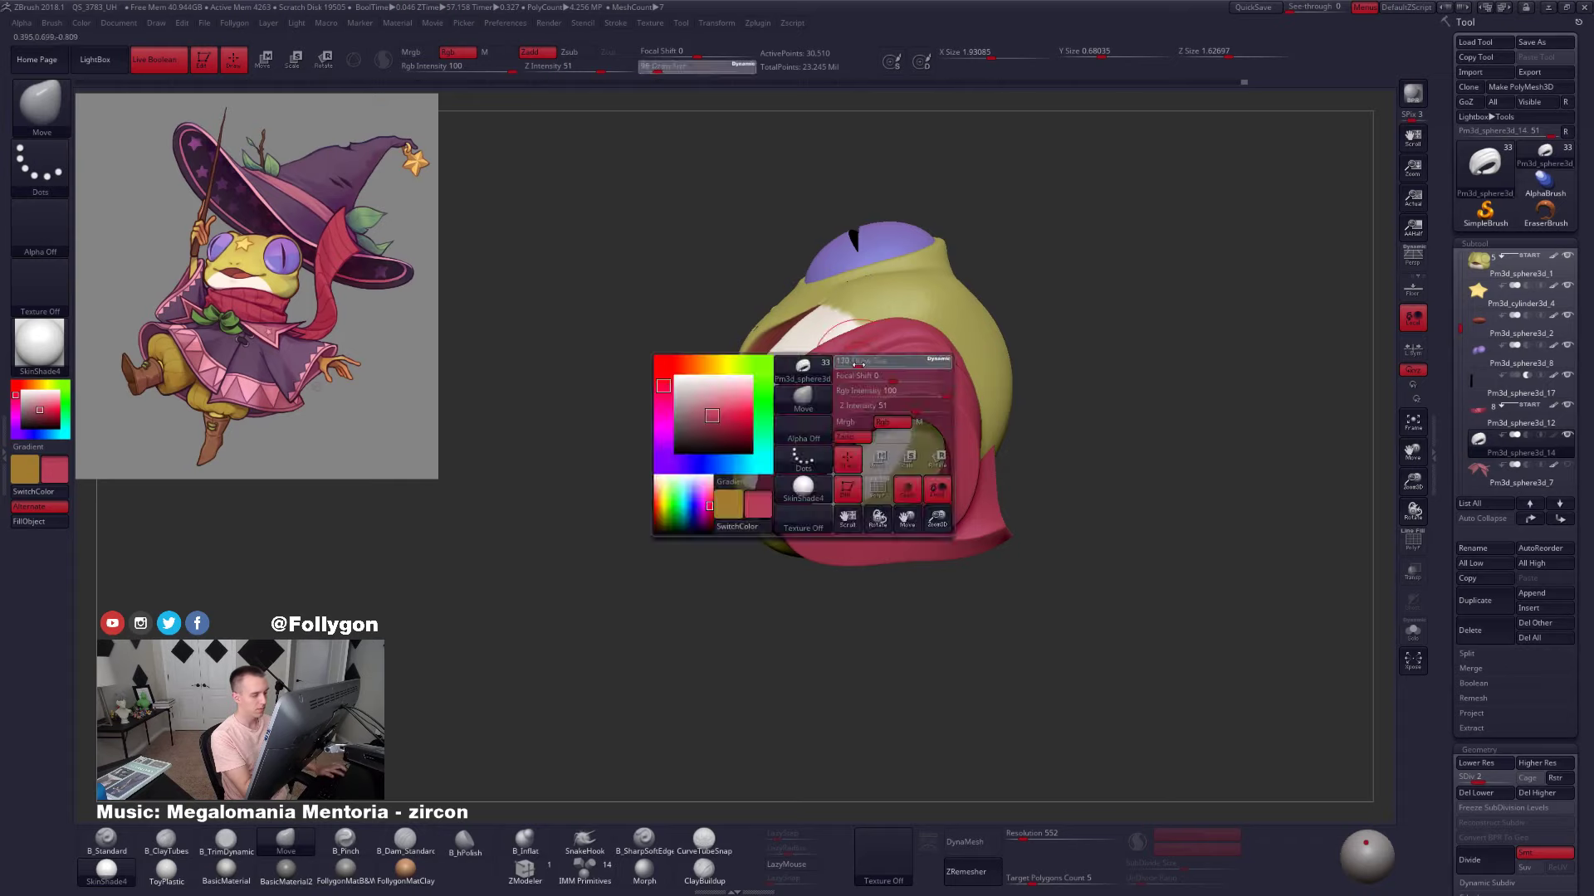
pyautogui.moveTo(855, 379); pyautogui.dragTo(946, 407, button='right')
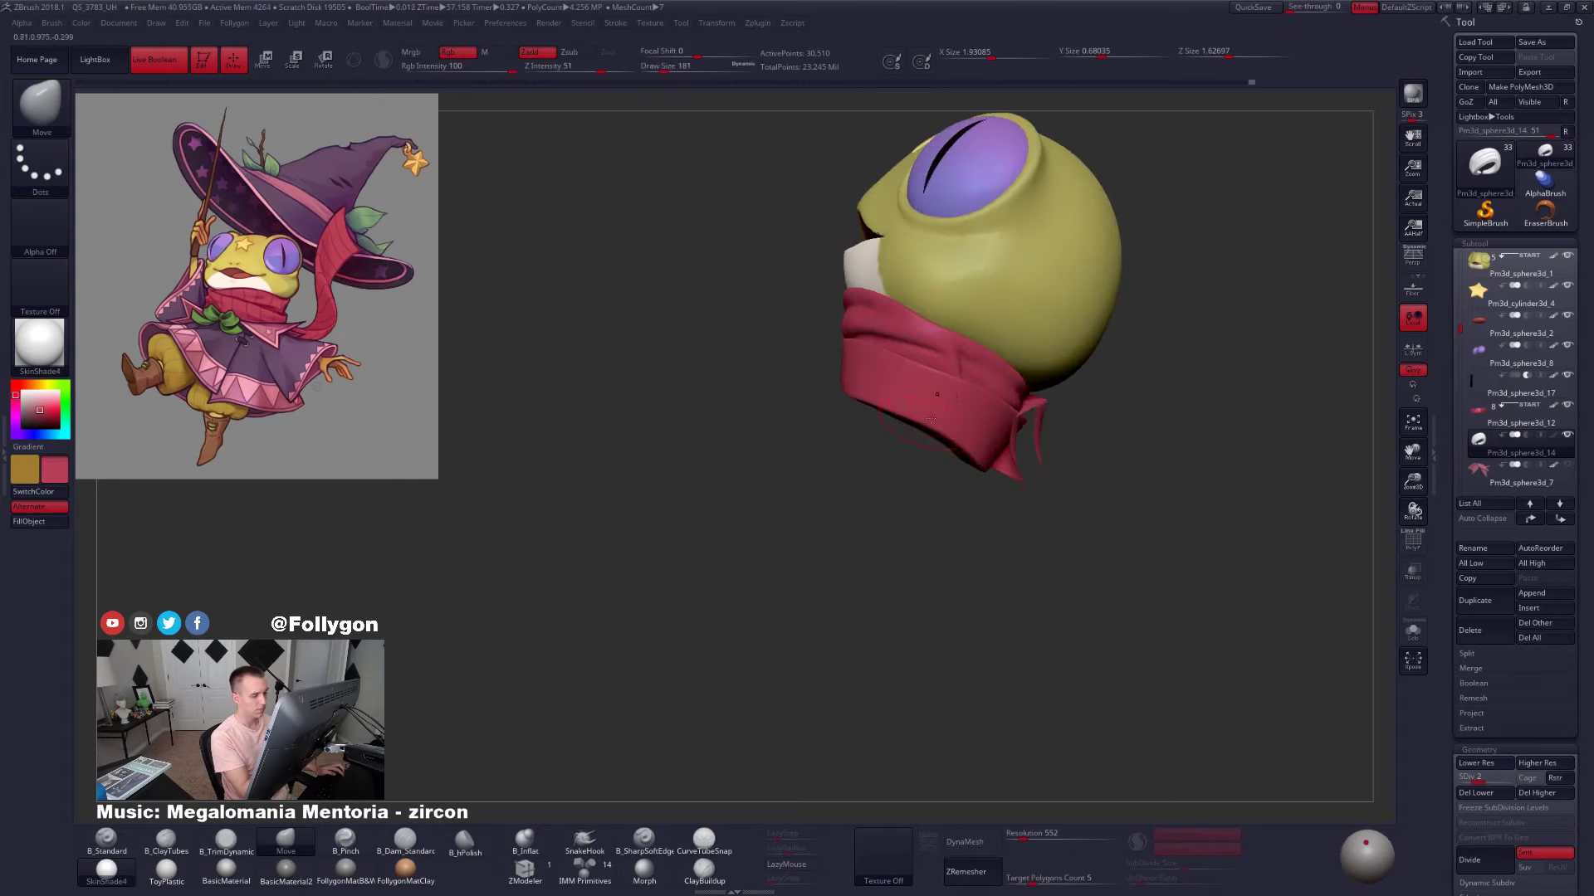
# Isolate the wrap, build up the folds on its side with B_ClayTubes and smooth them
pyautogui.hotkey('shift', 's')
pyautogui.press('space')
pyautogui.moveTo(965, 387); pyautogui.dragTo(958, 386)
pyautogui.keyDown('ctrl'); pyautogui.moveTo(959, 386); pyautogui.dragTo(976, 359, button='right'); pyautogui.keyUp('ctrl')
pyautogui.moveTo(976, 359); pyautogui.dragTo(913, 342, button='right')
pyautogui.press('2')
pyautogui.press('space')
pyautogui.moveTo(938, 342); pyautogui.dragTo(933, 343)
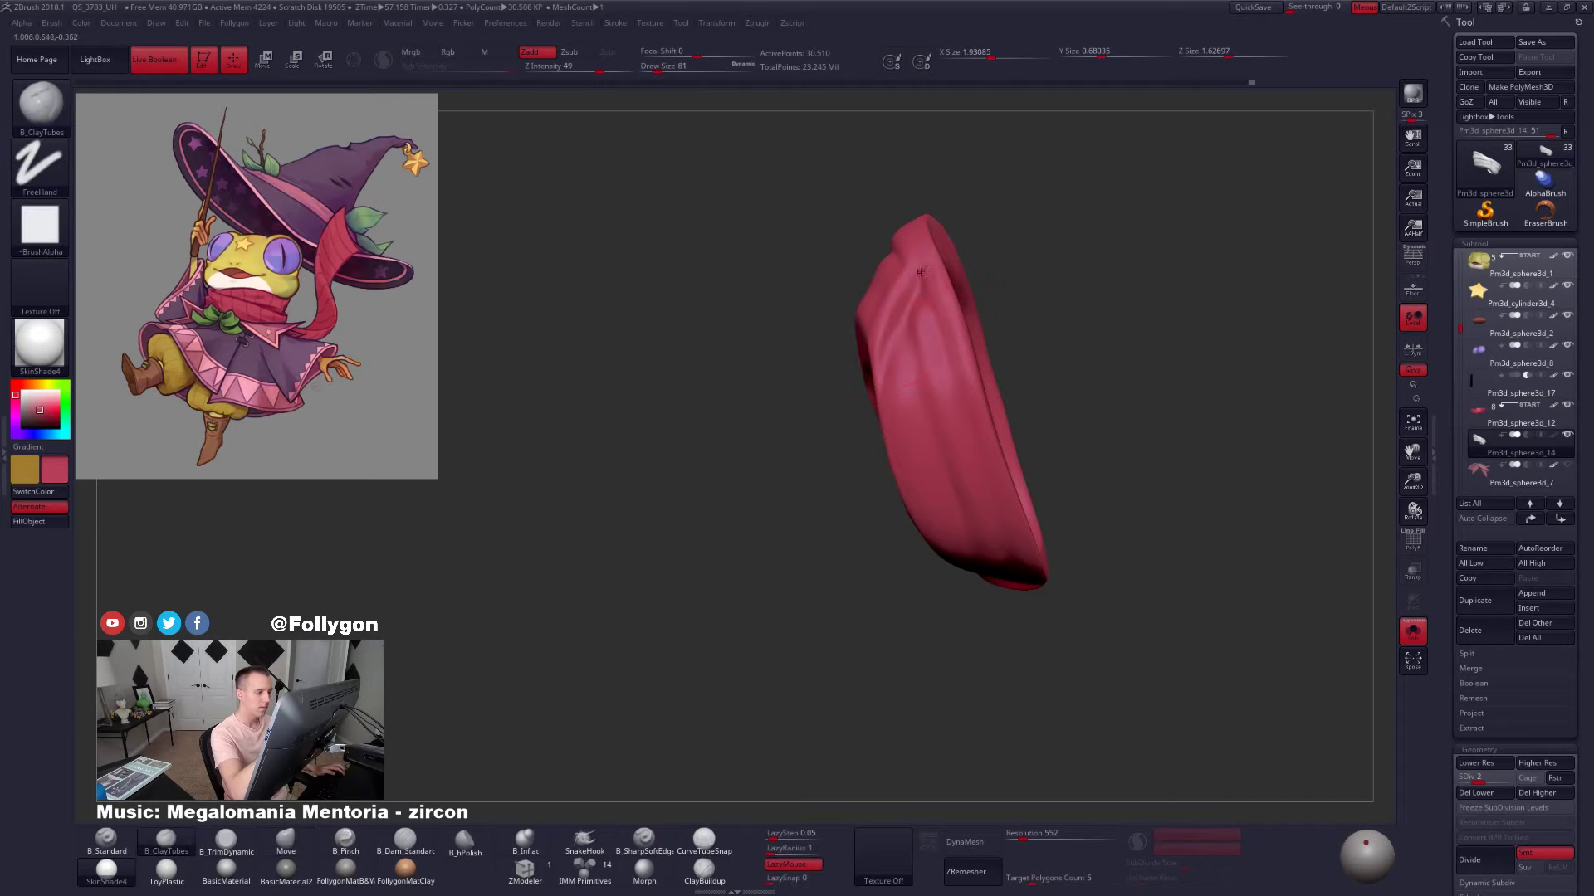
pyautogui.press('shift')
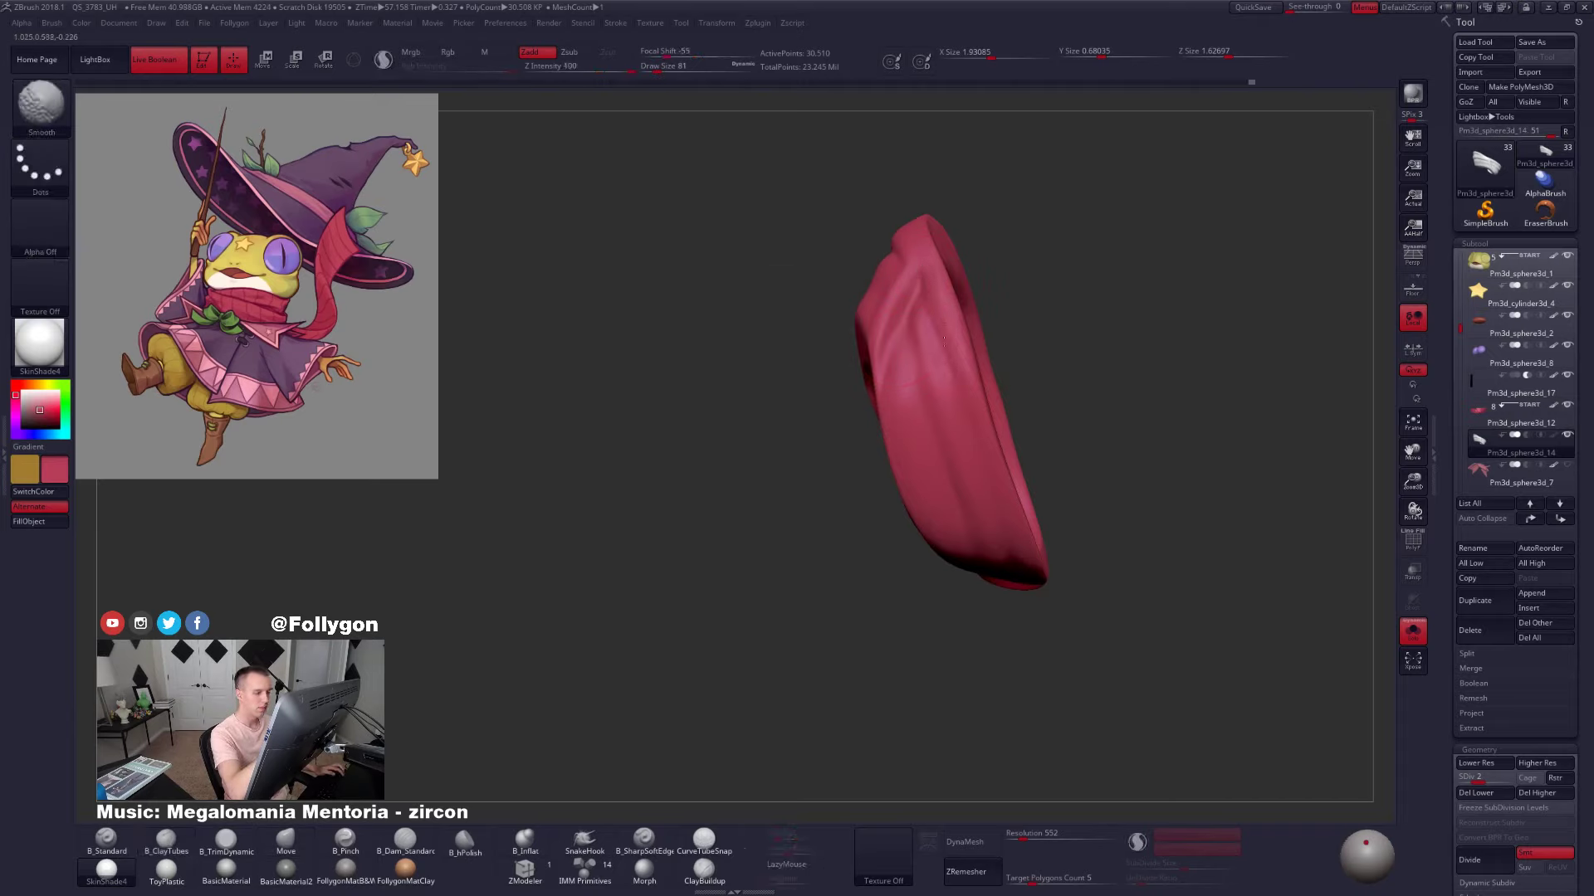
# Flatten the folds around the wrap's side with B_TrimDynamic and compare it with the whole head
pyautogui.moveTo(947, 361); pyautogui.dragTo(1017, 374, button='right')
pyautogui.press('3')
pyautogui.press('space')
pyautogui.moveTo(875, 340); pyautogui.dragTo(887, 366)
pyautogui.moveTo(886, 366)
pyautogui.mouseDown(button='right')
pyautogui.moveTo(863, 382)
pyautogui.moveTo(910, 334)
pyautogui.moveTo(911, 407)
pyautogui.moveTo(880, 403)
pyautogui.moveTo(928, 371)
pyautogui.mouseUp(button='right')
pyautogui.hotkey('alt', 's')
pyautogui.hotkey('alt', 's')
pyautogui.rightClick(926, 384)
pyautogui.moveTo(876, 314)
pyautogui.mouseDown(button='right')
pyautogui.moveTo(911, 325)
pyautogui.moveTo(855, 336)
pyautogui.mouseUp(button='right')
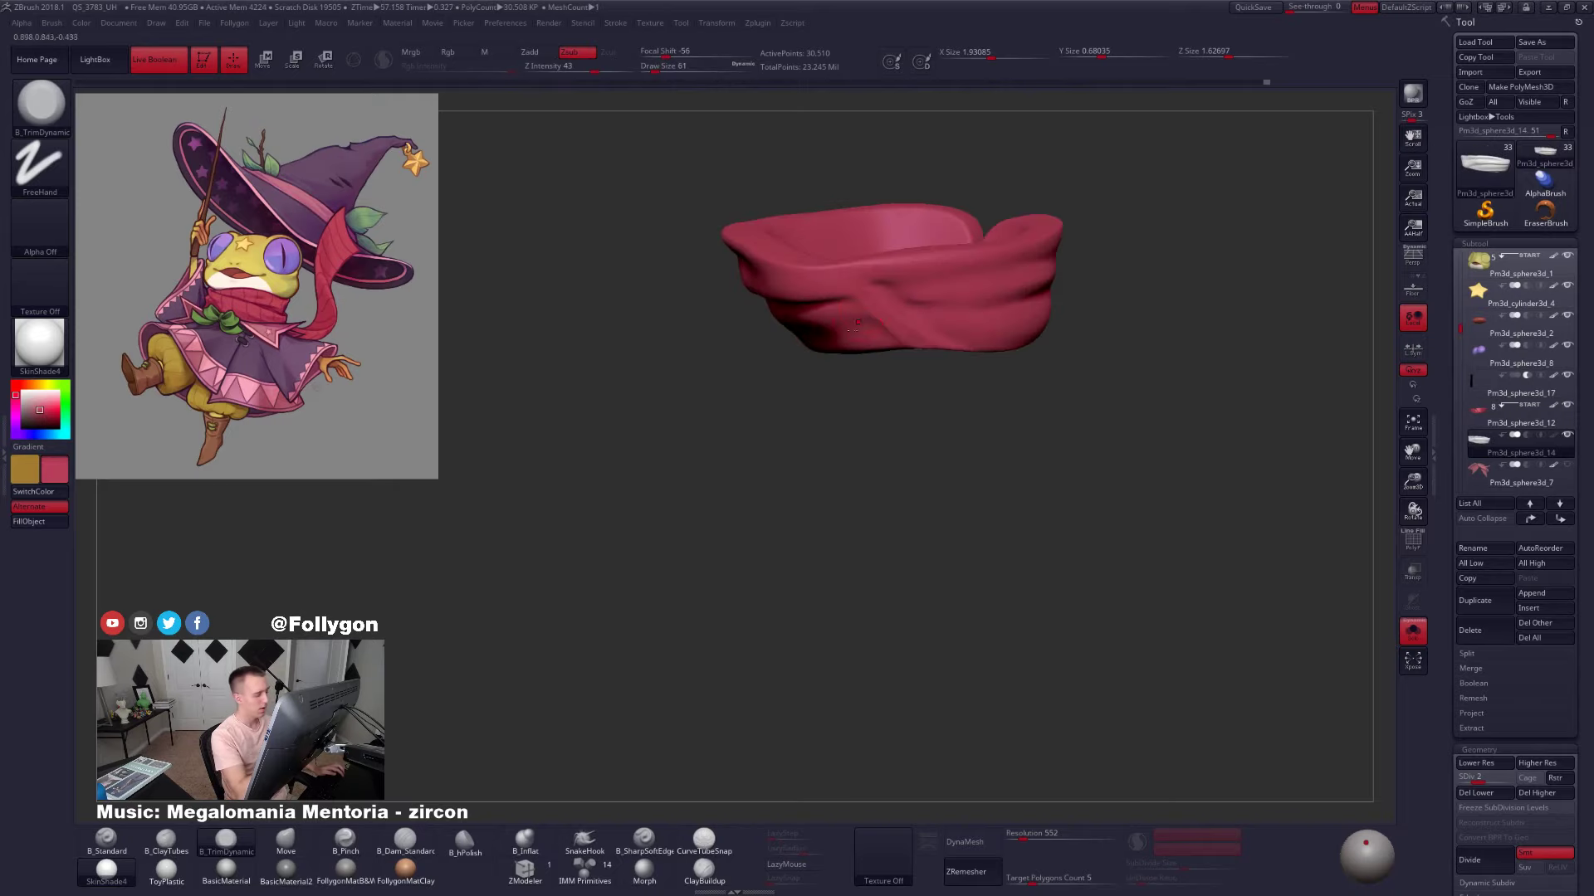
# Sharpen the creases between the folds on the wrap's front with B_SharpSoftEdge and smooth them
pyautogui.click(644, 842)
pyautogui.keyDown('ctrl'); pyautogui.moveTo(830, 473); pyautogui.dragTo(822, 349, button='right'); pyautogui.keyUp('ctrl')
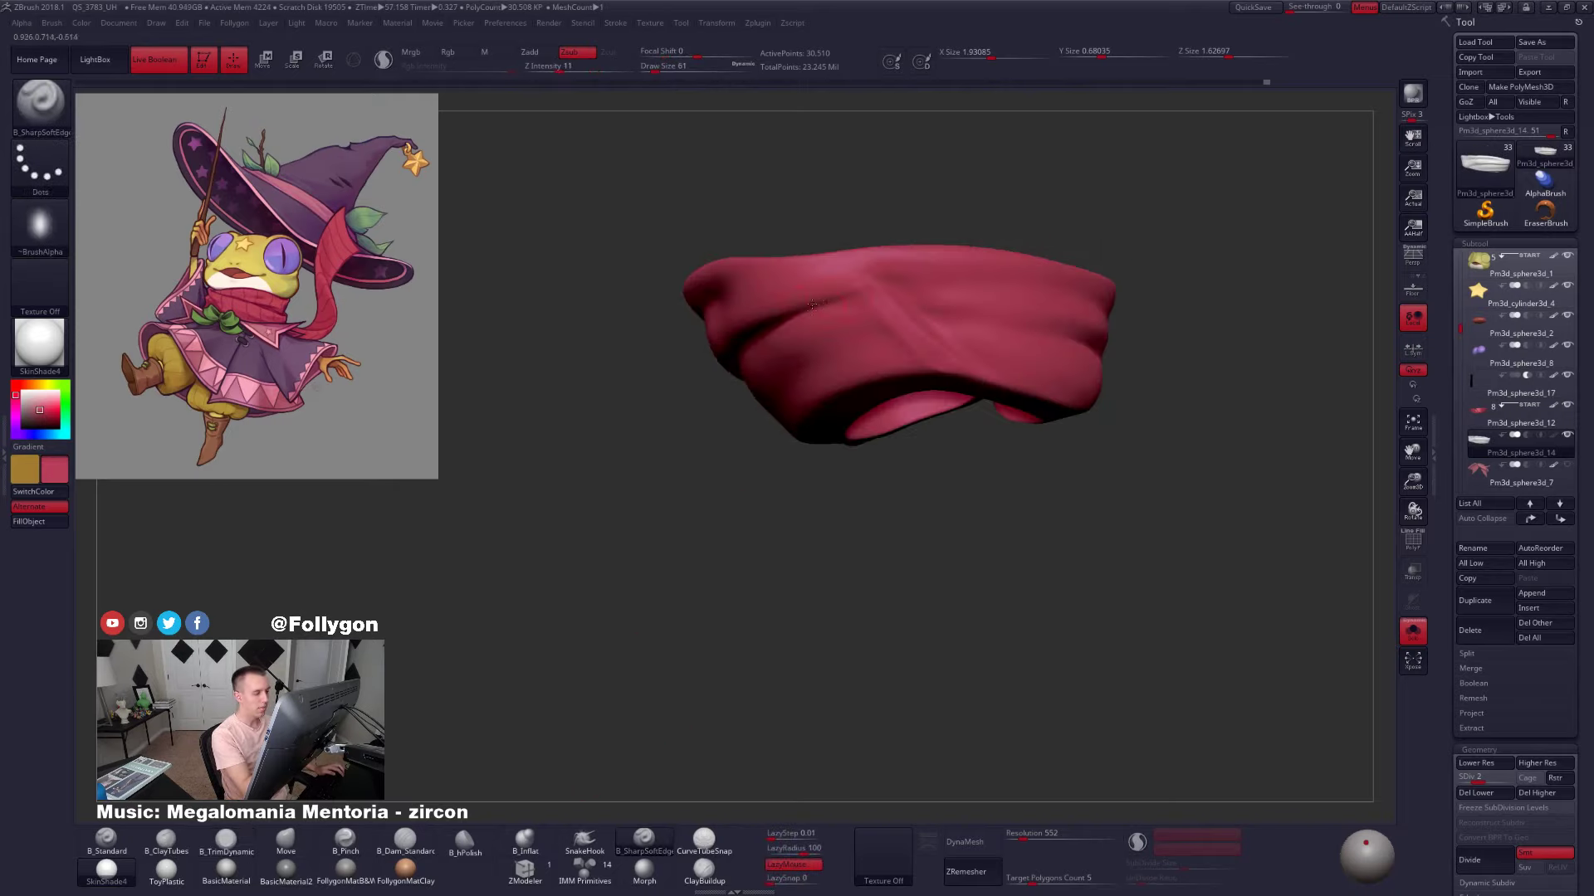
pyautogui.press('shift')
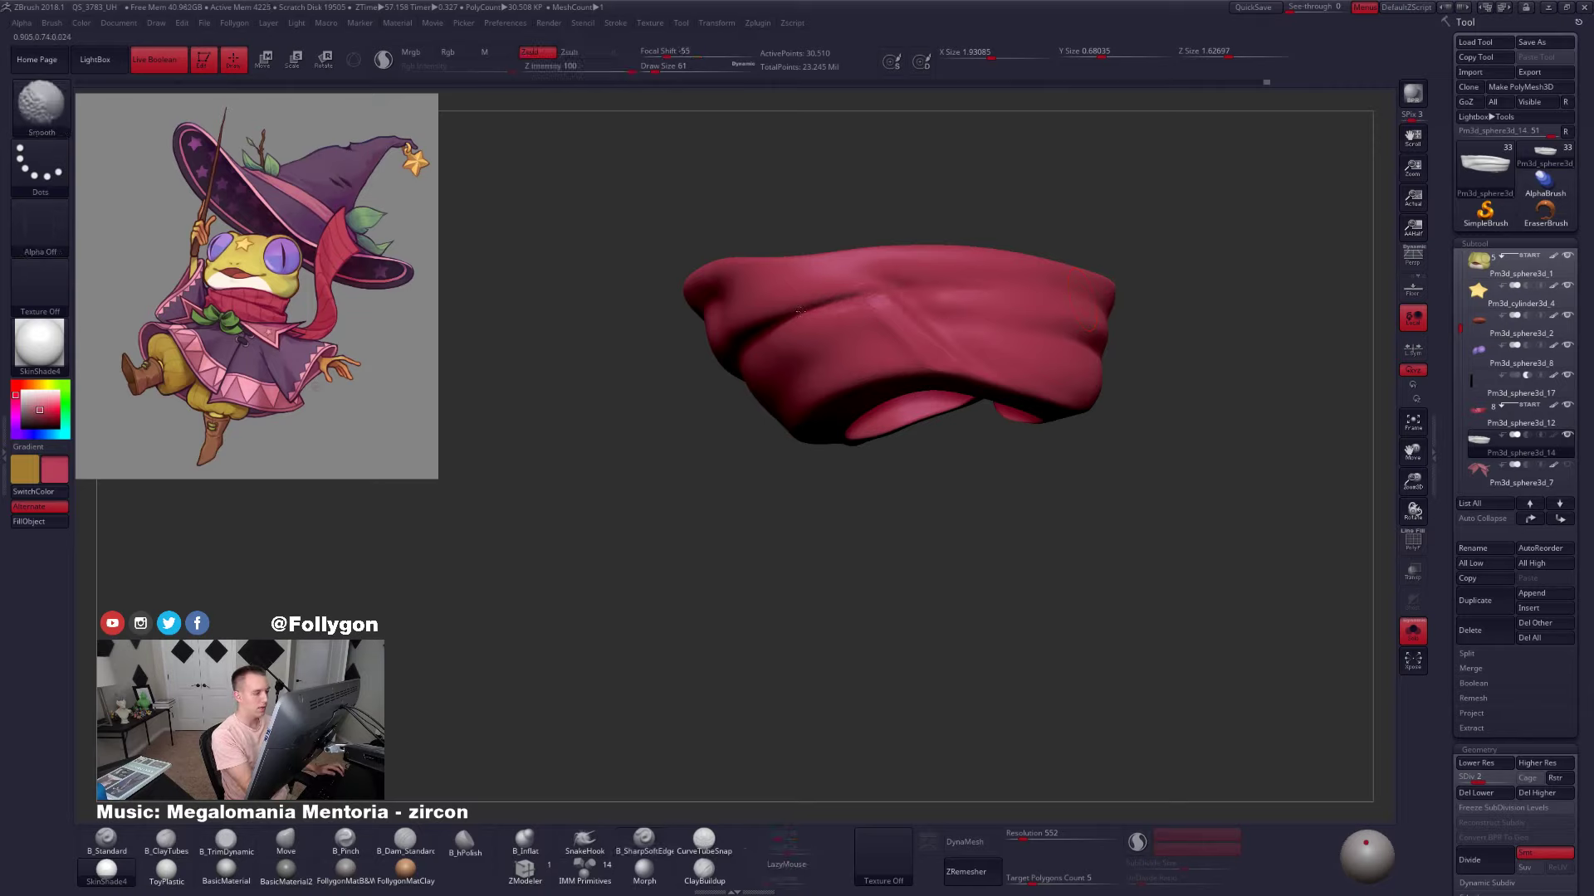
pyautogui.moveTo(877, 290)
pyautogui.mouseDown(button='right')
pyautogui.moveTo(905, 332)
pyautogui.moveTo(884, 378)
pyautogui.moveTo(843, 356)
pyautogui.mouseUp(button='right')
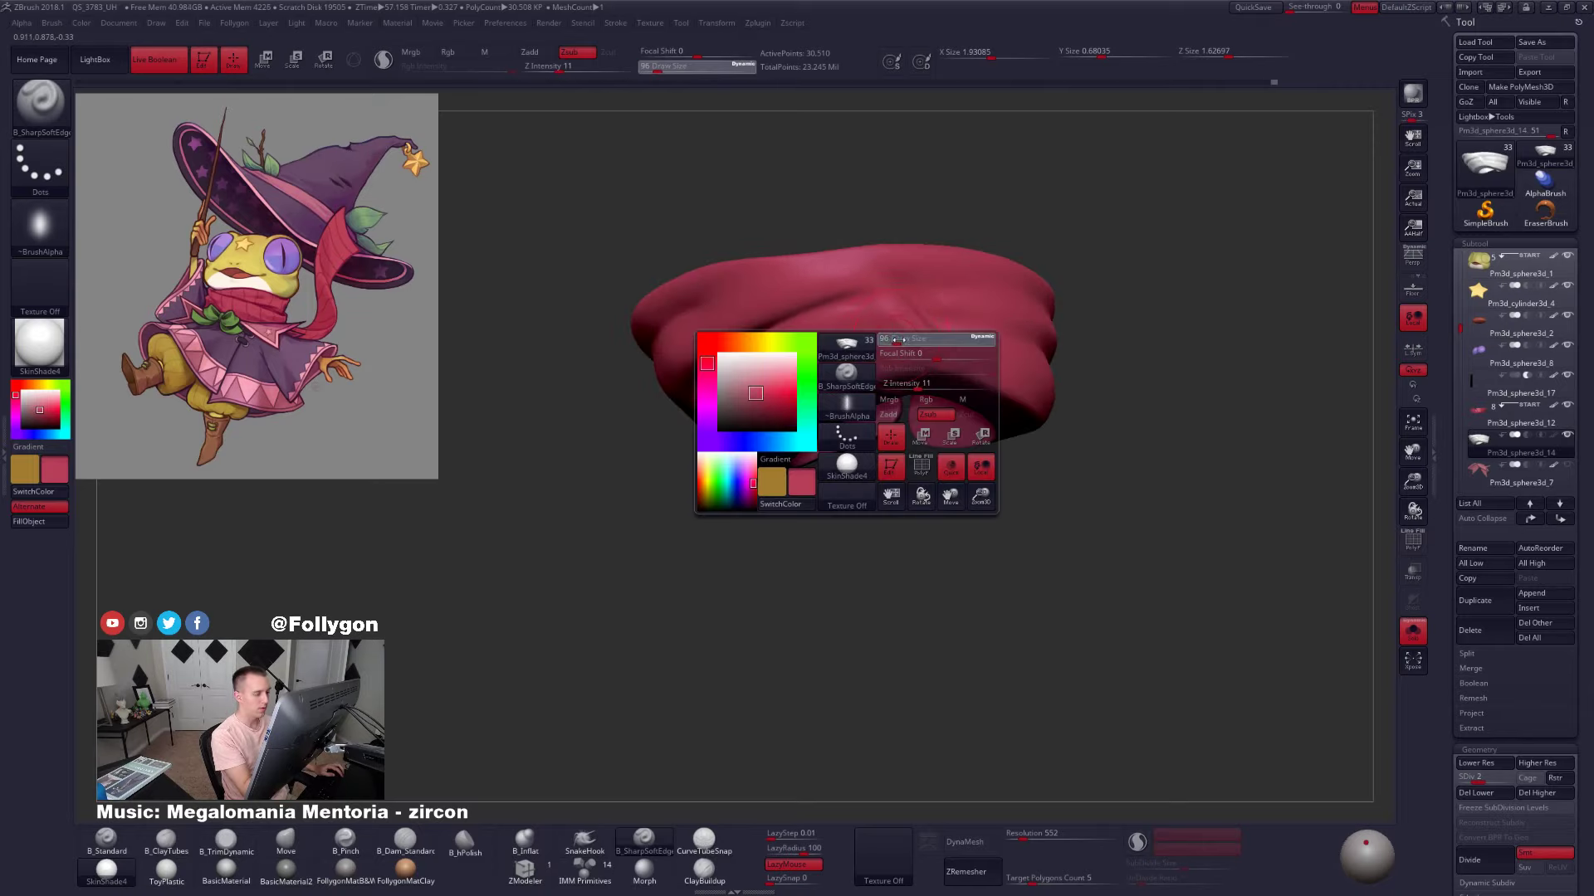
pyautogui.moveTo(837, 355); pyautogui.dragTo(933, 342)
pyautogui.moveTo(1125, 358); pyautogui.dragTo(1108, 415)
pyautogui.press('shift')
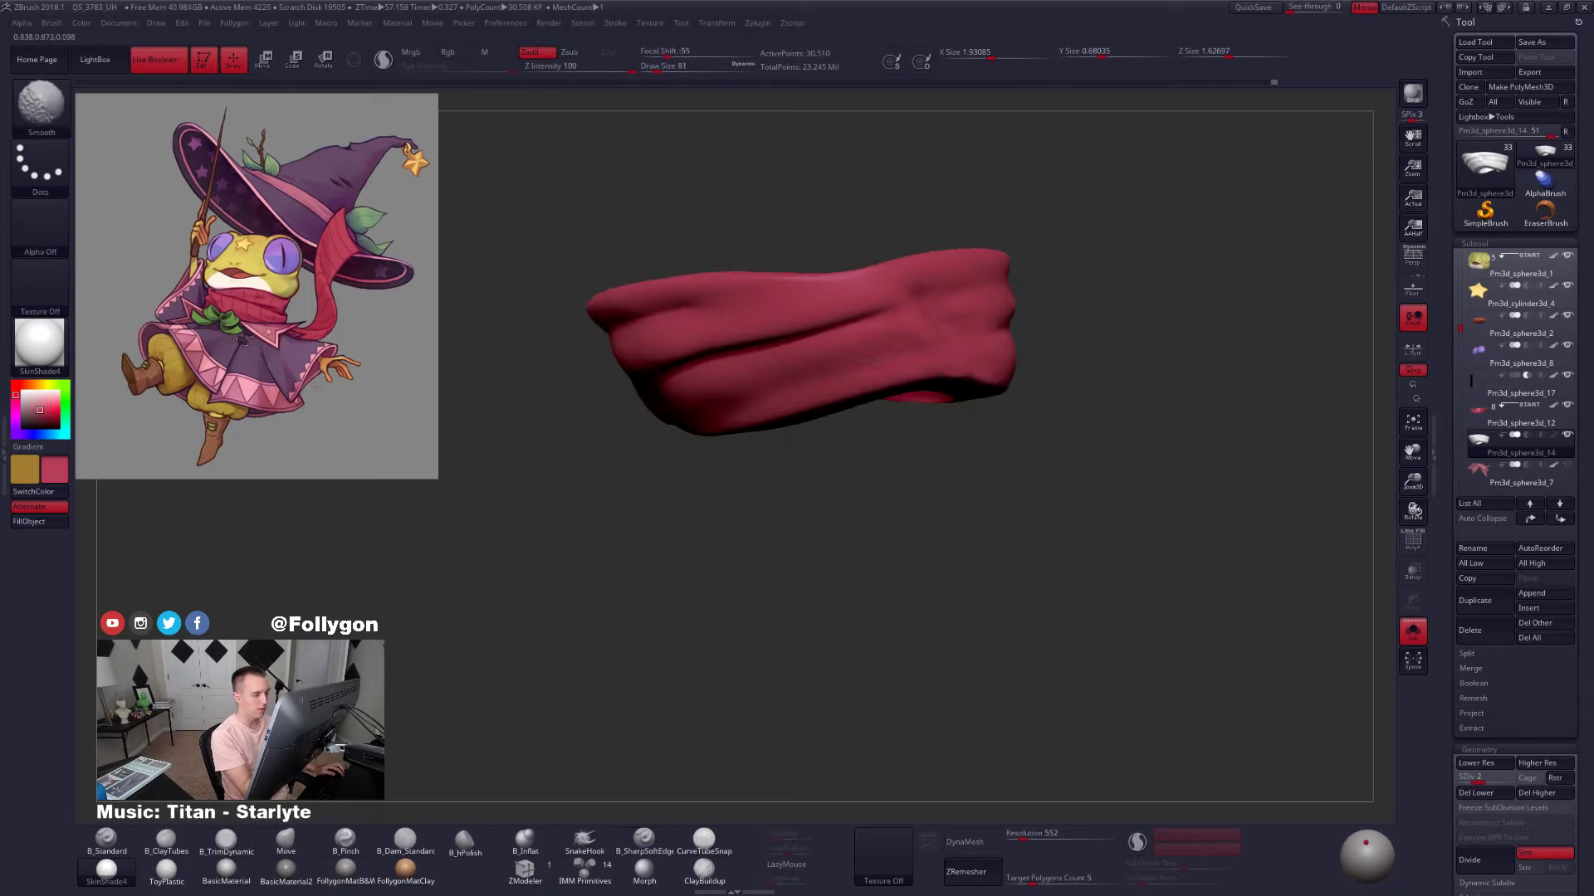
pyautogui.moveTo(894, 361)
pyautogui.mouseDown(button='right')
pyautogui.moveTo(925, 341)
pyautogui.moveTo(943, 406)
pyautogui.moveTo(913, 357)
pyautogui.moveTo(919, 292)
pyautogui.mouseUp(button='right')
# Flatten the diagonal fold across the wrap's front with B_TrimDynamic and smooth the result
pyautogui.press('3')
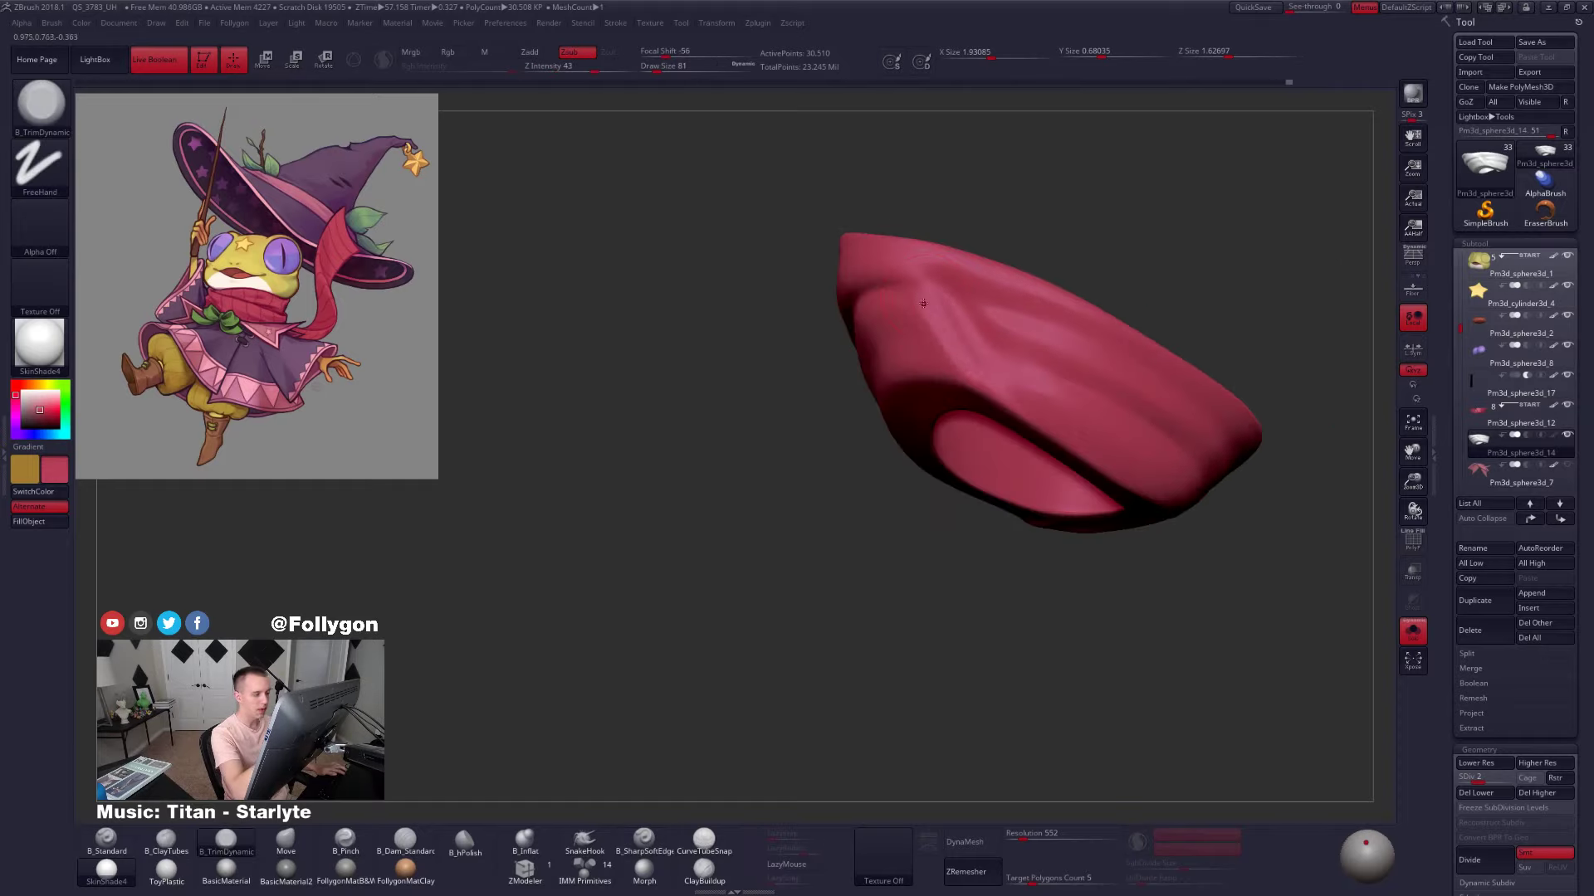
pyautogui.moveTo(923, 303); pyautogui.dragTo(951, 359)
pyautogui.moveTo(950, 358)
pyautogui.mouseDown(button='right')
pyautogui.moveTo(829, 352)
pyautogui.moveTo(804, 327)
pyautogui.mouseUp(button='right')
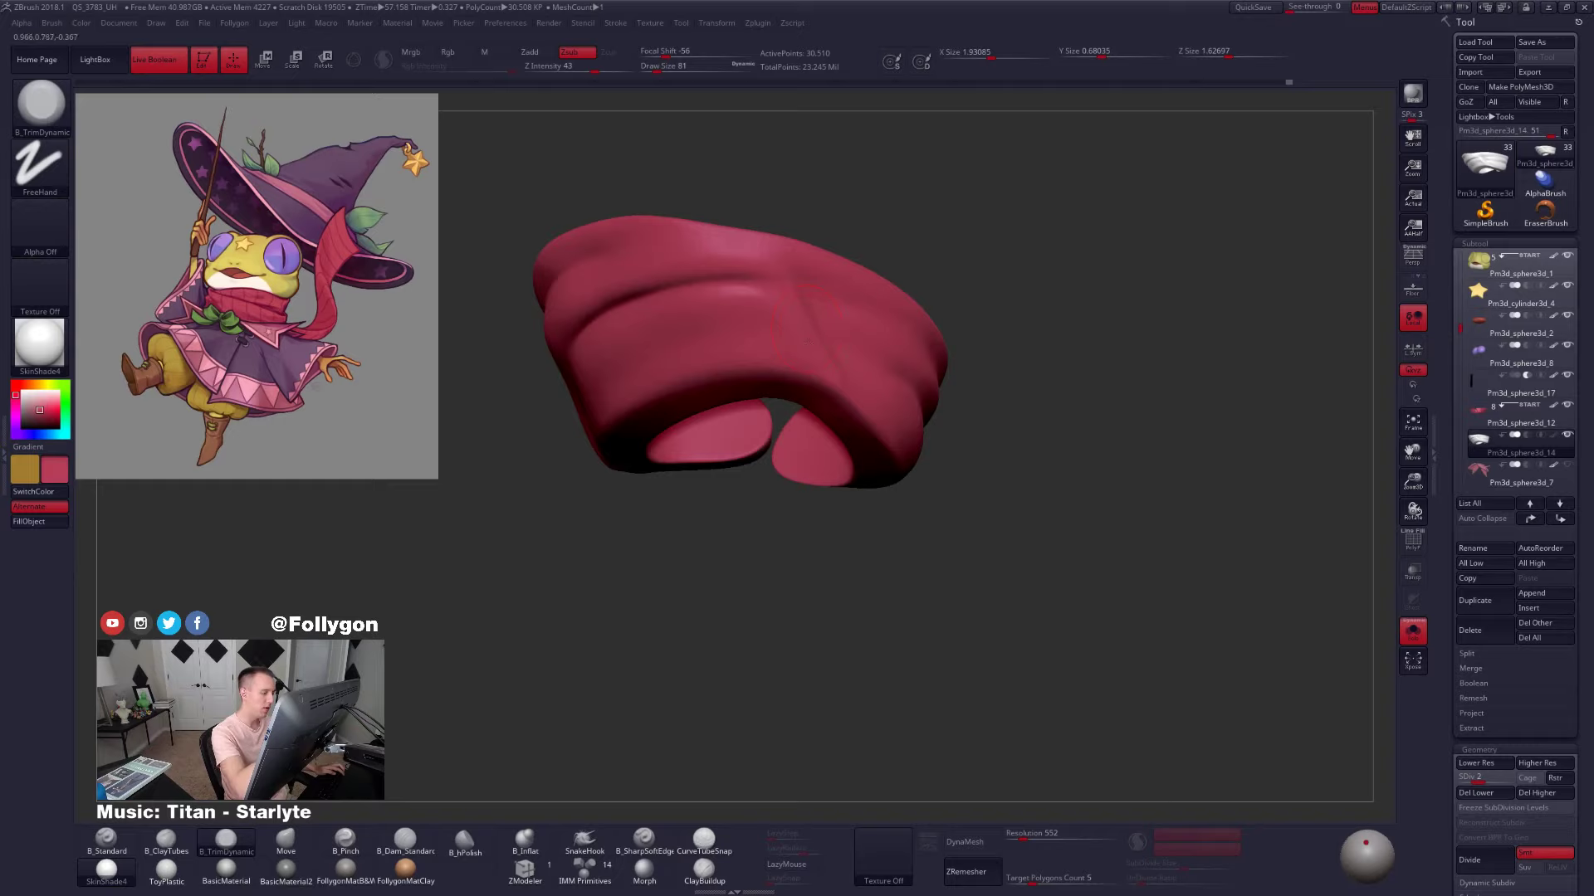
pyautogui.moveTo(808, 343); pyautogui.dragTo(808, 352)
pyautogui.press('shift')
pyautogui.moveTo(809, 327); pyautogui.dragTo(834, 379, button='right')
# Build up the overlapping folds along the wrap's front and side with B_ClayTubes, smoothing them together
pyautogui.press('2')
pyautogui.moveTo(822, 382); pyautogui.dragTo(854, 382)
pyautogui.moveTo(855, 382); pyautogui.dragTo(810, 415, button='right')
pyautogui.moveTo(822, 384); pyautogui.dragTo(1005, 396)
pyautogui.moveTo(963, 431)
pyautogui.mouseDown(button='right')
pyautogui.moveTo(929, 400)
pyautogui.moveTo(943, 401)
pyautogui.mouseUp(button='right')
pyautogui.moveTo(851, 385)
pyautogui.mouseDown()
pyautogui.moveTo(1035, 408)
pyautogui.moveTo(930, 398)
pyautogui.mouseUp()
pyautogui.keyDown('shift'); pyautogui.moveTo(929, 395); pyautogui.dragTo(832, 386); pyautogui.keyUp('shift')
pyautogui.keyDown('ctrl'); pyautogui.moveTo(905, 448); pyautogui.dragTo(884, 411, button='right'); pyautogui.keyUp('ctrl')
pyautogui.moveTo(905, 430); pyautogui.dragTo(868, 395, button='right')
pyautogui.hotkey('alt', 's')
pyautogui.keyDown('shift'); pyautogui.moveTo(822, 385); pyautogui.dragTo(872, 396); pyautogui.keyUp('shift')
pyautogui.moveTo(864, 395)
pyautogui.mouseDown(button='right')
pyautogui.moveTo(913, 409)
pyautogui.moveTo(843, 403)
pyautogui.mouseUp(button='right')
# Tighten the fold edges around the wrap's side with B_Pinch, reducing the draw size from 88 to 58
pyautogui.press('5')
pyautogui.press('space')
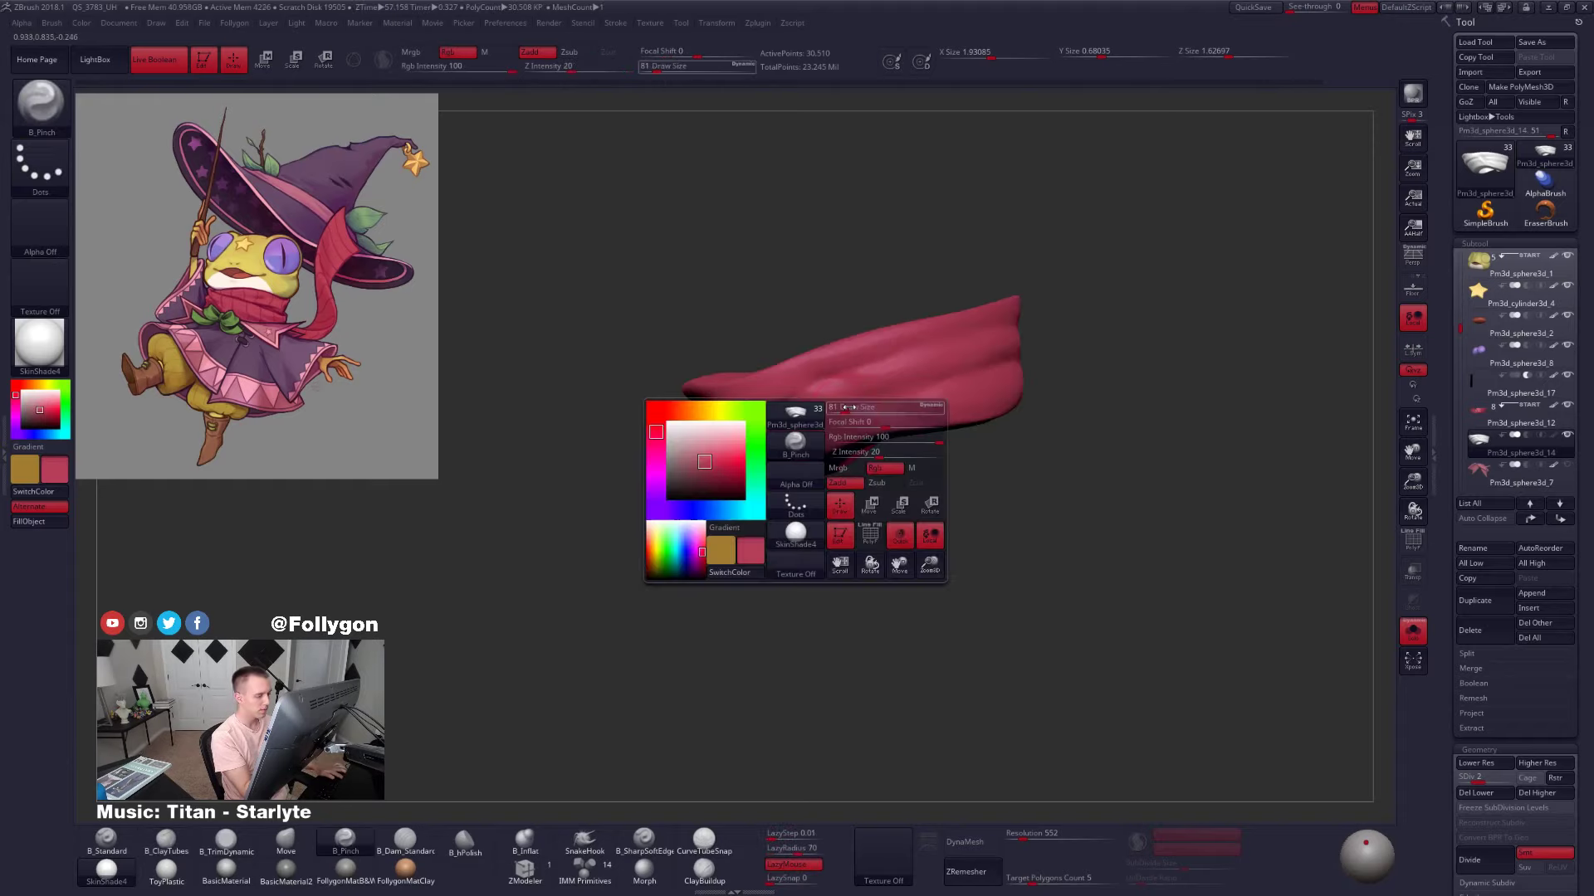
pyautogui.moveTo(848, 407); pyautogui.dragTo(851, 408)
pyautogui.moveTo(855, 415)
pyautogui.mouseDown(button='right')
pyautogui.moveTo(900, 312)
pyautogui.moveTo(855, 438)
pyautogui.mouseUp(button='right')
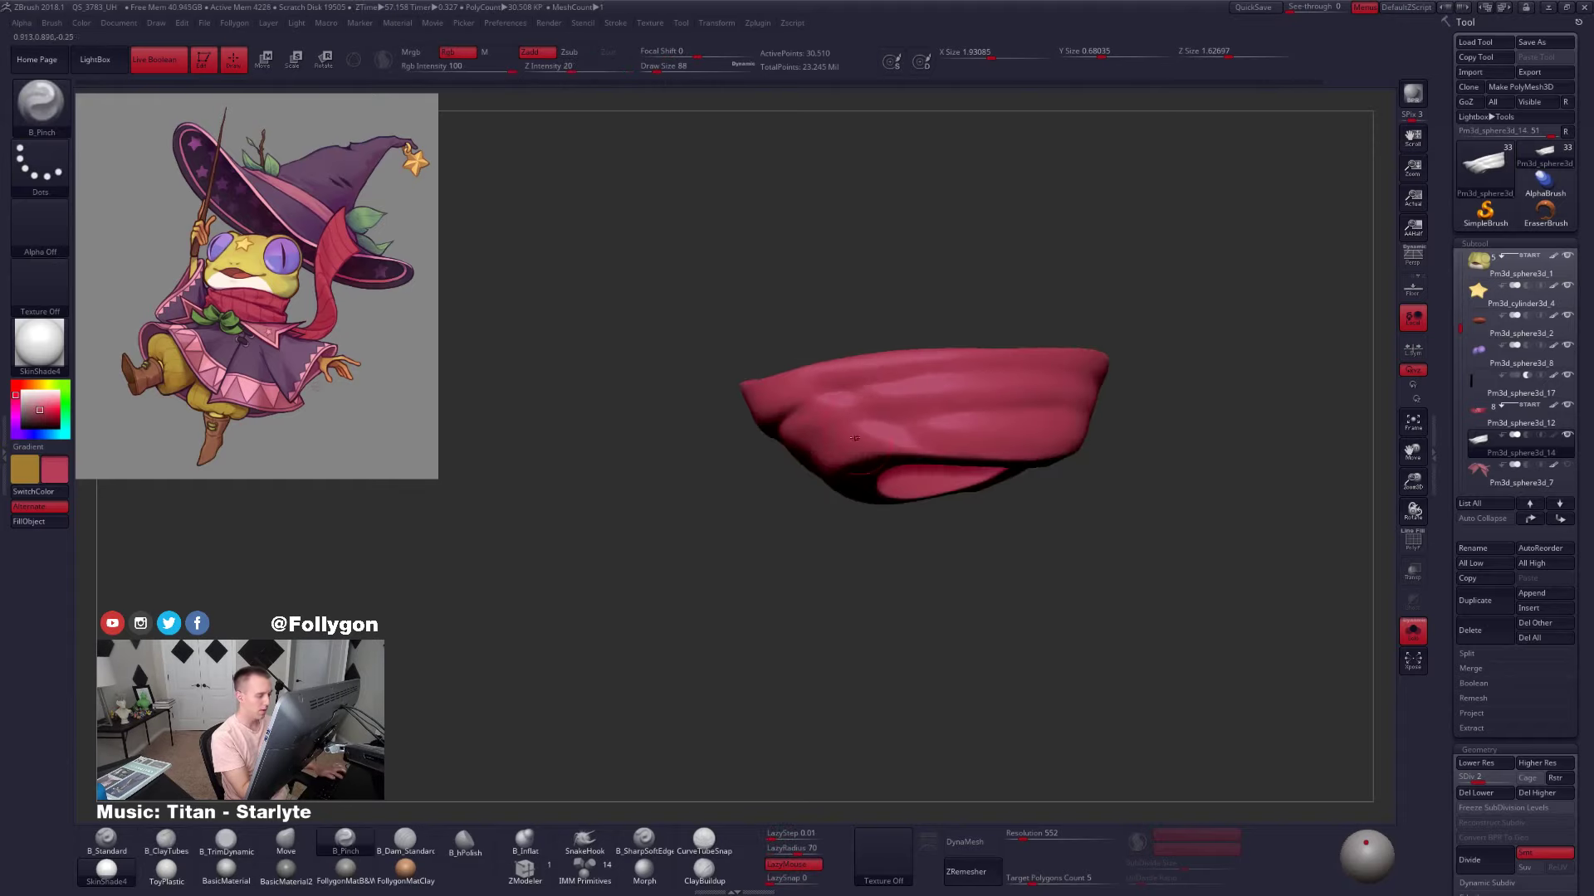
pyautogui.press('space')
pyautogui.moveTo(864, 452); pyautogui.dragTo(845, 452)
pyautogui.moveTo(846, 440); pyautogui.dragTo(810, 448, button='right')
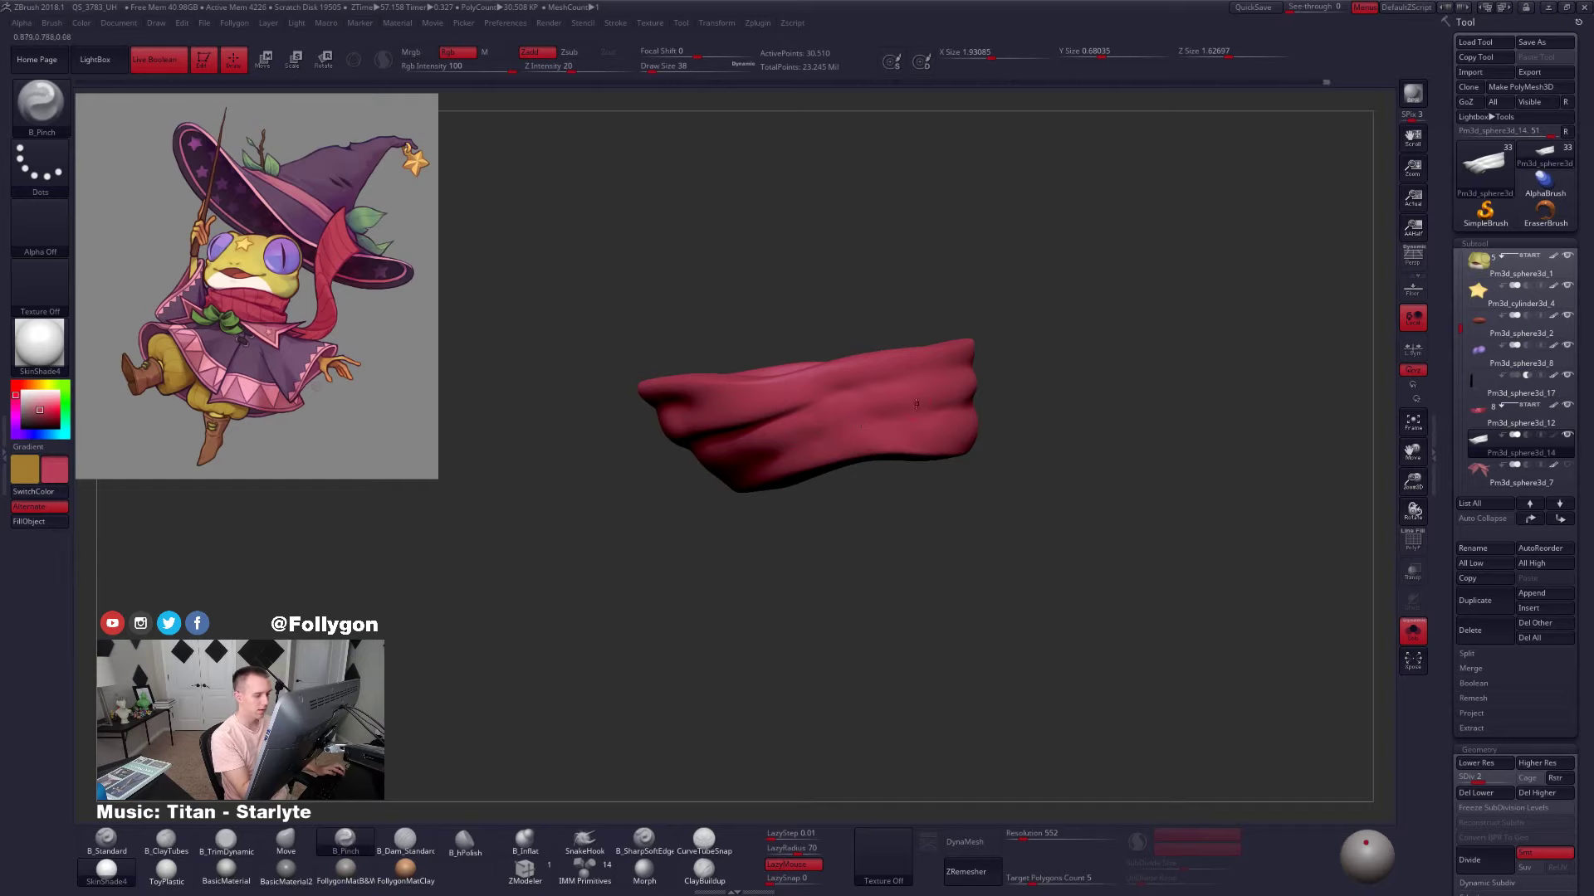
pyautogui.press('space')
pyautogui.press('space')
pyautogui.moveTo(779, 433); pyautogui.dragTo(820, 434)
pyautogui.press('space')
# Add volume to the lower fold on the wrap's side with B_ClayTubes and smooth the strokes
pyautogui.press('2')
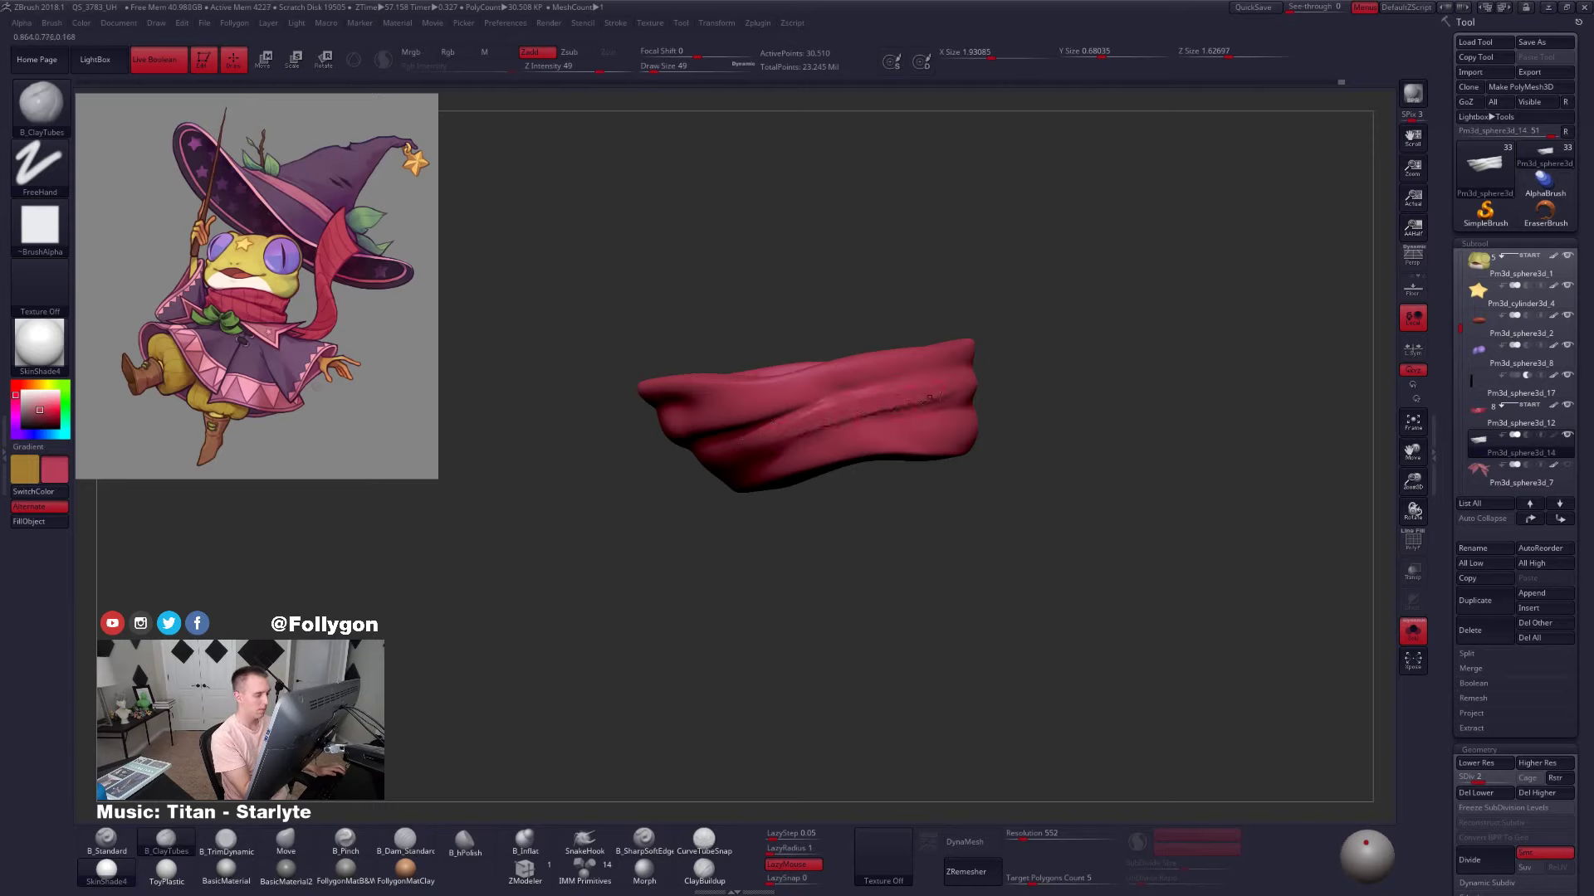
pyautogui.moveTo(820, 427); pyautogui.dragTo(888, 412)
pyautogui.moveTo(855, 440)
pyautogui.mouseDown(button='right')
pyautogui.moveTo(851, 341)
pyautogui.moveTo(872, 299)
pyautogui.mouseUp(button='right')
pyautogui.press('4')
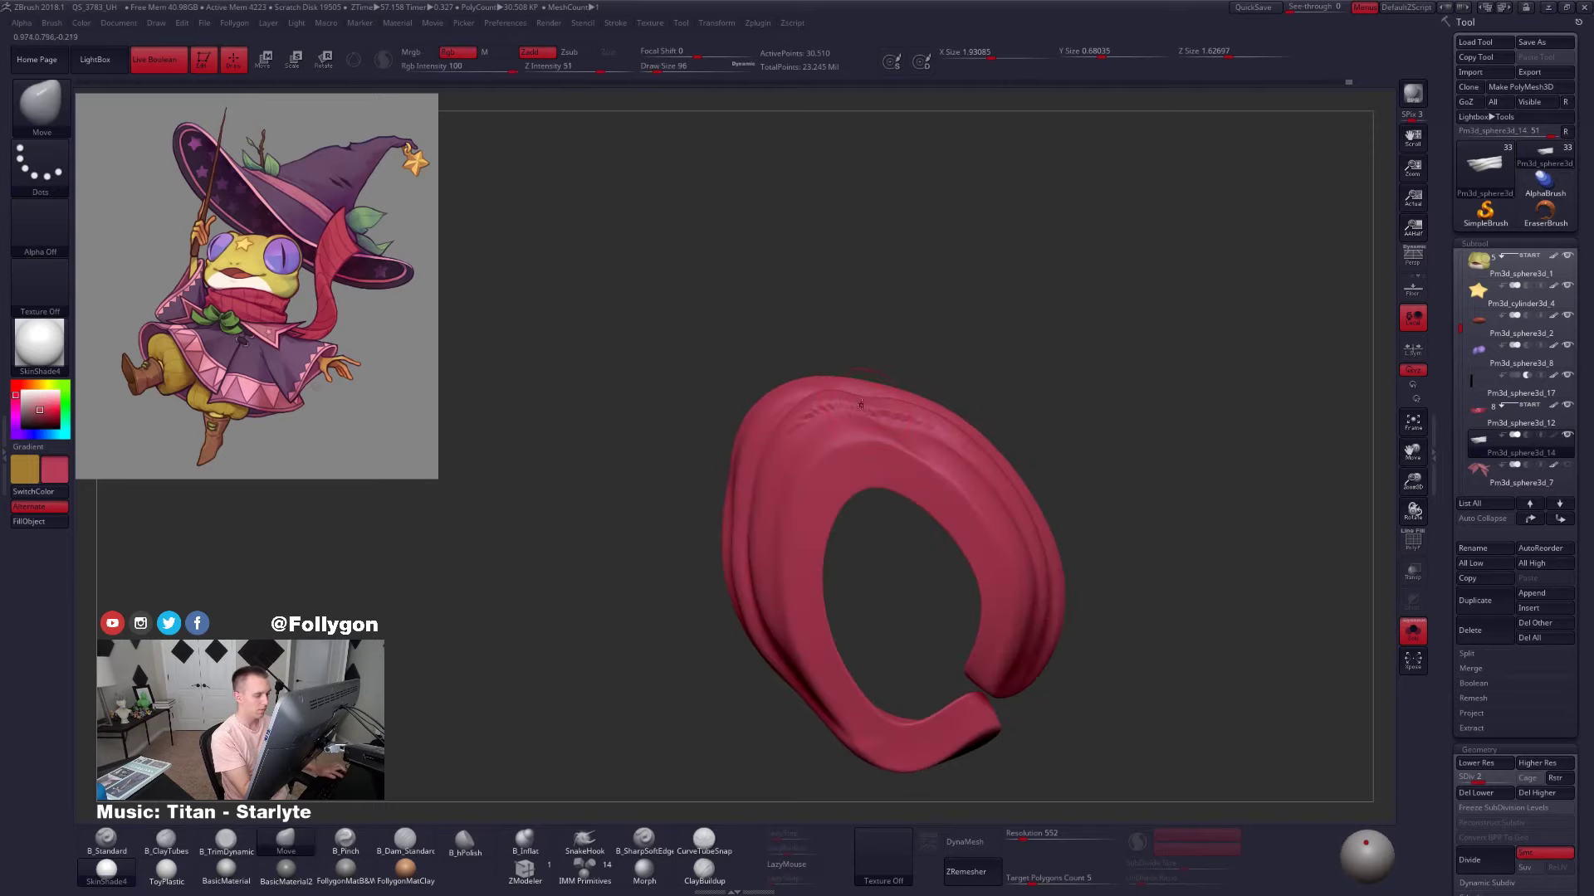
pyautogui.moveTo(874, 397); pyautogui.dragTo(892, 467, button='right')
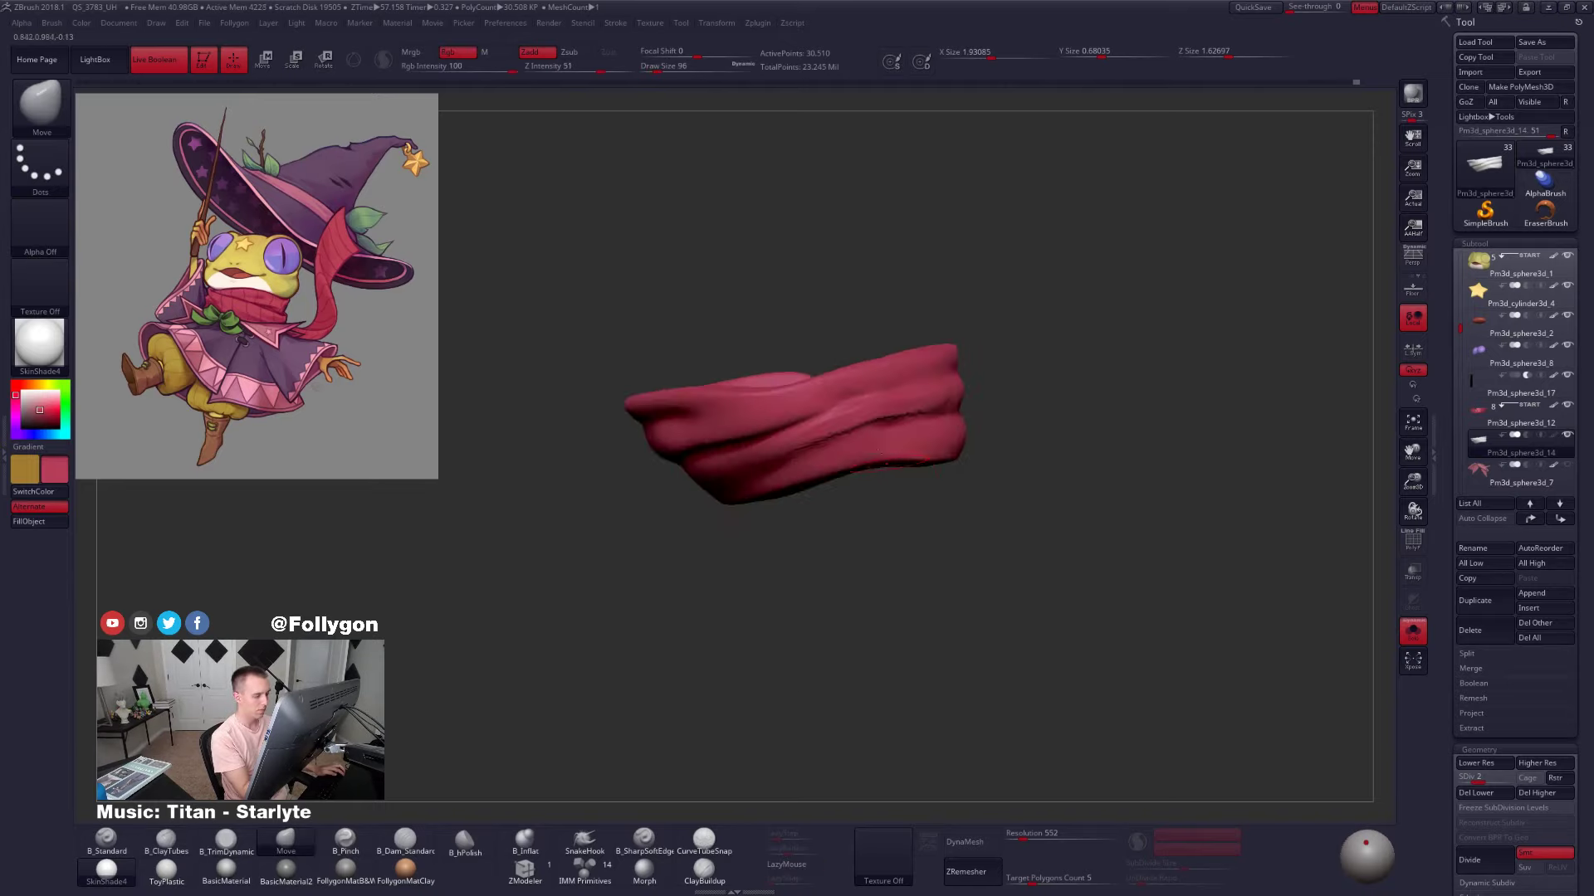
pyautogui.keyDown('shift'); pyautogui.moveTo(871, 419); pyautogui.dragTo(820, 437); pyautogui.keyUp('shift')
pyautogui.moveTo(910, 411)
pyautogui.mouseDown(button='right')
pyautogui.moveTo(918, 440)
pyautogui.moveTo(868, 462)
pyautogui.moveTo(894, 479)
pyautogui.mouseUp(button='right')
# Check the wrap on the whole head and mask everything except its upper fold with a blurred edge
pyautogui.hotkey('alt', 's')
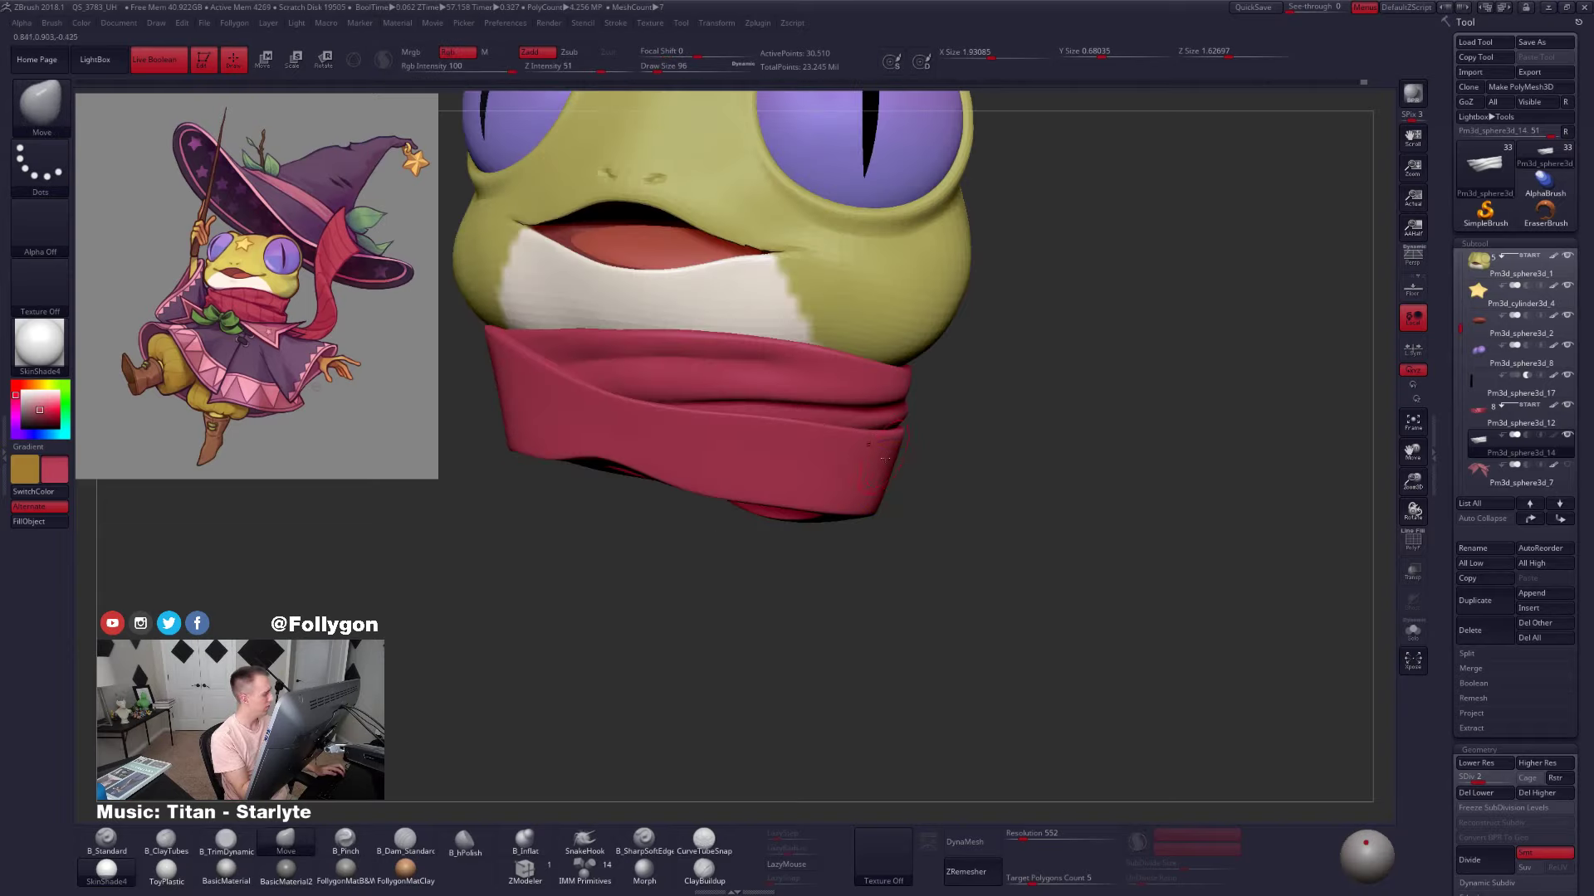
pyautogui.moveTo(932, 446)
pyautogui.mouseDown(button='right')
pyautogui.moveTo(801, 432)
pyautogui.moveTo(781, 407)
pyautogui.mouseUp(button='right')
pyautogui.hotkey('alt', 's')
pyautogui.moveTo(789, 397)
pyautogui.keyDown('ctrl'); pyautogui.mouseDown()
pyautogui.moveTo(946, 400)
pyautogui.moveTo(1079, 336)
pyautogui.moveTo(779, 390)
pyautogui.mouseUp(); pyautogui.keyUp('ctrl')
pyautogui.keyDown('ctrl'); pyautogui.click(948, 391); pyautogui.keyUp('ctrl')
pyautogui.hotkey('ctrl', 'i')
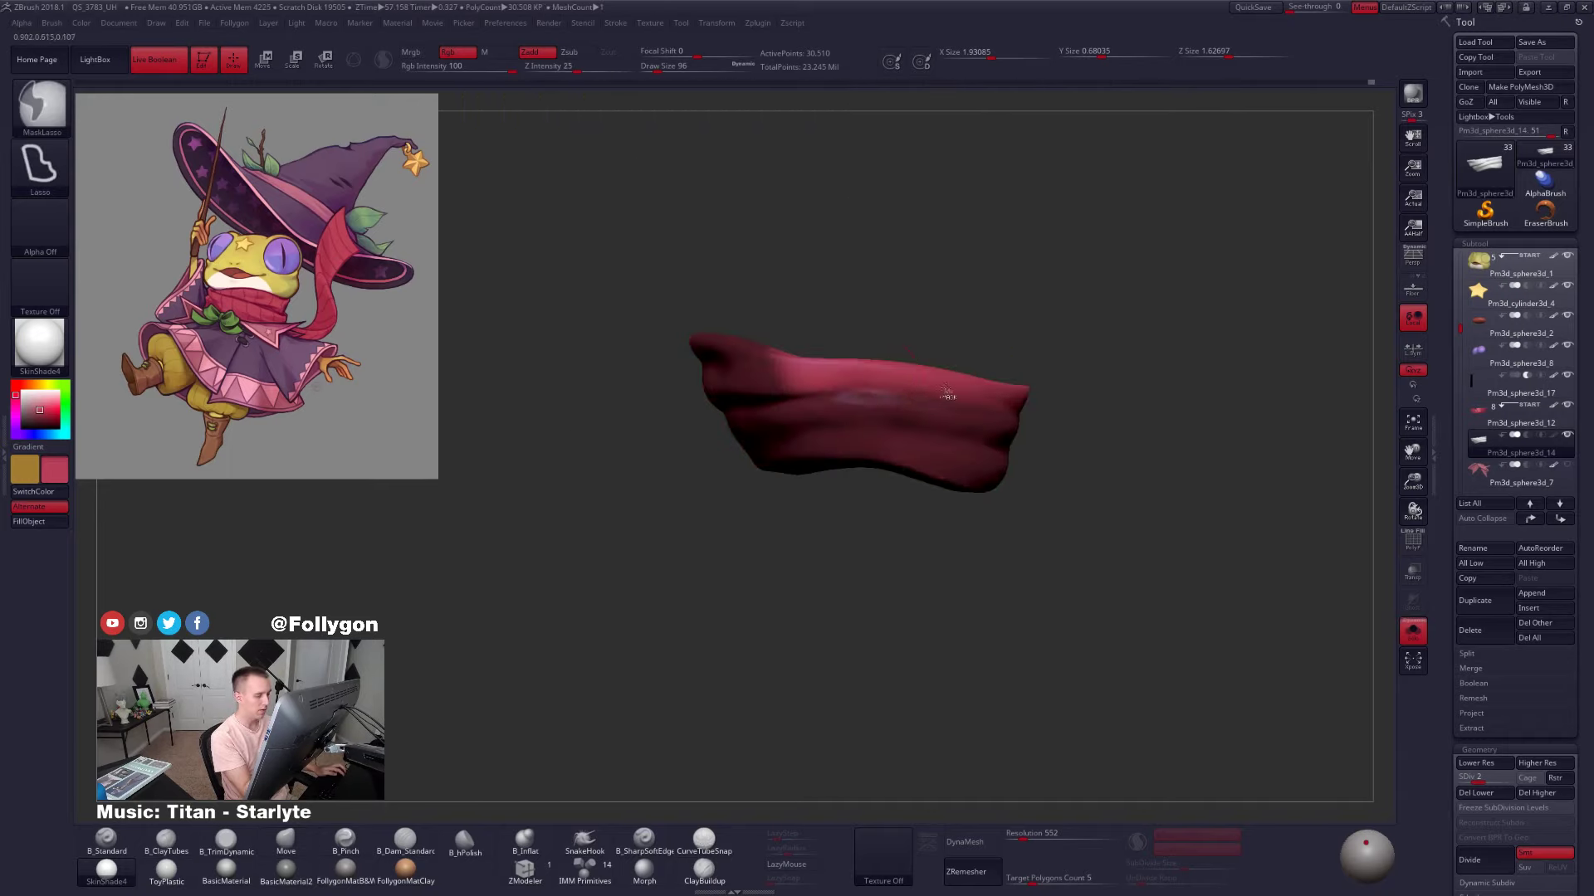
# Reshape the unmasked upper fold of the wrap with the Move brush at draw size 160
pyautogui.moveTo(868, 383); pyautogui.dragTo(873, 452, button='right')
pyautogui.press('space')
pyautogui.moveTo(873, 452); pyautogui.dragTo(882, 453)
pyautogui.hotkey('ctrl', 'f')
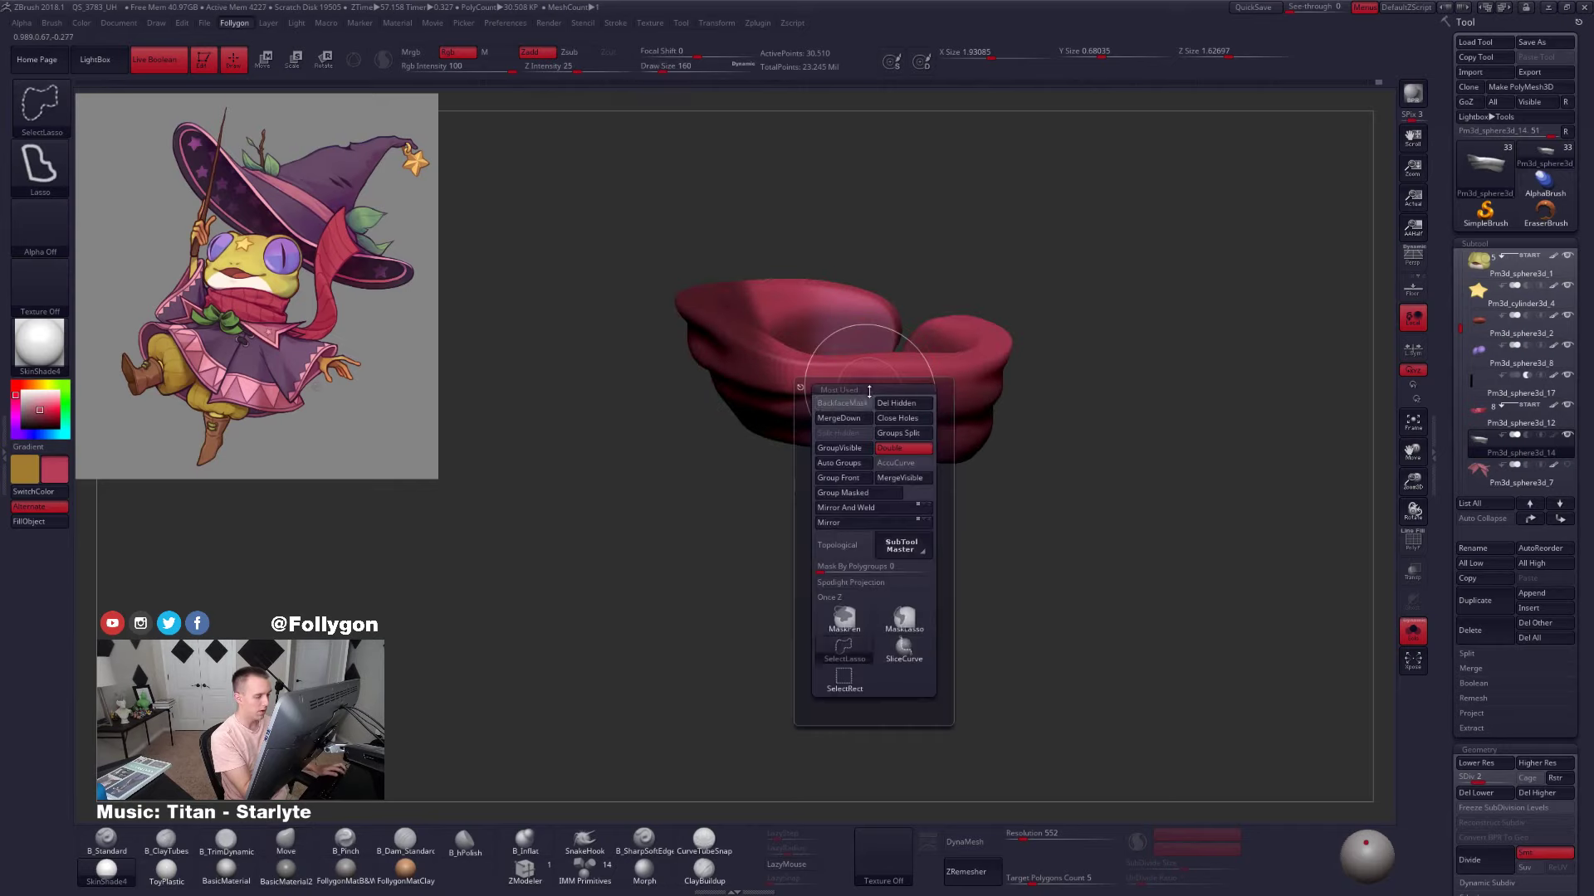
pyautogui.moveTo(850, 397); pyautogui.dragTo(852, 391)
pyautogui.moveTo(852, 390); pyautogui.dragTo(860, 401, button='right')
pyautogui.moveTo(867, 405); pyautogui.dragTo(869, 401)
pyautogui.moveTo(868, 400)
pyautogui.mouseDown(button='right')
pyautogui.moveTo(864, 423)
pyautogui.moveTo(860, 403)
pyautogui.mouseUp(button='right')
# Refine the upper fold's overhang from above with the Move brush, using draw sizes 88 and 113
pyautogui.press('space')
pyautogui.moveTo(860, 403); pyautogui.dragTo(850, 403)
pyautogui.moveTo(838, 399); pyautogui.dragTo(846, 405, button='right')
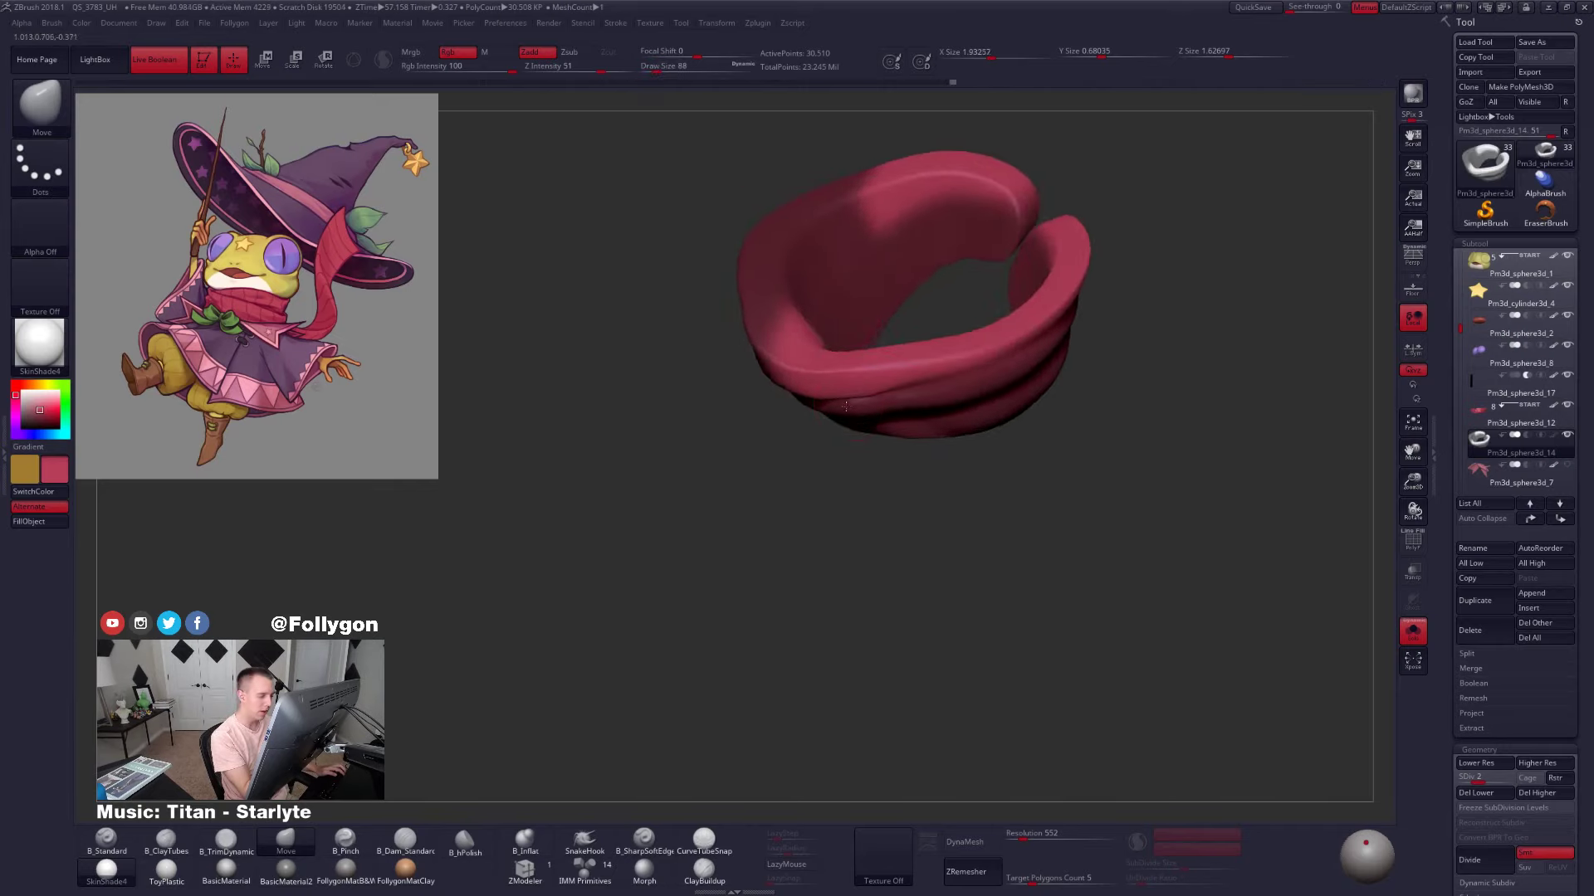
pyautogui.moveTo(898, 392); pyautogui.dragTo(900, 389)
pyautogui.press('space')
pyautogui.moveTo(899, 390); pyautogui.dragTo(908, 390)
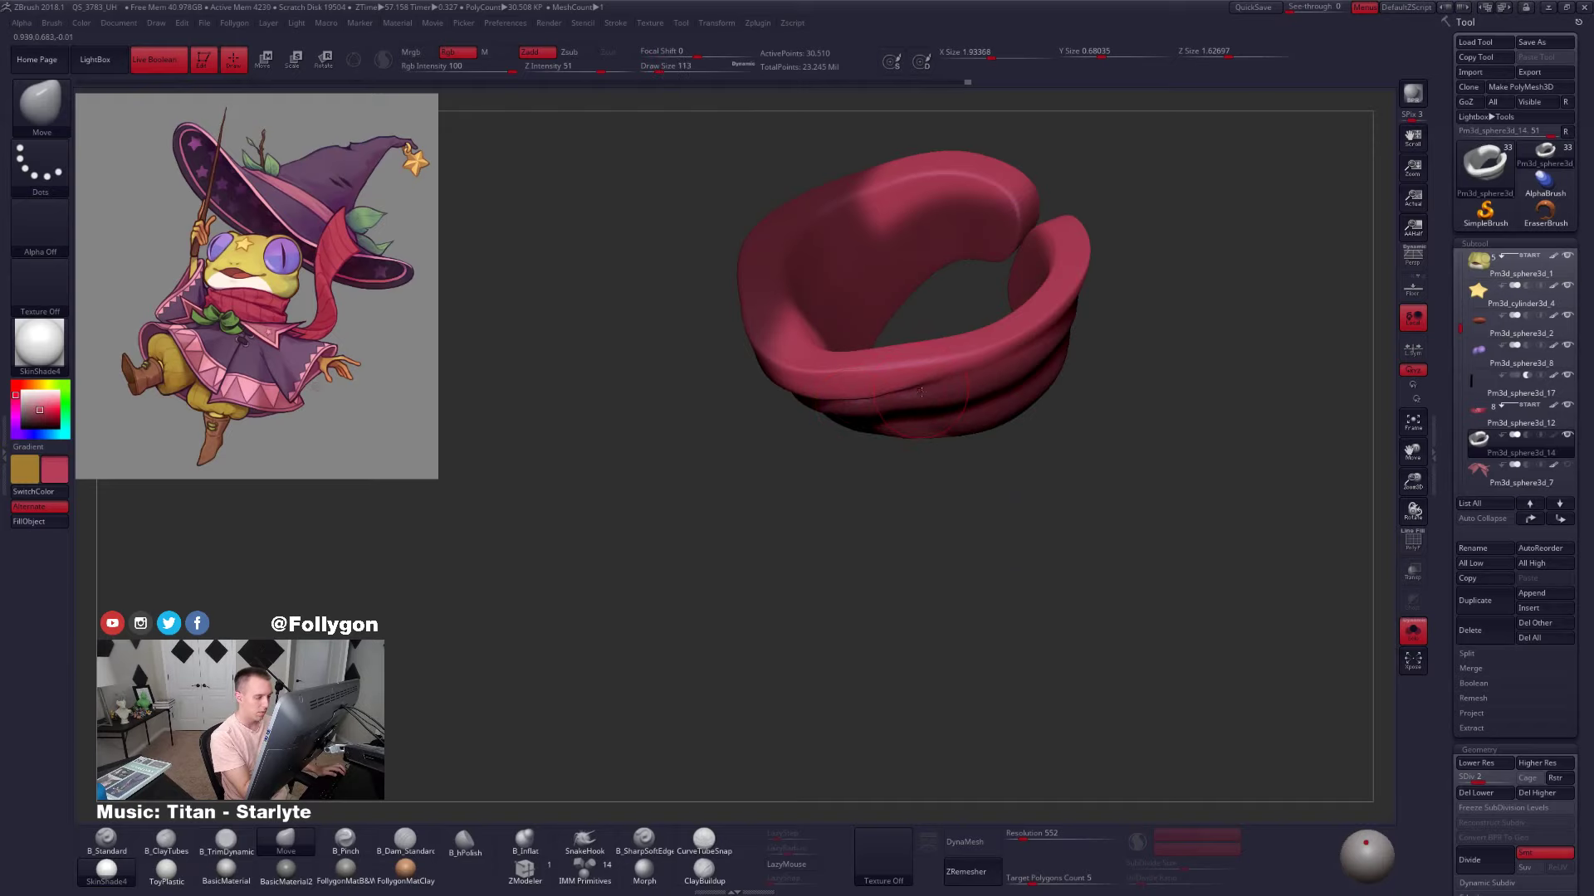
pyautogui.moveTo(920, 392); pyautogui.dragTo(912, 370, button='right')
pyautogui.moveTo(886, 384); pyautogui.dragTo(888, 379)
pyautogui.moveTo(888, 382)
pyautogui.mouseDown(button='right')
pyautogui.moveTo(921, 353)
pyautogui.moveTo(876, 432)
pyautogui.moveTo(907, 378)
pyautogui.mouseUp(button='right')
pyautogui.press('space')
pyautogui.moveTo(903, 388); pyautogui.dragTo(898, 380)
# Build up the middle fold across the wrap's side with B_ClayTubes and smooth it
pyautogui.moveTo(911, 391); pyautogui.dragTo(866, 404, button='right')
pyautogui.press('2')
pyautogui.moveTo(863, 383); pyautogui.dragTo(1021, 366)
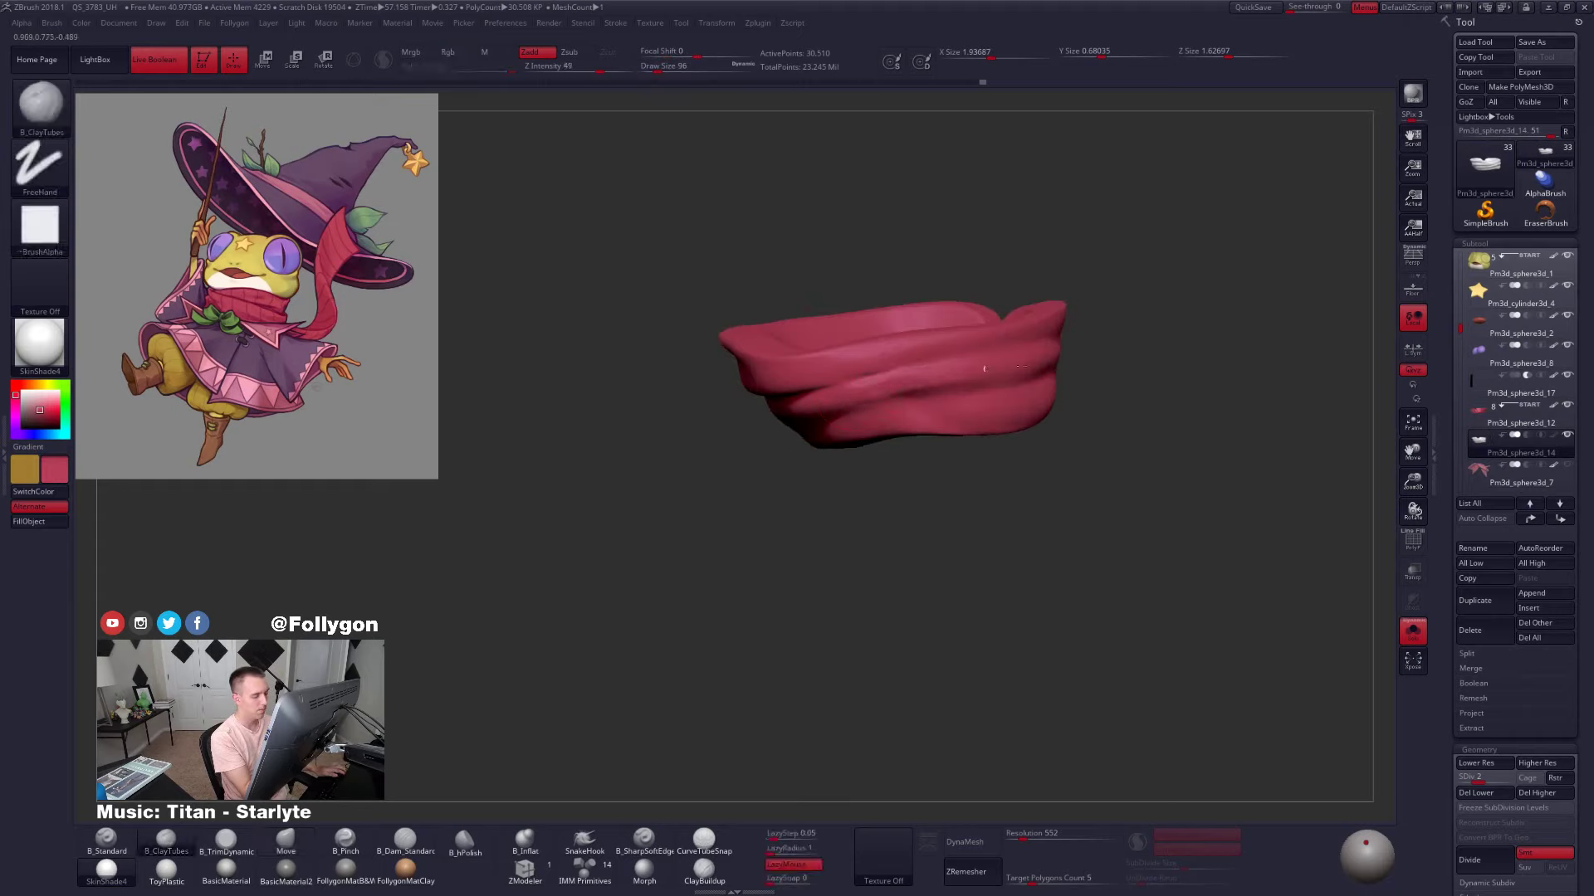
pyautogui.keyDown('shift'); pyautogui.moveTo(903, 393); pyautogui.dragTo(961, 392); pyautogui.keyUp('shift')
# Show the whole head, raise the wrap to subdivision level 4 and DynaMesh it at resolution 552
pyautogui.moveTo(951, 434)
pyautogui.keyDown('ctrl'); pyautogui.mouseDown(button='right')
pyautogui.moveTo(955, 407)
pyautogui.moveTo(1032, 470)
pyautogui.mouseUp(button='right'); pyautogui.keyUp('ctrl')
pyautogui.hotkey('alt', 's')
pyautogui.hotkey('shift', 'f')
pyautogui.hotkey('shift', 'f')
pyautogui.press('d')
pyautogui.press('d')
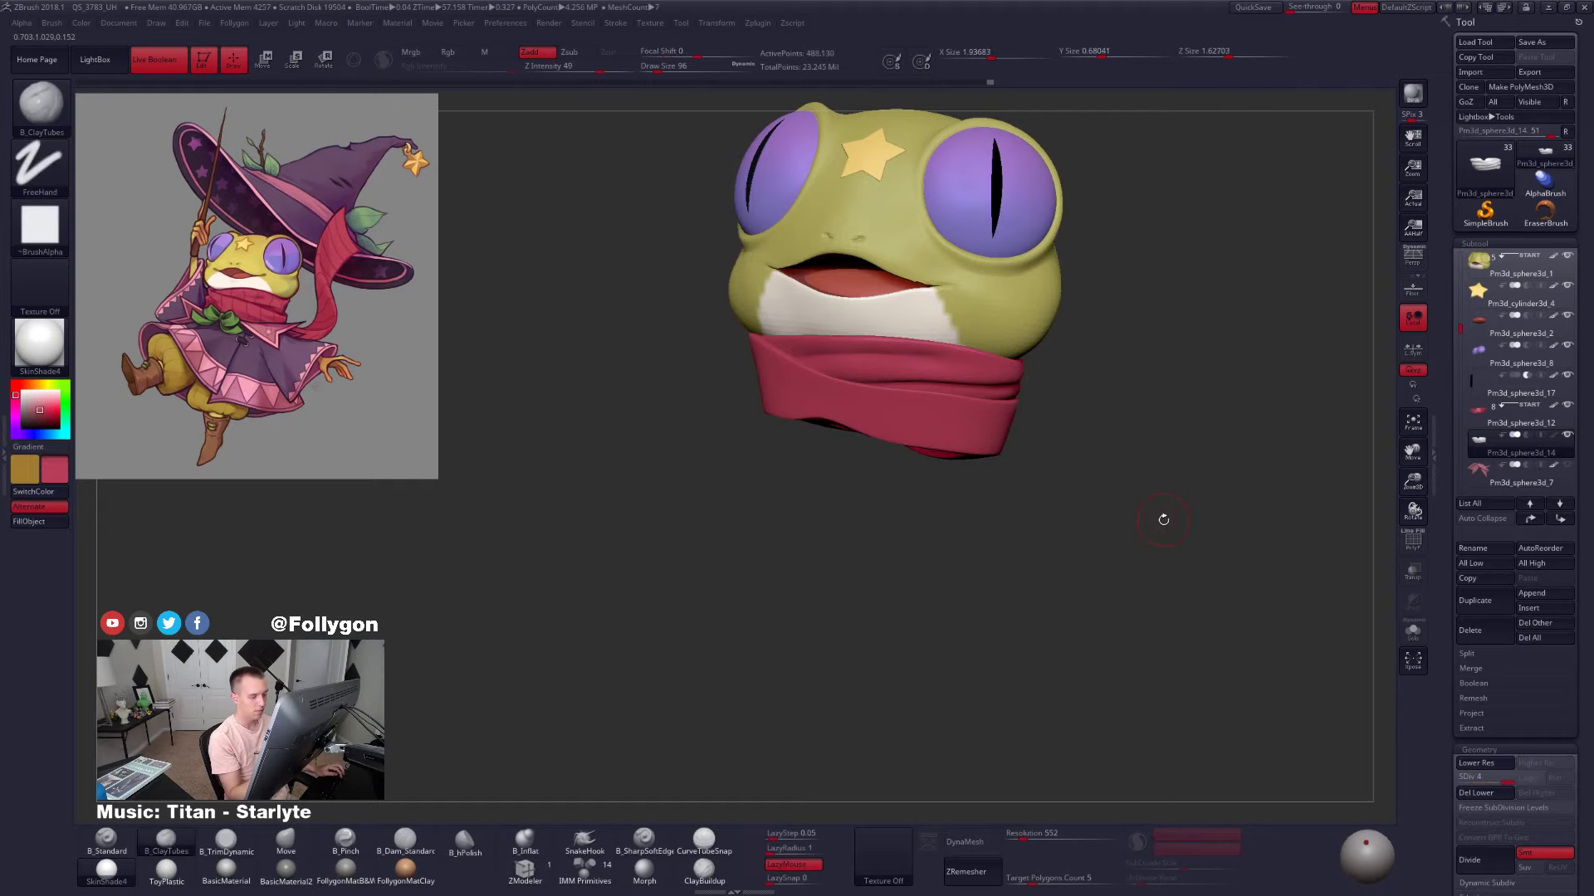
pyautogui.click(966, 847)
pyautogui.click(930, 877)
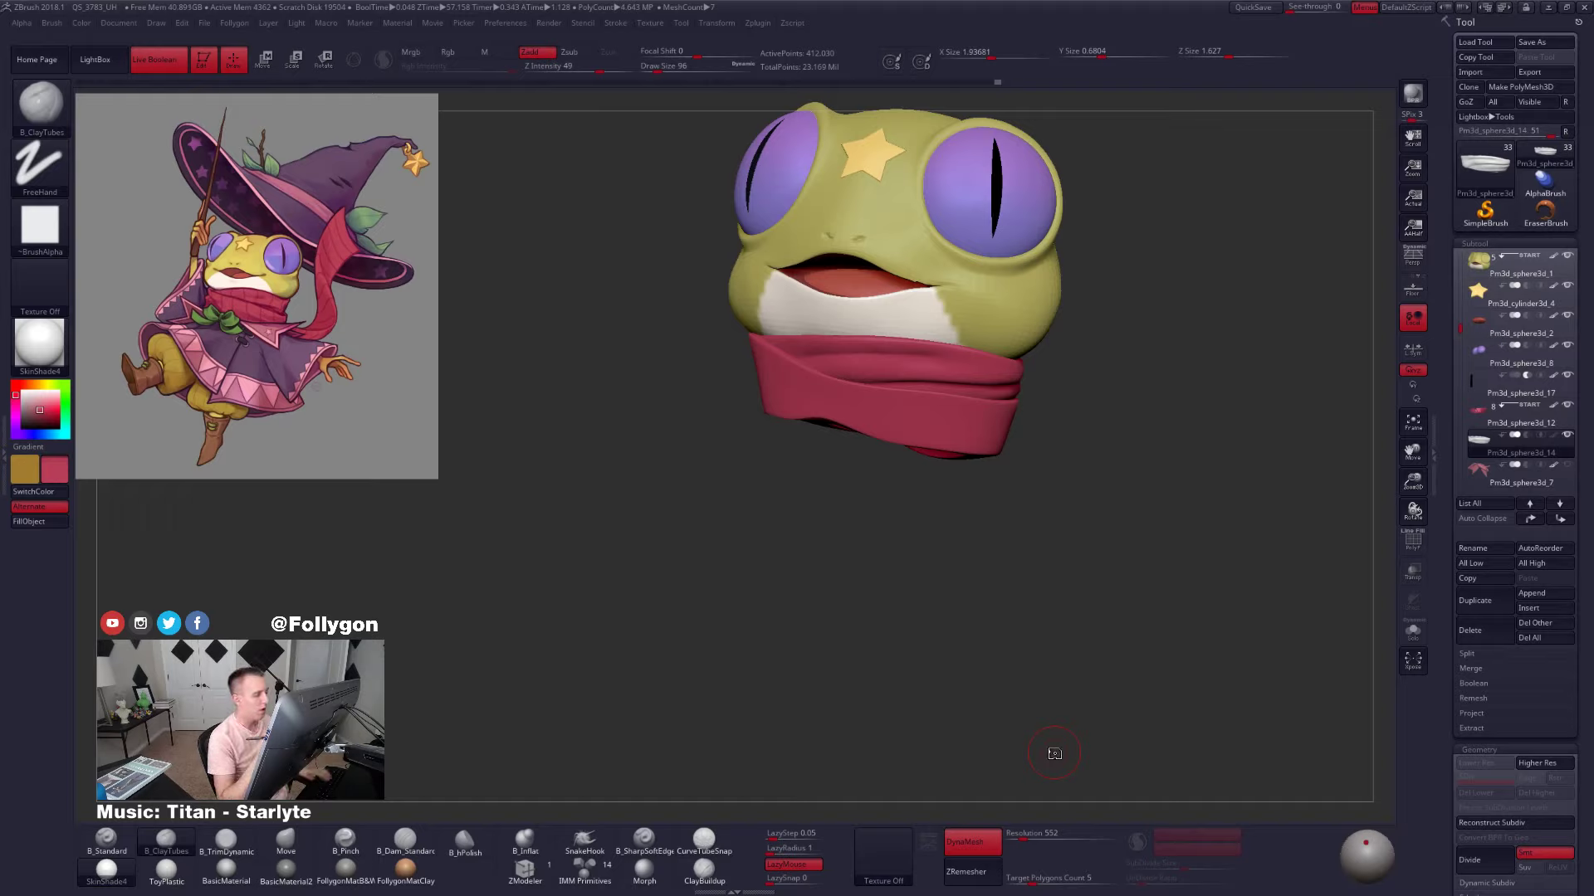
# Isolate the wrap and carve the crease under its upper fold with B_Dam_Standard, LazyMouse on and draw size 25
pyautogui.moveTo(1054, 754); pyautogui.dragTo(888, 730)
pyautogui.hotkey('shift', 's')
pyautogui.keyDown('alt'); pyautogui.moveTo(888, 664); pyautogui.dragTo(896, 731); pyautogui.keyUp('alt')
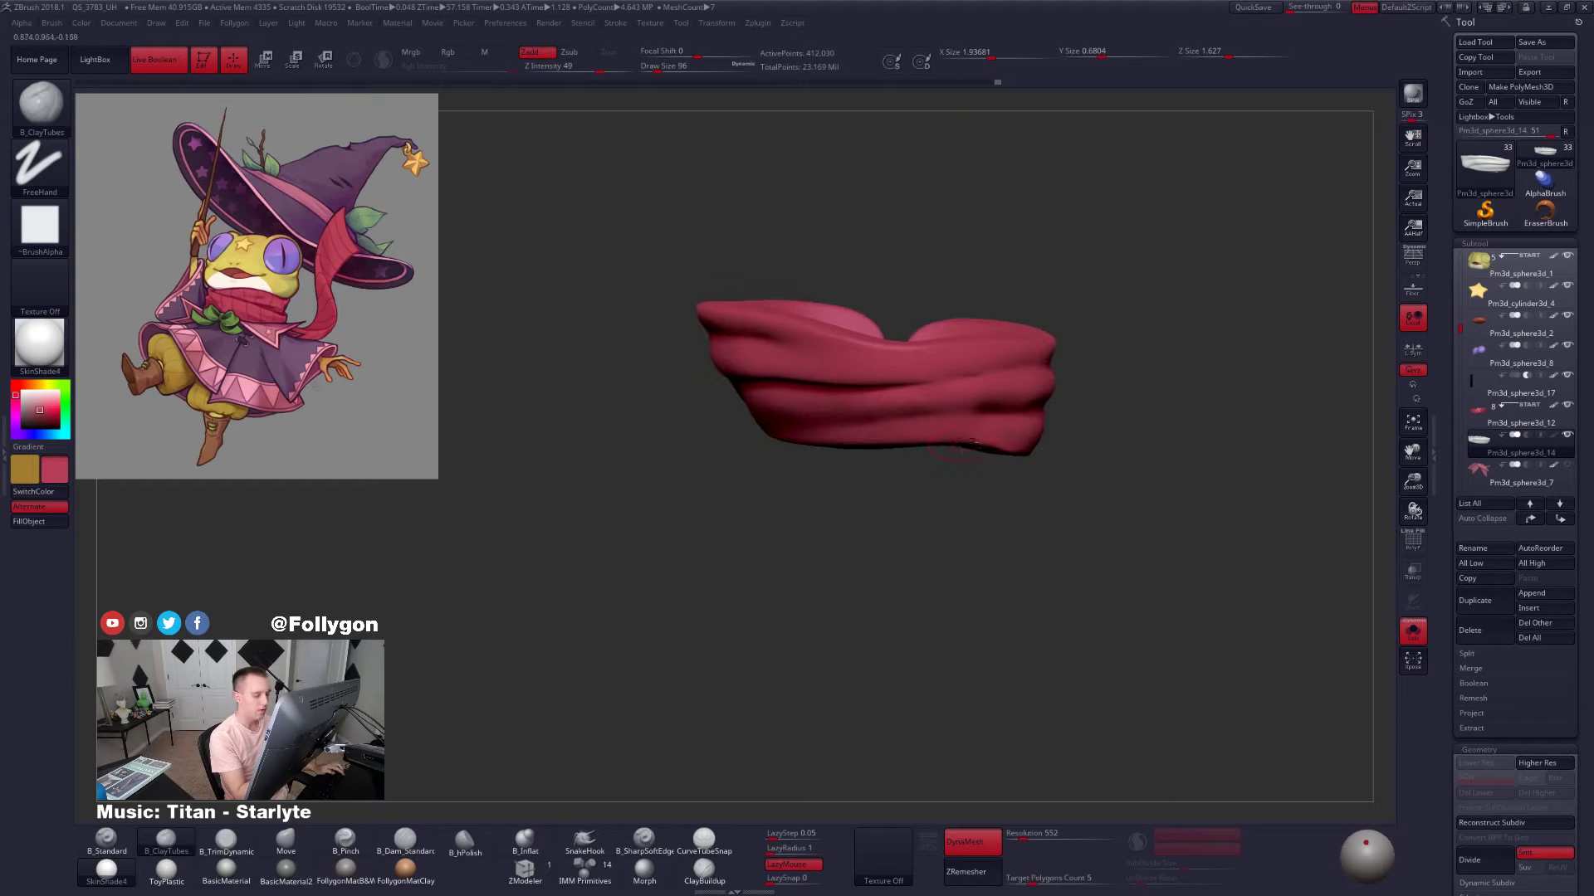
pyautogui.moveTo(802, 664)
pyautogui.keyDown('alt'); pyautogui.mouseDown()
pyautogui.moveTo(717, 651)
pyautogui.moveTo(730, 531)
pyautogui.mouseUp(); pyautogui.keyUp('alt')
pyautogui.click(405, 842)
pyautogui.keyDown('ctrl'); pyautogui.moveTo(863, 405); pyautogui.dragTo(868, 440, button='right'); pyautogui.keyUp('ctrl')
pyautogui.press('space')
pyautogui.moveTo(863, 452); pyautogui.dragTo(838, 453)
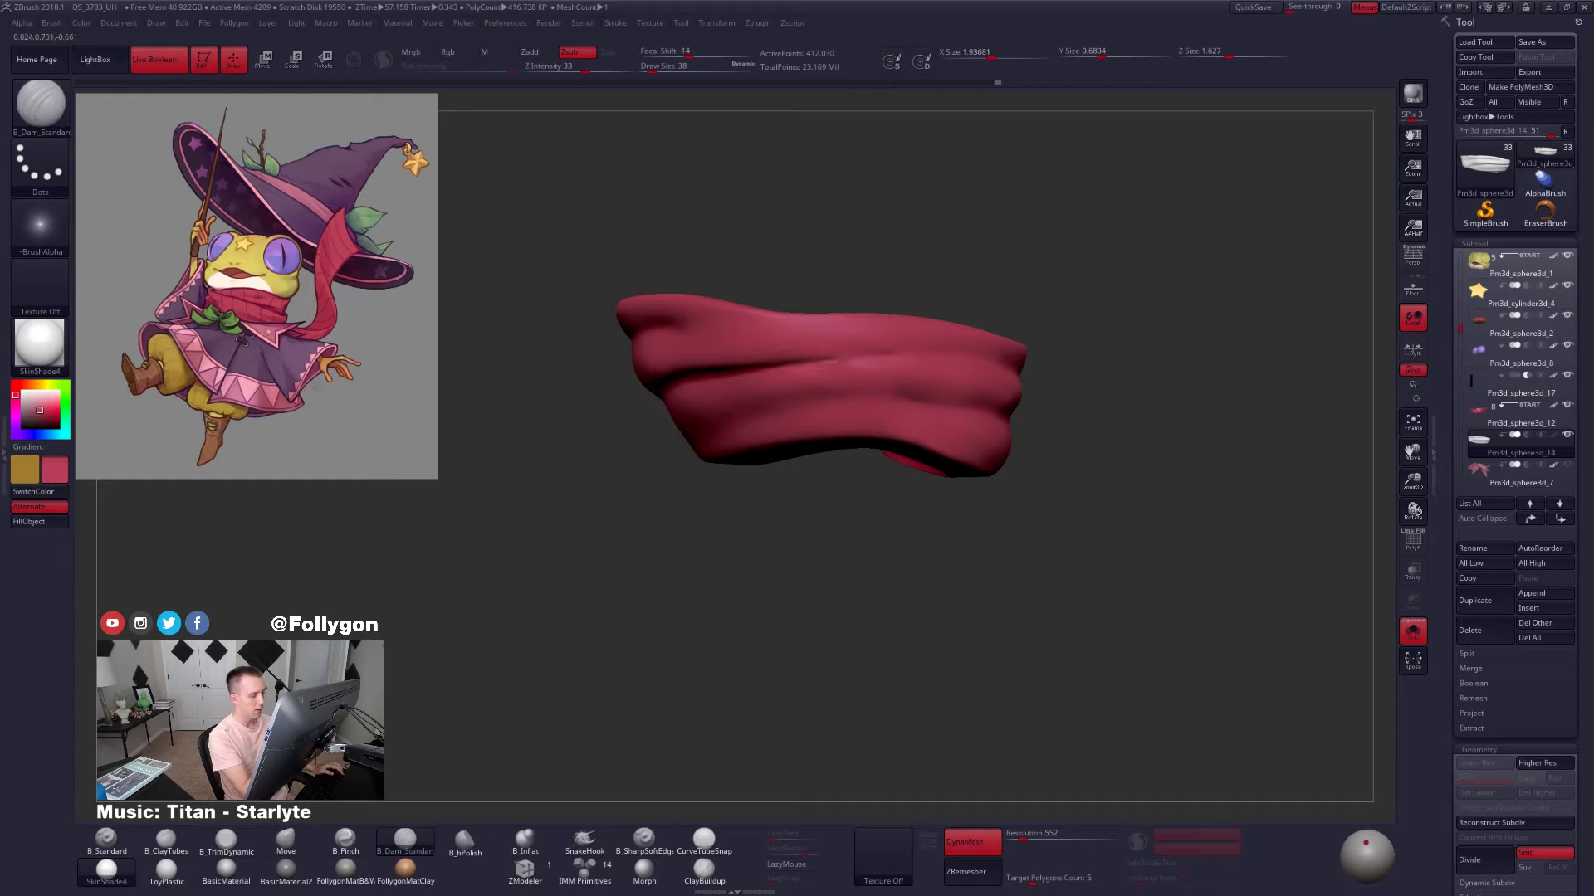
pyautogui.click(802, 864)
pyautogui.press('space')
pyautogui.moveTo(840, 361); pyautogui.dragTo(833, 360)
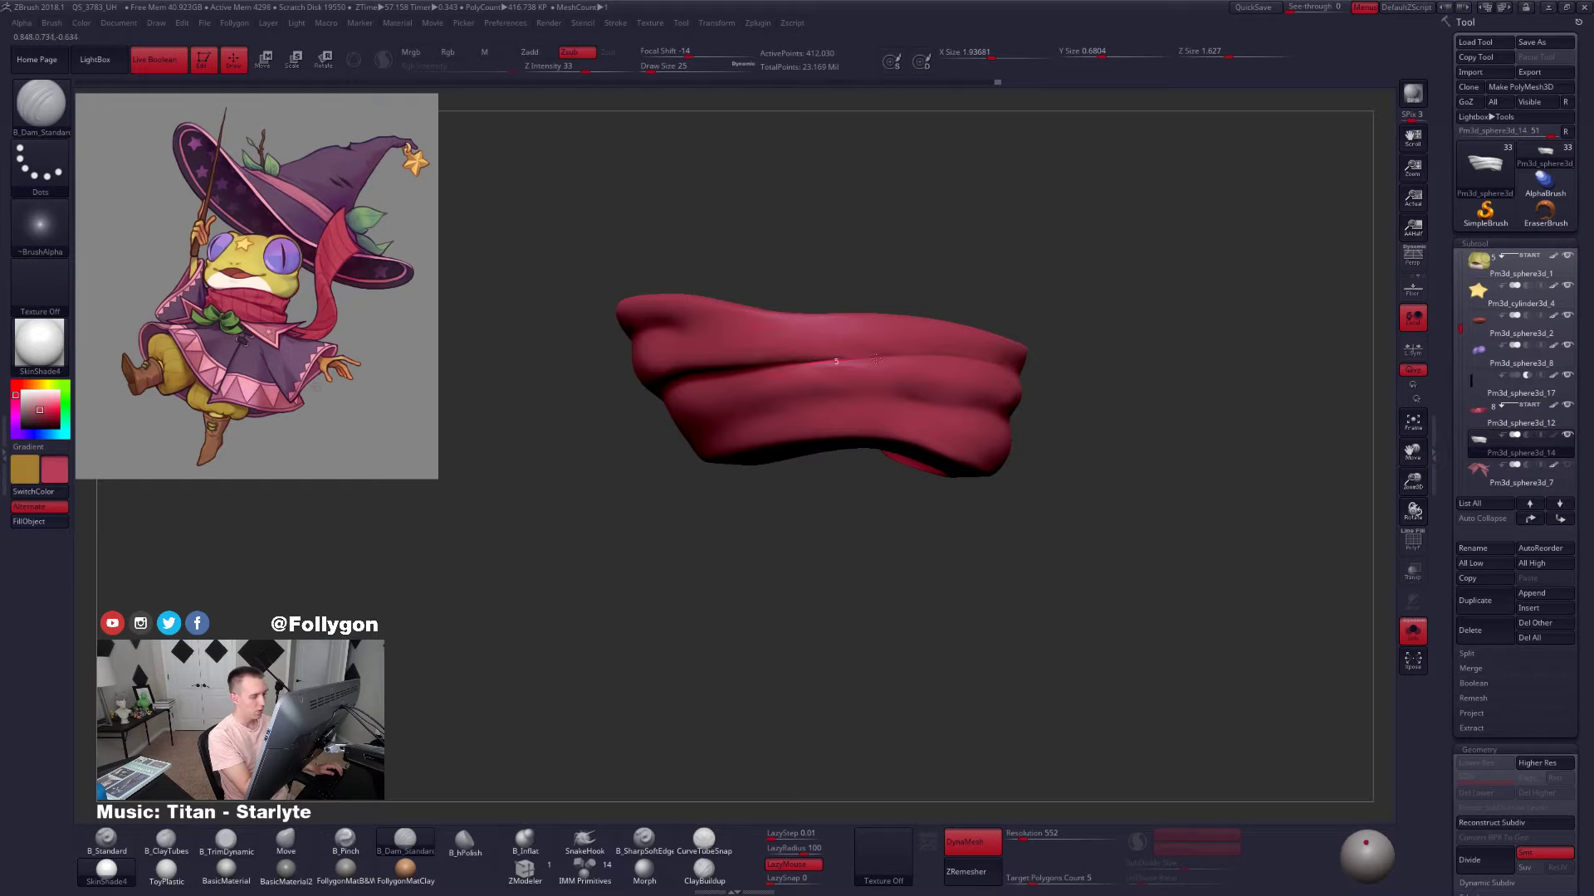
pyautogui.moveTo(954, 357)
pyautogui.mouseDown()
pyautogui.moveTo(1021, 365)
pyautogui.moveTo(1084, 453)
pyautogui.moveTo(1116, 448)
pyautogui.mouseUp()
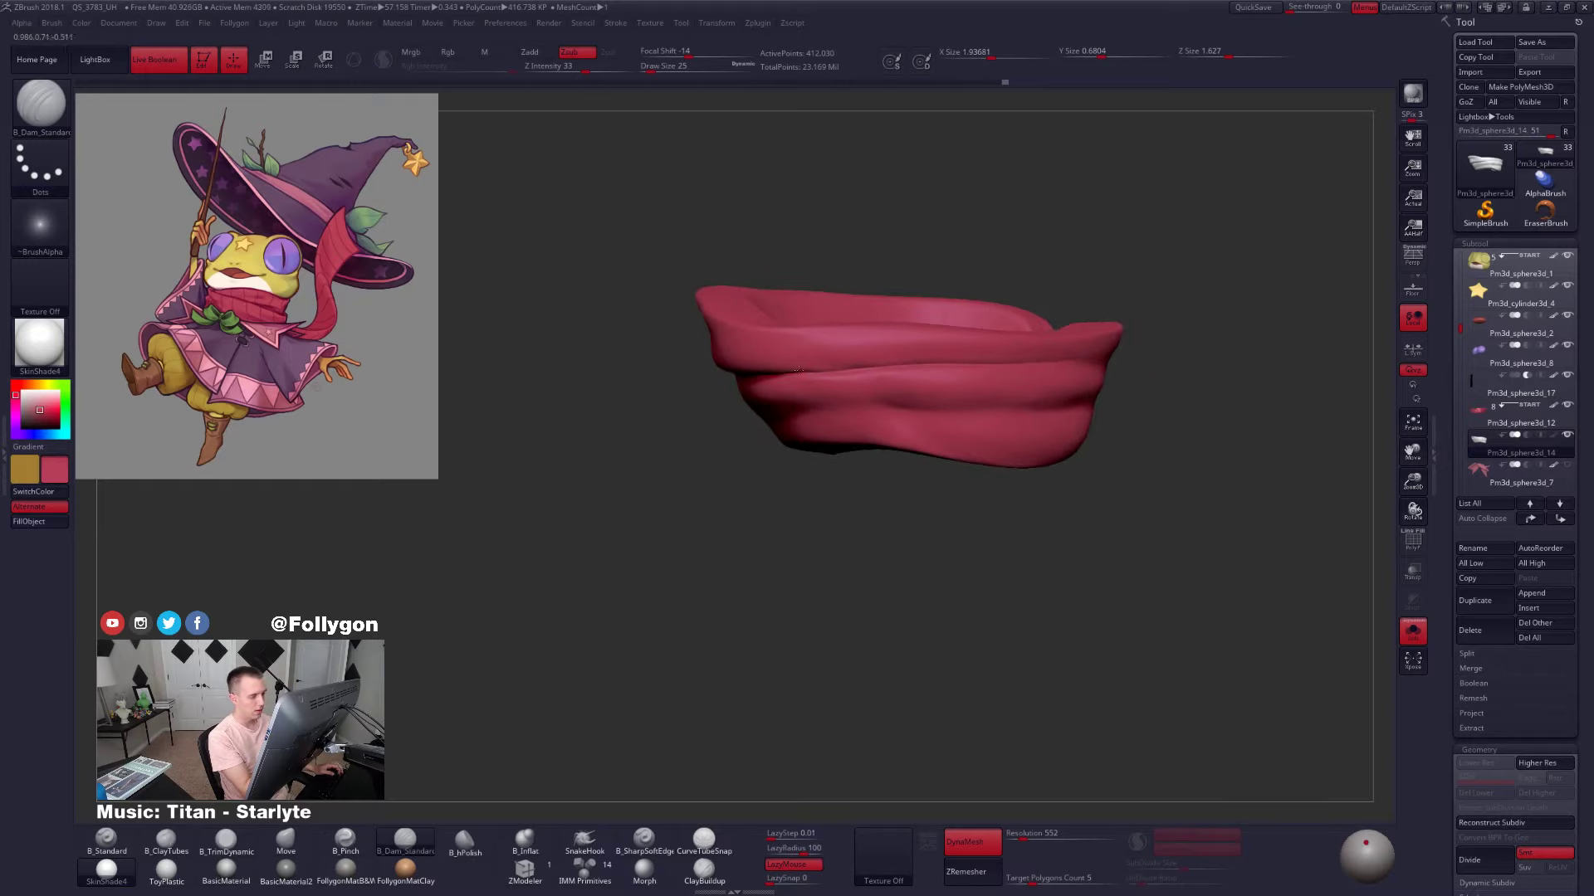
# Deepen the creases around the wrap's side with B_Dam_Standard at draw size 67 and check them on the head
pyautogui.moveTo(1112, 507); pyautogui.dragTo(971, 415)
pyautogui.press('space')
pyautogui.moveTo(777, 467); pyautogui.dragTo(784, 468)
pyautogui.moveTo(772, 298)
pyautogui.mouseDown()
pyautogui.moveTo(775, 449)
pyautogui.moveTo(775, 424)
pyautogui.moveTo(979, 411)
pyautogui.mouseUp()
pyautogui.moveTo(1079, 432); pyautogui.dragTo(913, 423)
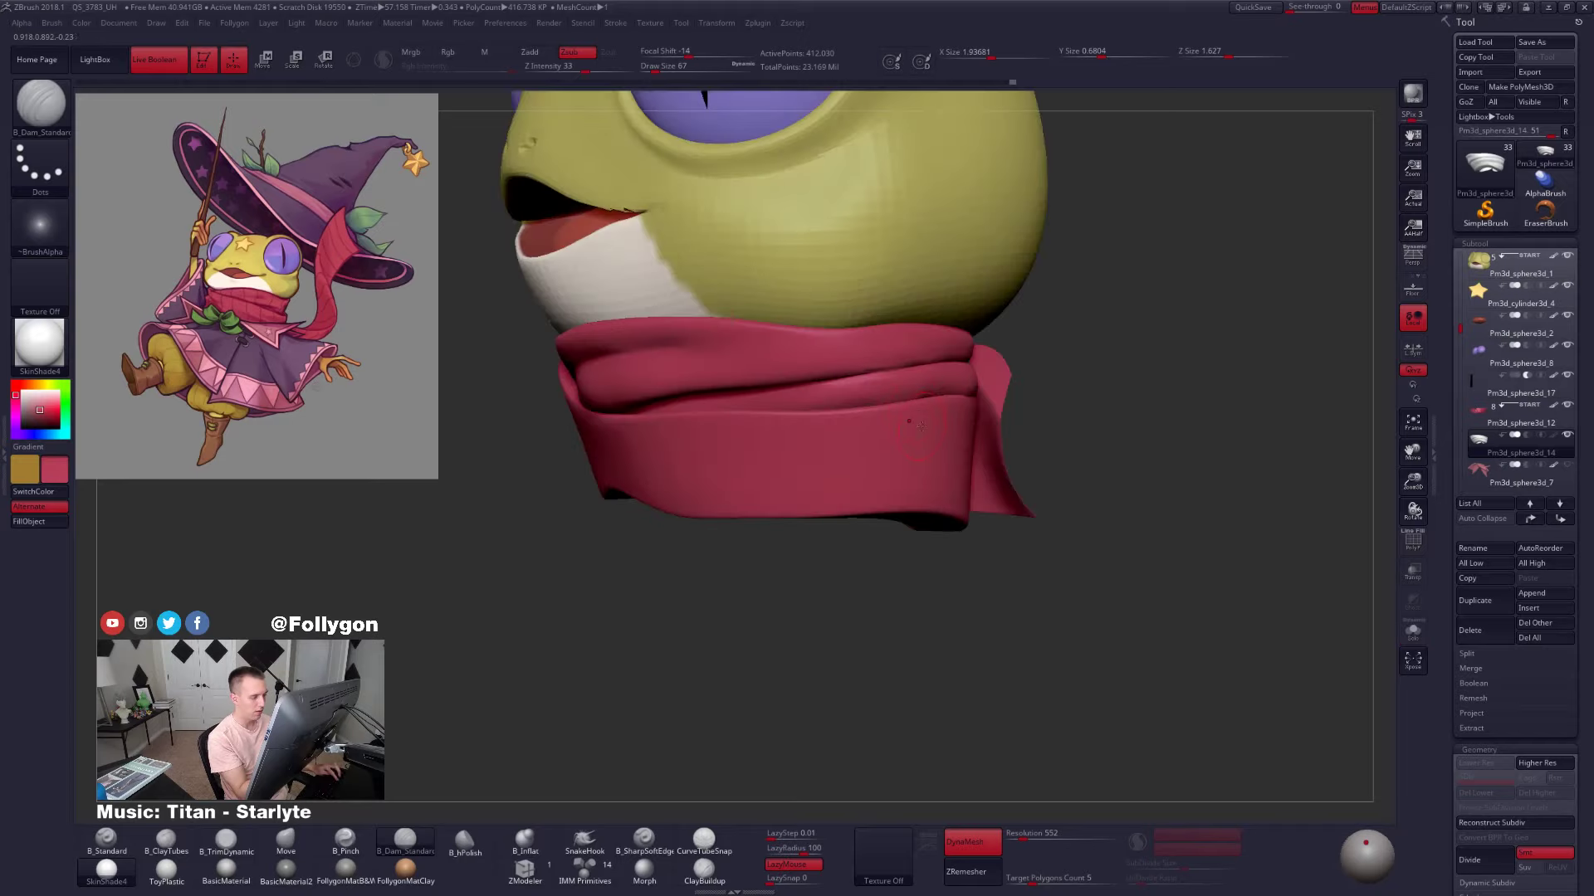
pyautogui.moveTo(920, 426); pyautogui.dragTo(886, 392, button='right')
pyautogui.hotkey('alt', 's')
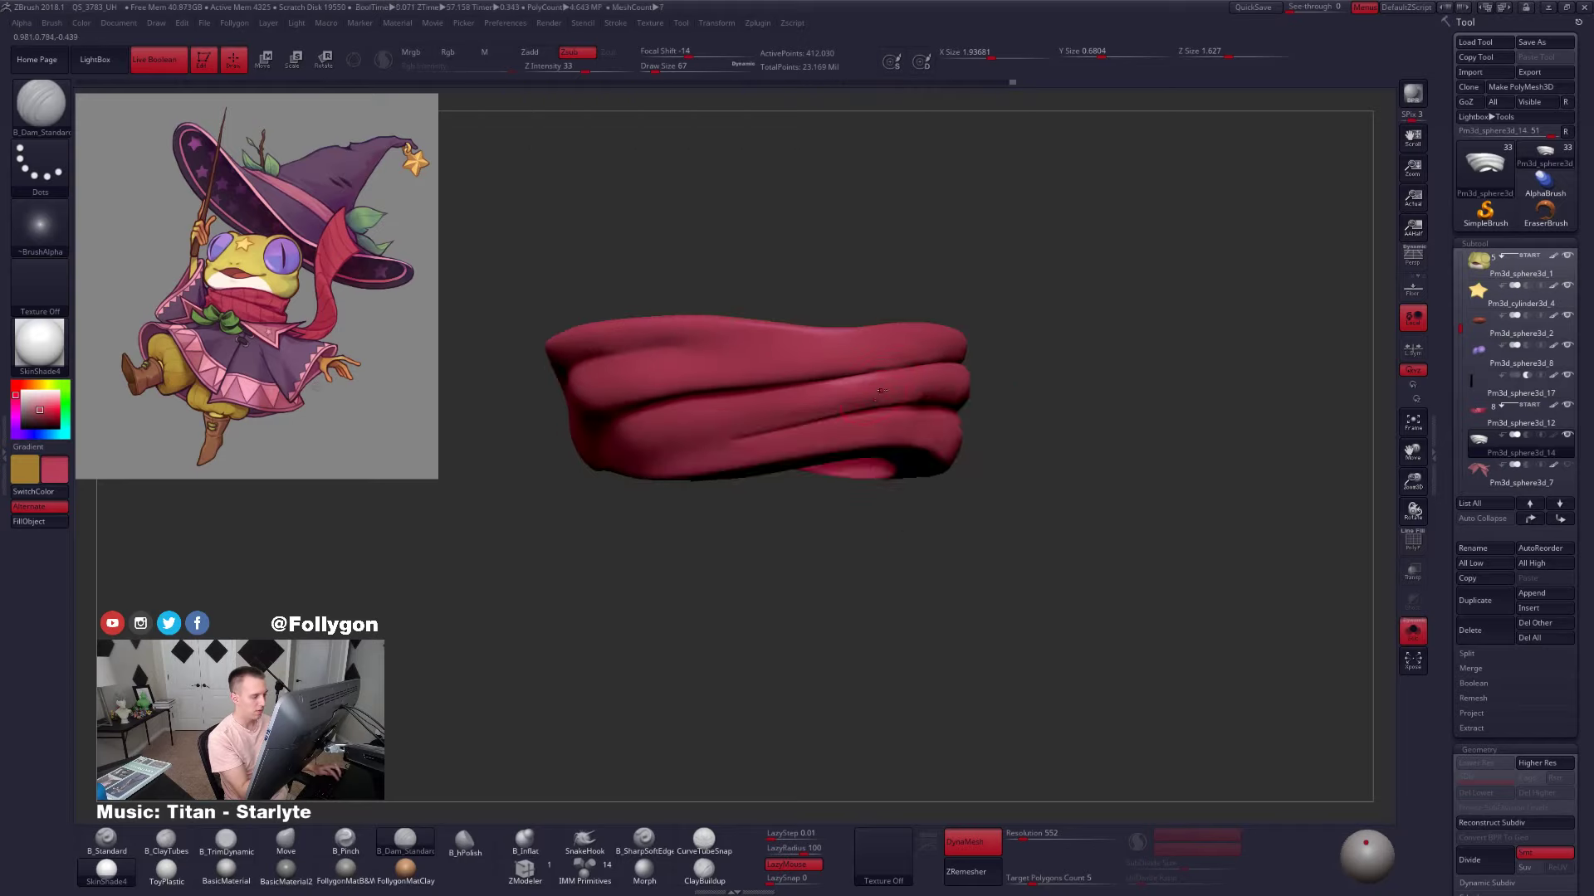
# Tighten the creases between the isolated wrap's folds with B_Pinch at draw size 25 and smooth them
pyautogui.press('space')
pyautogui.moveTo(885, 392); pyautogui.dragTo(842, 398)
pyautogui.press('5')
pyautogui.press('space')
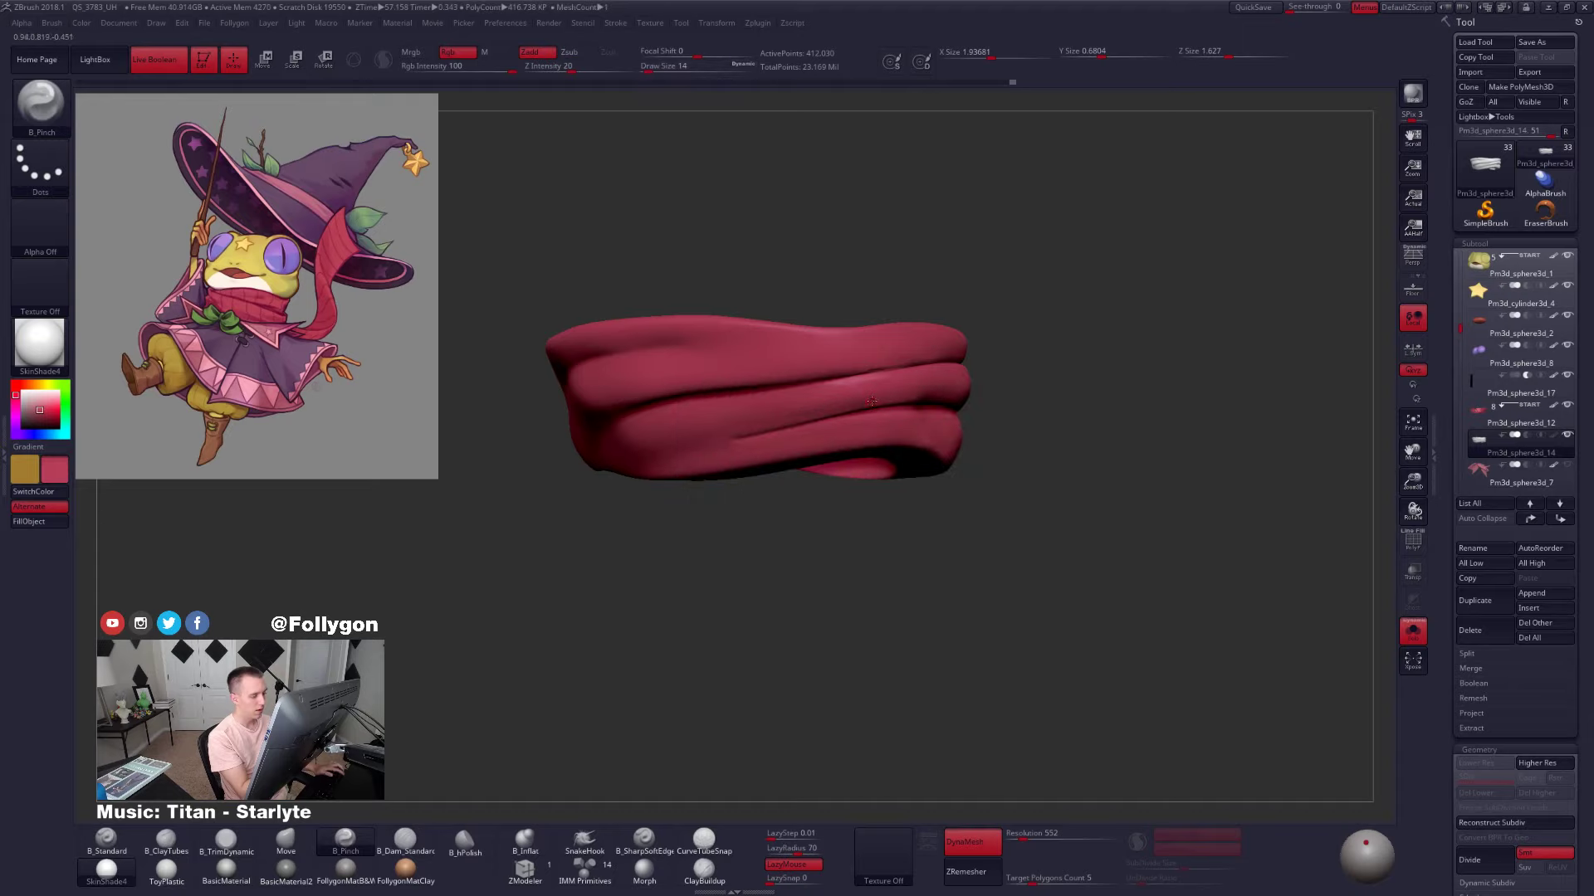
pyautogui.moveTo(841, 400); pyautogui.dragTo(805, 383, button='right')
pyautogui.press('space')
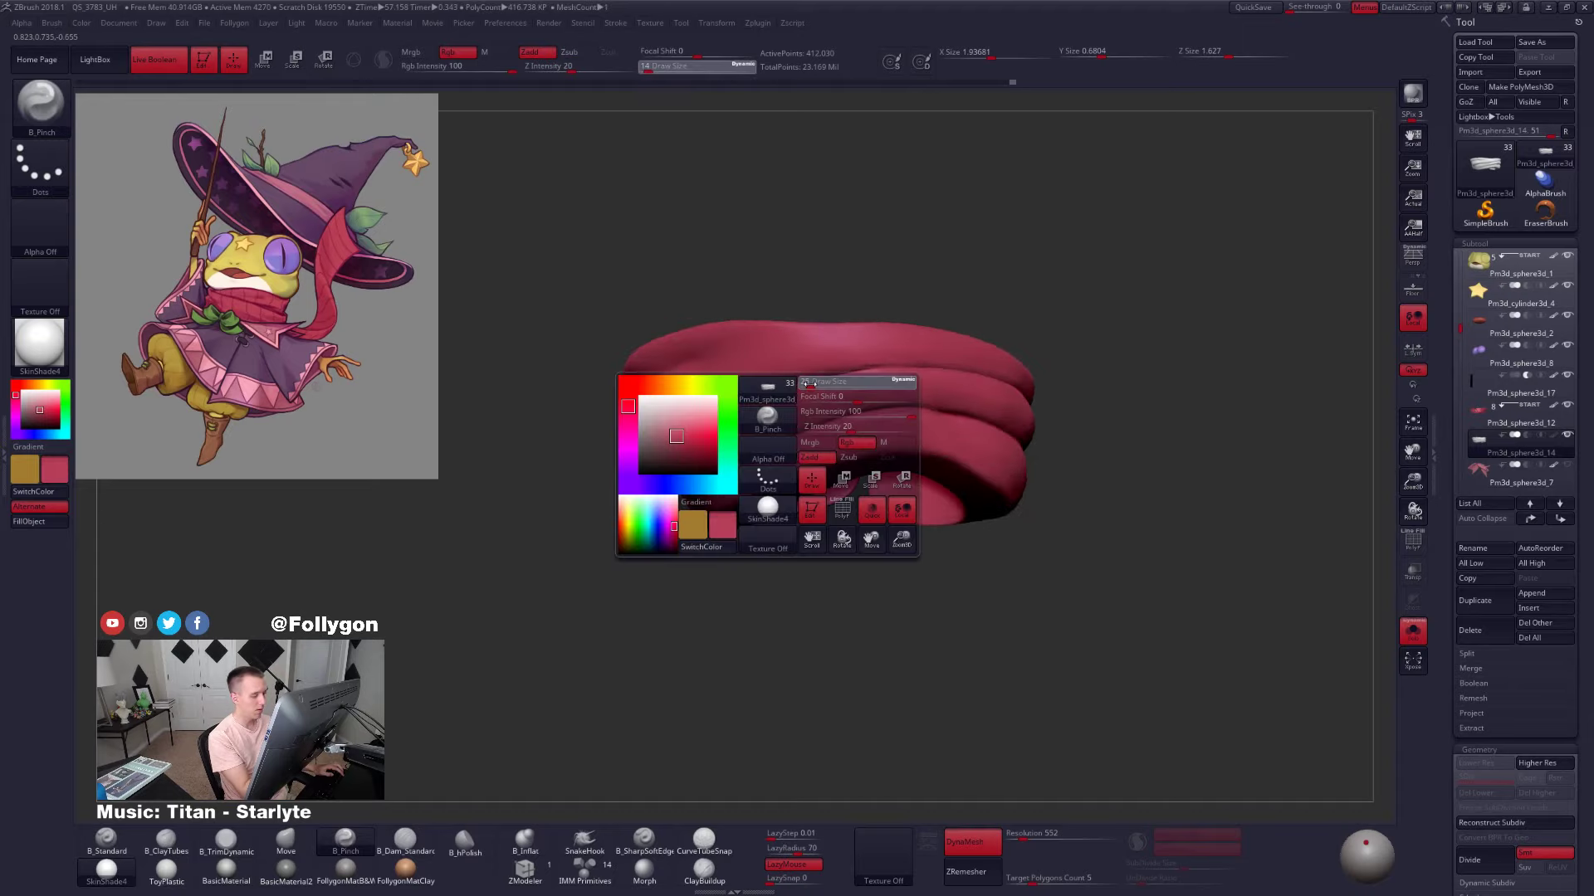
pyautogui.moveTo(807, 384); pyautogui.dragTo(810, 384)
pyautogui.moveTo(811, 385); pyautogui.dragTo(780, 405, button='right')
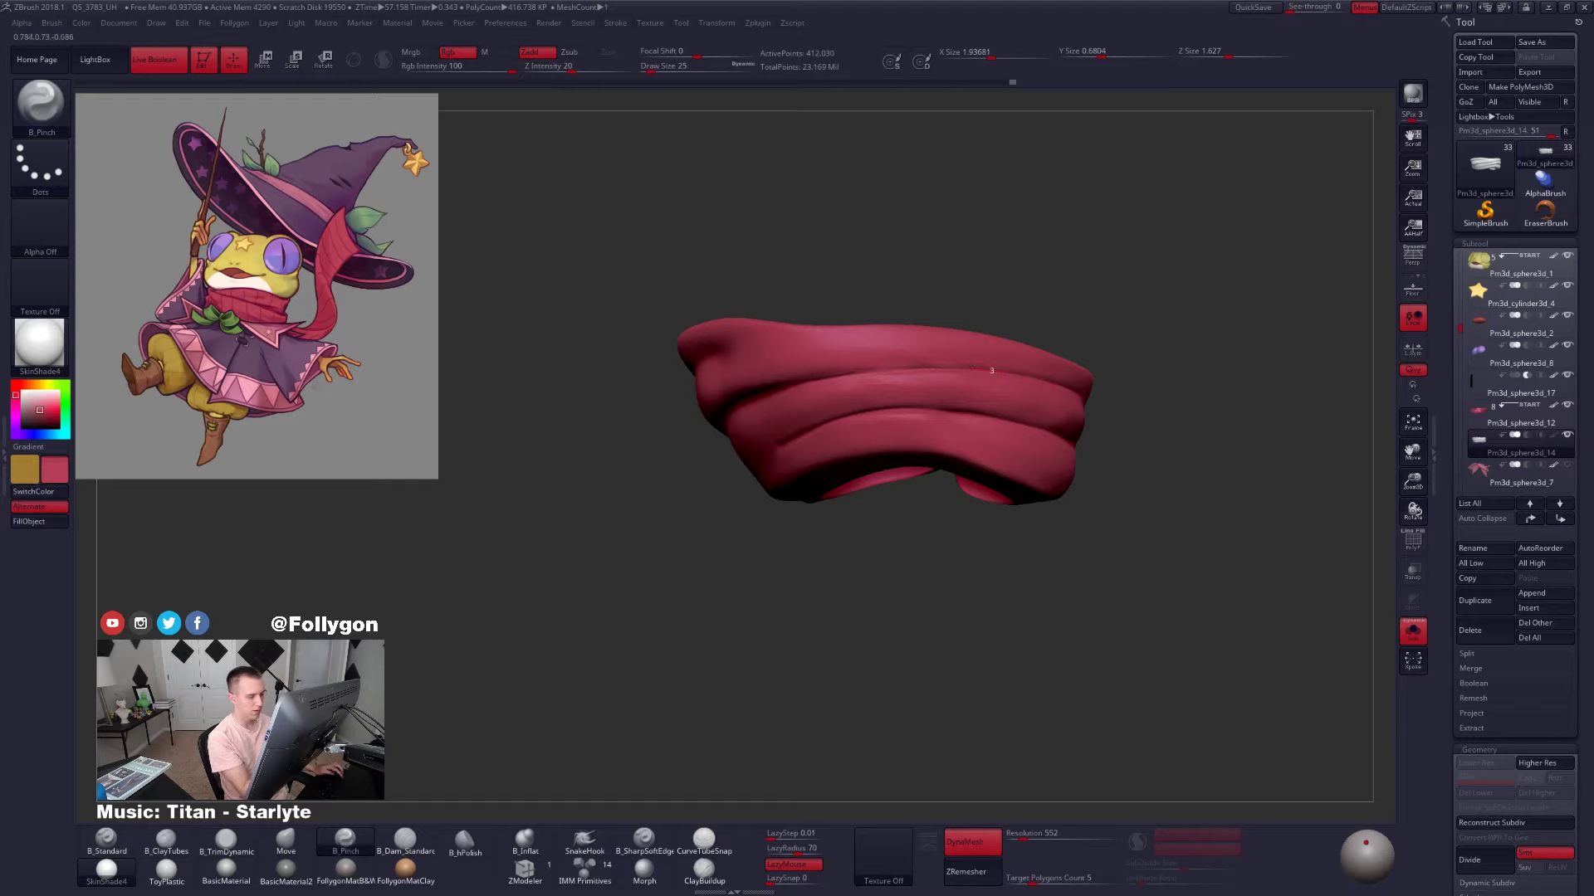
pyautogui.moveTo(928, 407)
pyautogui.mouseDown()
pyautogui.moveTo(1058, 435)
pyautogui.moveTo(963, 422)
pyautogui.mouseUp()
pyautogui.moveTo(814, 424); pyautogui.dragTo(762, 443)
pyautogui.moveTo(1062, 452)
pyautogui.keyDown('shift'); pyautogui.mouseDown()
pyautogui.moveTo(932, 466)
pyautogui.moveTo(1038, 448)
pyautogui.moveTo(908, 409)
pyautogui.mouseUp(); pyautogui.keyUp('shift')
# Flatten the raised fold surfaces on the wrap's side with B_TrimDynamic at draw size 61, comparing with the whole head
pyautogui.hotkey('alt', 's')
pyautogui.hotkey('alt', 's')
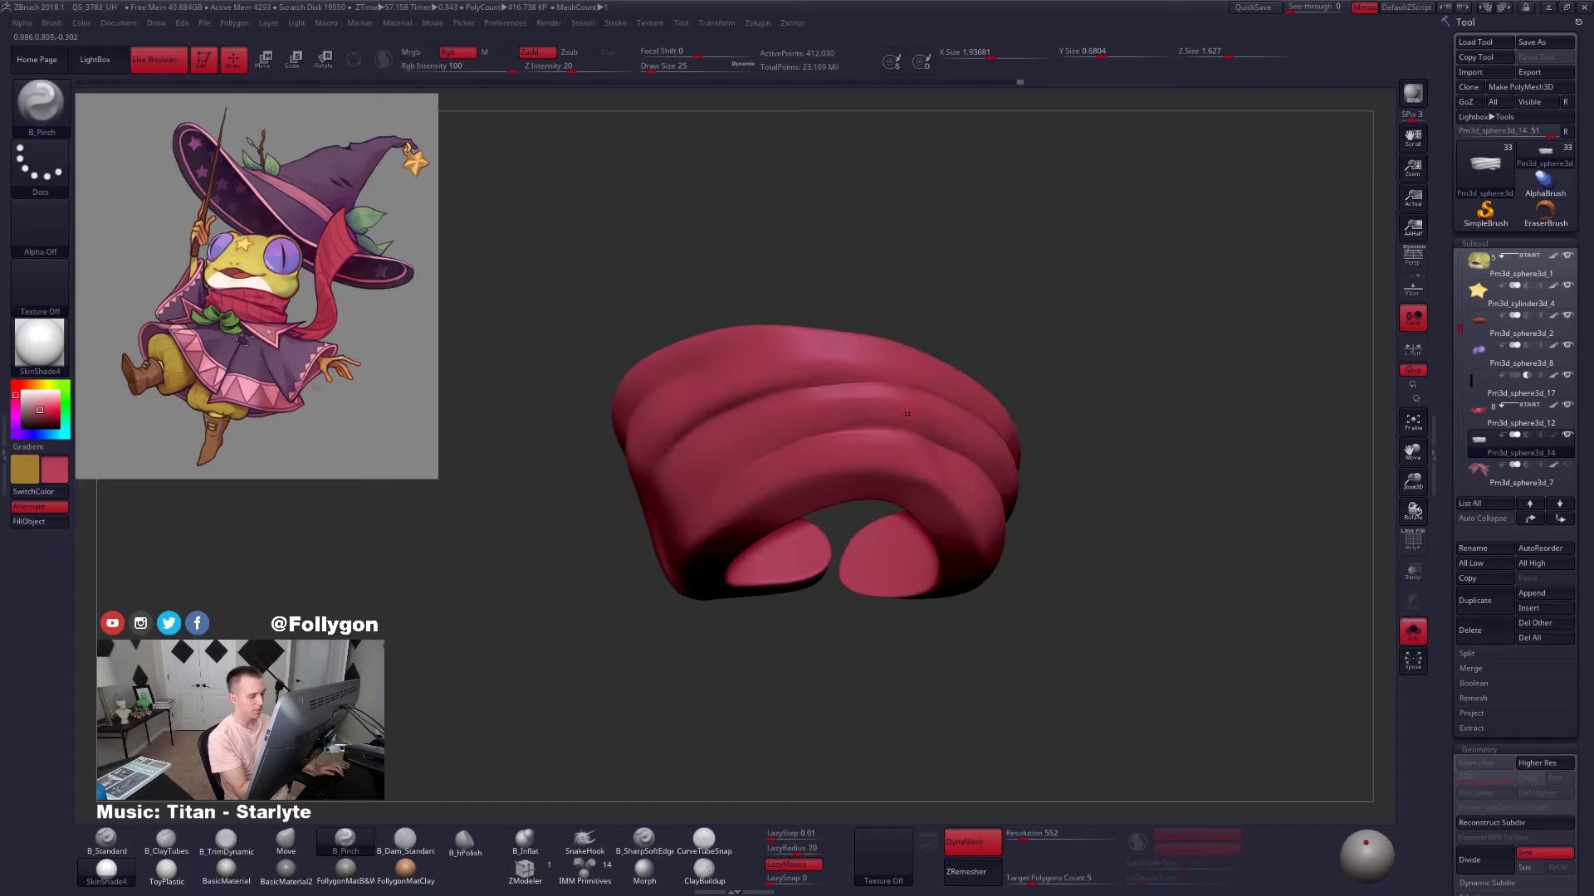
pyautogui.press('3')
pyautogui.moveTo(1054, 465)
pyautogui.mouseDown()
pyautogui.moveTo(929, 431)
pyautogui.moveTo(1100, 456)
pyautogui.mouseUp()
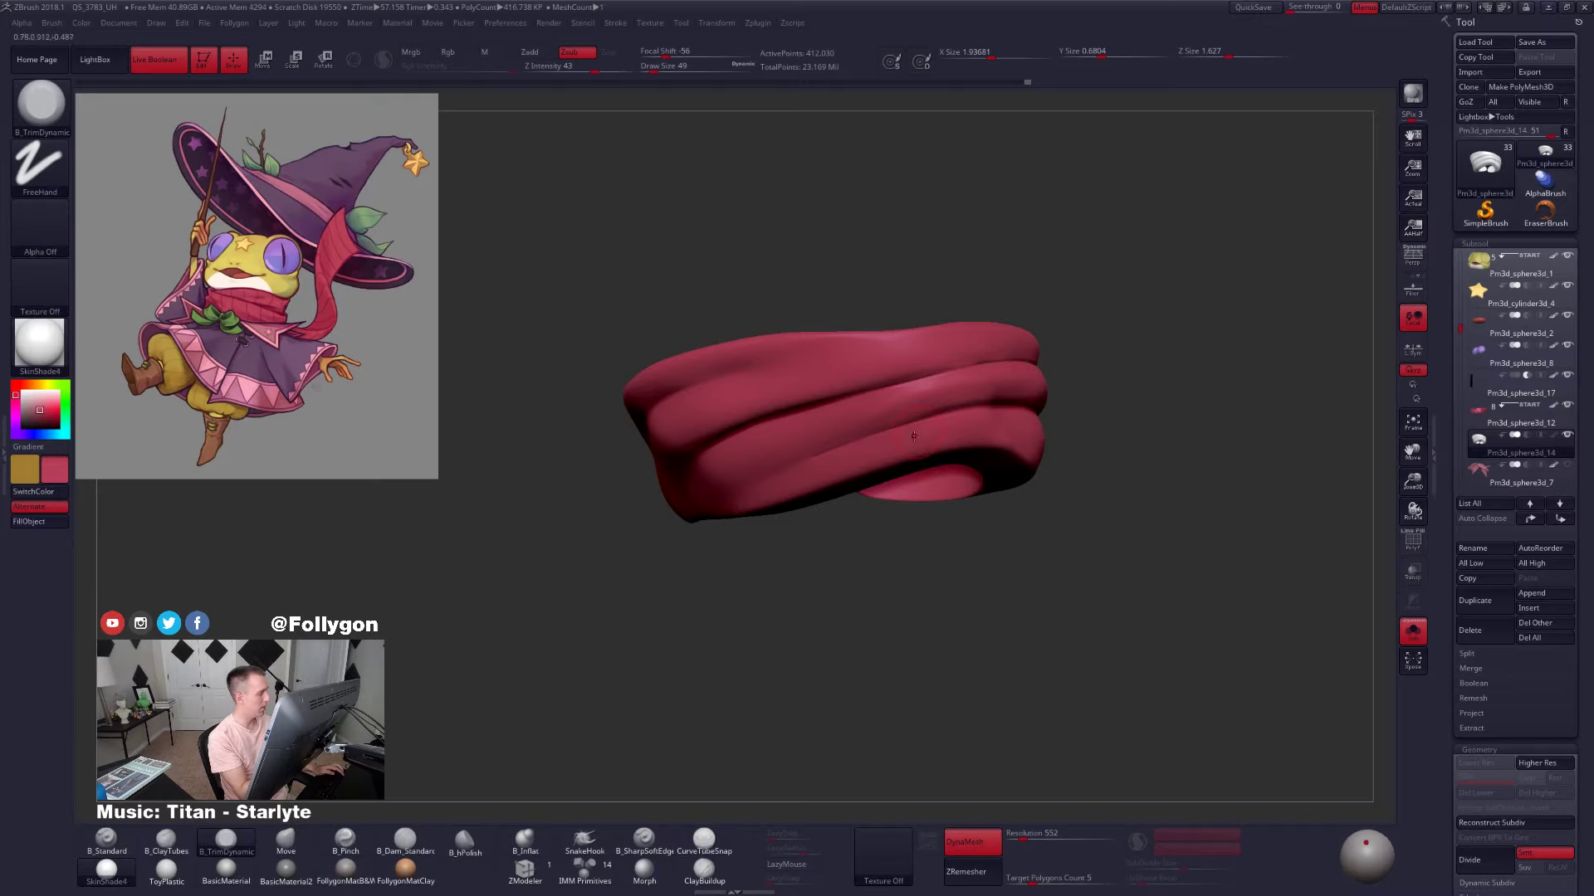
pyautogui.press('space')
pyautogui.moveTo(915, 438); pyautogui.dragTo(925, 439)
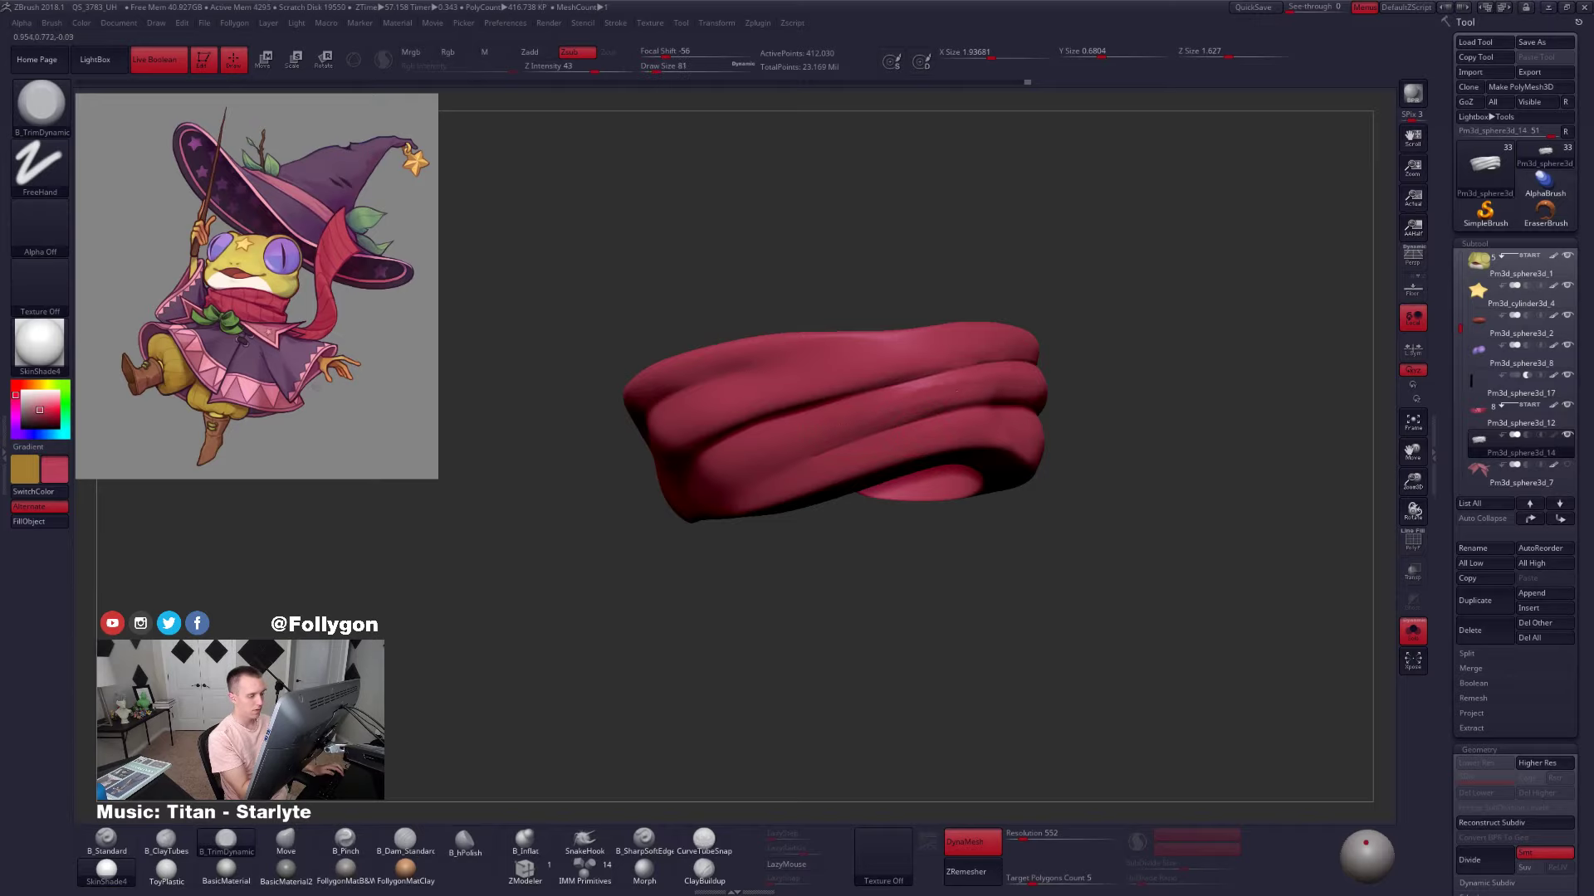
pyautogui.moveTo(1062, 390); pyautogui.dragTo(1070, 461)
pyautogui.hotkey('alt', 's')
pyautogui.hotkey('alt', 's')
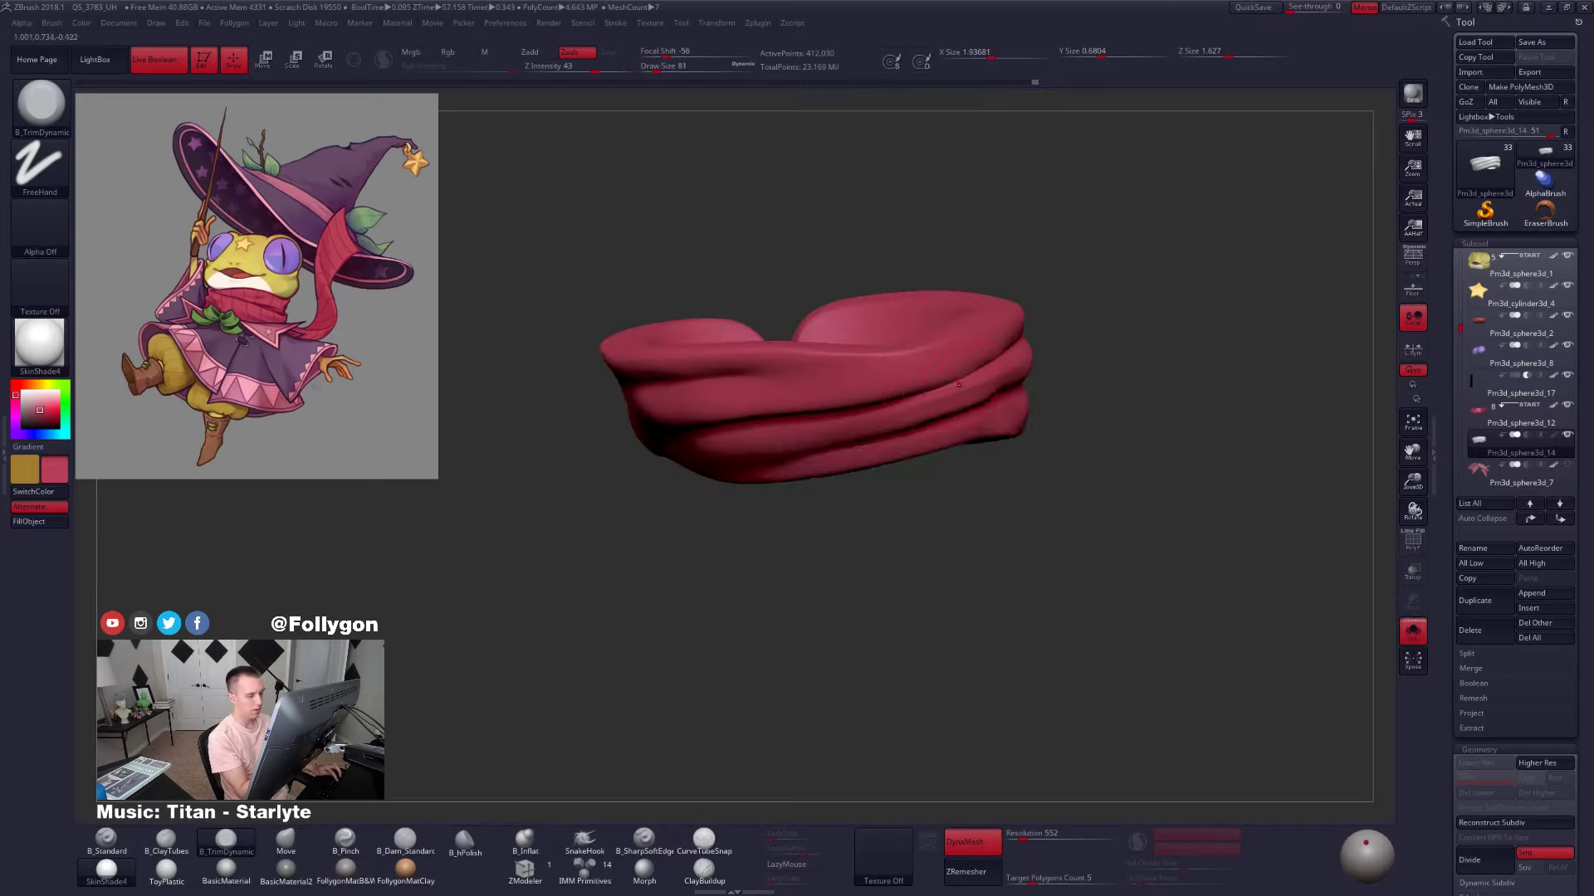
# Tighten the creases between the isolated wrap's side folds with B_Pinch
pyautogui.press('space')
pyautogui.moveTo(970, 385); pyautogui.dragTo(965, 384)
pyautogui.press('5')
pyautogui.moveTo(1088, 464); pyautogui.dragTo(1079, 405)
pyautogui.press('space')
pyautogui.moveTo(948, 394); pyautogui.dragTo(942, 393)
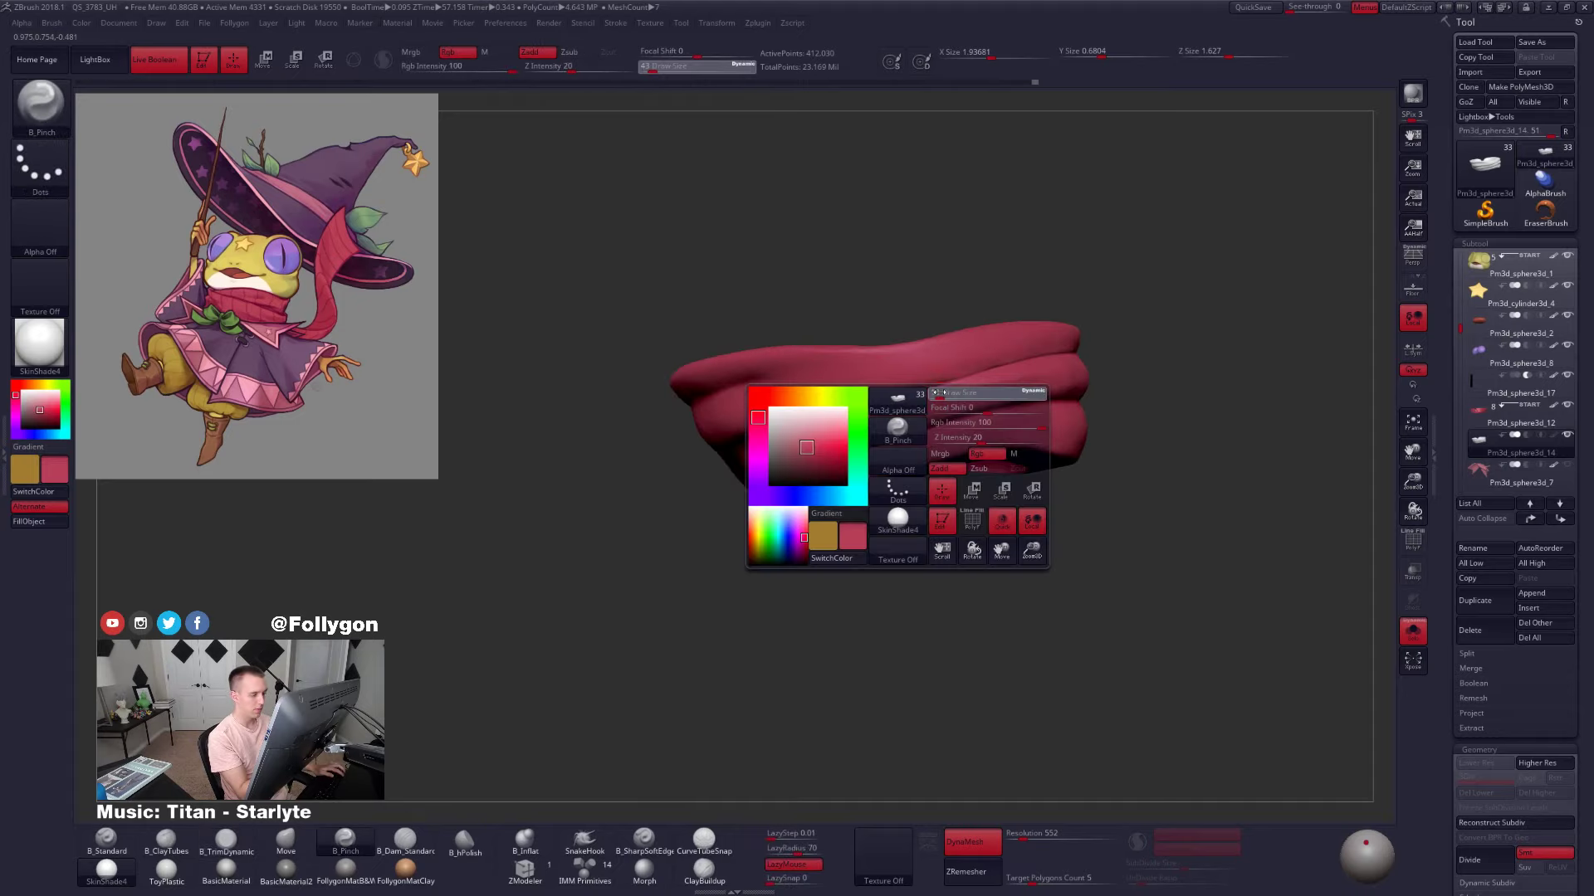
pyautogui.moveTo(997, 388); pyautogui.dragTo(952, 400, button='right')
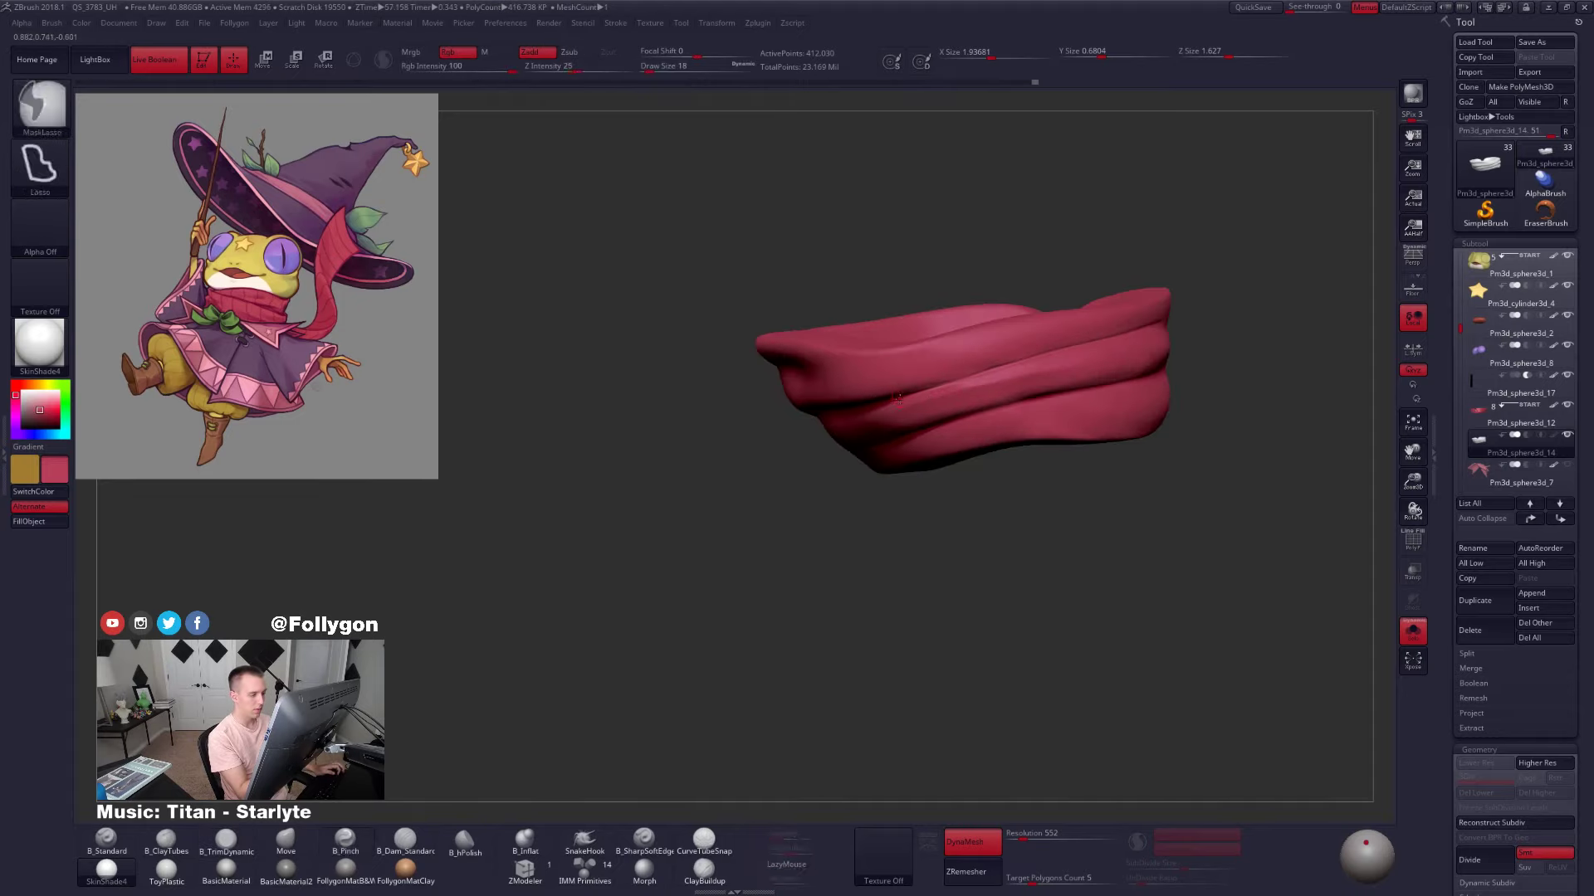
# Sharpen the edges of the overlapping folds on the wrap's side with B_SharpSoftEdge, using draw sizes 25 and 43
pyautogui.click(645, 841)
pyautogui.press('space')
pyautogui.moveTo(947, 383); pyautogui.dragTo(952, 382)
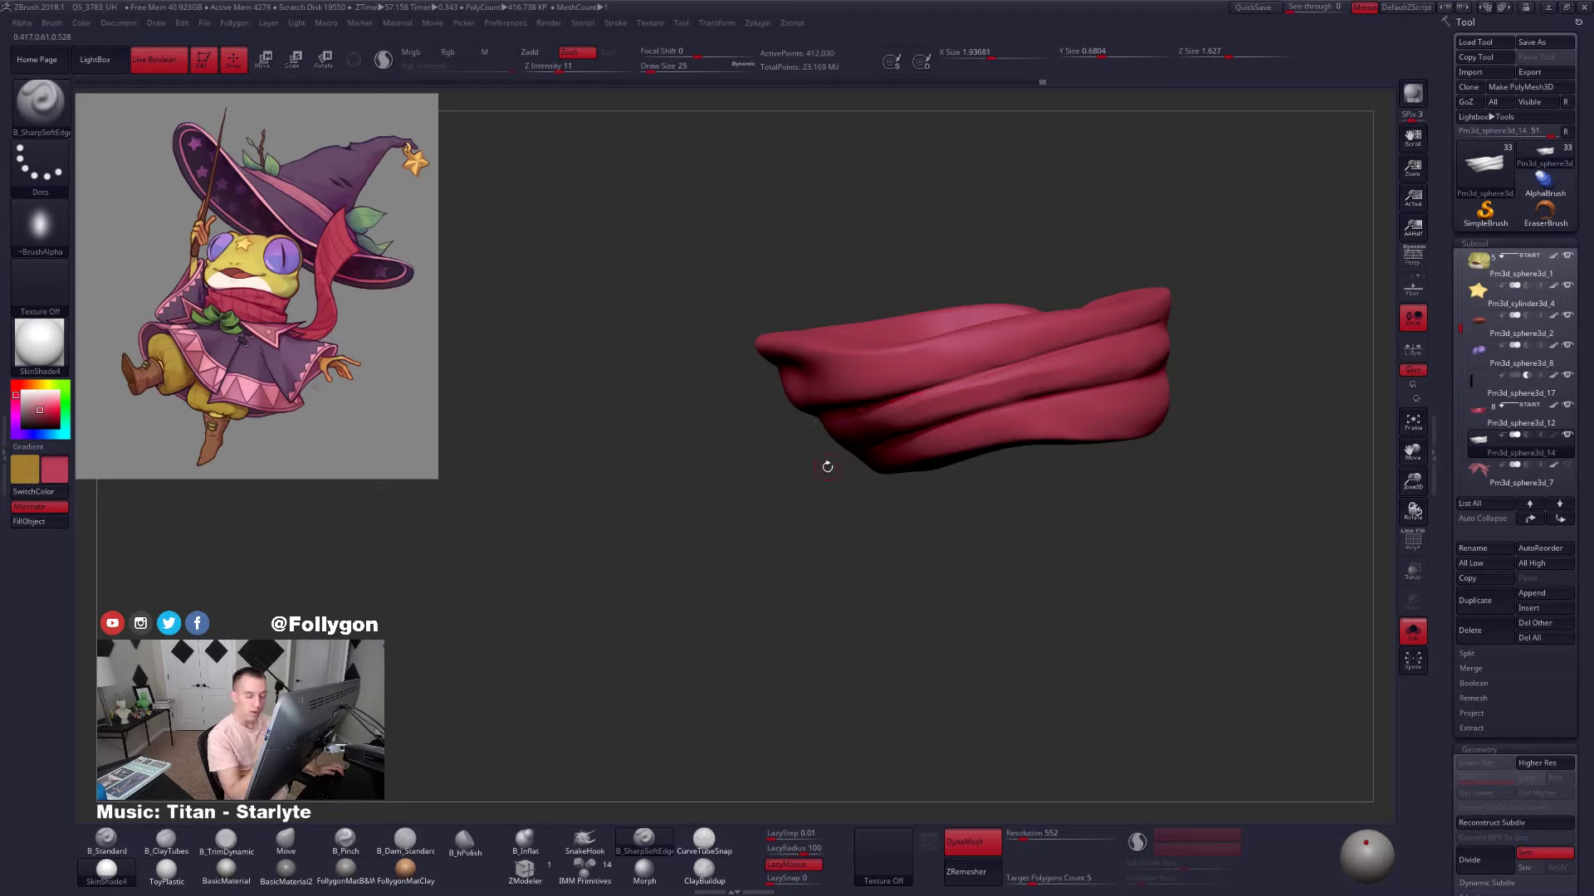
pyautogui.keyDown('alt'); pyautogui.moveTo(828, 468); pyautogui.dragTo(774, 473); pyautogui.keyUp('alt')
pyautogui.press('space')
pyautogui.moveTo(929, 390); pyautogui.dragTo(940, 390)
pyautogui.keyDown('alt'); pyautogui.moveTo(996, 456); pyautogui.dragTo(954, 448); pyautogui.keyUp('alt')
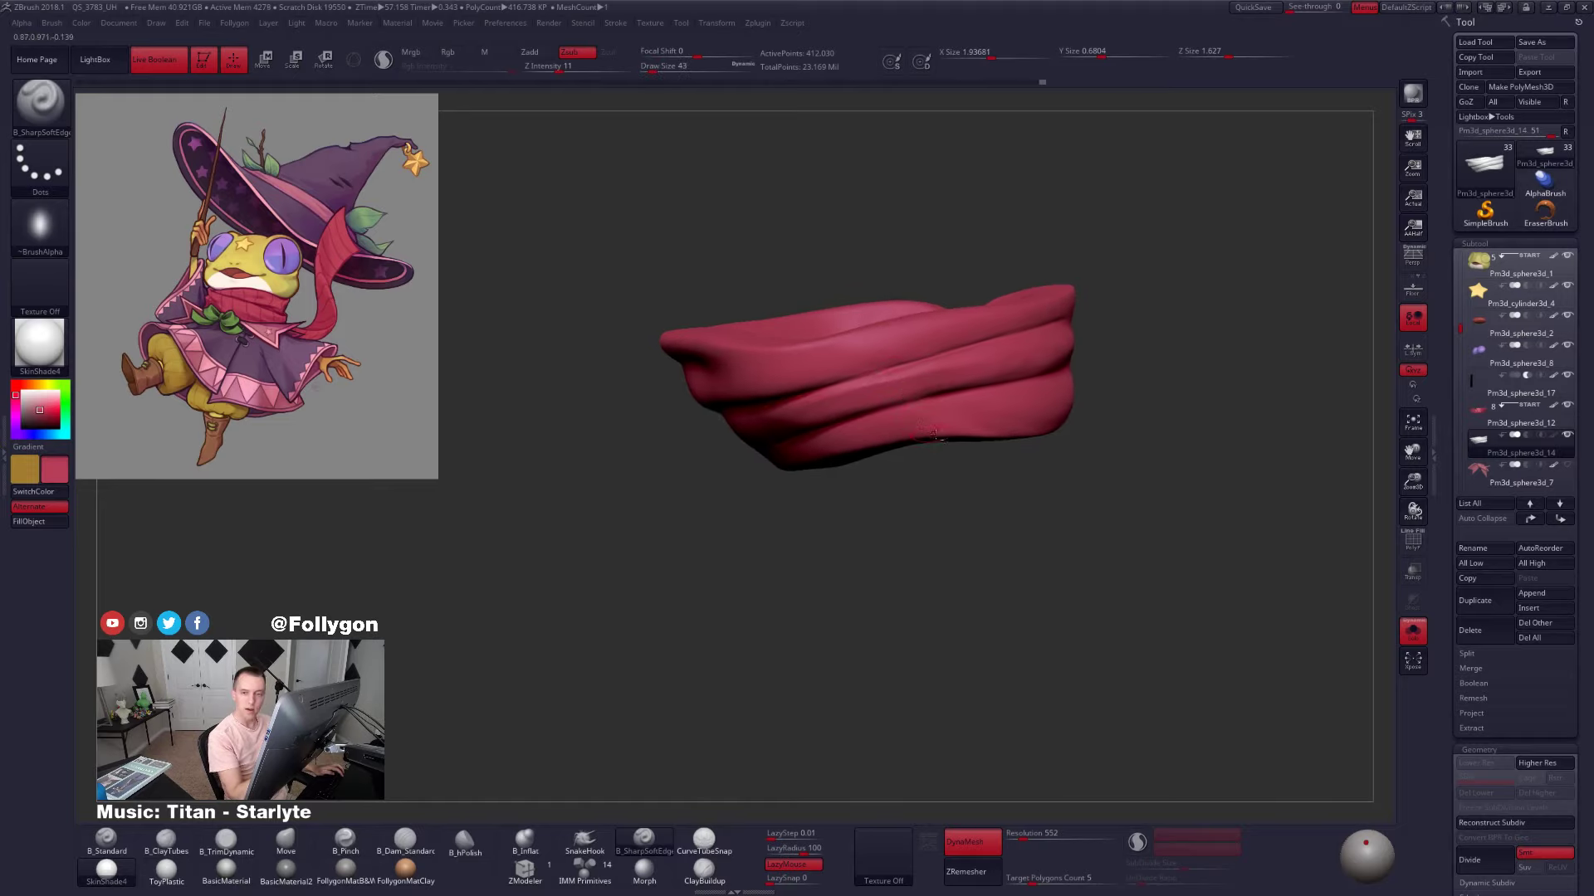
pyautogui.moveTo(917, 428); pyautogui.dragTo(811, 400, button='right')
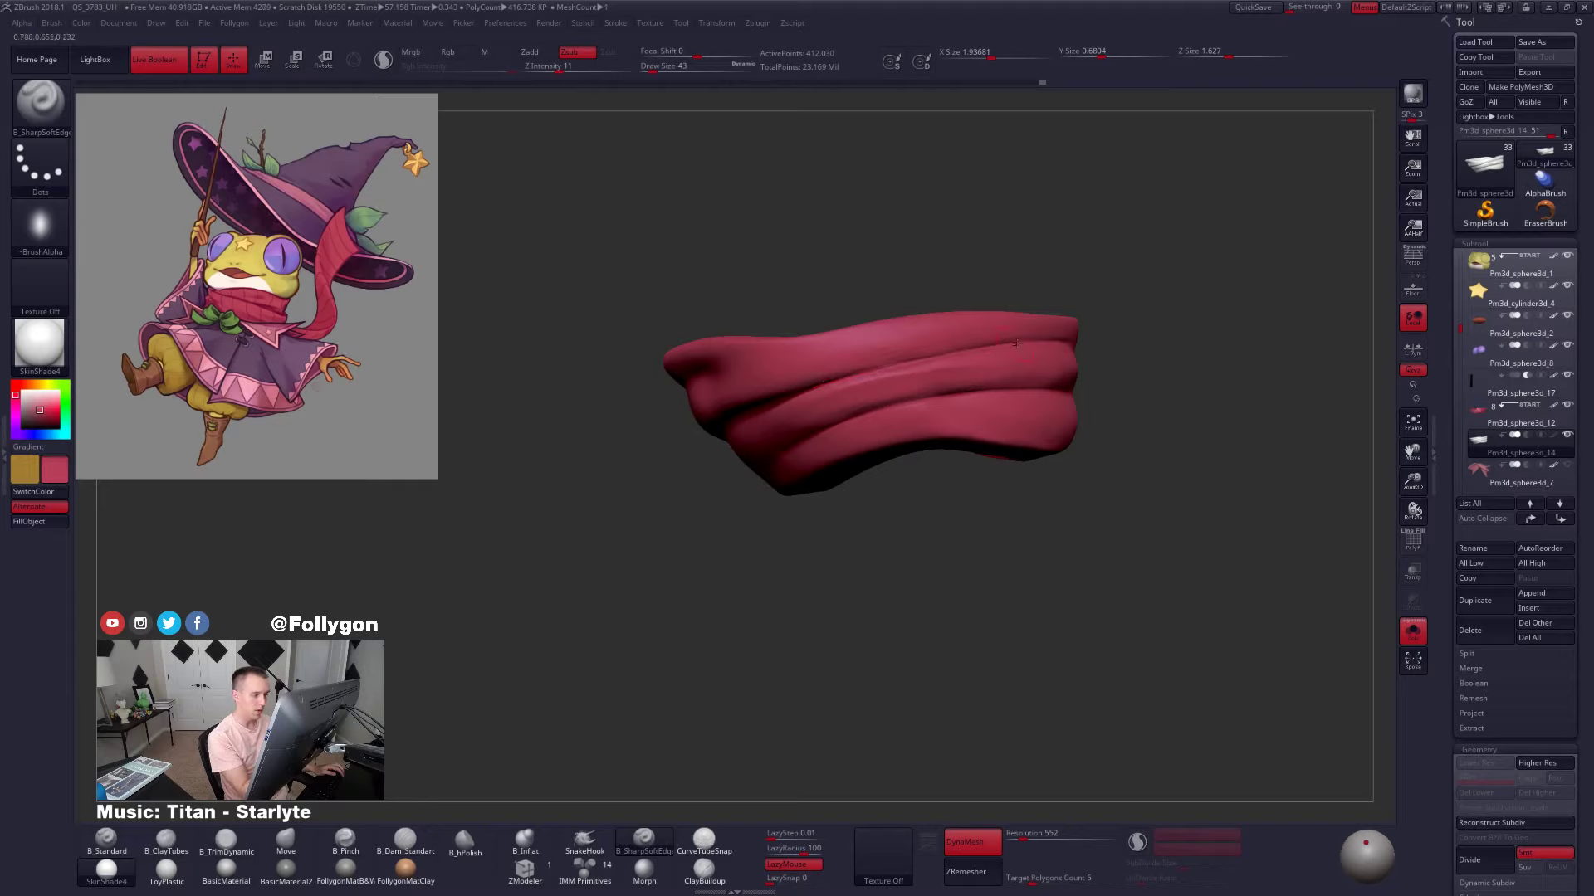
pyautogui.moveTo(813, 433)
pyautogui.mouseDown(button='right')
pyautogui.moveTo(881, 399)
pyautogui.moveTo(818, 434)
pyautogui.mouseUp(button='right')
pyautogui.moveTo(814, 433)
pyautogui.mouseDown()
pyautogui.moveTo(1011, 393)
pyautogui.moveTo(930, 438)
pyautogui.moveTo(966, 473)
pyautogui.moveTo(960, 490)
pyautogui.mouseUp()
# Reshape the wrap's folds with the Move brush at draw size 96, comparing the silhouette with the whole head
pyautogui.press('b')
pyautogui.press('m')
pyautogui.press('v')
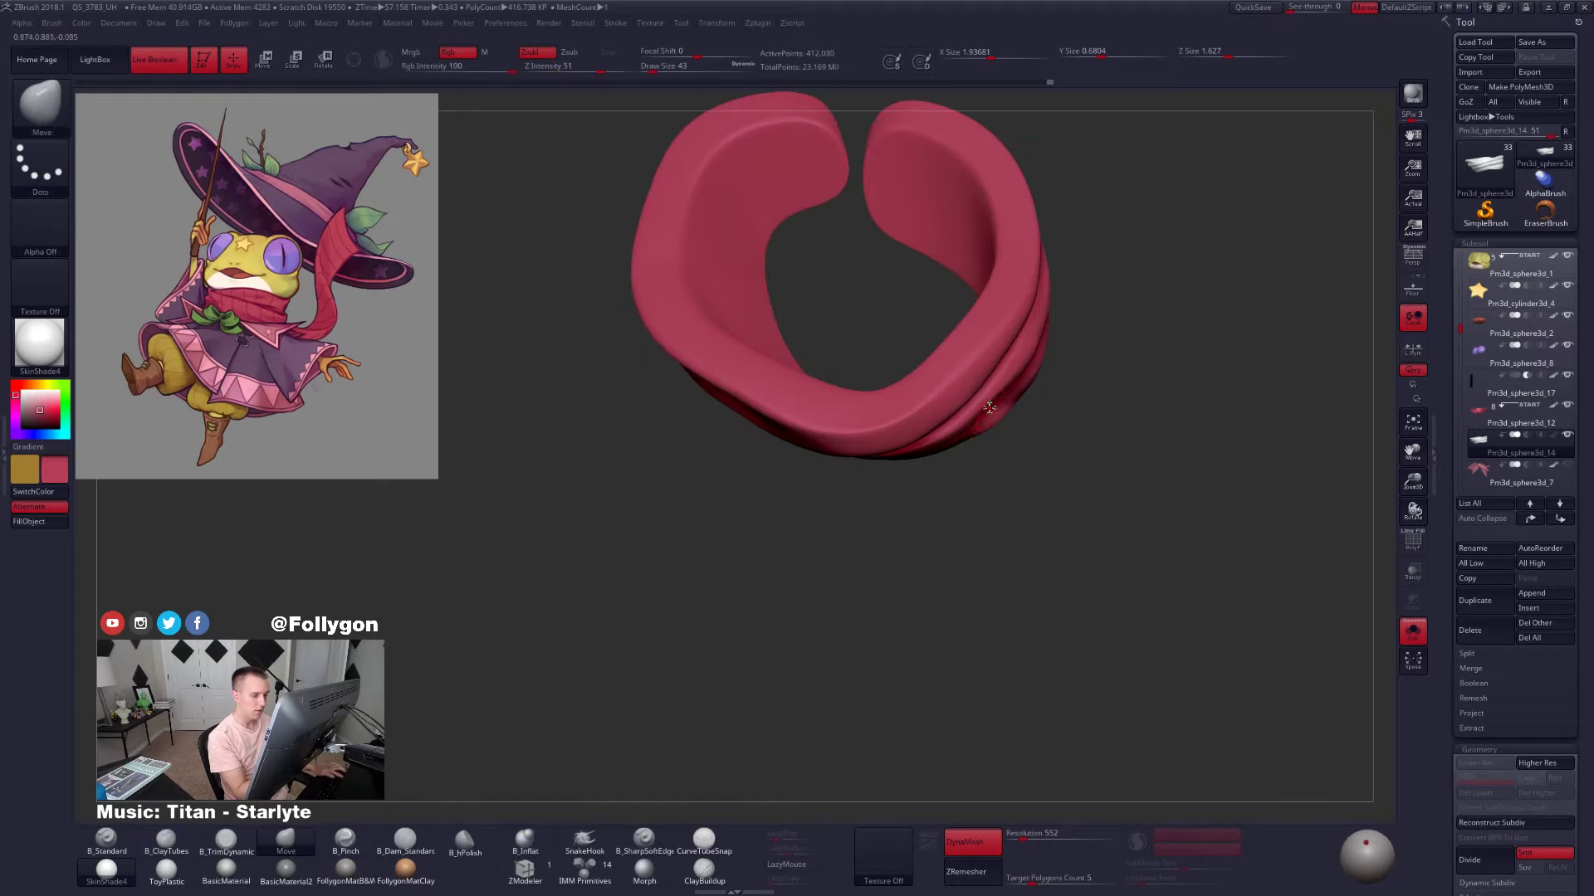
pyautogui.press('space')
pyautogui.moveTo(999, 430)
pyautogui.mouseDown()
pyautogui.moveTo(996, 353)
pyautogui.moveTo(950, 286)
pyautogui.mouseUp()
pyautogui.moveTo(969, 401)
pyautogui.mouseDown(button='right')
pyautogui.moveTo(961, 378)
pyautogui.moveTo(996, 452)
pyautogui.moveTo(983, 444)
pyautogui.moveTo(1034, 429)
pyautogui.mouseUp(button='right')
pyautogui.hotkey('alt', 's')
pyautogui.moveTo(1033, 429)
pyautogui.keyDown('shift'); pyautogui.mouseDown()
pyautogui.moveTo(1021, 404)
pyautogui.moveTo(974, 405)
pyautogui.mouseUp(); pyautogui.keyUp('shift')
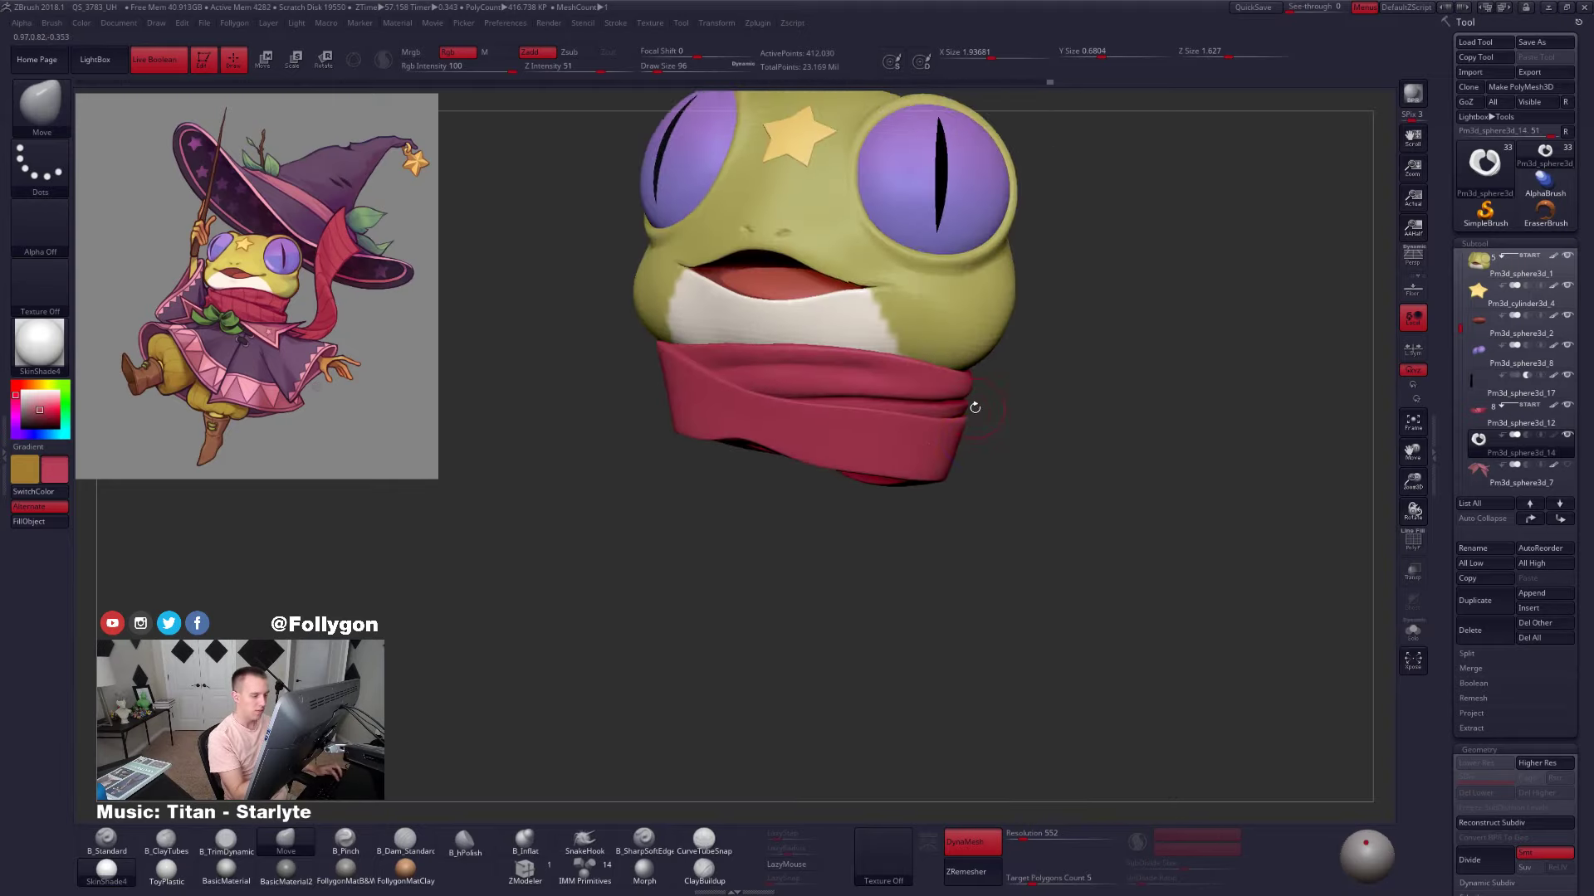
pyautogui.hotkey('alt', 's')
pyautogui.moveTo(1009, 407)
pyautogui.mouseDown(button='right')
pyautogui.moveTo(905, 425)
pyautogui.moveTo(954, 435)
pyautogui.moveTo(962, 392)
pyautogui.moveTo(906, 388)
pyautogui.mouseUp(button='right')
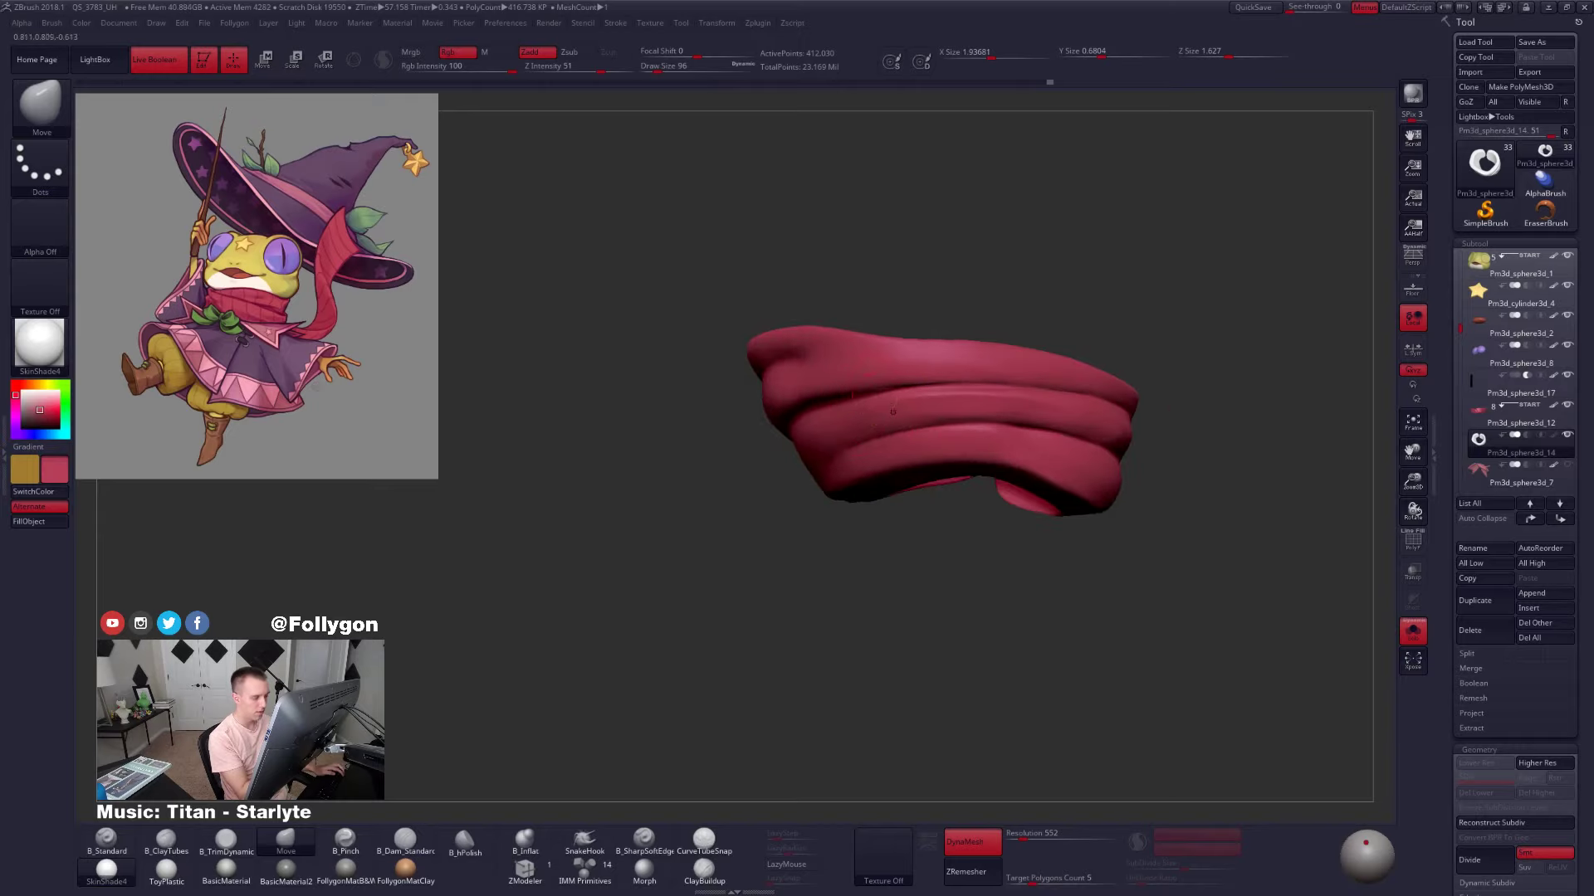
# Mask the isolated wrap's lower folds and adjust the free upper fold with Move at draw size 113
pyautogui.moveTo(1015, 386)
pyautogui.keyDown('ctrl'); pyautogui.mouseDown()
pyautogui.moveTo(1118, 400)
pyautogui.moveTo(661, 322)
pyautogui.mouseUp(); pyautogui.keyUp('ctrl')
pyautogui.keyDown('ctrl'); pyautogui.click(1096, 333); pyautogui.keyUp('ctrl')
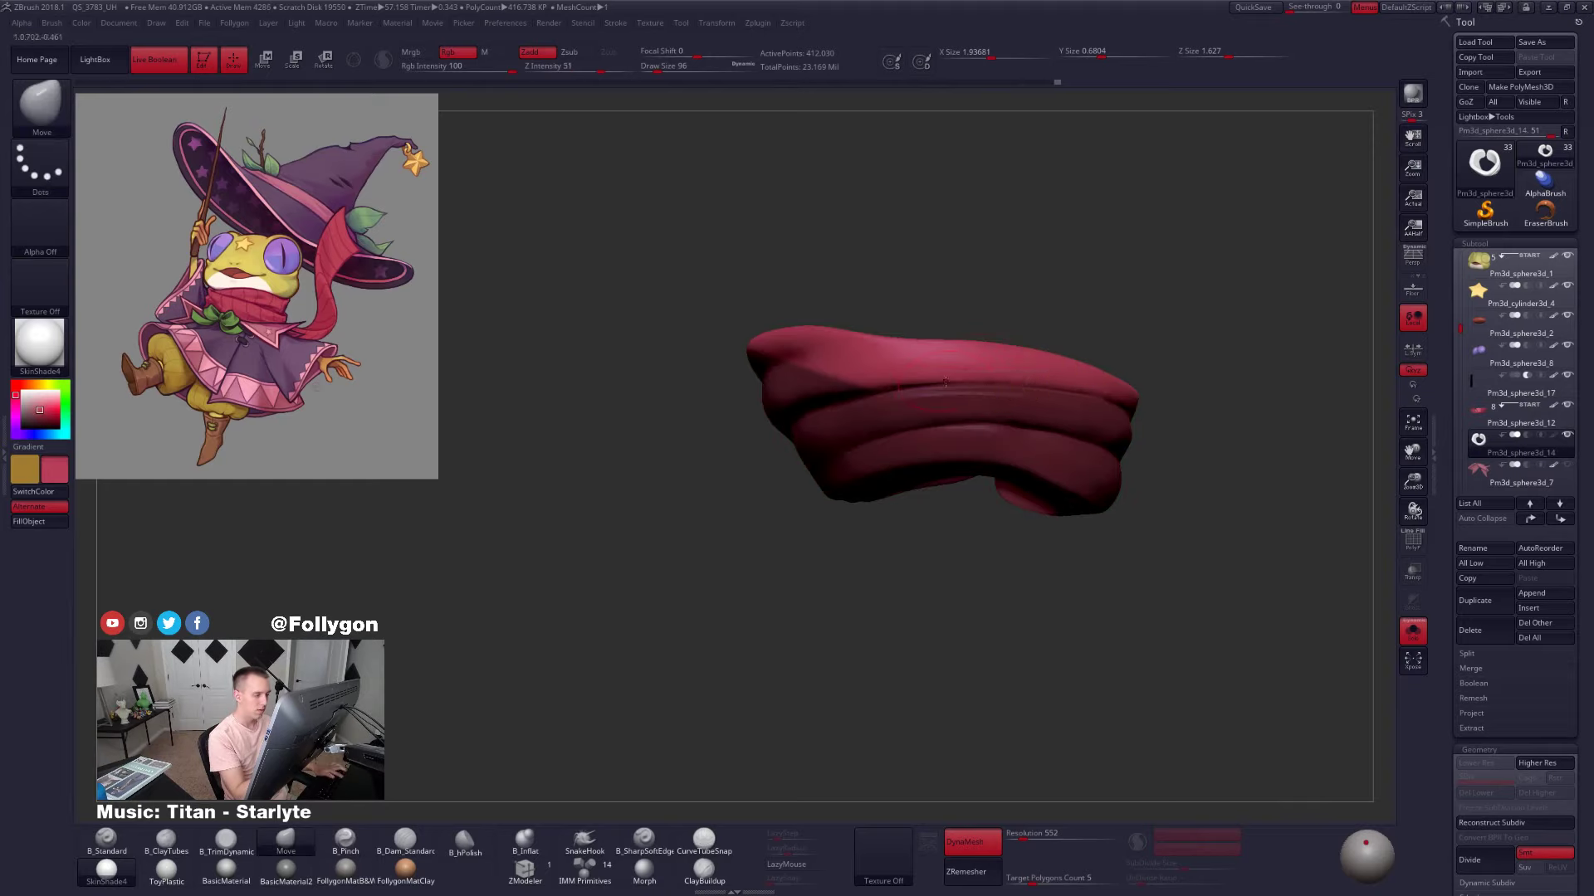
pyautogui.press('space')
pyautogui.moveTo(938, 398); pyautogui.dragTo(944, 399)
pyautogui.moveTo(967, 389)
pyautogui.mouseDown(button='right')
pyautogui.moveTo(887, 387)
pyautogui.moveTo(1000, 390)
pyautogui.mouseUp(button='right')
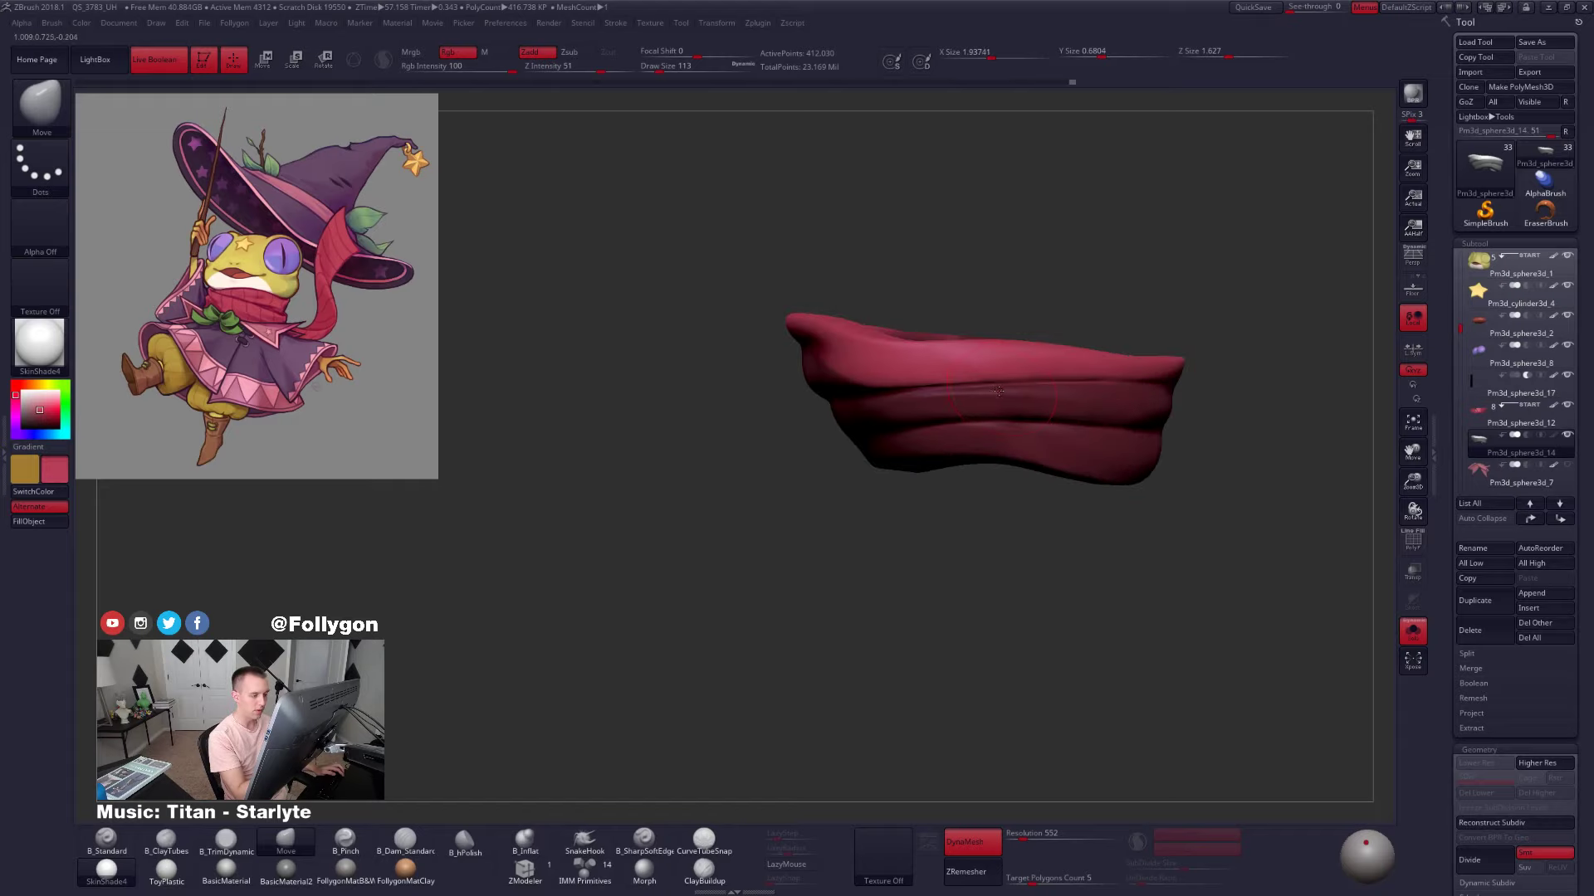
# Show the whole head, fit the unmasked upper fold under the frog's cheek with Move, and clear the mask
pyautogui.hotkey('alt', 's')
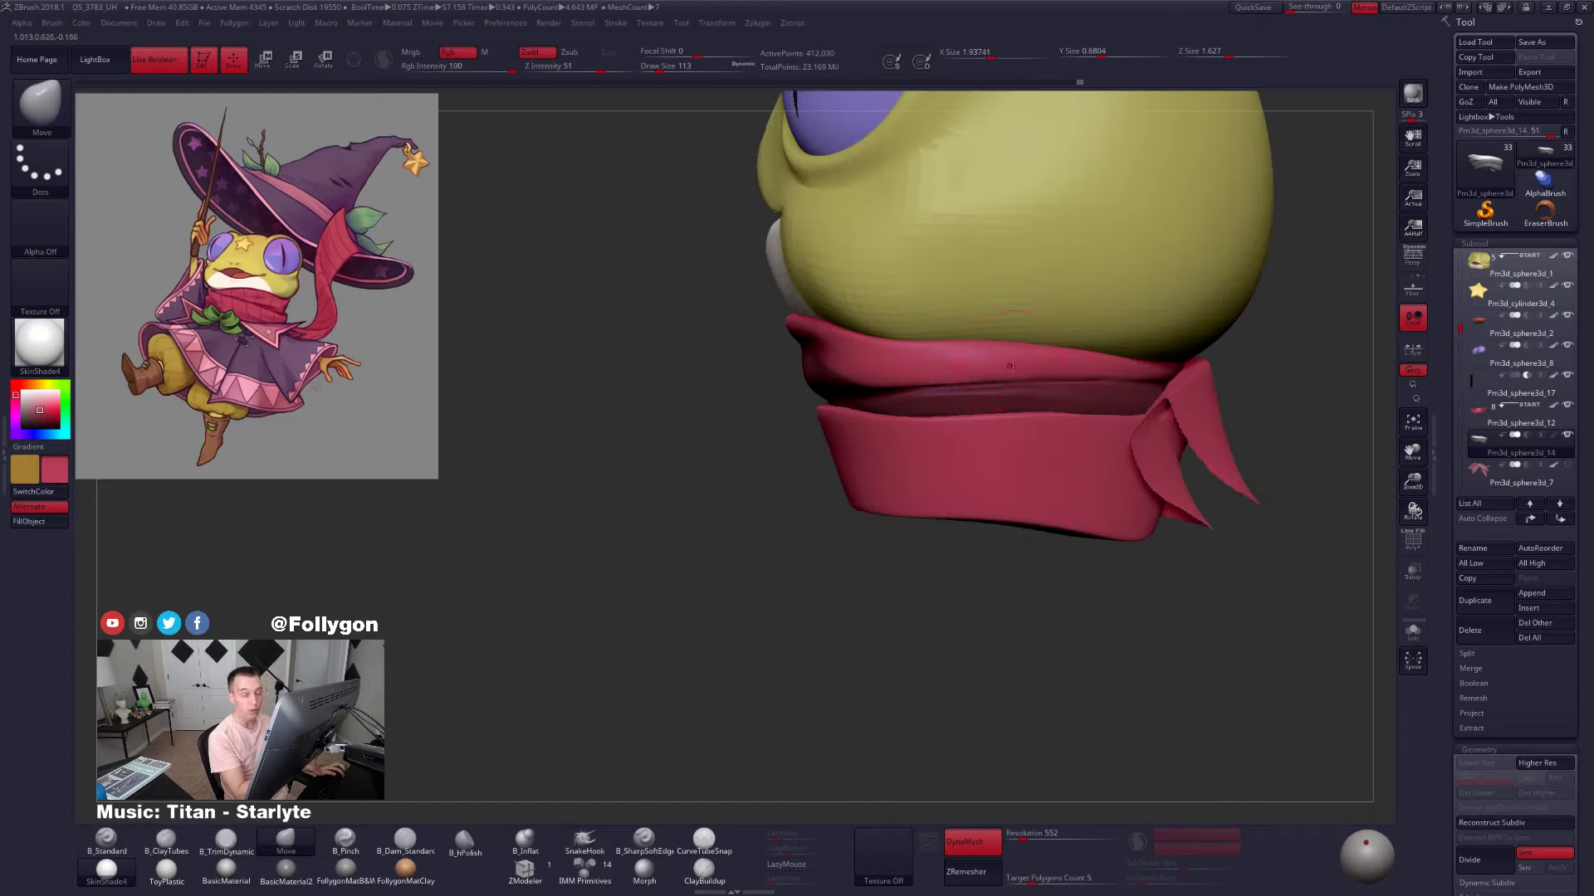
pyautogui.moveTo(1013, 380); pyautogui.dragTo(913, 394, button='right')
pyautogui.hotkey('ctrl', 'f')
pyautogui.click(904, 407)
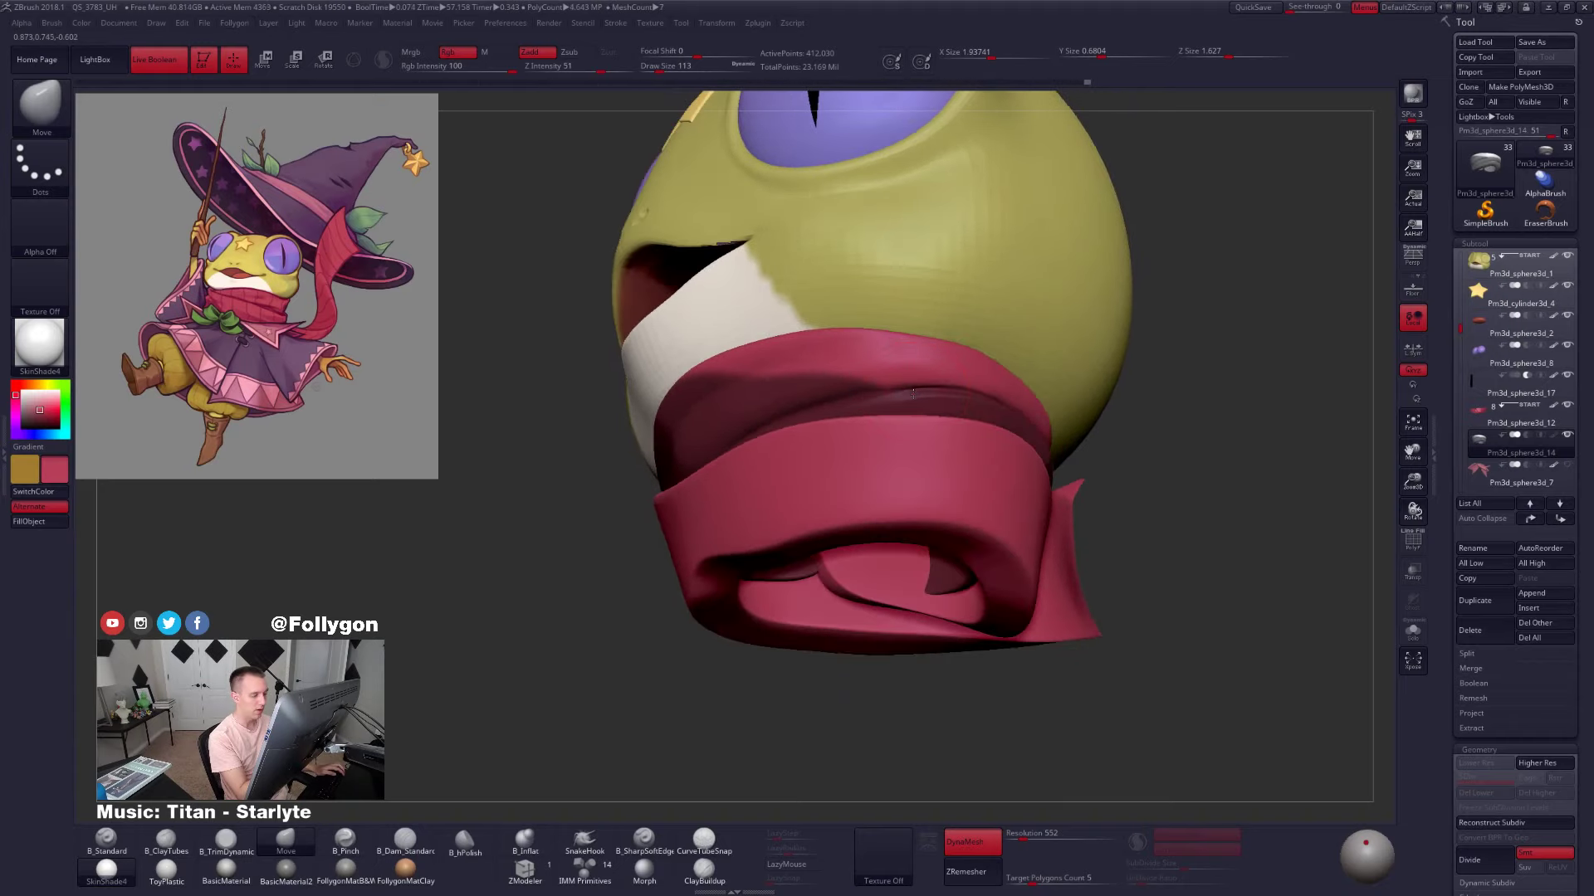
pyautogui.moveTo(914, 397); pyautogui.dragTo(918, 395)
pyautogui.moveTo(1019, 392); pyautogui.dragTo(1011, 409, button='right')
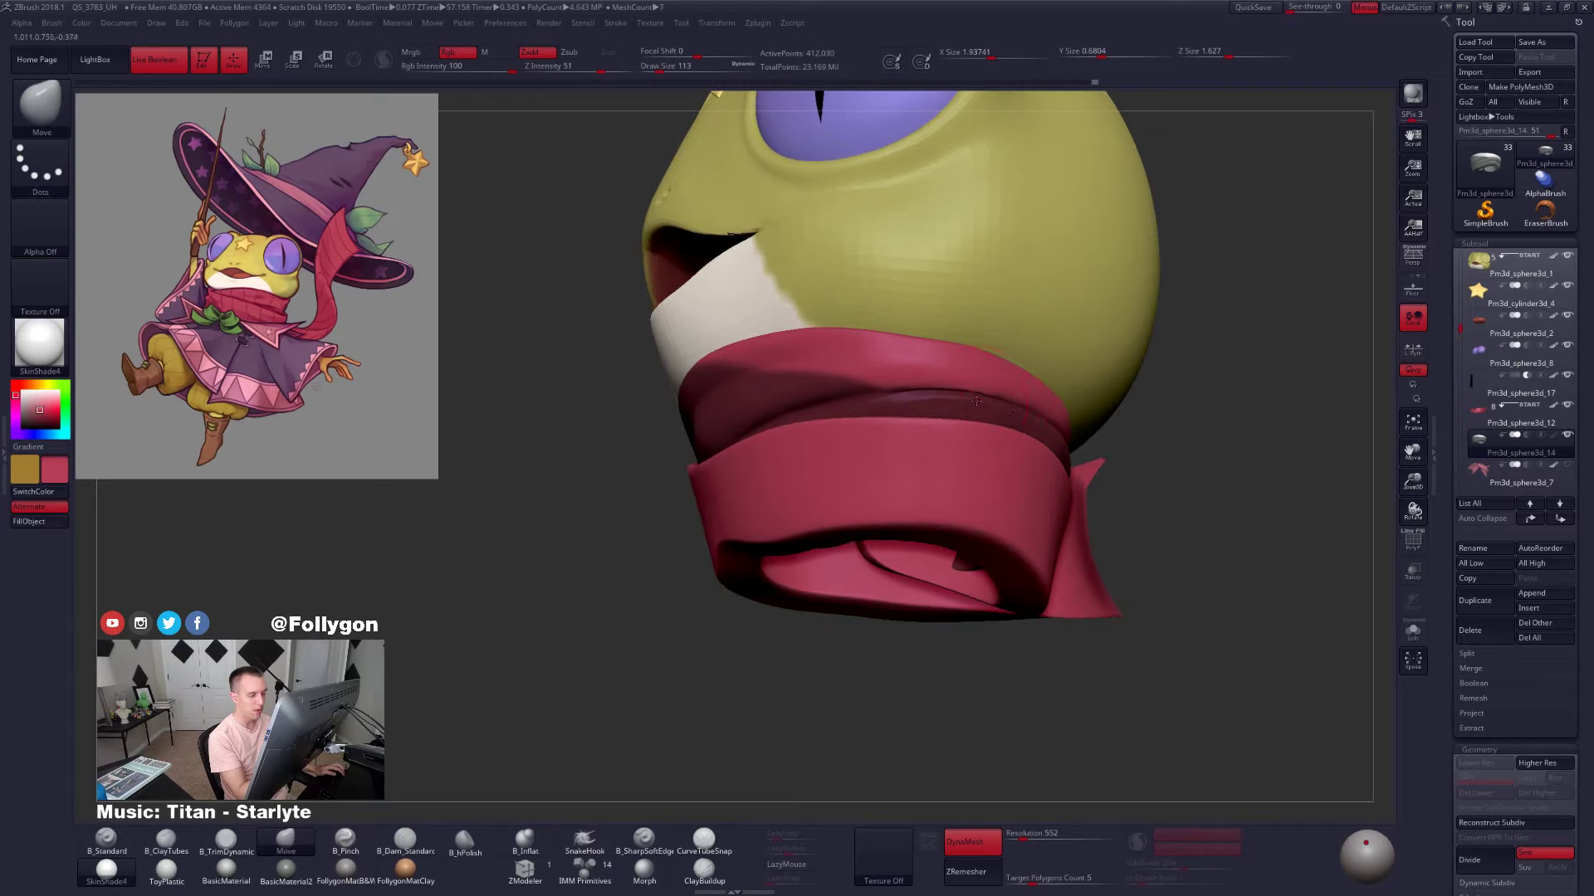
pyautogui.moveTo(927, 403); pyautogui.dragTo(924, 399)
pyautogui.keyDown('ctrl'); pyautogui.click(1050, 410); pyautogui.keyUp('ctrl')
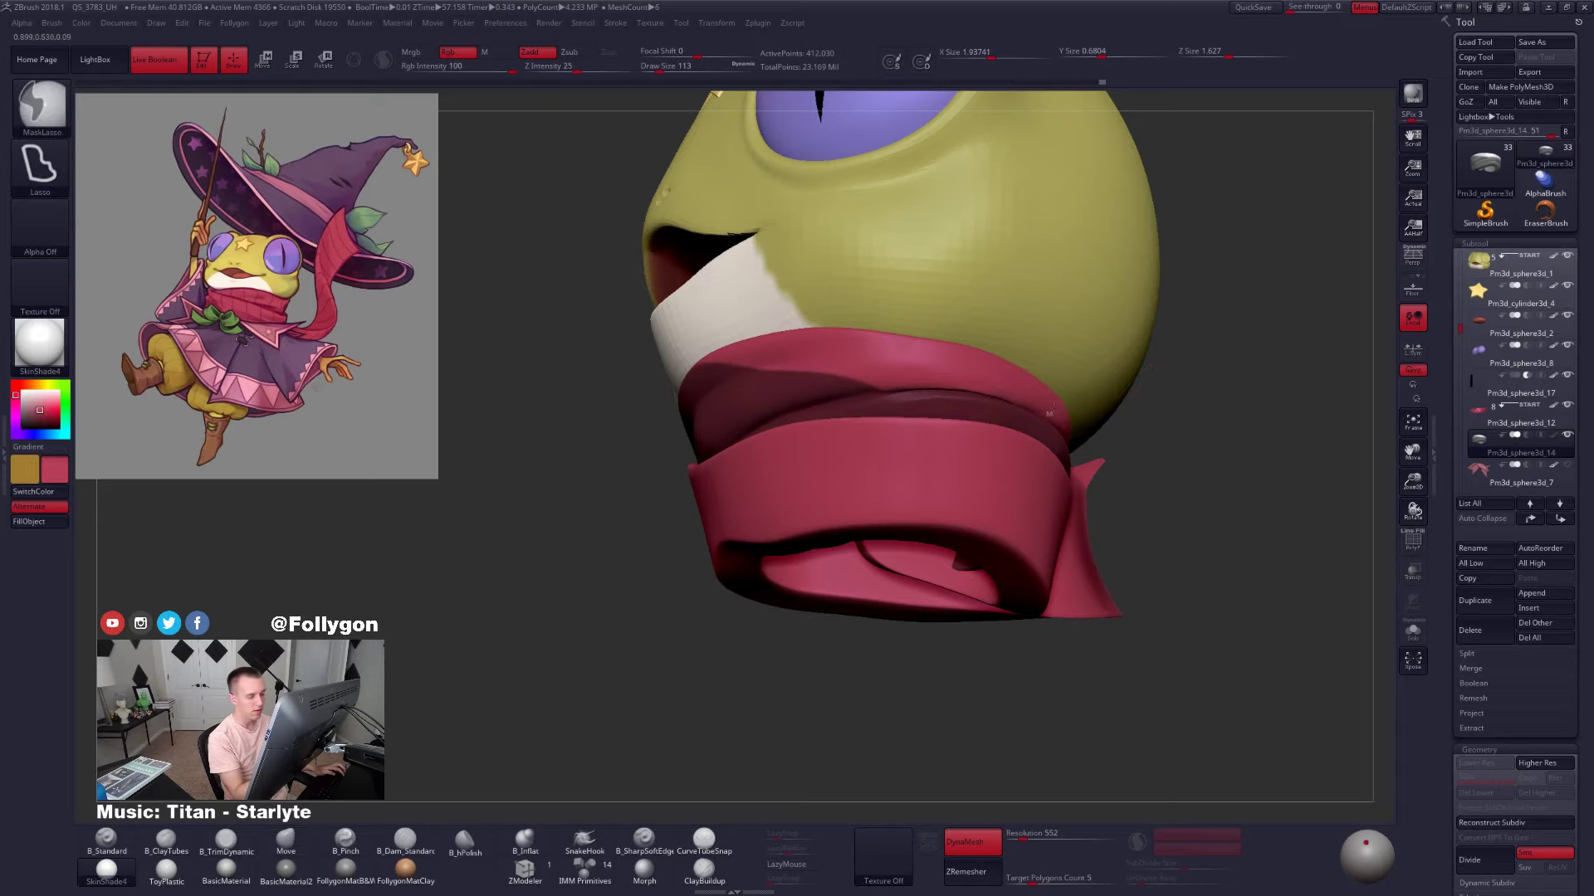
pyautogui.keyDown('ctrl'); pyautogui.moveTo(1177, 419); pyautogui.dragTo(1183, 391); pyautogui.keyUp('ctrl')
# Isolate the wrap and reposition the folds around its side with the unmasked Move brush
pyautogui.hotkey('alt', 's')
pyautogui.moveTo(966, 391); pyautogui.dragTo(947, 395, button='right')
pyautogui.moveTo(921, 395); pyautogui.dragTo(923, 388)
pyautogui.moveTo(923, 390); pyautogui.dragTo(983, 407, button='right')
pyautogui.moveTo(879, 410); pyautogui.dragTo(841, 419)
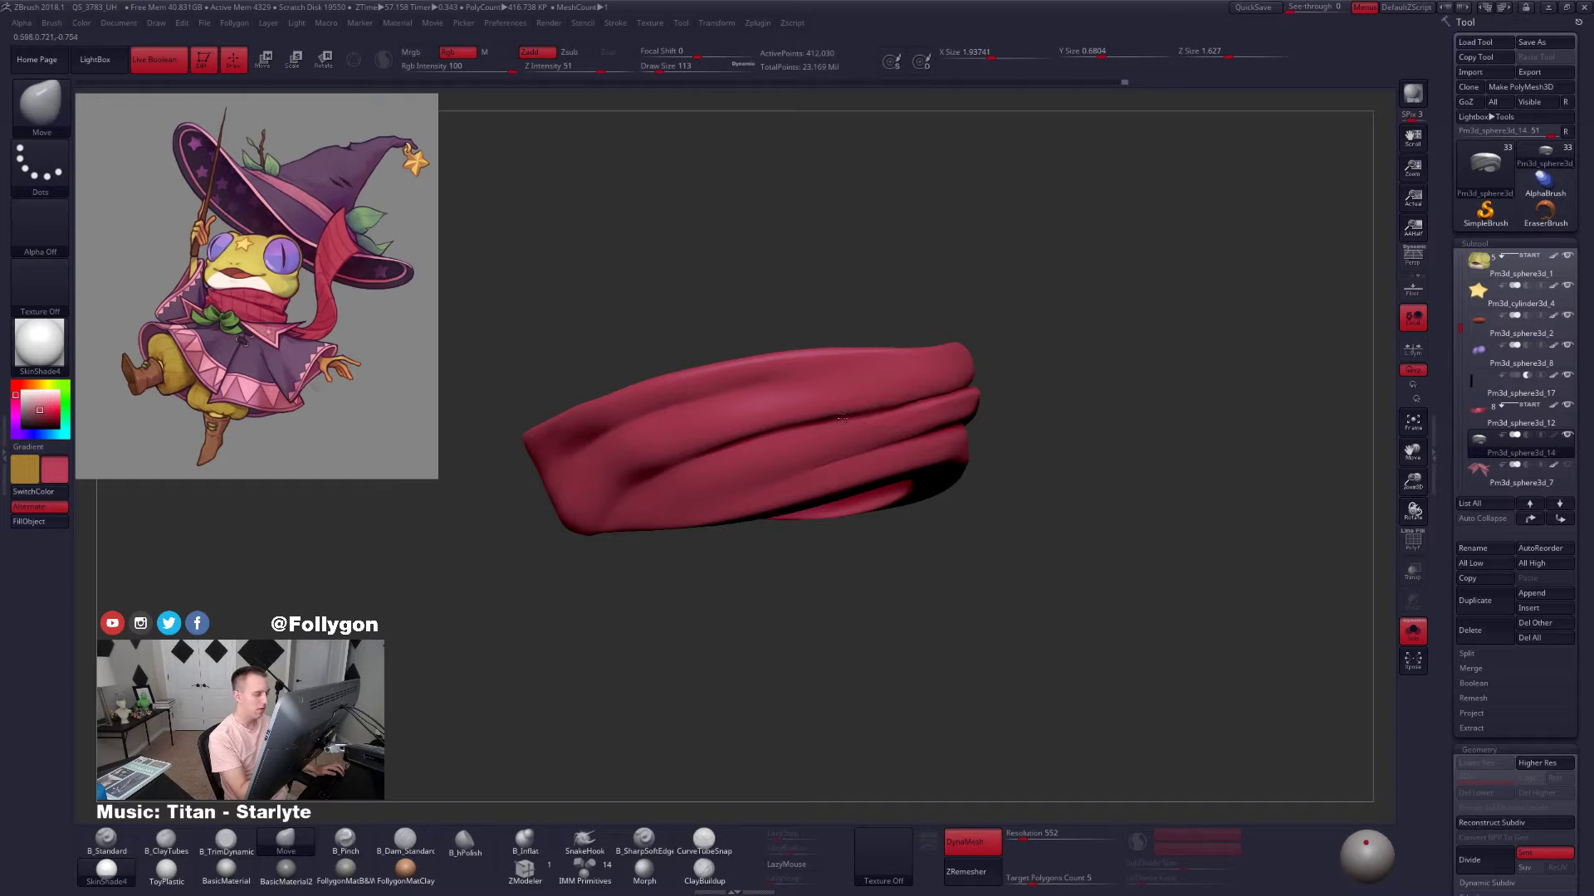
# Toggle BackfaceMask for the Move brush at draw size 74 and adjust the wrap's side folds
pyautogui.moveTo(896, 440)
pyautogui.keyDown('ctrl'); pyautogui.mouseDown(button='right')
pyautogui.moveTo(924, 403)
pyautogui.moveTo(921, 423)
pyautogui.moveTo(888, 432)
pyautogui.moveTo(910, 474)
pyautogui.moveTo(894, 473)
pyautogui.mouseUp(button='right'); pyautogui.keyUp('ctrl')
pyautogui.press('1')
pyautogui.click(901, 422)
pyautogui.press('s')
pyautogui.press('s')
pyautogui.press('space')
pyautogui.press('1')
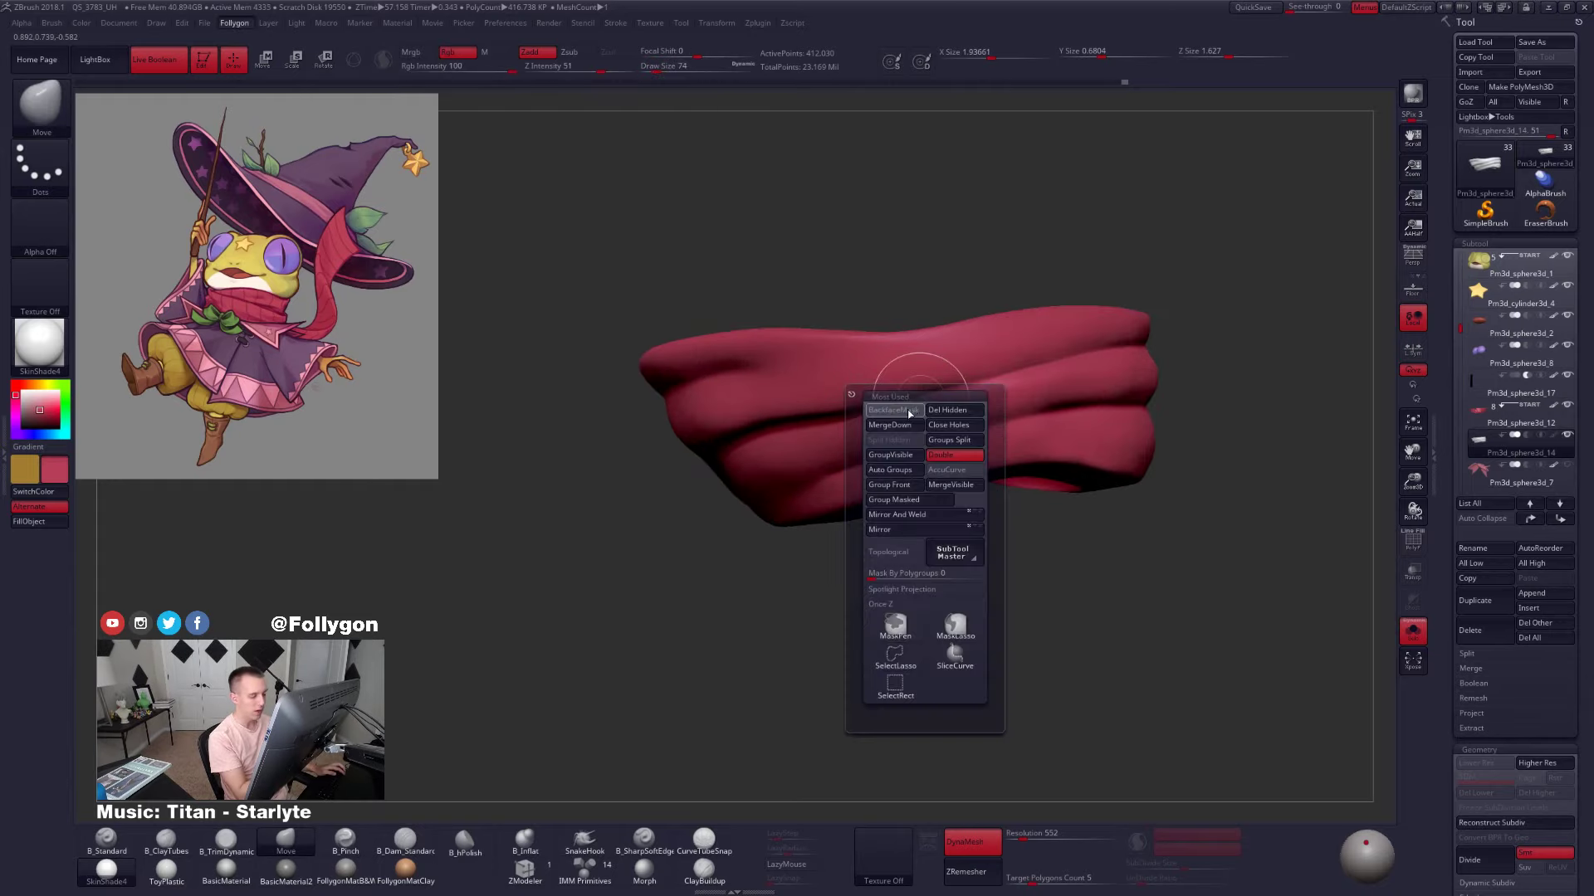
pyautogui.click(908, 414)
pyautogui.moveTo(920, 397)
pyautogui.mouseDown(button='right')
pyautogui.moveTo(943, 416)
pyautogui.moveTo(1003, 402)
pyautogui.moveTo(867, 425)
pyautogui.moveTo(906, 392)
pyautogui.mouseUp(button='right')
# Flatten the wrap's upper folds with B_TrimDynamic at draw size 161 while the whole head is shown
pyautogui.press('space')
pyautogui.click(960, 420)
pyautogui.press('1')
pyautogui.click(945, 434)
pyautogui.press('2')
pyautogui.press('3')
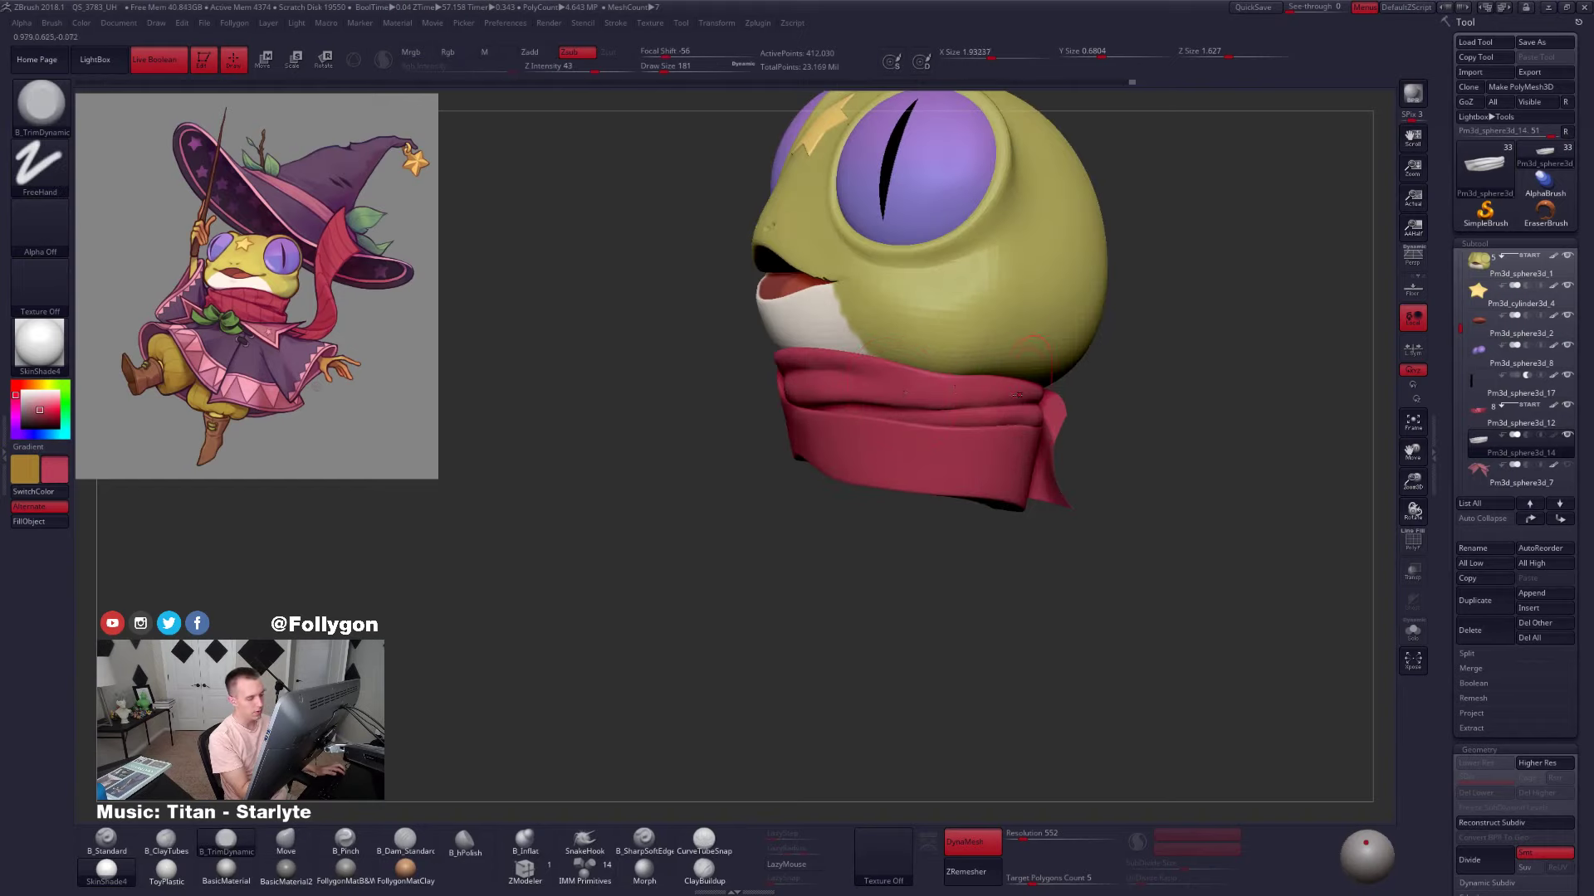
pyautogui.moveTo(1018, 395); pyautogui.dragTo(954, 388)
pyautogui.moveTo(863, 420); pyautogui.dragTo(951, 430, button='right')
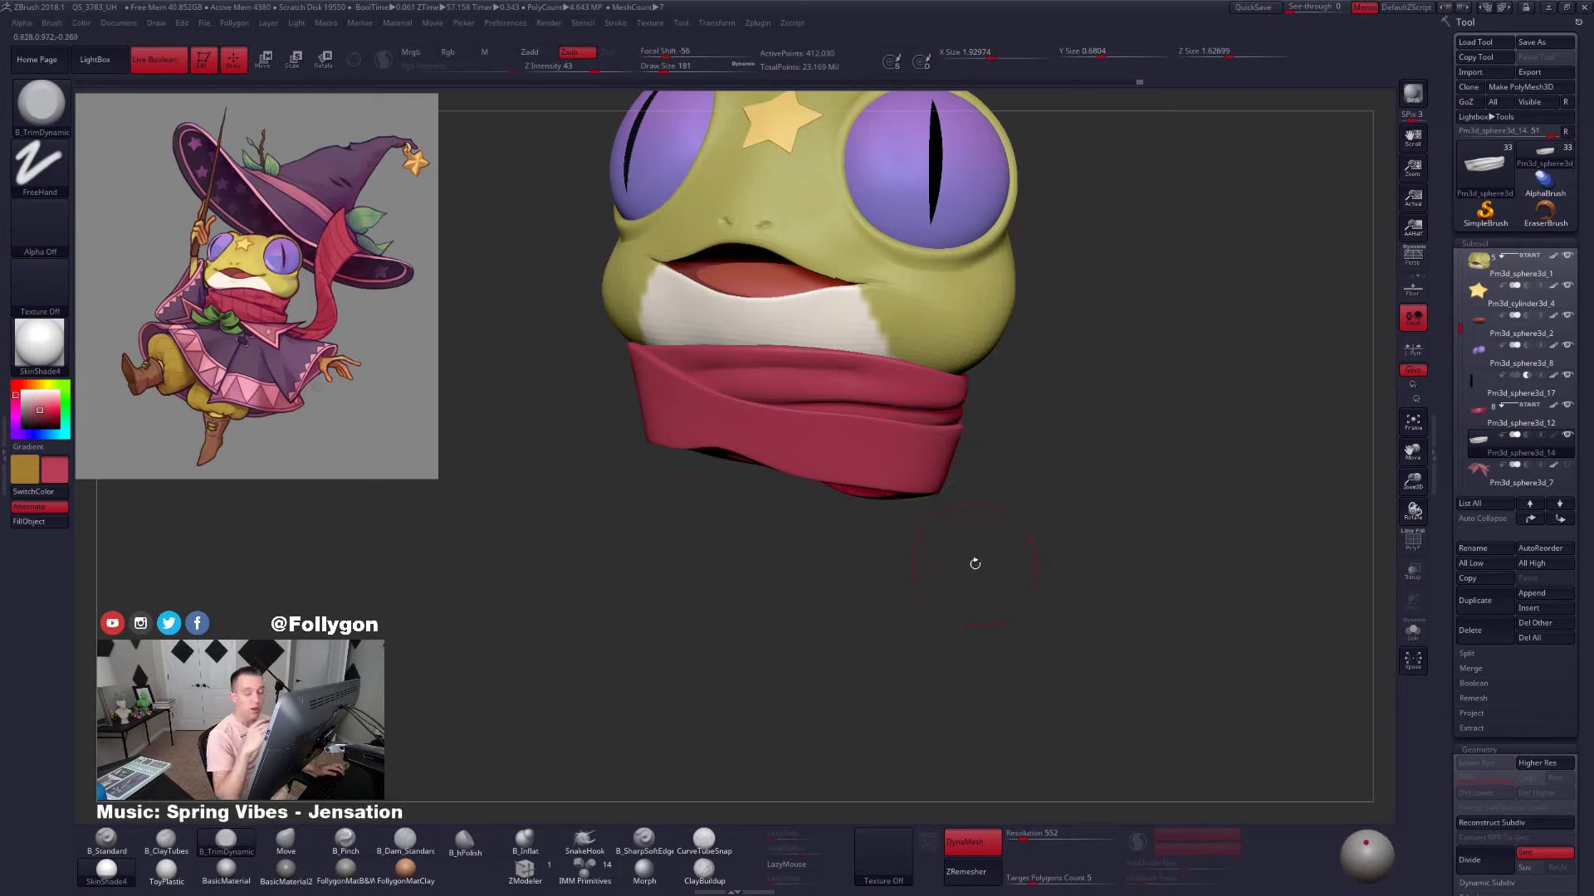
# Isolate and re-DynaMesh the wrap, and plane its folds from all sides with B_TrimDynamic at draw size 160
pyautogui.hotkey('alt', 'shift', 's')
pyautogui.moveTo(974, 564)
pyautogui.mouseDown()
pyautogui.moveTo(880, 554)
pyautogui.moveTo(999, 575)
pyautogui.moveTo(917, 596)
pyautogui.mouseUp()
pyautogui.moveTo(1058, 498)
pyautogui.mouseDown()
pyautogui.moveTo(999, 438)
pyautogui.moveTo(860, 425)
pyautogui.mouseUp()
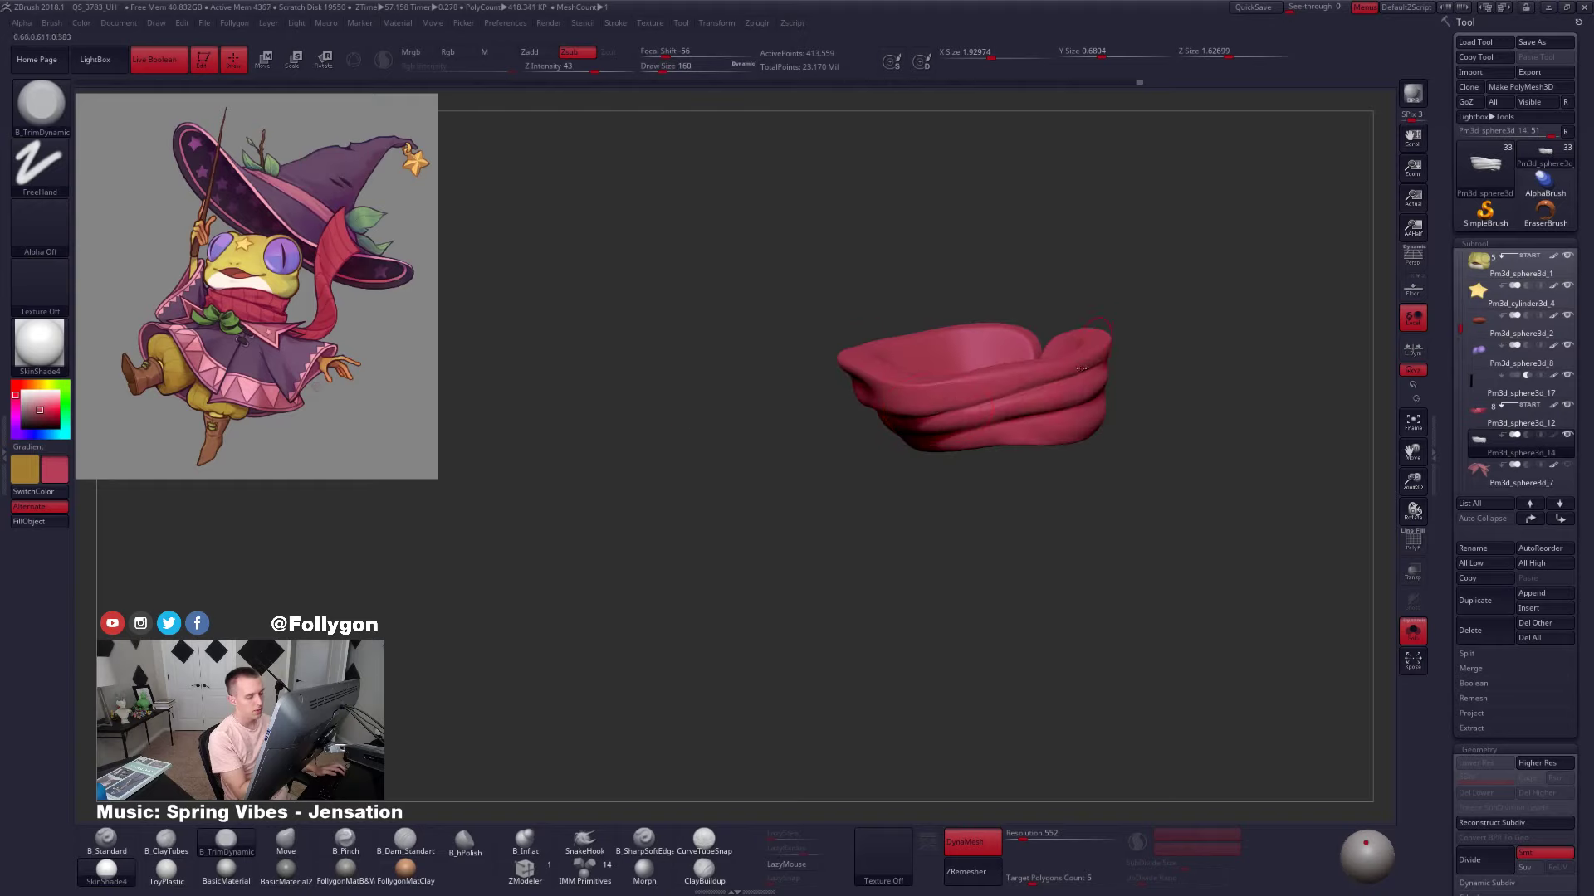
pyautogui.moveTo(1079, 519); pyautogui.dragTo(1094, 471)
pyautogui.moveTo(976, 411); pyautogui.dragTo(948, 419)
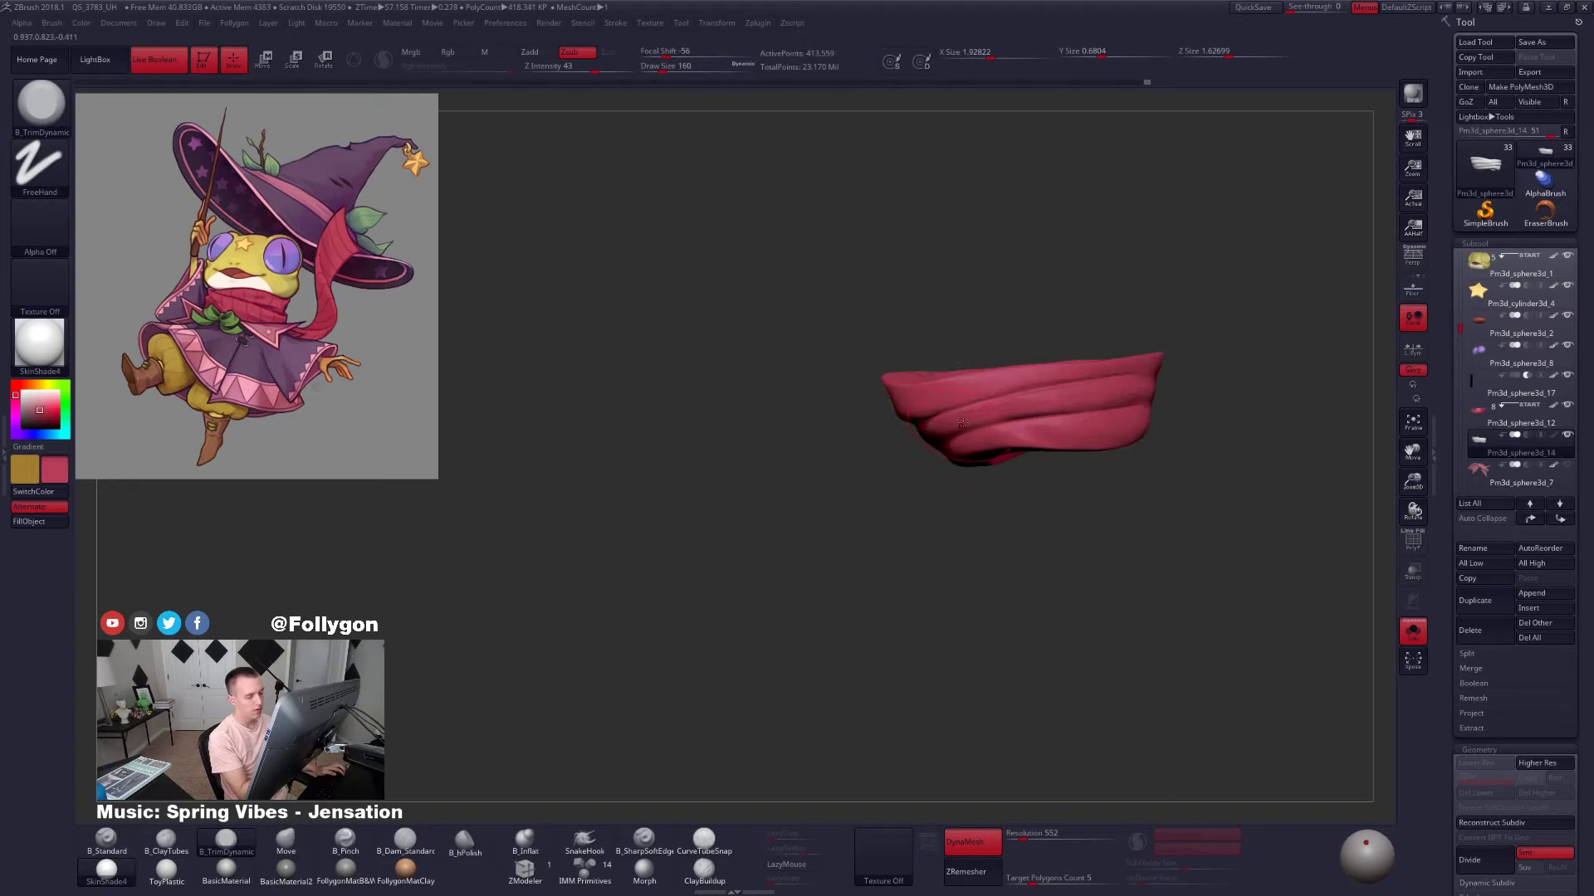
pyautogui.moveTo(1055, 494); pyautogui.dragTo(1014, 508)
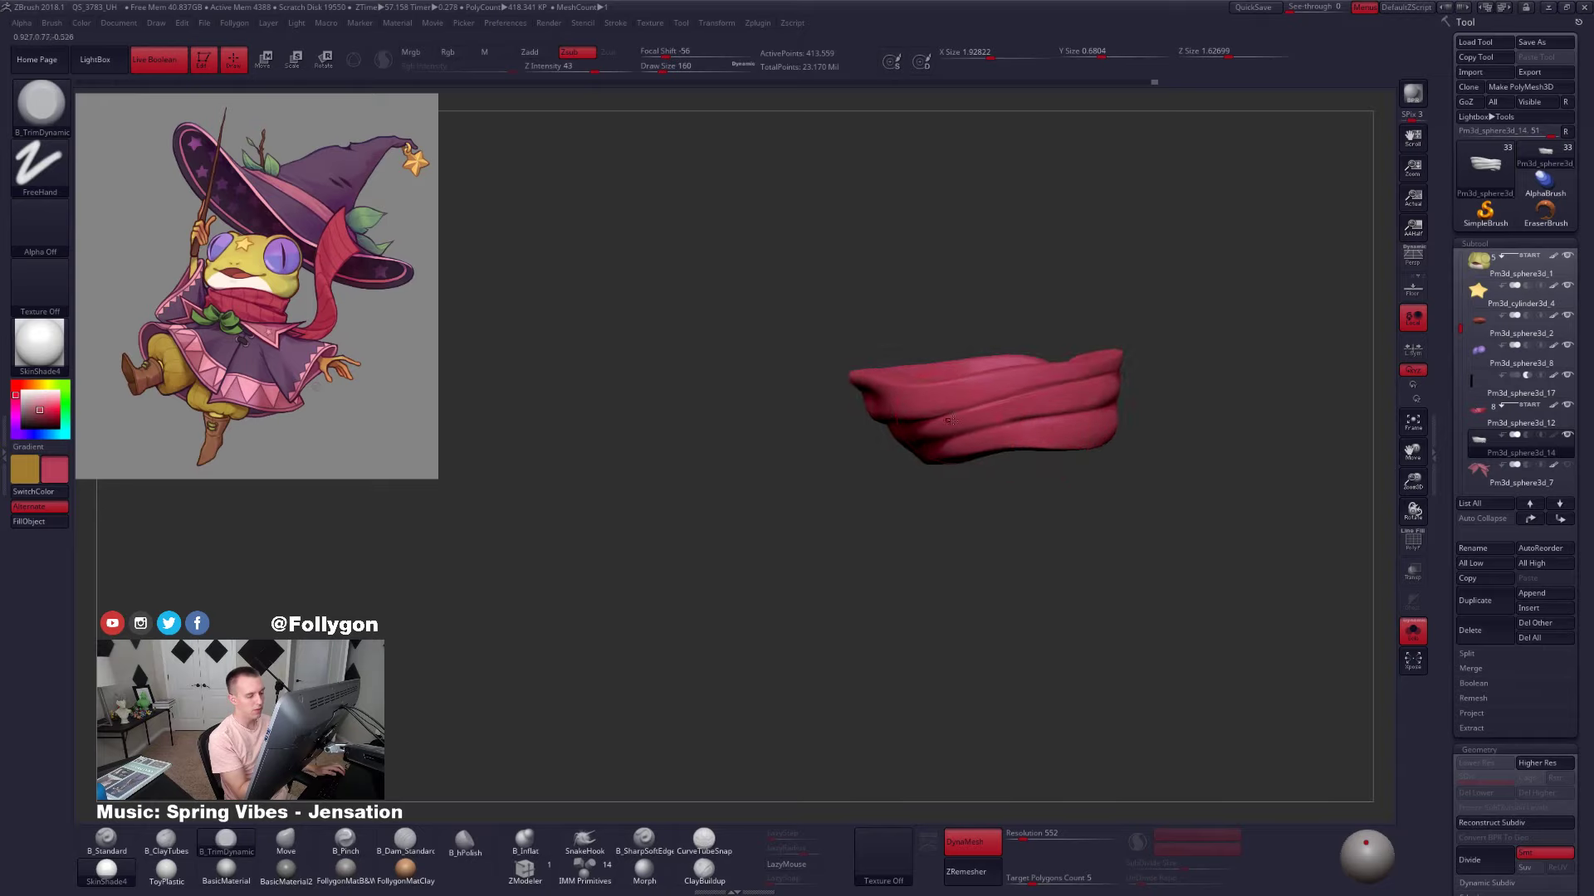
pyautogui.moveTo(867, 463); pyautogui.dragTo(870, 427)
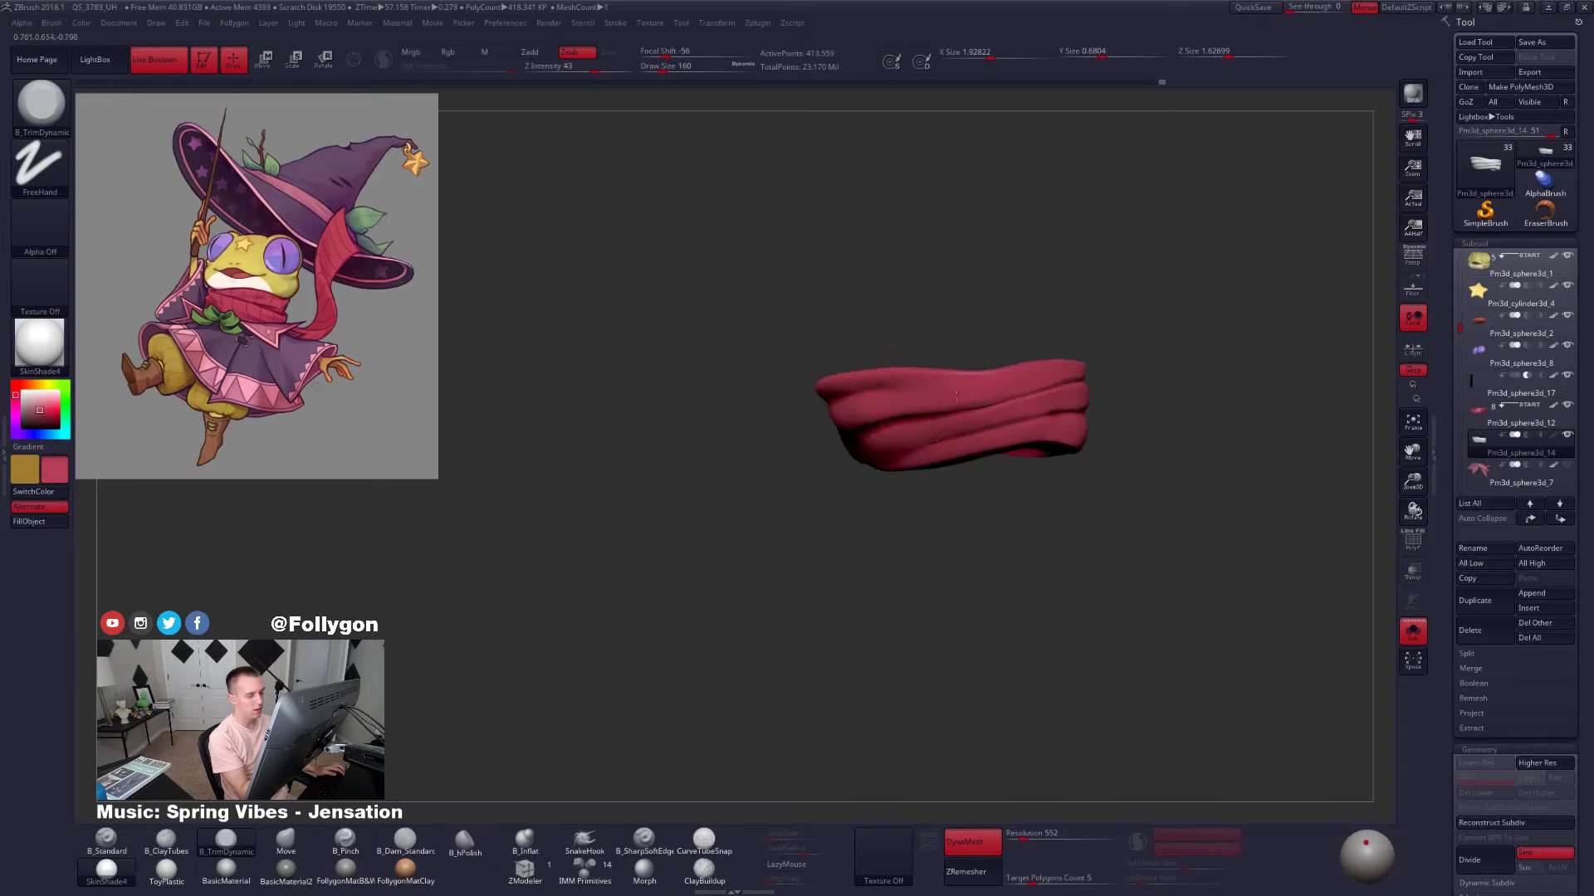
pyautogui.moveTo(984, 502)
pyautogui.mouseDown()
pyautogui.moveTo(1083, 473)
pyautogui.moveTo(1120, 436)
pyautogui.moveTo(987, 477)
pyautogui.moveTo(938, 473)
pyautogui.mouseUp()
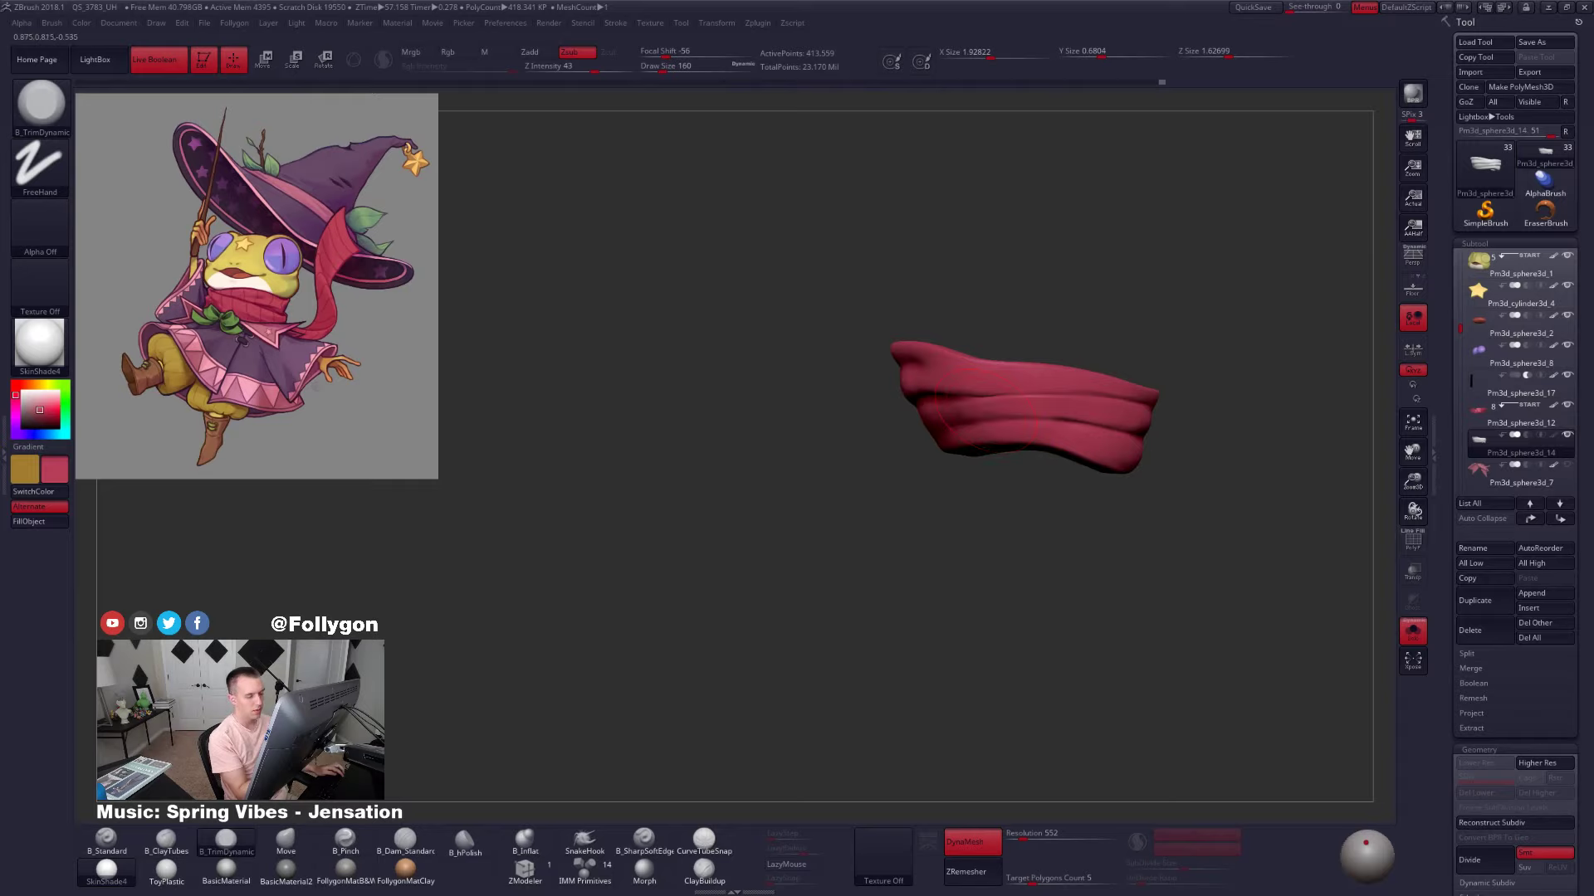
pyautogui.press('shift')
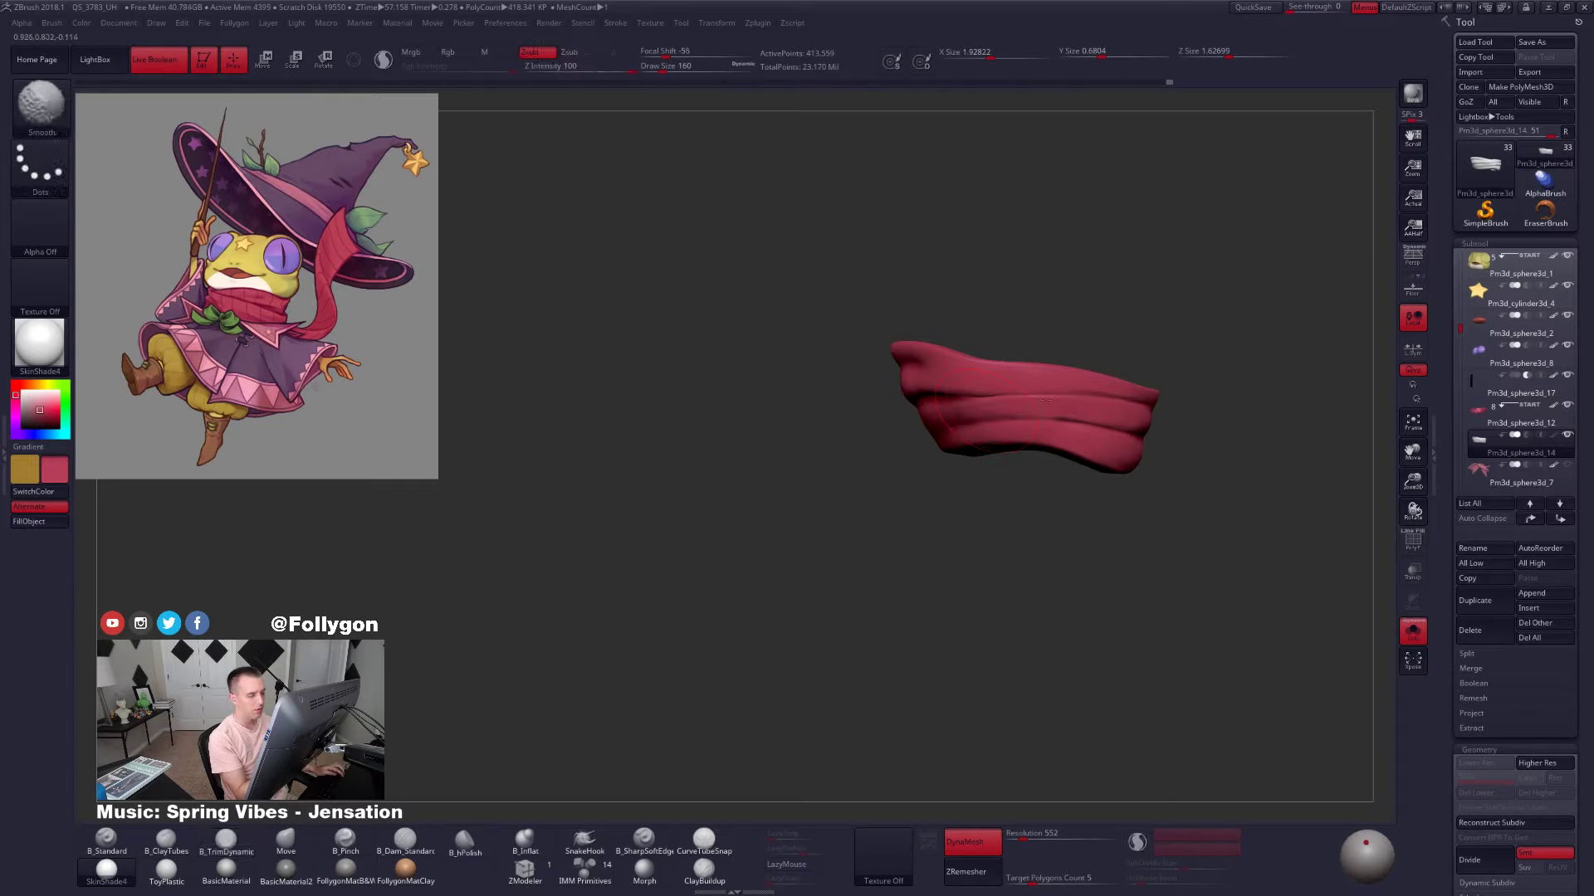
pyautogui.moveTo(996, 490)
pyautogui.mouseDown()
pyautogui.moveTo(1118, 483)
pyautogui.moveTo(1003, 466)
pyautogui.mouseUp()
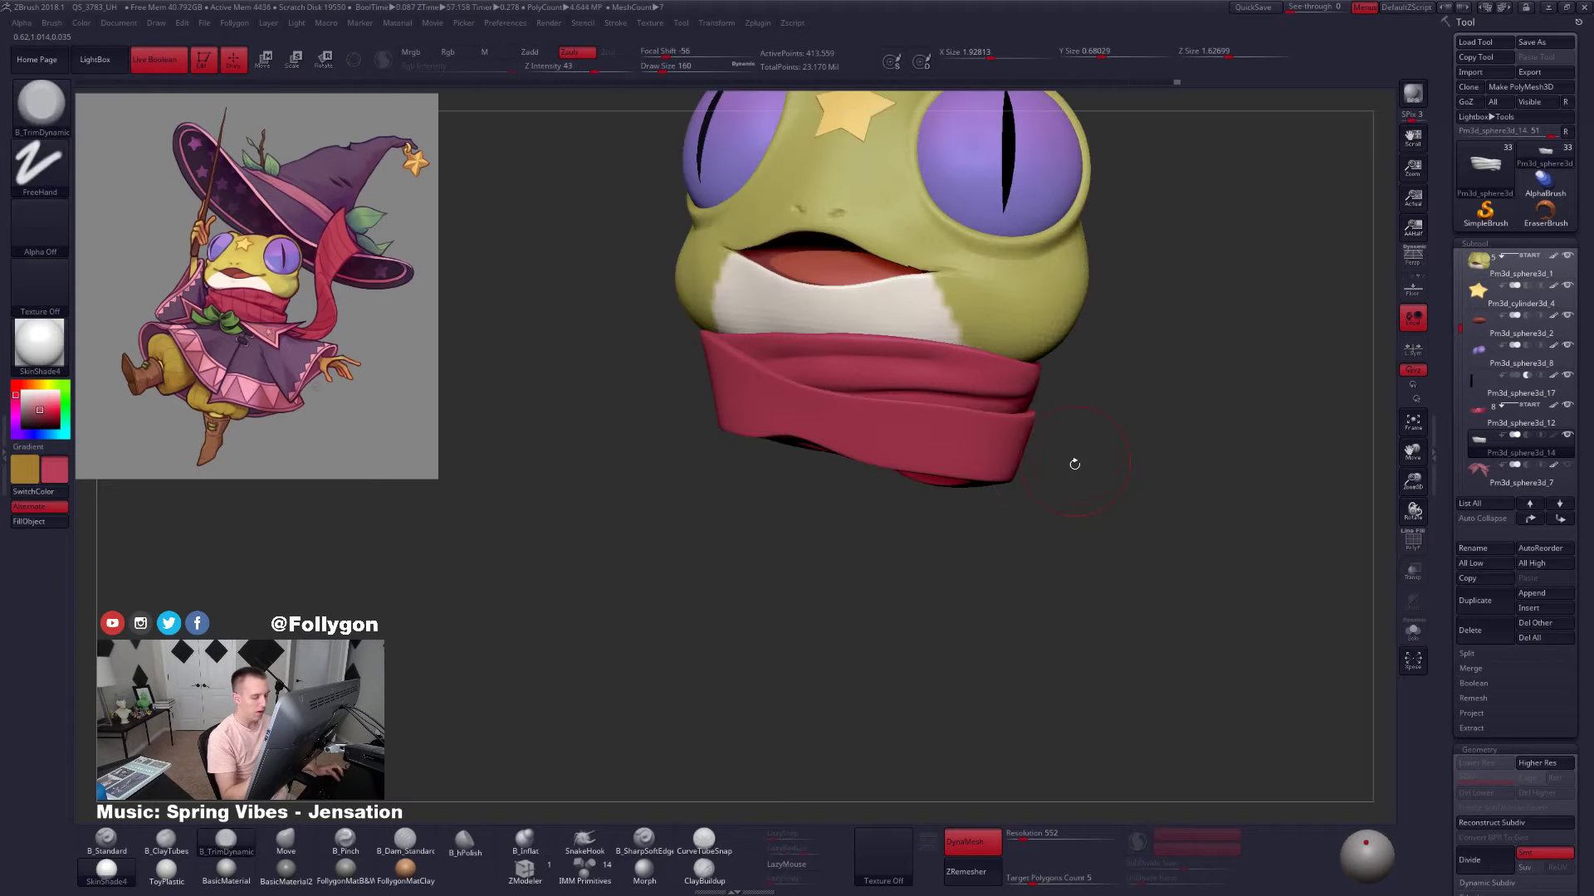
# ZRemesh the isolated wrap with a target polygon count of 5 and subdivide it to level 2
pyautogui.hotkey('alt', 's')
pyautogui.click(978, 868)
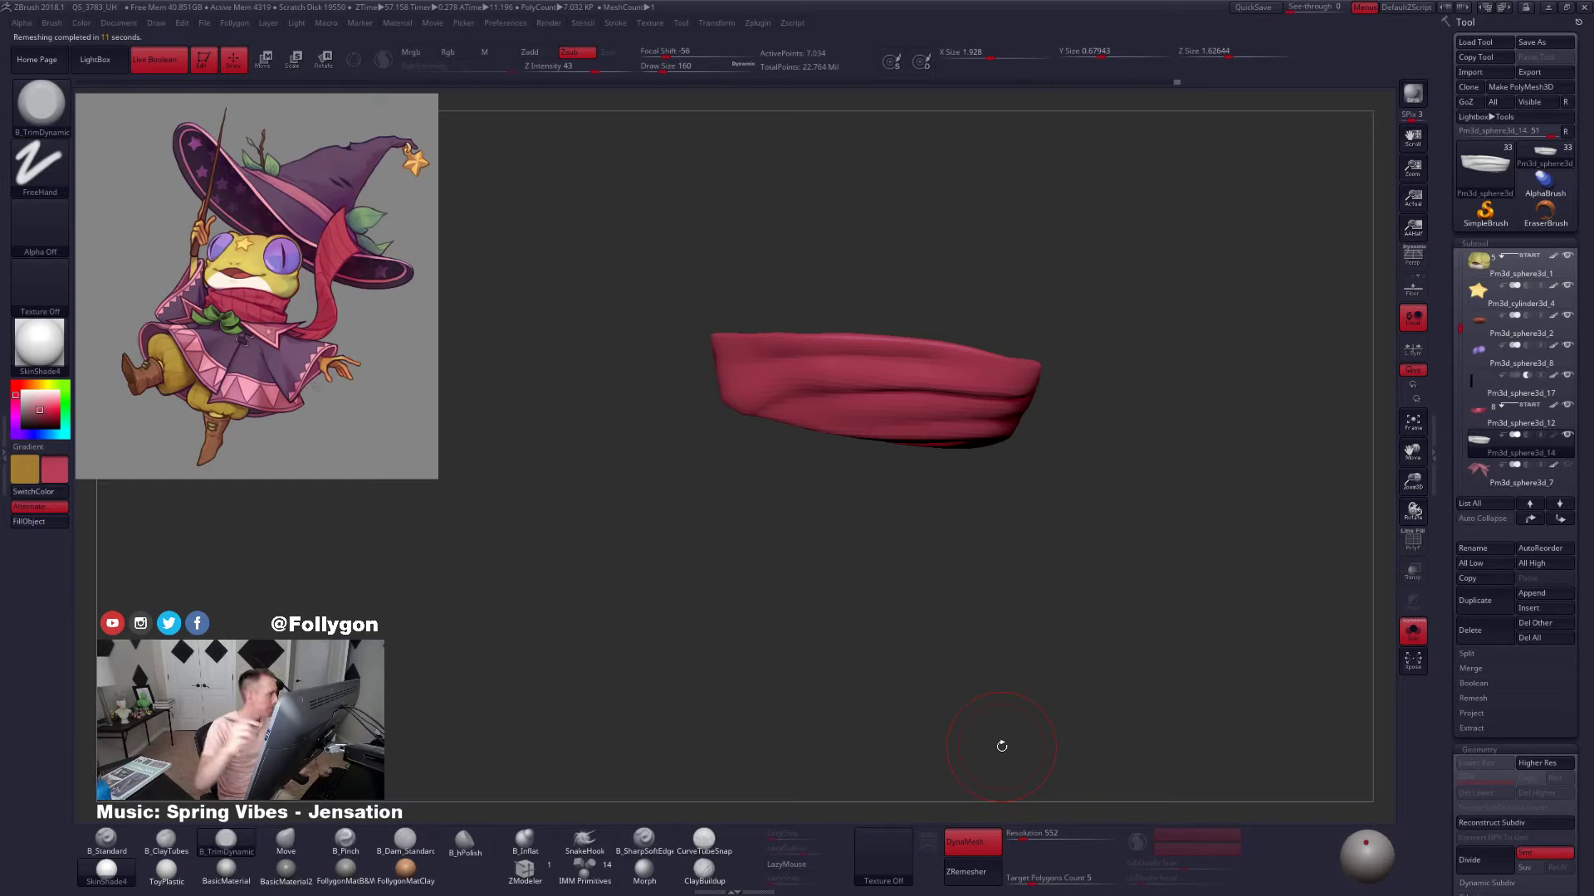
pyautogui.hotkey('ctrl', 'd')
pyautogui.moveTo(1026, 436)
pyautogui.mouseDown()
pyautogui.moveTo(977, 428)
pyautogui.moveTo(954, 396)
pyautogui.mouseUp()
pyautogui.moveTo(955, 465); pyautogui.dragTo(1017, 465)
# Smooth the remeshed wrap's folds, check them on the whole head, and raise the wrap to subdivision level 4
pyautogui.keyDown('shift'); pyautogui.moveTo(932, 420); pyautogui.dragTo(971, 407); pyautogui.keyUp('shift')
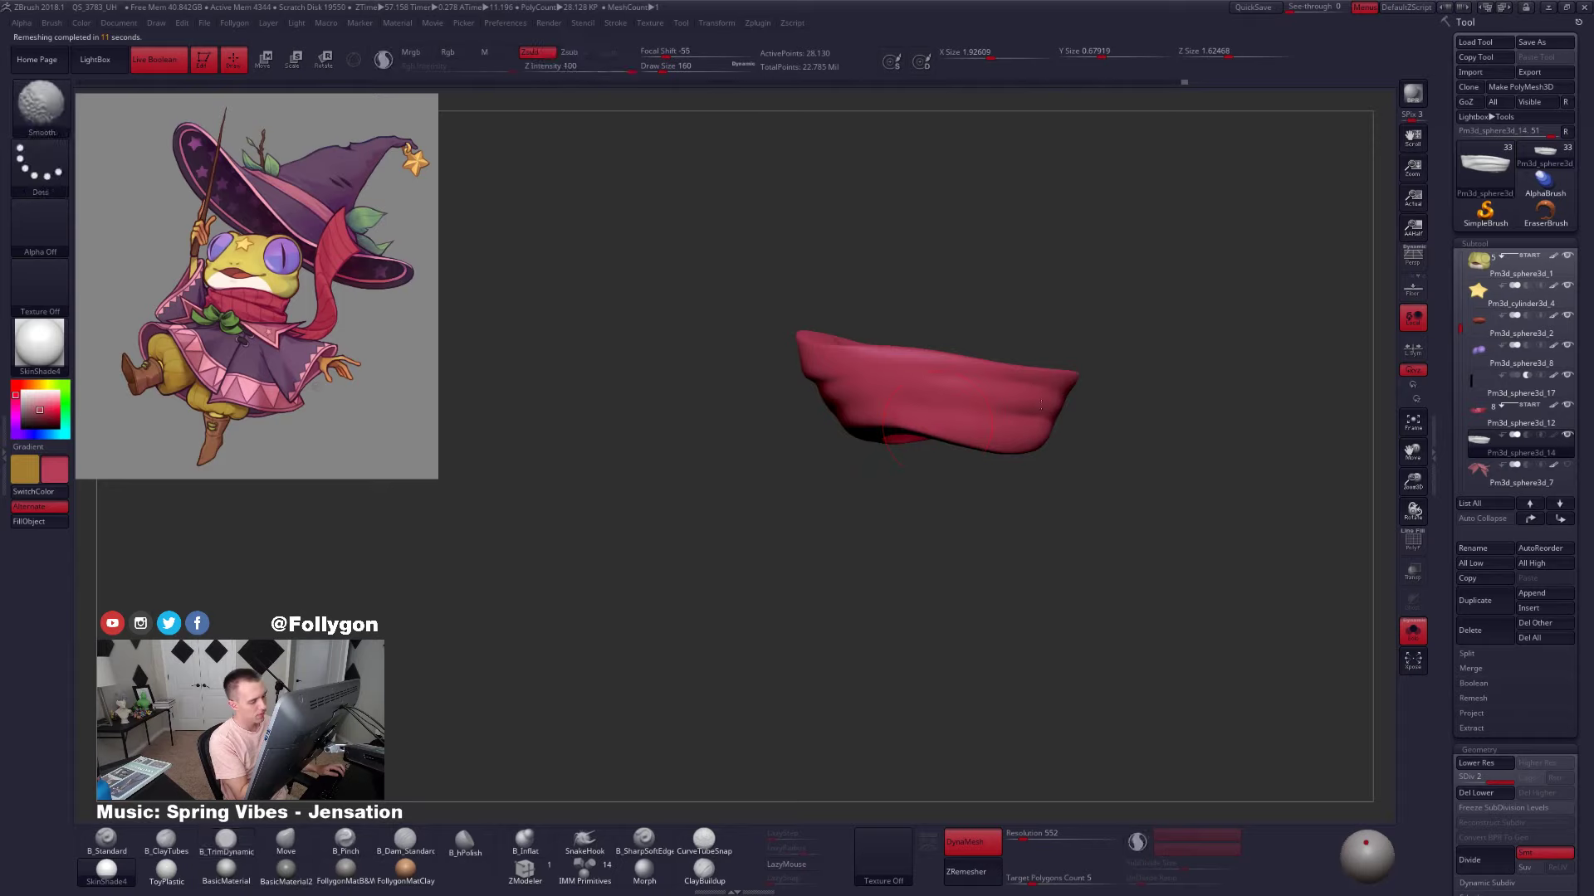
pyautogui.moveTo(1088, 444)
pyautogui.mouseDown()
pyautogui.moveTo(1005, 444)
pyautogui.moveTo(934, 403)
pyautogui.mouseUp()
pyautogui.moveTo(1034, 452); pyautogui.dragTo(922, 465)
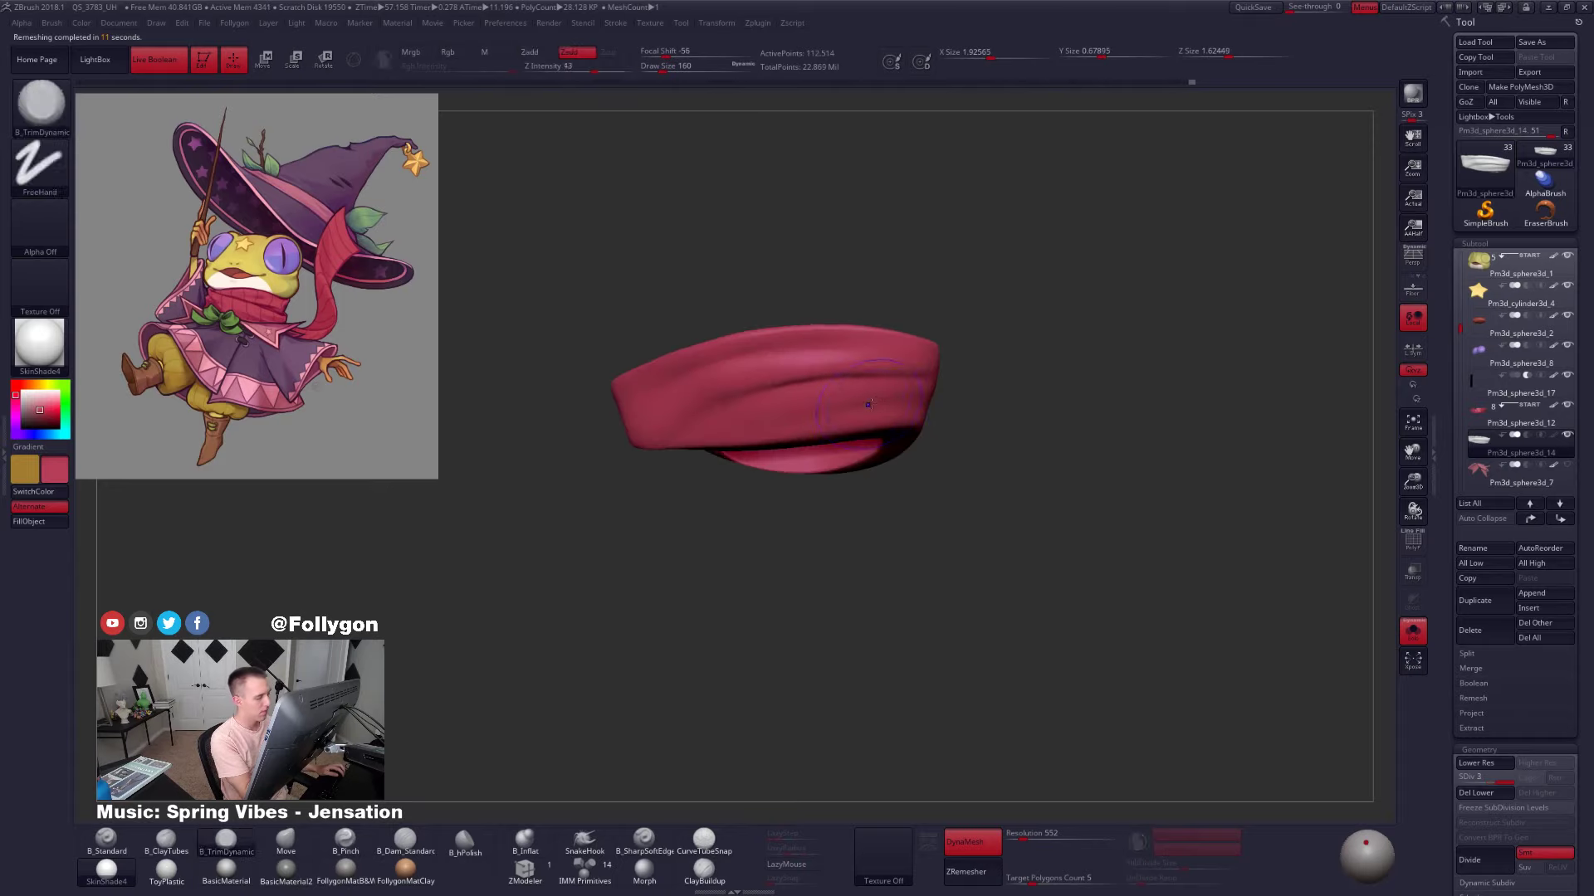
pyautogui.keyDown('shift'); pyautogui.moveTo(864, 402); pyautogui.dragTo(796, 364); pyautogui.keyUp('shift')
pyautogui.moveTo(817, 299); pyautogui.dragTo(835, 473)
pyautogui.hotkey('alt', 's')
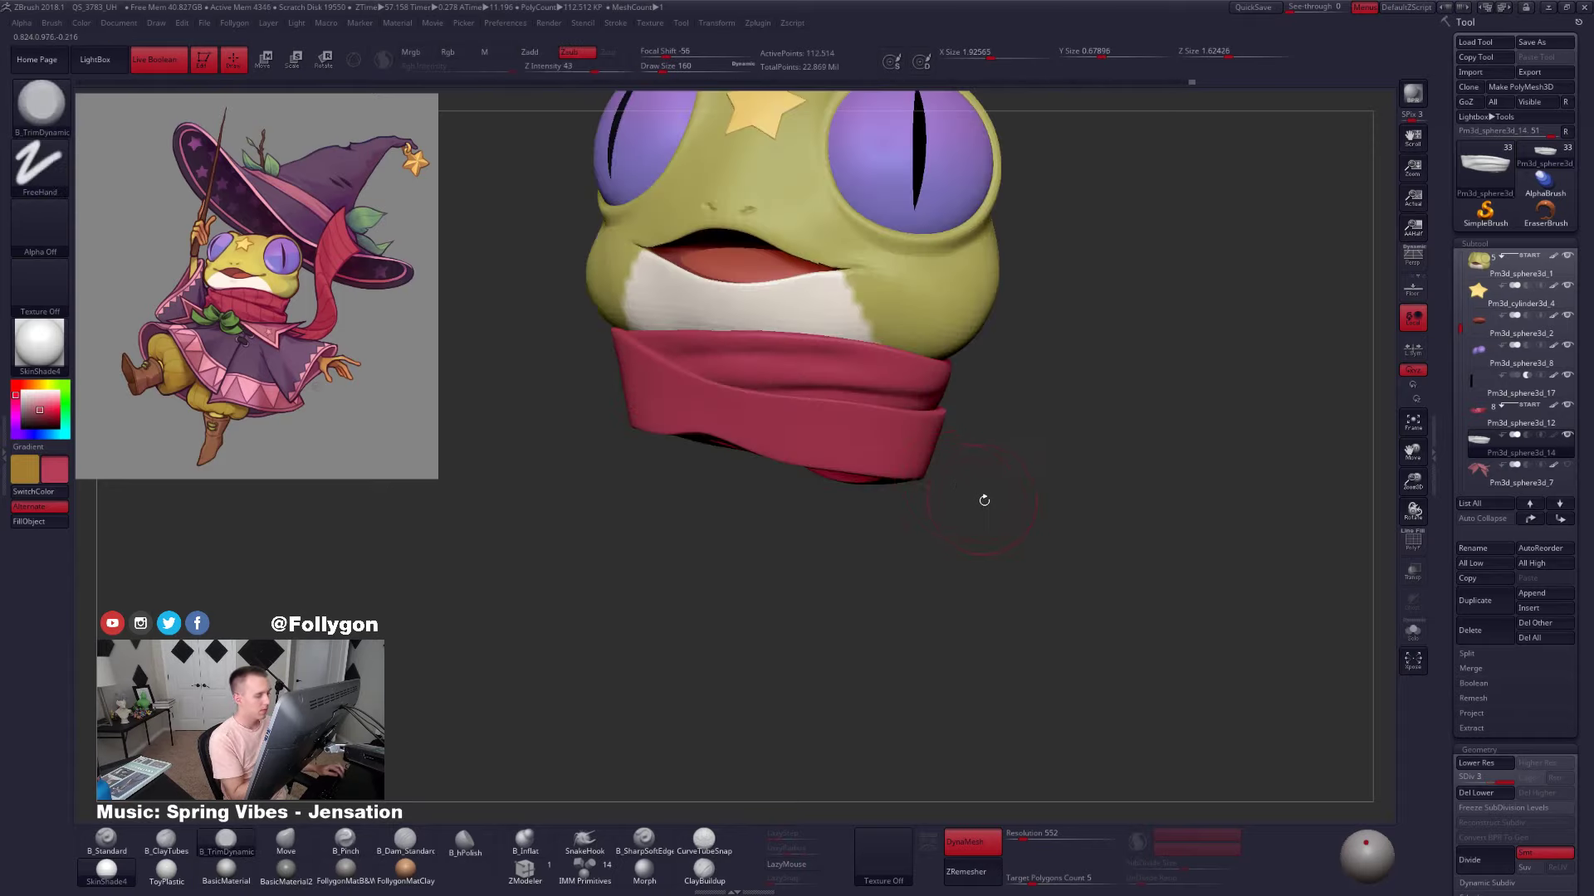
pyautogui.hotkey('ctrl', 'd')
# Check the scarf's wireframe, reselect the inner wrap, and fill it with the red colour using B_Standard
pyautogui.keyDown('alt'); pyautogui.moveTo(967, 507); pyautogui.dragTo(967, 444); pyautogui.keyUp('alt')
pyautogui.keyDown('alt'); pyautogui.click(920, 435); pyautogui.keyUp('alt')
pyautogui.hotkey('shift', 'f')
pyautogui.hotkey('shift', 'f')
pyautogui.keyDown('alt'); pyautogui.click(918, 383); pyautogui.keyUp('alt')
pyautogui.press('1')
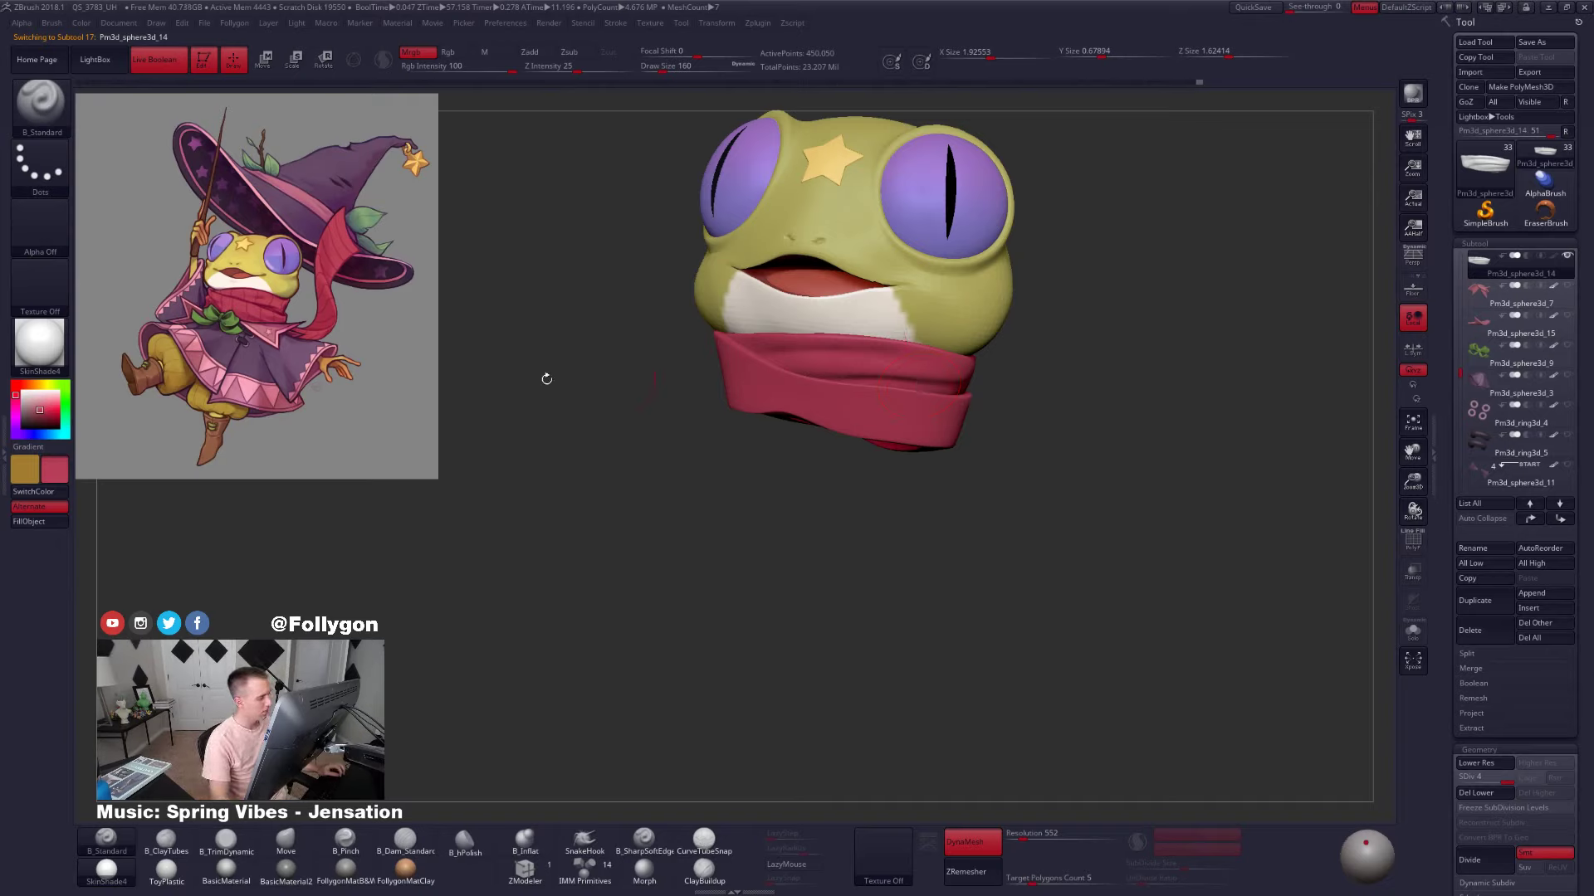
# Select the frog's head and raise it to subdivision level 5
pyautogui.keyDown('alt'); pyautogui.click(883, 412); pyautogui.keyUp('alt')
pyautogui.hotkey('ctrl', 'space')
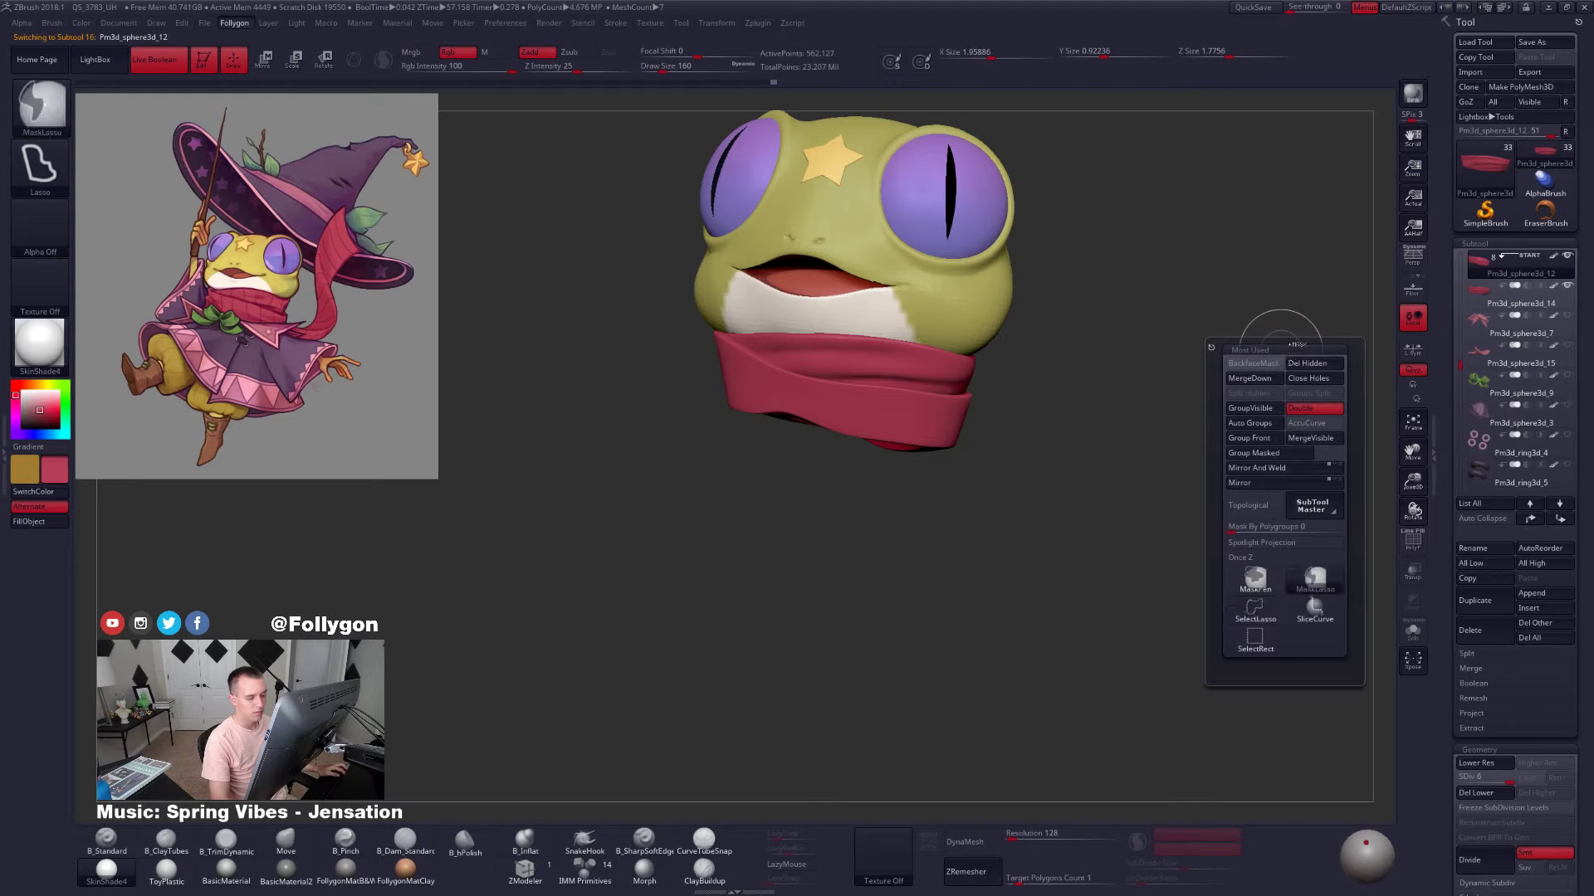
pyautogui.keyDown('alt'); pyautogui.moveTo(1085, 386); pyautogui.dragTo(1133, 443); pyautogui.keyUp('alt')
pyautogui.keyDown('alt'); pyautogui.click(1045, 355); pyautogui.keyUp('alt')
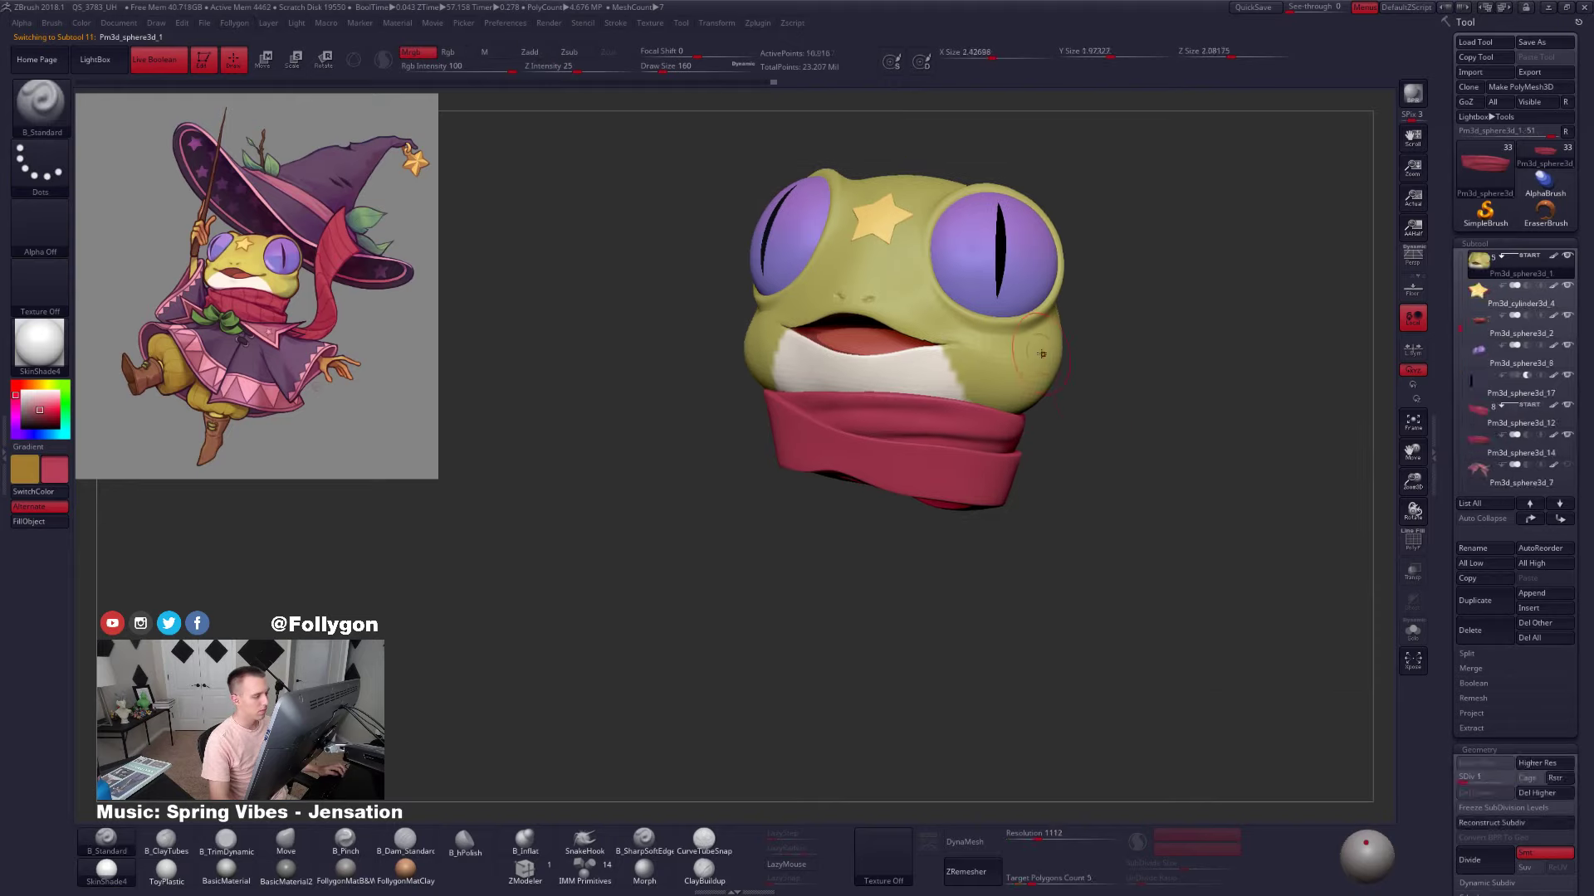
pyautogui.press('d')
pyautogui.press('d')
pyautogui.press('d')
pyautogui.press('d')
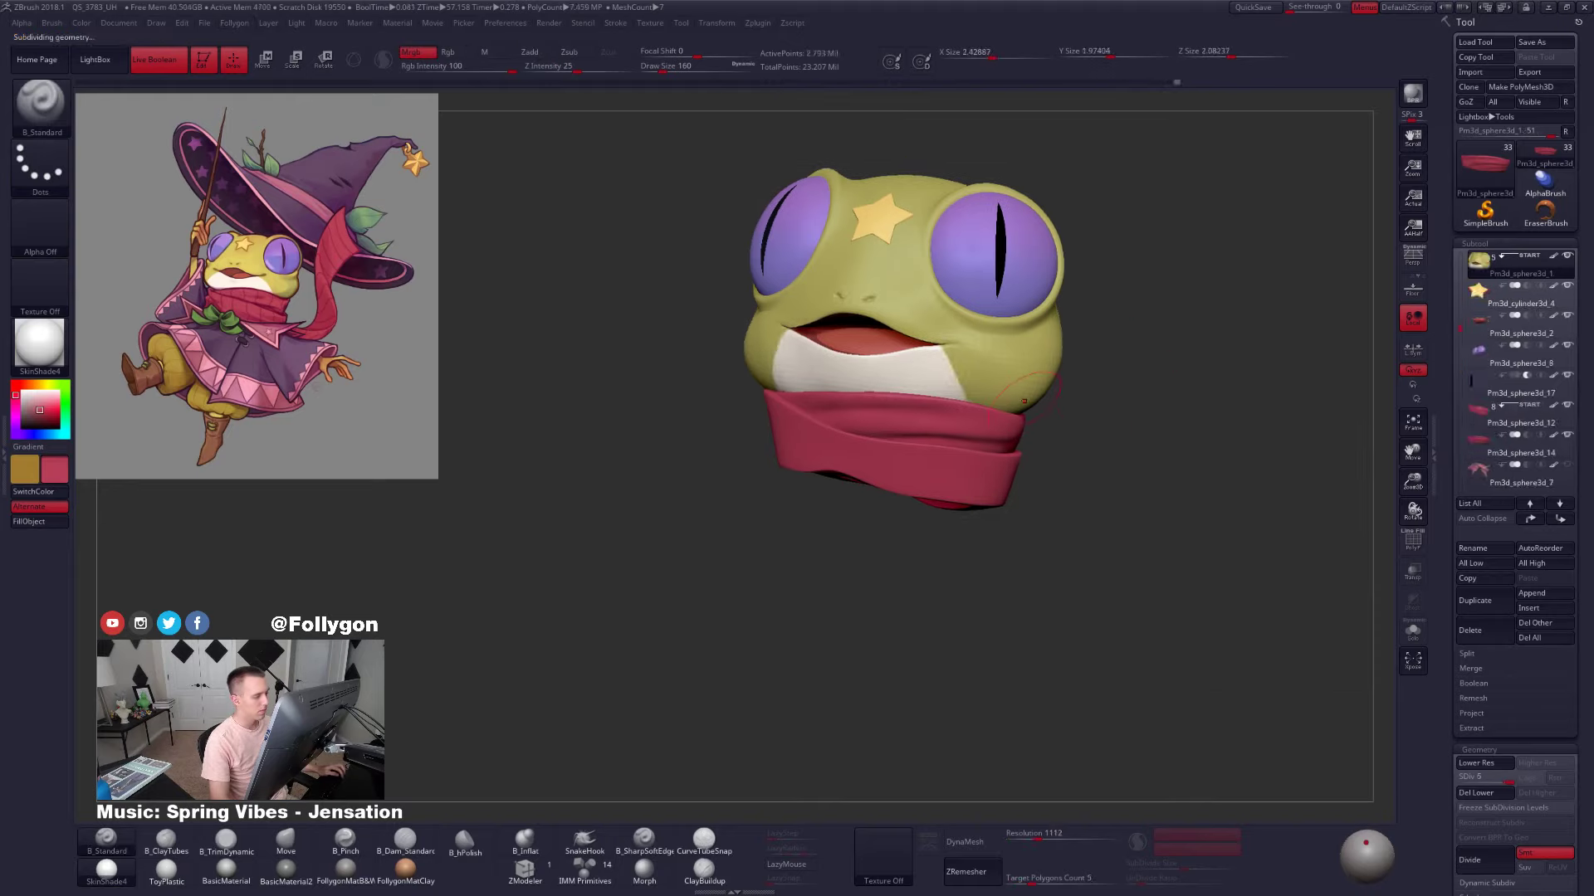
# Isolate the head, hide its polypaint, and apply the FollygonMat material that is not the clay one
pyautogui.hotkey('shift', 's')
pyautogui.keyDown('alt'); pyautogui.moveTo(828, 388); pyautogui.dragTo(912, 435, button='right'); pyautogui.keyUp('alt')
pyautogui.moveTo(790, 434); pyautogui.dragTo(825, 485, button='right')
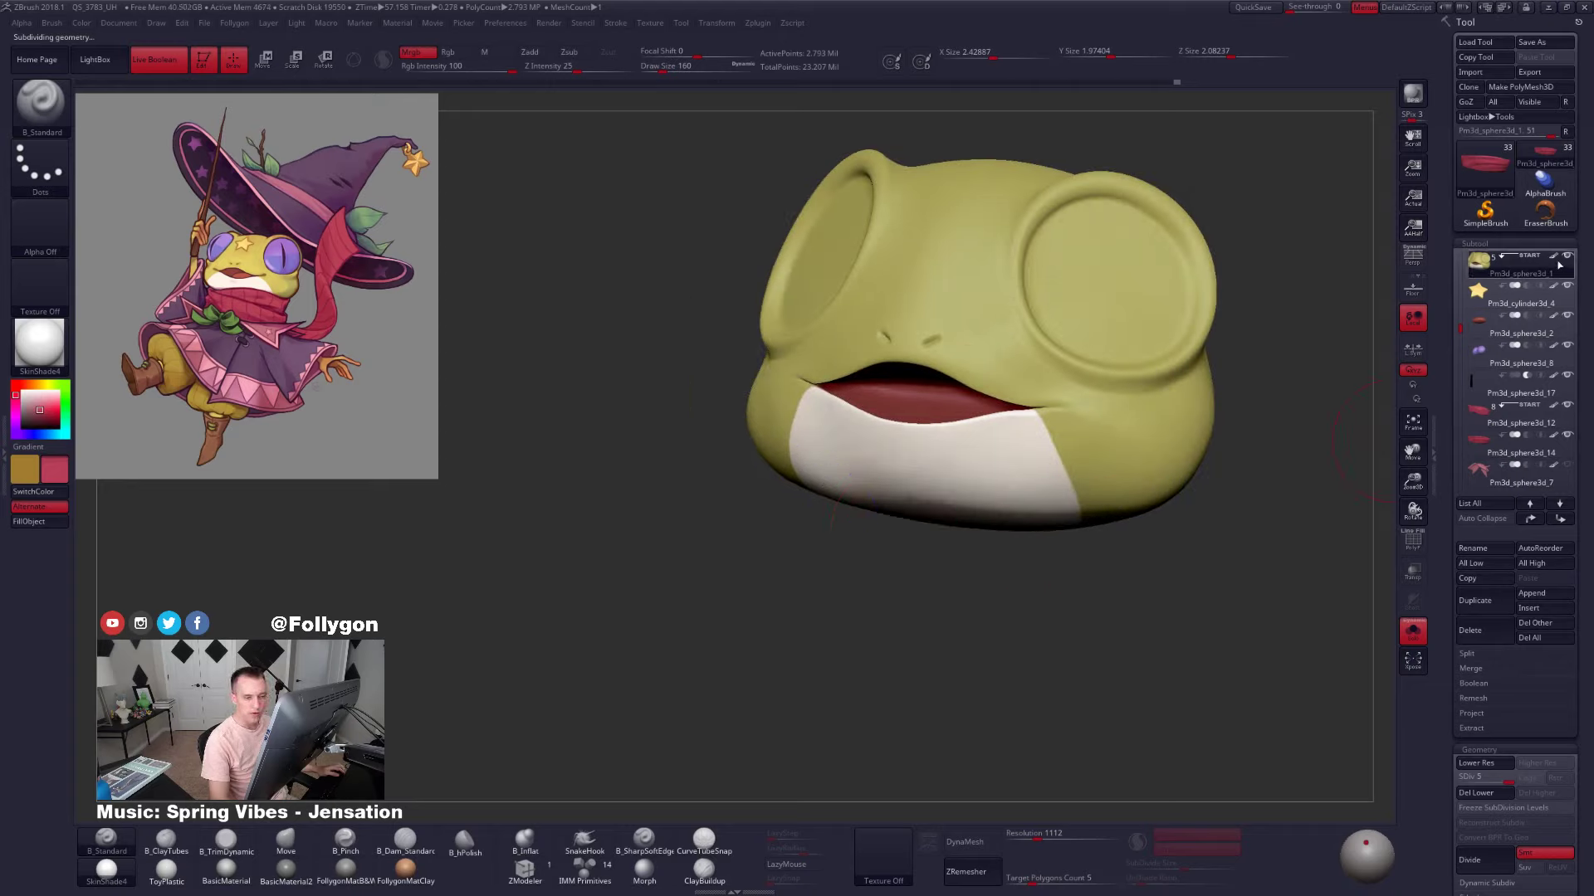
pyautogui.click(1553, 257)
pyautogui.click(345, 870)
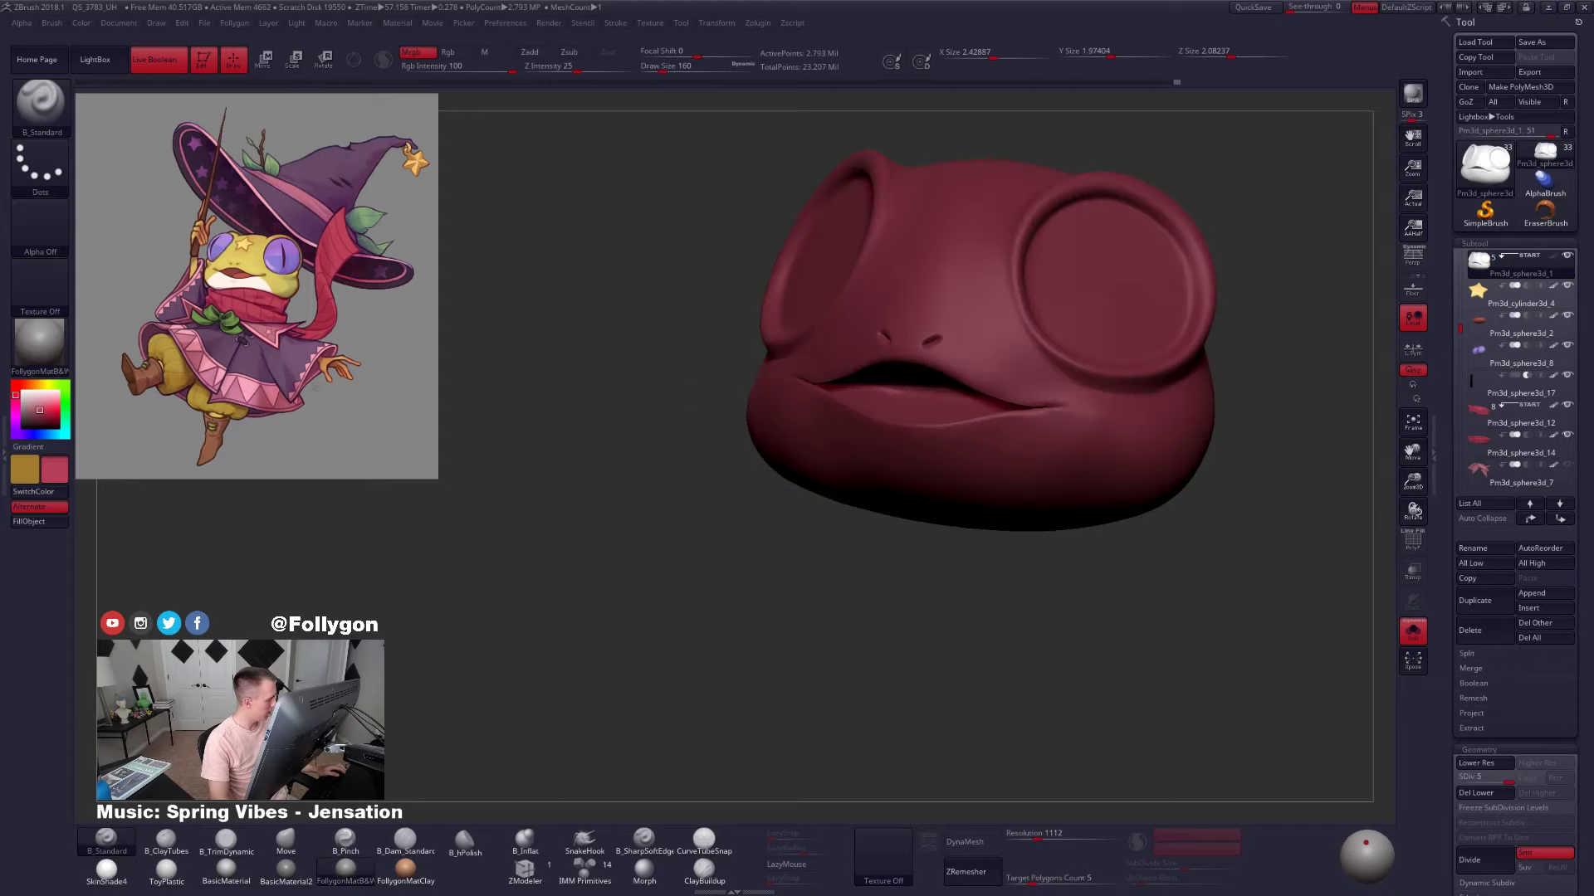
# Set the active colour to white and lower the isolated head to subdivision level 2
pyautogui.moveTo(34, 409); pyautogui.dragTo(18, 384)
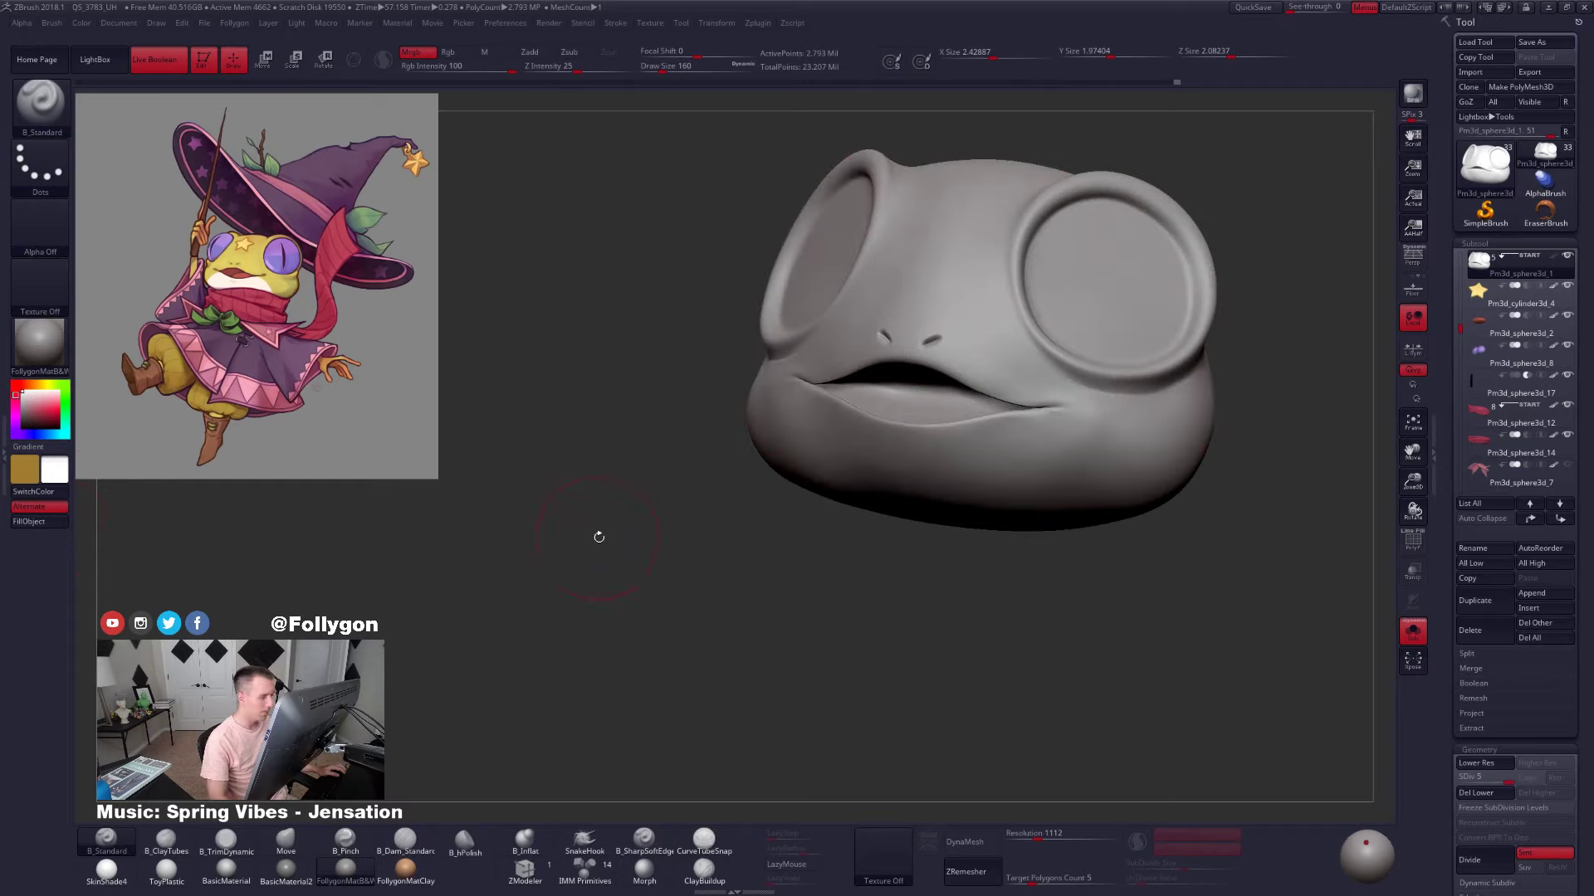
pyautogui.hotkey('shift', 'd')
pyautogui.hotkey('shift', 'd')
pyautogui.hotkey('shift', 'd')
pyautogui.rightClick(719, 491)
pyautogui.moveTo(600, 538)
pyautogui.keyDown('ctrl'); pyautogui.mouseDown(button='right')
pyautogui.moveTo(719, 491)
pyautogui.moveTo(768, 423)
pyautogui.moveTo(785, 422)
pyautogui.moveTo(797, 461)
pyautogui.moveTo(938, 490)
pyautogui.mouseUp(button='right'); pyautogui.keyUp('ctrl')
# Switch to B_TrimDynamic at draw size 121 and even out the cheek beside the mouth
pyautogui.press('2')
pyautogui.moveTo(810, 456); pyautogui.dragTo(804, 428, button='right')
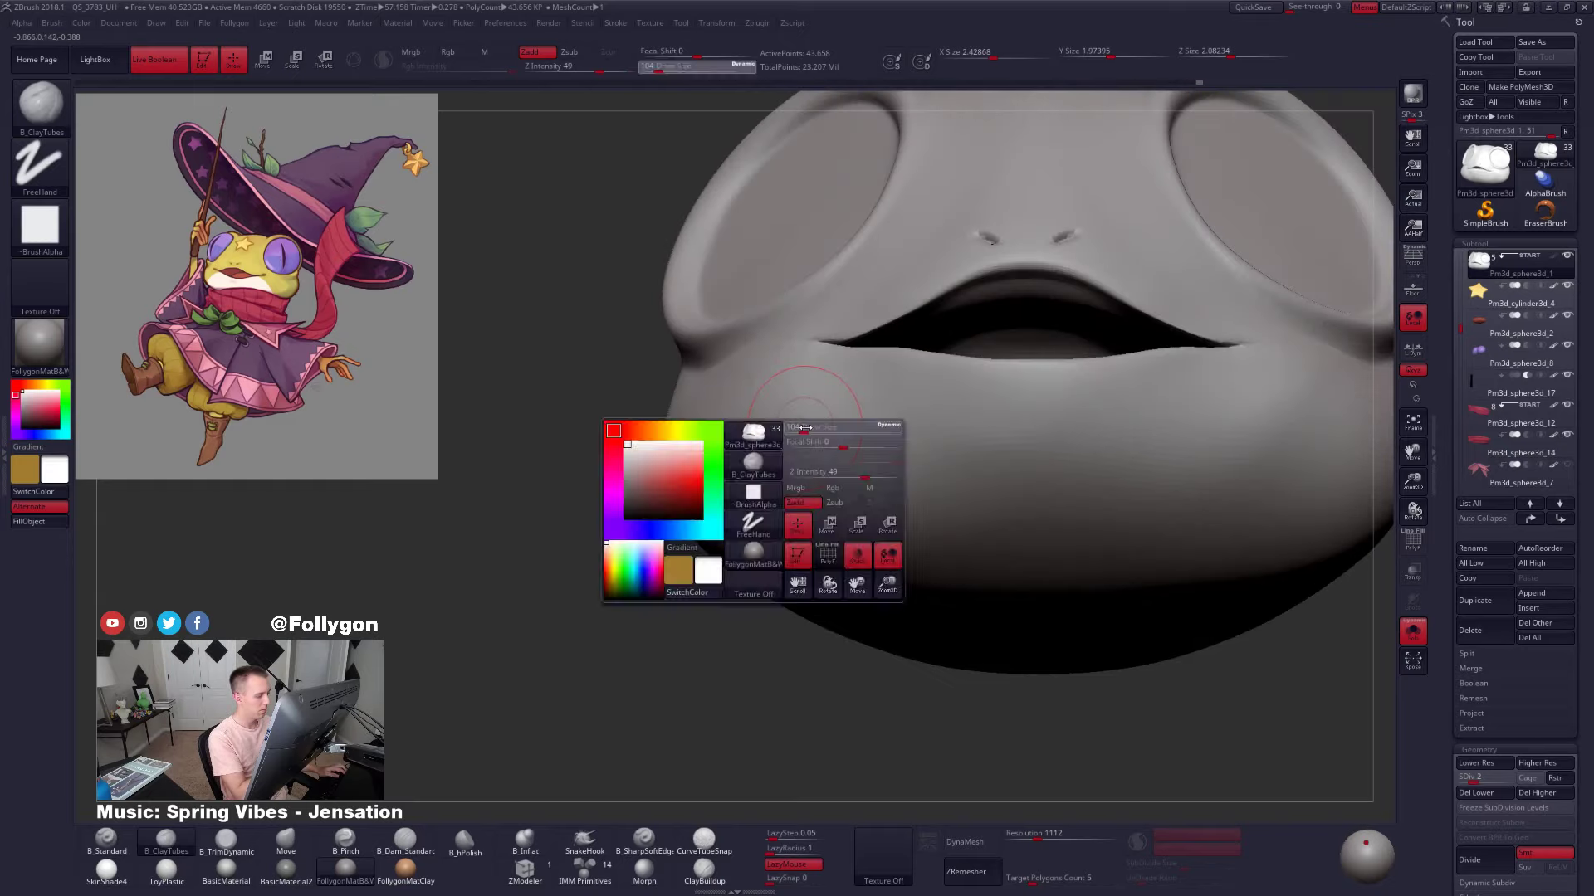
pyautogui.press('3')
pyautogui.keyDown('shift'); pyautogui.moveTo(719, 479); pyautogui.dragTo(754, 407); pyautogui.keyUp('shift')
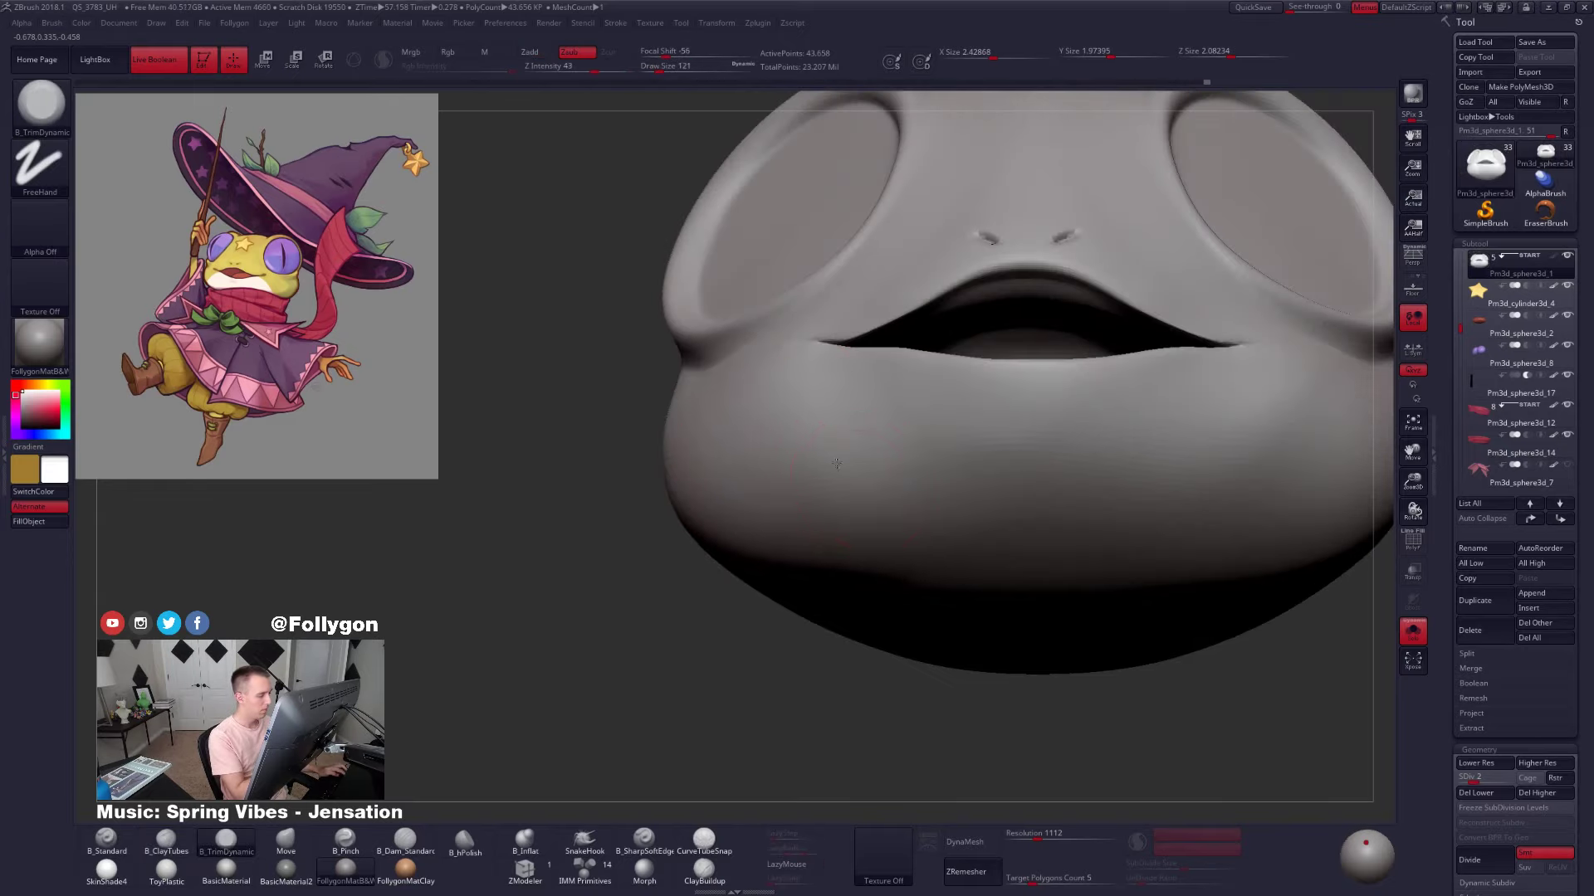
pyautogui.keyDown('ctrl'); pyautogui.moveTo(996, 490); pyautogui.dragTo(1071, 452, button='right'); pyautogui.keyUp('ctrl')
pyautogui.moveTo(1099, 523)
pyautogui.keyDown('alt'); pyautogui.mouseDown(button='right')
pyautogui.moveTo(1013, 498)
pyautogui.moveTo(1058, 416)
pyautogui.mouseUp(button='right'); pyautogui.keyUp('alt')
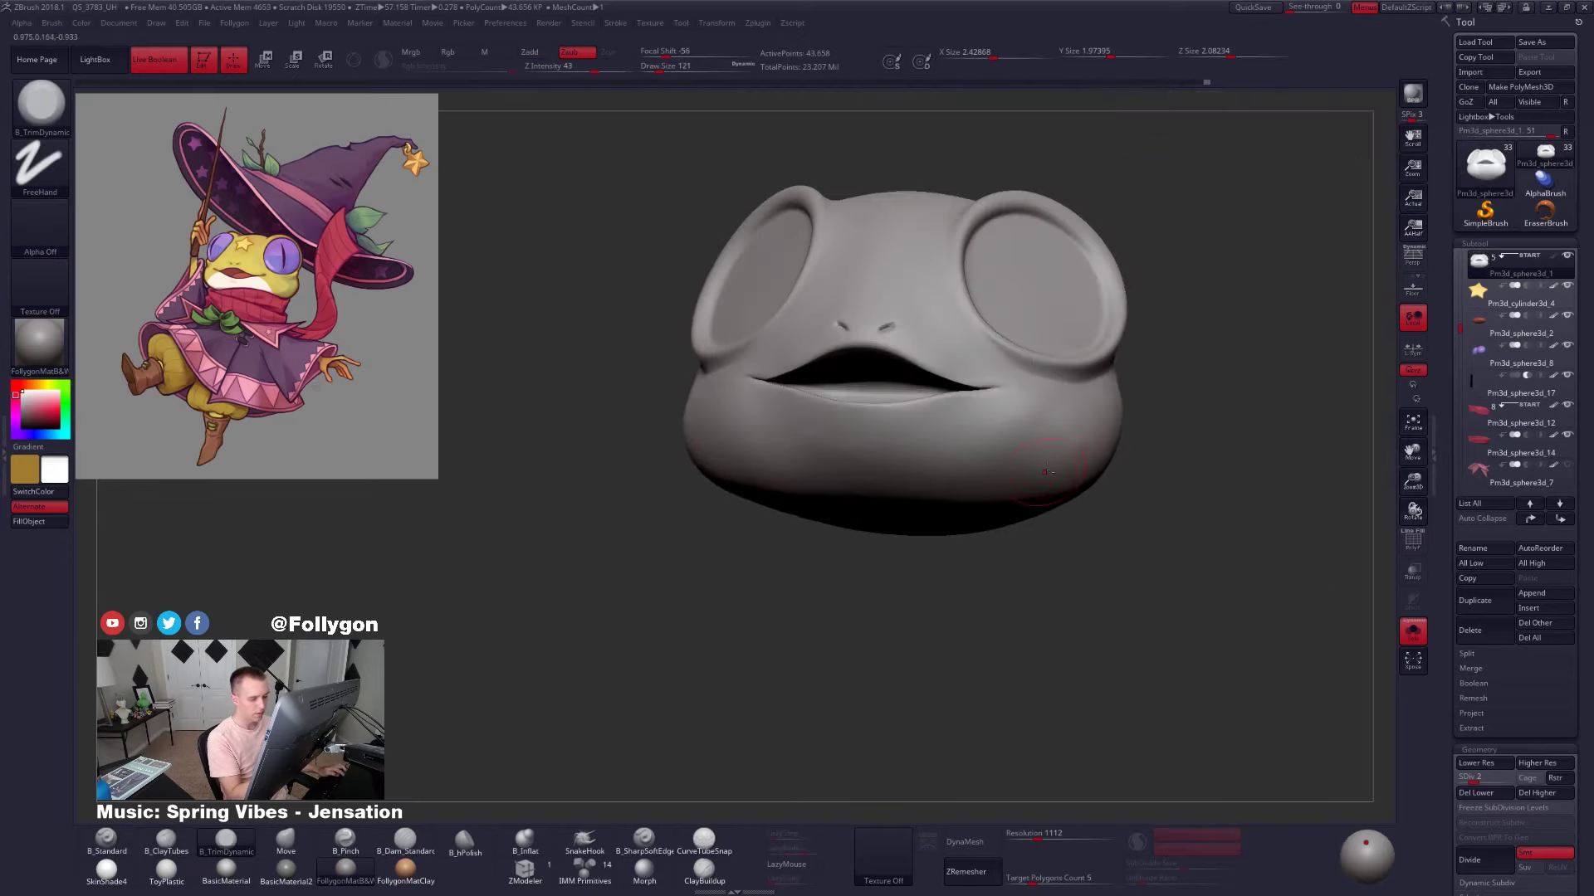
pyautogui.moveTo(1043, 473); pyautogui.dragTo(1035, 422, button='right')
pyautogui.press('shift')
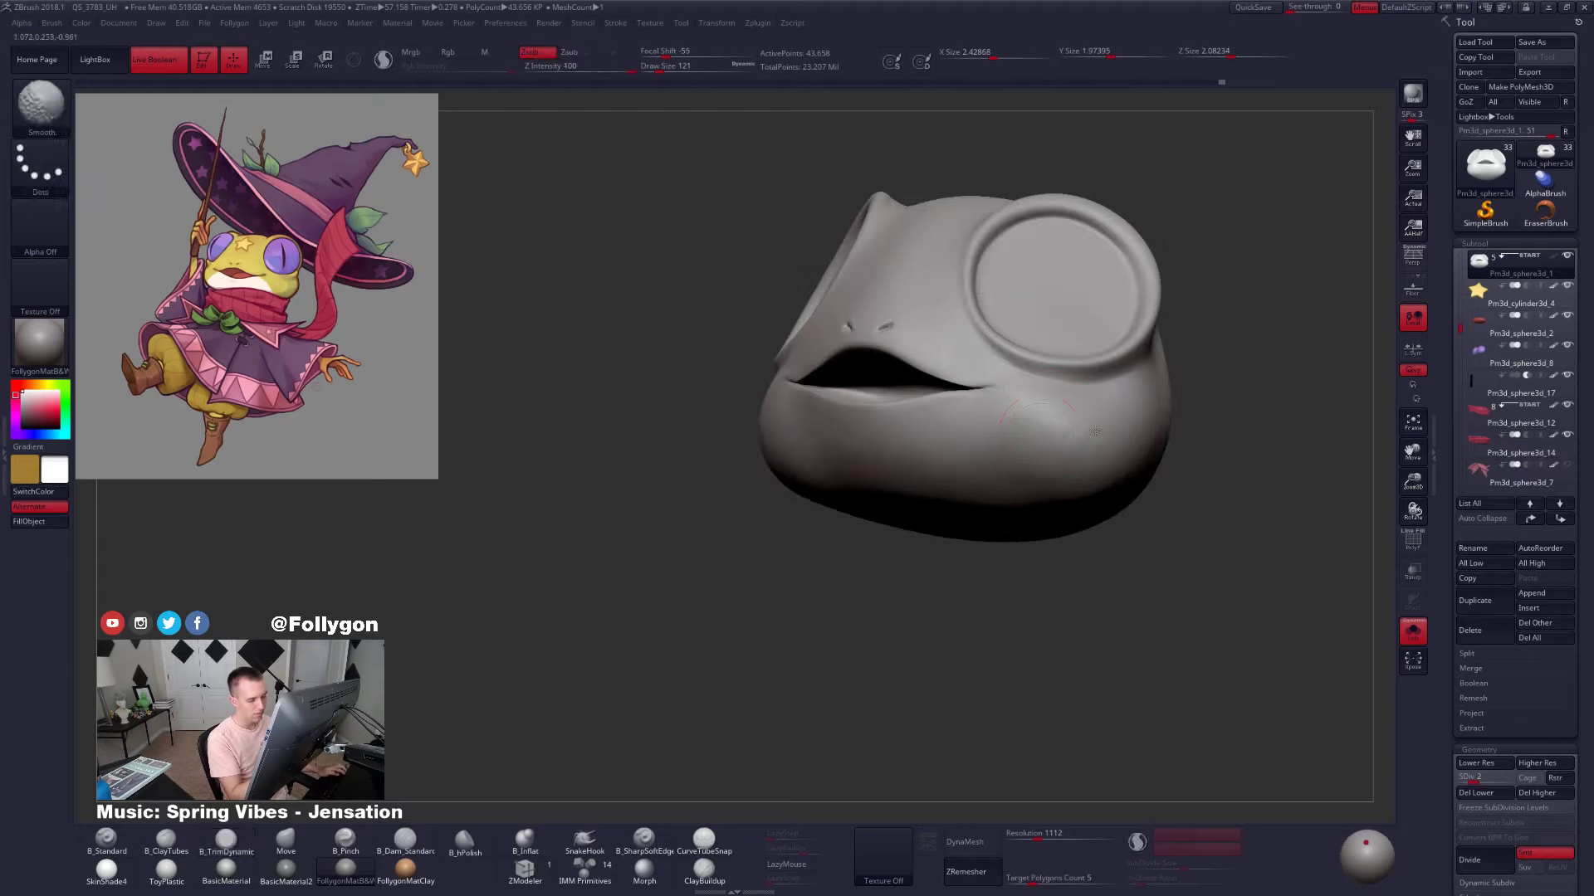
# Enlarge the brush to draw size 140 and smooth the lower jaw around both cheeks
pyautogui.rightClick(1077, 474)
pyautogui.press('shift')
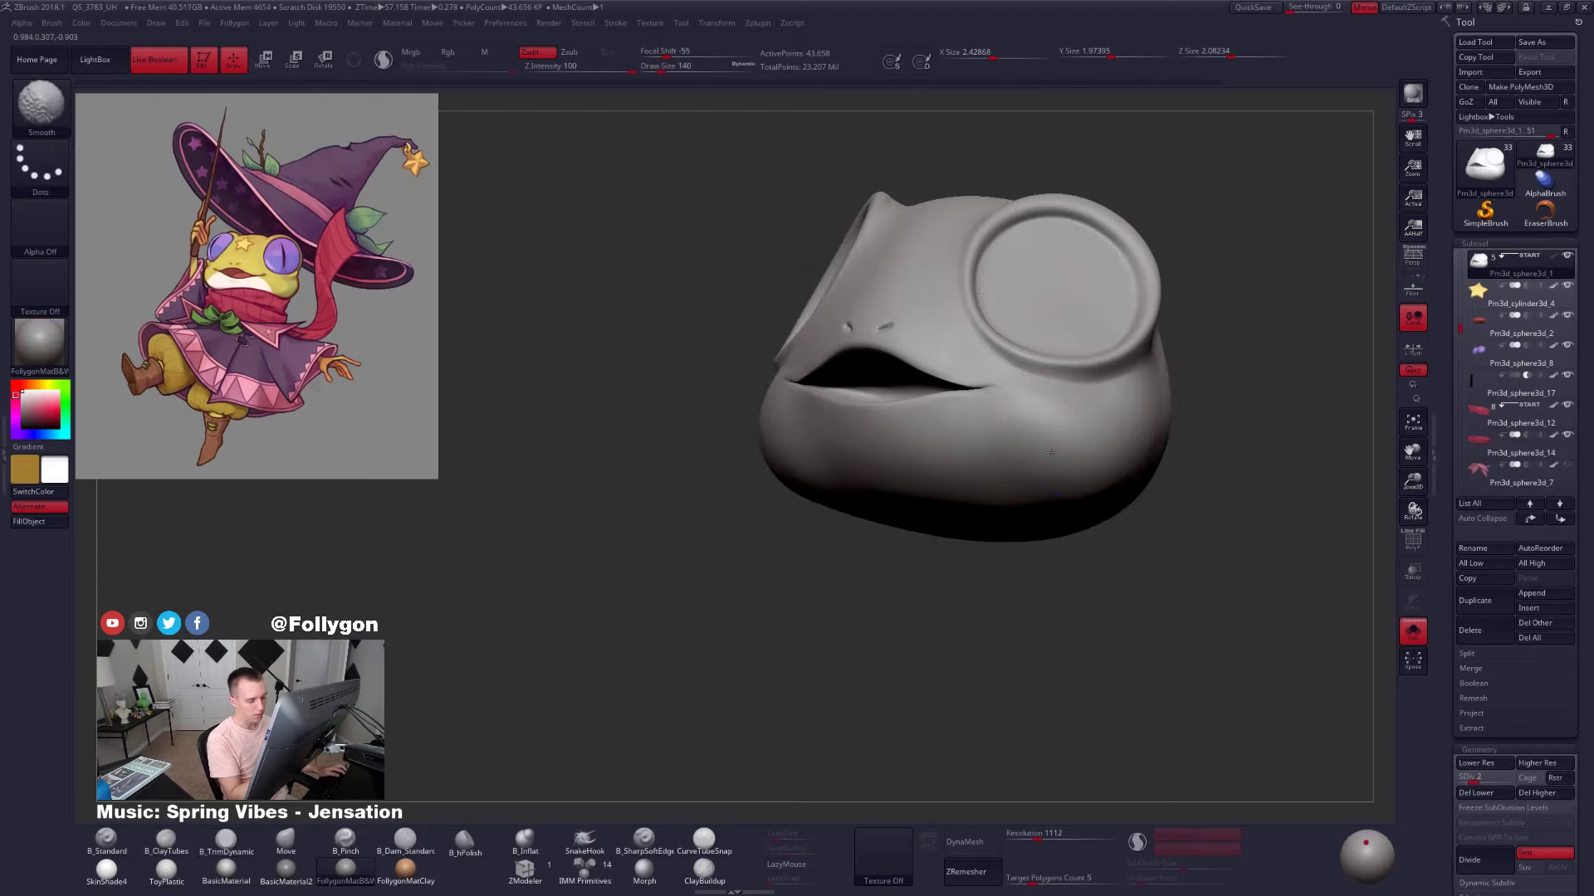
pyautogui.moveTo(1050, 453)
pyautogui.mouseDown(button='right')
pyautogui.moveTo(1076, 523)
pyautogui.moveTo(1062, 452)
pyautogui.mouseUp(button='right')
pyautogui.press('shift')
pyautogui.press('shift')
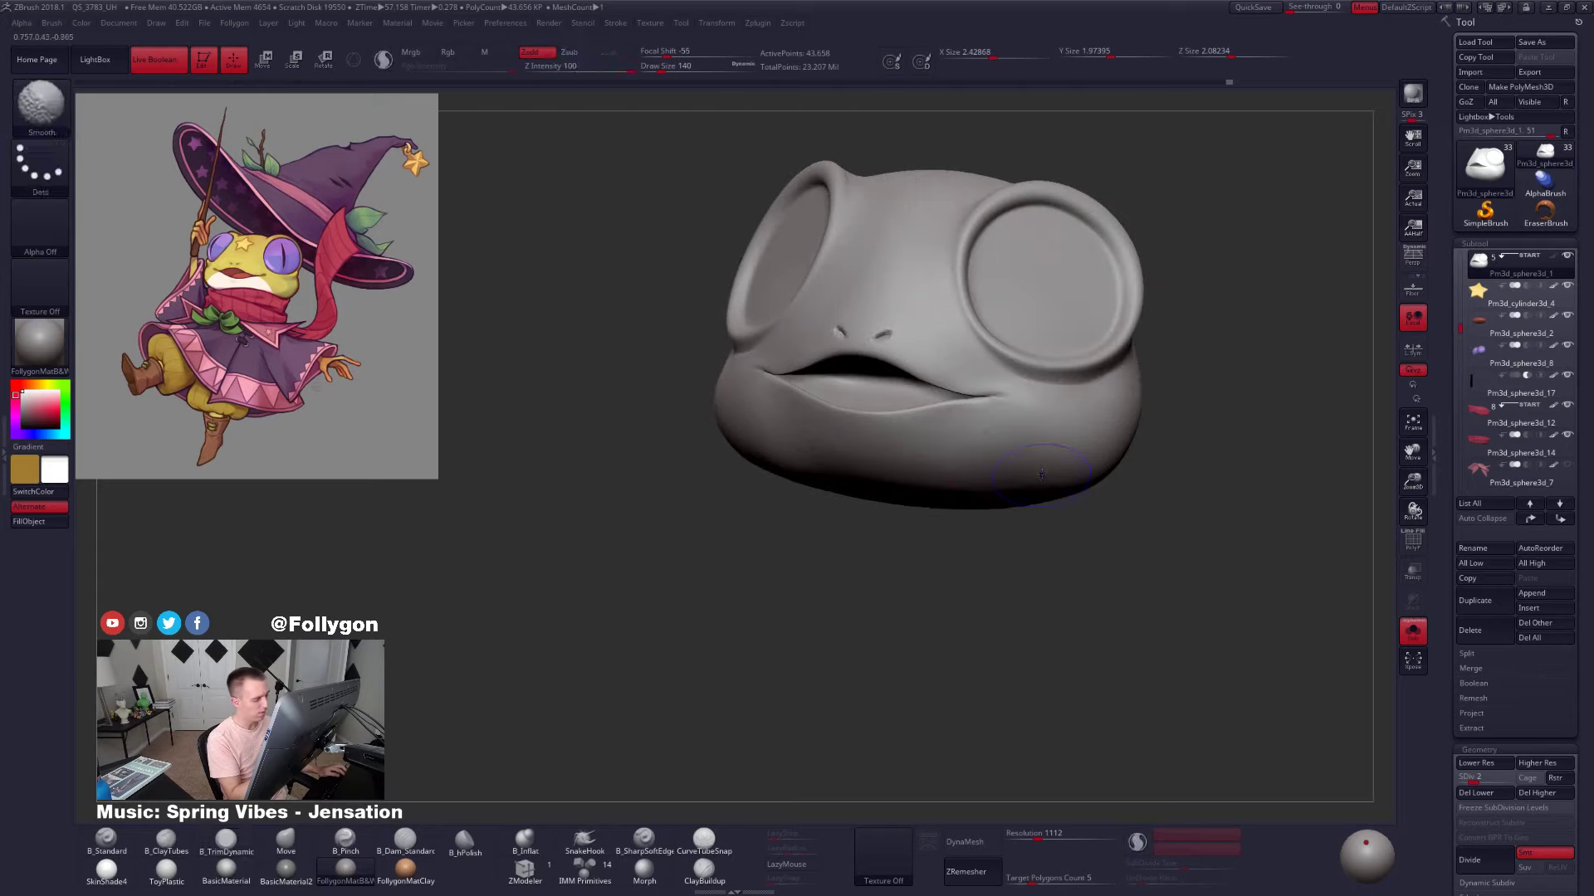
pyautogui.moveTo(822, 505); pyautogui.dragTo(732, 461)
pyautogui.moveTo(732, 460); pyautogui.dragTo(754, 456, button='right')
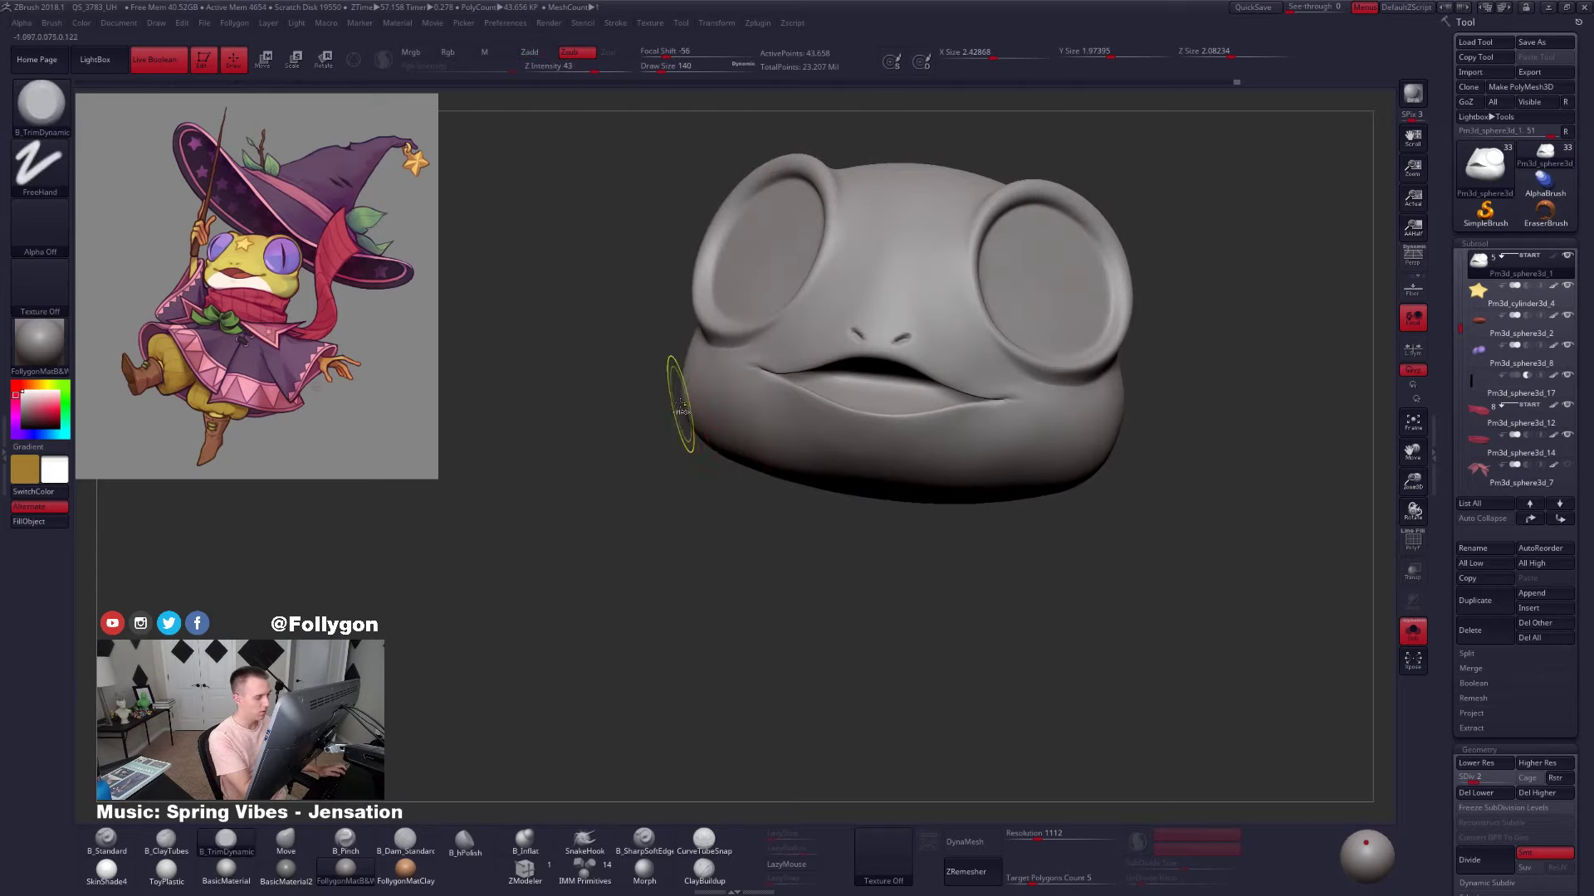
# Lasso-mask the lower jaw, lower the head to subdivision level 1, then blur and invert the mask so only the jaw is editable
pyautogui.moveTo(674, 392)
pyautogui.keyDown('ctrl'); pyautogui.mouseDown()
pyautogui.moveTo(702, 514)
pyautogui.moveTo(1212, 451)
pyautogui.moveTo(1196, 456)
pyautogui.mouseUp(); pyautogui.keyUp('ctrl')
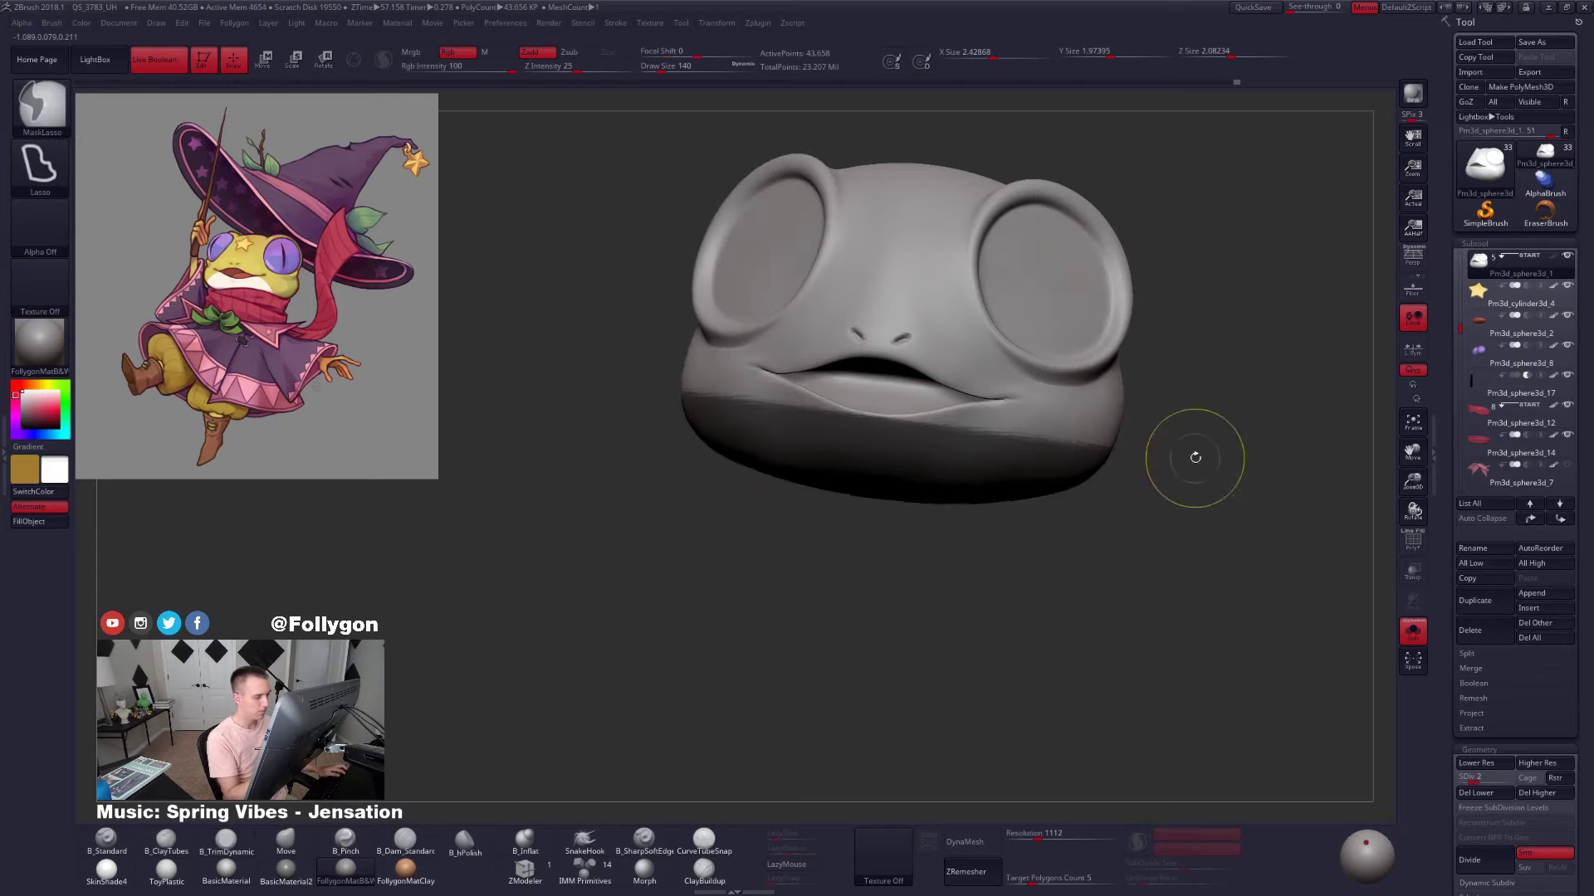
pyautogui.moveTo(1108, 465); pyautogui.dragTo(1106, 448, button='right')
pyautogui.hotkey('shift', 'd')
pyautogui.hotkey('shift', 'd')
pyautogui.keyDown('ctrl'); pyautogui.click(1014, 496); pyautogui.keyUp('ctrl')
pyautogui.keyDown('ctrl'); pyautogui.click(1014, 501); pyautogui.keyUp('ctrl')
pyautogui.keyDown('ctrl'); pyautogui.click(1016, 503); pyautogui.keyUp('ctrl')
pyautogui.keyDown('ctrl'); pyautogui.click(1016, 503); pyautogui.keyUp('ctrl')
pyautogui.keyDown('ctrl'); pyautogui.click(1007, 552); pyautogui.keyUp('ctrl')
pyautogui.keyDown('ctrl'); pyautogui.click(1007, 555); pyautogui.keyUp('ctrl')
pyautogui.keyDown('ctrl'); pyautogui.click(997, 560); pyautogui.keyUp('ctrl')
pyautogui.moveTo(992, 534)
pyautogui.mouseDown()
pyautogui.moveTo(998, 561)
pyautogui.moveTo(1010, 529)
pyautogui.mouseUp()
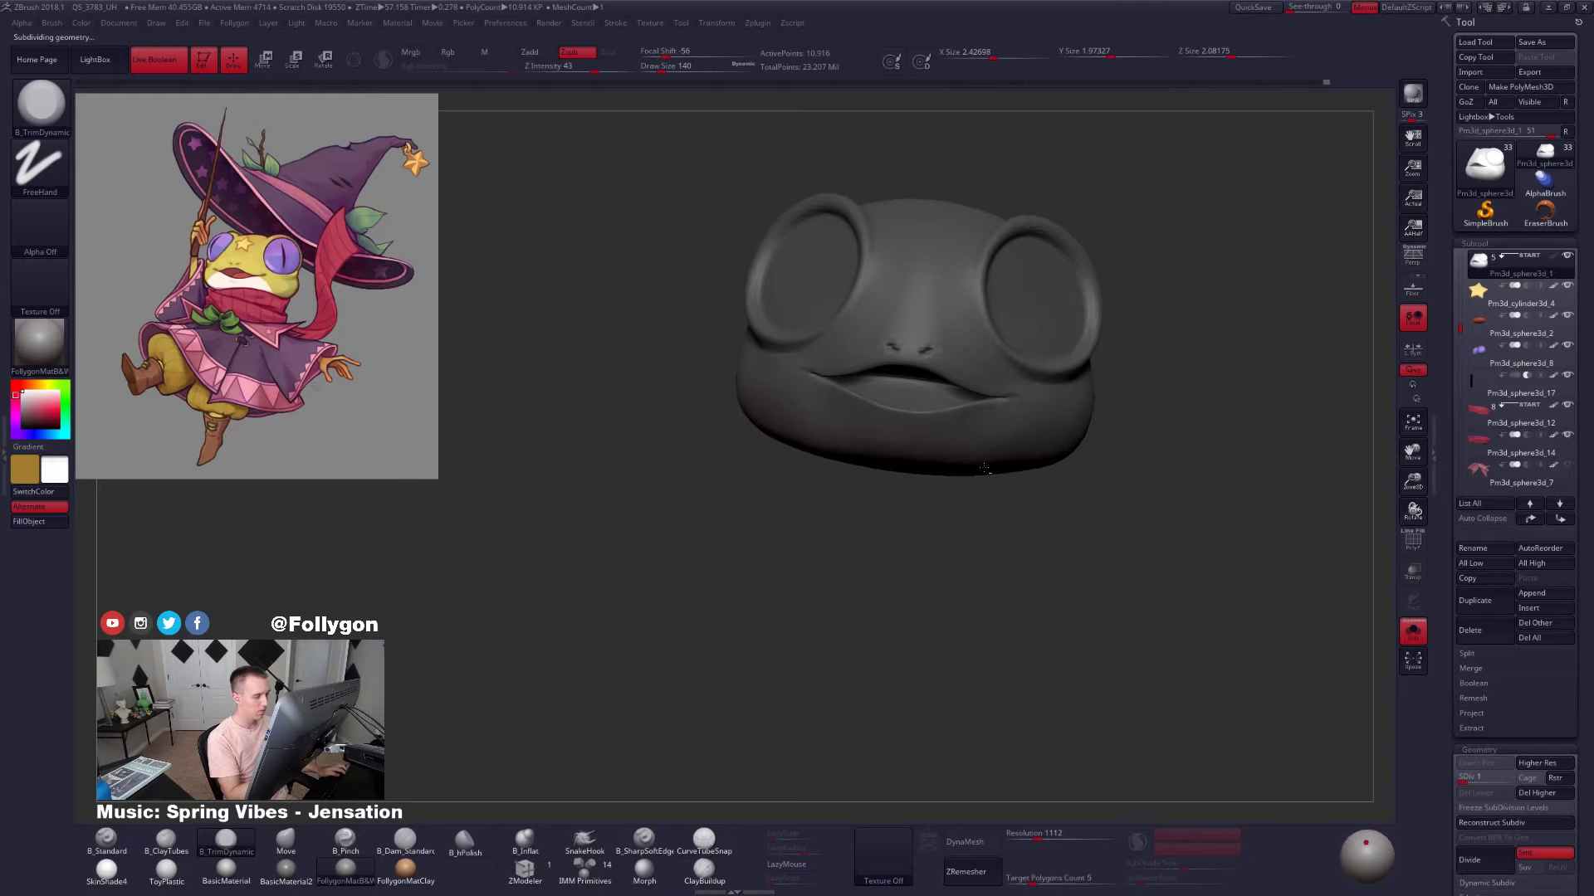
# Shift the unmasked lower jaw slightly upward with a Transpose Move line drawn down the face
pyautogui.press('w')
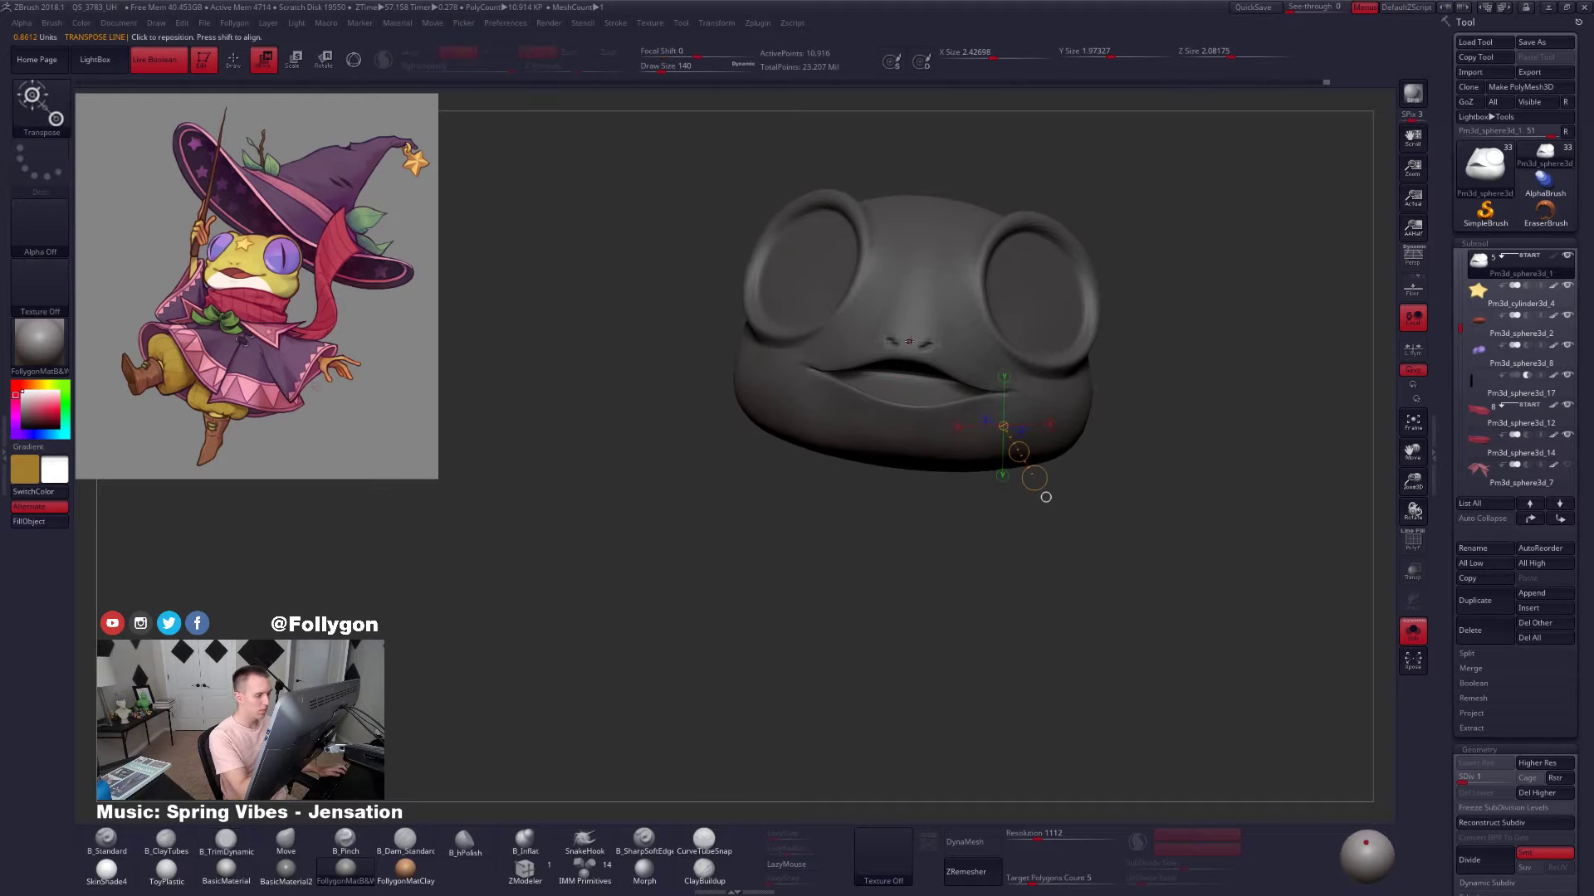
pyautogui.moveTo(909, 341); pyautogui.dragTo(877, 551)
pyautogui.moveTo(915, 278)
pyautogui.mouseDown()
pyautogui.moveTo(883, 528)
pyautogui.moveTo(1150, 483)
pyautogui.moveTo(938, 470)
pyautogui.mouseUp()
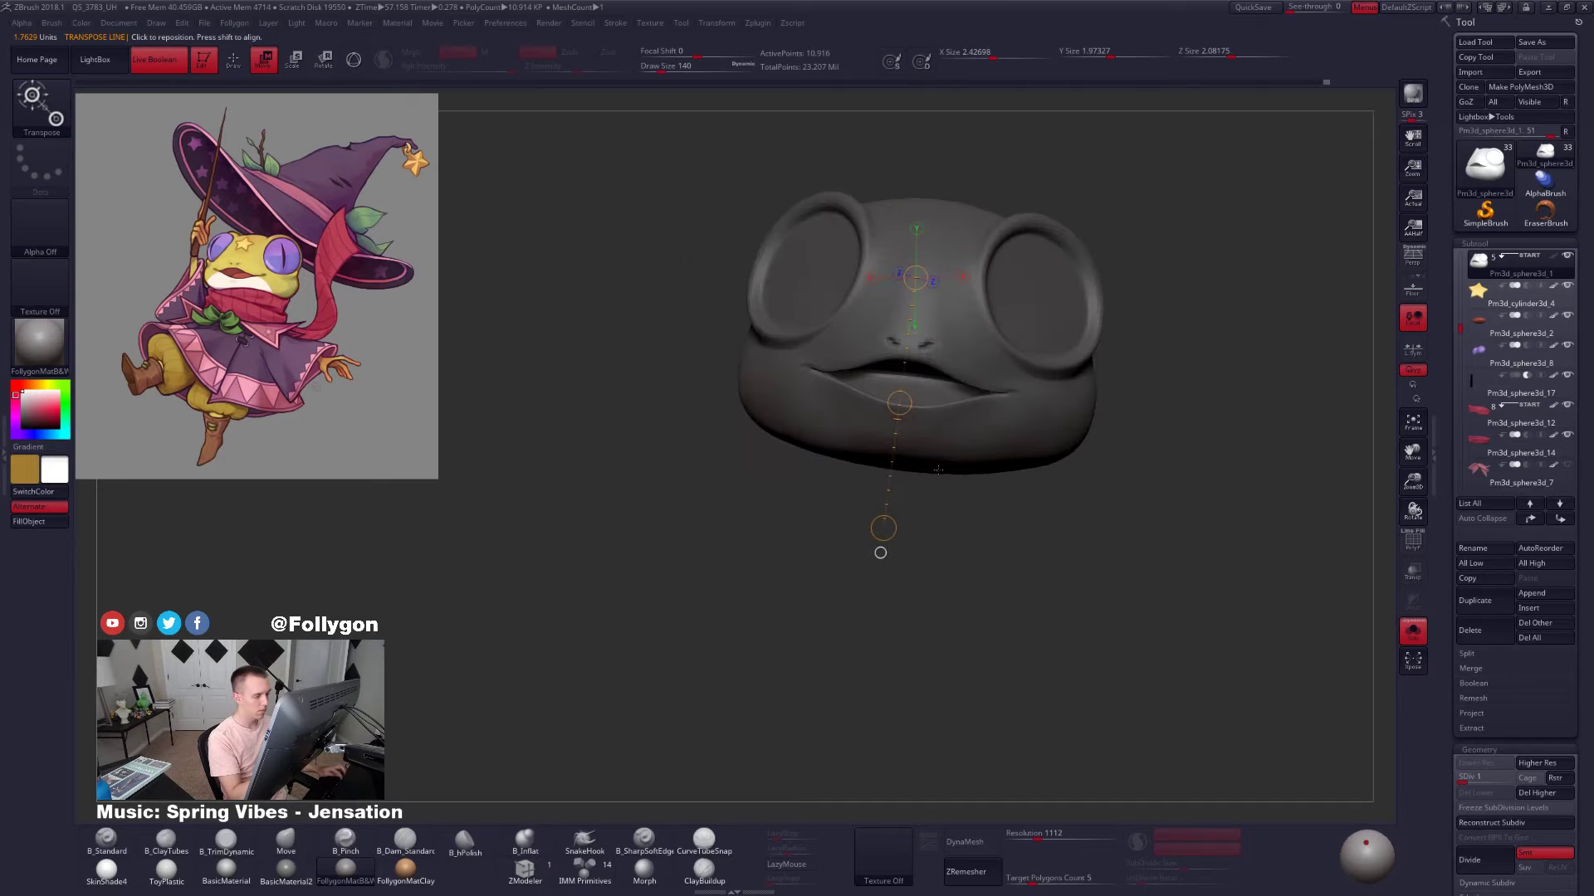
pyautogui.moveTo(900, 403); pyautogui.dragTo(900, 403)
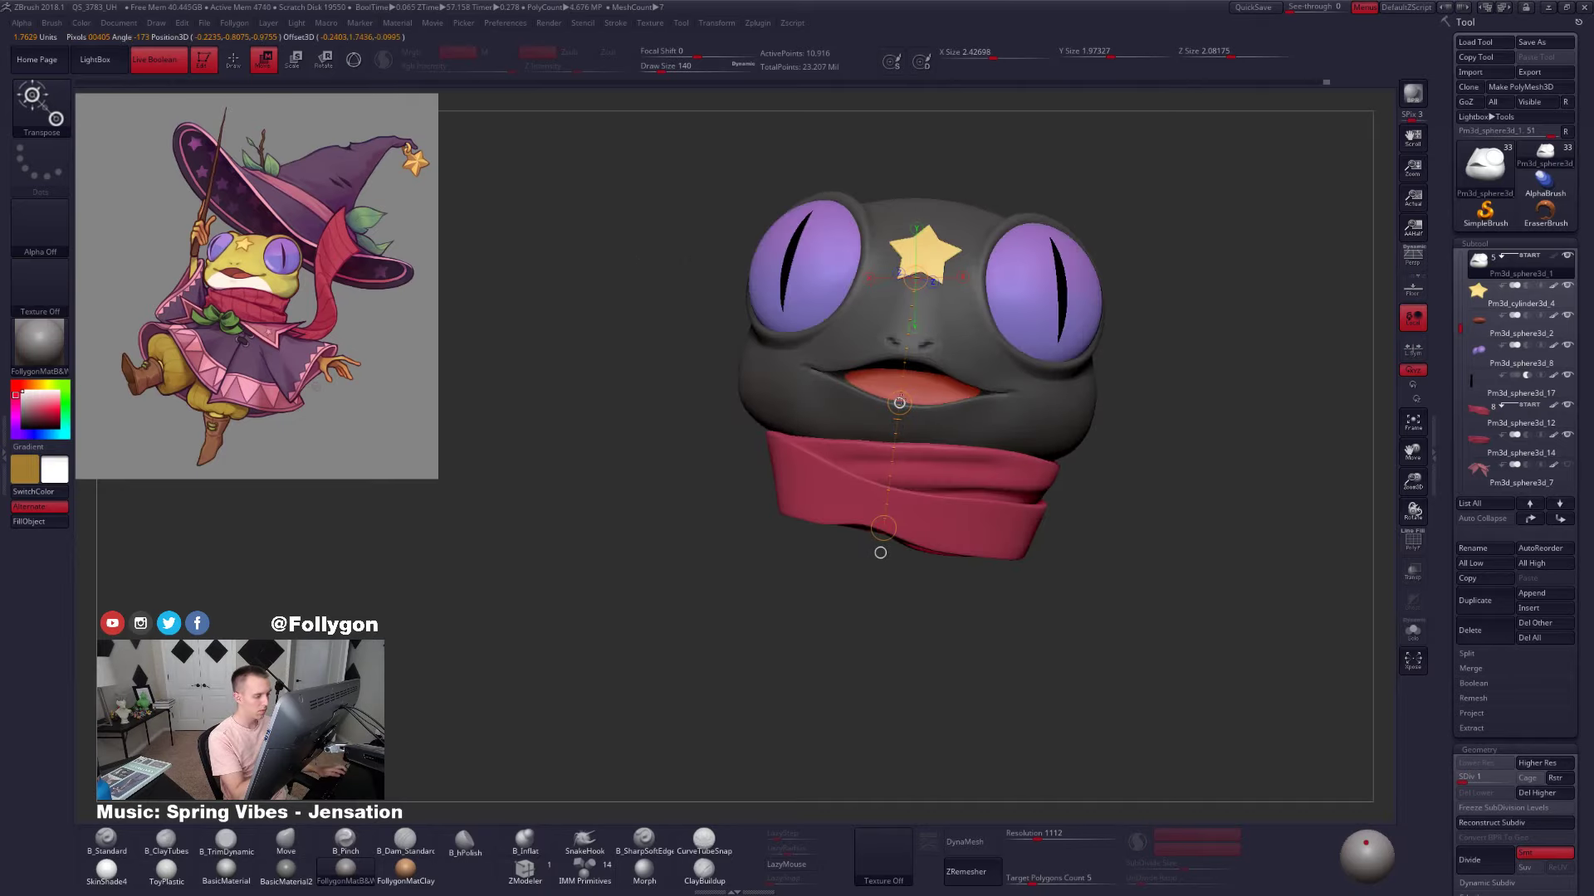
# Compare the head before and after the jaw move, both isolated and with the eyes, mouth and scarf shown
pyautogui.press('ctrl')
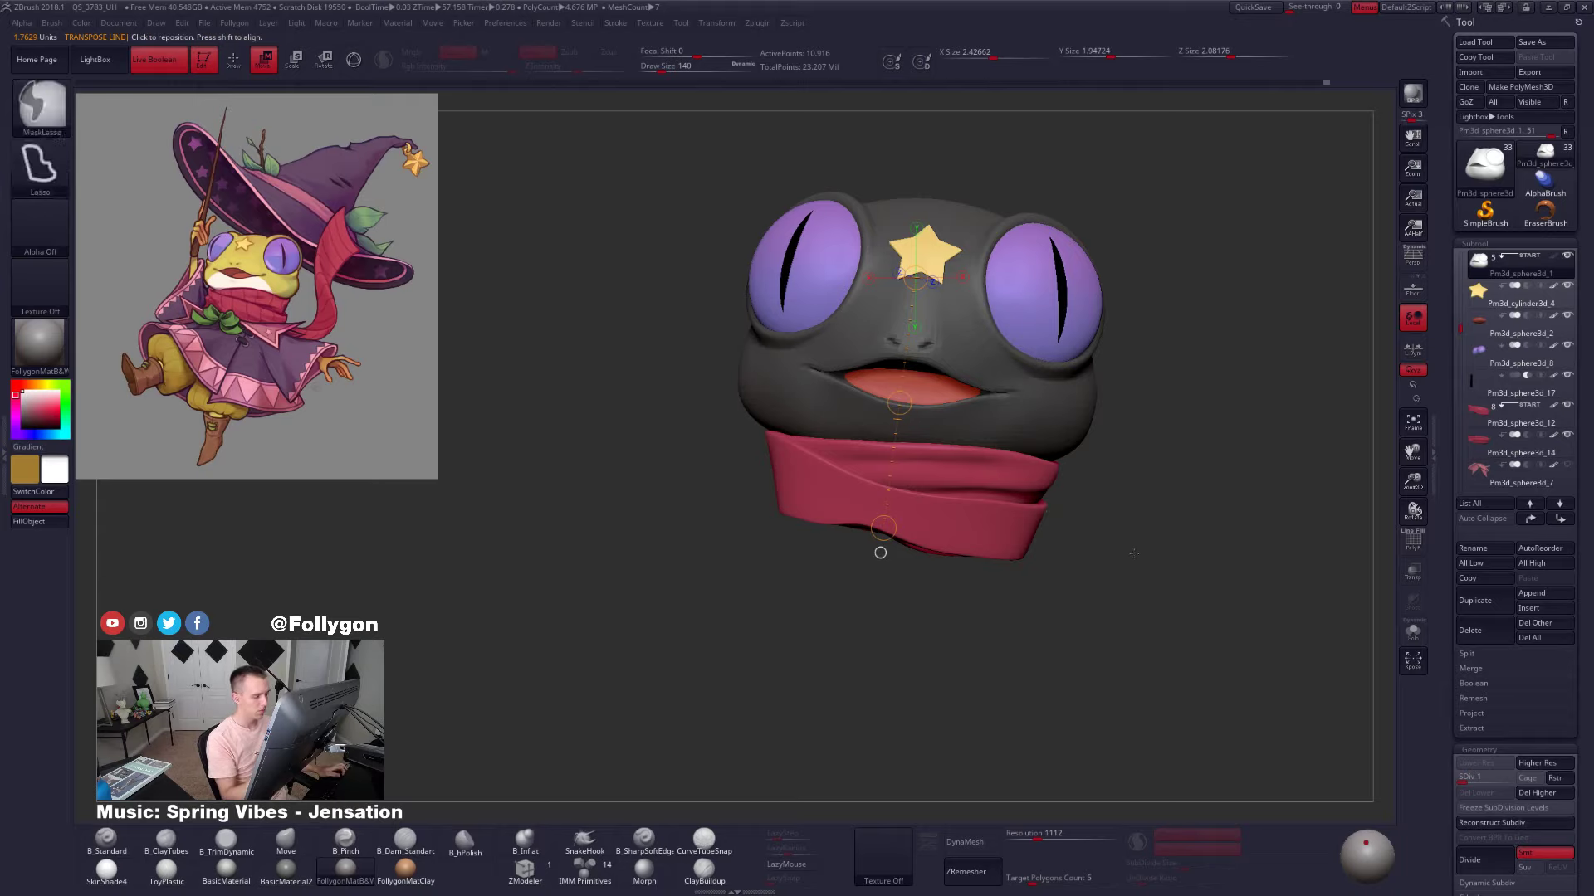
pyautogui.hotkey('ctrl', 'shift', 'z')
pyautogui.hotkey('ctrl', 'shift', 's')
pyautogui.hotkey('ctrl', 'z')
pyautogui.hotkey('ctrl', 'shift', 'z')
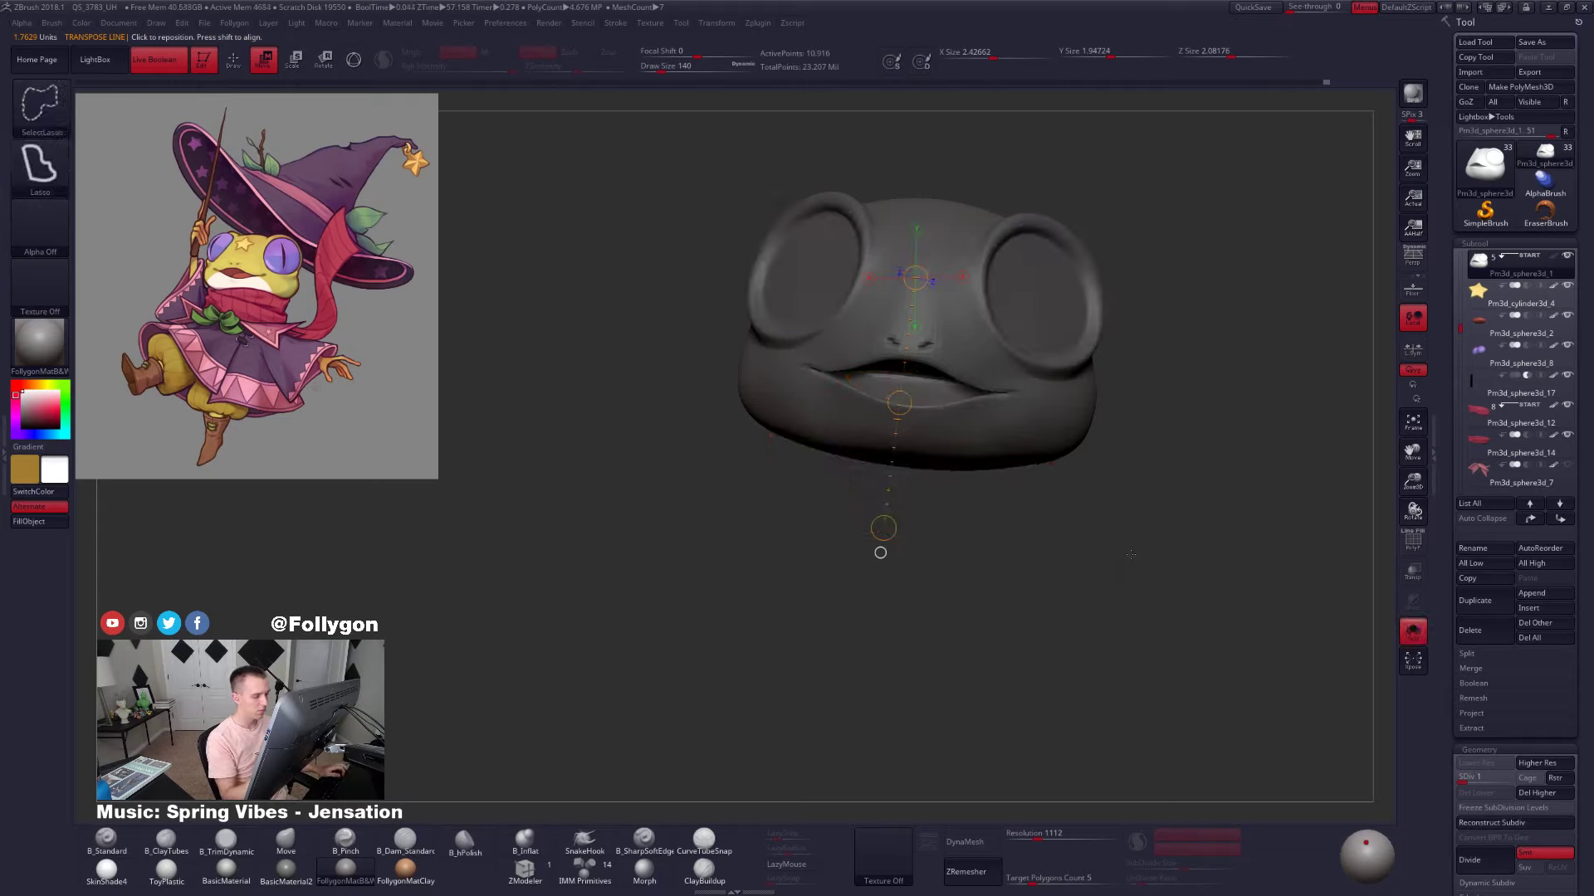
pyautogui.press('q')
pyautogui.moveTo(1121, 490); pyautogui.dragTo(1070, 488)
pyautogui.keyDown('alt'); pyautogui.moveTo(1201, 558); pyautogui.dragTo(1184, 548); pyautogui.keyUp('alt')
pyautogui.hotkey('ctrl', 'z')
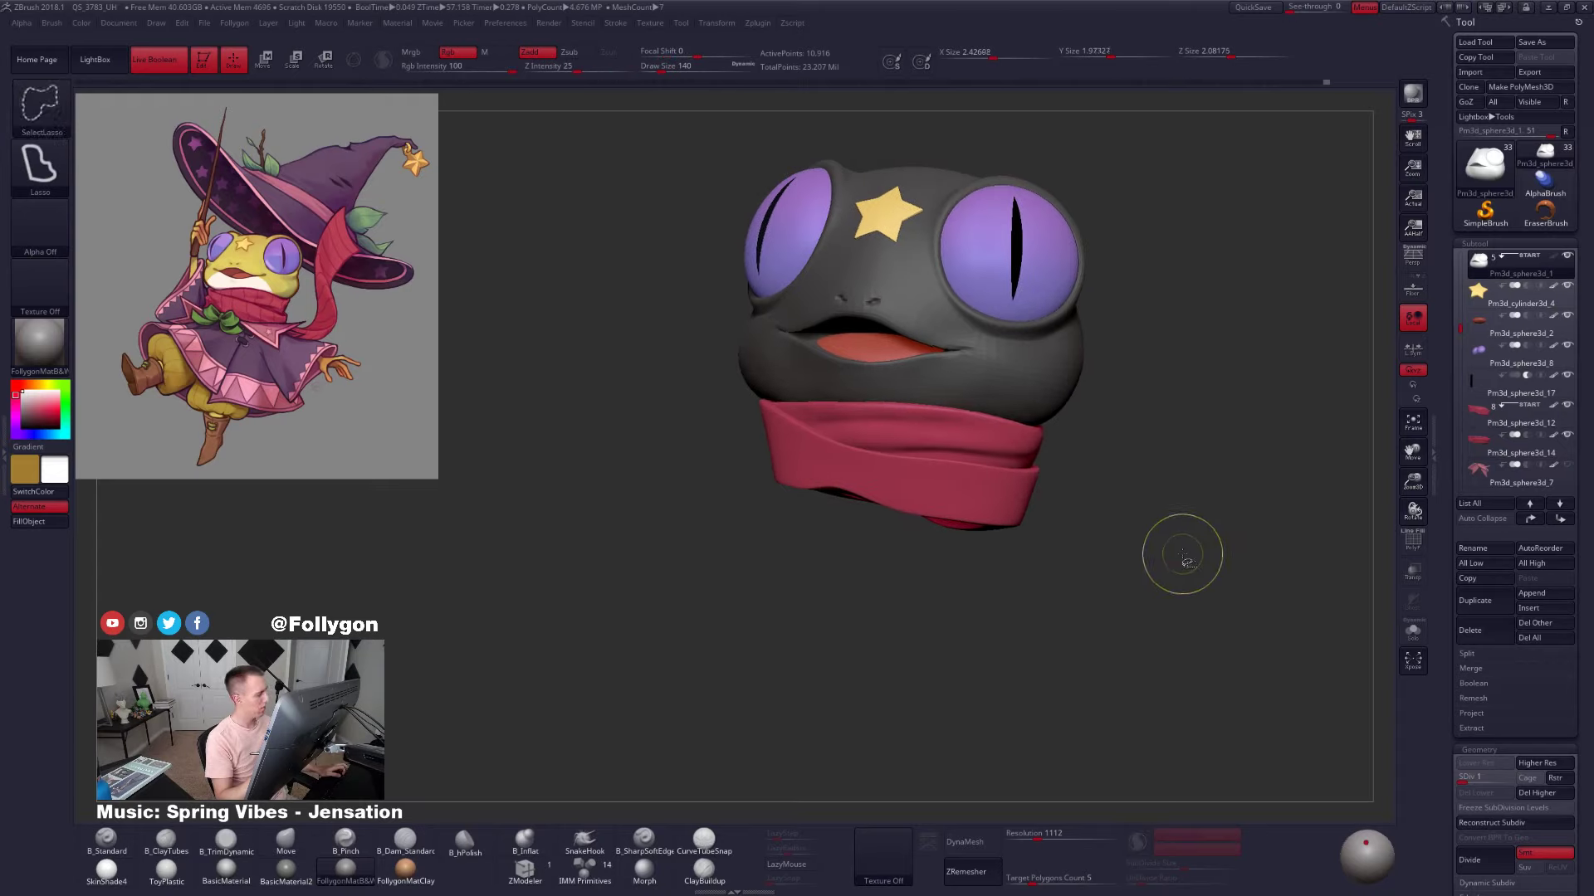
pyautogui.hotkey('ctrl', 'shift', 'z')
# Clear the mask and raise the isolated head to subdivision level 2
pyautogui.moveTo(1157, 510)
pyautogui.keyDown('ctrl'); pyautogui.mouseDown()
pyautogui.moveTo(1149, 545)
pyautogui.moveTo(1063, 468)
pyautogui.moveTo(1108, 470)
pyautogui.mouseUp(); pyautogui.keyUp('ctrl')
pyautogui.press('d')
pyautogui.moveTo(797, 508)
pyautogui.mouseDown()
pyautogui.moveTo(743, 498)
pyautogui.moveTo(911, 434)
pyautogui.moveTo(910, 456)
pyautogui.moveTo(1021, 452)
pyautogui.moveTo(1021, 486)
pyautogui.mouseUp()
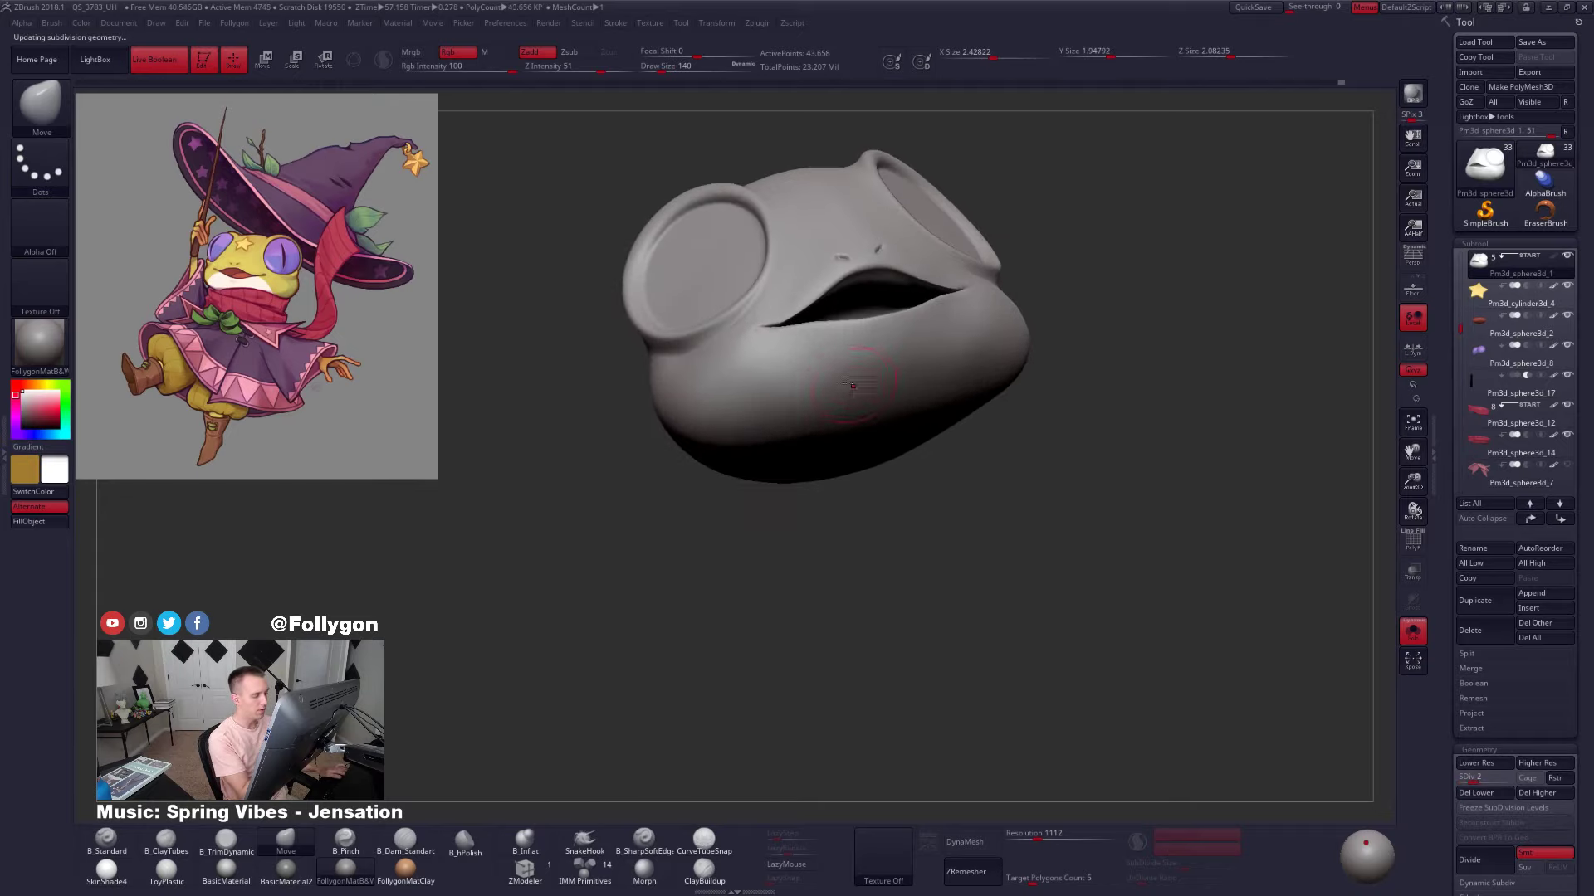
# Select B_TrimDynamic at draw size 203, then flatten and smooth the chin and cheeks below the mouth
pyautogui.press('b')
pyautogui.press('c')
pyautogui.press('t')
pyautogui.press('space')
pyautogui.moveTo(853, 380)
pyautogui.mouseDown()
pyautogui.moveTo(773, 383)
pyautogui.moveTo(859, 366)
pyautogui.mouseUp()
pyautogui.press('b')
pyautogui.press('t')
pyautogui.press('d')
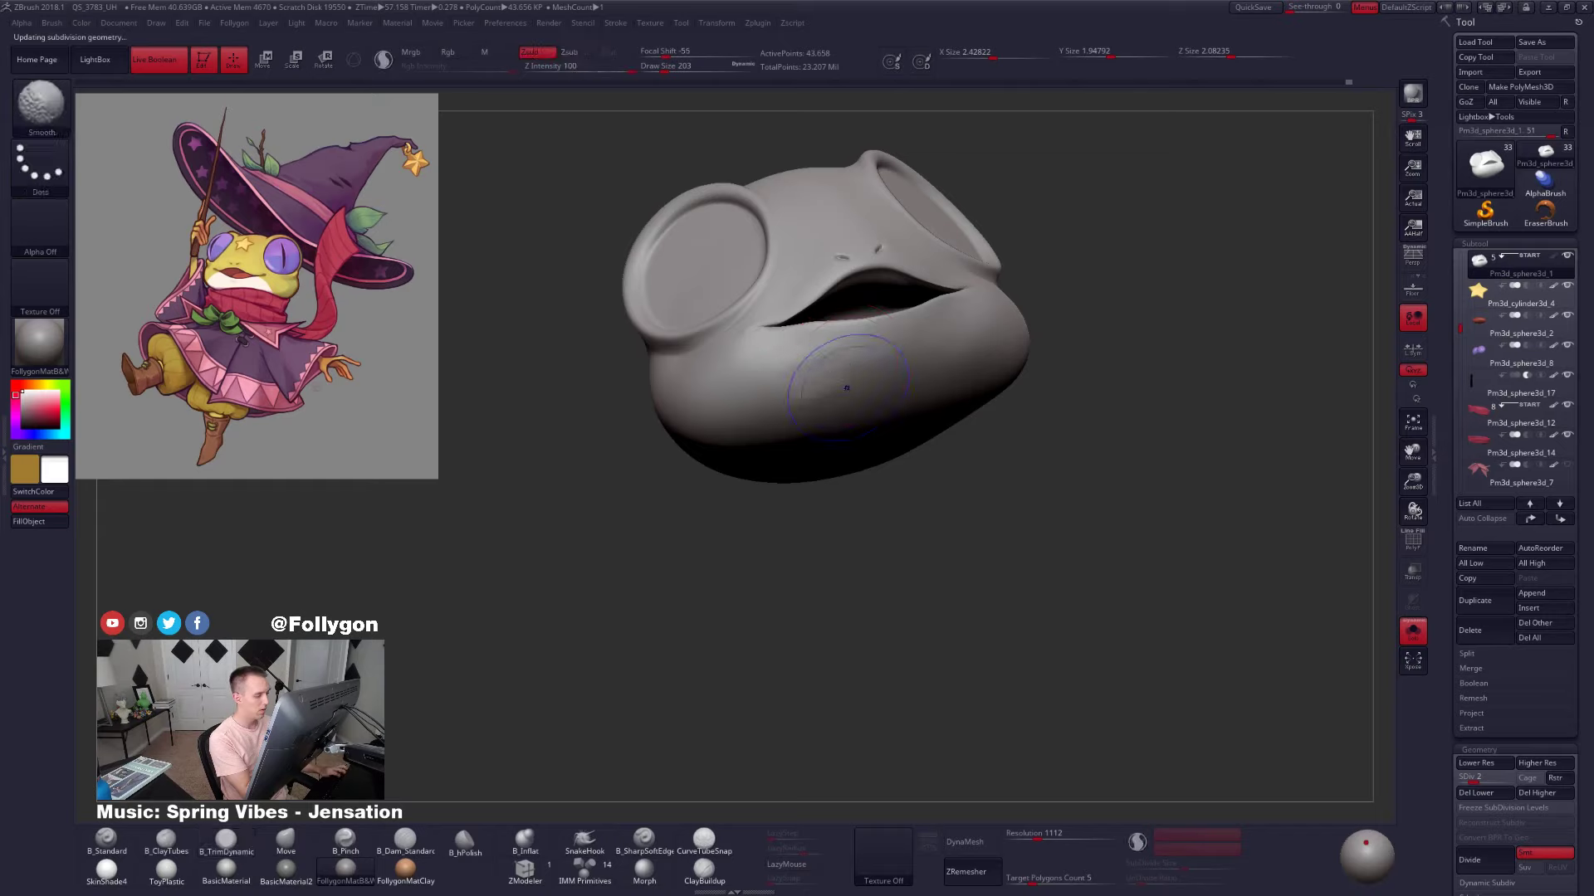
pyautogui.moveTo(801, 374); pyautogui.dragTo(872, 365, button='right')
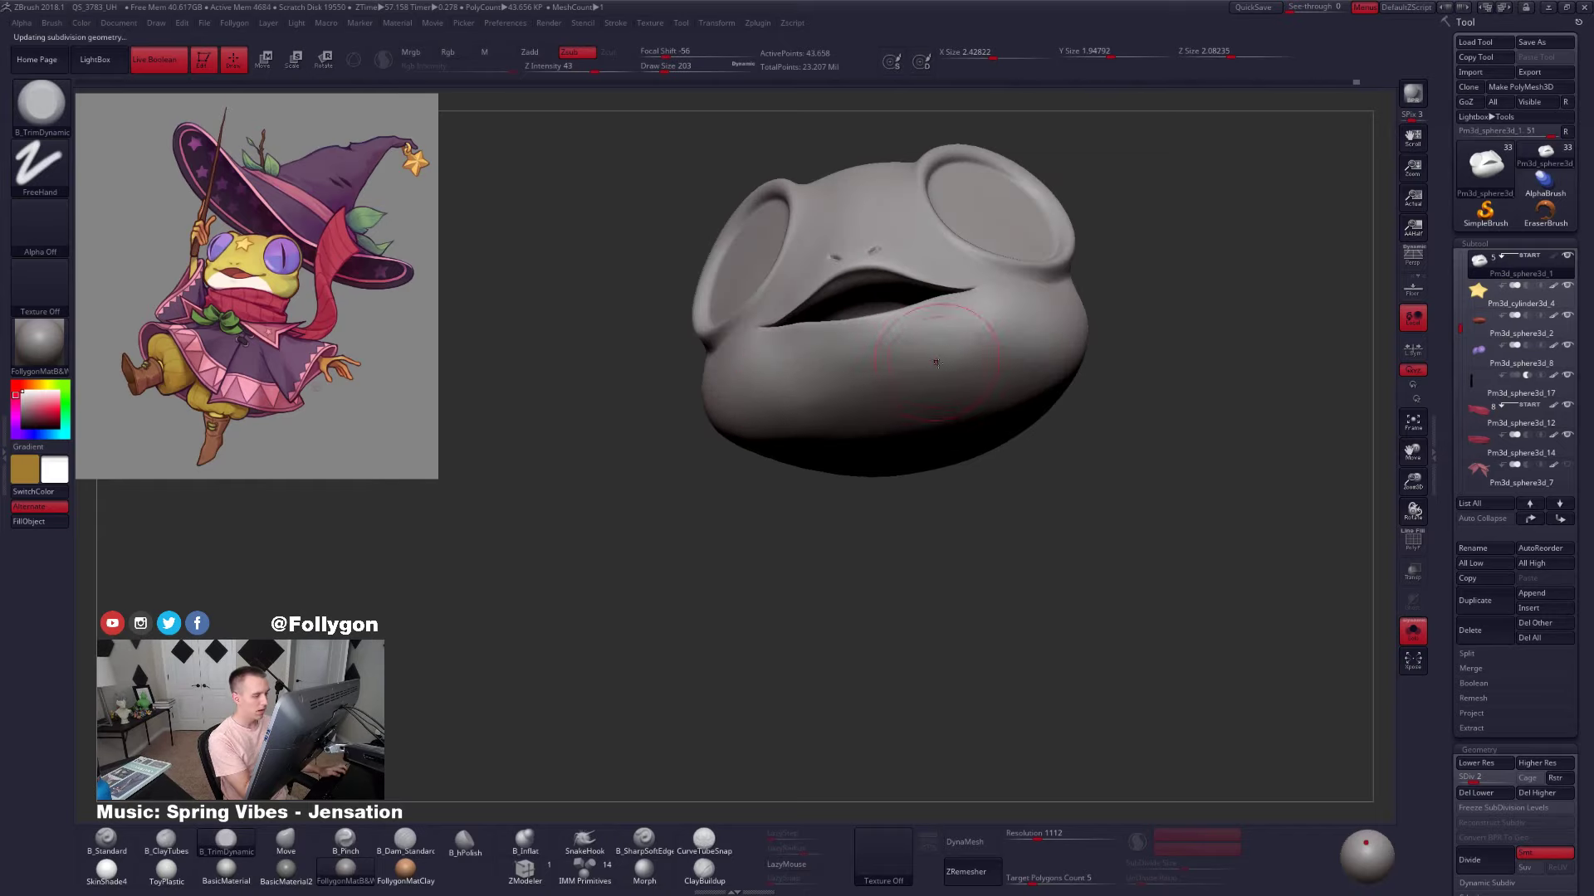
pyautogui.keyDown('shift'); pyautogui.moveTo(980, 336); pyautogui.dragTo(932, 373); pyautogui.keyUp('shift')
pyautogui.moveTo(793, 425)
pyautogui.mouseDown(button='right')
pyautogui.moveTo(801, 402)
pyautogui.moveTo(863, 407)
pyautogui.moveTo(805, 427)
pyautogui.moveTo(950, 409)
pyautogui.moveTo(852, 404)
pyautogui.moveTo(873, 401)
pyautogui.mouseUp(button='right')
# Smooth the lower jaw at subdivision level 3 with draw size 113, and raise the head to level 4
pyautogui.press('d')
pyautogui.press('space')
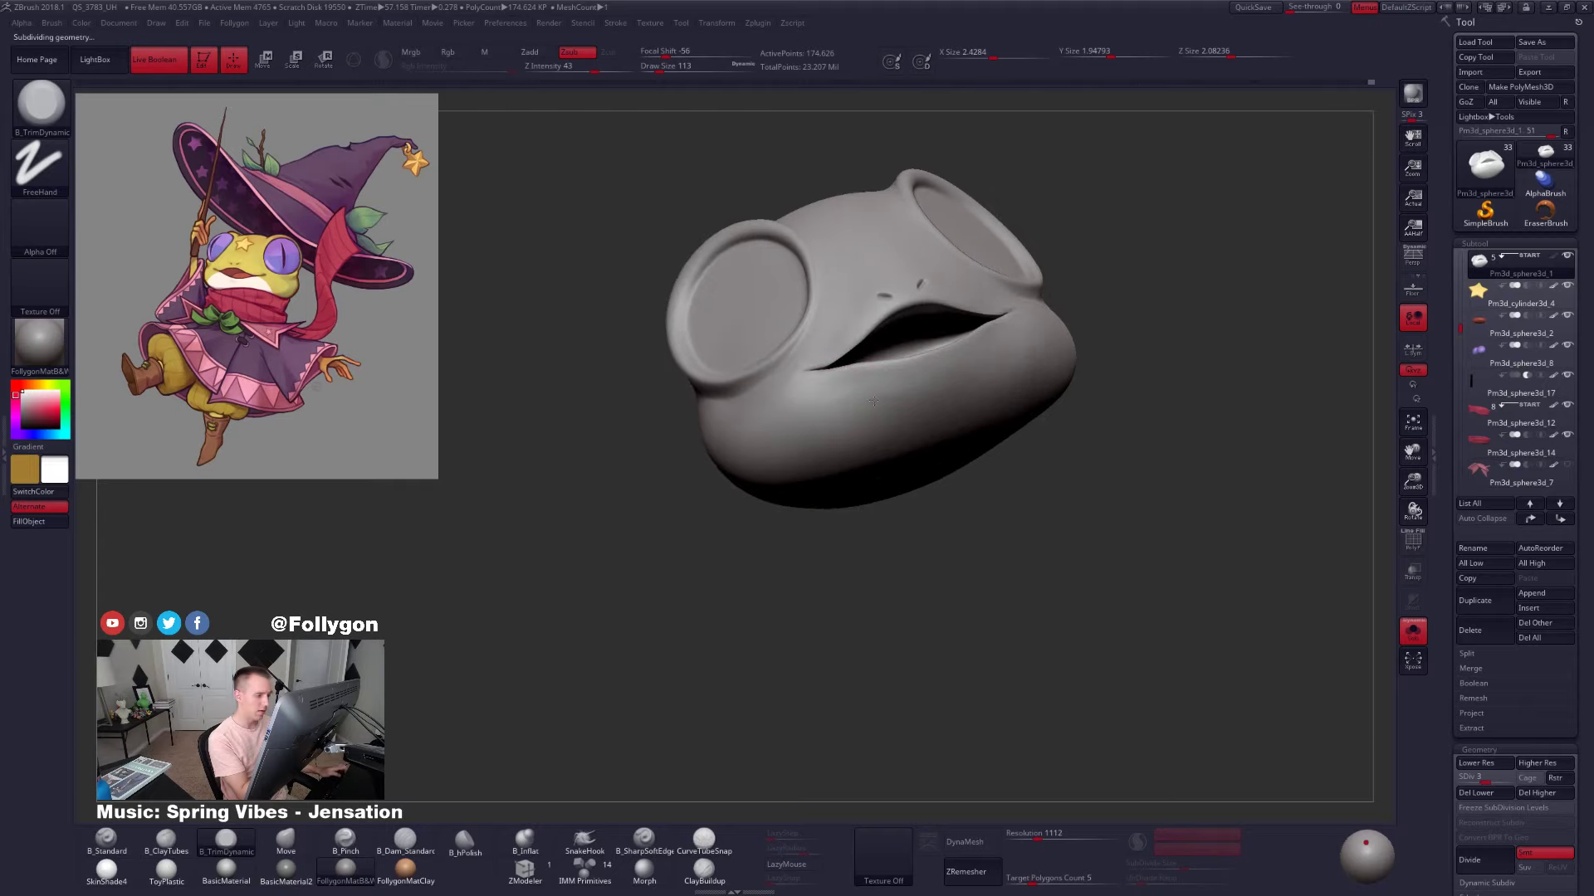
pyautogui.press('shift')
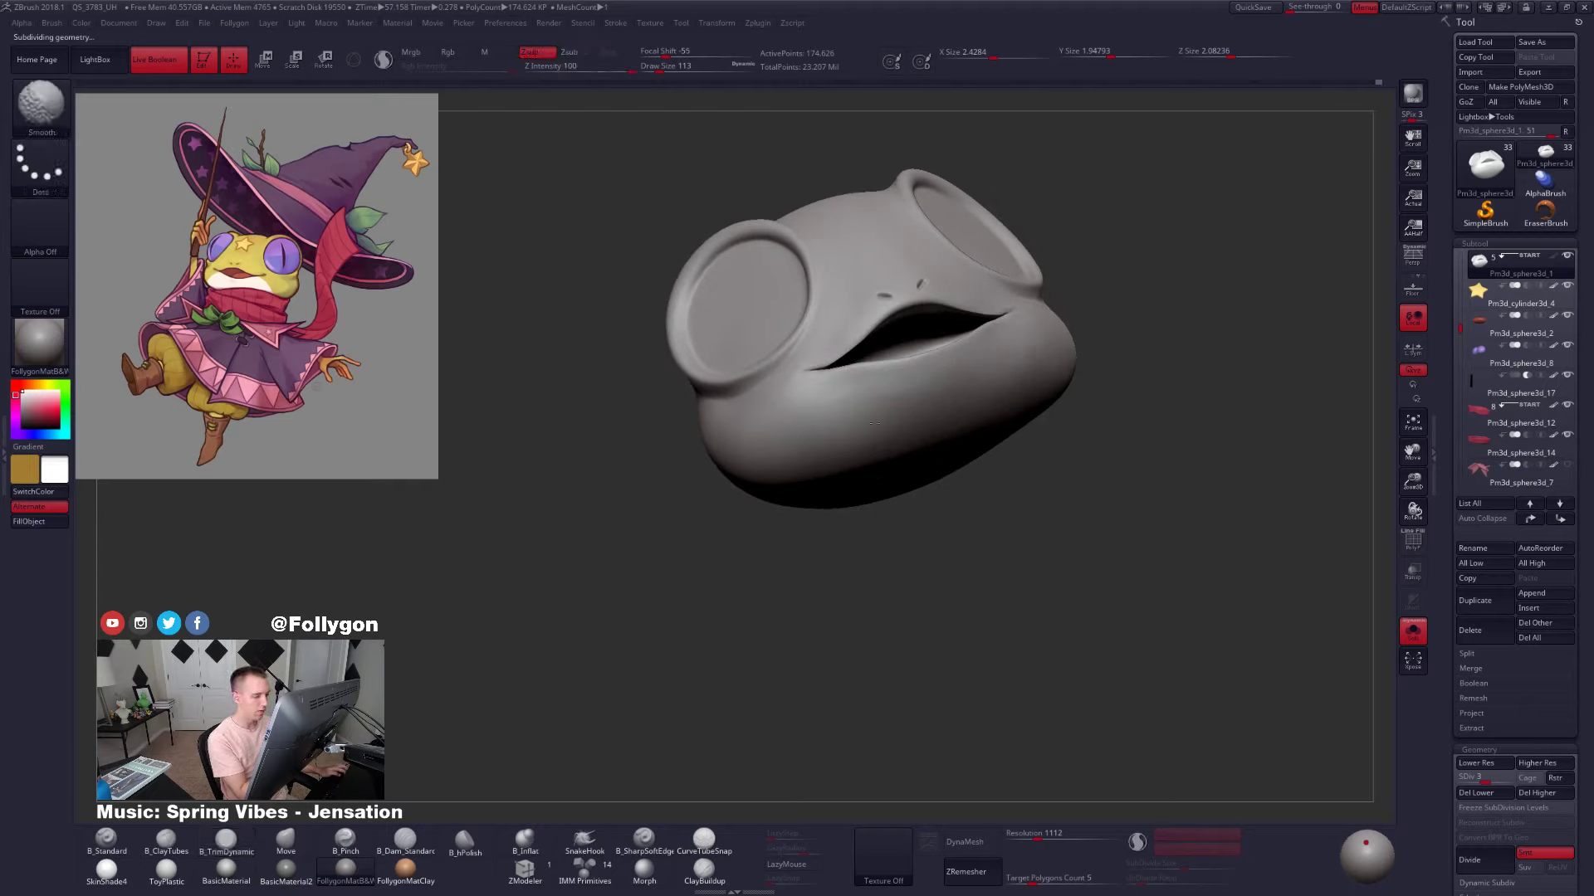
pyautogui.moveTo(953, 397); pyautogui.dragTo(884, 403, button='right')
pyautogui.press('d')
pyautogui.press('shift')
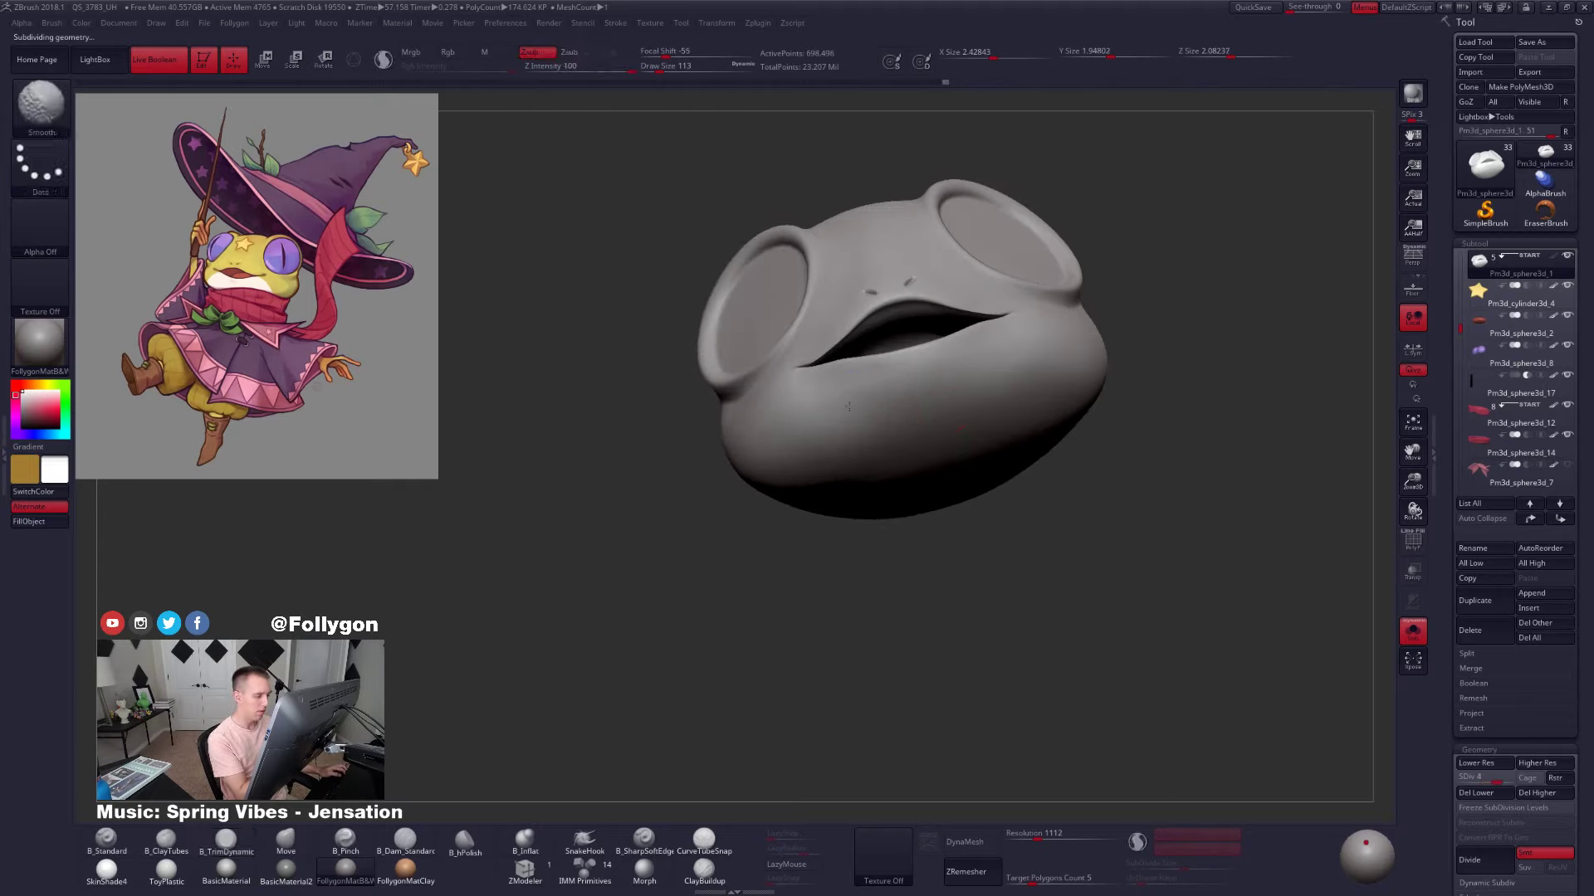
# Smooth the chin and the side of the jaw at subdivision level 4 with draw size 203
pyautogui.press('space')
pyautogui.moveTo(1066, 403); pyautogui.dragTo(1072, 403)
pyautogui.moveTo(1054, 397)
pyautogui.mouseDown(button='right')
pyautogui.moveTo(992, 408)
pyautogui.moveTo(1021, 388)
pyautogui.moveTo(996, 365)
pyautogui.moveTo(1017, 465)
pyautogui.moveTo(1055, 491)
pyautogui.moveTo(1005, 479)
pyautogui.mouseUp(button='right')
pyautogui.press('shift')
pyautogui.press('shift')
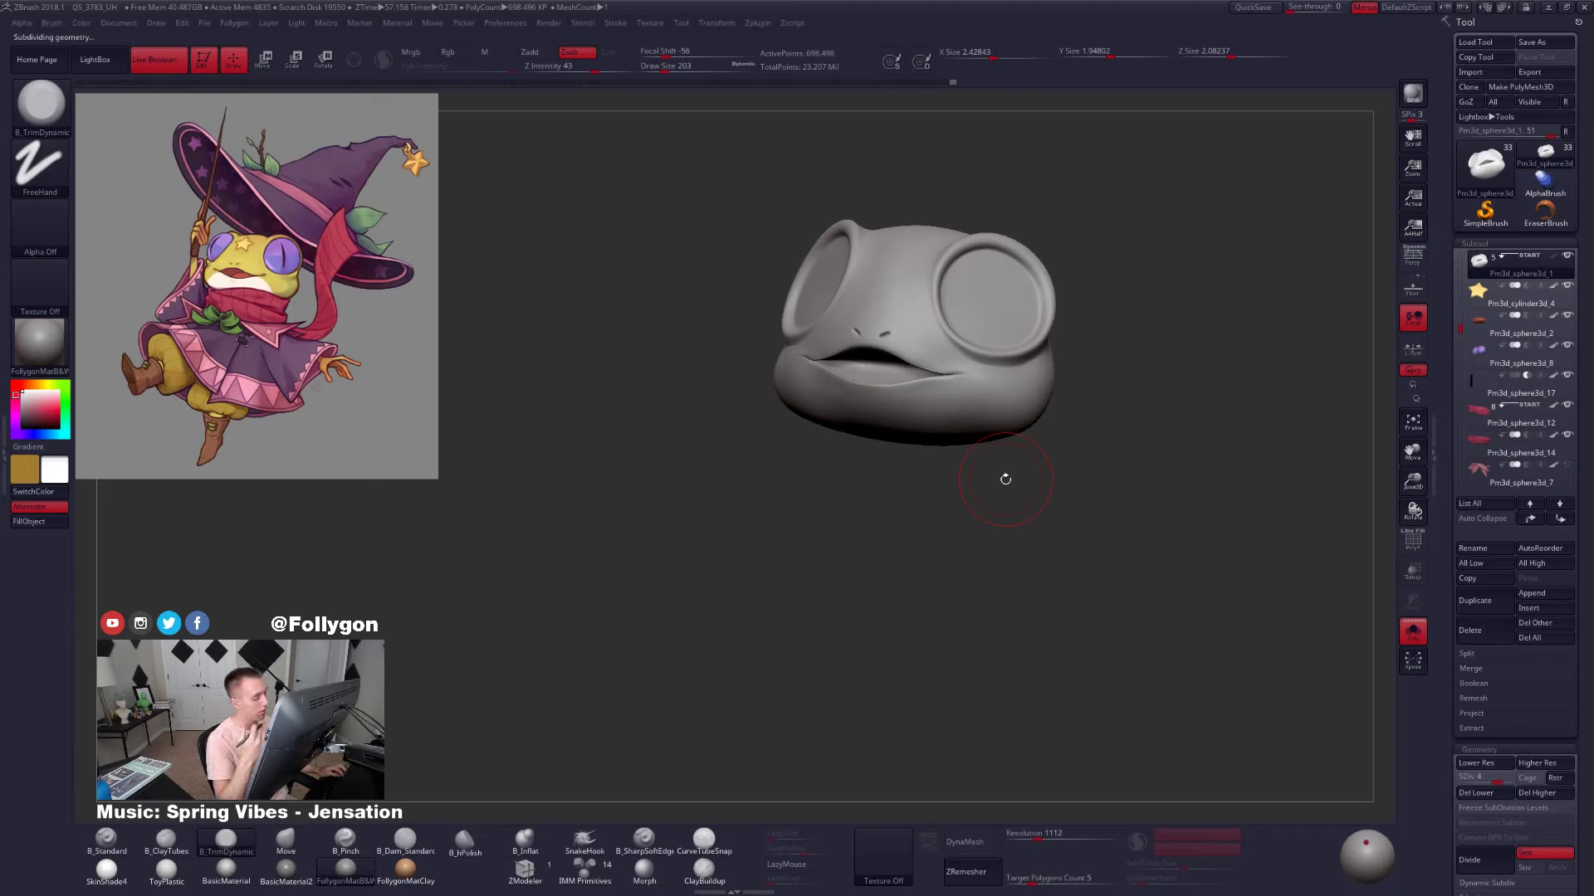
# Smooth the underside of the chin with draw size 150 and lower the head to subdivision level 2
pyautogui.press('space')
pyautogui.click(965, 411)
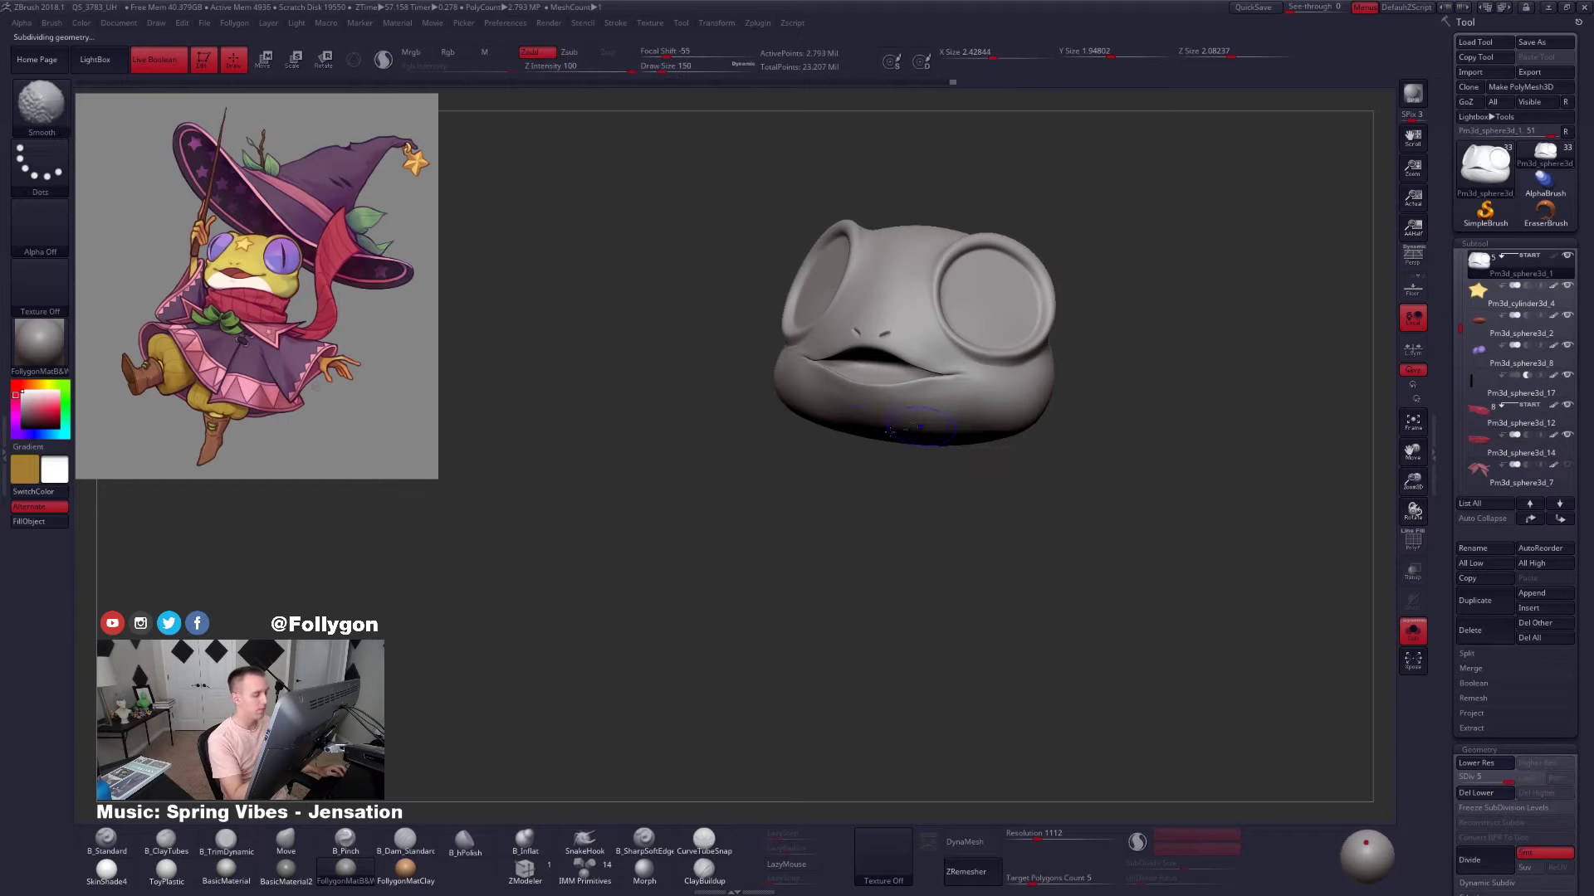
pyautogui.hotkey('shift', 'd')
pyautogui.hotkey('shift', 'd')
pyautogui.moveTo(988, 442)
pyautogui.mouseDown(button='right')
pyautogui.moveTo(955, 423)
pyautogui.moveTo(950, 436)
pyautogui.moveTo(1009, 423)
pyautogui.moveTo(963, 461)
pyautogui.moveTo(934, 370)
pyautogui.mouseUp(button='right')
pyautogui.hotkey('shift', 'd')
# Refine the cheek below the mouth corner with draw size 88 and raise the head to subdivision level 3
pyautogui.press('space')
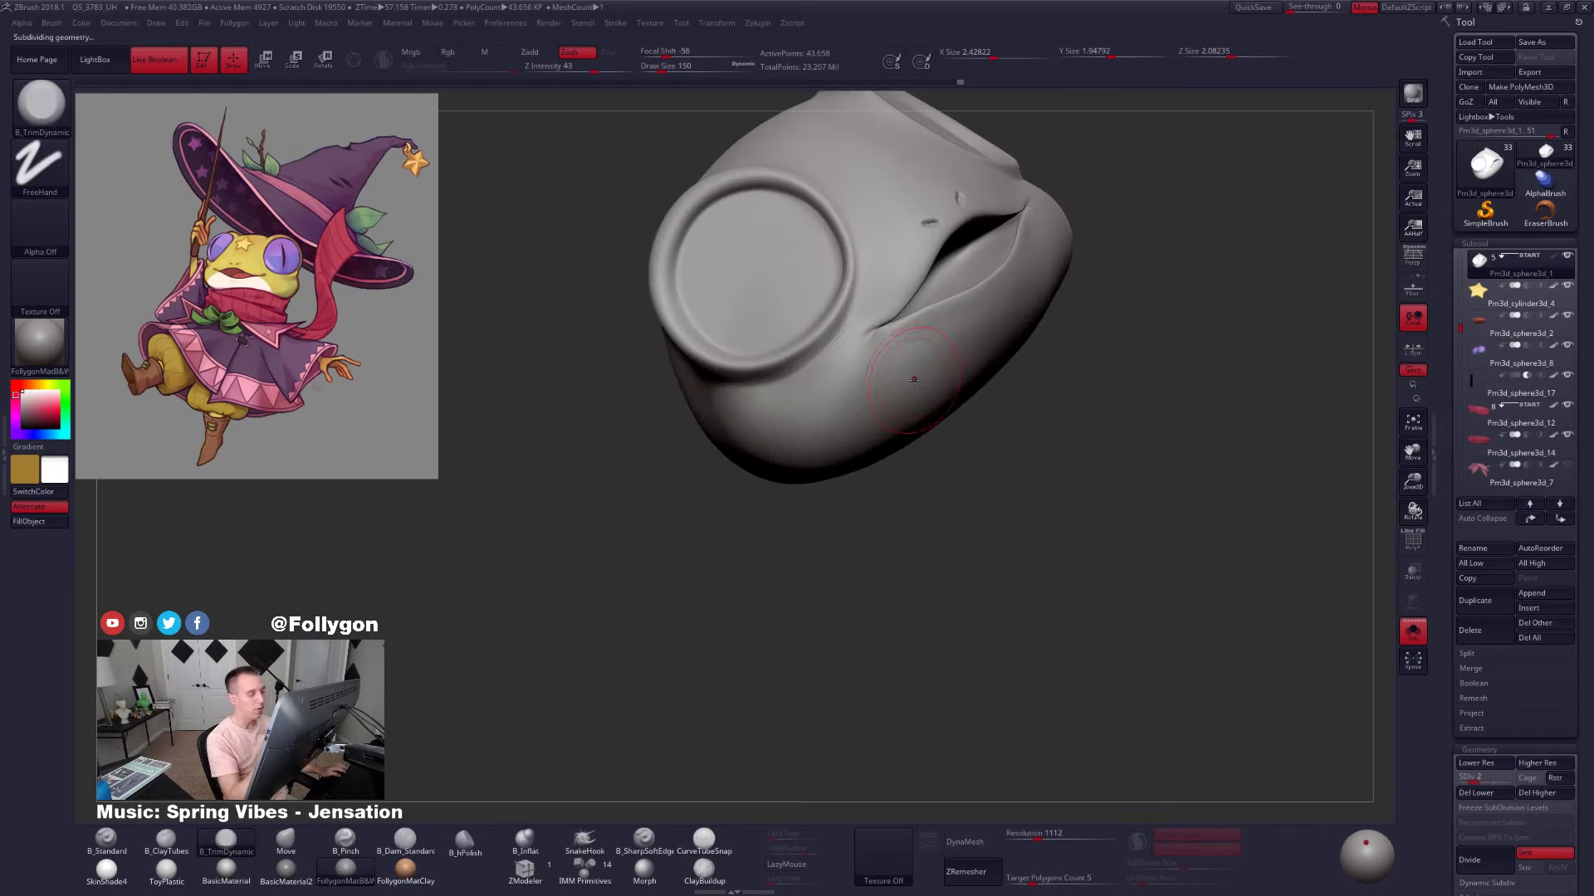
pyautogui.press('space')
pyautogui.click(934, 359)
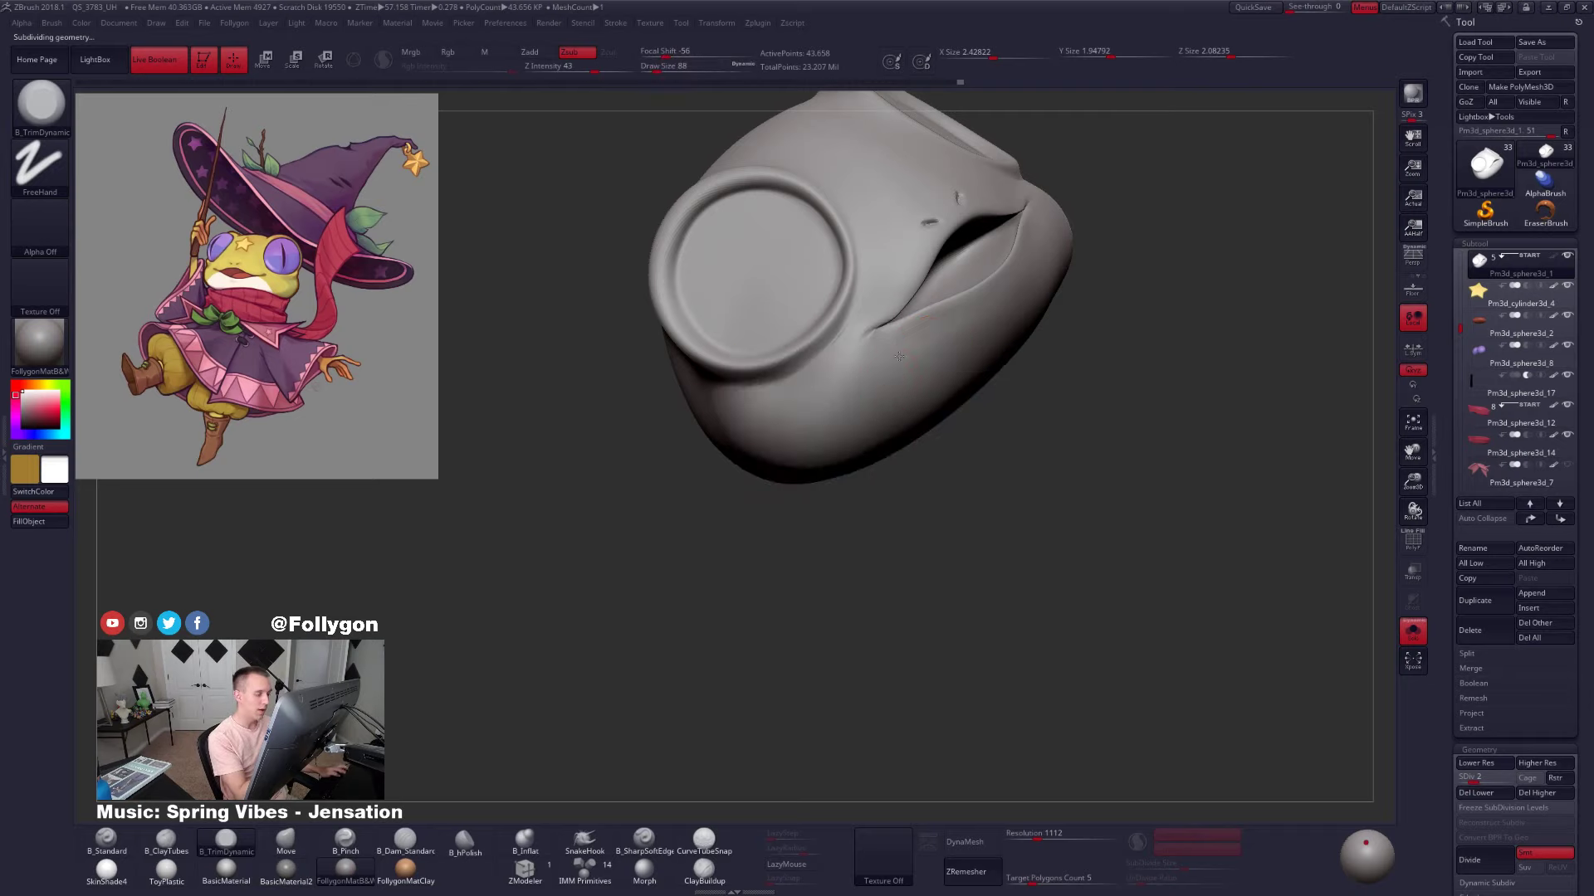
pyautogui.press('shift')
pyautogui.press('d')
pyautogui.moveTo(967, 460)
pyautogui.mouseDown()
pyautogui.moveTo(938, 494)
pyautogui.moveTo(960, 531)
pyautogui.moveTo(1021, 537)
pyautogui.moveTo(933, 500)
pyautogui.mouseUp()
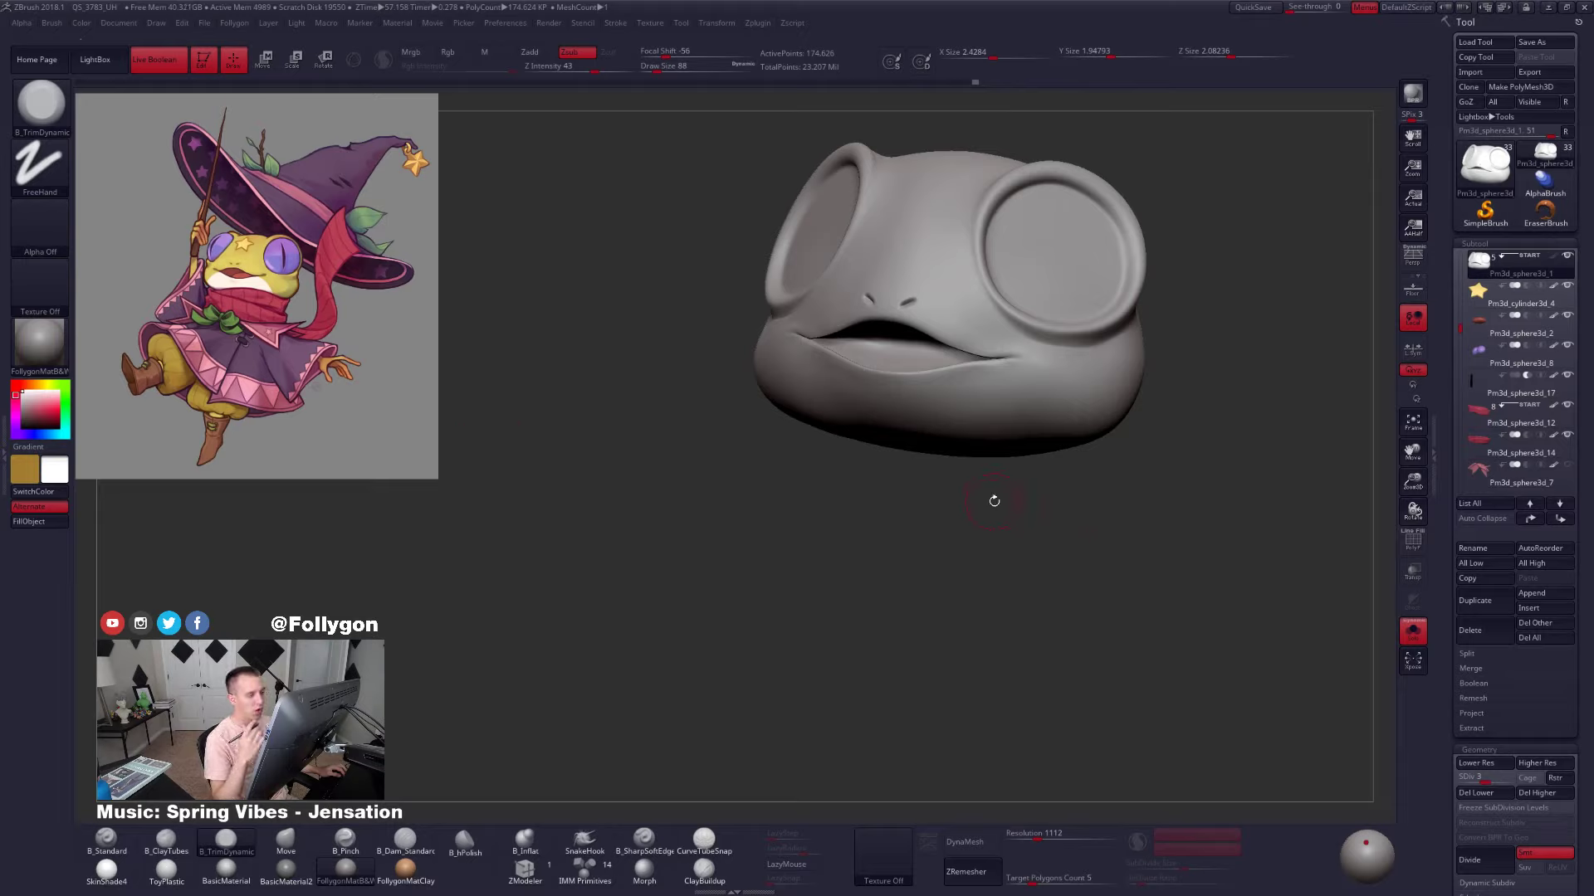
# Lower the head to subdivision level 1 and smooth the jaw while stepping back up to level 3, using draw size 140
pyautogui.moveTo(982, 475); pyautogui.dragTo(999, 436)
pyautogui.hotkey('shift', 'd')
pyautogui.hotkey('shift', 'd')
pyautogui.moveTo(913, 490); pyautogui.dragTo(942, 401)
pyautogui.keyDown('alt'); pyautogui.moveTo(942, 401); pyautogui.dragTo(954, 385, button='right'); pyautogui.keyUp('alt')
pyautogui.press('shift')
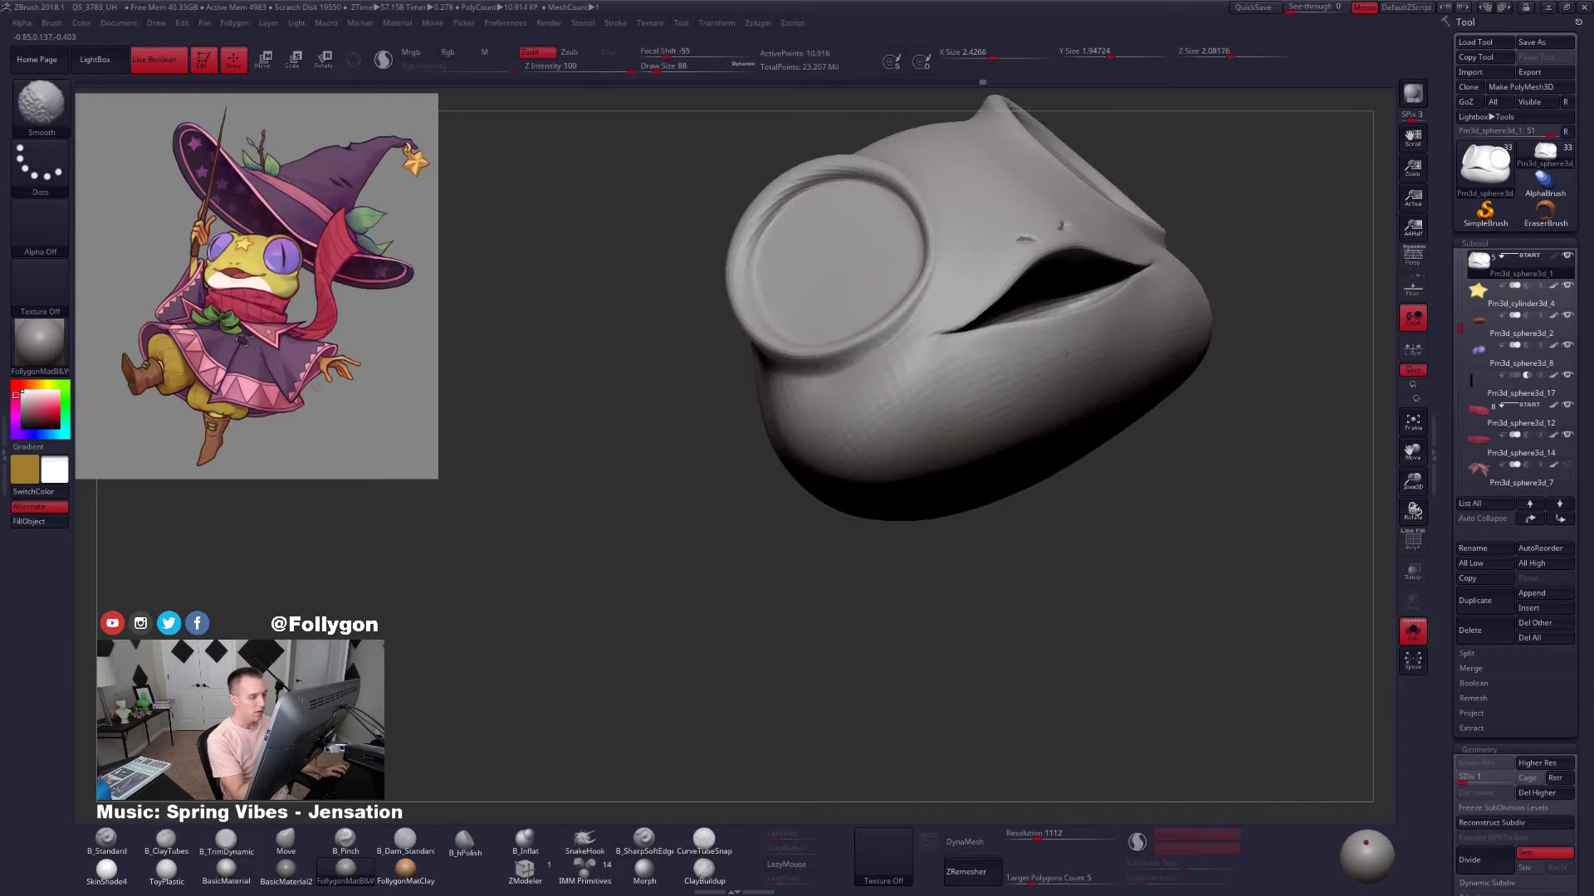
pyautogui.hotkey('ctrl', 'd')
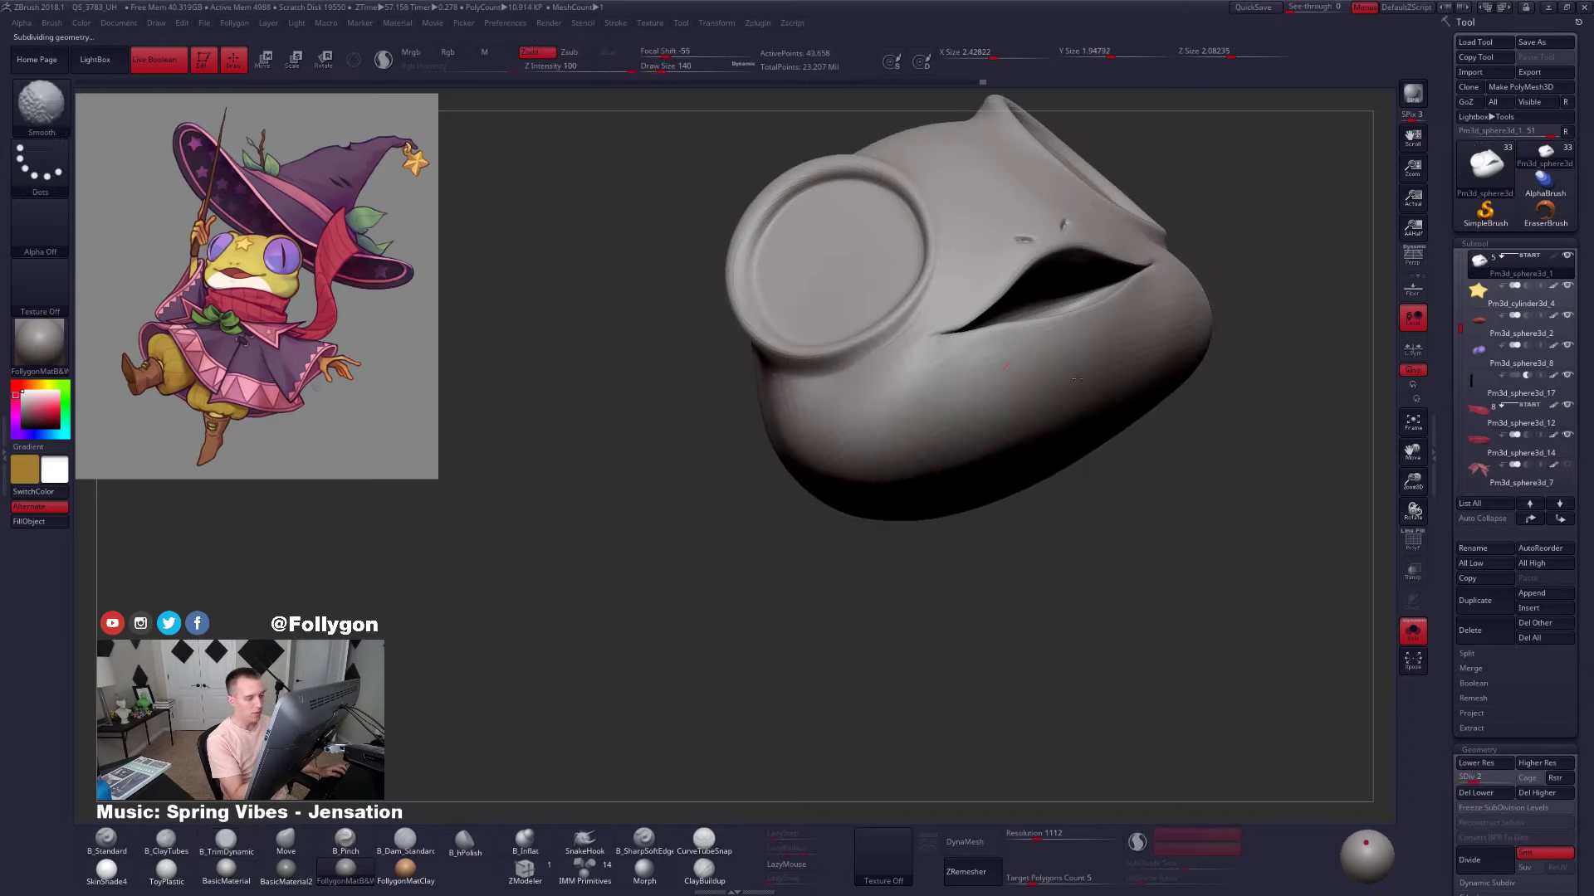
pyautogui.moveTo(1074, 429); pyautogui.dragTo(1203, 426, button='right')
pyautogui.press('shift')
pyautogui.hotkey('ctrl', 'd')
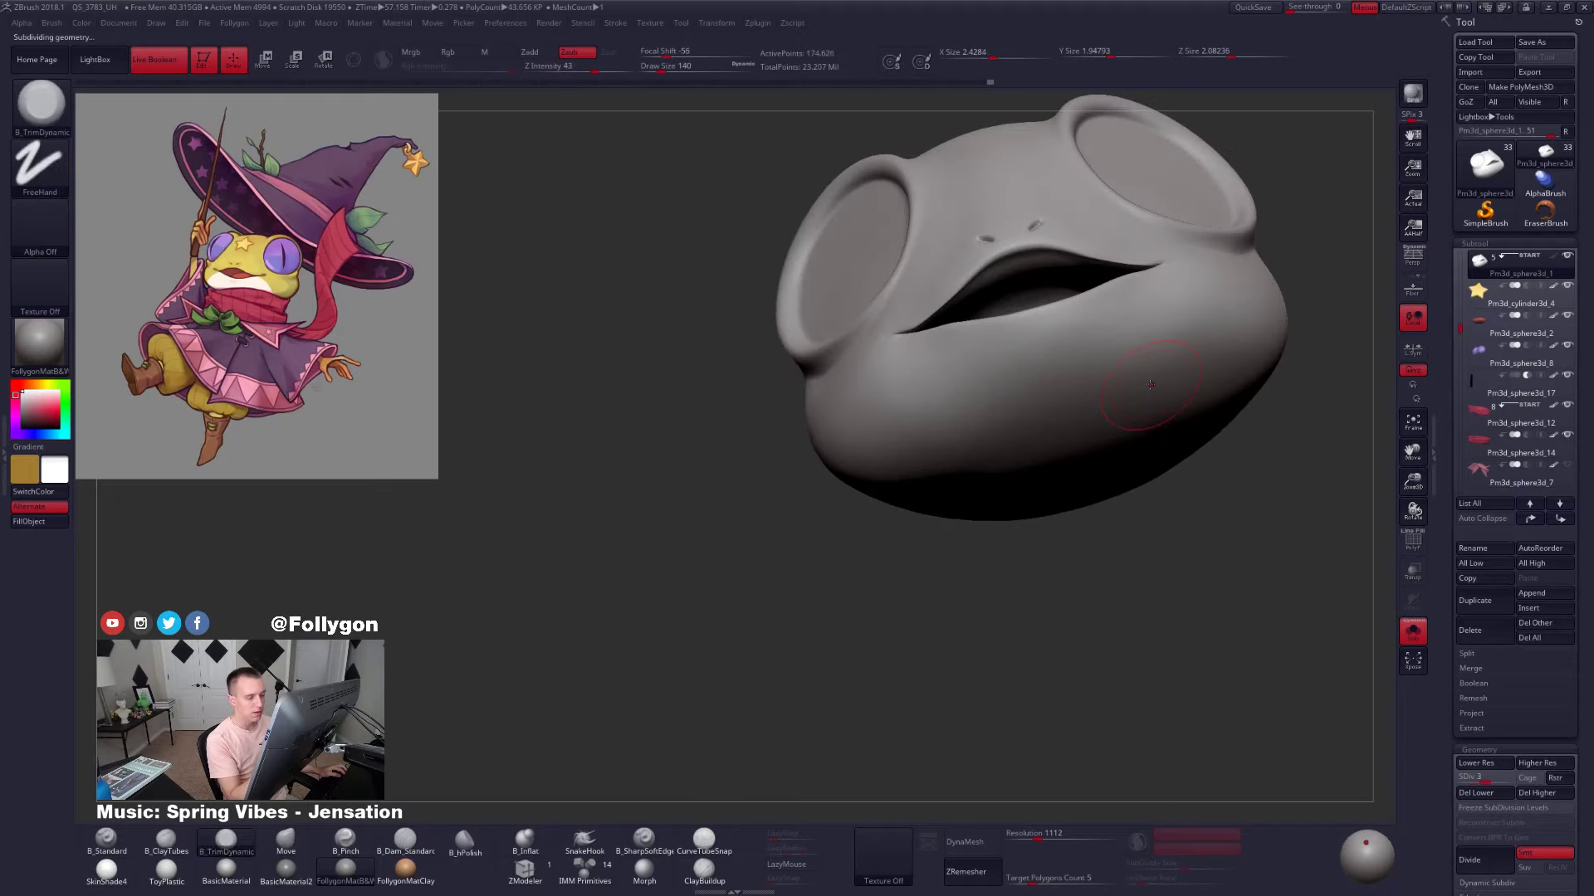
# Raise the head to subdivision level 5, turn off isolation, and check the mouth corner with the eyes and scarf shown
pyautogui.keyDown('ctrl'); pyautogui.moveTo(938, 465); pyautogui.dragTo(1024, 495, button='right'); pyautogui.keyUp('ctrl')
pyautogui.press('d')
pyautogui.press('d')
pyautogui.moveTo(971, 434)
pyautogui.keyDown('ctrl'); pyautogui.mouseDown(button='right')
pyautogui.moveTo(979, 403)
pyautogui.moveTo(993, 433)
pyautogui.mouseUp(button='right'); pyautogui.keyUp('ctrl')
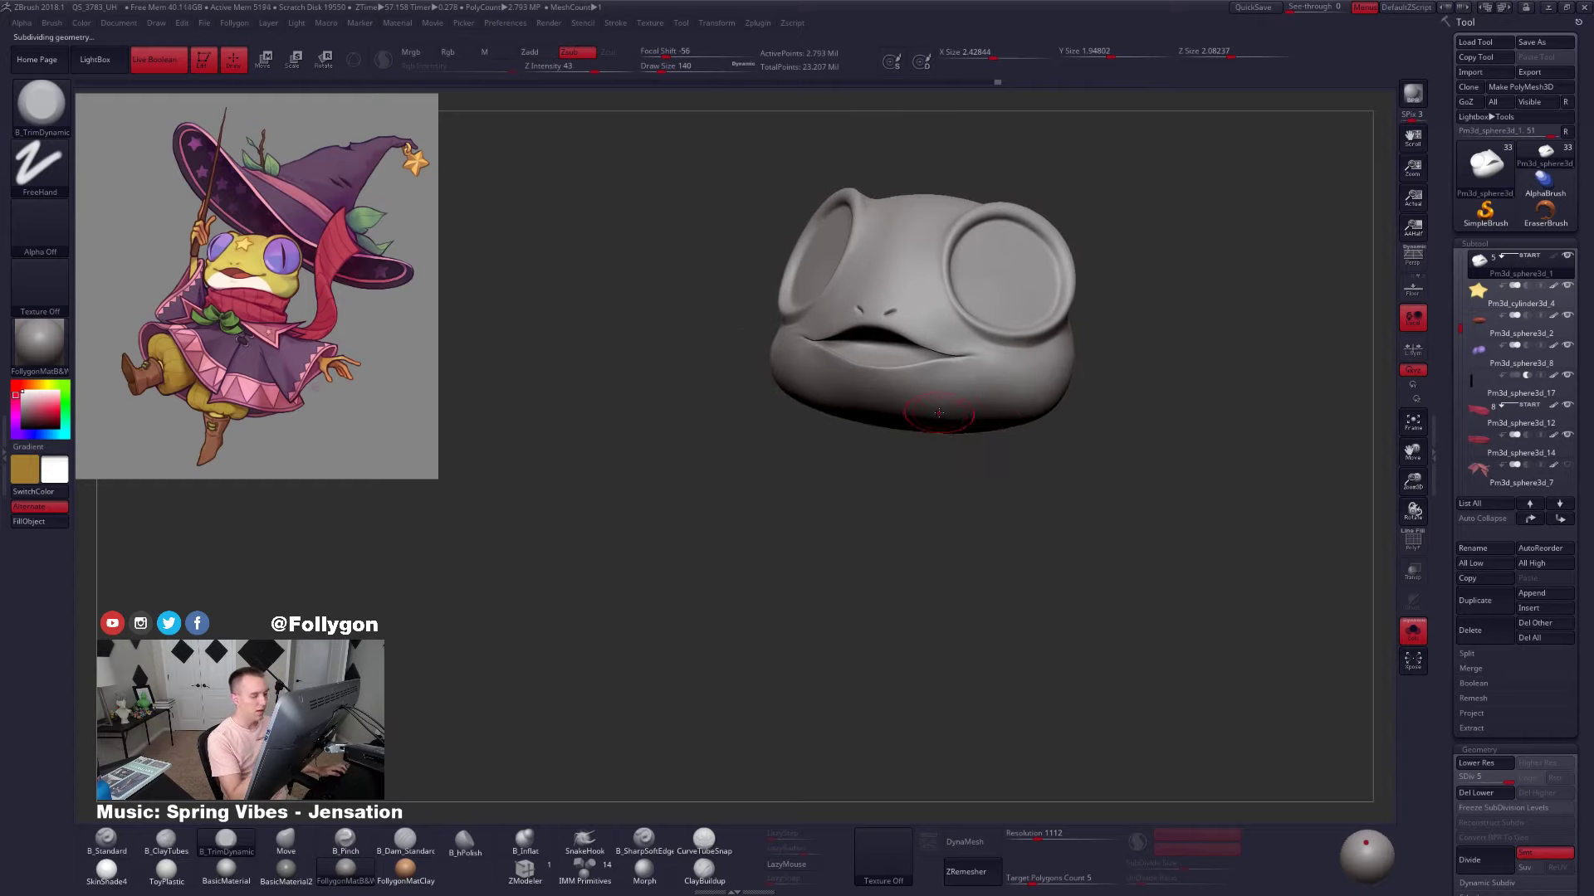
pyautogui.hotkey('alt', 's')
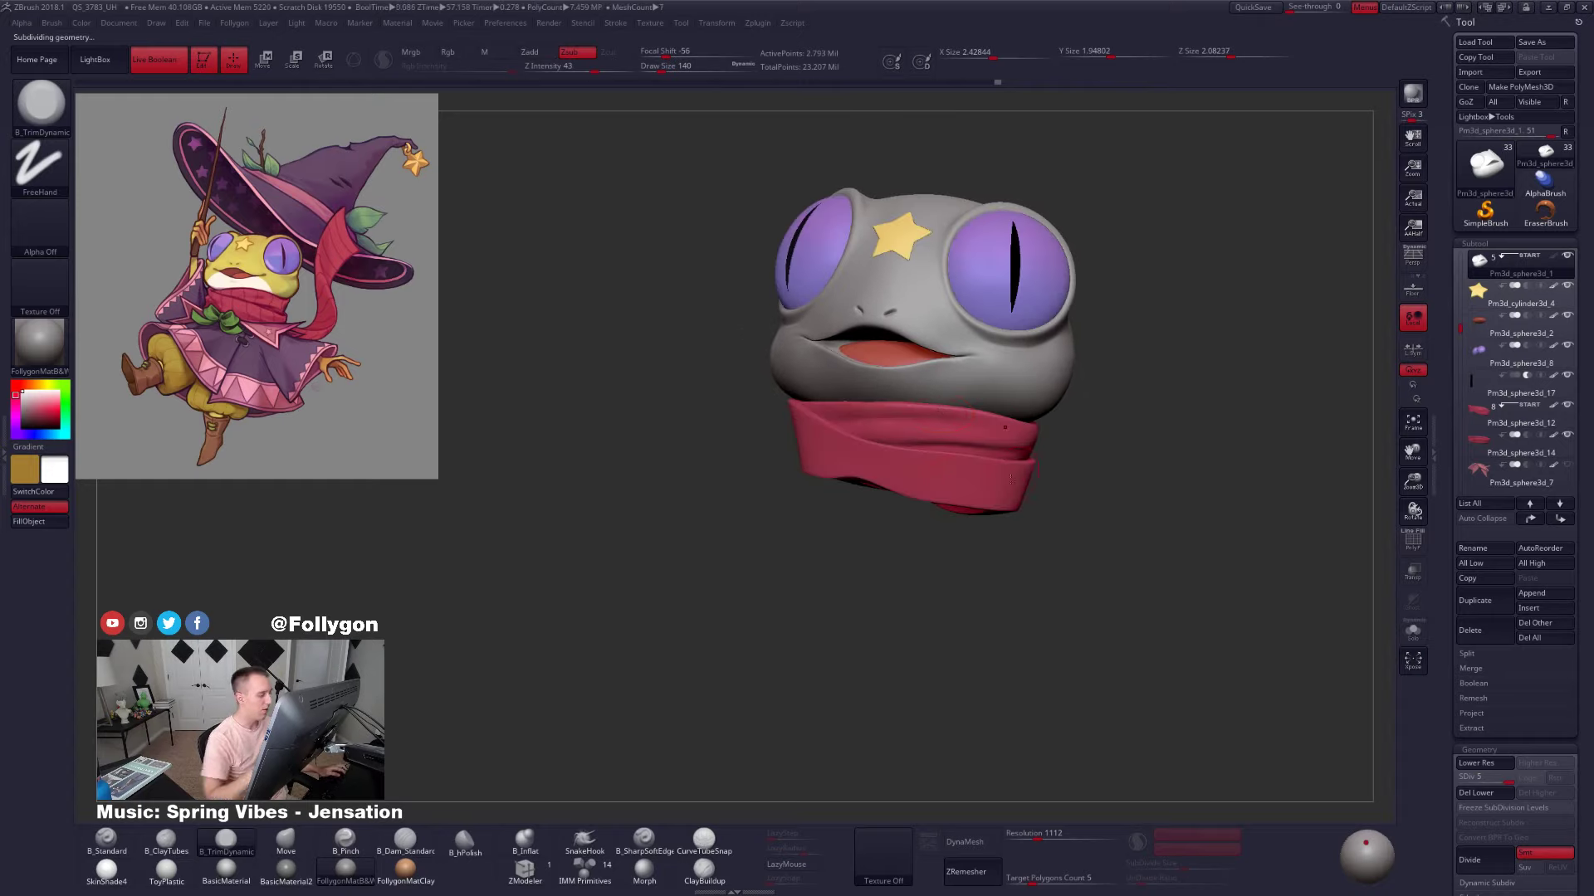
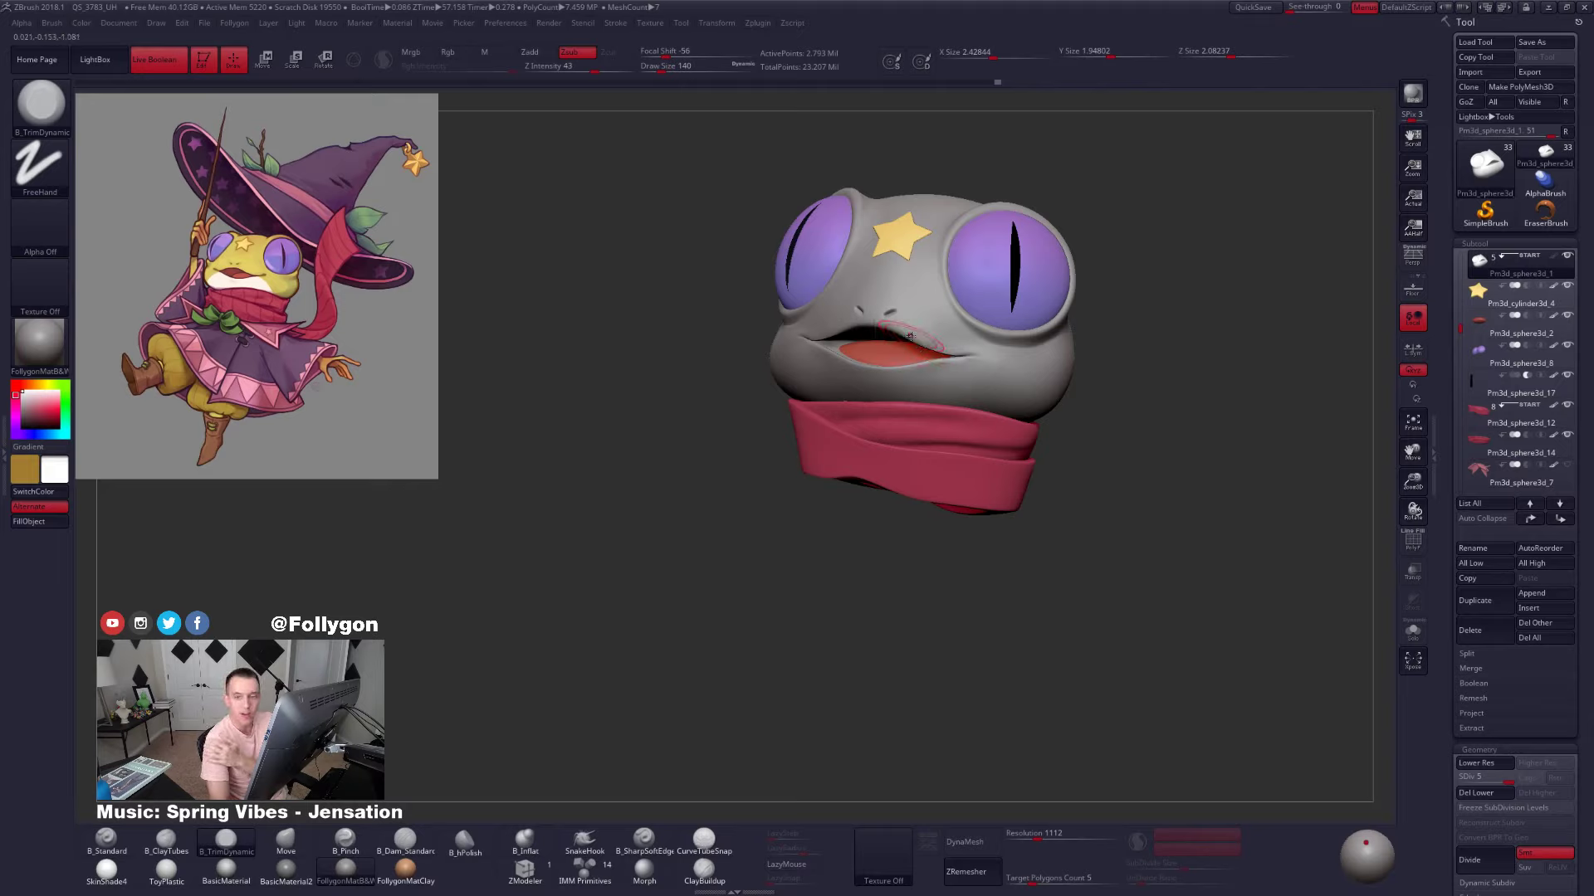
pyautogui.moveTo(910, 336); pyautogui.dragTo(945, 347)
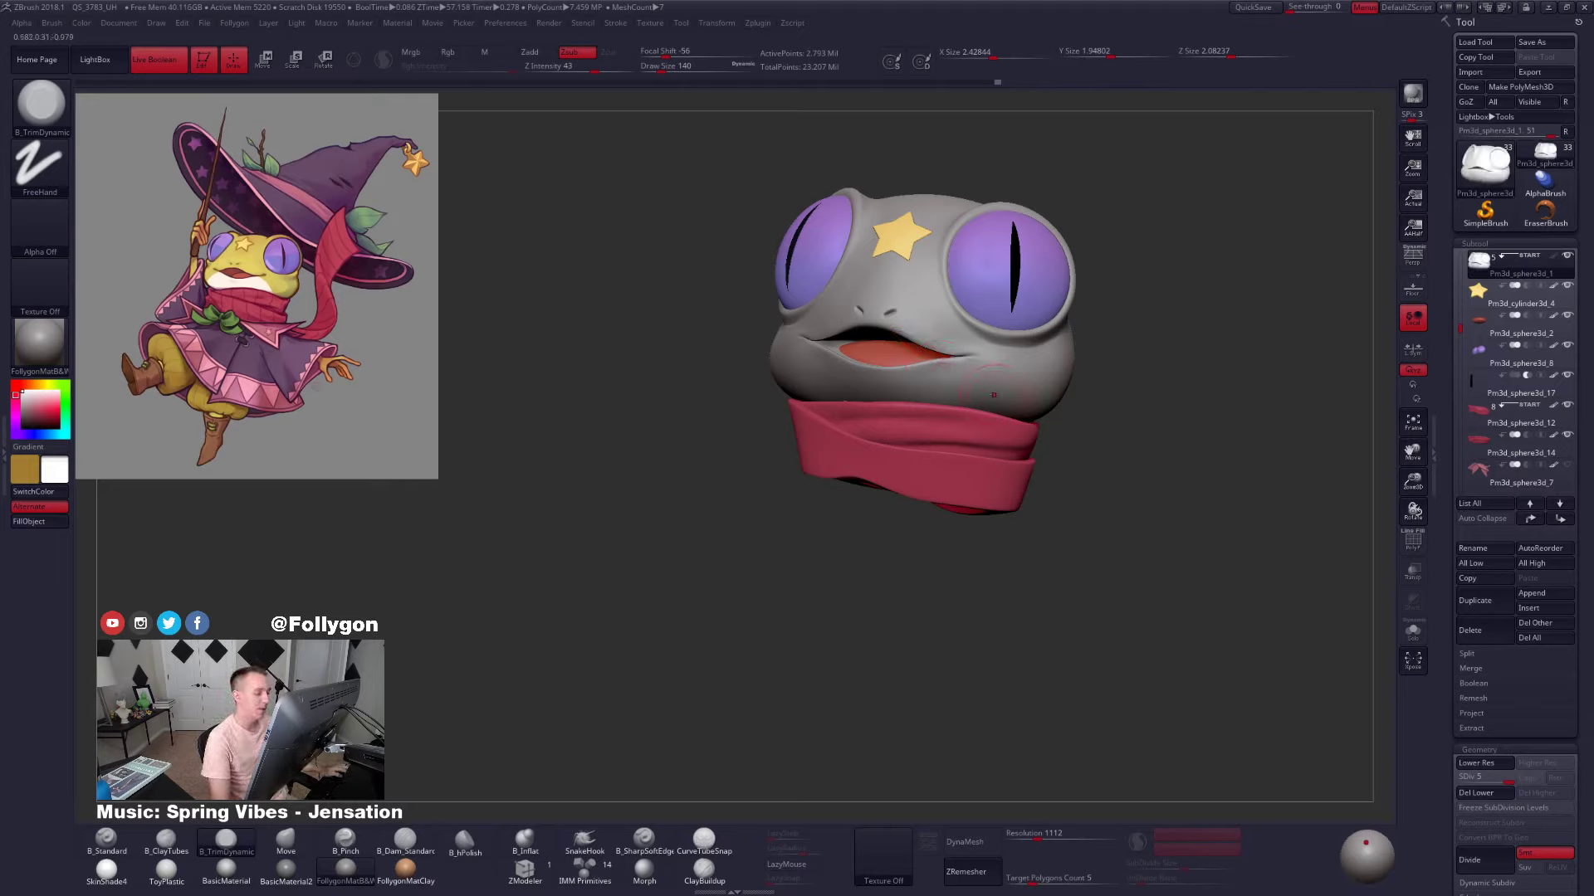
pyautogui.keyDown('ctrl'); pyautogui.moveTo(975, 376); pyautogui.dragTo(1013, 373, button='right'); pyautogui.keyUp('ctrl')
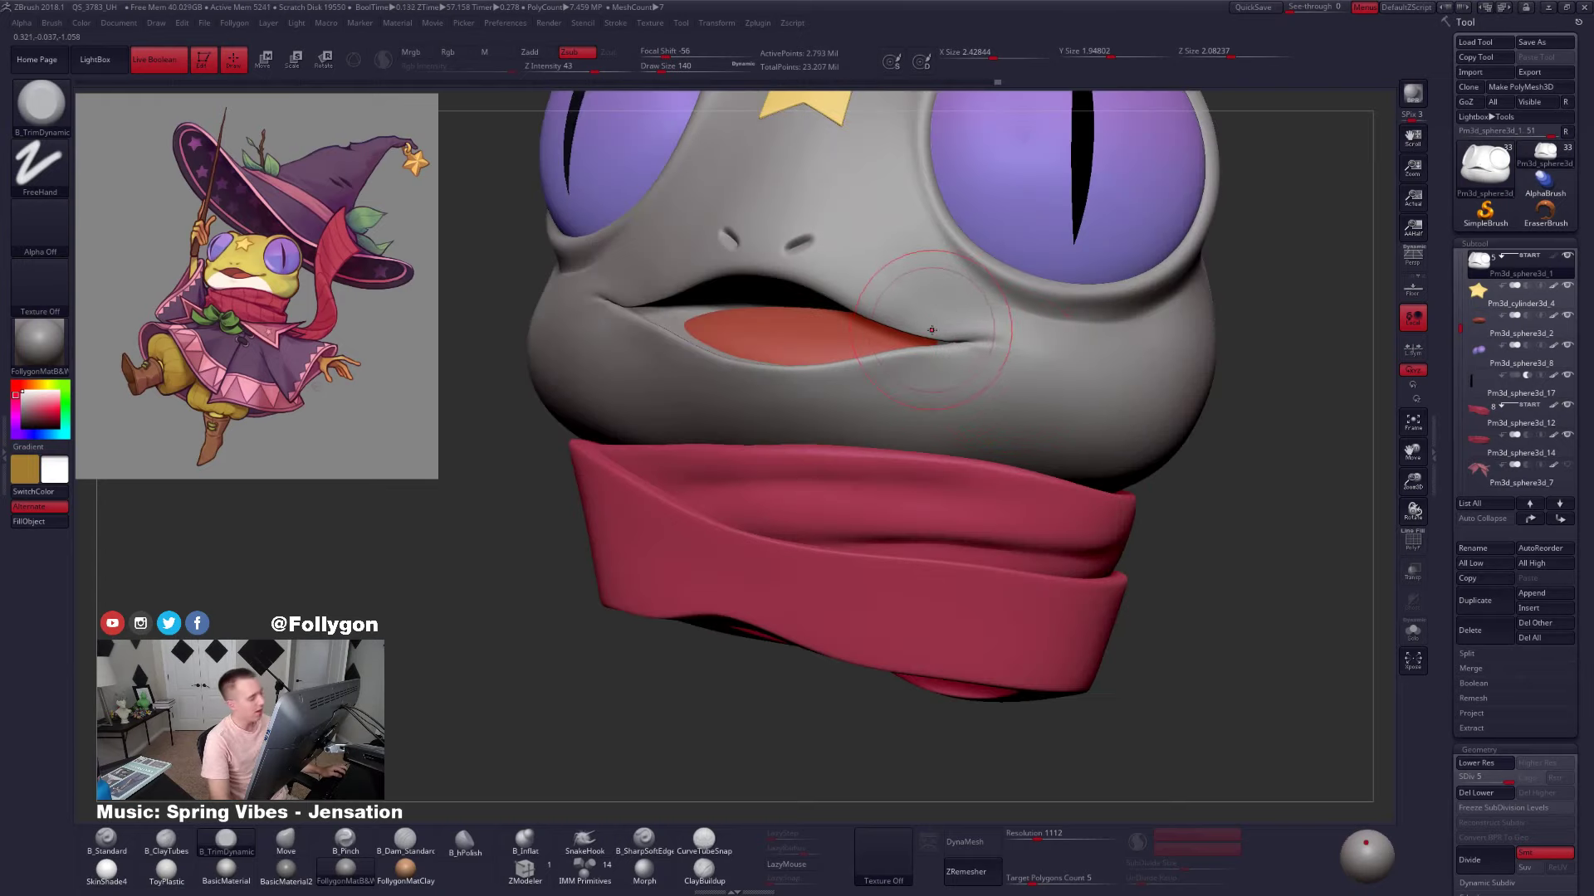
# Isolate the head and smooth the area between the mouth corner and the eye socket with draw size 54
pyautogui.keyDown('ctrl'); pyautogui.moveTo(928, 330); pyautogui.dragTo(917, 326, button='right'); pyautogui.keyUp('ctrl')
pyautogui.hotkey('alt', 'shift', 's')
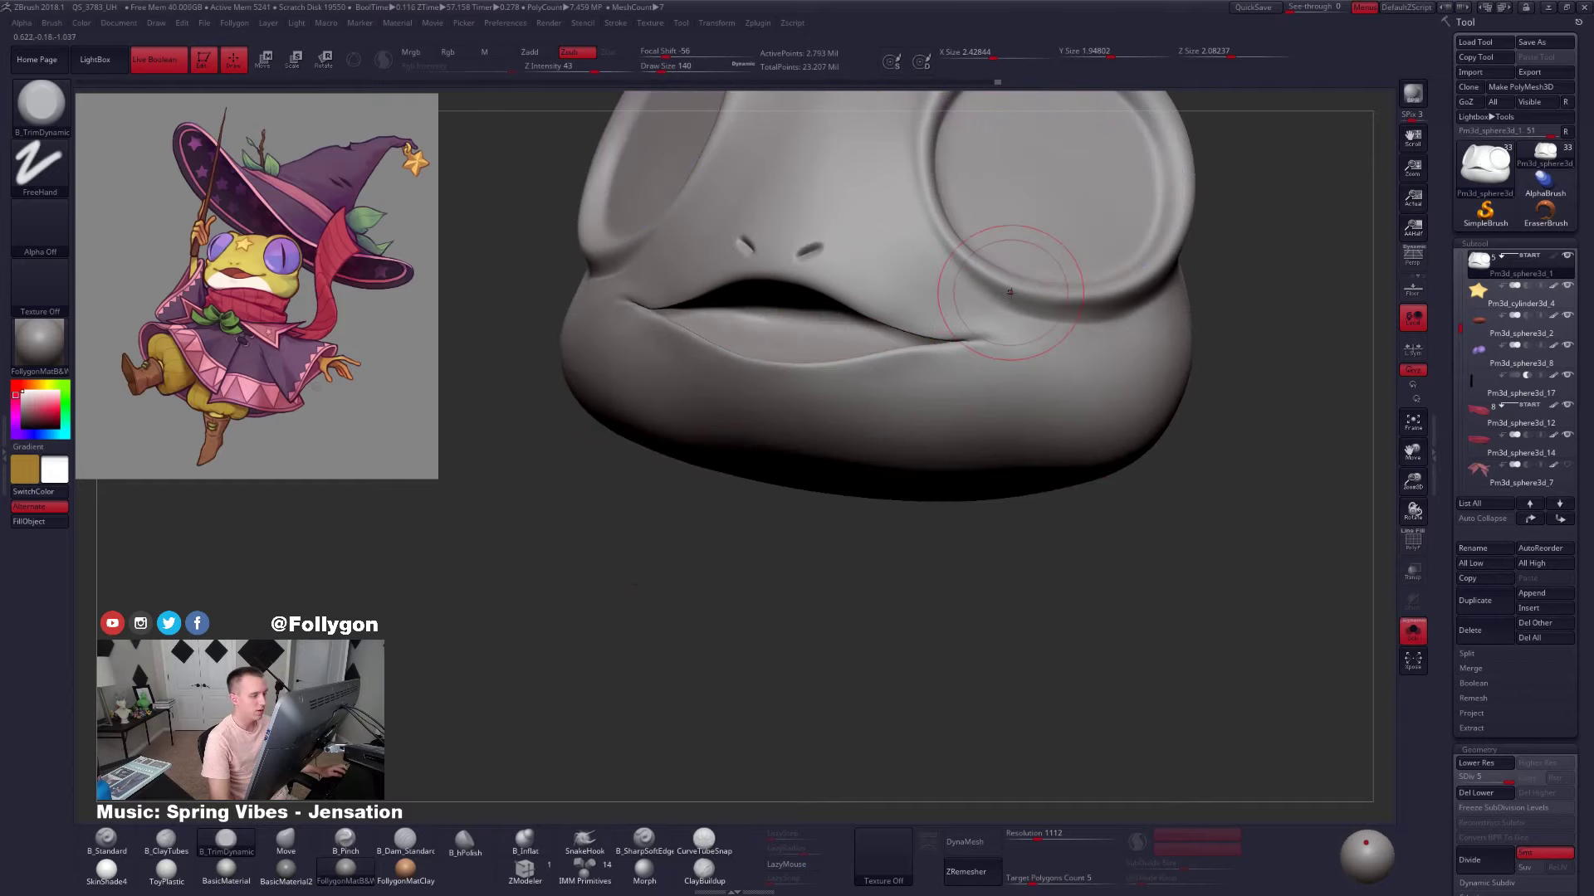
pyautogui.moveTo(1029, 293)
pyautogui.keyDown('shift'); pyautogui.mouseDown()
pyautogui.moveTo(1043, 316)
pyautogui.moveTo(1019, 319)
pyautogui.mouseUp(); pyautogui.keyUp('shift')
pyautogui.moveTo(1019, 342); pyautogui.dragTo(1035, 318, button='right')
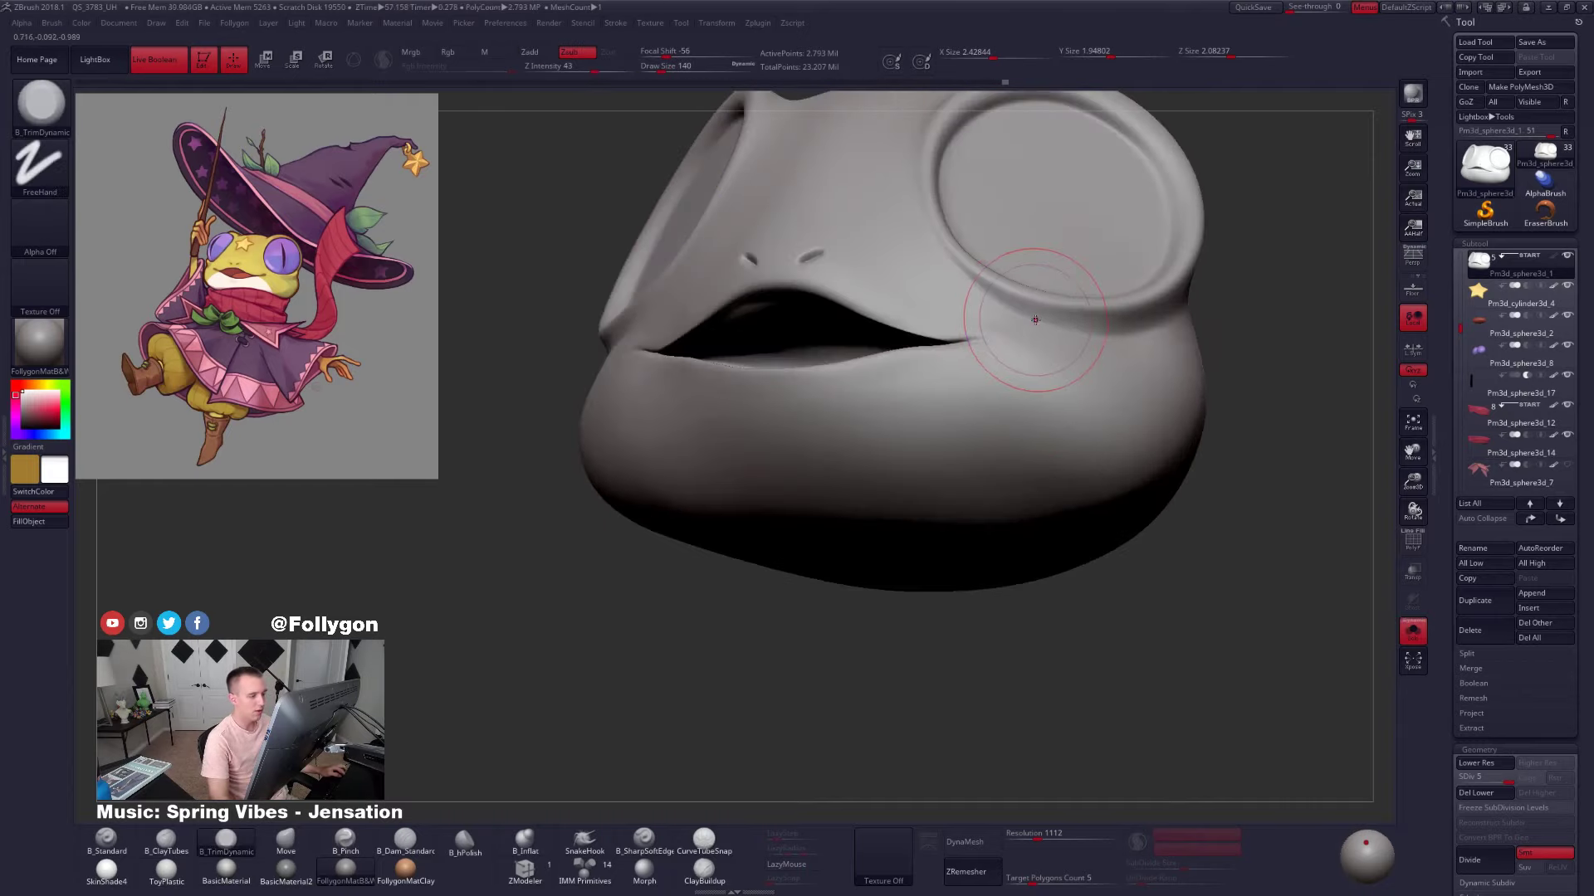
pyautogui.hotkey('shift', 'f')
pyautogui.hotkey('shift', 'f')
pyautogui.press('space')
pyautogui.moveTo(1025, 296); pyautogui.dragTo(1032, 294)
pyautogui.keyDown('ctrl'); pyautogui.moveTo(1000, 290); pyautogui.dragTo(988, 336, button='right'); pyautogui.keyUp('ctrl')
pyautogui.keyDown('shift'); pyautogui.moveTo(991, 287); pyautogui.dragTo(997, 286); pyautogui.keyUp('shift')
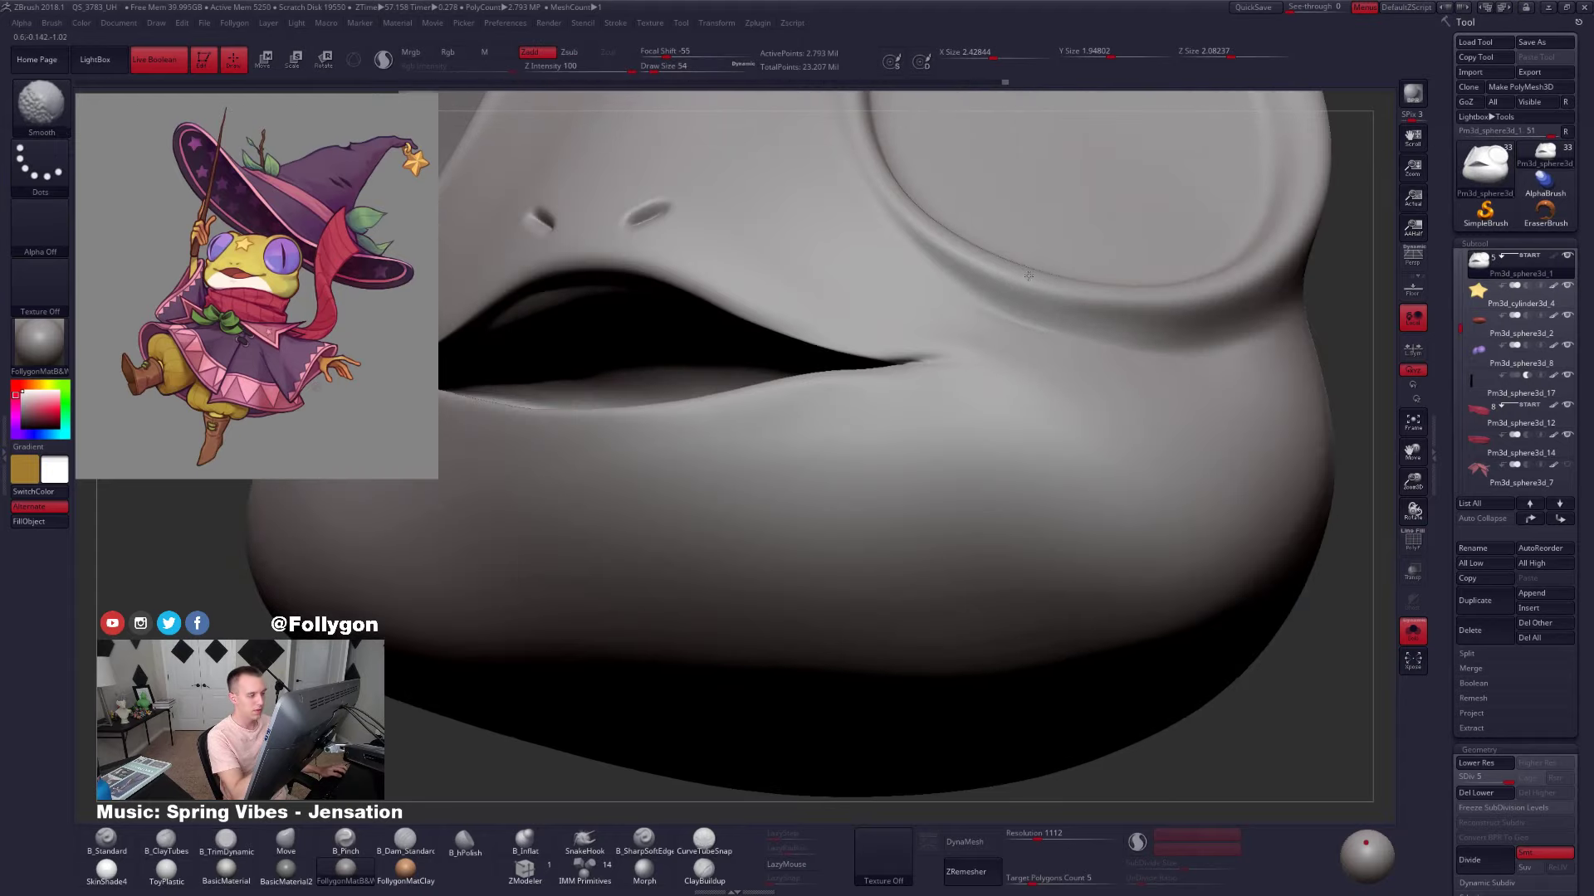
# Smooth the cheek beside the opposite mouth corner and lower the head to subdivision level 3
pyautogui.moveTo(1001, 340)
pyautogui.keyDown('alt'); pyautogui.mouseDown(button='right')
pyautogui.moveTo(1031, 349)
pyautogui.moveTo(989, 378)
pyautogui.moveTo(1138, 413)
pyautogui.moveTo(1224, 378)
pyautogui.mouseUp(button='right'); pyautogui.keyUp('alt')
pyautogui.keyDown('alt'); pyautogui.moveTo(743, 352); pyautogui.dragTo(830, 338, button='right'); pyautogui.keyUp('alt')
pyautogui.keyDown('shift'); pyautogui.moveTo(815, 324); pyautogui.dragTo(724, 400); pyautogui.keyUp('shift')
pyautogui.moveTo(674, 374); pyautogui.dragTo(734, 399, button='right')
pyautogui.hotkey('shift', 'd')
pyautogui.hotkey('shift', 'd')
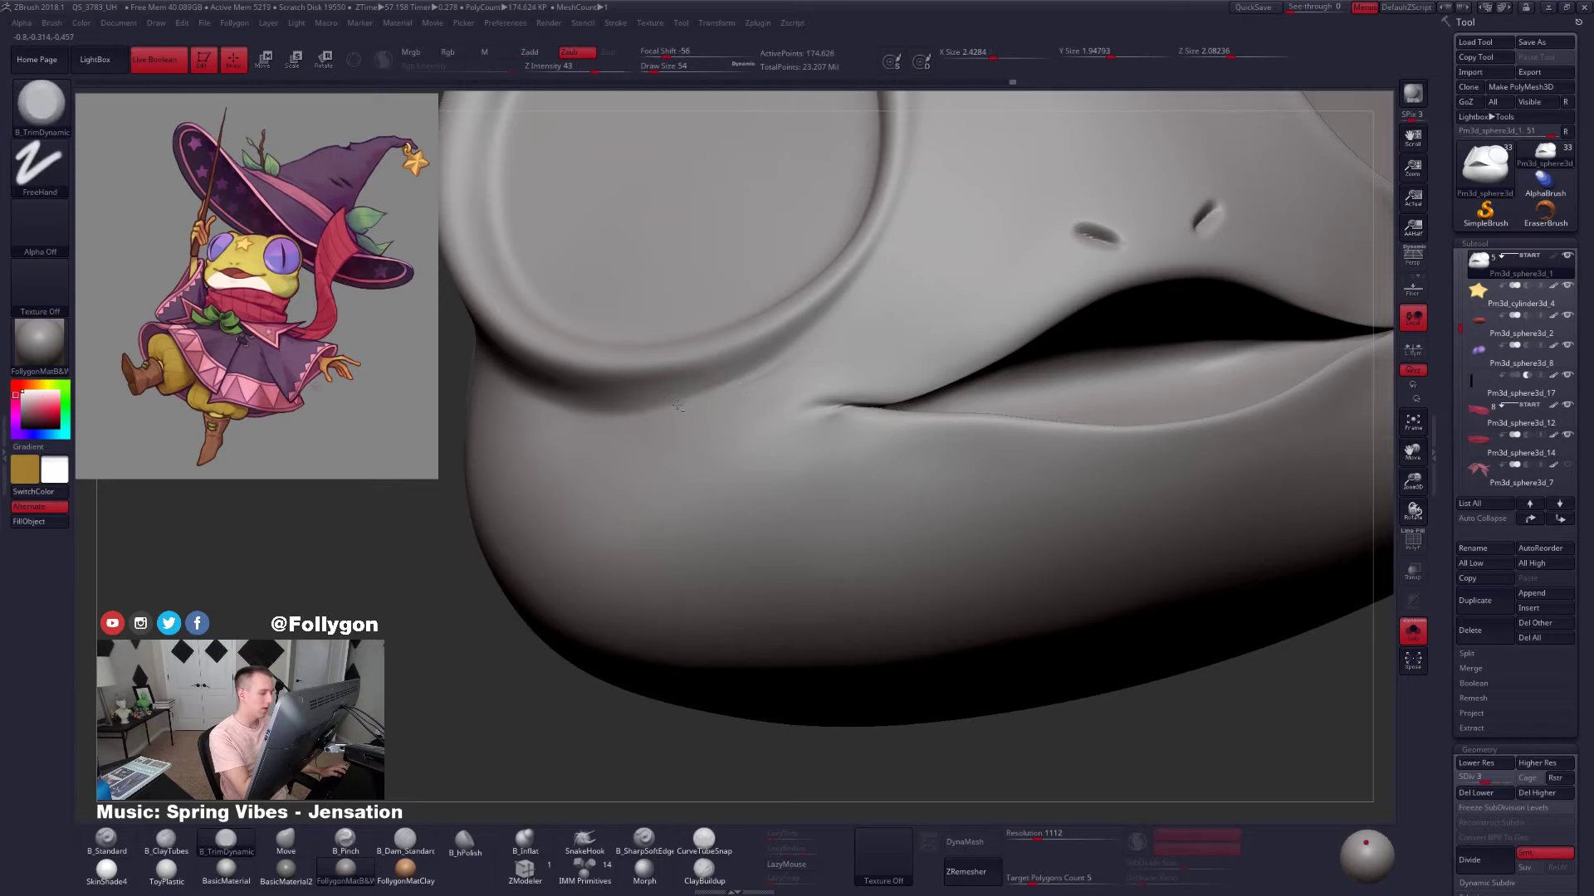
pyautogui.keyDown('shift'); pyautogui.moveTo(677, 406); pyautogui.dragTo(778, 363); pyautogui.keyUp('shift')
pyautogui.moveTo(778, 375)
pyautogui.keyDown('ctrl'); pyautogui.mouseDown(button='right')
pyautogui.moveTo(774, 415)
pyautogui.moveTo(830, 413)
pyautogui.mouseUp(button='right'); pyautogui.keyUp('ctrl')
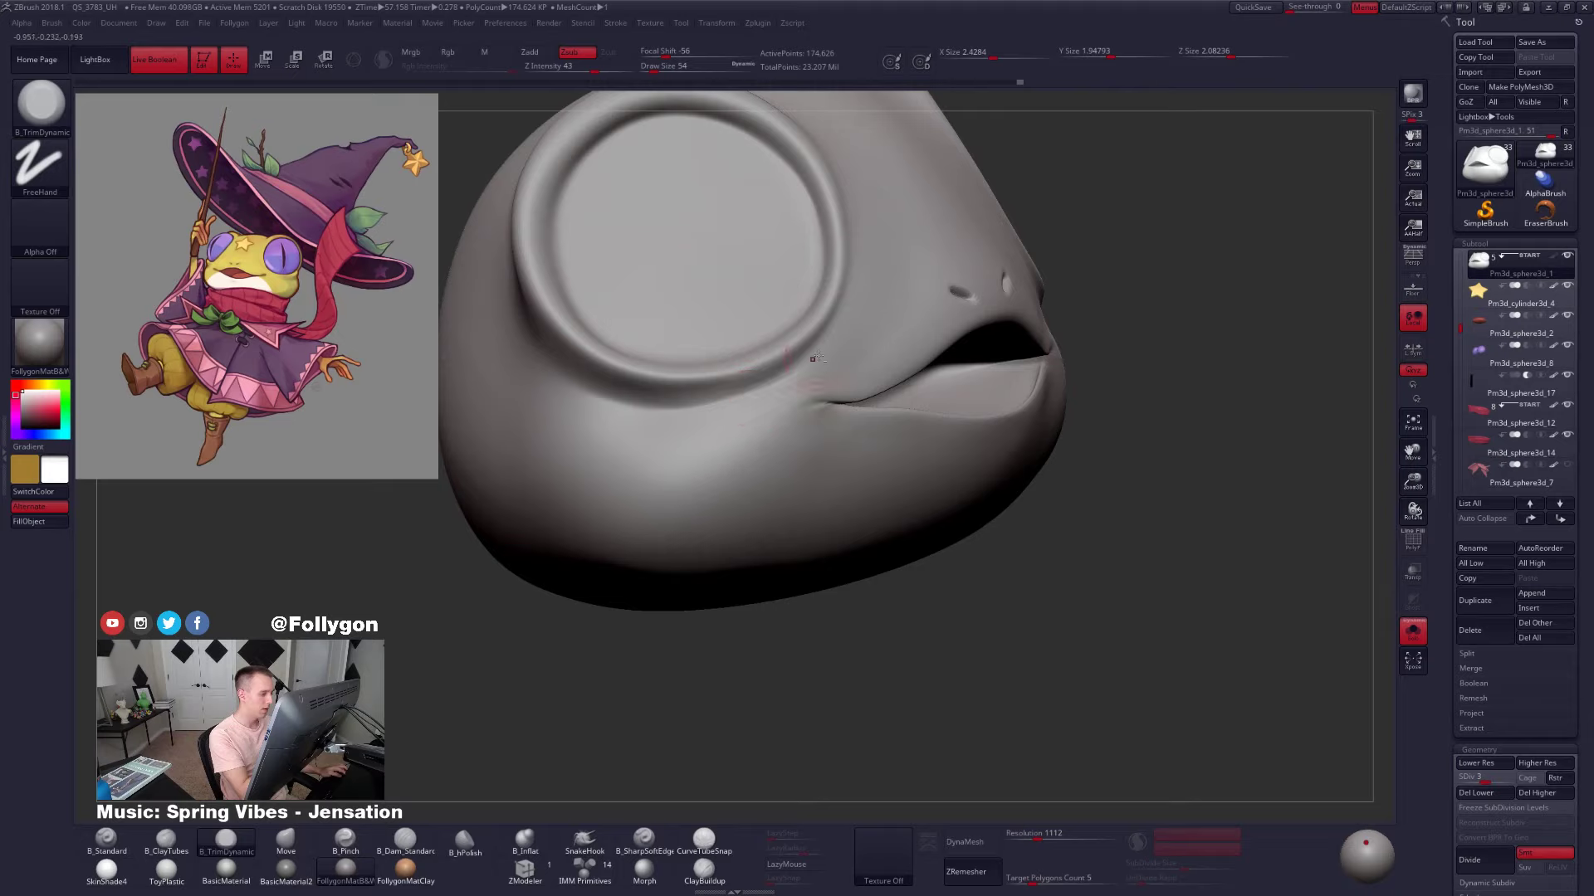
# Smooth both cheeks beneath the eye rims on the subdivision level 3 head with draw size 54
pyautogui.hotkey('shift', 'd')
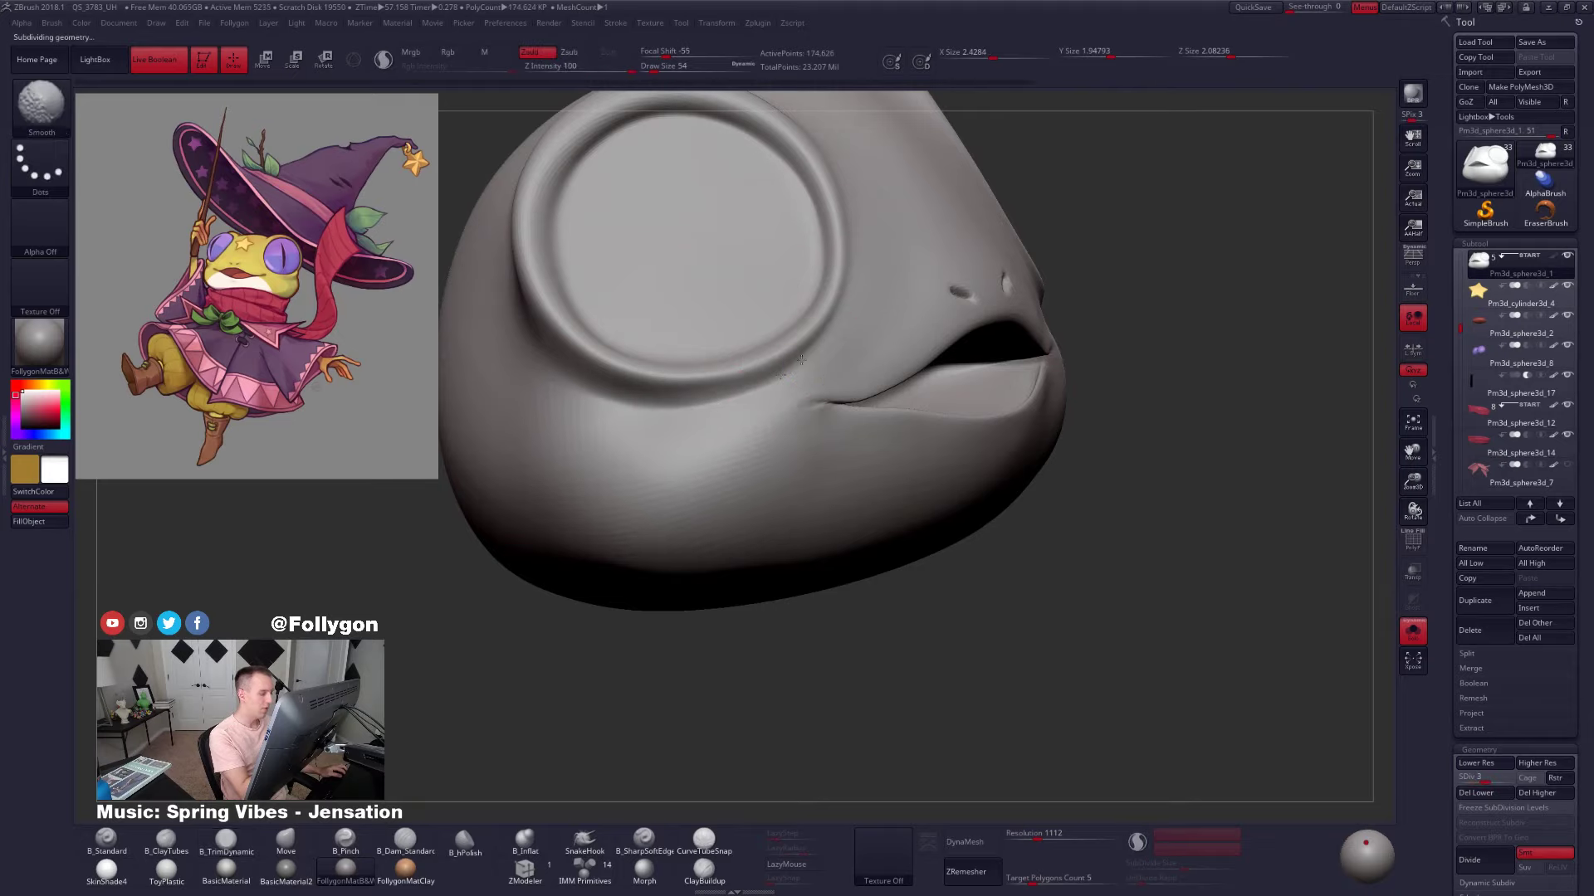
pyautogui.moveTo(784, 425); pyautogui.dragTo(639, 444, button='right')
pyautogui.keyDown('alt'); pyautogui.moveTo(868, 465); pyautogui.dragTo(706, 458, button='right'); pyautogui.keyUp('alt')
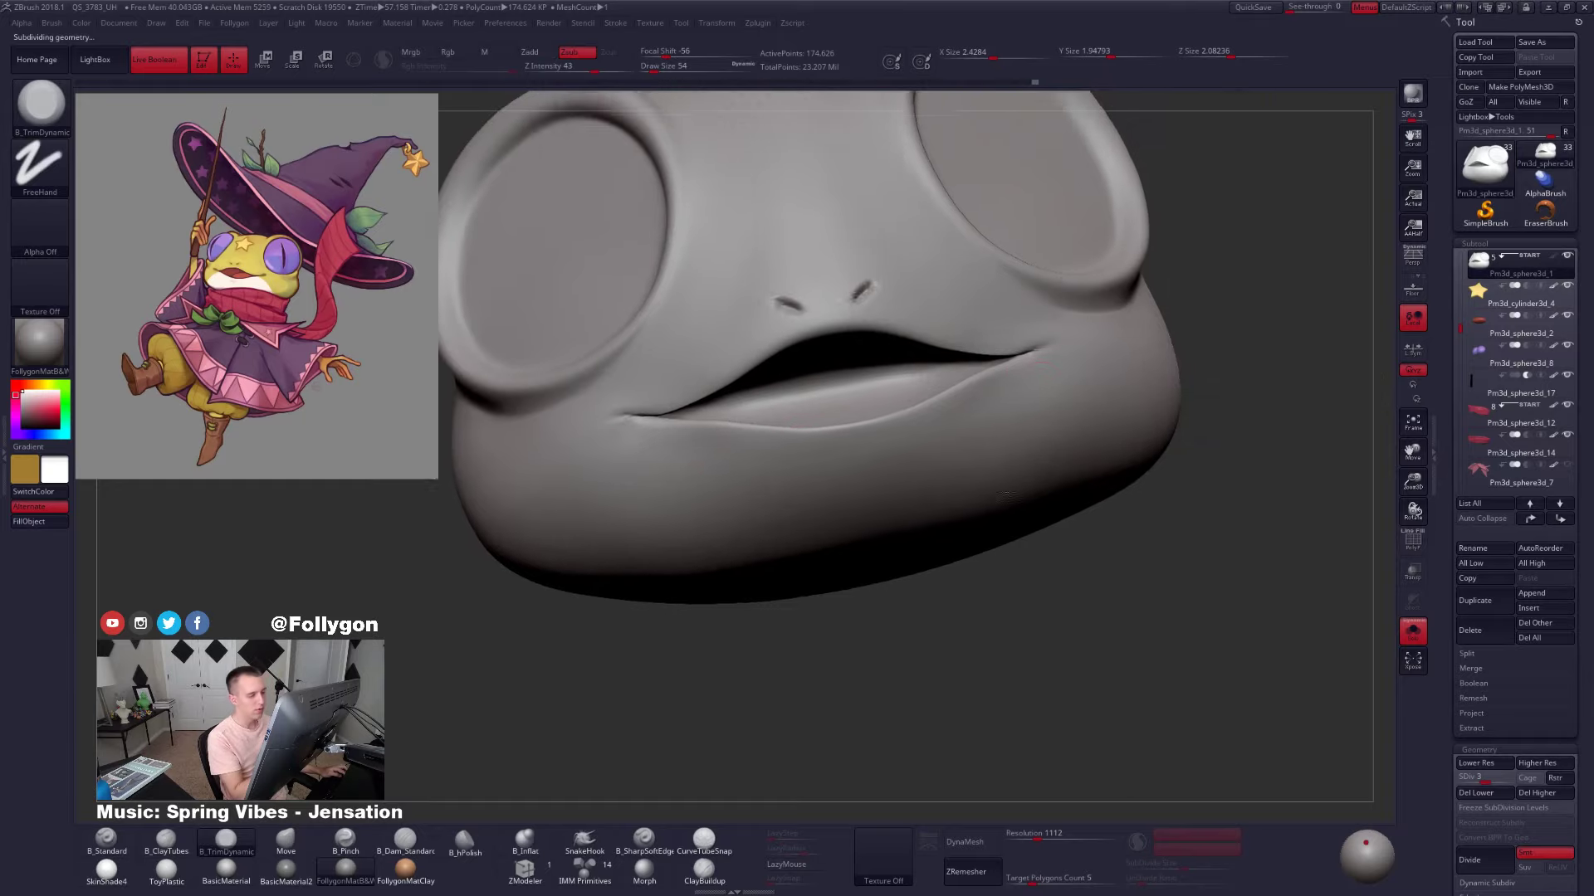
pyautogui.keyDown('alt'); pyautogui.moveTo(890, 411); pyautogui.dragTo(838, 495, button='right'); pyautogui.keyUp('alt')
pyautogui.moveTo(1042, 415)
pyautogui.mouseDown(button='right')
pyautogui.moveTo(963, 421)
pyautogui.moveTo(998, 415)
pyautogui.mouseUp(button='right')
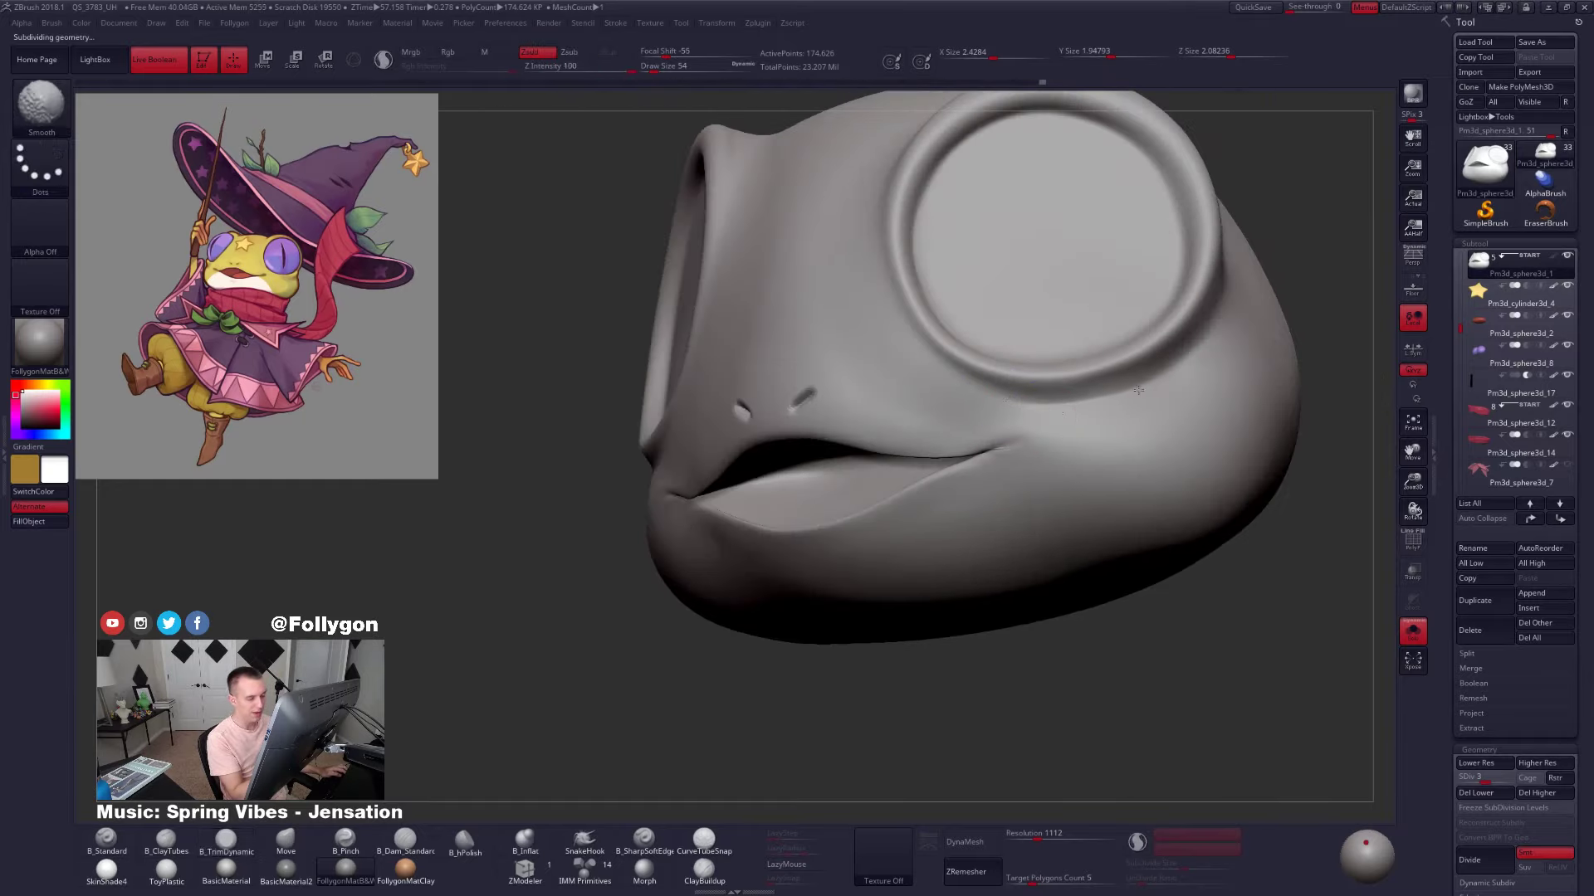
pyautogui.moveTo(1162, 400); pyautogui.dragTo(1094, 383, button='right')
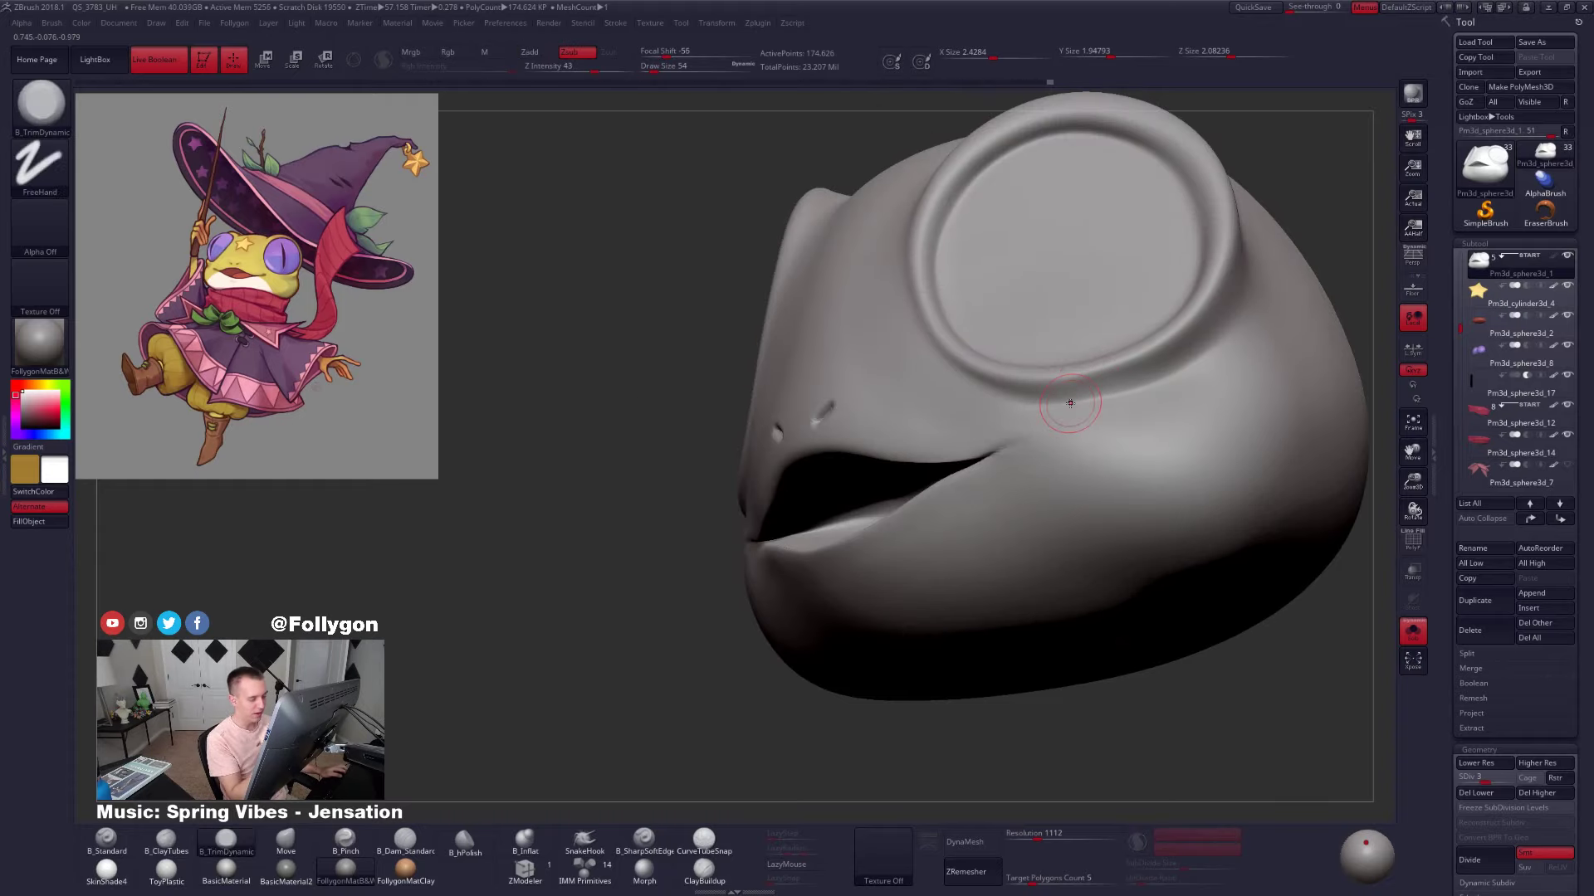
# Raise the head to subdivision level 5, briefly showing the eyes and scarf to check the cheek shape
pyautogui.press('d')
pyautogui.keyDown('ctrl'); pyautogui.moveTo(1139, 388); pyautogui.dragTo(1058, 431, button='right'); pyautogui.keyUp('ctrl')
pyautogui.hotkey('alt', 's')
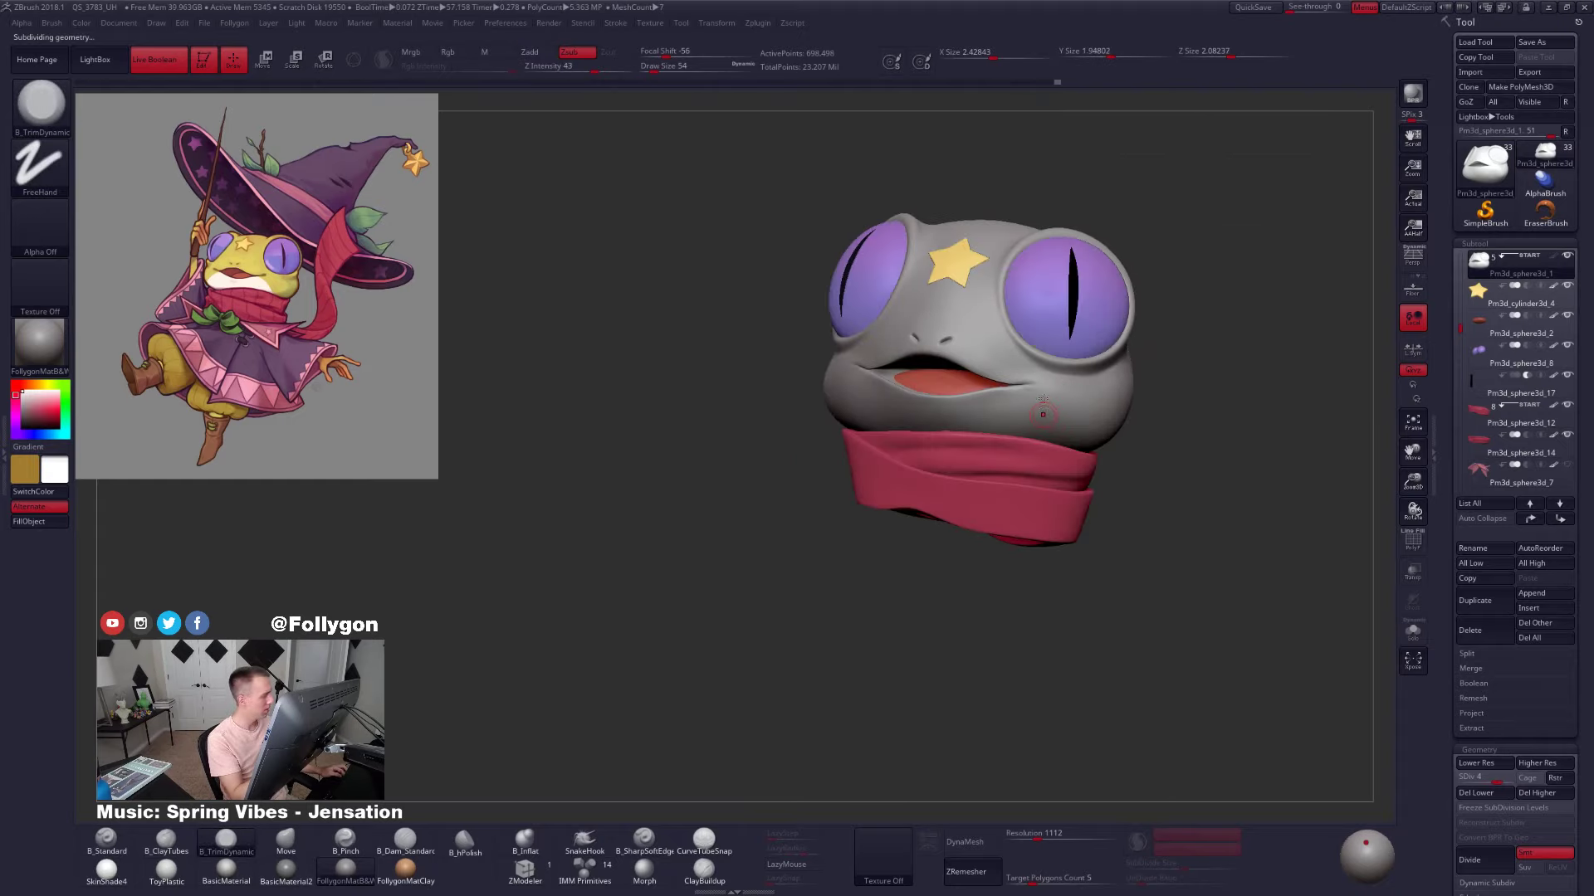
pyautogui.press('d')
pyautogui.hotkey('alt', 's')
# Lower the head to subdivision level 2 and smooth the cheeks beside the mouth corners with draw size 81
pyautogui.keyDown('ctrl'); pyautogui.moveTo(1057, 384); pyautogui.dragTo(1055, 399, button='right'); pyautogui.keyUp('ctrl')
pyautogui.hotkey('shift', 'd')
pyautogui.hotkey('shift', 'd')
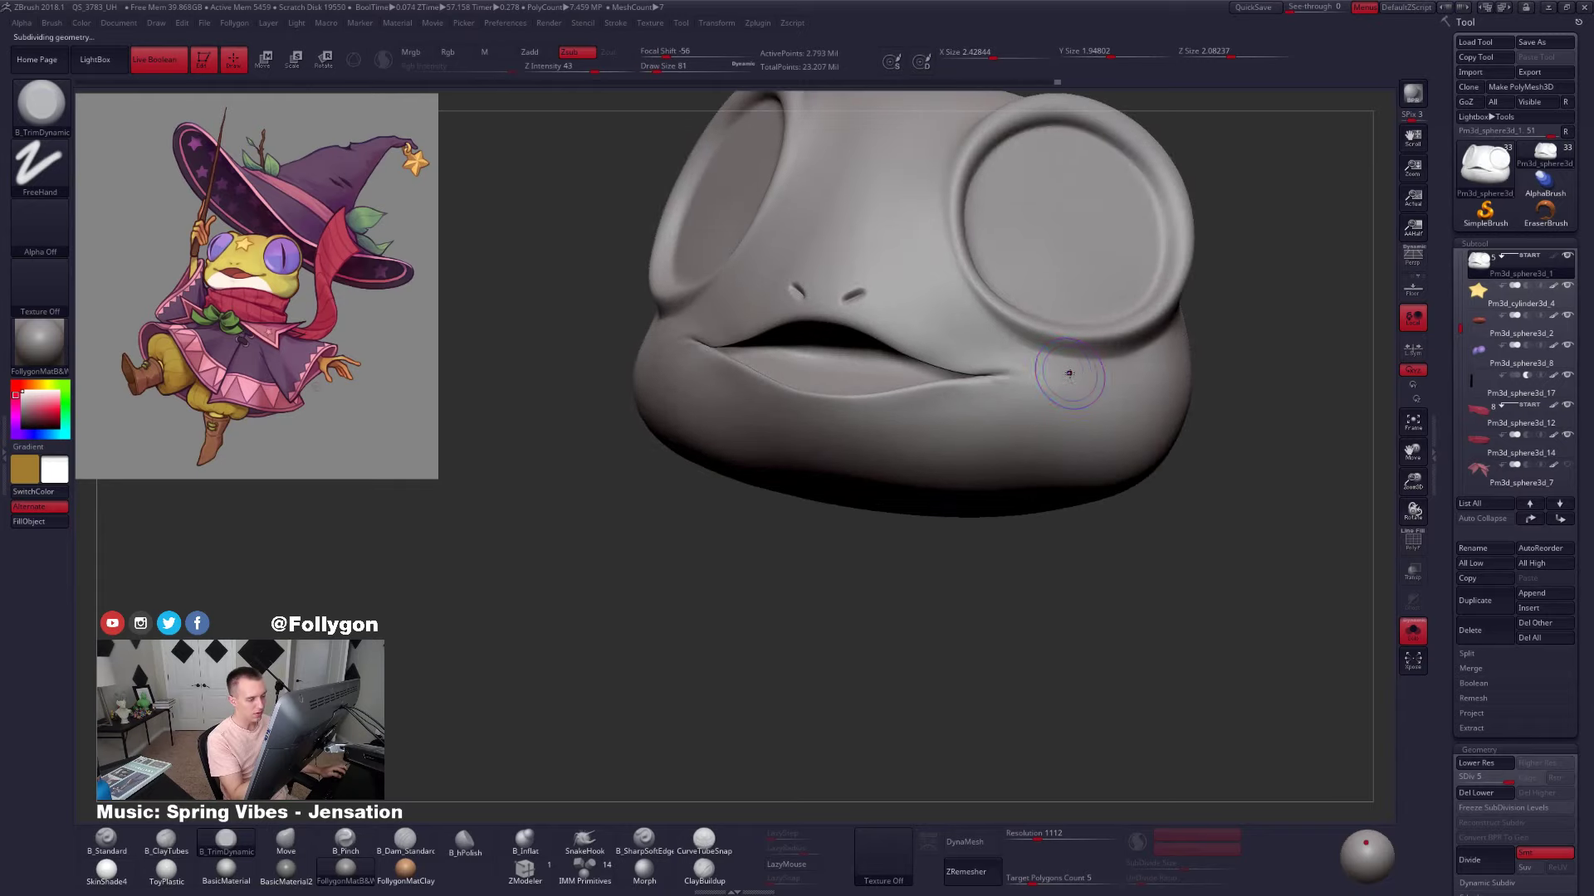
pyautogui.moveTo(1133, 370); pyautogui.dragTo(1084, 376, button='right')
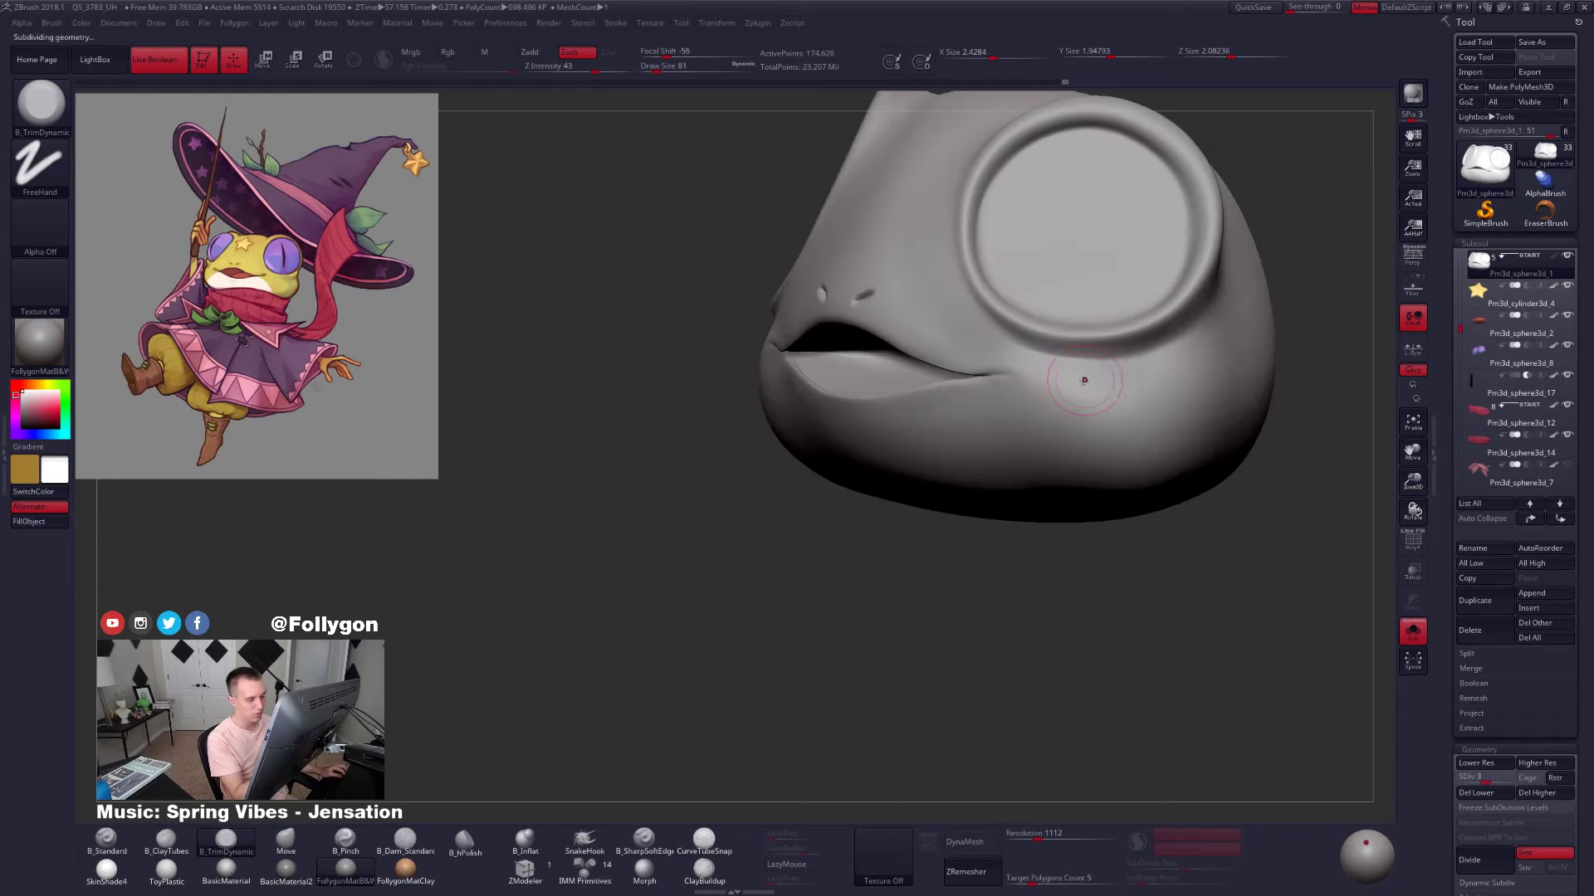
pyautogui.hotkey('shift', 'd')
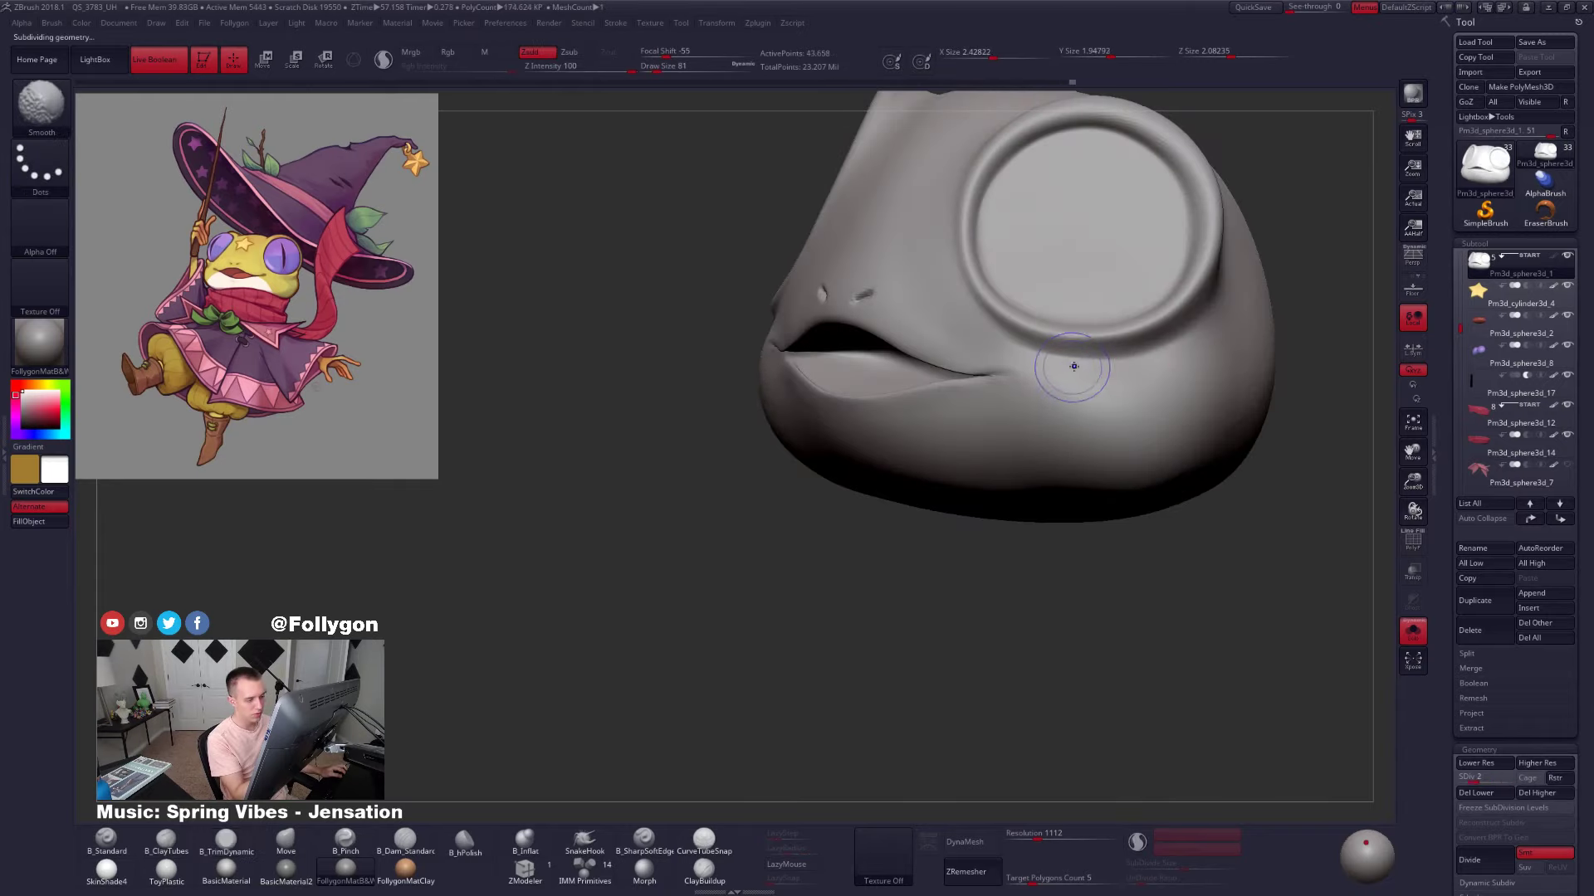
pyautogui.moveTo(1079, 374); pyautogui.dragTo(1192, 380, button='right')
pyautogui.moveTo(1005, 386); pyautogui.dragTo(1058, 385, button='right')
pyautogui.moveTo(847, 366); pyautogui.dragTo(842, 416, button='right')
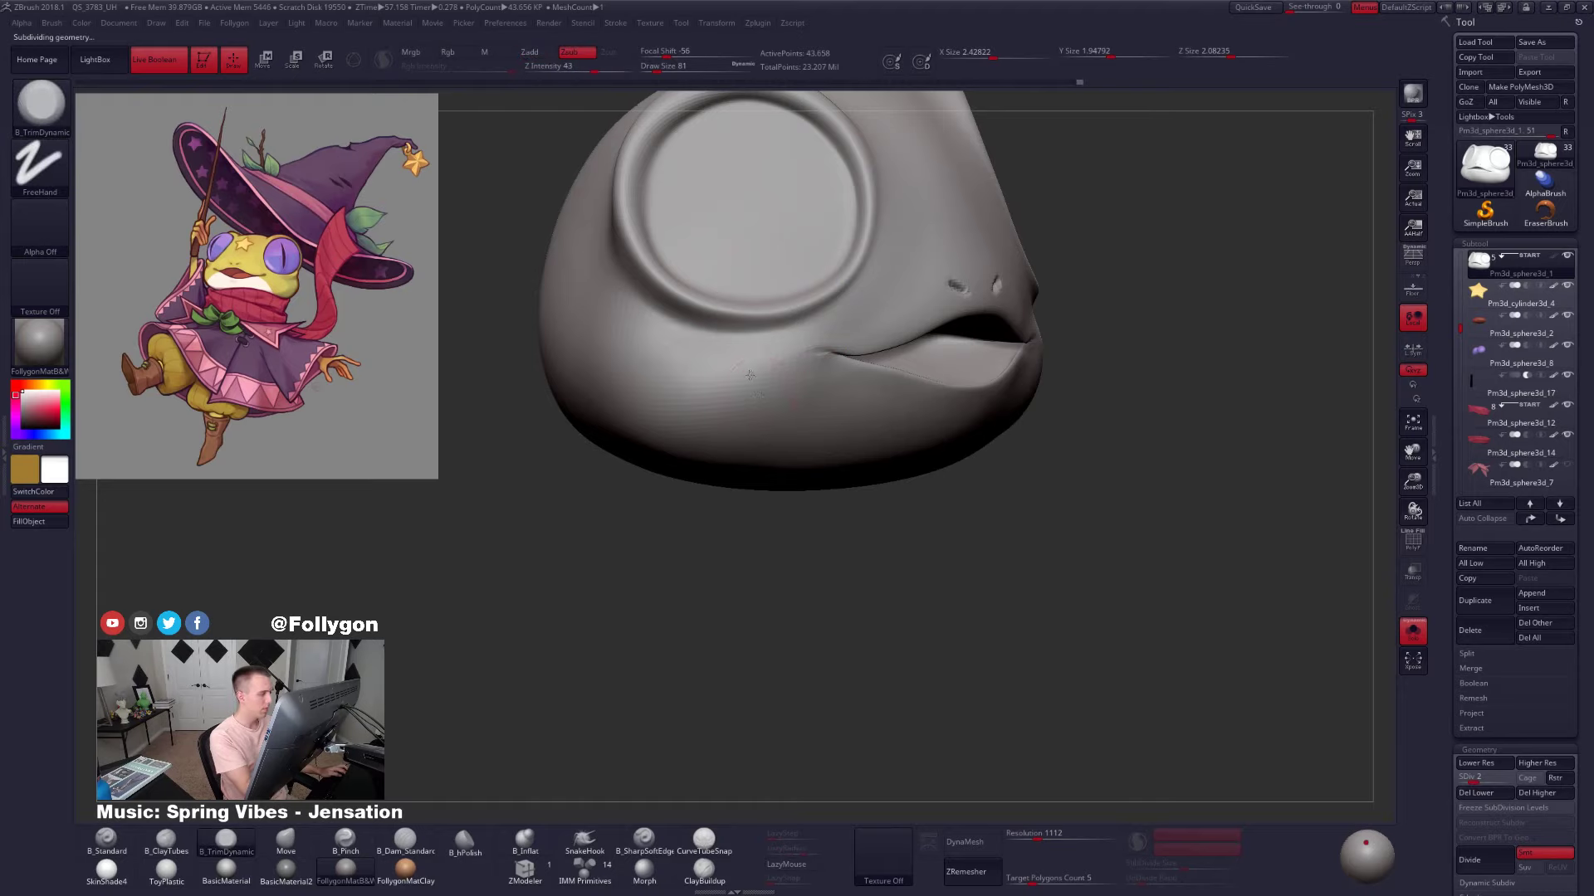
# Raise the head back to subdivision level 5 and turn off isolation to show the eyes, star and scarf
pyautogui.keyDown('ctrl'); pyautogui.moveTo(731, 399); pyautogui.dragTo(730, 340, button='right'); pyautogui.keyUp('ctrl')
pyautogui.moveTo(996, 415); pyautogui.dragTo(897, 415, button='right')
pyautogui.press('d')
pyautogui.press('d')
pyautogui.press('d')
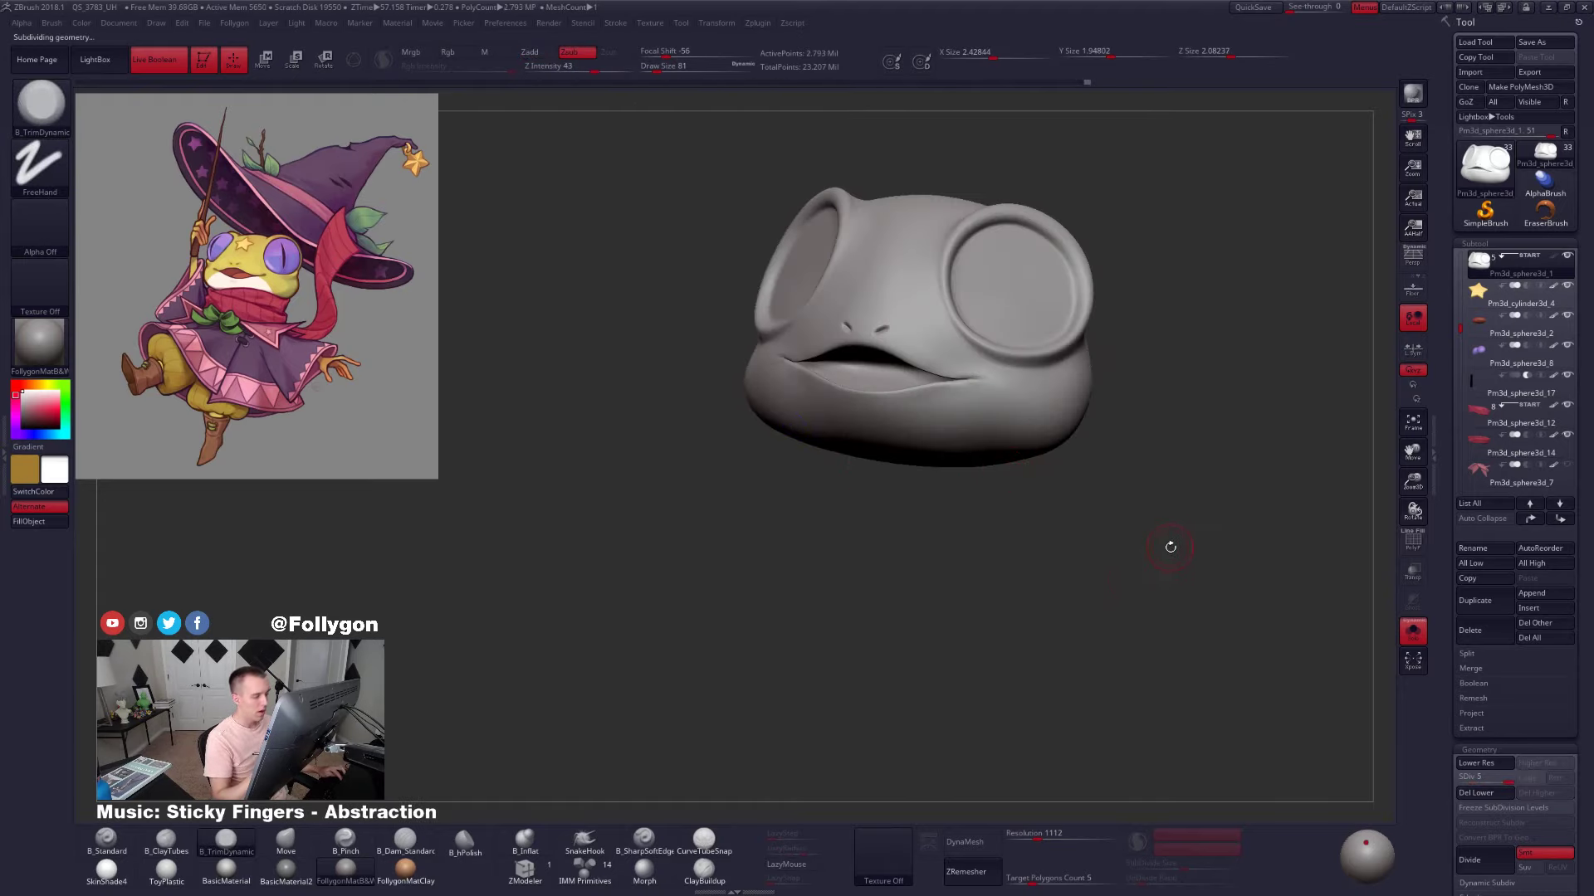
pyautogui.click(1169, 547)
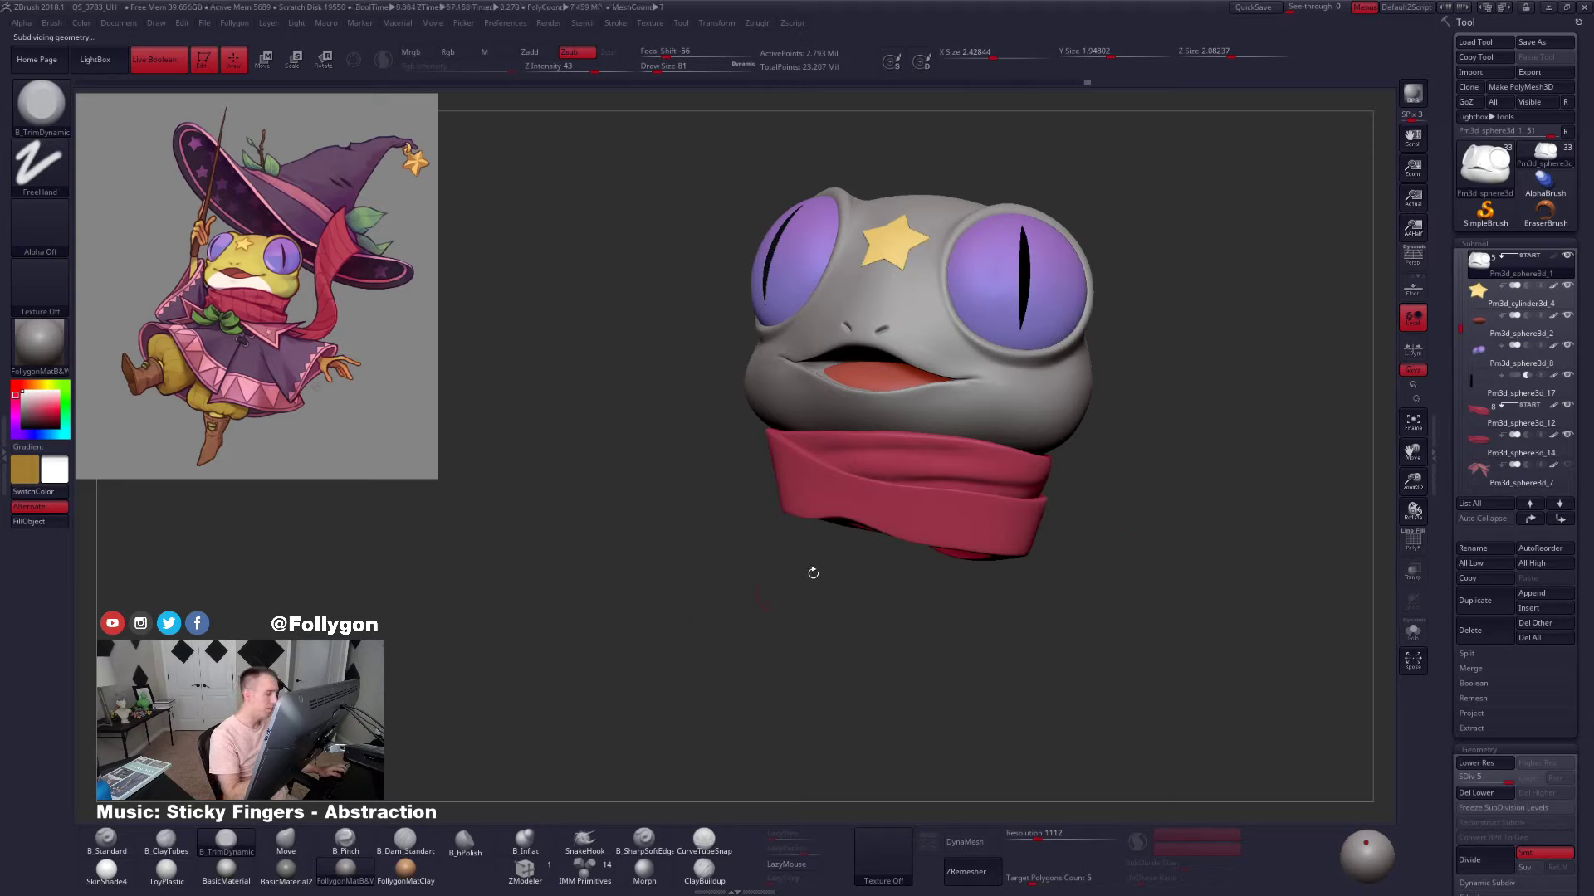
# Show the head's painted colours and switch to the B_Standard brush with the SkinShade4 material
pyautogui.click(1553, 257)
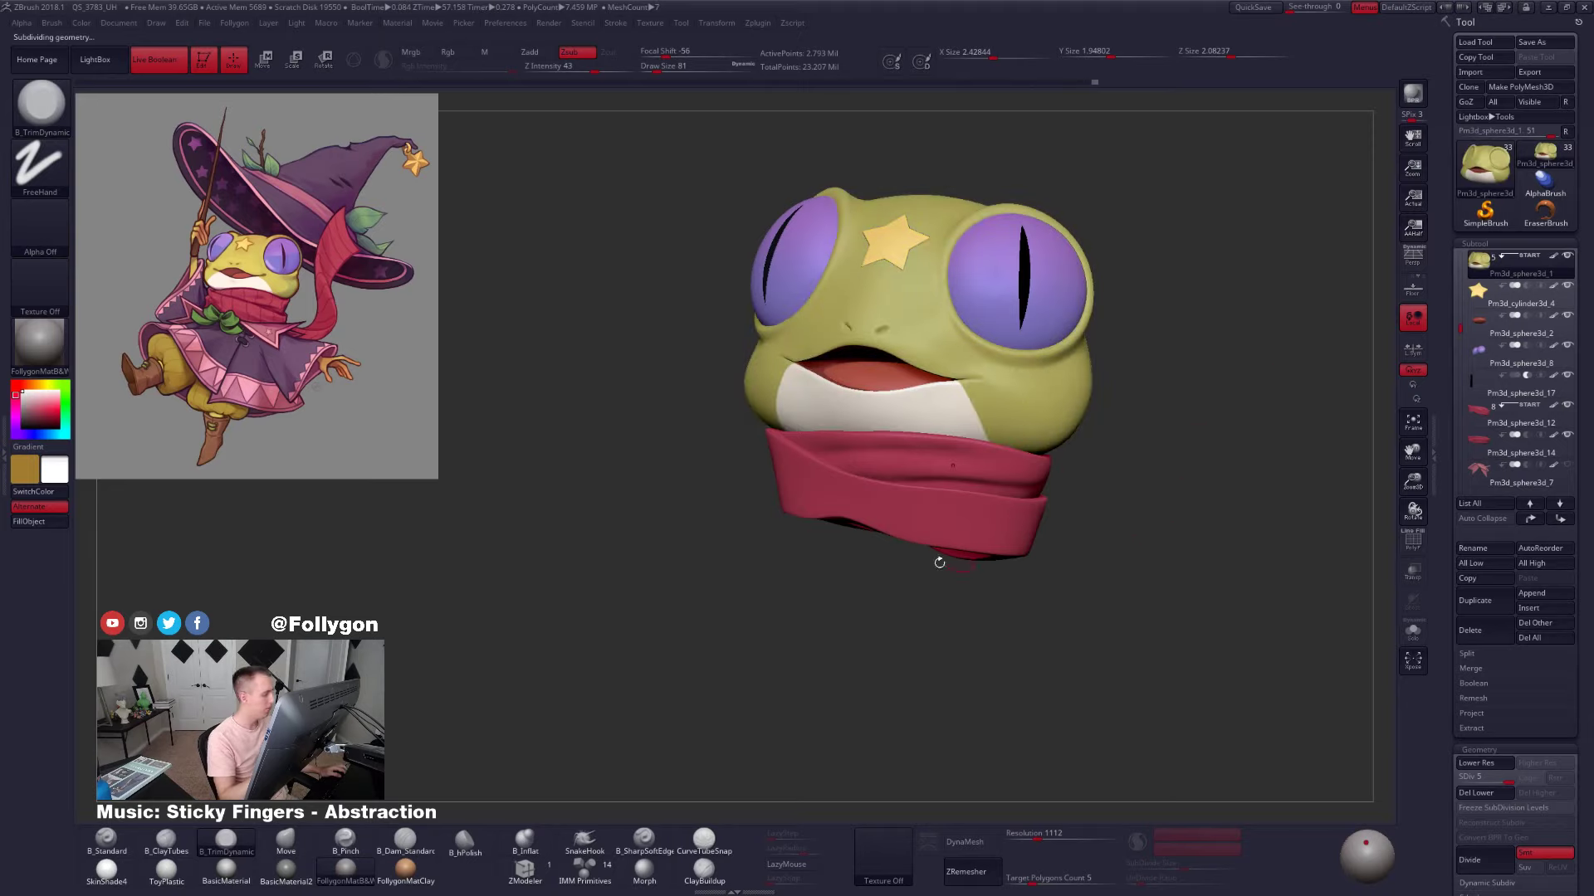
pyautogui.press('1')
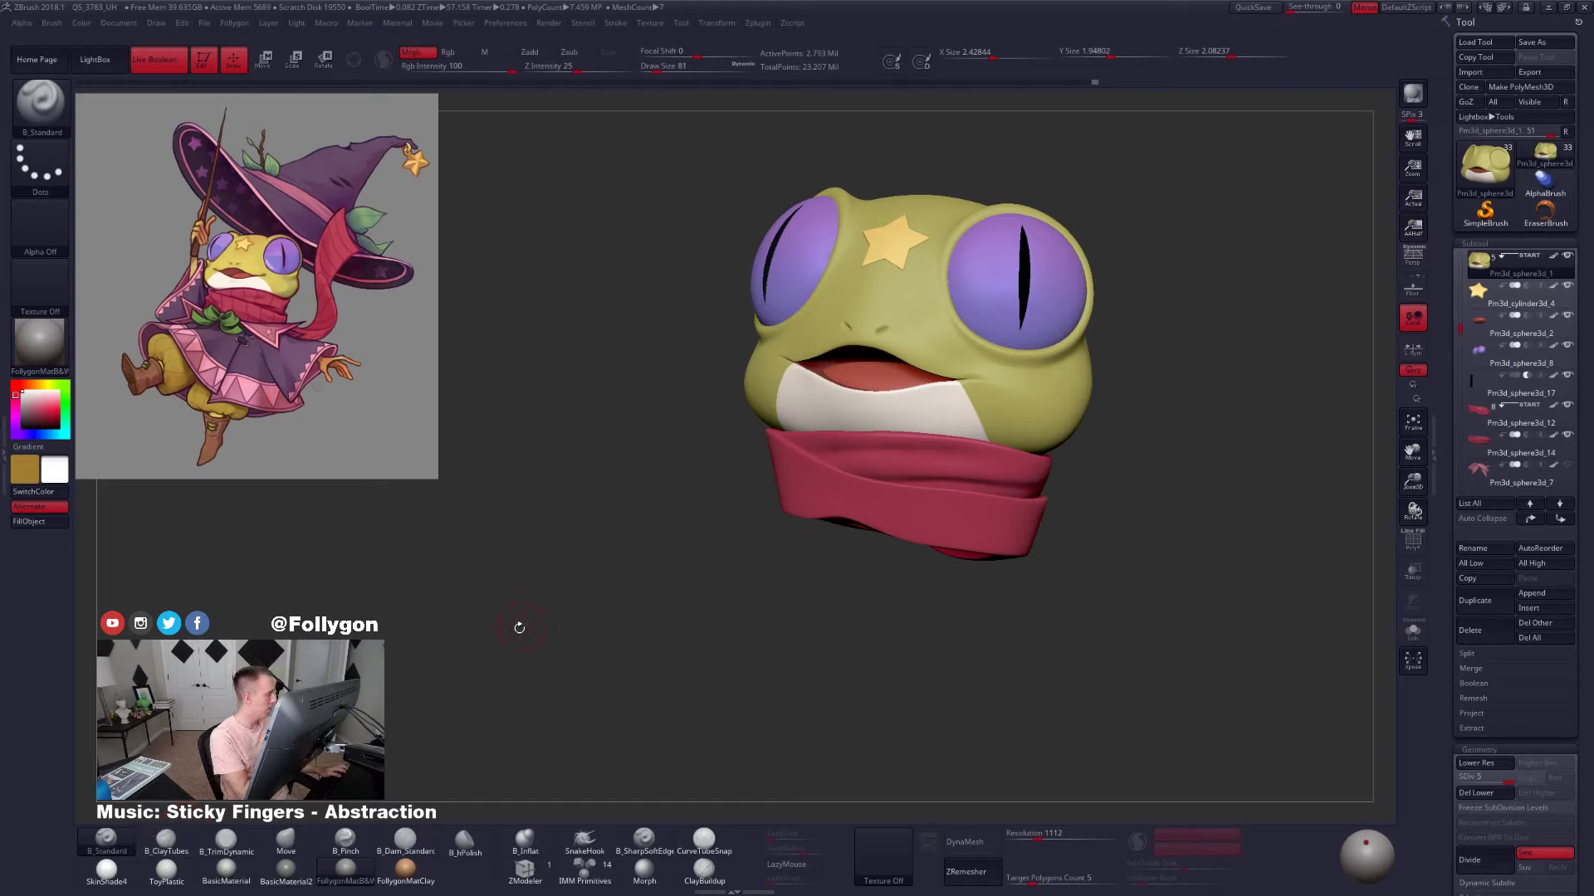
pyautogui.click(107, 872)
# Isolate the lower jaw and set up the brush with the cream chin colour and LazyMouse turned on
pyautogui.hotkey('alt', 's')
pyautogui.moveTo(906, 399)
pyautogui.mouseDown(button='right')
pyautogui.moveTo(959, 404)
pyautogui.moveTo(960, 450)
pyautogui.moveTo(980, 449)
pyautogui.moveTo(978, 409)
pyautogui.mouseUp(button='right')
pyautogui.press('c')
pyautogui.keyDown('ctrl'); pyautogui.keyDown('shift'); pyautogui.click(957, 446); pyautogui.keyUp('shift'); pyautogui.keyUp('ctrl')
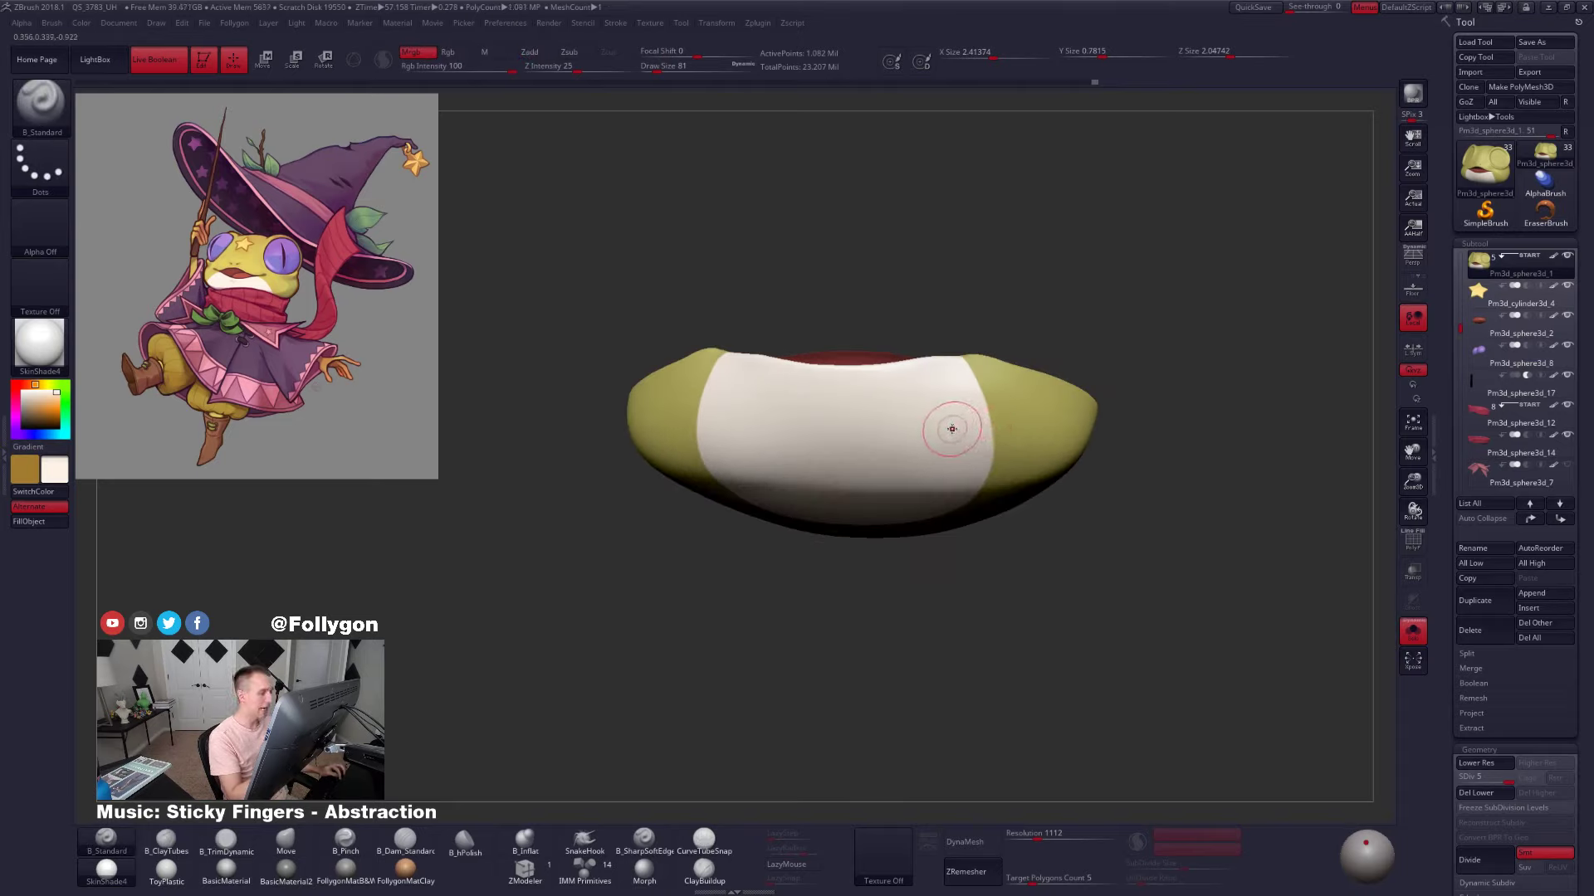
pyautogui.press('space')
pyautogui.moveTo(964, 417); pyautogui.dragTo(958, 416)
pyautogui.press('l')
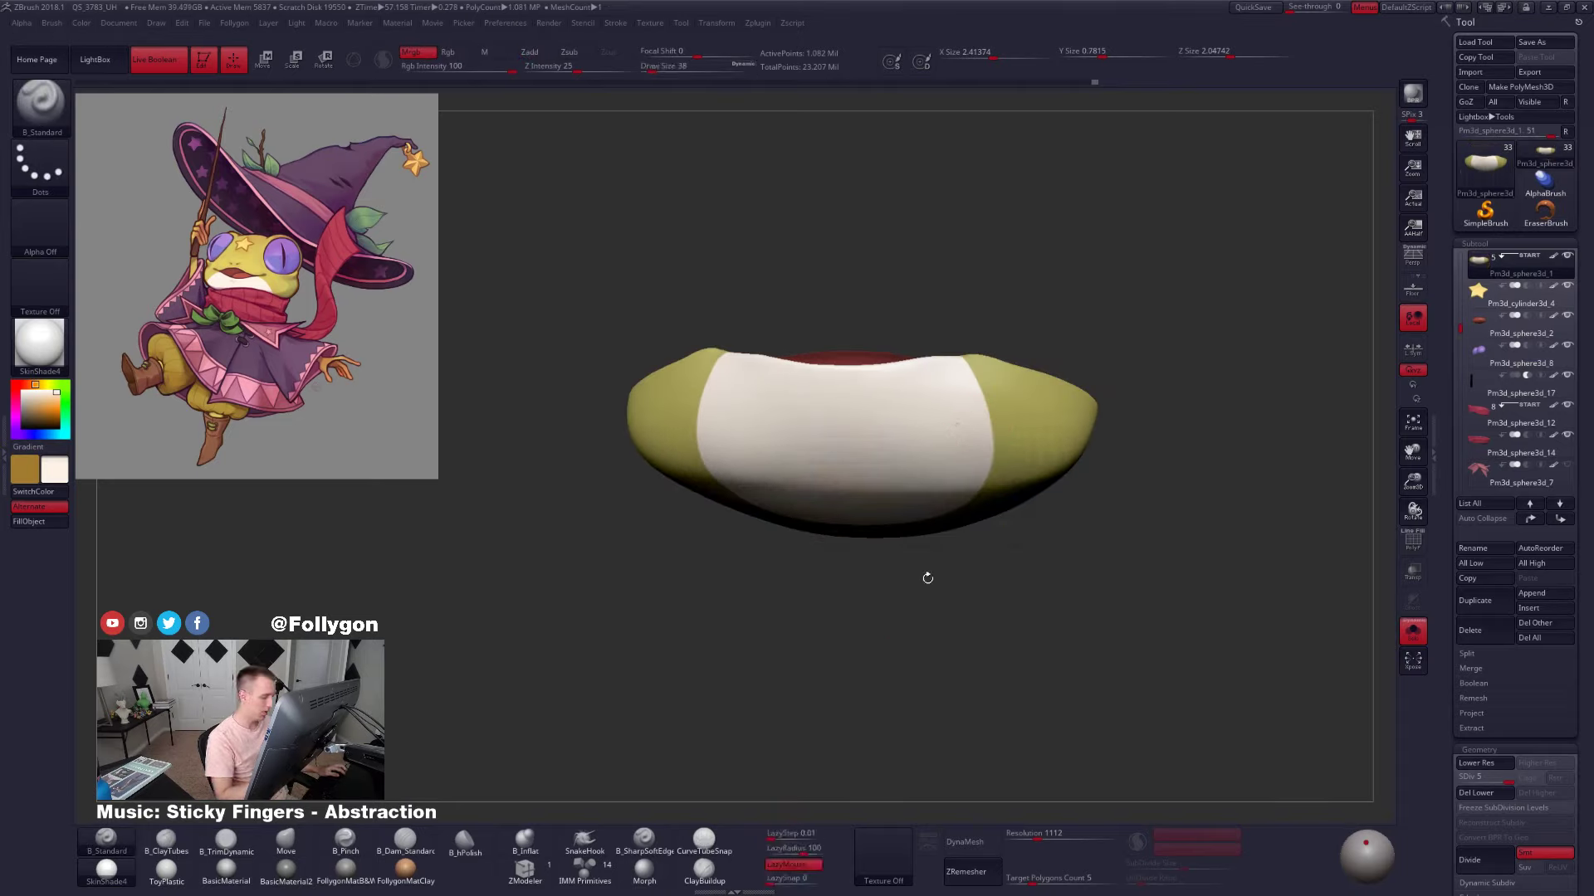
pyautogui.moveTo(986, 466); pyautogui.dragTo(974, 453, button='right')
pyautogui.moveTo(962, 398); pyautogui.dragTo(1169, 462)
pyautogui.hotkey('ctrl', 'z')
# Repaint the side edge of the cream chin patch as a clean curve with draw size 29
pyautogui.moveTo(993, 439)
pyautogui.mouseDown(button='right')
pyautogui.moveTo(949, 286)
pyautogui.moveTo(928, 314)
pyautogui.mouseUp(button='right')
pyautogui.press('space')
pyautogui.moveTo(927, 272); pyautogui.dragTo(924, 272)
pyautogui.moveTo(913, 284); pyautogui.dragTo(933, 311, button='right')
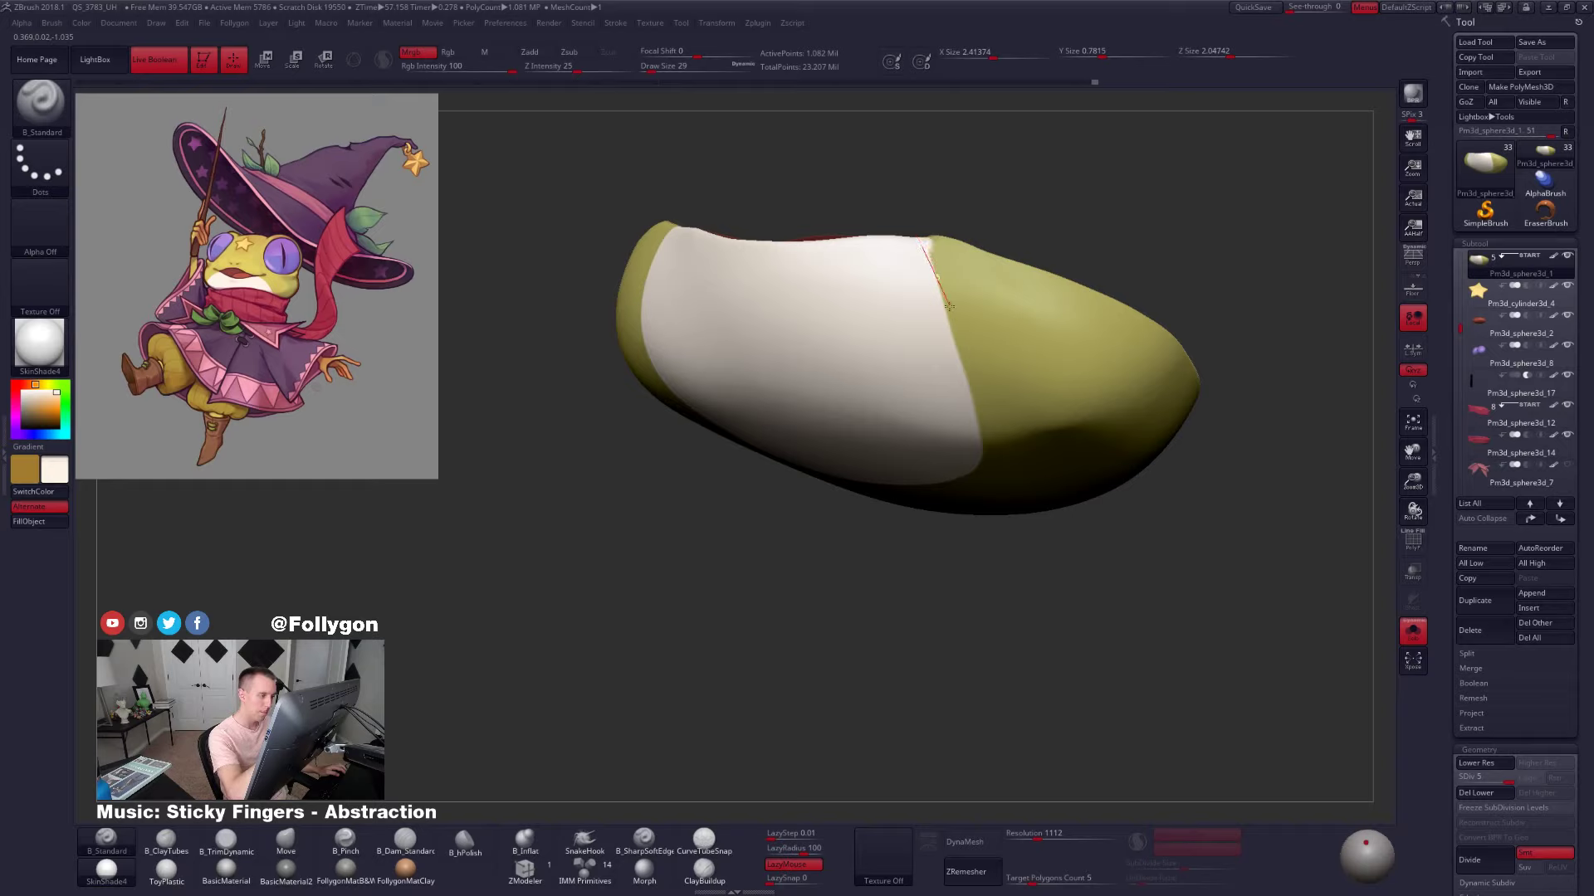
pyautogui.moveTo(953, 325); pyautogui.dragTo(973, 495)
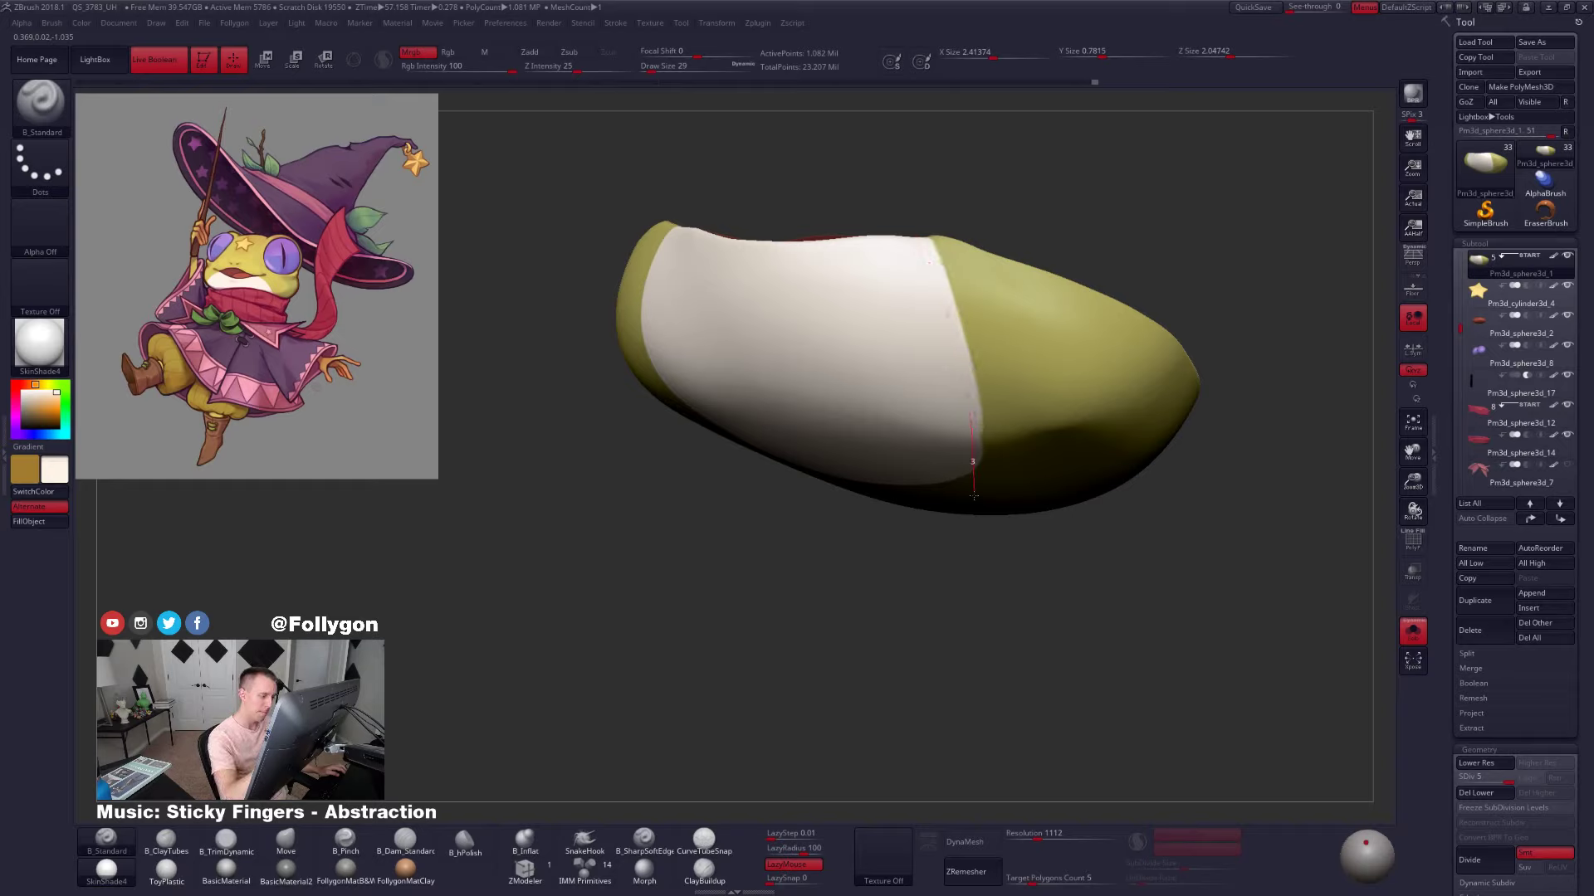
pyautogui.moveTo(964, 428); pyautogui.dragTo(981, 489, button='right')
pyautogui.moveTo(988, 398)
pyautogui.mouseDown(button='right')
pyautogui.moveTo(1015, 500)
pyautogui.moveTo(1035, 465)
pyautogui.moveTo(1032, 412)
pyautogui.moveTo(1042, 422)
pyautogui.mouseUp(button='right')
pyautogui.hotkey('ctrl', 'z')
pyautogui.moveTo(949, 390); pyautogui.dragTo(903, 317, button='right')
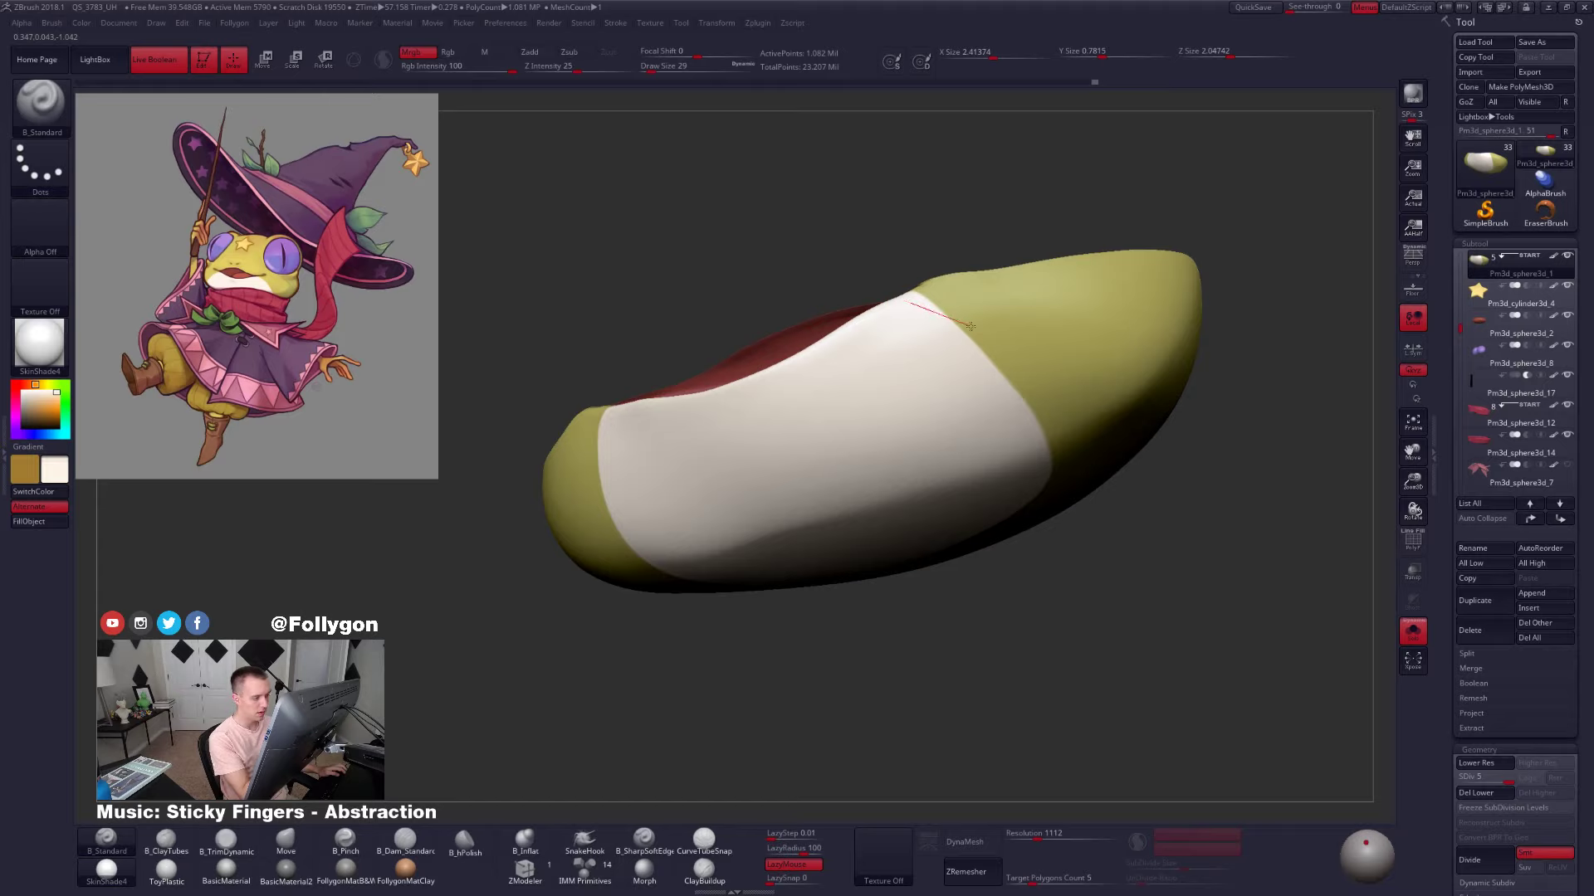
pyautogui.moveTo(993, 343); pyautogui.dragTo(1033, 426)
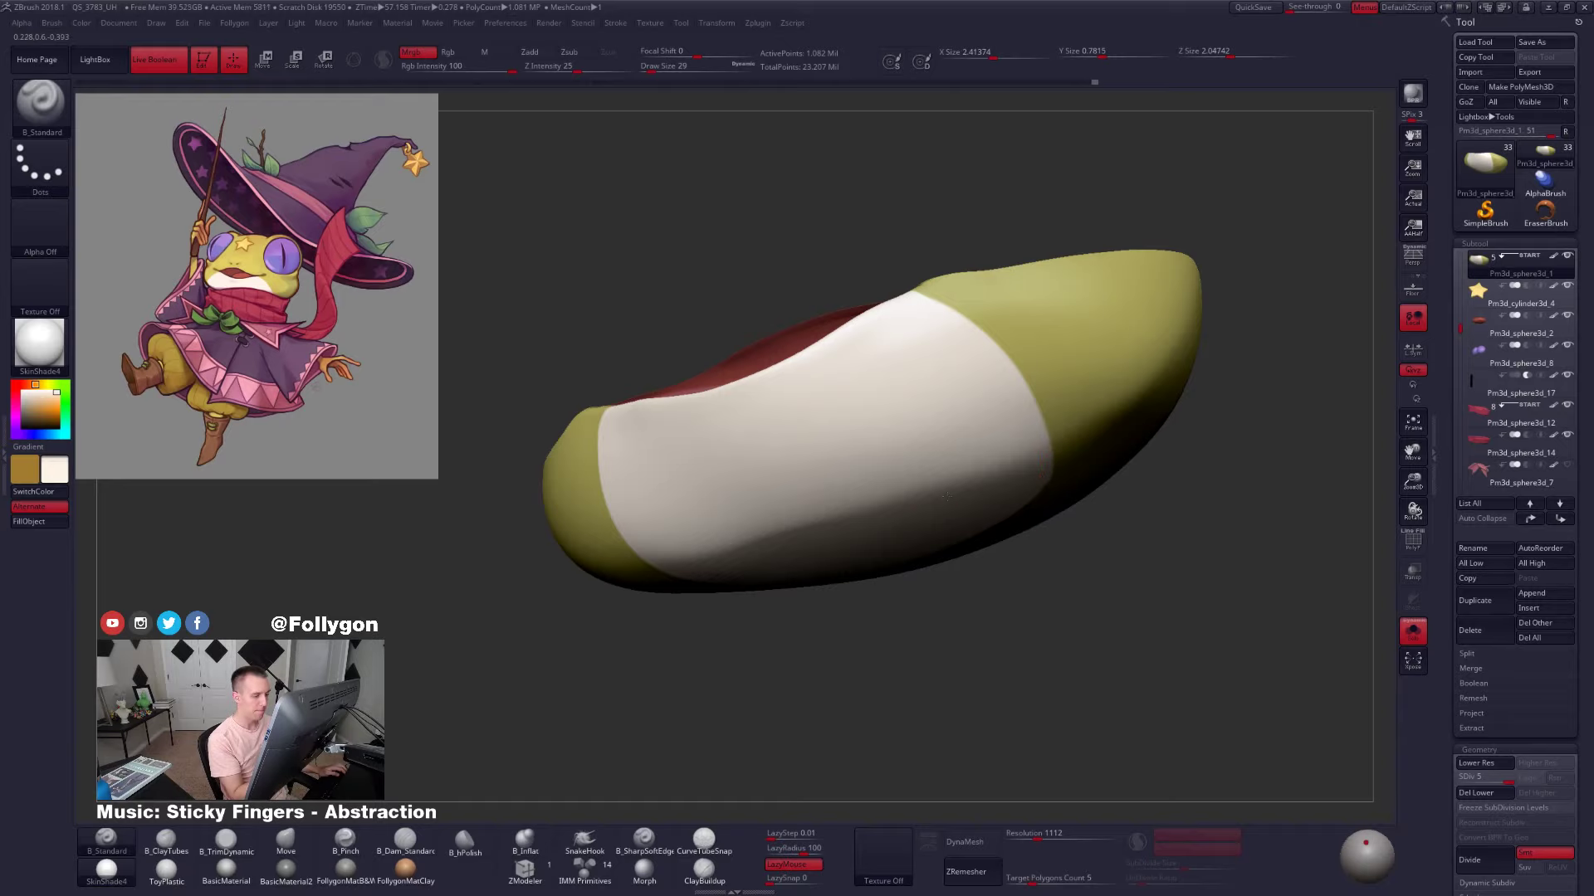
# Paint cream along the chin patch's opposite side edge, undoing the first stroke and repainting it
pyautogui.moveTo(947, 496)
pyautogui.mouseDown(button='right')
pyautogui.moveTo(938, 531)
pyautogui.moveTo(975, 465)
pyautogui.moveTo(937, 479)
pyautogui.moveTo(1066, 432)
pyautogui.mouseUp(button='right')
pyautogui.moveTo(825, 341); pyautogui.dragTo(842, 354, button='right')
pyautogui.moveTo(821, 317); pyautogui.dragTo(790, 384)
pyautogui.hotkey('ctrl', 'z')
pyautogui.moveTo(794, 356); pyautogui.dragTo(814, 341, button='right')
pyautogui.moveTo(823, 326); pyautogui.dragTo(823, 324)
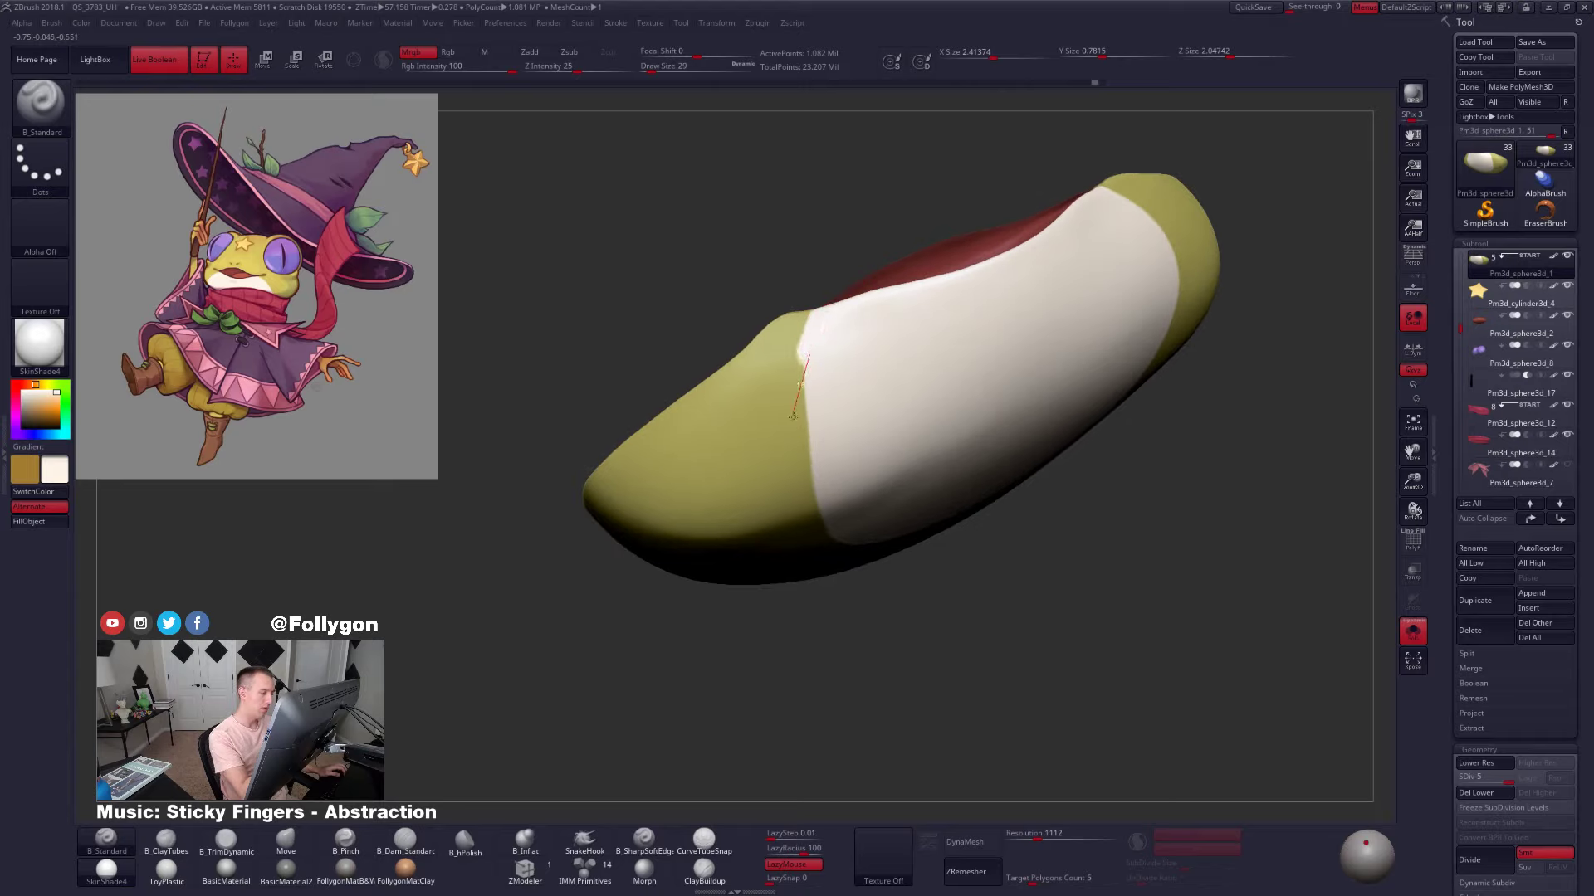
pyautogui.moveTo(793, 417); pyautogui.dragTo(824, 504)
# Paint cream along the chin patch's lower edge on the underside of the jaw with LazyMouse on
pyautogui.moveTo(847, 496)
pyautogui.mouseDown(button='right')
pyautogui.moveTo(869, 461)
pyautogui.moveTo(971, 432)
pyautogui.moveTo(929, 452)
pyautogui.moveTo(999, 432)
pyautogui.moveTo(1003, 447)
pyautogui.mouseUp(button='right')
pyautogui.moveTo(1068, 491)
pyautogui.keyDown('alt'); pyautogui.mouseDown(button='right')
pyautogui.moveTo(1043, 416)
pyautogui.moveTo(1102, 479)
pyautogui.mouseUp(button='right'); pyautogui.keyUp('alt')
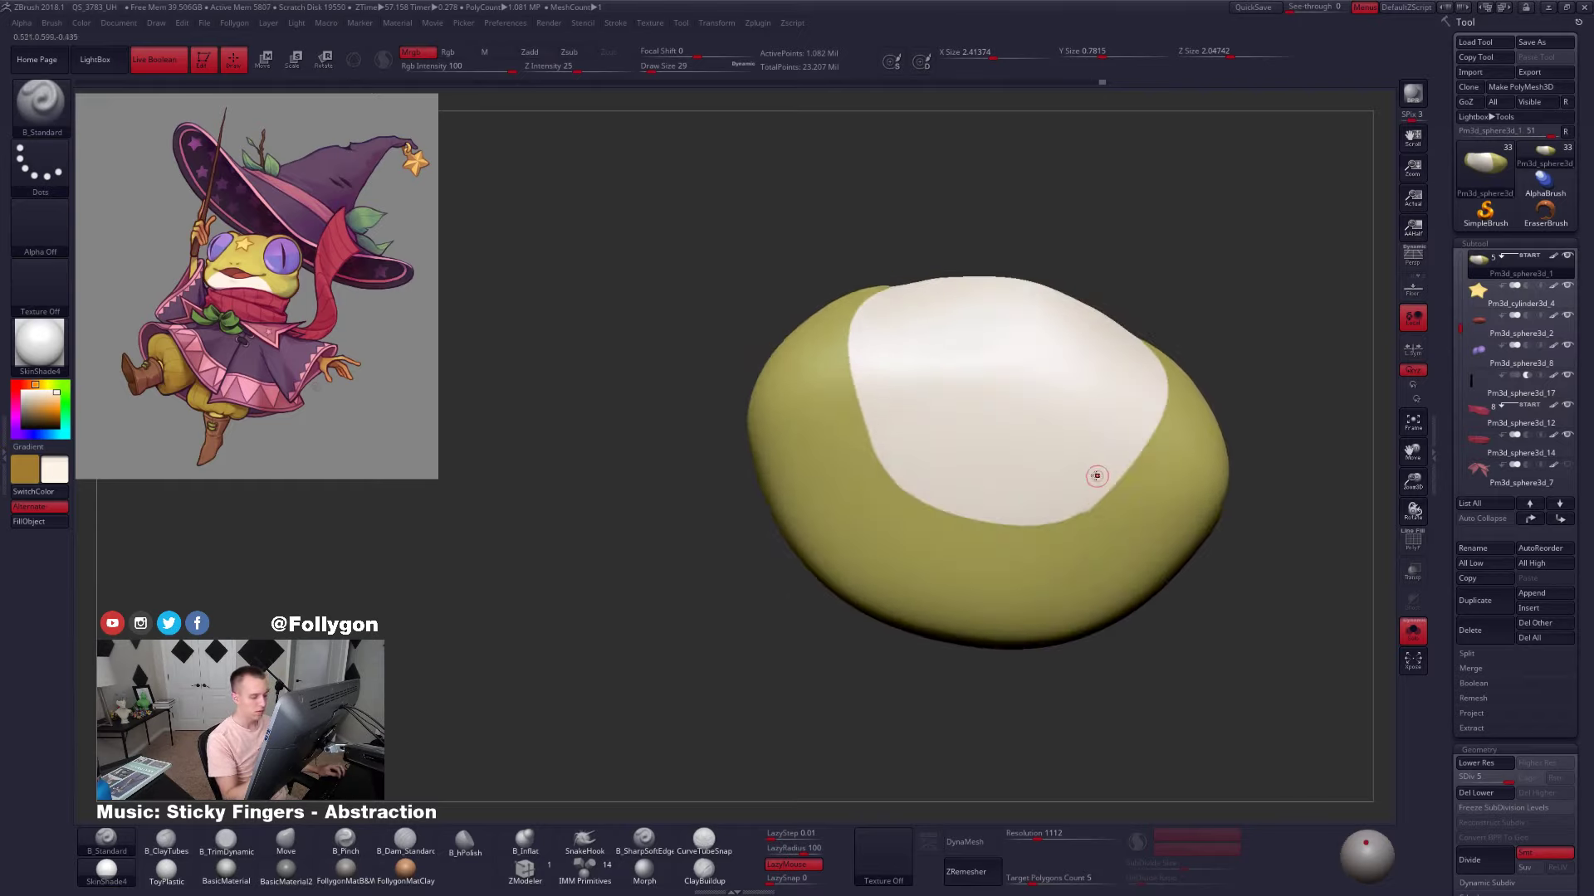
pyautogui.click(803, 865)
pyautogui.moveTo(1064, 536)
pyautogui.mouseDown(button='right')
pyautogui.moveTo(1071, 484)
pyautogui.moveTo(1047, 533)
pyautogui.mouseUp(button='right')
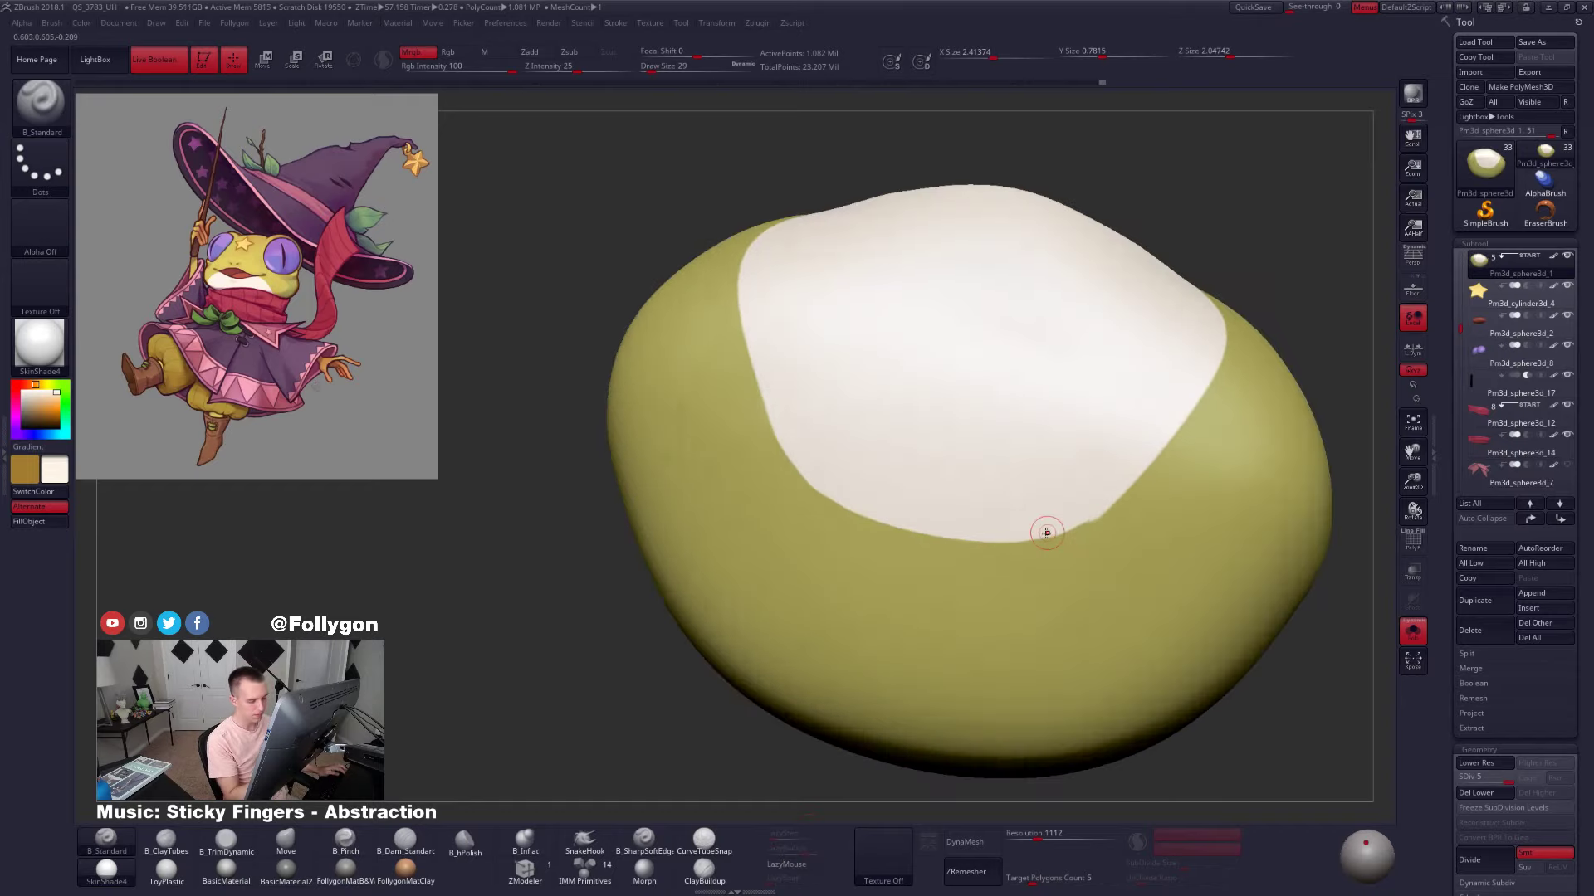
pyautogui.click(790, 865)
pyautogui.press('s')
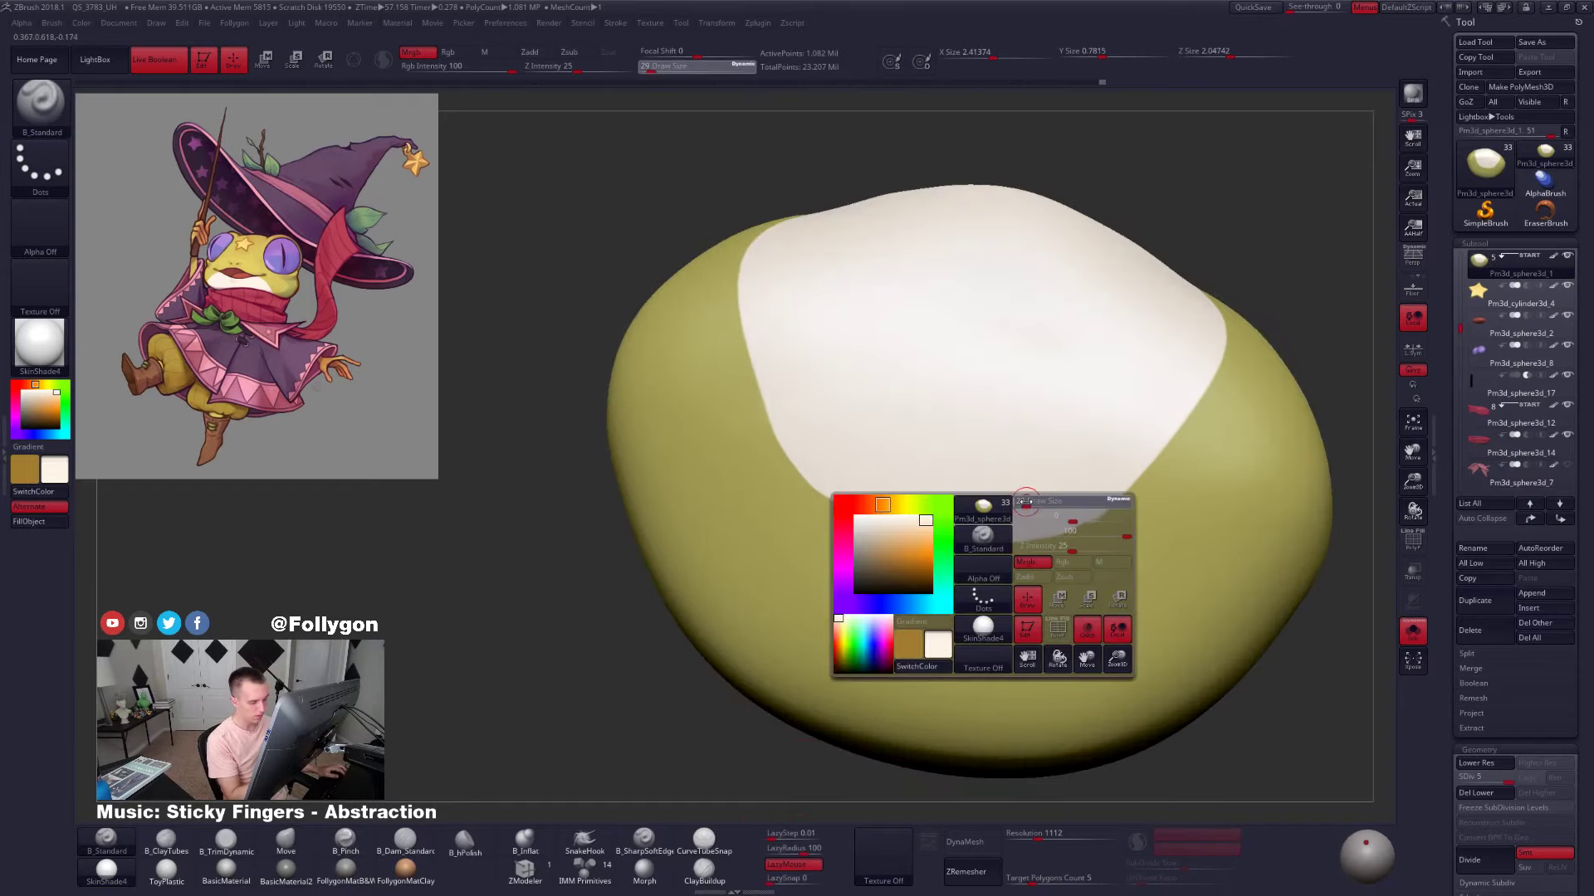
pyautogui.moveTo(930, 529)
pyautogui.mouseDown()
pyautogui.moveTo(1061, 528)
pyautogui.moveTo(1129, 497)
pyautogui.moveTo(1144, 466)
pyautogui.mouseUp()
# Bring back the eyes, scarf and hidden upper head, and check the chin patch from the front
pyautogui.moveTo(1120, 404); pyautogui.dragTo(1054, 601, button='right')
pyautogui.keyDown('ctrl'); pyautogui.moveTo(1054, 602); pyautogui.dragTo(1053, 496, button='right'); pyautogui.keyUp('ctrl')
pyautogui.hotkey('alt', 's')
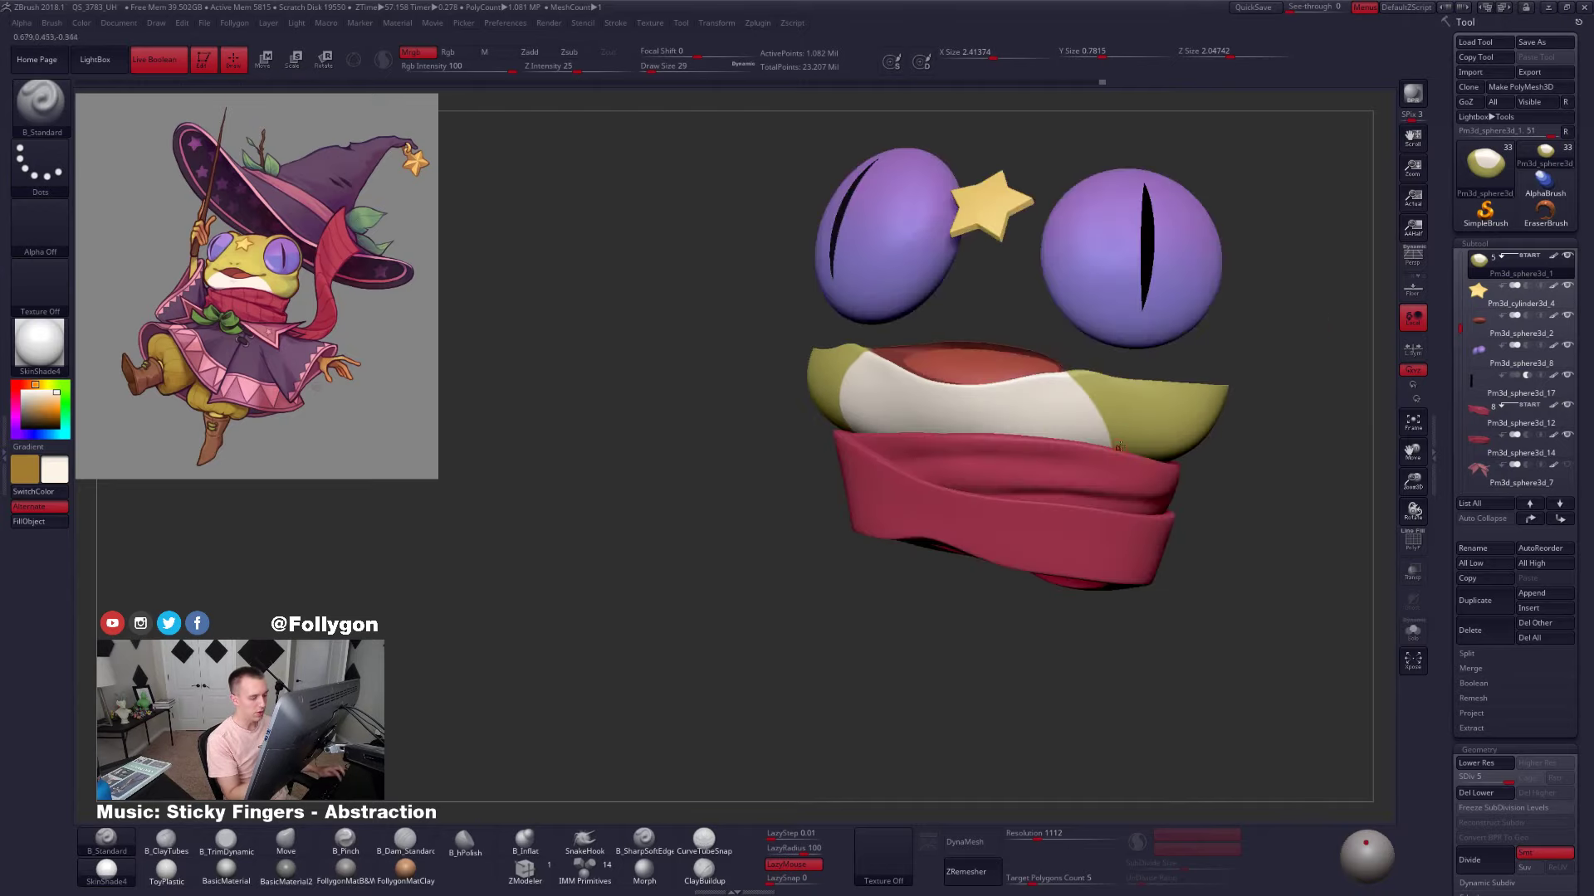
pyautogui.keyDown('alt'); pyautogui.moveTo(1218, 453); pyautogui.dragTo(1183, 466, button='right'); pyautogui.keyUp('alt')
pyautogui.keyDown('ctrl'); pyautogui.keyDown('shift'); pyautogui.click(1206, 478); pyautogui.keyUp('shift'); pyautogui.keyUp('ctrl')
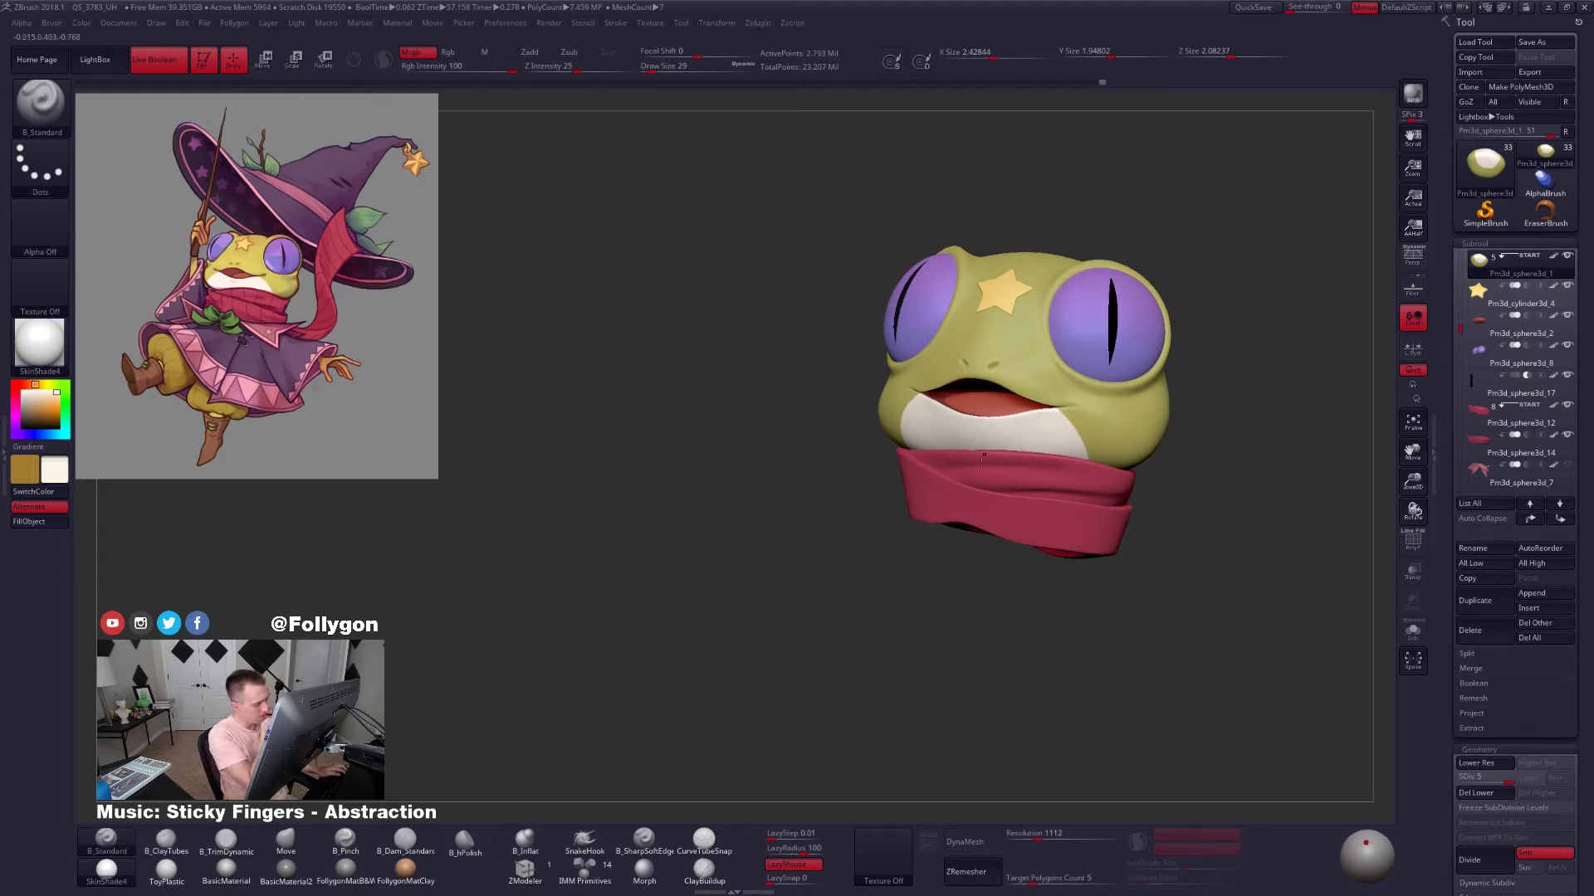
pyautogui.moveTo(1005, 448); pyautogui.dragTo(1066, 407, button='right')
pyautogui.hotkey('shift', 's')
pyautogui.moveTo(921, 456); pyautogui.dragTo(880, 467, button='right')
pyautogui.hotkey('shift', 's')
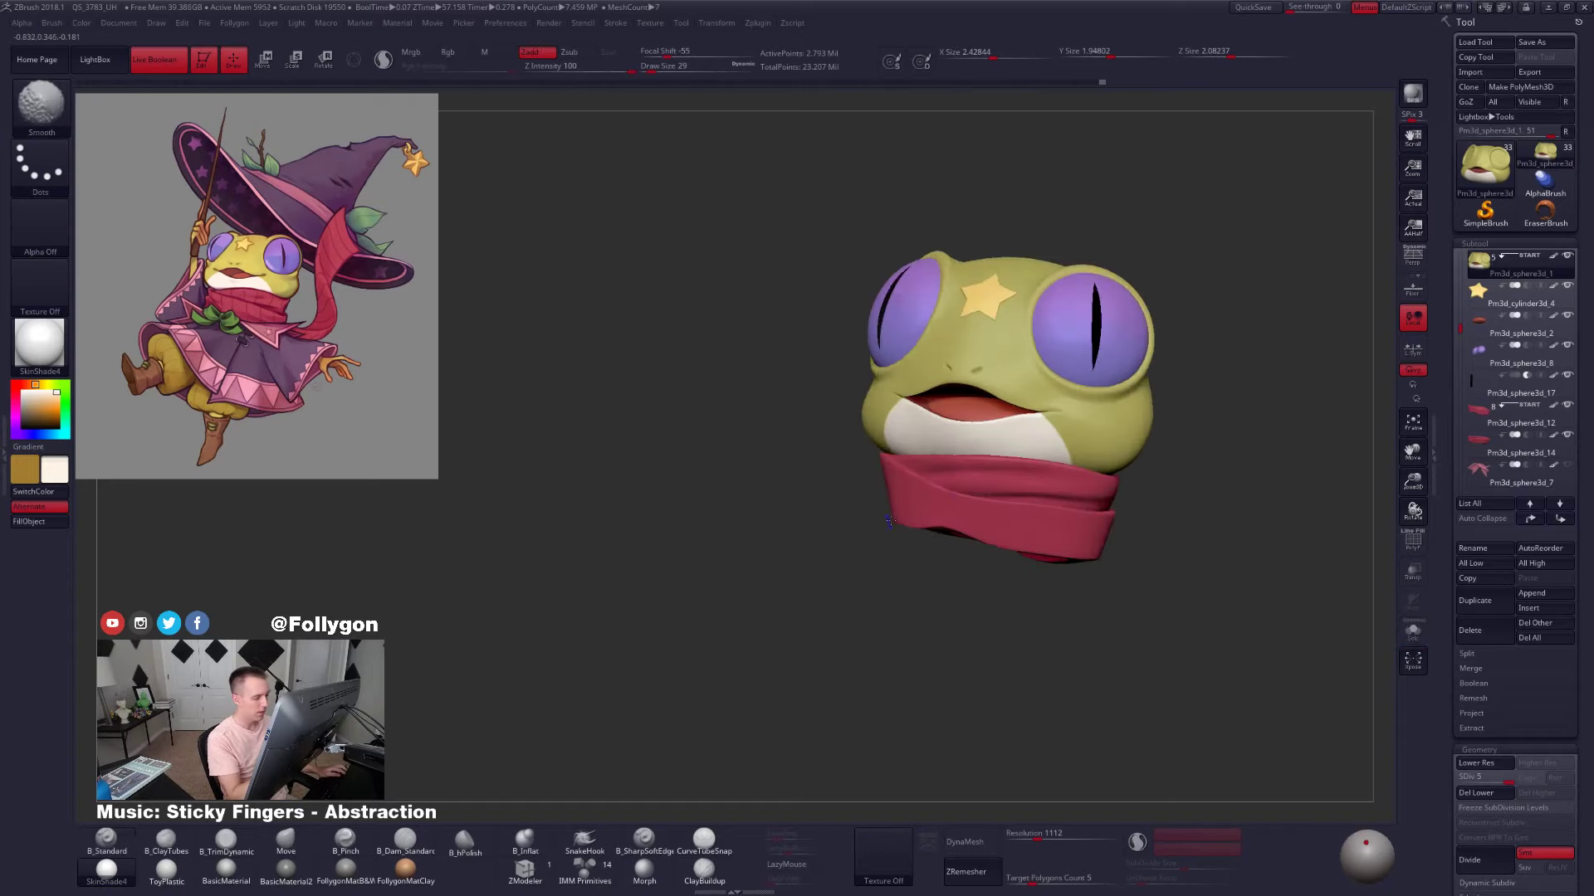
pyautogui.moveTo(1048, 476); pyautogui.dragTo(1081, 474, button='right')
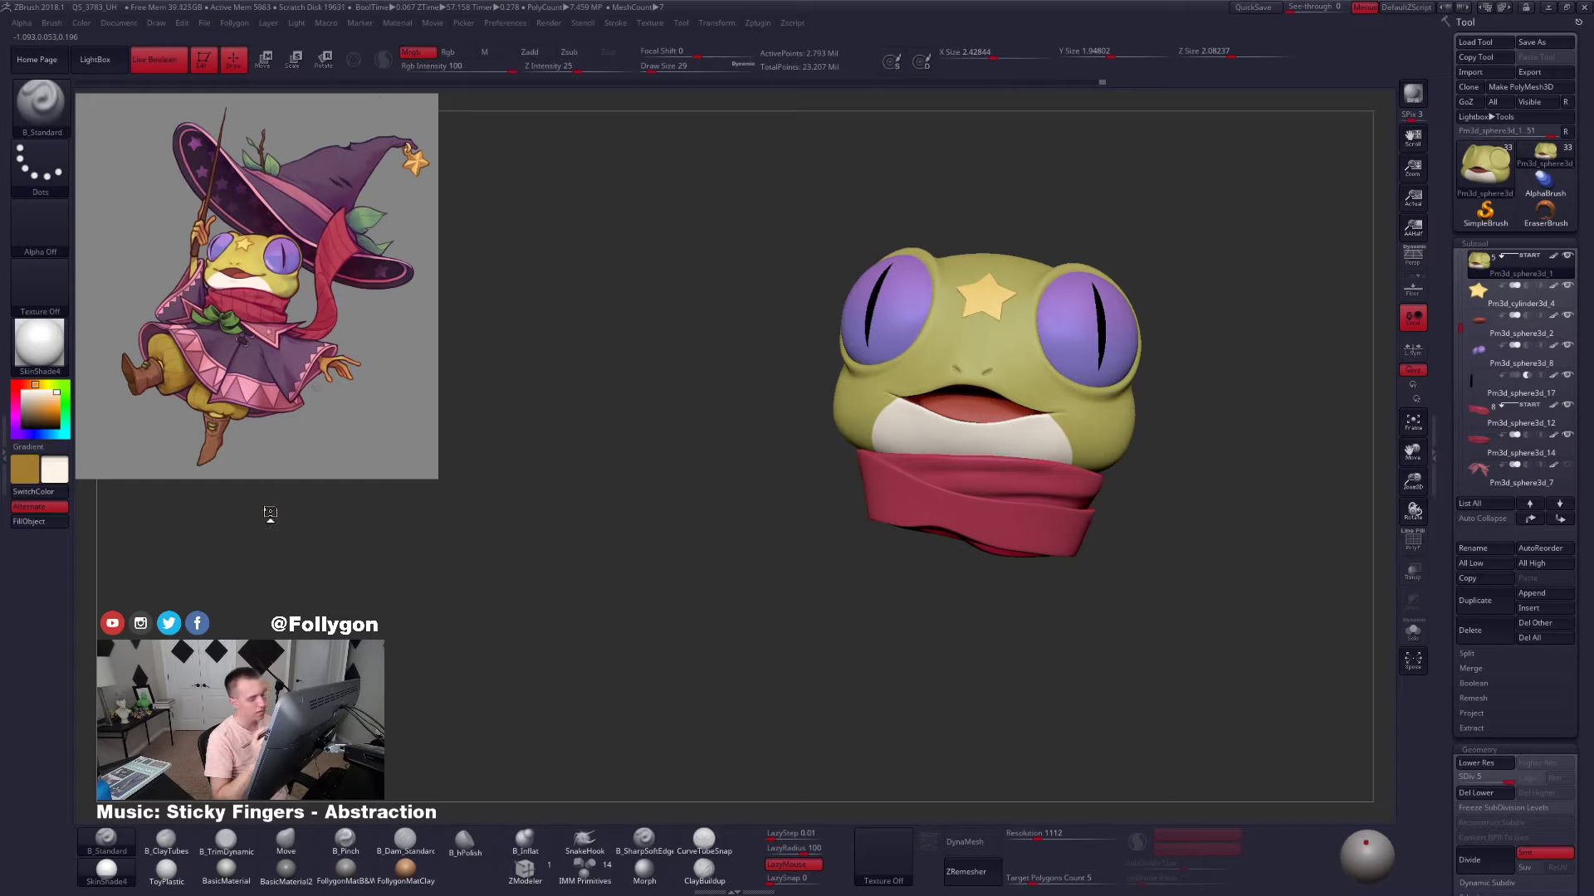
# Select the neck scarf and reveal its hidden tail behind the head
pyautogui.keyDown('alt'); pyautogui.moveTo(1180, 538); pyautogui.dragTo(1094, 529); pyautogui.keyUp('alt')
pyautogui.keyDown('alt'); pyautogui.click(969, 509); pyautogui.keyUp('alt')
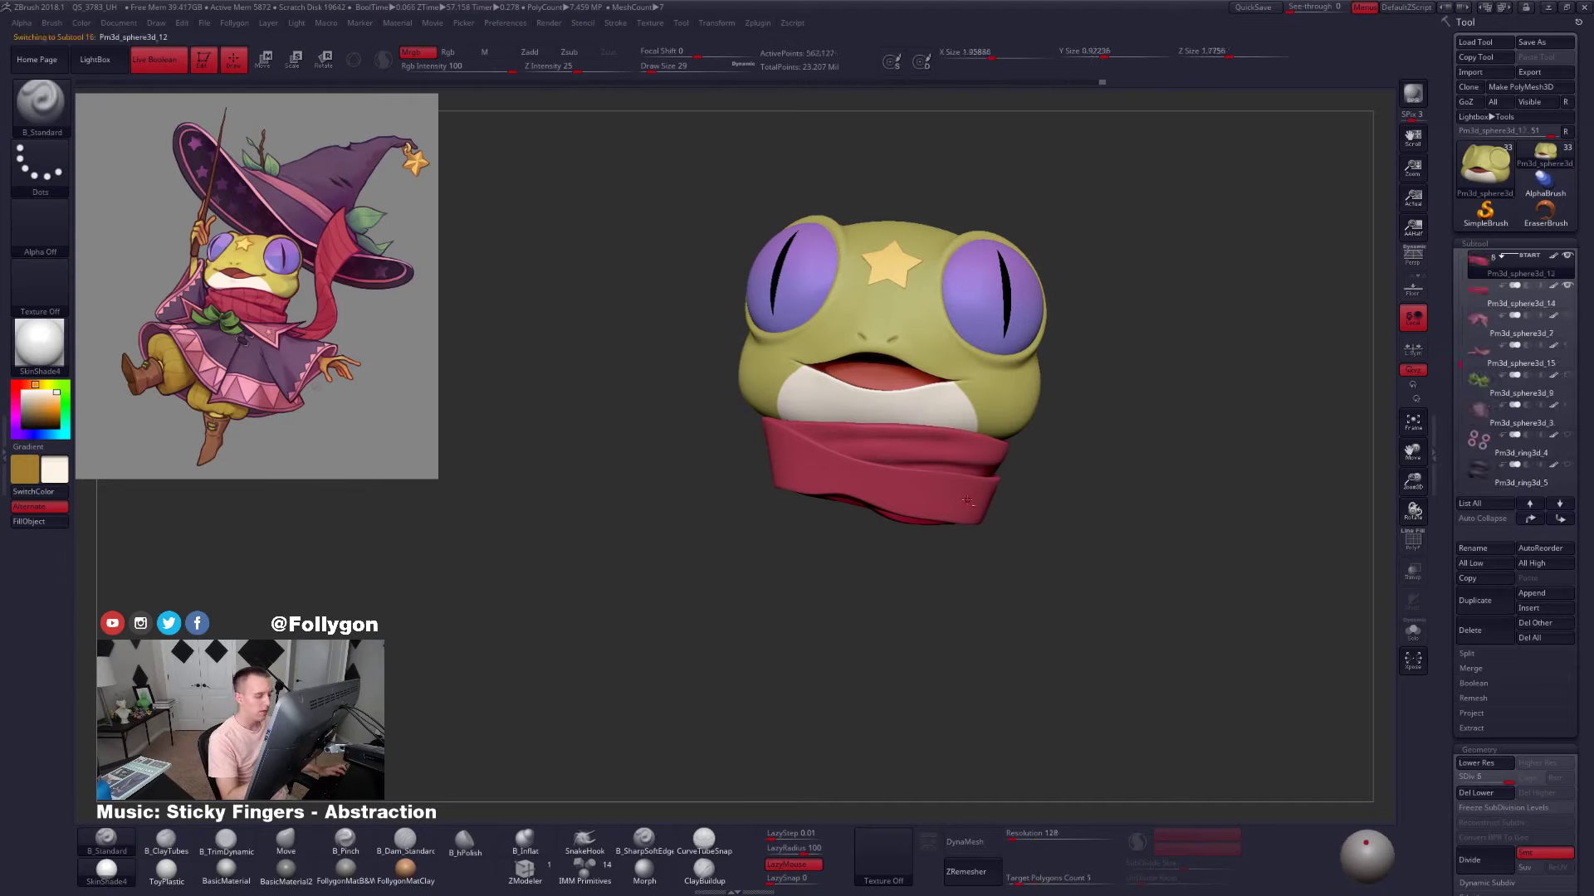
pyautogui.hotkey('shift', 'f')
pyautogui.hotkey('shift', 'f')
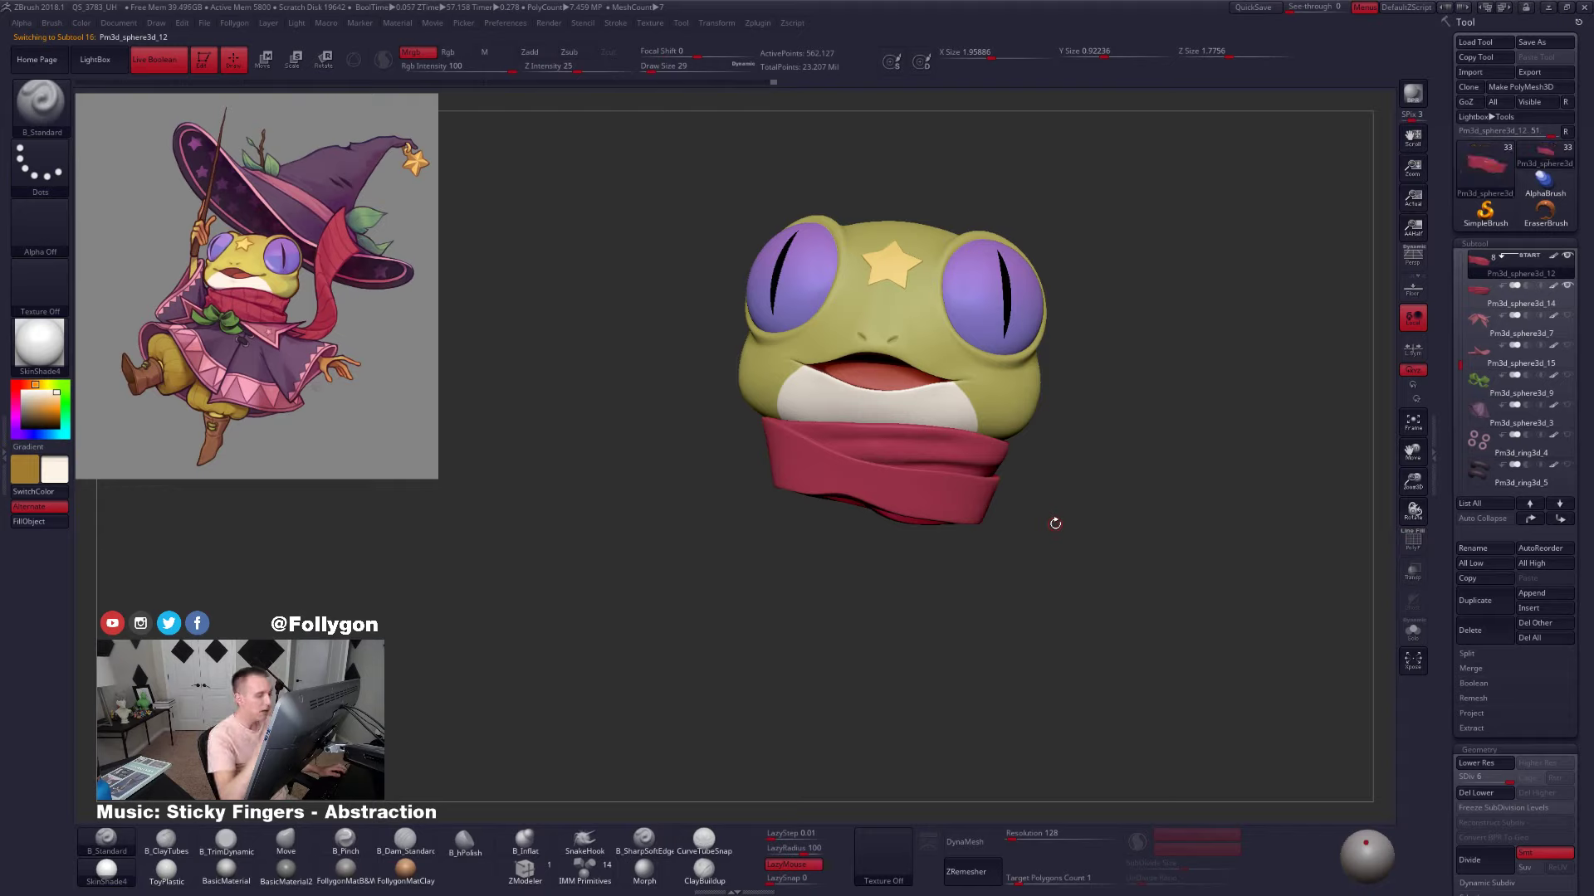
pyautogui.moveTo(1097, 479); pyautogui.dragTo(1009, 519)
pyautogui.keyDown('ctrl'); pyautogui.keyDown('shift'); pyautogui.click(1049, 601); pyautogui.keyUp('shift'); pyautogui.keyUp('ctrl')
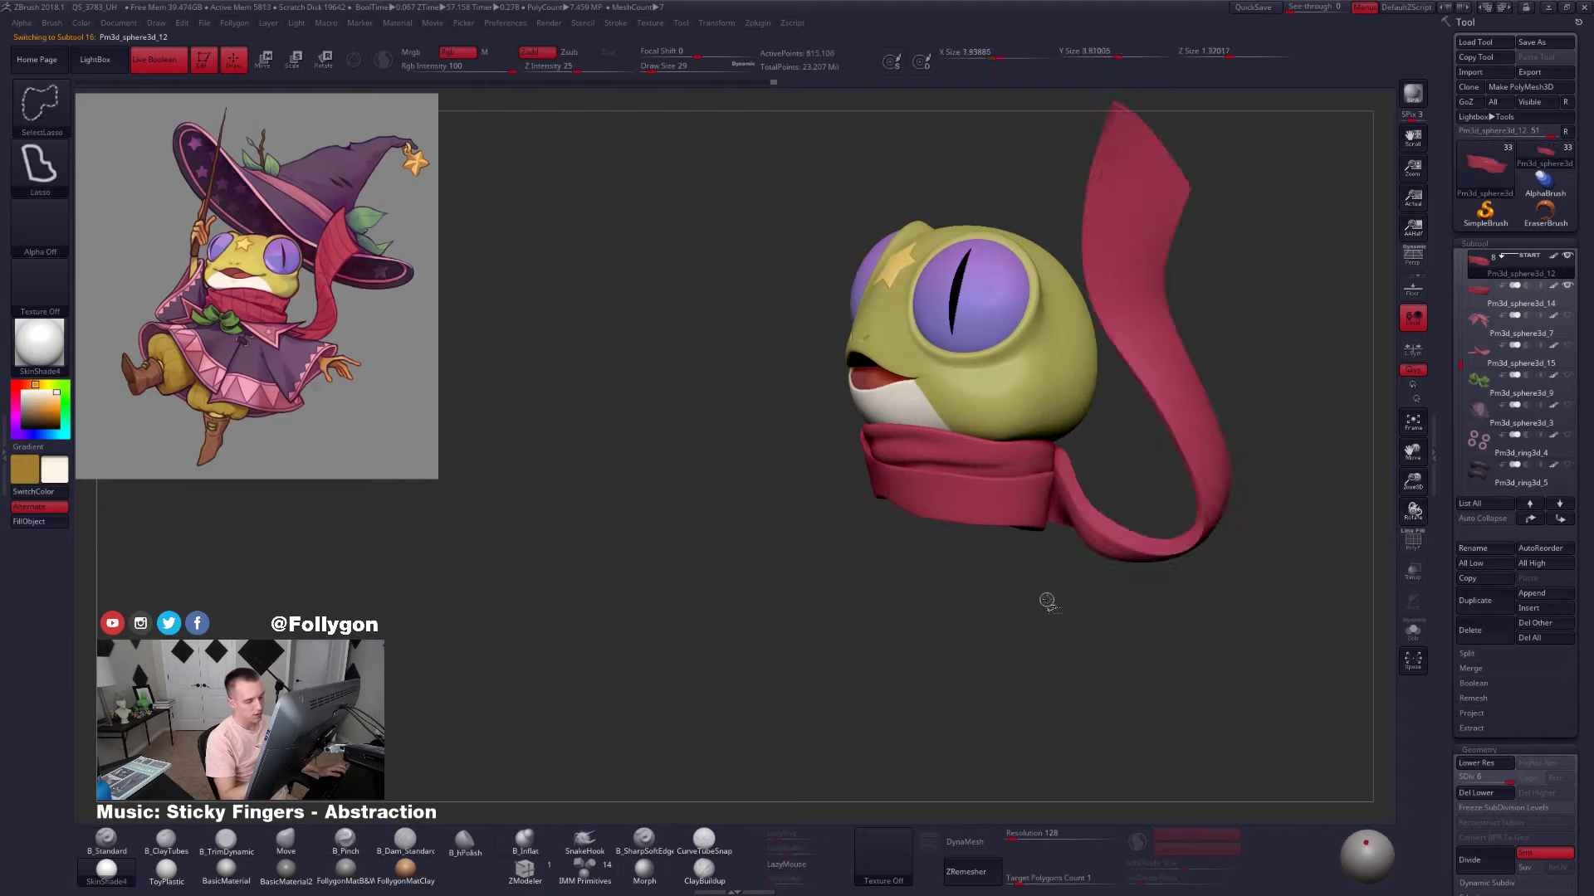
# Isolate part of the scarf tail and examine its shape from several angles
pyautogui.rightClick(1152, 491)
pyautogui.moveTo(1284, 409)
pyautogui.keyDown('alt'); pyautogui.mouseDown()
pyautogui.moveTo(1231, 504)
pyautogui.moveTo(988, 577)
pyautogui.moveTo(1044, 555)
pyautogui.moveTo(993, 590)
pyautogui.moveTo(954, 564)
pyautogui.moveTo(1020, 521)
pyautogui.moveTo(1068, 551)
pyautogui.mouseUp(); pyautogui.keyUp('alt')
pyautogui.keyDown('ctrl'); pyautogui.keyDown('shift'); pyautogui.click(982, 492); pyautogui.keyUp('shift'); pyautogui.keyUp('ctrl')
pyautogui.keyDown('ctrl'); pyautogui.keyDown('shift'); pyautogui.click(979, 609); pyautogui.keyUp('shift'); pyautogui.keyUp('ctrl')
pyautogui.keyDown('alt'); pyautogui.moveTo(1057, 324); pyautogui.dragTo(1038, 405); pyautogui.keyUp('alt')
pyautogui.moveTo(1069, 452); pyautogui.dragTo(988, 453)
pyautogui.keyDown('alt'); pyautogui.moveTo(1016, 572); pyautogui.dragTo(1069, 515); pyautogui.keyUp('alt')
pyautogui.hotkey('ctrl', 'shift', 's')
# Examine the tip of the scarf tail with its wireframe displayed at the lowest subdivision level
pyautogui.keyDown('alt'); pyautogui.moveTo(1119, 182); pyautogui.dragTo(1001, 474); pyautogui.keyUp('alt')
pyautogui.moveTo(1000, 473); pyautogui.dragTo(1000, 532, button='right')
pyautogui.moveTo(936, 355); pyautogui.dragTo(929, 317, button='right')
pyautogui.moveTo(971, 554); pyautogui.dragTo(1043, 606, button='right')
pyautogui.hotkey('shift', 'f')
pyautogui.keyDown('alt'); pyautogui.moveTo(890, 267); pyautogui.dragTo(918, 316, button='right'); pyautogui.keyUp('alt')
pyautogui.hotkey('shift', 'd')
pyautogui.hotkey('shift', 'd')
pyautogui.hotkey('shift', 'd')
pyautogui.hotkey('shift', 'd')
pyautogui.hotkey('shift', 'd')
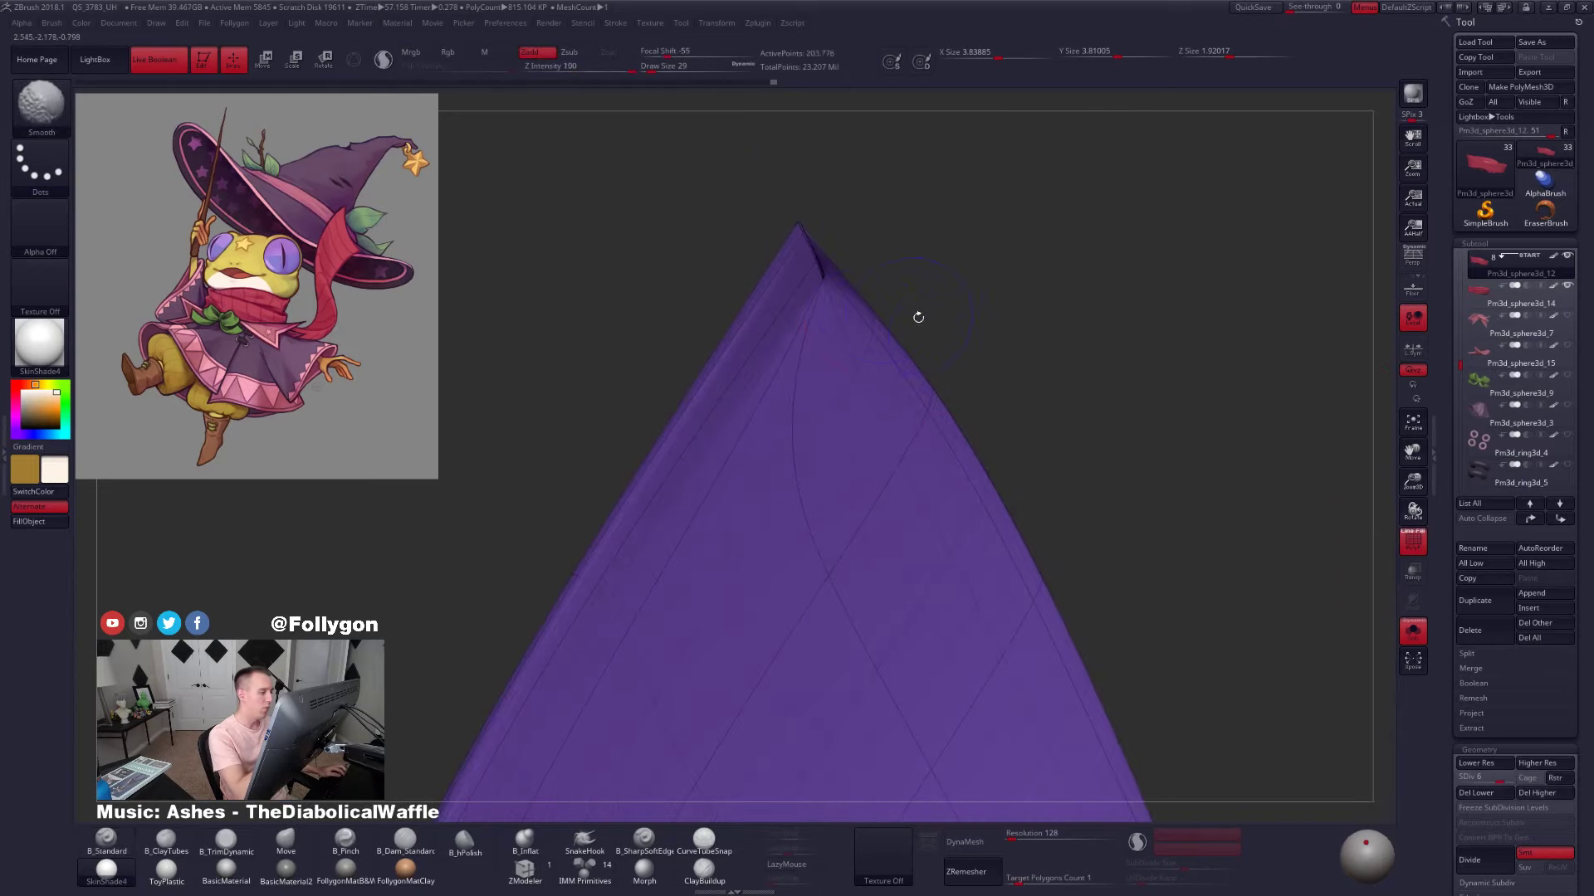
pyautogui.moveTo(1168, 531); pyautogui.dragTo(892, 398)
# Return the scarf to its highest subdivision level without wireframe and bring the frog's head back into view
pyautogui.hotkey('shift', 'f')
pyautogui.press('d')
pyautogui.press('d')
pyautogui.press('d')
pyautogui.press('d')
pyautogui.press('d')
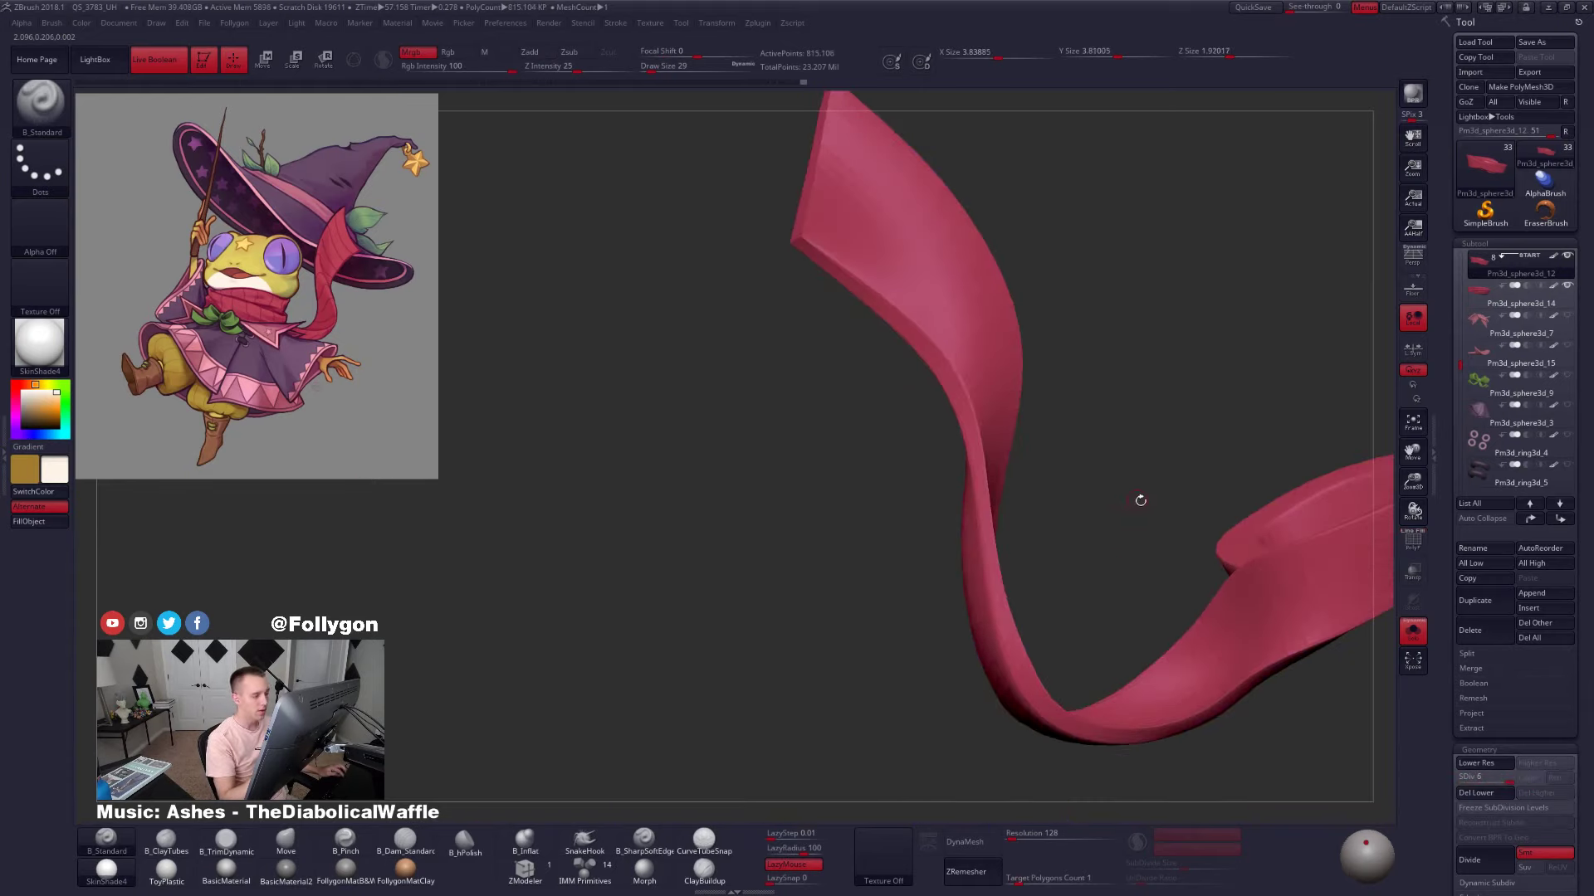
pyautogui.keyDown('alt'); pyautogui.moveTo(1138, 501); pyautogui.dragTo(1204, 465); pyautogui.keyUp('alt')
pyautogui.hotkey('alt', 's')
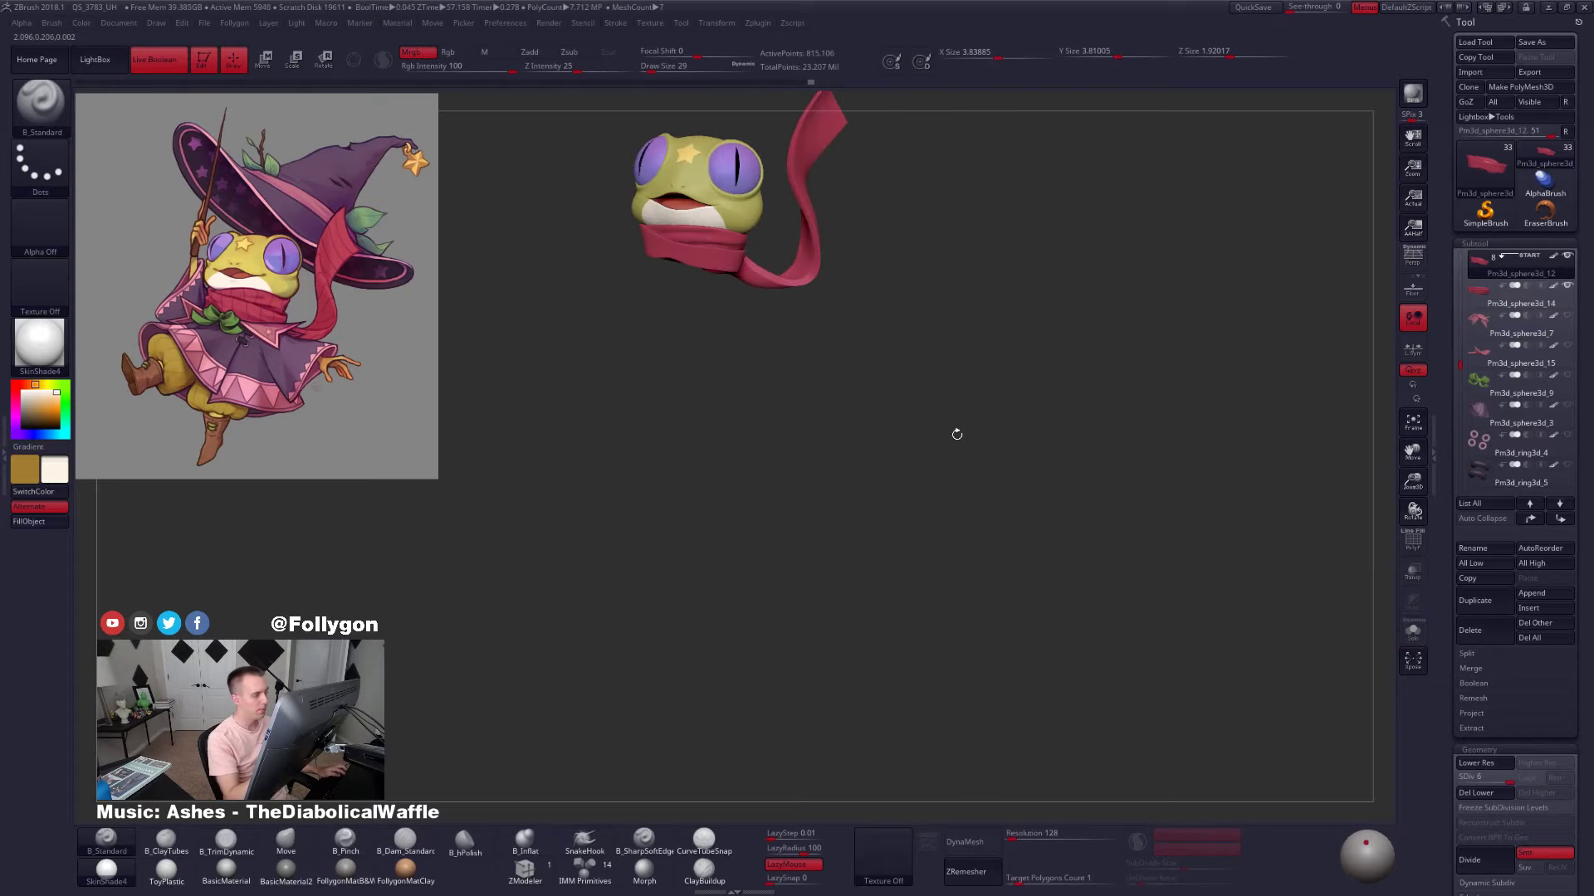
pyautogui.keyDown('alt'); pyautogui.moveTo(985, 420); pyautogui.dragTo(1156, 527); pyautogui.keyUp('alt')
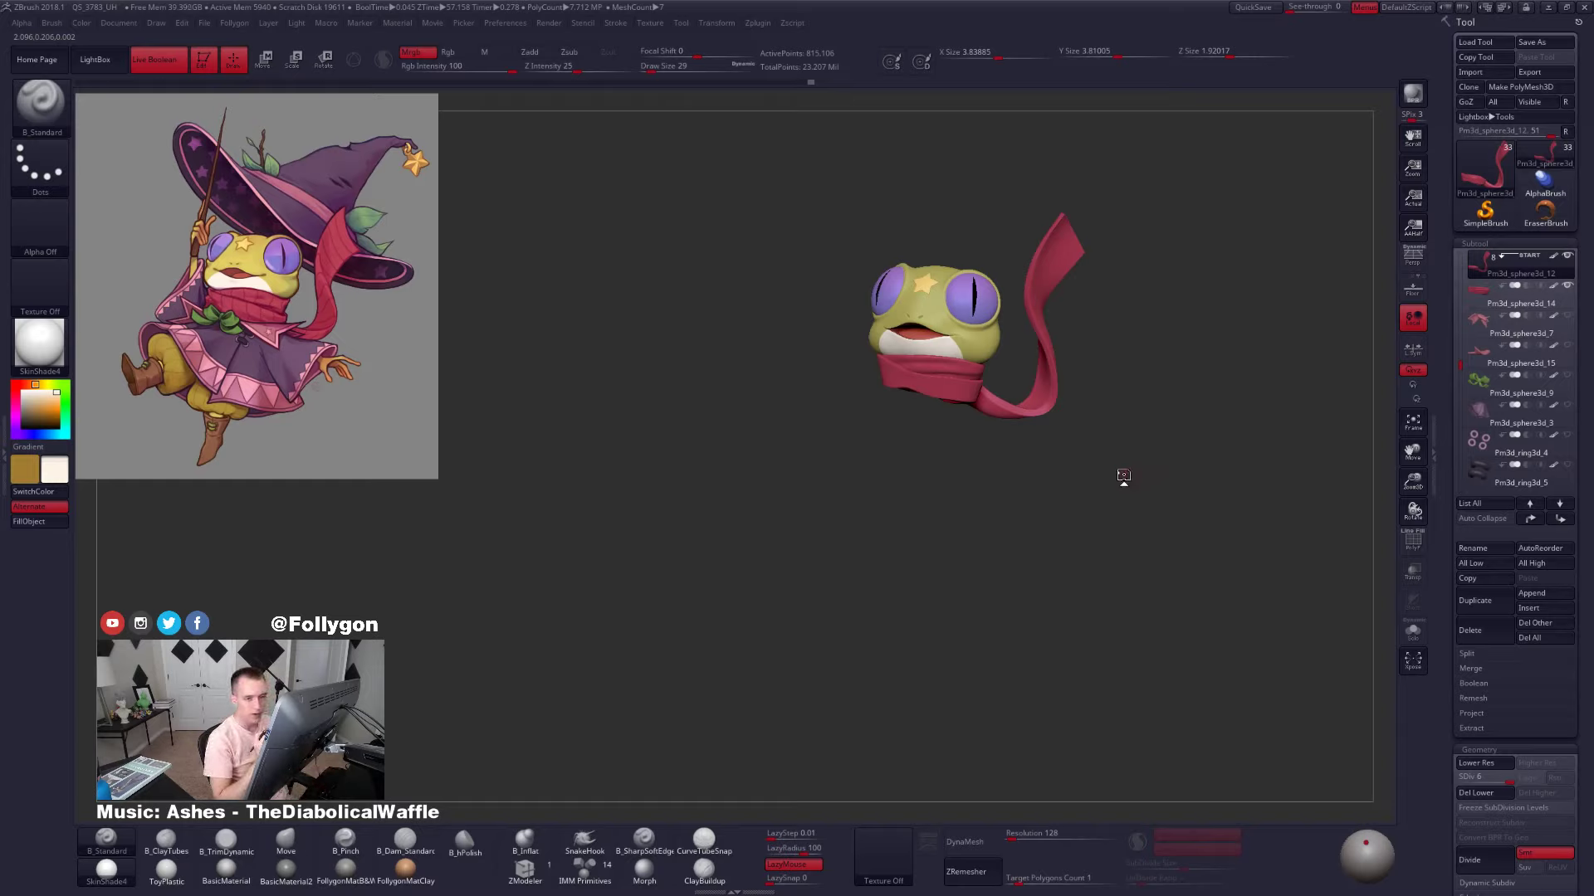
# Reveal the purple cape and the pink pointed collar below the scarf
pyautogui.click(1483, 414)
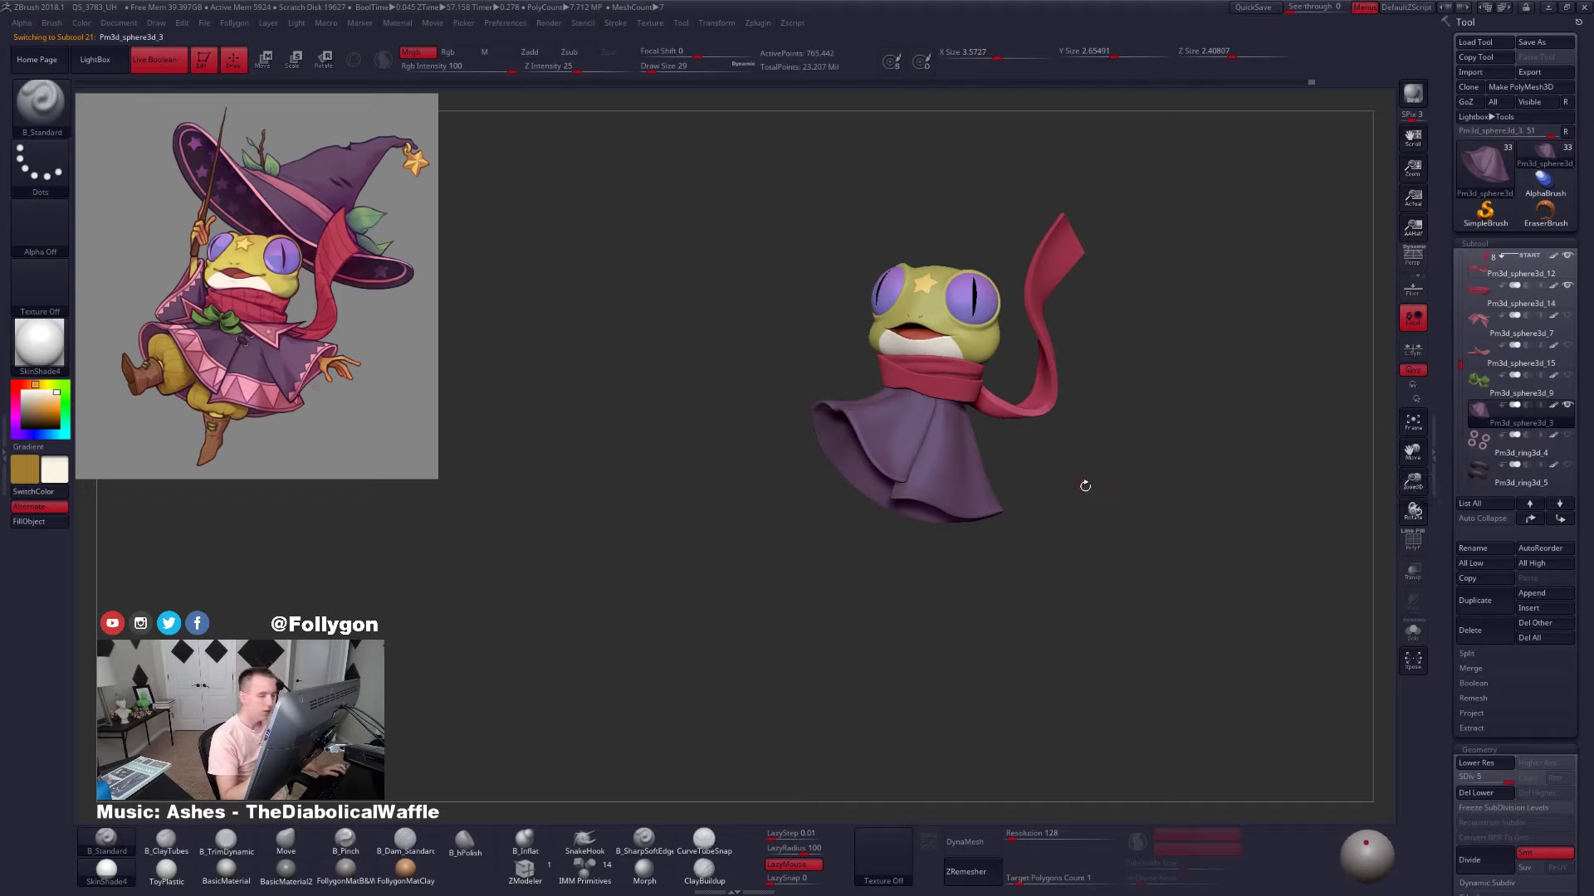
pyautogui.click(1480, 358)
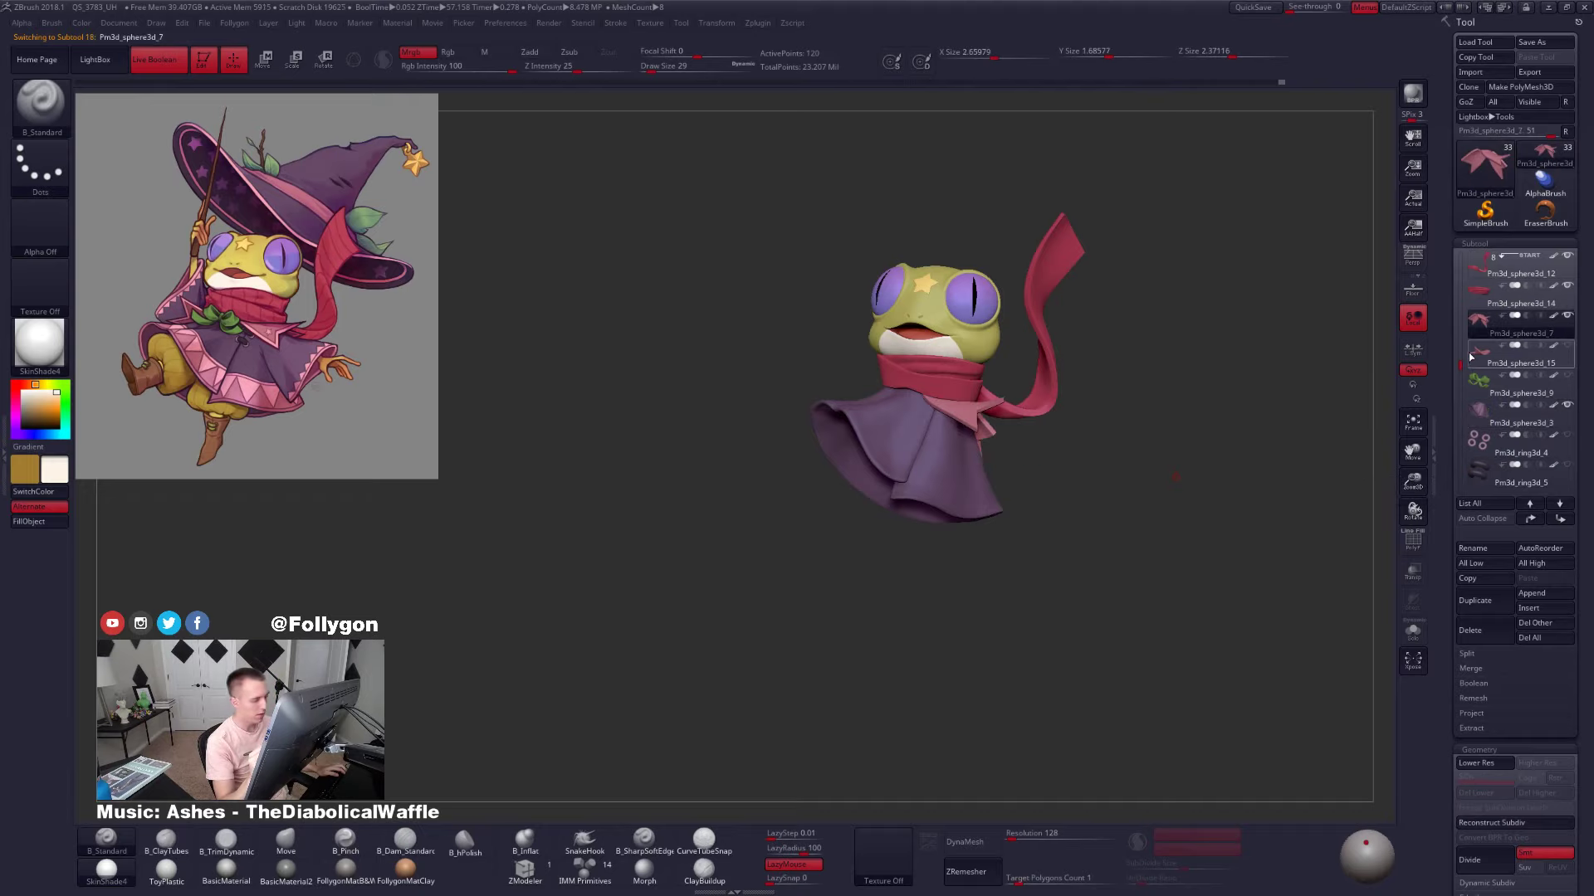
pyautogui.click(1477, 413)
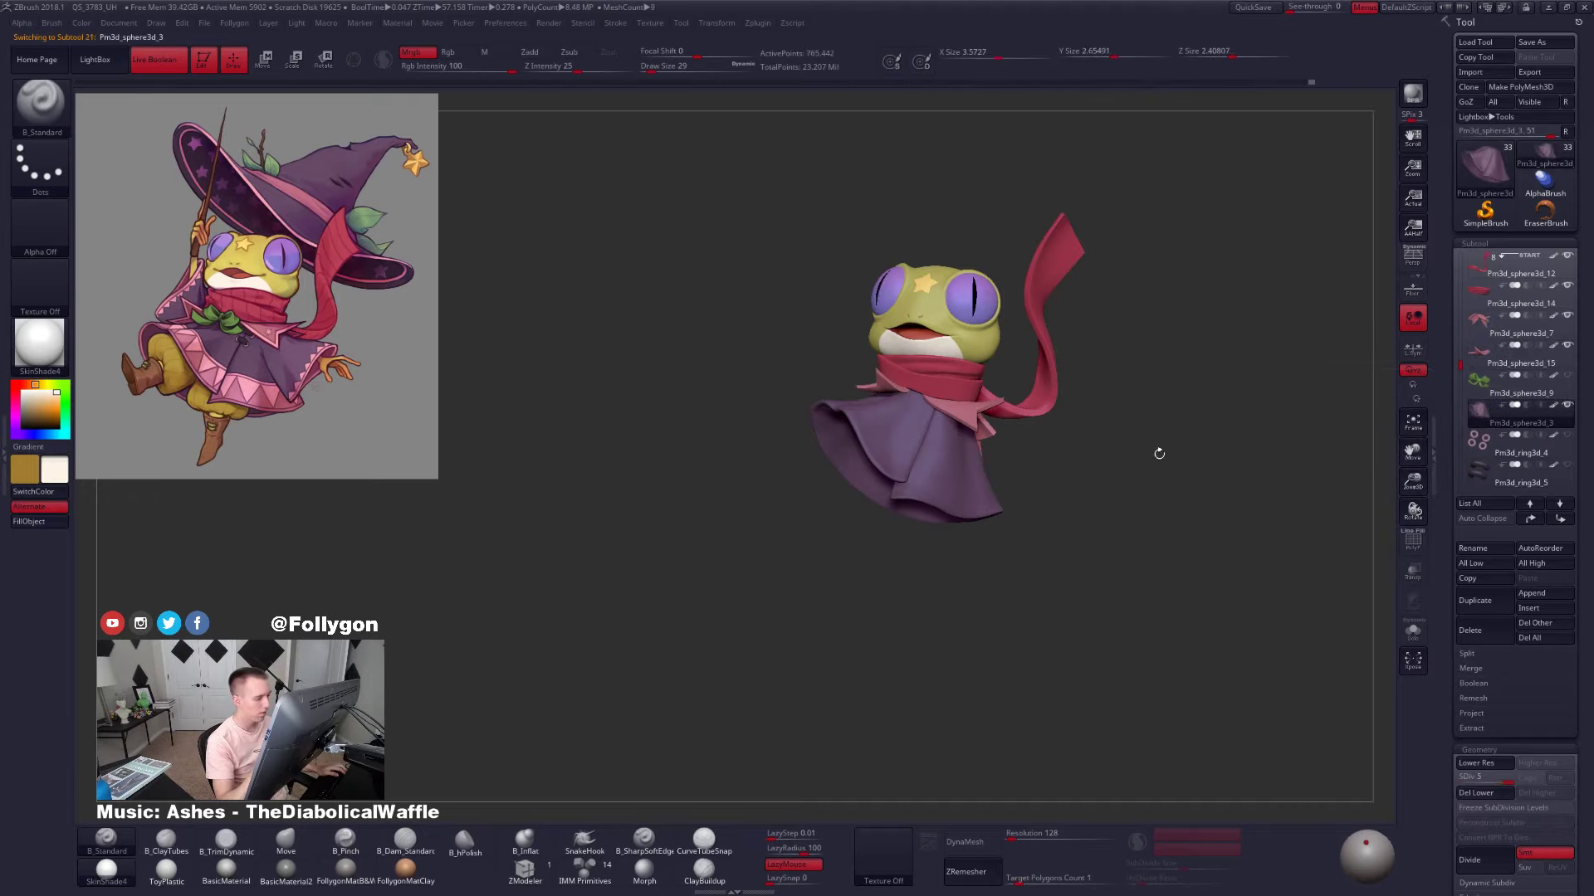
pyautogui.moveTo(1100, 500)
pyautogui.mouseDown()
pyautogui.moveTo(1165, 504)
pyautogui.moveTo(1092, 487)
pyautogui.moveTo(1126, 531)
pyautogui.moveTo(1118, 499)
pyautogui.mouseUp()
# Set up the scarf for reshaping at its lowest subdivision level with the Move brush at draw size 252
pyautogui.keyDown('alt'); pyautogui.click(955, 390); pyautogui.keyUp('alt')
pyautogui.press('w')
pyautogui.press('q')
pyautogui.press('space')
pyautogui.moveTo(907, 370); pyautogui.dragTo(915, 371)
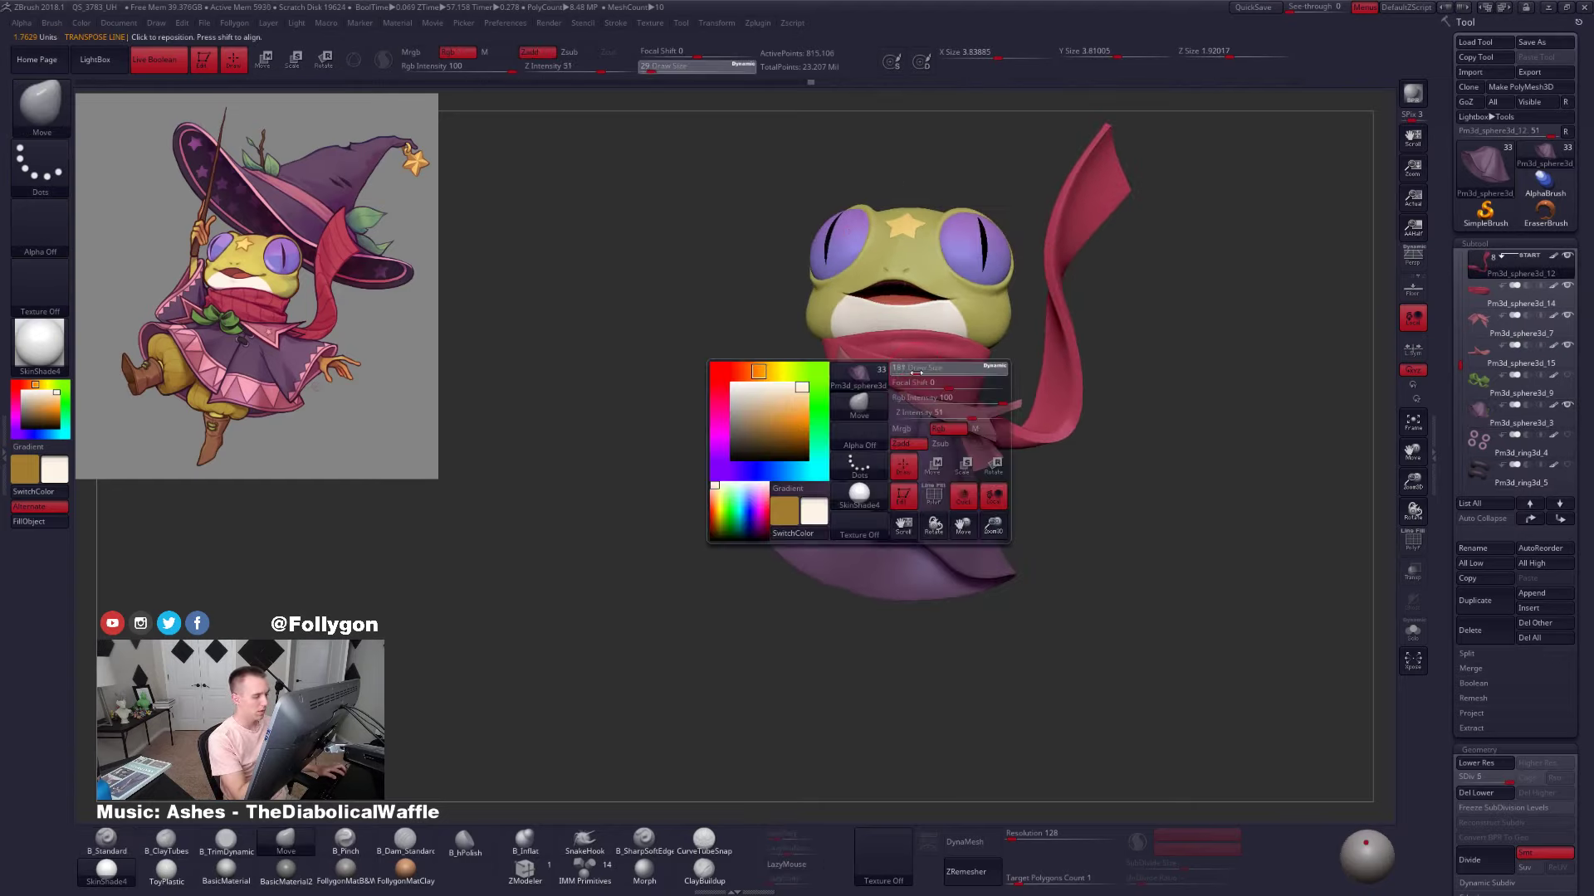
pyautogui.moveTo(784, 342)
pyautogui.mouseDown()
pyautogui.moveTo(1017, 444)
pyautogui.moveTo(817, 432)
pyautogui.mouseUp()
pyautogui.hotkey('shift', 'd')
pyautogui.hotkey('shift', 'd')
pyautogui.hotkey('shift', 'd')
pyautogui.hotkey('shift', 'd')
pyautogui.hotkey('shift', 'd')
# Reshape the front of the scarf wrap with the Move brush so it sits between the chin and the collar
pyautogui.moveTo(881, 377)
pyautogui.keyDown('ctrl'); pyautogui.mouseDown()
pyautogui.moveTo(988, 406)
pyautogui.moveTo(788, 403)
pyautogui.mouseUp(); pyautogui.keyUp('ctrl')
pyautogui.moveTo(878, 380); pyautogui.dragTo(887, 358, button='right')
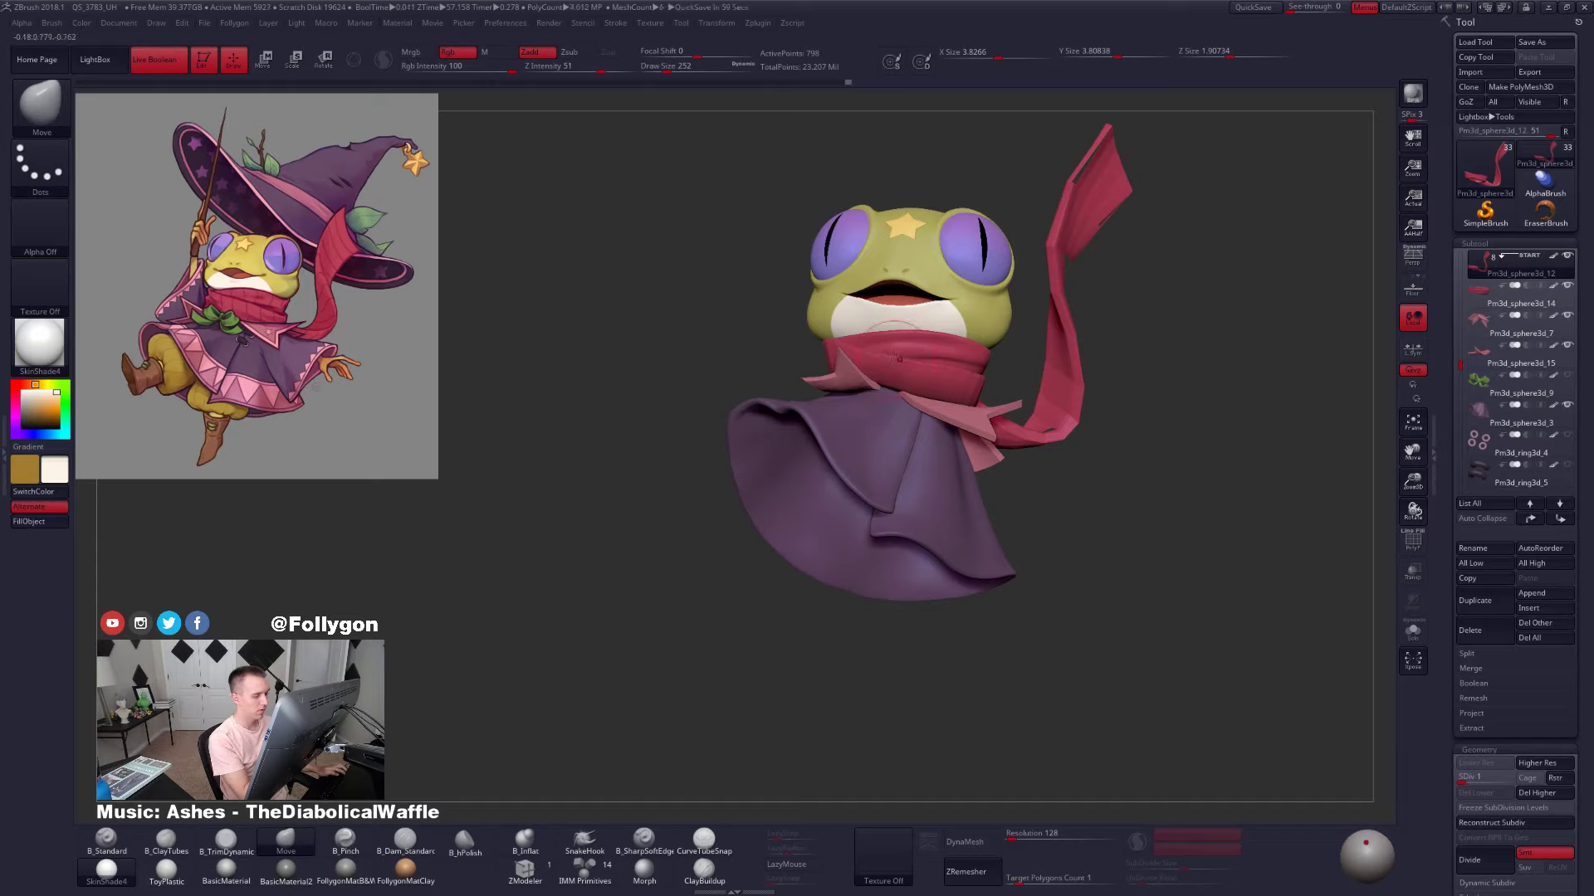
pyautogui.moveTo(895, 360)
pyautogui.mouseDown(button='right')
pyautogui.moveTo(919, 353)
pyautogui.moveTo(837, 357)
pyautogui.mouseUp(button='right')
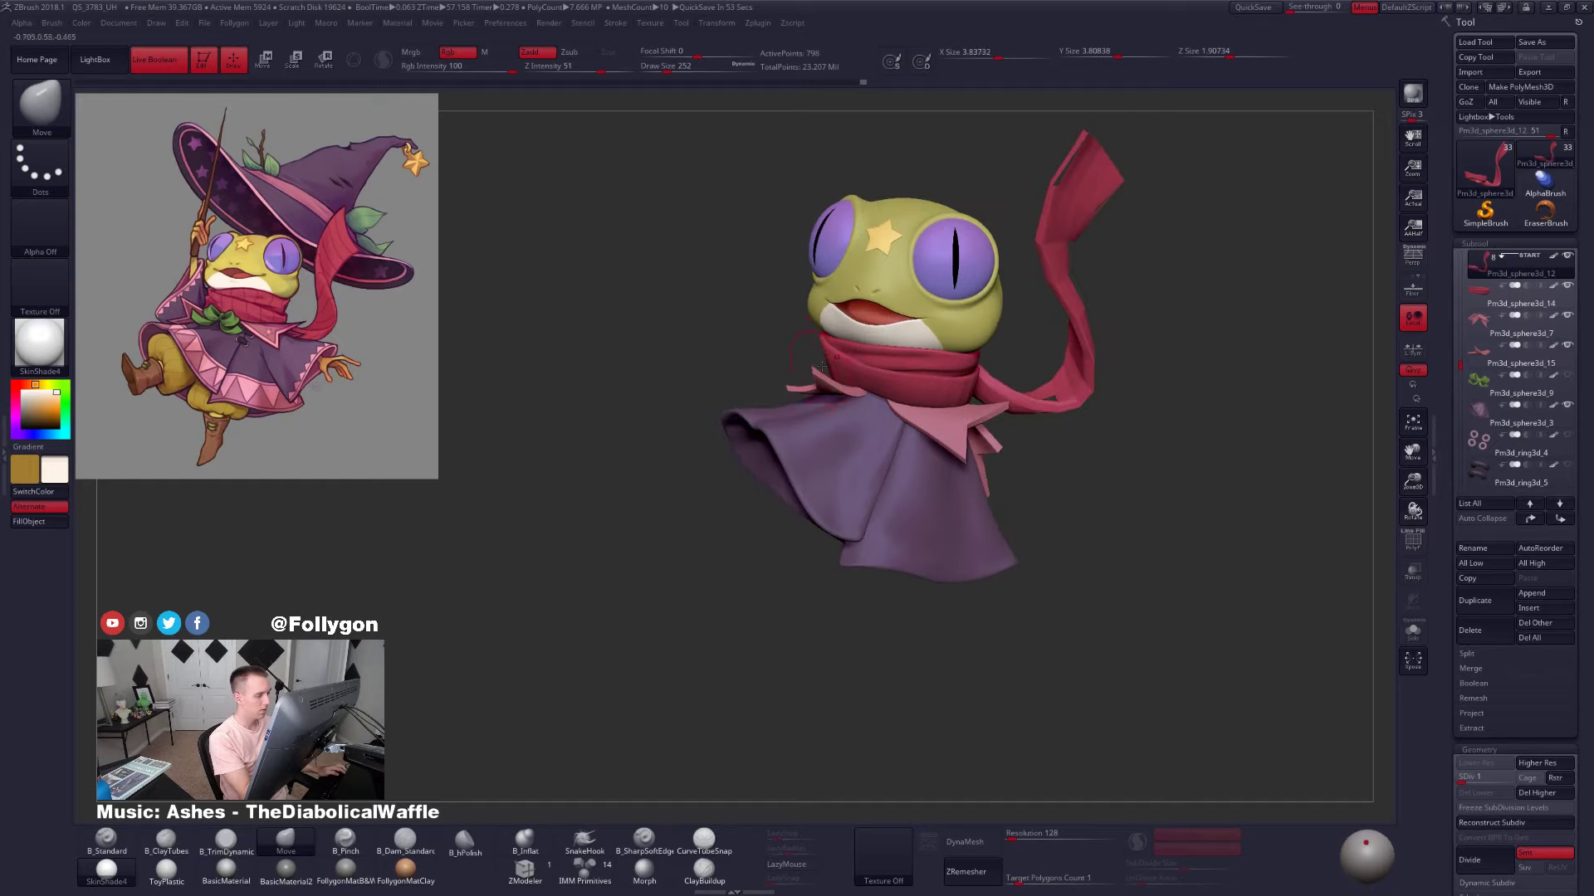
pyautogui.moveTo(828, 350); pyautogui.dragTo(833, 351)
pyautogui.moveTo(847, 361); pyautogui.dragTo(893, 338, button='right')
pyautogui.moveTo(899, 364); pyautogui.dragTo(899, 373)
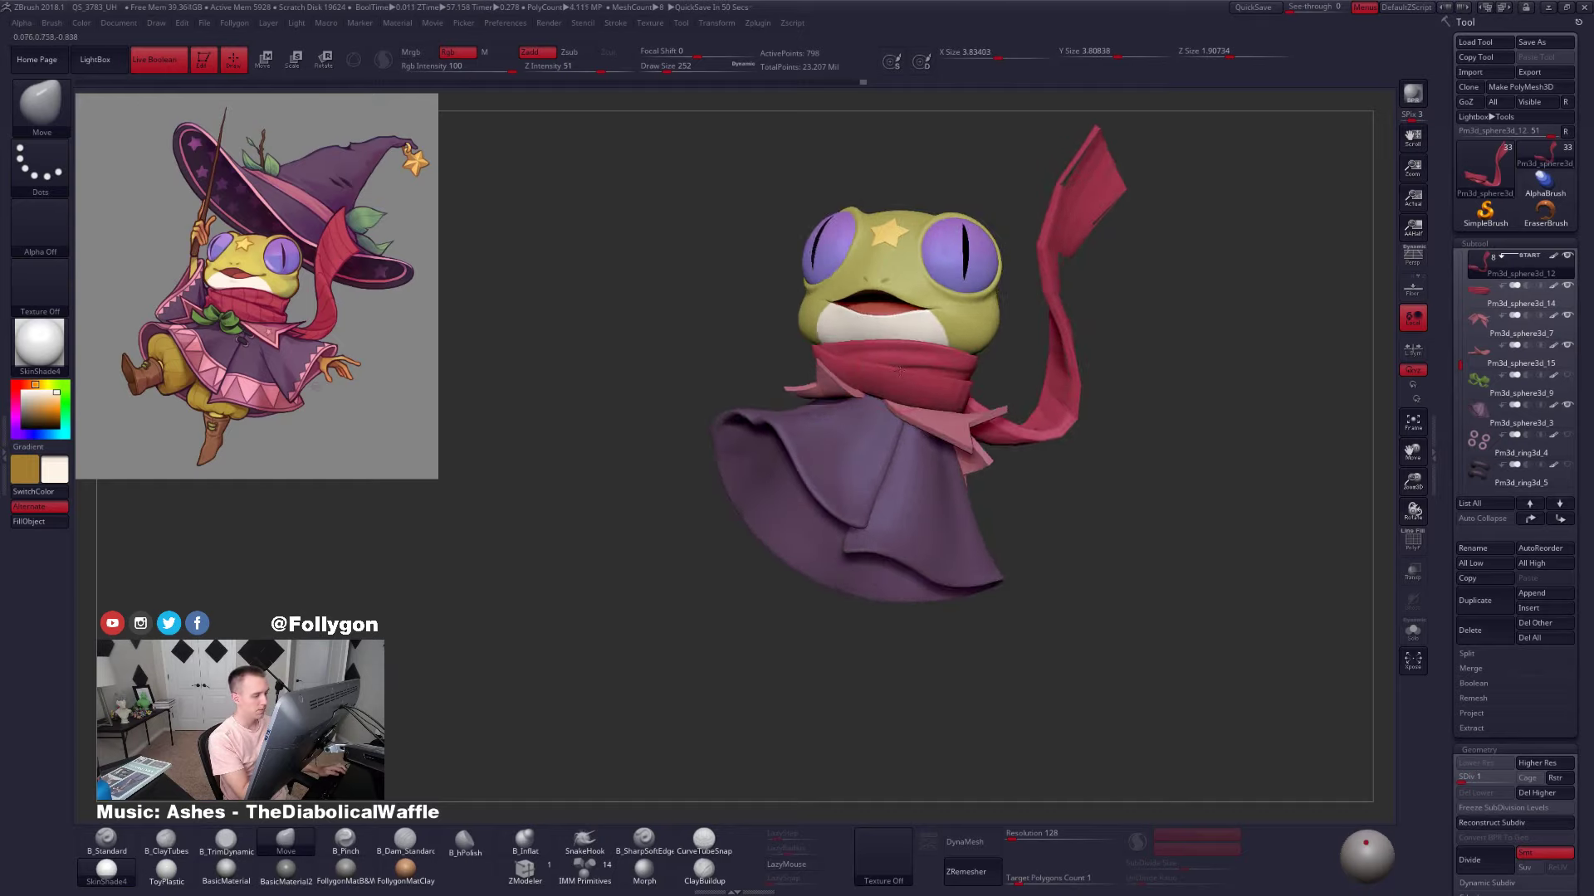
pyautogui.moveTo(904, 373)
pyautogui.mouseDown(button='right')
pyautogui.moveTo(896, 391)
pyautogui.moveTo(860, 367)
pyautogui.moveTo(883, 362)
pyautogui.mouseUp(button='right')
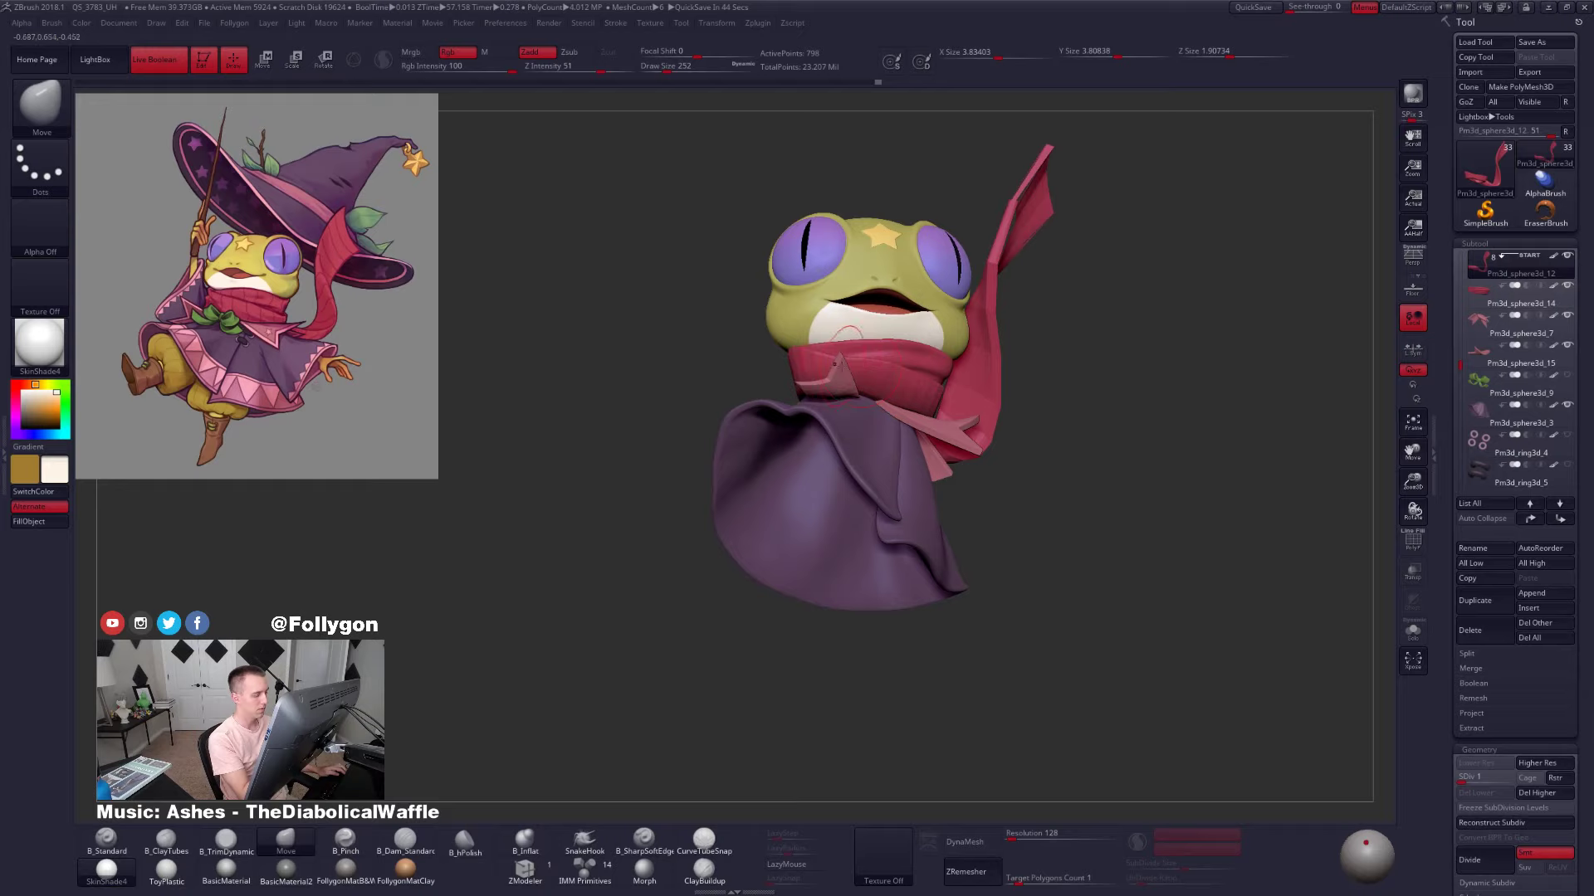
pyautogui.hotkey('alt', 's')
pyautogui.moveTo(835, 361); pyautogui.dragTo(834, 395, button='right')
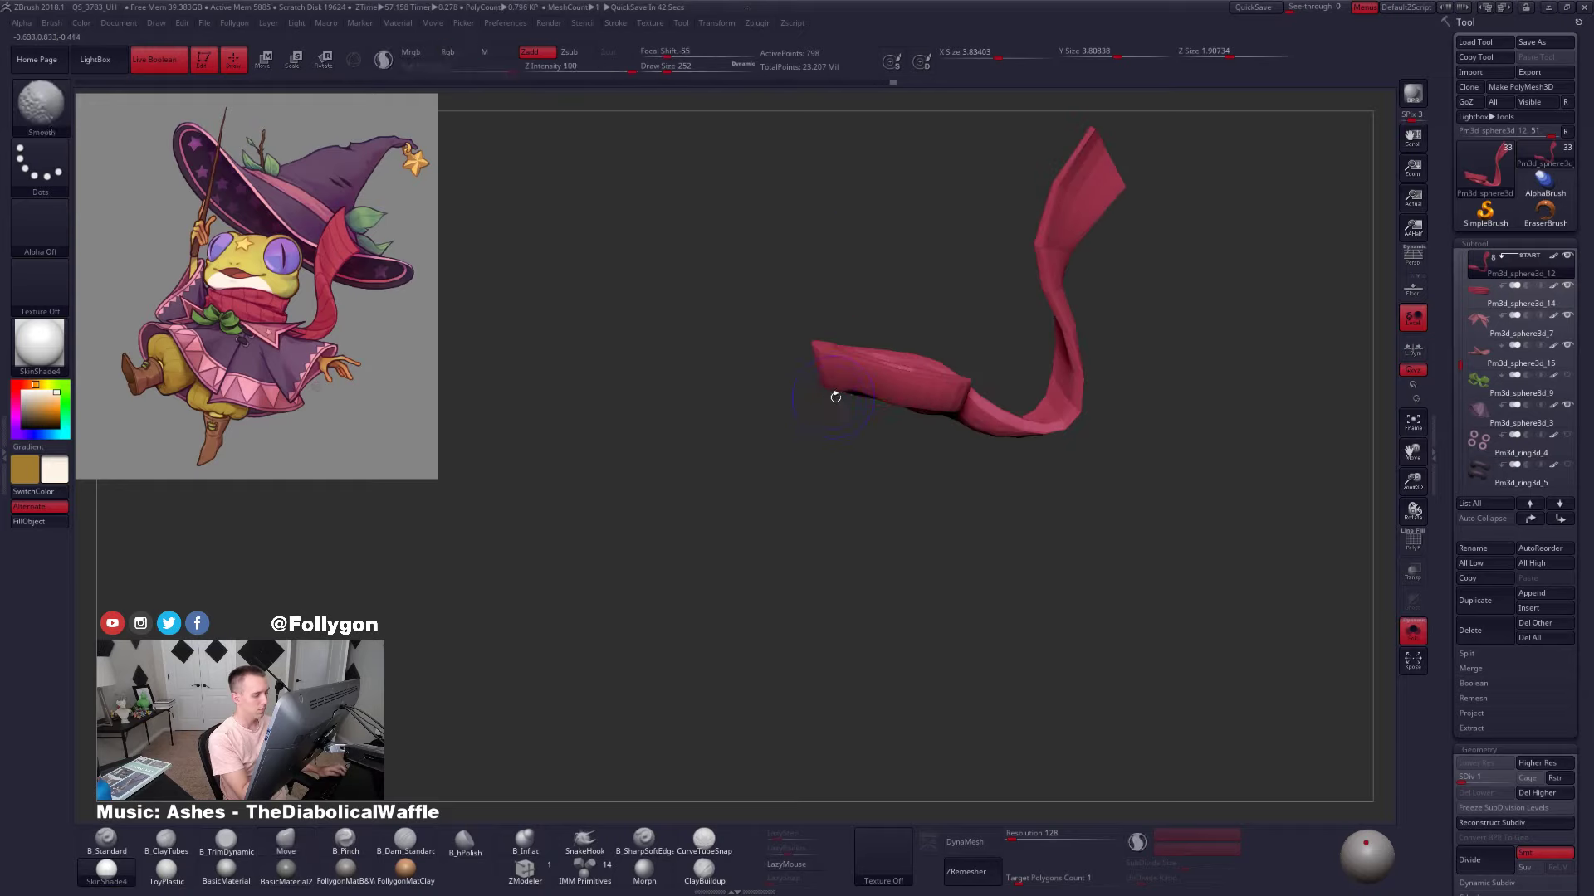
pyautogui.hotkey('alt', 's')
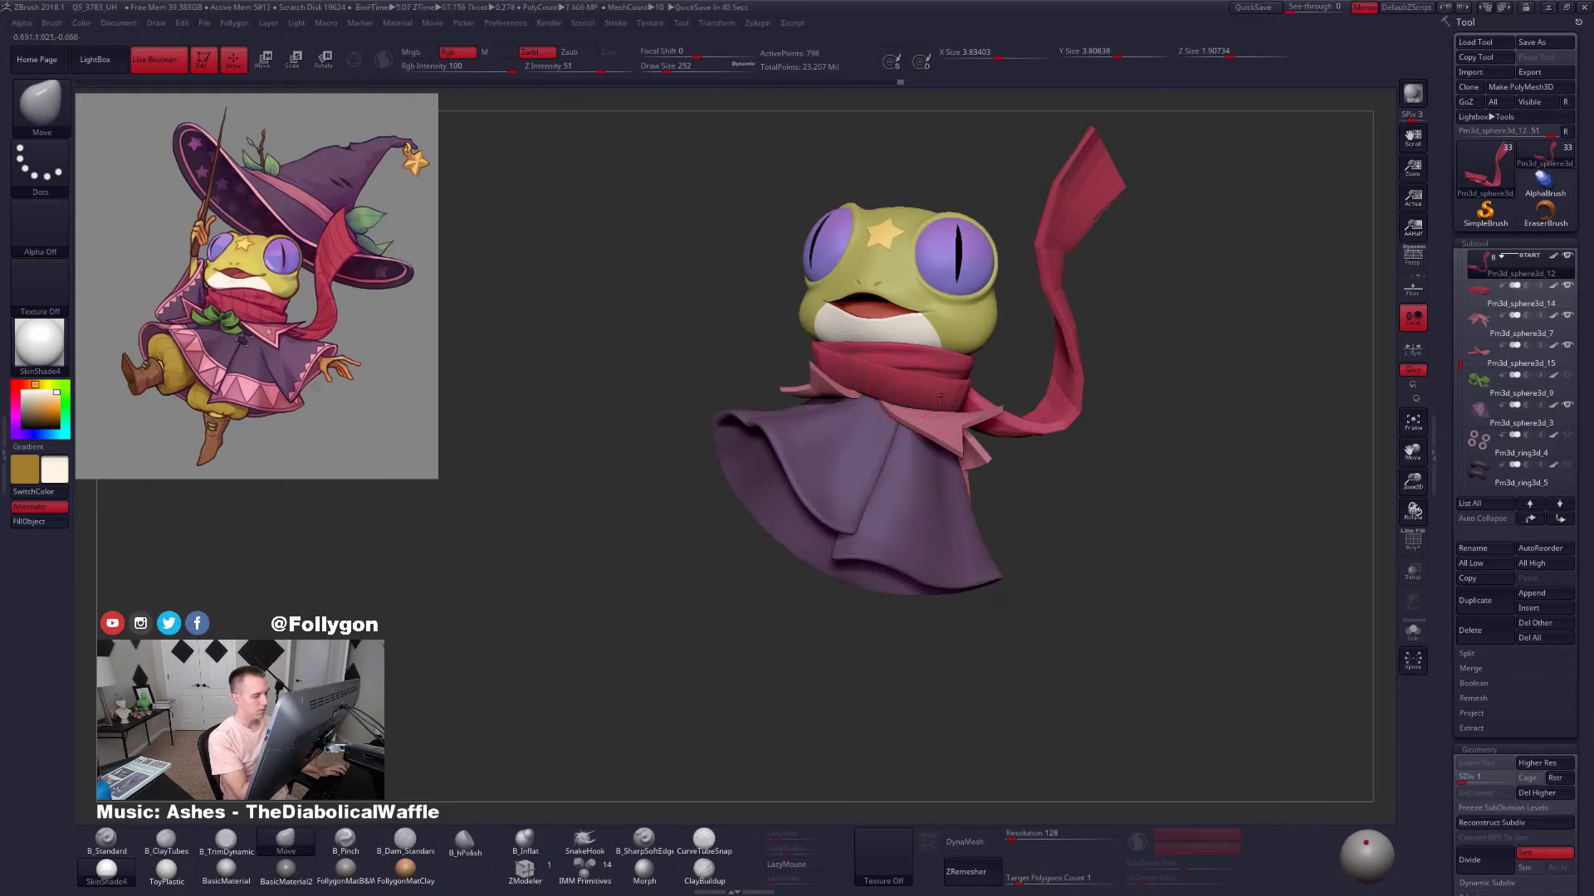
pyautogui.moveTo(945, 389)
pyautogui.mouseDown(button='right')
pyautogui.moveTo(1000, 437)
pyautogui.moveTo(959, 415)
pyautogui.mouseUp(button='right')
# Mask the scarf's hanging tail, leaving only the wrap around the neck editable
pyautogui.hotkey('alt', 's')
pyautogui.press('w')
pyautogui.hotkey('shift', 'f')
pyautogui.press('q')
pyautogui.press('w')
pyautogui.press('q')
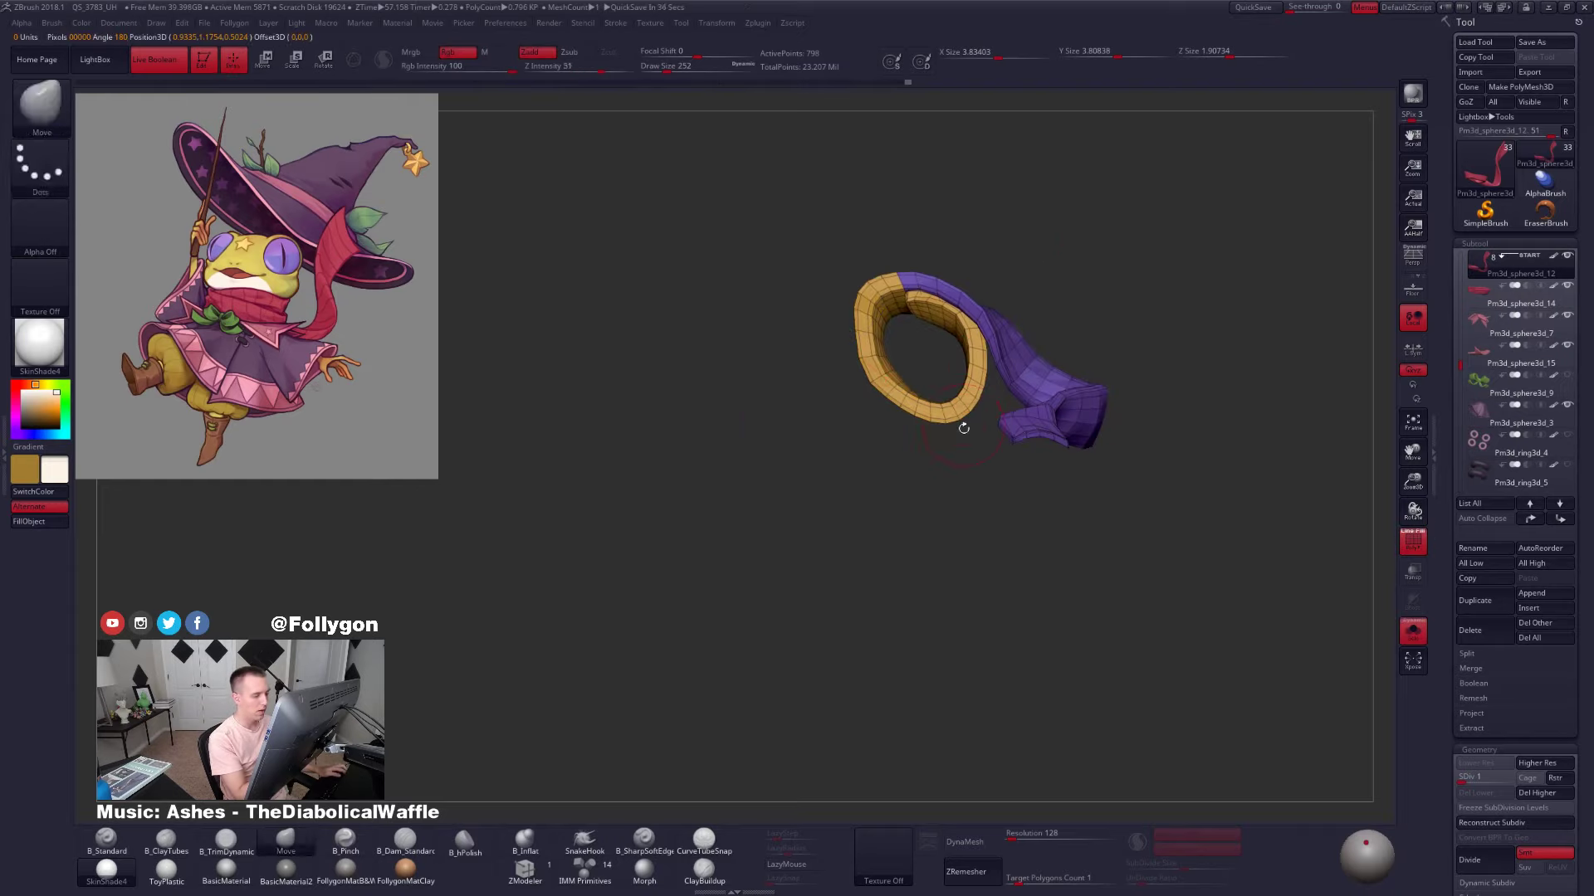
pyautogui.press('w')
pyautogui.keyDown('ctrl'); pyautogui.moveTo(859, 327); pyautogui.dragTo(832, 406); pyautogui.keyUp('ctrl')
pyautogui.press('q')
pyautogui.moveTo(968, 408)
pyautogui.mouseDown(button='right')
pyautogui.moveTo(959, 425)
pyautogui.moveTo(929, 340)
pyautogui.moveTo(973, 334)
pyautogui.moveTo(1001, 355)
pyautogui.moveTo(955, 357)
pyautogui.moveTo(993, 344)
pyautogui.moveTo(927, 355)
pyautogui.moveTo(1003, 374)
pyautogui.moveTo(986, 379)
pyautogui.mouseUp(button='right')
pyautogui.keyDown('ctrl'); pyautogui.click(959, 425); pyautogui.keyUp('ctrl')
pyautogui.hotkey('alt', 's')
pyautogui.hotkey('shift', 'f')
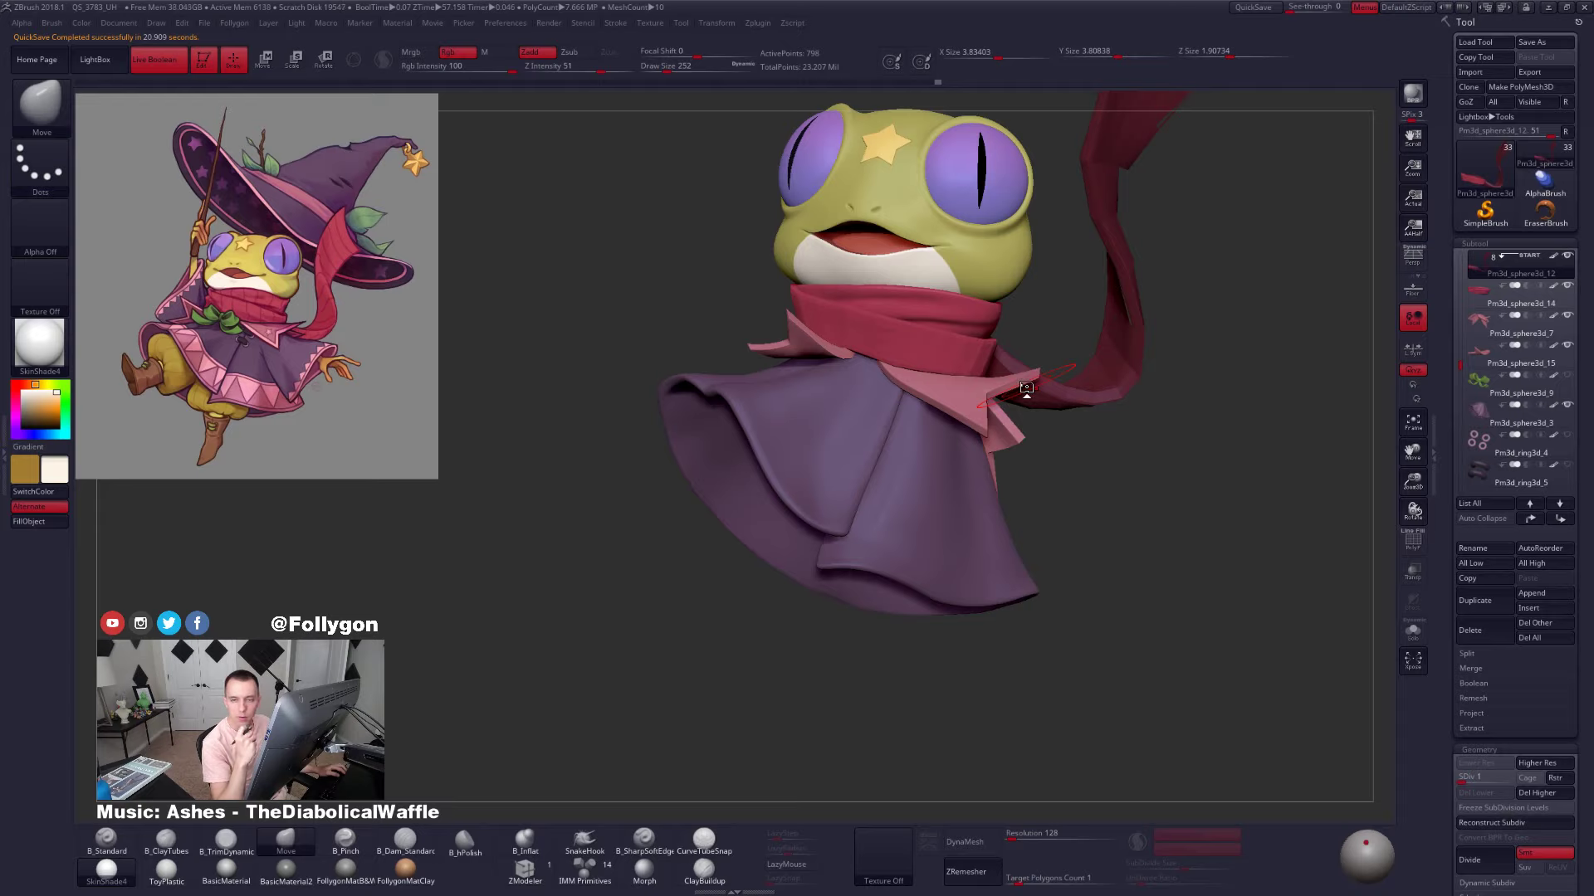
# Refine and soften the mask where the scarf's neck wrap meets the tail
pyautogui.moveTo(1027, 388)
pyautogui.keyDown('alt'); pyautogui.mouseDown(button='right')
pyautogui.moveTo(1082, 425)
pyautogui.moveTo(1037, 406)
pyautogui.mouseUp(button='right'); pyautogui.keyUp('alt')
pyautogui.hotkey('shift', 'f')
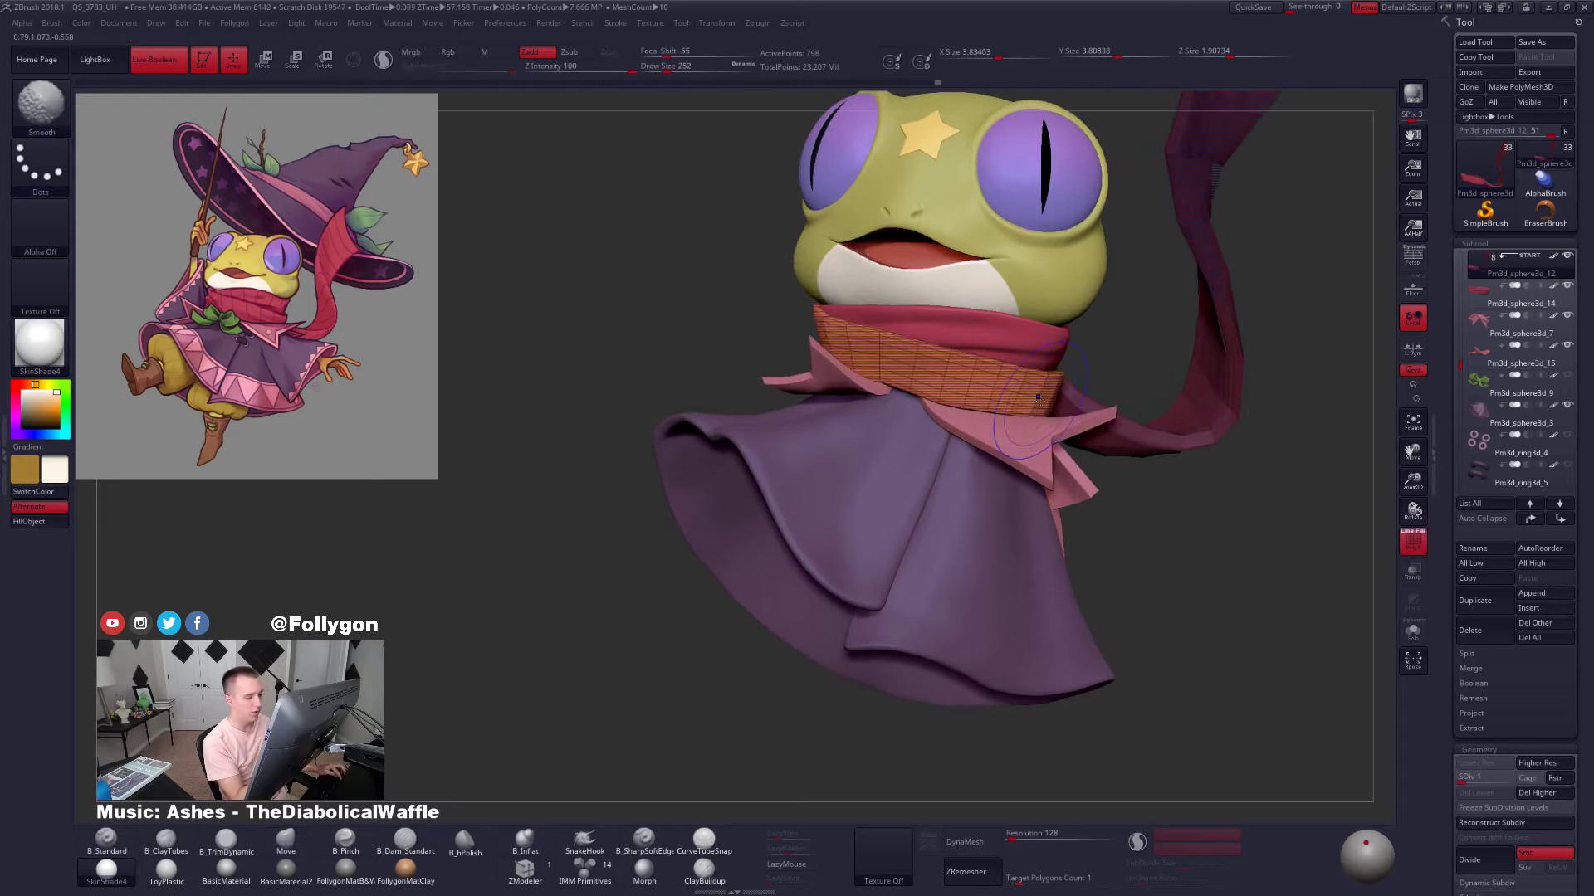
pyautogui.hotkey('alt', 's')
pyautogui.hotkey('shift', 'f')
pyautogui.moveTo(1062, 400)
pyautogui.keyDown('ctrl'); pyautogui.mouseDown()
pyautogui.moveTo(965, 376)
pyautogui.moveTo(739, 415)
pyautogui.moveTo(1092, 495)
pyautogui.mouseUp(); pyautogui.keyUp('ctrl')
pyautogui.moveTo(1099, 498); pyautogui.dragTo(1126, 498, button='right')
pyautogui.keyDown('ctrl'); pyautogui.click(1021, 402); pyautogui.keyUp('ctrl')
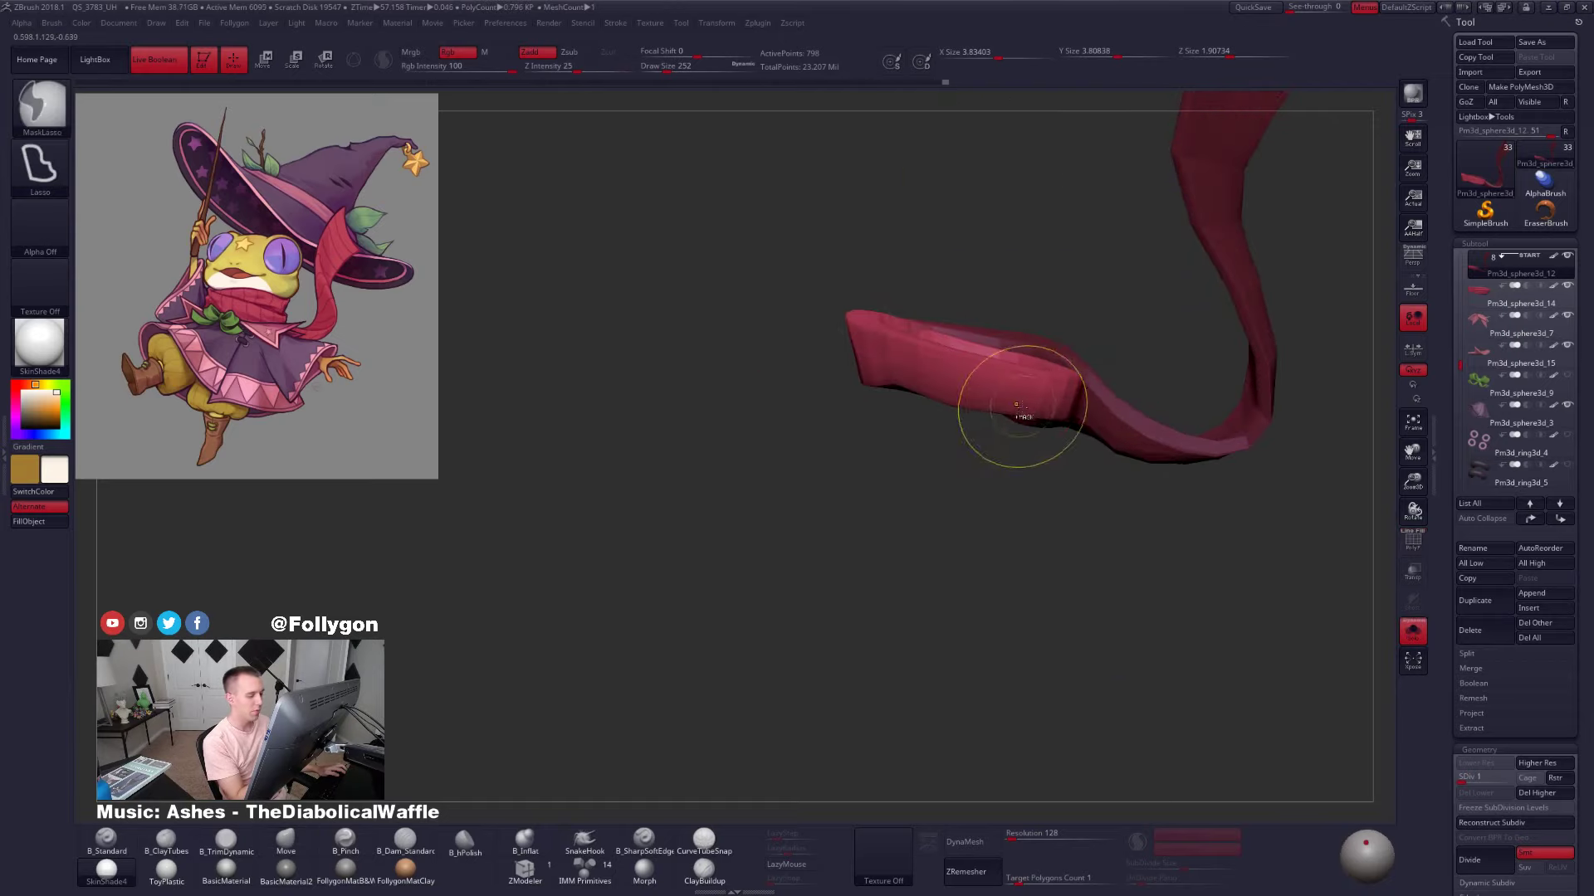
pyautogui.hotkey('alt', 's')
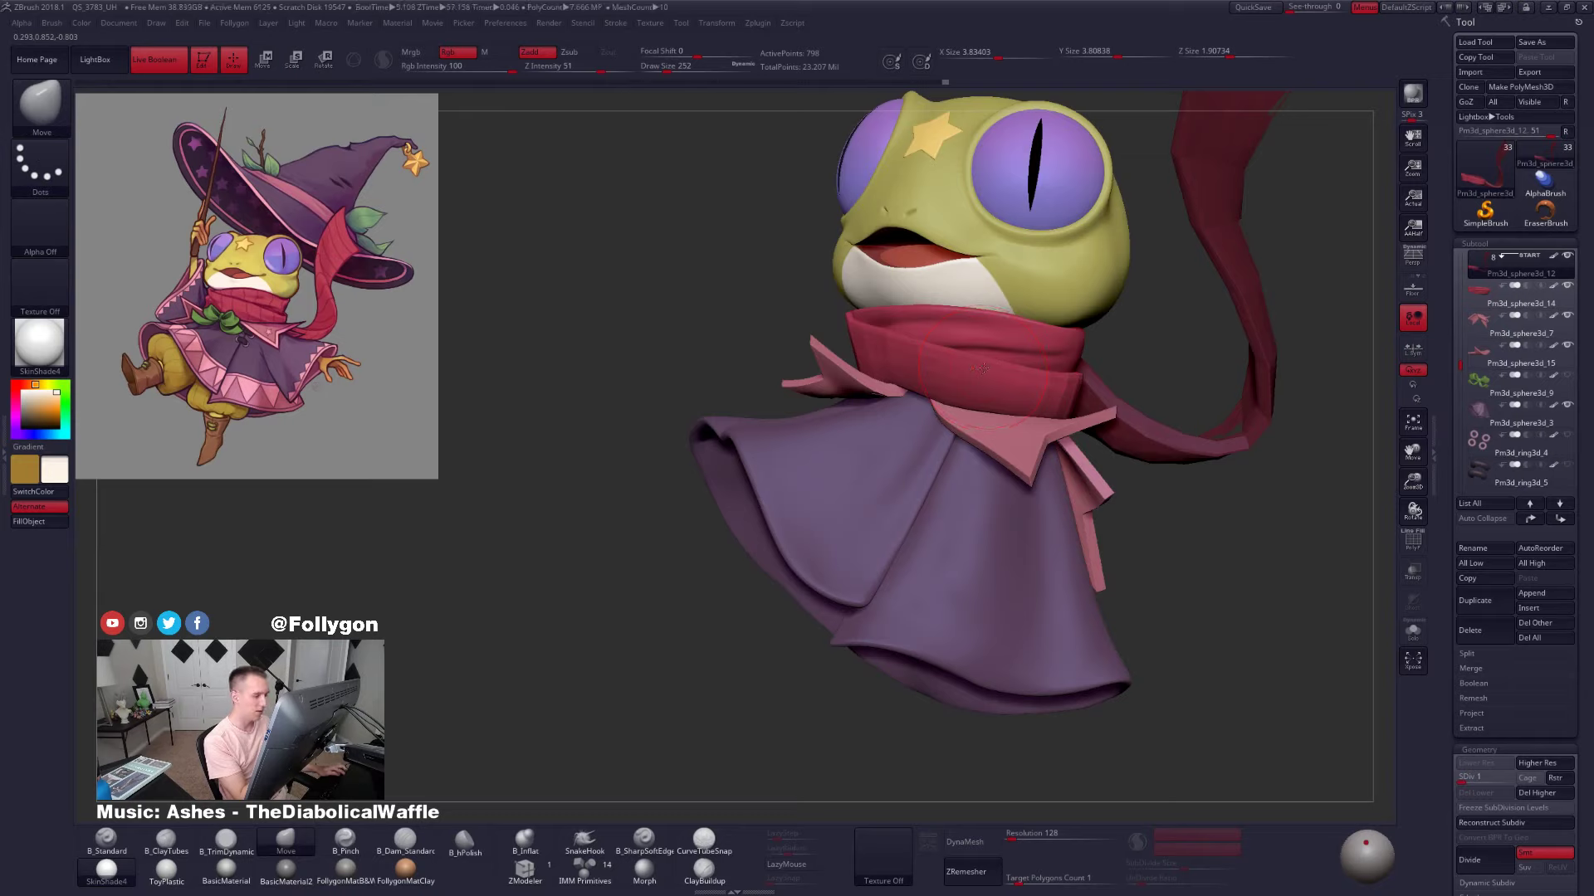
# Adjust the unmasked scarf wrap's lower edge along the collar, working around its side and back
pyautogui.moveTo(1031, 381); pyautogui.dragTo(921, 385, button='right')
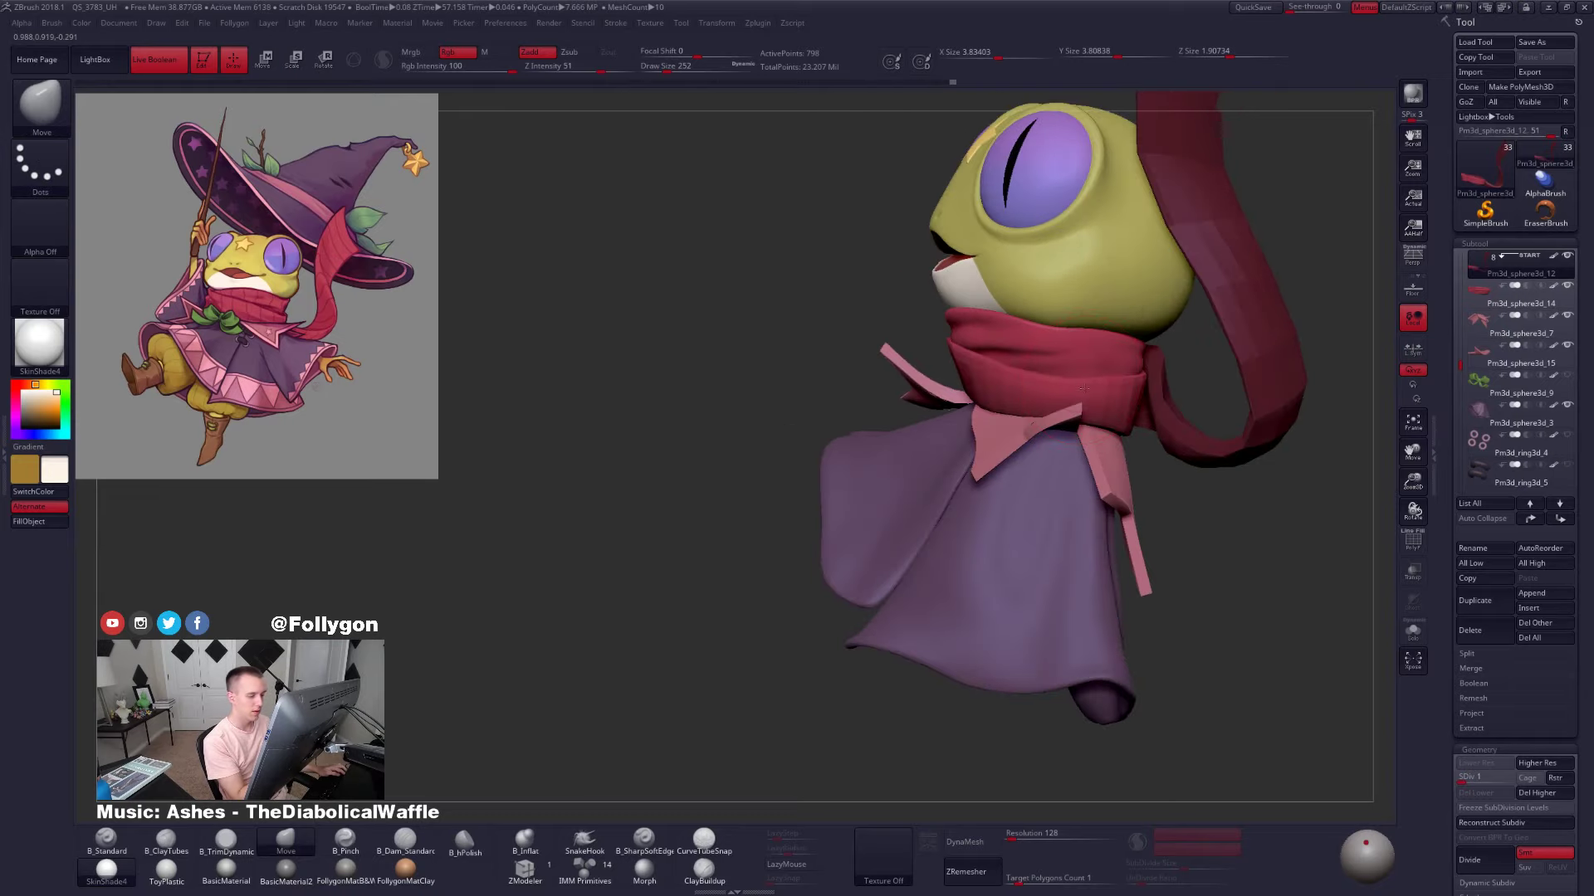
pyautogui.moveTo(1160, 390); pyautogui.dragTo(1127, 390, button='right')
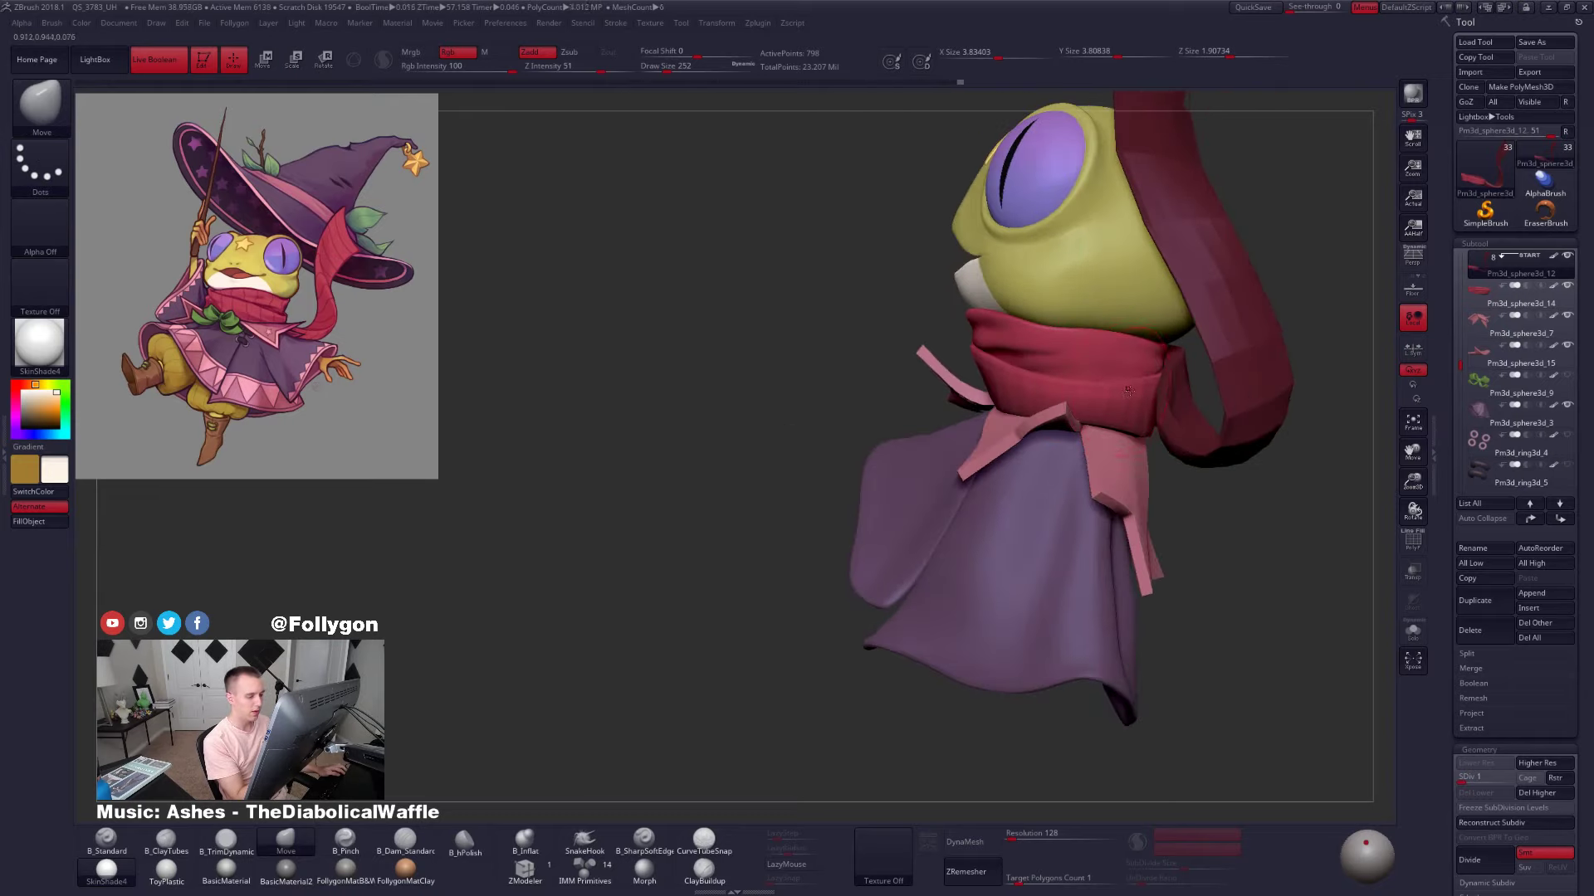
pyautogui.moveTo(979, 400); pyautogui.dragTo(1084, 411, button='right')
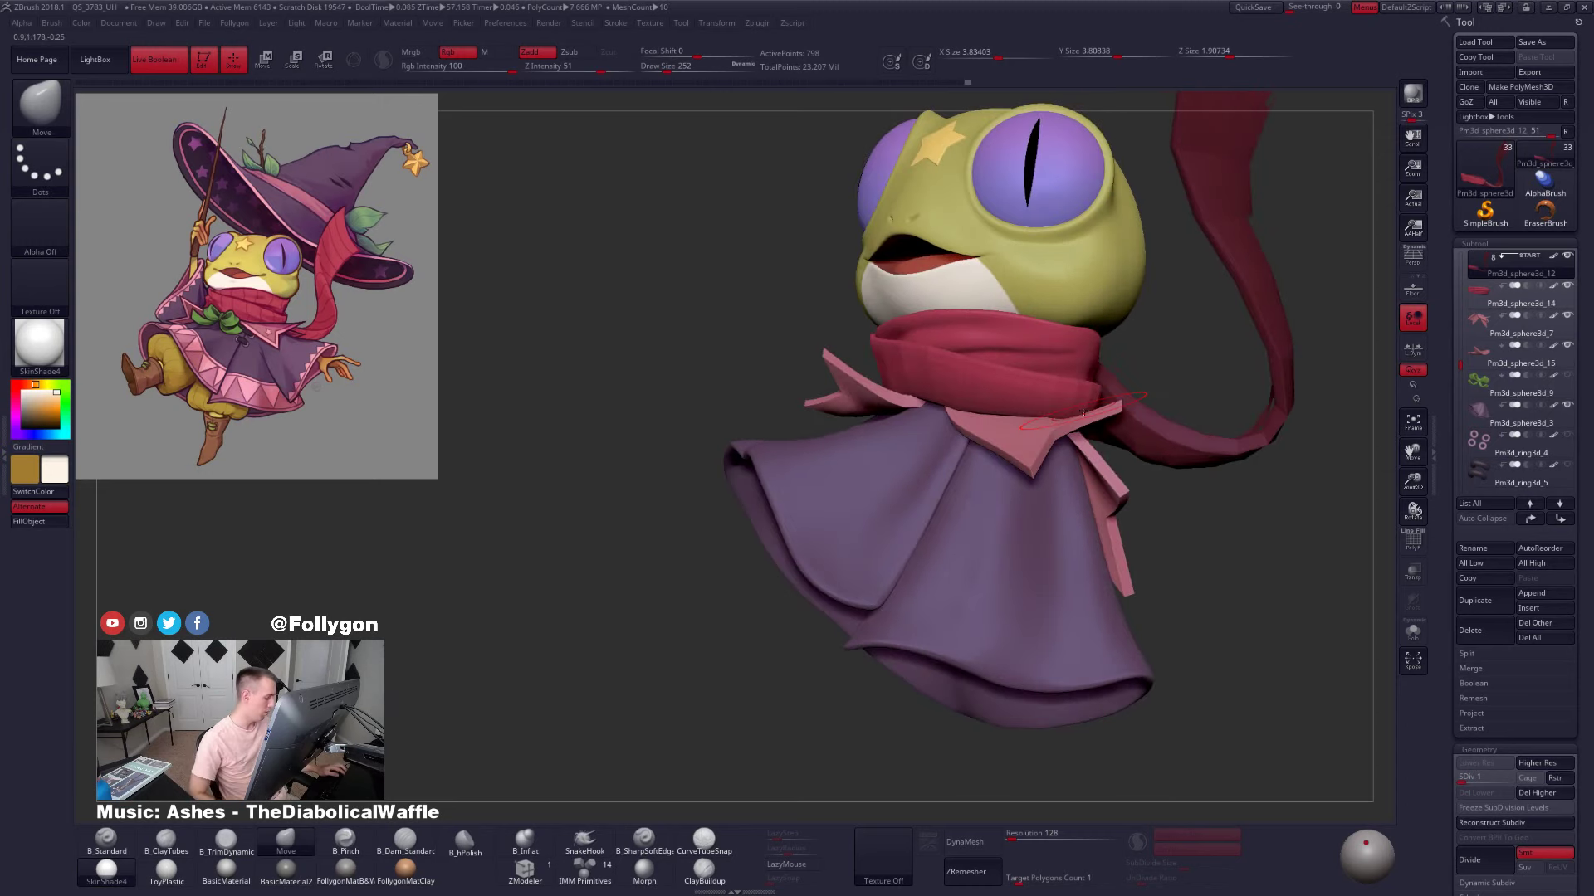
# Try BasicMaterial, and replace it with the reflective Reflect2 material
pyautogui.click(58, 348)
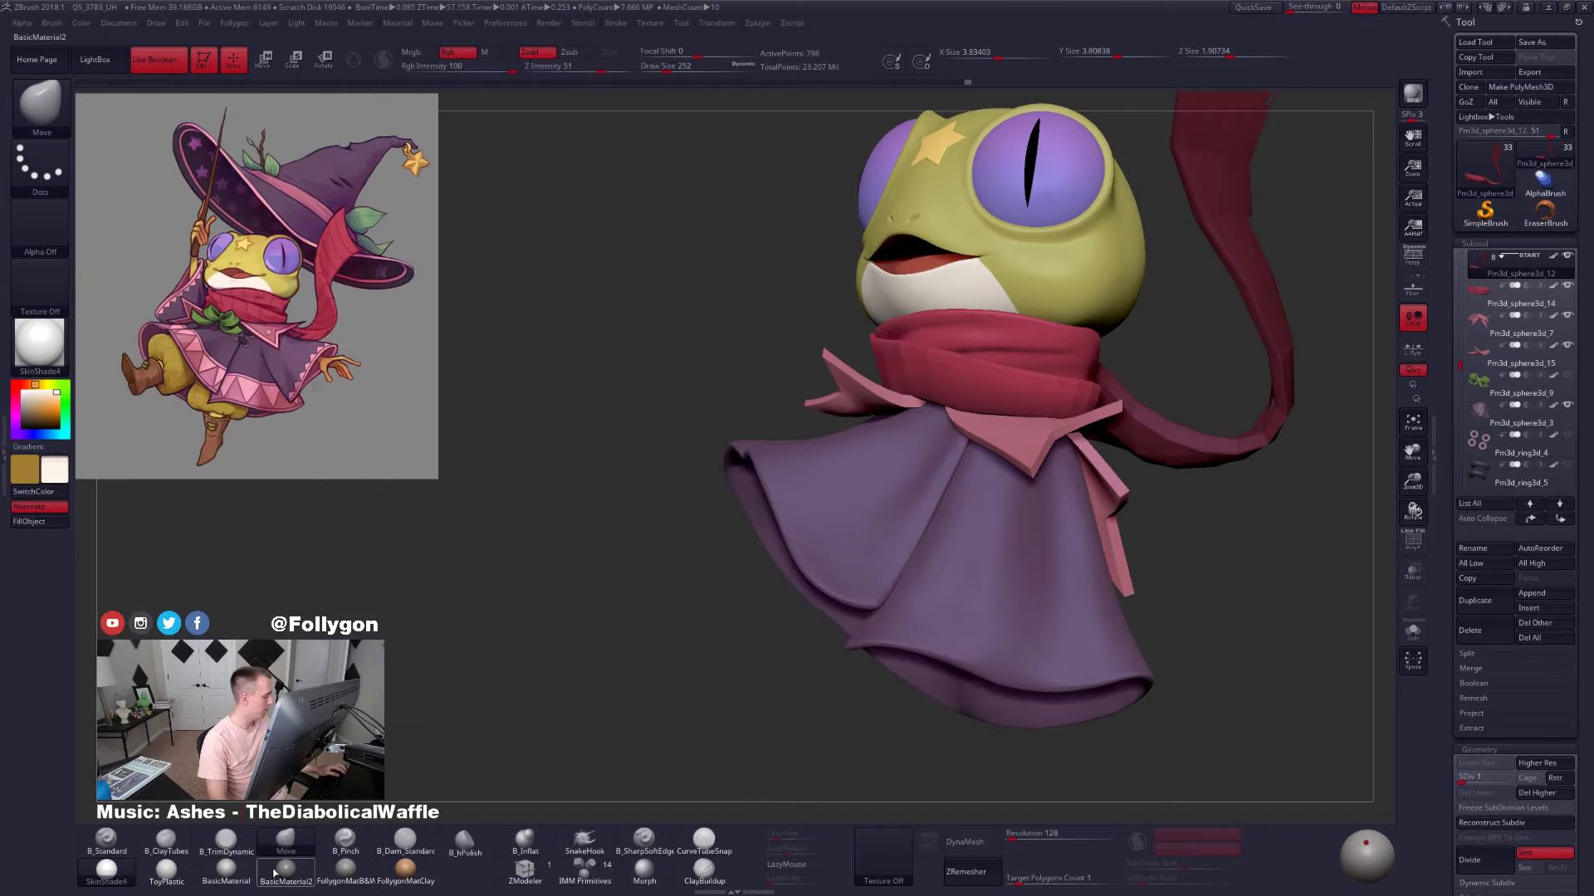
pyautogui.click(242, 882)
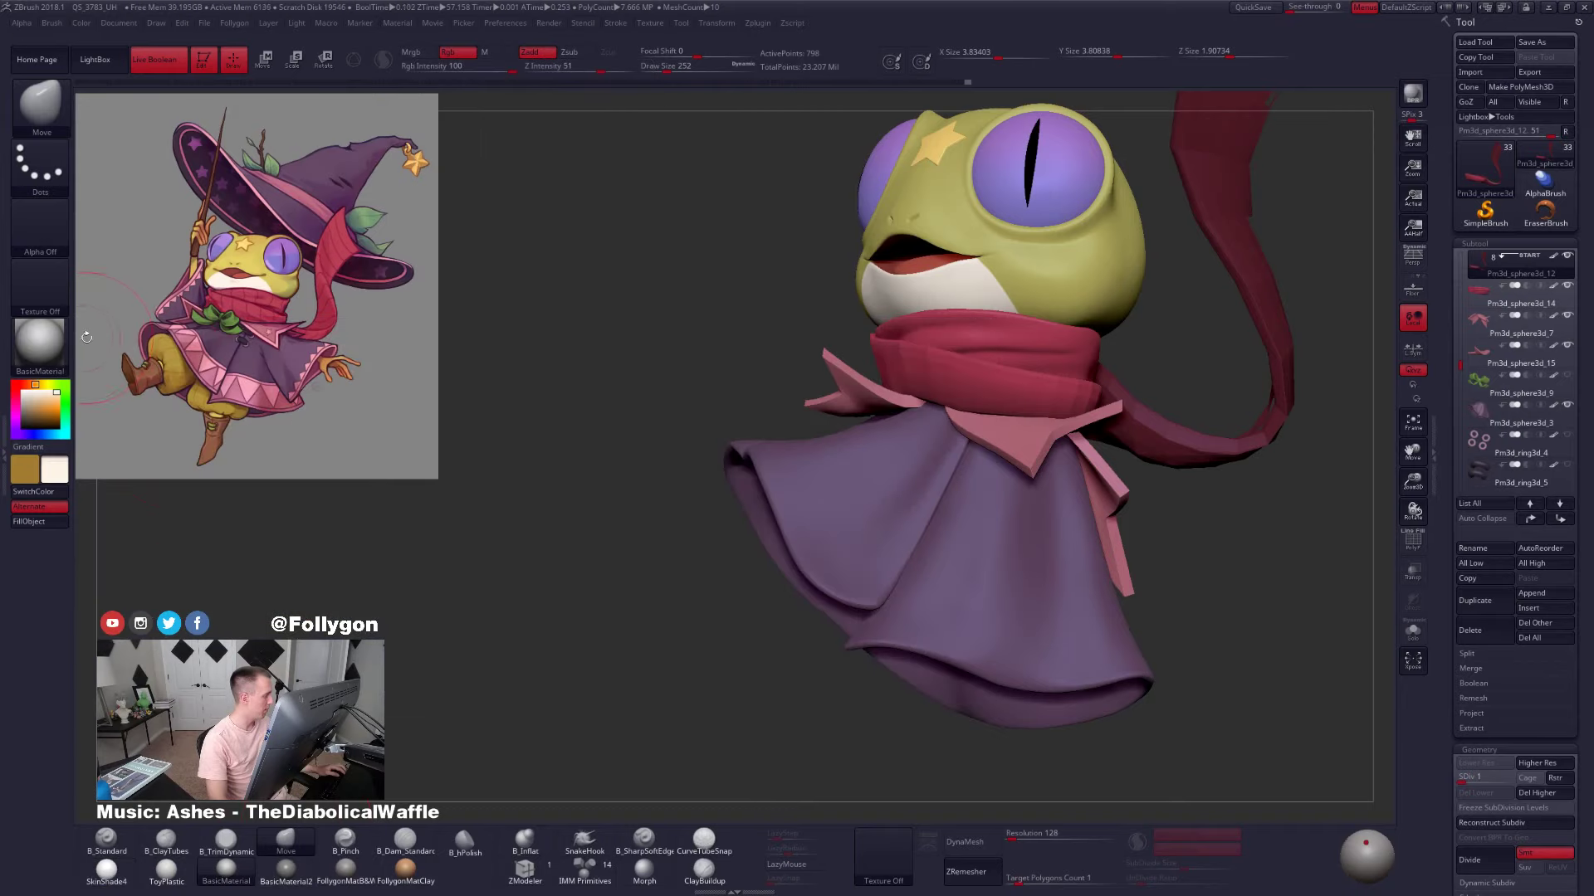
pyautogui.click(45, 340)
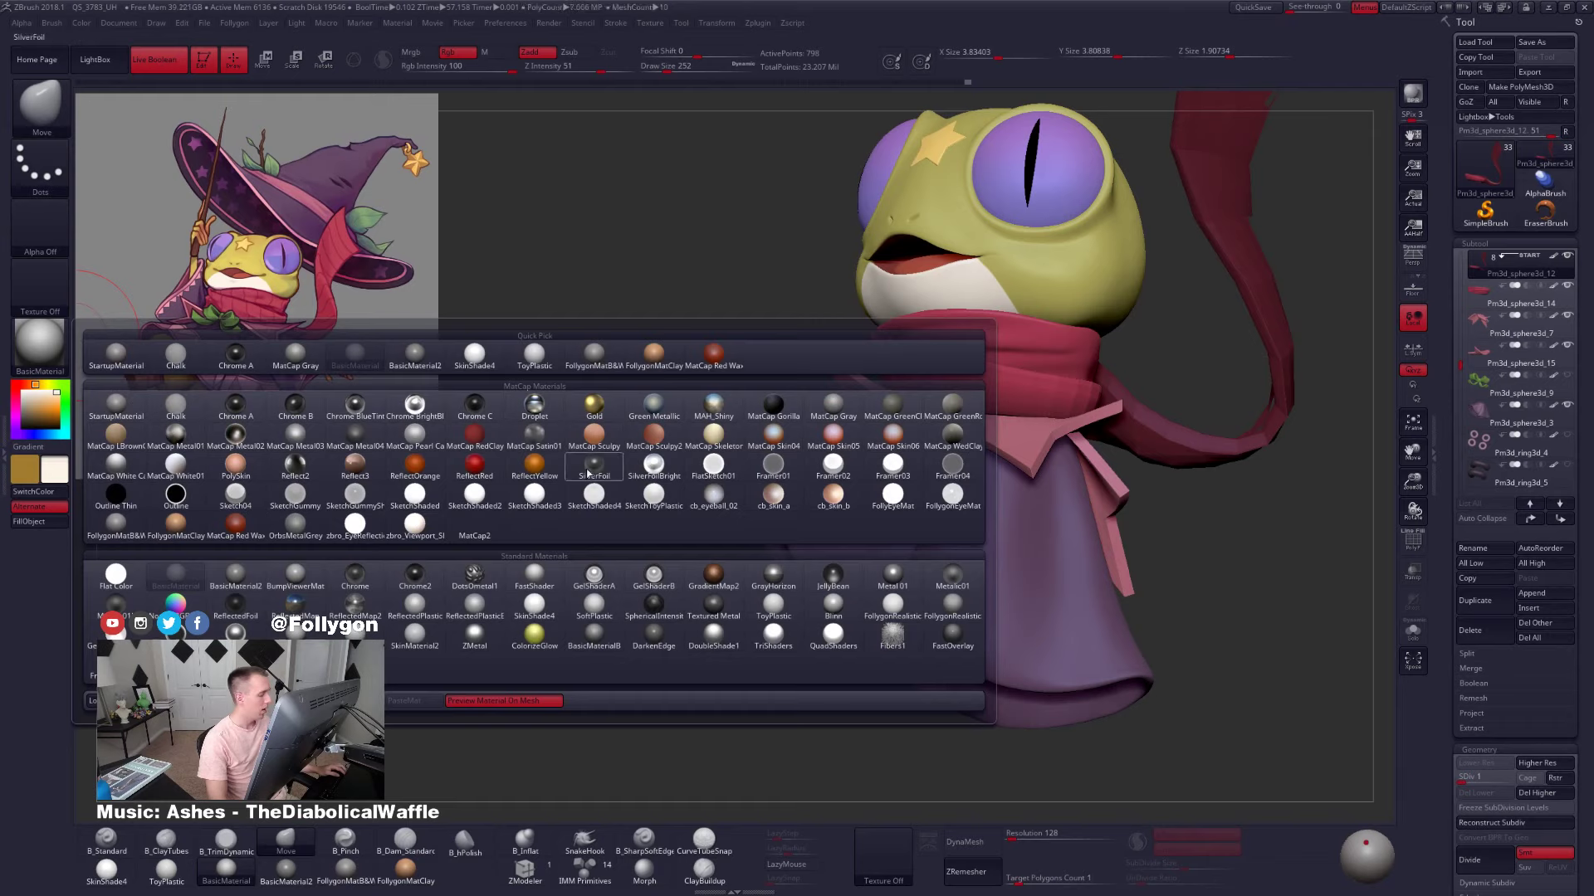
pyautogui.moveTo(544, 468)
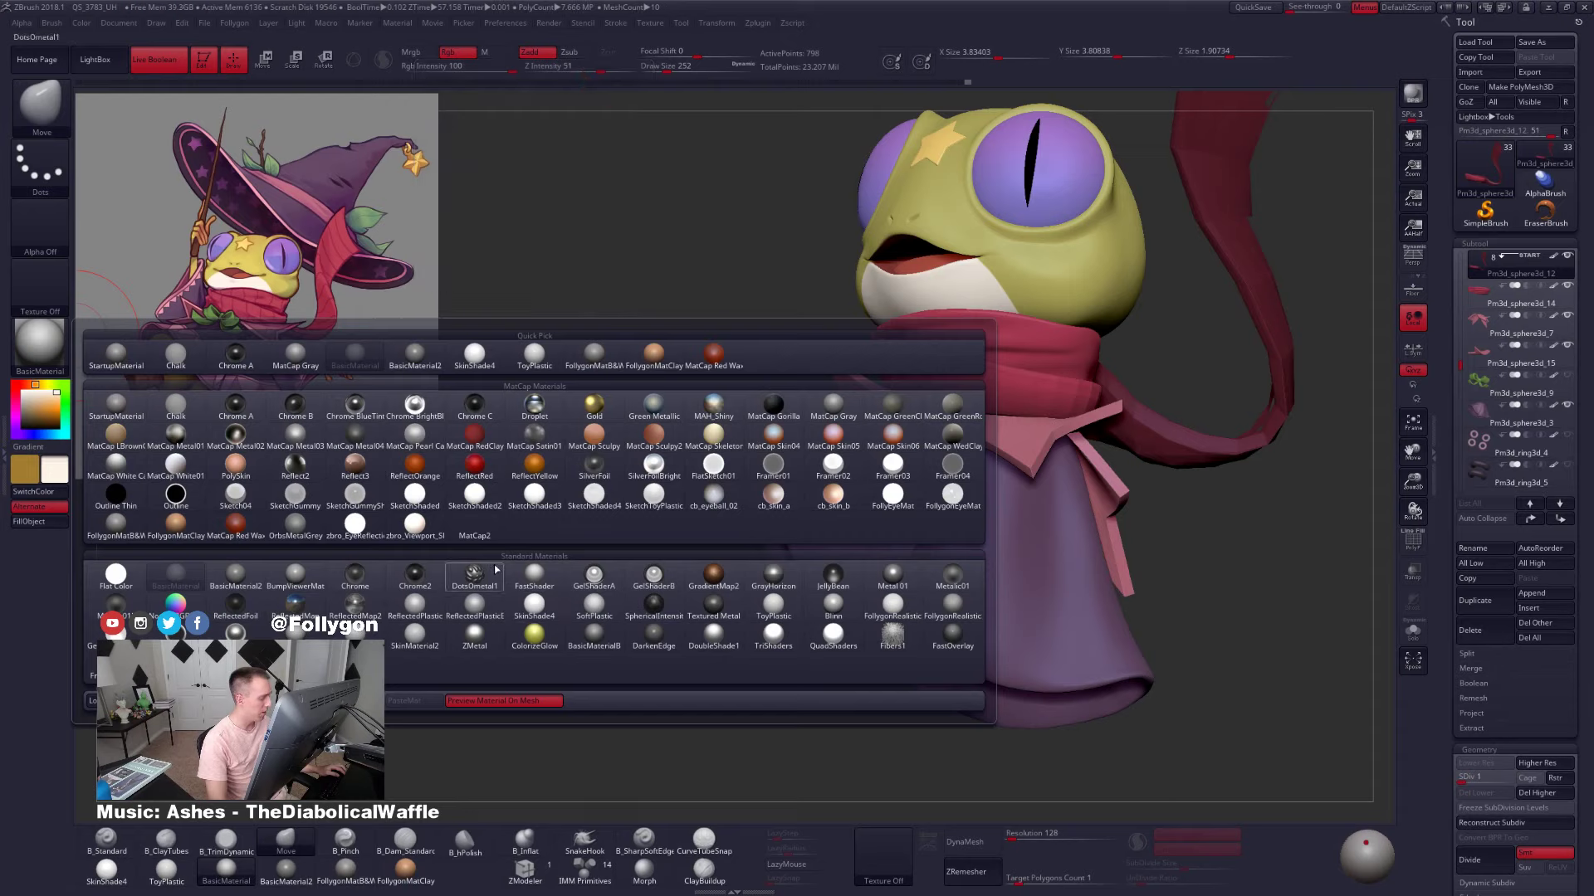
pyautogui.moveTo(162, 581)
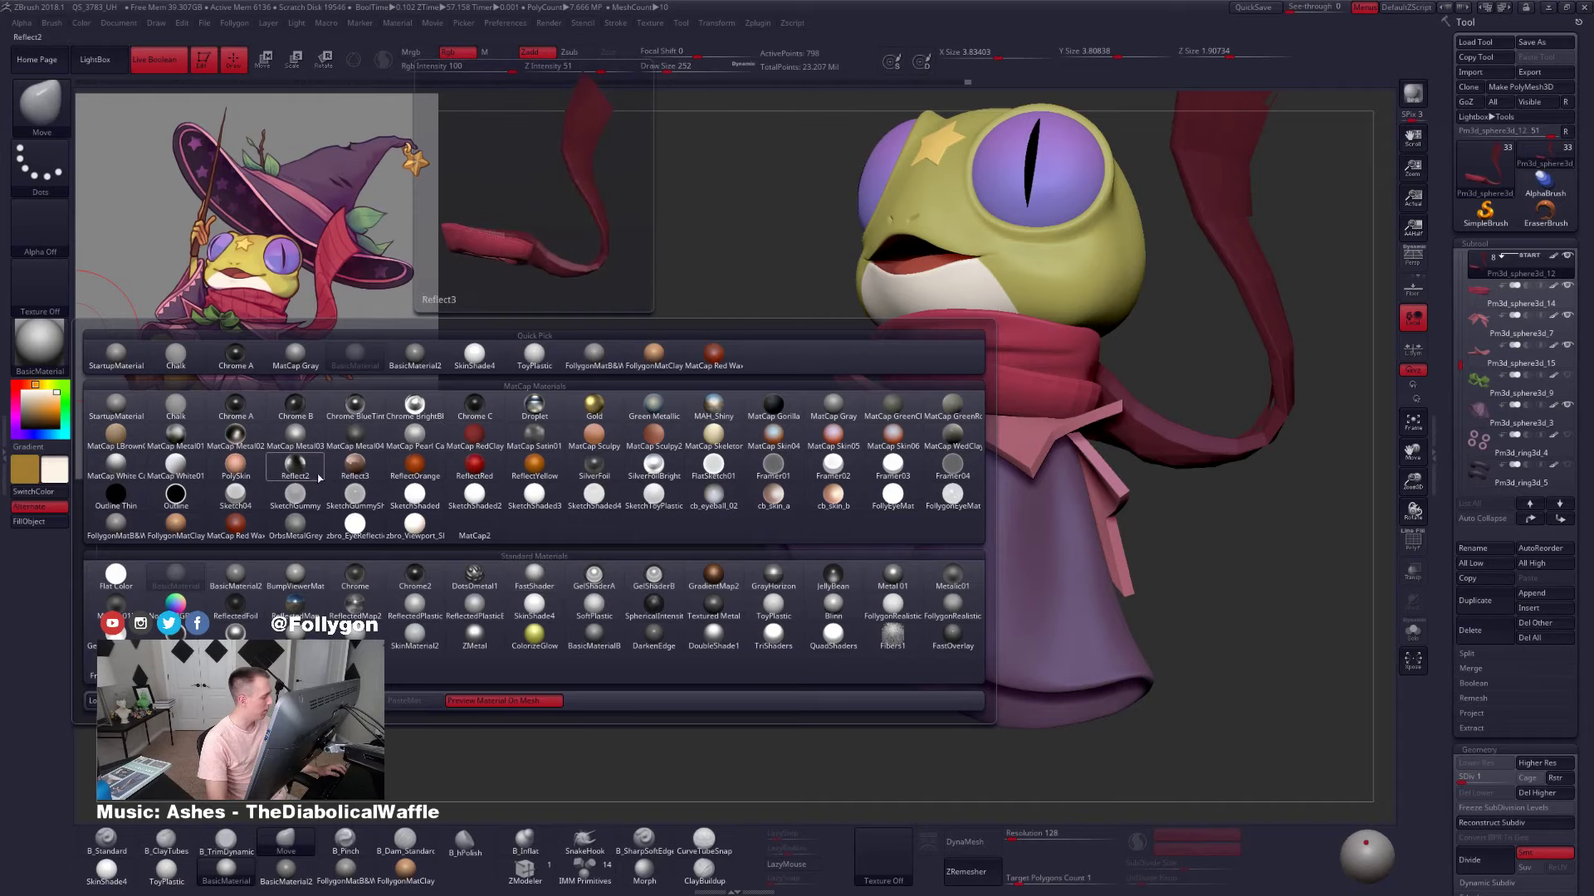
pyautogui.click(308, 477)
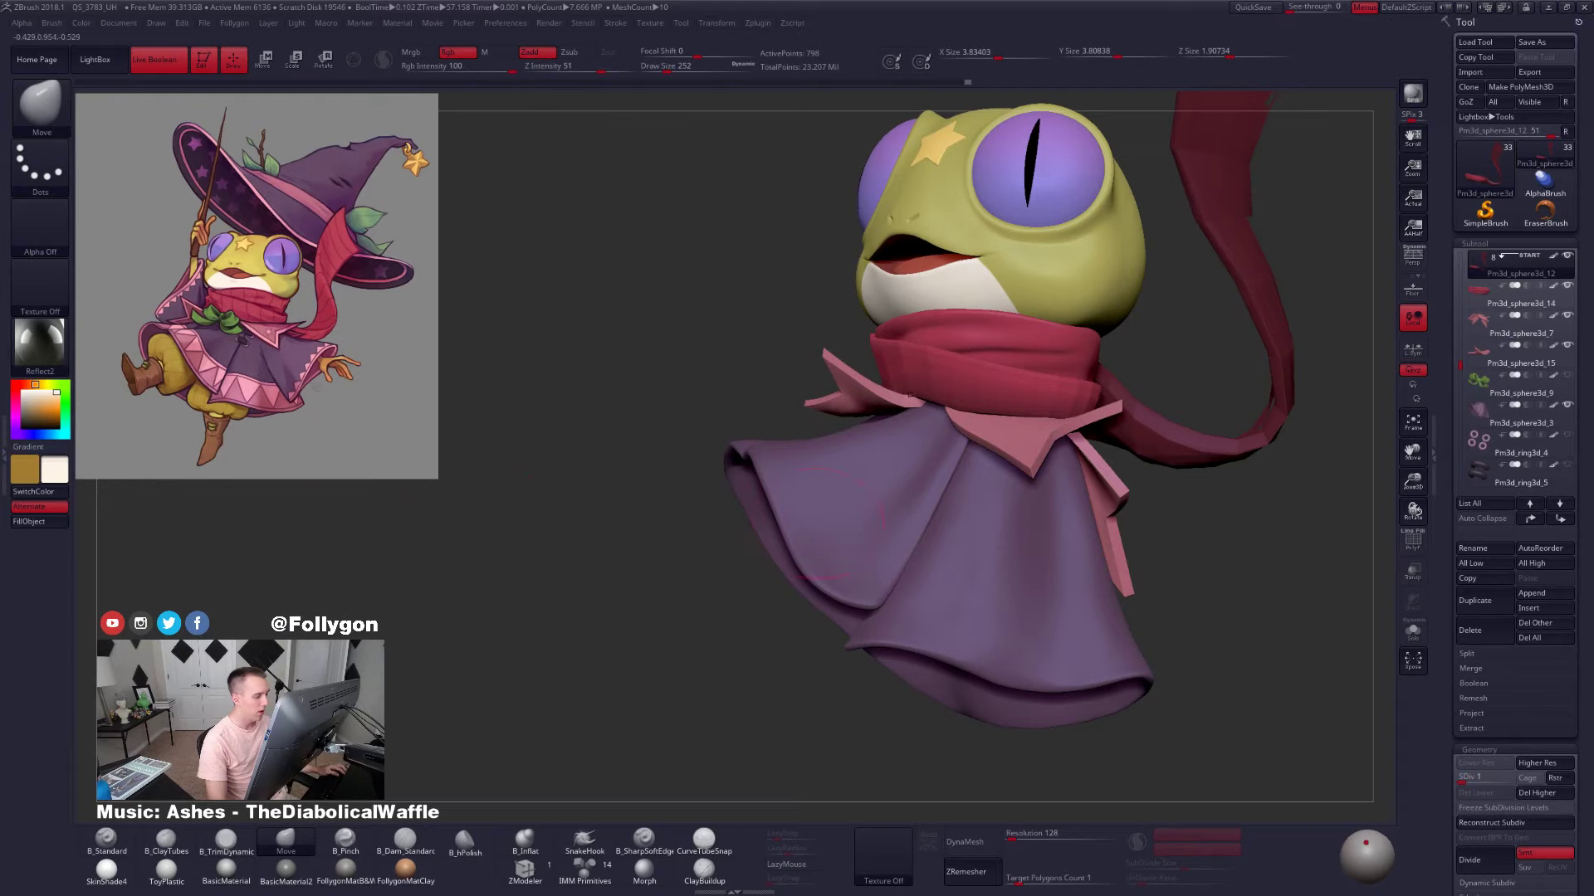
# Isolate the purple cape and turn off its painted colour
pyautogui.moveTo(876, 523)
pyautogui.mouseDown(button='right')
pyautogui.moveTo(904, 528)
pyautogui.moveTo(900, 509)
pyautogui.mouseUp(button='right')
pyautogui.keyDown('alt'); pyautogui.click(900, 509); pyautogui.keyUp('alt')
pyautogui.hotkey('alt', 's')
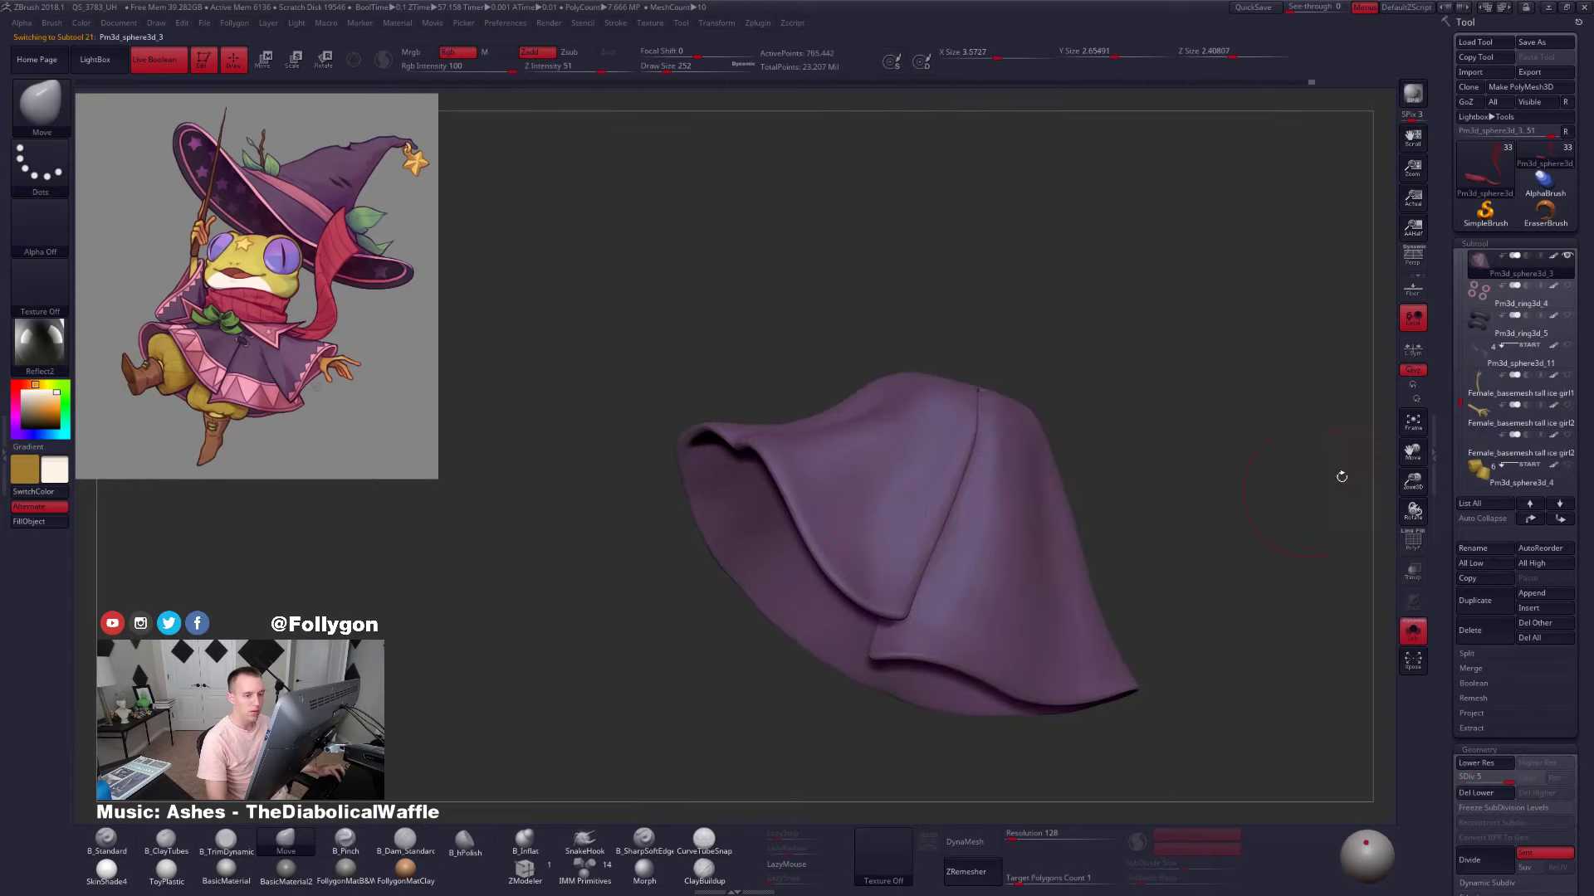
pyautogui.click(1555, 255)
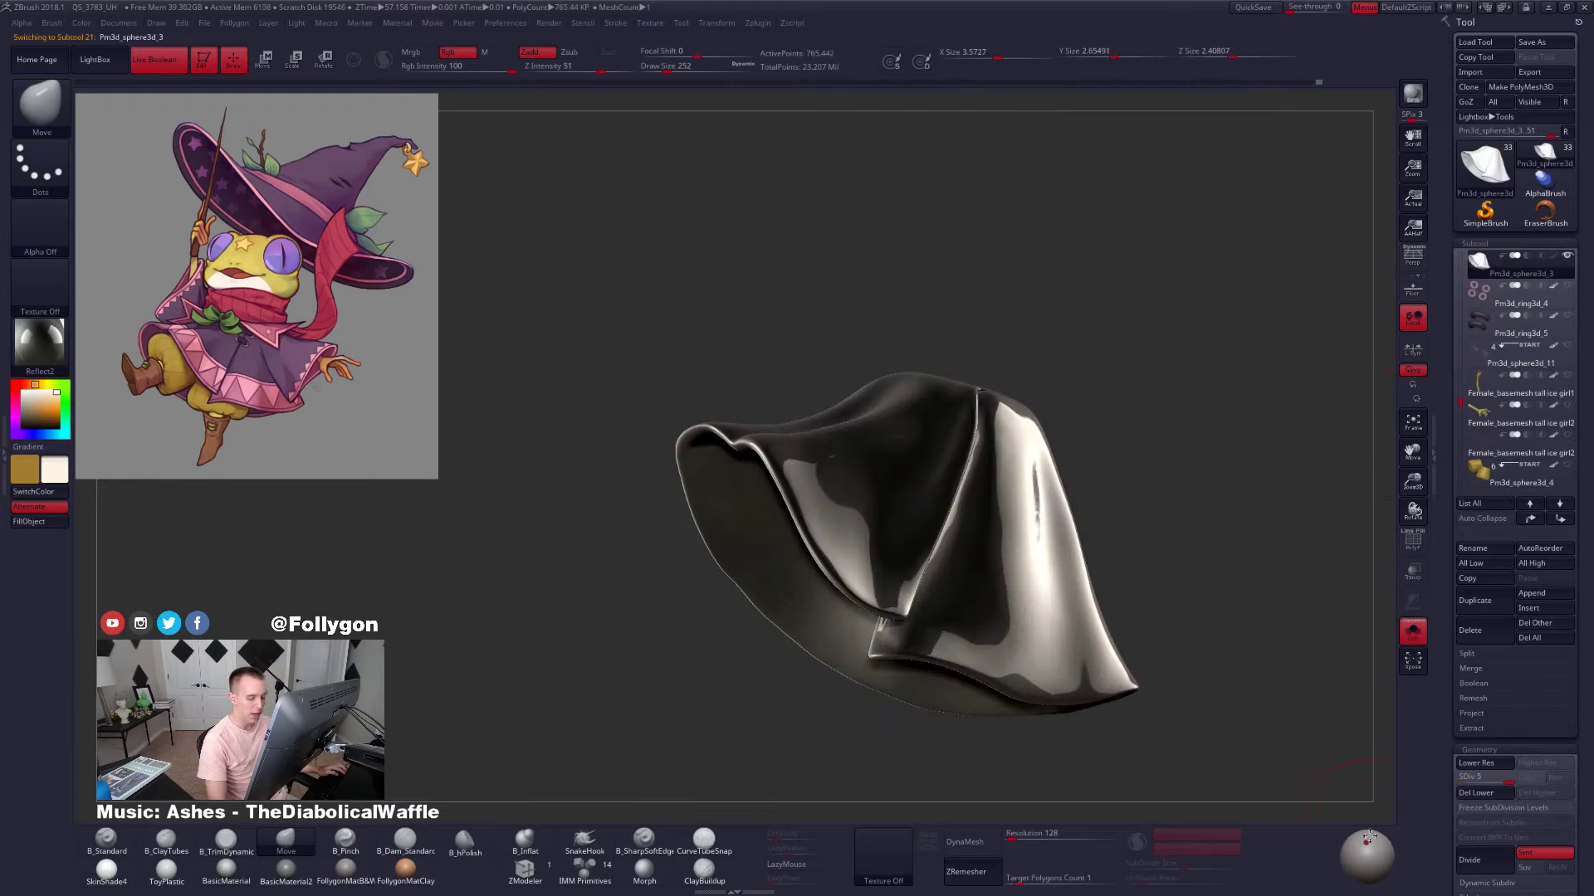
# Try different light placements on the Reflect2-shaded cape
pyautogui.moveTo(1369, 836); pyautogui.dragTo(1356, 858)
pyautogui.click(1382, 863)
pyautogui.click(1380, 860)
pyautogui.click(1370, 847)
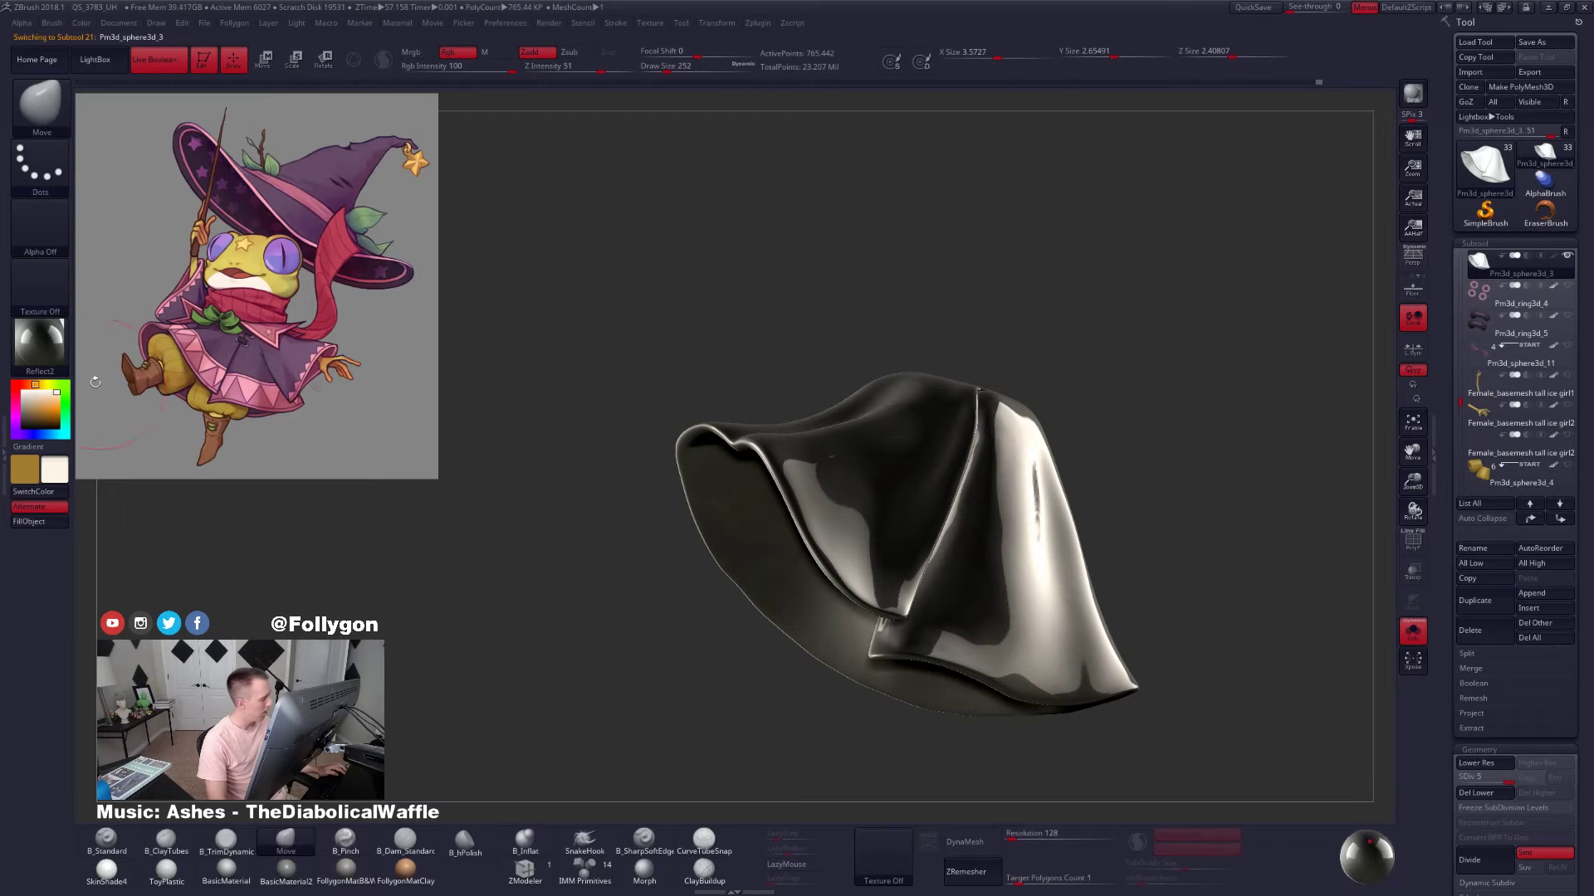
# Preview the cape in the Follygon clay material, settle on BasicMaterial2, and place the light higher
pyautogui.click(40, 342)
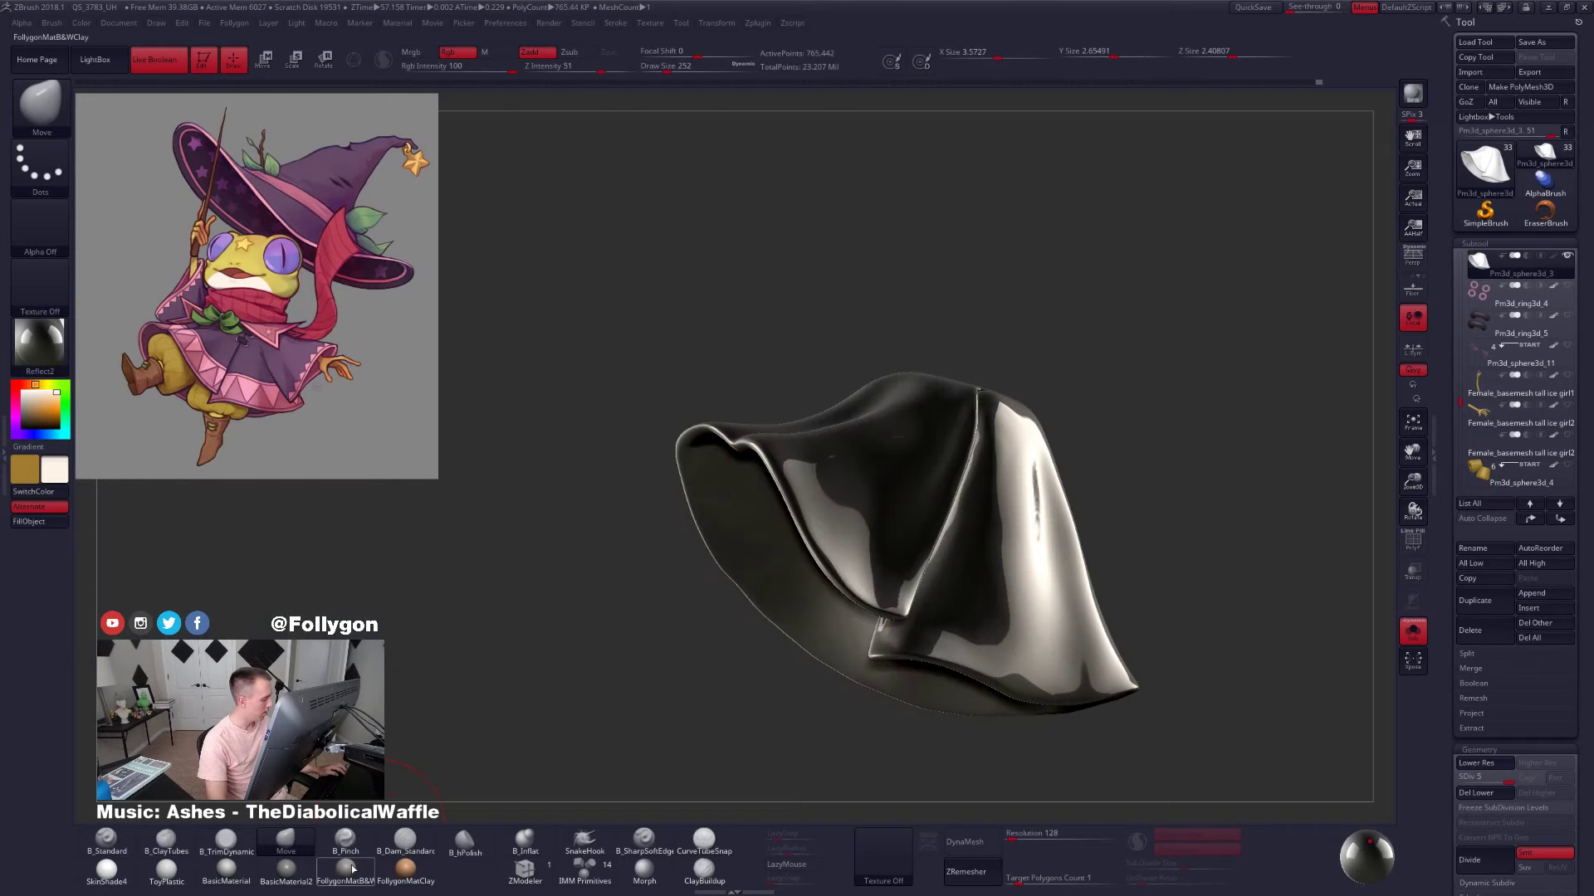
pyautogui.click(351, 865)
pyautogui.click(40, 341)
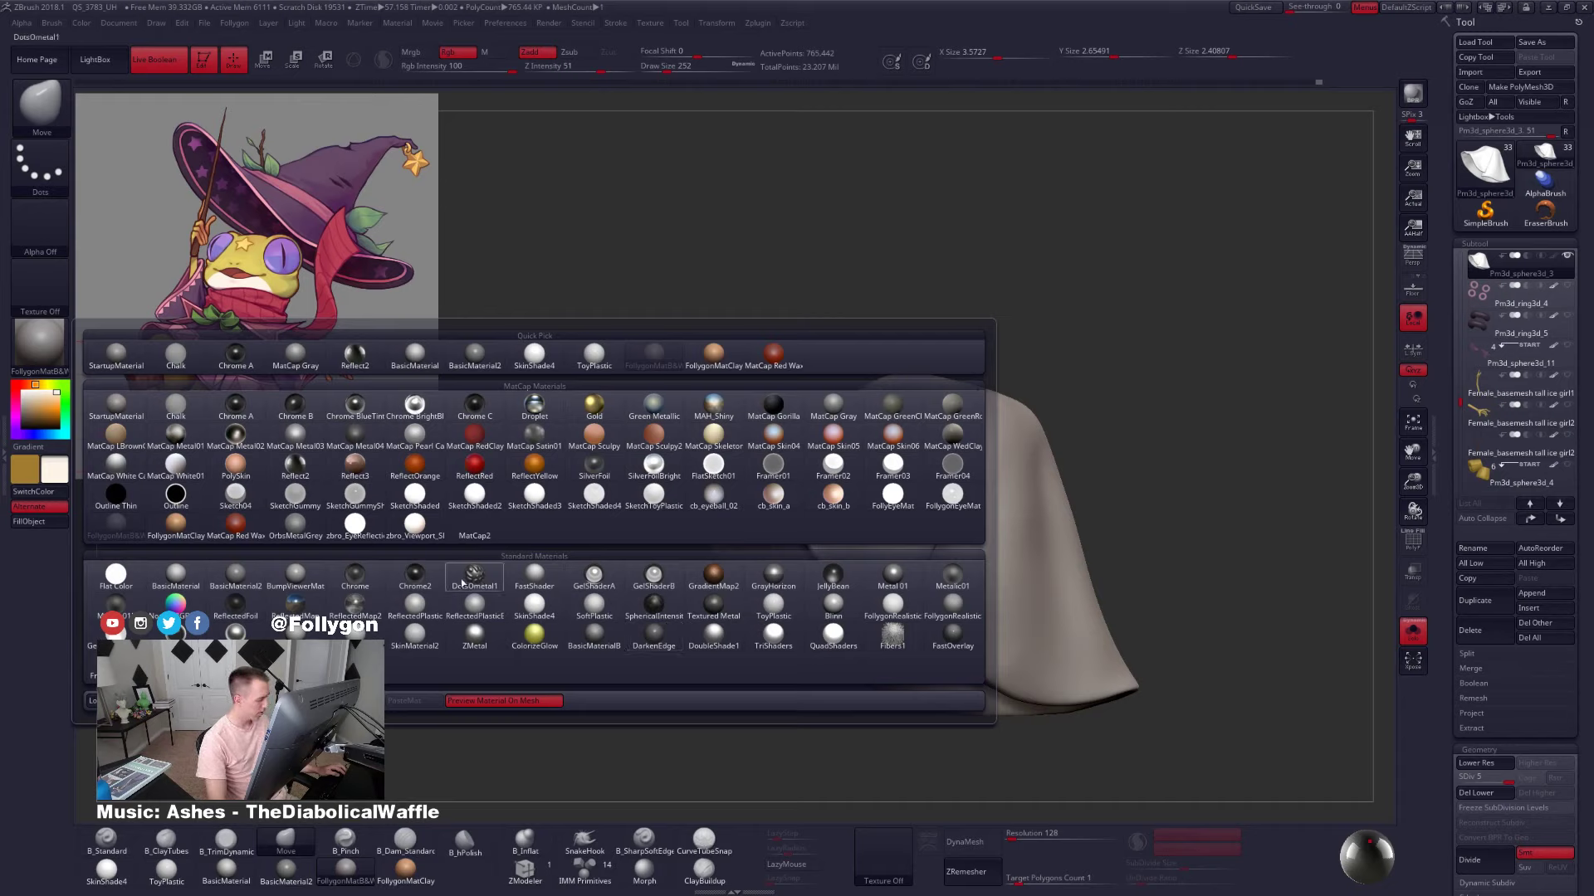
pyautogui.click(231, 577)
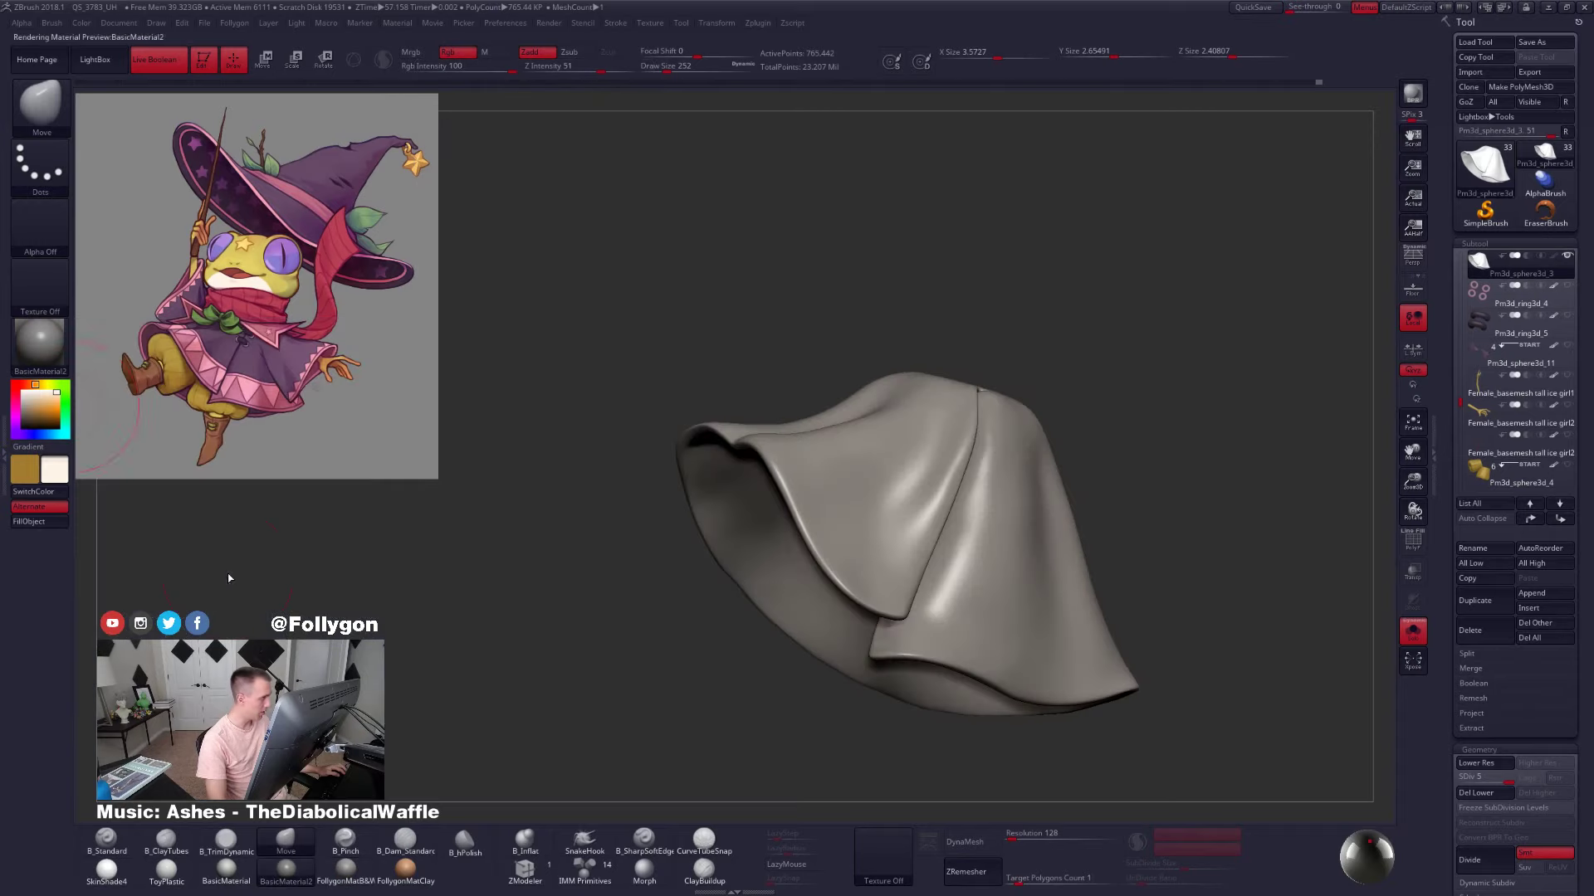
pyautogui.moveTo(1358, 857); pyautogui.dragTo(1368, 840)
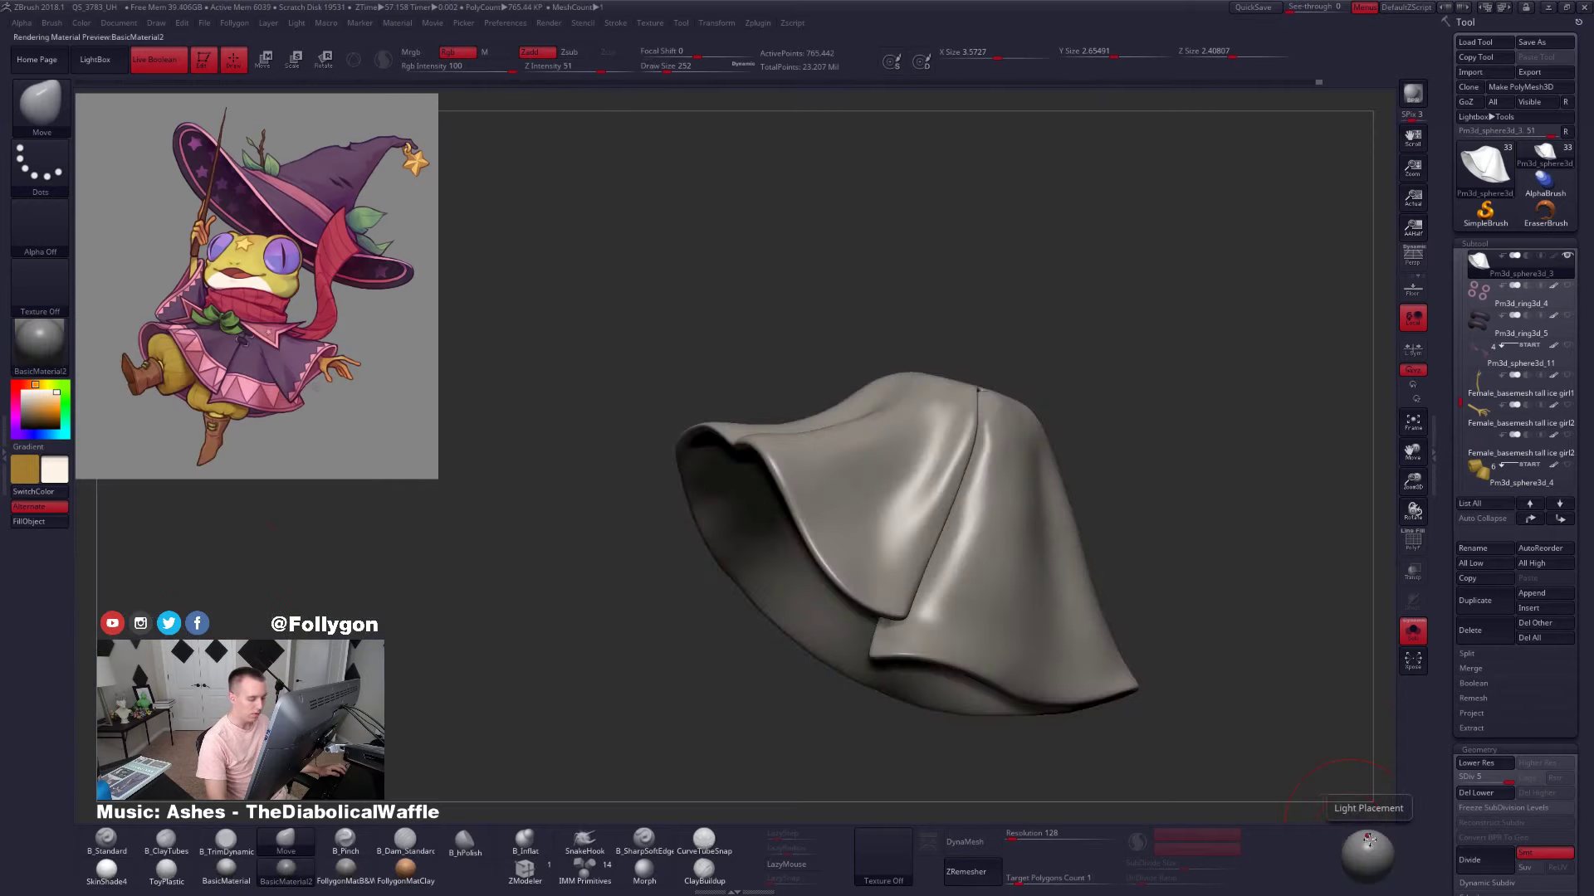
# Preview the isolated cape in the FollygonMatB&WClay material with an adjusted light placement
pyautogui.keyDown('alt'); pyautogui.moveTo(1236, 722); pyautogui.dragTo(1169, 647); pyautogui.keyUp('alt')
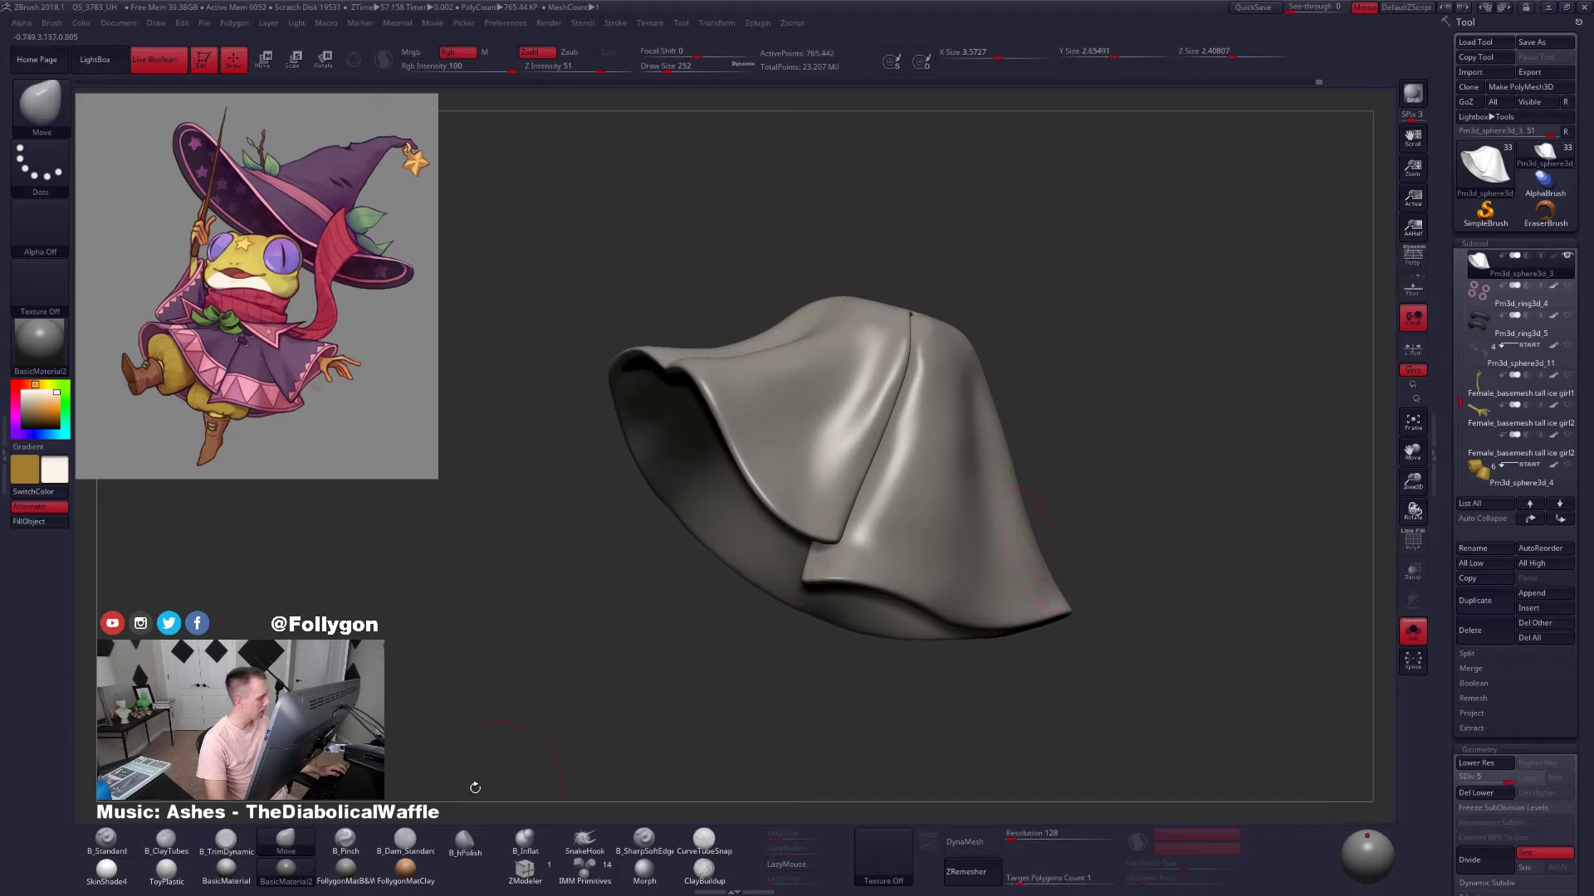
pyautogui.click(345, 867)
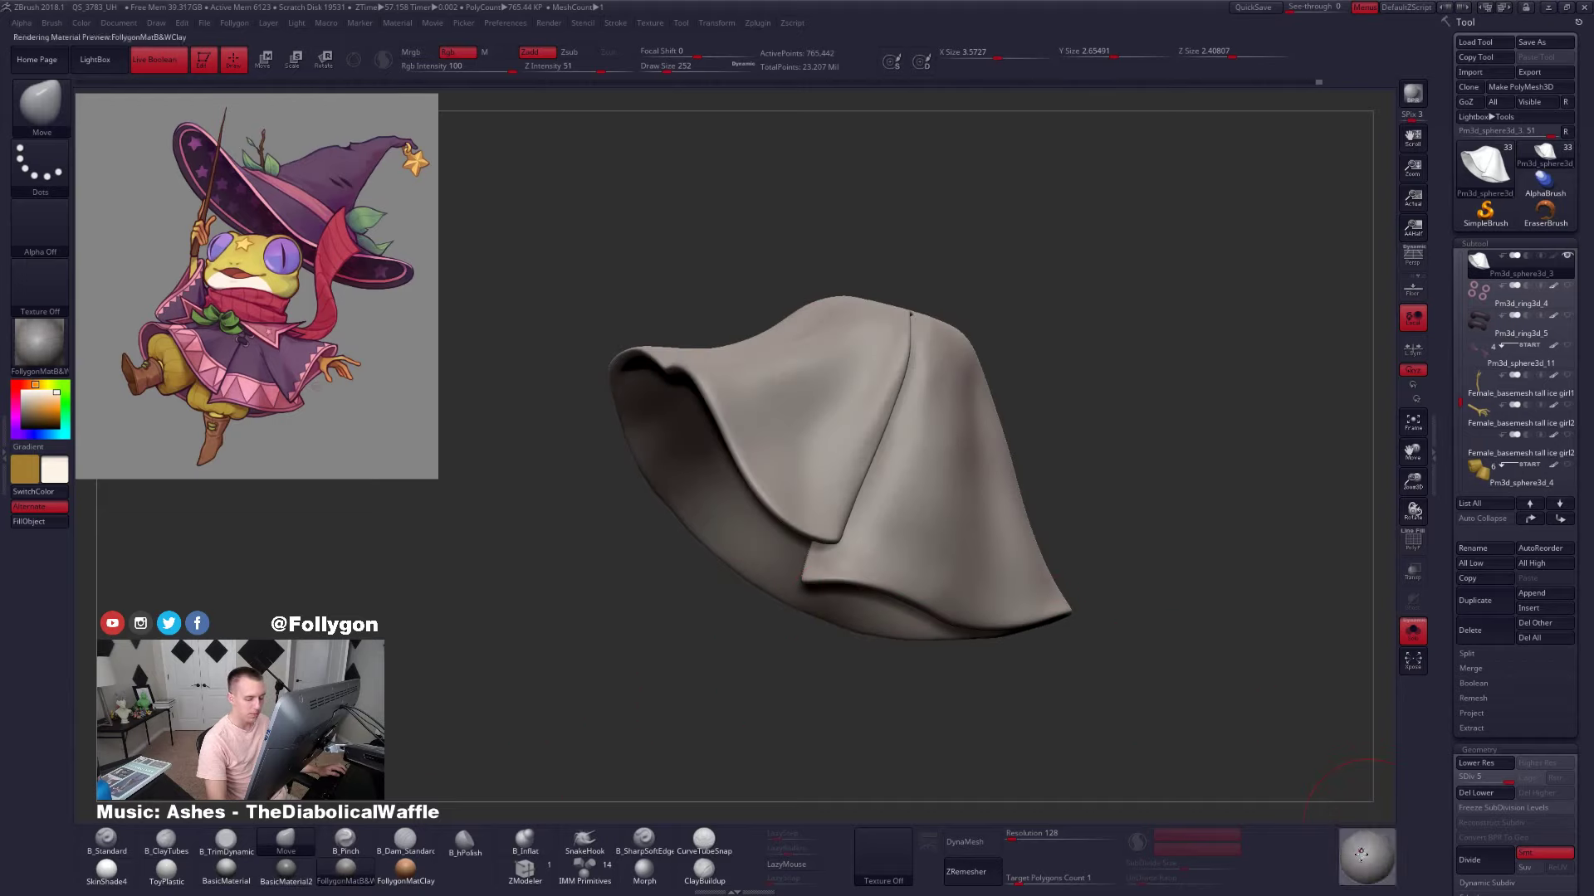
pyautogui.moveTo(1360, 854)
pyautogui.mouseDown()
pyautogui.moveTo(1377, 861)
pyautogui.moveTo(1367, 840)
pyautogui.mouseUp()
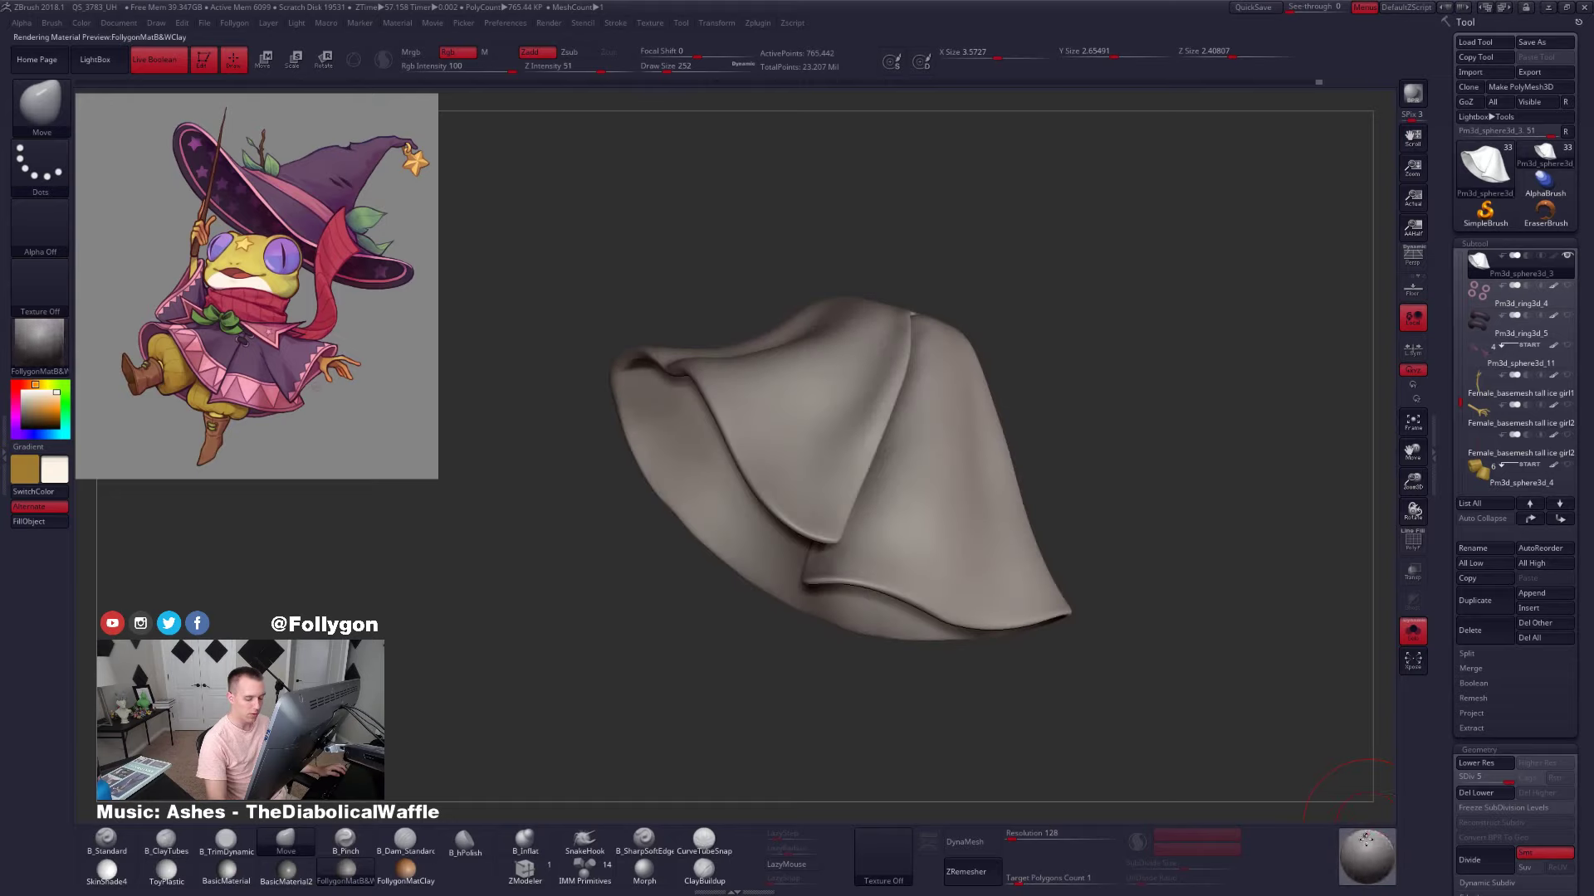
# Turn the cape's painted colour back on, apply the SkinShade4 material and bring the other parts back into view
pyautogui.click(1553, 257)
pyautogui.keyDown('alt'); pyautogui.moveTo(1054, 452); pyautogui.dragTo(952, 328); pyautogui.keyUp('alt')
pyautogui.click(106, 874)
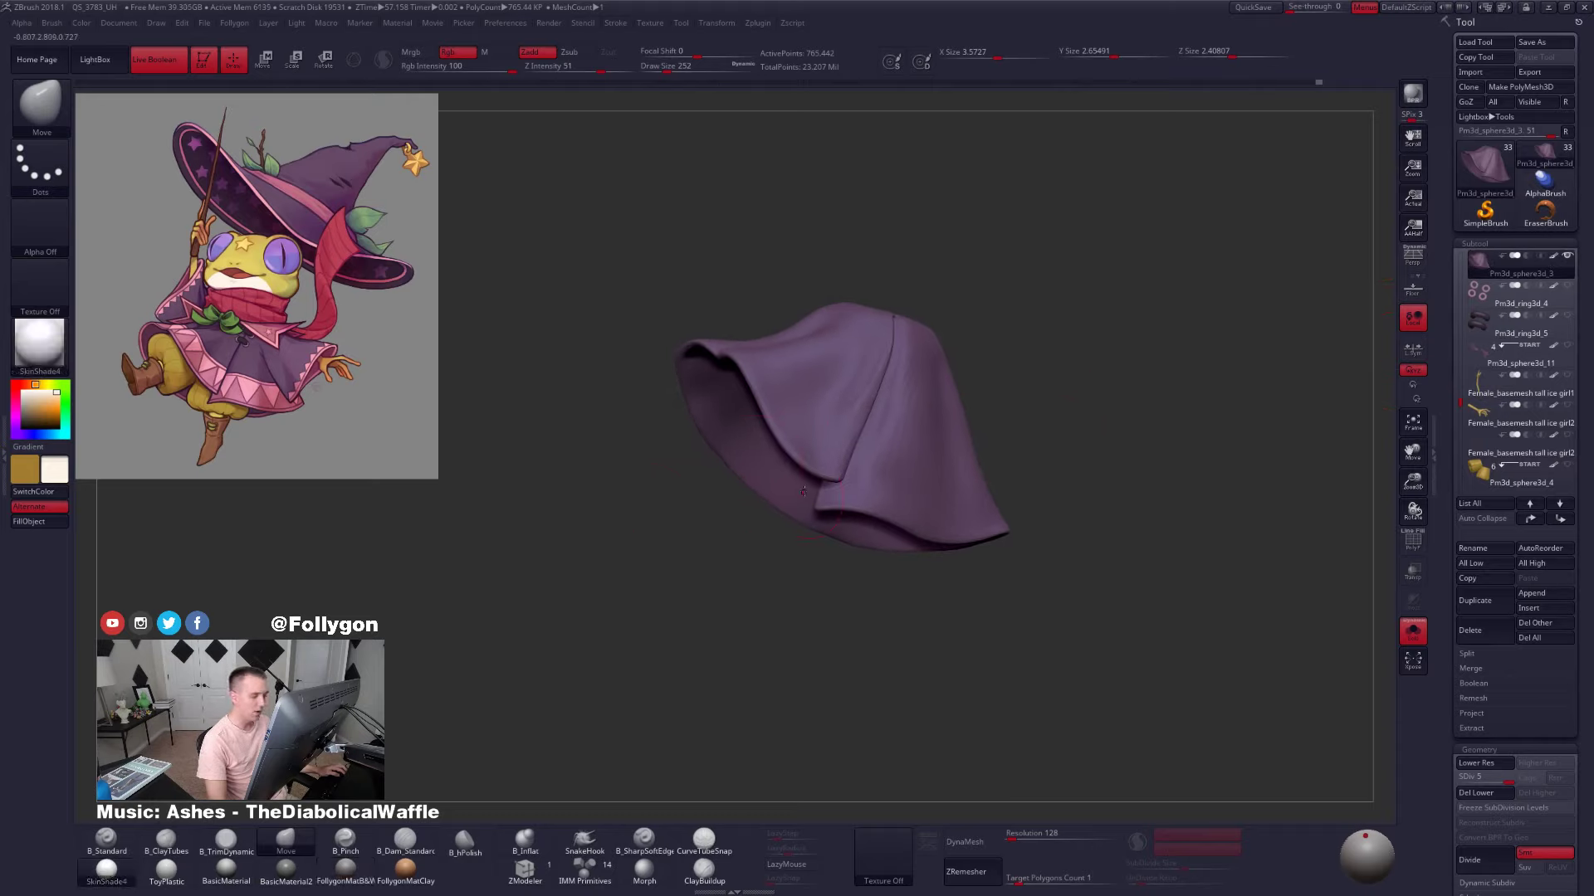
pyautogui.hotkey('shift', 's')
# Select the red scarf, set the draw size to 203, and check the scarf in isolation at subdivision level 2
pyautogui.keyDown('alt'); pyautogui.moveTo(920, 403); pyautogui.dragTo(892, 508, button='right'); pyautogui.keyUp('alt')
pyautogui.keyDown('alt'); pyautogui.click(1044, 451); pyautogui.keyUp('alt')
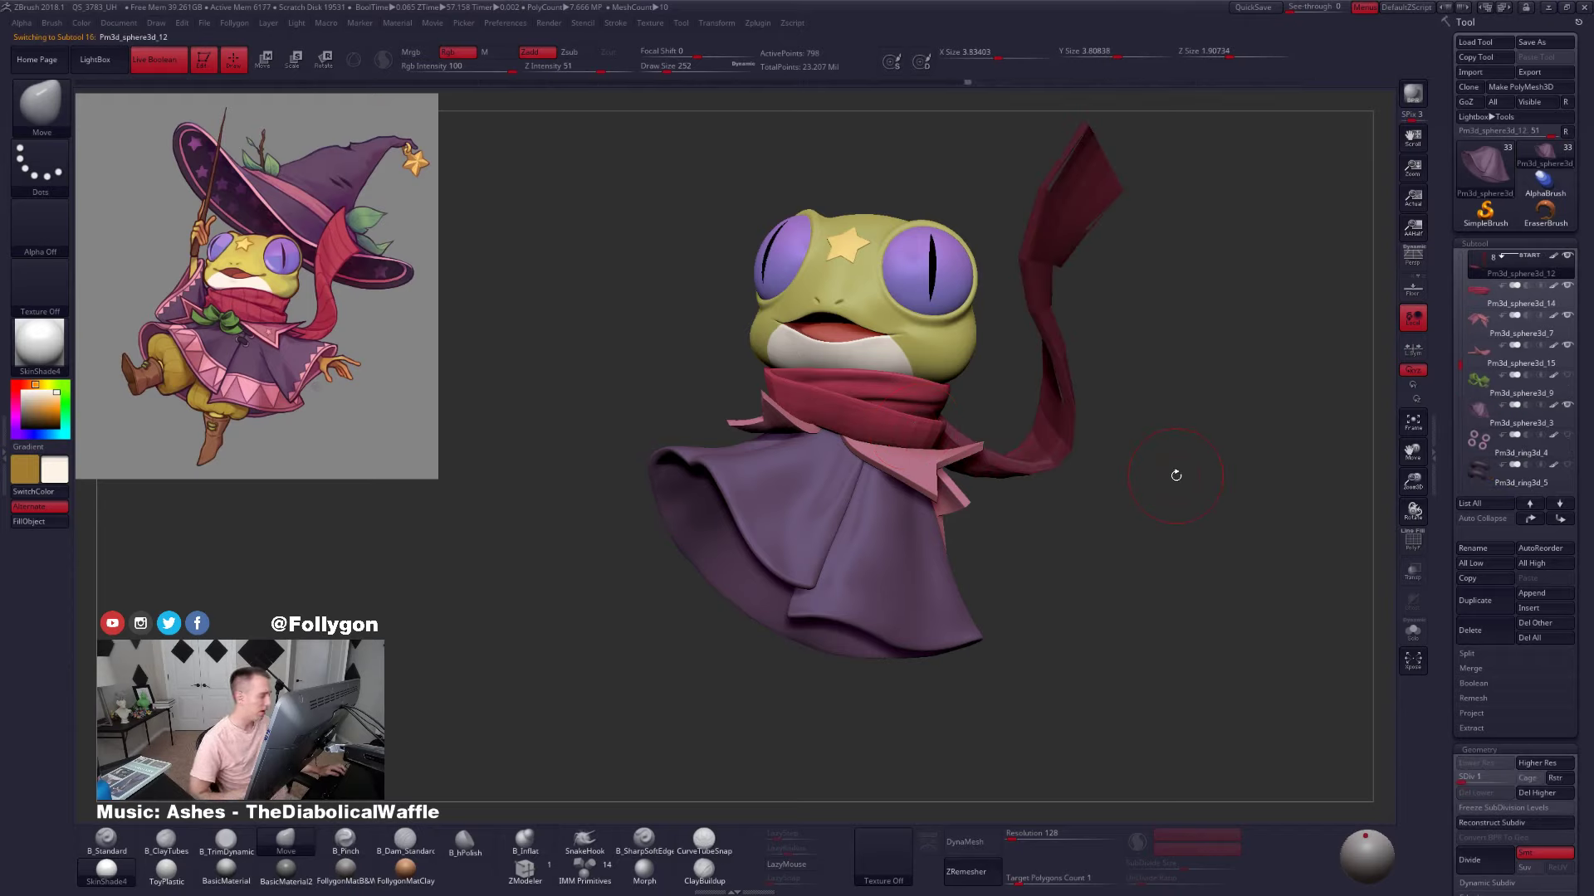
pyautogui.moveTo(1176, 473); pyautogui.dragTo(916, 428)
pyautogui.keyDown('ctrl'); pyautogui.moveTo(916, 428); pyautogui.dragTo(906, 504, button='right'); pyautogui.keyUp('ctrl')
pyautogui.press('space')
pyautogui.click(965, 421)
pyautogui.moveTo(942, 426); pyautogui.dragTo(1119, 417, button='right')
pyautogui.hotkey('alt', 's')
pyautogui.moveTo(1023, 444); pyautogui.dragTo(1071, 490, button='right')
pyautogui.keyDown('ctrl'); pyautogui.moveTo(1071, 490); pyautogui.dragTo(1025, 425, button='right'); pyautogui.keyUp('ctrl')
pyautogui.hotkey('ctrl', 'd')
pyautogui.press('space')
pyautogui.moveTo(1111, 466); pyautogui.dragTo(1099, 465)
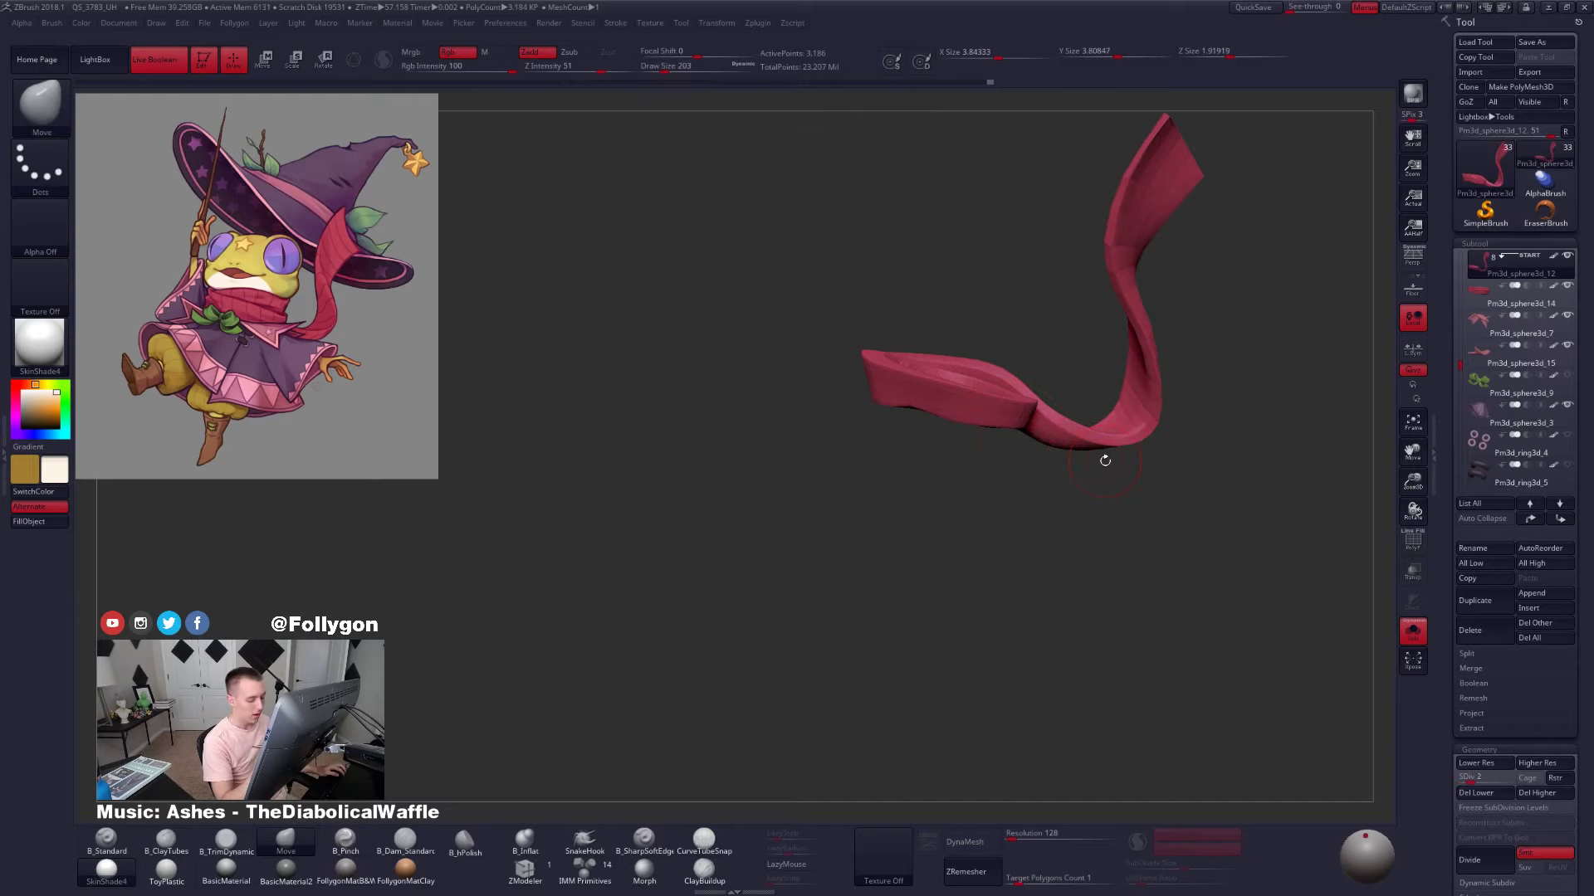
pyautogui.hotkey('shift', 'd')
pyautogui.hotkey('alt', 's')
# Adjust the side of the scarf's neck wrap with the Move brush at draw size 227
pyautogui.moveTo(1113, 498); pyautogui.dragTo(1154, 511, button='right')
pyautogui.moveTo(1141, 489); pyautogui.dragTo(1216, 491)
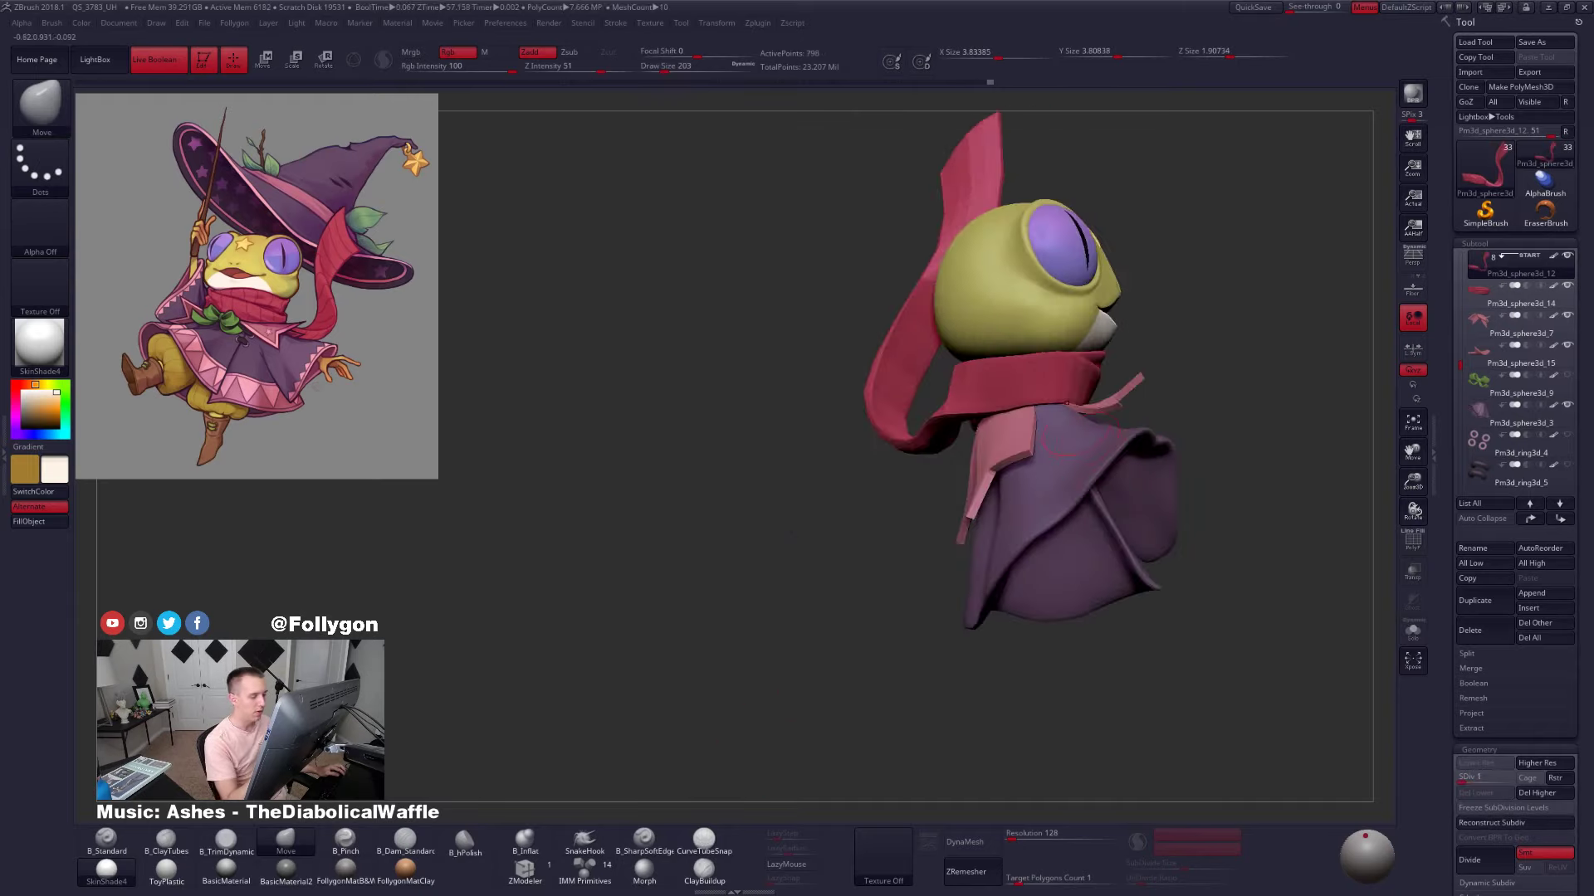
pyautogui.press('space')
pyautogui.moveTo(1053, 356); pyautogui.dragTo(1056, 362)
pyautogui.moveTo(980, 363); pyautogui.dragTo(1027, 363, button='right')
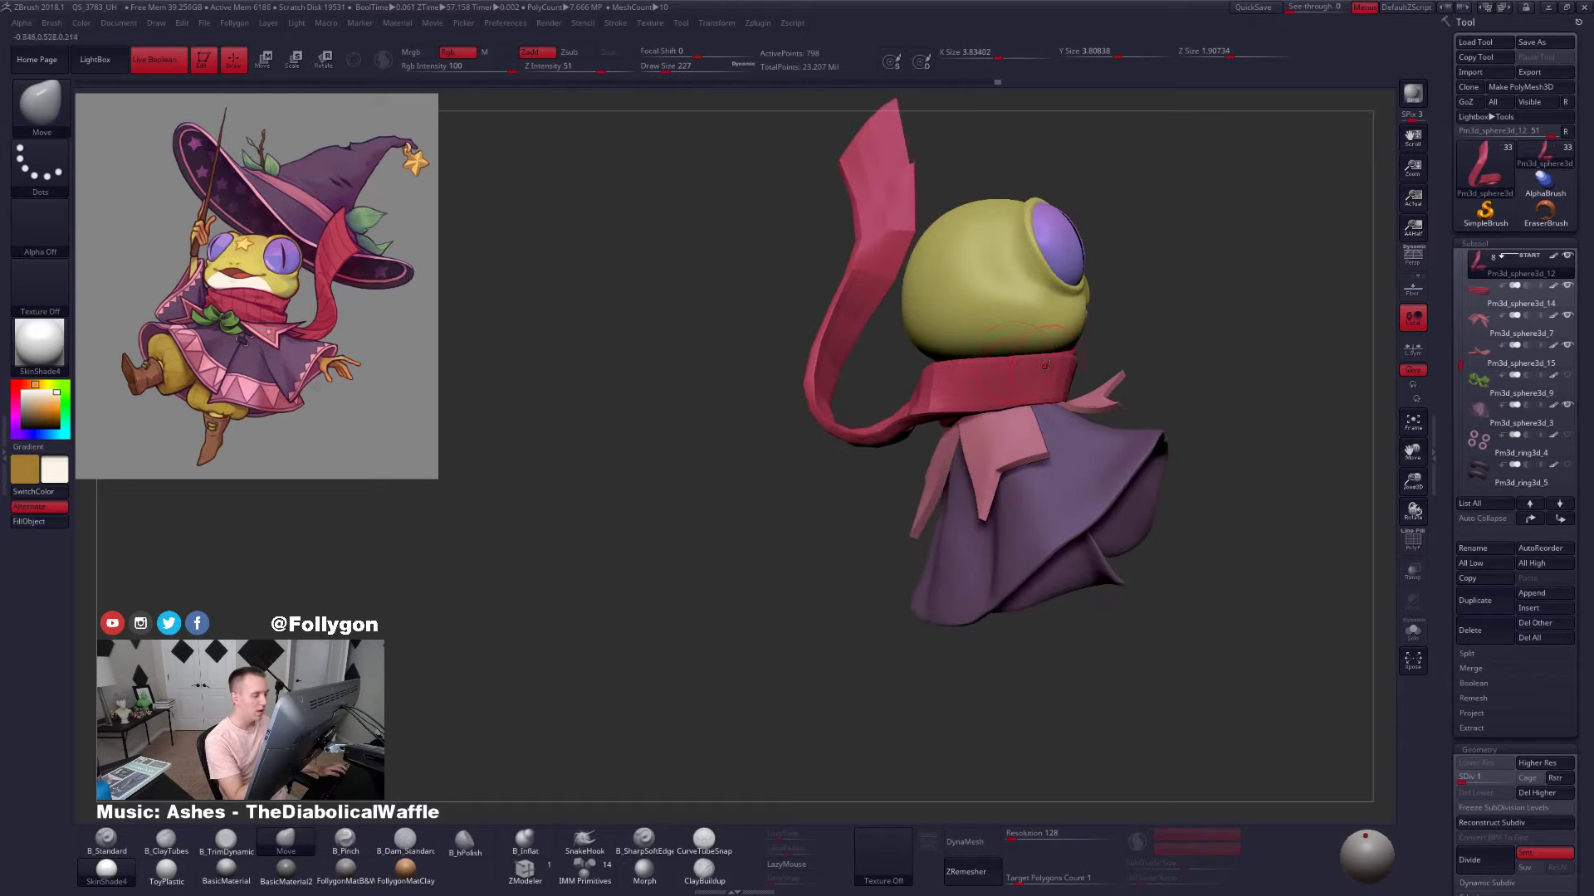
pyautogui.moveTo(1045, 367); pyautogui.dragTo(1033, 371)
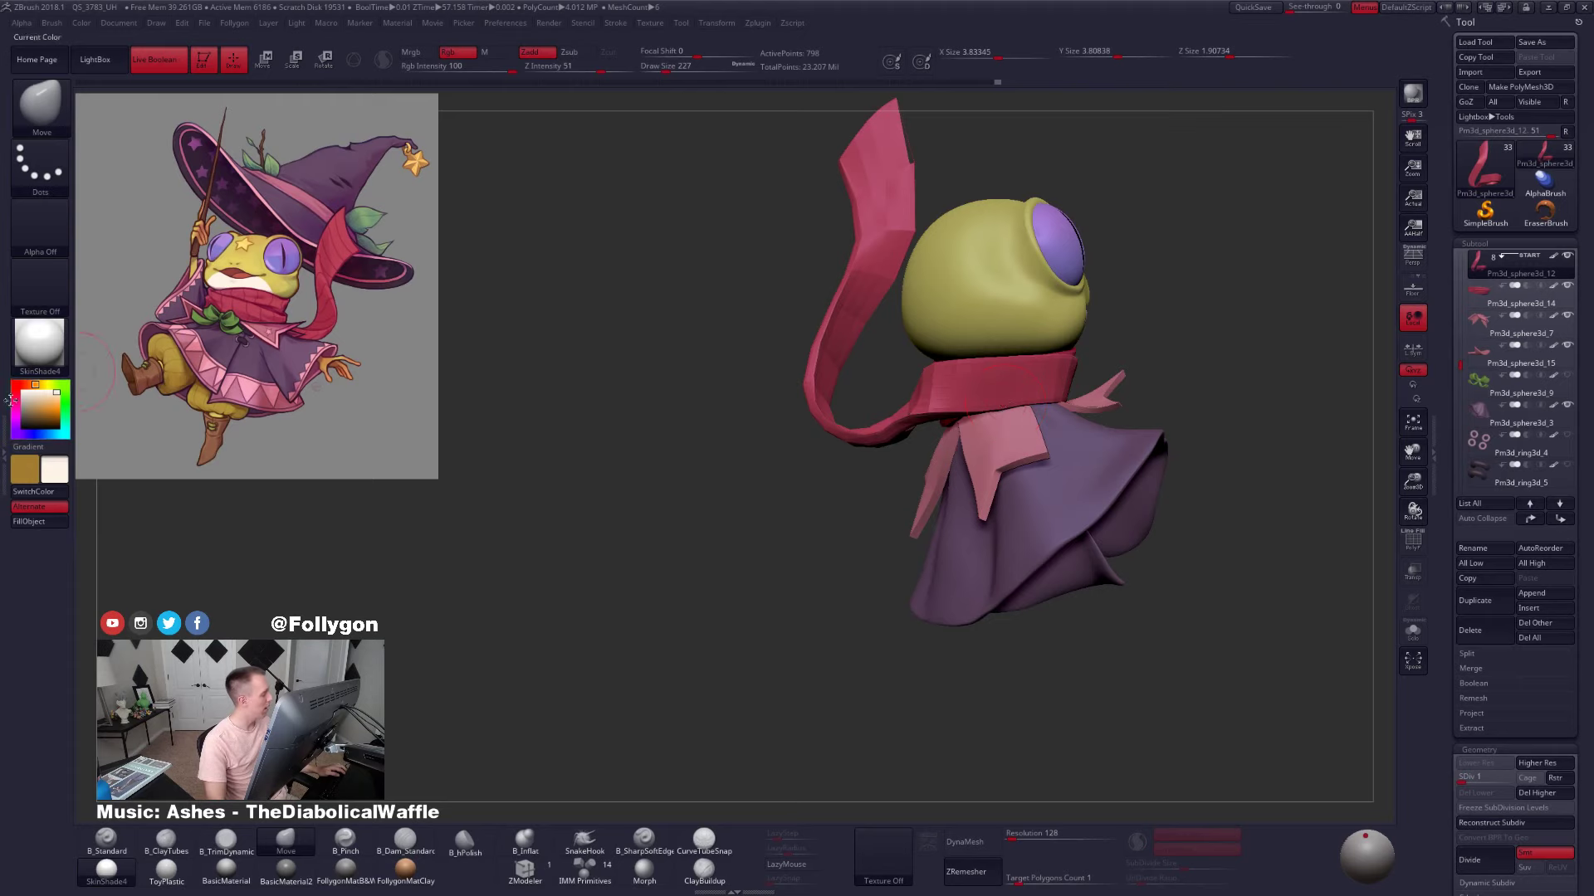
# Examine the scarf's fit around the neck from several angles and reduce the draw size to 170
pyautogui.click(39, 342)
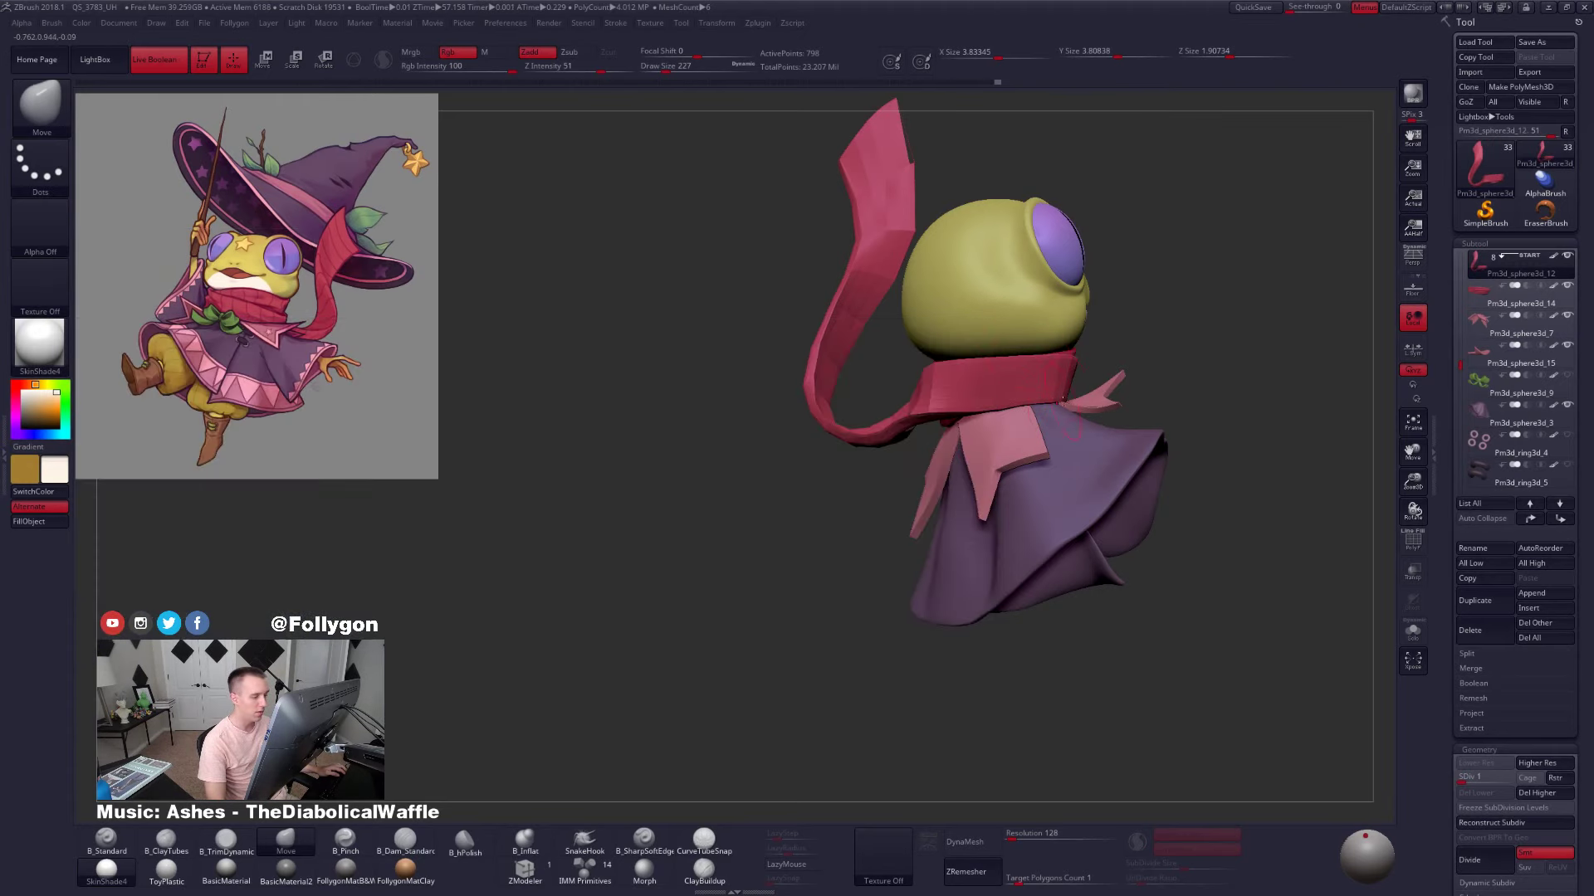
pyautogui.moveTo(1278, 532); pyautogui.dragTo(1112, 498)
pyautogui.keyDown('alt'); pyautogui.moveTo(1170, 426); pyautogui.dragTo(874, 459, button='right'); pyautogui.keyUp('alt')
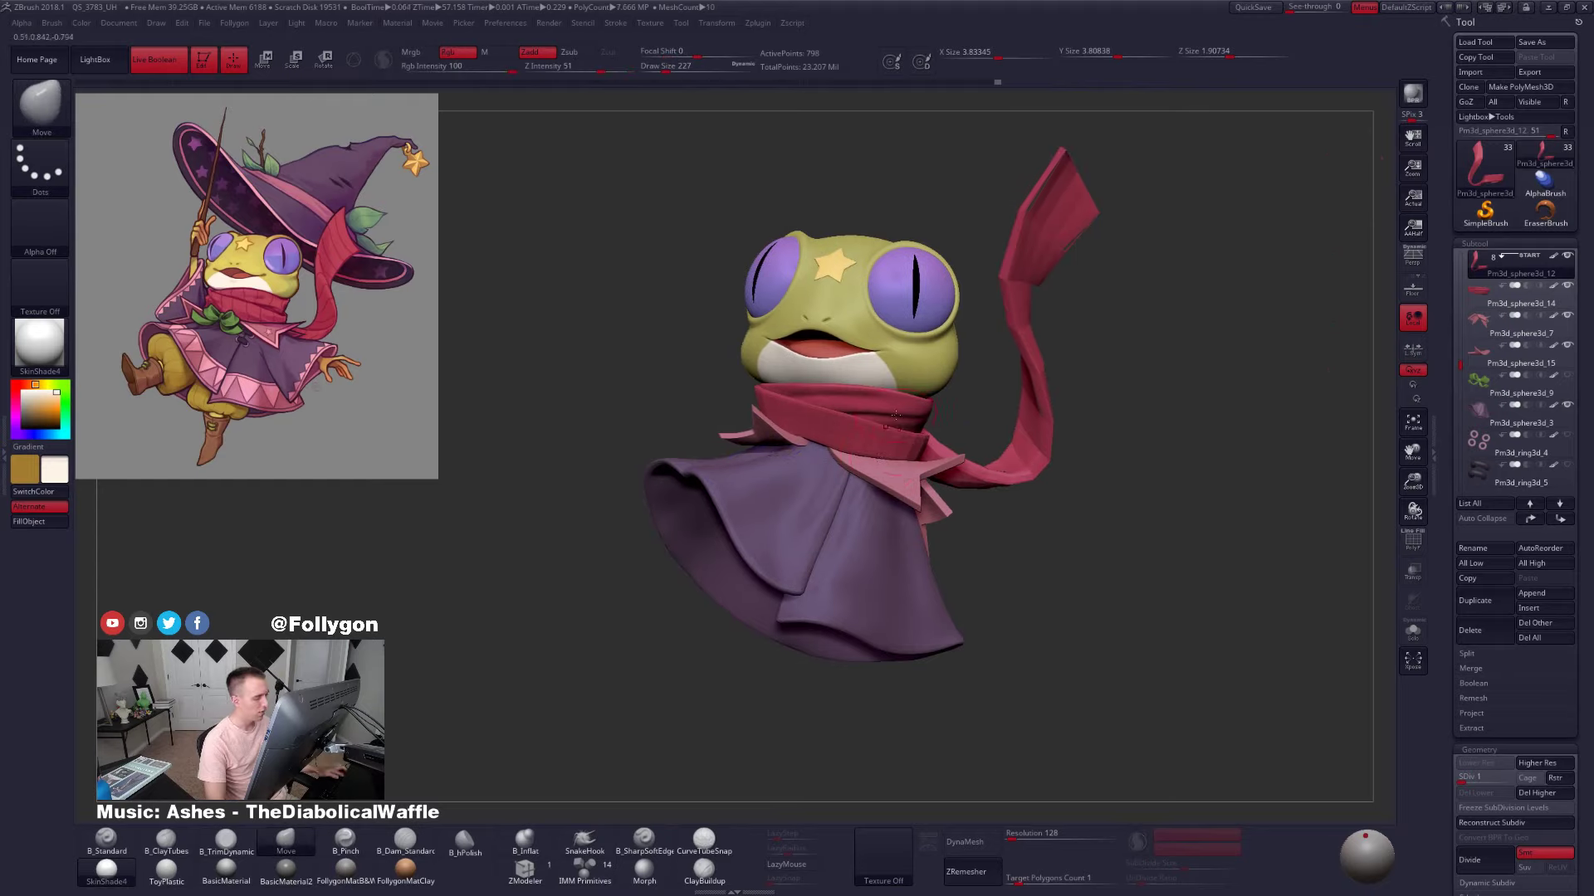
pyautogui.moveTo(832, 461); pyautogui.dragTo(826, 421, button='right')
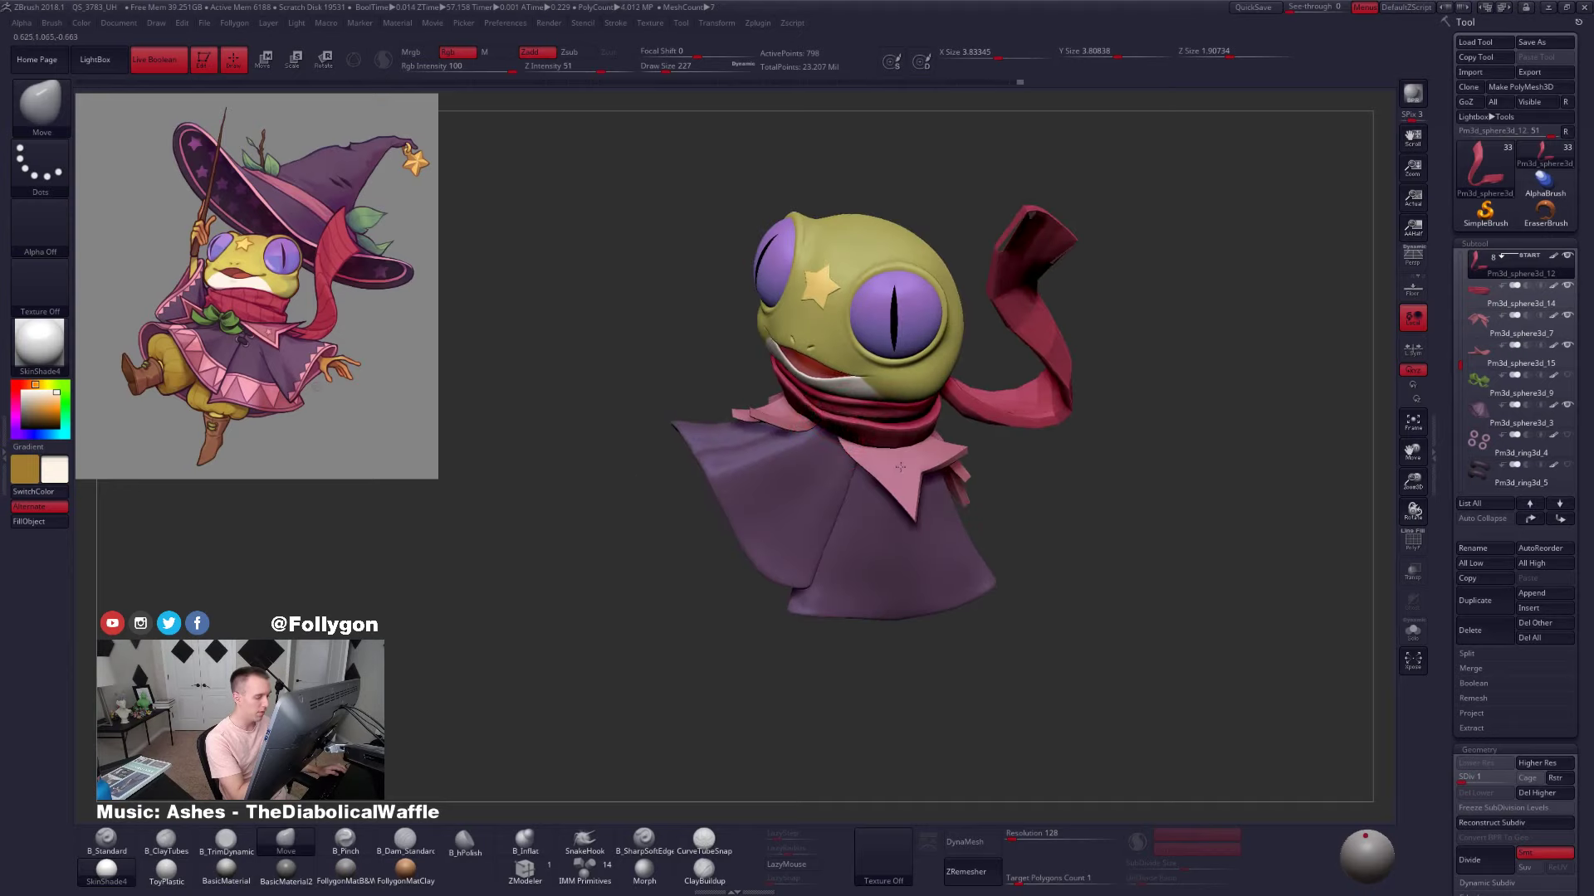
pyautogui.moveTo(858, 412); pyautogui.dragTo(861, 461, button='right')
pyautogui.press('space')
pyautogui.moveTo(923, 453); pyautogui.dragTo(927, 453)
pyautogui.moveTo(924, 424); pyautogui.dragTo(948, 357, button='right')
pyautogui.moveTo(849, 420)
pyautogui.keyDown('alt'); pyautogui.mouseDown(button='right')
pyautogui.moveTo(939, 421)
pyautogui.moveTo(936, 388)
pyautogui.mouseUp(button='right'); pyautogui.keyUp('alt')
pyautogui.press('space')
pyautogui.moveTo(938, 386); pyautogui.dragTo(930, 387)
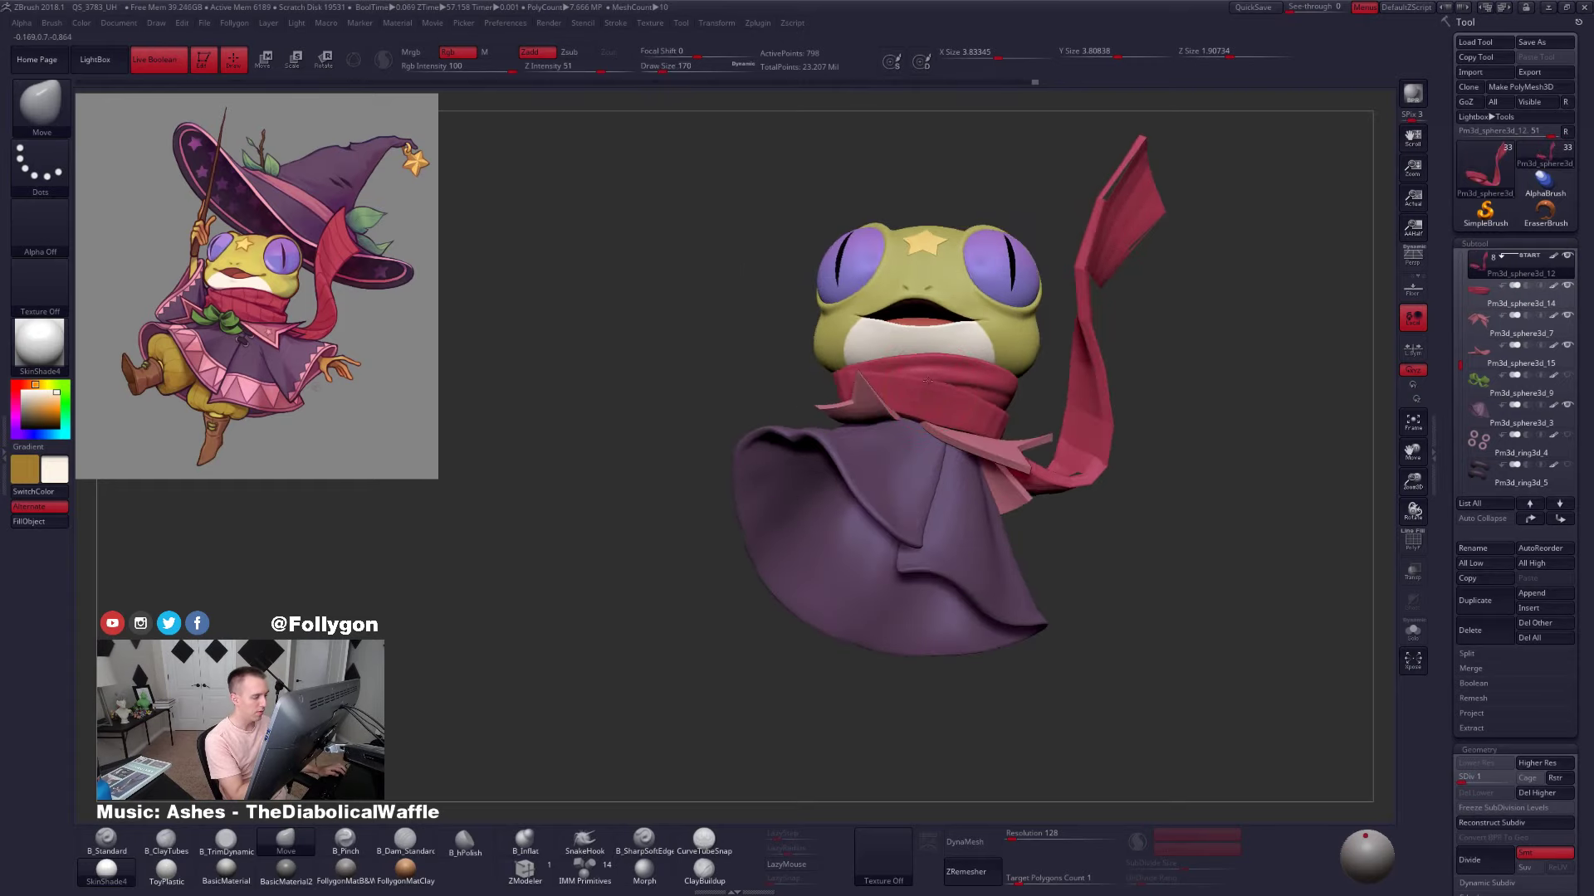
# Raise the scarf to its highest subdivision level to smooth its shape
pyautogui.moveTo(936, 392)
pyautogui.mouseDown(button='right')
pyautogui.moveTo(928, 376)
pyautogui.moveTo(959, 390)
pyautogui.moveTo(919, 395)
pyautogui.mouseUp(button='right')
pyautogui.press('d')
pyautogui.press('d')
pyautogui.press('d')
pyautogui.press('d')
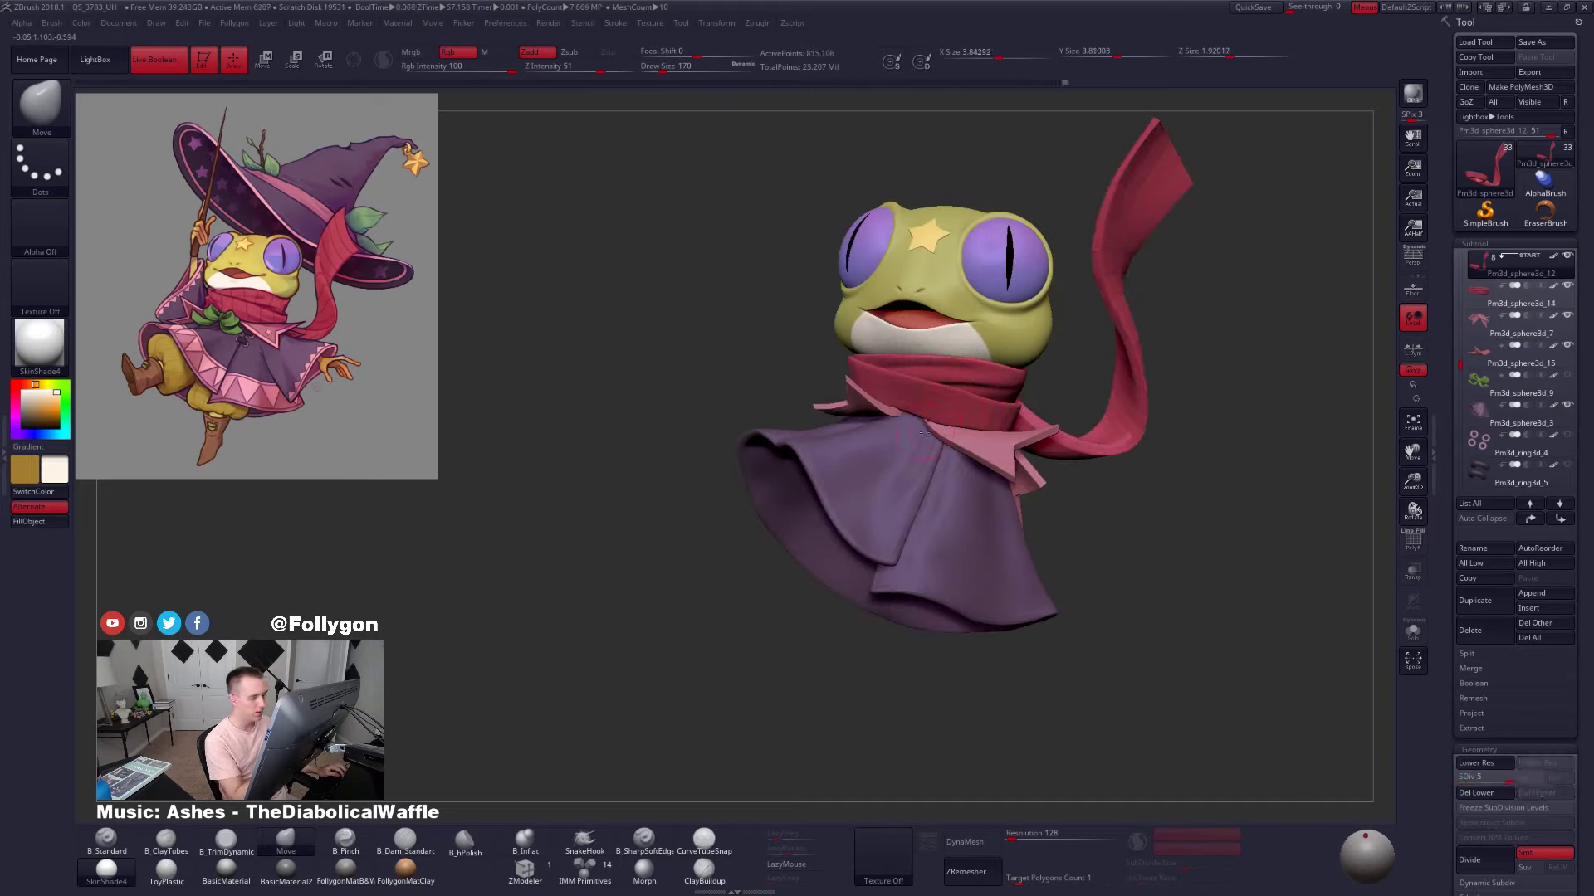
pyautogui.keyDown('ctrl'); pyautogui.moveTo(931, 398); pyautogui.dragTo(989, 389, button='right'); pyautogui.keyUp('ctrl')
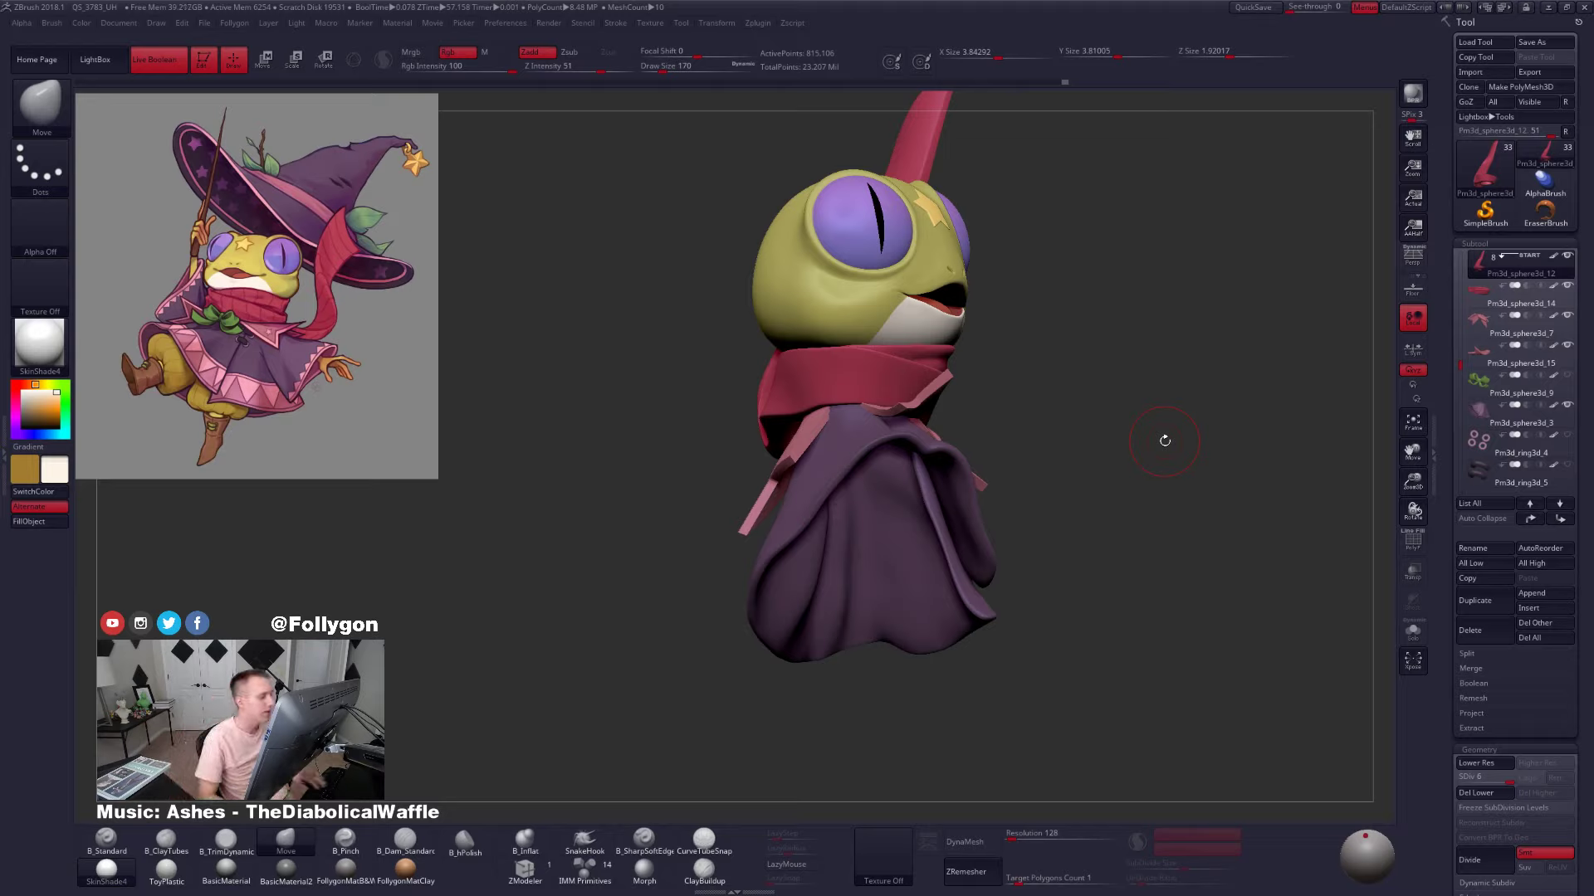
# Check a neighbouring part in isolation at lower subdivision levels, restore its level and reselect the scarf
pyautogui.moveTo(1022, 332); pyautogui.dragTo(913, 353)
pyautogui.moveTo(904, 334); pyautogui.dragTo(988, 325, button='right')
pyautogui.keyDown('alt'); pyautogui.click(826, 313); pyautogui.keyUp('alt')
pyautogui.hotkey('alt', 's')
pyautogui.moveTo(826, 313)
pyautogui.keyDown('ctrl'); pyautogui.mouseDown(button='right')
pyautogui.moveTo(838, 349)
pyautogui.moveTo(784, 338)
pyautogui.moveTo(866, 332)
pyautogui.moveTo(780, 249)
pyautogui.moveTo(768, 397)
pyautogui.moveTo(765, 317)
pyautogui.moveTo(797, 374)
pyautogui.moveTo(836, 345)
pyautogui.moveTo(830, 431)
pyautogui.moveTo(780, 316)
pyautogui.moveTo(805, 342)
pyautogui.moveTo(772, 306)
pyautogui.mouseUp(button='right'); pyautogui.keyUp('ctrl')
pyautogui.hotkey('shift', 'd')
pyautogui.hotkey('shift', 'd')
pyautogui.press('d')
pyautogui.press('d')
pyautogui.hotkey('alt', 's')
pyautogui.keyDown('alt'); pyautogui.click(820, 337); pyautogui.keyUp('alt')
pyautogui.keyDown('alt'); pyautogui.click(889, 338); pyautogui.keyUp('alt')
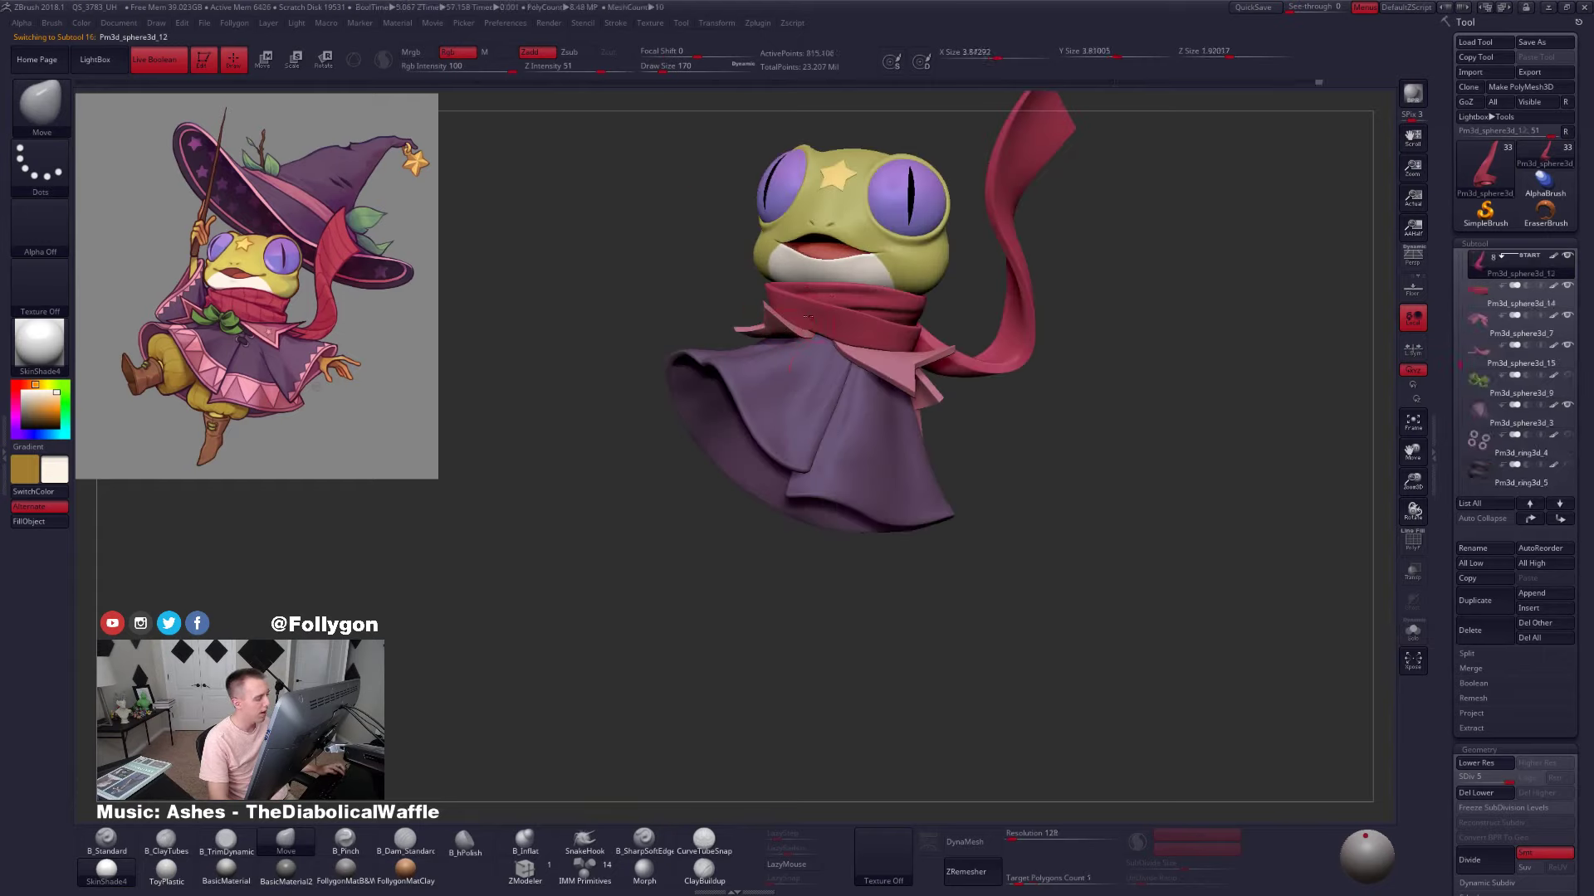
# Choose the B_SharpSoftEdge brush, set its draw size to 104 and isolate the red scarf
pyautogui.keyDown('alt'); pyautogui.moveTo(893, 348); pyautogui.dragTo(934, 368, button='right'); pyautogui.keyUp('alt')
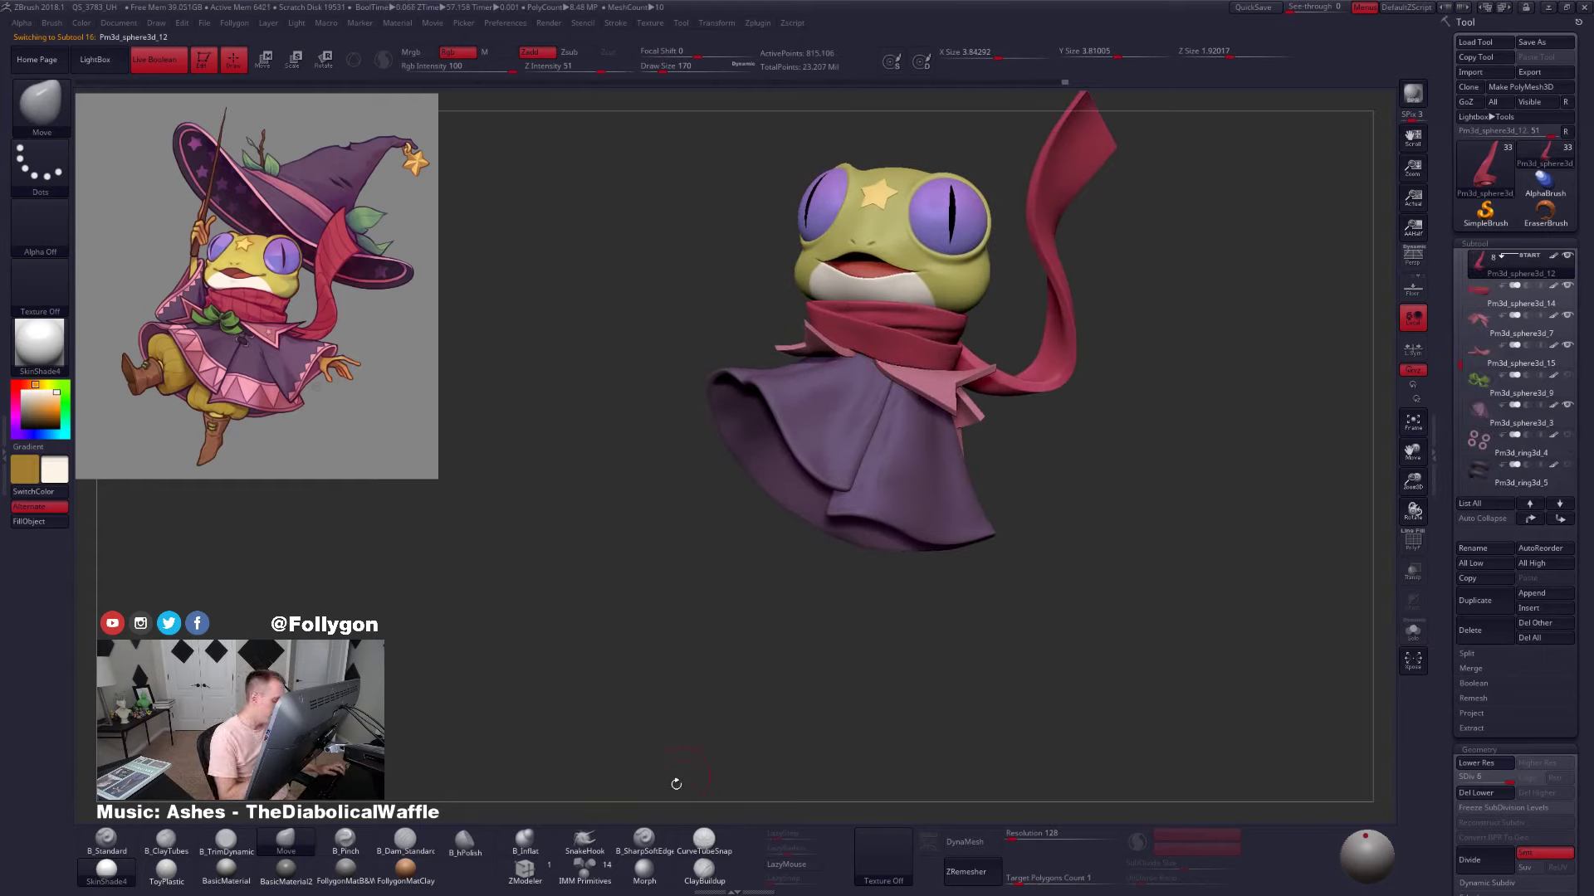
pyautogui.click(645, 844)
pyautogui.moveTo(859, 427)
pyautogui.keyDown('alt'); pyautogui.mouseDown(button='right')
pyautogui.moveTo(975, 465)
pyautogui.moveTo(1042, 457)
pyautogui.moveTo(972, 374)
pyautogui.mouseUp(button='right'); pyautogui.keyUp('alt')
pyautogui.hotkey('alt', 's')
pyautogui.press('space')
pyautogui.moveTo(934, 444); pyautogui.dragTo(923, 444)
pyautogui.moveTo(972, 363); pyautogui.dragTo(896, 384, button='right')
pyautogui.hotkey('alt', 's')
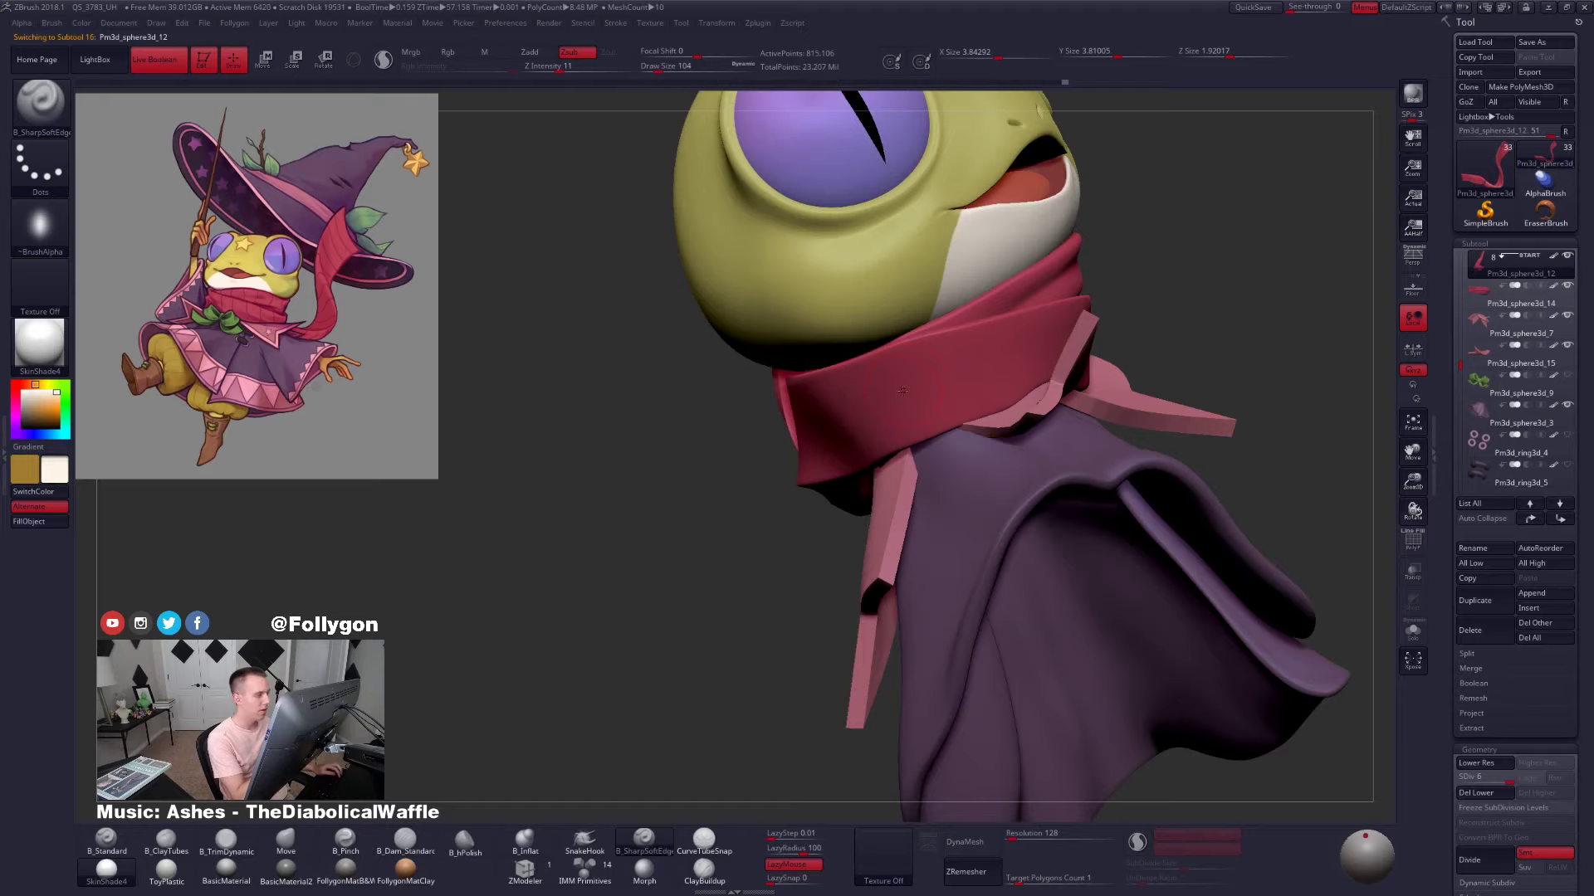
pyautogui.hotkey('alt', 's')
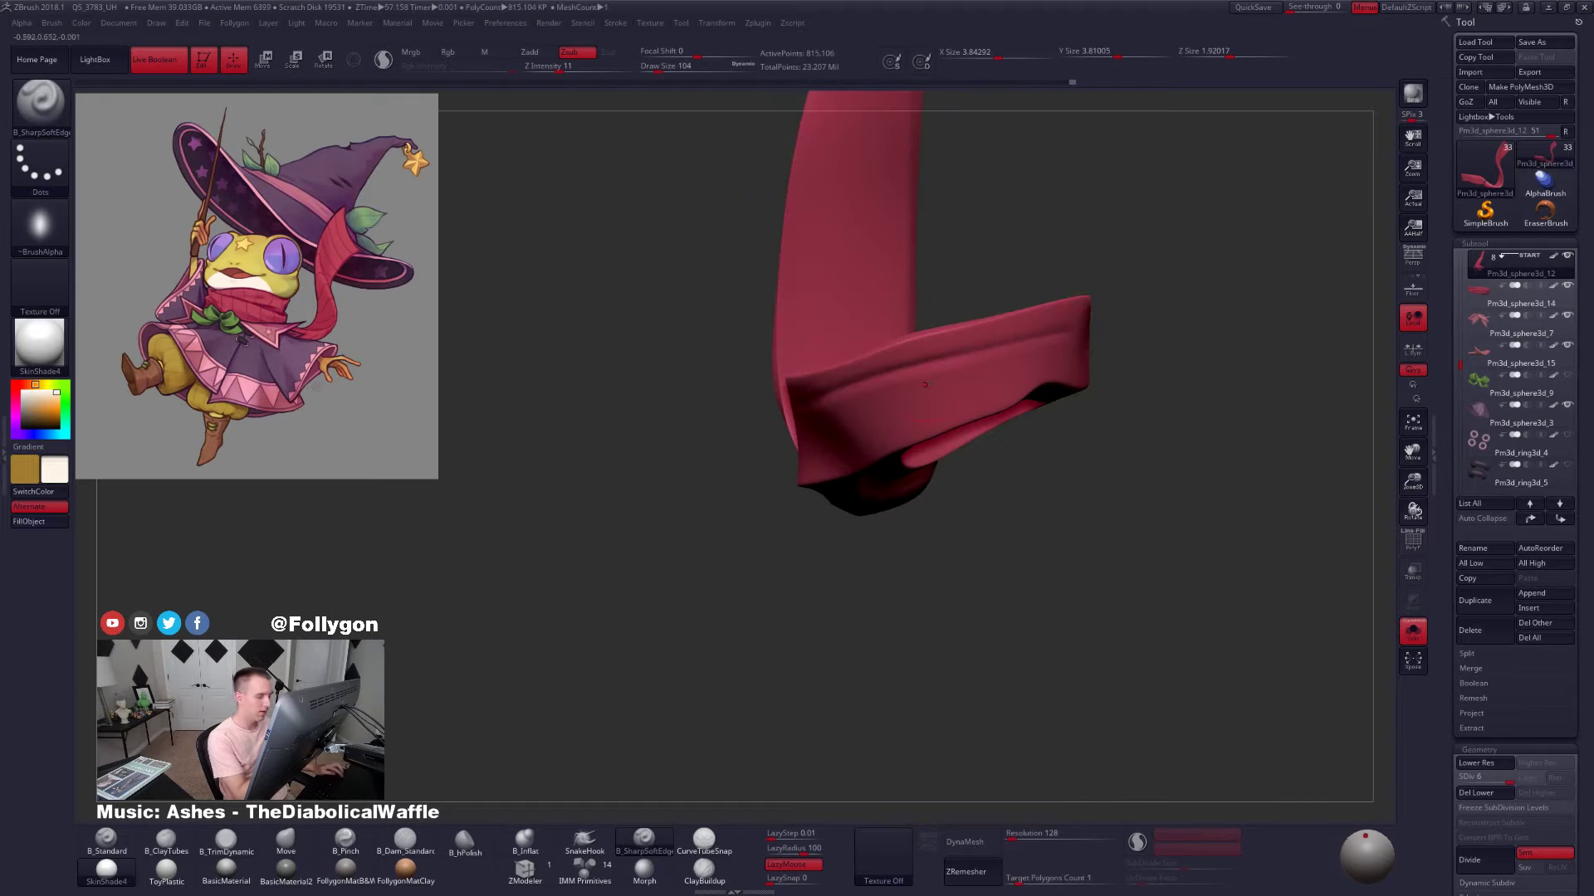
# Carve a long fold crease along the upper edge of the scarf's neck band, undoing unwanted strokes
pyautogui.moveTo(936, 361); pyautogui.dragTo(728, 454)
pyautogui.moveTo(923, 384); pyautogui.dragTo(946, 357, button='right')
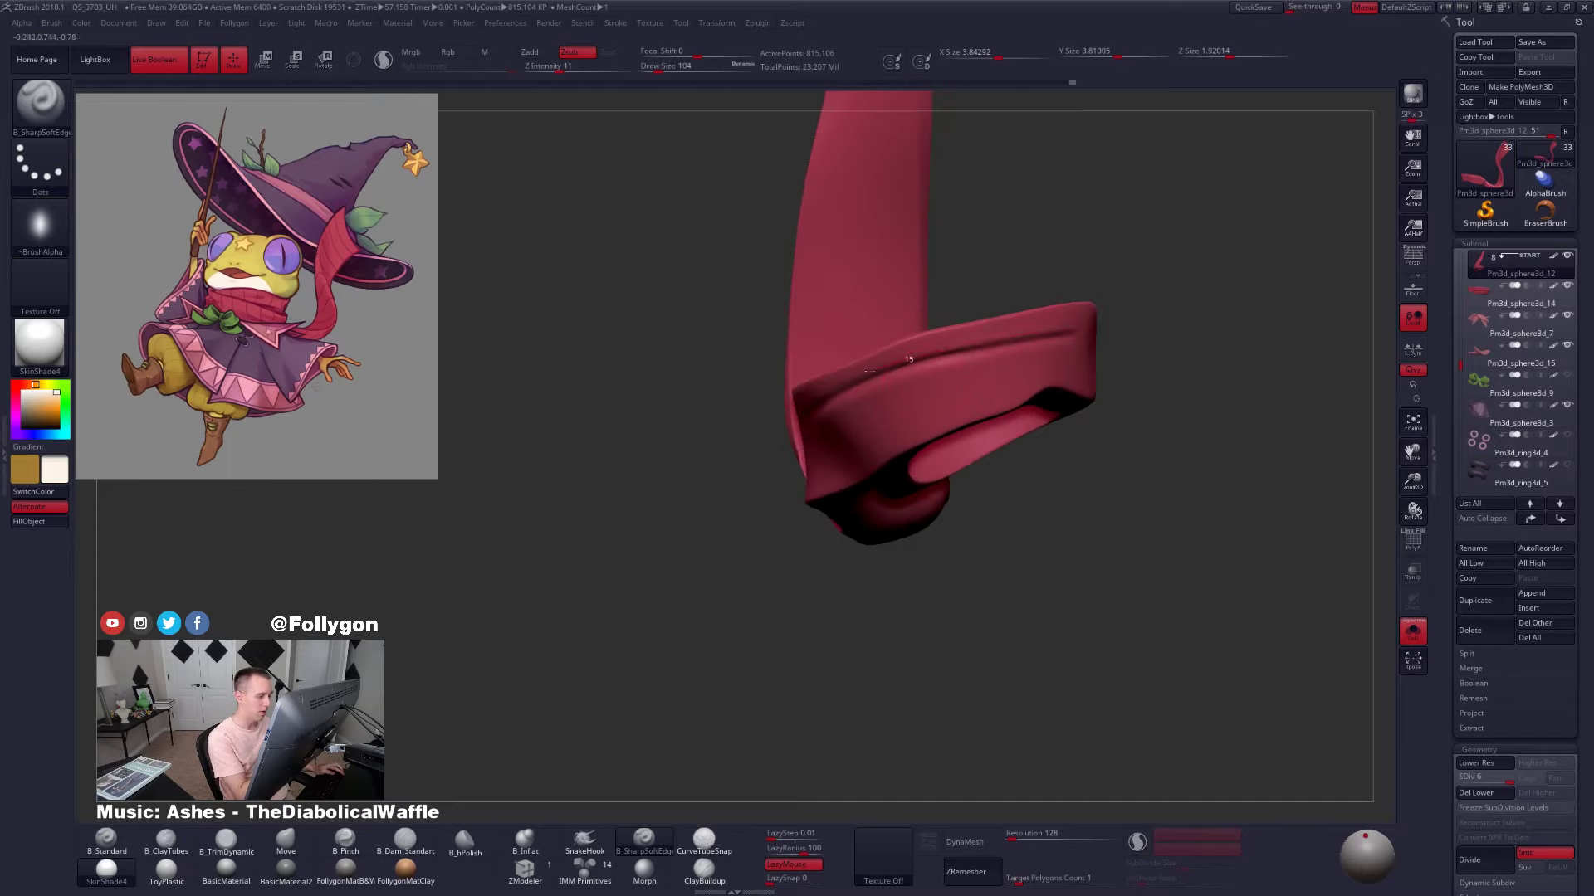
pyautogui.moveTo(780, 437); pyautogui.dragTo(929, 382, button='right')
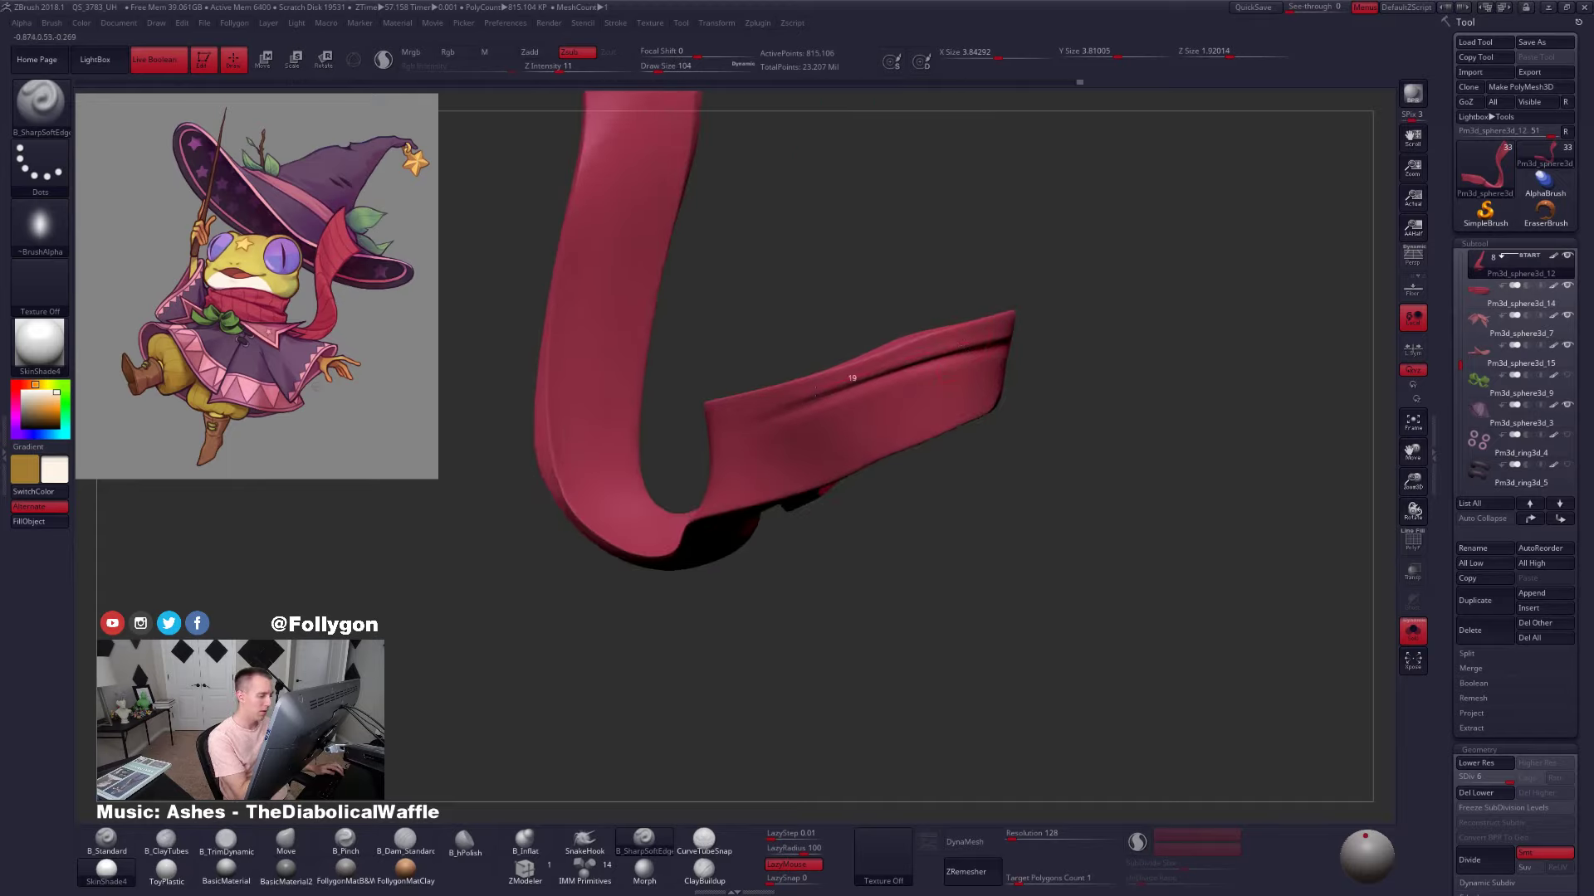
pyautogui.moveTo(688, 459); pyautogui.dragTo(774, 431, button='right')
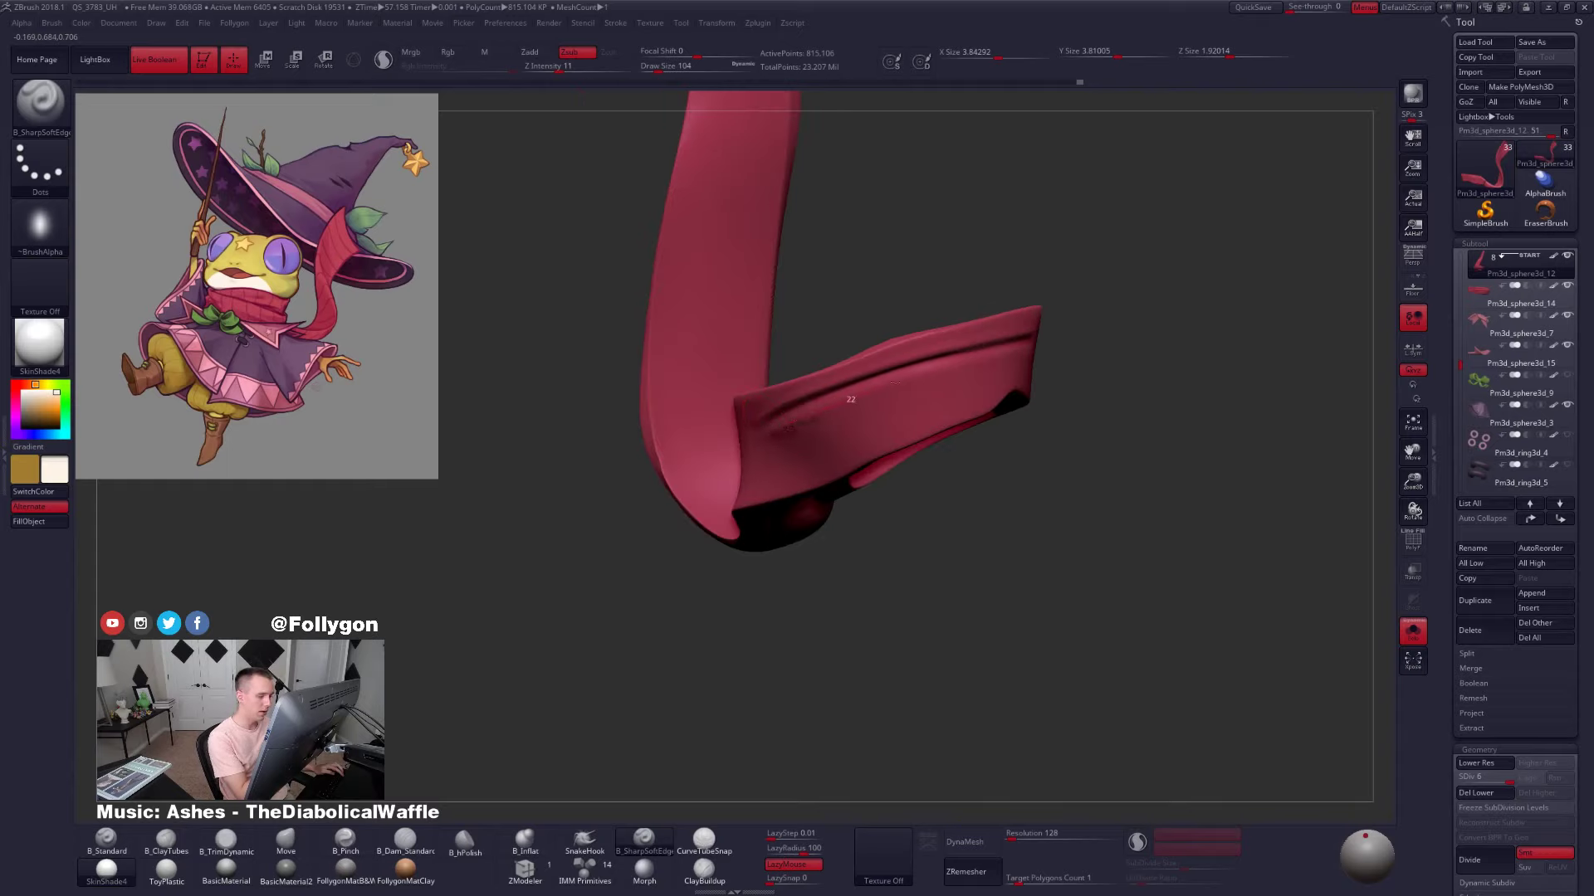
pyautogui.moveTo(895, 383); pyautogui.dragTo(913, 378)
pyautogui.hotkey('ctrl', 'z')
pyautogui.moveTo(747, 444); pyautogui.dragTo(770, 420, button='right')
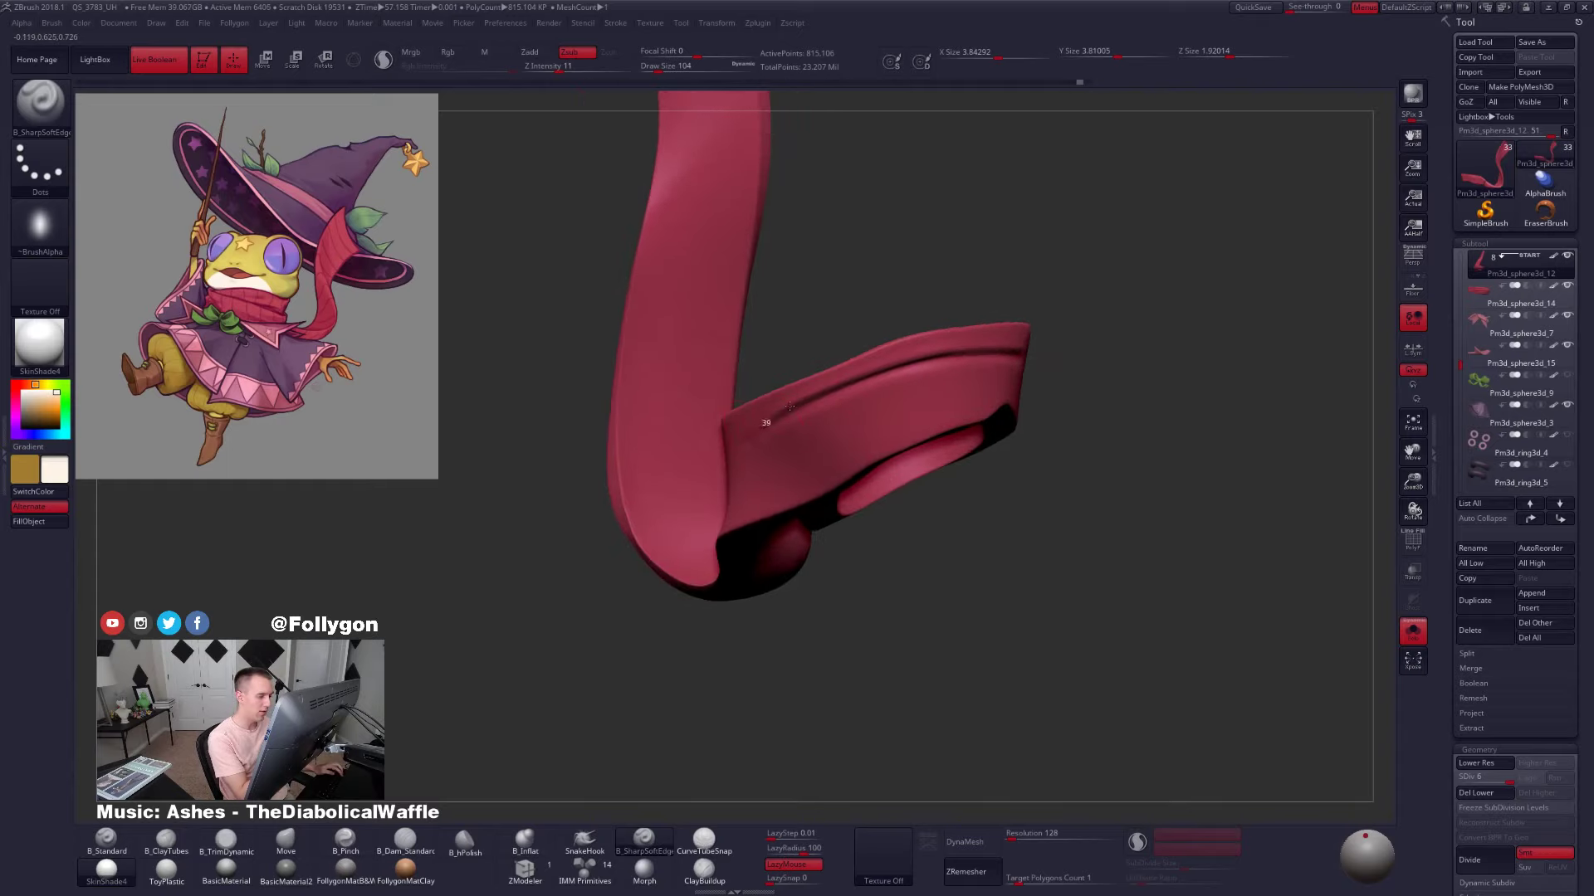
pyautogui.moveTo(945, 351); pyautogui.dragTo(988, 345)
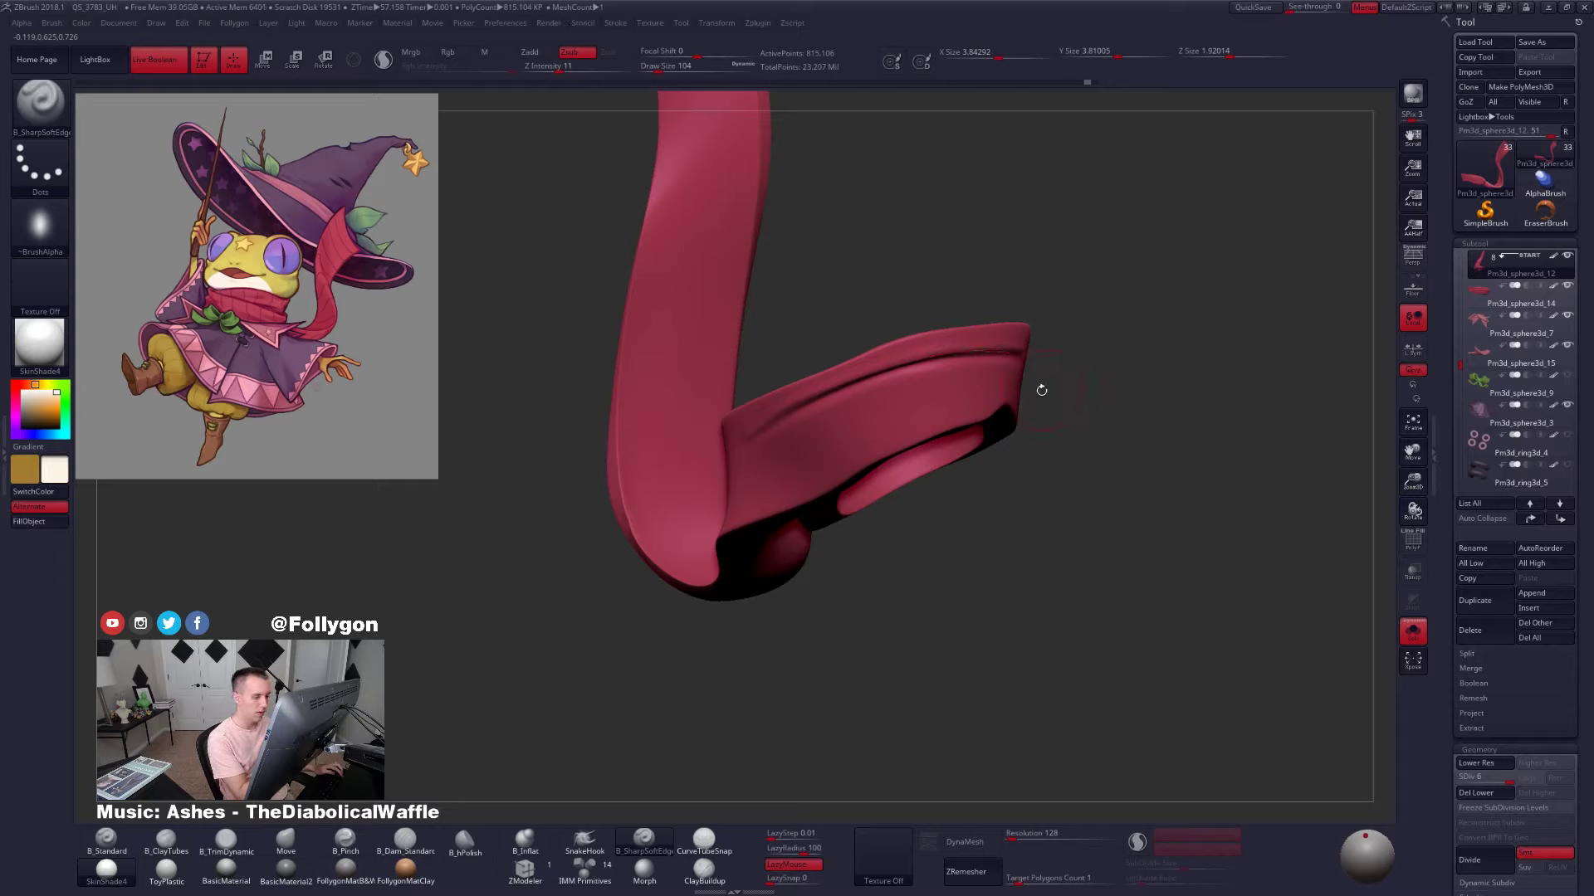
pyautogui.moveTo(1042, 388); pyautogui.dragTo(1077, 377, button='right')
pyautogui.hotkey('ctrl', 'z')
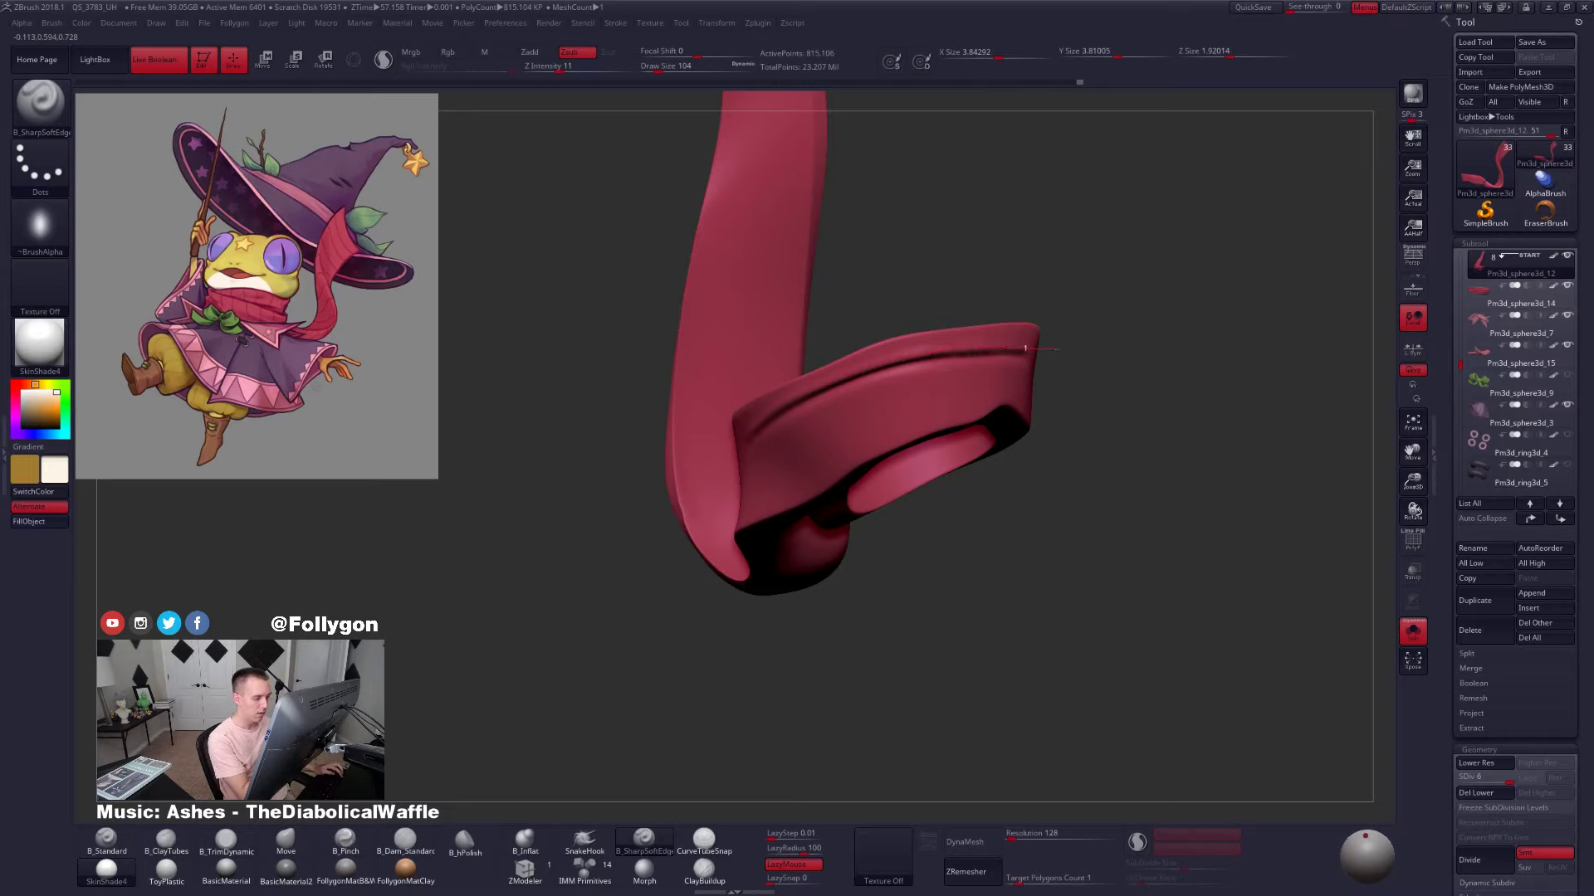
# Work on the fold around the front of the neck band with the draw size at 121
pyautogui.moveTo(1113, 392)
pyautogui.mouseDown(button='right')
pyautogui.moveTo(977, 365)
pyautogui.moveTo(996, 424)
pyautogui.moveTo(948, 423)
pyautogui.moveTo(1100, 434)
pyautogui.mouseUp(button='right')
pyautogui.moveTo(988, 399); pyautogui.dragTo(1104, 380, button='right')
pyautogui.press('space')
pyautogui.moveTo(967, 449); pyautogui.dragTo(973, 449)
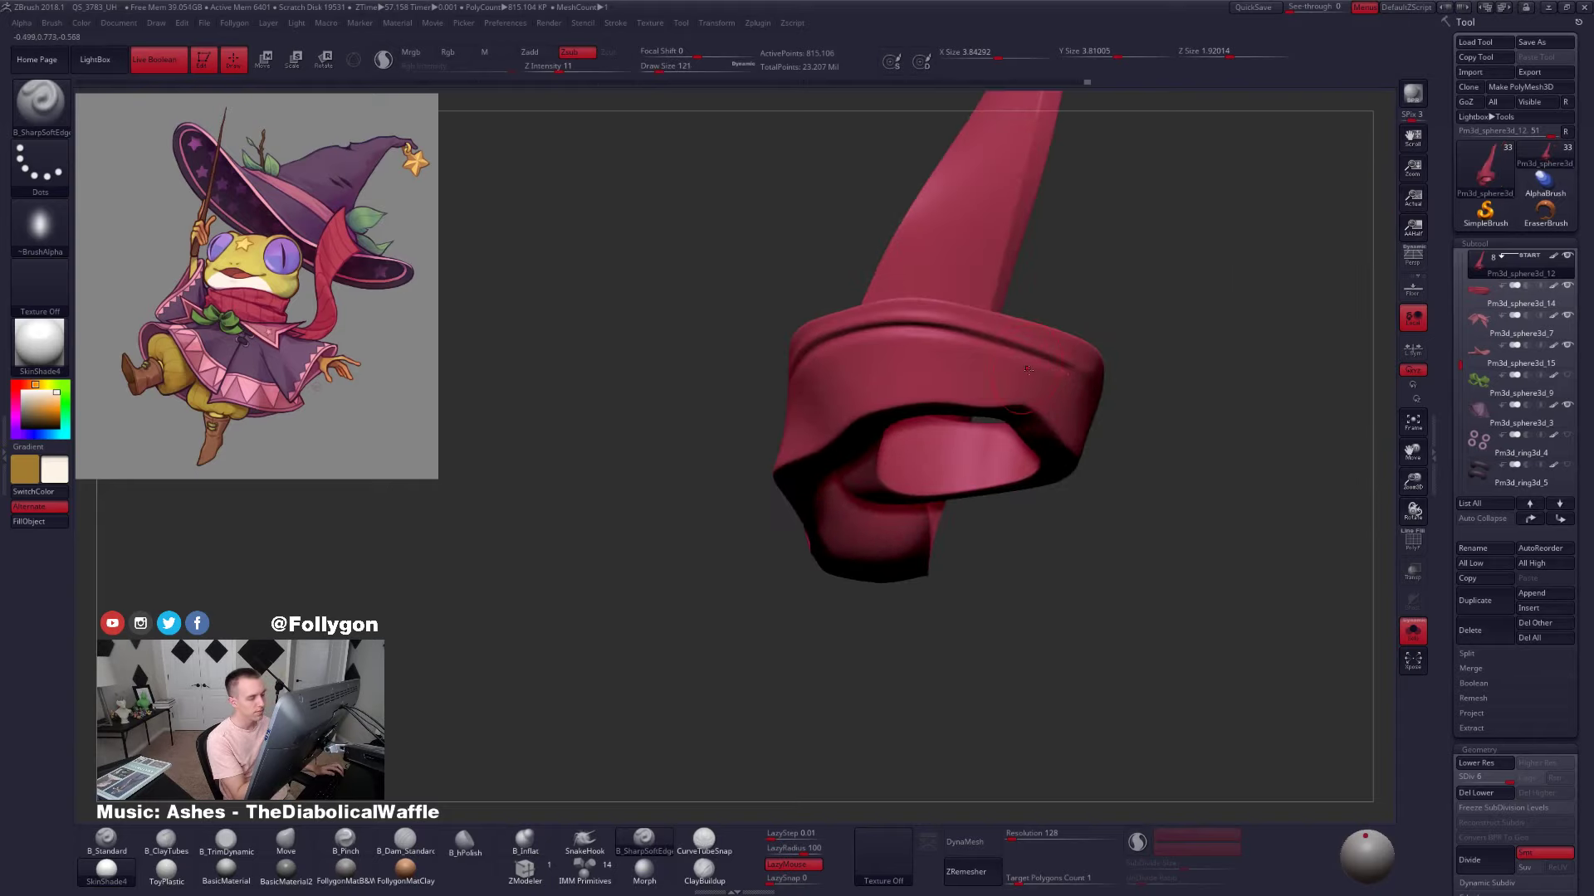
pyautogui.moveTo(954, 406)
pyautogui.mouseDown(button='right')
pyautogui.moveTo(1067, 376)
pyautogui.moveTo(880, 383)
pyautogui.moveTo(897, 426)
pyautogui.moveTo(913, 398)
pyautogui.moveTo(919, 425)
pyautogui.mouseUp(button='right')
# Carve broader folds across the middle of the scarf's neck band with the draw size at 160
pyautogui.press('space')
pyautogui.moveTo(918, 424); pyautogui.dragTo(924, 424)
pyautogui.moveTo(909, 428); pyautogui.dragTo(962, 428, button='right')
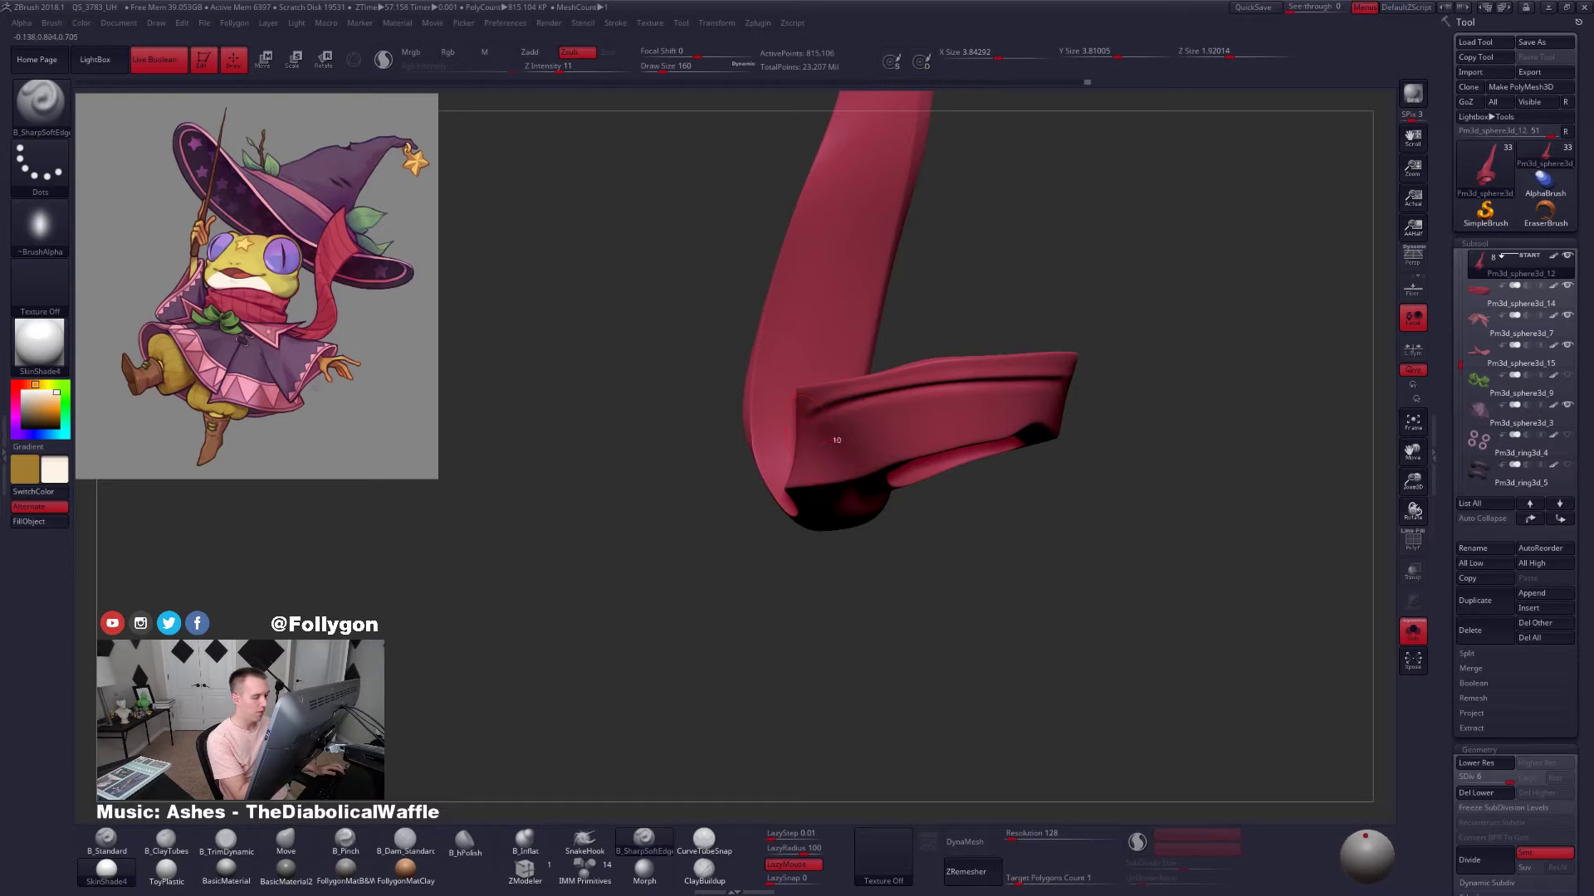
pyautogui.moveTo(1131, 410); pyautogui.dragTo(1145, 413)
pyautogui.moveTo(1150, 411); pyautogui.dragTo(1096, 400, button='right')
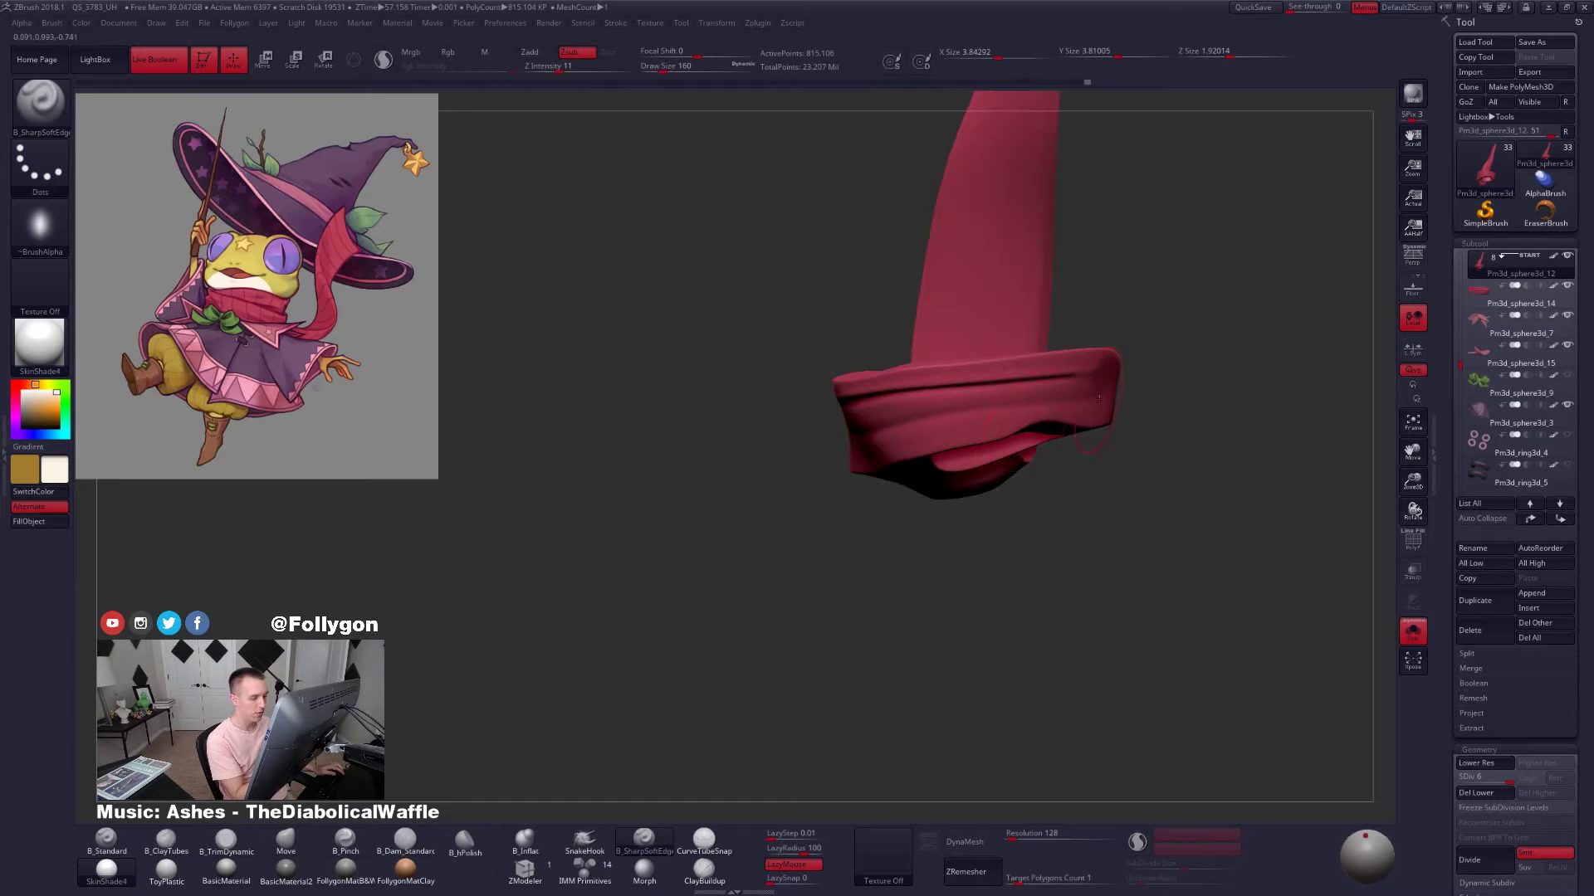
pyautogui.moveTo(1016, 399); pyautogui.dragTo(798, 456)
pyautogui.moveTo(1087, 464)
pyautogui.mouseDown(button='right')
pyautogui.moveTo(971, 476)
pyautogui.moveTo(919, 449)
pyautogui.mouseUp(button='right')
pyautogui.keyDown('alt'); pyautogui.moveTo(1062, 444); pyautogui.dragTo(1151, 412, button='right'); pyautogui.keyUp('alt')
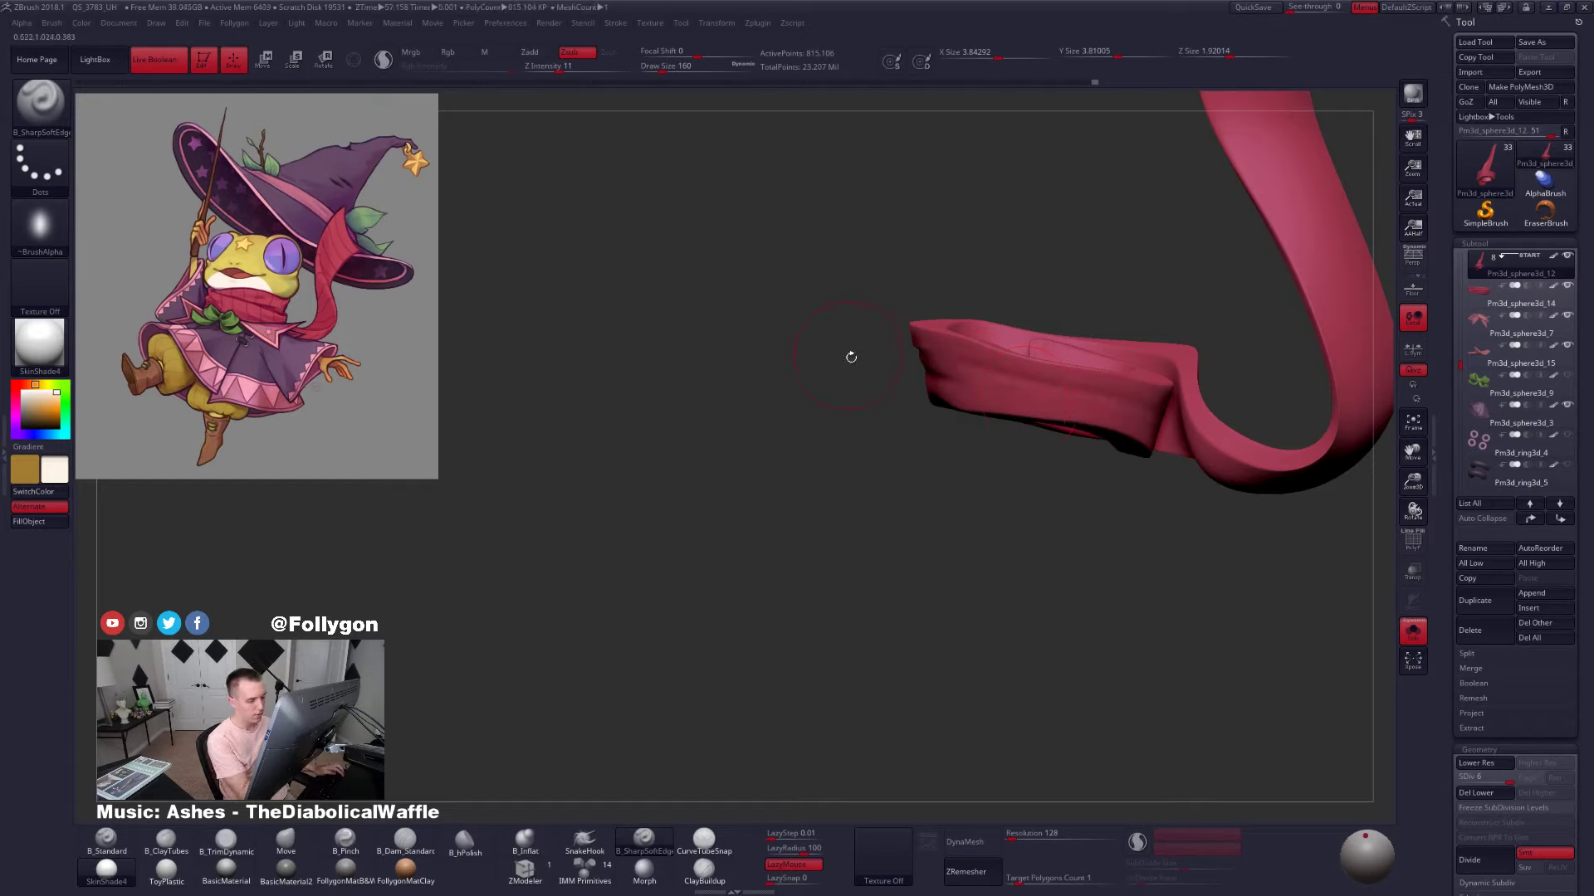
# Set the draw size to 96 and hide the scarf's flowing tail, leaving only the neck band in view
pyautogui.press('space')
pyautogui.moveTo(974, 474); pyautogui.dragTo(969, 473)
pyautogui.moveTo(1032, 437)
pyautogui.keyDown('alt'); pyautogui.mouseDown(button='right')
pyautogui.moveTo(1013, 435)
pyautogui.moveTo(1103, 410)
pyautogui.moveTo(1026, 405)
pyautogui.moveTo(1078, 391)
pyautogui.moveTo(1071, 465)
pyautogui.moveTo(955, 449)
pyautogui.moveTo(1013, 434)
pyautogui.moveTo(939, 451)
pyautogui.mouseUp(button='right'); pyautogui.keyUp('alt')
pyautogui.hotkey('shift', 'f')
pyautogui.keyDown('ctrl'); pyautogui.keyDown('shift'); pyautogui.click(1029, 415); pyautogui.keyUp('shift'); pyautogui.keyUp('ctrl')
pyautogui.hotkey('shift', 'f')
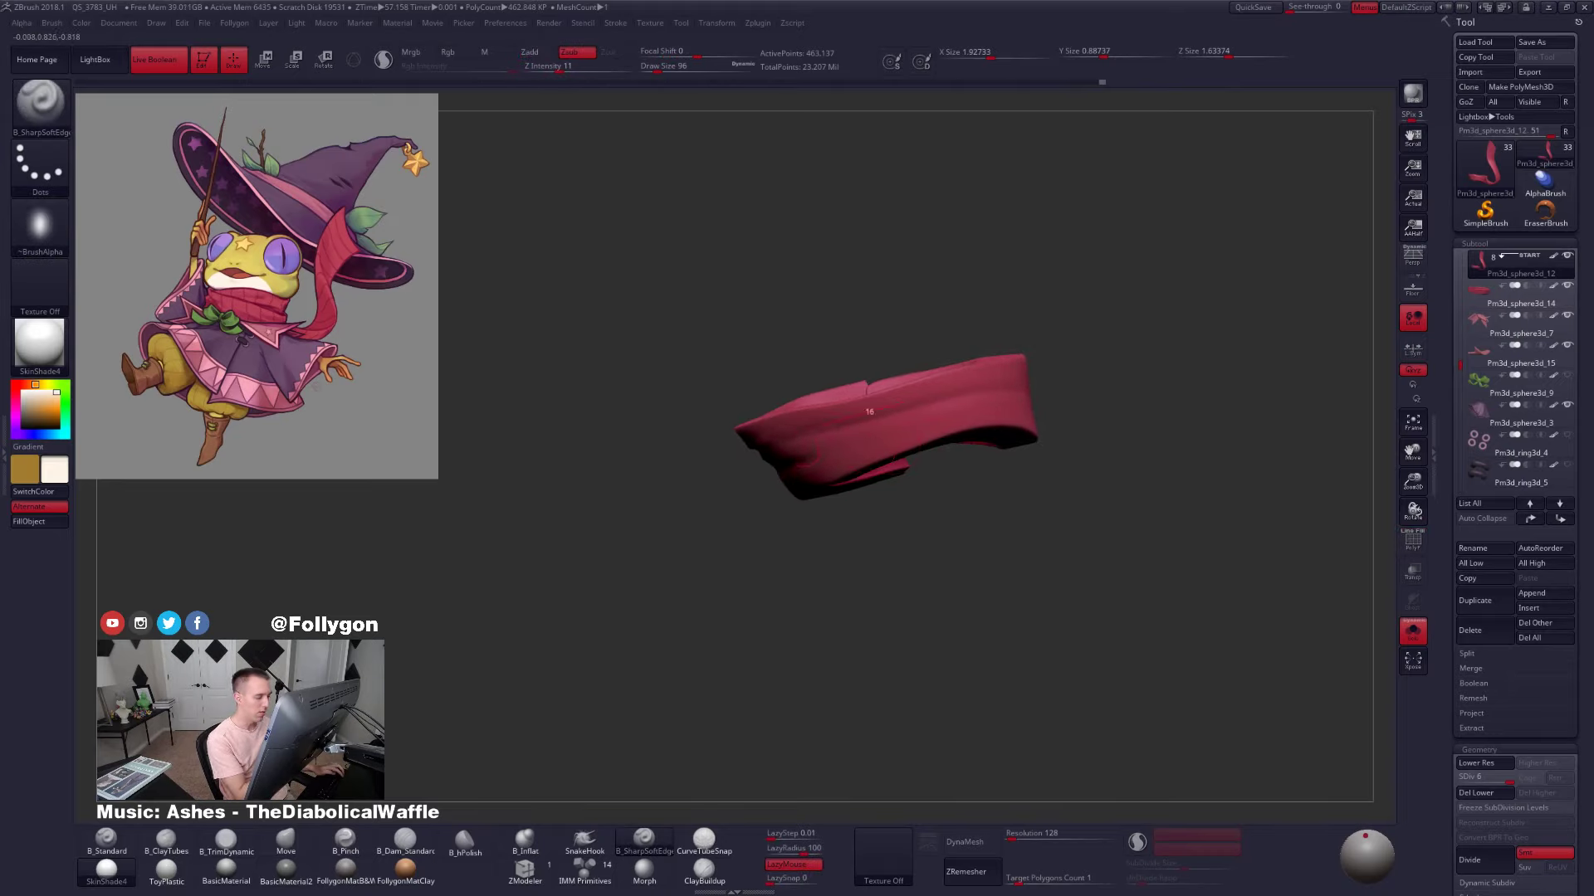
# Sculpt and smooth the fold creases around the front of the scarf's neck band
pyautogui.moveTo(869, 412); pyautogui.dragTo(877, 452, button='right')
pyautogui.keyDown('shift'); pyautogui.moveTo(882, 418); pyautogui.dragTo(857, 418); pyautogui.keyUp('shift')
pyautogui.moveTo(830, 473); pyautogui.dragTo(802, 434, button='right')
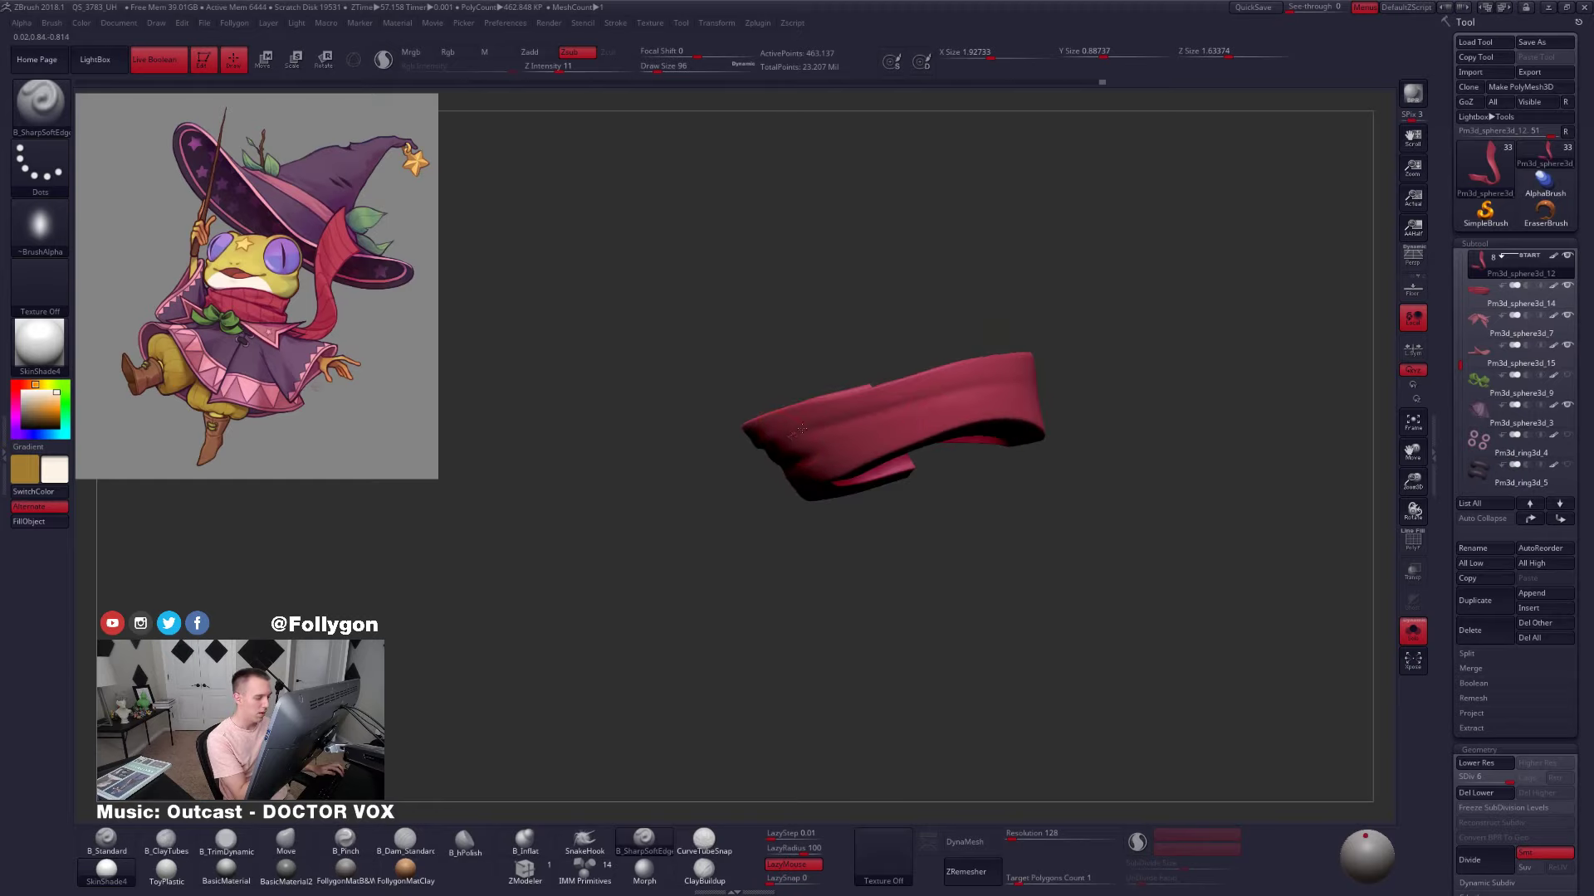
pyautogui.moveTo(1069, 365); pyautogui.dragTo(944, 445, button='right')
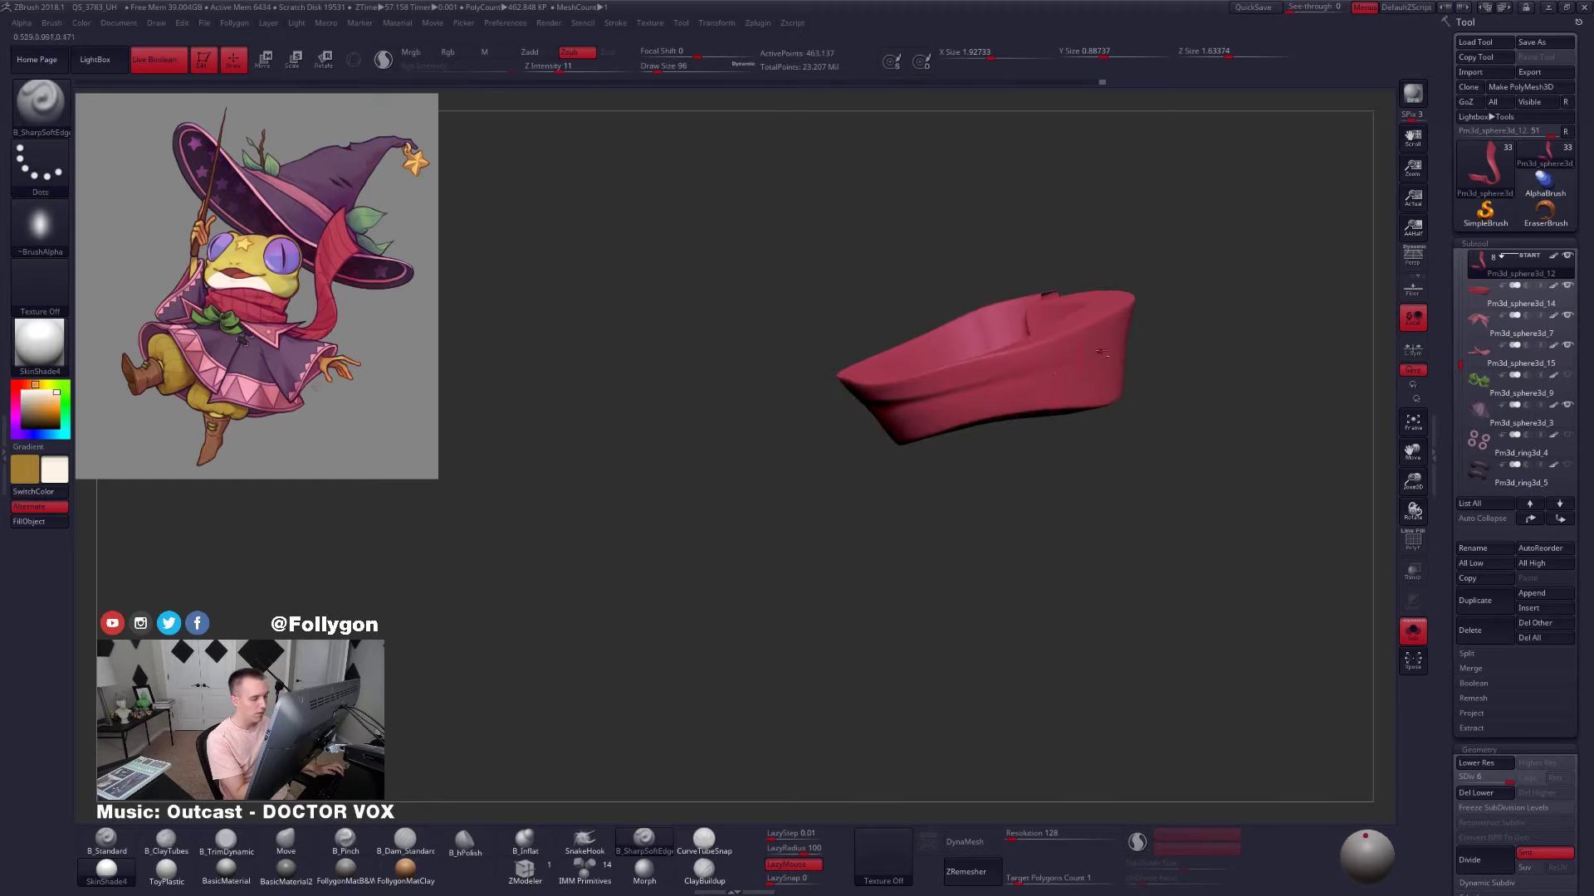
pyautogui.moveTo(834, 419); pyautogui.dragTo(830, 421)
pyautogui.moveTo(830, 421)
pyautogui.mouseDown(button='right')
pyautogui.moveTo(848, 398)
pyautogui.moveTo(823, 432)
pyautogui.mouseUp(button='right')
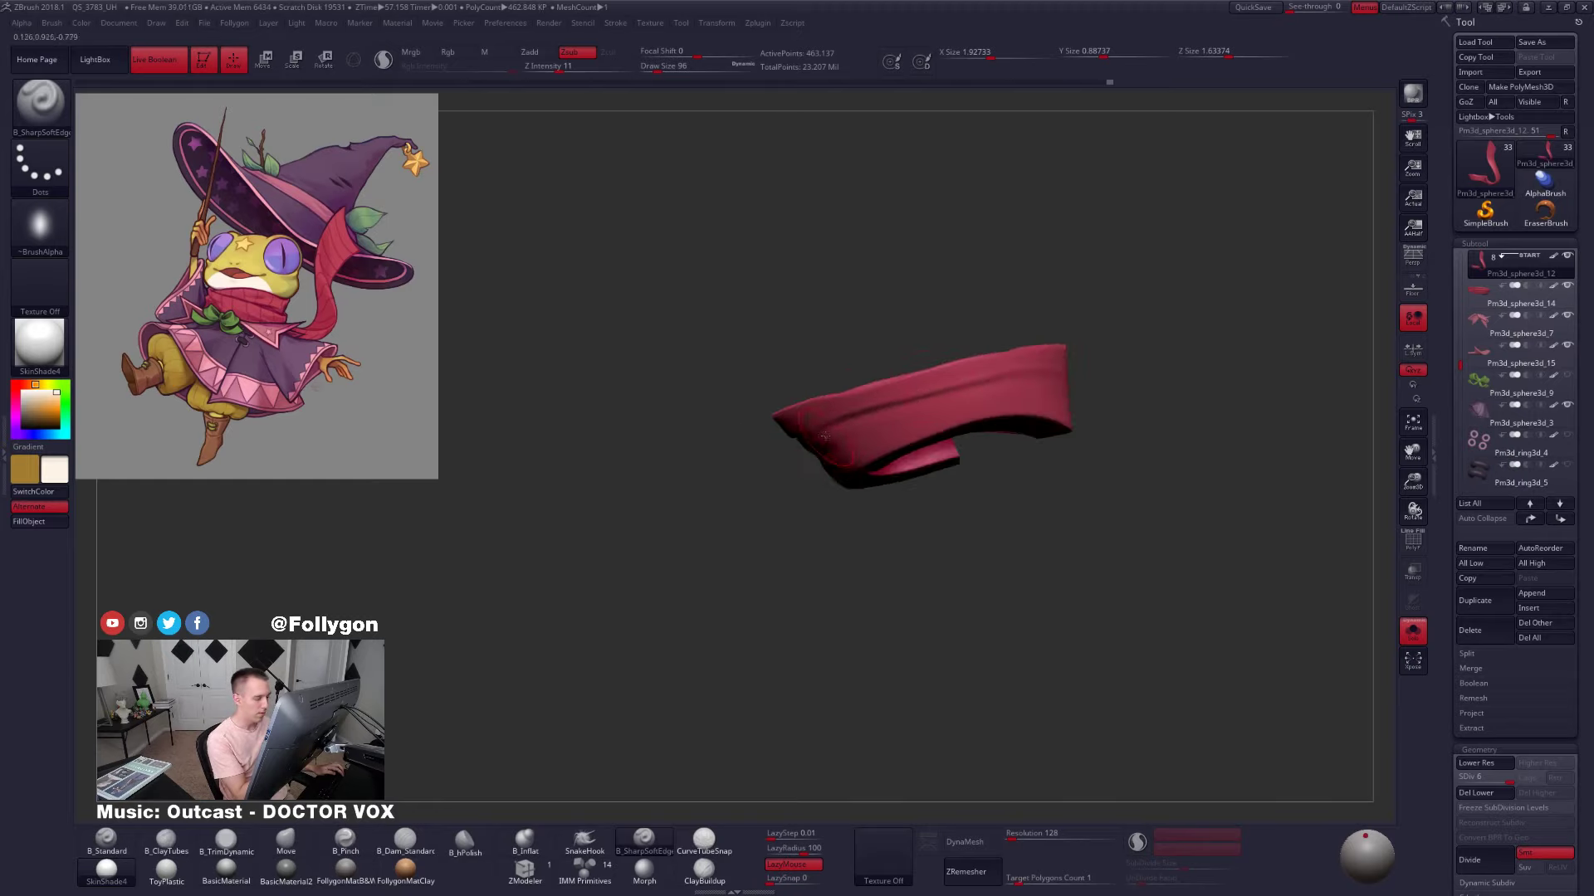
pyautogui.moveTo(1093, 357); pyautogui.dragTo(1097, 357)
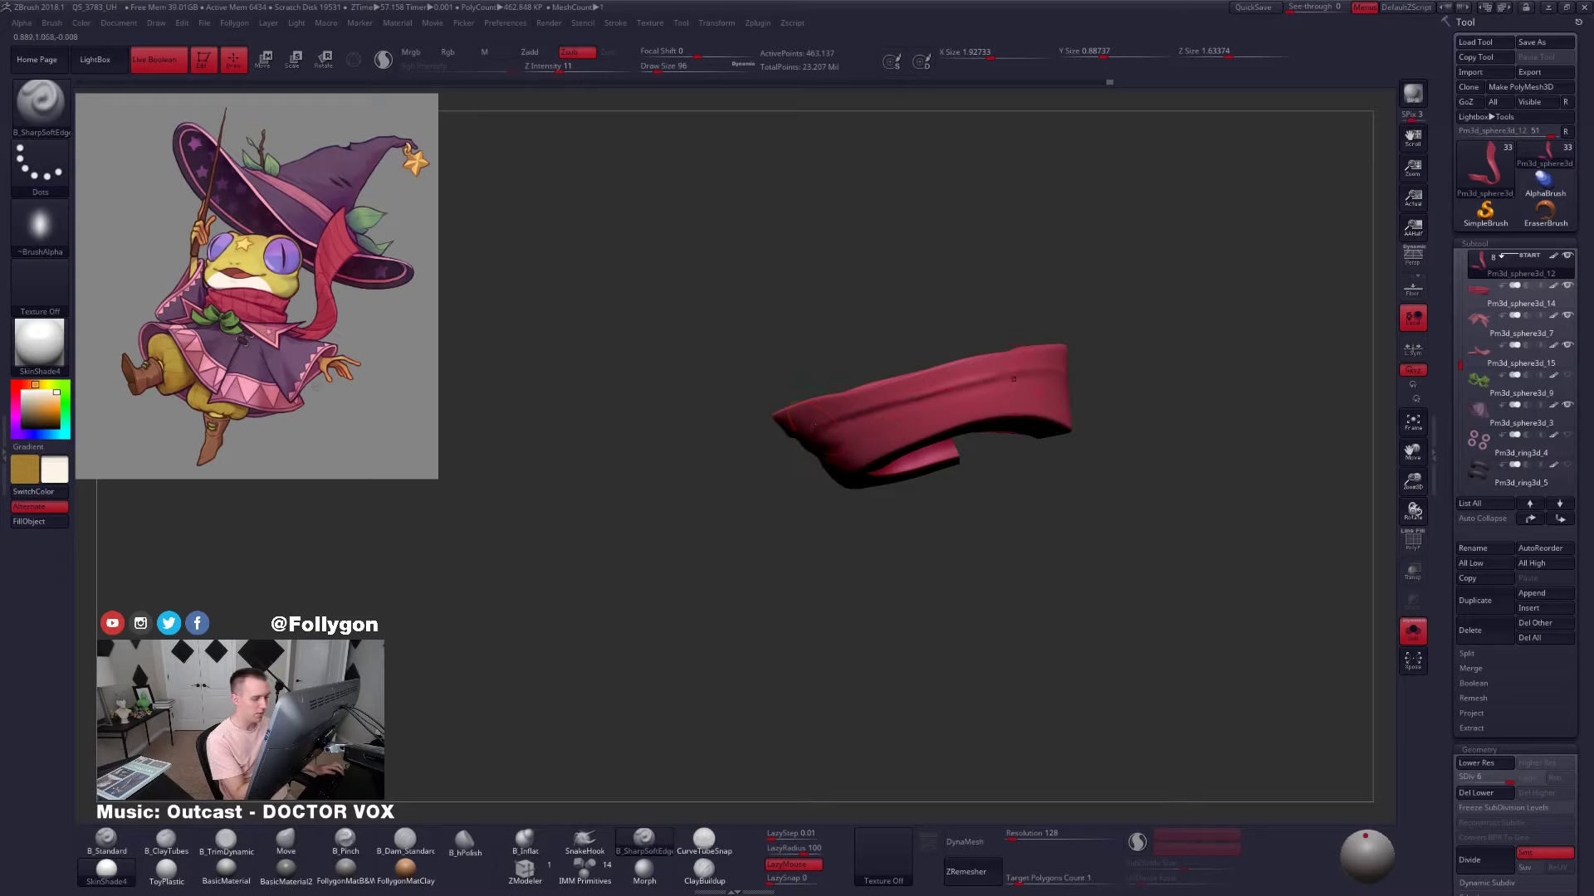
# Deepen the long folds running across the middle and lower part of the scarf's neck band
pyautogui.moveTo(1033, 386)
pyautogui.mouseDown(button='right')
pyautogui.moveTo(892, 440)
pyautogui.moveTo(847, 483)
pyautogui.moveTo(890, 414)
pyautogui.mouseUp(button='right')
pyautogui.moveTo(846, 404); pyautogui.dragTo(860, 400)
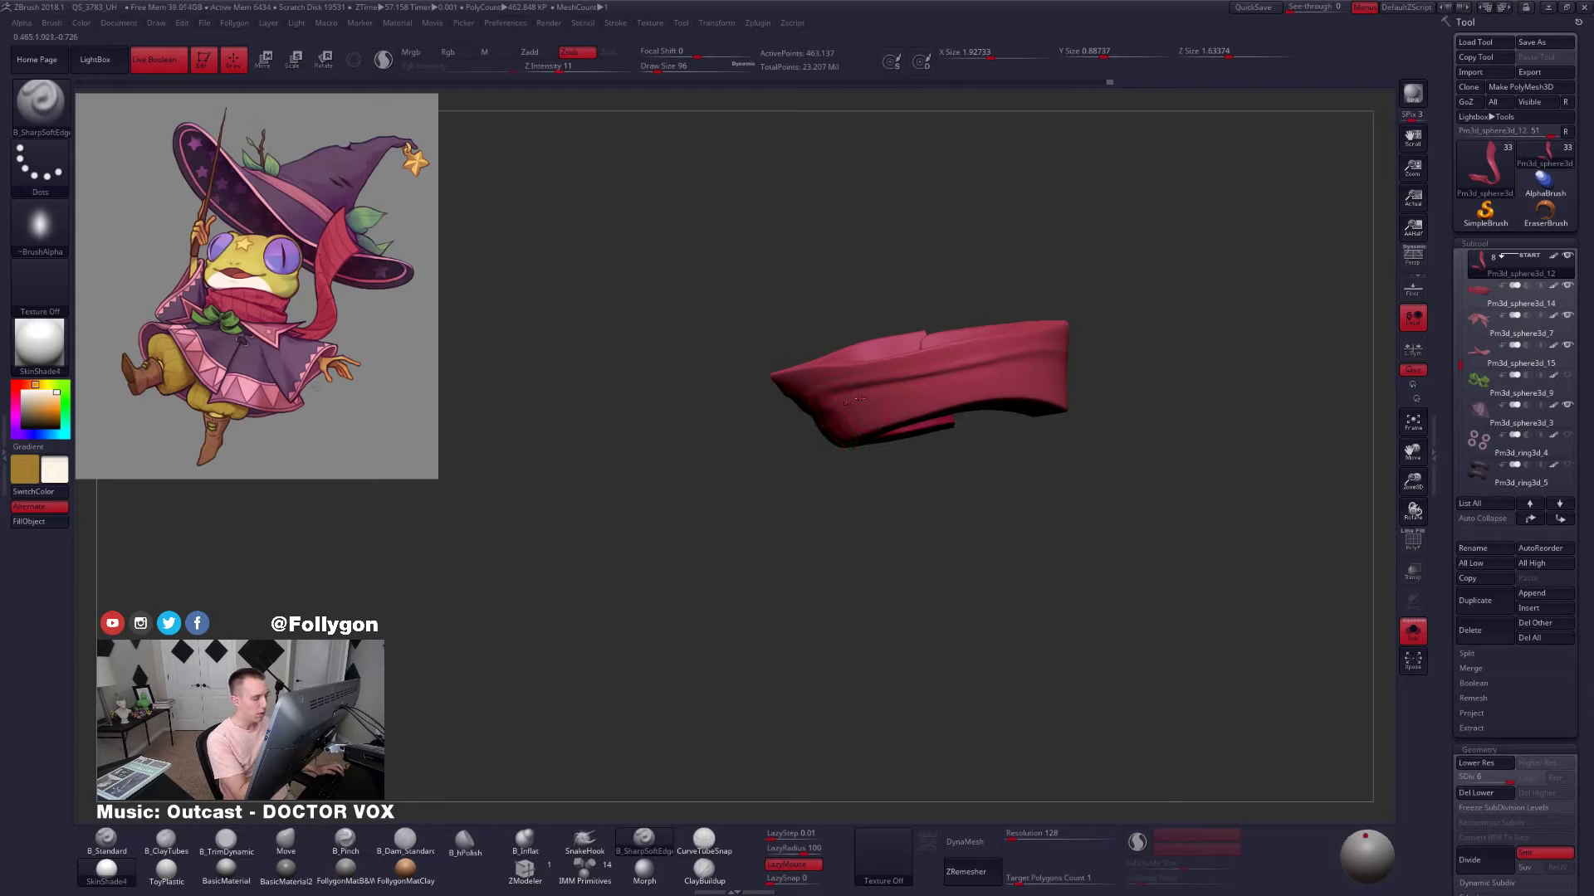
pyautogui.moveTo(859, 400); pyautogui.dragTo(894, 400, button='right')
pyautogui.moveTo(851, 403); pyautogui.dragTo(918, 397)
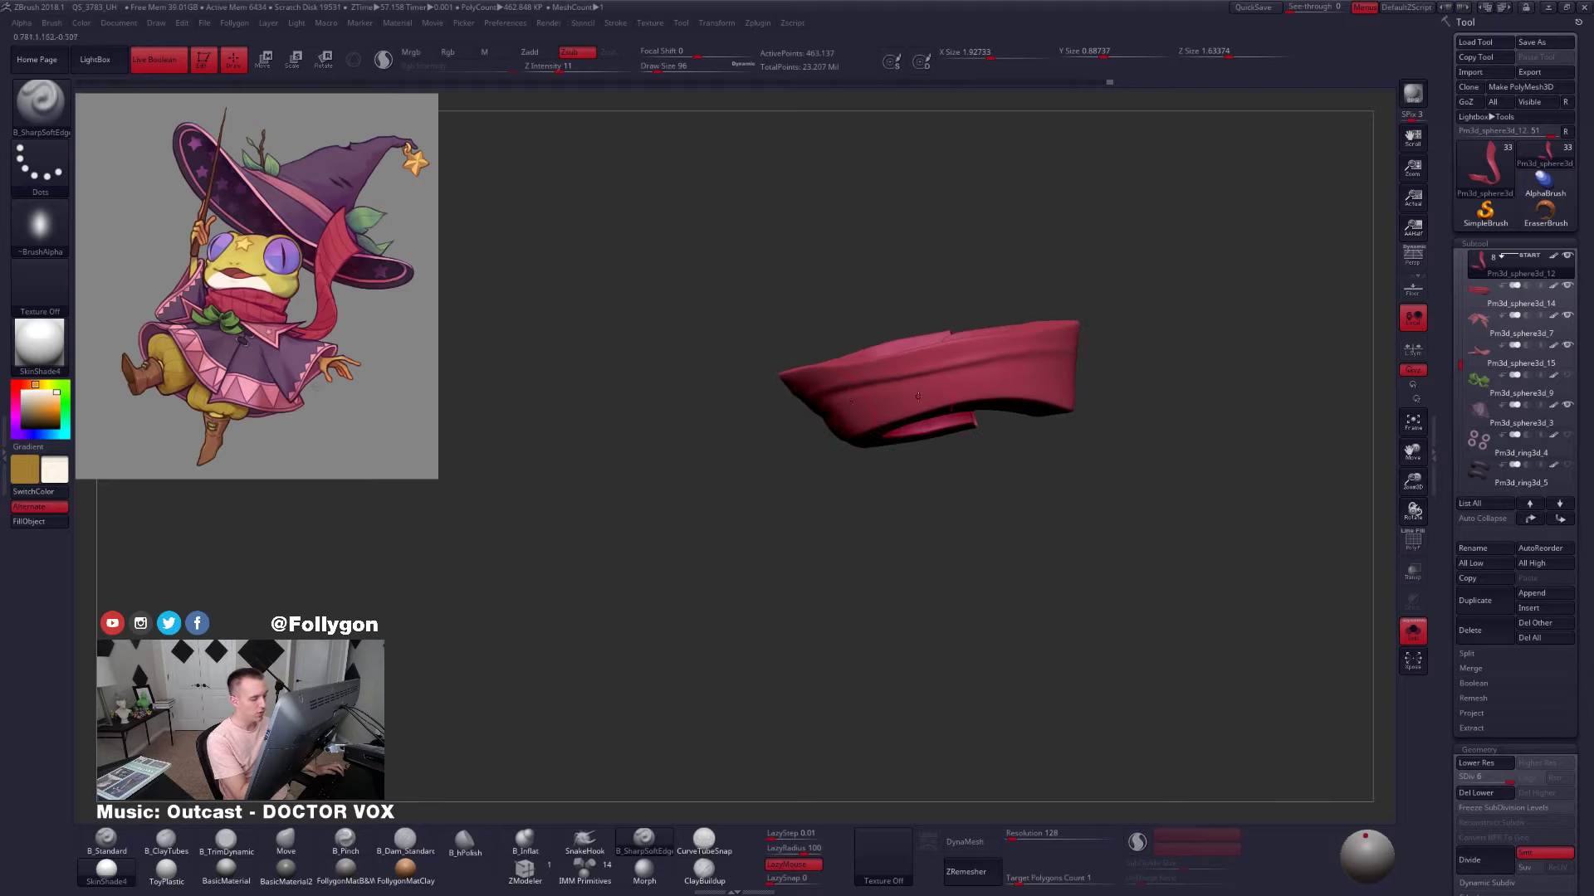
pyautogui.moveTo(896, 424); pyautogui.dragTo(826, 399, button='right')
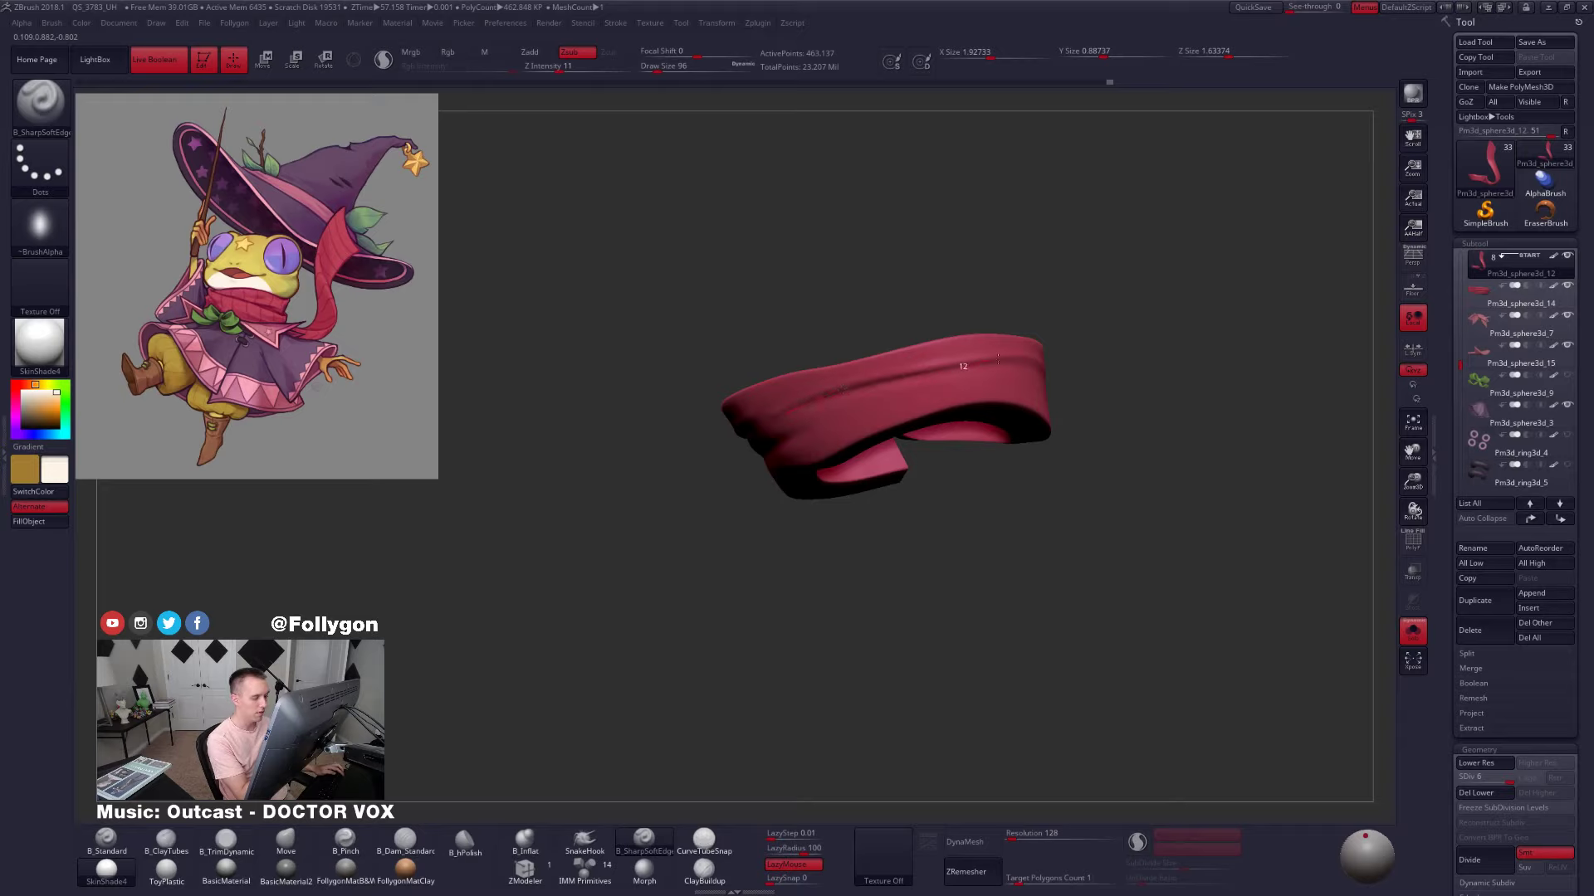
pyautogui.moveTo(1075, 362); pyautogui.dragTo(1078, 363)
pyautogui.moveTo(1049, 377)
pyautogui.mouseDown(button='right')
pyautogui.moveTo(992, 413)
pyautogui.moveTo(1026, 379)
pyautogui.moveTo(986, 387)
pyautogui.mouseUp(button='right')
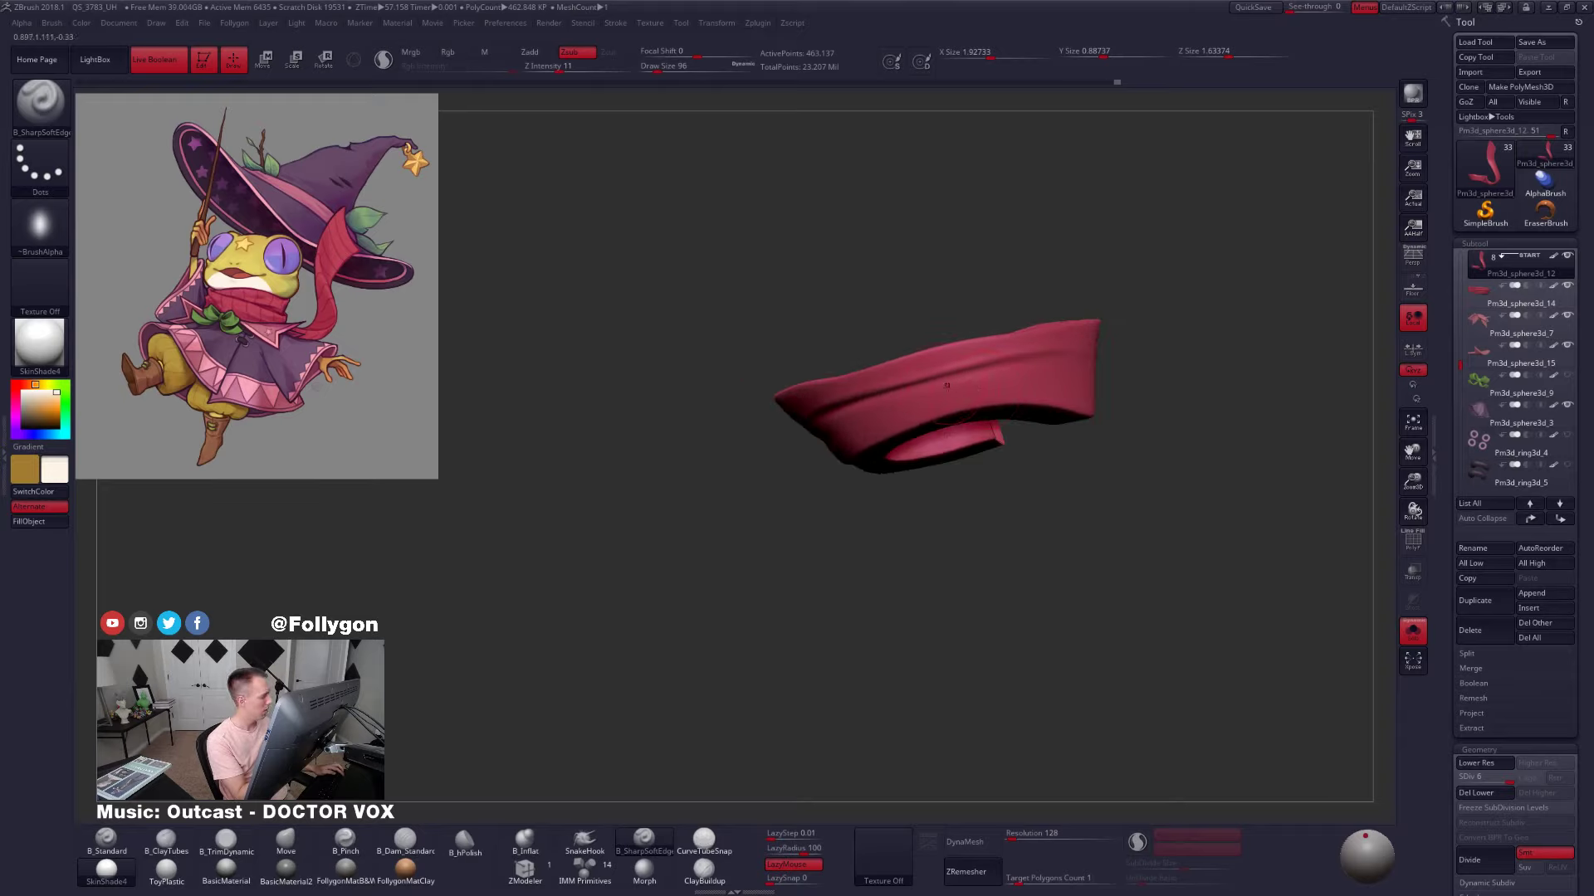
pyautogui.moveTo(892, 412); pyautogui.dragTo(902, 417, button='right')
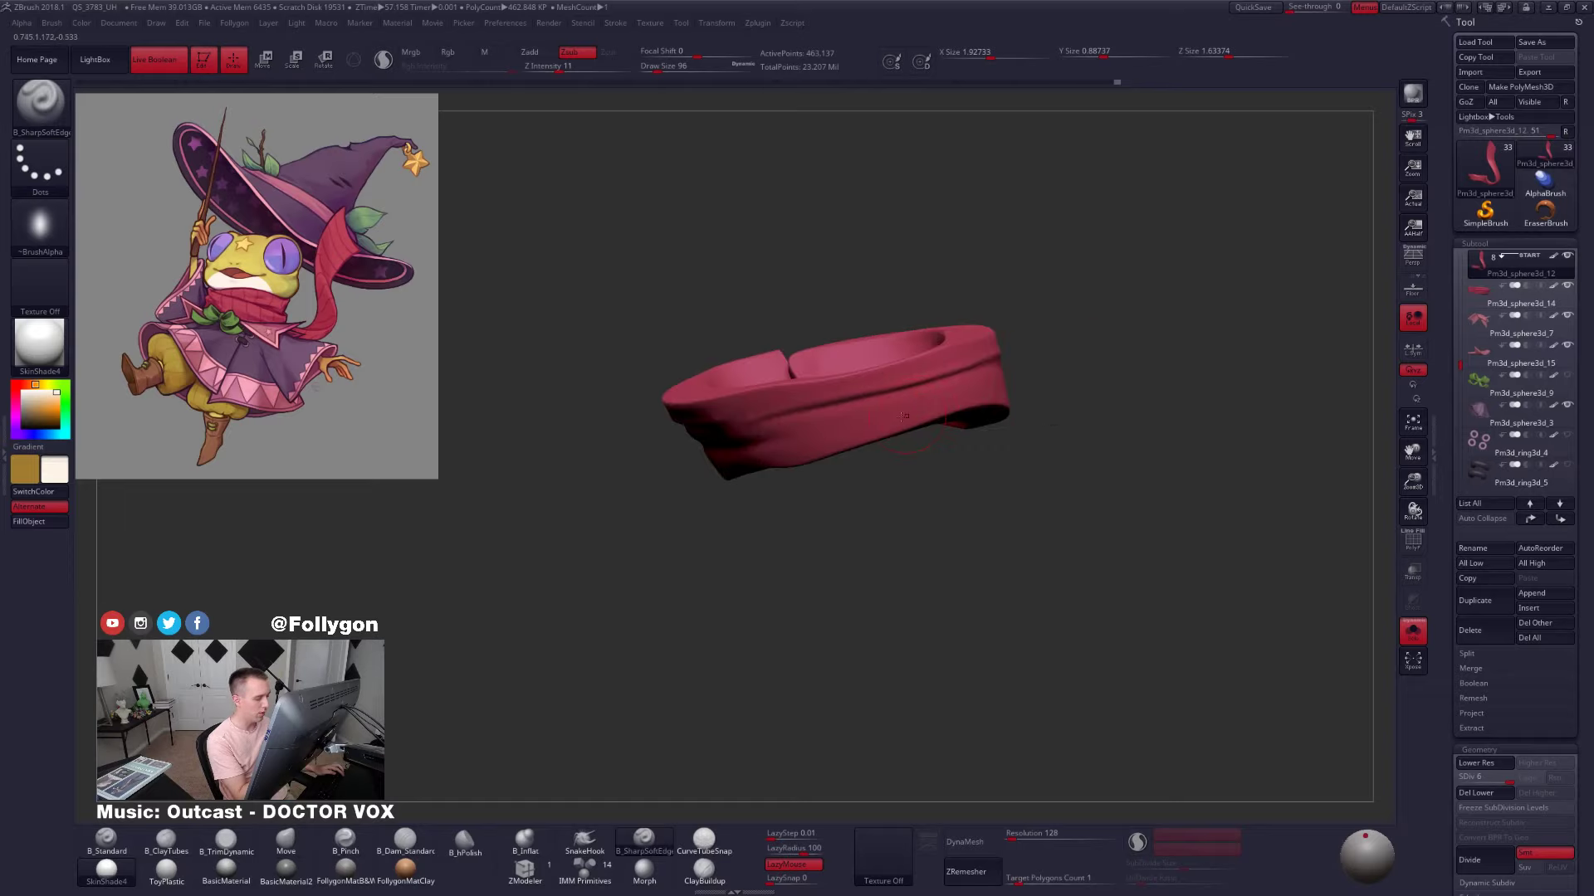
pyautogui.moveTo(786, 437); pyautogui.dragTo(787, 425, button='right')
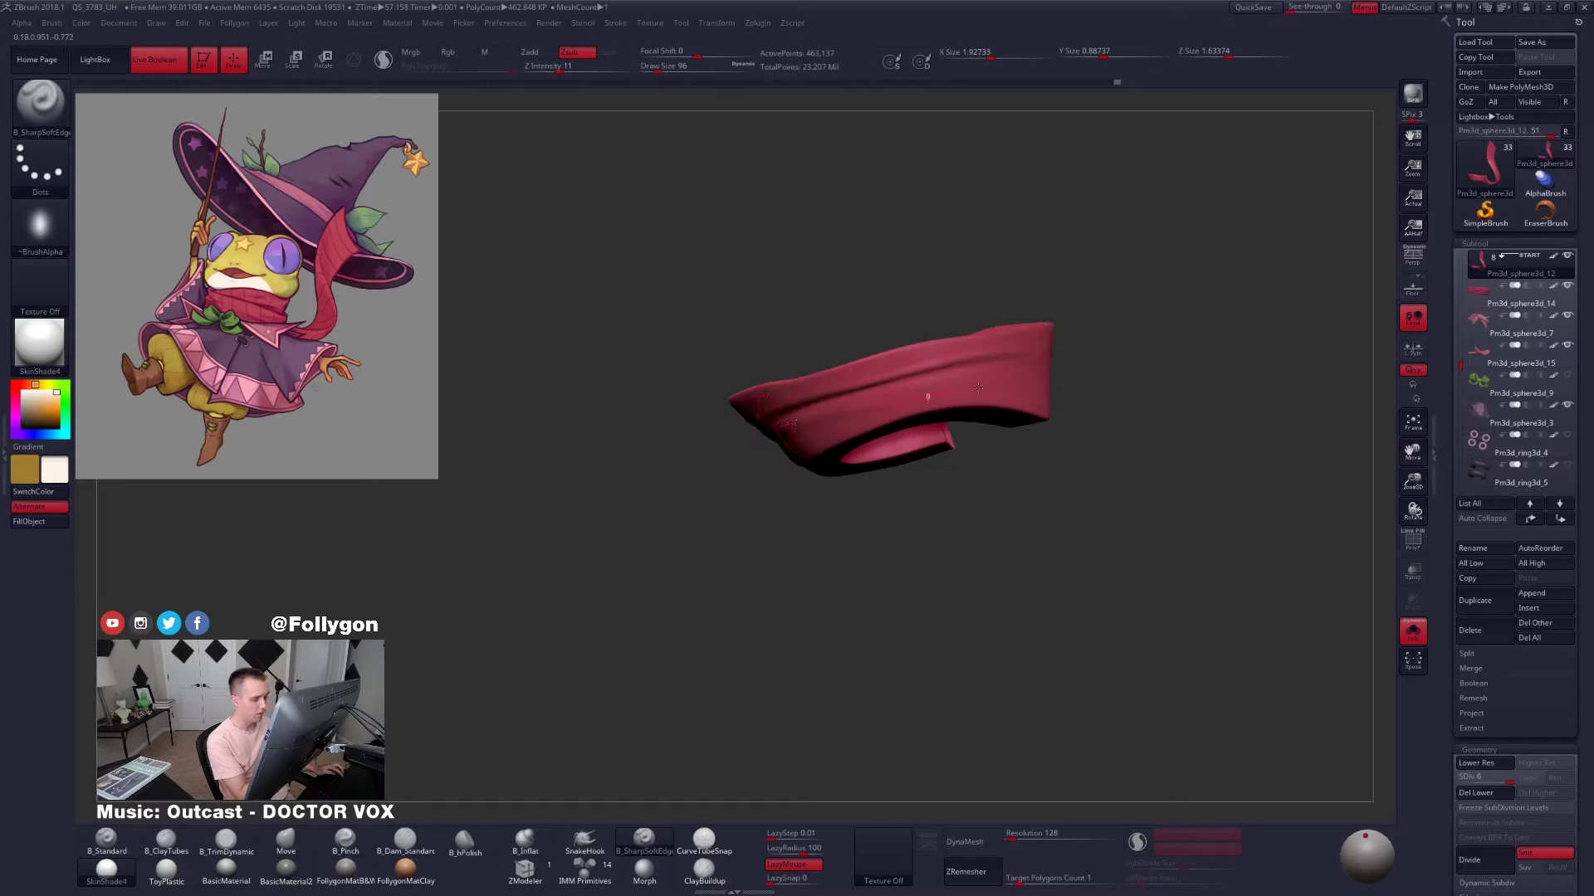
# Carve finer creases between the neck band's broad folds with the draw size at 40
pyautogui.press('space')
pyautogui.moveTo(858, 414); pyautogui.dragTo(852, 414)
pyautogui.moveTo(846, 420); pyautogui.dragTo(776, 433, button='right')
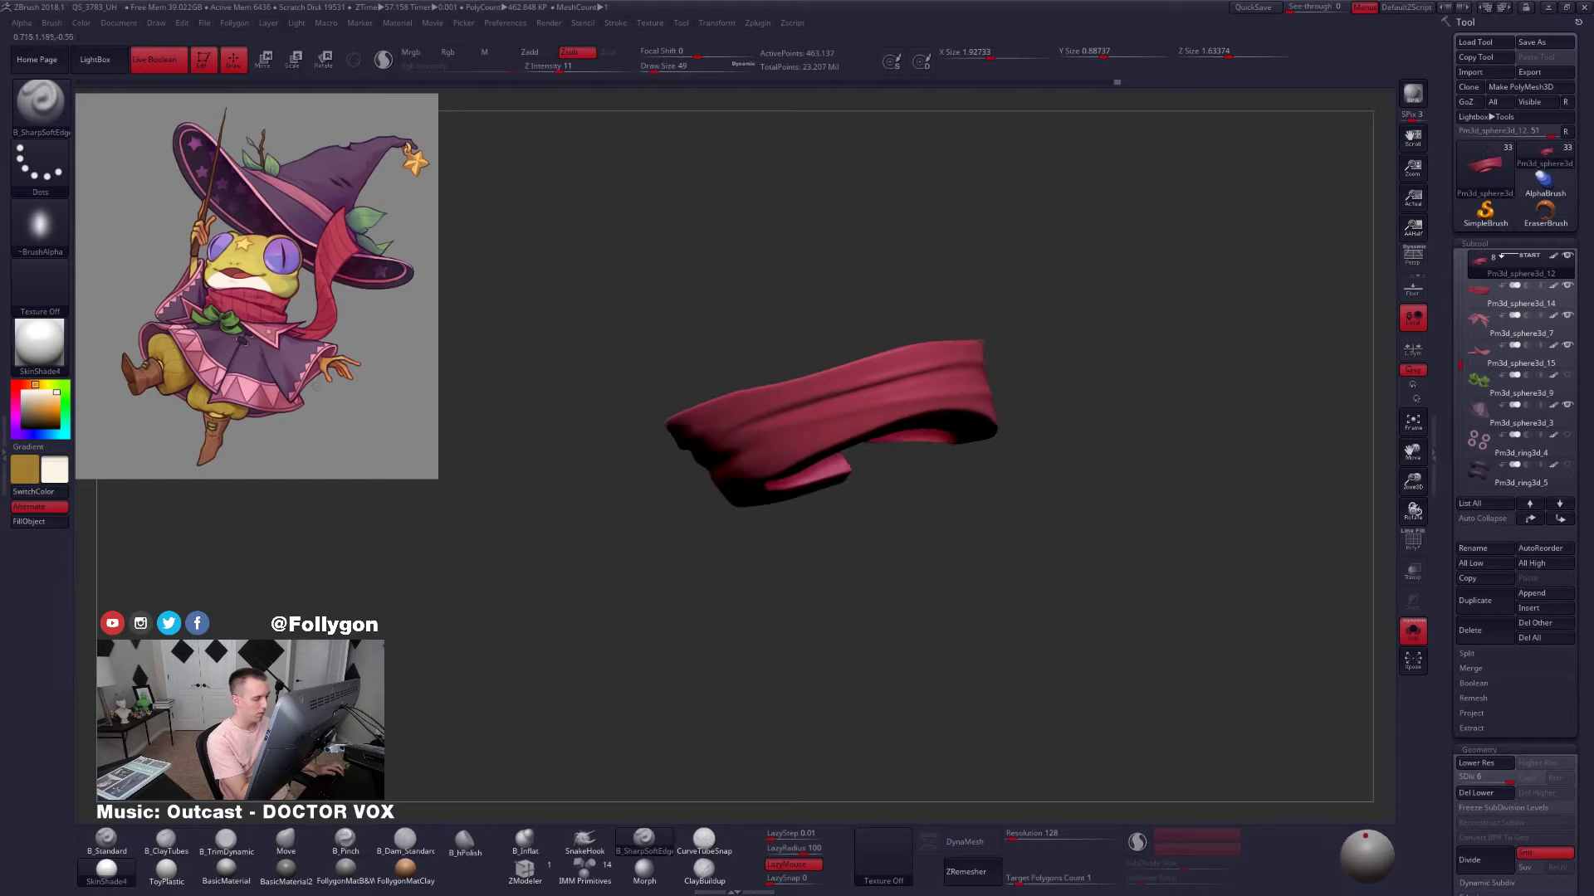
pyautogui.moveTo(1015, 393); pyautogui.dragTo(927, 435, button='right')
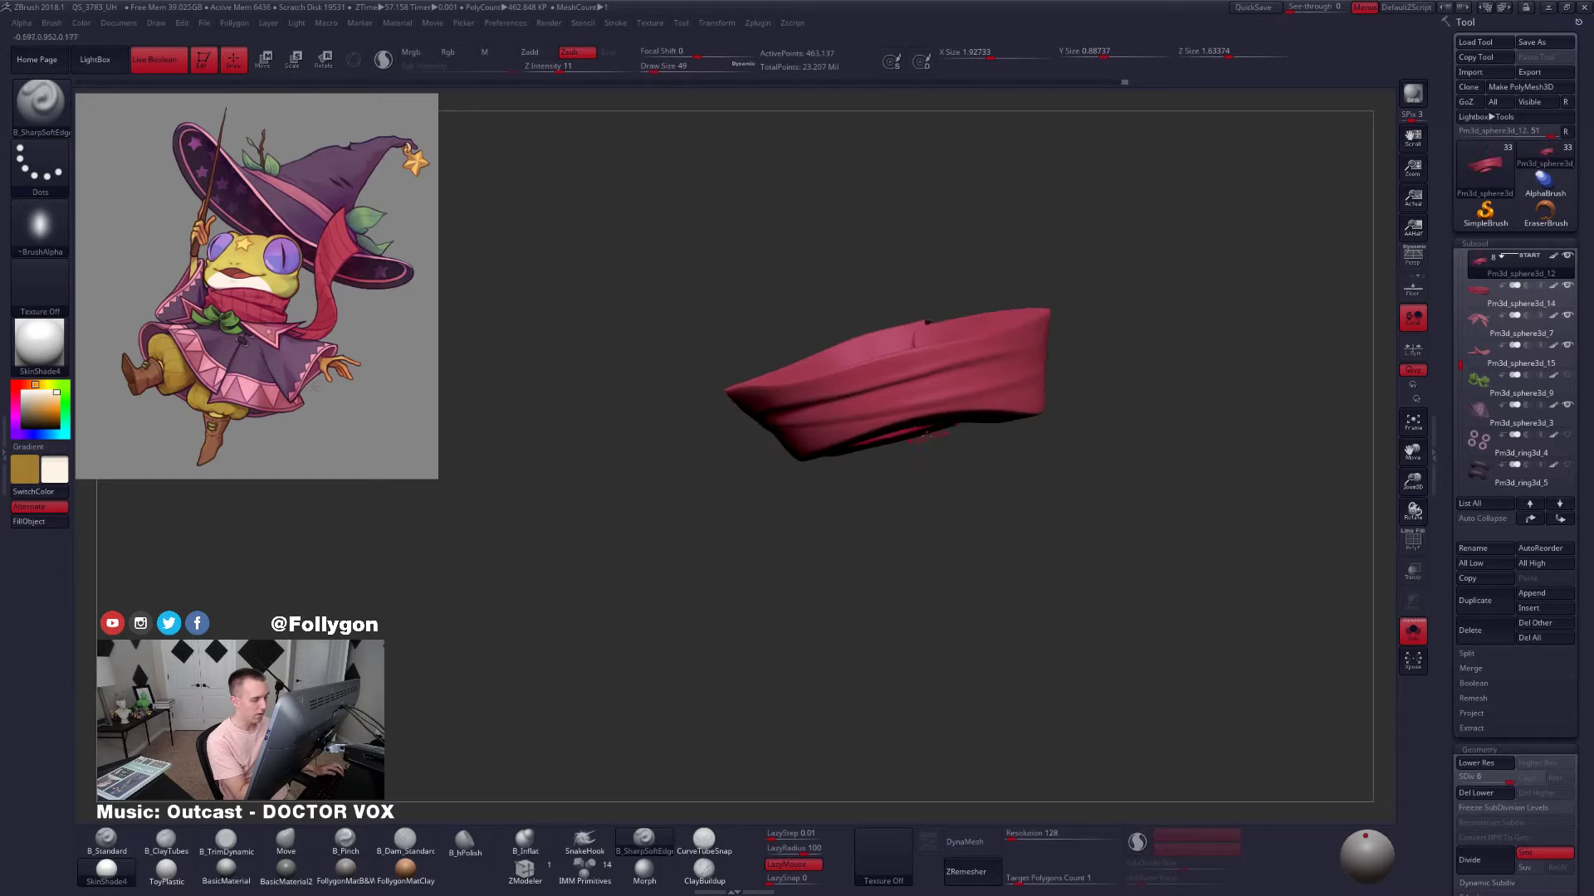
pyautogui.moveTo(1022, 399); pyautogui.dragTo(908, 408, button='right')
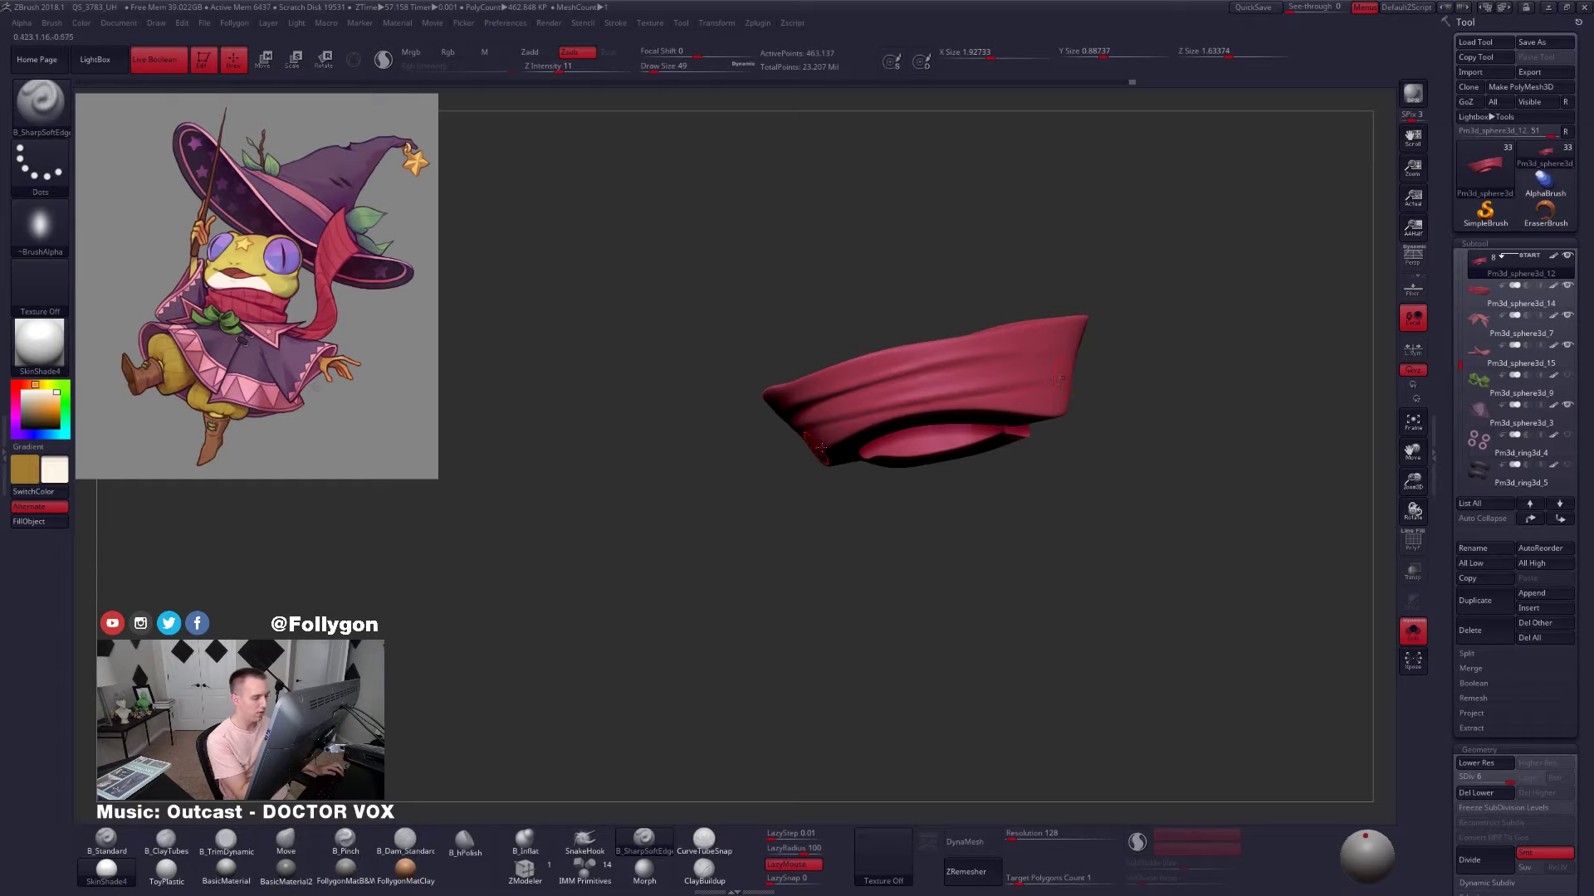
pyautogui.moveTo(804, 448); pyautogui.dragTo(886, 422, button='right')
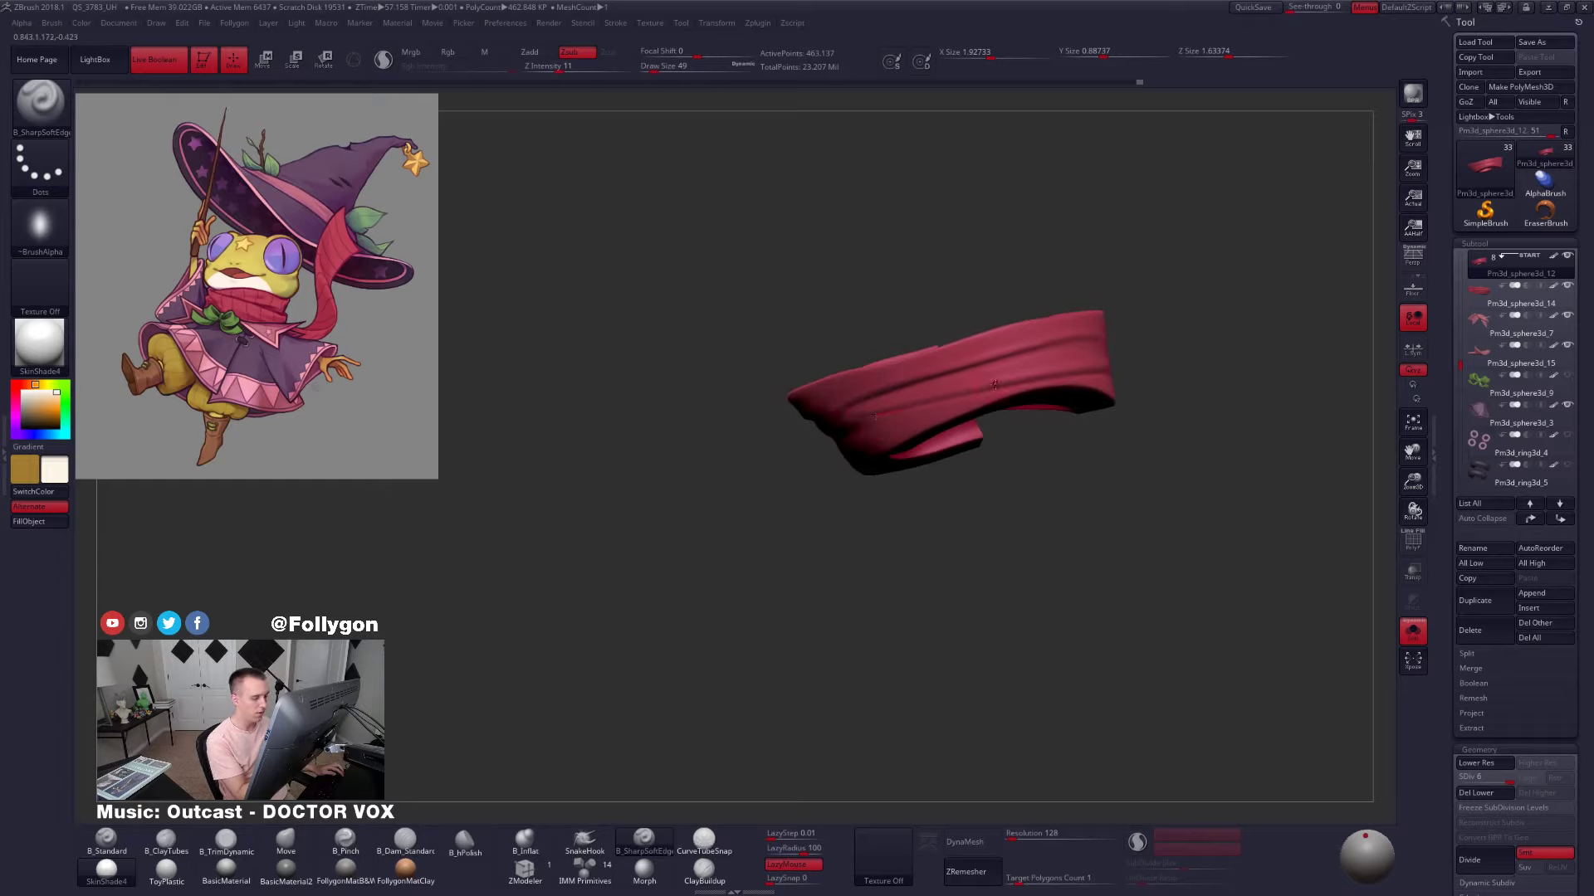
pyautogui.keyDown('alt'); pyautogui.moveTo(998, 378); pyautogui.dragTo(866, 416, button='right'); pyautogui.keyUp('alt')
# Compare the neck band with the full frog model, isolate it again and refine the folds along its side
pyautogui.moveTo(1171, 372); pyautogui.dragTo(1058, 463)
pyautogui.hotkey('alt', 's')
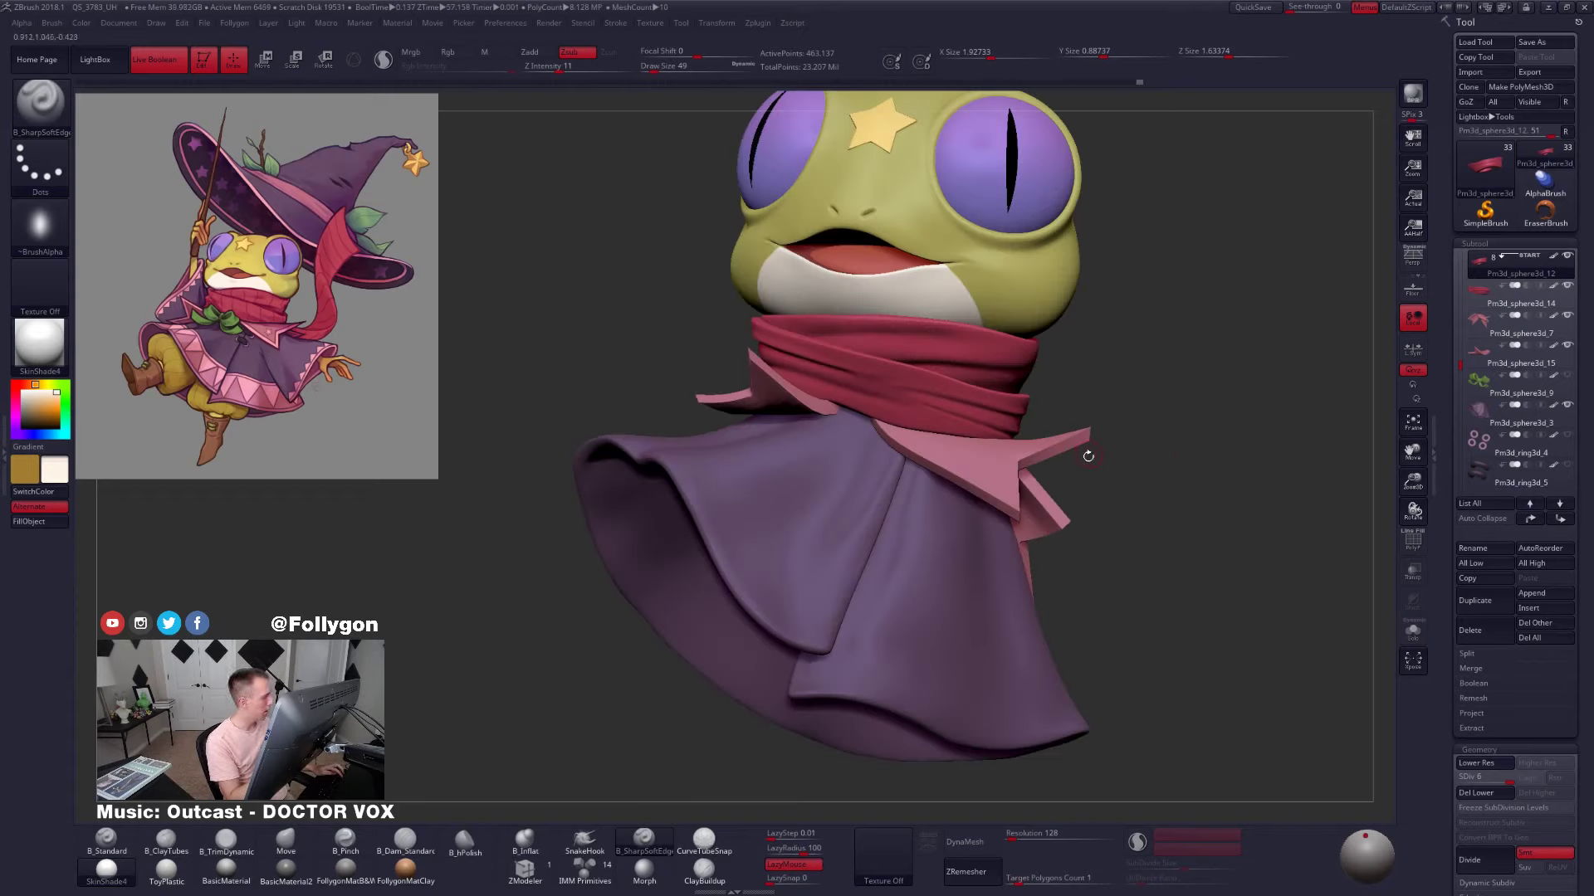
pyautogui.hotkey('alt', 's')
pyautogui.moveTo(1037, 436); pyautogui.dragTo(851, 290)
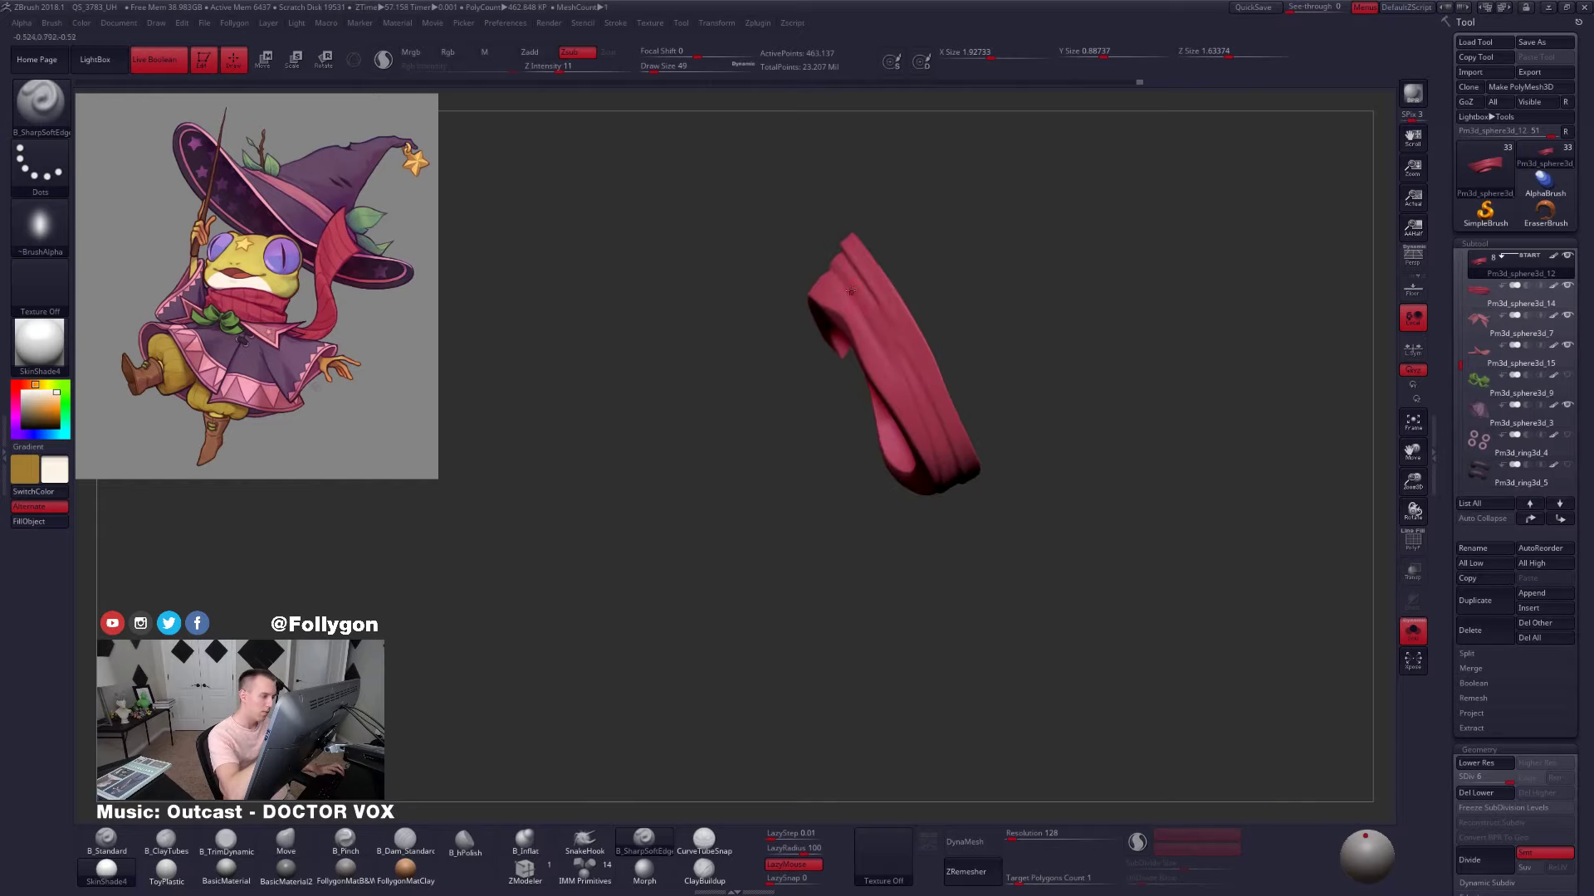
pyautogui.moveTo(933, 497); pyautogui.dragTo(884, 343)
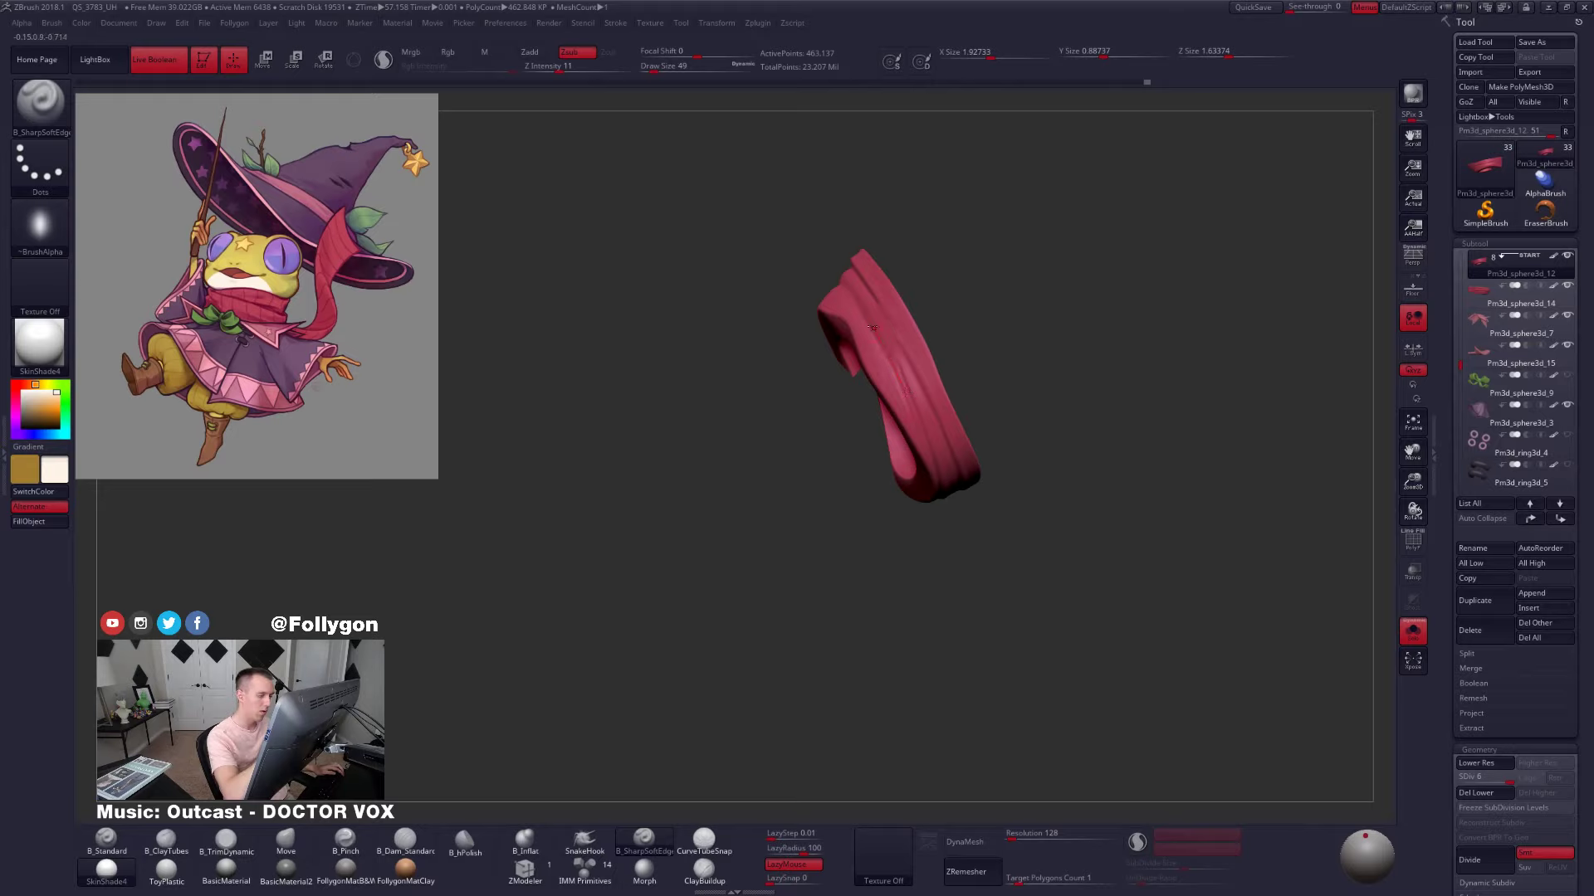
pyautogui.moveTo(922, 494); pyautogui.dragTo(930, 505)
# Tighten the fold creases on the side of the neck band using the B_Pinch brush at draw size 38
pyautogui.press('5')
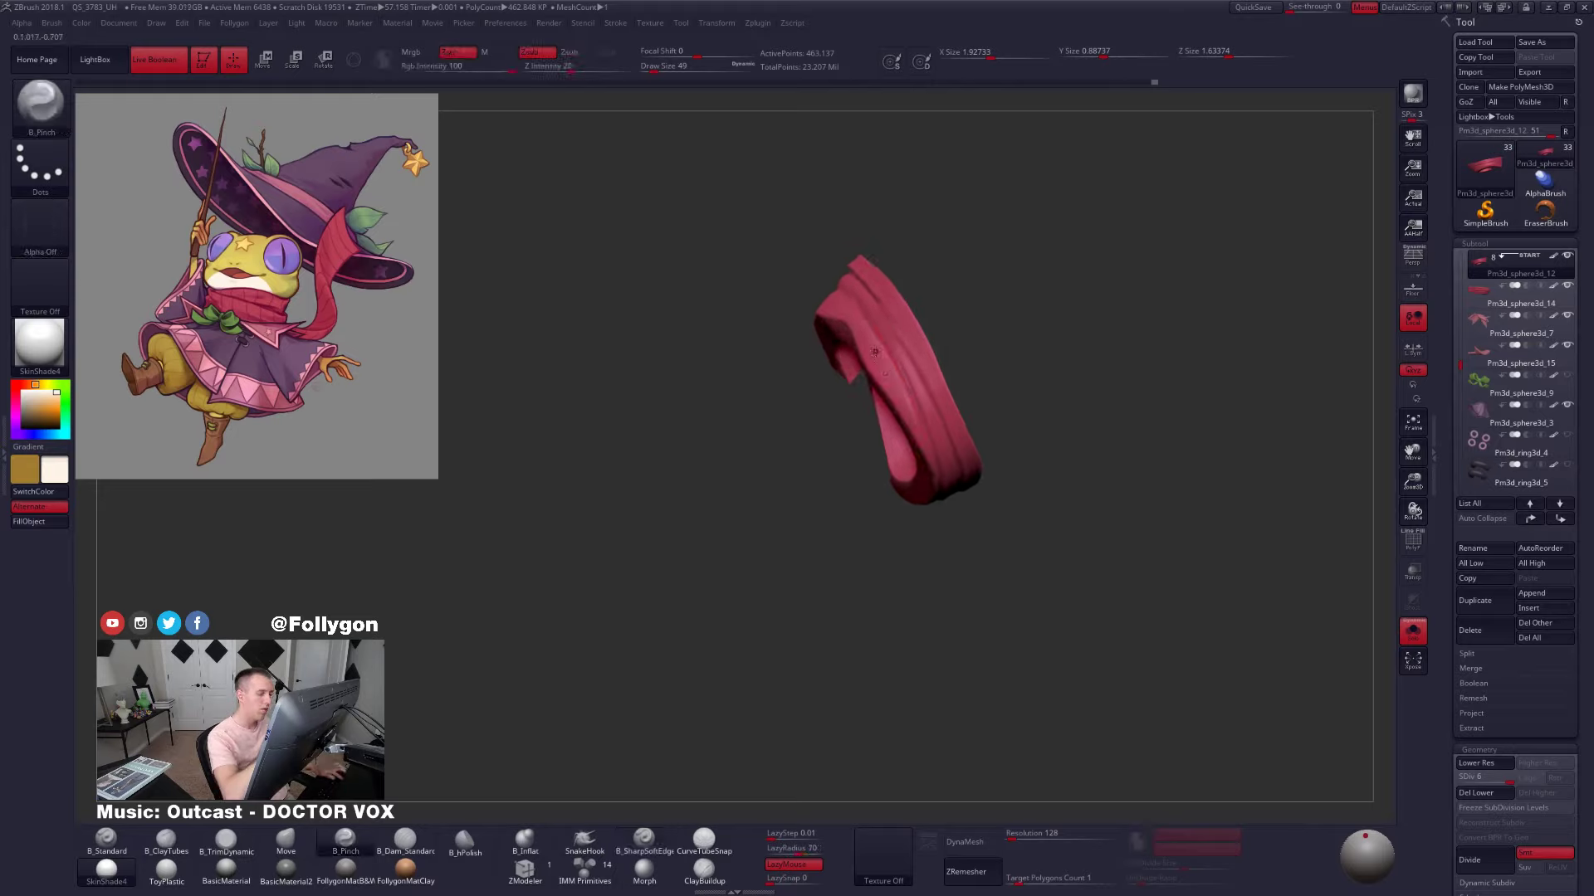
pyautogui.keyDown('alt'); pyautogui.moveTo(850, 415); pyautogui.dragTo(886, 384); pyautogui.keyUp('alt')
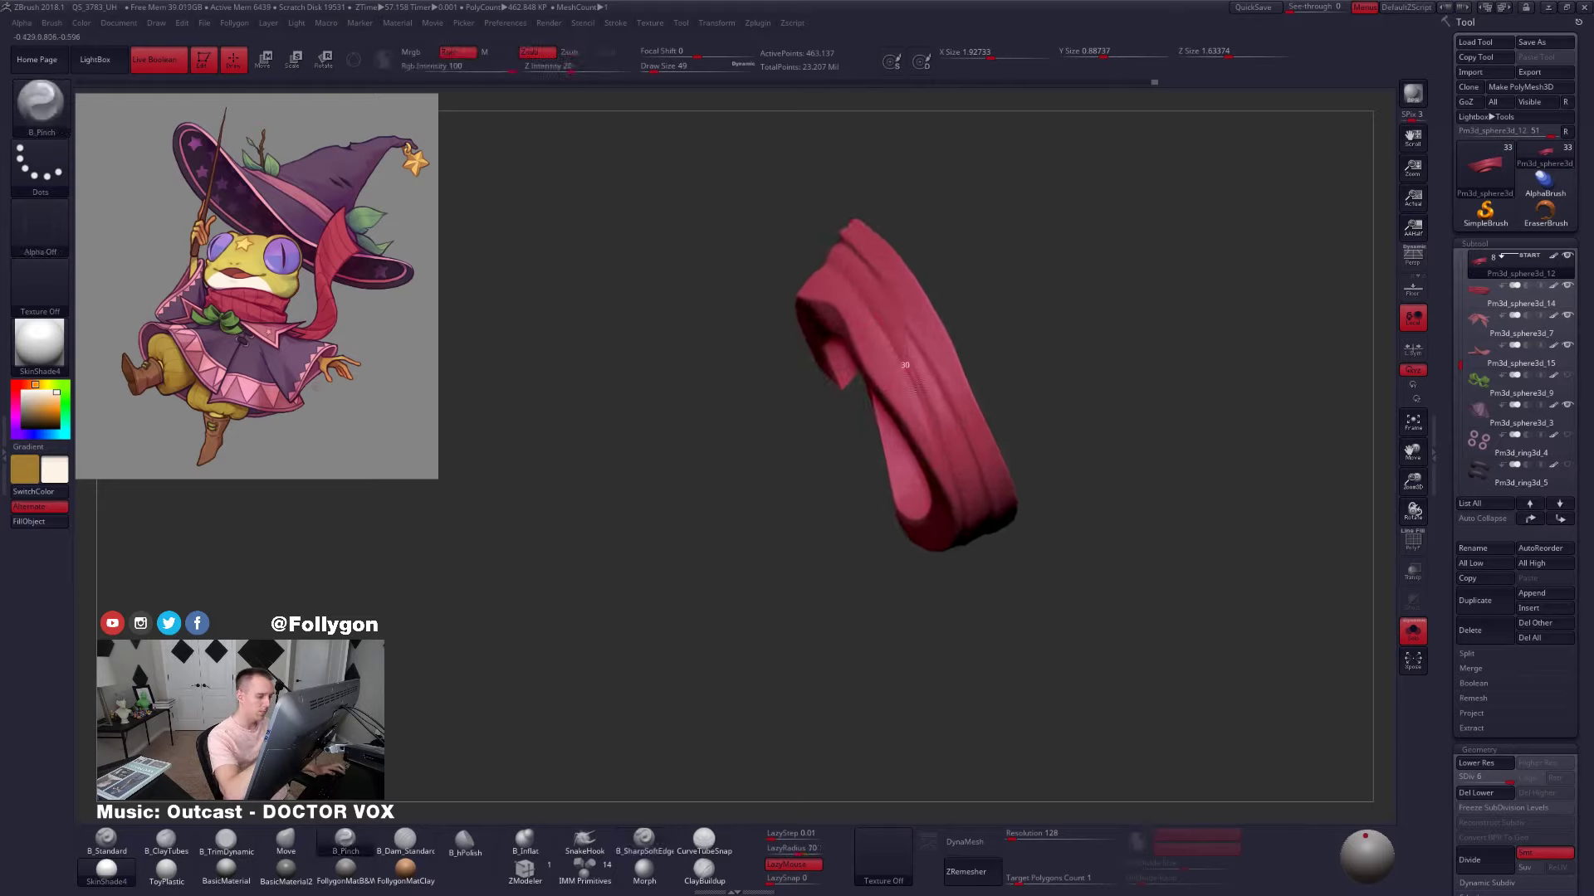
pyautogui.press('space')
pyautogui.moveTo(882, 324); pyautogui.dragTo(877, 323)
pyautogui.moveTo(973, 550); pyautogui.dragTo(1004, 357)
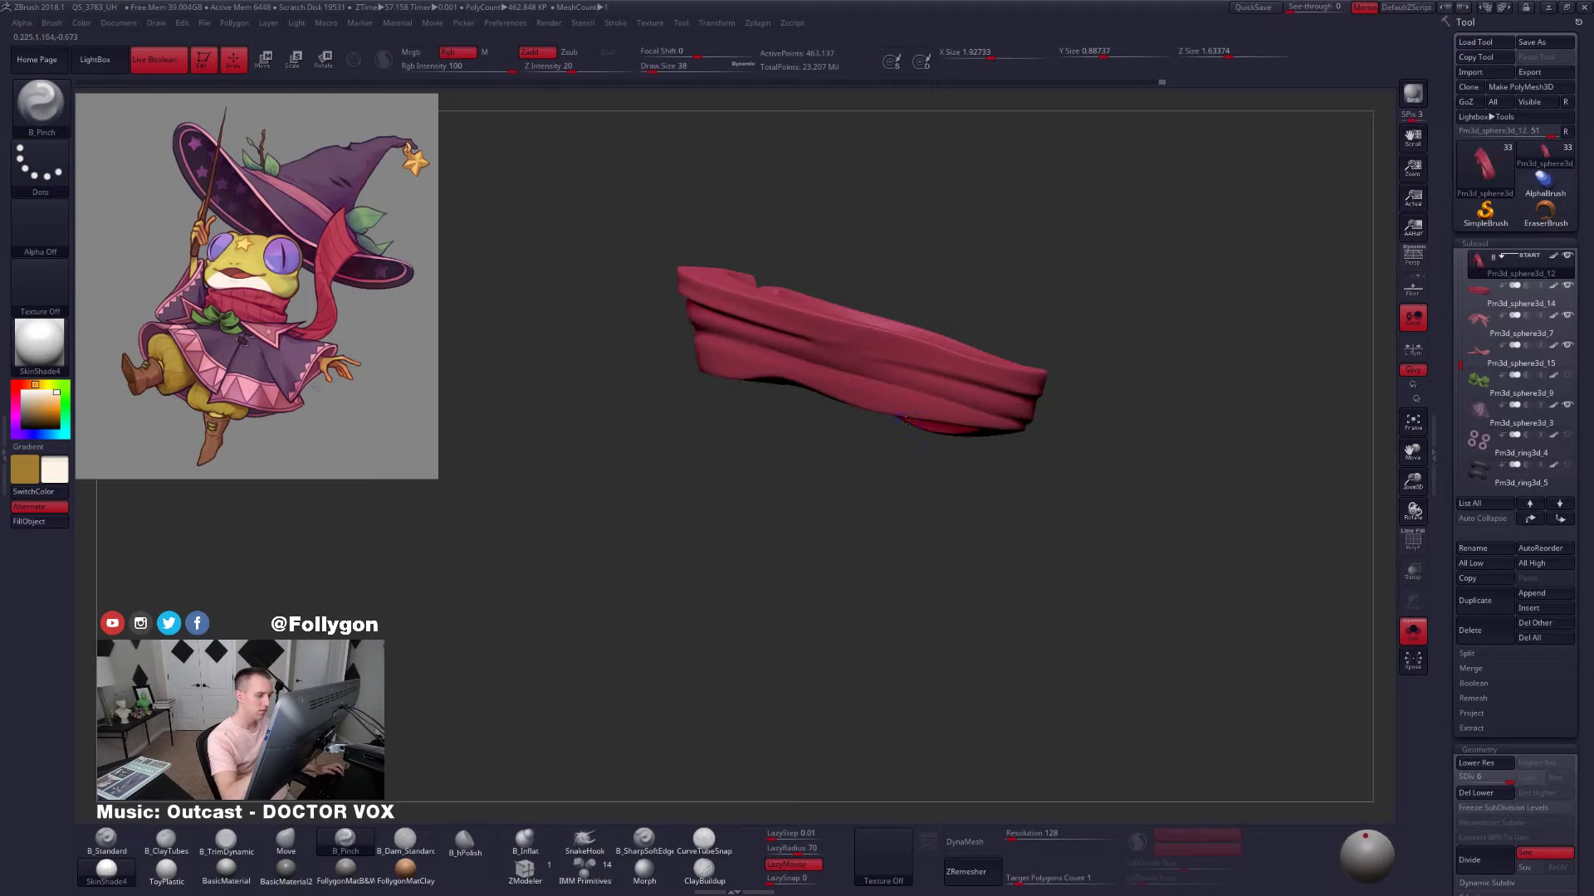
pyautogui.keyDown('alt'); pyautogui.moveTo(943, 397); pyautogui.dragTo(970, 420, button='right'); pyautogui.keyUp('alt')
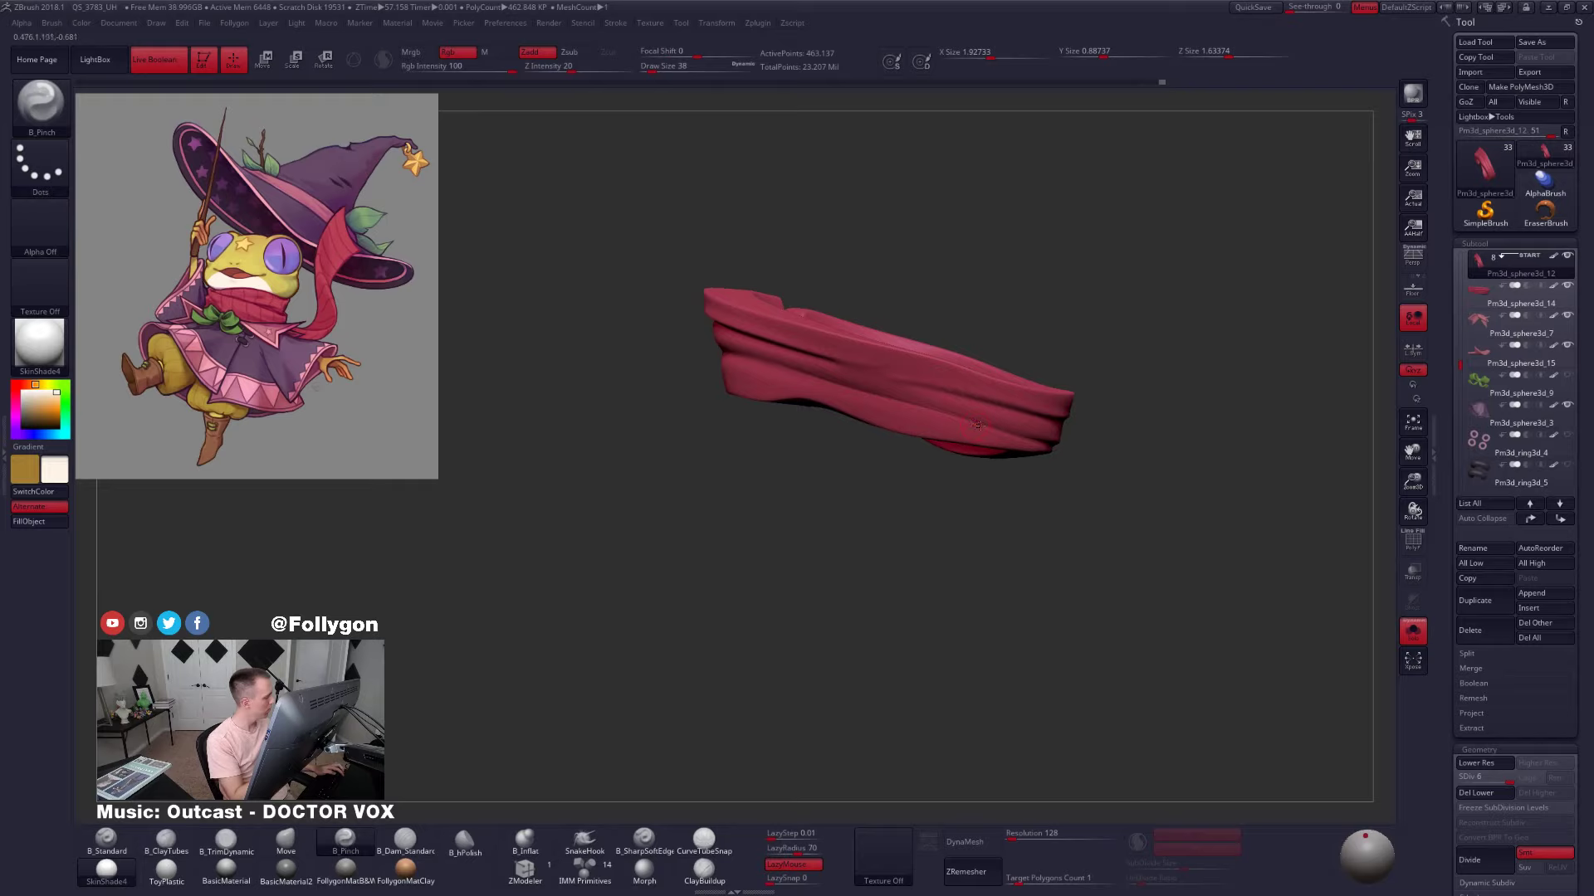
pyautogui.moveTo(978, 426); pyautogui.dragTo(976, 390, button='right')
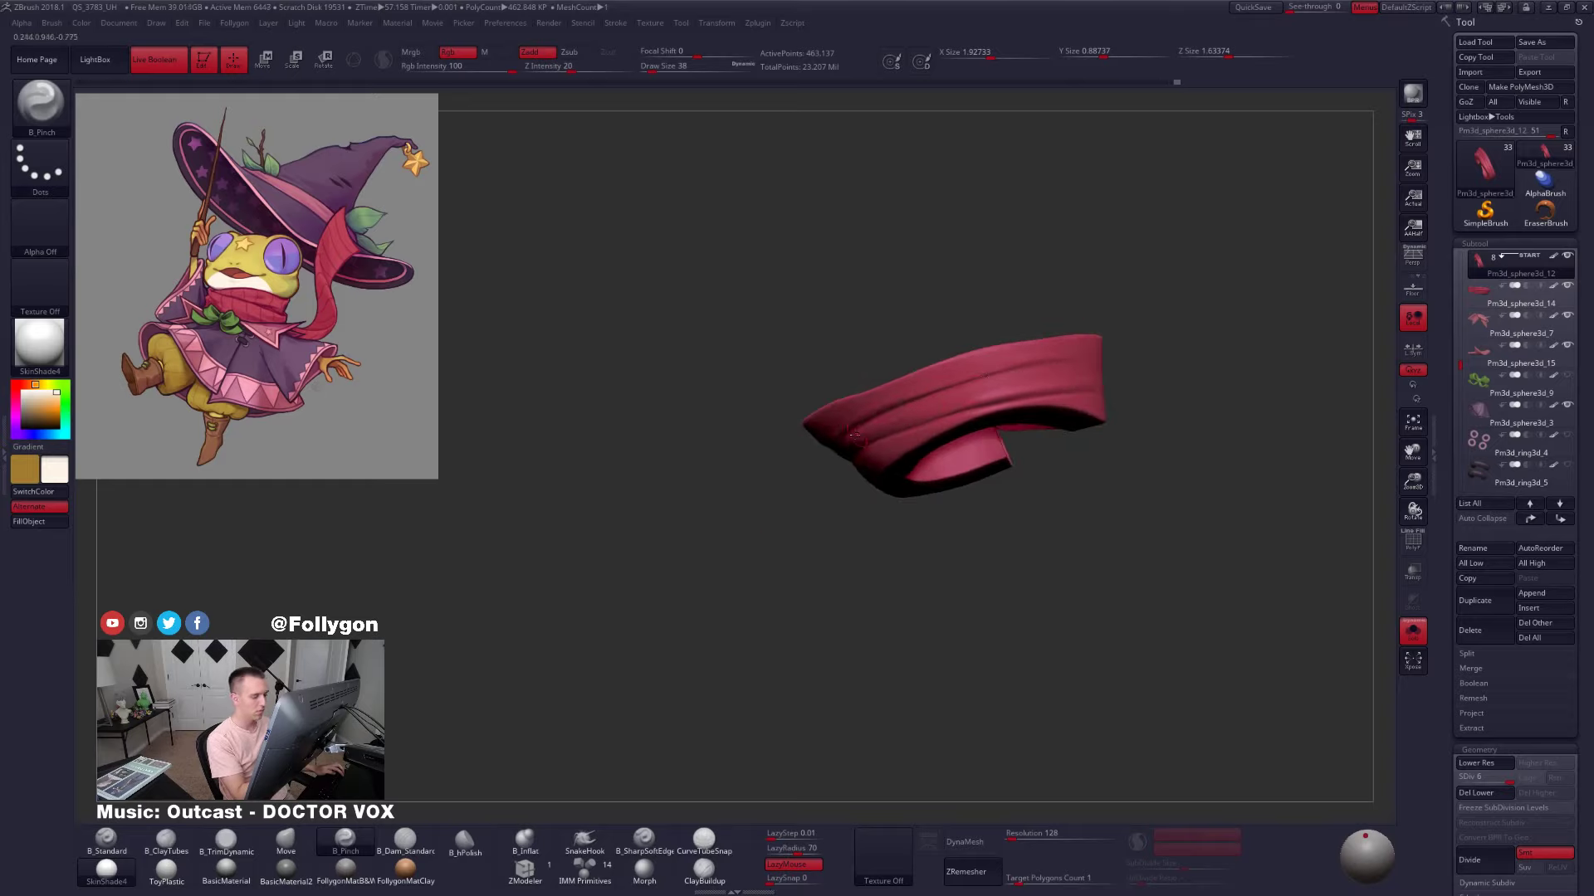
# Pinch the remaining creases sharper around the front and back of the neck band
pyautogui.moveTo(1168, 370); pyautogui.dragTo(1164, 401)
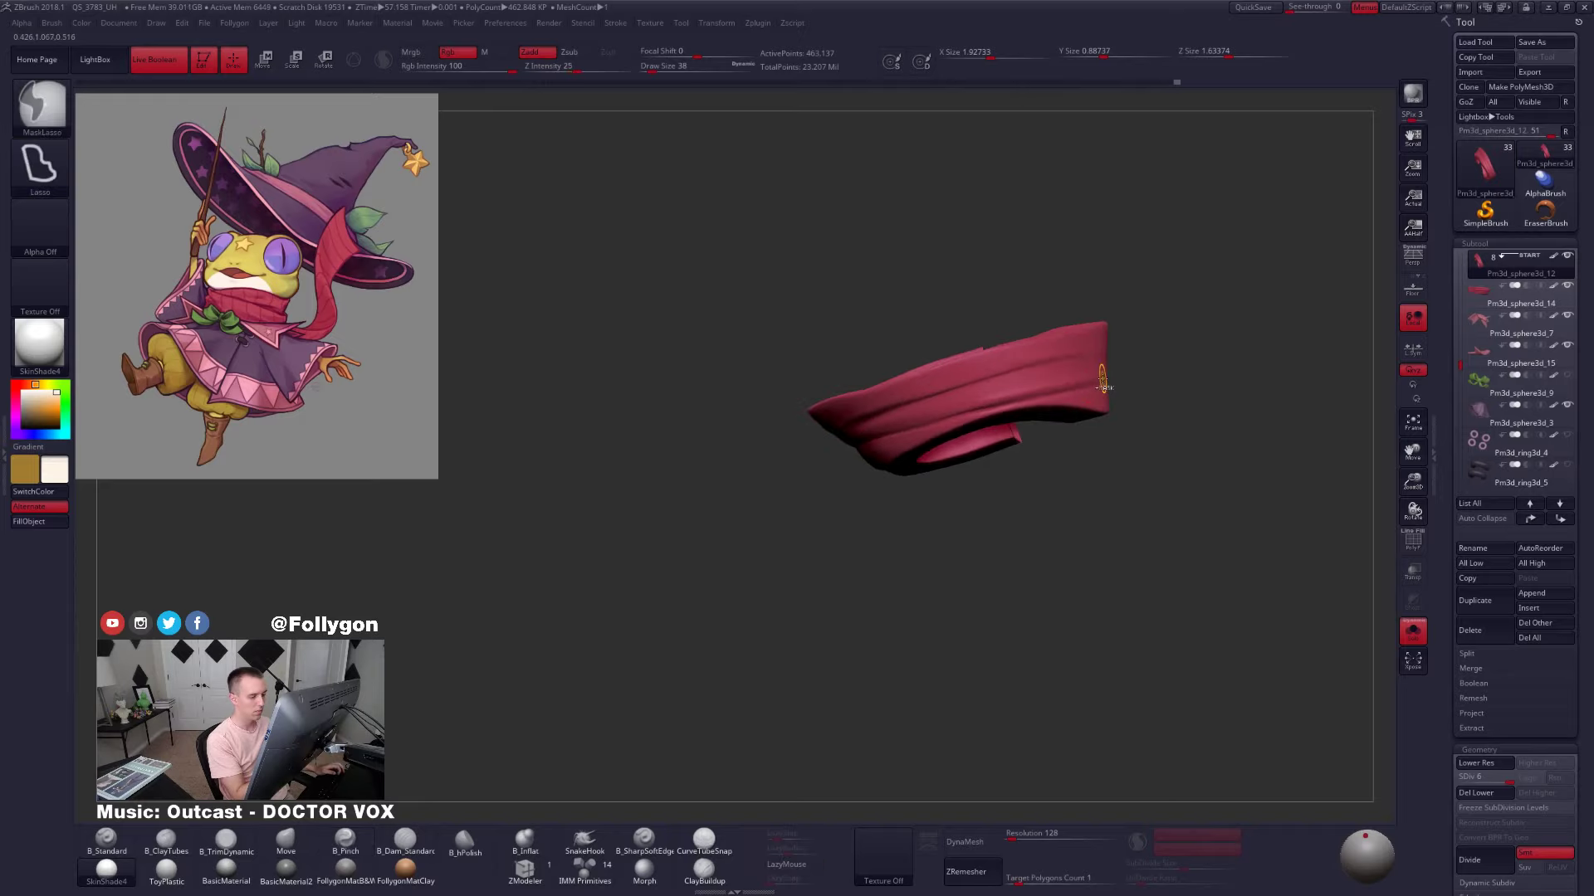
pyautogui.moveTo(873, 444); pyautogui.dragTo(1032, 388, button='right')
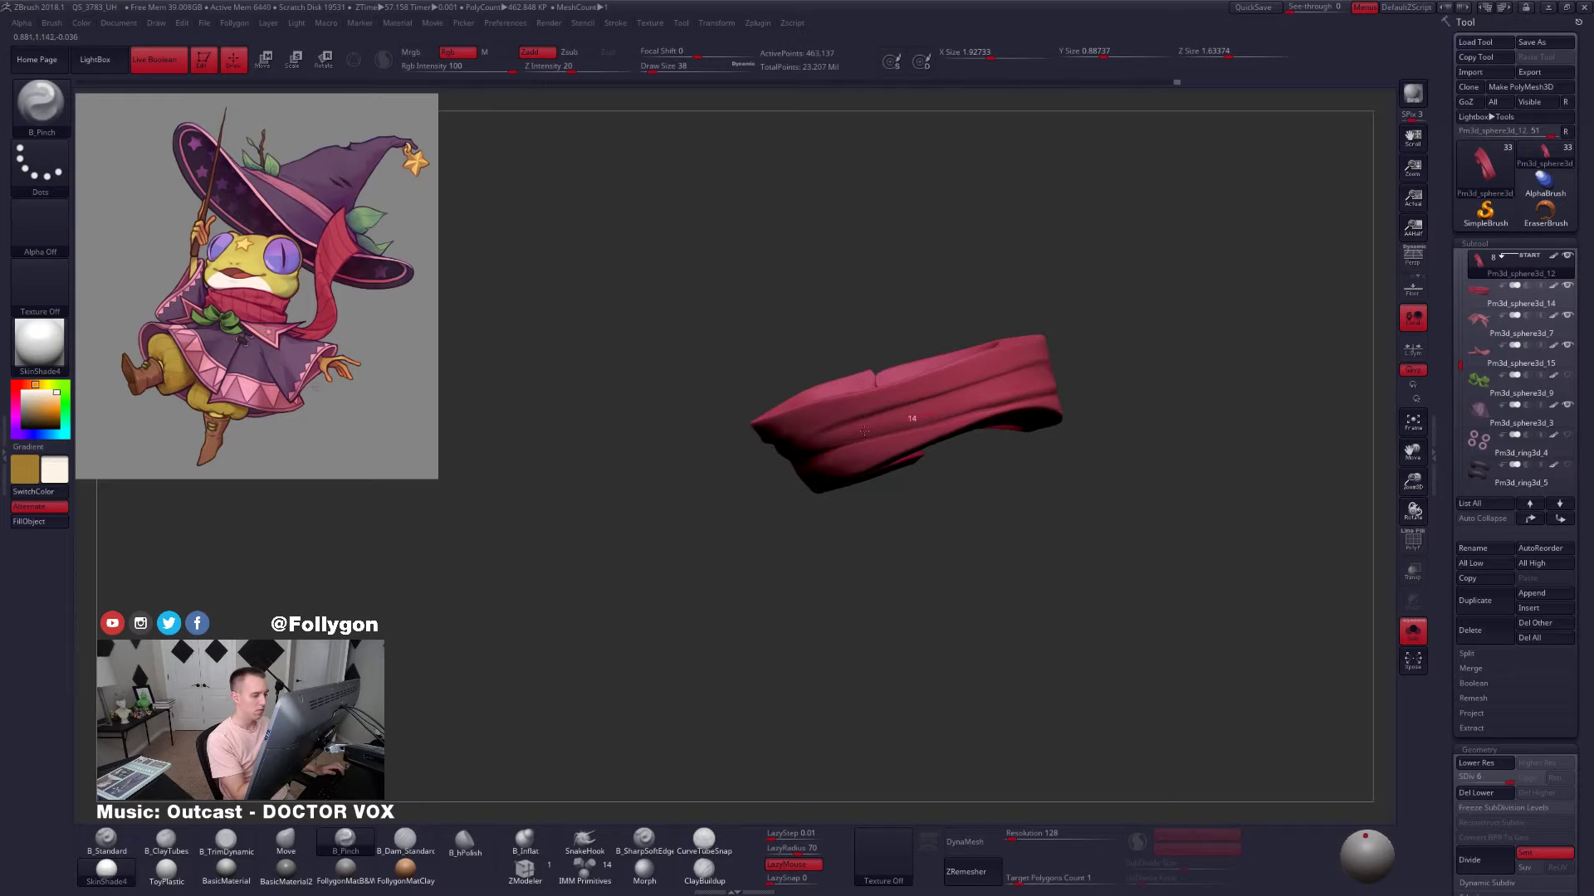
pyautogui.moveTo(864, 430); pyautogui.dragTo(1029, 399, button='right')
pyautogui.moveTo(816, 520); pyautogui.dragTo(916, 438, button='right')
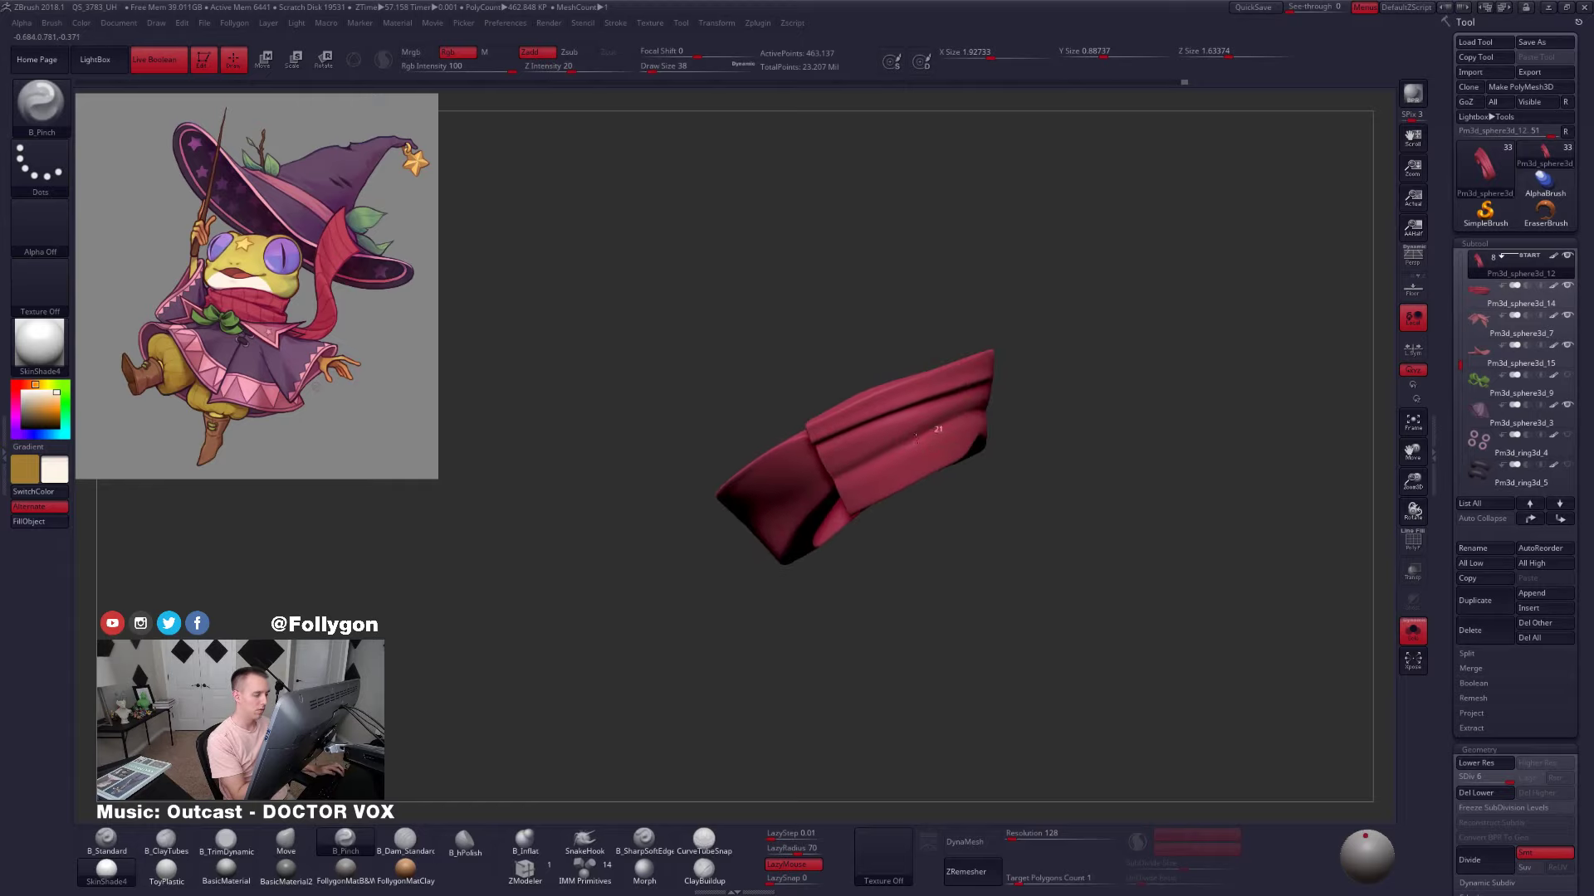
# Unhide the scarf's flowing tail and check the whole scarf together with the full frog model
pyautogui.keyDown('ctrl'); pyautogui.keyDown('shift'); pyautogui.click(974, 505); pyautogui.keyUp('shift'); pyautogui.keyUp('ctrl')
pyautogui.moveTo(974, 506)
pyautogui.mouseDown(button='right')
pyautogui.moveTo(917, 466)
pyautogui.moveTo(863, 482)
pyautogui.moveTo(934, 475)
pyautogui.moveTo(856, 455)
pyautogui.mouseUp(button='right')
pyautogui.keyDown('ctrl'); pyautogui.moveTo(993, 455); pyautogui.dragTo(1054, 433, button='right'); pyautogui.keyUp('ctrl')
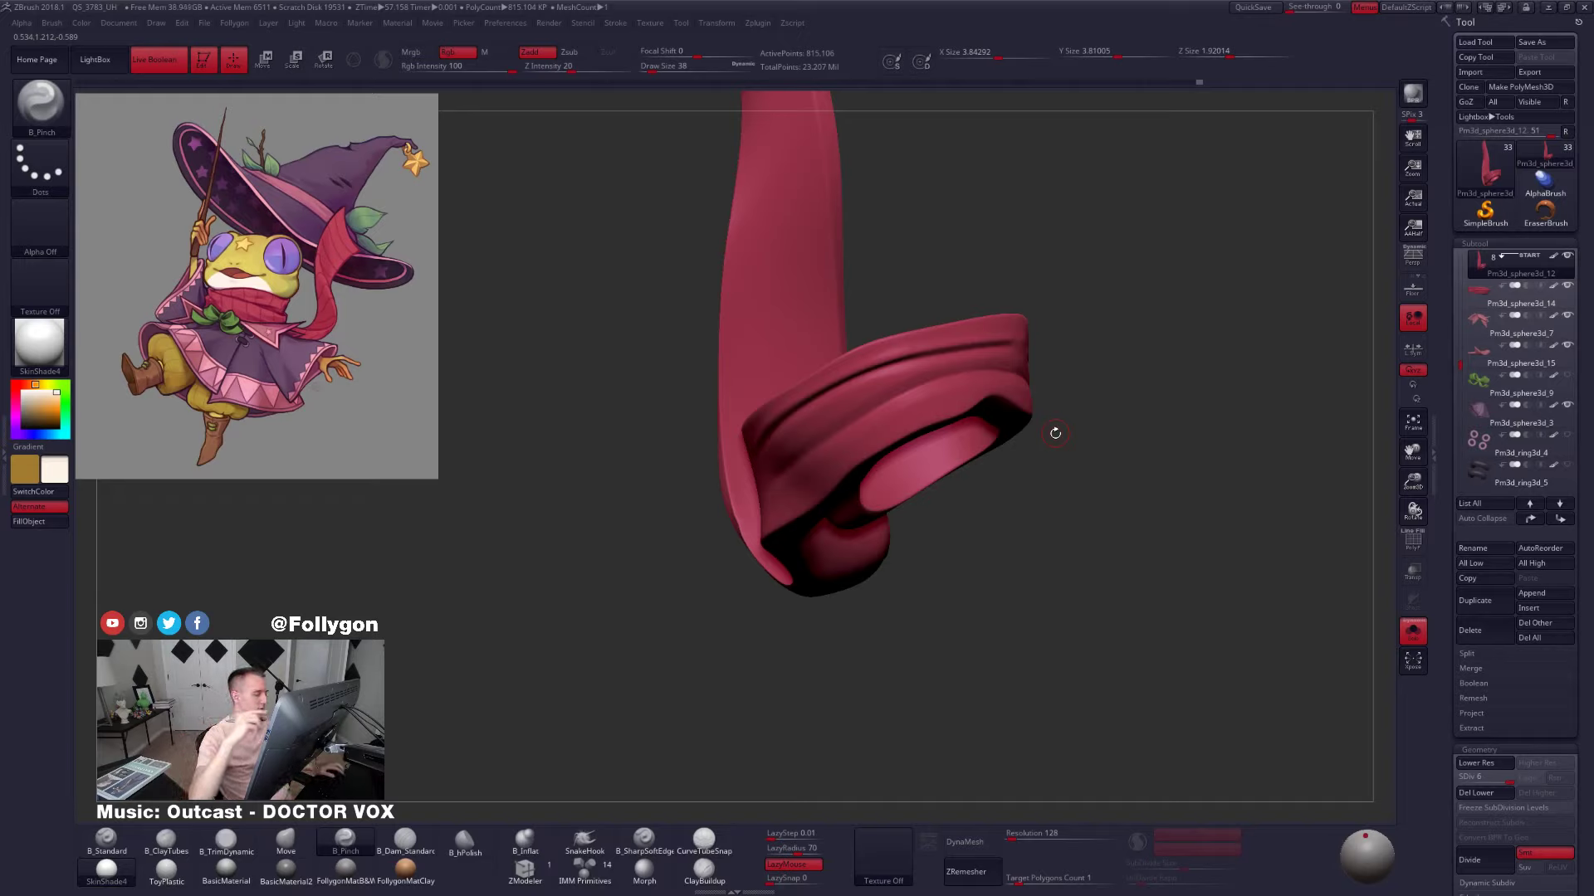
pyautogui.keyDown('ctrl'); pyautogui.moveTo(1188, 373); pyautogui.dragTo(1073, 433, button='right'); pyautogui.keyUp('ctrl')
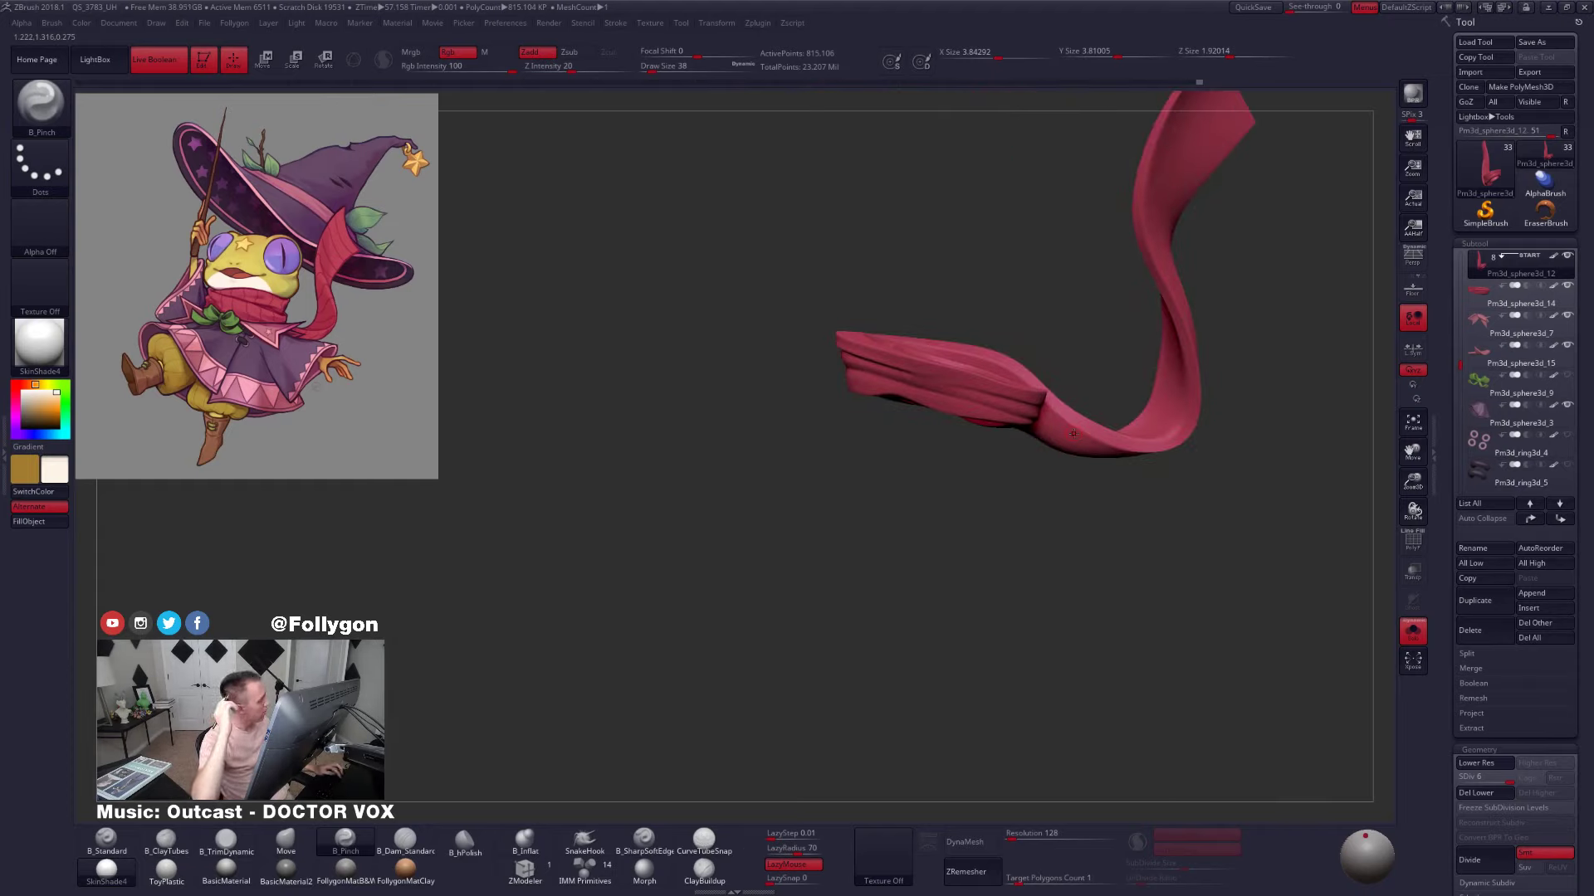
pyautogui.hotkey('alt', 's')
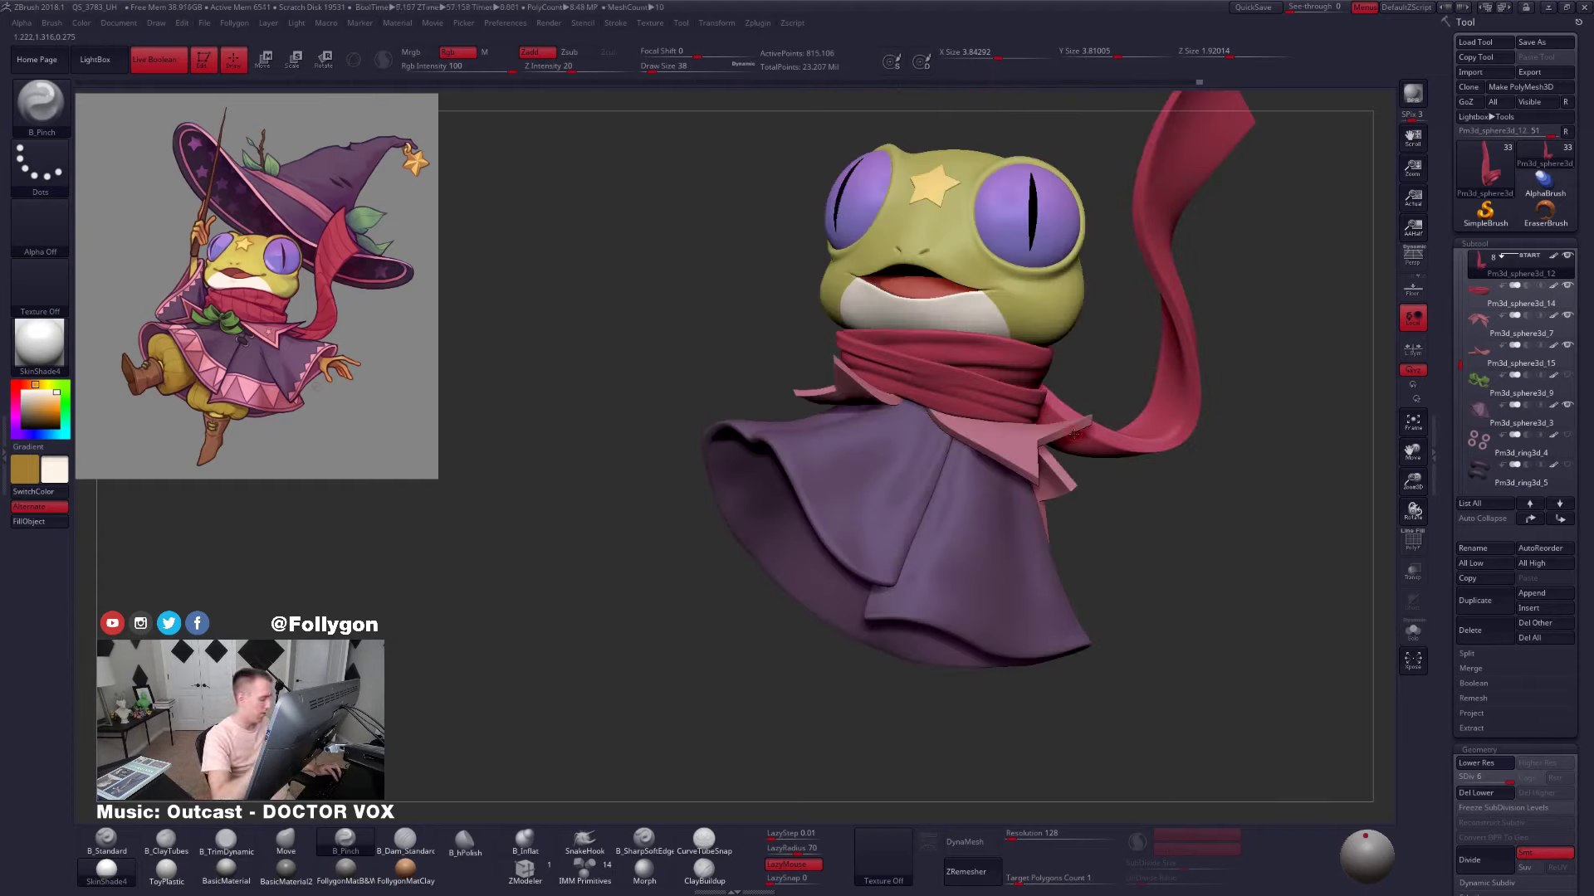
# Isolate the scarf's flowing tail and set up the B_SharpSoftEdge brush with a draw size of 113
pyautogui.click(663, 842)
pyautogui.hotkey('alt', 's')
pyautogui.press('space')
pyautogui.moveTo(1088, 448); pyautogui.dragTo(1101, 447)
pyautogui.moveTo(1101, 452)
pyautogui.mouseDown(button='right')
pyautogui.moveTo(1109, 471)
pyautogui.moveTo(1138, 465)
pyautogui.moveTo(1059, 500)
pyautogui.moveTo(1074, 481)
pyautogui.moveTo(1048, 524)
pyautogui.moveTo(948, 523)
pyautogui.mouseUp(button='right')
pyautogui.hotkey('shift', 'f')
pyautogui.keyDown('ctrl'); pyautogui.keyDown('shift'); pyautogui.click(1065, 483); pyautogui.keyUp('shift'); pyautogui.keyUp('ctrl')
pyautogui.hotkey('shift', 'f')
pyautogui.press('space')
pyautogui.moveTo(951, 522); pyautogui.dragTo(947, 522)
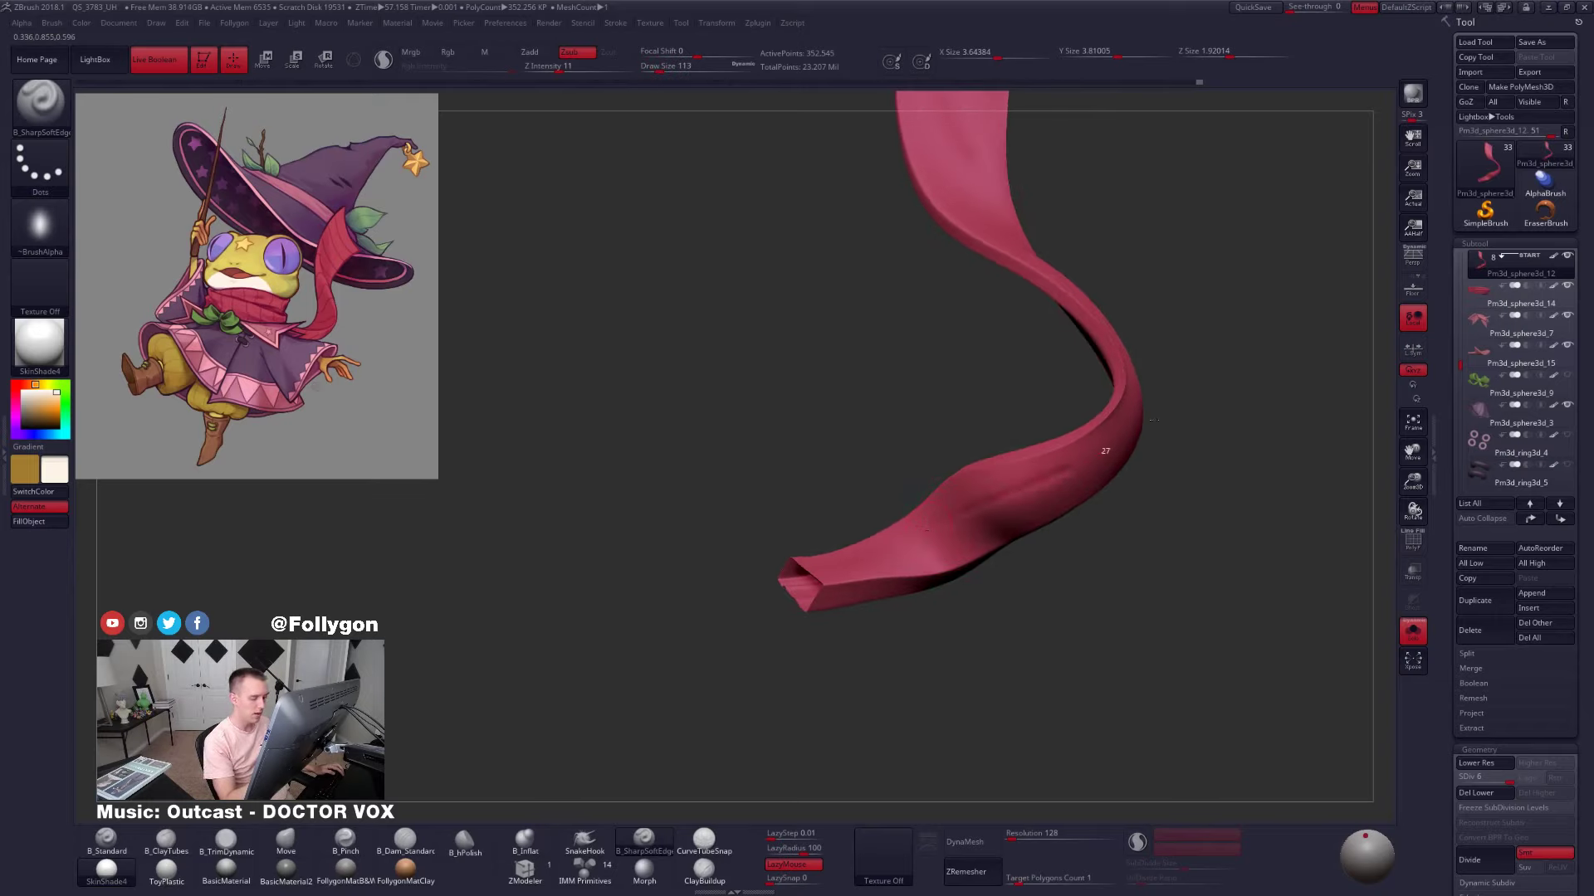
# Carve flowing fold creases along the lower bend of the scarf's tail
pyautogui.moveTo(1154, 420); pyautogui.dragTo(1167, 412)
pyautogui.moveTo(1104, 452)
pyautogui.mouseDown(button='right')
pyautogui.moveTo(1059, 506)
pyautogui.moveTo(967, 532)
pyautogui.mouseUp(button='right')
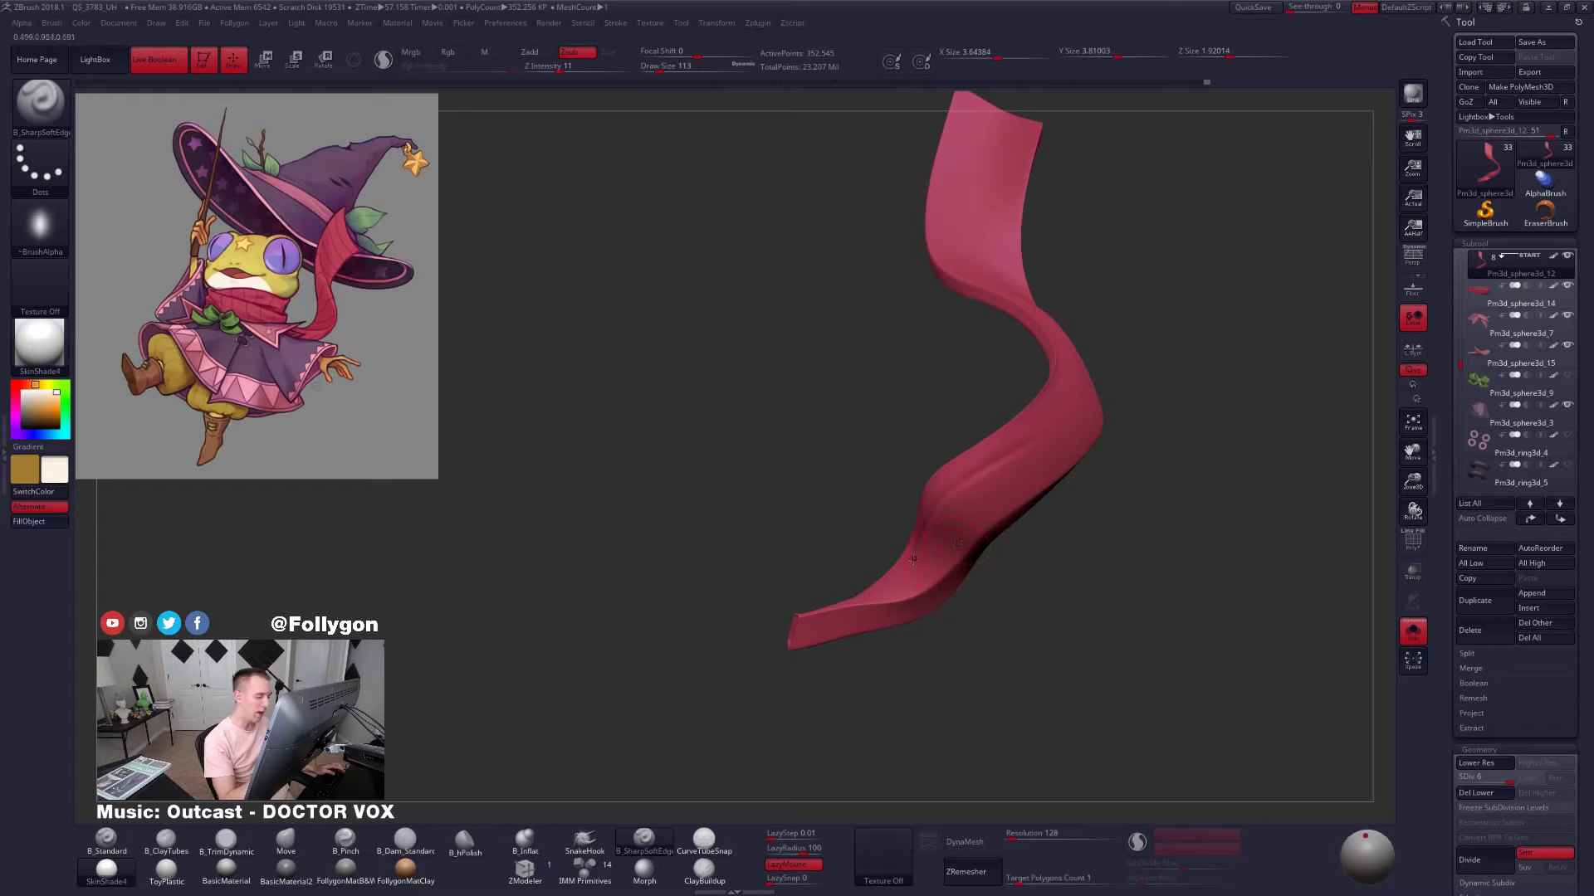
pyautogui.moveTo(1028, 457); pyautogui.dragTo(1039, 452)
pyautogui.moveTo(1041, 454); pyautogui.dragTo(953, 537, button='right')
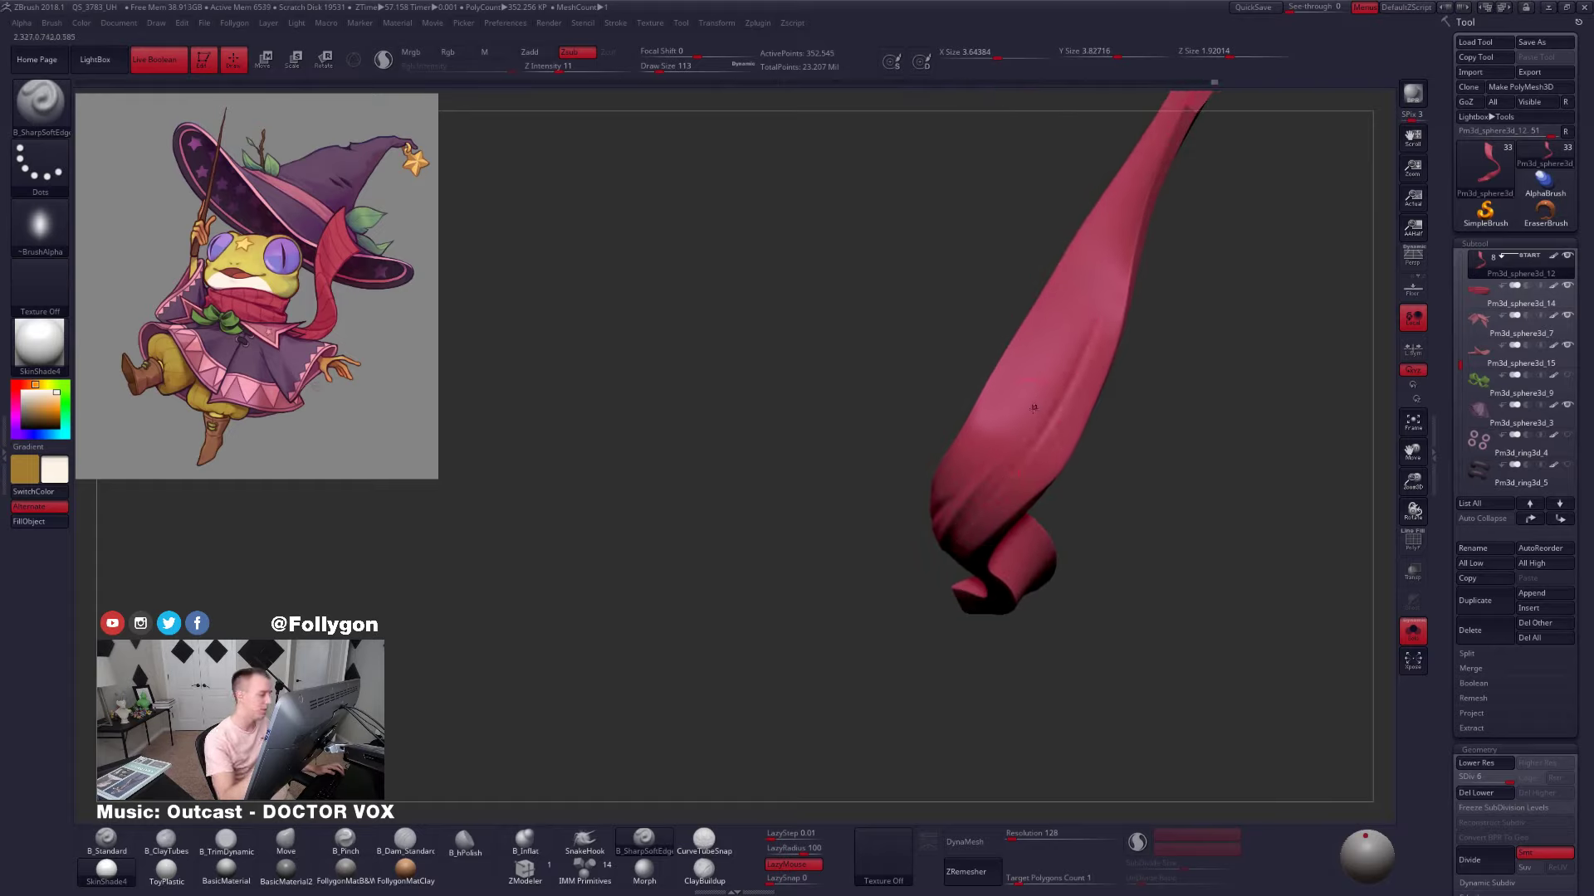
pyautogui.keyDown('alt'); pyautogui.moveTo(1033, 407); pyautogui.dragTo(951, 568, button='right'); pyautogui.keyUp('alt')
pyautogui.moveTo(951, 498); pyautogui.dragTo(1033, 367, button='right')
# Carve long broad folds down from the free end of the scarf's tail with the draw size at 203
pyautogui.press('space')
pyautogui.moveTo(1066, 320); pyautogui.dragTo(1072, 320)
pyautogui.moveTo(1016, 328)
pyautogui.mouseDown(button='right')
pyautogui.moveTo(1032, 374)
pyautogui.moveTo(1148, 452)
pyautogui.moveTo(1088, 413)
pyautogui.moveTo(1001, 260)
pyautogui.moveTo(967, 241)
pyautogui.moveTo(980, 191)
pyautogui.mouseUp(button='right')
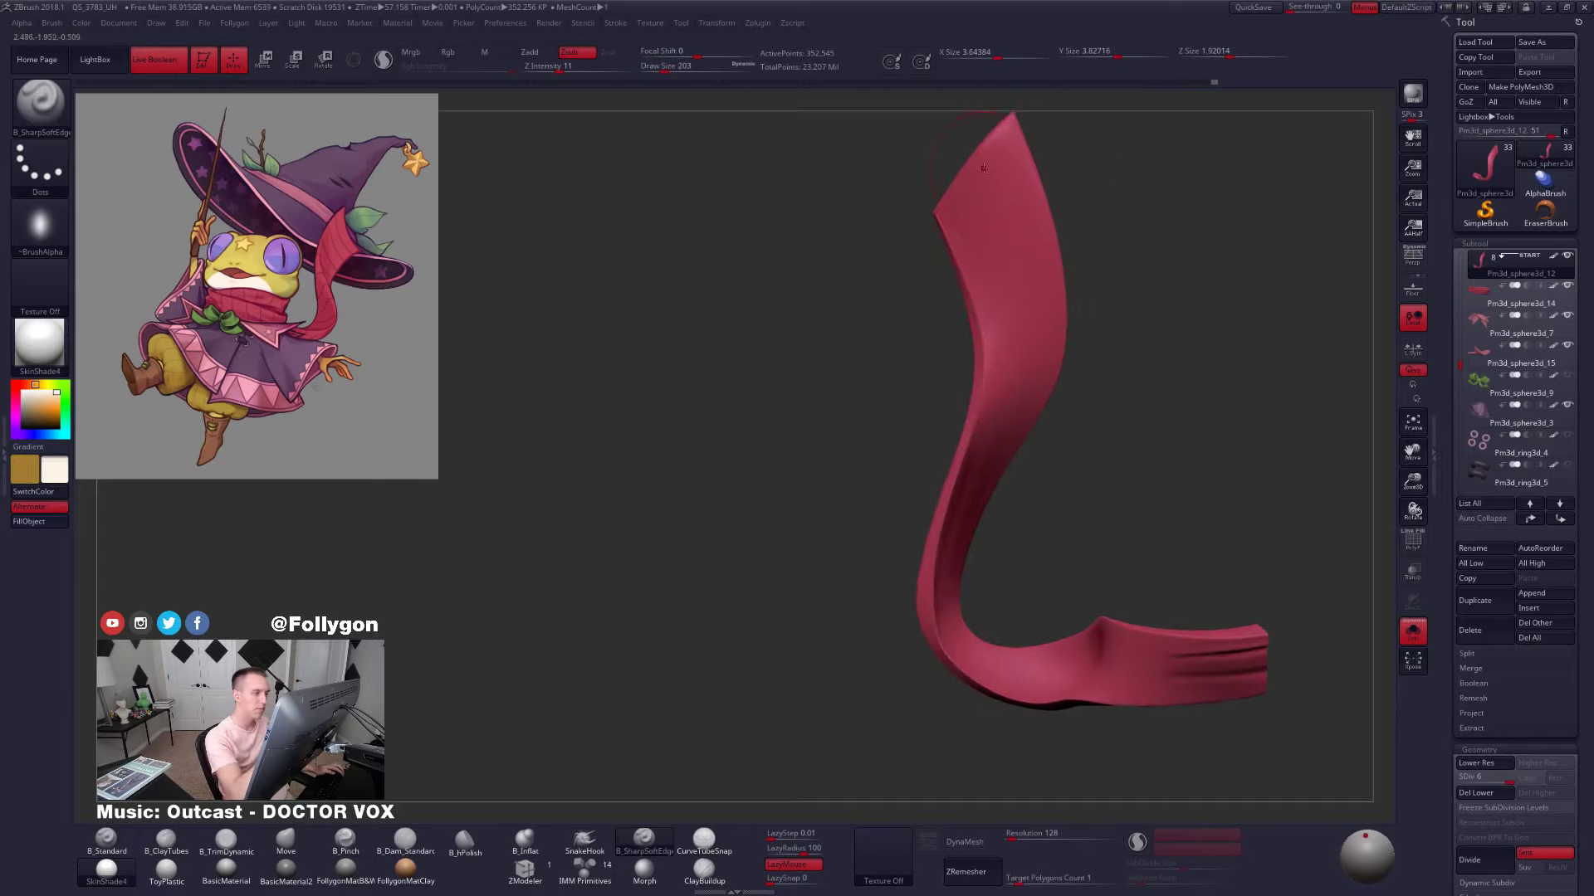
pyautogui.moveTo(1028, 300); pyautogui.dragTo(1018, 378)
pyautogui.moveTo(1096, 357); pyautogui.dragTo(1021, 278, button='right')
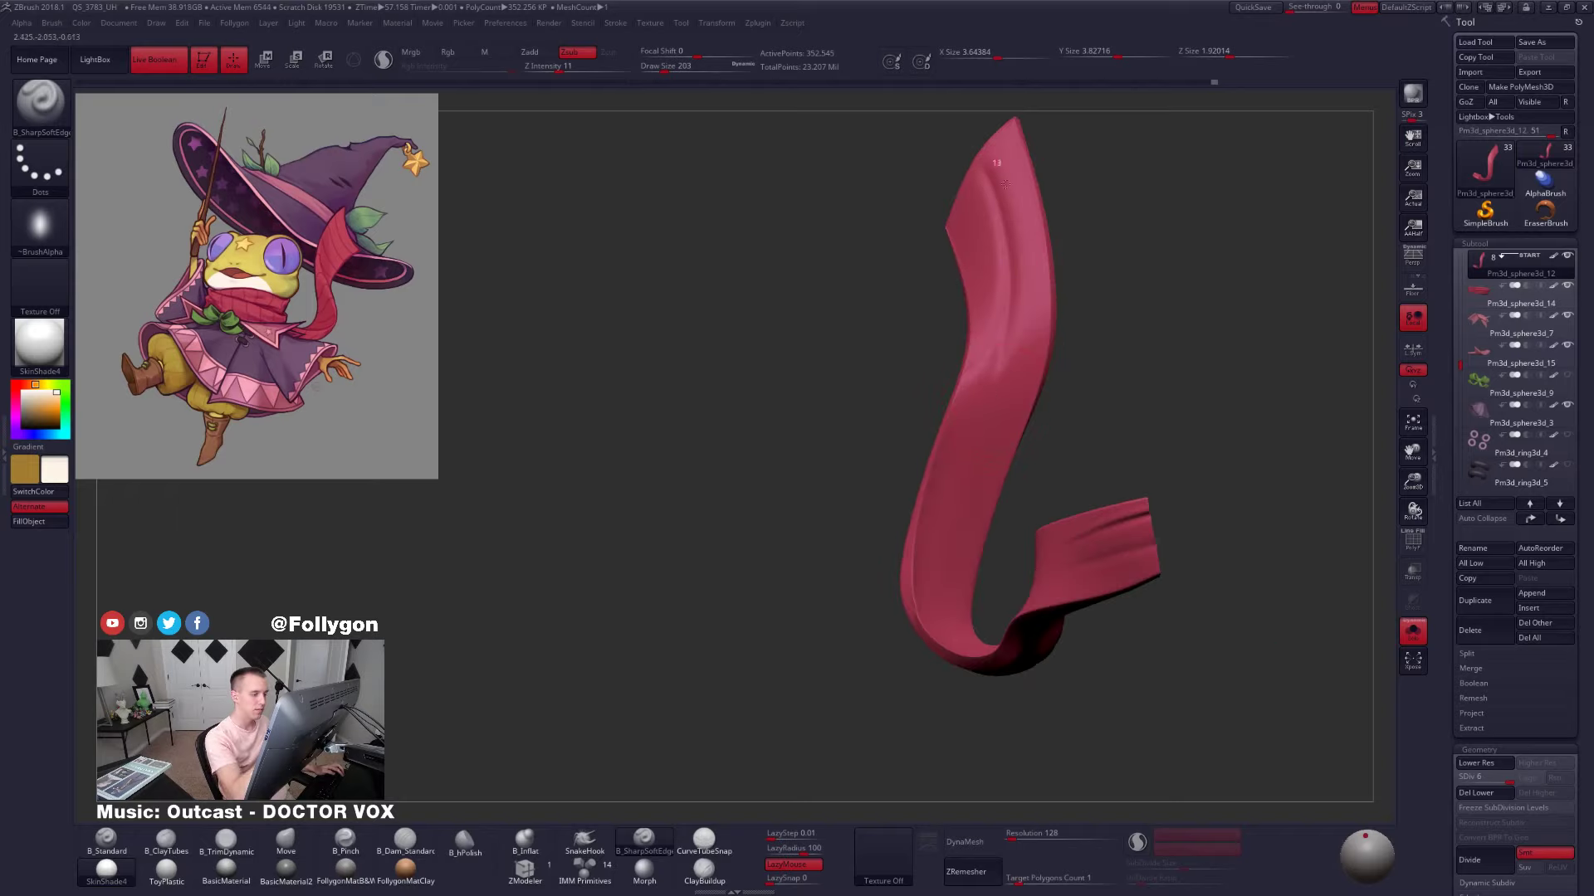
pyautogui.moveTo(1006, 185)
pyautogui.mouseDown()
pyautogui.moveTo(1016, 332)
pyautogui.moveTo(1000, 378)
pyautogui.mouseUp()
pyautogui.moveTo(1088, 378)
pyautogui.mouseDown(button='right')
pyautogui.moveTo(1017, 406)
pyautogui.moveTo(988, 465)
pyautogui.mouseUp(button='right')
# Unhide the neck band to check the tail's folds against it, and isolate the tail again
pyautogui.keyDown('ctrl'); pyautogui.keyDown('shift'); pyautogui.click(1038, 410); pyautogui.keyUp('shift'); pyautogui.keyUp('ctrl')
pyautogui.moveTo(1038, 410); pyautogui.dragTo(994, 345, button='right')
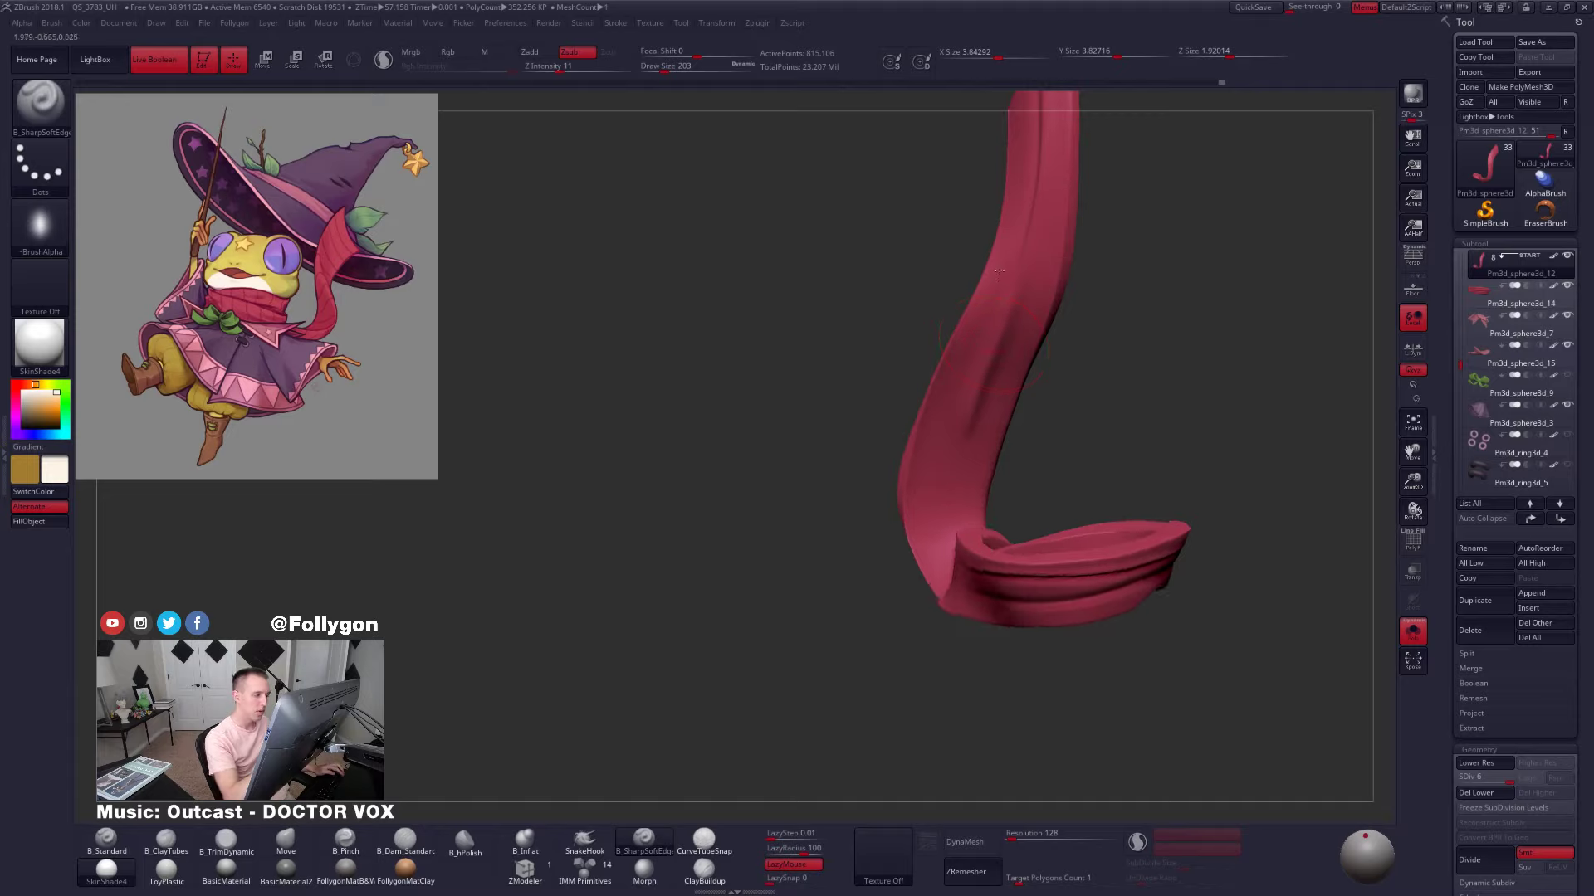
pyautogui.moveTo(951, 565)
pyautogui.mouseDown(button='right')
pyautogui.moveTo(1018, 352)
pyautogui.moveTo(979, 452)
pyautogui.moveTo(990, 474)
pyautogui.moveTo(1045, 470)
pyautogui.moveTo(1004, 577)
pyautogui.moveTo(987, 466)
pyautogui.moveTo(1070, 472)
pyautogui.moveTo(1056, 484)
pyautogui.moveTo(1059, 458)
pyautogui.moveTo(1010, 477)
pyautogui.moveTo(1063, 417)
pyautogui.mouseUp(button='right')
pyautogui.hotkey('shift', 'f')
pyautogui.keyDown('ctrl'); pyautogui.keyDown('shift'); pyautogui.click(1057, 482); pyautogui.keyUp('shift'); pyautogui.keyUp('ctrl')
pyautogui.hotkey('shift', 'f')
# Work on the folds of the scarf's tail with the draw size at 121
pyautogui.press('space')
pyautogui.click(1069, 442)
pyautogui.press('space')
pyautogui.click(1069, 404)
pyautogui.moveTo(1069, 404); pyautogui.dragTo(1072, 404)
pyautogui.moveTo(1070, 406)
pyautogui.mouseDown(button='right')
pyautogui.moveTo(1060, 425)
pyautogui.moveTo(1058, 398)
pyautogui.mouseUp(button='right')
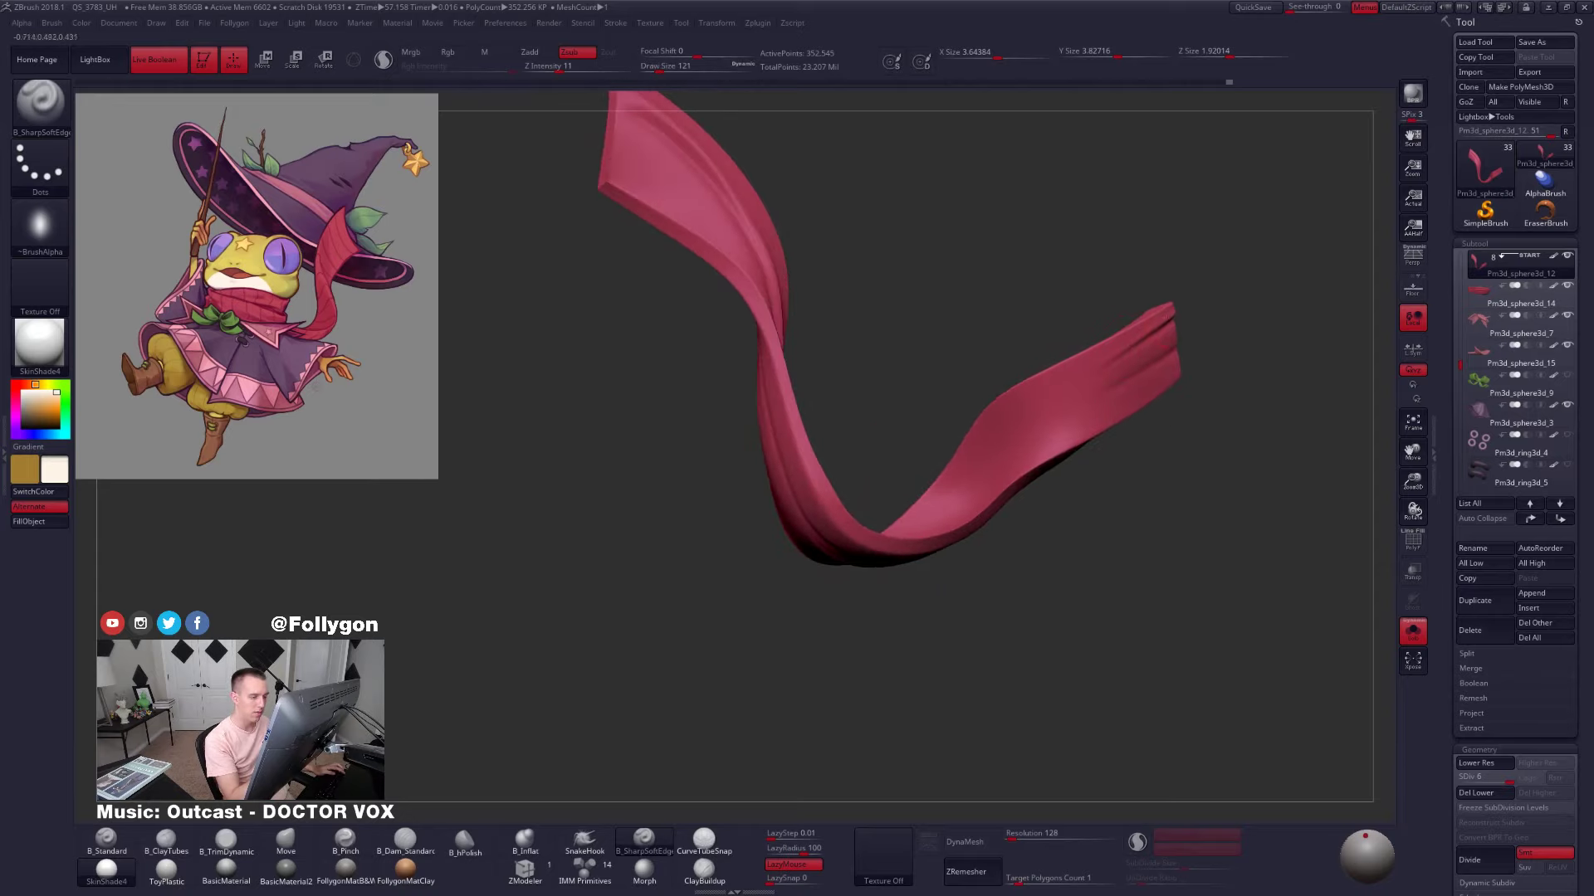
# Carve a soft fold into the lower part of the scarf's tail and check the ribbon from both sides
pyautogui.moveTo(939, 545); pyautogui.dragTo(1027, 523, button='right')
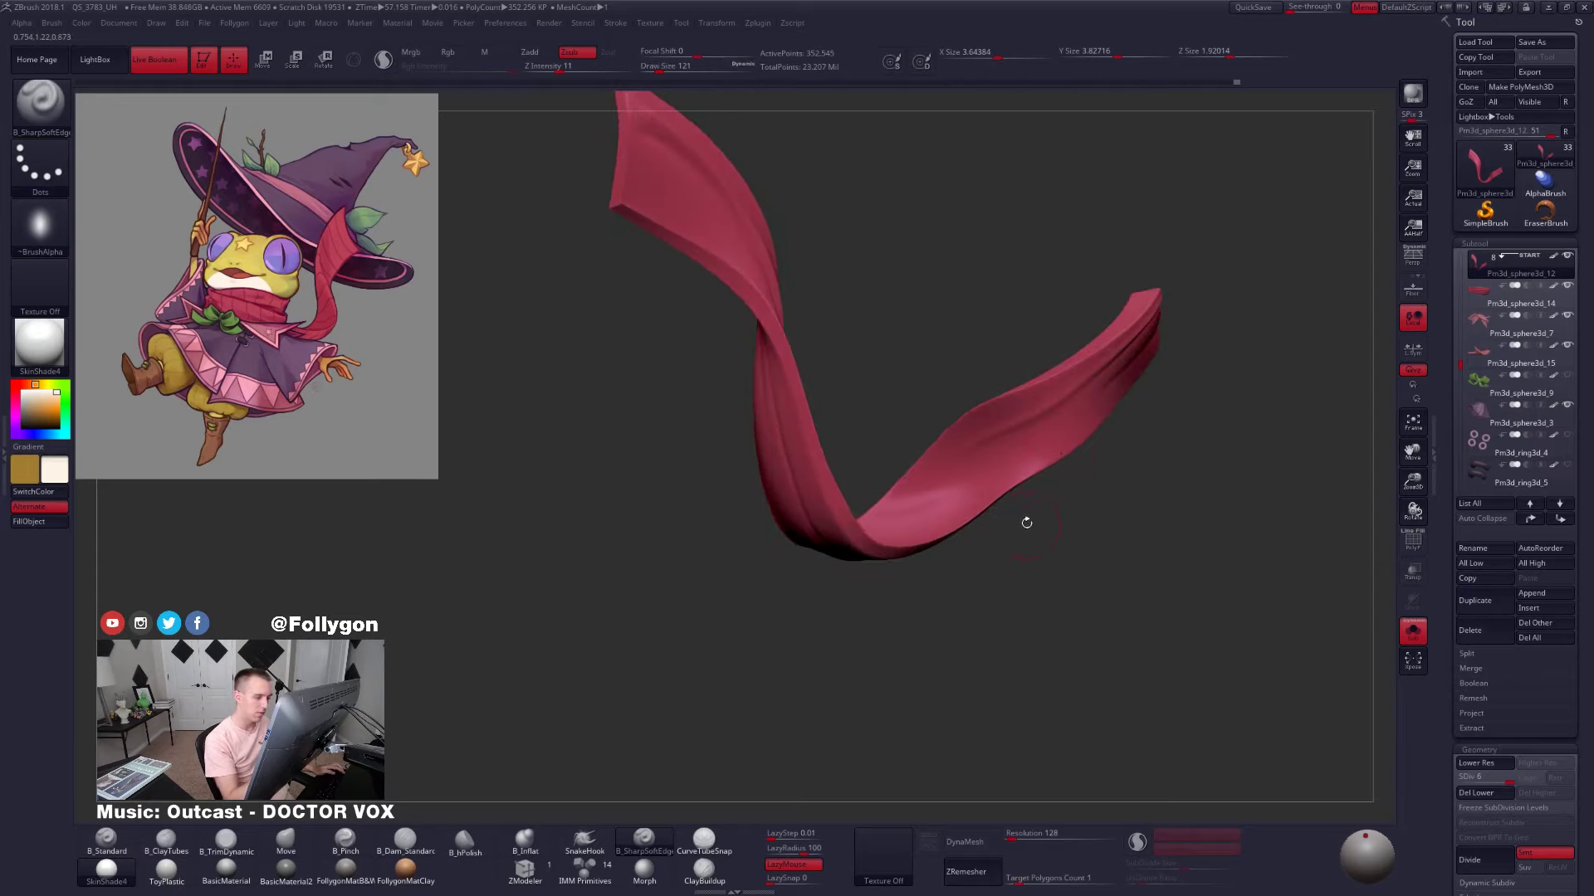
pyautogui.moveTo(918, 517)
pyautogui.mouseDown(button='right')
pyautogui.moveTo(954, 569)
pyautogui.moveTo(1023, 502)
pyautogui.mouseUp(button='right')
pyautogui.moveTo(1037, 409); pyautogui.dragTo(1000, 427)
pyautogui.moveTo(923, 498)
pyautogui.mouseDown(button='right')
pyautogui.moveTo(992, 518)
pyautogui.moveTo(960, 528)
pyautogui.mouseUp(button='right')
pyautogui.moveTo(959, 529)
pyautogui.keyDown('alt'); pyautogui.mouseDown(button='right')
pyautogui.moveTo(930, 469)
pyautogui.moveTo(811, 436)
pyautogui.moveTo(747, 365)
pyautogui.moveTo(790, 358)
pyautogui.moveTo(1025, 459)
pyautogui.moveTo(1028, 444)
pyautogui.moveTo(983, 473)
pyautogui.mouseUp(button='right'); pyautogui.keyUp('alt')
pyautogui.moveTo(1022, 268)
pyautogui.mouseDown(button='right')
pyautogui.moveTo(985, 345)
pyautogui.moveTo(1000, 315)
pyautogui.moveTo(1023, 328)
pyautogui.moveTo(1042, 375)
pyautogui.moveTo(1026, 326)
pyautogui.moveTo(1024, 376)
pyautogui.moveTo(995, 377)
pyautogui.mouseUp(button='right')
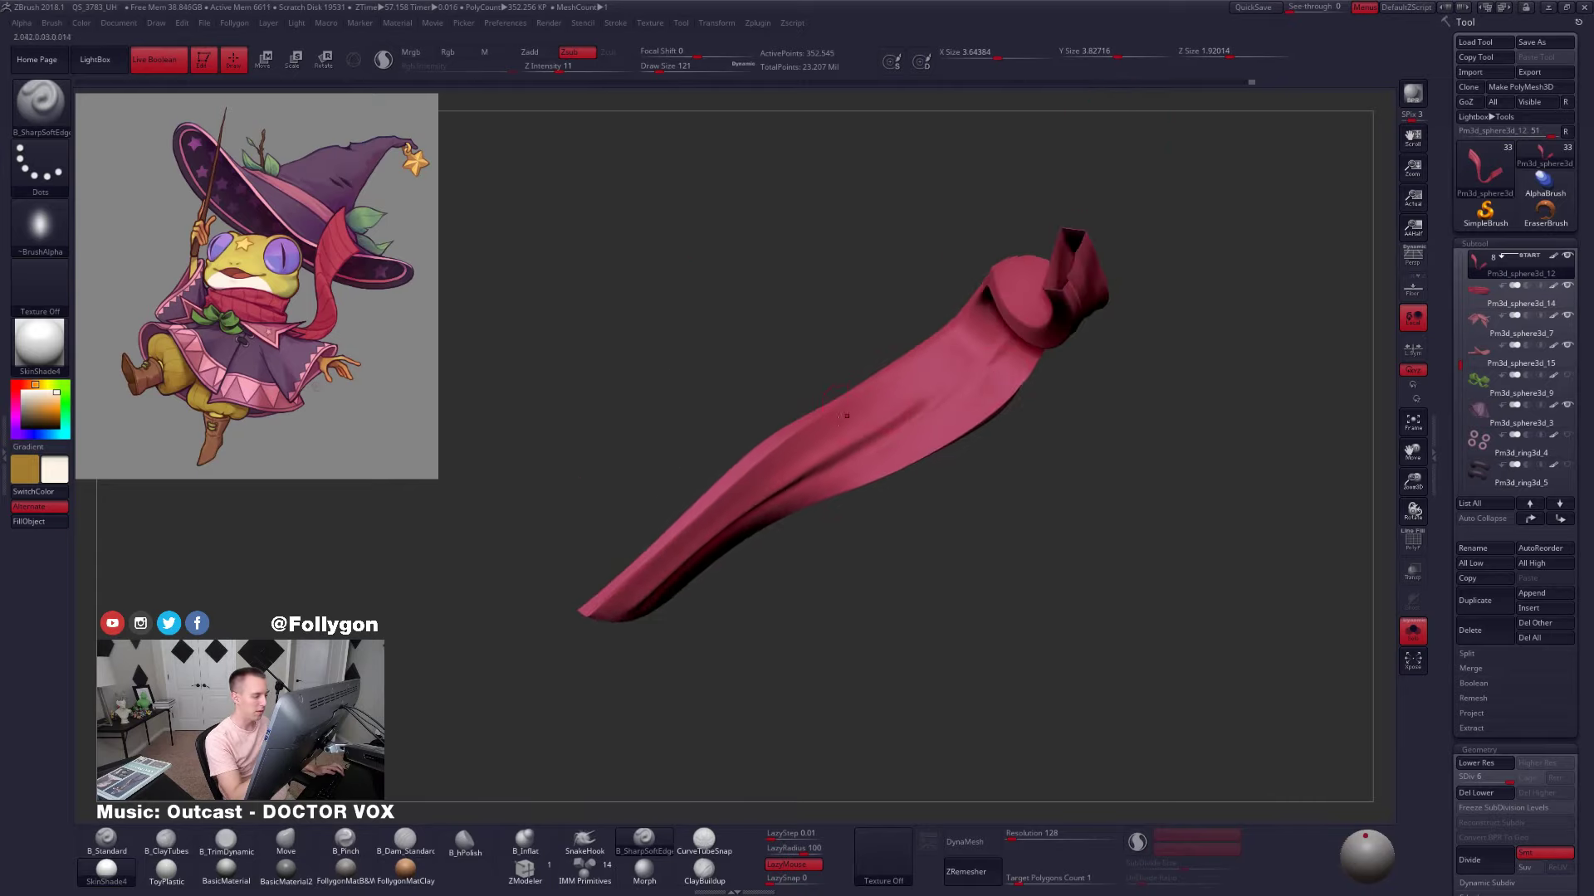
pyautogui.moveTo(984, 321)
pyautogui.mouseDown(button='right')
pyautogui.moveTo(873, 398)
pyautogui.moveTo(942, 340)
pyautogui.mouseUp(button='right')
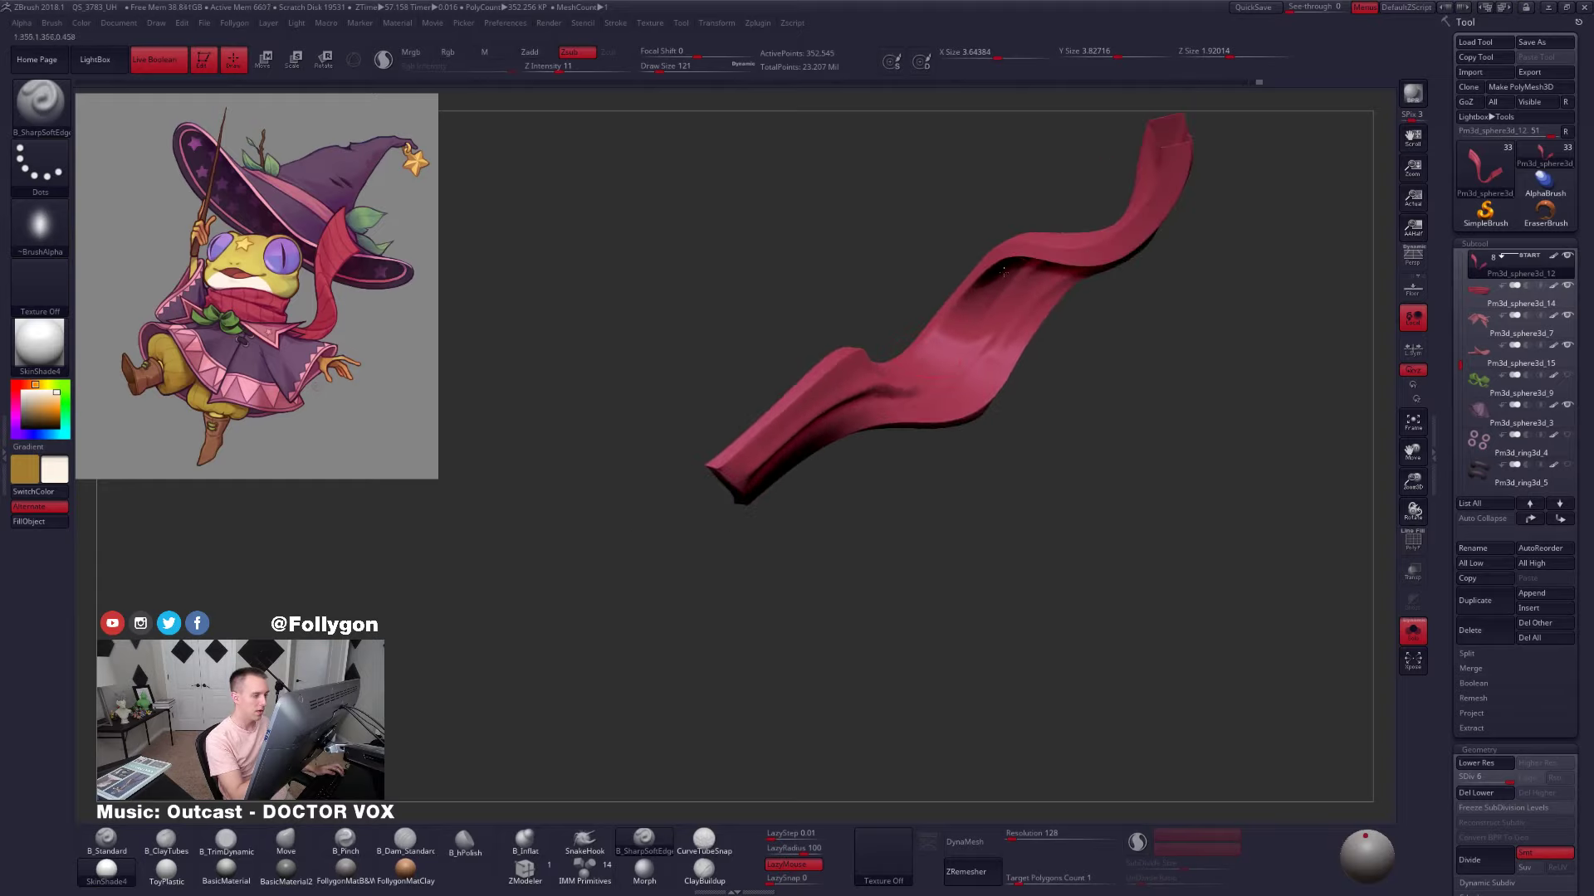
pyautogui.moveTo(866, 383); pyautogui.dragTo(1038, 194, button='right')
pyautogui.moveTo(976, 323)
pyautogui.mouseDown(button='right')
pyautogui.moveTo(1088, 263)
pyautogui.moveTo(1067, 170)
pyautogui.mouseUp(button='right')
pyautogui.moveTo(1087, 349)
pyautogui.mouseDown(button='right')
pyautogui.moveTo(1006, 415)
pyautogui.moveTo(996, 390)
pyautogui.mouseUp(button='right')
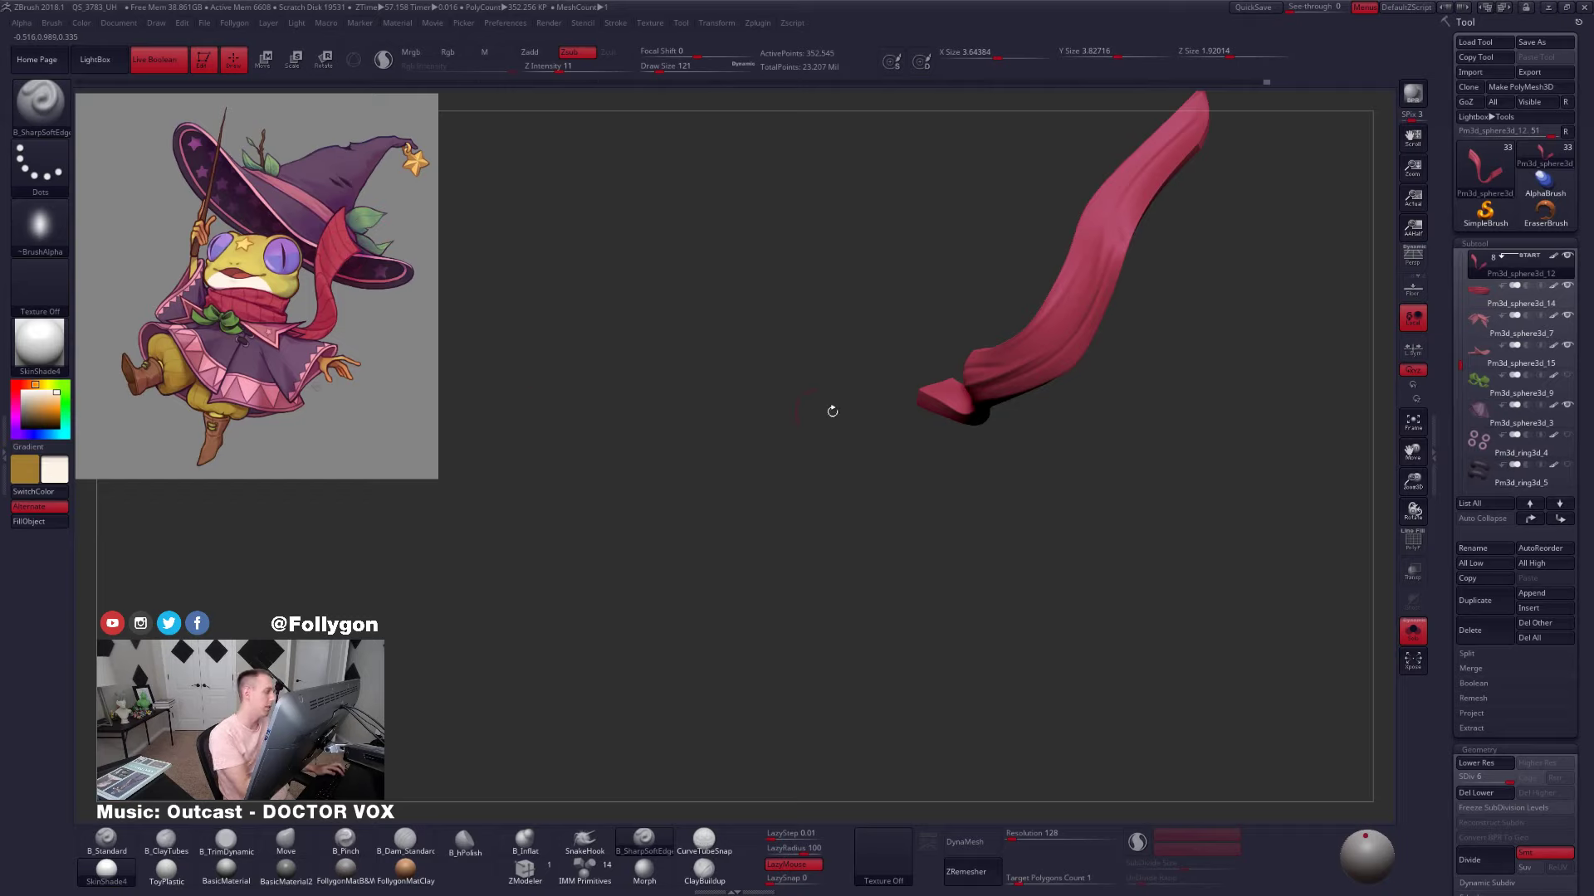
pyautogui.moveTo(1020, 287)
pyautogui.keyDown('alt'); pyautogui.mouseDown(button='right')
pyautogui.moveTo(957, 406)
pyautogui.moveTo(1017, 378)
pyautogui.moveTo(1103, 282)
pyautogui.mouseUp(button='right'); pyautogui.keyUp('alt')
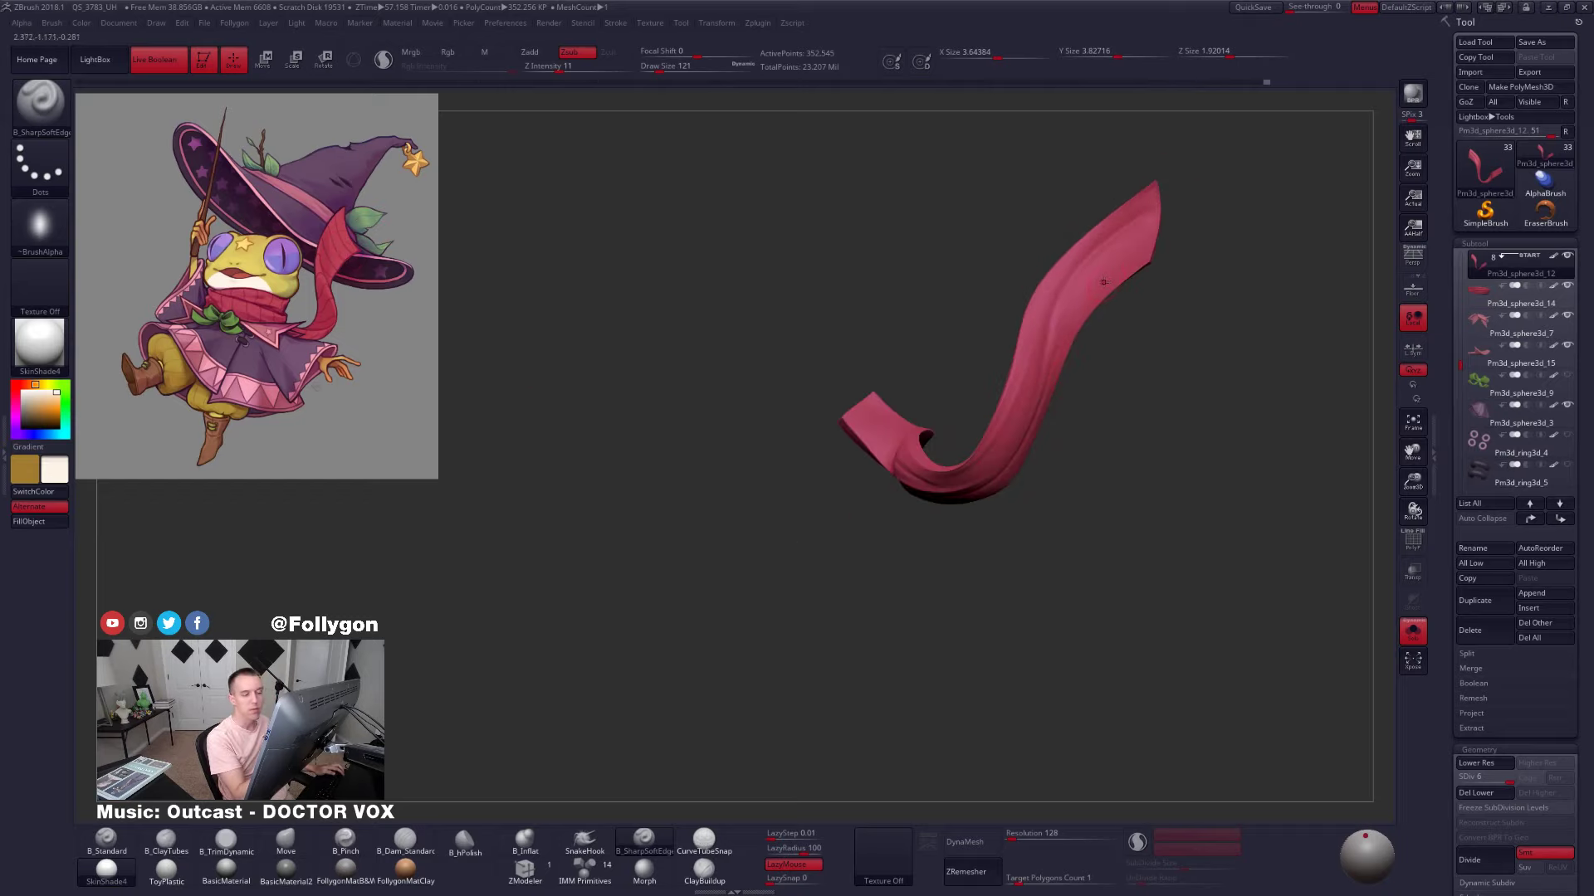
# Carve broad folds into the free end of the scarf's tail with the draw size at 192 and smooth them
pyautogui.press('space')
pyautogui.moveTo(1103, 282); pyautogui.dragTo(1113, 282)
pyautogui.moveTo(1114, 282); pyautogui.dragTo(1141, 242, button='right')
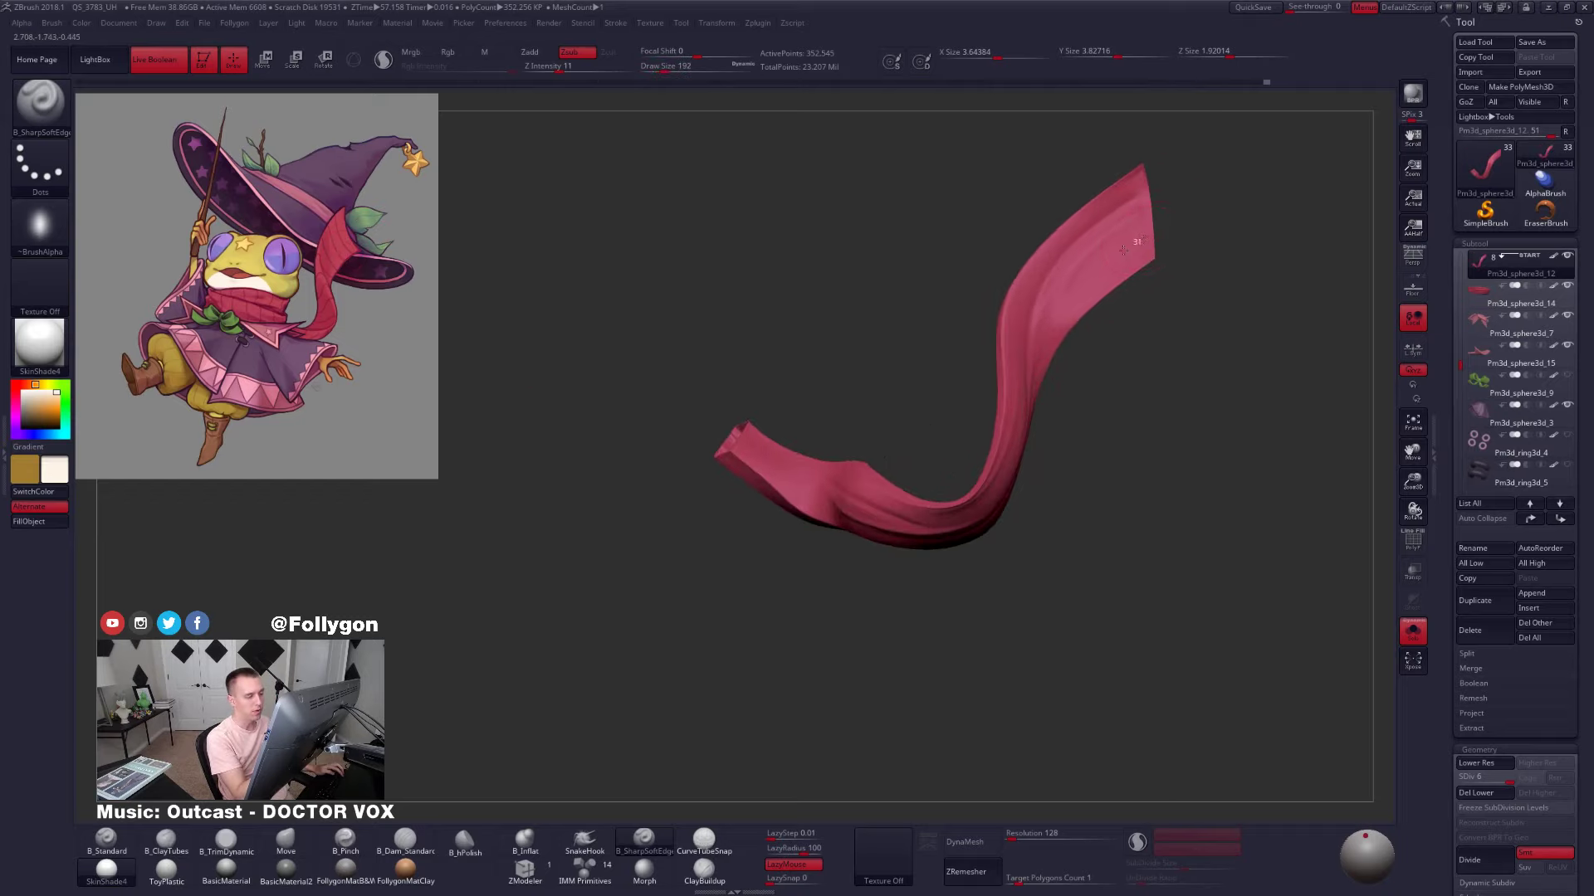
pyautogui.moveTo(1123, 250); pyautogui.dragTo(1079, 277)
pyautogui.moveTo(1112, 262)
pyautogui.mouseDown(button='right')
pyautogui.moveTo(1060, 311)
pyautogui.moveTo(1022, 302)
pyautogui.moveTo(1103, 253)
pyautogui.mouseUp(button='right')
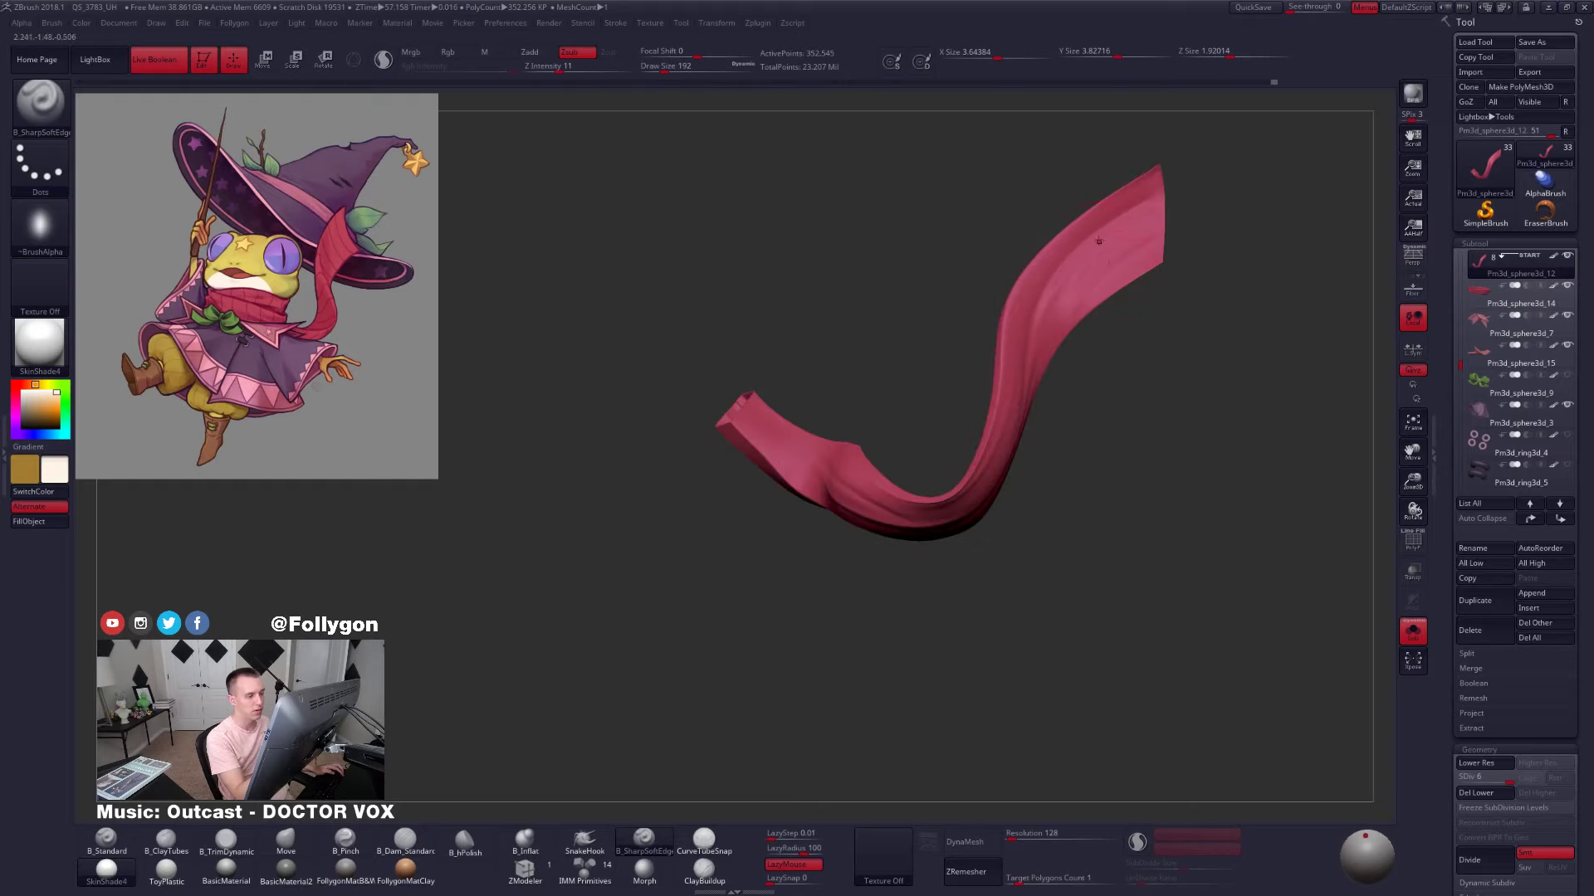
pyautogui.moveTo(1108, 211); pyautogui.dragTo(1033, 281)
pyautogui.moveTo(1095, 274); pyautogui.dragTo(1039, 290, button='right')
pyautogui.keyDown('shift'); pyautogui.moveTo(1079, 259); pyautogui.dragTo(1046, 306); pyautogui.keyUp('shift')
# Carve long creases from the tail's free end down through its middle curve and soften their upper ends
pyautogui.moveTo(1062, 399)
pyautogui.mouseDown(button='right')
pyautogui.moveTo(1015, 380)
pyautogui.moveTo(986, 423)
pyautogui.mouseUp(button='right')
pyautogui.moveTo(1013, 363); pyautogui.dragTo(955, 430)
pyautogui.moveTo(973, 423)
pyautogui.mouseDown(button='right')
pyautogui.moveTo(988, 531)
pyautogui.moveTo(999, 508)
pyautogui.moveTo(961, 422)
pyautogui.moveTo(882, 405)
pyautogui.moveTo(909, 466)
pyautogui.mouseUp(button='right')
pyautogui.moveTo(902, 304); pyautogui.dragTo(963, 237, button='right')
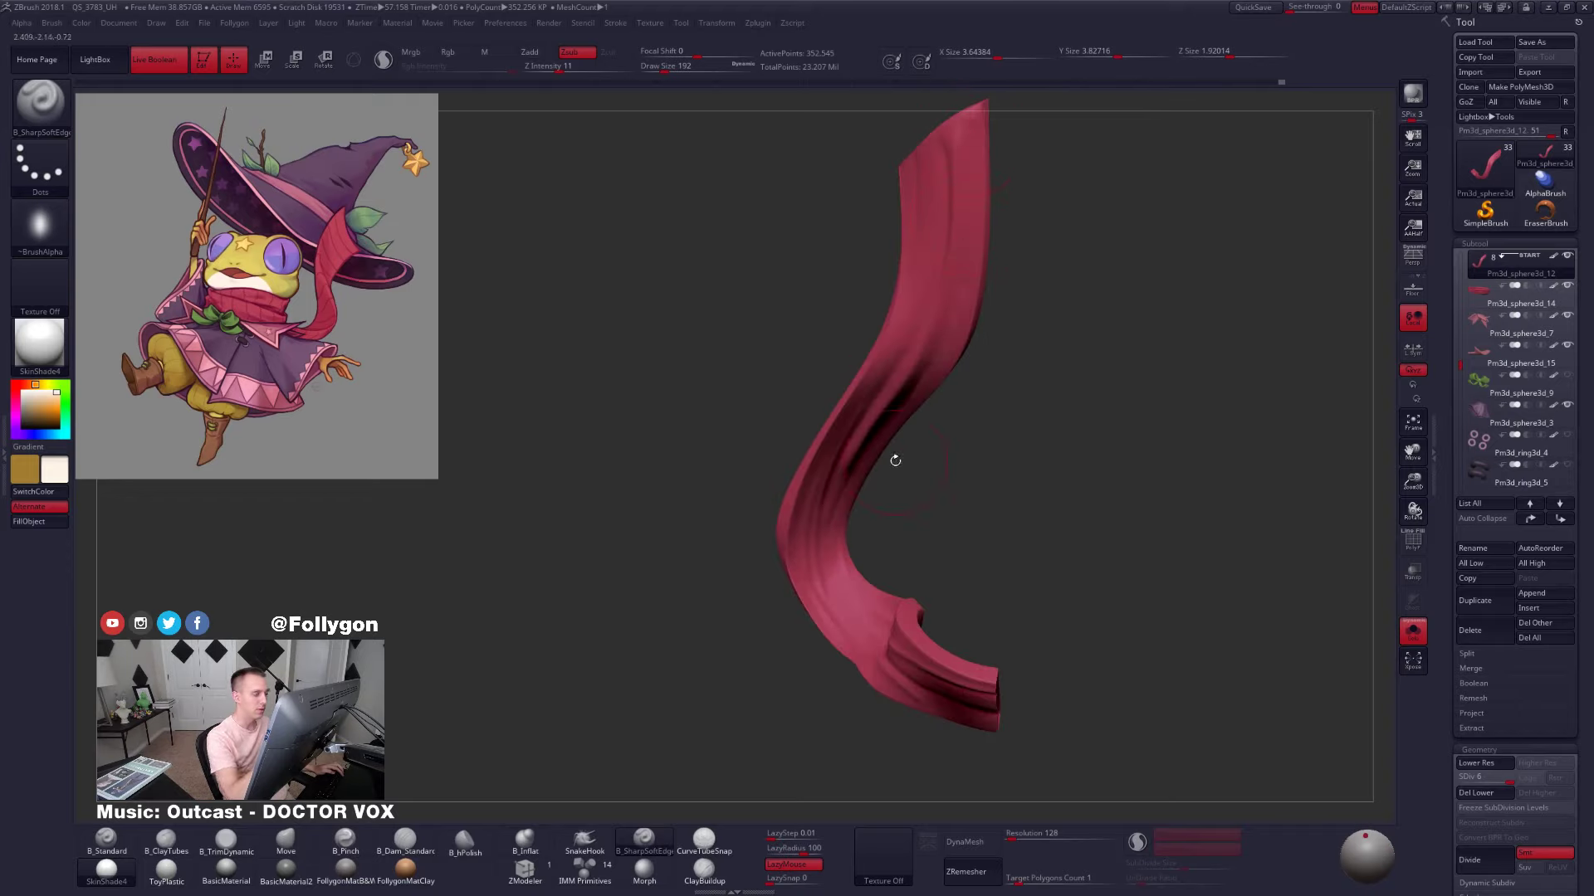
pyautogui.moveTo(894, 460); pyautogui.dragTo(940, 198, button='right')
pyautogui.moveTo(938, 196)
pyautogui.mouseDown()
pyautogui.moveTo(913, 316)
pyautogui.moveTo(818, 493)
pyautogui.mouseUp()
pyautogui.moveTo(880, 357)
pyautogui.mouseDown(button='right')
pyautogui.moveTo(797, 348)
pyautogui.moveTo(881, 332)
pyautogui.moveTo(887, 387)
pyautogui.moveTo(912, 300)
pyautogui.mouseUp(button='right')
pyautogui.keyDown('shift'); pyautogui.moveTo(913, 221); pyautogui.dragTo(921, 274); pyautogui.keyUp('shift')
pyautogui.moveTo(913, 217)
pyautogui.mouseDown(button='right')
pyautogui.moveTo(958, 176)
pyautogui.moveTo(990, 299)
pyautogui.moveTo(1108, 345)
pyautogui.moveTo(1037, 352)
pyautogui.moveTo(1026, 319)
pyautogui.mouseUp(button='right')
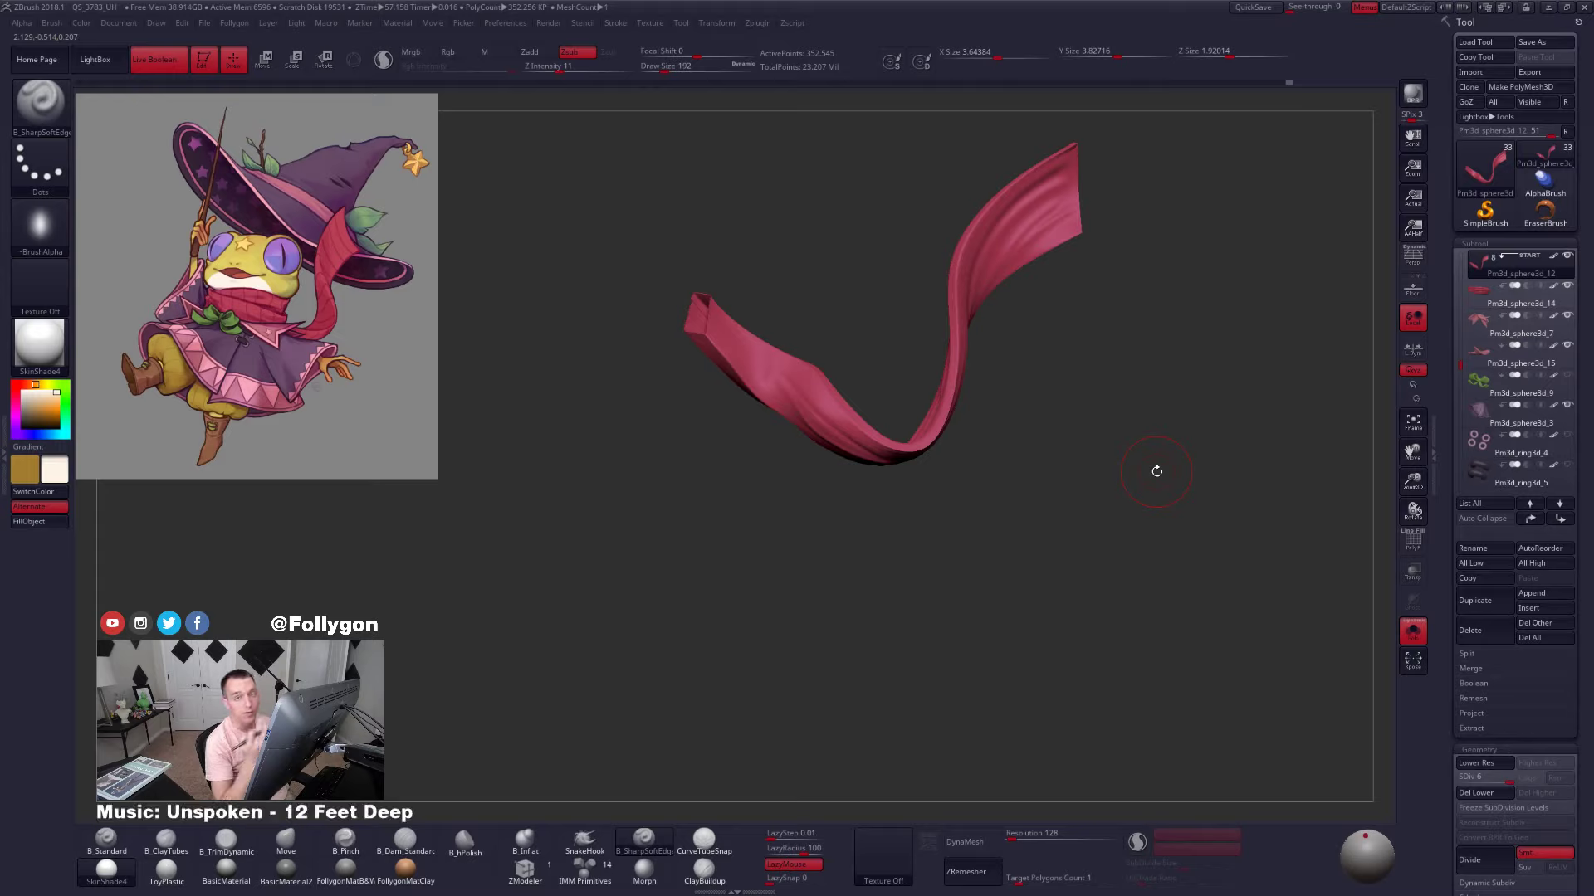
# Unhide the neck wrap and display the whole character with the scarf's wireframe
pyautogui.keyDown('shift'); pyautogui.moveTo(1138, 488); pyautogui.dragTo(1120, 490); pyautogui.keyUp('shift')
pyautogui.keyDown('ctrl'); pyautogui.keyDown('shift'); pyautogui.click(1156, 505); pyautogui.keyUp('shift'); pyautogui.keyUp('ctrl')
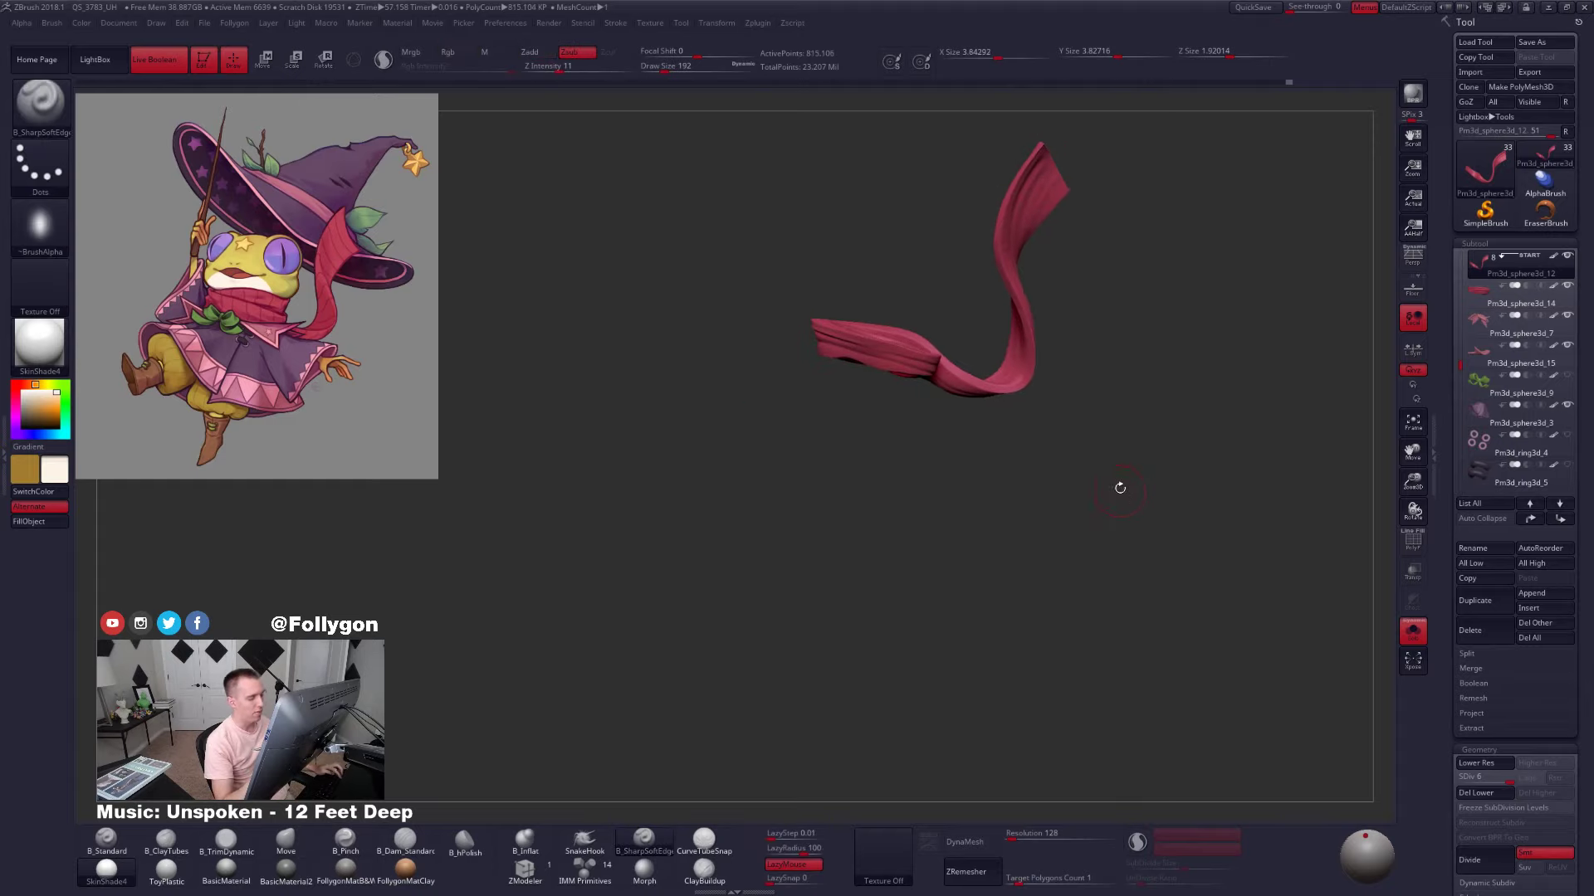
pyautogui.click(1413, 631)
pyautogui.keyDown('alt'); pyautogui.moveTo(1017, 424); pyautogui.dragTo(1050, 444); pyautogui.keyUp('alt')
pyautogui.hotkey('shift', 'f')
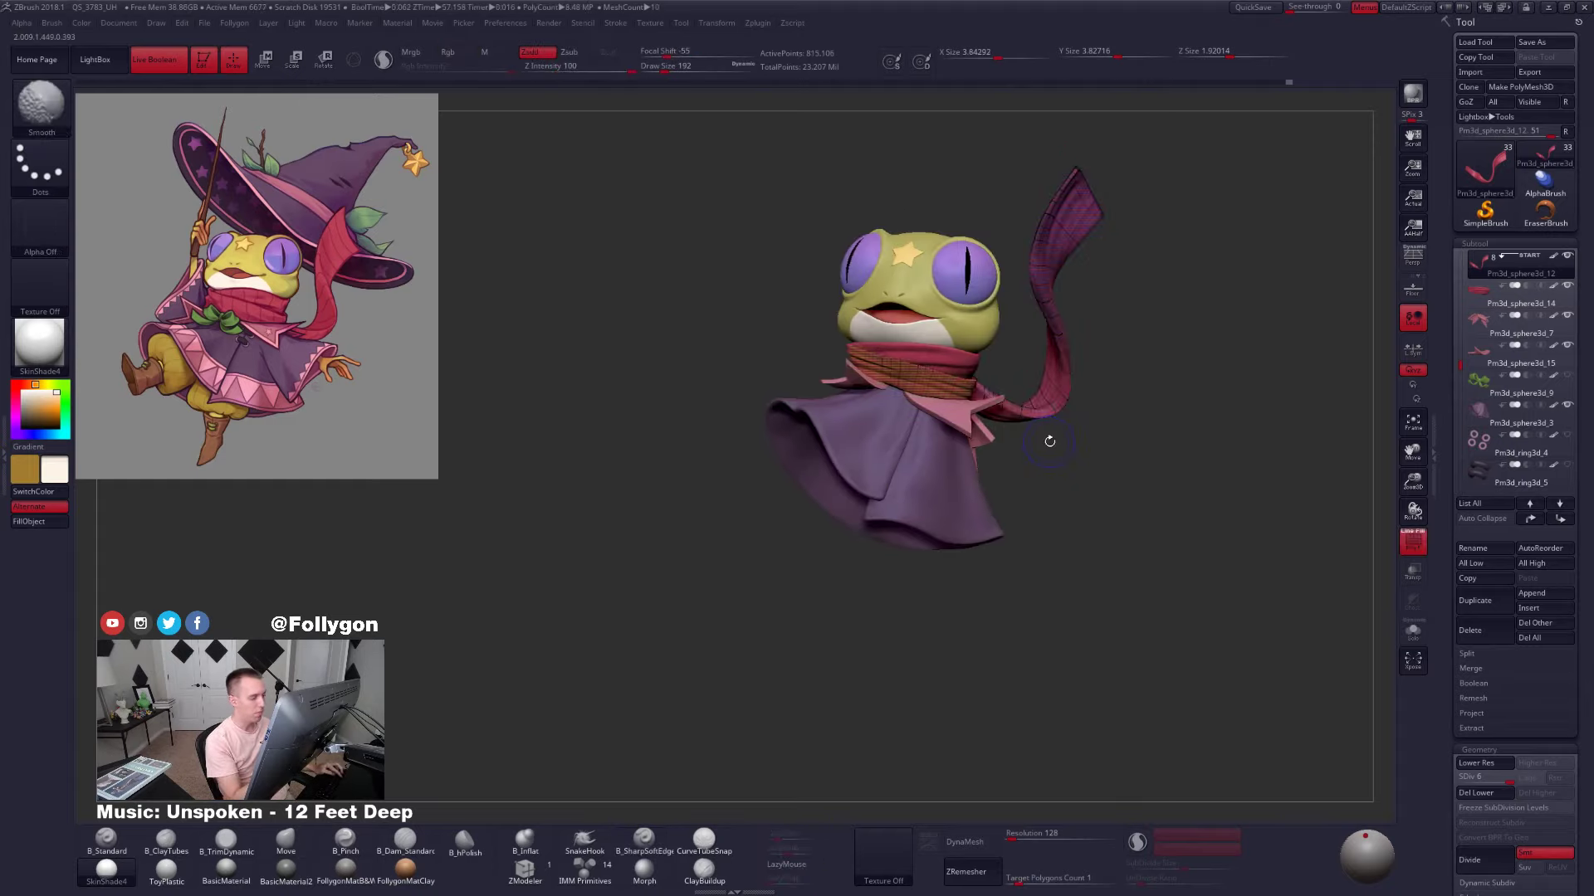
# Check the scarf's wireframe from the lowest subdivision level up to the highest, and turn the wireframe off
pyautogui.hotkey('shift', 'd')
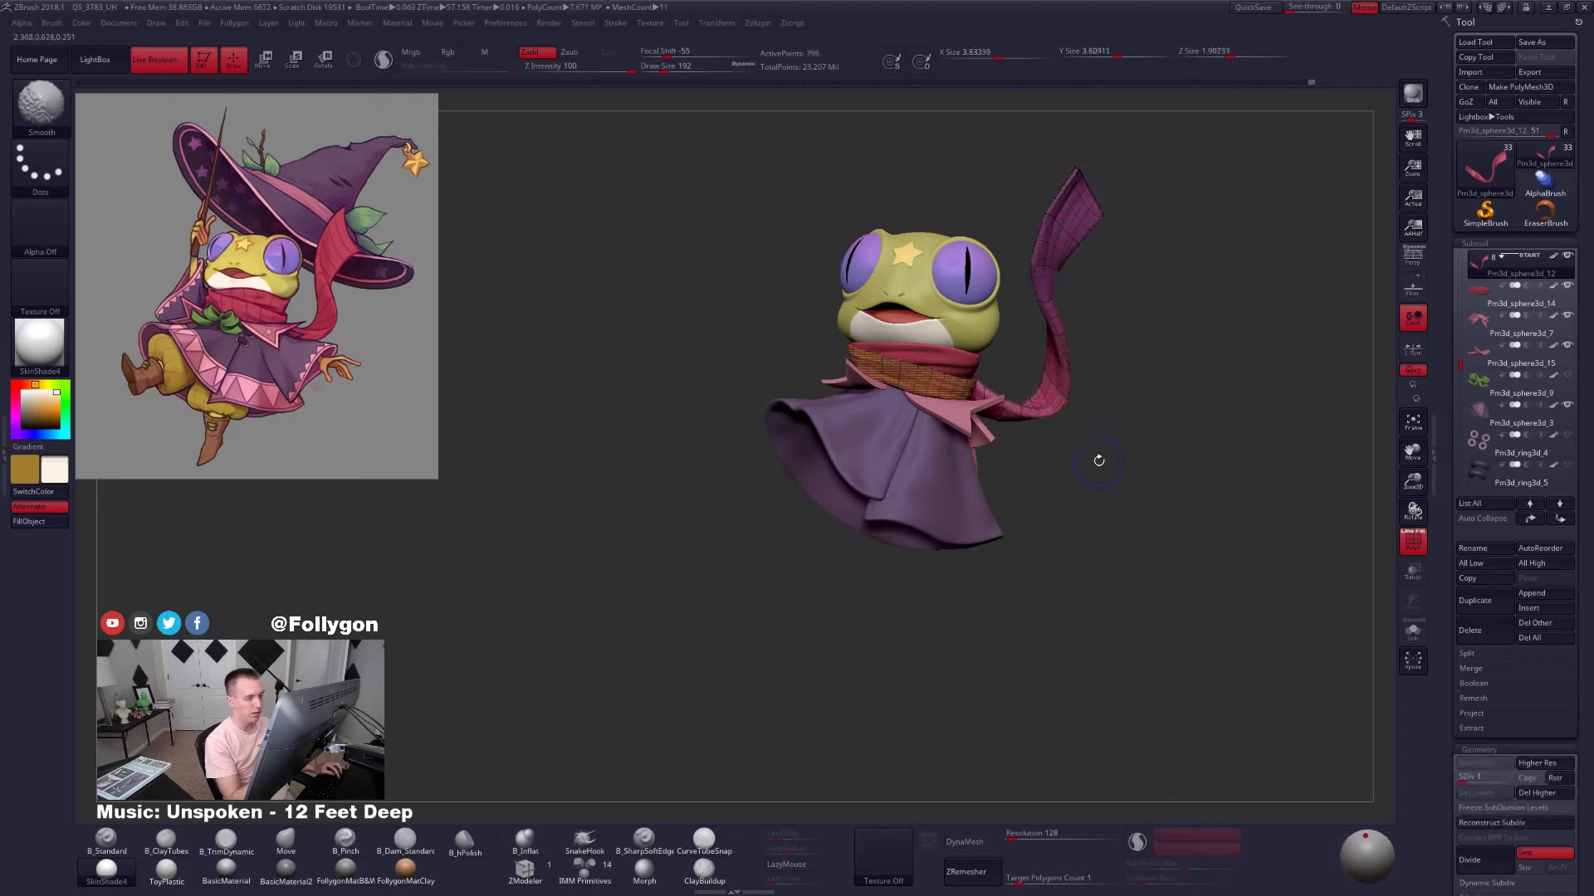
pyautogui.press('d')
pyautogui.press('d')
pyautogui.press('d')
pyautogui.press('d')
pyautogui.press('d')
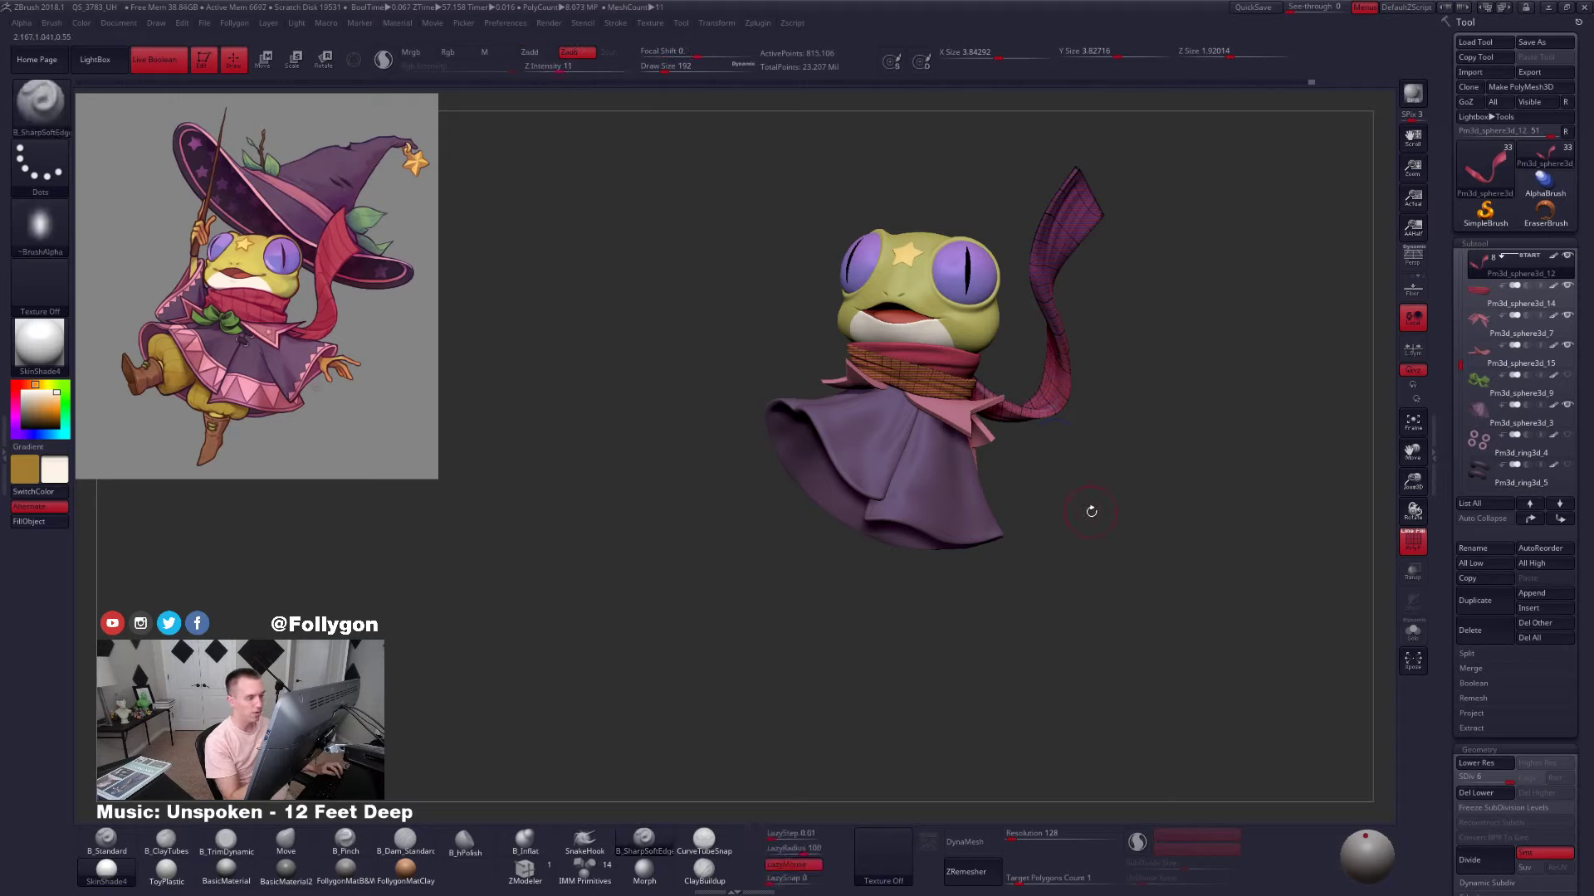
pyautogui.hotkey('shift', 'f')
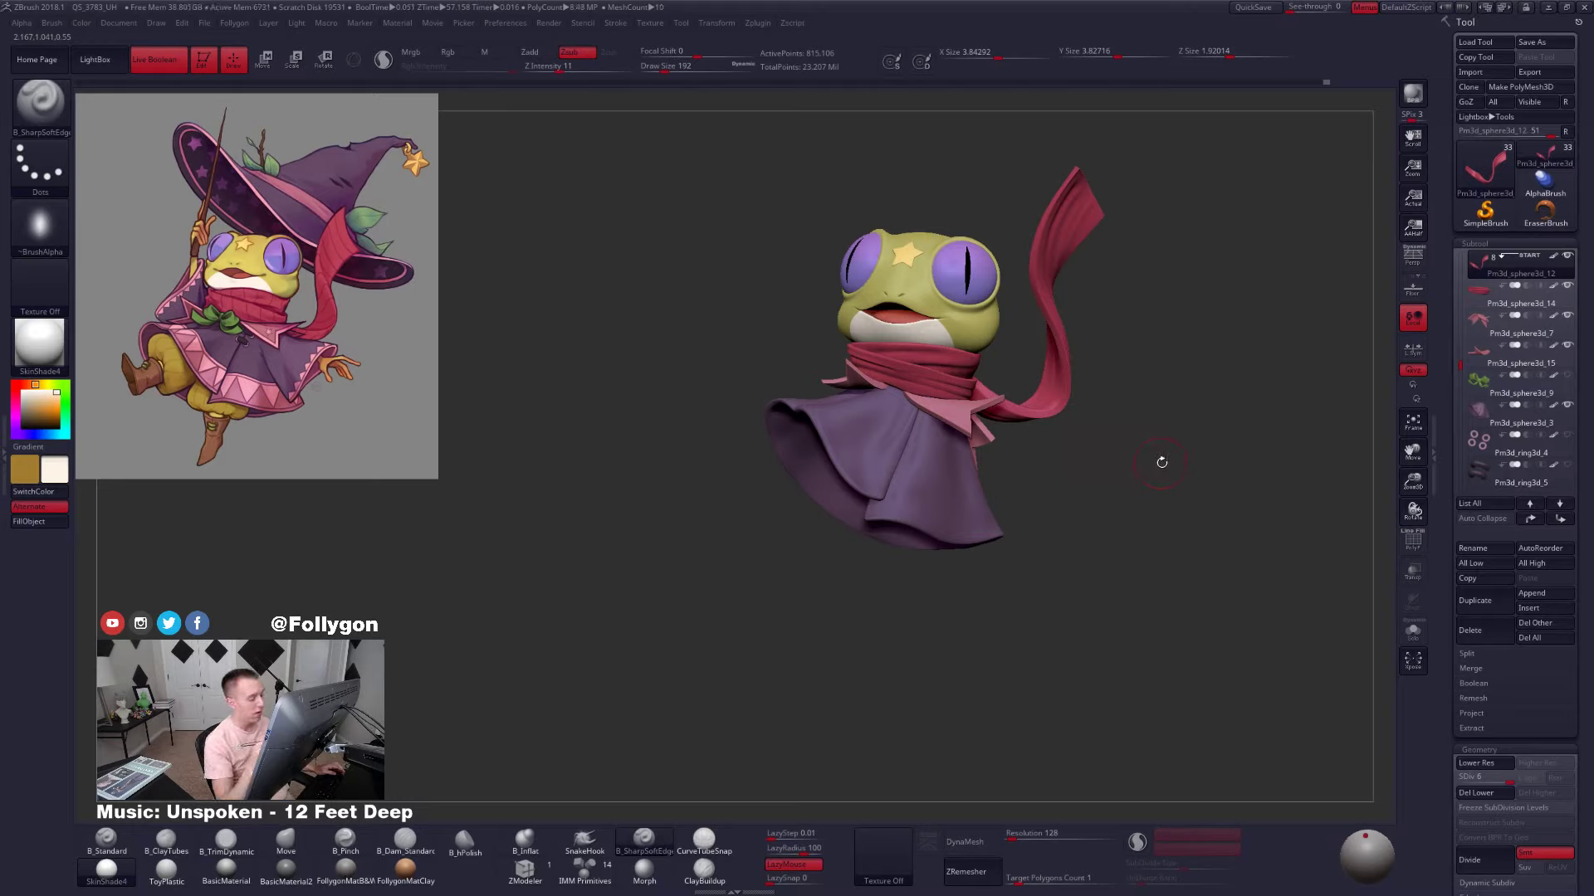
# Isolate the scarf and carve fold creases along the neck wrap with the draw size at 113
pyautogui.hotkey('alt', 's')
pyautogui.moveTo(1069, 486); pyautogui.dragTo(1031, 414)
pyautogui.moveTo(962, 363); pyautogui.dragTo(847, 406)
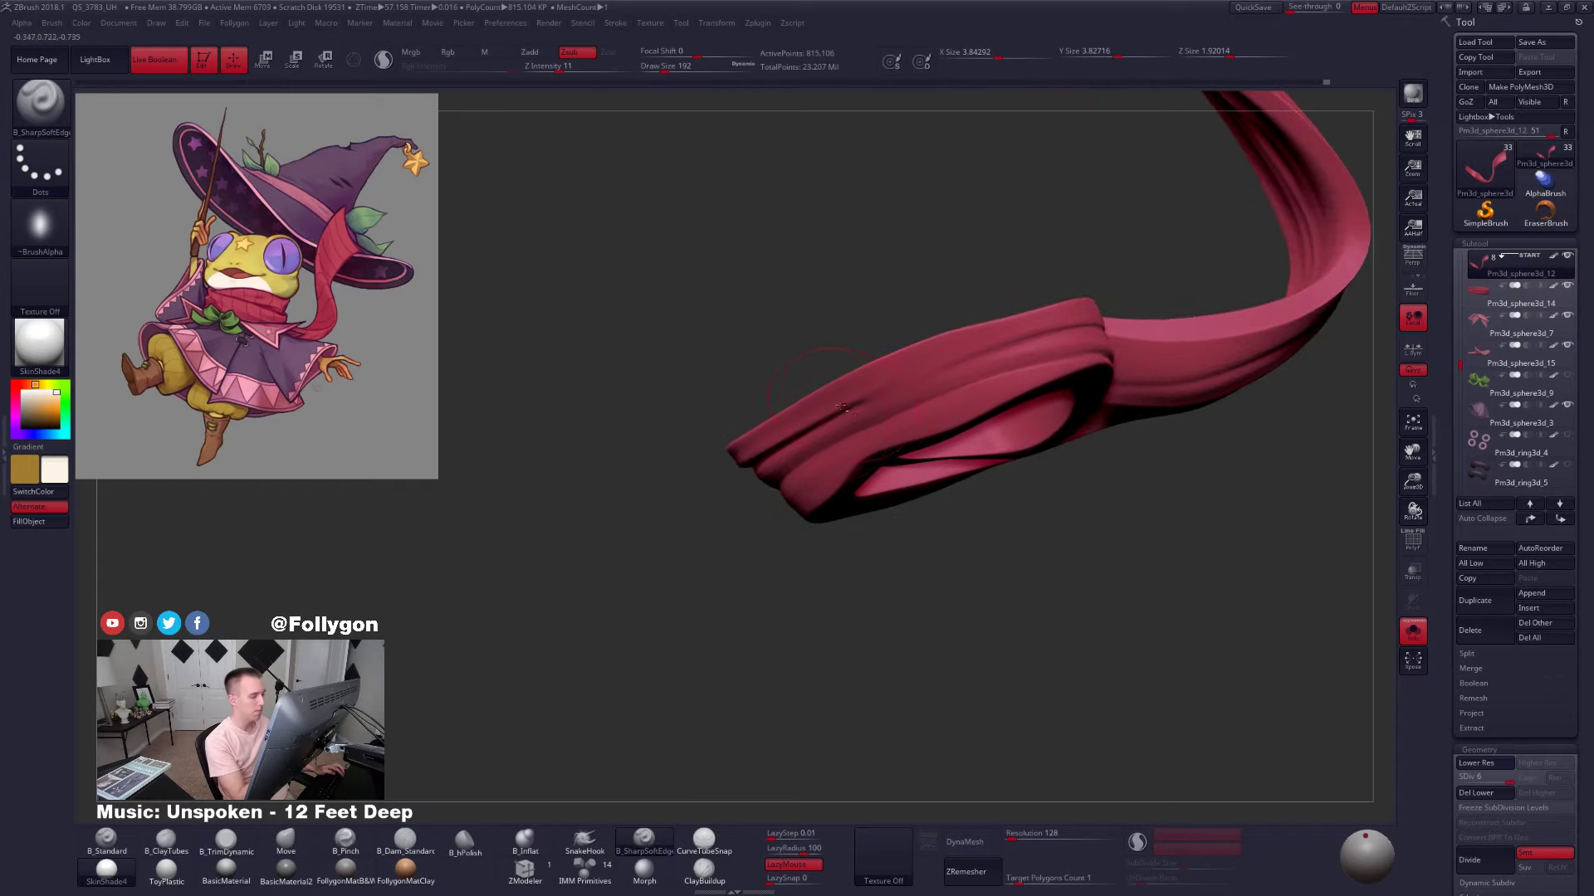
pyautogui.moveTo(969, 347); pyautogui.dragTo(1038, 326)
pyautogui.press('space')
pyautogui.moveTo(1021, 380); pyautogui.dragTo(996, 379)
pyautogui.hotkey('ctrl', 'z')
pyautogui.moveTo(866, 394); pyautogui.dragTo(1180, 300)
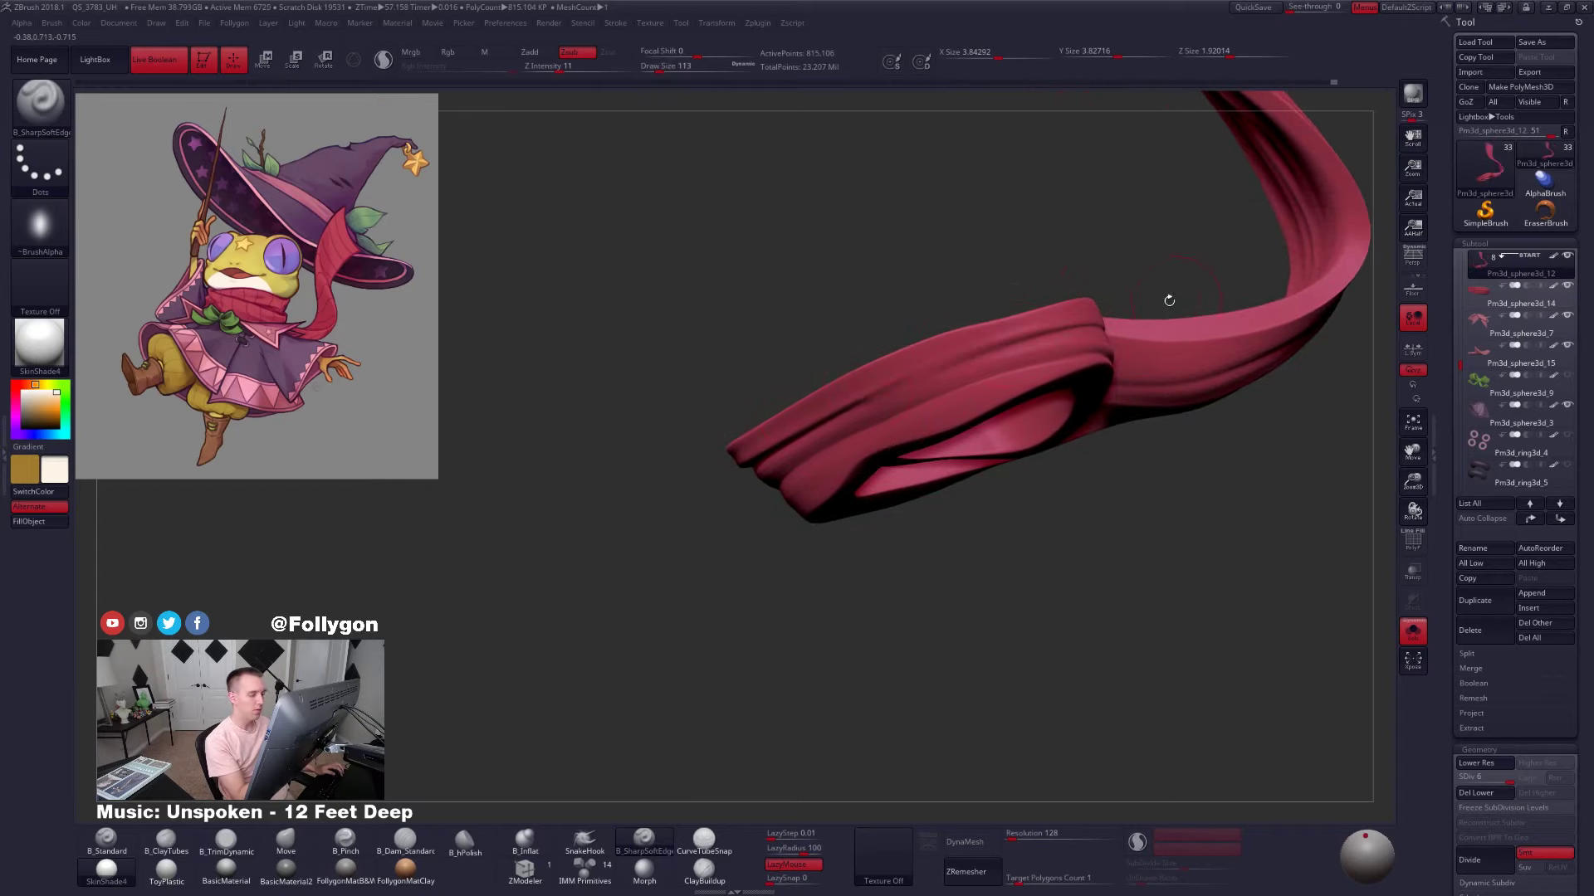
pyautogui.moveTo(1026, 338); pyautogui.dragTo(882, 391)
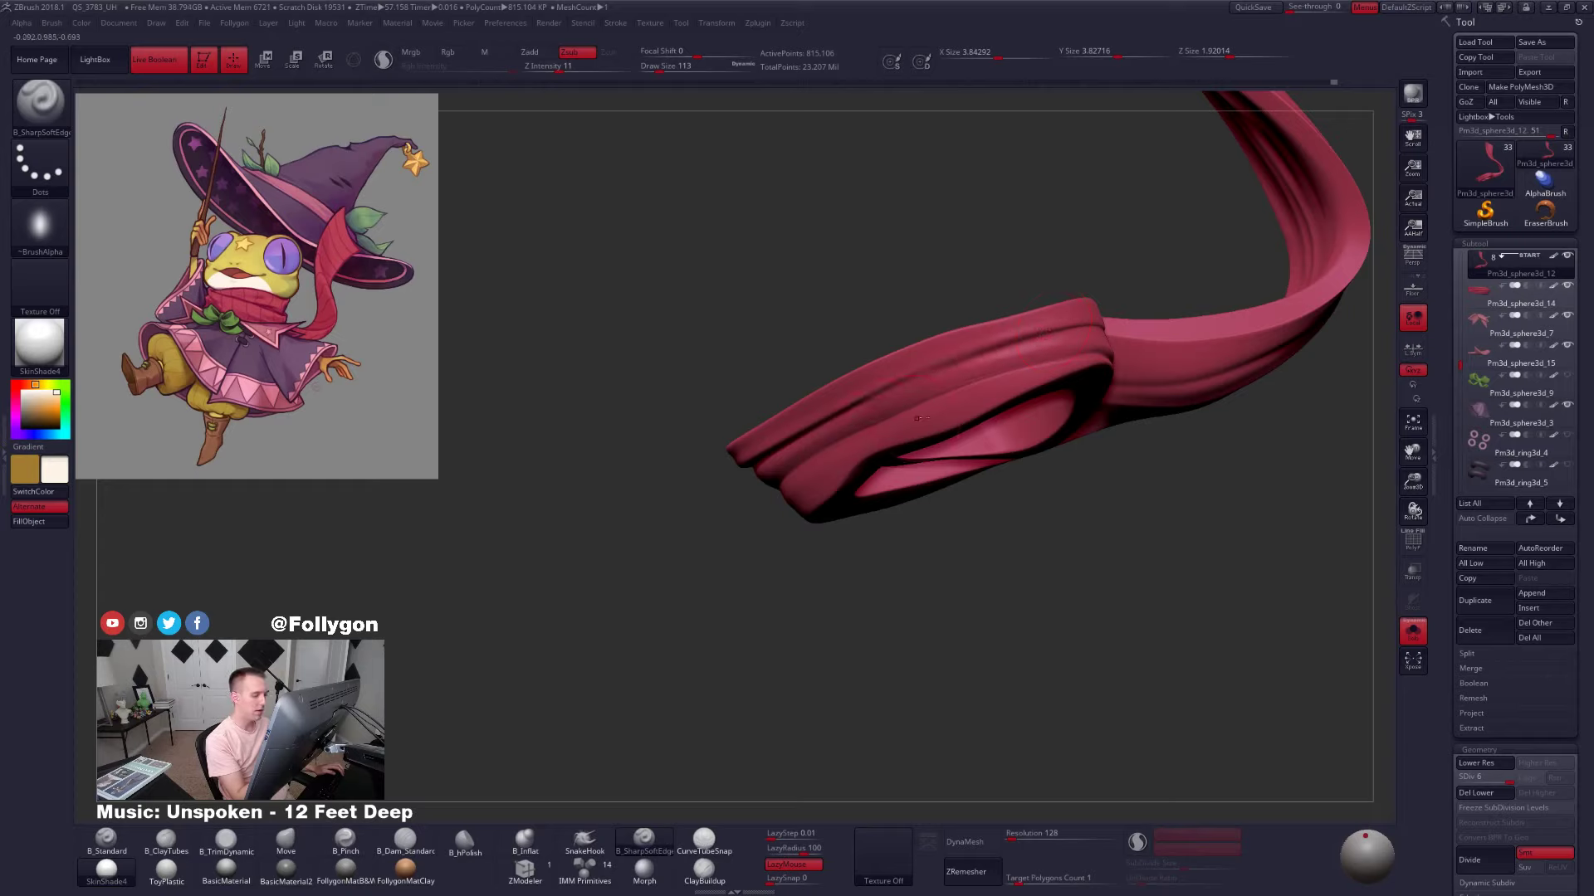
pyautogui.moveTo(996, 490)
pyautogui.keyDown('alt'); pyautogui.mouseDown()
pyautogui.moveTo(988, 357)
pyautogui.moveTo(1014, 442)
pyautogui.moveTo(963, 416)
pyautogui.mouseUp(); pyautogui.keyUp('alt')
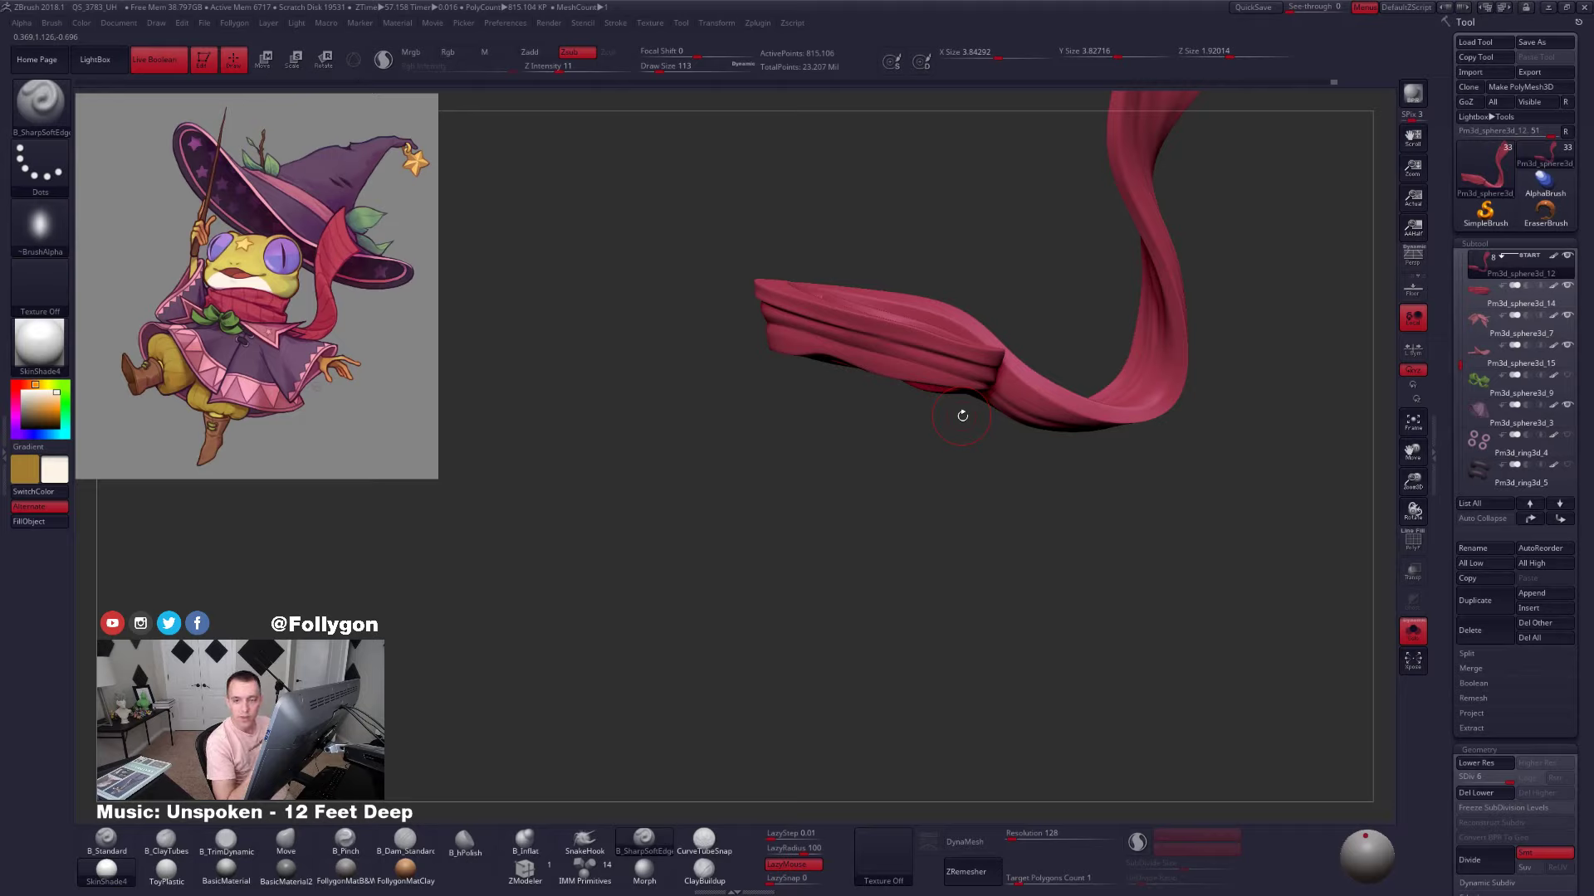
# Check the scarf's folds on the whole character against the reference, and isolate the scarf again
pyautogui.moveTo(1302, 470); pyautogui.dragTo(1159, 506)
pyautogui.hotkey('alt', 's')
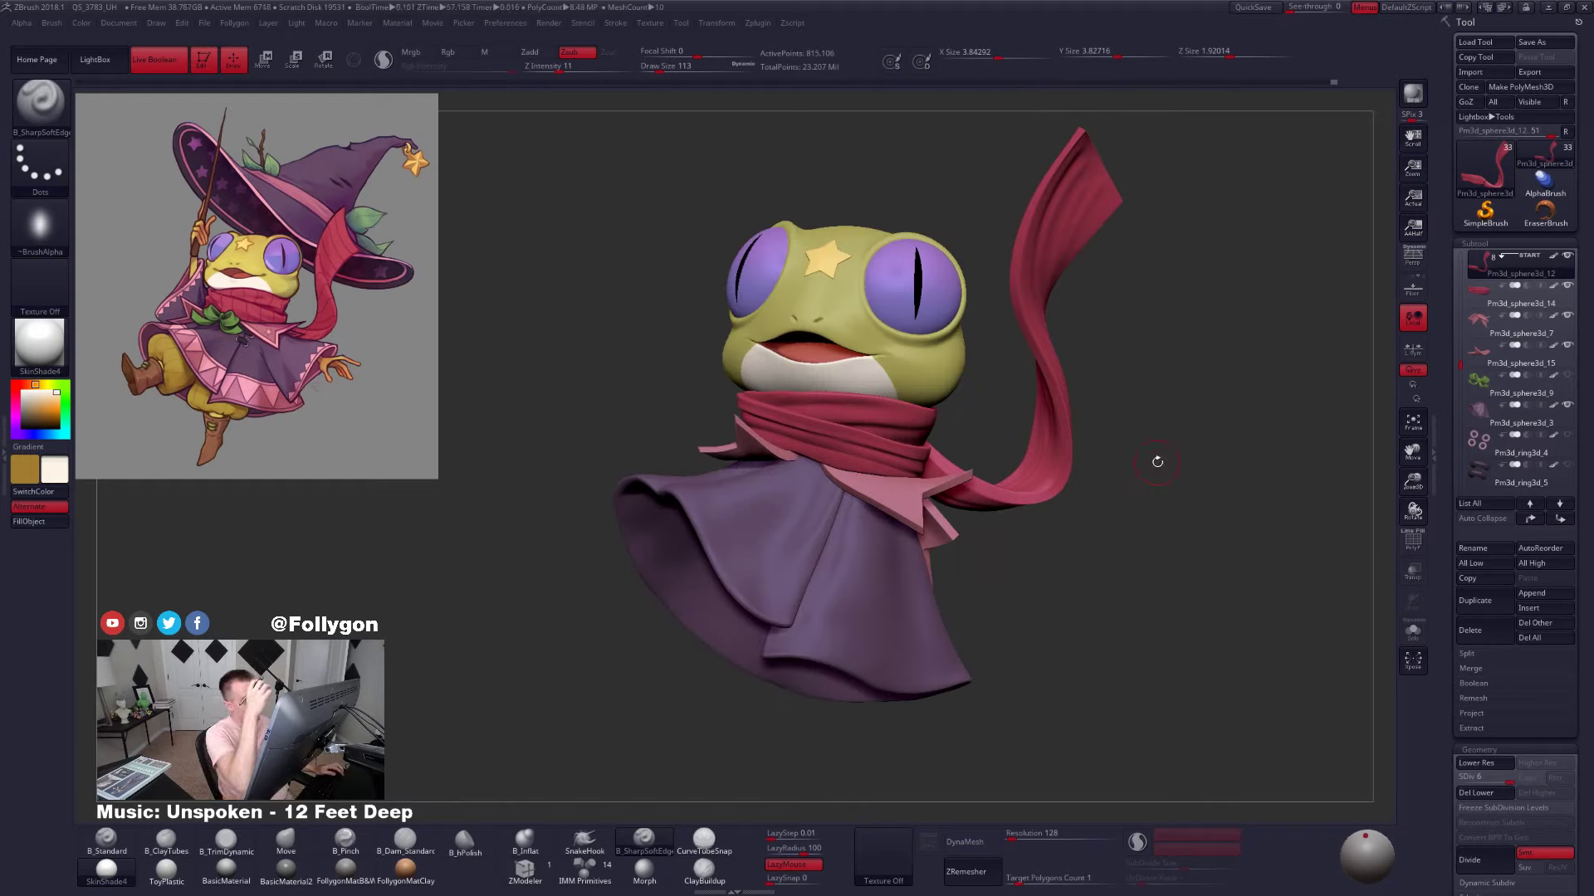
pyautogui.keyDown('alt'); pyautogui.moveTo(1157, 461); pyautogui.dragTo(1072, 505); pyautogui.keyUp('alt')
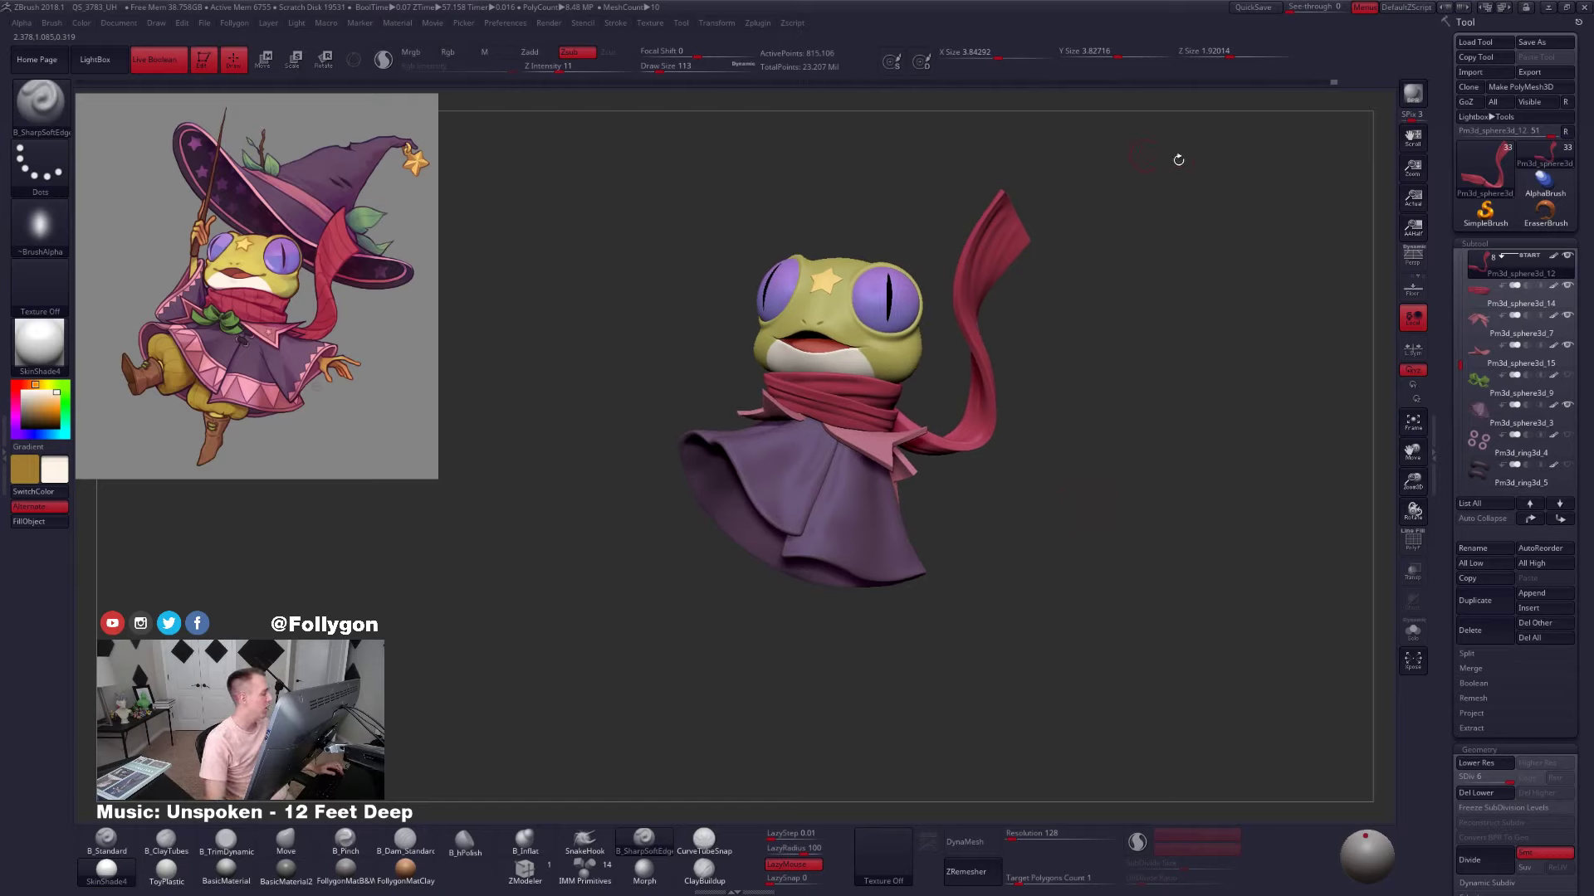
pyautogui.hotkey('ctrl', 'shift', 'f')
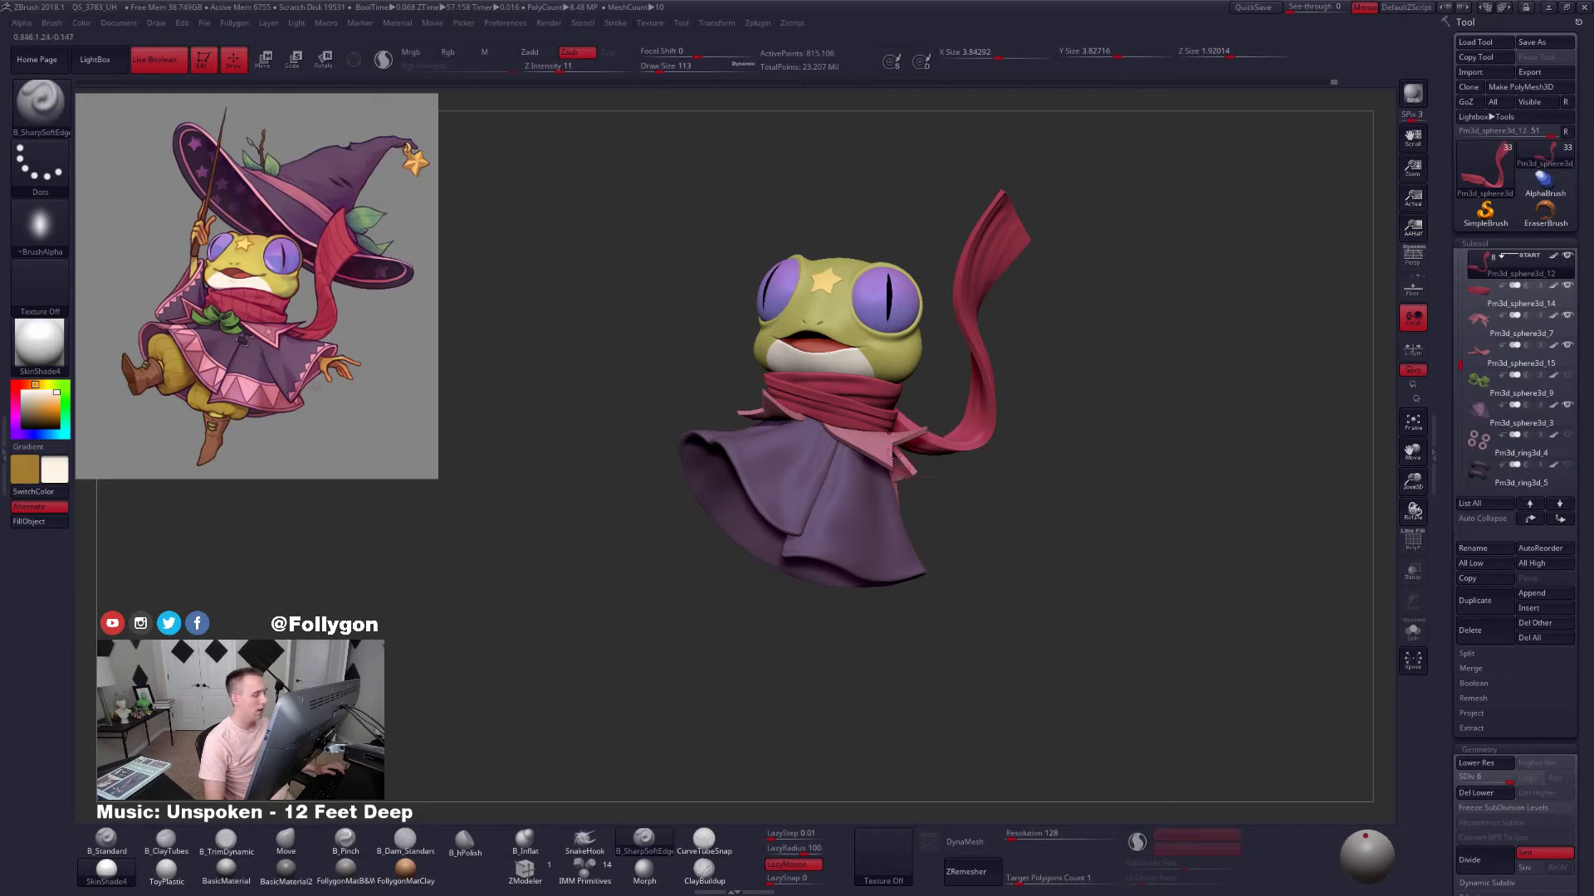
pyautogui.hotkey('alt', 's')
pyautogui.moveTo(1071, 506)
pyautogui.mouseDown()
pyautogui.moveTo(1037, 503)
pyautogui.moveTo(1071, 573)
pyautogui.mouseUp()
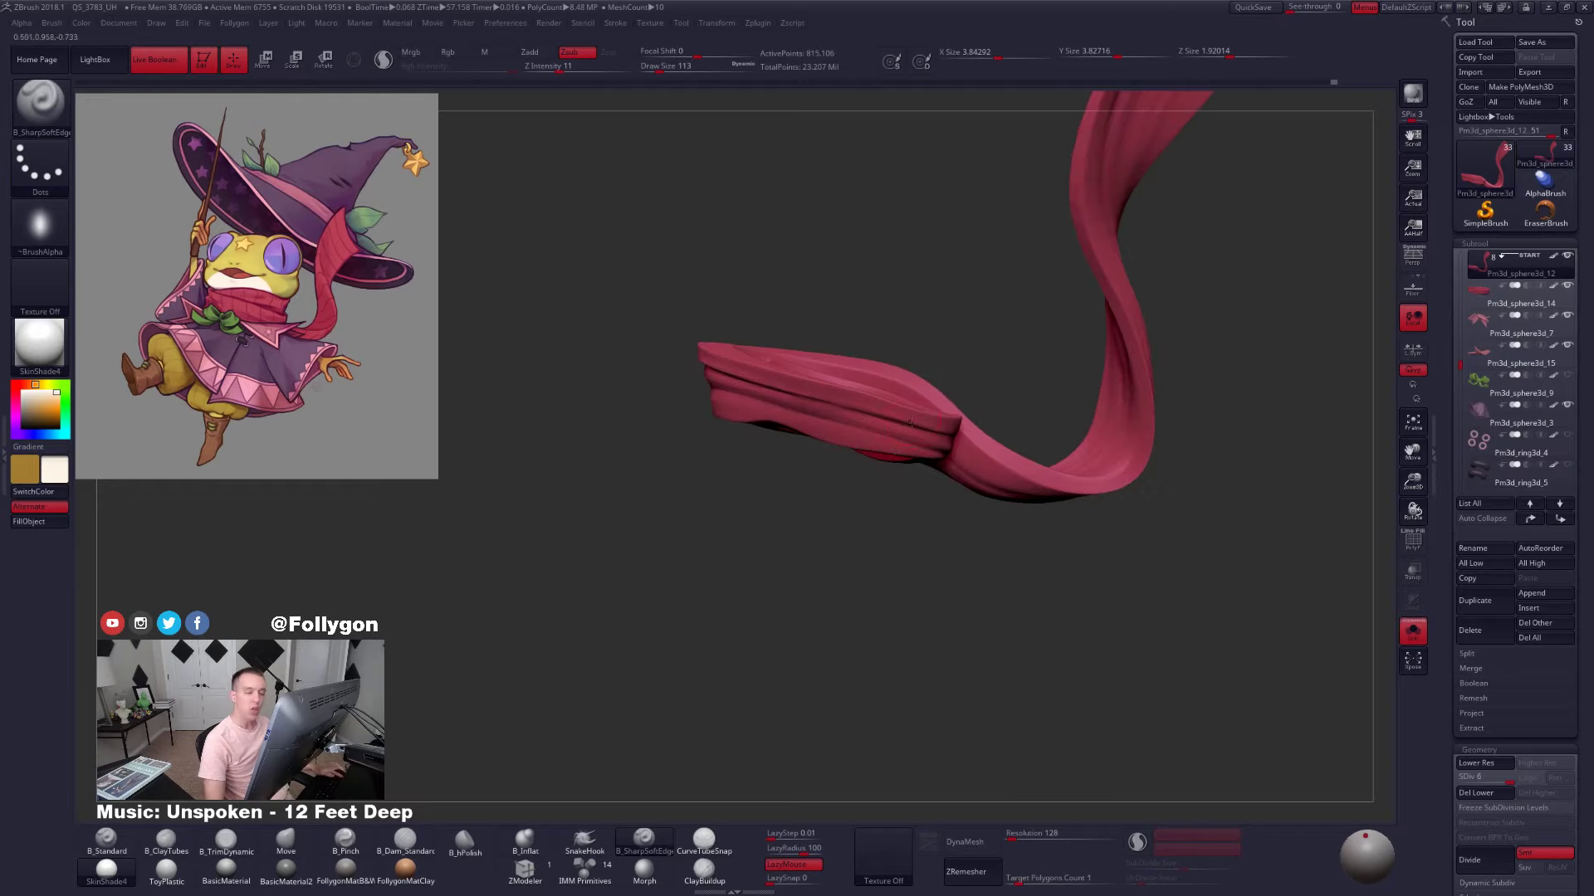
# Switch to the Move brush at draw size 181, lower the scarf to subdivision level 2 and show the whole character
pyautogui.press('b')
pyautogui.press('m')
pyautogui.press('v')
pyautogui.press('space')
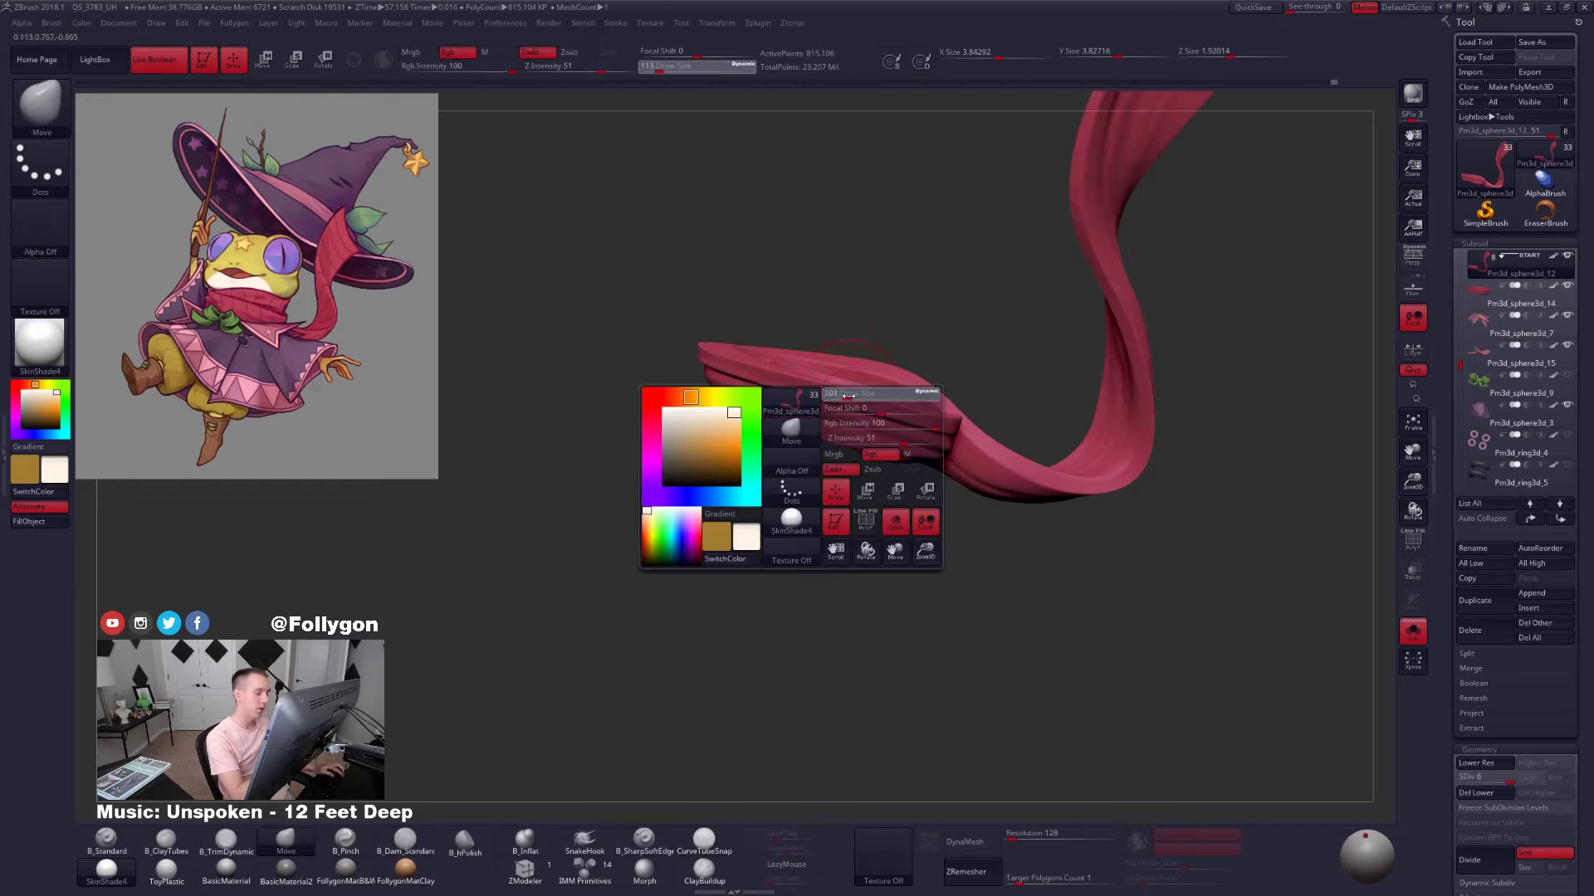
pyautogui.moveTo(838, 594)
pyautogui.mouseDown()
pyautogui.moveTo(830, 548)
pyautogui.moveTo(875, 549)
pyautogui.mouseUp()
pyautogui.press('space')
pyautogui.moveTo(893, 393); pyautogui.dragTo(899, 393)
pyautogui.hotkey('shift', 'd')
pyautogui.hotkey('shift', 'd')
pyautogui.hotkey('shift', 'd')
pyautogui.hotkey('shift', 'd')
pyautogui.hotkey('alt', 's')
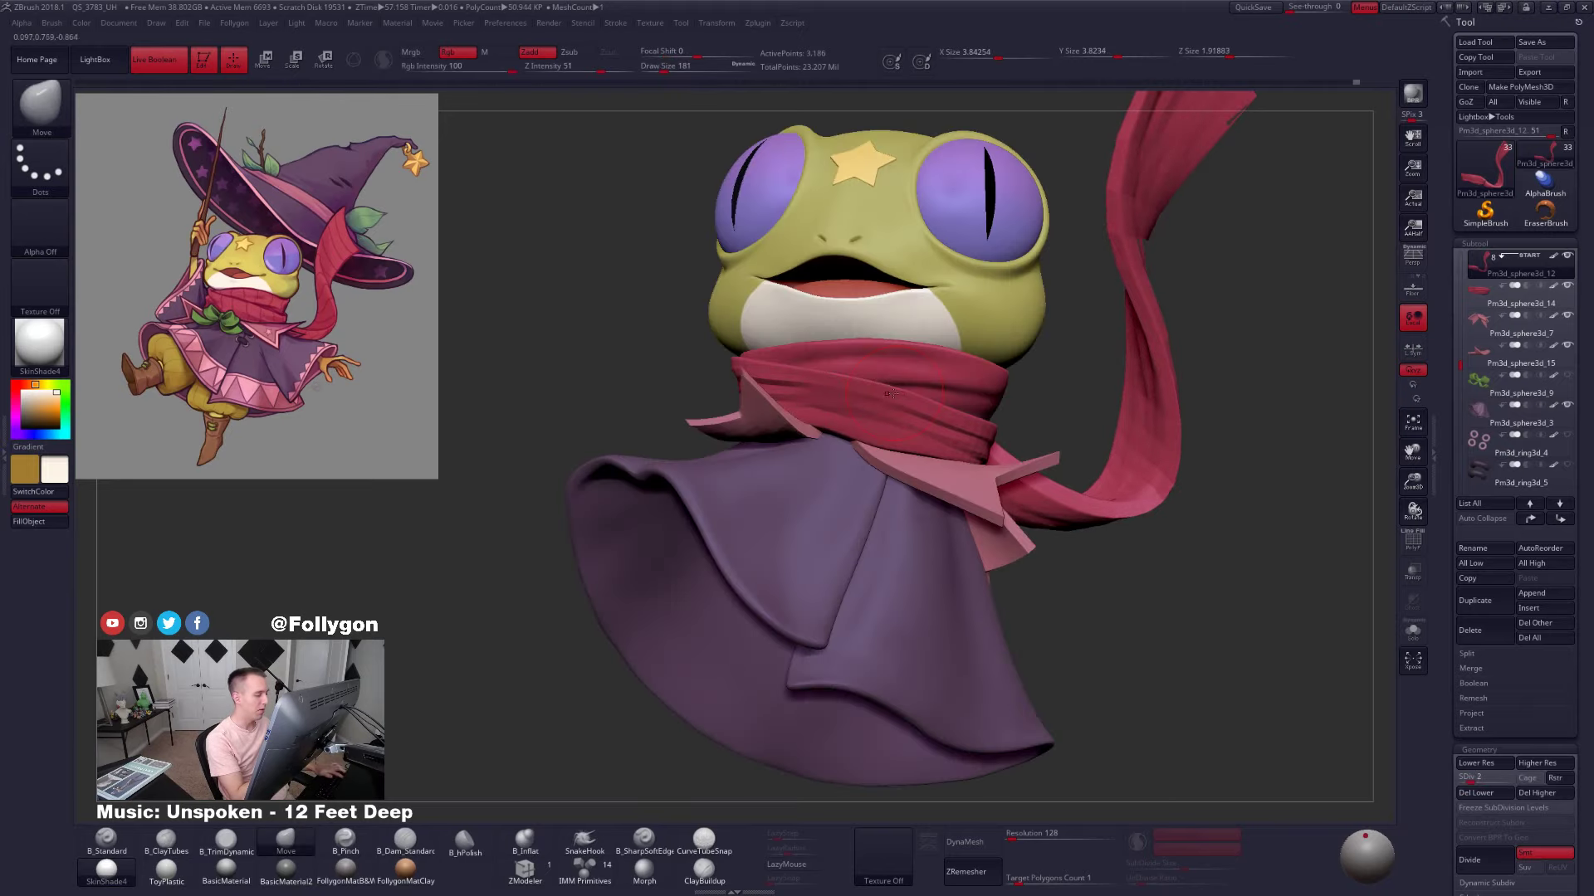
# Adjust the neck wrap's shape around the frog's neck with the Move brush at draw size 239, and raise the subdivision level again
pyautogui.moveTo(886, 399); pyautogui.dragTo(871, 388, button='right')
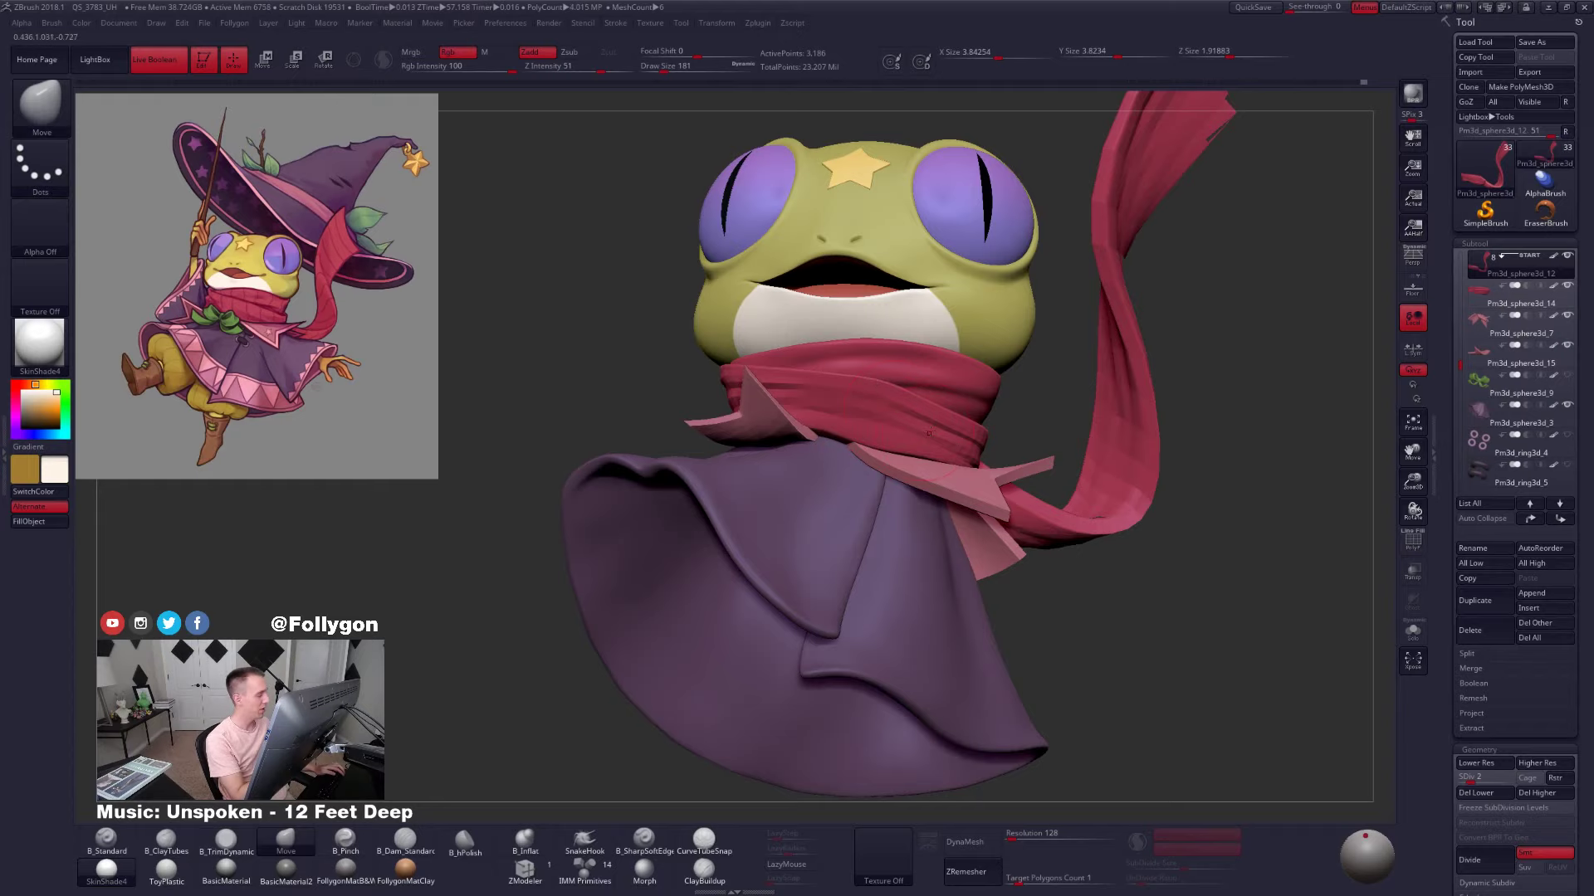
pyautogui.moveTo(953, 443); pyautogui.dragTo(934, 456, button='right')
pyautogui.press('space')
pyautogui.moveTo(985, 434); pyautogui.dragTo(993, 434)
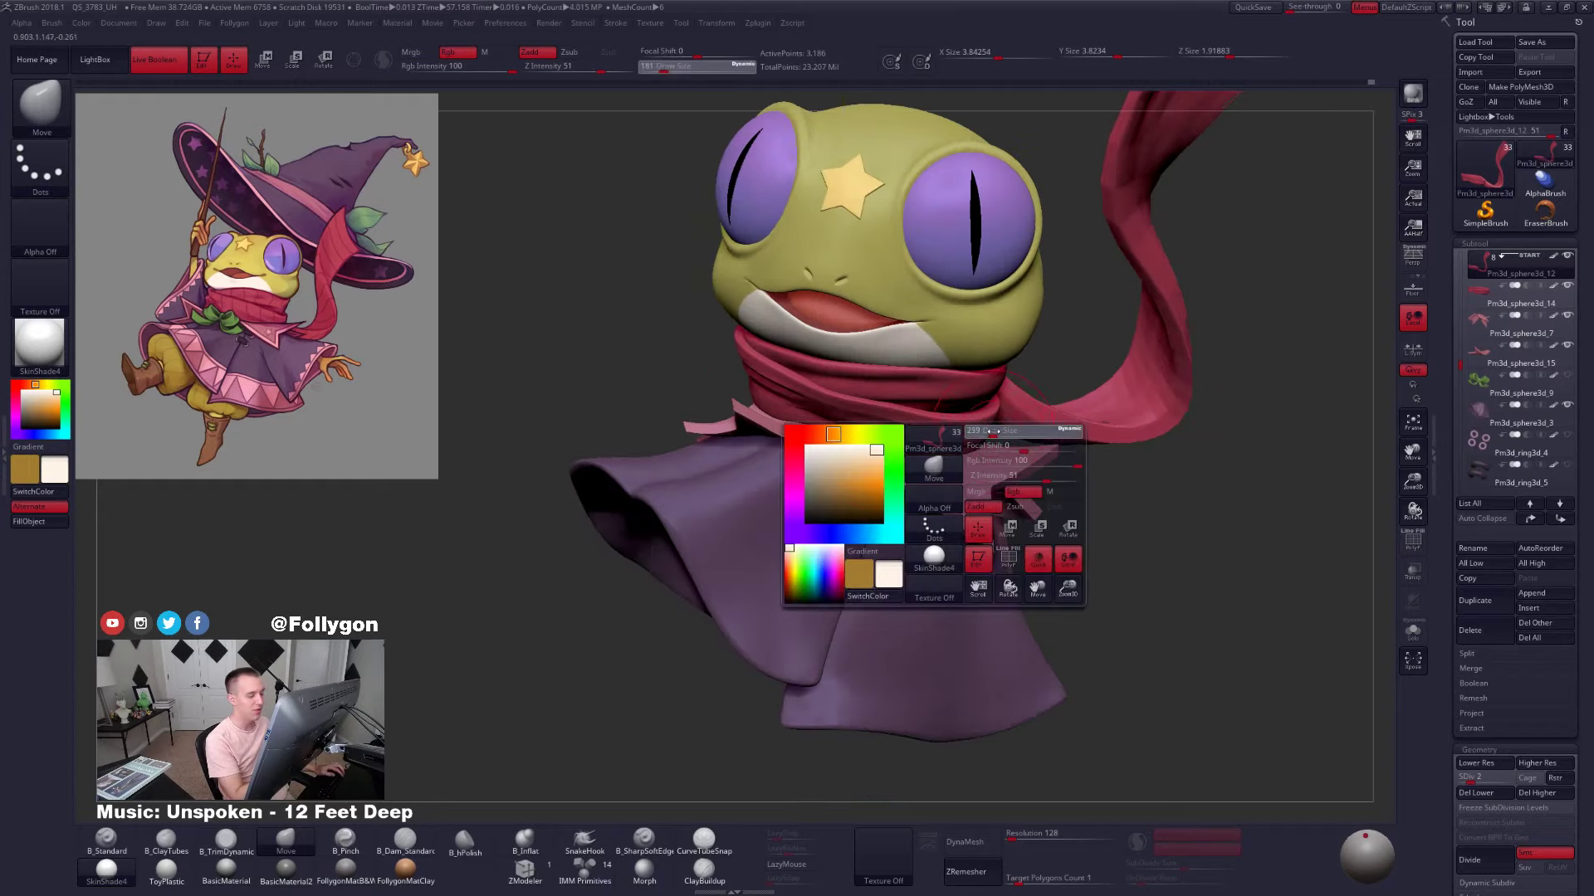
pyautogui.moveTo(1017, 386)
pyautogui.mouseDown(button='right')
pyautogui.moveTo(984, 429)
pyautogui.moveTo(1027, 336)
pyautogui.mouseUp(button='right')
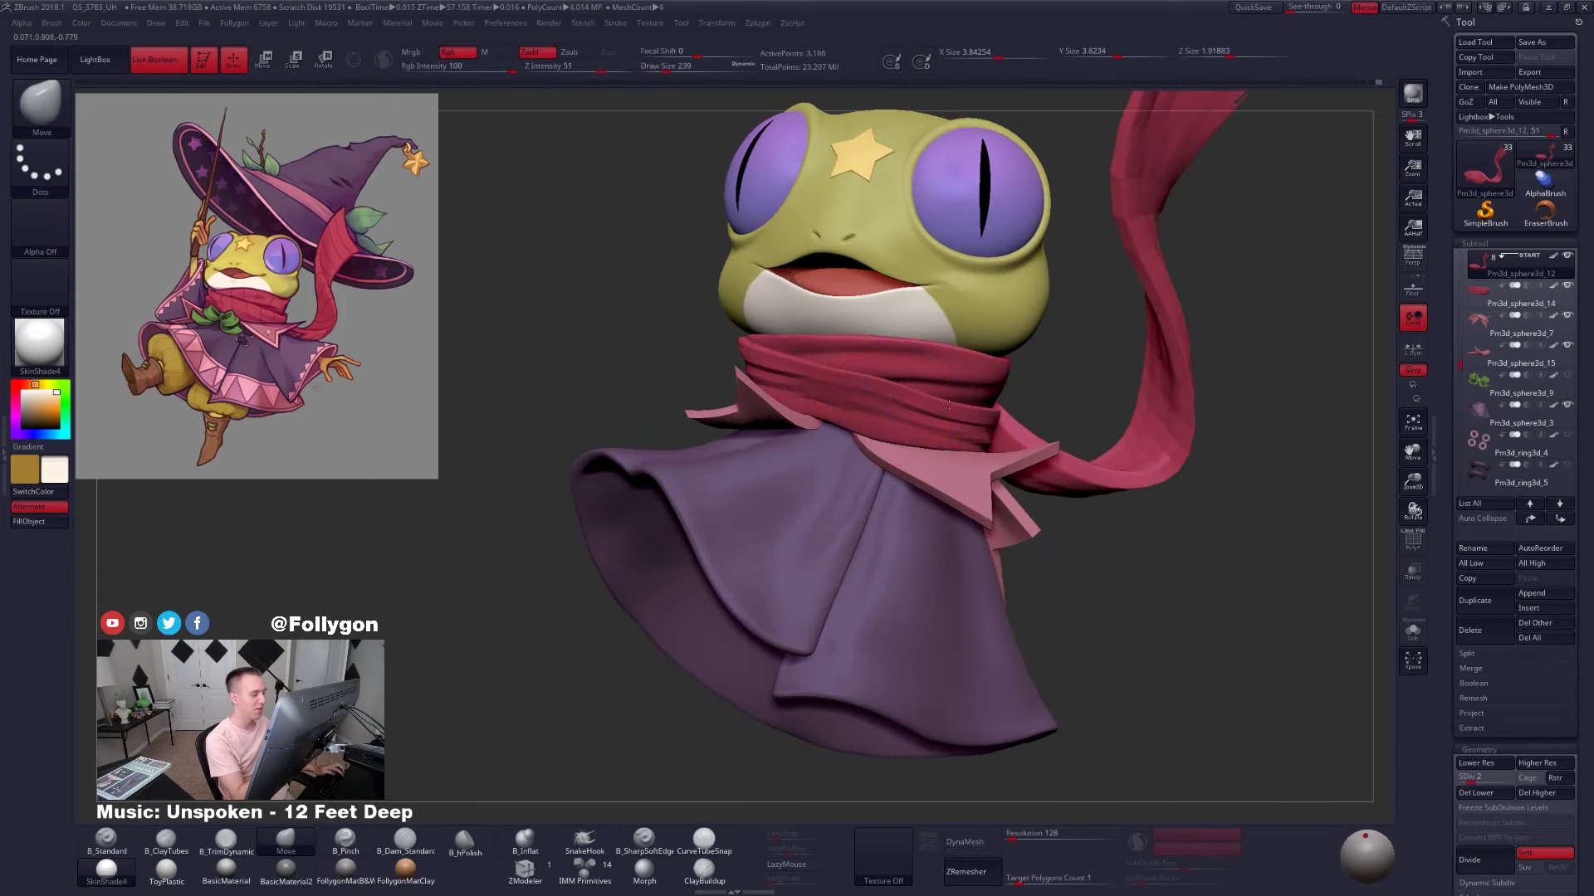
pyautogui.keyDown('alt'); pyautogui.moveTo(859, 409); pyautogui.dragTo(920, 406, button='right'); pyautogui.keyUp('alt')
pyautogui.moveTo(764, 358); pyautogui.dragTo(905, 365, button='right')
pyautogui.moveTo(771, 394)
pyautogui.keyDown('alt'); pyautogui.mouseDown(button='right')
pyautogui.moveTo(862, 409)
pyautogui.moveTo(870, 369)
pyautogui.moveTo(914, 396)
pyautogui.moveTo(872, 365)
pyautogui.mouseUp(button='right'); pyautogui.keyUp('alt')
pyautogui.moveTo(846, 390); pyautogui.dragTo(923, 390, button='right')
pyautogui.press('d')
pyautogui.press('d')
# Isolate the scarf and delete its lower subdivision levels, checking the wireframe
pyautogui.hotkey('alt', 's')
pyautogui.hotkey('shift', 'f')
pyautogui.moveTo(1046, 415); pyautogui.dragTo(1043, 526, button='right')
pyautogui.click(1477, 793)
pyautogui.moveTo(1206, 640); pyautogui.dragTo(1245, 660, button='right')
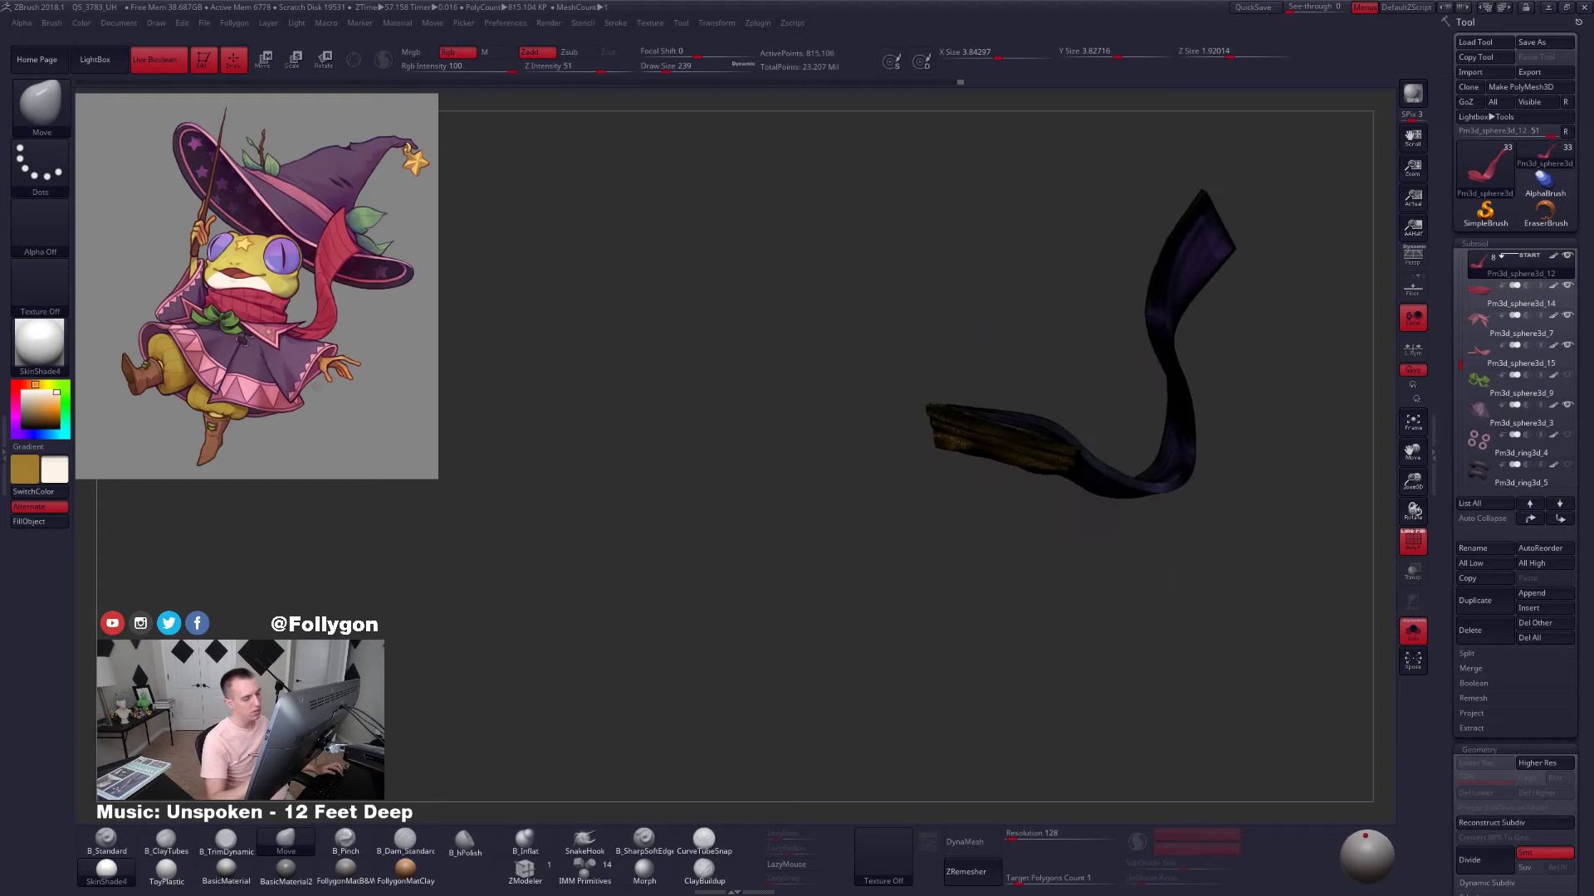
pyautogui.keyDown('alt'); pyautogui.moveTo(1176, 610); pyautogui.dragTo(1099, 548, button='right'); pyautogui.keyUp('alt')
pyautogui.hotkey('shift', 'f')
# Hide the scarf's tail with SelectRect and split it from the neck wrap into its own subtool
pyautogui.keyDown('ctrl'); pyautogui.keyDown('shift'); pyautogui.click(1069, 420); pyautogui.keyUp('shift'); pyautogui.keyUp('ctrl')
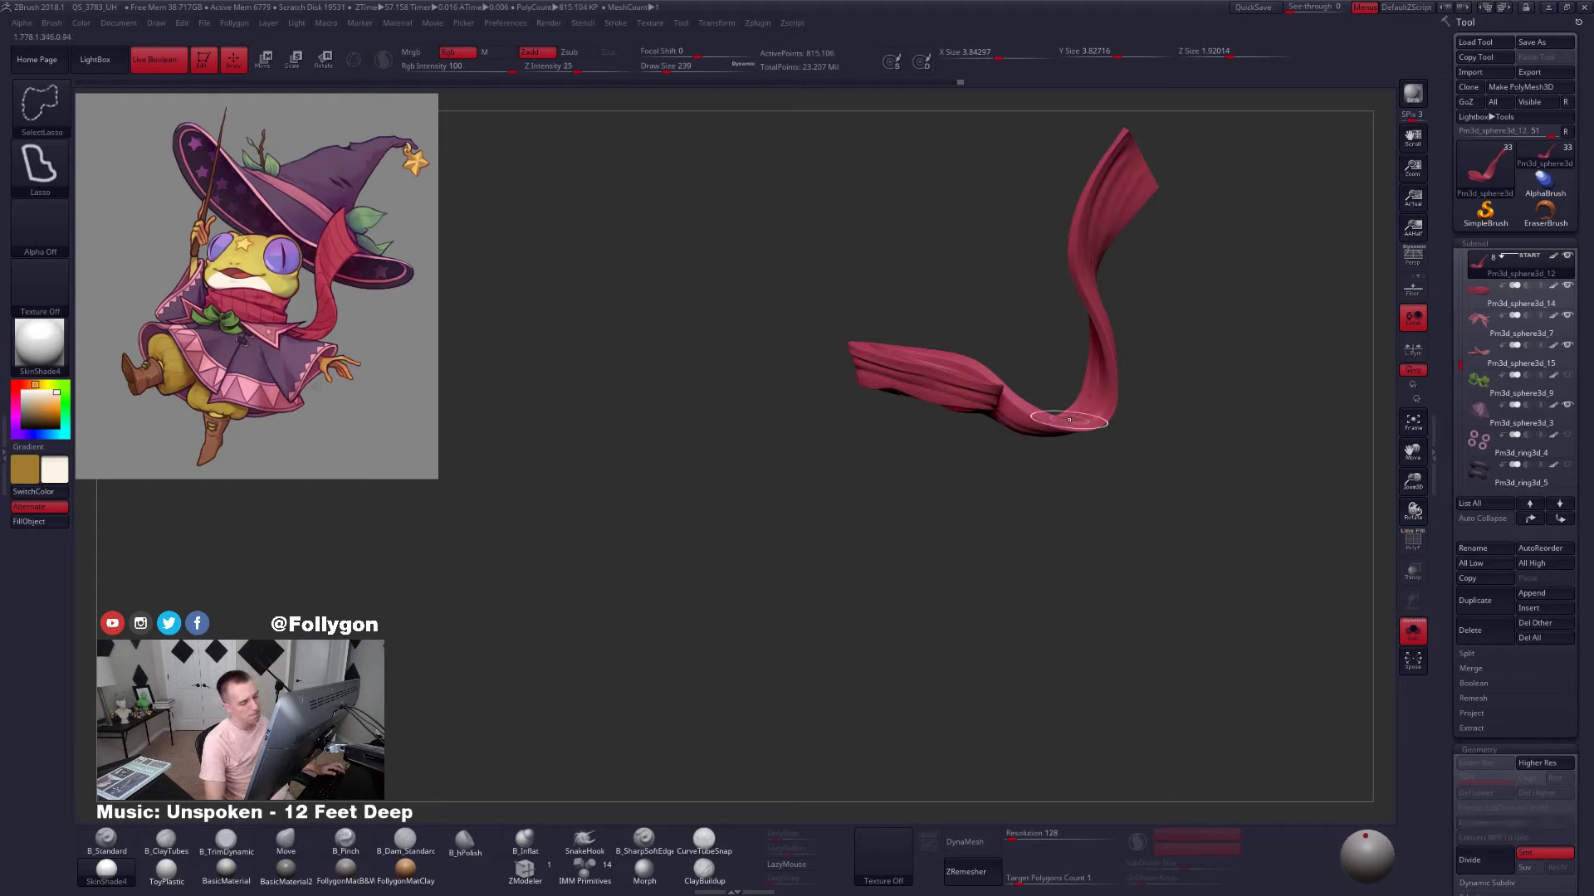
pyautogui.press('space')
pyautogui.keyDown('ctrl'); pyautogui.keyDown('shift'); pyautogui.click(1043, 671); pyautogui.keyUp('shift'); pyautogui.keyUp('ctrl')
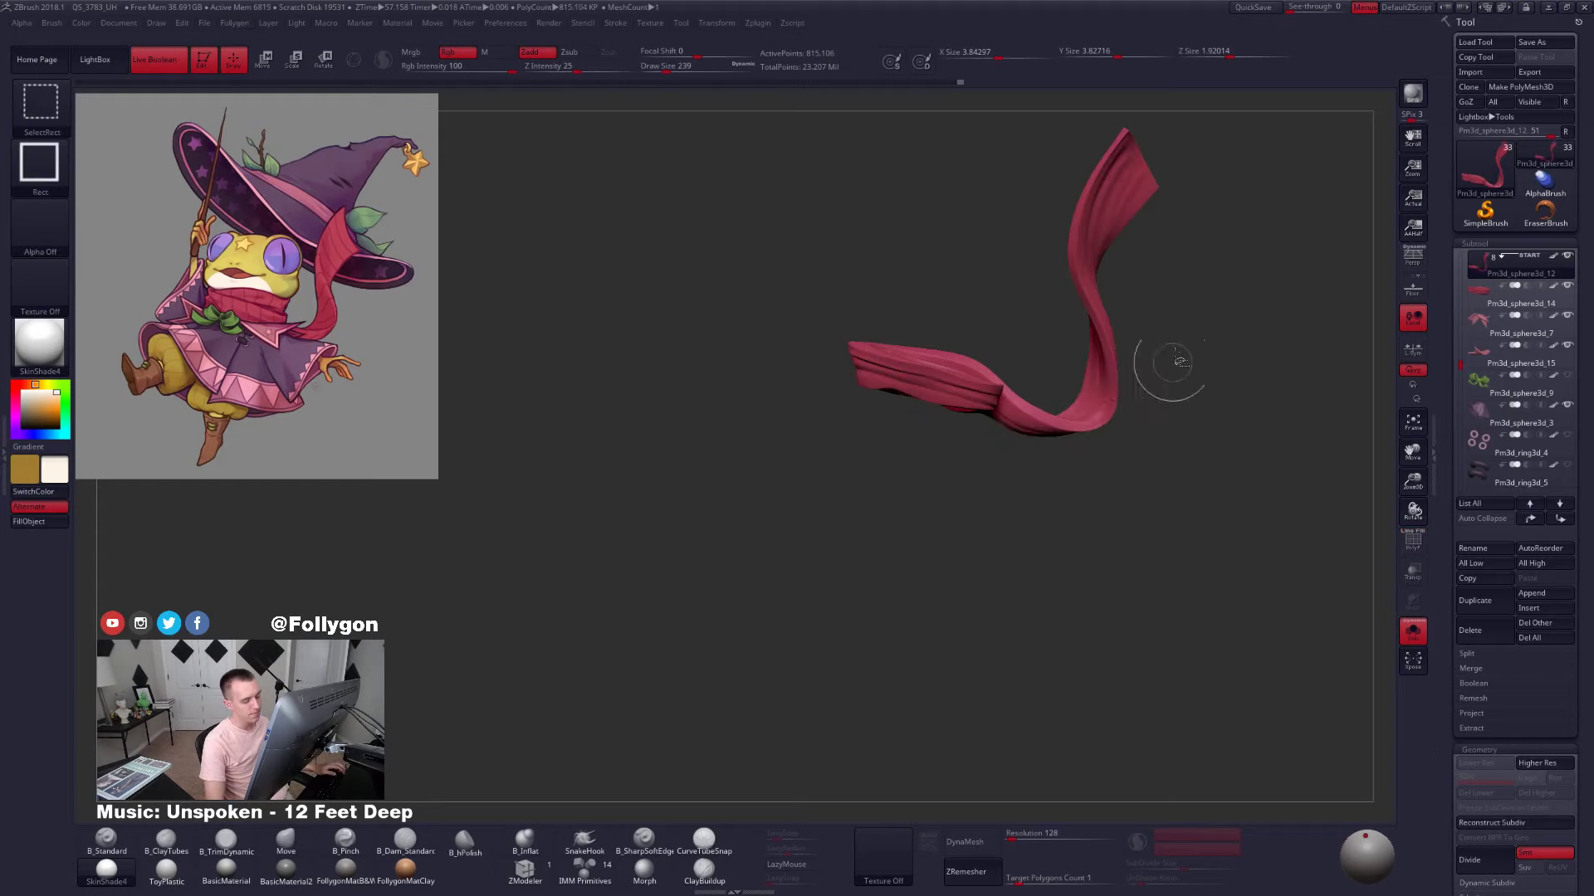
pyautogui.keyDown('ctrl'); pyautogui.keyDown('shift'); pyautogui.click(1111, 362); pyautogui.keyUp('shift'); pyautogui.keyUp('ctrl')
pyautogui.keyDown('ctrl'); pyautogui.keyDown('shift'); pyautogui.moveTo(1128, 508); pyautogui.dragTo(1152, 481); pyautogui.keyUp('shift'); pyautogui.keyUp('ctrl')
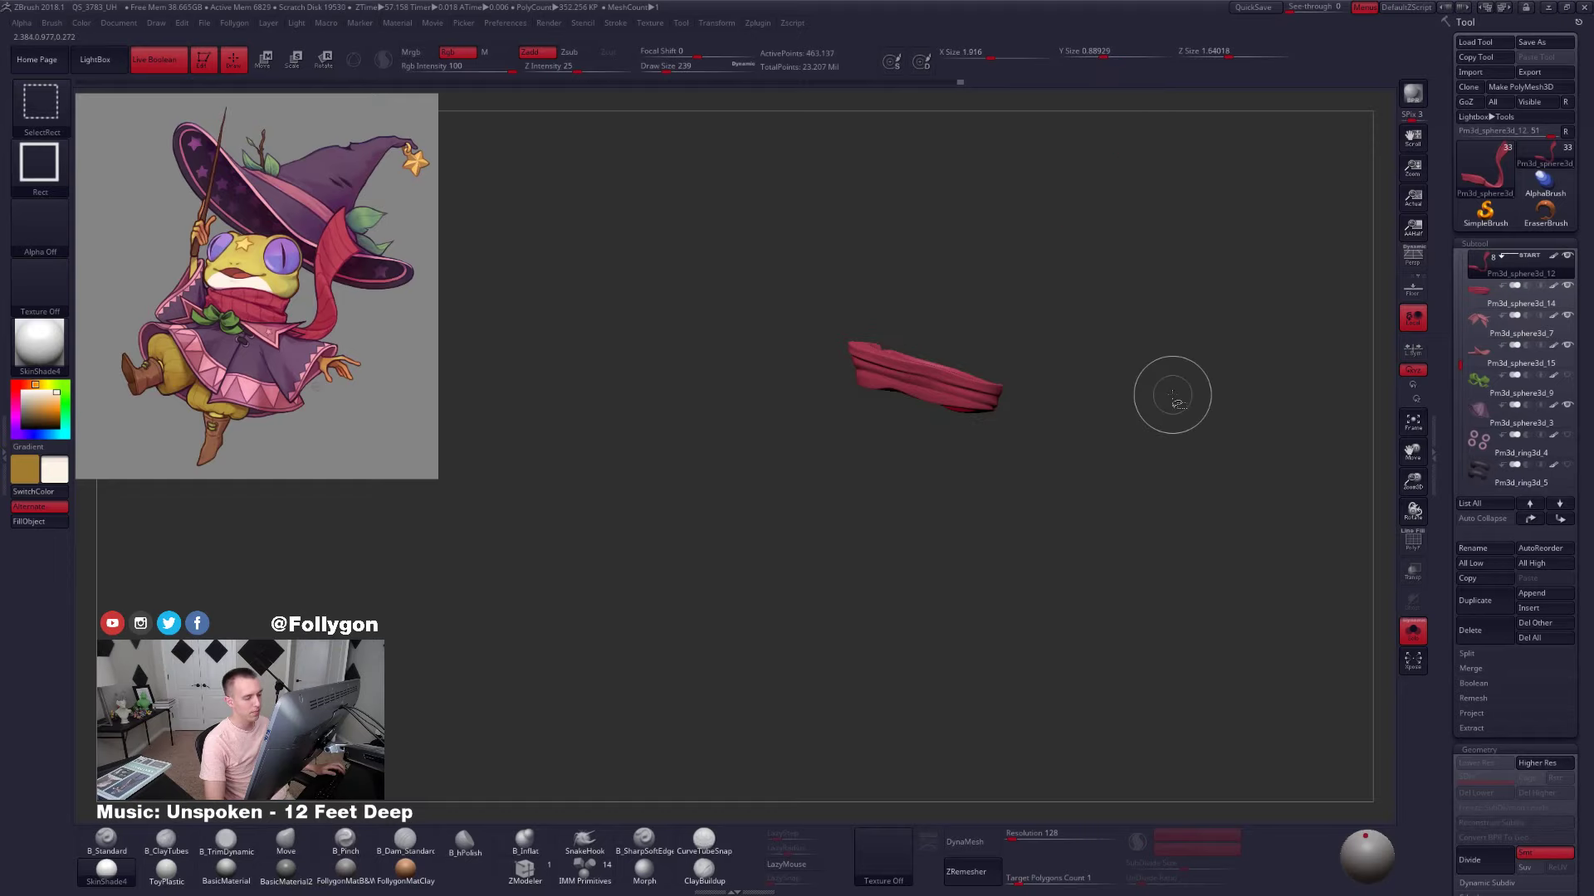
pyautogui.press('space')
pyautogui.click(1137, 439)
# Inspect the separated neck wrap from several sides and sample its red as the current color
pyautogui.keyDown('alt'); pyautogui.moveTo(1221, 406); pyautogui.dragTo(1129, 342); pyautogui.keyUp('alt')
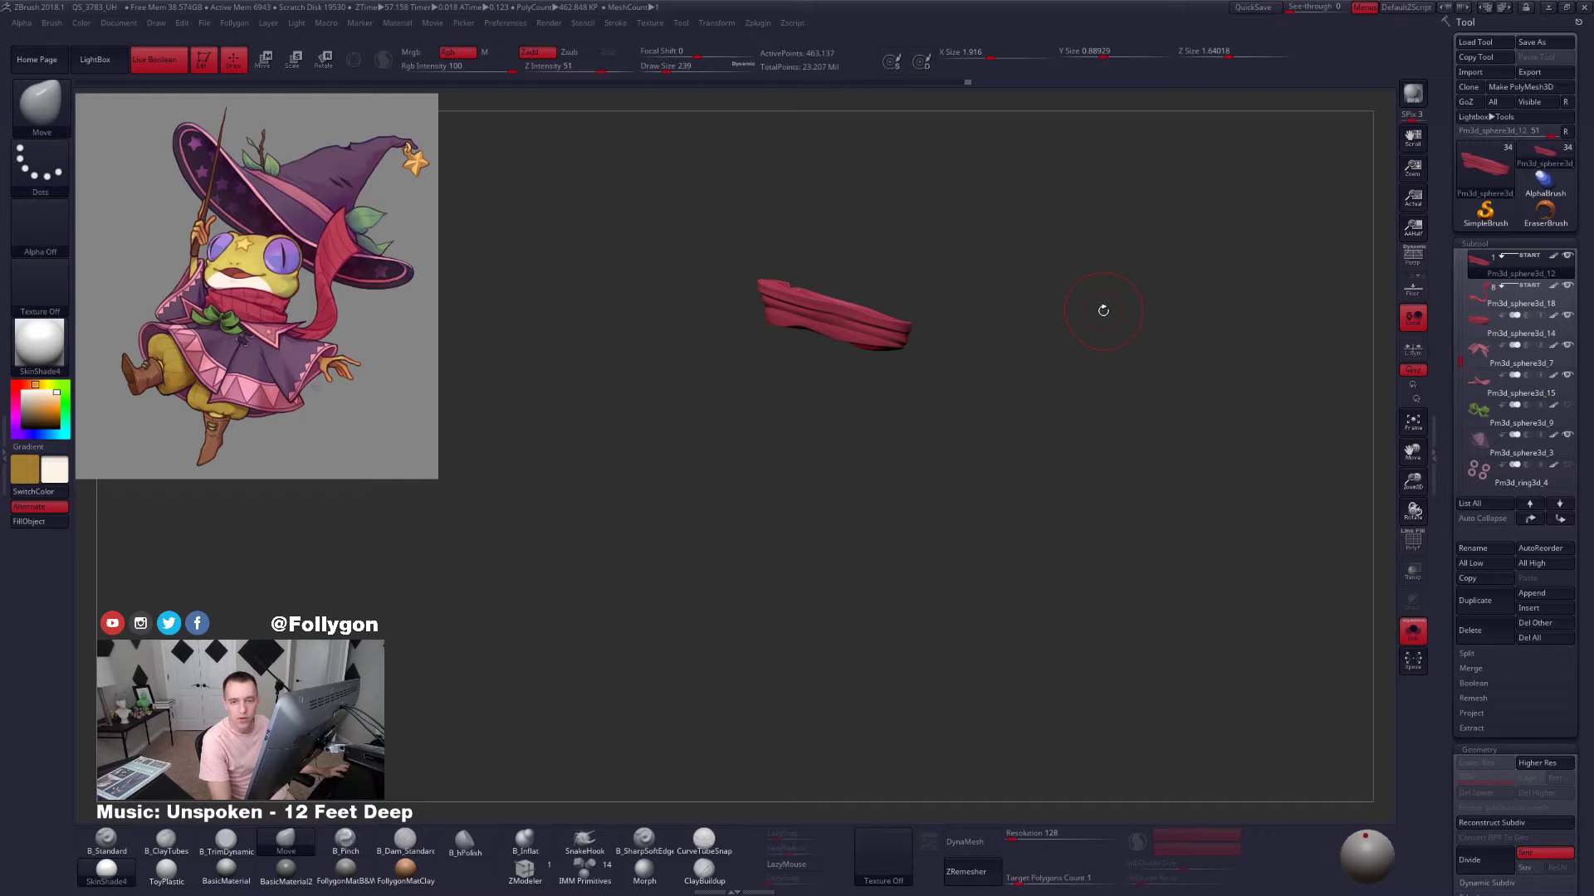
pyautogui.keyDown('alt'); pyautogui.moveTo(1028, 297); pyautogui.dragTo(949, 323); pyautogui.keyUp('alt')
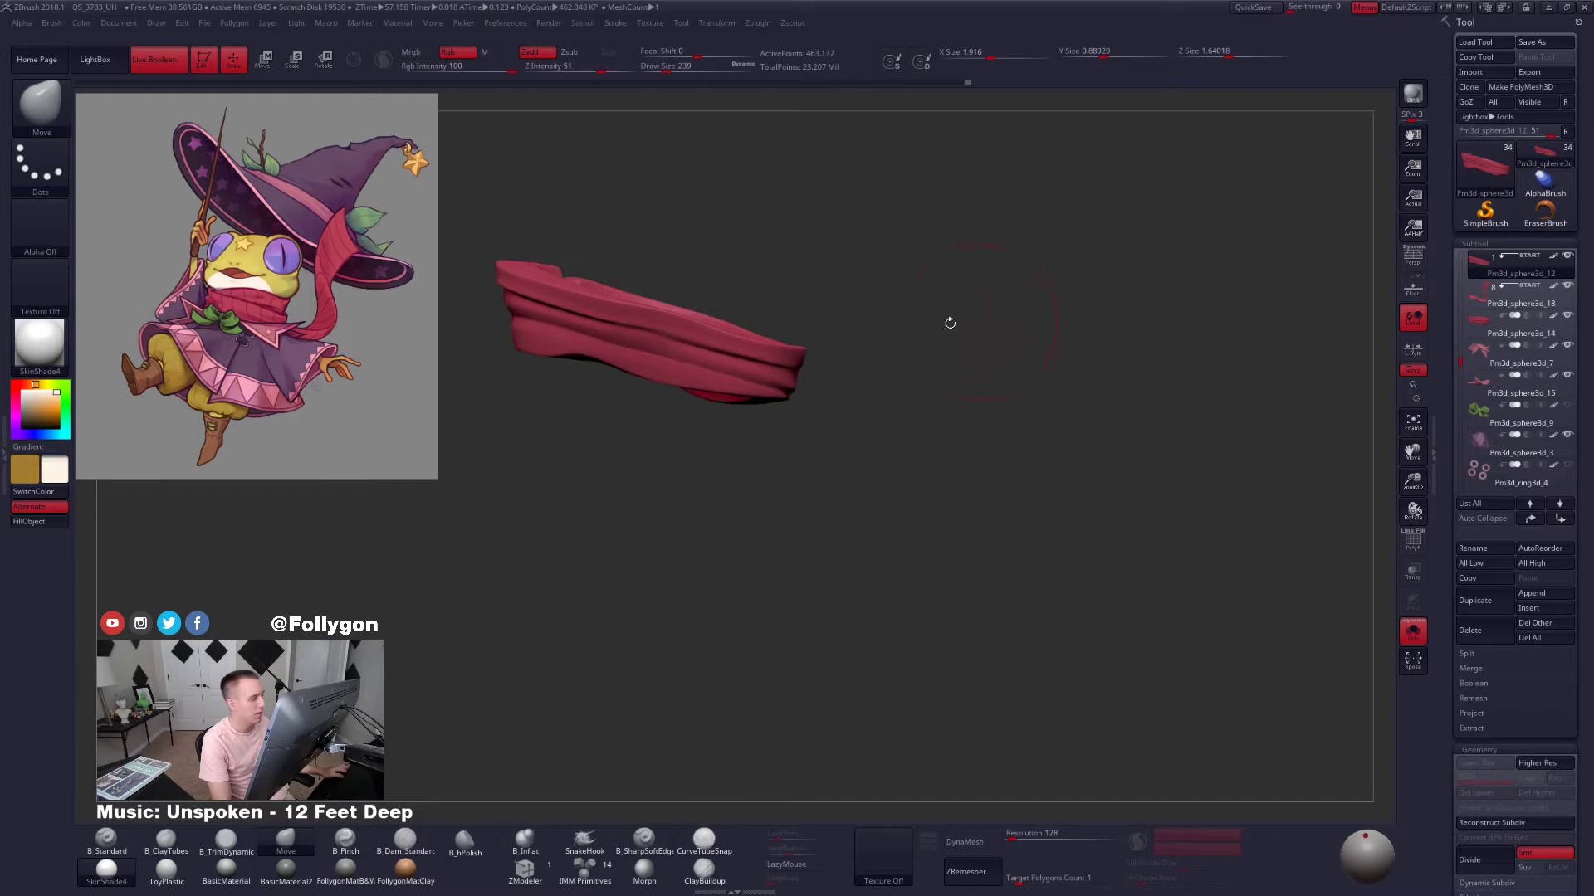
pyautogui.keyDown('alt'); pyautogui.moveTo(761, 274); pyautogui.dragTo(1017, 298); pyautogui.keyUp('alt')
pyautogui.moveTo(705, 365); pyautogui.dragTo(797, 342)
pyautogui.keyDown('alt'); pyautogui.moveTo(697, 336); pyautogui.dragTo(1081, 368); pyautogui.keyUp('alt')
pyautogui.press('c')
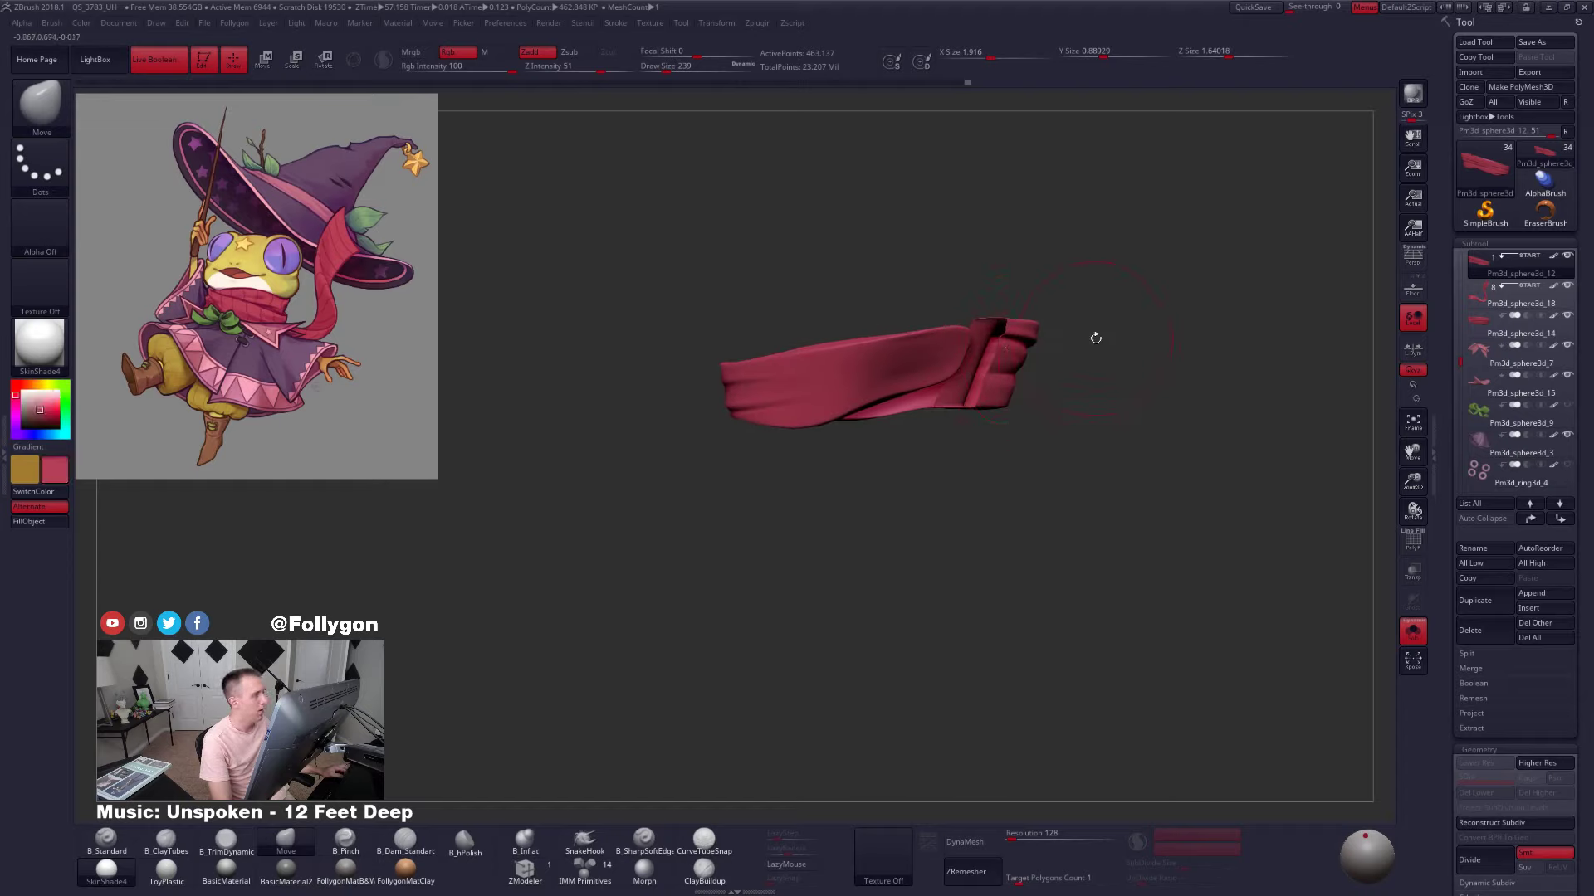
pyautogui.hotkey('ctrl', 'shift', 'f')
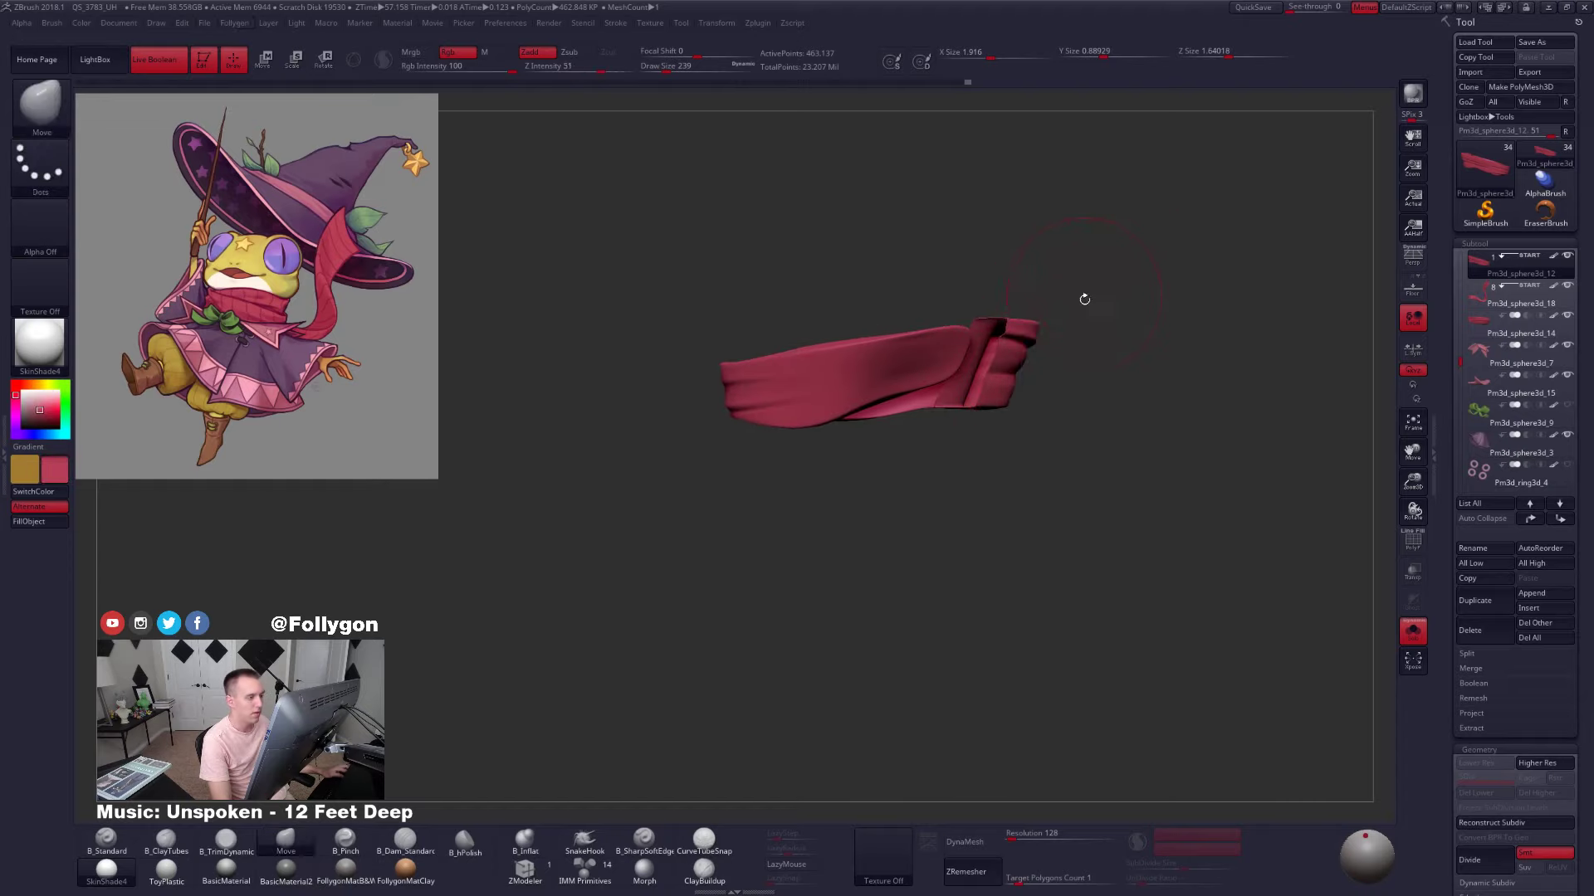
# Select the scarf's separated tail subtool and reduce the Move brush's draw size to 192
pyautogui.keyDown('alt'); pyautogui.moveTo(1081, 317); pyautogui.dragTo(1081, 355); pyautogui.keyUp('alt')
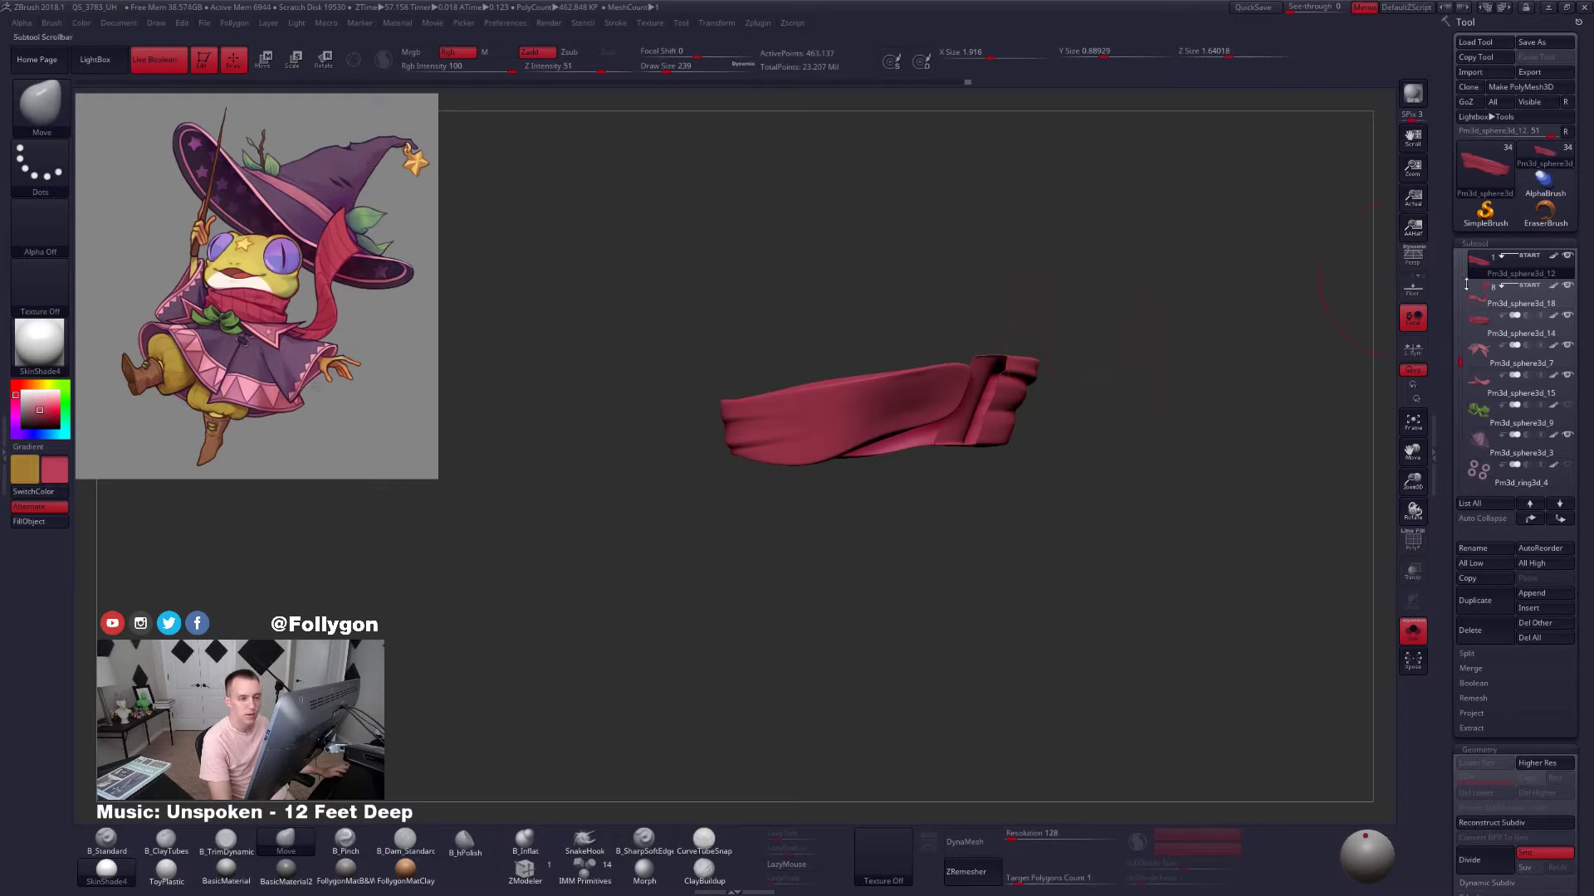
pyautogui.click(1502, 286)
pyautogui.click(1481, 297)
pyautogui.moveTo(1340, 302); pyautogui.dragTo(1559, 303)
pyautogui.keyDown('alt'); pyautogui.moveTo(1295, 531); pyautogui.dragTo(1254, 452); pyautogui.keyUp('alt')
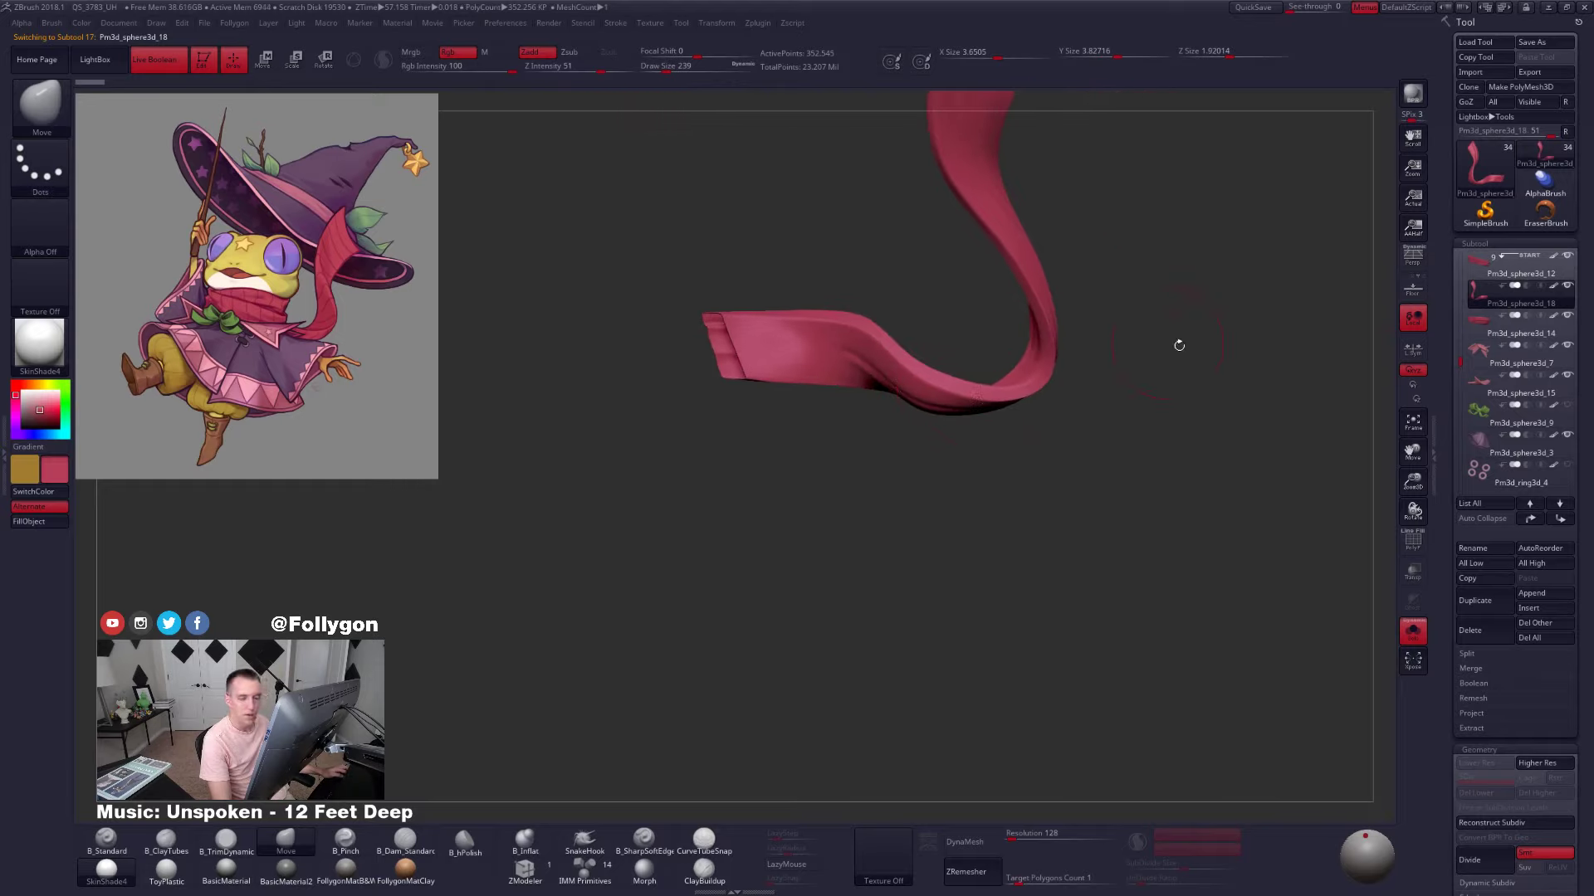
pyautogui.press('space')
pyautogui.moveTo(1231, 306); pyautogui.dragTo(1224, 306)
pyautogui.keyDown('alt'); pyautogui.moveTo(1007, 360); pyautogui.dragTo(1018, 464); pyautogui.keyUp('alt')
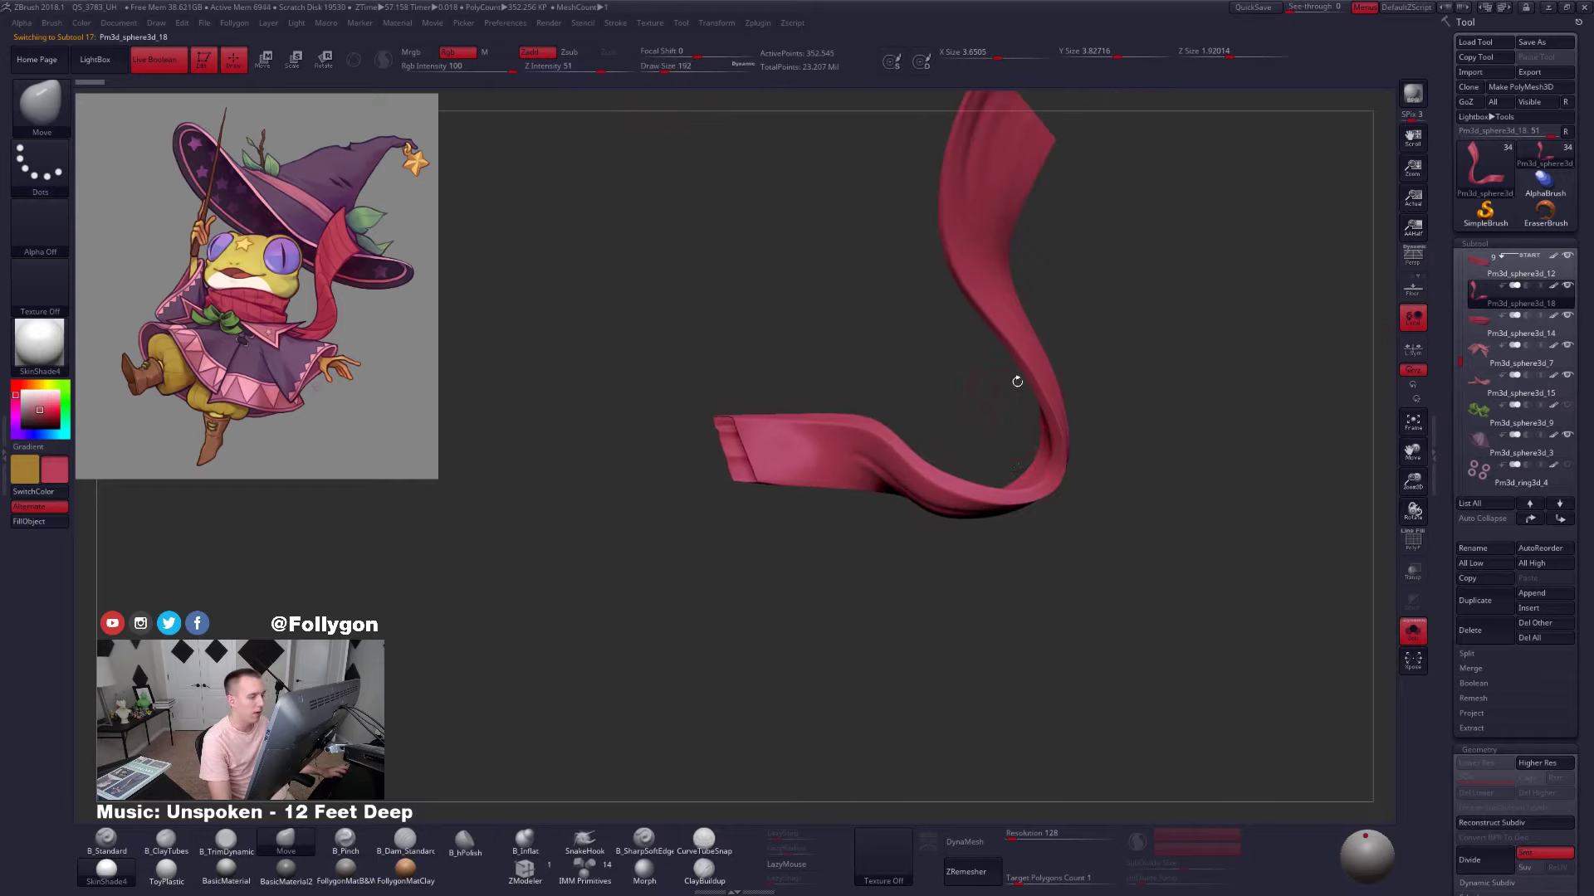
# Make B_Standard the active brush and close the open hole at the tail's cut end
pyautogui.moveTo(996, 344); pyautogui.dragTo(1058, 377)
pyautogui.moveTo(955, 323)
pyautogui.keyDown('alt'); pyautogui.mouseDown()
pyautogui.moveTo(980, 413)
pyautogui.moveTo(986, 325)
pyautogui.mouseUp(); pyautogui.keyUp('alt')
pyautogui.press('1')
pyautogui.hotkey('ctrl', 'shift', 'space')
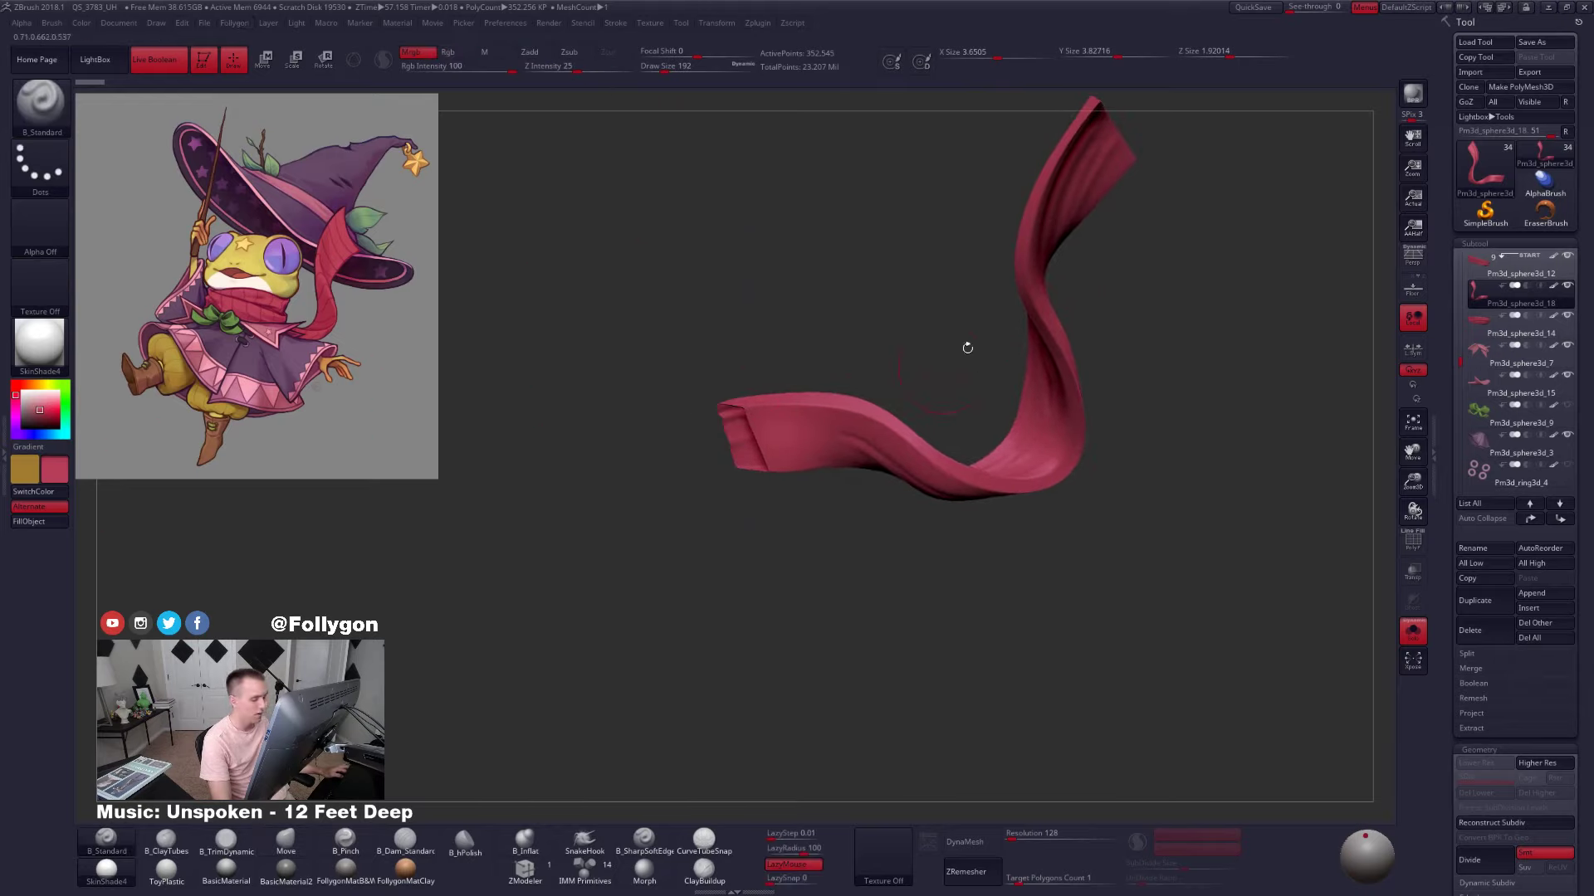
pyautogui.hotkey('ctrl', 'shift', 'space')
pyautogui.click(1019, 326)
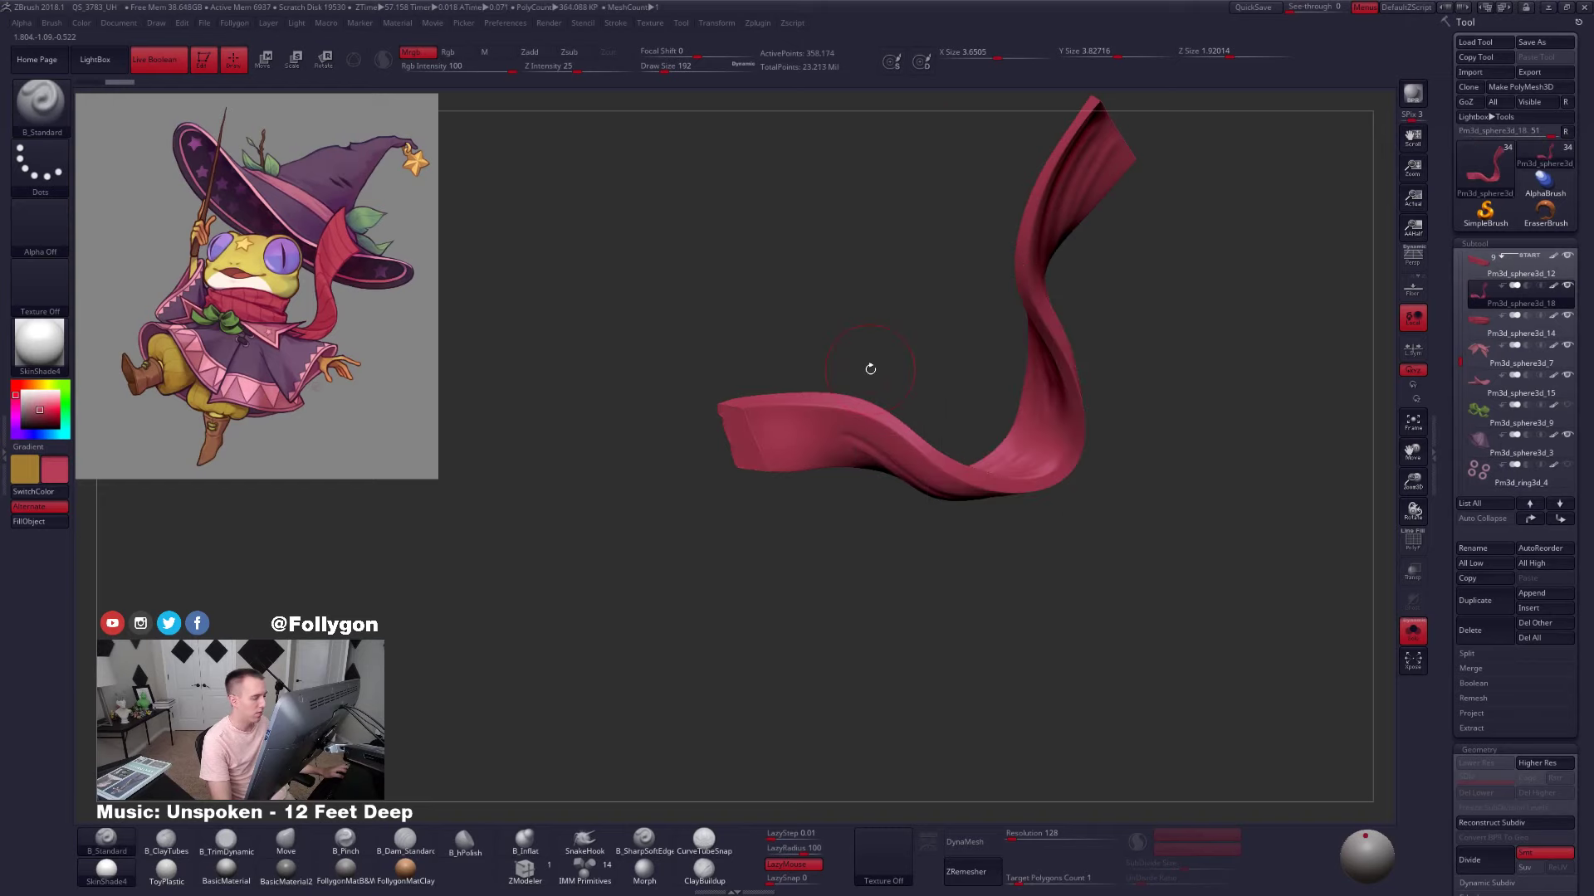
# Select the neck wrap subtool and close the hole left where the tail was split off
pyautogui.click(1519, 269)
pyautogui.moveTo(956, 408); pyautogui.dragTo(1041, 394)
pyautogui.hotkey('ctrl', 'shift', 'space')
pyautogui.click(1058, 432)
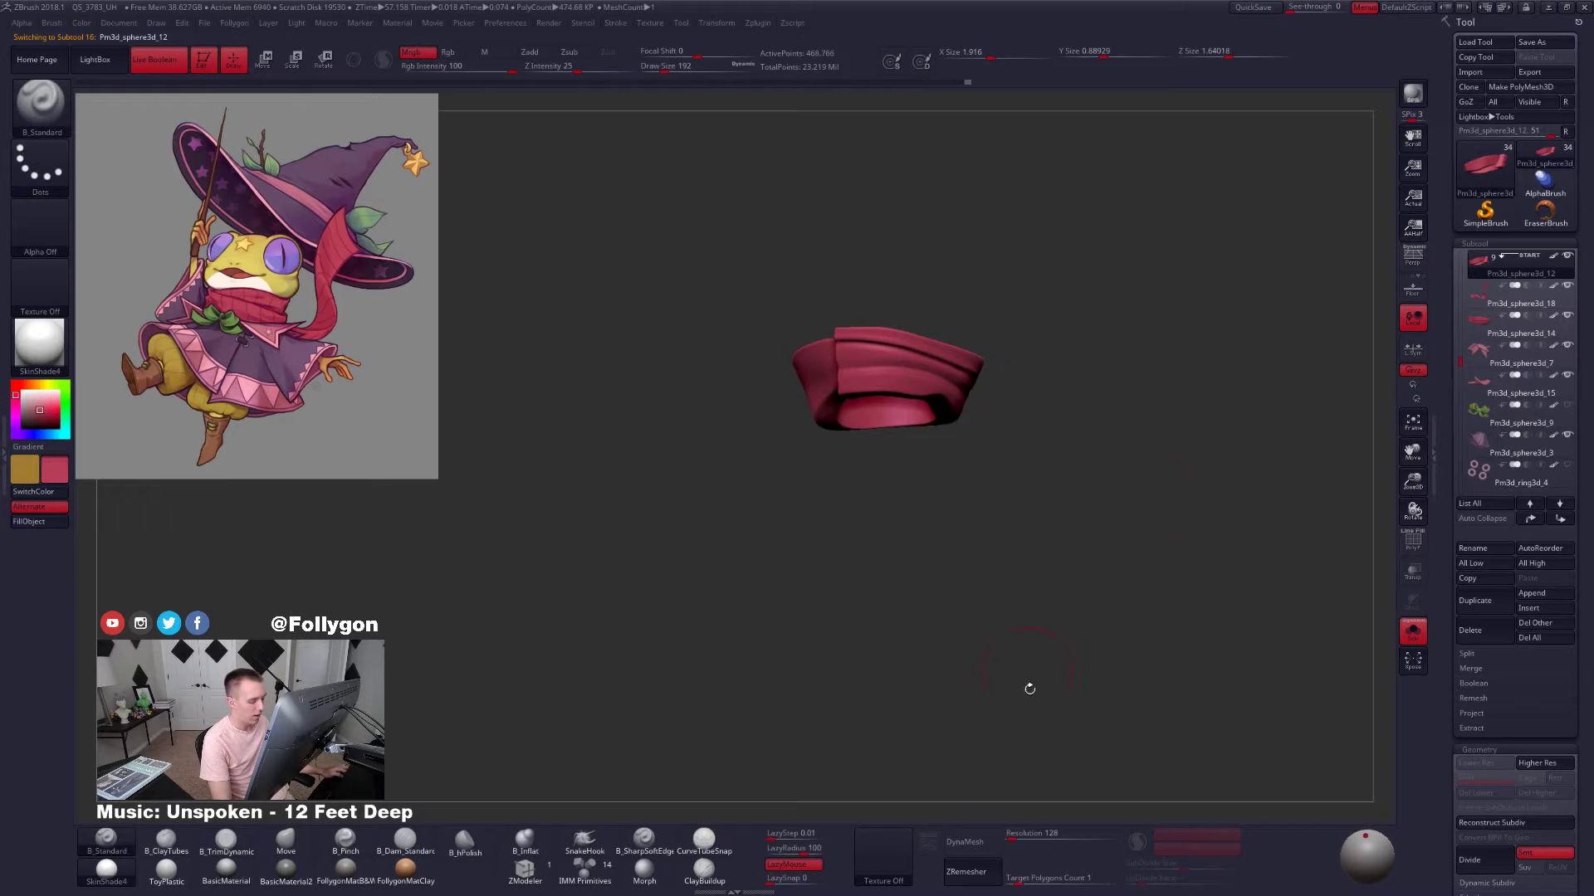
# DynaMesh the neck wrap at a resolution of 552
pyautogui.click(1022, 833)
pyautogui.write('4096')
pyautogui.press('Tab')
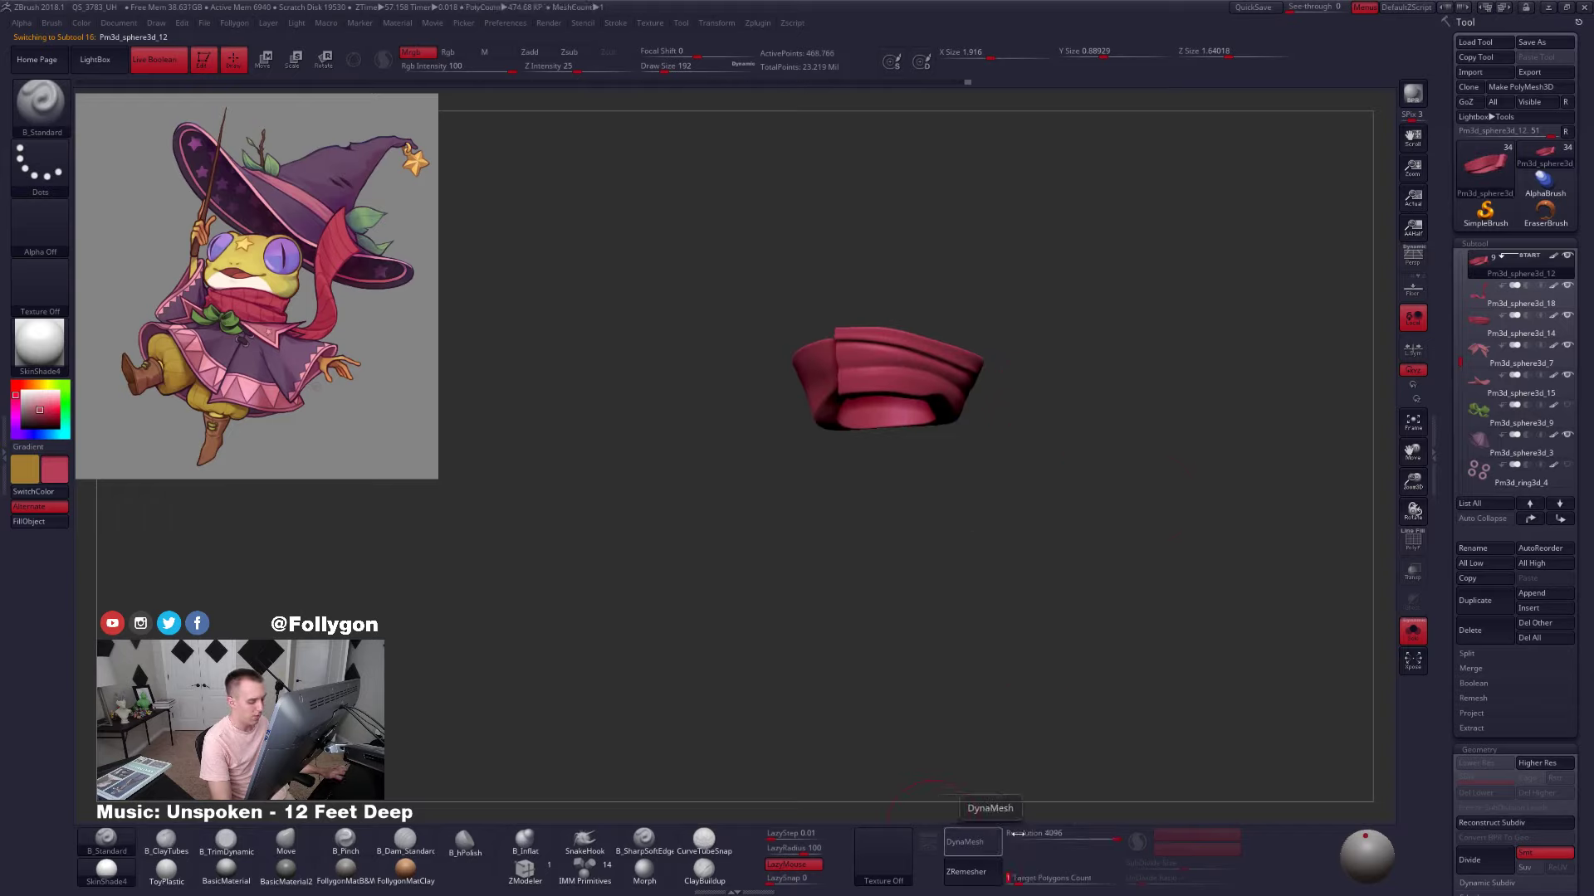
pyautogui.click(1021, 834)
pyautogui.click(975, 841)
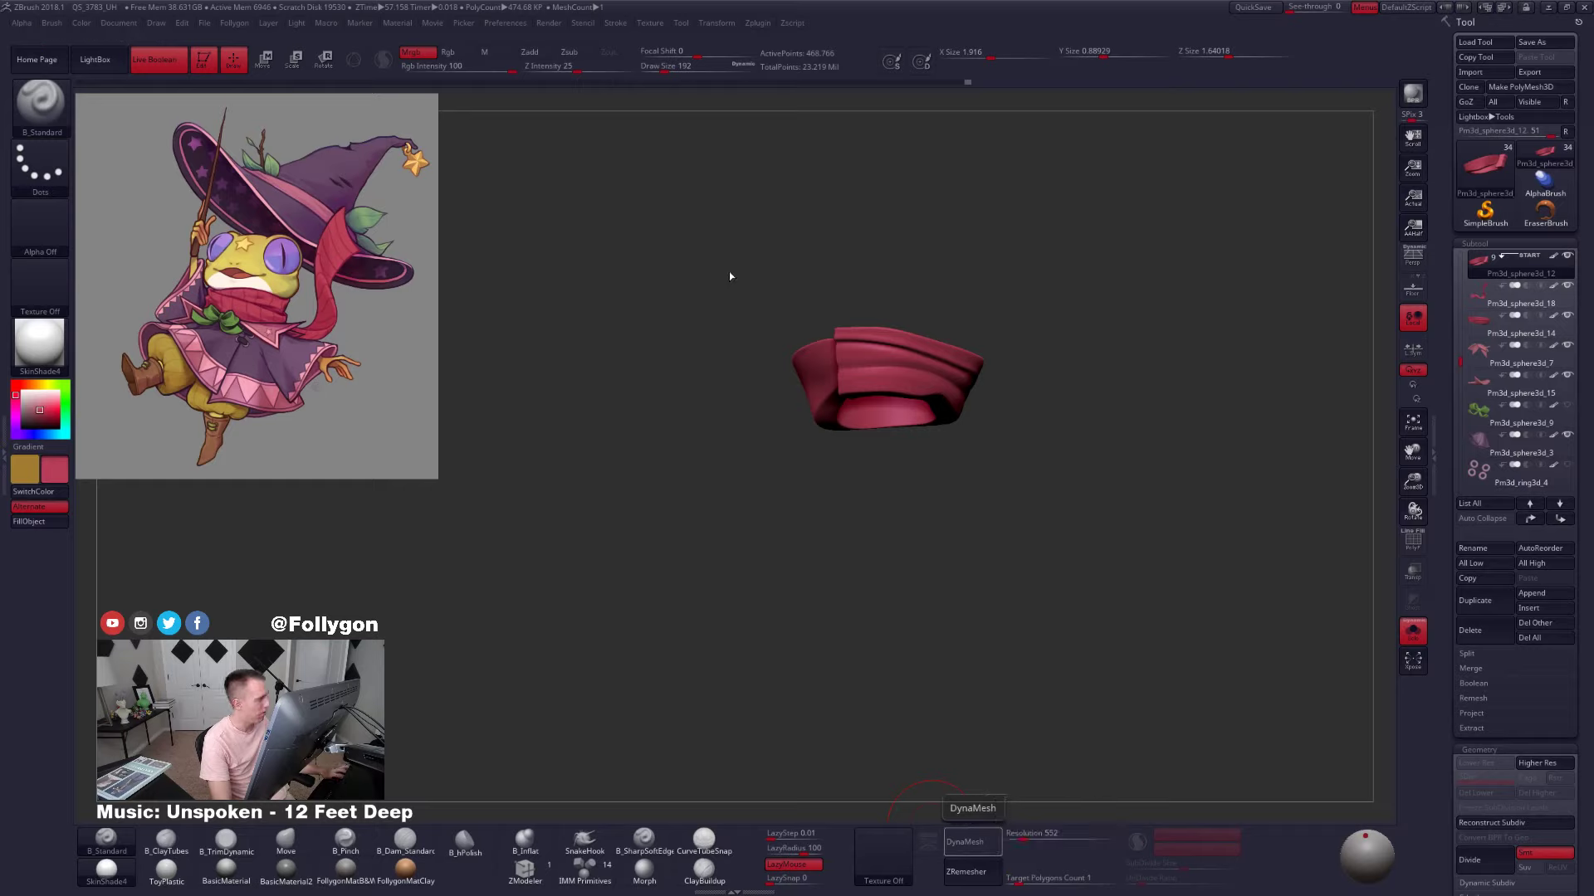
pyautogui.moveTo(788, 316); pyautogui.dragTo(696, 320)
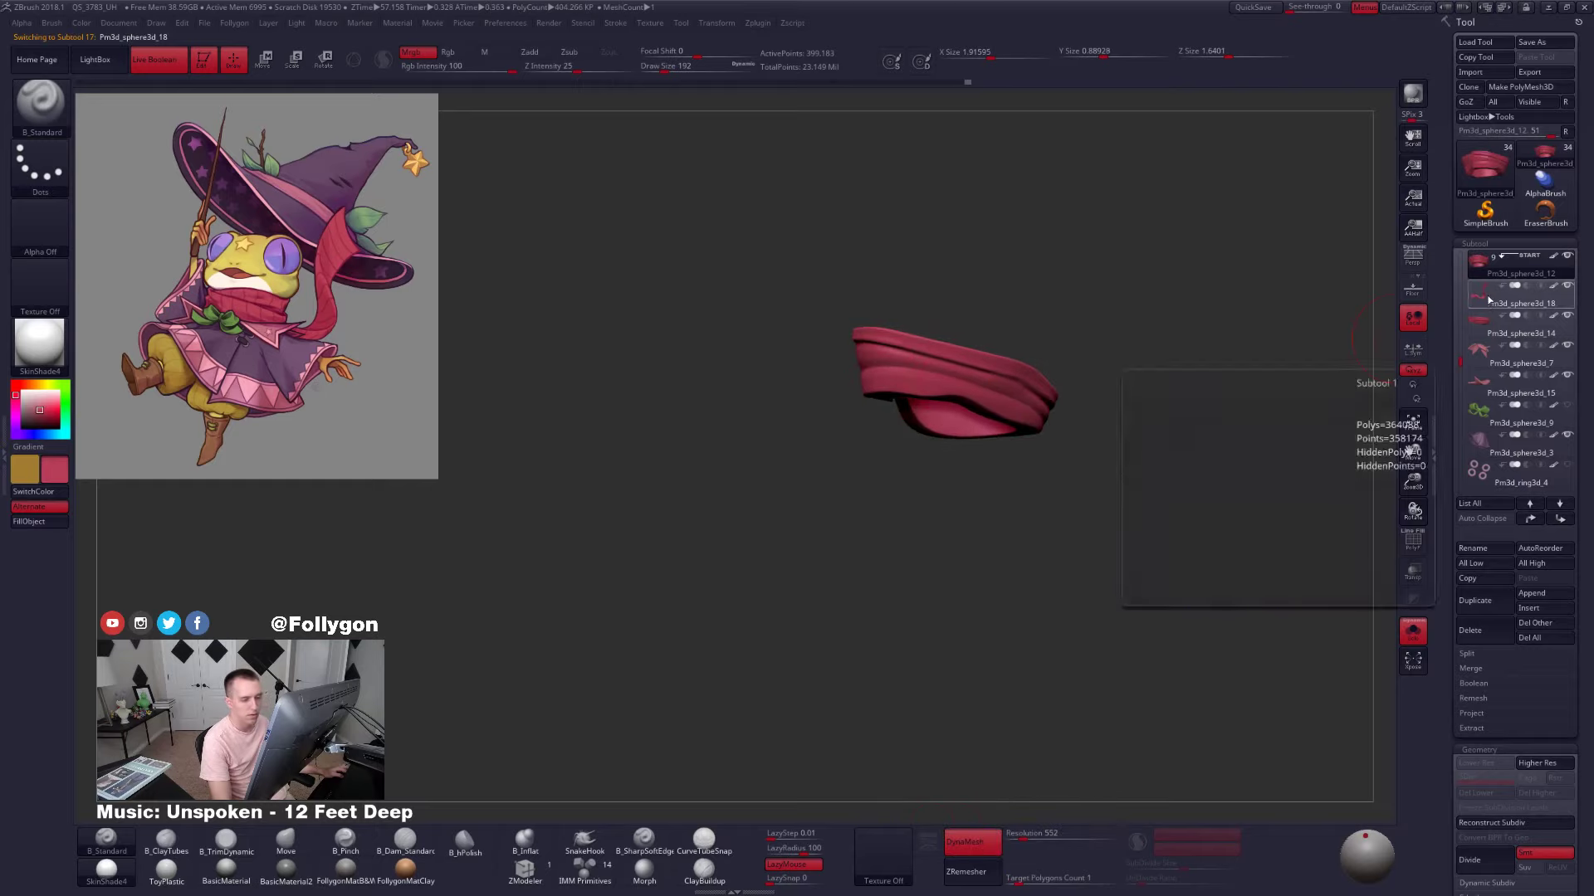
# Select the scarf's tail and DynaMesh it at a resolution of 552, checking the result from several sides
pyautogui.click(1490, 300)
pyautogui.click(976, 846)
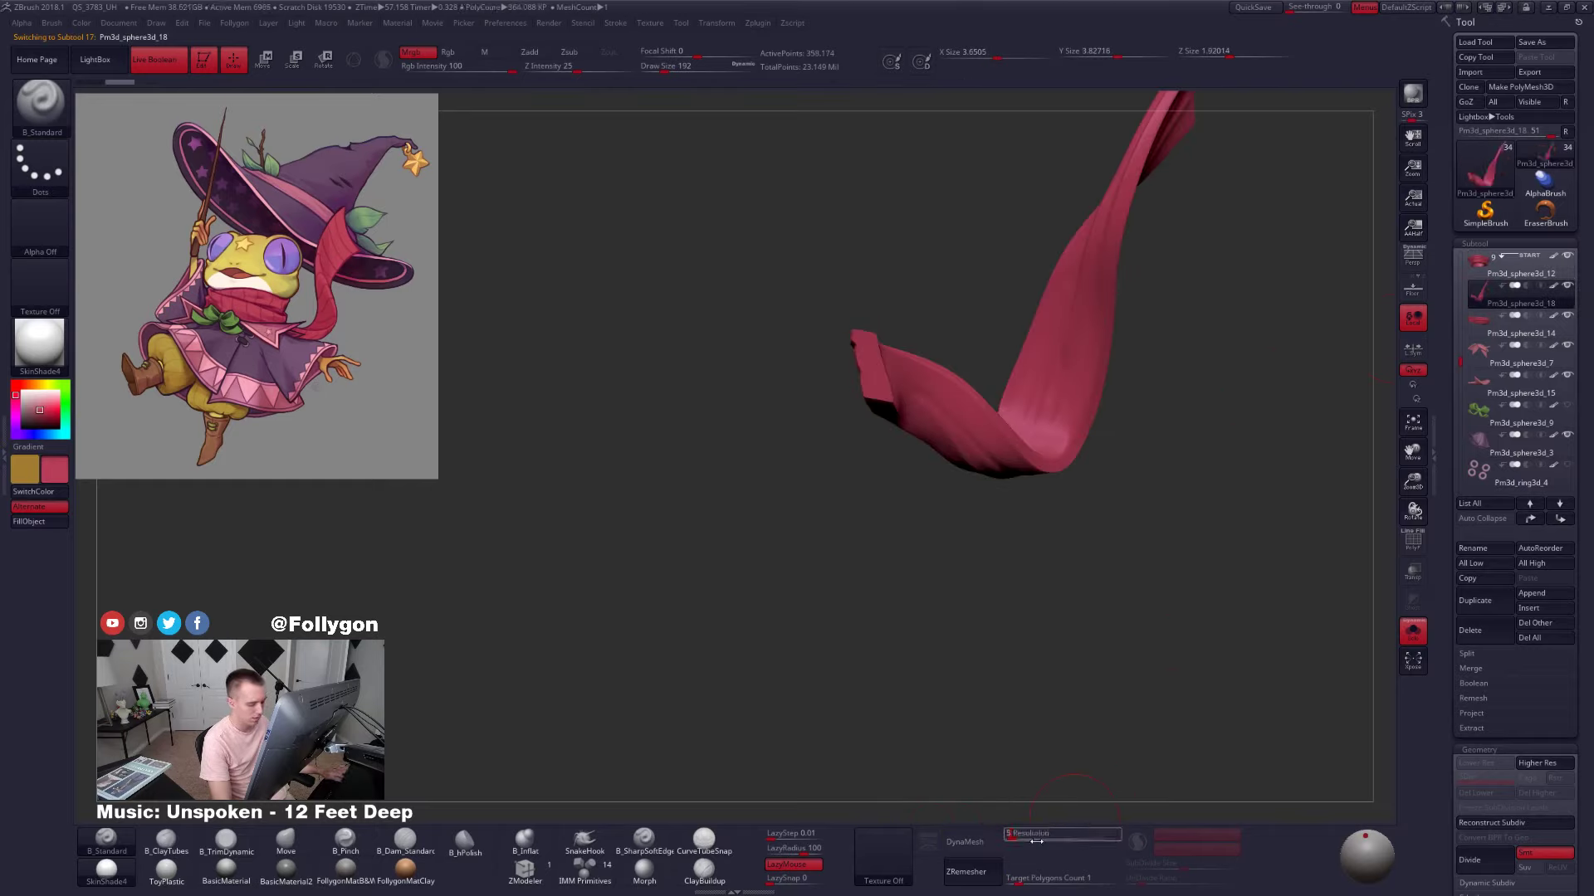
pyautogui.click(993, 834)
pyautogui.moveTo(923, 363); pyautogui.dragTo(1030, 454, button='right')
pyautogui.hotkey('alt', 's')
pyautogui.moveTo(1146, 572)
pyautogui.mouseDown(button='right')
pyautogui.moveTo(1179, 504)
pyautogui.moveTo(1253, 465)
pyautogui.moveTo(1245, 423)
pyautogui.mouseUp(button='right')
pyautogui.hotkey('alt', 's')
# Smooth the surface near the free end of the scarf's tail on both faces, using a draw size of 227
pyautogui.press('space')
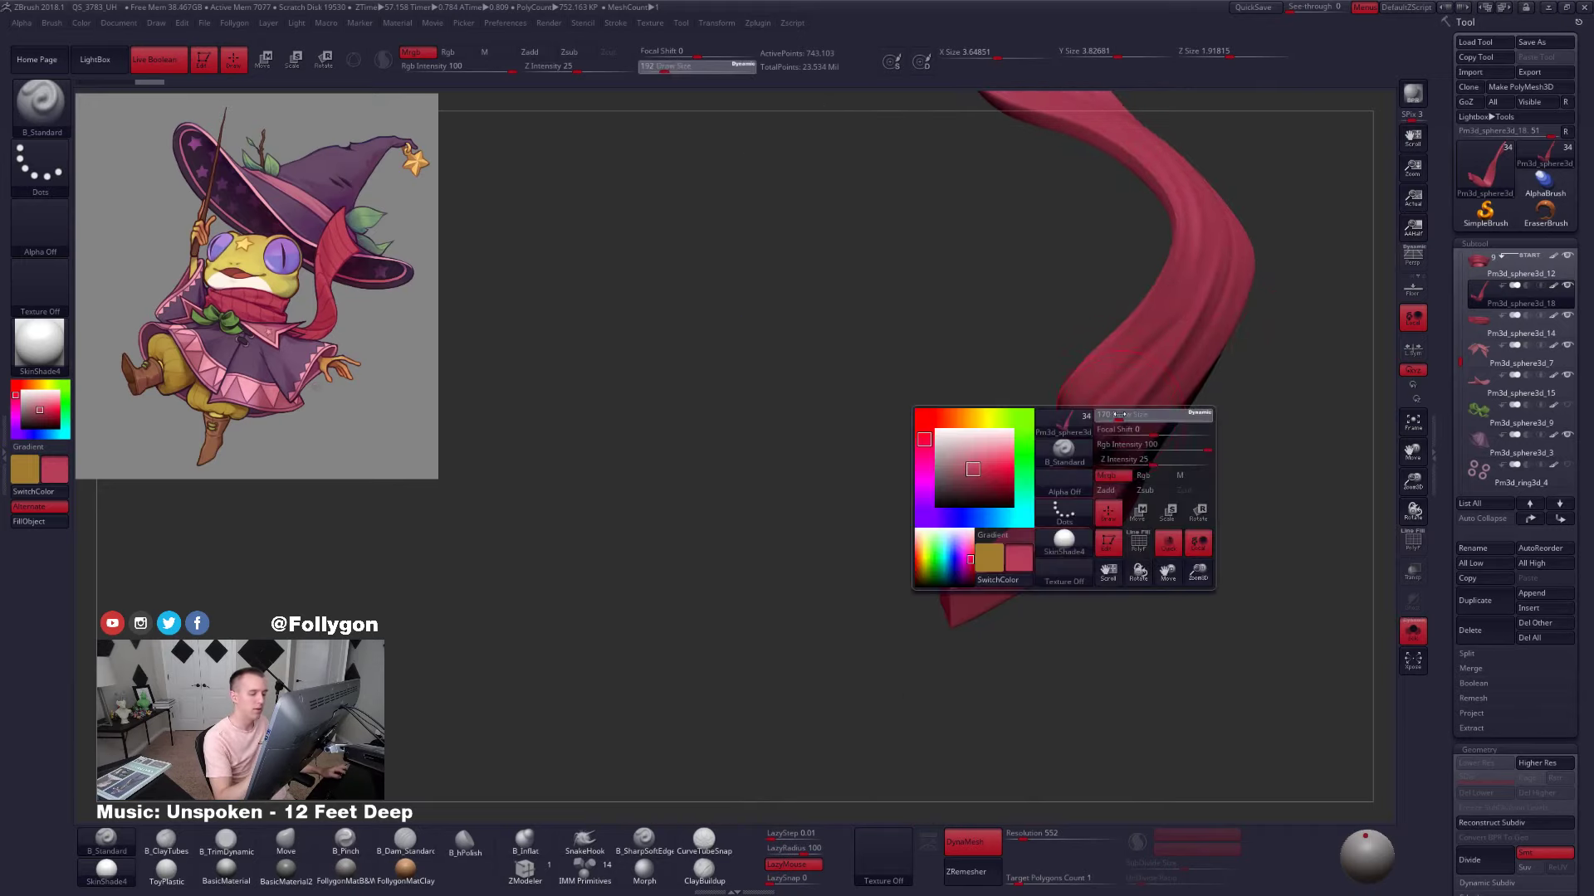
pyautogui.moveTo(1122, 411); pyautogui.dragTo(1117, 412)
pyautogui.moveTo(1162, 506); pyautogui.dragTo(1121, 481, button='right')
pyautogui.press('space')
pyautogui.moveTo(1135, 406); pyautogui.dragTo(1140, 406)
pyautogui.moveTo(996, 233)
pyautogui.keyDown('alt'); pyautogui.mouseDown(button='right')
pyautogui.moveTo(880, 431)
pyautogui.moveTo(871, 664)
pyautogui.mouseUp(button='right'); pyautogui.keyUp('alt')
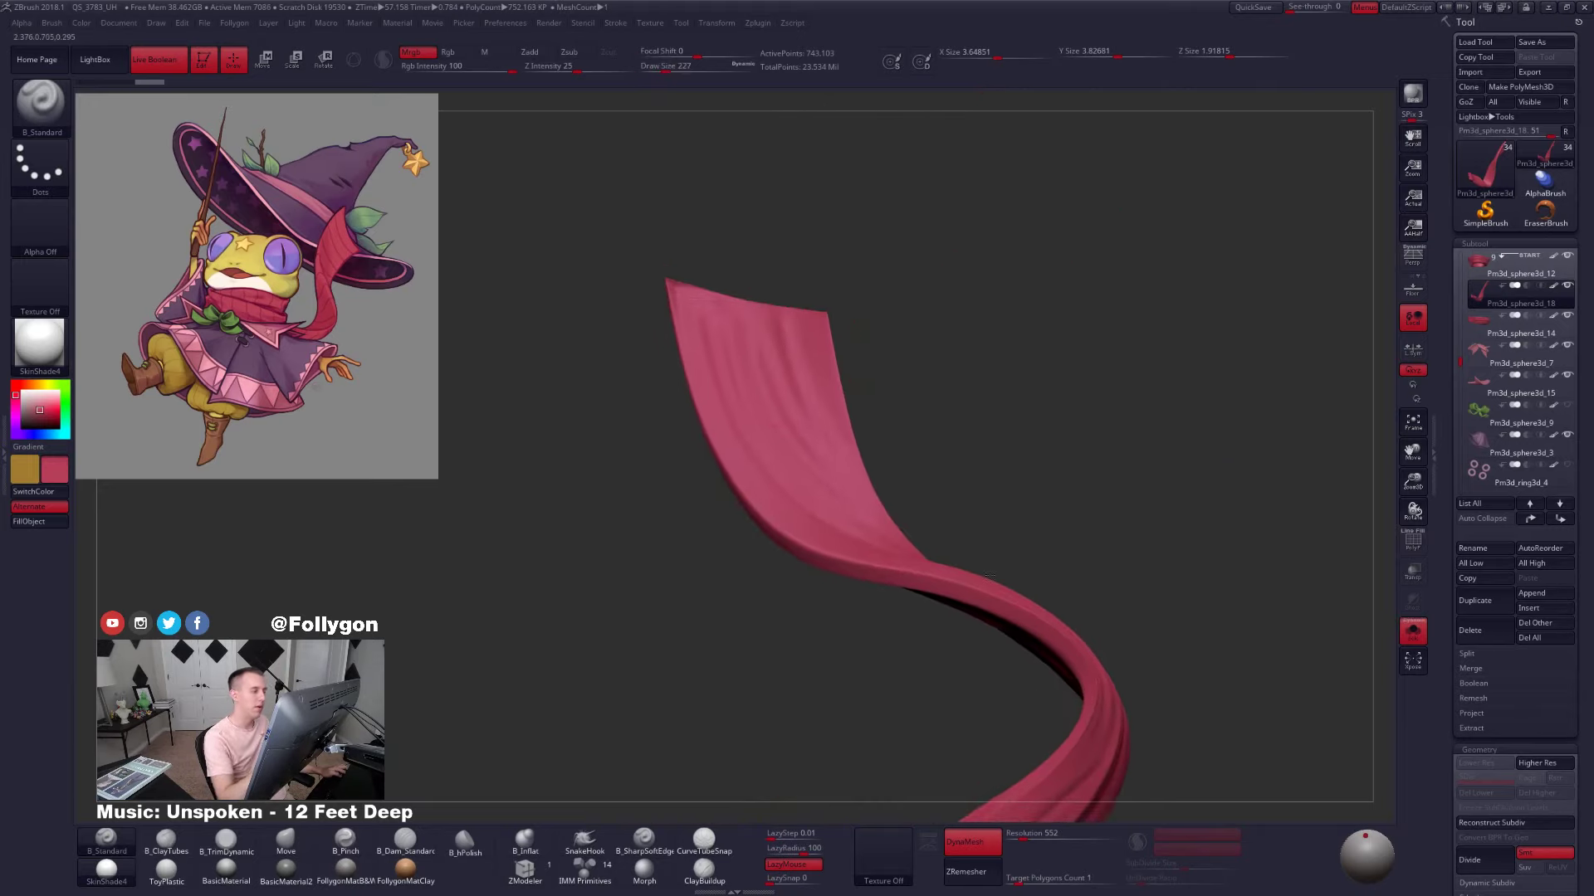
pyautogui.moveTo(796, 448); pyautogui.dragTo(864, 472, button='right')
pyautogui.press('shift')
pyautogui.keyDown('shift'); pyautogui.moveTo(871, 378); pyautogui.dragTo(881, 382); pyautogui.keyUp('shift')
pyautogui.moveTo(882, 381); pyautogui.dragTo(909, 432, button='right')
pyautogui.press('shift')
pyautogui.keyDown('shift'); pyautogui.moveTo(786, 397); pyautogui.dragTo(797, 390); pyautogui.keyUp('shift')
pyautogui.moveTo(797, 390)
pyautogui.mouseDown(button='right')
pyautogui.moveTo(896, 423)
pyautogui.moveTo(864, 445)
pyautogui.moveTo(871, 415)
pyautogui.moveTo(942, 437)
pyautogui.mouseUp(button='right')
pyautogui.press('shift')
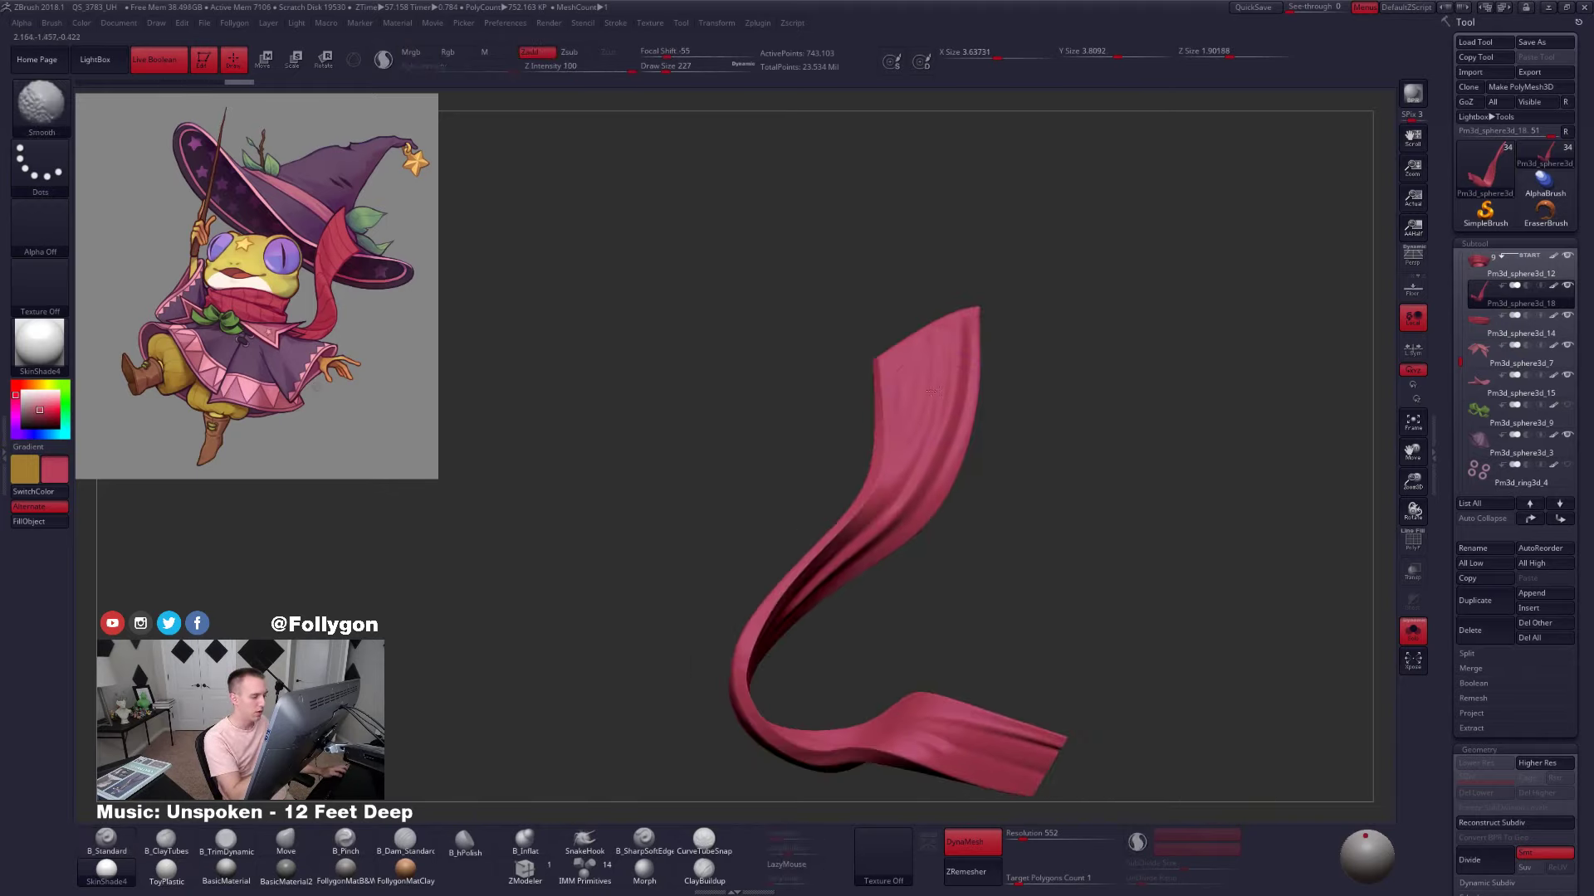
# Smooth the folds along the upper length and outer bend of the flowing scarf tail with the Smooth brush
pyautogui.keyDown('shift'); pyautogui.moveTo(851, 520); pyautogui.dragTo(858, 511); pyautogui.keyUp('shift')
pyautogui.moveTo(858, 510)
pyautogui.keyDown('alt'); pyautogui.mouseDown(button='right')
pyautogui.moveTo(938, 421)
pyautogui.moveTo(950, 456)
pyautogui.moveTo(961, 378)
pyautogui.mouseUp(button='right'); pyautogui.keyUp('alt')
pyautogui.press('shift')
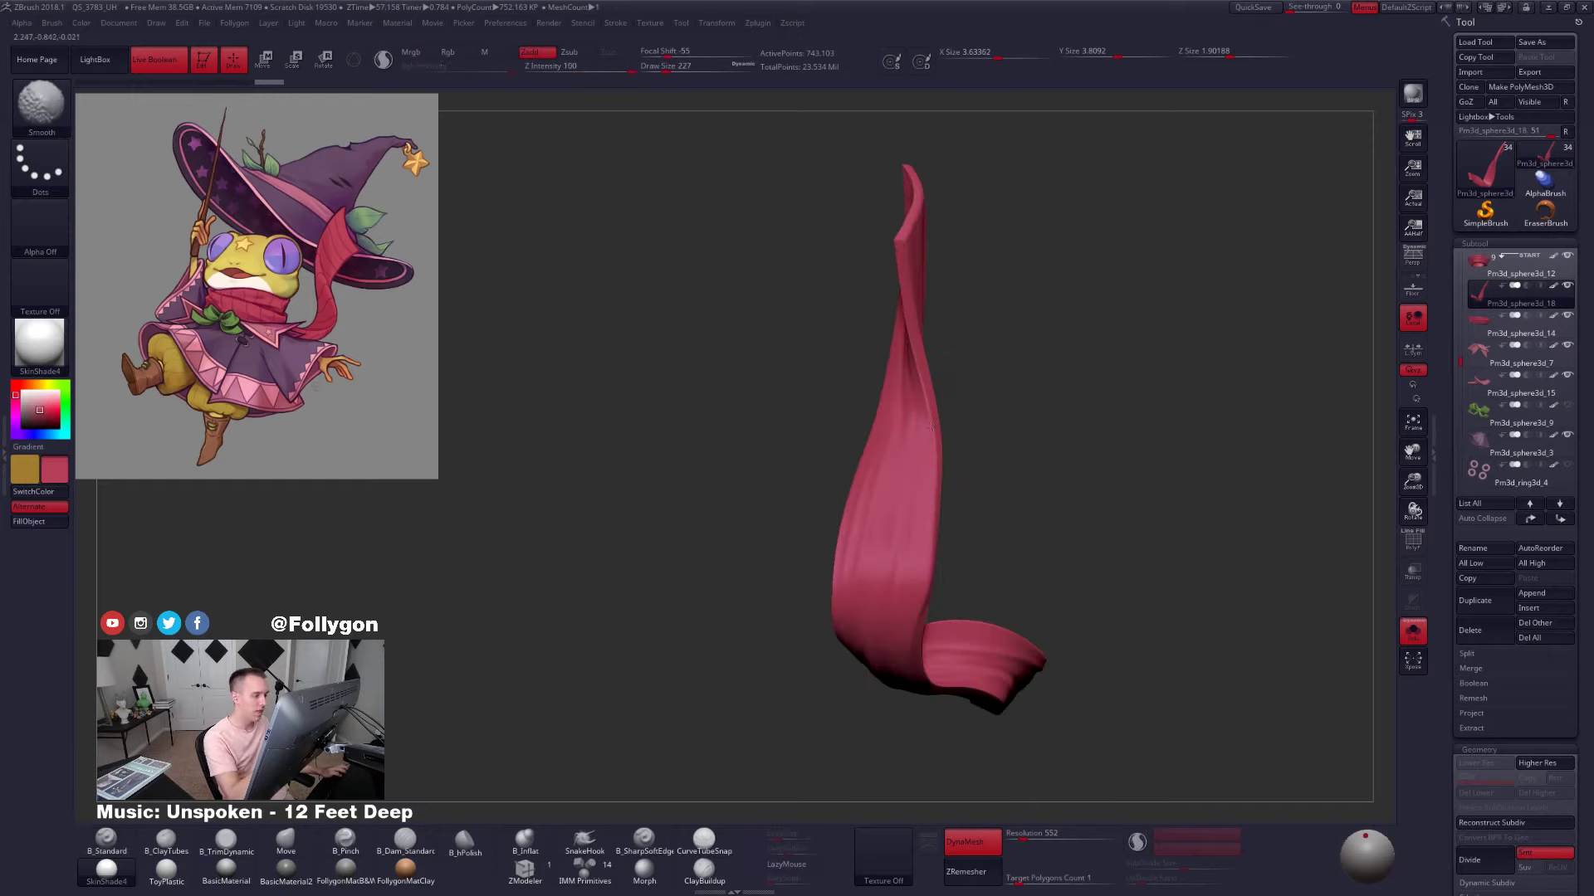
pyautogui.keyDown('shift'); pyautogui.moveTo(931, 428); pyautogui.dragTo(933, 444); pyautogui.keyUp('shift')
pyautogui.moveTo(933, 444); pyautogui.dragTo(863, 527, button='right')
pyautogui.keyDown('alt'); pyautogui.moveTo(863, 527); pyautogui.dragTo(865, 455, button='right'); pyautogui.keyUp('alt')
pyautogui.press('shift')
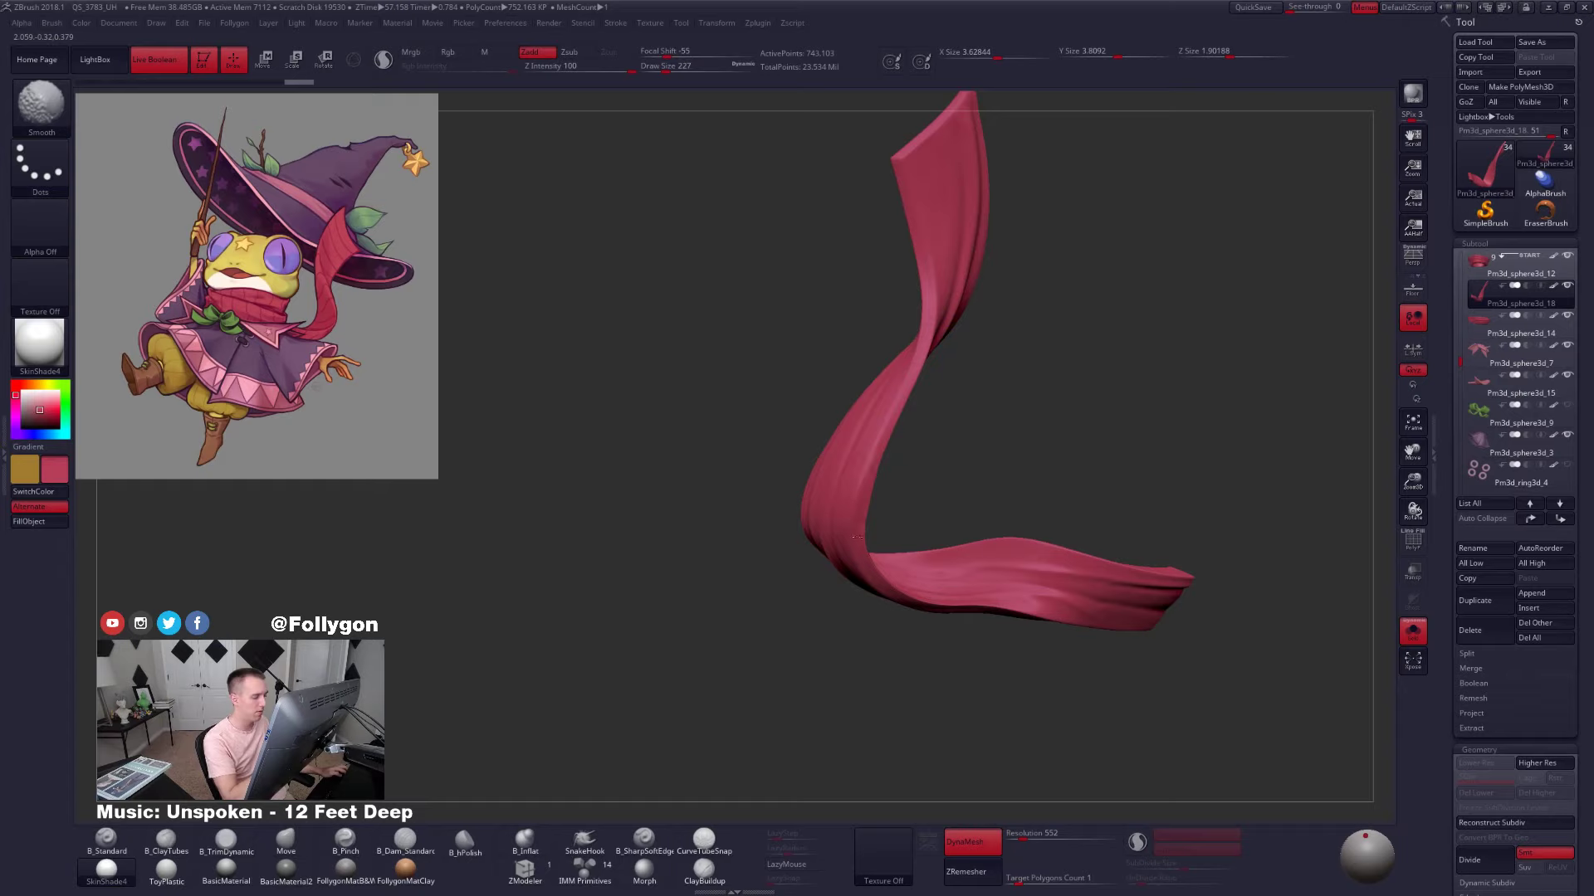
pyautogui.keyDown('shift'); pyautogui.moveTo(859, 517); pyautogui.dragTo(861, 527); pyautogui.keyUp('shift')
pyautogui.moveTo(861, 526)
pyautogui.keyDown('alt'); pyautogui.mouseDown(button='right')
pyautogui.moveTo(860, 464)
pyautogui.moveTo(888, 506)
pyautogui.mouseUp(button='right'); pyautogui.keyUp('alt')
pyautogui.press('shift')
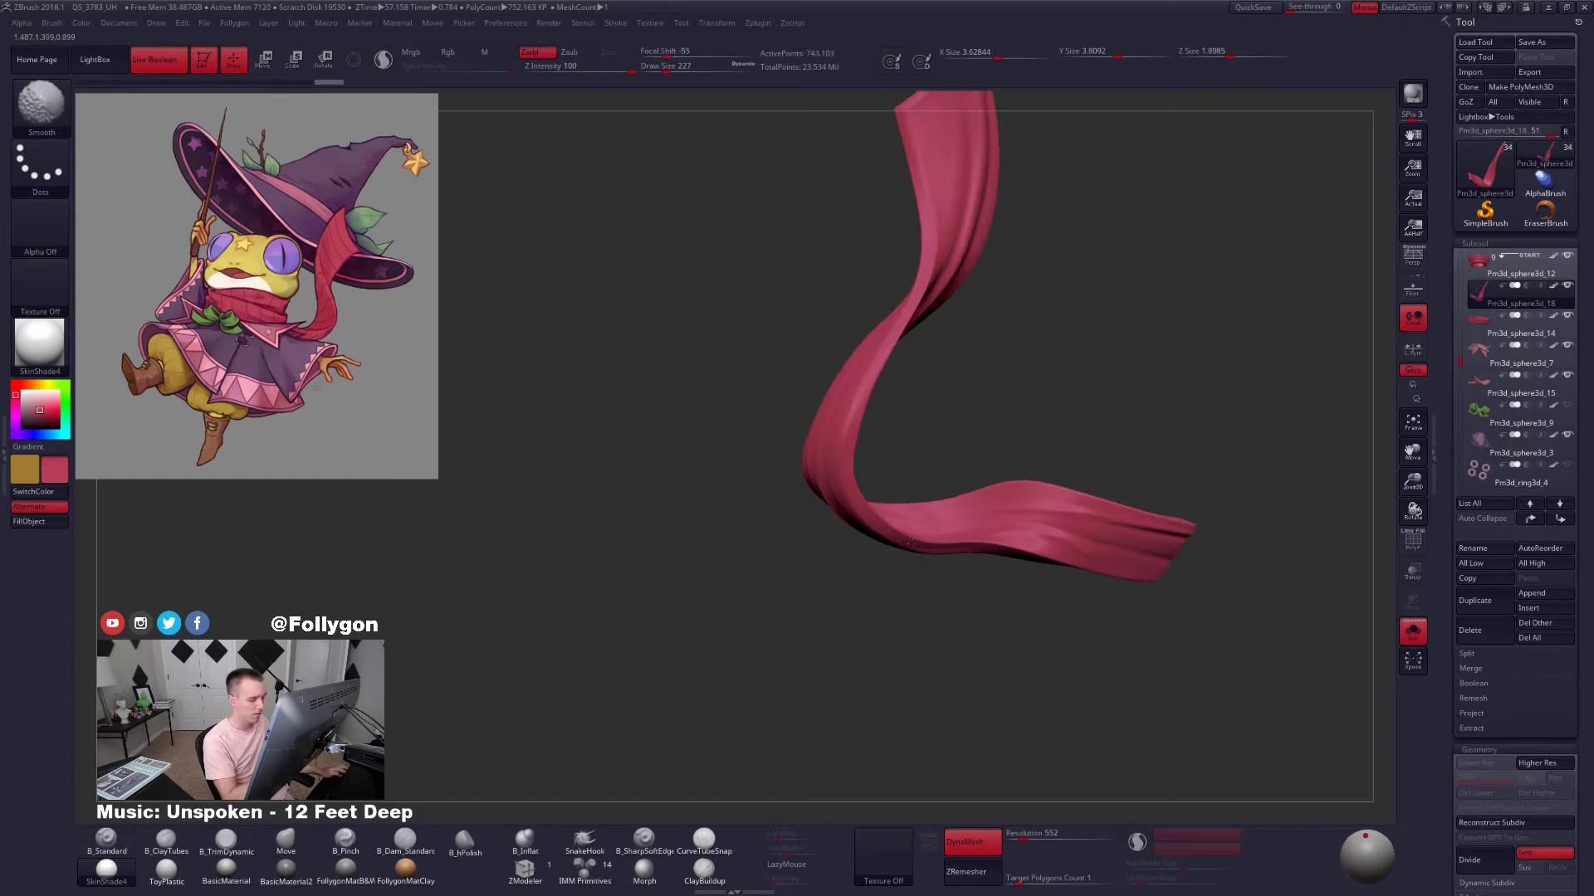
# Smooth the scarf tail's lower end and the inside of its curve
pyautogui.keyDown('shift'); pyautogui.moveTo(1127, 569); pyautogui.dragTo(1127, 565); pyautogui.keyUp('shift')
pyautogui.moveTo(1127, 564); pyautogui.dragTo(1124, 521, button='right')
pyautogui.press('shift')
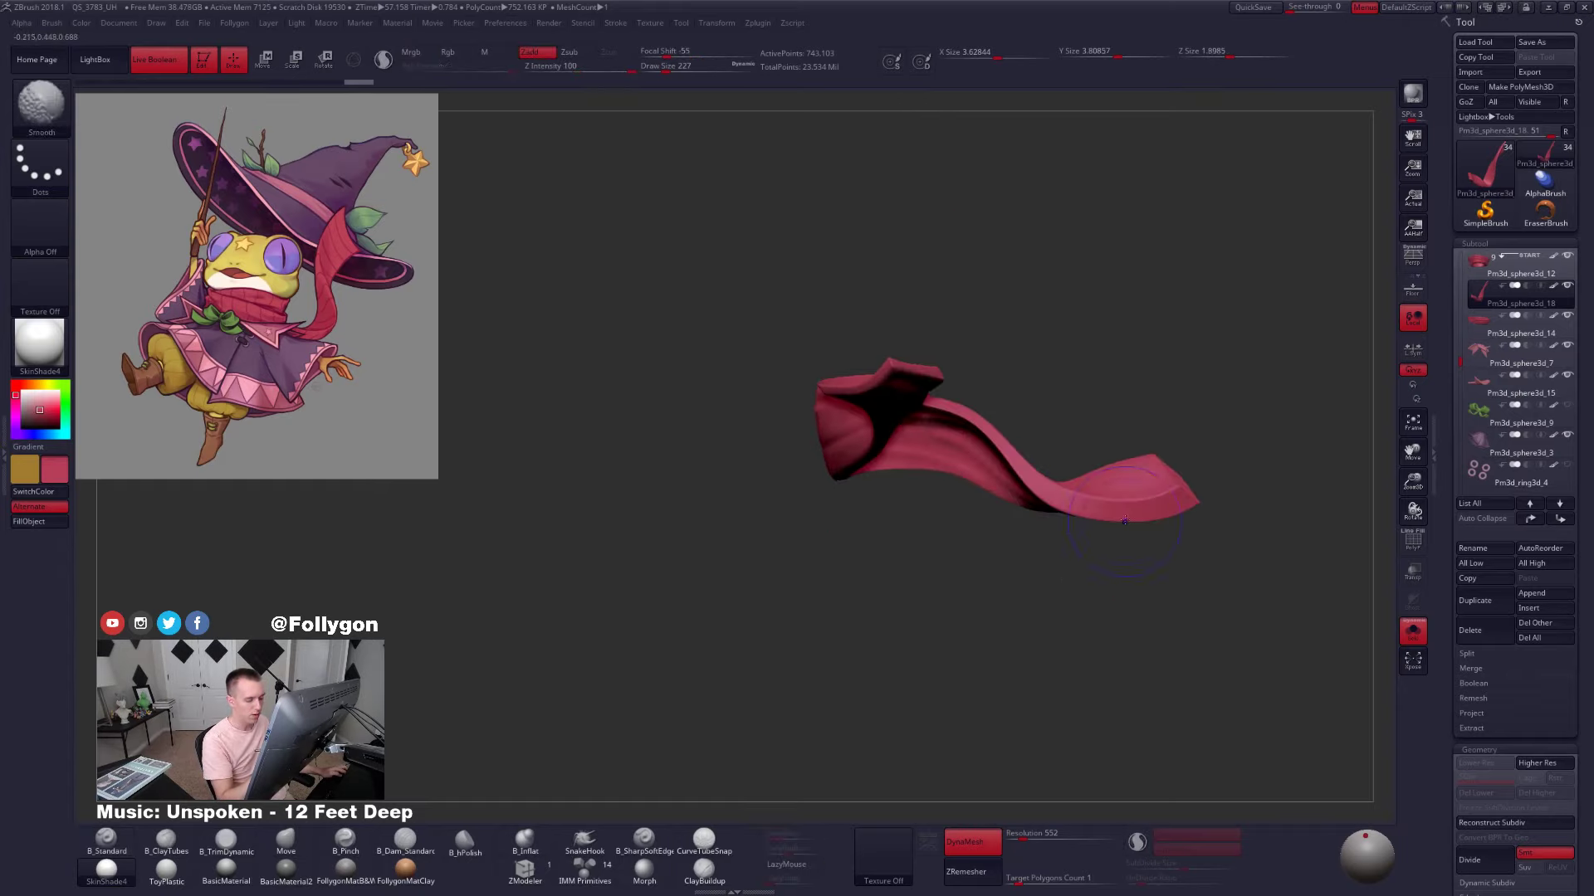
pyautogui.keyDown('shift'); pyautogui.moveTo(1048, 492); pyautogui.dragTo(1050, 496); pyautogui.keyUp('shift')
pyautogui.moveTo(1050, 496); pyautogui.dragTo(1007, 578, button='right')
pyautogui.press('shift')
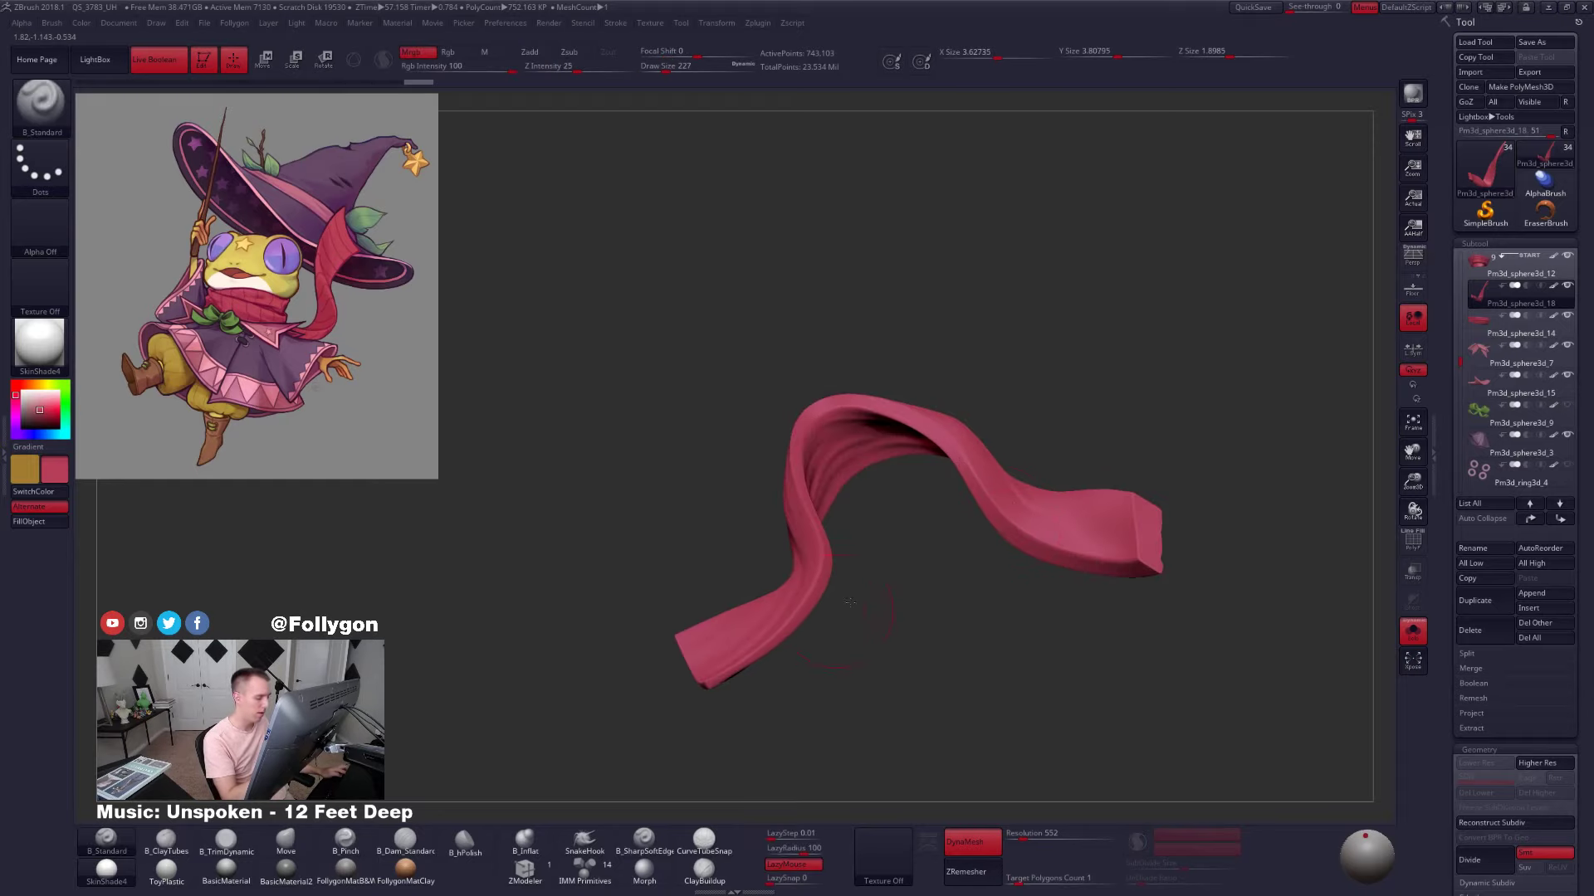
pyautogui.keyDown('alt'); pyautogui.moveTo(828, 609); pyautogui.dragTo(917, 516); pyautogui.keyUp('alt')
# Make the neck wrap Pm3d_sphere3d_12 the active subtool and smooth its overlapping end and underside
pyautogui.click(1480, 260)
pyautogui.moveTo(1093, 355)
pyautogui.keyDown('alt'); pyautogui.mouseDown(button='right')
pyautogui.moveTo(931, 400)
pyautogui.moveTo(936, 349)
pyautogui.mouseUp(button='right'); pyautogui.keyUp('alt')
pyautogui.press('shift')
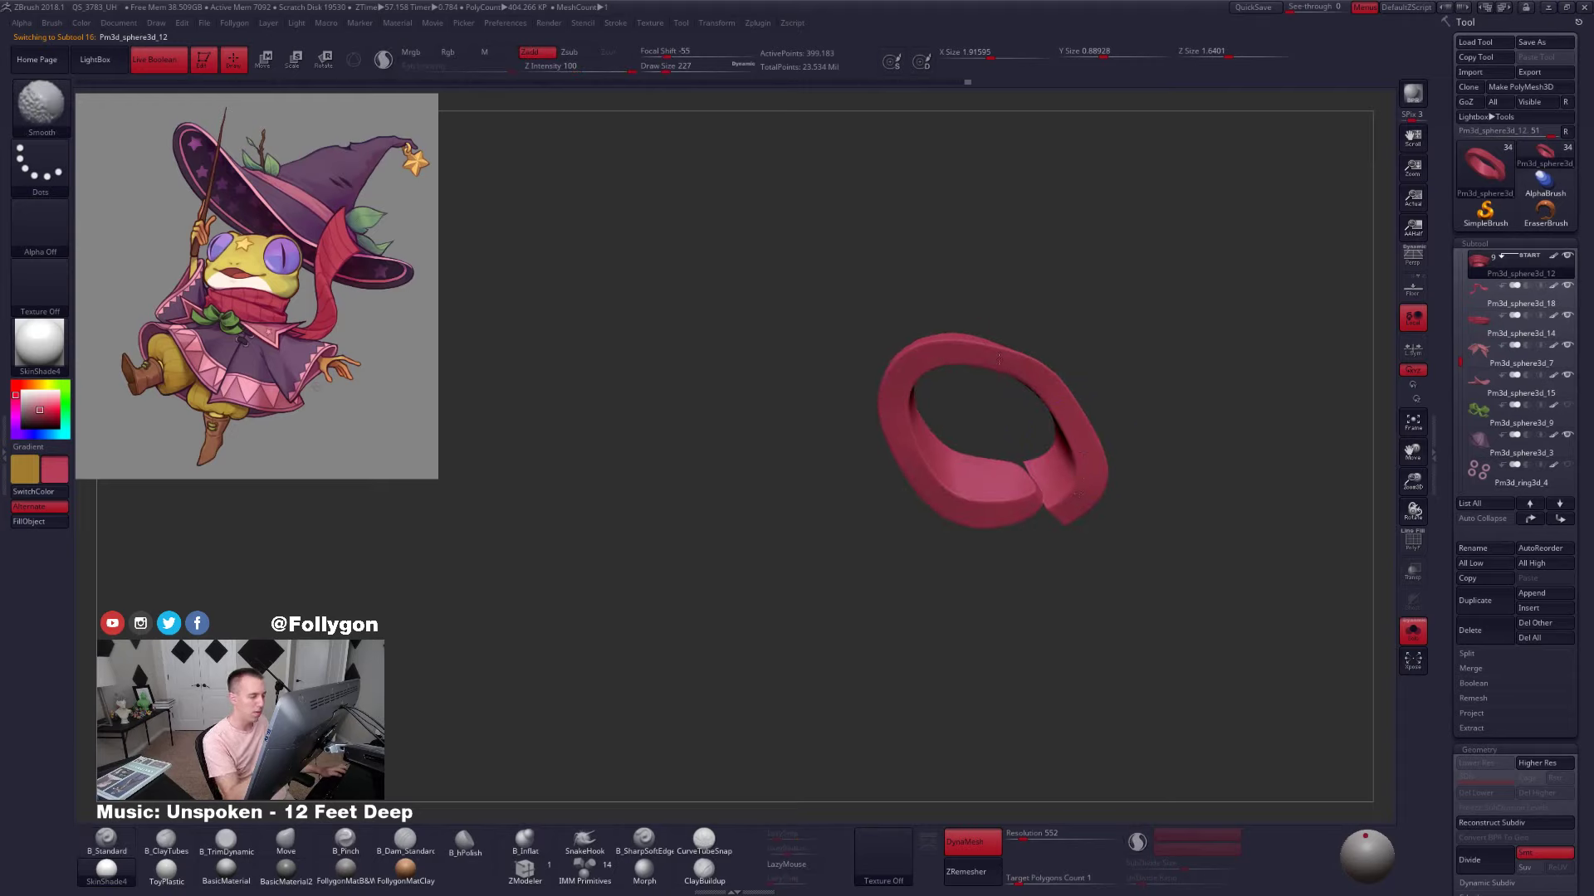
pyautogui.keyDown('shift'); pyautogui.moveTo(966, 514); pyautogui.dragTo(976, 519); pyautogui.keyUp('shift')
pyautogui.moveTo(976, 548); pyautogui.dragTo(988, 706, button='right')
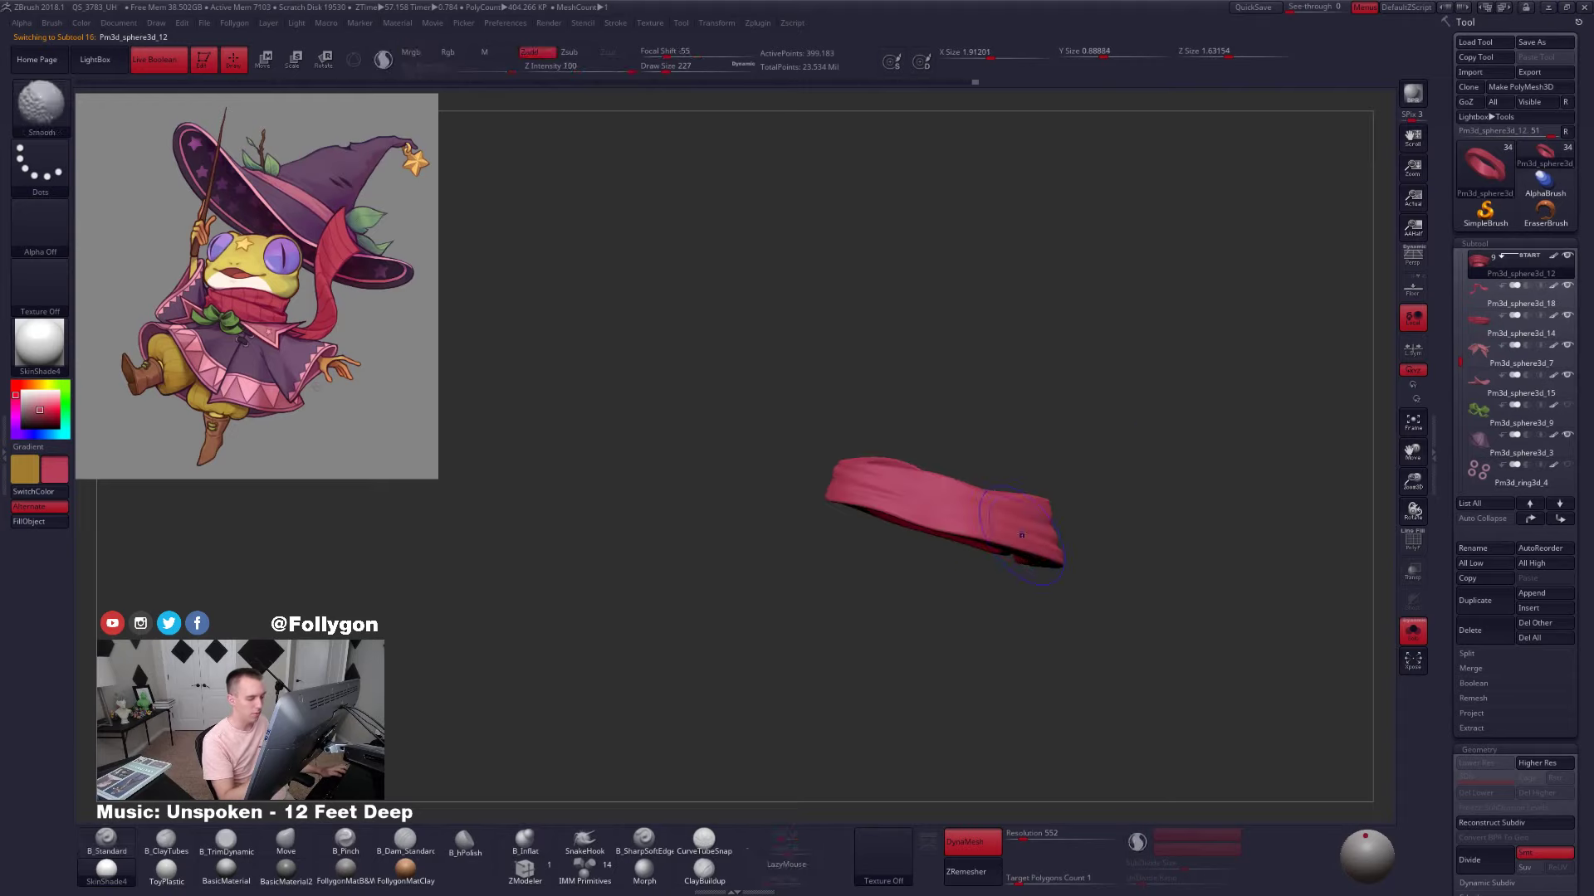
pyautogui.hotkey('alt', 's')
pyautogui.moveTo(983, 506)
pyautogui.mouseDown(button='right')
pyautogui.moveTo(1010, 534)
pyautogui.moveTo(1004, 477)
pyautogui.moveTo(1060, 608)
pyautogui.moveTo(1056, 527)
pyautogui.mouseUp(button='right')
pyautogui.hotkey('alt', 's')
pyautogui.press('shift')
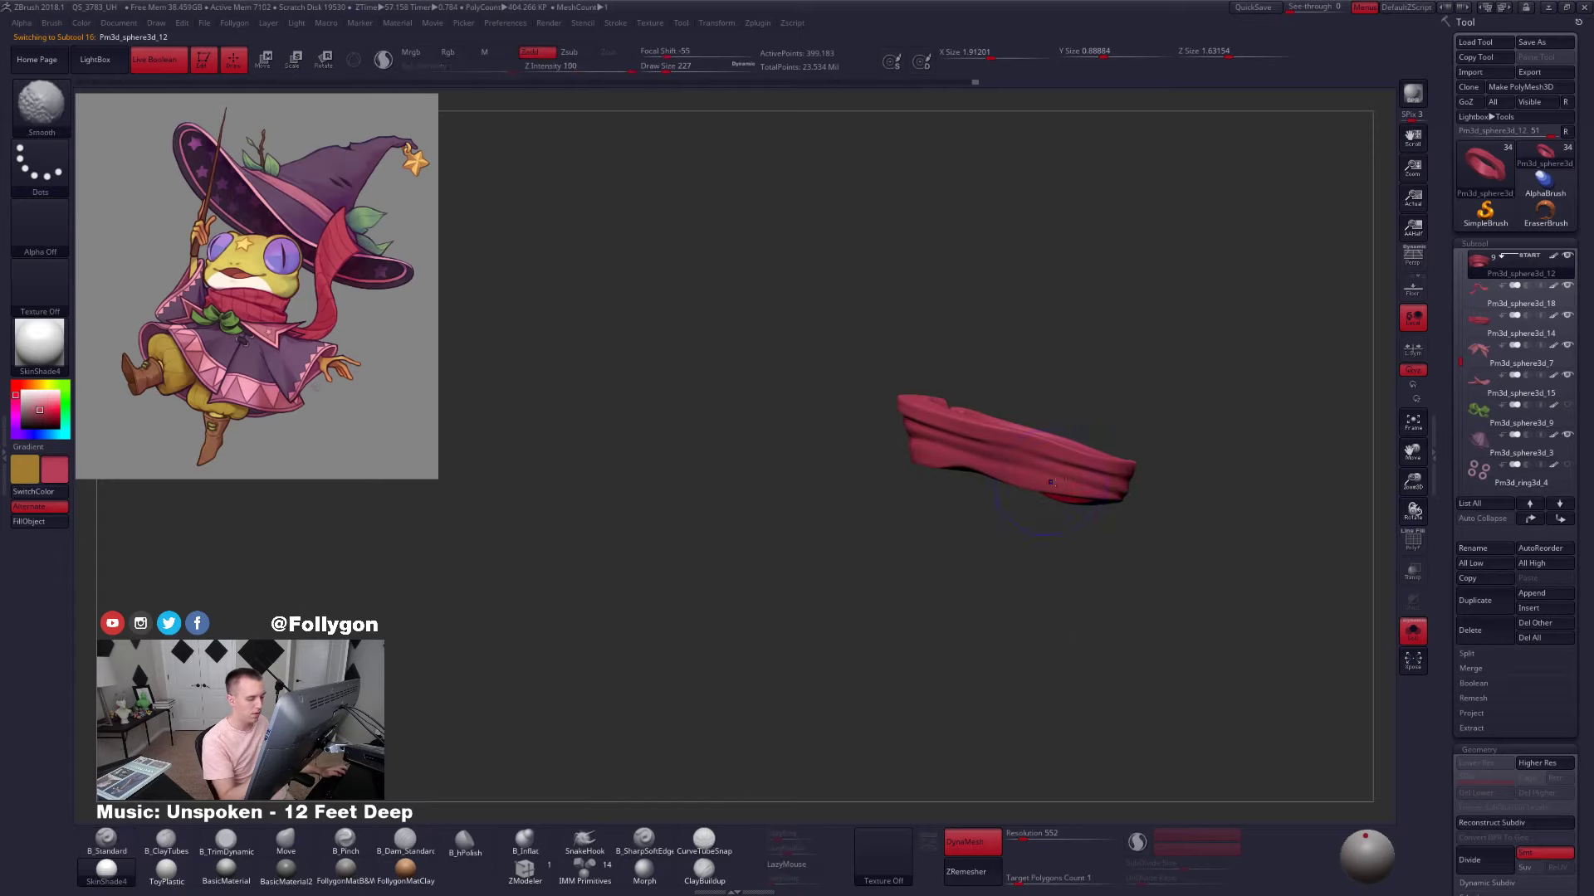
# Smooth the folds around the front and sides of the neck wrap, and show the full character again
pyautogui.keyDown('shift'); pyautogui.moveTo(1041, 455); pyautogui.dragTo(1071, 461); pyautogui.keyUp('shift')
pyautogui.moveTo(1071, 461); pyautogui.dragTo(1047, 498, button='right')
pyautogui.keyDown('shift'); pyautogui.moveTo(1071, 464); pyautogui.dragTo(1121, 480); pyautogui.keyUp('shift')
pyautogui.moveTo(1137, 490)
pyautogui.keyDown('alt'); pyautogui.mouseDown(button='right')
pyautogui.moveTo(1041, 485)
pyautogui.moveTo(1035, 469)
pyautogui.mouseUp(button='right'); pyautogui.keyUp('alt')
pyautogui.hotkey('alt', 's')
pyautogui.hotkey('alt', 's')
pyautogui.keyDown('shift'); pyautogui.moveTo(1049, 453); pyautogui.dragTo(1100, 441); pyautogui.keyUp('shift')
pyautogui.moveTo(1017, 462); pyautogui.dragTo(1114, 477, button='right')
pyautogui.keyDown('shift'); pyautogui.moveTo(1054, 458); pyautogui.dragTo(1027, 452); pyautogui.keyUp('shift')
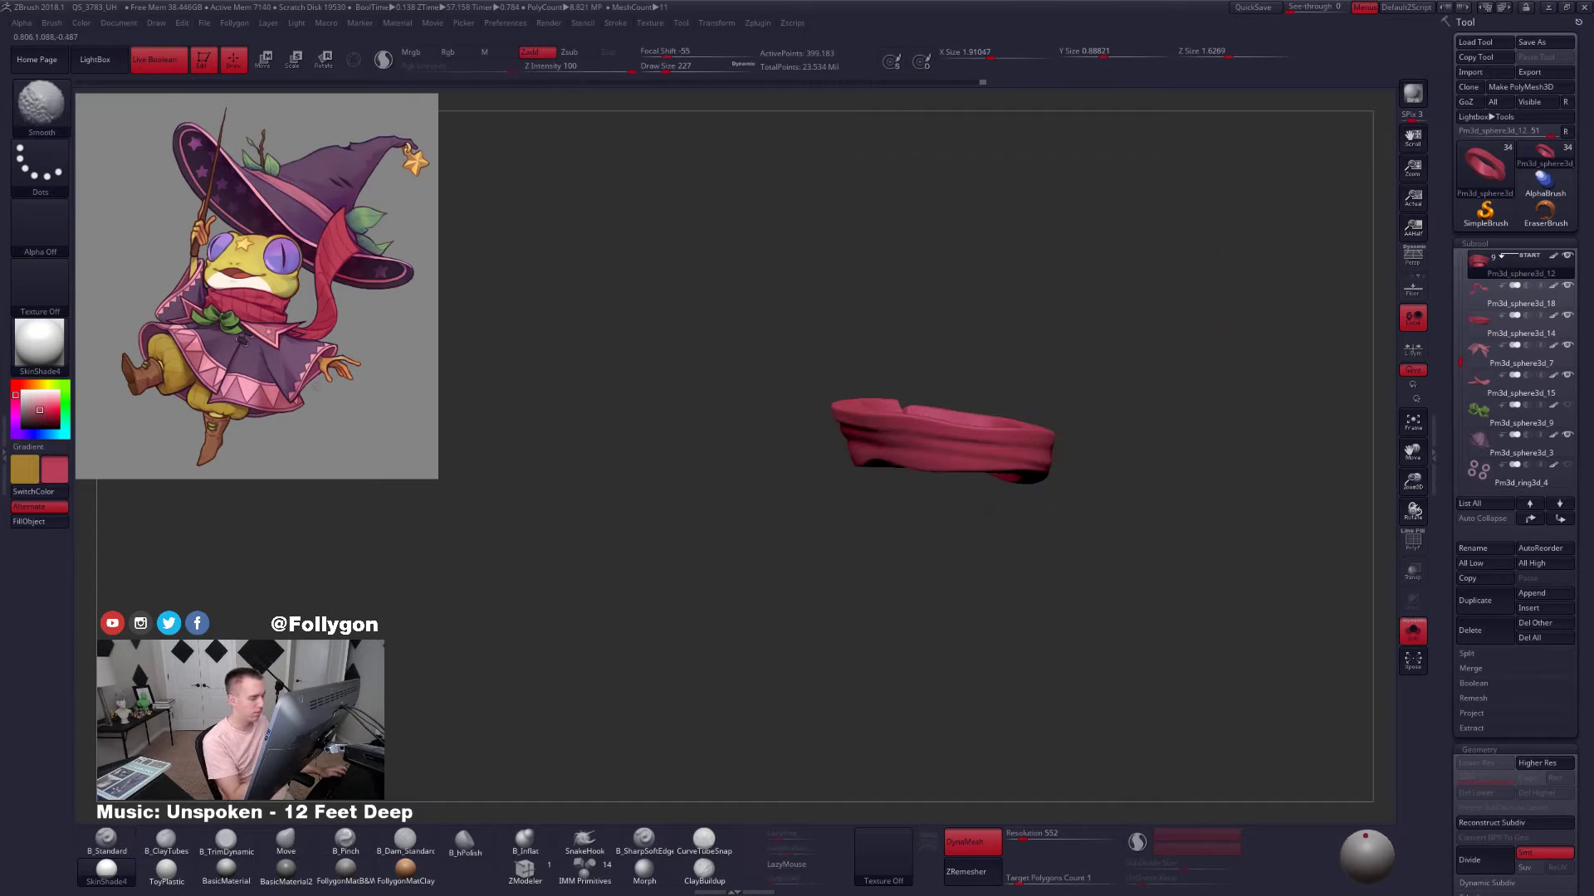
pyautogui.moveTo(1100, 486); pyautogui.dragTo(1007, 462, button='right')
pyautogui.keyDown('shift'); pyautogui.moveTo(863, 432); pyautogui.dragTo(829, 428); pyautogui.keyUp('shift')
pyautogui.moveTo(796, 444)
pyautogui.mouseDown(button='right')
pyautogui.moveTo(901, 456)
pyautogui.moveTo(952, 429)
pyautogui.moveTo(967, 448)
pyautogui.mouseUp(button='right')
pyautogui.hotkey('alt', 's')
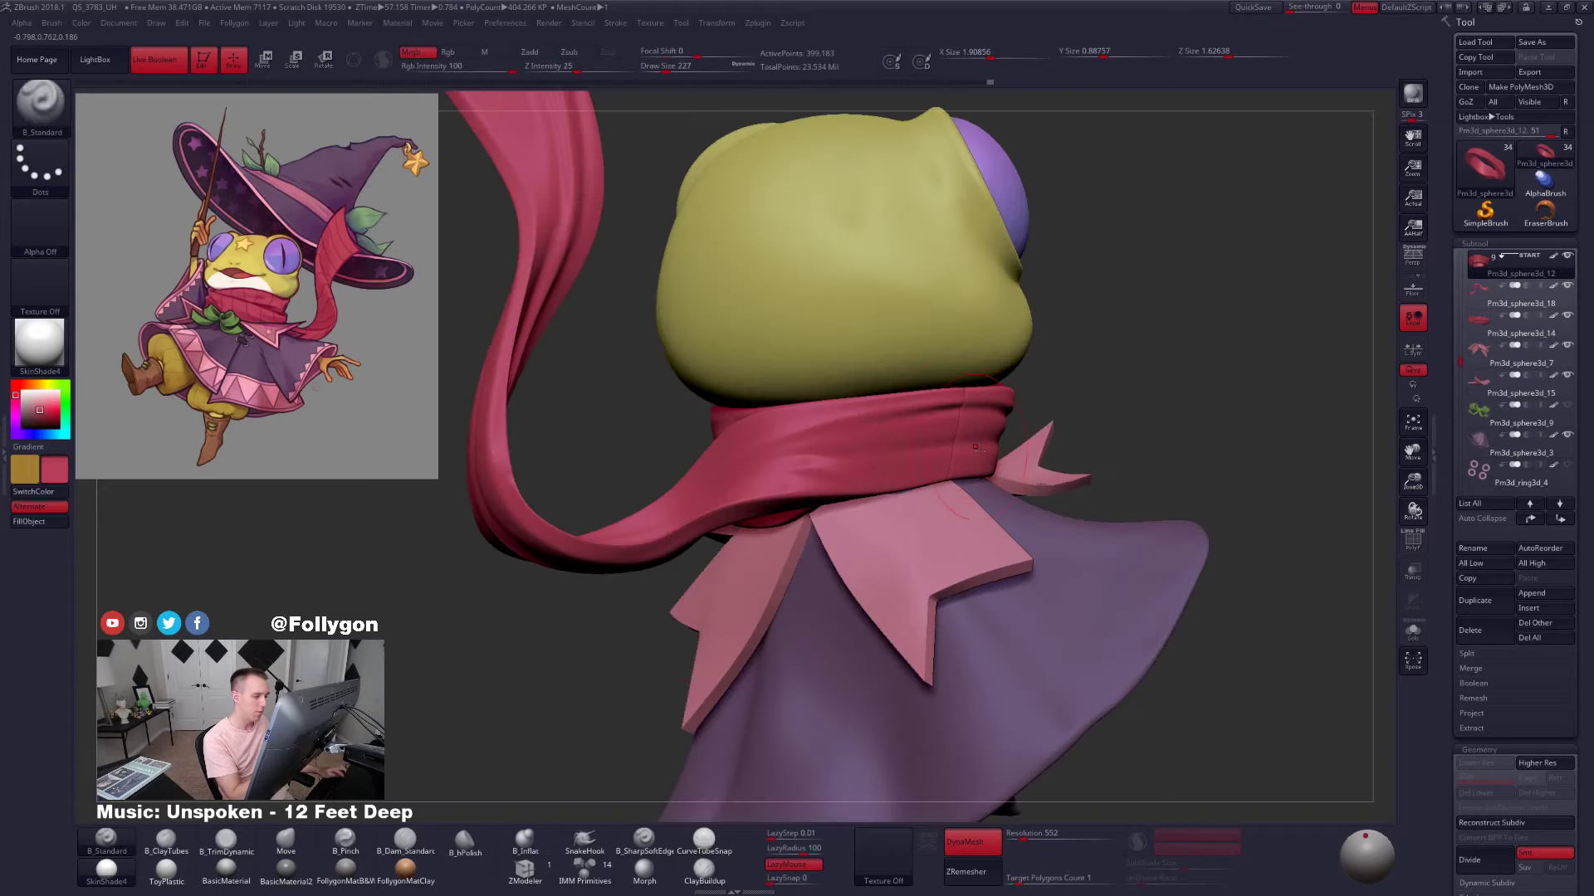
# Select the scarf tail Pm3d_sphere3d_18 and nudge its end where it meets the neck wrap with the Move brush
pyautogui.moveTo(1116, 436); pyautogui.dragTo(925, 444, button='right')
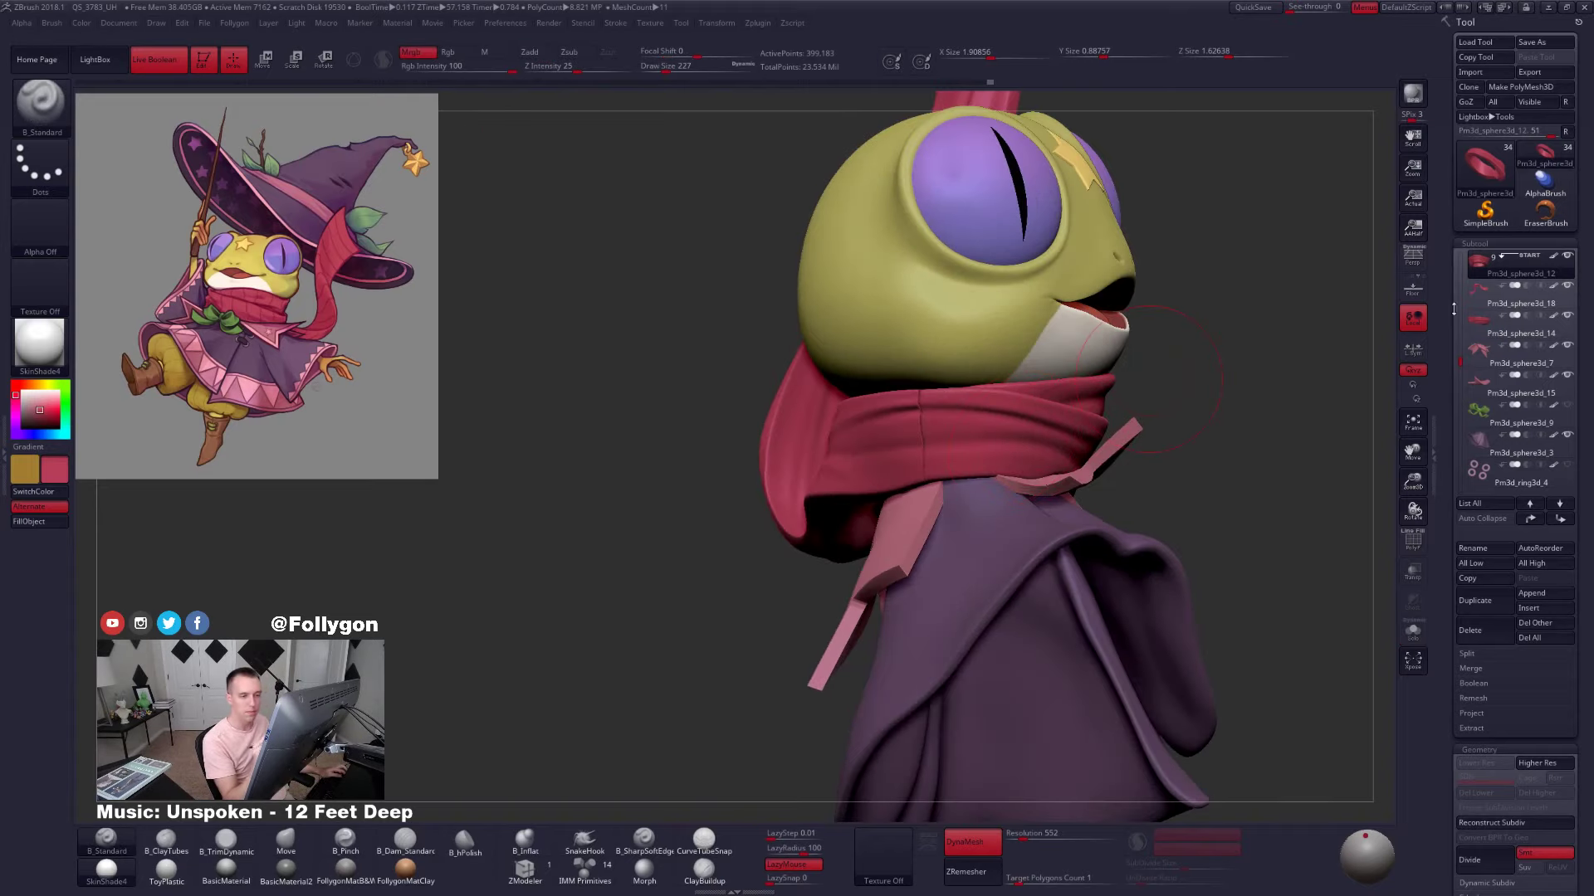
pyautogui.click(1482, 296)
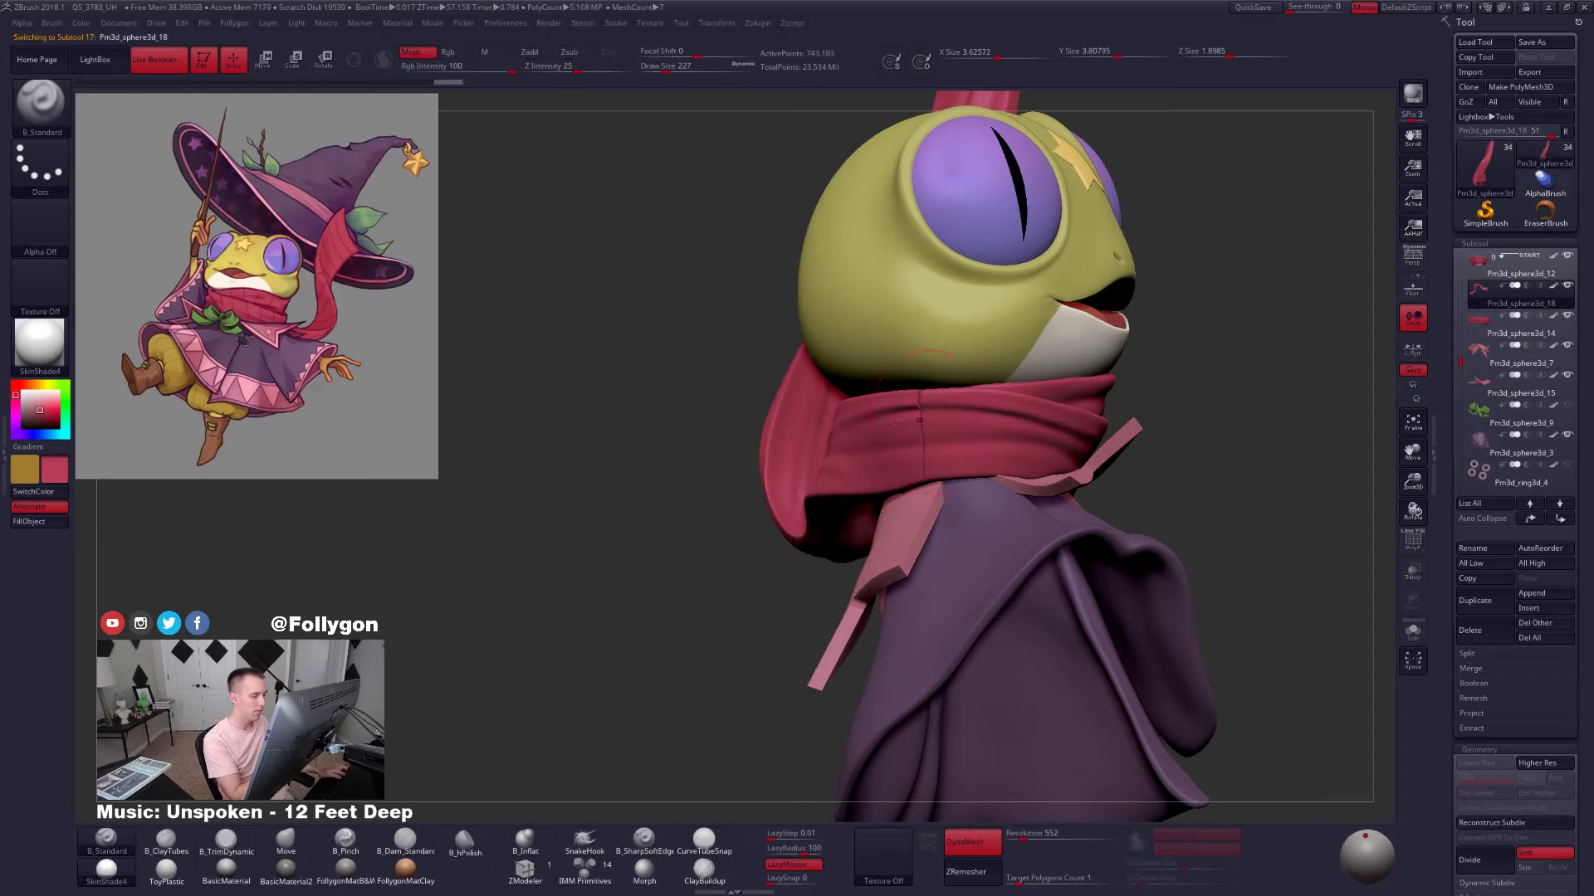
pyautogui.moveTo(898, 423); pyautogui.dragTo(941, 407, button='right')
pyautogui.press('b')
pyautogui.press('m')
pyautogui.press('v')
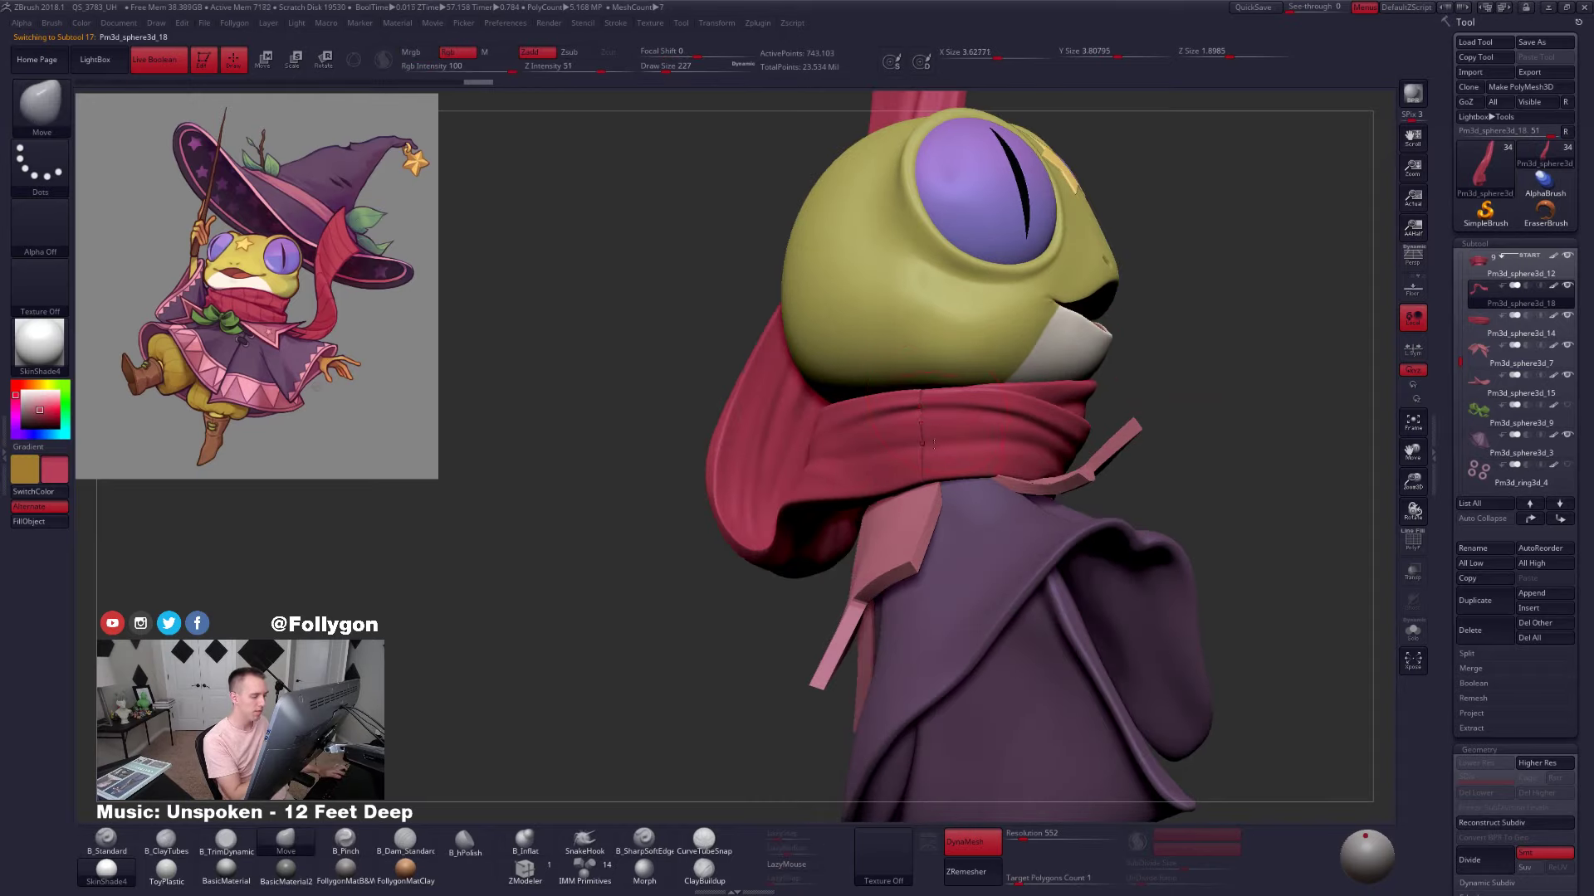
pyautogui.moveTo(930, 451); pyautogui.dragTo(934, 451)
pyautogui.moveTo(935, 451); pyautogui.dragTo(954, 484, button='right')
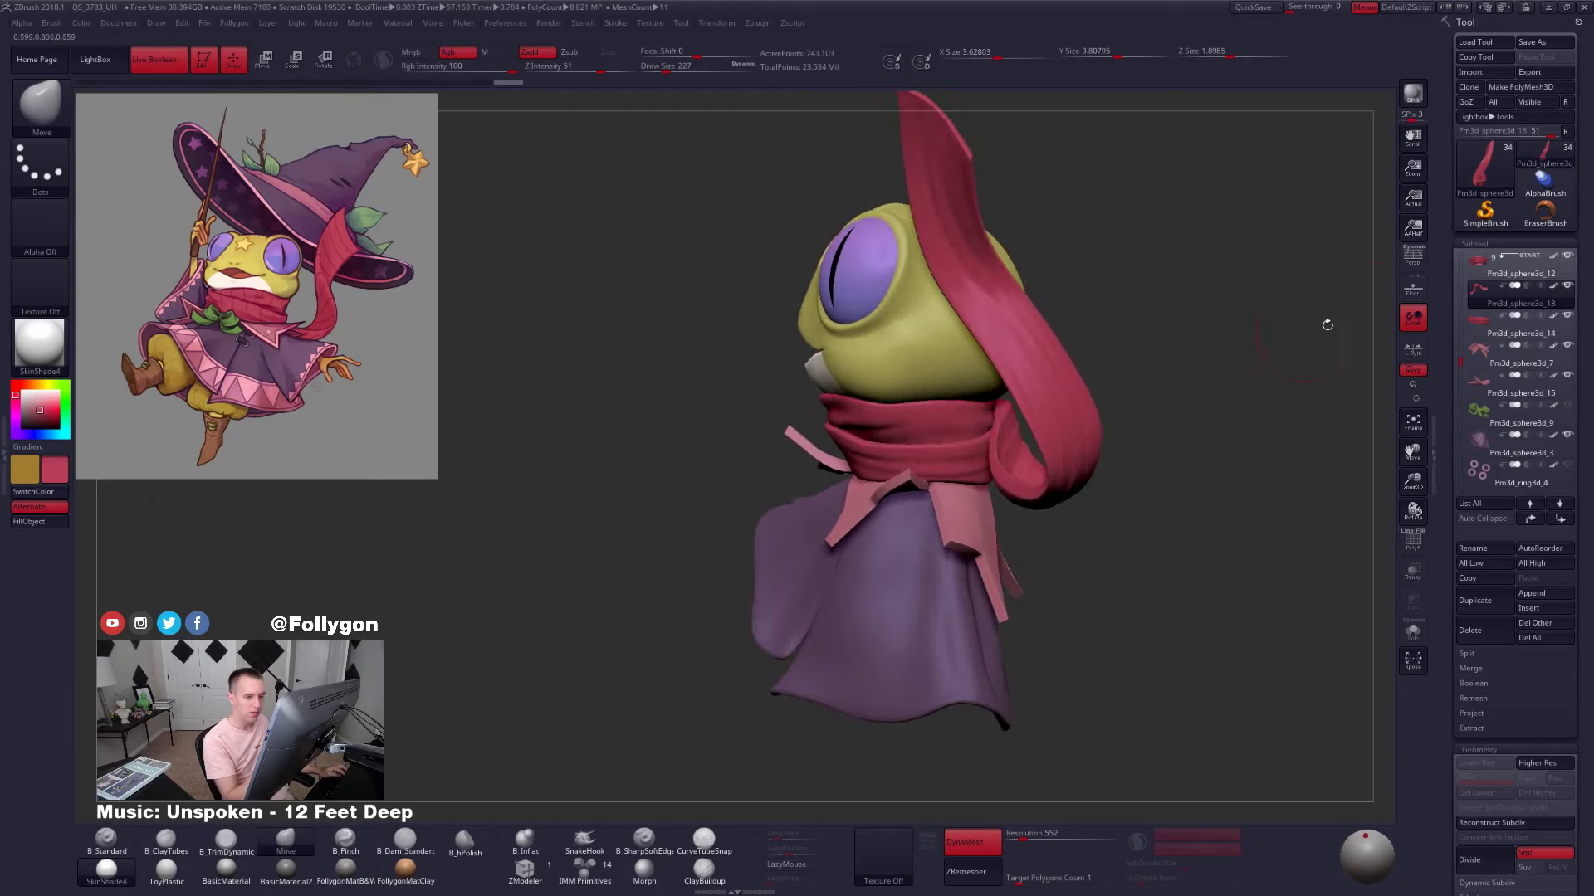
# Merge the neck wrap Pm3d_sphere3d_12 down with the scarf tail subtool beneath it using MergeDown
pyautogui.click(1484, 266)
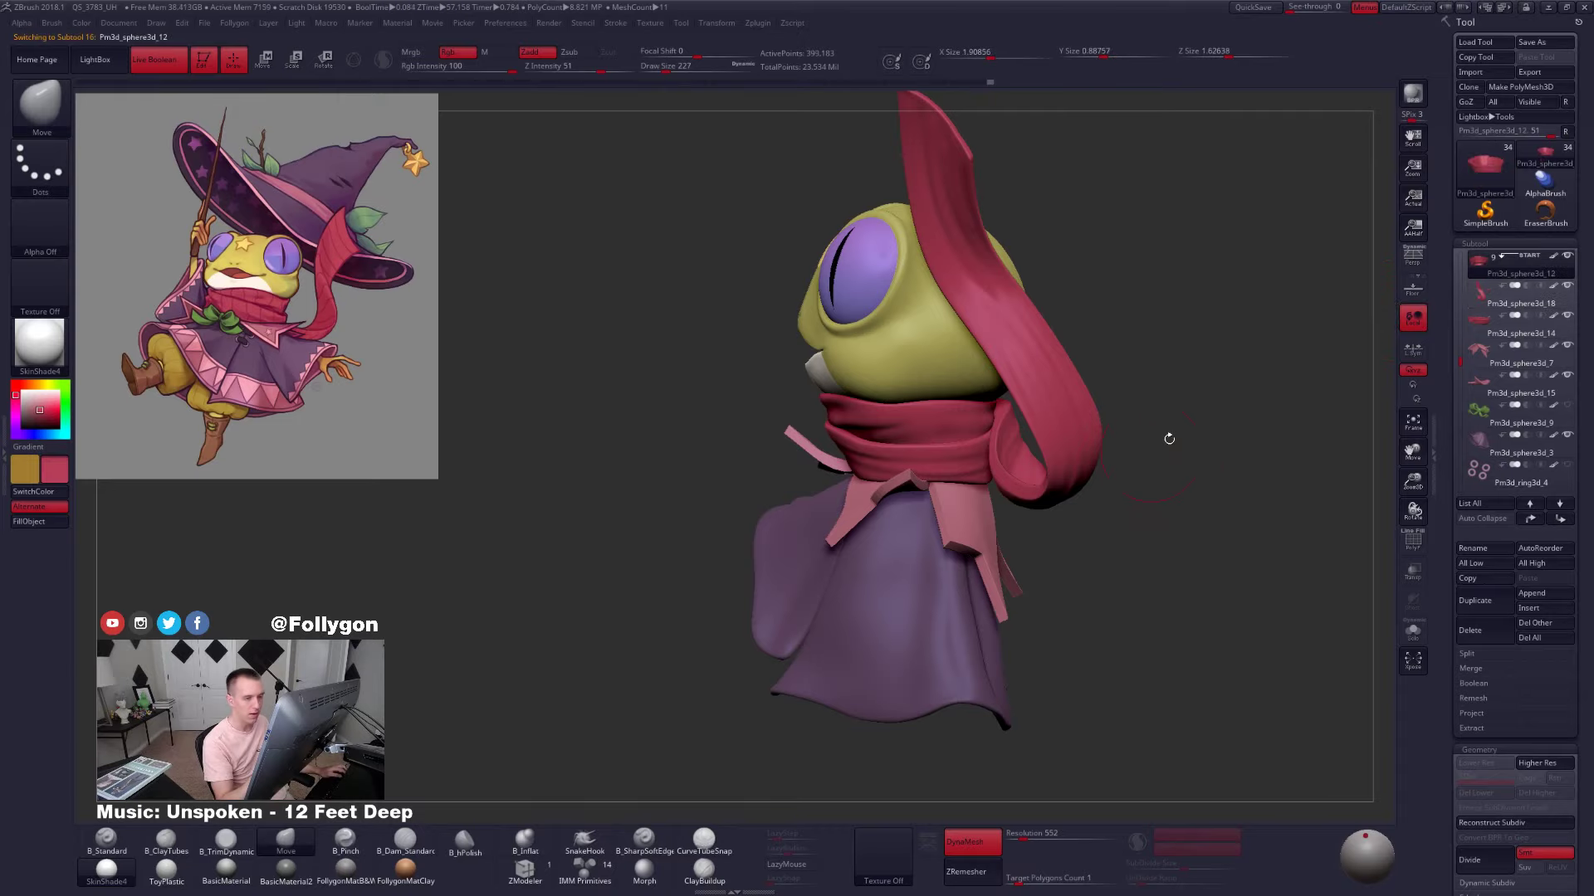
pyautogui.keyDown('alt'); pyautogui.click(1077, 415); pyautogui.keyUp('alt')
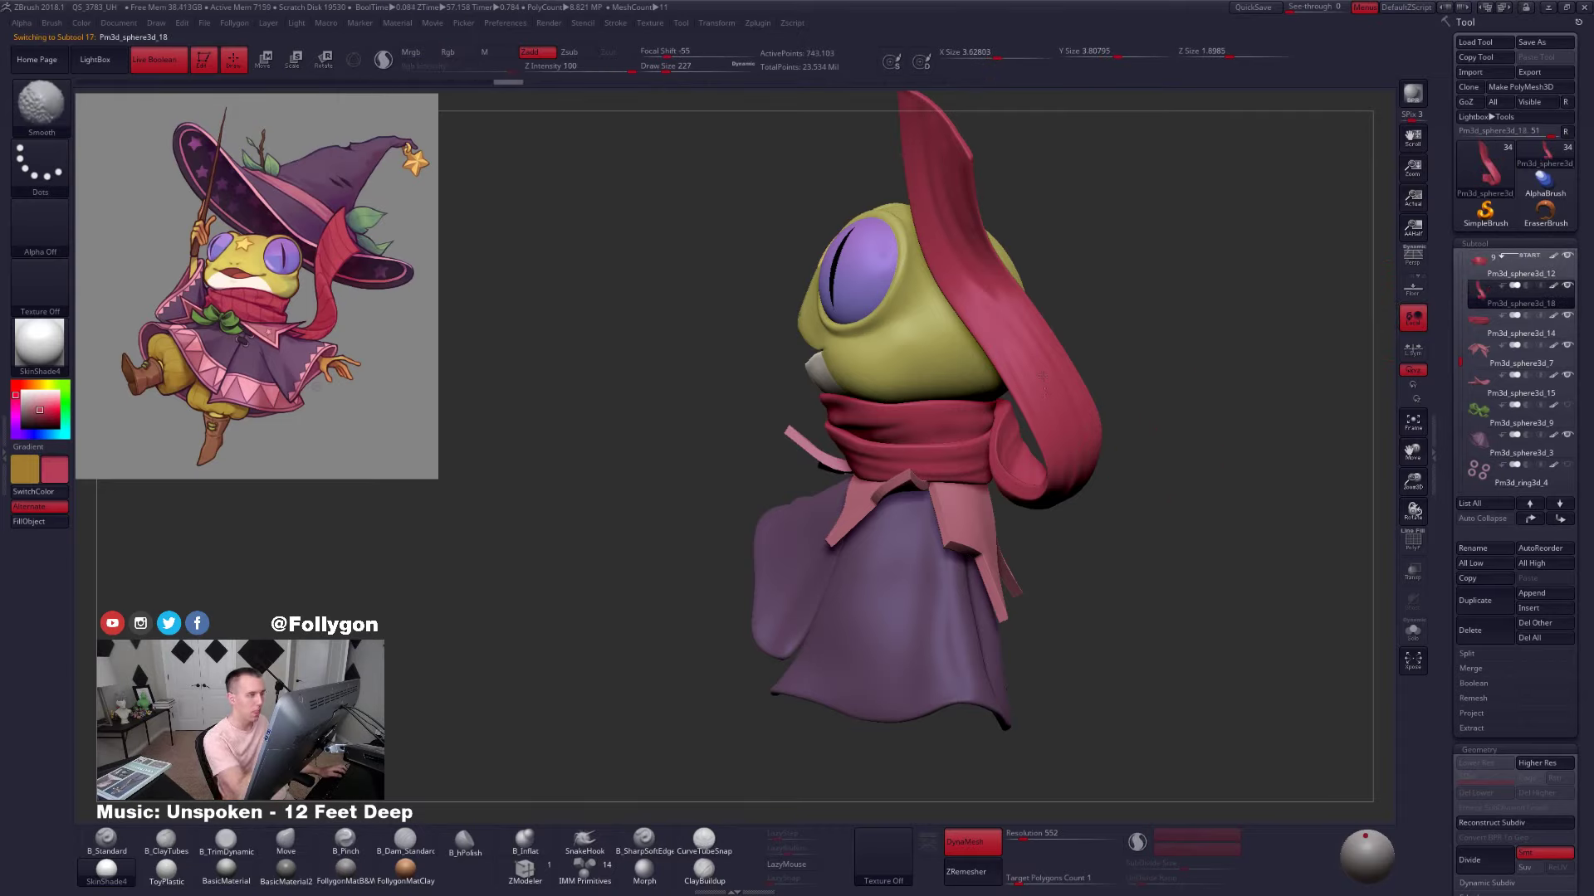
pyautogui.click(1499, 266)
pyautogui.hotkey('ctrl', 'shift', 'f')
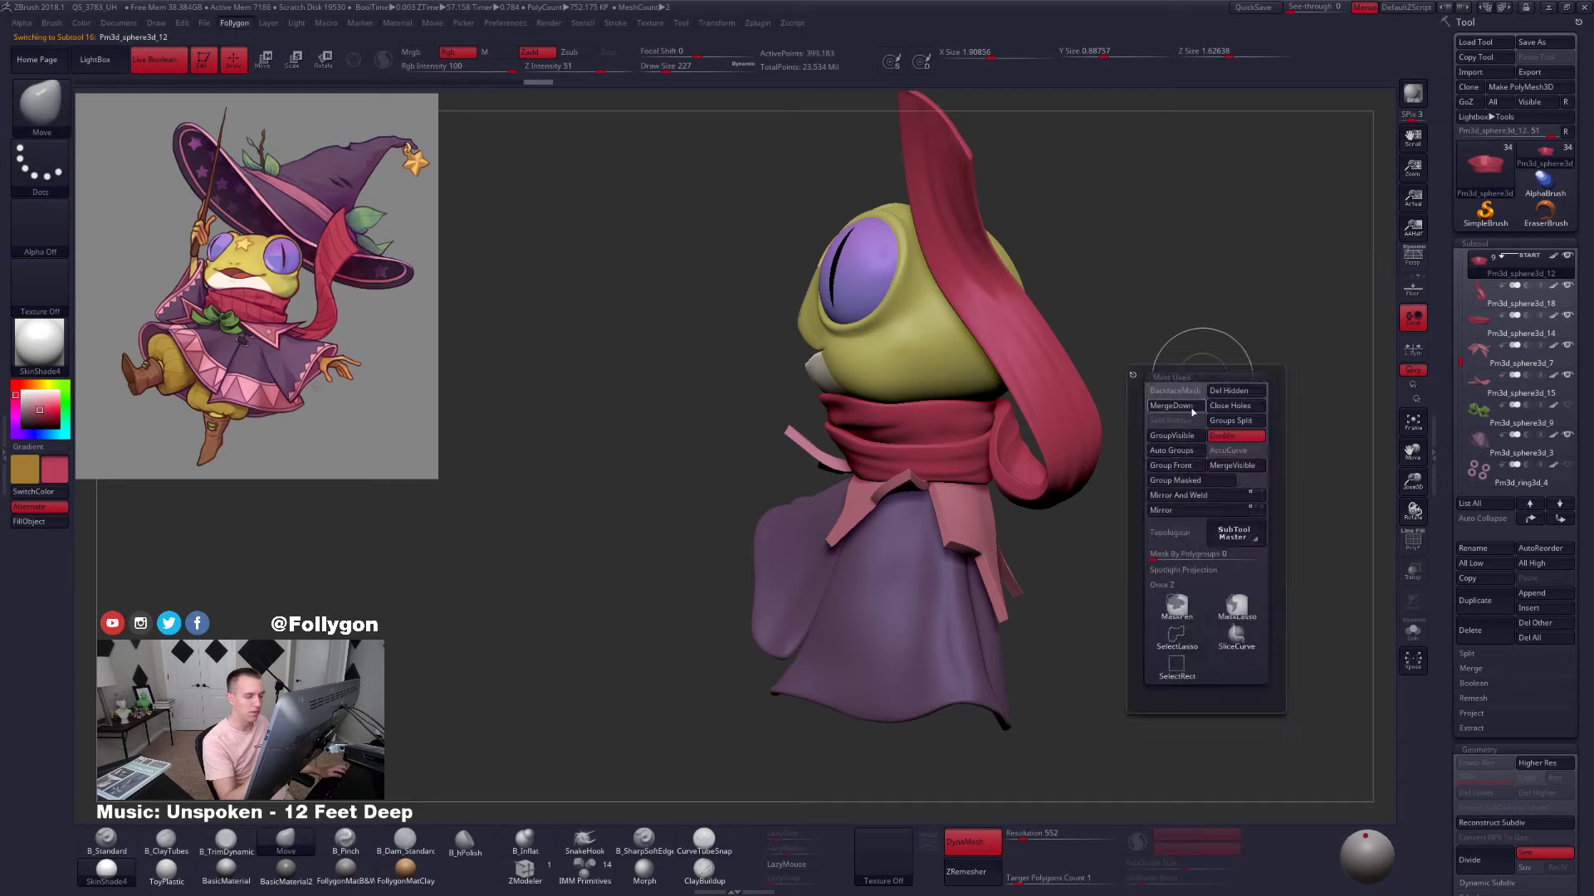
pyautogui.click(1192, 411)
pyautogui.click(1144, 434)
# Isolate the merged scarf and remesh it with DynaMesh to fuse the neck wrap and tail
pyautogui.hotkey('shift', 's')
pyautogui.moveTo(967, 476); pyautogui.dragTo(1023, 518, button='right')
pyautogui.hotkey('shift', 's')
pyautogui.moveTo(967, 469)
pyautogui.mouseDown(button='right')
pyautogui.moveTo(917, 453)
pyautogui.moveTo(1111, 466)
pyautogui.mouseUp(button='right')
pyautogui.hotkey('shift', 's')
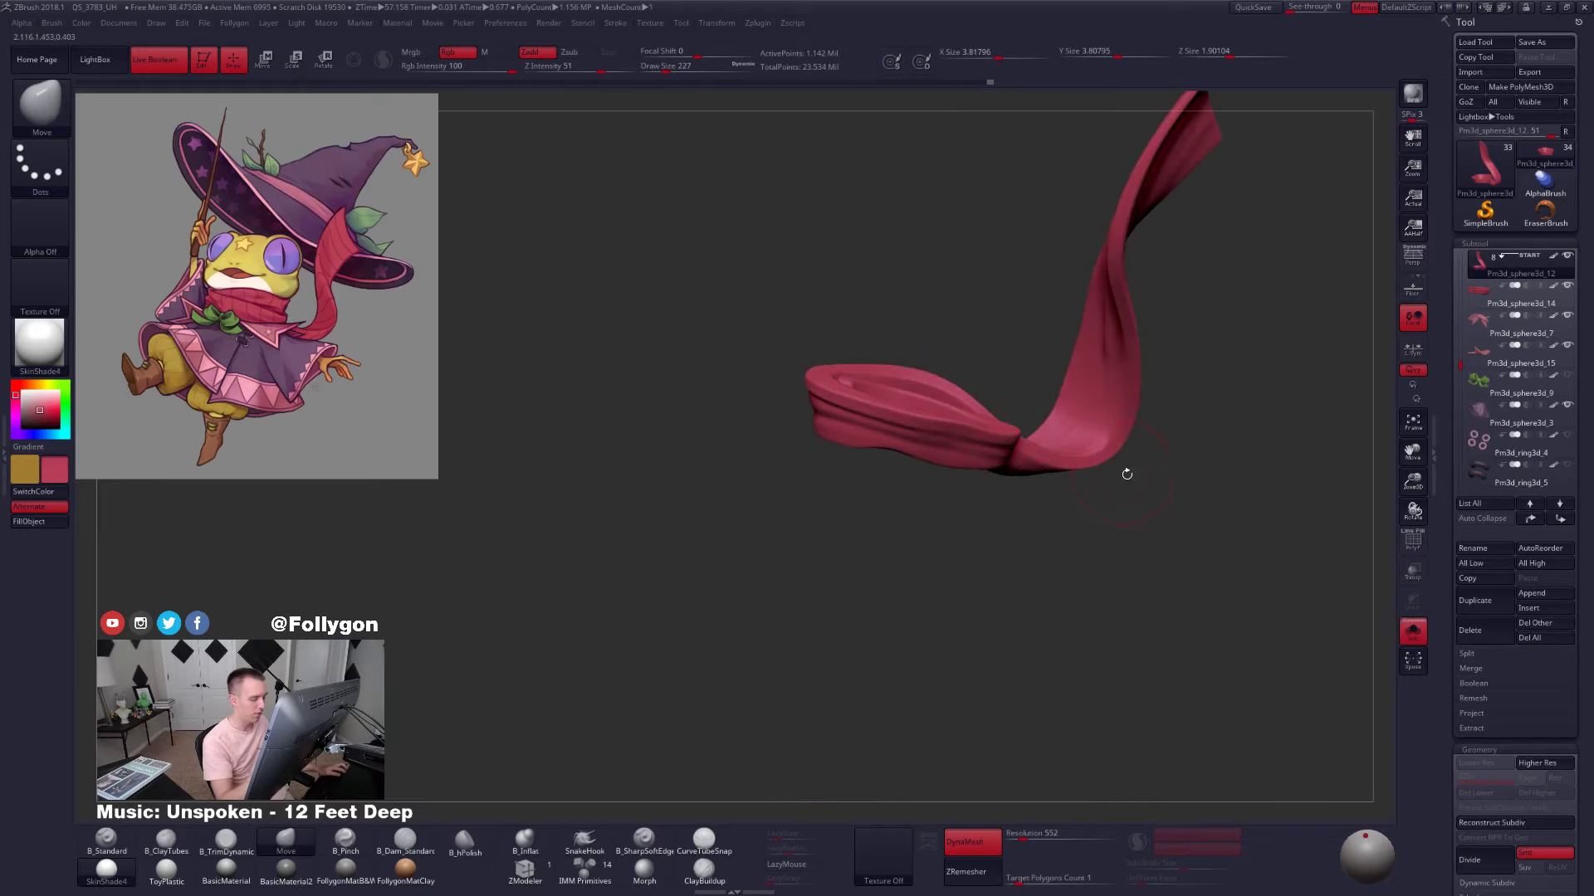
pyautogui.keyDown('ctrl'); pyautogui.moveTo(1094, 555); pyautogui.dragTo(1250, 480); pyautogui.keyUp('ctrl')
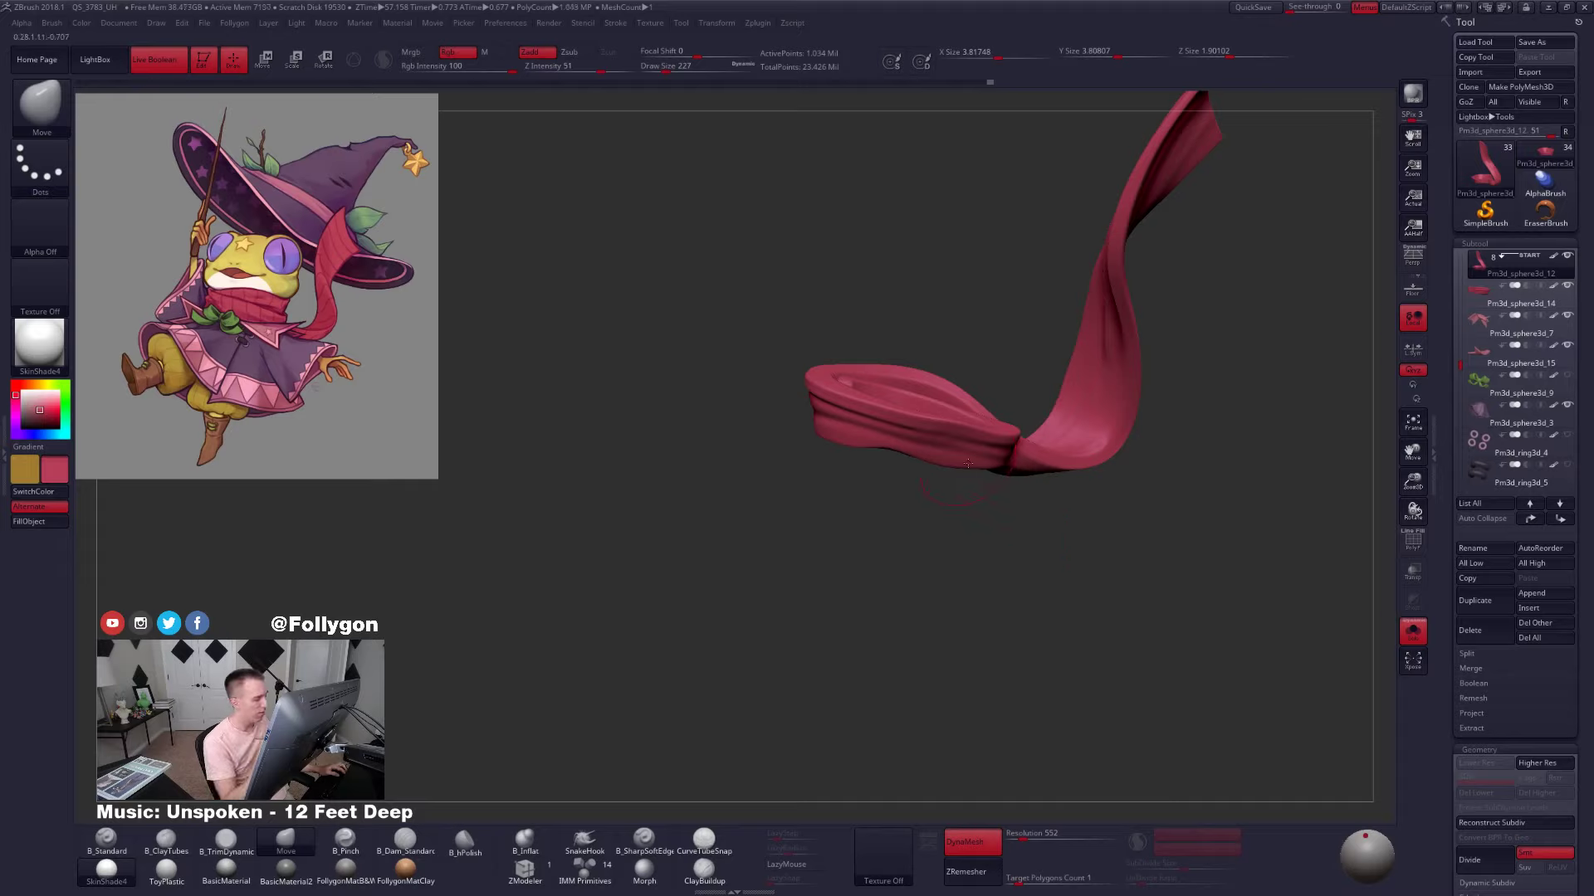
# Smooth the front folds of the merged scarf's neck wrap and compare them with the full character
pyautogui.moveTo(901, 519); pyautogui.dragTo(987, 452)
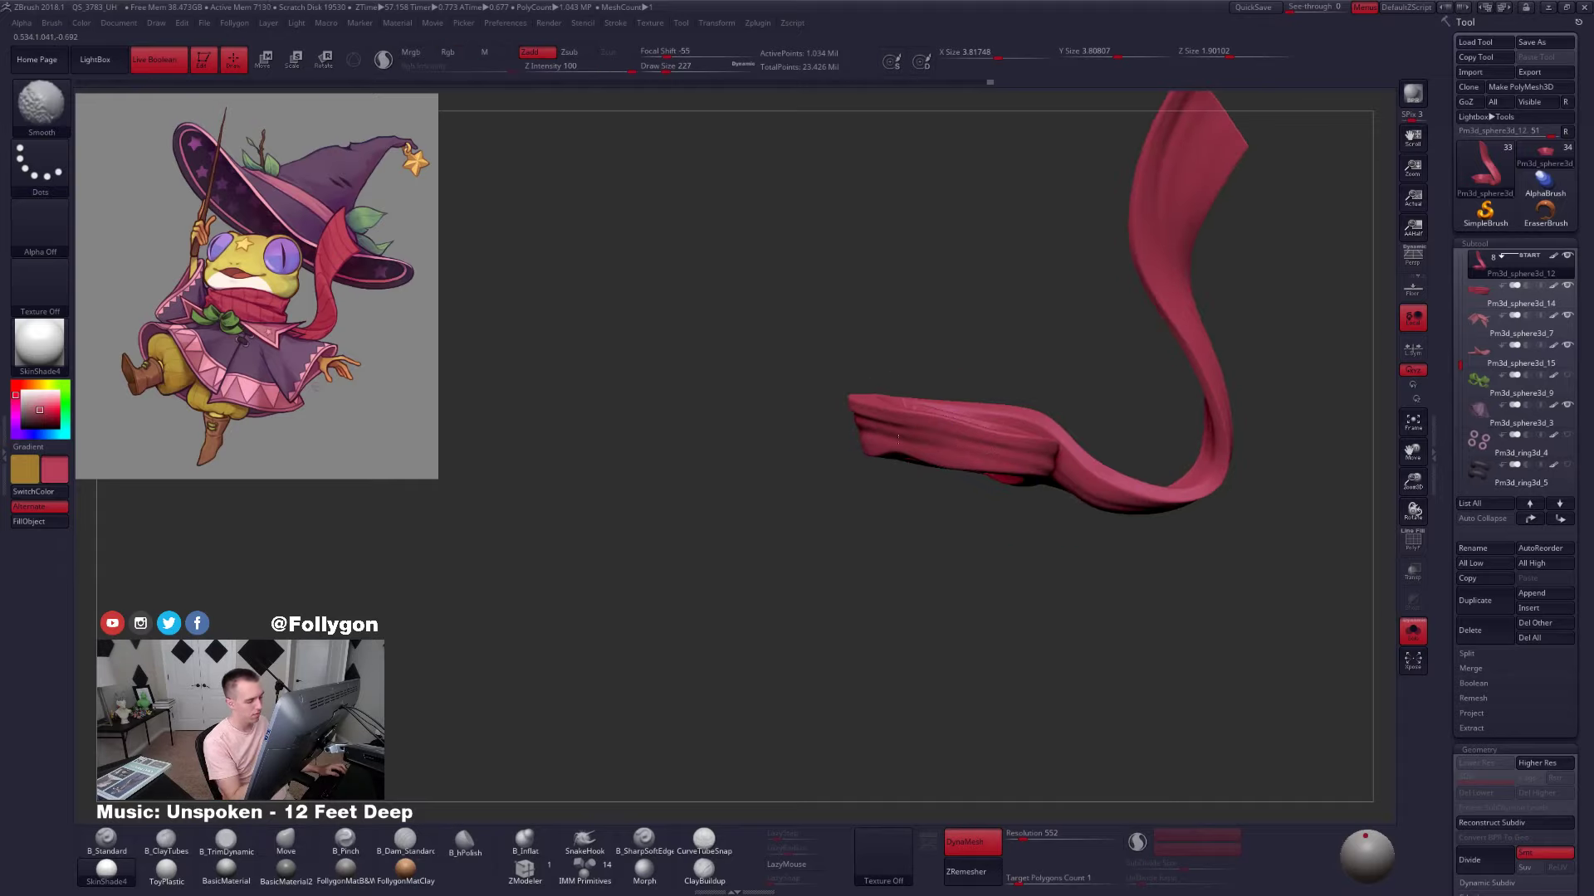
pyautogui.moveTo(901, 523); pyautogui.dragTo(946, 510)
pyautogui.keyDown('shift'); pyautogui.moveTo(905, 432); pyautogui.dragTo(980, 440); pyautogui.keyUp('shift')
pyautogui.moveTo(922, 531); pyautogui.dragTo(979, 515)
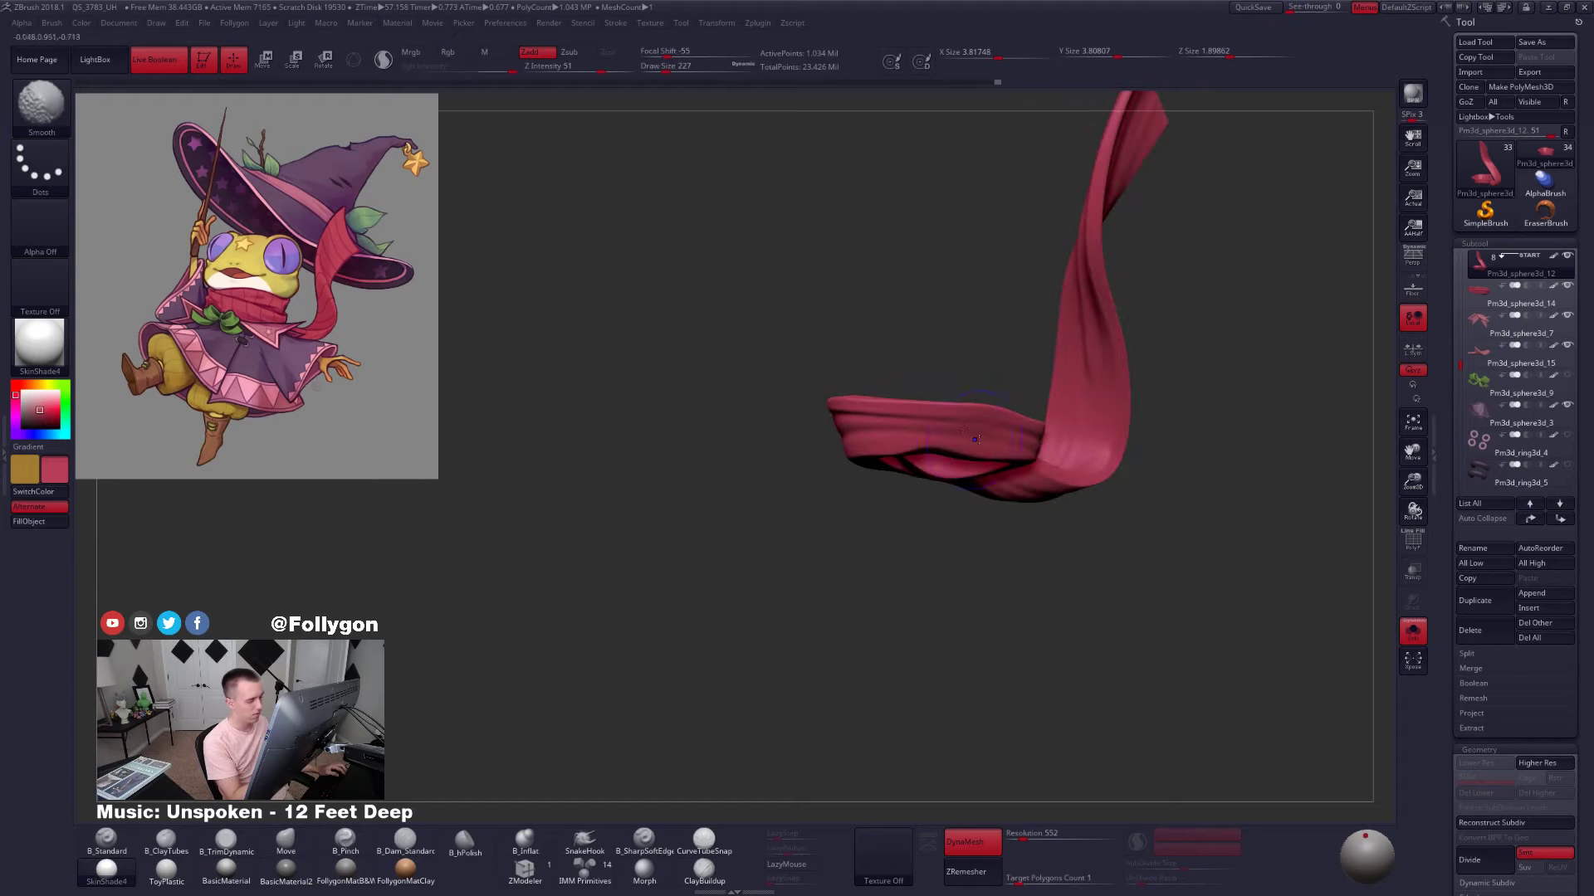
pyautogui.keyDown('shift'); pyautogui.moveTo(947, 441); pyautogui.dragTo(983, 431); pyautogui.keyUp('shift')
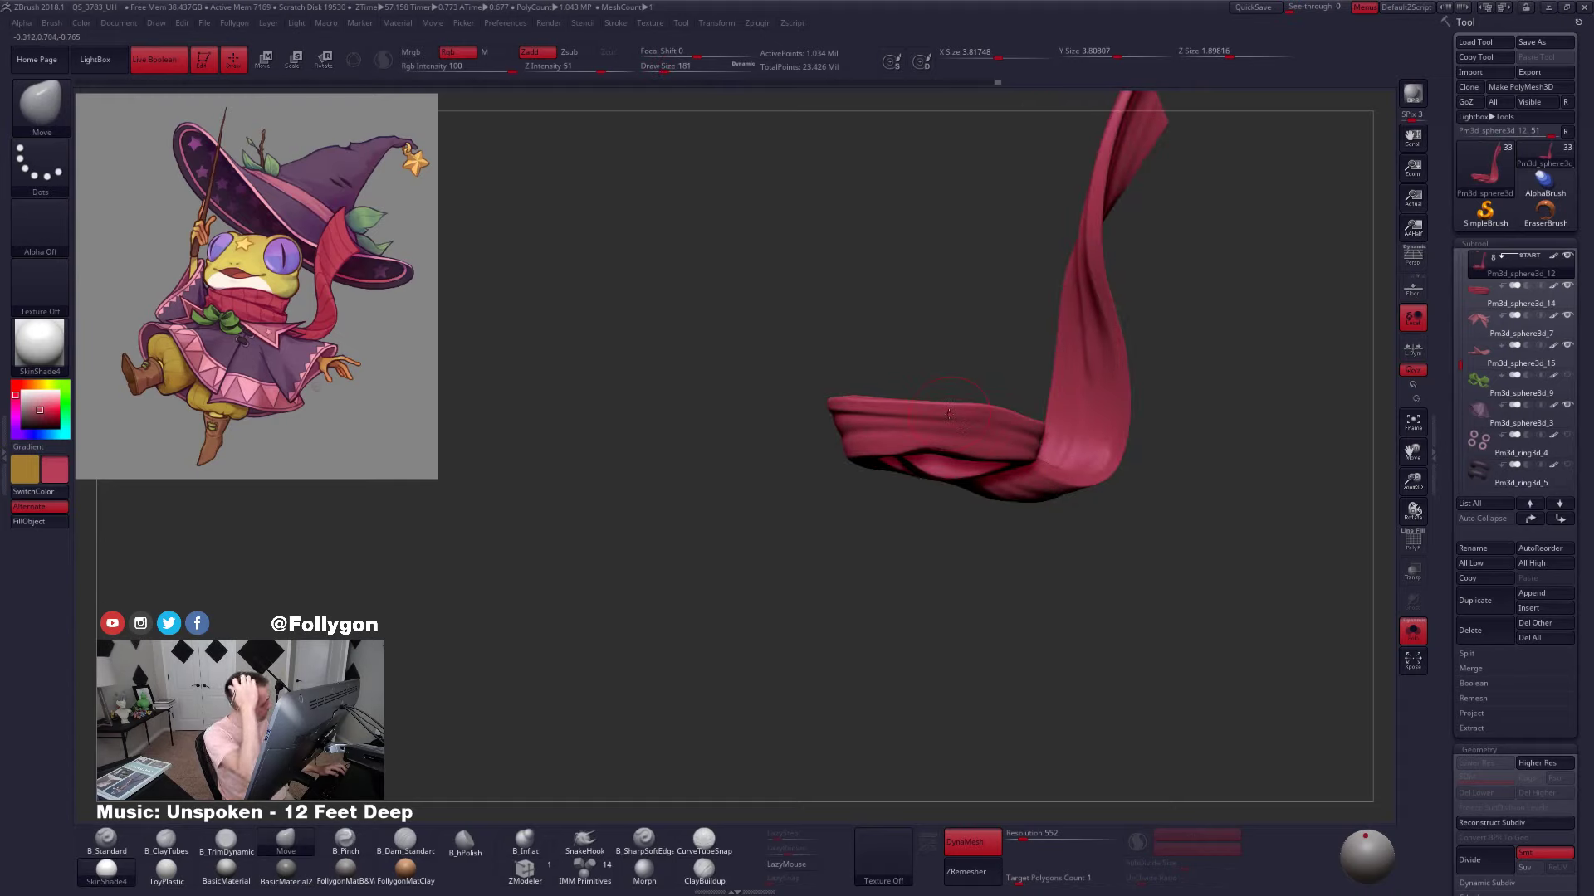
pyautogui.hotkey('alt', 's')
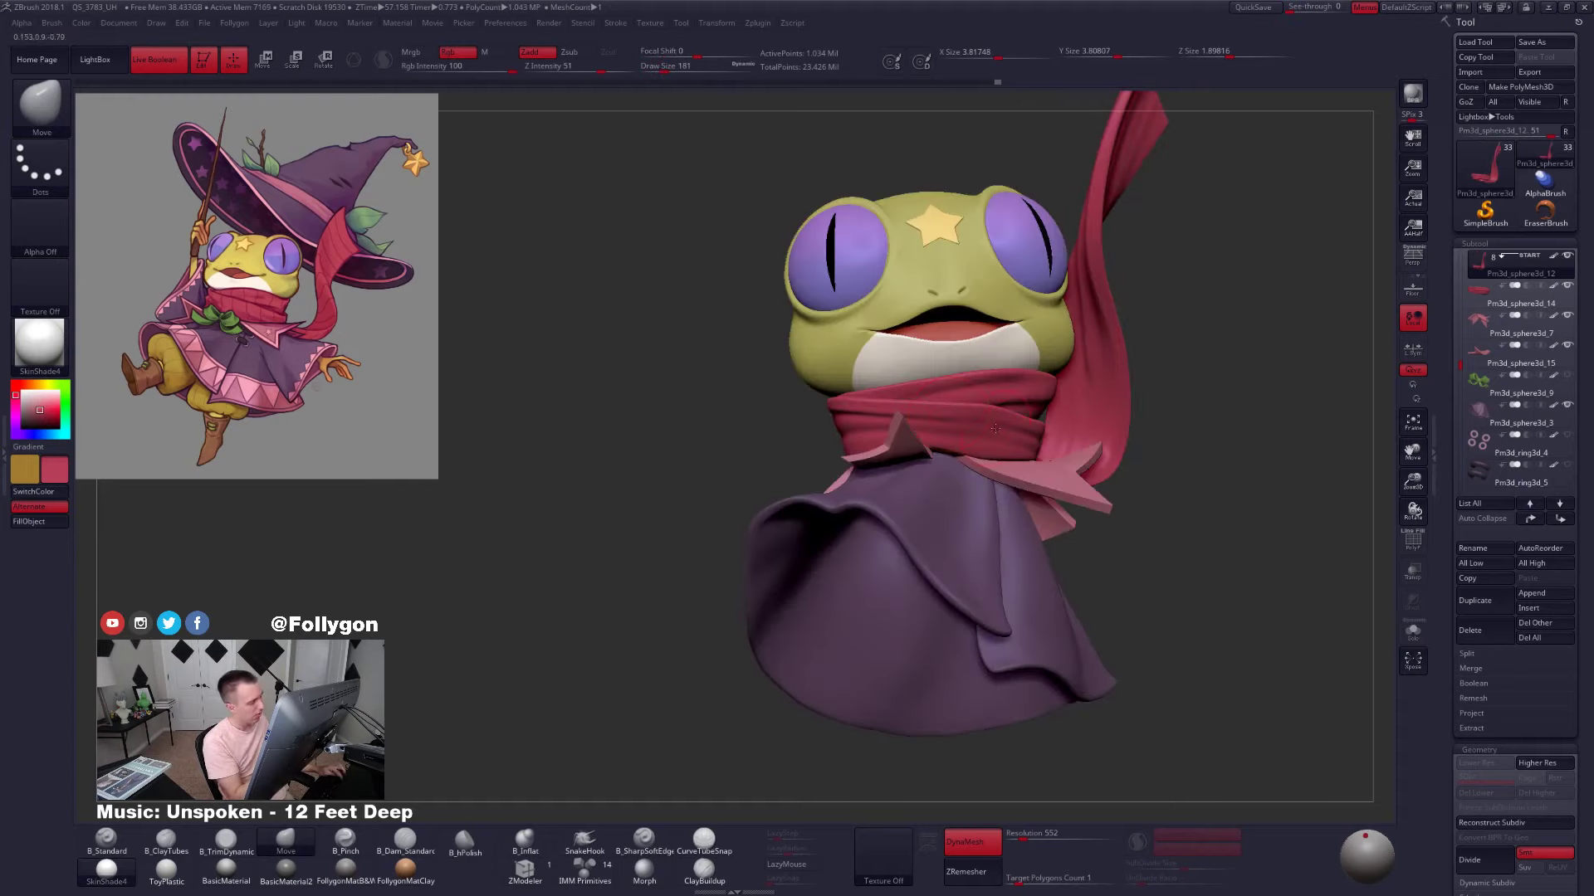
# Tighten the neck wrap's front folds with the B_Pinch brush at a draw size of 67
pyautogui.press('5')
pyautogui.hotkey('alt', 's')
pyautogui.moveTo(995, 428)
pyautogui.mouseDown(button='right')
pyautogui.moveTo(1054, 419)
pyautogui.moveTo(962, 444)
pyautogui.moveTo(960, 515)
pyautogui.mouseUp(button='right')
pyautogui.press('s')
pyautogui.moveTo(880, 522); pyautogui.dragTo(863, 521)
pyautogui.moveTo(917, 506)
pyautogui.mouseDown(button='right')
pyautogui.moveTo(924, 419)
pyautogui.moveTo(923, 454)
pyautogui.mouseUp(button='right')
pyautogui.press('space')
pyautogui.moveTo(930, 449); pyautogui.dragTo(922, 448)
pyautogui.moveTo(919, 442); pyautogui.dragTo(919, 458, button='right')
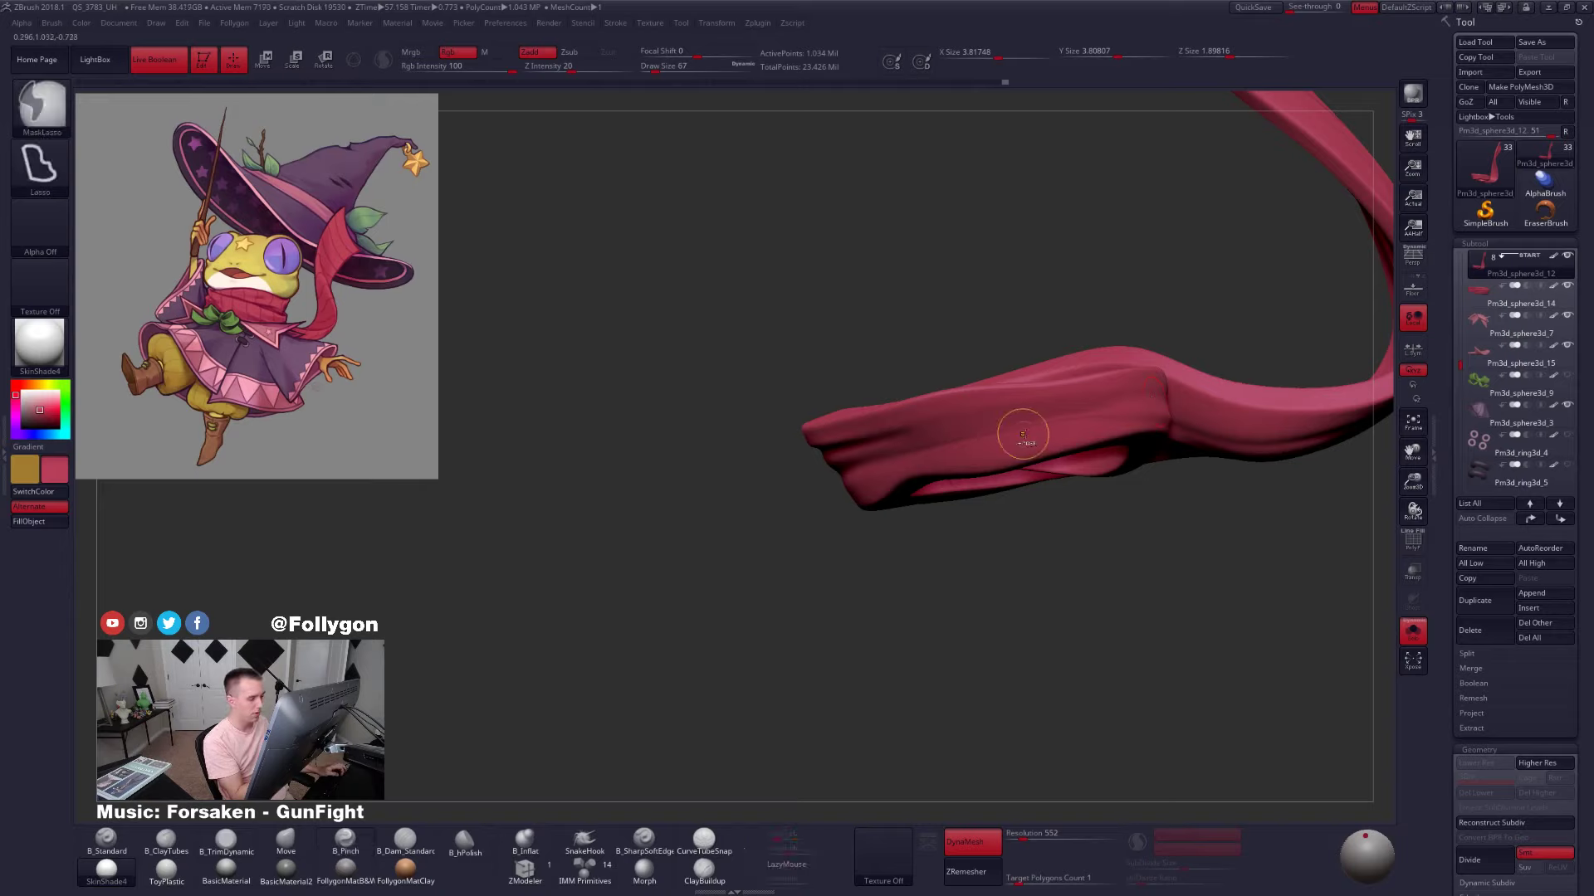
# Sculpt sharper creases along the neck wrap's folds with the B_SharpSoftEdge brush at a draw size of 68
pyautogui.click(648, 841)
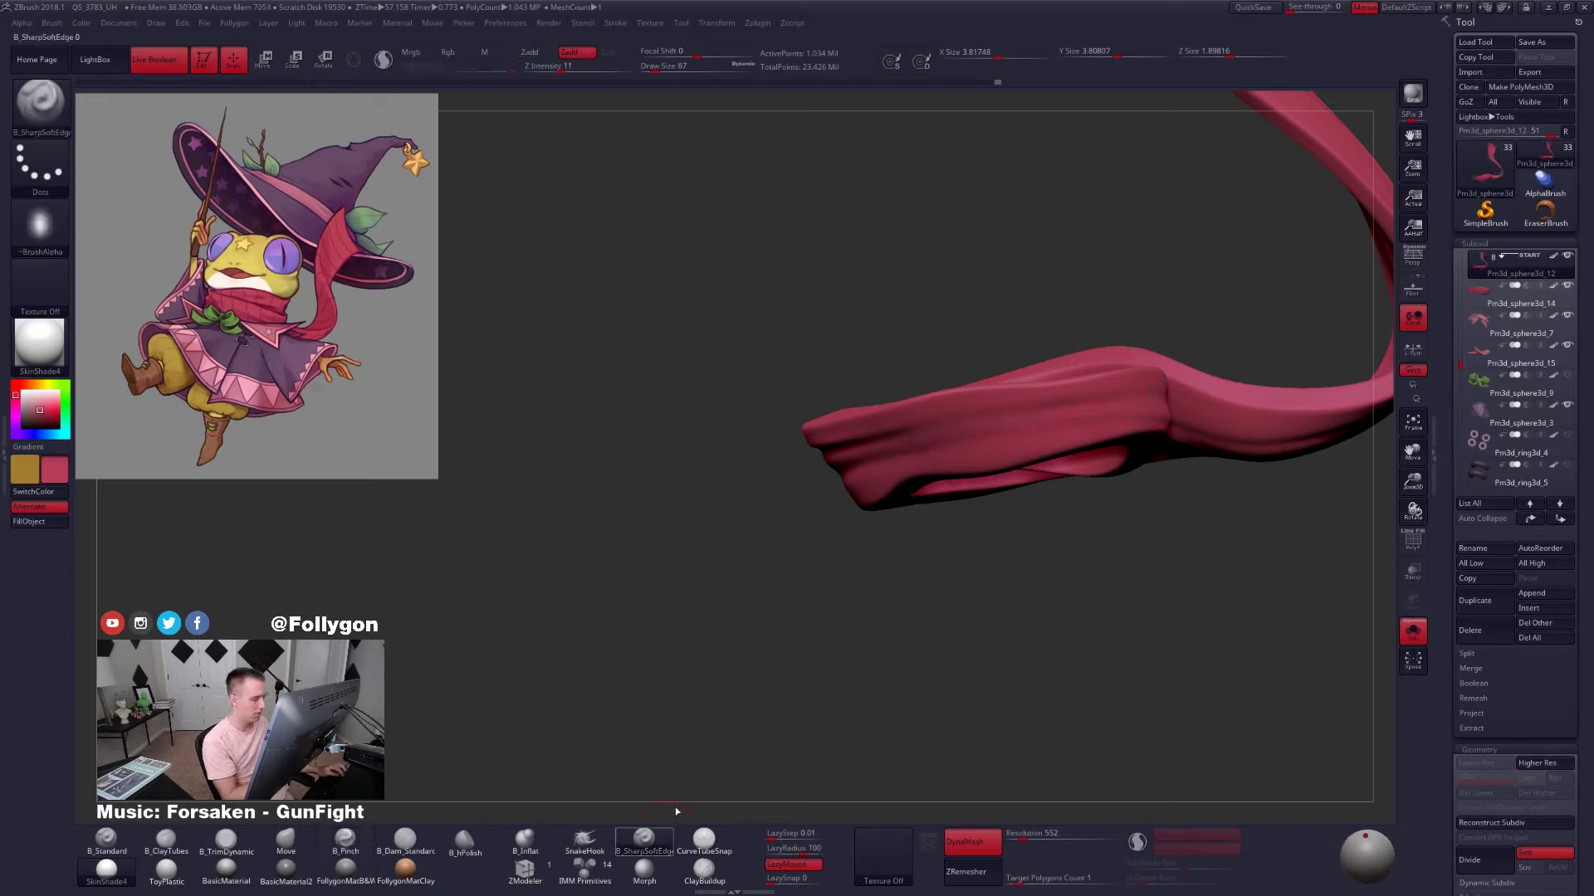
pyautogui.hotkey('alt', 'shift', 's')
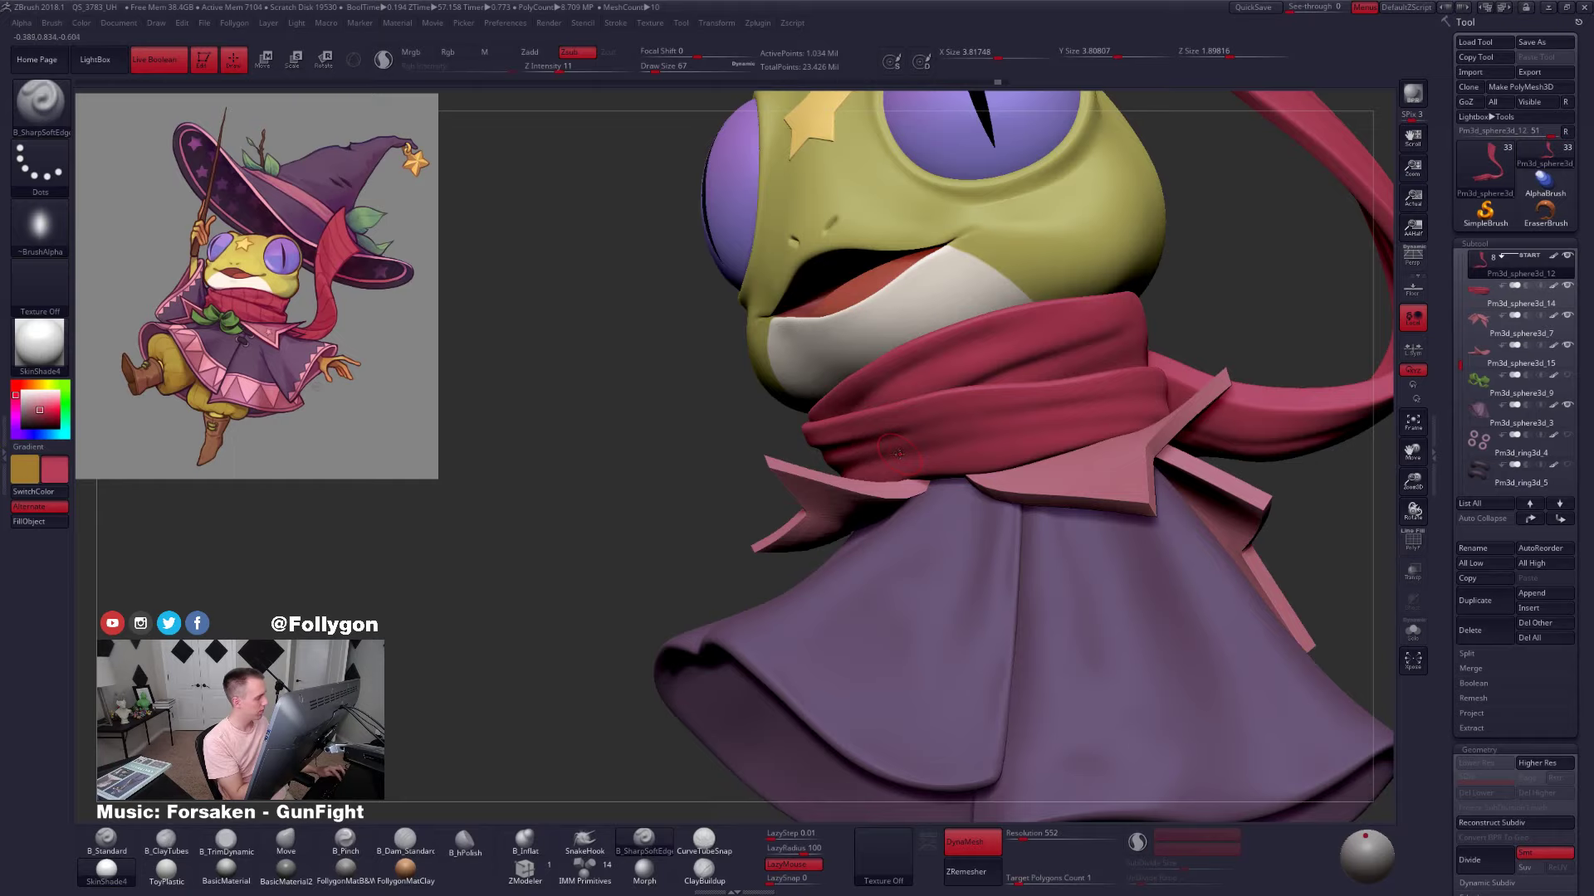
pyautogui.hotkey('alt', 'shift', 's')
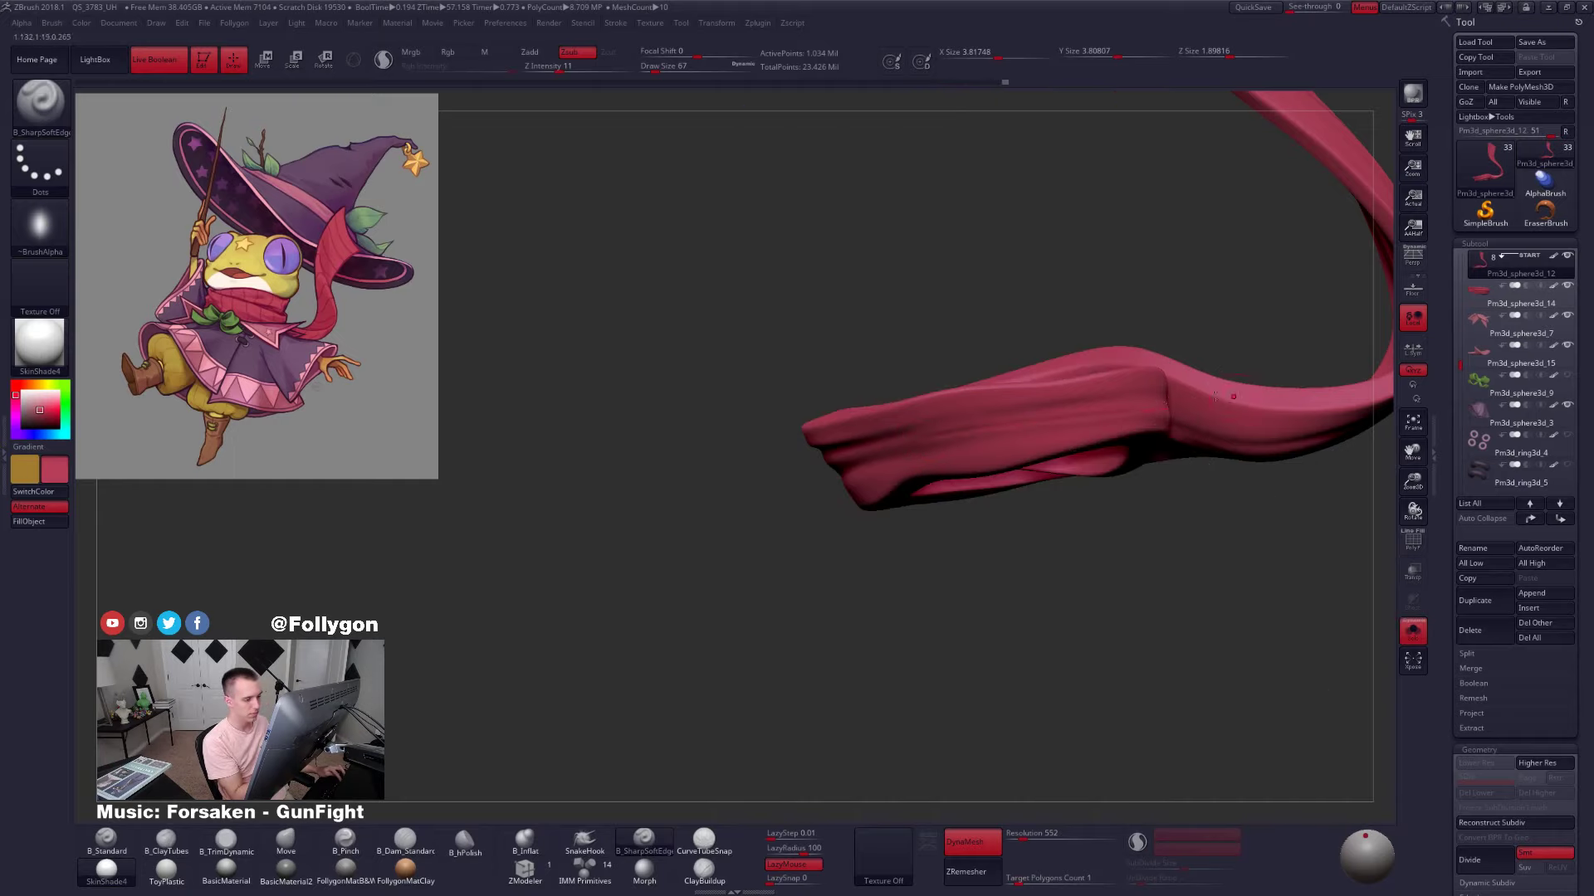
pyautogui.press('space')
pyautogui.moveTo(1138, 414); pyautogui.dragTo(1141, 414)
pyautogui.moveTo(1150, 423); pyautogui.dragTo(1179, 410, button='right')
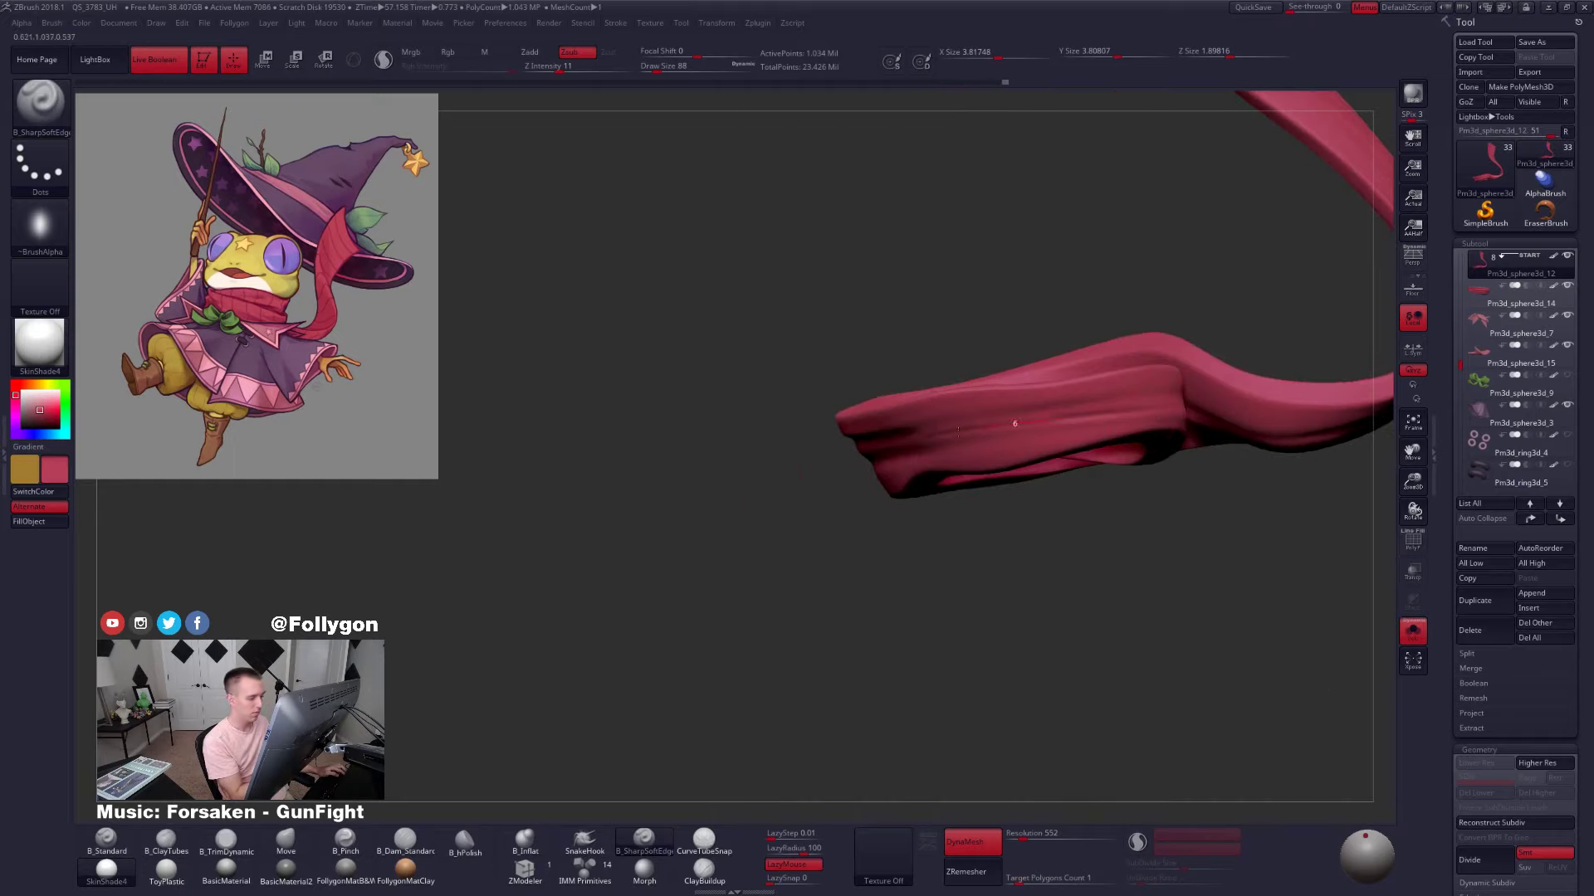
pyautogui.moveTo(957, 432); pyautogui.dragTo(910, 446)
pyautogui.moveTo(1138, 407); pyautogui.dragTo(1165, 395)
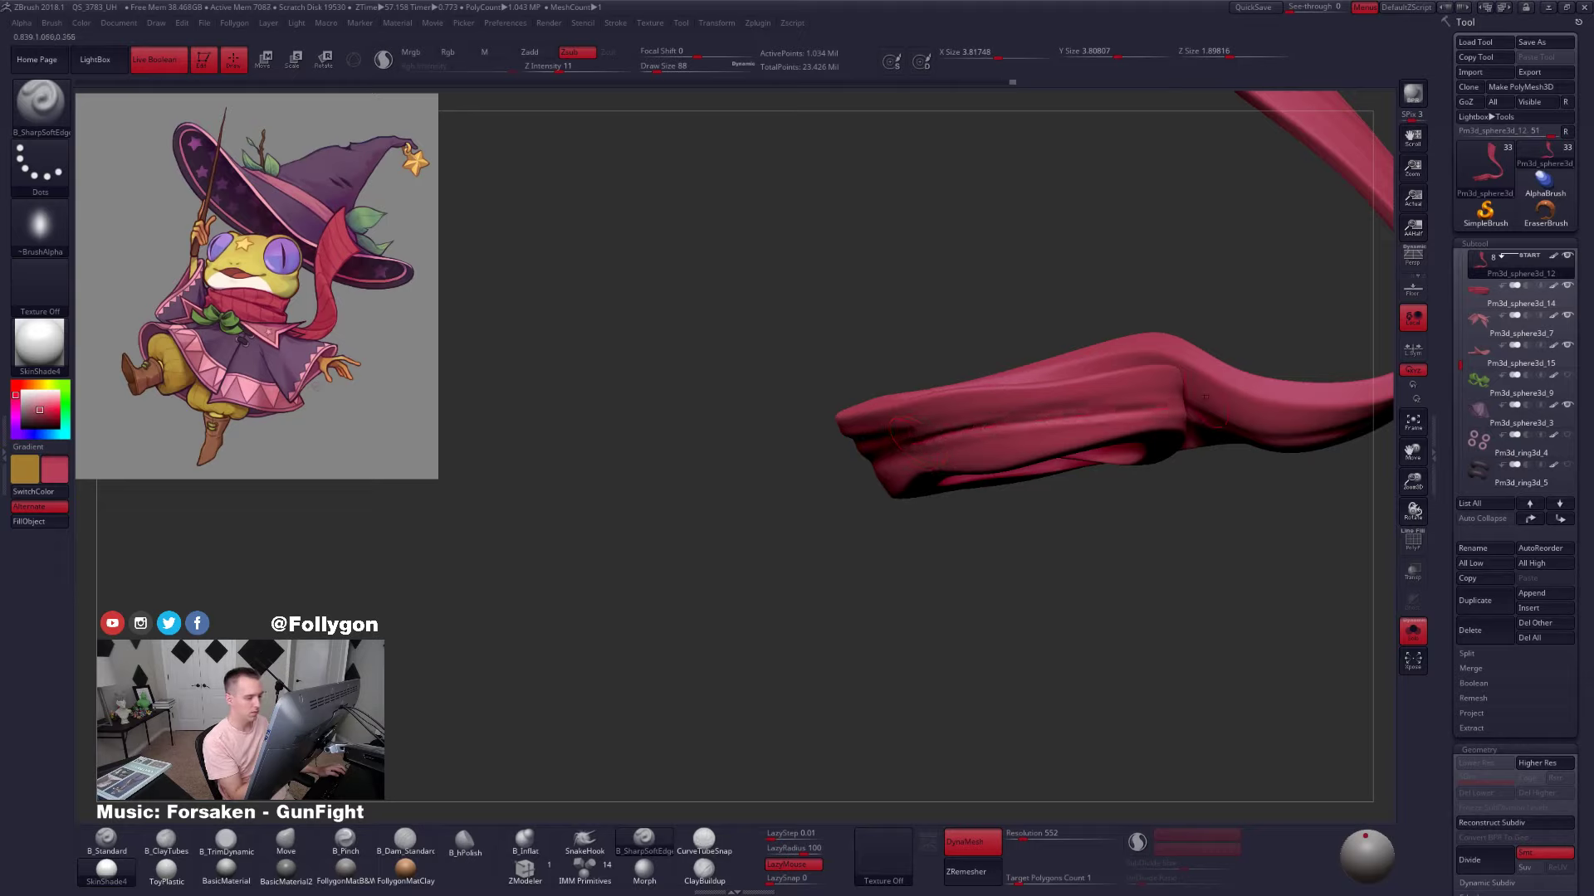
pyautogui.moveTo(880, 465); pyautogui.dragTo(1012, 423, button='right')
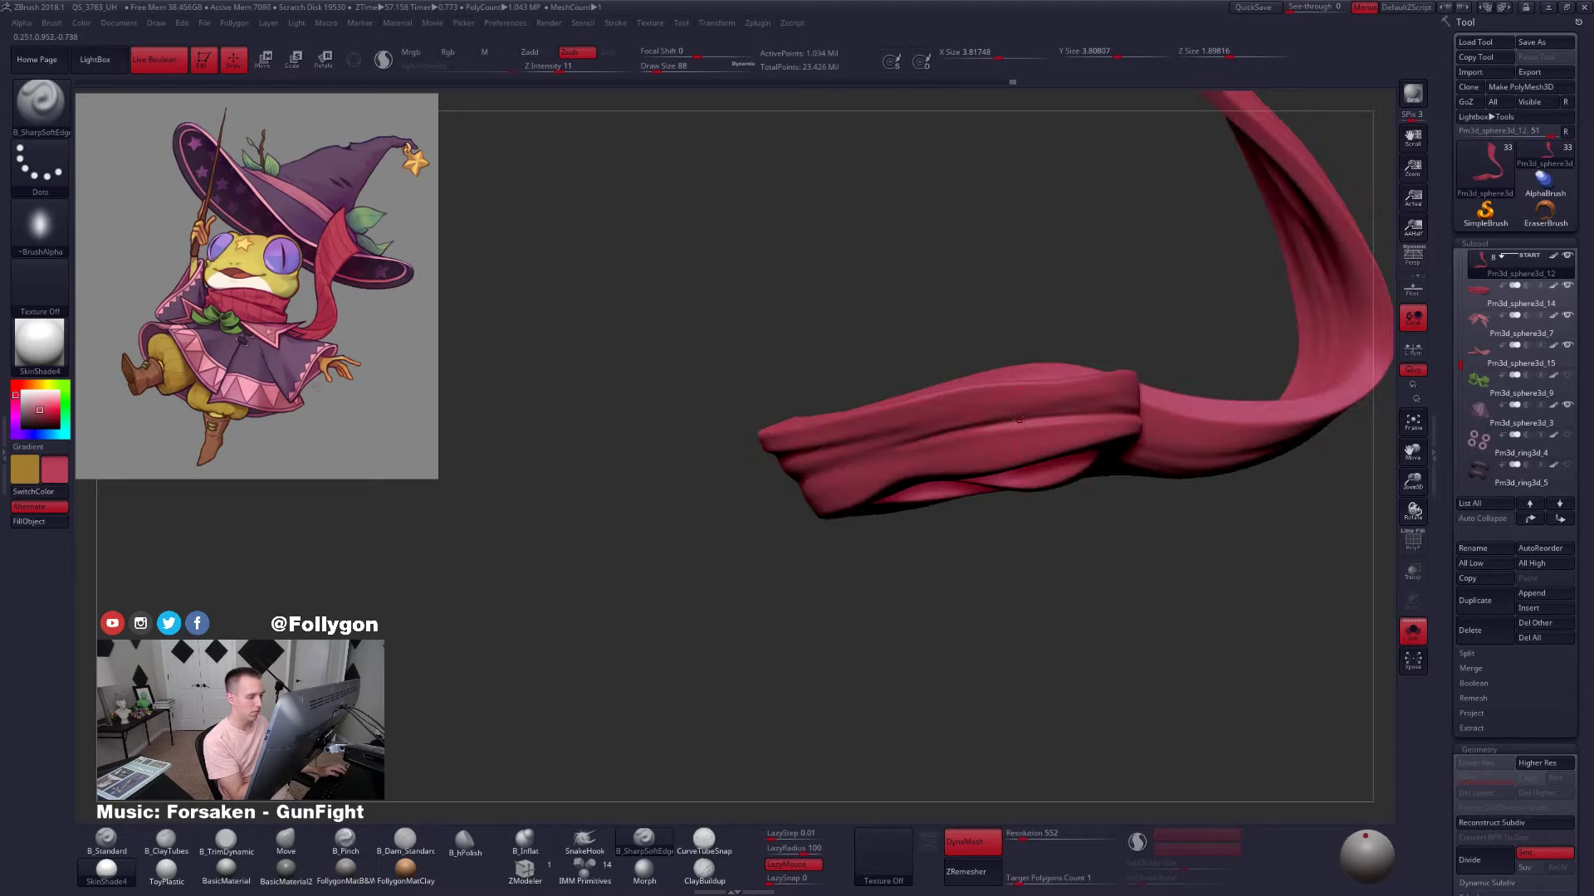
pyautogui.moveTo(908, 440); pyautogui.dragTo(822, 478)
pyautogui.moveTo(822, 479); pyautogui.dragTo(931, 445, button='right')
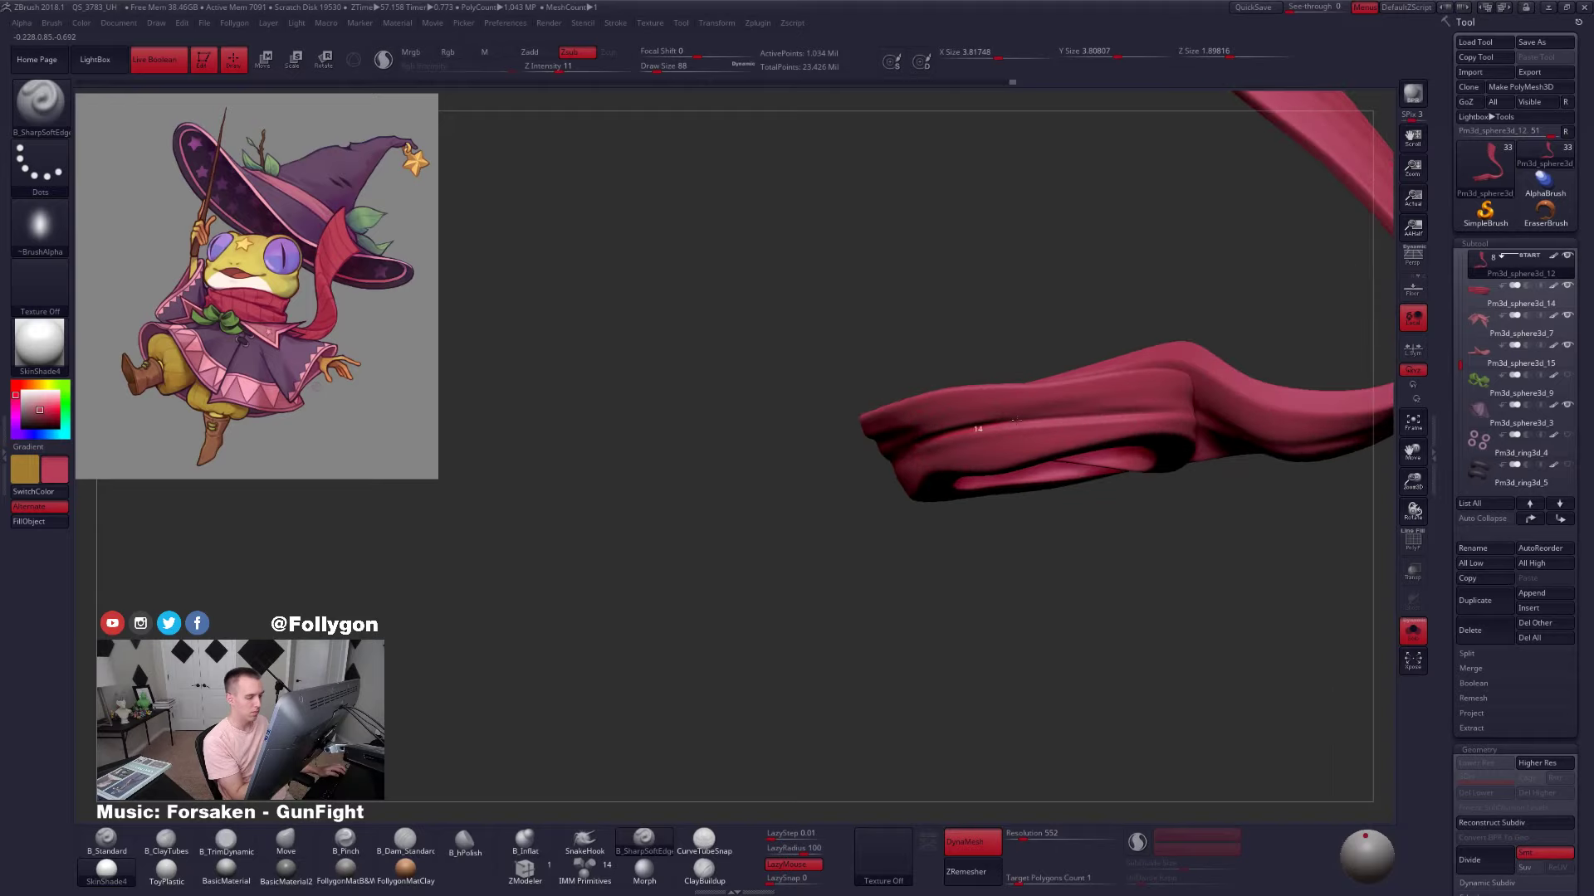
pyautogui.moveTo(1172, 413)
pyautogui.mouseDown(button='right')
pyautogui.moveTo(1106, 421)
pyautogui.moveTo(1187, 426)
pyautogui.mouseUp(button='right')
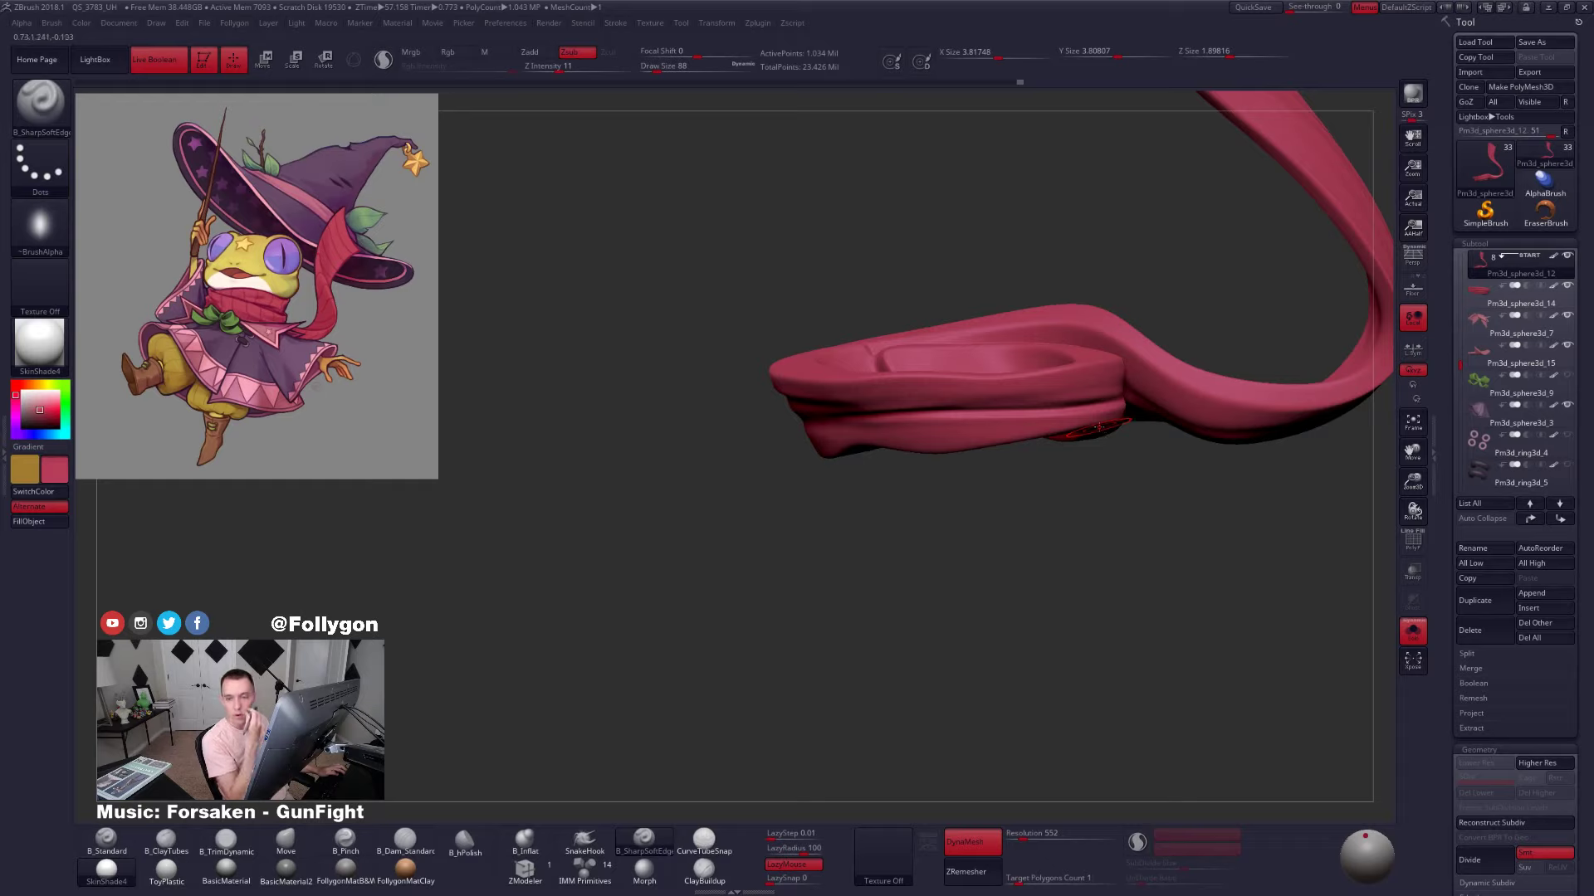
# Pinch the long crease across the front of the neck wrap with the B_Pinch brush at a draw size of 54
pyautogui.press('5')
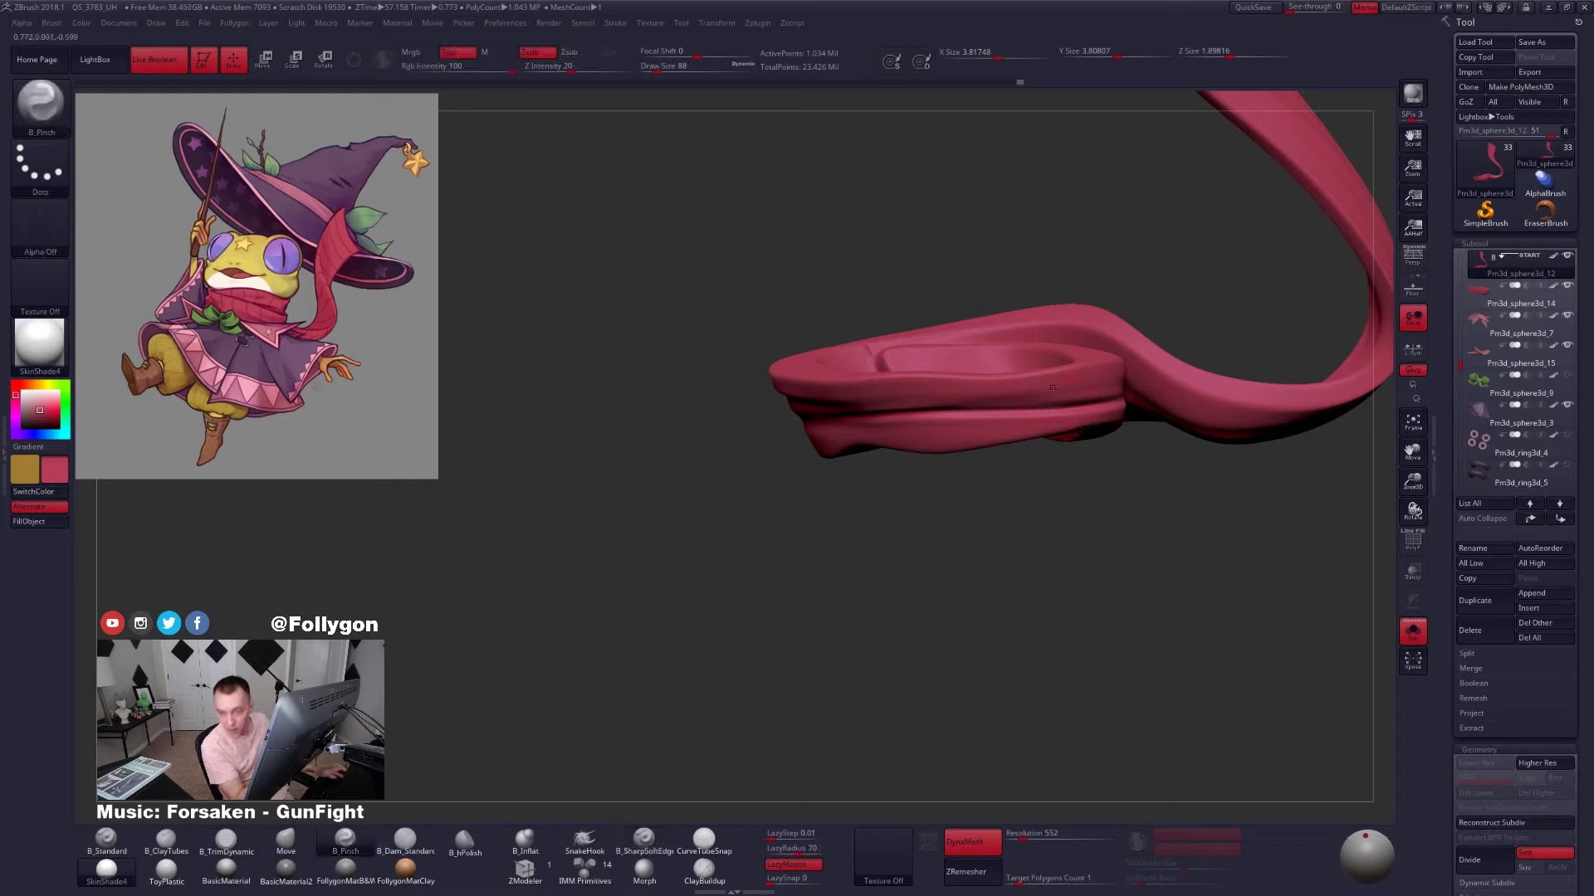
pyautogui.press('space')
pyautogui.moveTo(1003, 392); pyautogui.dragTo(998, 395)
pyautogui.moveTo(971, 573); pyautogui.dragTo(909, 482)
pyautogui.moveTo(844, 436); pyautogui.dragTo(1029, 411)
pyautogui.moveTo(979, 540); pyautogui.dragTo(988, 610)
pyautogui.moveTo(988, 408); pyautogui.dragTo(1079, 405)
pyautogui.moveTo(1046, 531); pyautogui.dragTo(984, 532)
pyautogui.moveTo(1102, 397); pyautogui.dragTo(1148, 392)
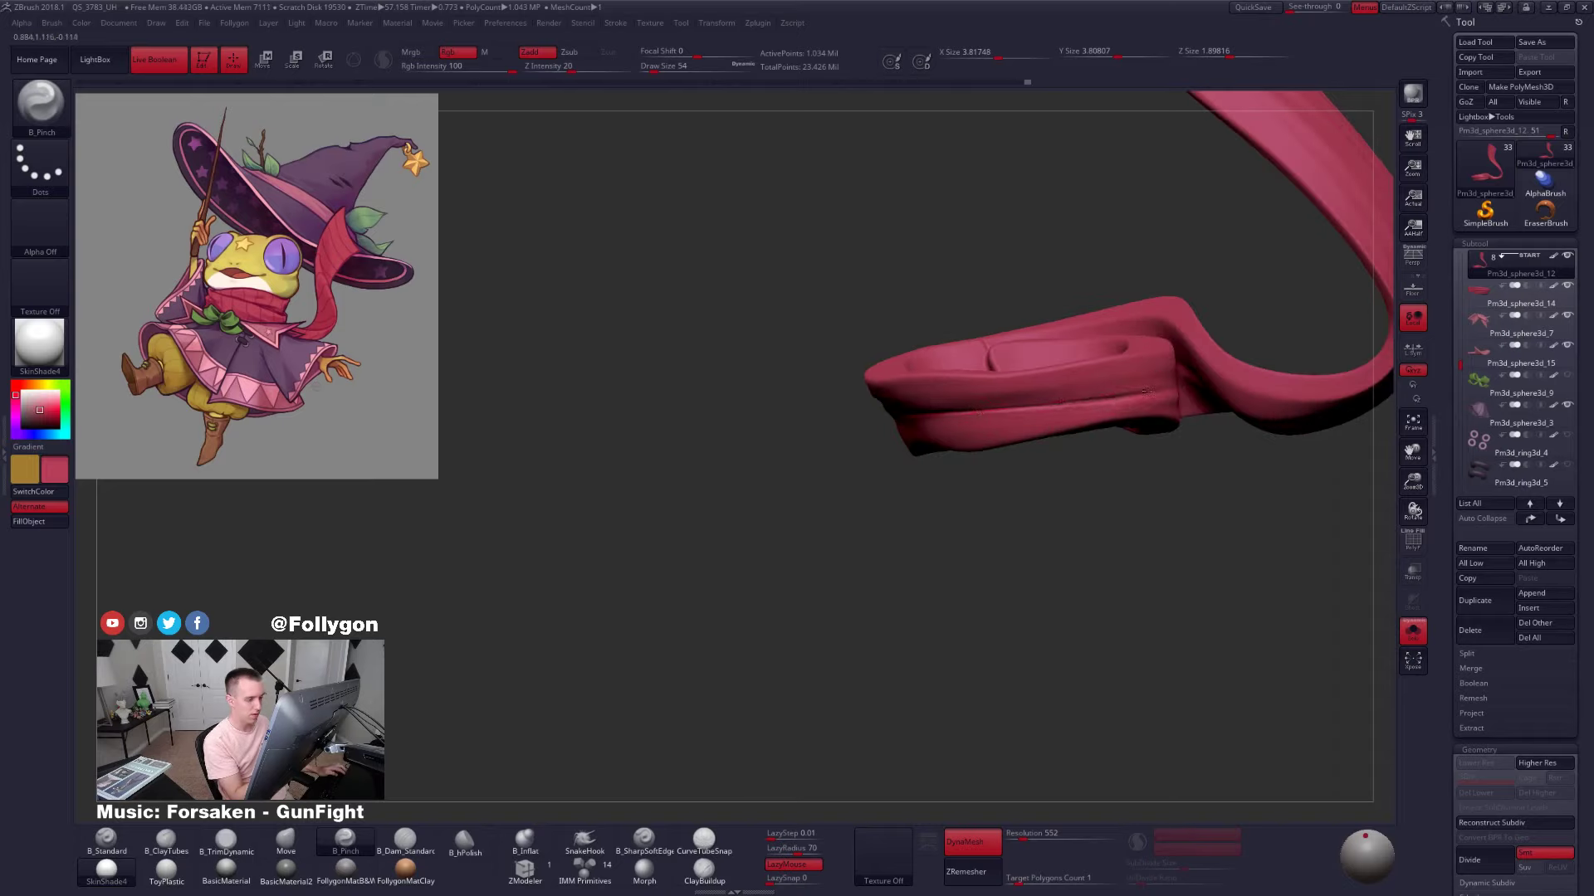
pyautogui.moveTo(1046, 548); pyautogui.dragTo(1029, 498)
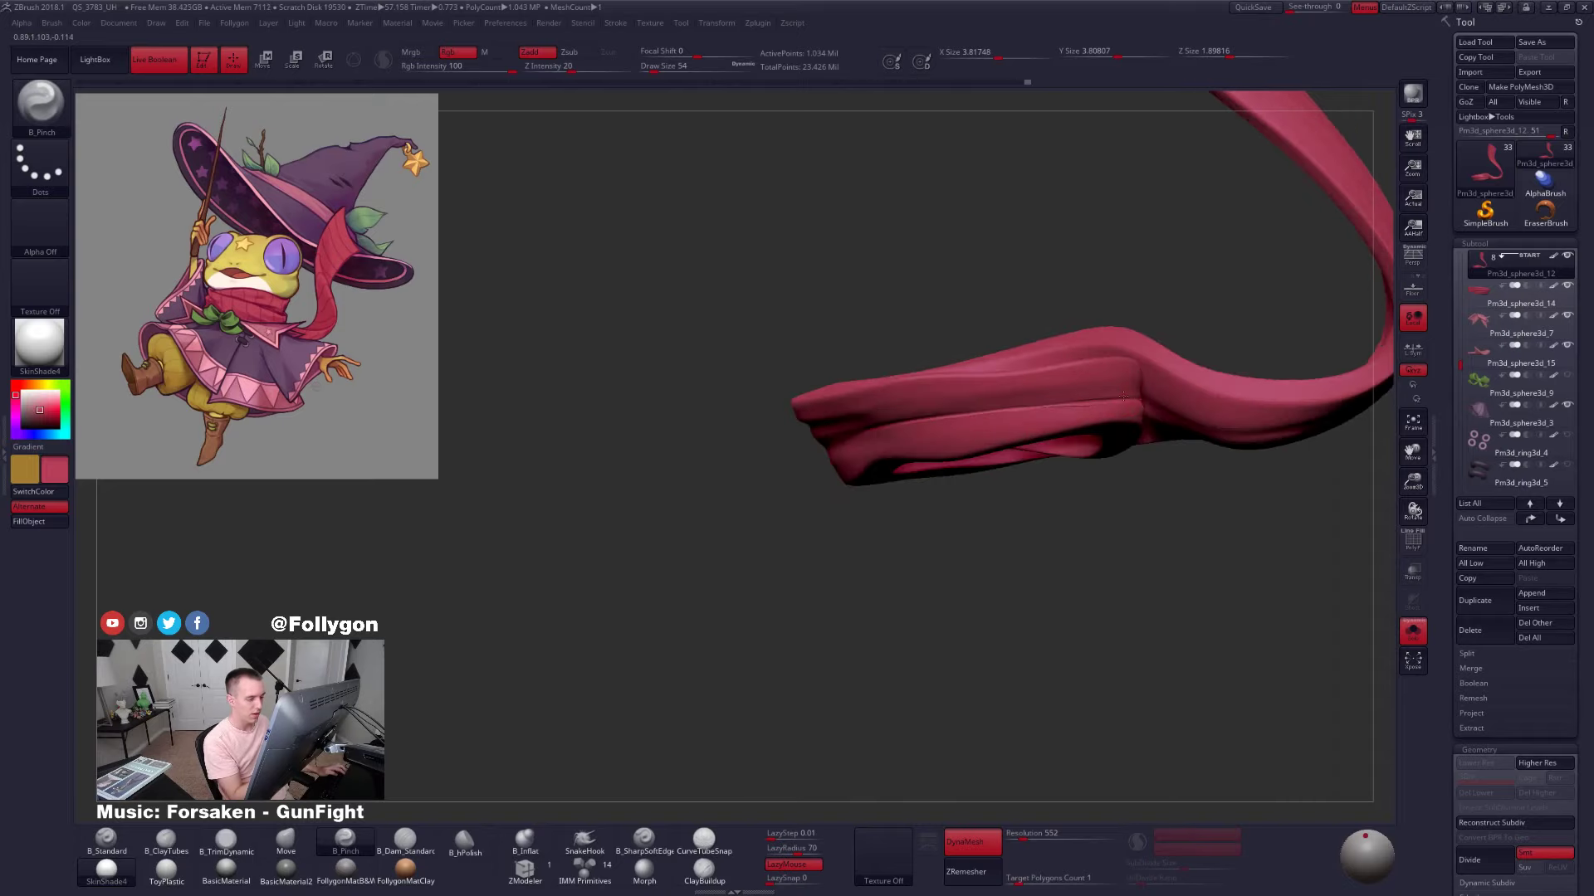
# Pinch the long horizontal crease on the neck wrap's front with the B_Pinch brush and compare the scarf with the full character
pyautogui.moveTo(843, 437); pyautogui.dragTo(839, 439)
pyautogui.moveTo(1006, 407); pyautogui.dragTo(797, 432)
pyautogui.moveTo(895, 556); pyautogui.dragTo(950, 520)
pyautogui.hotkey('alt', 's')
pyautogui.keyDown('ctrl'); pyautogui.moveTo(1192, 608); pyautogui.dragTo(1276, 579); pyautogui.keyUp('ctrl')
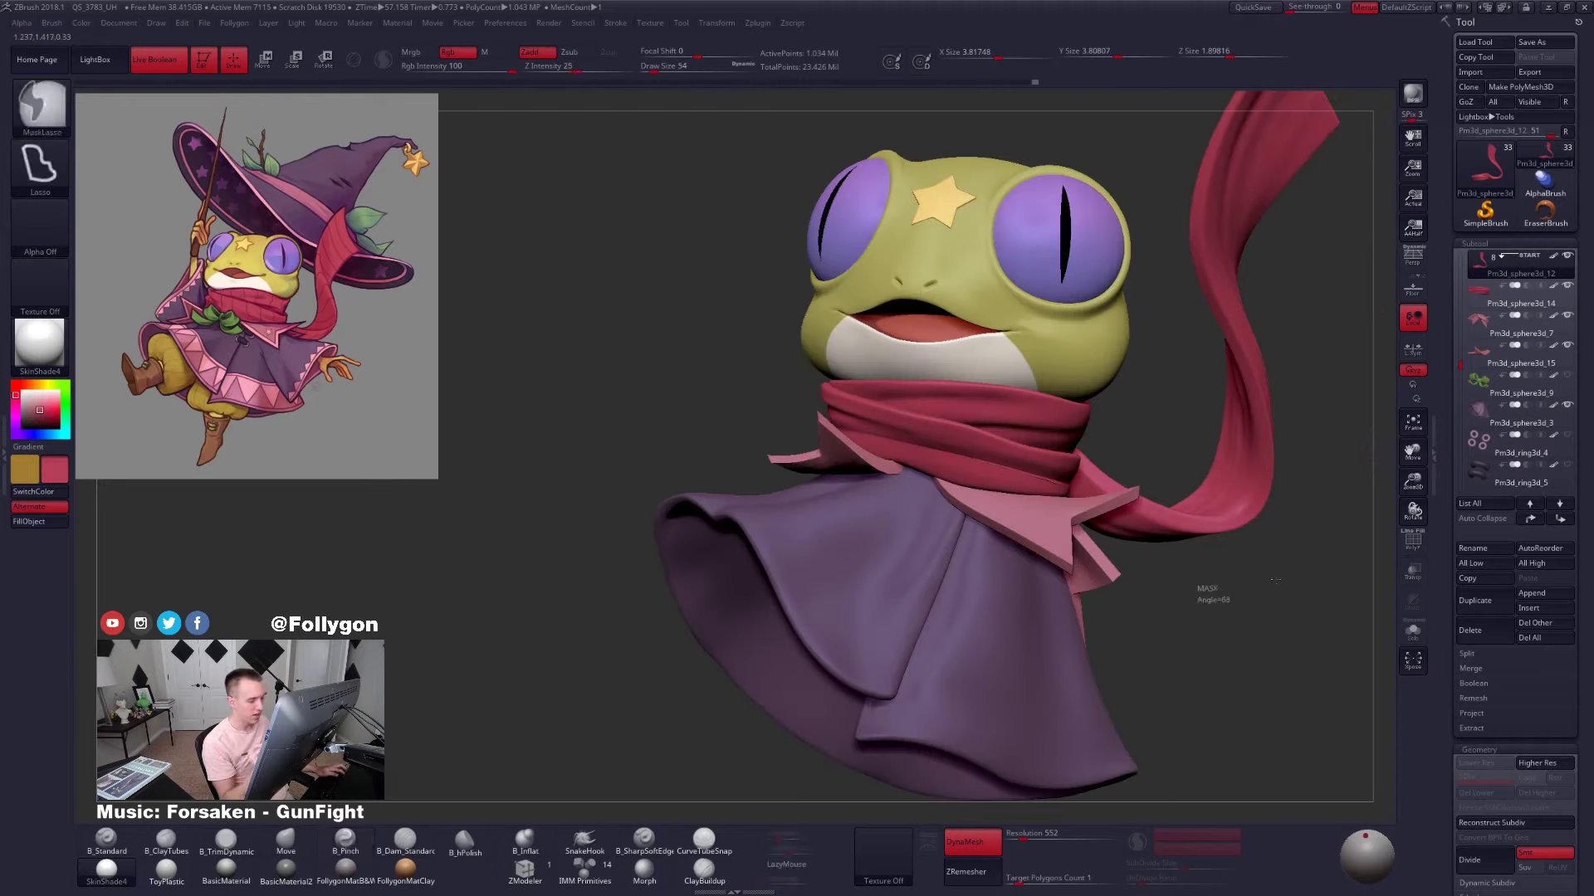
pyautogui.hotkey('alt', 's')
# Tighten the diagonal folds across the neck wrap's front with the B_Pinch brush, raising its draw size to 74, and check against the full character
pyautogui.moveTo(988, 597)
pyautogui.mouseDown()
pyautogui.moveTo(1014, 446)
pyautogui.moveTo(1070, 502)
pyautogui.moveTo(976, 519)
pyautogui.moveTo(946, 476)
pyautogui.mouseUp()
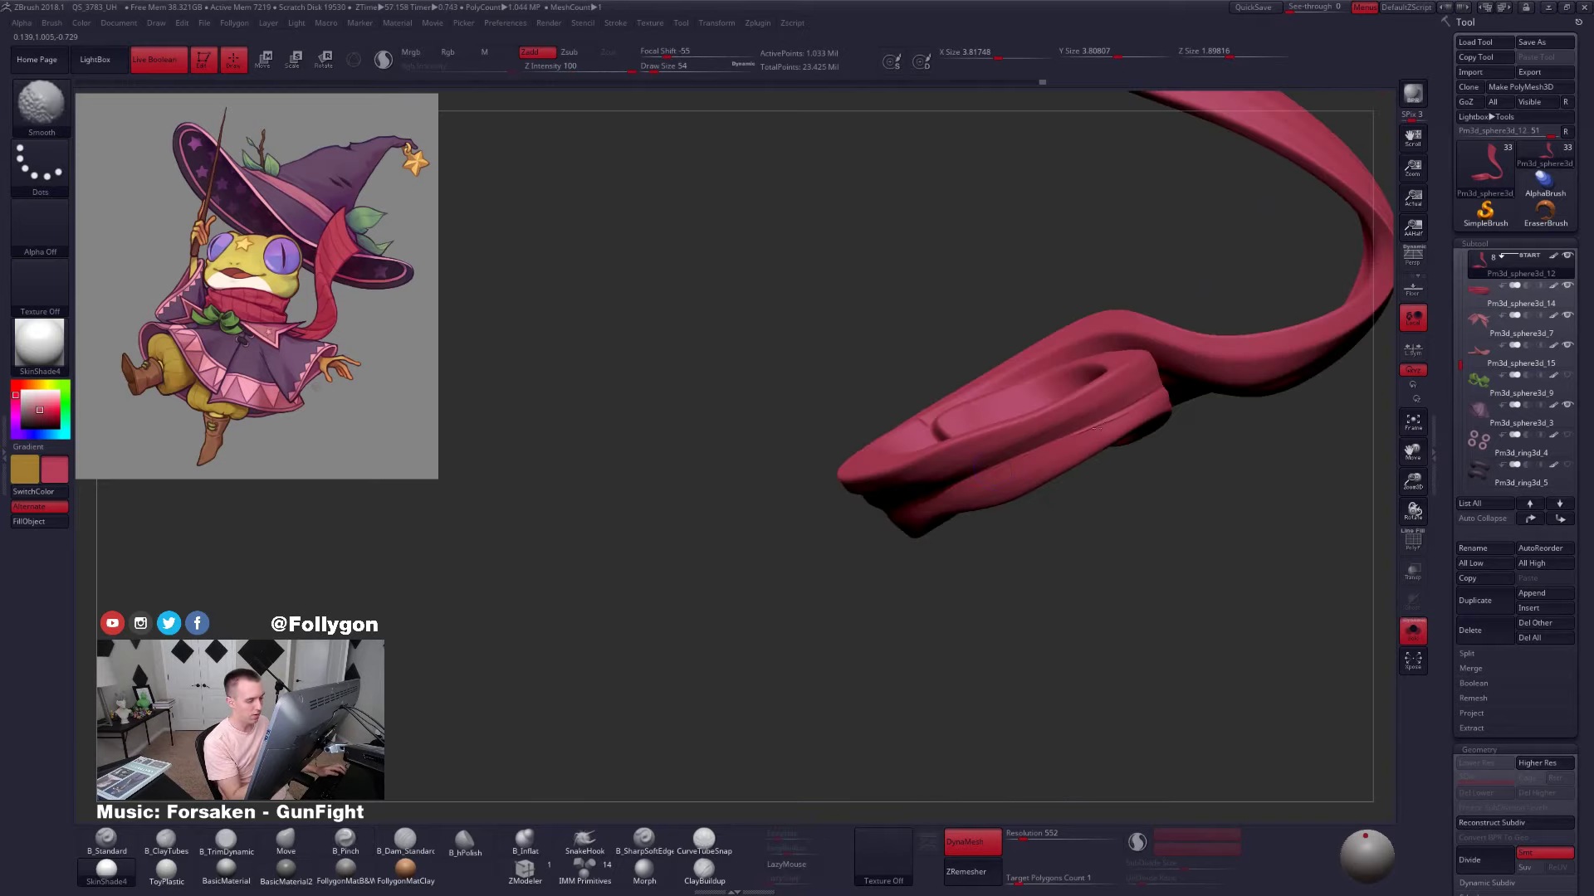
pyautogui.moveTo(1099, 564)
pyautogui.mouseDown()
pyautogui.moveTo(1079, 432)
pyautogui.moveTo(1118, 418)
pyautogui.mouseUp()
pyautogui.moveTo(885, 556); pyautogui.dragTo(988, 478)
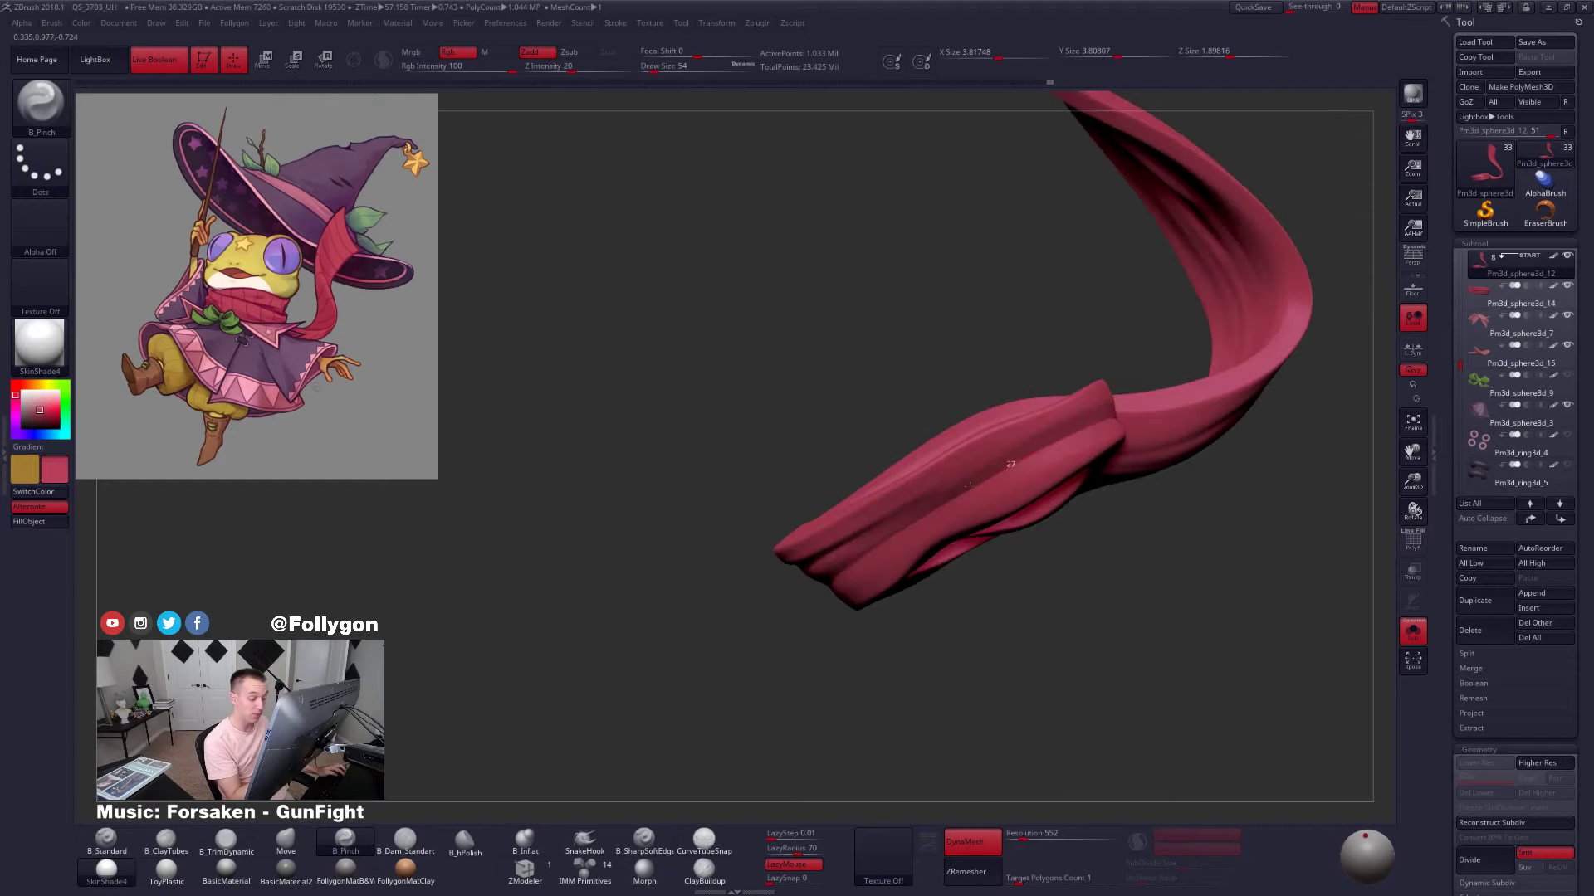
pyautogui.press('space')
pyautogui.moveTo(963, 554); pyautogui.dragTo(1054, 473)
pyautogui.moveTo(938, 539)
pyautogui.mouseDown()
pyautogui.moveTo(955, 606)
pyautogui.moveTo(1062, 491)
pyautogui.mouseUp()
pyautogui.hotkey('alt', 'shift', 's')
pyautogui.keyDown('alt'); pyautogui.moveTo(916, 439); pyautogui.dragTo(976, 463, button='right'); pyautogui.keyUp('alt')
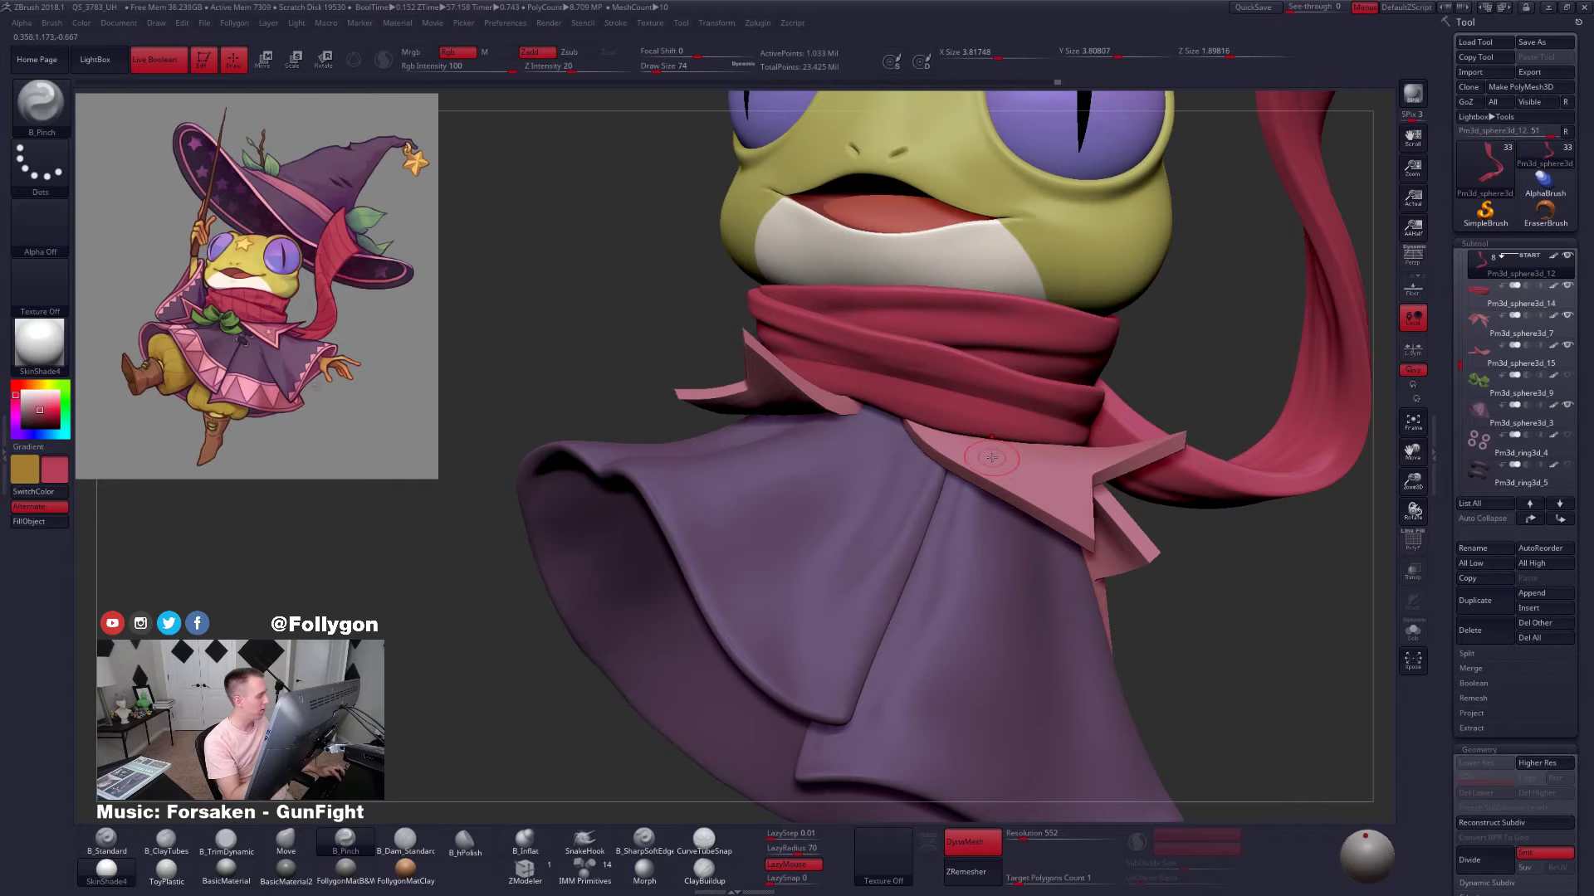
# Refine the folds on the side of the isolated neck wrap with the B_ClayTubes, B_TrimDynamic and Smooth brushes
pyautogui.hotkey('alt', 's')
pyautogui.moveTo(992, 463)
pyautogui.mouseDown(button='right')
pyautogui.moveTo(1004, 500)
pyautogui.moveTo(1014, 390)
pyautogui.moveTo(1075, 374)
pyautogui.moveTo(1006, 378)
pyautogui.mouseUp(button='right')
pyautogui.press('2')
pyautogui.press('space')
pyautogui.moveTo(966, 391); pyautogui.dragTo(973, 392)
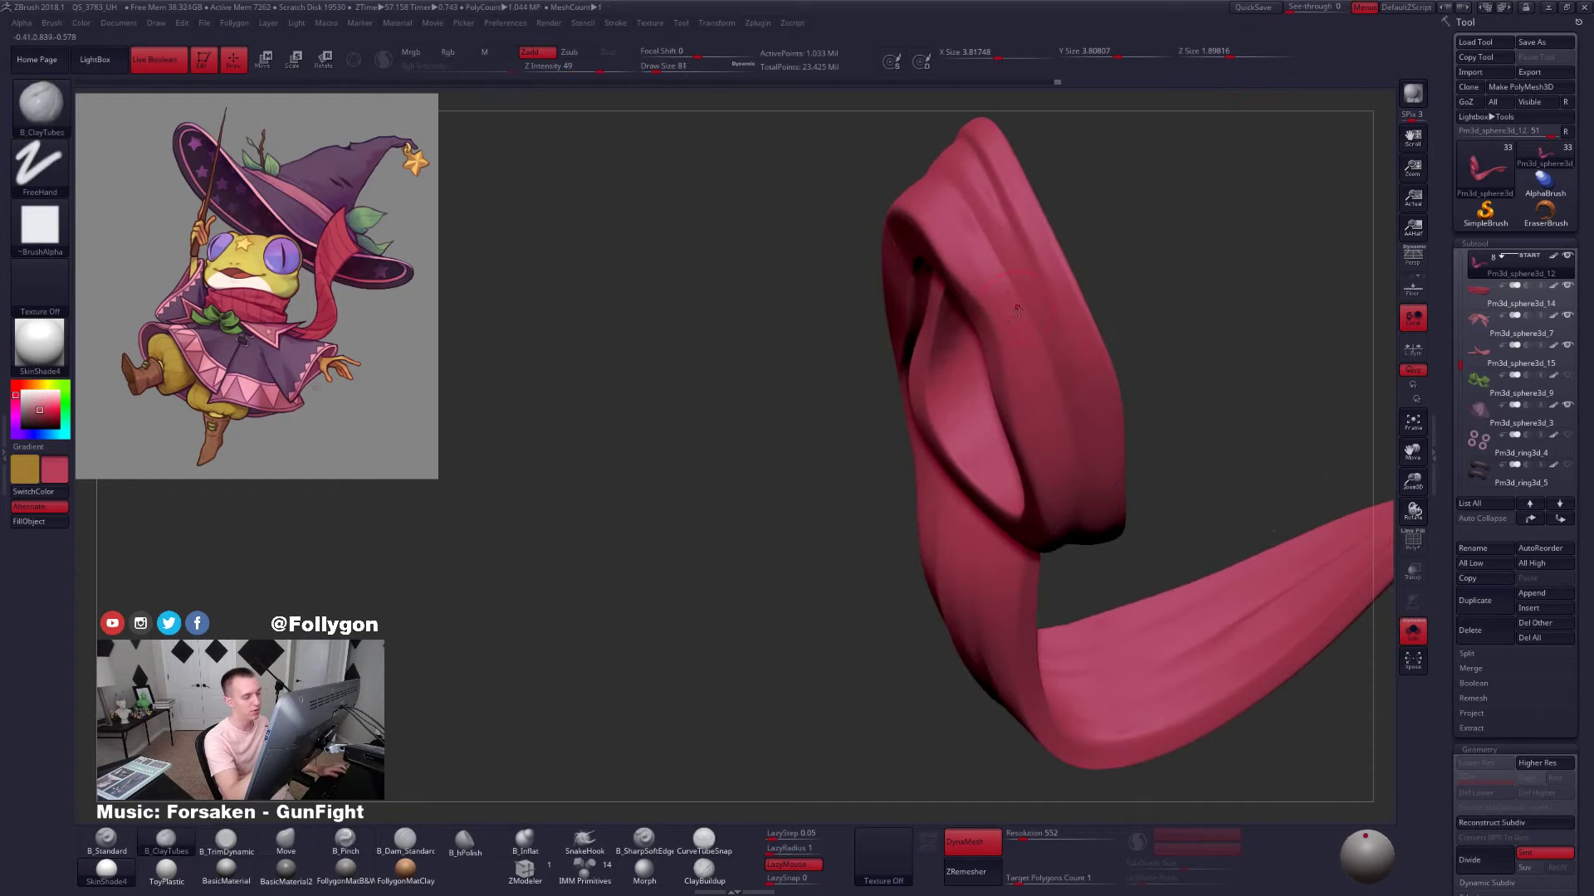
pyautogui.moveTo(963, 265); pyautogui.dragTo(988, 218, button='right')
pyautogui.press('3')
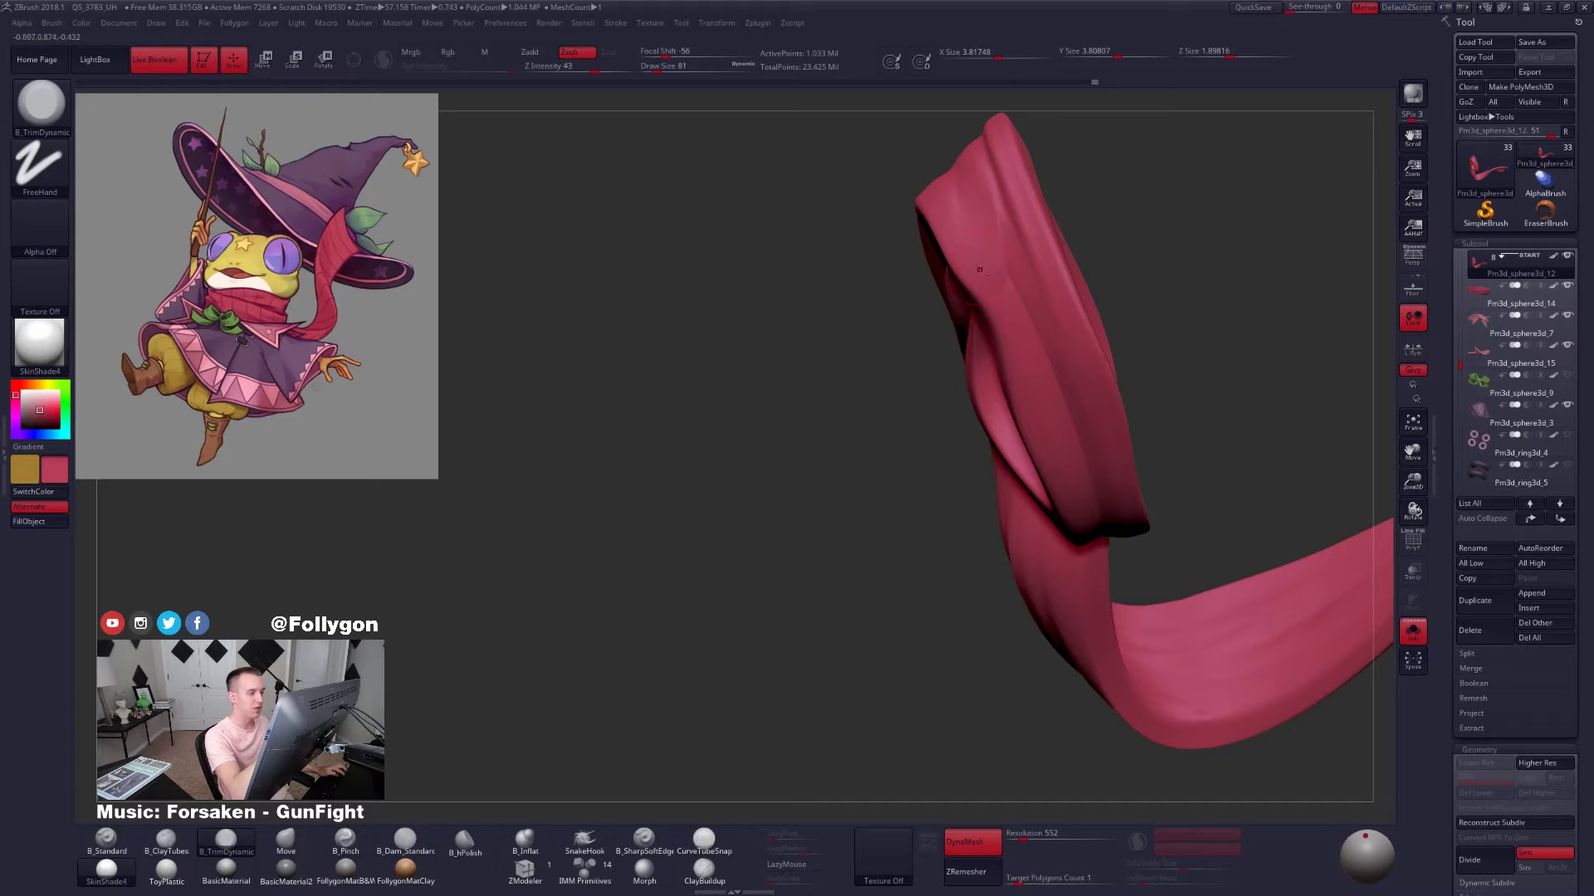
pyautogui.press('shift')
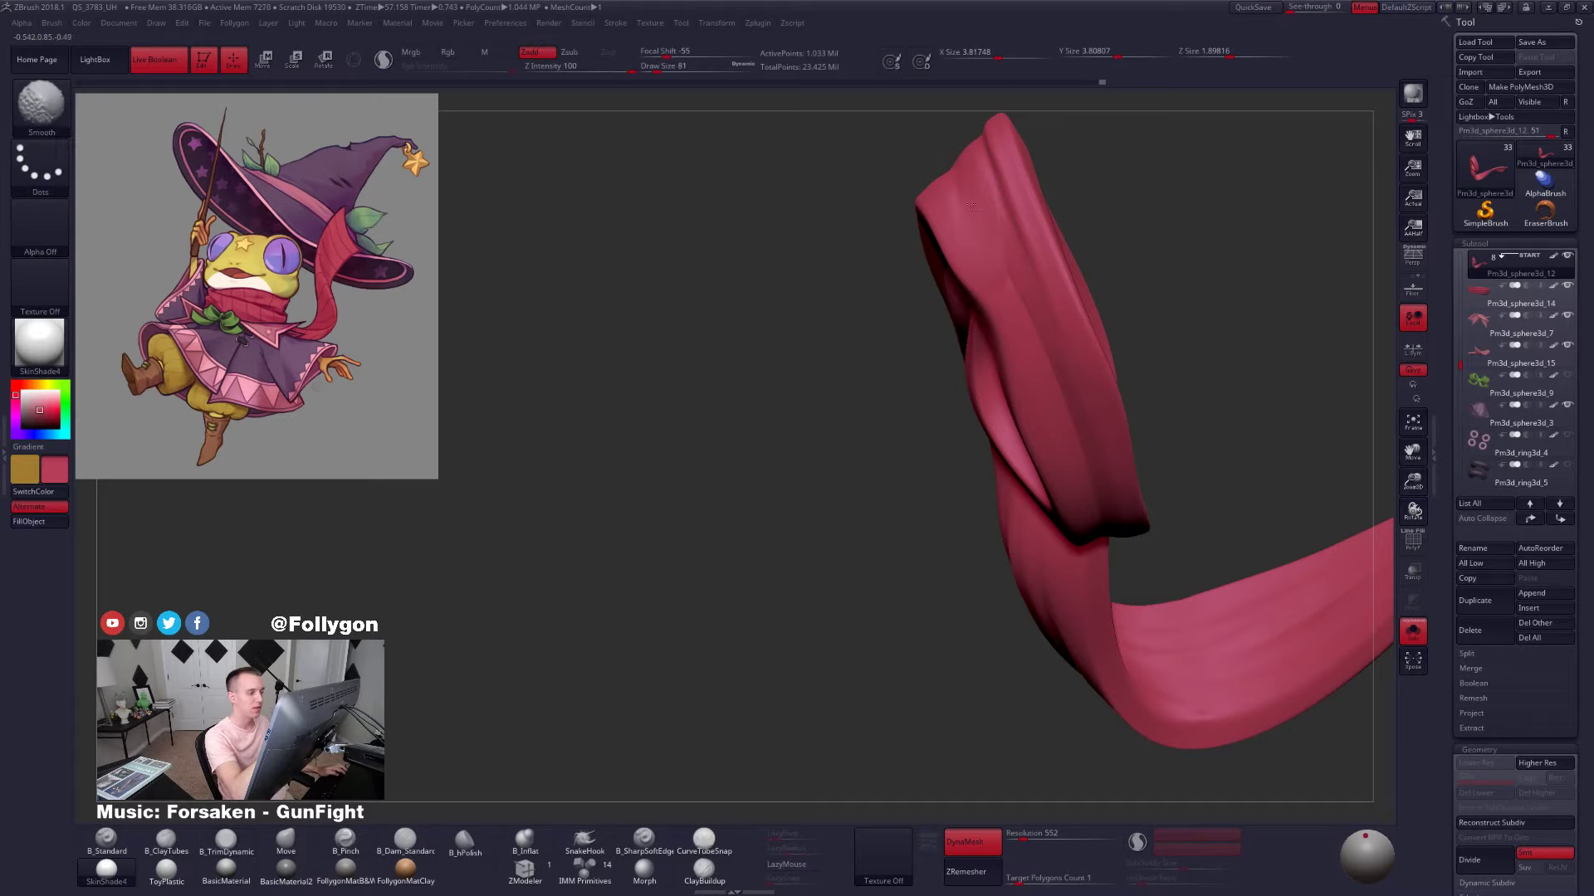
pyautogui.moveTo(1245, 399); pyautogui.dragTo(1099, 495)
pyautogui.press('w')
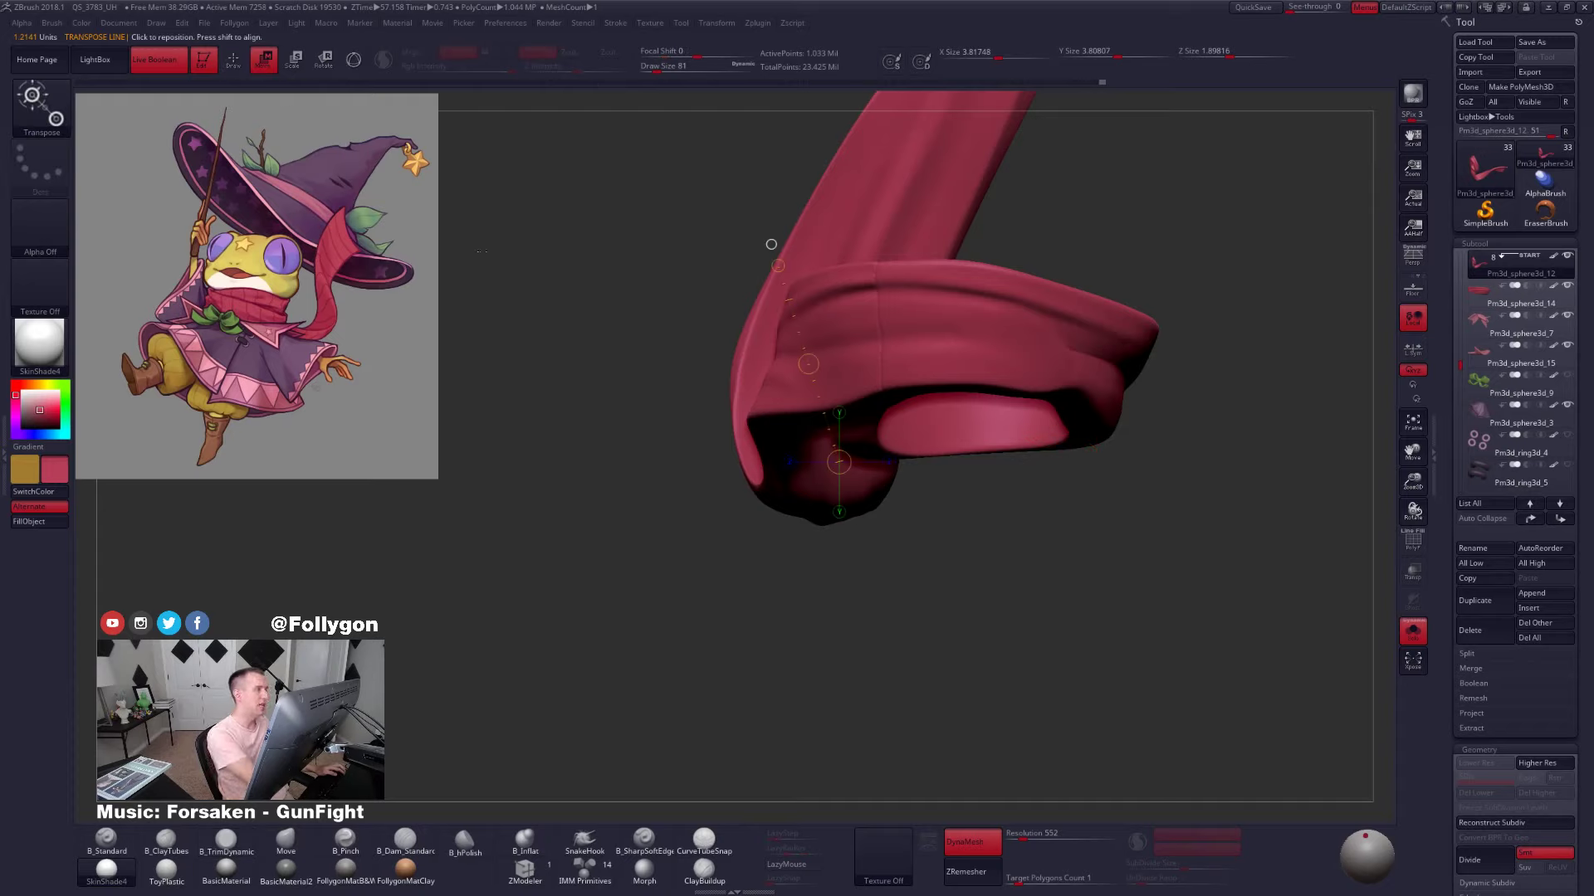
pyautogui.click(353, 59)
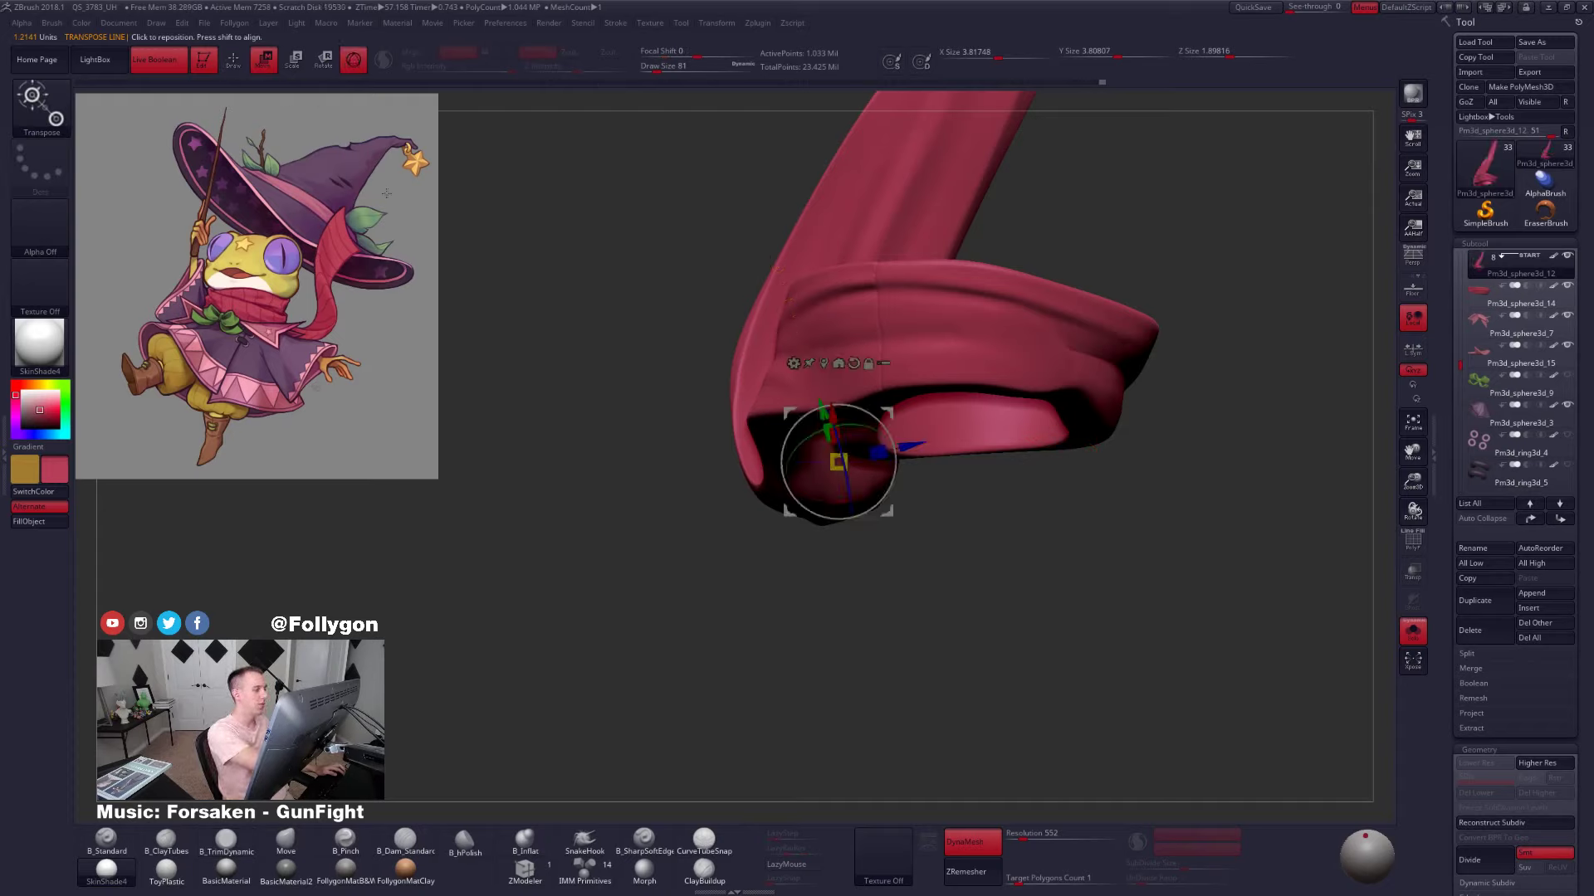
pyautogui.click(353, 59)
pyautogui.press('q')
# Smooth out the vertical seam on the back of the neck wrap and adjust its shape with the Move brush
pyautogui.press('b')
pyautogui.press('m')
pyautogui.press('v')
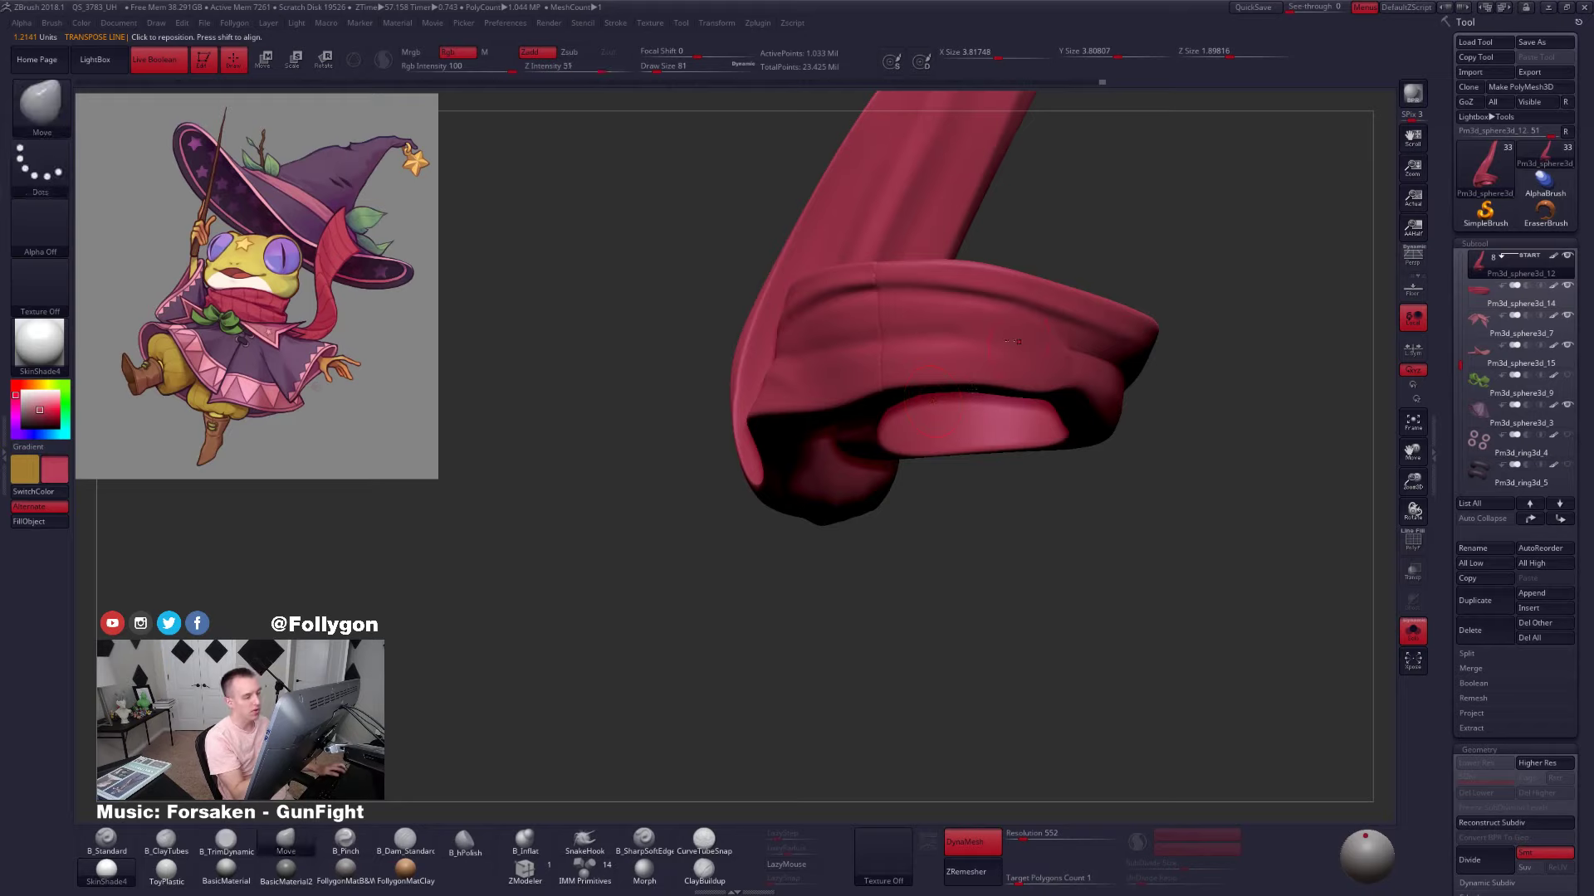
pyautogui.moveTo(905, 614); pyautogui.dragTo(926, 473)
pyautogui.keyDown('shift'); pyautogui.moveTo(904, 365); pyautogui.dragTo(914, 378); pyautogui.keyUp('shift')
pyautogui.moveTo(934, 228)
pyautogui.mouseDown()
pyautogui.moveTo(921, 361)
pyautogui.moveTo(918, 303)
pyautogui.mouseUp()
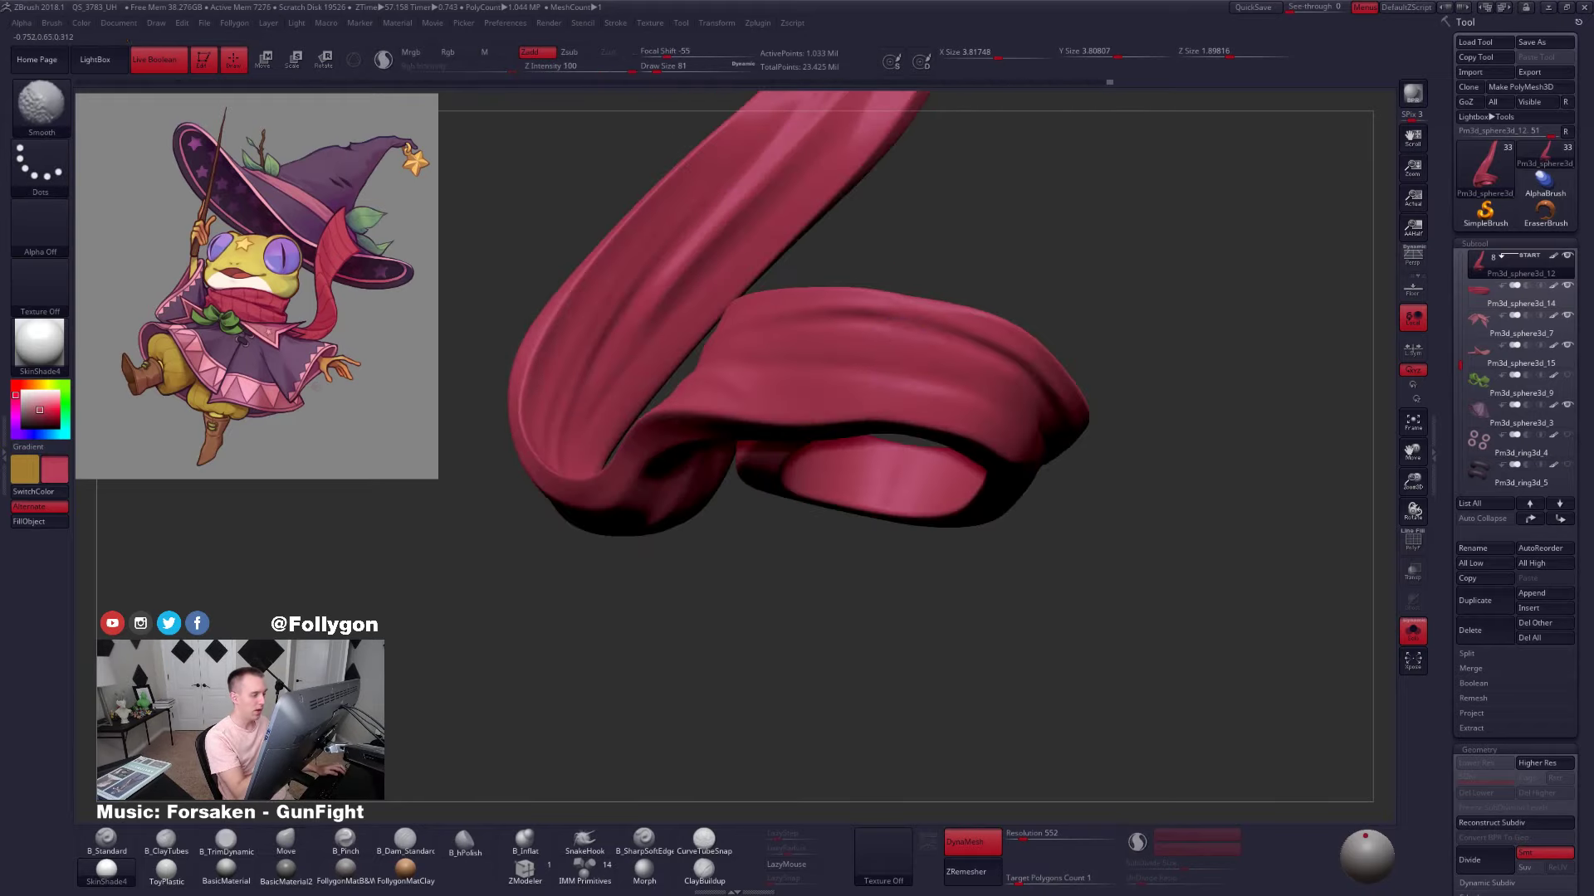
pyautogui.moveTo(881, 581); pyautogui.dragTo(876, 430)
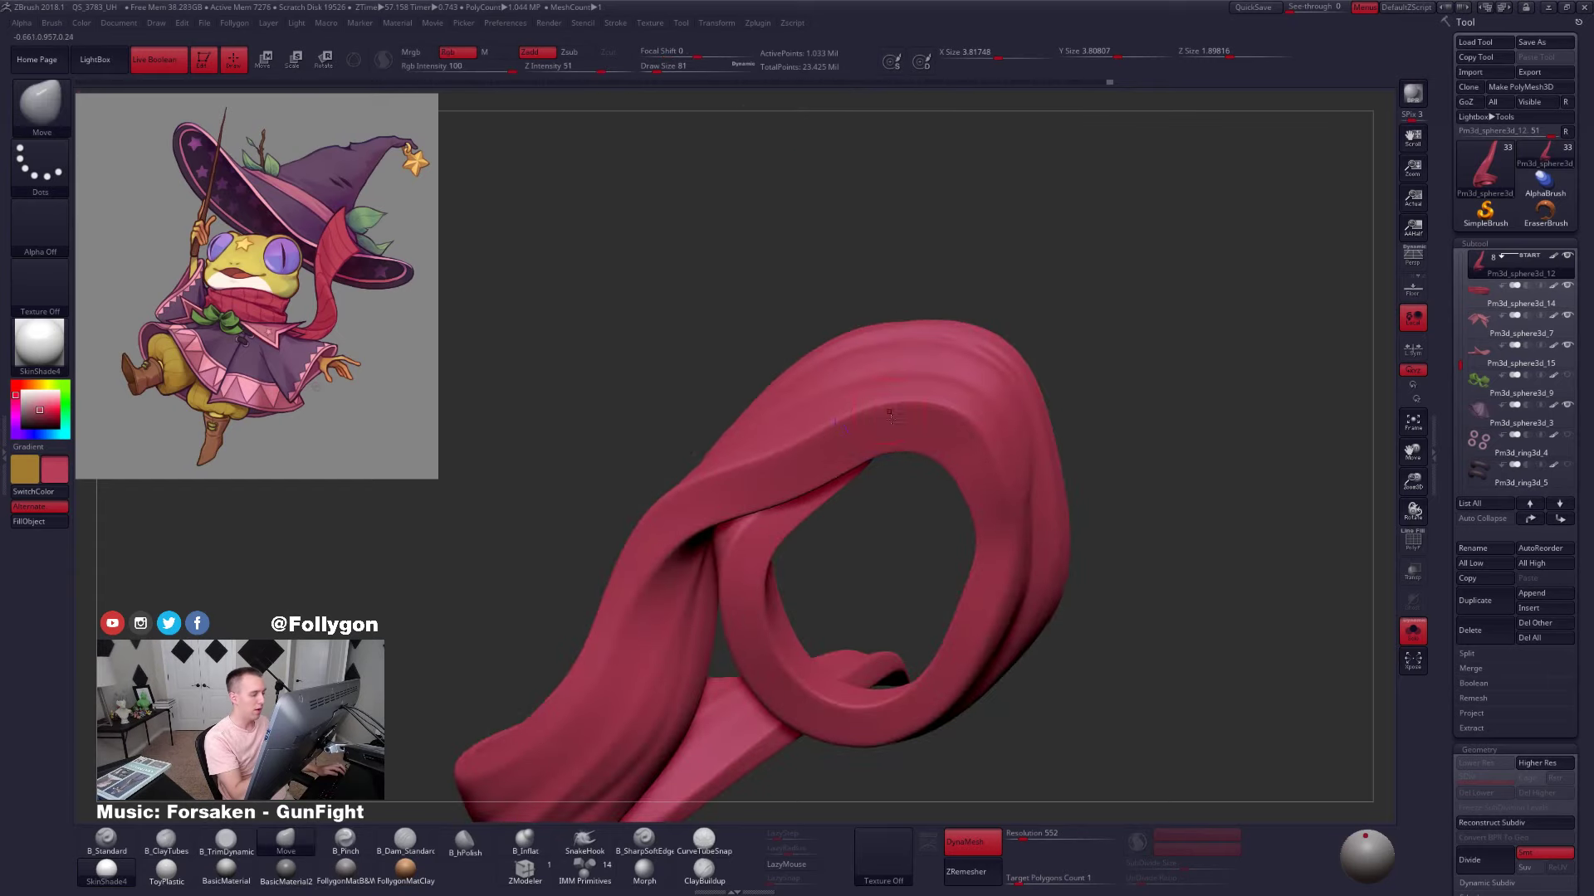
pyautogui.moveTo(930, 266); pyautogui.dragTo(975, 443)
pyautogui.click(263, 60)
pyautogui.click(354, 60)
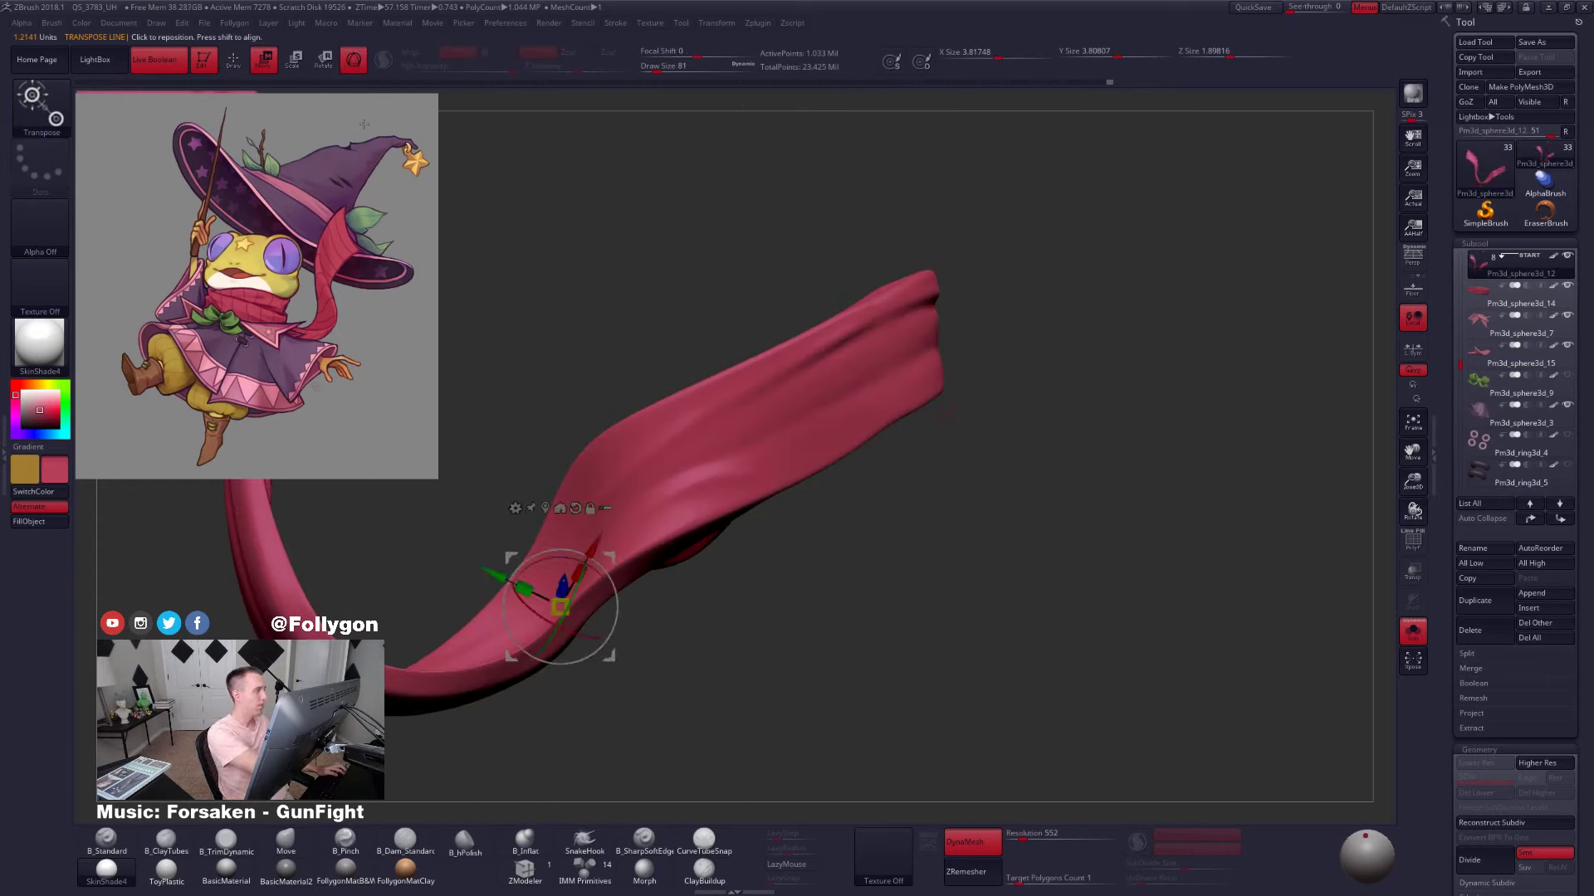
pyautogui.click(515, 508)
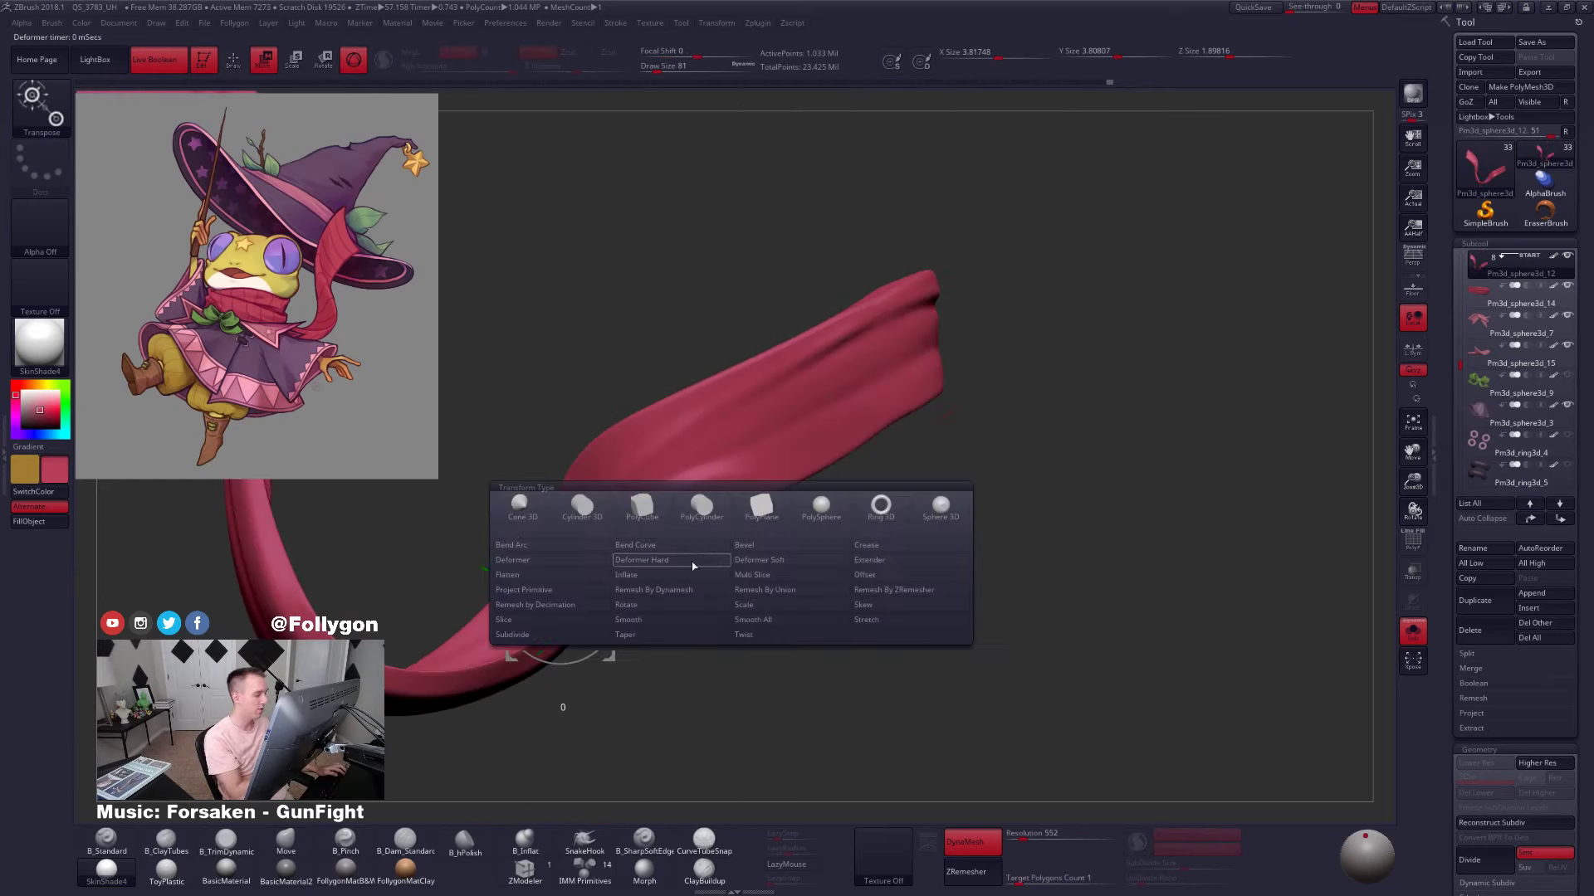
pyautogui.click(356, 64)
pyautogui.click(233, 60)
# Sharpen the crease lines around the back and side of the neck wrap with the B_Pinch brush
pyautogui.moveTo(839, 291)
pyautogui.mouseDown()
pyautogui.moveTo(891, 382)
pyautogui.moveTo(929, 340)
pyautogui.mouseUp()
pyautogui.press('space')
pyautogui.moveTo(1071, 398)
pyautogui.mouseDown()
pyautogui.moveTo(905, 365)
pyautogui.moveTo(1004, 332)
pyautogui.moveTo(880, 320)
pyautogui.mouseUp()
pyautogui.moveTo(938, 465); pyautogui.dragTo(1013, 452)
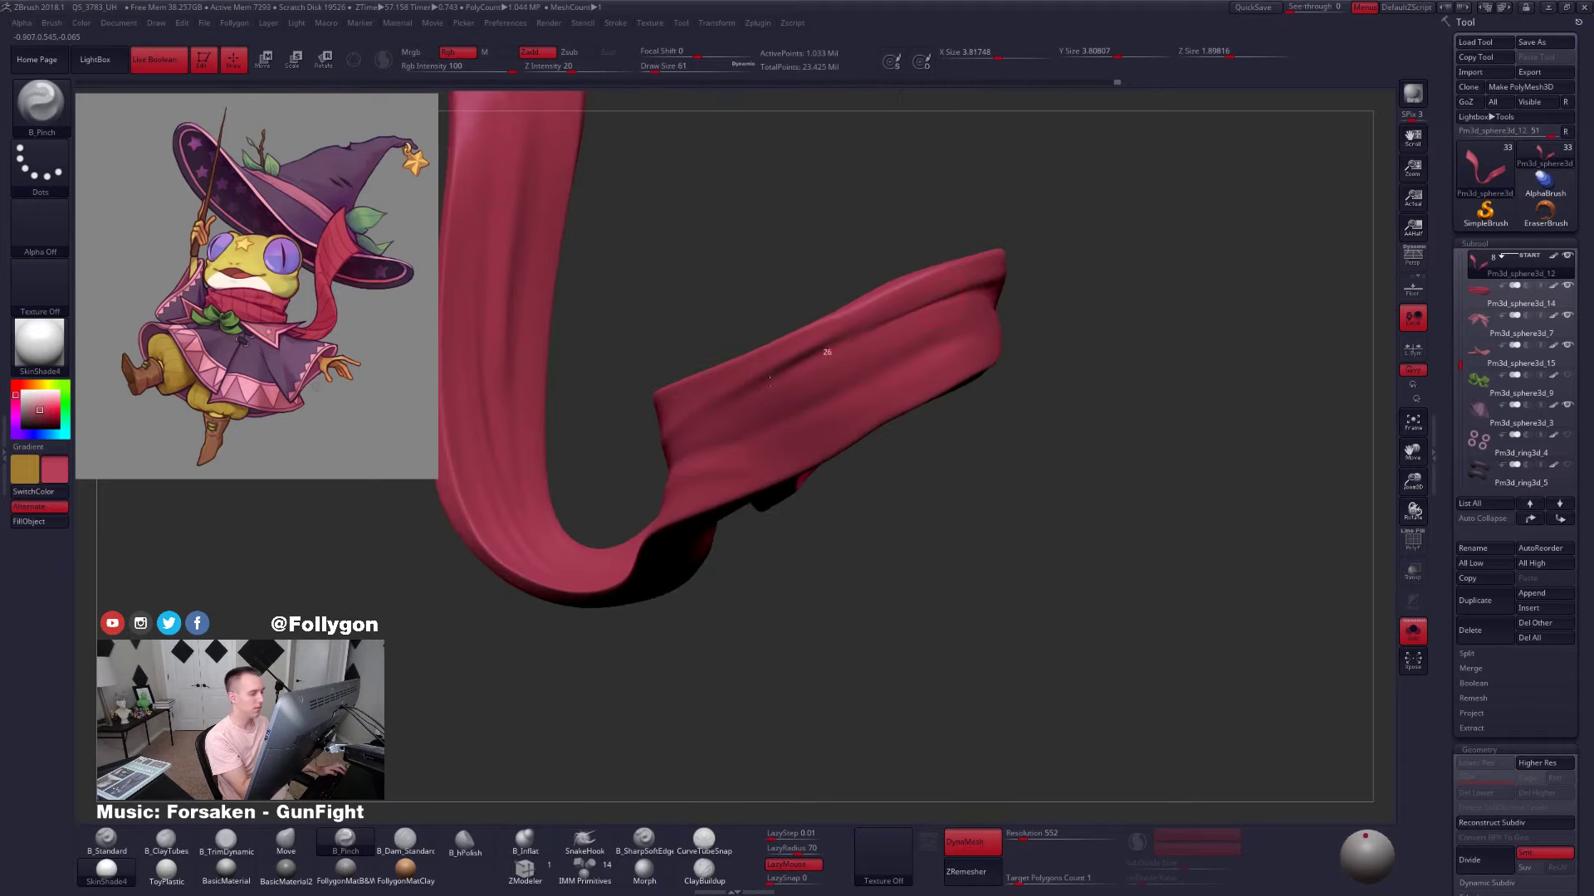
pyautogui.moveTo(866, 375); pyautogui.dragTo(750, 431)
pyautogui.moveTo(937, 539)
pyautogui.mouseDown()
pyautogui.moveTo(905, 465)
pyautogui.moveTo(1118, 412)
pyautogui.moveTo(1079, 531)
pyautogui.mouseUp()
pyautogui.moveTo(971, 380); pyautogui.dragTo(868, 410)
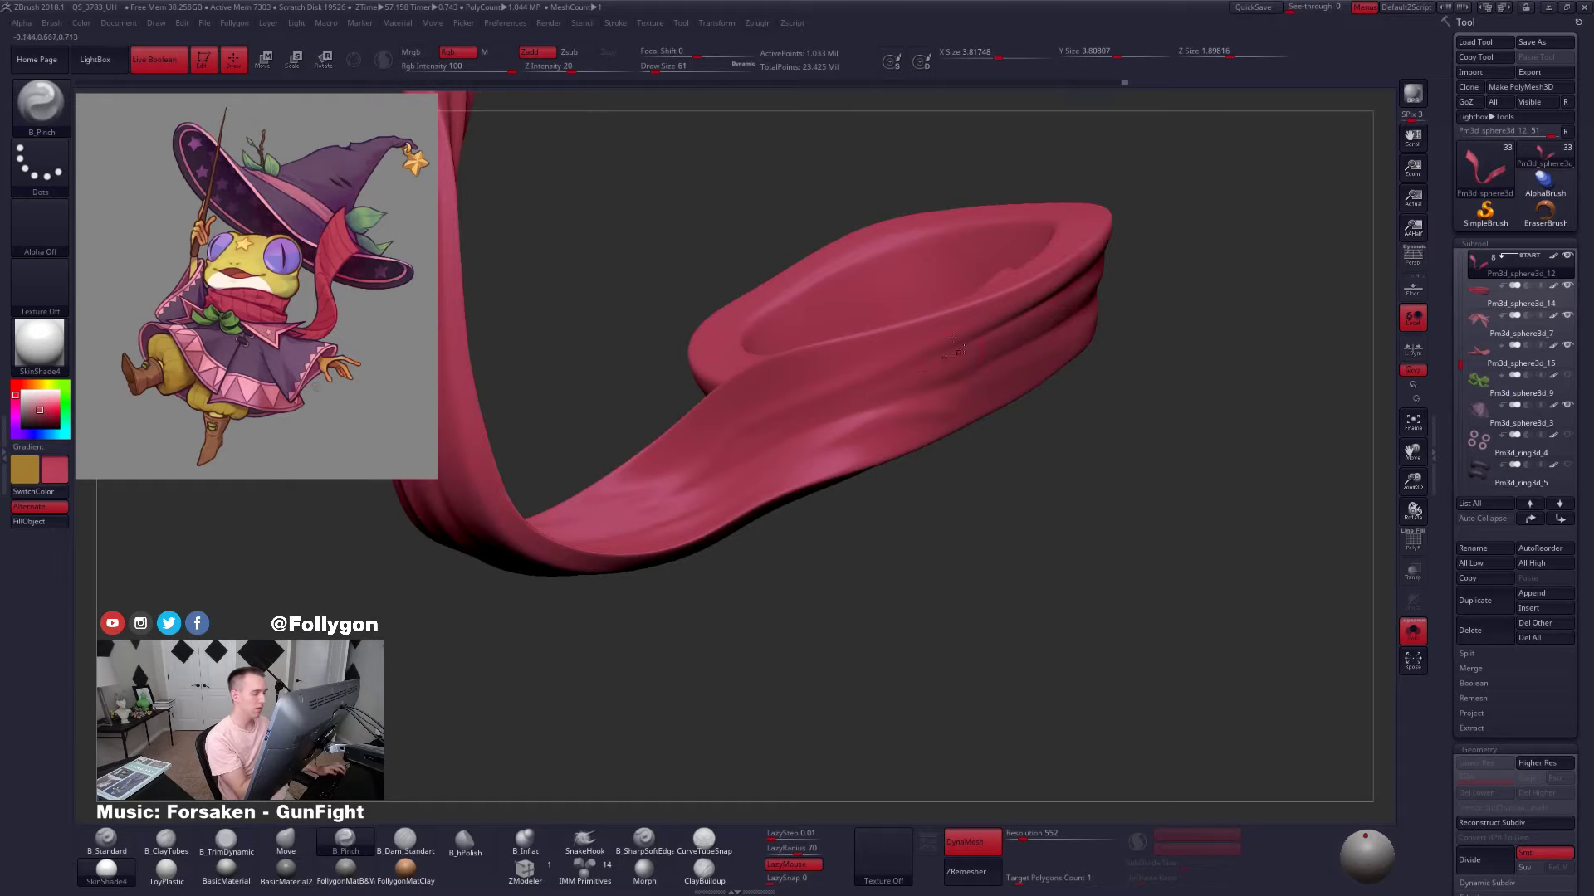
pyautogui.moveTo(830, 523)
pyautogui.keyDown('alt'); pyautogui.mouseDown()
pyautogui.moveTo(992, 456)
pyautogui.moveTo(980, 531)
pyautogui.moveTo(929, 540)
pyautogui.moveTo(934, 518)
pyautogui.moveTo(1030, 477)
pyautogui.moveTo(1195, 448)
pyautogui.mouseUp(); pyautogui.keyUp('alt')
pyautogui.press('space')
pyautogui.moveTo(980, 473)
pyautogui.mouseDown()
pyautogui.moveTo(891, 392)
pyautogui.moveTo(927, 437)
pyautogui.mouseUp()
pyautogui.keyDown('alt'); pyautogui.moveTo(927, 437); pyautogui.dragTo(932, 554); pyautogui.keyUp('alt')
pyautogui.moveTo(764, 324); pyautogui.dragTo(893, 357)
pyautogui.moveTo(866, 261)
pyautogui.keyDown('alt'); pyautogui.mouseDown(button='right')
pyautogui.moveTo(898, 365)
pyautogui.moveTo(913, 307)
pyautogui.moveTo(954, 292)
pyautogui.moveTo(924, 406)
pyautogui.moveTo(917, 305)
pyautogui.mouseUp(button='right'); pyautogui.keyUp('alt')
# Reshape the scarf with the Move brush at a draw size of 181, smooth the moved areas and compare it with the full character
pyautogui.press('b')
pyautogui.press('m')
pyautogui.press('v')
pyautogui.press('space')
pyautogui.moveTo(916, 307); pyautogui.dragTo(904, 293)
pyautogui.moveTo(906, 295)
pyautogui.mouseDown(button='right')
pyautogui.moveTo(946, 300)
pyautogui.moveTo(921, 304)
pyautogui.moveTo(894, 351)
pyautogui.moveTo(917, 358)
pyautogui.moveTo(904, 446)
pyautogui.moveTo(987, 401)
pyautogui.moveTo(991, 369)
pyautogui.mouseUp(button='right')
pyautogui.moveTo(987, 211); pyautogui.dragTo(1054, 332, button='right')
pyautogui.keyDown('shift'); pyautogui.moveTo(946, 332); pyautogui.dragTo(955, 357); pyautogui.keyUp('shift')
pyautogui.moveTo(980, 332); pyautogui.dragTo(1066, 440, button='right')
pyautogui.keyDown('shift'); pyautogui.moveTo(1137, 273); pyautogui.dragTo(1147, 259); pyautogui.keyUp('shift')
pyautogui.moveTo(1079, 365); pyautogui.dragTo(1183, 307, button='right')
pyautogui.hotkey('alt', 's')
pyautogui.moveTo(1120, 124)
pyautogui.mouseDown(button='right')
pyautogui.moveTo(1178, 199)
pyautogui.moveTo(1073, 317)
pyautogui.moveTo(1071, 256)
pyautogui.moveTo(1029, 261)
pyautogui.moveTo(1059, 200)
pyautogui.mouseUp(button='right')
pyautogui.hotkey('alt', 's')
# Build up the neck wrap's lower front with the B_ClayTubes brush and smooth the added volume
pyautogui.press('3')
pyautogui.moveTo(942, 365); pyautogui.dragTo(851, 419, button='right')
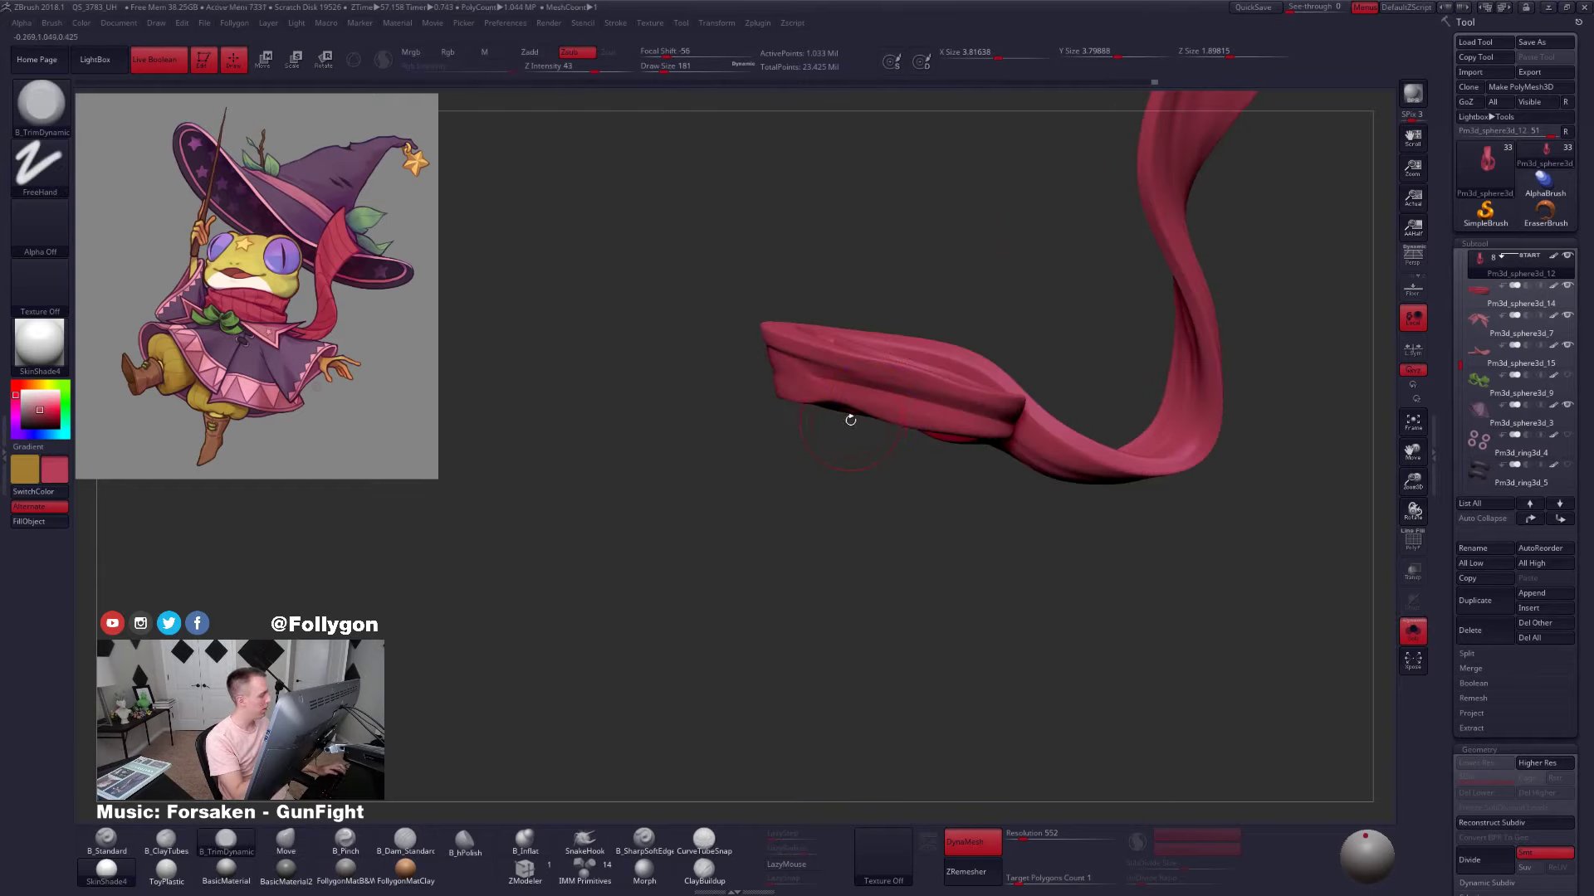
pyautogui.hotkey('alt', 's')
pyautogui.press('2')
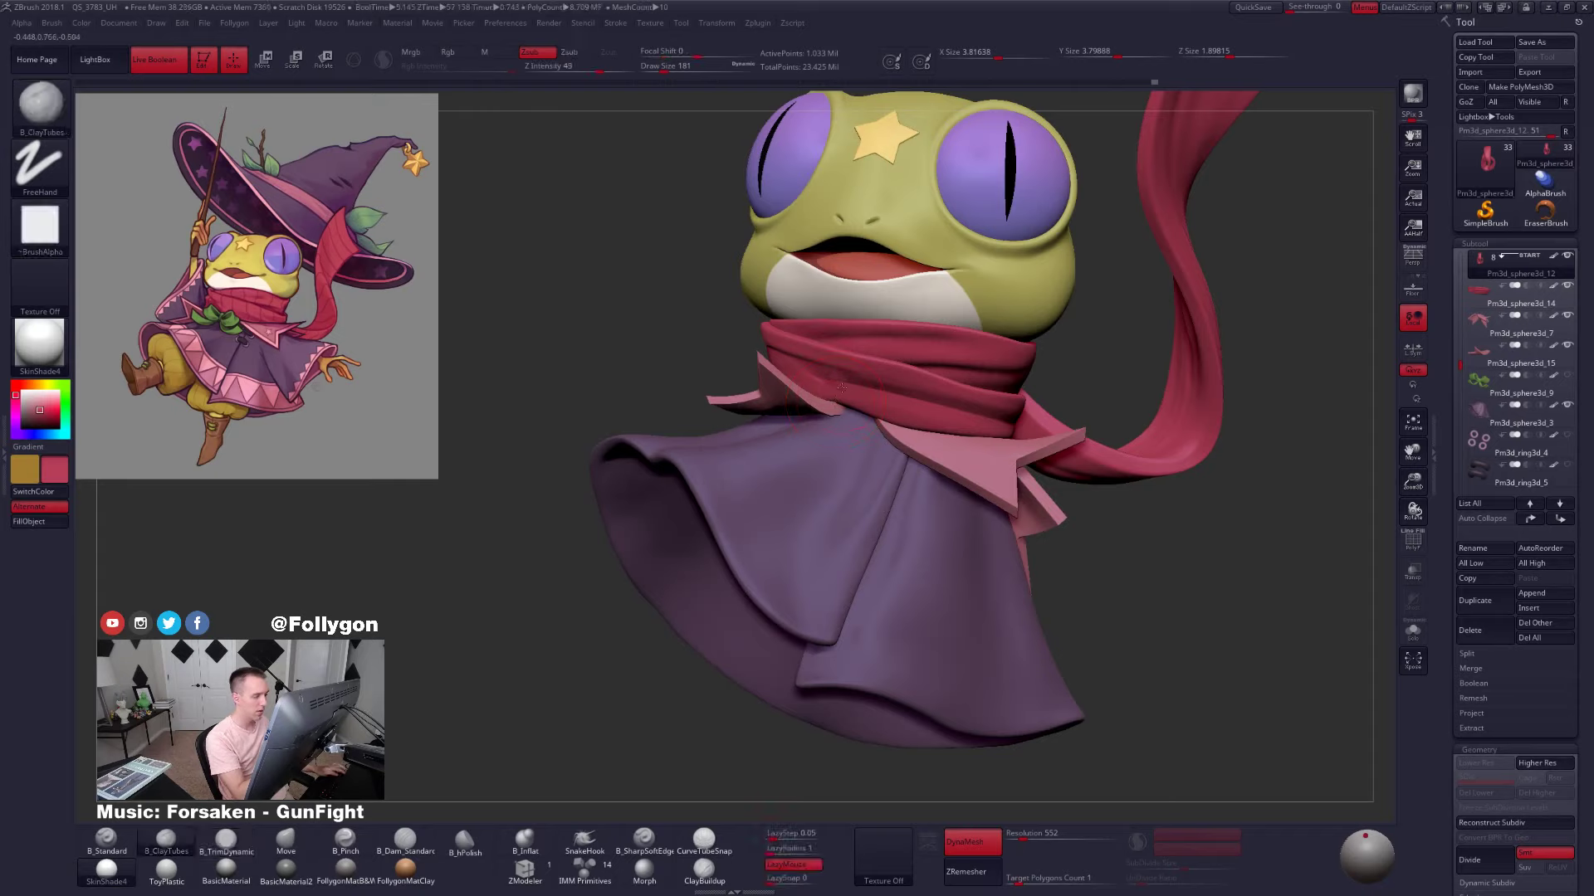
pyautogui.hotkey('alt', 's')
pyautogui.press('shift')
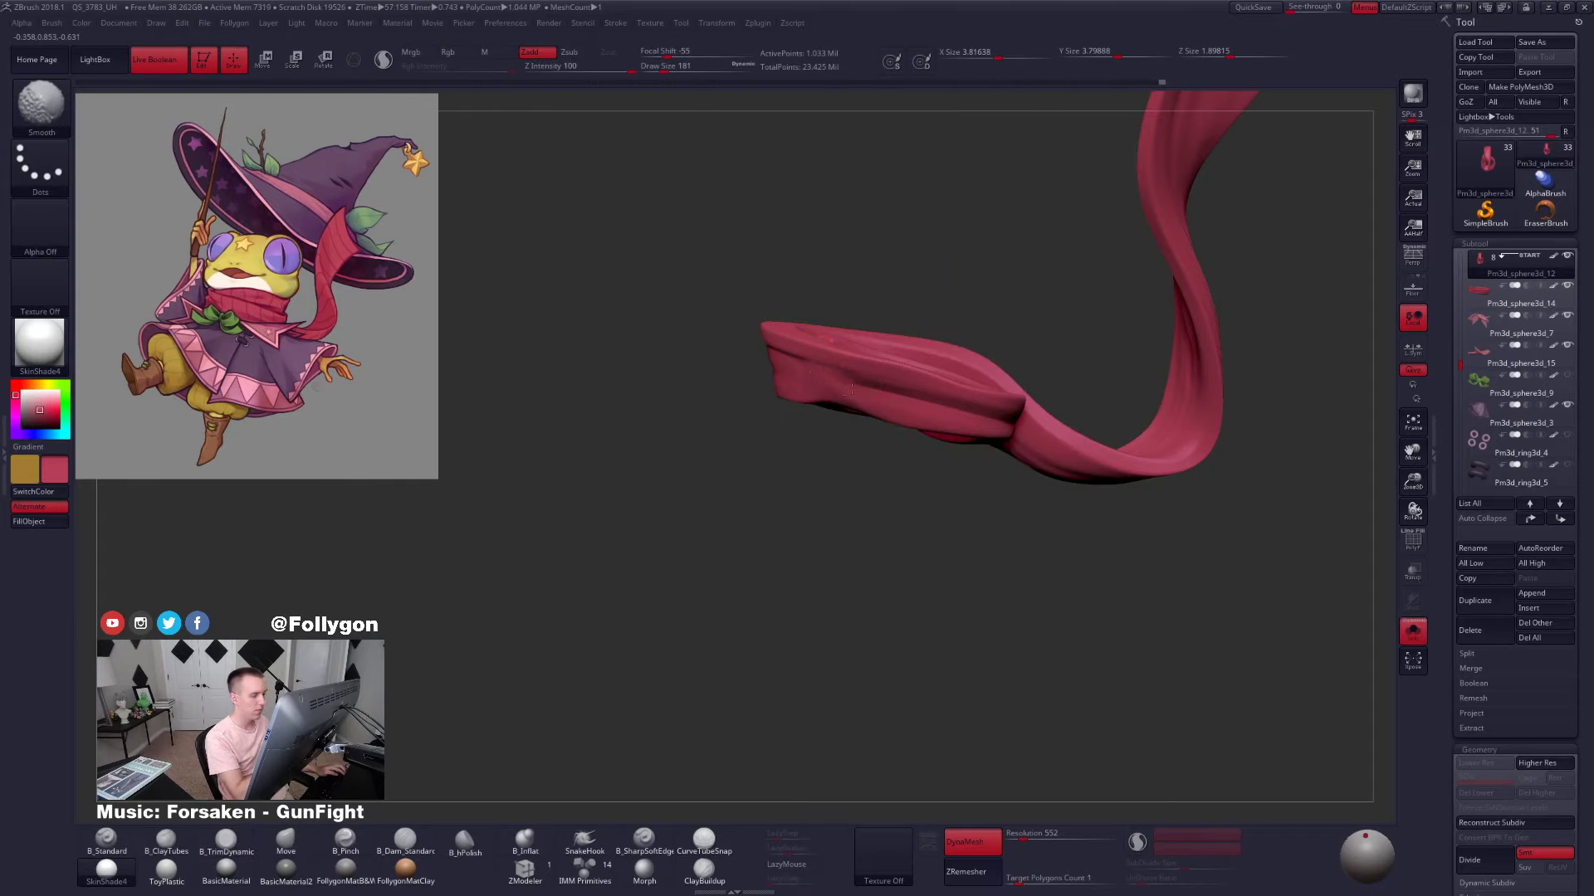
pyautogui.keyDown('shift'); pyautogui.moveTo(866, 390); pyautogui.dragTo(838, 384); pyautogui.keyUp('shift')
# Flatten the front folds of the neck wrap with the B_TrimDynamic brush
pyautogui.moveTo(680, 489)
pyautogui.mouseDown(button='right')
pyautogui.moveTo(945, 508)
pyautogui.moveTo(861, 469)
pyautogui.moveTo(941, 444)
pyautogui.mouseUp(button='right')
pyautogui.press('3')
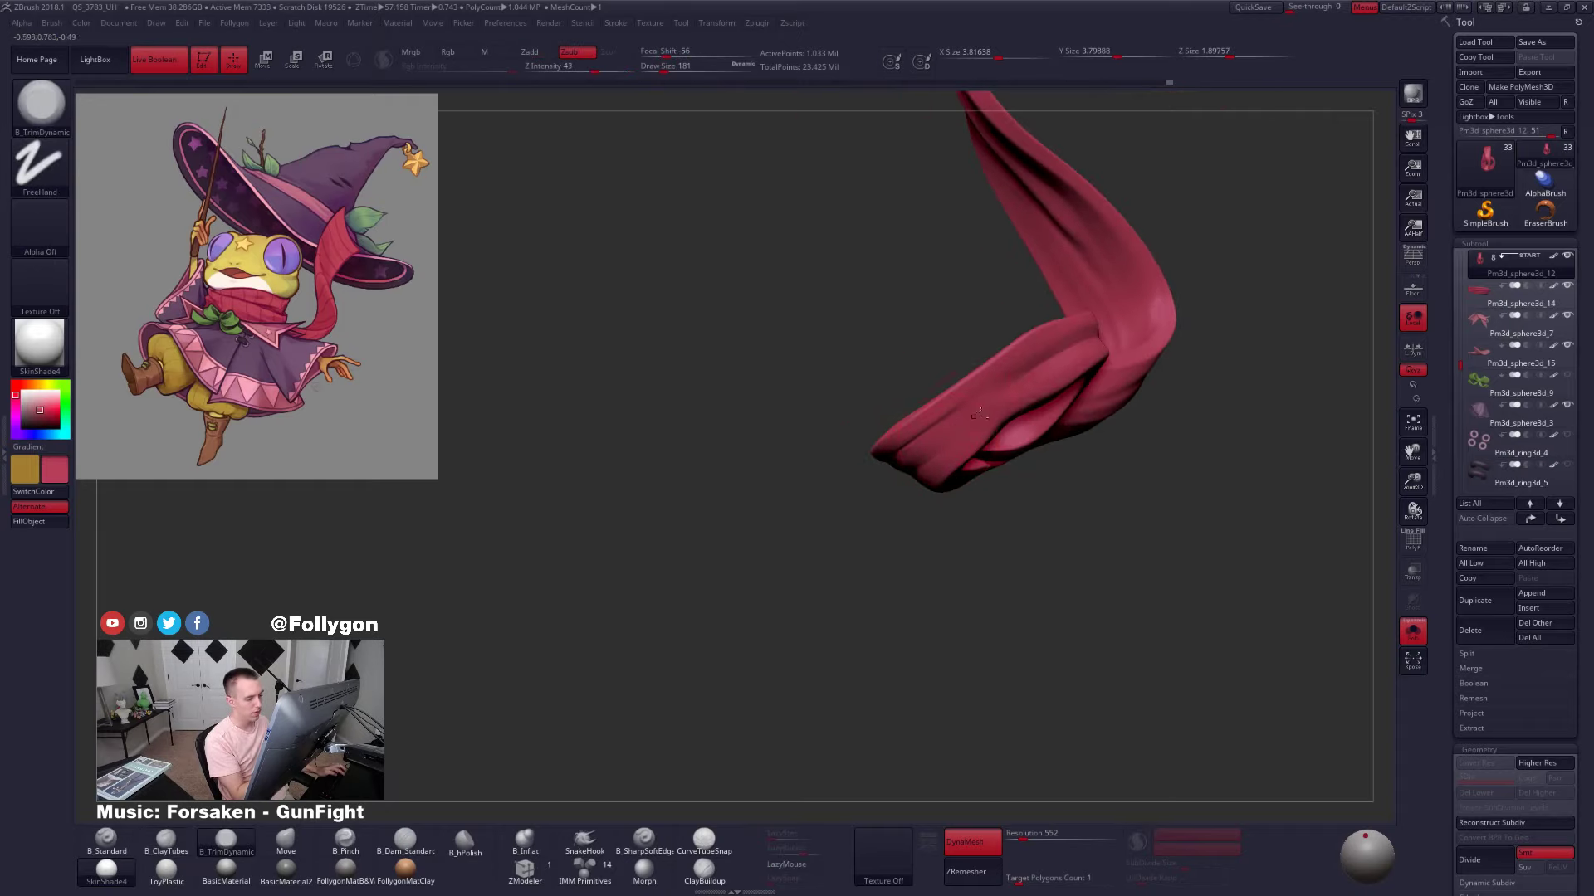
pyautogui.moveTo(980, 415)
pyautogui.mouseDown()
pyautogui.moveTo(923, 451)
pyautogui.moveTo(973, 420)
pyautogui.mouseUp()
pyautogui.moveTo(981, 455)
pyautogui.mouseDown(button='right')
pyautogui.moveTo(1044, 458)
pyautogui.moveTo(1010, 527)
pyautogui.moveTo(1059, 494)
pyautogui.moveTo(936, 463)
pyautogui.moveTo(979, 451)
pyautogui.mouseUp(button='right')
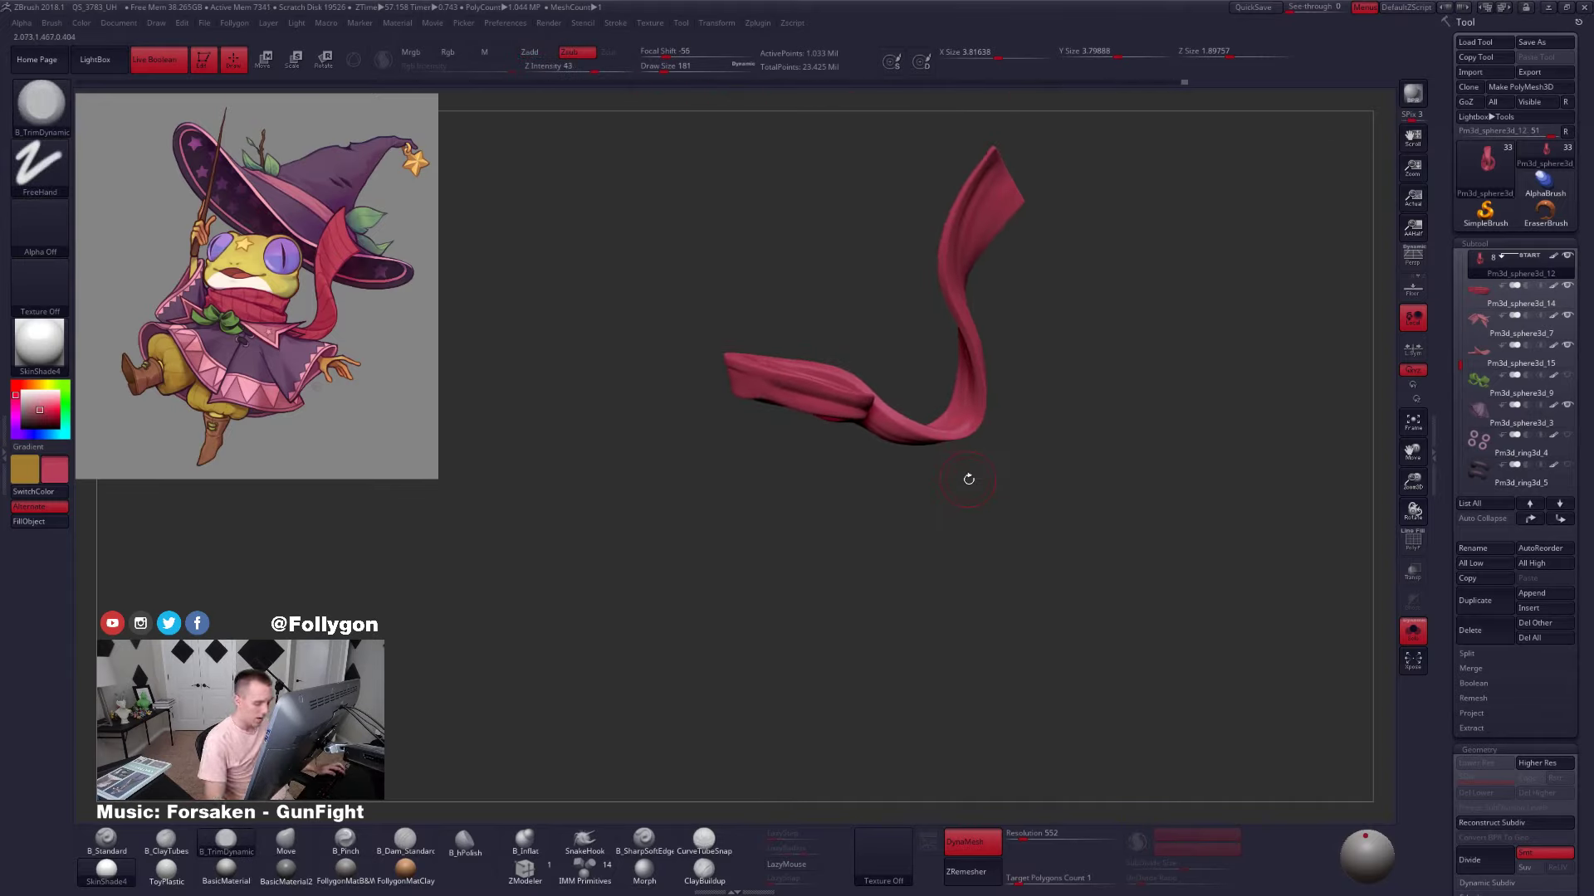
# Disable DynaMesh on the scarf, ZRemesh it with a target polygon count of 5 and check it against the full character
pyautogui.click(992, 842)
pyautogui.click(1039, 881)
pyautogui.write('5')
pyautogui.click(965, 872)
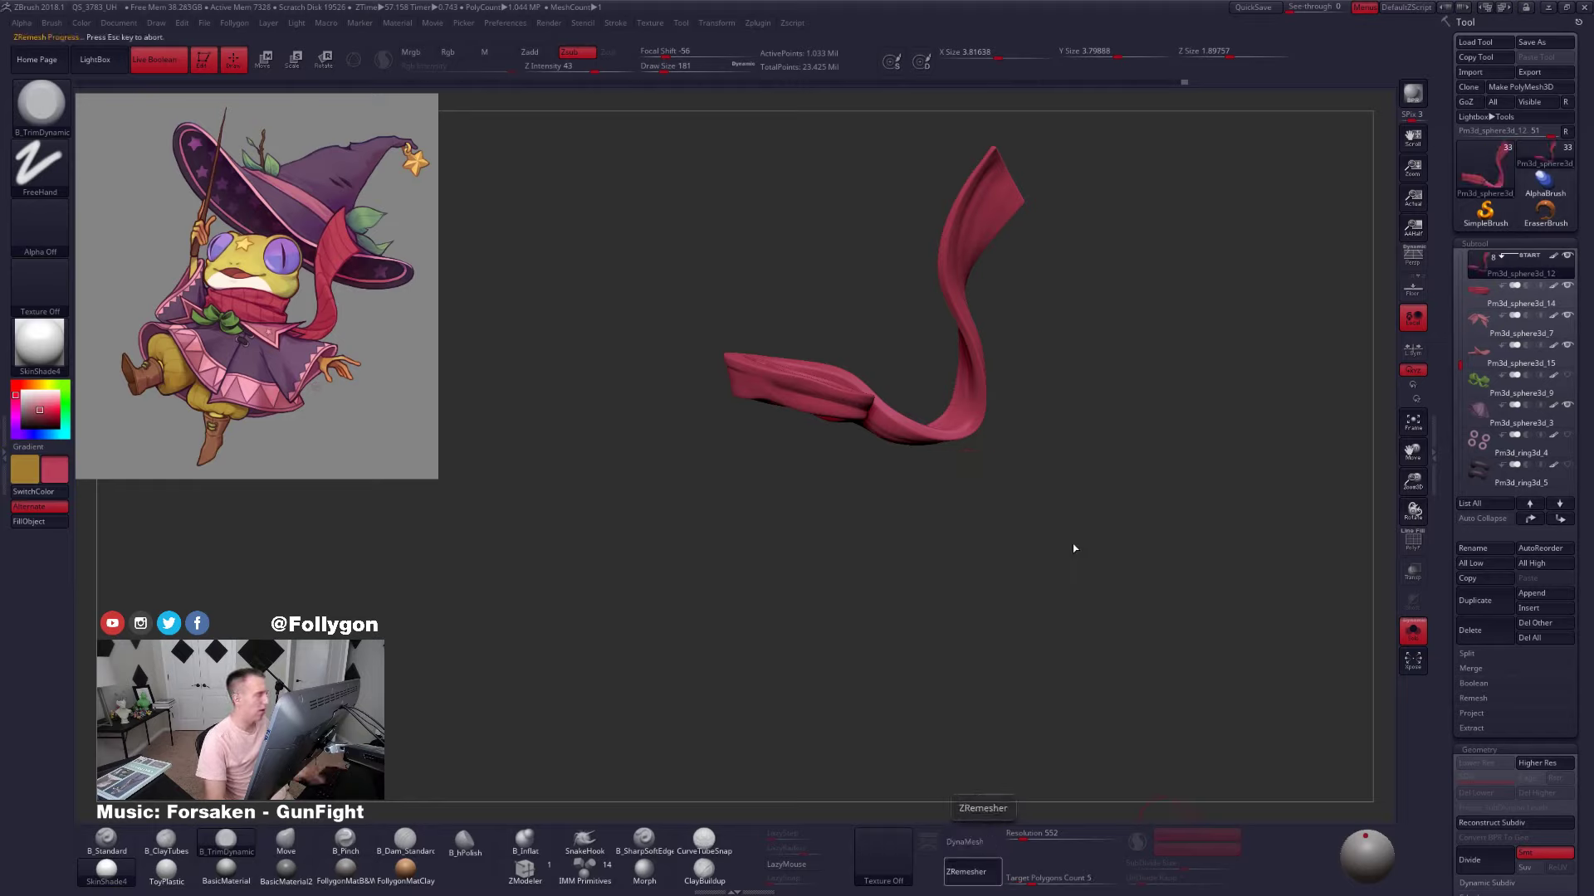
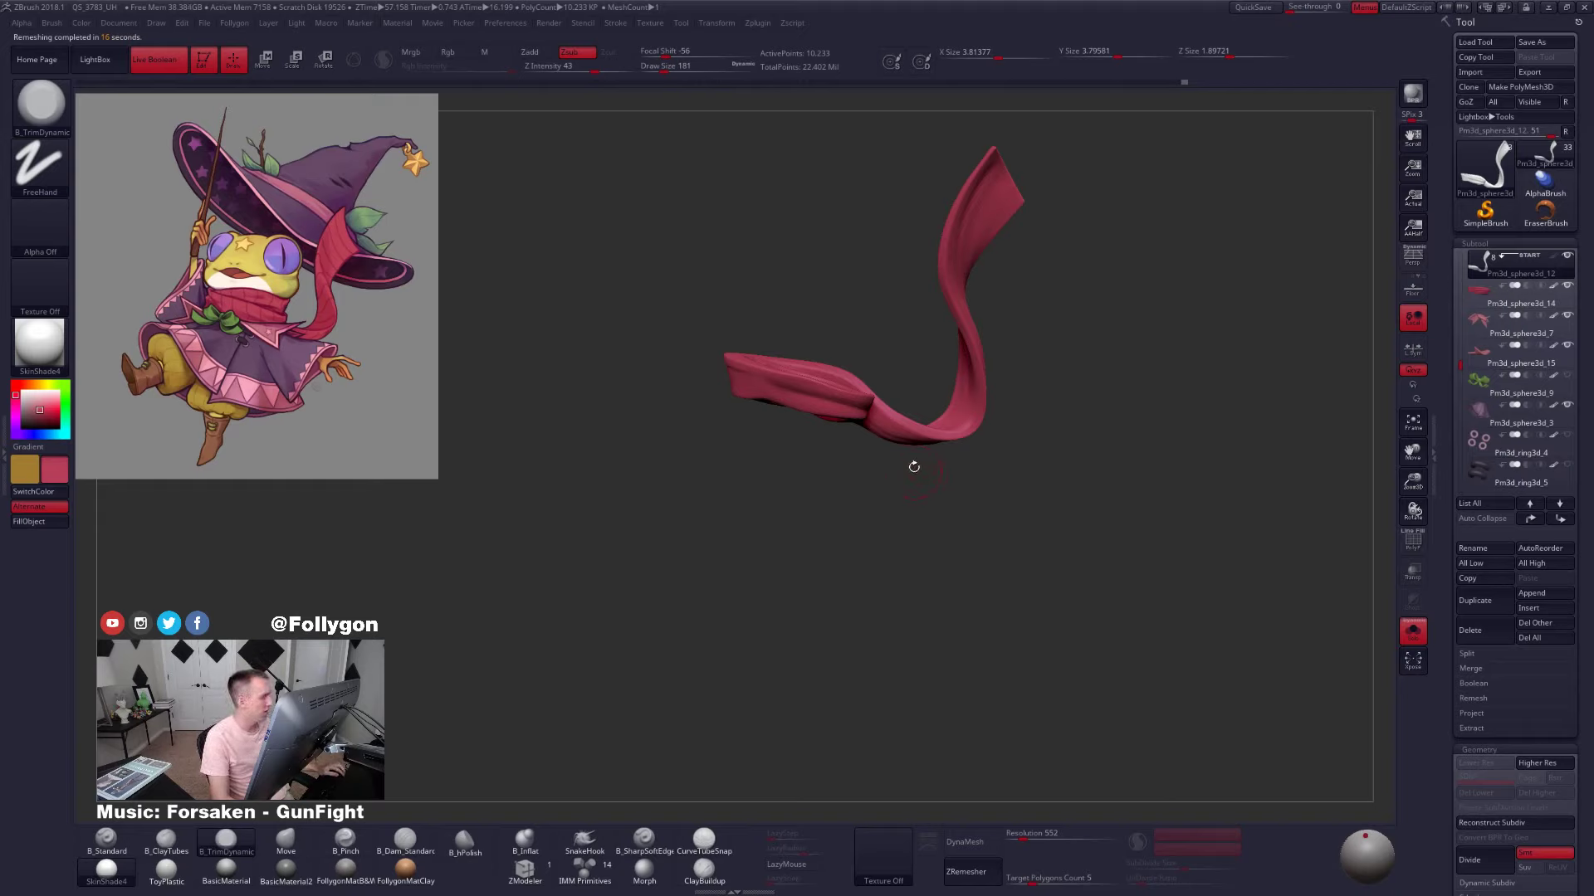
pyautogui.hotkey('alt', 's')
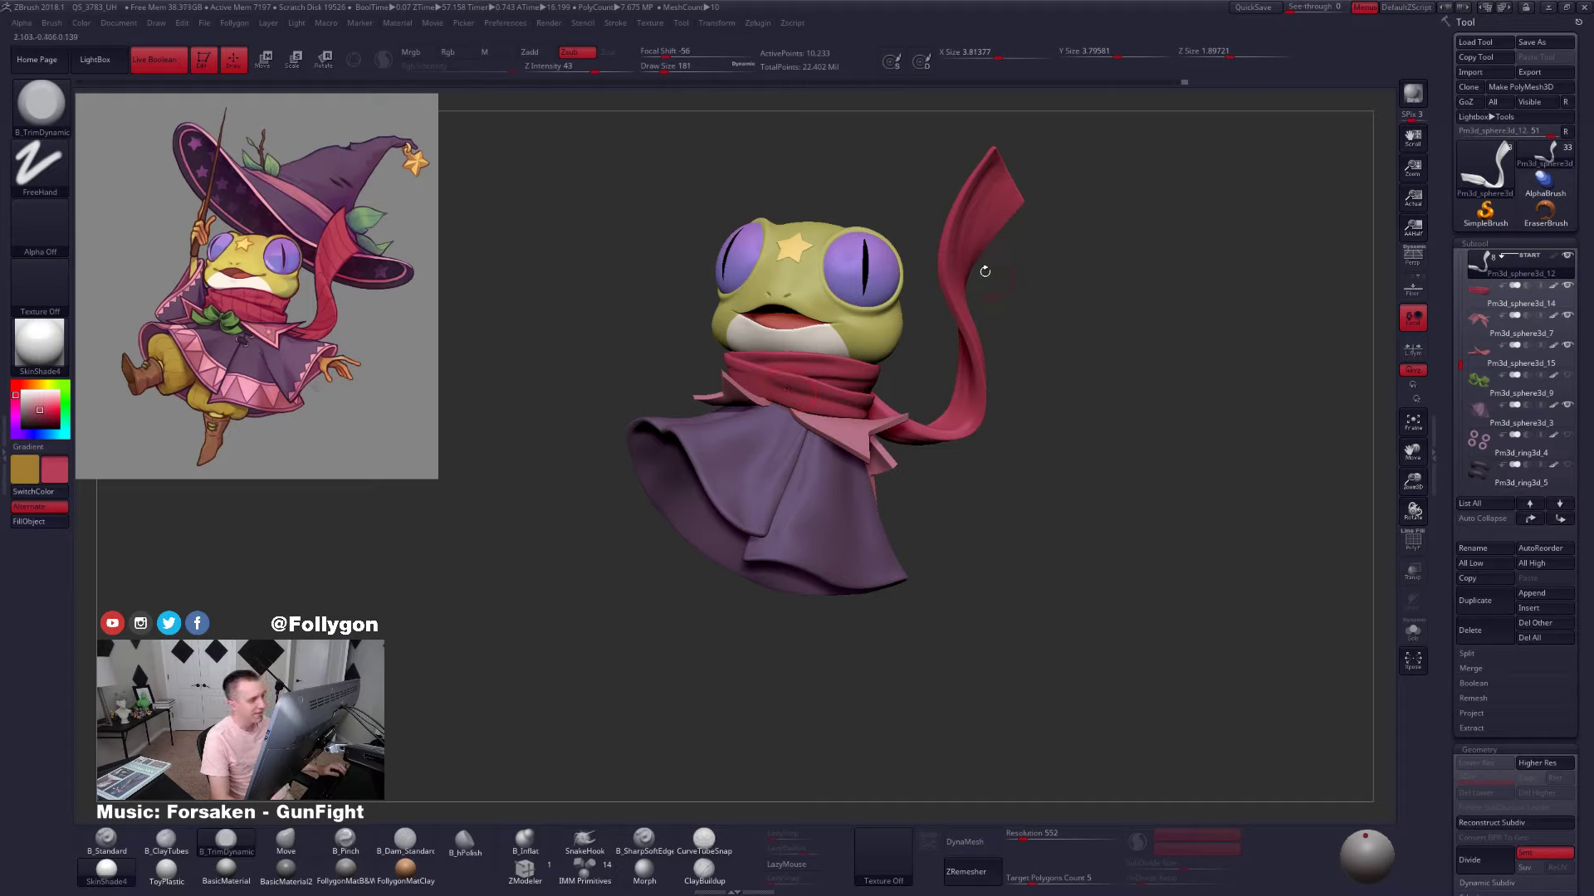
pyautogui.moveTo(985, 270); pyautogui.dragTo(936, 217)
# Isolate the remeshed scarf and subdivide it once
pyautogui.hotkey('alt', 's')
pyautogui.press('f')
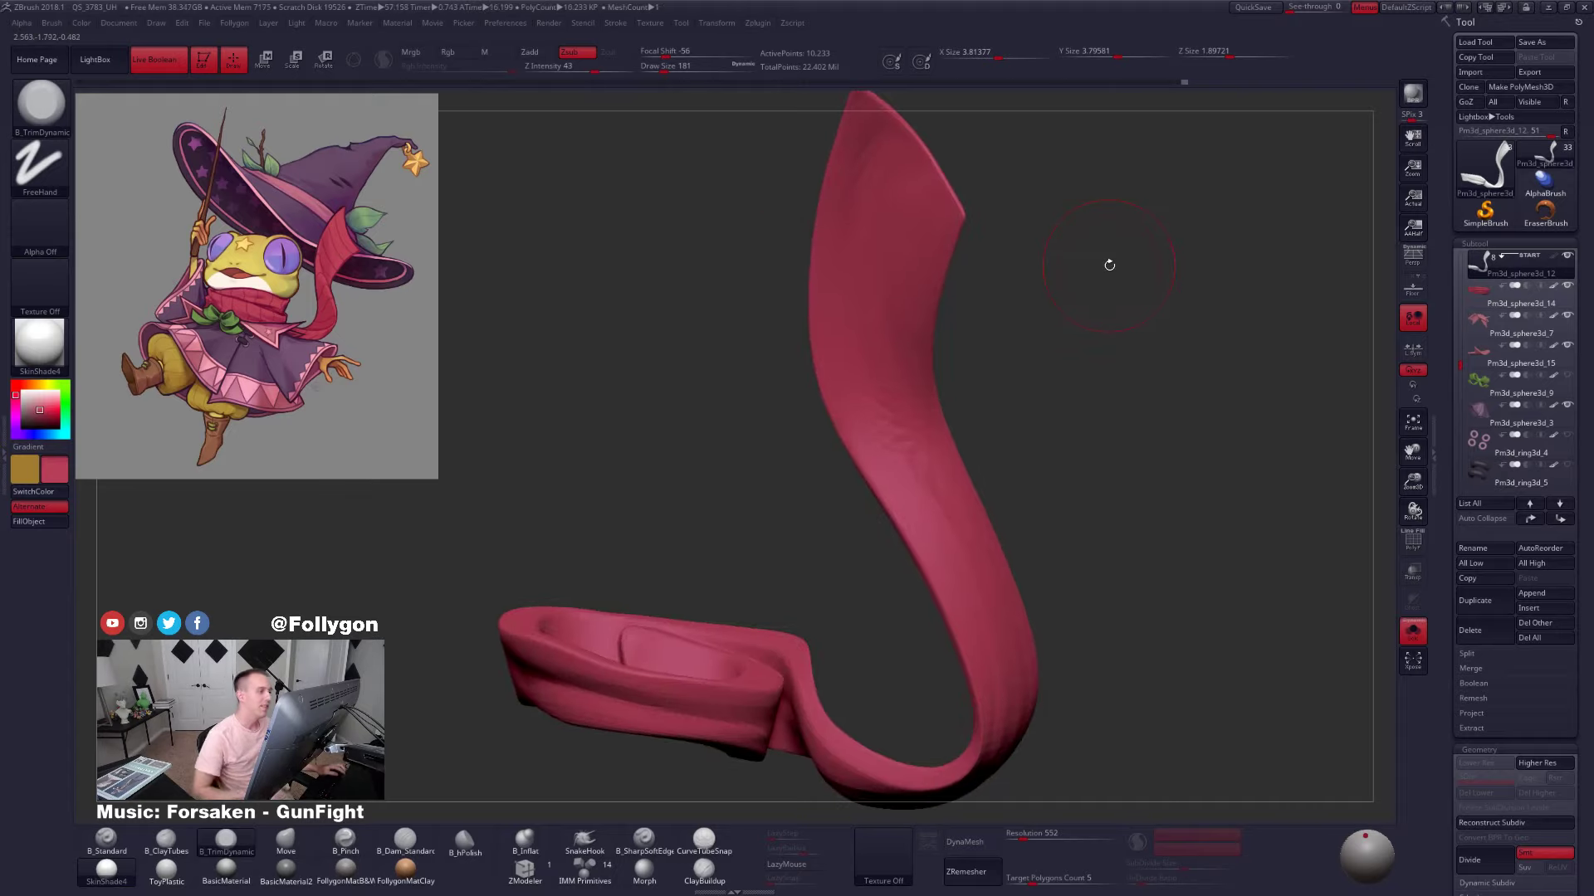
pyautogui.hotkey('ctrl', 'd')
pyautogui.keyDown('ctrl'); pyautogui.moveTo(927, 282); pyautogui.dragTo(888, 227, button='right'); pyautogui.keyUp('ctrl')
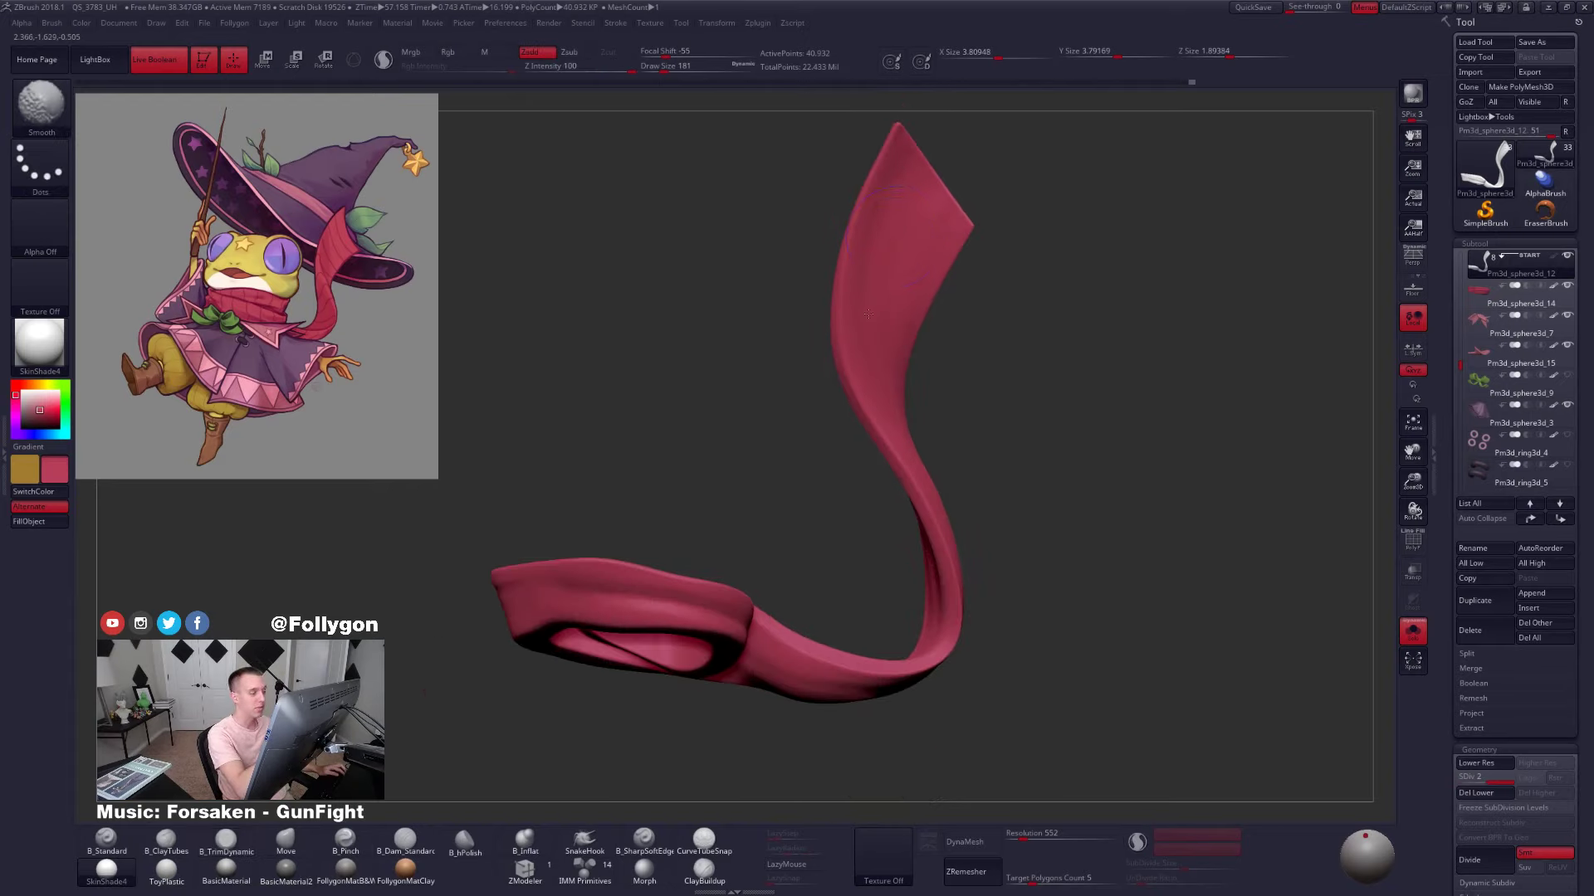
# Smooth the surface of the scarf's hanging tail using a draw size of 239
pyautogui.moveTo(867, 305); pyautogui.dragTo(886, 302, button='right')
pyautogui.press('space')
pyautogui.moveTo(886, 302); pyautogui.dragTo(900, 299)
pyautogui.moveTo(954, 424)
pyautogui.keyDown('alt'); pyautogui.mouseDown(button='right')
pyautogui.moveTo(937, 348)
pyautogui.moveTo(884, 365)
pyautogui.mouseUp(button='right'); pyautogui.keyUp('alt')
pyautogui.keyDown('shift'); pyautogui.moveTo(884, 366); pyautogui.dragTo(889, 384); pyautogui.keyUp('shift')
pyautogui.moveTo(890, 383)
pyautogui.keyDown('alt'); pyautogui.mouseDown(button='right')
pyautogui.moveTo(889, 291)
pyautogui.moveTo(934, 366)
pyautogui.moveTo(942, 274)
pyautogui.moveTo(948, 418)
pyautogui.moveTo(1008, 465)
pyautogui.moveTo(1029, 531)
pyautogui.moveTo(980, 575)
pyautogui.mouseUp(button='right'); pyautogui.keyUp('alt')
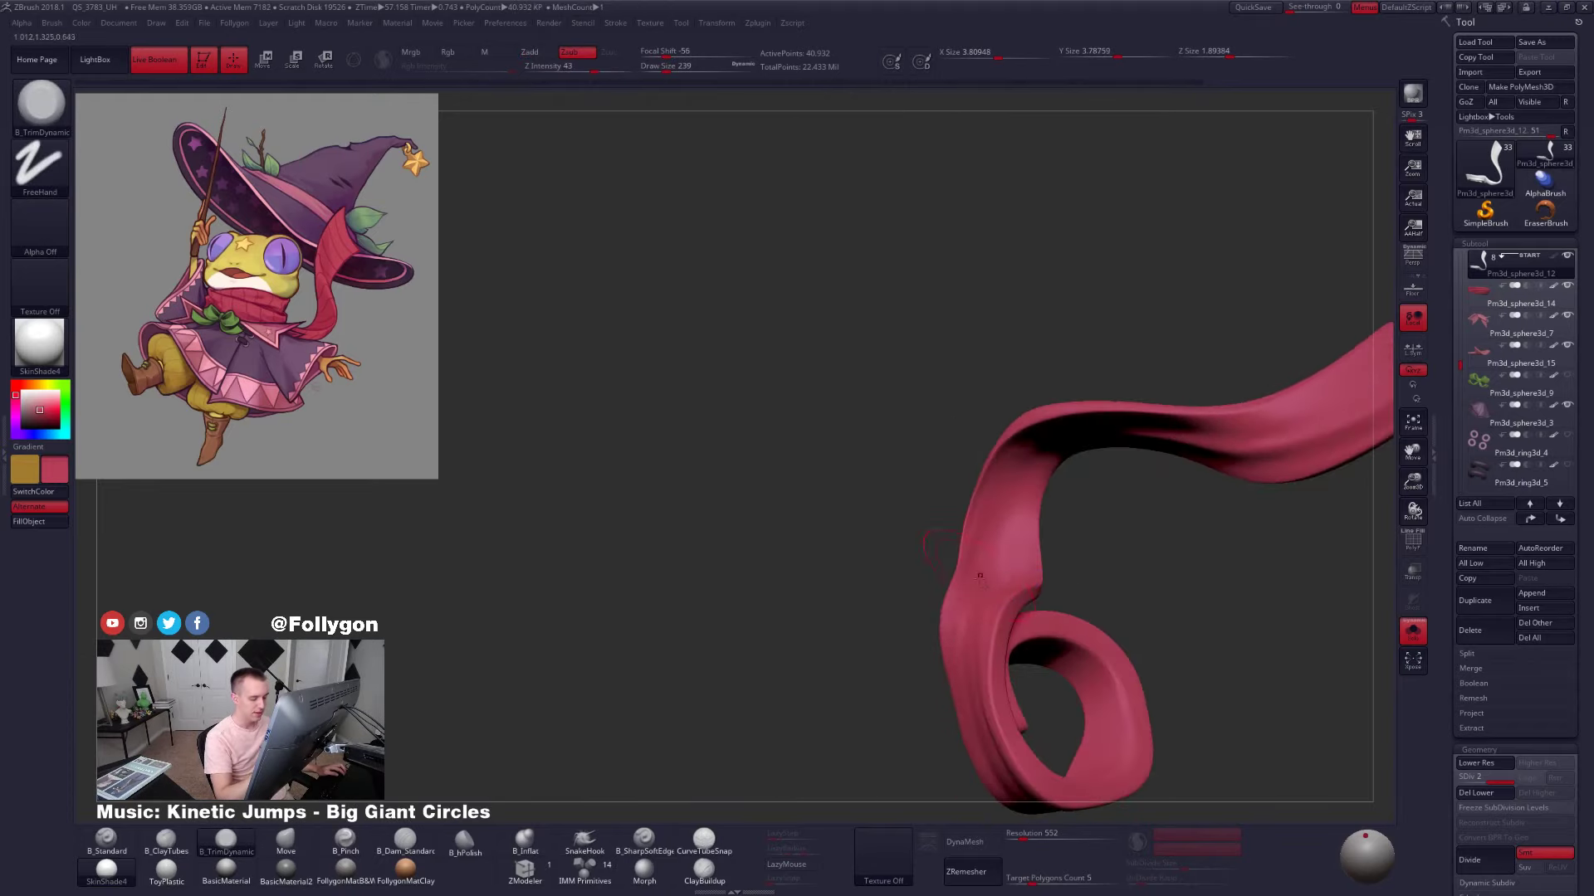
# Smooth the stretch from the neck wrap through the scarf's bend into the middle of the tail
pyautogui.keyDown('shift'); pyautogui.moveTo(980, 575); pyautogui.dragTo(1006, 526); pyautogui.keyUp('shift')
pyautogui.moveTo(1007, 526); pyautogui.dragTo(1009, 453, button='right')
pyautogui.keyDown('shift'); pyautogui.moveTo(1025, 490); pyautogui.dragTo(1050, 453); pyautogui.keyUp('shift')
pyautogui.moveTo(1050, 452); pyautogui.dragTo(1026, 471, button='right')
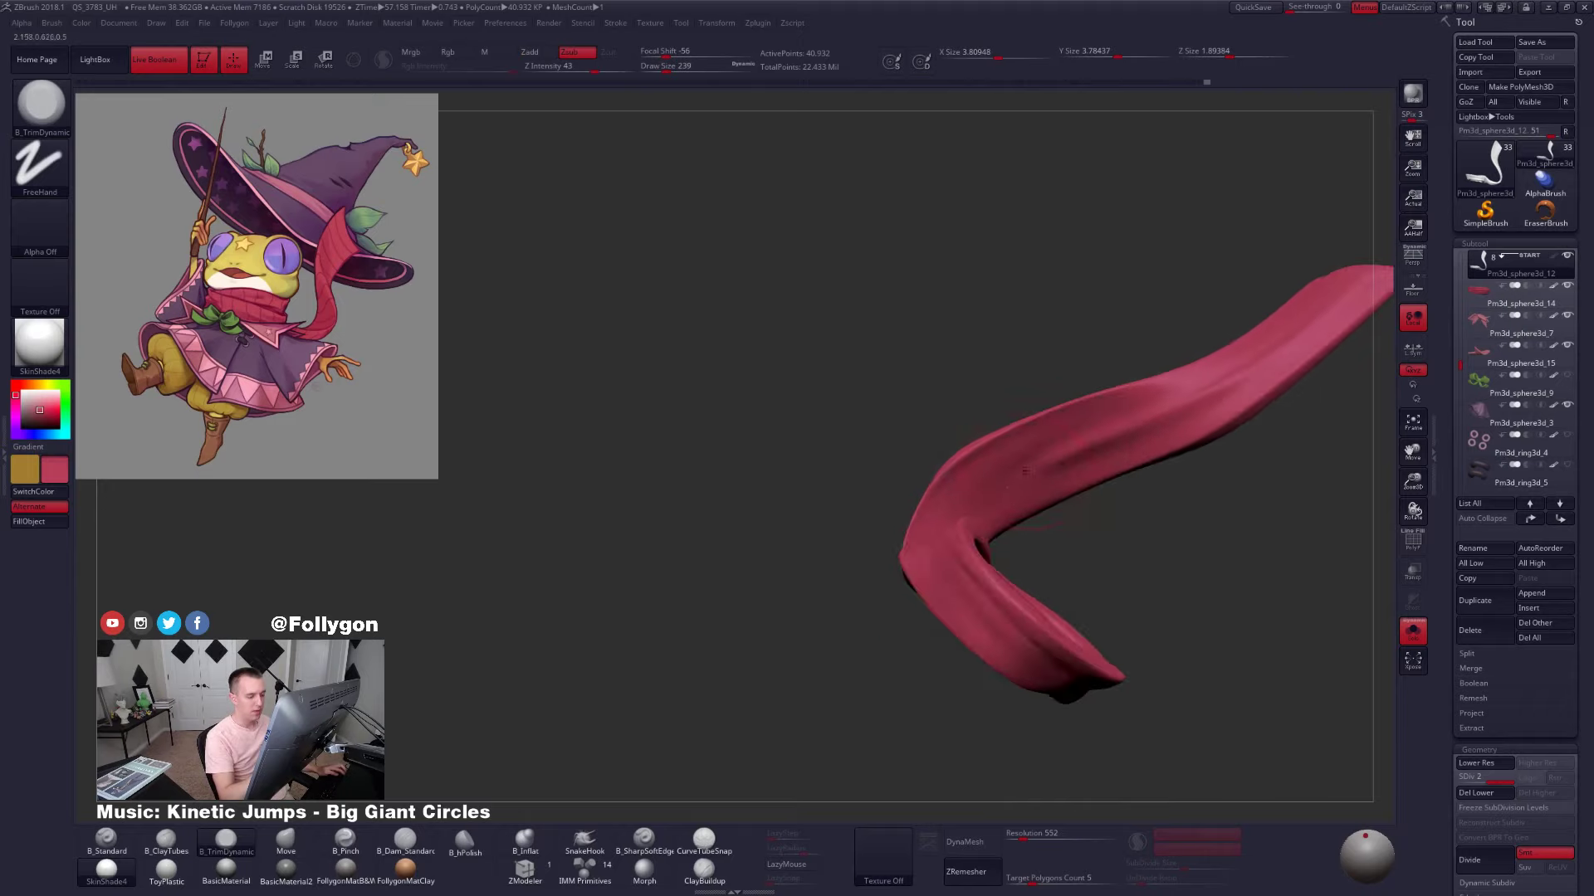
pyautogui.keyDown('shift'); pyautogui.moveTo(1079, 452); pyautogui.dragTo(1154, 427); pyautogui.keyUp('shift')
pyautogui.keyDown('alt'); pyautogui.moveTo(1154, 428); pyautogui.dragTo(1055, 459, button='right'); pyautogui.keyUp('alt')
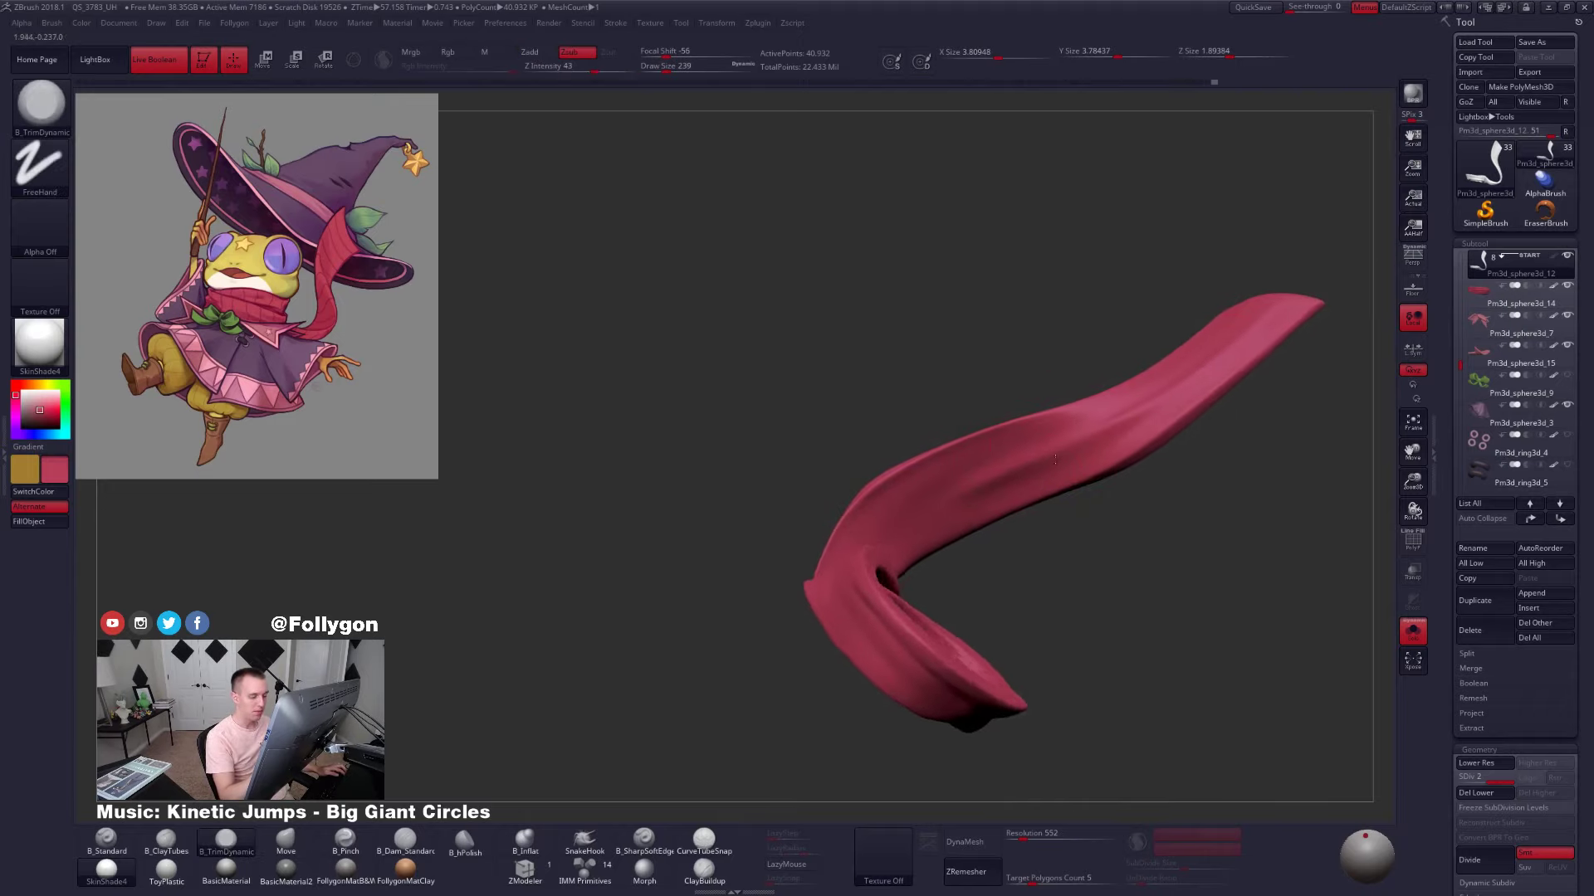
pyautogui.click(757, 22)
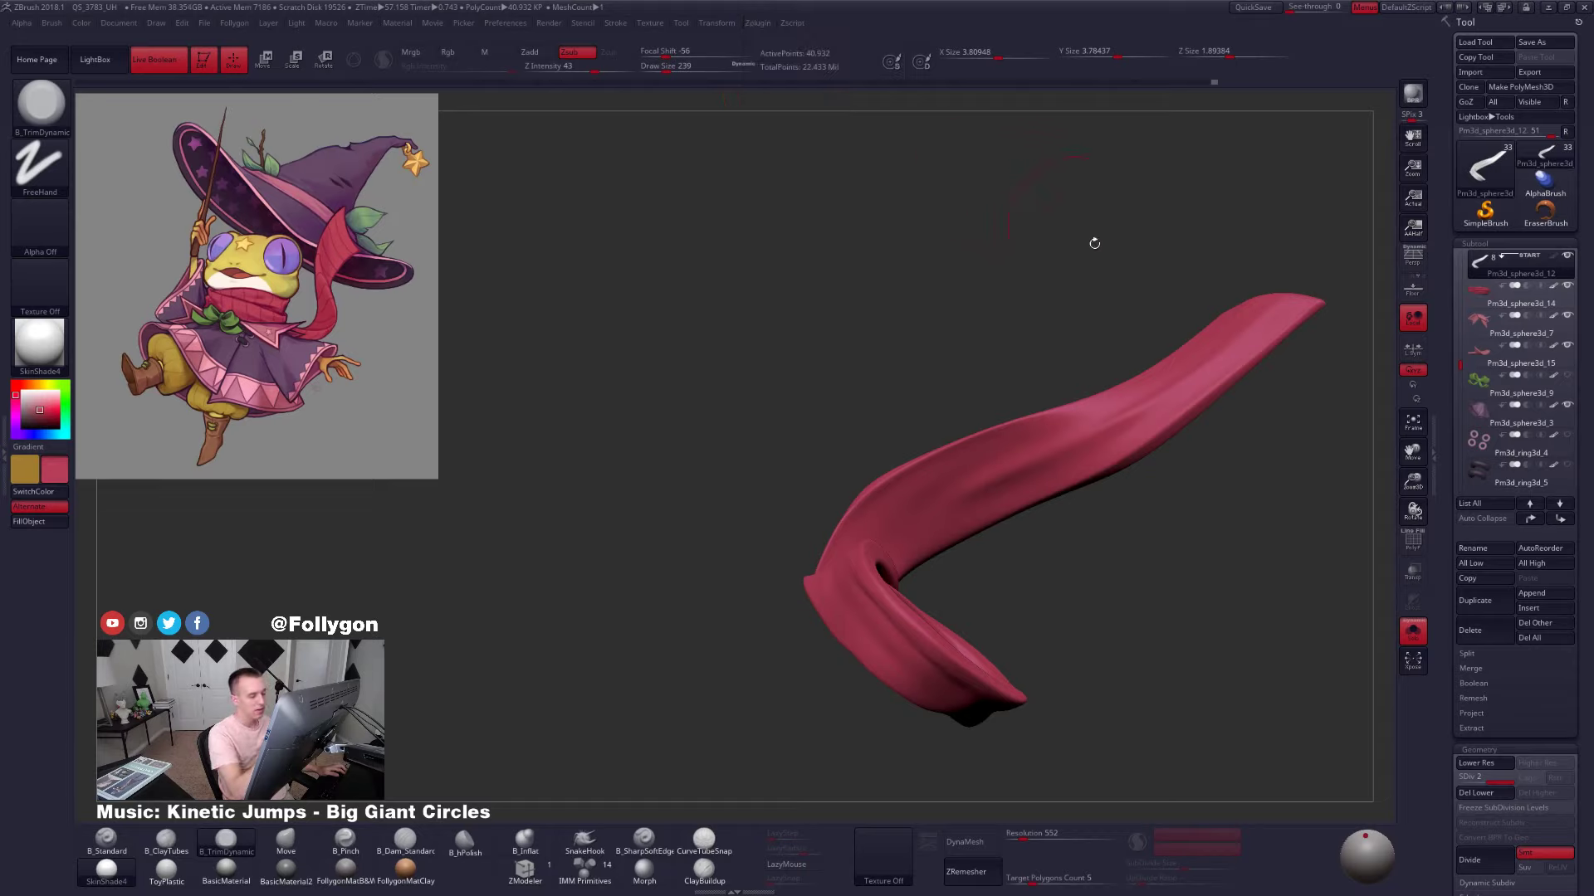
# Smooth the twisted section and wide free end of the scarf's tail
pyautogui.keyDown('alt'); pyautogui.moveTo(1060, 214); pyautogui.dragTo(983, 192, button='right'); pyautogui.keyUp('alt')
pyautogui.moveTo(971, 430); pyautogui.dragTo(996, 452, button='right')
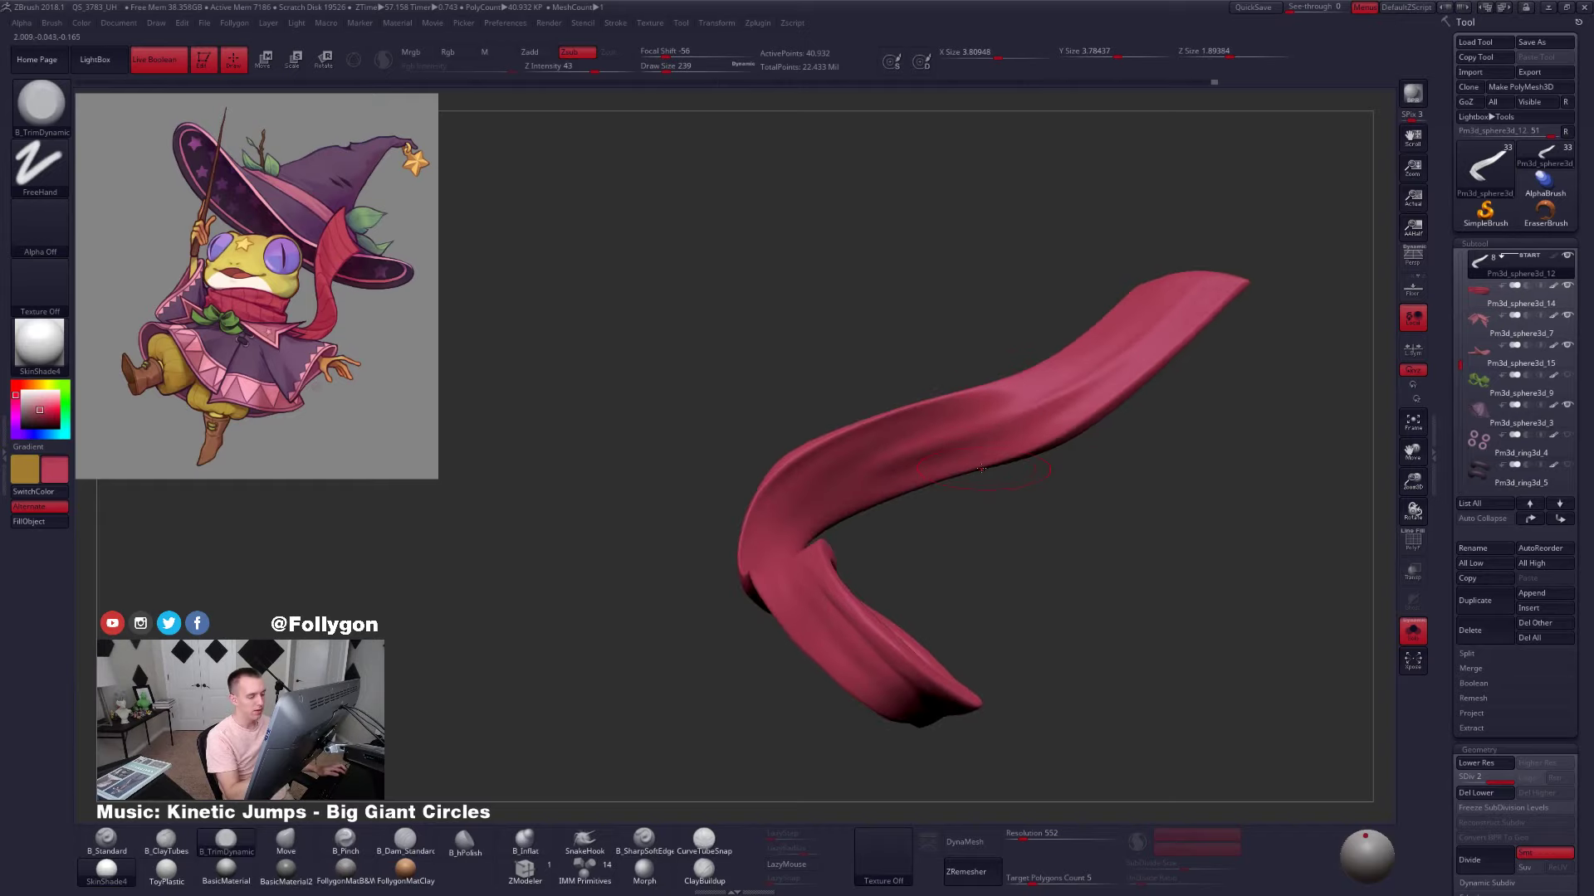
pyautogui.moveTo(1073, 378); pyautogui.dragTo(1081, 463, button='right')
pyautogui.moveTo(1082, 464)
pyautogui.keyDown('alt'); pyautogui.mouseDown(button='right')
pyautogui.moveTo(1007, 511)
pyautogui.moveTo(1037, 411)
pyautogui.mouseUp(button='right'); pyautogui.keyUp('alt')
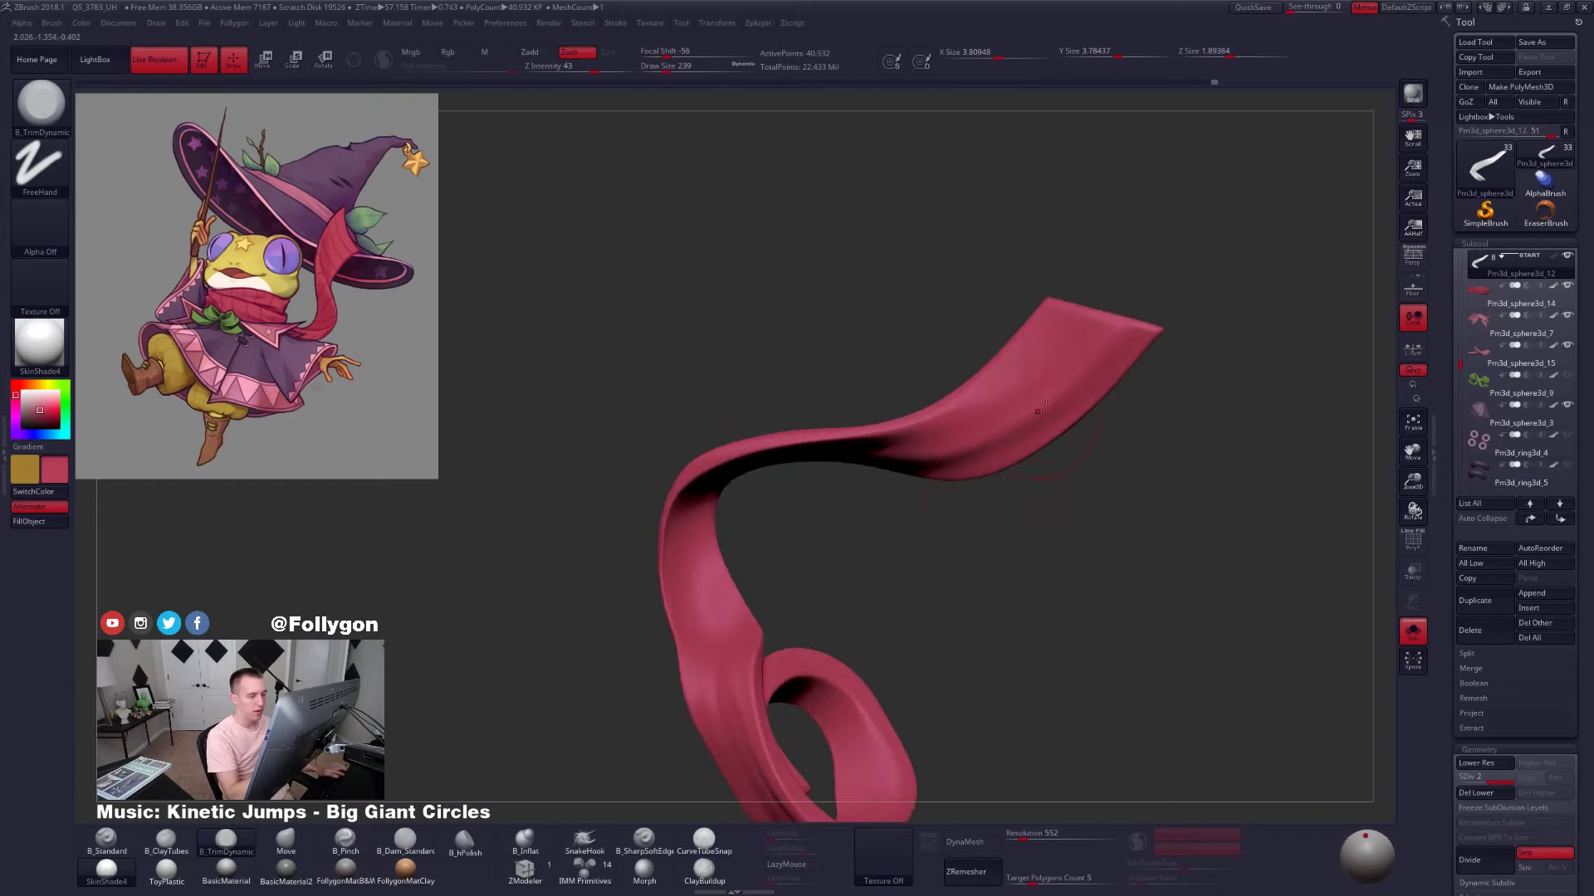
pyautogui.moveTo(1005, 479); pyautogui.dragTo(1001, 449, button='right')
pyautogui.keyDown('shift'); pyautogui.moveTo(923, 440); pyautogui.dragTo(980, 432); pyautogui.keyUp('shift')
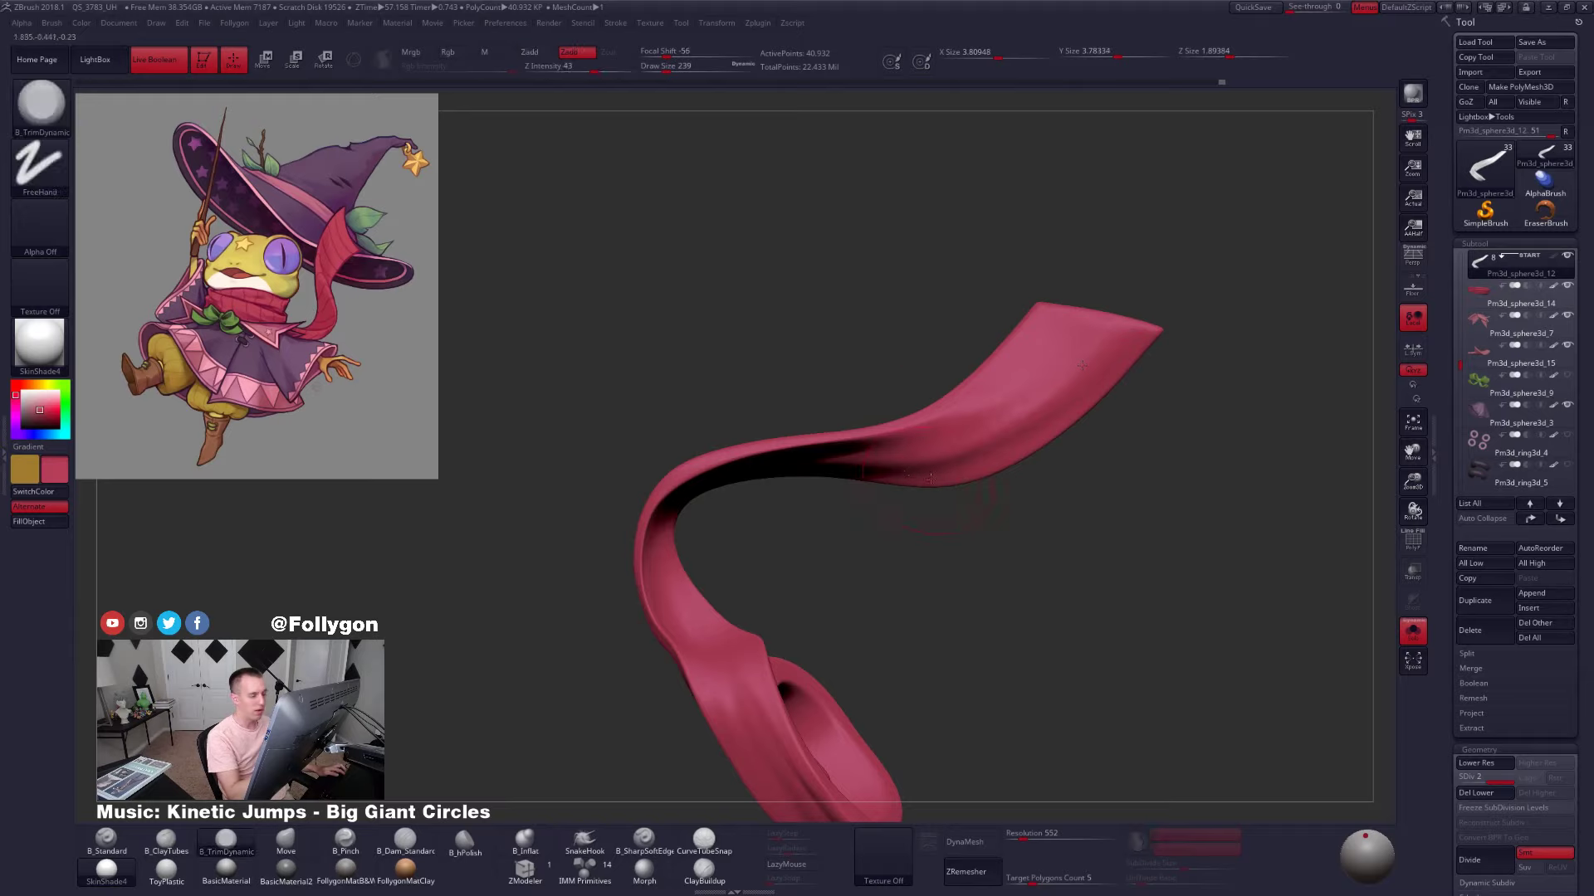
pyautogui.moveTo(979, 473)
pyautogui.mouseDown(button='right')
pyautogui.moveTo(976, 431)
pyautogui.moveTo(1017, 415)
pyautogui.mouseUp(button='right')
pyautogui.keyDown('shift'); pyautogui.moveTo(1025, 404); pyautogui.dragTo(1054, 404); pyautogui.keyUp('shift')
pyautogui.moveTo(1054, 403)
pyautogui.mouseDown(button='right')
pyautogui.moveTo(1084, 428)
pyautogui.moveTo(1083, 344)
pyautogui.mouseUp(button='right')
pyautogui.keyDown('shift'); pyautogui.moveTo(1023, 329); pyautogui.dragTo(1019, 366); pyautogui.keyUp('shift')
# Smooth the underside of the tail down to the bend below the neck wrap
pyautogui.moveTo(1029, 373); pyautogui.dragTo(1042, 531, button='right')
pyautogui.moveTo(1079, 349)
pyautogui.mouseDown(button='right')
pyautogui.moveTo(1104, 415)
pyautogui.moveTo(1090, 365)
pyautogui.moveTo(1039, 409)
pyautogui.moveTo(1059, 378)
pyautogui.mouseUp(button='right')
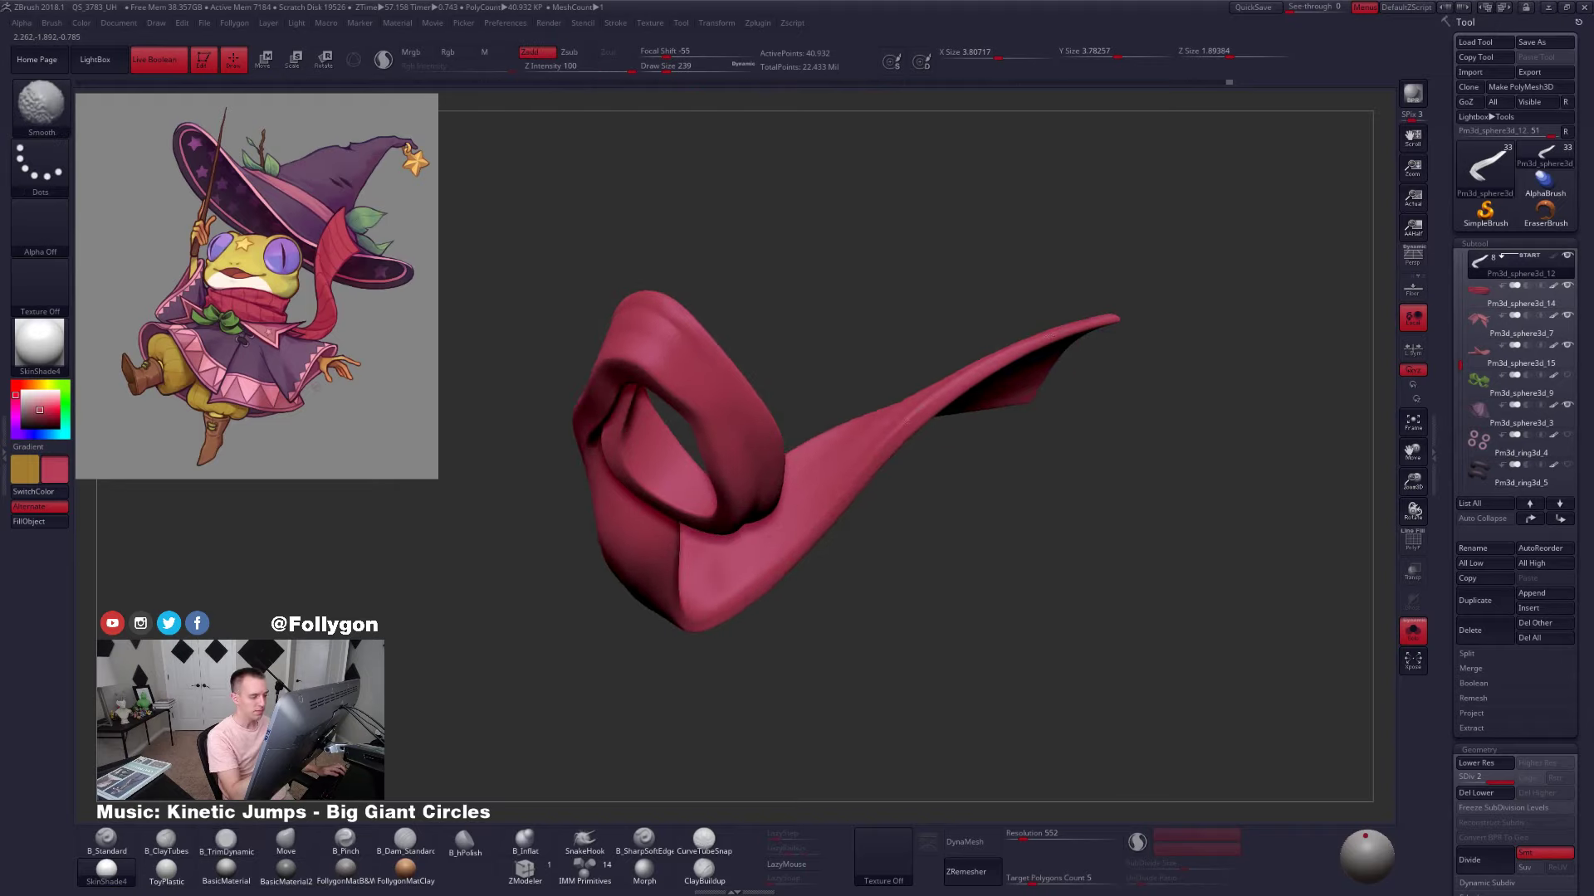
pyautogui.keyDown('shift'); pyautogui.moveTo(940, 403); pyautogui.dragTo(845, 530); pyautogui.keyUp('shift')
pyautogui.keyDown('alt'); pyautogui.moveTo(869, 532); pyautogui.dragTo(1012, 452, button='right'); pyautogui.keyUp('alt')
pyautogui.keyDown('shift'); pyautogui.moveTo(901, 516); pyautogui.dragTo(867, 530); pyautogui.keyUp('shift')
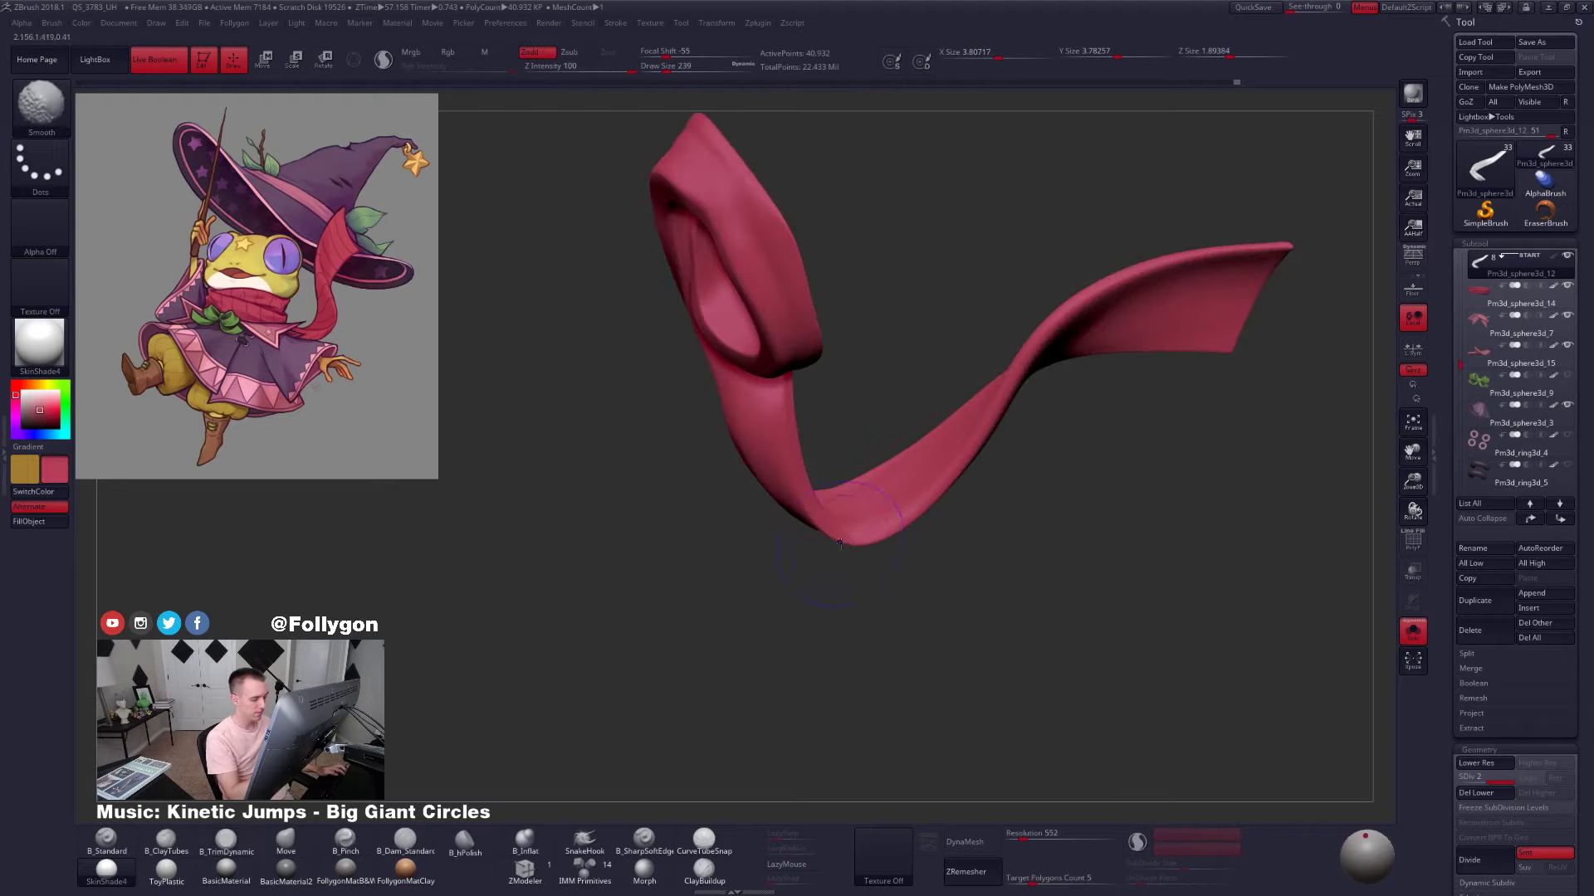
# Smooth the tail's lower bend and the stretch leading from it up to the neck wrap
pyautogui.moveTo(921, 489); pyautogui.dragTo(803, 499, button='right')
pyautogui.keyDown('shift'); pyautogui.moveTo(786, 427); pyautogui.dragTo(801, 369); pyautogui.keyUp('shift')
pyautogui.moveTo(947, 465); pyautogui.dragTo(713, 477, button='right')
pyautogui.keyDown('shift'); pyautogui.moveTo(797, 486); pyautogui.dragTo(834, 464); pyautogui.keyUp('shift')
pyautogui.moveTo(905, 465); pyautogui.dragTo(854, 481, button='right')
pyautogui.keyDown('shift'); pyautogui.moveTo(830, 473); pyautogui.dragTo(762, 462); pyautogui.keyUp('shift')
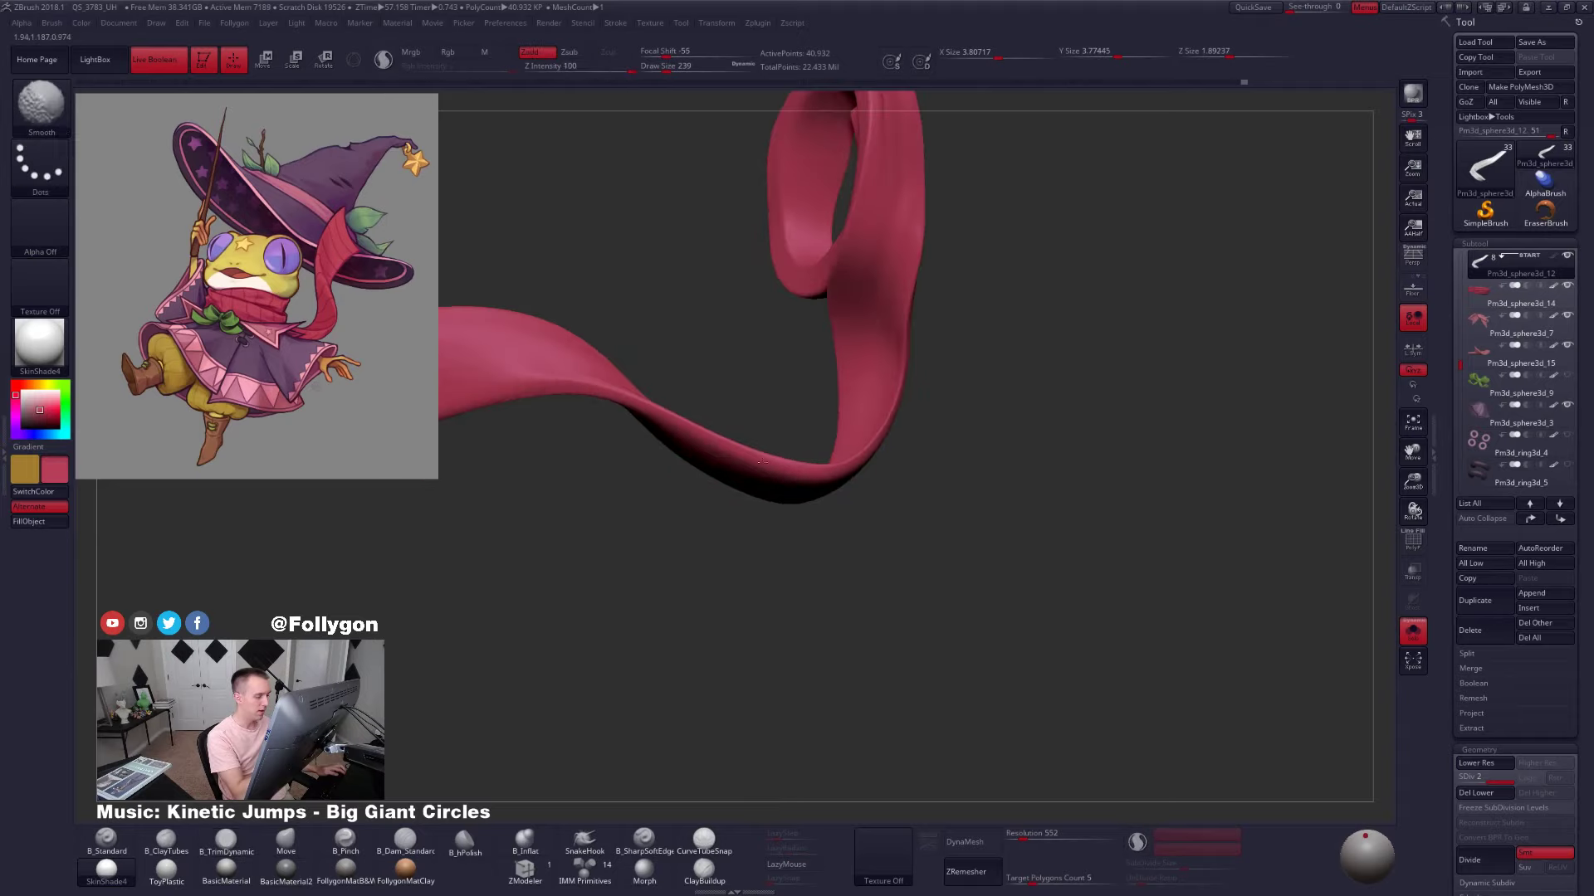
# Choose the Move brush and smooth the twisted stretch between the neck wrap and the tail's bend
pyautogui.moveTo(913, 477); pyautogui.dragTo(942, 498, button='right')
pyautogui.press('b')
pyautogui.press('m')
pyautogui.press('v')
pyautogui.press('space')
pyautogui.hotkey('ctrl', 'shift', 'space')
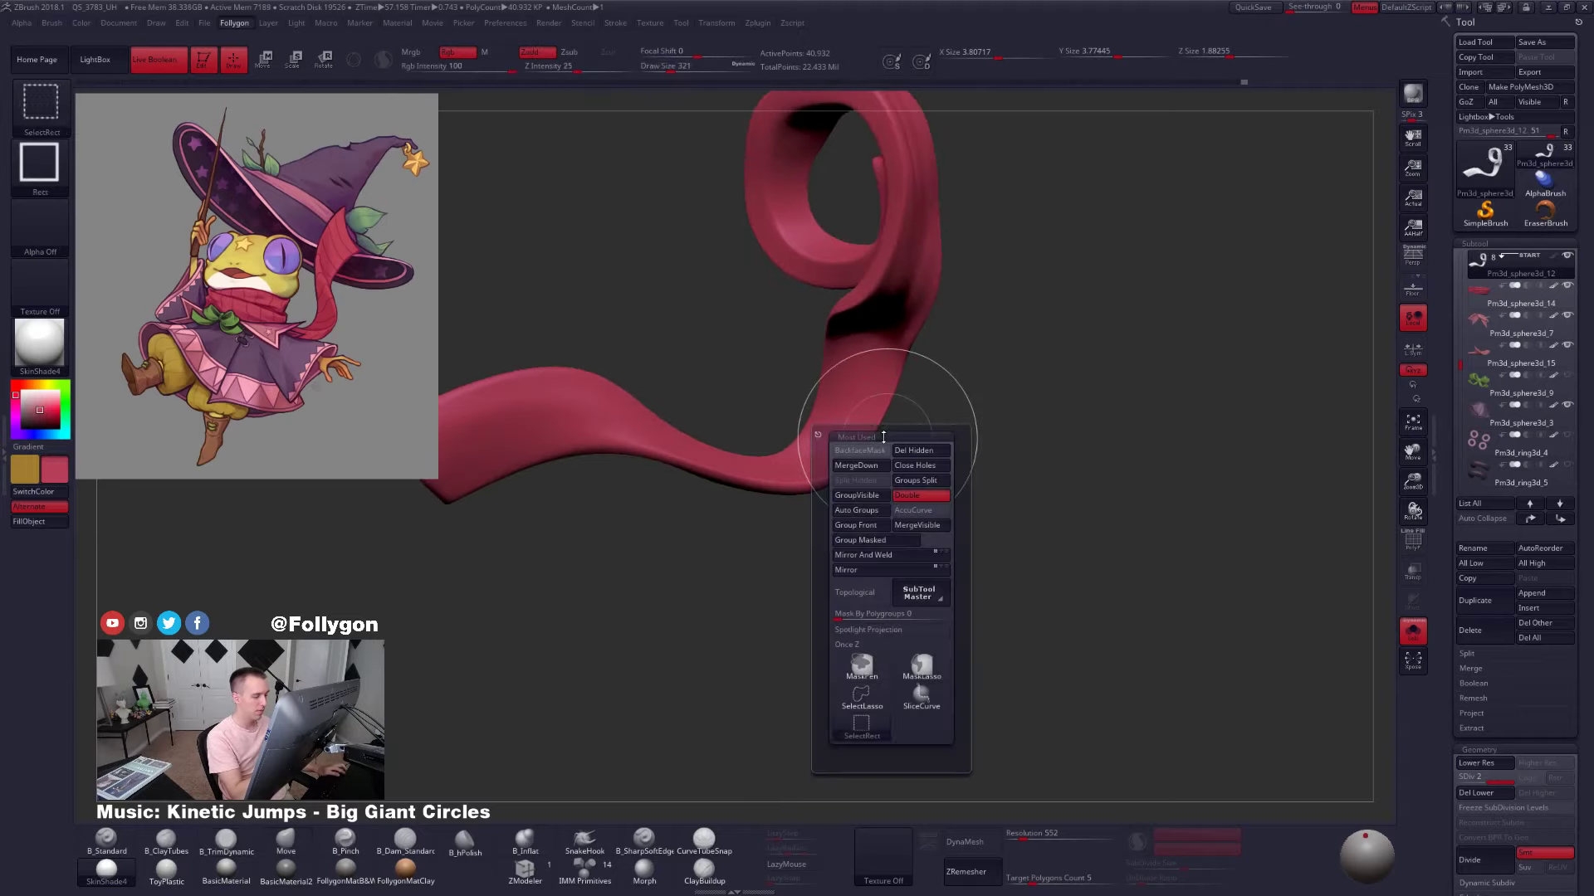
pyautogui.moveTo(933, 399)
pyautogui.mouseDown(button='right')
pyautogui.moveTo(865, 436)
pyautogui.moveTo(918, 416)
pyautogui.mouseUp(button='right')
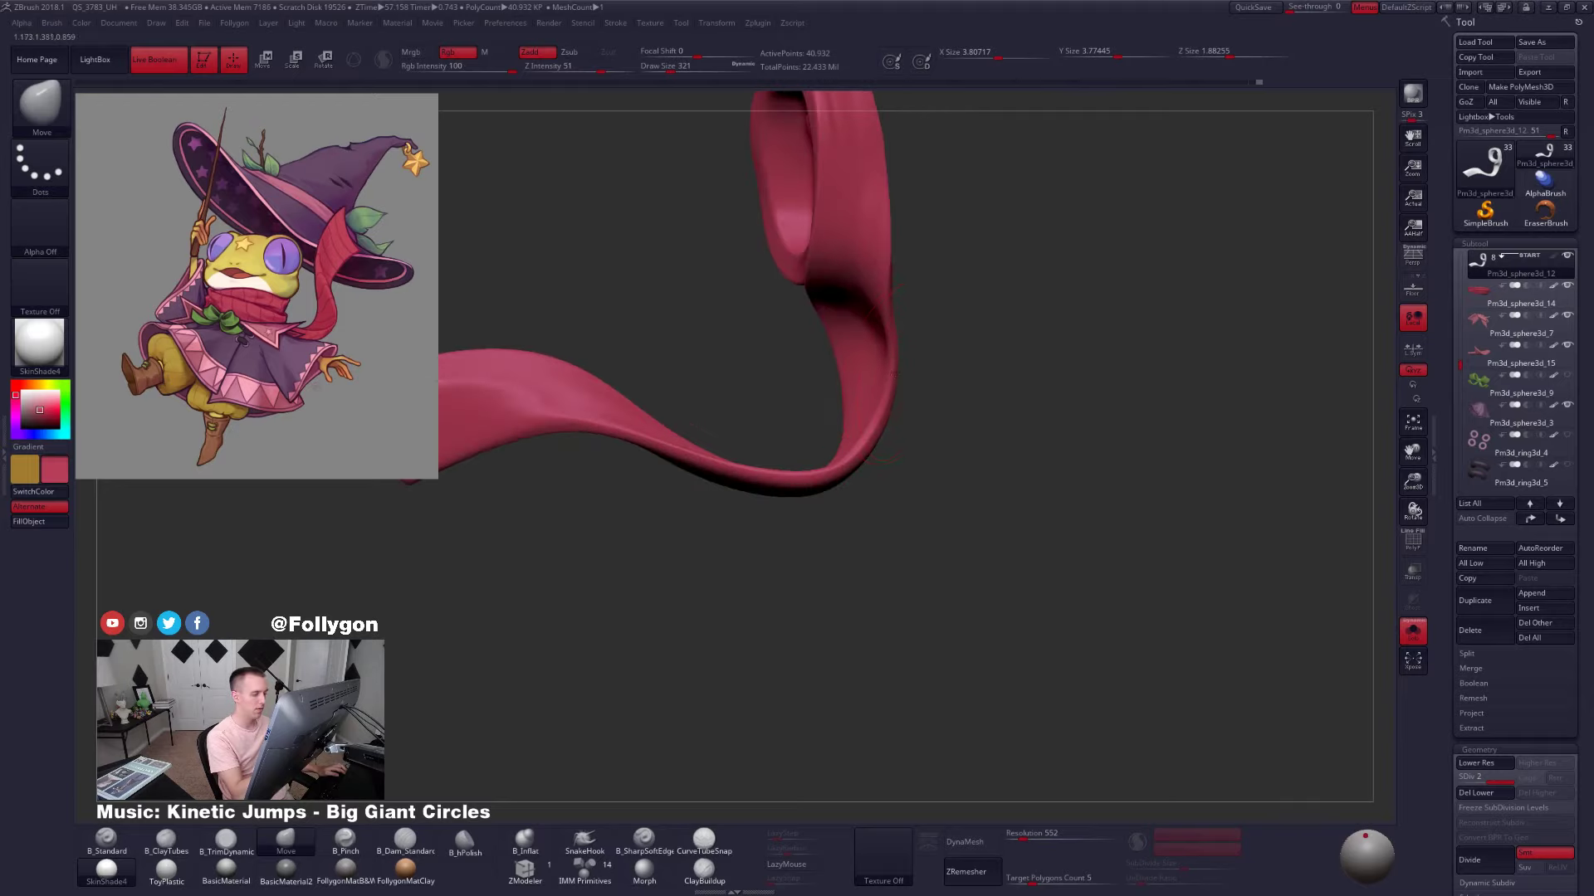
pyautogui.keyDown('shift'); pyautogui.moveTo(887, 340); pyautogui.dragTo(882, 373); pyautogui.keyUp('shift')
pyautogui.moveTo(889, 380)
pyautogui.mouseDown(button='right')
pyautogui.moveTo(884, 348)
pyautogui.moveTo(850, 415)
pyautogui.moveTo(892, 402)
pyautogui.mouseUp(button='right')
pyautogui.keyDown('shift'); pyautogui.moveTo(860, 218); pyautogui.dragTo(854, 247); pyautogui.keyUp('shift')
pyautogui.moveTo(855, 258); pyautogui.dragTo(901, 270, button='right')
pyautogui.moveTo(863, 311)
pyautogui.keyDown('shift'); pyautogui.mouseDown()
pyautogui.moveTo(900, 189)
pyautogui.moveTo(1006, 292)
pyautogui.mouseUp(); pyautogui.keyUp('shift')
# Set the draw size to 203 and smooth the neck wrap's front and the side where the tail leaves it
pyautogui.moveTo(908, 341)
pyautogui.mouseDown(button='right')
pyautogui.moveTo(932, 412)
pyautogui.moveTo(955, 407)
pyautogui.moveTo(959, 425)
pyautogui.mouseUp(button='right')
pyautogui.press('space')
pyautogui.moveTo(1022, 340); pyautogui.dragTo(1016, 339)
pyautogui.moveTo(1029, 358)
pyautogui.mouseDown(button='right')
pyautogui.moveTo(975, 355)
pyautogui.moveTo(1096, 362)
pyautogui.mouseUp(button='right')
pyautogui.hotkey('shift', 's')
pyautogui.keyDown('shift'); pyautogui.moveTo(1044, 357); pyautogui.dragTo(1051, 383); pyautogui.keyUp('shift')
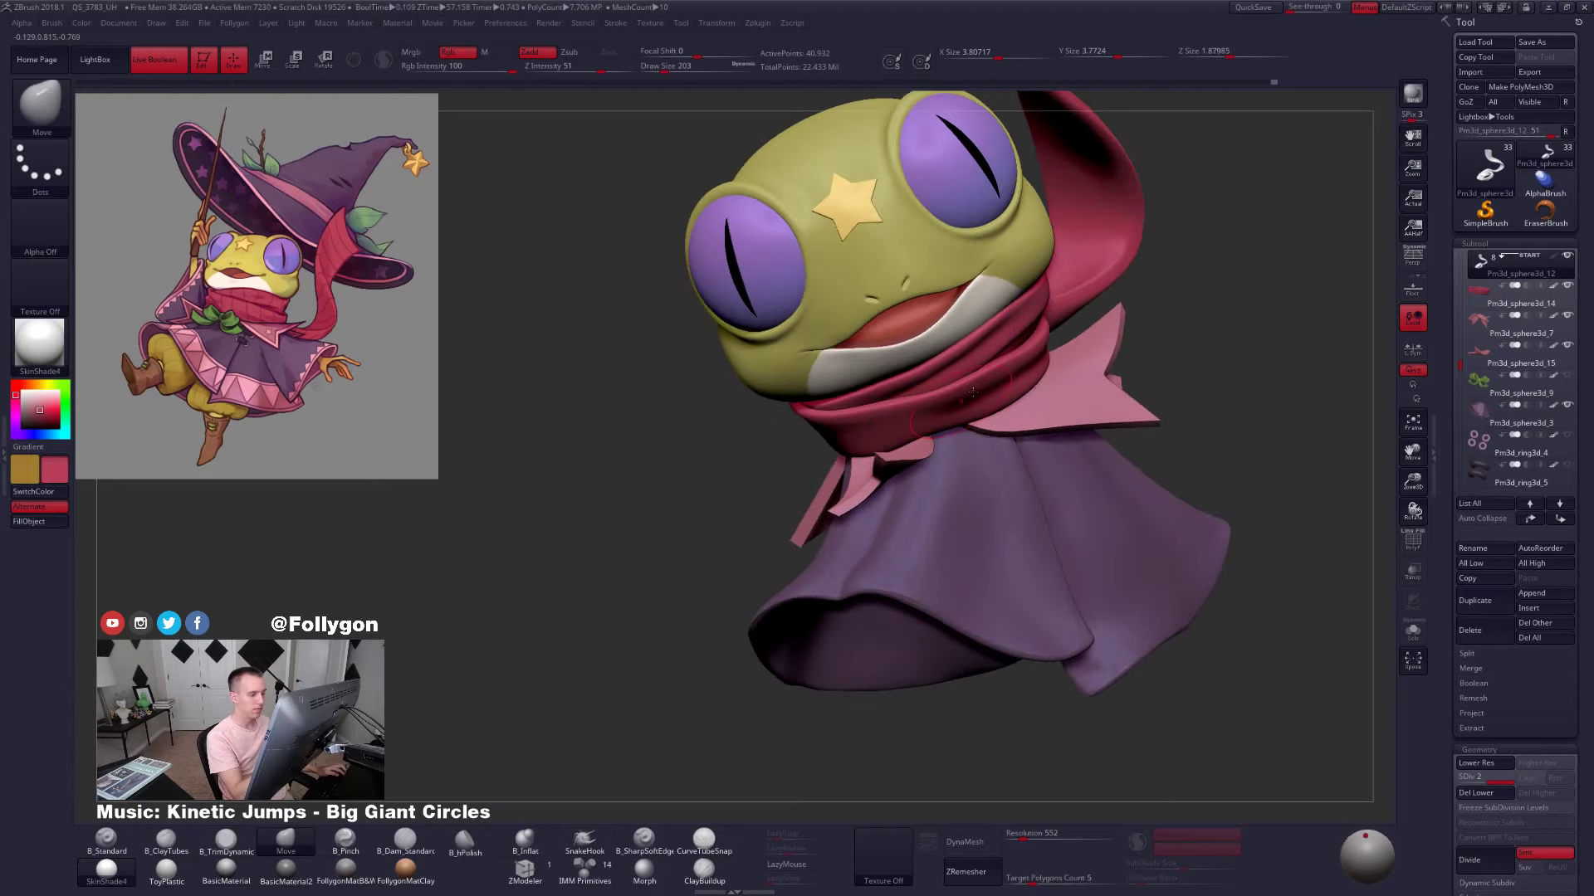
pyautogui.moveTo(739, 415); pyautogui.dragTo(843, 413, button='right')
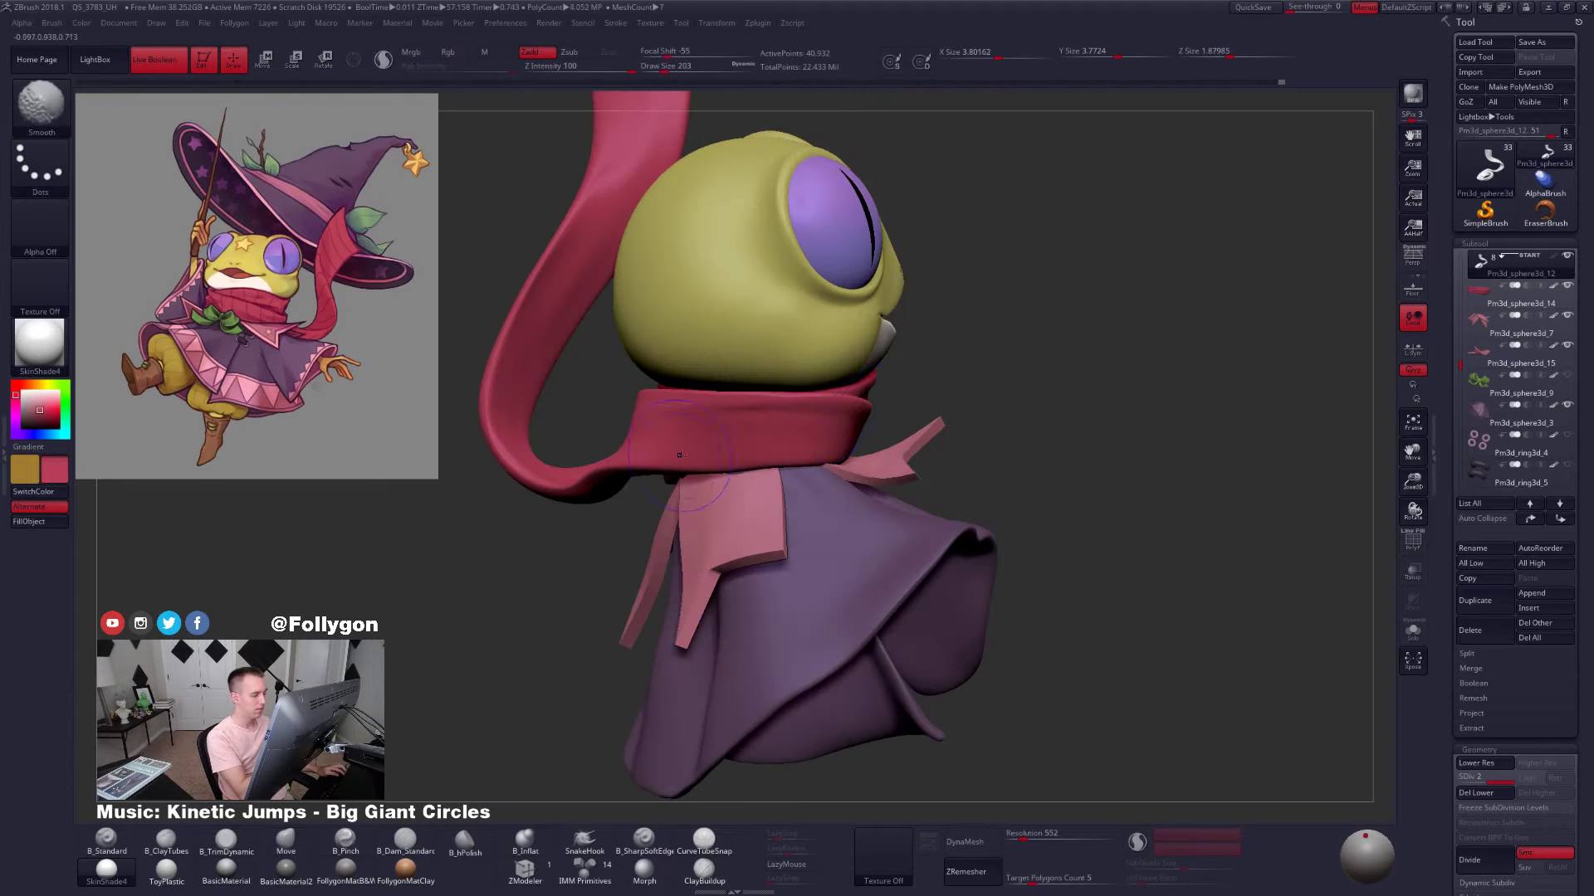
pyautogui.hotkey('shift', 's')
pyautogui.keyDown('shift'); pyautogui.moveTo(648, 440); pyautogui.dragTo(627, 455); pyautogui.keyUp('shift')
pyautogui.moveTo(656, 453)
pyautogui.mouseDown(button='right')
pyautogui.moveTo(854, 503)
pyautogui.moveTo(790, 505)
pyautogui.moveTo(834, 426)
pyautogui.moveTo(823, 415)
pyautogui.mouseUp(button='right')
pyautogui.hotkey('shift', 's')
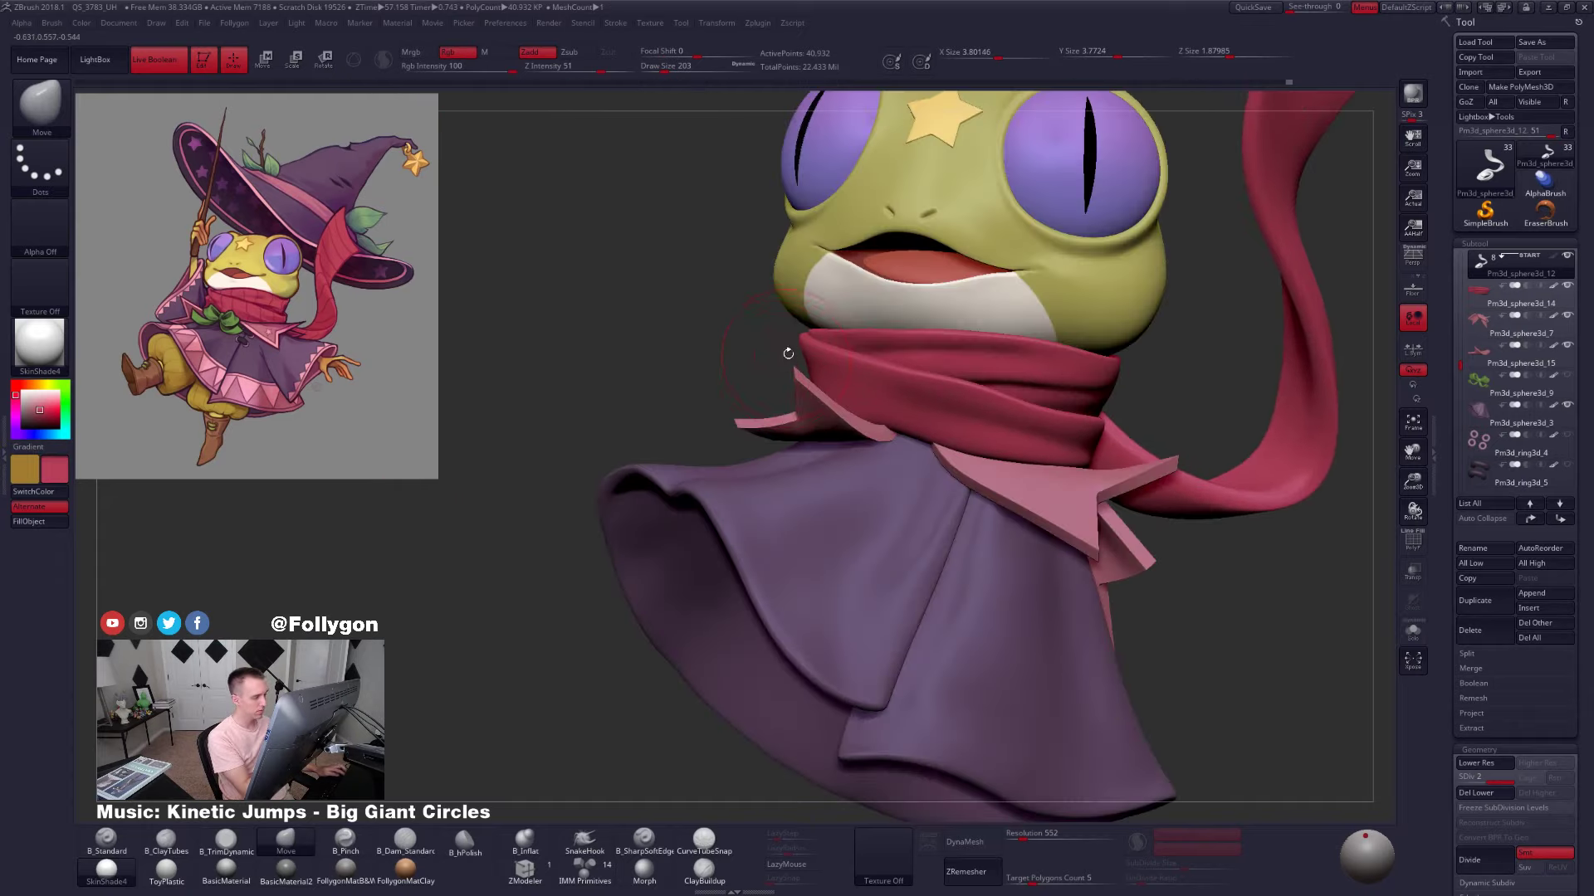
# Subdivide the scarf mesh twice, up to subdivision level 4
pyautogui.moveTo(786, 349)
pyautogui.keyDown('ctrl'); pyautogui.mouseDown()
pyautogui.moveTo(854, 483)
pyautogui.moveTo(1079, 495)
pyautogui.mouseUp(); pyautogui.keyUp('ctrl')
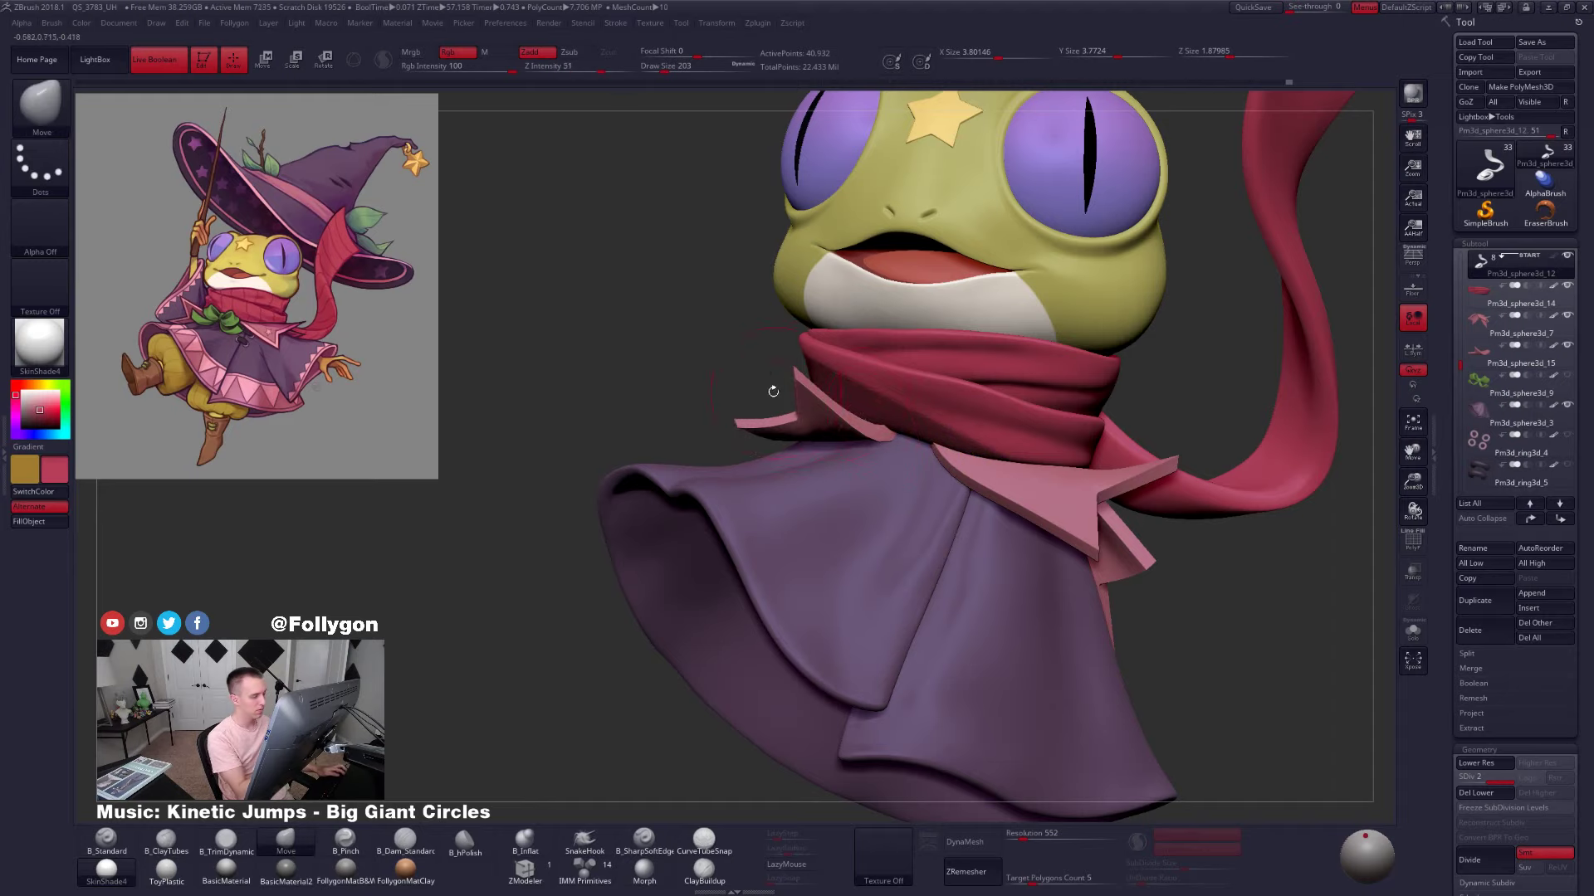
pyautogui.hotkey('ctrl', 'd')
pyautogui.hotkey('ctrl', 'd')
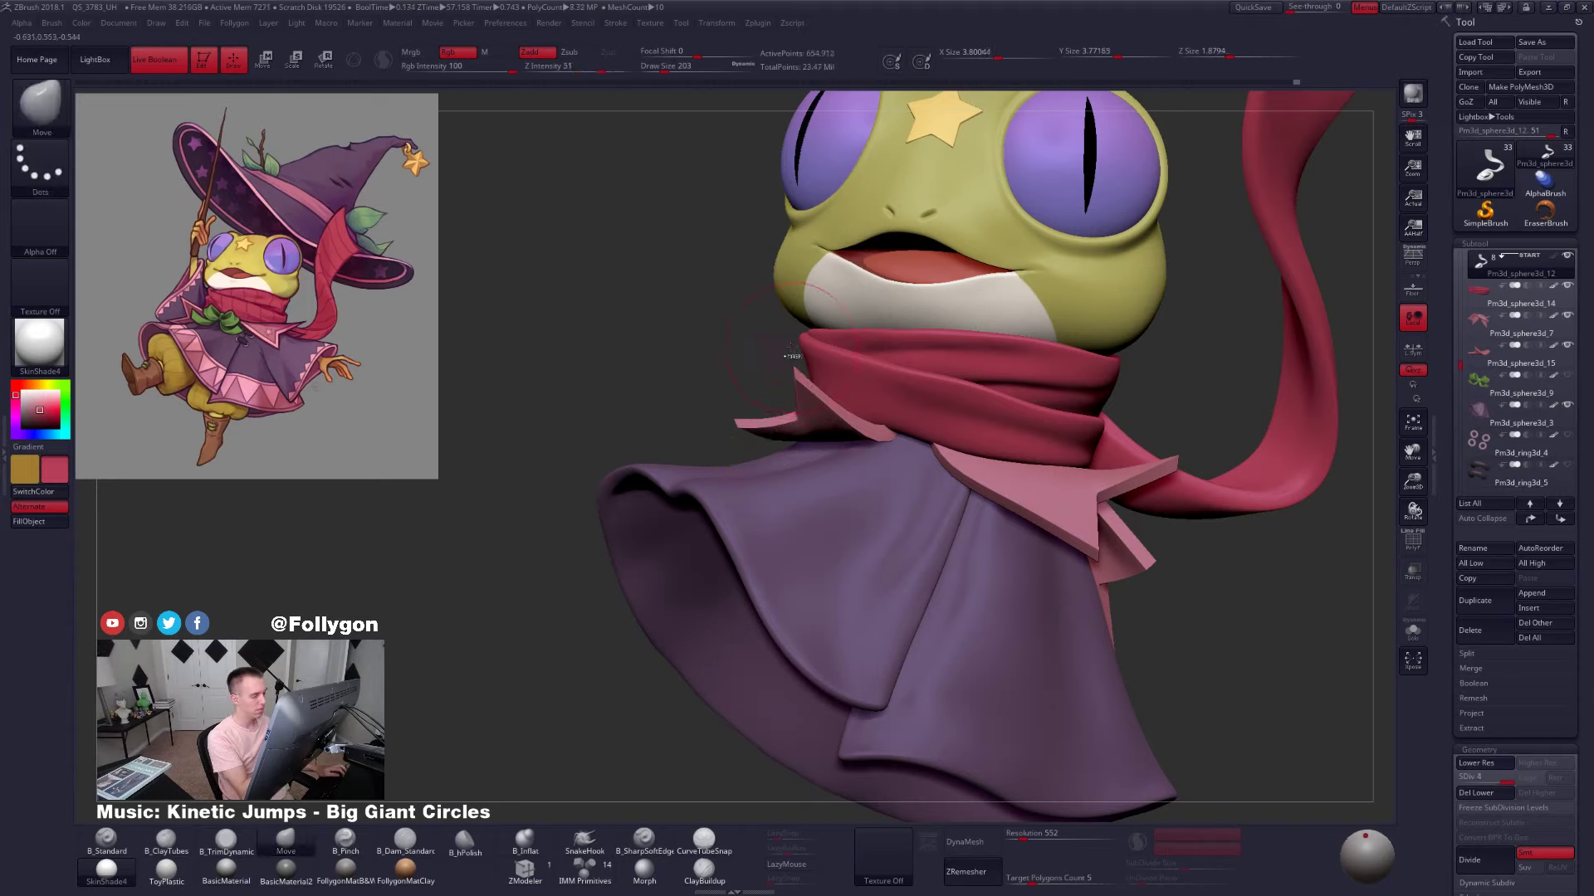
# Mask the isolated scarf except for the lower front band of the neck wrap and lower its subdivision level
pyautogui.moveTo(790, 349)
pyautogui.keyDown('ctrl'); pyautogui.mouseDown()
pyautogui.moveTo(640, 419)
pyautogui.moveTo(830, 519)
pyautogui.moveTo(1068, 516)
pyautogui.mouseUp(); pyautogui.keyUp('ctrl')
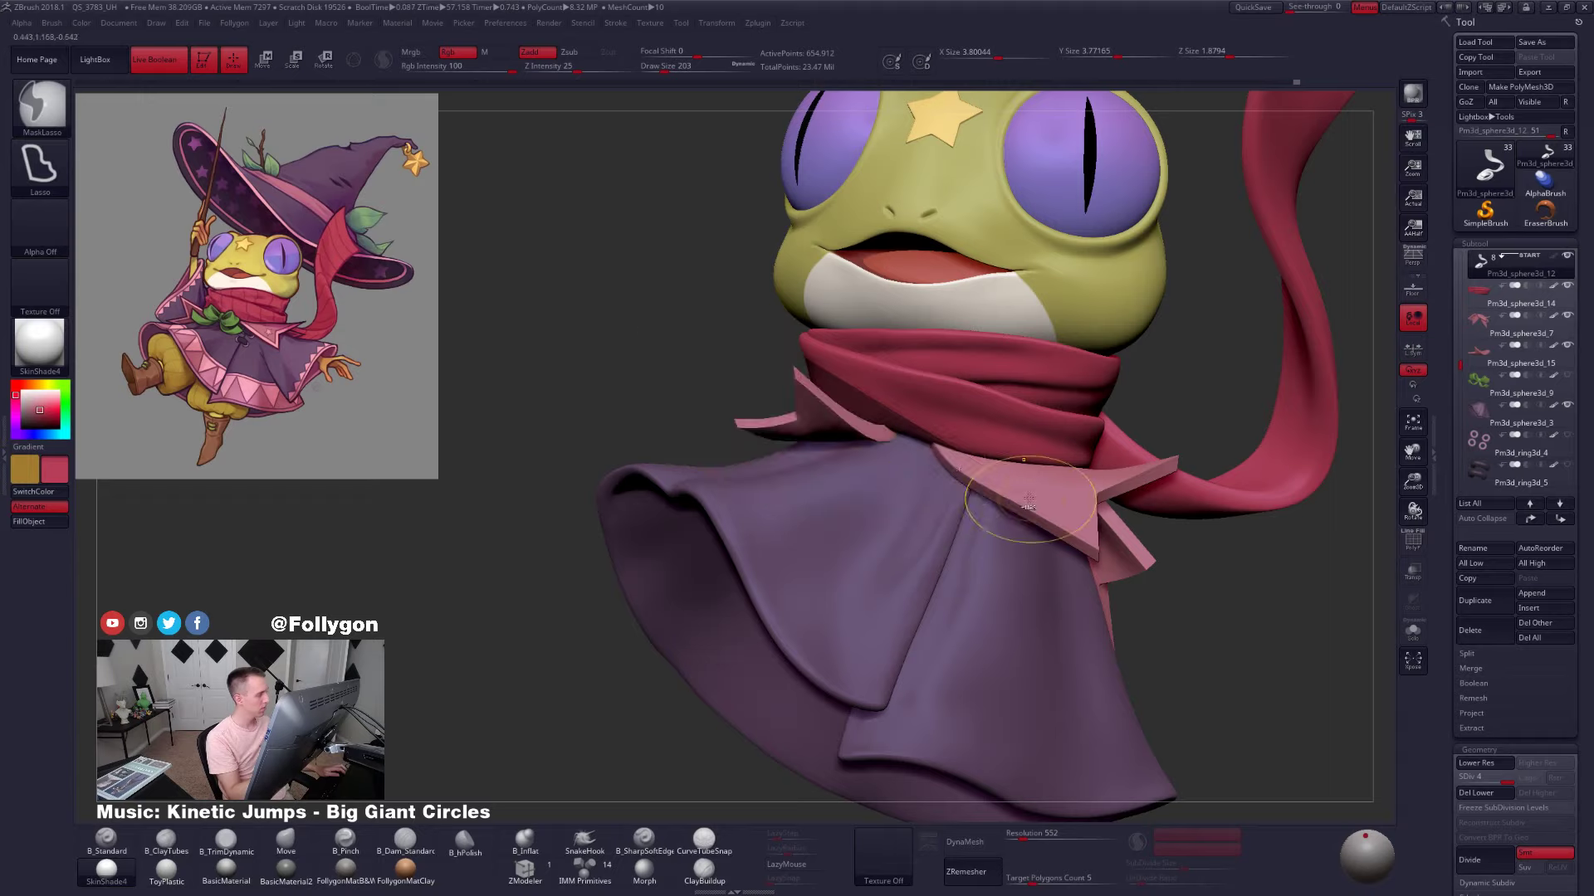
pyautogui.keyDown('ctrl'); pyautogui.click(775, 377); pyautogui.keyUp('ctrl')
pyautogui.hotkey('alt', 's')
pyautogui.moveTo(776, 377); pyautogui.dragTo(756, 605)
pyautogui.hotkey('shift', 'd')
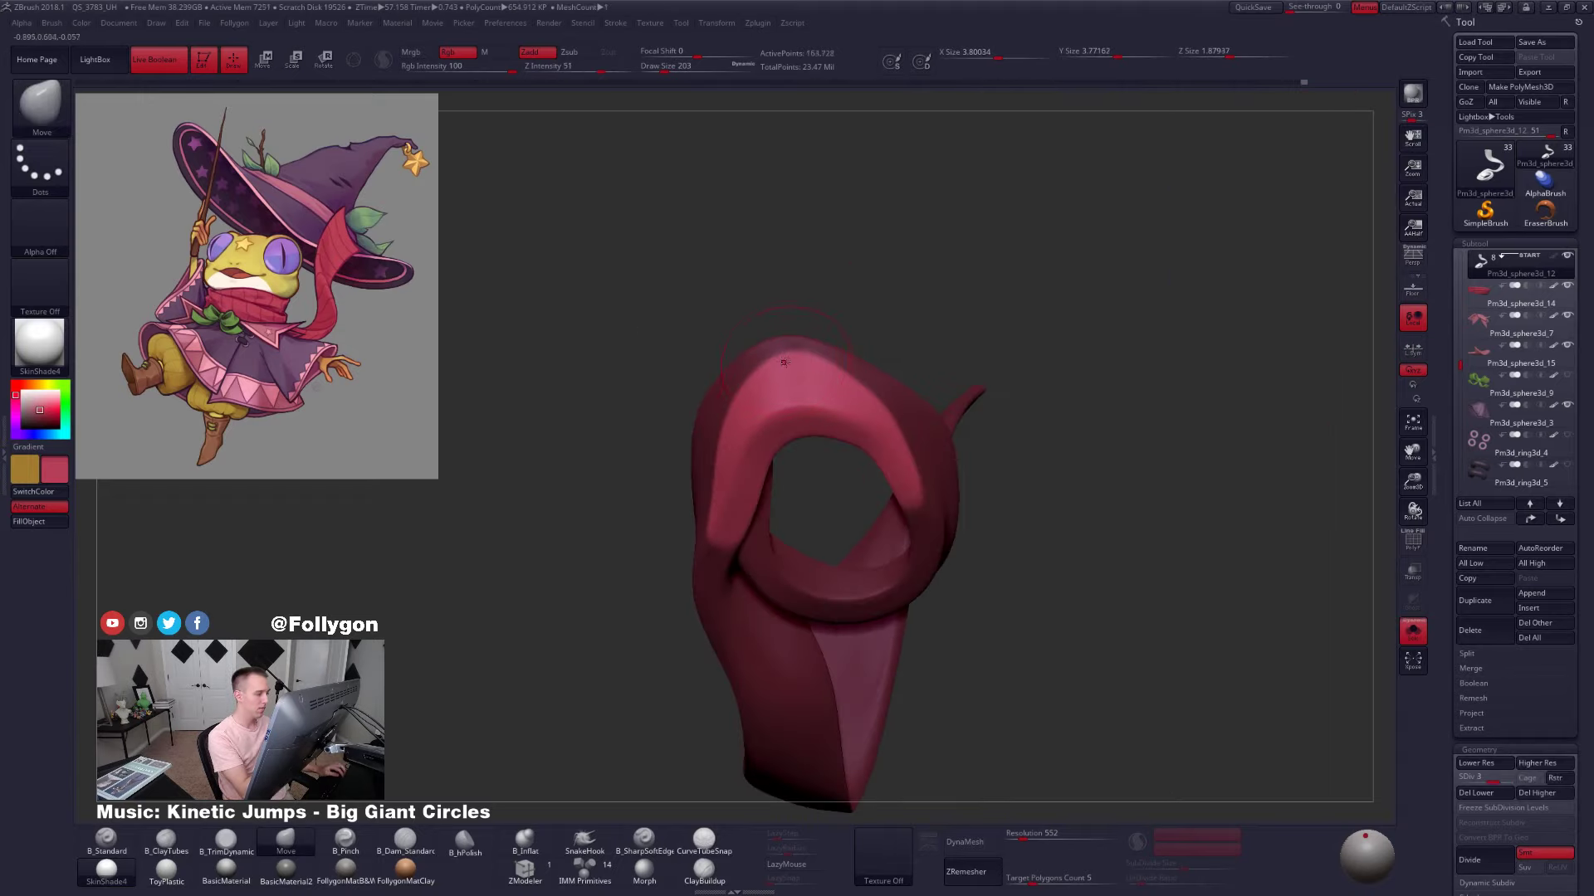
# Reshape the unmasked lower band of the neck wrap with the Move brush, working down to subdivision level 2
pyautogui.press('d')
pyautogui.moveTo(774, 357)
pyautogui.mouseDown(button='right')
pyautogui.moveTo(825, 377)
pyautogui.moveTo(789, 359)
pyautogui.moveTo(794, 397)
pyautogui.moveTo(790, 371)
pyautogui.mouseUp(button='right')
pyautogui.hotkey('shift', 'd')
pyautogui.moveTo(799, 357)
pyautogui.mouseDown()
pyautogui.moveTo(815, 344)
pyautogui.moveTo(732, 389)
pyautogui.moveTo(820, 336)
pyautogui.mouseUp()
pyautogui.moveTo(819, 336); pyautogui.dragTo(756, 435, button='right')
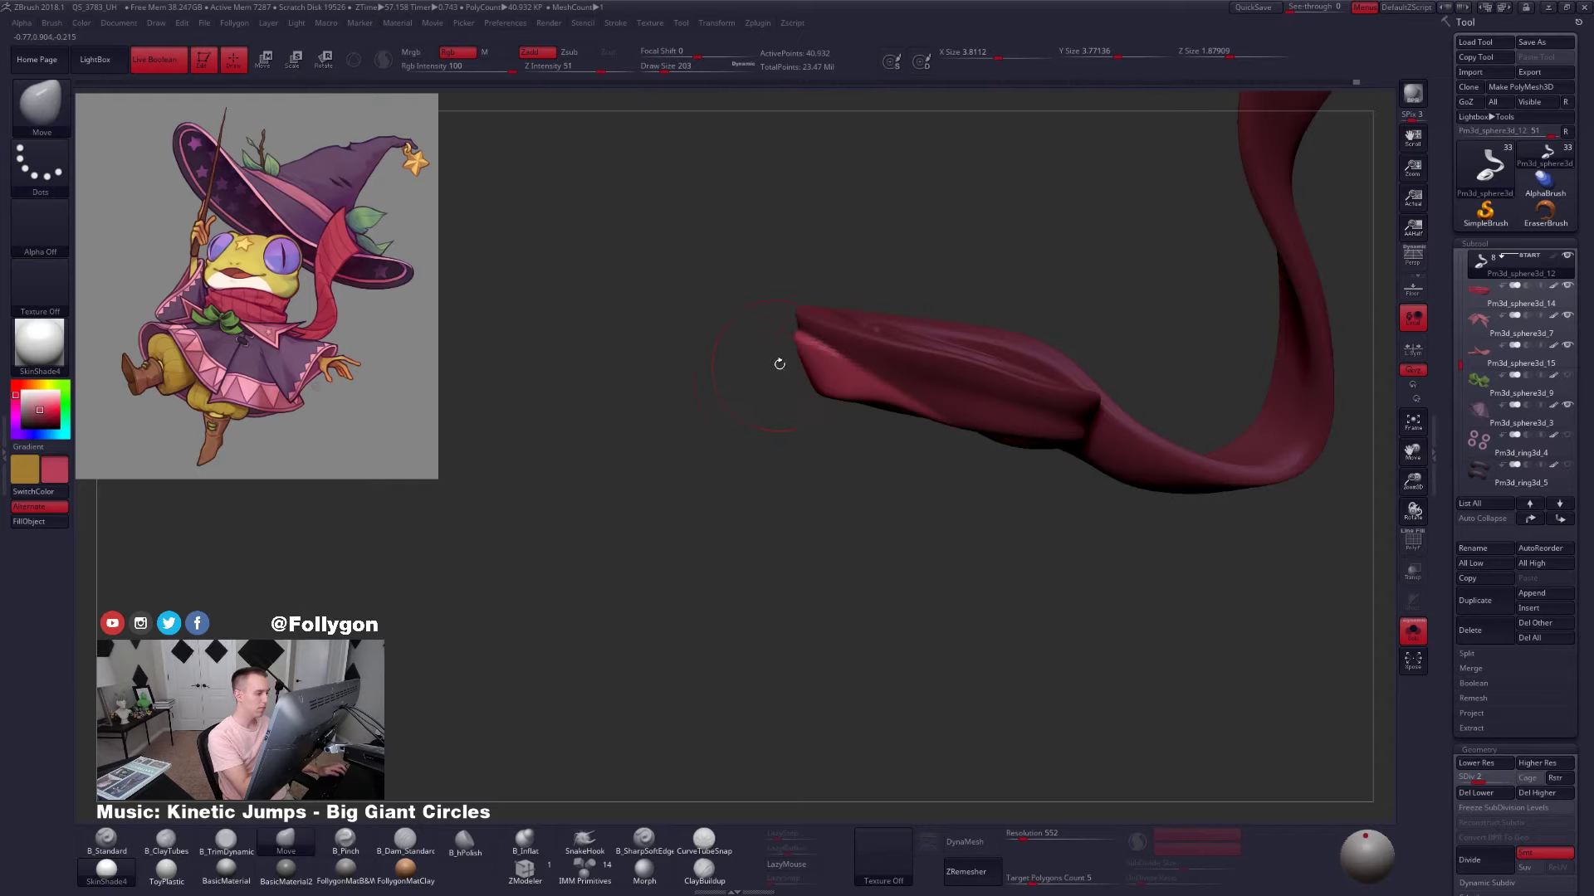
pyautogui.keyDown('alt'); pyautogui.moveTo(805, 363); pyautogui.dragTo(839, 366, button='right'); pyautogui.keyUp('alt')
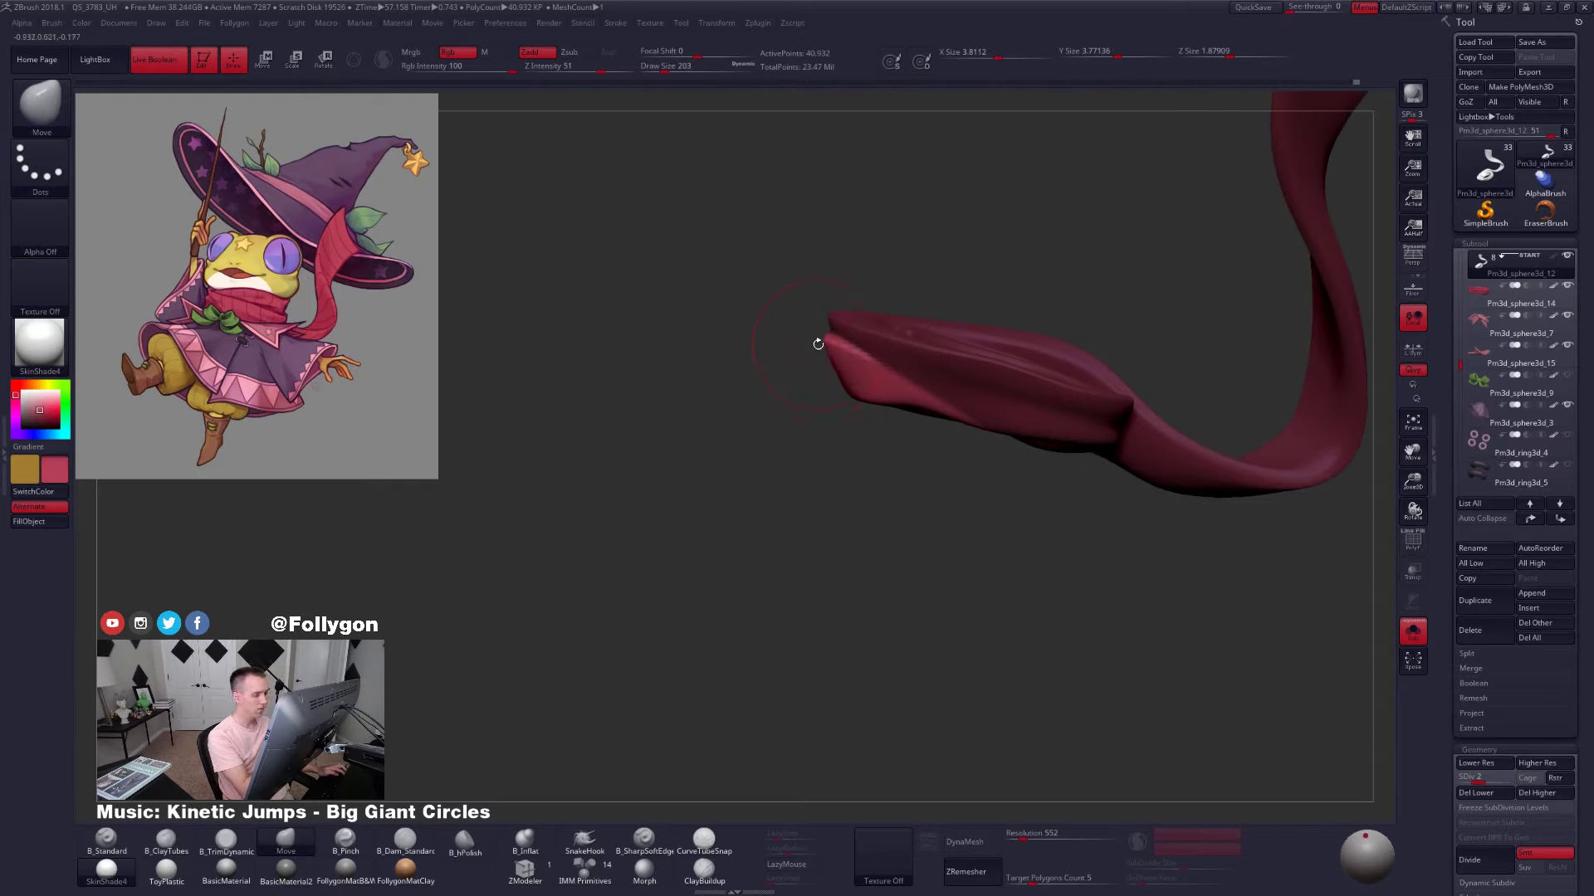
pyautogui.moveTo(817, 345); pyautogui.dragTo(855, 435, button='right')
pyautogui.moveTo(860, 349); pyautogui.dragTo(862, 363)
pyautogui.moveTo(861, 363)
pyautogui.mouseDown(button='right')
pyautogui.moveTo(863, 319)
pyautogui.moveTo(800, 388)
pyautogui.mouseUp(button='right')
# Work the neck wrap's front fold with the ClayTubes brush at draw size 150 and raise the mesh to subdivision level 4
pyautogui.press('space')
pyautogui.click(844, 380)
pyautogui.moveTo(852, 383)
pyautogui.mouseDown(button='right')
pyautogui.moveTo(946, 395)
pyautogui.moveTo(1026, 374)
pyautogui.mouseUp(button='right')
pyautogui.press('2')
pyautogui.moveTo(836, 398); pyautogui.dragTo(802, 396, button='right')
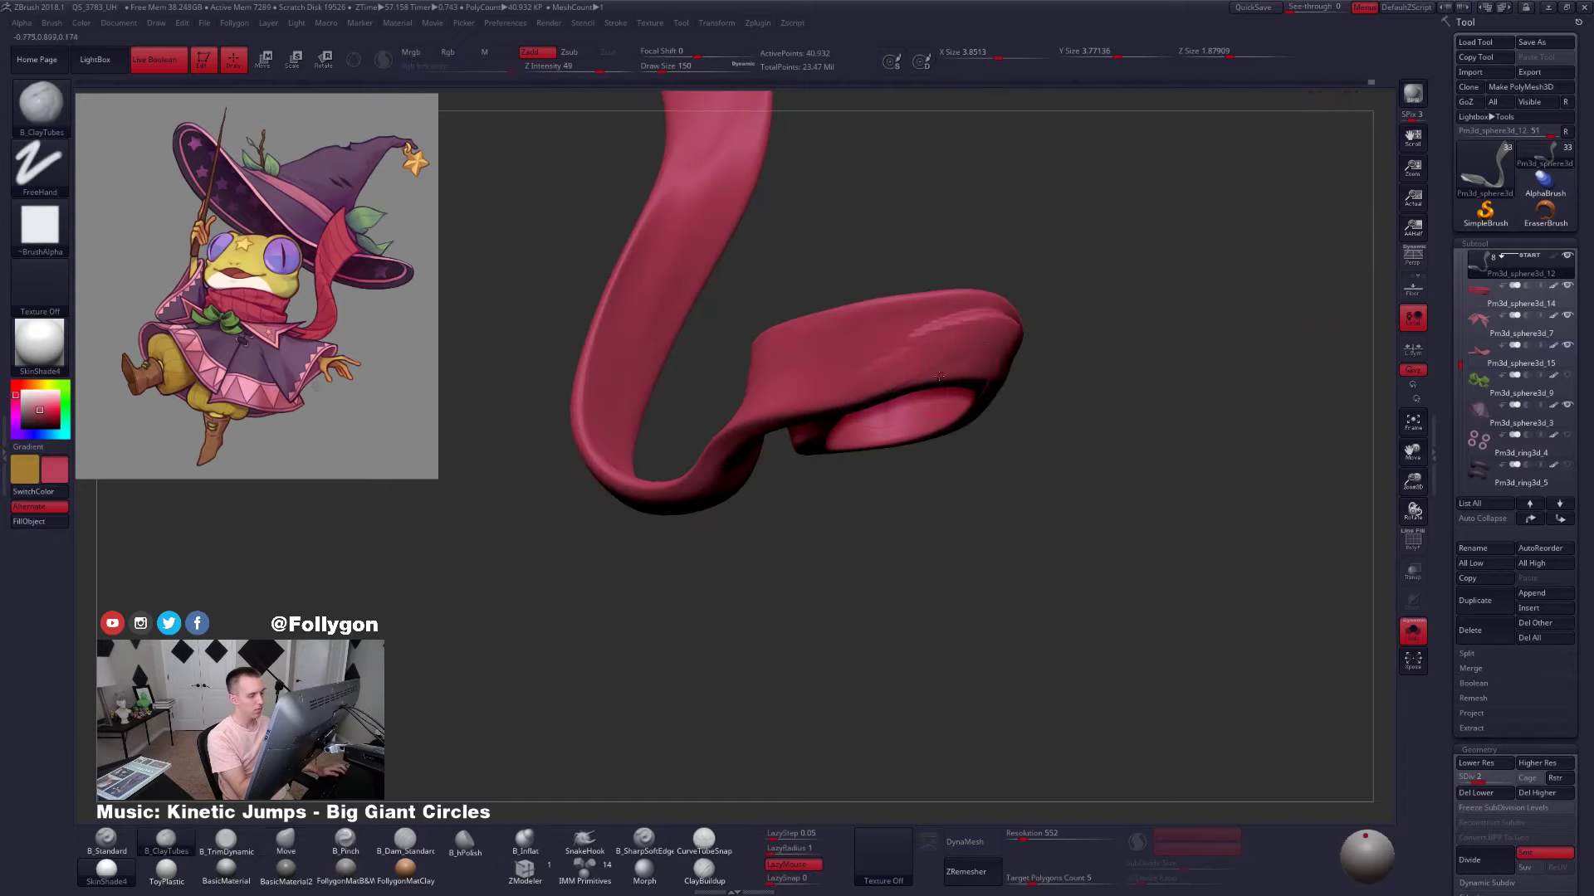
pyautogui.press('d')
pyautogui.press('d')
pyautogui.moveTo(1025, 357)
pyautogui.mouseDown(button='right')
pyautogui.moveTo(880, 353)
pyautogui.moveTo(967, 328)
pyautogui.mouseUp(button='right')
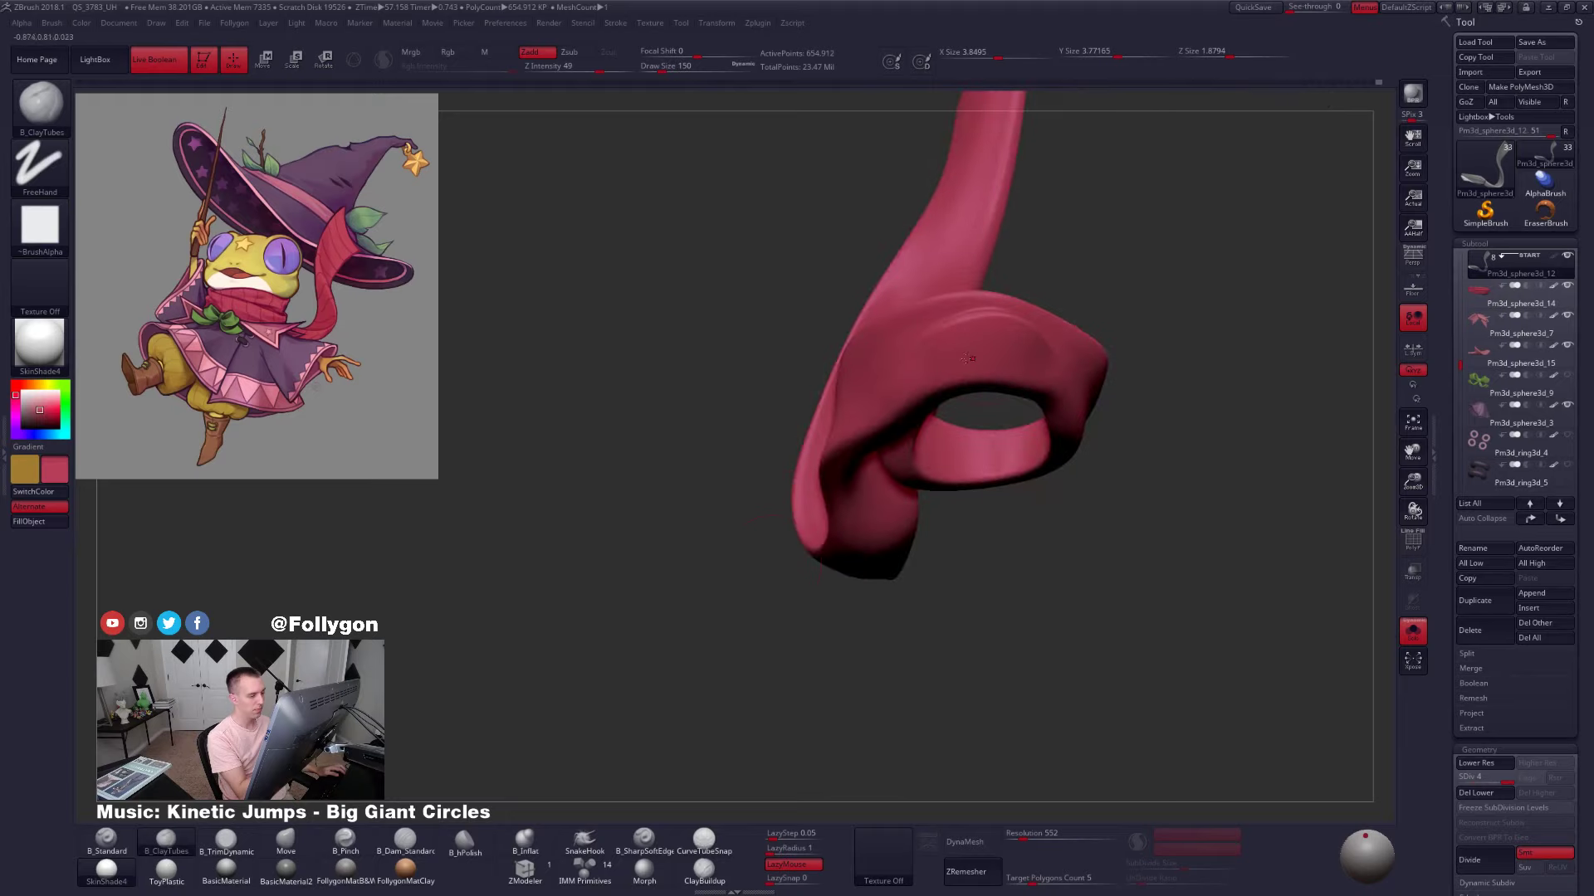
# Sharpen the crease running across the front of the neck wrap with the SharpSoftEdge brush and check it against the whole character
pyautogui.click(648, 841)
pyautogui.moveTo(803, 568)
pyautogui.mouseDown(button='right')
pyautogui.moveTo(1003, 401)
pyautogui.moveTo(1174, 365)
pyautogui.moveTo(1185, 387)
pyautogui.mouseUp(button='right')
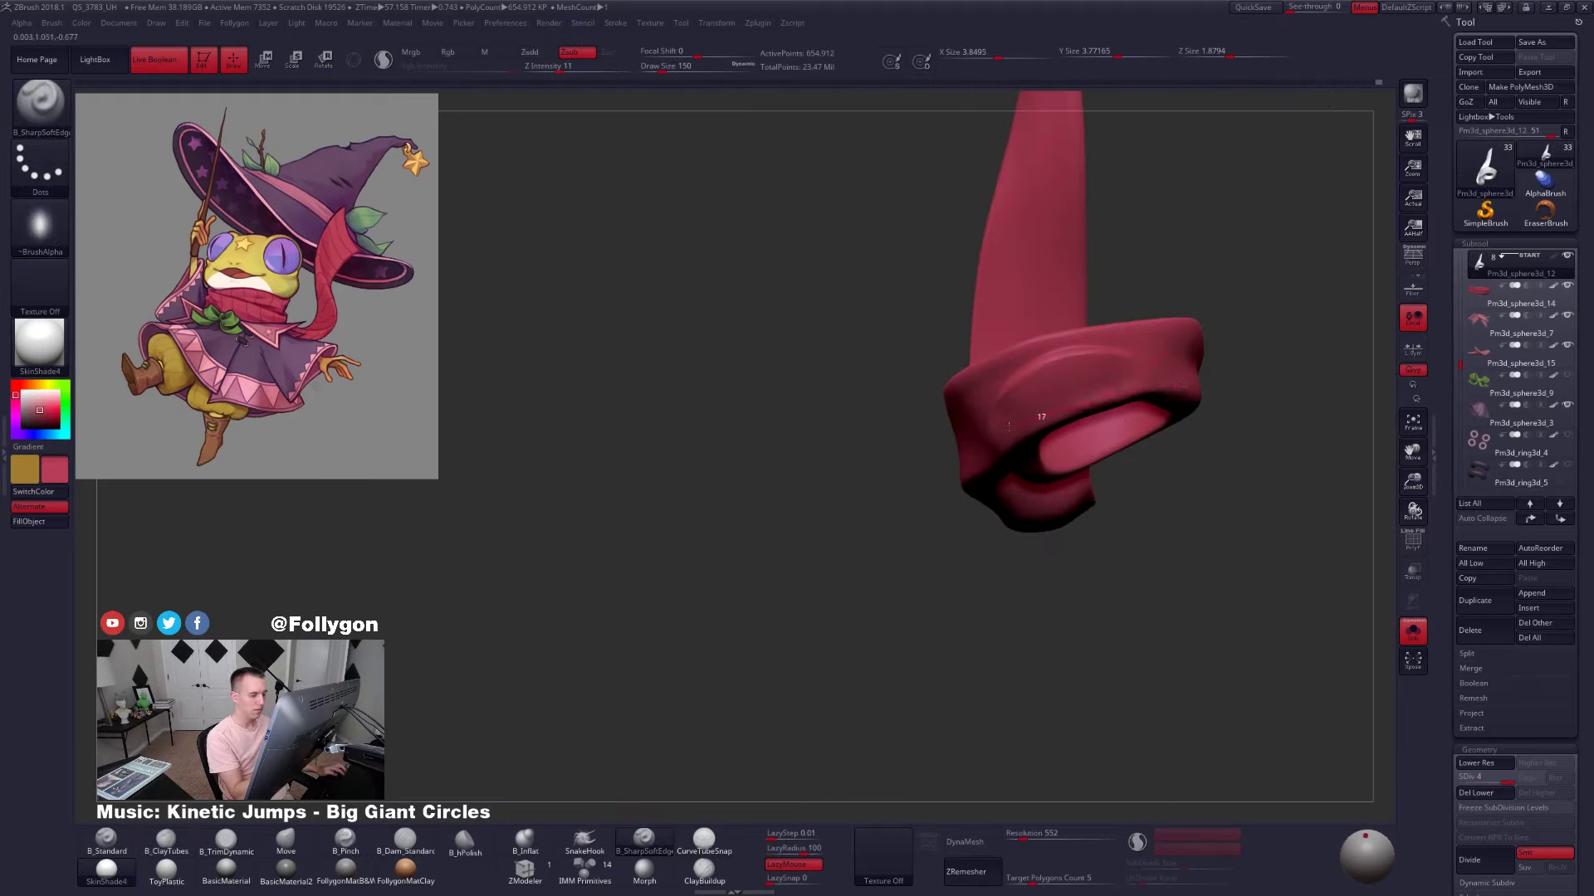
pyautogui.moveTo(1099, 386); pyautogui.dragTo(1155, 366)
pyautogui.moveTo(996, 415); pyautogui.dragTo(1133, 370)
pyautogui.moveTo(813, 498)
pyautogui.mouseDown(button='right')
pyautogui.moveTo(1013, 459)
pyautogui.moveTo(958, 450)
pyautogui.mouseUp(button='right')
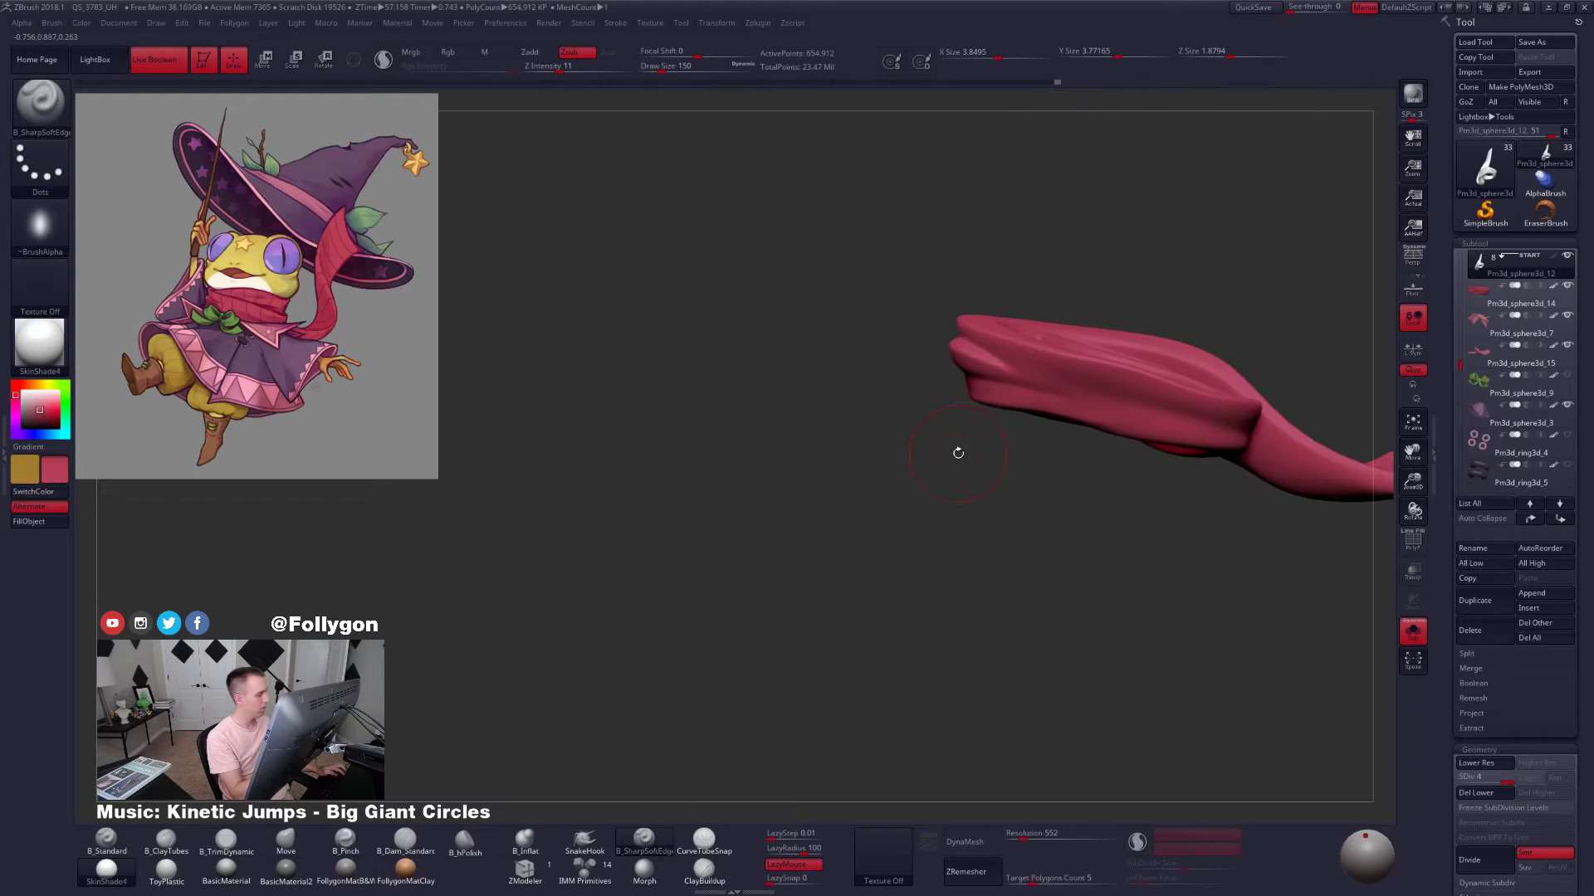
pyautogui.hotkey('alt', 's')
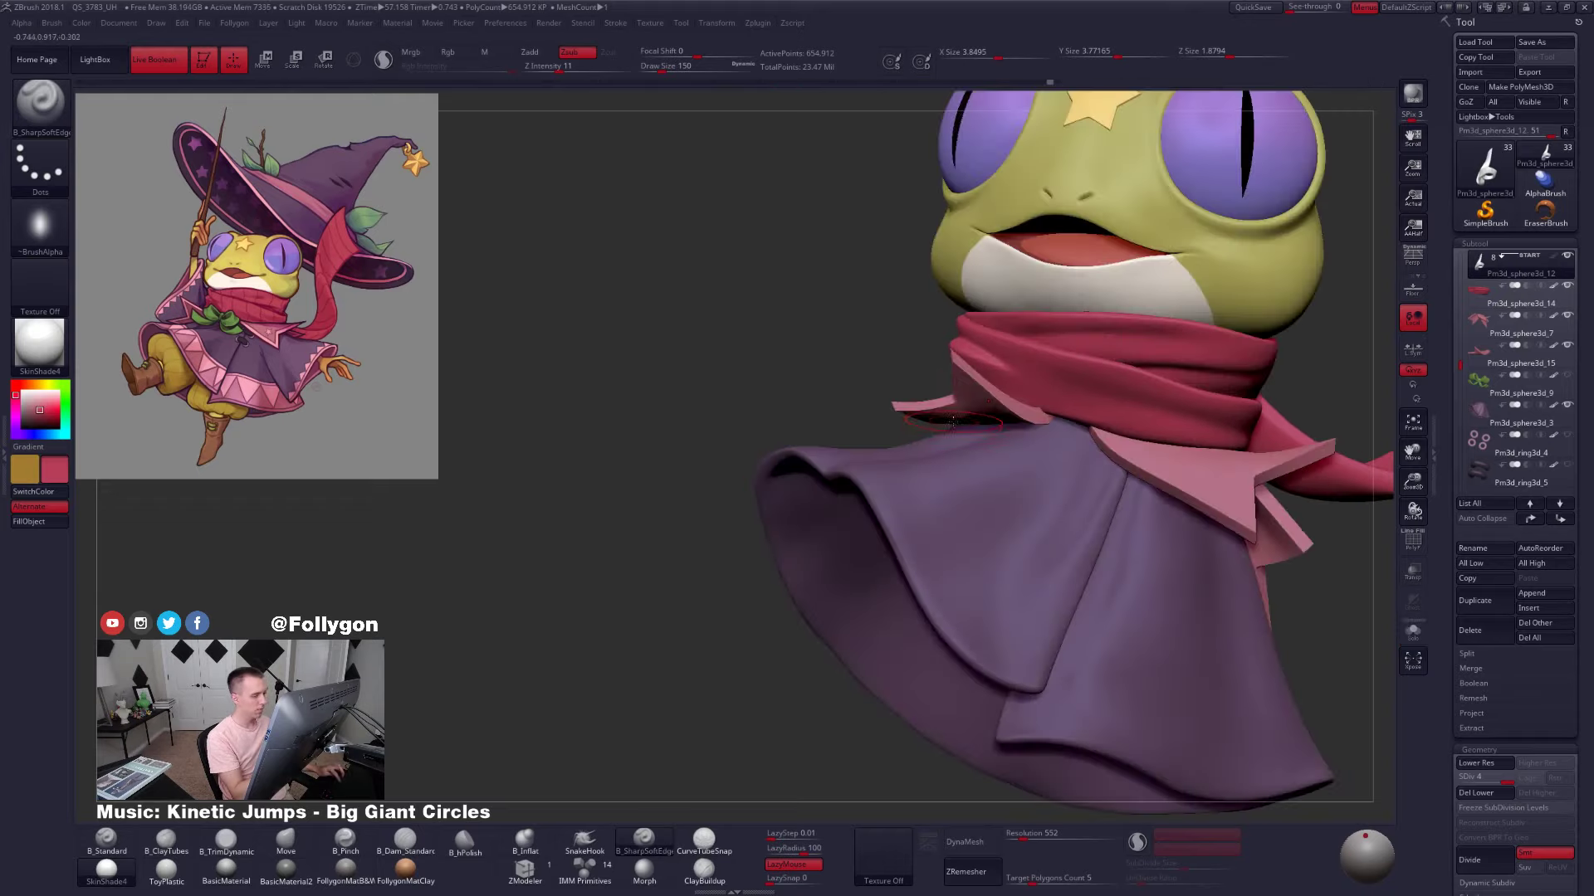
pyautogui.moveTo(979, 419); pyautogui.dragTo(991, 374, button='right')
pyautogui.hotkey('alt', 's')
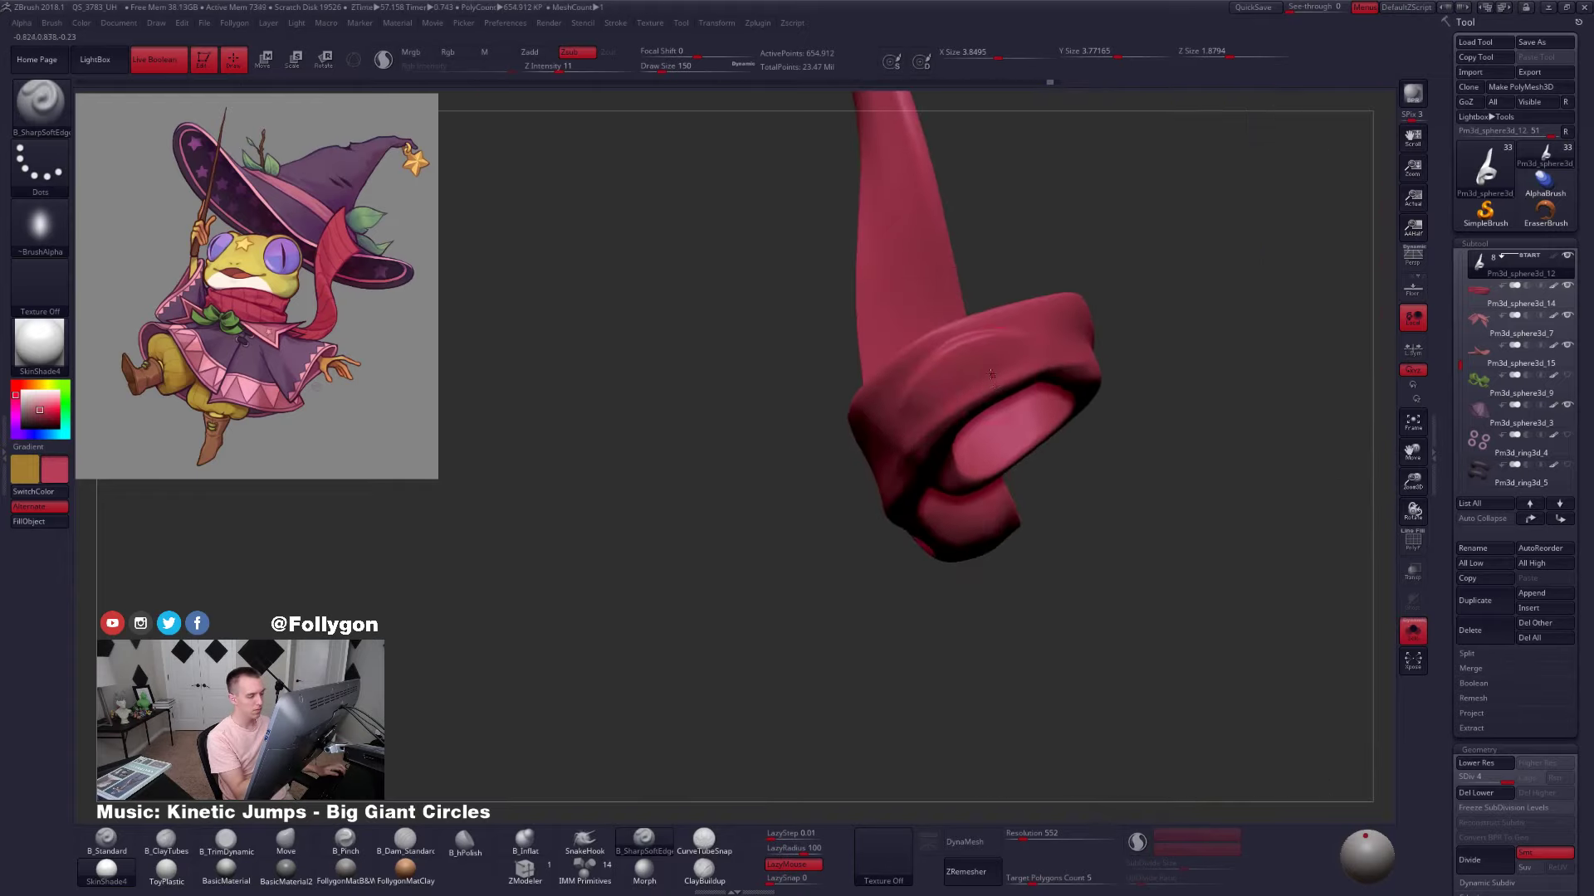
# Build up a fold along the neck wrap's lower front with the ClayTubes brush at draw size 96
pyautogui.press('space')
pyautogui.moveTo(994, 375); pyautogui.dragTo(1006, 370)
pyautogui.press('2')
pyautogui.moveTo(1000, 371); pyautogui.dragTo(1048, 360, button='right')
pyautogui.moveTo(1011, 373); pyautogui.dragTo(918, 456)
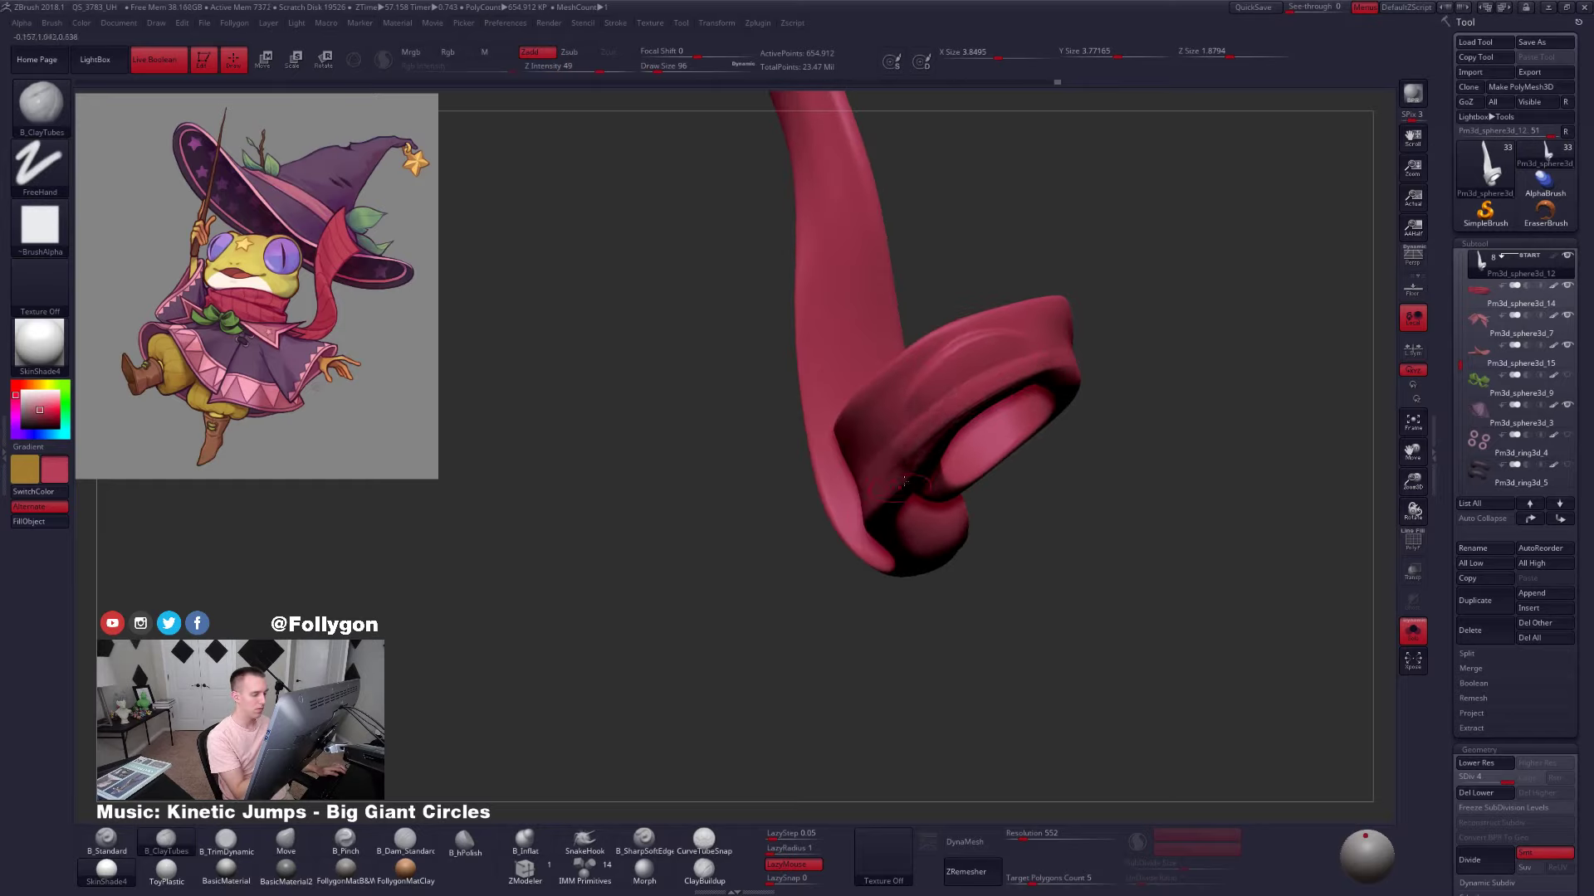
pyautogui.moveTo(998, 365); pyautogui.dragTo(934, 397)
# Blend the new fold into the neck wrap at subdivision levels 2 and 3, returning the mesh to level 4
pyautogui.press('shift')
pyautogui.hotkey('shift', 'd')
pyautogui.hotkey('shift', 'd')
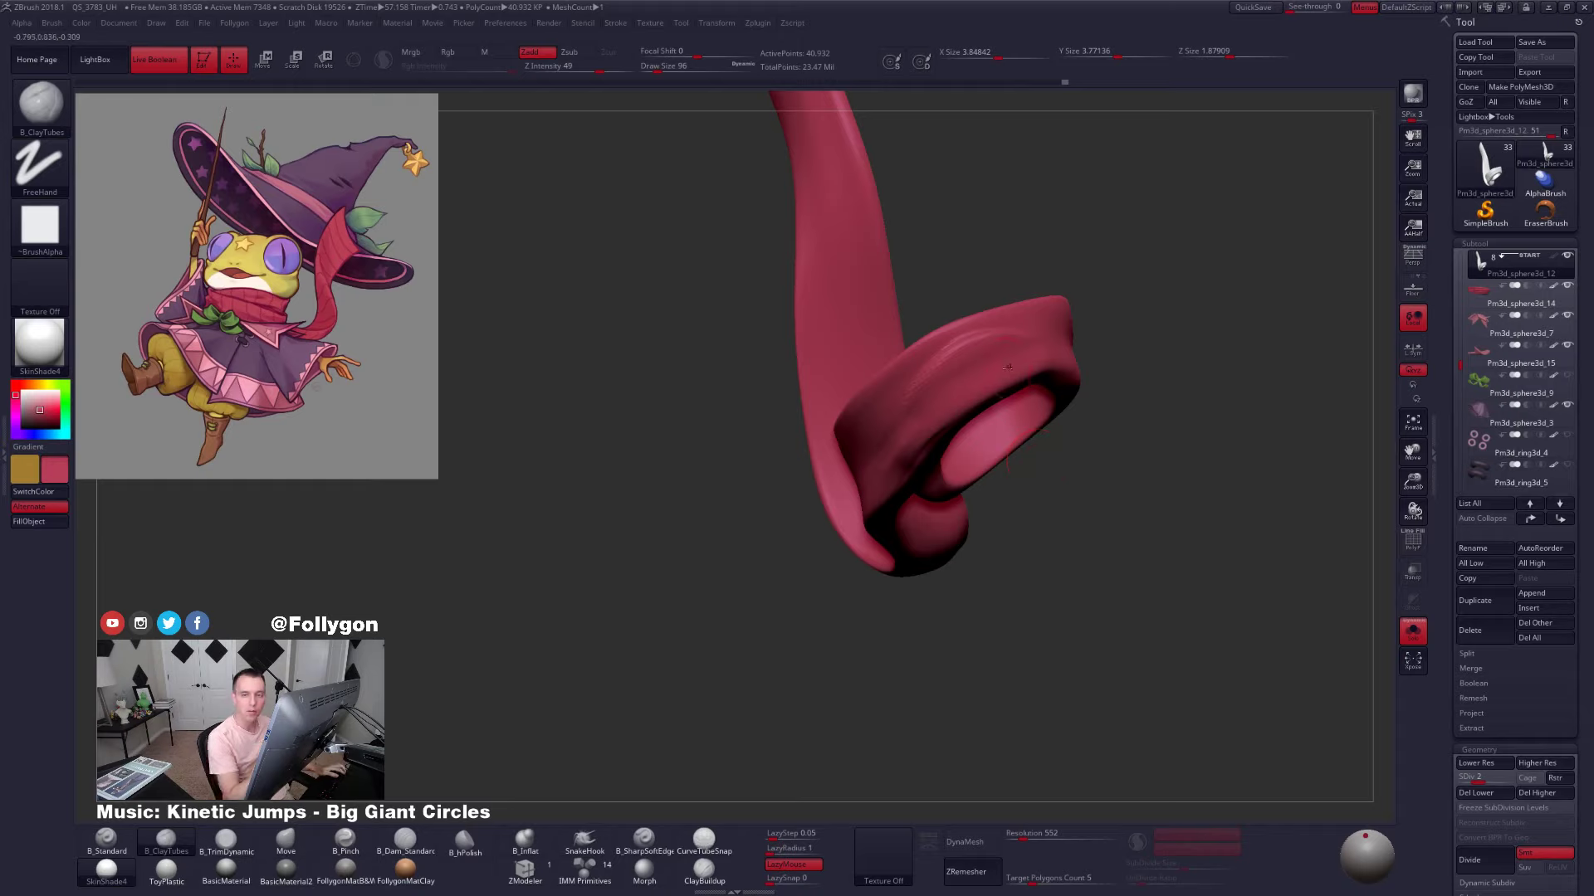
pyautogui.keyDown('alt'); pyautogui.moveTo(1039, 459); pyautogui.dragTo(995, 472); pyautogui.keyUp('alt')
pyautogui.press('d')
pyautogui.moveTo(938, 392); pyautogui.dragTo(984, 379)
pyautogui.moveTo(1104, 490); pyautogui.dragTo(954, 475)
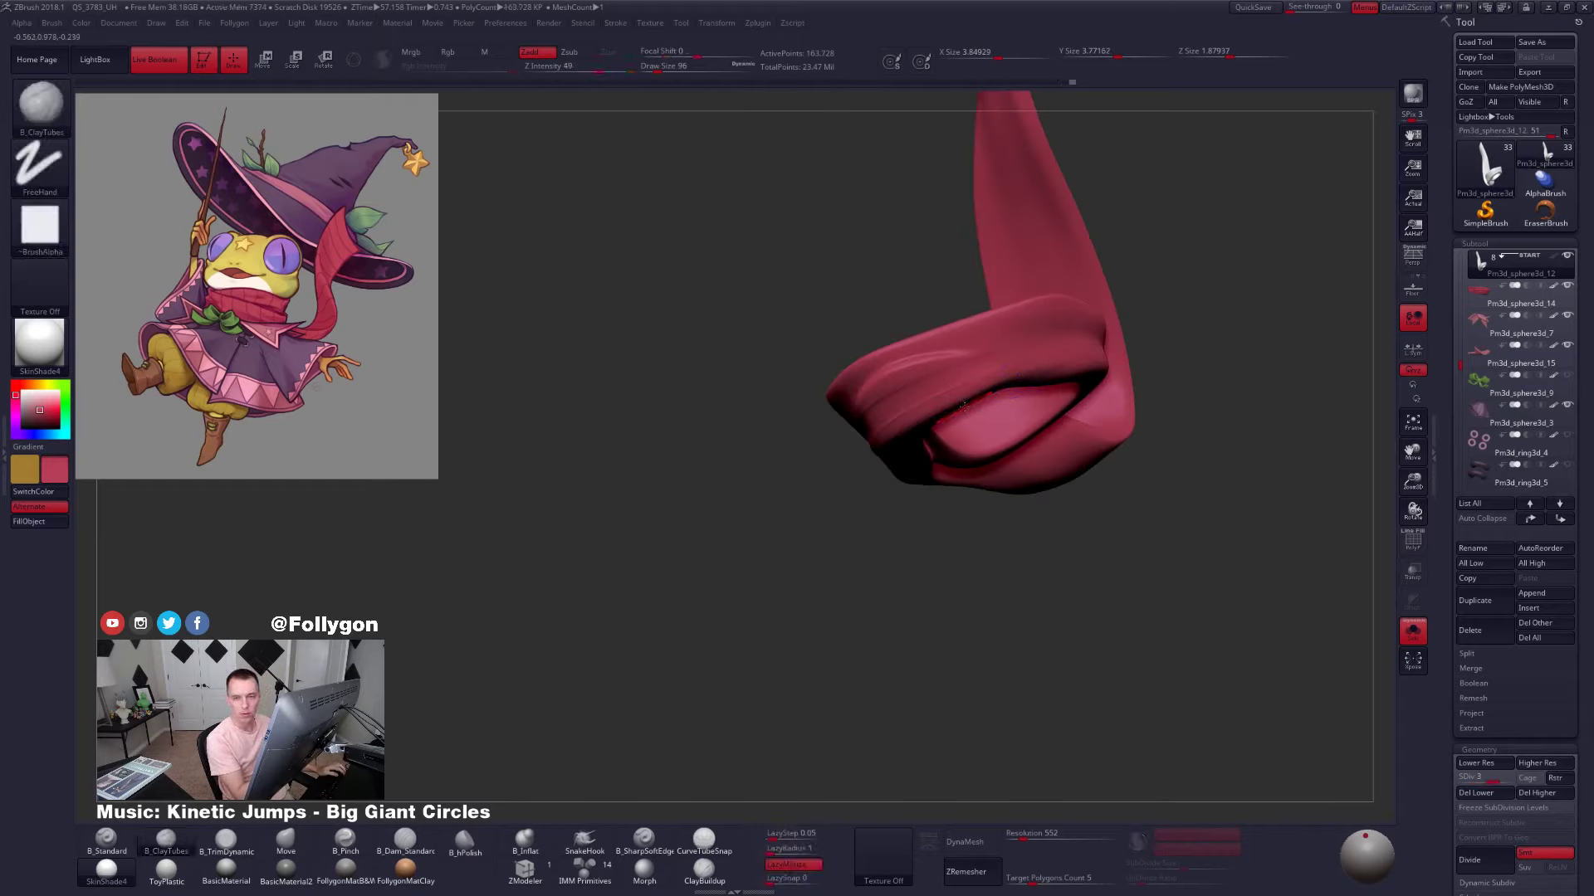
pyautogui.moveTo(883, 500); pyautogui.dragTo(967, 477)
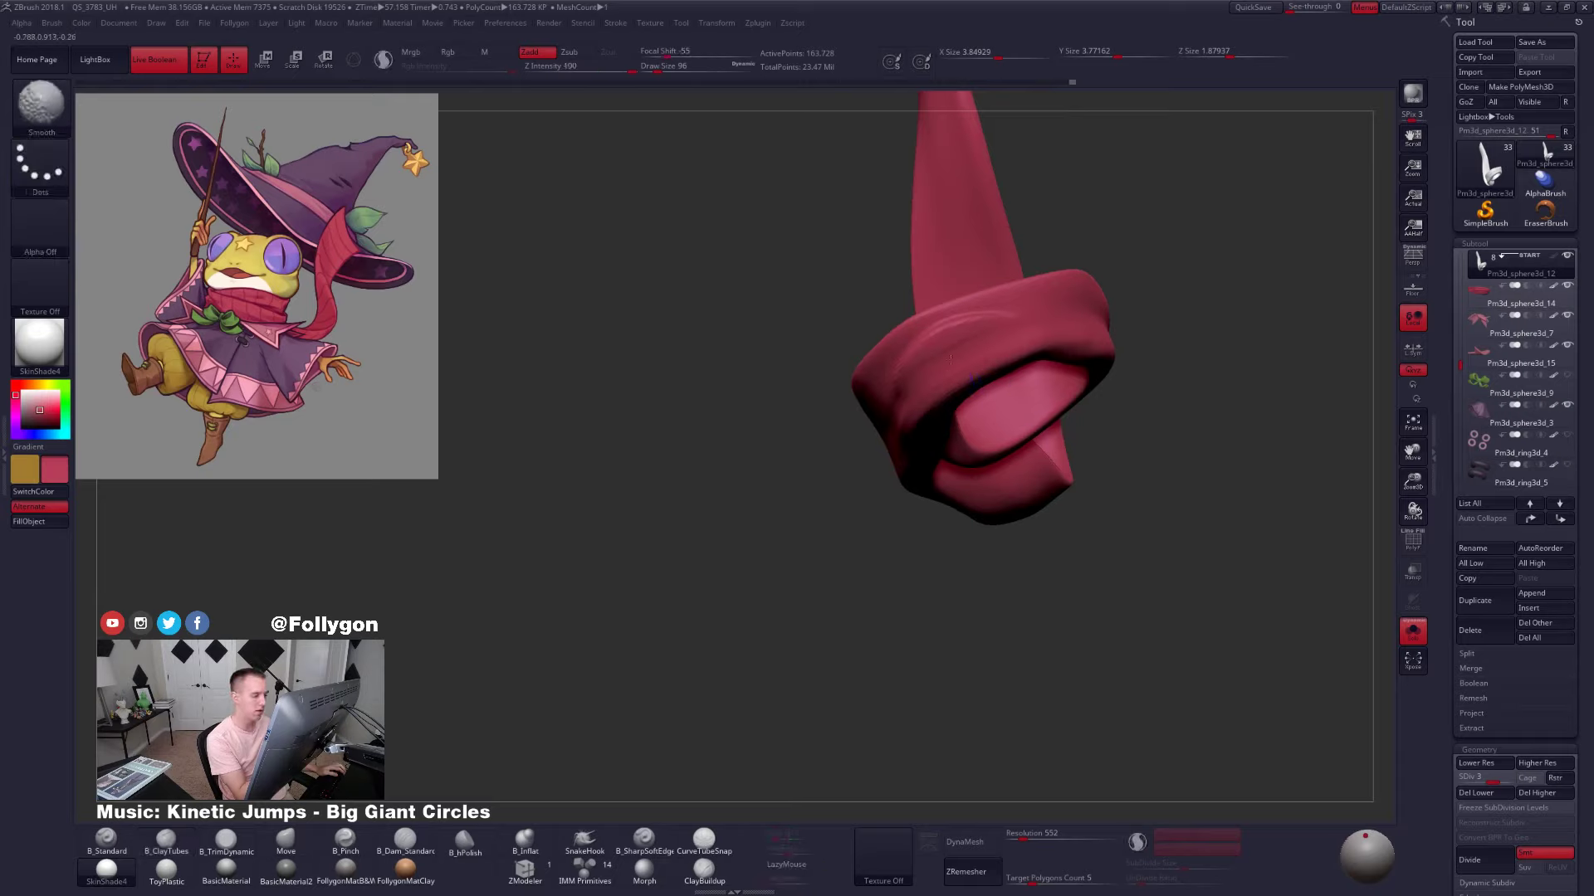
pyautogui.moveTo(838, 510)
pyautogui.mouseDown()
pyautogui.moveTo(934, 514)
pyautogui.moveTo(822, 536)
pyautogui.mouseUp()
pyautogui.press('d')
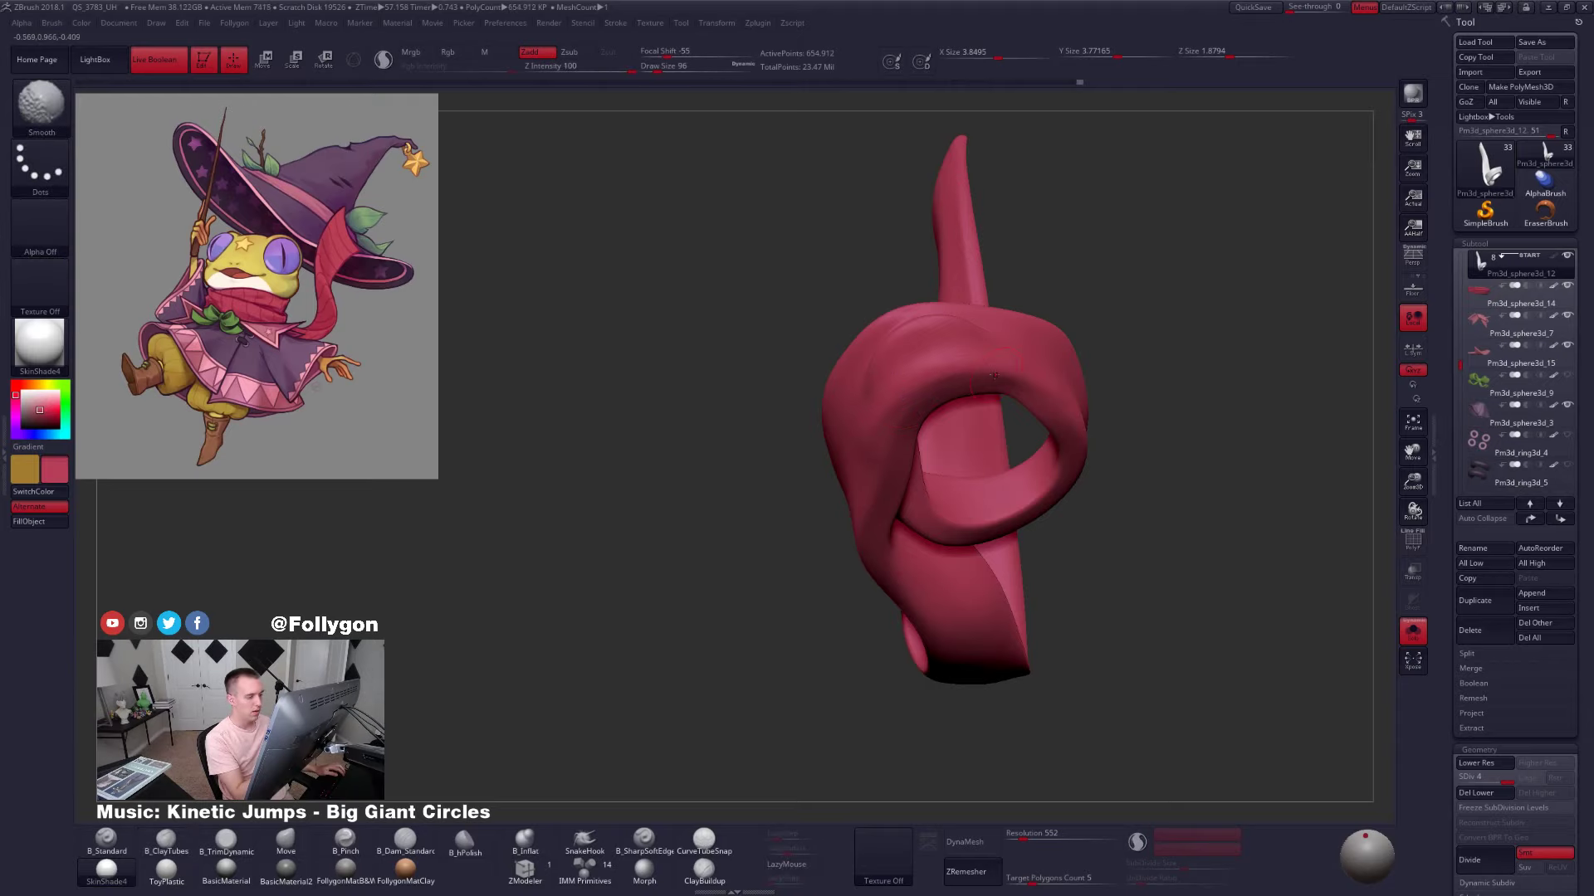
# Try subdividing the scarf once more and revert it to subdivision level 4
pyautogui.moveTo(1153, 407)
pyautogui.mouseDown()
pyautogui.moveTo(935, 402)
pyautogui.moveTo(1007, 319)
pyautogui.mouseUp()
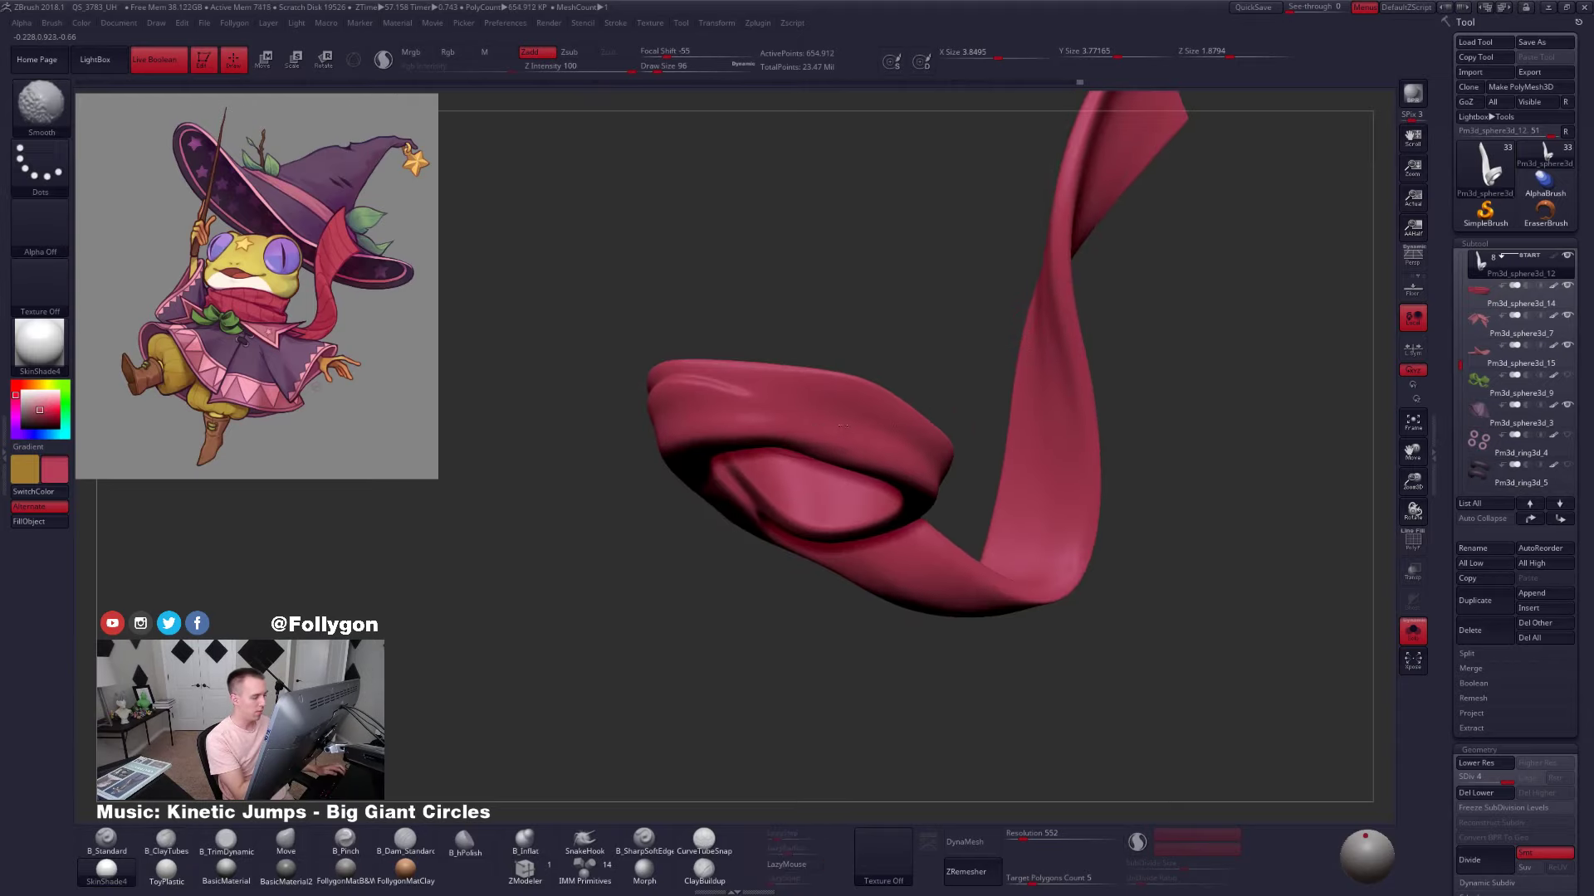
pyautogui.moveTo(855, 427)
pyautogui.mouseDown()
pyautogui.moveTo(1116, 431)
pyautogui.moveTo(747, 484)
pyautogui.mouseUp()
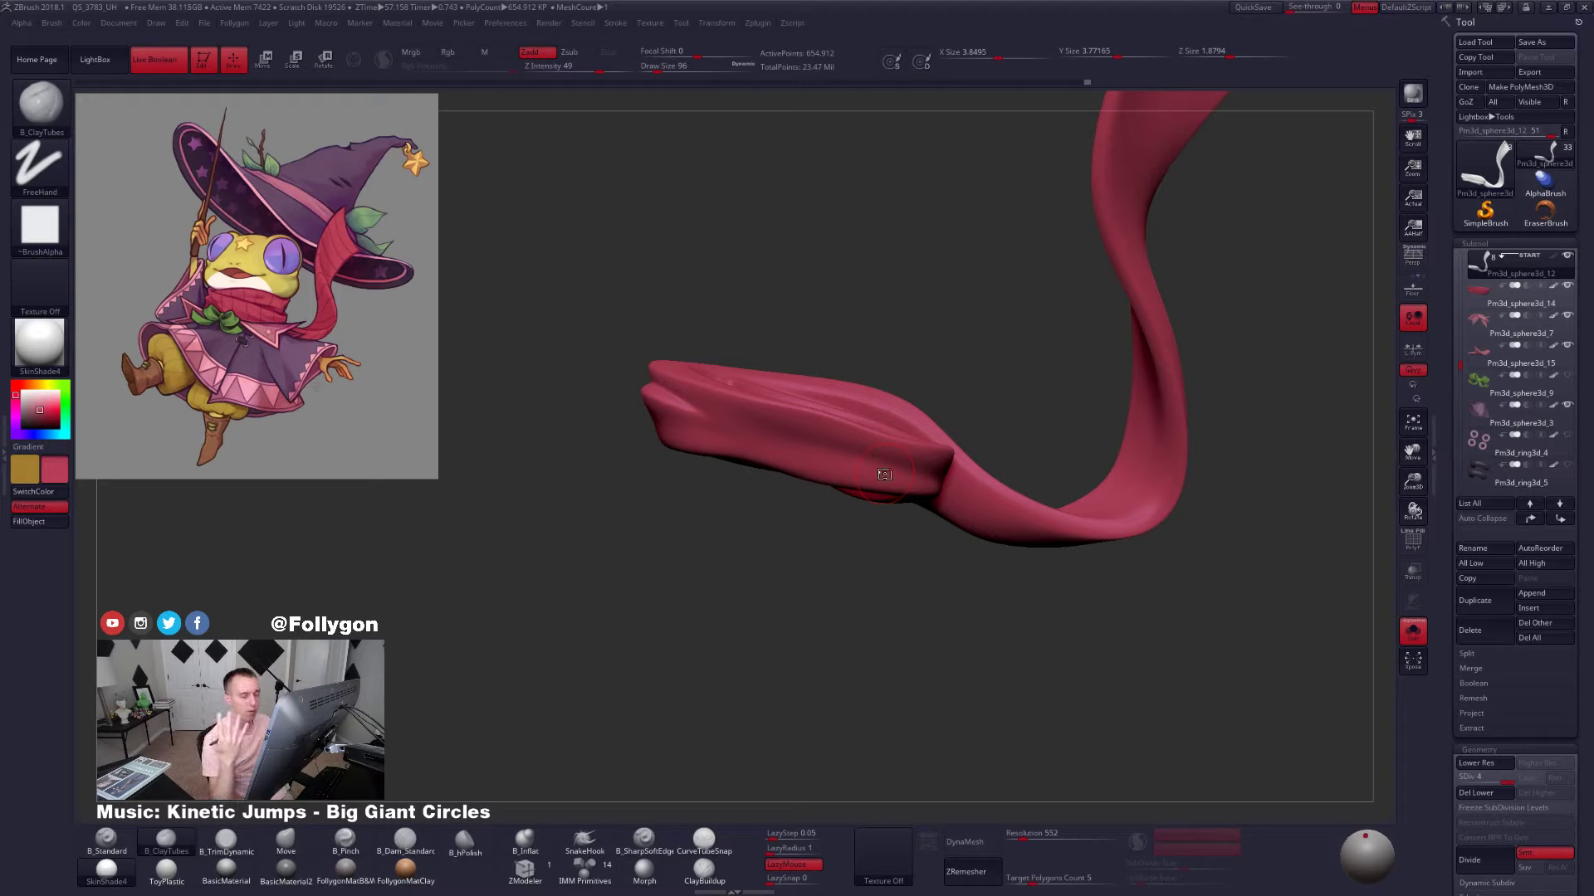
pyautogui.keyDown('alt'); pyautogui.moveTo(1052, 501); pyautogui.dragTo(853, 327); pyautogui.keyUp('alt')
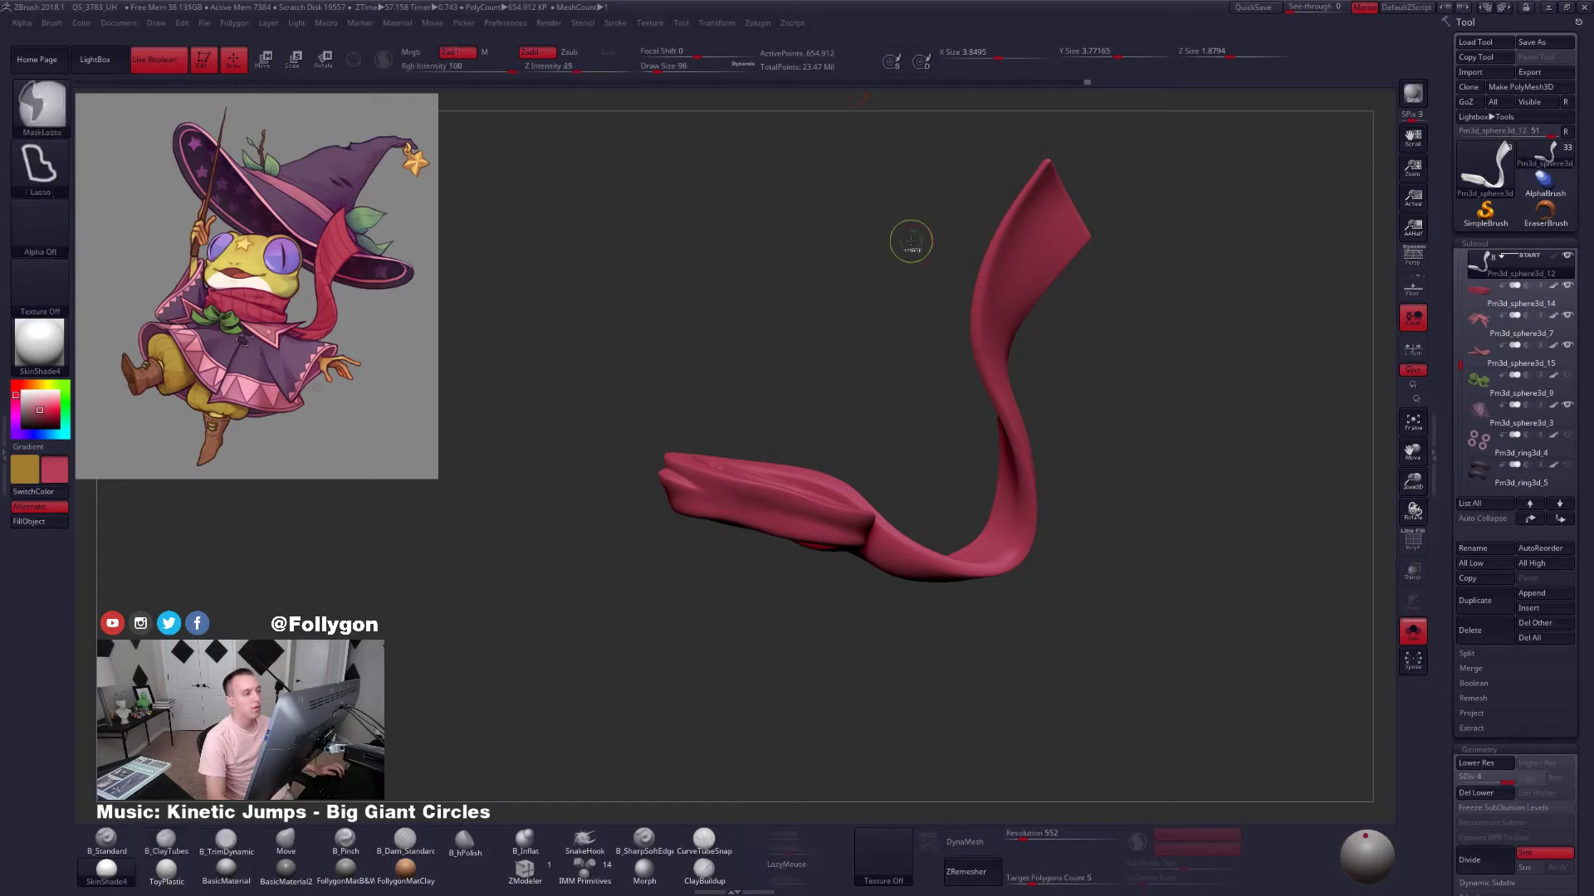
pyautogui.hotkey('ctrl', 'd')
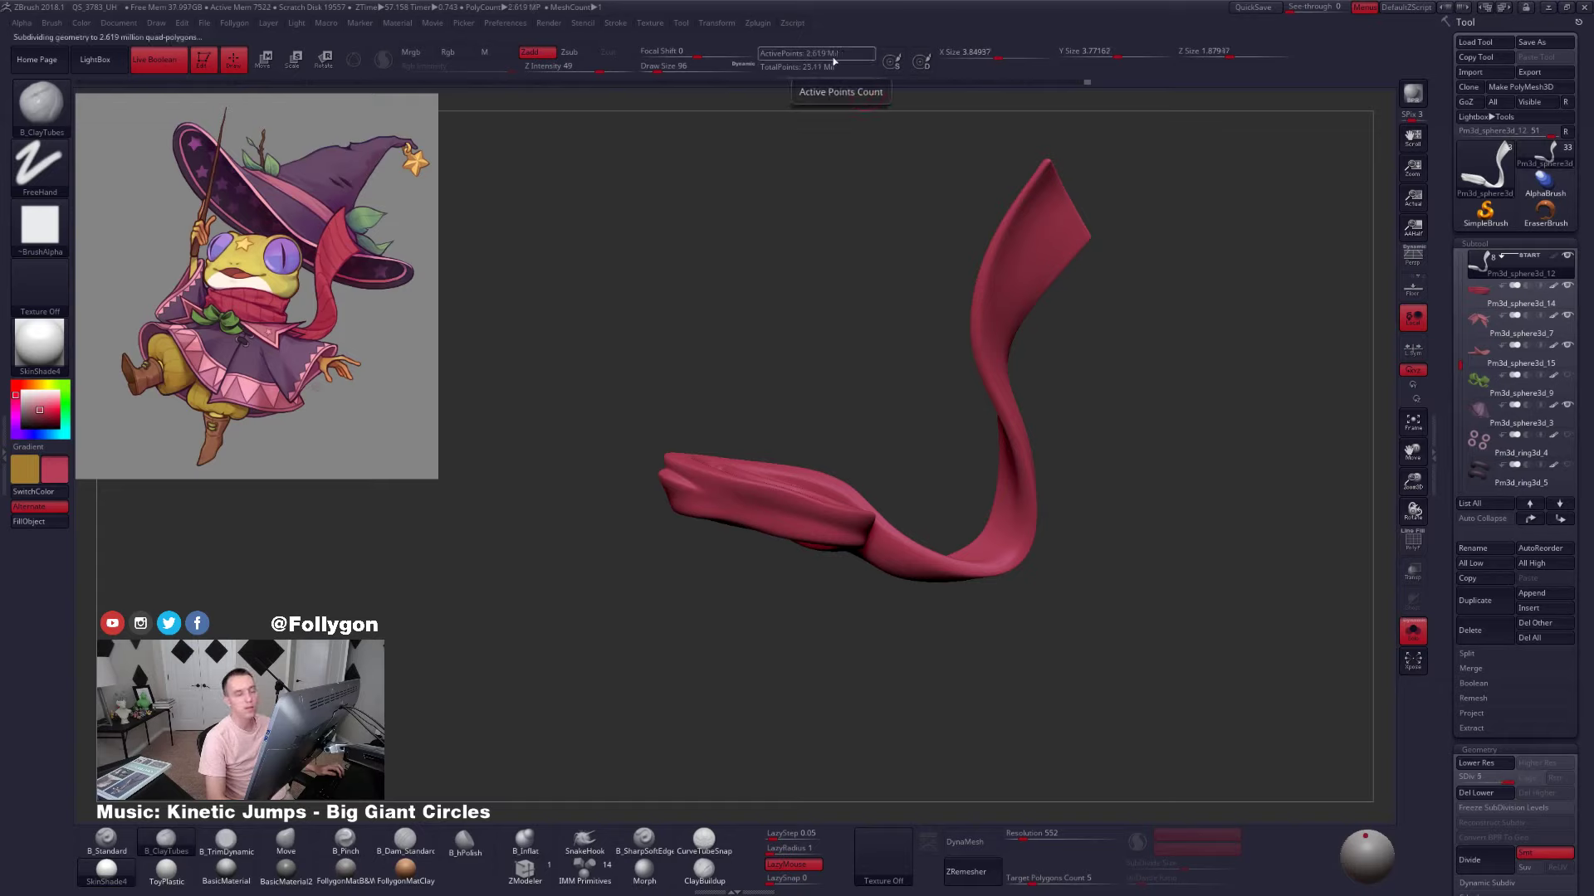
pyautogui.hotkey('shift', 'd')
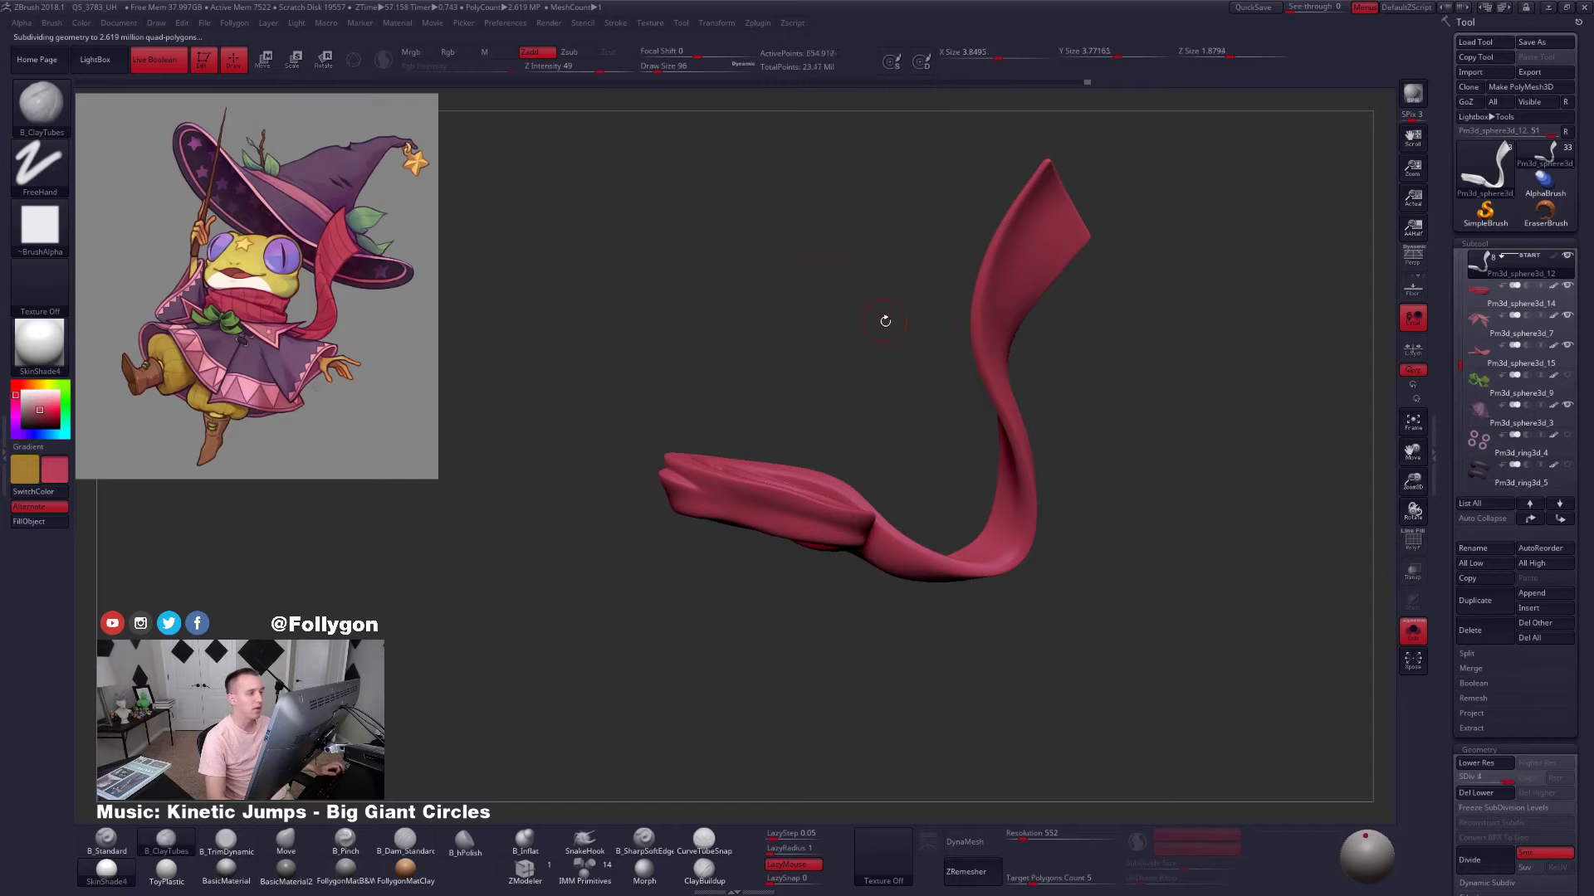
pyautogui.keyDown('alt'); pyautogui.moveTo(777, 418); pyautogui.dragTo(834, 361); pyautogui.keyUp('alt')
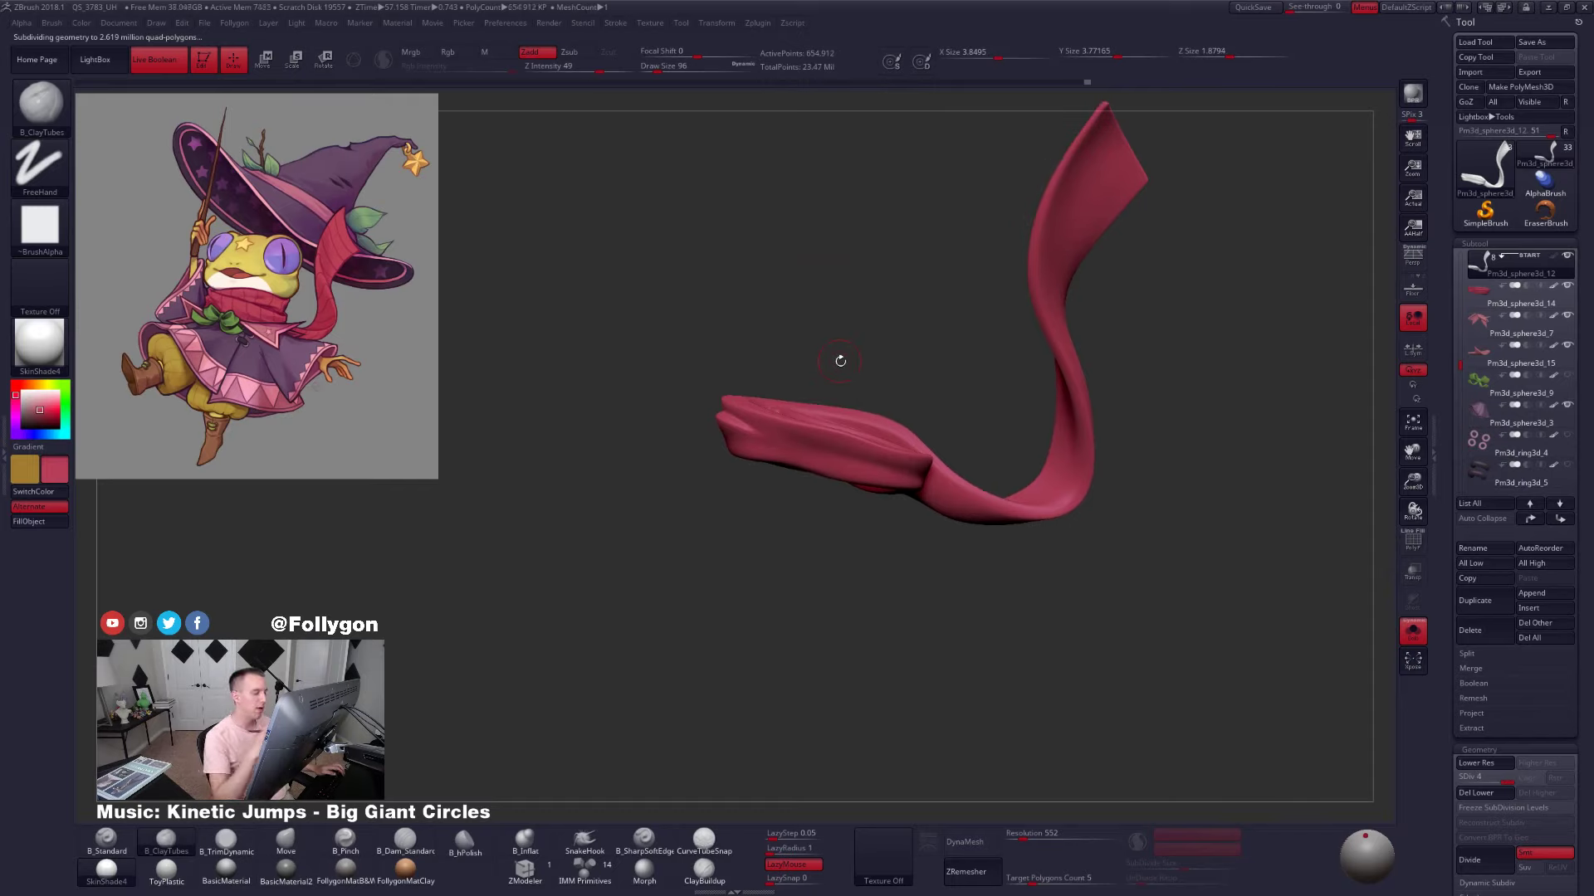
# Tighten the crease of the fold along the neck wrap's front with the Pinch brush at draw size 29
pyautogui.hotkey('alt', 's')
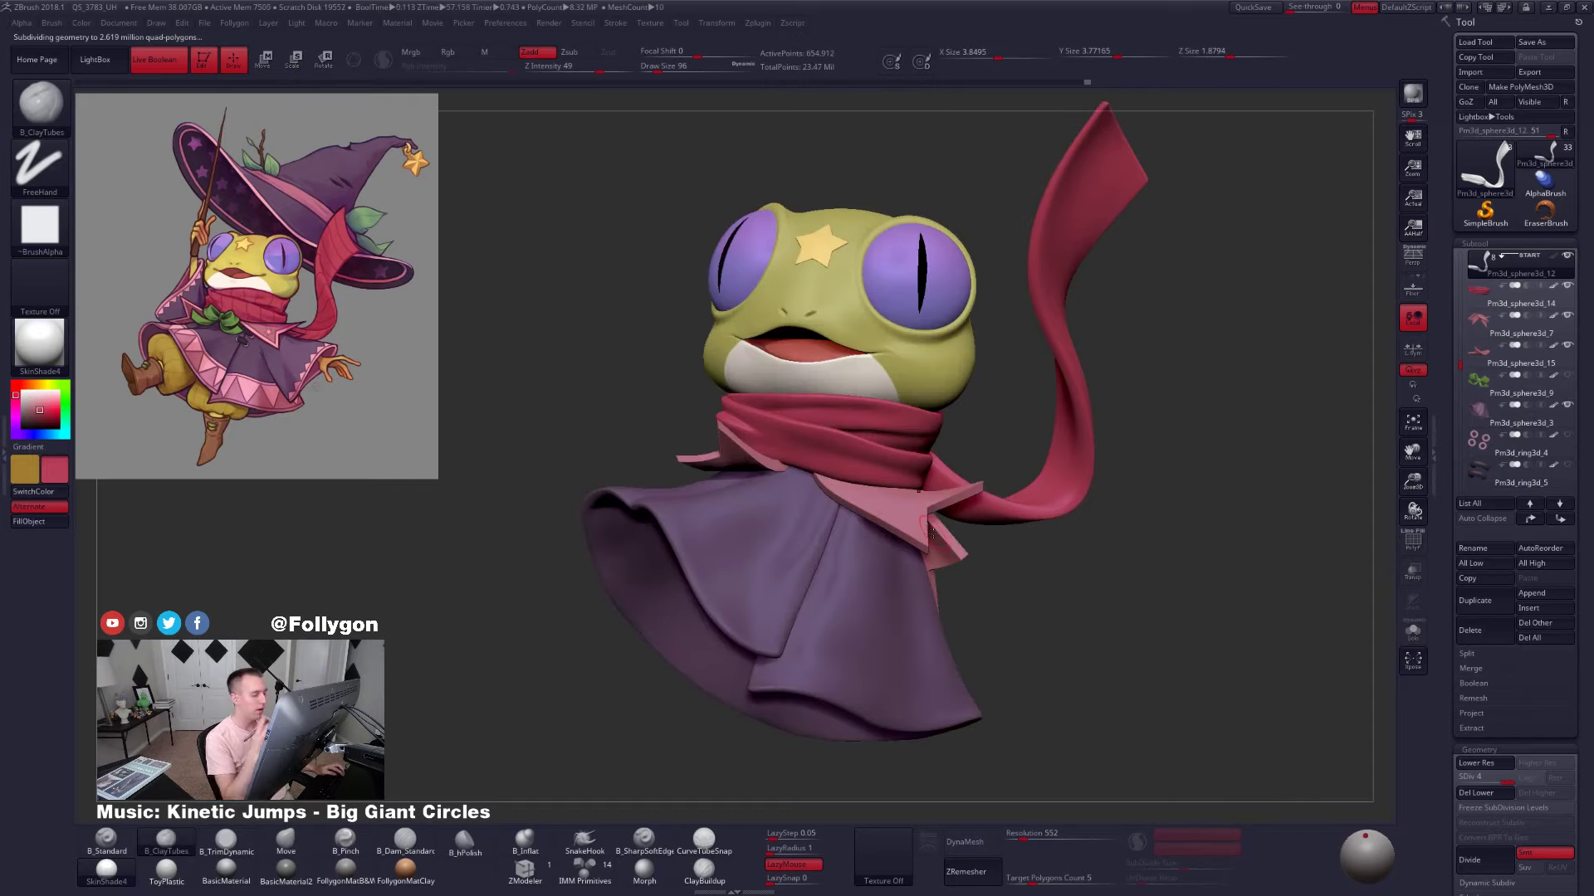
pyautogui.hotkey('alt', 's')
pyautogui.moveTo(943, 564); pyautogui.dragTo(730, 585)
pyautogui.click(345, 842)
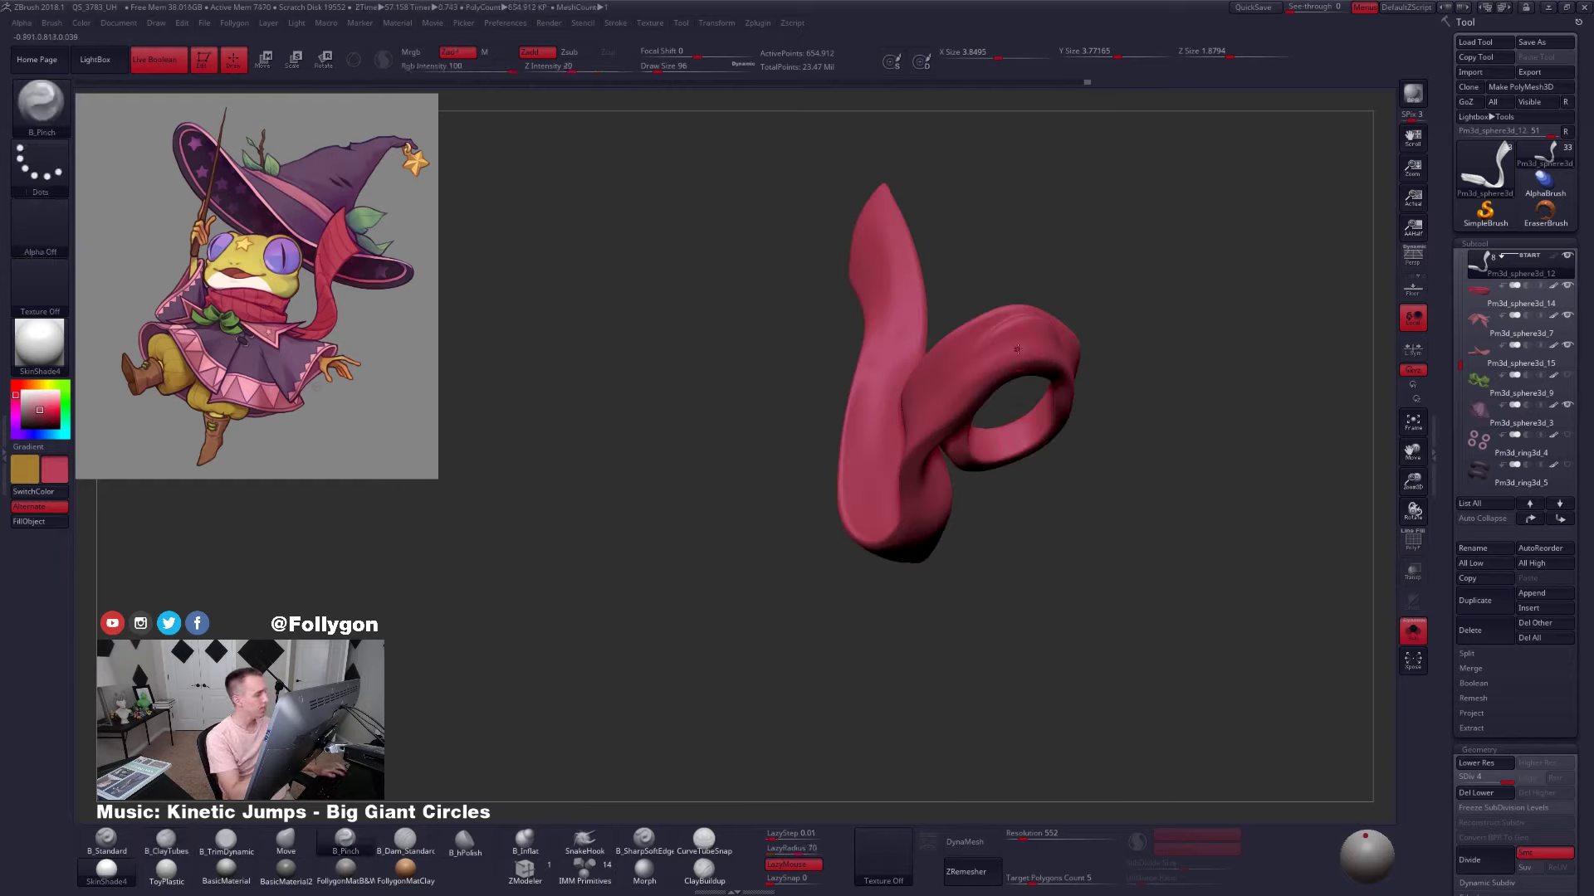
pyautogui.keyDown('ctrl'); pyautogui.moveTo(987, 405); pyautogui.dragTo(979, 426, button='right'); pyautogui.keyUp('ctrl')
pyautogui.press('space')
pyautogui.moveTo(1029, 341); pyautogui.dragTo(1024, 341)
pyautogui.moveTo(1025, 341)
pyautogui.mouseDown(button='right')
pyautogui.moveTo(1031, 378)
pyautogui.moveTo(990, 396)
pyautogui.mouseUp(button='right')
pyautogui.press('space')
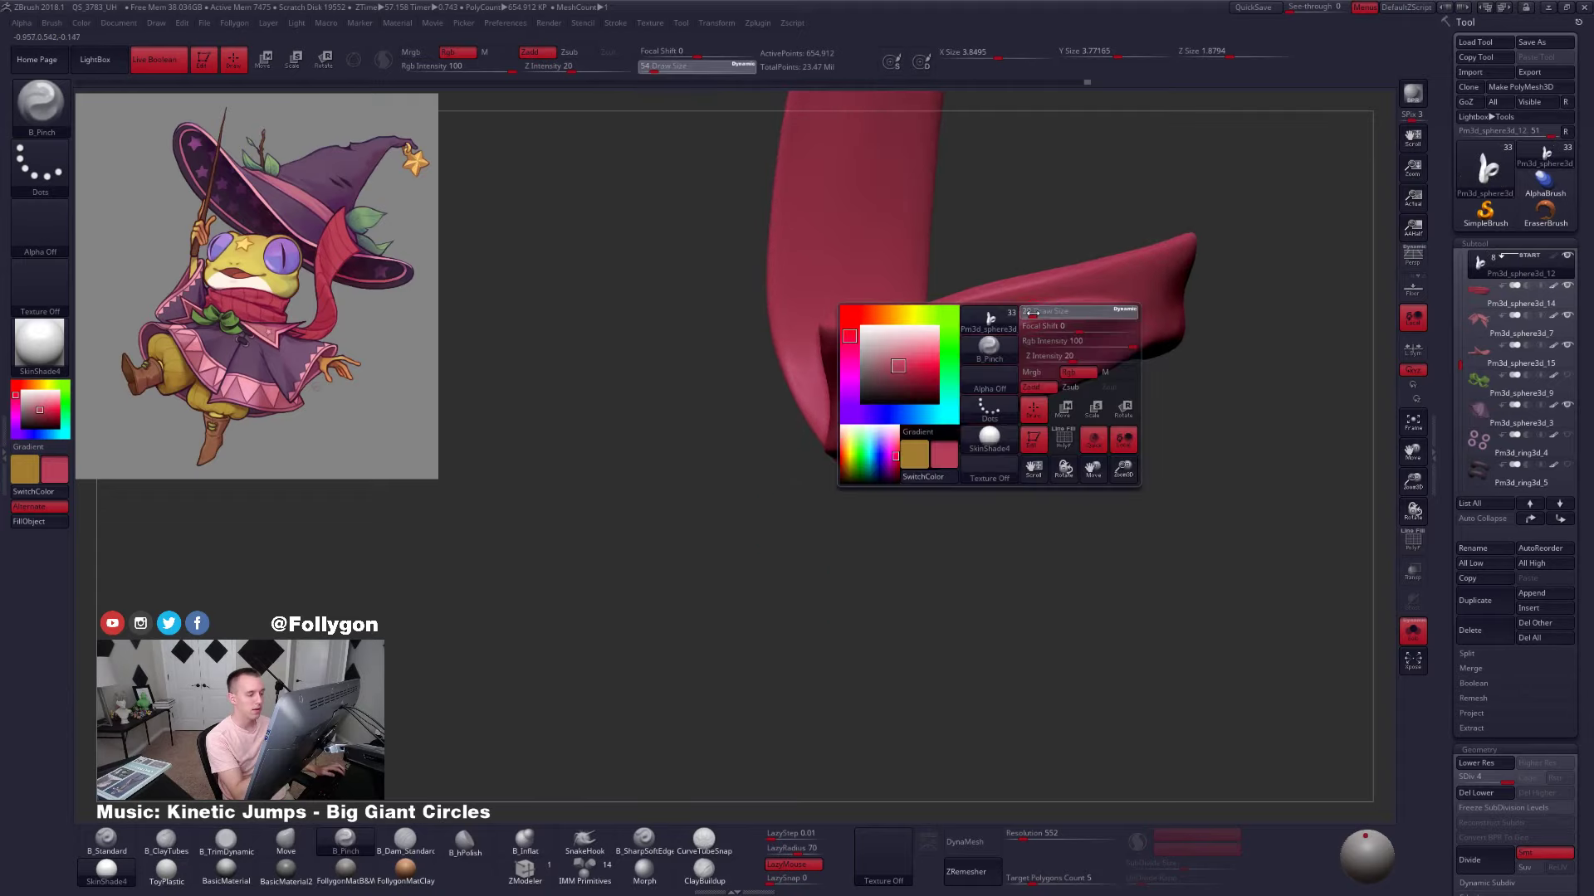
pyautogui.moveTo(1037, 314); pyautogui.dragTo(1034, 313)
pyautogui.moveTo(1035, 314)
pyautogui.mouseDown(button='right')
pyautogui.moveTo(1025, 357)
pyautogui.moveTo(972, 396)
pyautogui.moveTo(886, 402)
pyautogui.mouseUp(button='right')
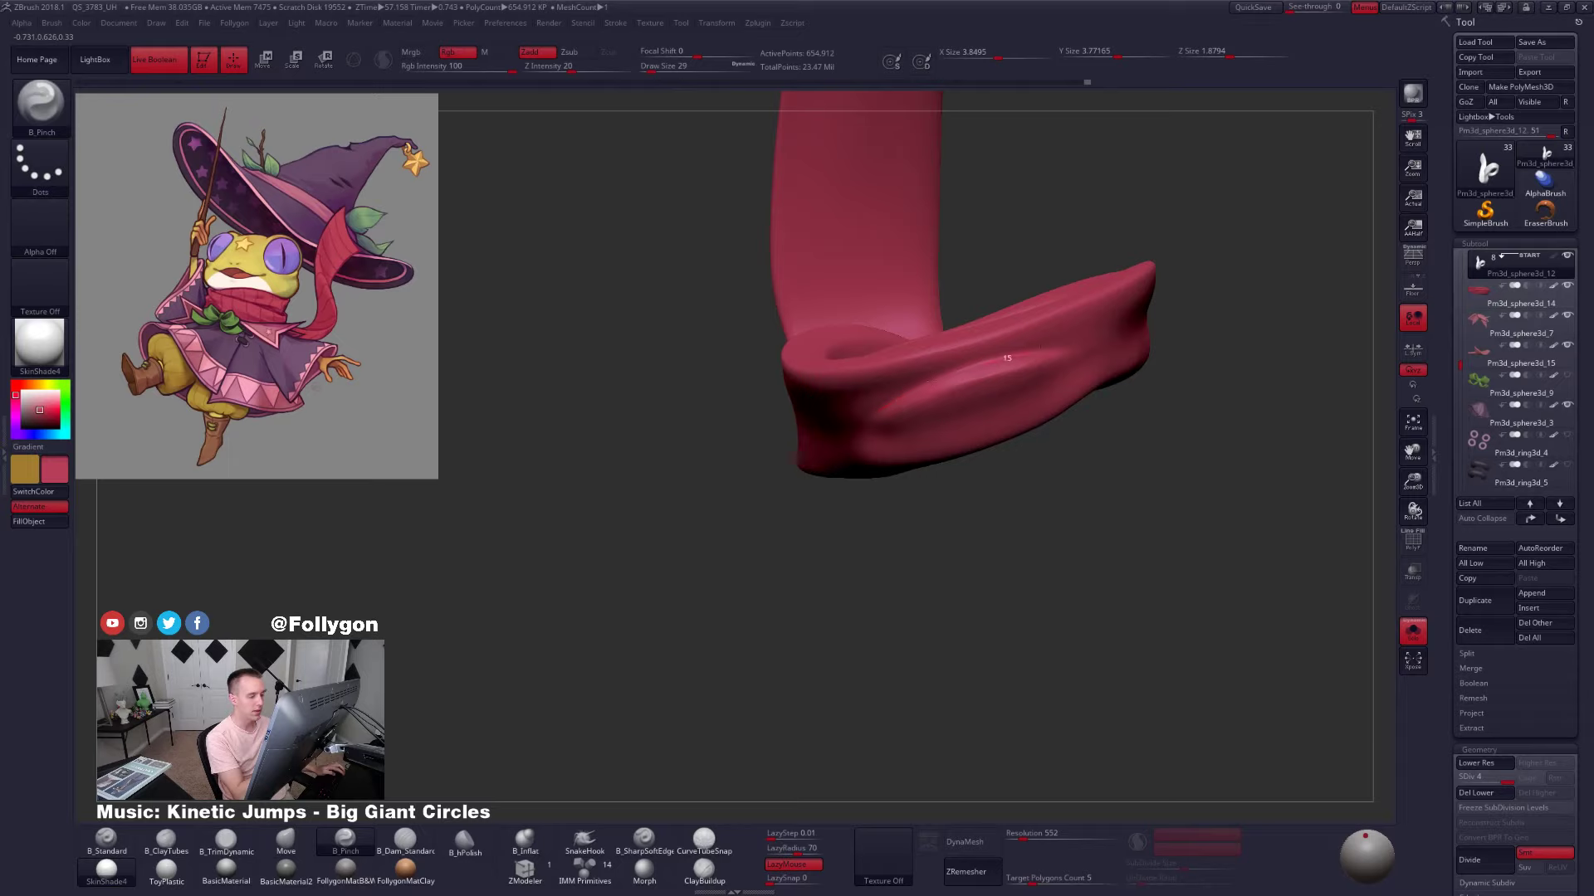
pyautogui.moveTo(1043, 372); pyautogui.dragTo(984, 362, button='right')
pyautogui.moveTo(1209, 316); pyautogui.dragTo(1092, 356, button='right')
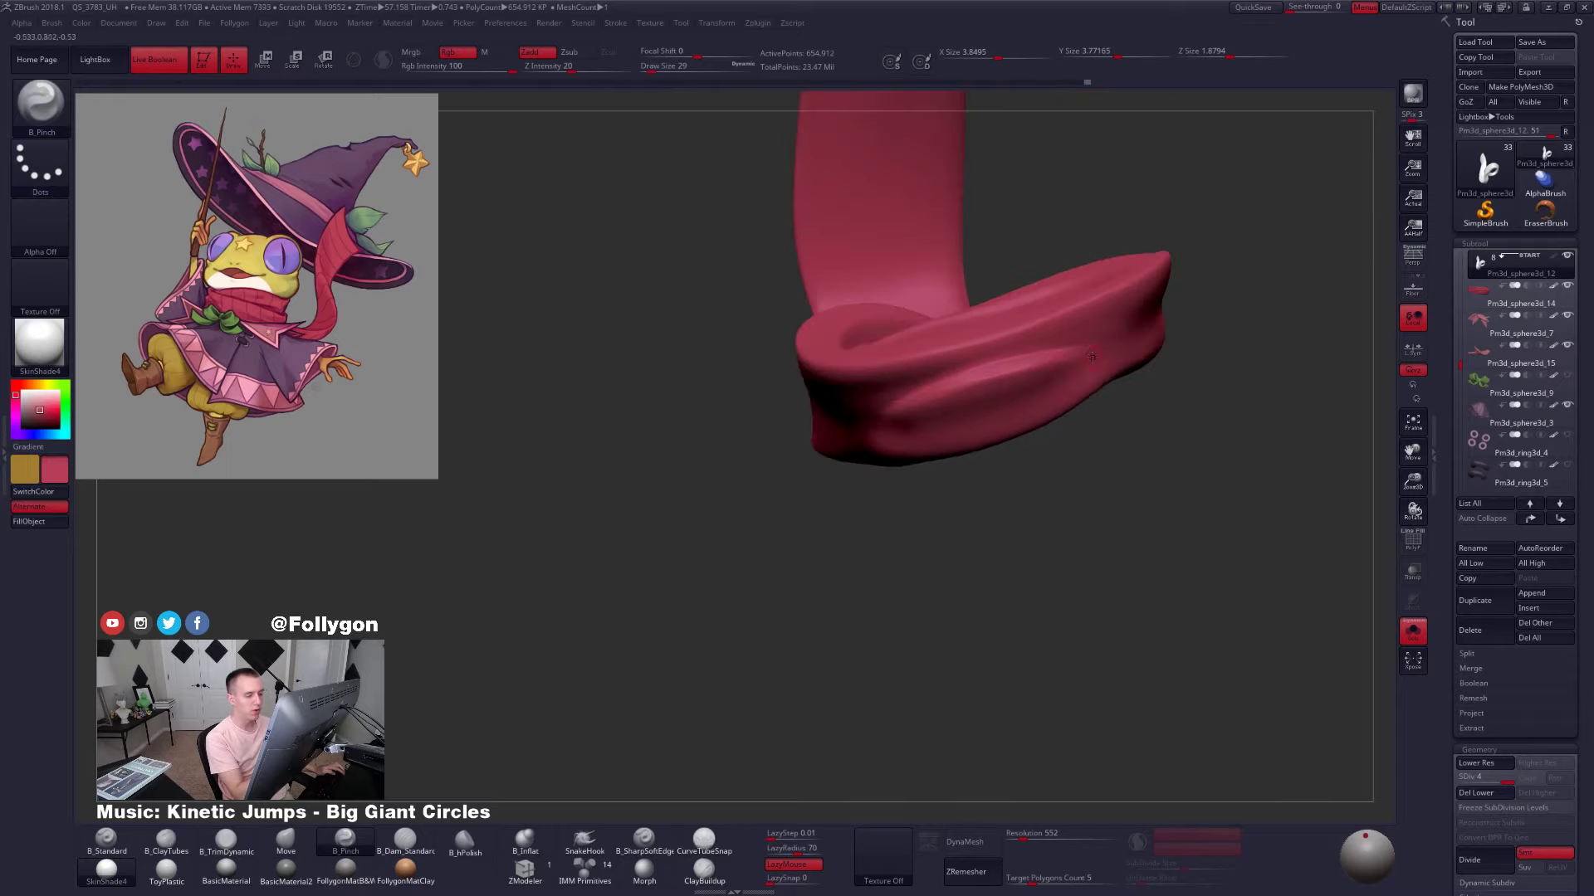
pyautogui.moveTo(996, 362); pyautogui.dragTo(887, 407)
pyautogui.moveTo(887, 407); pyautogui.dragTo(987, 370, button='right')
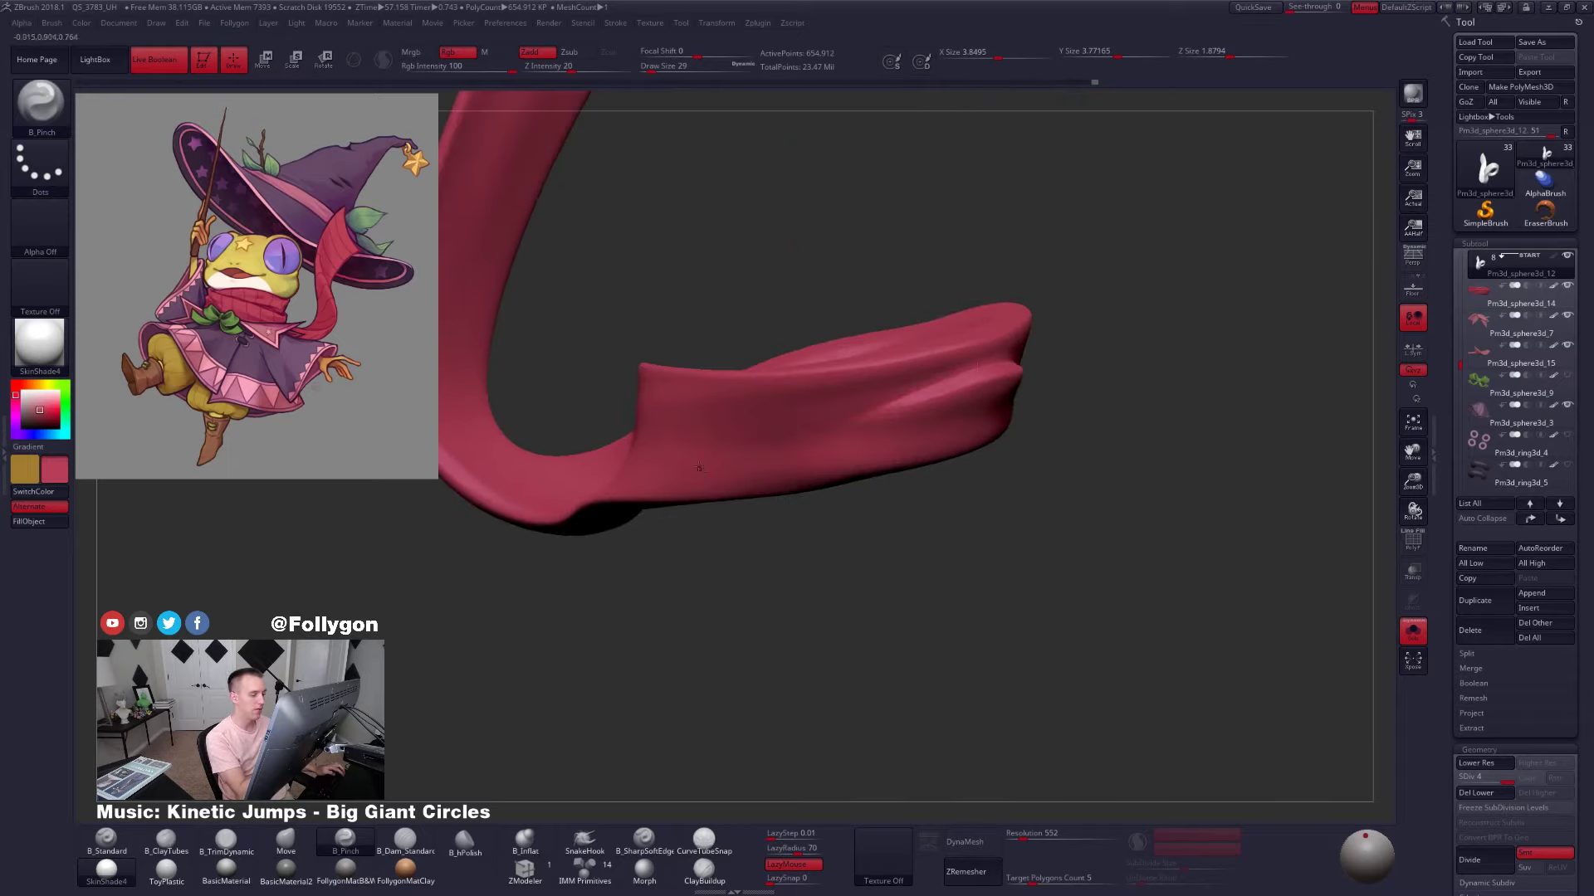
# Pinch the far end of the front fold at the neck wrap's side with a slightly larger brush
pyautogui.press('space')
pyautogui.moveTo(912, 398); pyautogui.dragTo(919, 397)
pyautogui.moveTo(948, 421)
pyautogui.mouseDown(button='right')
pyautogui.moveTo(919, 432)
pyautogui.moveTo(910, 390)
pyautogui.mouseUp(button='right')
pyautogui.moveTo(1127, 334); pyautogui.dragTo(1148, 325)
pyautogui.moveTo(1149, 326); pyautogui.dragTo(1071, 357, button='right')
# Flatten the surface around the pinched fold with the TrimDynamic brush and check it against the whole character
pyautogui.press('3')
pyautogui.press('space')
pyautogui.moveTo(1071, 357); pyautogui.dragTo(1084, 355)
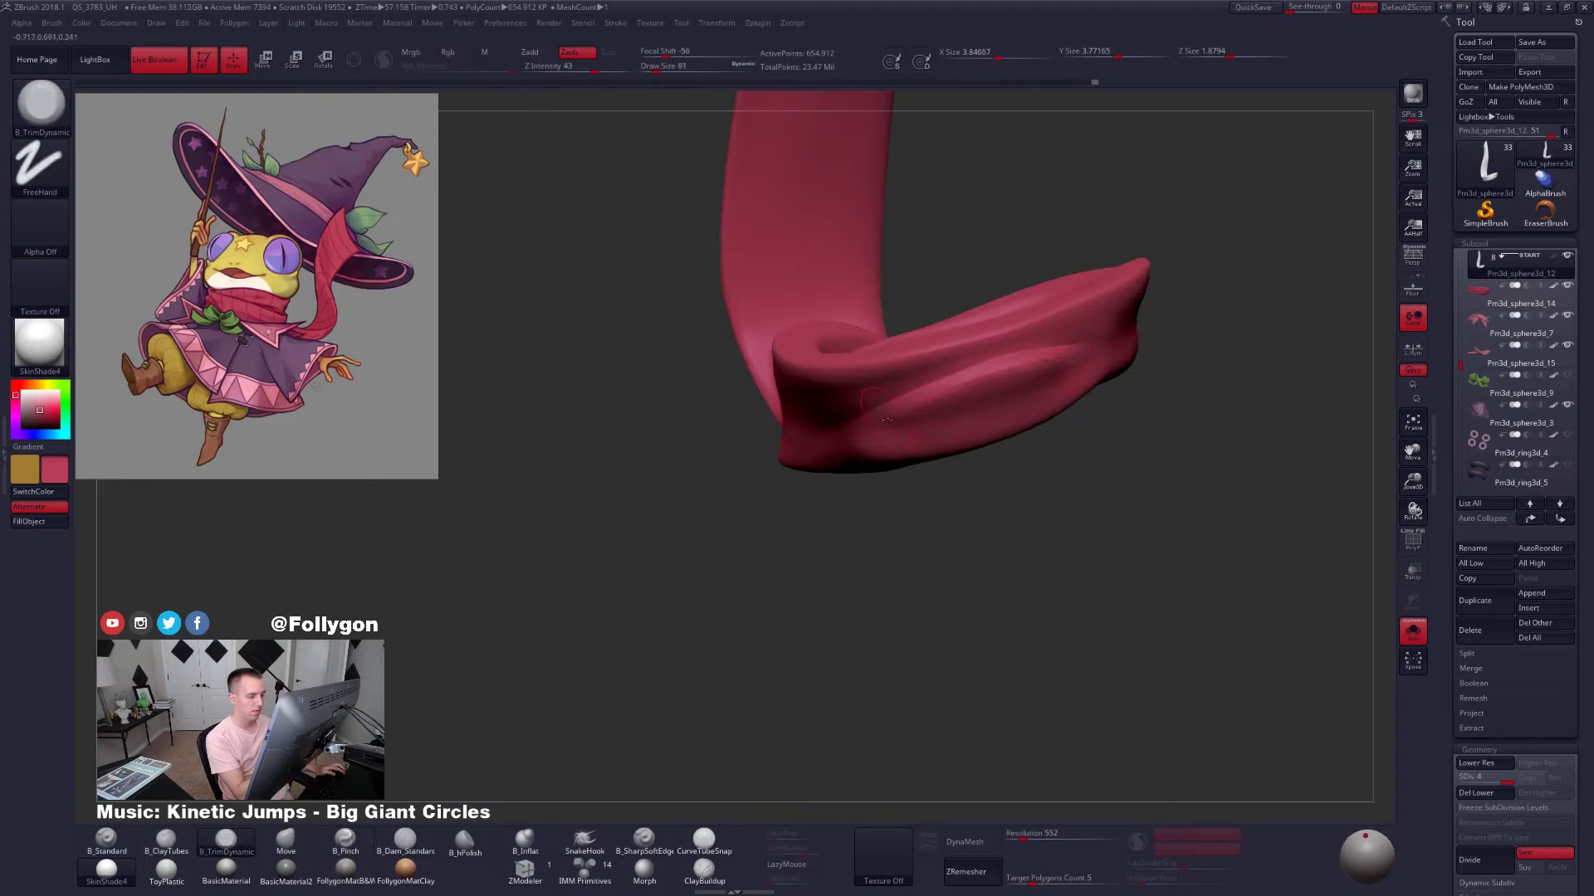
pyautogui.moveTo(849, 449)
pyautogui.mouseDown(button='right')
pyautogui.moveTo(934, 397)
pyautogui.moveTo(1113, 398)
pyautogui.mouseUp(button='right')
pyautogui.moveTo(930, 415)
pyautogui.mouseDown(button='right')
pyautogui.moveTo(992, 449)
pyautogui.moveTo(905, 423)
pyautogui.mouseUp(button='right')
pyautogui.hotkey('alt', 's')
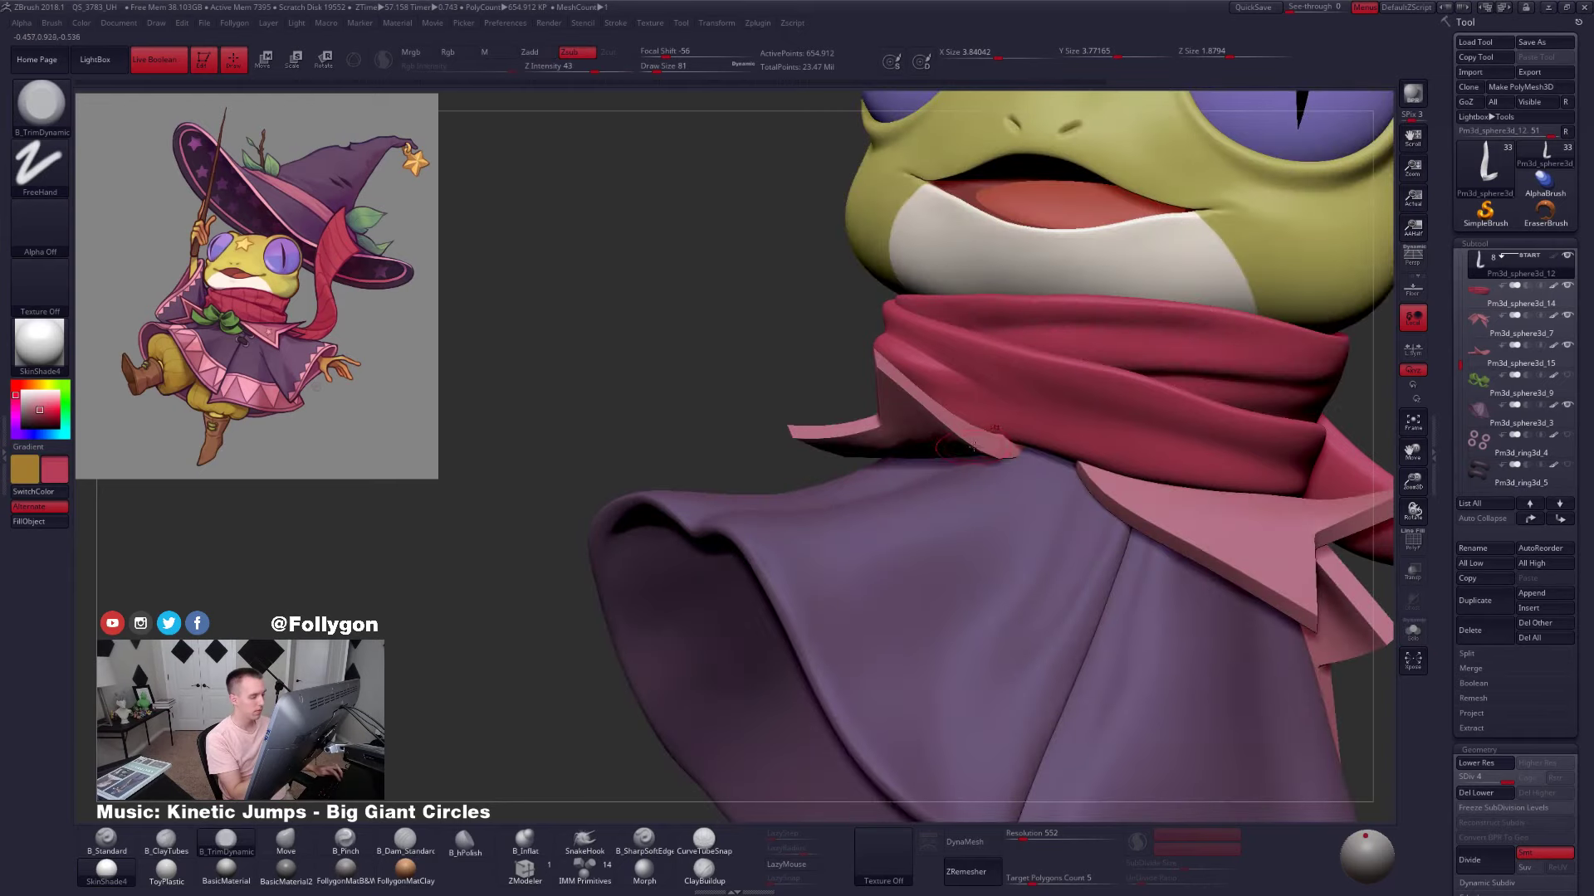
pyautogui.hotkey('alt', 's')
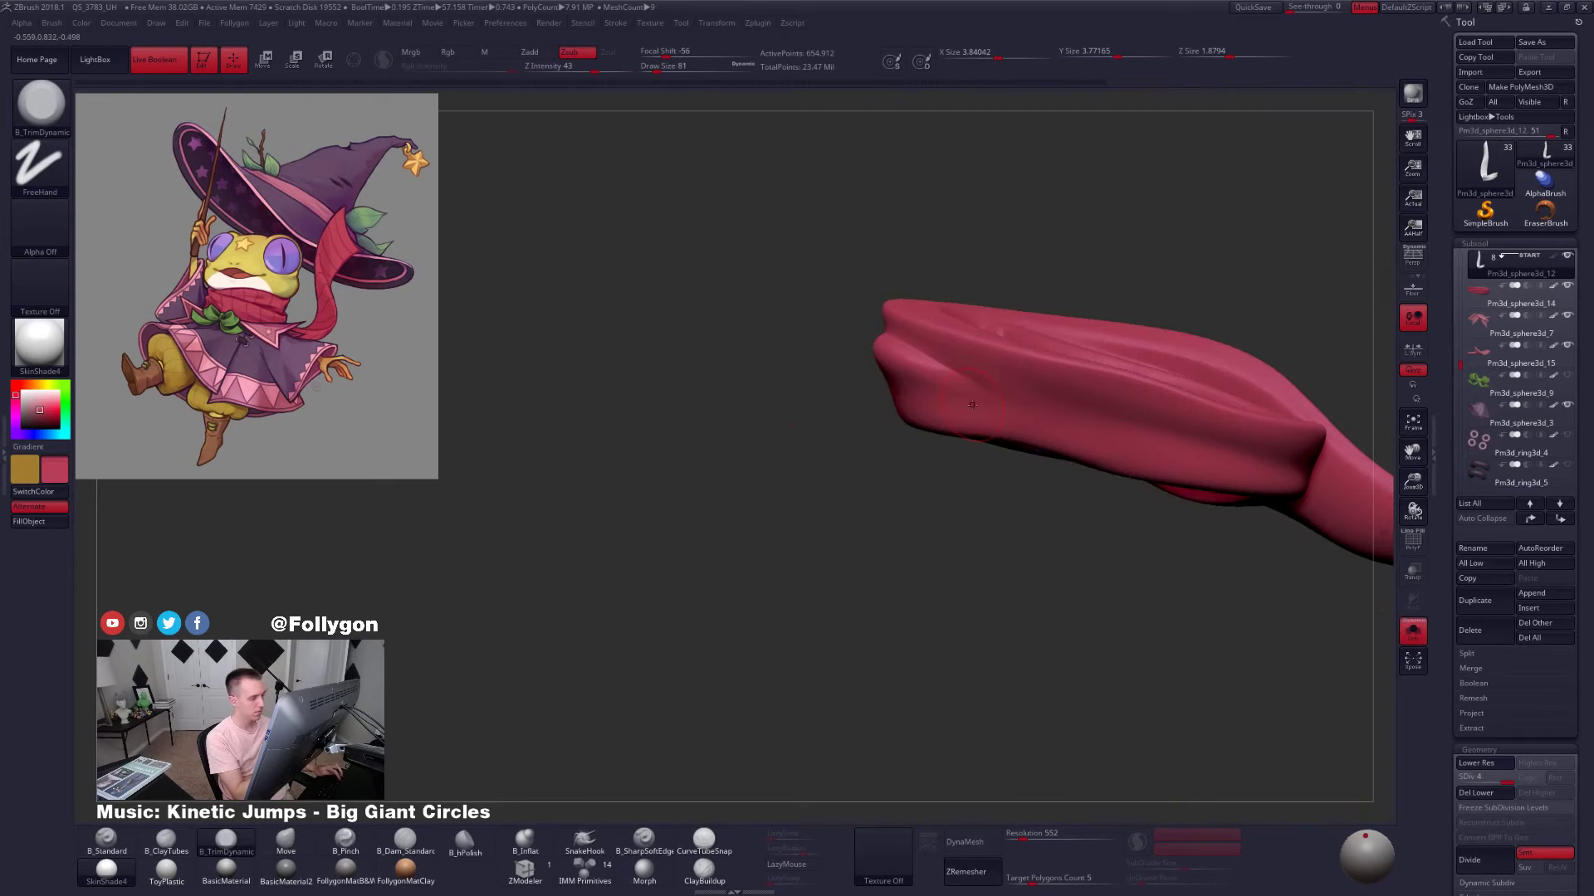
# Mask the neck wrap around its lower front fold, drop the scarf to subdivision level 2 and soften the mask's edge
pyautogui.moveTo(865, 341)
pyautogui.keyDown('ctrl'); pyautogui.mouseDown()
pyautogui.moveTo(894, 485)
pyautogui.moveTo(1091, 463)
pyautogui.mouseUp(); pyautogui.keyUp('ctrl')
pyautogui.hotkey('shift', 'd')
pyautogui.hotkey('shift', 'd')
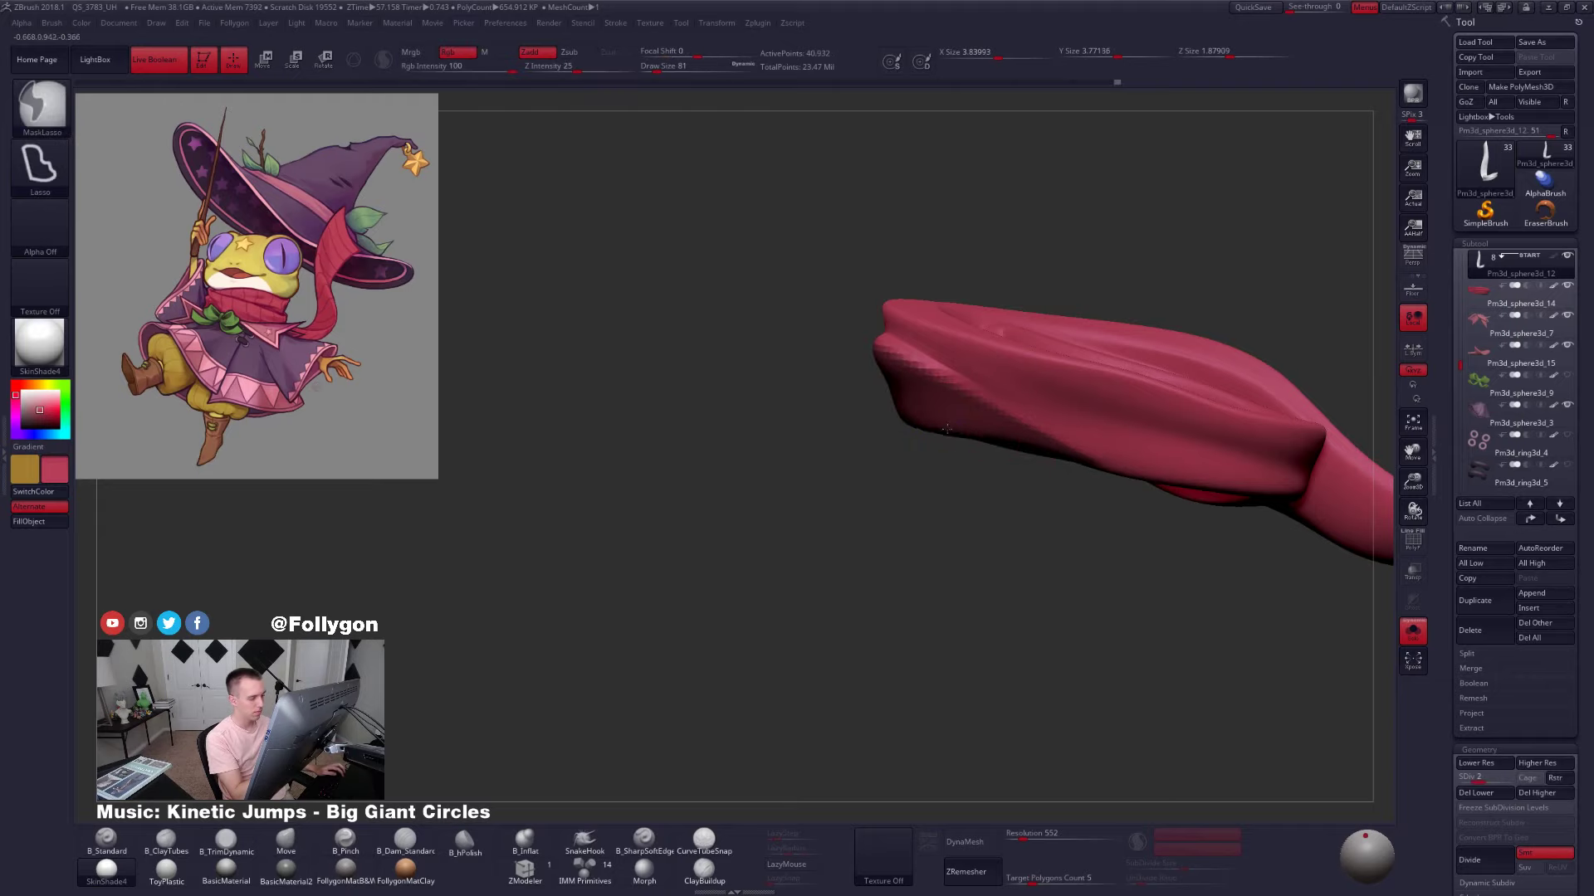
pyautogui.keyDown('ctrl'); pyautogui.click(946, 431); pyautogui.keyUp('ctrl')
pyautogui.keyDown('ctrl'); pyautogui.click(953, 449); pyautogui.keyUp('ctrl')
# Adjust the unmasked outer curve of the neck wrap with a brush size of 215
pyautogui.press('space')
pyautogui.moveTo(951, 421); pyautogui.dragTo(960, 421)
pyautogui.moveTo(955, 474); pyautogui.dragTo(965, 315)
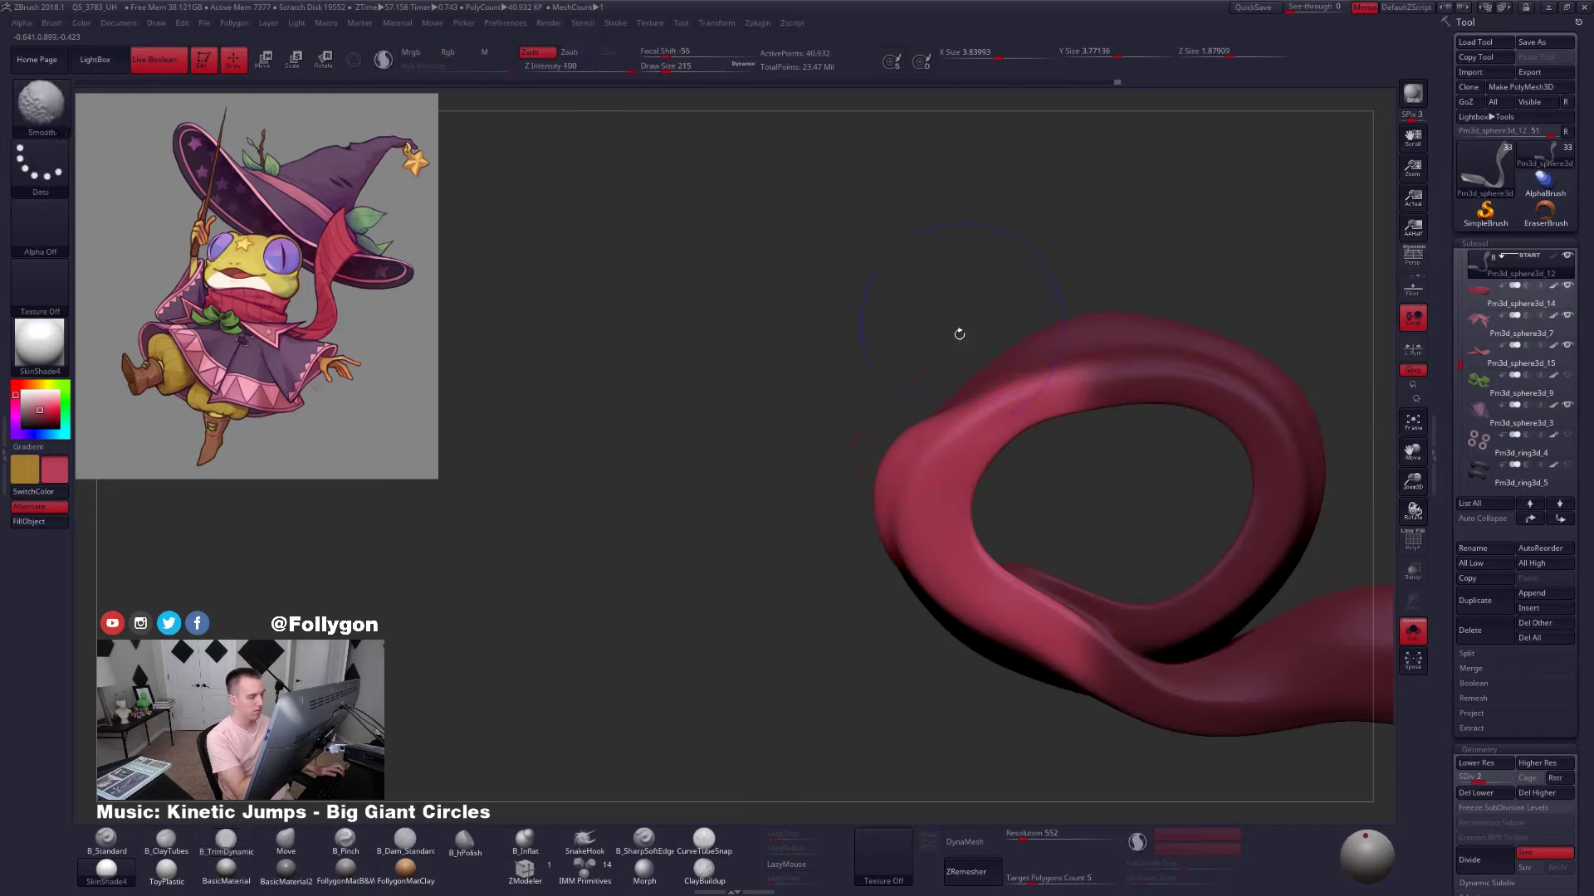
pyautogui.moveTo(911, 503); pyautogui.dragTo(903, 508)
pyautogui.moveTo(903, 326); pyautogui.dragTo(917, 462)
# Reshape the lower edge of the neck wrap's side with the Move brush so it sits against the collar
pyautogui.hotkey('alt', 's')
pyautogui.moveTo(764, 452); pyautogui.dragTo(909, 442)
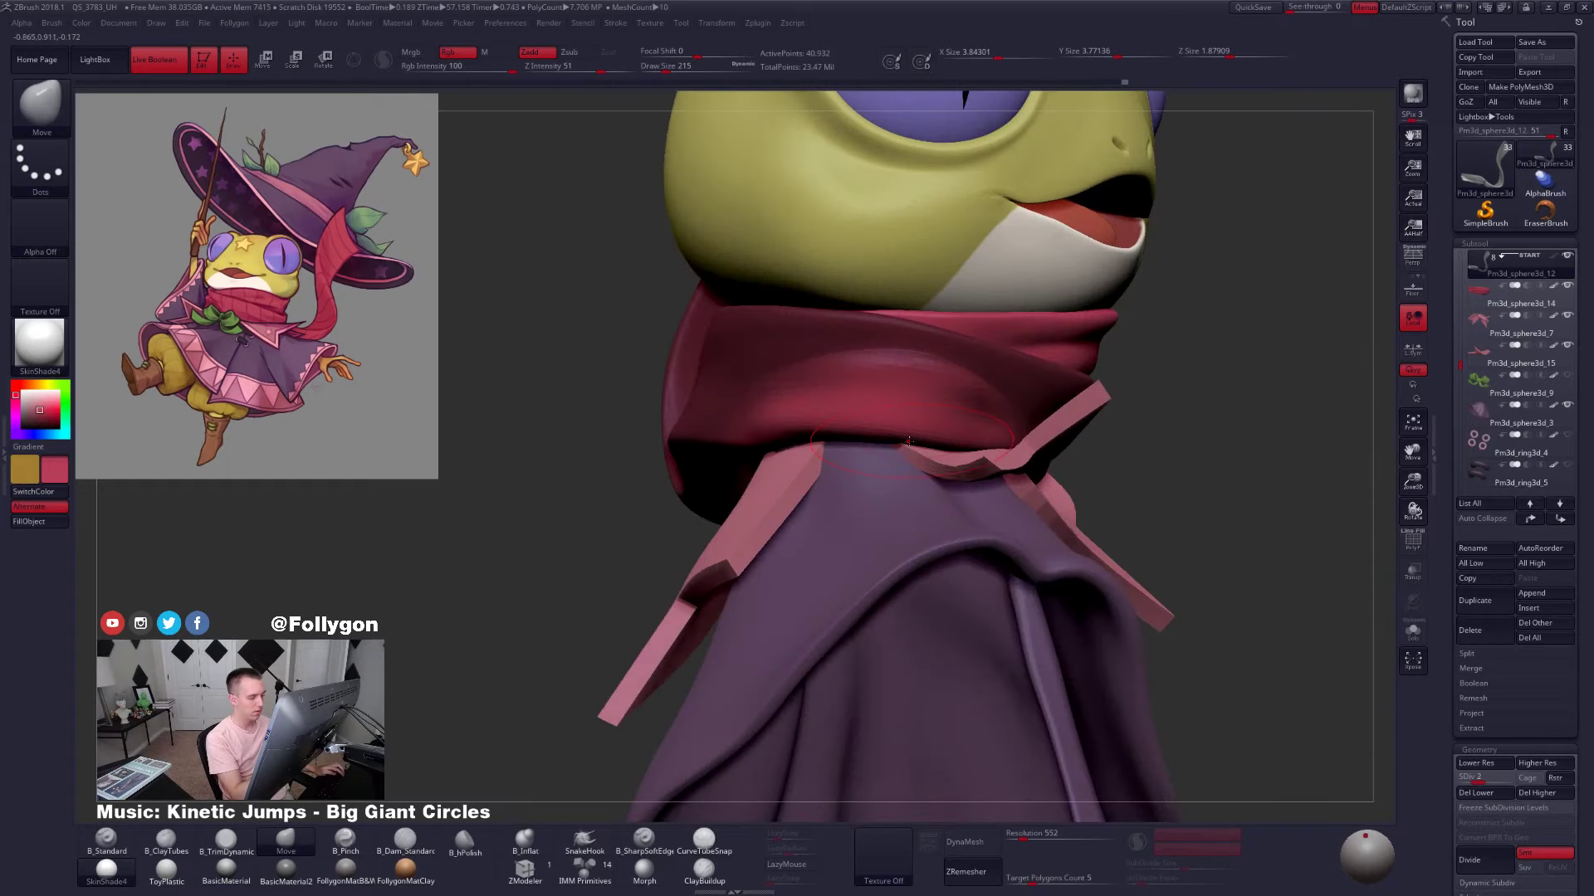
pyautogui.moveTo(842, 452); pyautogui.dragTo(880, 446, button='right')
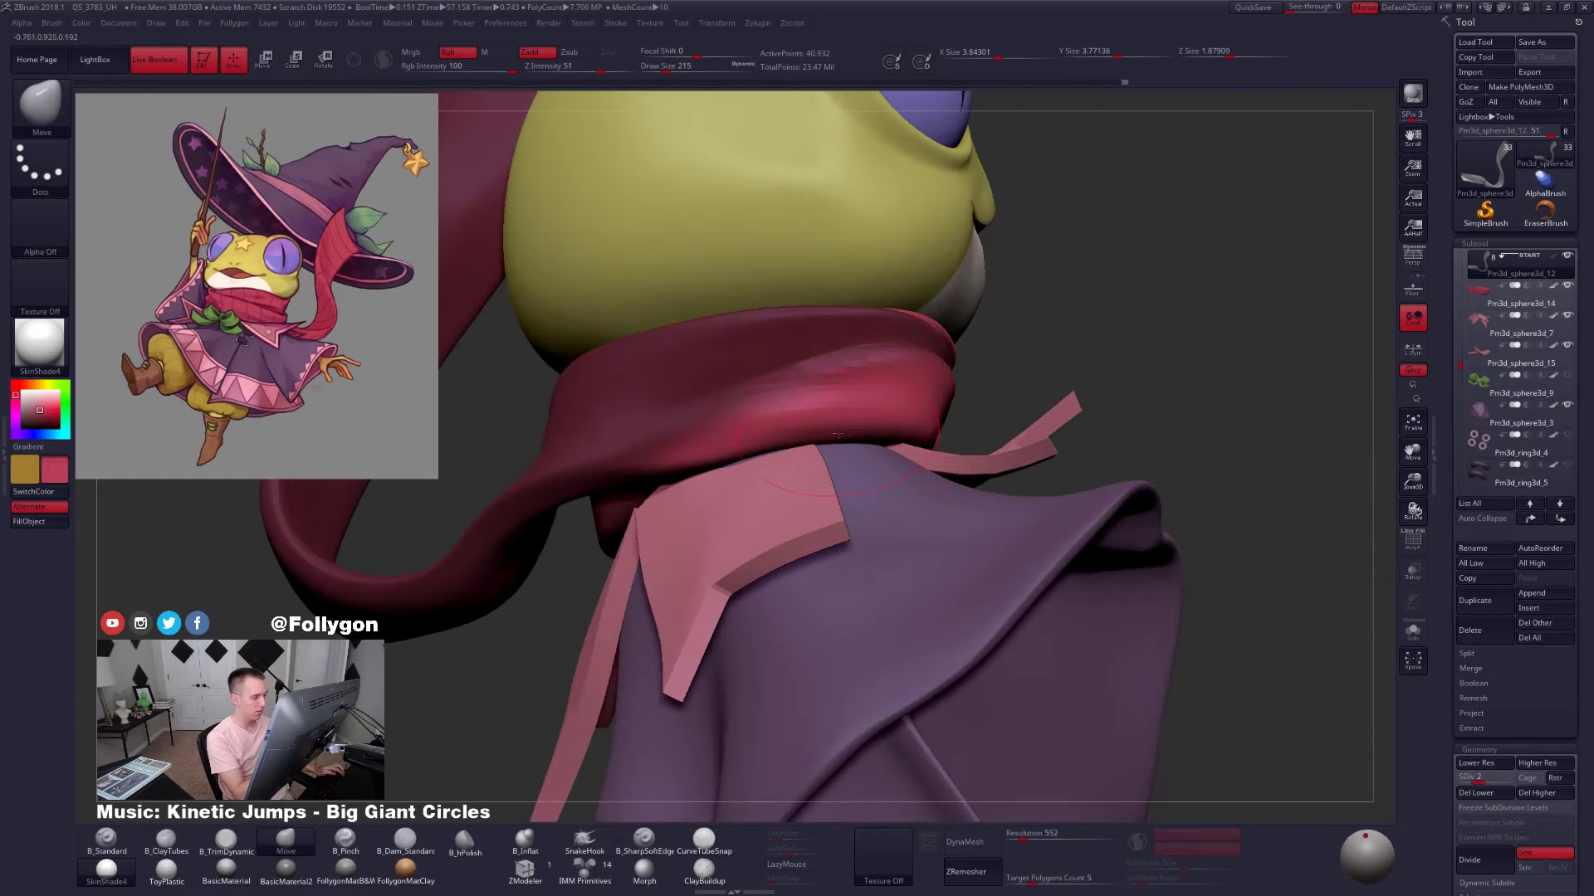
pyautogui.moveTo(838, 434); pyautogui.dragTo(839, 439)
pyautogui.moveTo(1203, 464); pyautogui.dragTo(1003, 451)
pyautogui.press('space')
pyautogui.click(985, 454)
pyautogui.moveTo(1009, 444); pyautogui.dragTo(996, 443, button='right')
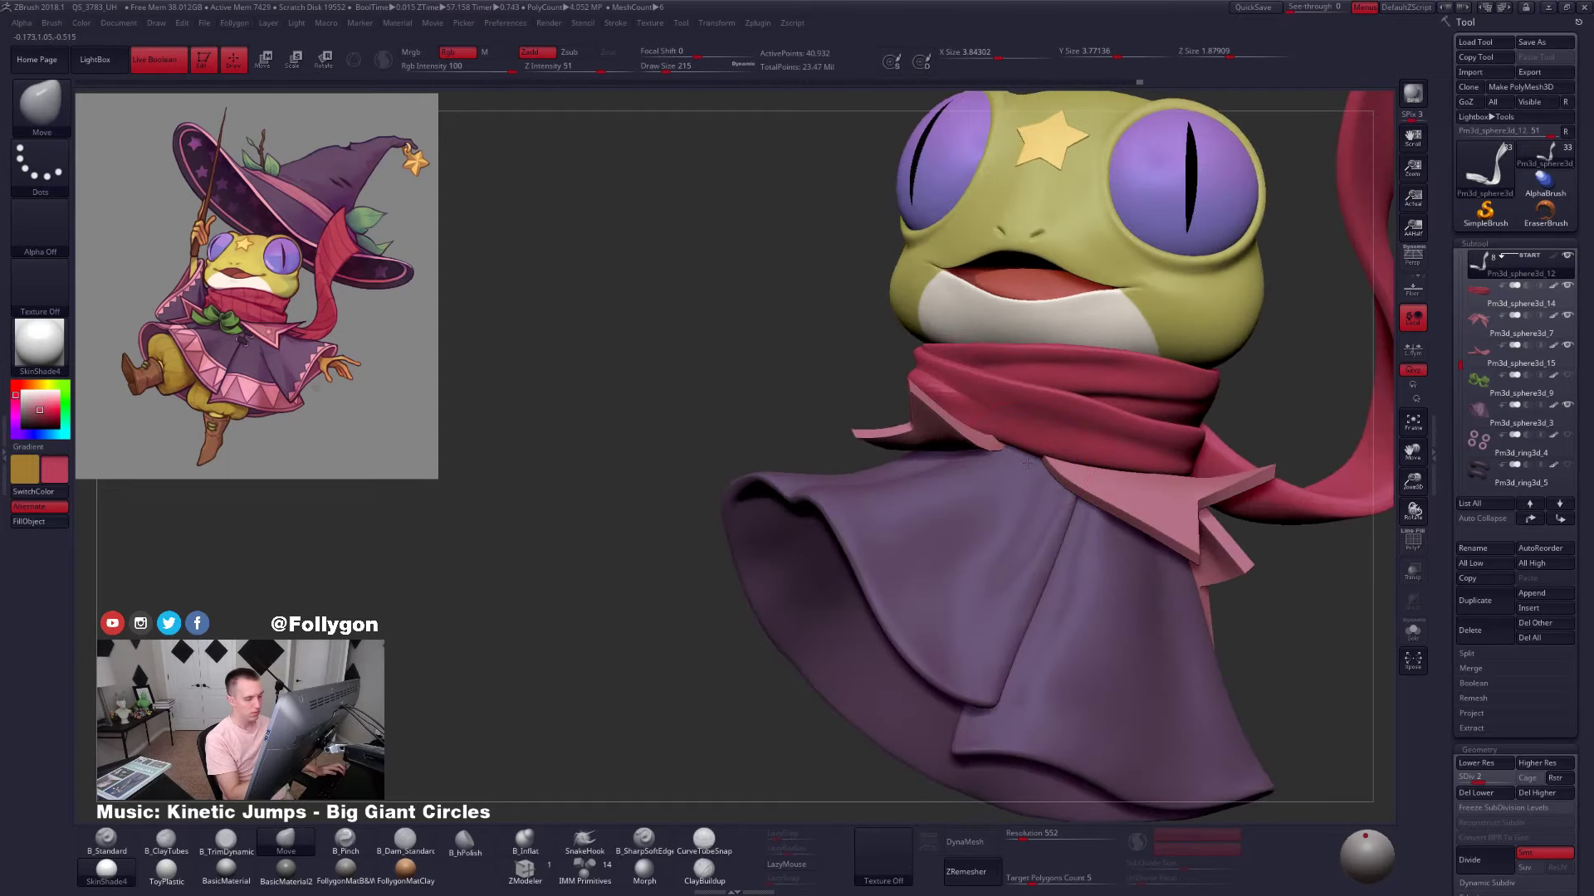
# Mask the scarf's tail up to the neck loop with a topological mask and soften the mask's edge
pyautogui.keyDown('alt'); pyautogui.moveTo(1081, 479); pyautogui.dragTo(1034, 467, button='right'); pyautogui.keyUp('alt')
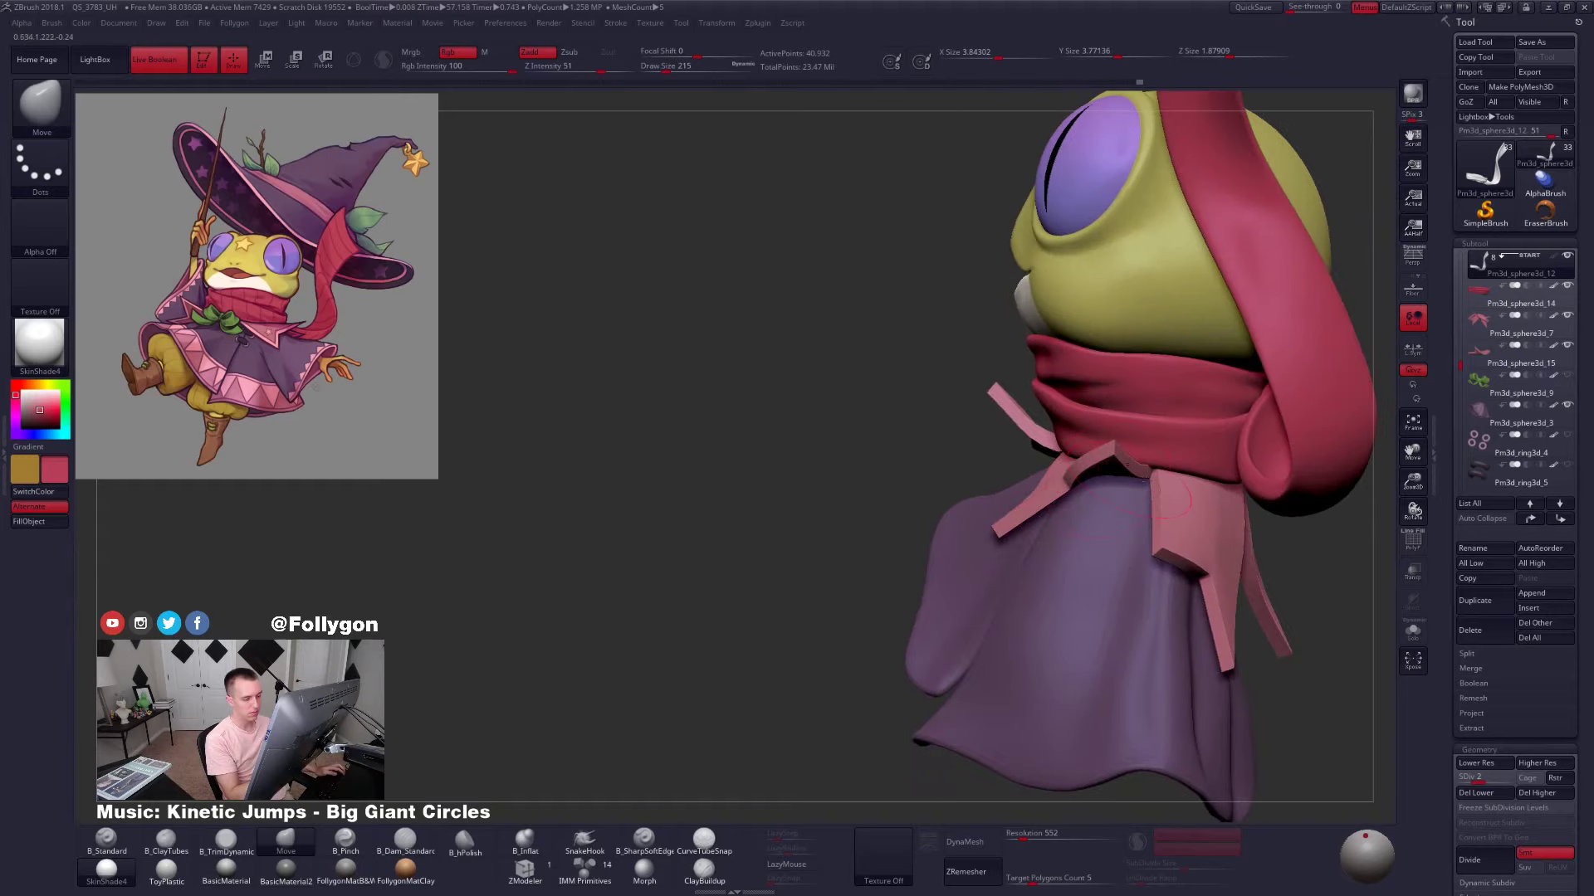
pyautogui.moveTo(1181, 489); pyautogui.dragTo(1092, 504, button='right')
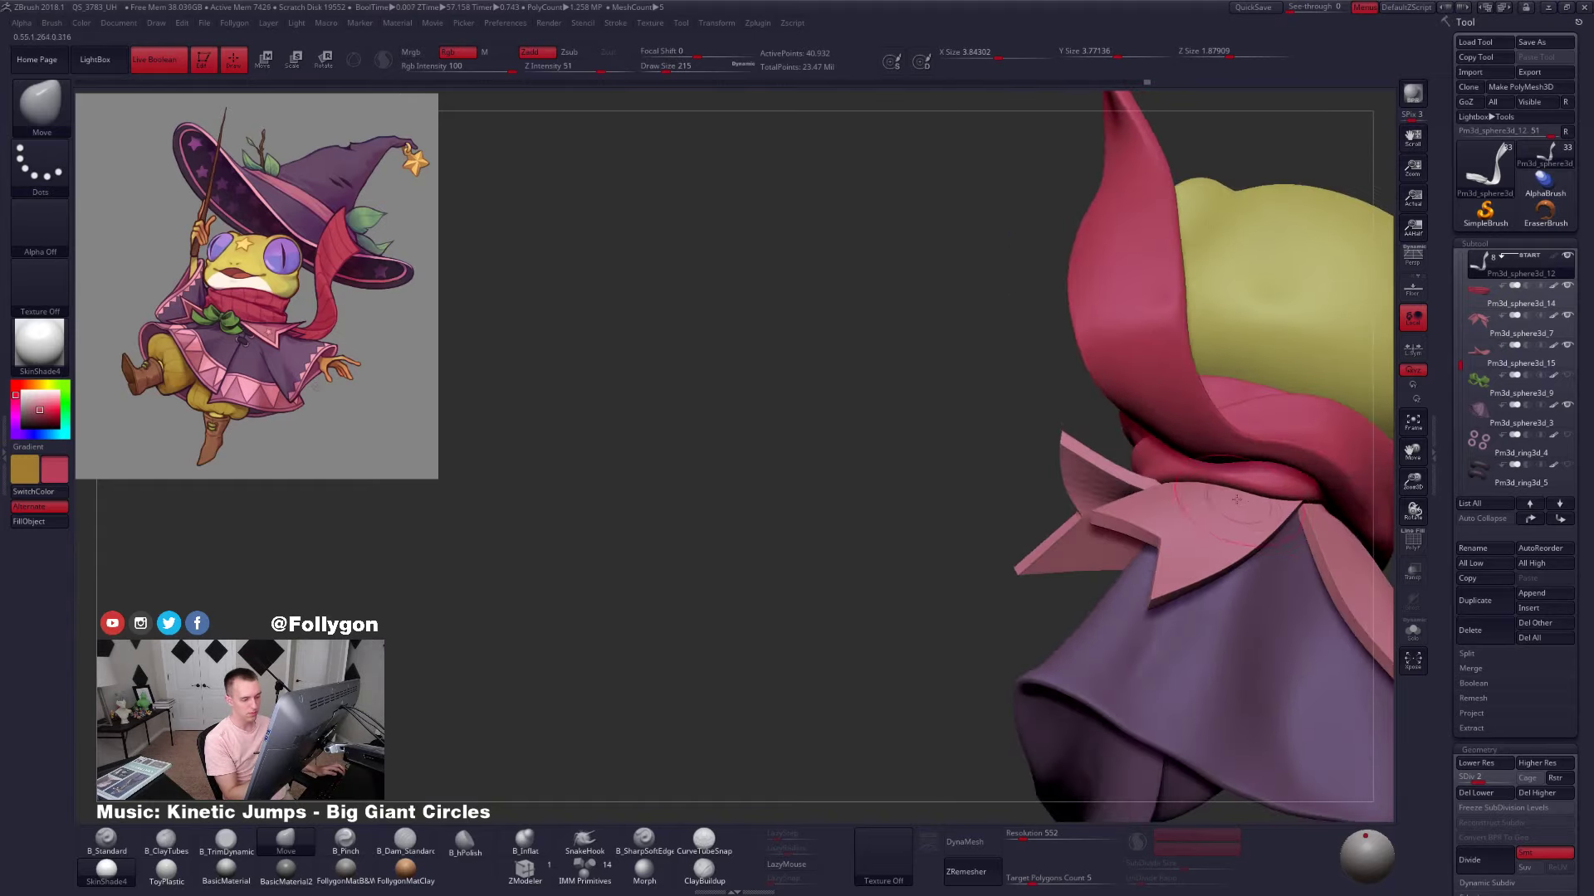
pyautogui.moveTo(1234, 504); pyautogui.dragTo(1263, 488, button='right')
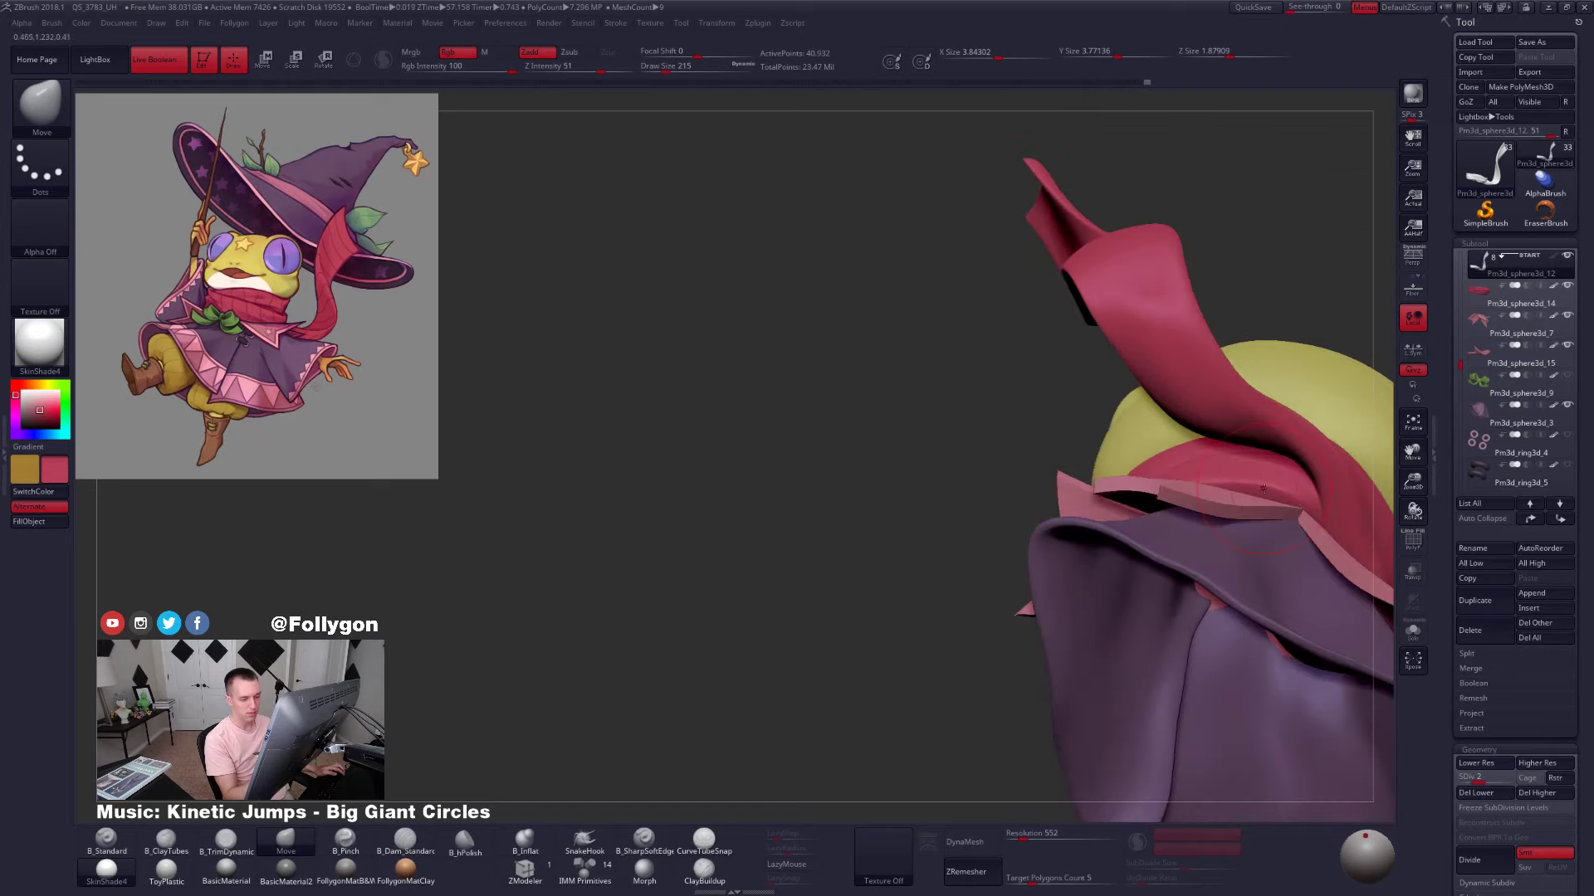
pyautogui.hotkey('alt', 's')
pyautogui.press('w')
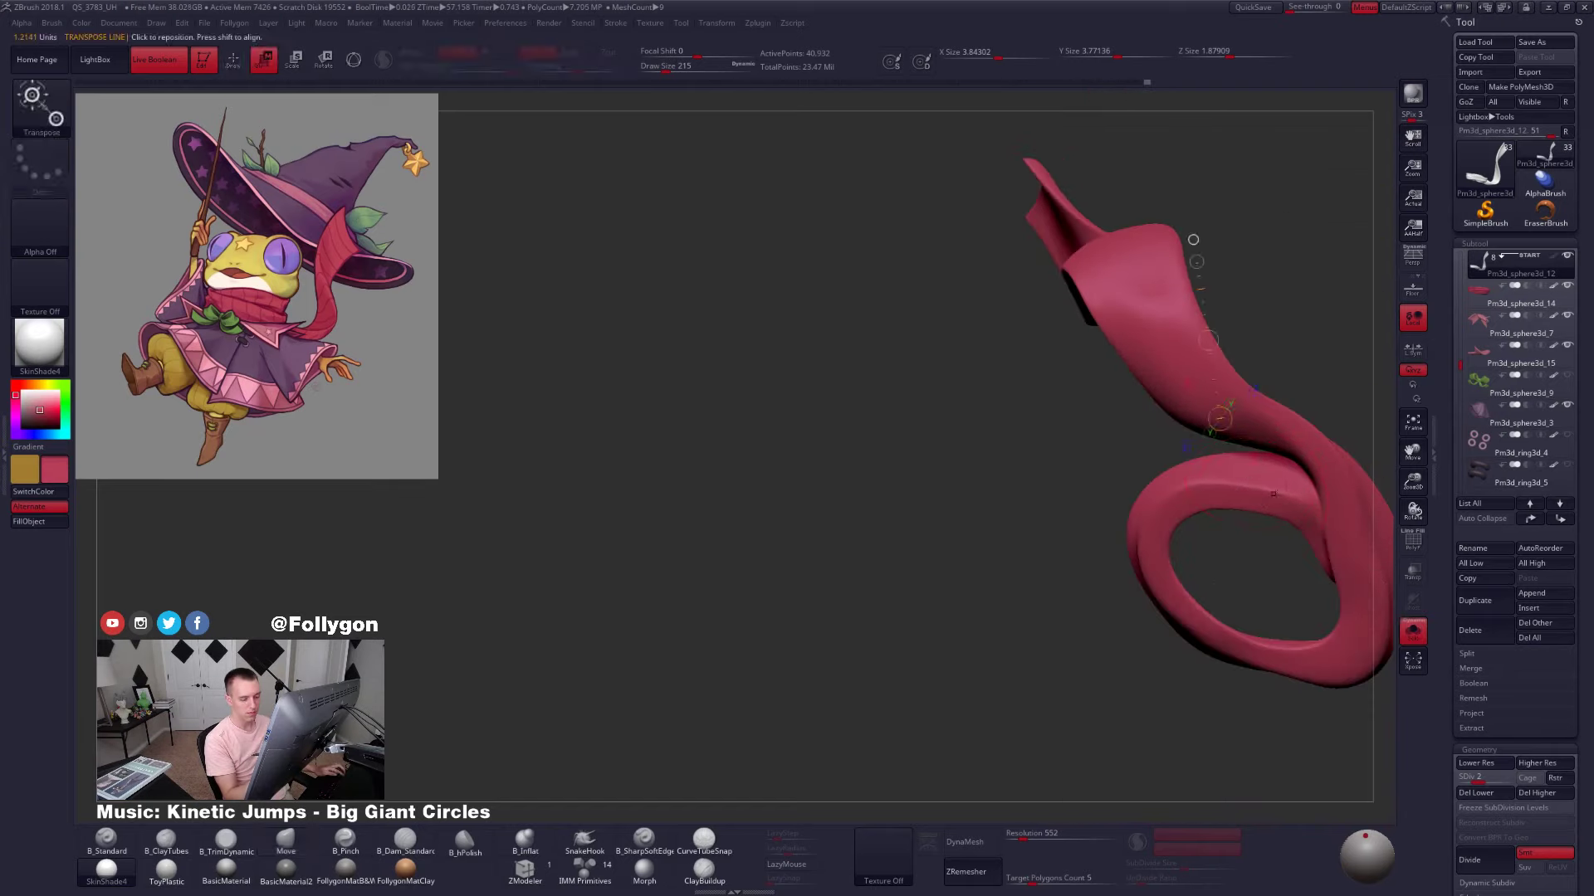
pyautogui.keyDown('ctrl'); pyautogui.moveTo(1309, 505); pyautogui.dragTo(1247, 494); pyautogui.keyUp('ctrl')
pyautogui.press('q')
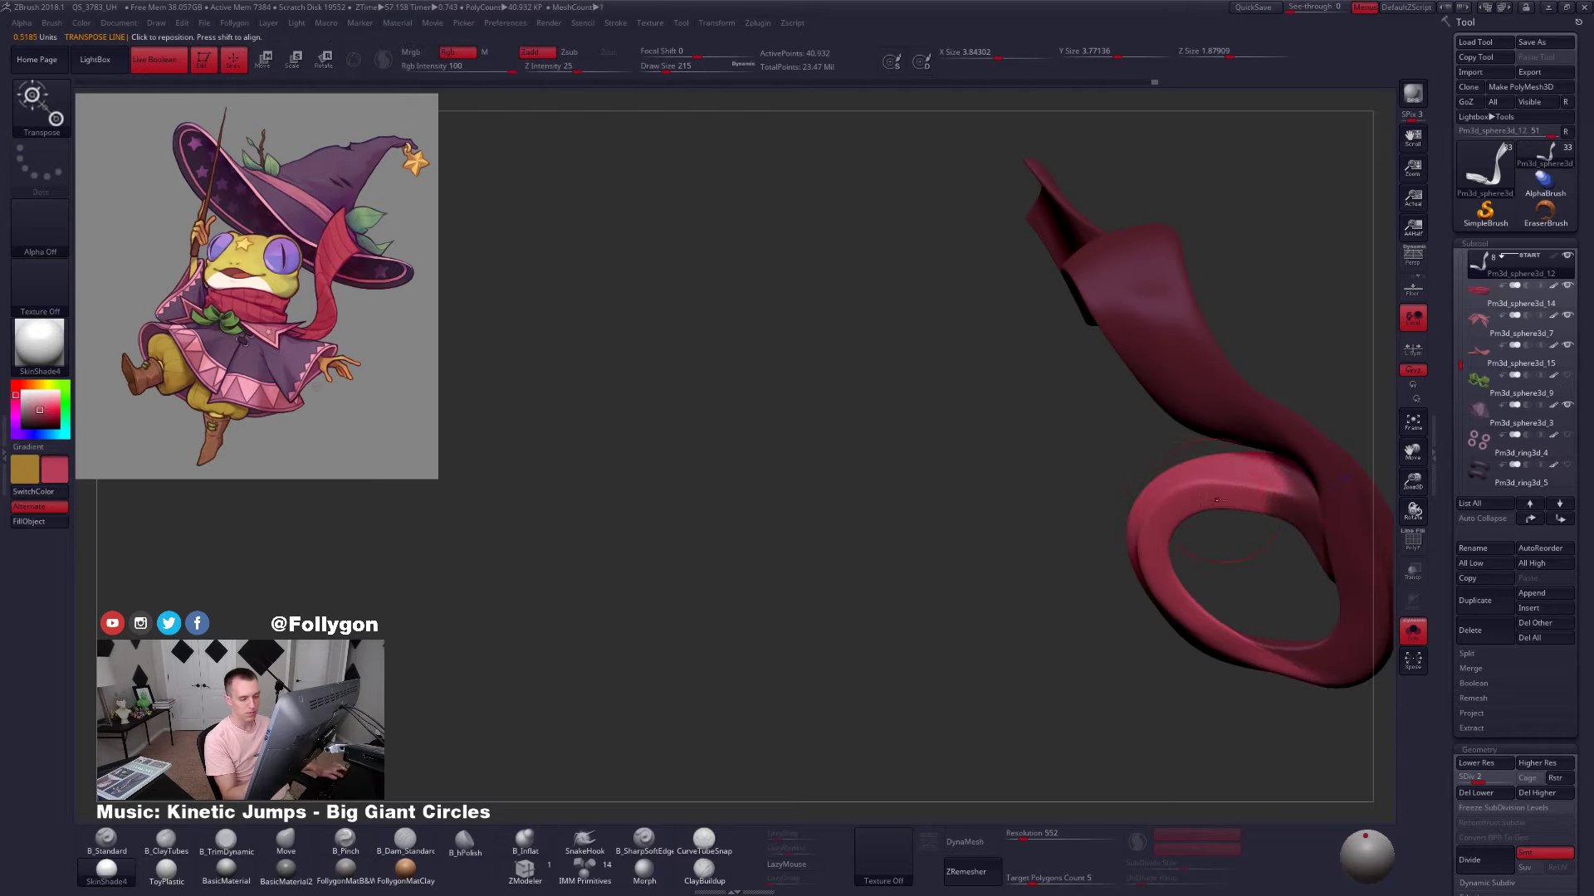
pyautogui.keyDown('ctrl'); pyautogui.click(1238, 501); pyautogui.keyUp('ctrl')
pyautogui.keyDown('ctrl'); pyautogui.click(1241, 500); pyautogui.keyUp('ctrl')
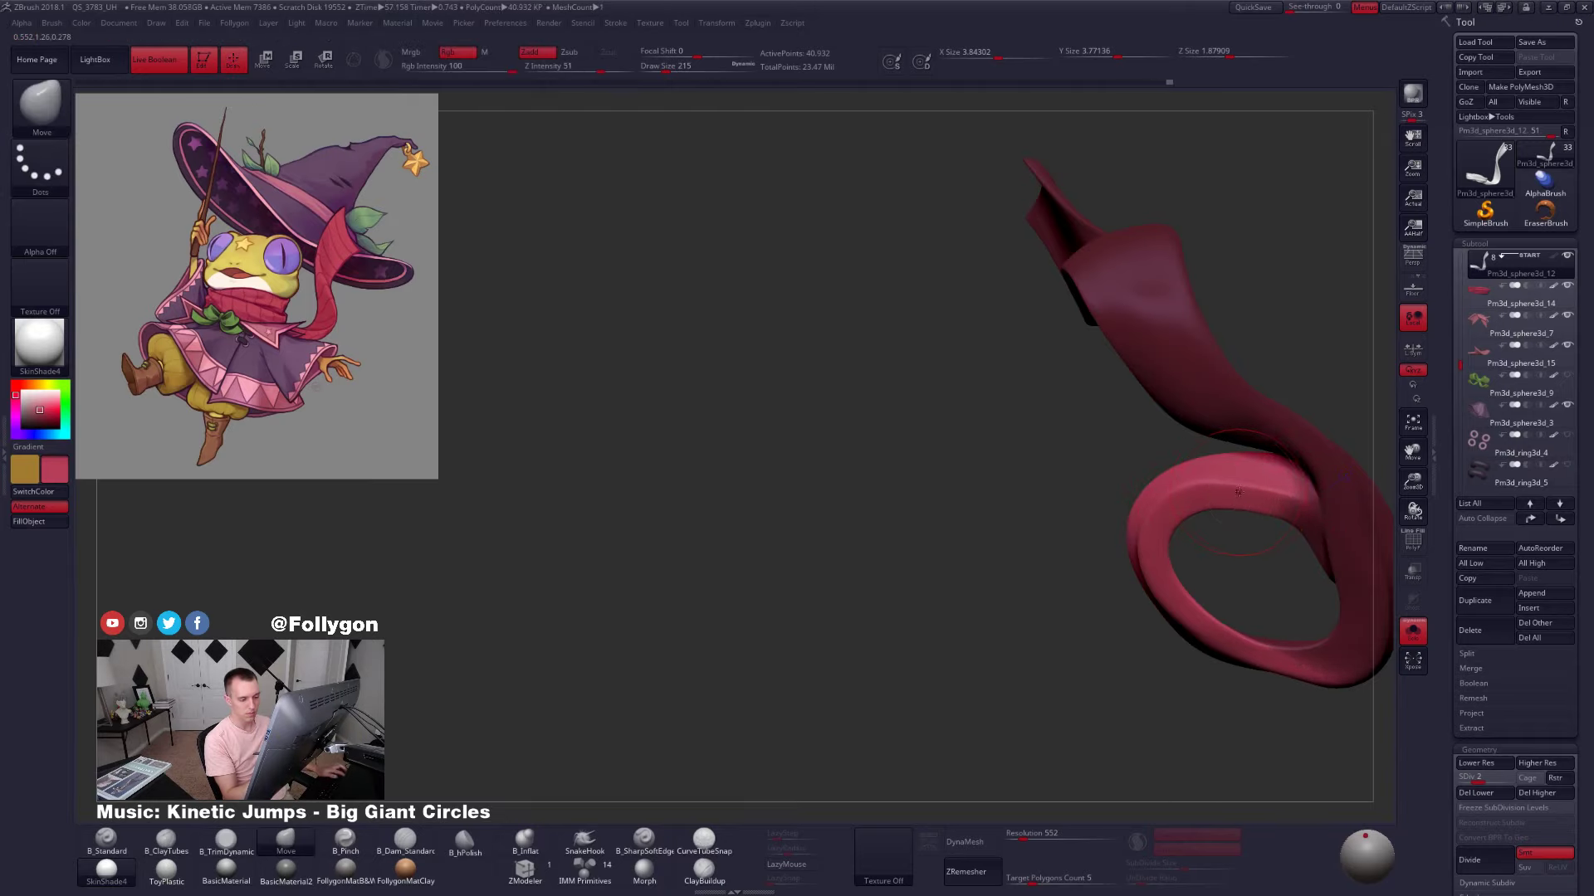
# Move the unmasked neck loop beneath the scarf's tail so it fits against the collar
pyautogui.hotkey('alt', 's')
pyautogui.moveTo(1239, 492); pyautogui.dragTo(1311, 495, button='right')
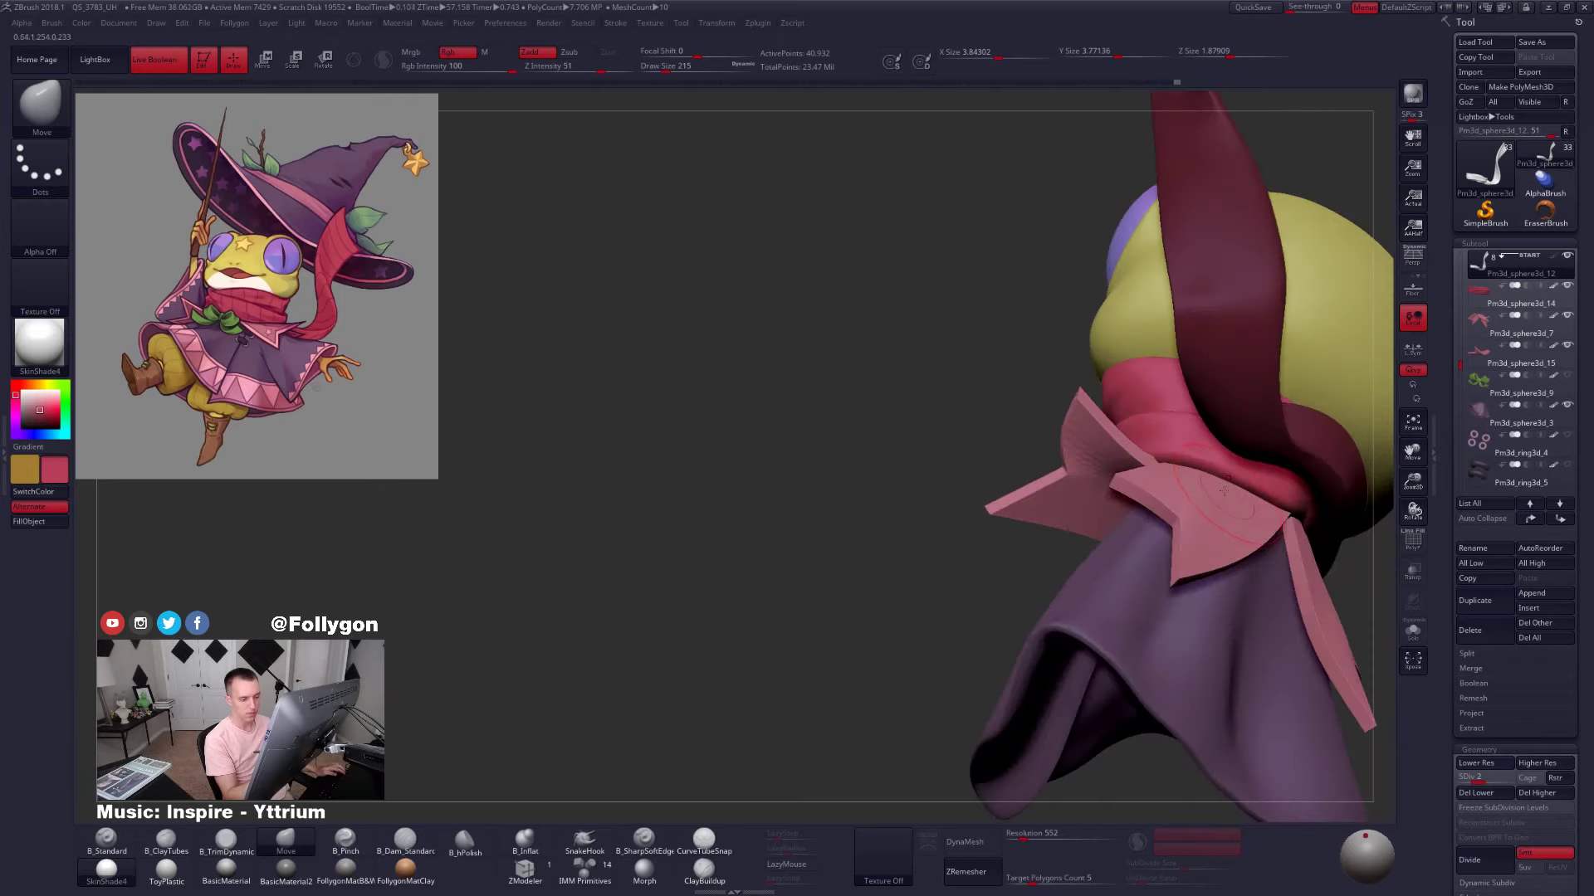
pyautogui.moveTo(1183, 469); pyautogui.dragTo(1185, 461)
pyautogui.hotkey('alt', 's')
pyautogui.moveTo(1185, 461)
pyautogui.mouseDown(button='right')
pyautogui.moveTo(1195, 415)
pyautogui.moveTo(1181, 461)
pyautogui.moveTo(1203, 466)
pyautogui.moveTo(1193, 476)
pyautogui.moveTo(1124, 491)
pyautogui.moveTo(1098, 478)
pyautogui.moveTo(1149, 512)
pyautogui.moveTo(1110, 496)
pyautogui.mouseUp(button='right')
# Return the scarf to subdivision level 4 and trim the adjusted neck loop with a smaller TrimDynamic brush
pyautogui.press('3')
pyautogui.press('d')
pyautogui.press('d')
pyautogui.hotkey('alt', 's')
pyautogui.press('space')
pyautogui.moveTo(1104, 462); pyautogui.dragTo(1096, 462)
pyautogui.hotkey('alt', 's')
pyautogui.moveTo(1071, 498)
pyautogui.mouseDown(button='right')
pyautogui.moveTo(963, 457)
pyautogui.moveTo(973, 500)
pyautogui.mouseUp(button='right')
# Pinch the crease along the neck wrap's lower front with the Pinch brush, starting at draw size 40, and check it against the character
pyautogui.press('b')
pyautogui.press('p')
pyautogui.press('i')
pyautogui.press('space')
pyautogui.moveTo(1030, 418); pyautogui.dragTo(1021, 418)
pyautogui.moveTo(1009, 506)
pyautogui.mouseDown(button='right')
pyautogui.moveTo(993, 445)
pyautogui.moveTo(935, 449)
pyautogui.mouseUp(button='right')
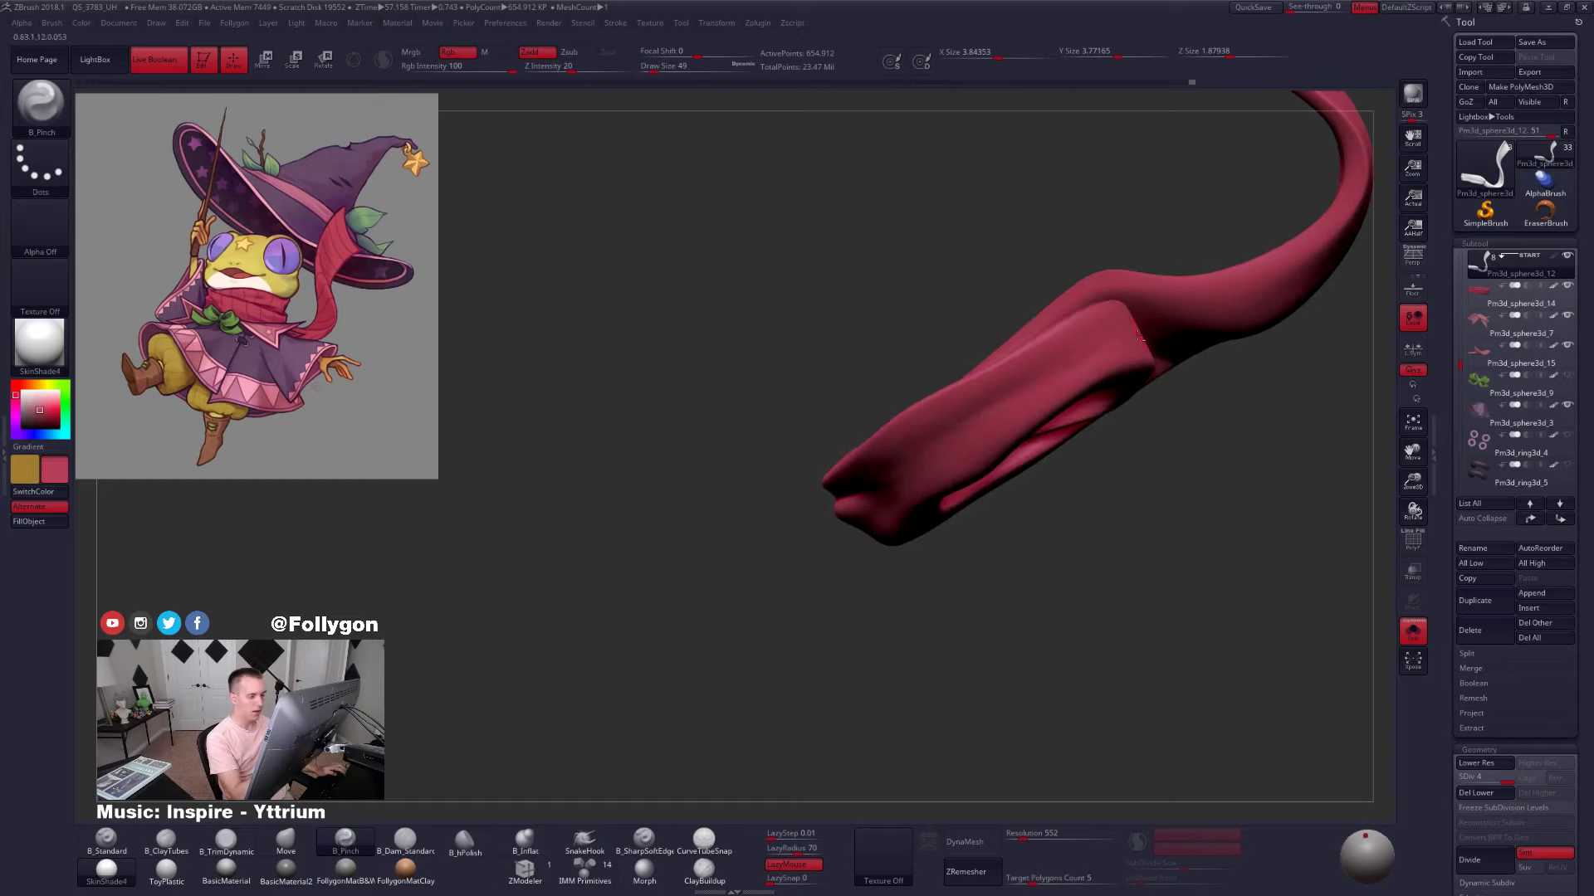
pyautogui.moveTo(879, 503); pyautogui.dragTo(909, 456, button='right')
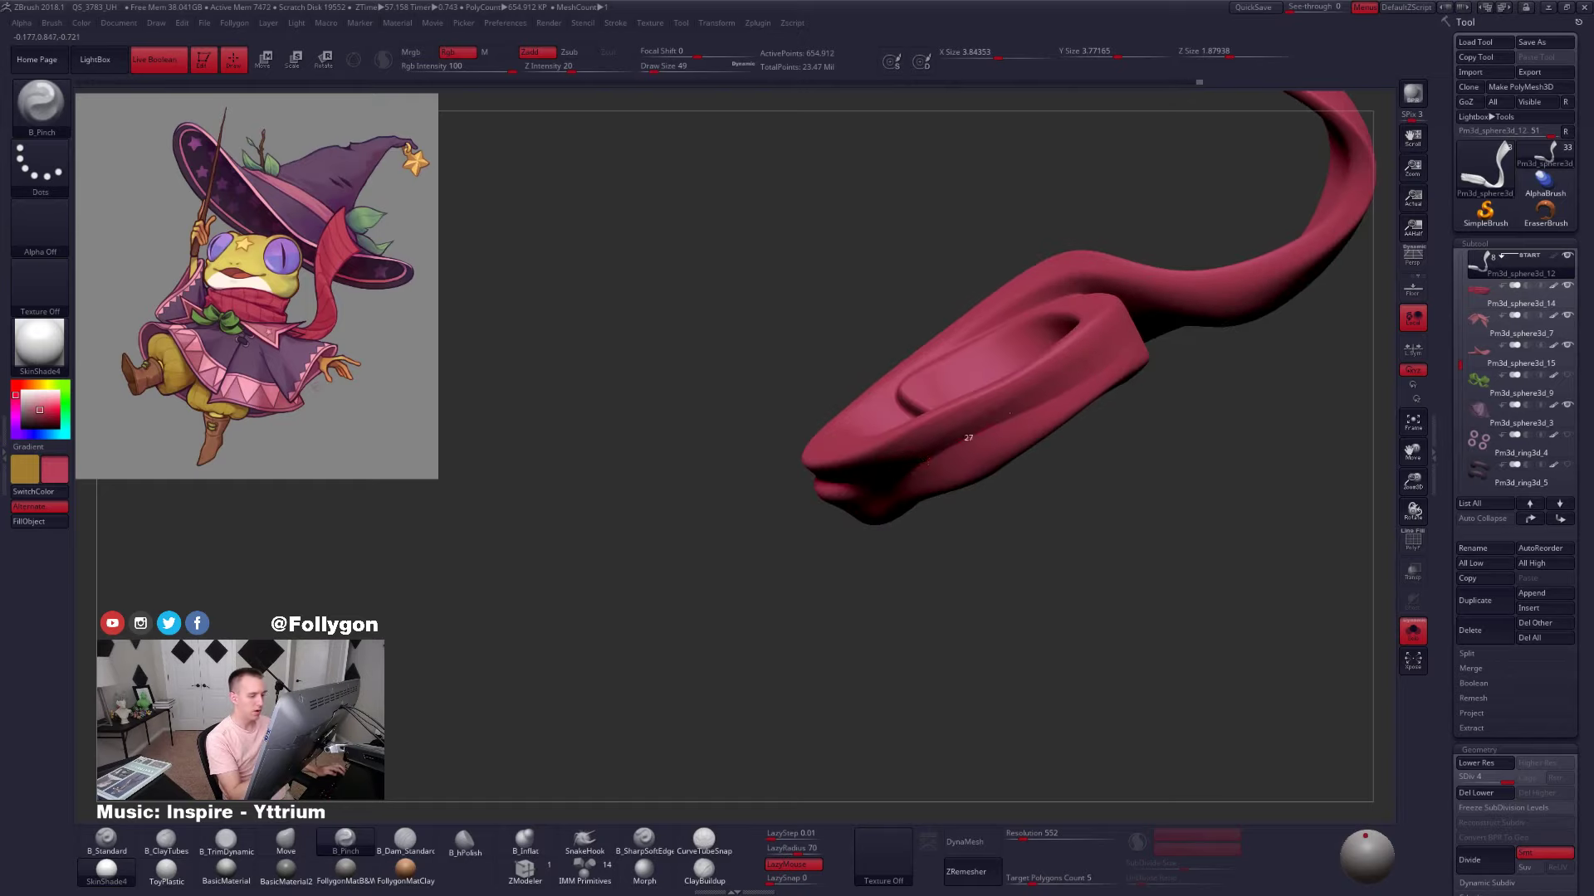
pyautogui.moveTo(1105, 369); pyautogui.dragTo(899, 493)
pyautogui.moveTo(895, 508); pyautogui.dragTo(910, 450, button='right')
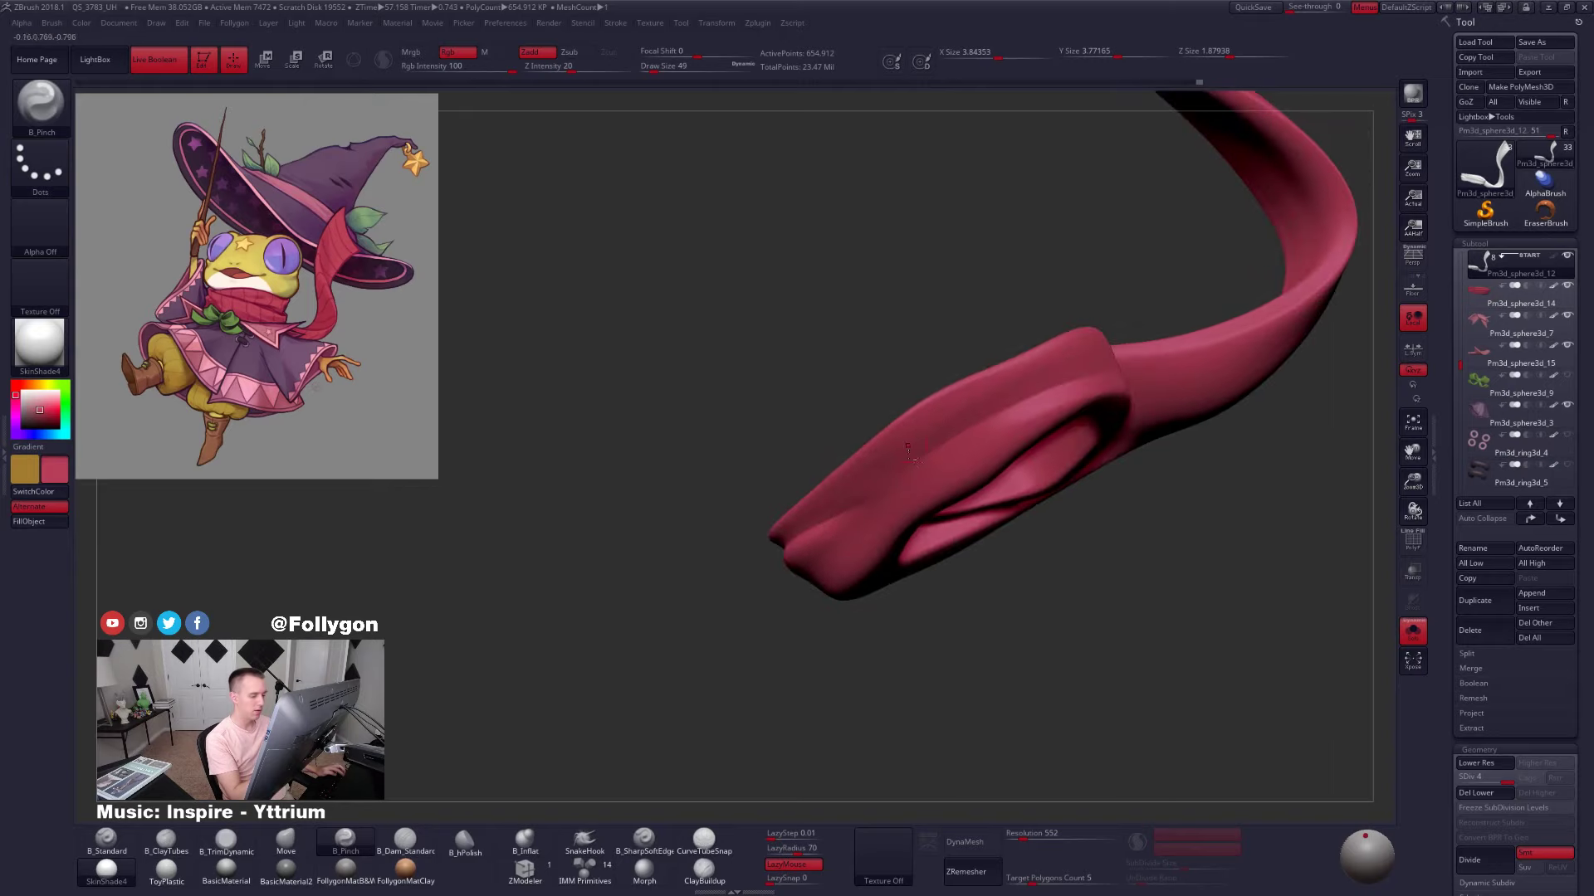
pyautogui.moveTo(1041, 407)
pyautogui.mouseDown(button='right')
pyautogui.moveTo(1031, 481)
pyautogui.moveTo(1039, 431)
pyautogui.mouseUp(button='right')
pyautogui.rightClick(1009, 476)
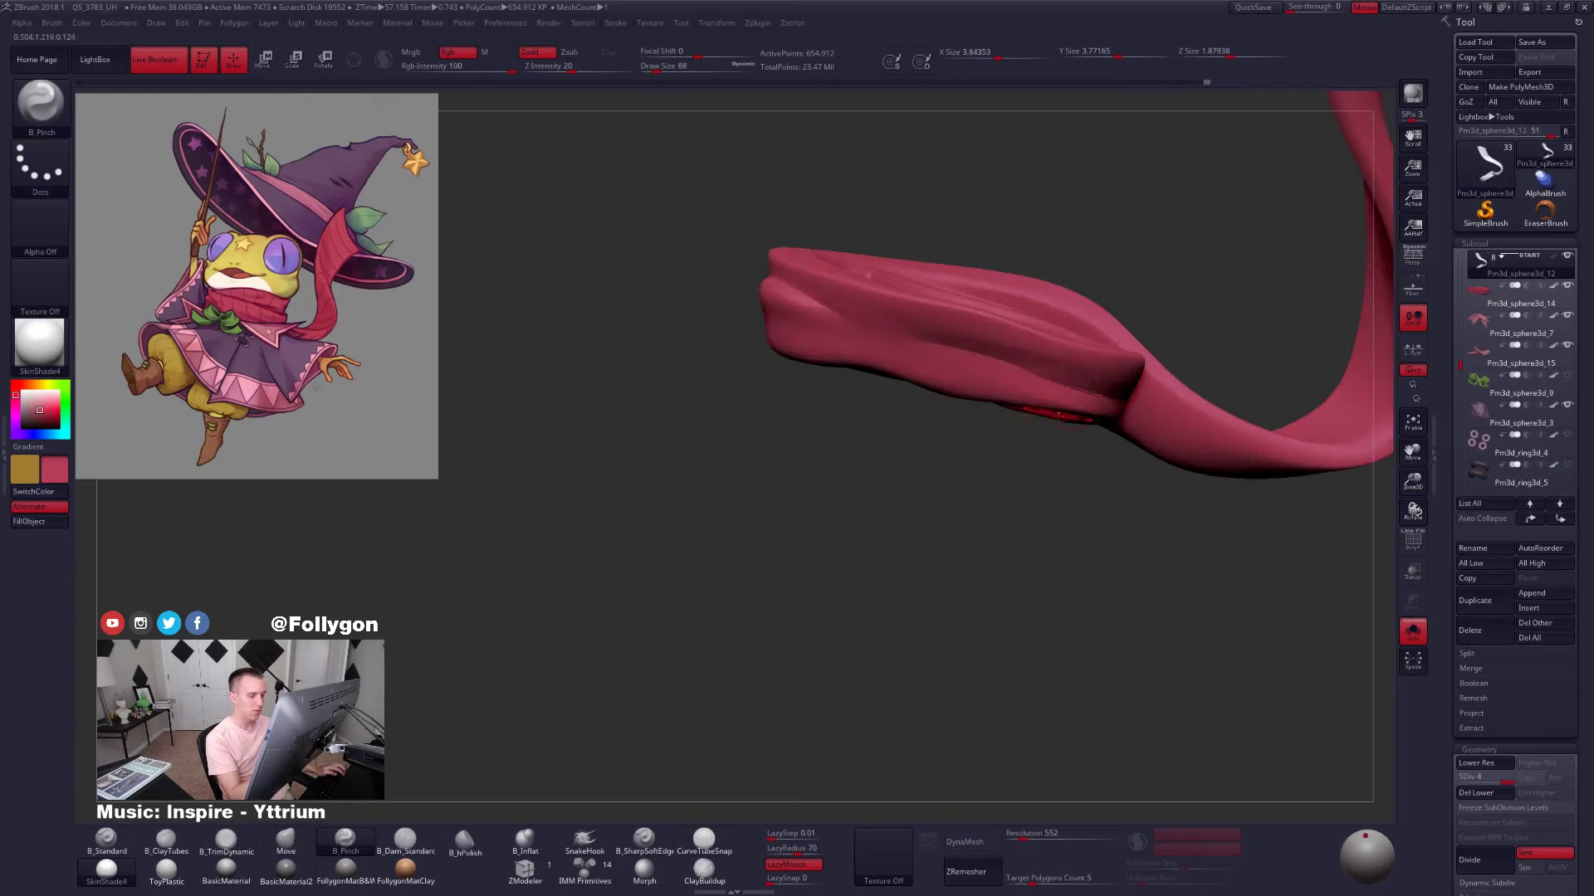
pyautogui.hotkey('alt', 's')
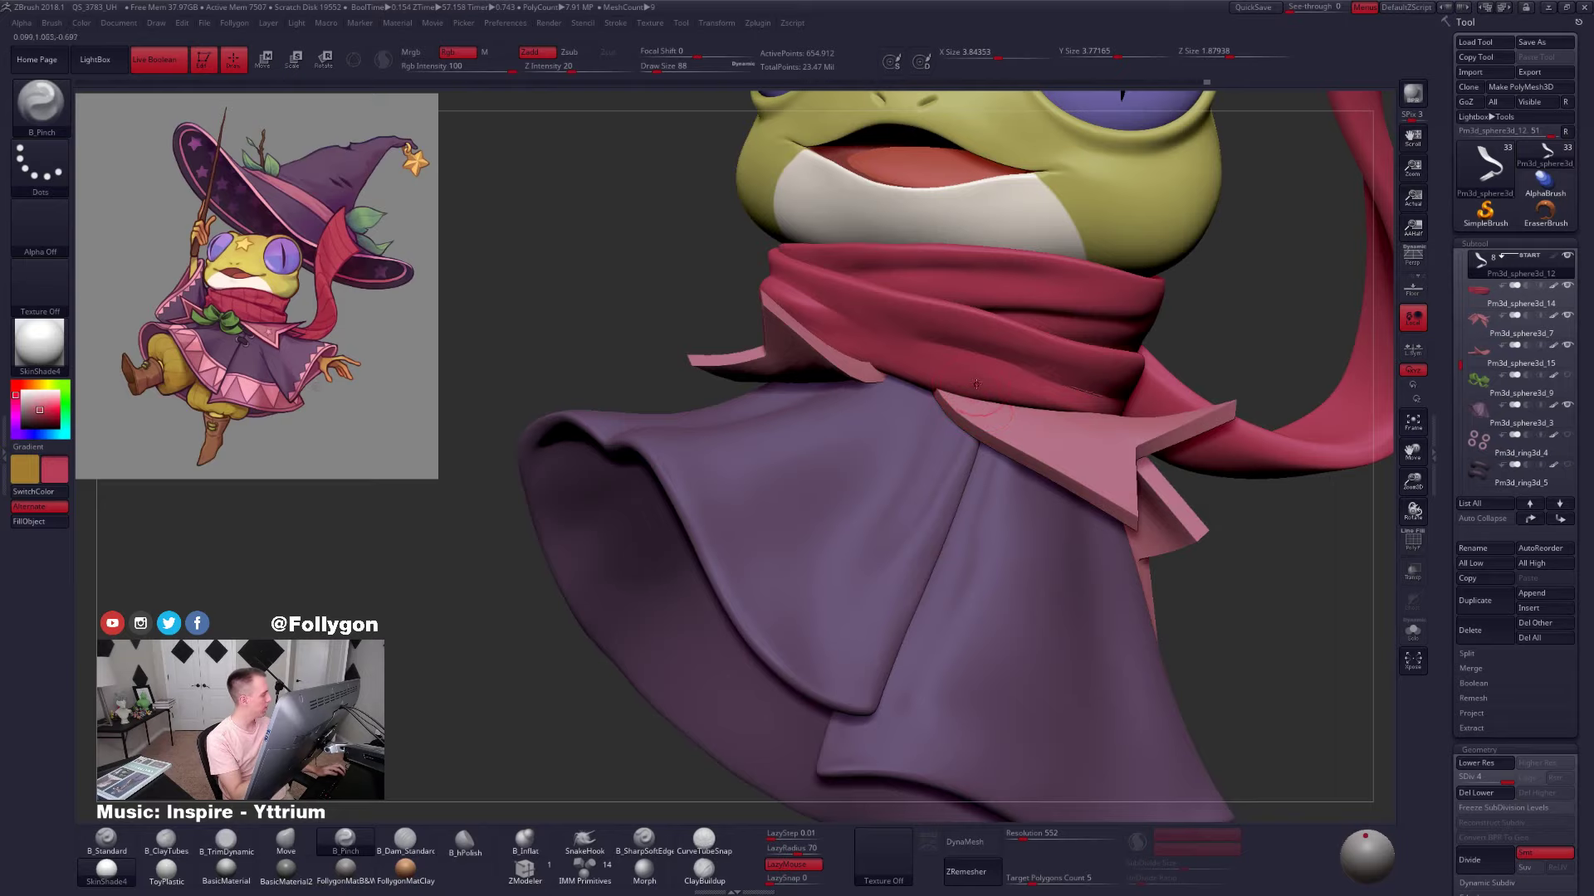
pyautogui.hotkey('alt', 's')
# Drop the scarf to subdivision level 2 and reshape the neck wrap's lower front with the Move brush at draw size 140
pyautogui.moveTo(979, 399); pyautogui.dragTo(927, 405, button='right')
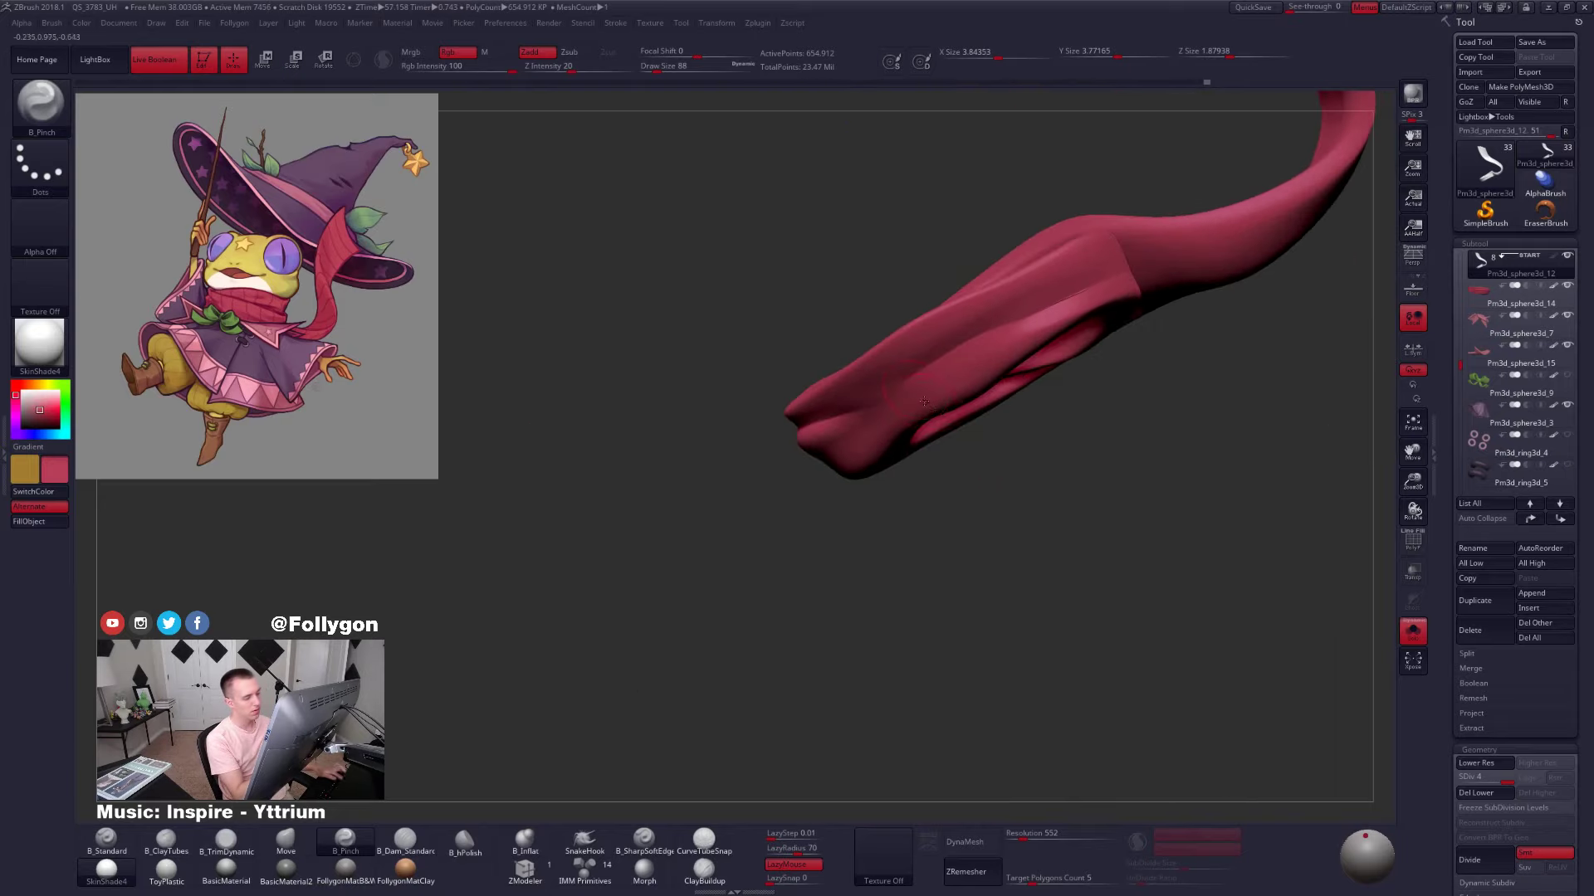
pyautogui.hotkey('shift', 'd')
pyautogui.hotkey('shift', 'd')
pyautogui.moveTo(1098, 280)
pyautogui.mouseDown(button='right')
pyautogui.moveTo(1021, 332)
pyautogui.moveTo(1004, 365)
pyautogui.moveTo(983, 344)
pyautogui.moveTo(1109, 288)
pyautogui.mouseUp(button='right')
pyautogui.press('b')
pyautogui.press('m')
pyautogui.press('v')
pyautogui.press(']')
pyautogui.hotkey('shift', 's')
pyautogui.press('space')
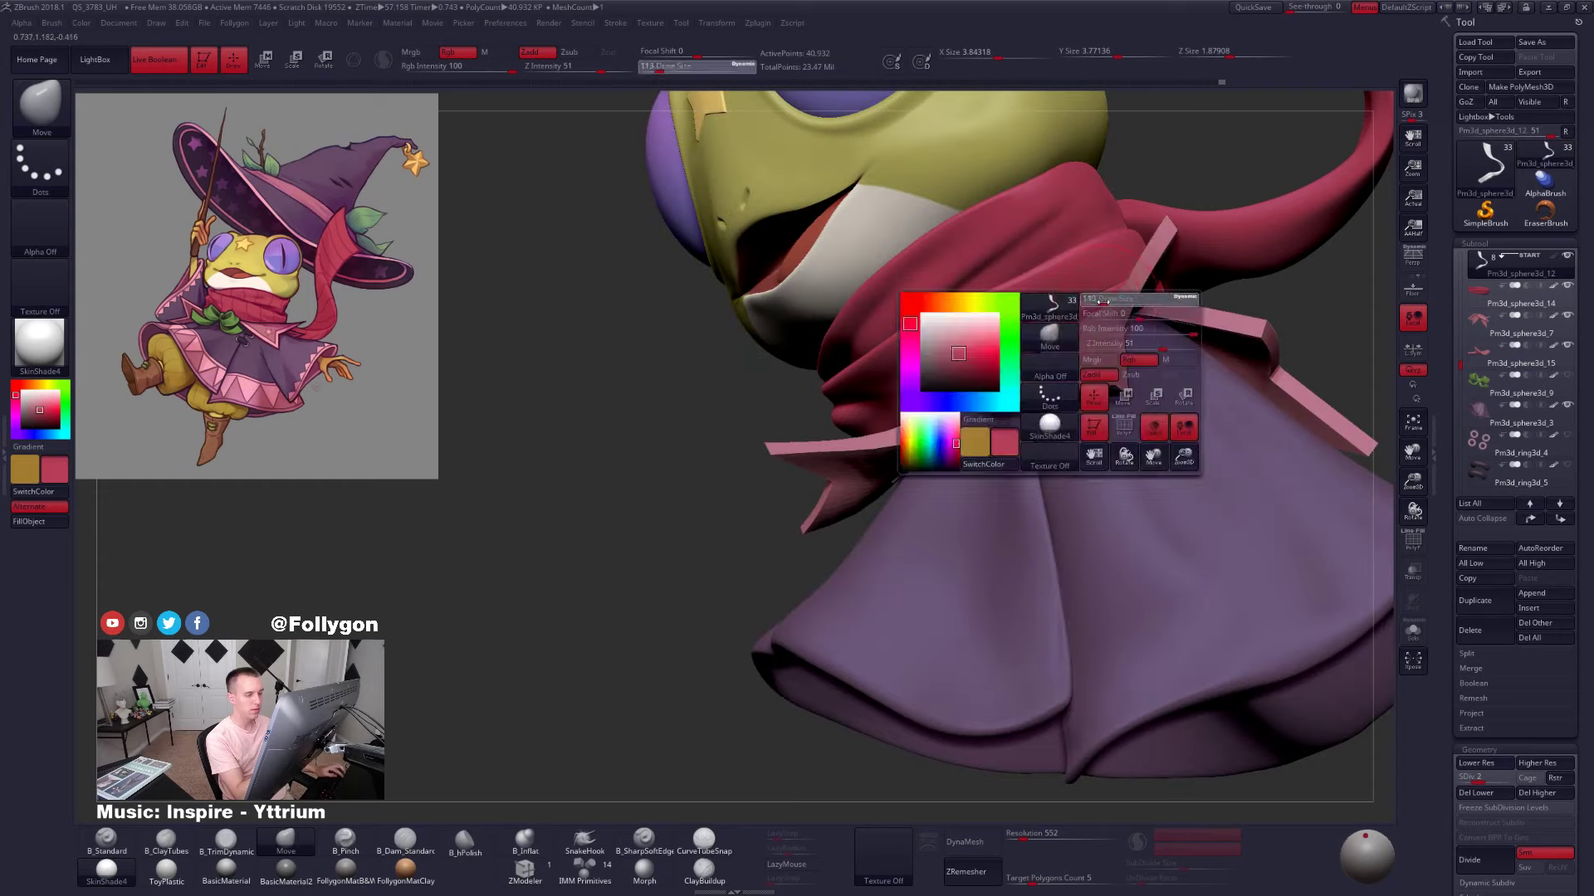
pyautogui.moveTo(1100, 360); pyautogui.dragTo(1104, 360)
pyautogui.moveTo(938, 332)
pyautogui.mouseDown(button='right')
pyautogui.moveTo(1006, 354)
pyautogui.moveTo(1017, 337)
pyautogui.moveTo(980, 351)
pyautogui.mouseUp(button='right')
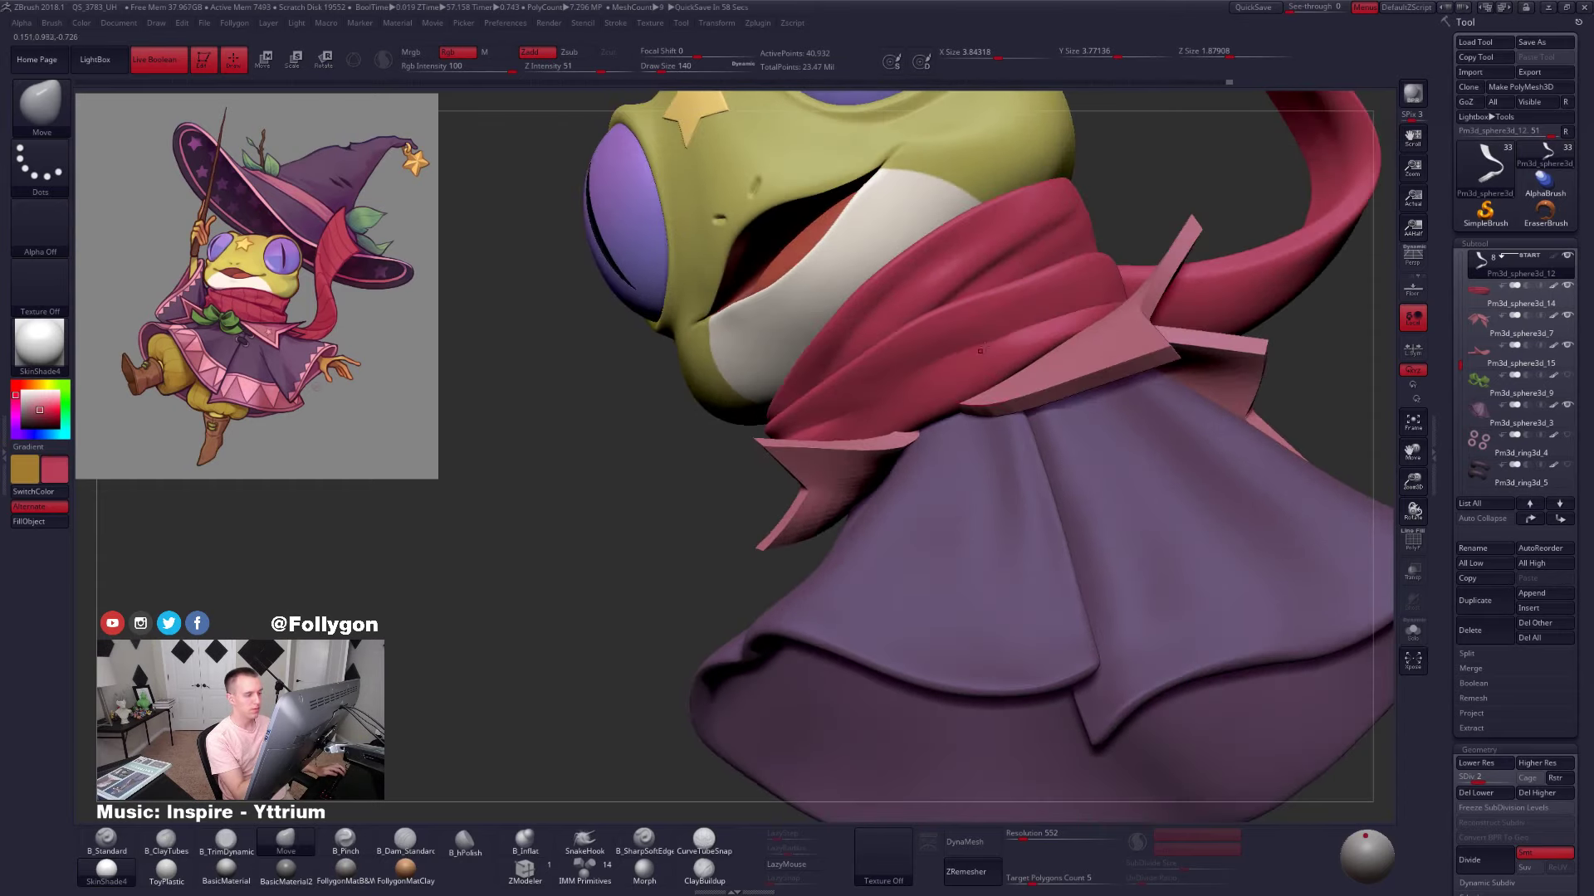
pyautogui.moveTo(1084, 314); pyautogui.dragTo(952, 370, button='right')
# Return the scarf to subdivision level 4, smooth the neck wrap's front and check it against the whole character
pyautogui.press('d')
pyautogui.hotkey('alt', 's')
pyautogui.moveTo(1058, 329)
pyautogui.mouseDown(button='right')
pyautogui.moveTo(1080, 286)
pyautogui.moveTo(1130, 298)
pyautogui.mouseUp(button='right')
pyautogui.press('d')
pyautogui.keyDown('shift'); pyautogui.moveTo(1135, 298); pyautogui.dragTo(1029, 320); pyautogui.keyUp('shift')
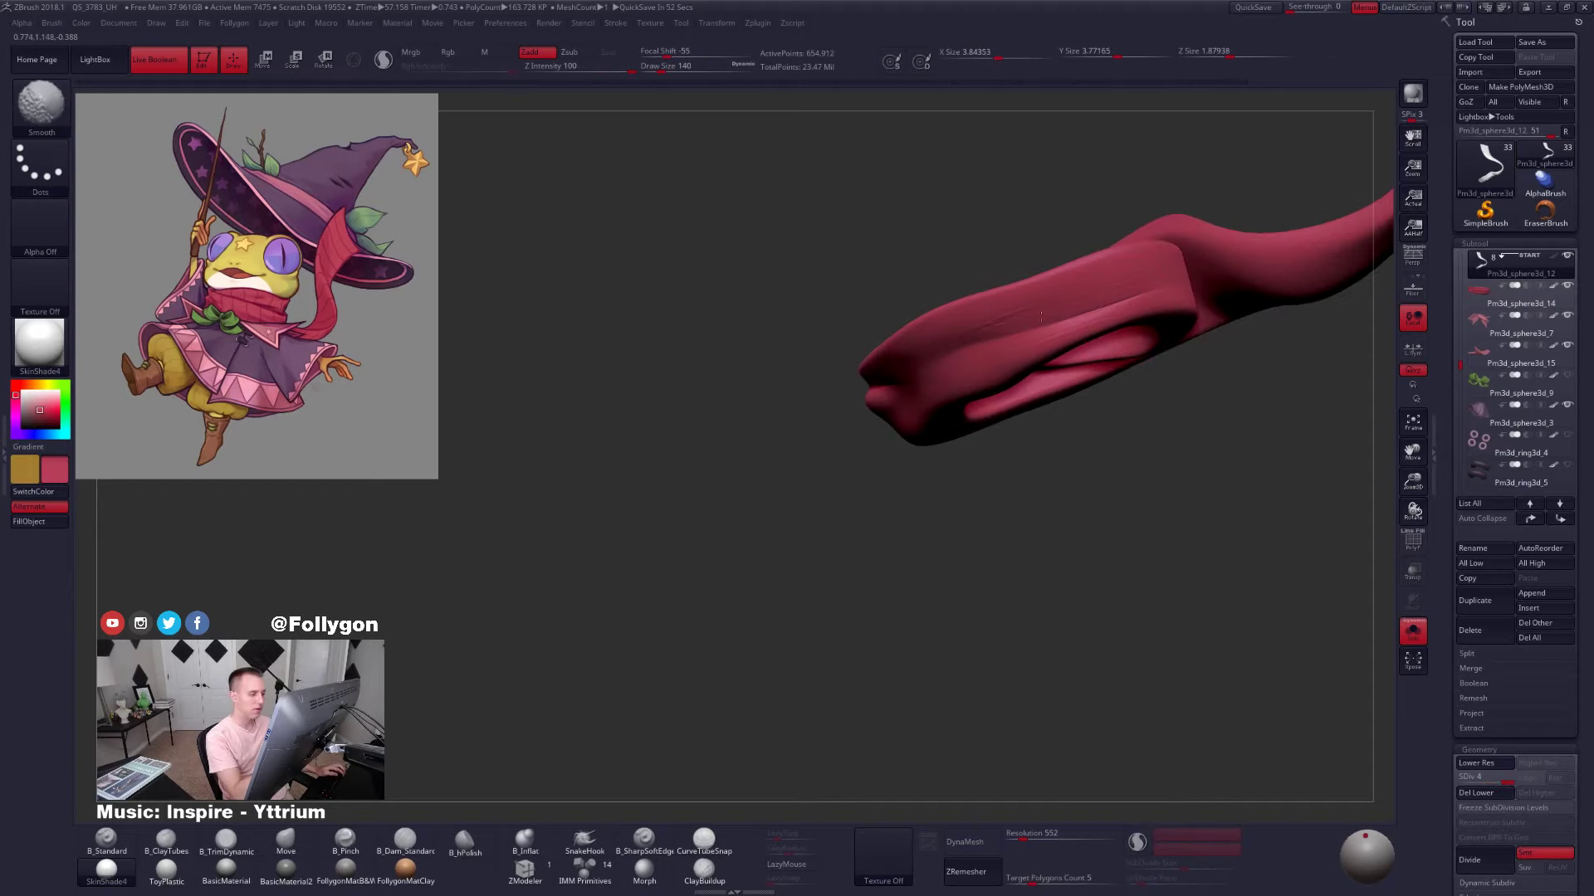
pyautogui.moveTo(1030, 320)
pyautogui.mouseDown(button='right')
pyautogui.moveTo(967, 365)
pyautogui.moveTo(1012, 365)
pyautogui.mouseUp(button='right')
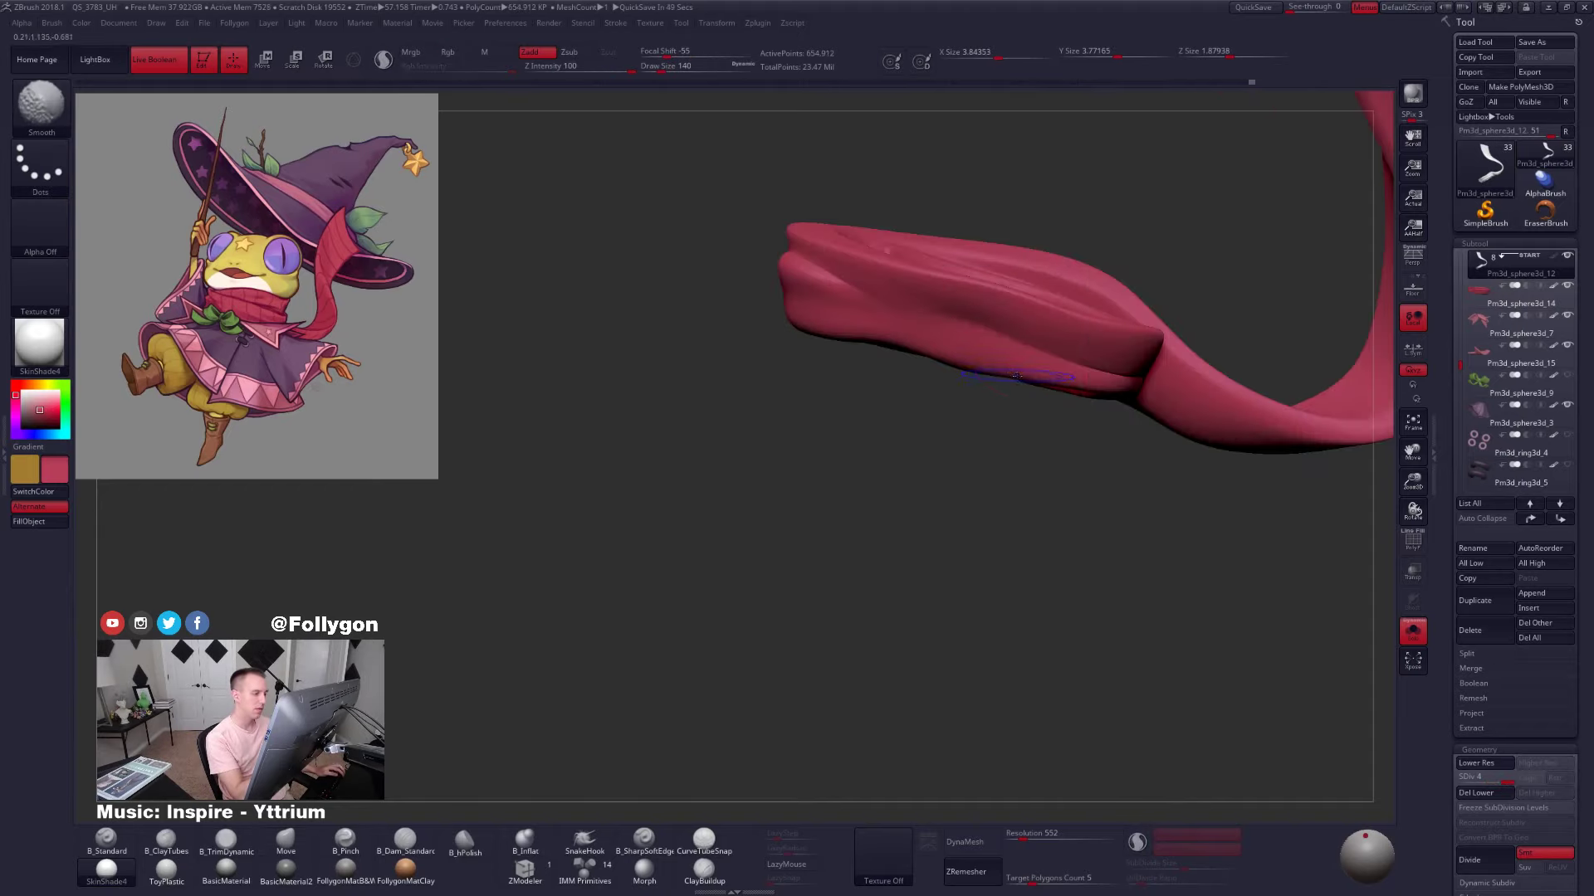
pyautogui.moveTo(1064, 418)
pyautogui.mouseDown(button='right')
pyautogui.moveTo(1081, 451)
pyautogui.moveTo(1119, 467)
pyautogui.moveTo(1060, 467)
pyautogui.moveTo(1167, 449)
pyautogui.moveTo(1130, 449)
pyautogui.mouseUp(button='right')
pyautogui.hotkey('alt', 's')
pyautogui.moveTo(1042, 399)
pyautogui.mouseDown(button='right')
pyautogui.moveTo(1100, 337)
pyautogui.moveTo(1077, 339)
pyautogui.mouseUp(button='right')
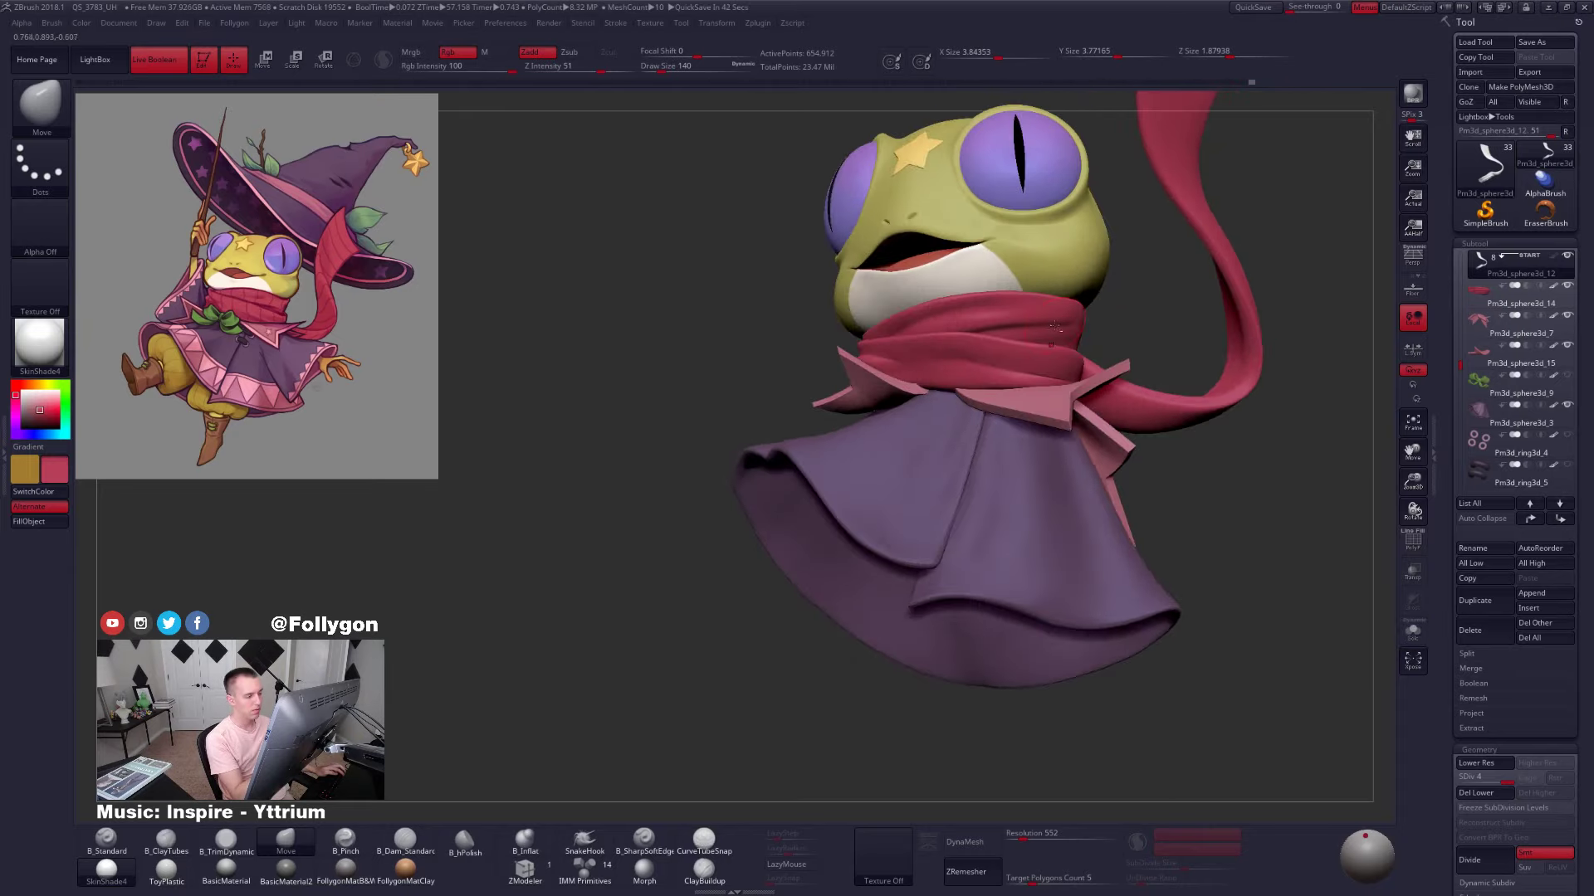
# Switch to the upper neck wrap piece and pinch its front fold with the Pinch brush at draw size 38
pyautogui.keyDown('alt'); pyautogui.click(1037, 330); pyautogui.keyUp('alt')
pyautogui.press('space')
pyautogui.moveTo(1034, 323); pyautogui.dragTo(1028, 324)
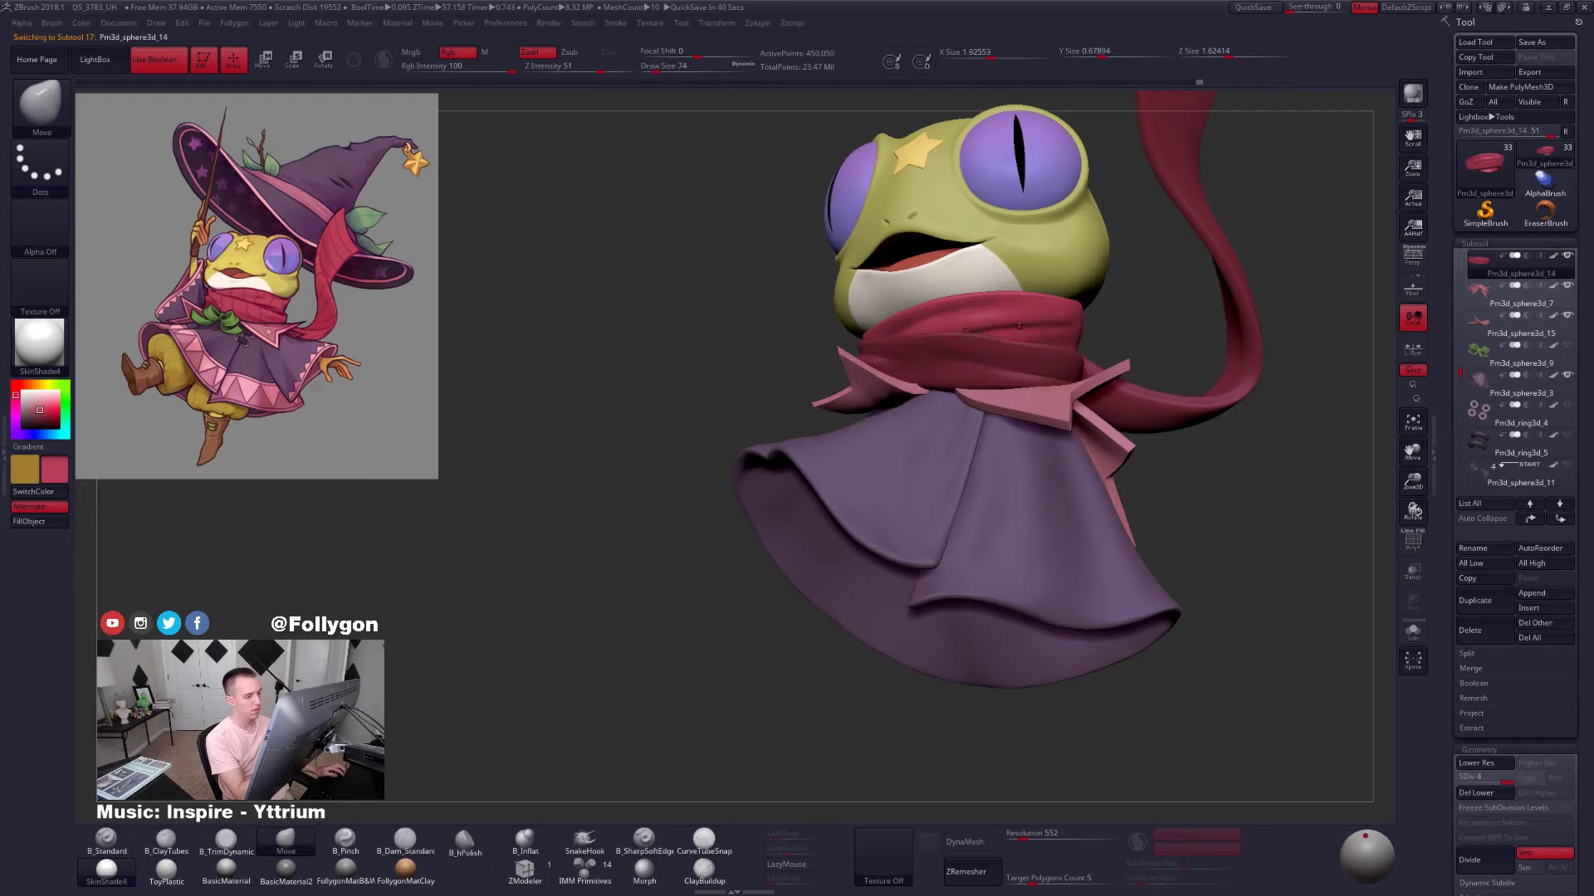
pyautogui.hotkey('alt', 's')
pyautogui.keyDown('ctrl'); pyautogui.moveTo(1029, 323); pyautogui.dragTo(1039, 336, button='right'); pyautogui.keyUp('ctrl')
pyautogui.press('b')
pyautogui.press('p')
pyautogui.press('i')
pyautogui.press('space')
pyautogui.moveTo(1041, 335); pyautogui.dragTo(1035, 335)
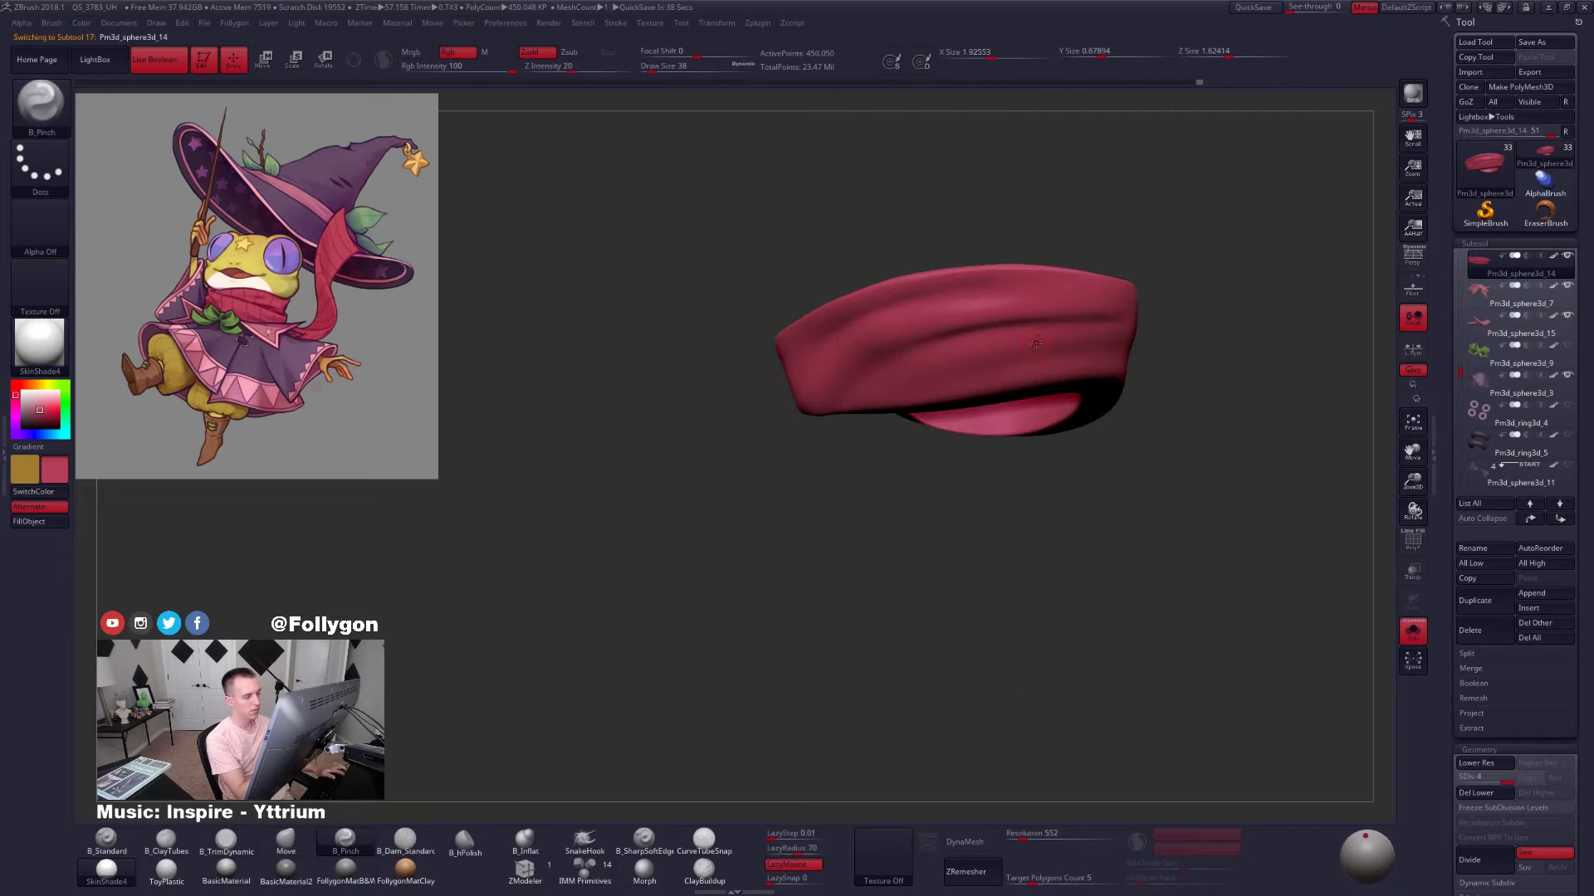
pyautogui.moveTo(1032, 346); pyautogui.dragTo(1048, 348, button='right')
# Mask an area at the side of the upper neck wrap piece and soften the mask's edge
pyautogui.moveTo(1152, 323)
pyautogui.keyDown('ctrl'); pyautogui.mouseDown()
pyautogui.moveTo(944, 327)
pyautogui.moveTo(679, 515)
pyautogui.moveTo(1183, 265)
pyautogui.mouseUp(); pyautogui.keyUp('ctrl')
pyautogui.press('space')
pyautogui.moveTo(1098, 328); pyautogui.dragTo(1091, 340)
pyautogui.keyDown('ctrl'); pyautogui.click(1171, 352); pyautogui.keyUp('ctrl')
pyautogui.keyDown('ctrl'); pyautogui.click(1115, 367); pyautogui.keyUp('ctrl')
pyautogui.keyDown('ctrl'); pyautogui.click(1113, 364); pyautogui.keyUp('ctrl')
pyautogui.keyDown('ctrl'); pyautogui.click(1110, 359); pyautogui.keyUp('ctrl')
# Adjust the upper neck wrap piece against the chin and lower wrap using the Move brush at draw size 203
pyautogui.press('space')
pyautogui.moveTo(1090, 340); pyautogui.dragTo(1116, 336, button='right')
pyautogui.hotkey('shift', 'alt', 's')
pyautogui.press('space')
pyautogui.moveTo(1077, 331); pyautogui.dragTo(1079, 331)
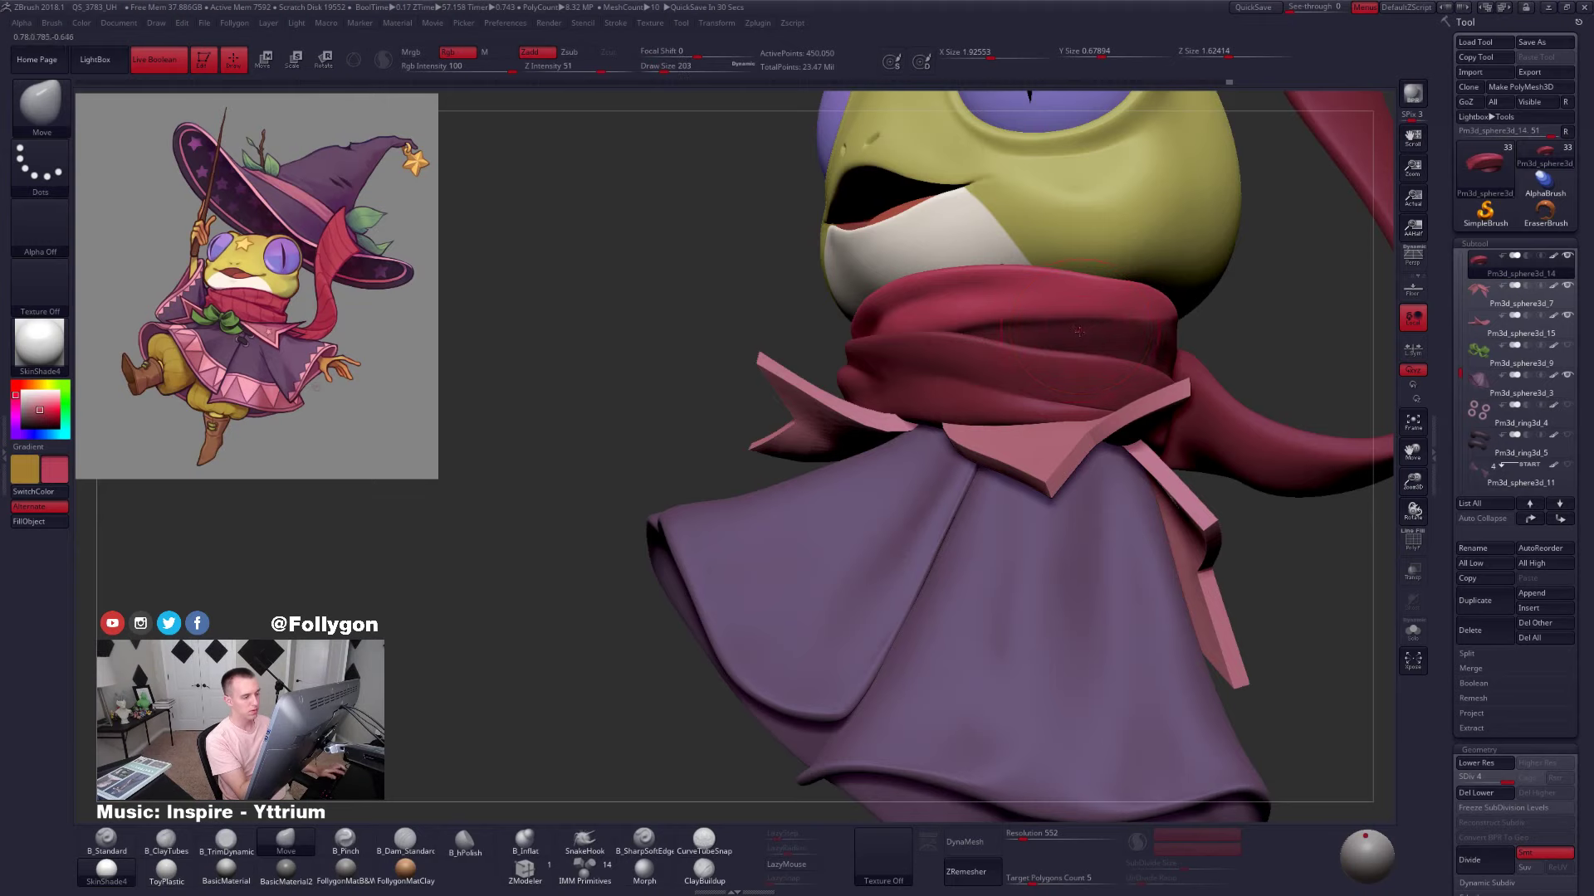
pyautogui.moveTo(1106, 333); pyautogui.dragTo(1010, 333, button='right')
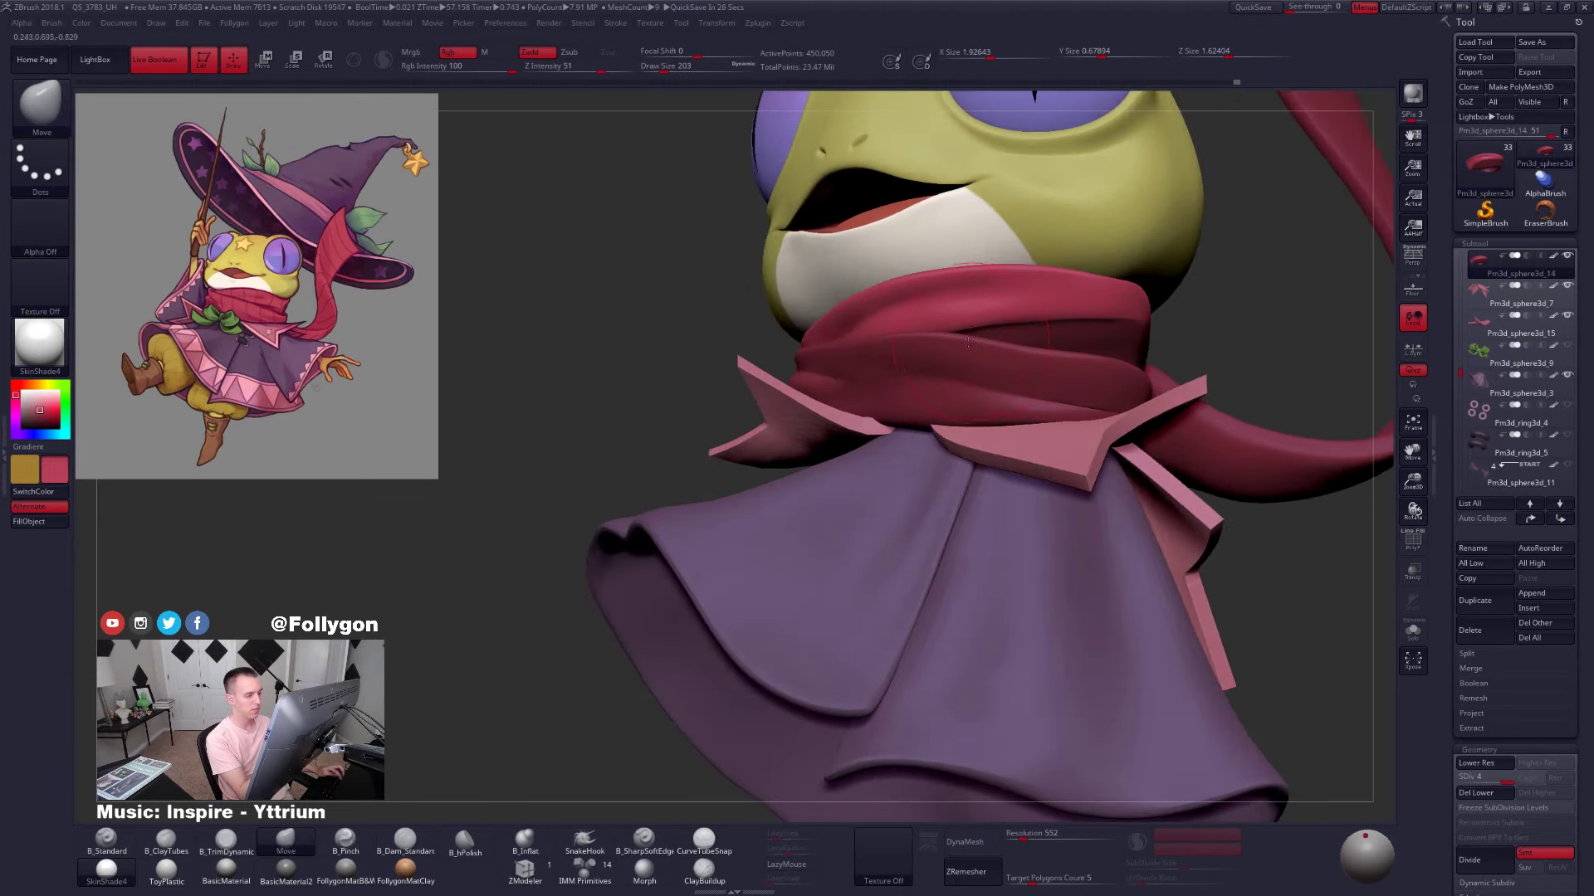
# Isolate the upper neck wrap piece at subdivision level 3 and build up its lower fold with B_ClayTubes at draw size 88
pyautogui.hotkey('shift', 'alt', 's')
pyautogui.hotkey('shift', 'd')
pyautogui.moveTo(1059, 362)
pyautogui.mouseDown(button='right')
pyautogui.moveTo(1070, 332)
pyautogui.moveTo(979, 332)
pyautogui.moveTo(1046, 317)
pyautogui.mouseUp(button='right')
pyautogui.press('space')
pyautogui.press('2')
pyautogui.press('space')
pyautogui.moveTo(1059, 314); pyautogui.dragTo(1053, 312)
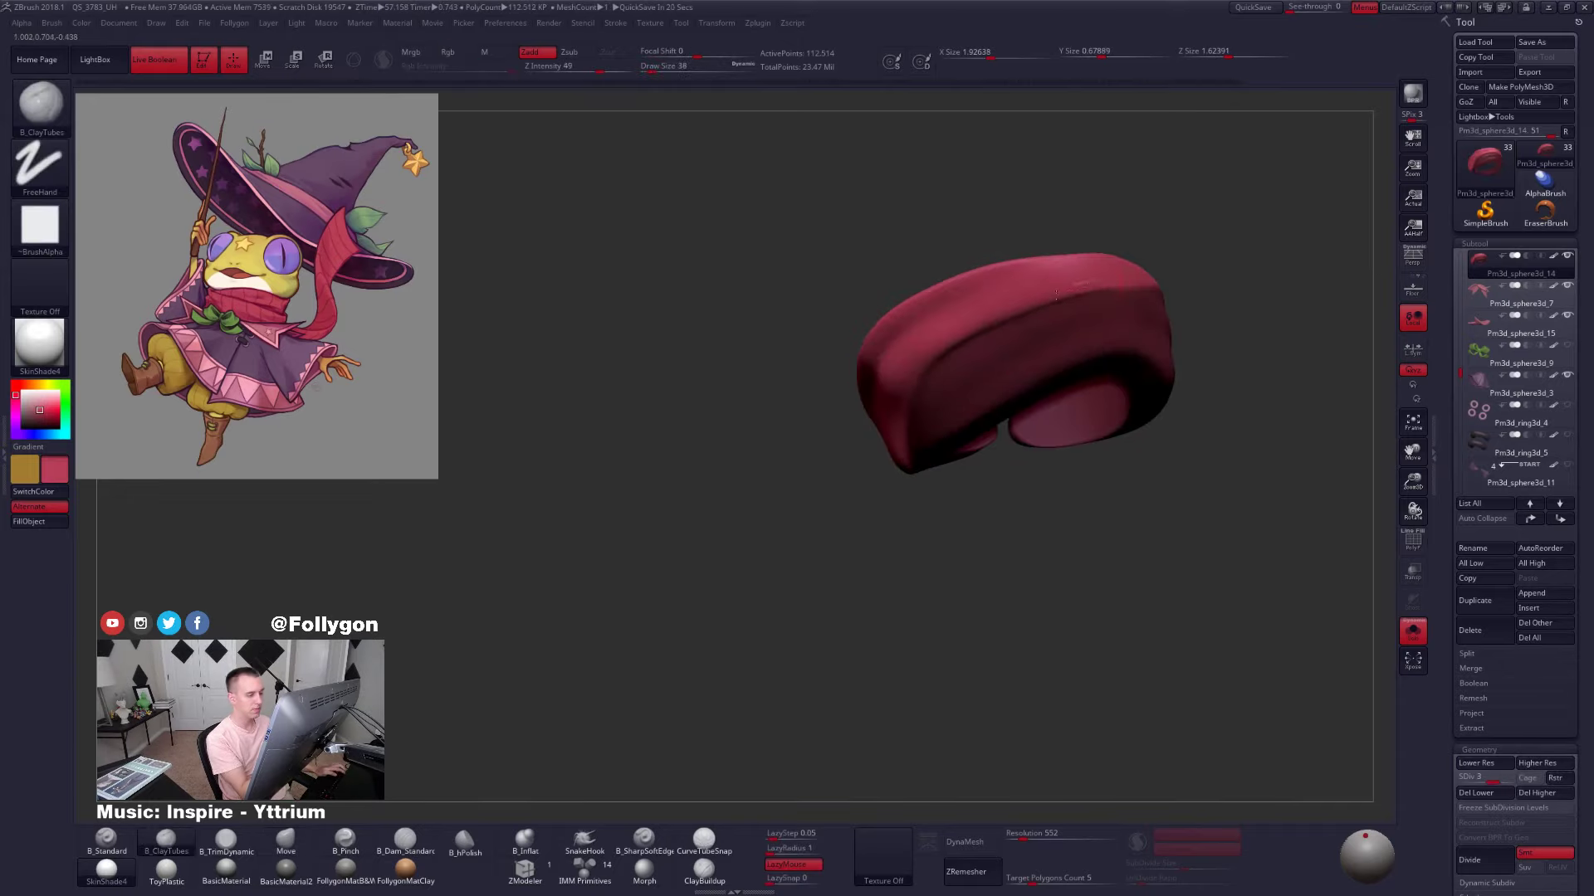
pyautogui.press('space')
pyautogui.moveTo(999, 322)
pyautogui.mouseDown()
pyautogui.moveTo(1056, 297)
pyautogui.moveTo(1013, 317)
pyautogui.moveTo(1043, 312)
pyautogui.mouseUp()
pyautogui.hotkey('shift', 'd')
pyautogui.press('space')
pyautogui.press('space')
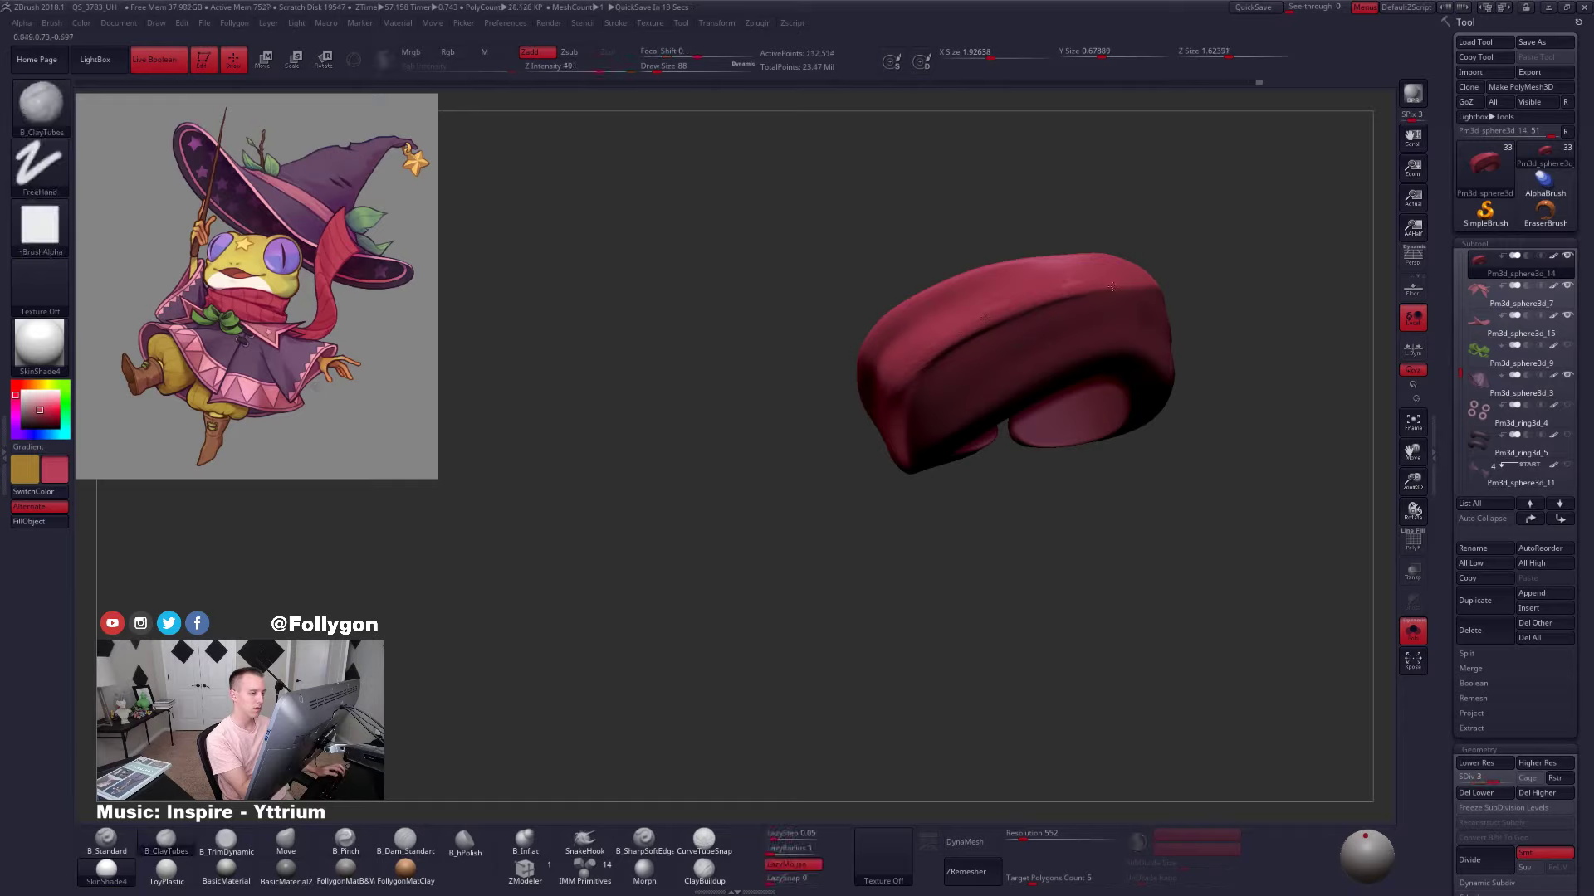
pyautogui.moveTo(1011, 299); pyautogui.dragTo(1088, 284)
# Shape the fold ridge around the side of the upper neck wrap piece and smooth its surface
pyautogui.moveTo(1122, 284); pyautogui.dragTo(1080, 288, button='right')
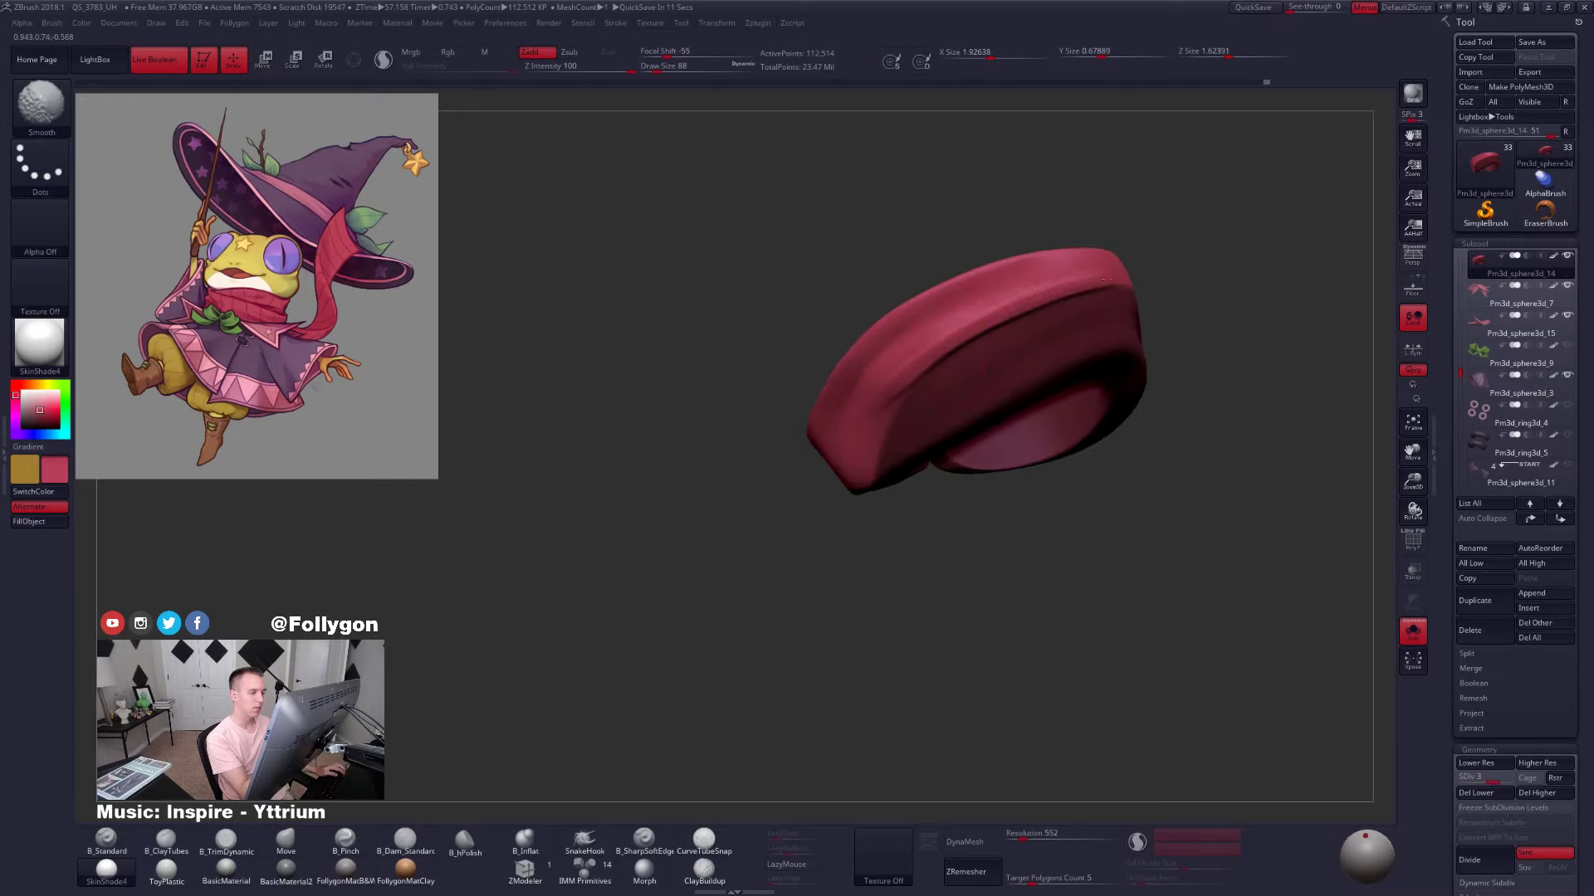
pyautogui.moveTo(1011, 305); pyautogui.dragTo(914, 381, button='right')
pyautogui.press('shift')
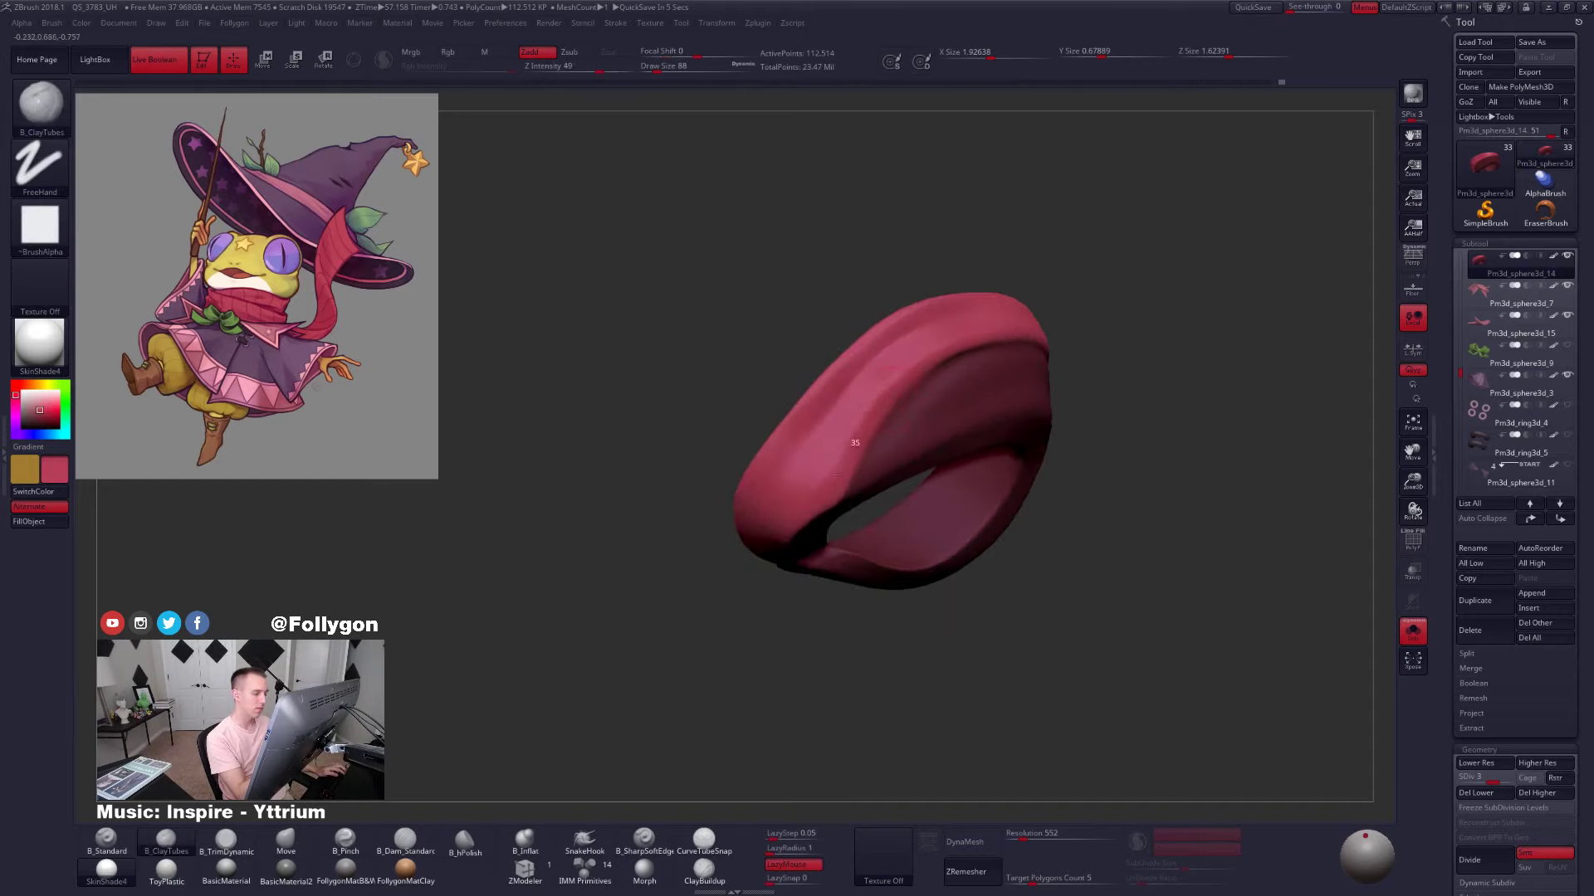
pyautogui.press('shift')
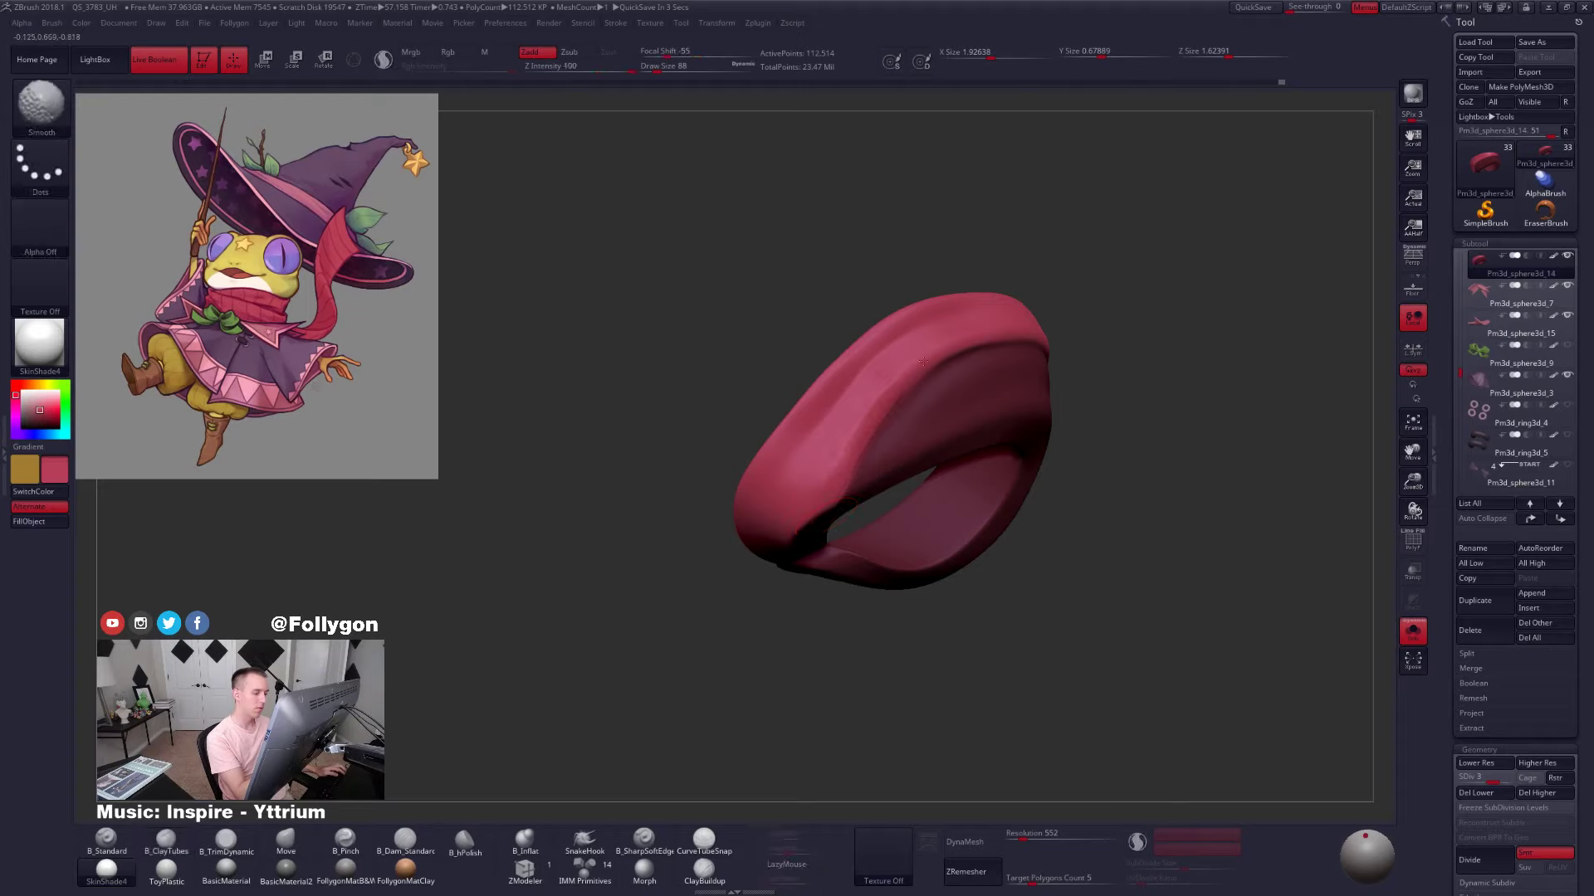
pyautogui.moveTo(923, 362); pyautogui.dragTo(900, 436, button='right')
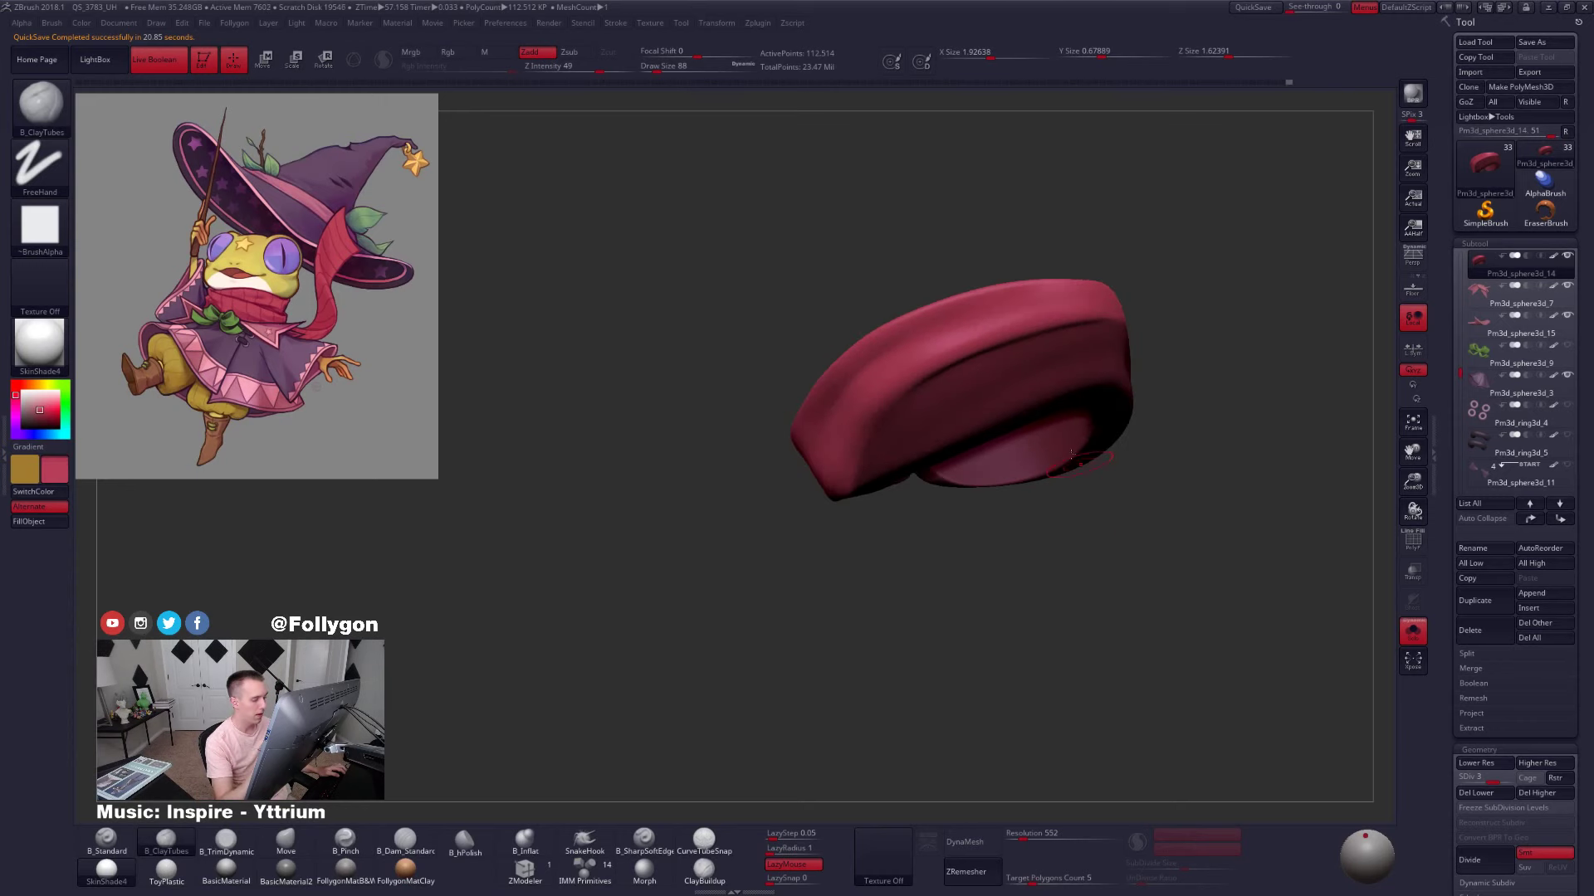
pyautogui.moveTo(1130, 498); pyautogui.dragTo(922, 362)
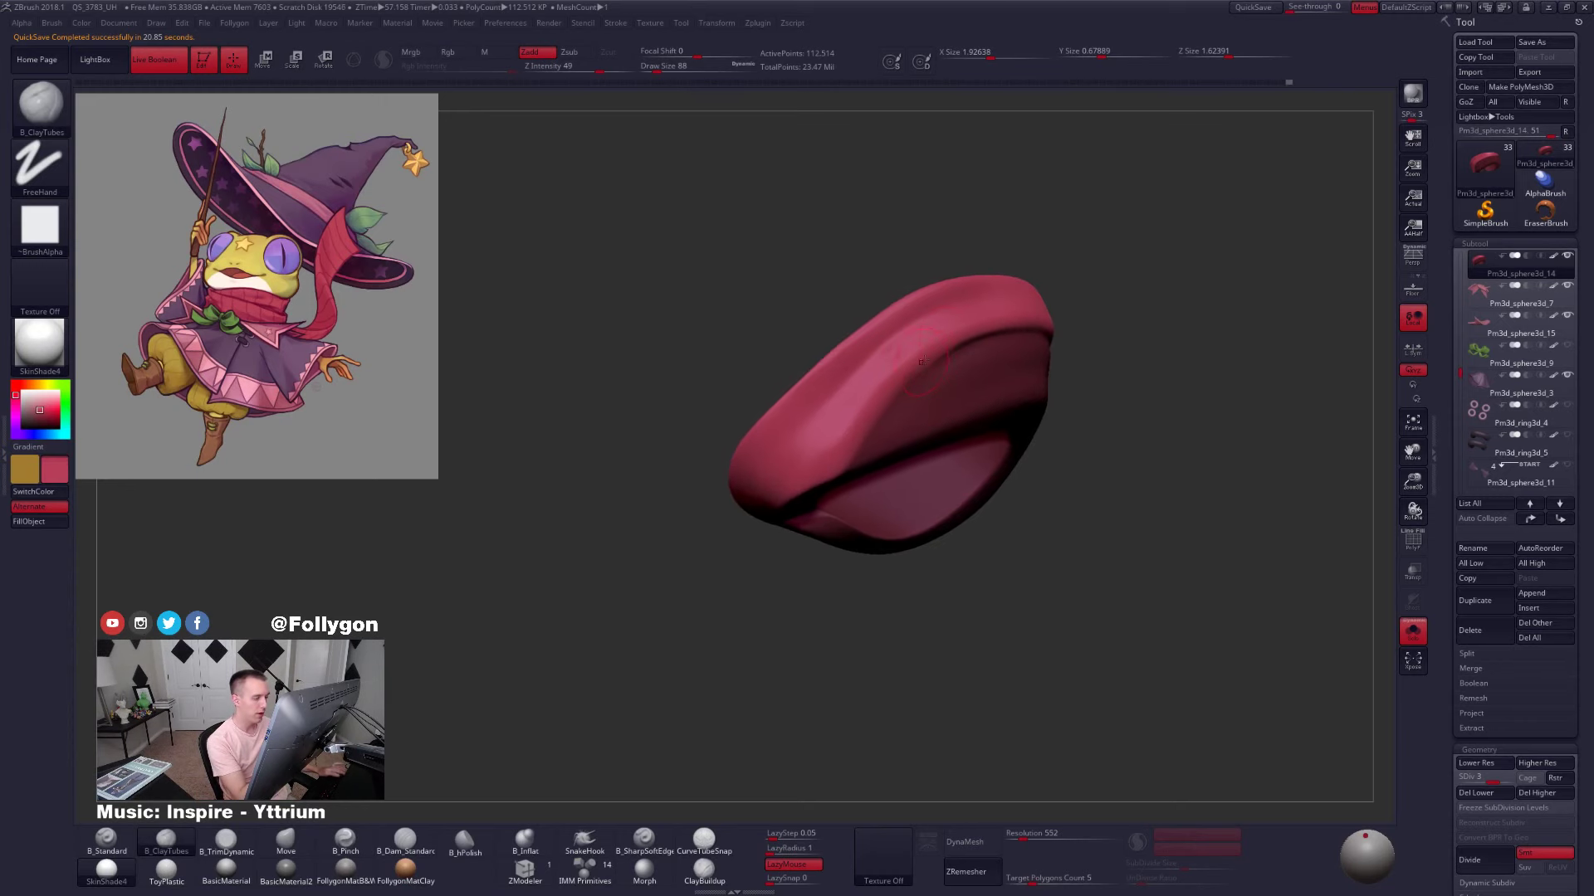
pyautogui.moveTo(872, 412); pyautogui.dragTo(865, 420)
pyautogui.moveTo(865, 420); pyautogui.dragTo(855, 428, button='right')
pyautogui.keyDown('shift'); pyautogui.moveTo(880, 392); pyautogui.dragTo(847, 430); pyautogui.keyUp('shift')
pyautogui.moveTo(898, 387)
pyautogui.mouseDown(button='right')
pyautogui.moveTo(1054, 353)
pyautogui.moveTo(929, 415)
pyautogui.moveTo(952, 374)
pyautogui.mouseUp(button='right')
pyautogui.press('space')
pyautogui.moveTo(952, 374); pyautogui.dragTo(960, 374)
pyautogui.moveTo(921, 385); pyautogui.dragTo(973, 377, button='right')
pyautogui.keyDown('ctrl'); pyautogui.click(975, 382); pyautogui.keyUp('ctrl')
pyautogui.keyDown('ctrl'); pyautogui.click(1079, 334); pyautogui.keyUp('ctrl')
pyautogui.hotkey('ctrl', 'z')
# Reshape the lower edge and side of the upper neck wrap piece with the Move brush, bringing the draw size to 121
pyautogui.moveTo(996, 401); pyautogui.dragTo(996, 365, button='right')
pyautogui.press('b')
pyautogui.press('m')
pyautogui.press('v')
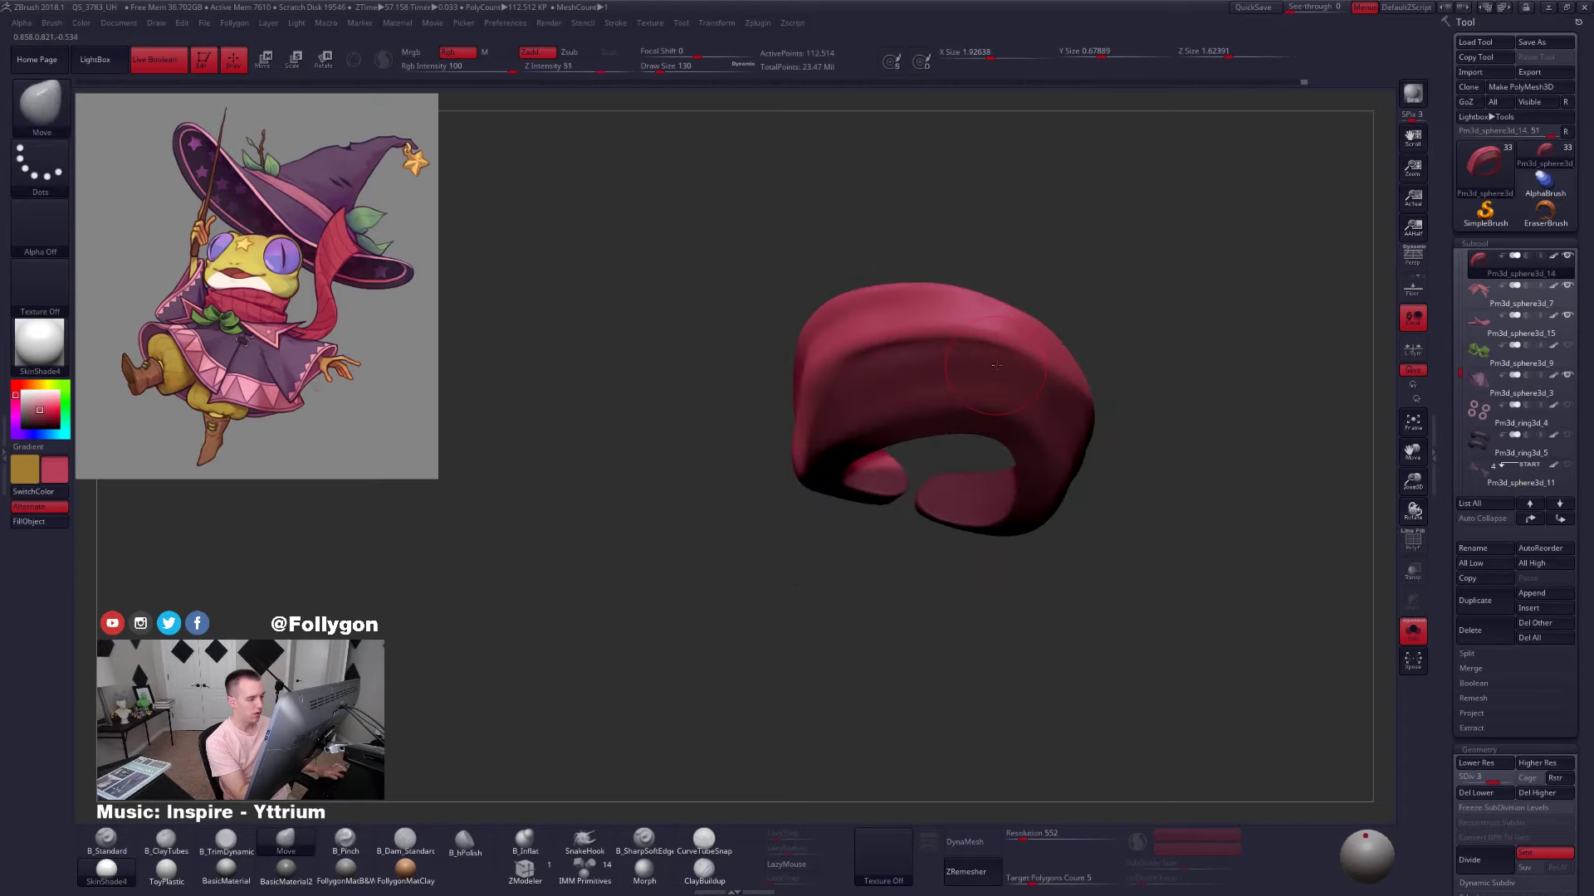
pyautogui.press('space')
pyautogui.moveTo(996, 365); pyautogui.dragTo(1001, 365)
pyautogui.moveTo(1001, 365); pyautogui.dragTo(988, 369, button='right')
pyautogui.moveTo(967, 423); pyautogui.dragTo(967, 440)
pyautogui.moveTo(1029, 373)
pyautogui.mouseDown(button='right')
pyautogui.moveTo(957, 362)
pyautogui.moveTo(780, 391)
pyautogui.moveTo(800, 473)
pyautogui.moveTo(896, 292)
pyautogui.moveTo(1018, 376)
pyautogui.mouseUp(button='right')
pyautogui.press('space')
pyautogui.moveTo(1018, 376); pyautogui.dragTo(1014, 377)
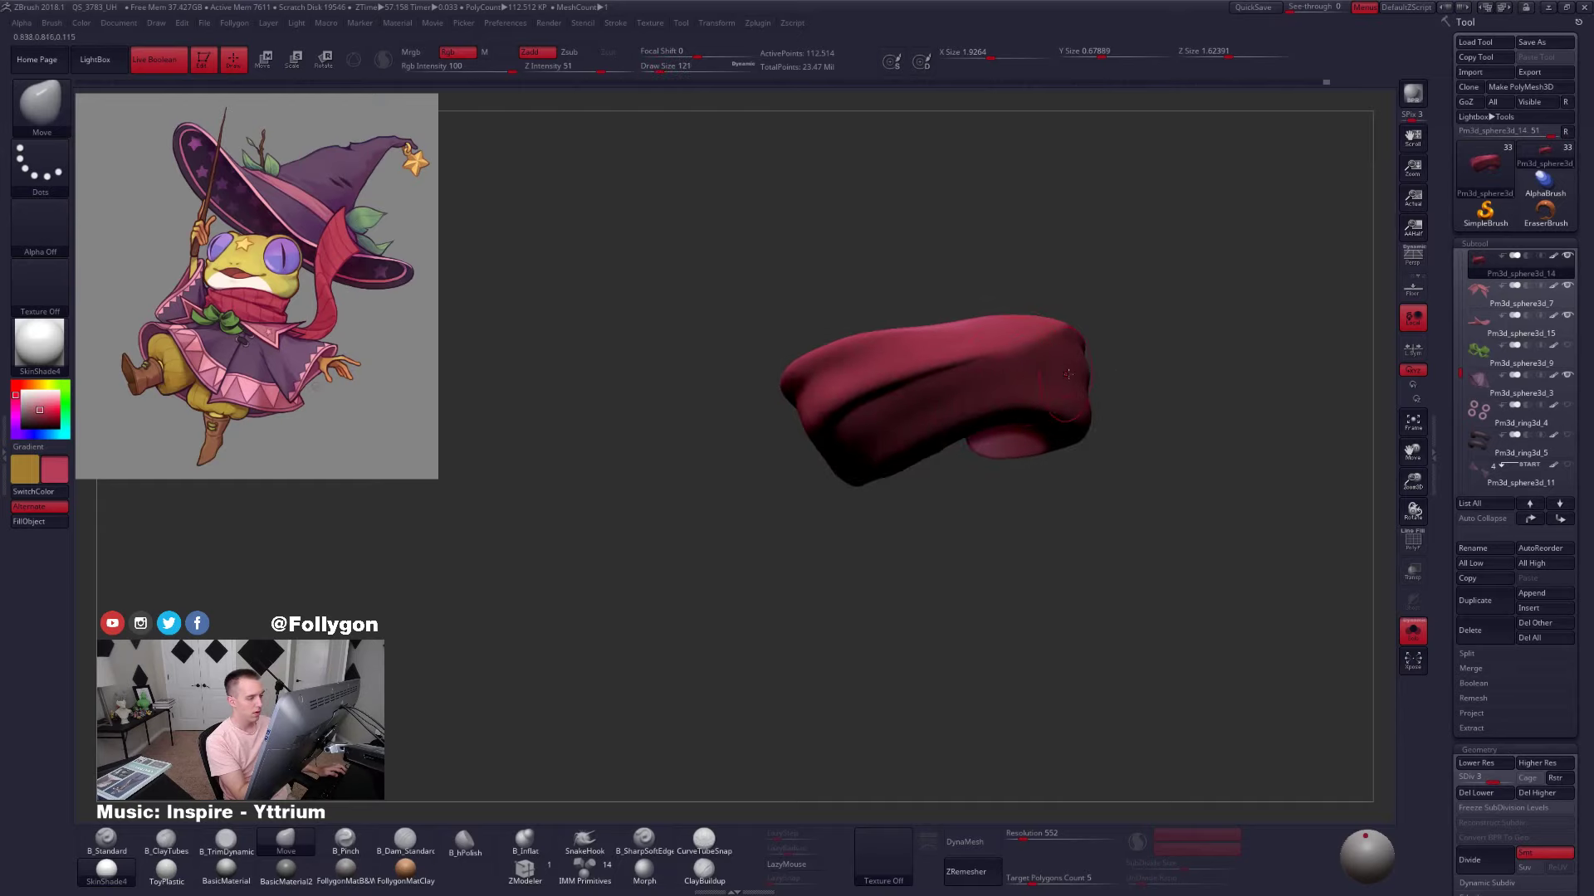
# Return the upper neck wrap piece to subdivision level 4 and show it together with the frog's head and cloak
pyautogui.press('d')
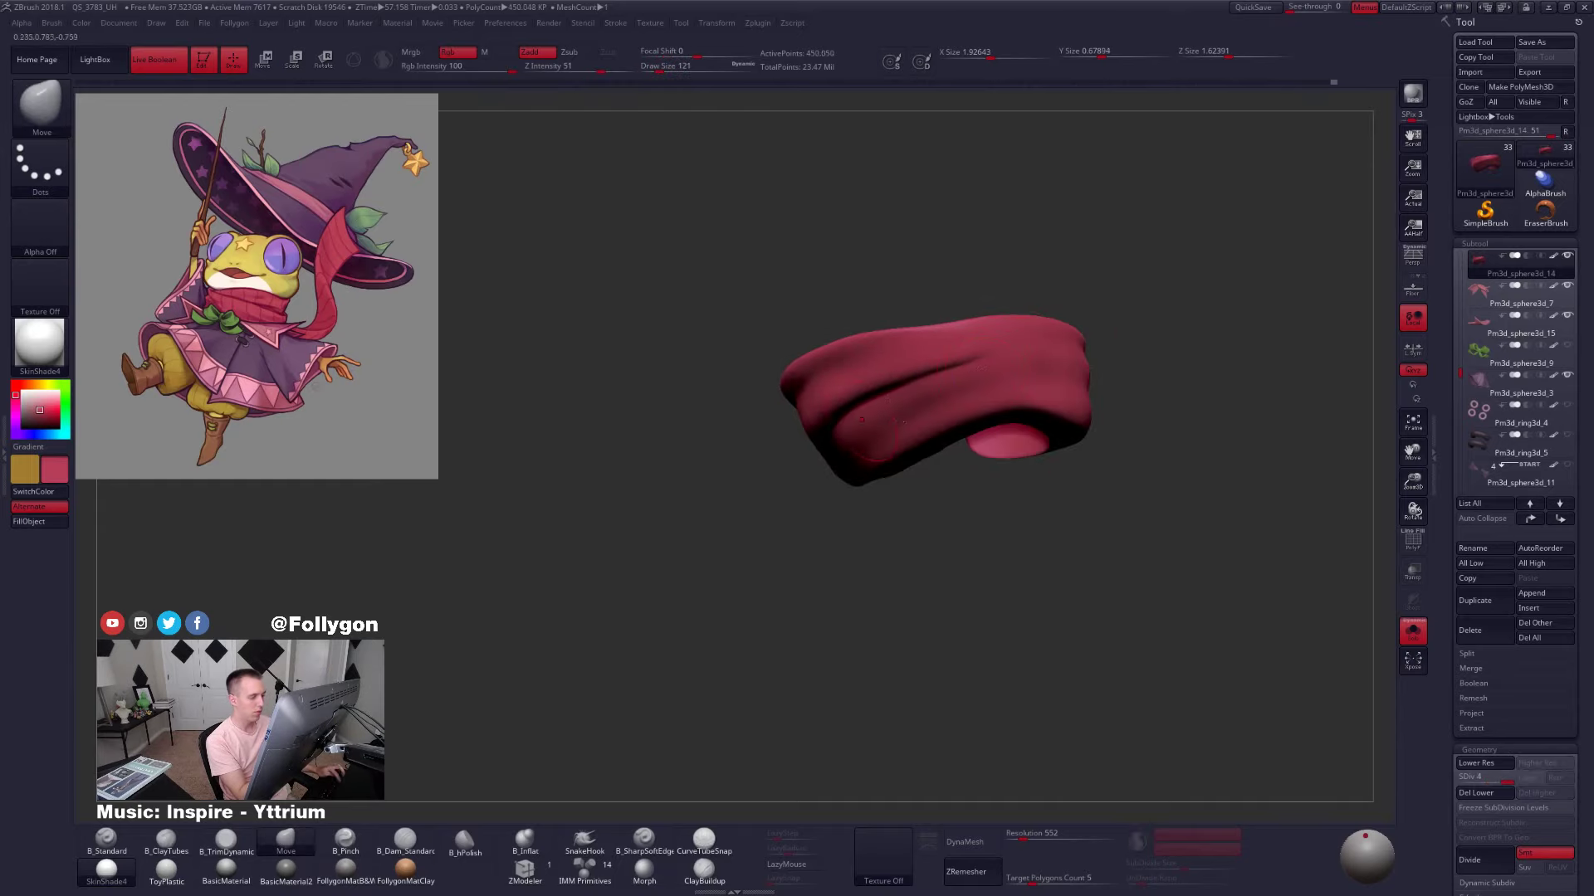
pyautogui.hotkey('alt', 's')
pyautogui.moveTo(976, 411); pyautogui.dragTo(1002, 386, button='right')
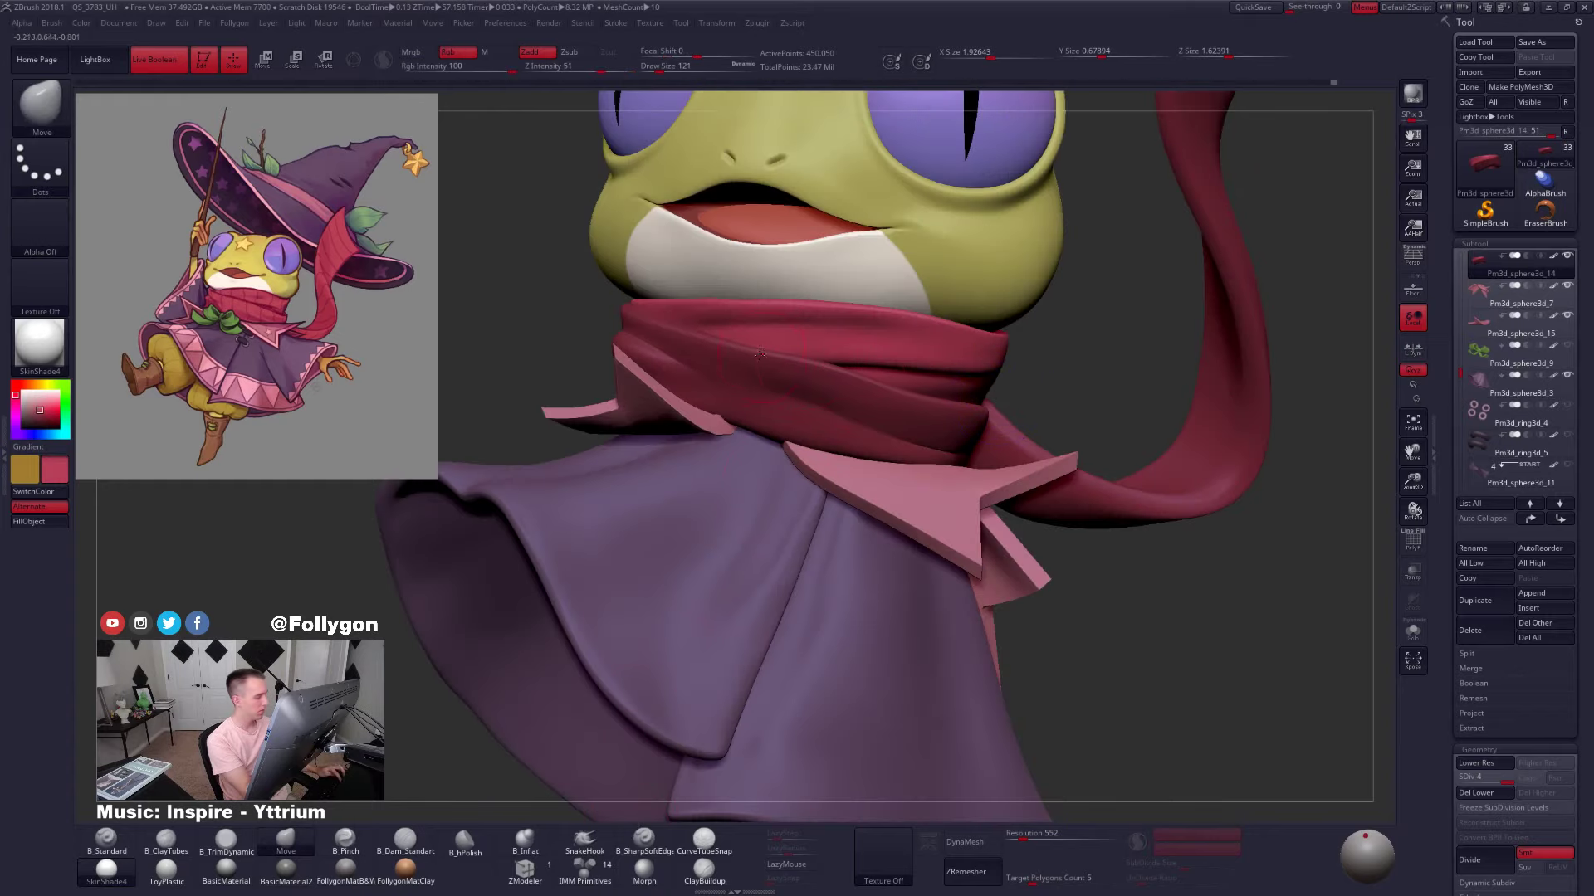
# Flatten the front of the isolated upper wrap piece with B_TrimDynamic, smoothing at subdivision level 2 before returning to level 4
pyautogui.hotkey('alt', 's')
pyautogui.press('3')
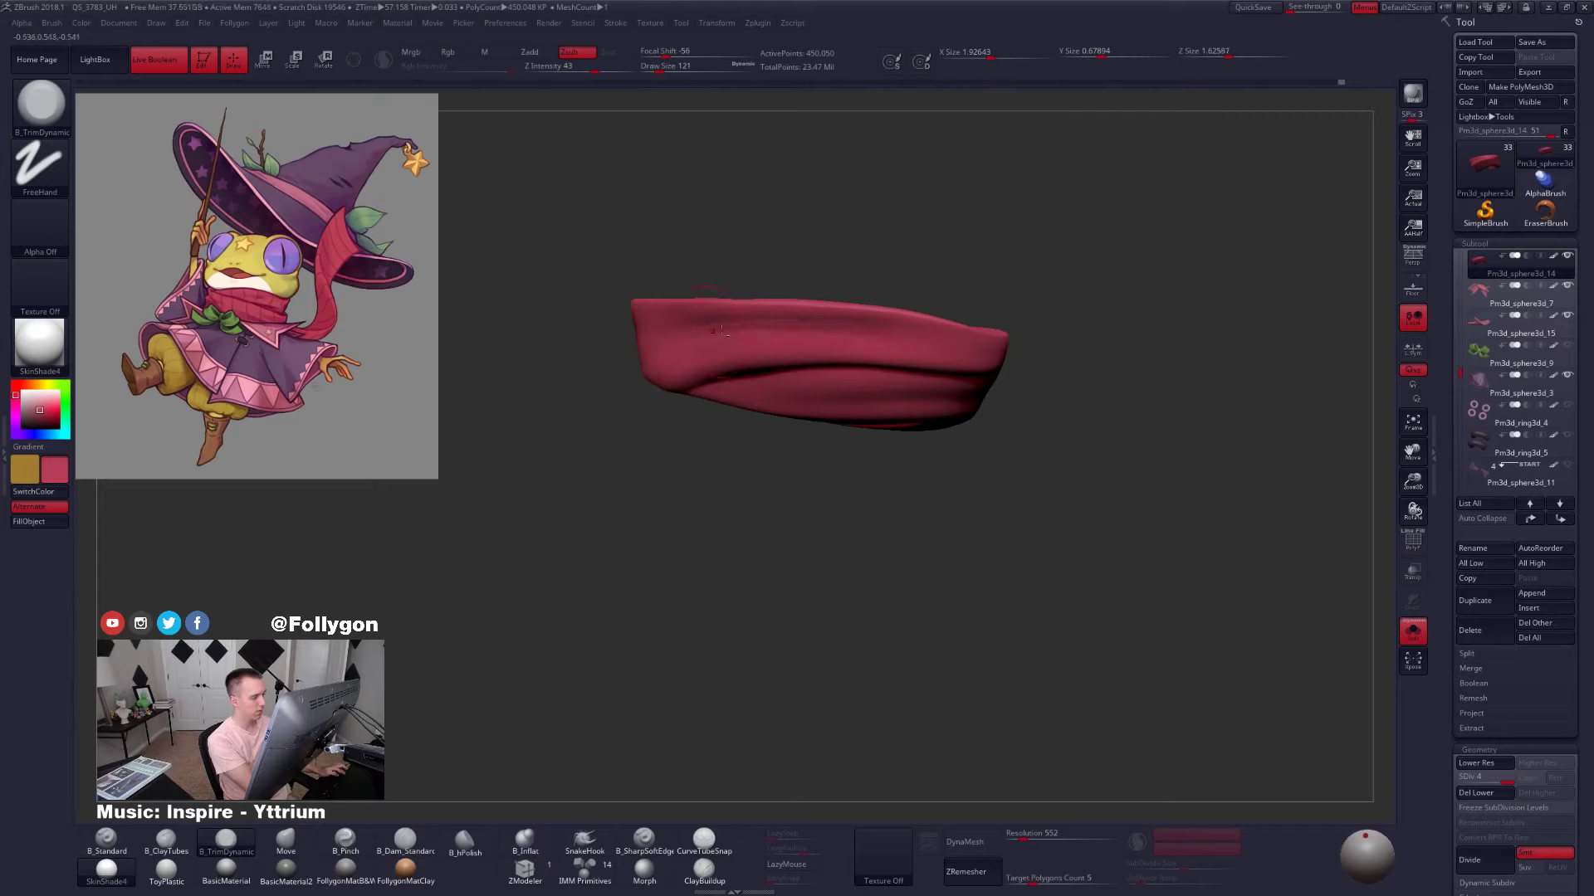
pyautogui.hotkey('shift', 'd')
pyautogui.hotkey('shift', 'd')
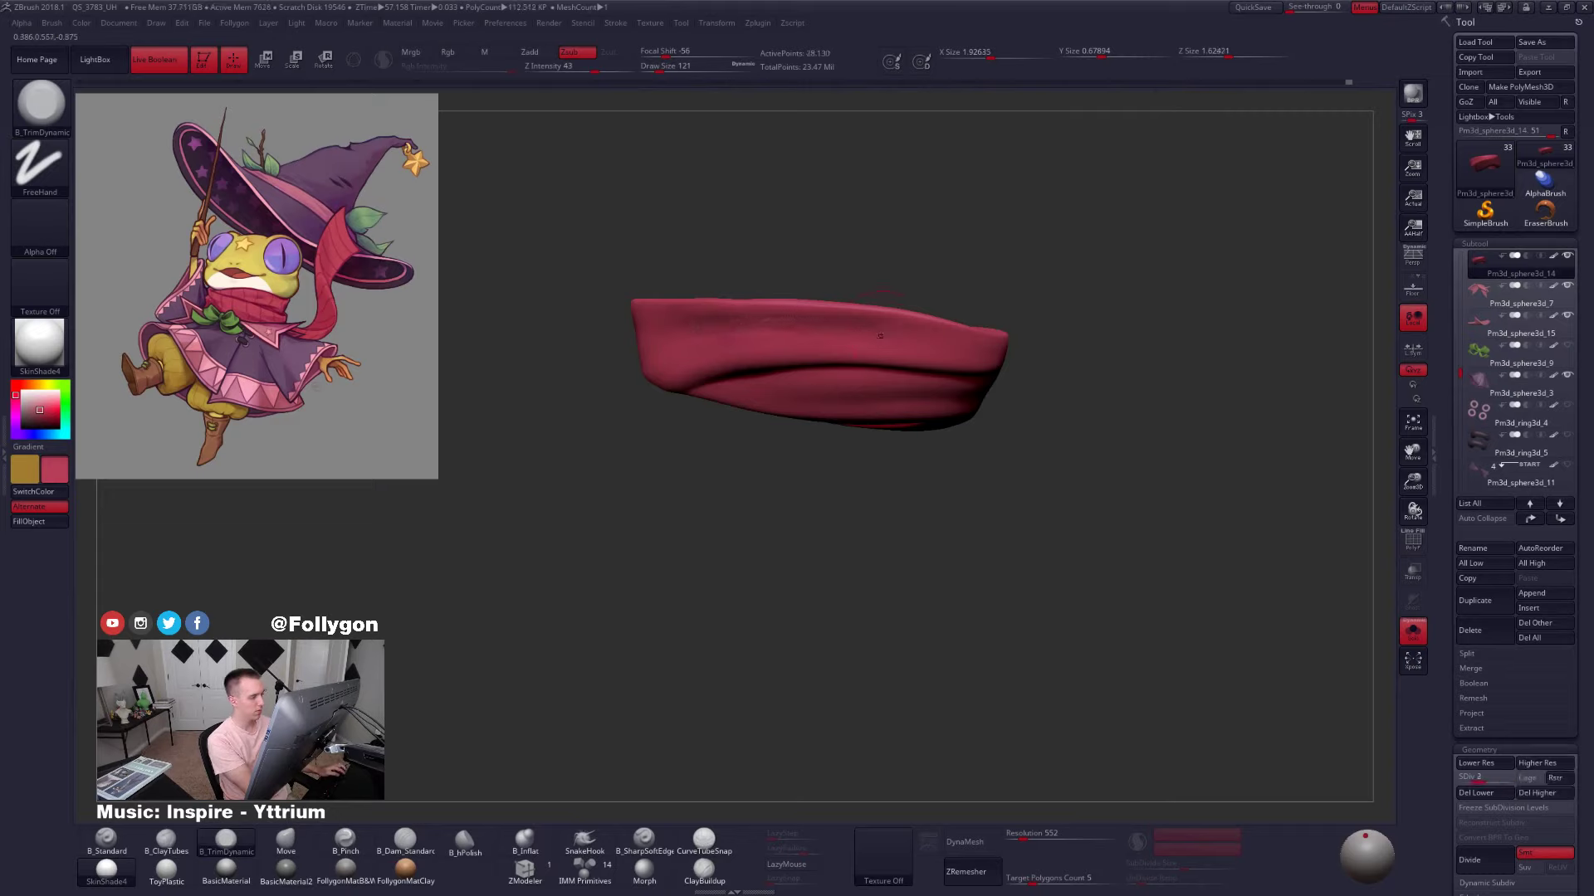
pyautogui.press('shift')
pyautogui.press('d')
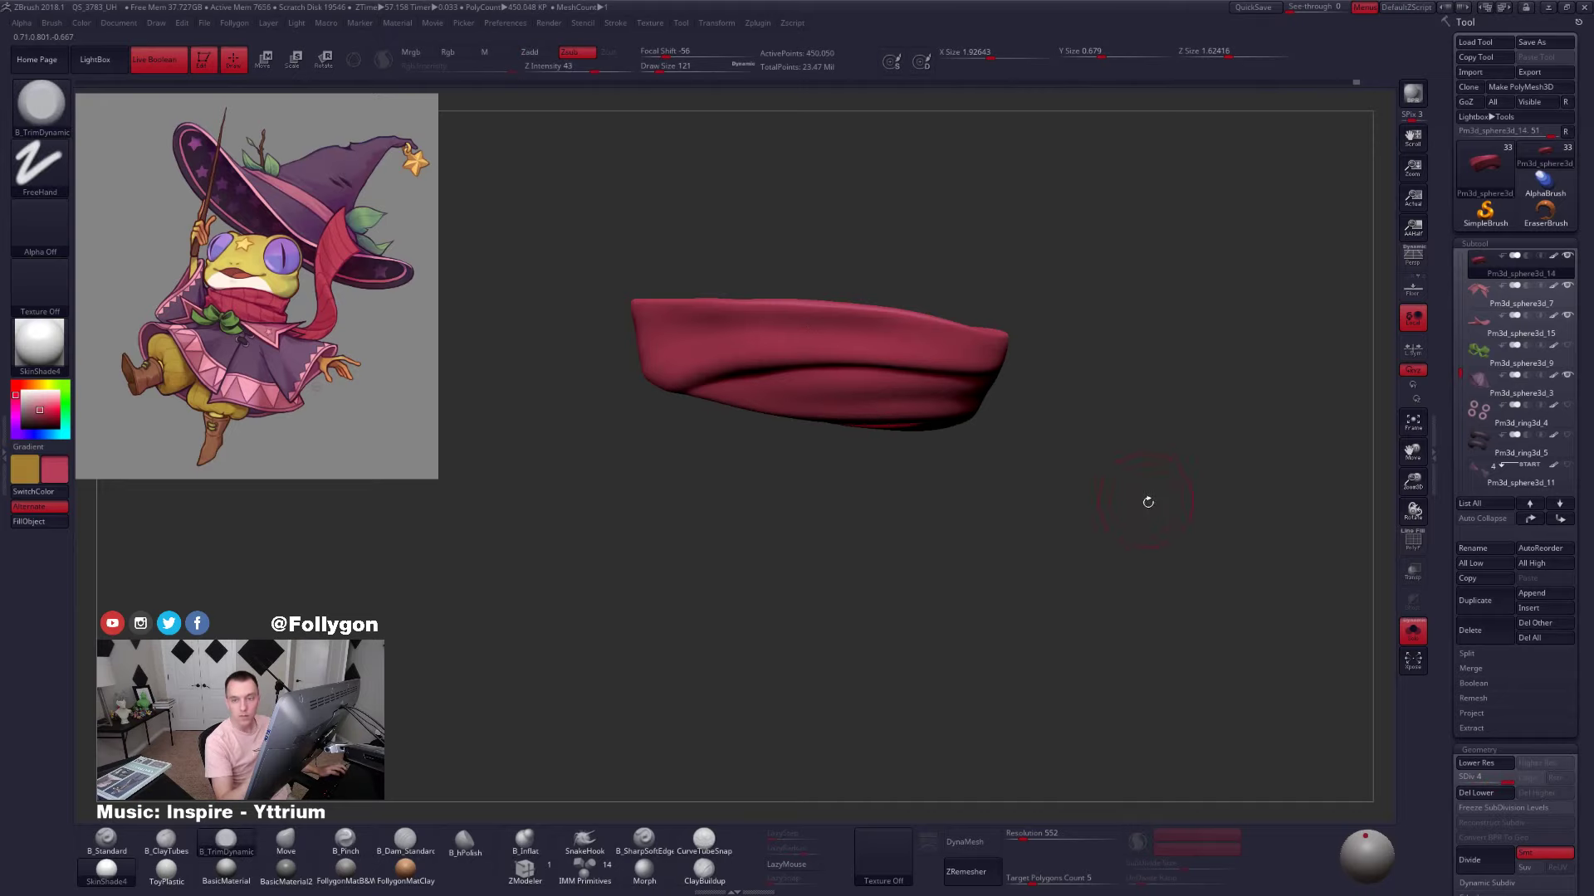
# Fill the upper neck wrap piece with the current colour and switch to the long scarf piece
pyautogui.keyDown('alt'); pyautogui.moveTo(1142, 498); pyautogui.dragTo(1142, 481); pyautogui.keyUp('alt')
pyautogui.hotkey('shift', 's')
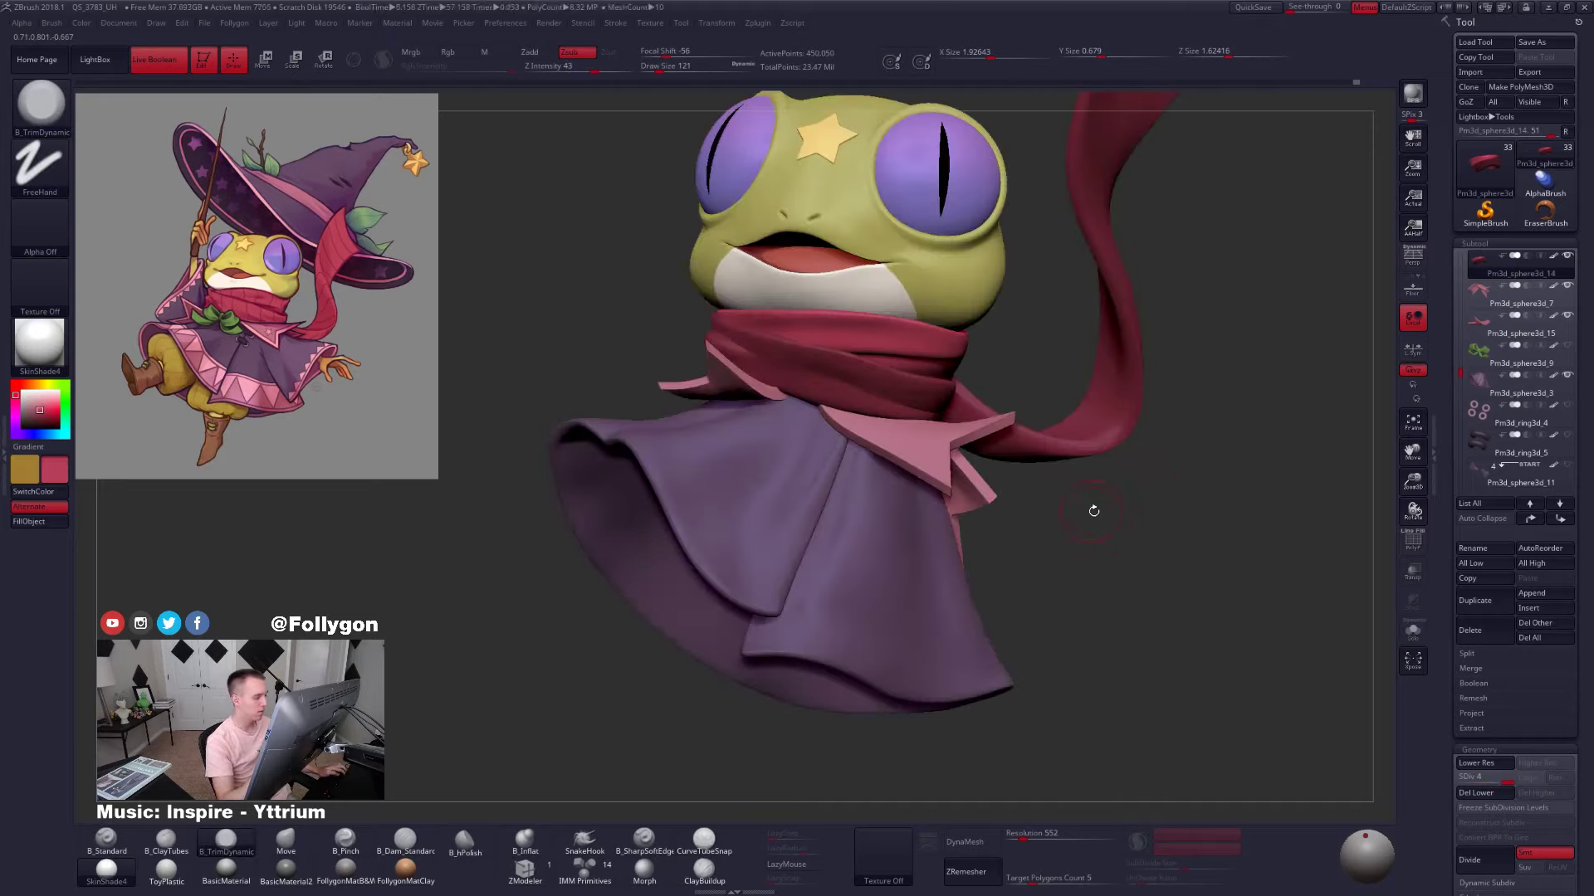
pyautogui.press('1')
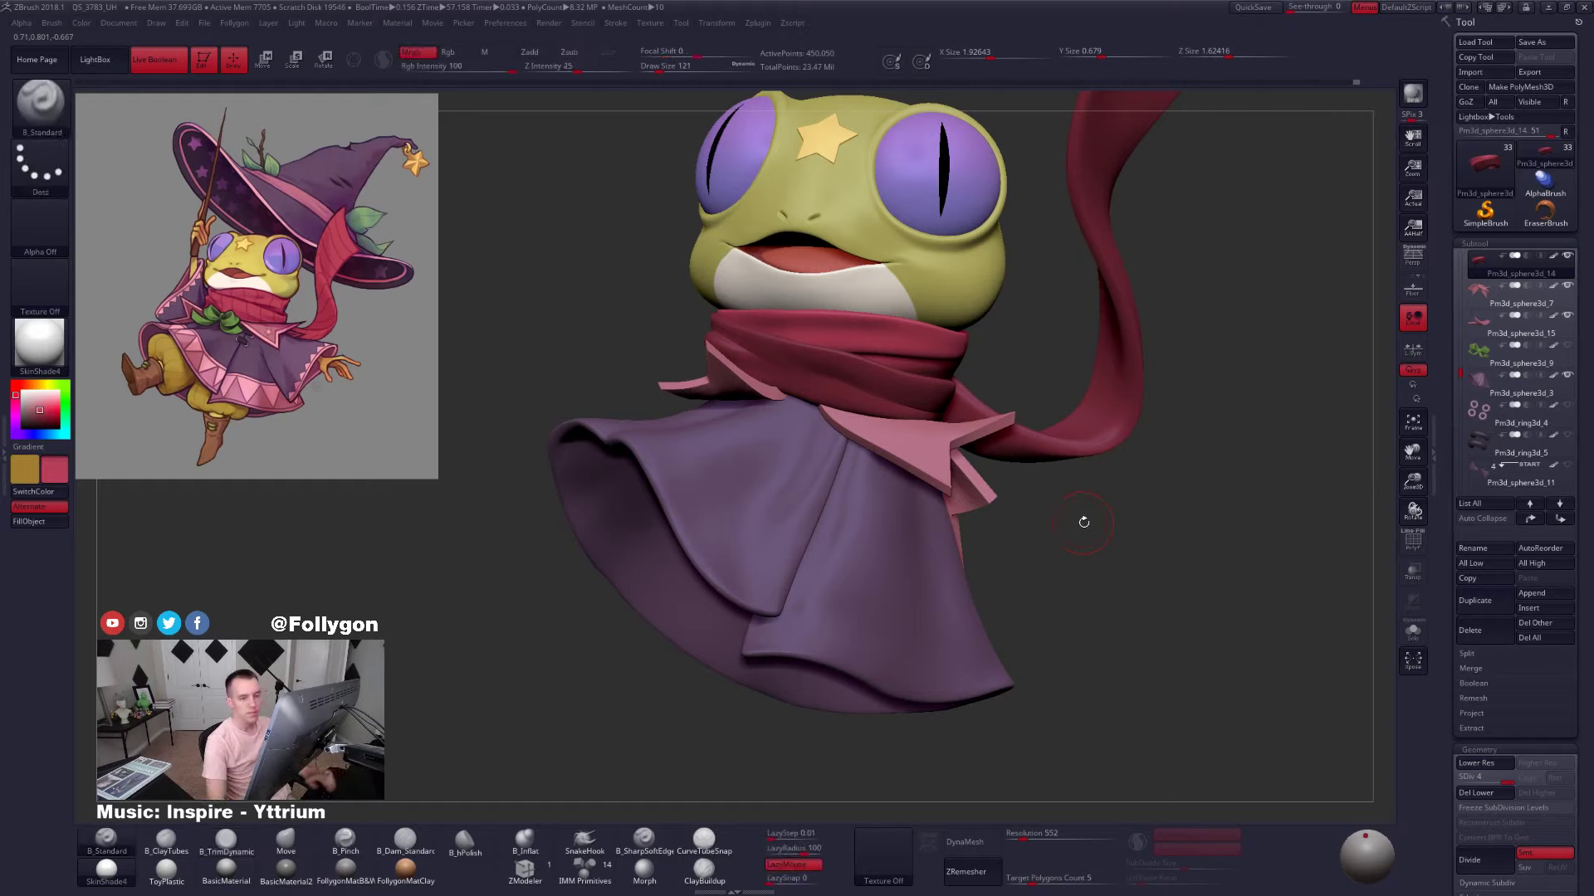
pyautogui.click(19, 531)
pyautogui.press('Up')
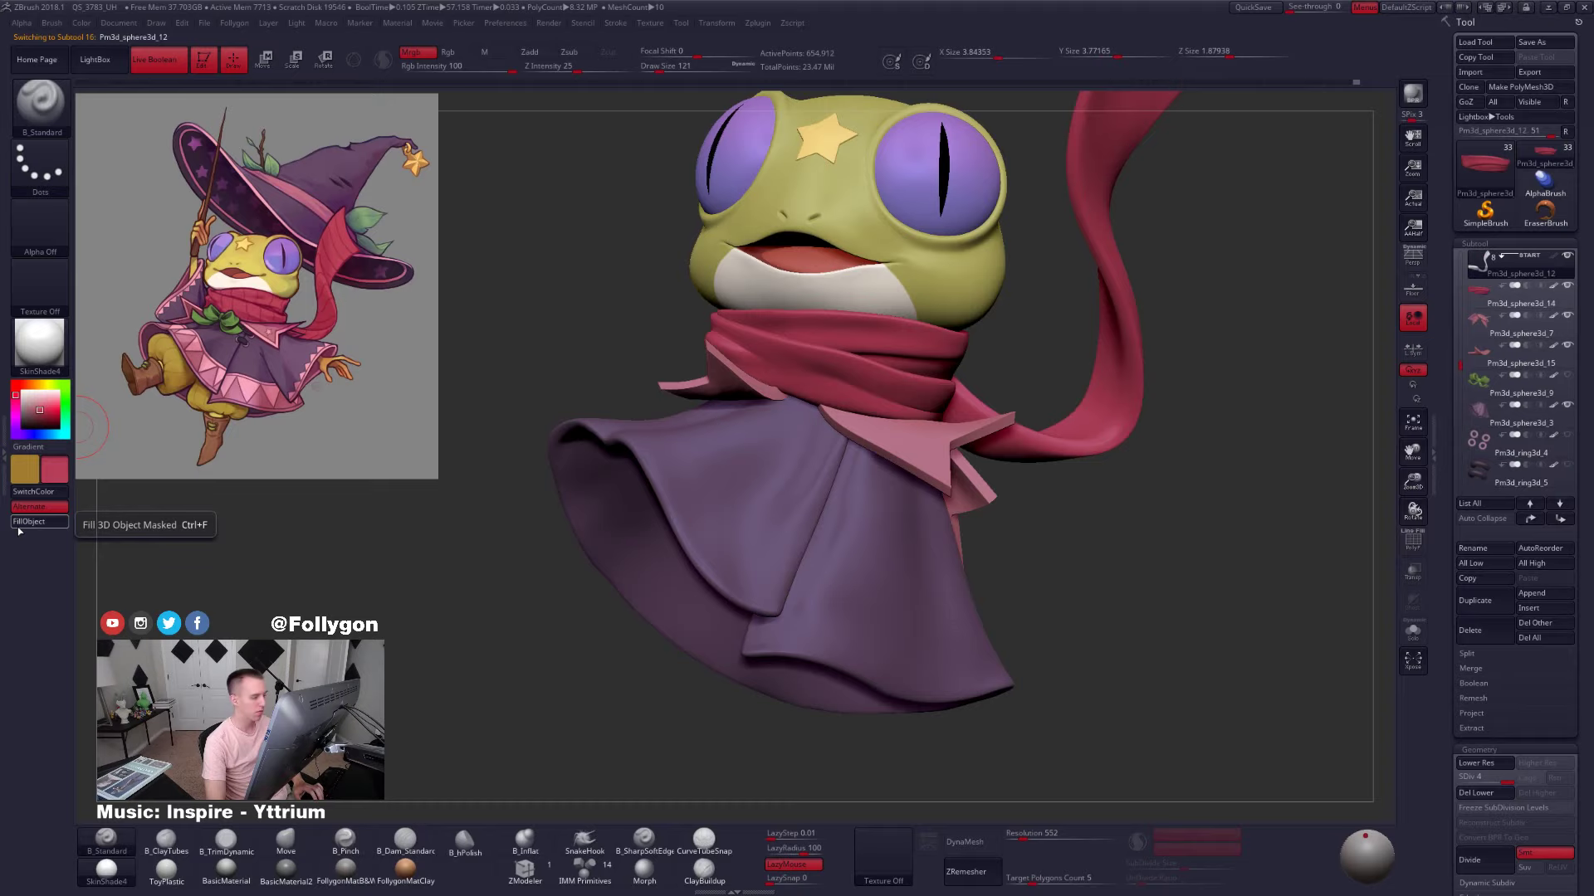
# Make all of the character's pieces visible and turn on perspective
pyautogui.keyDown('ctrl'); pyautogui.moveTo(889, 420); pyautogui.dragTo(851, 313, button='right'); pyautogui.keyUp('ctrl')
pyautogui.keyDown('shift'); pyautogui.click(1567, 256); pyautogui.keyUp('shift')
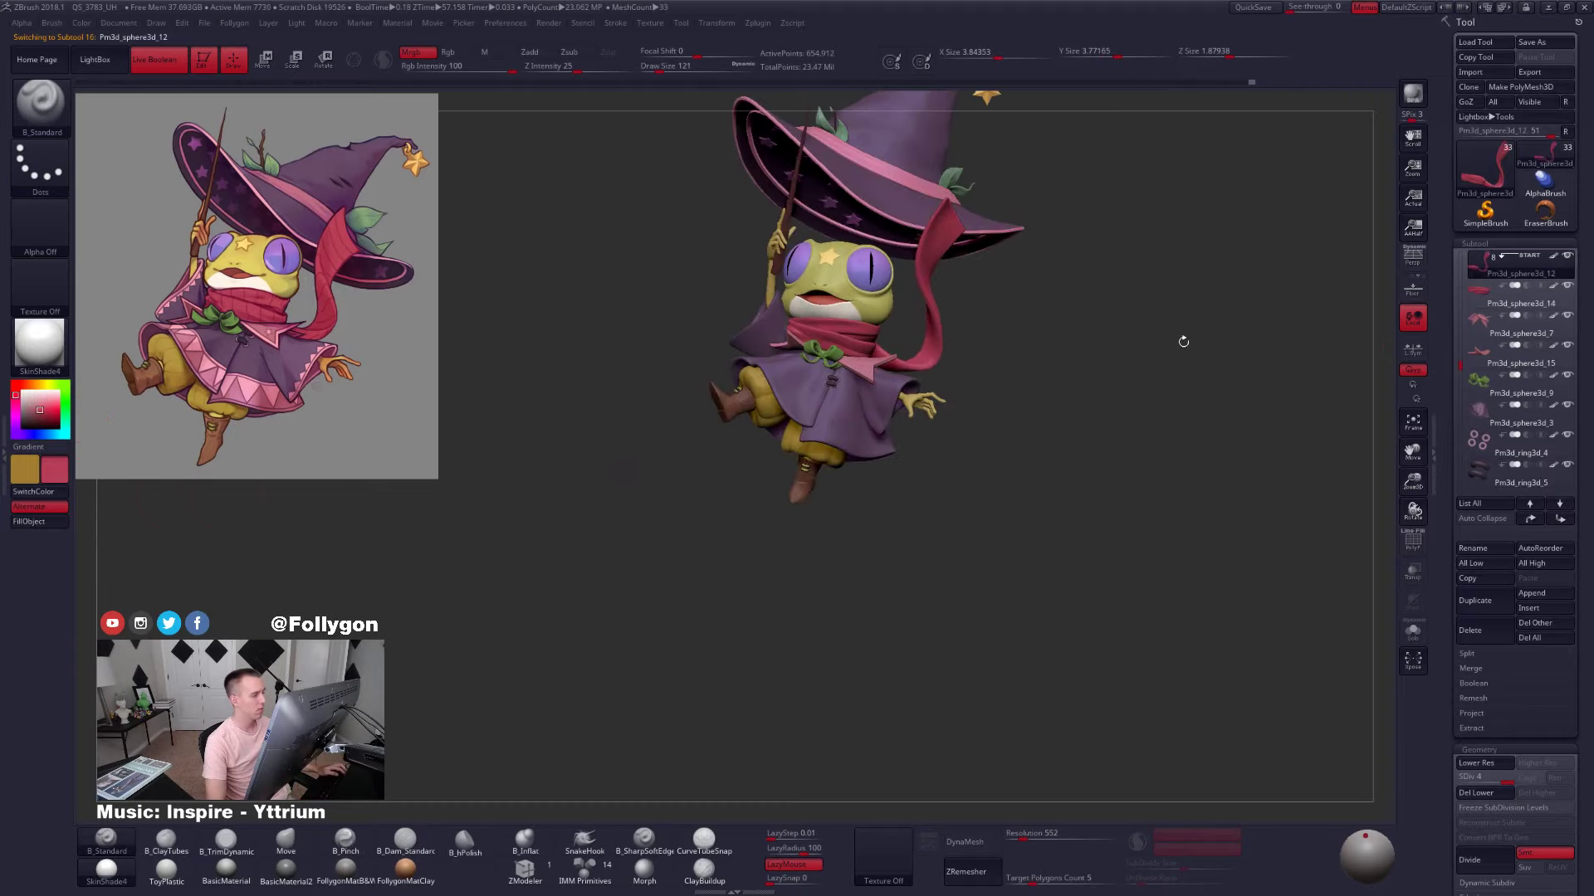
pyautogui.moveTo(1044, 268); pyautogui.dragTo(992, 261)
pyautogui.click(1412, 257)
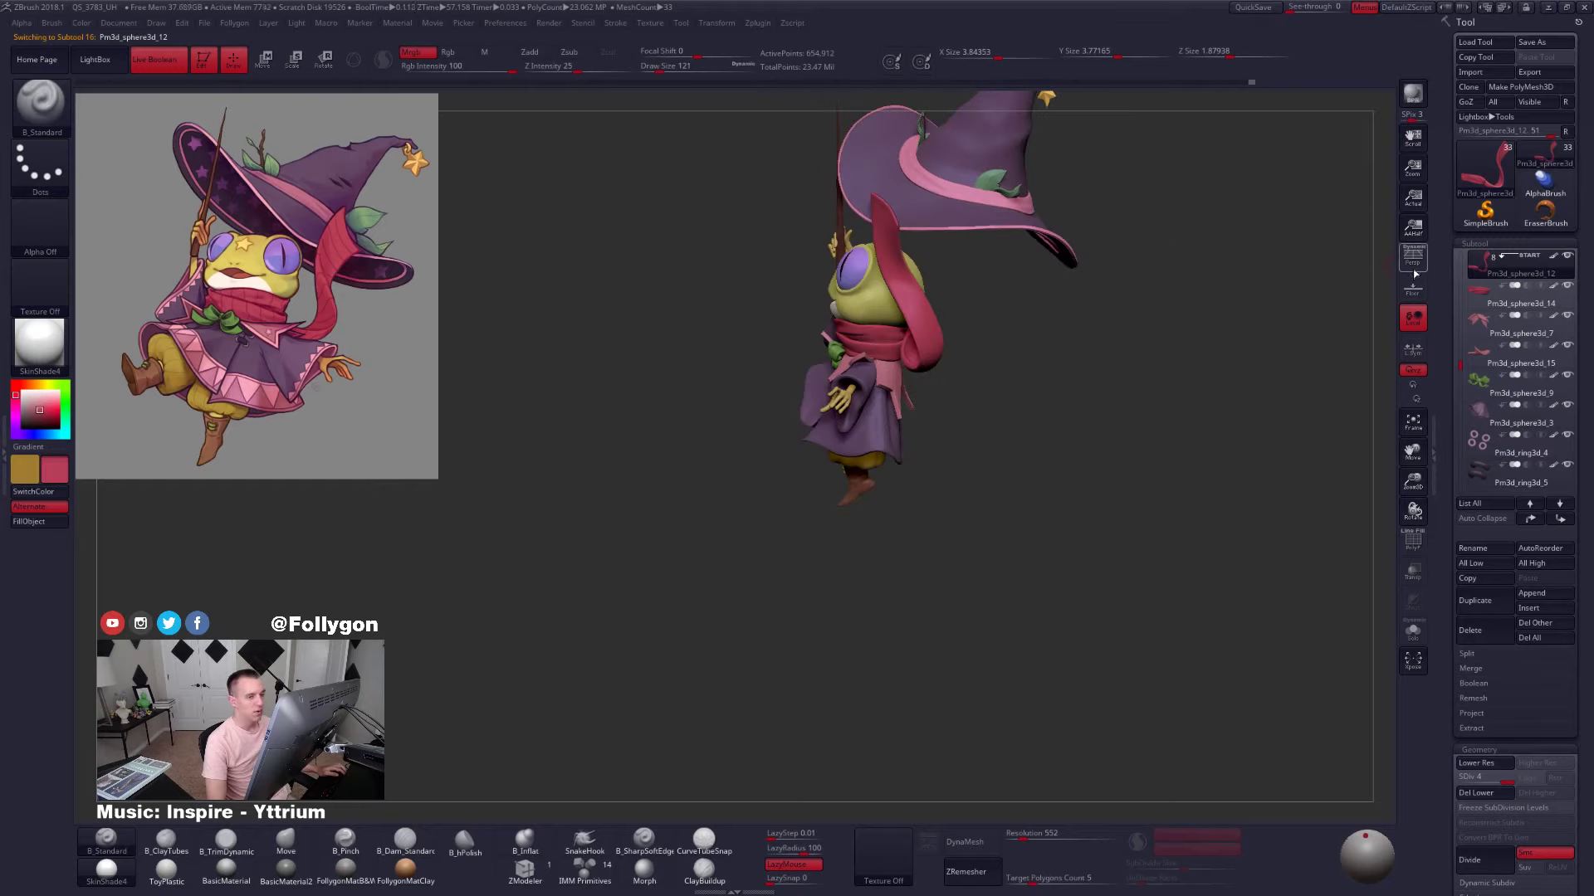
pyautogui.keyDown('alt'); pyautogui.moveTo(1184, 313); pyautogui.dragTo(964, 349); pyautogui.keyUp('alt')
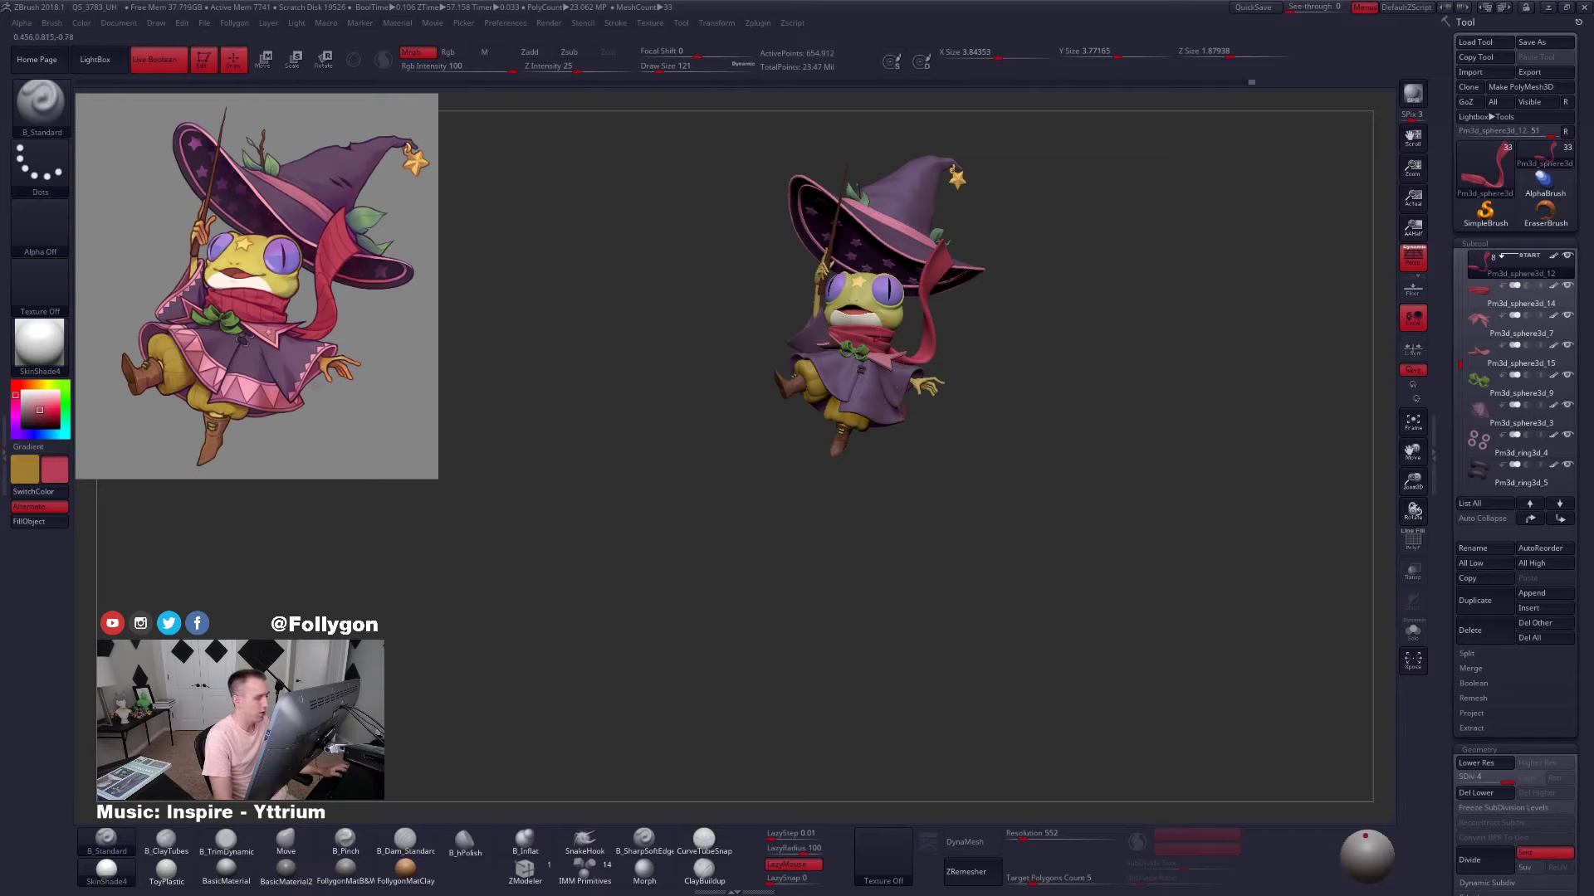
# Reshape the upper neck wrap piece from the front and side using the Move brush at draw size 397
pyautogui.keyDown('alt'); pyautogui.click(871, 335); pyautogui.keyUp('alt')
pyautogui.keyDown('alt'); pyautogui.moveTo(1047, 356); pyautogui.dragTo(1049, 449); pyautogui.keyUp('alt')
pyautogui.press('b')
pyautogui.press('m')
pyautogui.press('v')
pyautogui.rightClick(819, 410)
pyautogui.click(876, 323)
pyautogui.moveTo(876, 369); pyautogui.dragTo(861, 317, button='right')
pyautogui.moveTo(865, 315); pyautogui.dragTo(867, 307)
pyautogui.moveTo(867, 307)
pyautogui.mouseDown(button='right')
pyautogui.moveTo(874, 347)
pyautogui.moveTo(880, 336)
pyautogui.mouseUp(button='right')
pyautogui.moveTo(1003, 352); pyautogui.dragTo(950, 347, button='right')
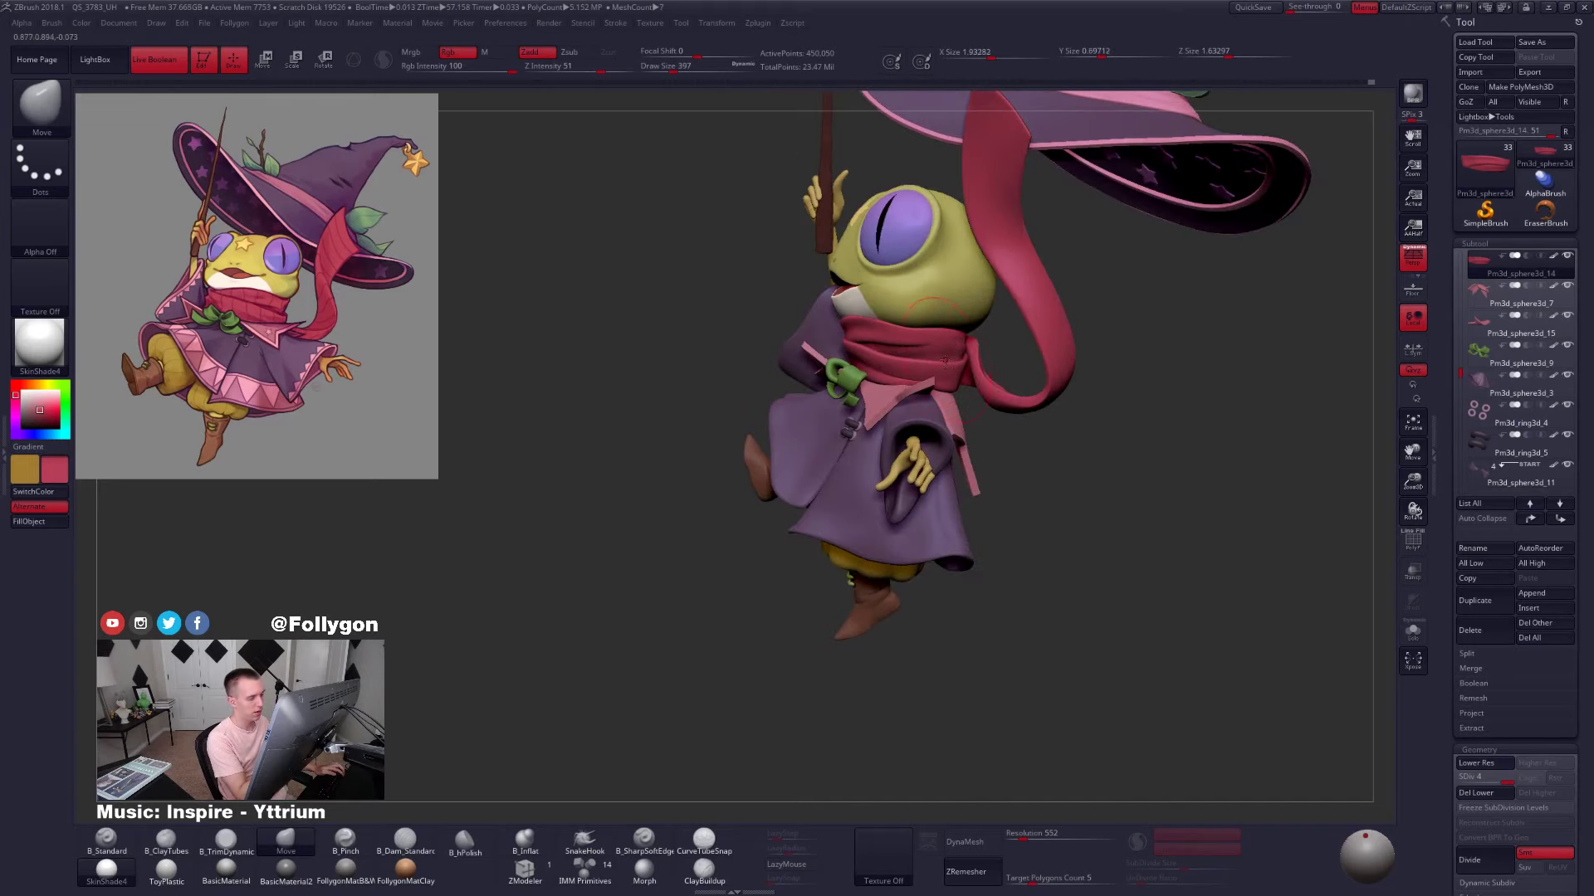
pyautogui.moveTo(944, 361); pyautogui.dragTo(940, 359)
pyautogui.moveTo(940, 360)
pyautogui.mouseDown(button='right')
pyautogui.moveTo(1001, 342)
pyautogui.moveTo(980, 319)
pyautogui.mouseUp(button='right')
pyautogui.moveTo(893, 342); pyautogui.dragTo(892, 333)
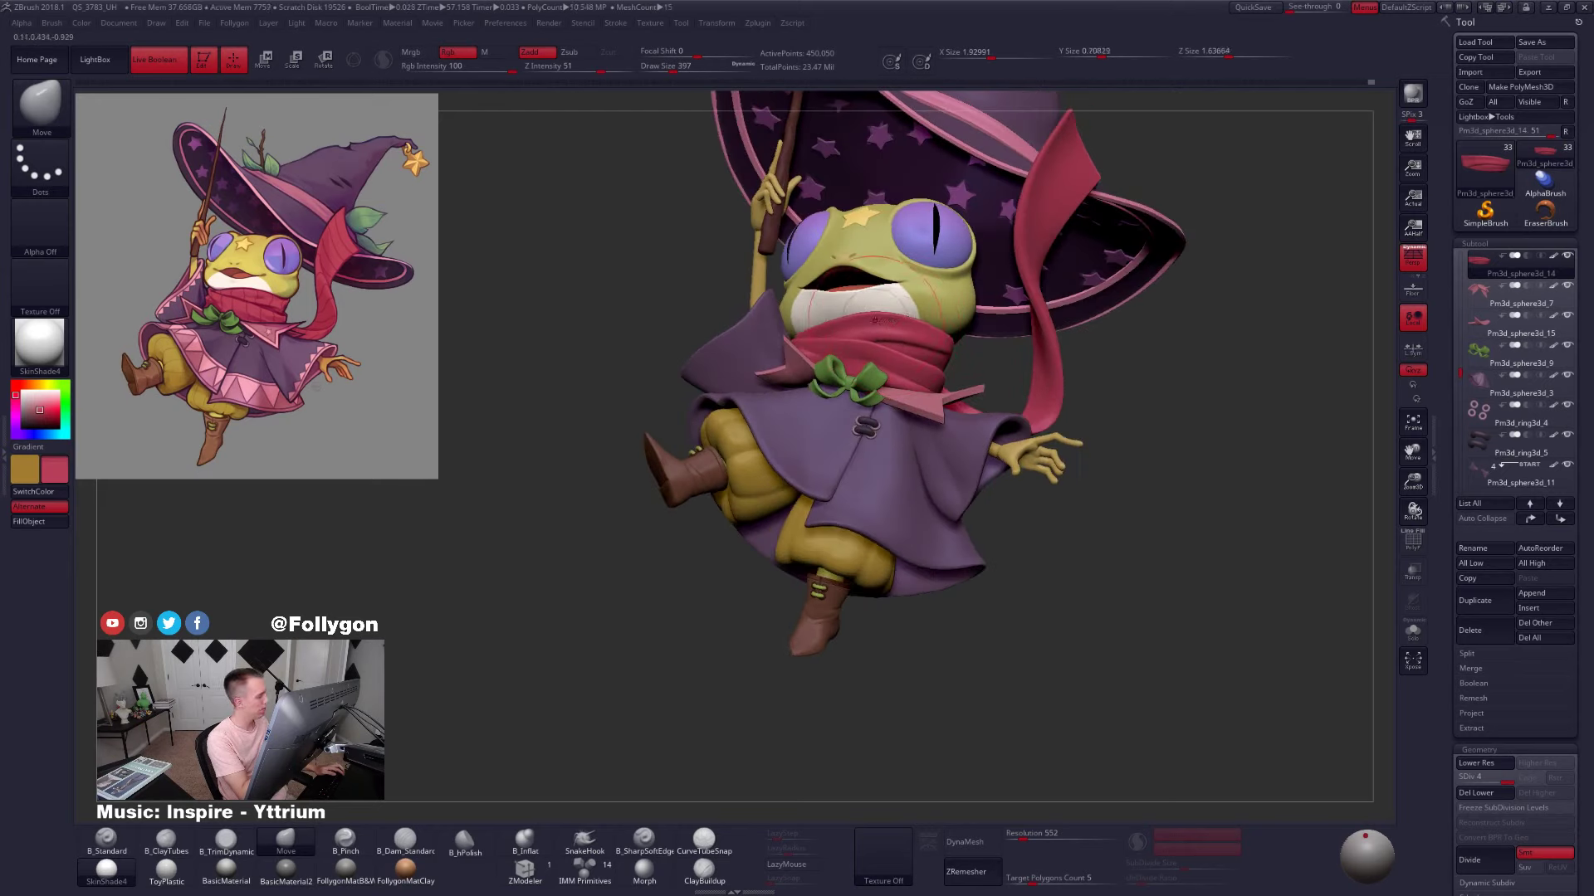
pyautogui.moveTo(874, 319); pyautogui.dragTo(799, 352, button='right')
# Hide the cloak sleeves and the raised arm to clear the view of the scarf
pyautogui.keyDown('alt'); pyautogui.click(1021, 339); pyautogui.keyUp('alt')
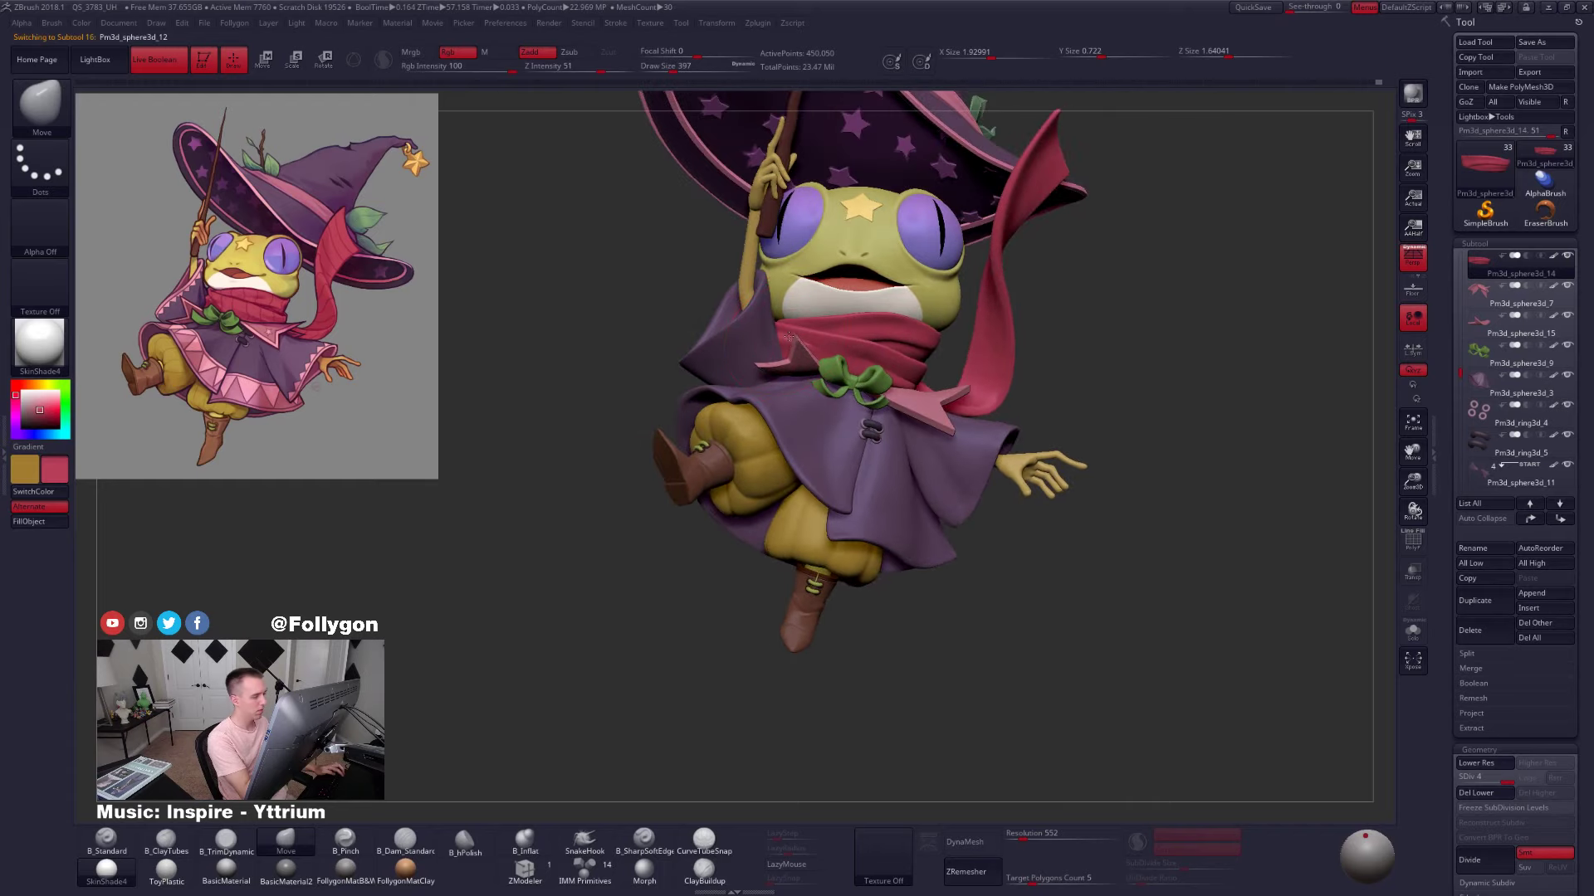
pyautogui.moveTo(1011, 339); pyautogui.dragTo(781, 337, button='right')
pyautogui.hotkey('shift', 'f')
pyautogui.moveTo(996, 336); pyautogui.dragTo(784, 337, button='right')
pyautogui.hotkey('shift', 'f')
pyautogui.click(1481, 269)
pyautogui.click(1480, 299)
pyautogui.click(1481, 299)
pyautogui.click(1480, 361)
pyautogui.click(1480, 362)
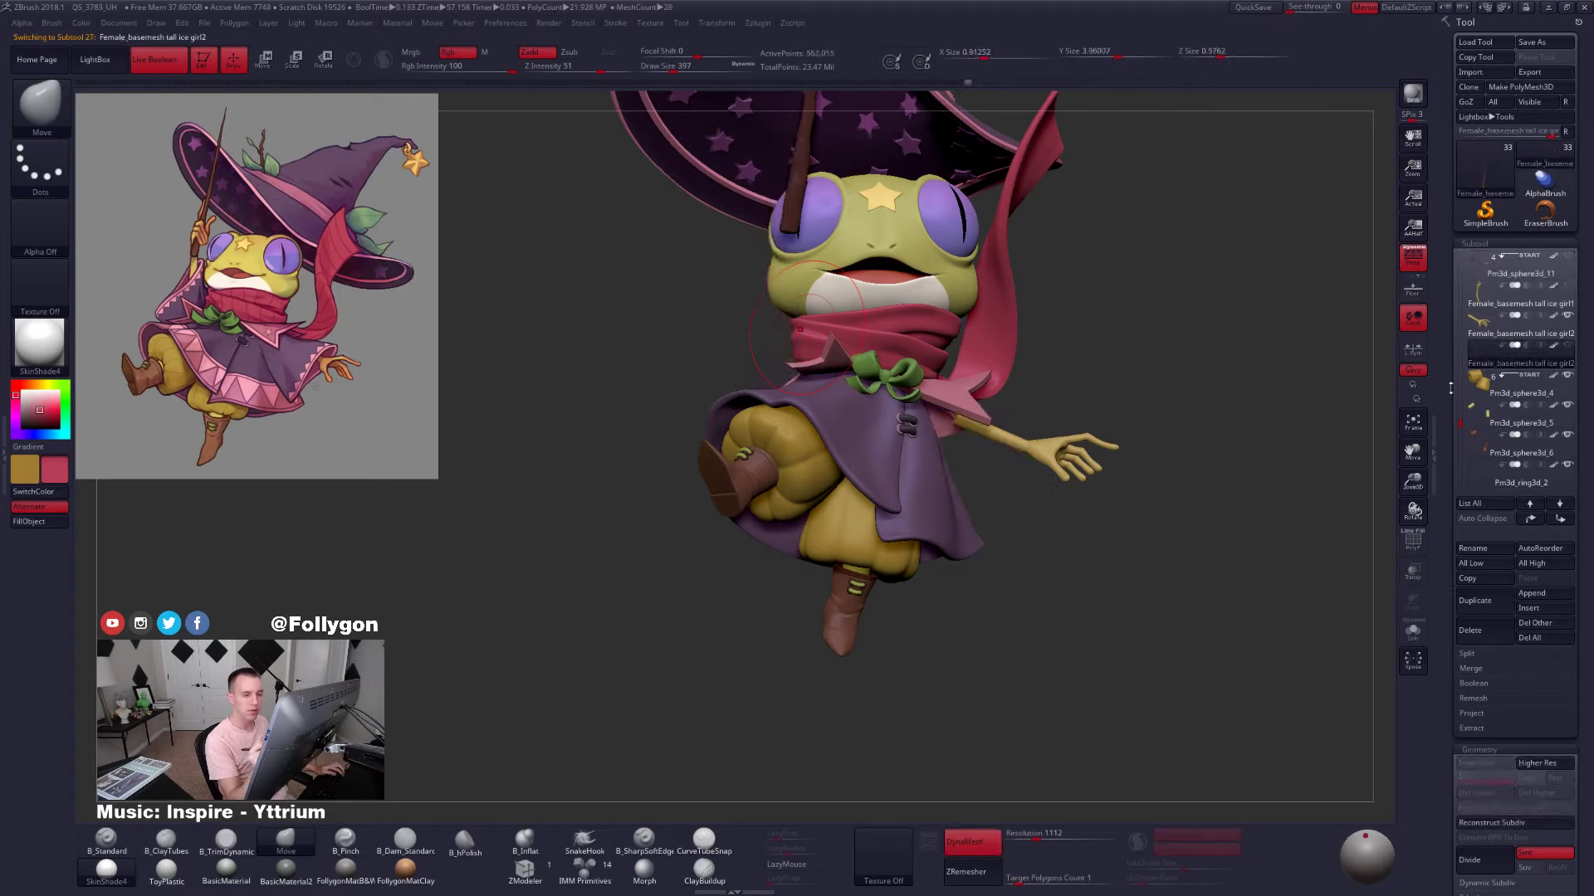
# Select the long scarf piece and reshape its neck loop from the side and back with the Move brush, reducing draw size to 335
pyautogui.keyDown('alt'); pyautogui.click(852, 347); pyautogui.keyUp('alt')
pyautogui.moveTo(721, 335)
pyautogui.mouseDown(button='right')
pyautogui.moveTo(799, 330)
pyautogui.moveTo(830, 302)
pyautogui.mouseUp(button='right')
pyautogui.moveTo(814, 321); pyautogui.dragTo(807, 317)
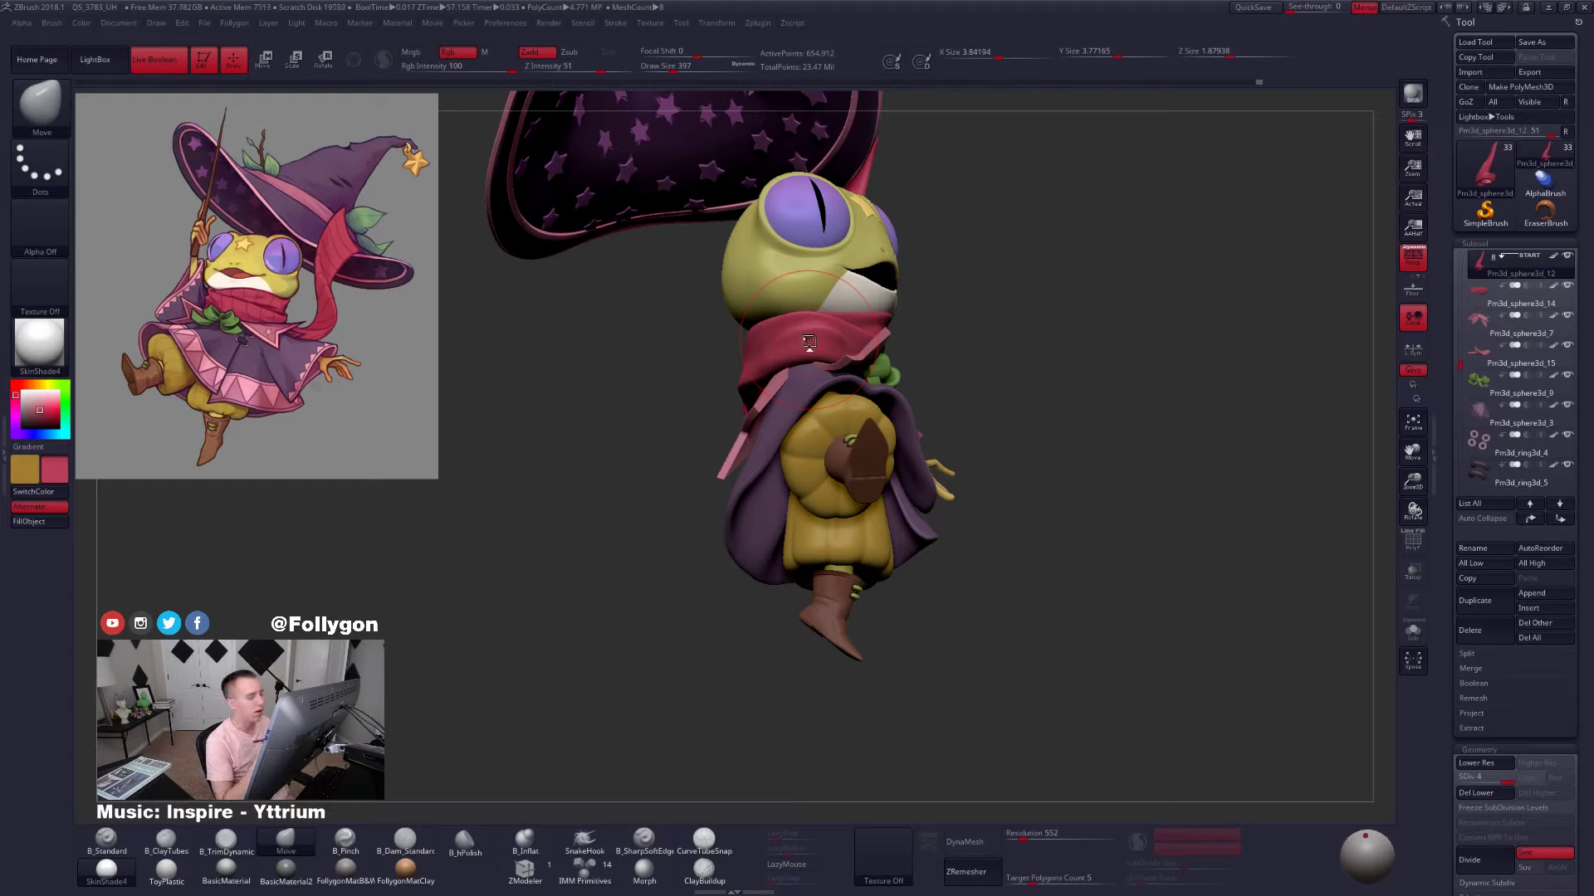
pyautogui.keyDown('alt'); pyautogui.moveTo(809, 342); pyautogui.dragTo(888, 364, button='right'); pyautogui.keyUp('alt')
pyautogui.press('s')
pyautogui.moveTo(878, 348); pyautogui.dragTo(875, 349)
pyautogui.moveTo(751, 356); pyautogui.dragTo(840, 343, button='right')
pyautogui.press('s')
pyautogui.moveTo(840, 343); pyautogui.dragTo(836, 344)
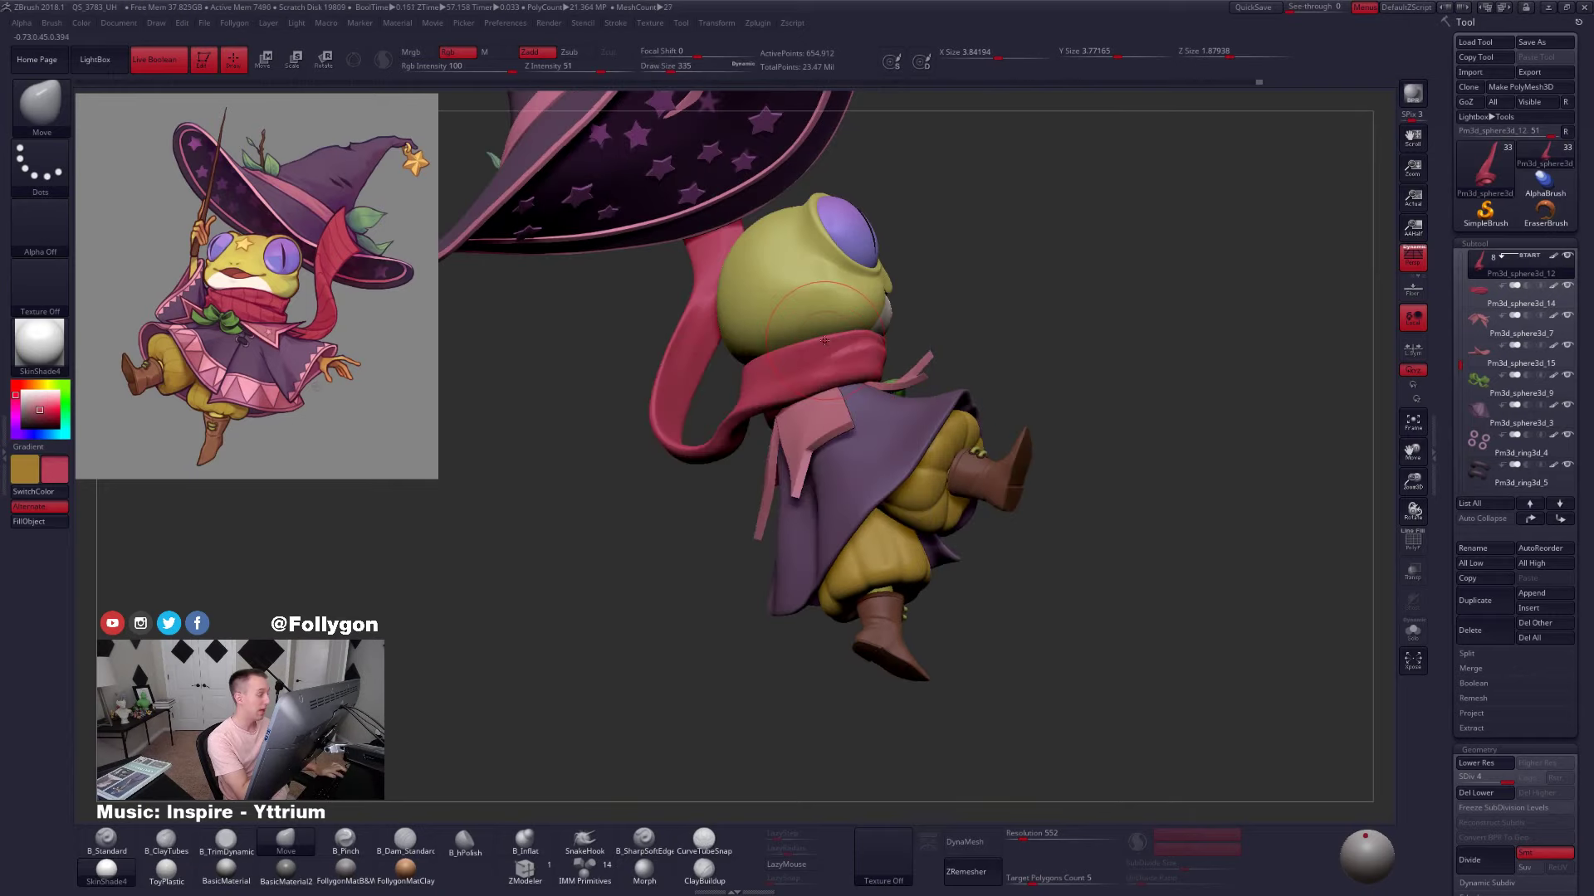
pyautogui.moveTo(934, 365); pyautogui.dragTo(847, 355, button='right')
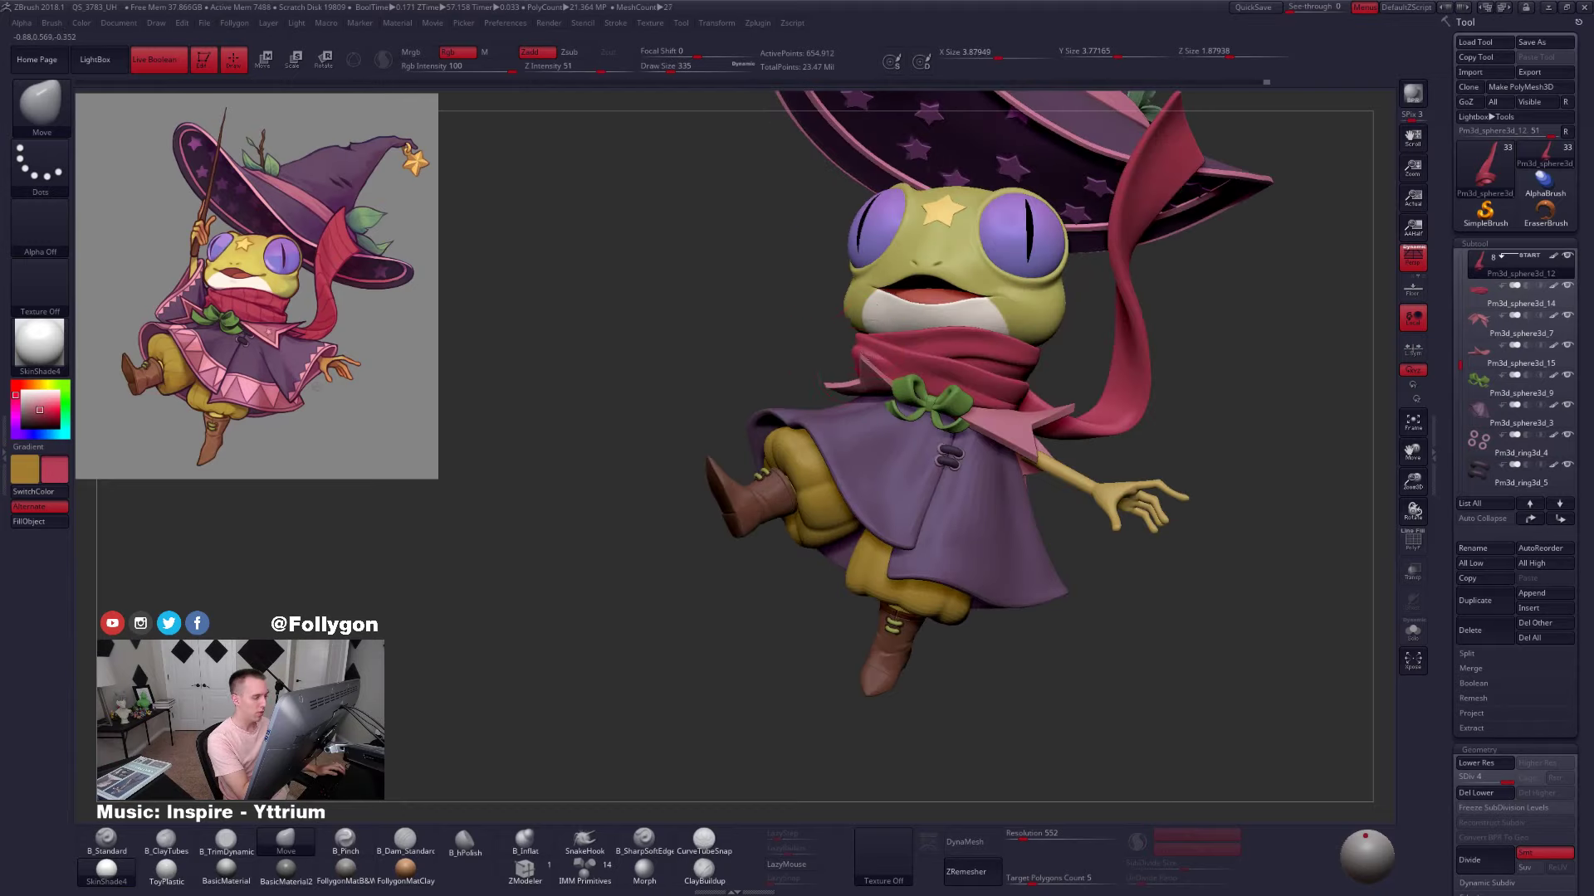
# Isolate the long scarf piece and switch to the B_SharpSoftEdge brush with a smaller draw size
pyautogui.moveTo(730, 365)
pyautogui.mouseDown(button='right')
pyautogui.moveTo(839, 346)
pyautogui.moveTo(868, 420)
pyautogui.moveTo(840, 481)
pyautogui.mouseUp(button='right')
pyautogui.hotkey('alt', 's')
pyautogui.click(644, 843)
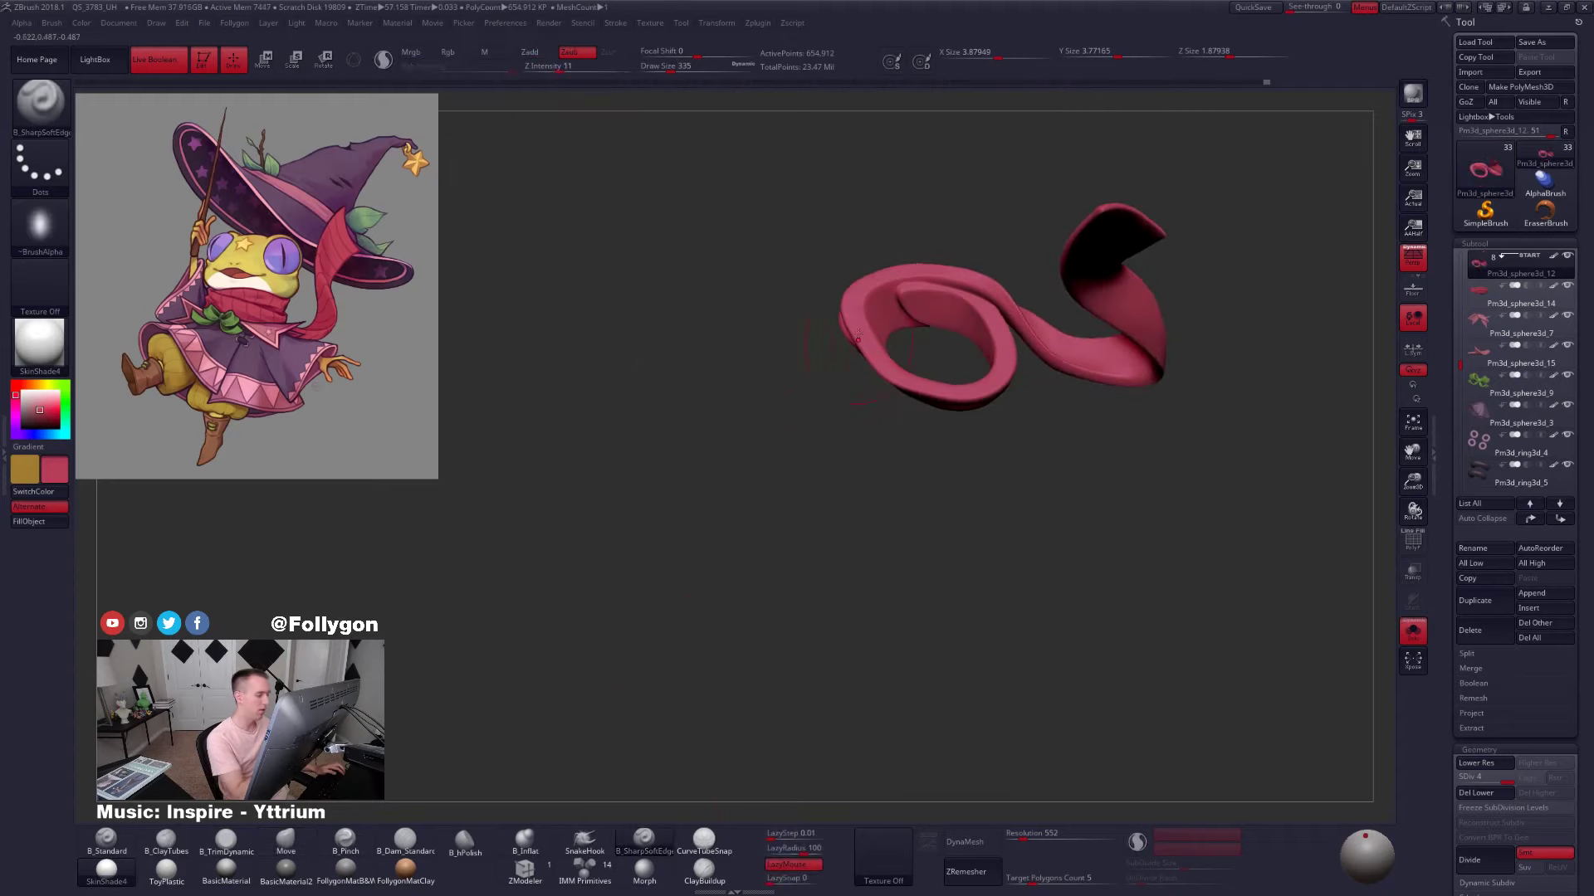
pyautogui.keyDown('ctrl'); pyautogui.moveTo(857, 352); pyautogui.dragTo(869, 302, button='right'); pyautogui.keyUp('ctrl')
pyautogui.press('space')
pyautogui.moveTo(869, 302); pyautogui.dragTo(860, 302)
# Sharpen the outer rim and fold of the scarf's neck loop with B_SharpSoftEdge at draw size 104
pyautogui.moveTo(859, 302)
pyautogui.mouseDown(button='right')
pyautogui.moveTo(807, 308)
pyautogui.moveTo(878, 270)
pyautogui.moveTo(853, 288)
pyautogui.moveTo(840, 390)
pyautogui.mouseUp(button='right')
pyautogui.hotkey('alt', 's')
pyautogui.hotkey('alt', 's')
pyautogui.moveTo(840, 390); pyautogui.dragTo(817, 382, button='right')
pyautogui.keyDown('ctrl'); pyautogui.moveTo(817, 382); pyautogui.dragTo(840, 335, button='right'); pyautogui.keyUp('ctrl')
pyautogui.press('space')
pyautogui.moveTo(840, 335); pyautogui.dragTo(835, 336)
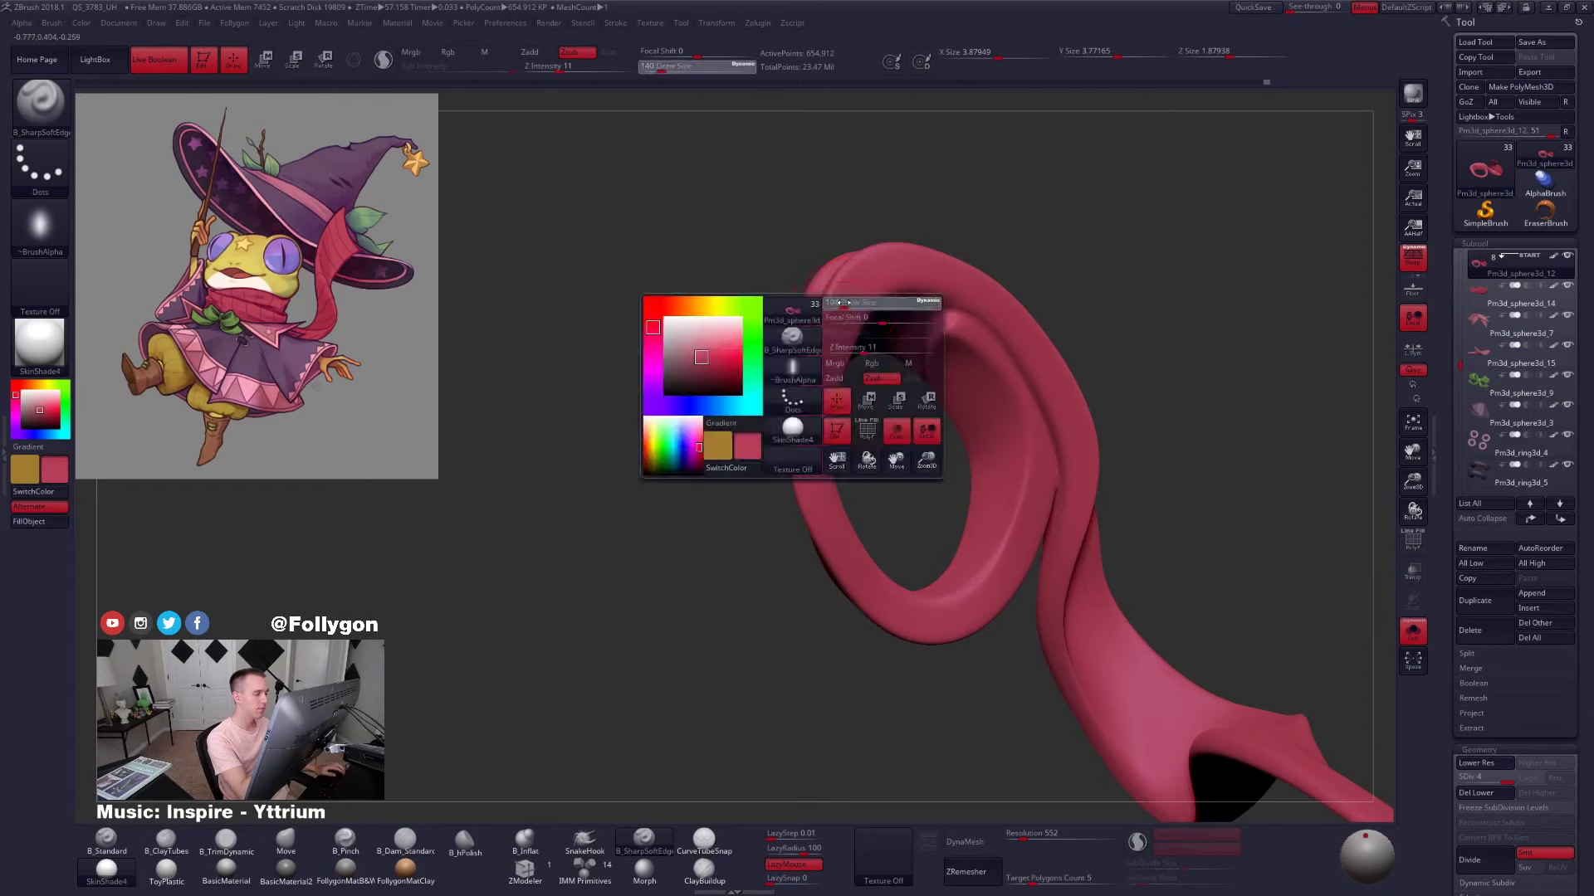
pyautogui.moveTo(835, 335); pyautogui.dragTo(807, 381, button='right')
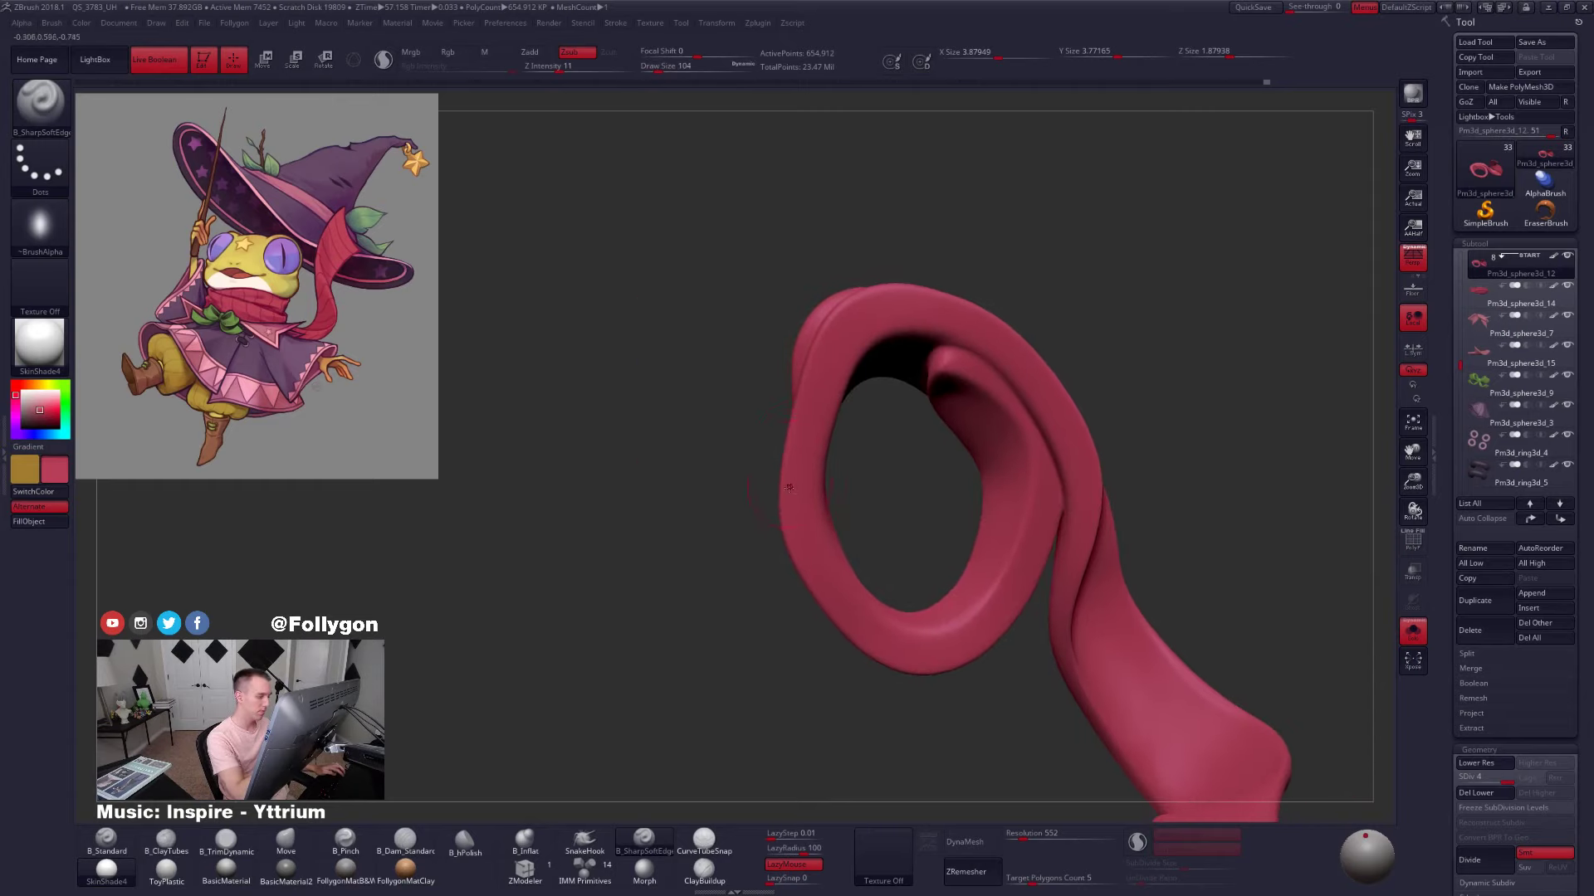
pyautogui.moveTo(814, 370); pyautogui.dragTo(820, 353)
pyautogui.hotkey('ctrl', 'z')
pyautogui.moveTo(790, 488); pyautogui.dragTo(797, 435)
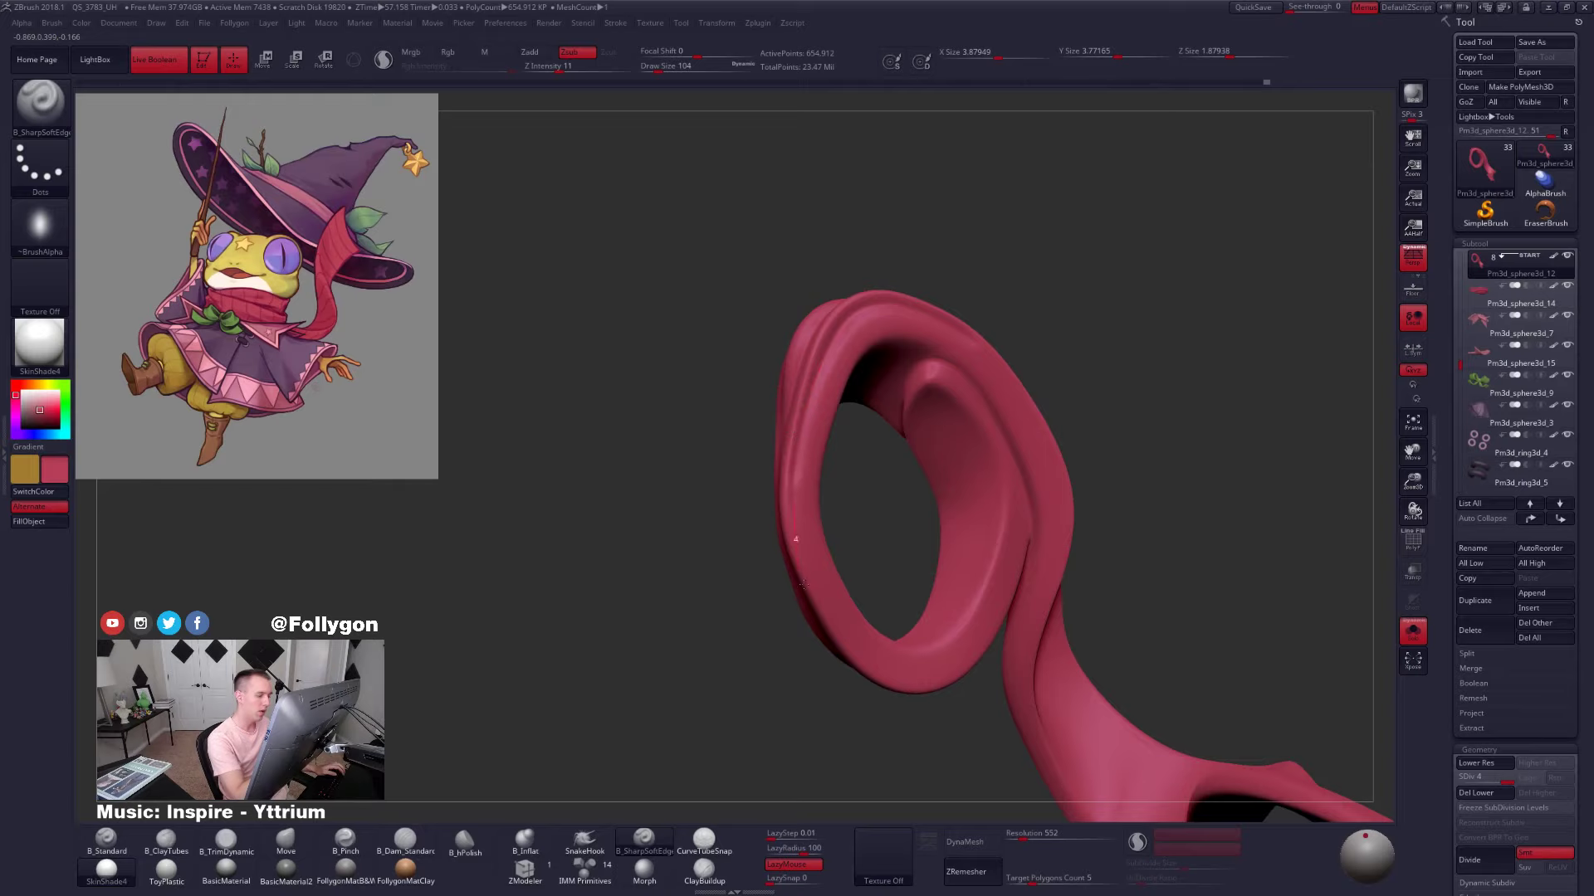
pyautogui.moveTo(803, 584); pyautogui.dragTo(809, 599)
pyautogui.moveTo(805, 584); pyautogui.dragTo(796, 490, button='right')
pyautogui.moveTo(821, 597); pyautogui.dragTo(811, 544, button='right')
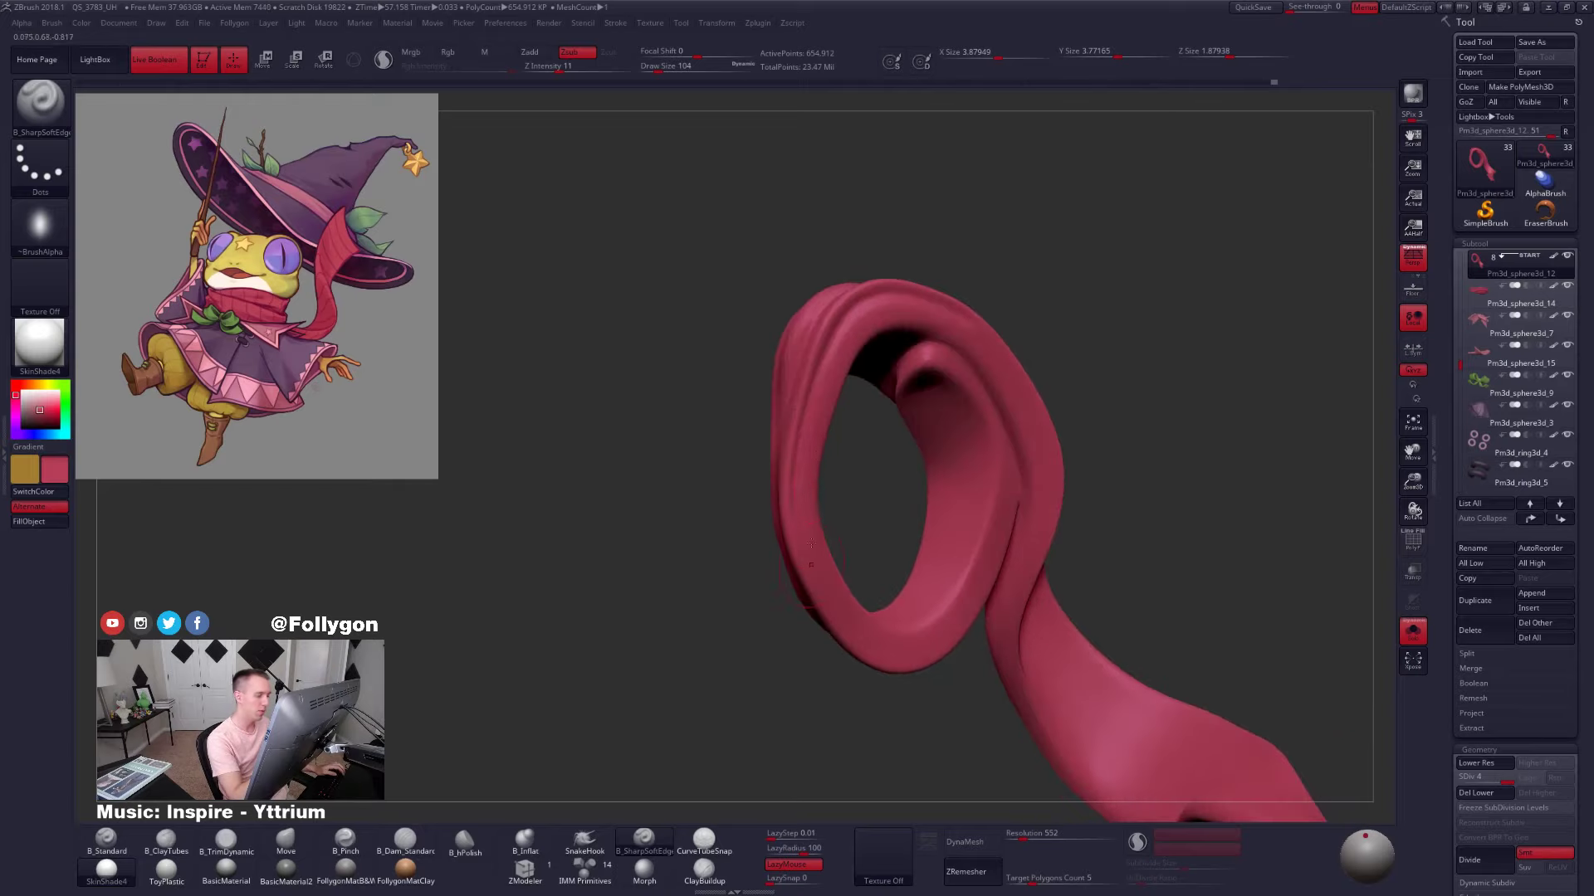
# Mask one side of the scarf's neck loop, including its inner surface
pyautogui.moveTo(868, 347)
pyautogui.mouseDown(button='right')
pyautogui.moveTo(893, 381)
pyautogui.moveTo(892, 327)
pyautogui.moveTo(907, 355)
pyautogui.moveTo(941, 306)
pyautogui.moveTo(911, 349)
pyautogui.moveTo(930, 365)
pyautogui.moveTo(954, 349)
pyautogui.moveTo(941, 341)
pyautogui.moveTo(918, 379)
pyautogui.mouseUp(button='right')
pyautogui.hotkey('alt', 's')
pyautogui.hotkey('alt', 's')
pyautogui.moveTo(1014, 248)
pyautogui.keyDown('ctrl'); pyautogui.mouseDown()
pyautogui.moveTo(893, 309)
pyautogui.moveTo(878, 377)
pyautogui.moveTo(925, 513)
pyautogui.moveTo(1024, 493)
pyautogui.mouseUp(); pyautogui.keyUp('ctrl')
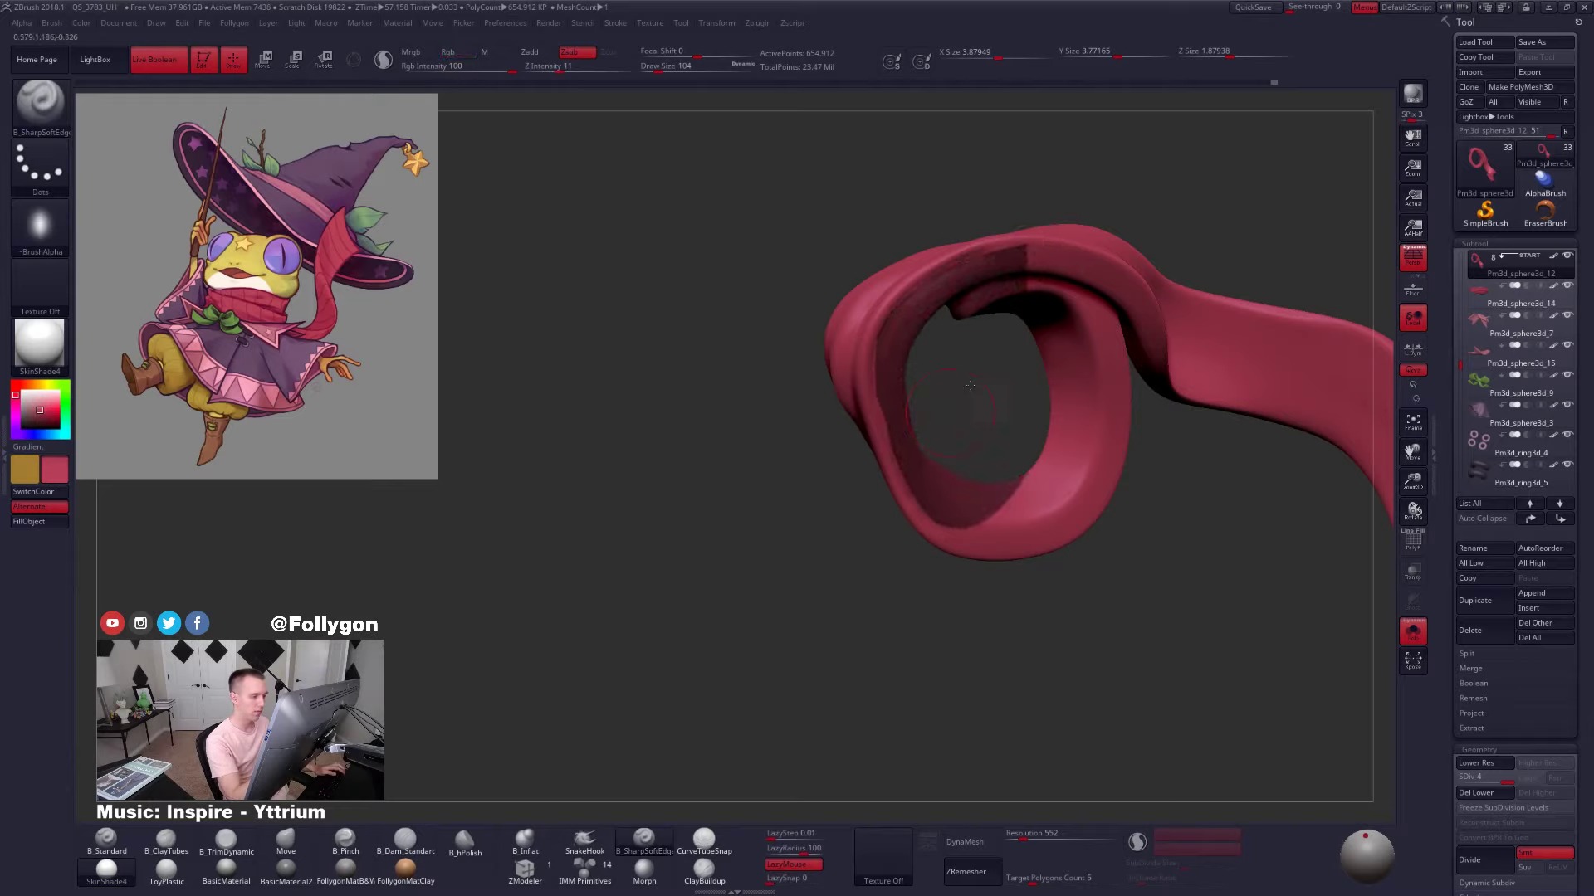
# Invert the neck loop's mask and reshape the unmasked side with the Move brush at subdivision level 2 and draw size 192
pyautogui.moveTo(988, 402); pyautogui.dragTo(900, 353, button='right')
pyautogui.keyDown('ctrl'); pyautogui.click(938, 389); pyautogui.keyUp('ctrl')
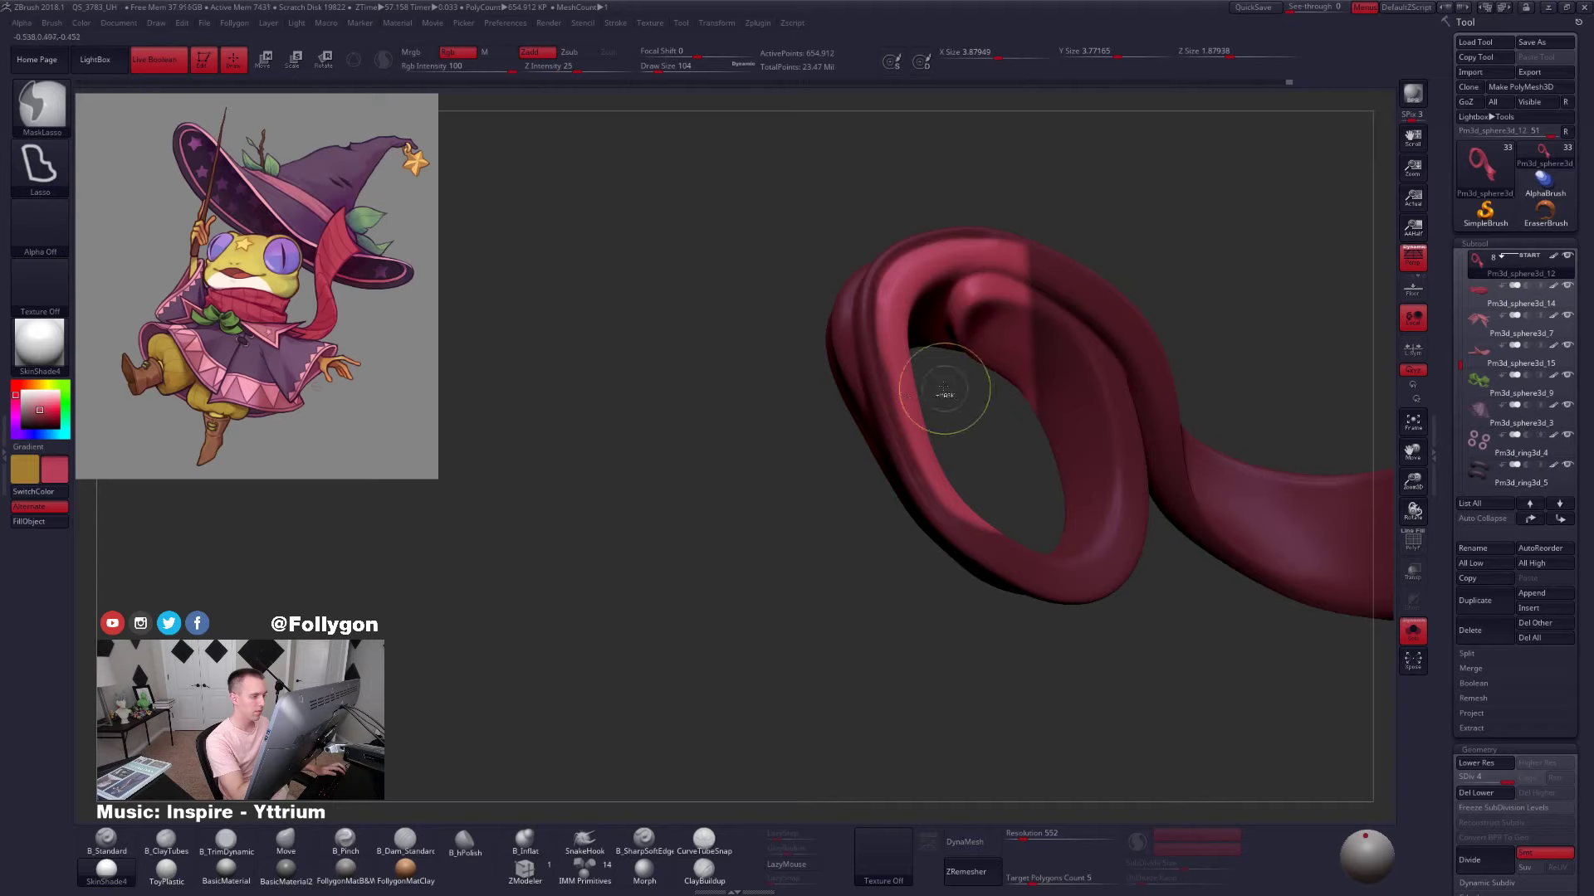
pyautogui.press('space')
pyautogui.moveTo(903, 316); pyautogui.dragTo(912, 316)
pyautogui.hotkey('shift', 'd')
pyautogui.hotkey('shift', 'd')
pyautogui.moveTo(896, 299); pyautogui.dragTo(840, 287, button='right')
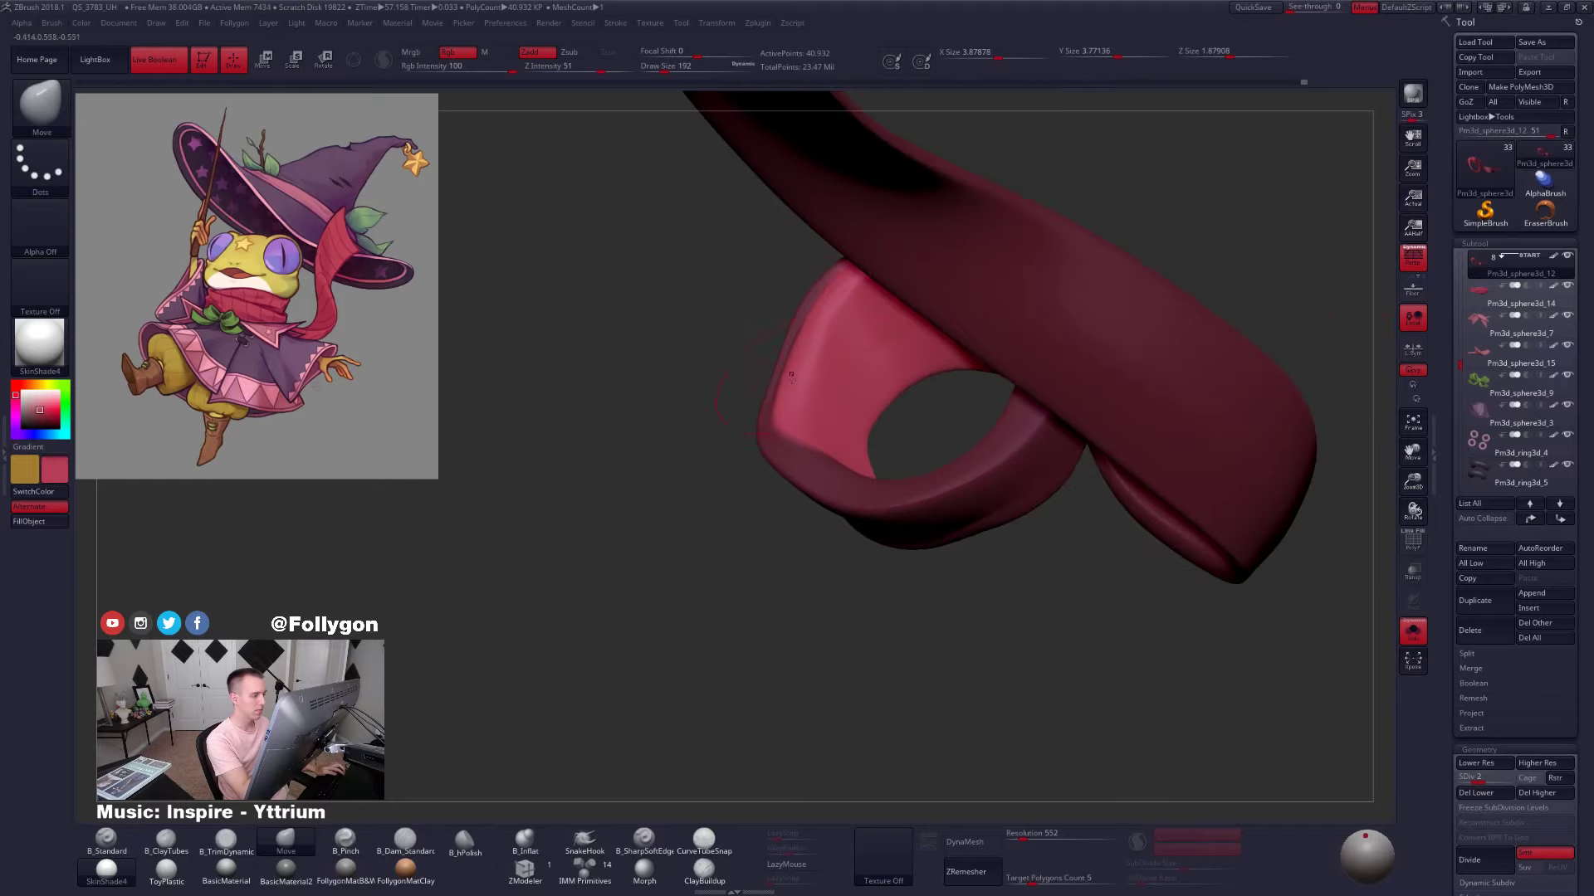
pyautogui.moveTo(797, 338); pyautogui.dragTo(805, 331)
pyautogui.moveTo(807, 332)
pyautogui.mouseDown(button='right')
pyautogui.moveTo(837, 348)
pyautogui.moveTo(864, 326)
pyautogui.moveTo(913, 365)
pyautogui.moveTo(938, 432)
pyautogui.mouseUp(button='right')
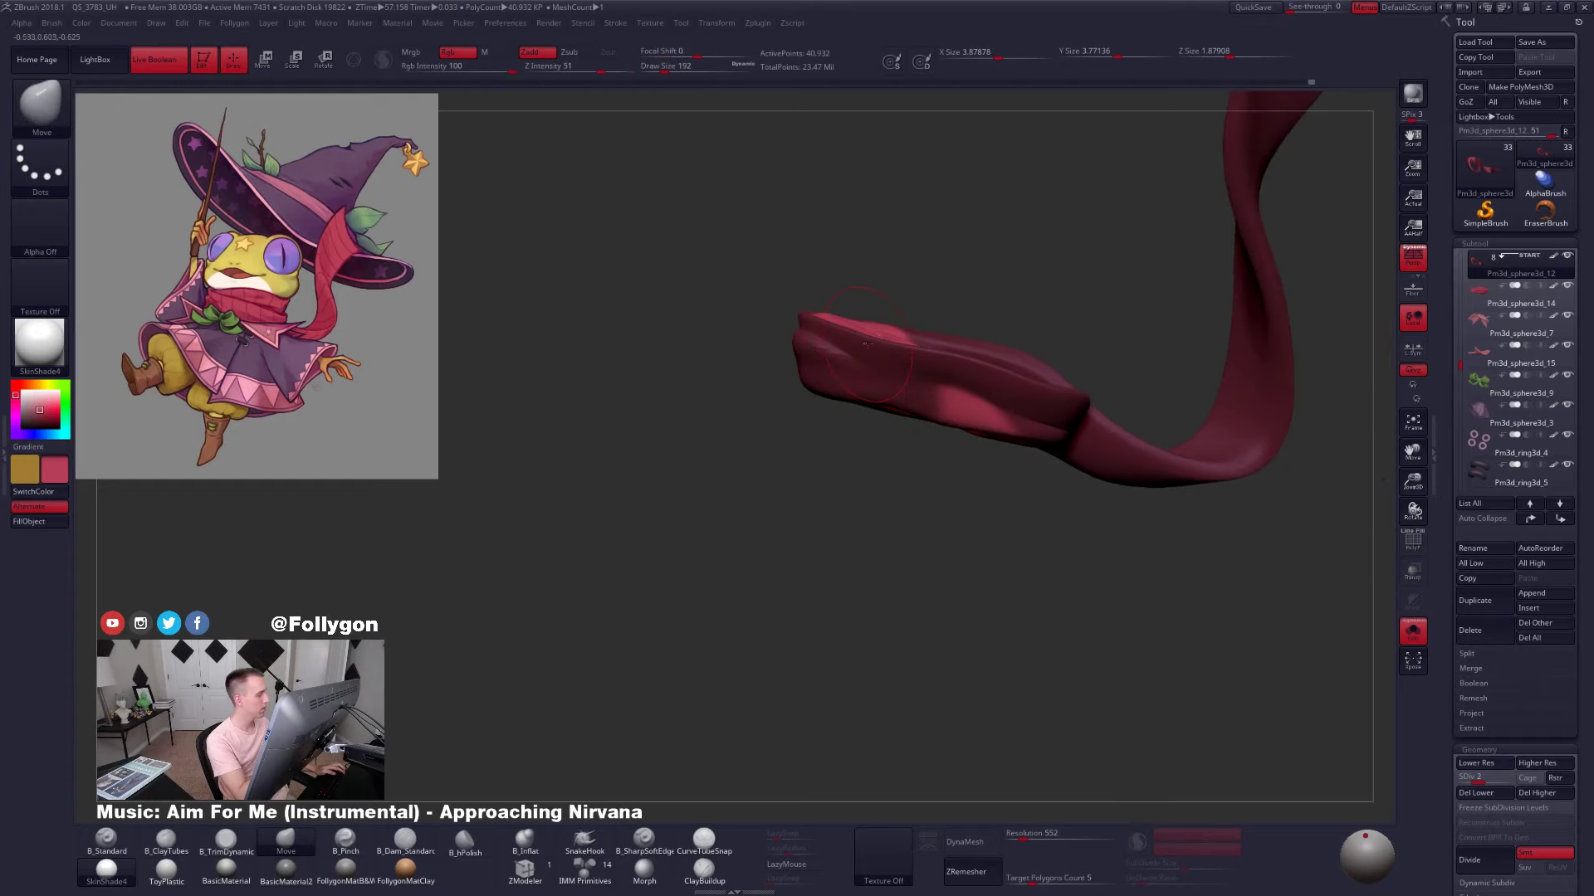
# Refine the fit of the neck loop's unmasked side around the frog's chin with the Move brush at draw size 181
pyautogui.press('space')
pyautogui.click(818, 419)
pyautogui.hotkey('shift', 's')
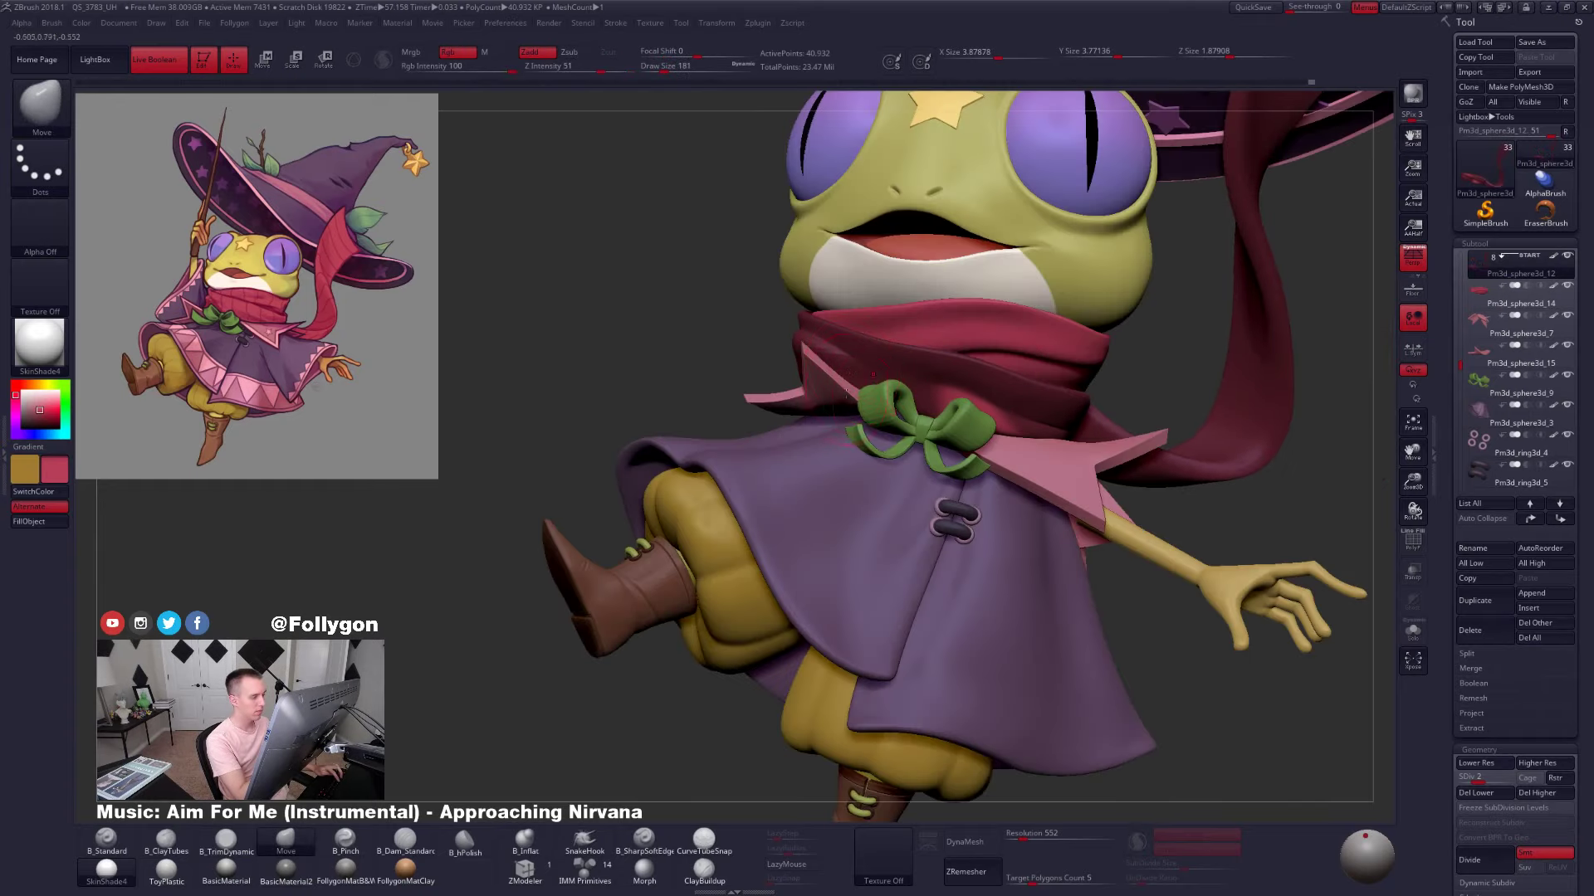
pyautogui.hotkey('shift', 's')
pyautogui.moveTo(955, 332)
pyautogui.mouseDown(button='right')
pyautogui.moveTo(880, 390)
pyautogui.moveTo(816, 352)
pyautogui.mouseUp(button='right')
pyautogui.press('space')
pyautogui.click(865, 267)
pyautogui.moveTo(865, 266)
pyautogui.mouseDown(button='right')
pyautogui.moveTo(861, 329)
pyautogui.moveTo(871, 320)
pyautogui.mouseUp(button='right')
# Smooth the unmasked part of the neck loop at subdivision level 1, return to level 4 and clear the mask
pyautogui.press('shift')
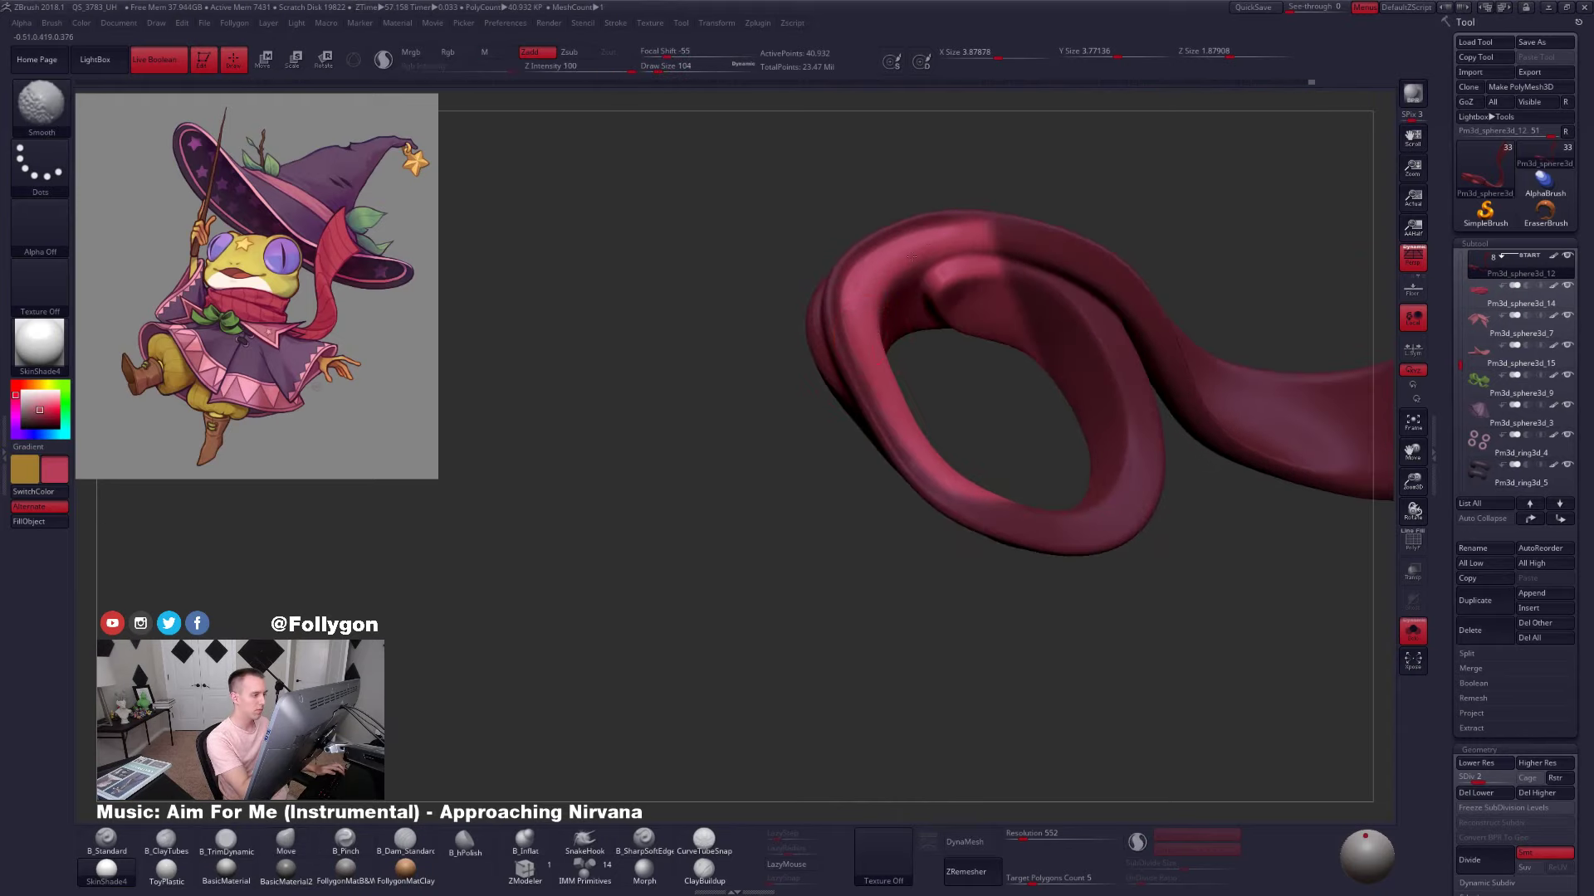
pyautogui.hotkey('shift', 'd')
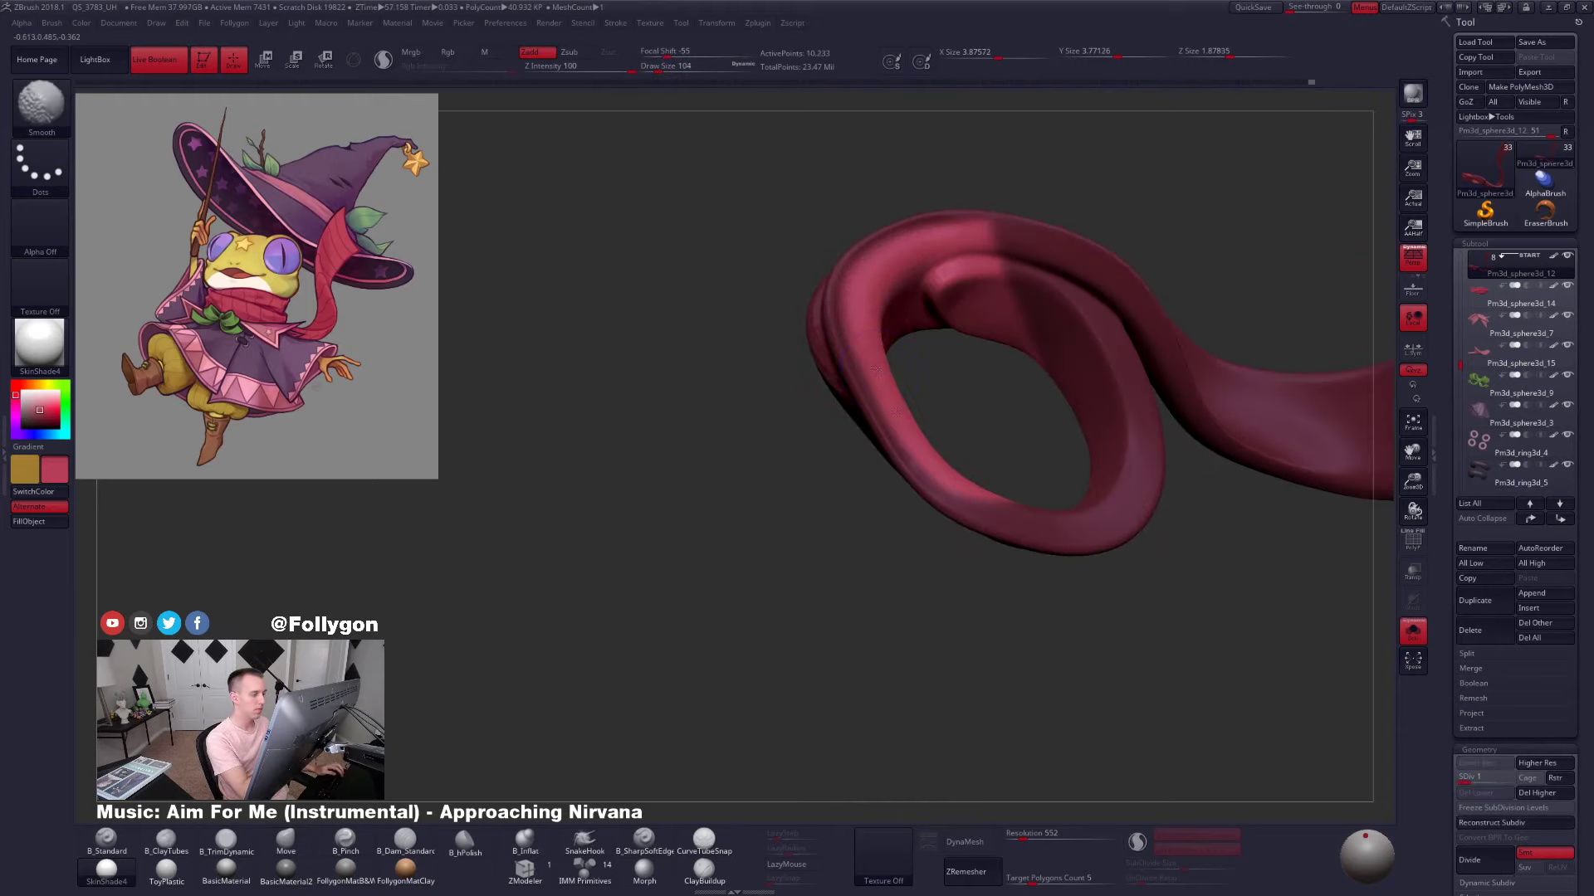
pyautogui.moveTo(876, 366)
pyautogui.keyDown('shift'); pyautogui.mouseDown()
pyautogui.moveTo(860, 287)
pyautogui.moveTo(942, 242)
pyautogui.mouseUp(); pyautogui.keyUp('shift')
pyautogui.press('d')
pyautogui.press('d')
pyautogui.press('d')
pyautogui.keyDown('ctrl'); pyautogui.moveTo(783, 373); pyautogui.dragTo(768, 415); pyautogui.keyUp('ctrl')
pyautogui.moveTo(797, 448); pyautogui.dragTo(930, 366, button='right')
pyautogui.hotkey('alt', 's')
pyautogui.keyDown('alt'); pyautogui.moveTo(1082, 536); pyautogui.dragTo(1080, 495, button='right'); pyautogui.keyUp('alt')
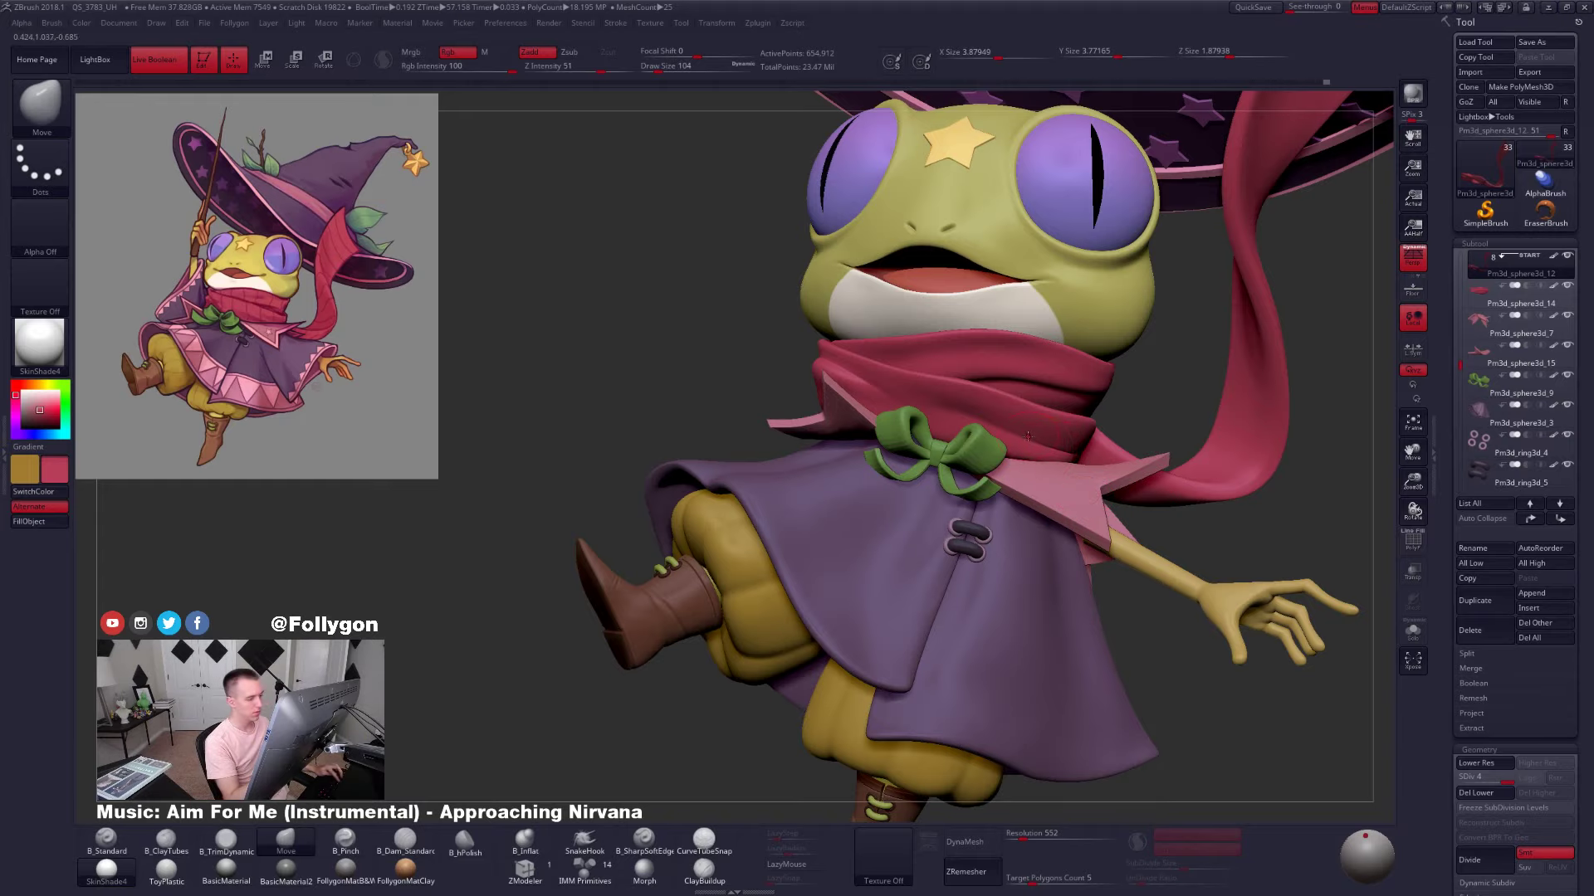
# Isolate the scarf, lower it to subdivision level 1 and mask everything except the neck loop's lower fold
pyautogui.hotkey('alt', 's')
pyautogui.moveTo(1030, 442); pyautogui.dragTo(888, 365, button='right')
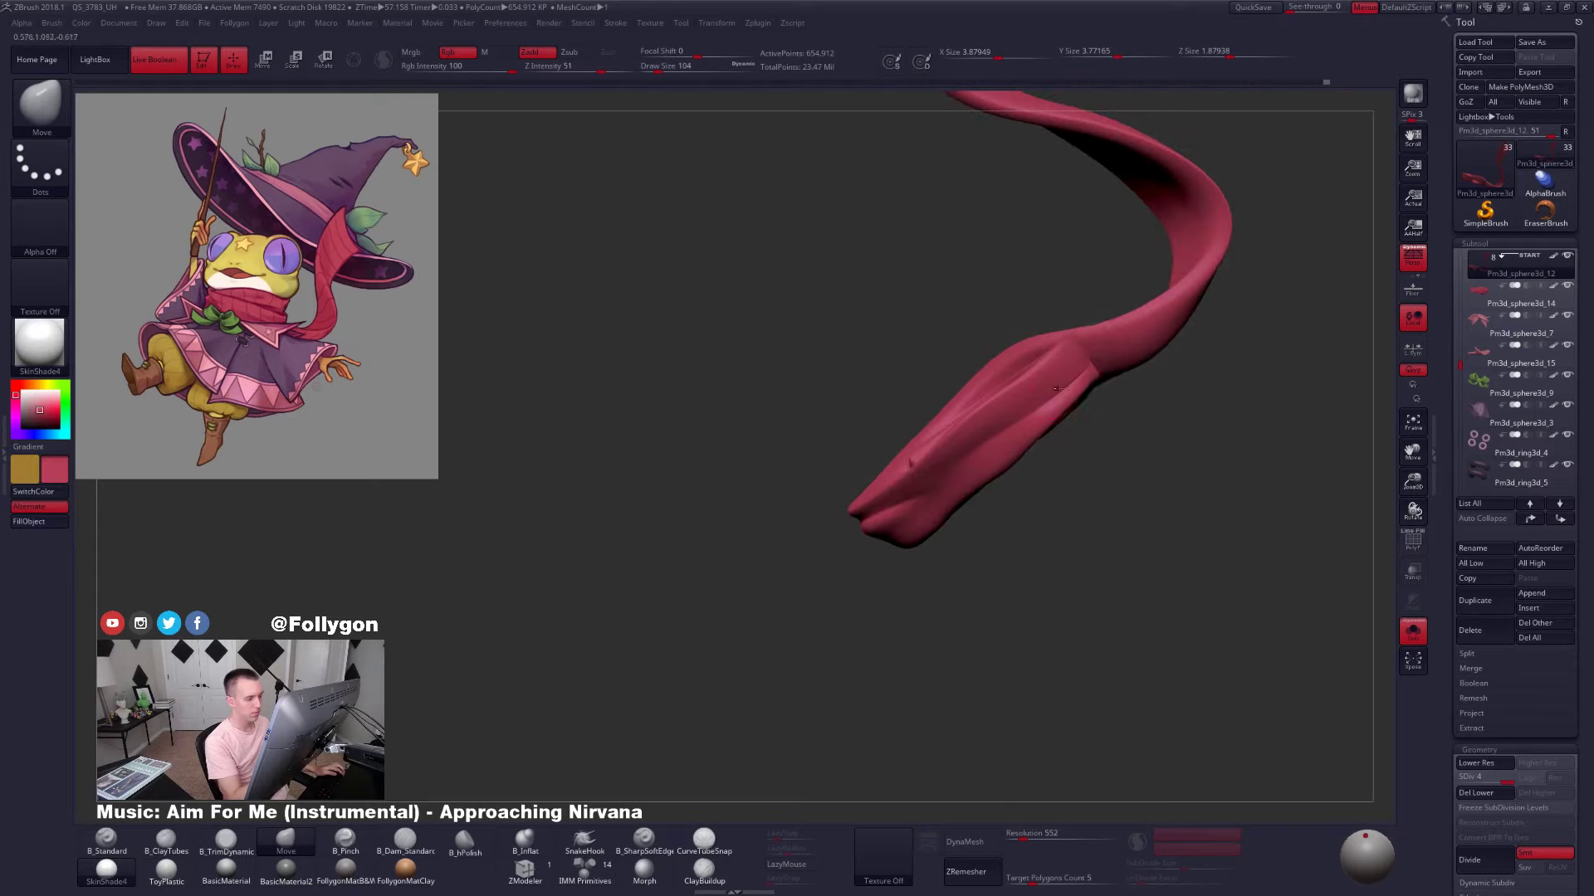
pyautogui.moveTo(1044, 406)
pyautogui.keyDown('ctrl'); pyautogui.mouseDown()
pyautogui.moveTo(961, 463)
pyautogui.moveTo(945, 586)
pyautogui.moveTo(1166, 394)
pyautogui.mouseUp(); pyautogui.keyUp('ctrl')
pyautogui.hotkey('shift', 'd')
pyautogui.hotkey('shift', 'd')
pyautogui.hotkey('shift', 'd')
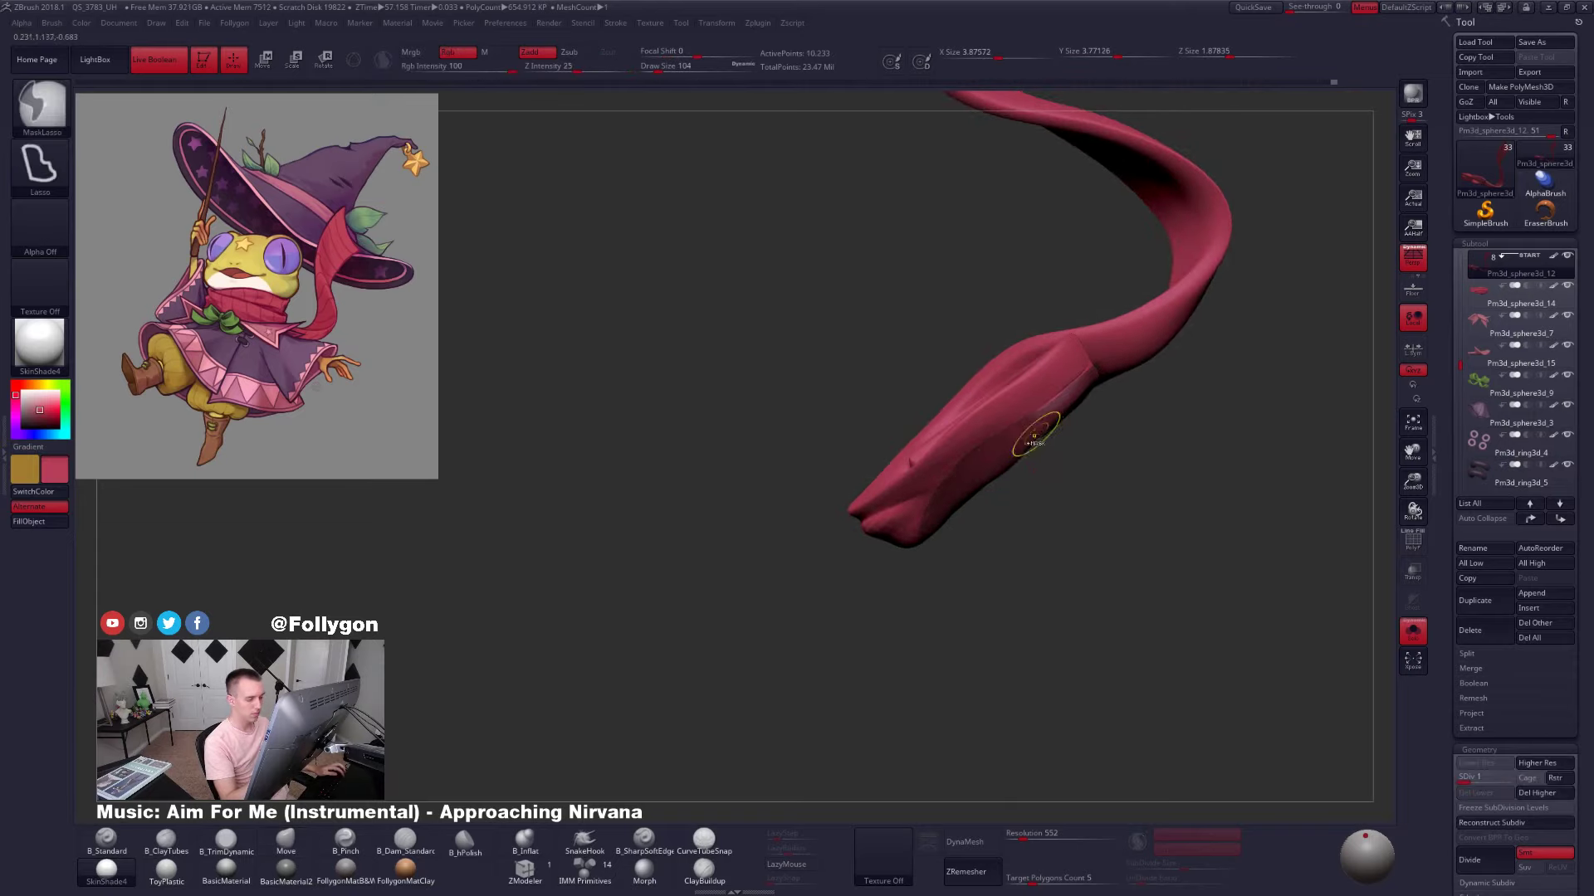
pyautogui.keyDown('ctrl'); pyautogui.click(1036, 437); pyautogui.keyUp('ctrl')
pyautogui.keyDown('ctrl'); pyautogui.click(1057, 477); pyautogui.keyUp('ctrl')
# Adjust the neck loop's unmasked lower fold against the collar with the Move brush at draw size 279
pyautogui.press('space')
pyautogui.moveTo(954, 502); pyautogui.dragTo(981, 502)
pyautogui.moveTo(884, 415); pyautogui.dragTo(1057, 476, button='right')
pyautogui.hotkey('alt', 's')
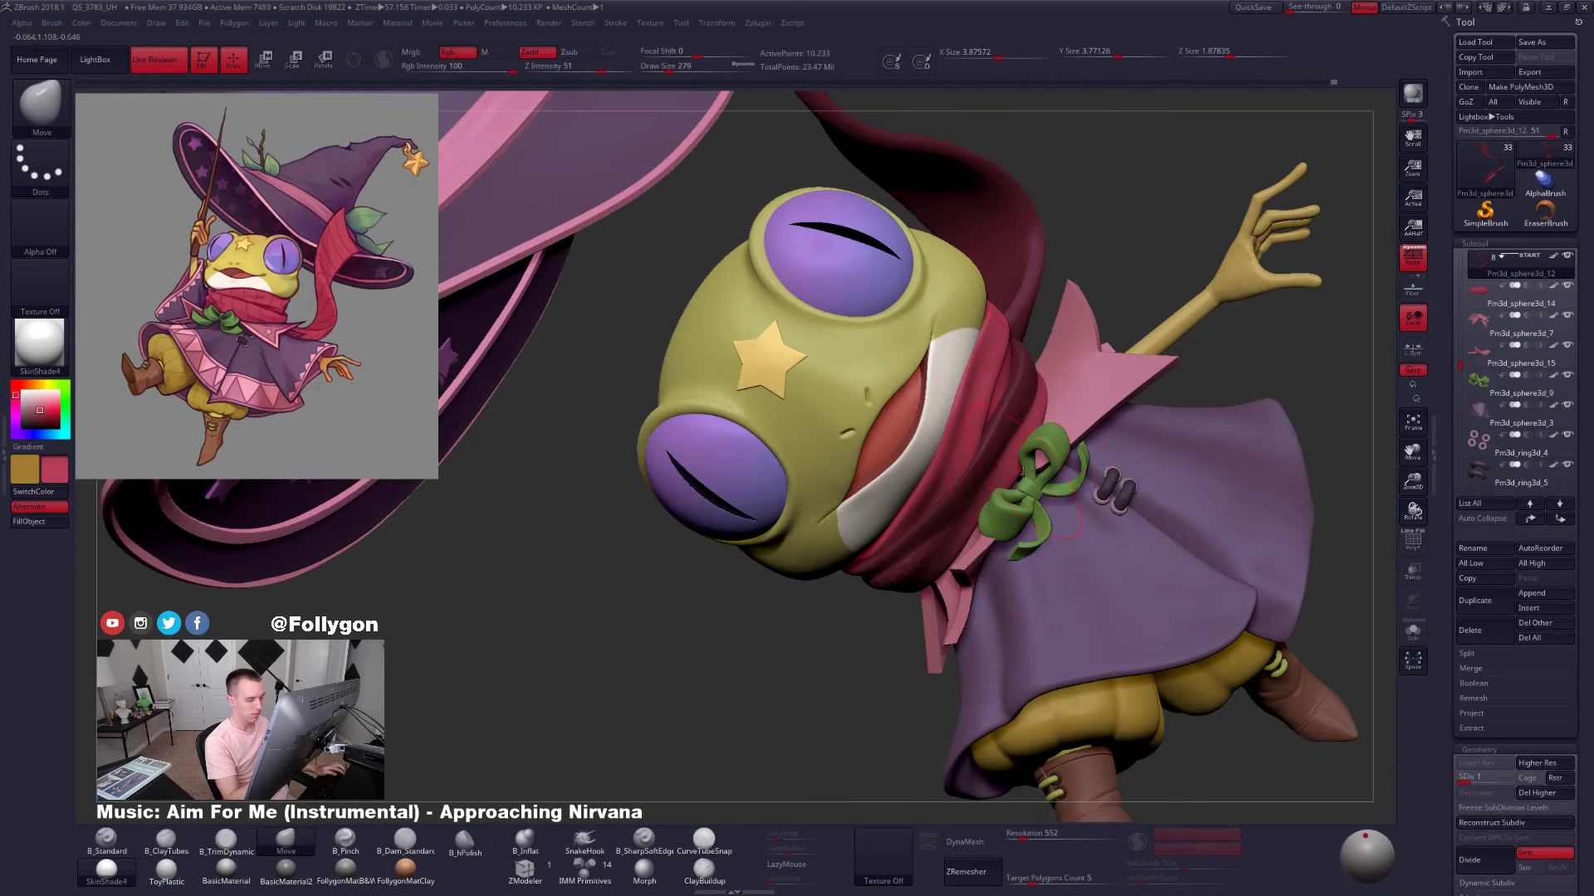
pyautogui.moveTo(1016, 531); pyautogui.dragTo(1046, 425, button='right')
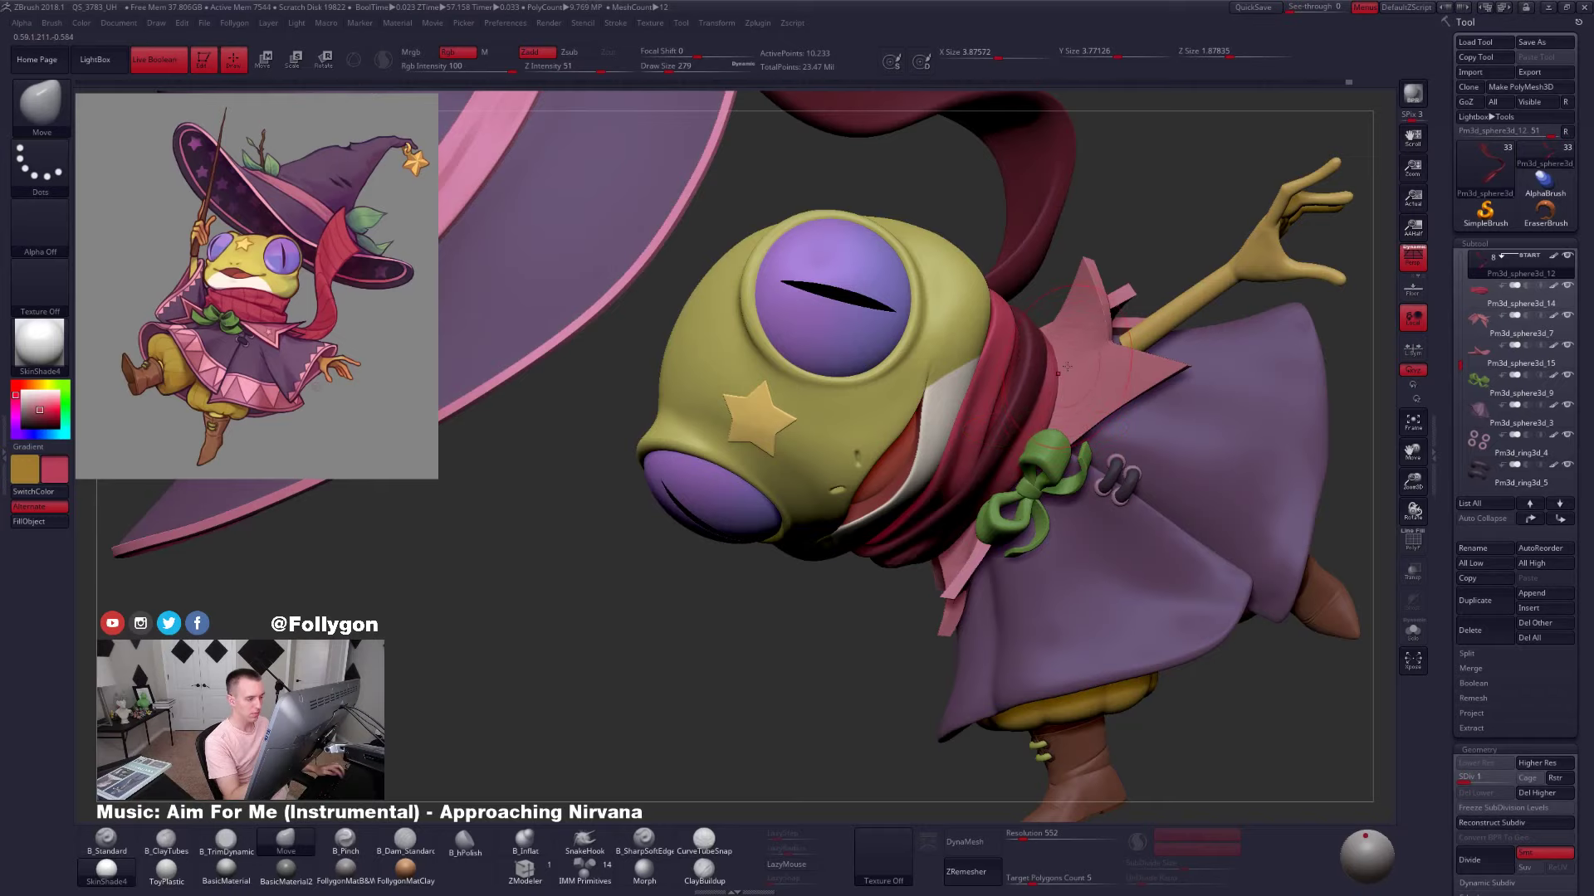
pyautogui.hotkey('alt', 's')
# Refine the neck loop's lower fold from several angles with the Move brush at draw size 215
pyautogui.press('space')
pyautogui.moveTo(1066, 355); pyautogui.dragTo(1059, 355)
pyautogui.moveTo(1059, 356)
pyautogui.mouseDown(button='right')
pyautogui.moveTo(1060, 337)
pyautogui.moveTo(1023, 431)
pyautogui.mouseUp(button='right')
pyautogui.press('space')
pyautogui.moveTo(1052, 378); pyautogui.dragTo(1056, 378)
pyautogui.moveTo(1056, 378)
pyautogui.mouseDown(button='right')
pyautogui.moveTo(1046, 431)
pyautogui.moveTo(1014, 444)
pyautogui.moveTo(1056, 434)
pyautogui.moveTo(1100, 483)
pyautogui.moveTo(1050, 481)
pyautogui.moveTo(986, 447)
pyautogui.mouseUp(button='right')
pyautogui.hotkey('alt', 's')
pyautogui.hotkey('alt', 's')
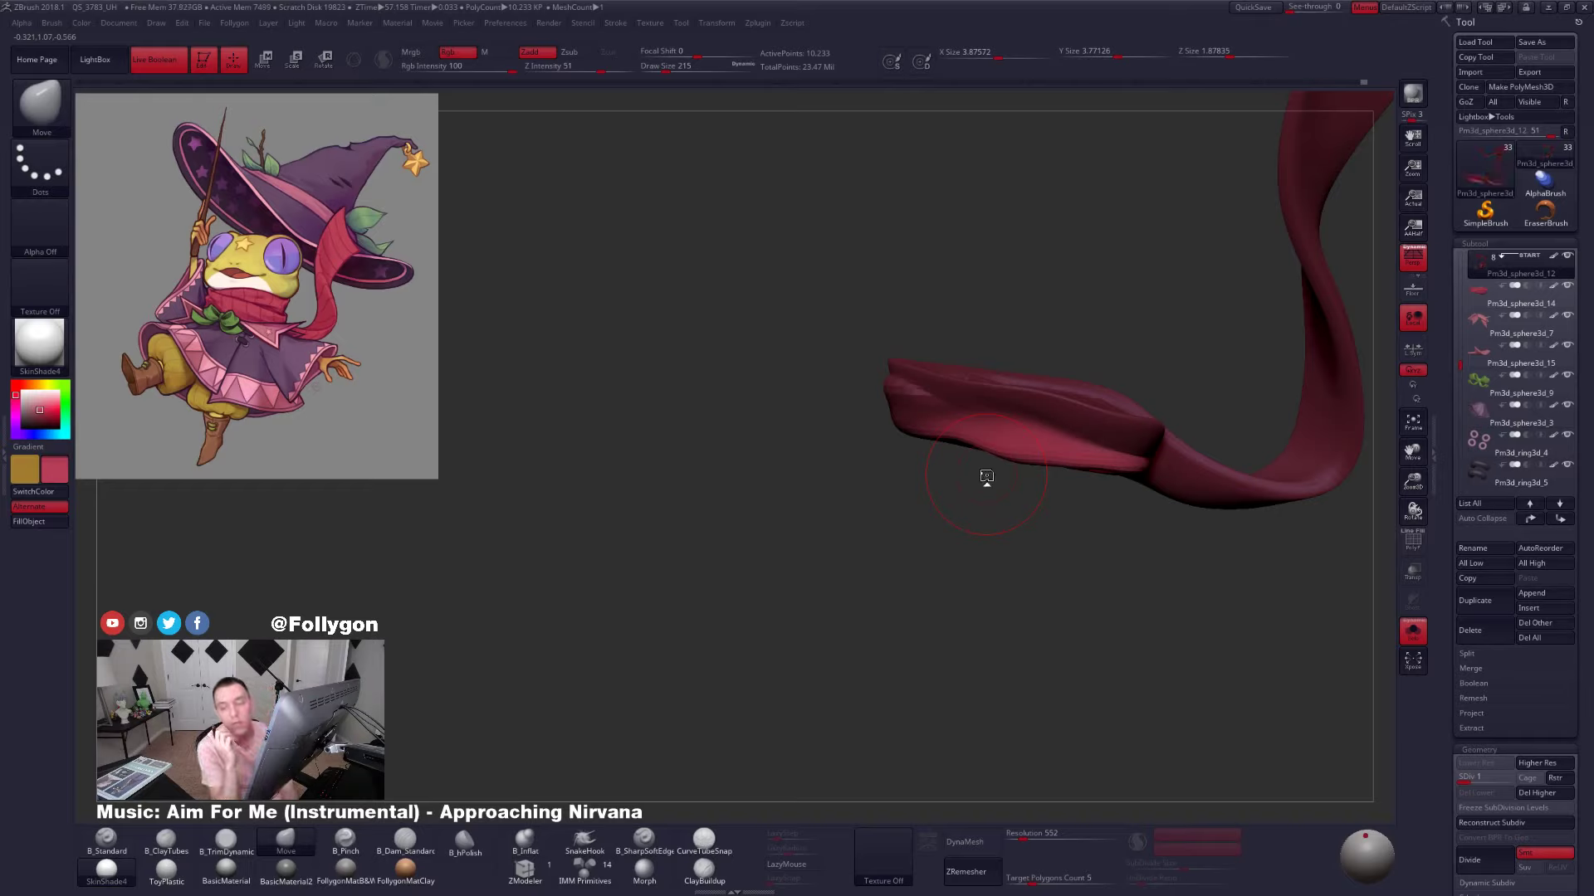
# Show the whole character and return the scarf to subdivision level 4 with its mask cleared
pyautogui.moveTo(1119, 447)
pyautogui.mouseDown(button='right')
pyautogui.moveTo(1220, 452)
pyautogui.moveTo(1133, 482)
pyautogui.moveTo(1184, 498)
pyautogui.moveTo(1087, 462)
pyautogui.moveTo(1208, 473)
pyautogui.moveTo(1092, 452)
pyautogui.moveTo(1143, 452)
pyautogui.mouseUp(button='right')
pyautogui.hotkey('alt', 's')
pyautogui.moveTo(1279, 420)
pyautogui.mouseDown(button='right')
pyautogui.moveTo(1291, 420)
pyautogui.moveTo(1015, 531)
pyautogui.moveTo(1096, 477)
pyautogui.moveTo(1132, 514)
pyautogui.mouseUp(button='right')
pyautogui.press('d')
pyautogui.press('d')
pyautogui.press('d')
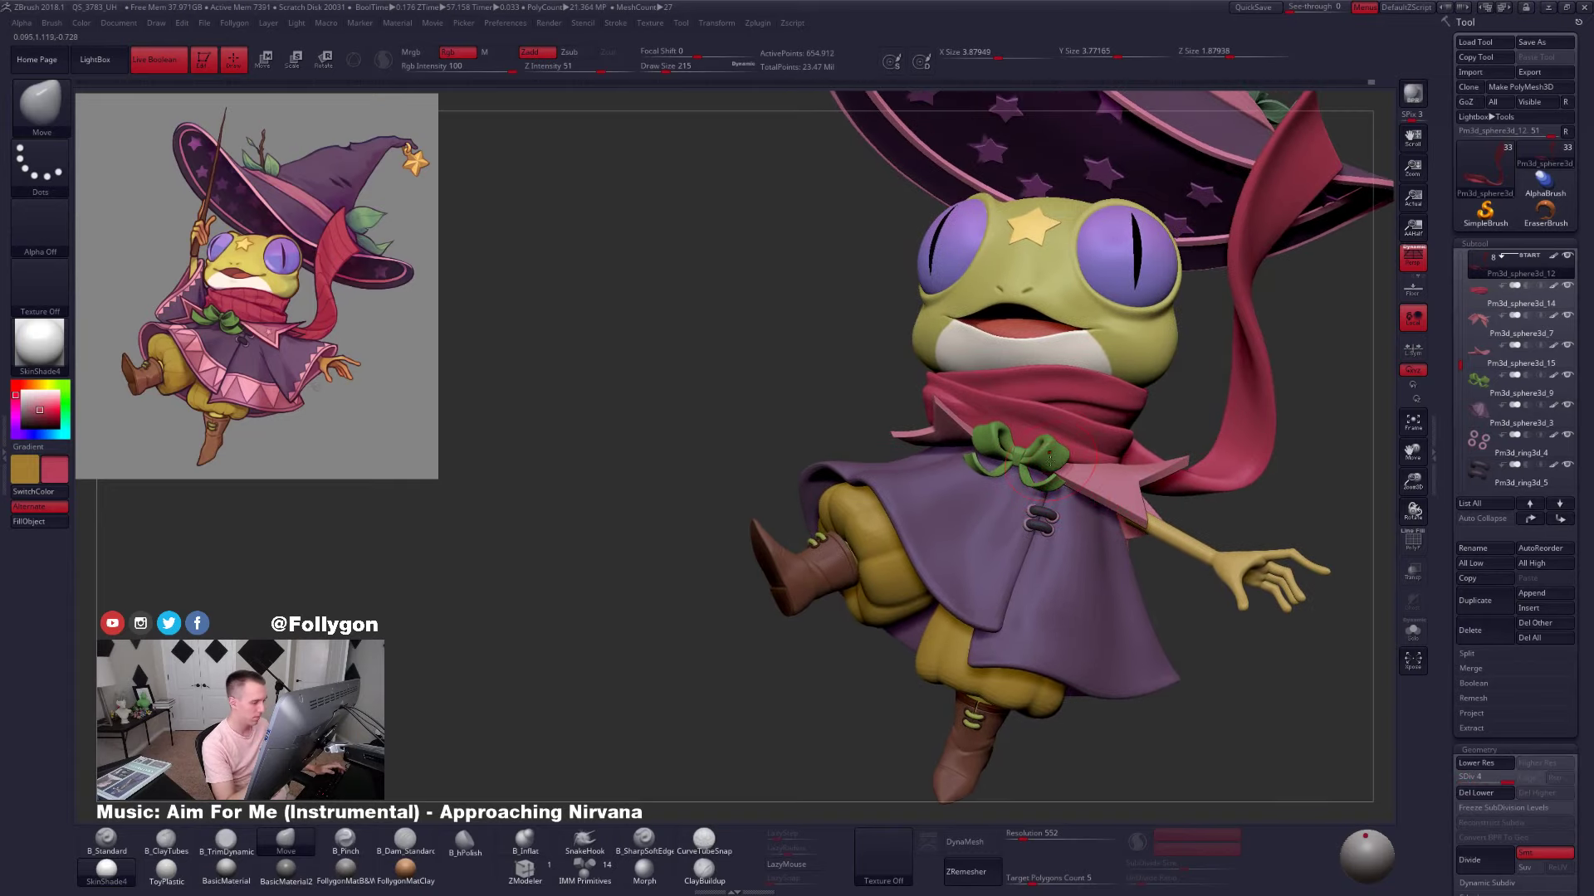
# Move the green leaf bow up and toward the raised-arm side of the neck using Transpose Move
pyautogui.keyDown('alt'); pyautogui.click(1048, 462); pyautogui.keyUp('alt')
pyautogui.press('w')
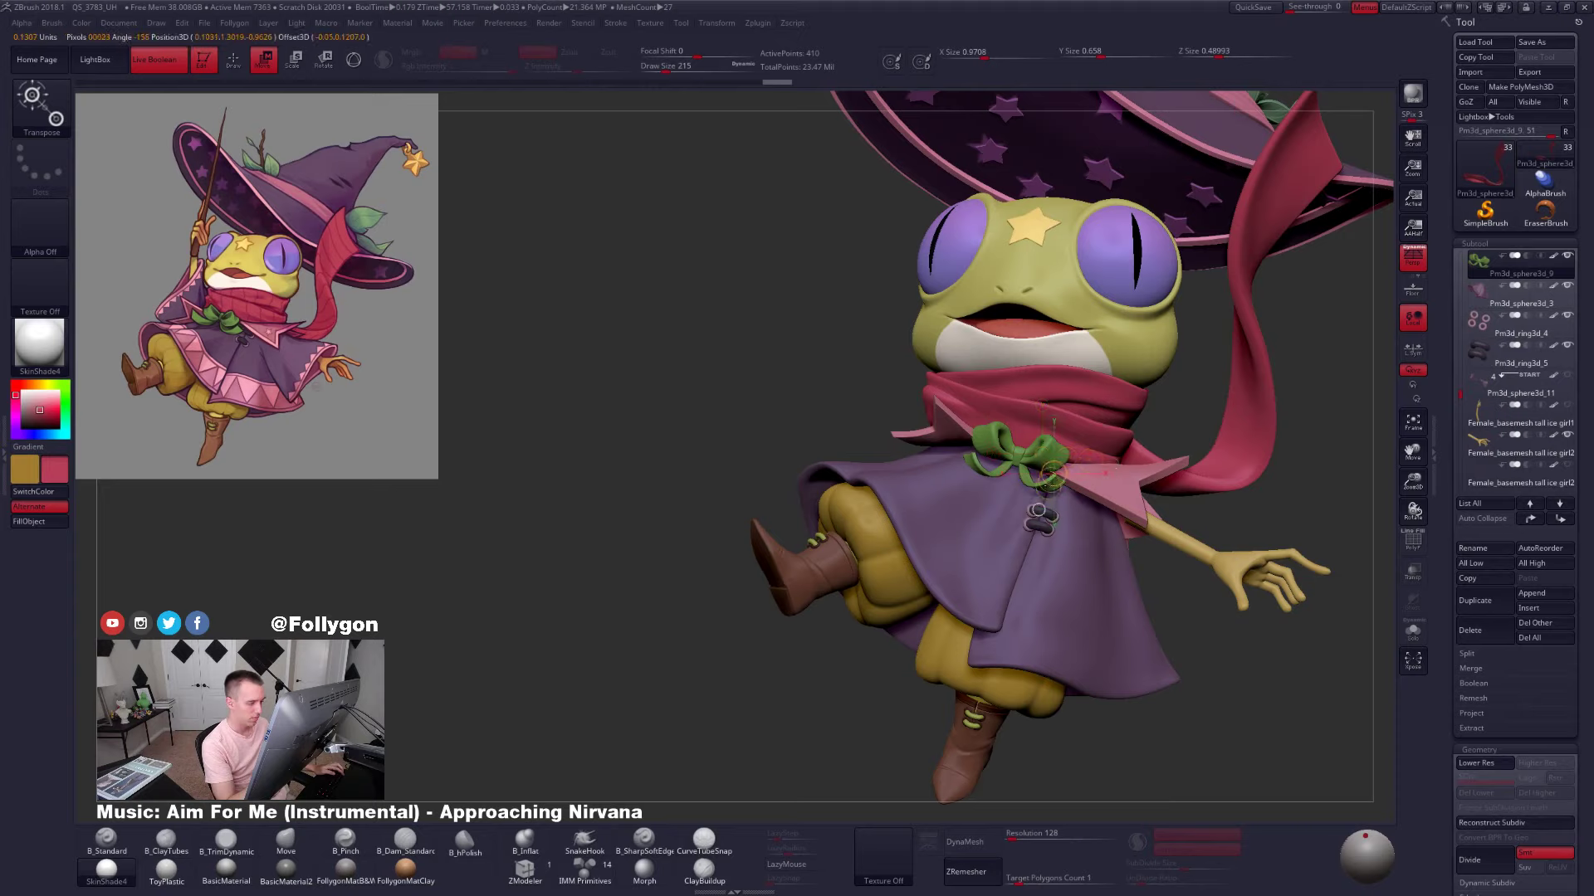
pyautogui.moveTo(1054, 505); pyautogui.dragTo(1047, 499)
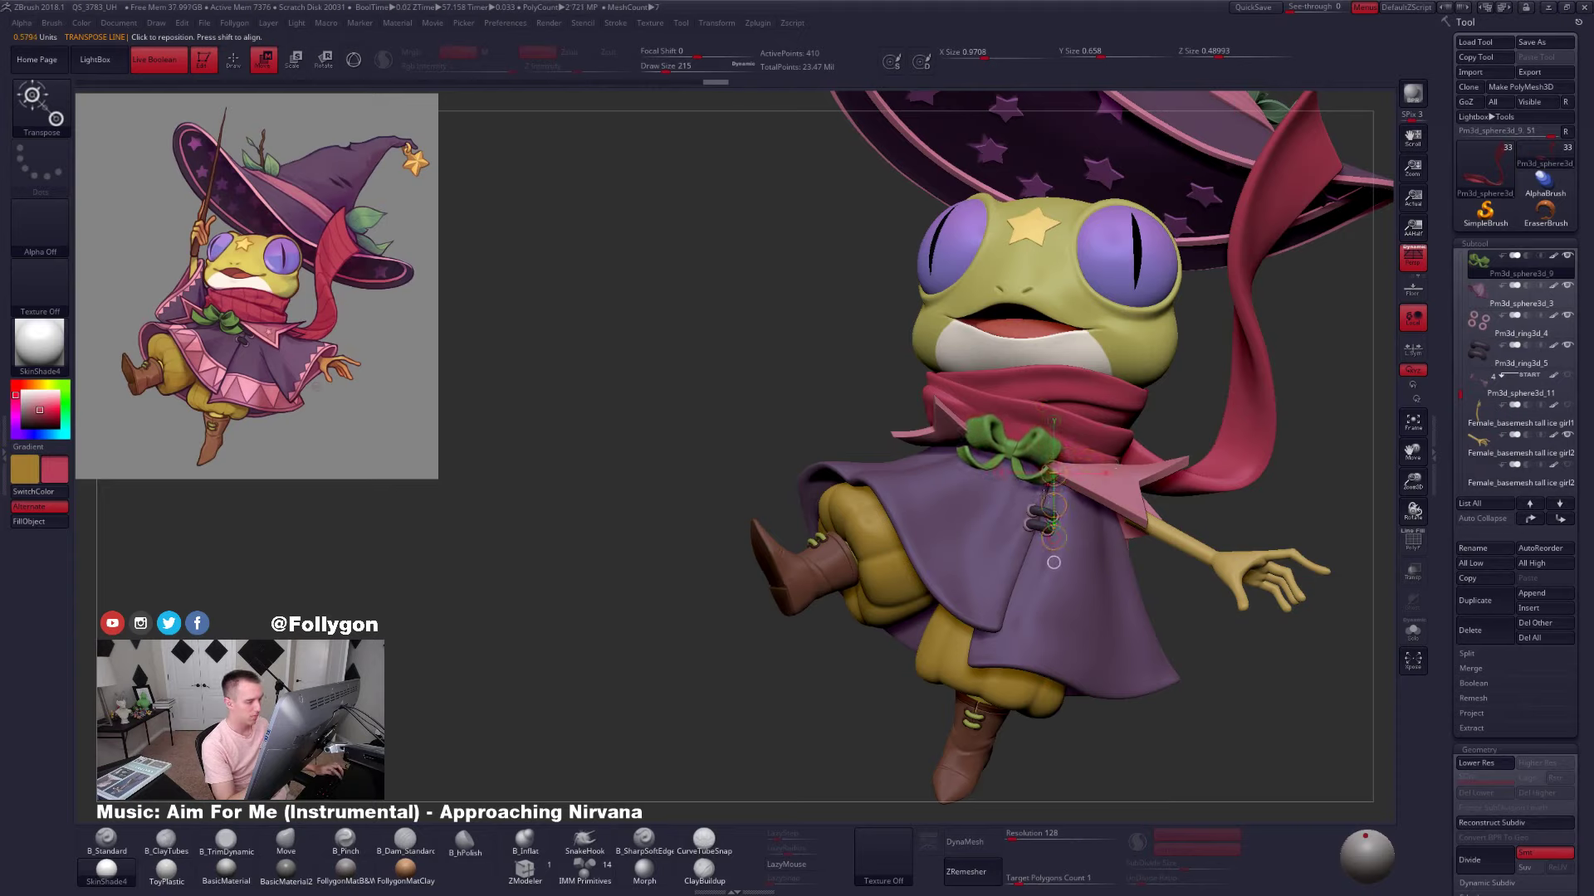
pyautogui.keyDown('ctrl'); pyautogui.moveTo(1137, 573); pyautogui.dragTo(1122, 495, button='right'); pyautogui.keyUp('ctrl')
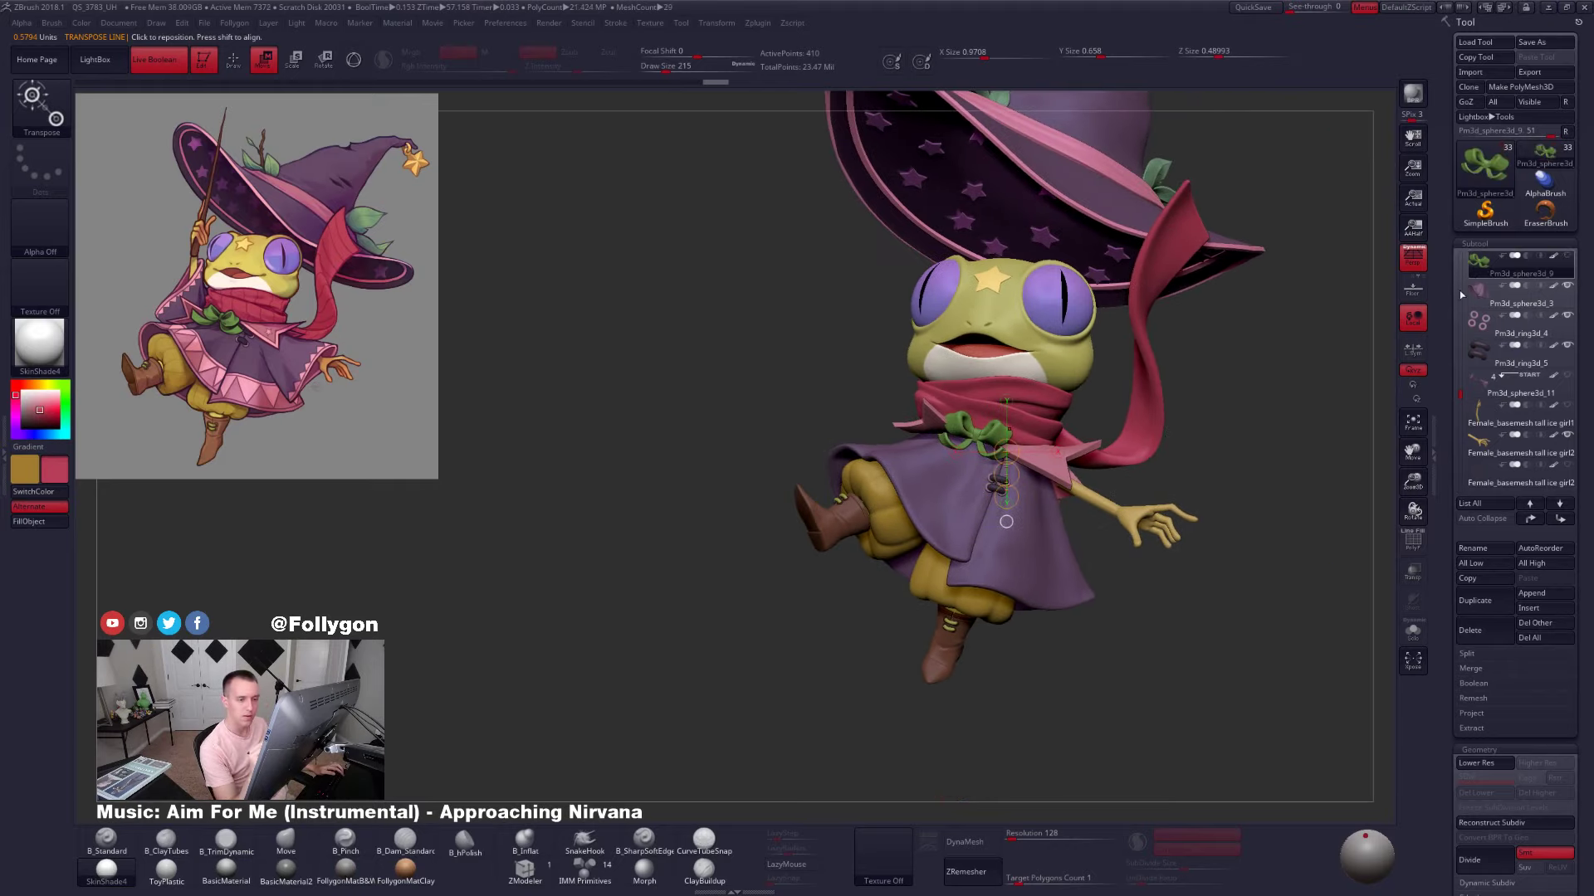
# Show all hidden parts of the character and hide only the green leaf bow
pyautogui.keyDown('shift'); pyautogui.click(1567, 256); pyautogui.keyUp('shift')
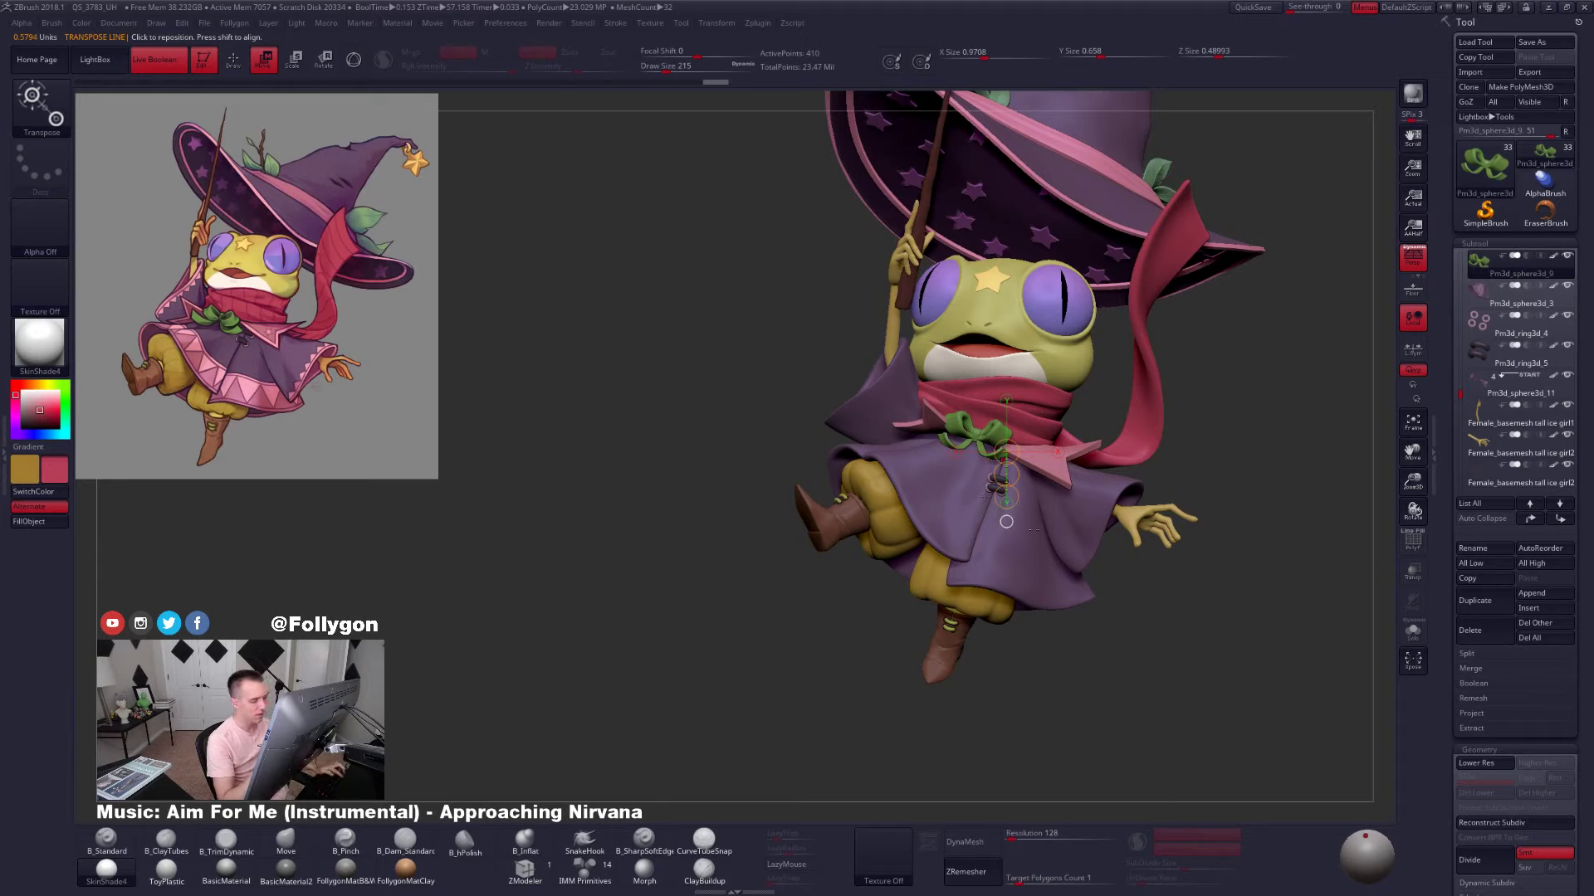
pyautogui.press('q')
pyautogui.keyDown('alt'); pyautogui.click(999, 482); pyautogui.keyUp('alt')
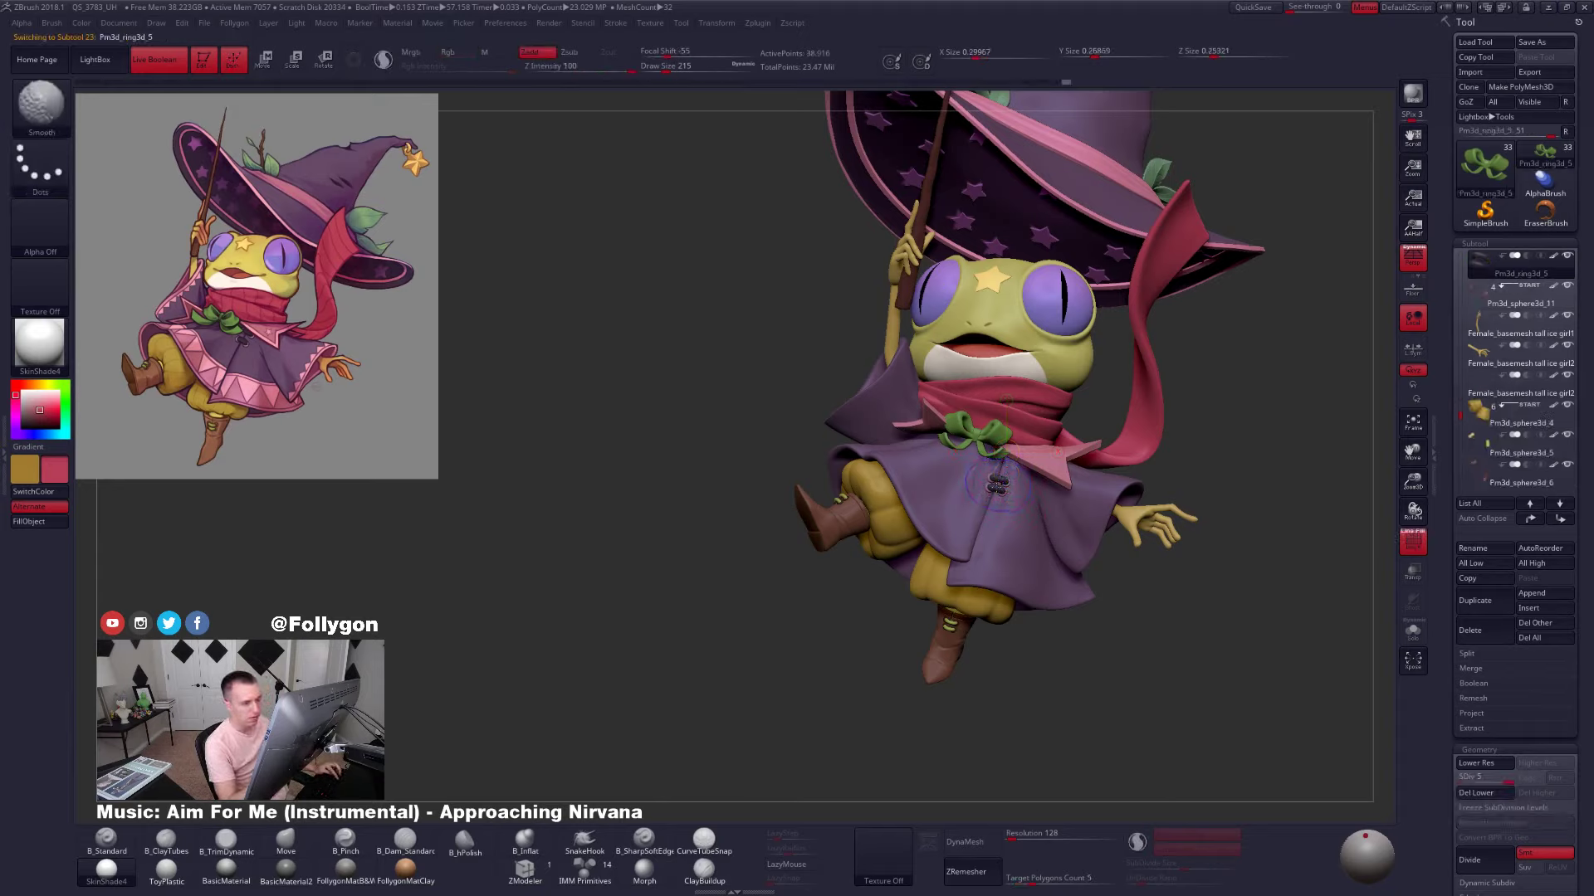
pyautogui.keyDown('alt'); pyautogui.moveTo(974, 525); pyautogui.dragTo(929, 506, button='right'); pyautogui.keyUp('alt')
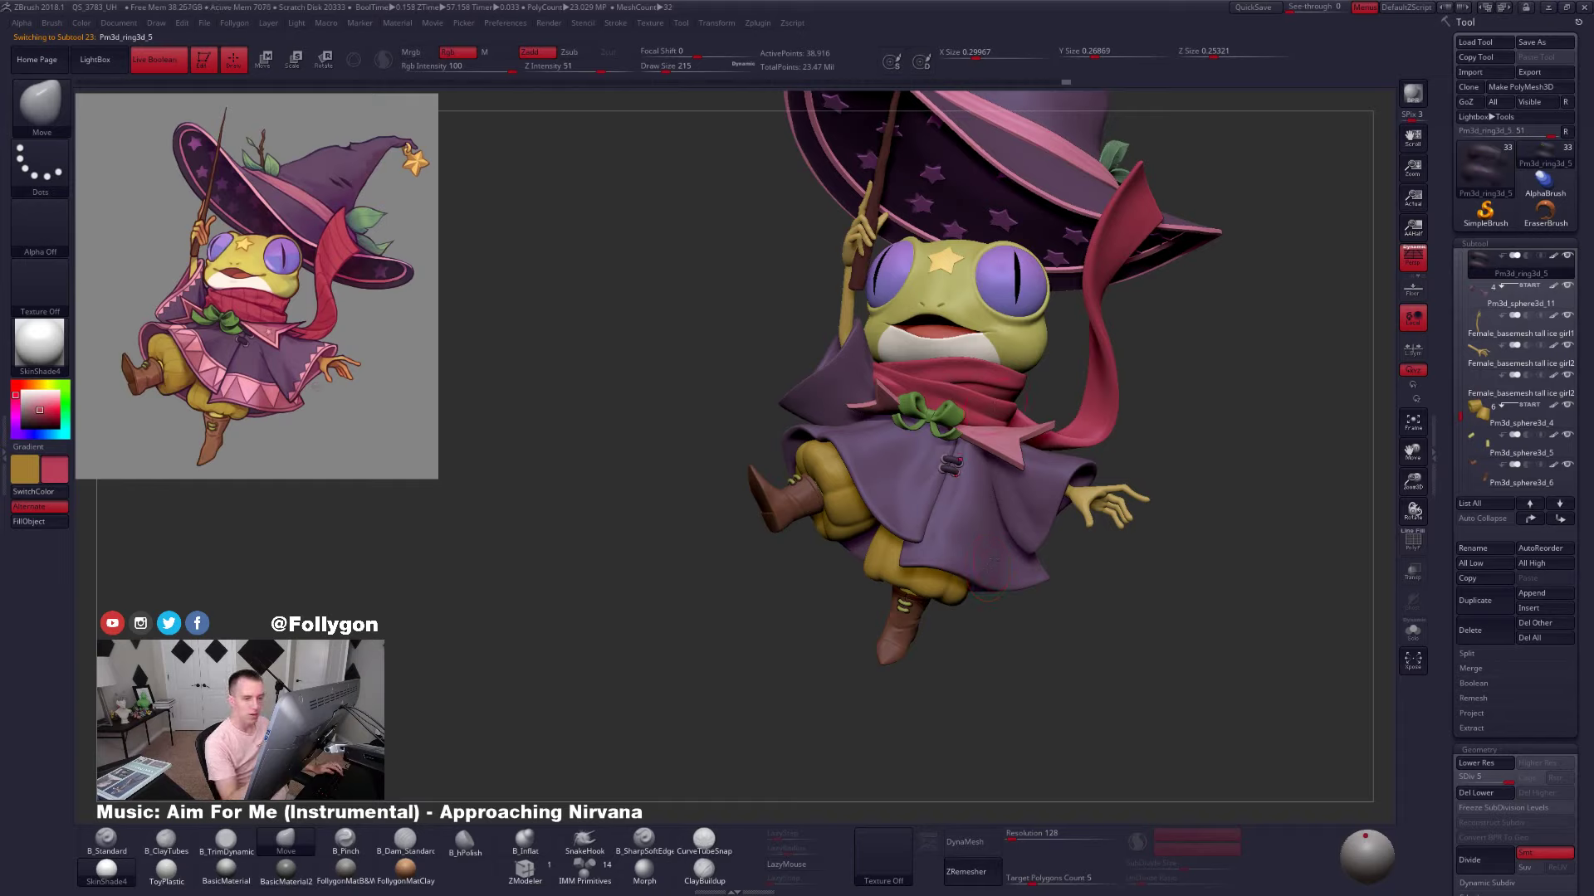
pyautogui.keyDown('alt'); pyautogui.click(931, 420); pyautogui.keyUp('alt')
pyautogui.click(1519, 297)
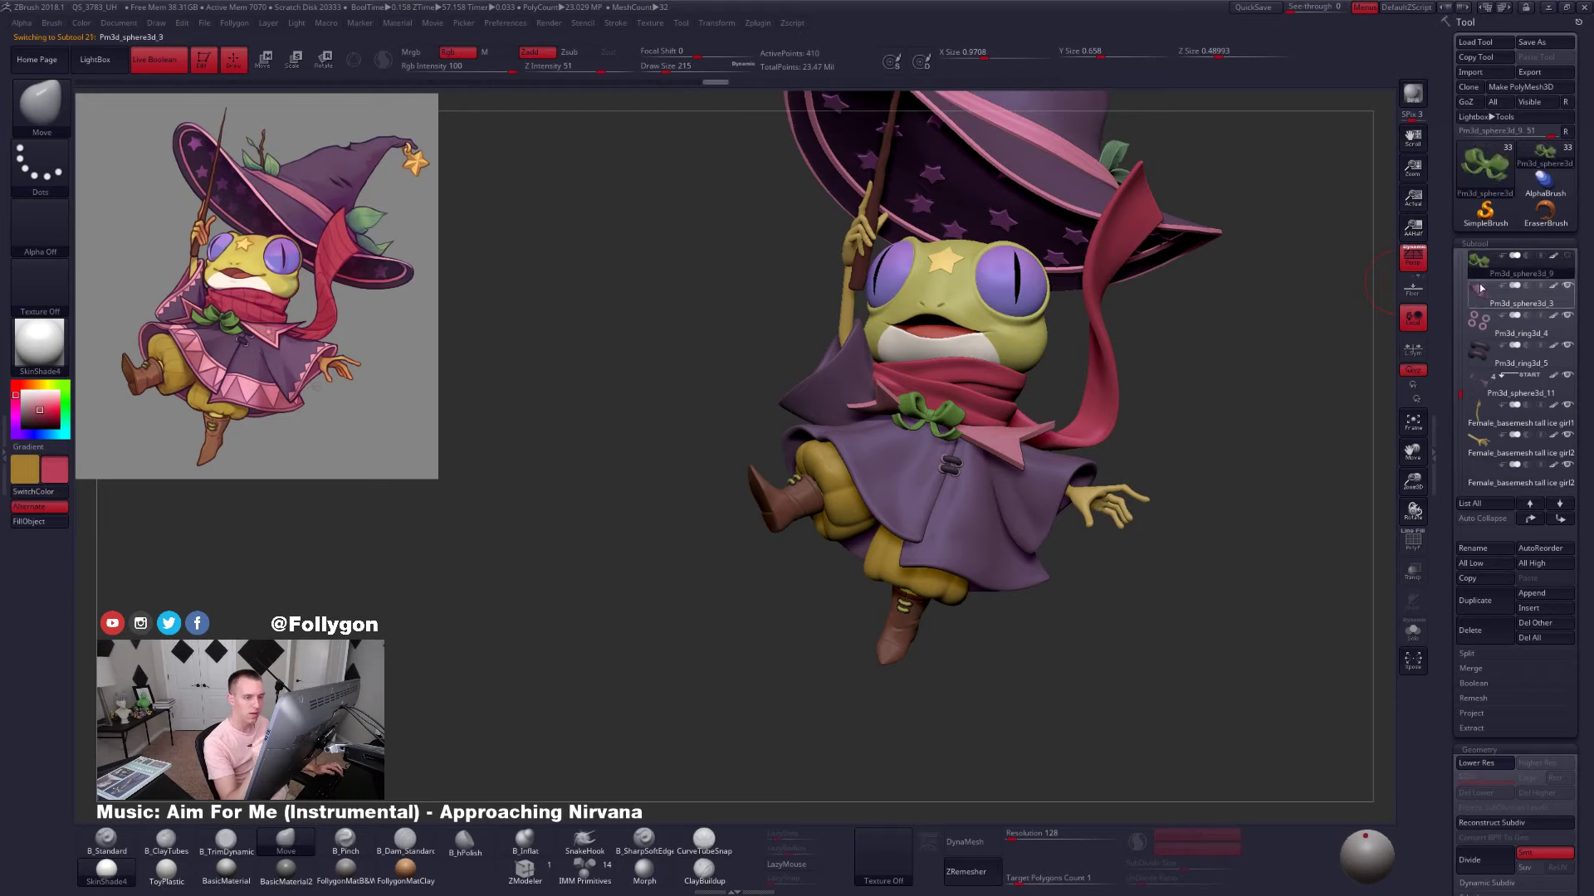
pyautogui.click(1567, 255)
# Select the pink collar piece on the lowered-arm side at draw size 335 and examine its mesh in wireframe and isolation
pyautogui.keyDown('alt'); pyautogui.click(979, 438); pyautogui.keyUp('alt')
pyautogui.press(']')
pyautogui.press(']')
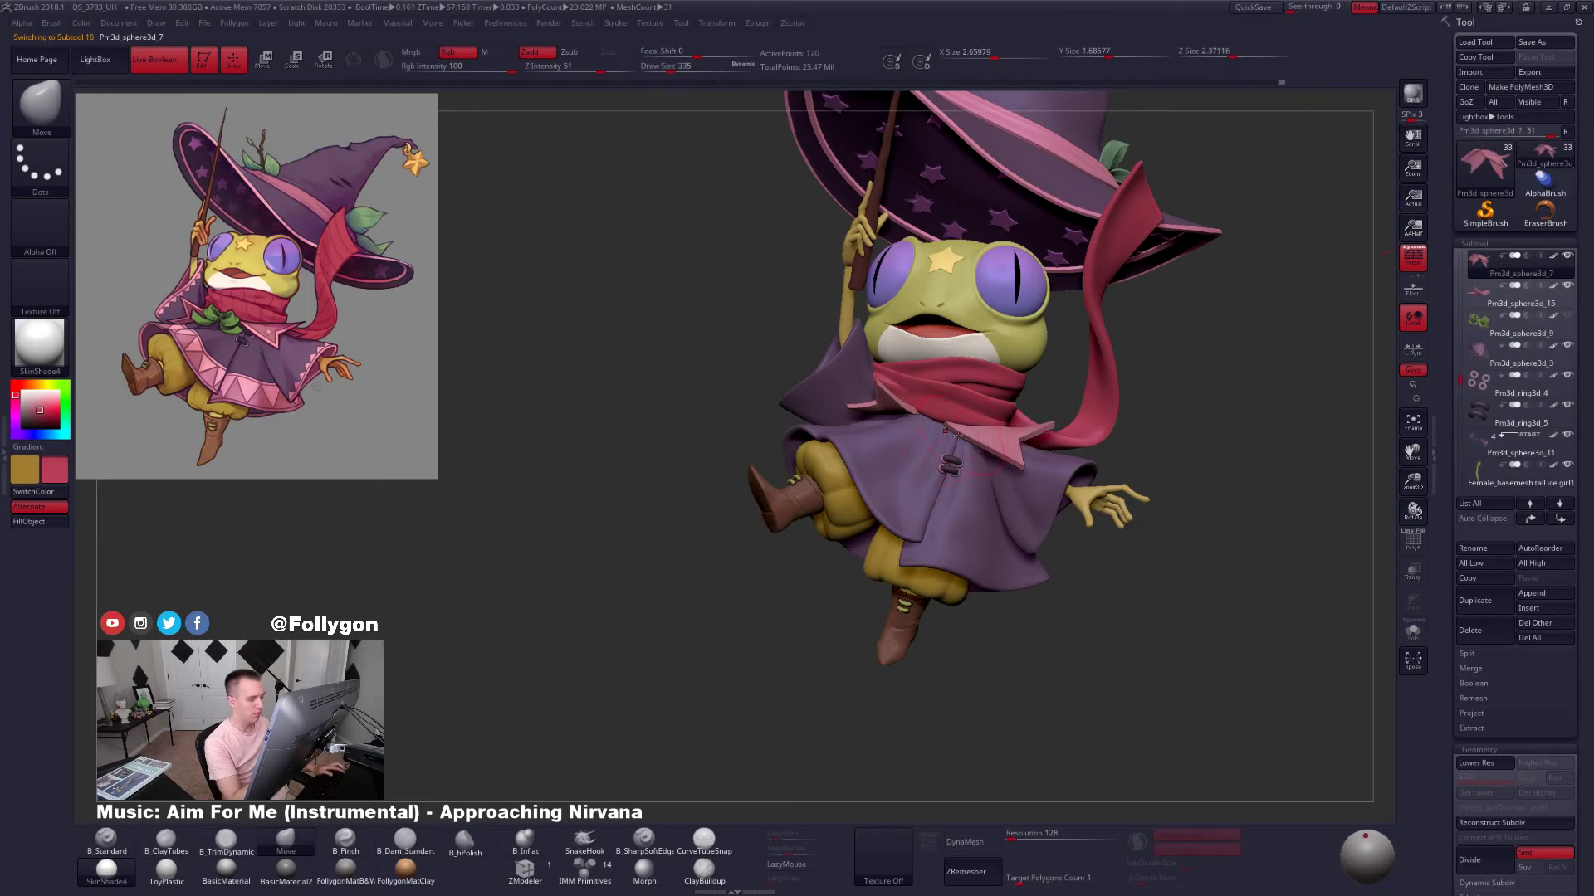
pyautogui.hotkey('shift', 'f')
pyautogui.hotkey('shift', 'f')
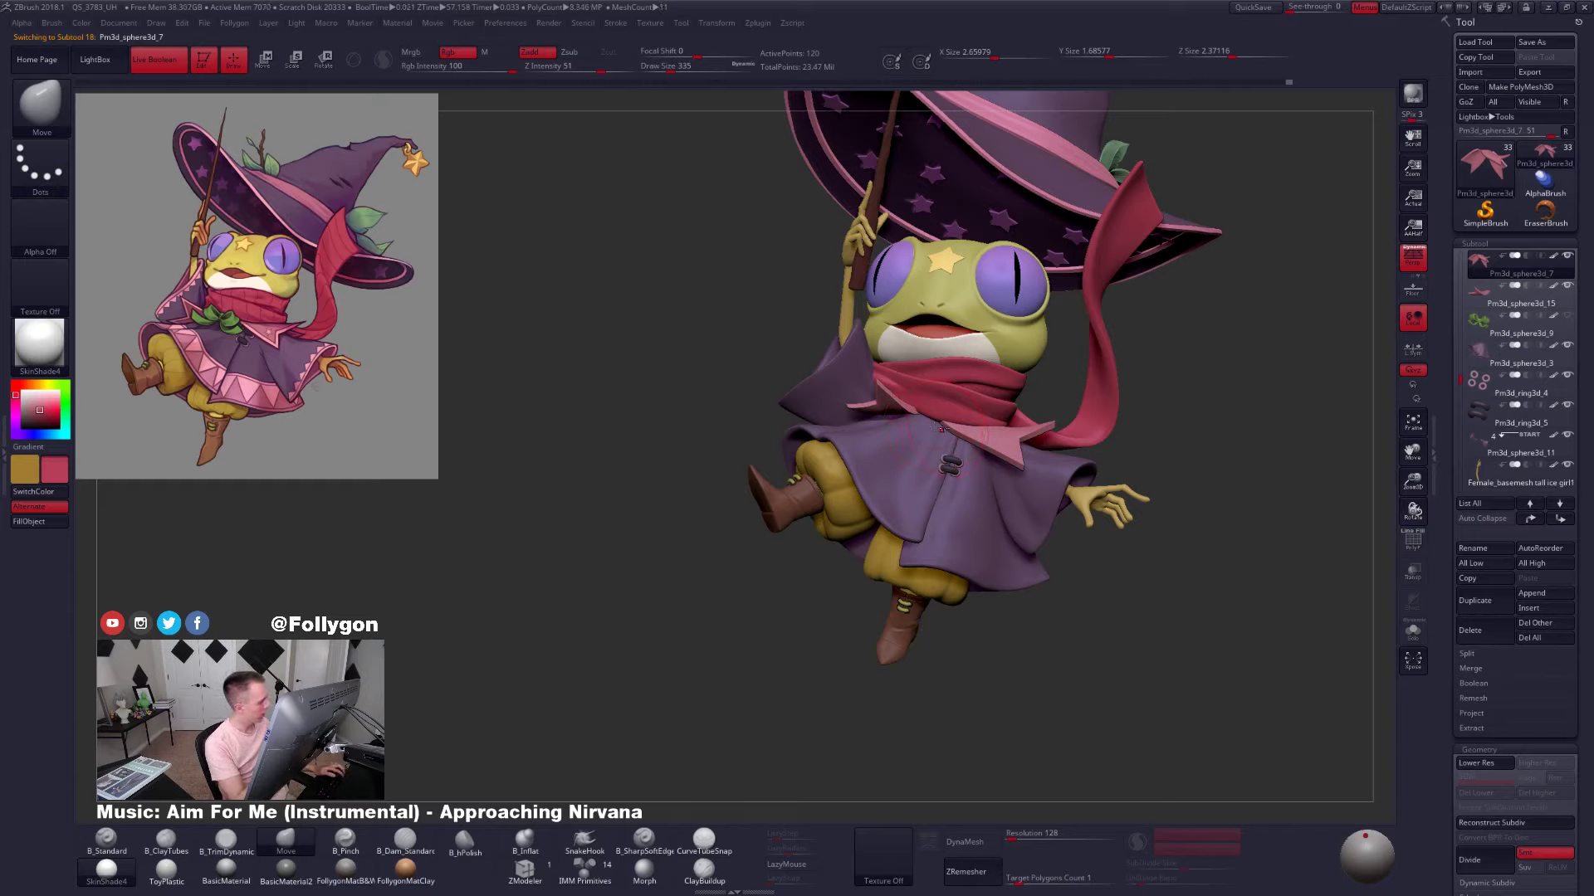
pyautogui.moveTo(930, 418)
pyautogui.mouseDown(button='right')
pyautogui.moveTo(988, 406)
pyautogui.moveTo(986, 425)
pyautogui.moveTo(999, 397)
pyautogui.moveTo(965, 427)
pyautogui.moveTo(1018, 473)
pyautogui.mouseUp(button='right')
pyautogui.hotkey('alt', 's')
pyautogui.press('w')
pyautogui.keyDown('ctrl'); pyautogui.click(987, 425); pyautogui.keyUp('ctrl')
pyautogui.press('q')
pyautogui.hotkey('alt', 's')
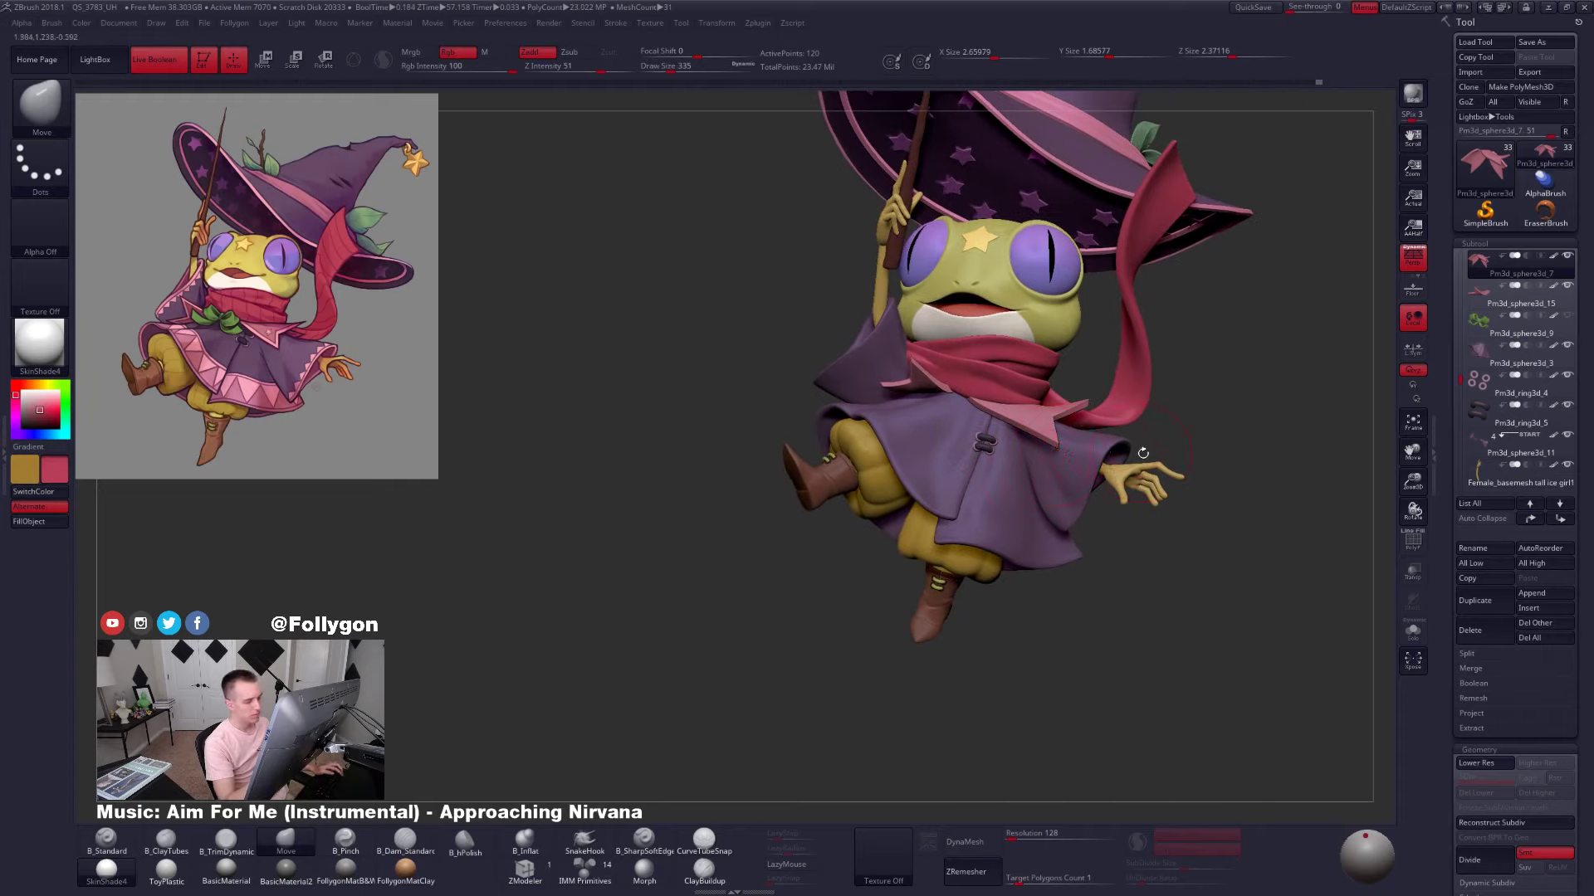
# Select and isolate the pink collar piece on the raised-arm side and mask its inner end
pyautogui.click(1469, 294)
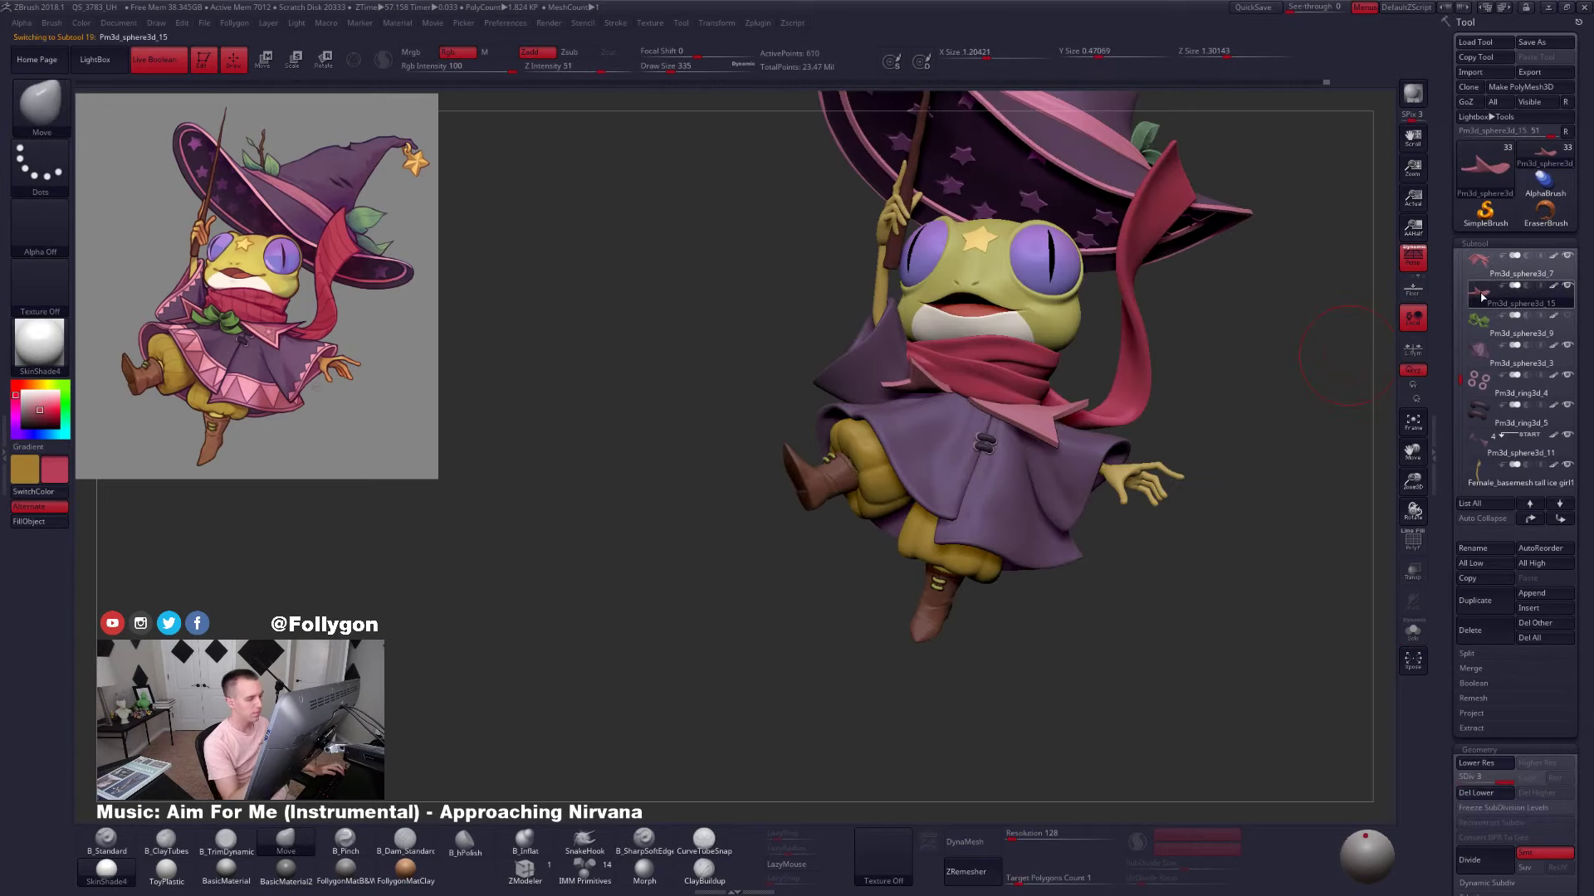
pyautogui.hotkey('shift', 'f')
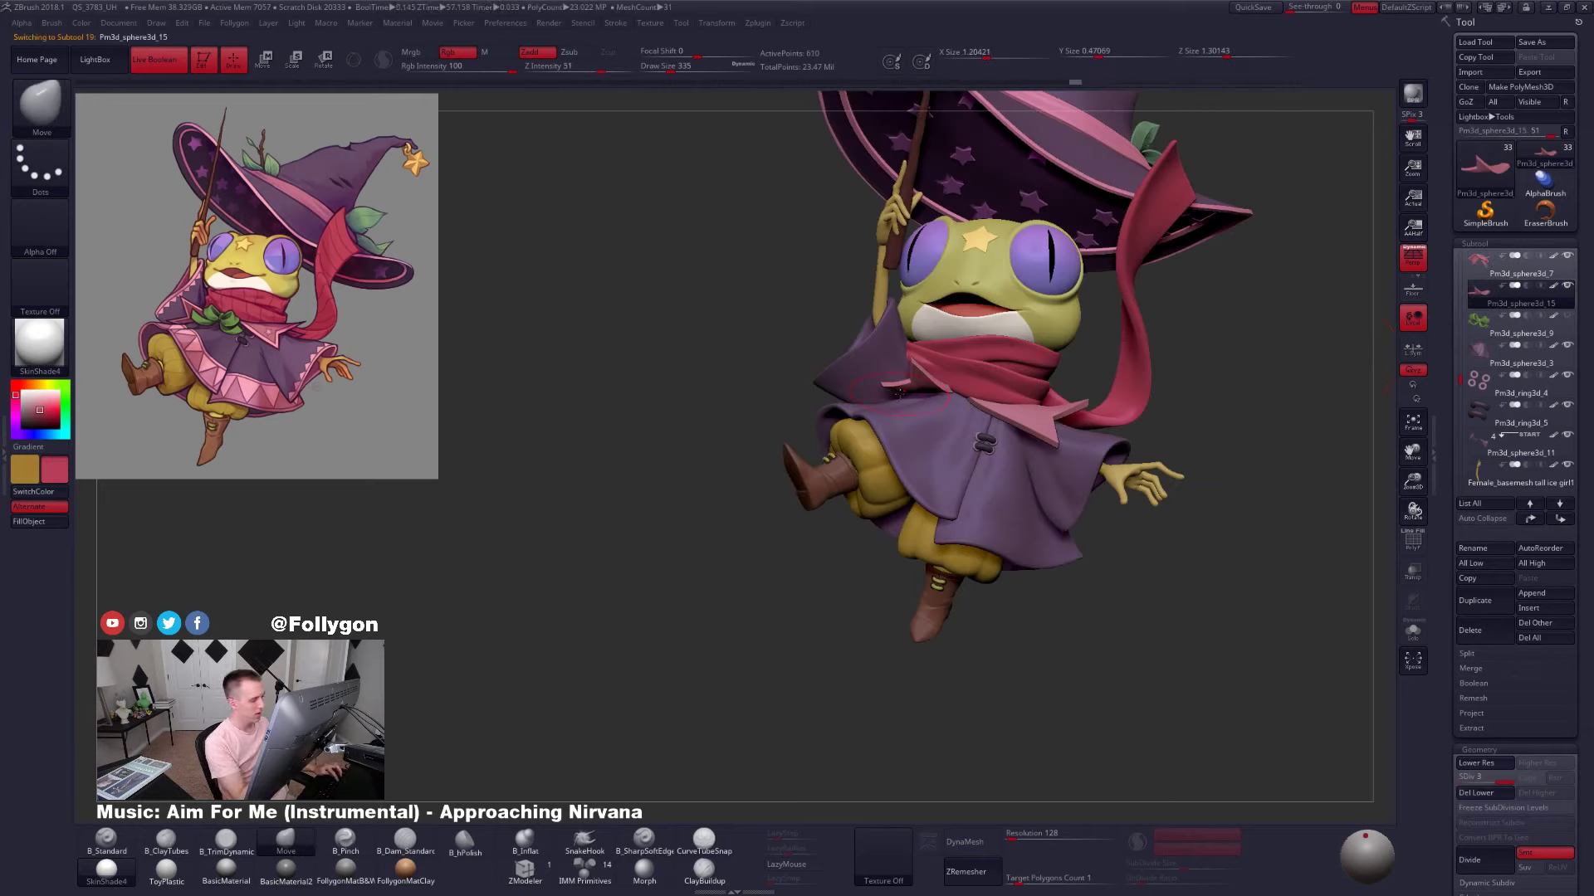
pyautogui.moveTo(917, 400)
pyautogui.mouseDown(button='right')
pyautogui.moveTo(842, 392)
pyautogui.moveTo(830, 365)
pyautogui.moveTo(928, 508)
pyautogui.mouseUp(button='right')
pyautogui.hotkey('shift', 's')
pyautogui.moveTo(974, 346)
pyautogui.keyDown('ctrl'); pyautogui.mouseDown()
pyautogui.moveTo(993, 479)
pyautogui.moveTo(999, 465)
pyautogui.mouseUp(); pyautogui.keyUp('ctrl')
pyautogui.keyDown('ctrl'); pyautogui.click(949, 422); pyautogui.keyUp('ctrl')
pyautogui.moveTo(954, 407); pyautogui.dragTo(880, 332, button='right')
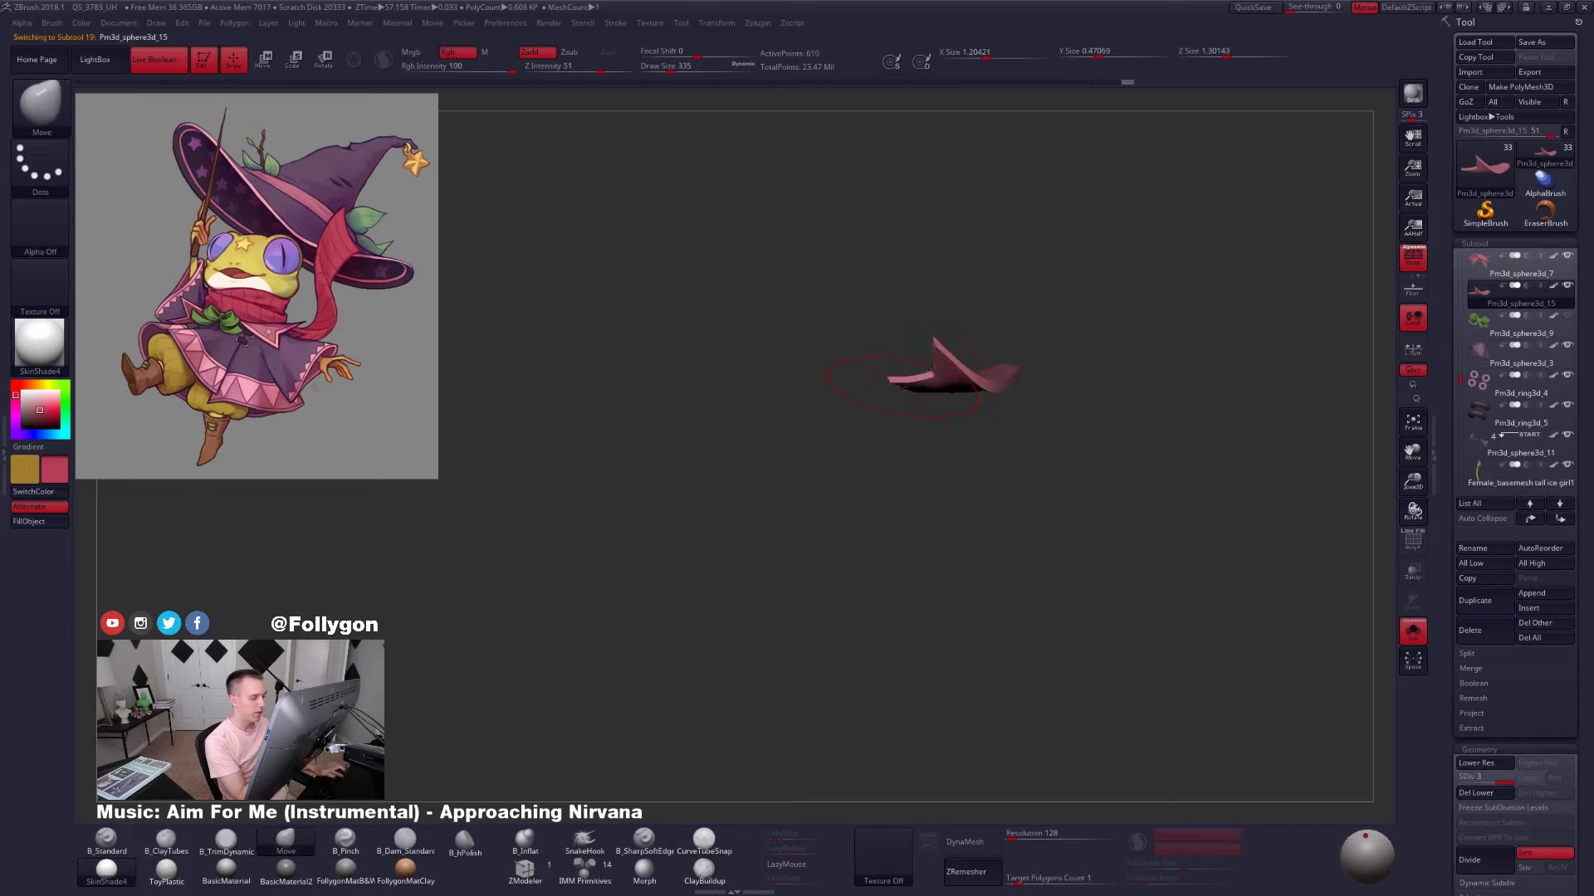
# Extend the raised-arm collar piece outward and up with the Move brush at draw size 307 and Transpose Move
pyautogui.press('space')
pyautogui.moveTo(908, 384)
pyautogui.mouseDown()
pyautogui.moveTo(893, 398)
pyautogui.moveTo(933, 354)
pyautogui.mouseUp()
pyautogui.hotkey('shift', 's')
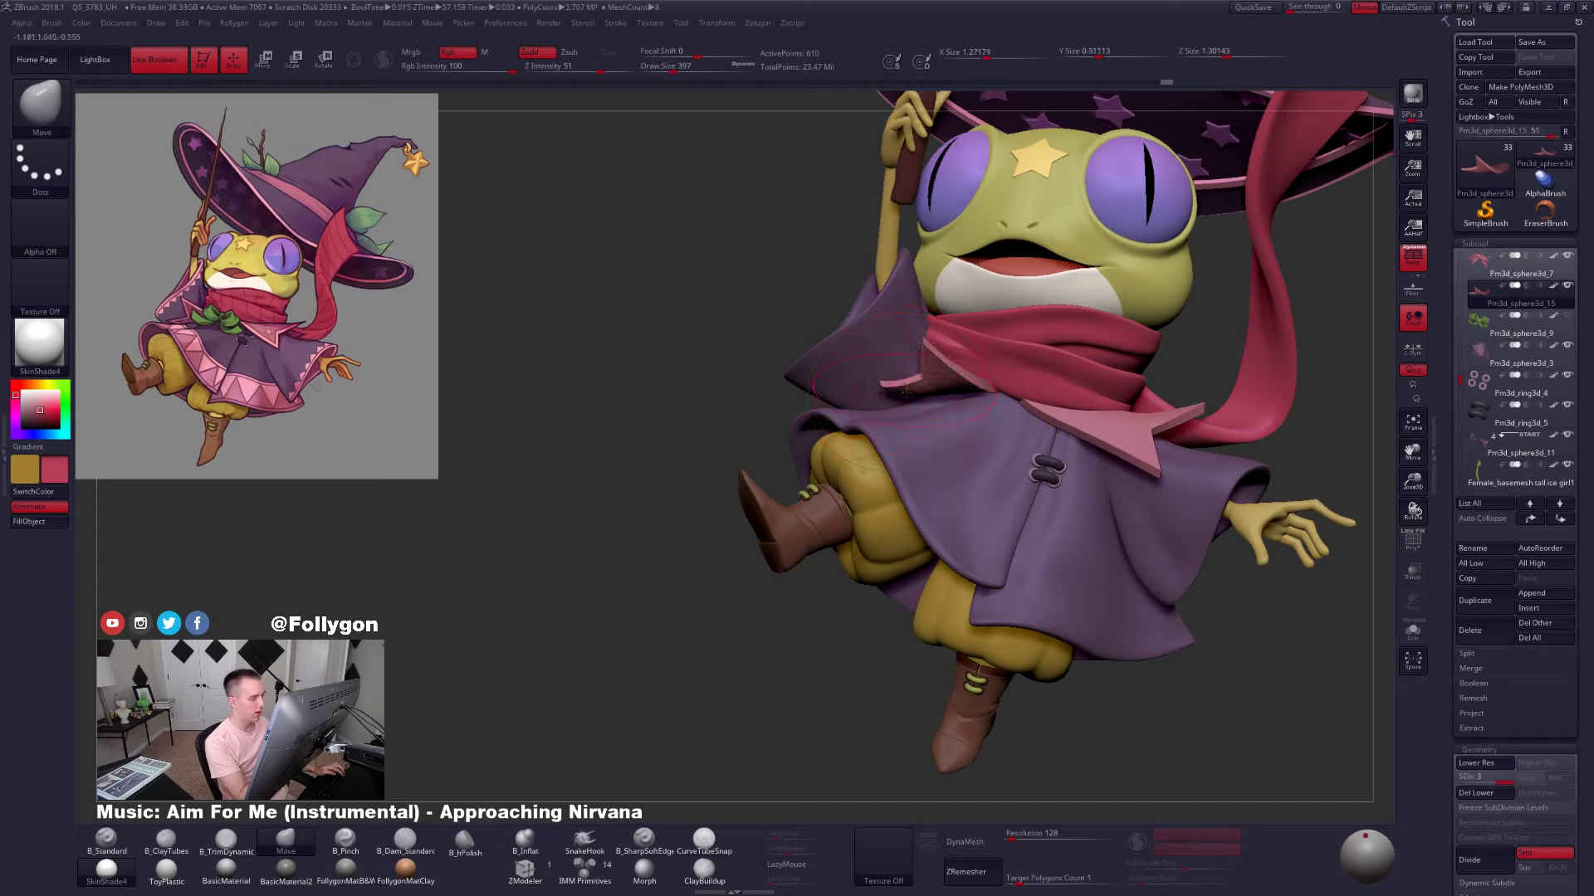
pyautogui.moveTo(954, 395)
pyautogui.mouseDown(button='right')
pyautogui.moveTo(895, 409)
pyautogui.moveTo(953, 420)
pyautogui.mouseUp(button='right')
pyautogui.hotkey('alt', 's')
pyautogui.press('w')
pyautogui.moveTo(976, 387)
pyautogui.mouseDown()
pyautogui.moveTo(814, 358)
pyautogui.moveTo(852, 379)
pyautogui.mouseUp()
pyautogui.hotkey('alt', 's')
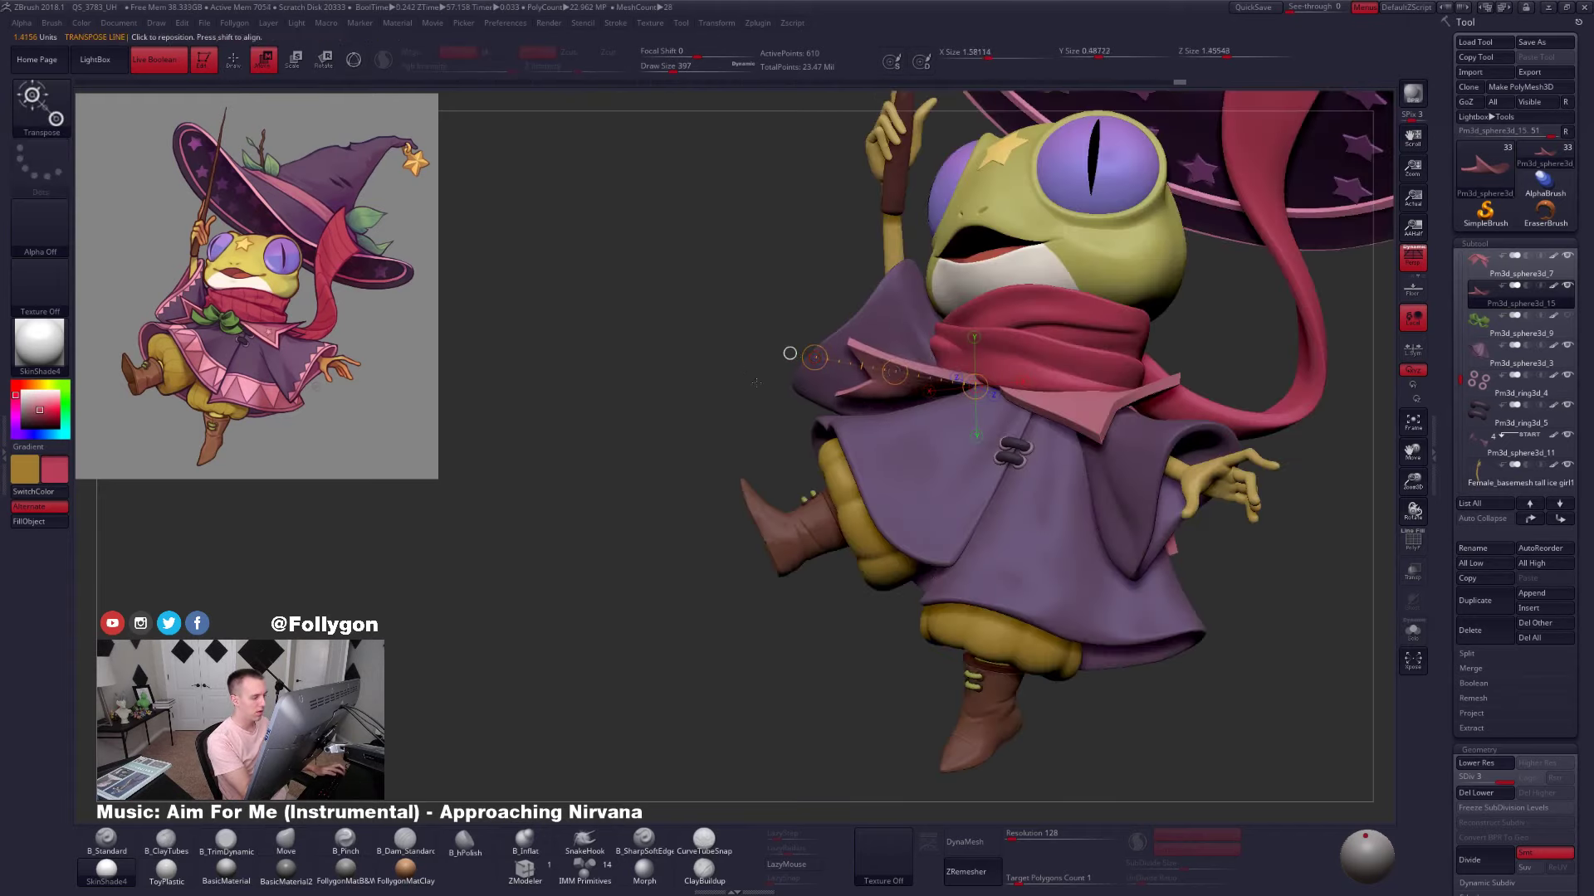
# Shape the points of the raised-arm collar piece to follow the concept with the Move brush at draw size 465
pyautogui.press('q')
pyautogui.moveTo(917, 402); pyautogui.dragTo(969, 387, button='right')
pyautogui.press('space')
pyautogui.moveTo(889, 386); pyautogui.dragTo(884, 344)
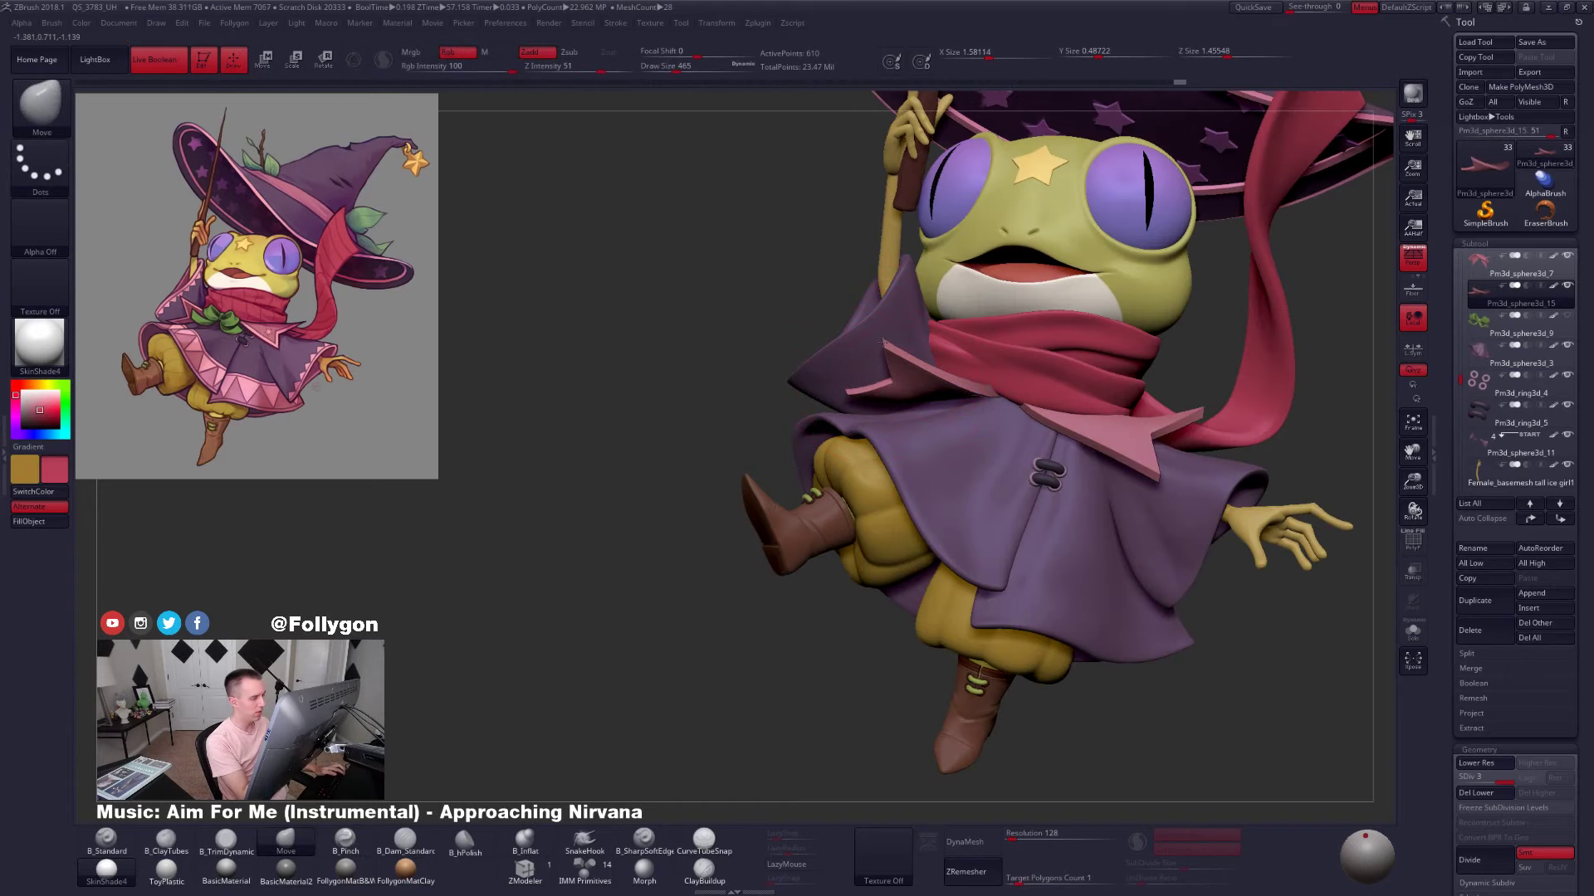
pyautogui.keyDown('ctrl'); pyautogui.moveTo(885, 407); pyautogui.dragTo(925, 279, button='right'); pyautogui.keyUp('ctrl')
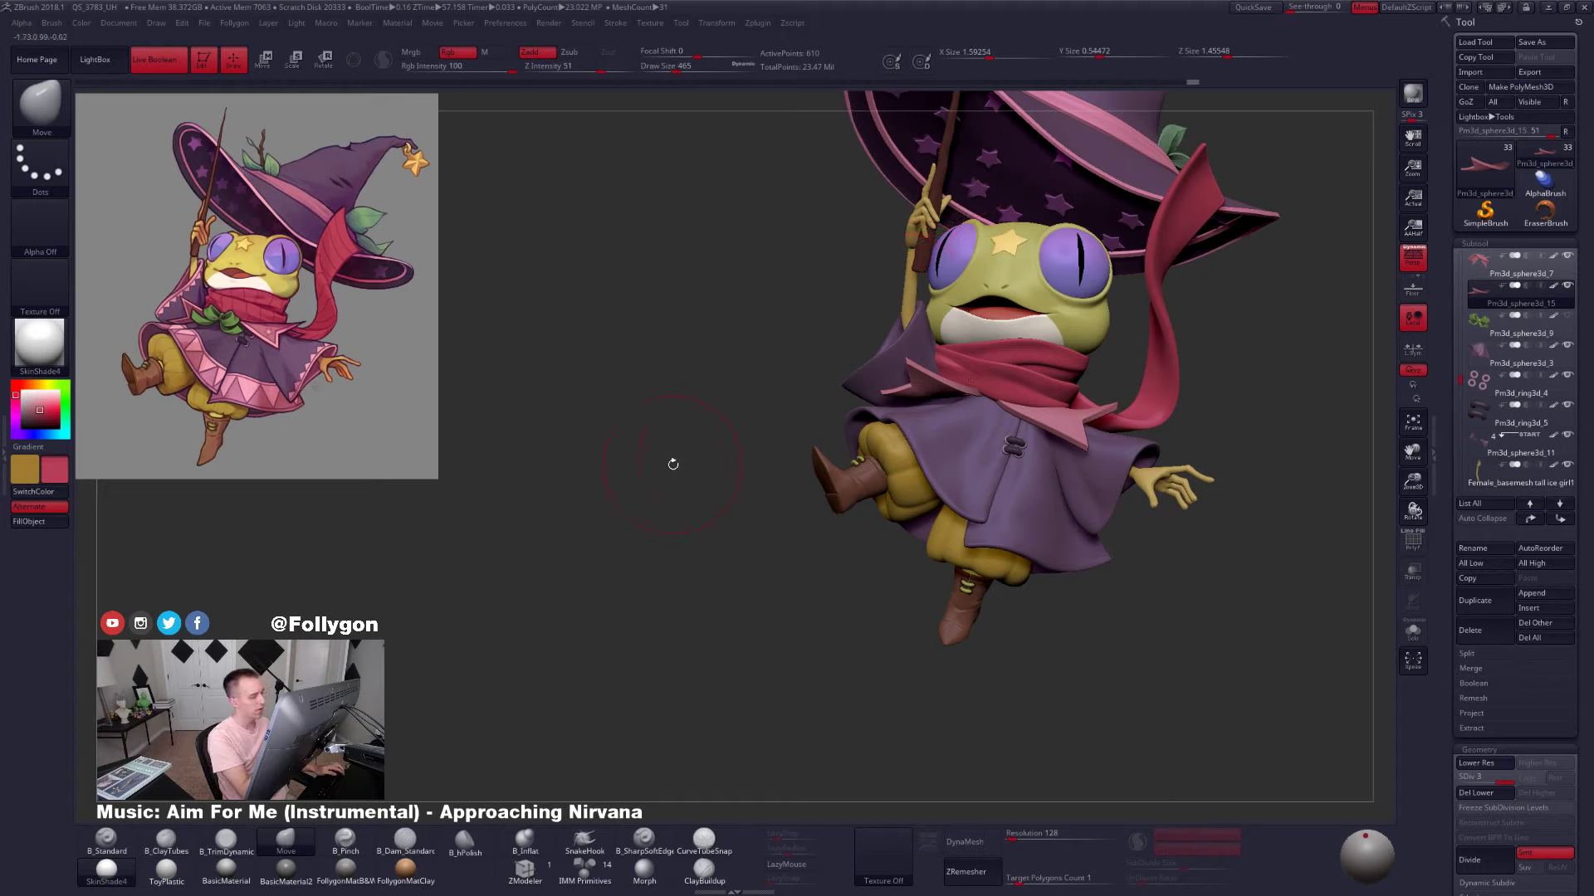
pyautogui.moveTo(776, 452); pyautogui.dragTo(809, 444)
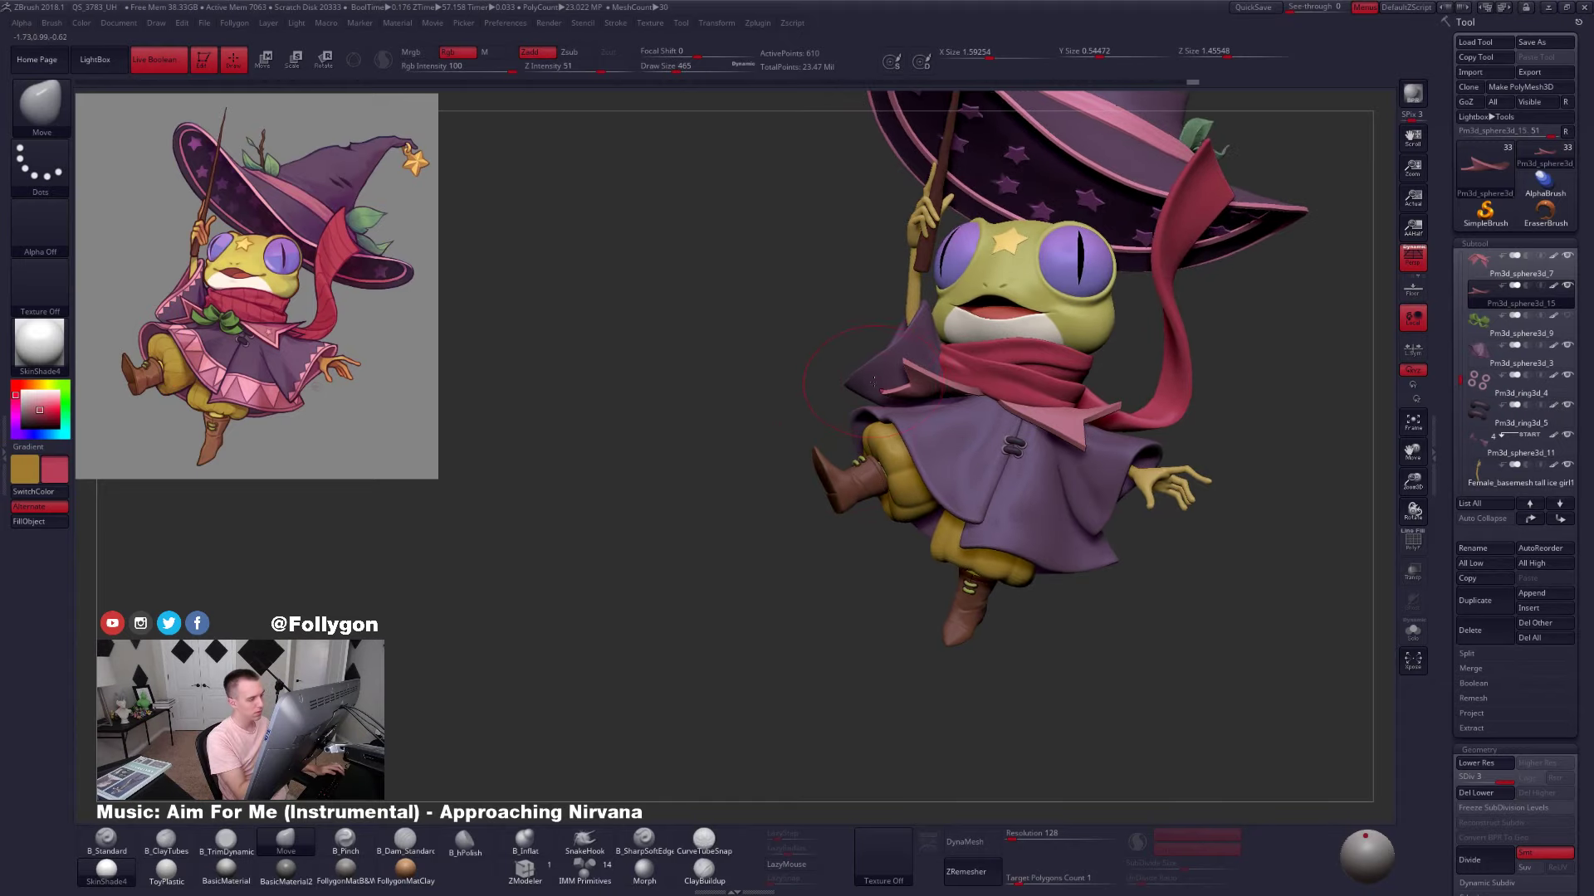
# Select and isolate the purple sleeves at subdivision level 2 with draw size 556, and lasso-mask part of the raised arm's sleeve
pyautogui.keyDown('alt'); pyautogui.click(880, 375); pyautogui.keyUp('alt')
pyautogui.press('space')
pyautogui.moveTo(880, 375); pyautogui.dragTo(882, 376)
pyautogui.hotkey('shift', 'd')
pyautogui.hotkey('shift', 'd')
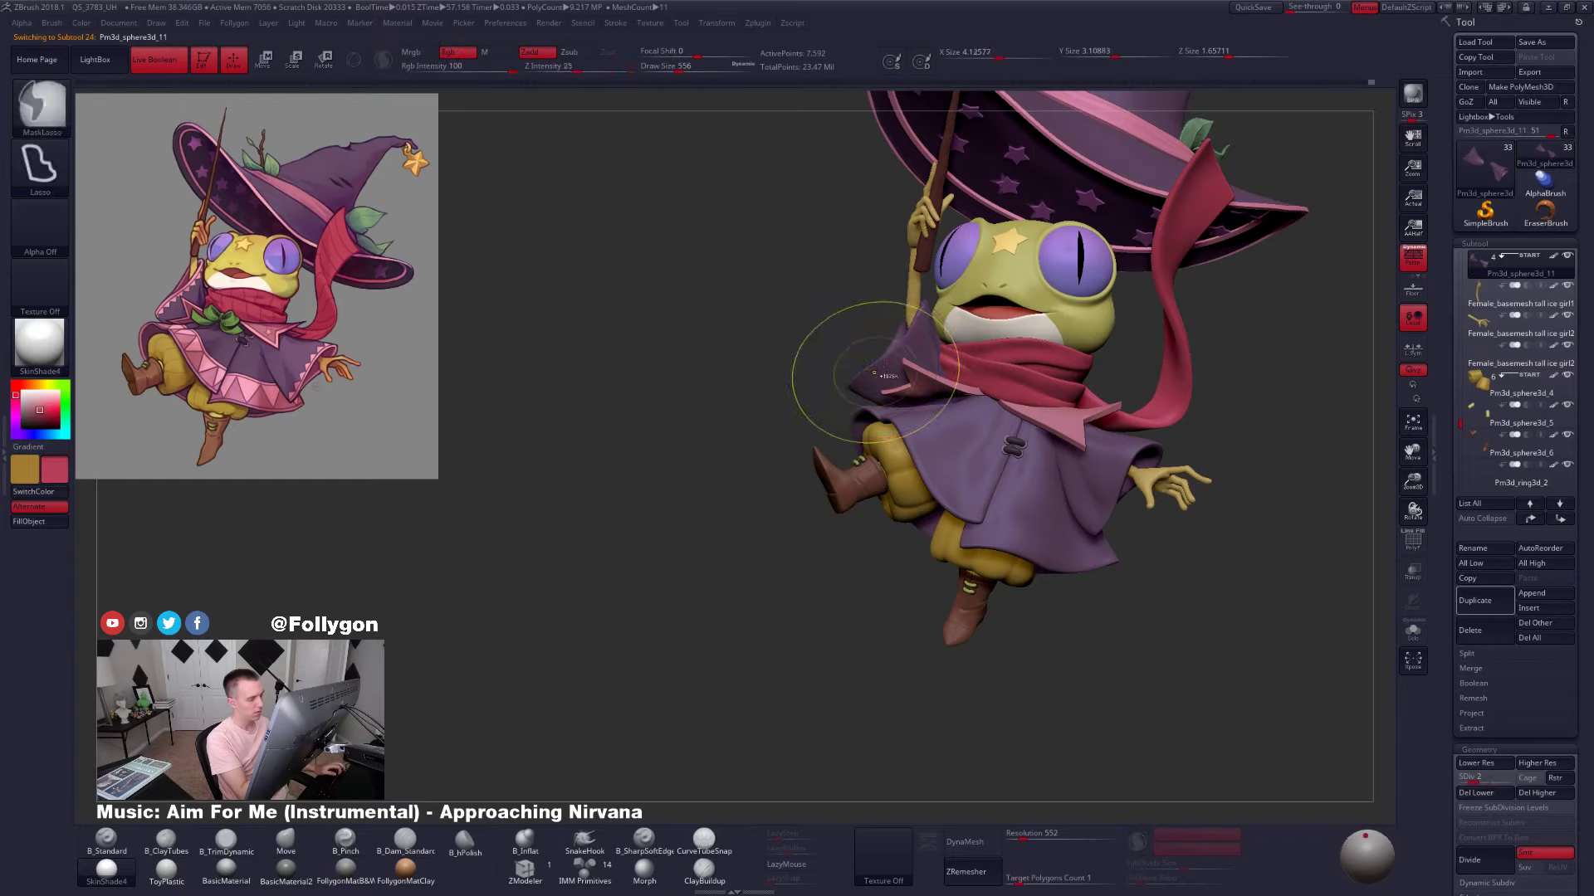
pyautogui.hotkey('alt', 's')
pyautogui.keyDown('ctrl'); pyautogui.moveTo(944, 323); pyautogui.dragTo(954, 251); pyautogui.keyUp('ctrl')
pyautogui.keyDown('ctrl'); pyautogui.click(953, 347); pyautogui.keyUp('ctrl')
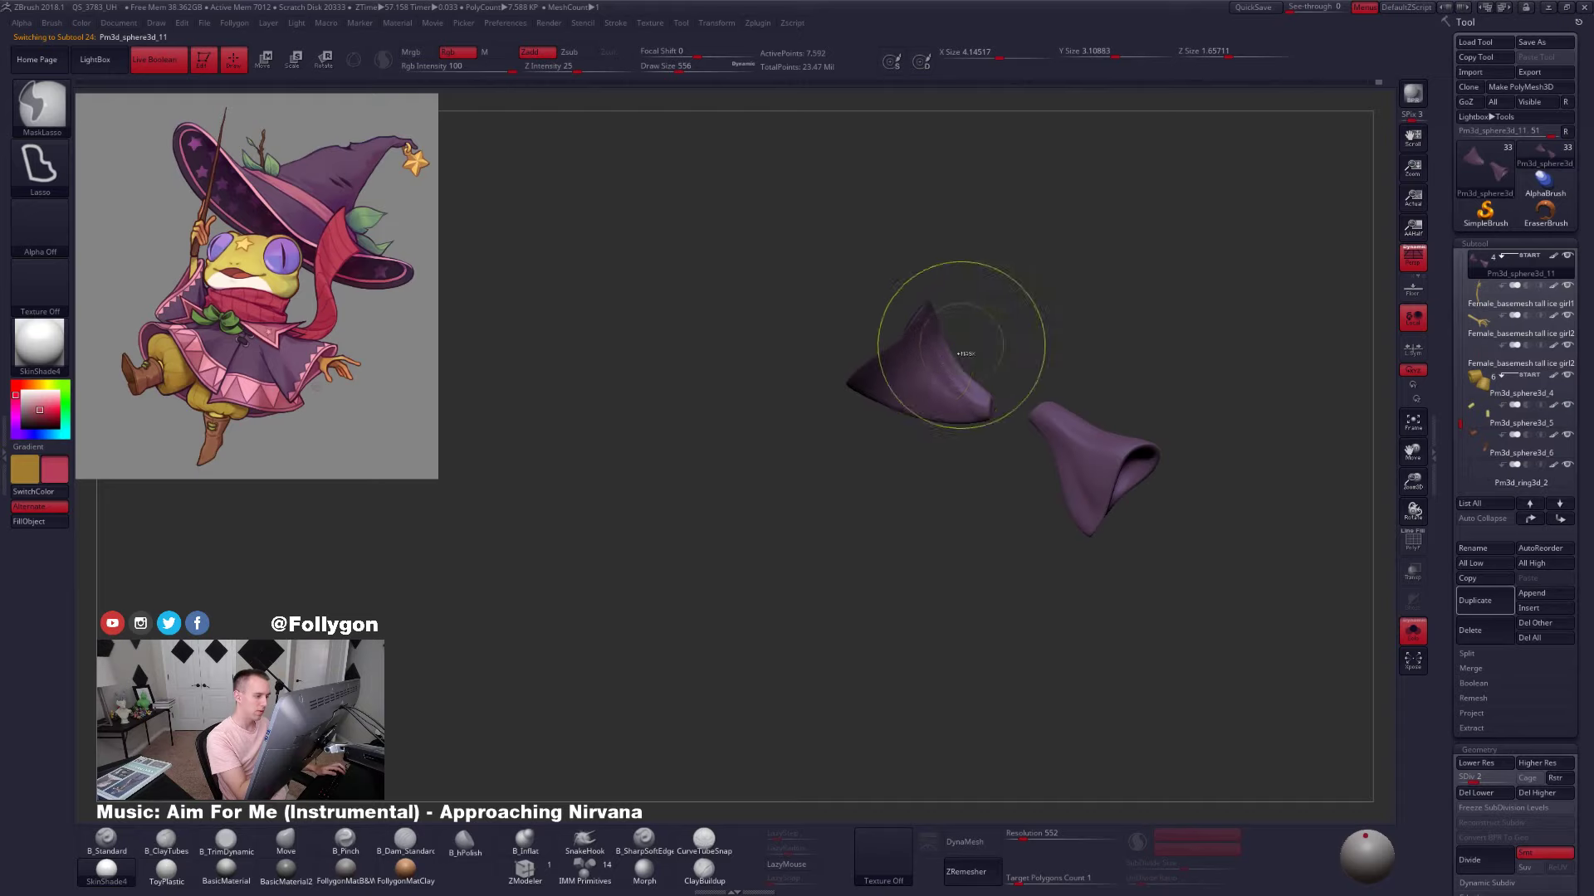
# Soften the raised-arm sleeve's mask and reposition the unmasked part with Transpose Move at subdivision level 1
pyautogui.keyDown('ctrl'); pyautogui.click(963, 347); pyautogui.keyUp('ctrl')
pyautogui.keyDown('ctrl'); pyautogui.moveTo(936, 372); pyautogui.dragTo(938, 382, button='right'); pyautogui.keyUp('ctrl')
pyautogui.press('w')
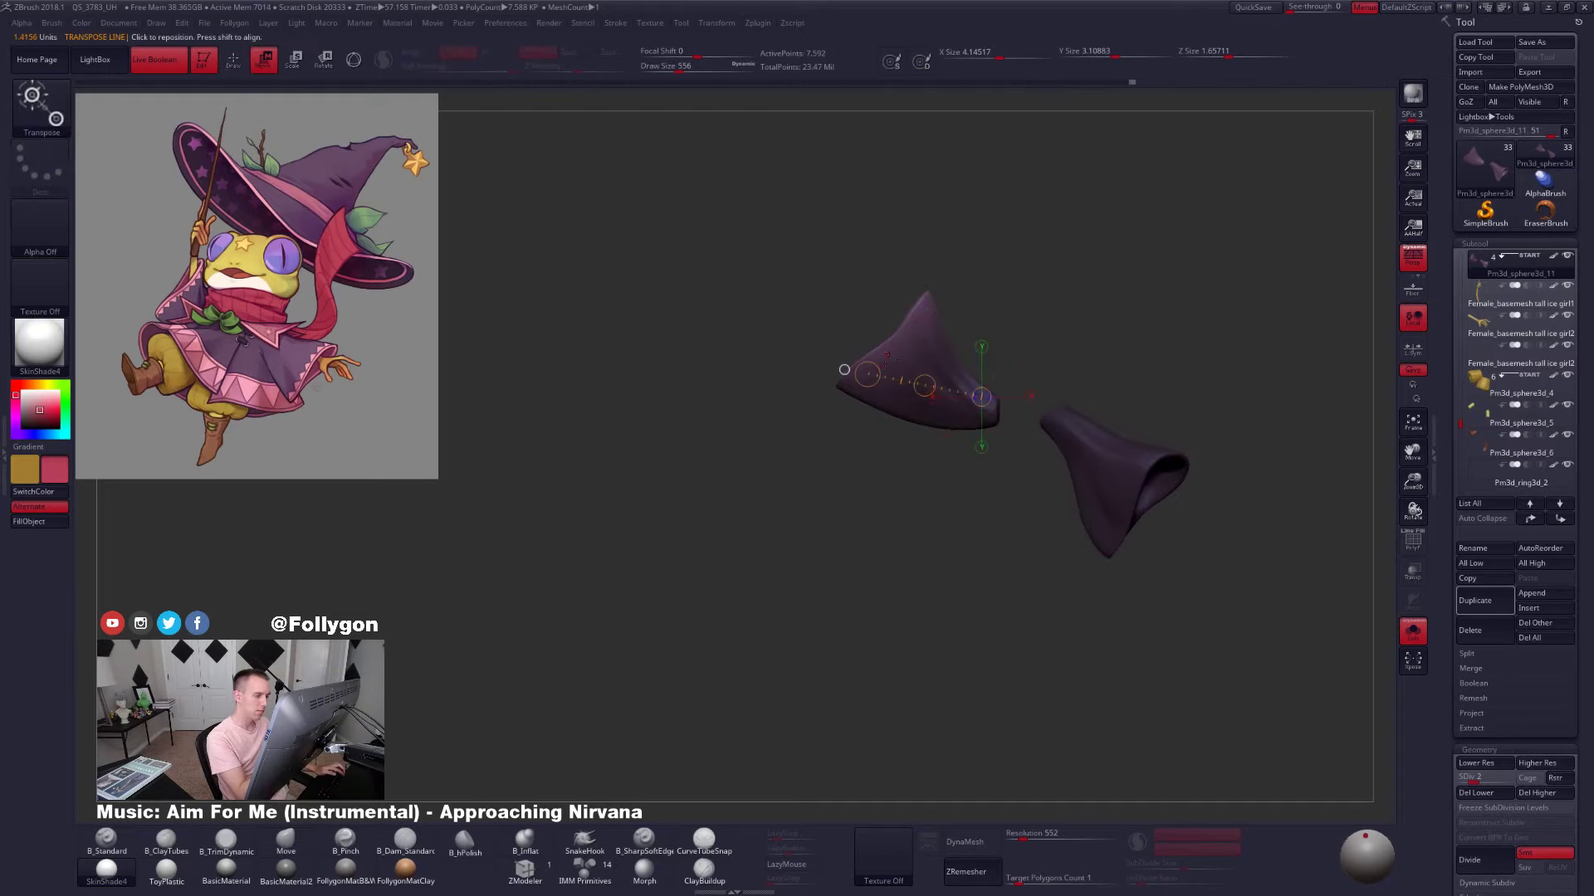
pyautogui.moveTo(887, 346); pyautogui.dragTo(987, 460)
pyautogui.hotkey('shift', 'd')
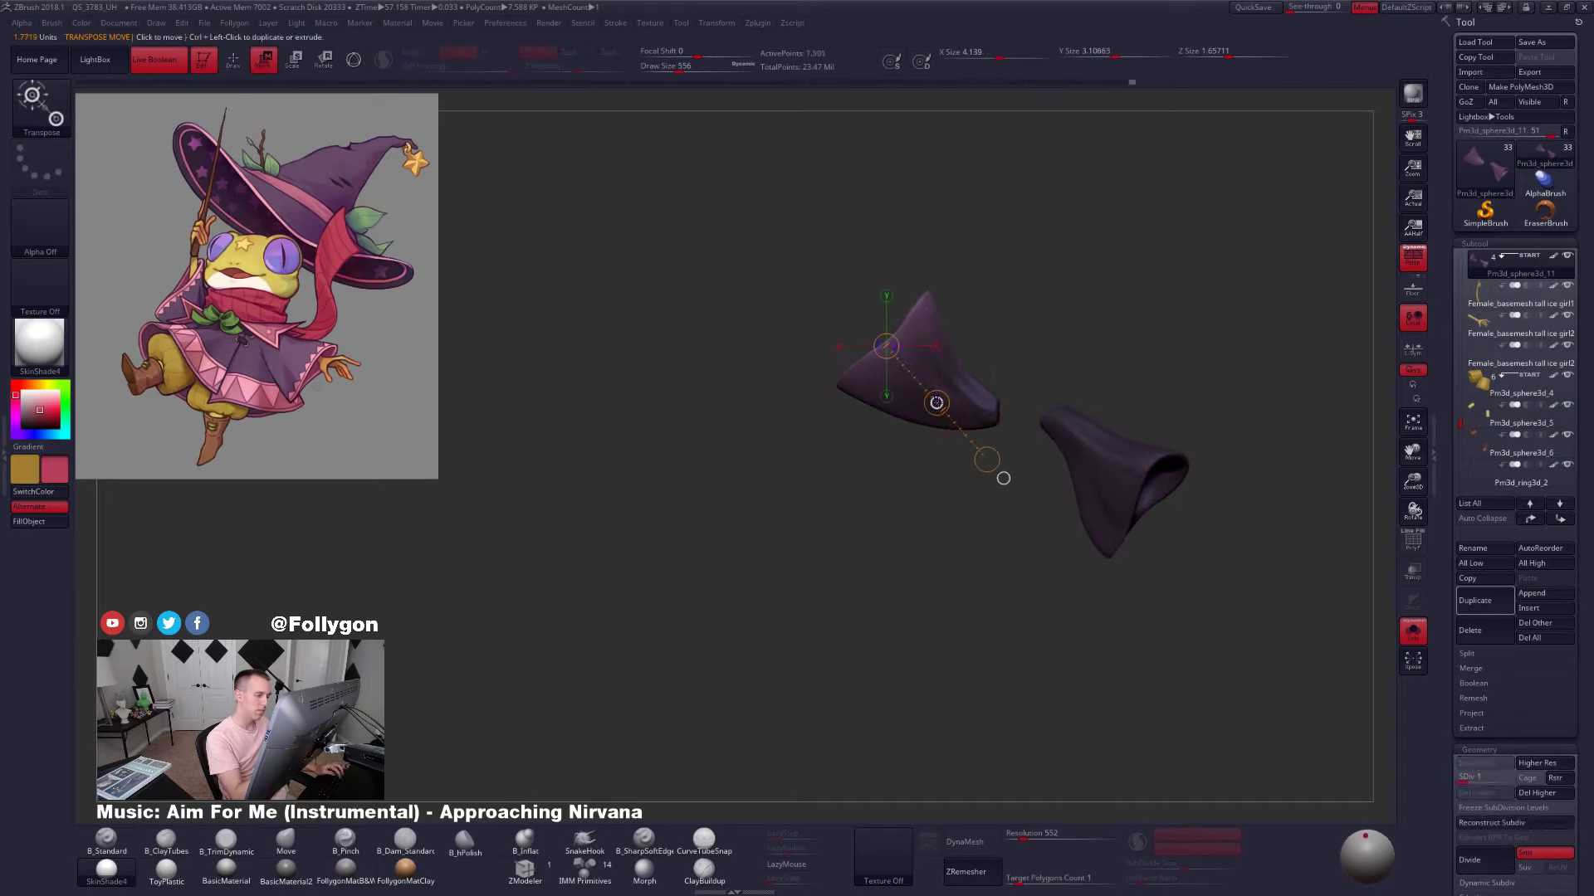
pyautogui.moveTo(937, 402); pyautogui.dragTo(937, 405)
pyautogui.moveTo(939, 462); pyautogui.dragTo(932, 463)
pyautogui.hotkey('alt', 's')
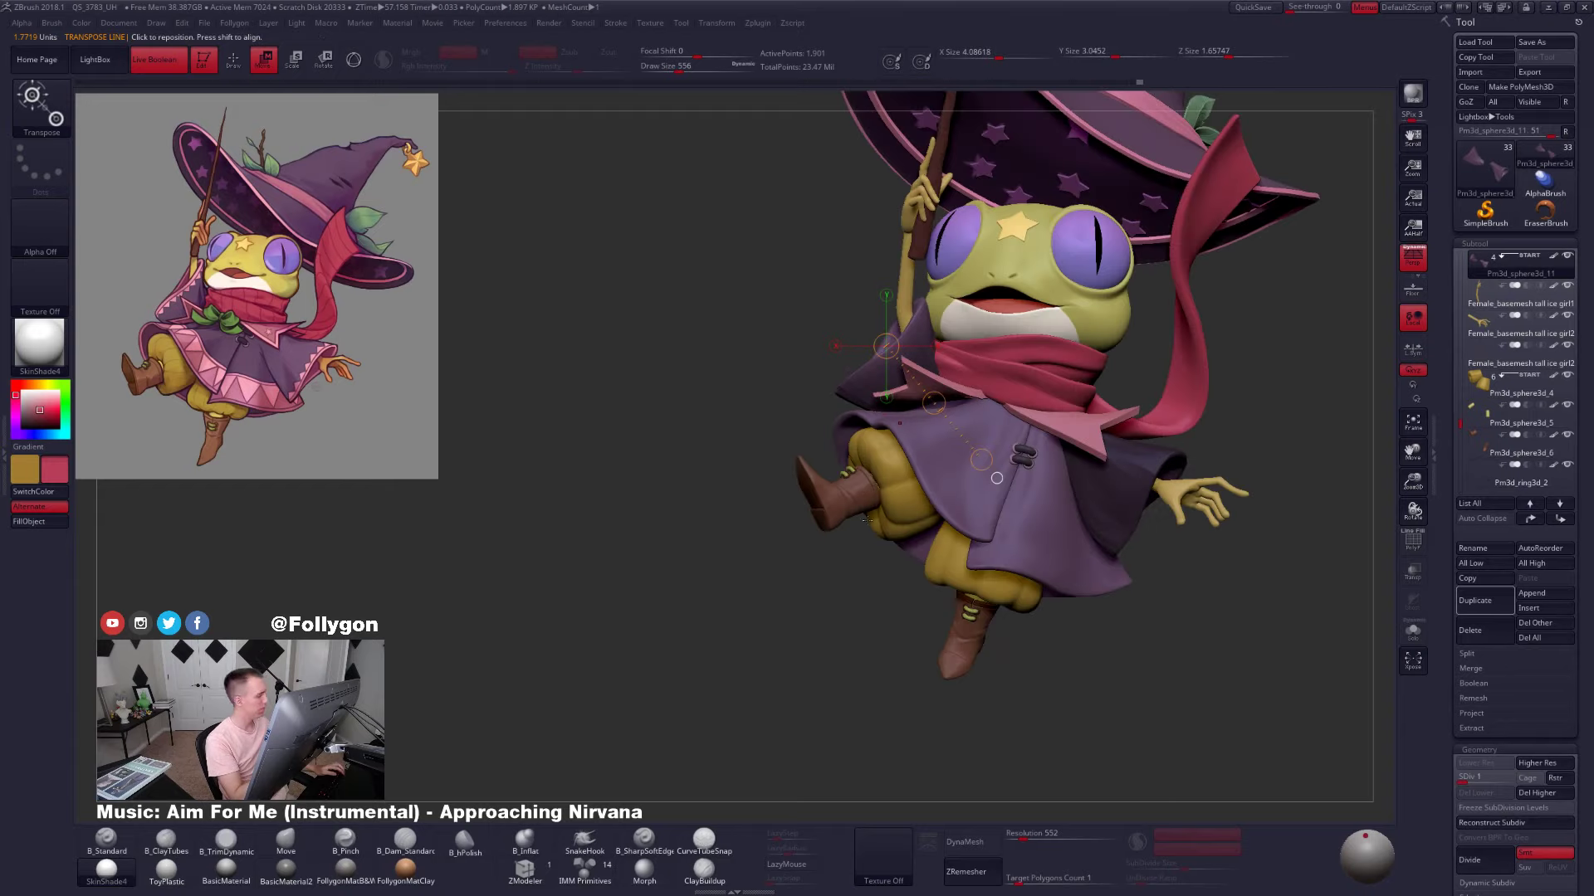
# Adjust the unmasked part of the raised-arm sleeve with the Move brush and Transpose Rotate
pyautogui.press('q')
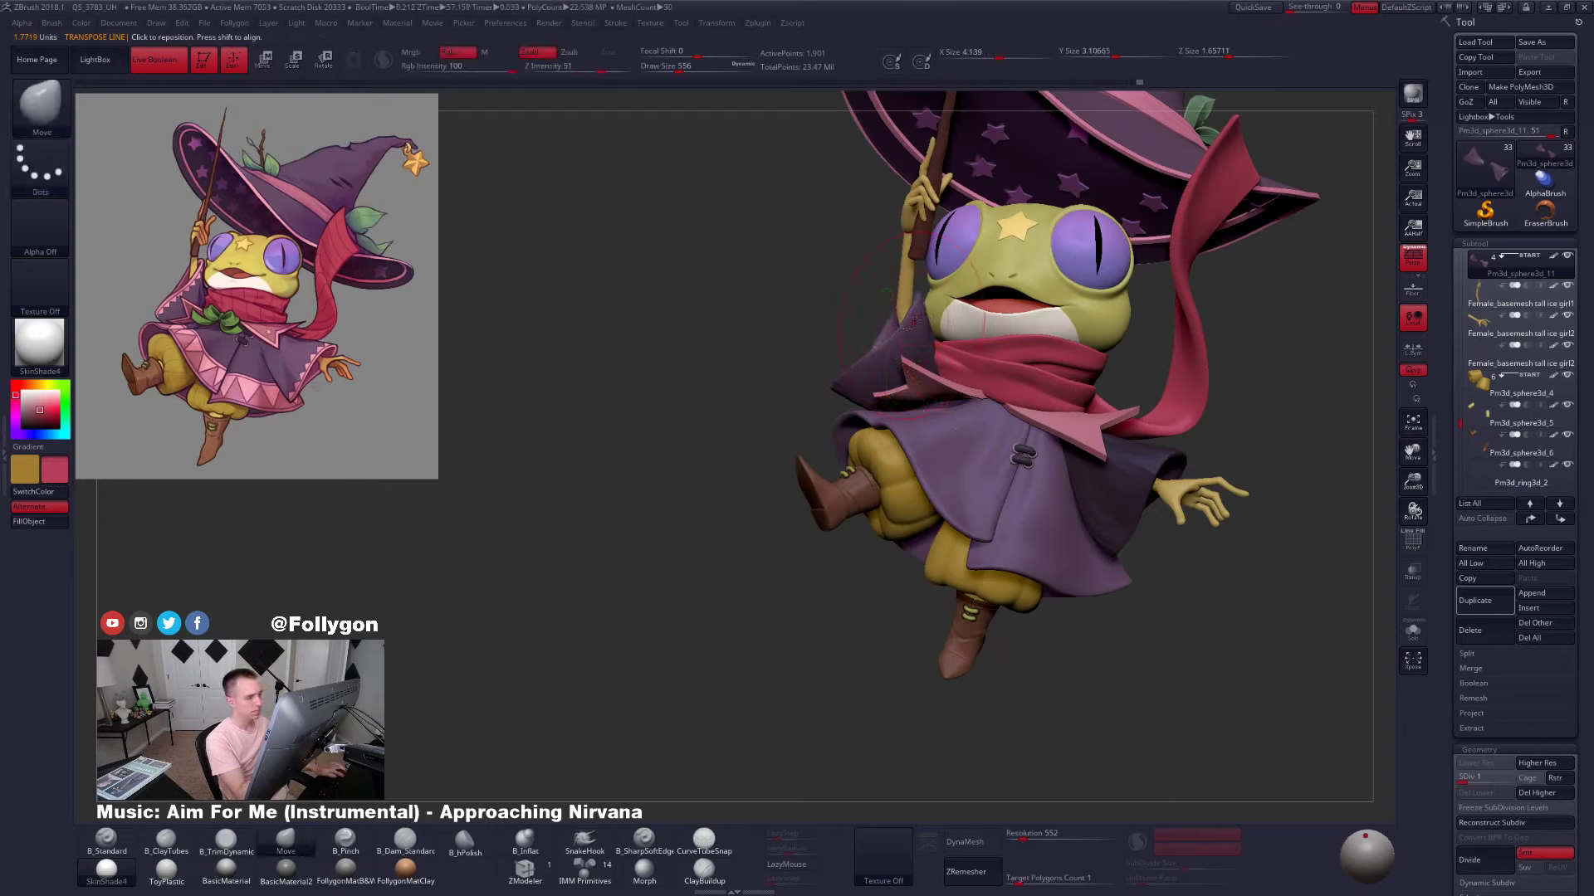
pyautogui.moveTo(797, 373); pyautogui.dragTo(734, 381)
pyautogui.press('r')
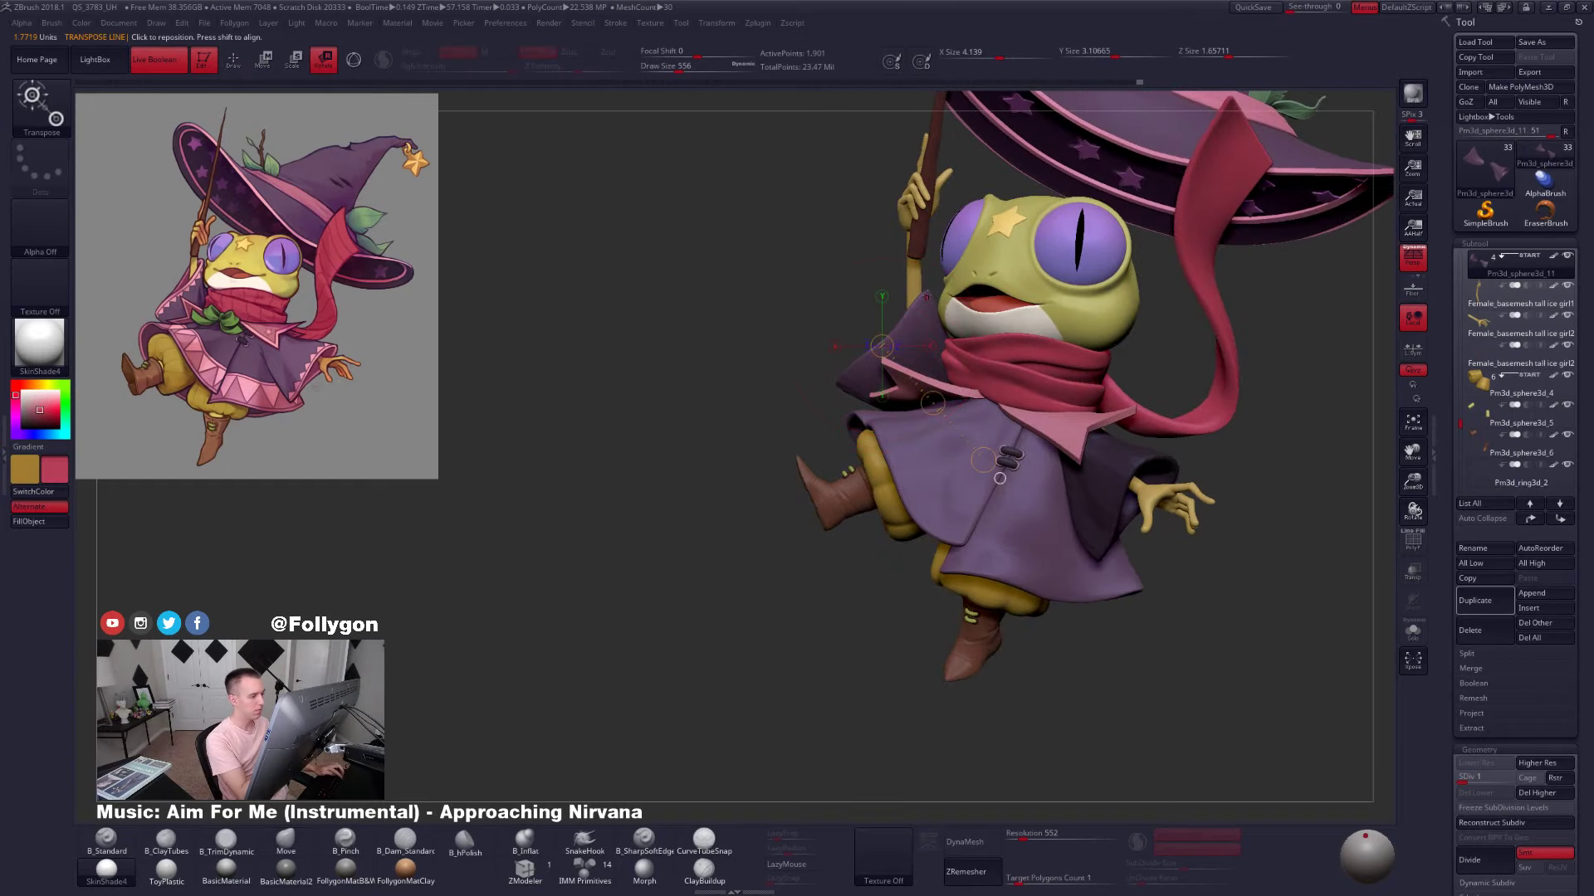
pyautogui.moveTo(929, 294)
pyautogui.mouseDown()
pyautogui.moveTo(780, 423)
pyautogui.moveTo(818, 438)
pyautogui.moveTo(814, 406)
pyautogui.moveTo(830, 423)
pyautogui.moveTo(814, 419)
pyautogui.moveTo(937, 416)
pyautogui.moveTo(878, 395)
pyautogui.moveTo(789, 434)
pyautogui.moveTo(743, 422)
pyautogui.mouseUp()
pyautogui.press('q')
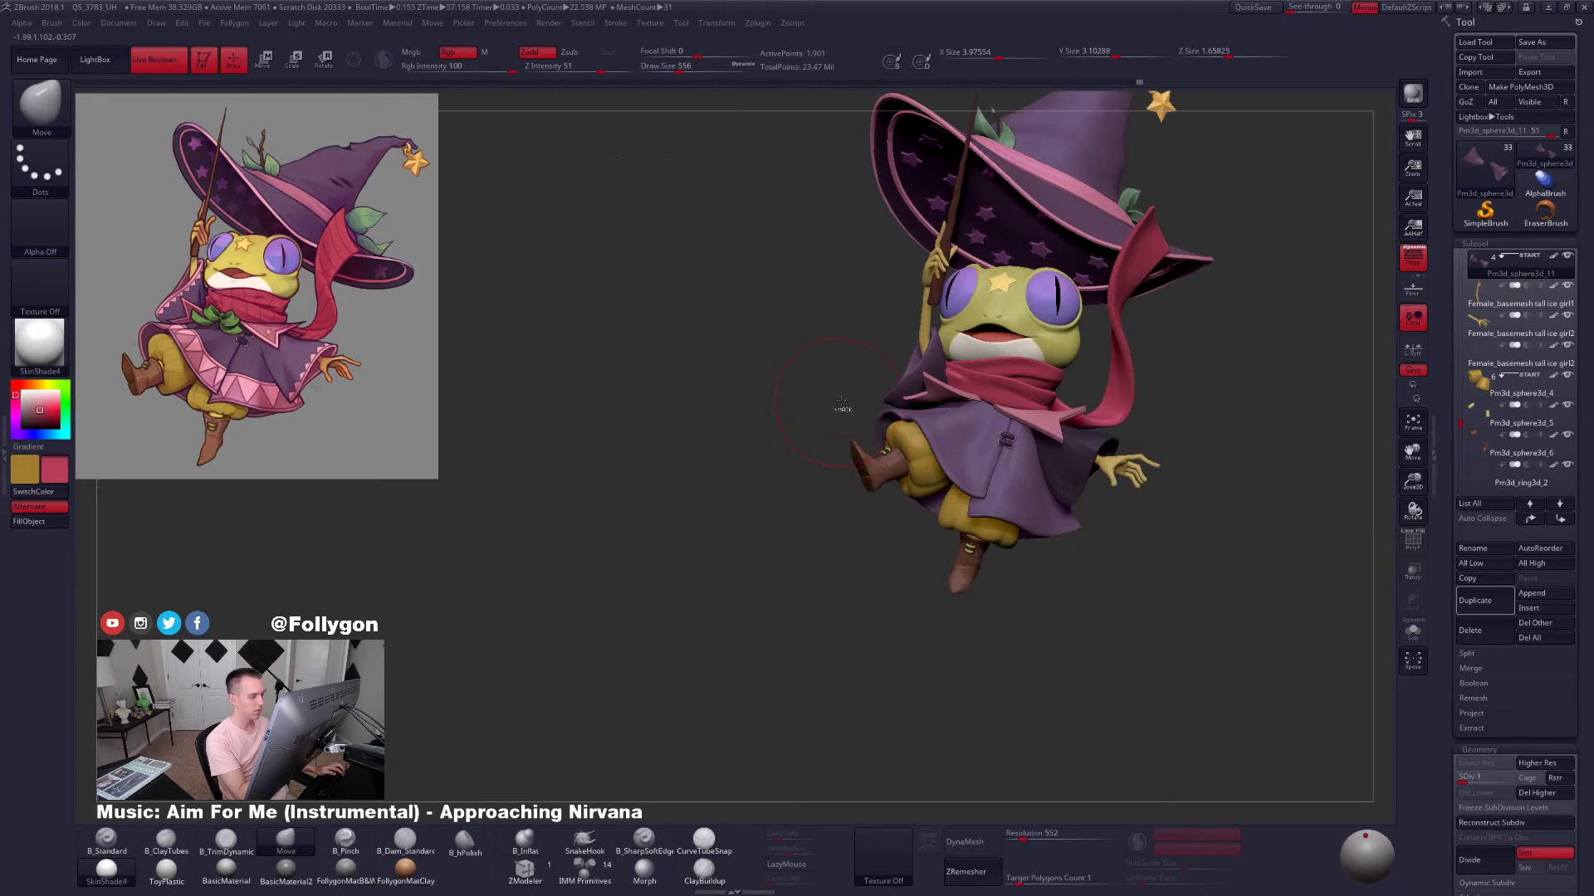
# Set the Move brush draw size to 335 and isolate the purple sleeves
pyautogui.moveTo(937, 376)
pyautogui.mouseDown(button='right')
pyautogui.moveTo(888, 382)
pyautogui.moveTo(875, 426)
pyautogui.mouseUp(button='right')
pyautogui.press('space')
pyautogui.click(936, 343)
pyautogui.hotkey('alt', 's')
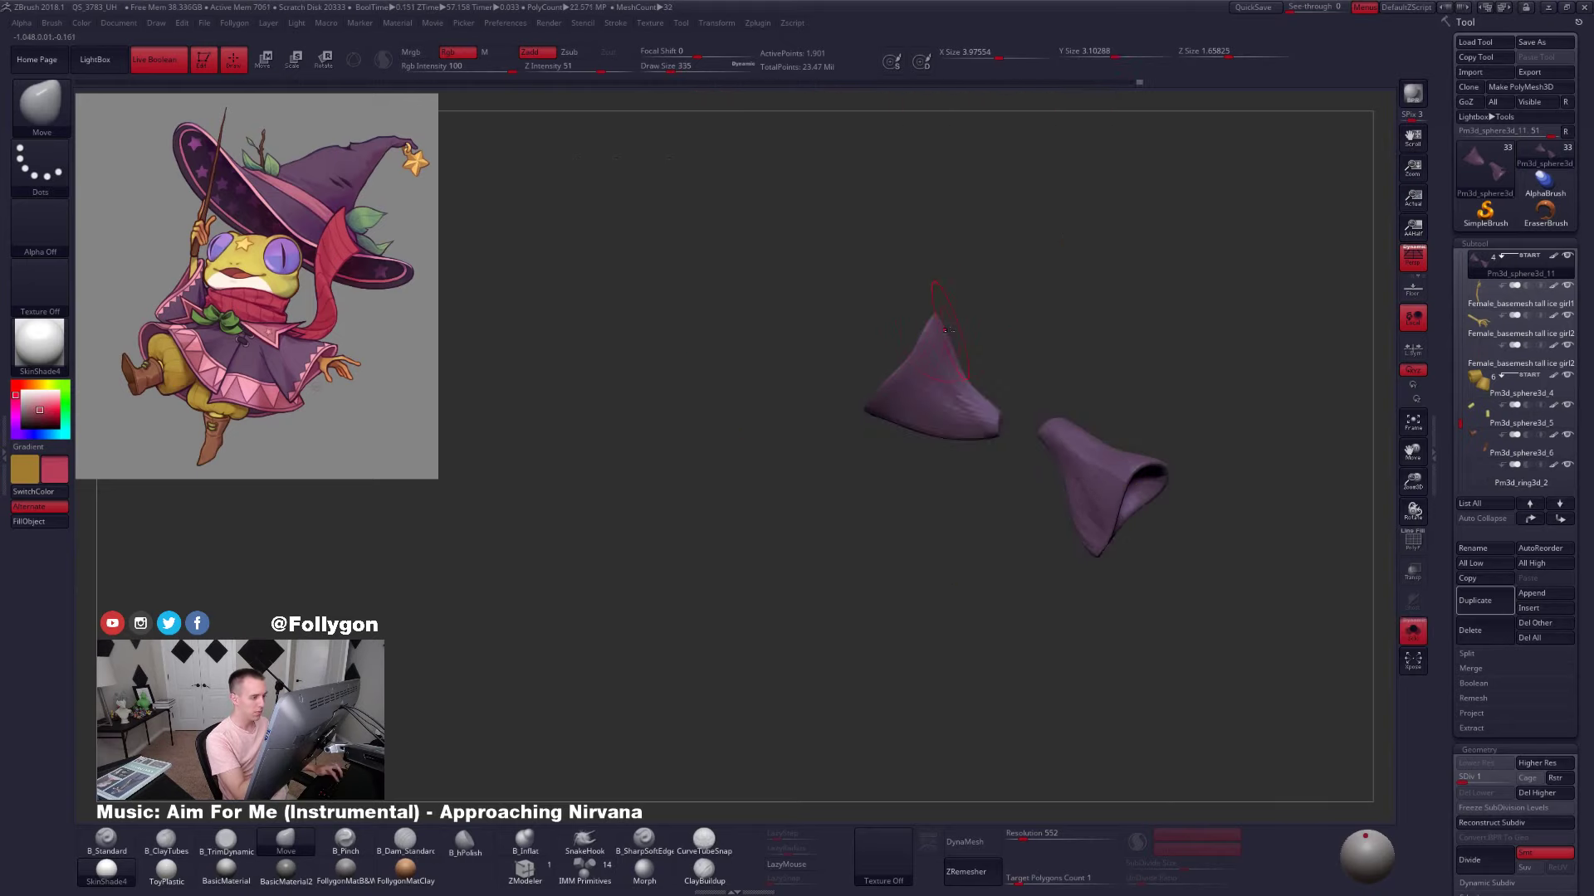
# Clear the sleeves' mask and smooth the raised-arm sleeve's inner edge at a higher subdivision level
pyautogui.keyDown('ctrl'); pyautogui.moveTo(950, 328); pyautogui.dragTo(982, 315, button='right'); pyautogui.keyUp('ctrl')
pyautogui.press('d')
pyautogui.press('d')
pyautogui.press('d')
pyautogui.press('d')
pyautogui.moveTo(943, 290)
pyautogui.keyDown('ctrl'); pyautogui.mouseDown()
pyautogui.moveTo(965, 383)
pyautogui.moveTo(1030, 341)
pyautogui.mouseUp(); pyautogui.keyUp('ctrl')
pyautogui.hotkey('shift', 'd')
pyautogui.hotkey('shift', 'd')
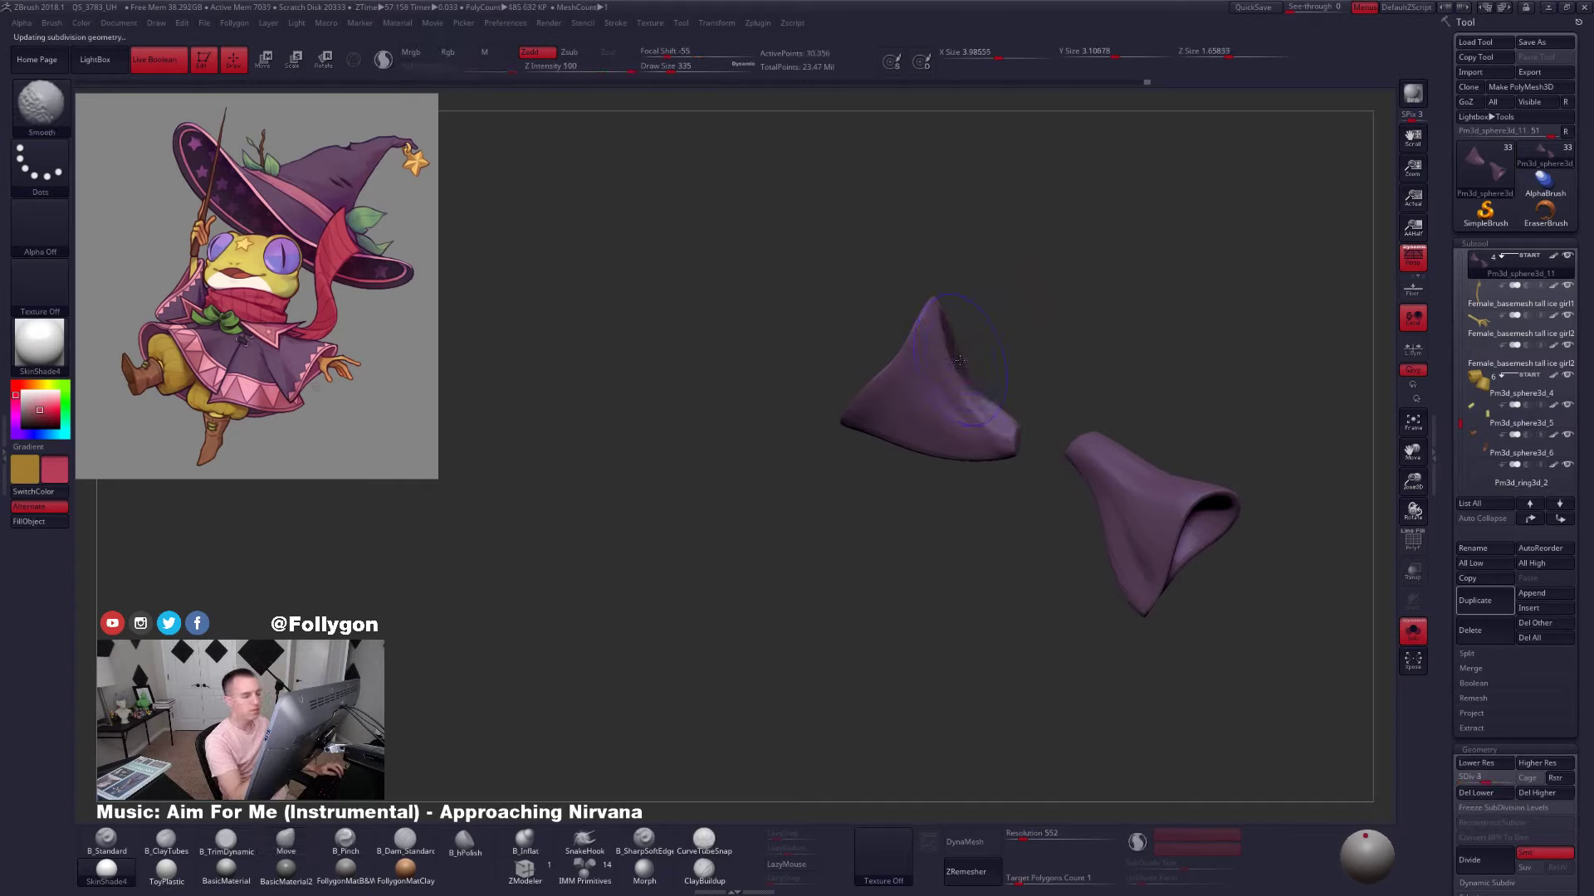
# Mask the raised-arm sleeve except its upper inner edge at subdivision level 2 and soften the mask border
pyautogui.keyDown('ctrl'); pyautogui.click(965, 386); pyautogui.keyUp('ctrl')
pyautogui.keyDown('ctrl'); pyautogui.click(995, 376); pyautogui.keyUp('ctrl')
pyautogui.hotkey('shift', 'd')
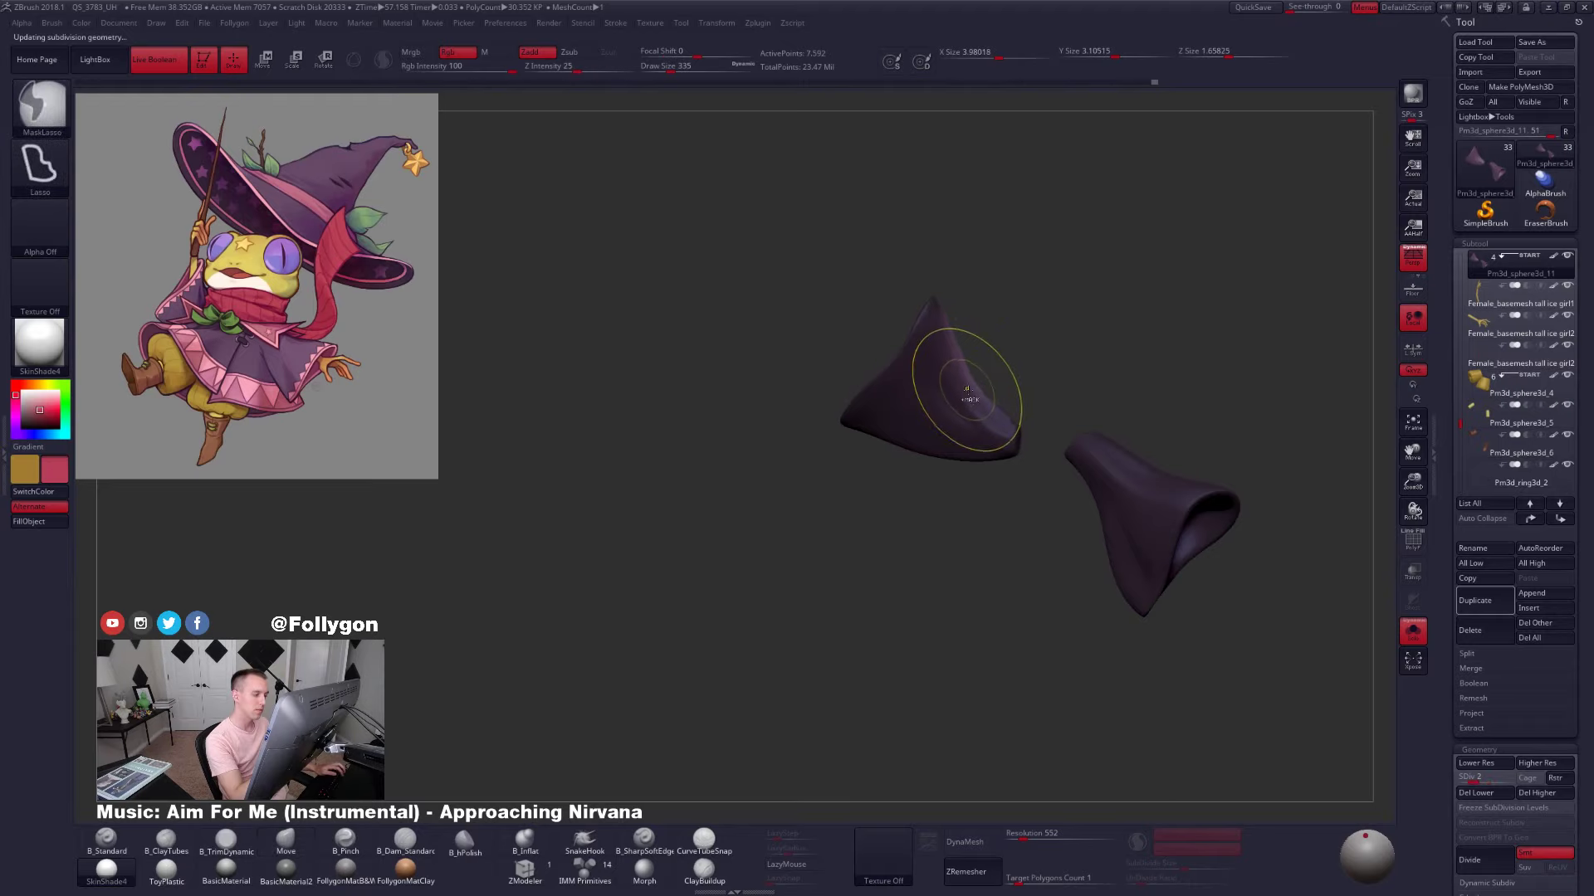
pyautogui.keyDown('ctrl'); pyautogui.click(970, 399); pyautogui.keyUp('ctrl')
pyautogui.keyDown('ctrl'); pyautogui.moveTo(970, 397); pyautogui.dragTo(934, 282, button='right'); pyautogui.keyUp('ctrl')
pyautogui.hotkey('alt', 's')
pyautogui.hotkey('alt', 's')
# Extend the raised-arm sleeve's mask with a lasso selection around its upper inner edge
pyautogui.moveTo(952, 366)
pyautogui.keyDown('ctrl'); pyautogui.mouseDown()
pyautogui.moveTo(1083, 391)
pyautogui.moveTo(1008, 314)
pyautogui.mouseUp(); pyautogui.keyUp('ctrl')
pyautogui.keyDown('ctrl'); pyautogui.click(975, 357); pyautogui.keyUp('ctrl')
pyautogui.keyDown('ctrl'); pyautogui.click(984, 356); pyautogui.keyUp('ctrl')
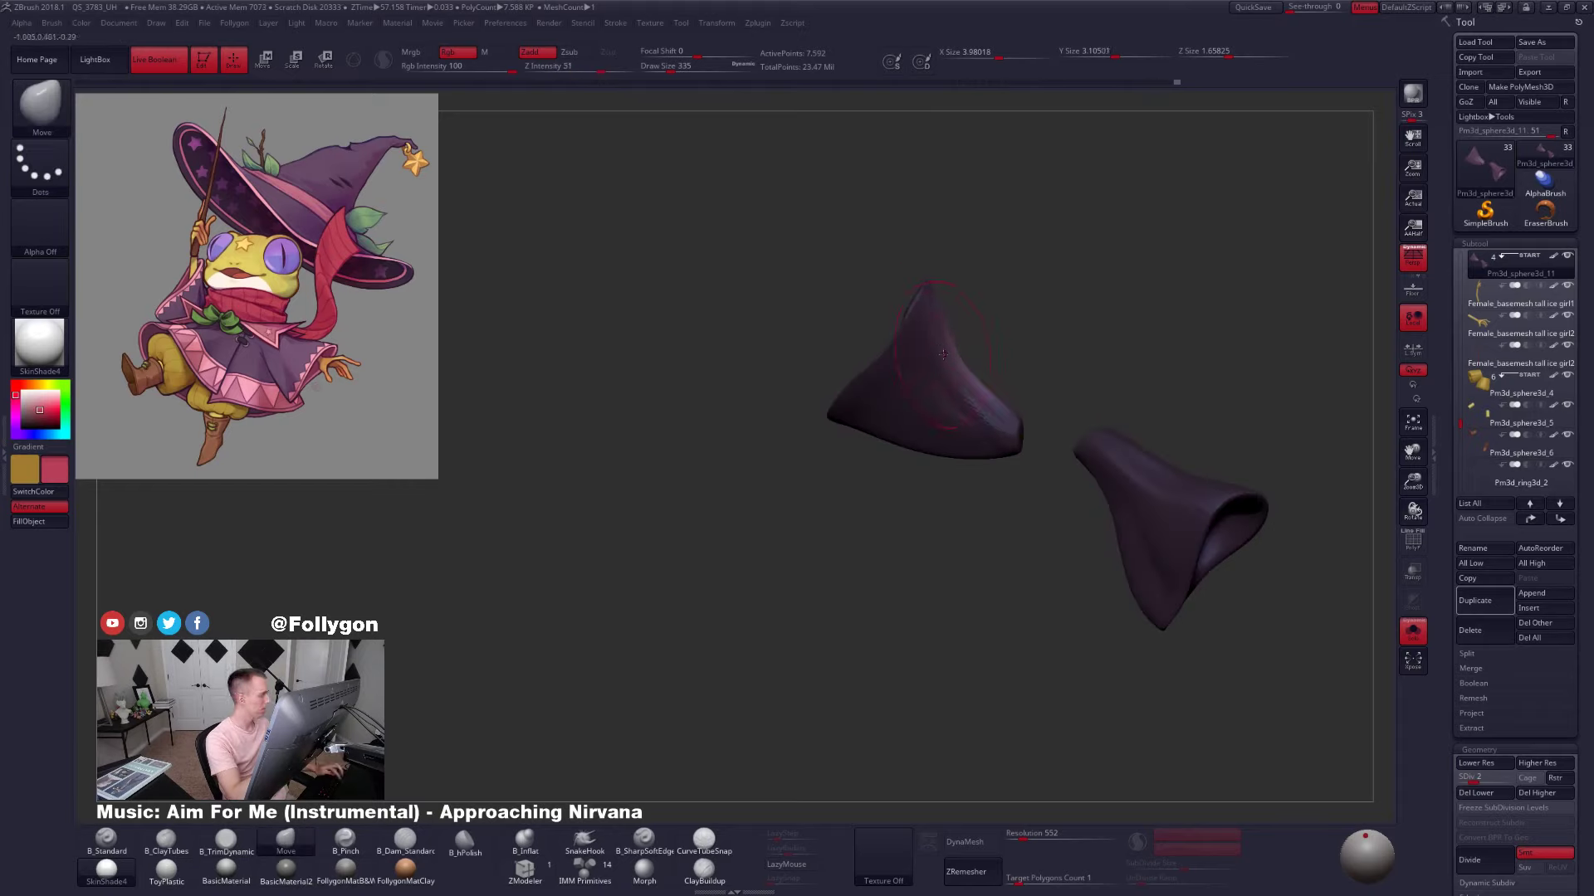
pyautogui.hotkey('alt', 's')
pyautogui.hotkey('alt', 's')
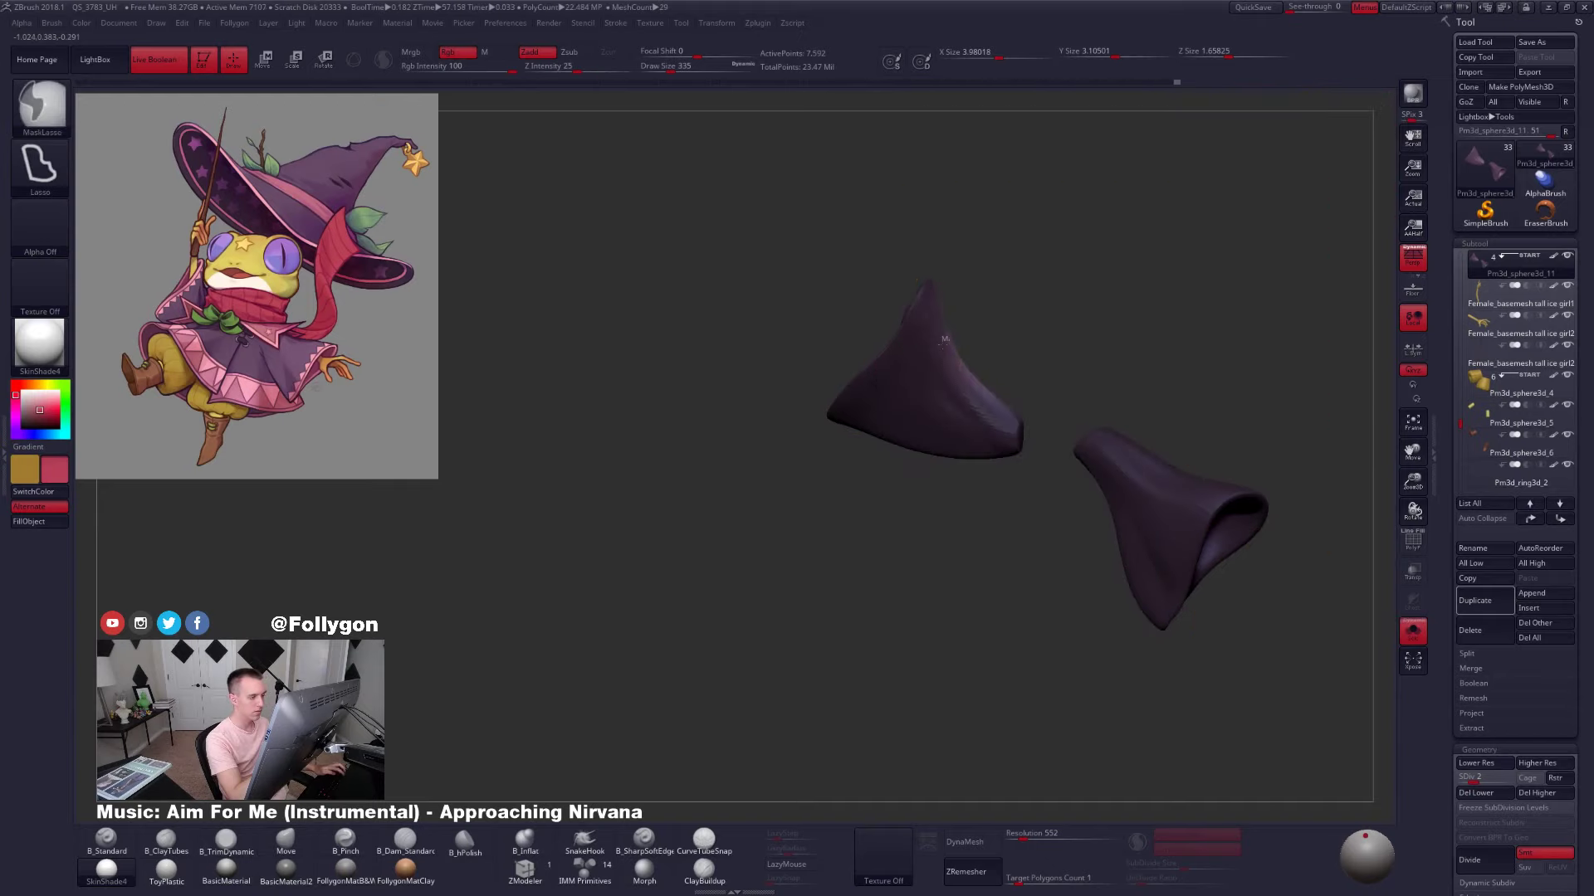
# Blur the sleeve mask and adjust the exposed inner edge with the Move brush against the full character
pyautogui.keyDown('ctrl'); pyautogui.click(944, 344); pyautogui.keyUp('ctrl')
pyautogui.keyDown('ctrl'); pyautogui.click(964, 353); pyautogui.keyUp('ctrl')
pyautogui.keyDown('ctrl'); pyautogui.click(964, 353); pyautogui.keyUp('ctrl')
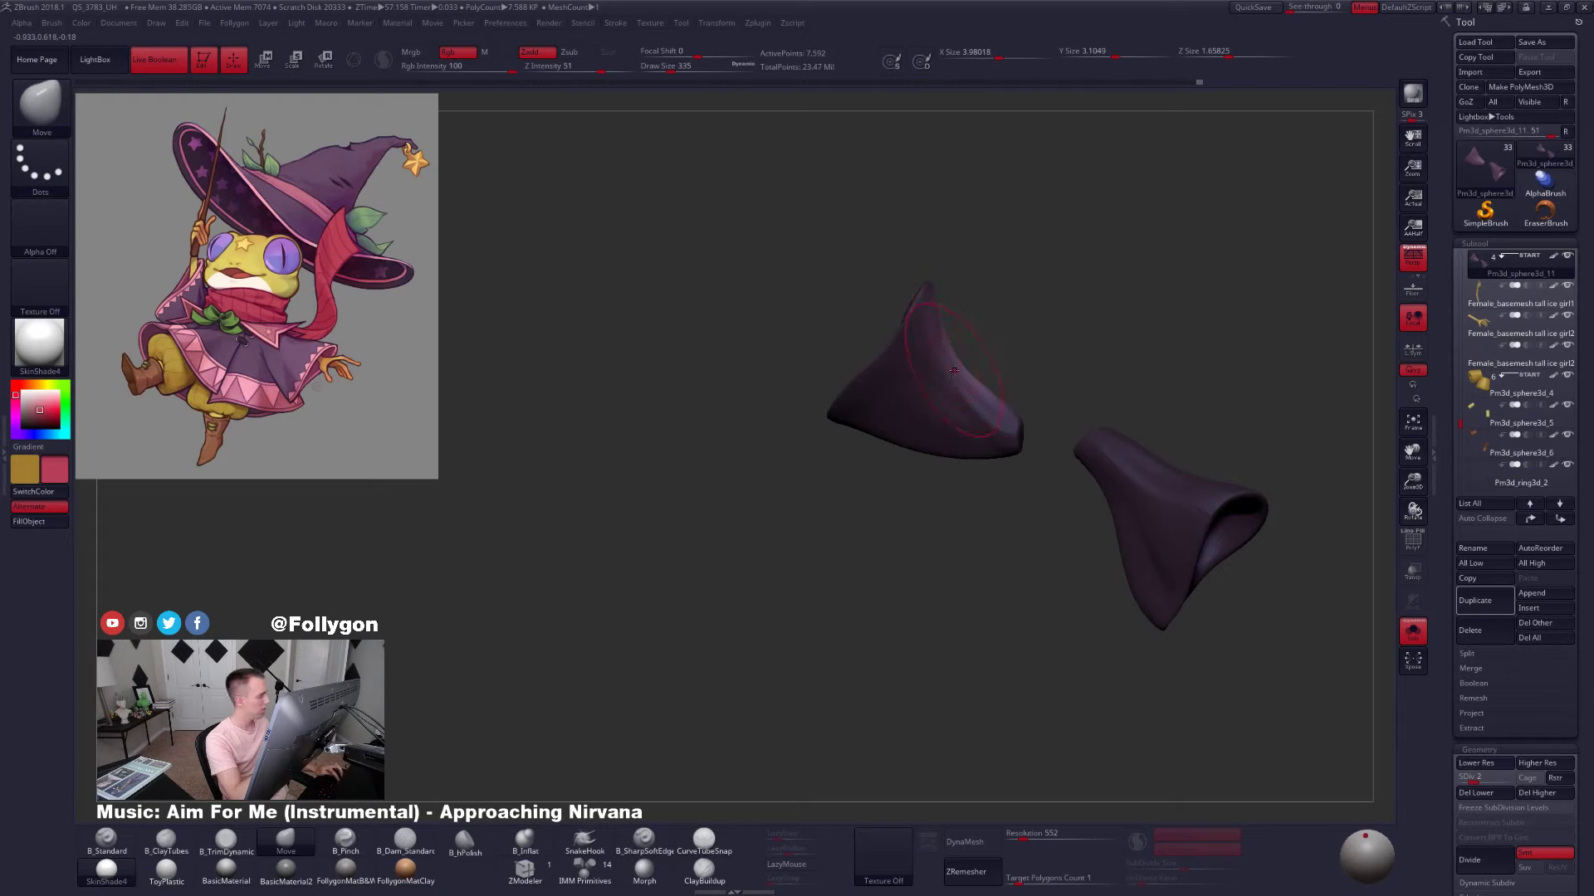
pyautogui.hotkey('alt', 's')
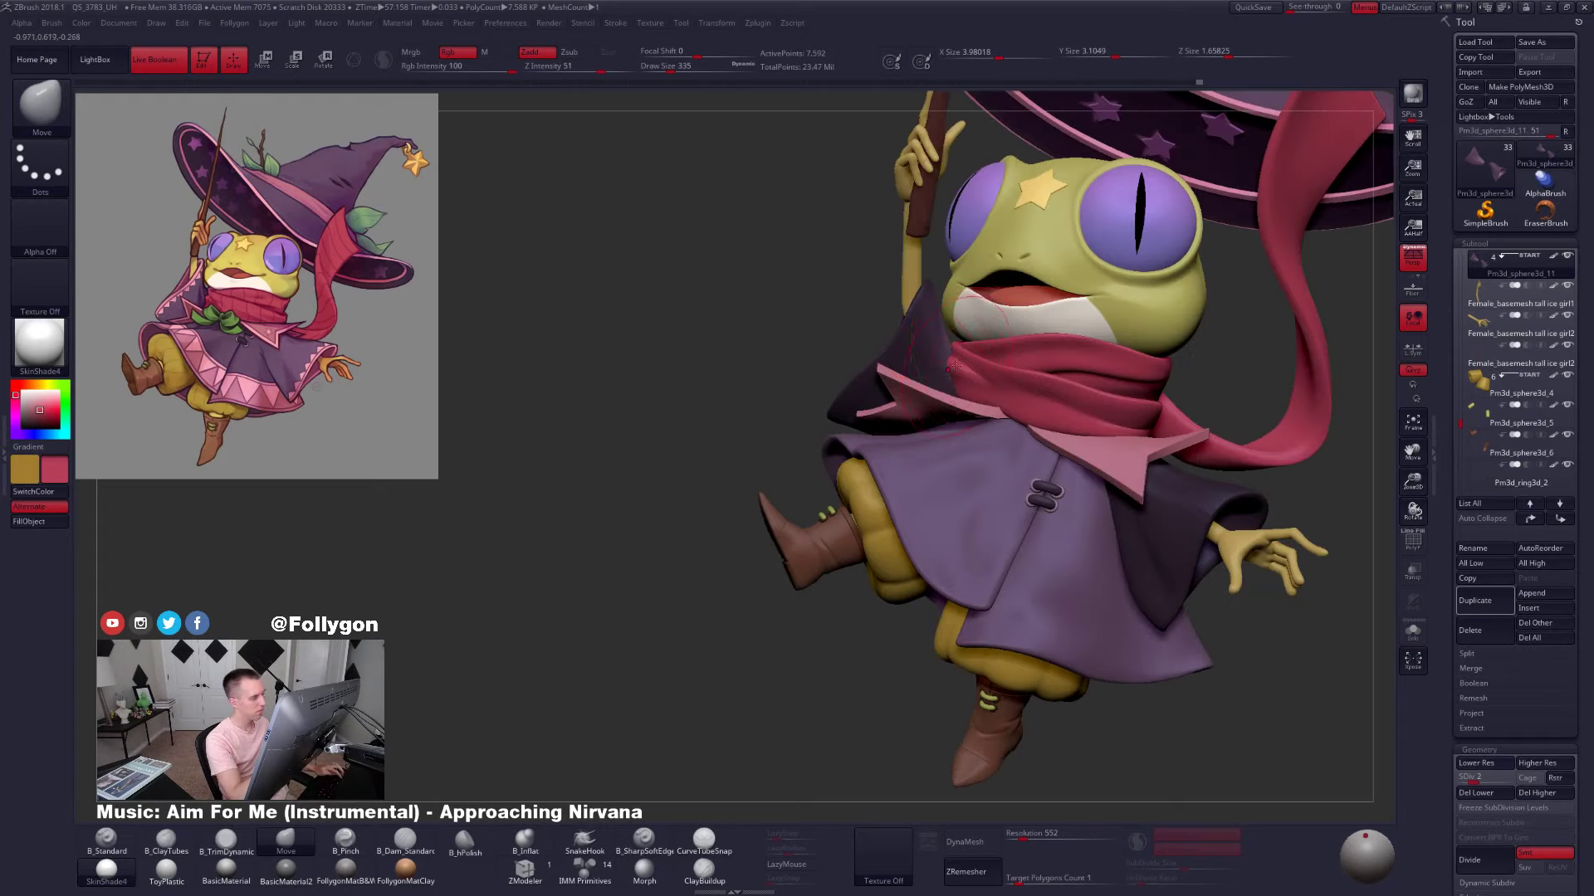
pyautogui.moveTo(961, 406); pyautogui.dragTo(1079, 500, button='right')
pyautogui.keyDown('alt'); pyautogui.moveTo(1202, 518); pyautogui.dragTo(1116, 521, button='right'); pyautogui.keyUp('alt')
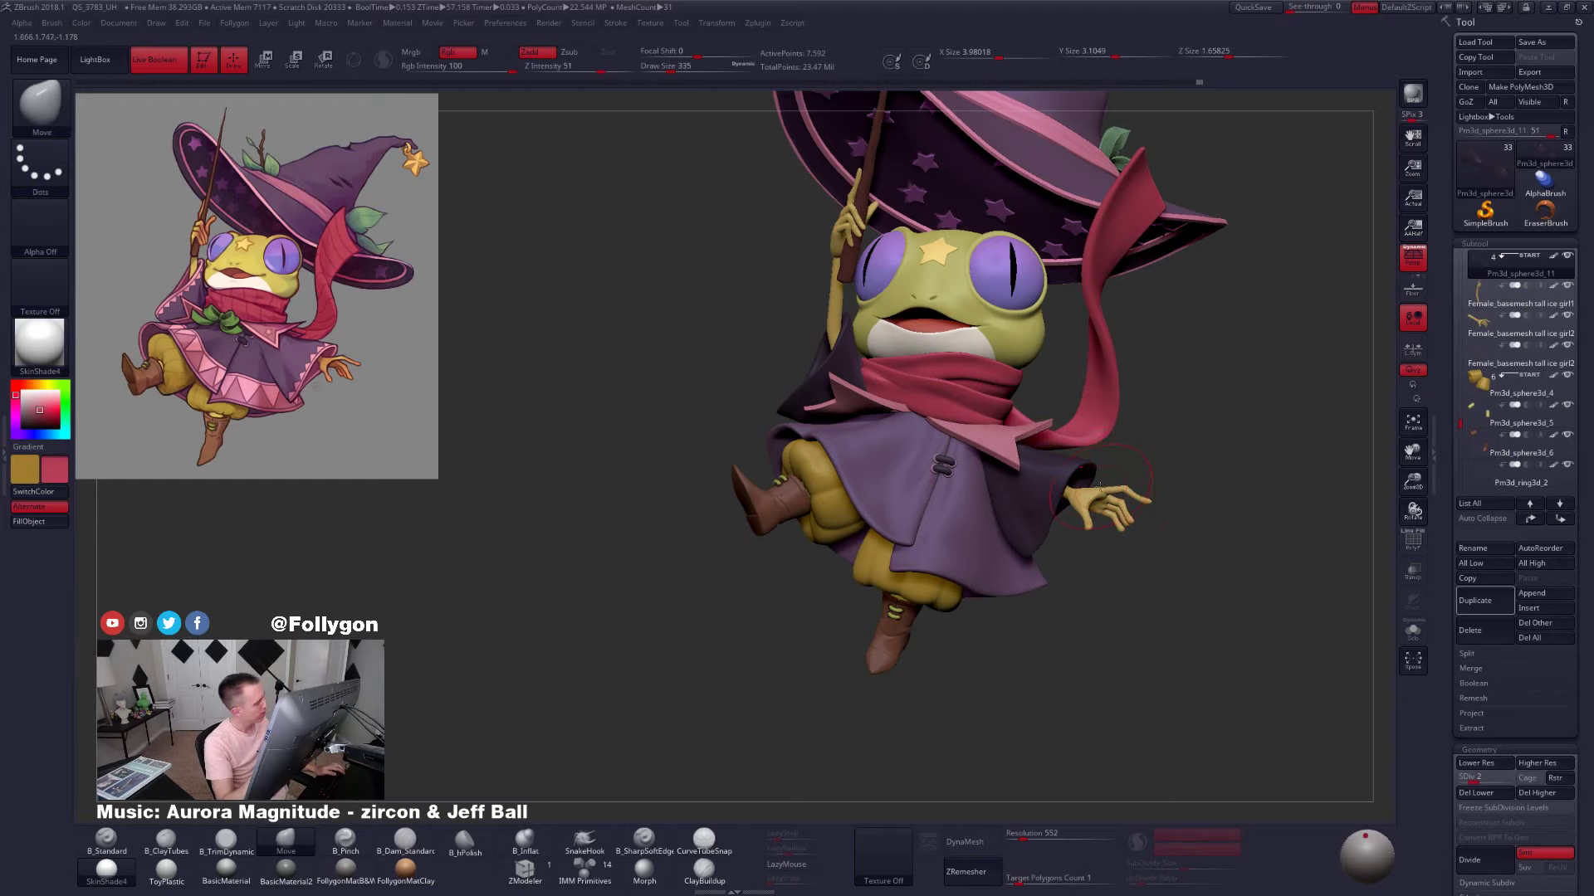
# Isolate the sleeves, clear their mask, and bring back the full character
pyautogui.hotkey('alt', 's')
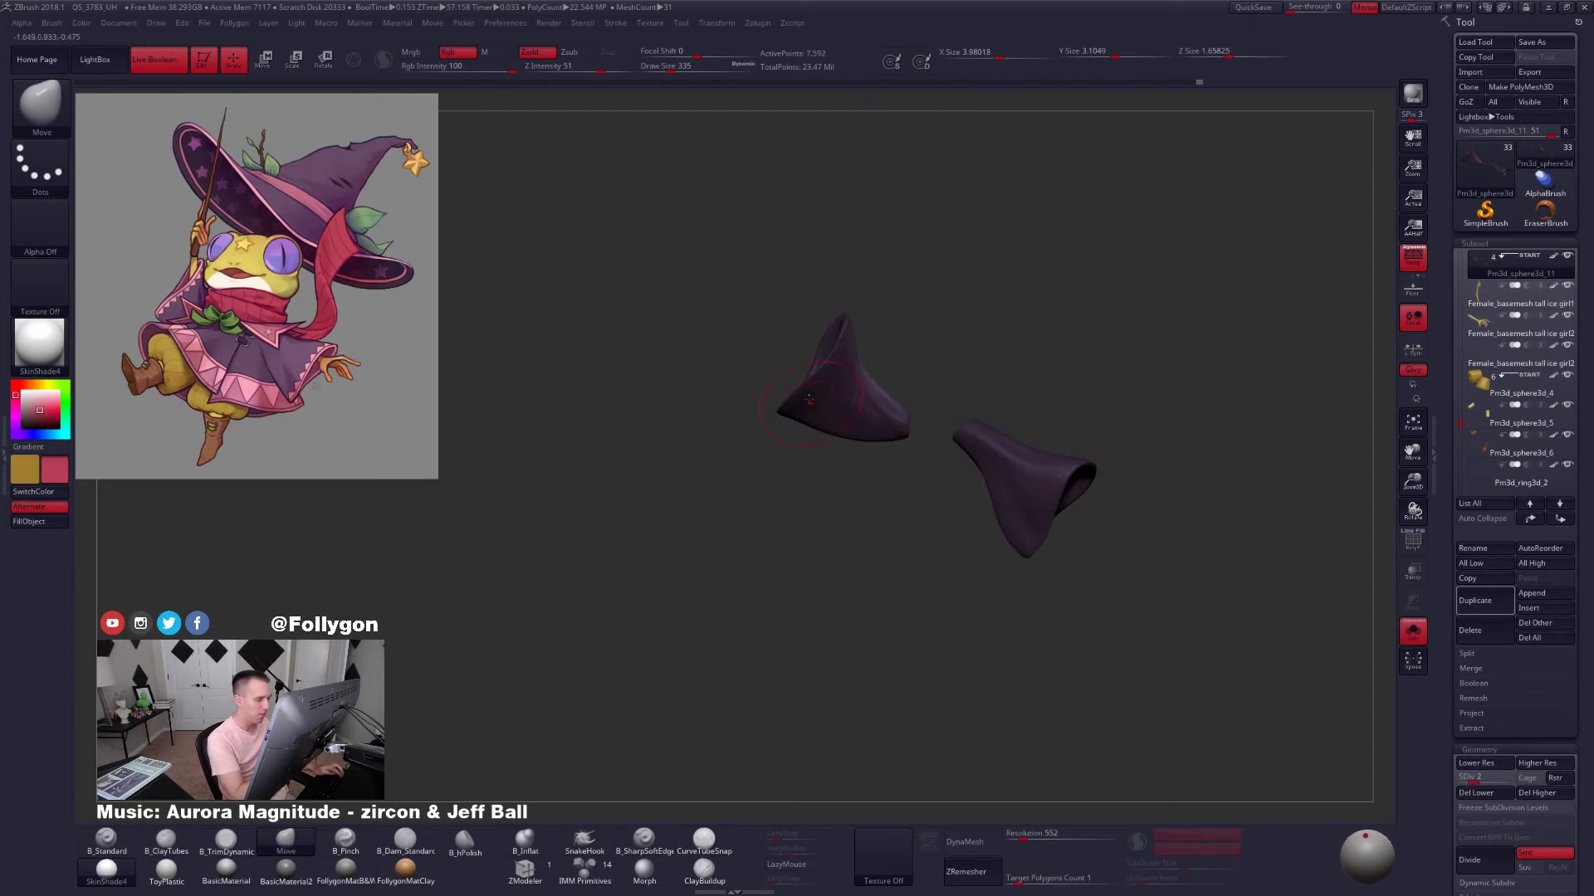
pyautogui.keyDown('ctrl'); pyautogui.moveTo(789, 456); pyautogui.dragTo(830, 458); pyautogui.keyUp('ctrl')
pyautogui.moveTo(788, 455); pyautogui.dragTo(846, 453)
pyautogui.hotkey('alt', 's')
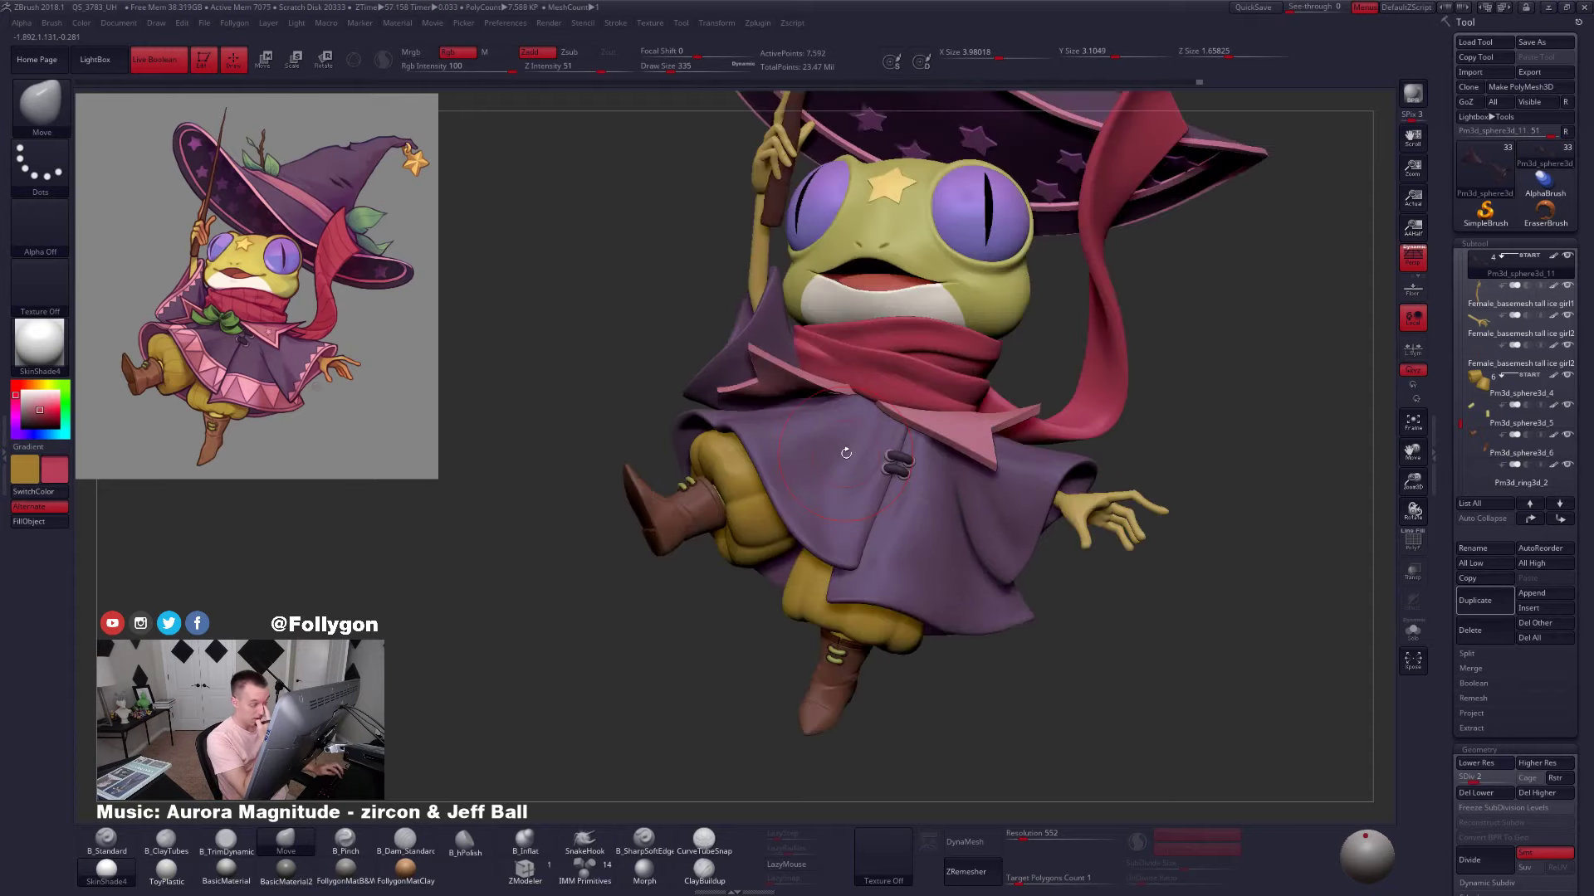
# Set the draw size to 227 and examine the raised-arm sleeve's fit at subdivision level 4 using transparent display
pyautogui.moveTo(846, 454)
pyautogui.mouseDown(button='right')
pyautogui.moveTo(978, 385)
pyautogui.moveTo(764, 424)
pyautogui.mouseUp(button='right')
pyautogui.press('space')
pyautogui.moveTo(1014, 340); pyautogui.dragTo(1007, 339)
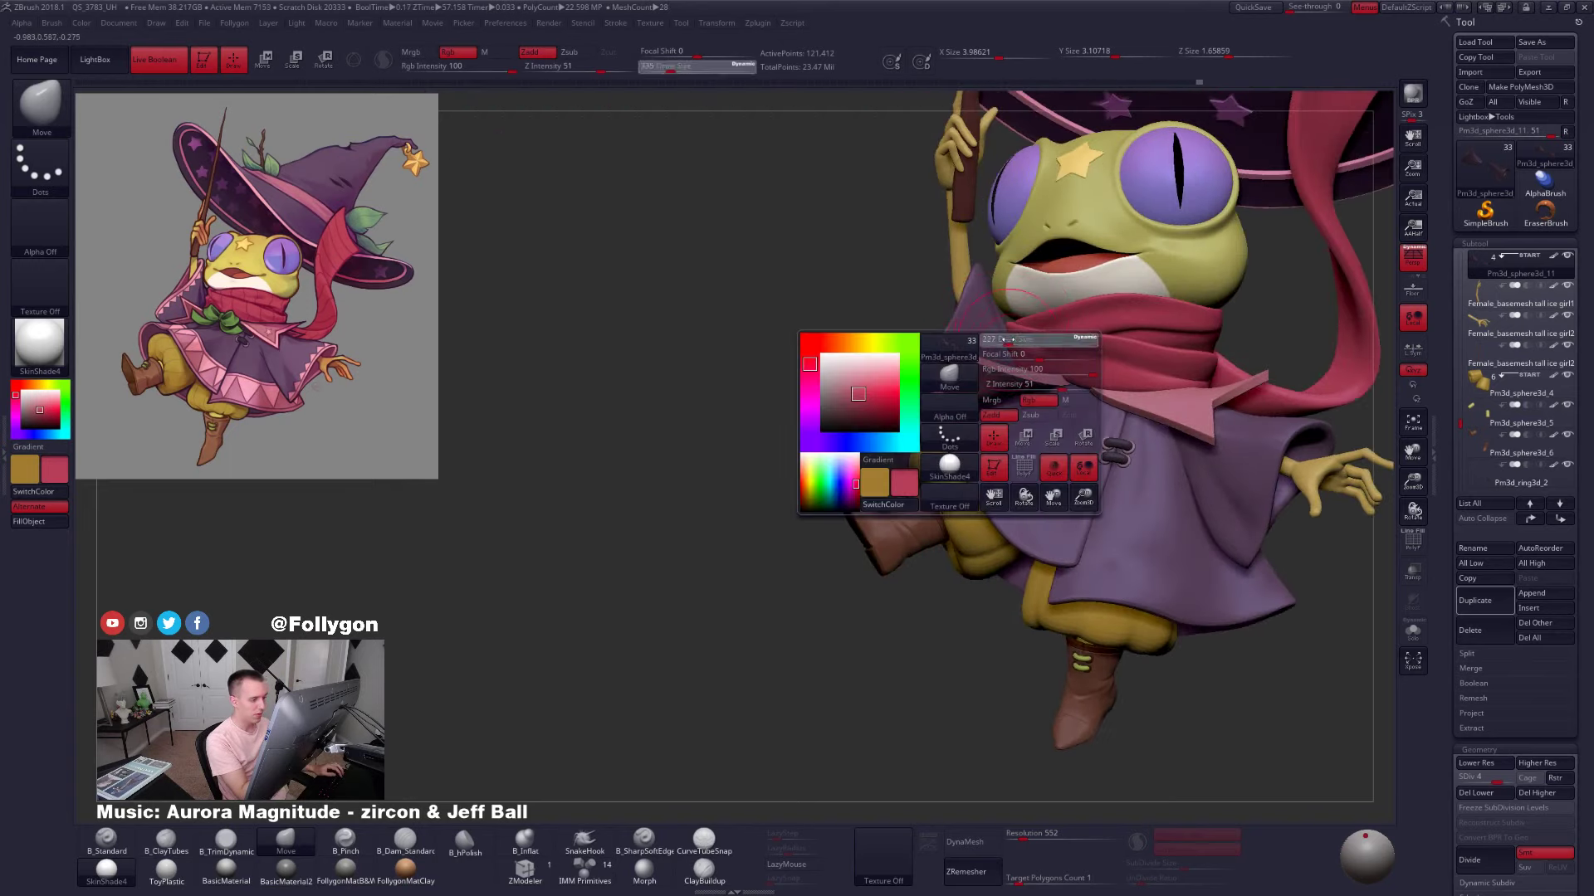
pyautogui.hotkey('alt', 's')
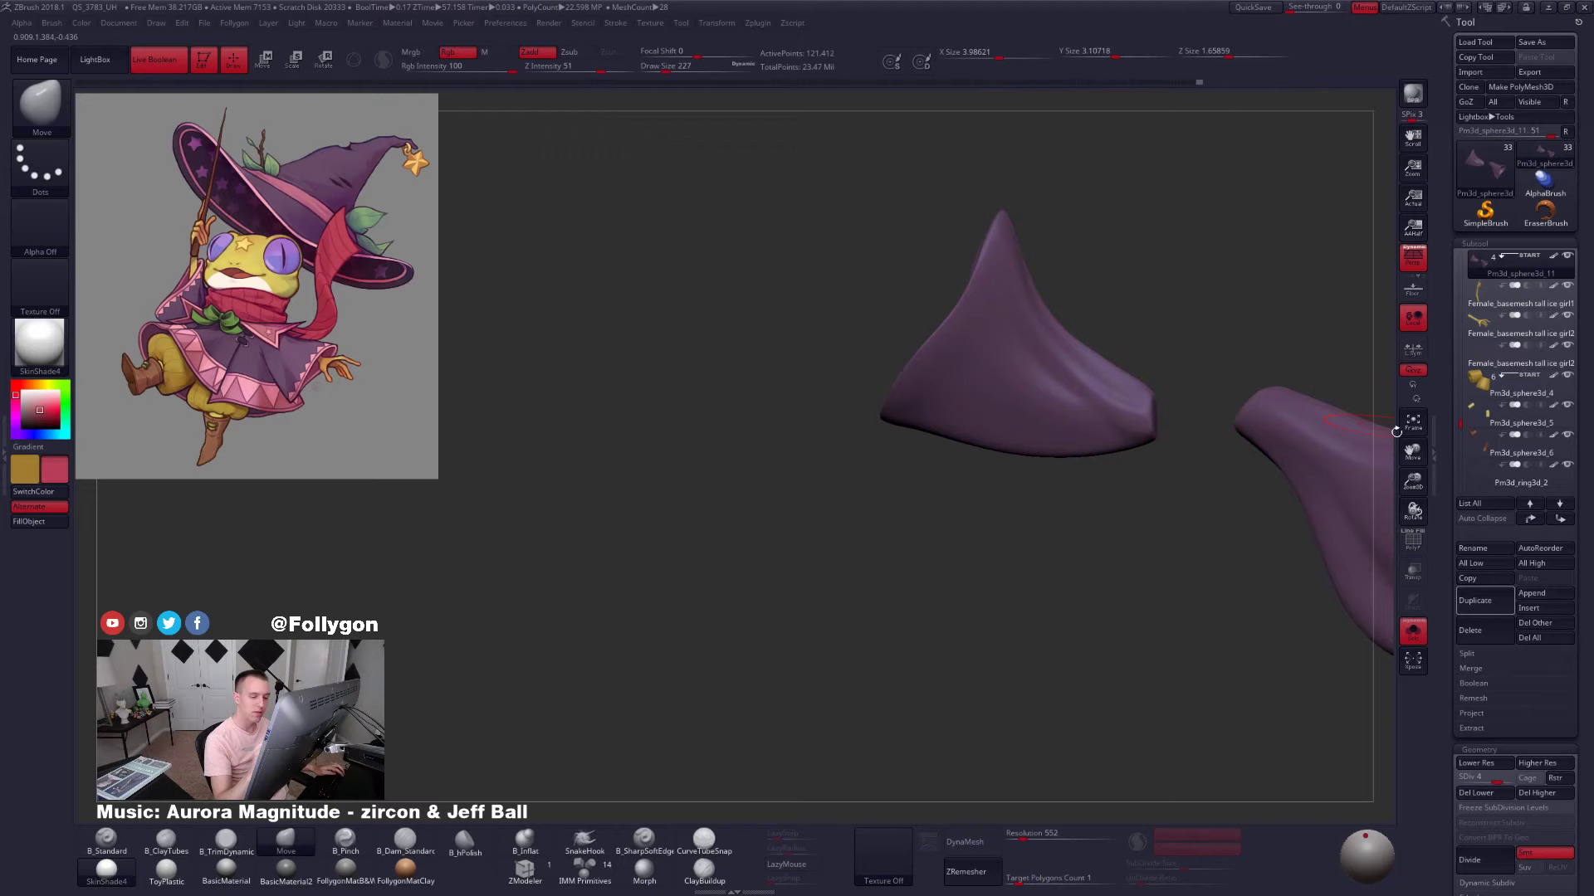
pyautogui.click(1410, 569)
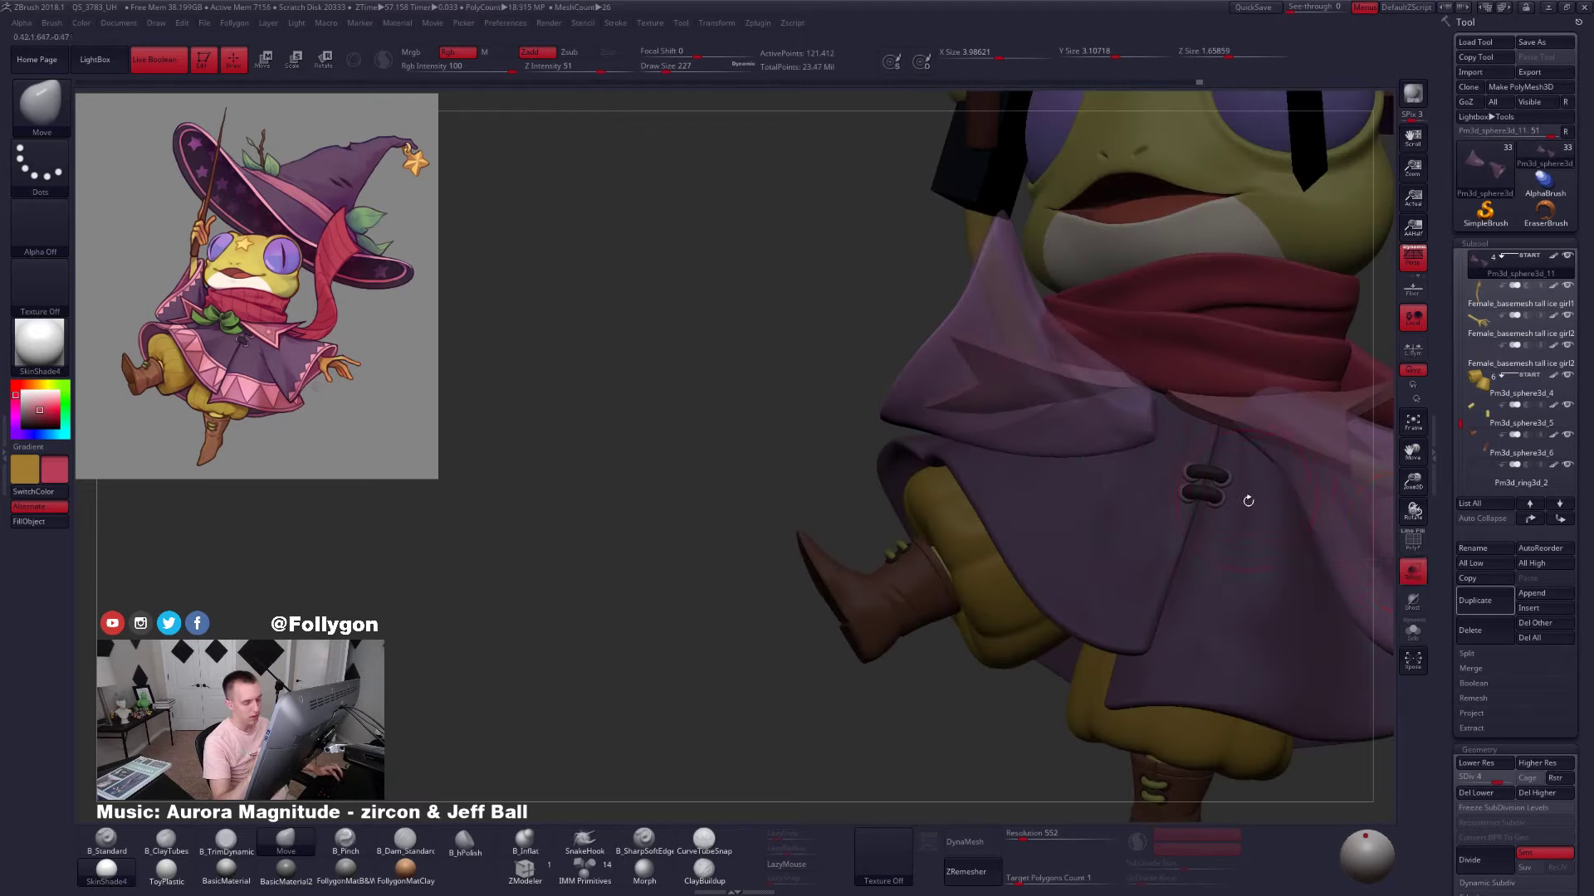
pyautogui.moveTo(1305, 501)
pyautogui.mouseDown(button='right')
pyautogui.moveTo(1272, 512)
pyautogui.moveTo(1306, 506)
pyautogui.mouseUp(button='right')
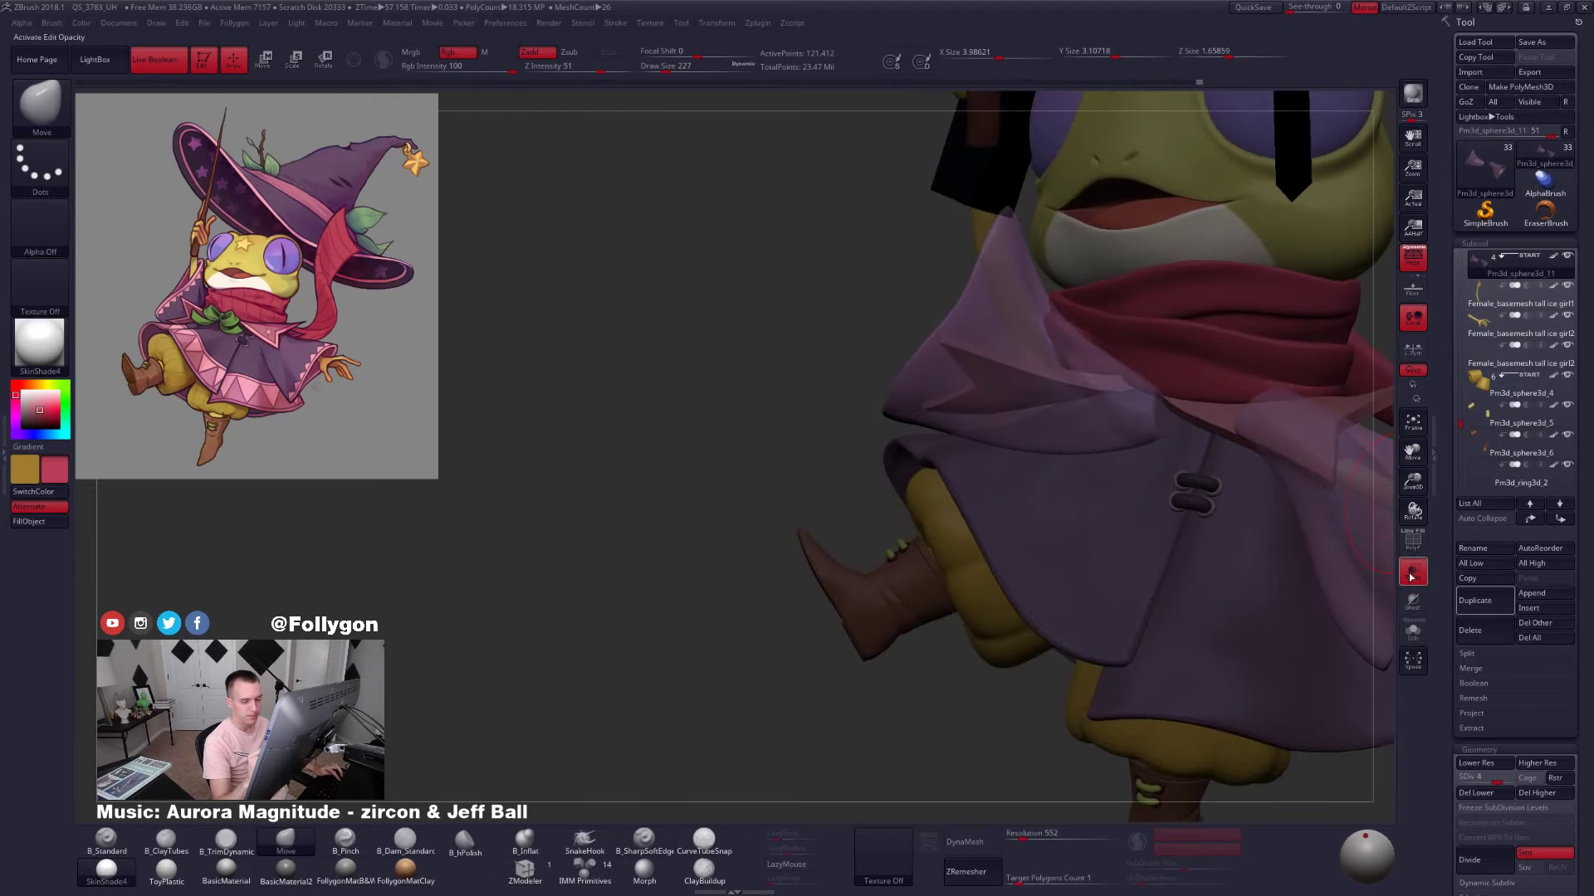
pyautogui.click(1411, 571)
# Mask everything on the sleeves except the raised-arm sleeve's inner shoulder end and switch to subdivision level 1
pyautogui.moveTo(1057, 360)
pyautogui.keyDown('ctrl'); pyautogui.mouseDown()
pyautogui.moveTo(1092, 406)
pyautogui.moveTo(1261, 375)
pyautogui.moveTo(1260, 362)
pyautogui.mouseUp(); pyautogui.keyUp('ctrl')
pyautogui.hotkey('alt', 's')
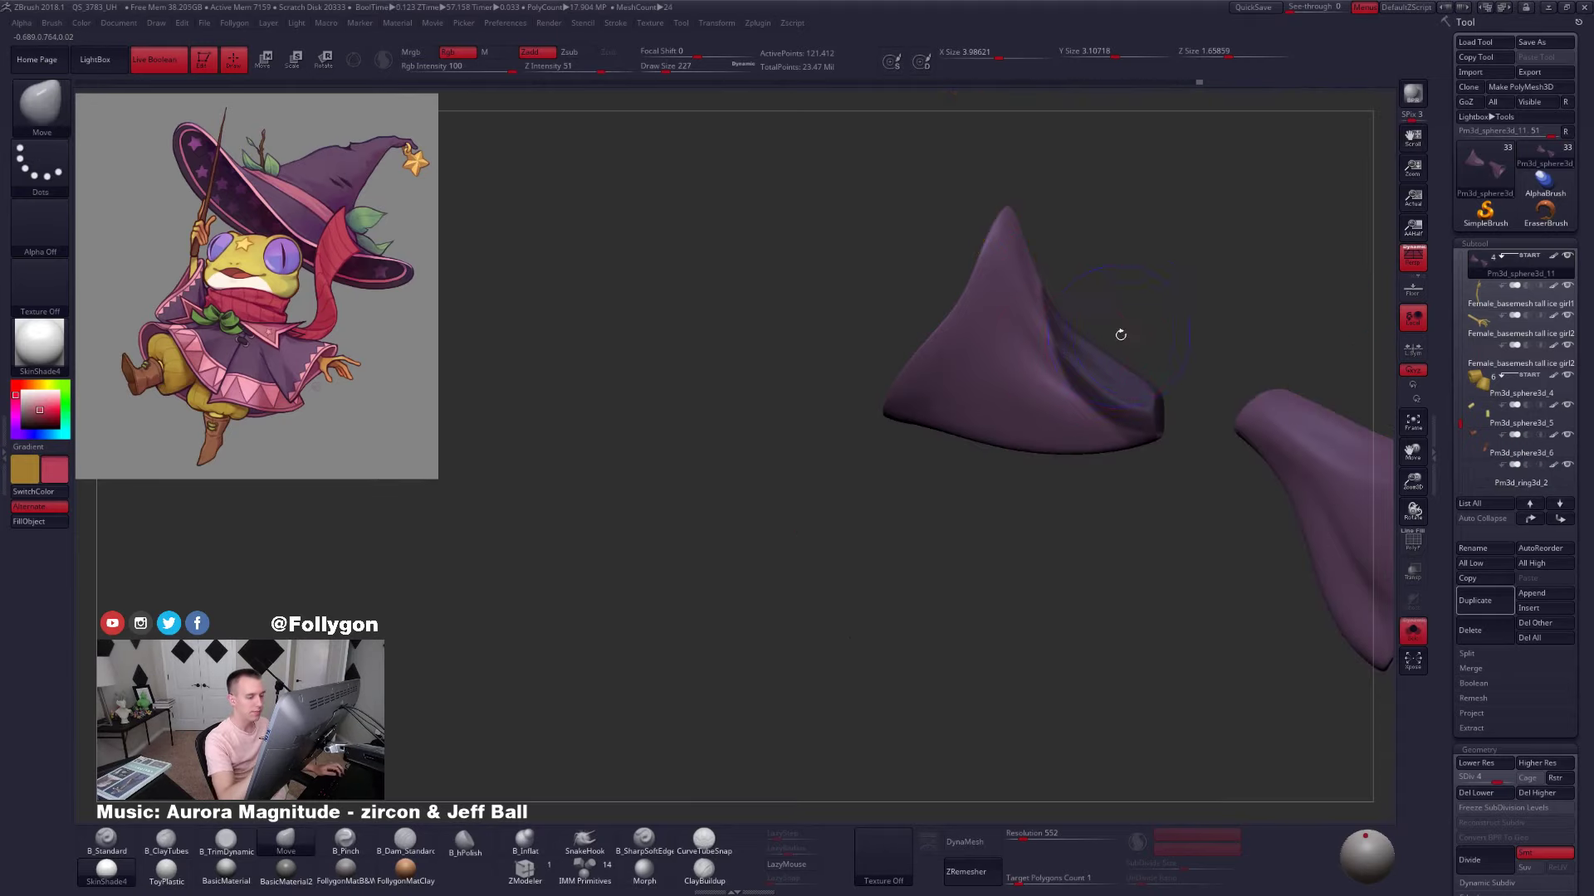
pyautogui.hotkey('shift', 'd')
pyautogui.hotkey('shift', 'd')
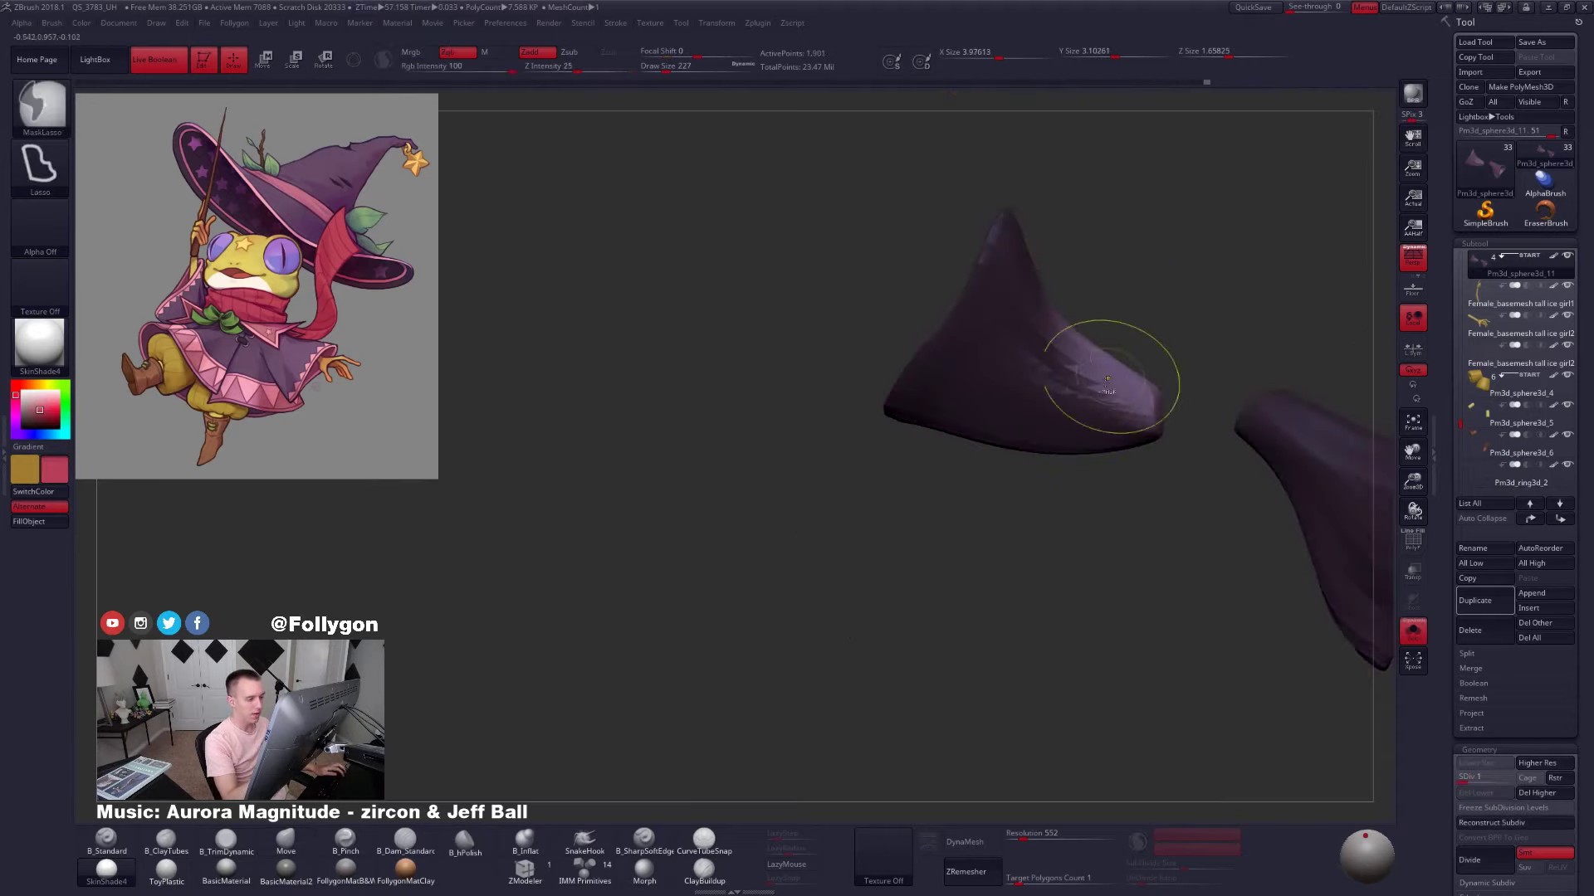
# Fill out the raised-arm sleeve's inner shoulder end with the Move brush at draw size 335
pyautogui.press('space')
pyautogui.moveTo(1085, 338); pyautogui.dragTo(1072, 357)
pyautogui.hotkey('shift', 's')
pyautogui.hotkey('shift', 's')
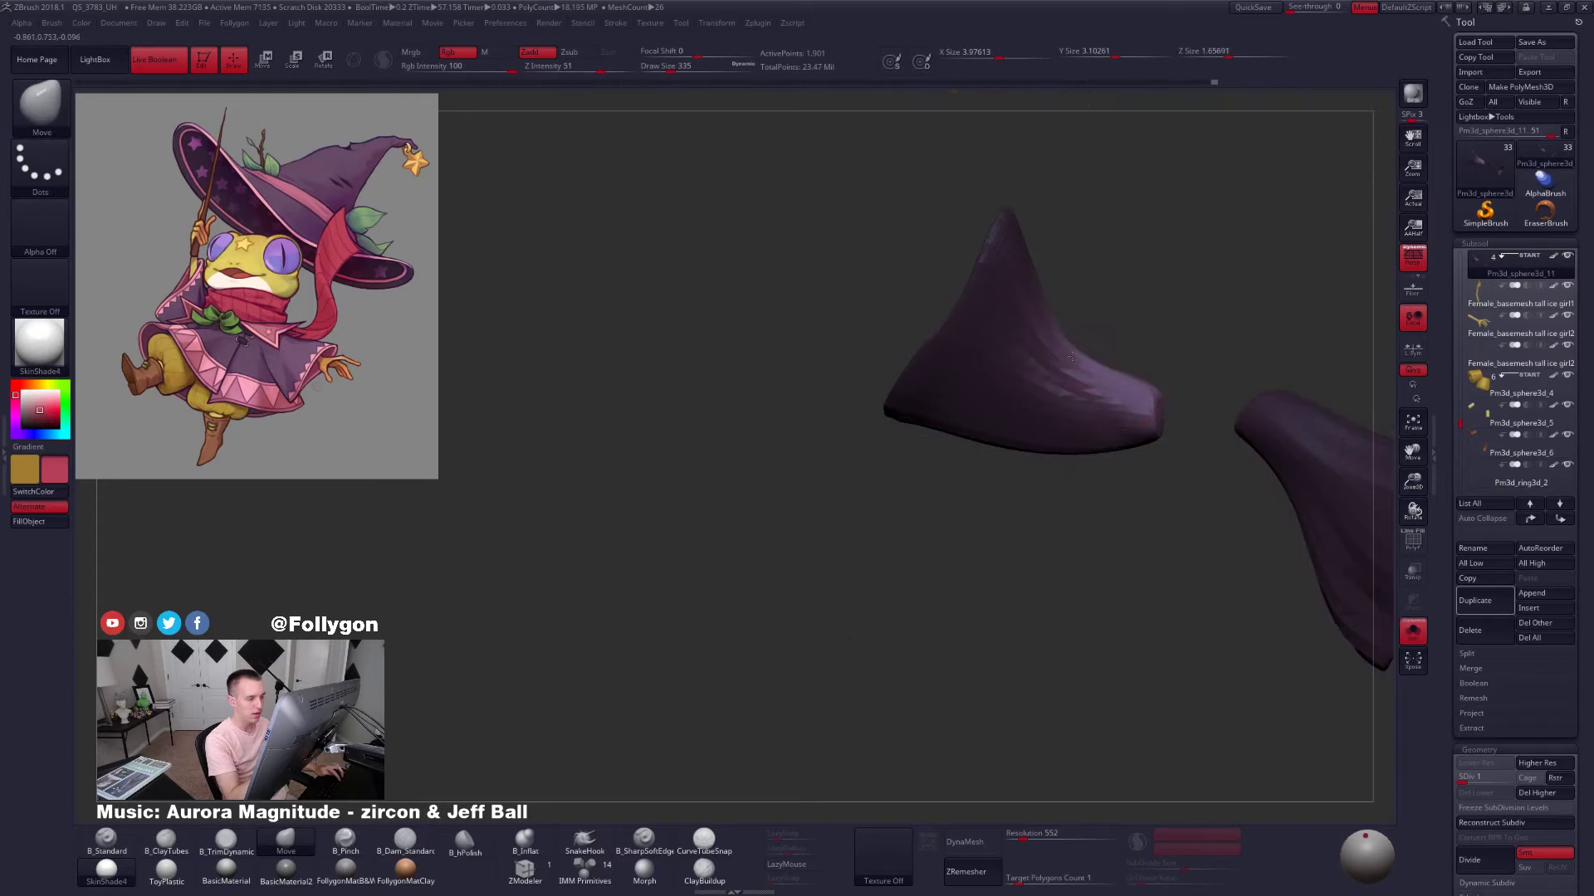
pyautogui.hotkey('shift', 's')
pyautogui.hotkey('shift', 's')
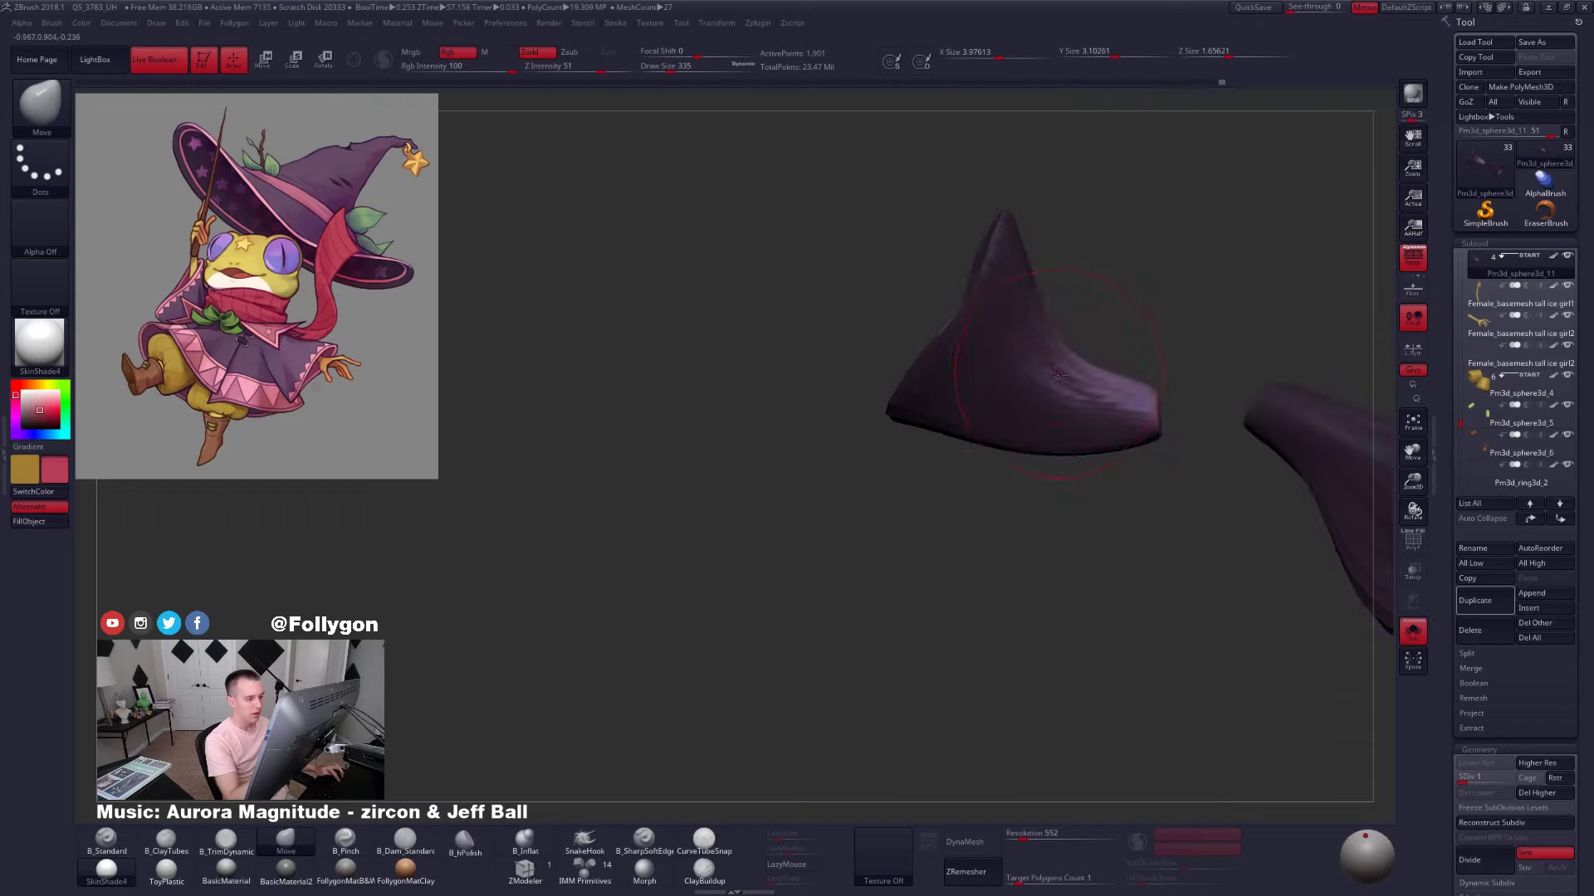
# Shape the back of the raised-arm sleeve around the shoulder and scarf with the Move brush
pyautogui.moveTo(797, 465); pyautogui.dragTo(1179, 392)
pyautogui.moveTo(936, 343); pyautogui.dragTo(940, 358)
pyautogui.moveTo(905, 514); pyautogui.dragTo(847, 519)
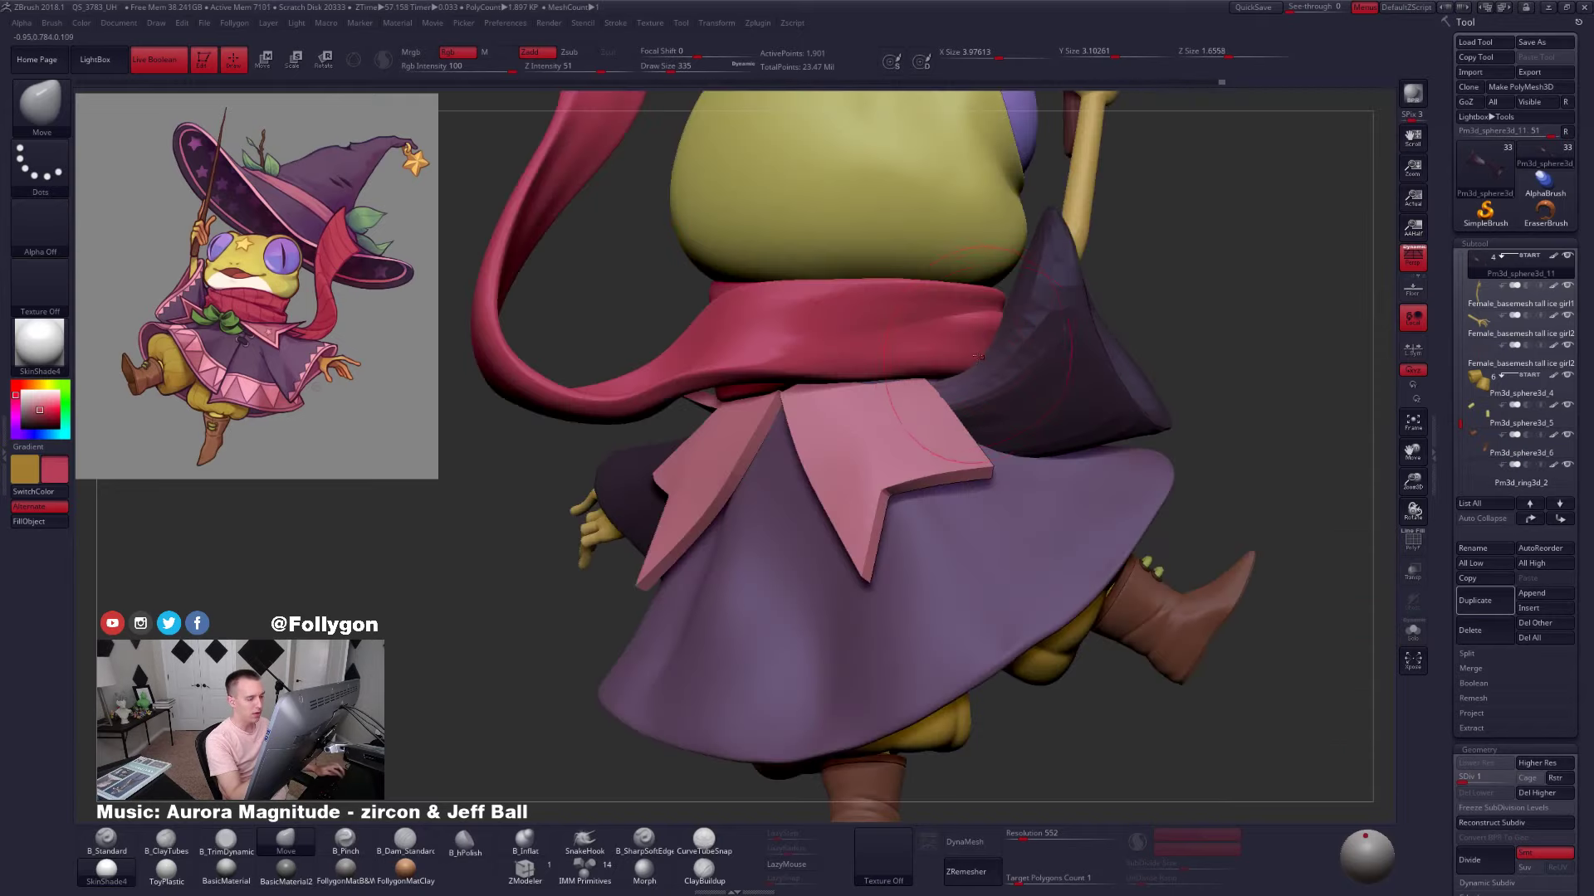
pyautogui.moveTo(1195, 373); pyautogui.dragTo(1245, 370)
pyautogui.hotkey('shift', 's')
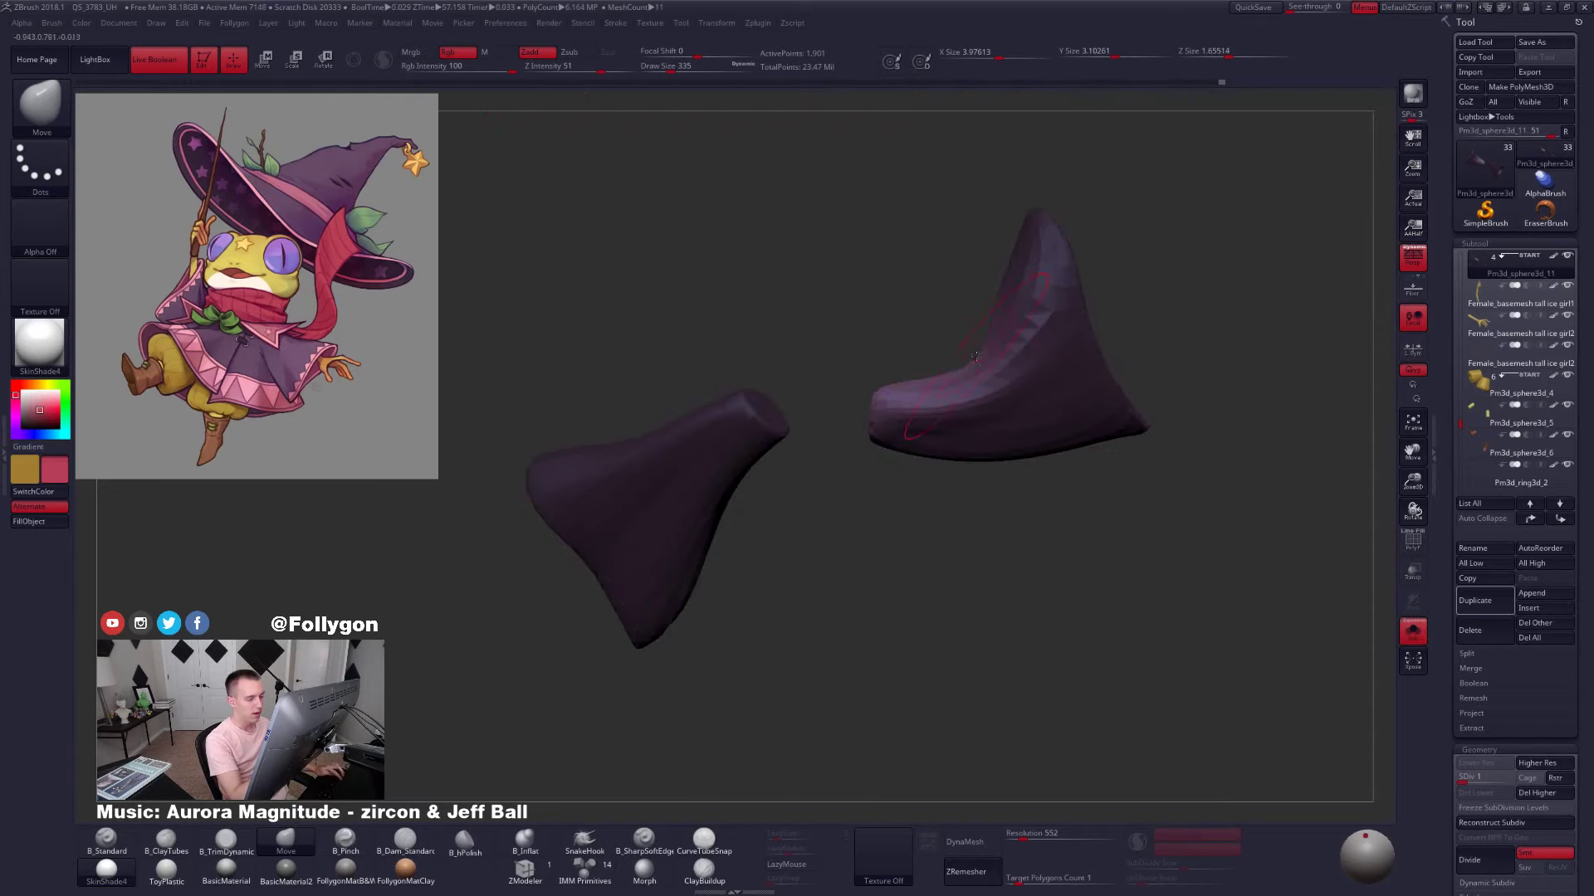
pyautogui.moveTo(797, 370); pyautogui.dragTo(1122, 366)
pyautogui.hotkey('shift', 's')
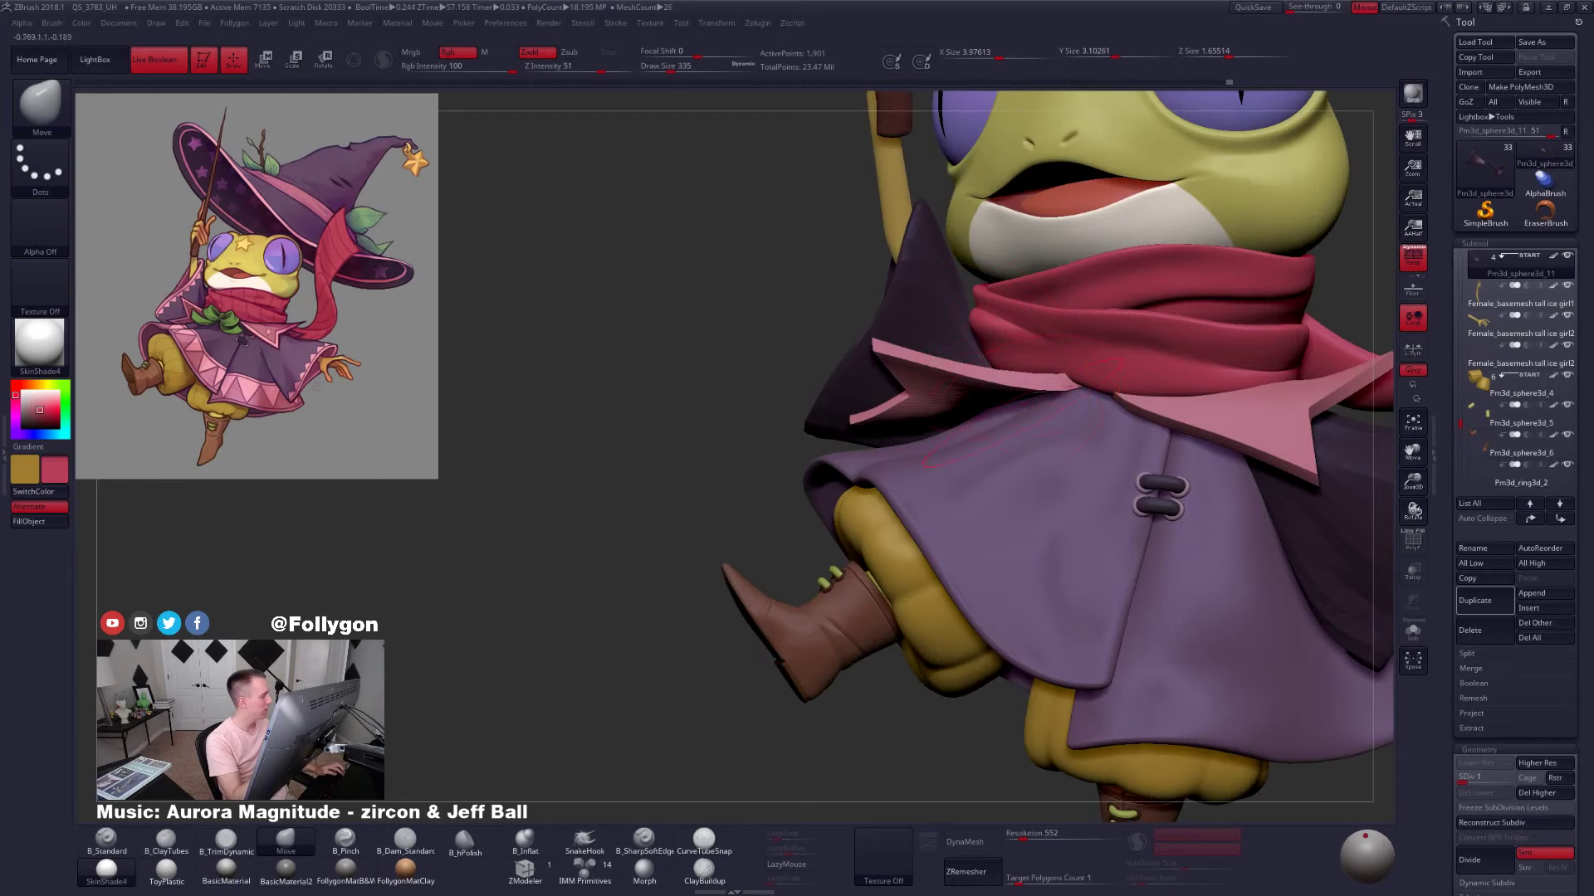
# Clear the sleeve mask and adjust the raised-arm sleeve's silhouette with the Move brush at draw size 519
pyautogui.keyDown('ctrl'); pyautogui.moveTo(1018, 411); pyautogui.dragTo(969, 381, button='right'); pyautogui.keyUp('ctrl')
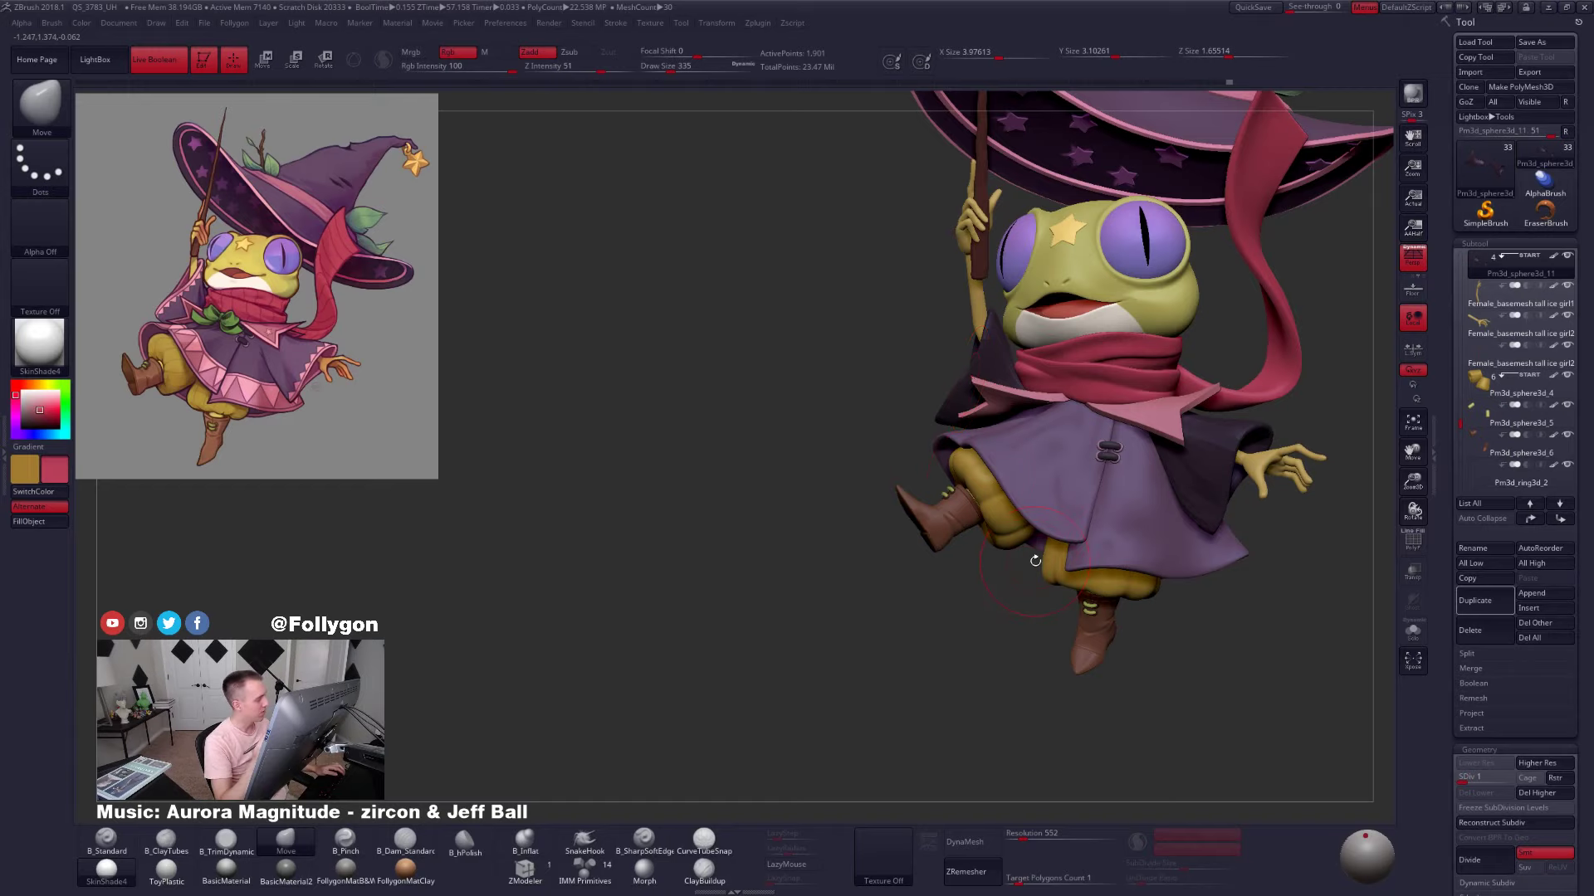
pyautogui.keyDown('alt'); pyautogui.moveTo(1137, 543); pyautogui.dragTo(1051, 551, button='right'); pyautogui.keyUp('alt')
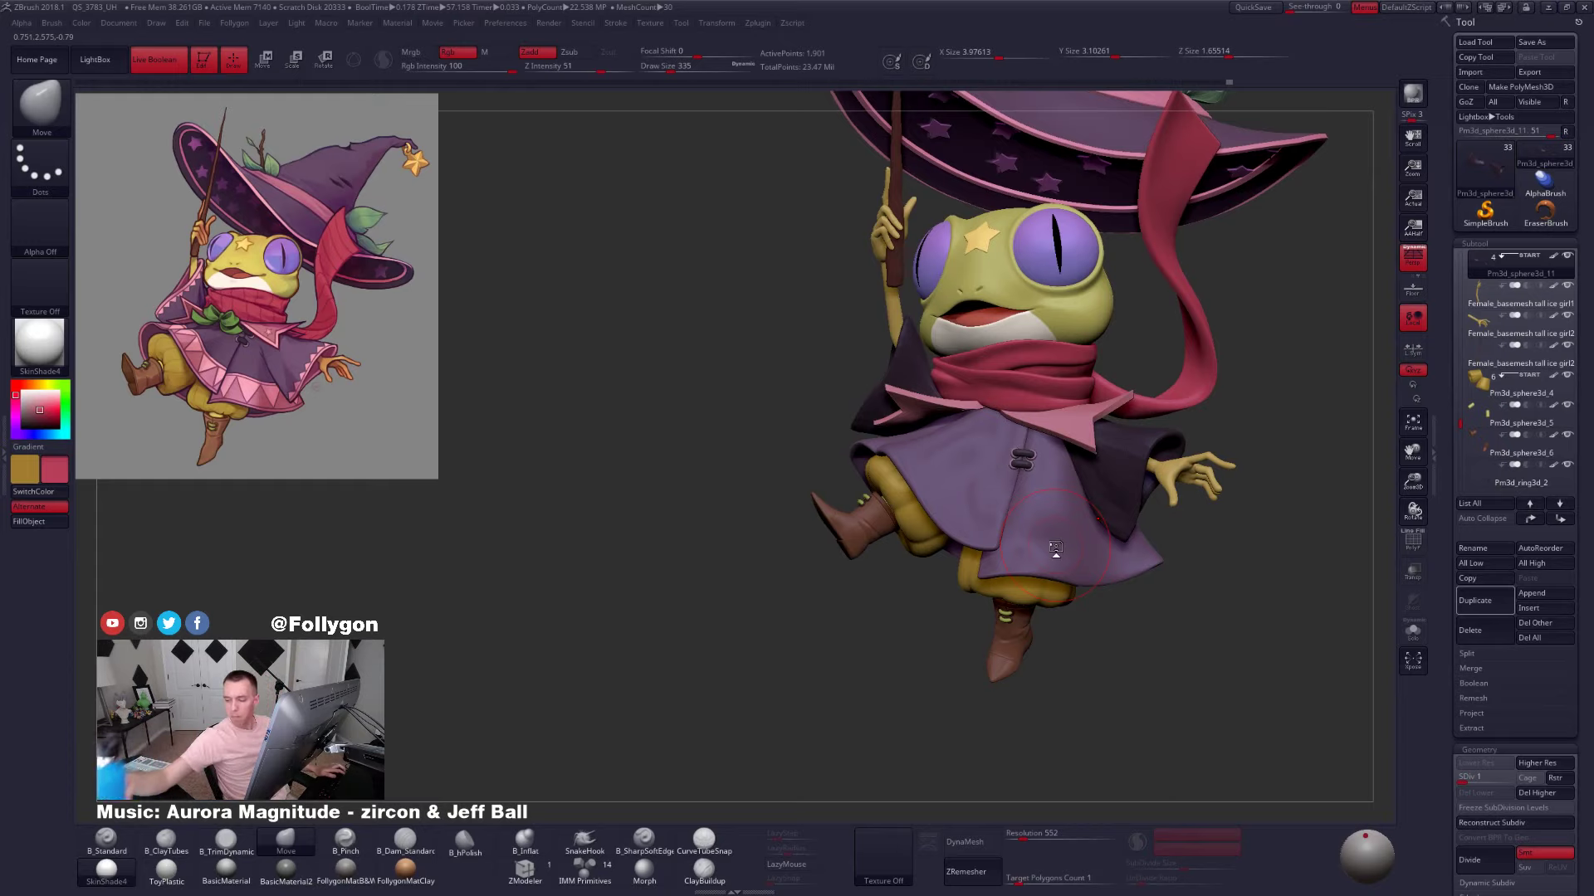
pyautogui.moveTo(1056, 547); pyautogui.dragTo(925, 351, button='right')
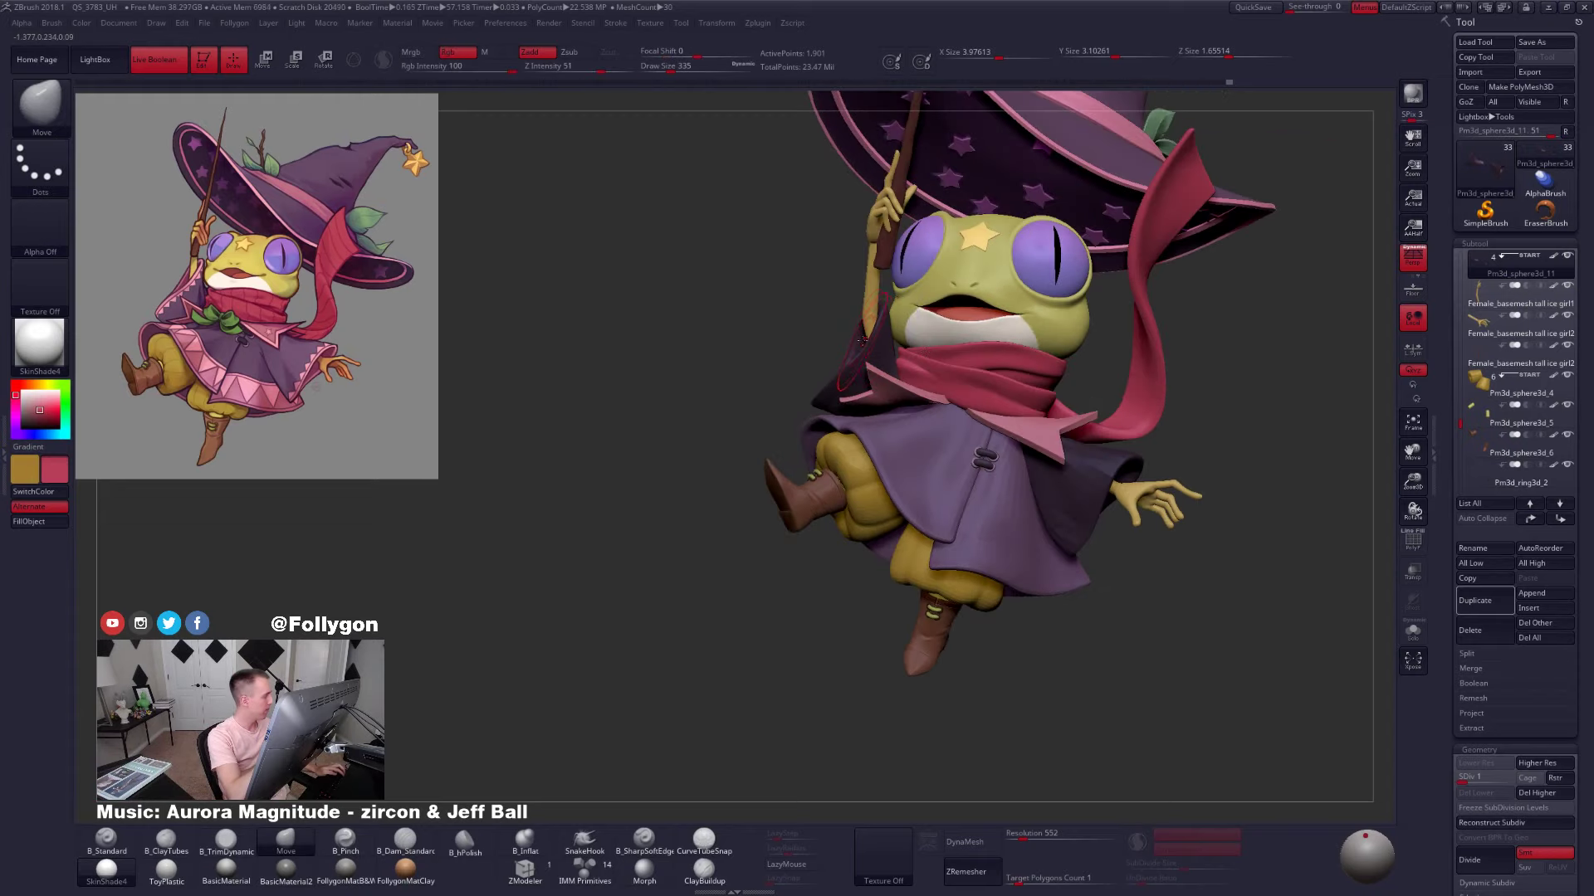
pyautogui.keyDown('ctrl'); pyautogui.moveTo(1094, 573); pyautogui.dragTo(1097, 503, button='right'); pyautogui.keyUp('ctrl')
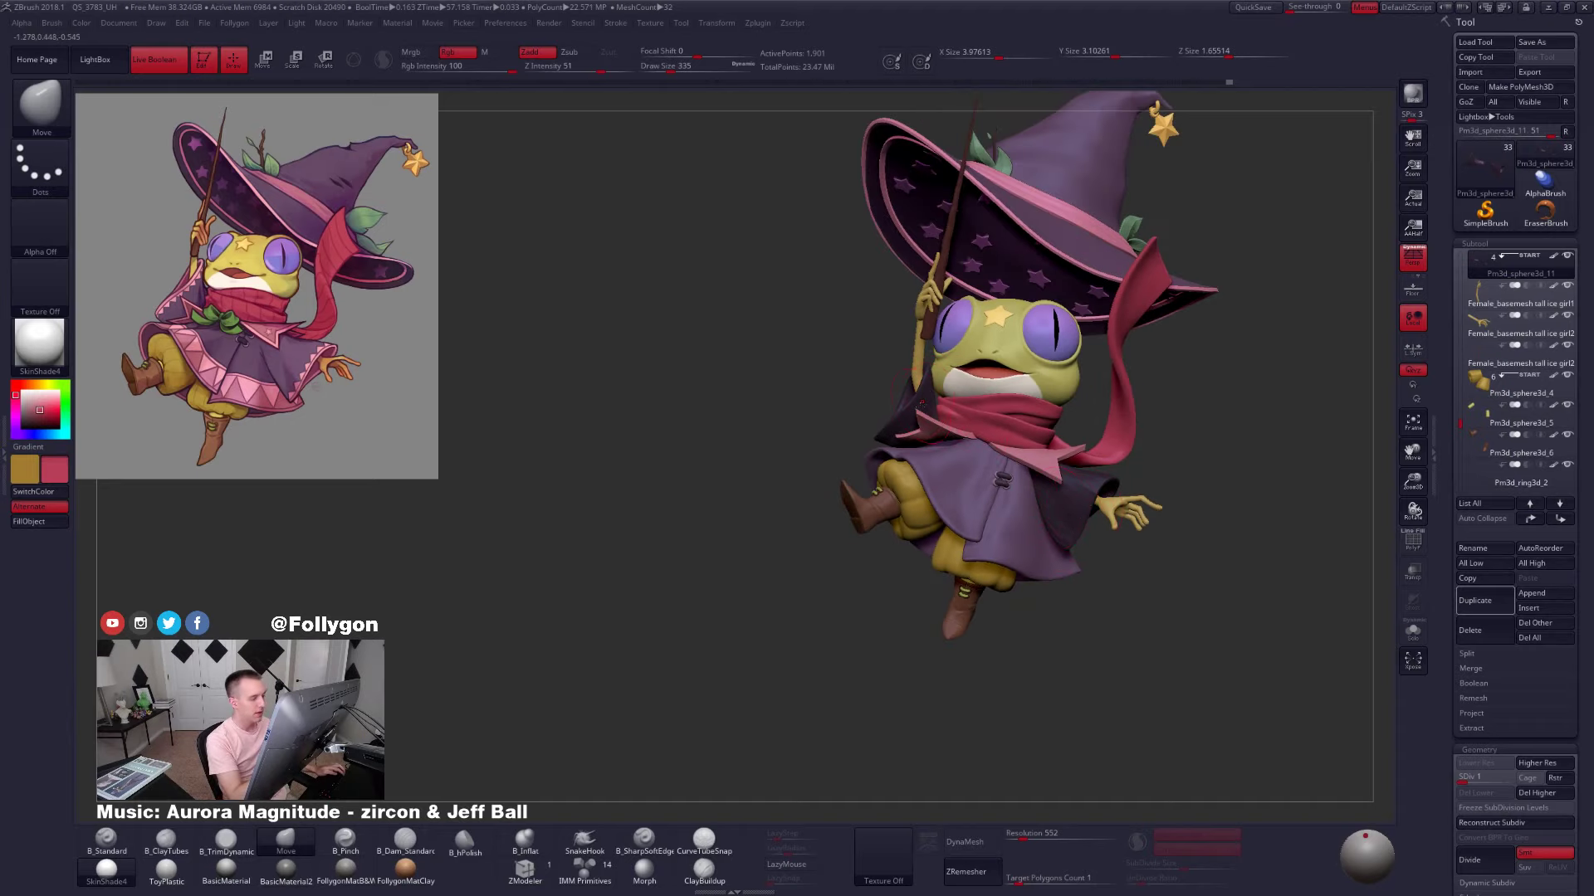
pyautogui.hotkey('ctrl', 'shift')
pyautogui.keyDown('ctrl'); pyautogui.click(886, 389); pyautogui.keyUp('ctrl')
pyautogui.keyDown('ctrl'); pyautogui.moveTo(900, 373); pyautogui.dragTo(916, 399, button='right'); pyautogui.keyUp('ctrl')
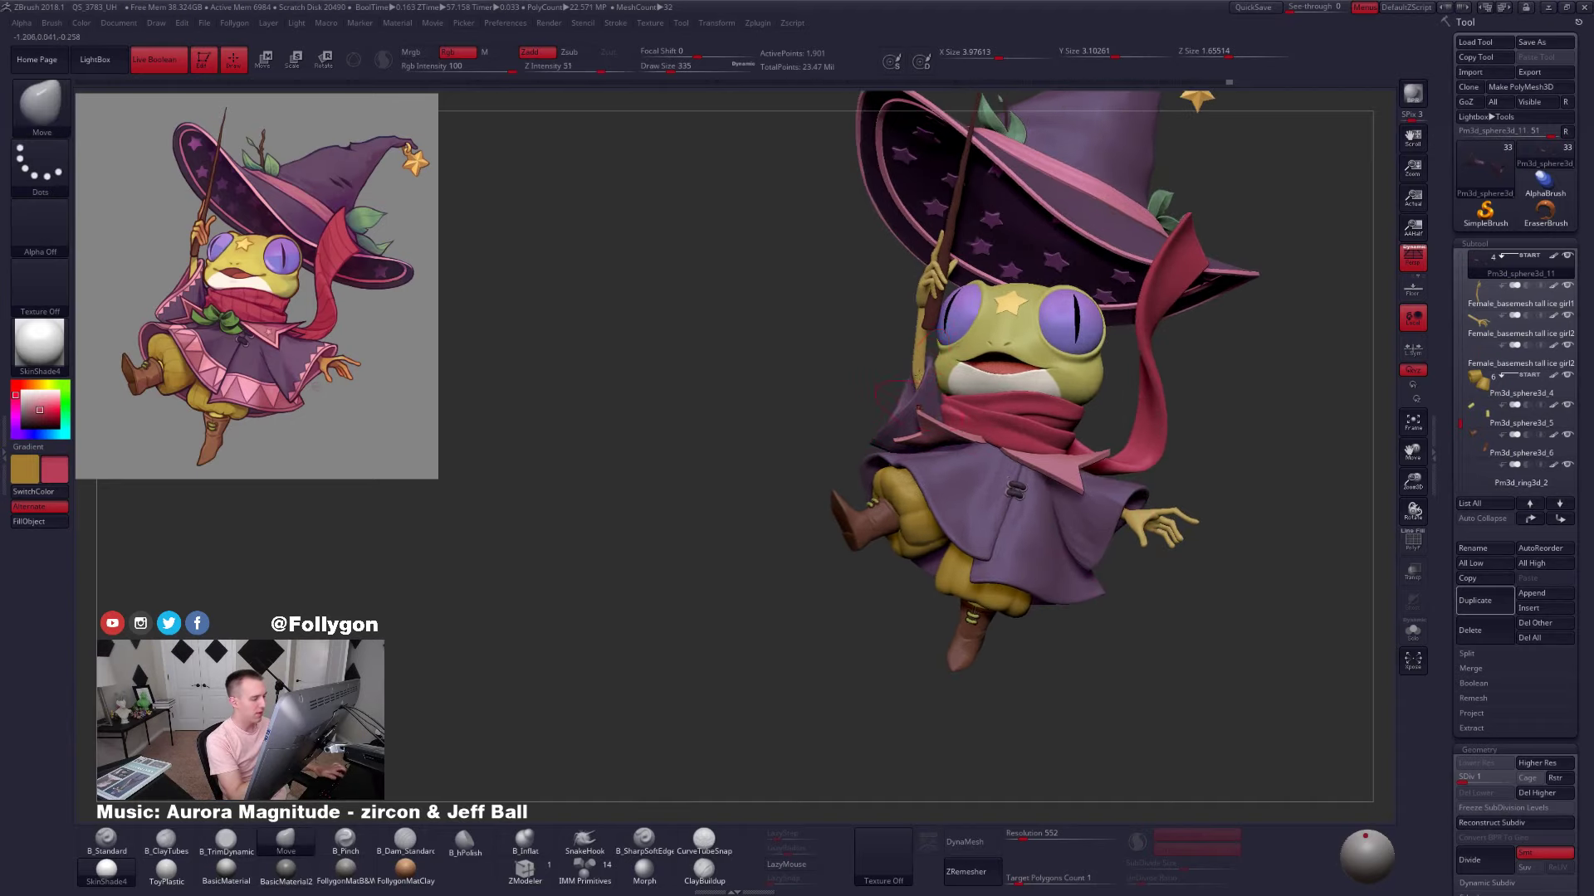
pyautogui.press('space')
pyautogui.moveTo(918, 370); pyautogui.dragTo(930, 370)
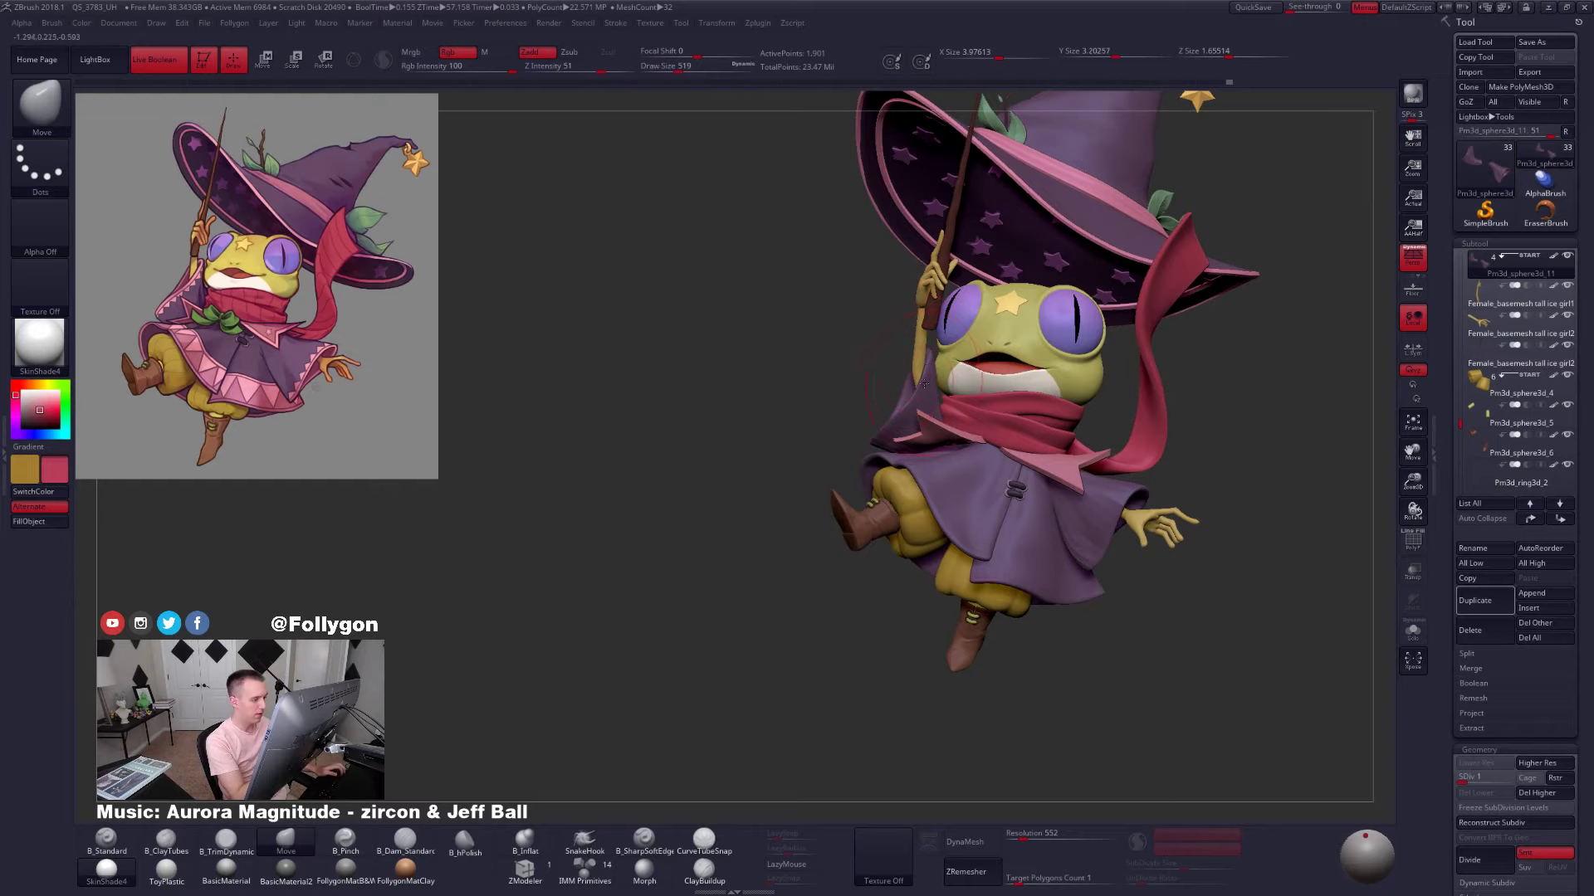
pyautogui.keyDown('shift'); pyautogui.moveTo(924, 383); pyautogui.dragTo(928, 384); pyautogui.keyUp('shift')
# Lasso-mask the outer part of the raised-arm sleeve, isolate the sleeves and refine the mask
pyautogui.moveTo(861, 448)
pyautogui.keyDown('ctrl'); pyautogui.mouseDown()
pyautogui.moveTo(861, 428)
pyautogui.moveTo(713, 330)
pyautogui.mouseUp(); pyautogui.keyUp('ctrl')
pyautogui.hotkey('alt', 'shift', 's')
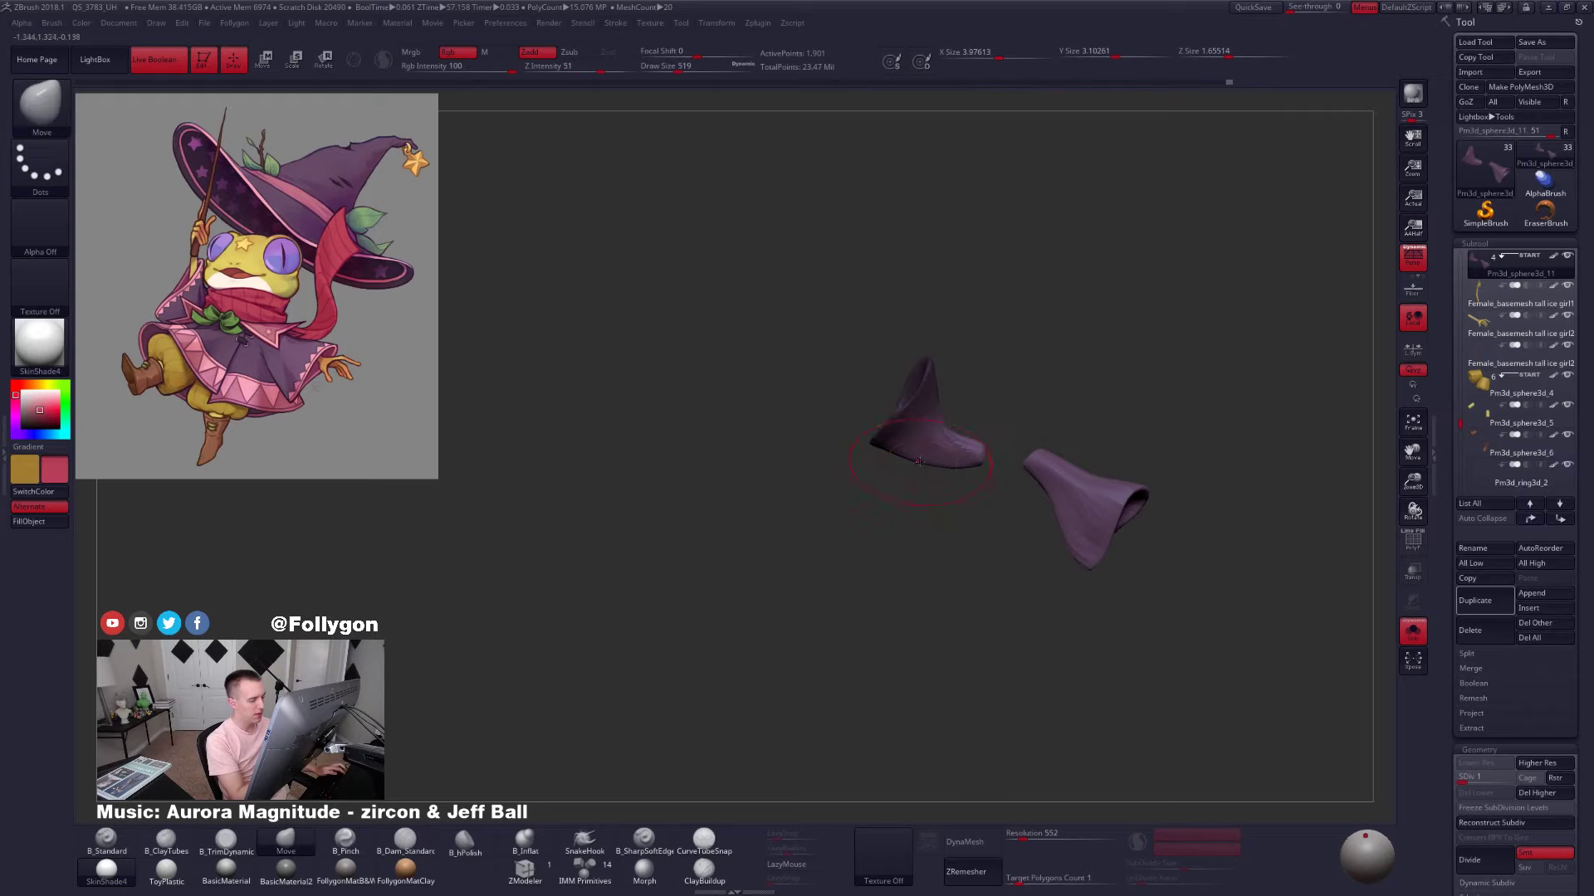
pyautogui.moveTo(923, 488); pyautogui.dragTo(886, 485, button='right')
pyautogui.keyDown('ctrl'); pyautogui.moveTo(947, 388); pyautogui.dragTo(873, 393); pyautogui.keyUp('ctrl')
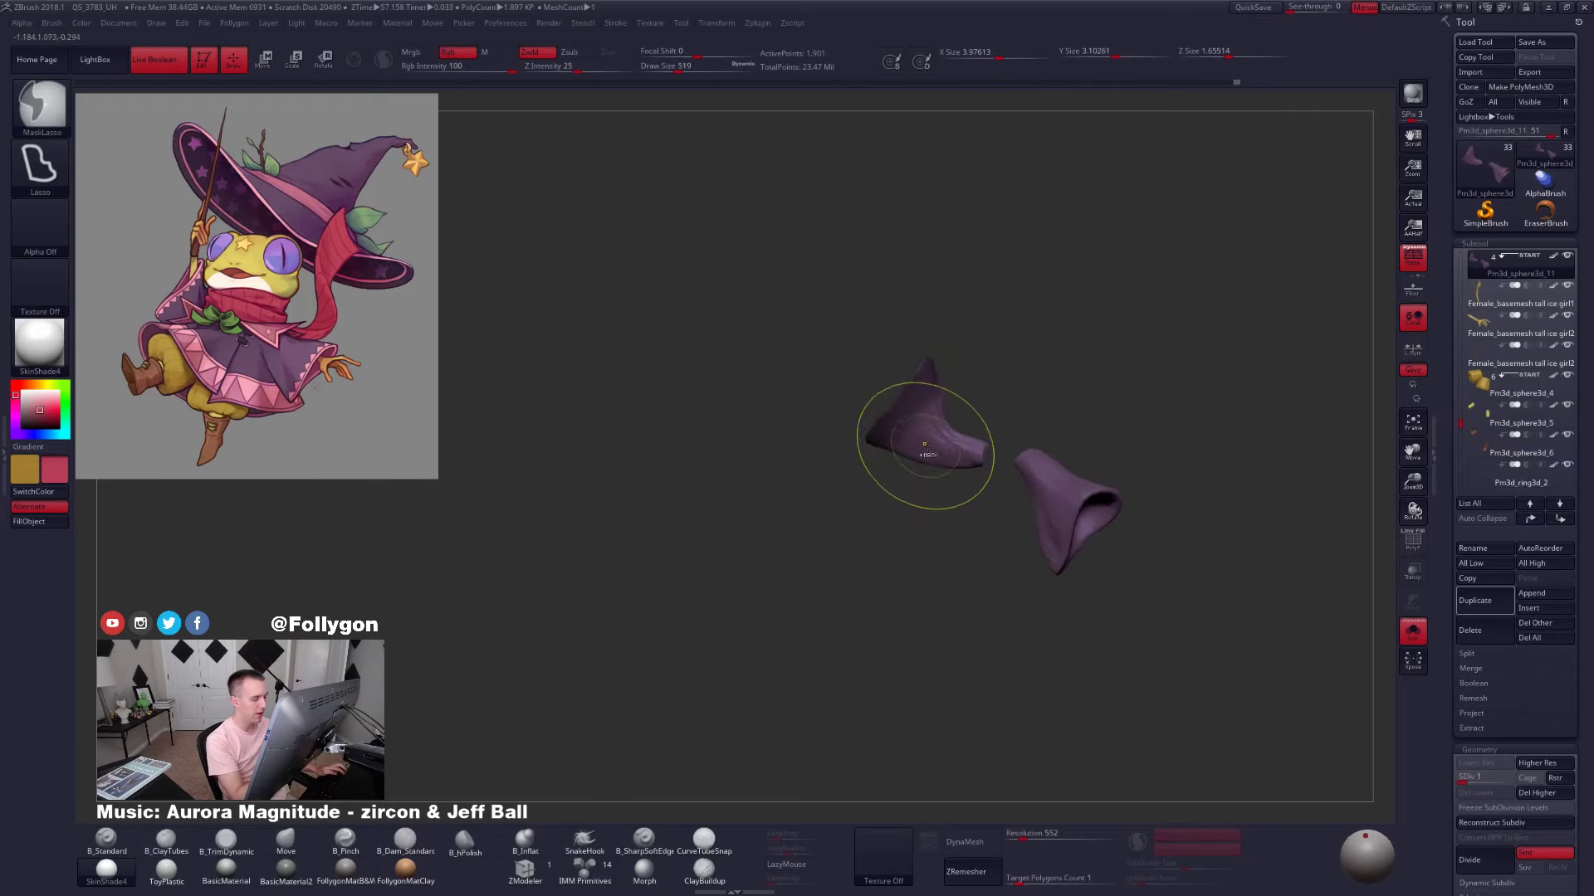
# Invert and soften the sleeve mask, then reposition the unmasked part of the raised-arm sleeve with Transpose Move
pyautogui.hotkey('ctrl', 'i')
pyautogui.keyDown('ctrl'); pyautogui.click(928, 457); pyautogui.keyUp('ctrl')
pyautogui.moveTo(913, 490); pyautogui.dragTo(901, 490, button='right')
pyautogui.press('space')
pyautogui.moveTo(917, 375)
pyautogui.mouseDown()
pyautogui.moveTo(824, 449)
pyautogui.moveTo(952, 315)
pyautogui.mouseUp()
pyautogui.press('w')
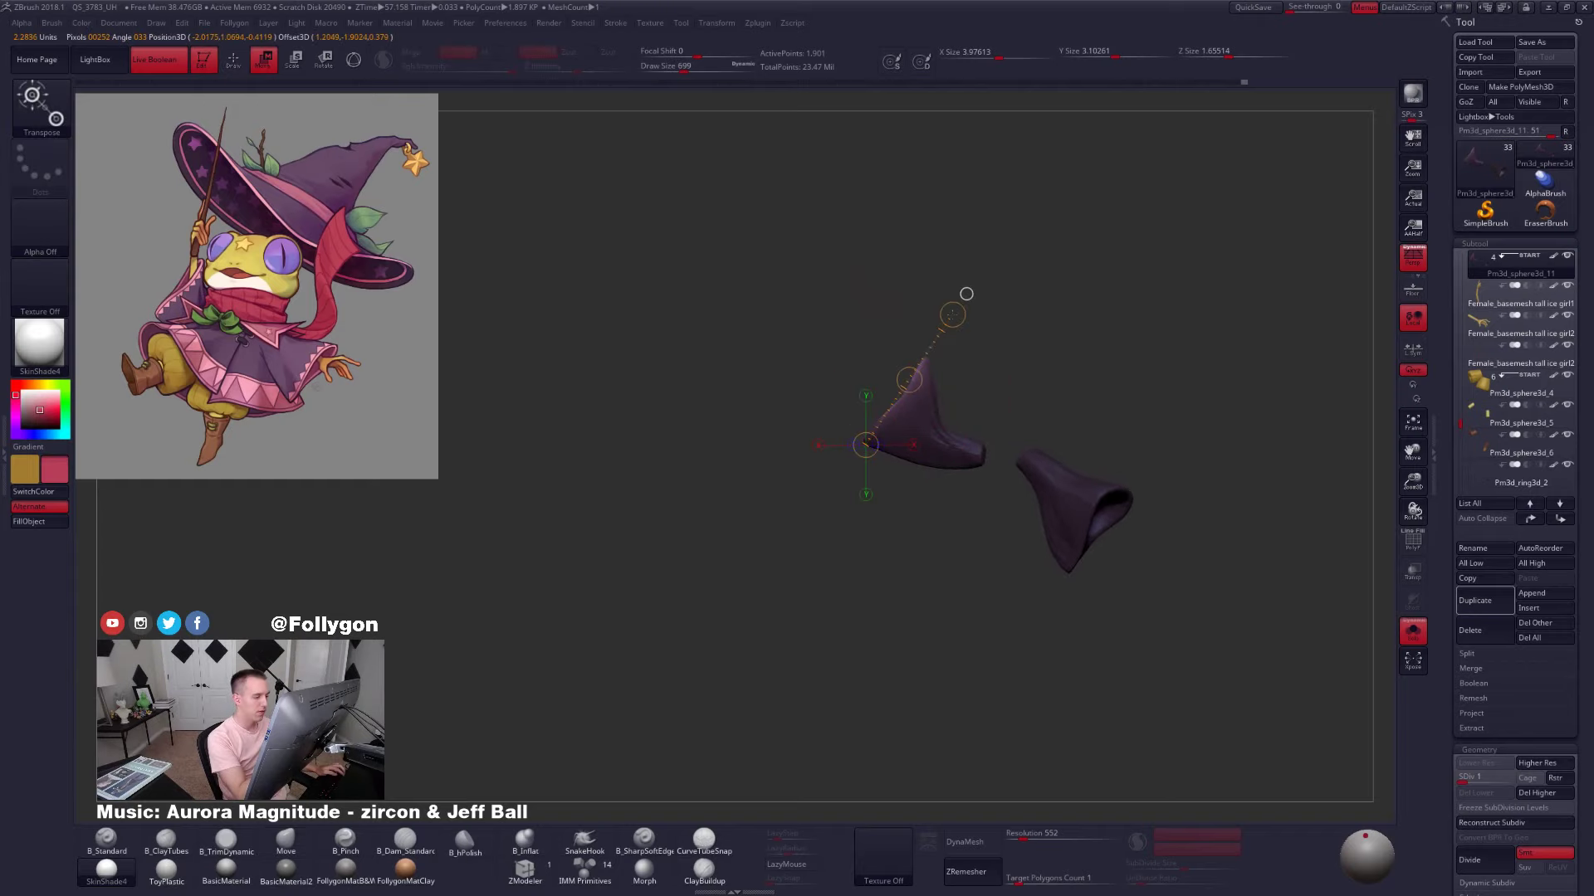
pyautogui.hotkey('alt', 's')
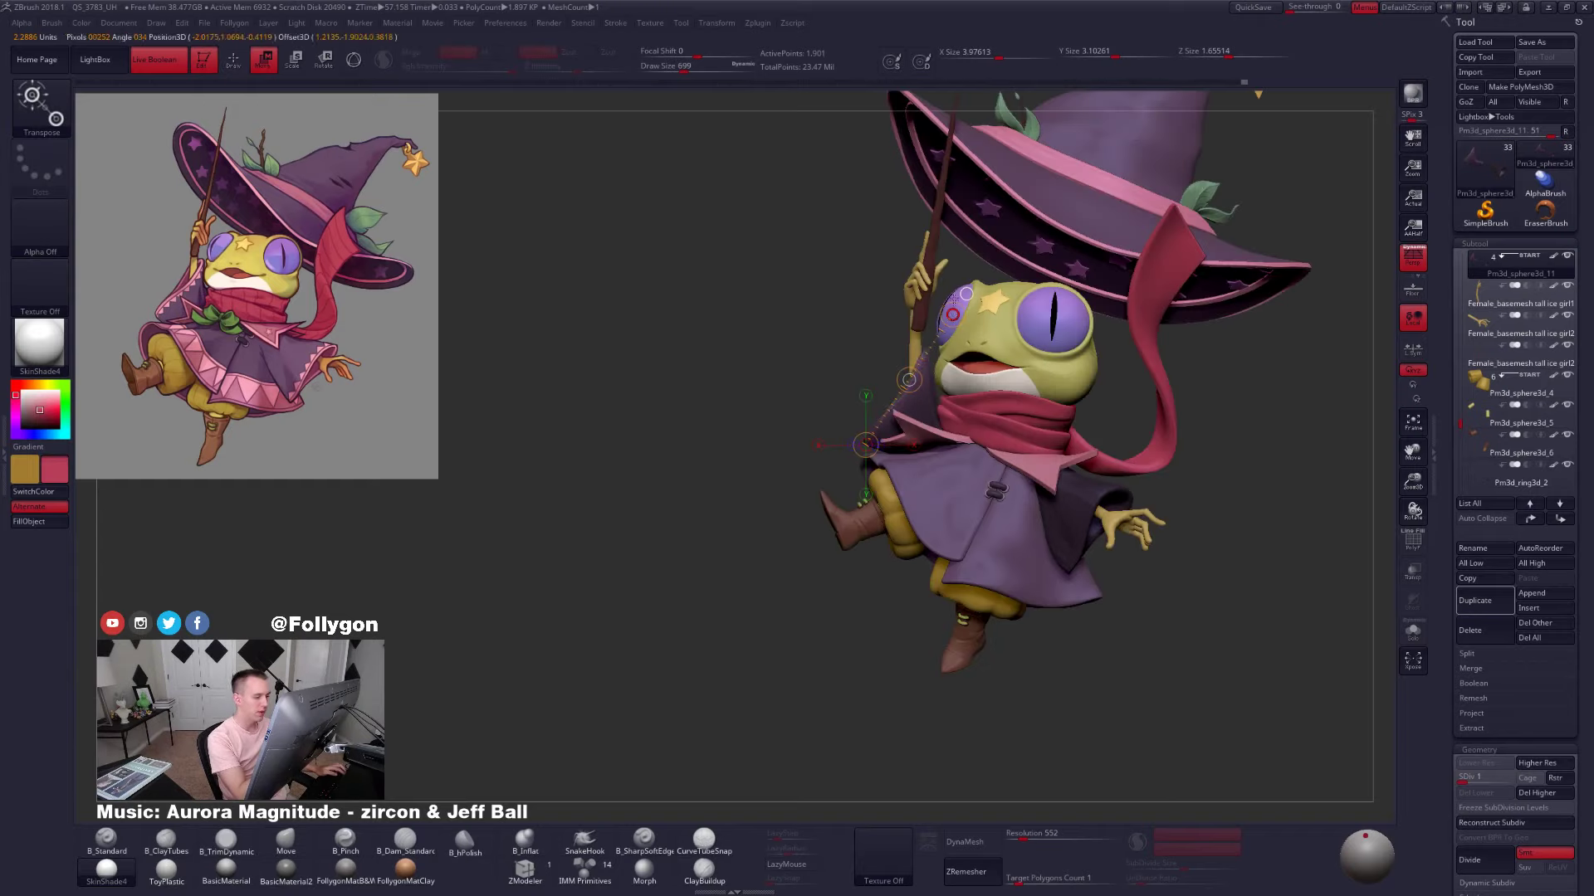
pyautogui.moveTo(953, 298); pyautogui.dragTo(955, 294)
pyautogui.press('q')
# Reshape the raised-arm sleeve's upper edge along the forearm with the Move brush at draw size 595
pyautogui.moveTo(909, 377); pyautogui.dragTo(933, 363, button='right')
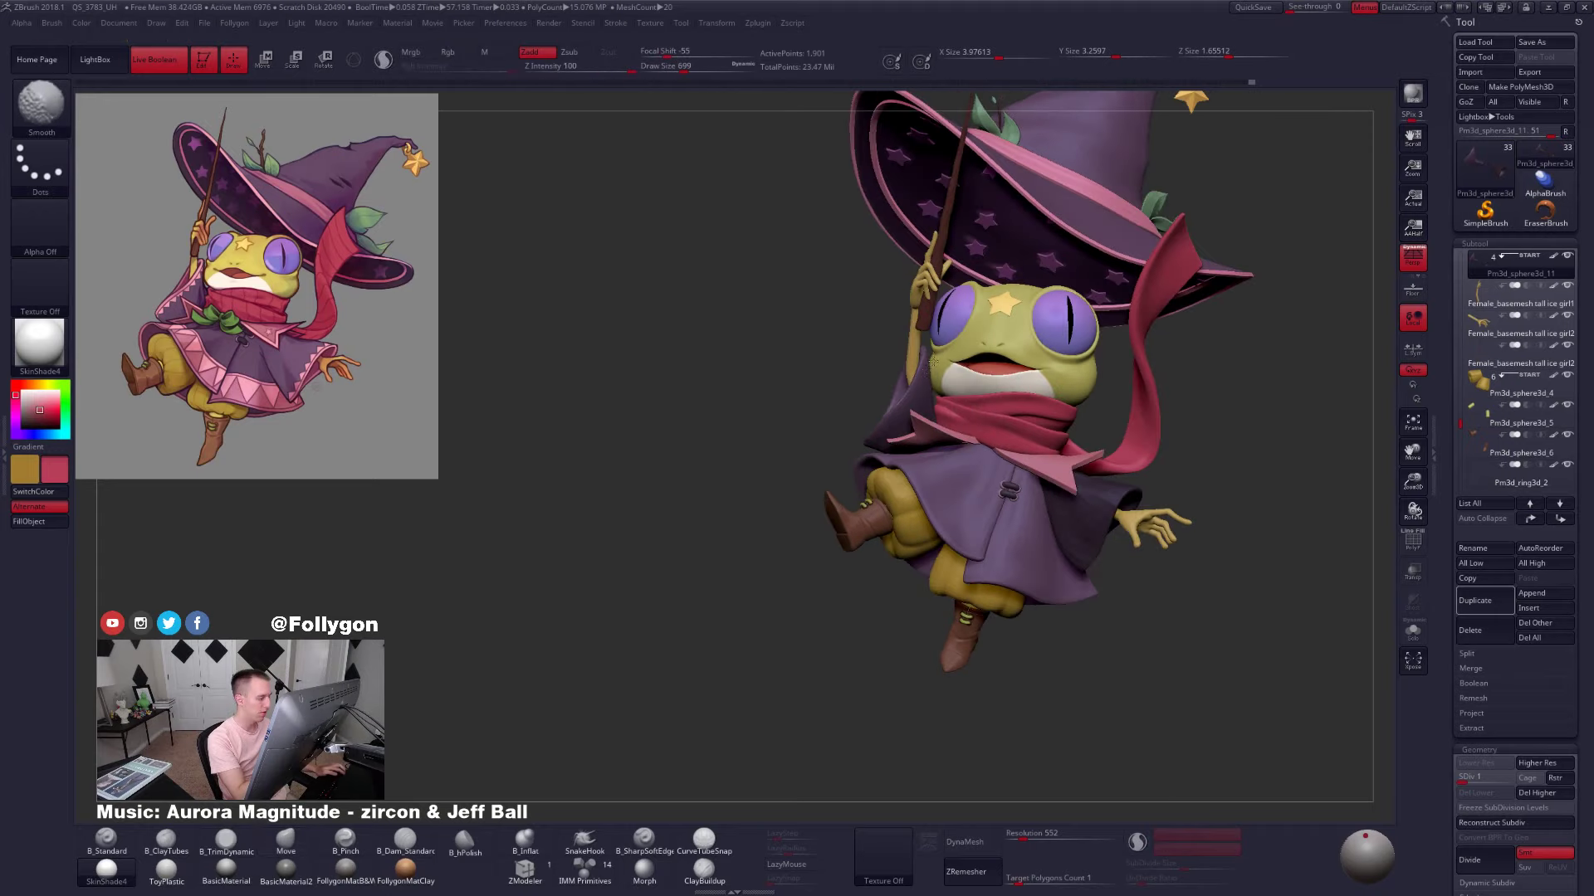
pyautogui.press('space')
pyautogui.moveTo(923, 371); pyautogui.dragTo(918, 370)
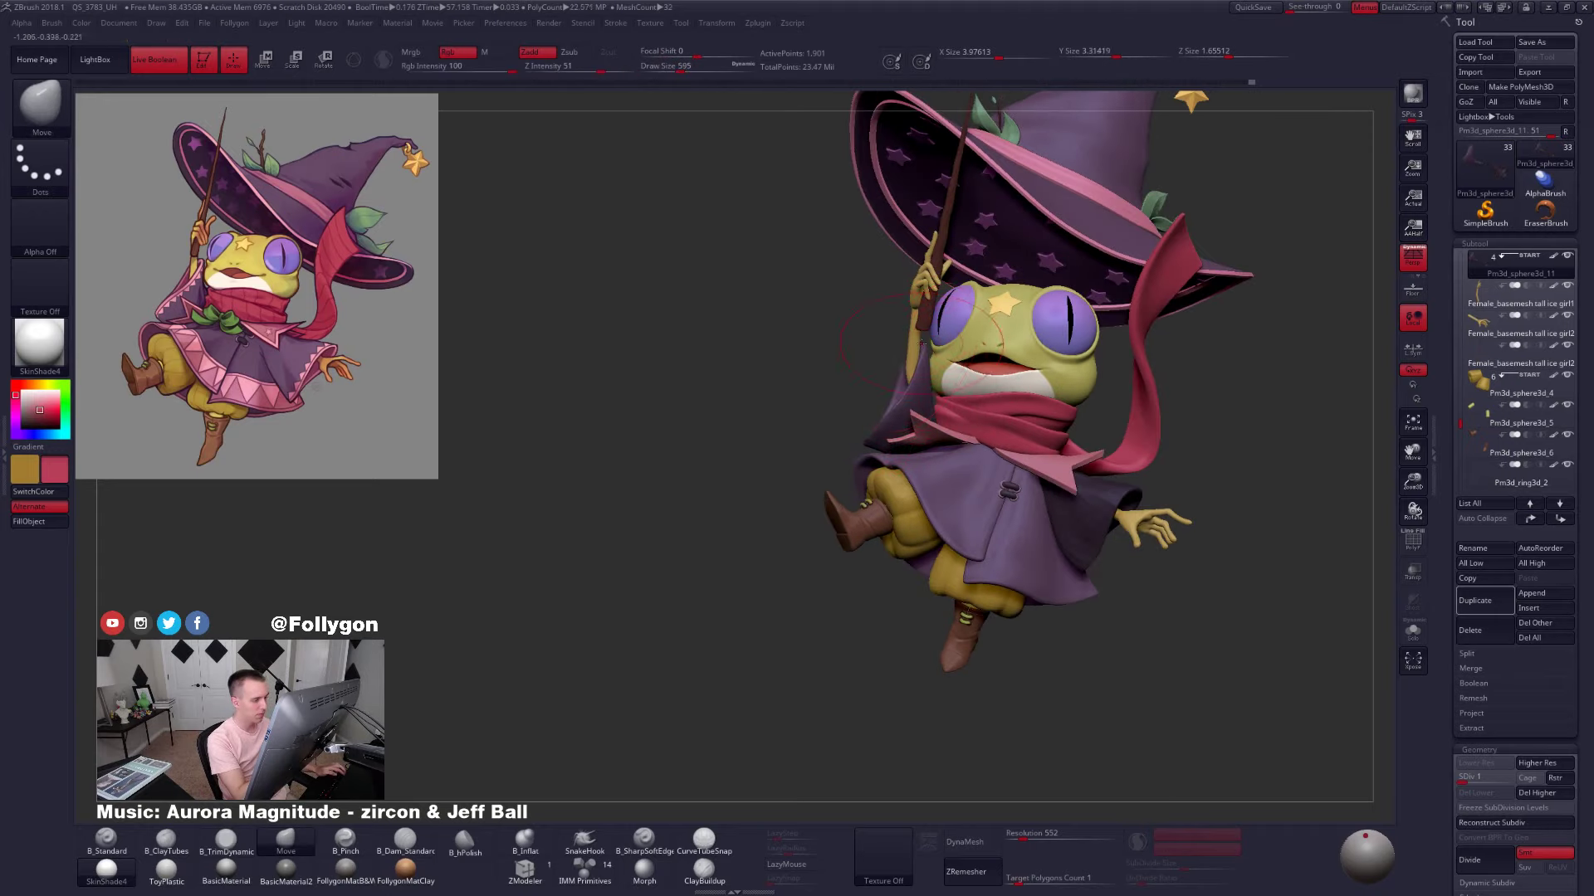
pyautogui.moveTo(921, 342); pyautogui.dragTo(869, 381, button='right')
pyautogui.hotkey('alt', 's')
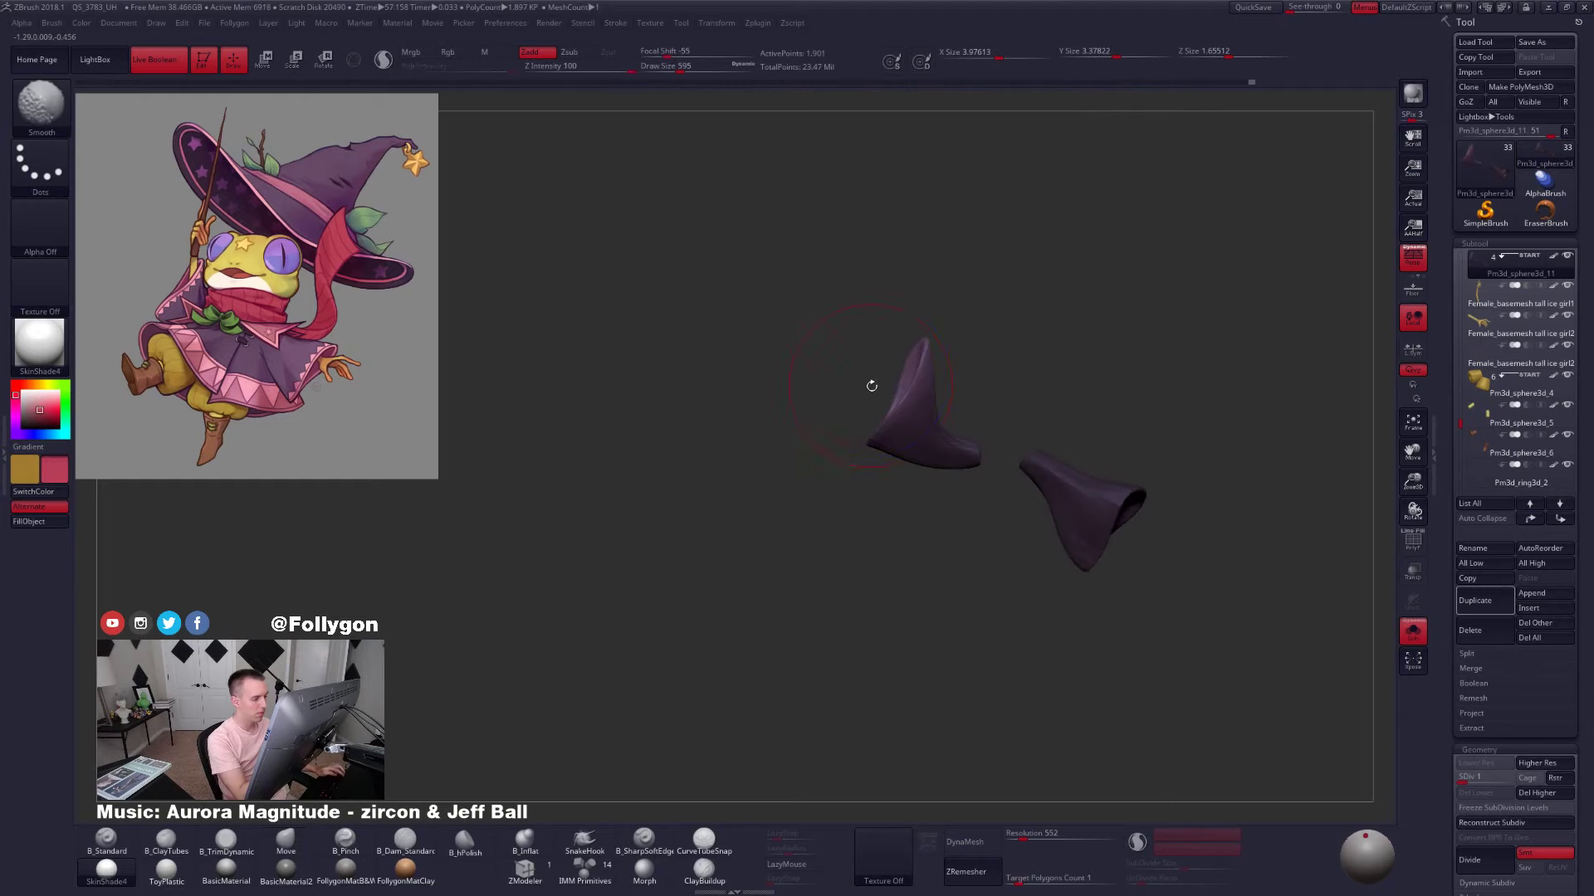
pyautogui.hotkey('alt', 's')
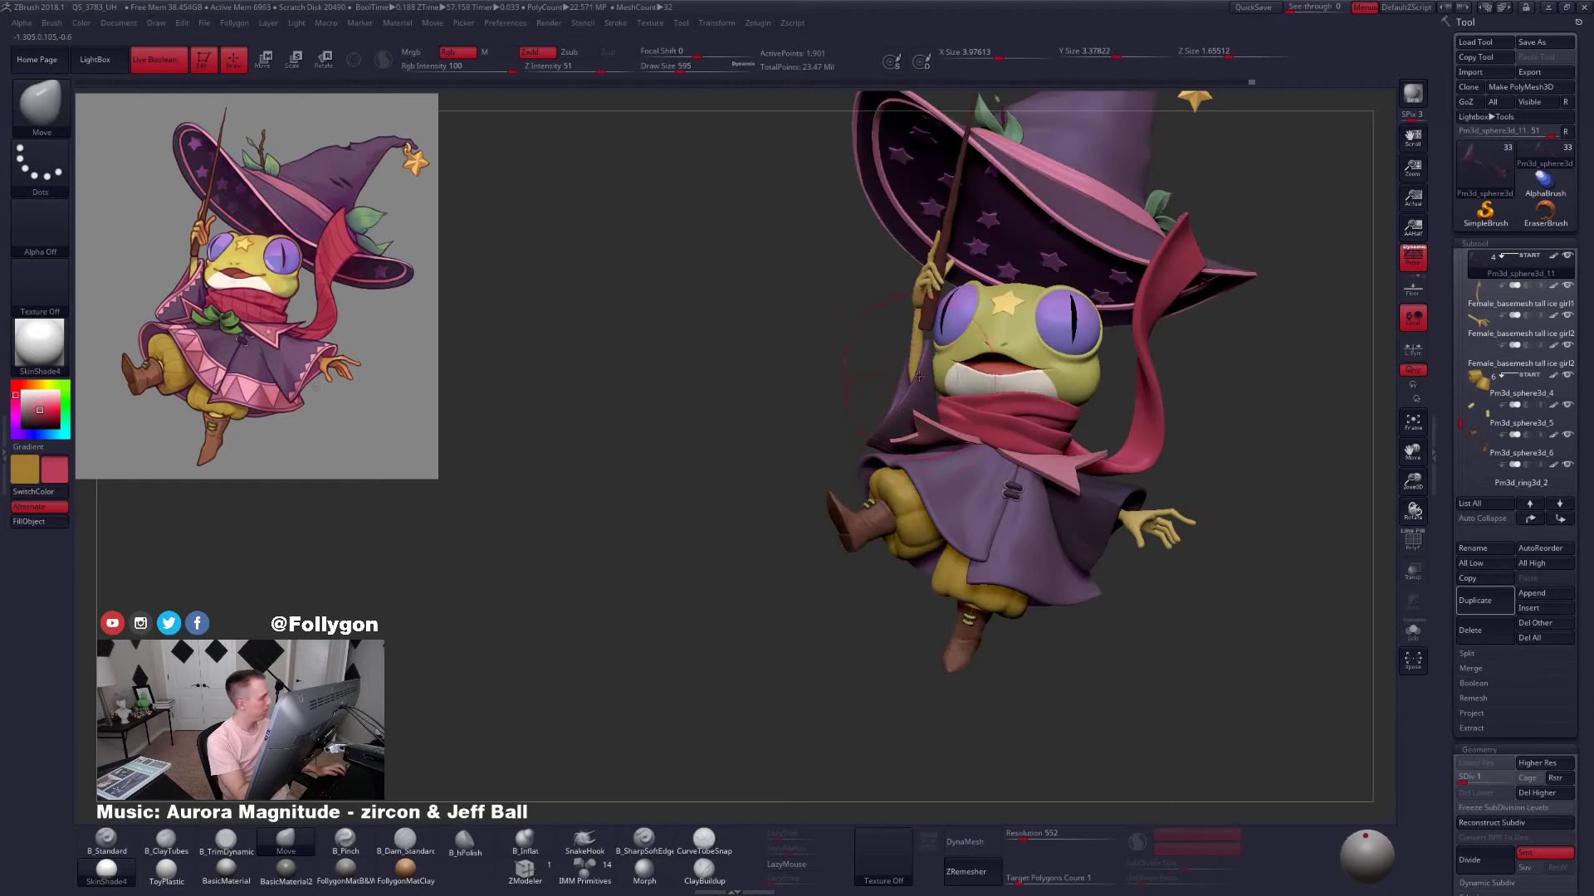
# Refine the raised-arm sleeve's outer contour with the Move brush at draw sizes 482 and 447
pyautogui.press('space')
pyautogui.moveTo(899, 409); pyautogui.dragTo(894, 409)
pyautogui.keyDown('alt'); pyautogui.moveTo(912, 428); pyautogui.dragTo(911, 392, button='right'); pyautogui.keyUp('alt')
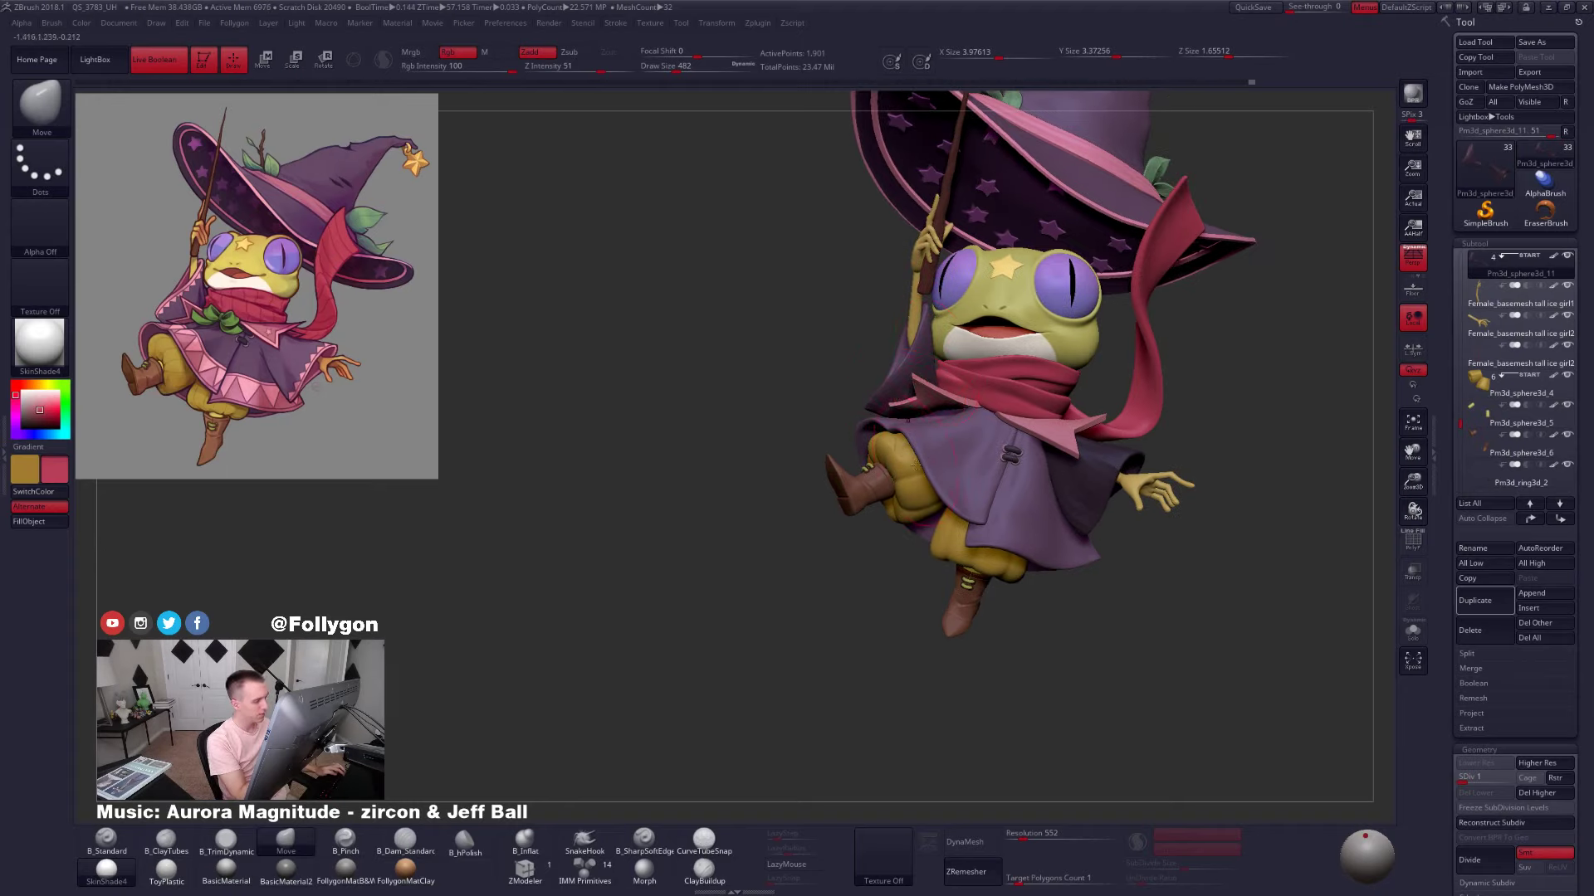
pyautogui.press('space')
pyautogui.moveTo(866, 408); pyautogui.dragTo(886, 400)
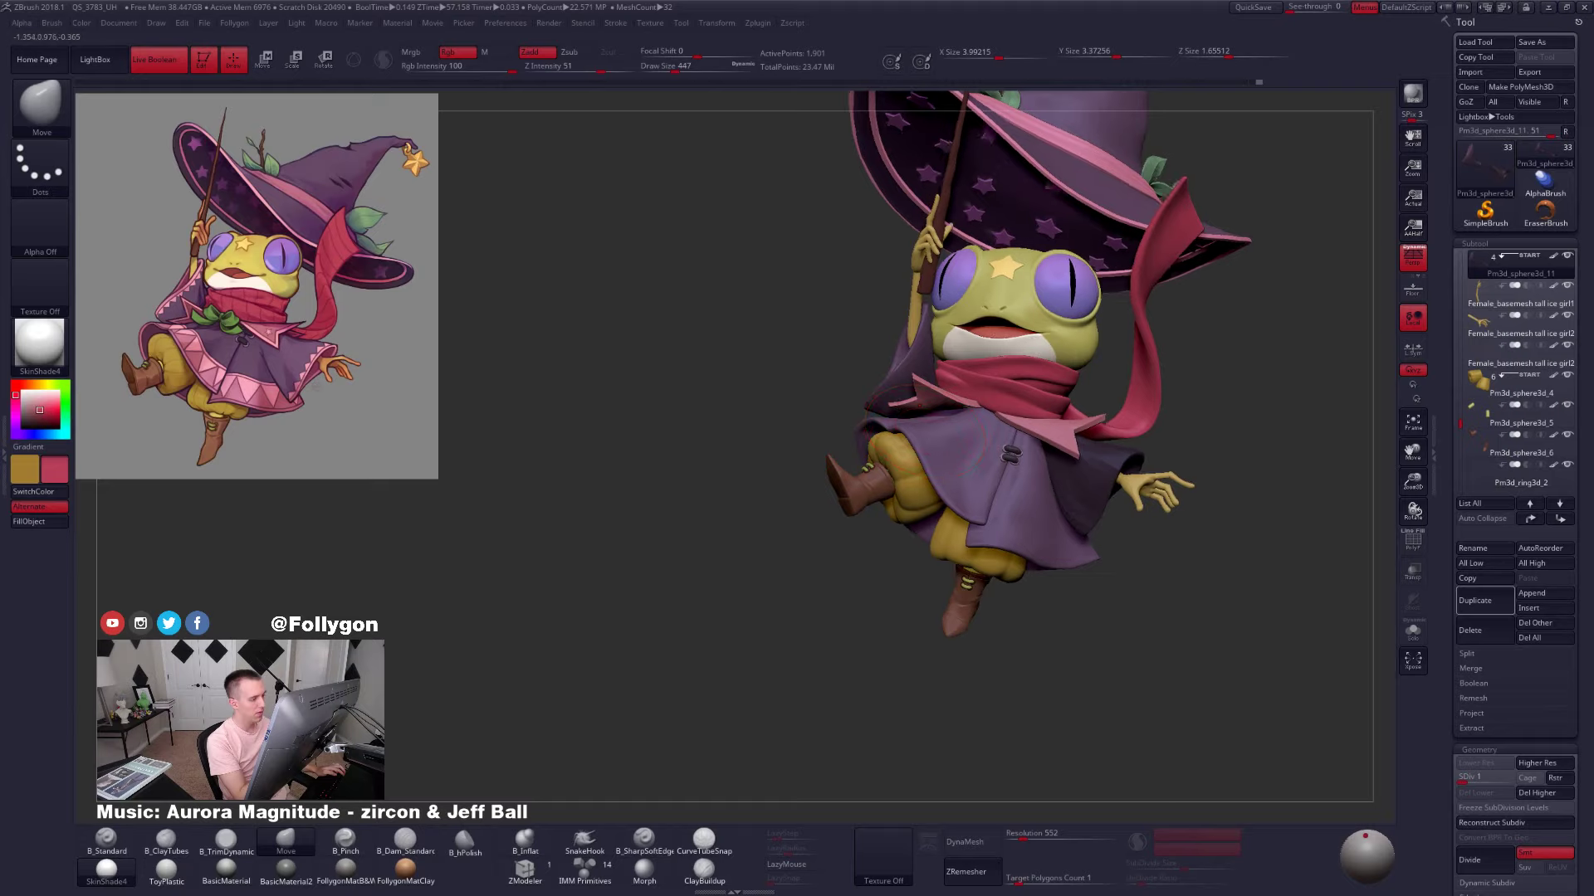
# Clear the sleeve mask and adjust the back of the raised-arm sleeve below the scarf with the Move brush
pyautogui.moveTo(881, 431); pyautogui.dragTo(1056, 462, button='right')
pyautogui.keyDown('ctrl'); pyautogui.moveTo(1012, 392); pyautogui.dragTo(885, 378); pyautogui.keyUp('ctrl')
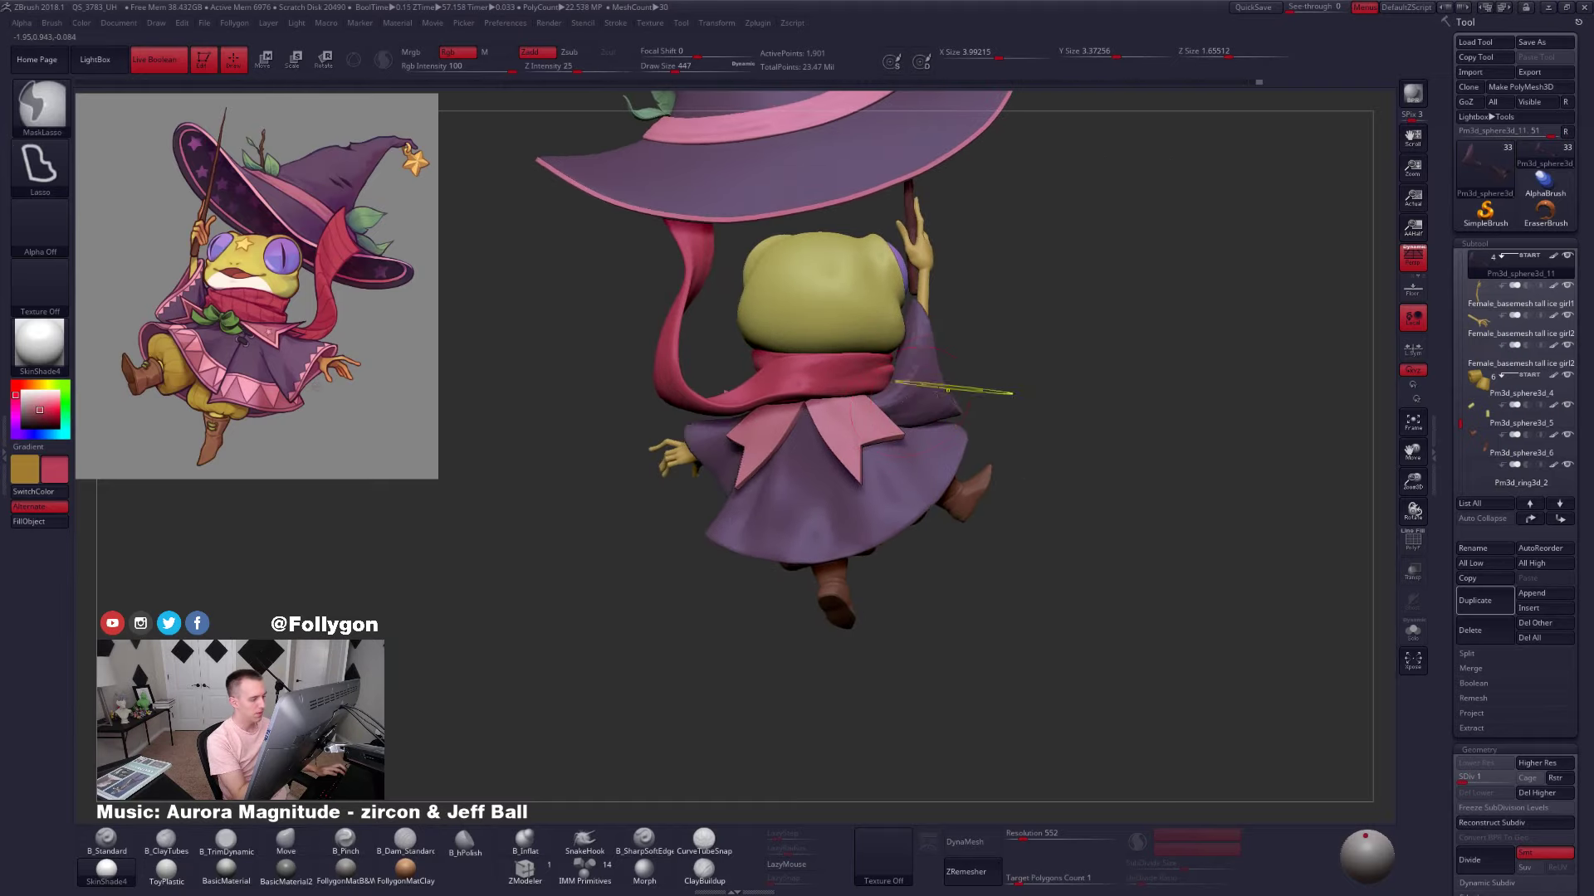
pyautogui.moveTo(874, 408); pyautogui.dragTo(857, 409, button='right')
pyautogui.moveTo(880, 408); pyautogui.dragTo(883, 405)
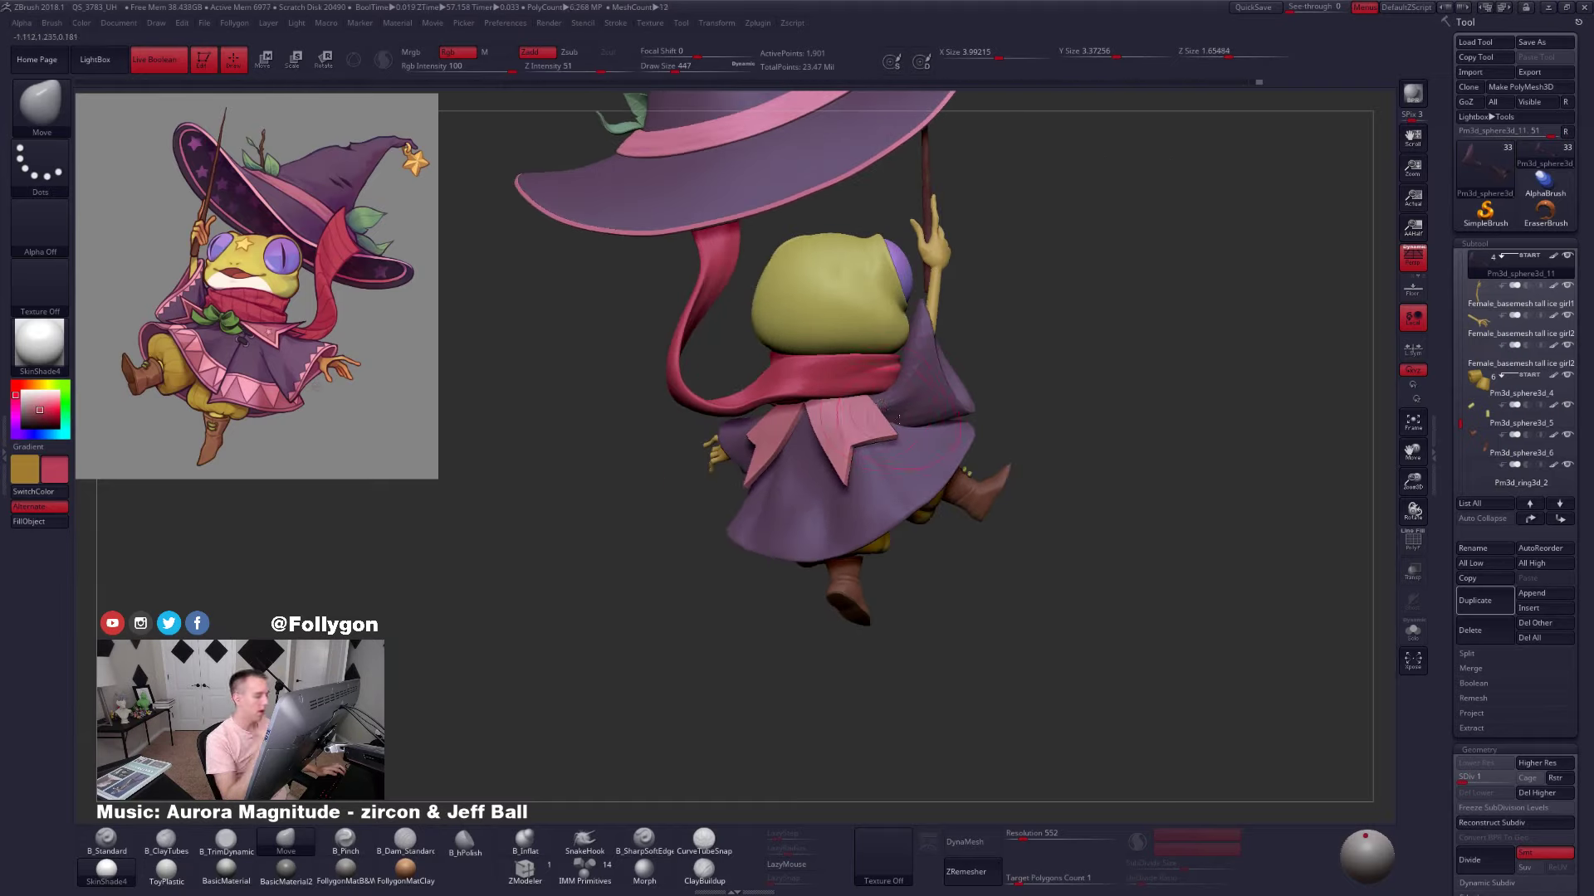
pyautogui.moveTo(1107, 489); pyautogui.dragTo(1057, 503, button='right')
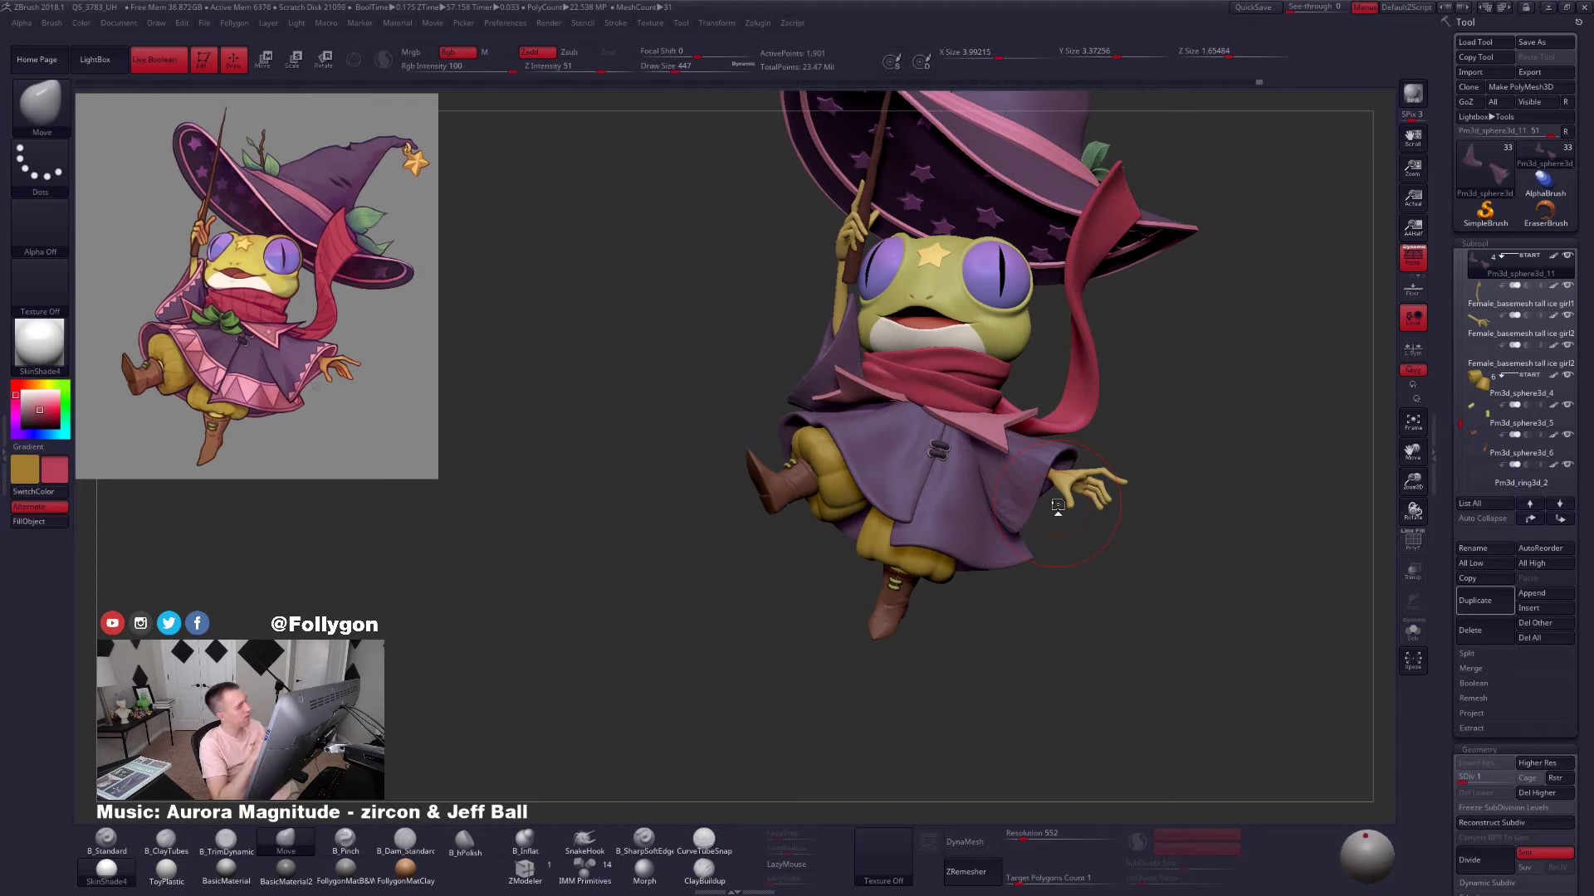
# Select the hanging scarf piece, isolate it and frame its neck end from behind
pyautogui.hotkey('alt', 's')
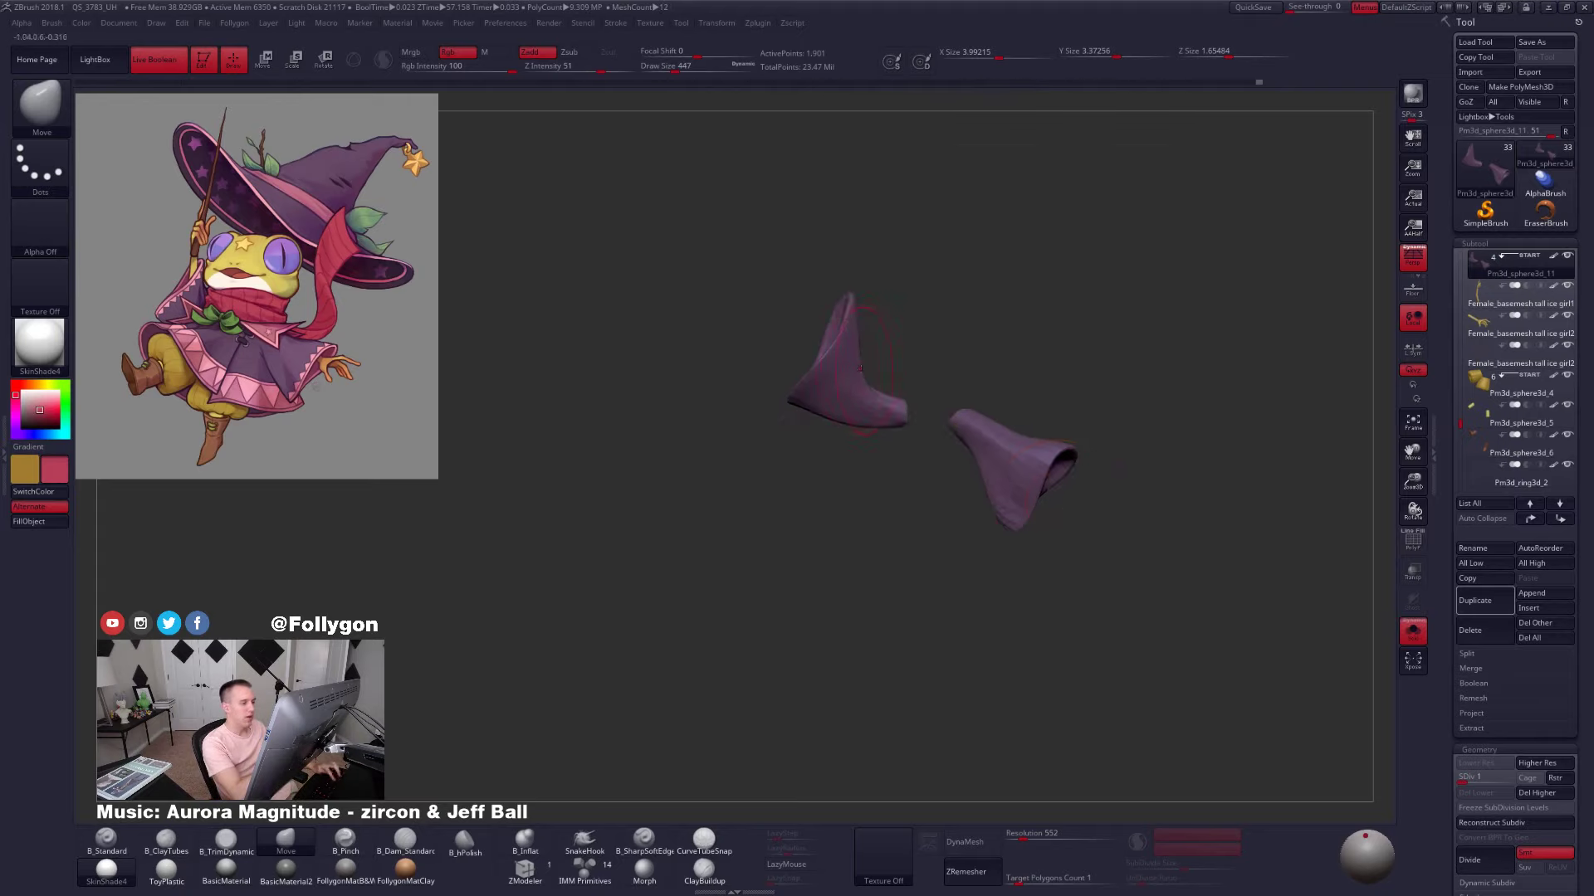
pyautogui.keyDown('ctrl'); pyautogui.moveTo(896, 332); pyautogui.dragTo(897, 378, button='right'); pyautogui.keyUp('ctrl')
pyautogui.hotkey('alt', 's')
pyautogui.keyDown('alt'); pyautogui.click(893, 372); pyautogui.keyUp('alt')
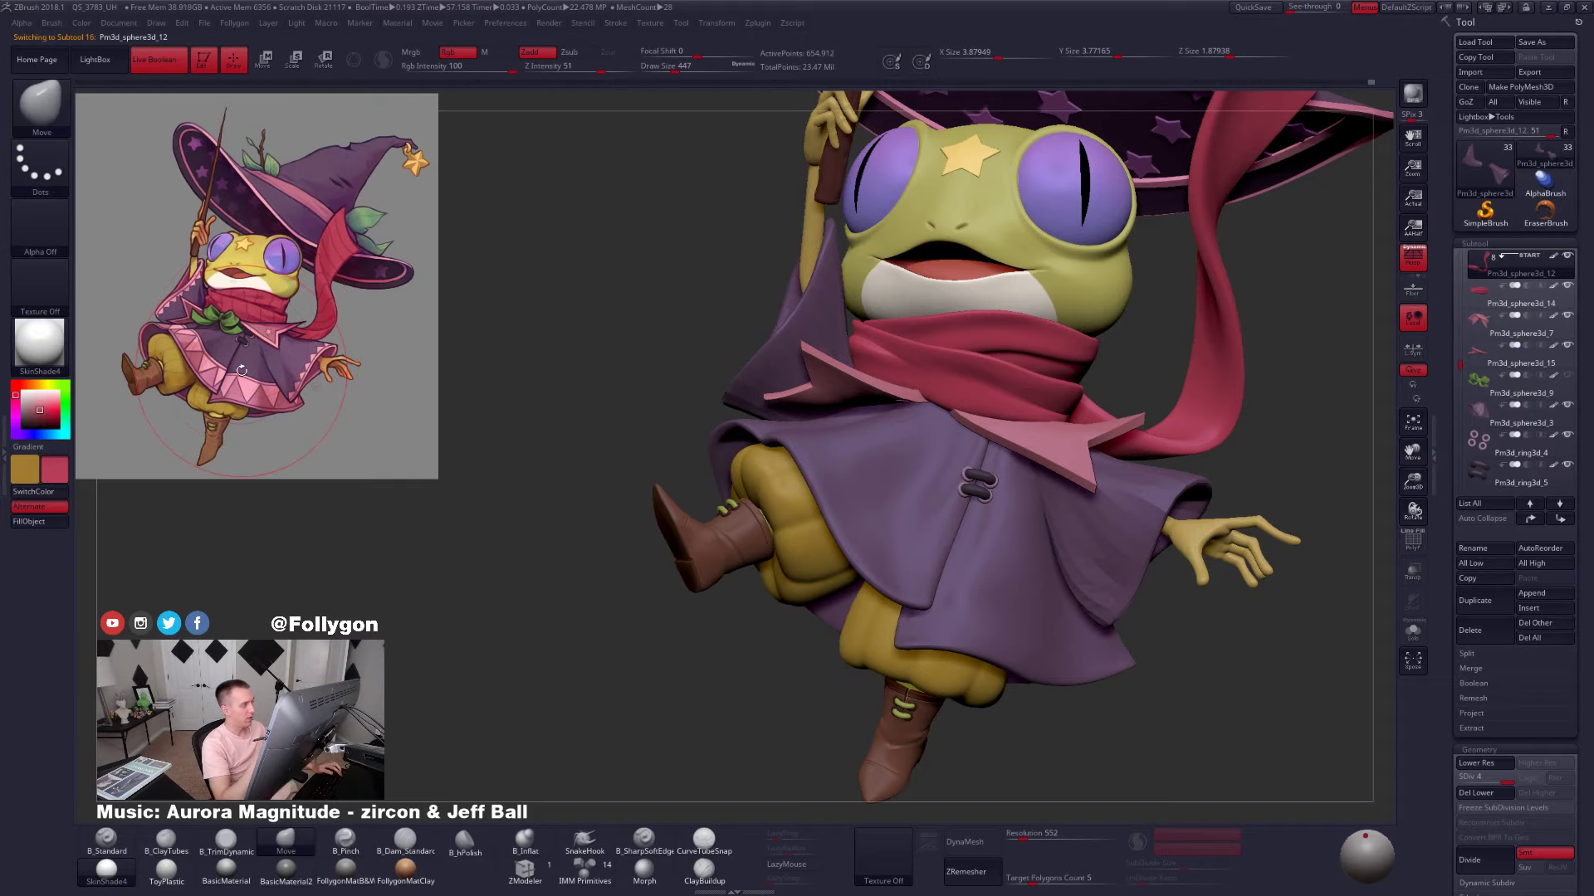
pyautogui.hotkey('alt', 's')
pyautogui.press('space')
pyautogui.moveTo(834, 390); pyautogui.dragTo(797, 391)
pyautogui.moveTo(843, 323)
pyautogui.keyDown('ctrl'); pyautogui.mouseDown(button='right')
pyautogui.moveTo(844, 365)
pyautogui.moveTo(938, 359)
pyautogui.moveTo(988, 431)
pyautogui.moveTo(1029, 348)
pyautogui.mouseUp(button='right'); pyautogui.keyUp('ctrl')
# Rework the fold on the scarf's neck end with B_ClayTubes at draw size 113, switch to B_TrimDynamic and smooth it
pyautogui.press('2')
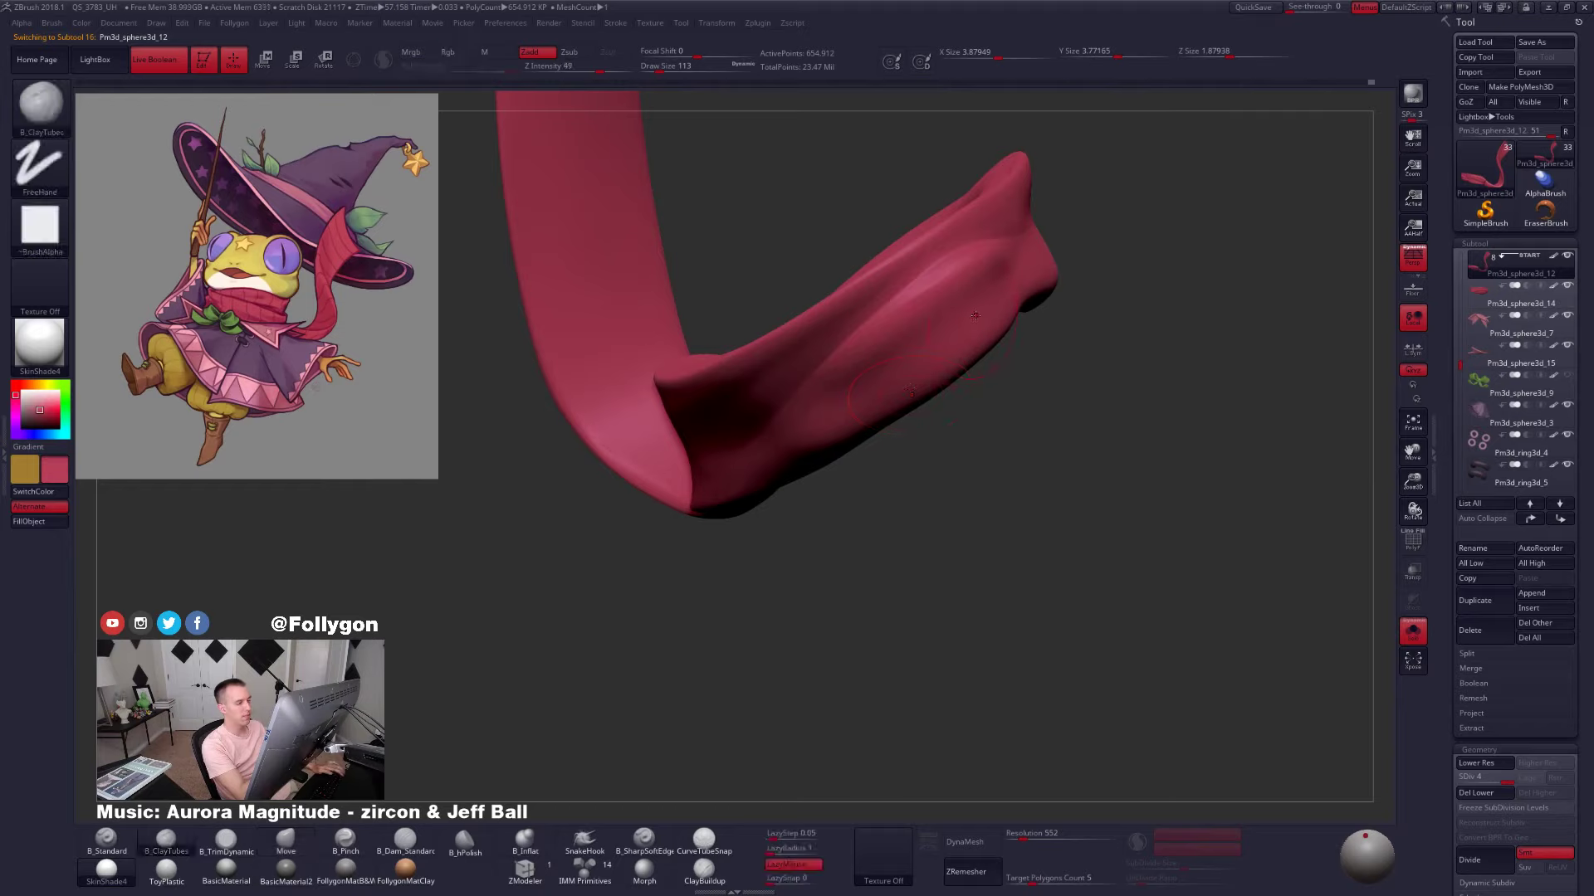
pyautogui.moveTo(1003, 280); pyautogui.dragTo(873, 375)
pyautogui.moveTo(873, 376); pyautogui.dragTo(849, 442, button='right')
pyautogui.press('space')
pyautogui.moveTo(884, 423); pyautogui.dragTo(867, 423)
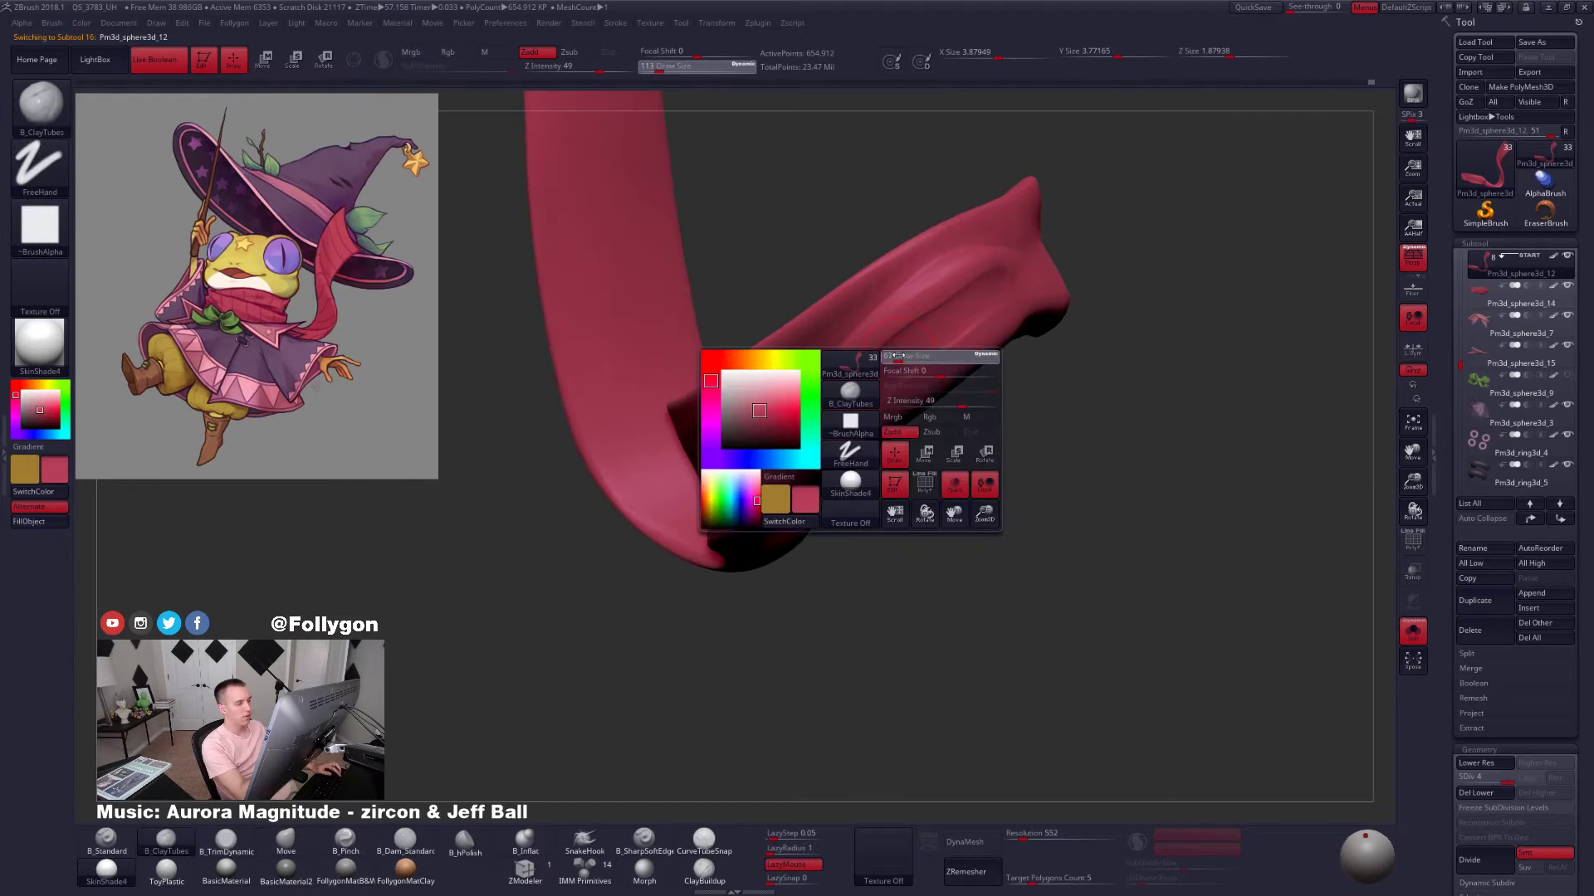
pyautogui.press('3')
pyautogui.press('space')
pyautogui.moveTo(961, 346); pyautogui.dragTo(966, 346)
pyautogui.keyDown('shift'); pyautogui.moveTo(900, 363); pyautogui.dragTo(982, 296); pyautogui.keyUp('shift')
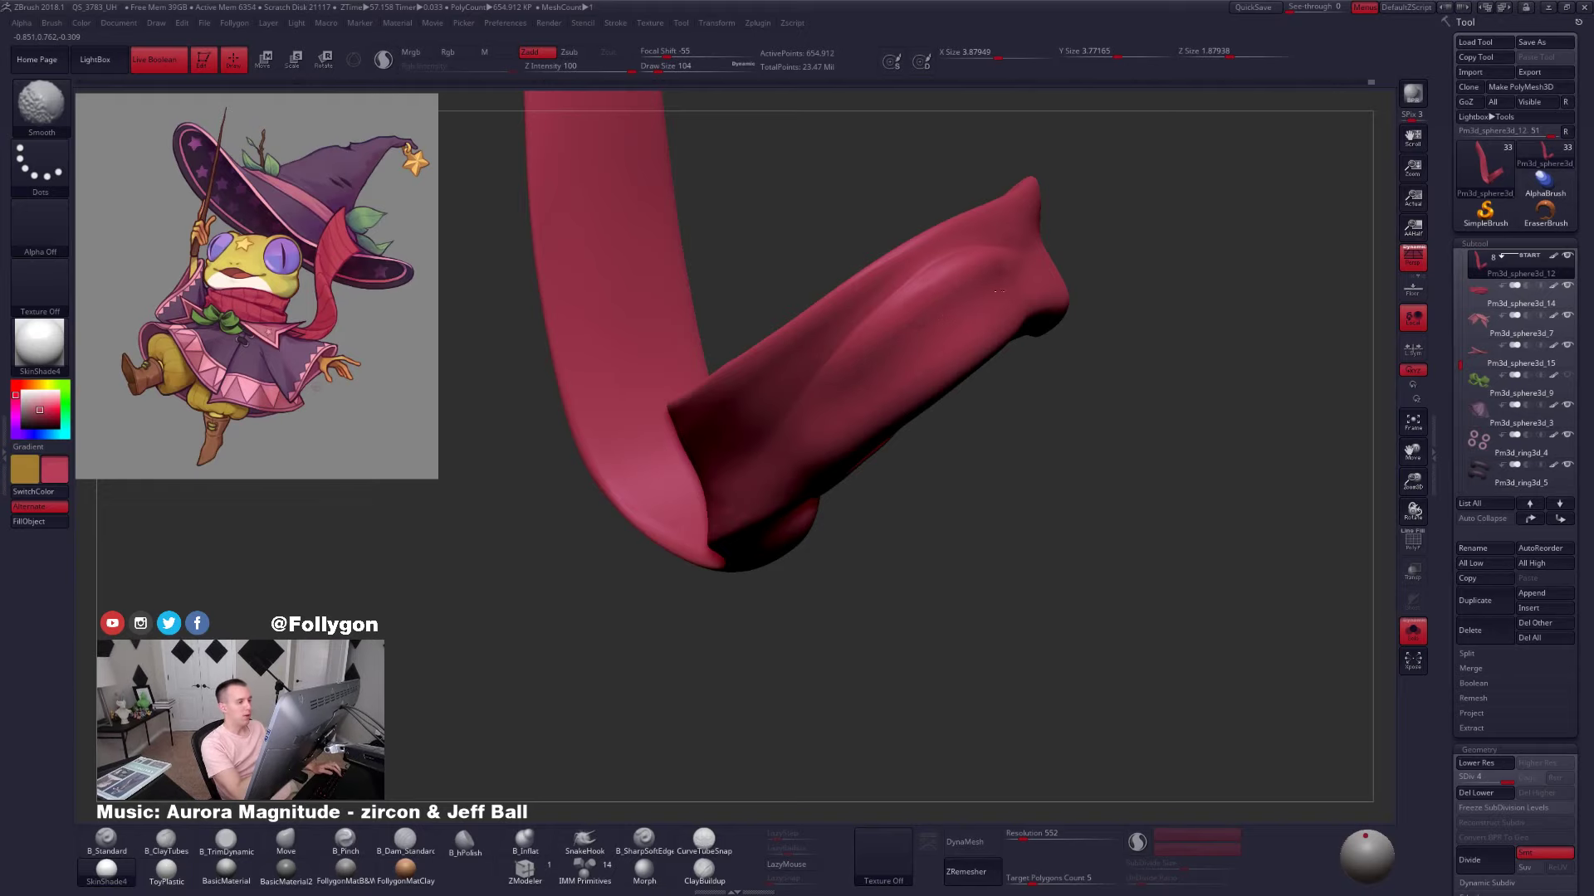
# Lasso-mask part of the scarf's neck end beside the raised arm and drop the isolated scarf to subdivision level 1
pyautogui.moveTo(845, 387); pyautogui.dragTo(1007, 533, button='right')
pyautogui.moveTo(838, 402); pyautogui.dragTo(1079, 419, button='right')
pyautogui.moveTo(927, 400); pyautogui.dragTo(935, 447, button='right')
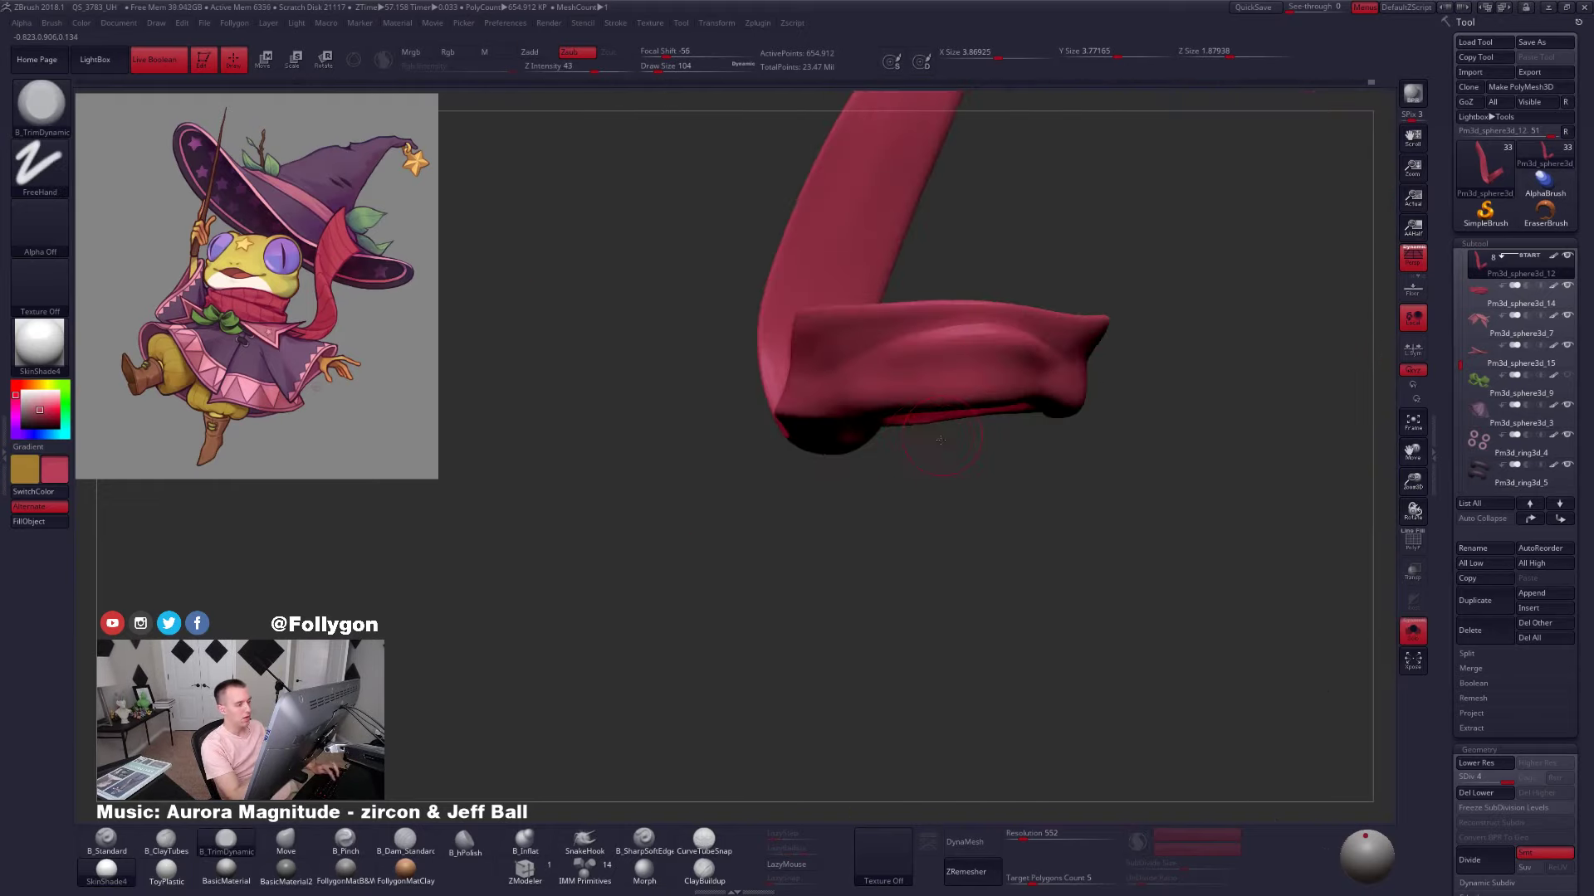
pyautogui.hotkey('alt', 's')
pyautogui.moveTo(1108, 465); pyautogui.dragTo(893, 434, button='right')
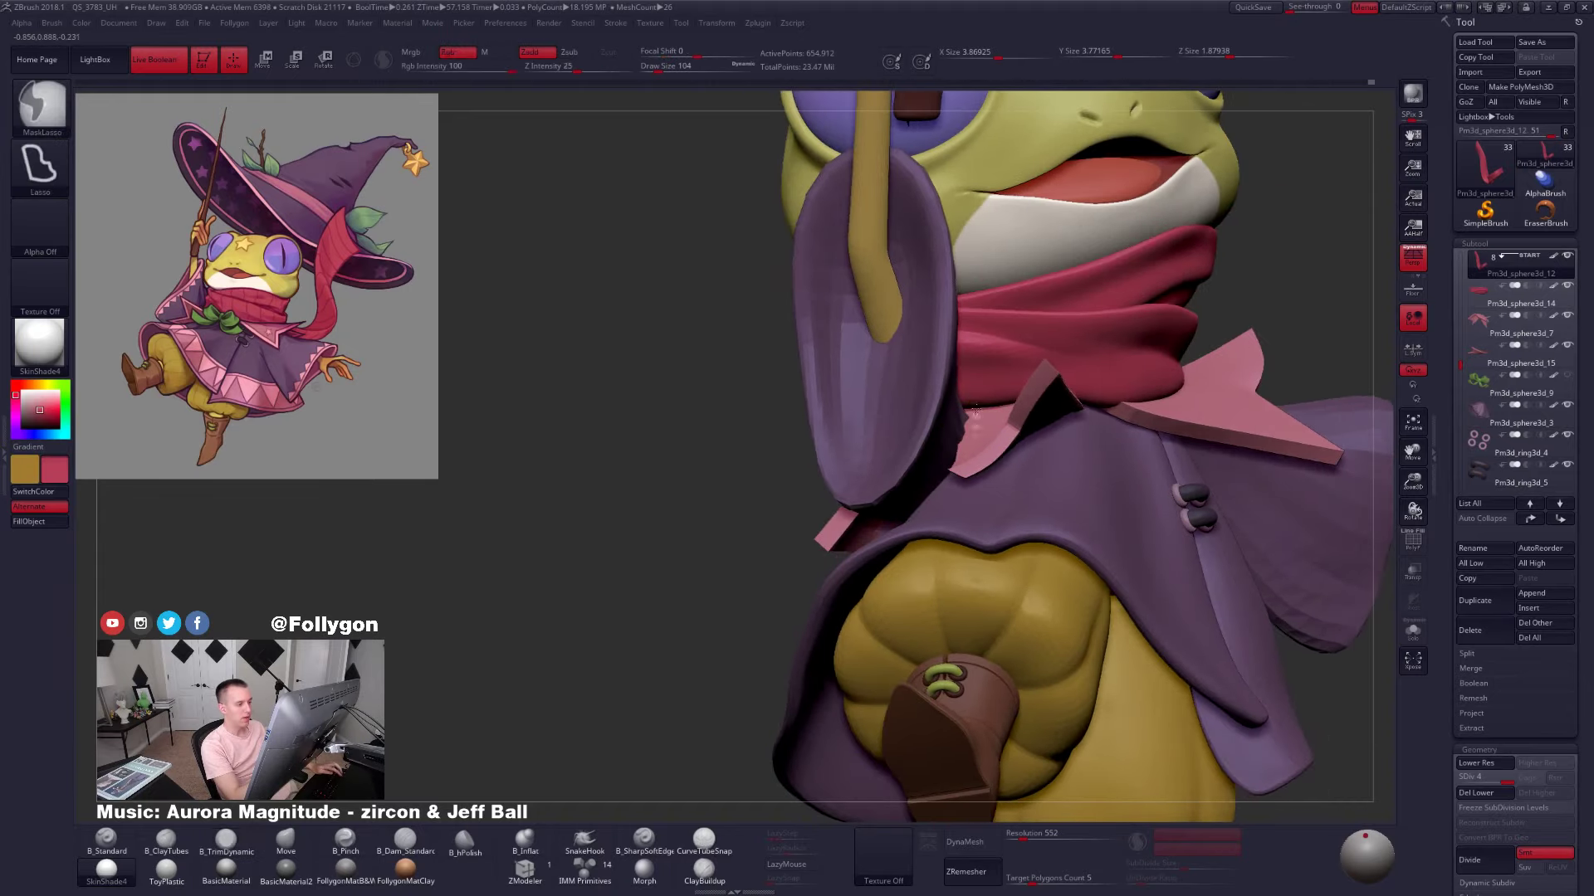
pyautogui.moveTo(971, 419)
pyautogui.keyDown('ctrl'); pyautogui.mouseDown()
pyautogui.moveTo(613, 444)
pyautogui.moveTo(681, 691)
pyautogui.mouseUp(); pyautogui.keyUp('ctrl')
pyautogui.hotkey('alt', 's')
pyautogui.moveTo(681, 692); pyautogui.dragTo(619, 685, button='right')
pyautogui.hotkey('shift', 'd')
pyautogui.hotkey('shift', 'd')
pyautogui.hotkey('shift', 'd')
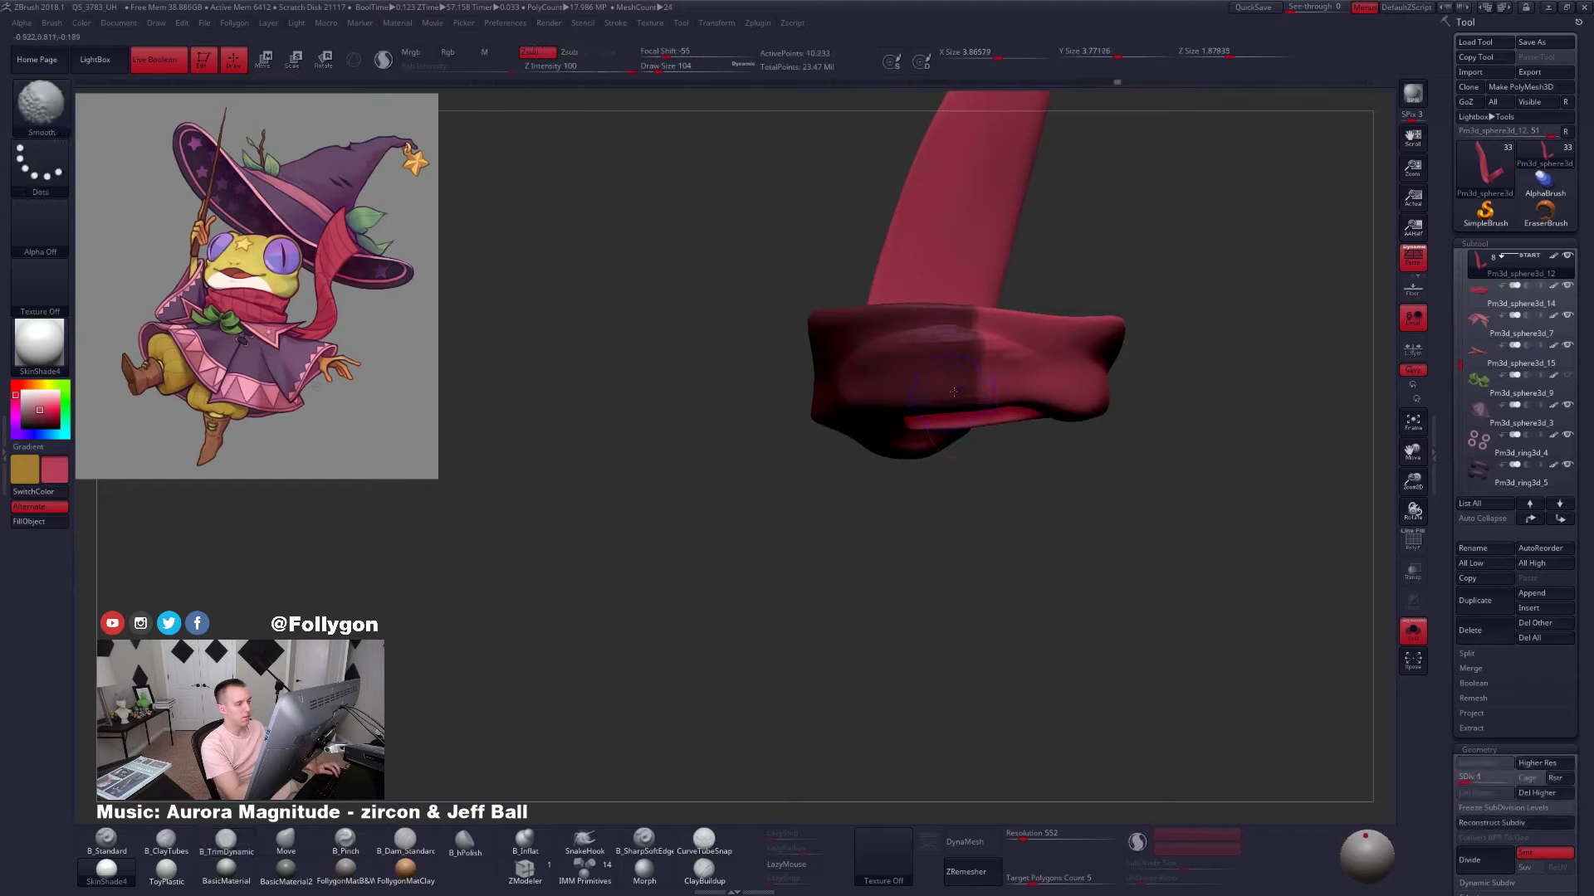
# Unmask part of the scarf's neck end with a lasso and blur the mask edge
pyautogui.press('space')
pyautogui.moveTo(973, 384); pyautogui.dragTo(965, 384)
pyautogui.moveTo(905, 489); pyautogui.dragTo(1030, 448, button='right')
pyautogui.moveTo(998, 352)
pyautogui.keyDown('ctrl'); pyautogui.keyDown('alt'); pyautogui.mouseDown()
pyautogui.moveTo(712, 357)
pyautogui.moveTo(992, 269)
pyautogui.mouseUp(); pyautogui.keyUp('alt'); pyautogui.keyUp('ctrl')
pyautogui.moveTo(1058, 287)
pyautogui.mouseDown(button='right')
pyautogui.moveTo(934, 393)
pyautogui.moveTo(875, 482)
pyautogui.mouseUp(button='right')
pyautogui.keyDown('ctrl'); pyautogui.click(925, 395); pyautogui.keyUp('ctrl')
pyautogui.keyDown('ctrl'); pyautogui.click(932, 427); pyautogui.keyUp('ctrl')
# Pull the scarf's neck end into place above the collar and sleeve with the Move brush at draw size 292
pyautogui.press('space')
pyautogui.moveTo(927, 399); pyautogui.dragTo(935, 398)
pyautogui.press('b')
pyautogui.press('m')
pyautogui.press('v')
pyautogui.keyDown('ctrl'); pyautogui.click(923, 391); pyautogui.keyUp('ctrl')
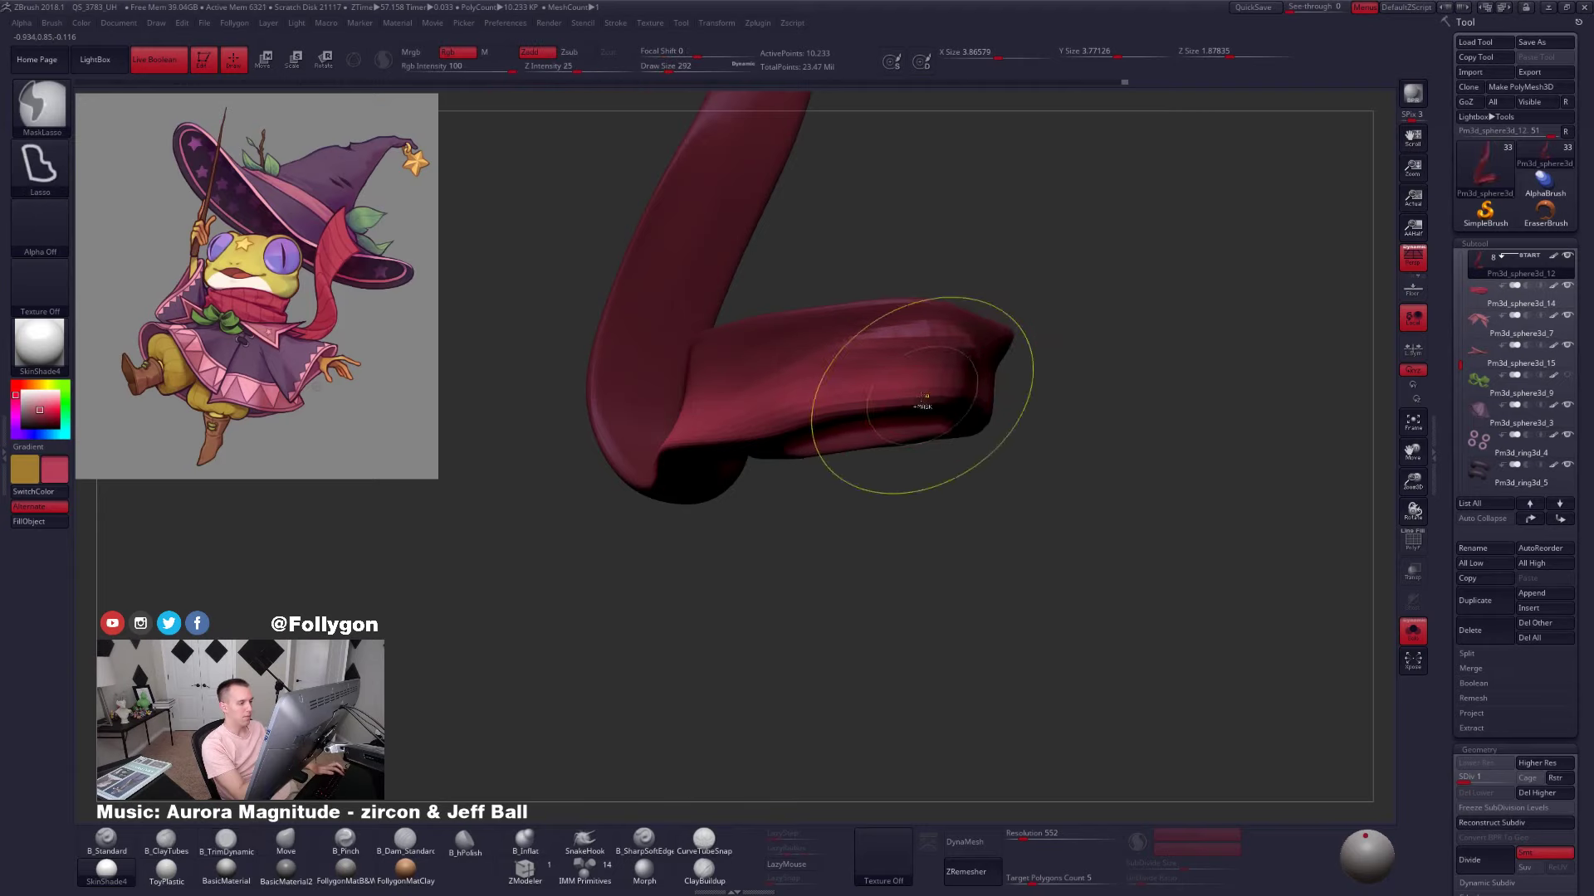
pyautogui.moveTo(919, 393)
pyautogui.mouseDown(button='right')
pyautogui.moveTo(878, 396)
pyautogui.moveTo(919, 364)
pyautogui.mouseUp(button='right')
pyautogui.hotkey('alt', 's')
pyautogui.moveTo(835, 415); pyautogui.dragTo(805, 411)
pyautogui.moveTo(719, 422); pyautogui.dragTo(757, 423, button='right')
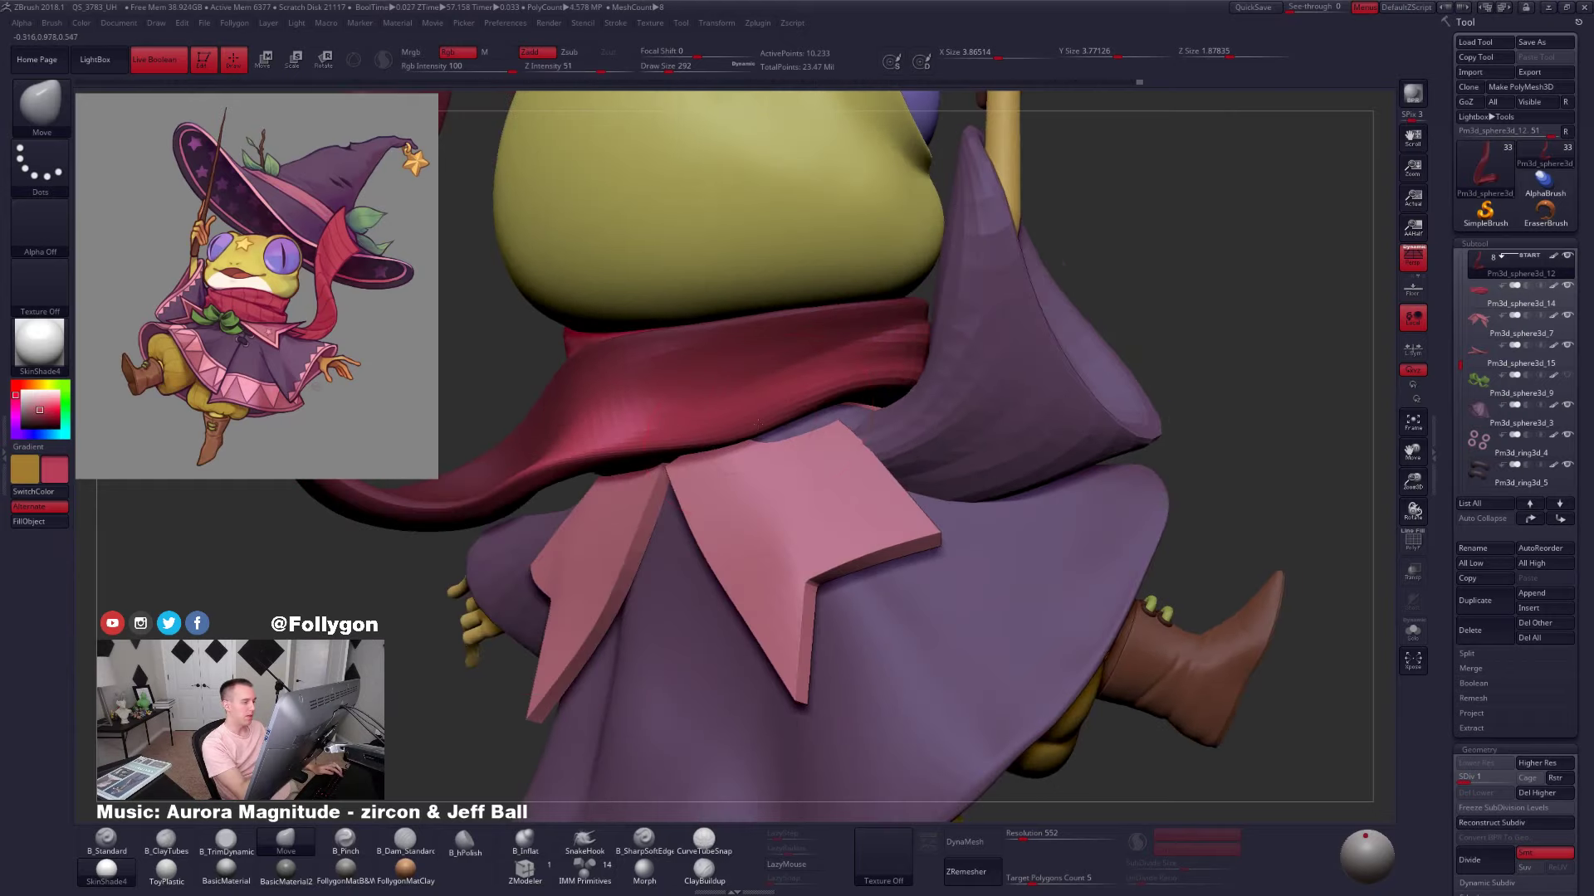
pyautogui.moveTo(767, 418); pyautogui.dragTo(781, 426)
# Refine the scarf's neck end with the Move and Smooth brushes at draw size 203 and clear its mask
pyautogui.moveTo(1116, 420); pyautogui.dragTo(957, 393, button='right')
pyautogui.hotkey('alt', 's')
pyautogui.press('space')
pyautogui.moveTo(970, 392); pyautogui.dragTo(965, 391)
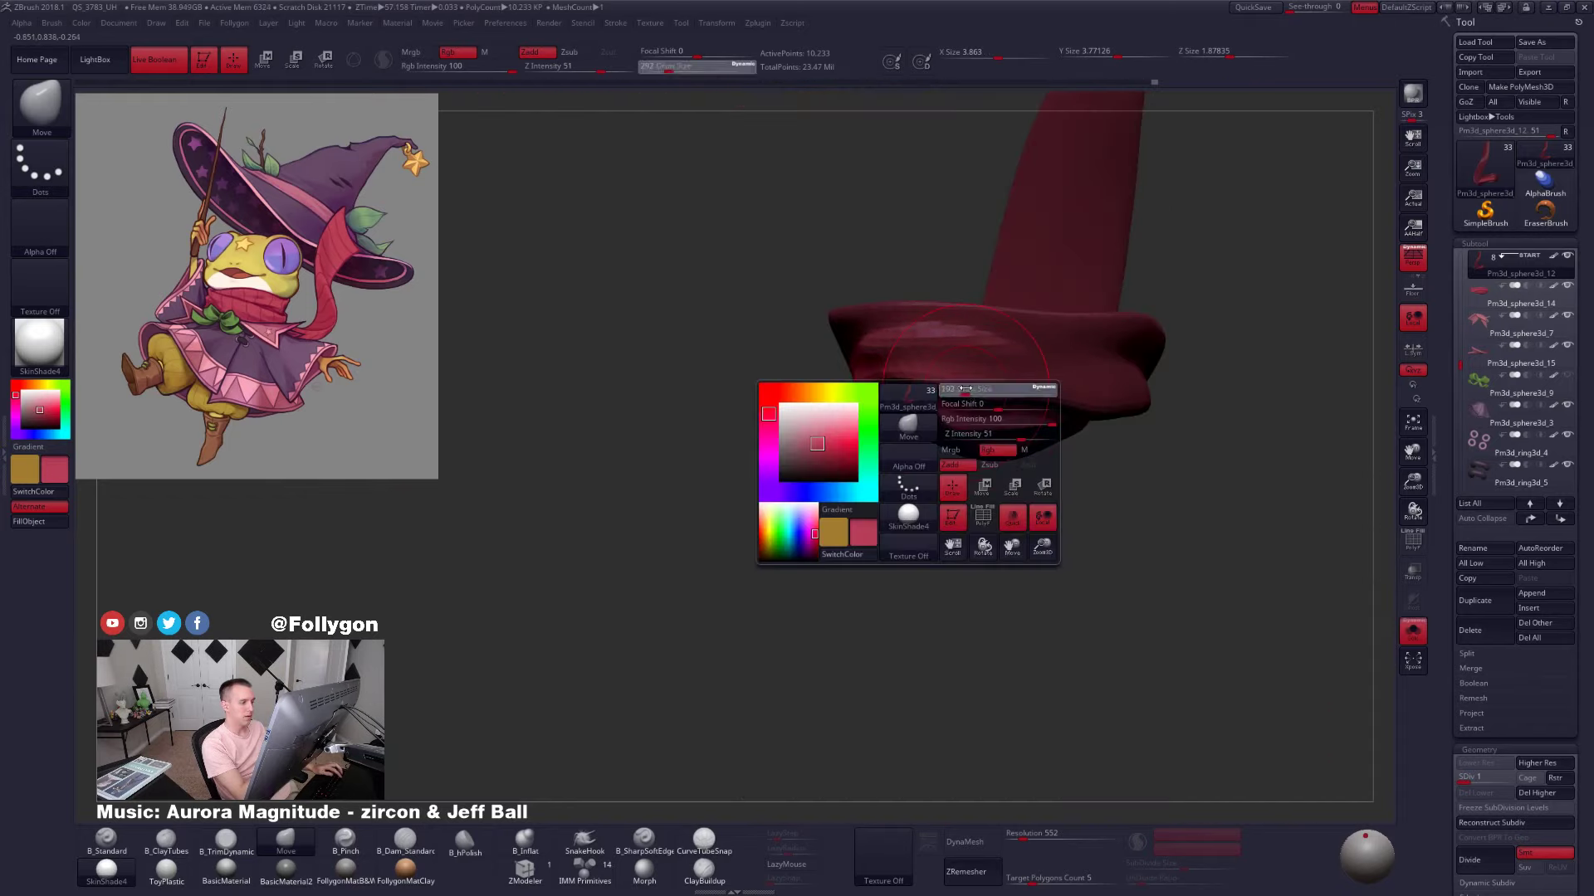
pyautogui.moveTo(974, 387); pyautogui.dragTo(936, 425, button='right')
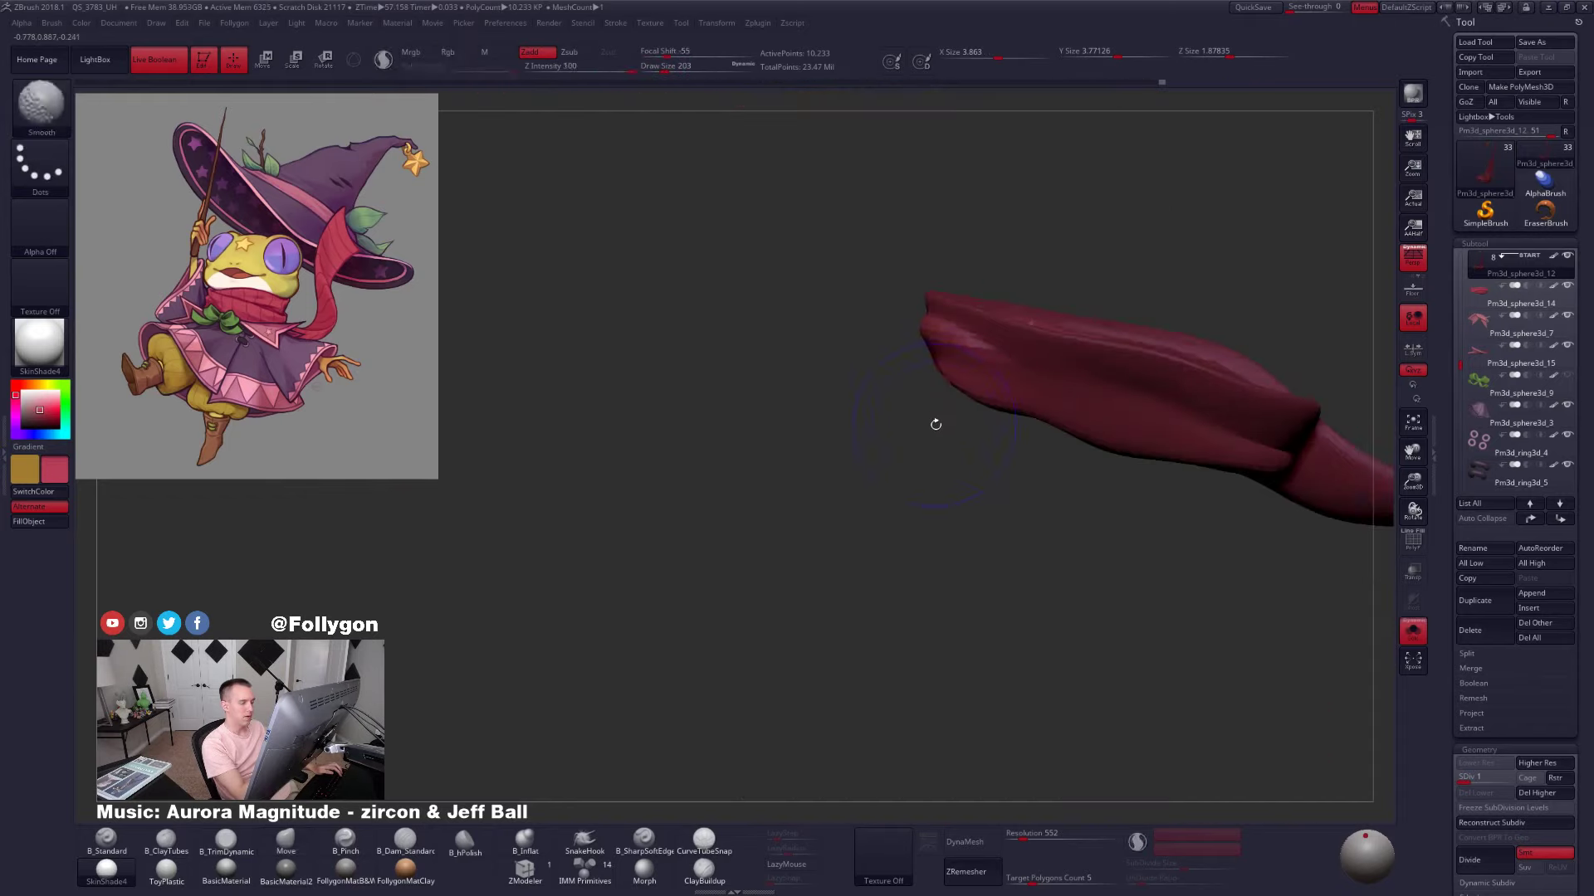
pyautogui.hotkey('alt', 's')
pyautogui.hotkey('alt', 's')
pyautogui.moveTo(1034, 518); pyautogui.dragTo(1011, 608, button='right')
pyautogui.hotkey('ctrl', 'shift', 'a')
pyautogui.hotkey('alt', 's')
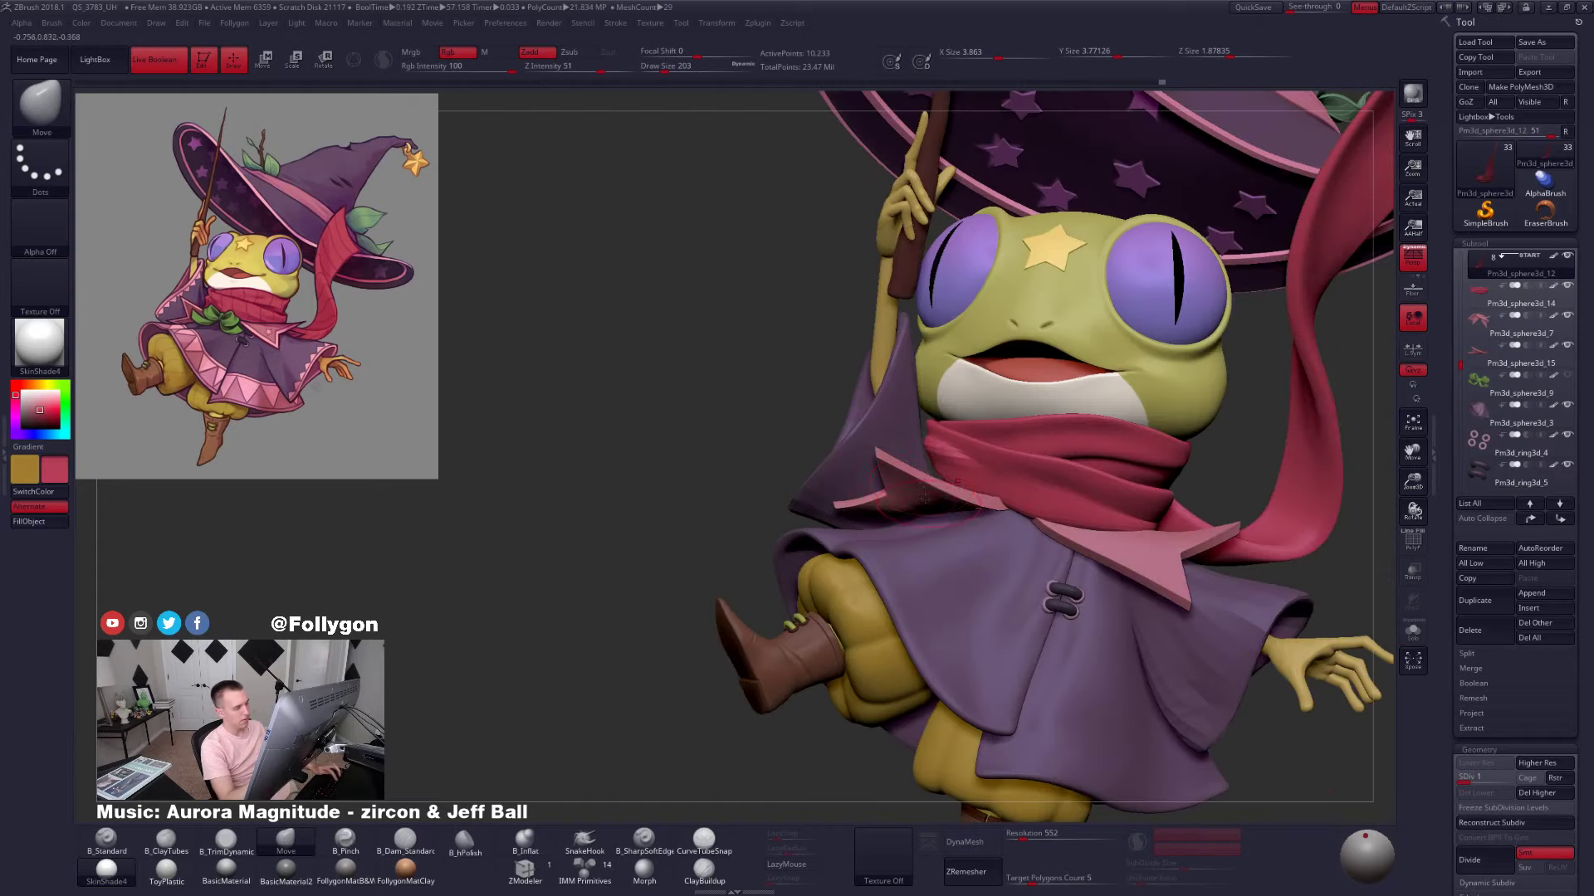
# Check the scarf's wireframe, select the sleeves and set the Move brush to draw size 279
pyautogui.moveTo(948, 522); pyautogui.dragTo(922, 466, button='right')
pyautogui.hotkey('shift', 'f')
pyautogui.press('space')
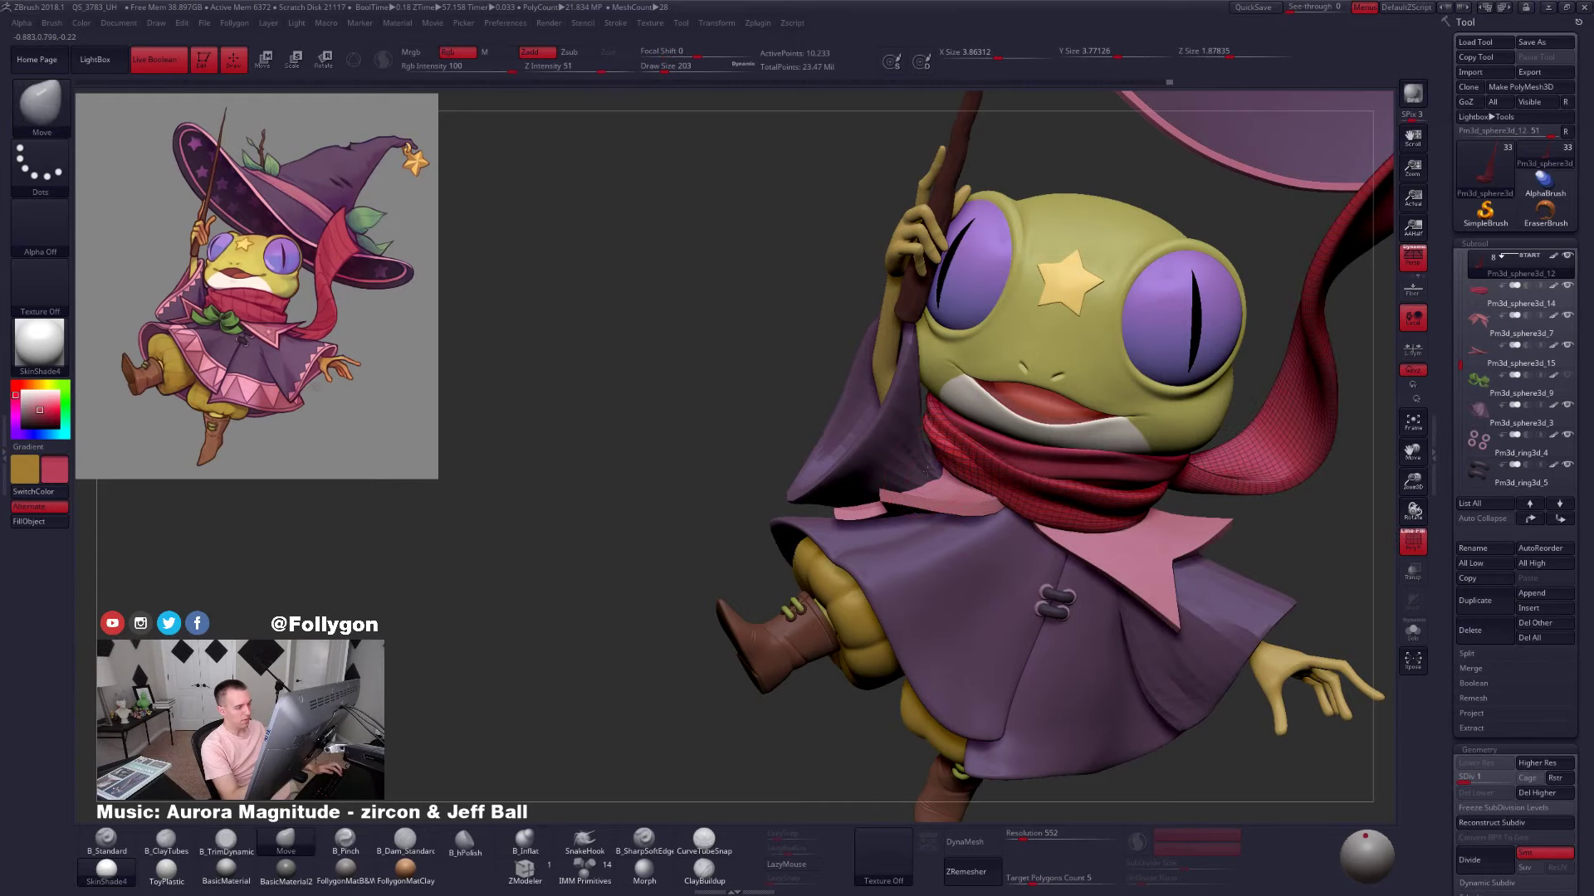
pyautogui.keyDown('alt'); pyautogui.click(931, 466); pyautogui.keyUp('alt')
pyautogui.hotkey('shift', 'f')
pyautogui.press('space')
pyautogui.moveTo(937, 476); pyautogui.dragTo(943, 477)
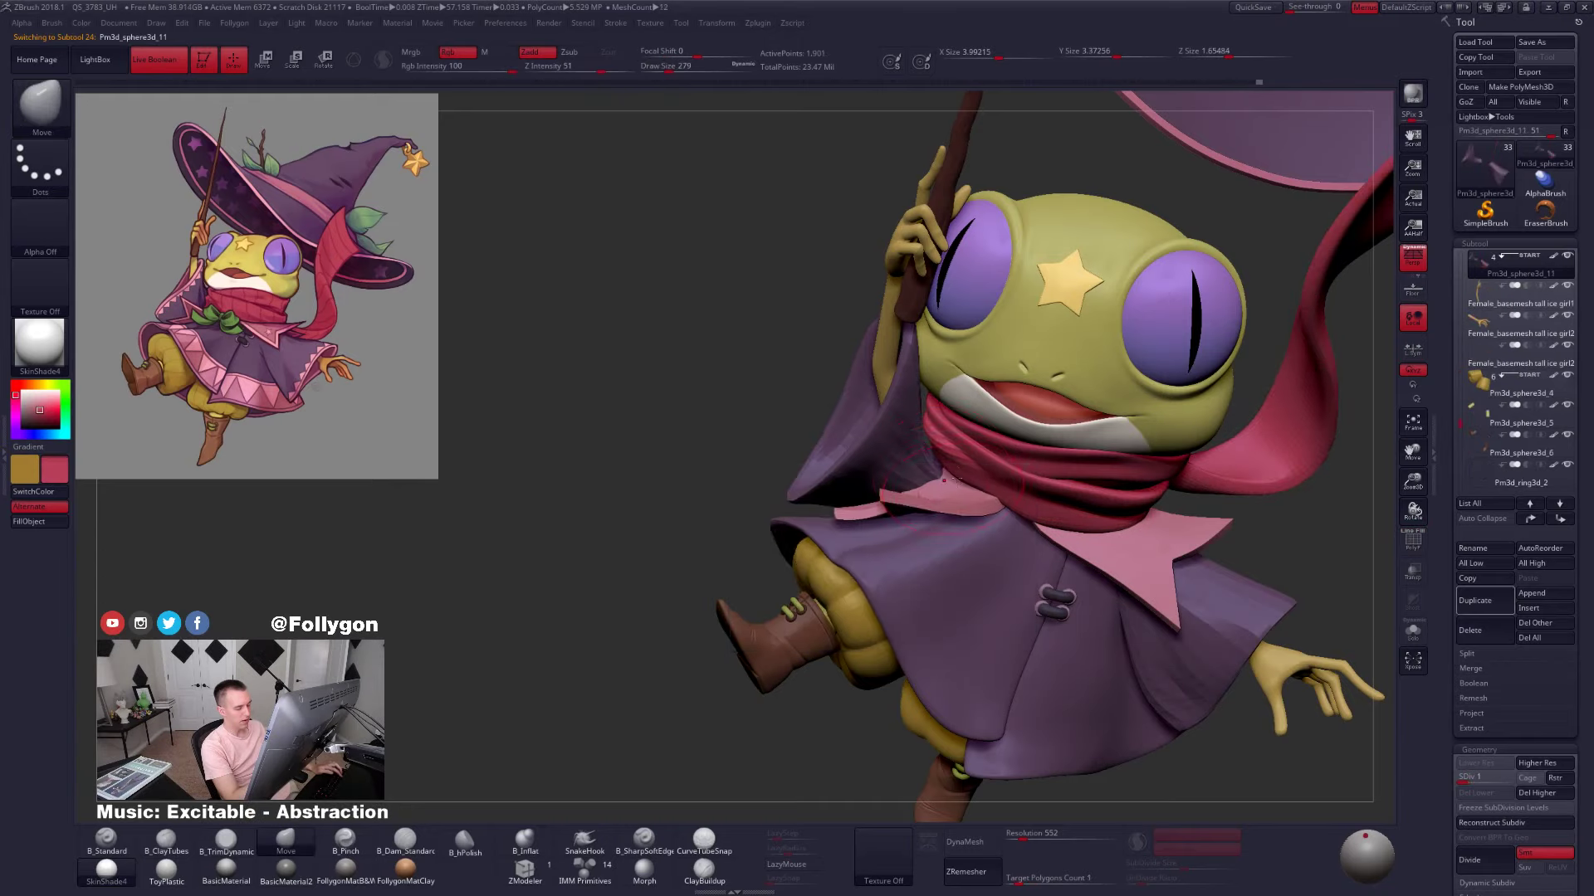
# Adjust the back of the raised-arm sleeve where it meets the scarf, checking its wireframe
pyautogui.moveTo(937, 508)
pyautogui.mouseDown(button='right')
pyautogui.moveTo(943, 473)
pyautogui.moveTo(1154, 486)
pyautogui.mouseUp(button='right')
pyautogui.moveTo(905, 488)
pyautogui.mouseDown(button='right')
pyautogui.moveTo(935, 491)
pyautogui.moveTo(909, 454)
pyautogui.moveTo(948, 447)
pyautogui.moveTo(896, 460)
pyautogui.mouseUp(button='right')
pyautogui.keyDown('alt'); pyautogui.click(928, 432); pyautogui.keyUp('alt')
pyautogui.keyDown('alt'); pyautogui.click(931, 458); pyautogui.keyUp('alt')
pyautogui.hotkey('shift', 'f')
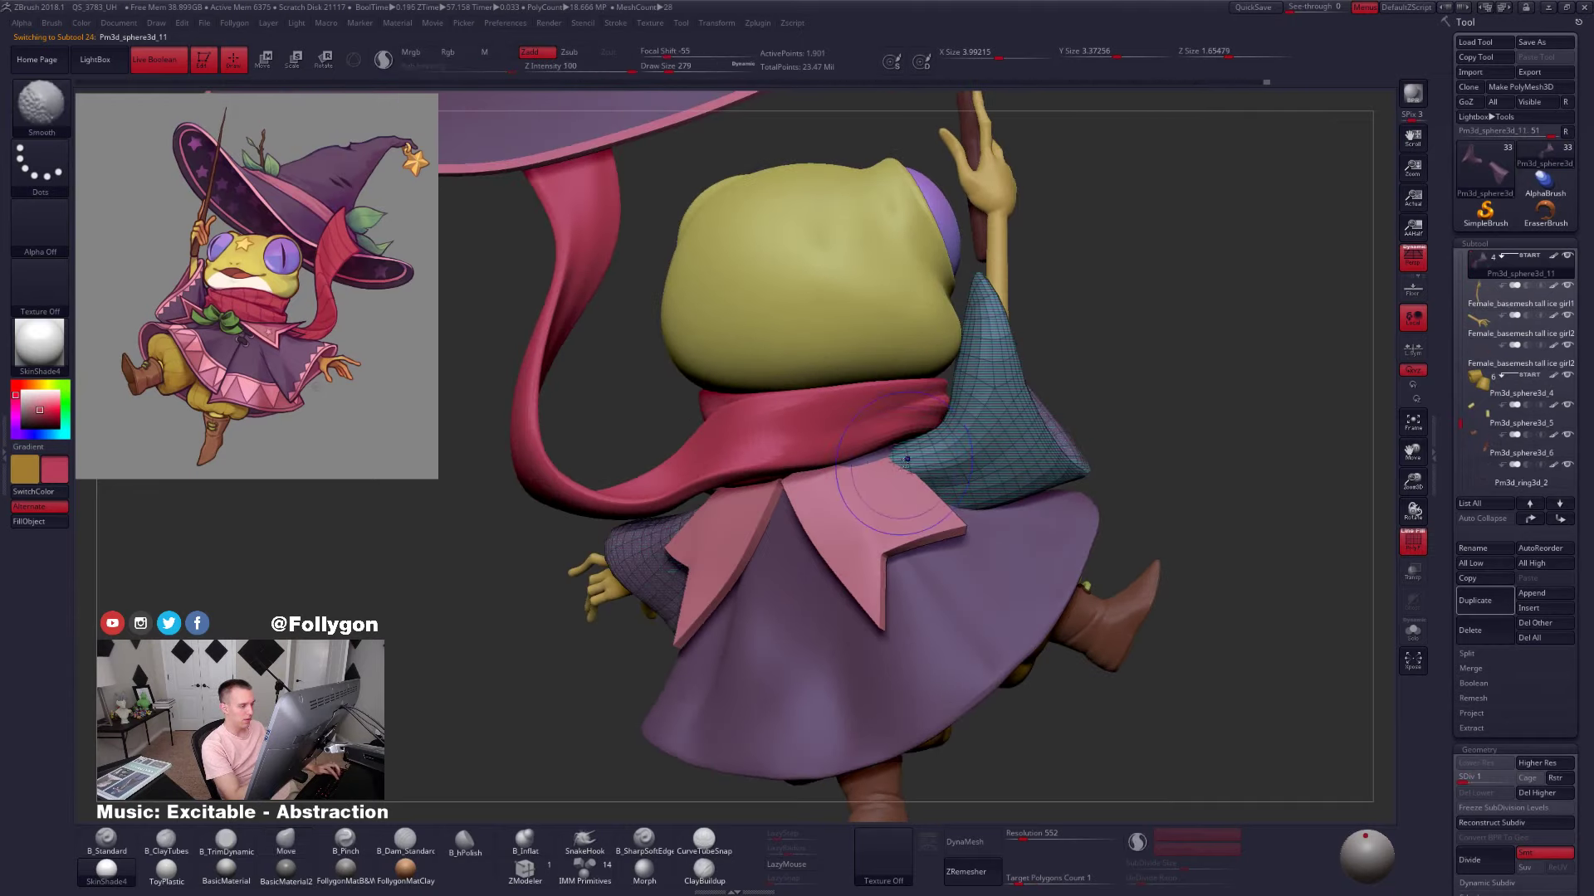
pyautogui.hotkey('shift', 'f')
pyautogui.moveTo(893, 498); pyautogui.dragTo(864, 482, button='right')
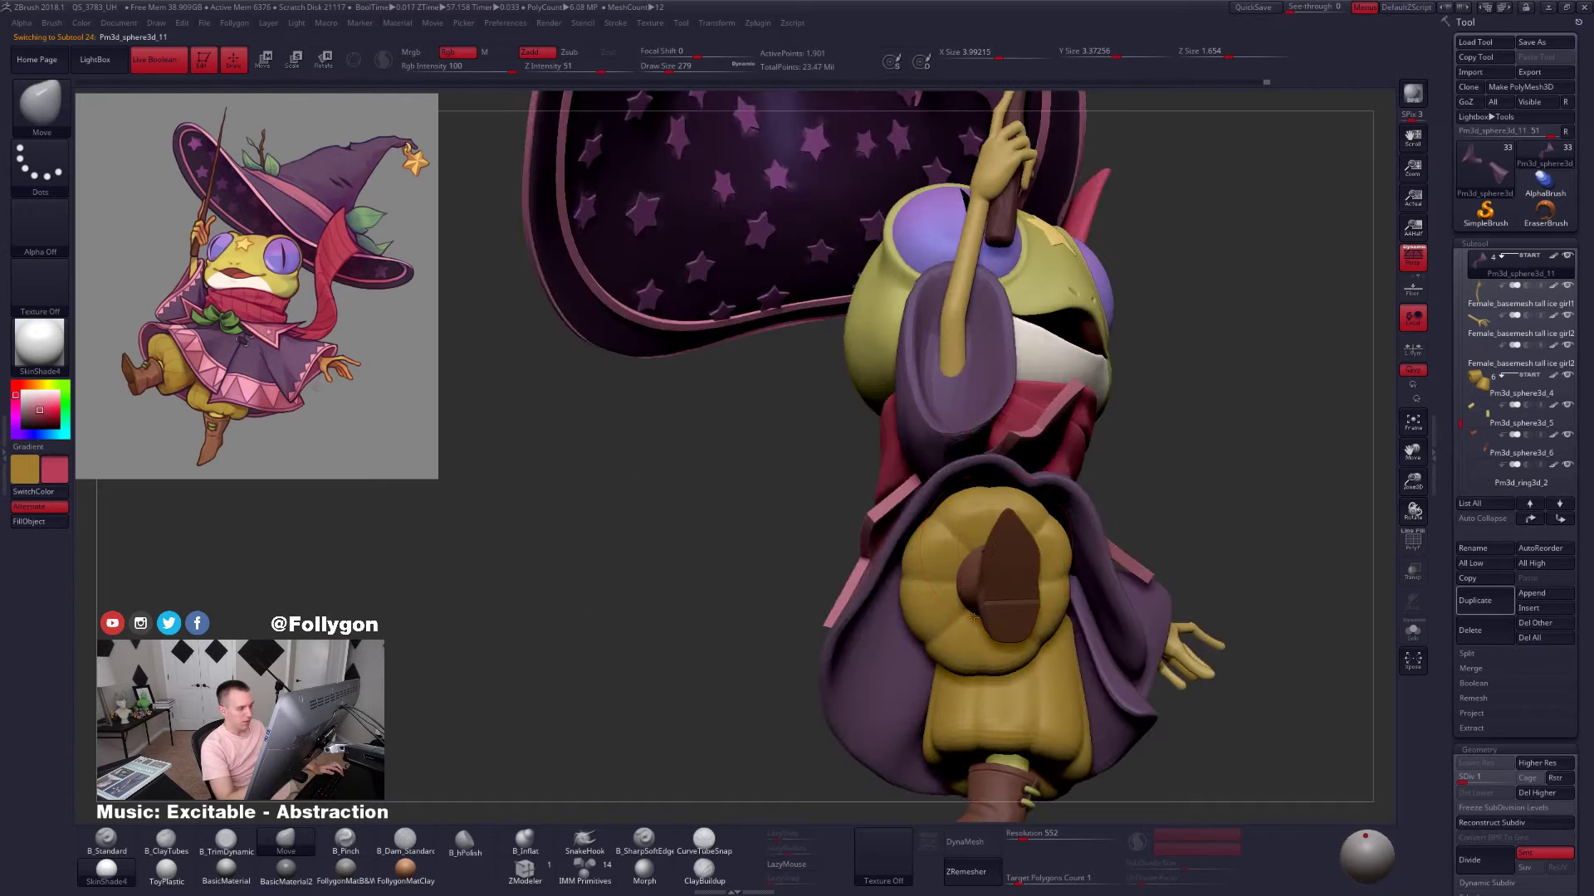
# Hide the pink collar piece beside the raised arm and reselect the sleeves
pyautogui.moveTo(996, 531); pyautogui.dragTo(913, 630, button='right')
pyautogui.keyDown('alt'); pyautogui.moveTo(1009, 477); pyautogui.dragTo(1012, 577, button='right'); pyautogui.keyUp('alt')
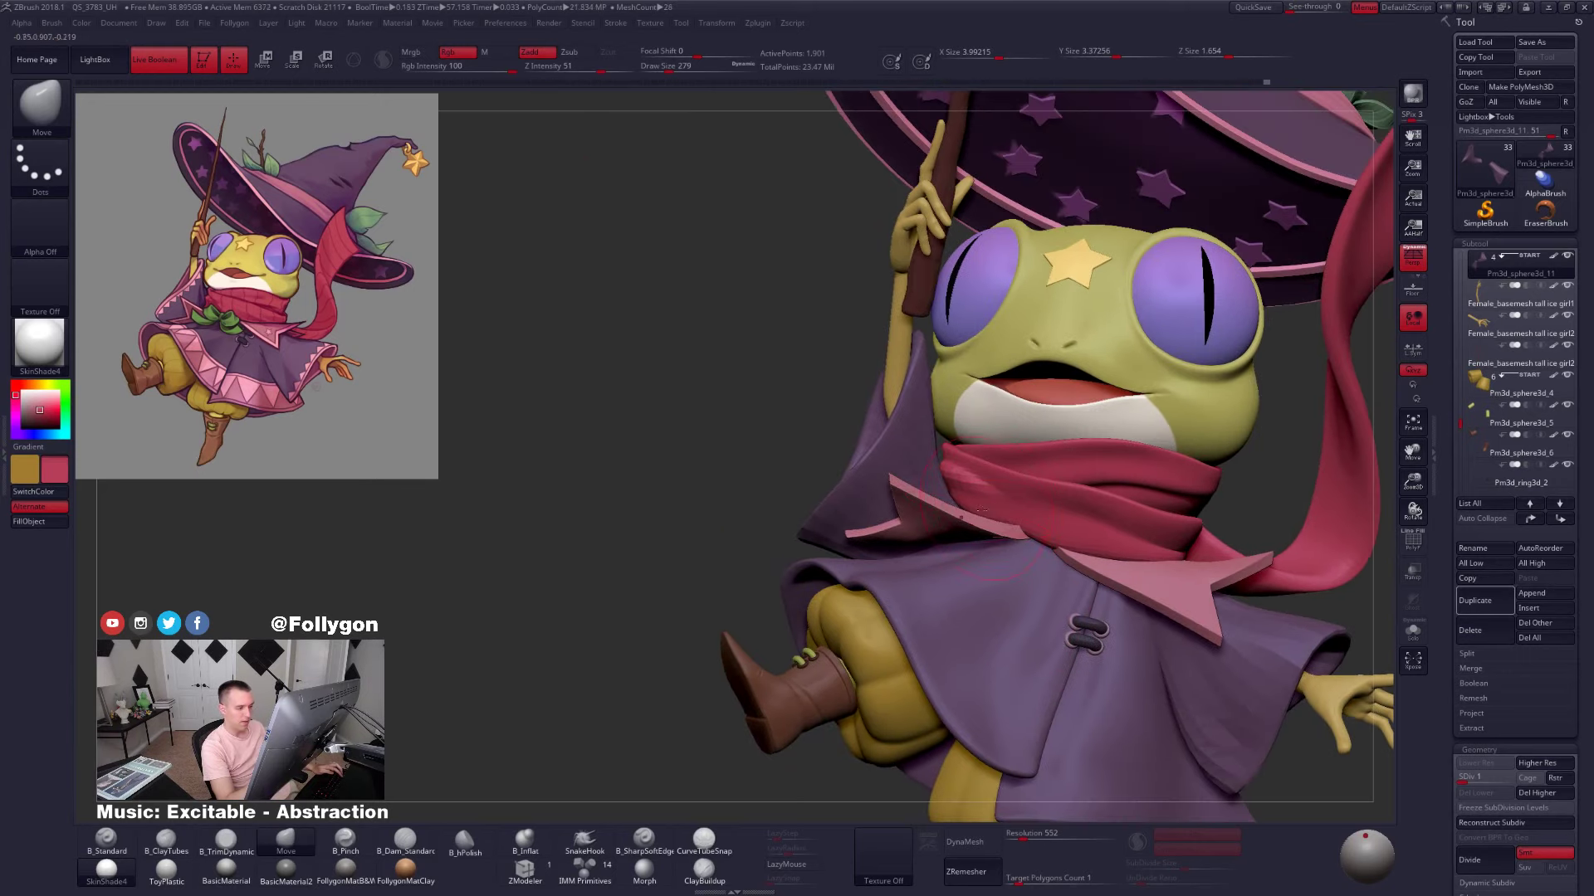
pyautogui.keyDown('alt'); pyautogui.click(1049, 513); pyautogui.keyUp('alt')
pyautogui.click(1474, 291)
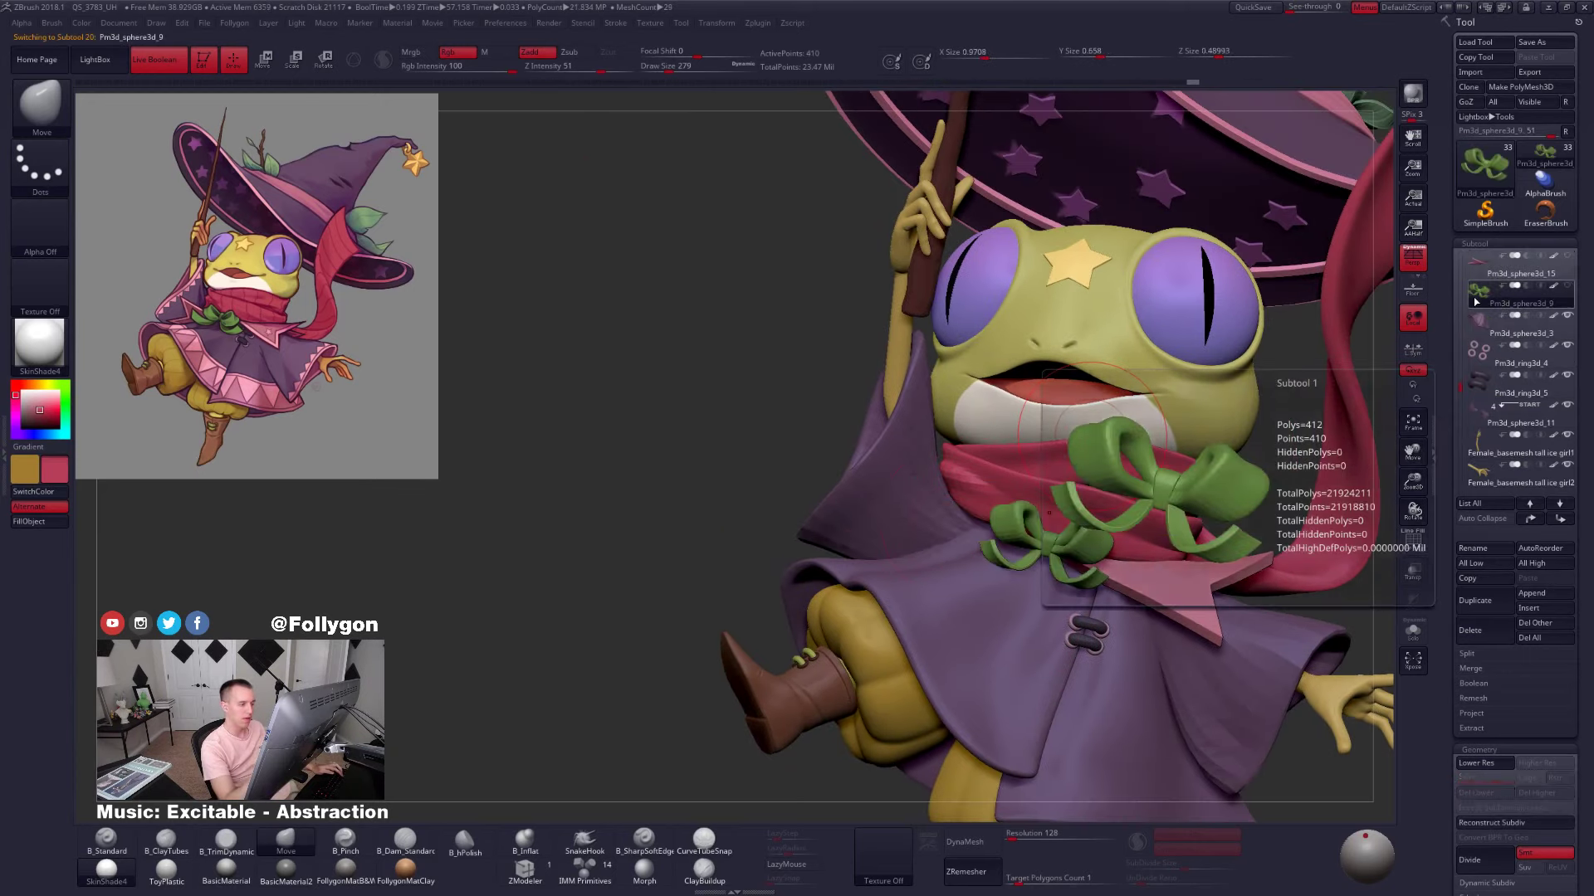
pyautogui.keyDown('alt'); pyautogui.click(970, 529); pyautogui.keyUp('alt')
pyautogui.hotkey('shift', 'f')
pyautogui.hotkey('shift', 'f')
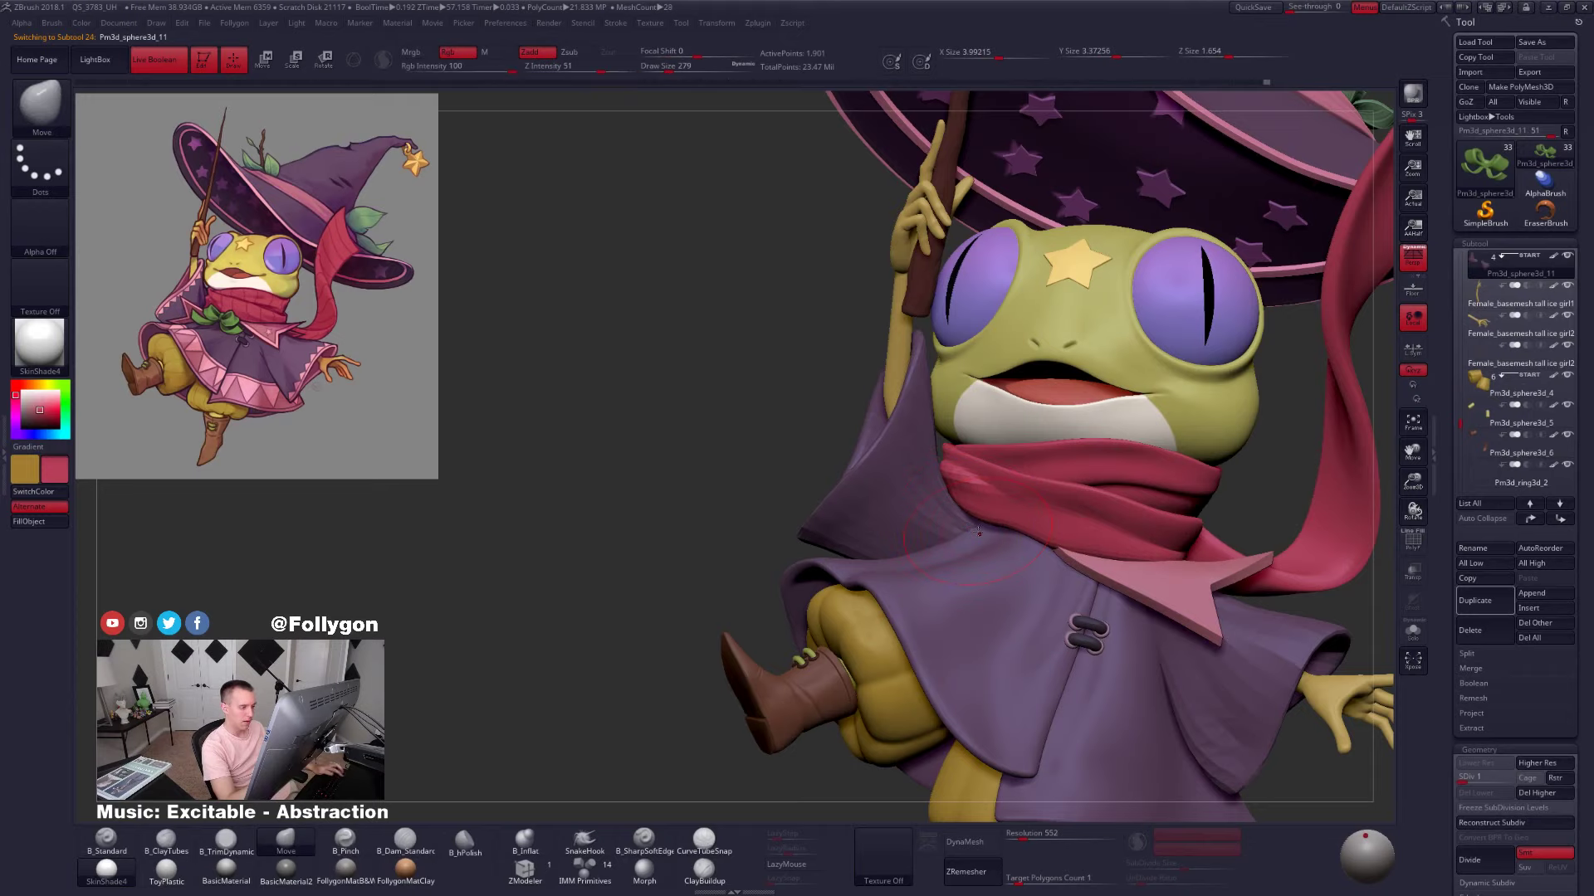
# Fill out the raised-arm sleeve's shoulder end from behind with the Move brush
pyautogui.keyDown('ctrl'); pyautogui.moveTo(1278, 601); pyautogui.dragTo(1011, 580, button='right'); pyautogui.keyUp('ctrl')
pyautogui.moveTo(1263, 484); pyautogui.dragTo(1149, 559, button='right')
pyautogui.moveTo(905, 535)
pyautogui.mouseDown(button='right')
pyautogui.moveTo(919, 575)
pyautogui.moveTo(843, 647)
pyautogui.mouseUp(button='right')
pyautogui.press('space')
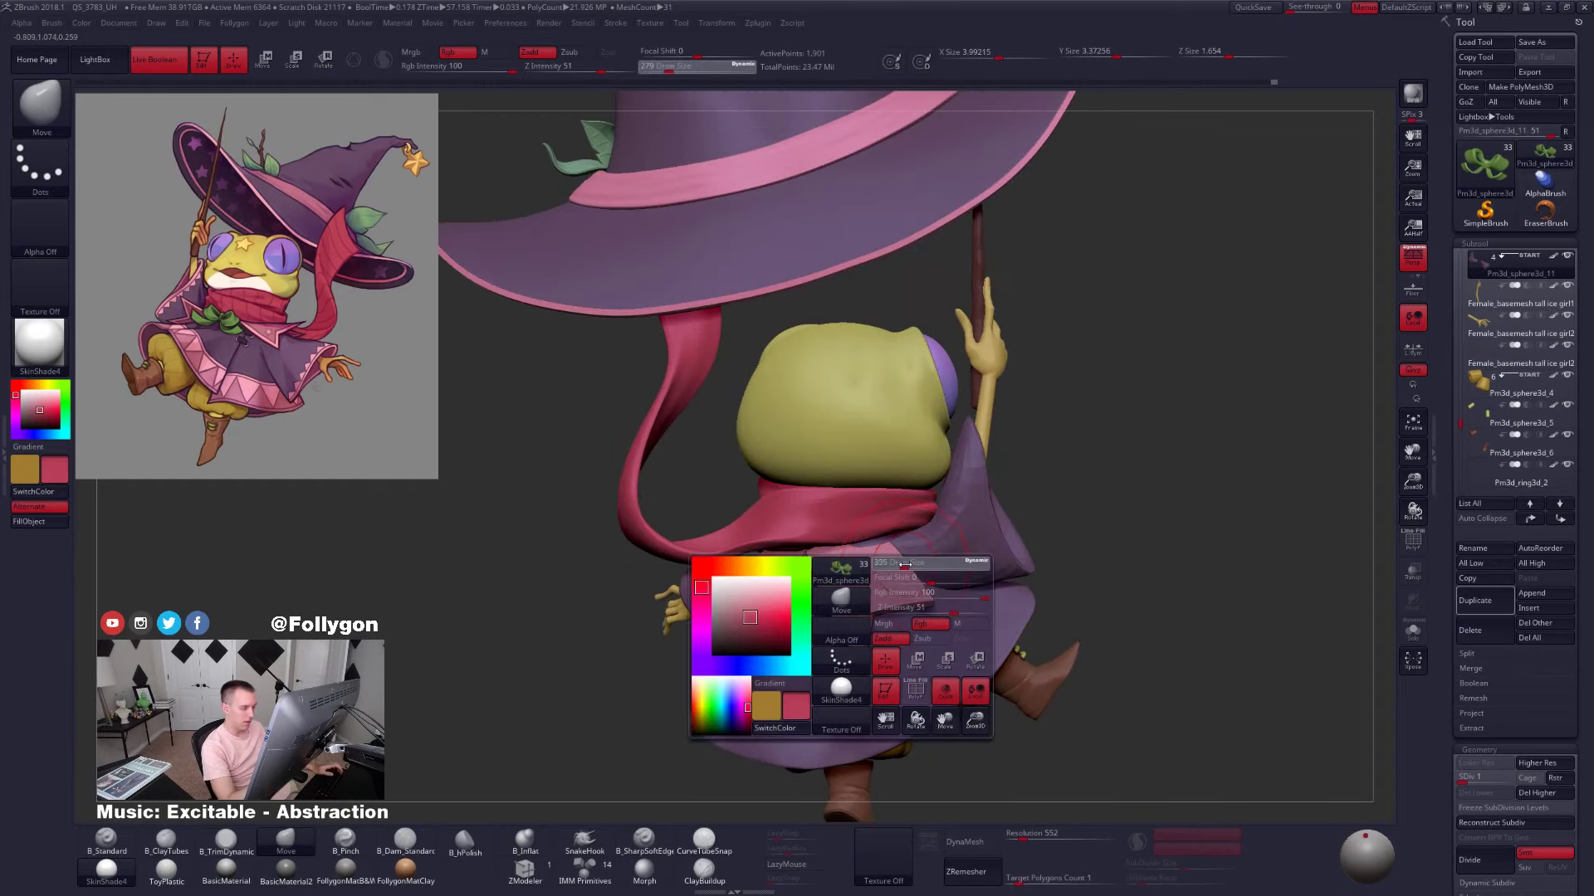
pyautogui.click(895, 565)
pyautogui.moveTo(893, 587); pyautogui.dragTo(981, 551, button='right')
# Raise the sleeves to subdivision level 5 and set the brush draw size to 292
pyautogui.press('d')
pyautogui.press('d')
pyautogui.press('d')
pyautogui.press('d')
pyautogui.press('space')
pyautogui.click(1047, 499)
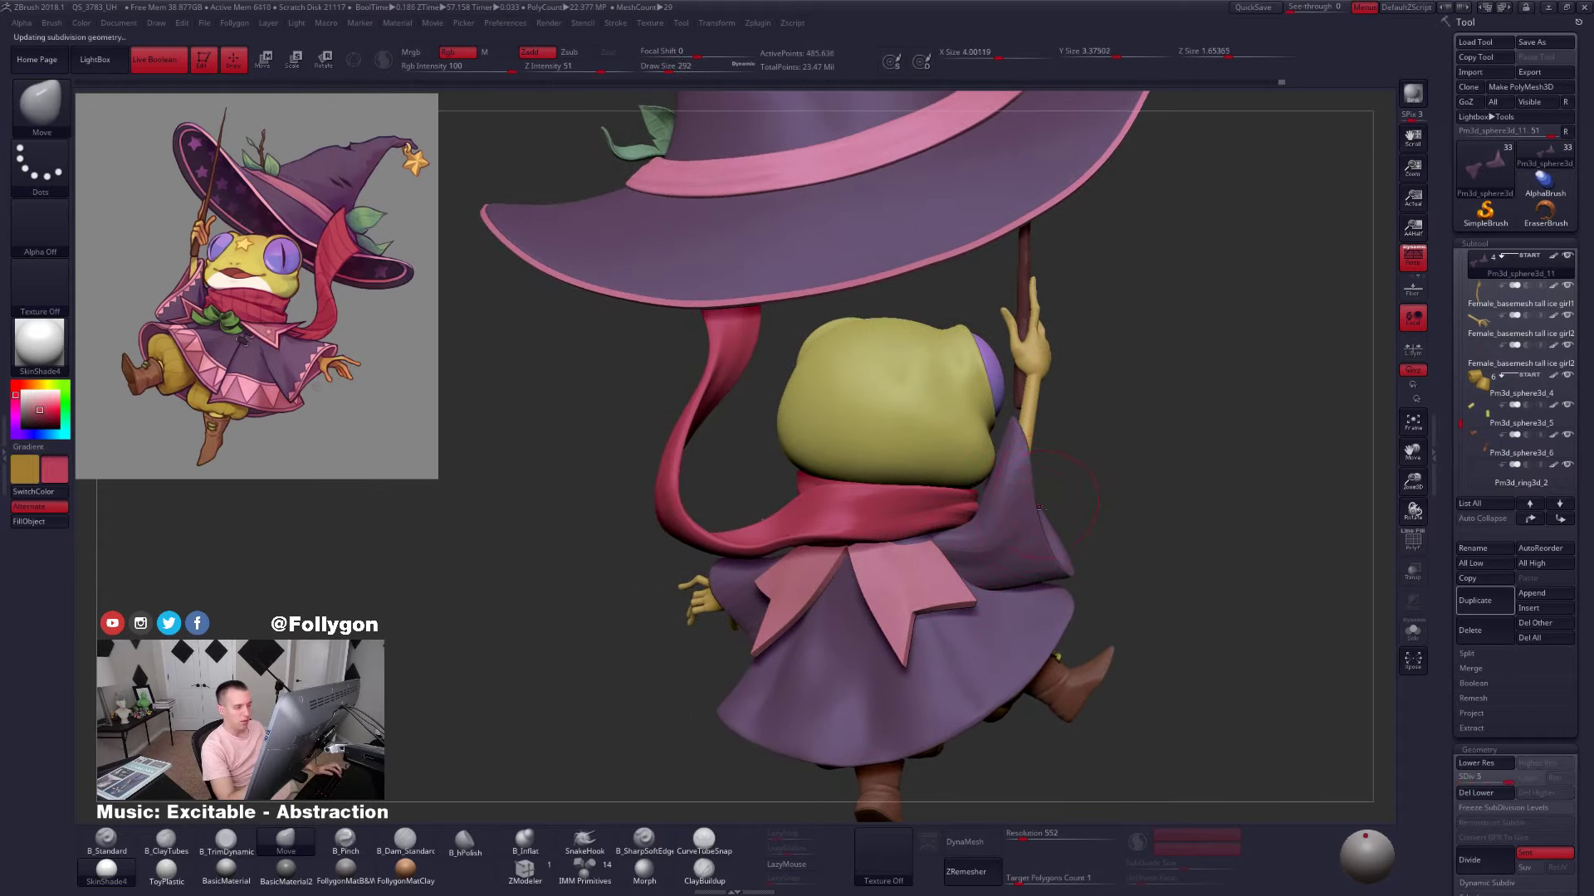
pyautogui.moveTo(959, 527)
pyautogui.mouseDown(button='right')
pyautogui.moveTo(977, 521)
pyautogui.moveTo(948, 515)
pyautogui.moveTo(938, 549)
pyautogui.moveTo(942, 516)
pyautogui.moveTo(975, 521)
pyautogui.mouseUp(button='right')
# Select and isolate the scarf, mask off everything except its neck end and soften the mask
pyautogui.keyDown('alt'); pyautogui.click(948, 521); pyautogui.keyUp('alt')
pyautogui.hotkey('alt', 's')
pyautogui.press('space')
pyautogui.moveTo(976, 521); pyautogui.dragTo(972, 522)
pyautogui.moveTo(972, 521)
pyautogui.mouseDown(button='right')
pyautogui.moveTo(1079, 517)
pyautogui.moveTo(1039, 523)
pyautogui.moveTo(1019, 505)
pyautogui.moveTo(1068, 455)
pyautogui.mouseUp(button='right')
pyautogui.moveTo(1072, 460)
pyautogui.keyDown('ctrl'); pyautogui.mouseDown()
pyautogui.moveTo(790, 583)
pyautogui.moveTo(1086, 502)
pyautogui.mouseUp(); pyautogui.keyUp('ctrl')
pyautogui.keyDown('alt'); pyautogui.moveTo(1006, 516); pyautogui.dragTo(998, 576, button='right'); pyautogui.keyUp('alt')
pyautogui.keyDown('ctrl'); pyautogui.click(1026, 591); pyautogui.keyUp('ctrl')
# Fit the scarf's unmasked neck end against the raised-arm sleeve with the Move brush at draw size 239
pyautogui.press('space')
pyautogui.moveTo(983, 548); pyautogui.dragTo(987, 548)
pyautogui.hotkey('alt', 's')
pyautogui.moveTo(983, 559); pyautogui.dragTo(1076, 575, button='right')
pyautogui.moveTo(916, 596); pyautogui.dragTo(948, 606, button='right')
pyautogui.press('space')
pyautogui.moveTo(928, 586); pyautogui.dragTo(924, 586)
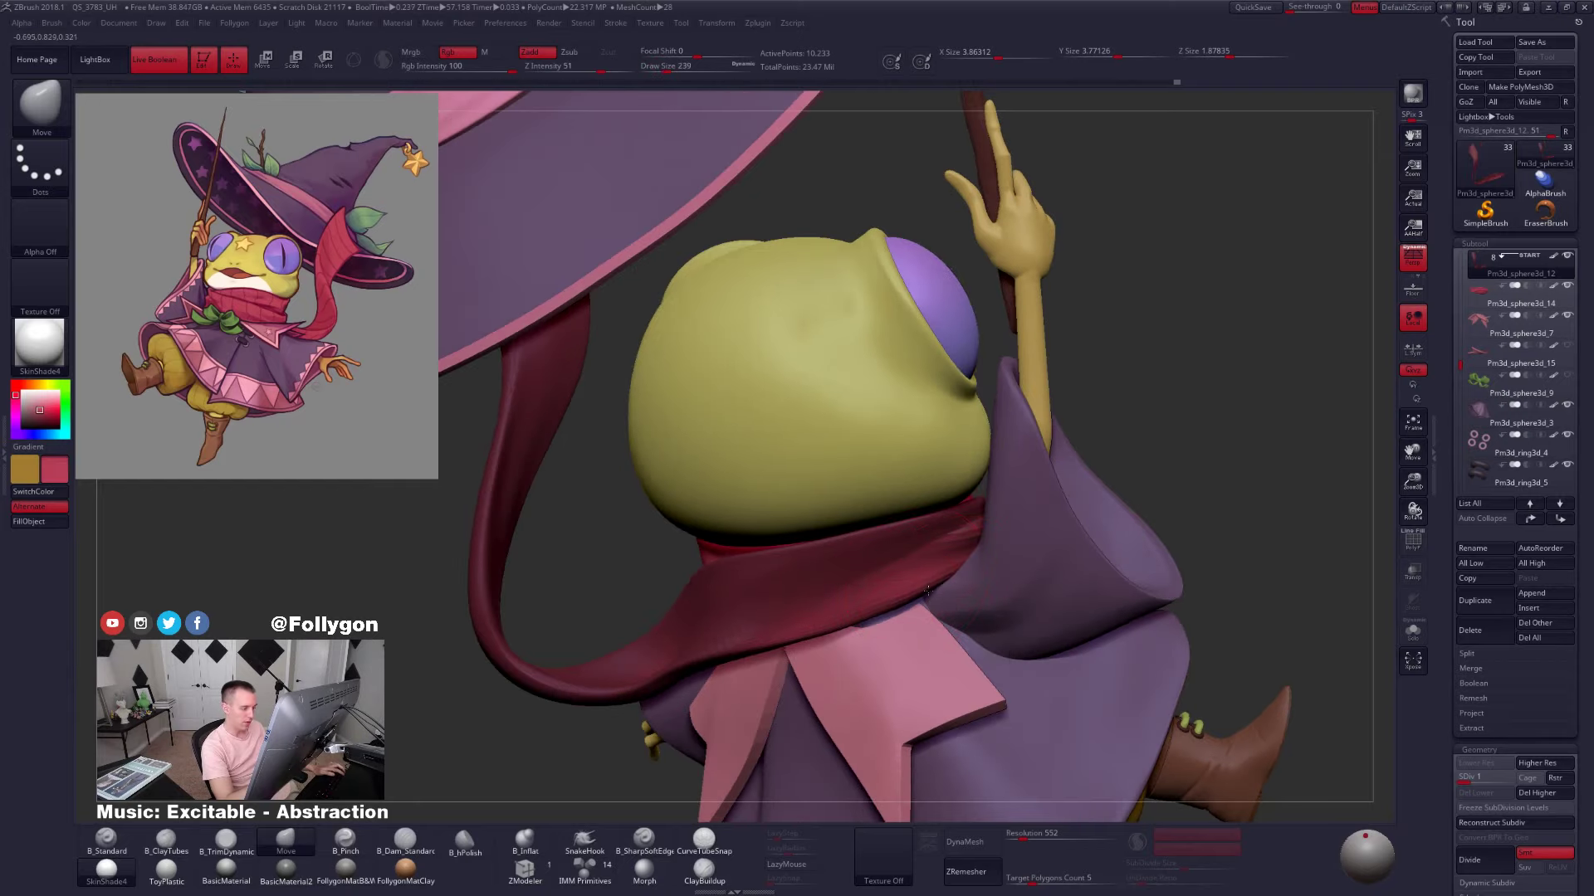
# Shape the scarf's unmasked neck end against the raised-arm sleeve and pink collar with the Move brush, setting the draw size to 279
pyautogui.moveTo(840, 611)
pyautogui.mouseDown(button='right')
pyautogui.moveTo(916, 596)
pyautogui.moveTo(892, 593)
pyautogui.mouseUp(button='right')
pyautogui.press('space')
pyautogui.moveTo(947, 590); pyautogui.dragTo(947, 588)
pyautogui.hotkey('shift', 's')
pyautogui.press('space')
pyautogui.moveTo(963, 573); pyautogui.dragTo(905, 609, button='right')
pyautogui.hotkey('shift', 's')
pyautogui.press('space')
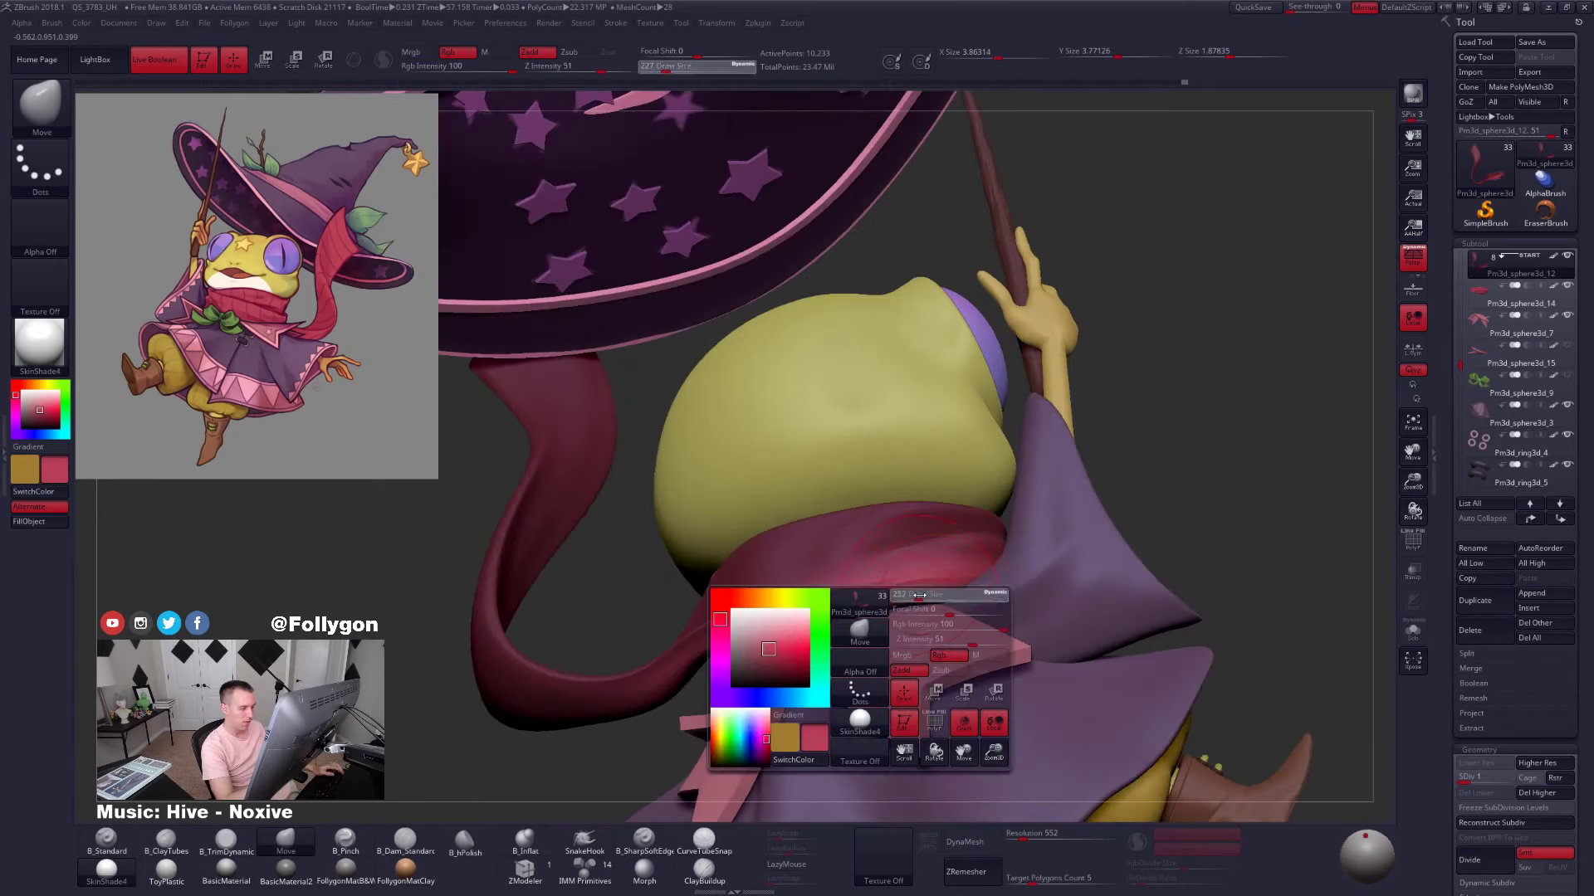
pyautogui.moveTo(905, 610); pyautogui.dragTo(909, 610)
pyautogui.moveTo(912, 636); pyautogui.dragTo(914, 615, button='right')
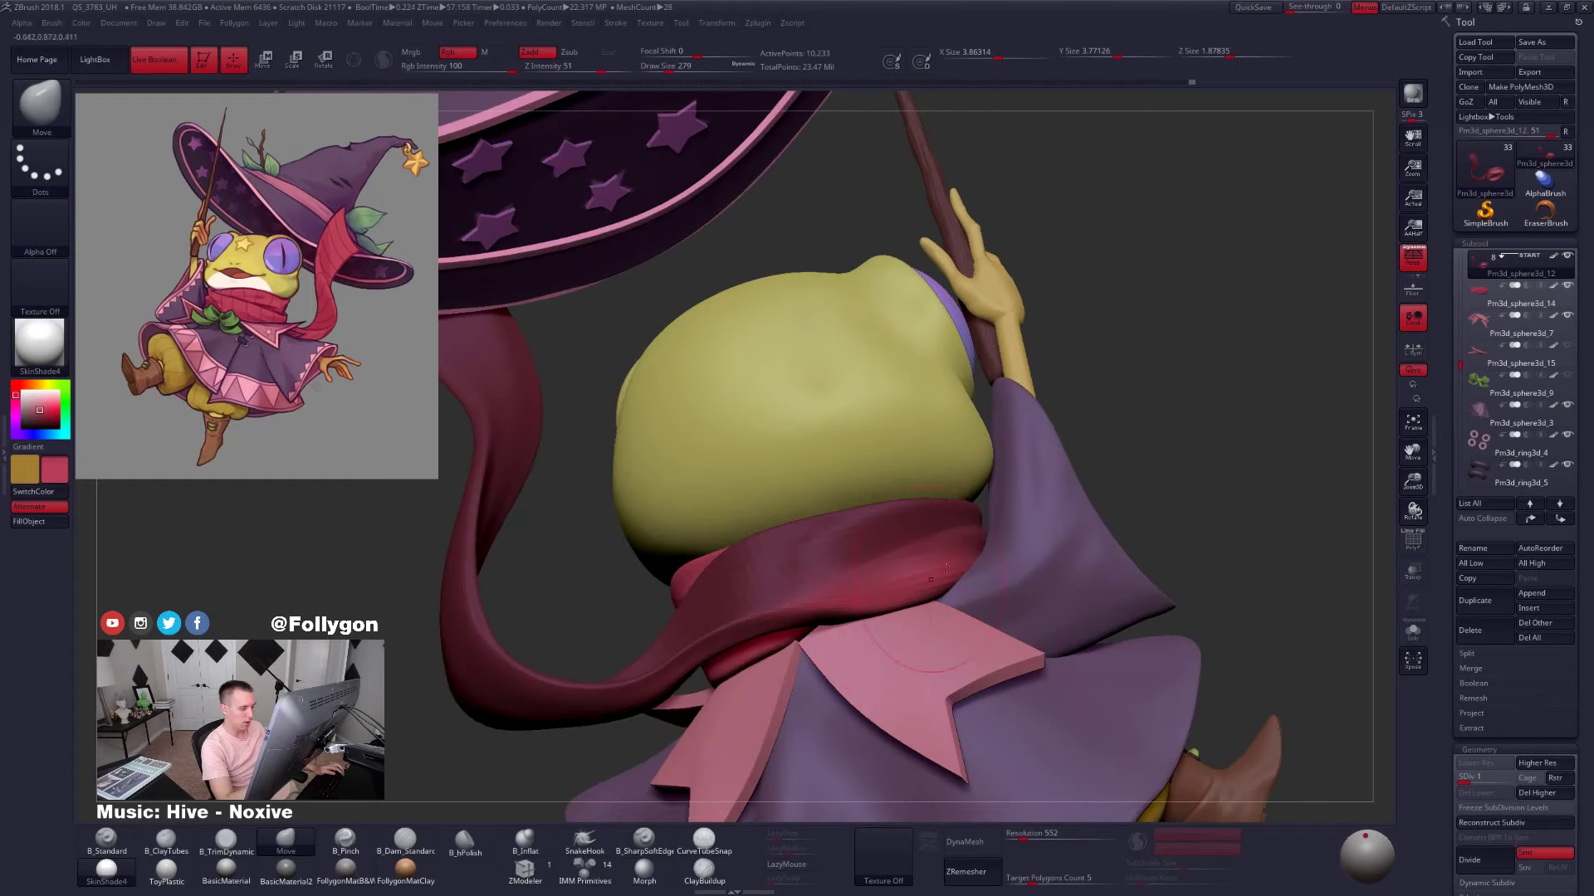
# Clear the scarf's mask and raise the scarf to subdivision level 4
pyautogui.keyDown('ctrl'); pyautogui.moveTo(1178, 436); pyautogui.dragTo(1200, 461); pyautogui.keyUp('ctrl')
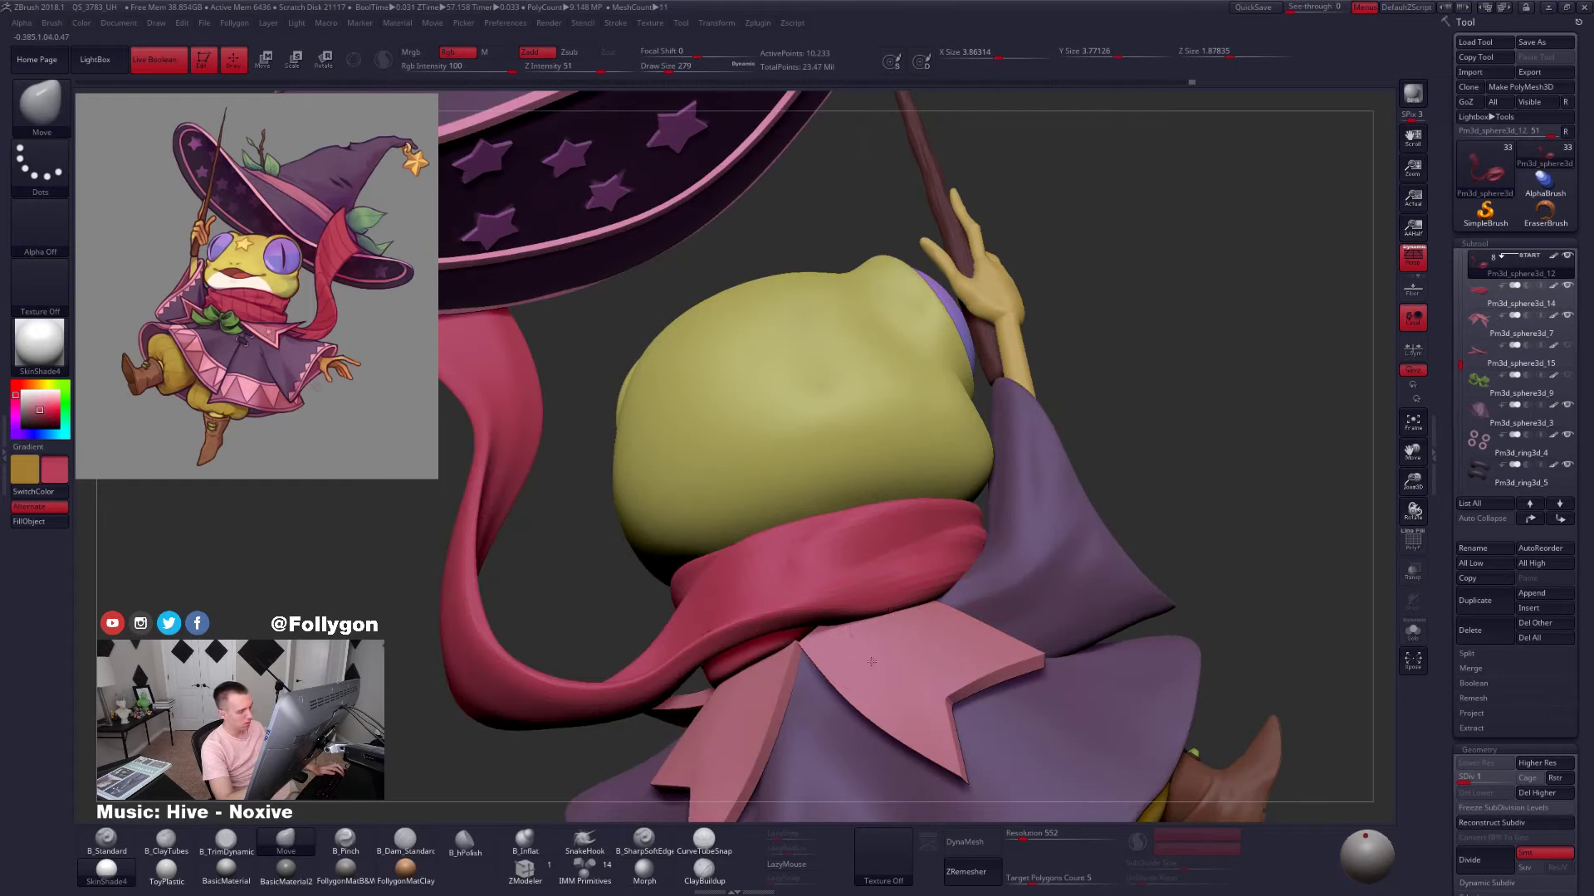
pyautogui.moveTo(873, 671); pyautogui.dragTo(881, 721, button='right')
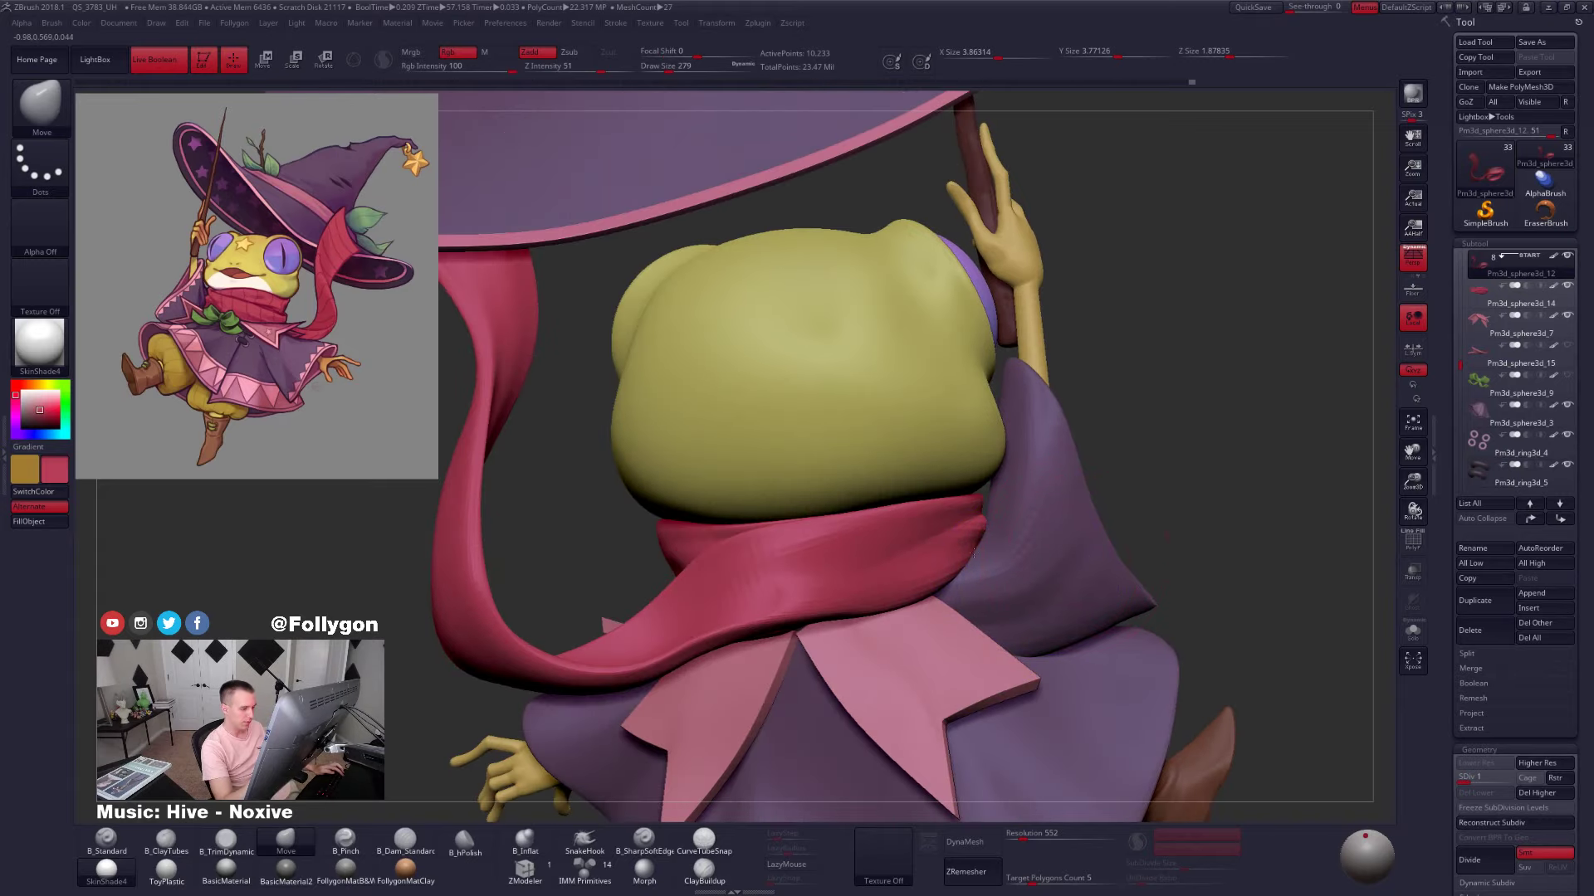
pyautogui.keyDown('ctrl'); pyautogui.moveTo(973, 552); pyautogui.dragTo(956, 503, button='right'); pyautogui.keyUp('ctrl')
pyautogui.press('d')
pyautogui.press('d')
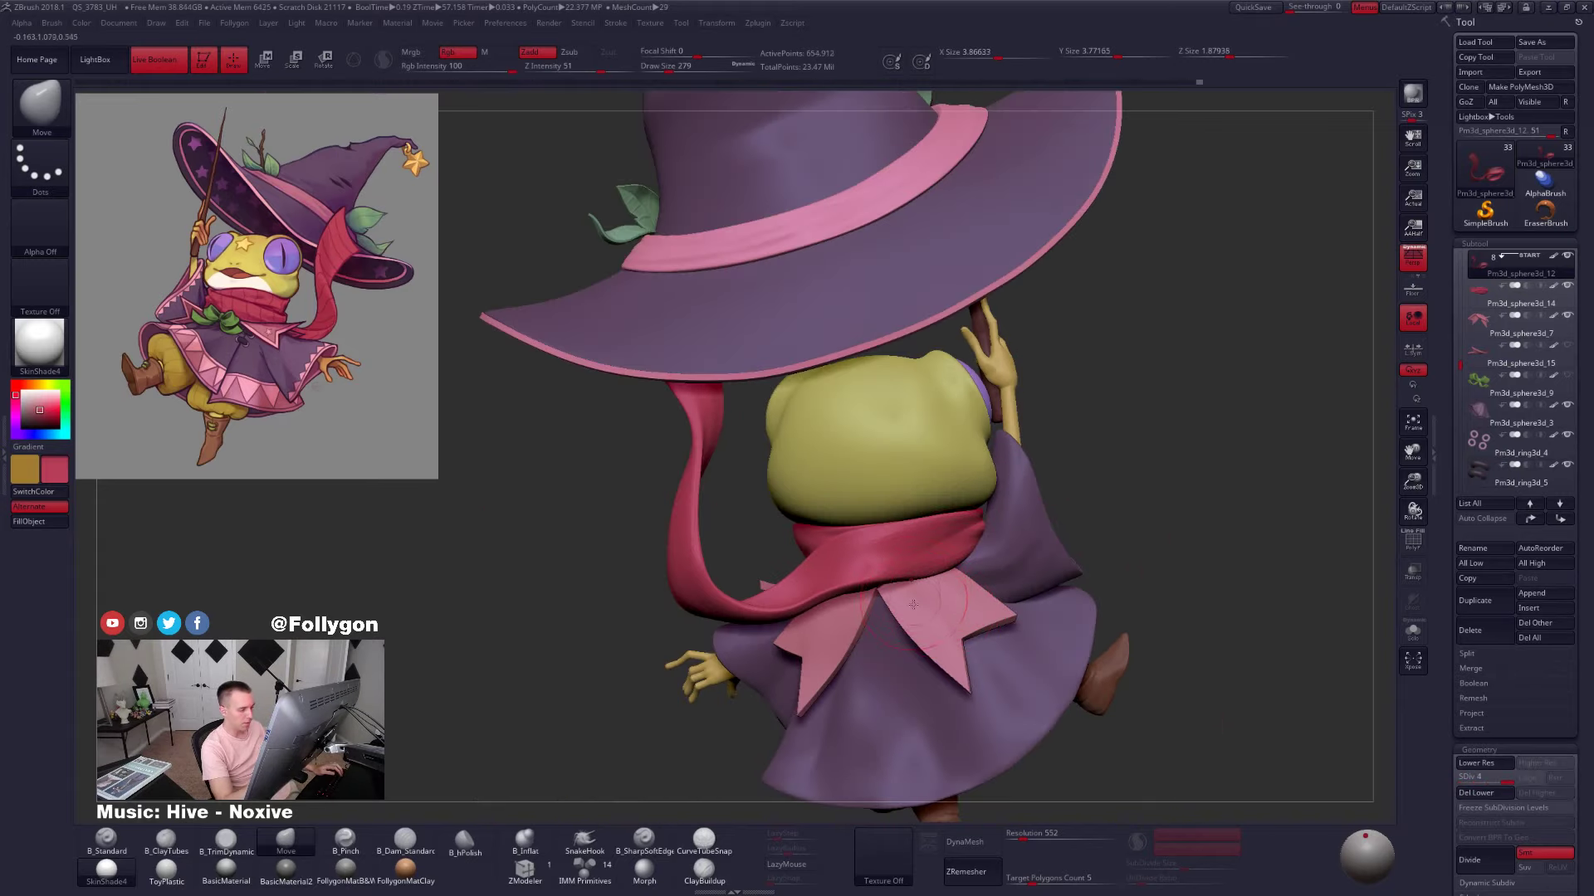
# Isolate the scarf, set the Move brush draw size to 192 and bring the mesh down to subdivision level 2
pyautogui.moveTo(943, 586); pyautogui.dragTo(902, 586, button='right')
pyautogui.moveTo(797, 705)
pyautogui.mouseDown()
pyautogui.moveTo(896, 656)
pyautogui.moveTo(858, 649)
pyautogui.moveTo(882, 652)
pyautogui.mouseUp()
pyautogui.click(1413, 631)
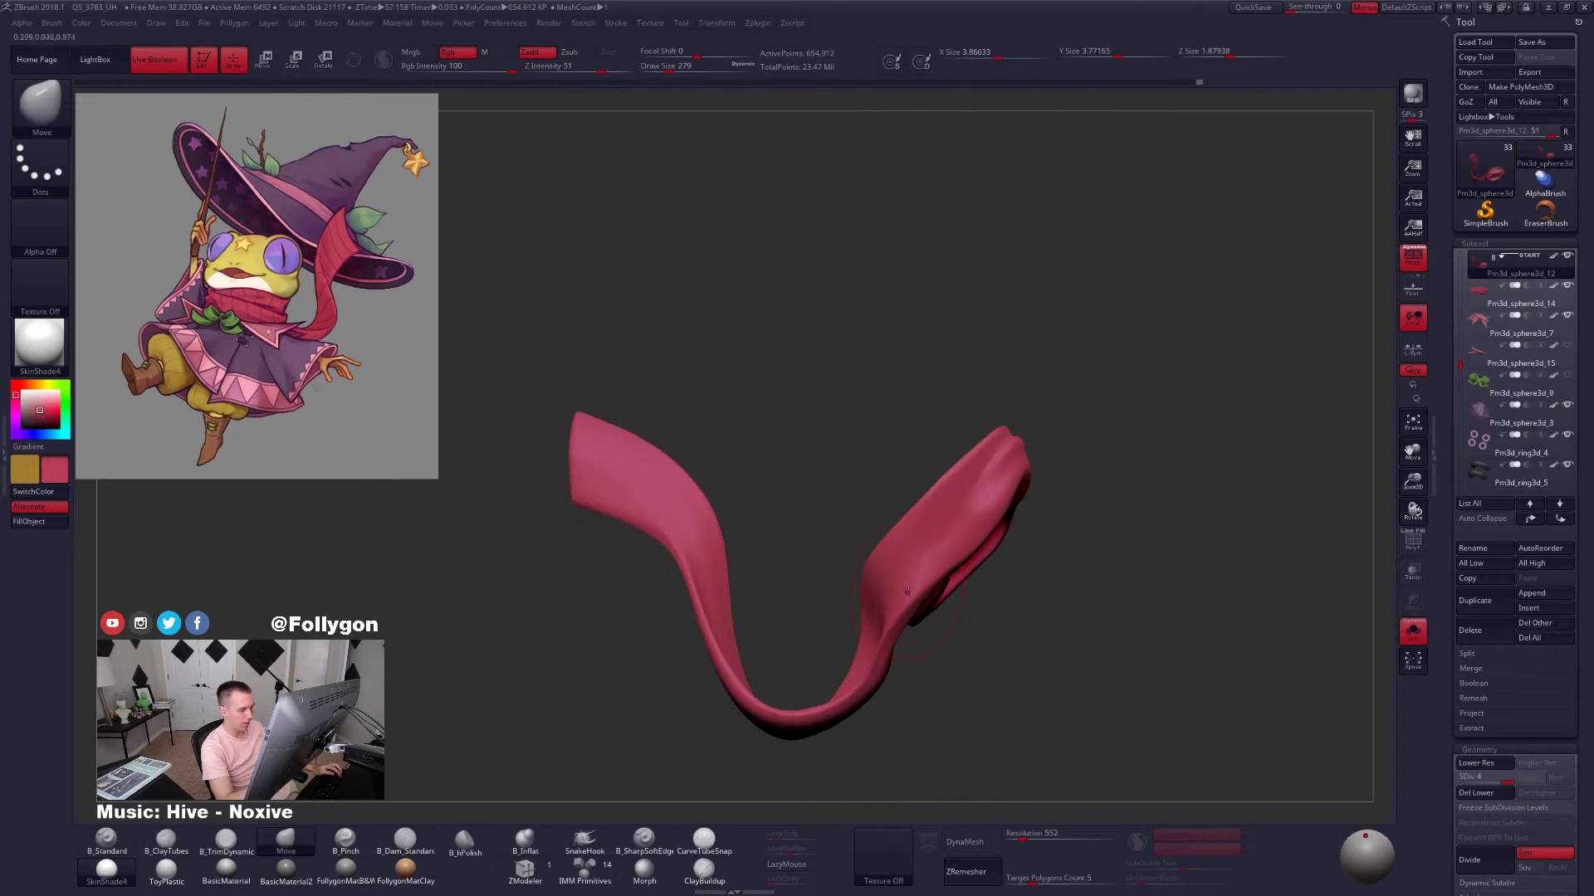
pyautogui.press('space')
pyautogui.click(946, 568)
pyautogui.hotkey('shift', 'd')
pyautogui.hotkey('shift', 'd')
pyautogui.hotkey('shift', 'd')
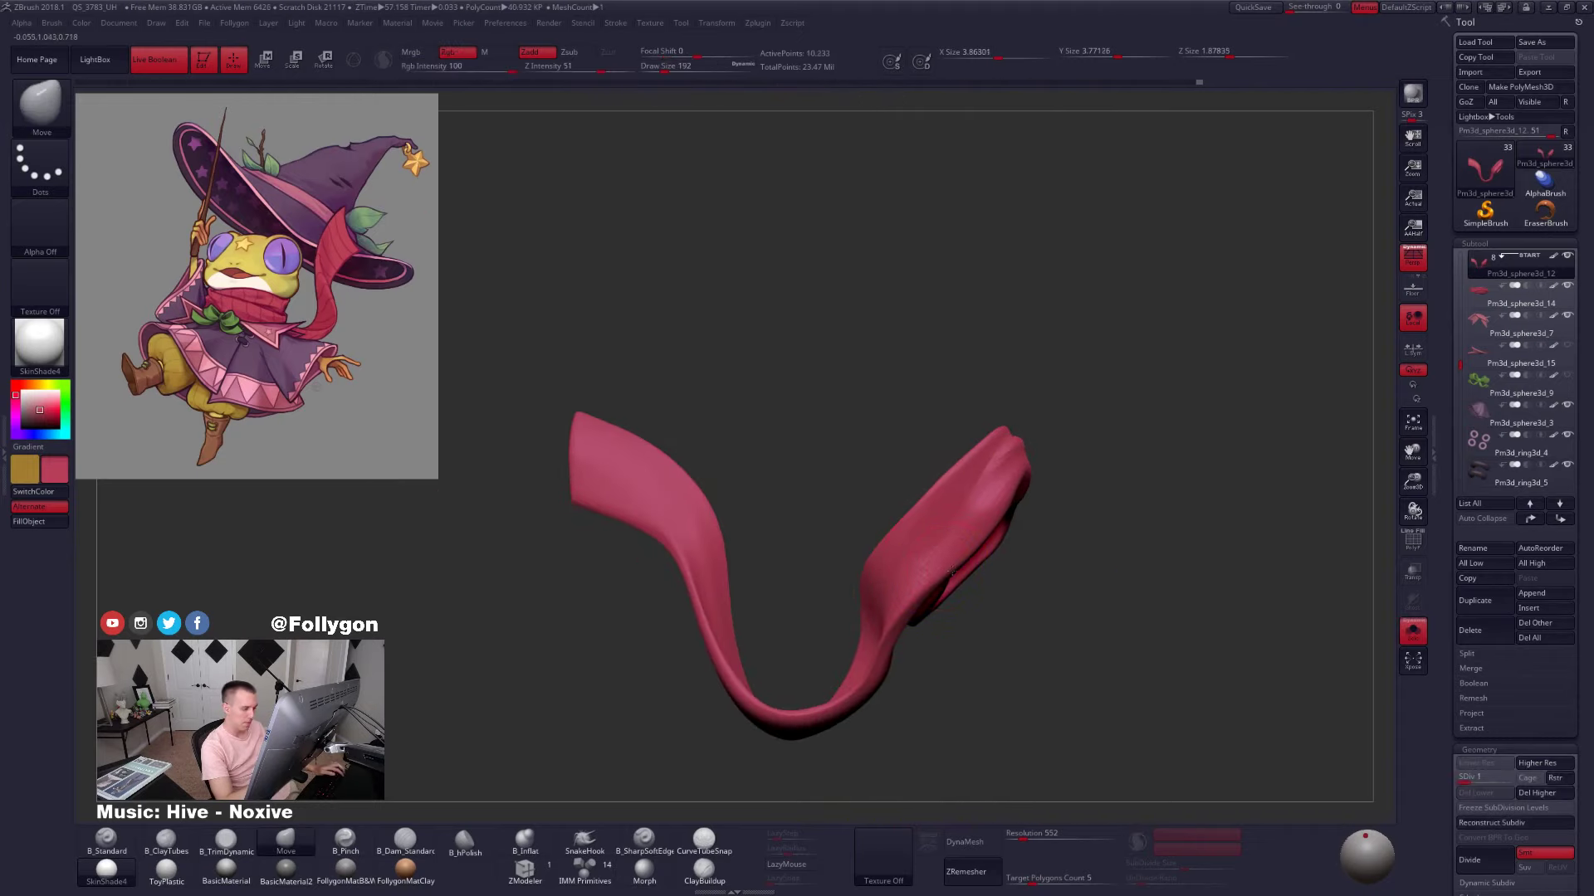
pyautogui.moveTo(938, 664); pyautogui.dragTo(1083, 668)
pyautogui.press('d')
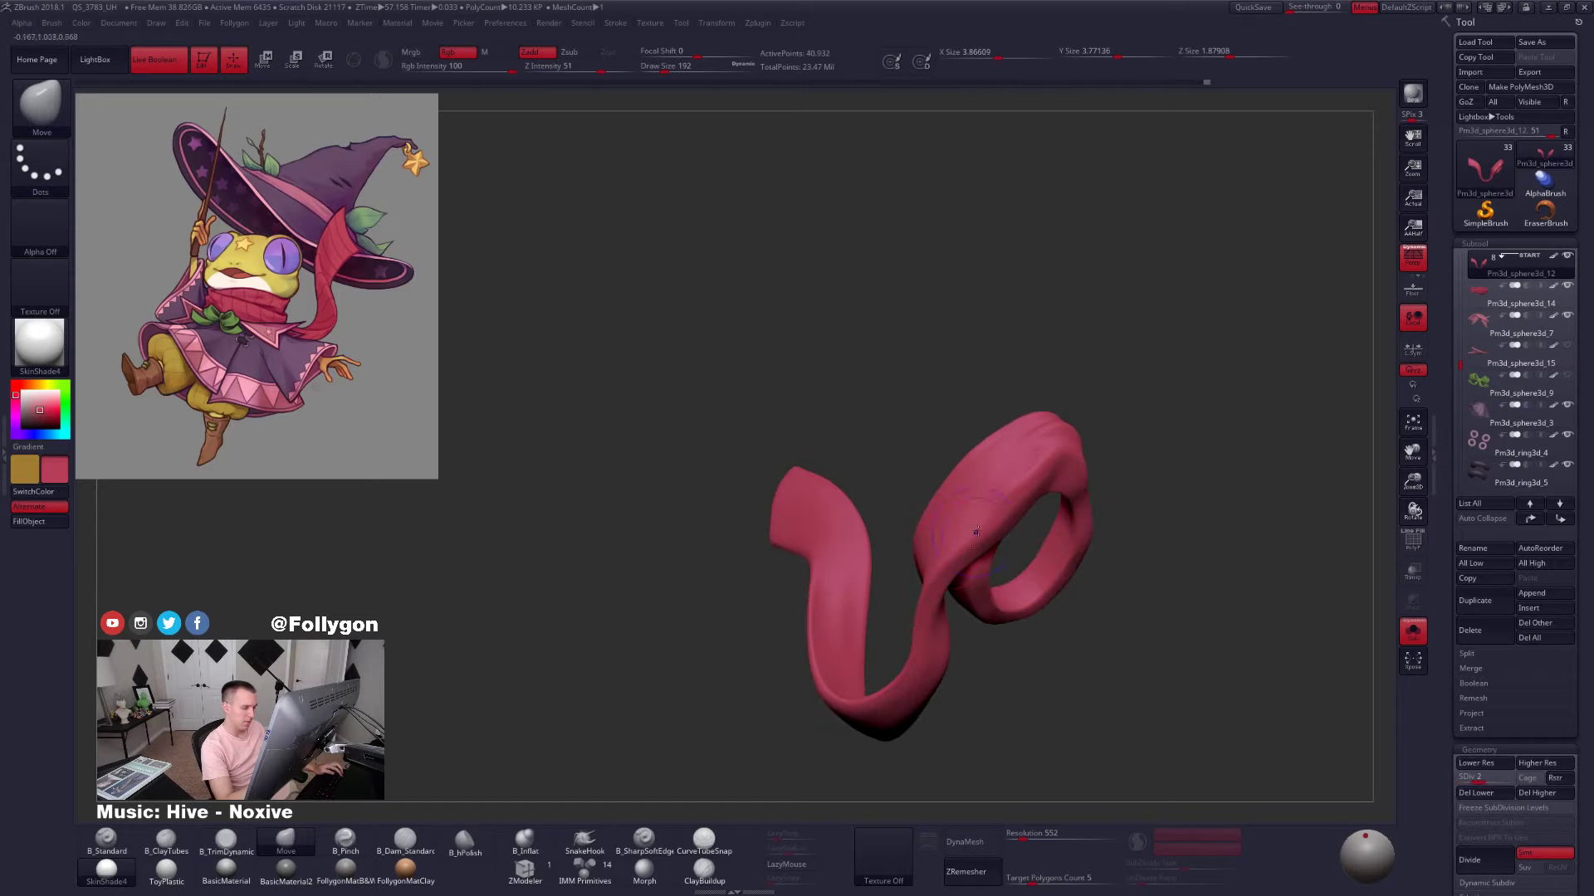
# Smooth the scarf where the hanging tail bends away from the neck loop, enlarging the brush draw size to 279
pyautogui.press('shift')
pyautogui.keyDown('shift'); pyautogui.moveTo(929, 617); pyautogui.dragTo(924, 635); pyautogui.keyUp('shift')
pyautogui.moveTo(1000, 698)
pyautogui.mouseDown()
pyautogui.moveTo(993, 640)
pyautogui.moveTo(962, 635)
pyautogui.moveTo(930, 671)
pyautogui.mouseUp()
pyautogui.press('space')
pyautogui.click(990, 587)
pyautogui.hotkey('ctrl', 'f')
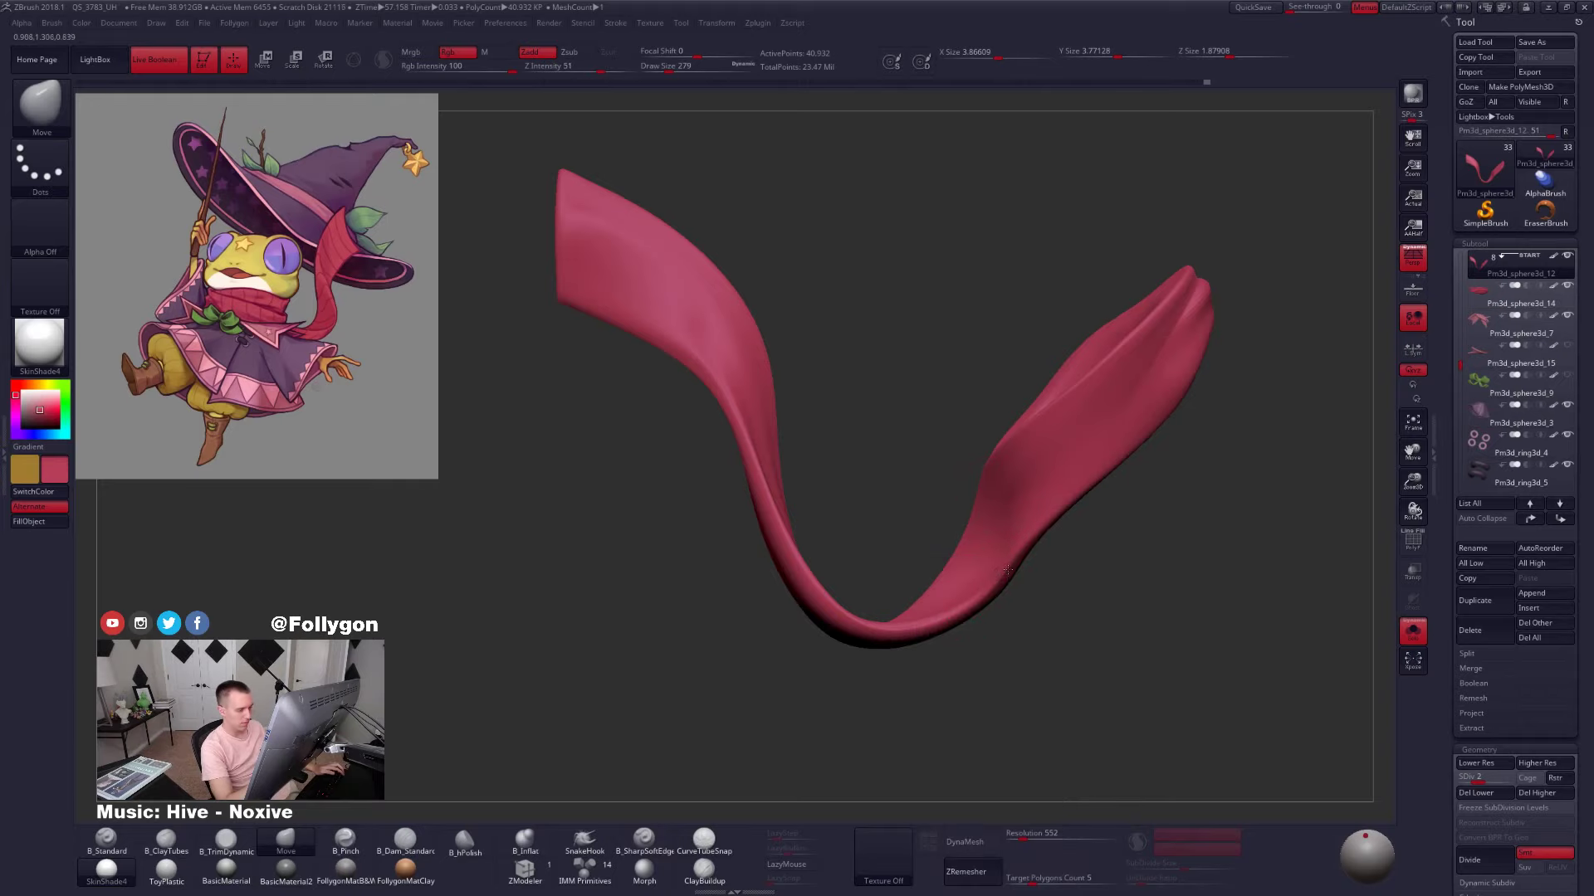
pyautogui.moveTo(1008, 570)
pyautogui.mouseDown(button='right')
pyautogui.moveTo(1002, 557)
pyautogui.moveTo(981, 597)
pyautogui.moveTo(978, 659)
pyautogui.mouseUp(button='right')
pyautogui.moveTo(923, 514)
pyautogui.keyDown('alt'); pyautogui.mouseDown(button='right')
pyautogui.moveTo(944, 664)
pyautogui.moveTo(939, 652)
pyautogui.mouseUp(button='right'); pyautogui.keyUp('alt')
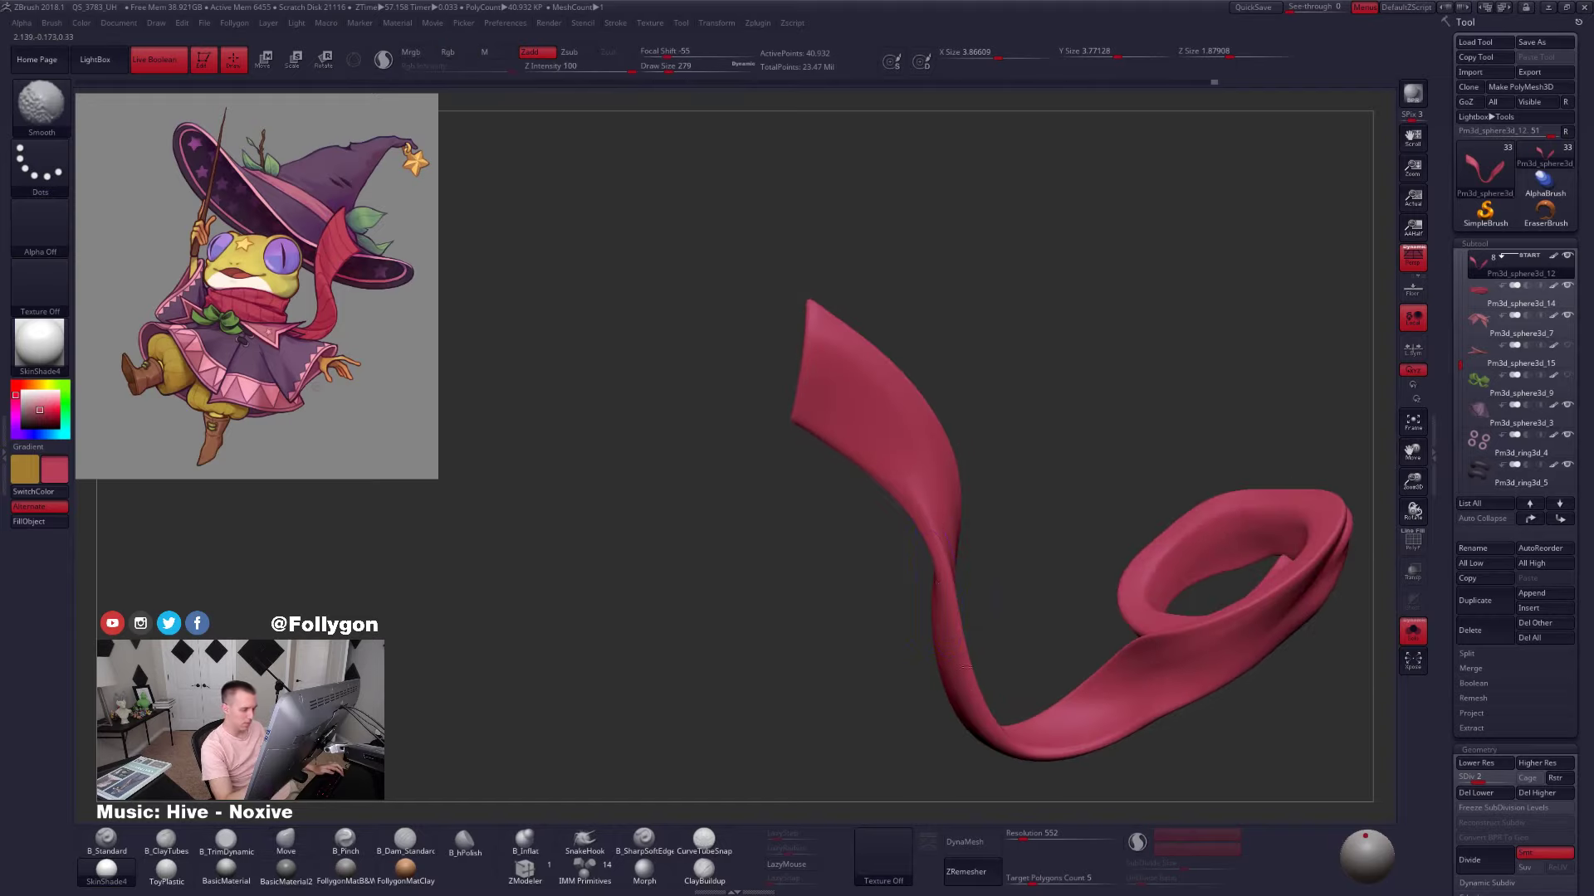
pyautogui.keyDown('shift'); pyautogui.moveTo(938, 583); pyautogui.dragTo(1025, 701); pyautogui.keyUp('shift')
pyautogui.moveTo(1025, 701)
pyautogui.mouseDown(button='right')
pyautogui.moveTo(1228, 684)
pyautogui.moveTo(1245, 635)
pyautogui.mouseUp(button='right')
pyautogui.keyDown('alt'); pyautogui.moveTo(1007, 602); pyautogui.dragTo(1116, 531, button='right'); pyautogui.keyUp('alt')
# Raise the scarf to subdivision level 4 and compare it with the full character before isolating it again
pyautogui.press('d')
pyautogui.press('d')
pyautogui.hotkey('alt', 's')
pyautogui.hotkey('alt', 's')
pyautogui.moveTo(955, 572); pyautogui.dragTo(1025, 540, button='right')
pyautogui.rightClick(996, 554)
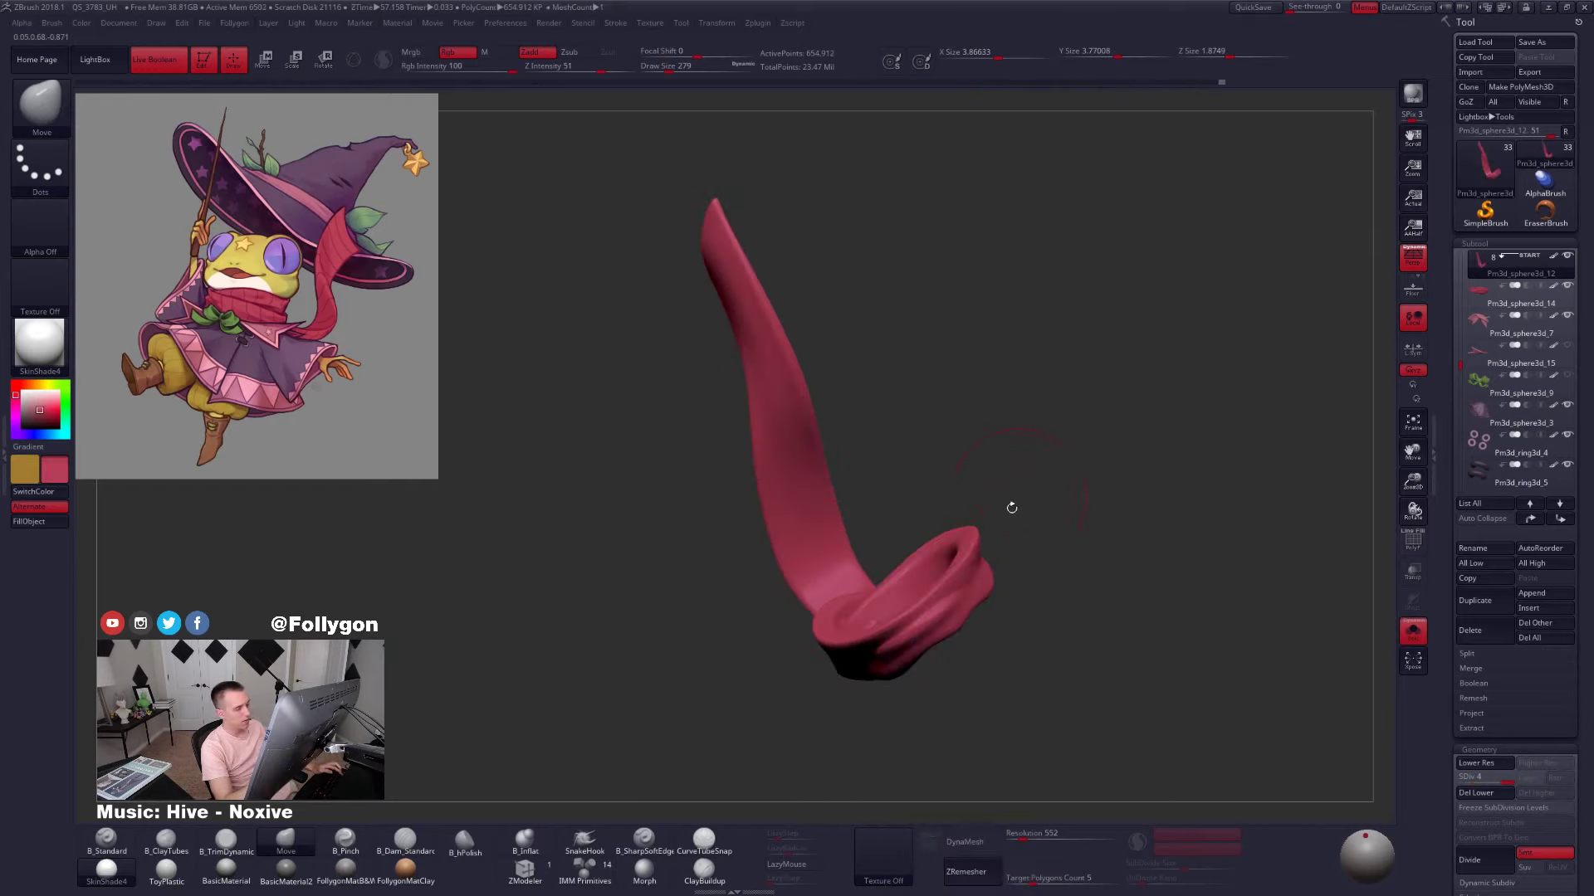
pyautogui.moveTo(1029, 473); pyautogui.dragTo(1038, 419, button='right')
# Flatten the folds on the scarf's neck loop with the B_TrimDynamic brush at draw size 130
pyautogui.moveTo(837, 567); pyautogui.dragTo(939, 617, button='right')
pyautogui.press('3')
pyautogui.rightClick(939, 617)
pyautogui.moveTo(1001, 536); pyautogui.dragTo(991, 536)
pyautogui.moveTo(991, 548)
pyautogui.mouseDown(button='right')
pyautogui.moveTo(1017, 555)
pyautogui.moveTo(909, 556)
pyautogui.moveTo(904, 493)
pyautogui.moveTo(963, 550)
pyautogui.mouseUp(button='right')
pyautogui.moveTo(890, 465); pyautogui.dragTo(996, 417)
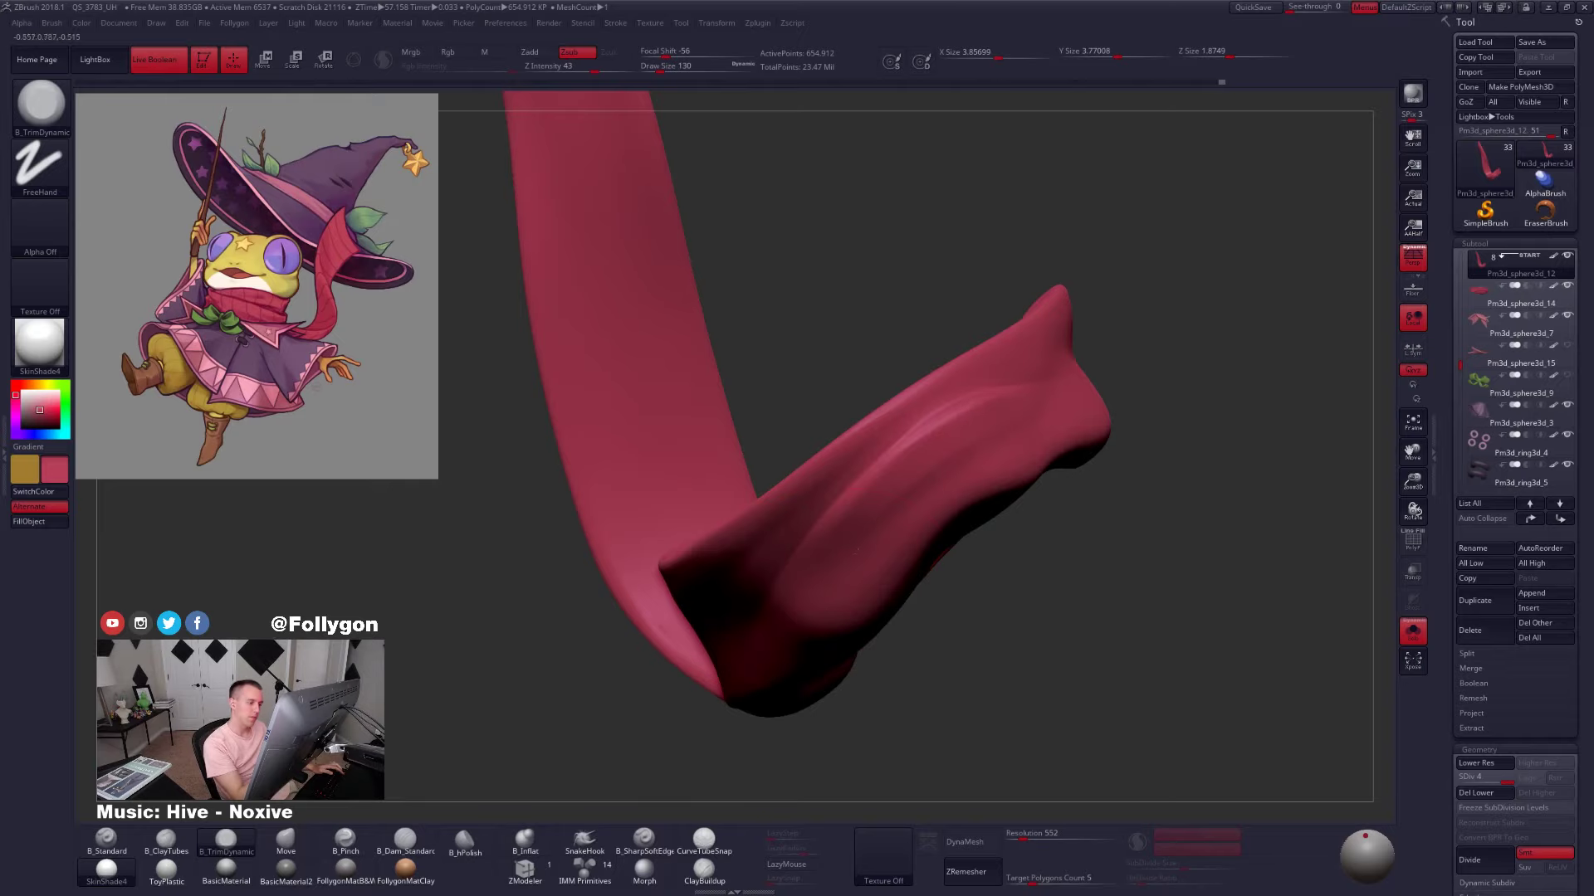
pyautogui.moveTo(857, 551)
pyautogui.mouseDown(button='right')
pyautogui.moveTo(954, 545)
pyautogui.moveTo(931, 554)
pyautogui.moveTo(917, 538)
pyautogui.mouseUp(button='right')
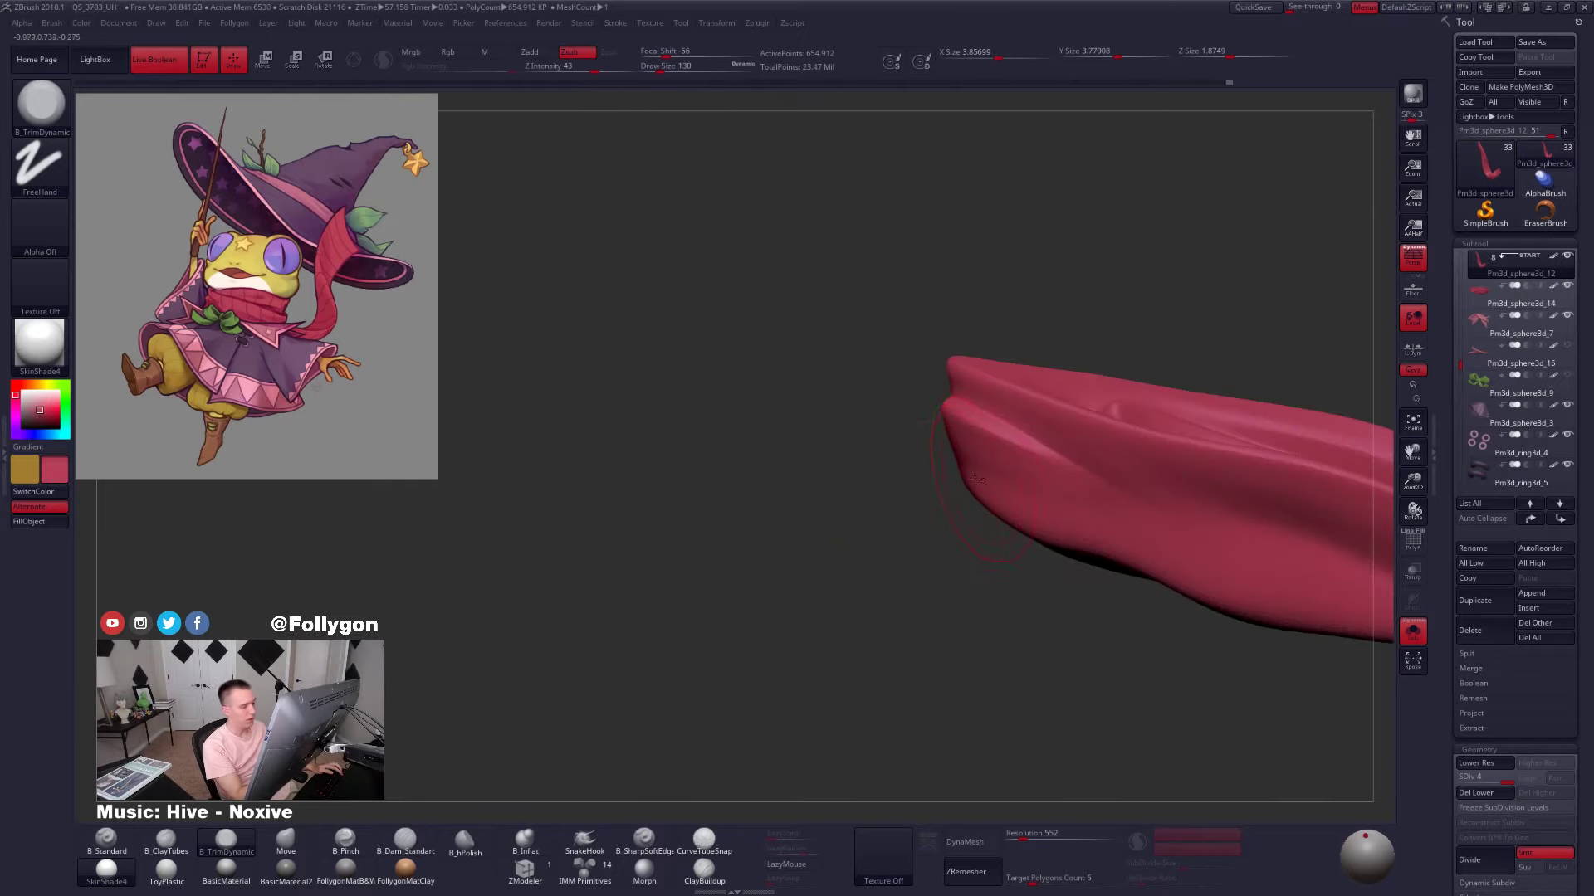
pyautogui.moveTo(977, 480); pyautogui.dragTo(1021, 465, button='right')
pyautogui.moveTo(864, 540); pyautogui.dragTo(953, 566, button='right')
# Refine the neck loop's outer folds using B_TrimDynamic at draw size 96, smoothing the trimmed areas
pyautogui.press('space')
pyautogui.moveTo(1005, 480); pyautogui.dragTo(999, 479)
pyautogui.moveTo(999, 490); pyautogui.dragTo(955, 481, button='right')
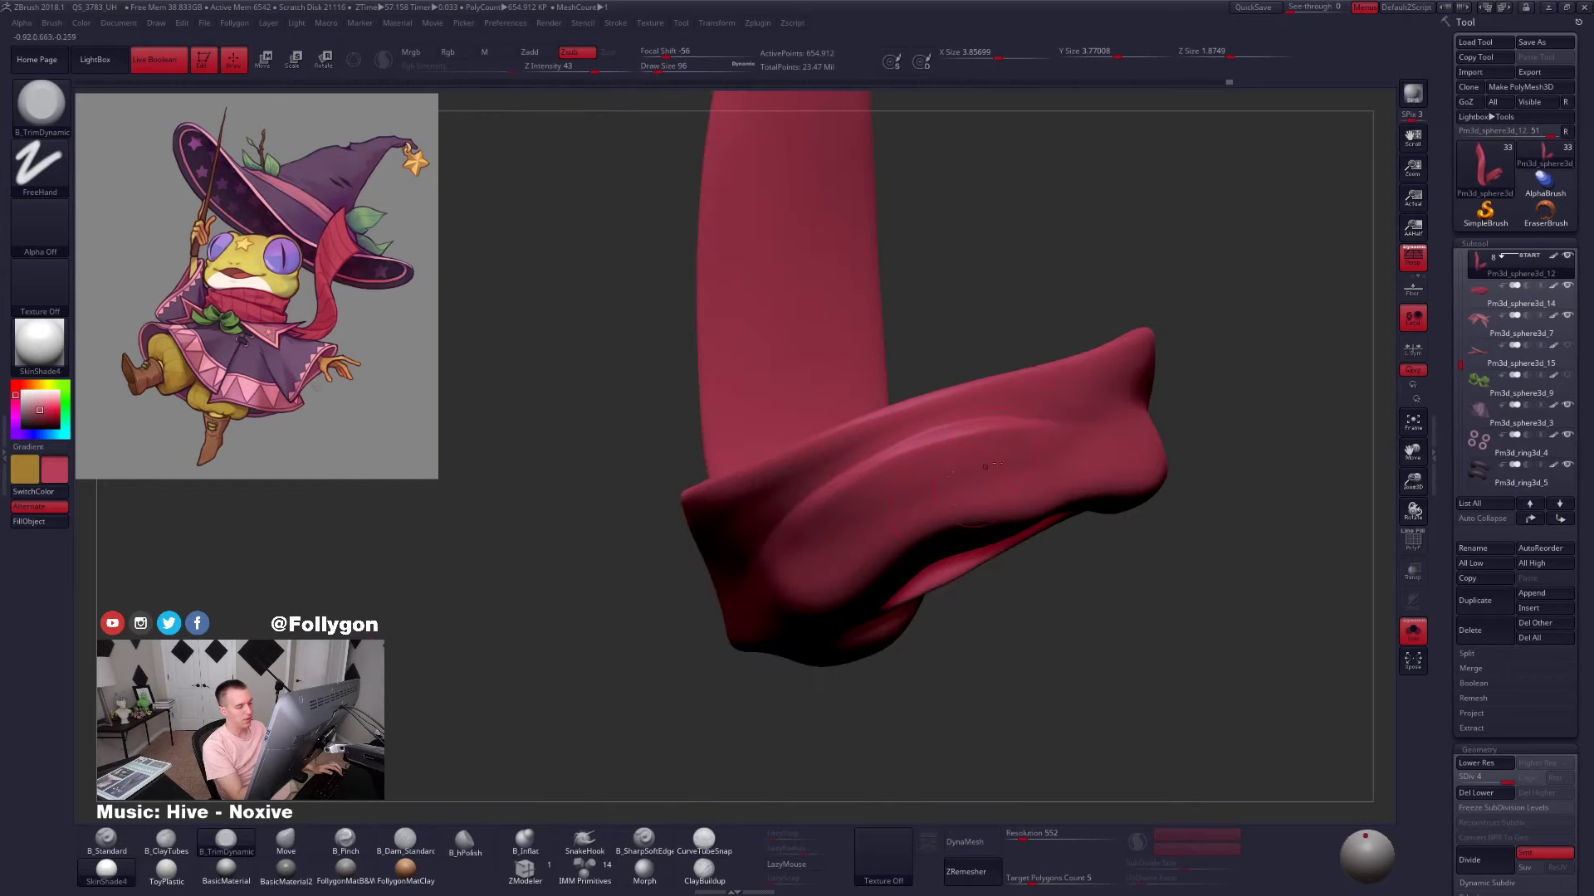
pyautogui.moveTo(855, 528)
pyautogui.mouseDown(button='right')
pyautogui.moveTo(959, 500)
pyautogui.moveTo(910, 658)
pyautogui.moveTo(986, 576)
pyautogui.mouseUp(button='right')
pyautogui.press('shift')
pyautogui.press('shift')
# Switch from the scarf to the raised arm, display its polygroups and isolate it at subdivision level 1
pyautogui.hotkey('alt', 's')
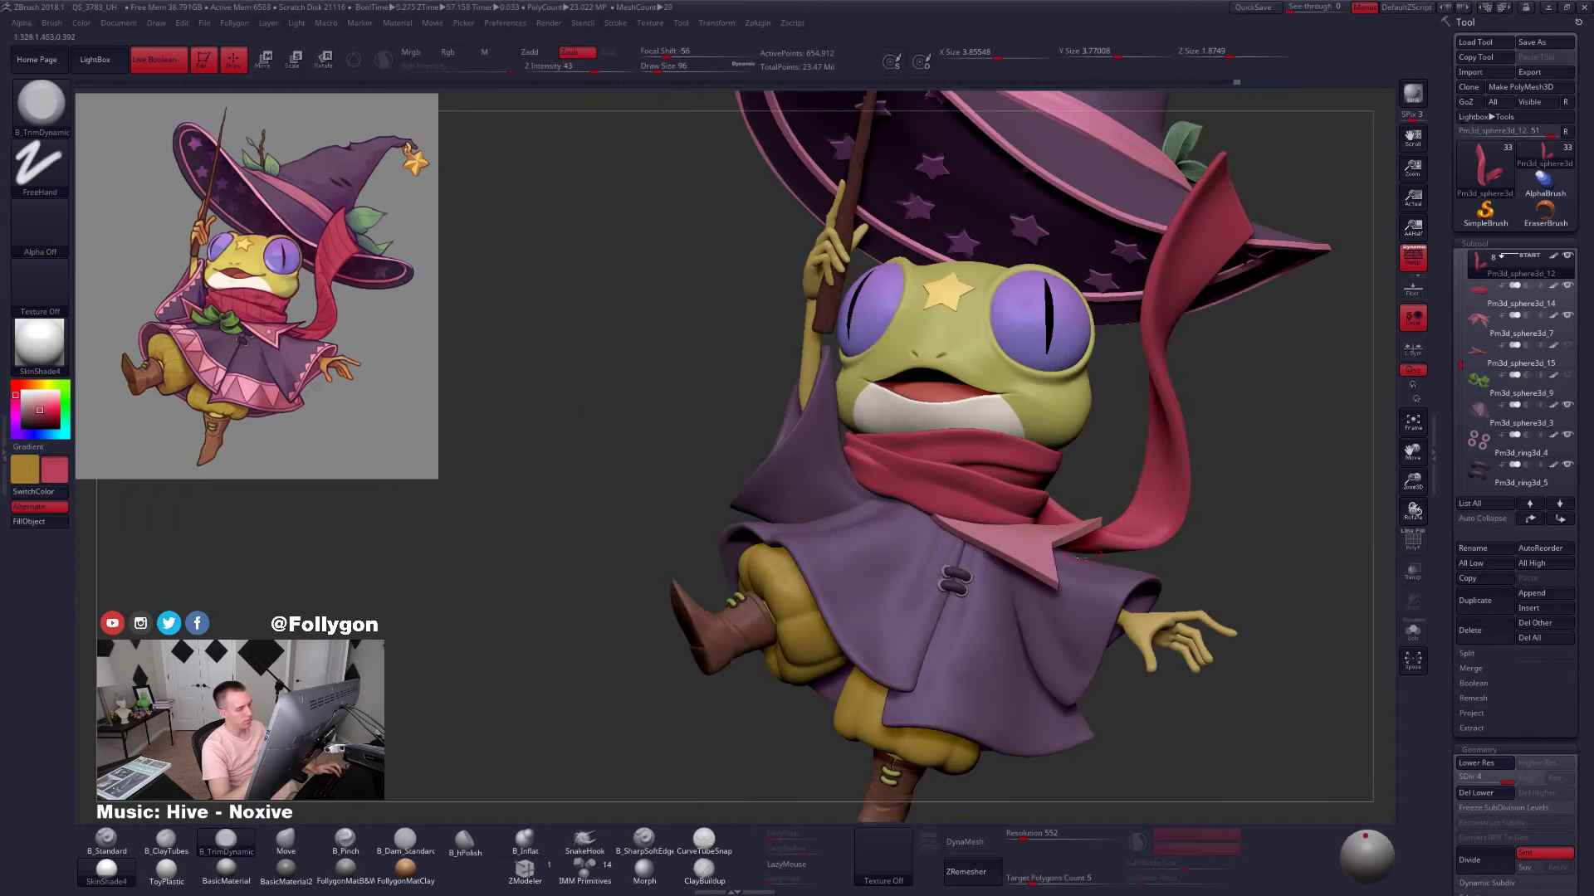
pyautogui.keyDown('ctrl'); pyautogui.moveTo(1105, 562); pyautogui.dragTo(1132, 570, button='right'); pyautogui.keyUp('ctrl')
pyautogui.keyDown('alt'); pyautogui.click(852, 459); pyautogui.keyUp('alt')
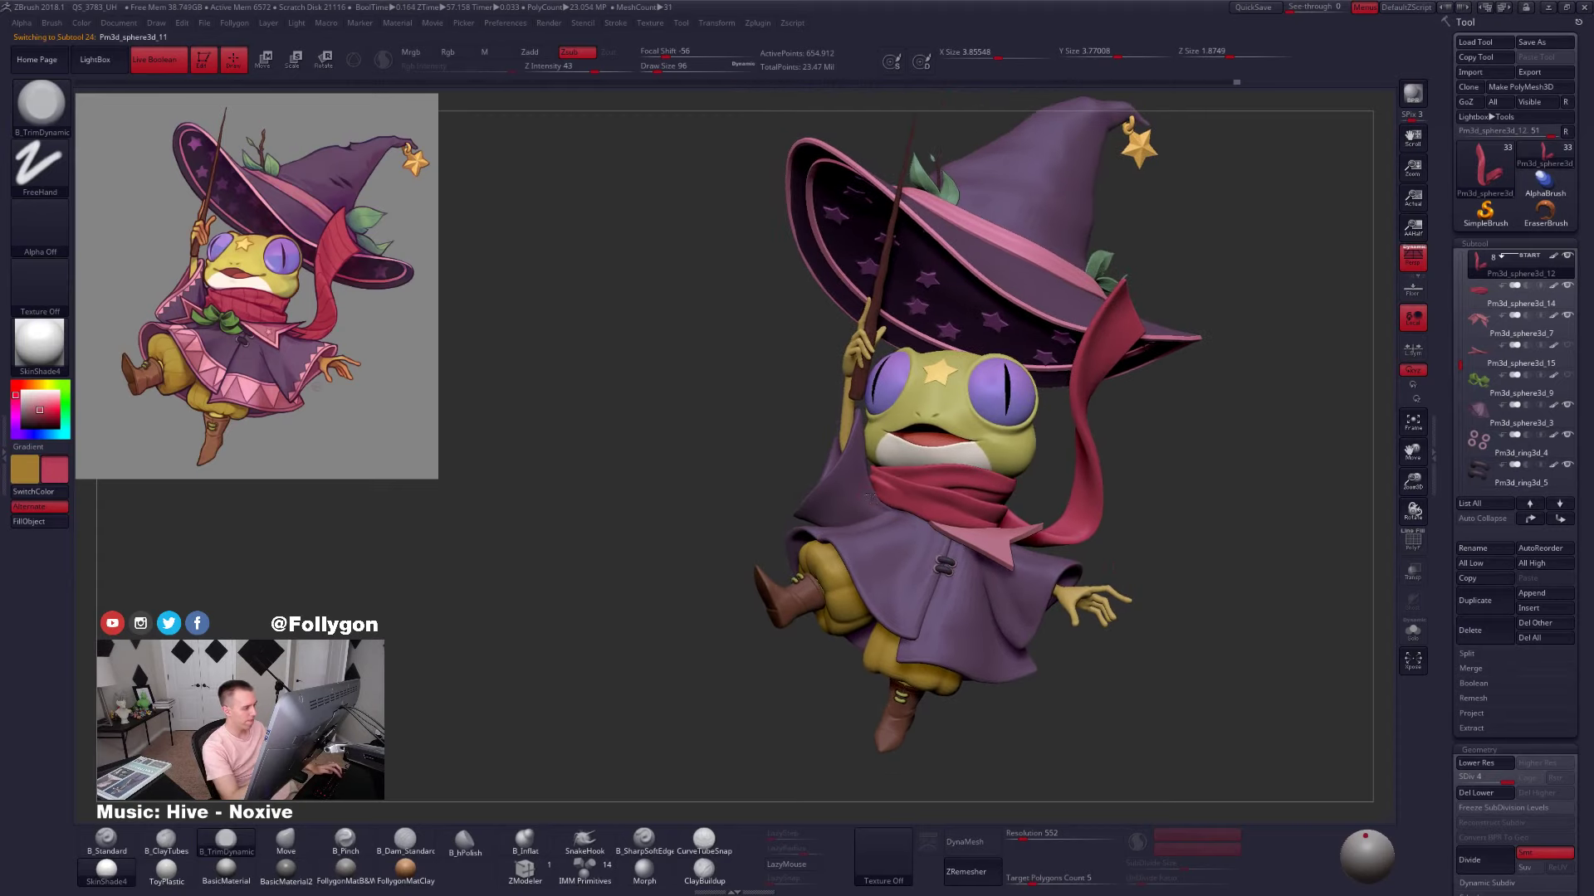
pyautogui.keyDown('alt'); pyautogui.click(845, 436); pyautogui.keyUp('alt')
pyautogui.hotkey('shift', 'f')
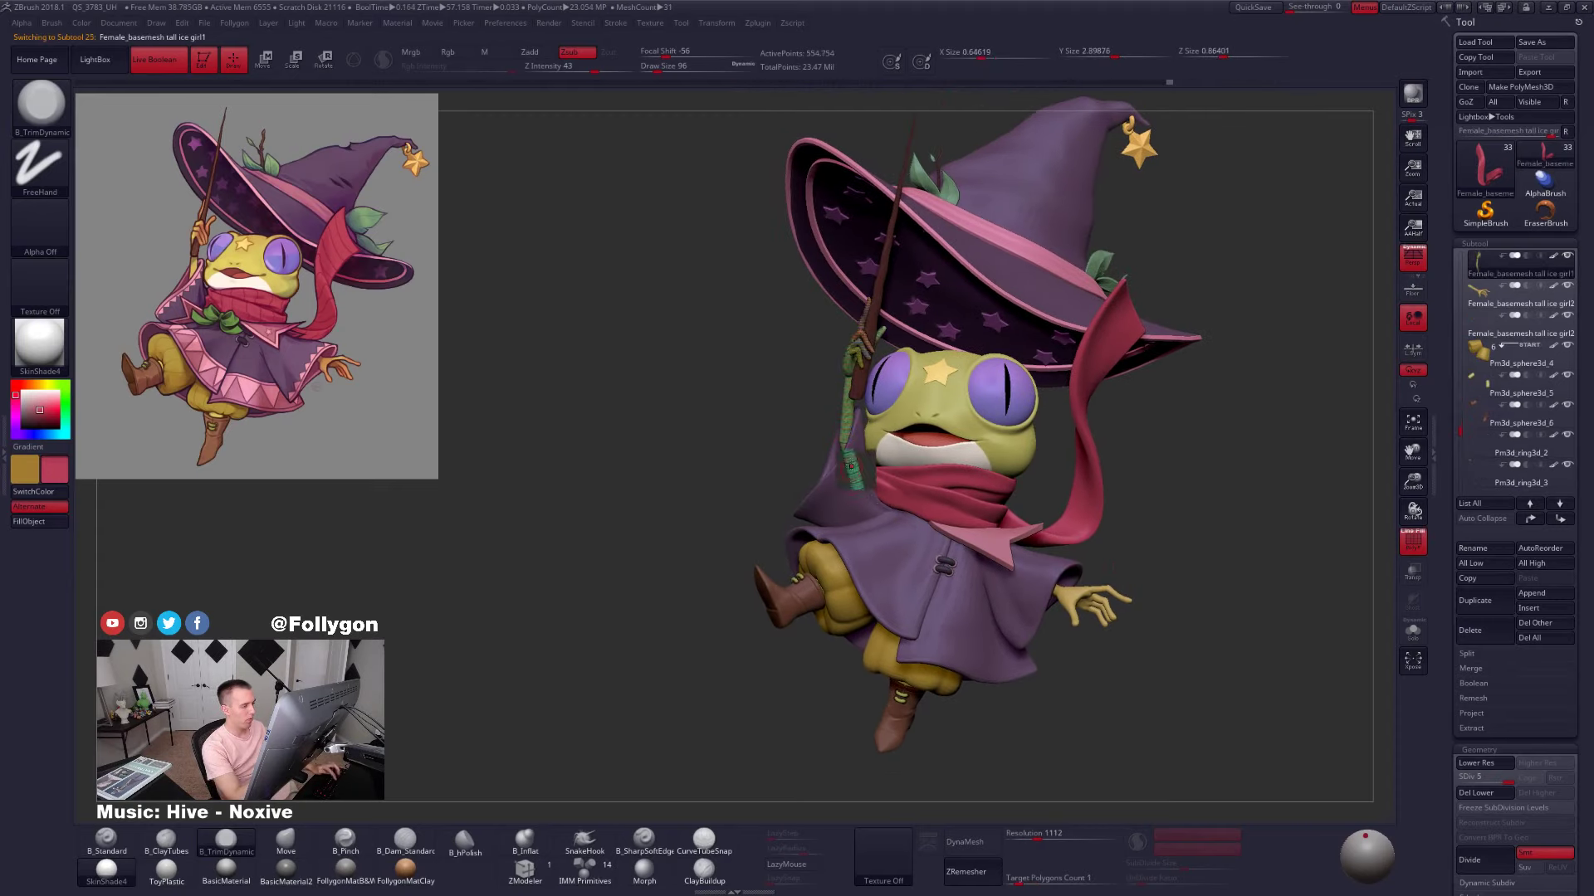
pyautogui.hotkey('alt', 's')
pyautogui.hotkey('shift', 'f')
pyautogui.hotkey('shift', 'd')
pyautogui.hotkey('shift', 'f')
pyautogui.hotkey('shift', 'd')
pyautogui.hotkey('shift', 'd')
pyautogui.hotkey('shift', 'd')
# Mask the raised arm's hand and forearm and rotate the upper arm about the elbow with a transpose line
pyautogui.moveTo(780, 394)
pyautogui.keyDown('alt'); pyautogui.mouseDown()
pyautogui.moveTo(878, 606)
pyautogui.moveTo(921, 427)
pyautogui.moveTo(840, 448)
pyautogui.moveTo(886, 533)
pyautogui.mouseUp(); pyautogui.keyUp('alt')
pyautogui.keyDown('ctrl'); pyautogui.click(917, 429); pyautogui.keyUp('ctrl')
pyautogui.press('r')
pyautogui.moveTo(835, 412); pyautogui.dragTo(963, 666)
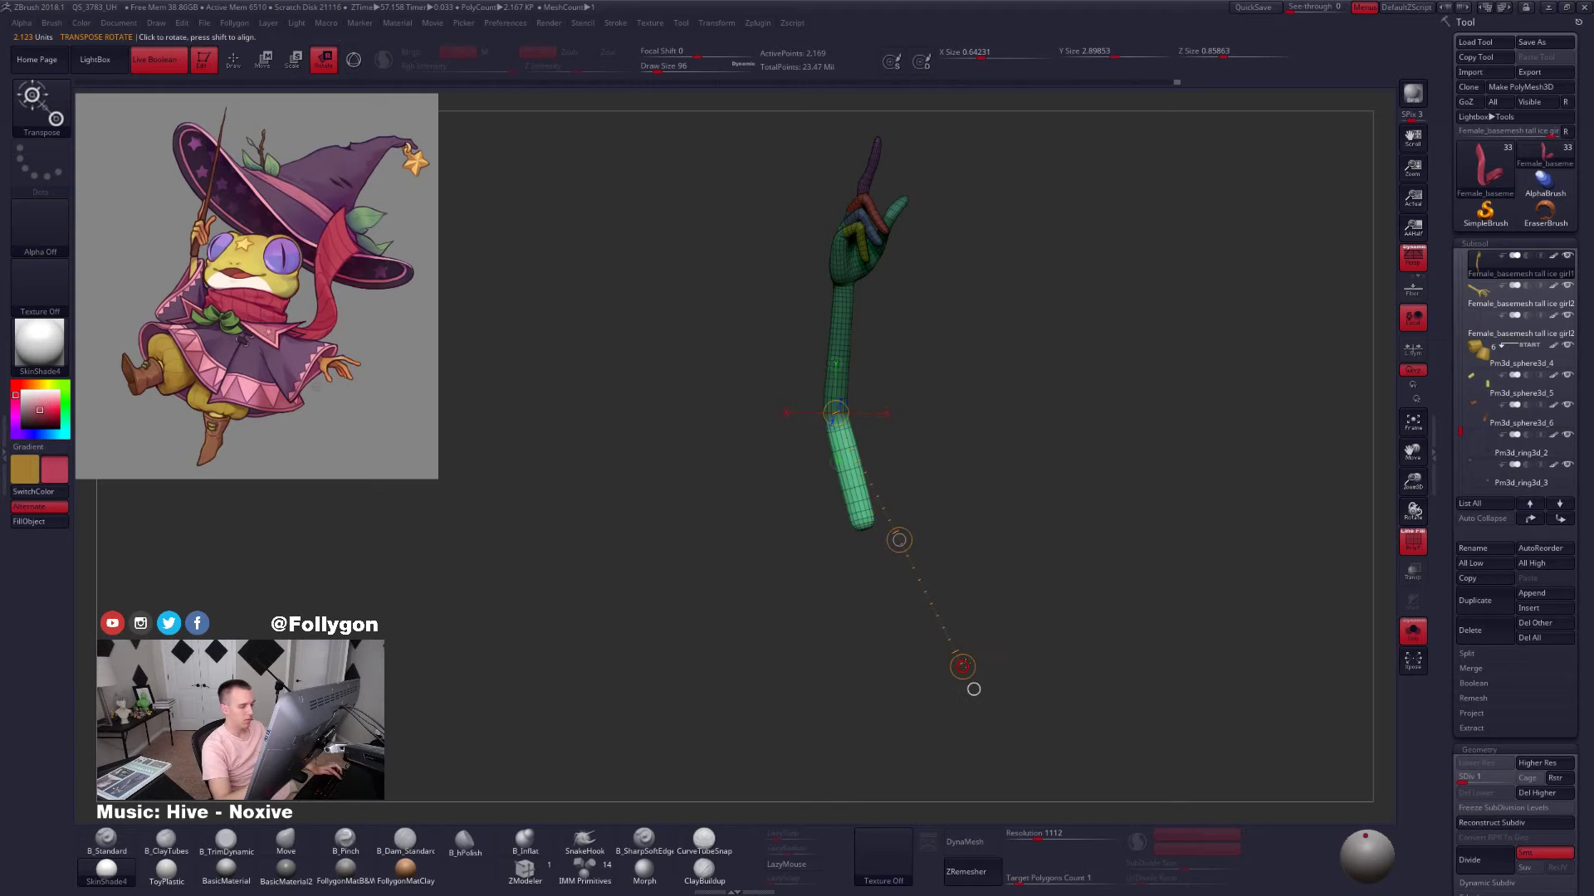
pyautogui.hotkey('alt', 's')
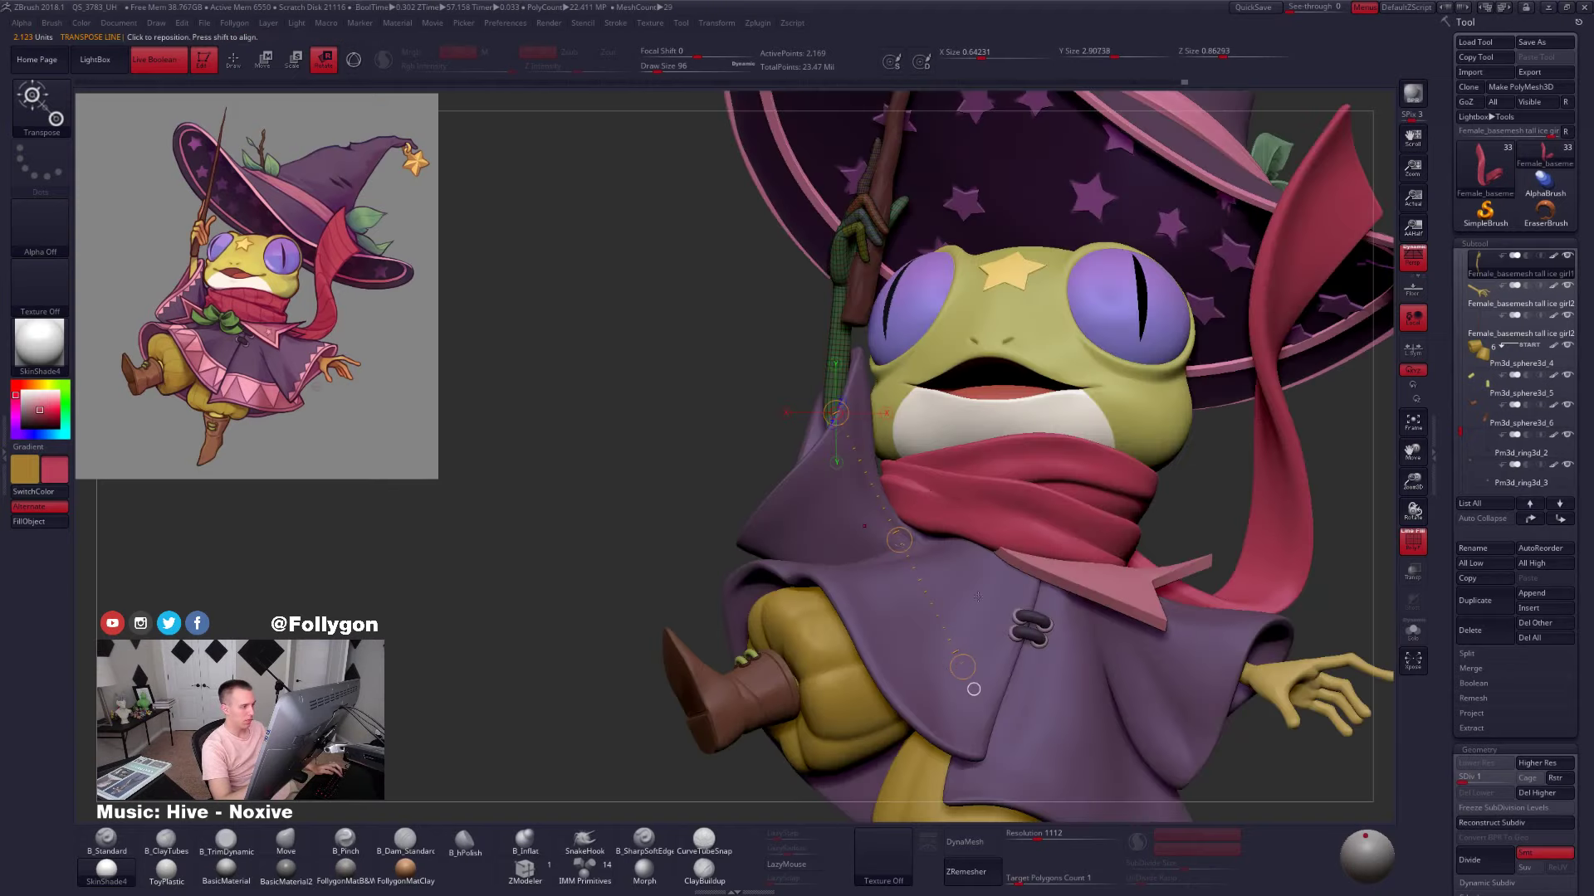
pyautogui.moveTo(971, 660)
pyautogui.mouseDown(button='right')
pyautogui.moveTo(1024, 601)
pyautogui.moveTo(1038, 609)
pyautogui.mouseUp(button='right')
# Rotate the isolated upper arm about the elbow again from the side view and clear the arm's mask
pyautogui.hotkey('alt', 's')
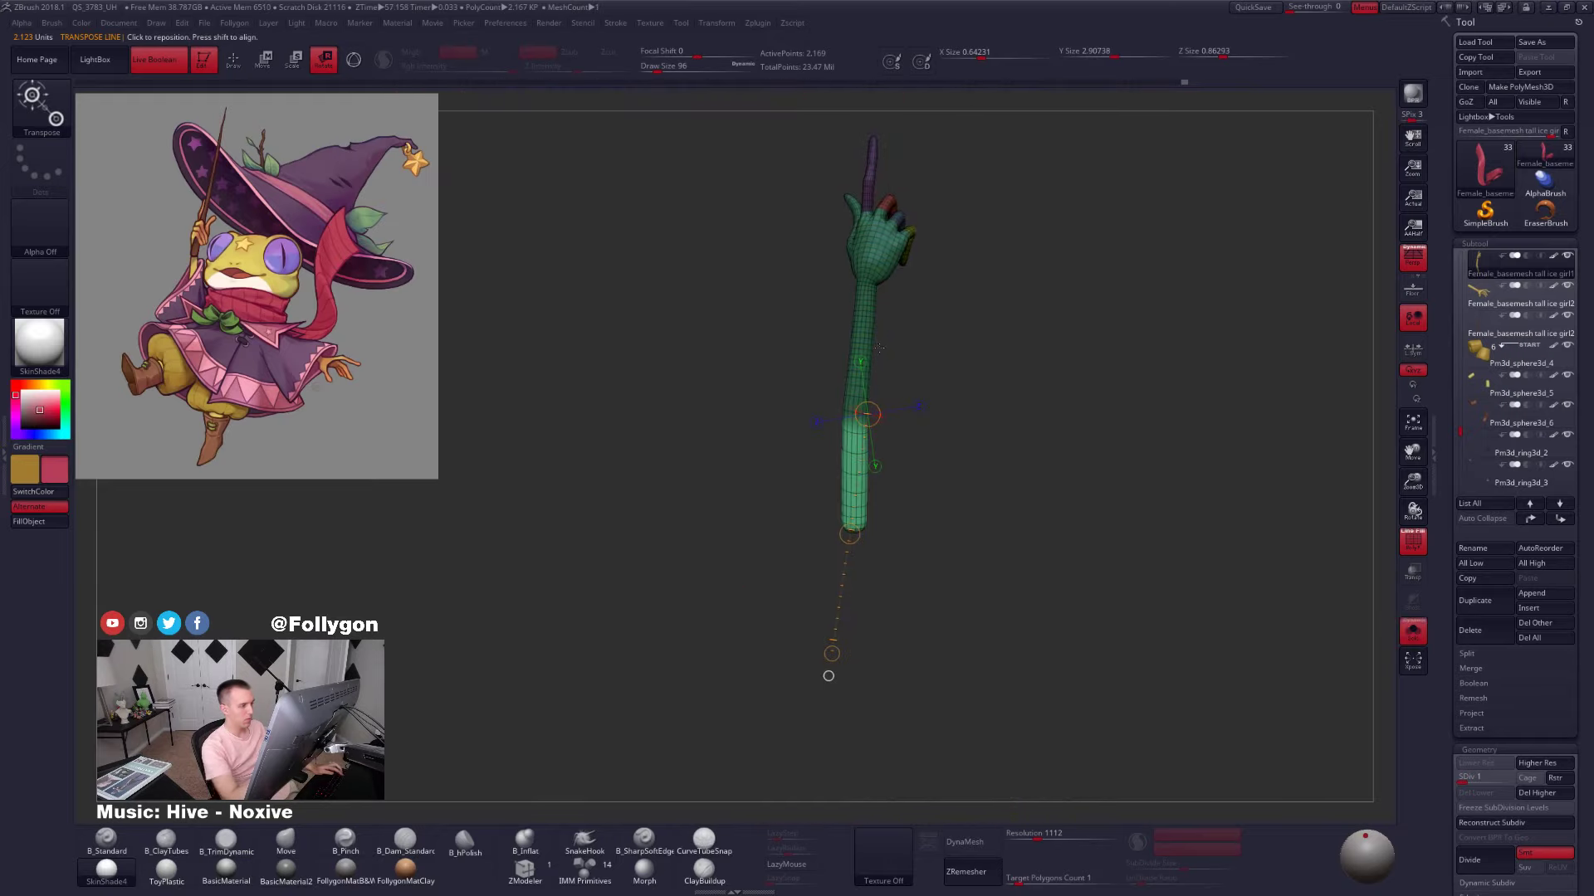
pyautogui.keyDown('shift'); pyautogui.moveTo(869, 328); pyautogui.dragTo(1030, 342); pyautogui.keyUp('shift')
pyautogui.moveTo(858, 412); pyautogui.dragTo(836, 670)
pyautogui.press('q')
pyautogui.keyDown('ctrl'); pyautogui.moveTo(1038, 552); pyautogui.dragTo(1106, 534); pyautogui.keyUp('ctrl')
# Bring back all character parts and raise the arm to subdivision level 5
pyautogui.moveTo(1106, 534); pyautogui.dragTo(1078, 541, button='right')
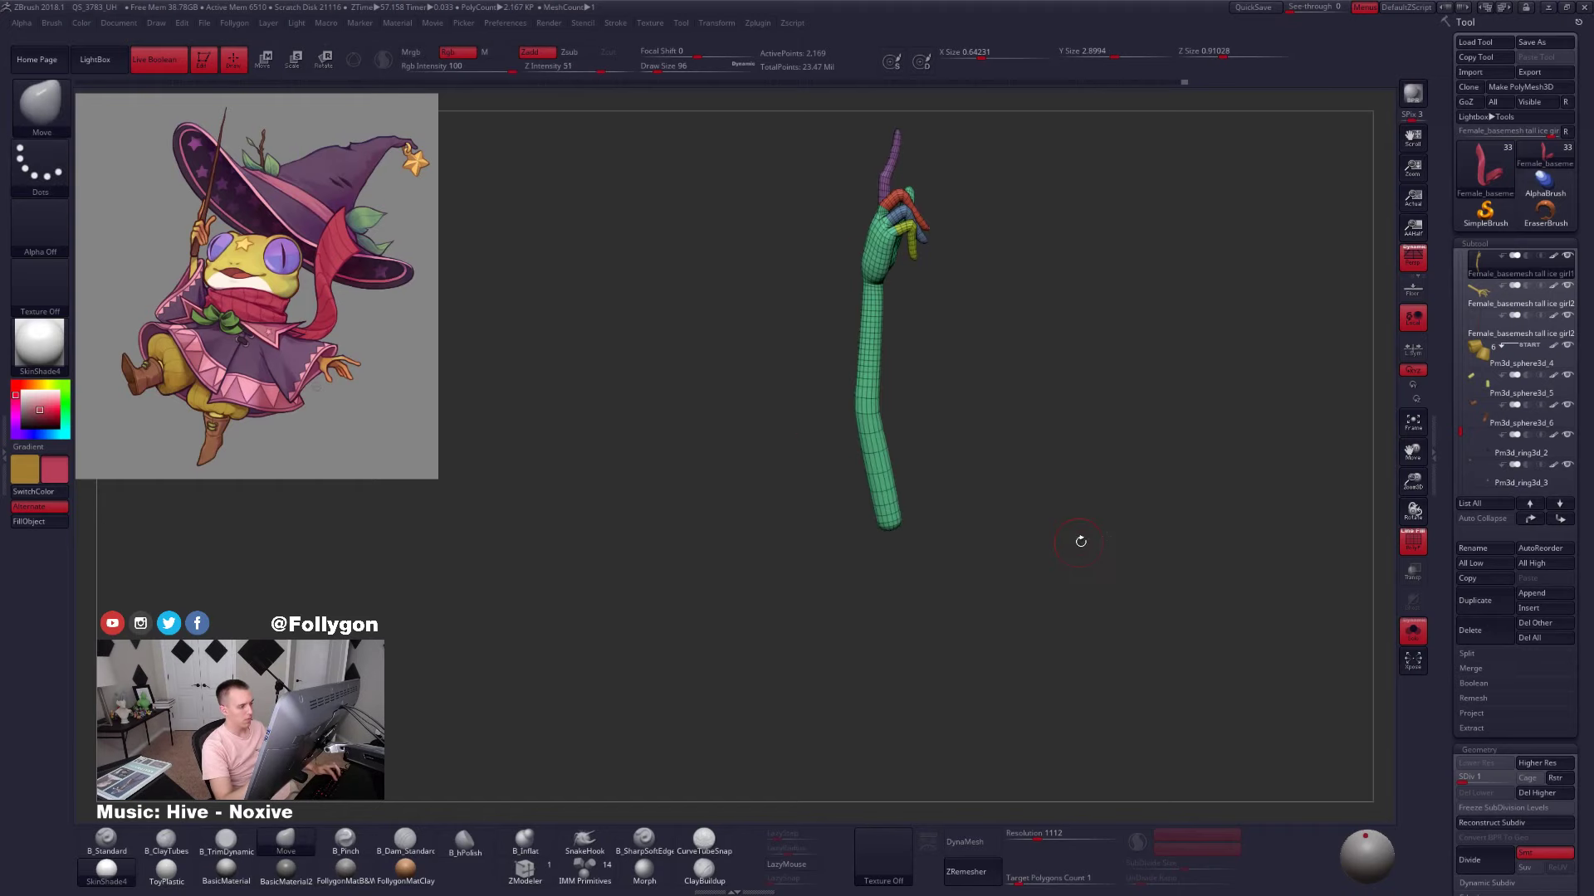
pyautogui.hotkey('alt', 's')
pyautogui.press('d')
pyautogui.press('d')
pyautogui.press('d')
pyautogui.press('d')
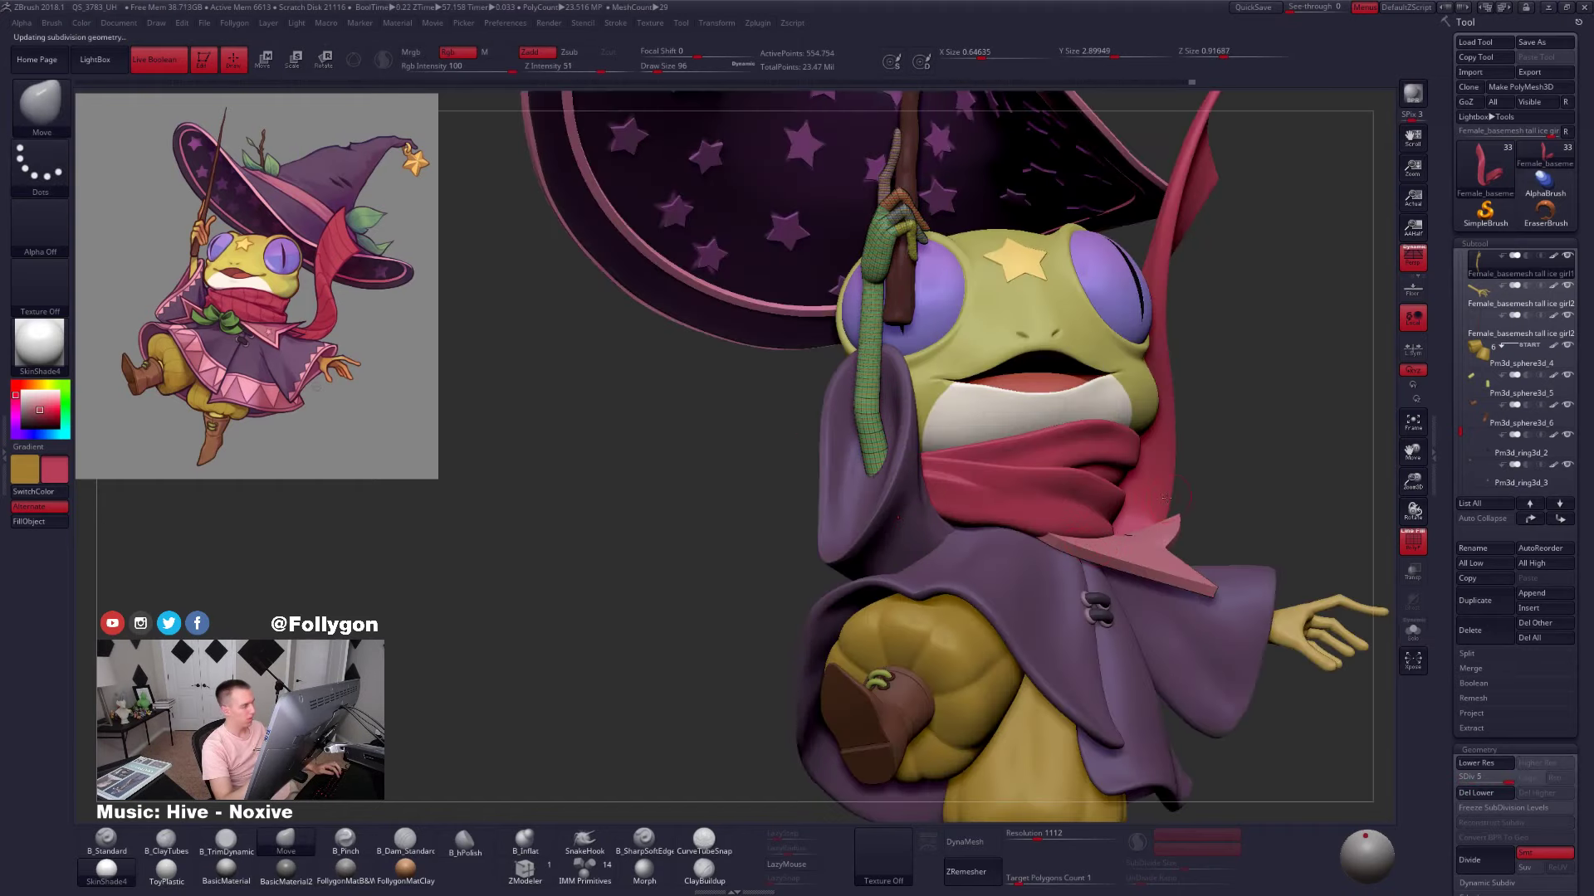
# Examine the whole character's pose, sleeves and scarf against the concept art
pyautogui.moveTo(1227, 498)
pyautogui.mouseDown(button='right')
pyautogui.moveTo(1200, 515)
pyautogui.moveTo(1192, 494)
pyautogui.mouseUp(button='right')
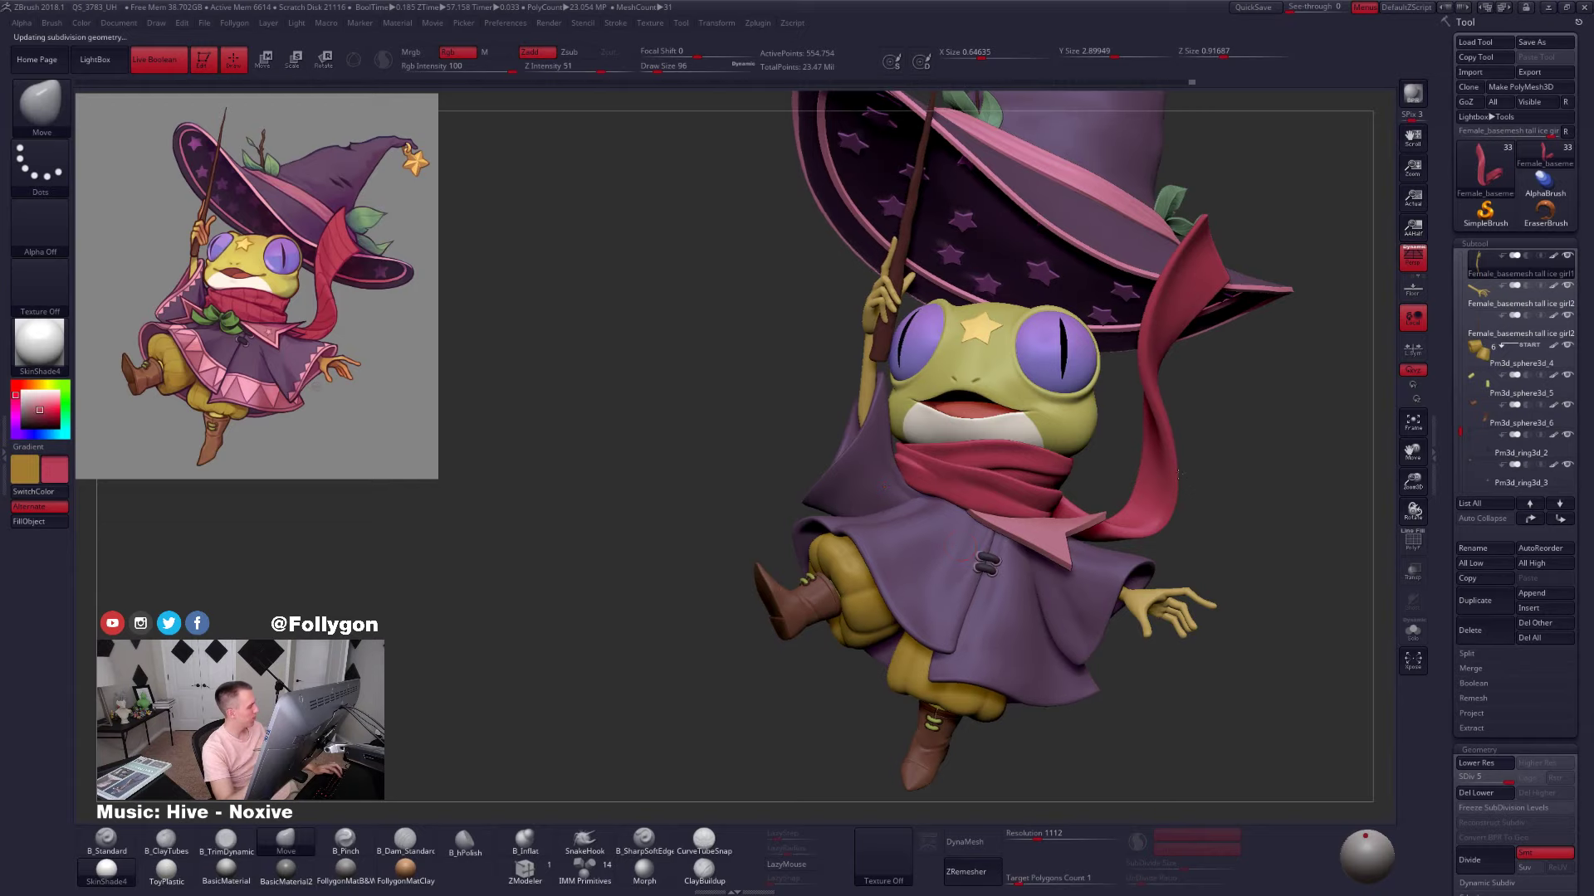
pyautogui.keyDown('ctrl'); pyautogui.moveTo(1231, 475); pyautogui.dragTo(1166, 483, button='right'); pyautogui.keyUp('ctrl')
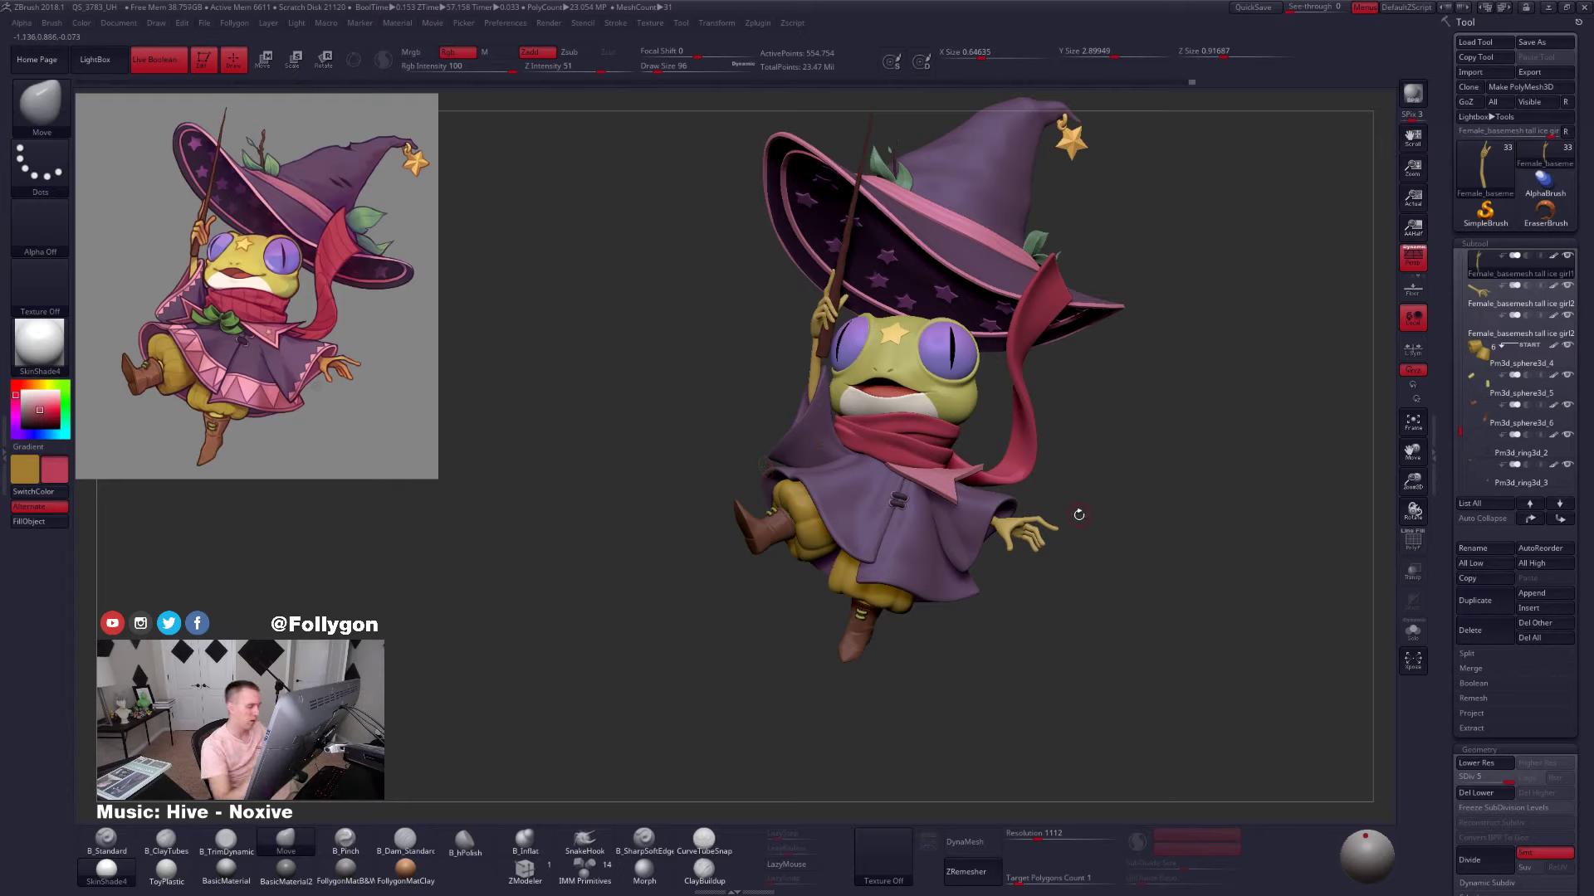
pyautogui.moveTo(1078, 515); pyautogui.dragTo(1074, 599)
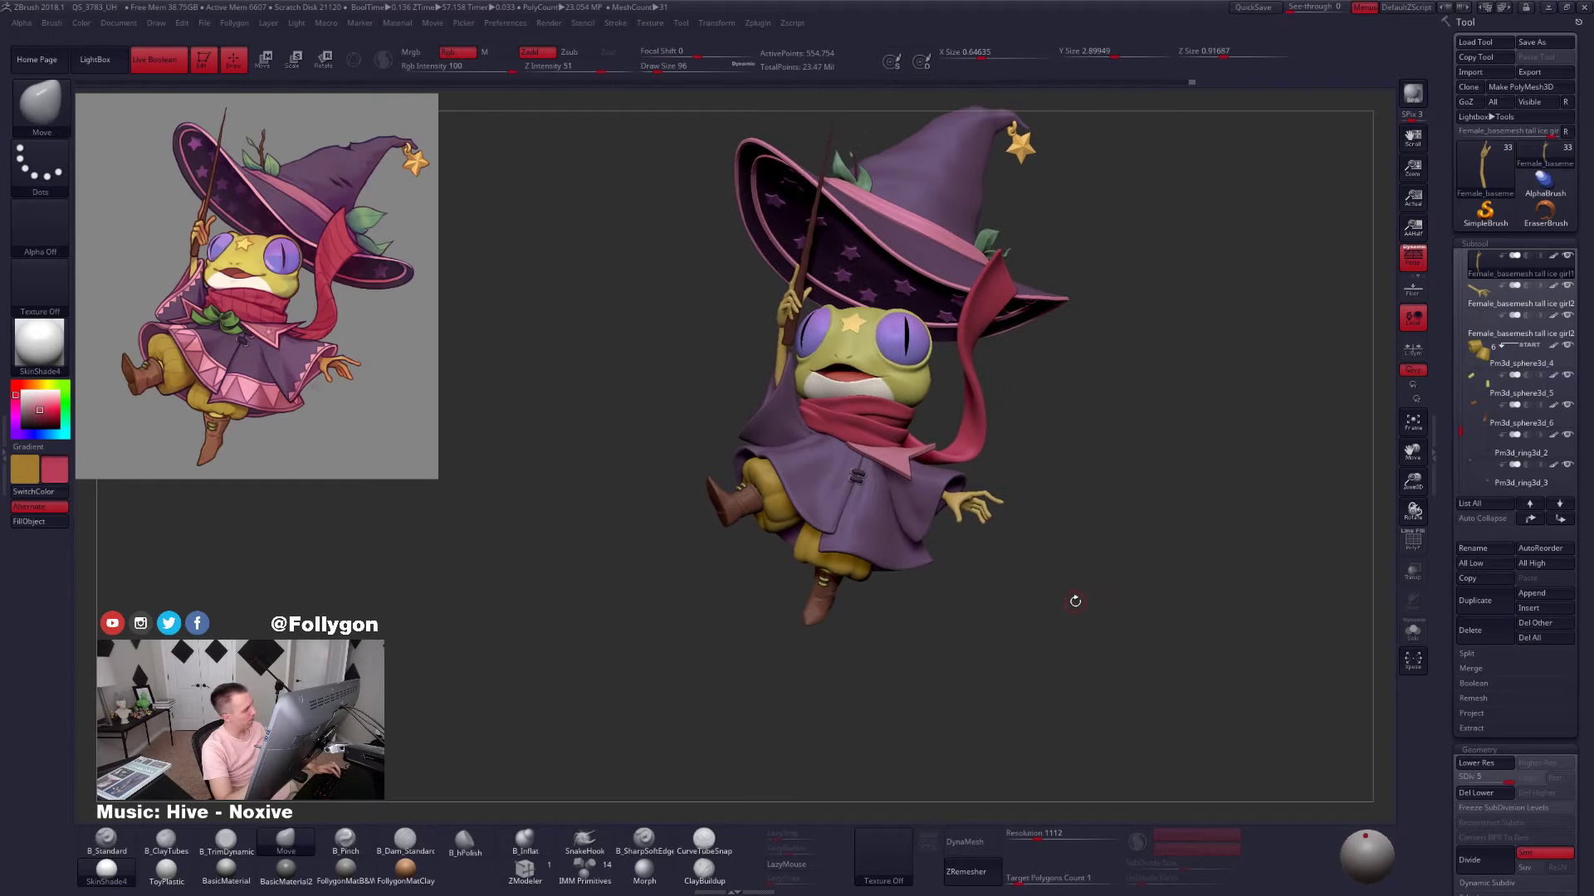
pyautogui.moveTo(808, 517)
pyautogui.mouseDown(button='right')
pyautogui.moveTo(739, 506)
pyautogui.moveTo(807, 515)
pyautogui.mouseUp(button='right')
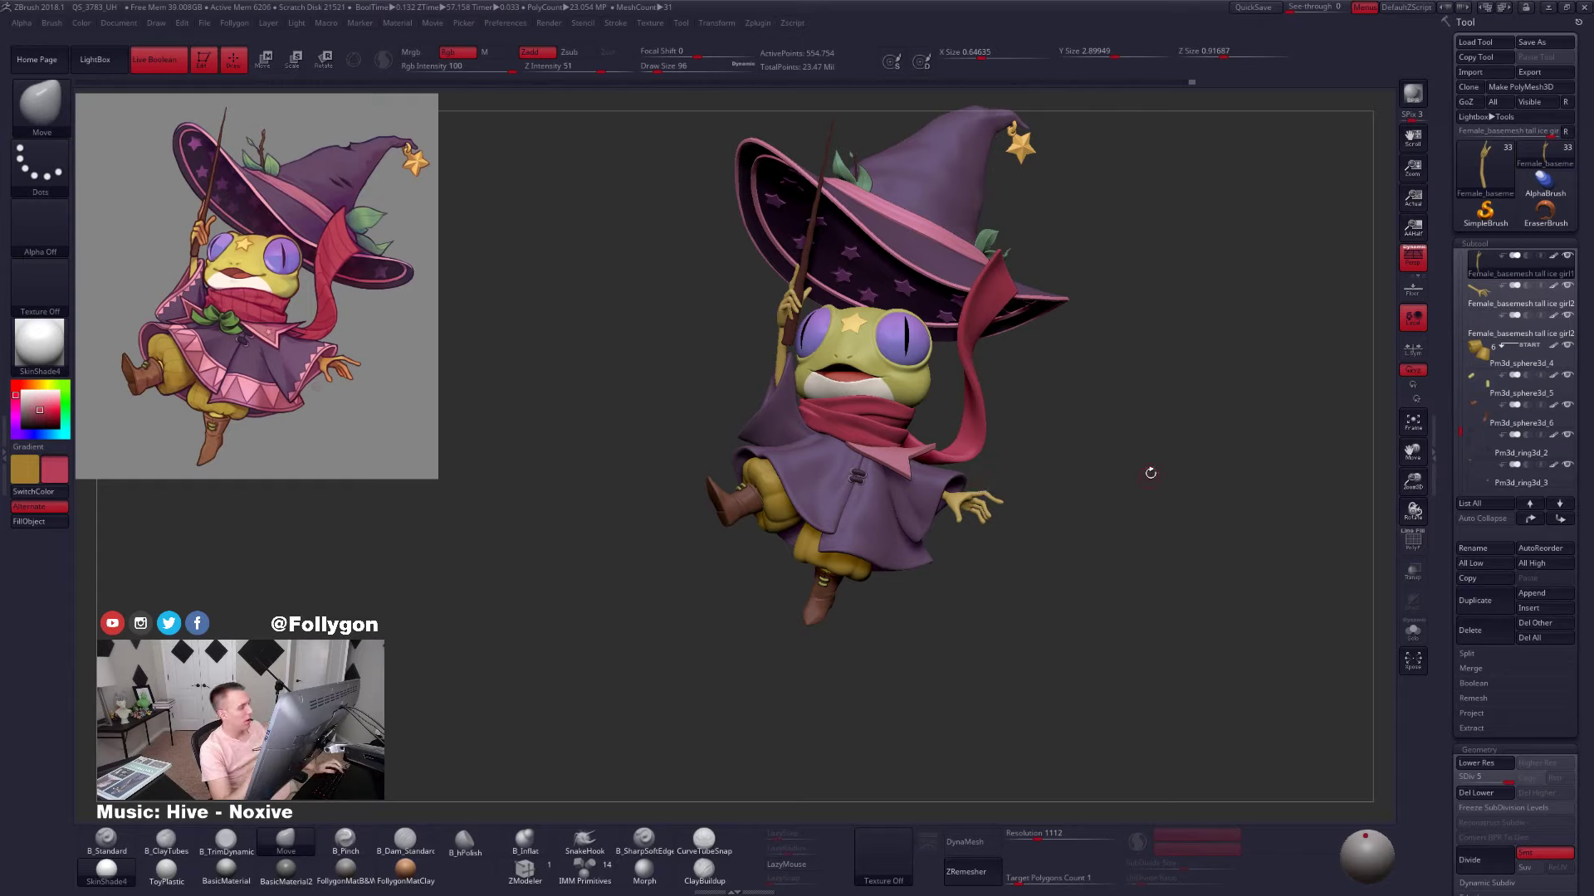
pyautogui.keyDown('alt'); pyautogui.moveTo(1032, 532); pyautogui.dragTo(1138, 558); pyautogui.keyUp('alt')
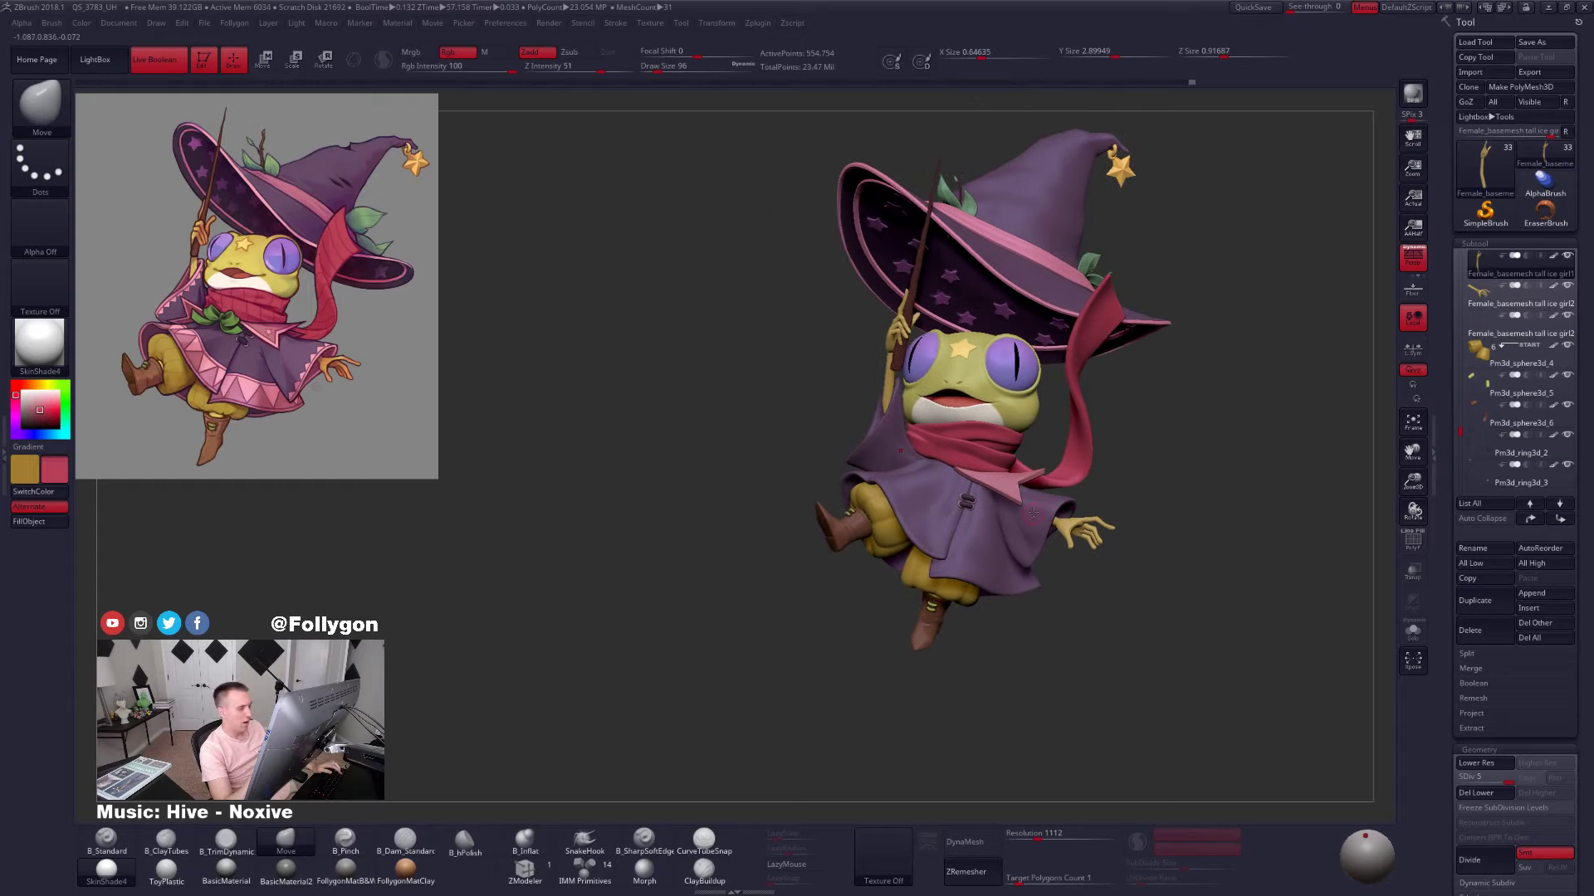
pyautogui.hotkey('shift', 'f')
pyautogui.hotkey('shift', 'f')
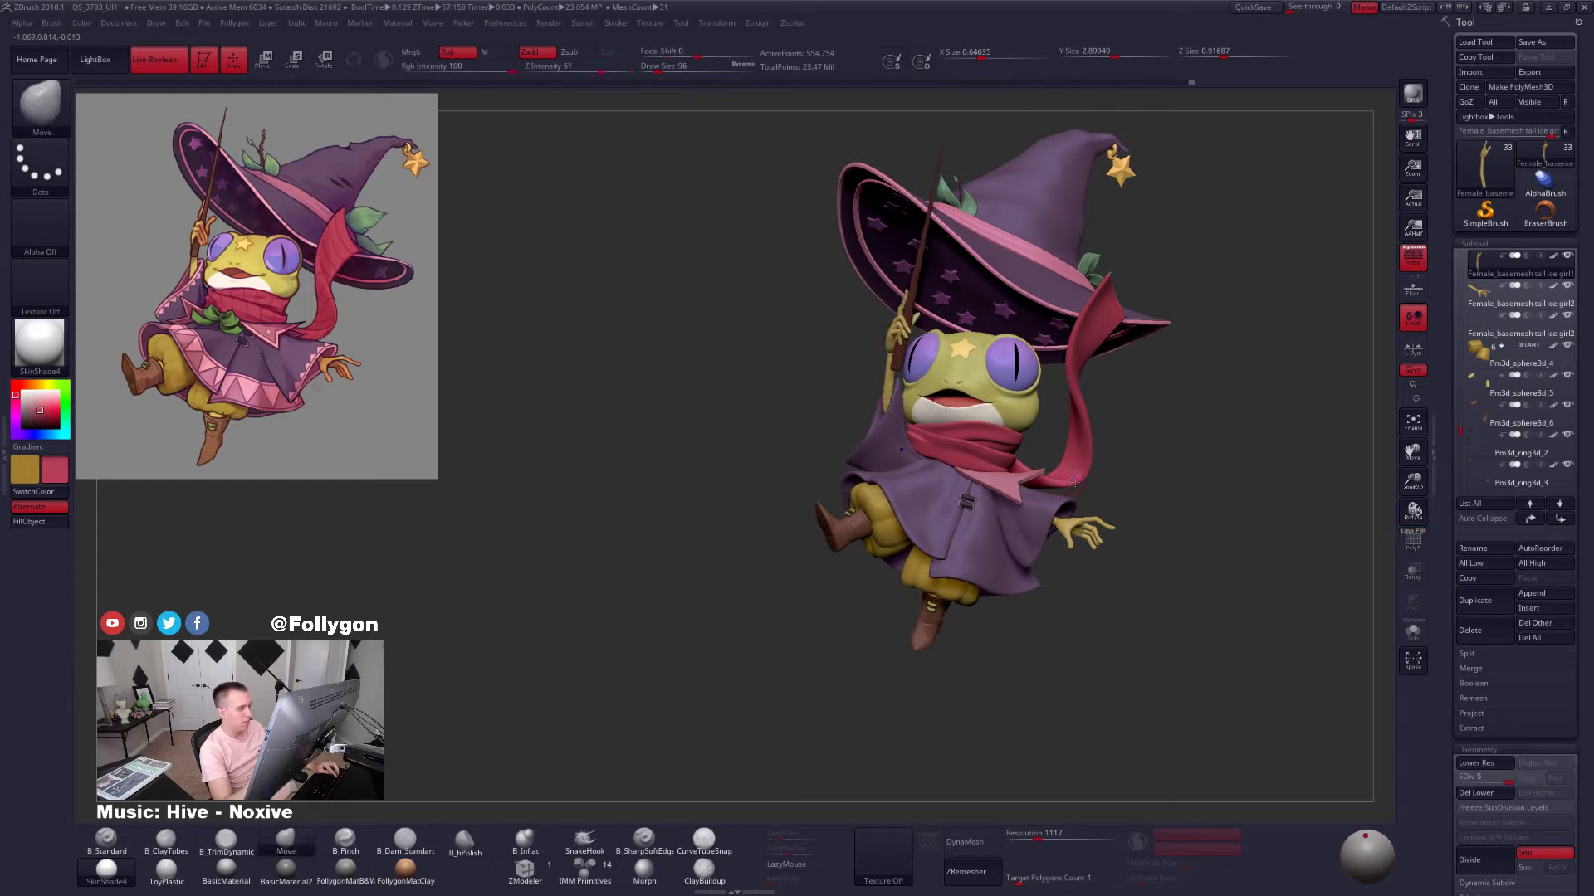
pyautogui.hotkey('ctrl', 'shift', 'f')
pyautogui.keyDown('ctrl'); pyautogui.keyDown('shift'); pyautogui.click(1074, 741); pyautogui.keyUp('shift'); pyautogui.keyUp('ctrl')
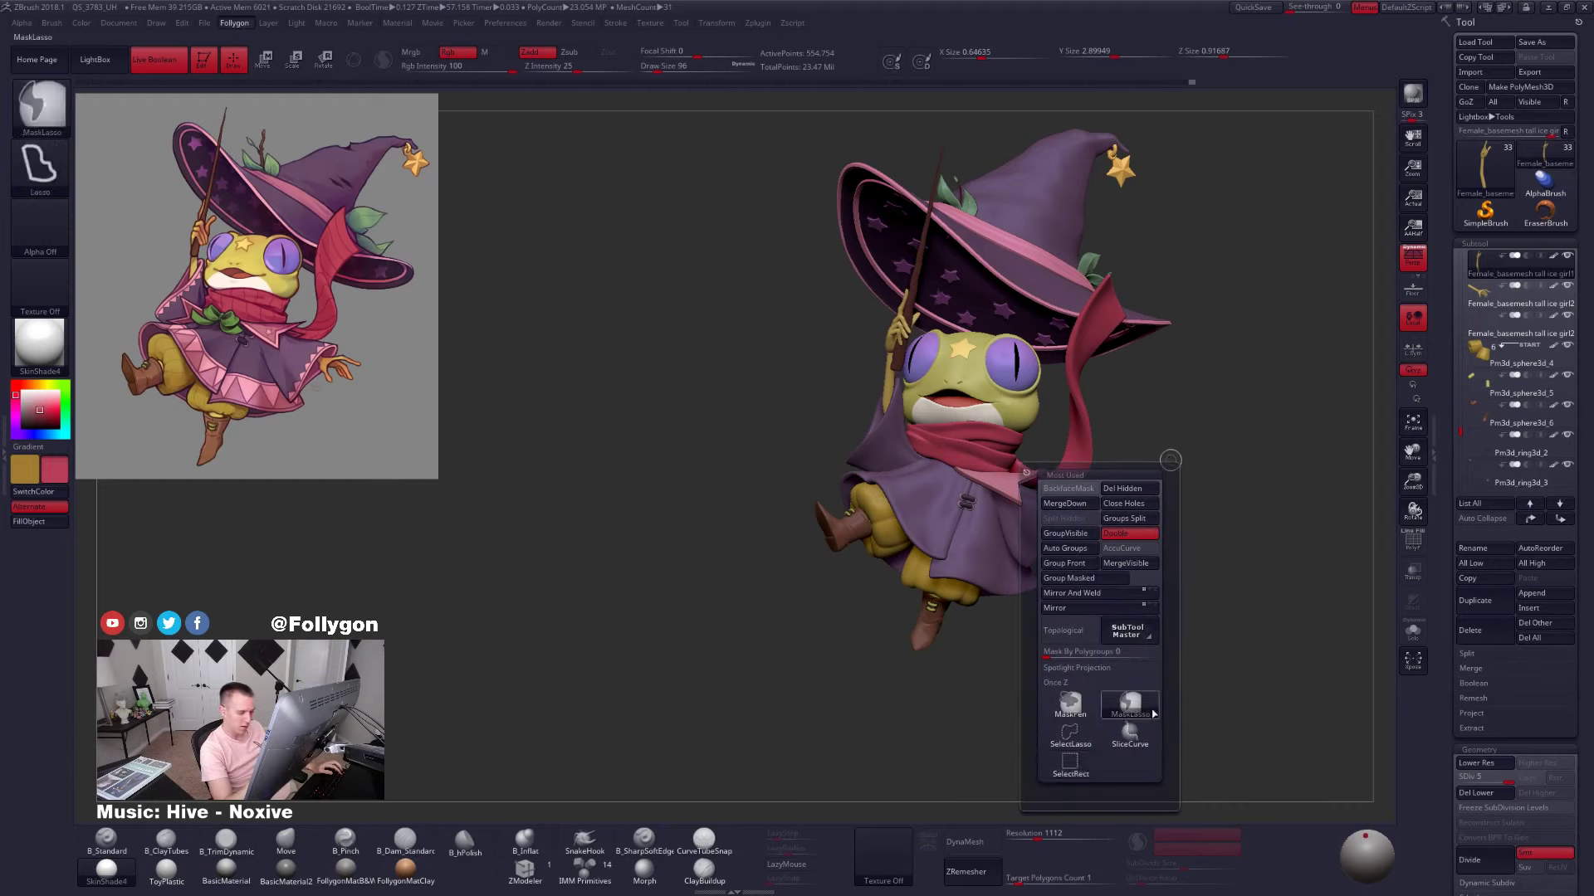
# Return to the scarf, isolate it at subdivision level 2 and set the Move brush draw size to 140
pyautogui.keyDown('alt'); pyautogui.moveTo(954, 506); pyautogui.dragTo(1011, 593, button='right'); pyautogui.keyUp('alt')
pyautogui.keyDown('alt'); pyautogui.click(981, 543); pyautogui.keyUp('alt')
pyautogui.hotkey('shift', 'f')
pyautogui.hotkey('shift', 'f')
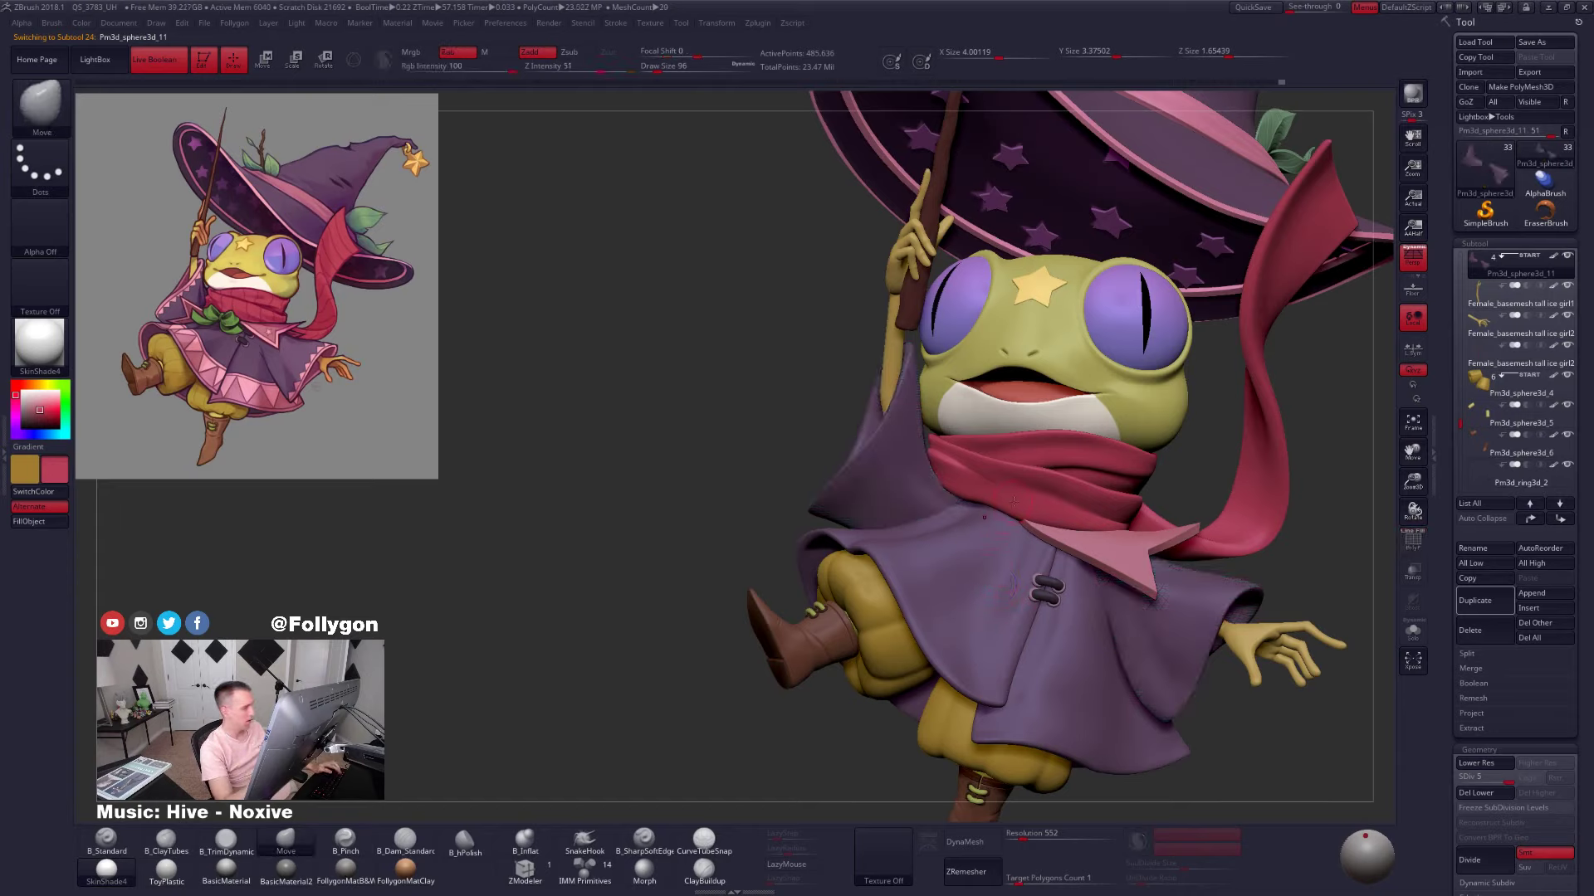
pyautogui.moveTo(1019, 506); pyautogui.dragTo(983, 509, button='right')
pyautogui.press('space')
pyautogui.moveTo(982, 509); pyautogui.dragTo(992, 509)
pyautogui.moveTo(977, 514)
pyautogui.mouseDown(button='right')
pyautogui.moveTo(945, 536)
pyautogui.moveTo(1015, 457)
pyautogui.moveTo(1004, 496)
pyautogui.mouseUp(button='right')
pyautogui.hotkey('shift', 's')
pyautogui.hotkey('shift', 'd')
pyautogui.hotkey('shift', 'd')
pyautogui.press('s')
pyautogui.moveTo(997, 495); pyautogui.dragTo(992, 496)
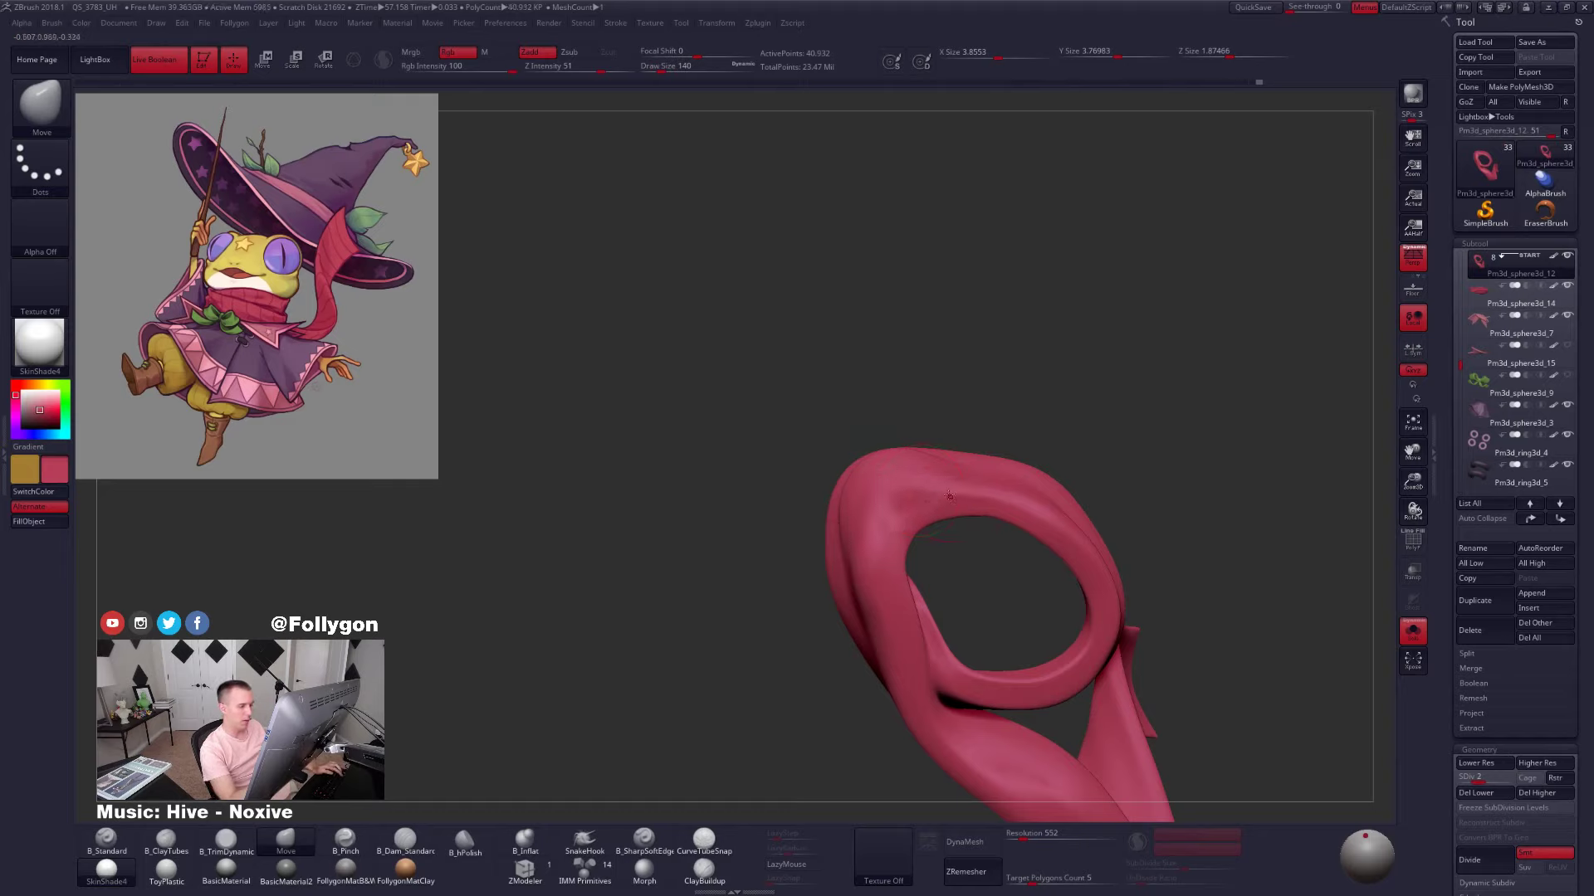
# Adjust the shape of the scarf's neck loop around its opening with the Move brush
pyautogui.moveTo(950, 496); pyautogui.dragTo(1015, 526, button='right')
pyautogui.hotkey('shift', 's')
pyautogui.moveTo(1113, 500); pyautogui.dragTo(1091, 463, button='right')
pyautogui.hotkey('shift', 's')
# Pinch the creases around the neck loop's opening with B_Pinch at draw size 67 and raise the scarf to subdivision level 4
pyautogui.press('5')
pyautogui.press('s')
pyautogui.moveTo(1025, 553); pyautogui.dragTo(1012, 554)
pyautogui.moveTo(1021, 547)
pyautogui.mouseDown(button='right')
pyautogui.moveTo(1031, 610)
pyautogui.moveTo(1059, 581)
pyautogui.mouseUp(button='right')
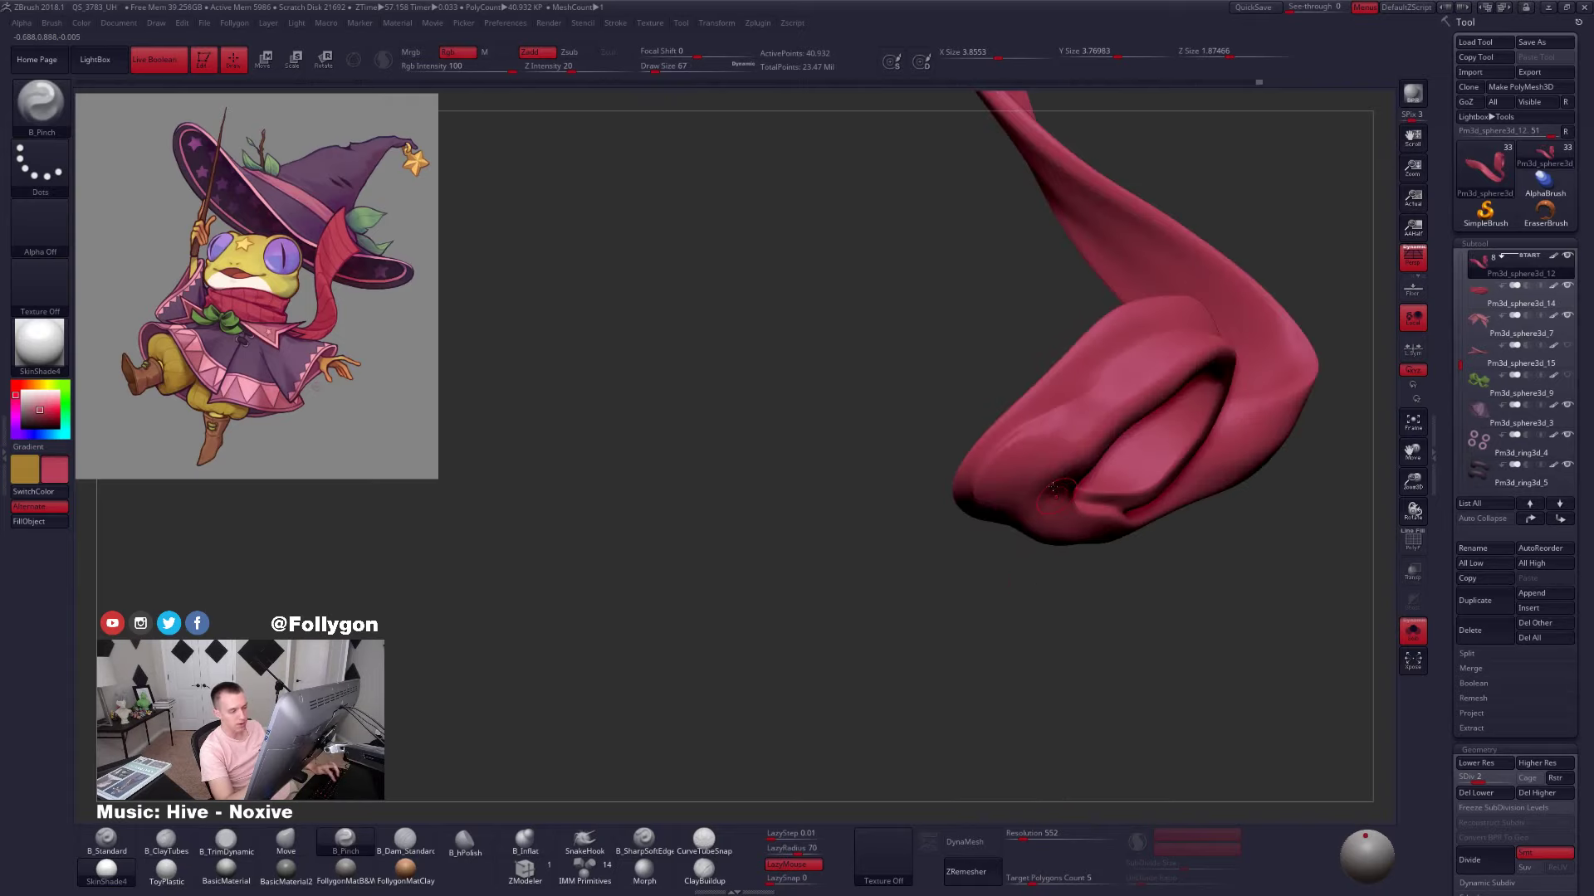
pyautogui.hotkey('shift', 's')
pyautogui.hotkey('shift', 's')
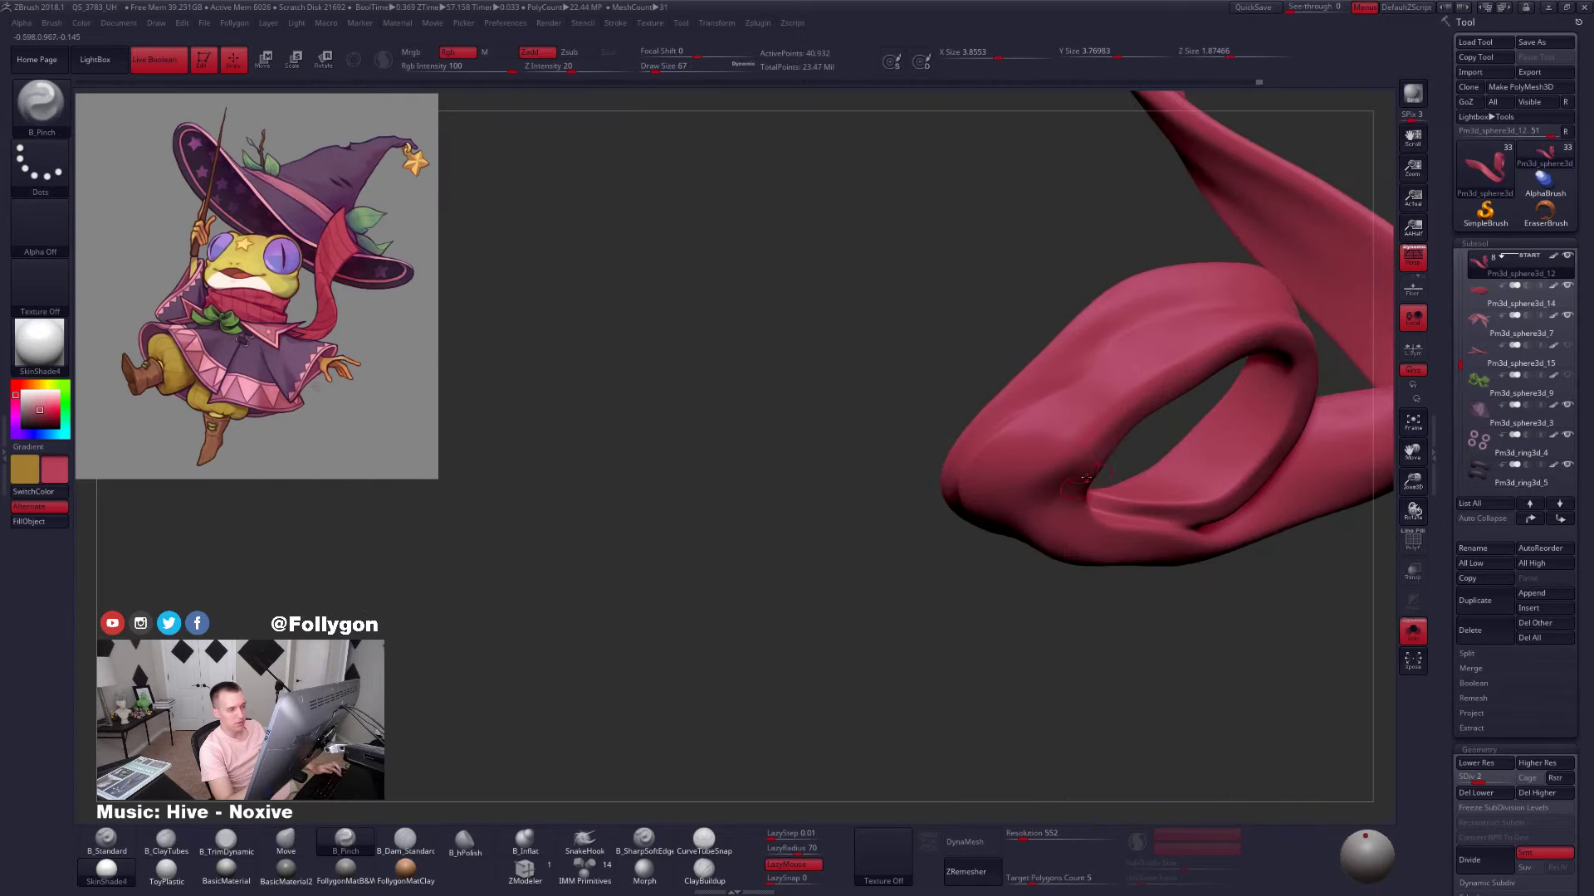
pyautogui.press('d')
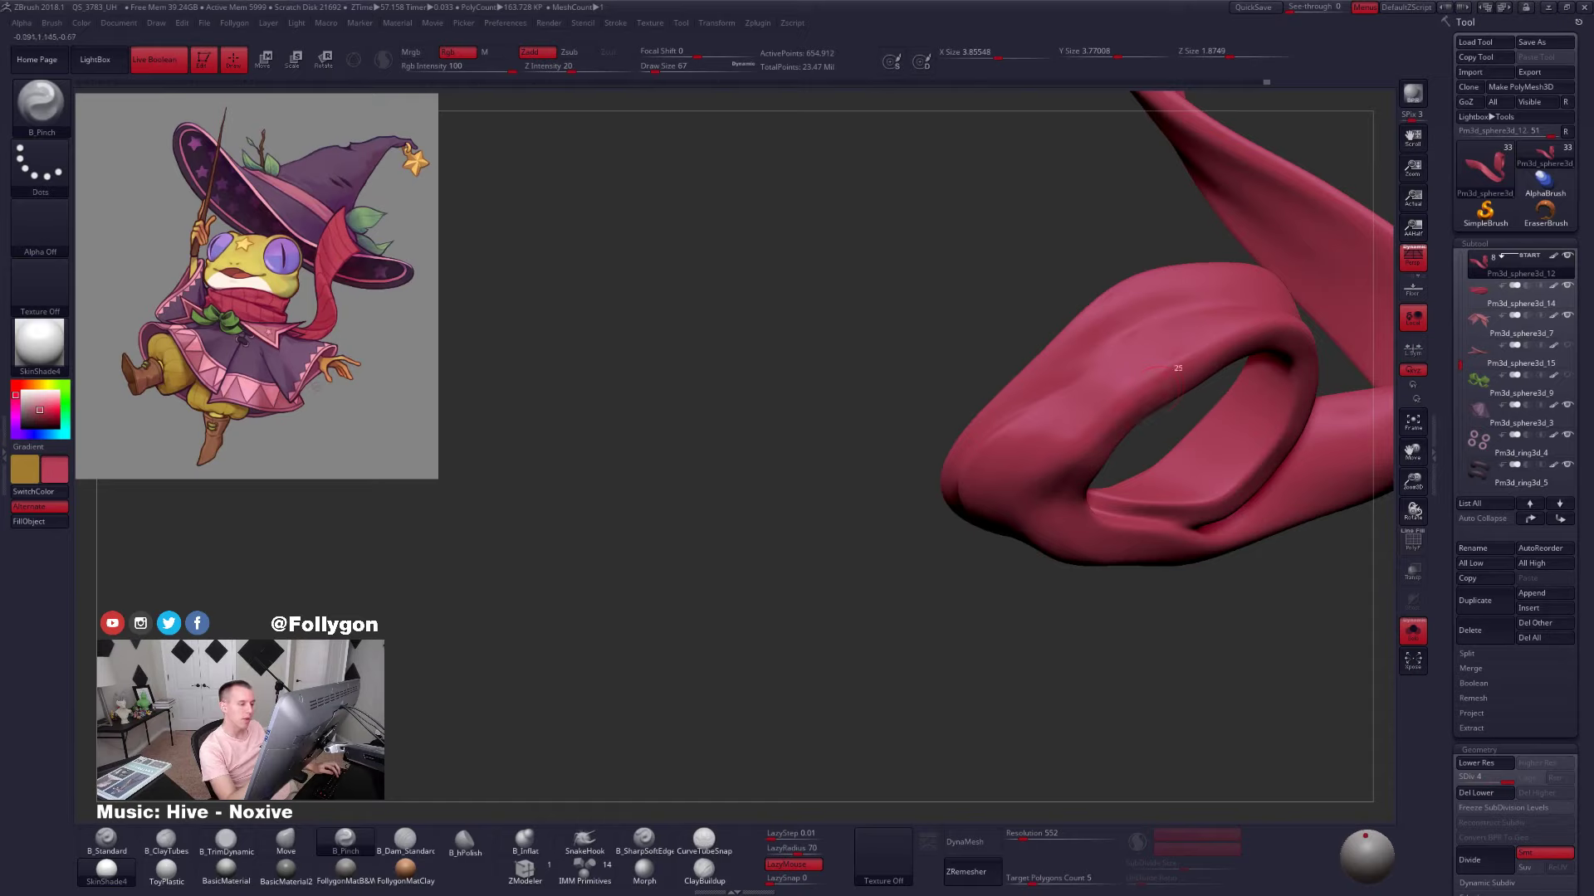
pyautogui.moveTo(1044, 516); pyautogui.dragTo(1101, 431, button='right')
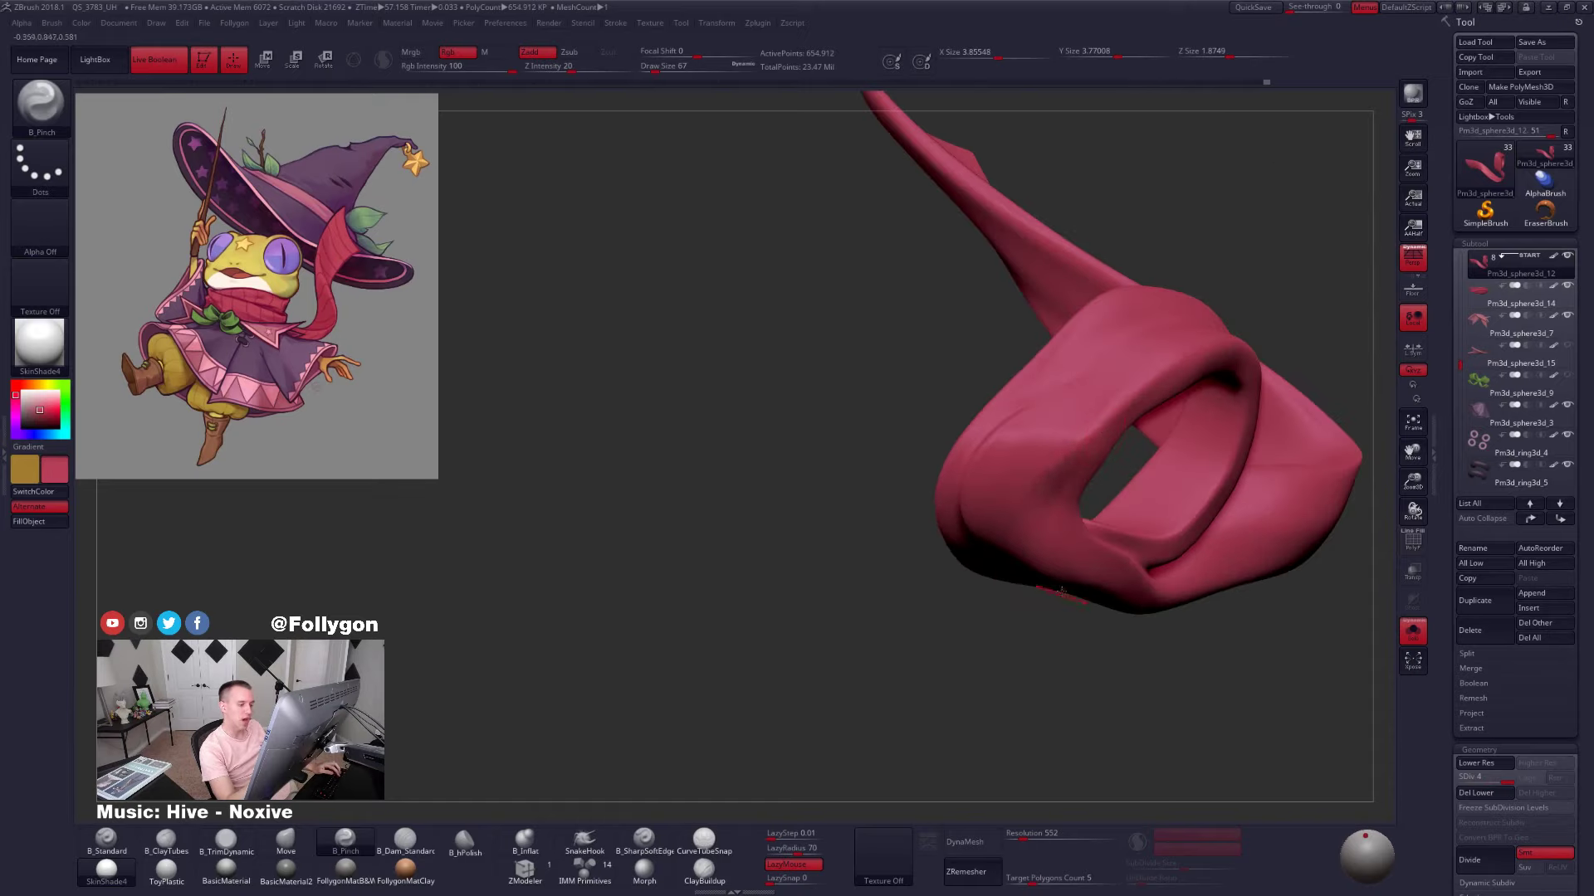
# Pinch the crease on the scarf's neck loop with B_Pinch at draw size 68 and compare it against the full character
pyautogui.moveTo(1061, 592); pyautogui.dragTo(1043, 495, button='right')
pyautogui.press('space')
pyautogui.moveTo(1097, 477); pyautogui.dragTo(1085, 433)
pyautogui.moveTo(1053, 474); pyautogui.dragTo(1036, 549, button='right')
pyautogui.hotkey('alt', 's')
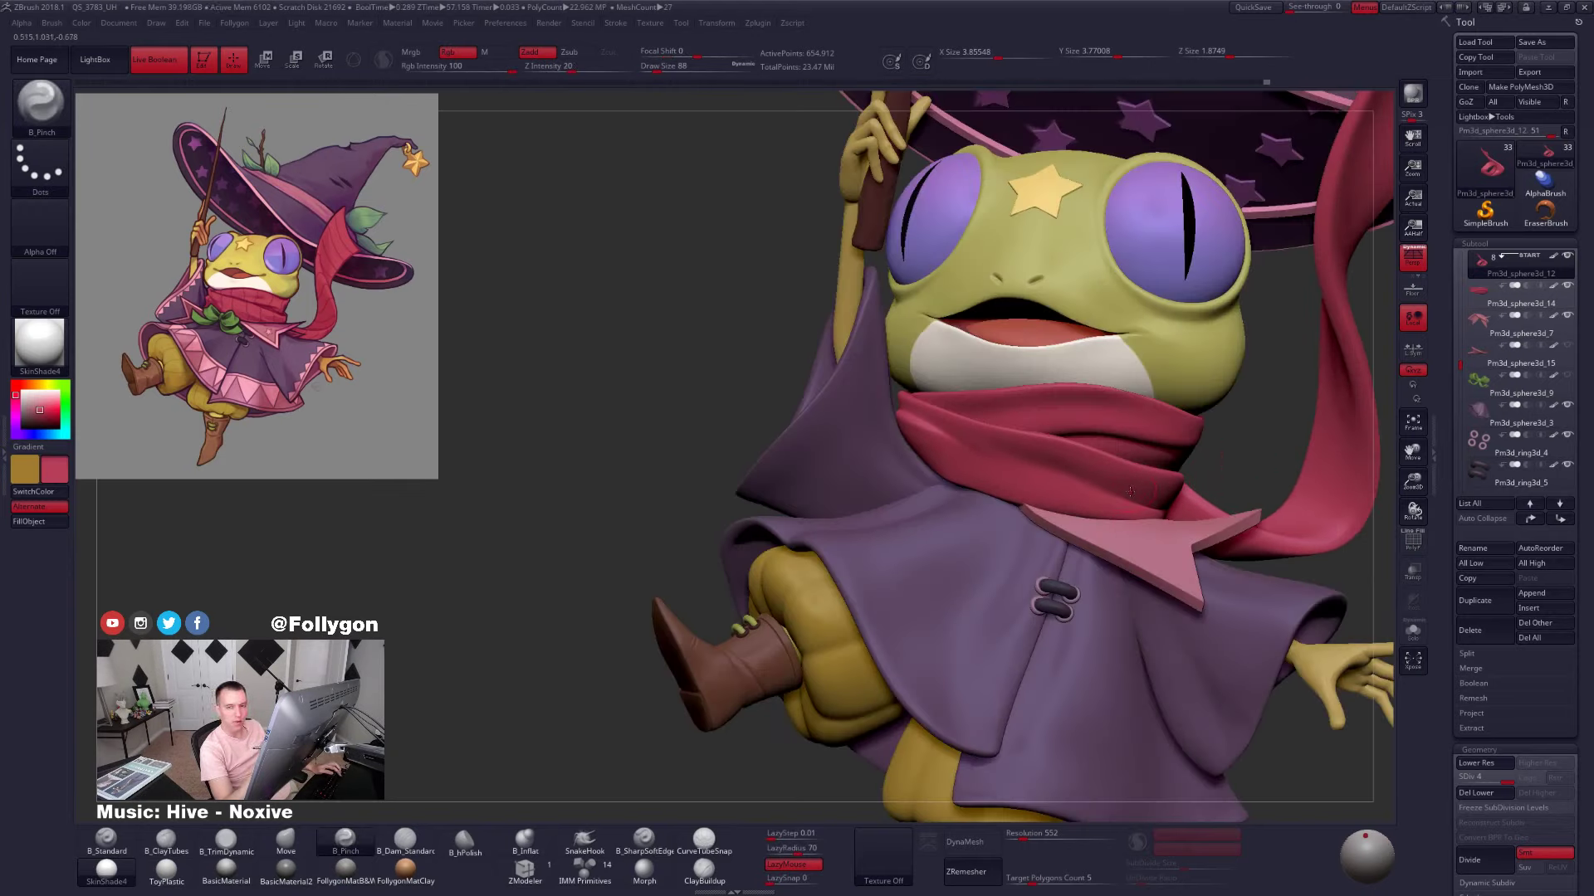
pyautogui.hotkey('alt', 's')
pyautogui.keyDown('ctrl'); pyautogui.moveTo(1112, 515); pyautogui.dragTo(1078, 551, button='right'); pyautogui.keyUp('ctrl')
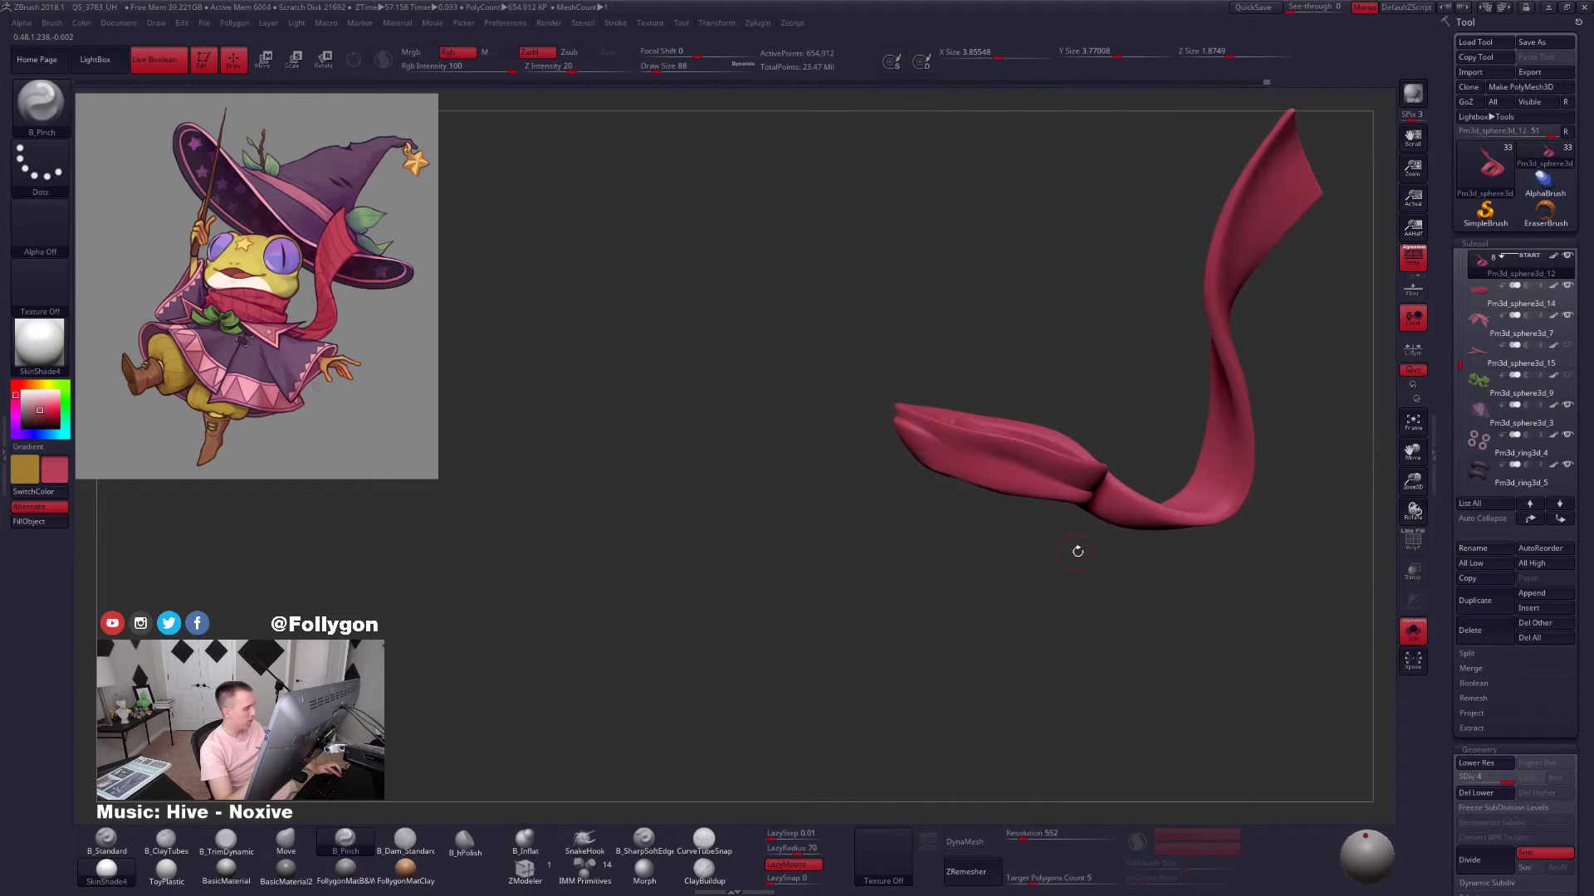
pyautogui.hotkey('alt', 's')
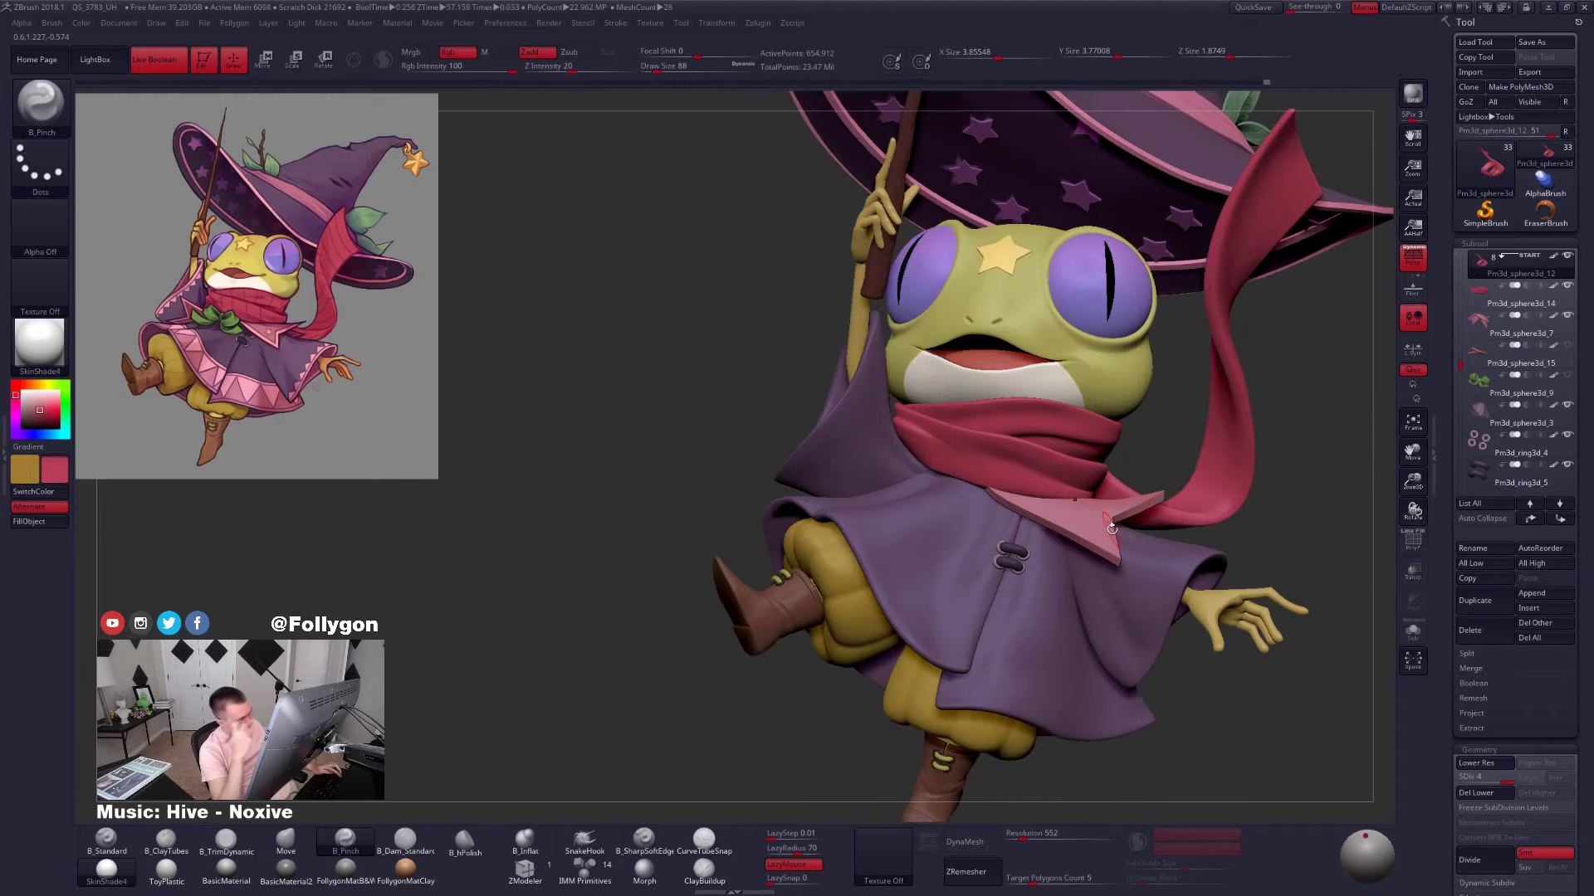
# Switch to the Move brush at draw size 140 and check the scarf both on the full character and isolated
pyautogui.click(286, 842)
pyautogui.press('space')
pyautogui.moveTo(979, 486); pyautogui.dragTo(984, 486)
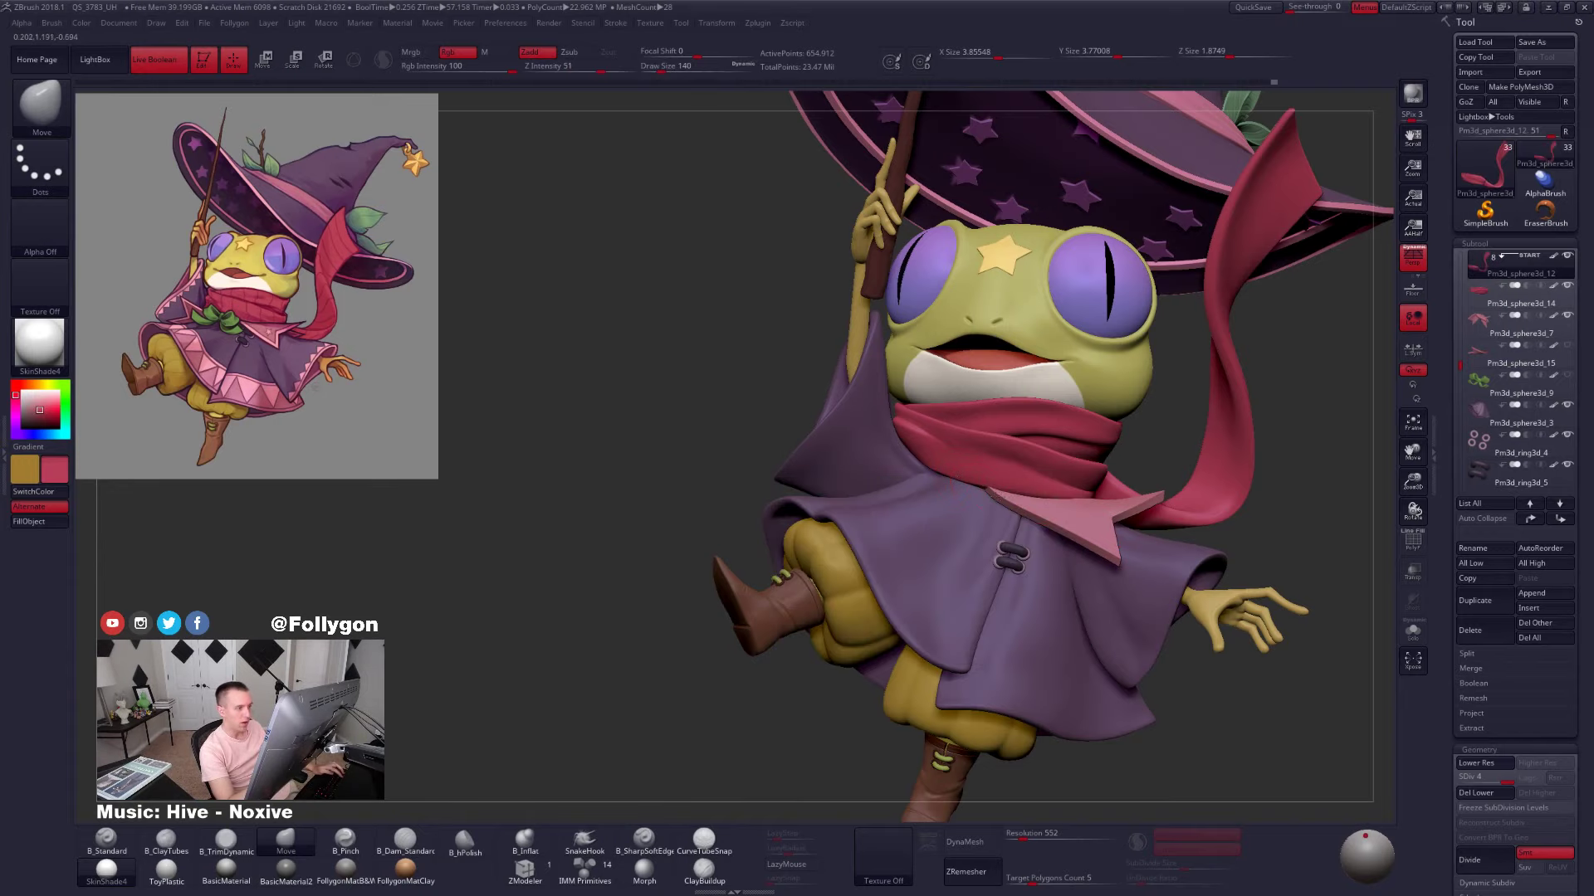
pyautogui.keyDown('ctrl'); pyautogui.moveTo(952, 486); pyautogui.dragTo(1096, 502, button='right'); pyautogui.keyUp('ctrl')
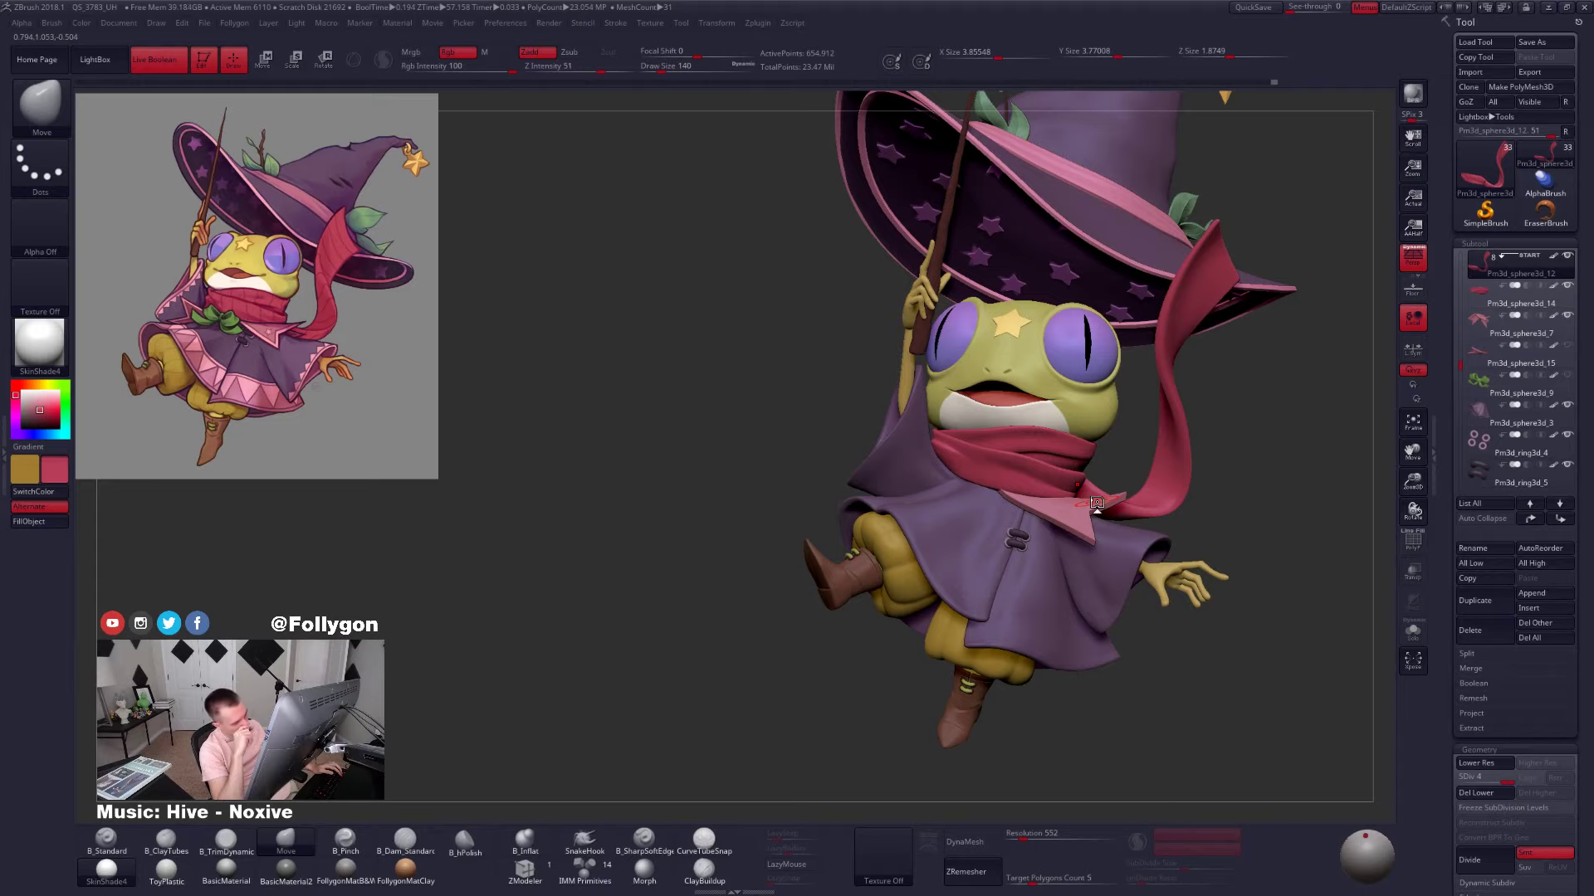
pyautogui.keyDown('alt'); pyautogui.moveTo(1004, 474); pyautogui.dragTo(1042, 521, button='right'); pyautogui.keyUp('alt')
pyautogui.hotkey('alt', 's')
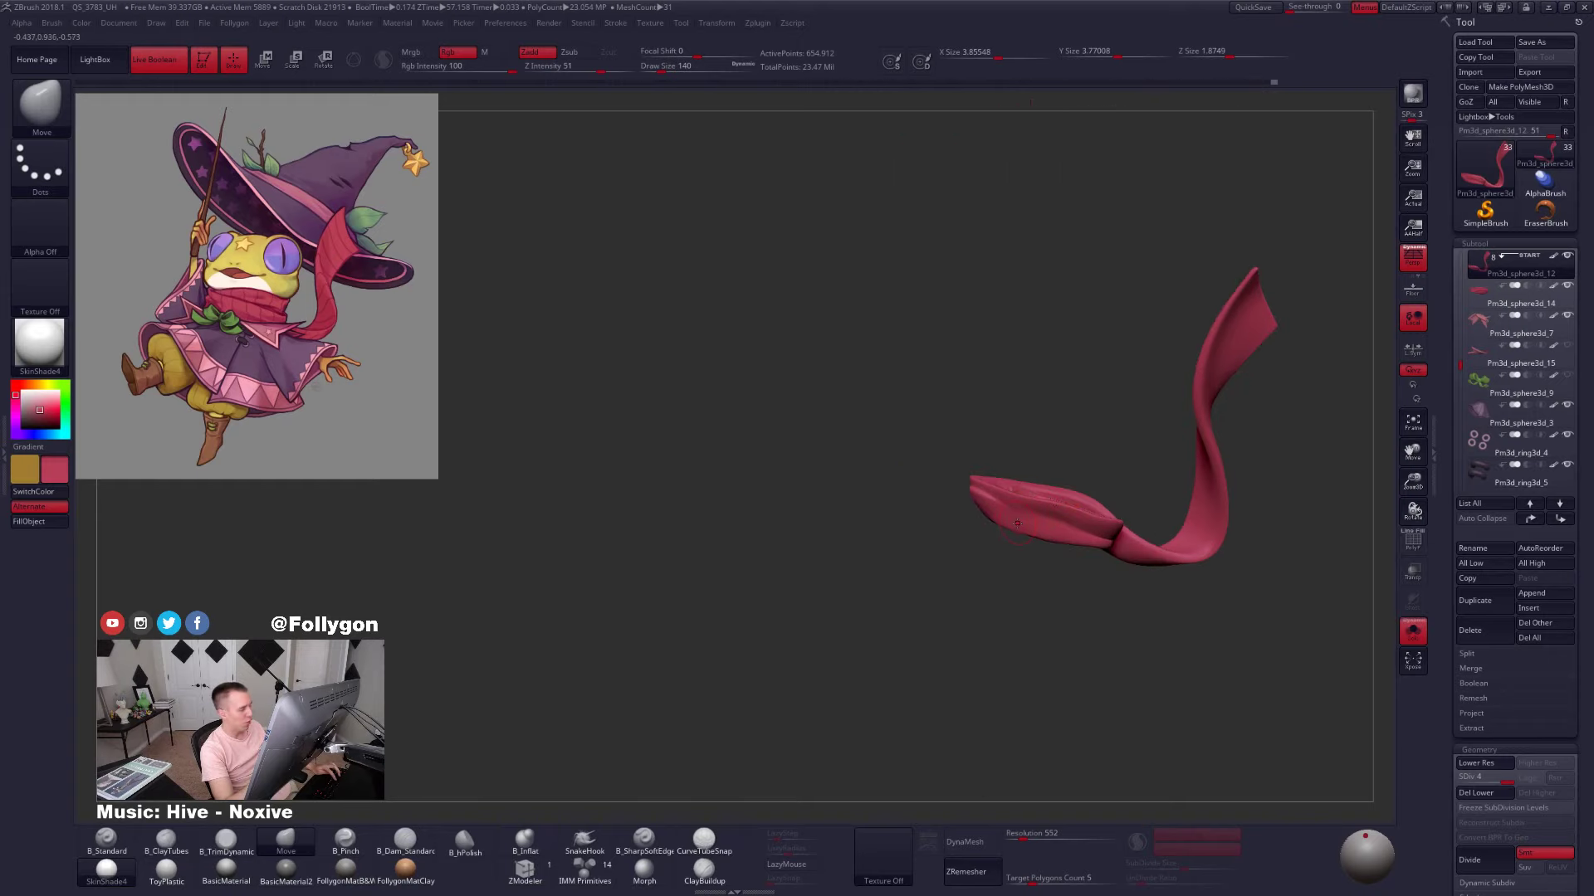
pyautogui.hotkey('alt', 's')
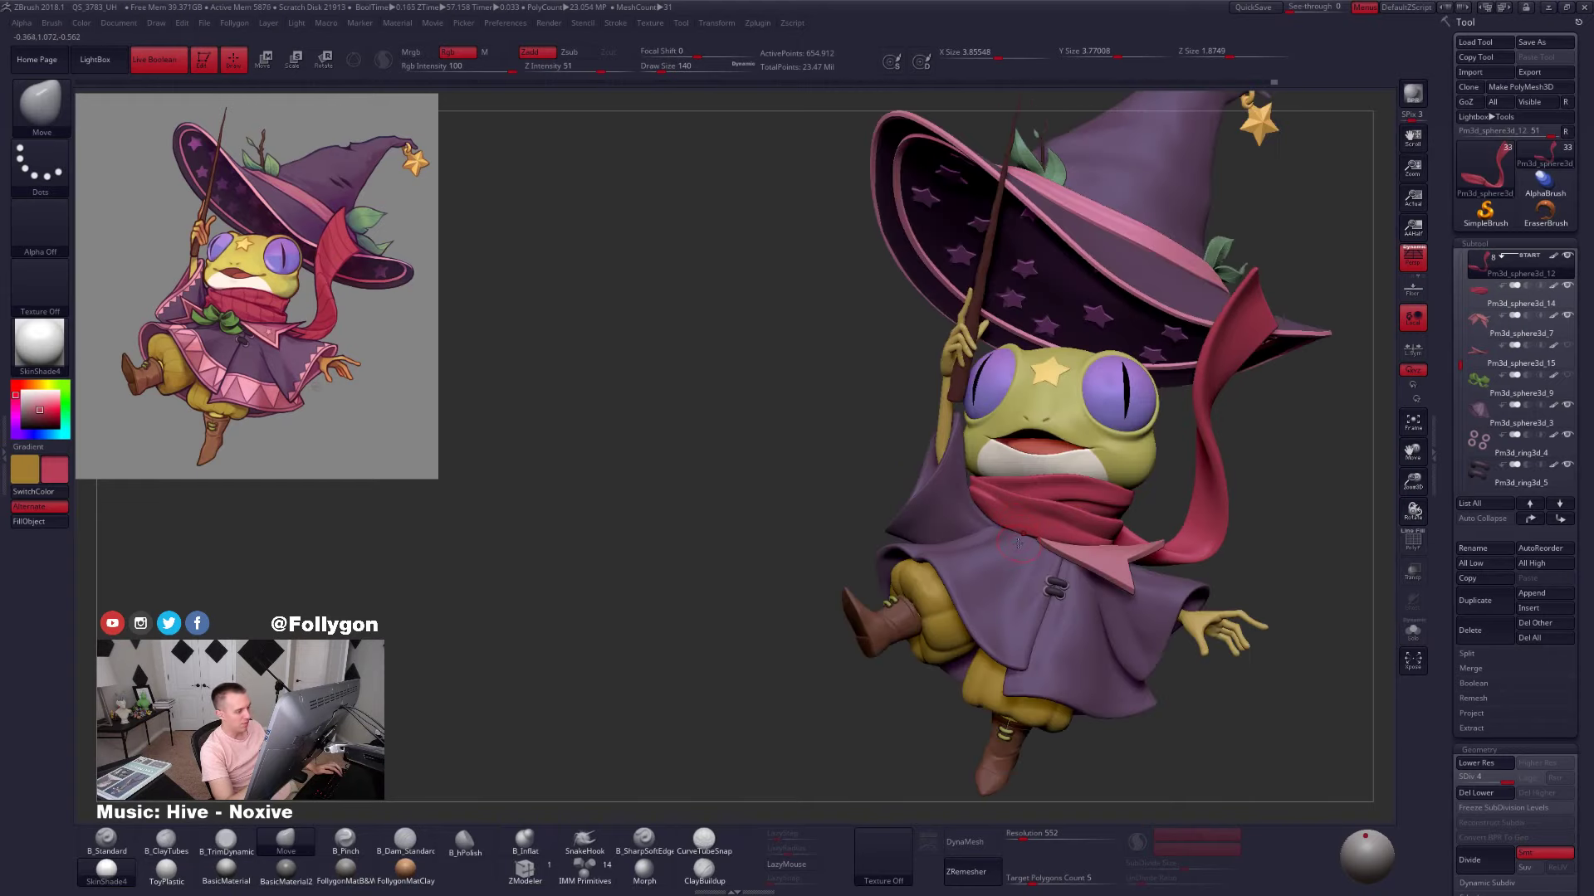
# Select the pink collar, isolate it at its lowest subdivision level and set the Move brush draw size to 160
pyautogui.moveTo(976, 523)
pyautogui.mouseDown(button='right')
pyautogui.moveTo(1113, 489)
pyautogui.moveTo(1135, 465)
pyautogui.moveTo(1014, 541)
pyautogui.moveTo(1011, 590)
pyautogui.mouseUp(button='right')
pyautogui.hotkey('shift', 'f')
pyautogui.keyDown('alt'); pyautogui.click(1063, 507); pyautogui.keyUp('alt')
pyautogui.hotkey('shift', 'f')
pyautogui.keyDown('alt'); pyautogui.click(999, 548); pyautogui.keyUp('alt')
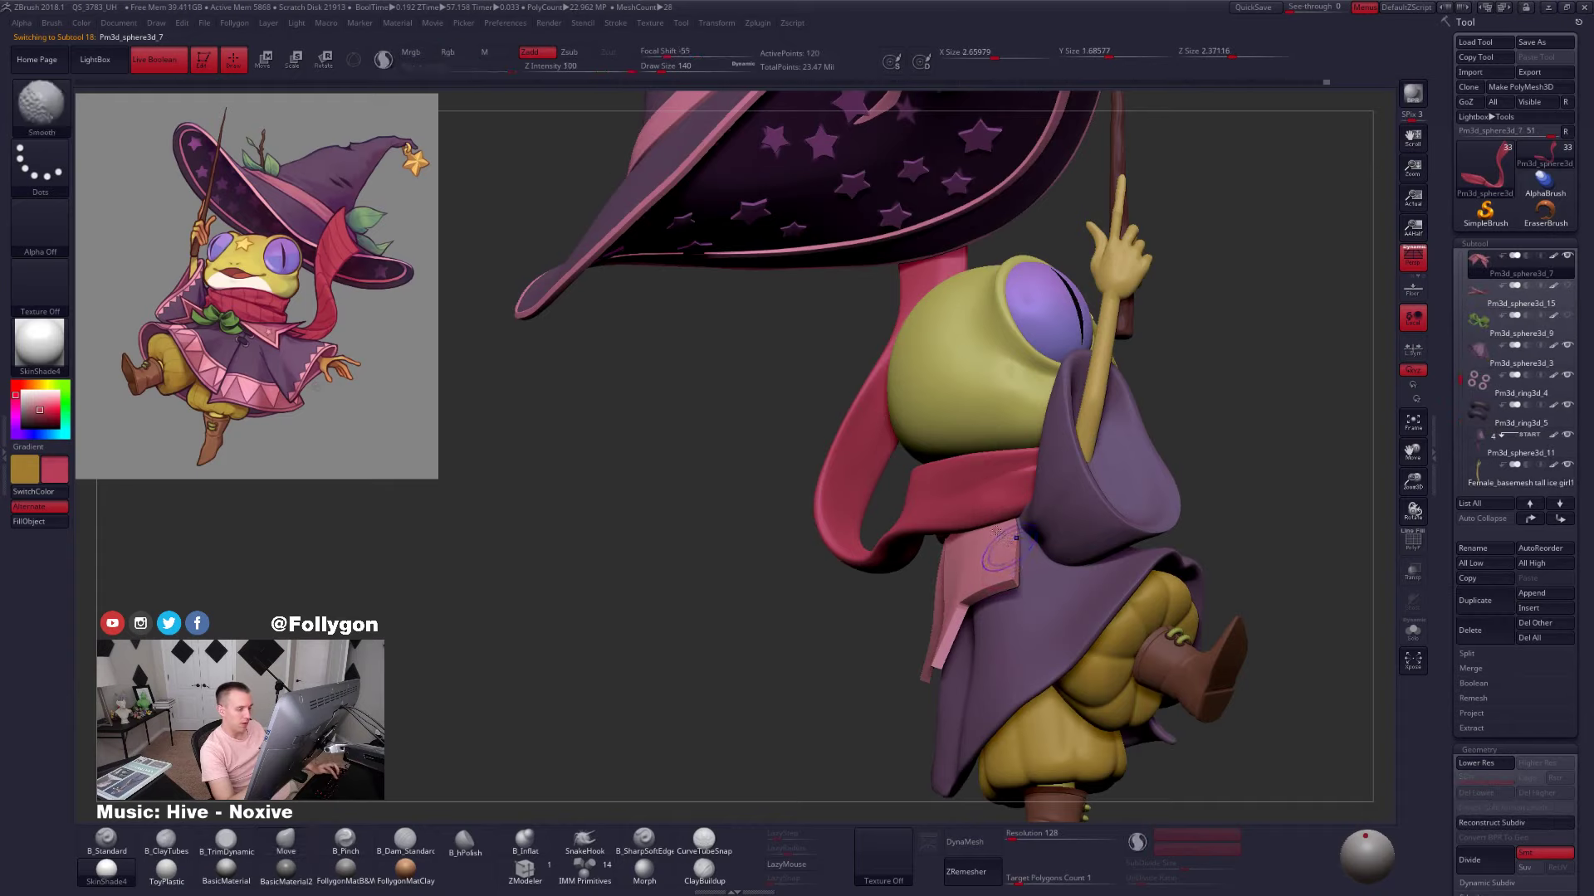
pyautogui.press('space')
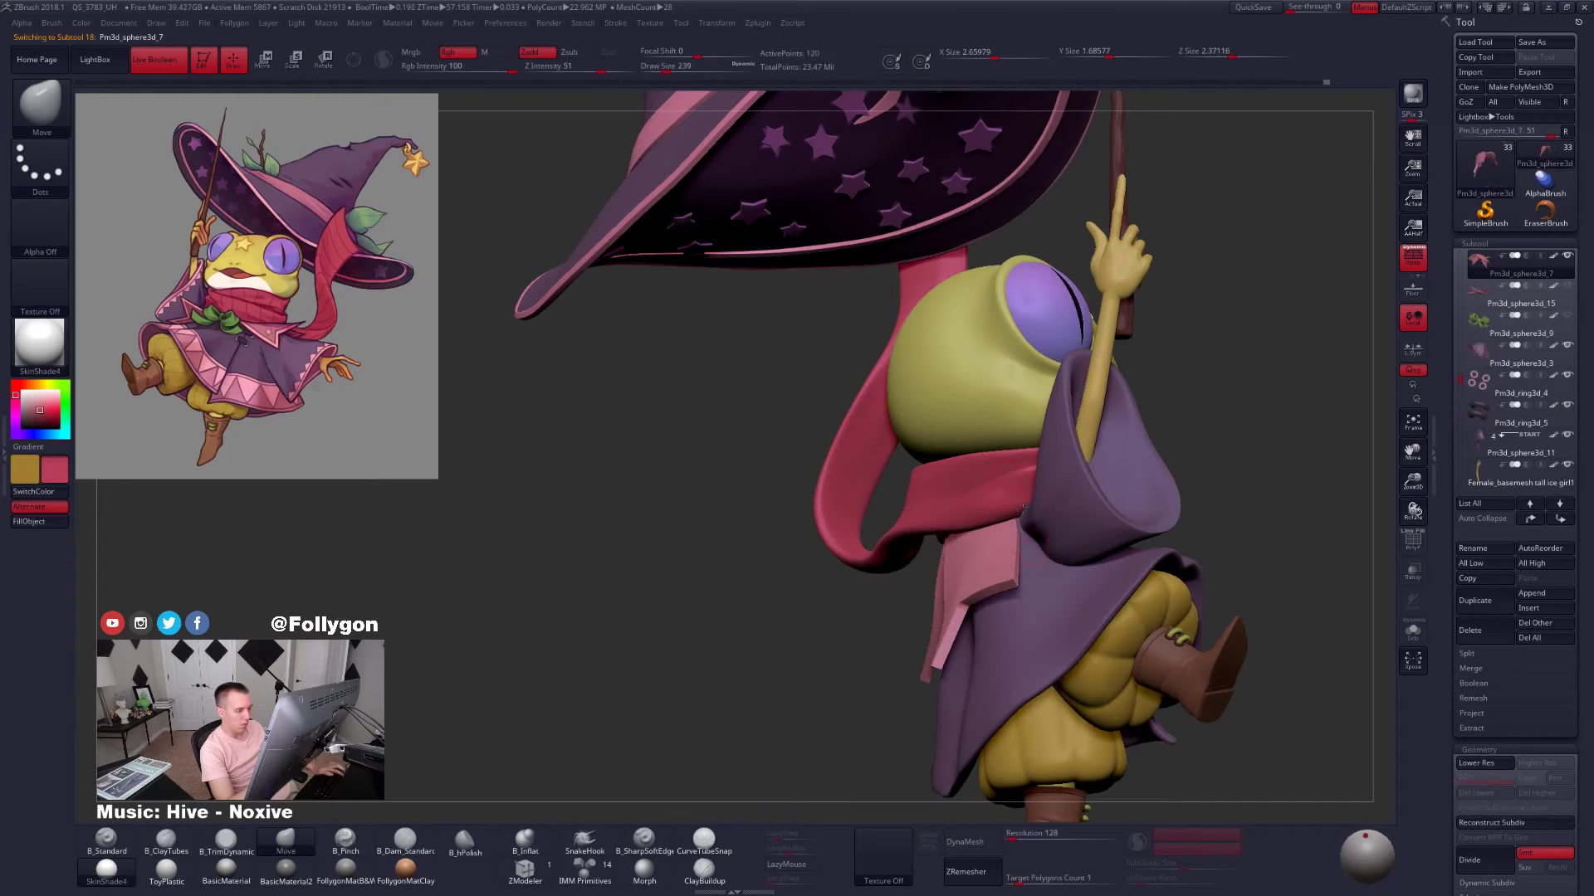
pyautogui.hotkey('alt', 's')
pyautogui.moveTo(1001, 490)
pyautogui.mouseDown(button='right')
pyautogui.moveTo(1113, 503)
pyautogui.moveTo(1084, 512)
pyautogui.moveTo(1078, 548)
pyautogui.mouseUp(button='right')
pyautogui.hotkey('shift', 'd')
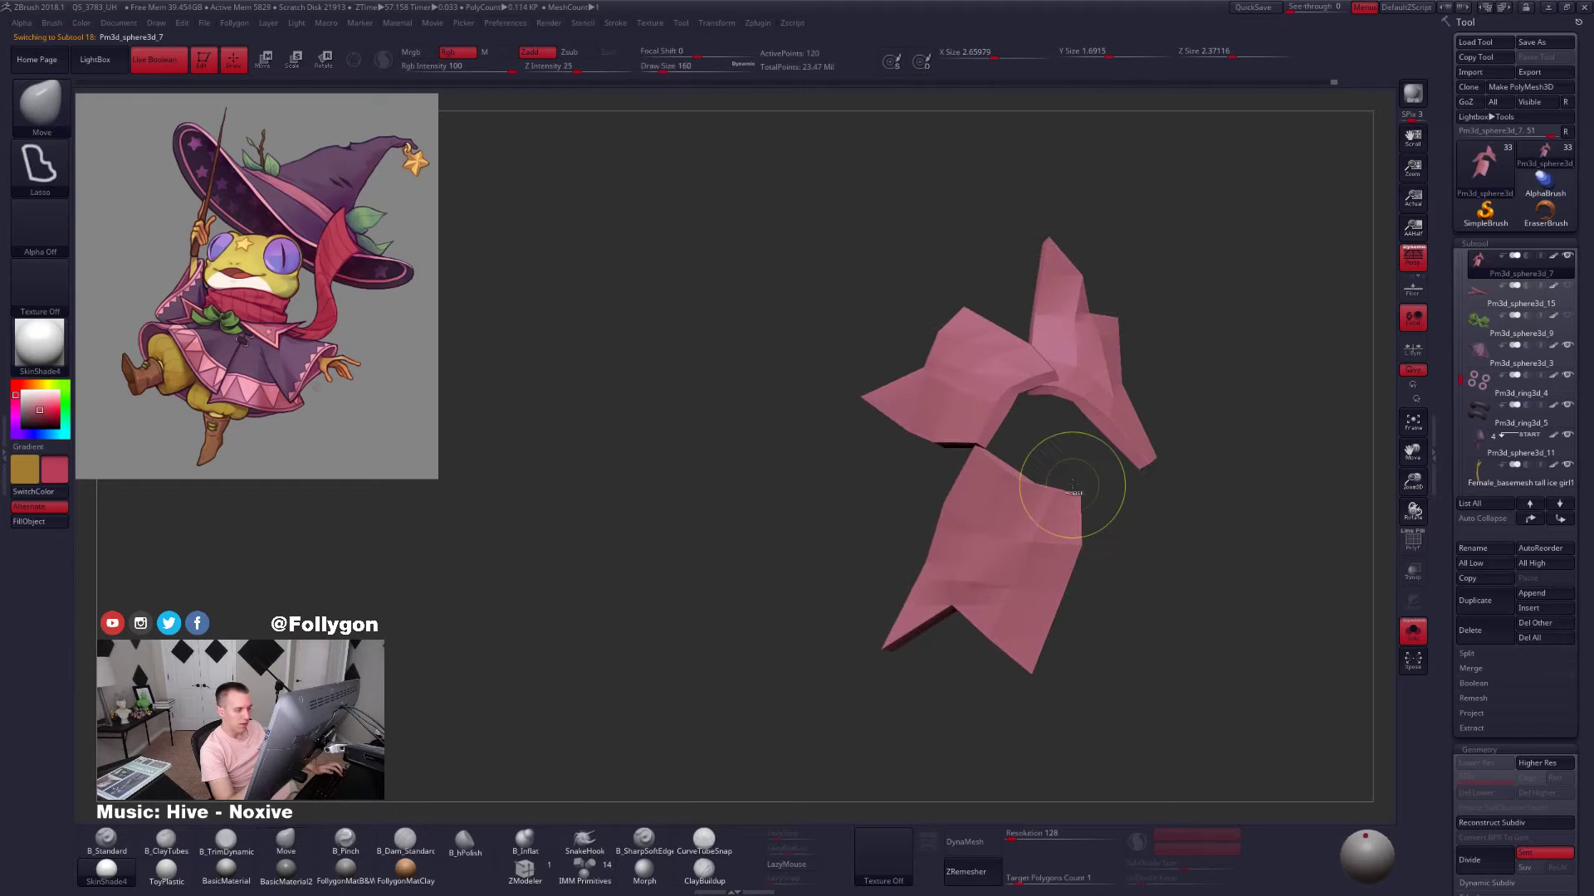
# Mask and adjust the collar's back flap, restore the other parts and raise the collar's subdivision level
pyautogui.moveTo(1079, 482)
pyautogui.keyDown('ctrl'); pyautogui.mouseDown()
pyautogui.moveTo(1152, 512)
pyautogui.moveTo(1094, 502)
pyautogui.moveTo(1162, 515)
pyautogui.mouseUp(); pyautogui.keyUp('ctrl')
pyautogui.keyDown('ctrl'); pyautogui.click(1139, 503); pyautogui.keyUp('ctrl')
pyautogui.press('w')
pyautogui.press('q')
pyautogui.moveTo(1162, 515); pyautogui.dragTo(1151, 438, button='right')
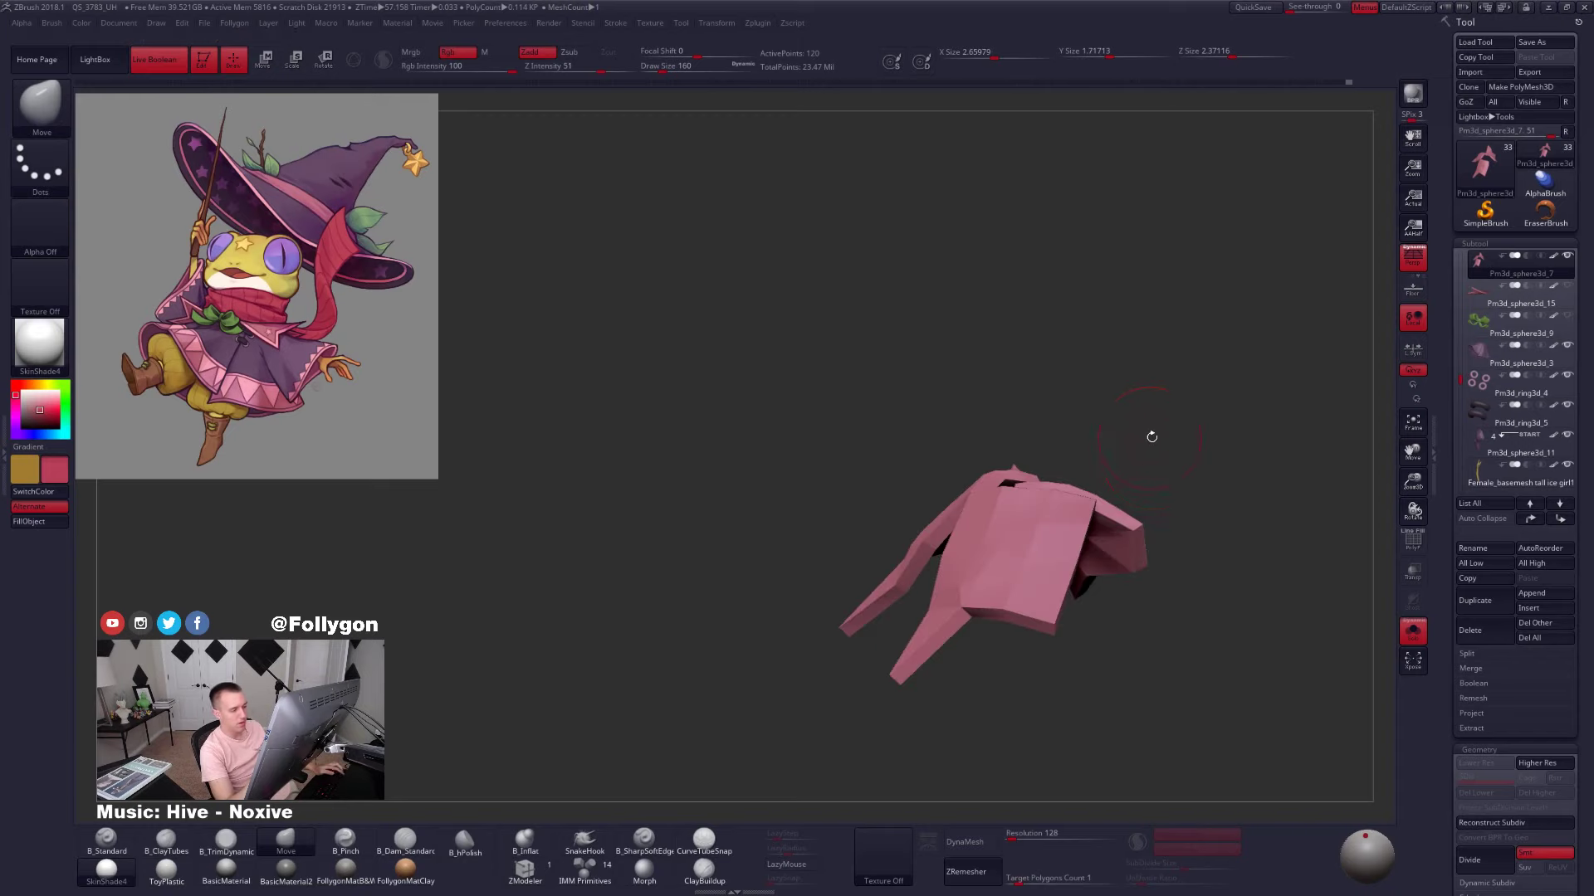
pyautogui.hotkey('alt', 's')
pyautogui.hotkey('ctrl', 'd')
pyautogui.moveTo(1078, 560)
pyautogui.mouseDown(button='right')
pyautogui.moveTo(1123, 485)
pyautogui.moveTo(1067, 478)
pyautogui.mouseUp(button='right')
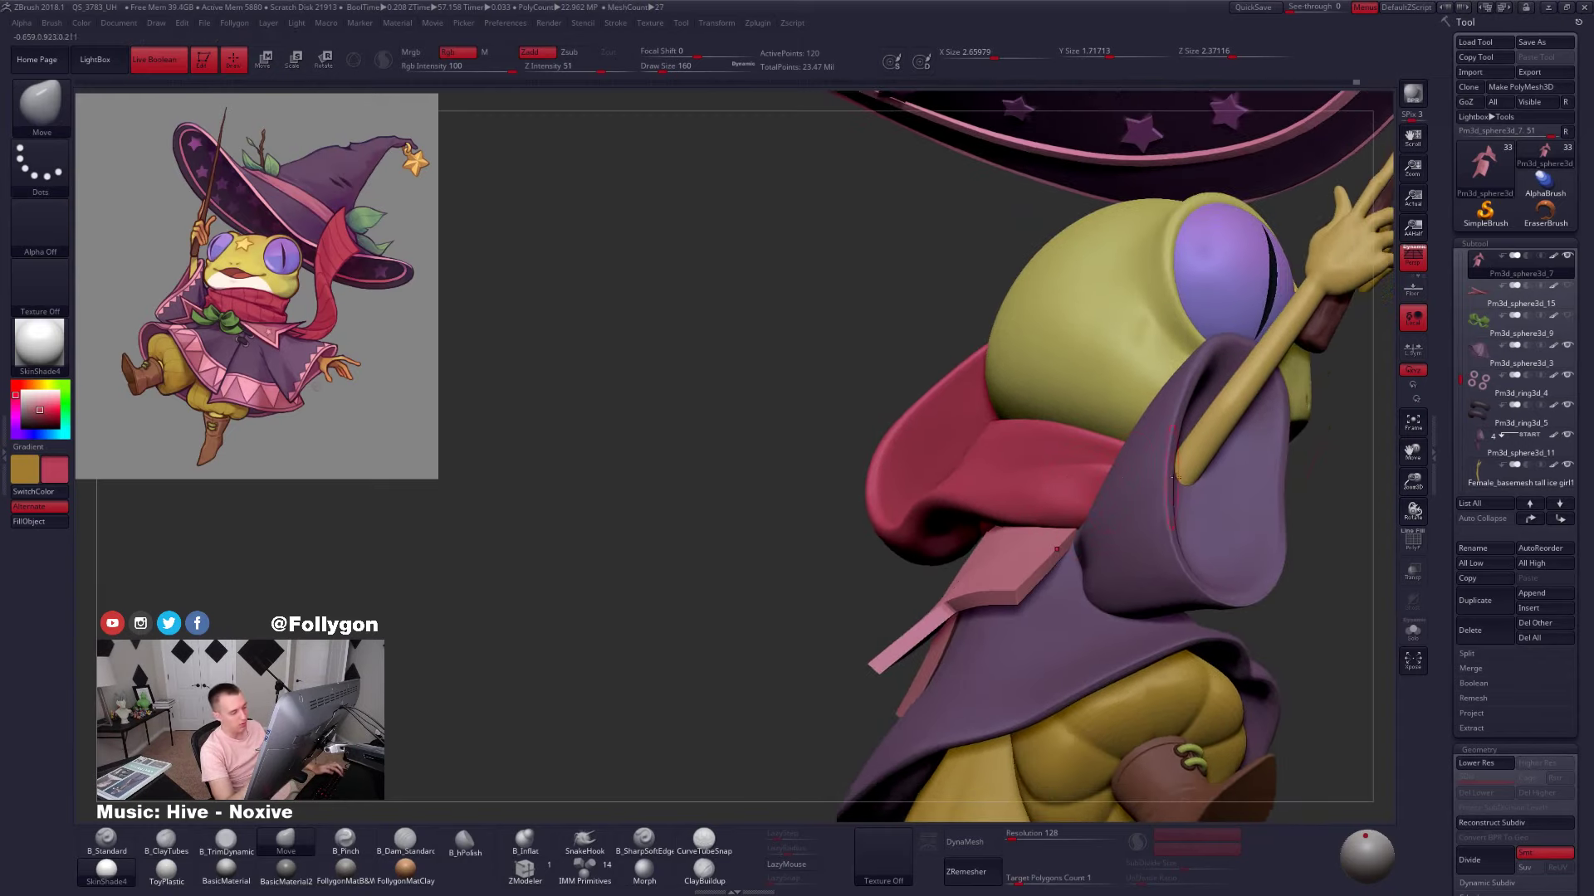
# Examine the whole character against the concept art with the cape's clasp rings selected
pyautogui.moveTo(1289, 466)
pyautogui.keyDown('alt'); pyautogui.mouseDown(button='right')
pyautogui.moveTo(1266, 434)
pyautogui.moveTo(1303, 479)
pyautogui.moveTo(1154, 490)
pyautogui.moveTo(1233, 492)
pyautogui.moveTo(1153, 534)
pyautogui.moveTo(1017, 539)
pyautogui.mouseUp(button='right'); pyautogui.keyUp('alt')
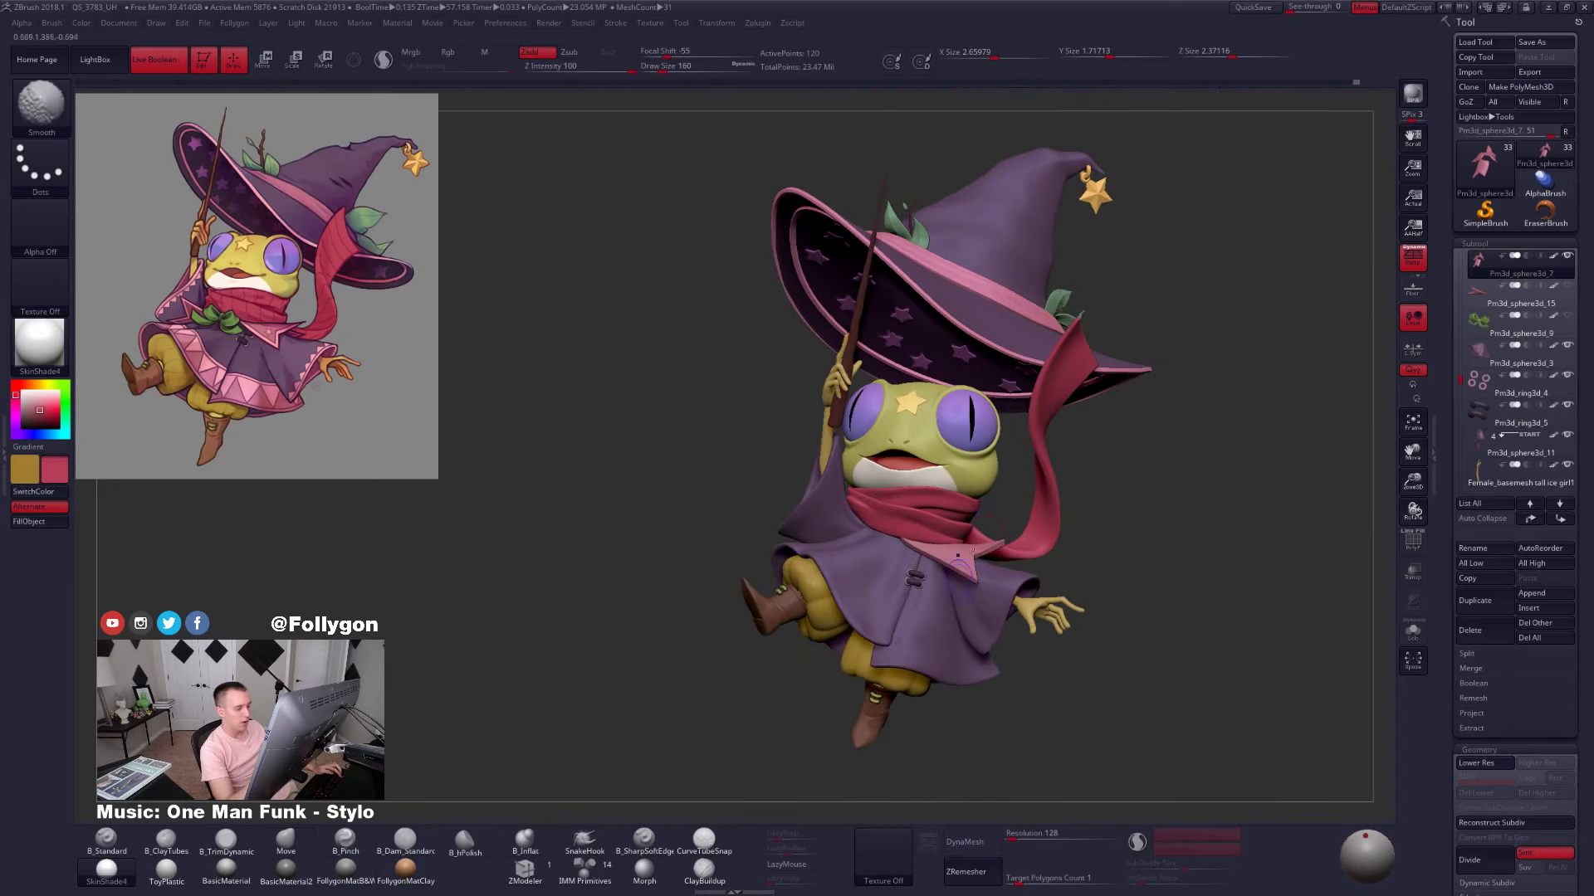
pyautogui.keyDown('alt'); pyautogui.moveTo(1112, 491); pyautogui.dragTo(1168, 429, button='right'); pyautogui.keyUp('alt')
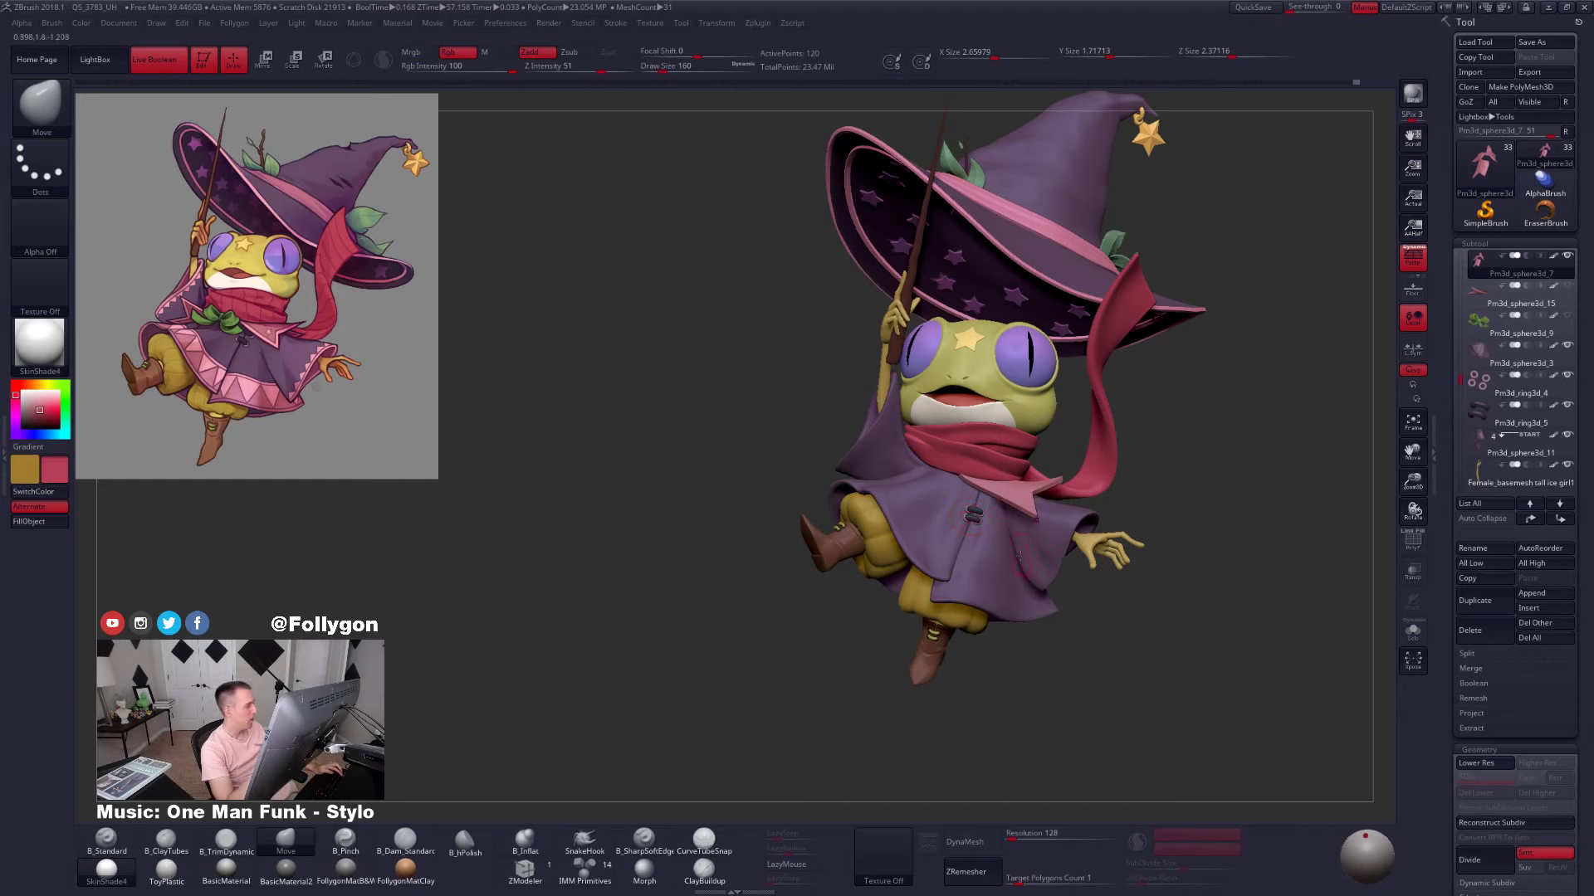
pyautogui.click(1476, 394)
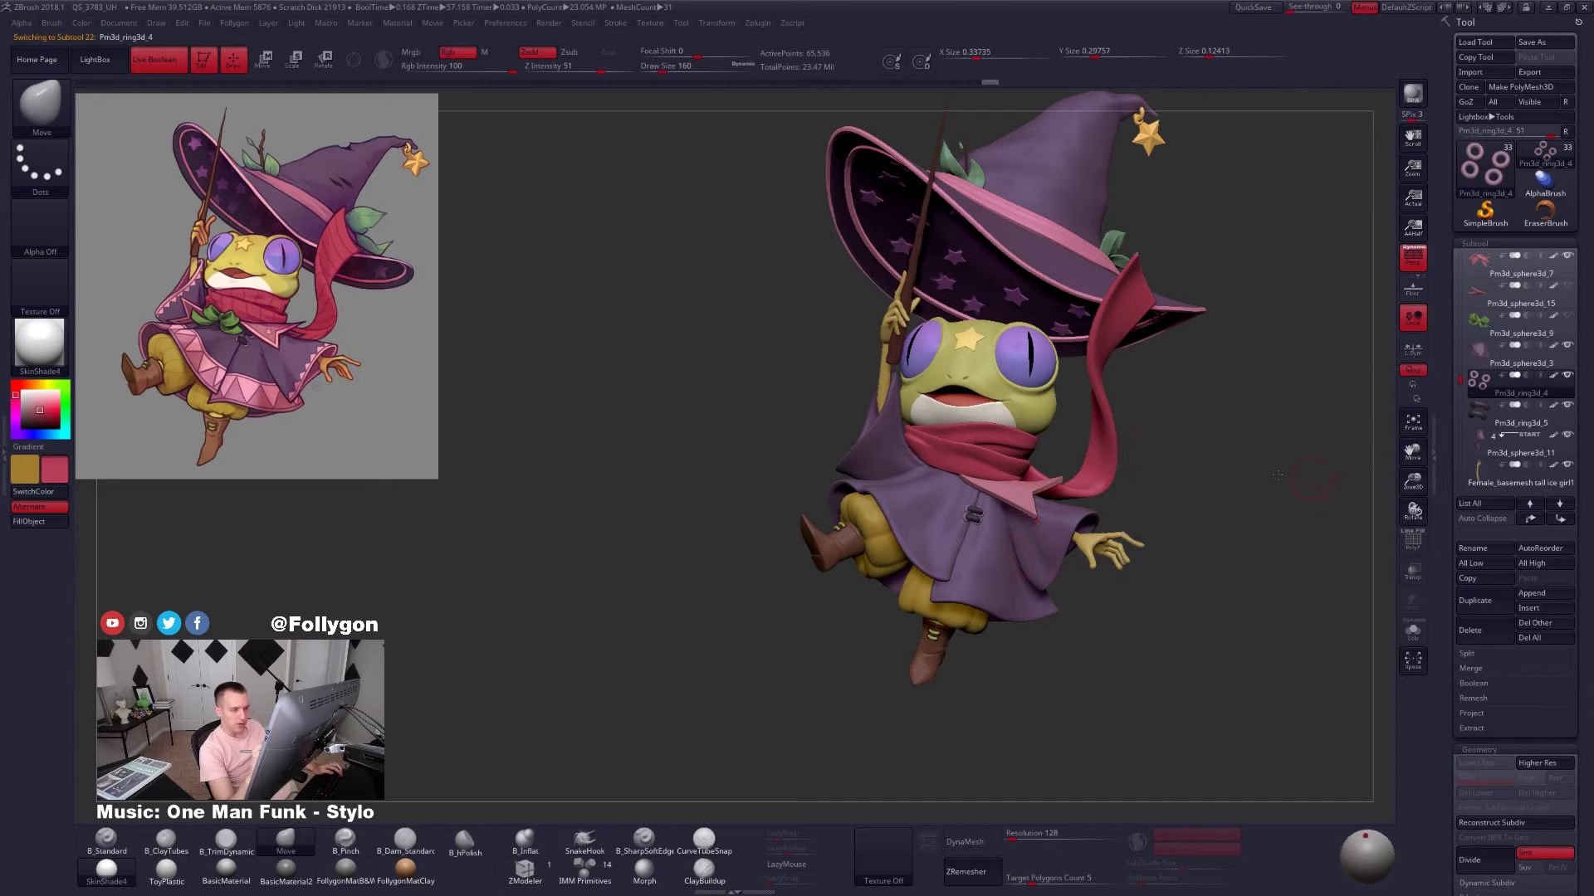
pyautogui.keyDown('alt'); pyautogui.moveTo(1249, 531); pyautogui.dragTo(1161, 523, button='right'); pyautogui.keyUp('alt')
pyautogui.hotkey('alt', 's')
pyautogui.hotkey('alt', 's')
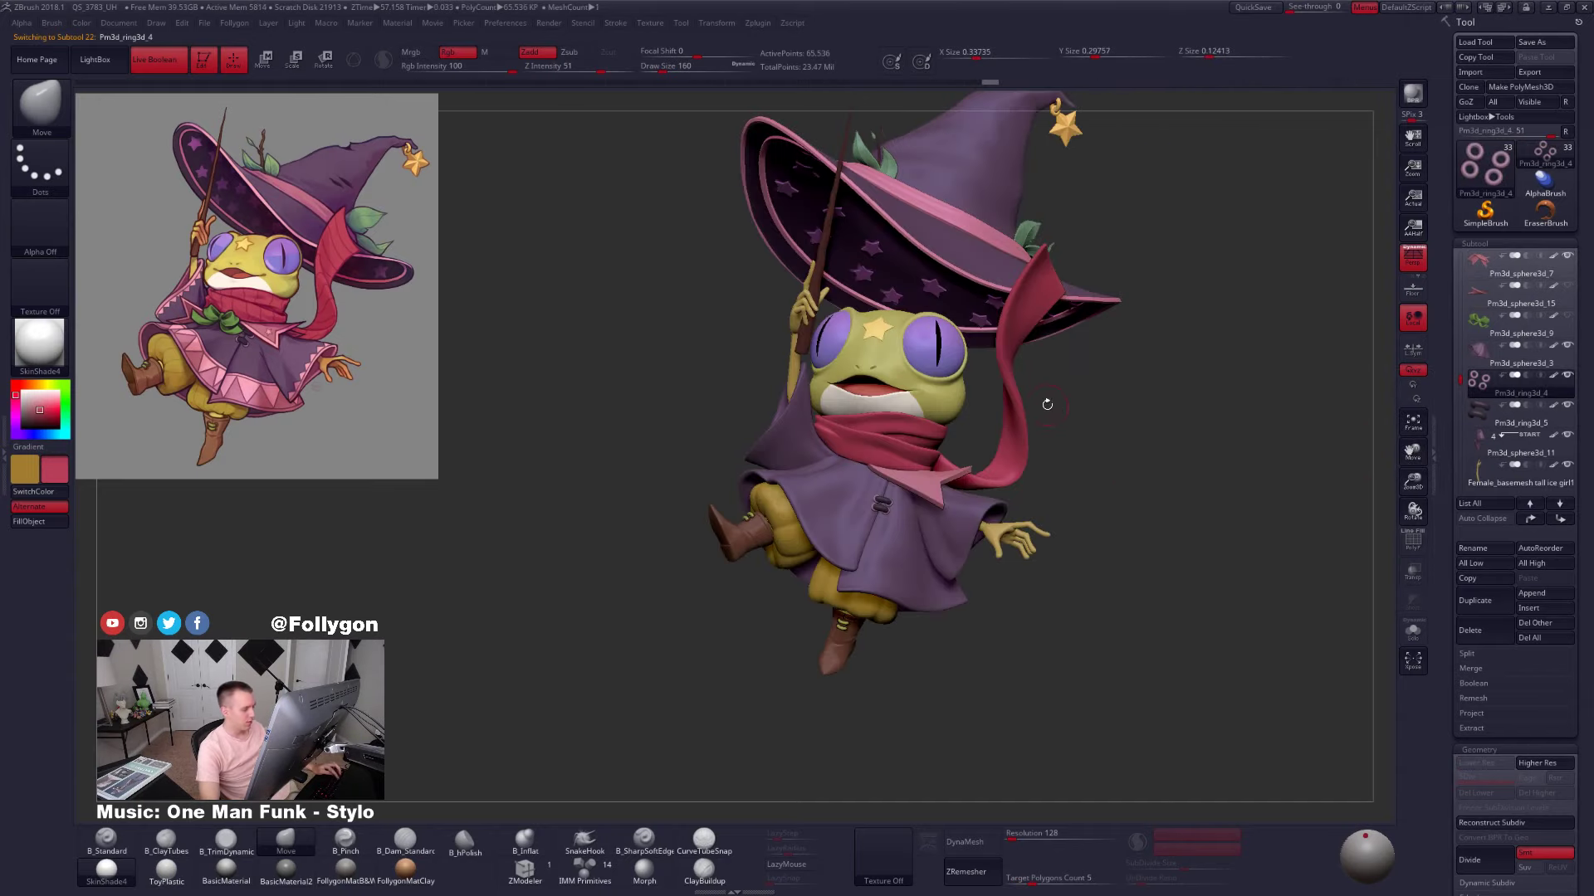
pyautogui.keyDown('ctrl'); pyautogui.rightClick(1143, 448); pyautogui.keyUp('ctrl')
pyautogui.click(1182, 506)
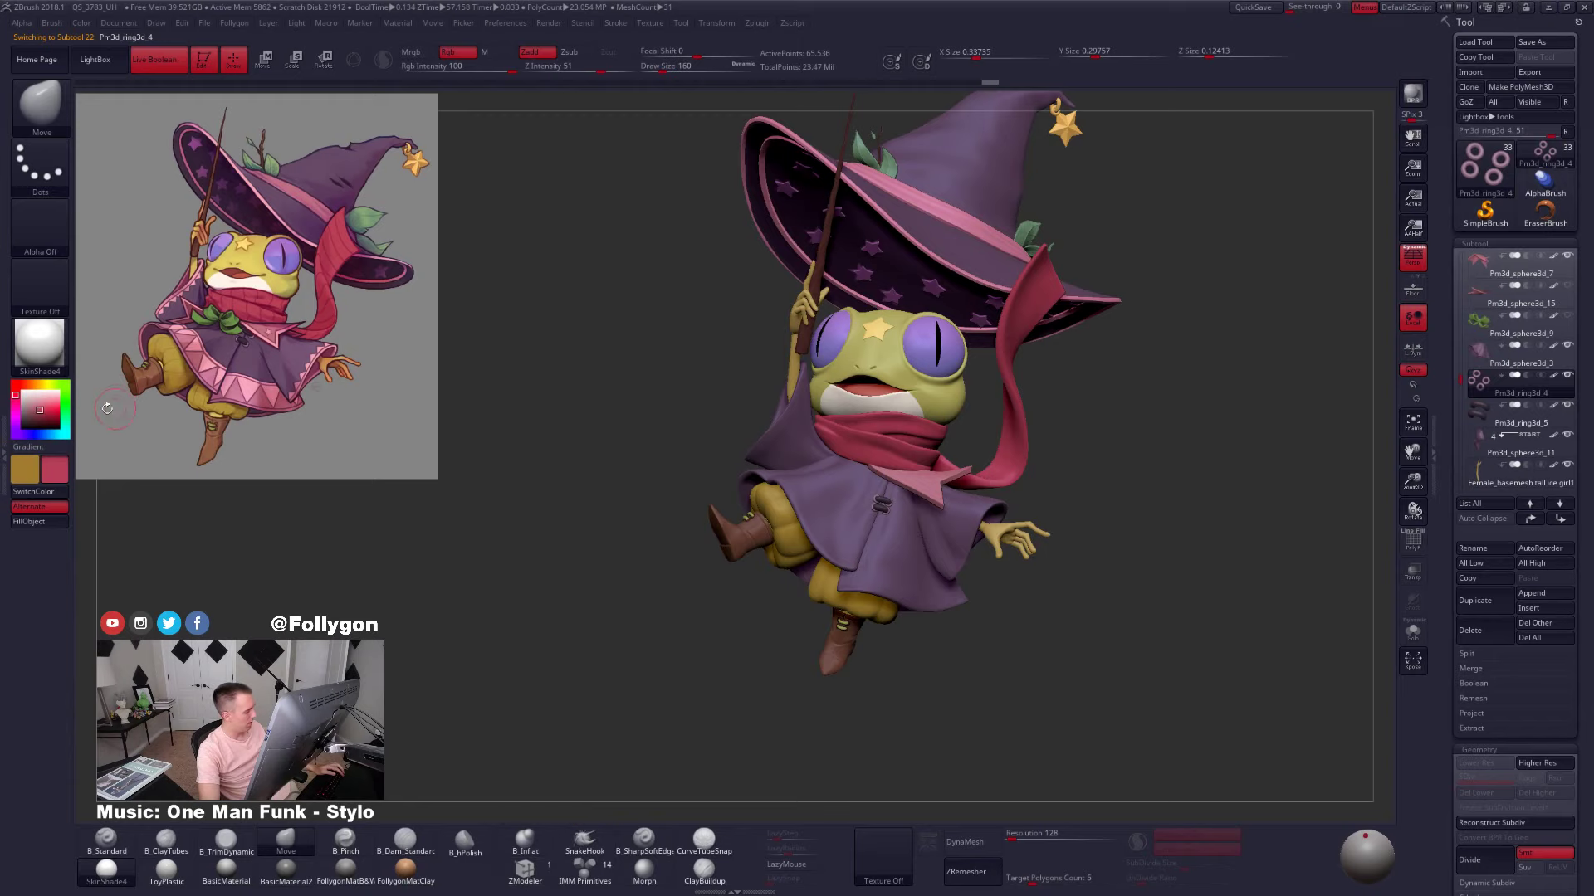
# Create a TPoseMesh of the whole character with Transpose Master and give it the FollygonMatB&W material in white
pyautogui.doubleClick(3, 402)
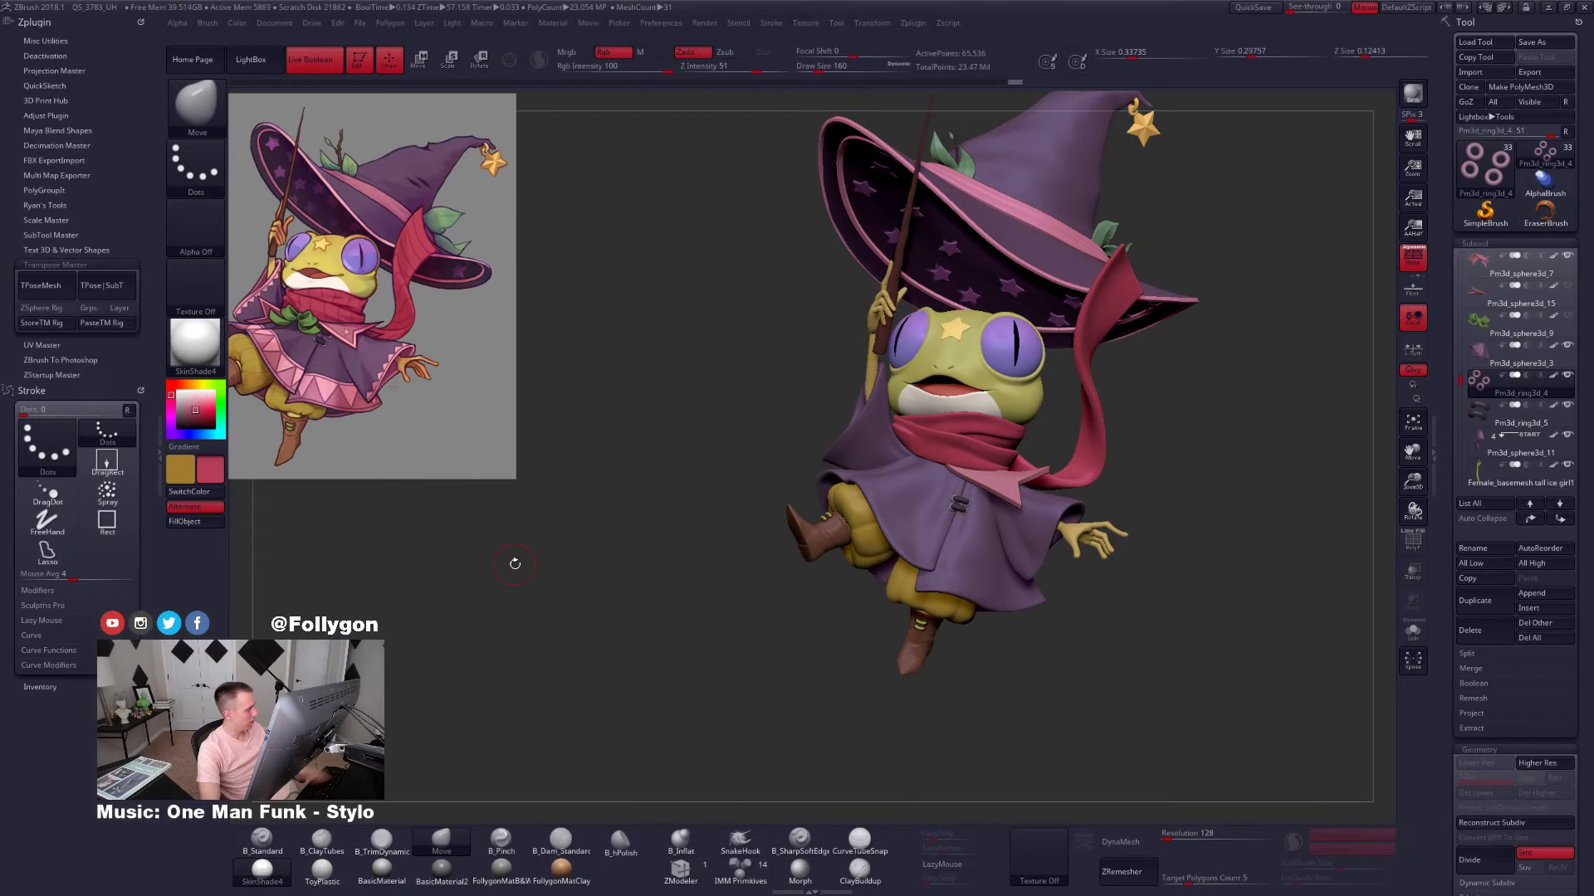
pyautogui.click(62, 288)
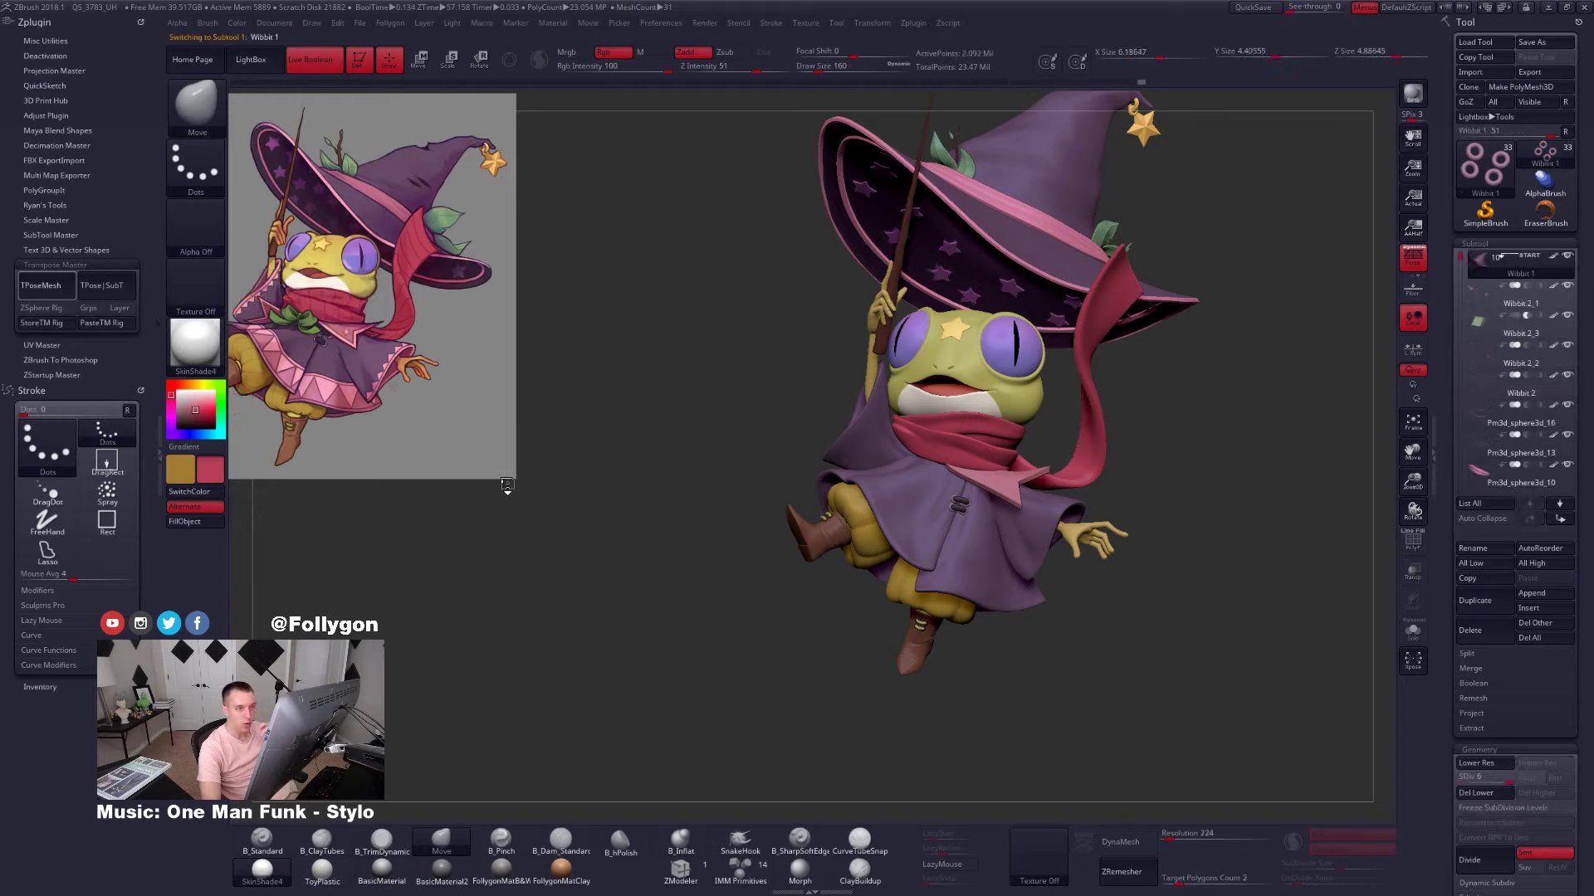
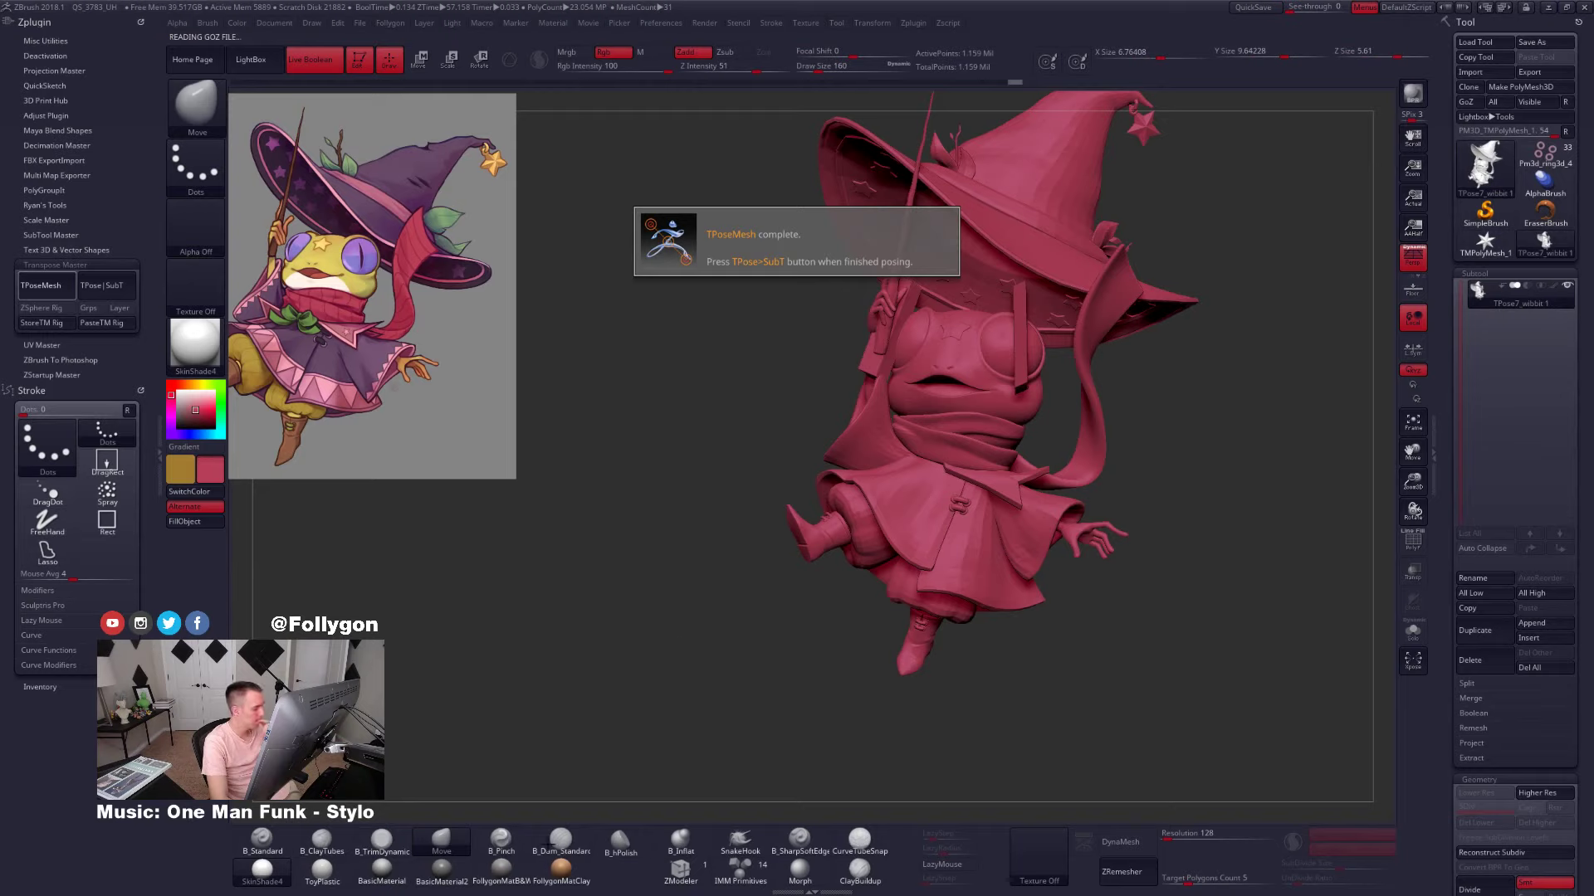
pyautogui.click(516, 866)
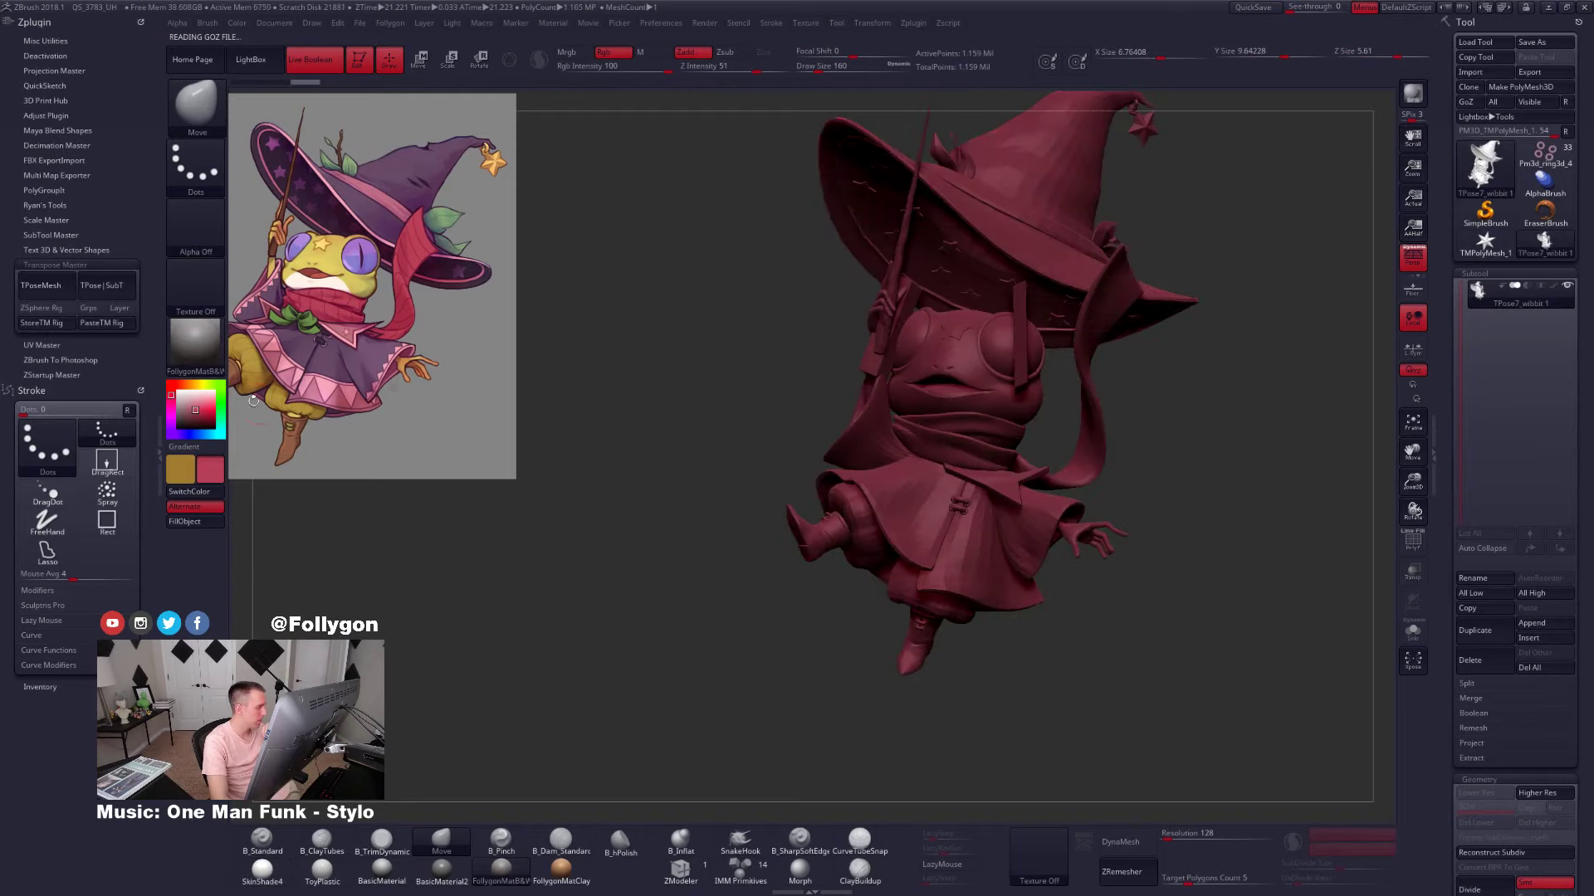
pyautogui.click(193, 391)
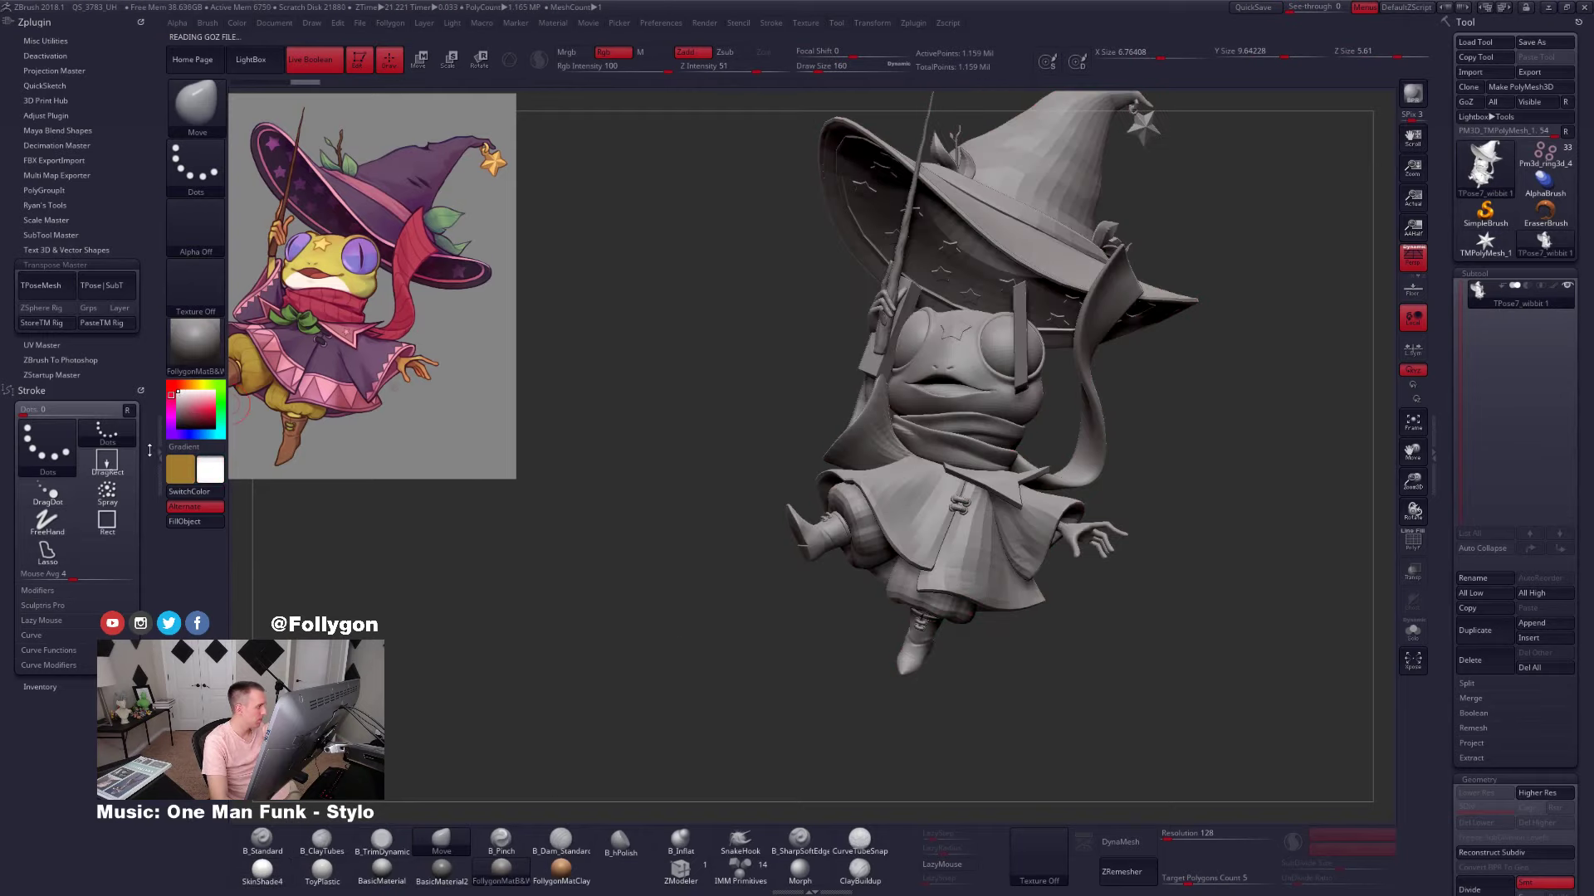
pyautogui.click(160, 454)
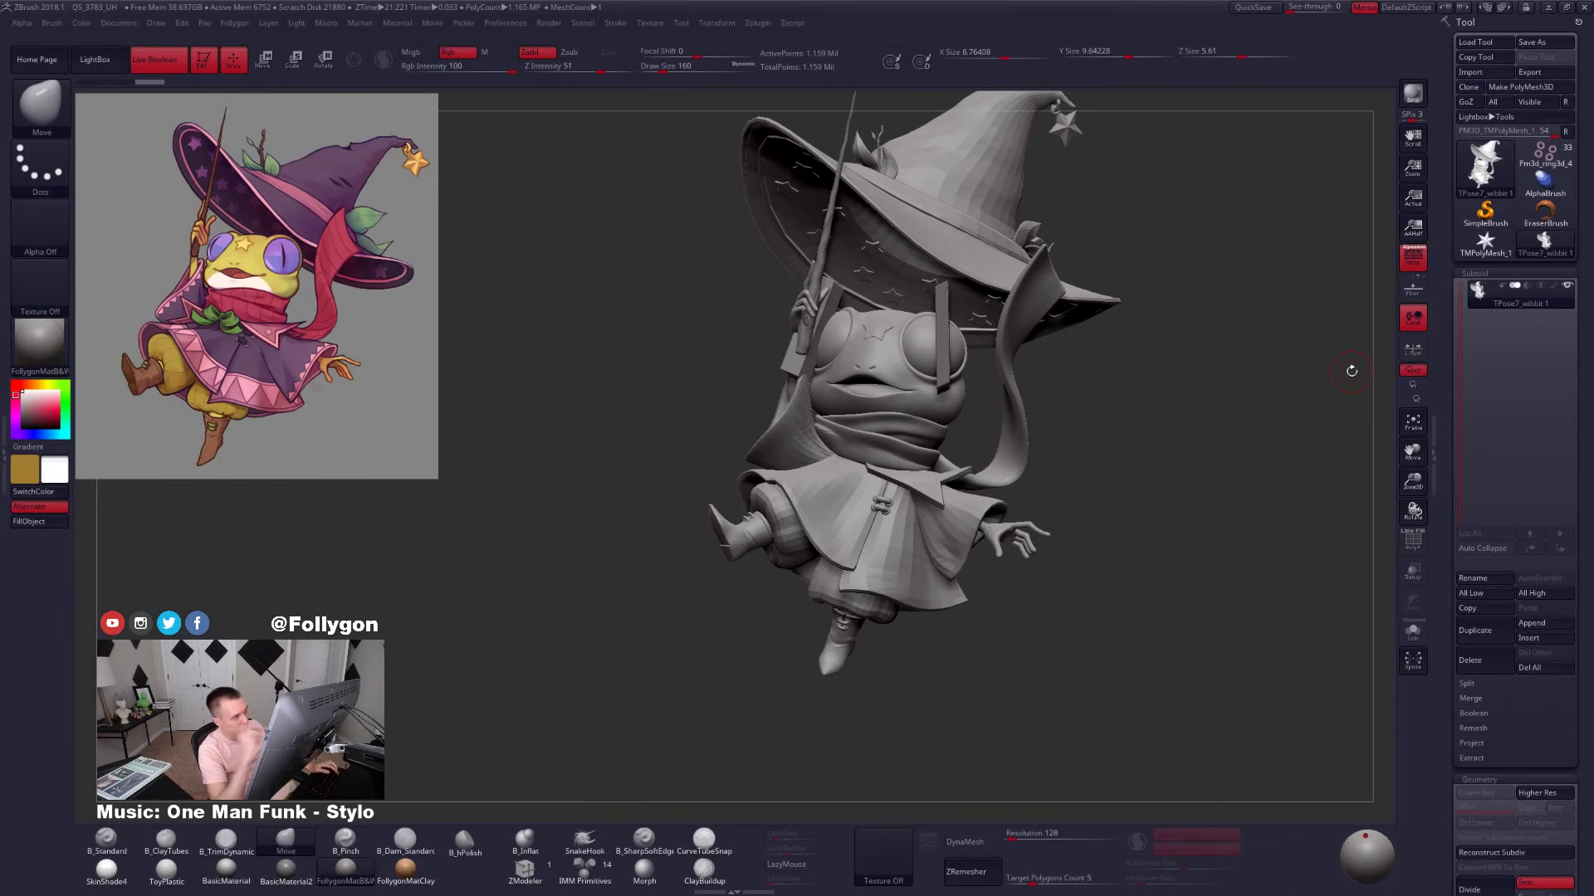
# Isolate the two bars over the frog's eyes and hide them from the posing mesh
pyautogui.hotkey('ctrl', 'shift', 'f')
pyautogui.keyDown('ctrl'); pyautogui.keyDown('shift'); pyautogui.click(1114, 762); pyautogui.keyUp('shift'); pyautogui.keyUp('ctrl')
pyautogui.keyDown('ctrl'); pyautogui.keyDown('shift'); pyautogui.click(943, 366); pyautogui.keyUp('shift'); pyautogui.keyUp('ctrl')
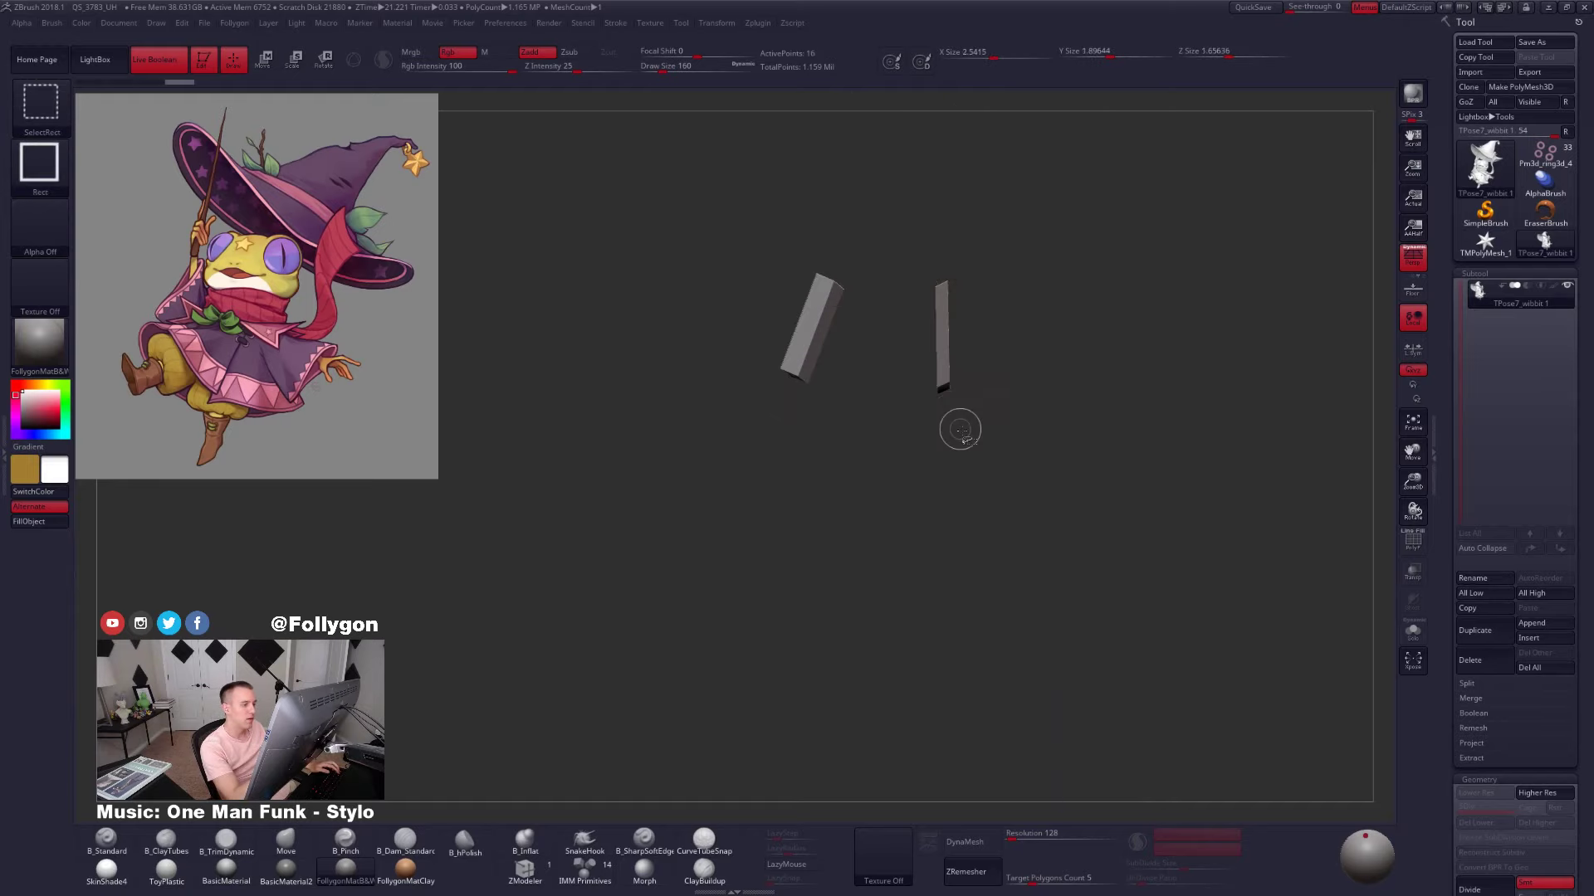
pyautogui.keyDown('ctrl'); pyautogui.keyDown('shift'); pyautogui.moveTo(1070, 458); pyautogui.dragTo(1160, 423); pyautogui.keyUp('shift'); pyautogui.keyUp('ctrl')
pyautogui.press('Delete')
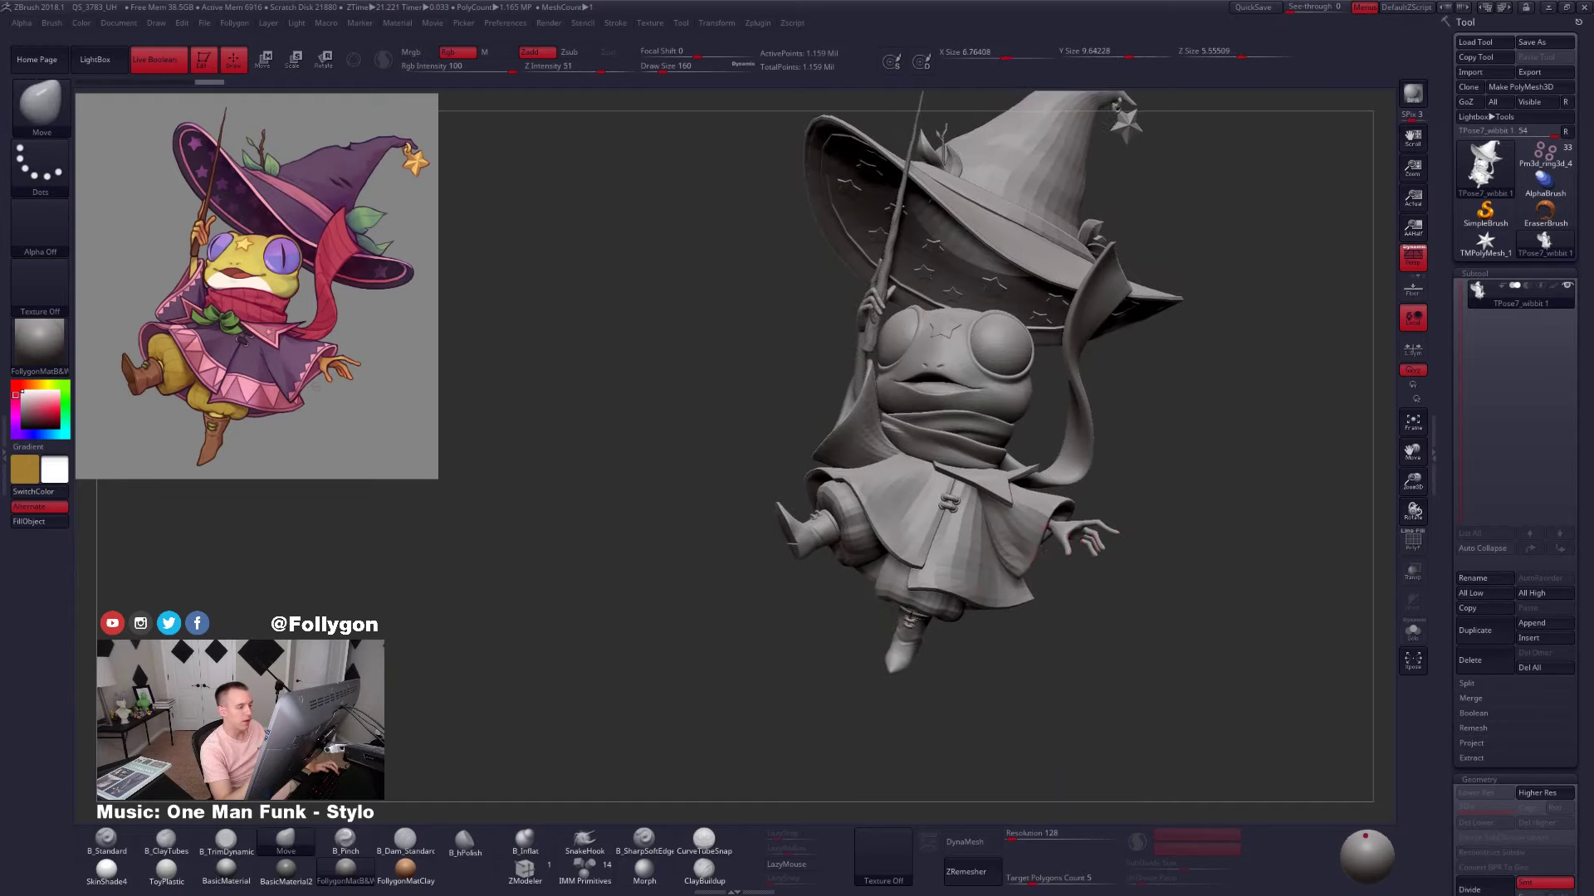
# Hide the two clasps on the front of the cape
pyautogui.keyDown('ctrl'); pyautogui.moveTo(1059, 544); pyautogui.dragTo(1129, 618, button='right'); pyautogui.keyUp('ctrl')
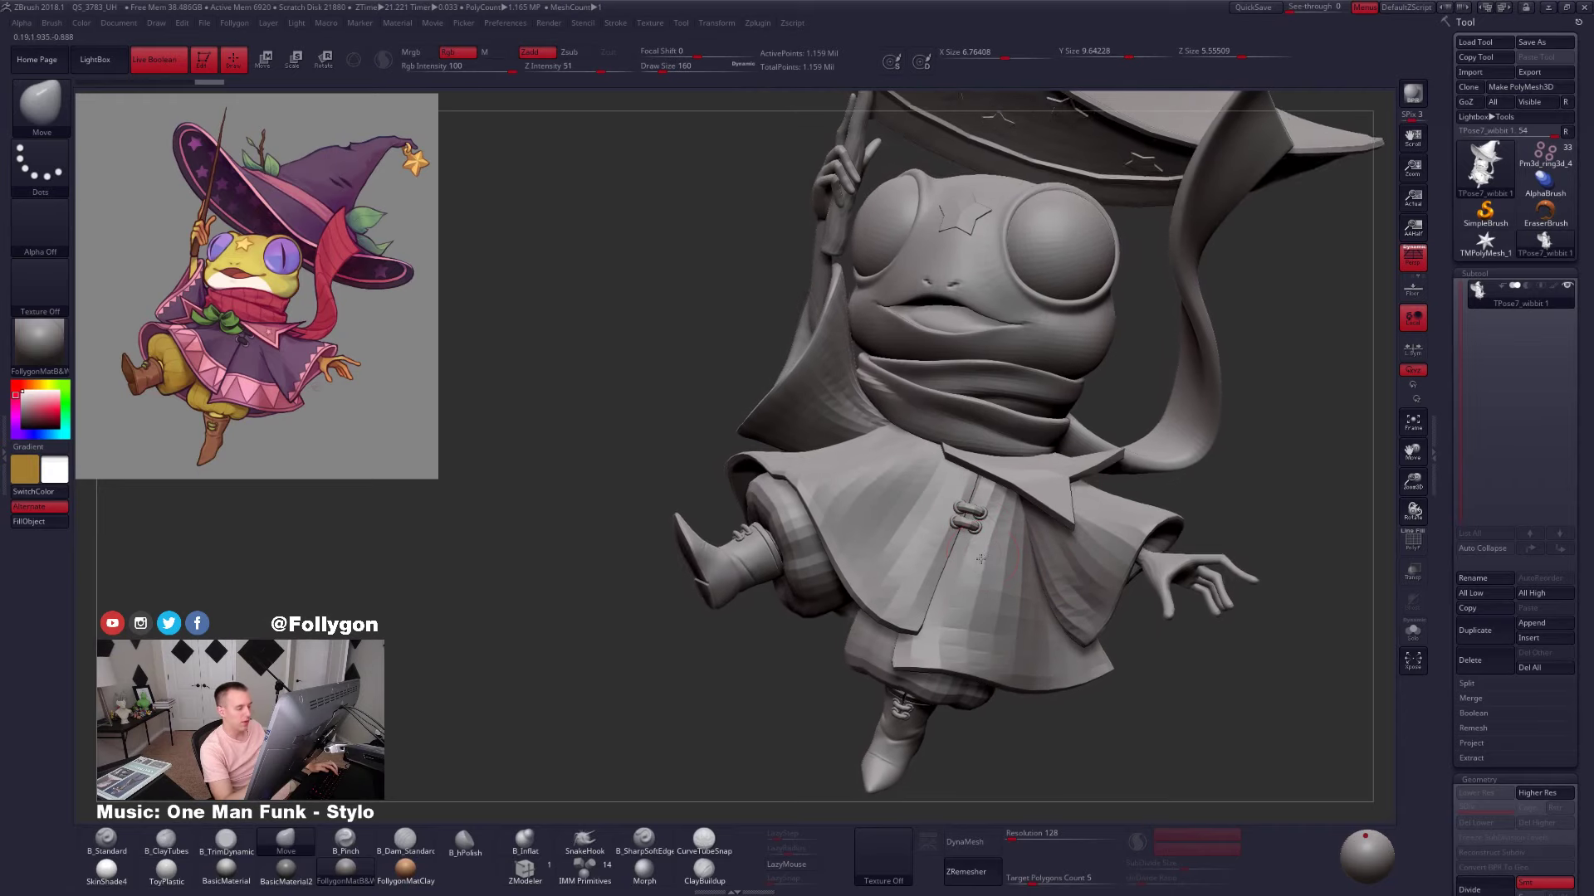
pyautogui.keyDown('ctrl'); pyautogui.moveTo(981, 559); pyautogui.dragTo(978, 619, button='right'); pyautogui.keyUp('ctrl')
pyautogui.keyDown('alt'); pyautogui.moveTo(972, 455); pyautogui.dragTo(996, 537, button='right'); pyautogui.keyUp('alt')
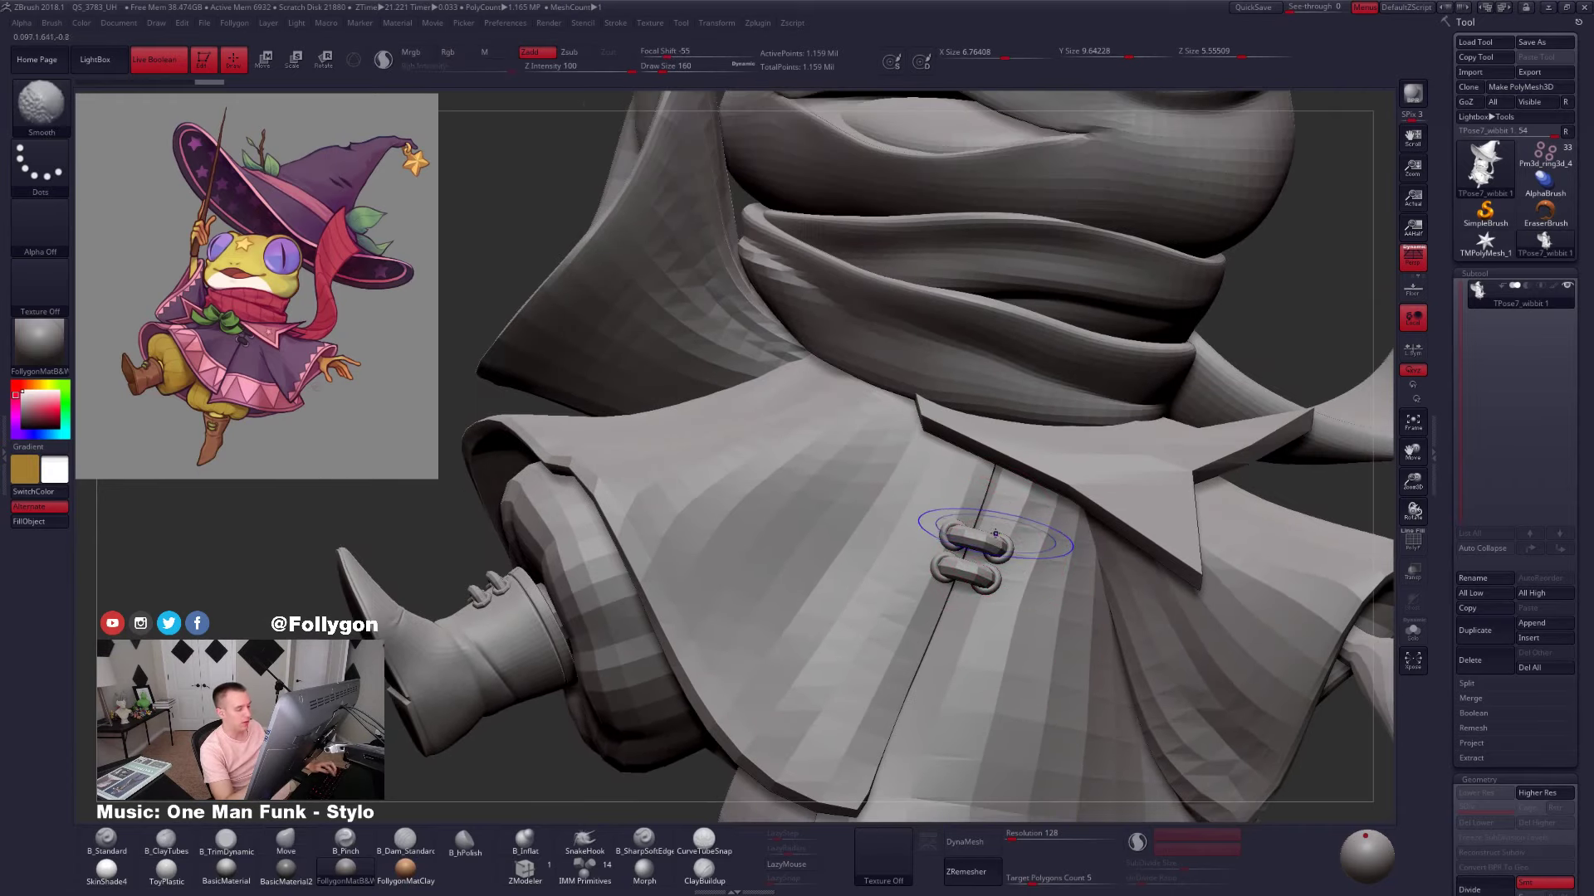
pyautogui.hotkey('shift', 'f')
pyautogui.hotkey('shift', 'f')
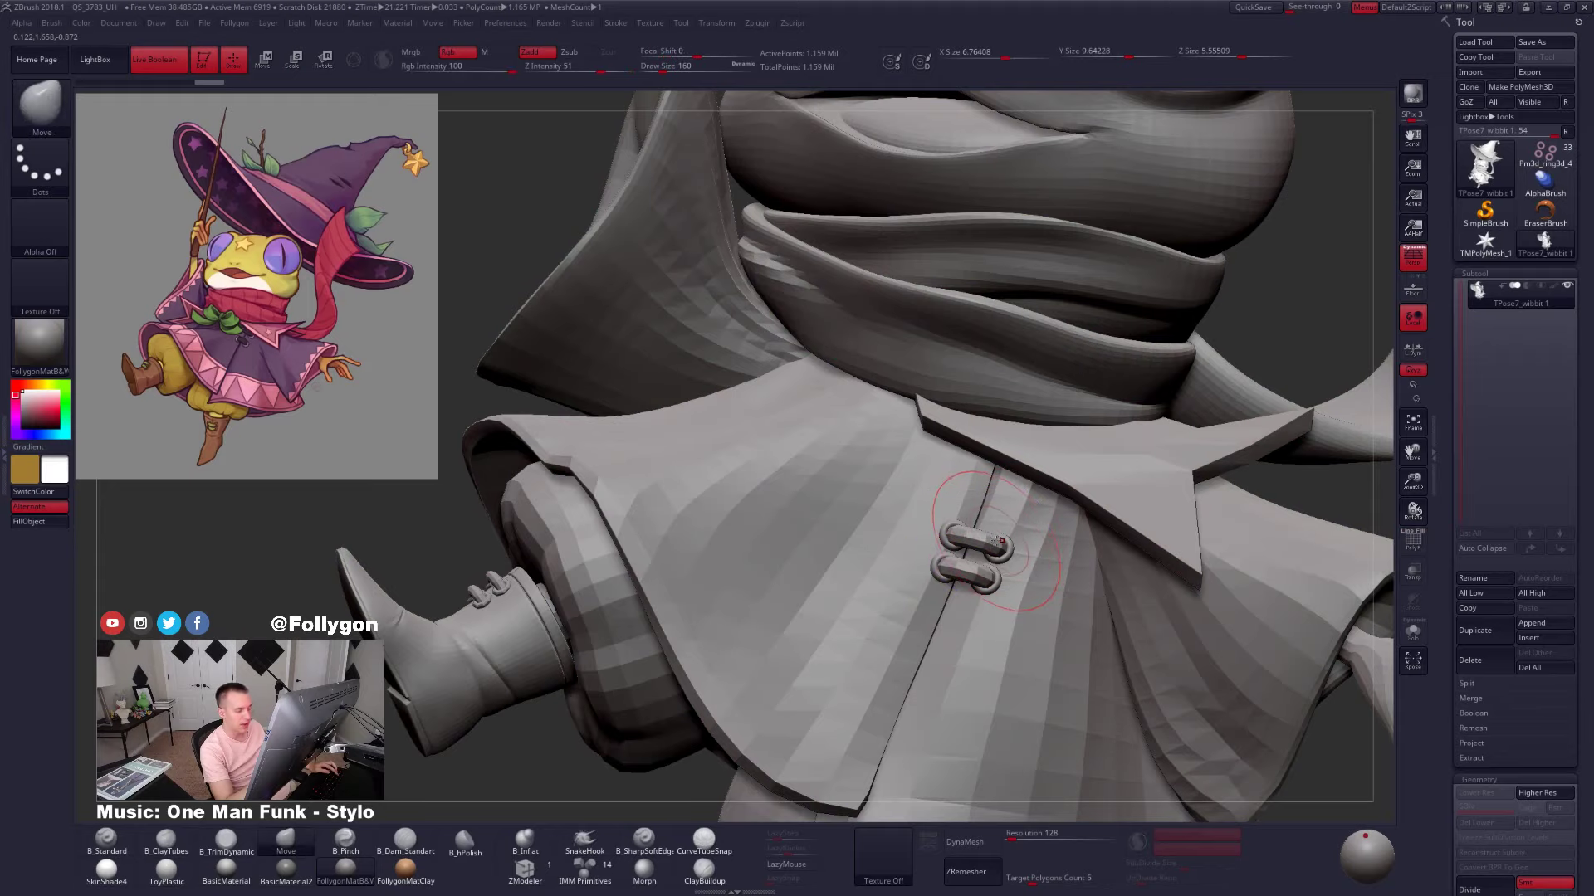
pyautogui.keyDown('ctrl'); pyautogui.keyDown('alt'); pyautogui.keyDown('shift'); pyautogui.click(986, 544); pyautogui.keyUp('shift'); pyautogui.keyUp('alt'); pyautogui.keyUp('ctrl')
pyautogui.keyDown('ctrl'); pyautogui.keyDown('alt'); pyautogui.keyDown('shift'); pyautogui.click(1001, 551); pyautogui.keyUp('shift'); pyautogui.keyUp('alt'); pyautogui.keyUp('ctrl')
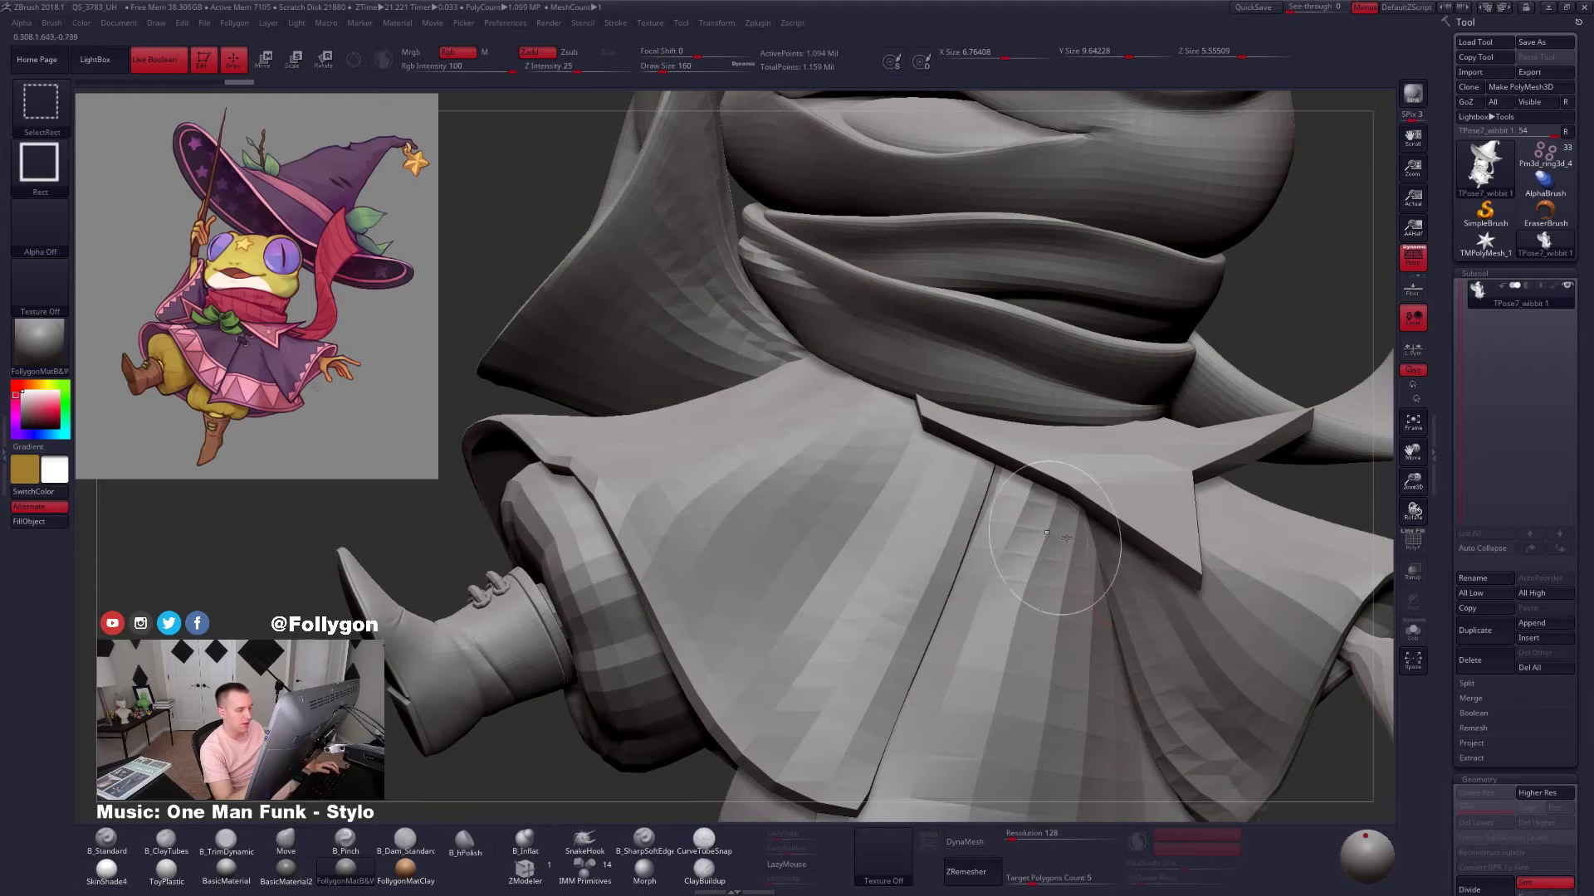
# Invert the visibility to mask the cape clasps, then unhide the complete posing mesh
pyautogui.press('f')
pyautogui.keyDown('ctrl'); pyautogui.keyDown('shift'); pyautogui.moveTo(1297, 466); pyautogui.dragTo(1320, 495); pyautogui.keyUp('shift'); pyautogui.keyUp('ctrl')
pyautogui.moveTo(1077, 517)
pyautogui.keyDown('ctrl'); pyautogui.mouseDown()
pyautogui.moveTo(1078, 618)
pyautogui.moveTo(1089, 589)
pyautogui.mouseUp(); pyautogui.keyUp('ctrl')
pyautogui.keyDown('alt'); pyautogui.moveTo(1185, 522); pyautogui.dragTo(1128, 468); pyautogui.keyUp('alt')
pyautogui.keyDown('ctrl'); pyautogui.keyDown('shift'); pyautogui.click(1117, 490); pyautogui.keyUp('shift'); pyautogui.keyUp('ctrl')
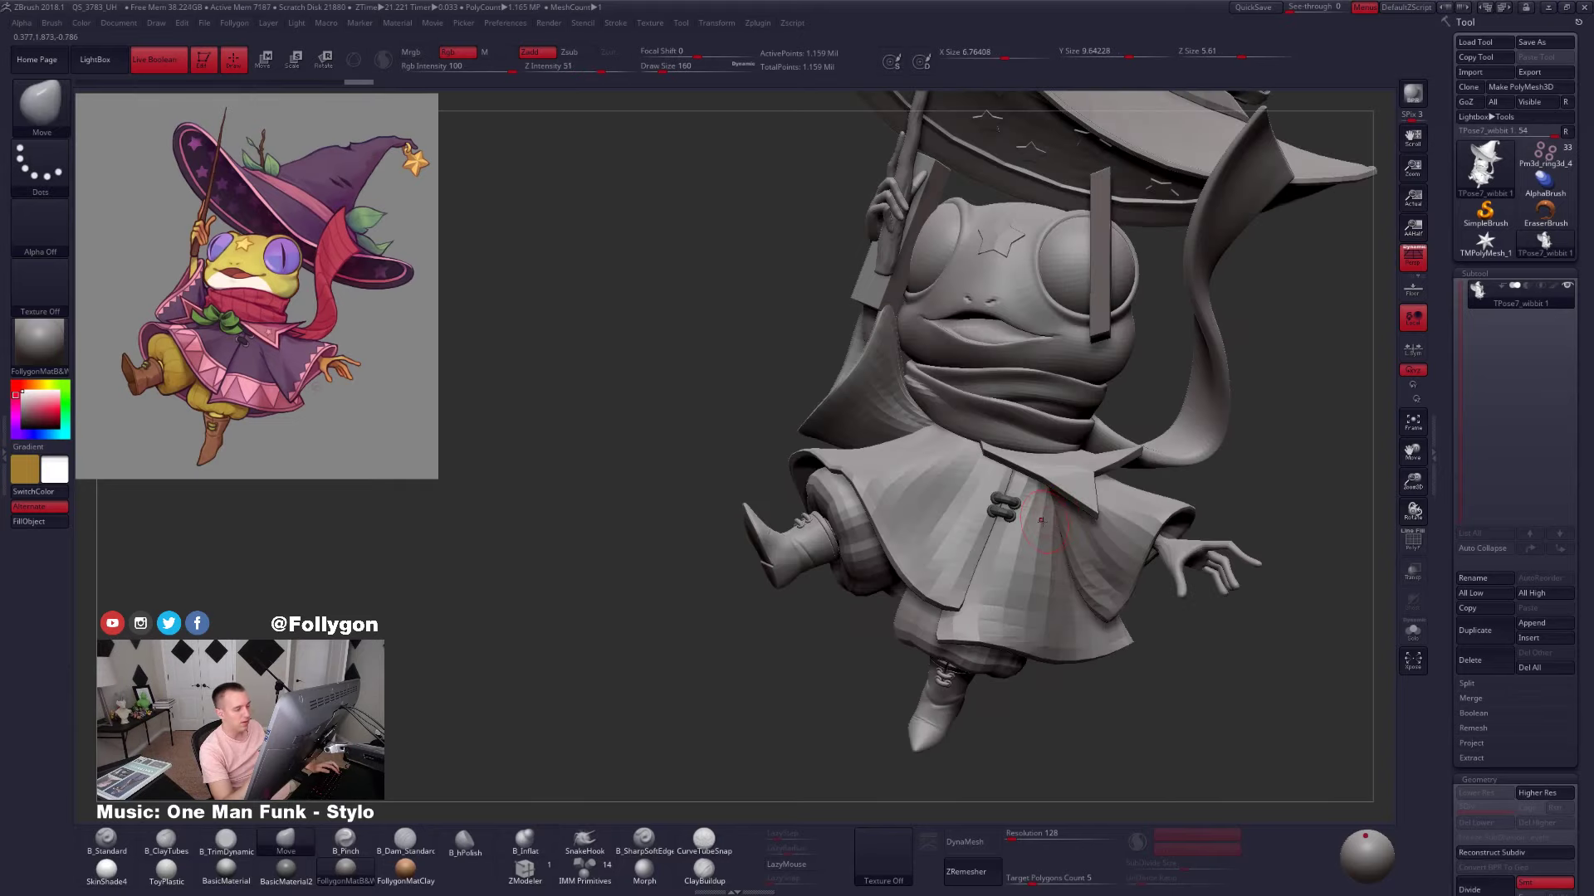
# Try to move the clasps up the cape's front seam with a Transpose line, and undo the move
pyautogui.moveTo(1041, 520); pyautogui.dragTo(950, 504, button='right')
pyautogui.press('w')
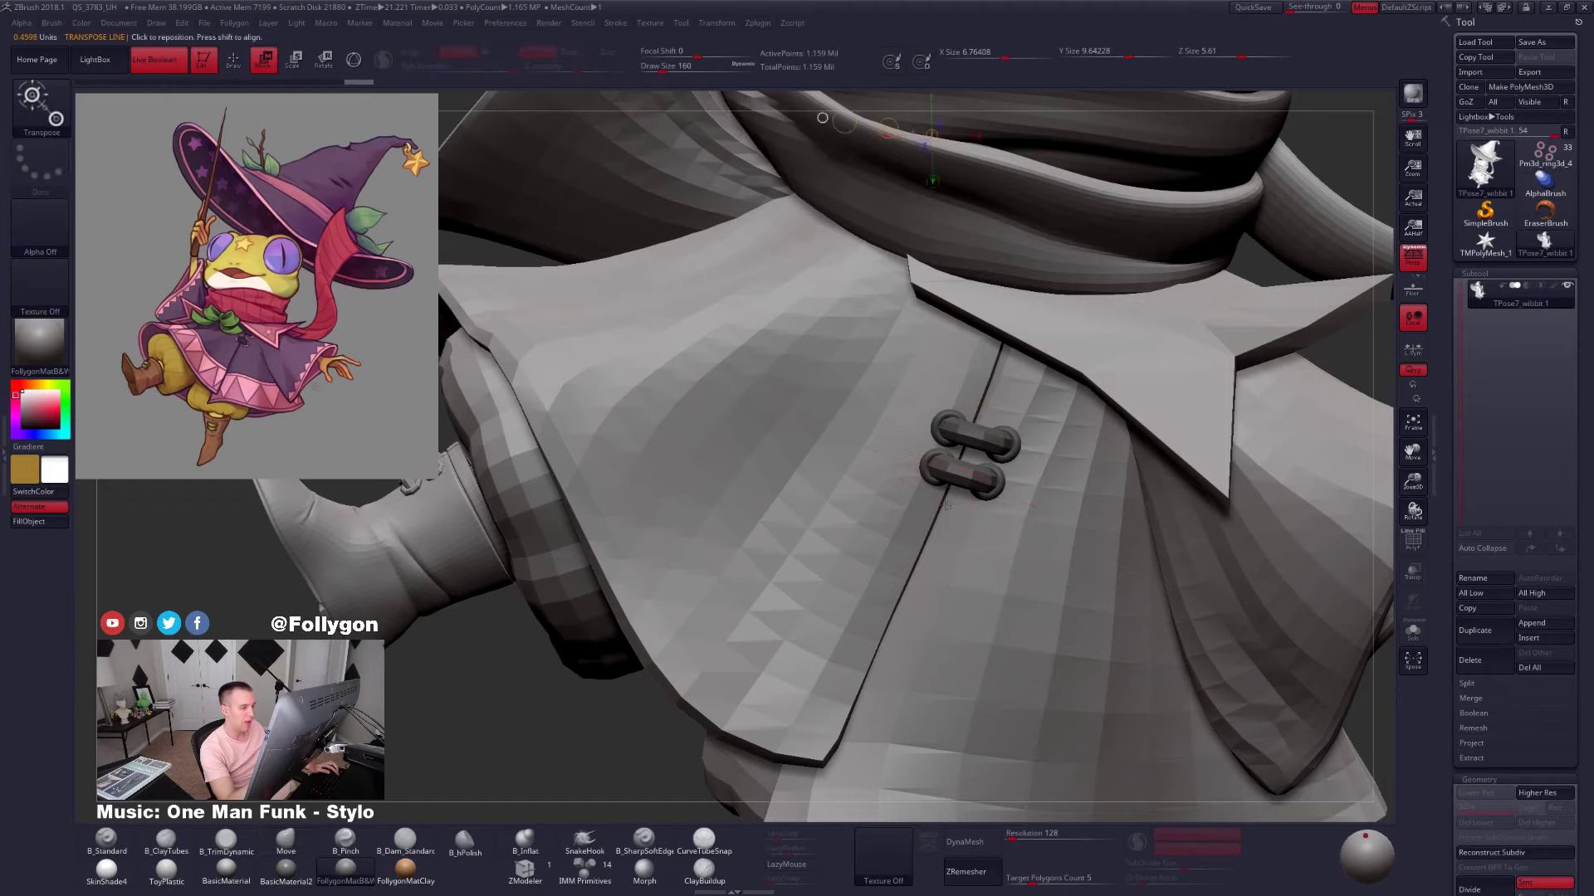
pyautogui.moveTo(947, 504); pyautogui.dragTo(997, 384)
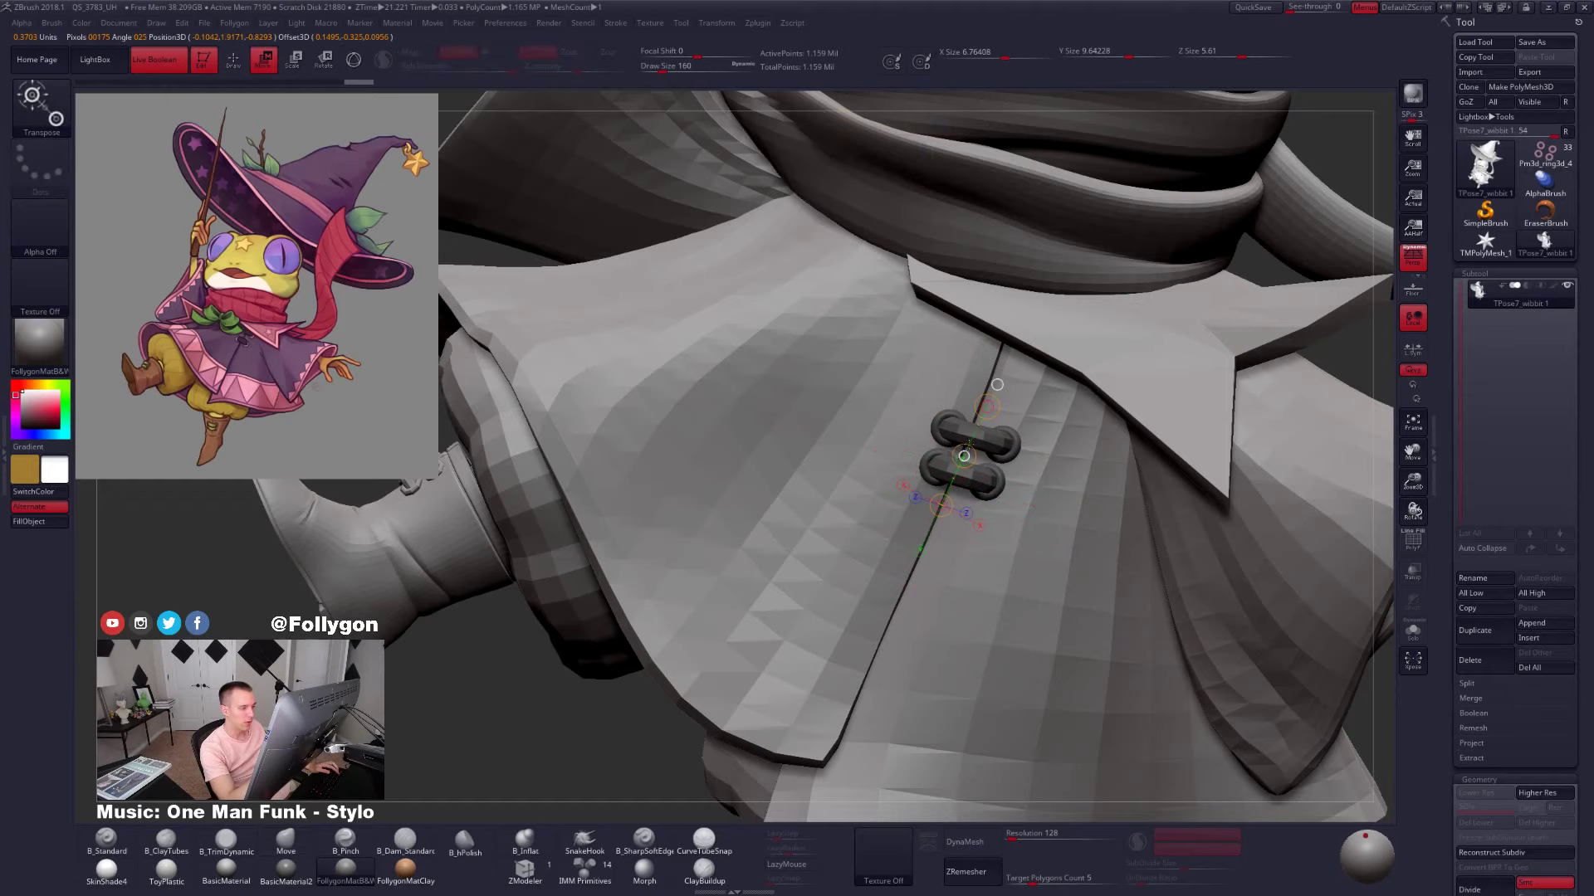
pyautogui.moveTo(964, 456); pyautogui.dragTo(972, 439)
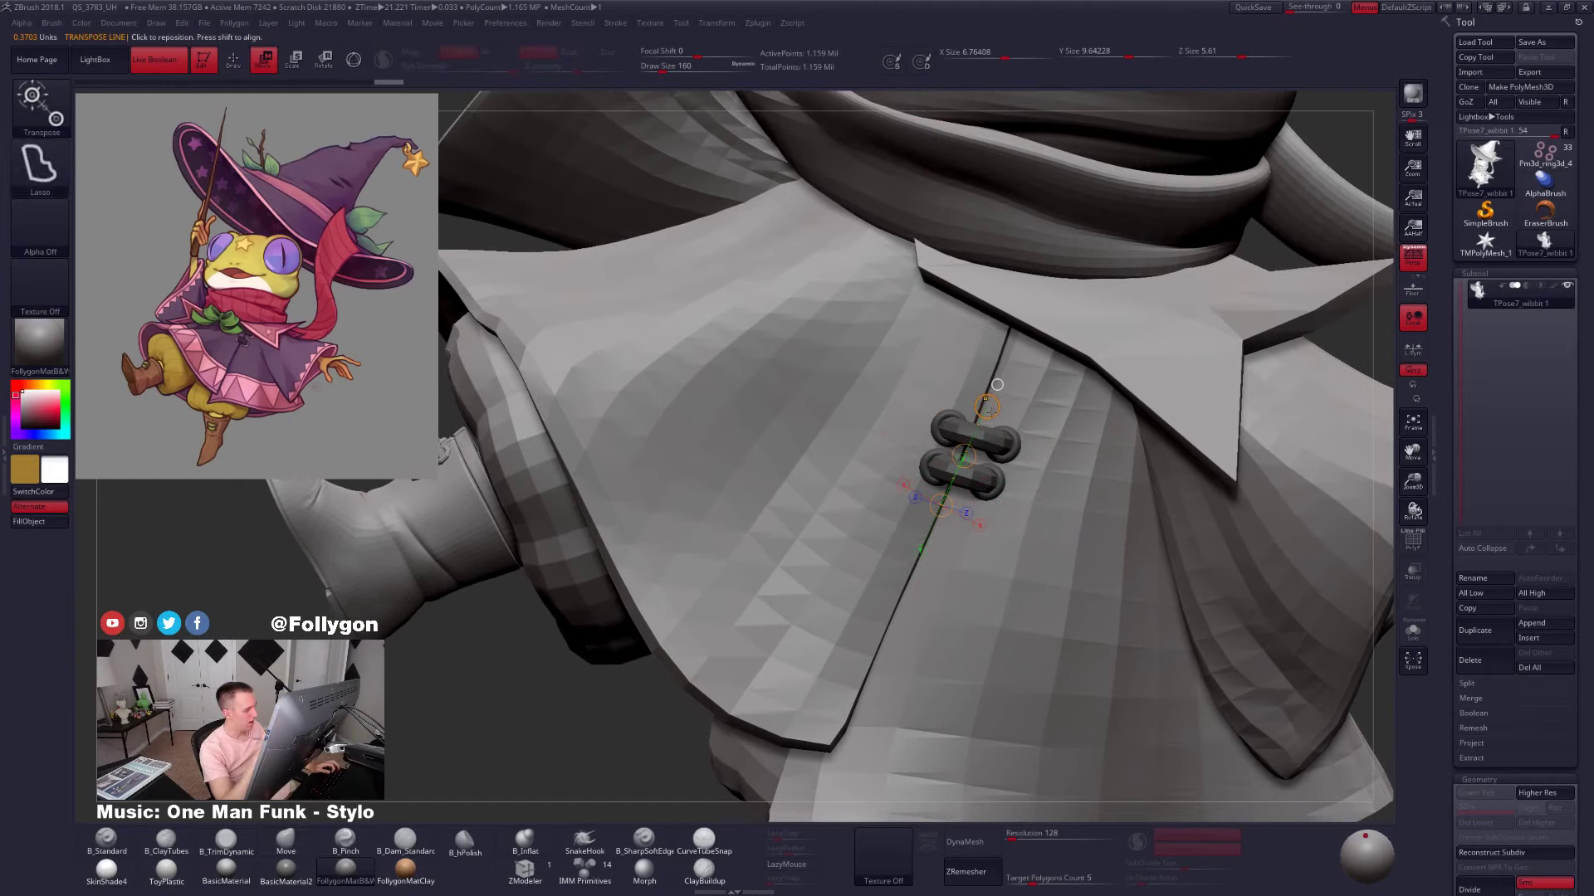
pyautogui.hotkey('ctrl', 'z')
# Invert the mask and move the clasps up along the cape's front seam to just below the collar
pyautogui.hotkey('ctrl', 'i')
pyautogui.moveTo(964, 456); pyautogui.dragTo(1009, 365)
pyautogui.keyDown('ctrl'); pyautogui.moveTo(1083, 499); pyautogui.dragTo(997, 495, button='right'); pyautogui.keyUp('ctrl')
pyautogui.moveTo(964, 443); pyautogui.dragTo(967, 438)
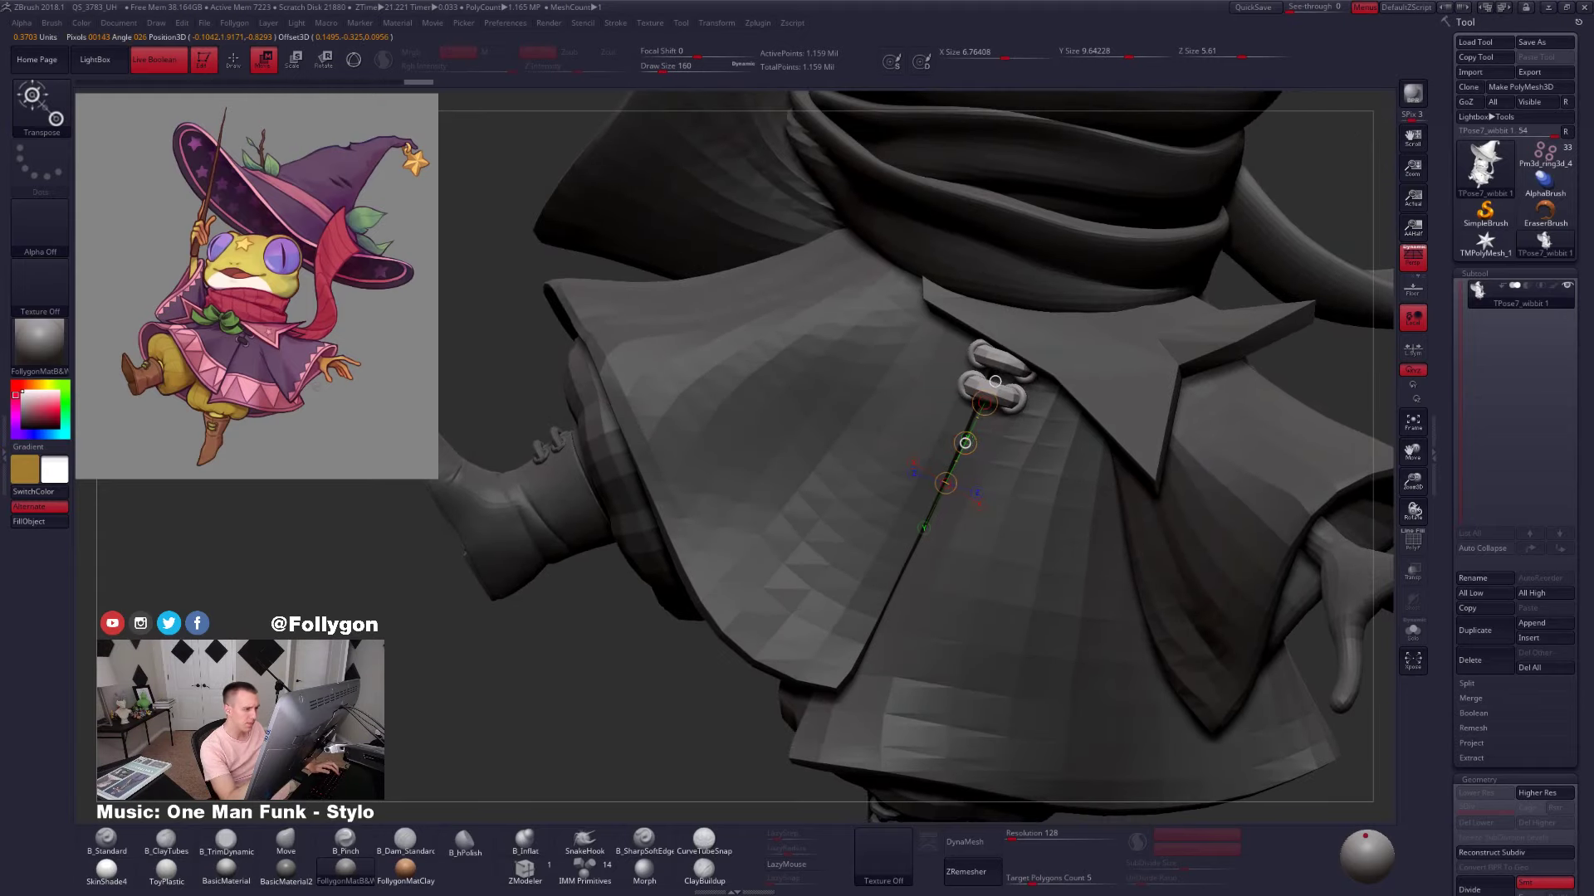
# Mask everything on the posing mesh except the collar
pyautogui.moveTo(1059, 535)
pyautogui.mouseDown(button='right')
pyautogui.moveTo(1061, 556)
pyautogui.moveTo(1139, 586)
pyautogui.mouseUp(button='right')
pyautogui.press('q')
pyautogui.moveTo(1064, 532)
pyautogui.keyDown('alt'); pyautogui.mouseDown(button='right')
pyautogui.moveTo(1074, 569)
pyautogui.moveTo(1098, 465)
pyautogui.mouseUp(button='right'); pyautogui.keyUp('alt')
pyautogui.press('w')
pyautogui.keyDown('ctrl'); pyautogui.click(1096, 555); pyautogui.keyUp('ctrl')
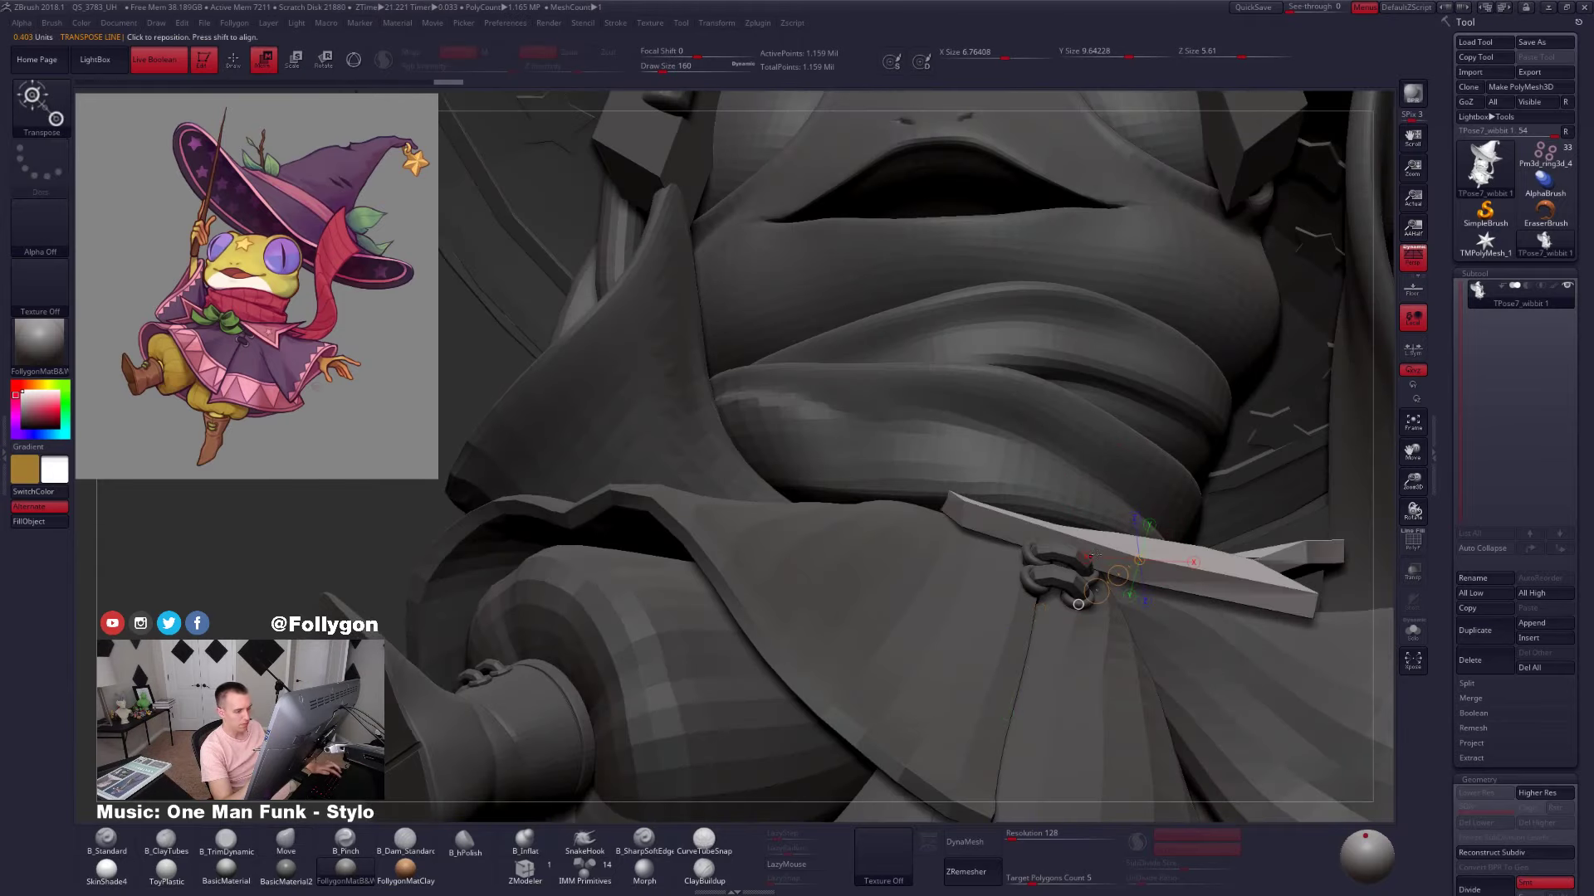
# Nudge the collar upward above the clasps with the Move brush
pyautogui.press('q')
pyautogui.moveTo(1136, 576); pyautogui.dragTo(1136, 548)
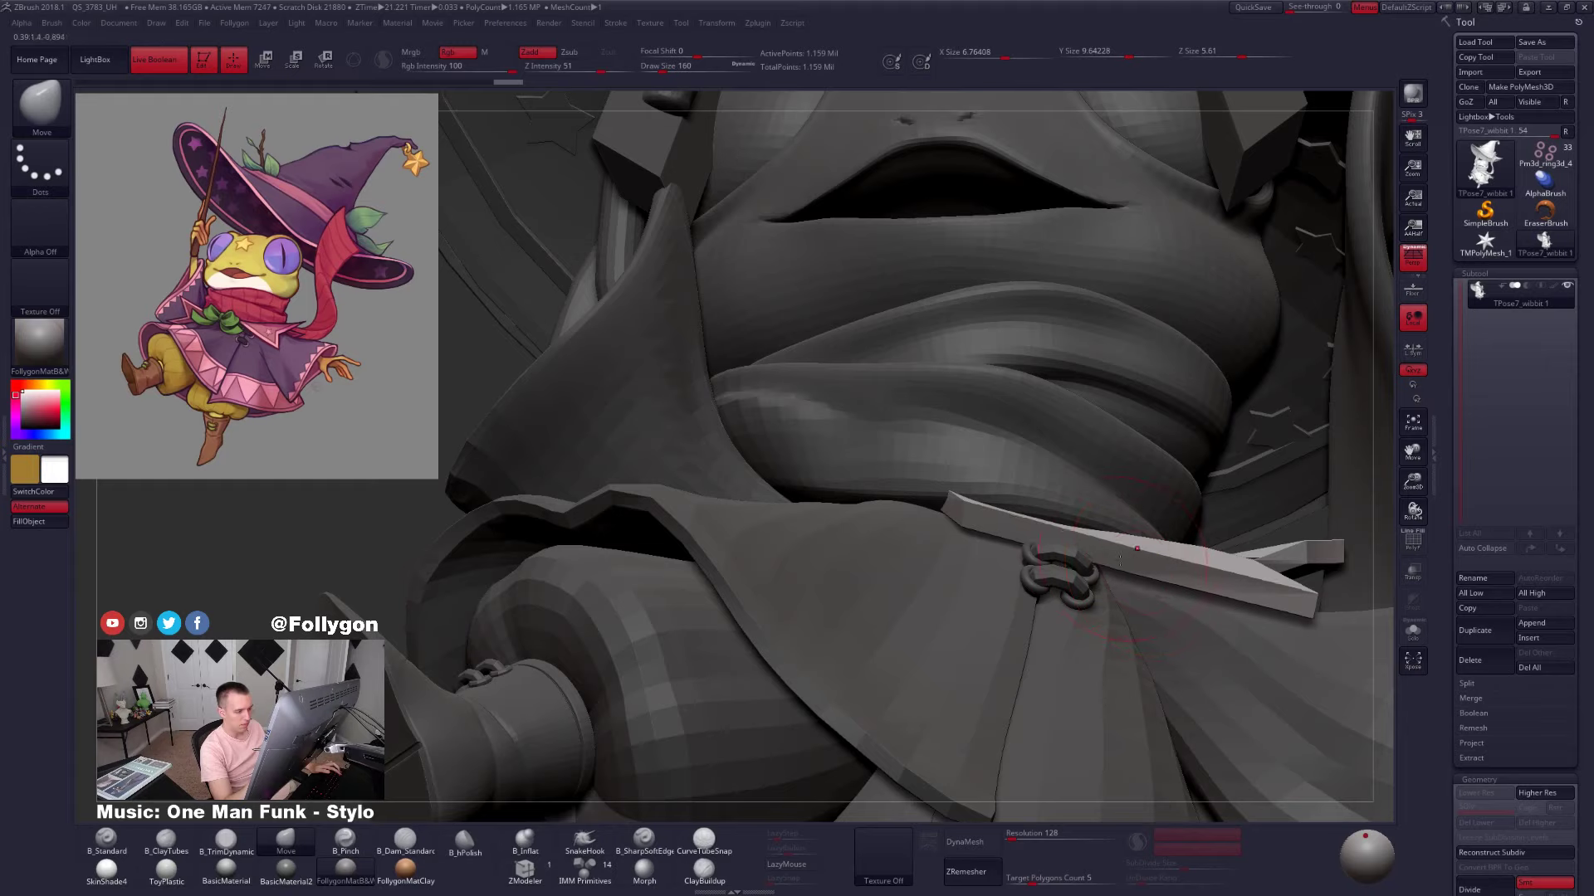
pyautogui.moveTo(1179, 532)
pyautogui.keyDown('ctrl'); pyautogui.mouseDown(button='right')
pyautogui.moveTo(1172, 473)
pyautogui.moveTo(1222, 599)
pyautogui.moveTo(1237, 521)
pyautogui.moveTo(1195, 503)
pyautogui.moveTo(1245, 483)
pyautogui.mouseUp(button='right'); pyautogui.keyUp('ctrl')
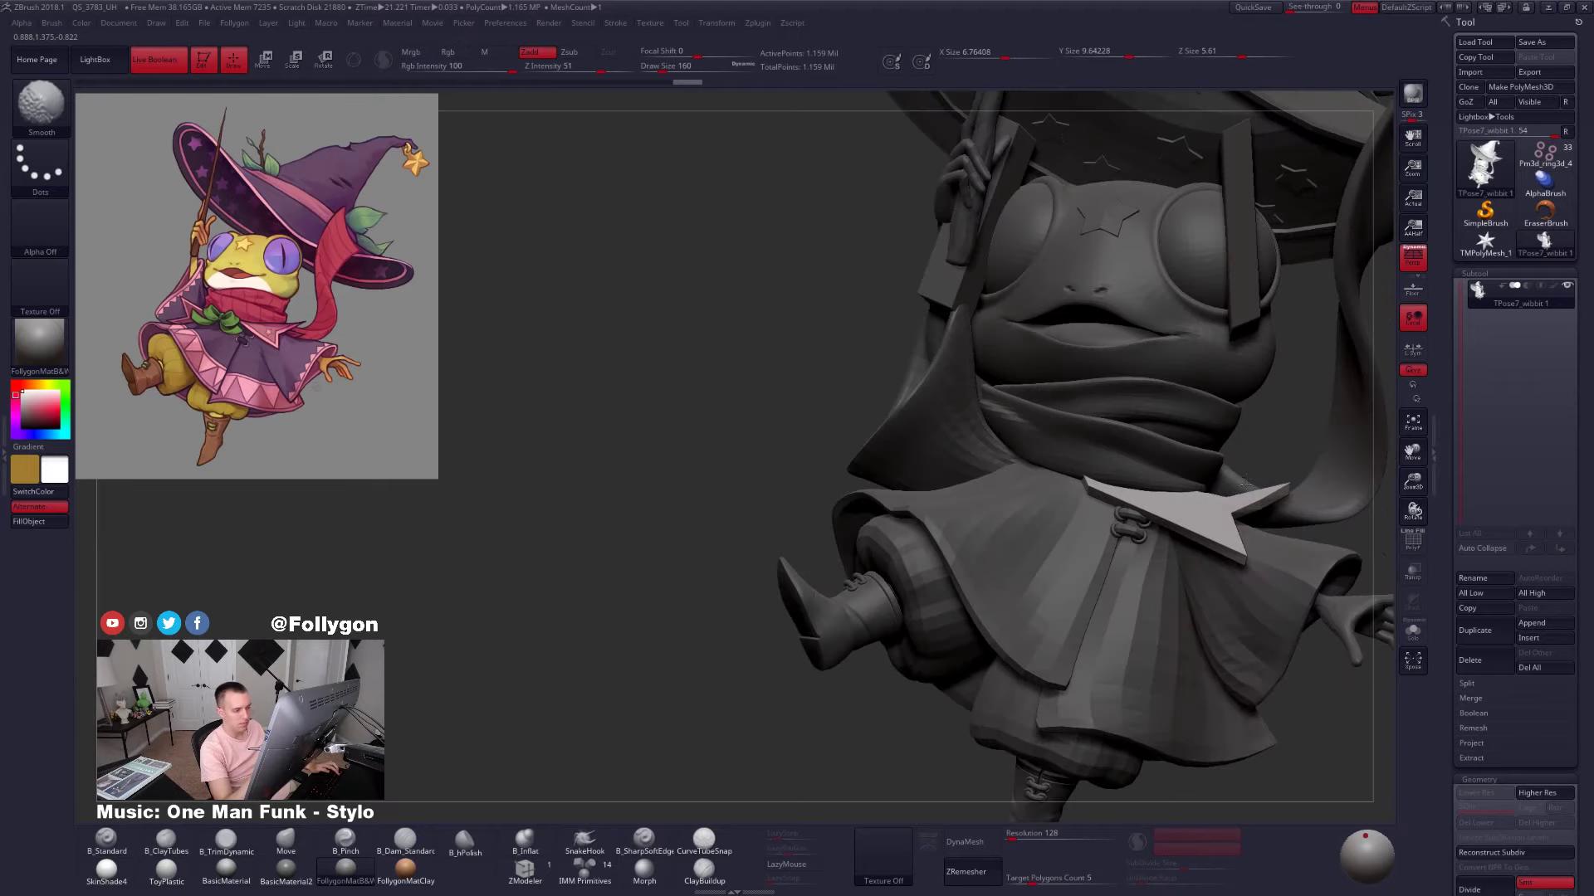
# Clear the collar mask and isolate the two cape clasps, including their bars and rings
pyautogui.keyDown('ctrl'); pyautogui.keyDown('shift'); pyautogui.click(1129, 518); pyautogui.keyUp('shift'); pyautogui.keyUp('ctrl')
pyautogui.keyDown('alt'); pyautogui.moveTo(1131, 523); pyautogui.dragTo(1210, 548, button='right'); pyautogui.keyUp('alt')
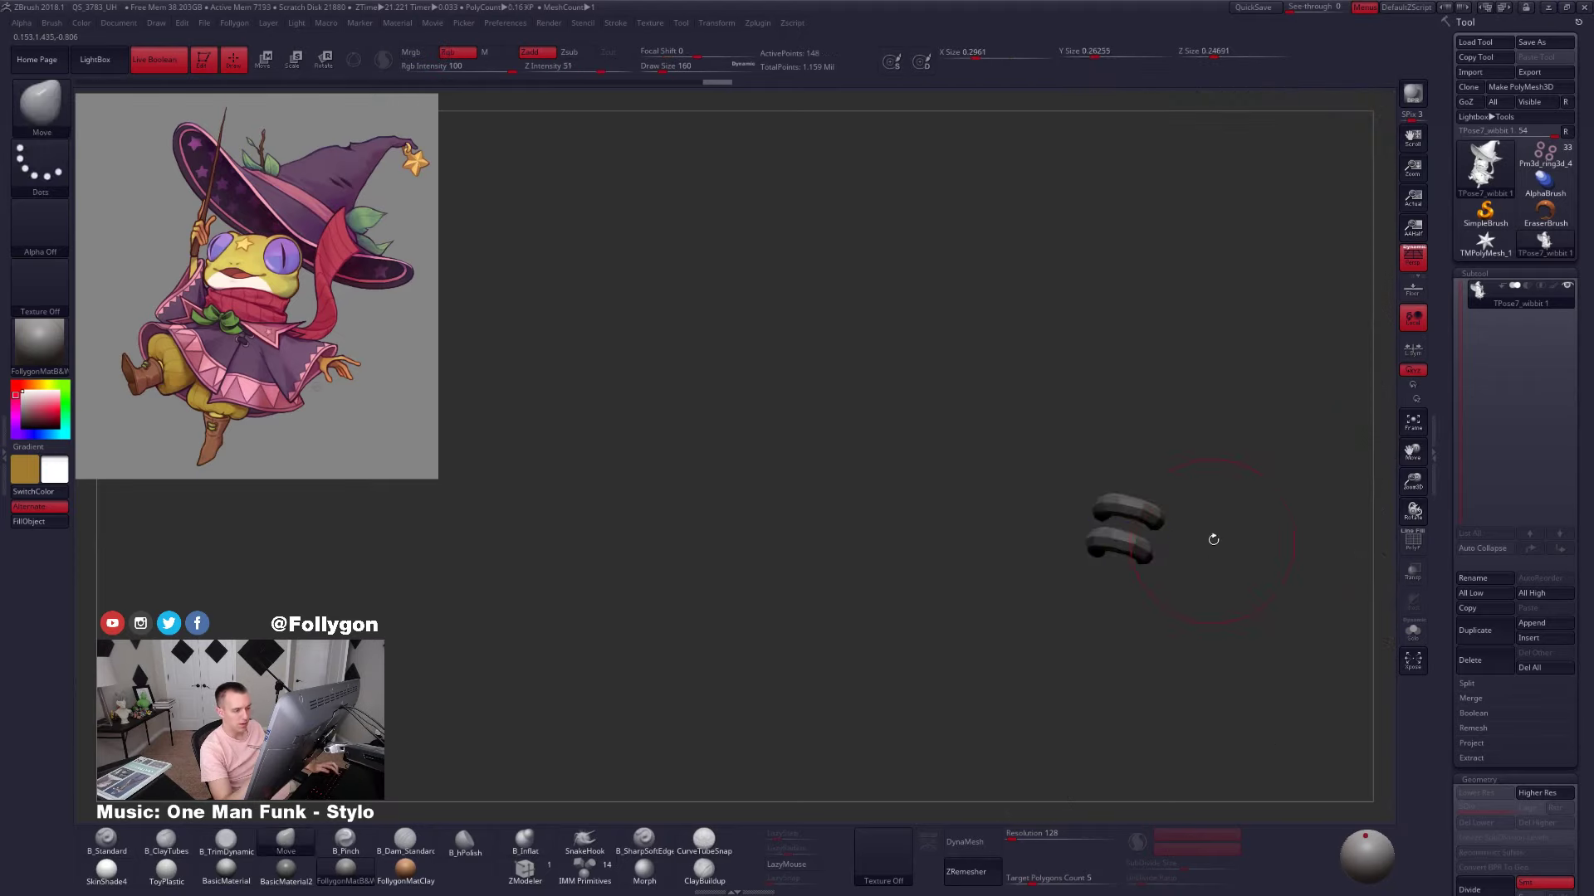
pyautogui.keyDown('ctrl'); pyautogui.keyDown('shift'); pyautogui.click(1121, 512); pyautogui.keyUp('shift'); pyautogui.keyUp('ctrl')
pyautogui.keyDown('ctrl'); pyautogui.keyDown('shift'); pyautogui.click(1154, 533); pyautogui.keyUp('shift'); pyautogui.keyUp('ctrl')
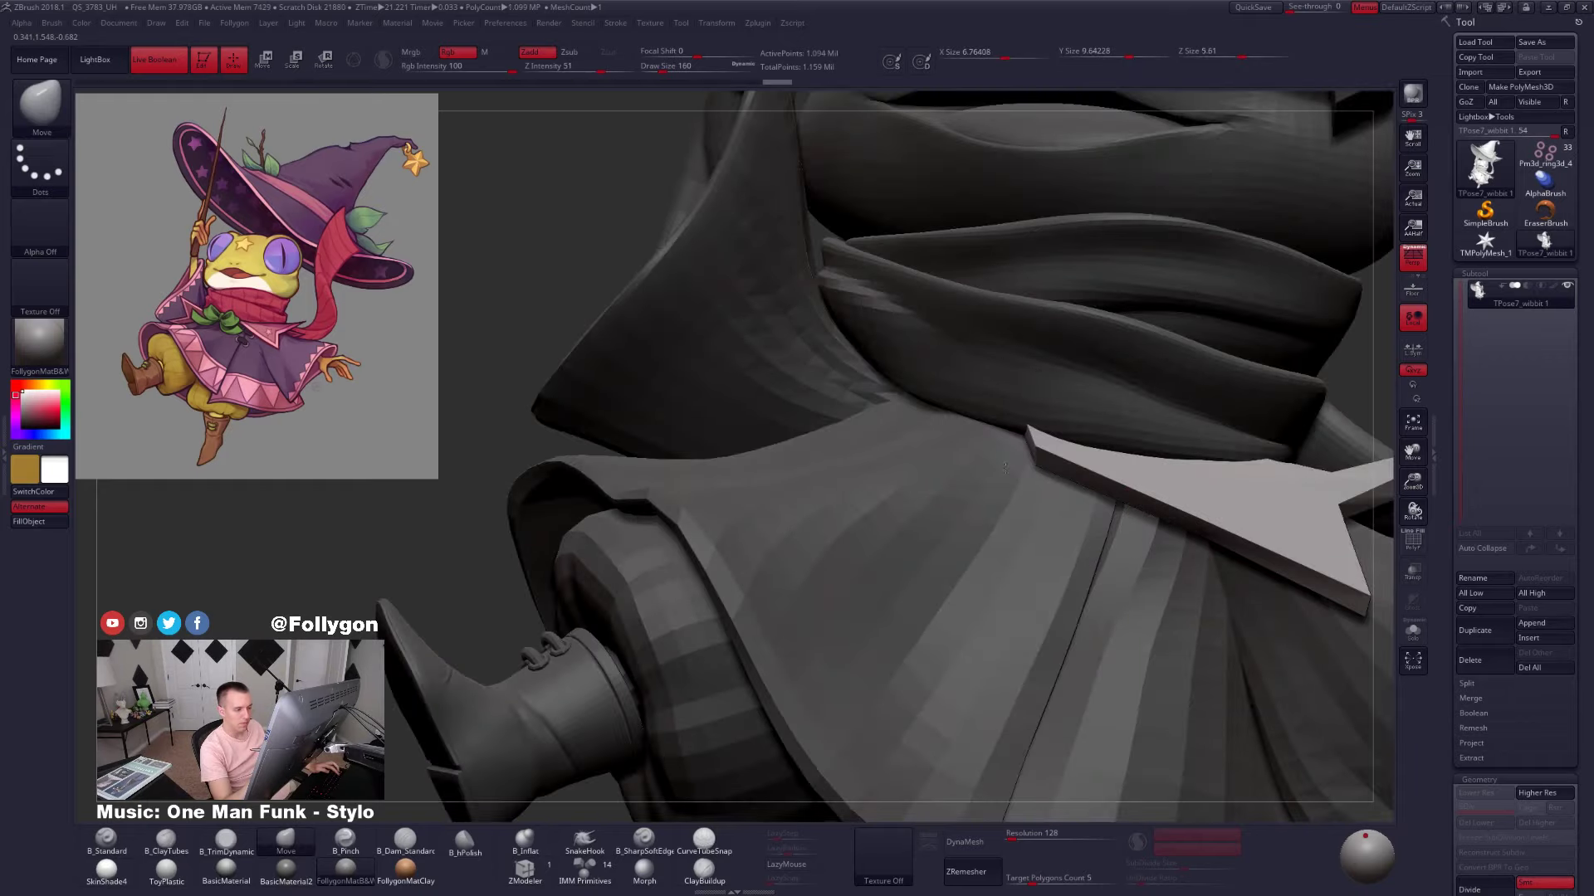
pyautogui.moveTo(1149, 475)
pyautogui.keyDown('alt'); pyautogui.mouseDown(button='right')
pyautogui.moveTo(1073, 598)
pyautogui.moveTo(956, 572)
pyautogui.mouseUp(button='right'); pyautogui.keyUp('alt')
pyautogui.keyDown('ctrl'); pyautogui.moveTo(1270, 463); pyautogui.dragTo(1328, 443); pyautogui.keyUp('ctrl')
pyautogui.keyDown('ctrl'); pyautogui.keyDown('shift'); pyautogui.moveTo(1302, 455); pyautogui.dragTo(1313, 498); pyautogui.keyUp('shift'); pyautogui.keyUp('ctrl')
pyautogui.moveTo(1077, 529)
pyautogui.keyDown('alt'); pyautogui.mouseDown(button='right')
pyautogui.moveTo(1146, 580)
pyautogui.moveTo(1061, 501)
pyautogui.mouseUp(button='right'); pyautogui.keyUp('alt')
# Lasso-mask the lower clasp, using the polygroup wireframe as a guide
pyautogui.hotkey('shift', 'f')
pyautogui.moveTo(1004, 484)
pyautogui.keyDown('ctrl'); pyautogui.mouseDown()
pyautogui.moveTo(899, 634)
pyautogui.moveTo(1162, 565)
pyautogui.moveTo(1149, 525)
pyautogui.mouseUp(); pyautogui.keyUp('ctrl')
pyautogui.hotkey('shift', 'f')
pyautogui.keyDown('alt'); pyautogui.moveTo(1149, 524); pyautogui.dragTo(1002, 477, button='right'); pyautogui.keyUp('alt')
pyautogui.moveTo(1001, 474)
pyautogui.keyDown('ctrl'); pyautogui.mouseDown()
pyautogui.moveTo(889, 464)
pyautogui.moveTo(1092, 616)
pyautogui.moveTo(1129, 581)
pyautogui.mouseUp(); pyautogui.keyUp('ctrl')
pyautogui.moveTo(1129, 581)
pyautogui.keyDown('alt'); pyautogui.mouseDown(button='right')
pyautogui.moveTo(1024, 626)
pyautogui.moveTo(991, 545)
pyautogui.mouseUp(button='right'); pyautogui.keyUp('alt')
pyautogui.keyDown('ctrl'); pyautogui.click(1037, 556); pyautogui.keyUp('ctrl')
# Try to shift the unmasked clasp with a Transpose line, and undo the move
pyautogui.press('w')
pyautogui.moveTo(1015, 470)
pyautogui.mouseDown()
pyautogui.moveTo(982, 550)
pyautogui.moveTo(968, 543)
pyautogui.moveTo(1045, 604)
pyautogui.mouseUp()
pyautogui.hotkey('ctrl', 'z')
pyautogui.hotkey('ctrl', 'z')
pyautogui.hotkey('ctrl', 'shift', 'z')
pyautogui.hotkey('ctrl', 'z')
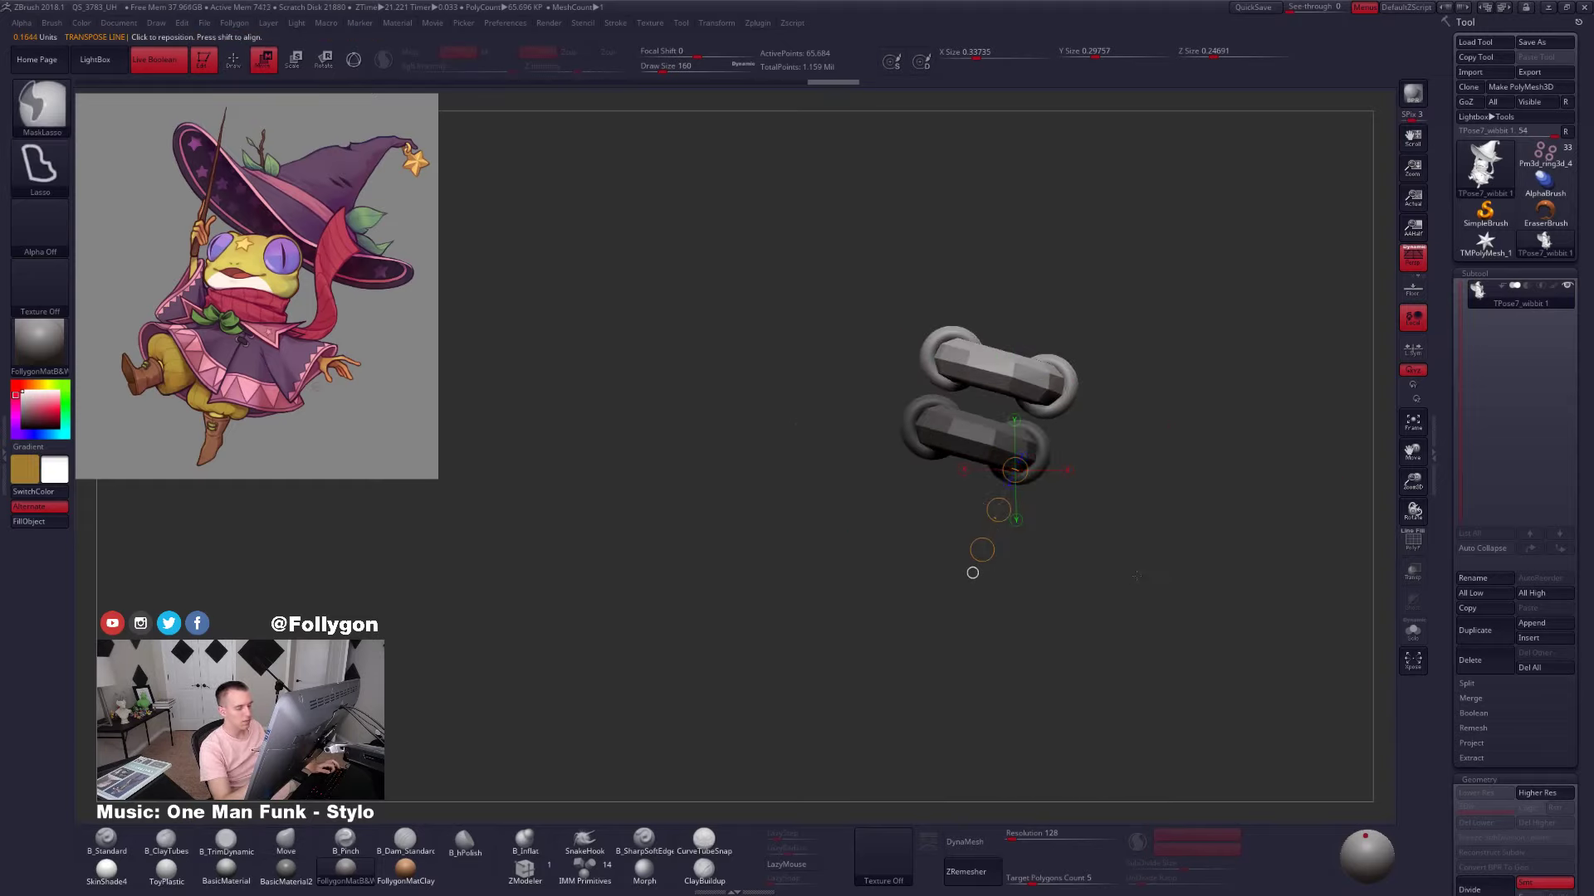
# Unhide the complete posing mesh and invert the mask to leave only the lower clasp editable
pyautogui.keyDown('ctrl'); pyautogui.keyDown('shift'); pyautogui.click(970, 573); pyautogui.keyUp('shift'); pyautogui.keyUp('ctrl')
pyautogui.press('q')
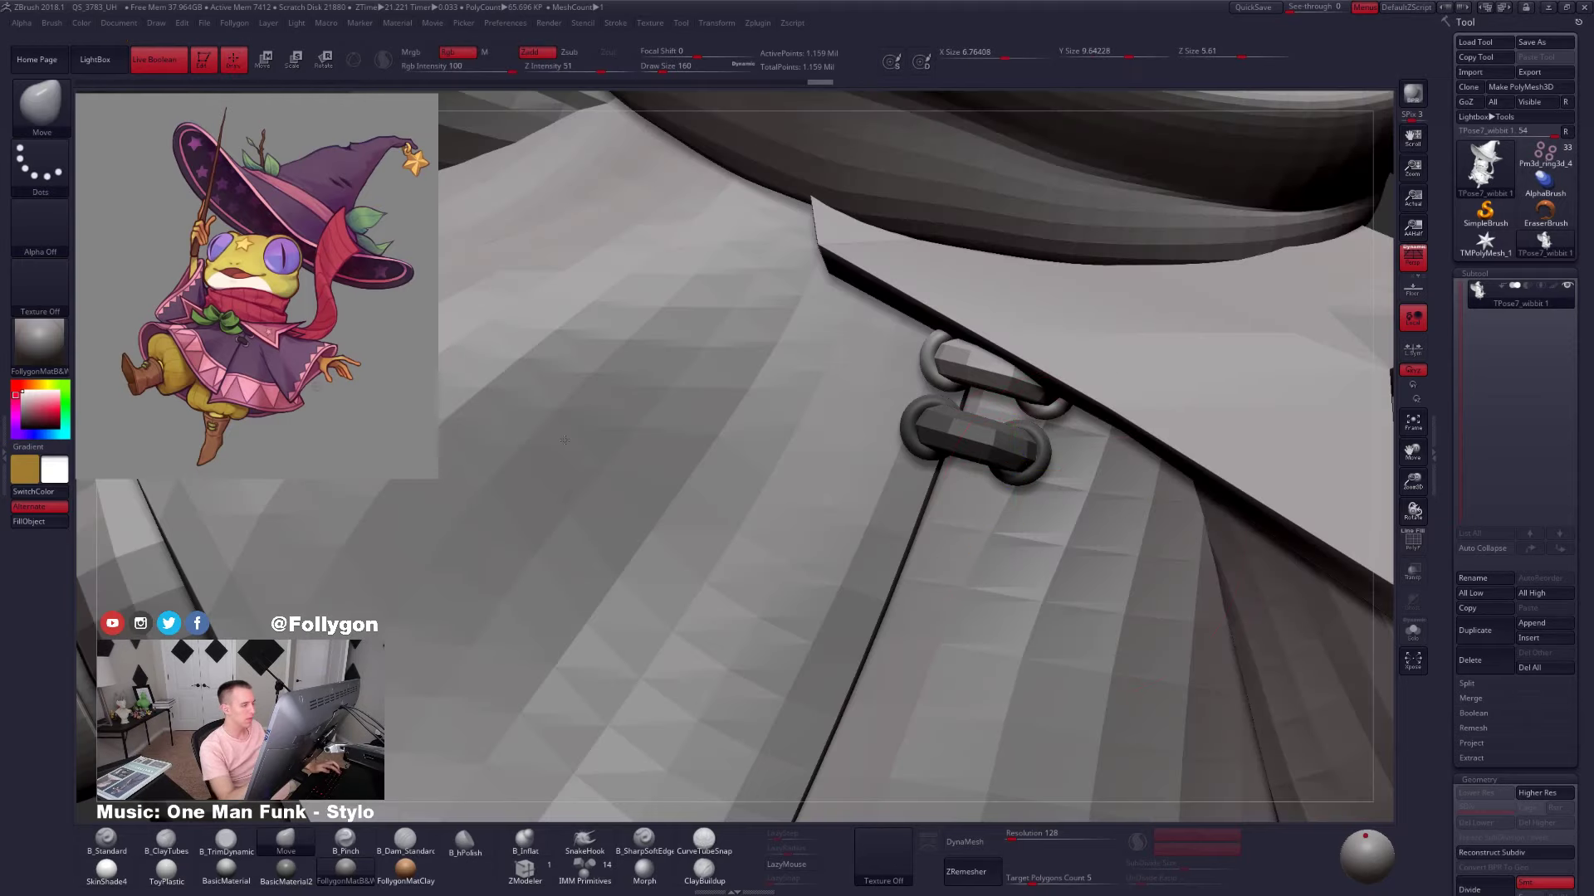
pyautogui.keyDown('ctrl'); pyautogui.moveTo(565, 440); pyautogui.dragTo(838, 702, button='right'); pyautogui.keyUp('ctrl')
pyautogui.keyDown('ctrl'); pyautogui.click(1212, 503); pyautogui.keyUp('ctrl')
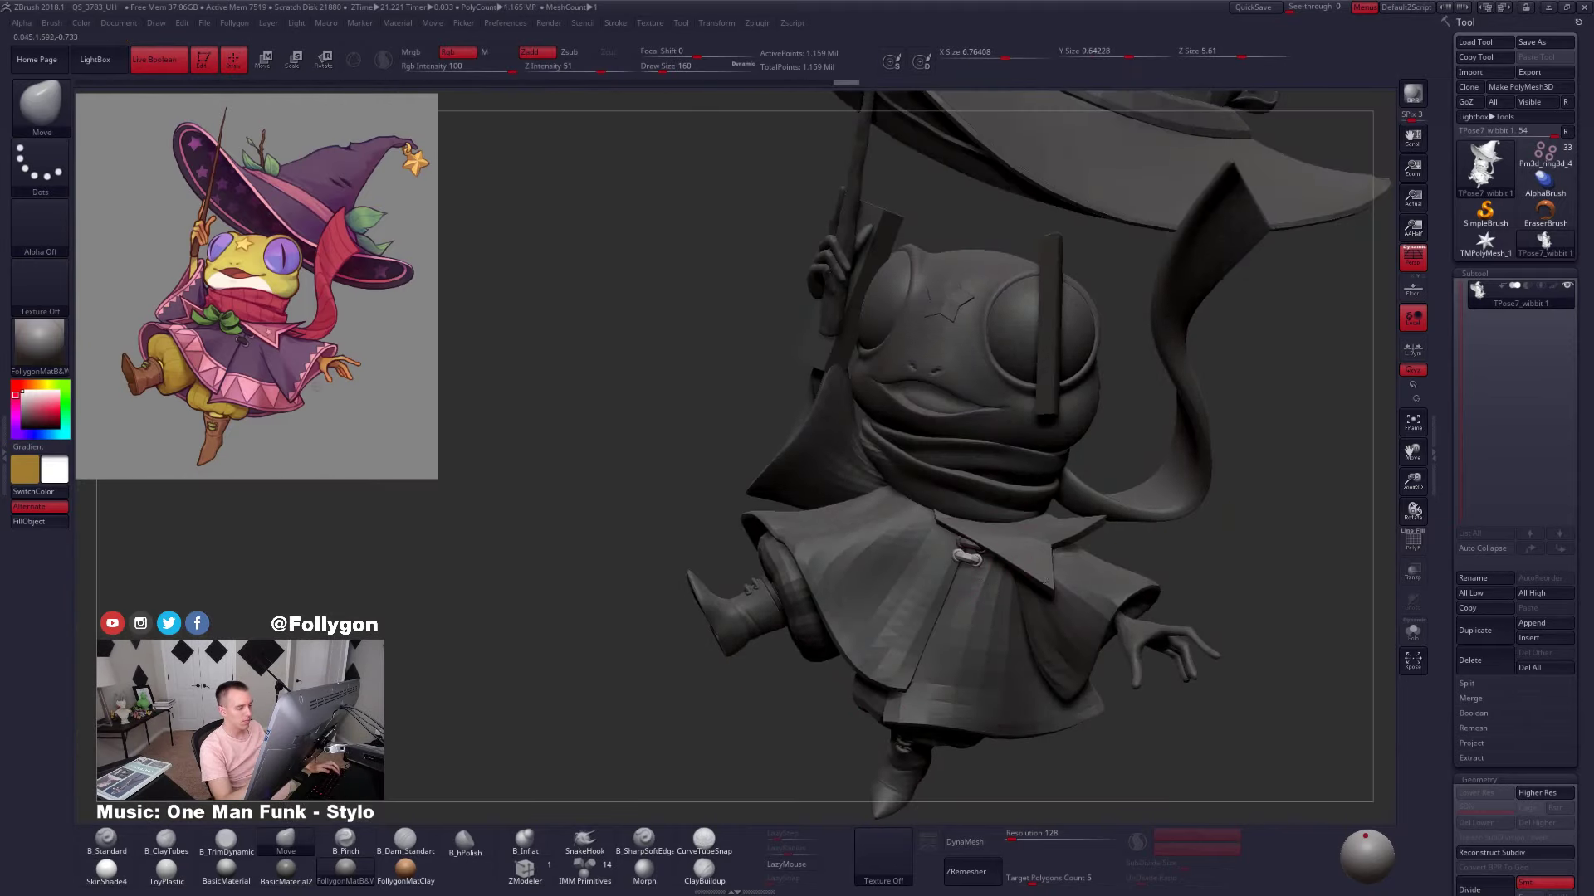
# Move the lower clasp down along the cape's front seam to widen its gap from the upper clasp
pyautogui.moveTo(1218, 195)
pyautogui.keyDown('ctrl'); pyautogui.mouseDown(button='right')
pyautogui.moveTo(973, 586)
pyautogui.moveTo(978, 560)
pyautogui.mouseUp(button='right'); pyautogui.keyUp('ctrl')
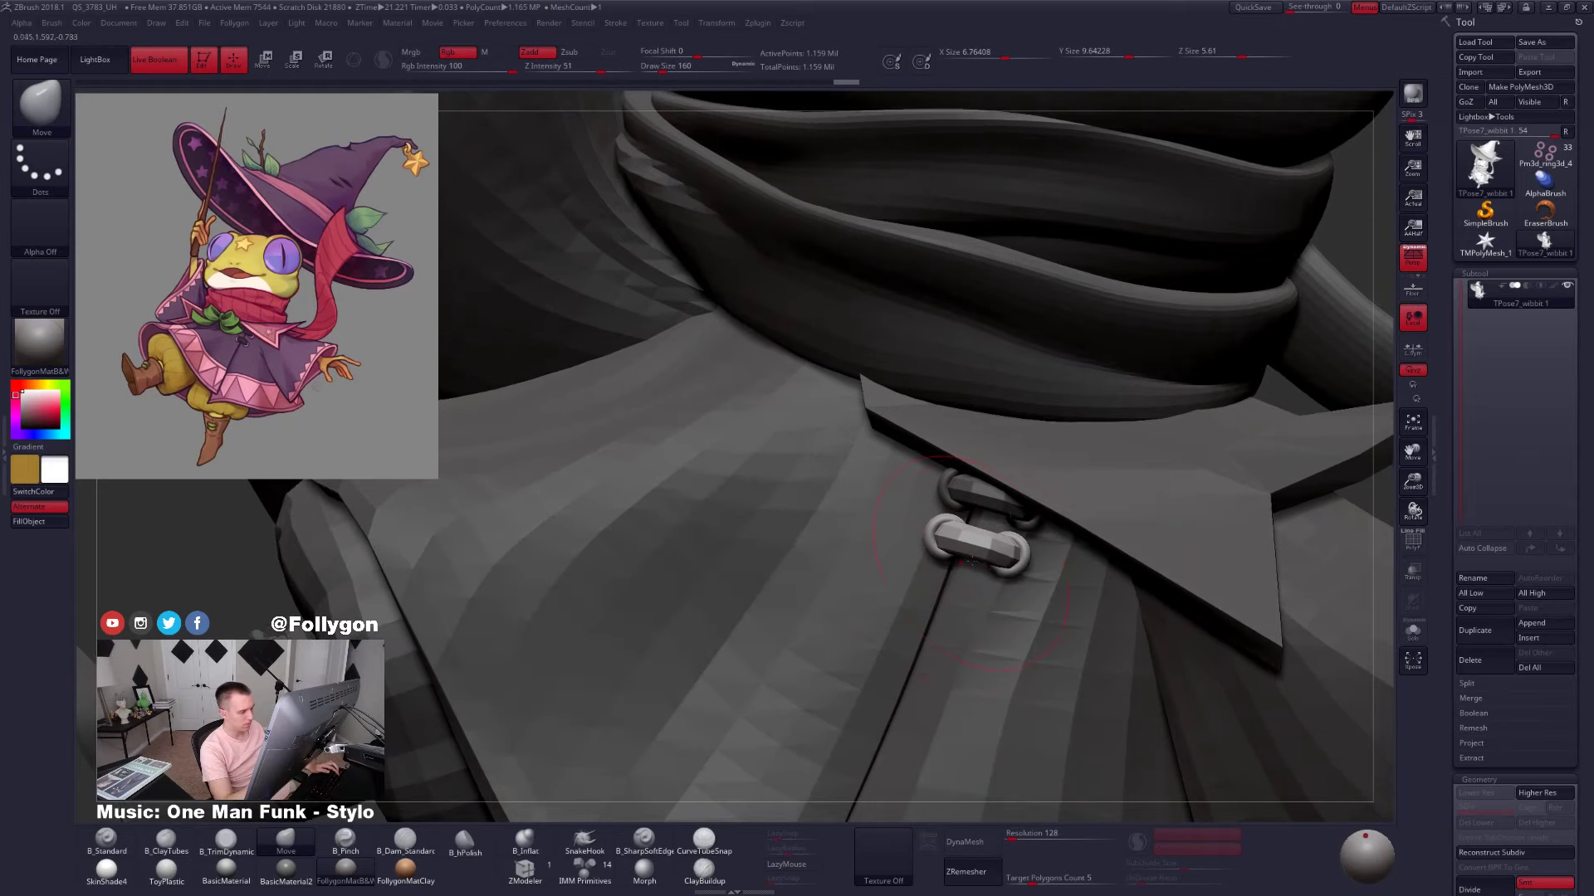
pyautogui.press('w')
pyautogui.moveTo(978, 522)
pyautogui.mouseDown()
pyautogui.moveTo(962, 610)
pyautogui.moveTo(941, 615)
pyautogui.moveTo(958, 585)
pyautogui.mouseUp()
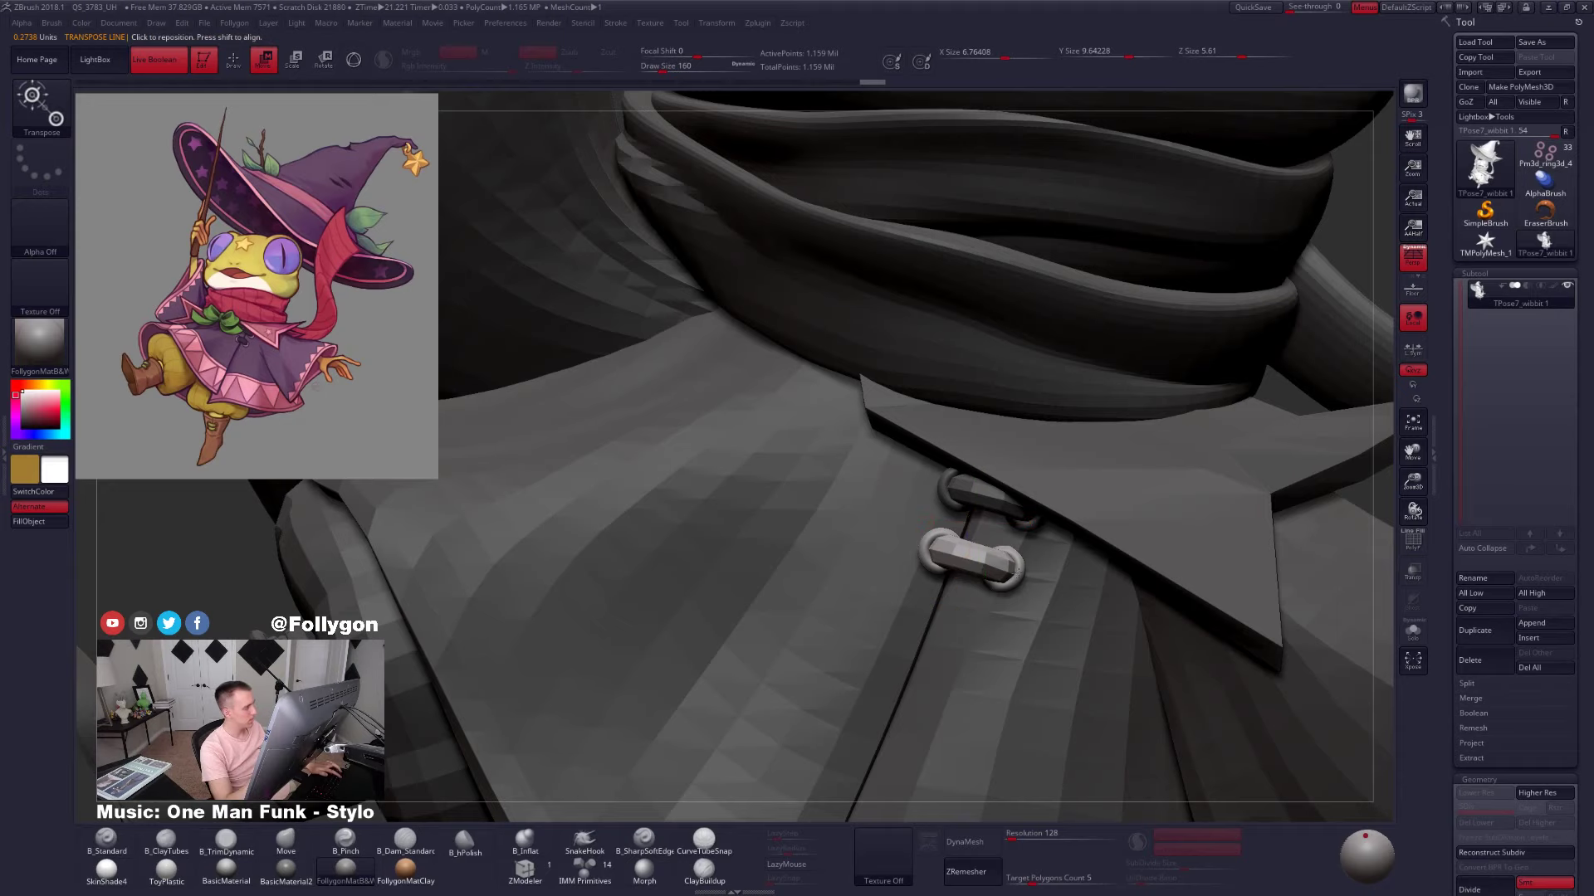
pyautogui.keyDown('ctrl'); pyautogui.moveTo(1017, 571); pyautogui.dragTo(963, 365, button='right'); pyautogui.keyUp('ctrl')
pyautogui.press('q')
pyautogui.moveTo(1104, 606)
pyautogui.mouseDown(button='right')
pyautogui.moveTo(1116, 540)
pyautogui.moveTo(1096, 534)
pyautogui.mouseUp(button='right')
pyautogui.hotkey('ctrl', 'z')
pyautogui.keyDown('ctrl'); pyautogui.moveTo(1195, 631); pyautogui.dragTo(1253, 518, button='right'); pyautogui.keyUp('ctrl')
pyautogui.hotkey('ctrl', 'shift', 'z')
pyautogui.keyDown('ctrl'); pyautogui.moveTo(1249, 585); pyautogui.dragTo(1177, 513, button='right'); pyautogui.keyUp('ctrl')
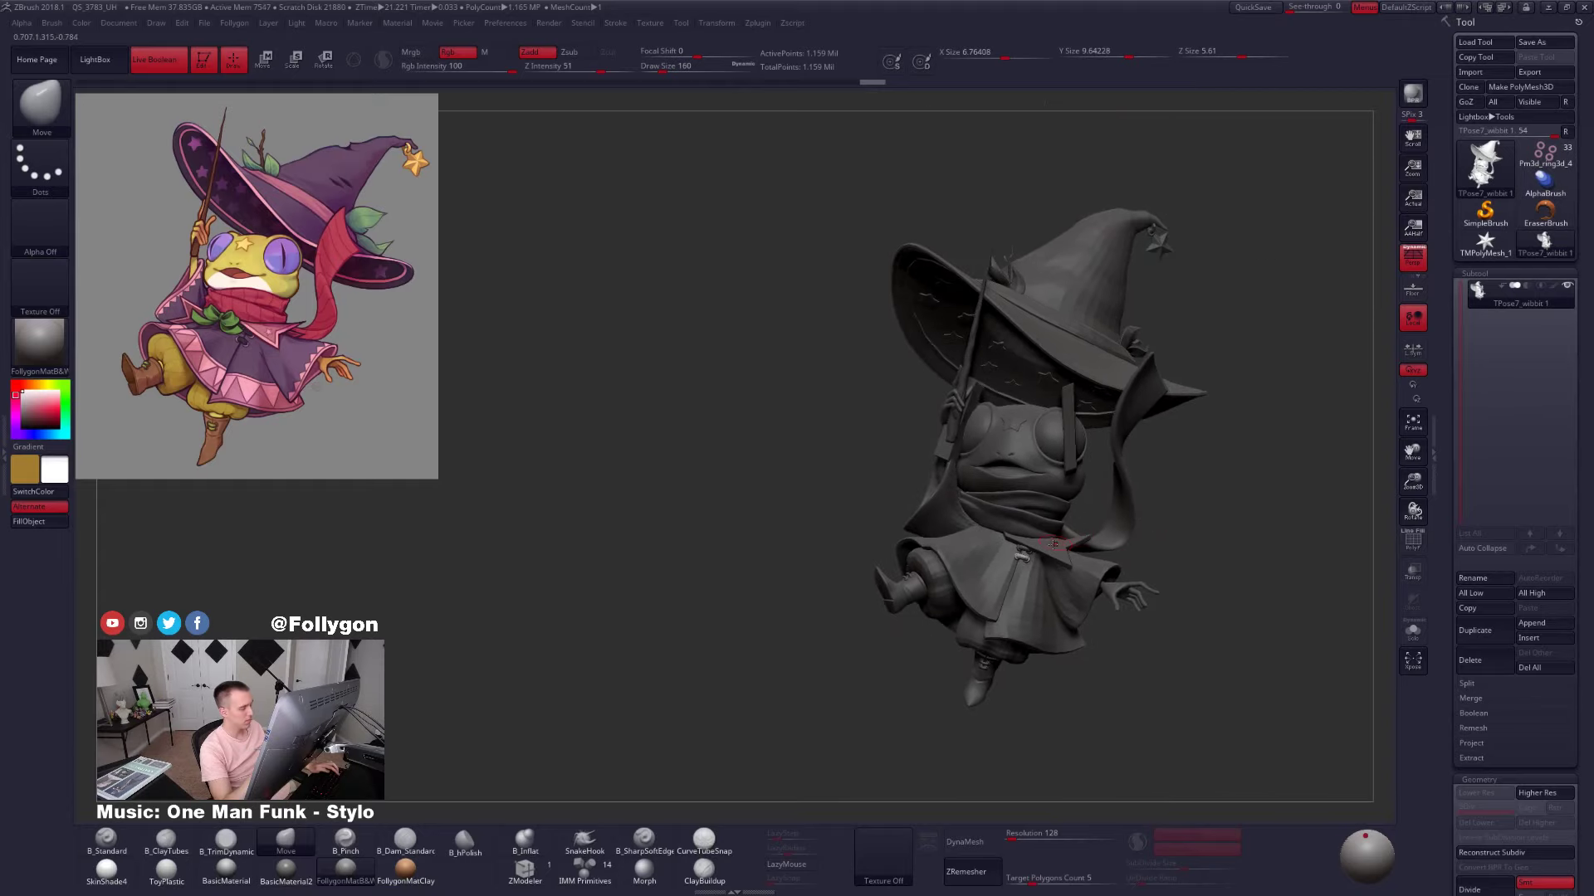
# Isolate both clasps again and unmask them
pyautogui.moveTo(1054, 545); pyautogui.dragTo(1079, 465, button='right')
pyautogui.keyDown('ctrl'); pyautogui.moveTo(1079, 465); pyautogui.dragTo(1099, 542, button='right'); pyautogui.keyUp('ctrl')
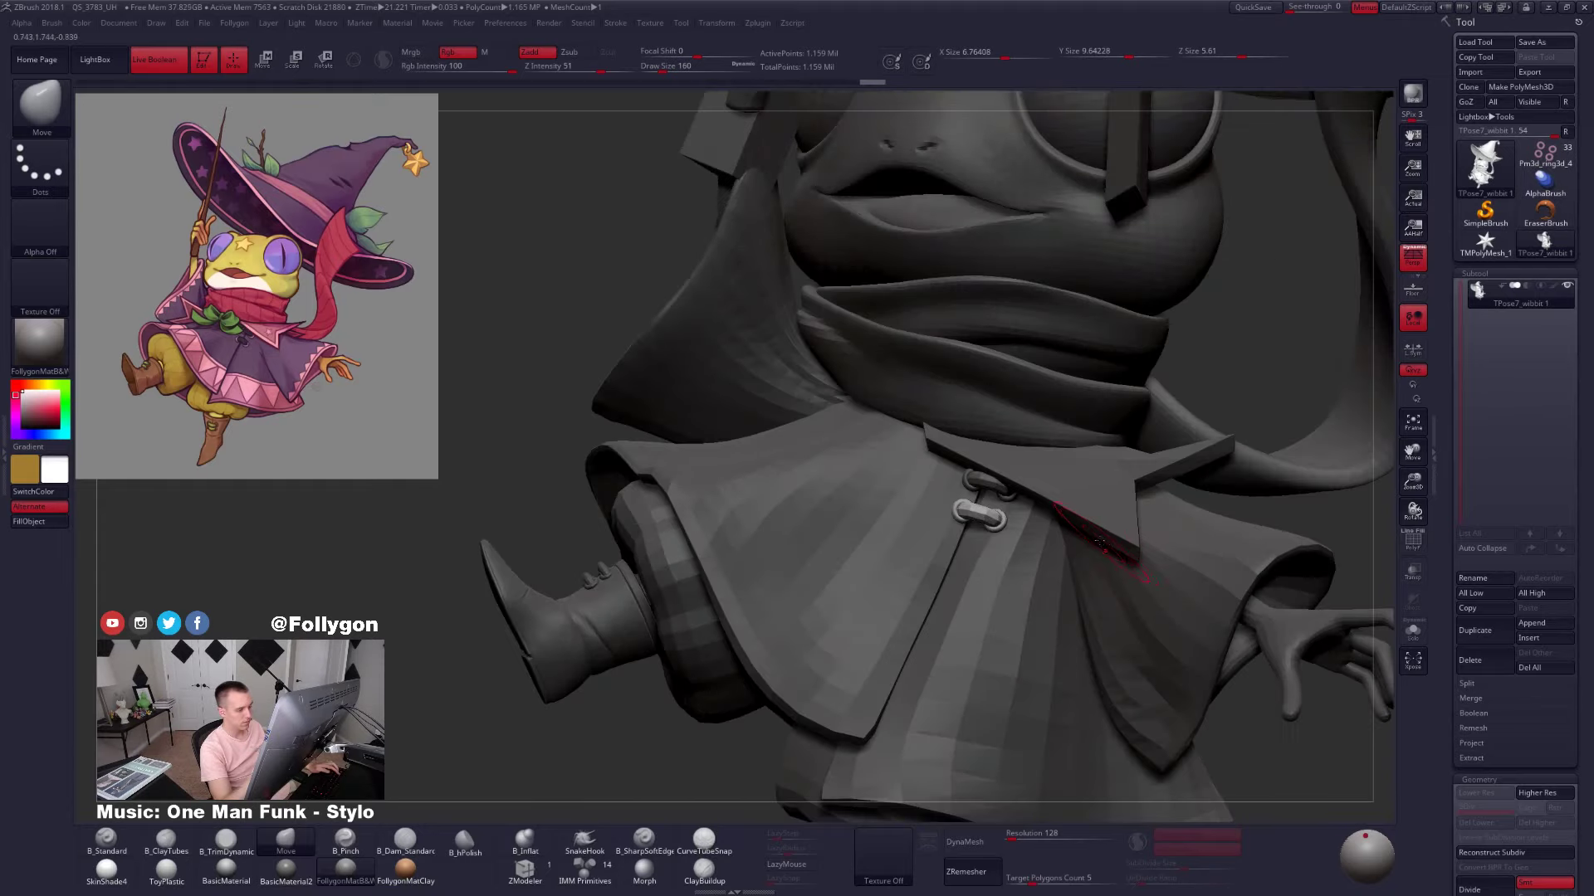
pyautogui.keyDown('ctrl'); pyautogui.keyDown('shift'); pyautogui.click(994, 521); pyautogui.keyUp('shift'); pyautogui.keyUp('ctrl')
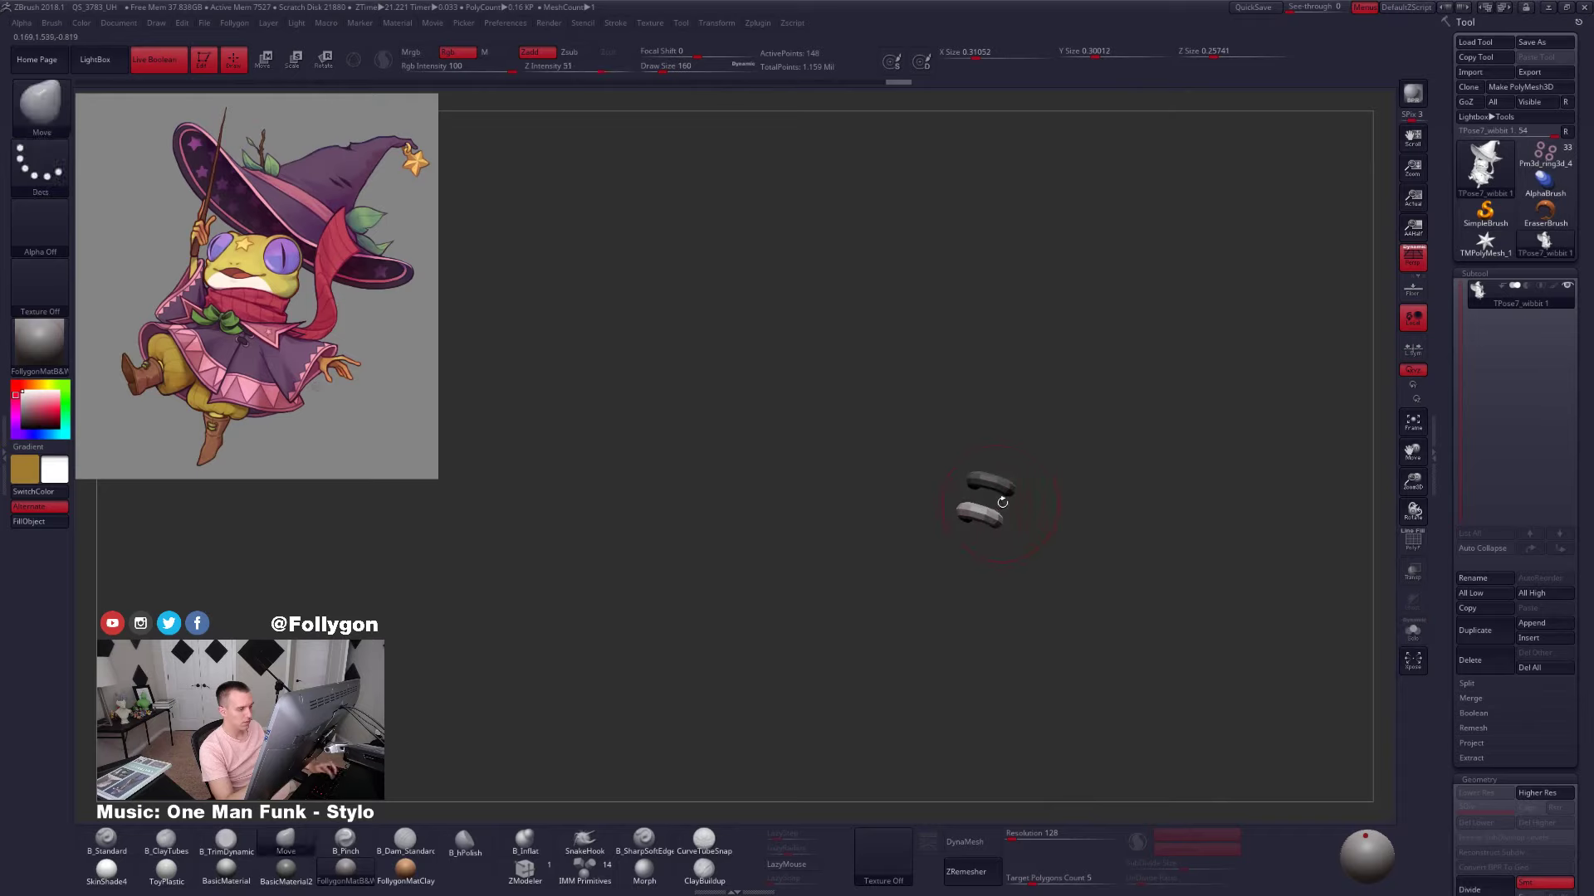
pyautogui.keyDown('ctrl'); pyautogui.keyDown('shift'); pyautogui.moveTo(1028, 513); pyautogui.dragTo(1043, 532); pyautogui.keyUp('shift'); pyautogui.keyUp('ctrl')
pyautogui.keyDown('ctrl'); pyautogui.keyDown('shift'); pyautogui.click(996, 521); pyautogui.keyUp('shift'); pyautogui.keyUp('ctrl')
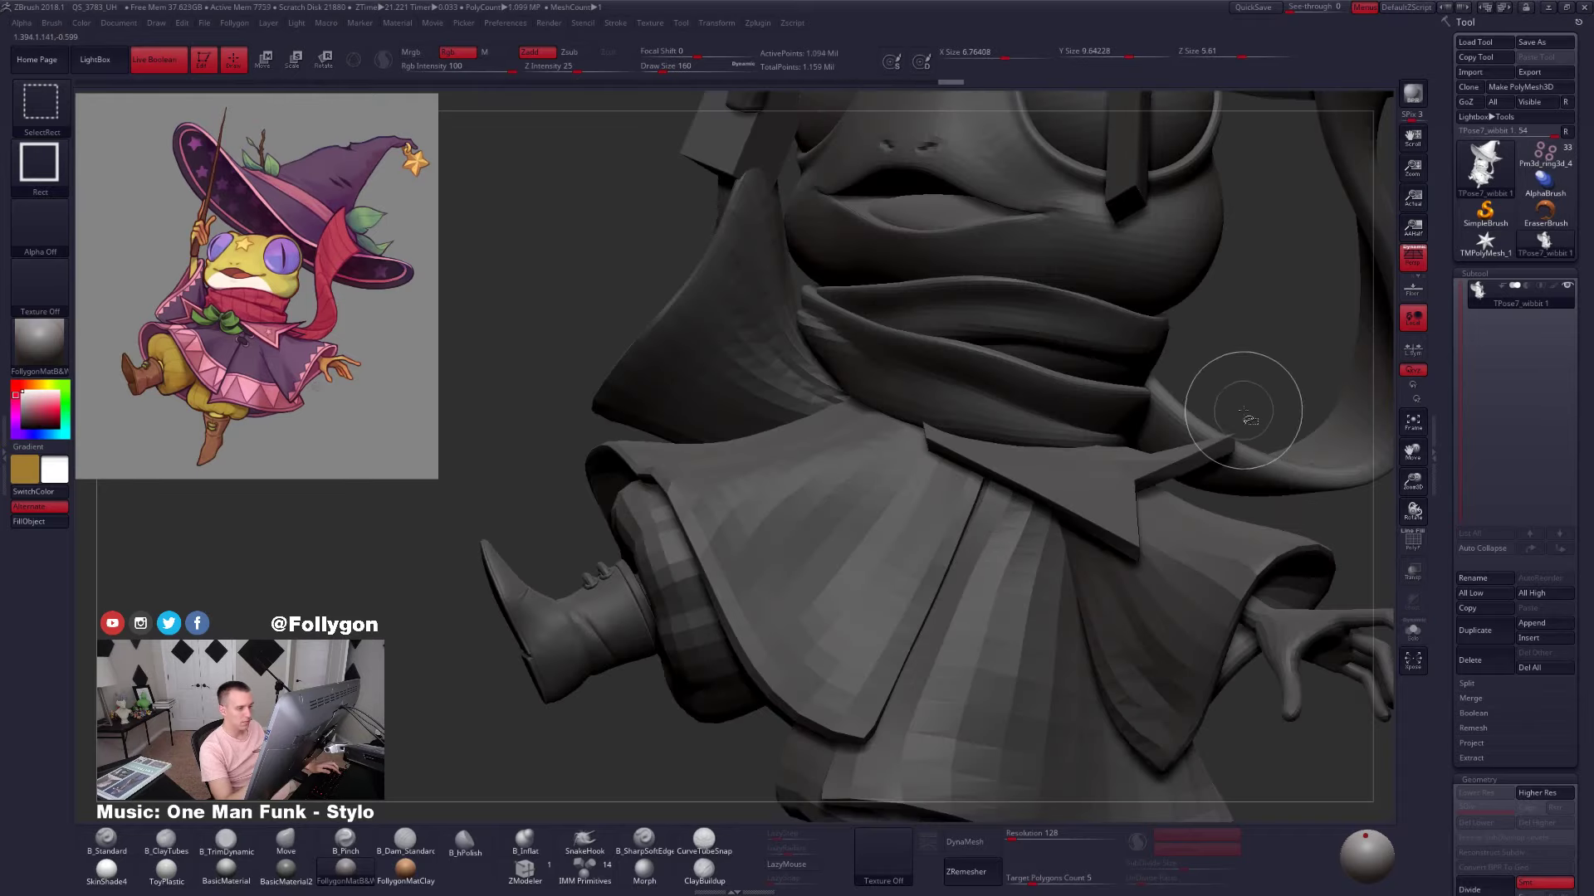
pyautogui.keyDown('ctrl'); pyautogui.keyDown('shift'); pyautogui.moveTo(1247, 396); pyautogui.dragTo(1271, 430); pyautogui.keyUp('shift'); pyautogui.keyUp('ctrl')
pyautogui.keyDown('ctrl'); pyautogui.keyDown('alt'); pyautogui.moveTo(1050, 447); pyautogui.dragTo(1051, 554); pyautogui.keyUp('alt'); pyautogui.keyUp('ctrl')
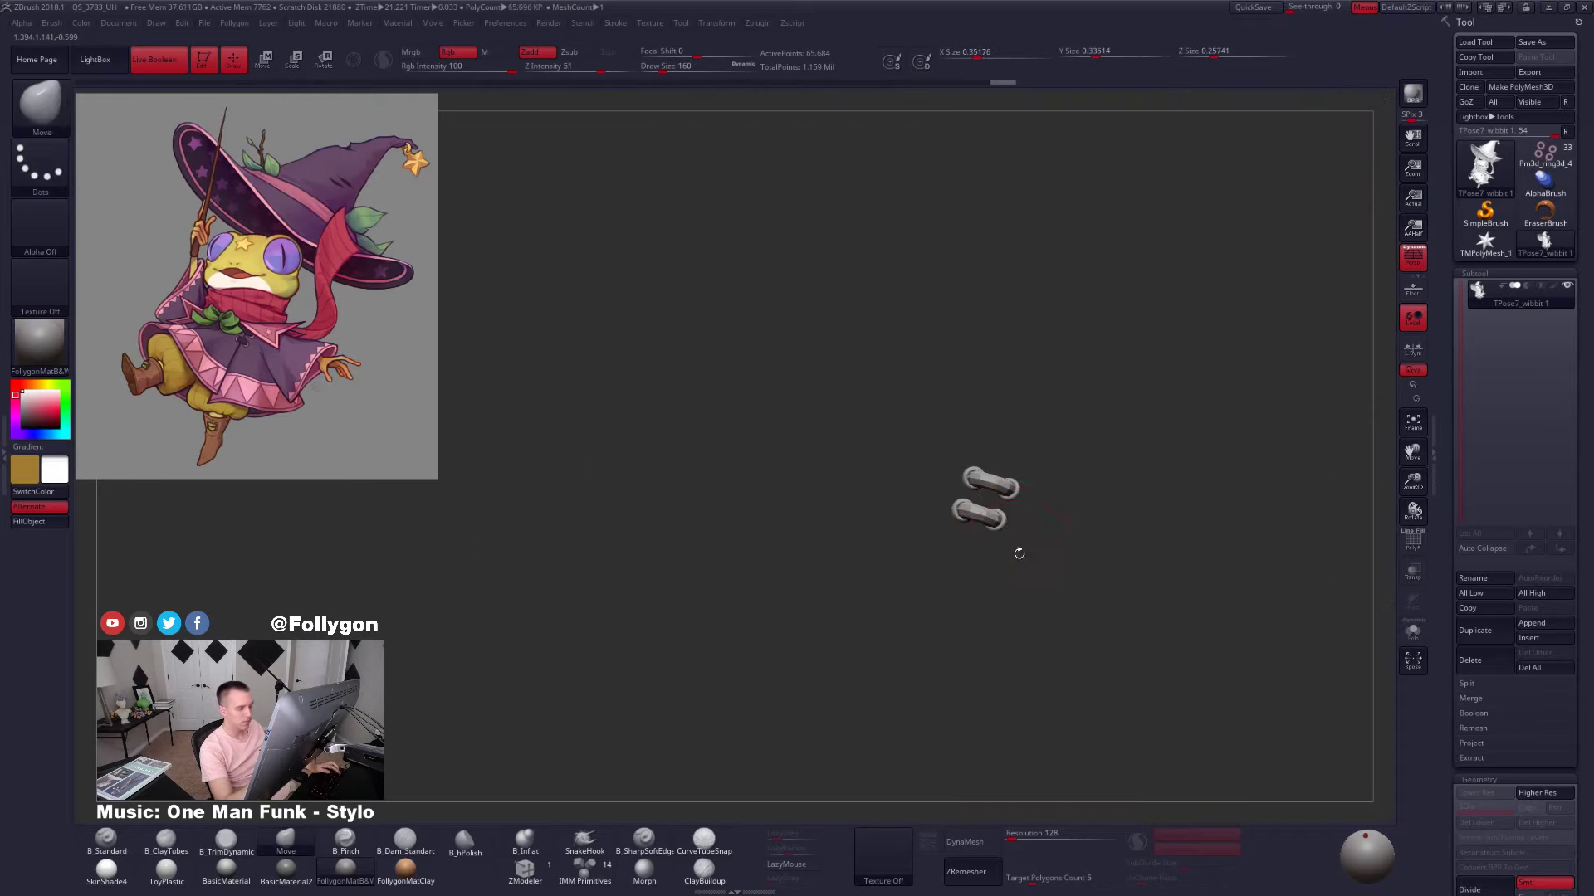
# Unhide the complete mesh and rotate both clasps slightly to line up with the cape's front seam
pyautogui.press('r')
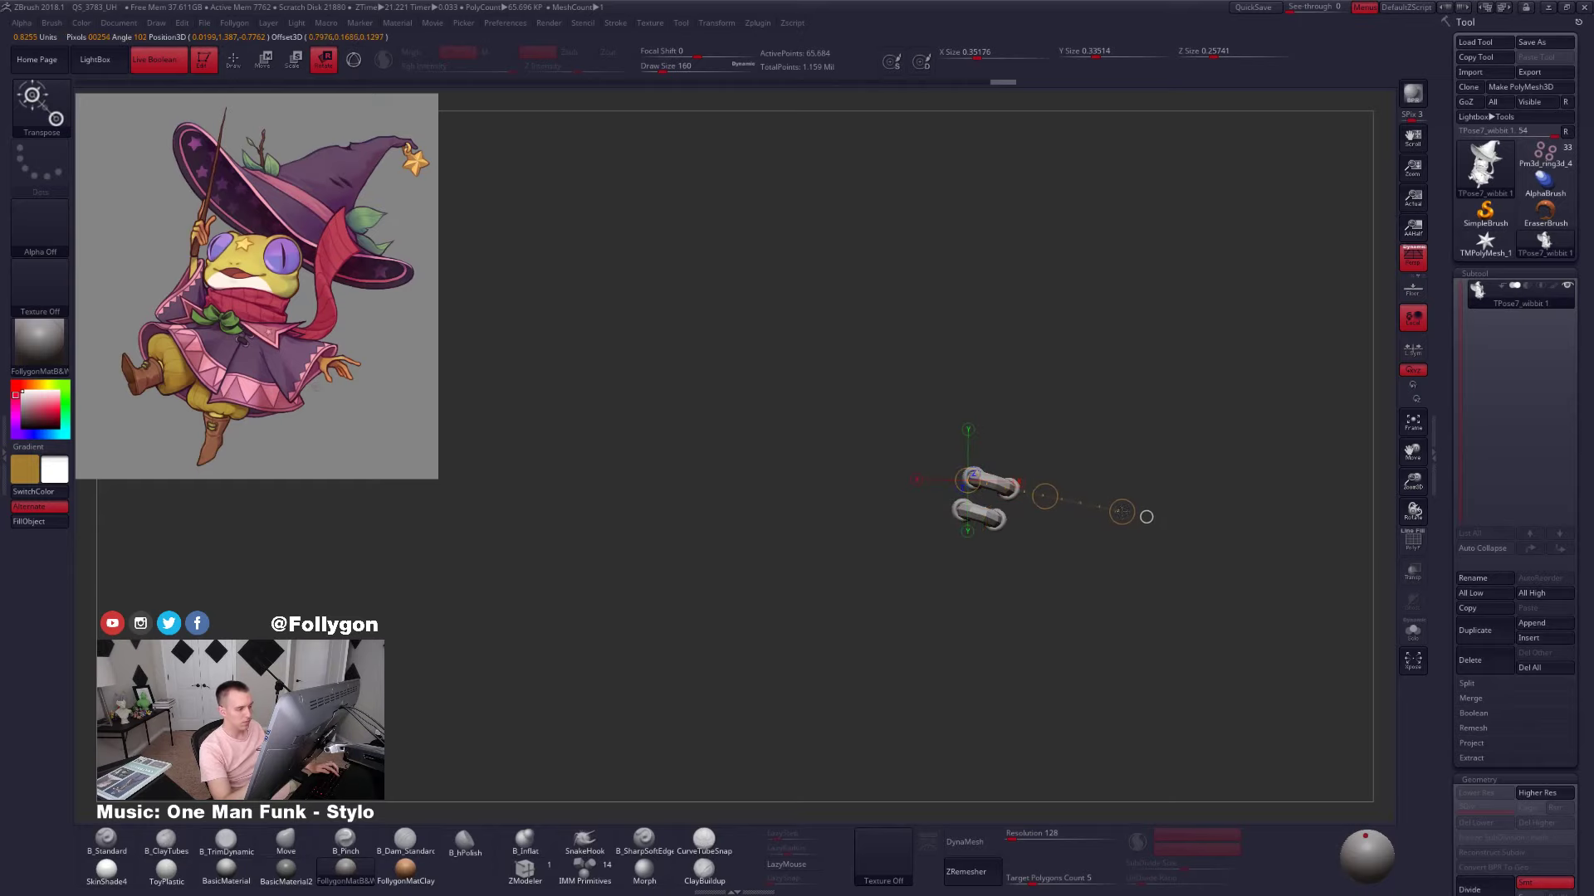
pyautogui.keyDown('ctrl'); pyautogui.keyDown('shift'); pyautogui.click(1106, 555); pyautogui.keyUp('shift'); pyautogui.keyUp('ctrl')
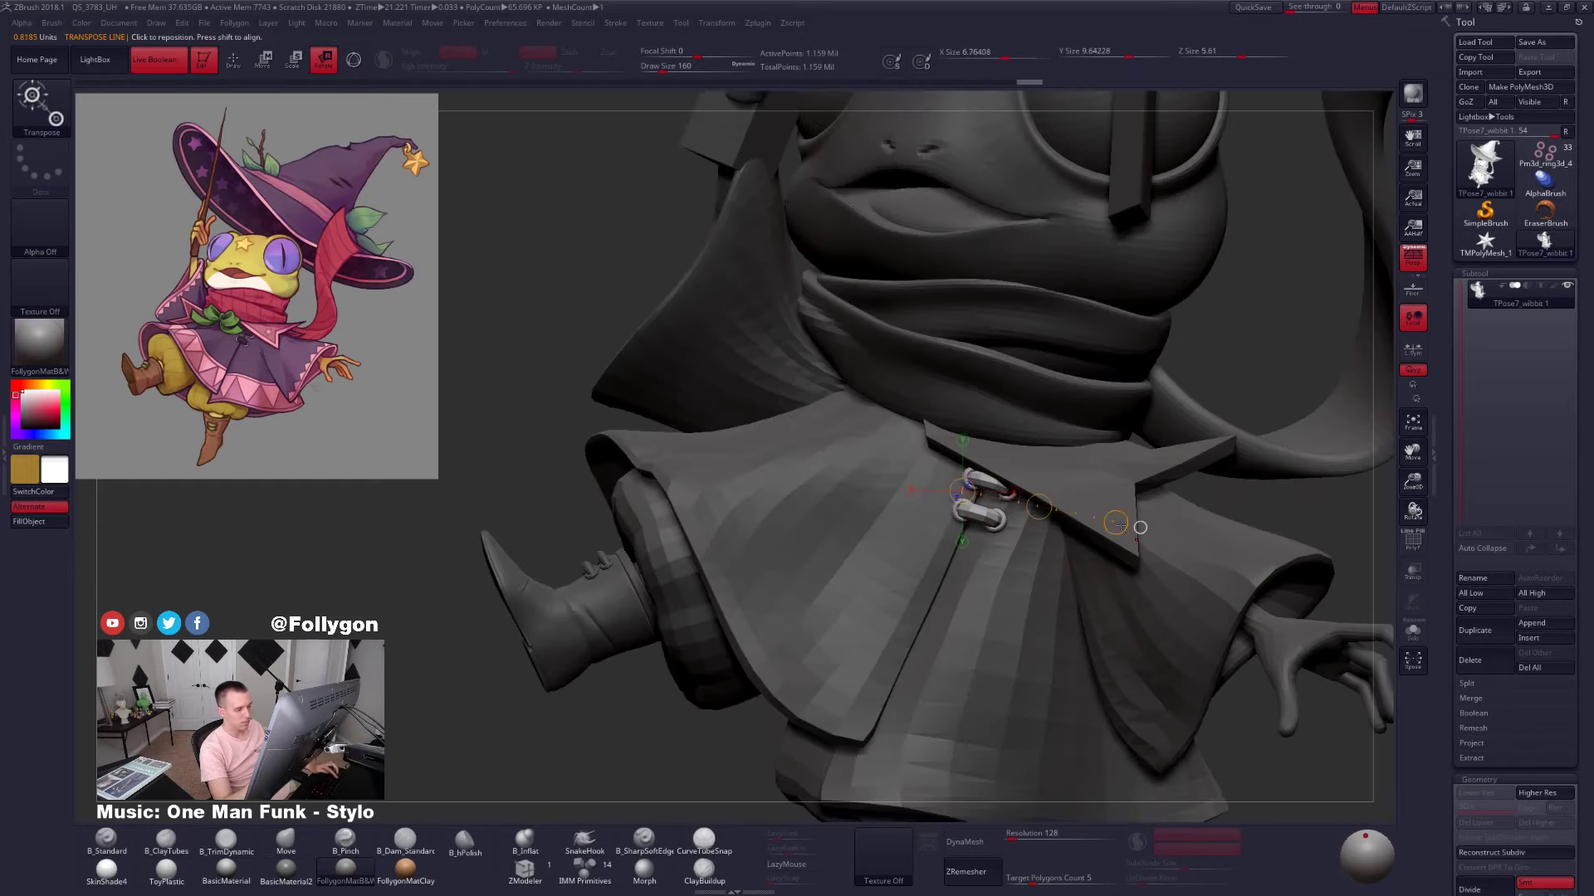
pyautogui.press('w')
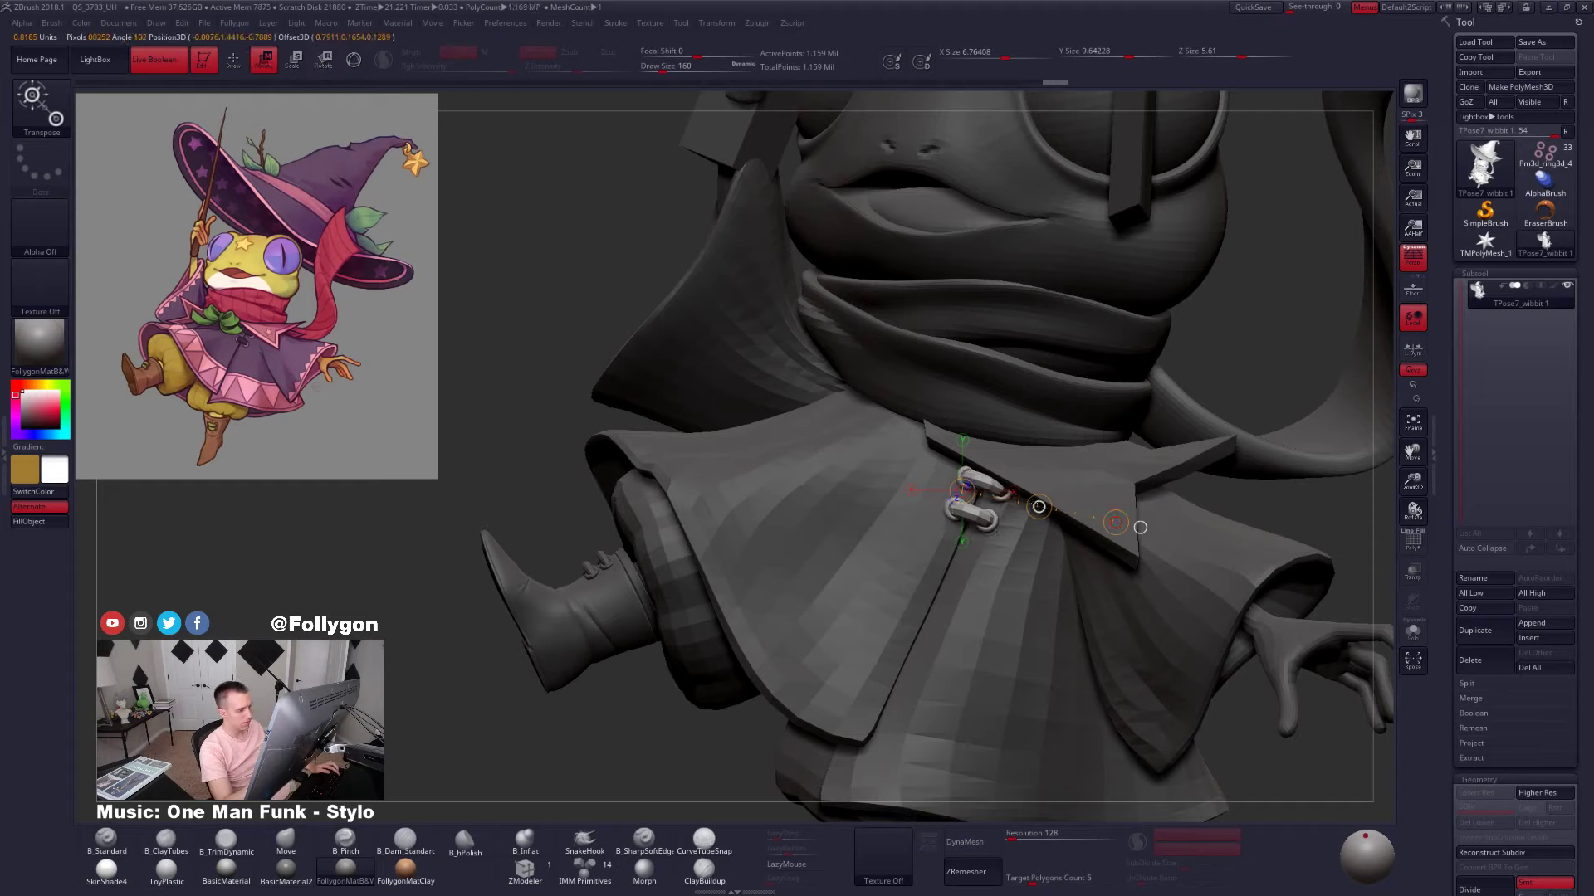
pyautogui.press('q')
pyautogui.keyDown('ctrl'); pyautogui.moveTo(1130, 483); pyautogui.dragTo(1137, 399, button='right'); pyautogui.keyUp('ctrl')
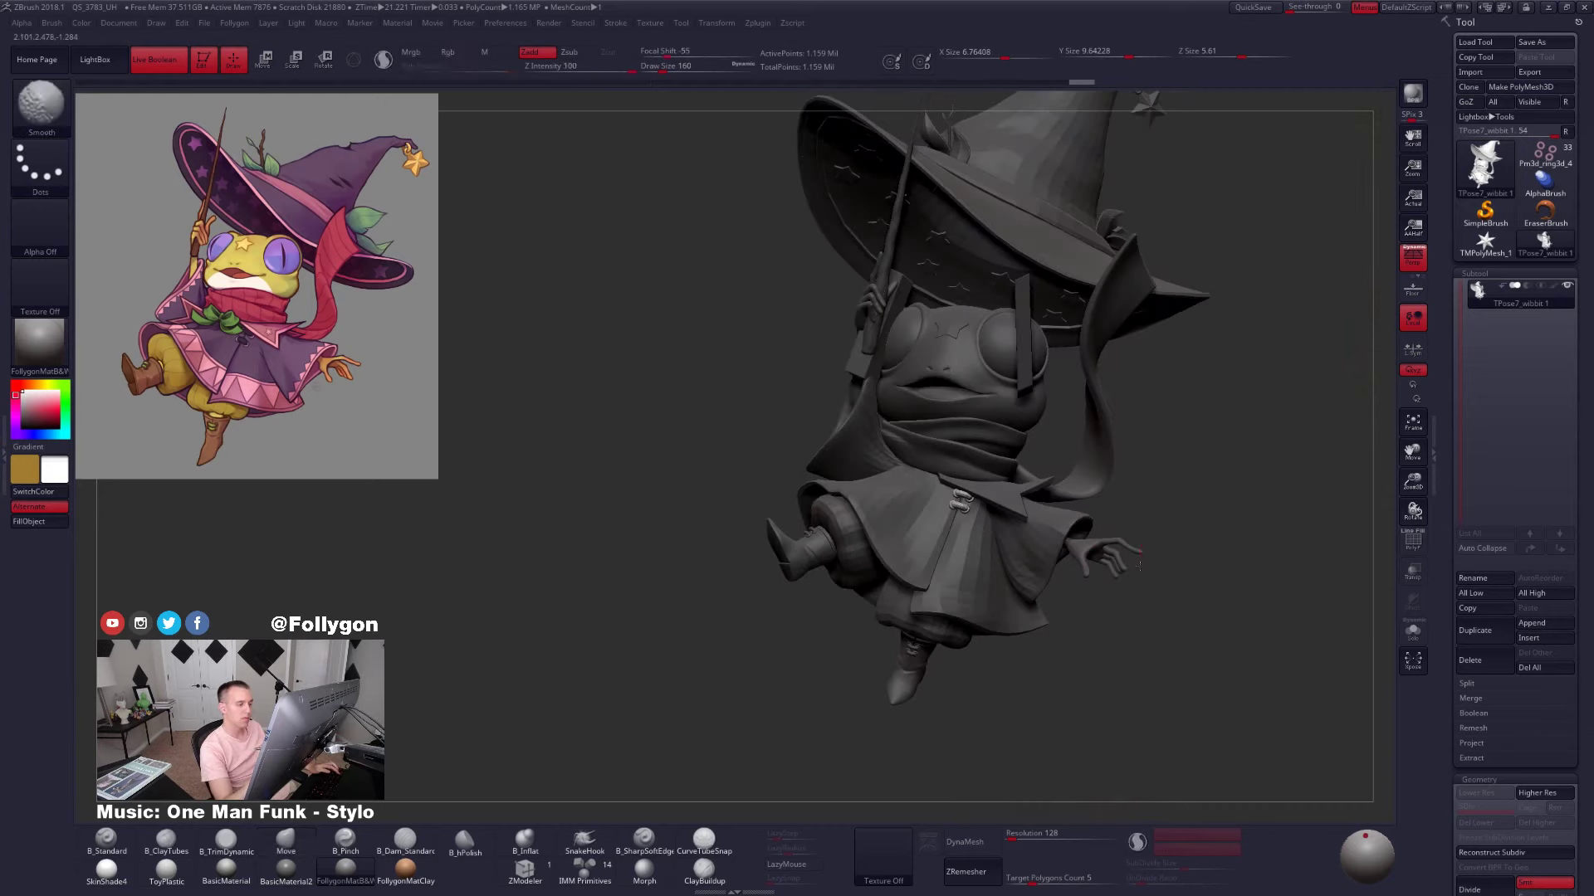
# Keep everything except the two clasps masked and turn on the polygroup wireframe
pyautogui.keyDown('ctrl'); pyautogui.moveTo(1167, 494); pyautogui.dragTo(1192, 511); pyautogui.keyUp('ctrl')
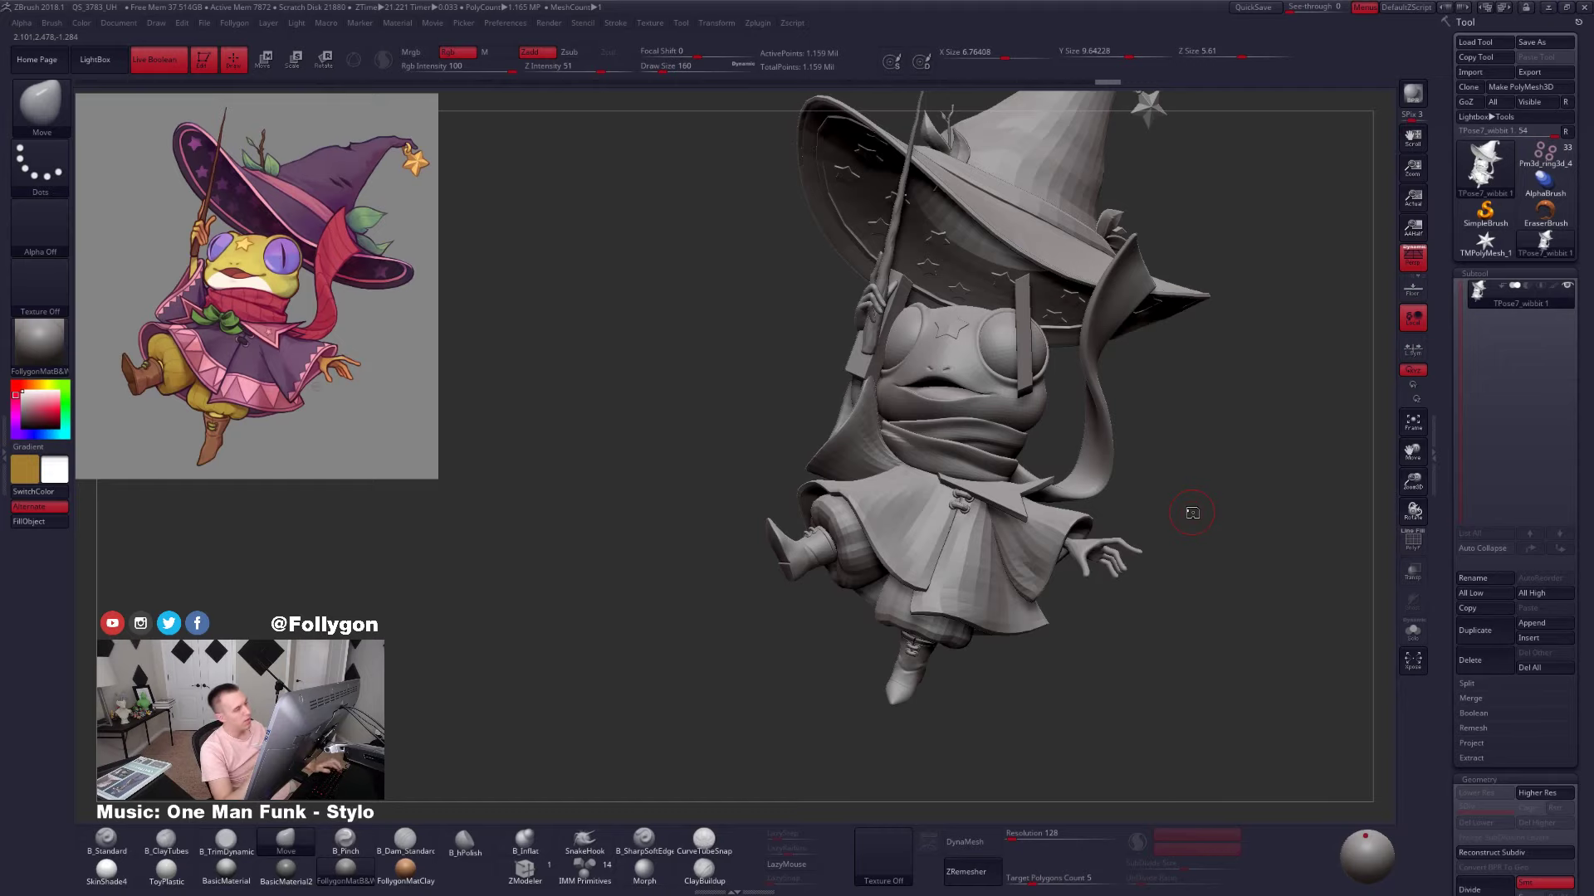
pyautogui.moveTo(971, 503); pyautogui.dragTo(975, 536, button='right')
pyautogui.keyDown('ctrl'); pyautogui.click(942, 550); pyautogui.keyUp('ctrl')
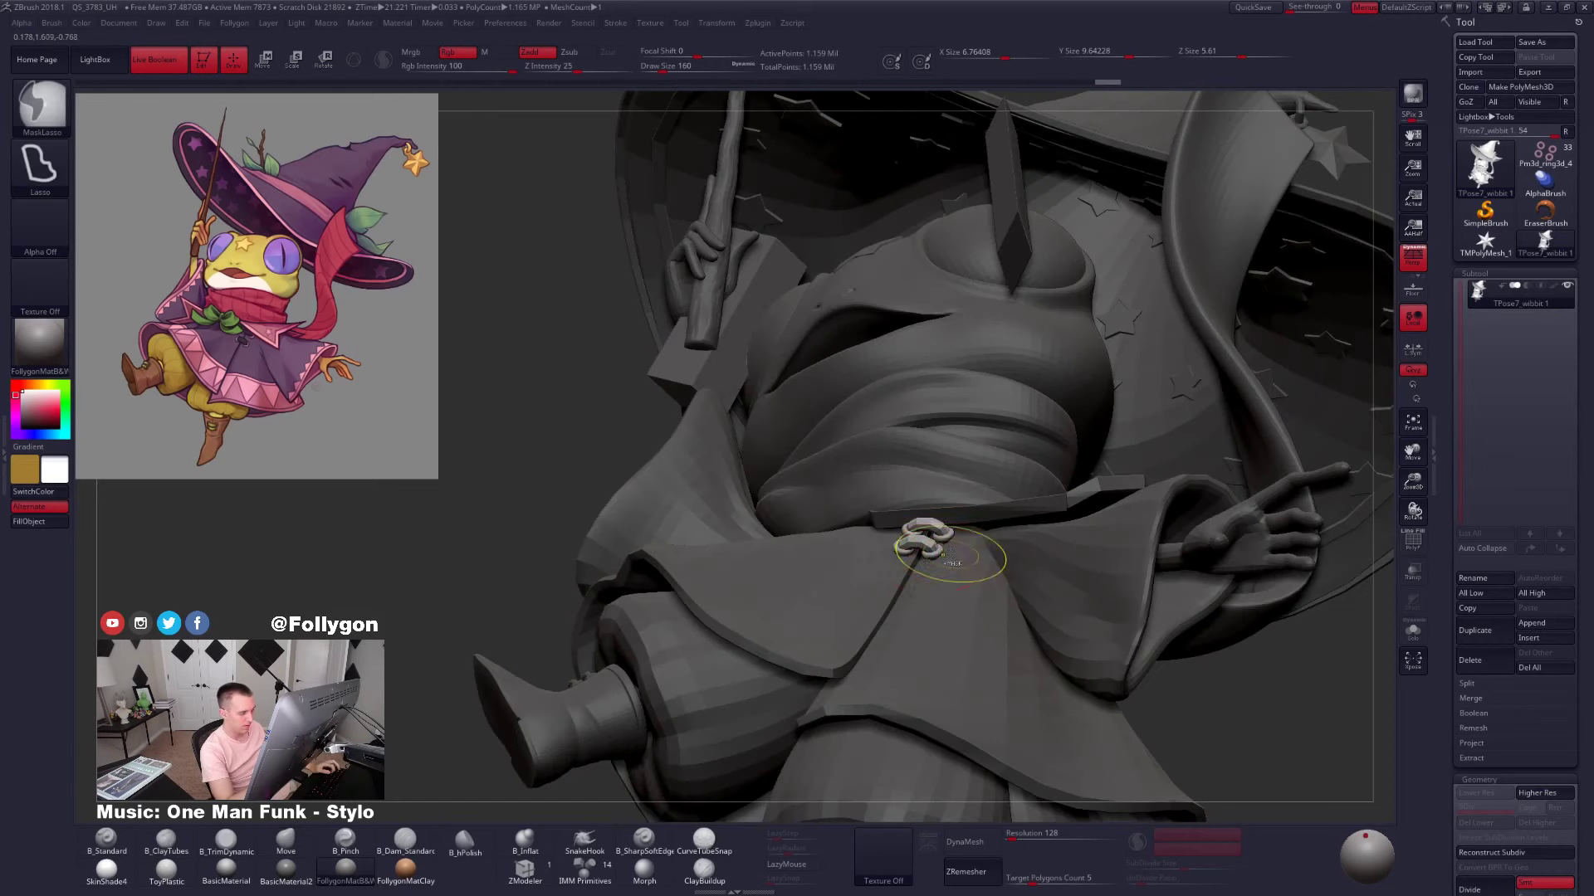
pyautogui.keyDown('ctrl'); pyautogui.click(567, 594); pyautogui.keyUp('ctrl')
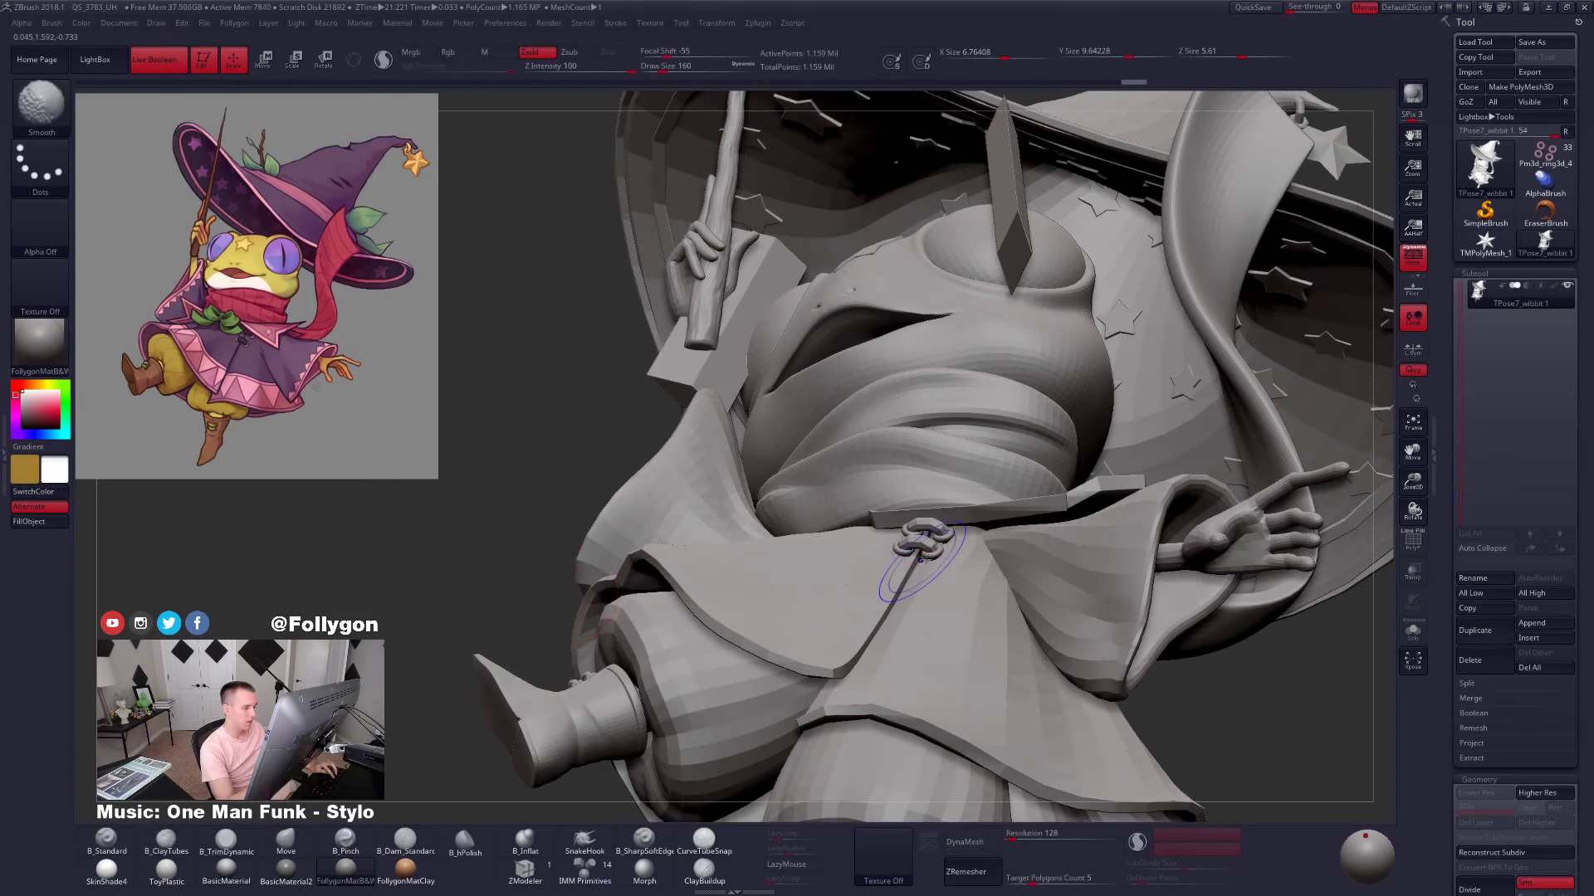
pyautogui.hotkey('shift', 'f')
pyautogui.press('w')
pyautogui.moveTo(919, 541); pyautogui.dragTo(1073, 550)
pyautogui.press('q')
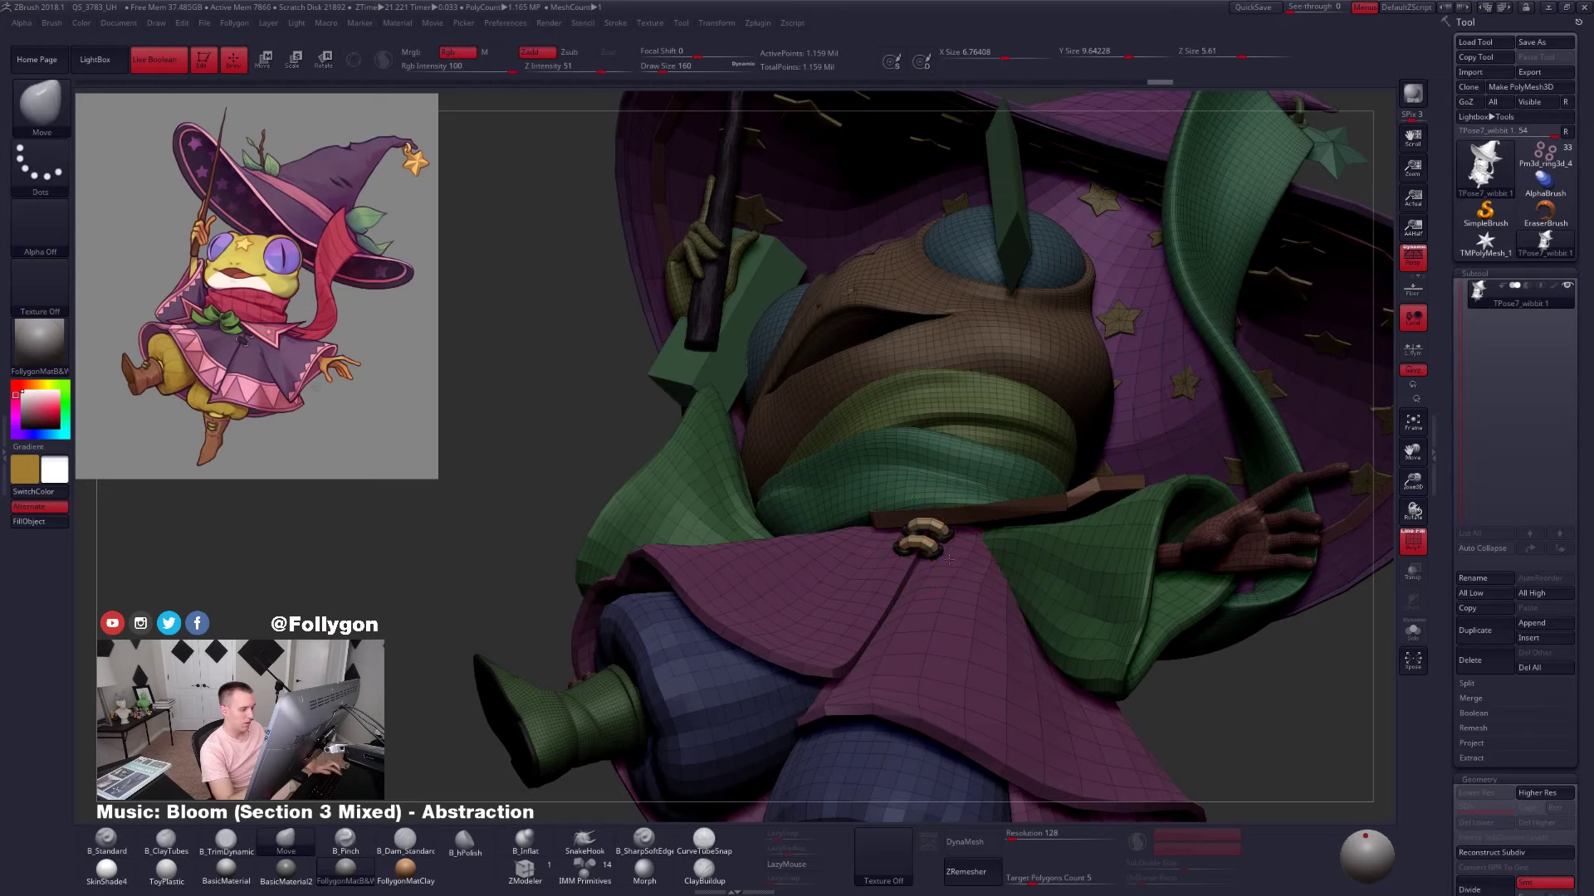
# Lower both clasps onto the cape's surface with a straight Transpose line, and turn off the wireframe
pyautogui.moveTo(922, 605)
pyautogui.mouseDown(button='right')
pyautogui.moveTo(986, 570)
pyautogui.moveTo(939, 605)
pyautogui.moveTo(950, 543)
pyautogui.mouseUp(button='right')
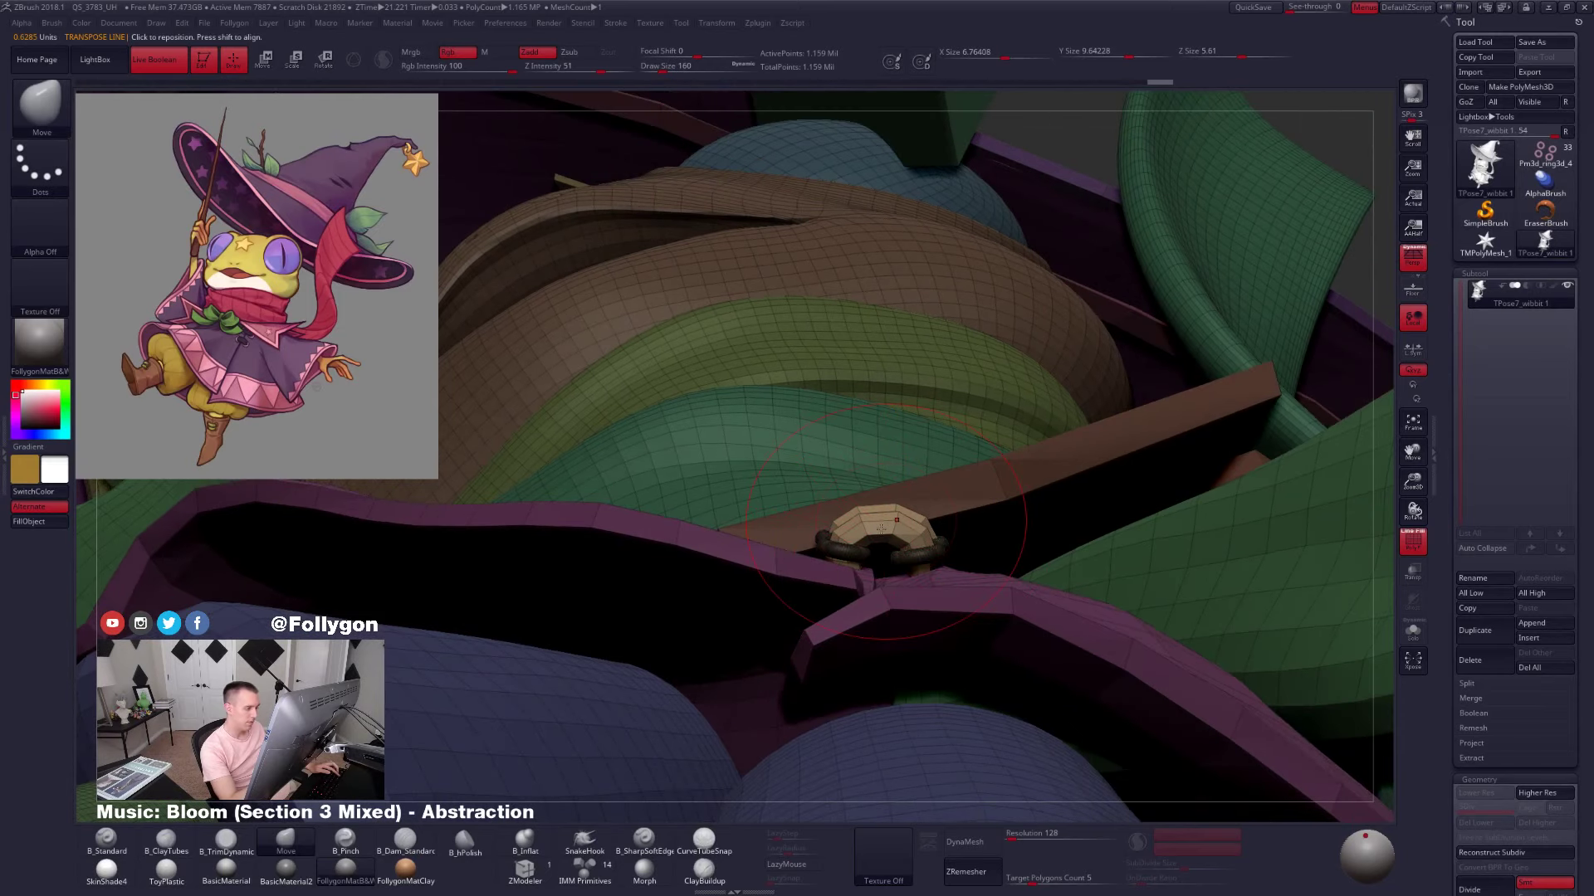
pyautogui.press('w')
pyautogui.keyDown('shift'); pyautogui.moveTo(867, 536); pyautogui.dragTo(877, 418); pyautogui.keyUp('shift')
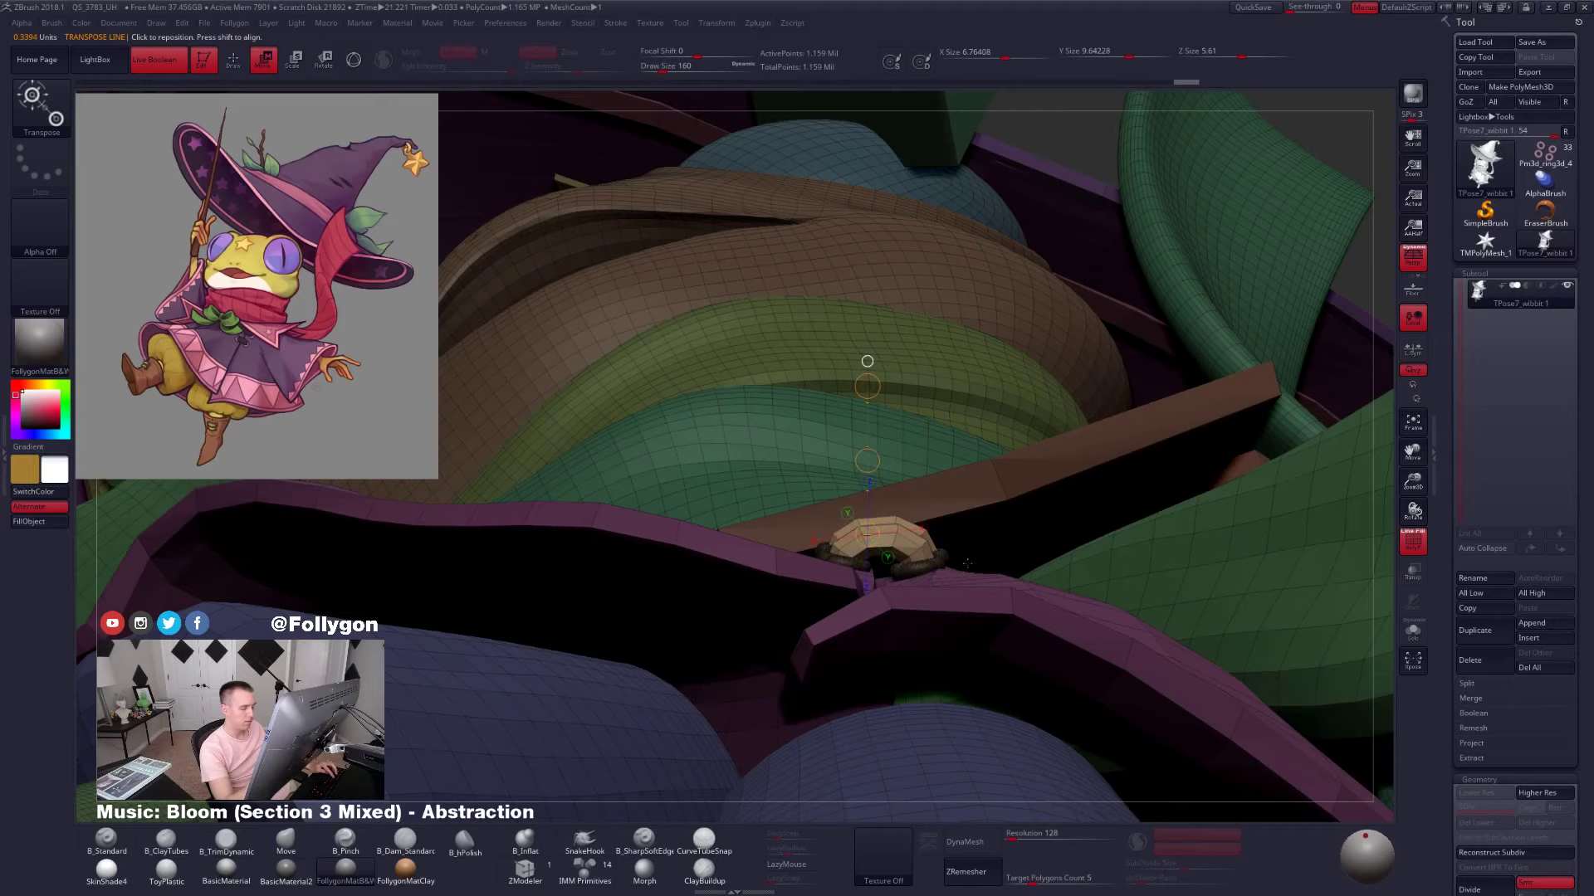
pyautogui.hotkey('shift', 'f')
pyautogui.moveTo(1012, 548)
pyautogui.mouseDown(button='right')
pyautogui.moveTo(948, 598)
pyautogui.moveTo(1006, 556)
pyautogui.mouseUp(button='right')
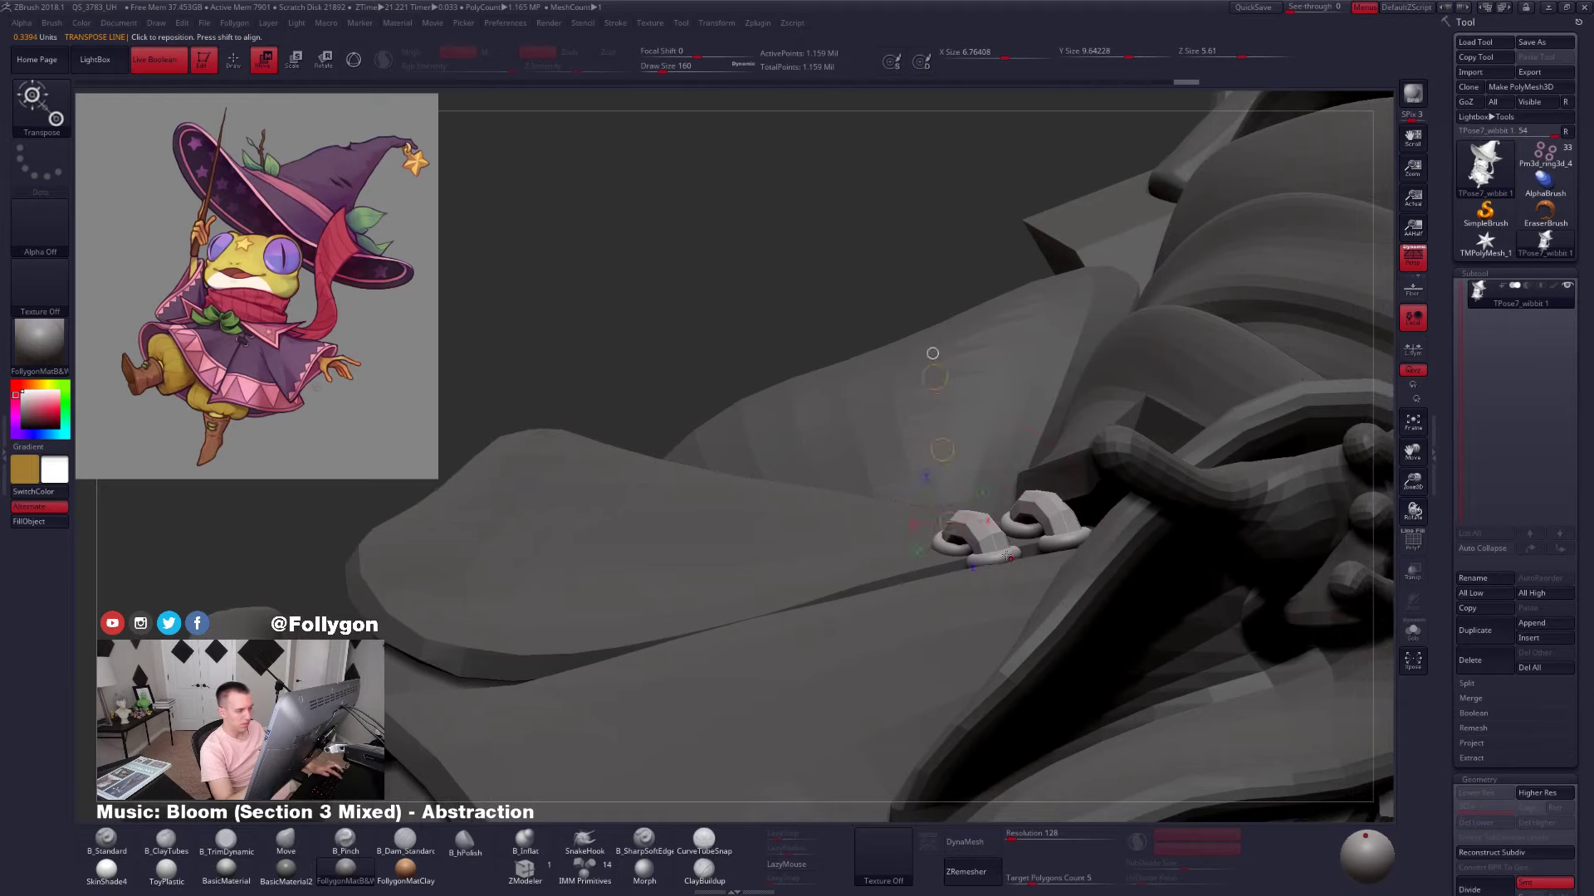
# Isolate the front cape piece together with the two clasps
pyautogui.press('q')
pyautogui.keyDown('ctrl'); pyautogui.keyDown('shift'); pyautogui.click(1026, 505); pyautogui.keyUp('shift'); pyautogui.keyUp('ctrl')
pyautogui.keyDown('ctrl'); pyautogui.keyDown('shift'); pyautogui.moveTo(901, 586); pyautogui.dragTo(893, 603); pyautogui.keyUp('shift'); pyautogui.keyUp('ctrl')
pyautogui.keyDown('ctrl'); pyautogui.keyDown('shift'); pyautogui.click(937, 566); pyautogui.keyUp('shift'); pyautogui.keyUp('ctrl')
pyautogui.keyDown('ctrl'); pyautogui.keyDown('shift'); pyautogui.moveTo(783, 336); pyautogui.dragTo(809, 312); pyautogui.keyUp('shift'); pyautogui.keyUp('ctrl')
pyautogui.moveTo(979, 656)
pyautogui.mouseDown(button='right')
pyautogui.moveTo(1040, 575)
pyautogui.moveTo(958, 544)
pyautogui.mouseUp(button='right')
# Rotate and shift the clasps with Transpose lines to seat them along the cape's slope
pyautogui.press('r')
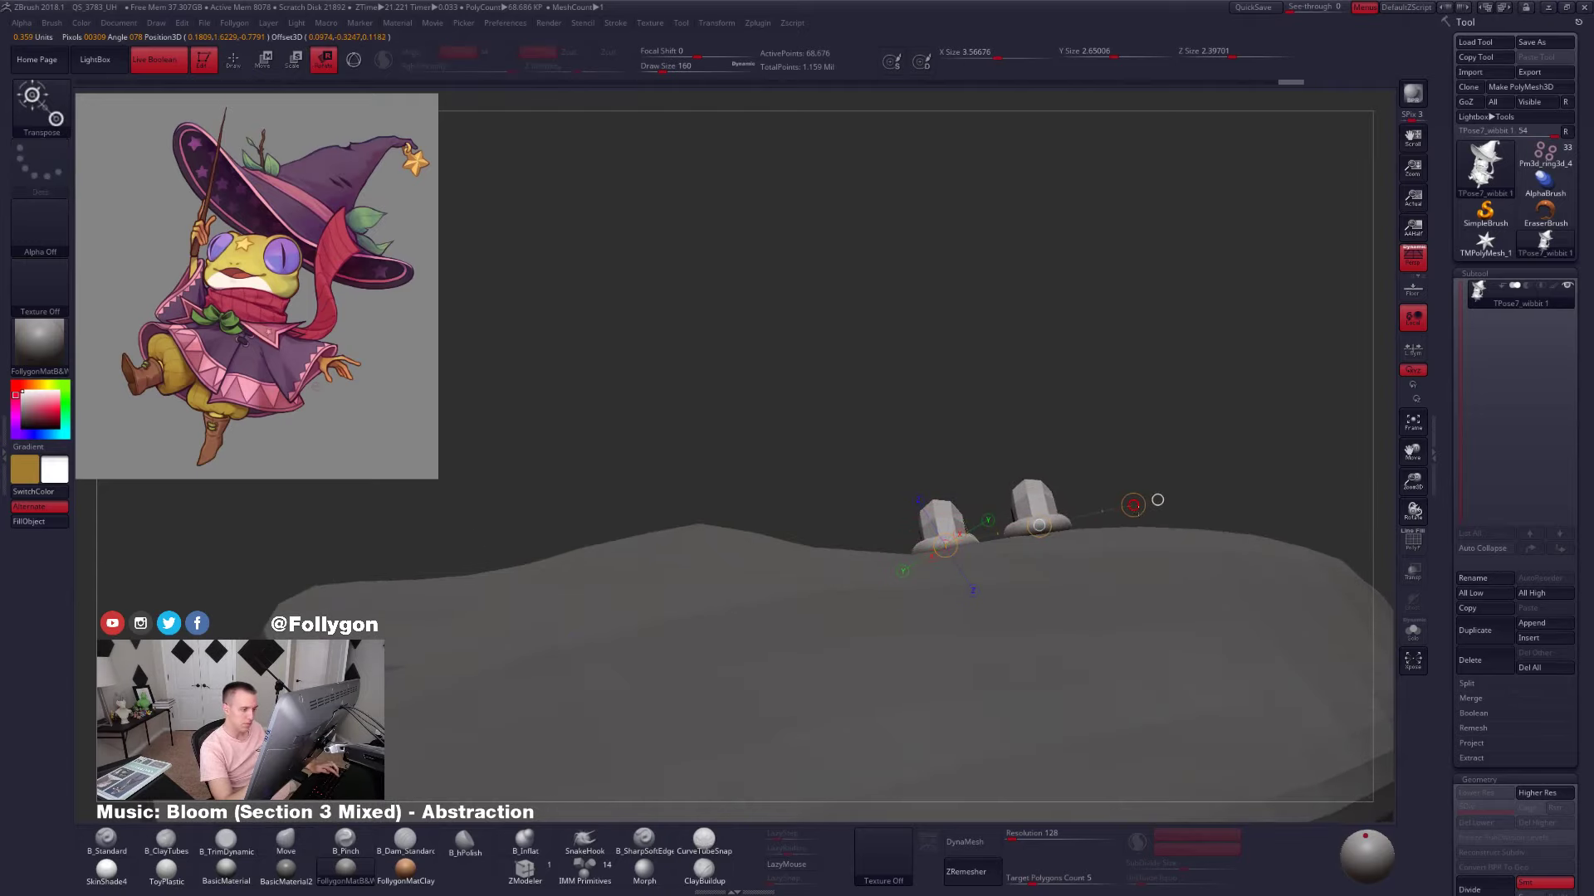
pyautogui.press('q')
pyautogui.moveTo(1032, 555); pyautogui.dragTo(1195, 558, button='right')
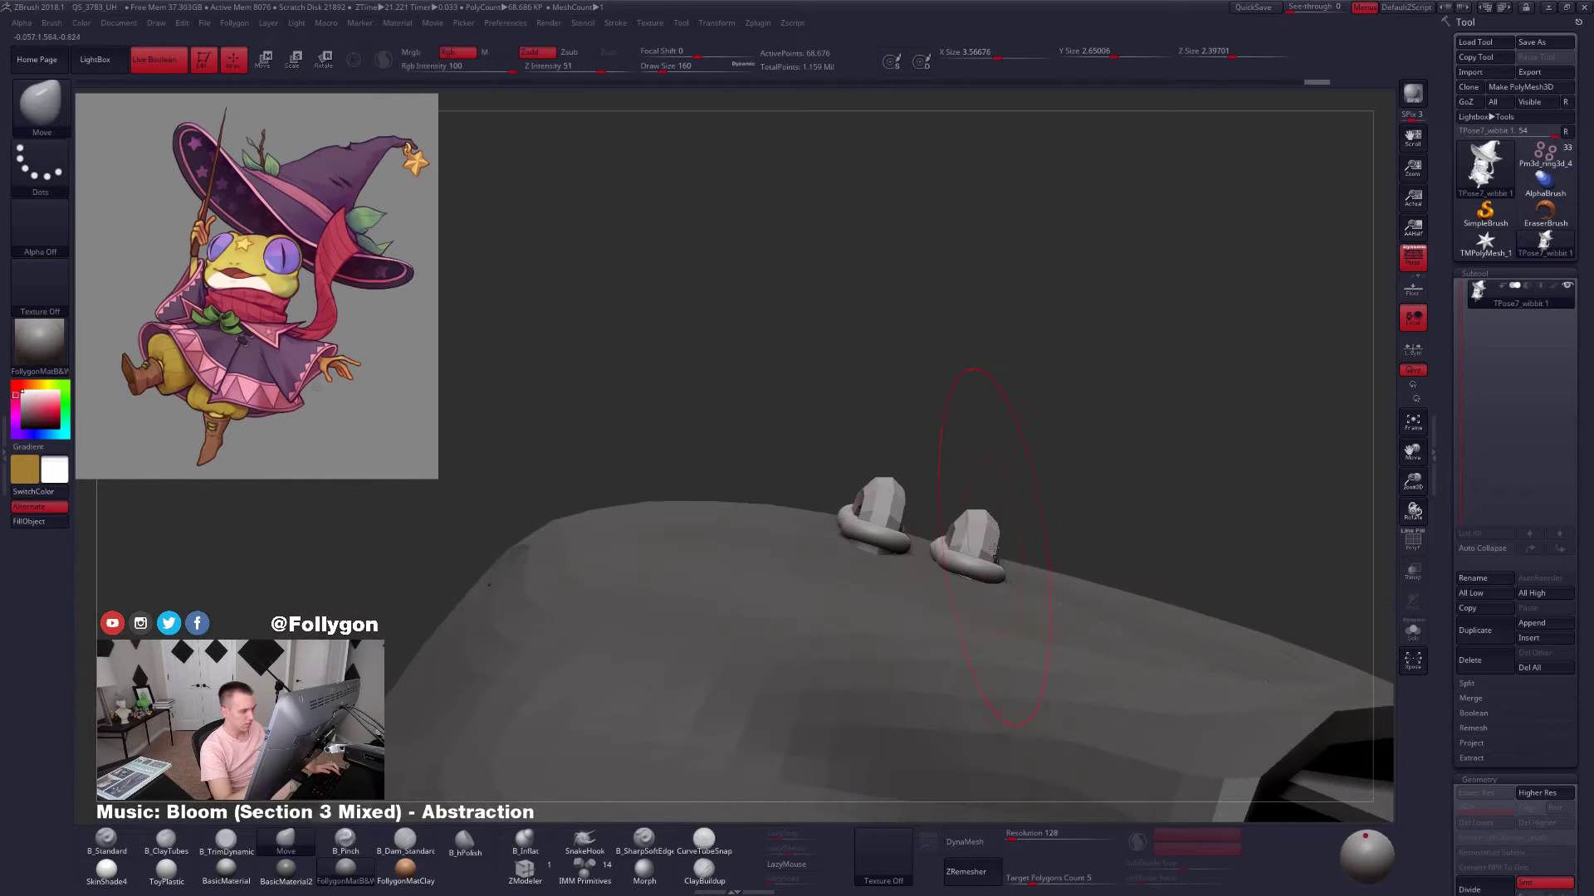
pyautogui.moveTo(1024, 552); pyautogui.dragTo(904, 539, button='right')
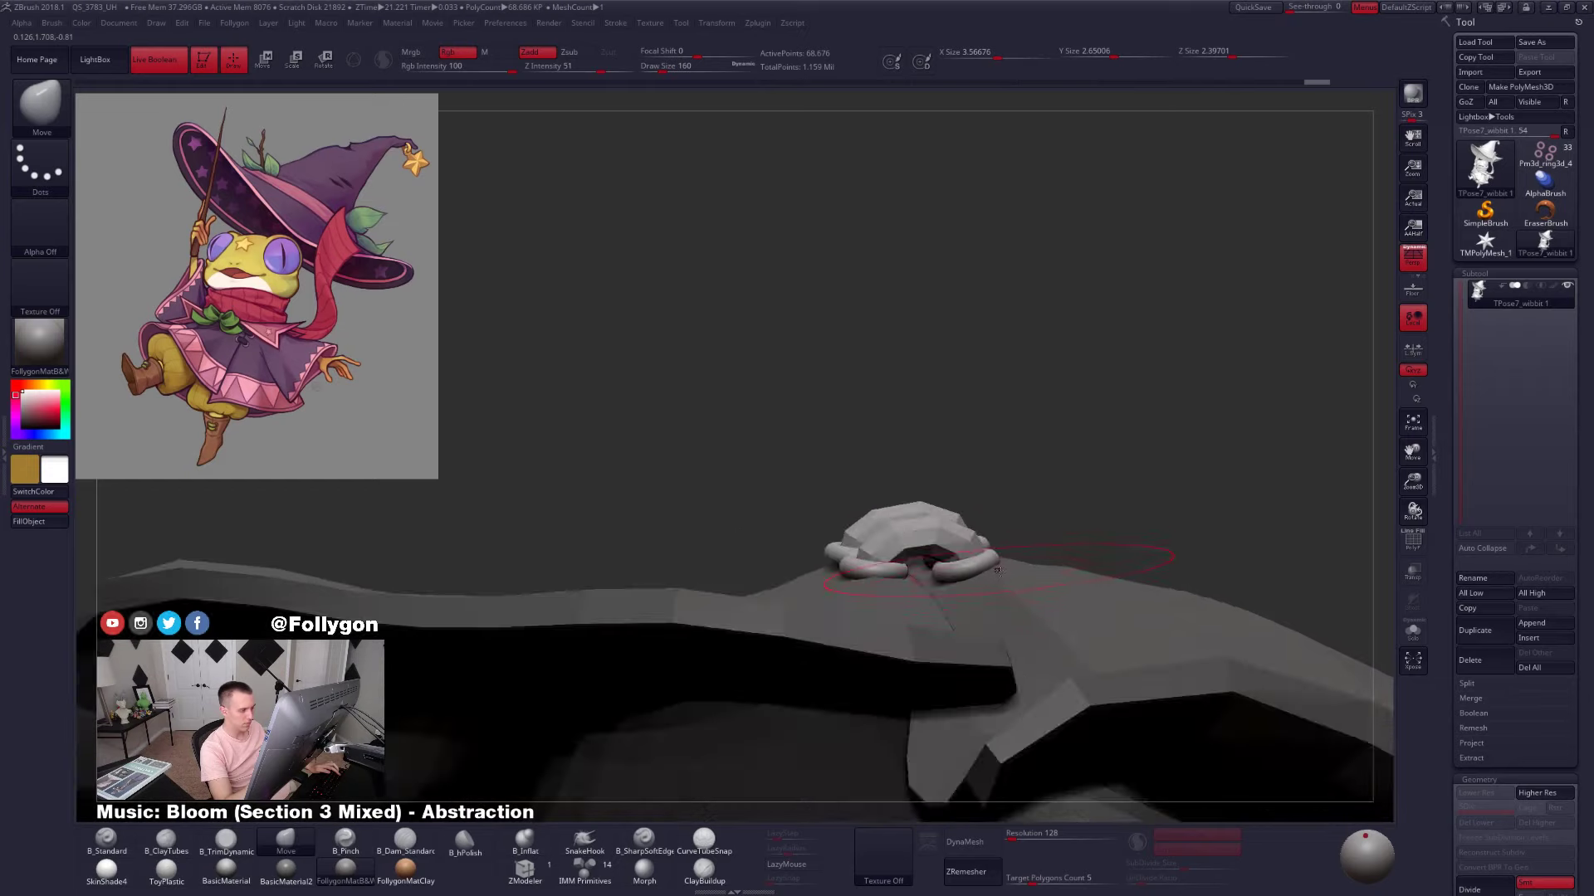
pyautogui.moveTo(1034, 583); pyautogui.dragTo(1139, 621, button='right')
pyautogui.moveTo(913, 564); pyautogui.dragTo(973, 583, button='right')
# Invert the mask to protect the clasps and free the cape, and set the Move brush's draw size to 74
pyautogui.keyDown('ctrl'); pyautogui.click(775, 520); pyautogui.keyUp('ctrl')
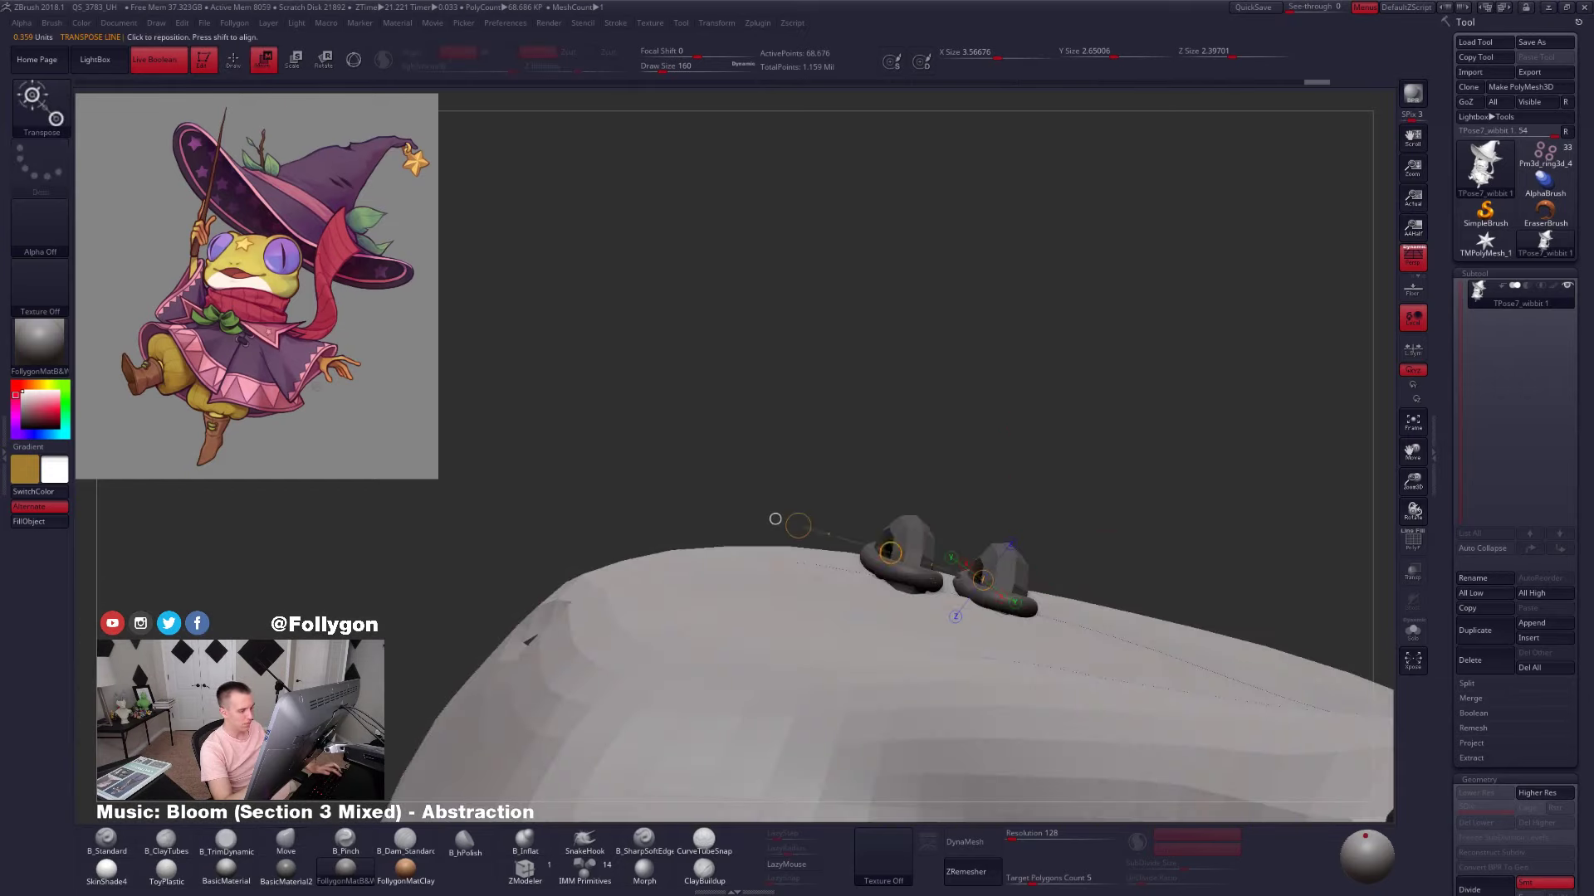
pyautogui.press('space')
pyautogui.moveTo(923, 596); pyautogui.dragTo(908, 596)
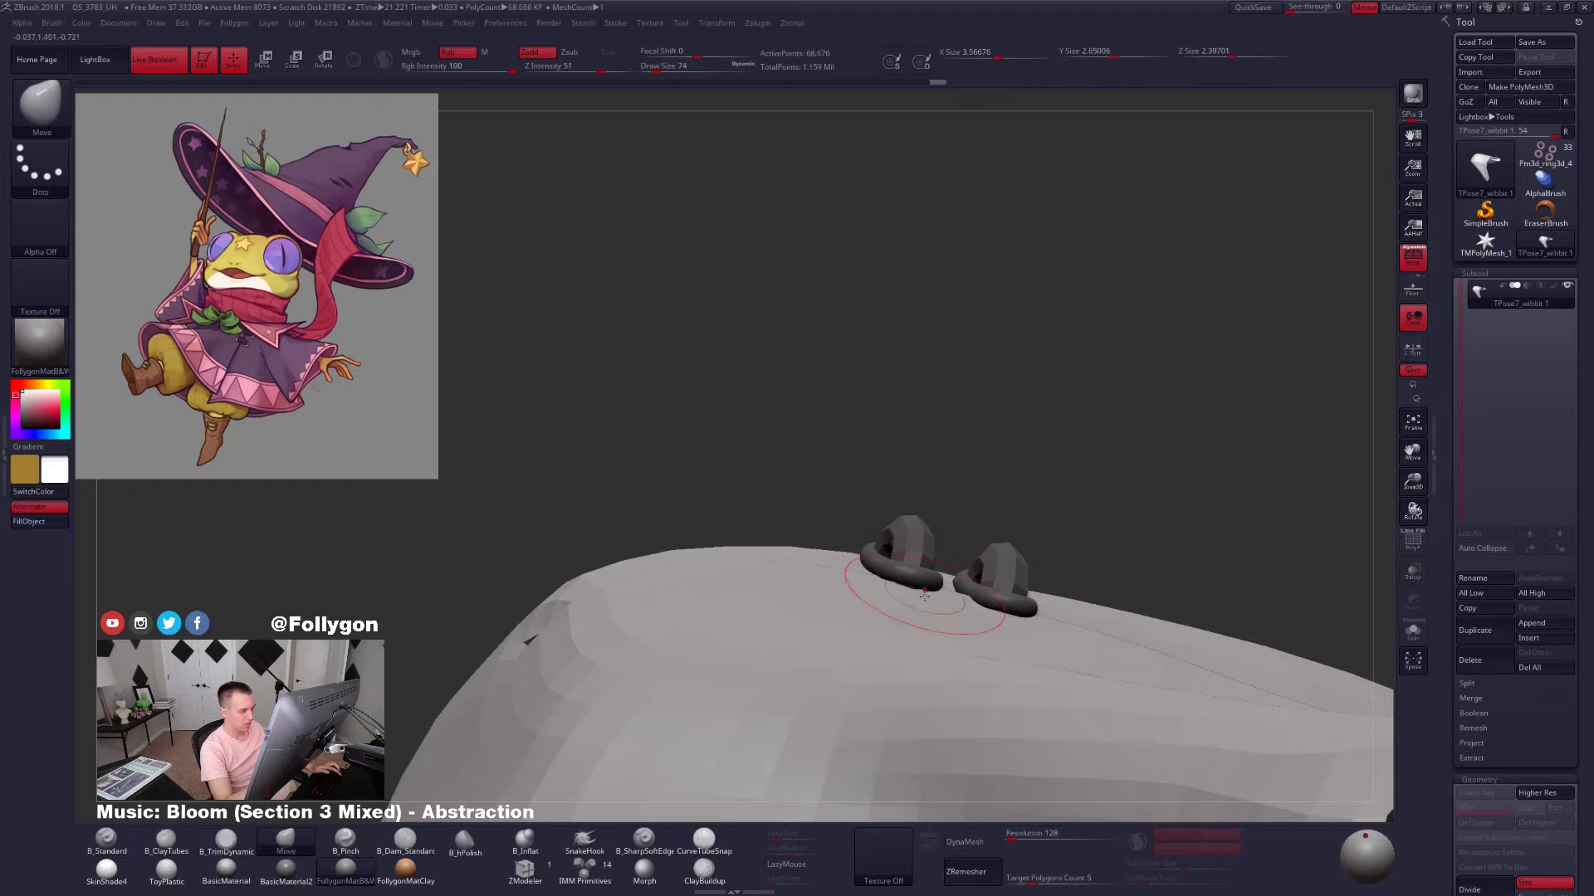
# Pull the cape's surface up to meet the clasp rings with small Move brush strokes
pyautogui.moveTo(927, 607)
pyautogui.mouseDown(button='right')
pyautogui.moveTo(909, 595)
pyautogui.moveTo(1009, 586)
pyautogui.moveTo(980, 564)
pyautogui.mouseUp(button='right')
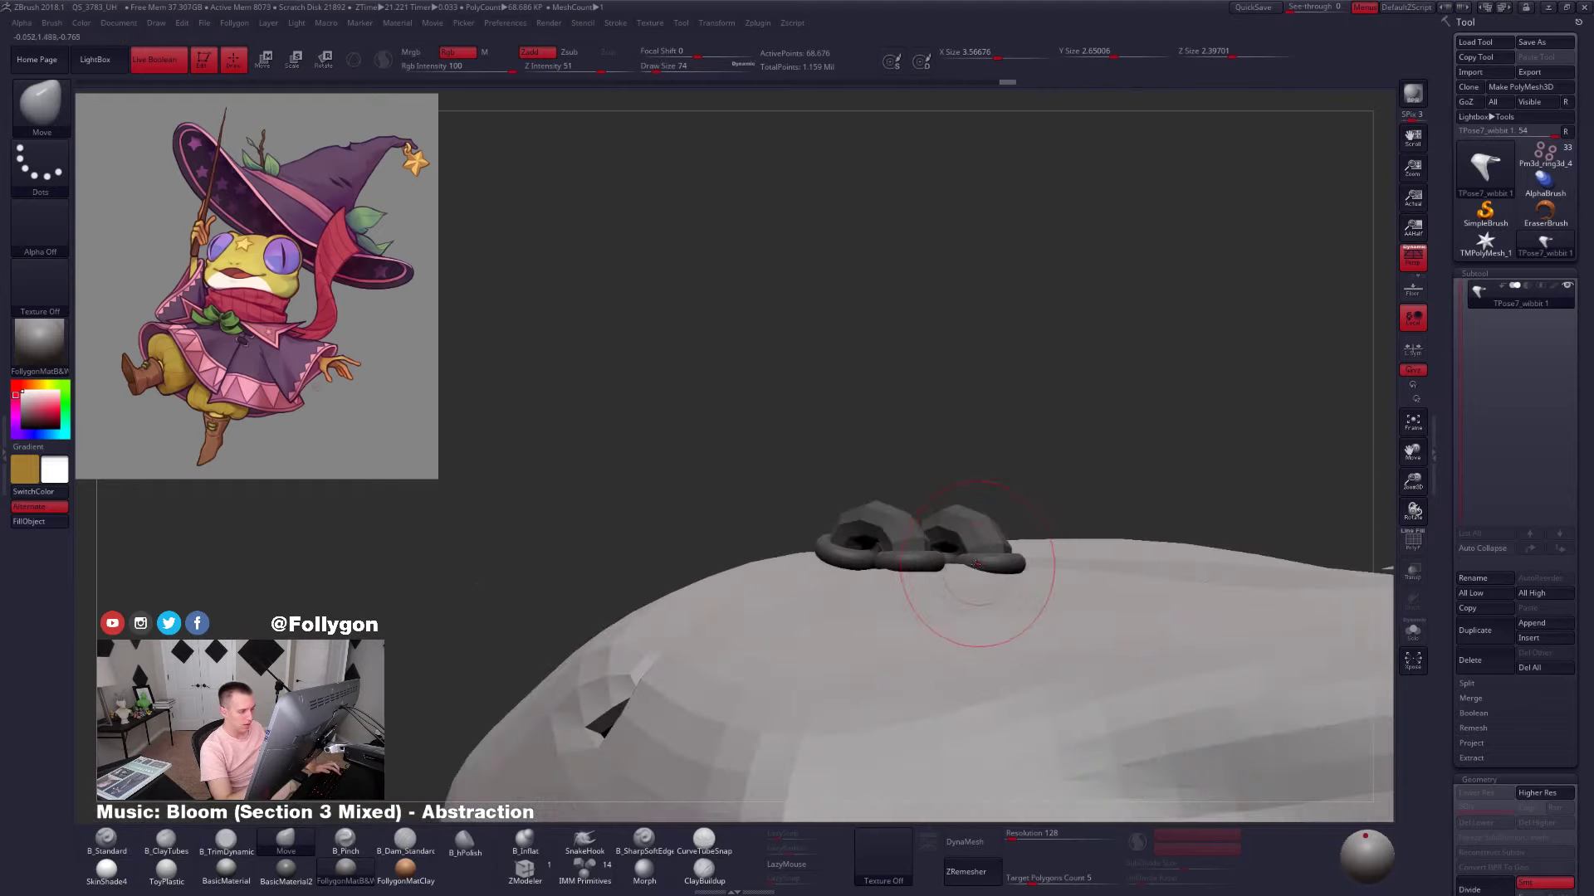
pyautogui.moveTo(971, 564); pyautogui.dragTo(975, 566)
pyautogui.moveTo(979, 581); pyautogui.dragTo(1042, 579, button='right')
pyautogui.moveTo(1036, 579); pyautogui.dragTo(1038, 574)
pyautogui.moveTo(1037, 576); pyautogui.dragTo(1078, 566, button='right')
pyautogui.moveTo(1078, 563); pyautogui.dragTo(1079, 557)
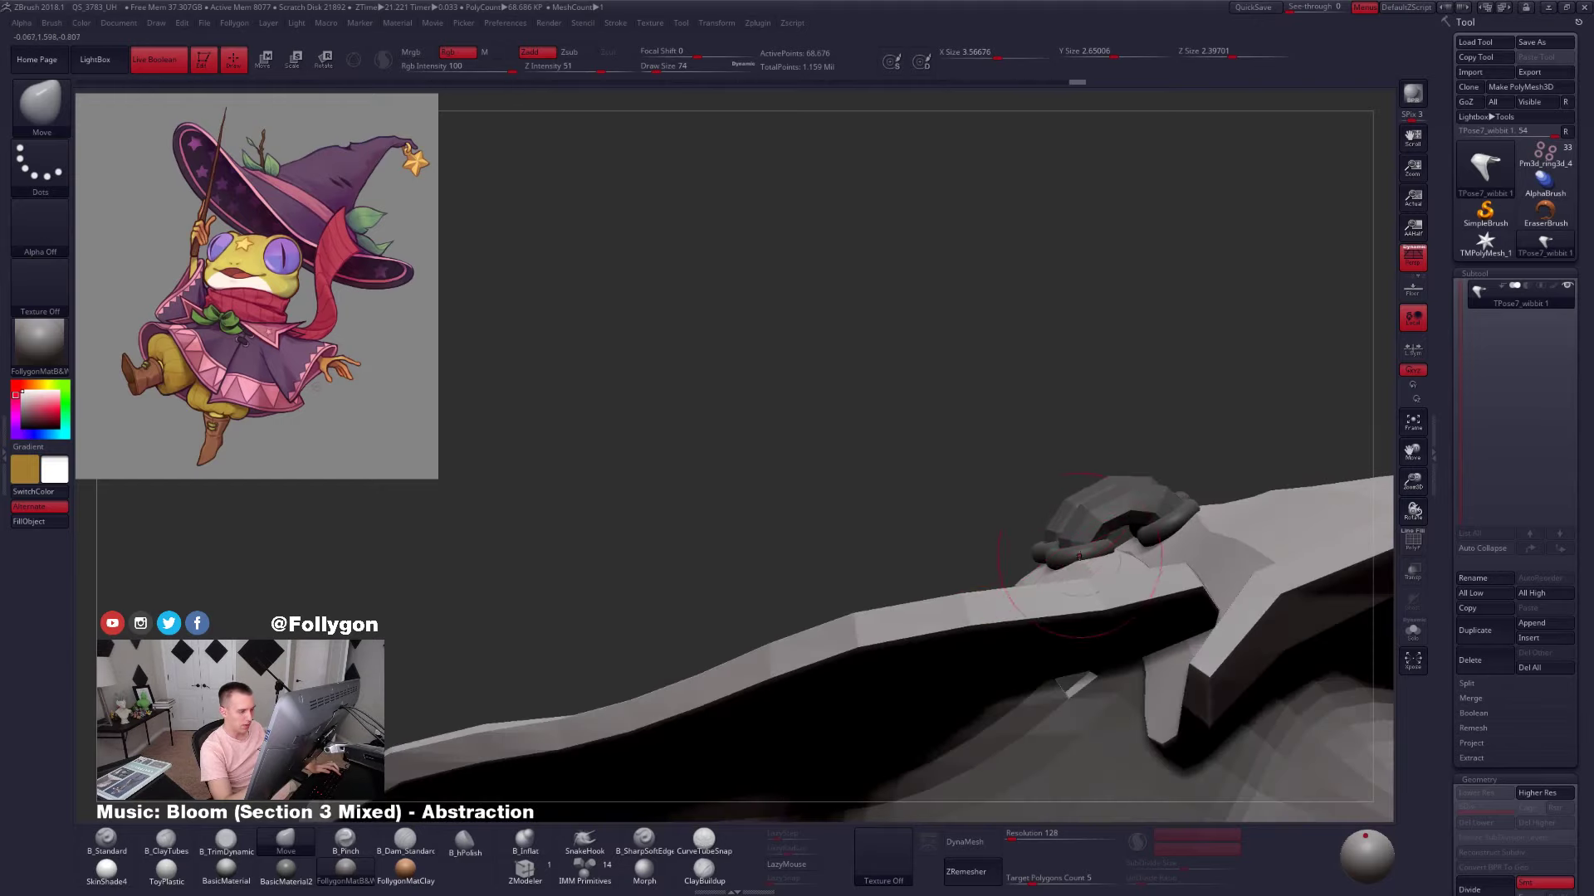
pyautogui.moveTo(1054, 573); pyautogui.dragTo(1031, 573, button='right')
pyautogui.moveTo(1031, 571); pyautogui.dragTo(1032, 564)
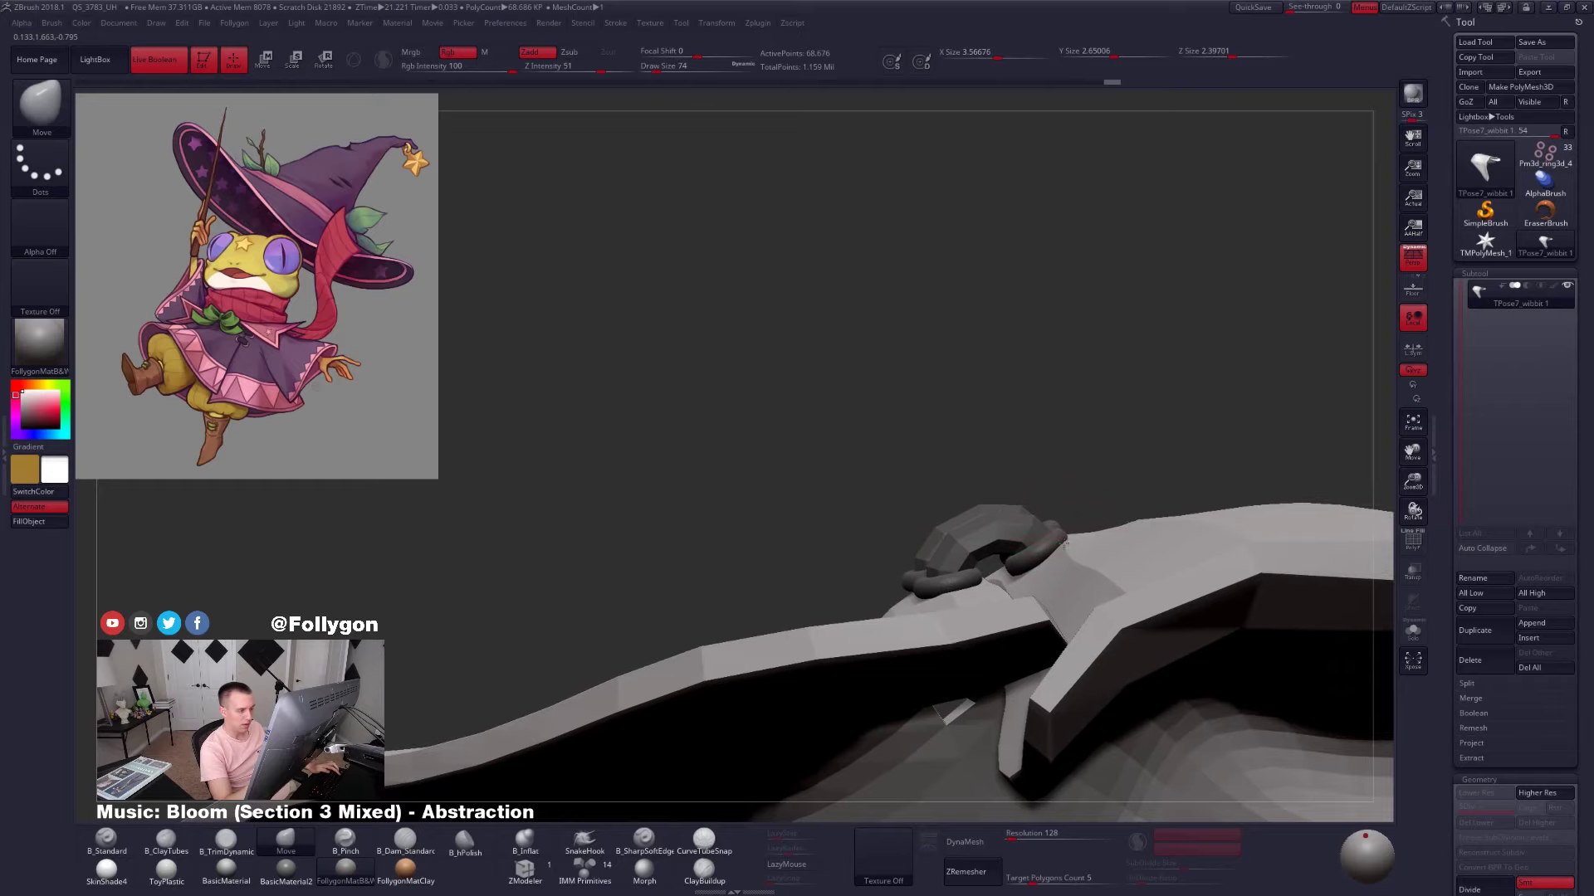
# Nudge the cape surface around the clasp rings with short Move brush strokes so the rings sit flush
pyautogui.moveTo(1038, 568); pyautogui.dragTo(1117, 511, button='right')
pyautogui.moveTo(1119, 508); pyautogui.dragTo(1122, 503)
pyautogui.moveTo(1073, 558); pyautogui.dragTo(1067, 551)
pyautogui.keyDown('alt'); pyautogui.moveTo(1071, 555); pyautogui.dragTo(905, 674, button='right'); pyautogui.keyUp('alt')
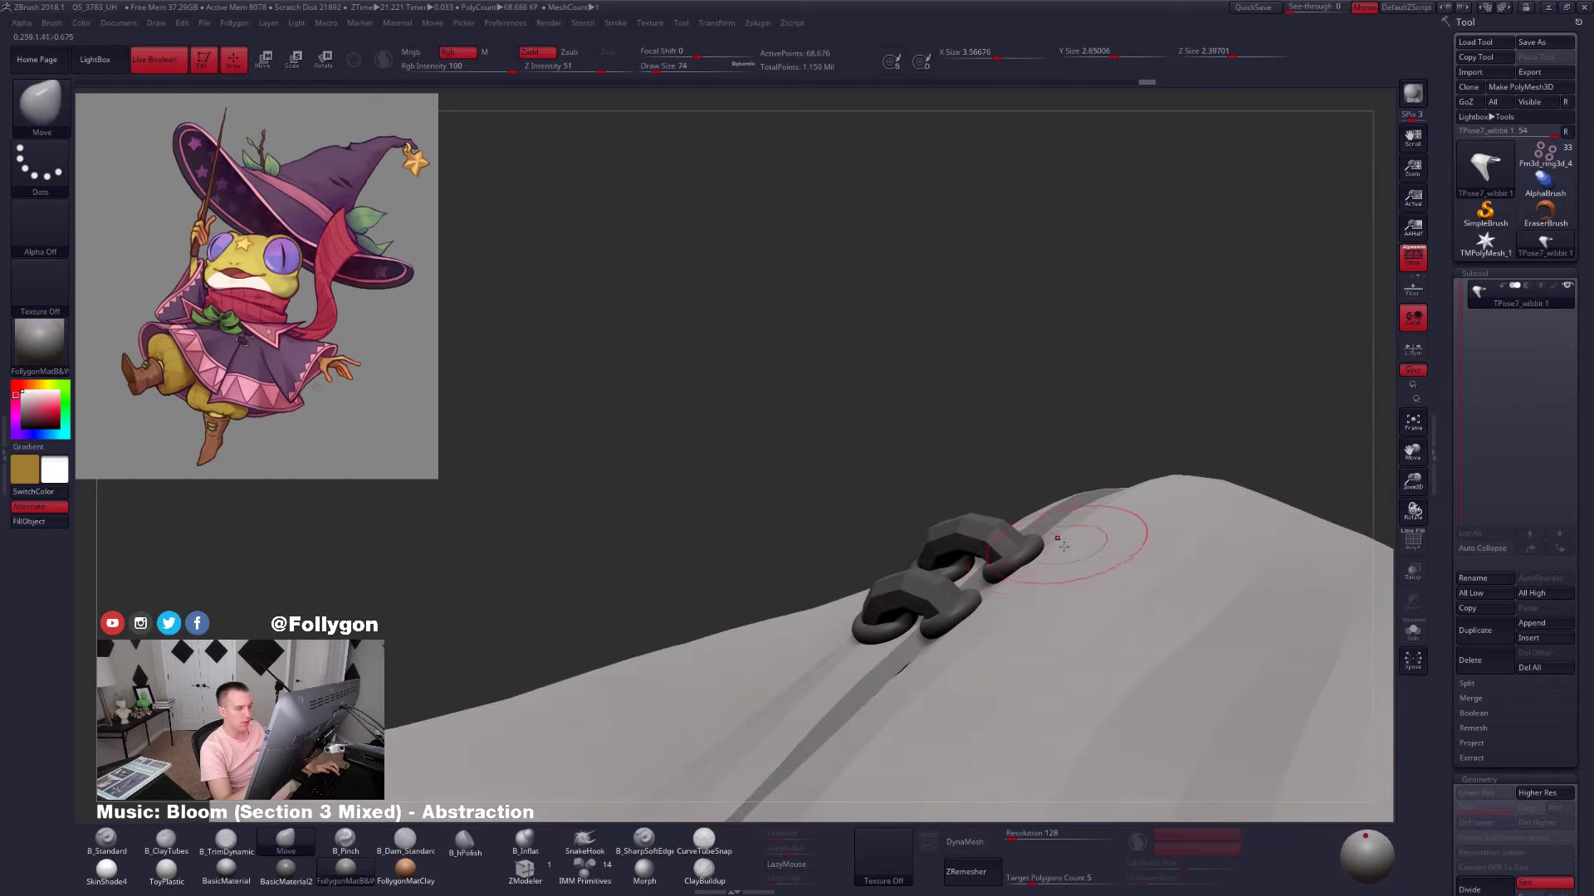
pyautogui.moveTo(1044, 574)
pyautogui.mouseDown(button='right')
pyautogui.moveTo(1032, 616)
pyautogui.moveTo(1006, 624)
pyautogui.moveTo(963, 594)
pyautogui.mouseUp(button='right')
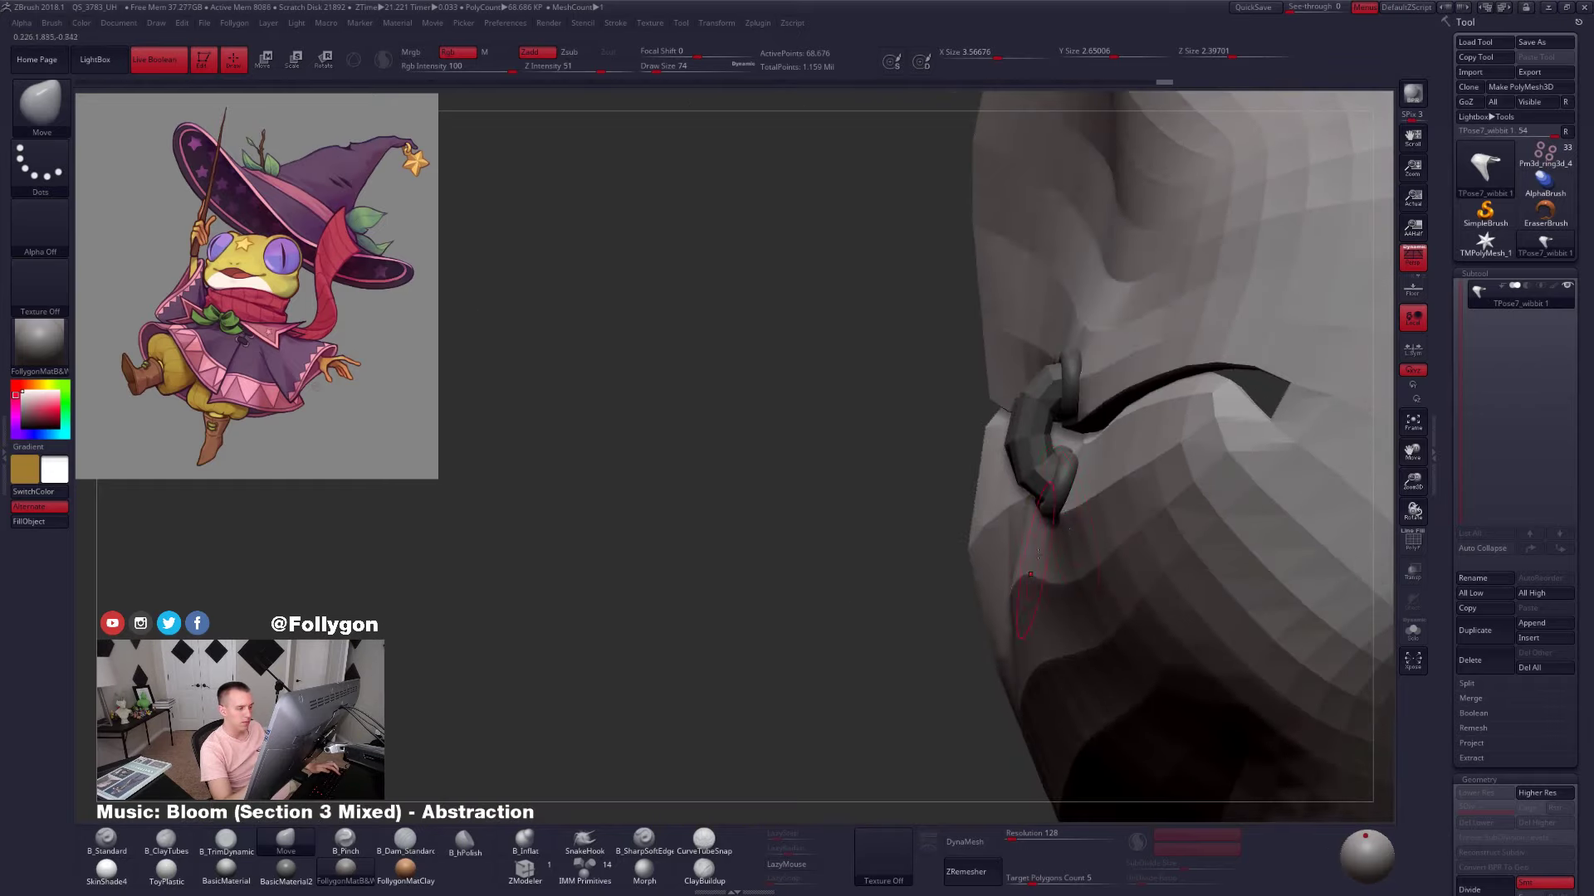
pyautogui.moveTo(1043, 510); pyautogui.dragTo(1038, 516)
pyautogui.moveTo(1029, 539); pyautogui.dragTo(1042, 553, button='right')
pyautogui.moveTo(1061, 480); pyautogui.dragTo(1056, 485)
# Reduce the Move brush's draw size to 38 and refine the cape edge beside the two clasps
pyautogui.keyDown('alt'); pyautogui.moveTo(1063, 425); pyautogui.dragTo(1064, 511, button='right'); pyautogui.keyUp('alt')
pyautogui.press('space')
pyautogui.moveTo(1069, 513); pyautogui.dragTo(1051, 518)
pyautogui.moveTo(1053, 519); pyautogui.dragTo(1042, 514, button='right')
pyautogui.moveTo(1041, 514); pyautogui.dragTo(1047, 510)
pyautogui.moveTo(1048, 508)
pyautogui.mouseDown(button='right')
pyautogui.moveTo(1049, 398)
pyautogui.moveTo(1053, 502)
pyautogui.mouseUp(button='right')
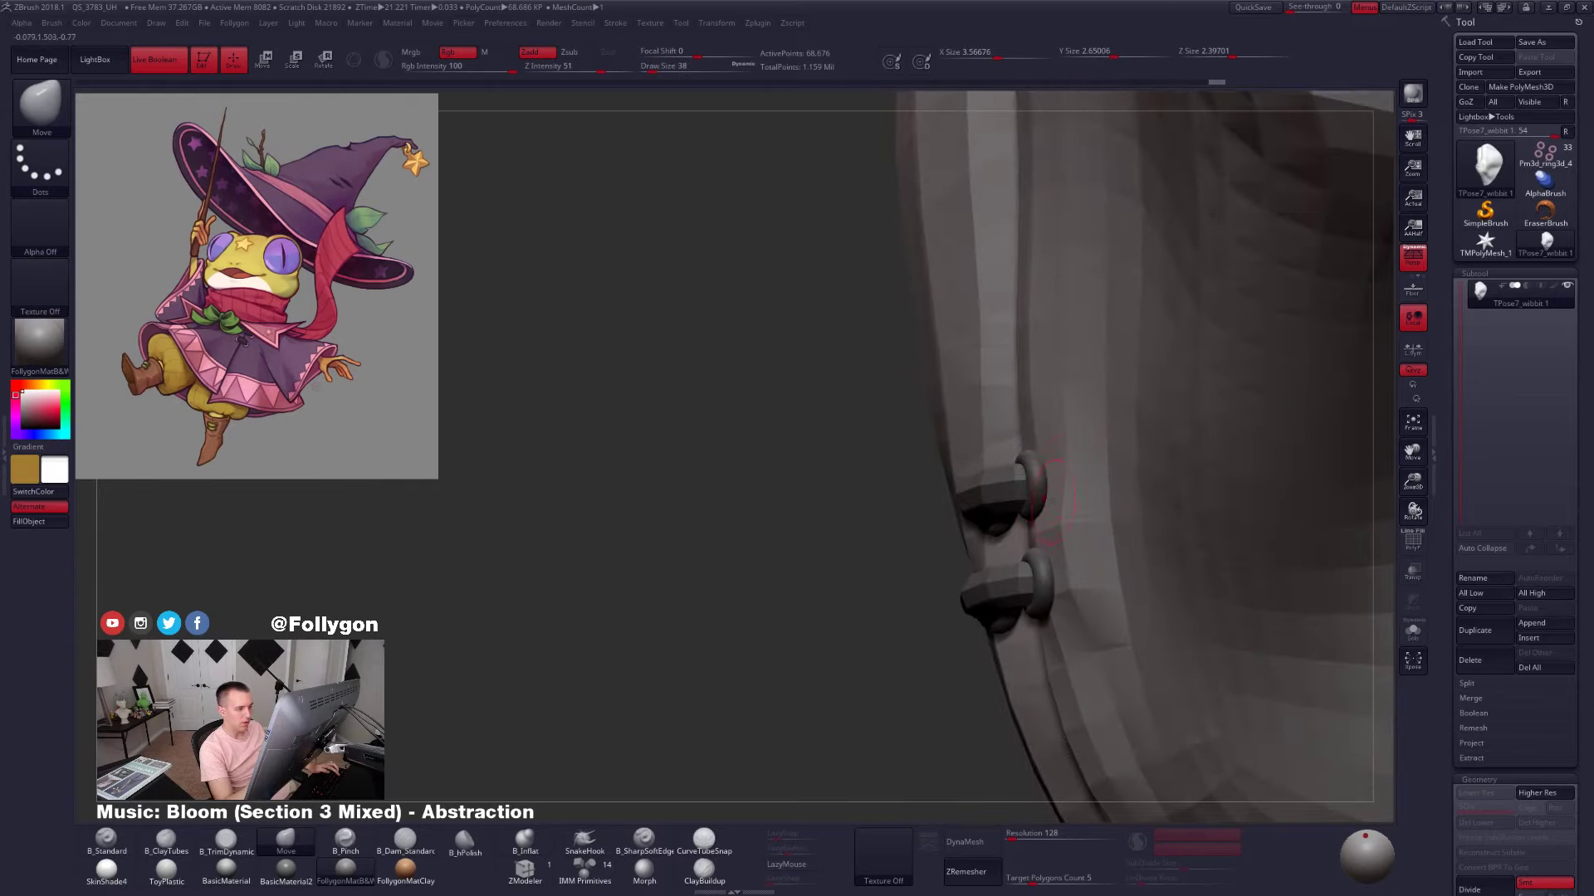
pyautogui.moveTo(1057, 465); pyautogui.dragTo(1053, 469)
pyautogui.moveTo(1052, 469)
pyautogui.mouseDown(button='right')
pyautogui.moveTo(1008, 488)
pyautogui.moveTo(1029, 491)
pyautogui.moveTo(1043, 554)
pyautogui.mouseUp(button='right')
# Mask everything except one ring of the lower clasp and adjust how it seats on the cape with a Transpose line
pyautogui.press('w')
pyautogui.keyDown('ctrl'); pyautogui.moveTo(1045, 561); pyautogui.dragTo(998, 584); pyautogui.keyUp('ctrl')
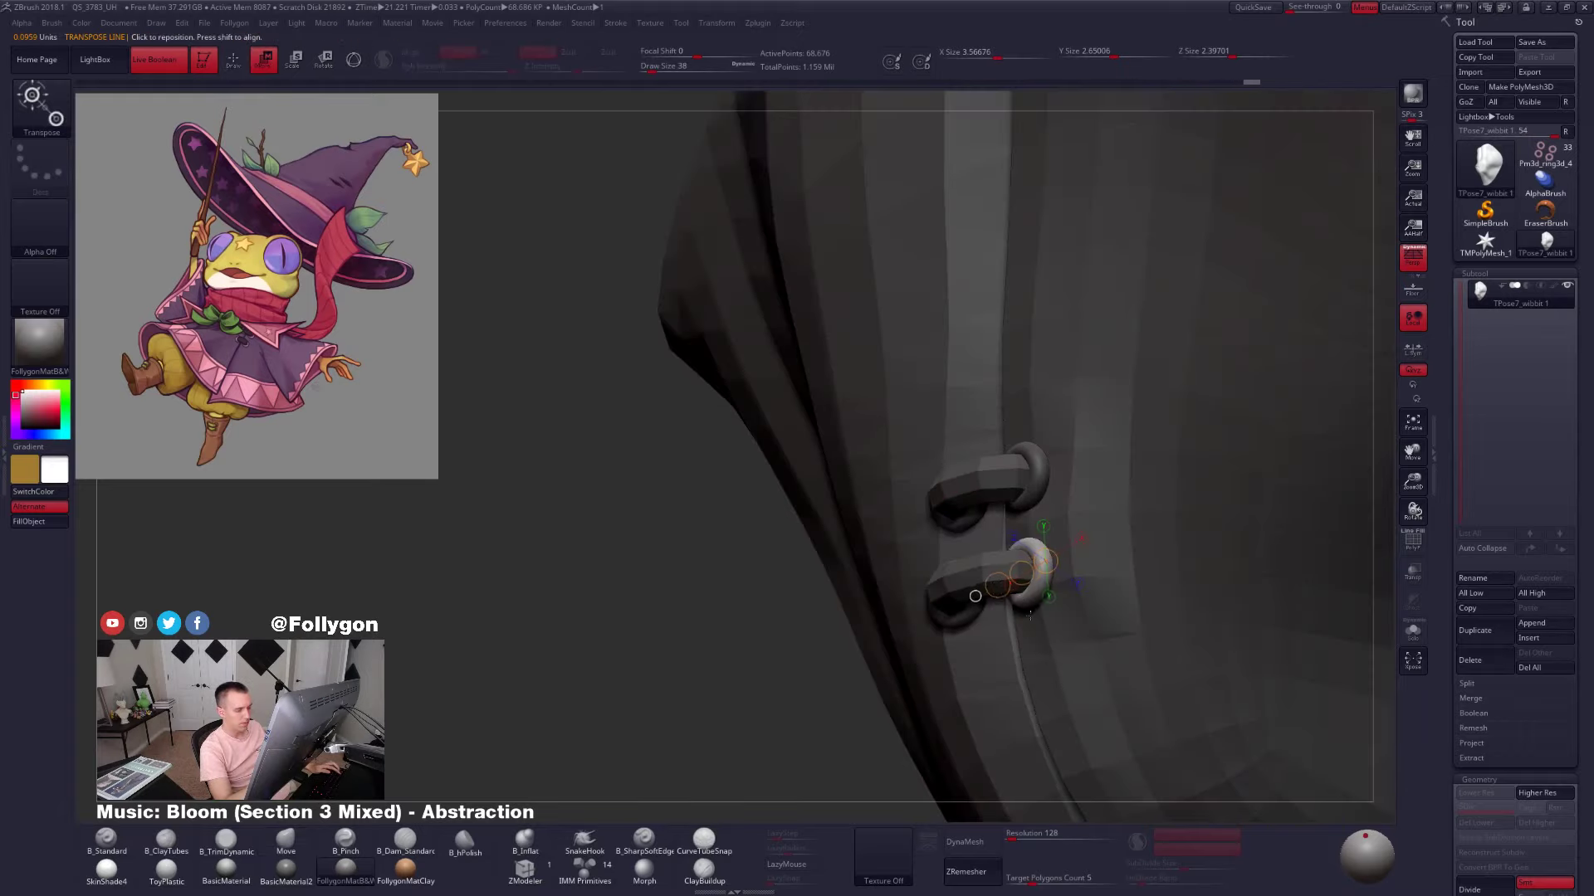
pyautogui.moveTo(1030, 615); pyautogui.dragTo(905, 594, button='right')
pyautogui.keyDown('shift'); pyautogui.moveTo(1037, 599); pyautogui.dragTo(1030, 661); pyautogui.keyUp('shift')
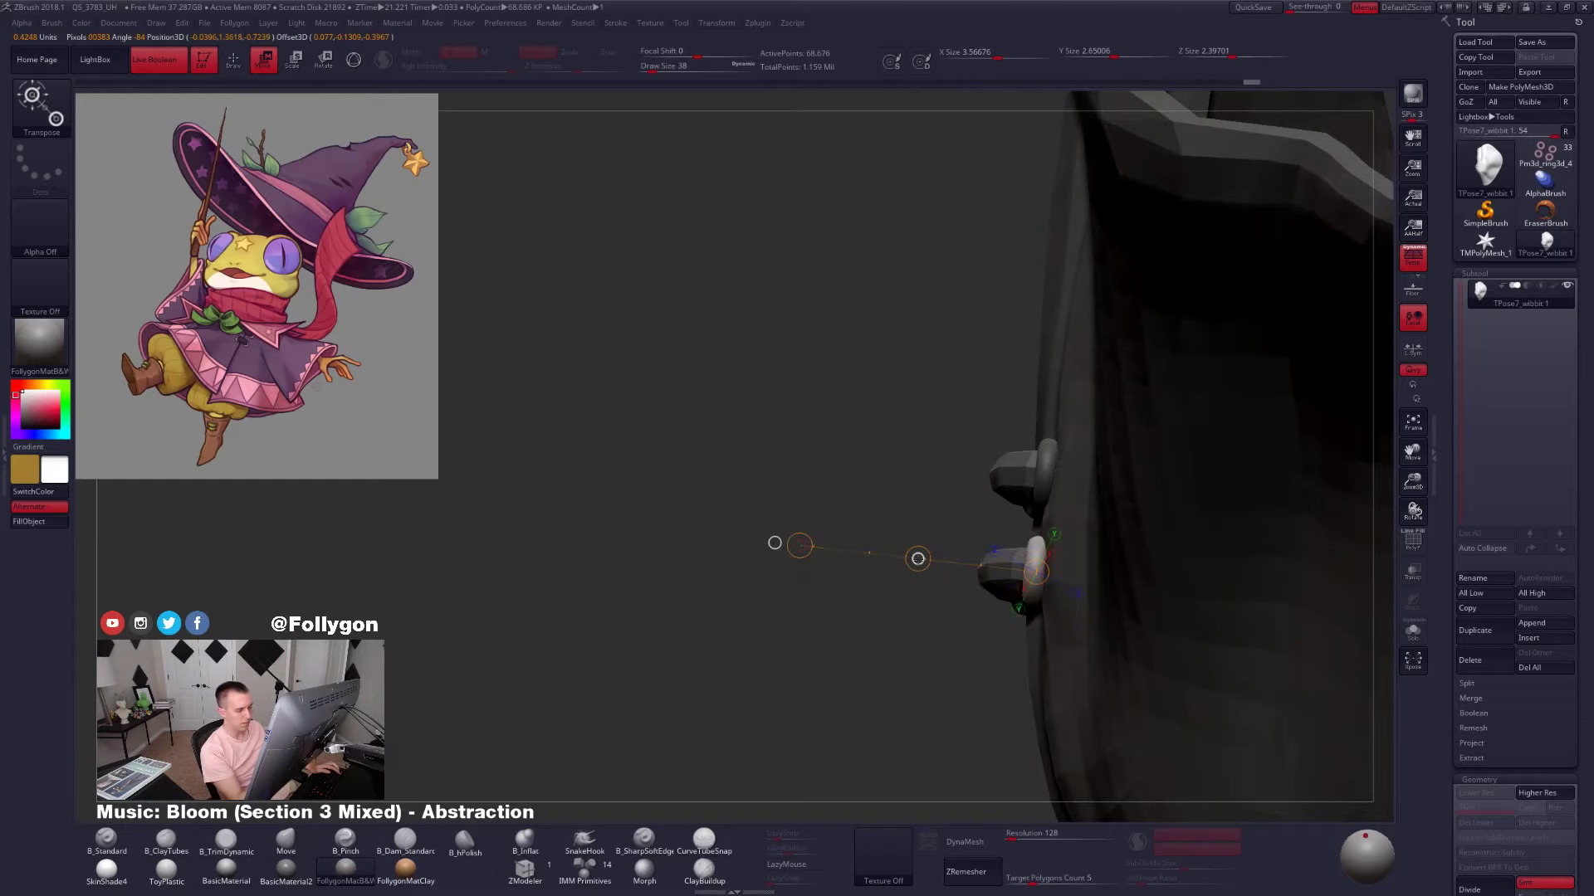
pyautogui.moveTo(1043, 642)
pyautogui.mouseDown(button='right')
pyautogui.moveTo(1089, 660)
pyautogui.moveTo(1059, 630)
pyautogui.moveTo(1021, 628)
pyautogui.moveTo(1048, 616)
pyautogui.mouseUp(button='right')
pyautogui.press('r')
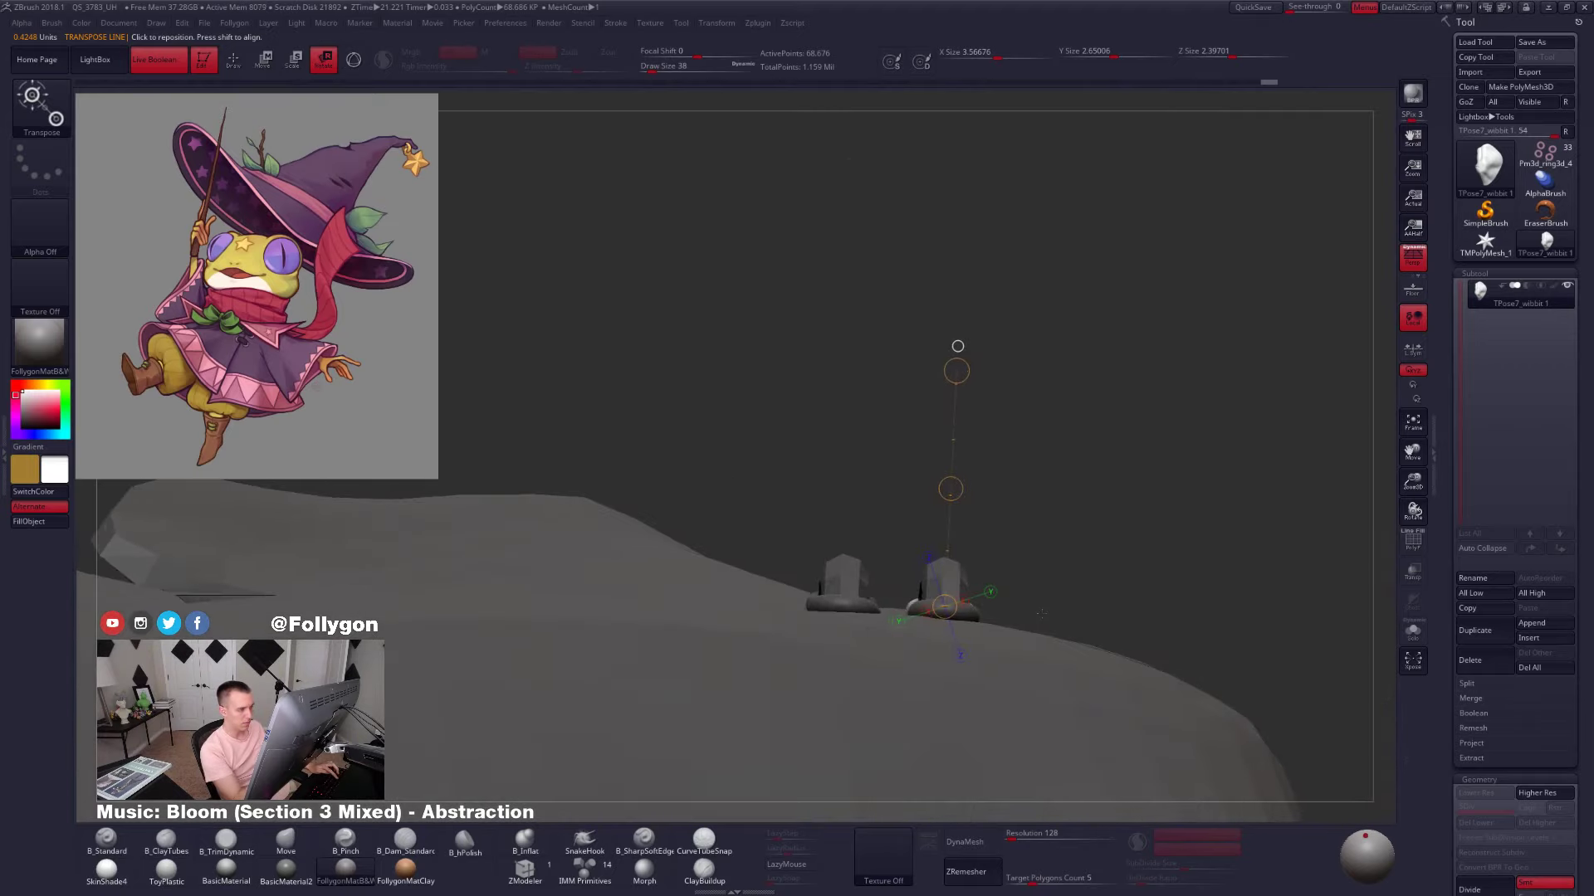
# Unhide and unmask the whole figure, and transfer the Transpose Master changes back to the original subtools
pyautogui.press('q')
pyautogui.moveTo(960, 498); pyautogui.dragTo(990, 535, button='right')
pyautogui.moveTo(1014, 613); pyautogui.dragTo(1001, 536, button='right')
pyautogui.keyDown('ctrl'); pyautogui.keyDown('shift'); pyautogui.click(1203, 548); pyautogui.keyUp('shift'); pyautogui.keyUp('ctrl')
pyautogui.keyDown('ctrl'); pyautogui.moveTo(1202, 544); pyautogui.dragTo(1216, 557); pyautogui.keyUp('ctrl')
pyautogui.keyDown('alt'); pyautogui.moveTo(1216, 557); pyautogui.dragTo(1154, 551, button='right'); pyautogui.keyUp('alt')
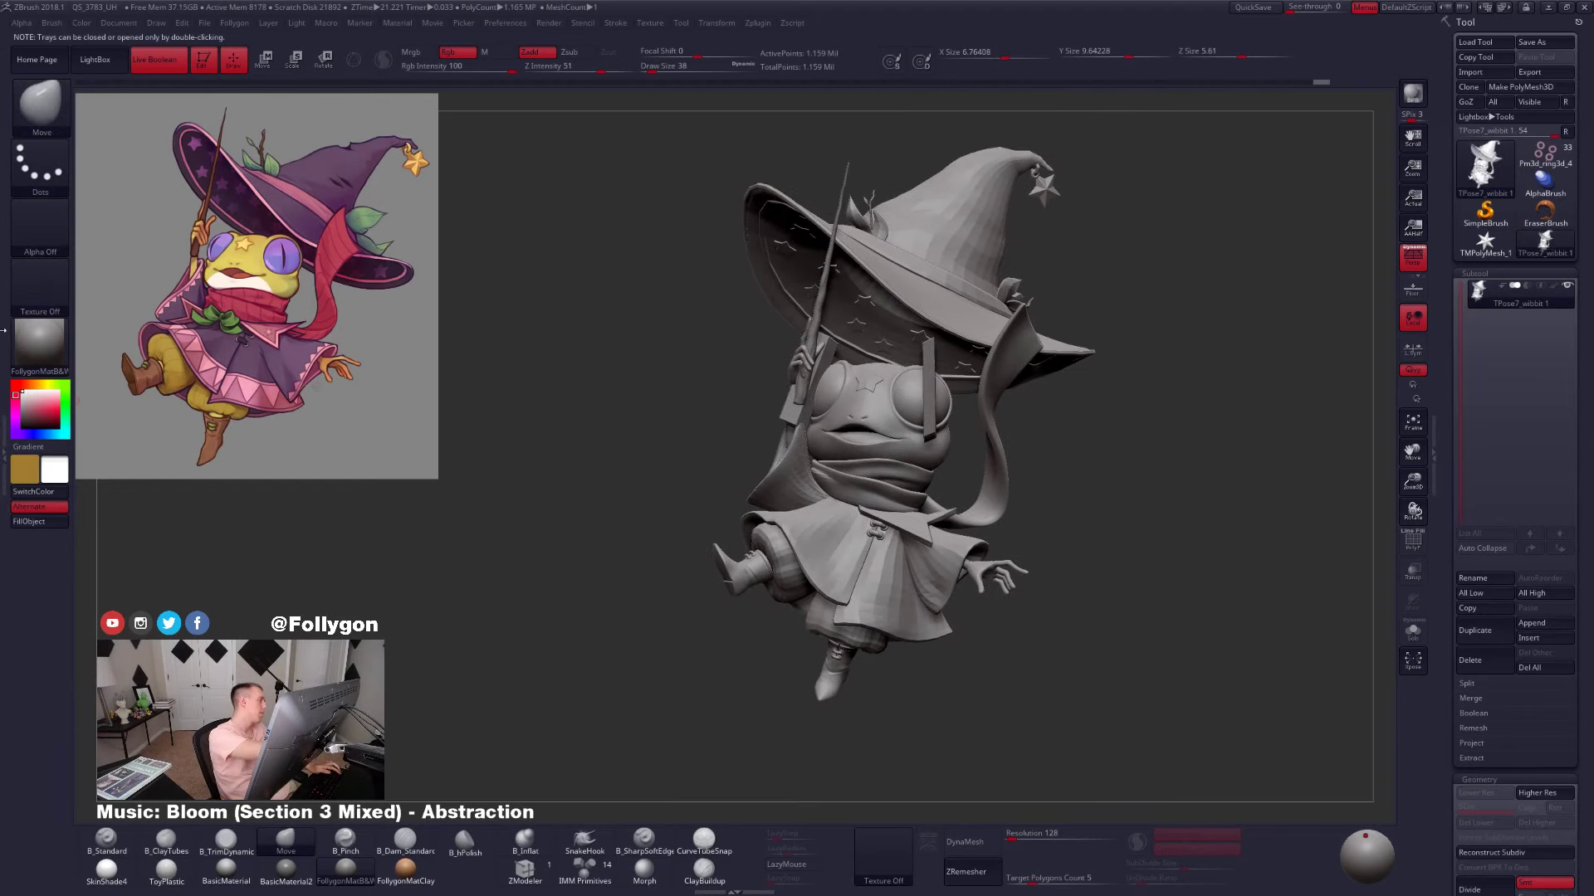
pyautogui.click(4, 431)
pyautogui.click(105, 289)
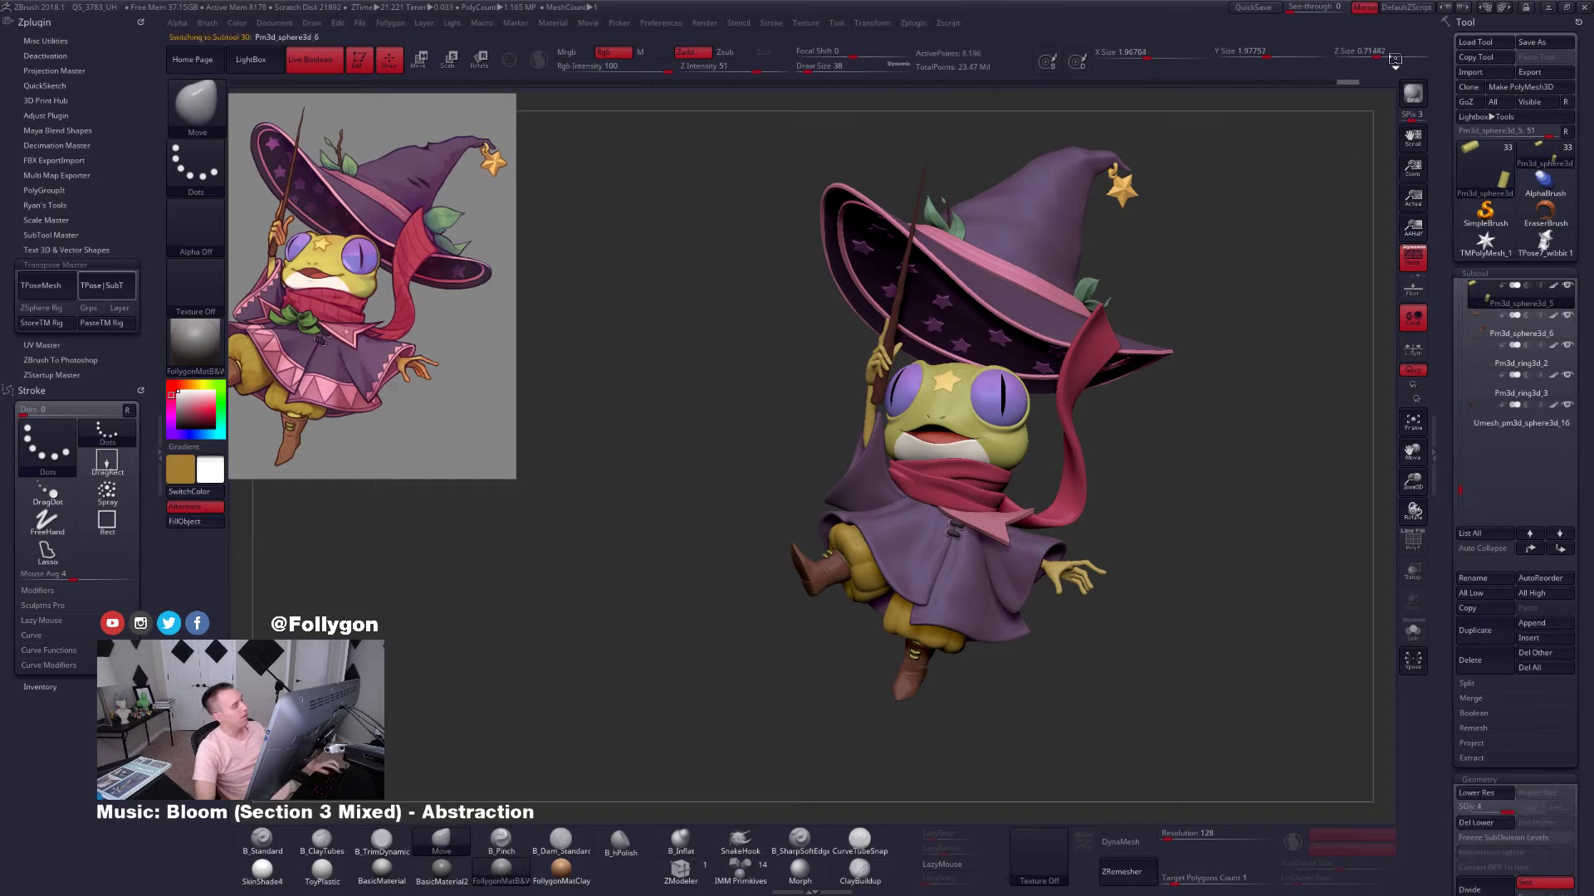
# Switch to the Wibbit artwork page on ArtStation in Chrome, compare the ink sketch with the color concept, and return to ZBrush
pyautogui.hotkey('alt', 'Tab')
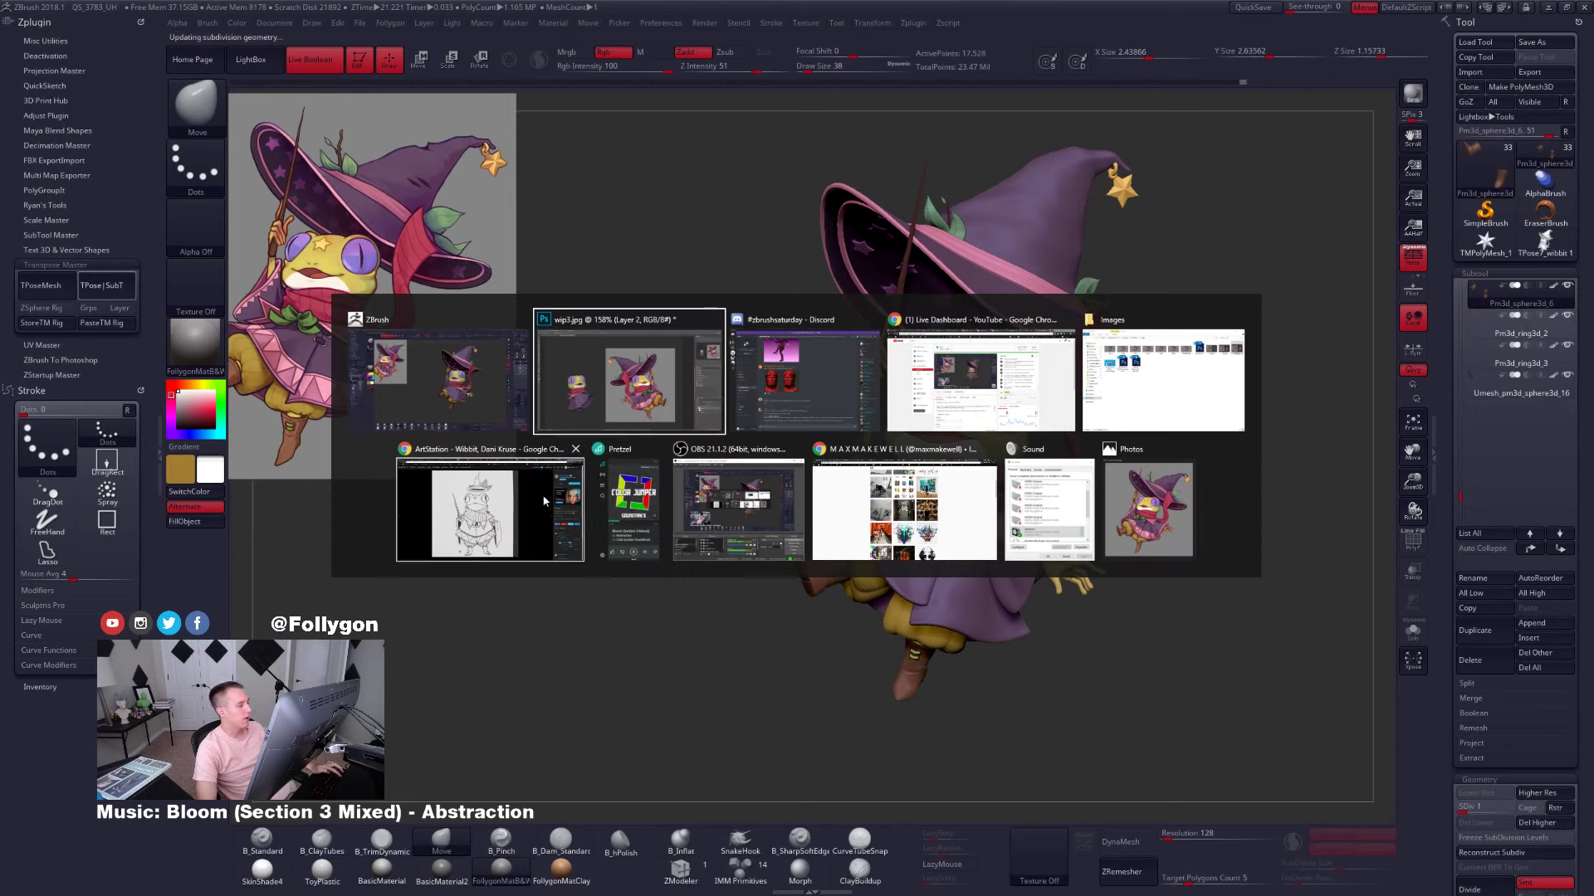
pyautogui.click(543, 500)
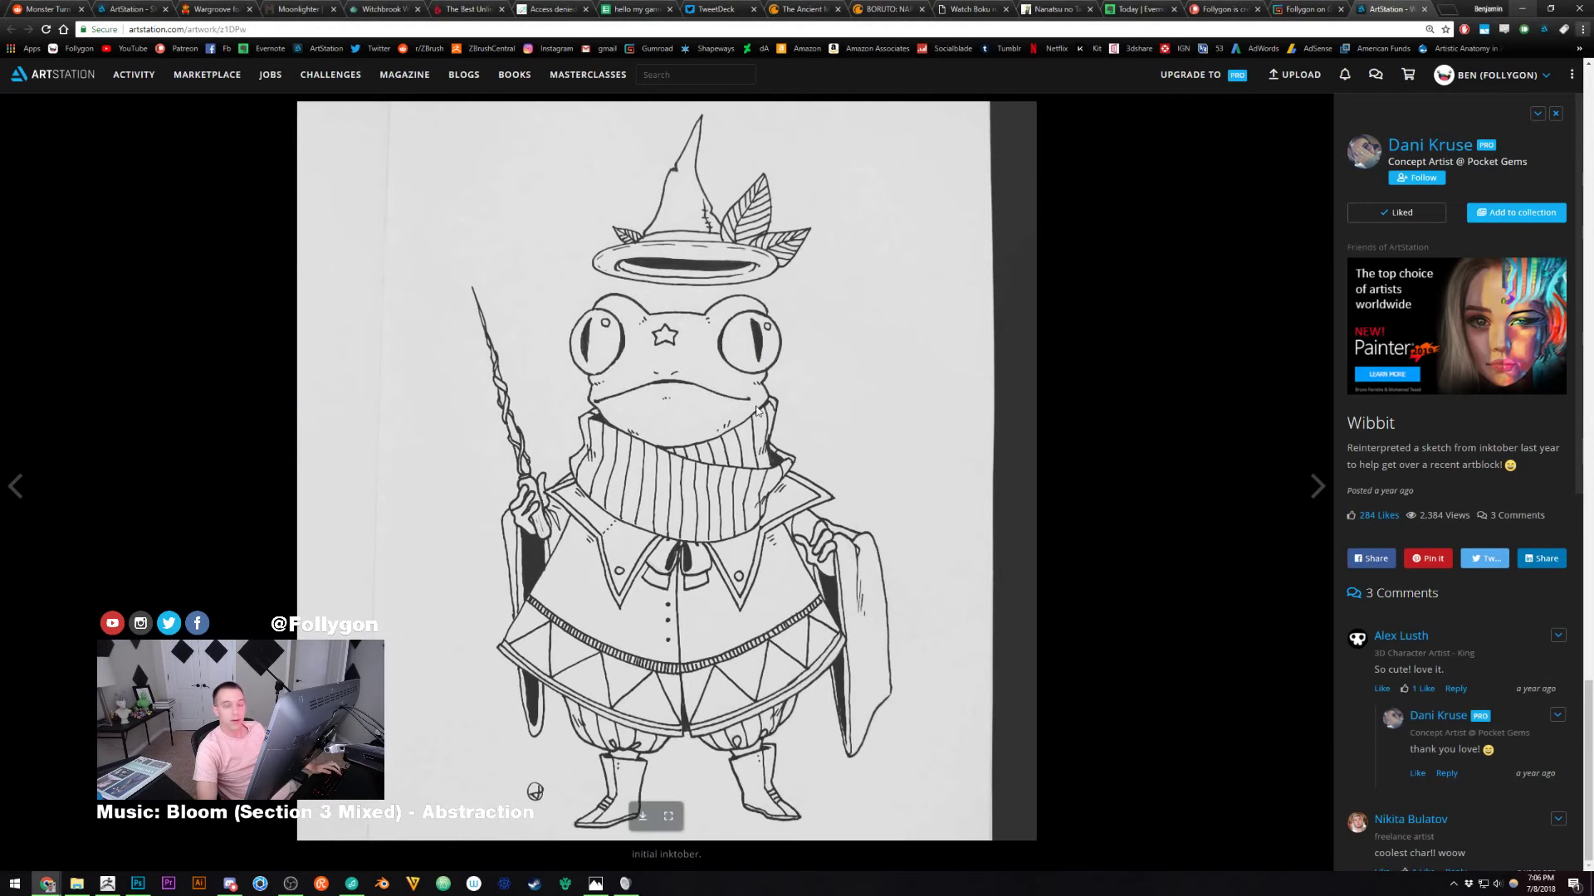
pyautogui.scroll(9, 907, 201)
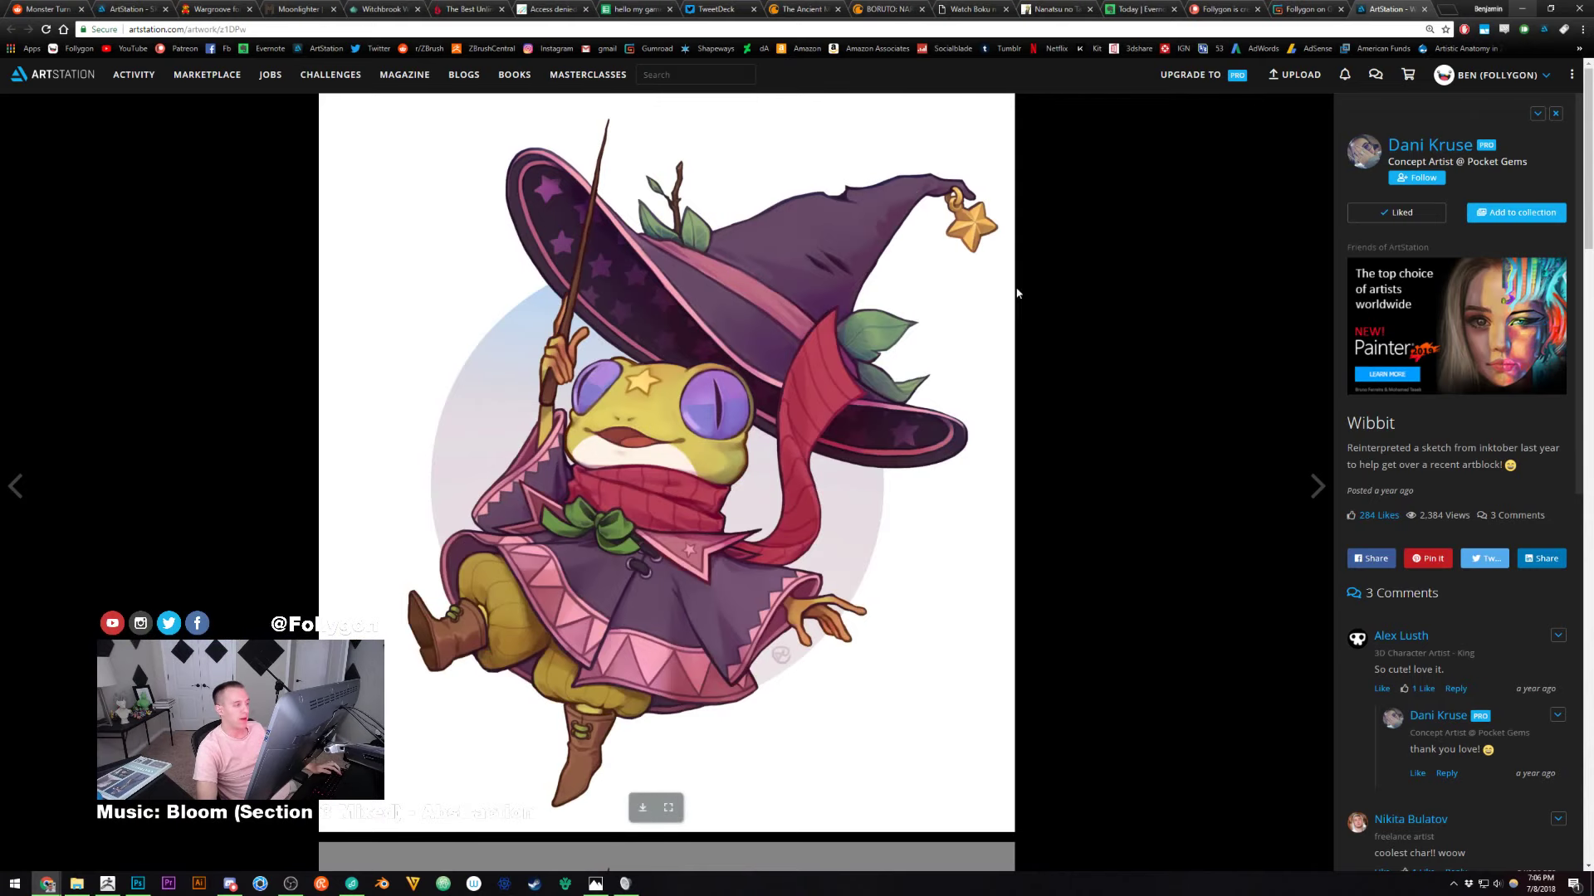
pyautogui.scroll(-9, 1003, 318)
pyautogui.click(1522, 9)
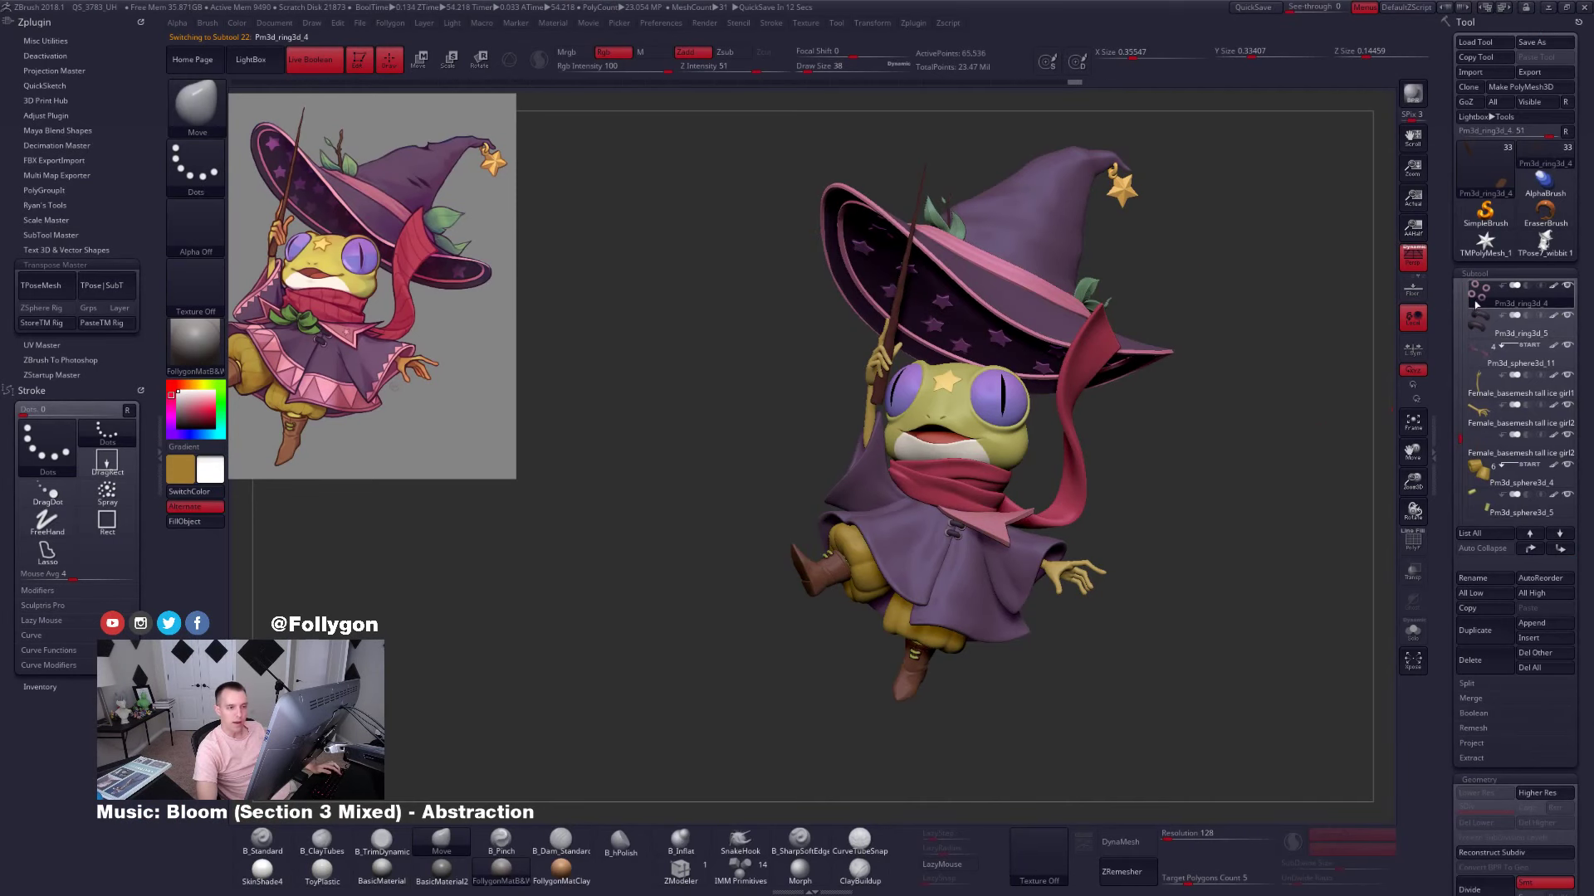
# Set the selection brush to SelectLasso, reframe the whole frog wizard, and collapse the plugin tray
pyautogui.hotkey('ctrl', 'shift', 'f')
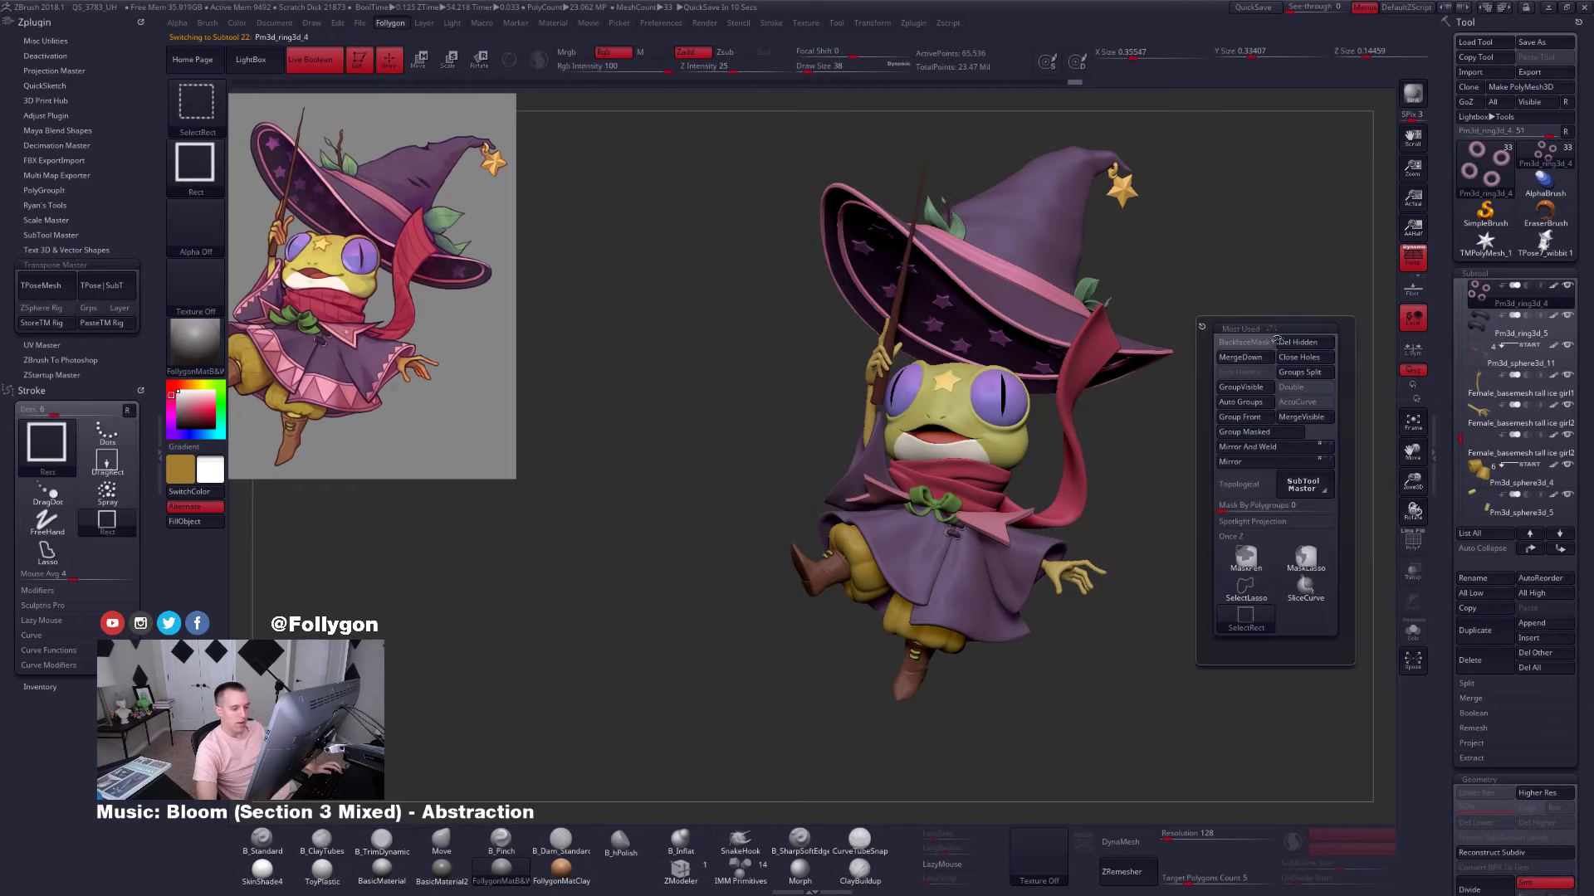
pyautogui.click(1246, 559)
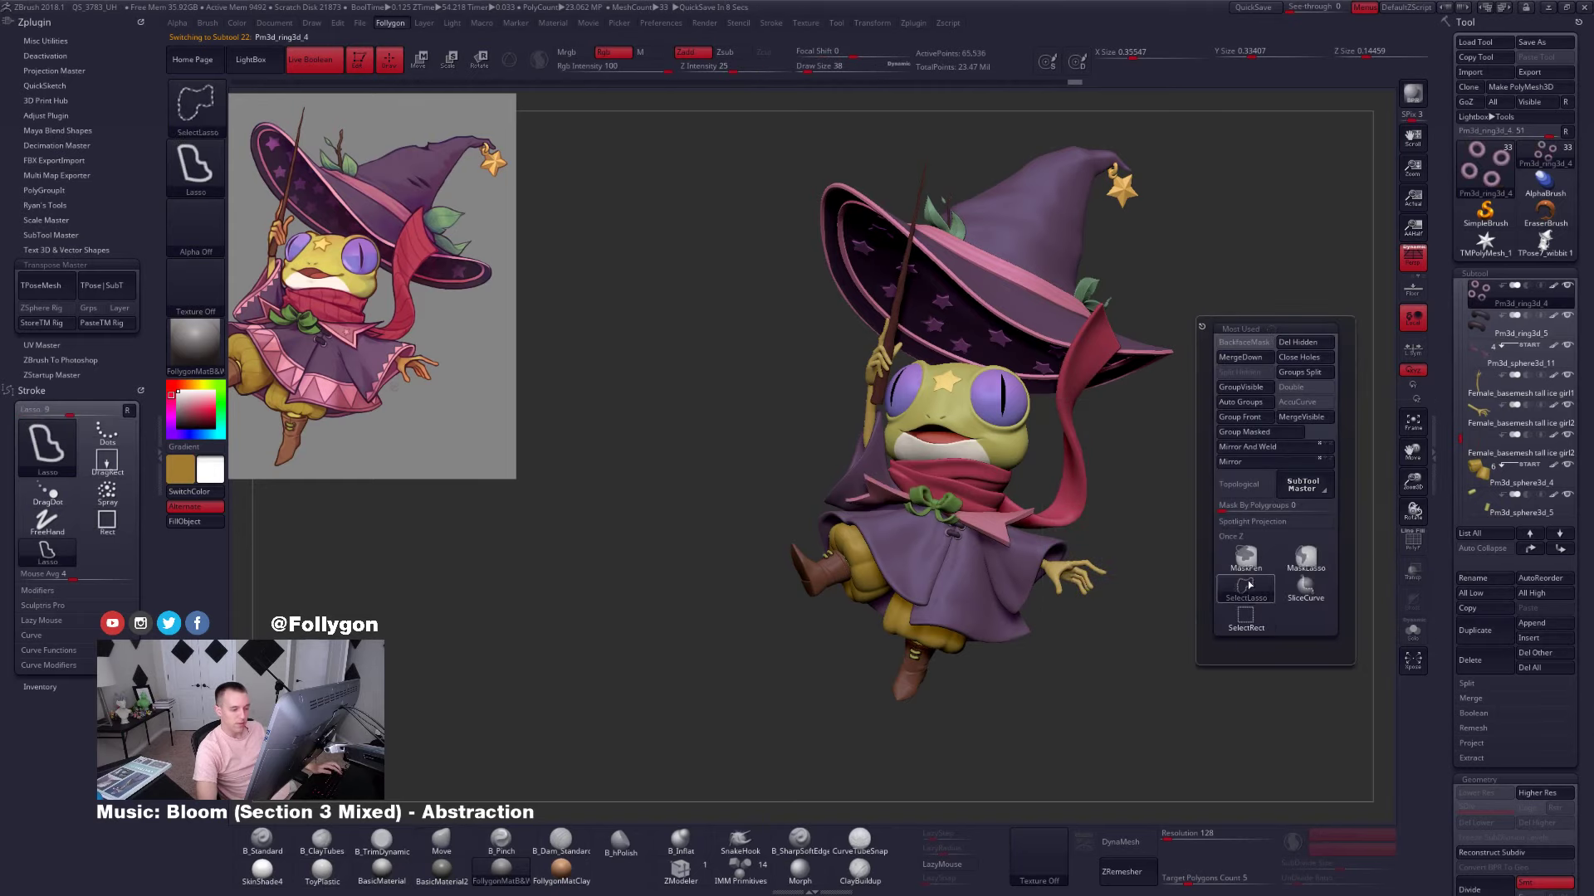
pyautogui.keyDown('alt'); pyautogui.moveTo(1225, 315); pyautogui.dragTo(1138, 342); pyautogui.keyUp('alt')
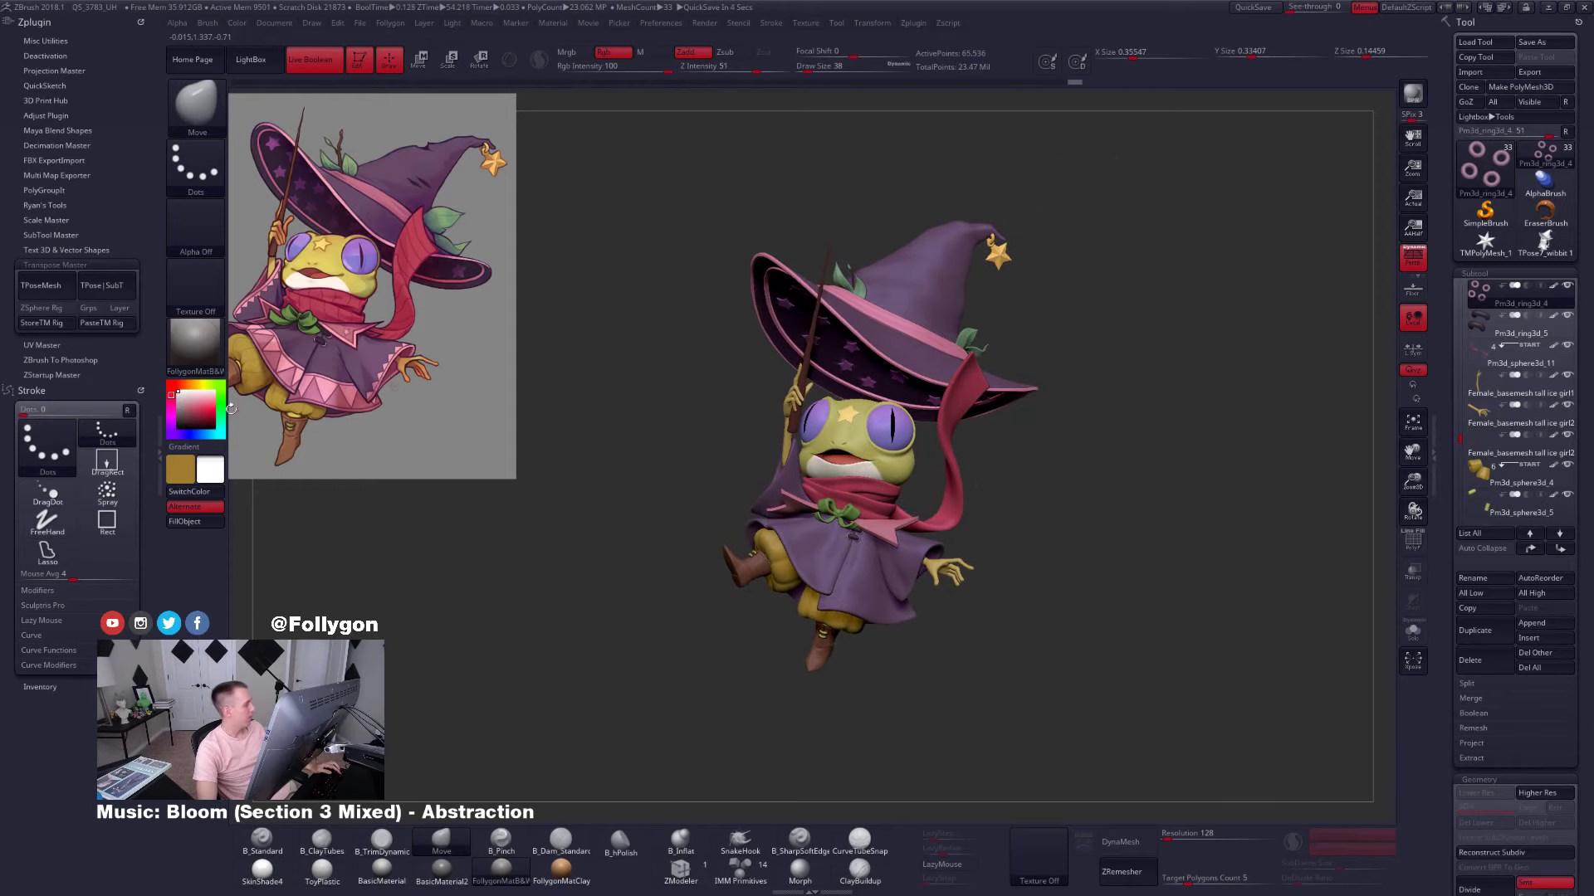
pyautogui.doubleClick(155, 414)
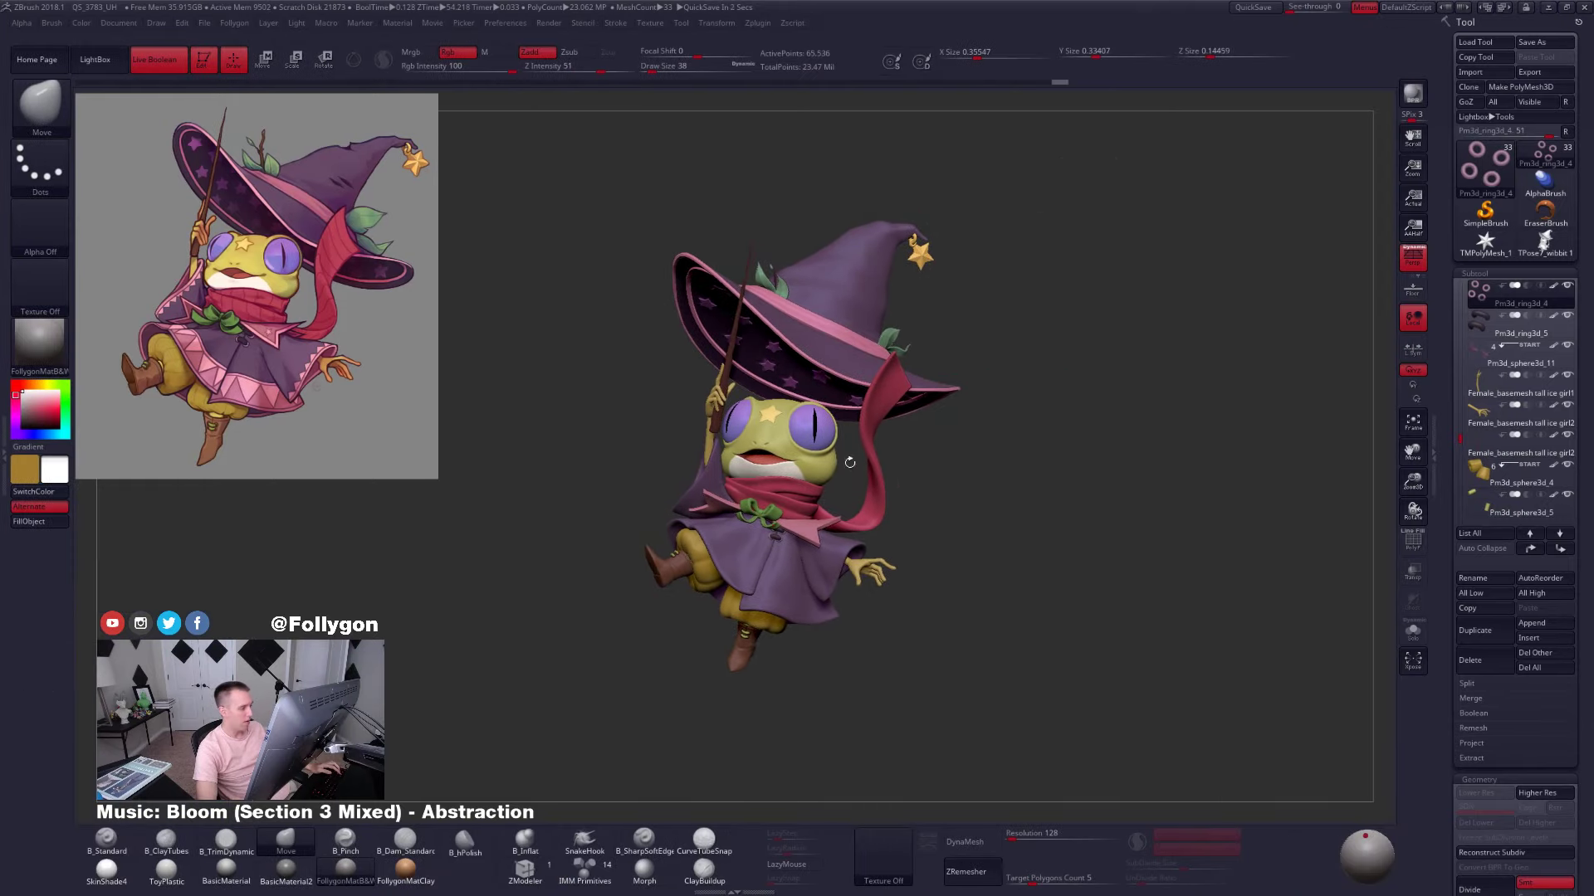